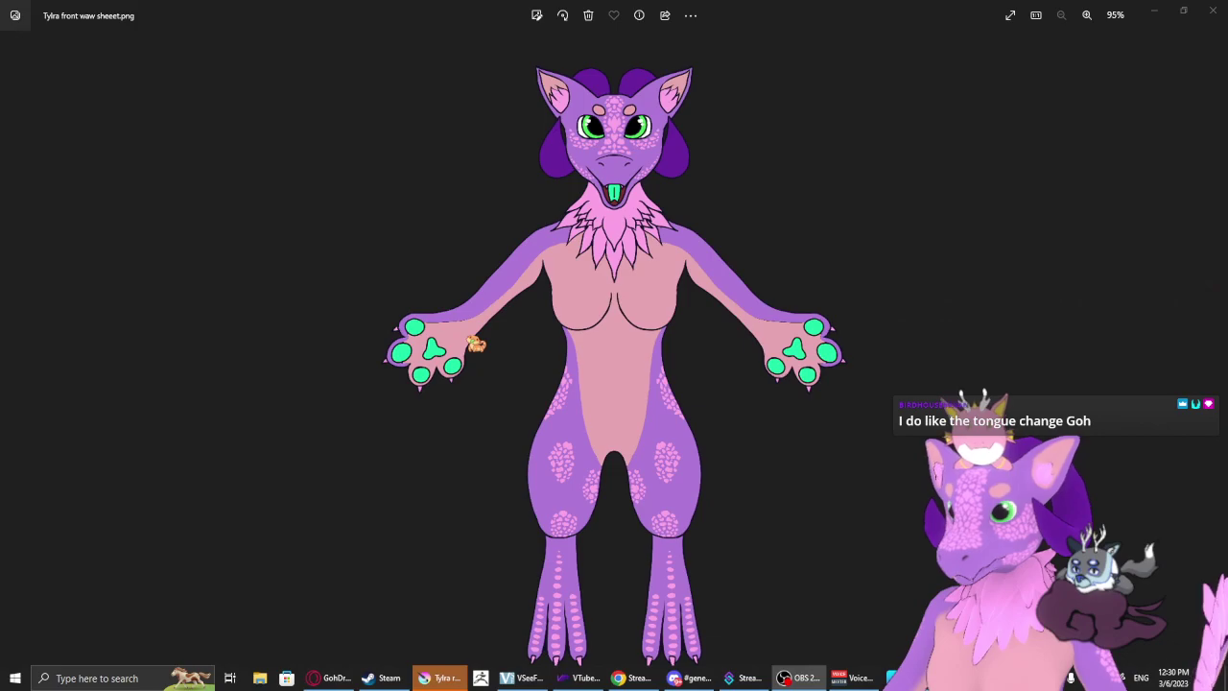
- Inspect the boundary between the purple and pink areas on the forearm and paw in the exported image, and close it
scroll(470, 343, "up", 3)
scroll(470, 342, "up", 6)
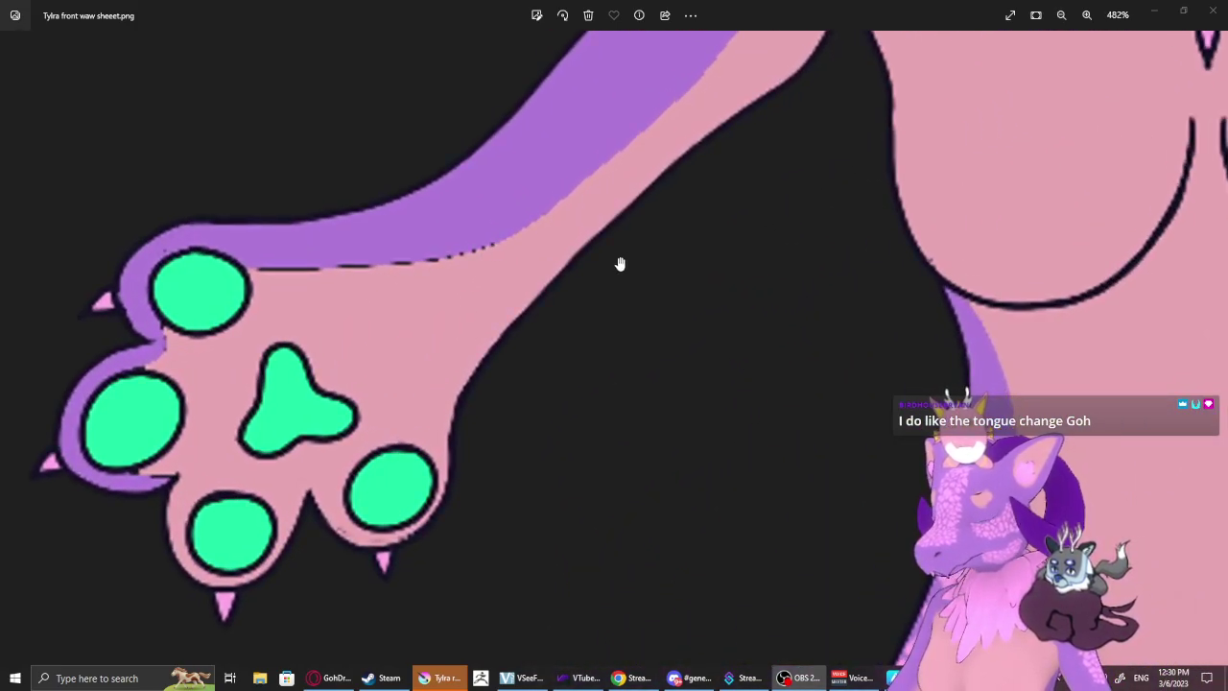
left_click(1210, 12)
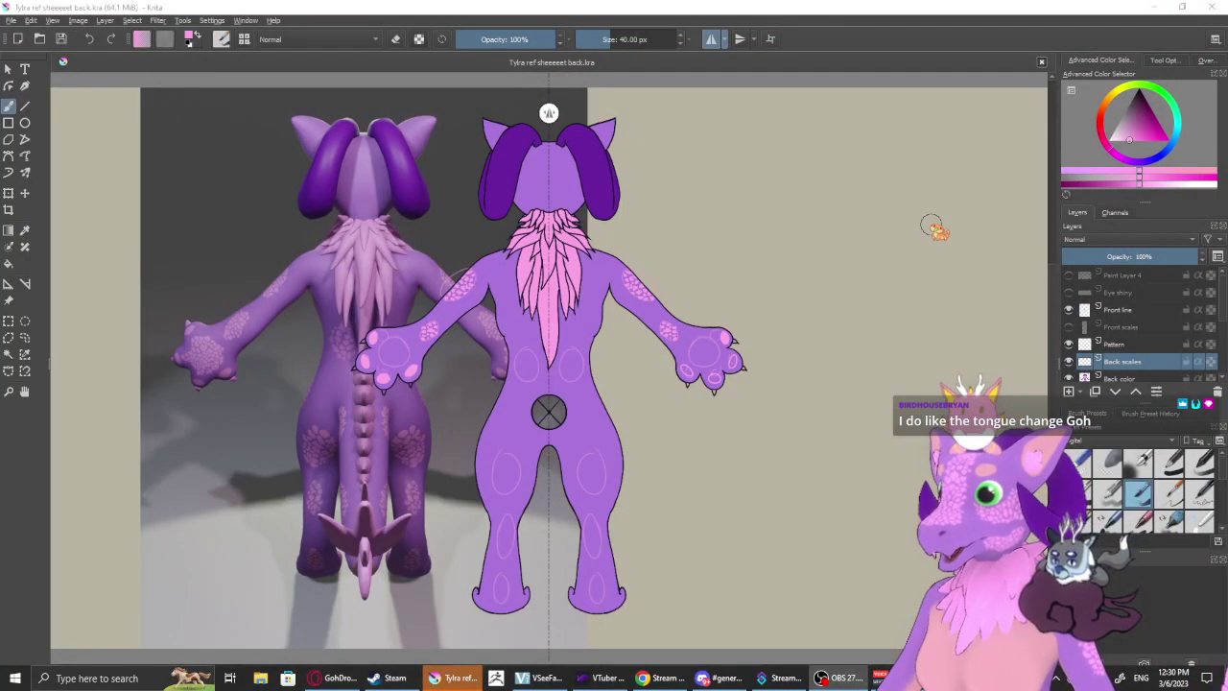
- Open the Krita document "Tylra ref sheeeeet front.kra" from the Tylra ref folder on the Desktop
left_click(11, 20)
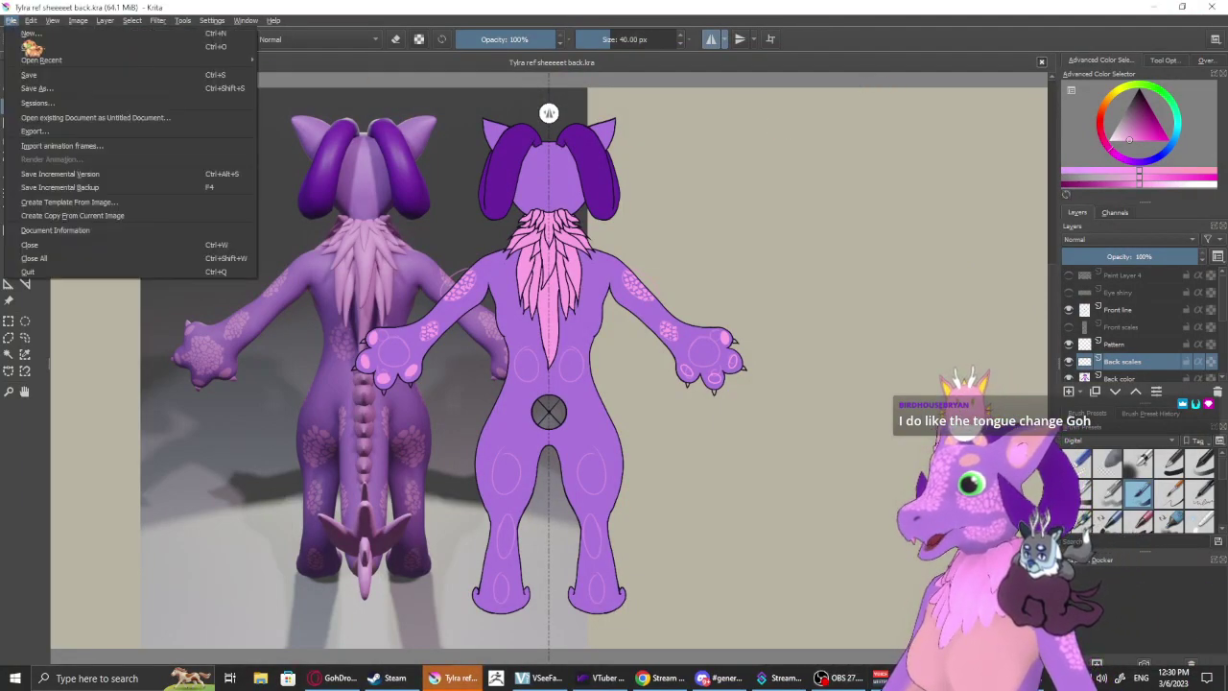
key("Escape")
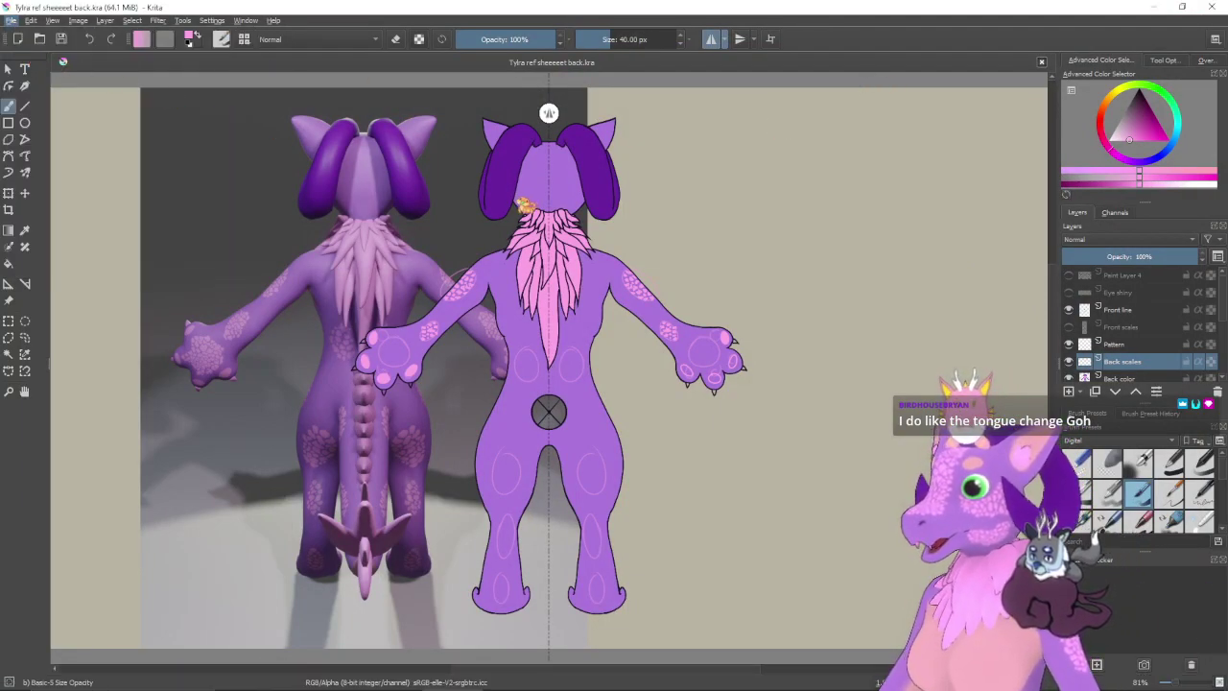
key("ctrl+o")
left_click(296, 185)
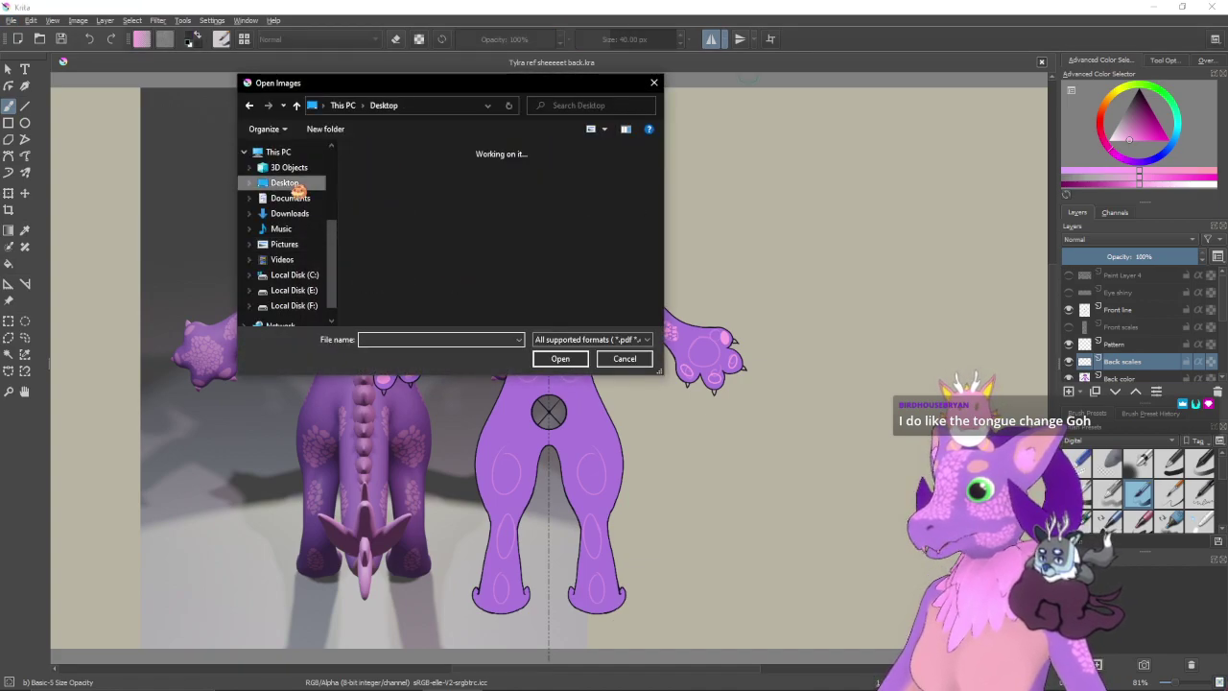
left_click_drag(658, 192, 683, 257)
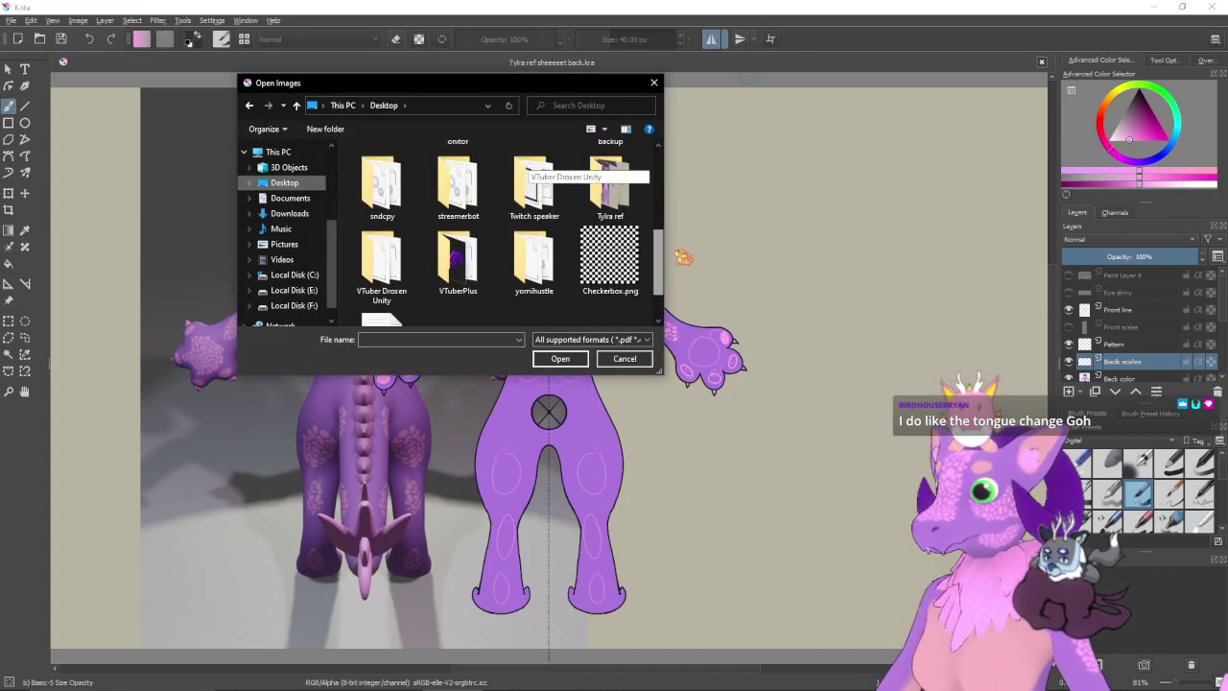
double_click(614, 190)
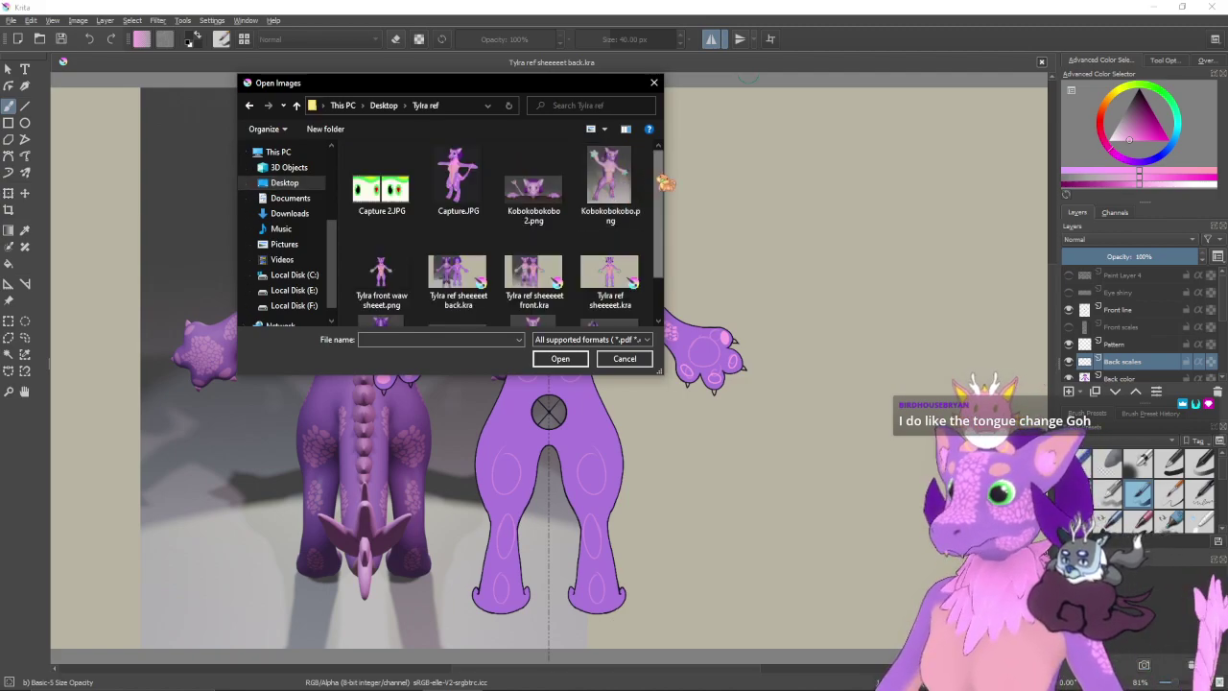
left_click_drag(660, 182, 675, 216)
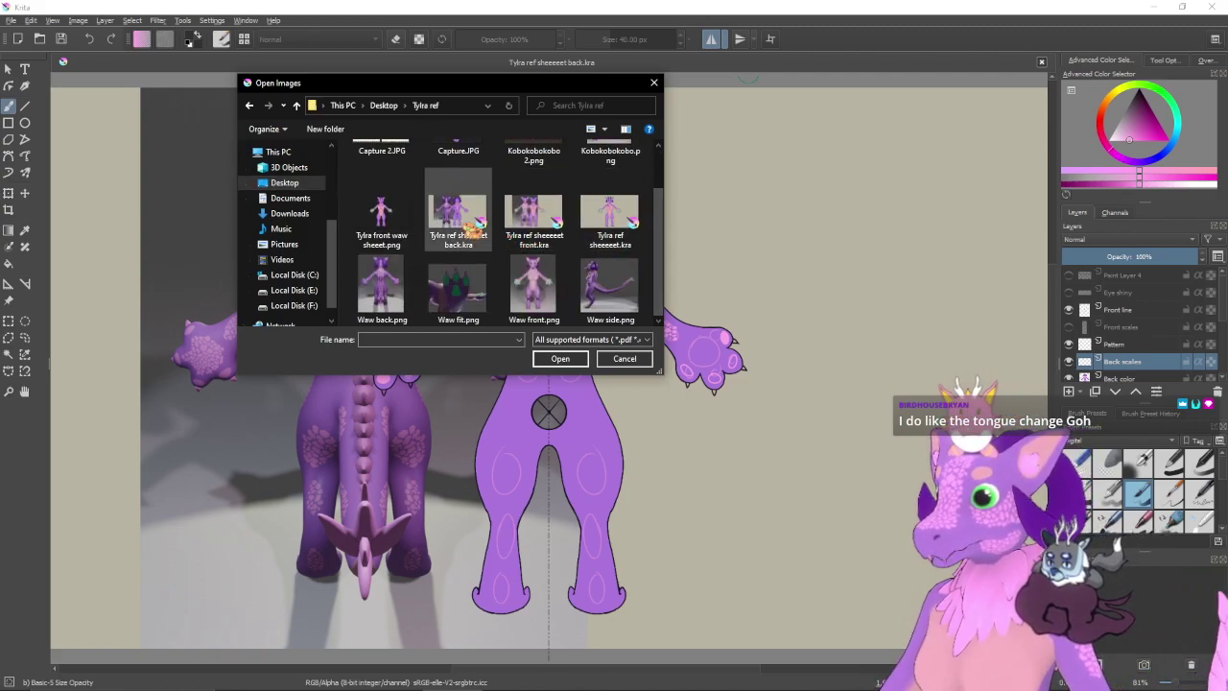
left_click(557, 229)
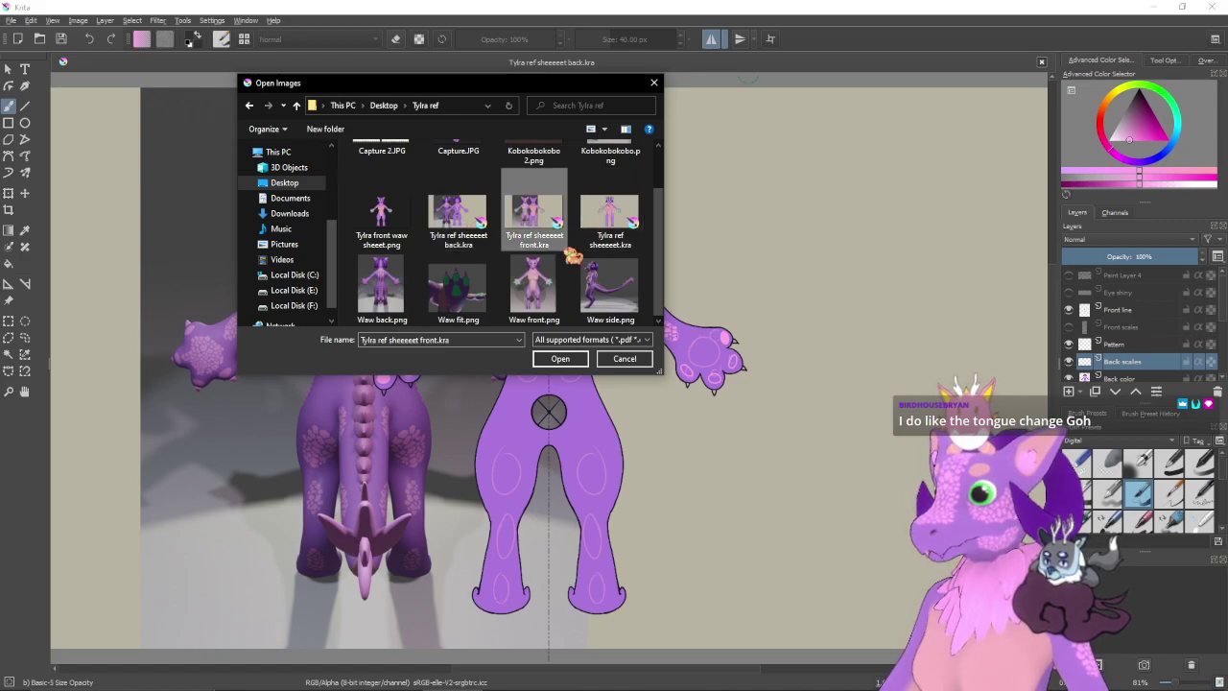
left_click(581, 360)
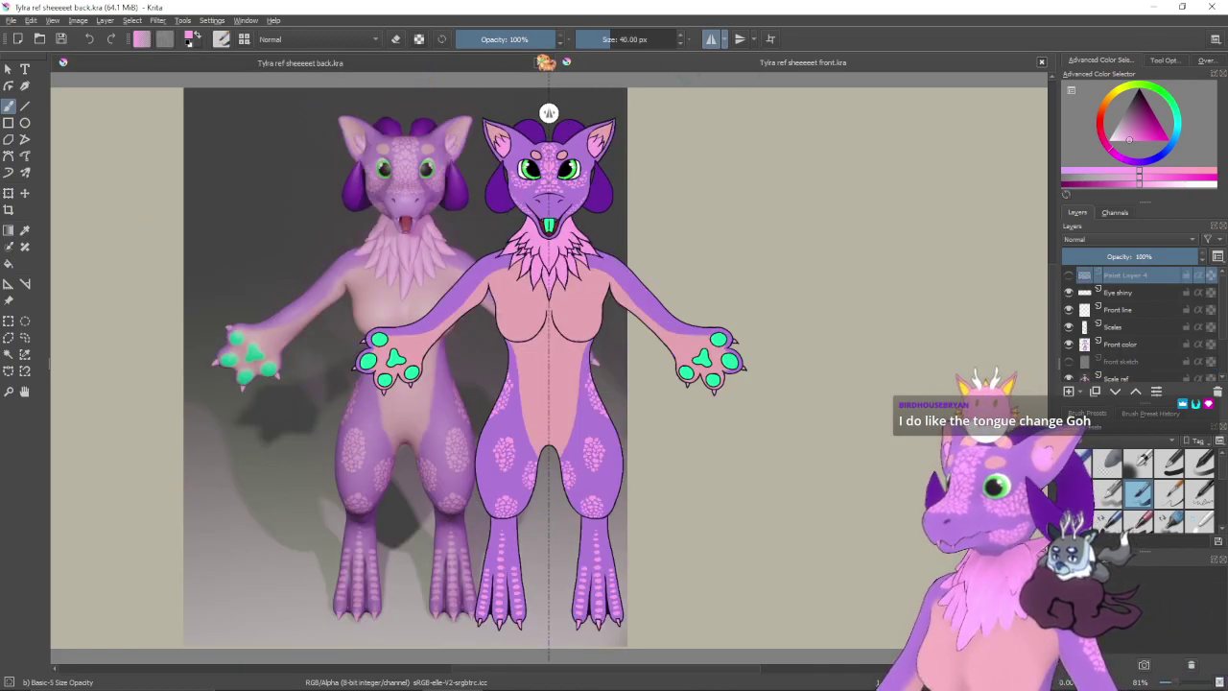
- Compare the open back and front documents, and inspect the colour boundary along the front figure's forearm and paw up close
left_click(672, 64)
left_click(431, 65)
left_click(724, 65)
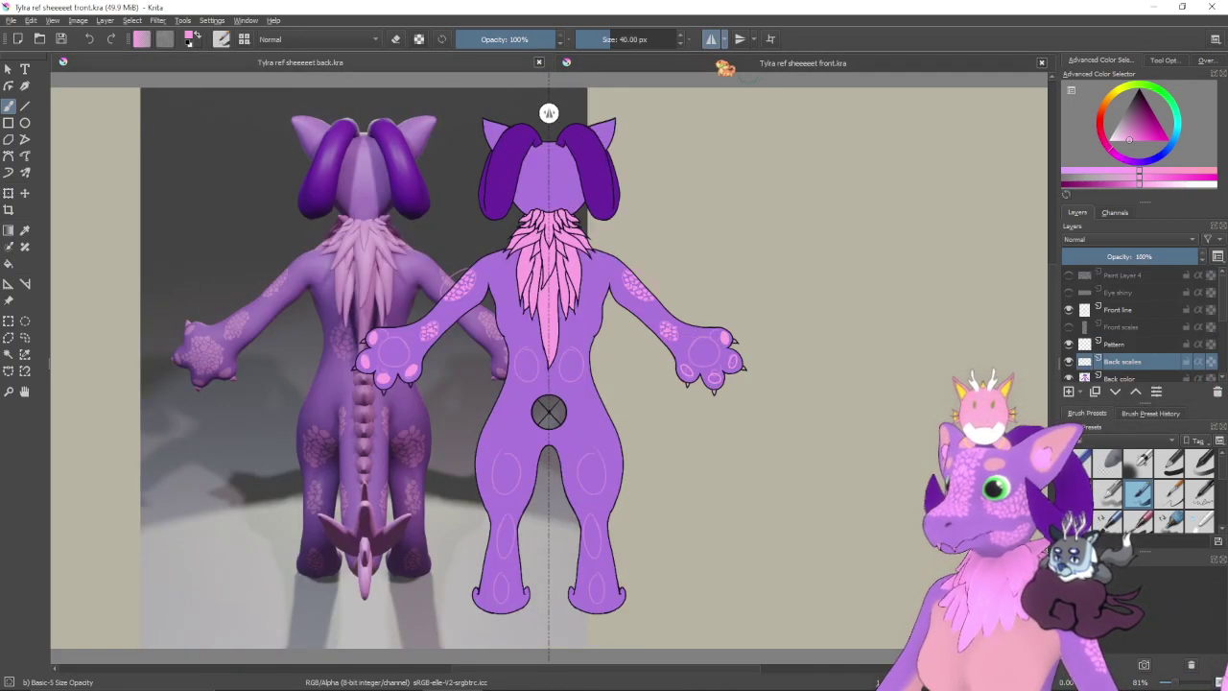
left_click(725, 66)
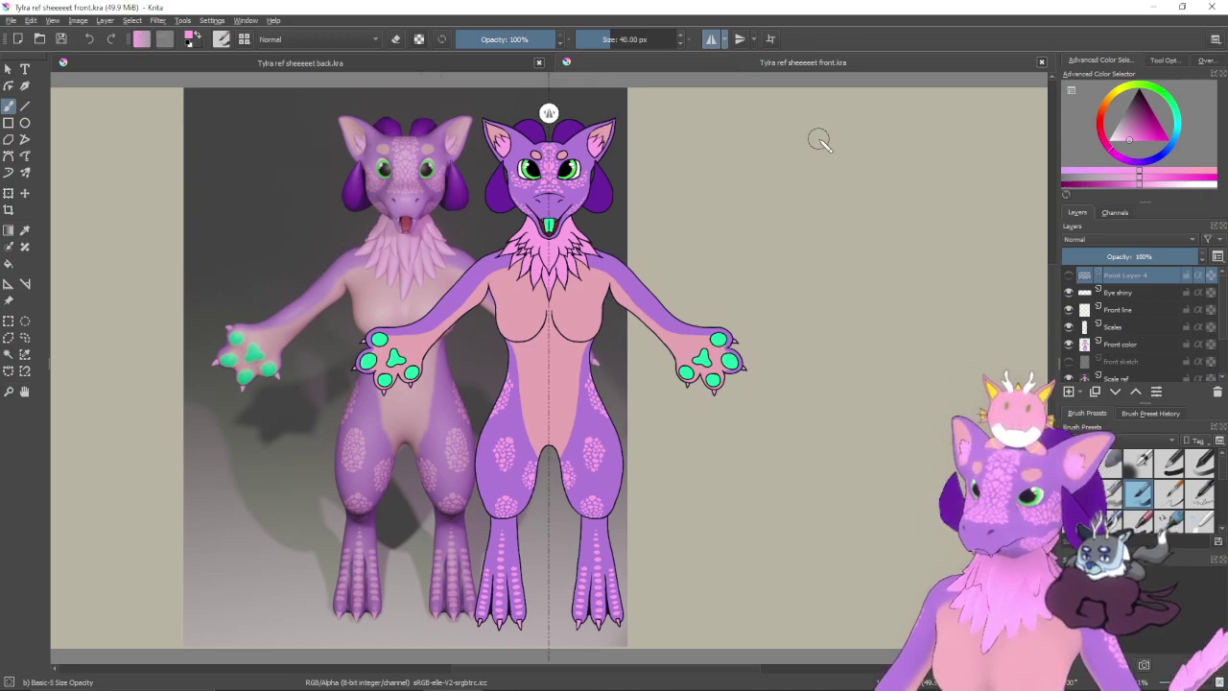
scroll(524, 387, "up", 4)
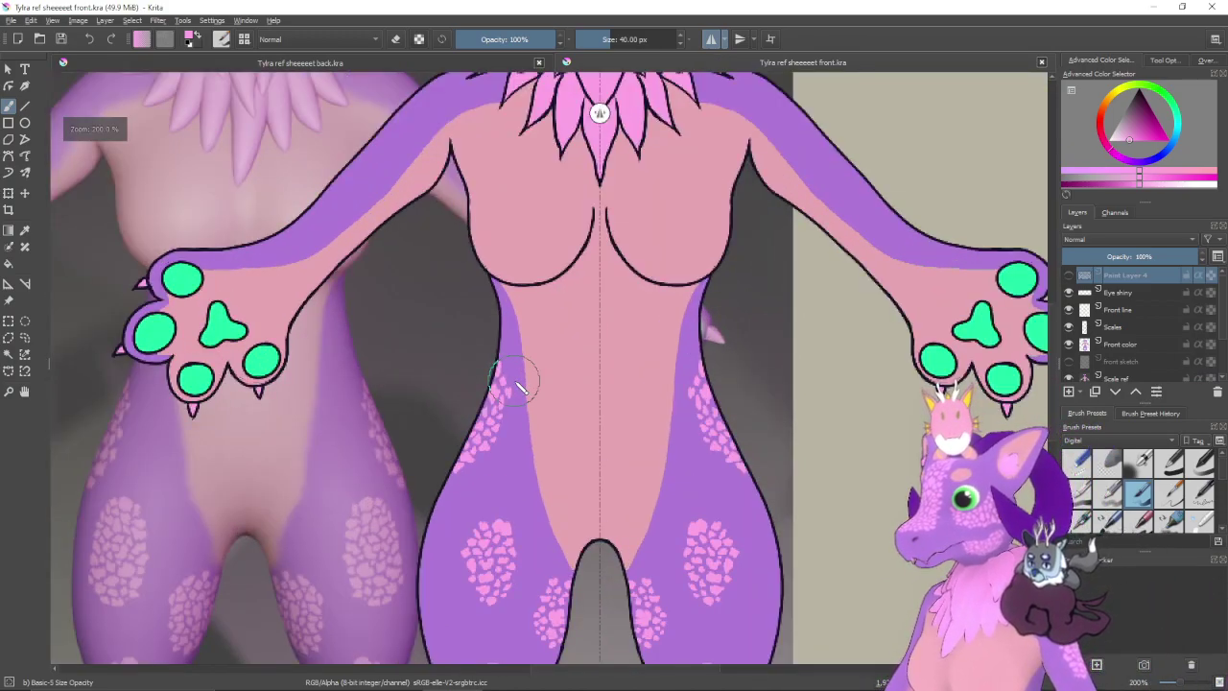
left_click_drag(426, 370, 615, 370)
scroll(616, 370, "up", 2)
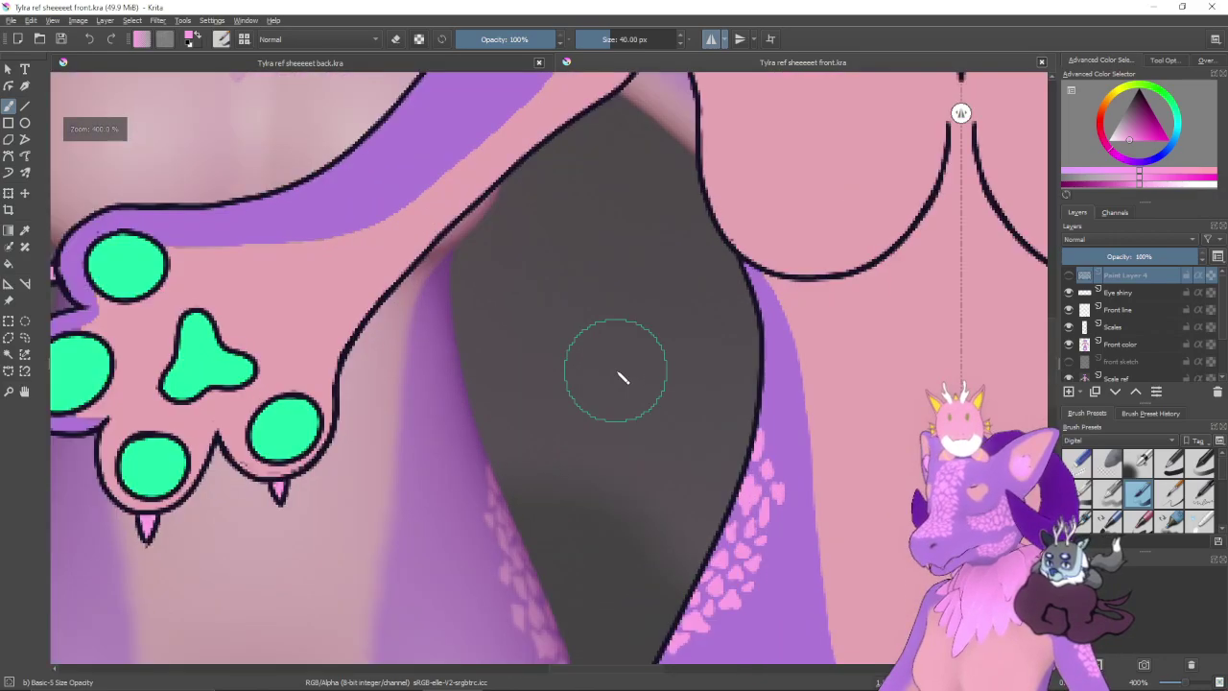
left_click_drag(479, 253, 599, 345)
scroll(599, 343, "down", 1)
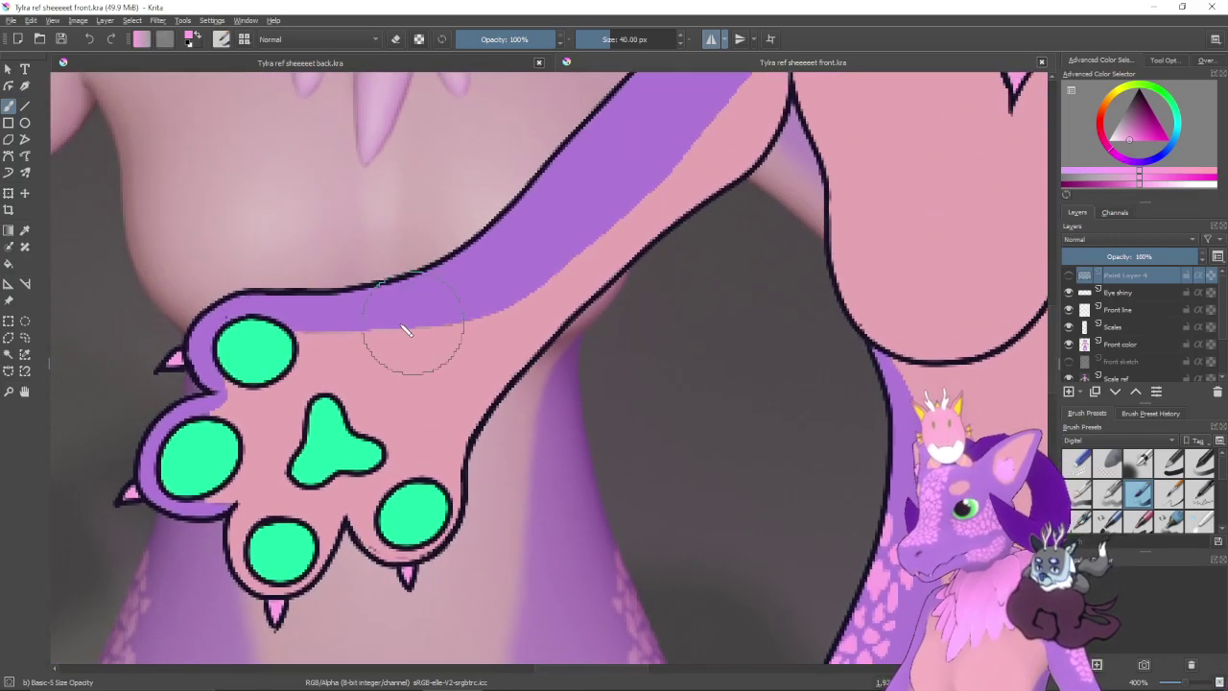
scroll(719, 449, "down", 1)
scroll(719, 448, "down", 2)
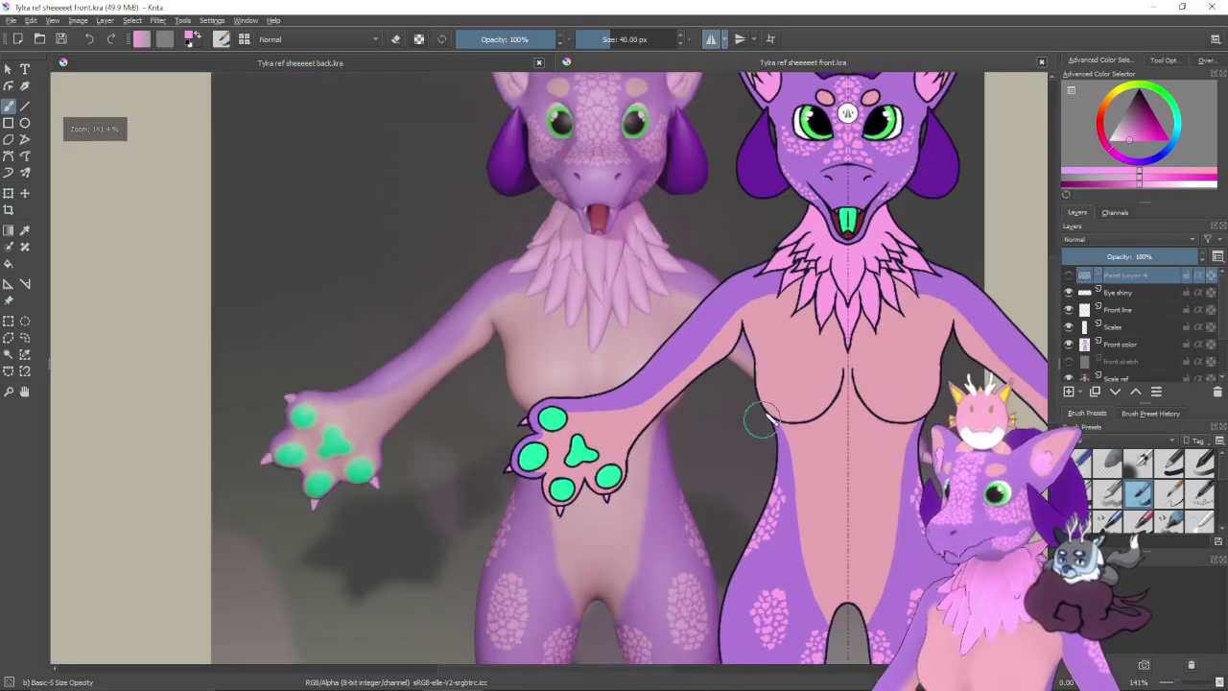
left_click_drag(703, 408, 590, 351)
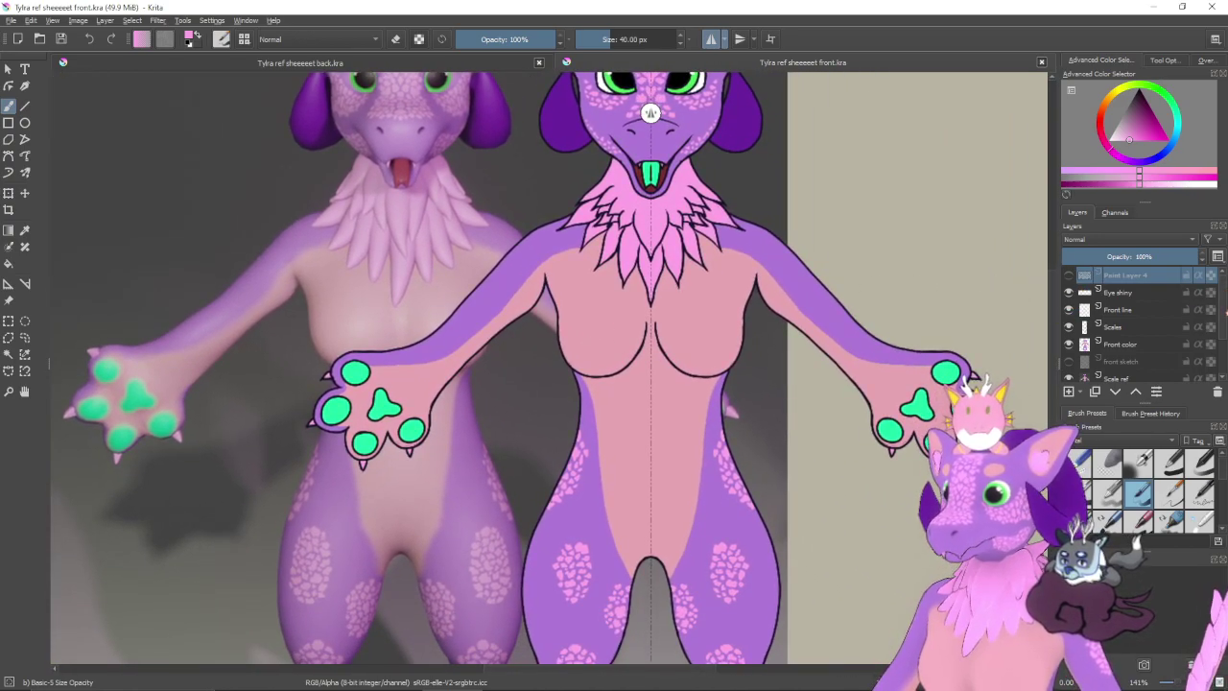
- Hide the front reference image, Paint Layer 1 and Background layers so only the character remains on transparency
scroll(1224, 313, "down", 2)
scroll(1224, 331, "up", 1)
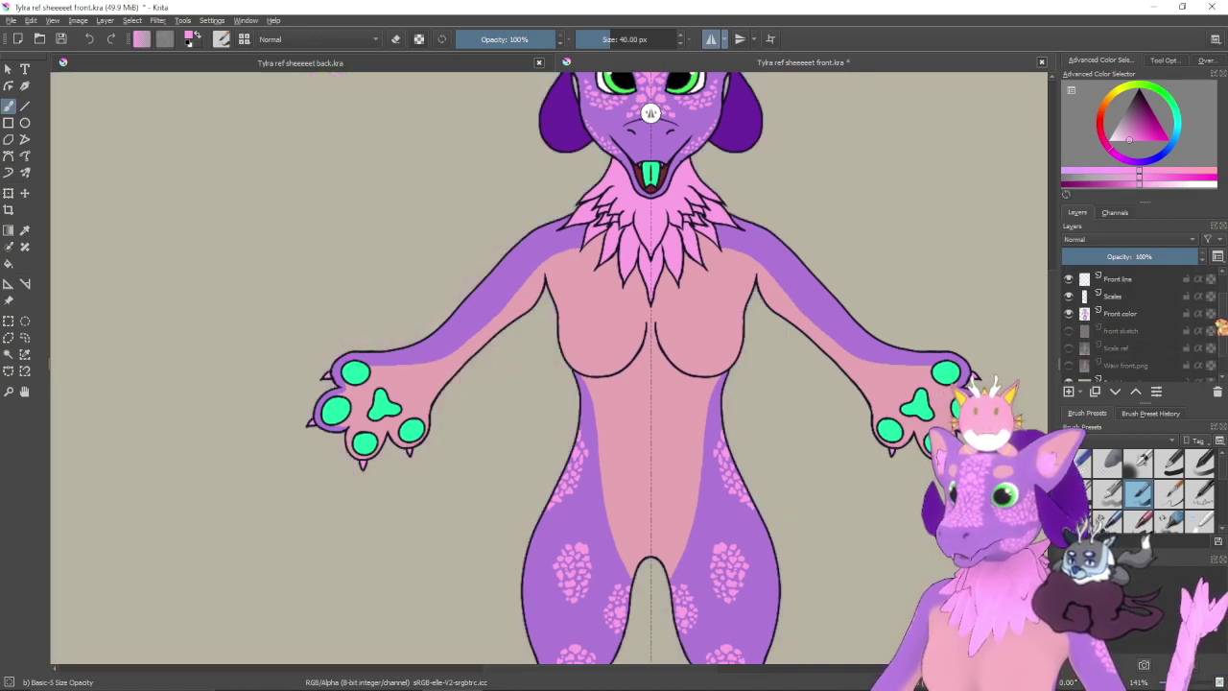
left_click_drag(1223, 324, 1223, 341)
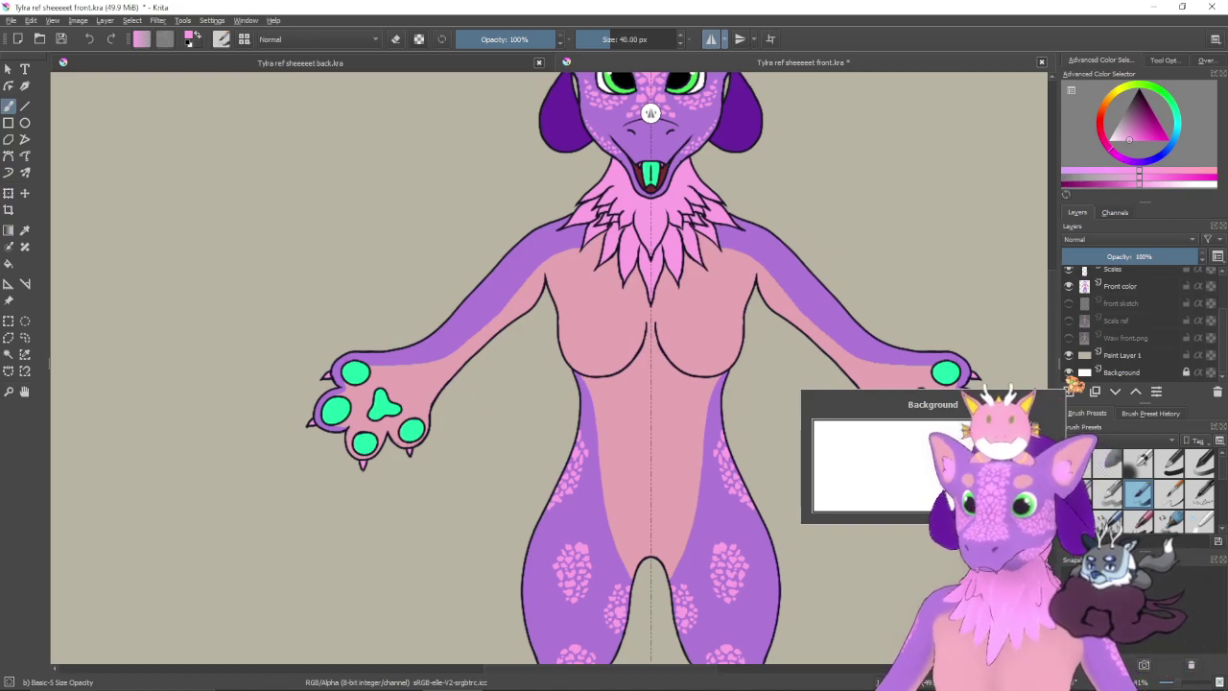
left_click(1069, 355)
scroll(1127, 322, "up", 3)
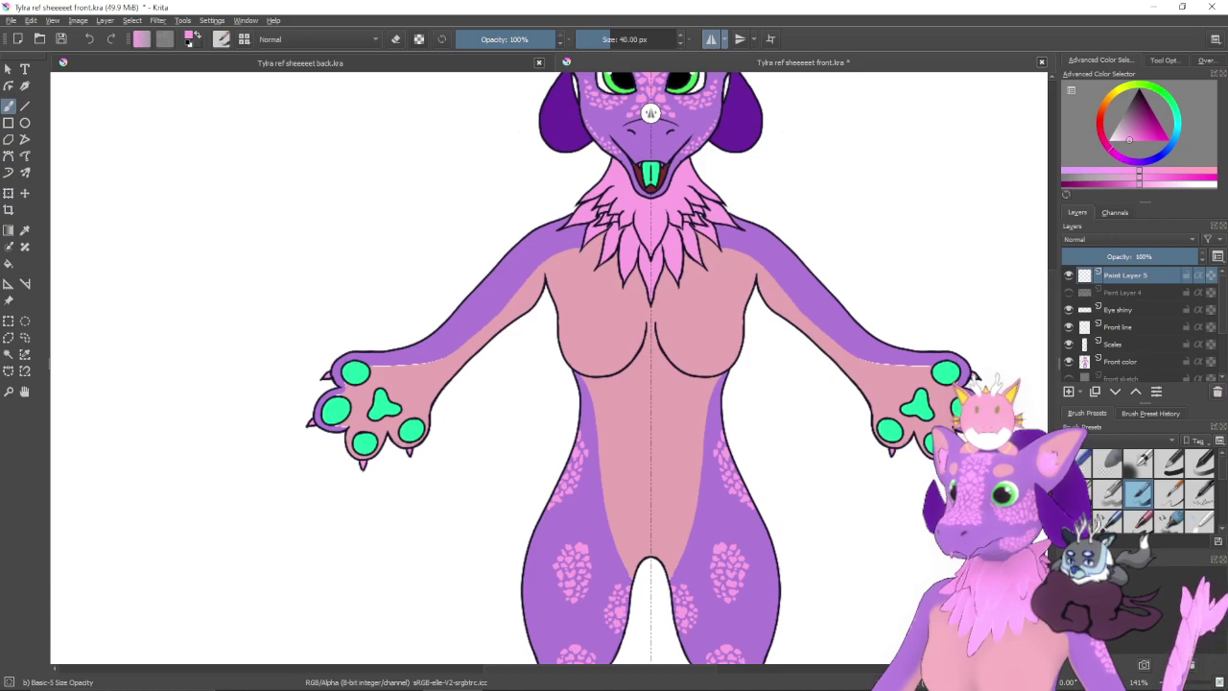
scroll(1127, 321, "down", 3)
left_click(1069, 372)
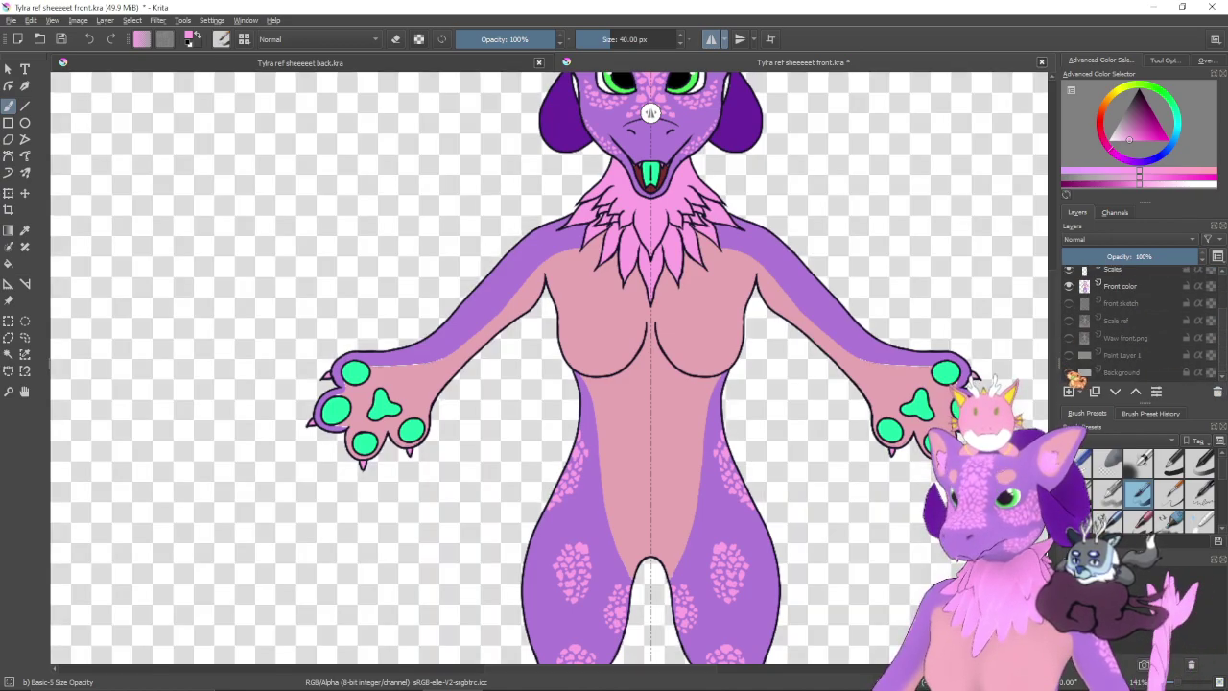
- Save the front view as a PNG image, replacing the existing file "Tylra front waw sheeet.png"
scroll(792, 420, "down", 5)
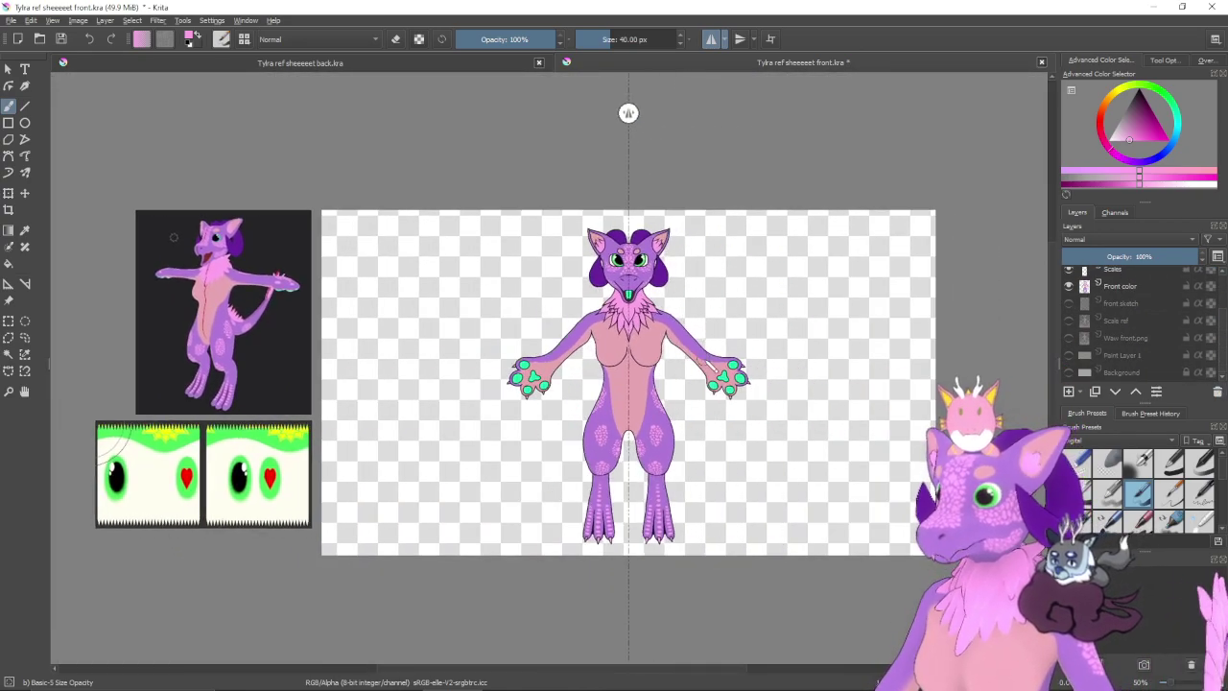
left_click(13, 20)
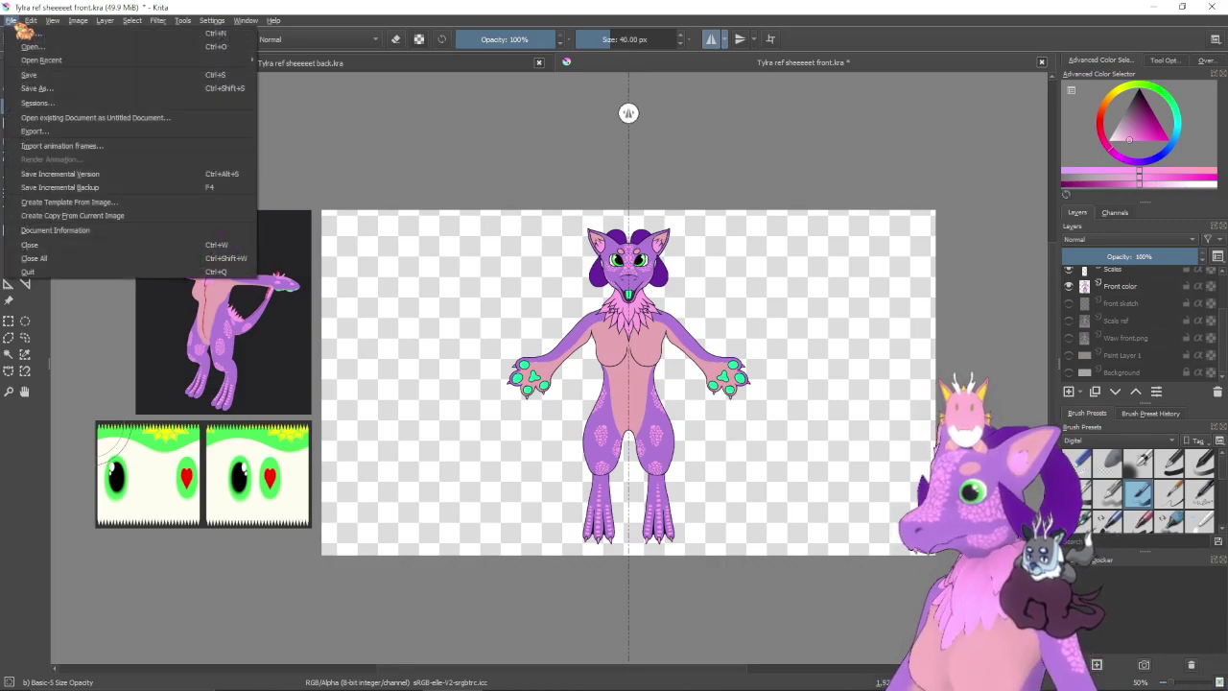
left_click(41, 90)
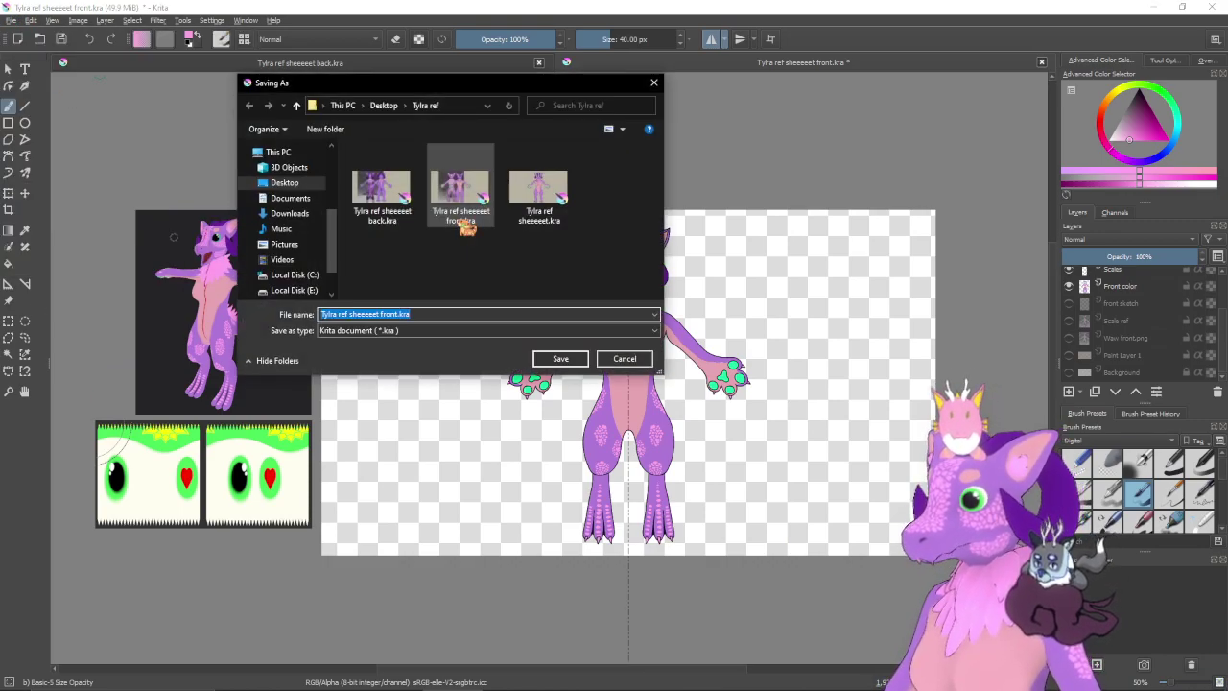
left_click(451, 331)
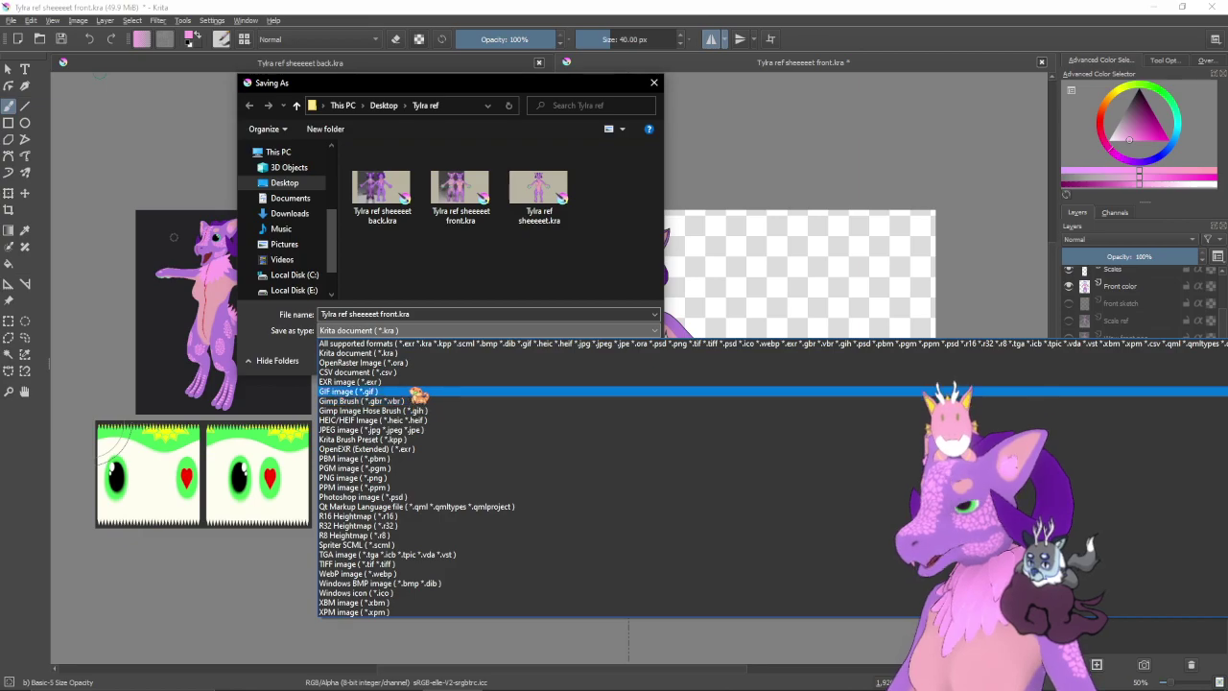
left_click(423, 477)
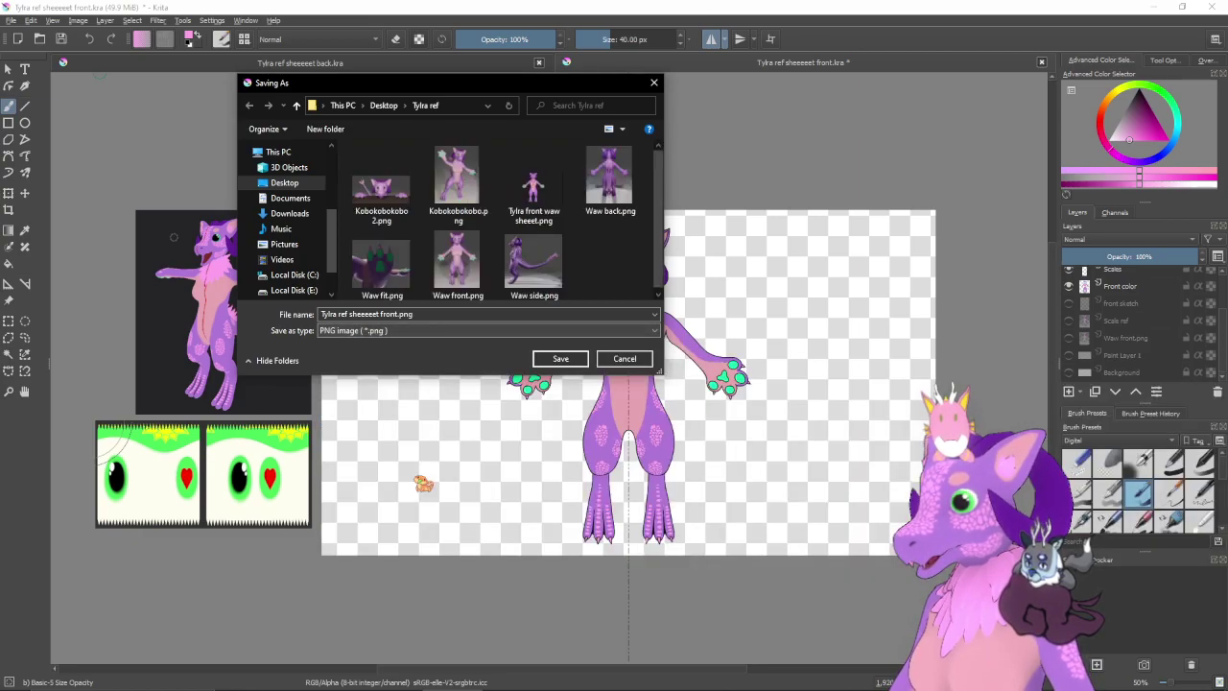
left_click_drag(657, 229, 666, 247)
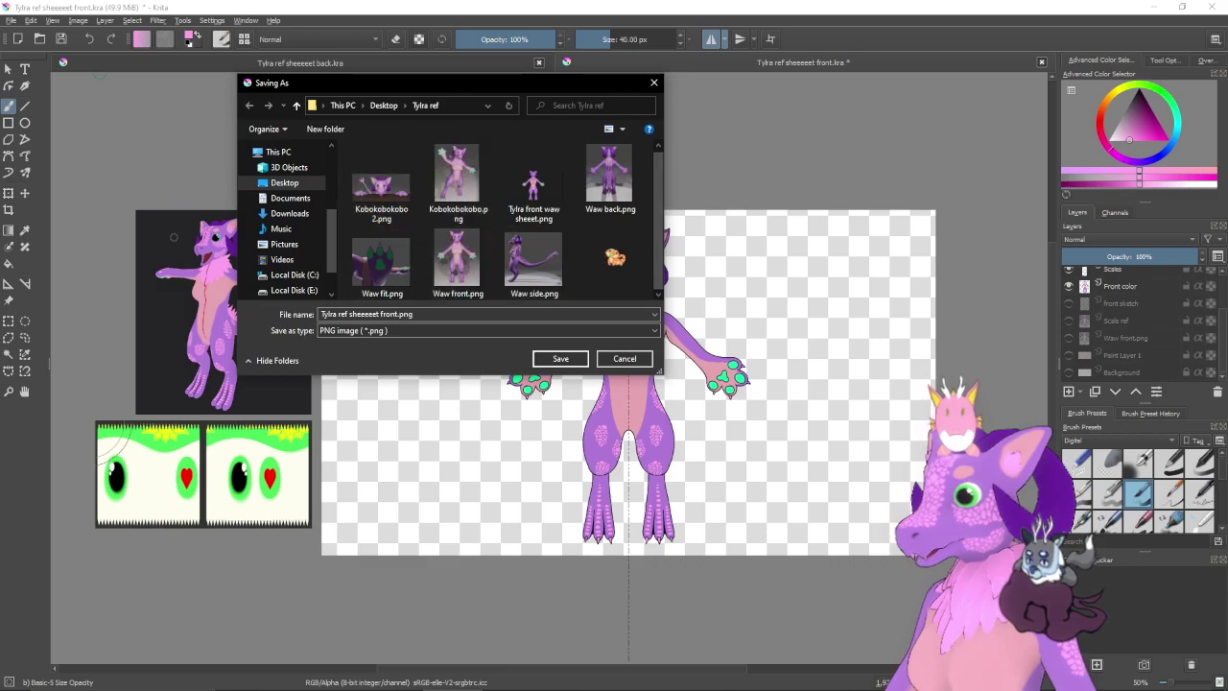
left_click(549, 197)
left_click(560, 358)
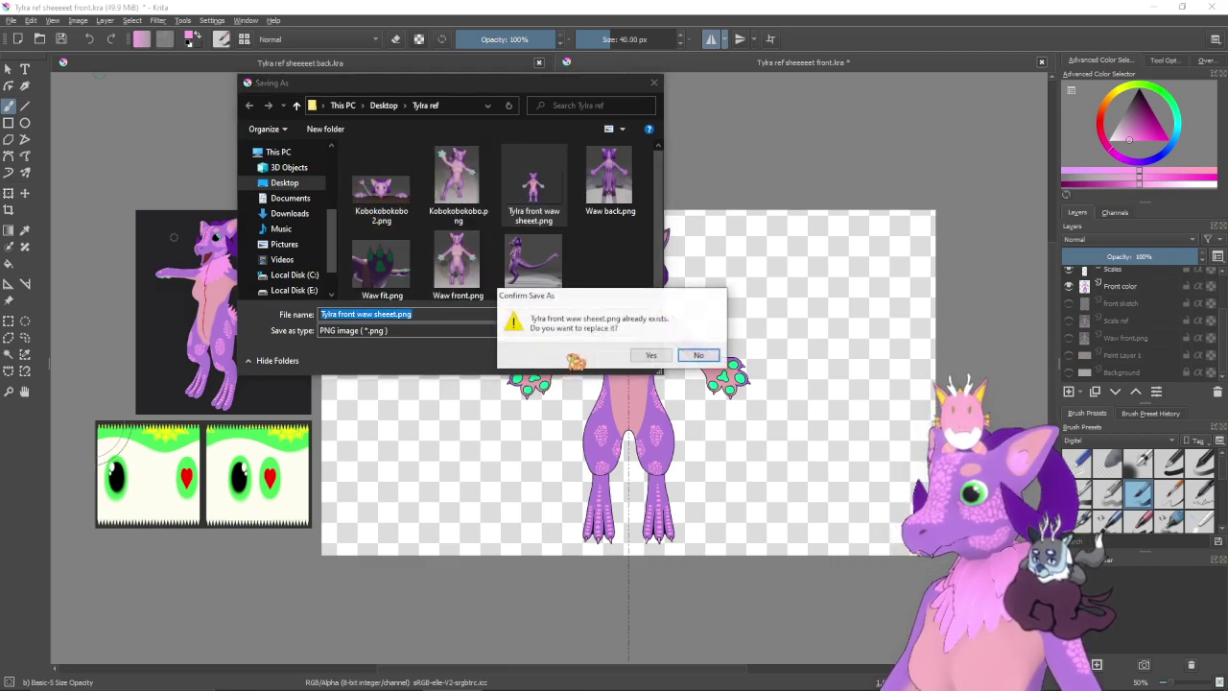
left_click(662, 356)
left_click(777, 546)
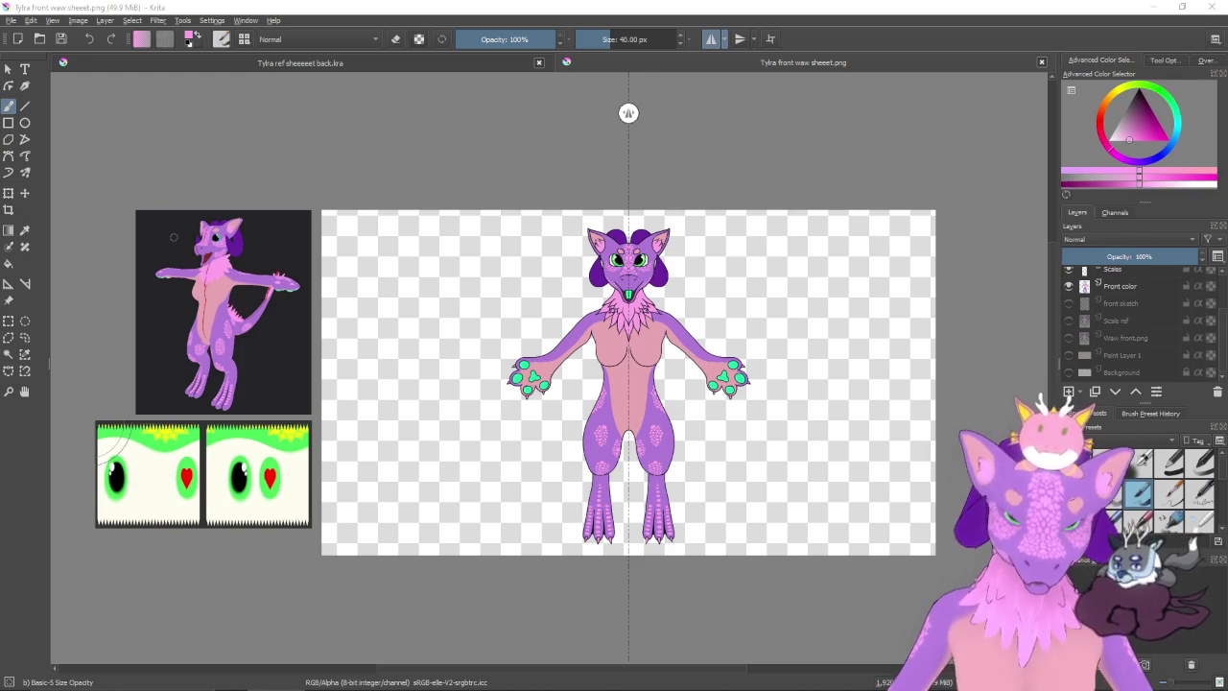
- Switch to the back view document and make a short stroke on the figure's paw on the Back scales layer
left_click(324, 63)
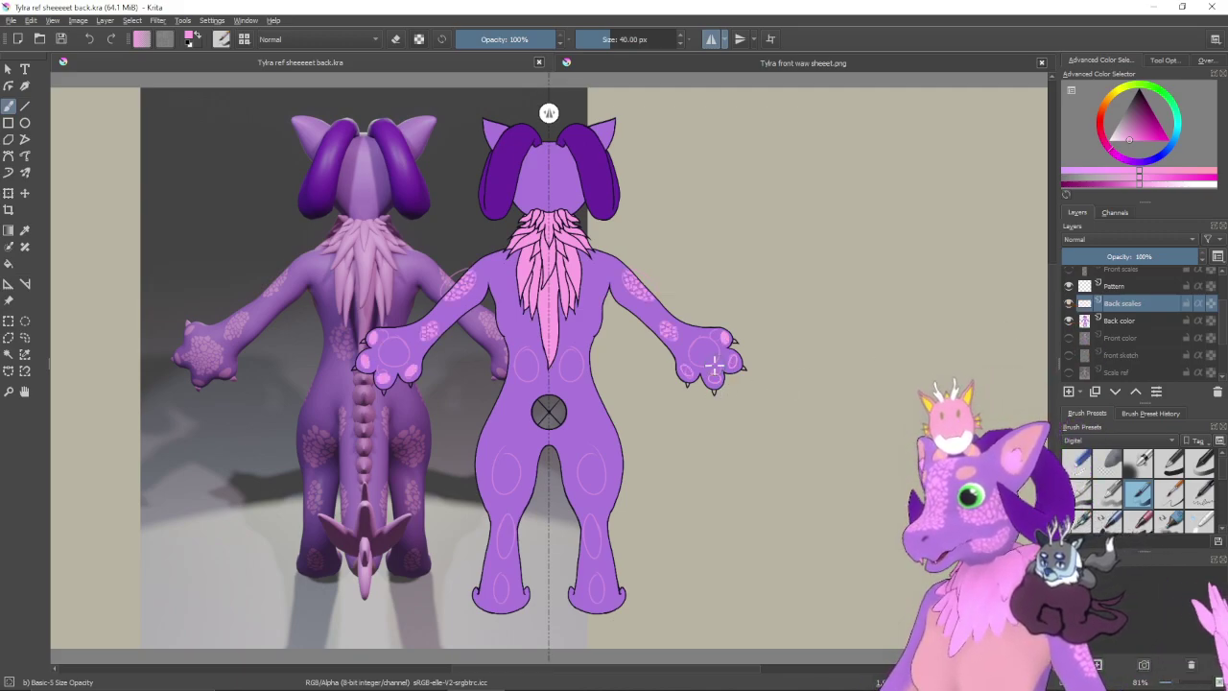
left_click_drag(712, 364, 731, 366)
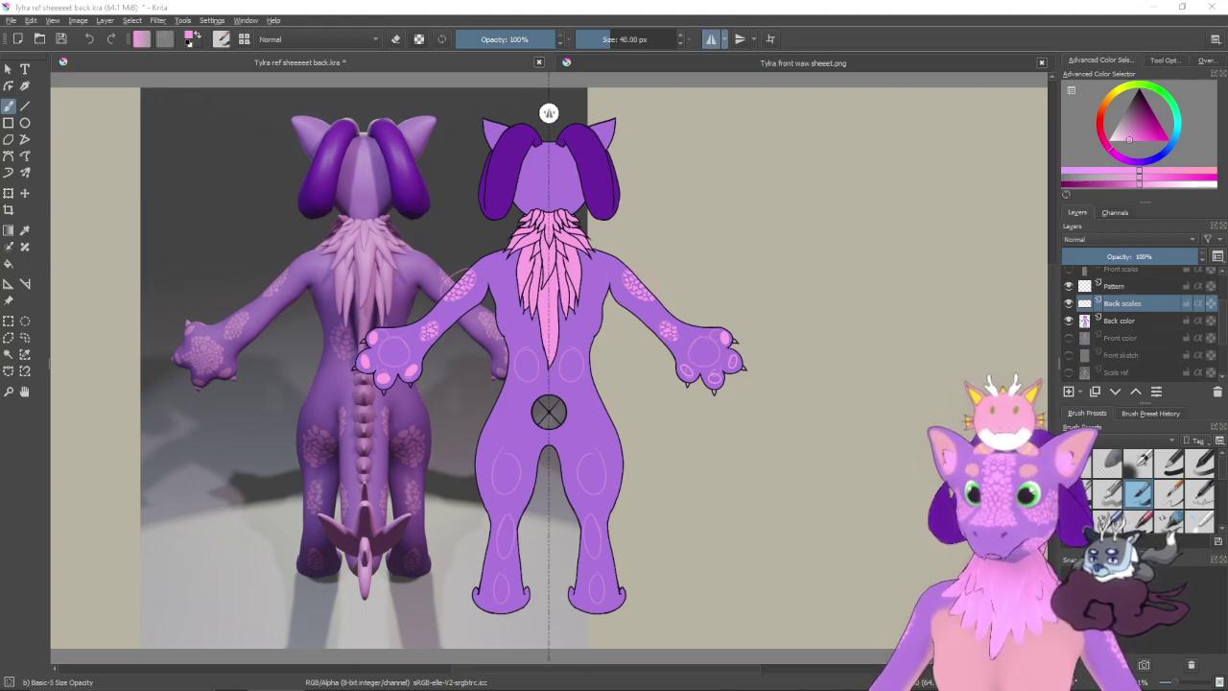
- Switch to the exported front image in Photos and examine the stray dark pixels along the forearm's purple and pink boundary up close
key("alt+Tab")
scroll(506, 321, "up", 2)
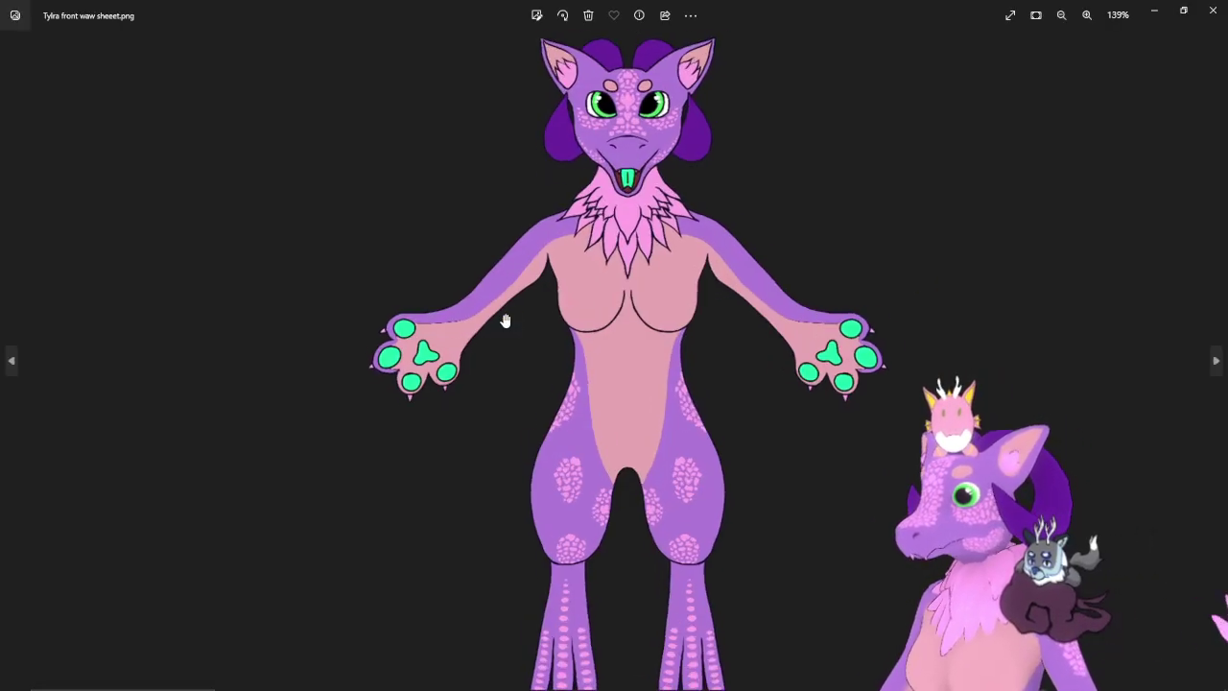
scroll(505, 321, "up", 5)
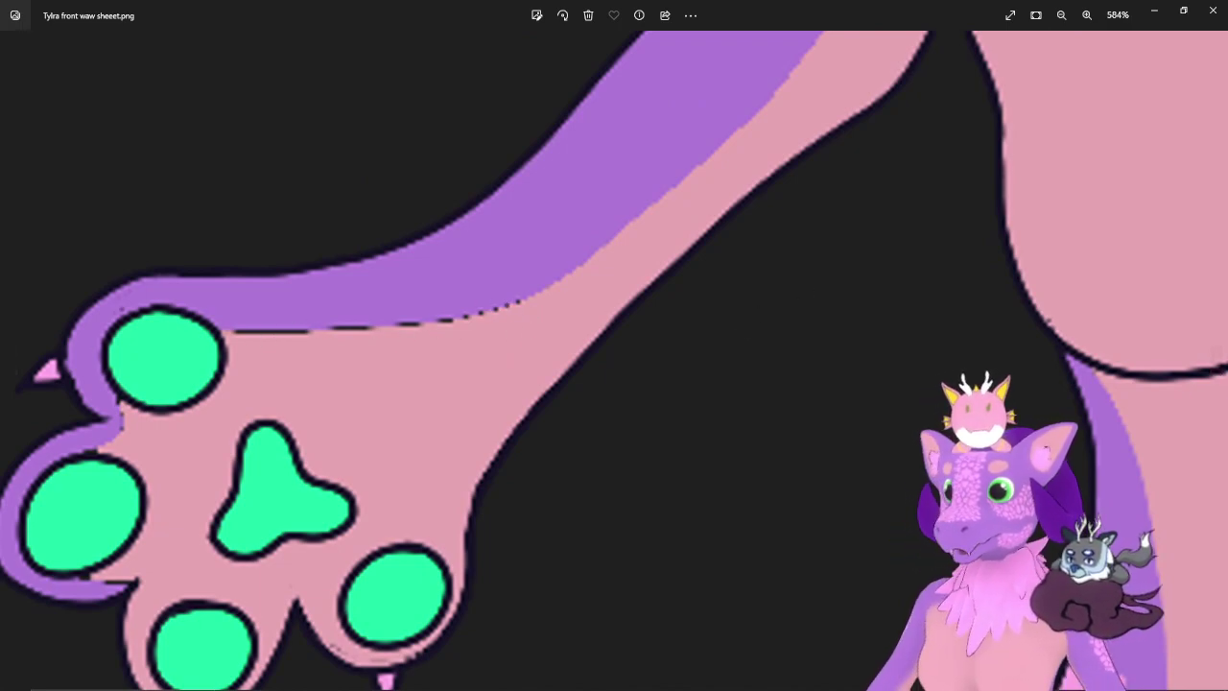
left_click_drag(300, 410, 500, 494)
scroll(504, 452, "up", 5)
left_click_drag(536, 420, 631, 488)
left_click_drag(777, 462, 300, 549)
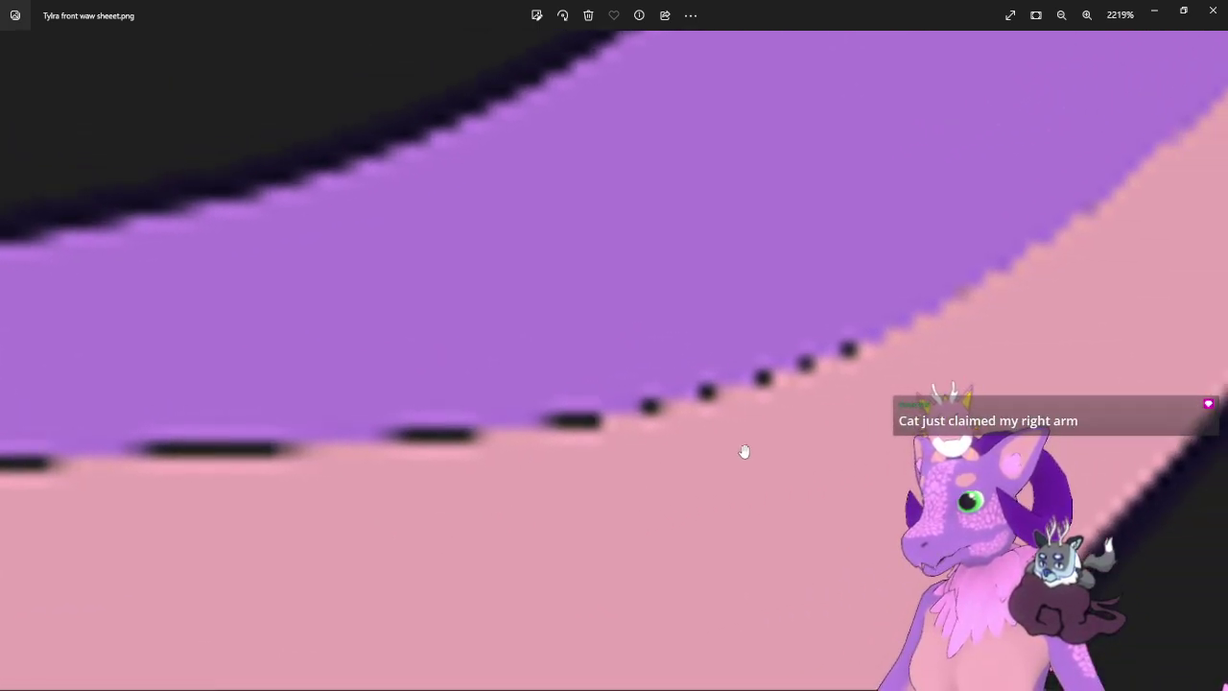
left_click_drag(578, 528, 661, 490)
mouse_move(800, 688)
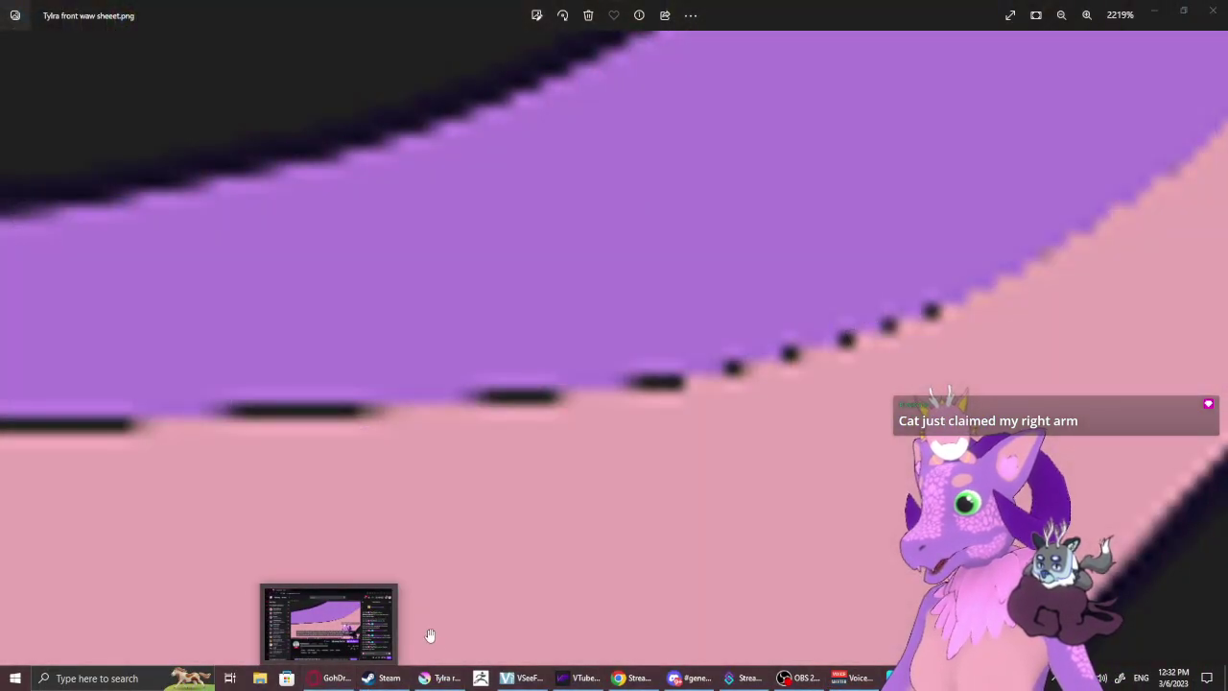
- Switch to the front view document in Krita, make the Front color layer active and pick up the forearm's pink colour
left_click(437, 675)
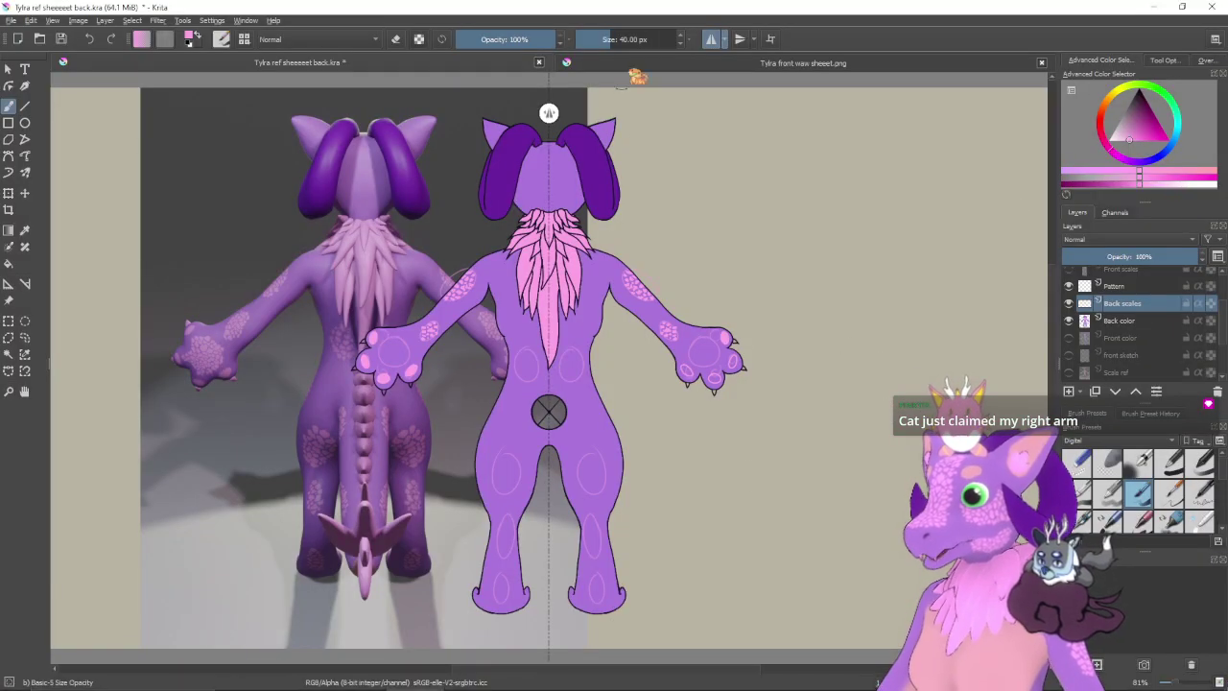
left_click(764, 63)
scroll(593, 326, "up", 5)
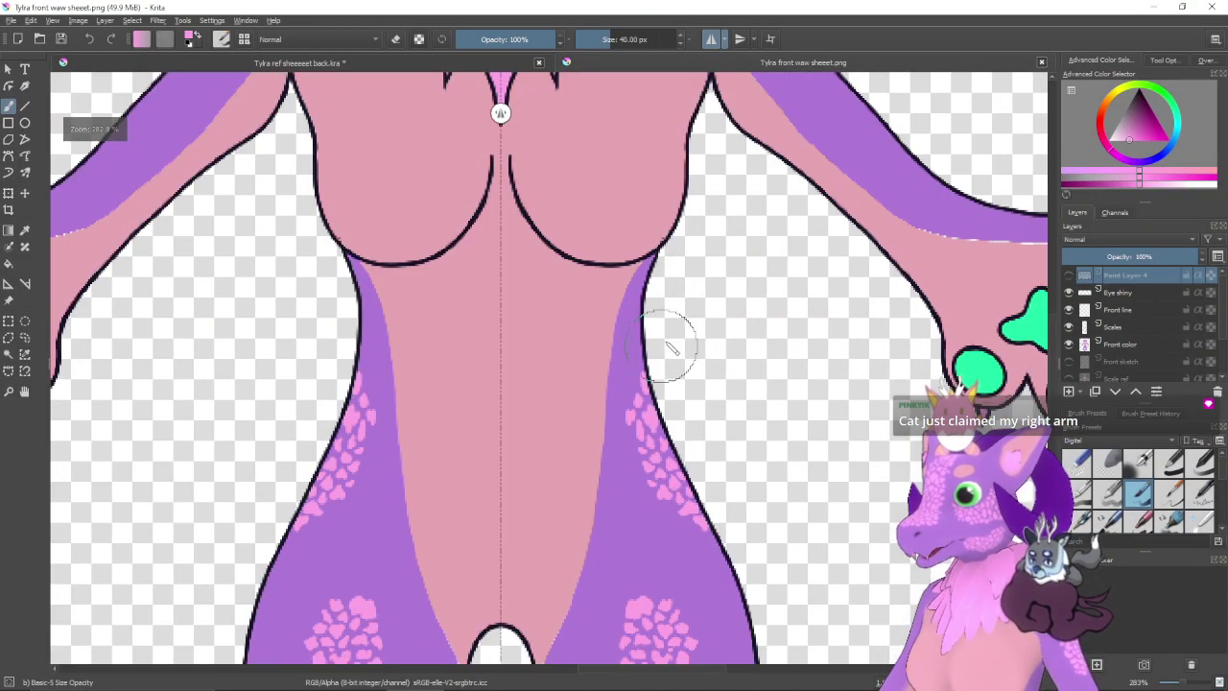
left_click_drag(336, 293, 676, 360)
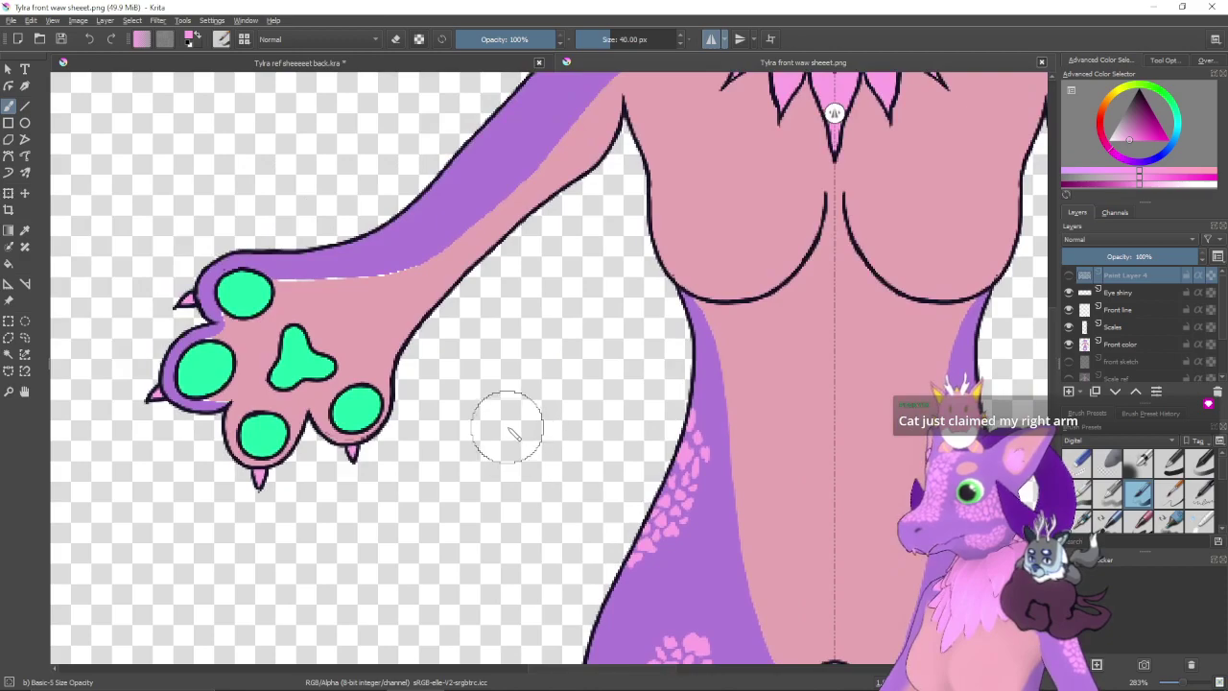
scroll(507, 427, "up", 4)
left_click_drag(375, 233, 719, 382)
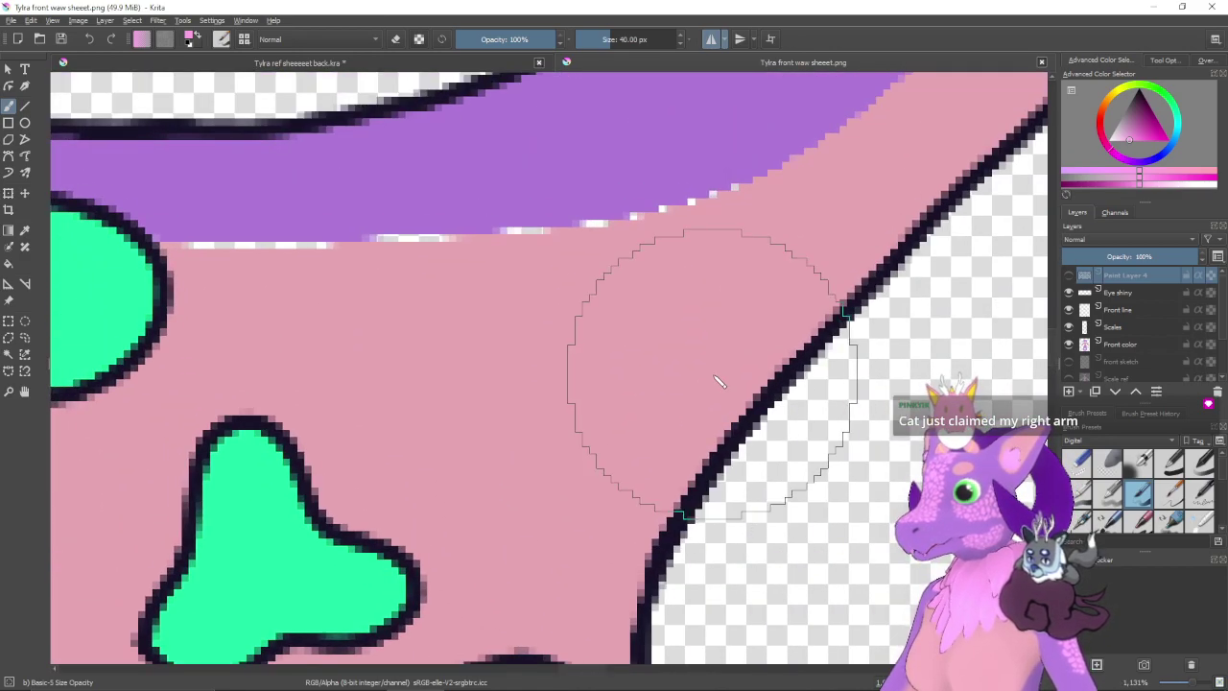
scroll(719, 382, "down", 2)
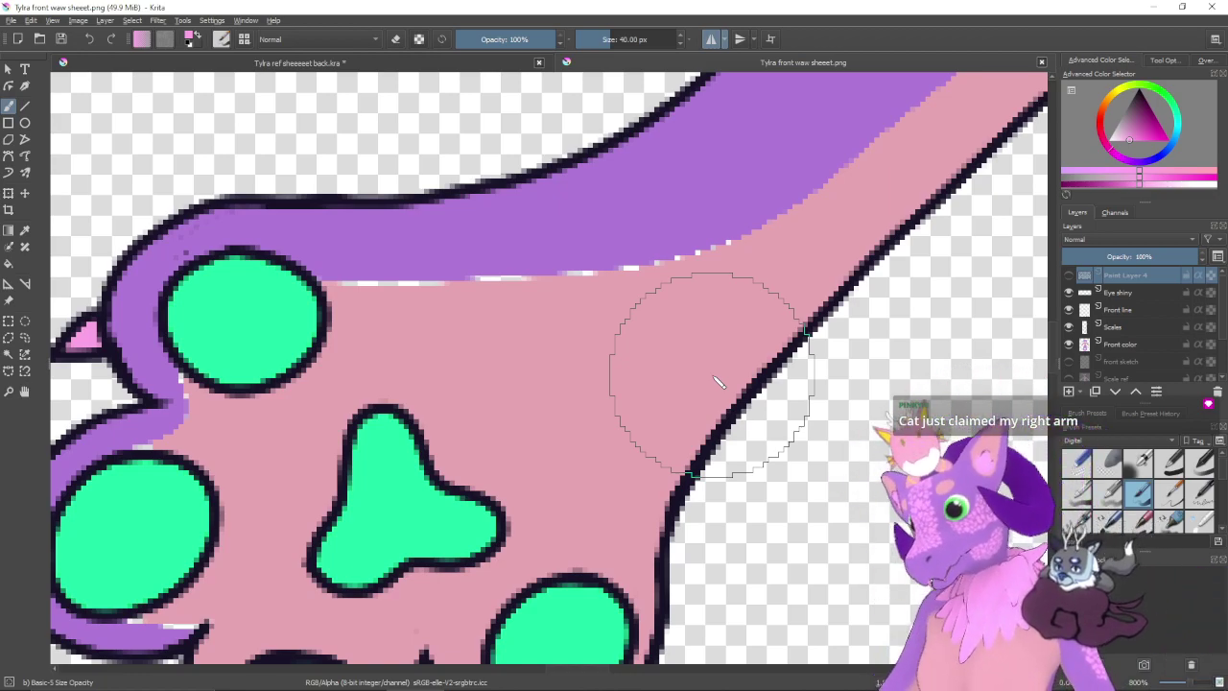
left_click(1123, 345)
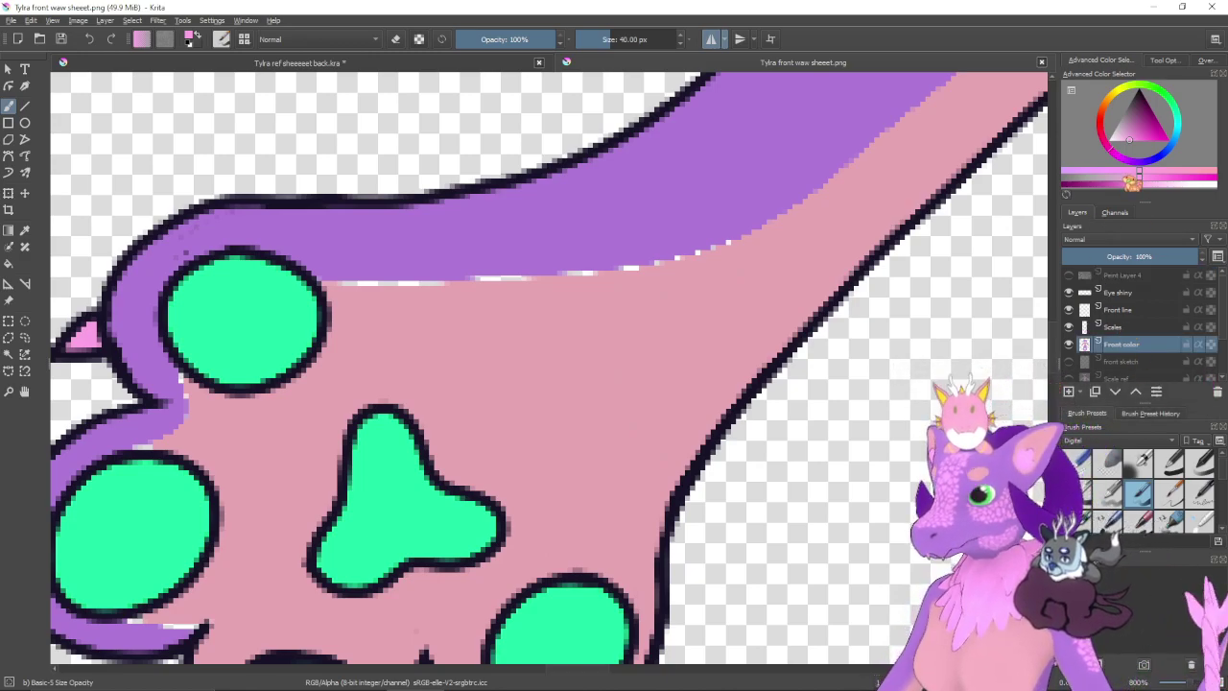
left_click(718, 336, "ctrl")
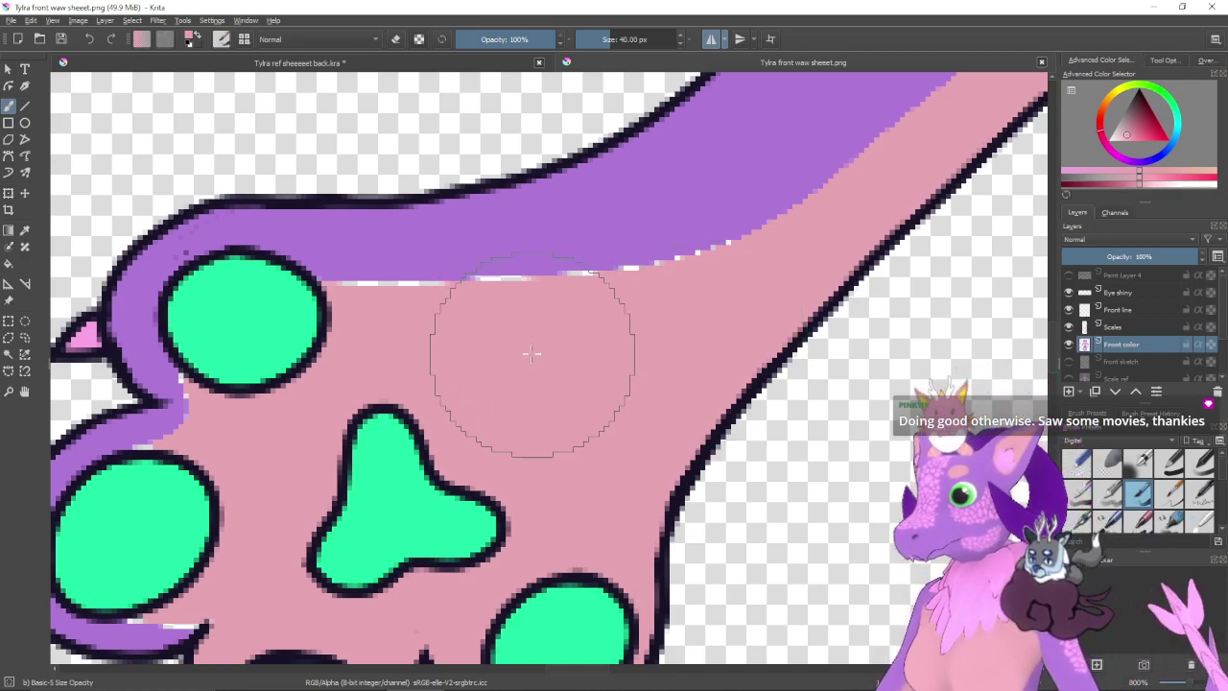
- Try a pink stroke below the forearm's colour boundary with the Basic-6 Details brush at 7.5 px
left_click_drag(537, 339, 379, 340, "shift")
left_click(1169, 491)
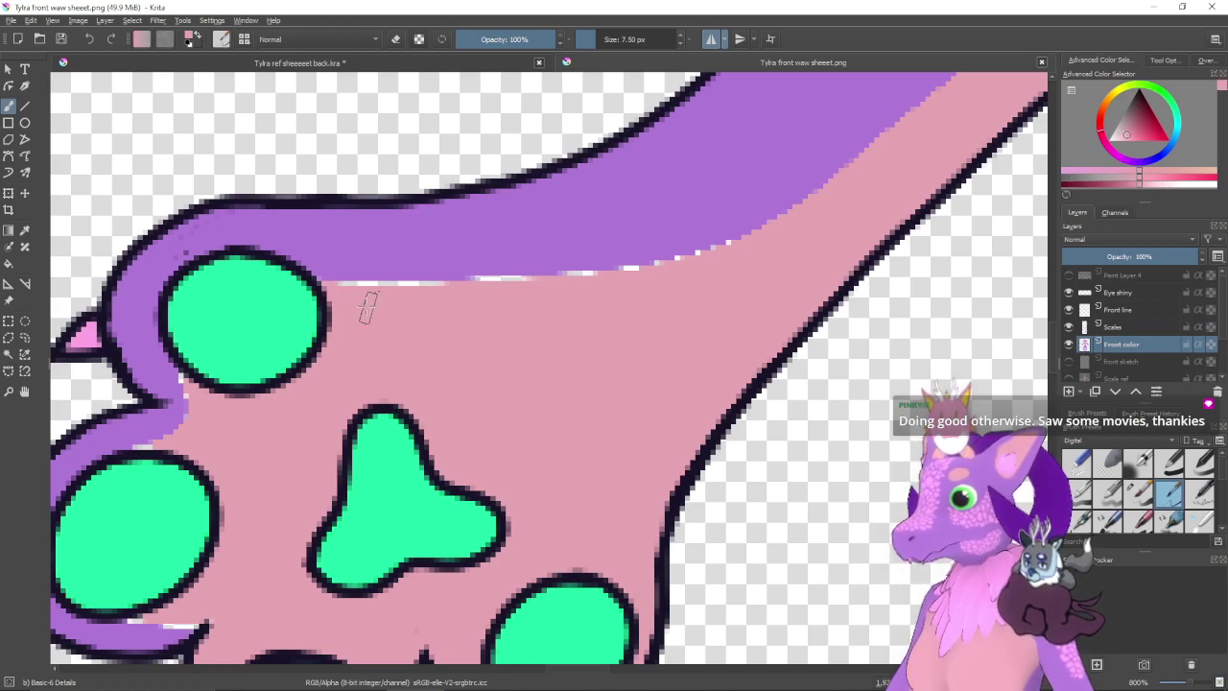
mouse_move(340, 302)
left_mouse_down()
mouse_move(768, 240)
mouse_move(556, 307)
left_mouse_up()
key("ctrl+z")
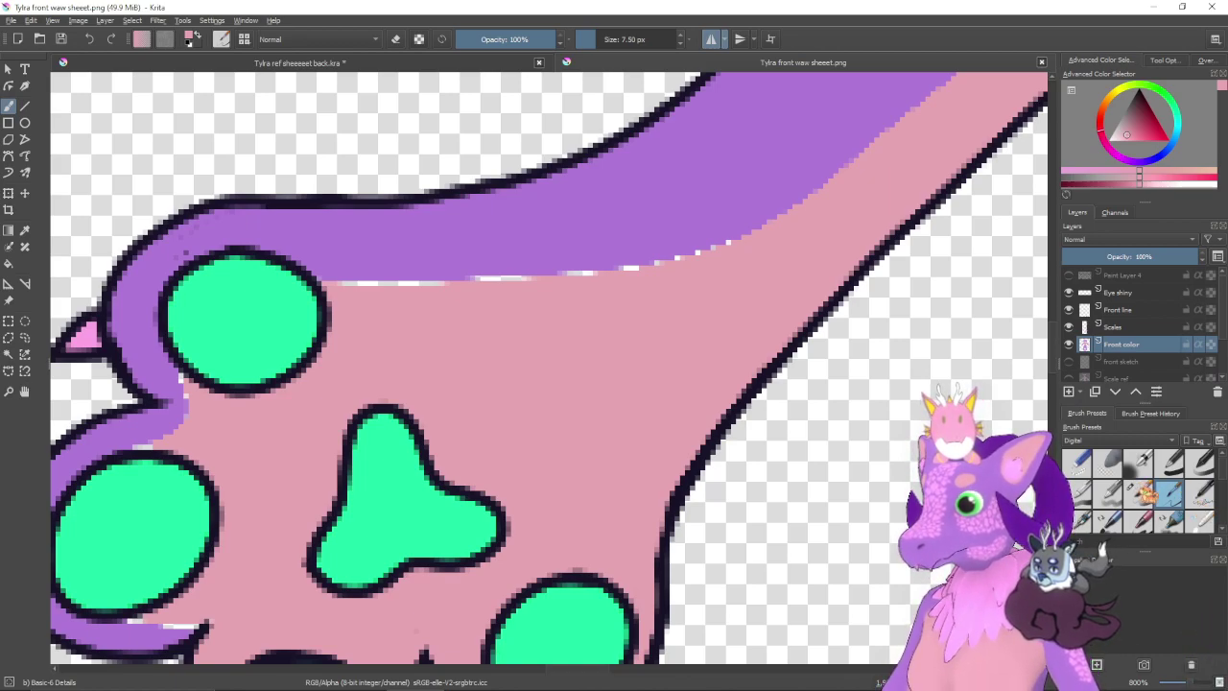
- Fill the transparent gaps along the forearm's purple and pink boundary with pink, using the Basic-5 Size Opacity brush at 3 px
left_click(1143, 487)
key("bracketleft")
key("bracketleft")
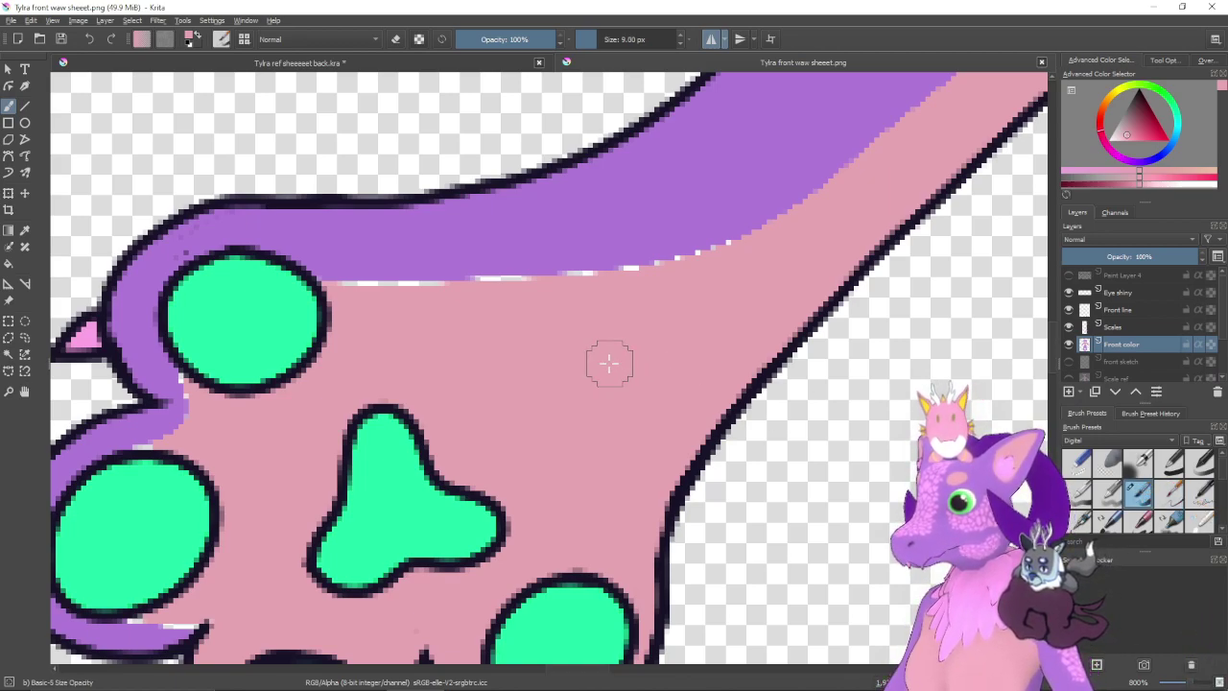
key("bracketleft")
key("bracketleft")
key("bracketleft")
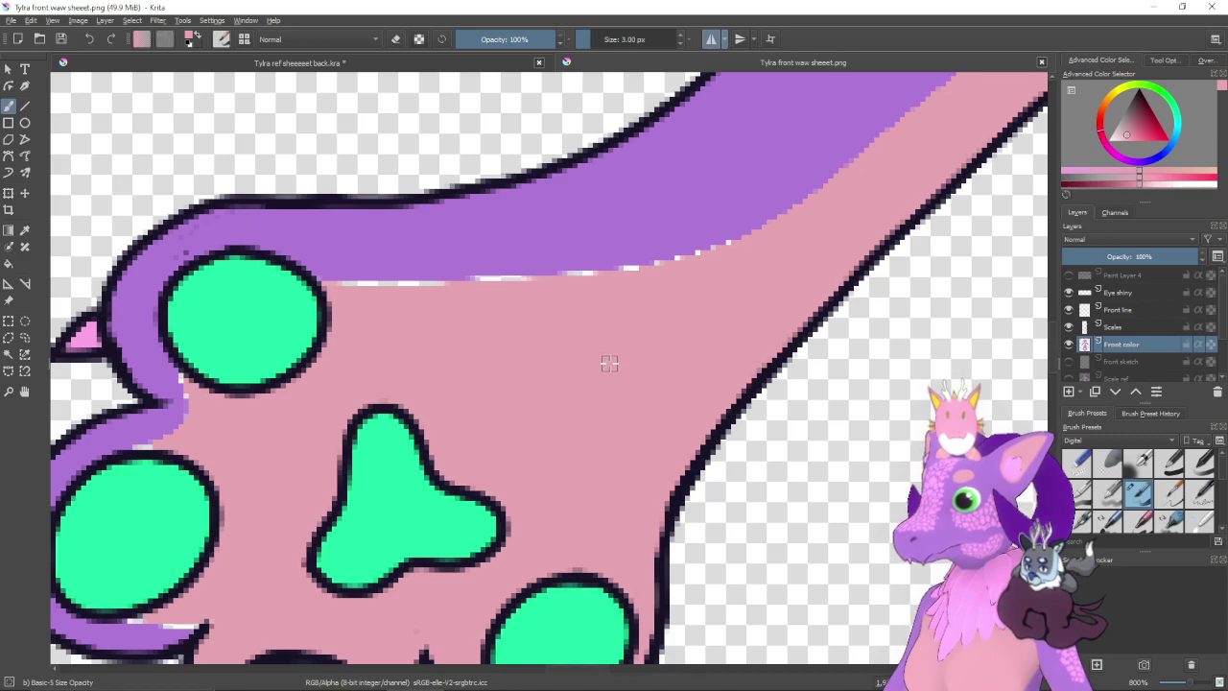
left_click_drag(704, 275, 751, 259)
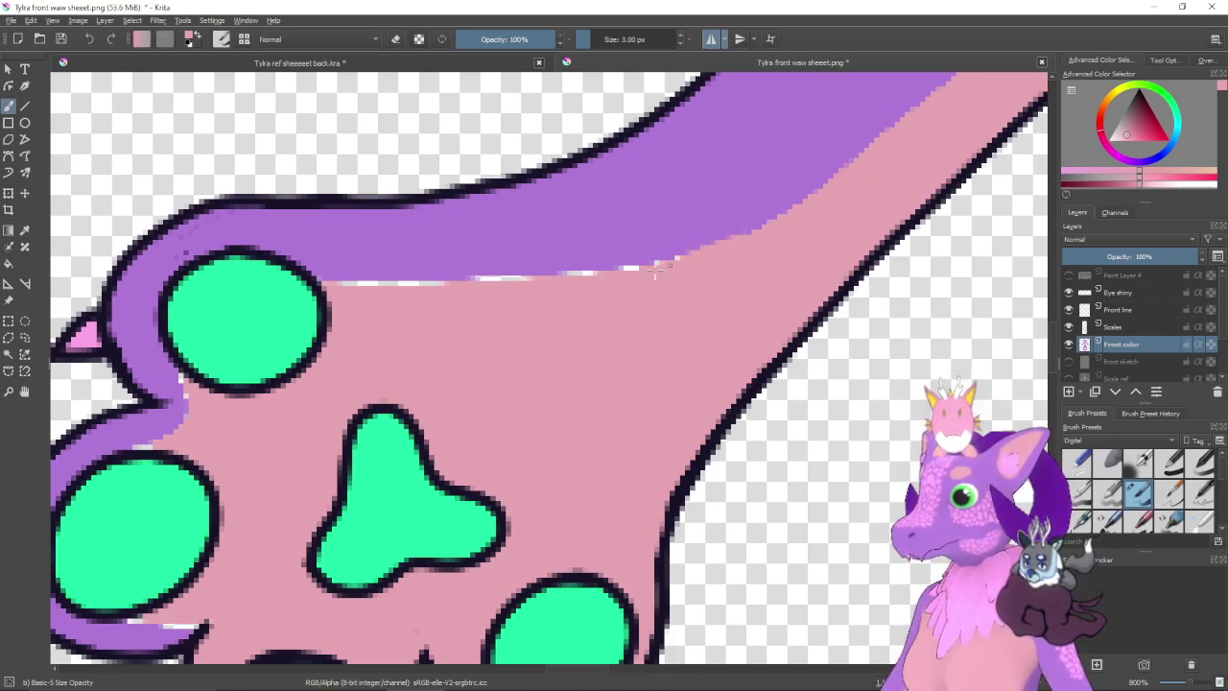
key("ctrl+z")
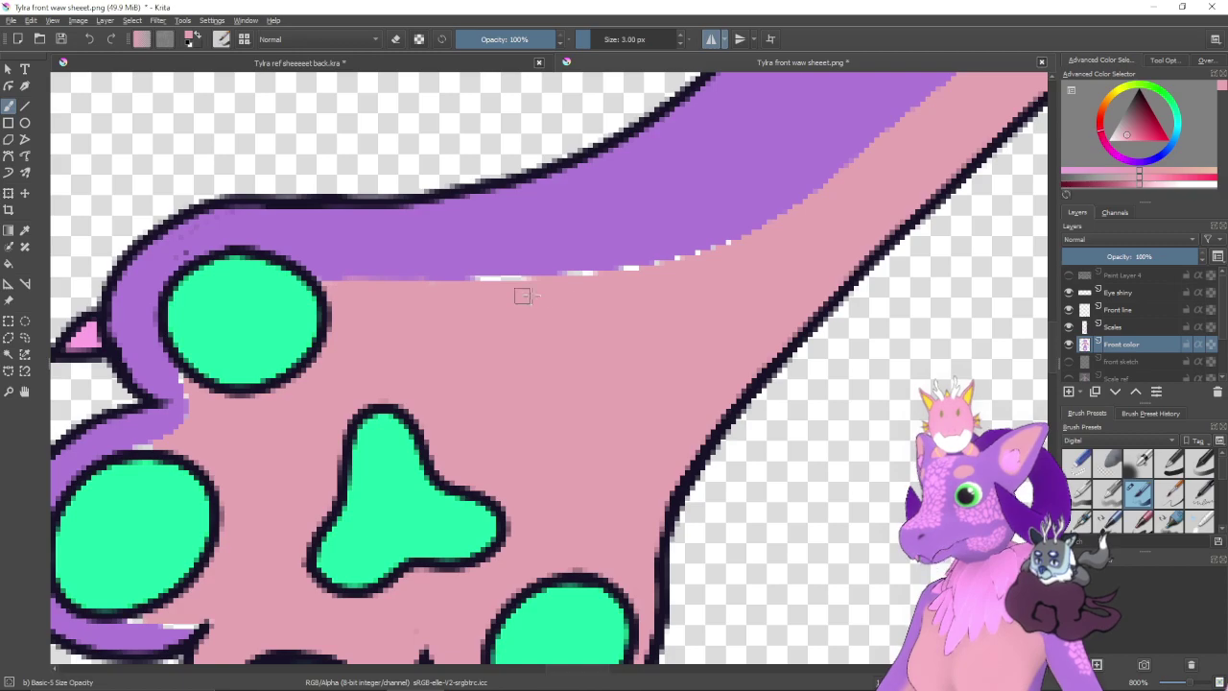
left_click_drag(720, 246, 617, 272)
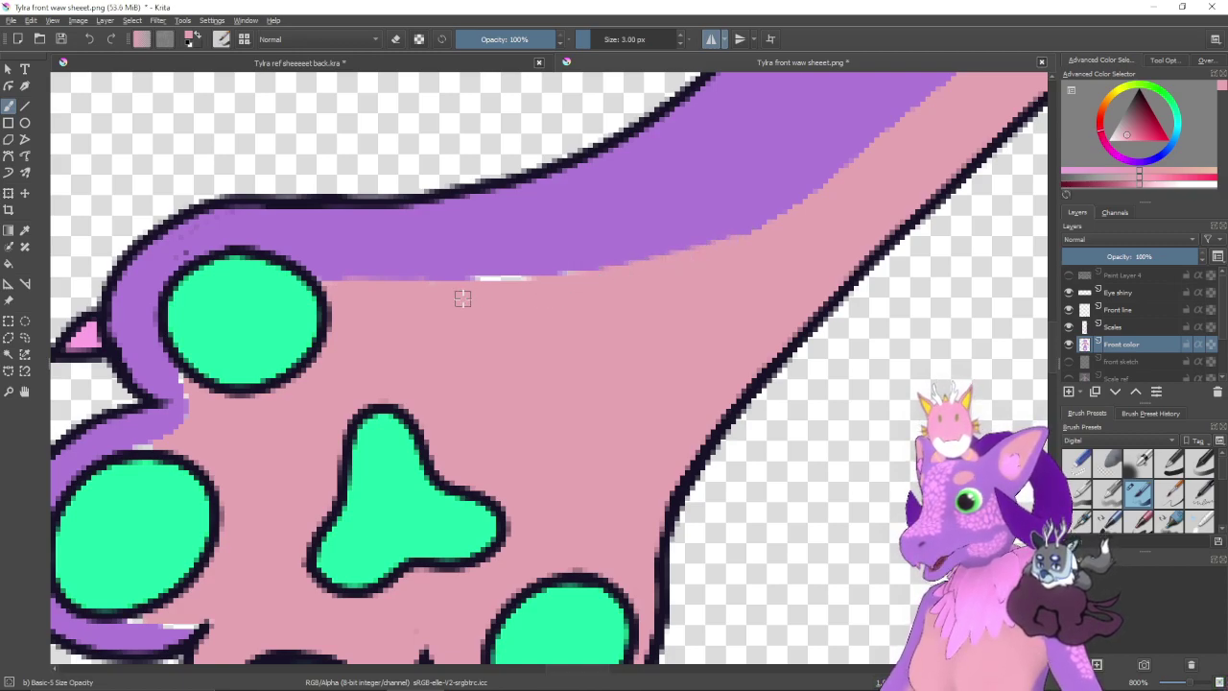
left_click_drag(454, 284, 519, 282)
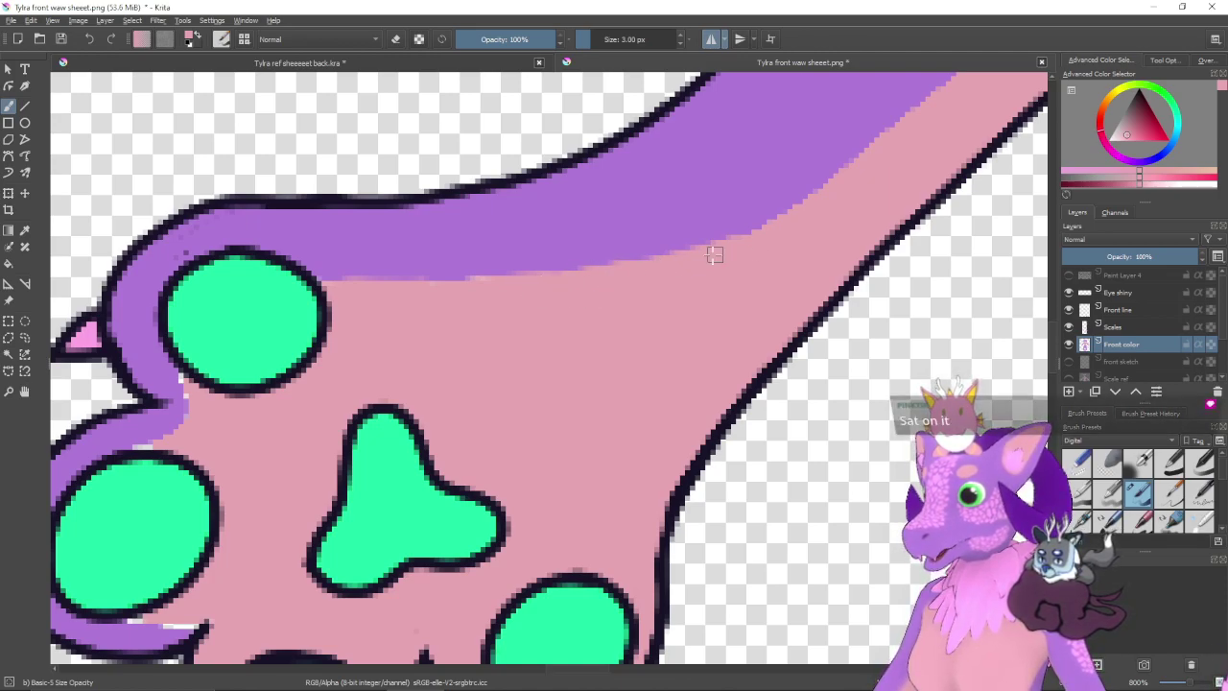
- Enlarge the brush to 7 px and retouch the jagged purple and pink boundary between the paw and forearm
scroll(852, 262, "down", 8)
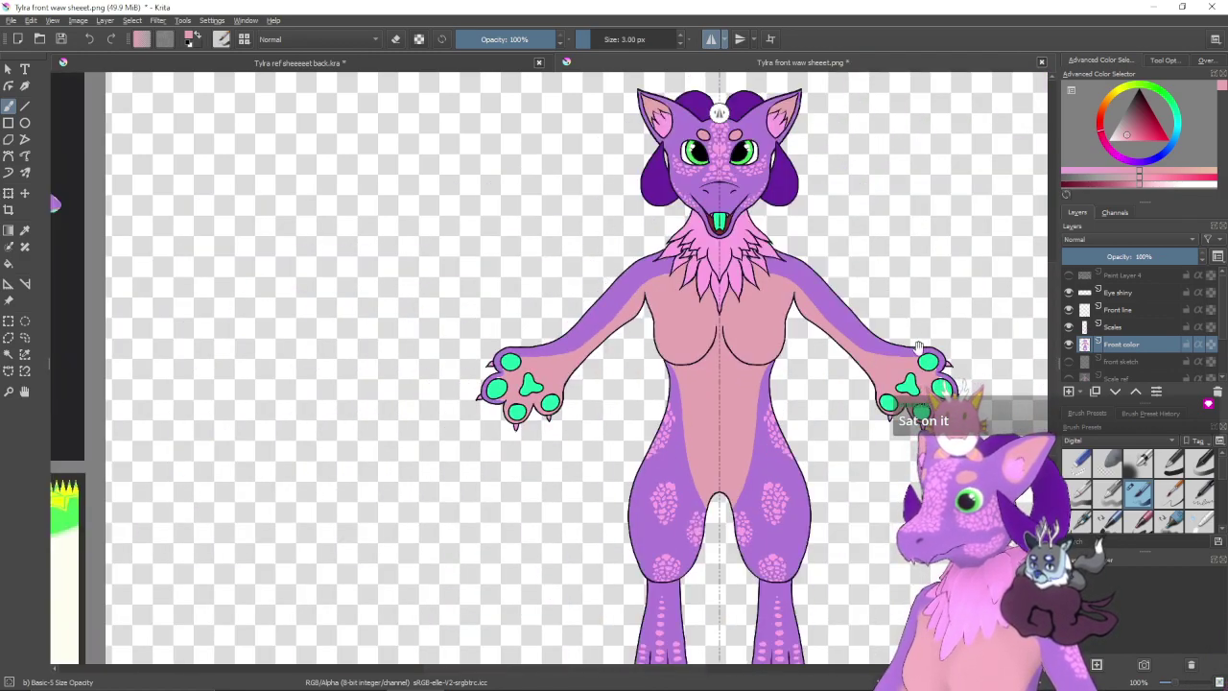
left_click_drag(899, 313, 863, 370)
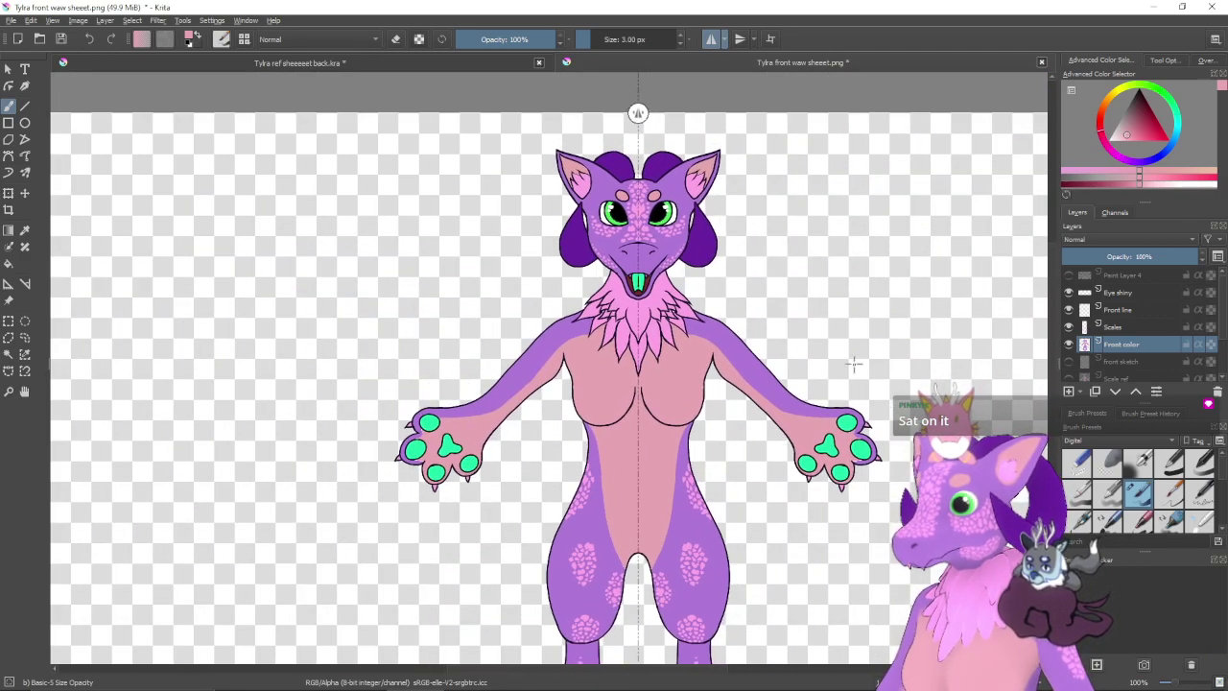
scroll(855, 356, "up", 6)
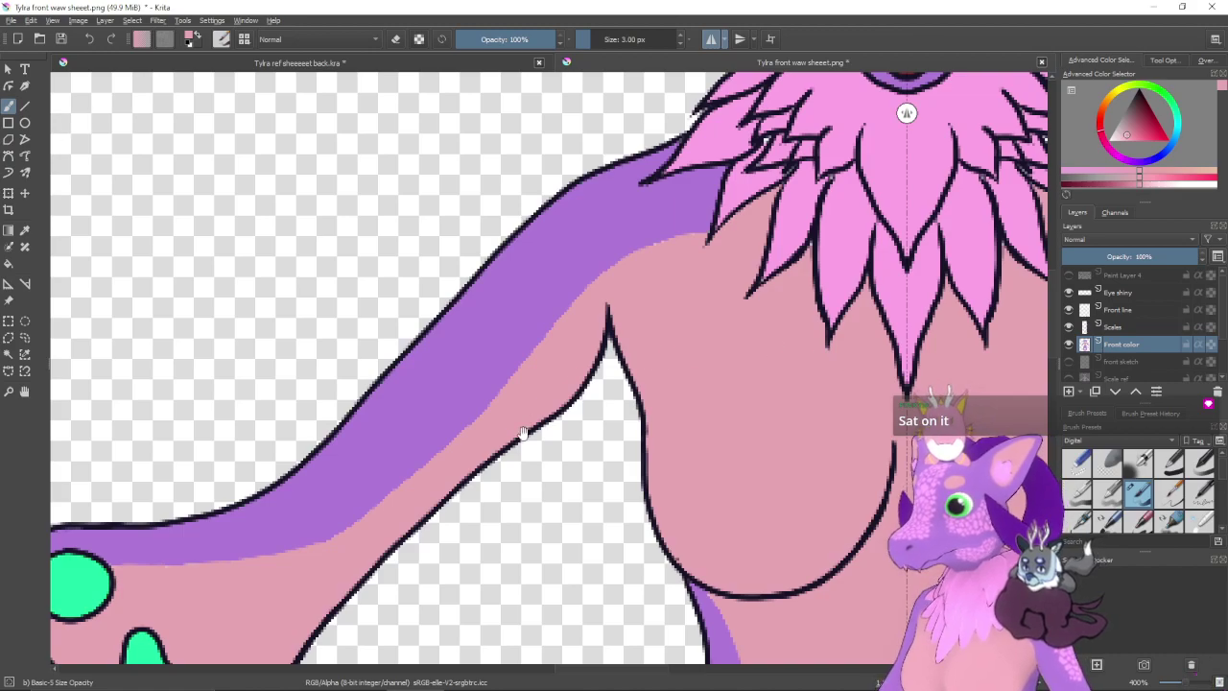
left_click_drag(526, 433, 698, 312)
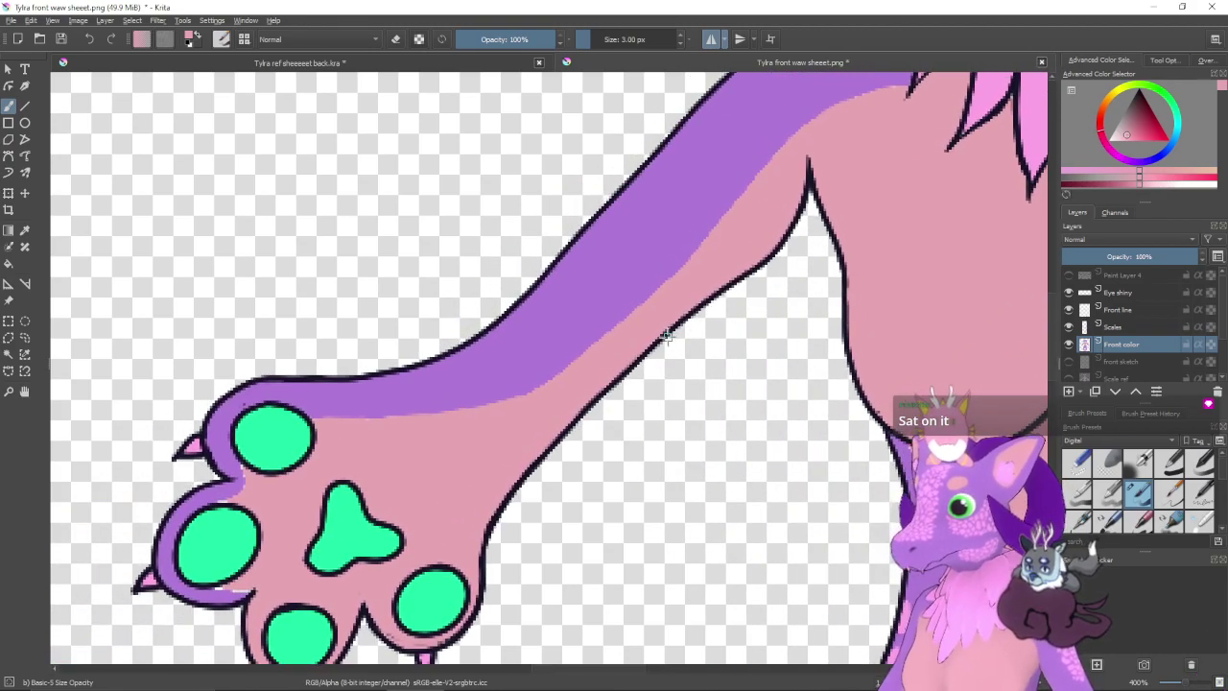
scroll(658, 338, "up", 1)
left_click_drag(586, 383, 654, 342)
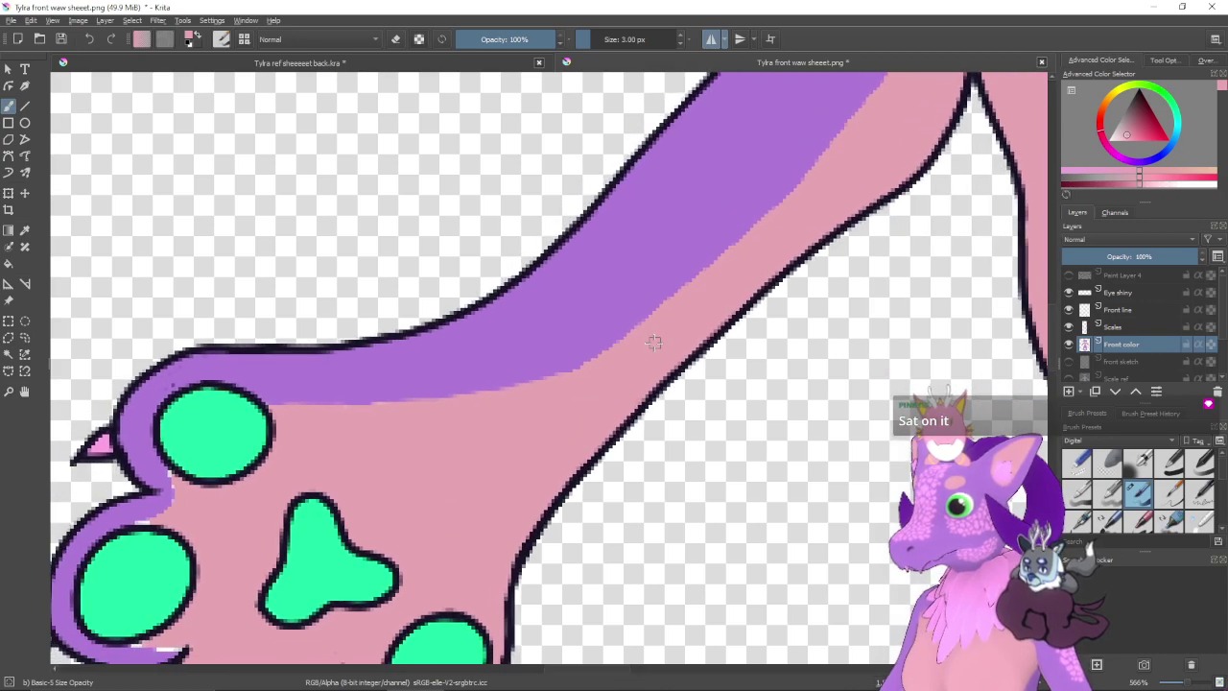
key("]")
key("]")
key("]")
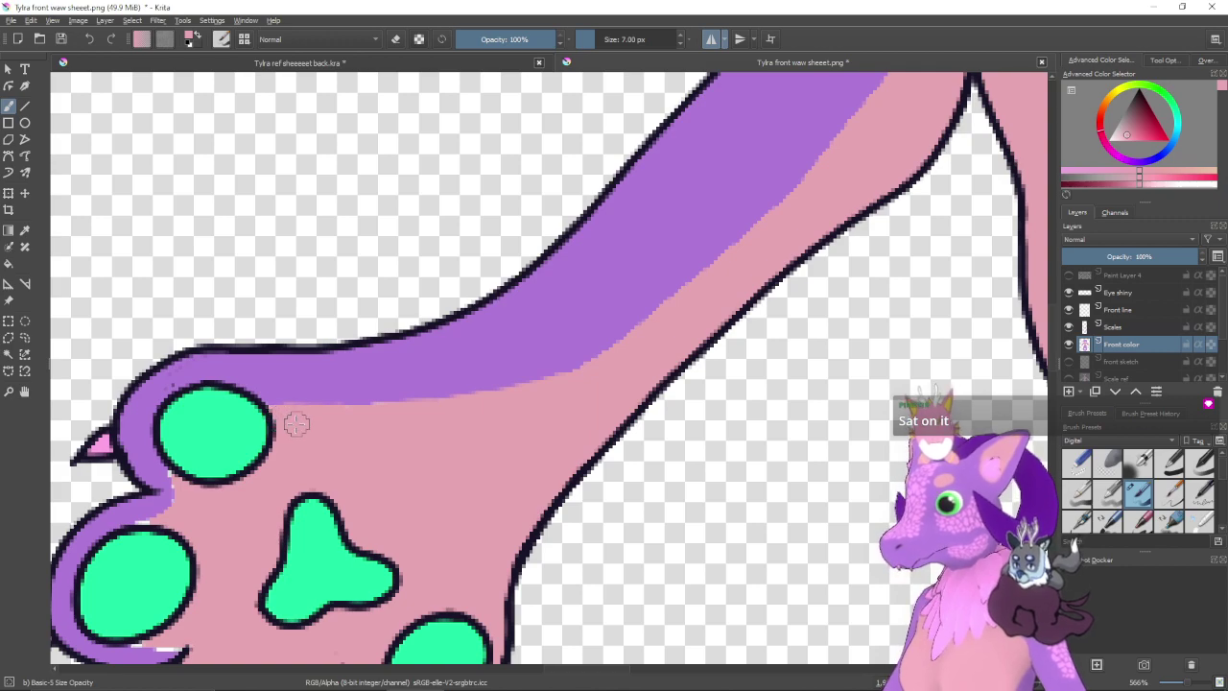
left_click_drag(278, 414, 446, 401)
key("ctrl+z")
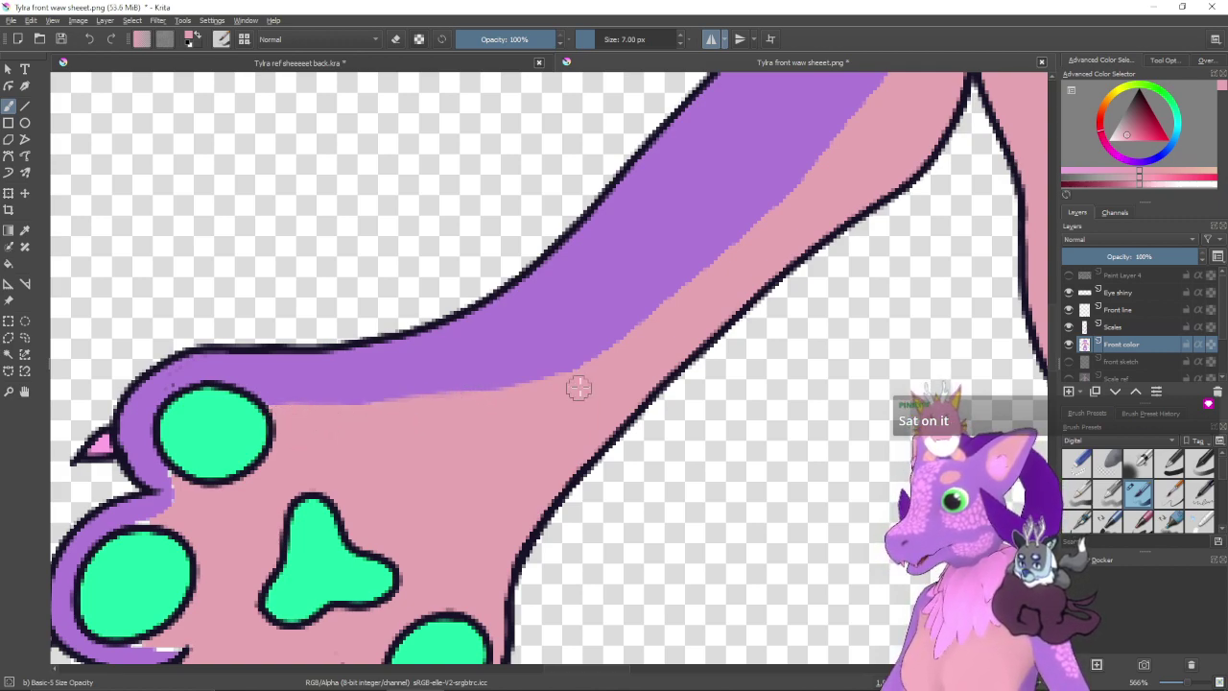
- Refine the pink edge along the lower forearm's purple boundary near the wrist, undoing the last stroke
key("4")
key("4")
key("4")
key("4")
key("4")
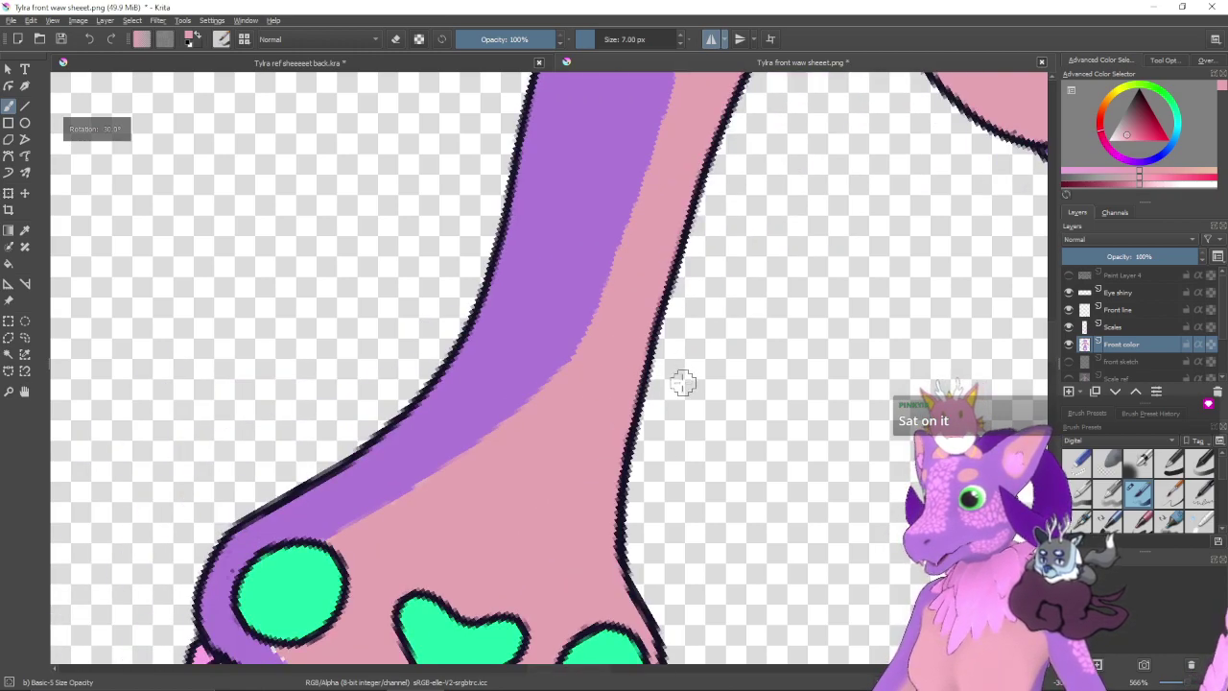
left_click_drag(649, 422, 633, 346)
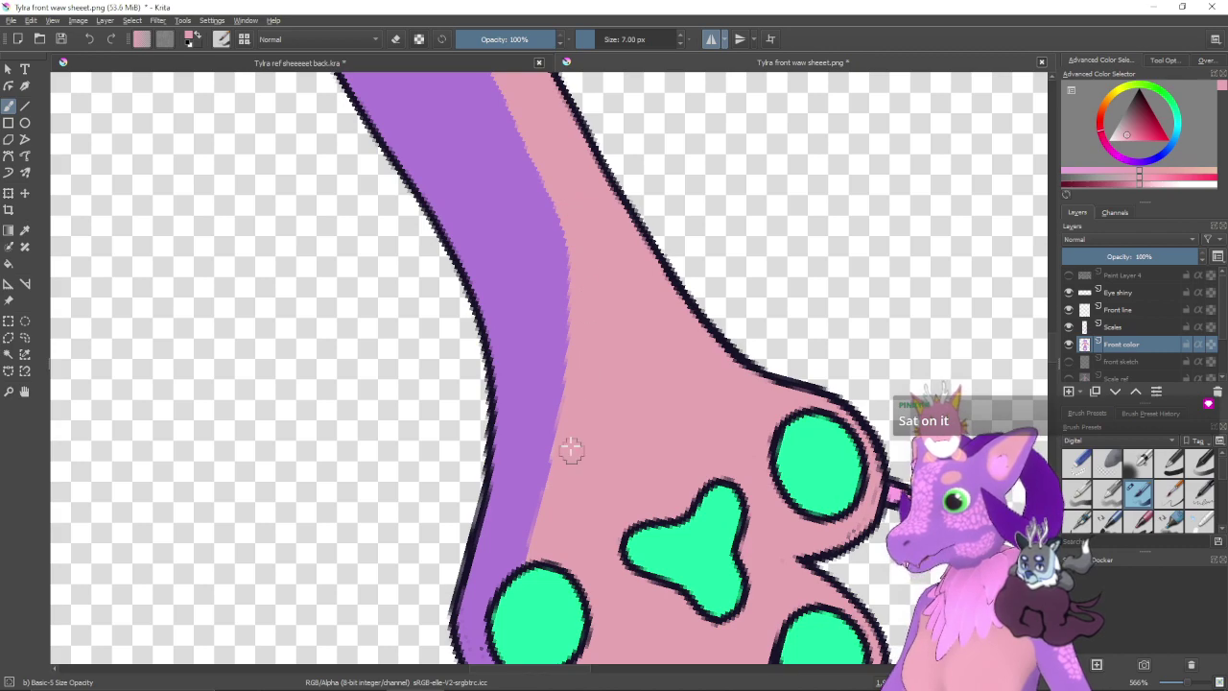
key("ctrl+z")
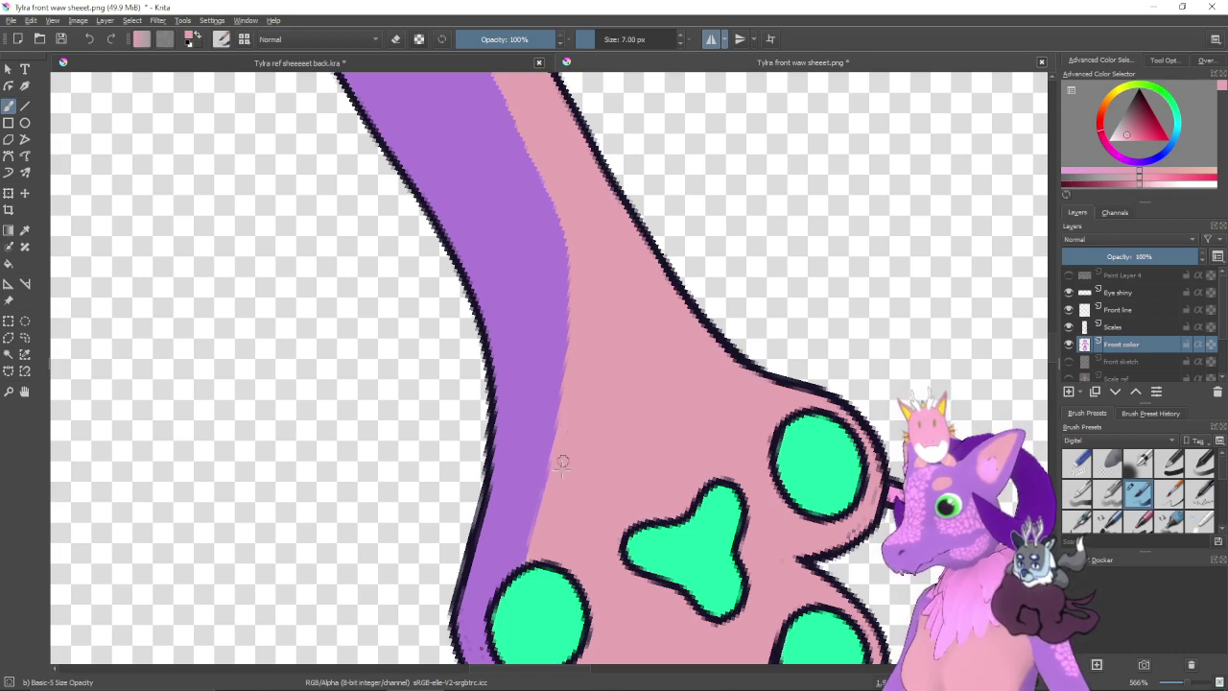
- Smooth the pink edge of the purple band along the upper arm up to the shoulder beneath the chest fluff
left_click_drag(584, 317, 603, 455)
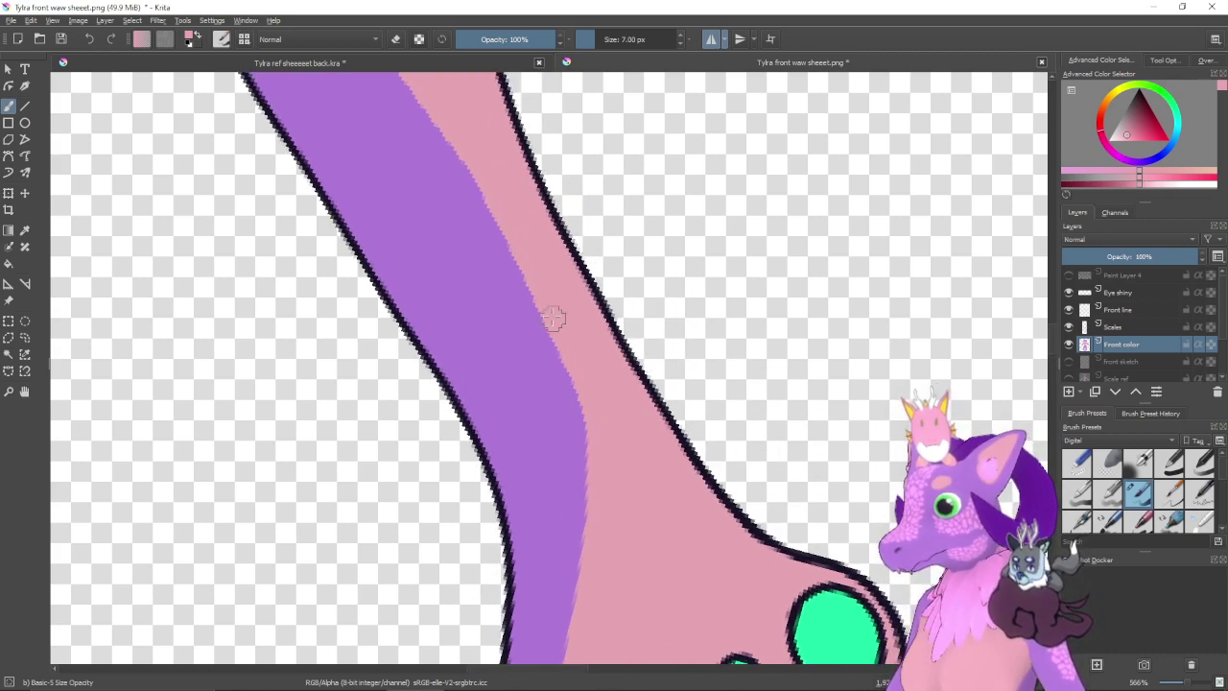
left_click_drag(510, 229, 574, 372)
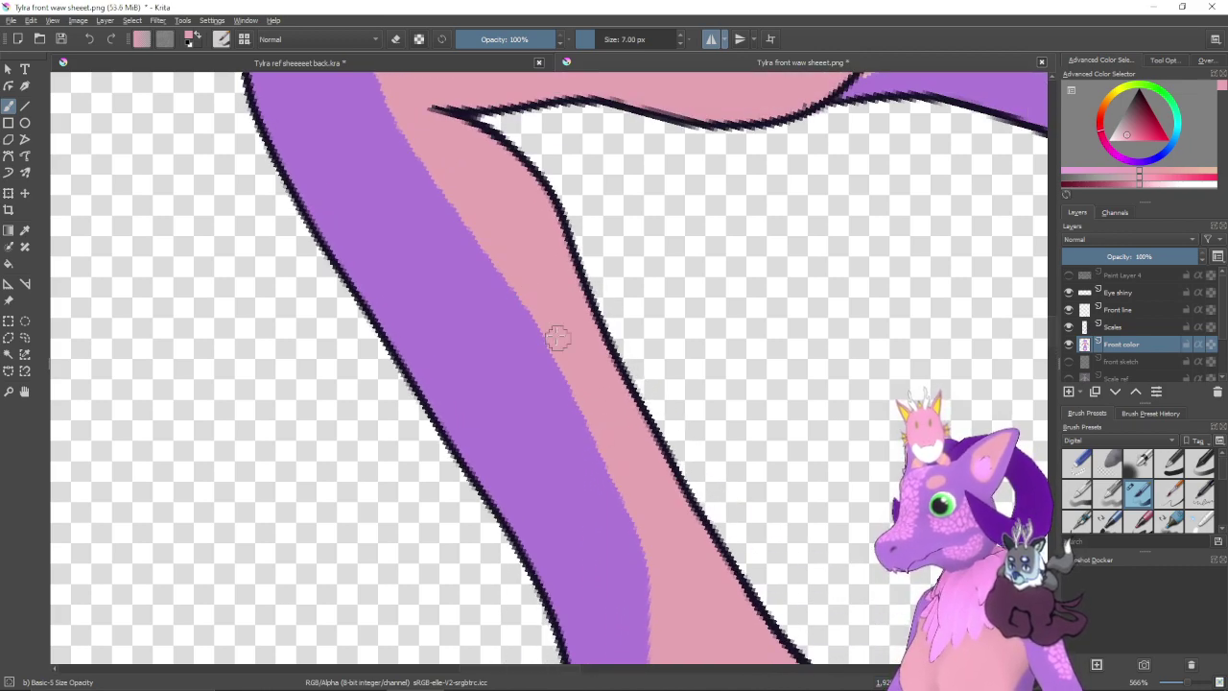
left_click_drag(541, 318, 623, 482)
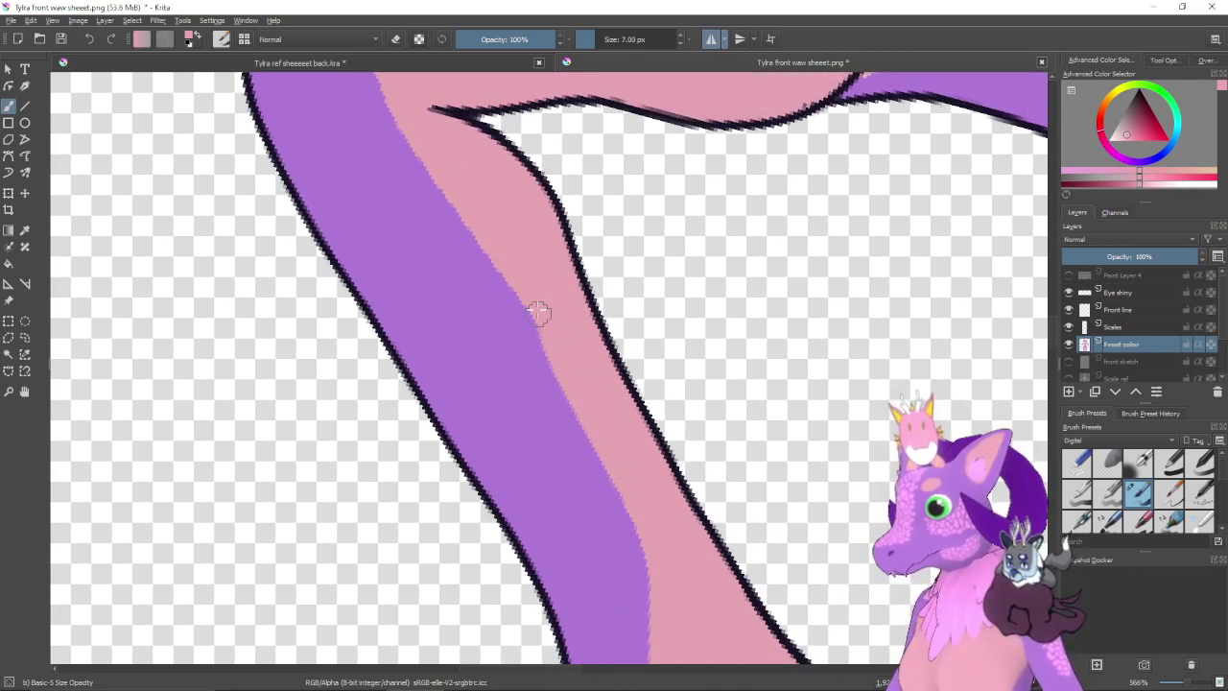
key("ctrl+z")
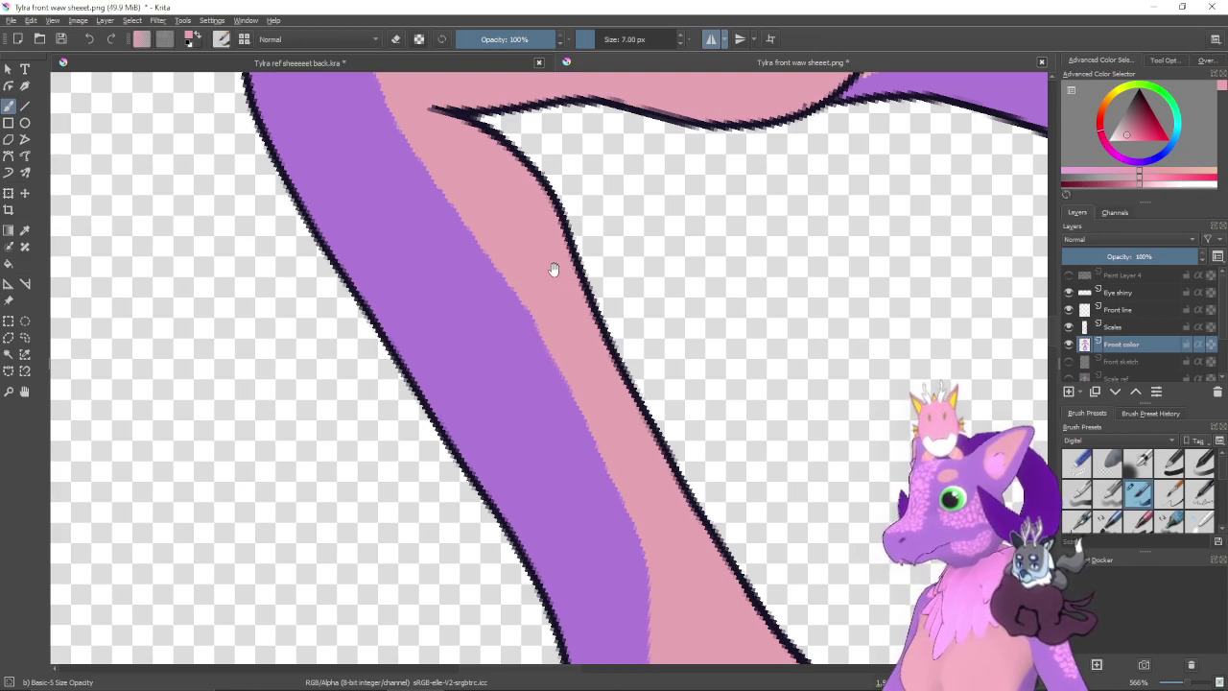
mouse_move(553, 274)
left_mouse_down()
mouse_move(611, 390)
mouse_move(592, 390)
mouse_move(612, 487)
left_mouse_up()
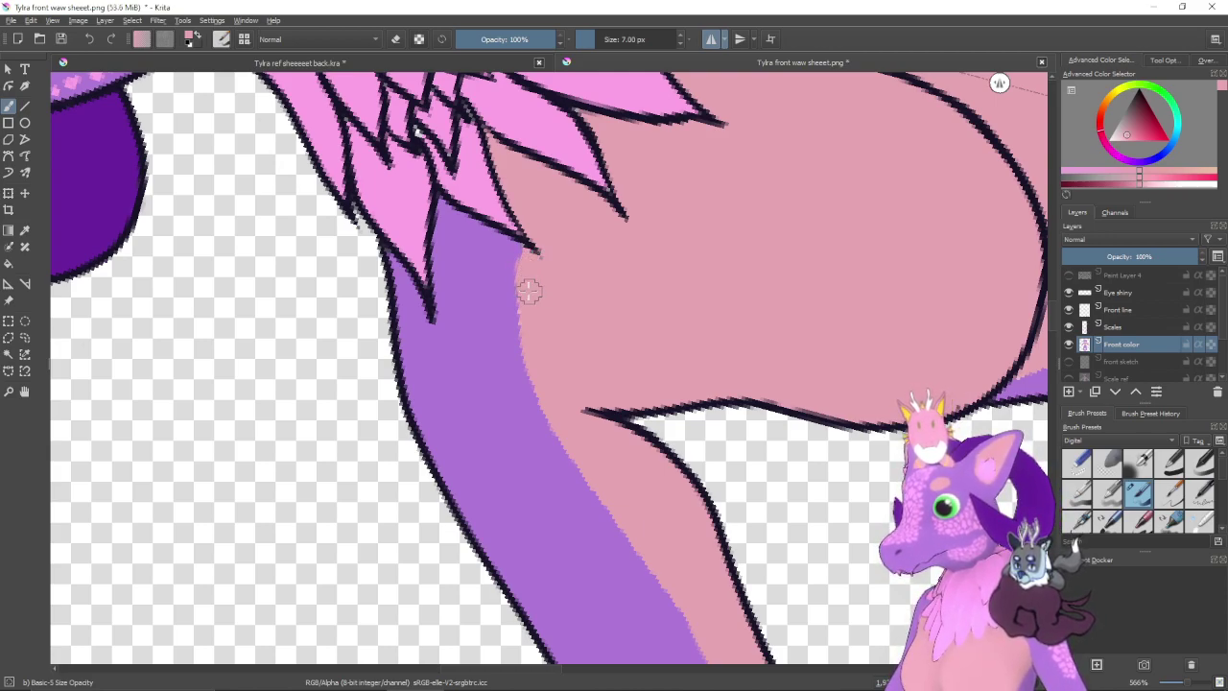
mouse_move(532, 260)
left_mouse_down()
mouse_move(537, 368)
mouse_move(530, 293)
mouse_move(532, 336)
left_mouse_up()
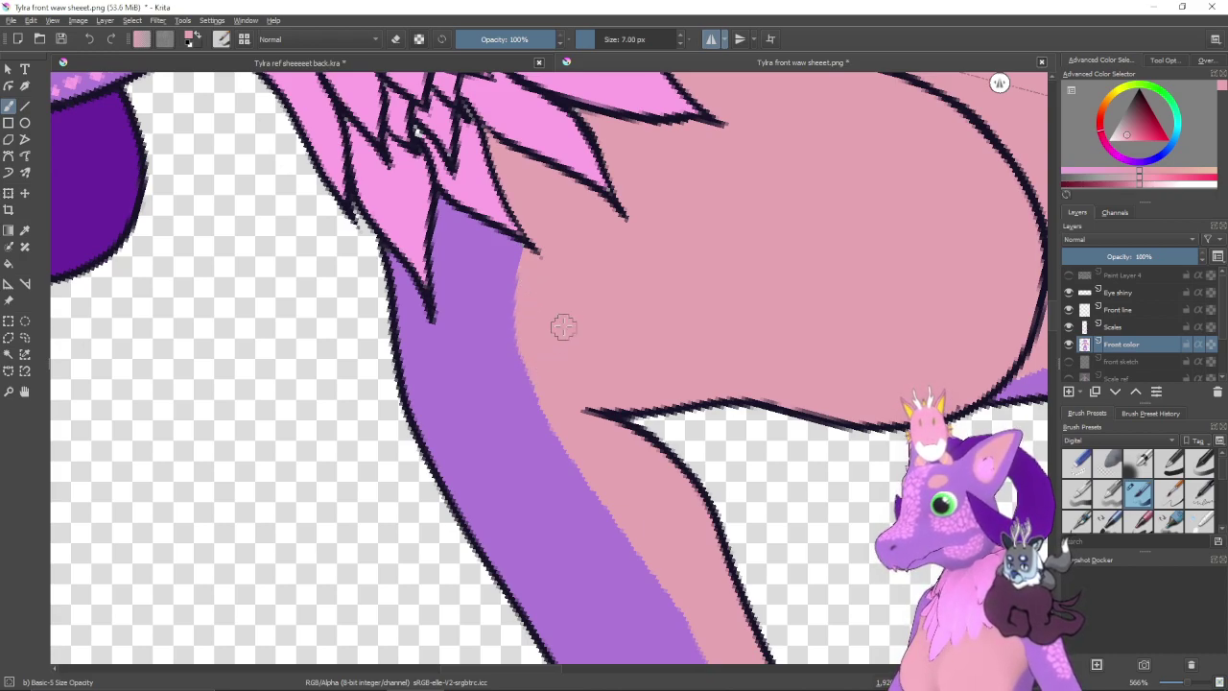
- Save the repaired front view as the Krita document Tylra ref sheeeeet front.kra, replacing the existing file
key("5")
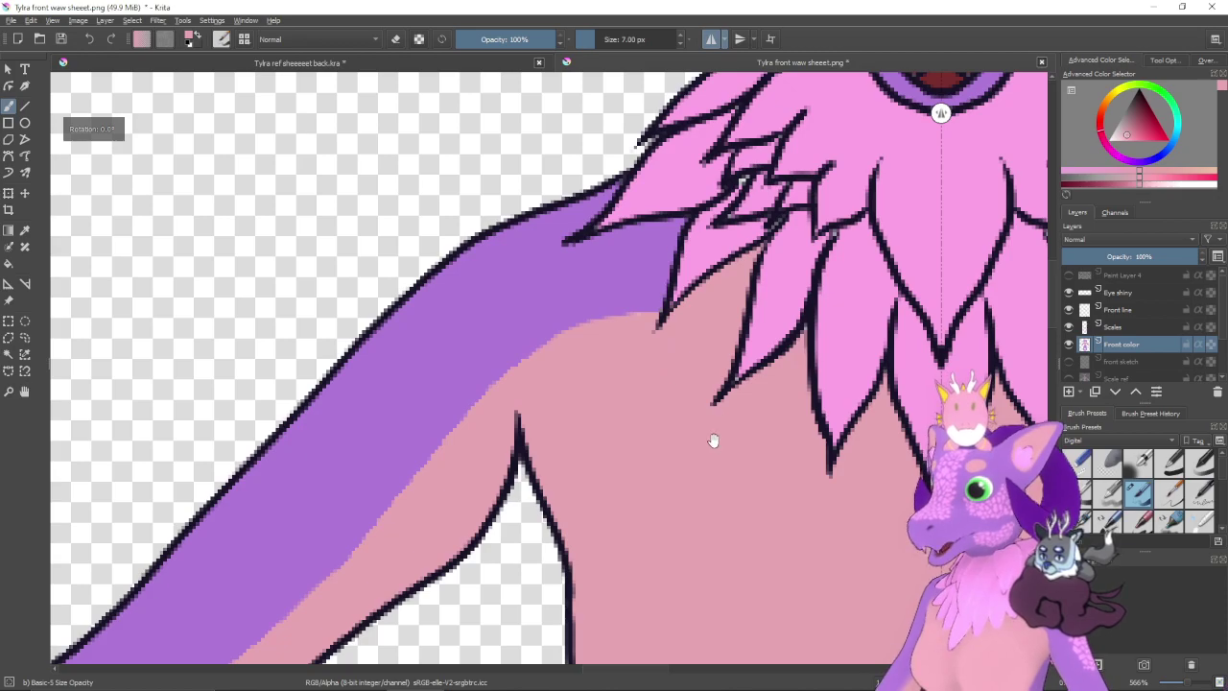
left_click_drag(712, 441, 671, 384)
scroll(640, 332, "down", 3)
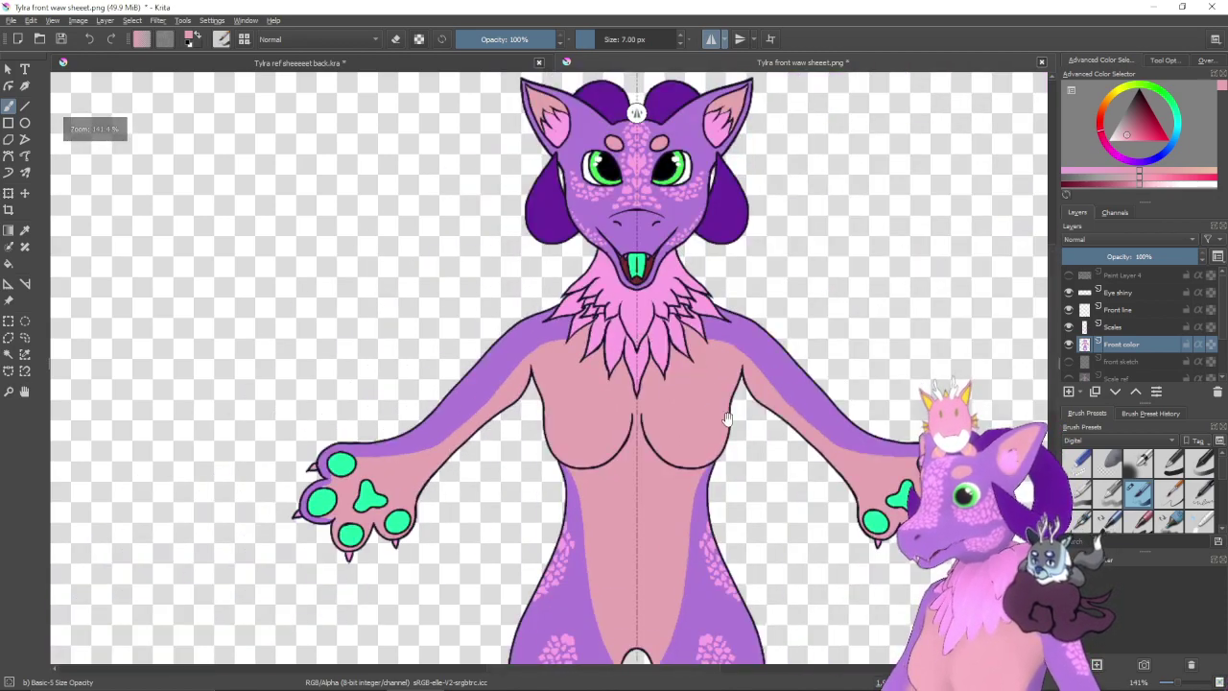
scroll(629, 347, "up", 1)
scroll(635, 336, "down", 2)
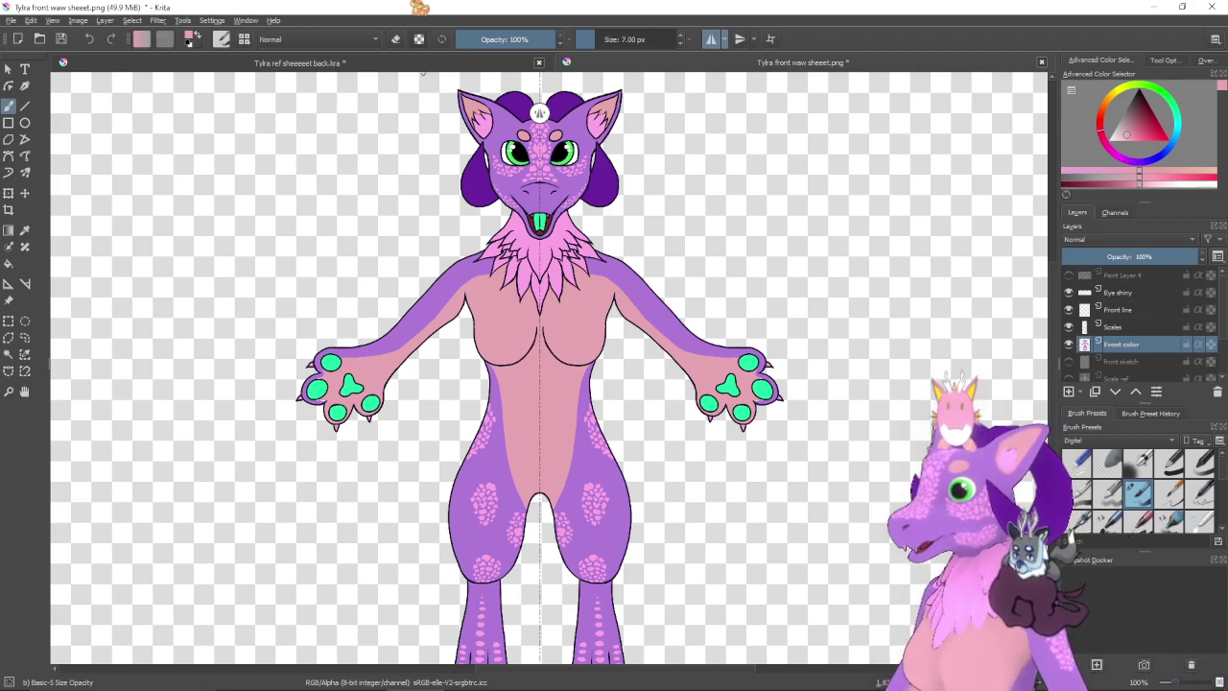
left_click(11, 20)
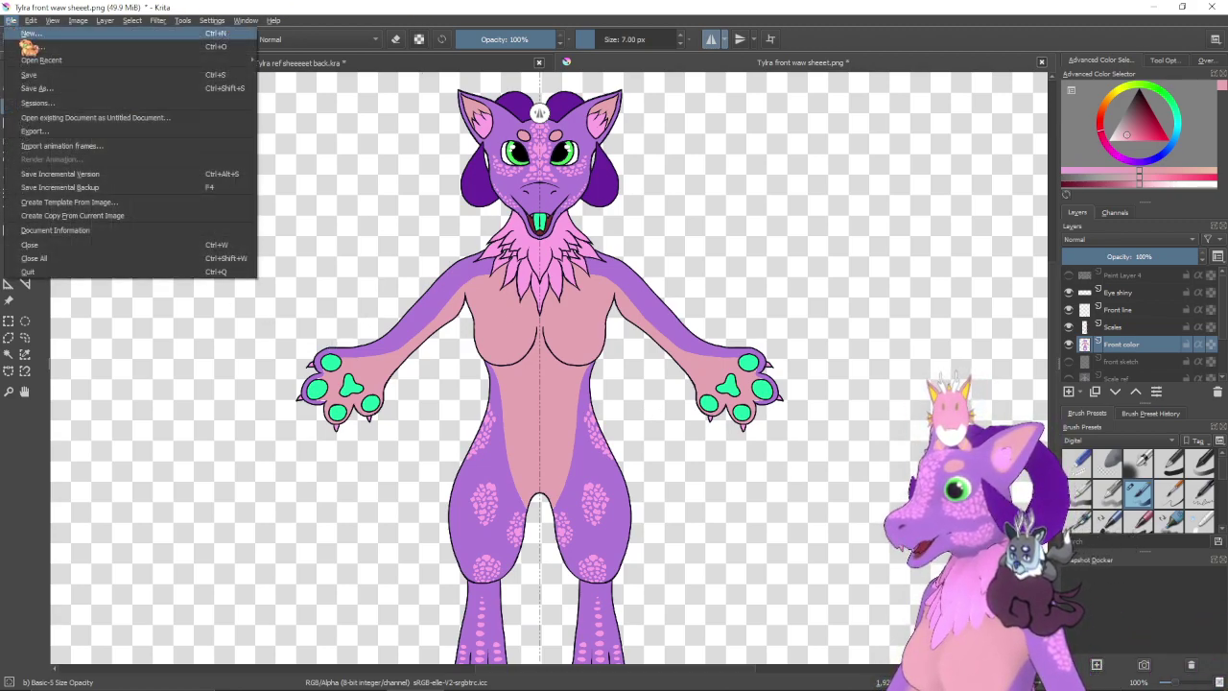
left_click(38, 88)
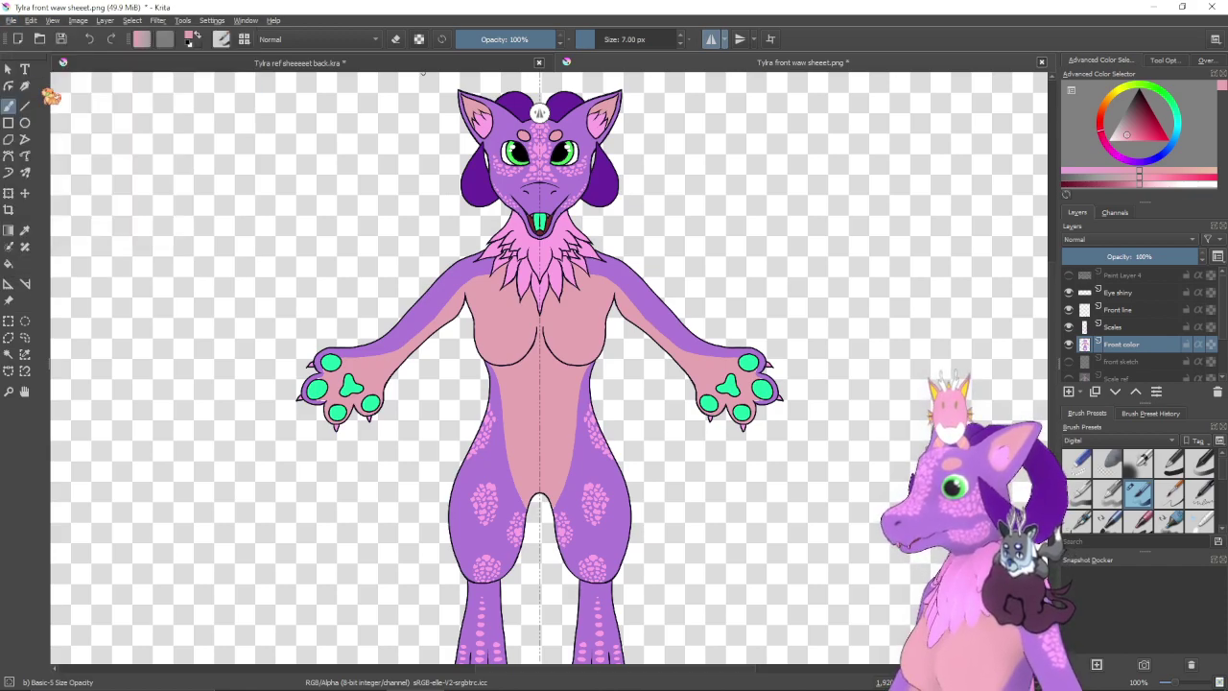
left_click(370, 332)
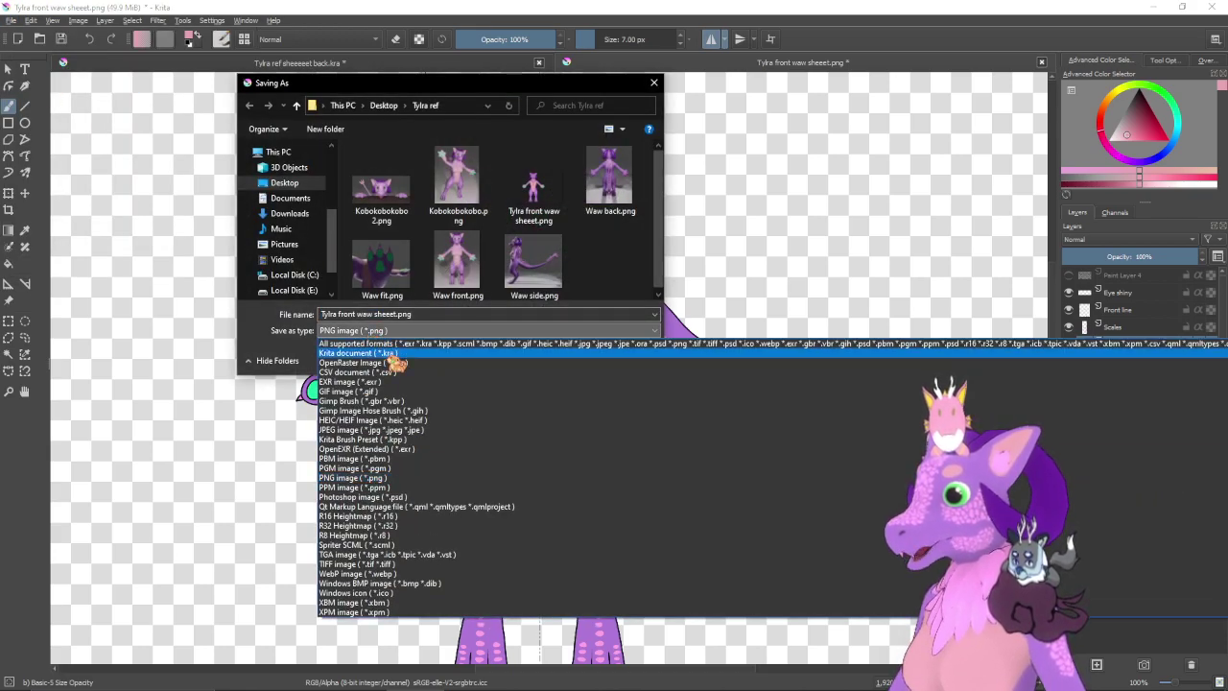
left_click(397, 352)
left_click(478, 163)
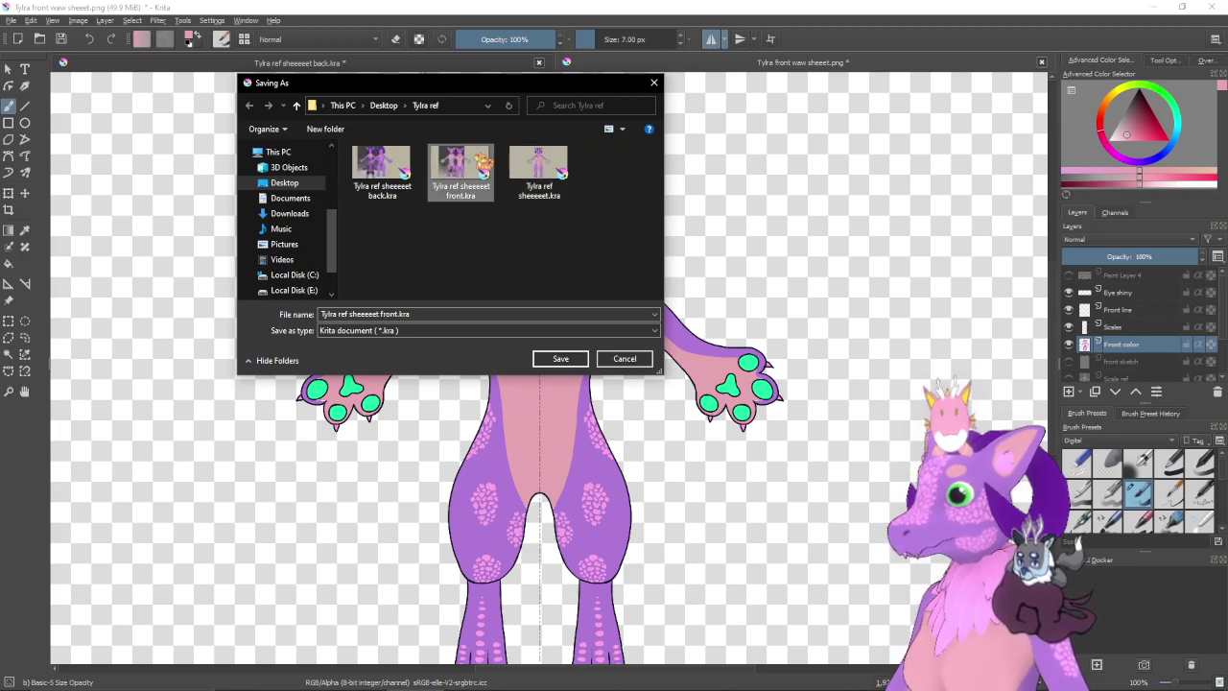
left_click(560, 358)
left_click(641, 358)
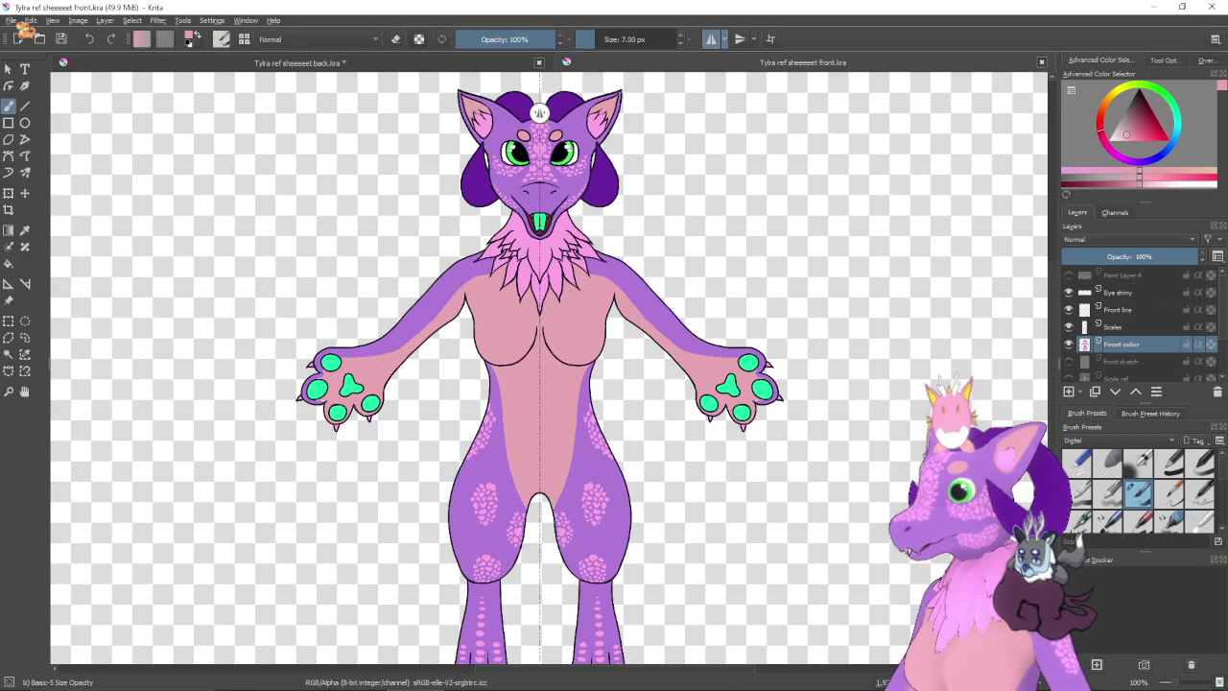
- Save the front view as the PNG image Tylra front waw sheeet.png with its alpha channel stored, replacing the existing file
left_click(12, 21)
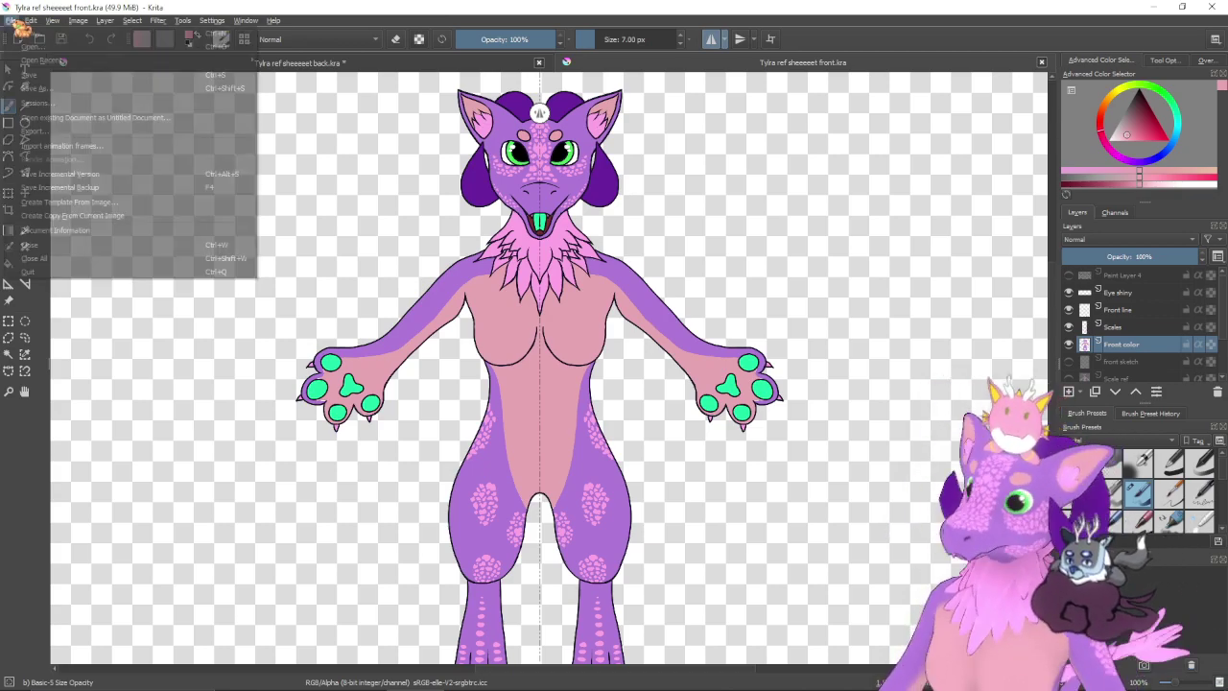
left_click(44, 88)
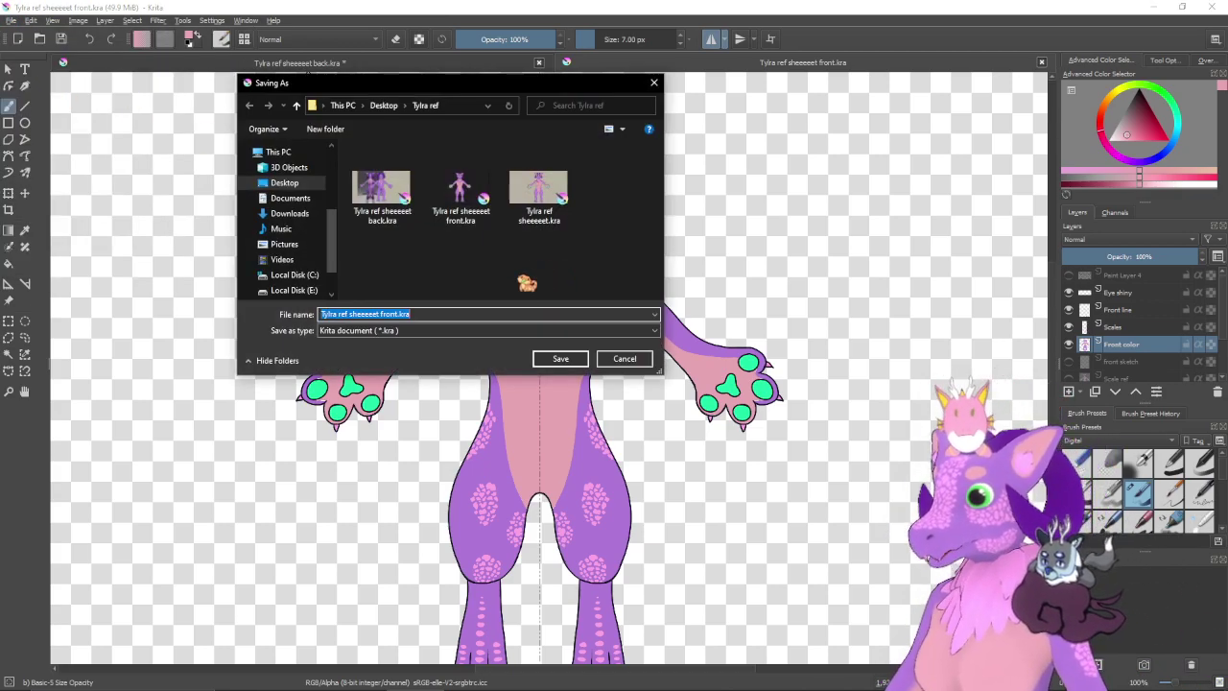
left_click(411, 331)
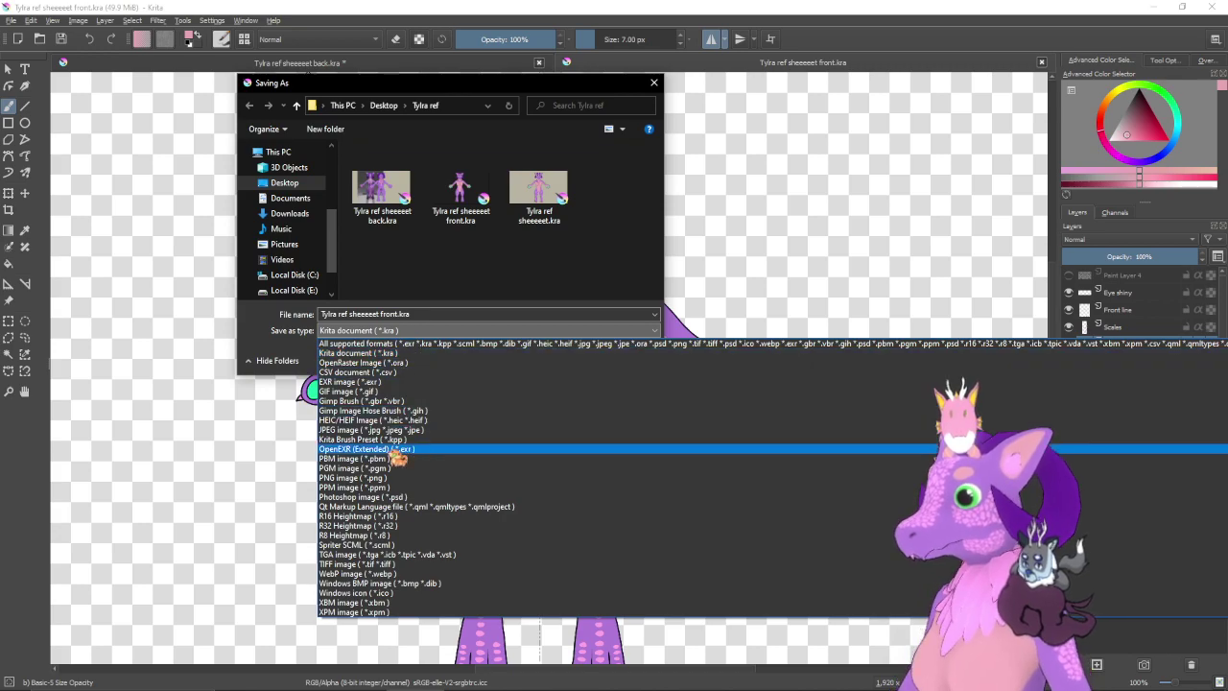
left_click(397, 478)
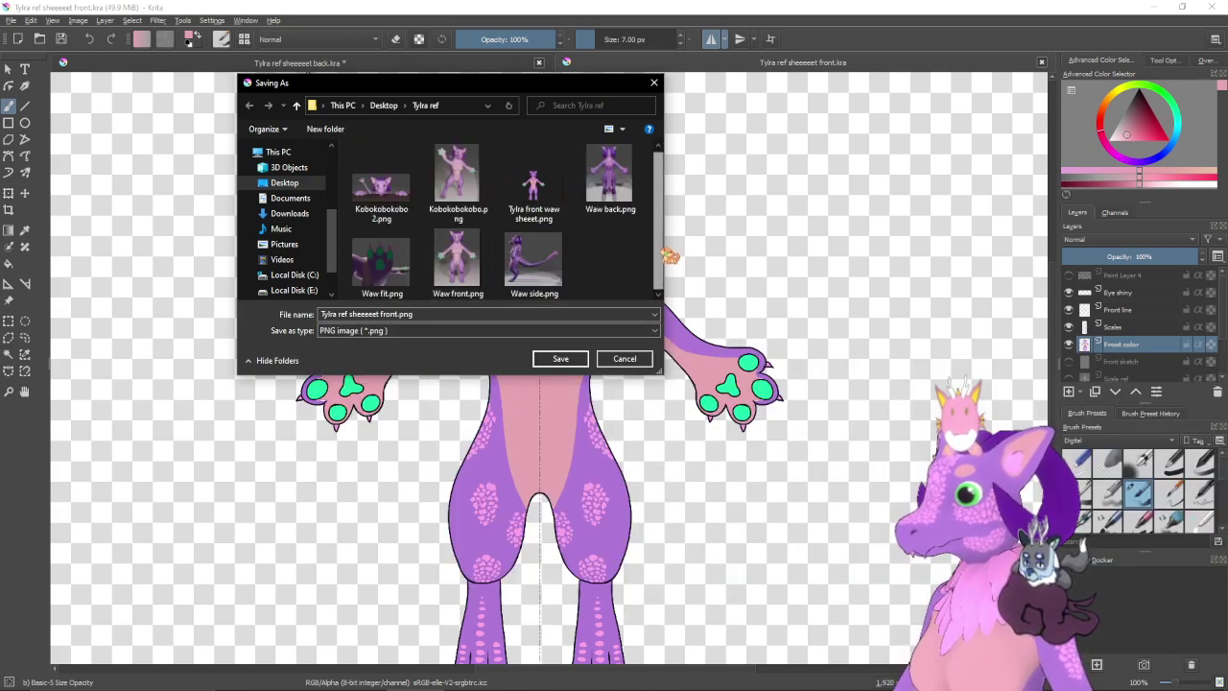
left_click(534, 184)
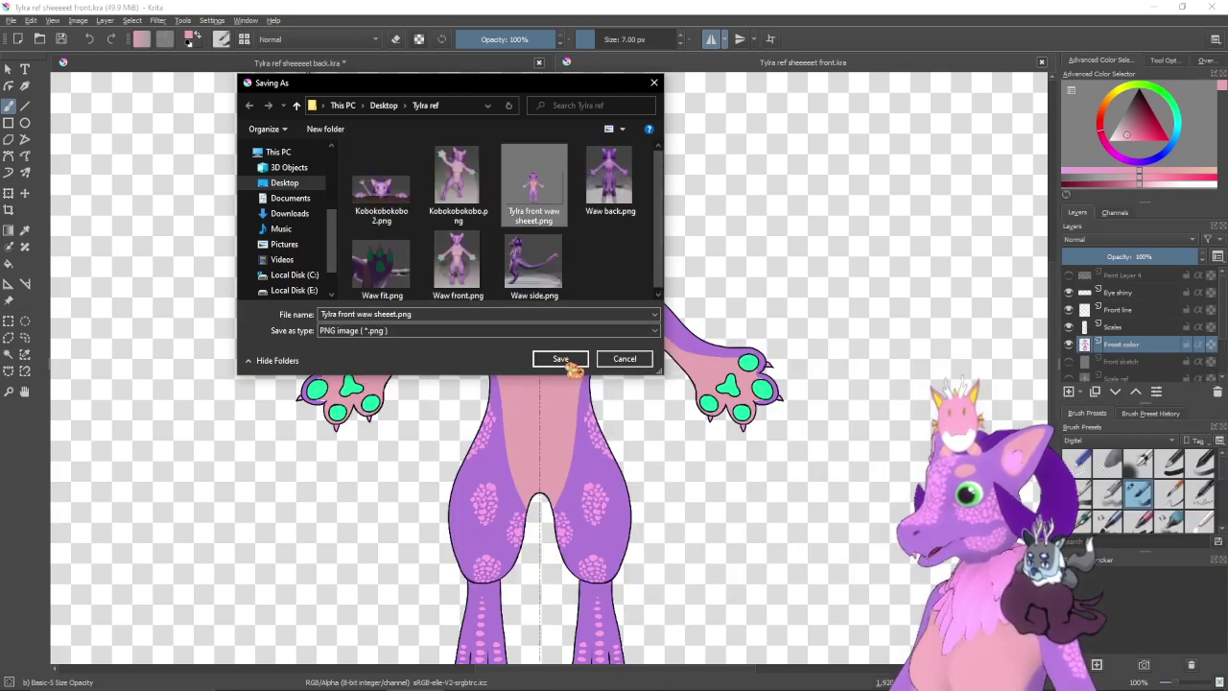
left_click(562, 359)
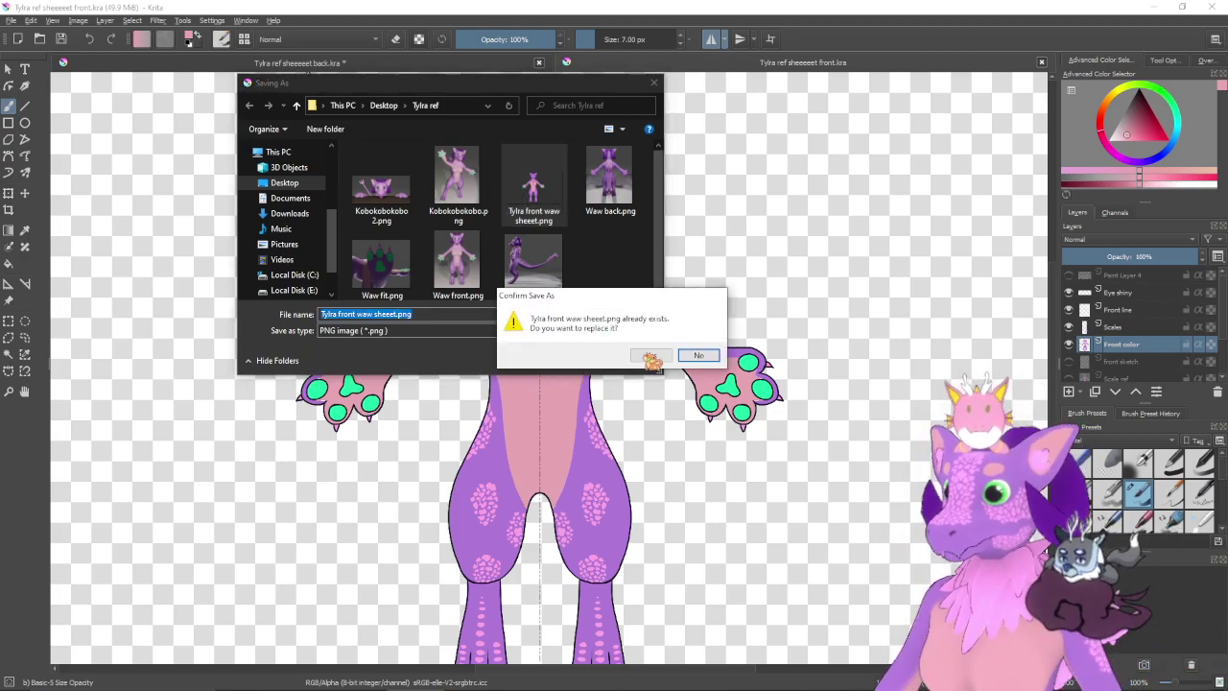
left_click(652, 355)
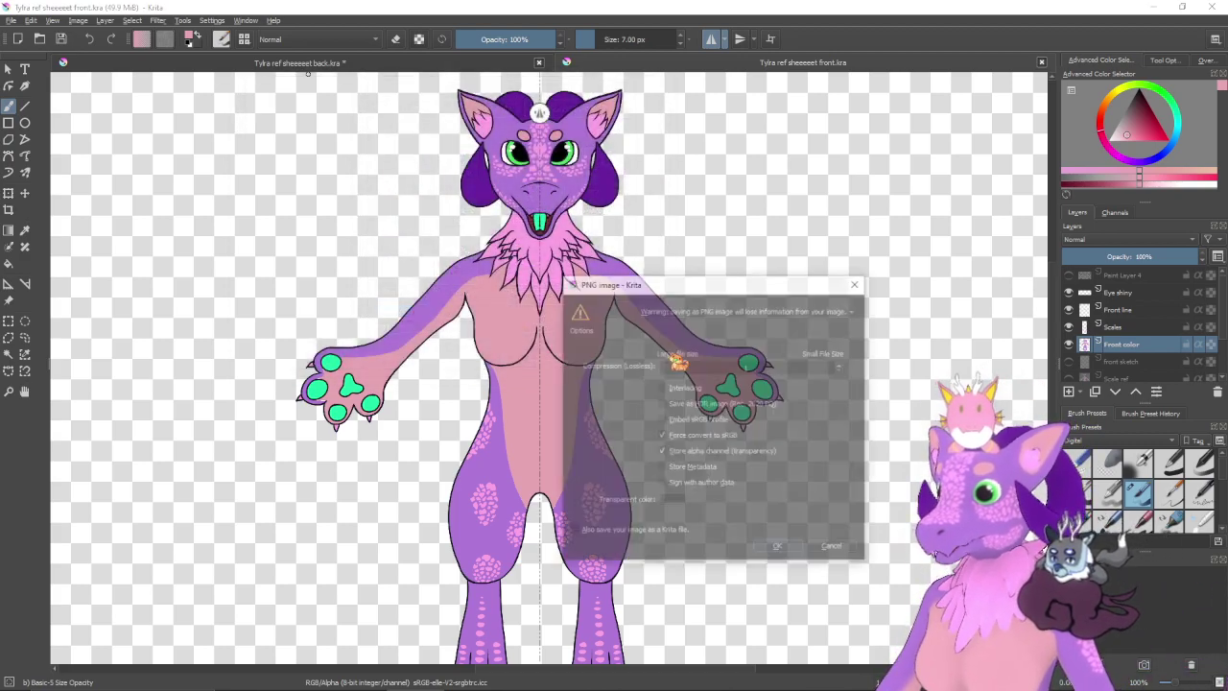
left_click(781, 551)
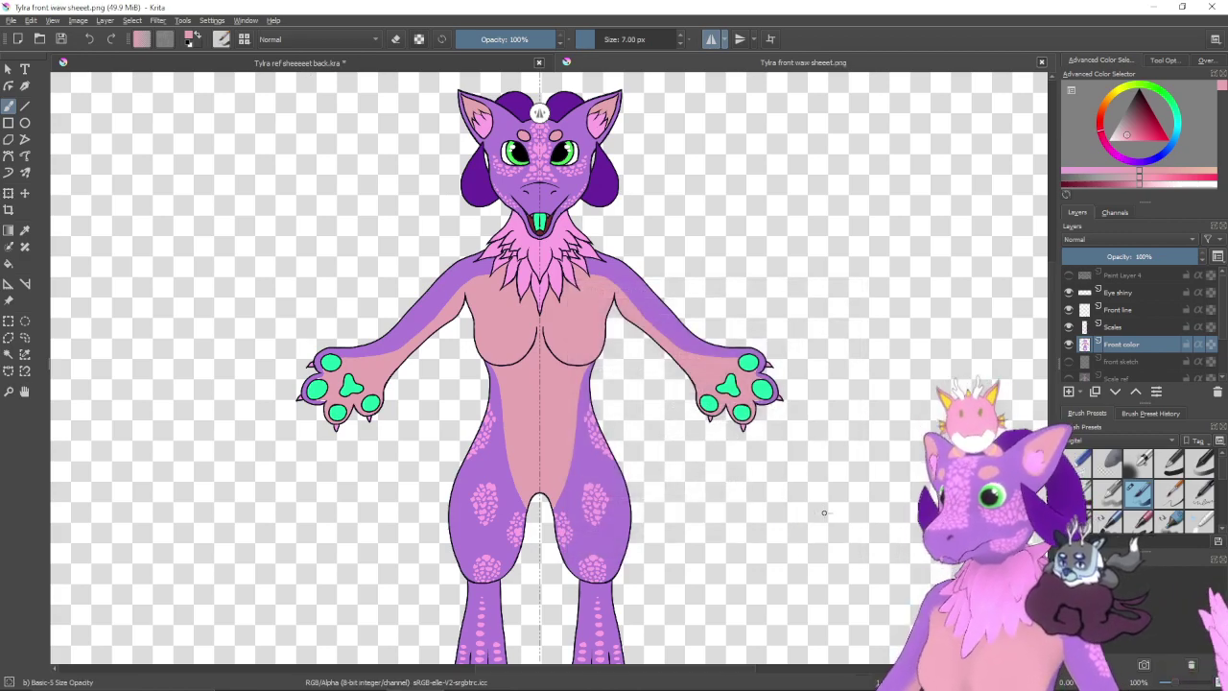
- Switch to Tylra ref sheeeeet back.kra and examine the back view's scale and paw markings against the reference render
scroll(810, 418, "down", 2)
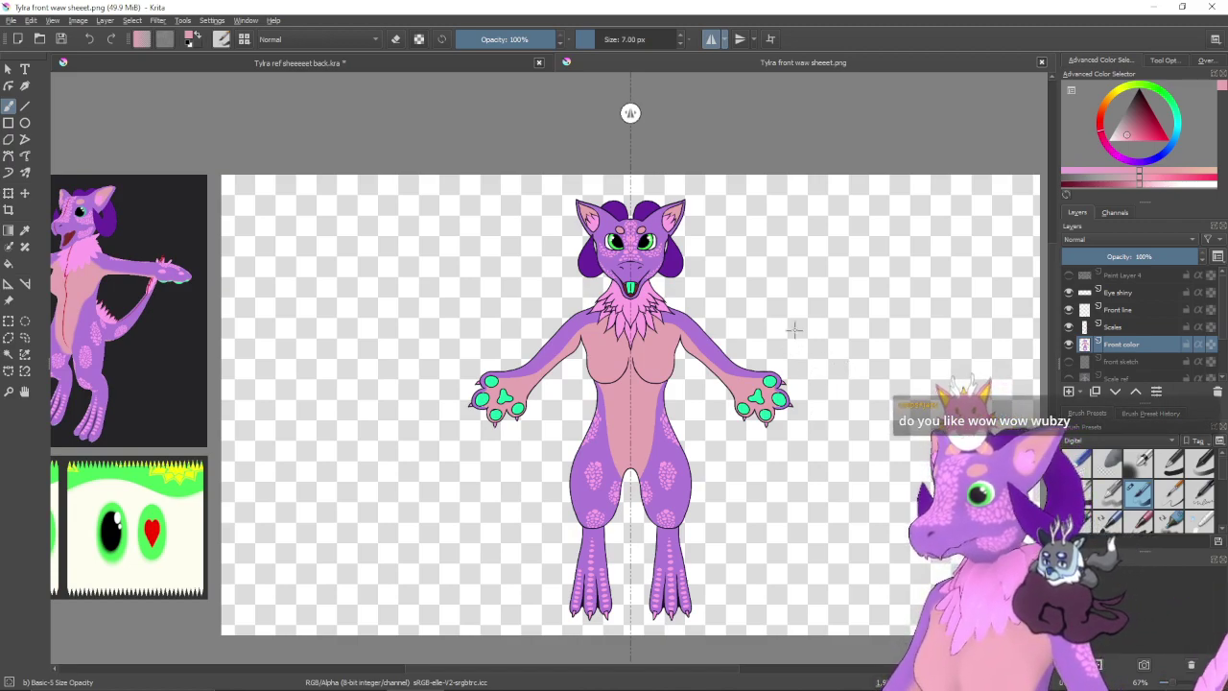
left_click(423, 65)
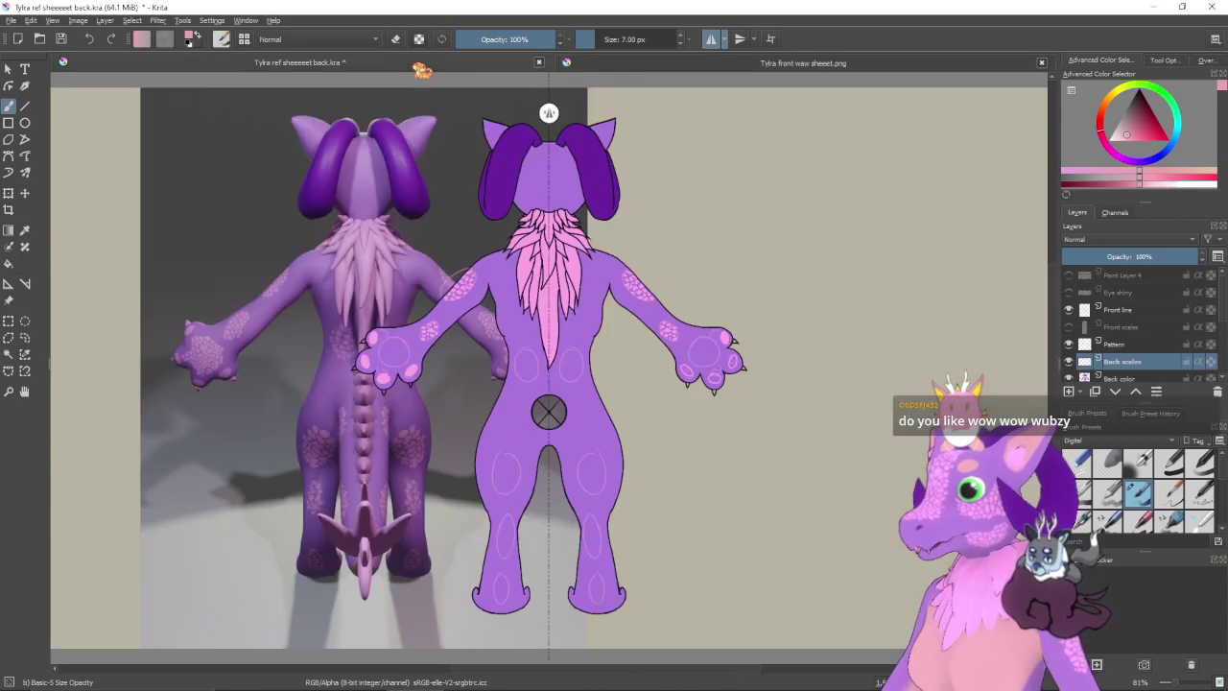
left_click(848, 66)
left_click(400, 67)
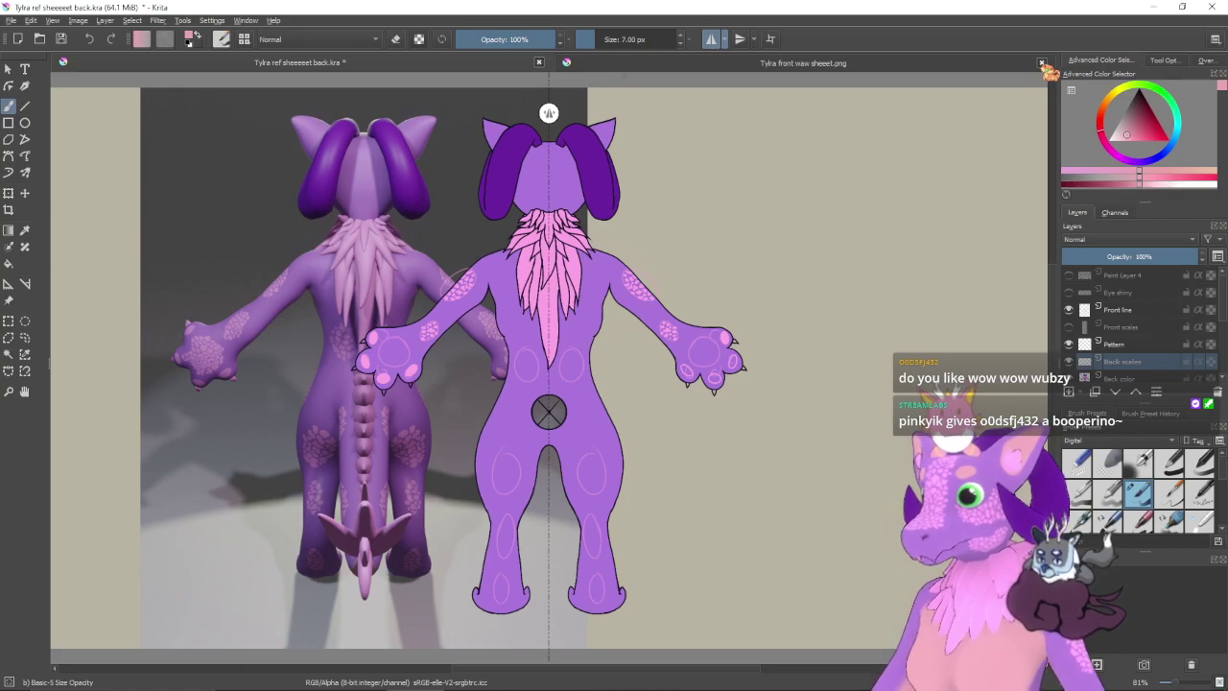
scroll(532, 410, "down", 5)
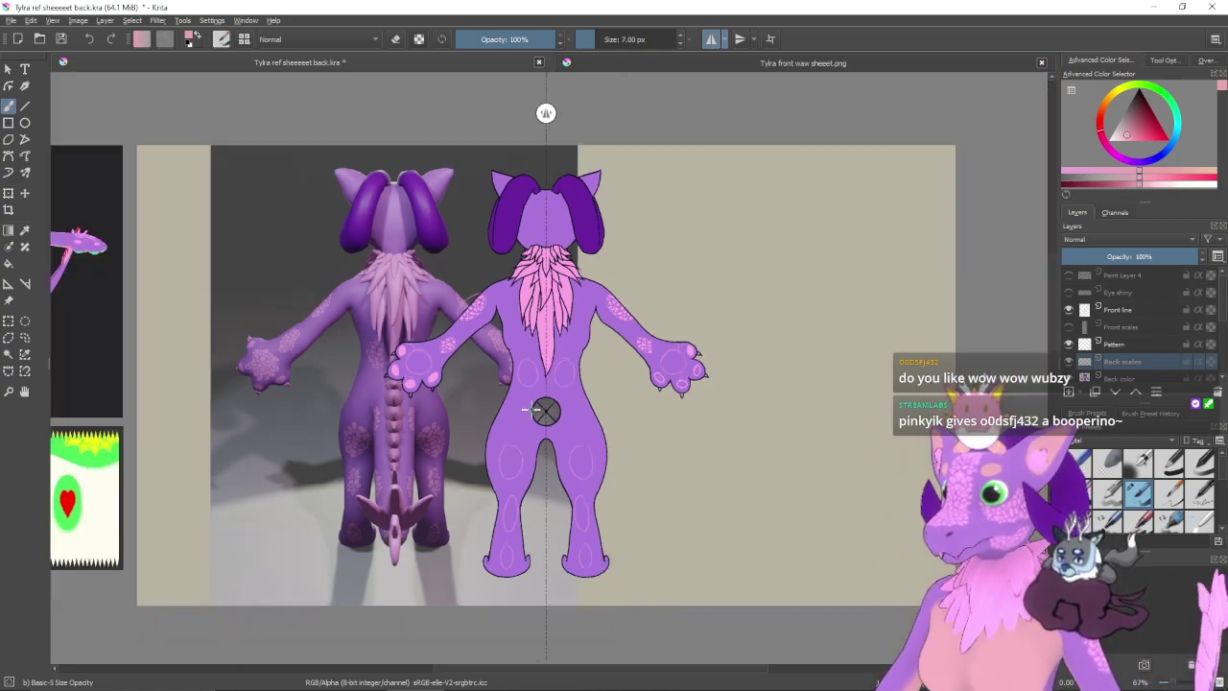
left_click_drag(580, 447, 619, 440)
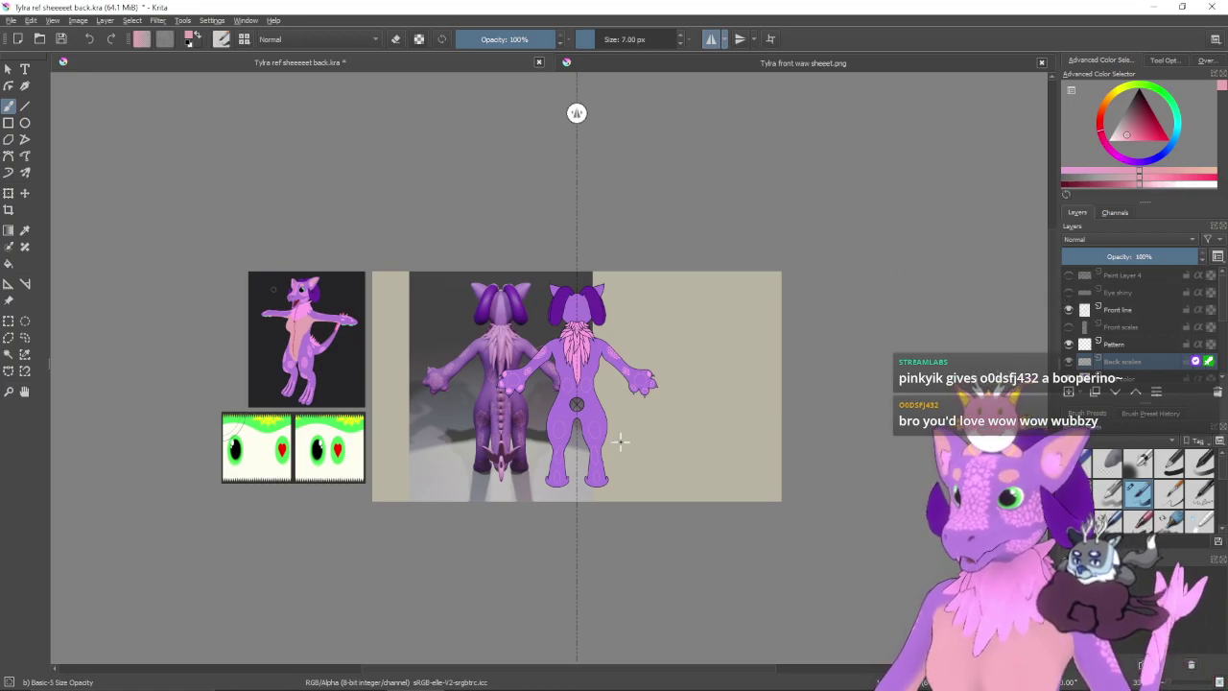
scroll(620, 442, "up", 4)
left_click_drag(513, 259, 687, 526)
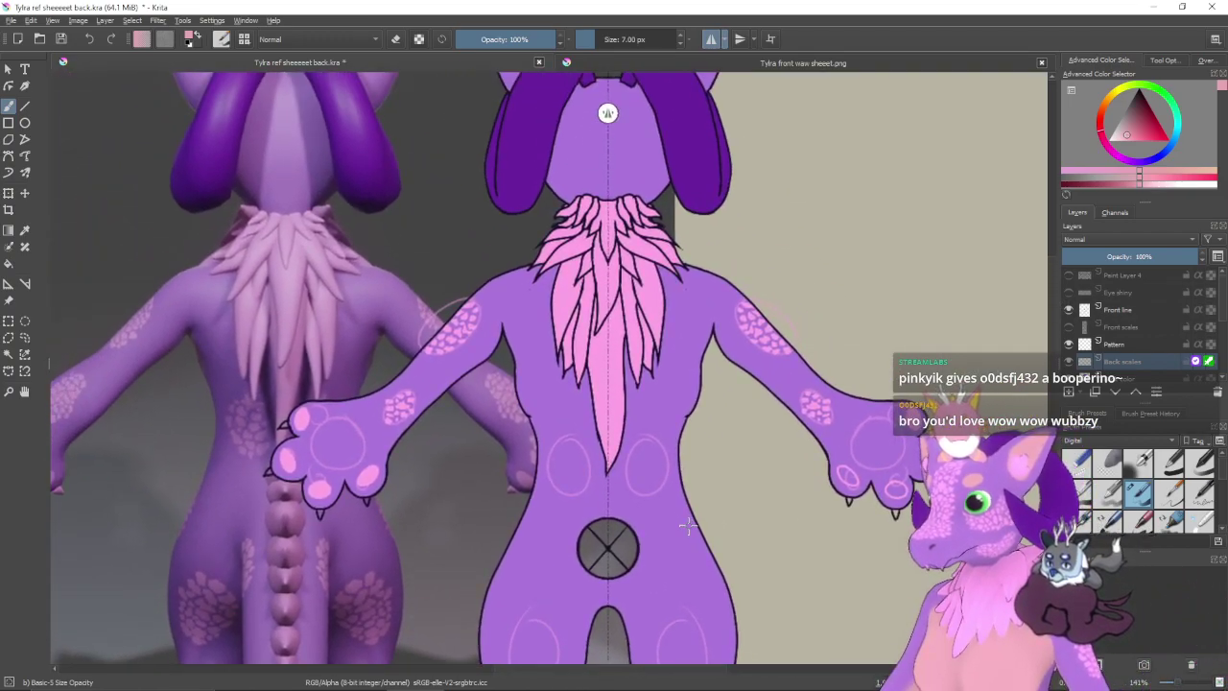
left_click_drag(473, 488, 490, 485)
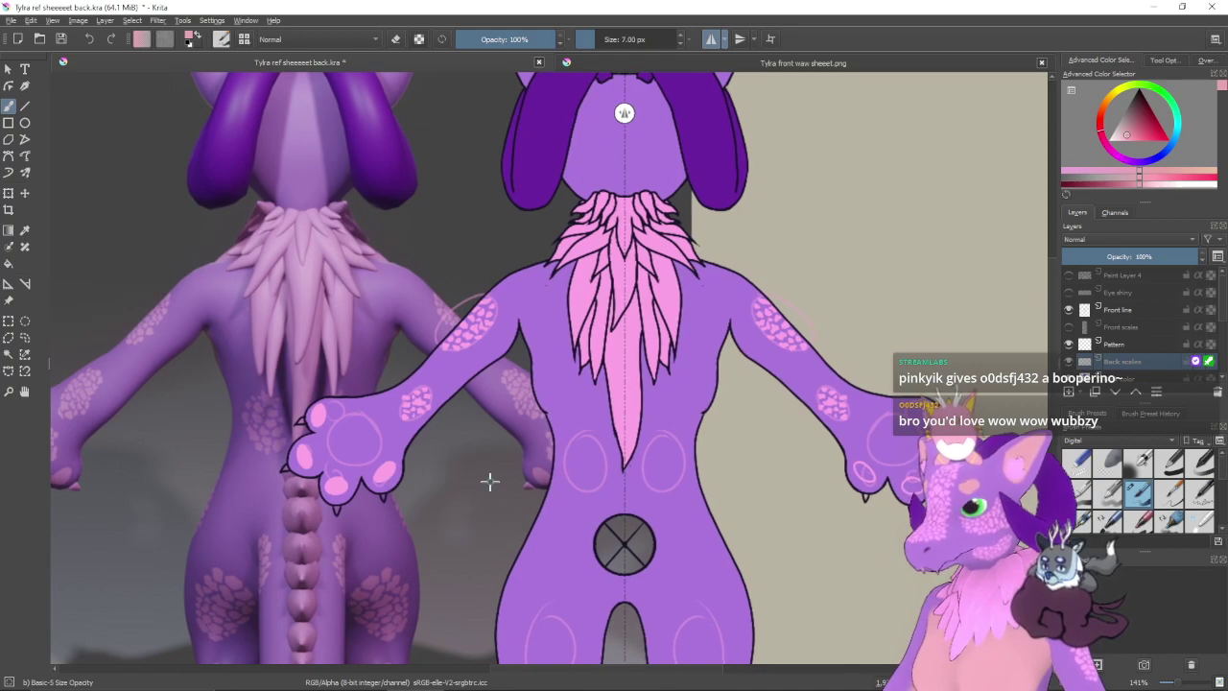
scroll(490, 483, "up", 1)
left_click_drag(417, 457, 417, 428)
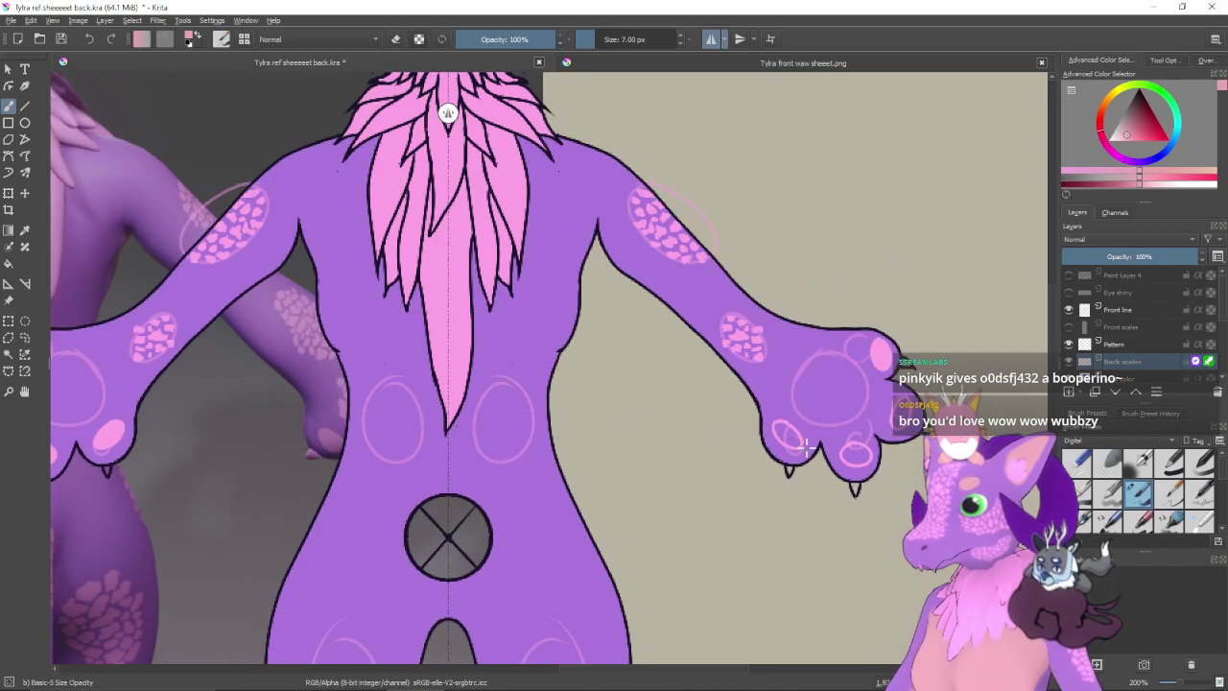
- Toggle the visibility of the Back scales layer to check which markings it holds, leaving the layer shown
left_click(1068, 361)
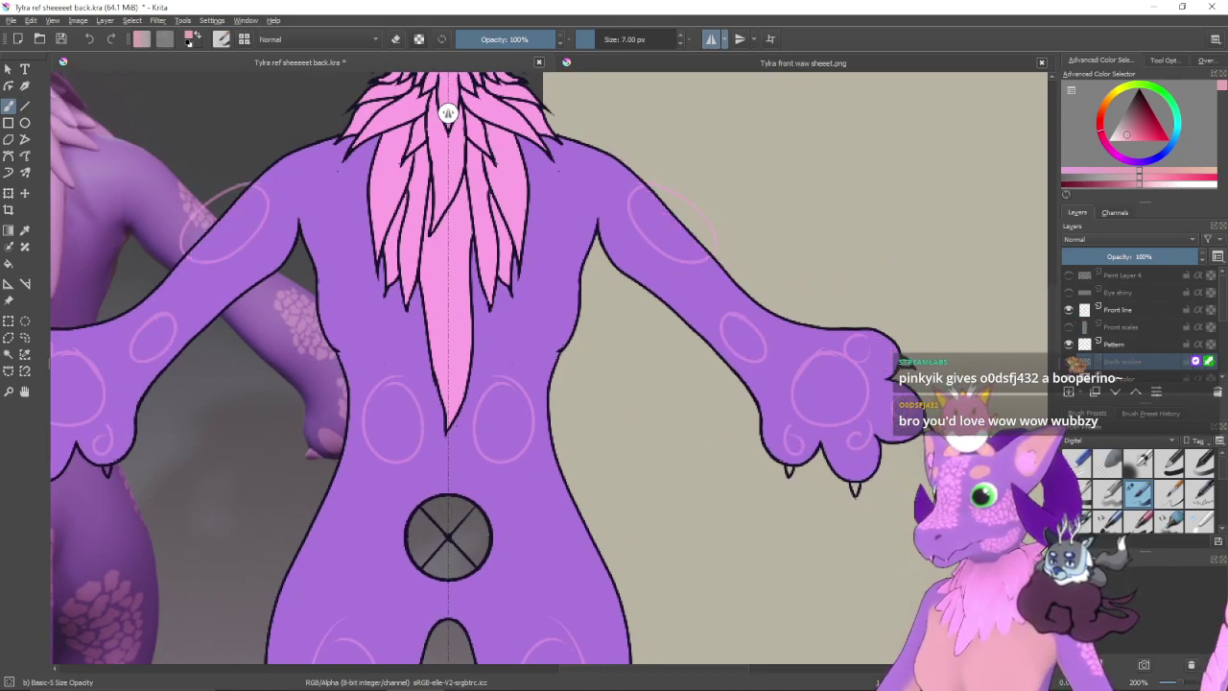
left_click(1068, 361)
left_click(1069, 361)
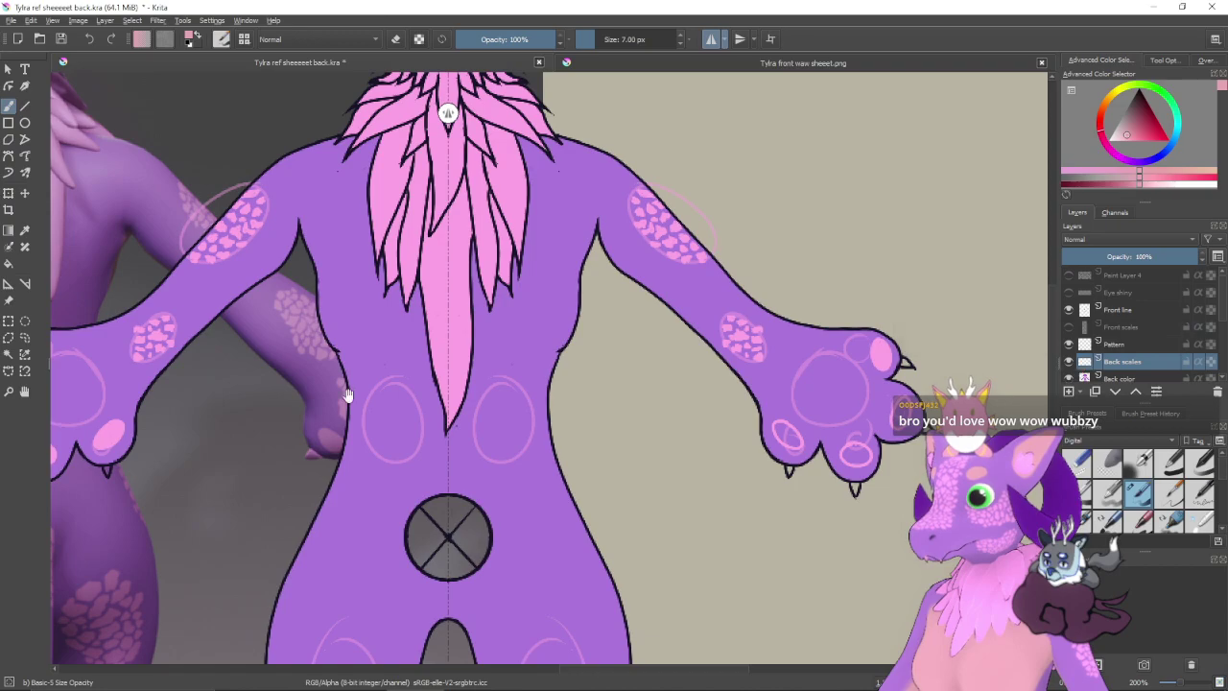
- Undo the trial stroke on the lower back and sample the pink of the filled toe pad as the brush colour
left_click_drag(343, 397, 605, 395)
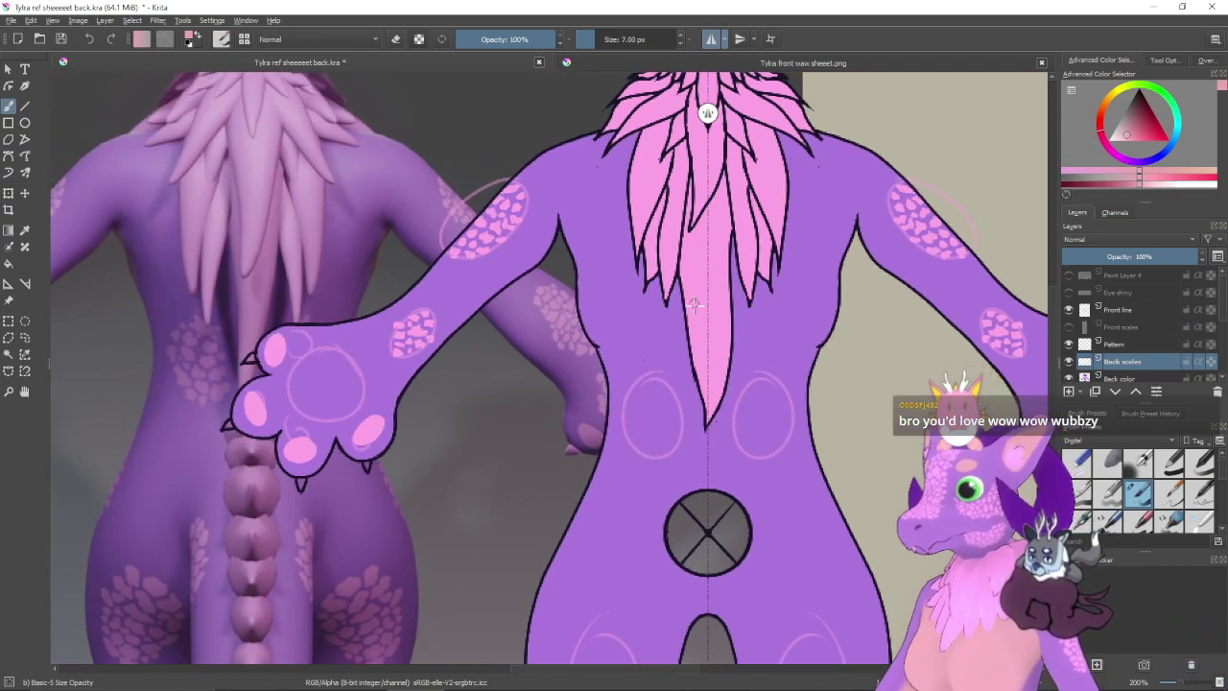
mouse_move(752, 380)
left_mouse_down()
mouse_move(786, 433)
mouse_move(745, 430)
left_mouse_up()
key("ctrl+z")
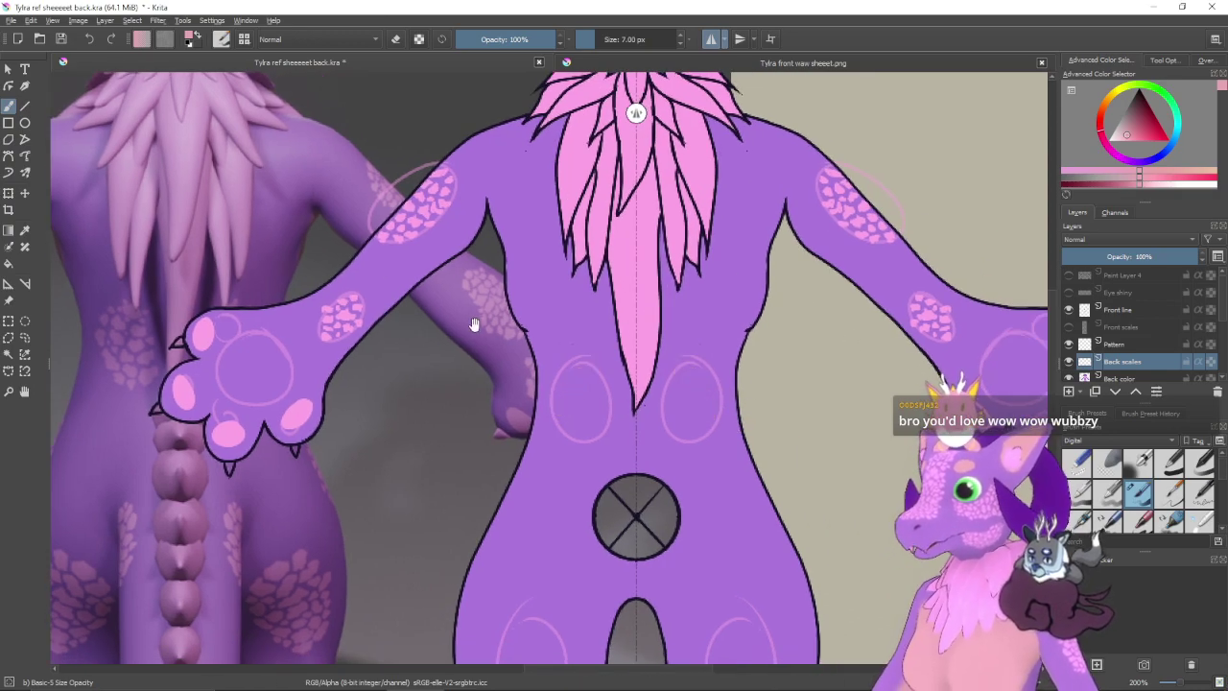
left_click_drag(623, 286, 716, 390)
left_click(730, 360, "ctrl")
left_click_drag(614, 447, 776, 354)
left_click(566, 409, "ctrl")
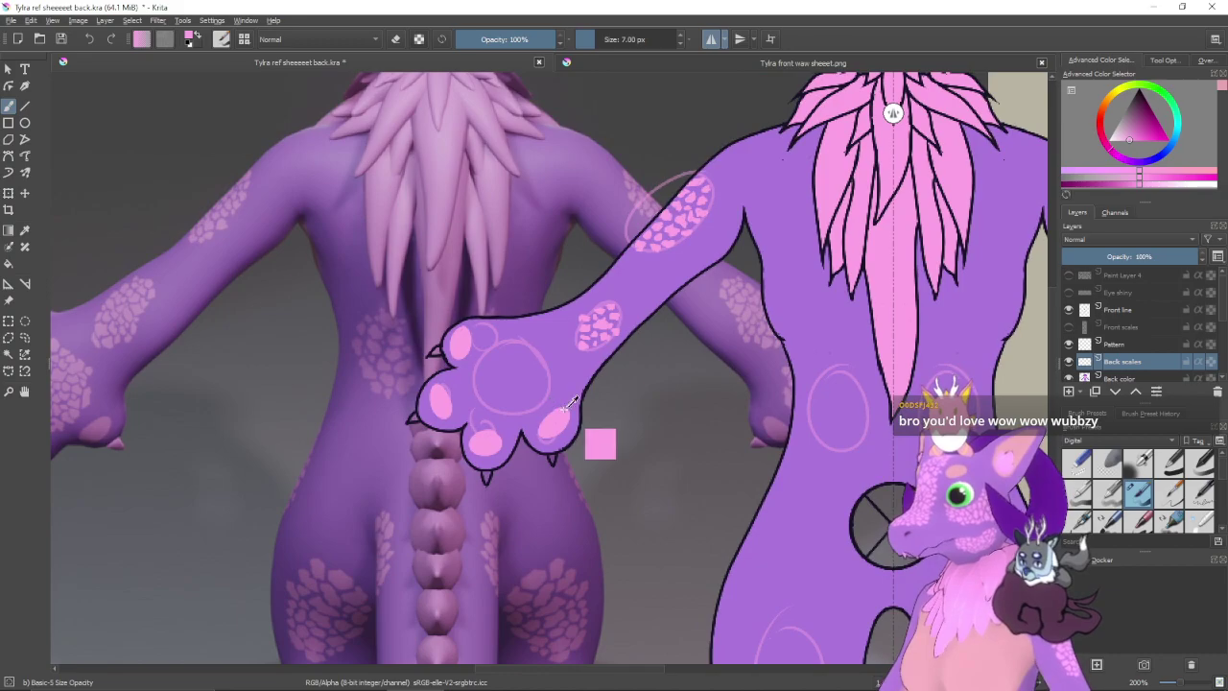
- Fill the outlined toe pads on the back view's right paw with the sampled pink on the Back scales layer
left_click_drag(990, 396, 571, 385)
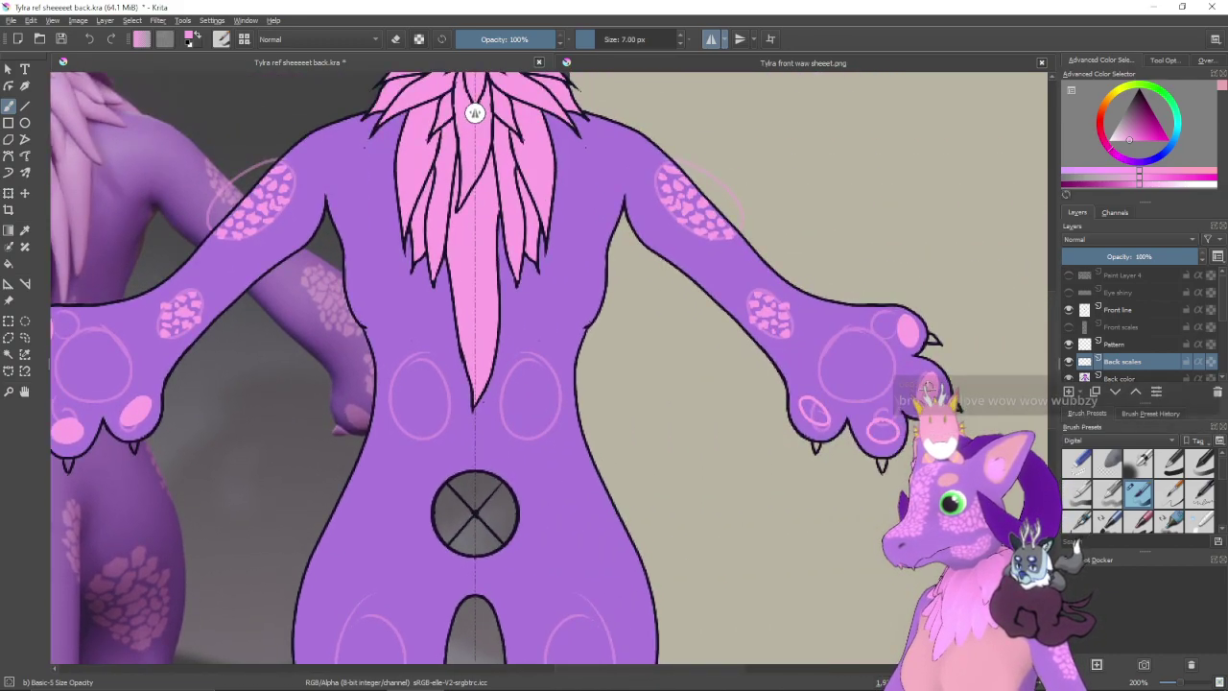
left_click_drag(855, 381, 921, 372)
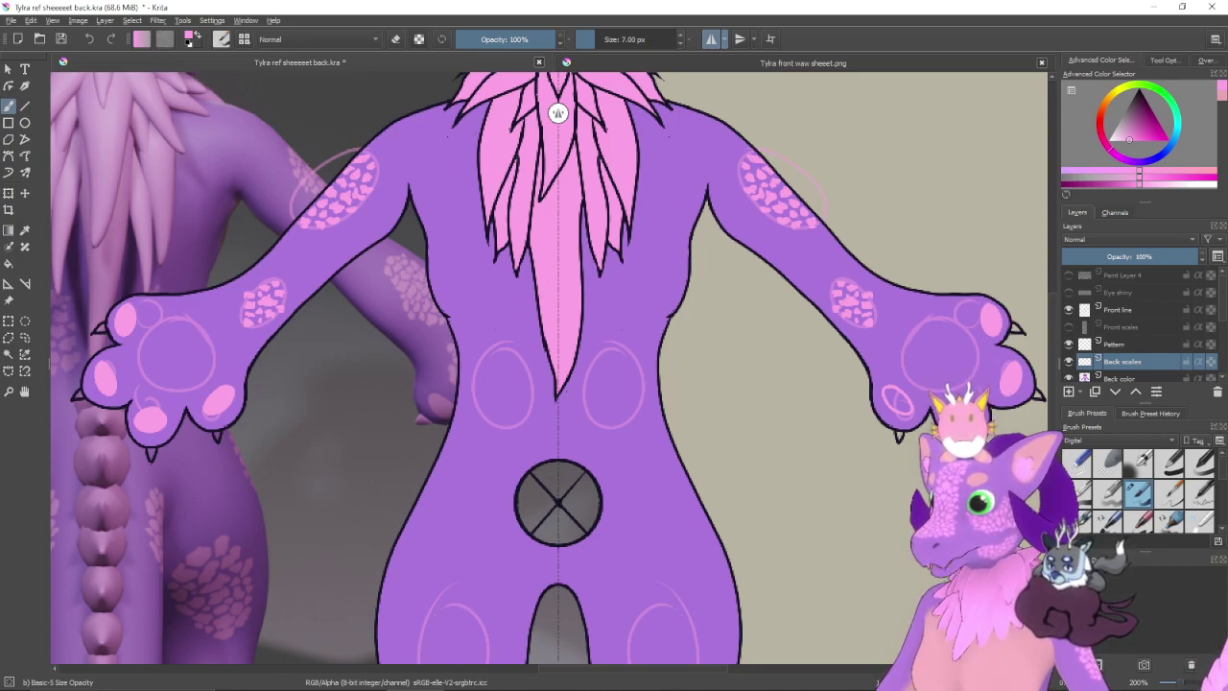
left_click_drag(558, 113, 603, 113)
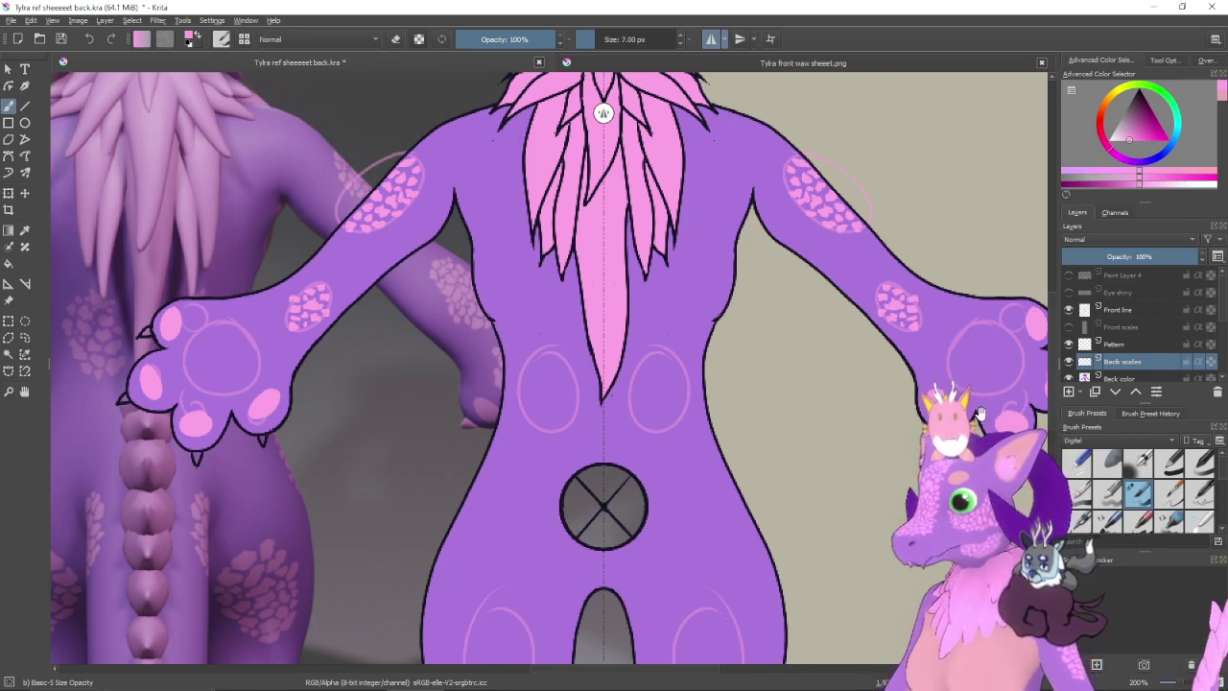
left_click_drag(602, 114, 528, 113)
left_click_drag(901, 417, 930, 469)
- Sketch a pink demonstration hexagon with a 4 px brush in the empty gap between the back view's arm and torso
left_click_drag(789, 365, 817, 432)
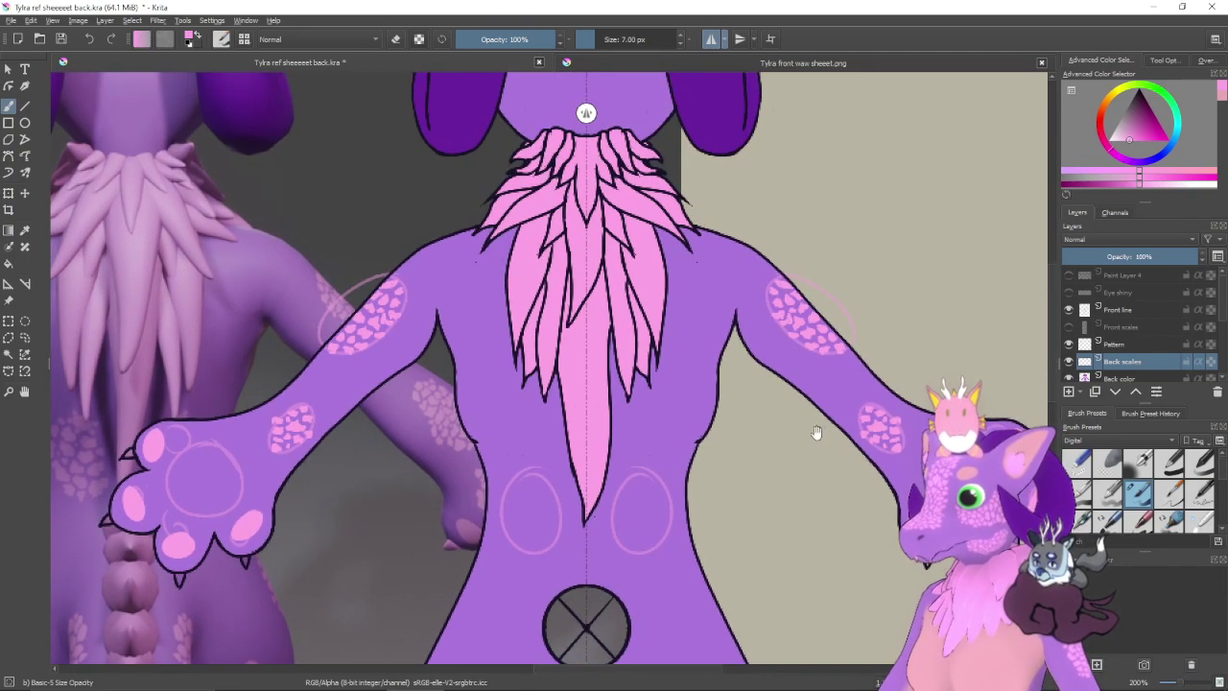
left_click_drag(698, 429, 787, 316)
left_click_drag(683, 360, 796, 385)
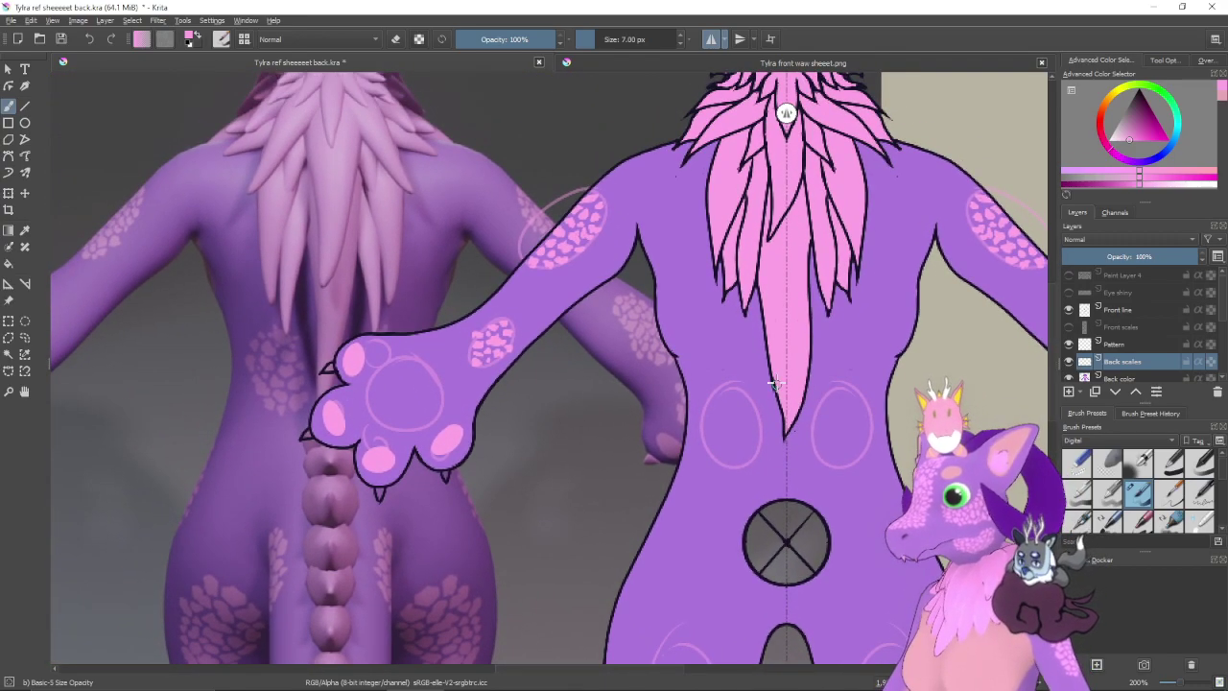
key("ctrl+plus")
key("ctrl+plus")
scroll(781, 378, "down", 1)
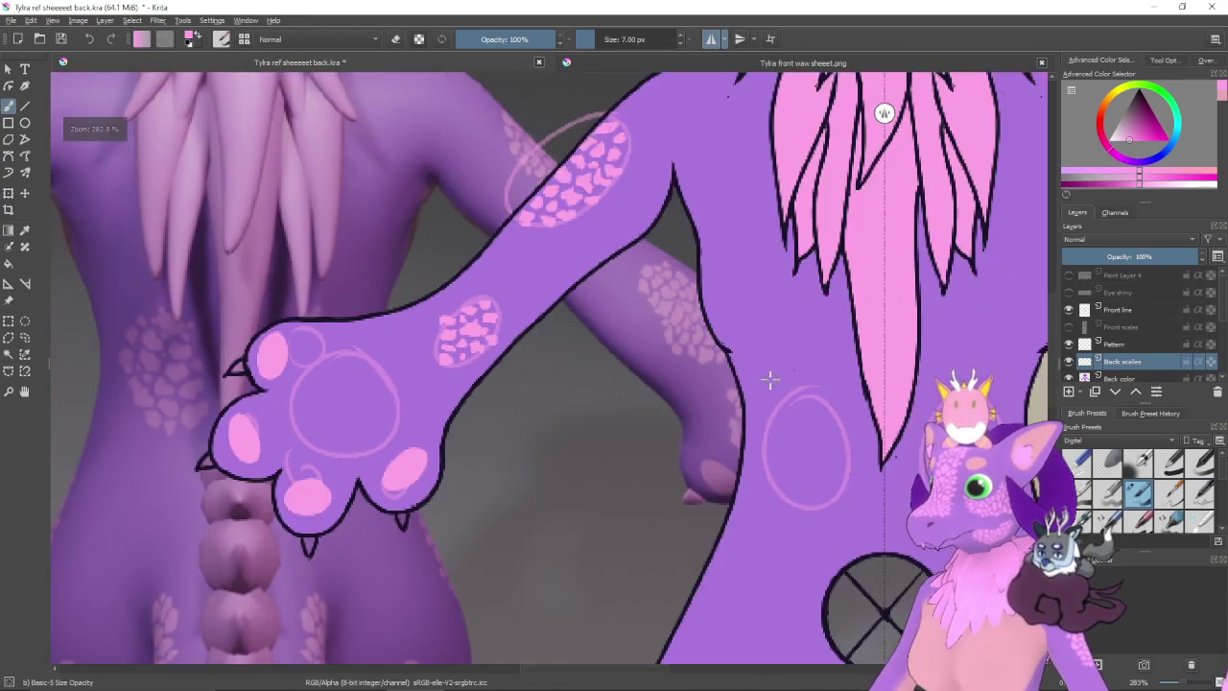
mouse_move(627, 432)
left_mouse_down()
mouse_move(777, 408)
mouse_move(809, 417)
mouse_move(696, 435)
mouse_move(543, 423)
left_mouse_up()
key("bracketleft")
key("bracketleft")
mouse_move(579, 357)
left_mouse_down()
mouse_move(638, 353)
mouse_move(587, 361)
mouse_move(558, 395)
left_mouse_up()
left_click_drag(637, 355, 652, 391)
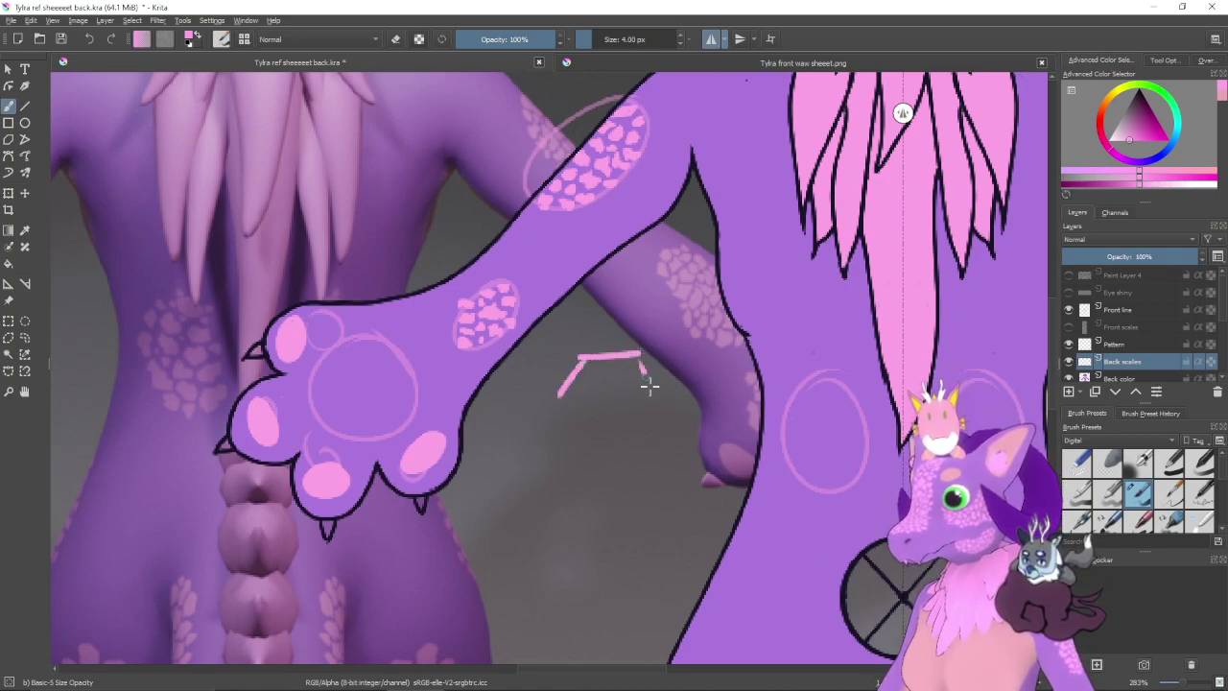
left_click_drag(566, 404, 605, 445)
key("ctrl+z")
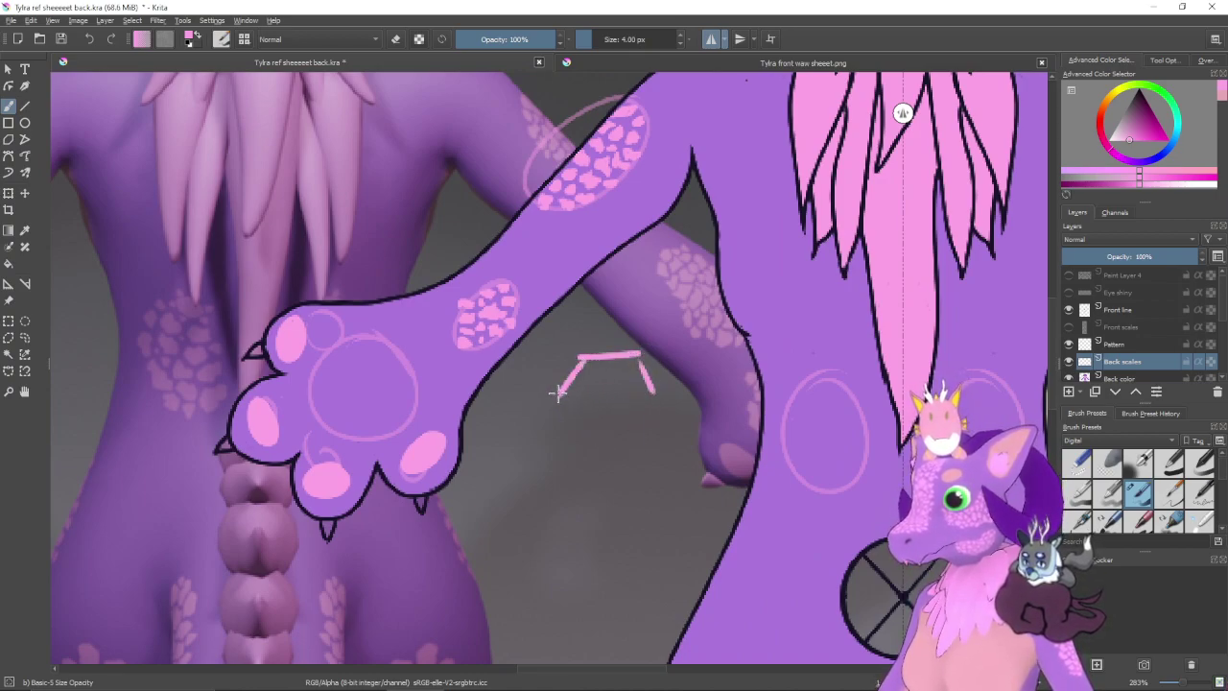
left_click_drag(559, 394, 577, 422)
mouse_move(653, 390)
left_mouse_down()
mouse_move(638, 419)
mouse_move(658, 416)
left_mouse_up()
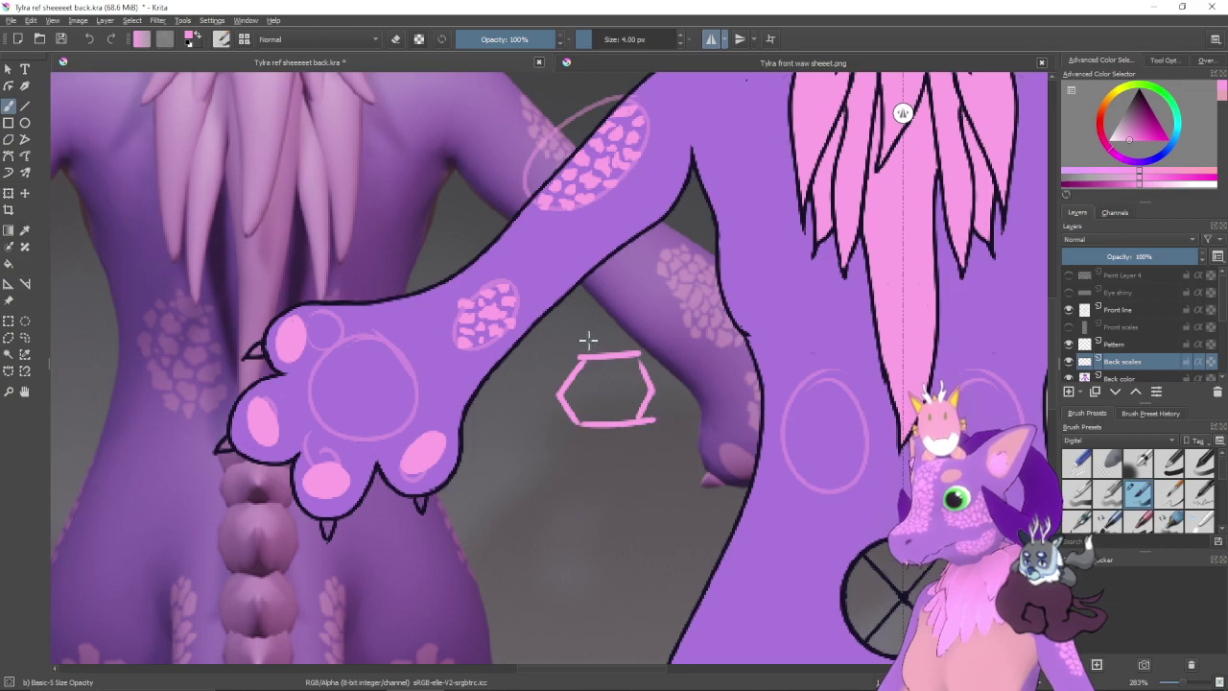
- Surround the demonstration hexagon with small triangles to try out the scale pattern
mouse_move(591, 339)
left_mouse_down()
mouse_move(604, 317)
mouse_move(546, 376)
mouse_move(554, 416)
mouse_move(562, 412)
mouse_move(555, 426)
mouse_move(609, 457)
mouse_move(629, 435)
mouse_move(611, 456)
left_mouse_up()
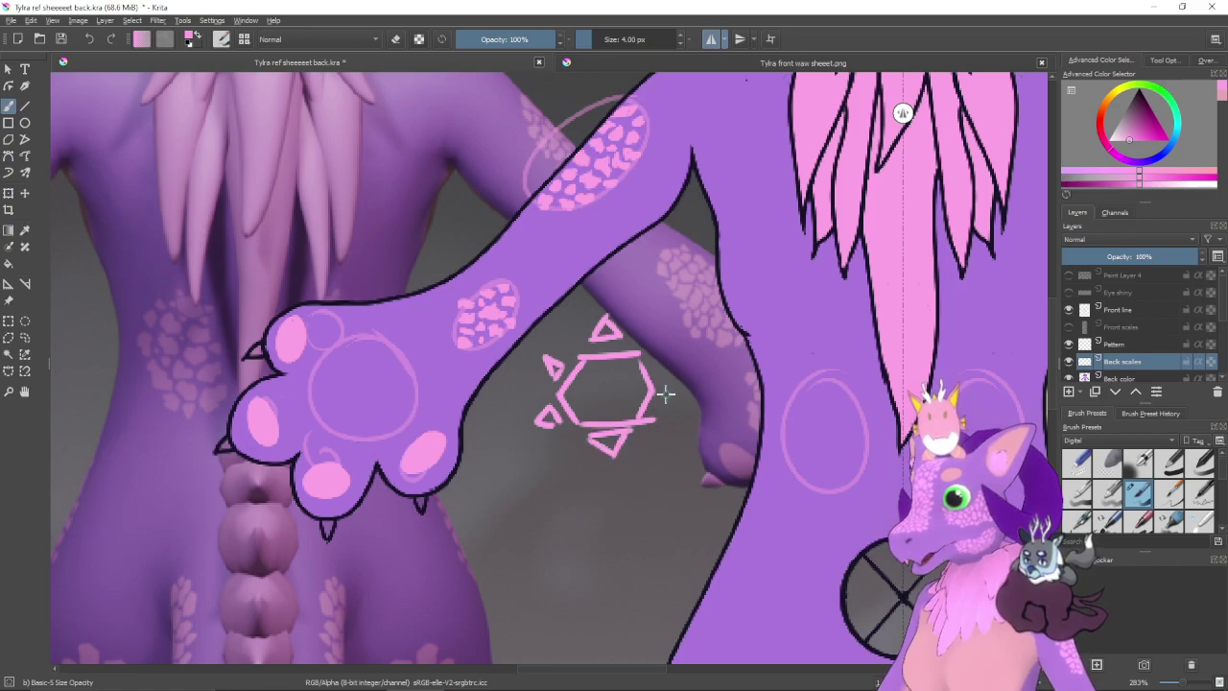
mouse_move(665, 393)
left_mouse_down()
mouse_move(683, 403)
mouse_move(662, 412)
mouse_move(672, 350)
left_mouse_up()
mouse_move(673, 350)
left_mouse_down()
mouse_move(661, 373)
mouse_move(653, 367)
left_mouse_up()
- Circle the upper scales of the reference render's lower-back patch and undo that circle
left_click_drag(305, 375, 422, 353)
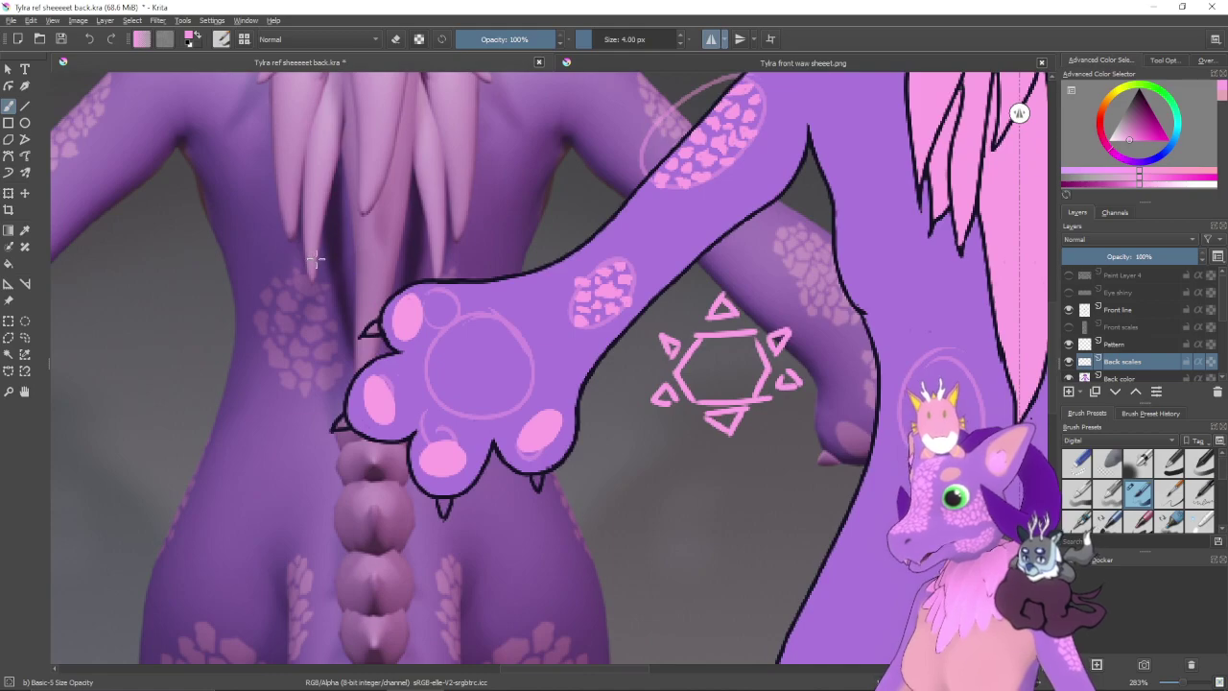
left_click_drag(315, 258, 311, 253)
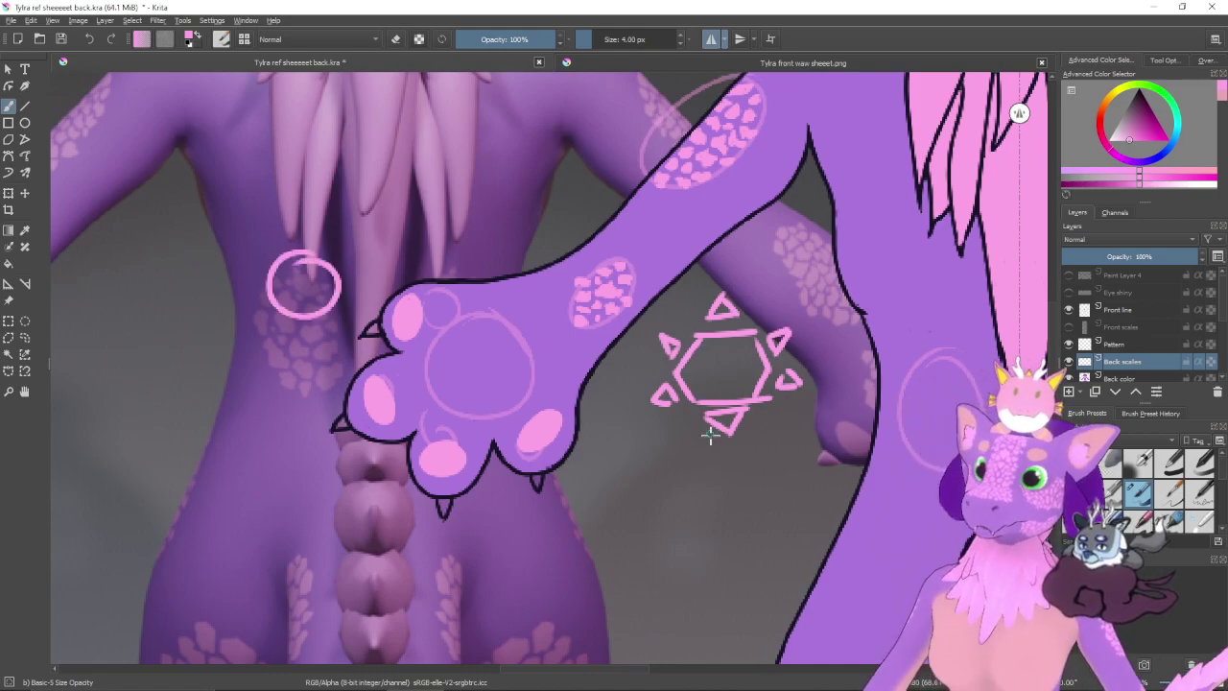
key("ctrl+z")
- Erase the demonstration hexagon and its triangles from the gap beside the torso with a 22 px eraser
scroll(752, 484, "right", 2)
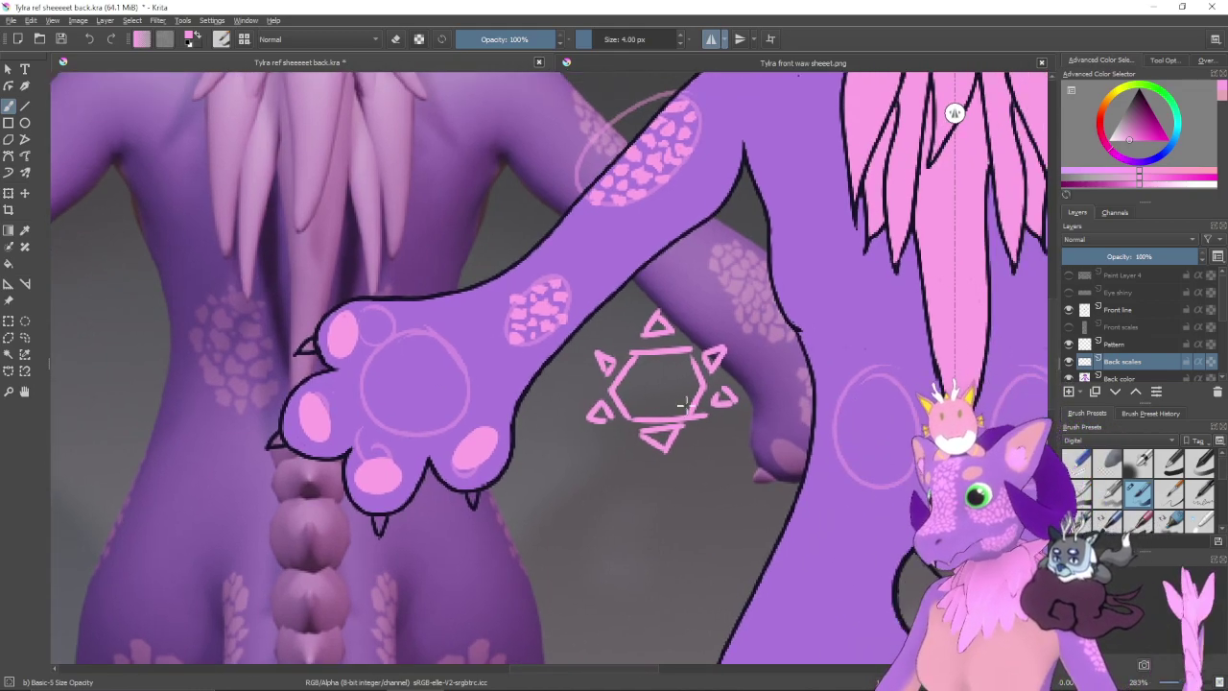
key("e")
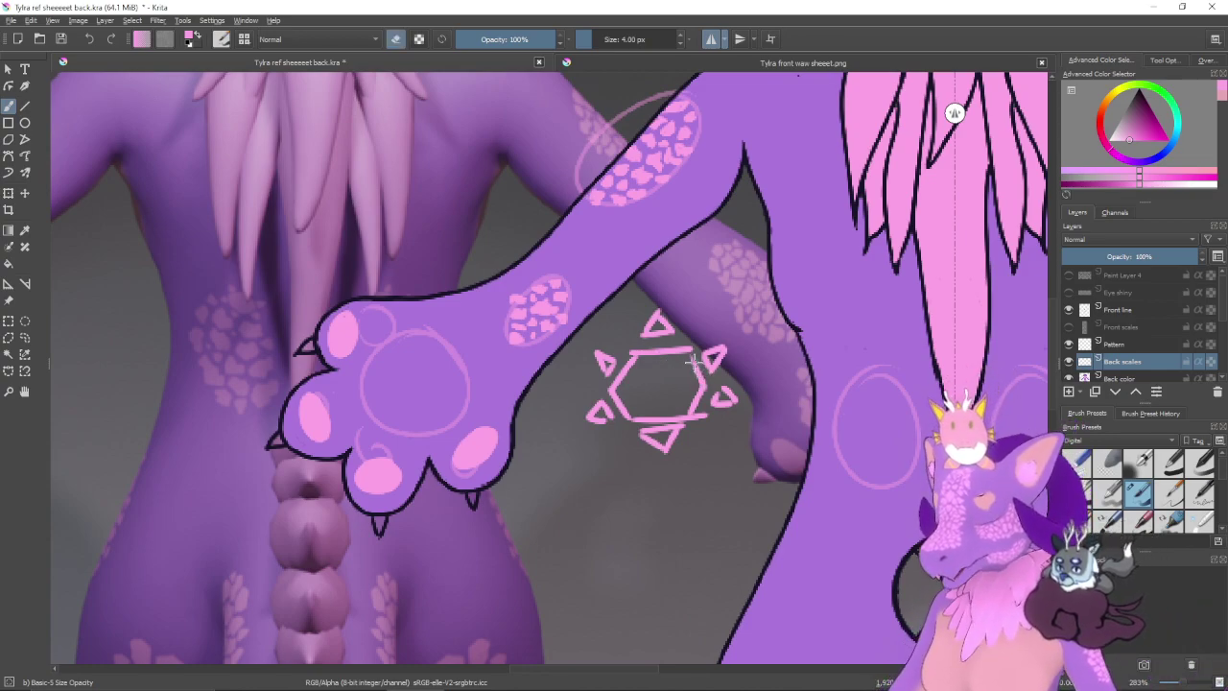
mouse_move(682, 364)
left_mouse_down()
mouse_move(729, 374)
mouse_move(664, 322)
mouse_move(634, 360)
mouse_move(592, 371)
mouse_move(636, 431)
left_mouse_up()
key("bracketleft")
key("bracketleft")
key("bracketleft")
key("bracketleft")
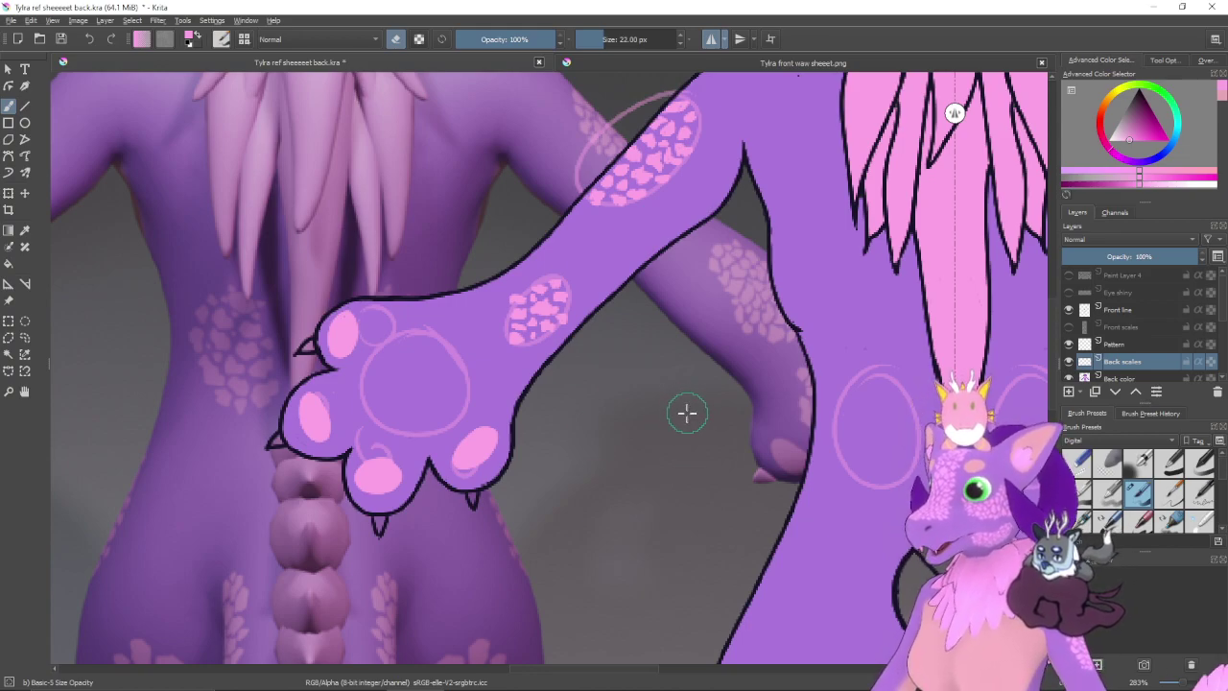
- Try a first 5 px pink scale stroke inside the lower-back ovals and undo it
left_click_drag(780, 469, 595, 422)
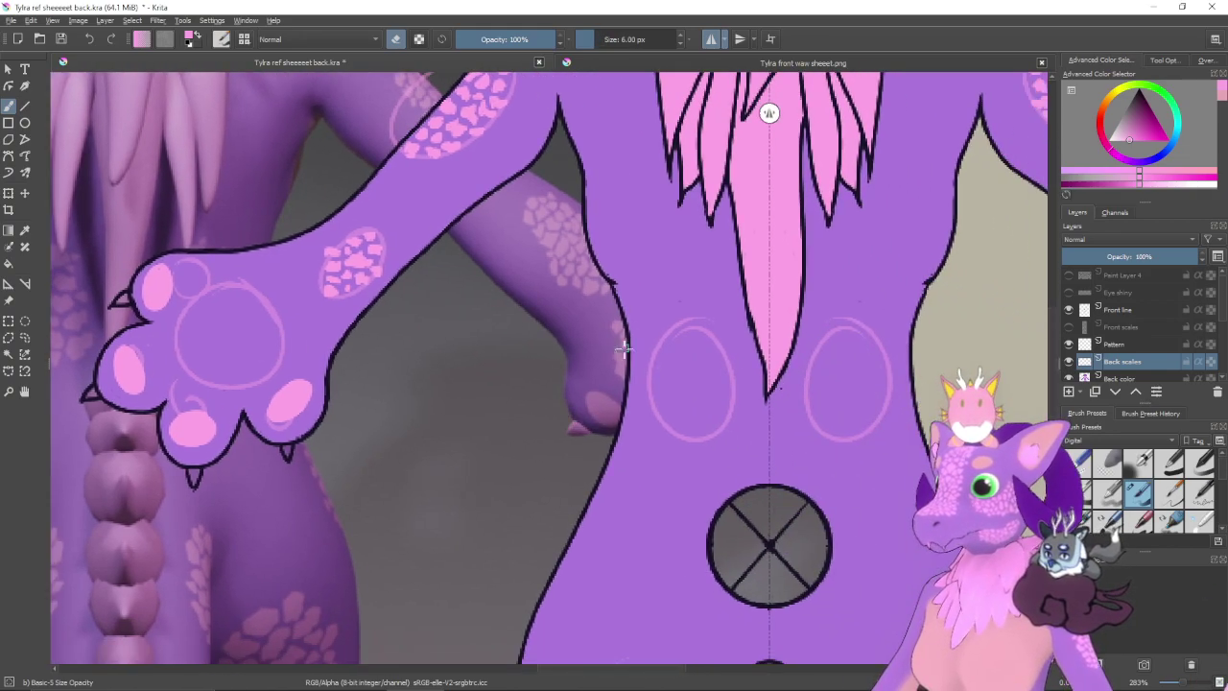
left_click_drag(688, 416, 759, 411)
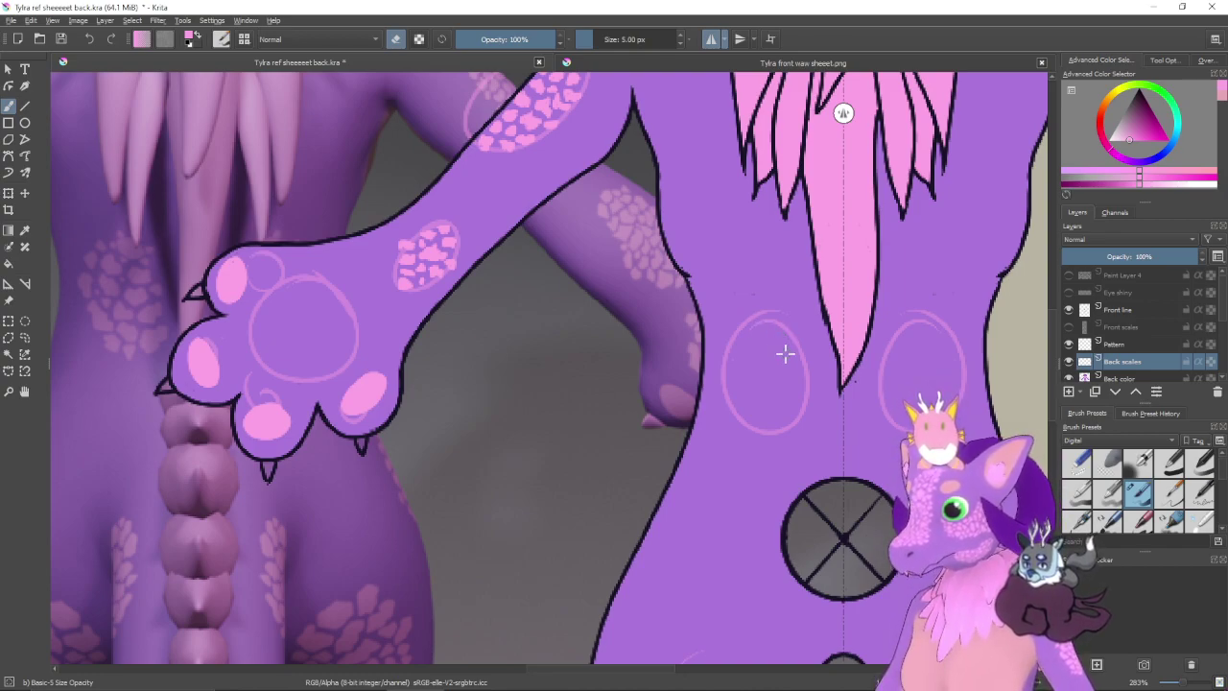
key("e")
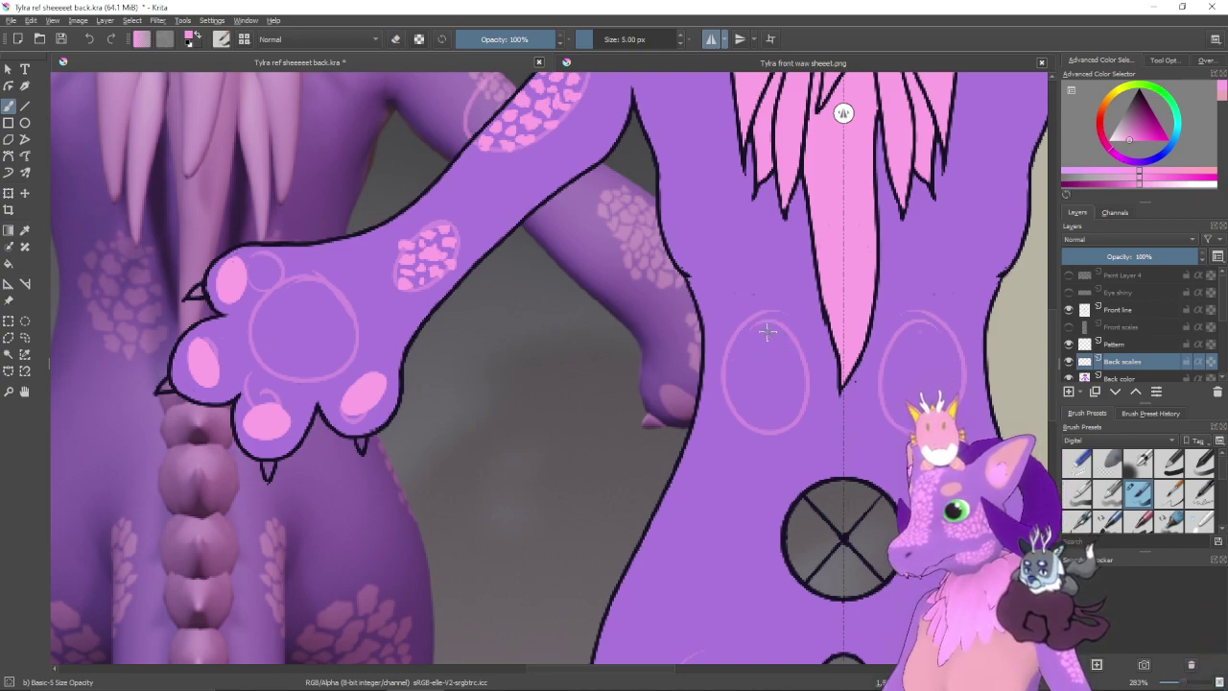
mouse_move(767, 331)
left_mouse_down()
mouse_move(780, 333)
mouse_move(758, 337)
mouse_move(777, 338)
left_mouse_up()
key("ctrl+z")
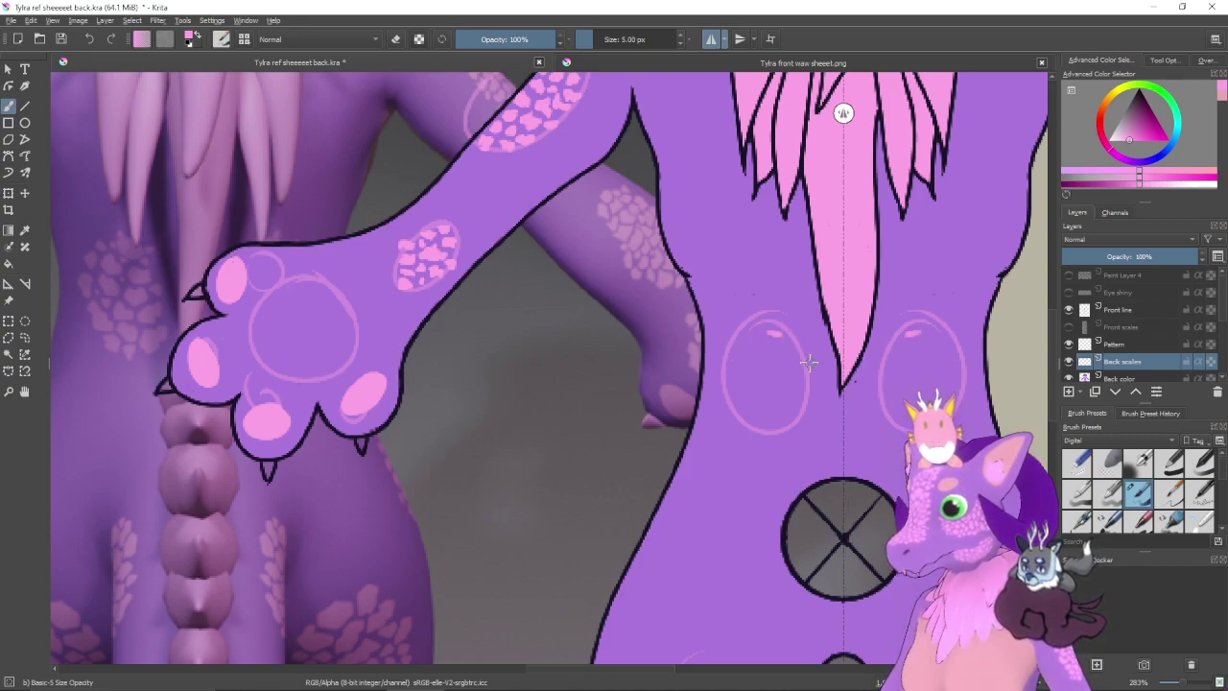
key("ctrl+z")
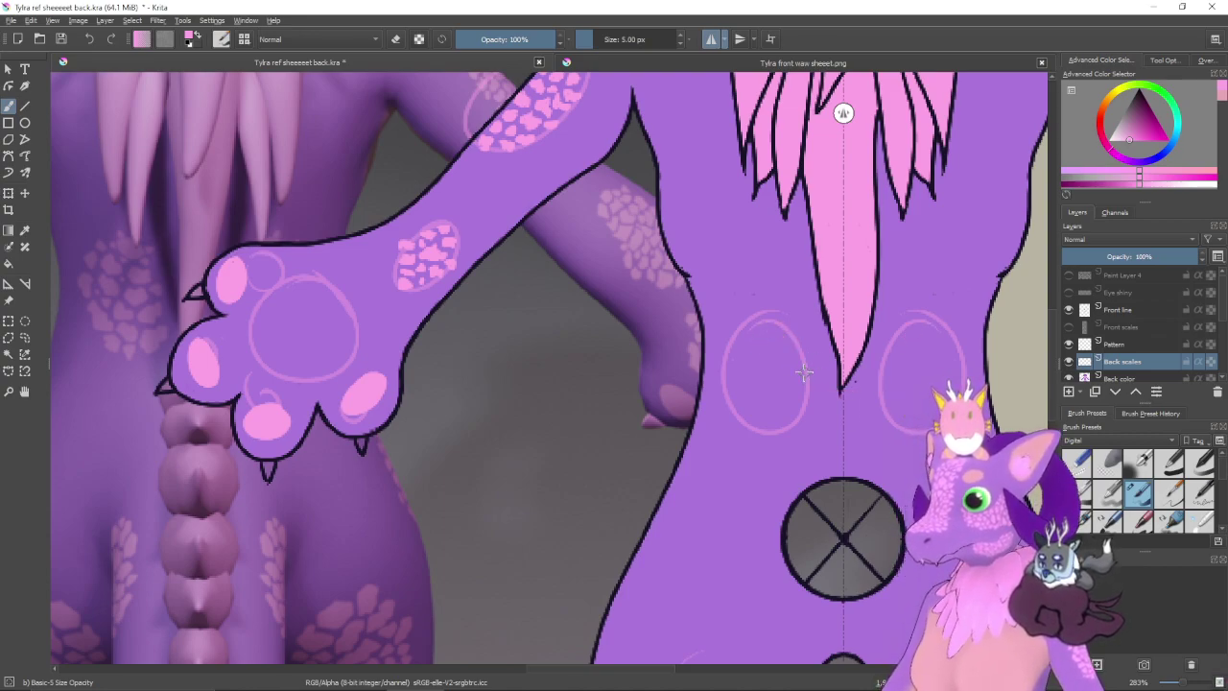
- Outline a small mirrored hexagon scale near the top of the lower-back ovals with a 3 px brush
key("plus")
left_click_drag(808, 381, 734, 391)
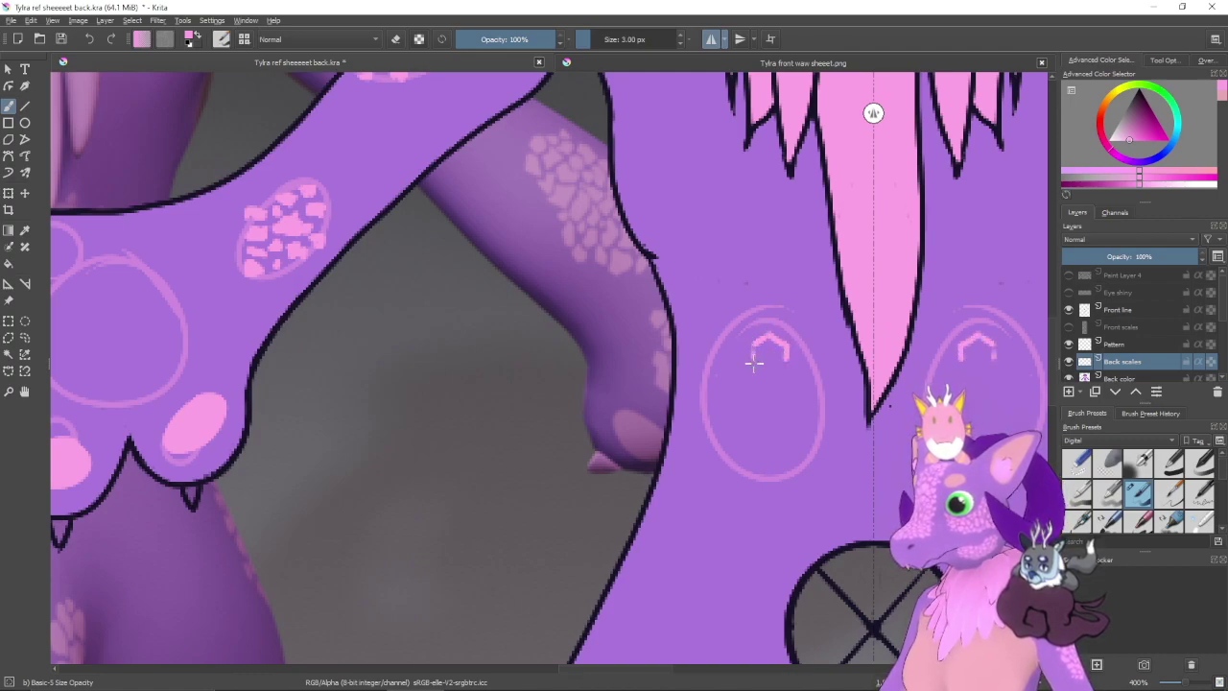
left_click_drag(754, 351, 753, 357)
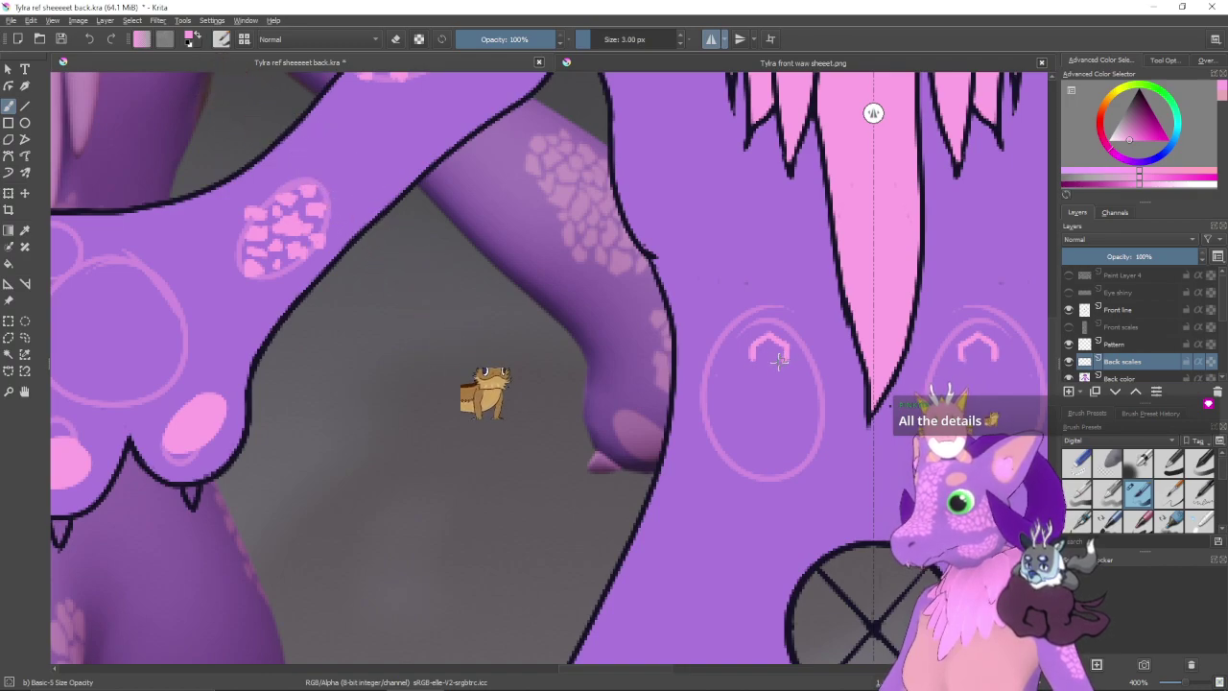
left_click_drag(785, 361, 769, 367)
key("ctrl+z")
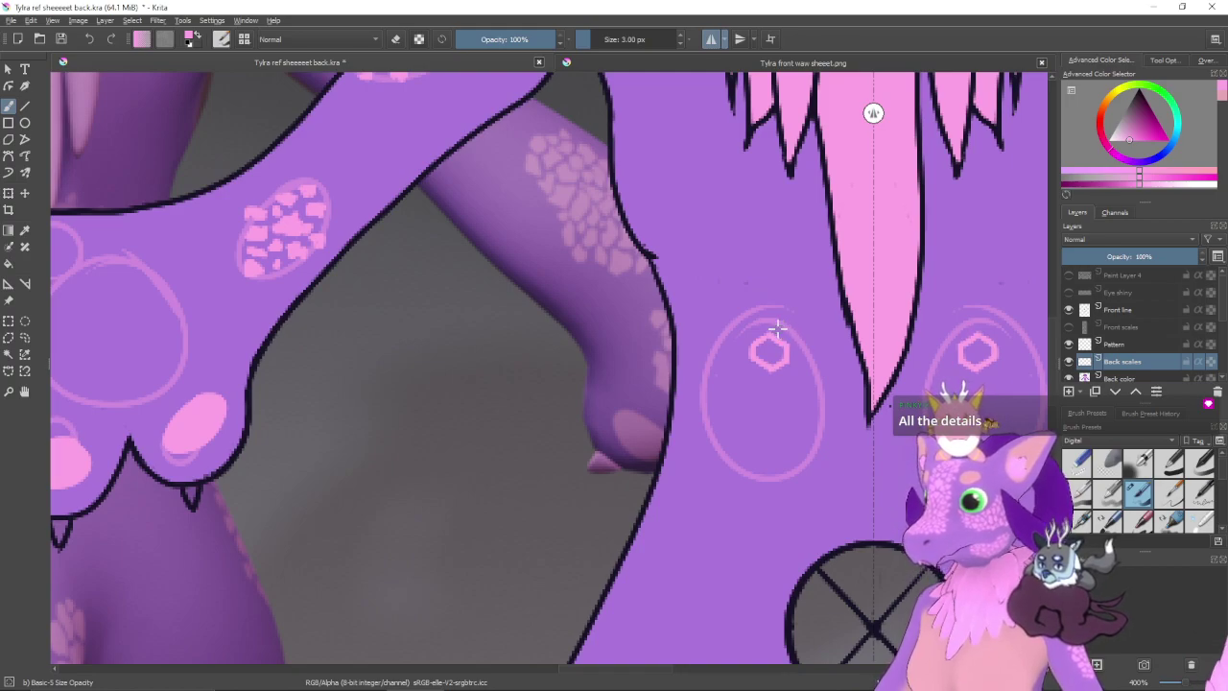
- Draw six small triangular scales around the hexagon in the lower-back ovals
left_click_drag(777, 325, 792, 321)
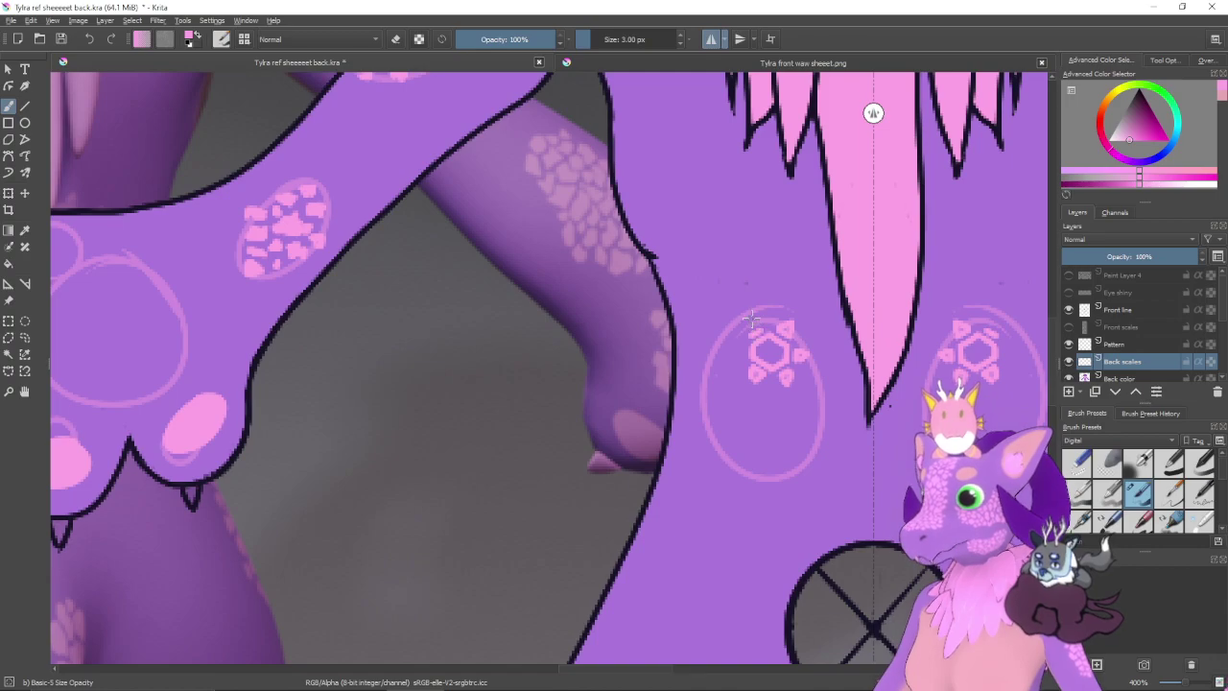
left_click_drag(752, 318, 753, 333)
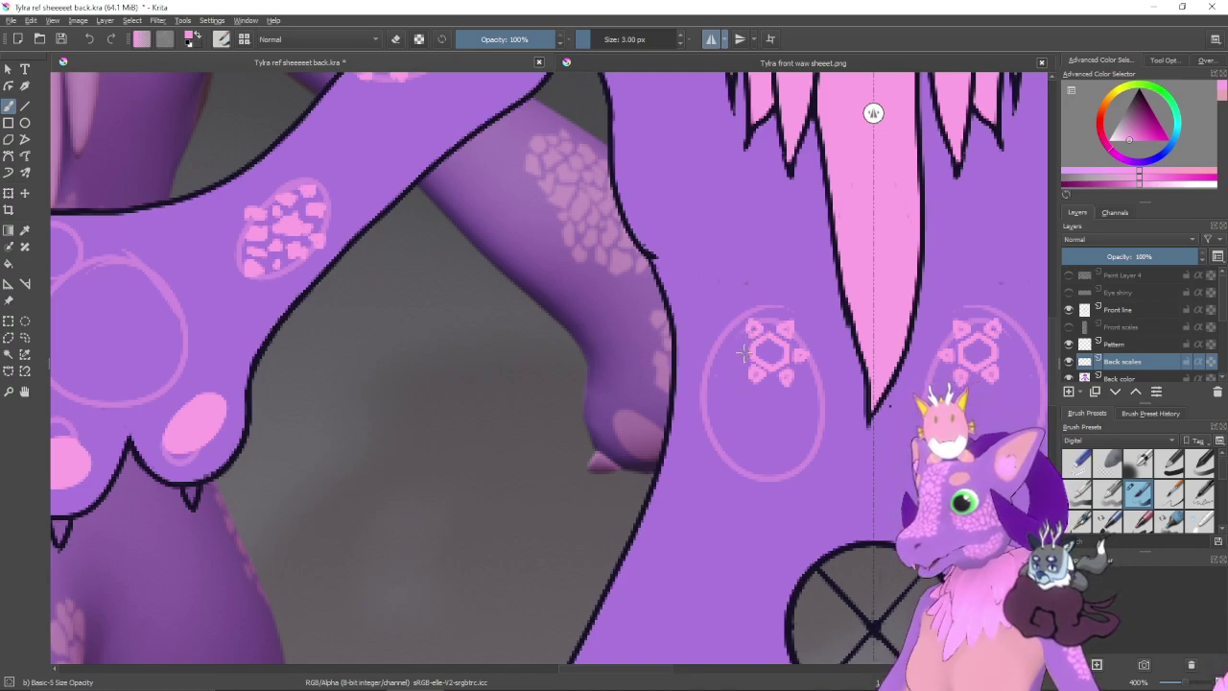
left_click_drag(729, 350, 747, 364)
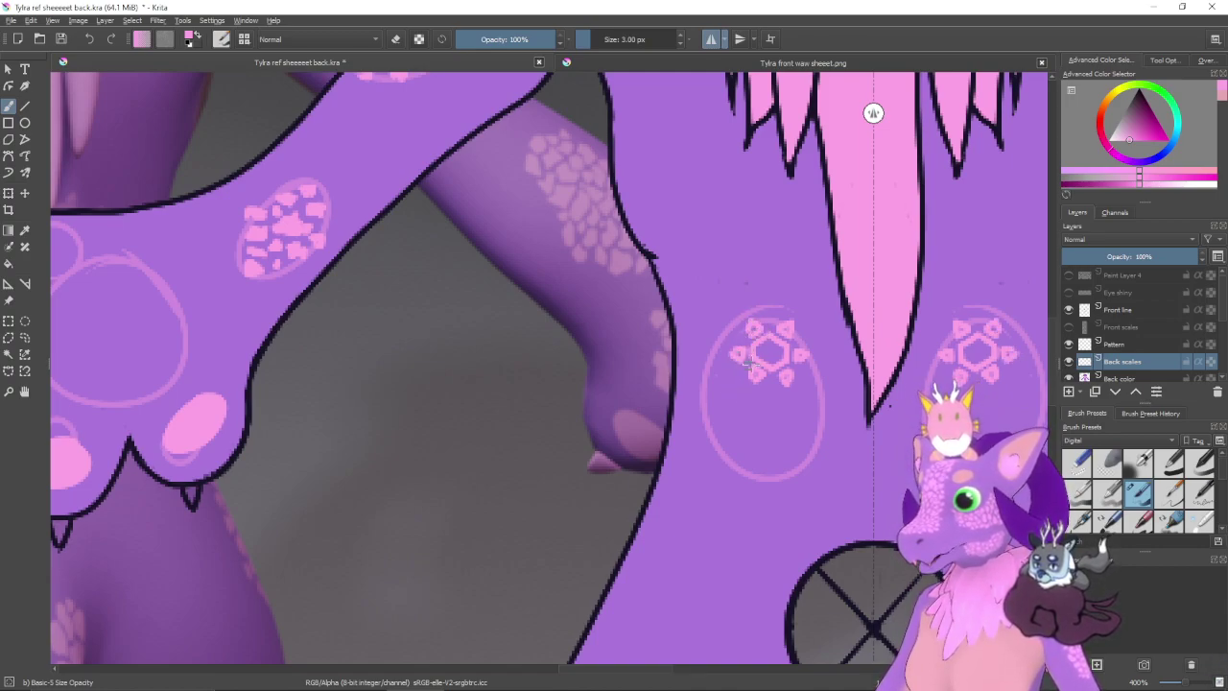
- Fill the hexagon and its surrounding triangular scales with solid pink
left_click_drag(706, 406, 828, 357)
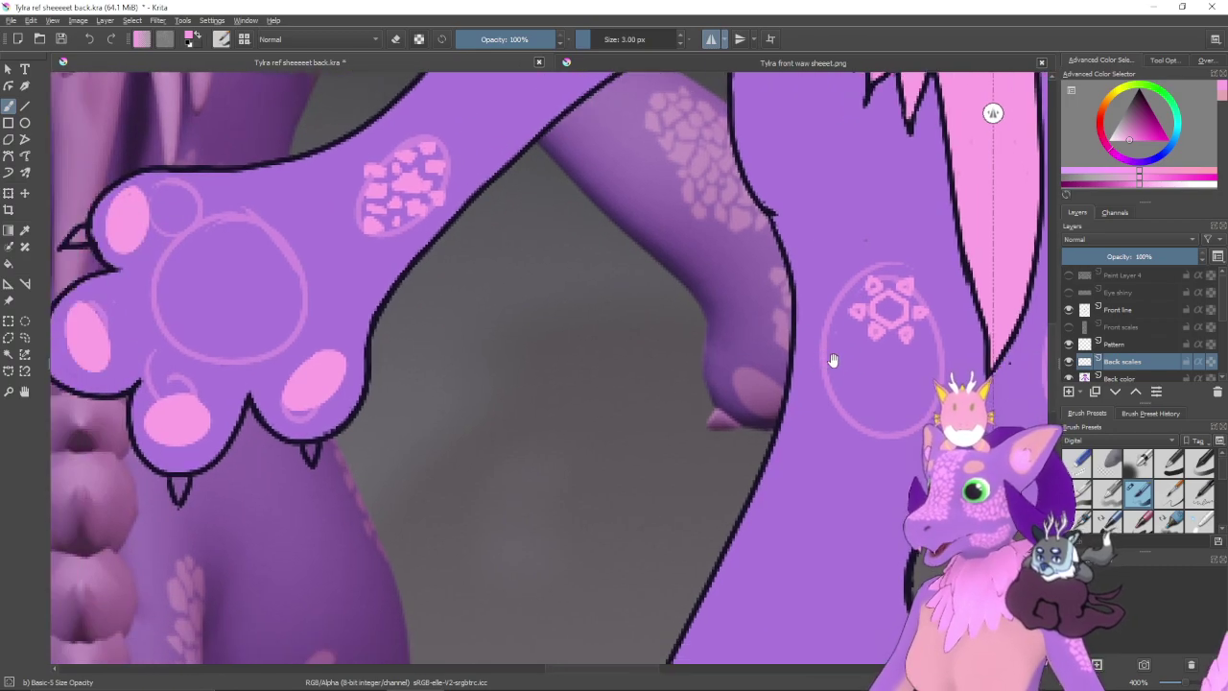
mouse_move(723, 363)
left_mouse_down()
mouse_move(858, 351)
mouse_move(889, 385)
mouse_move(663, 393)
left_mouse_up()
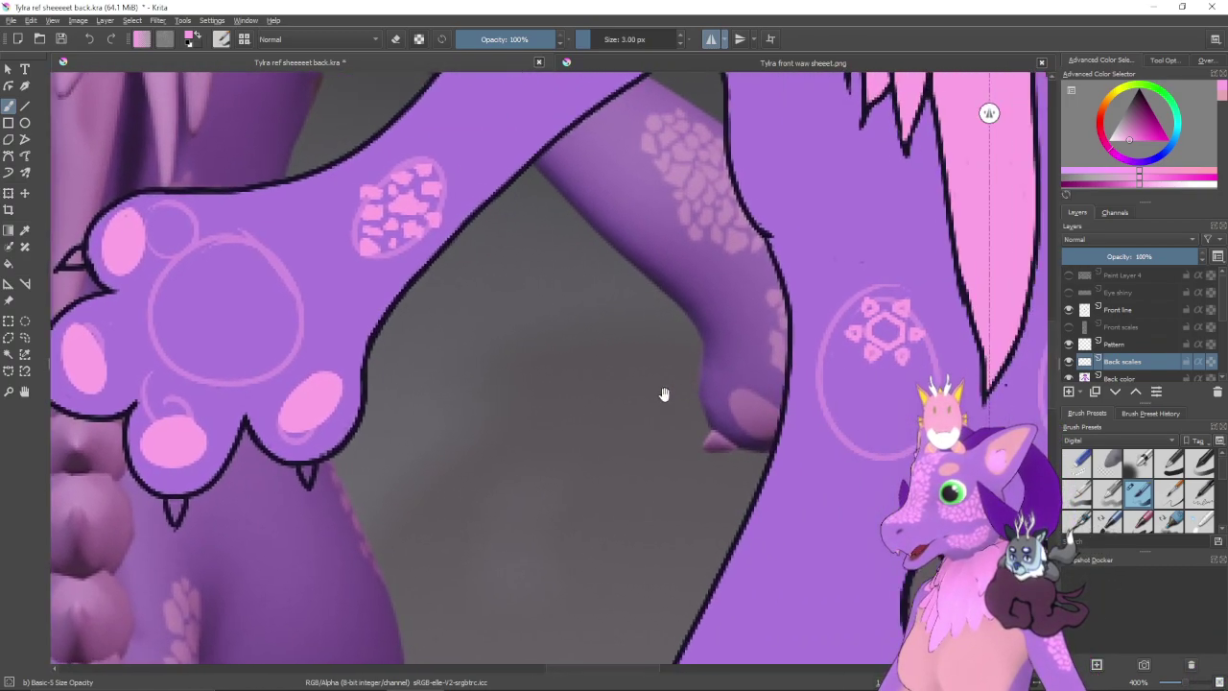
left_click_drag(779, 365, 743, 365)
scroll(866, 340, "up", 2)
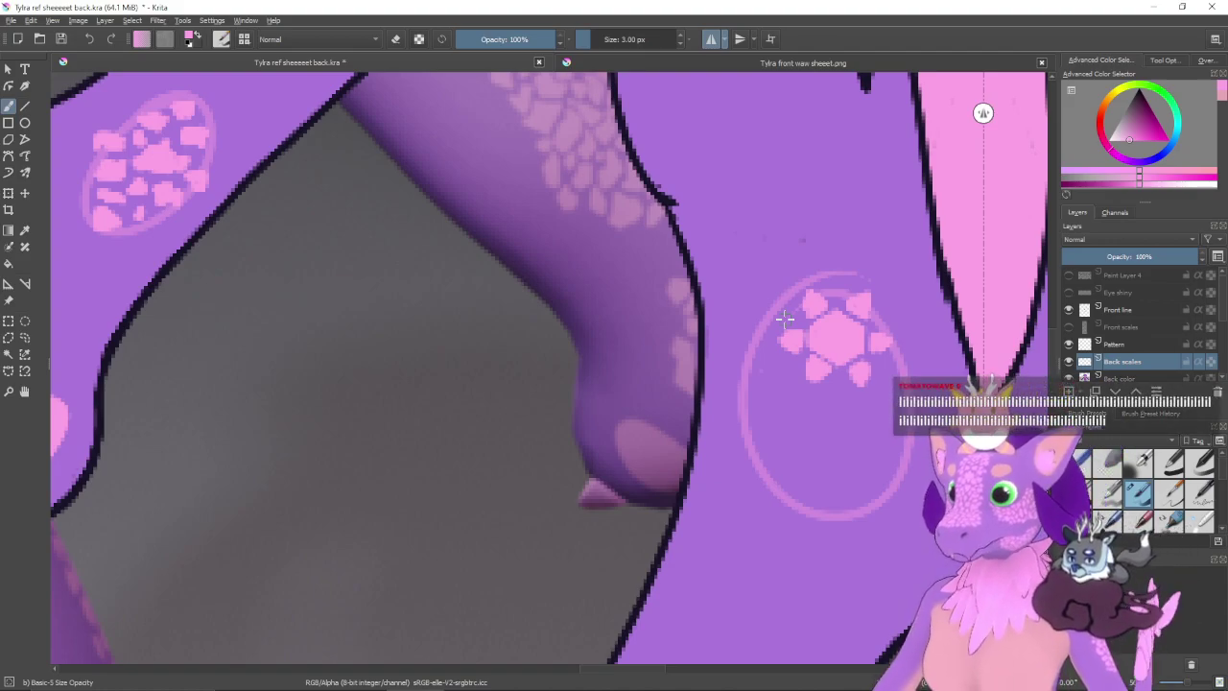
- Paint a larger irregular pink scale below and to the outer side of the hexagon cluster in the lower-back oval
left_click_drag(604, 332, 787, 310)
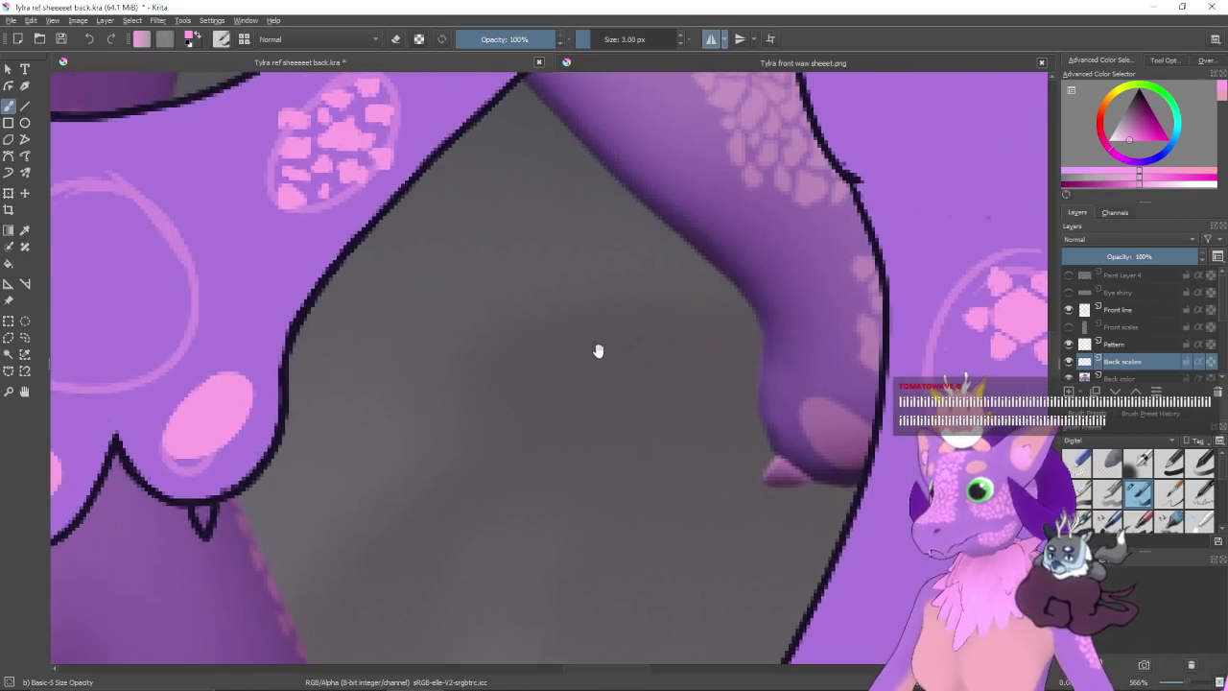
left_click_drag(573, 339, 863, 405)
left_click_drag(768, 364, 742, 377)
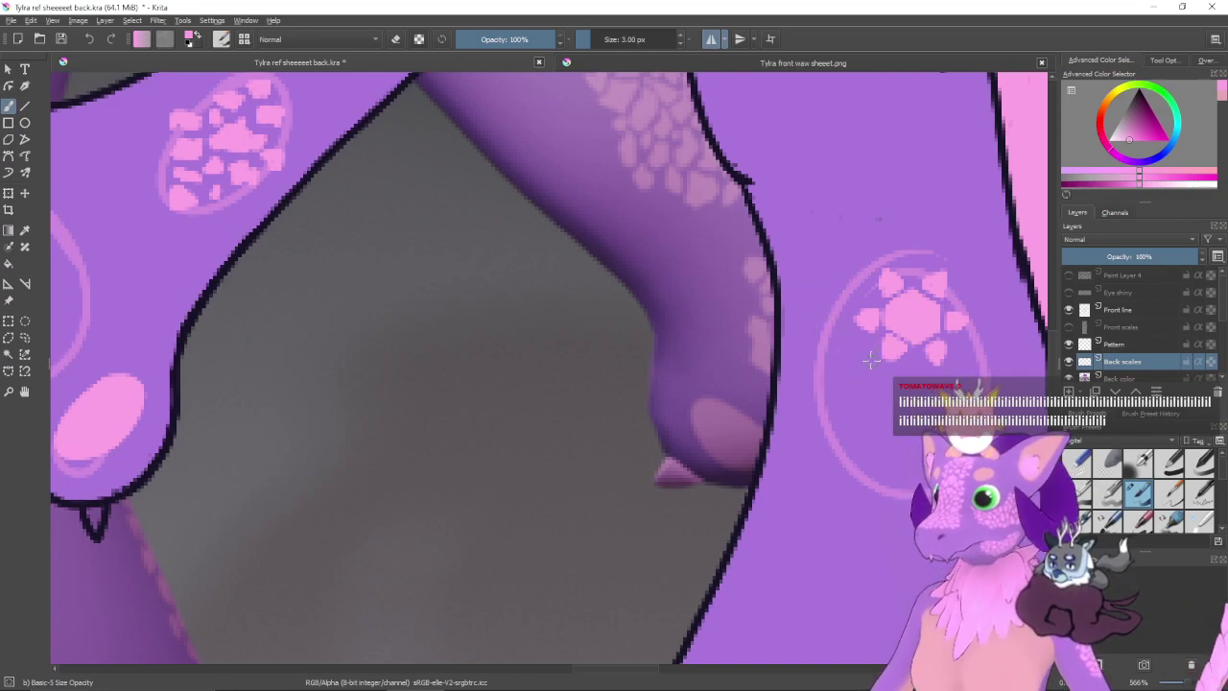
mouse_move(869, 363)
left_mouse_down()
mouse_move(902, 373)
mouse_move(867, 361)
mouse_move(860, 378)
mouse_move(890, 389)
left_mouse_up()
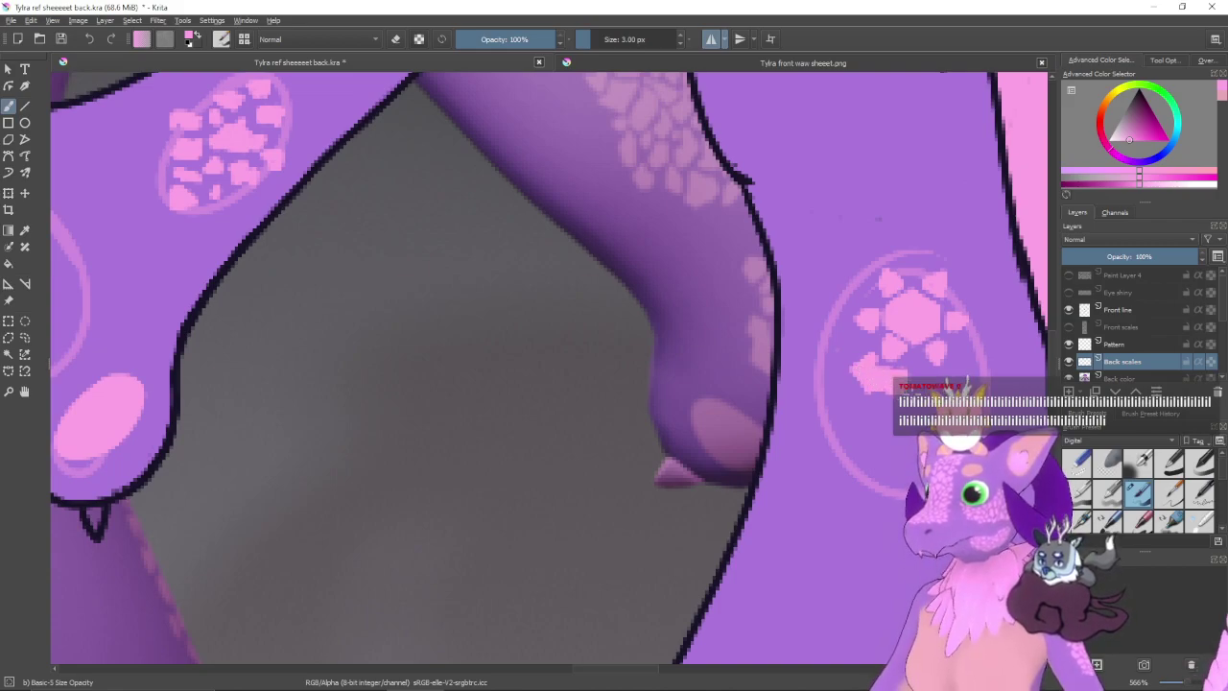
left_click_drag(918, 408, 850, 416)
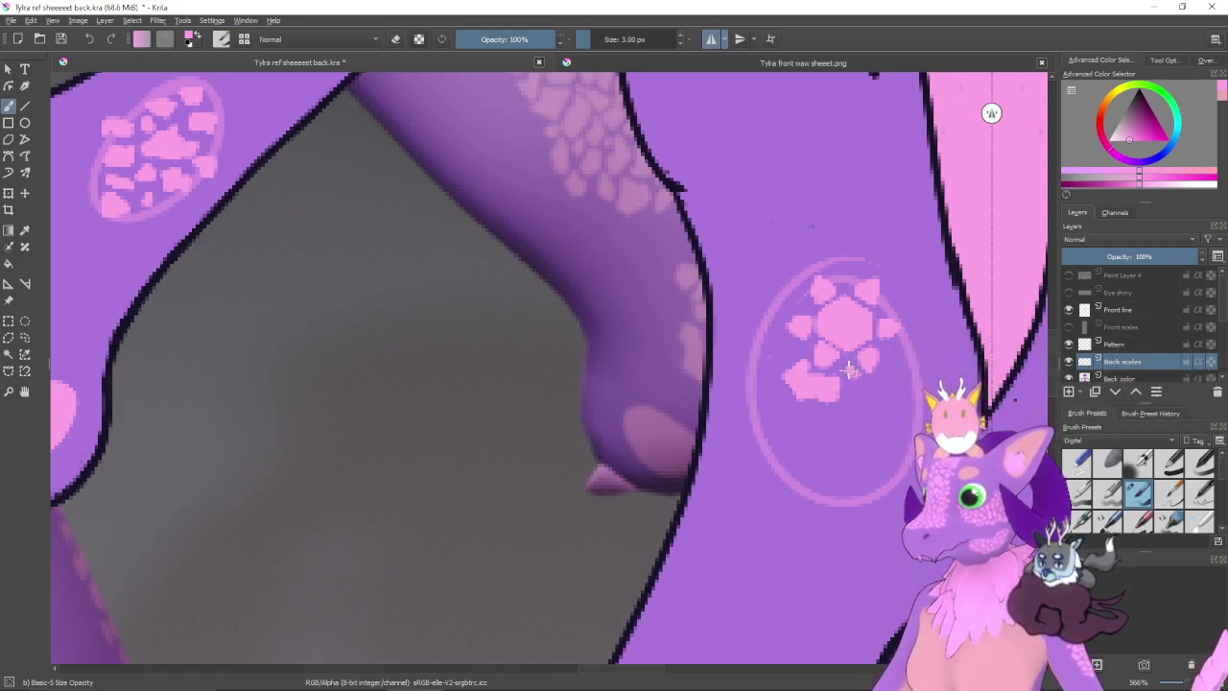
- Add small irregular scales below the hexagon cluster and along both side edges of the lower-back oval
left_click_drag(891, 394, 829, 403)
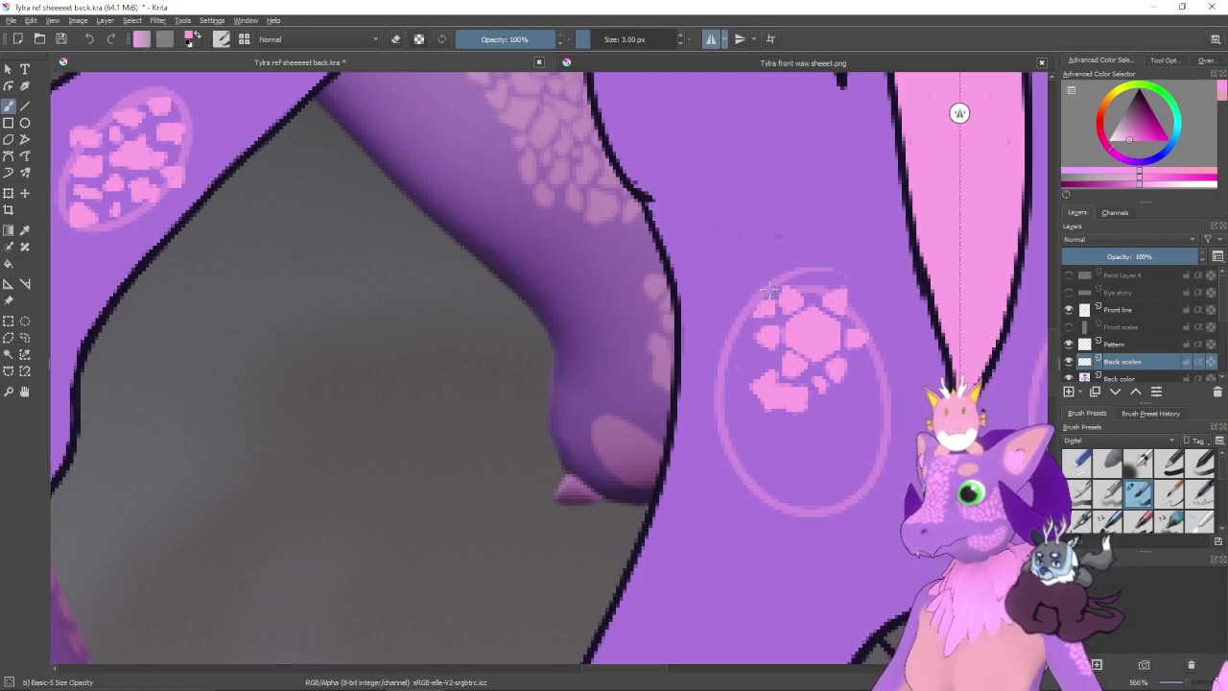
left_click_drag(760, 324, 785, 289)
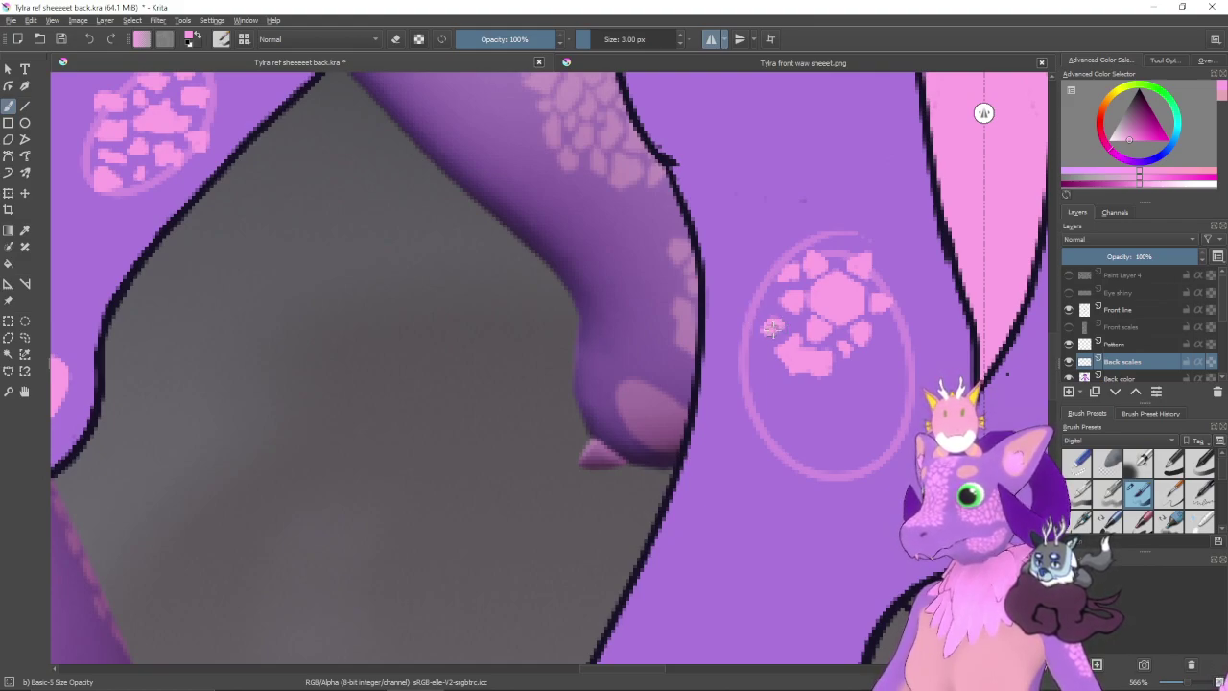
left_click_drag(769, 294, 757, 309)
left_click_drag(798, 402, 742, 397)
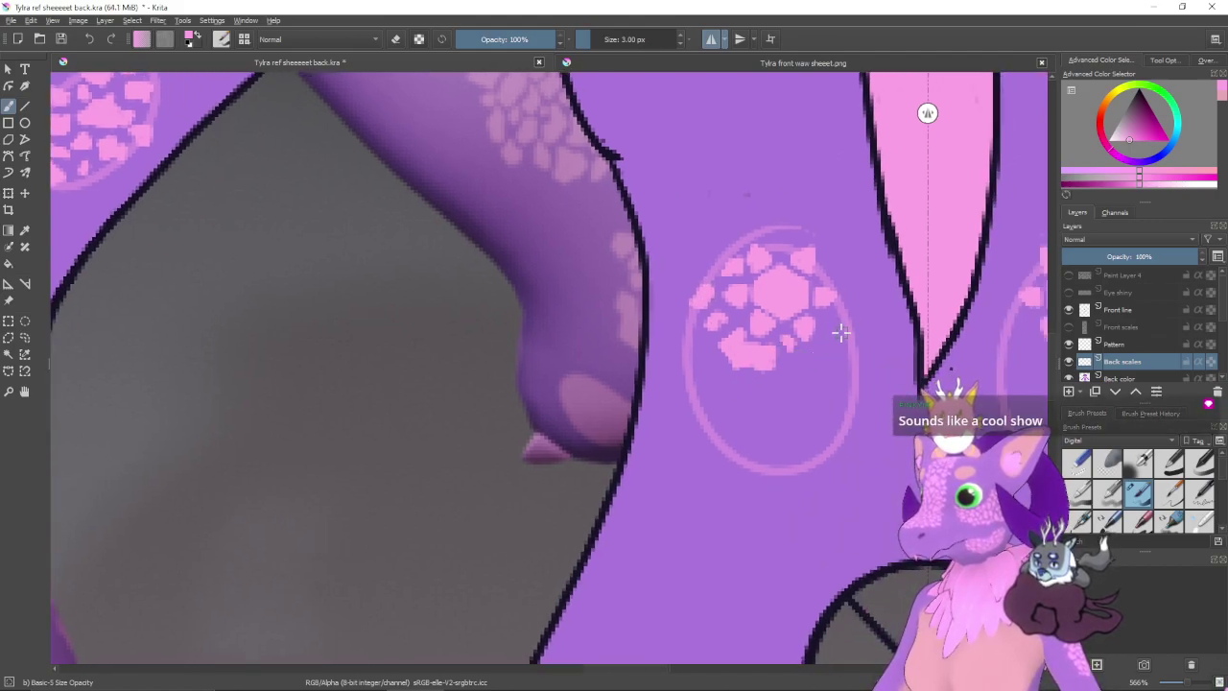
left_click_drag(830, 322, 844, 336)
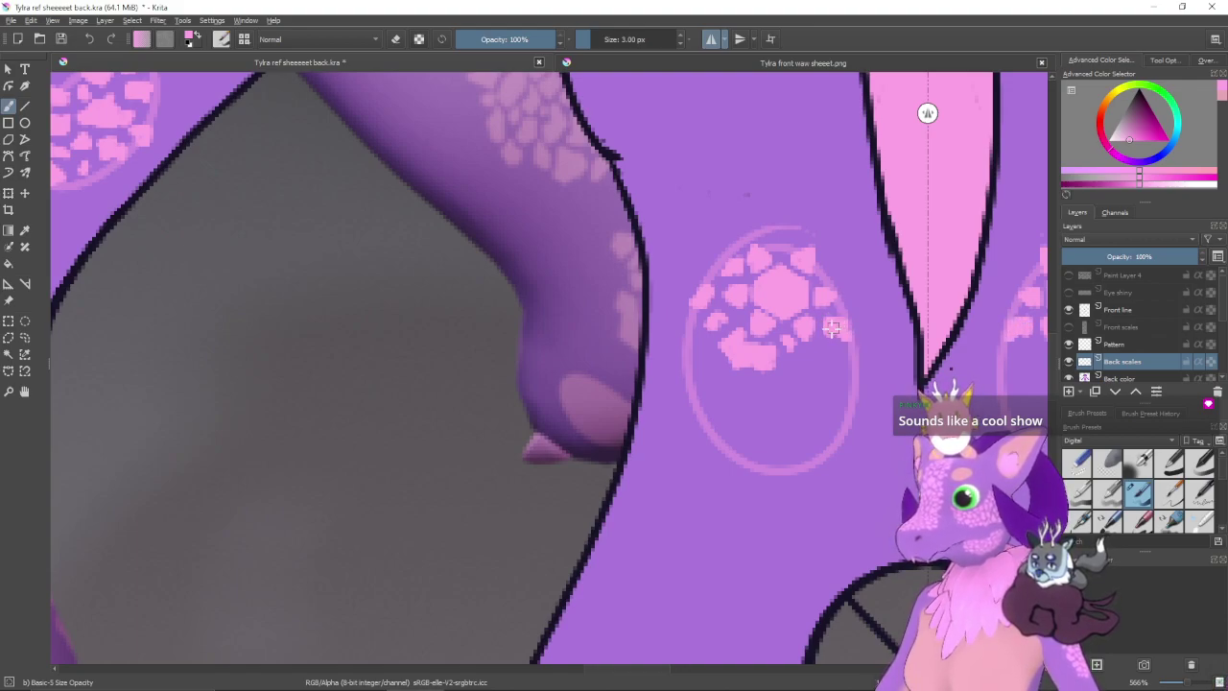
left_click_drag(821, 387, 832, 361)
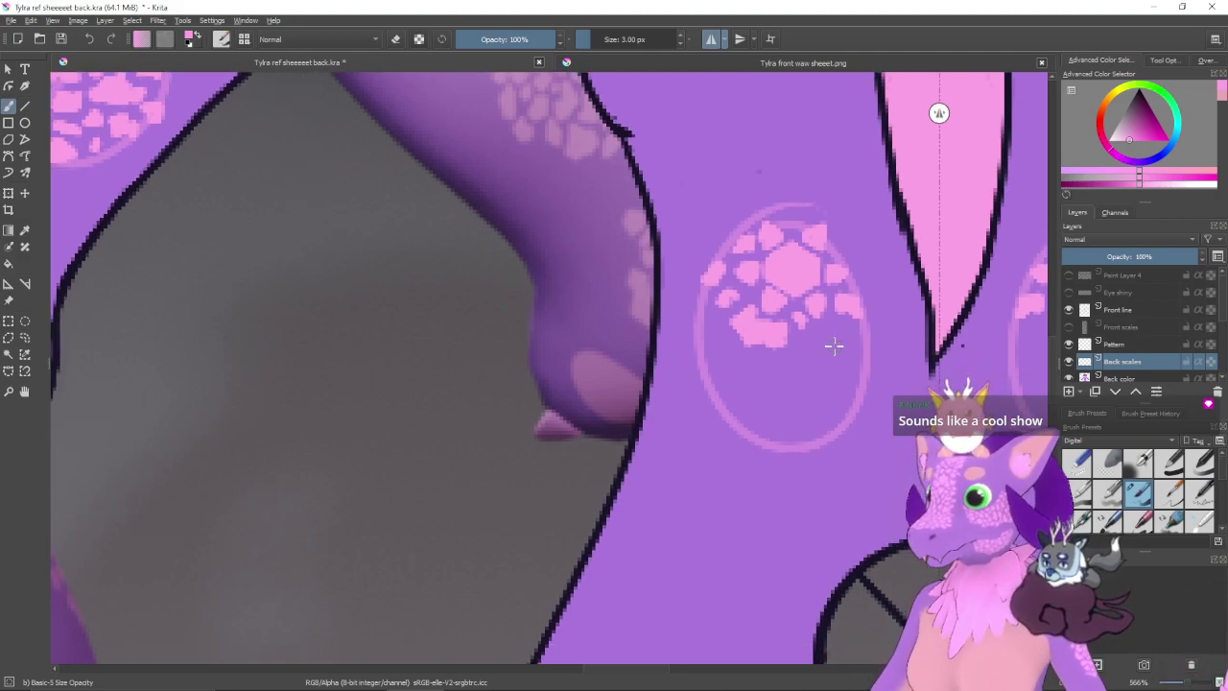
- Paint an irregular pink scale on the inner side of the lower-back oval and a smaller one beneath it, redoing the smaller one
mouse_move(831, 324)
left_mouse_down()
mouse_move(844, 334)
mouse_move(818, 333)
mouse_move(846, 339)
mouse_move(829, 335)
mouse_move(825, 374)
mouse_move(795, 374)
left_mouse_up()
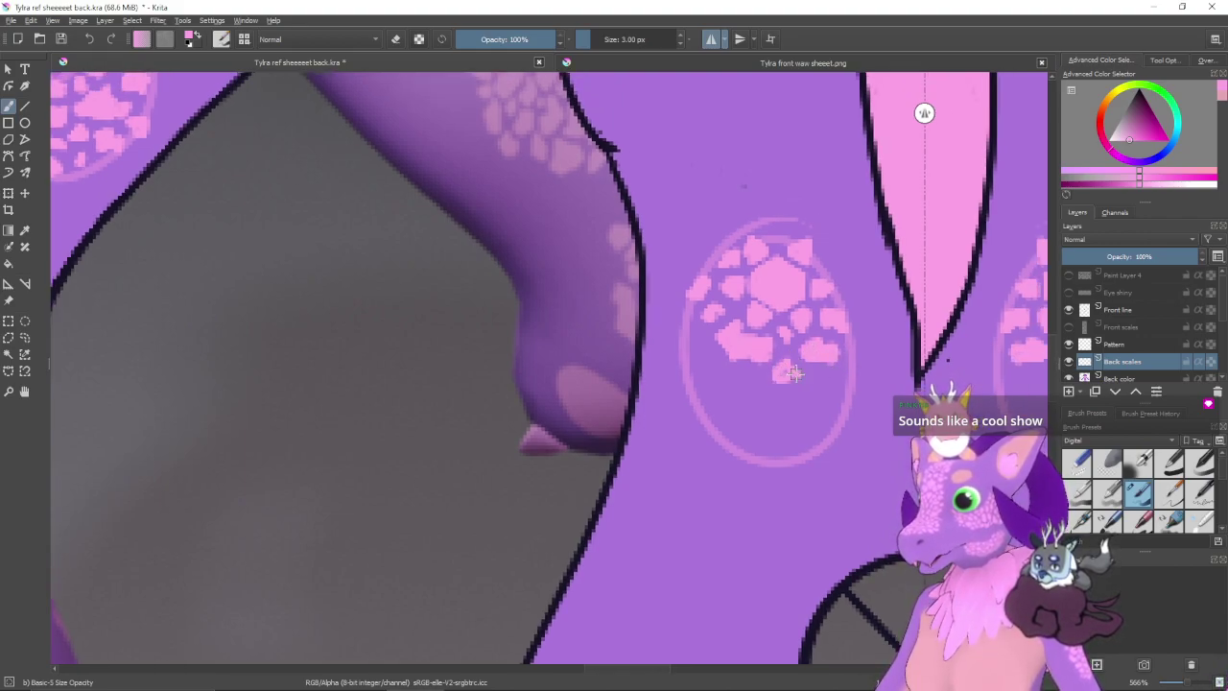
key("ctrl+z")
key("ctrl+z")
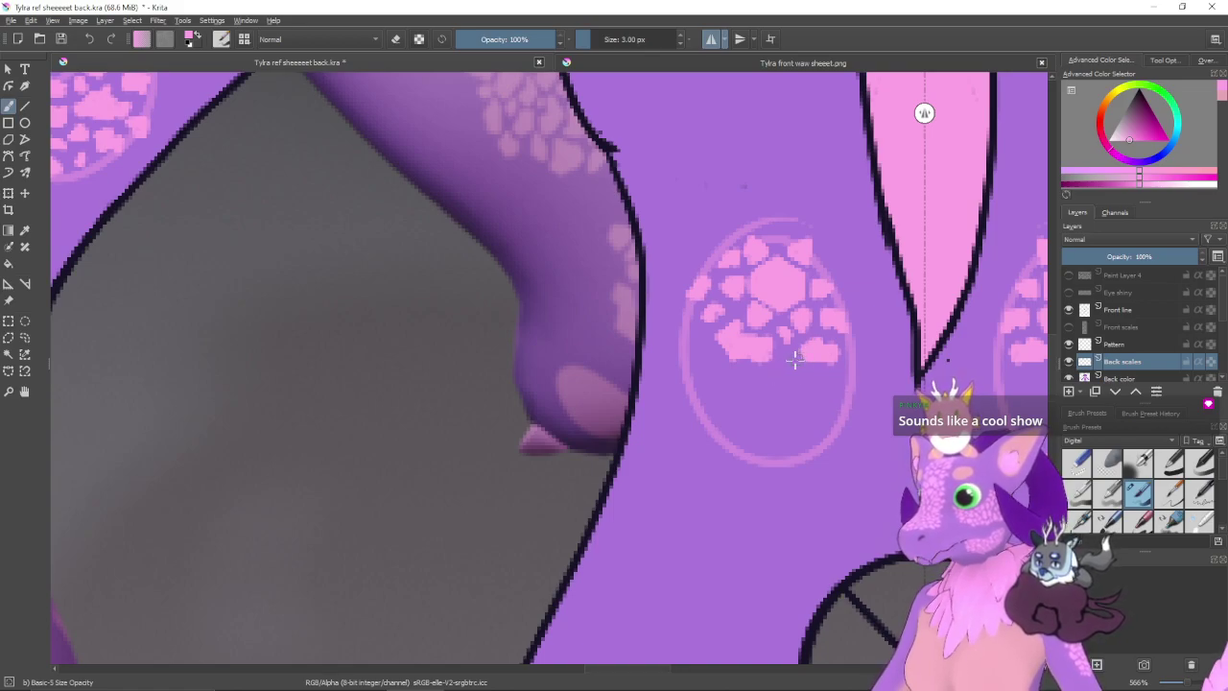
left_click_drag(783, 366, 825, 425)
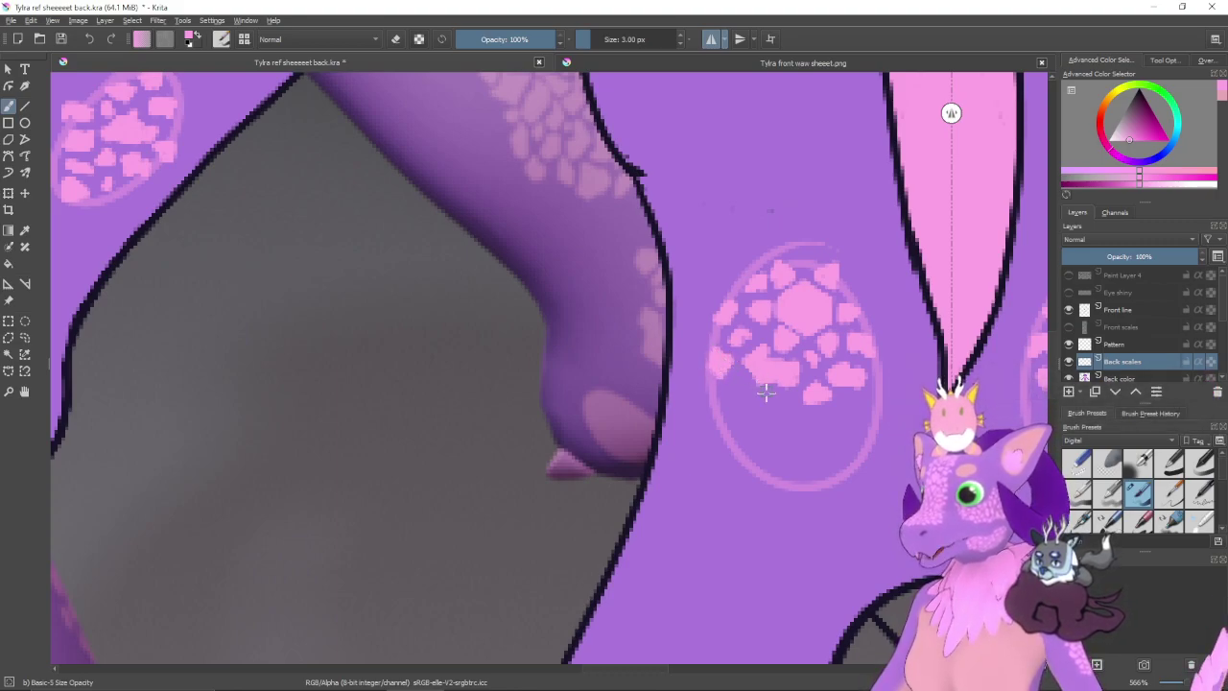
- Add a small scale near the oval's outer edge and a larger irregular scale below the hexagon cluster
left_click_drag(784, 432, 749, 417)
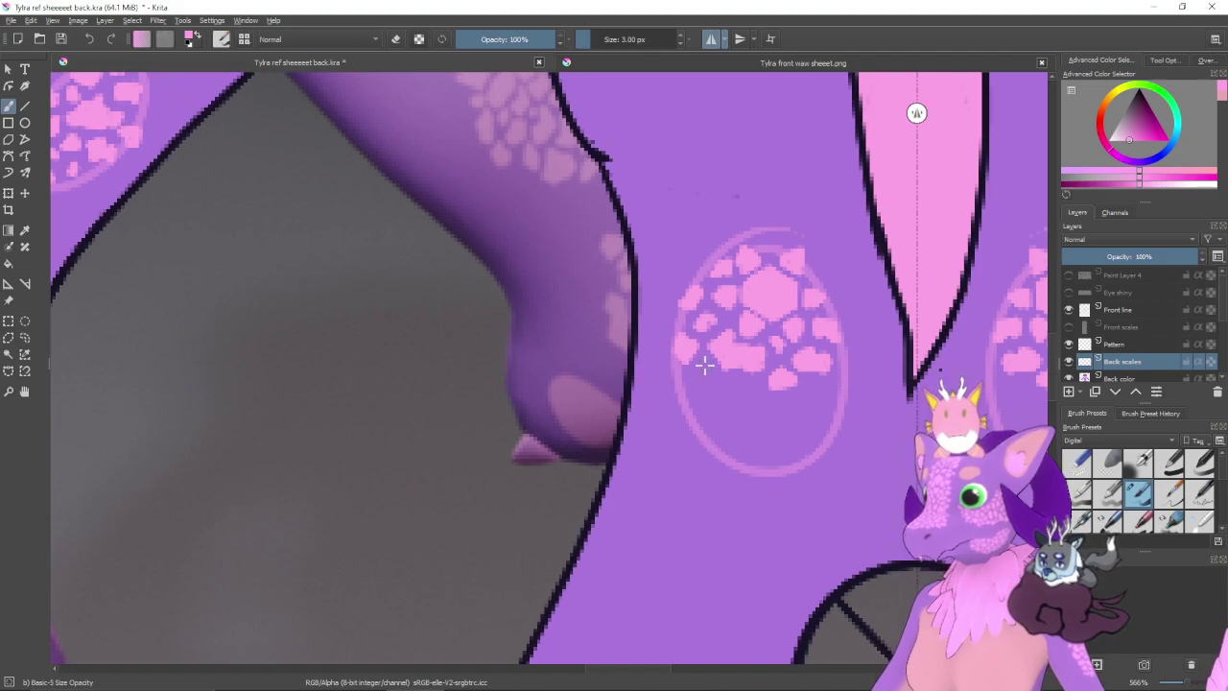
left_click_drag(697, 377, 702, 367)
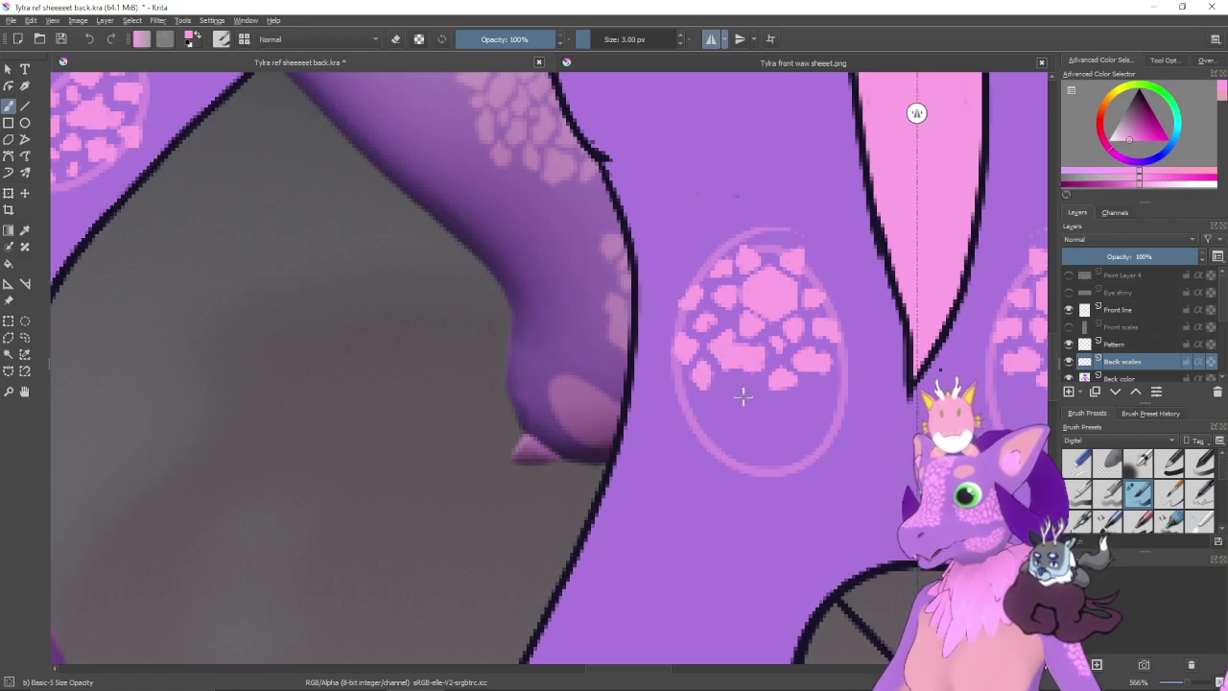
left_click_drag(757, 416, 723, 413)
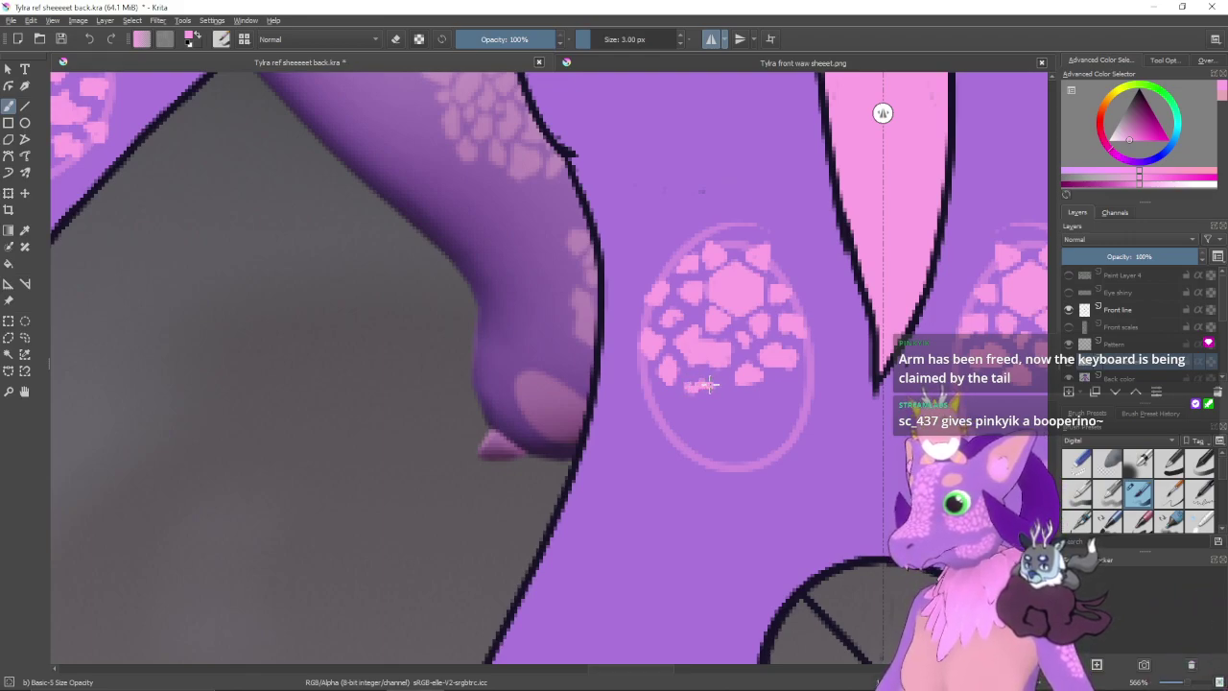
mouse_move(710, 384)
left_mouse_down()
mouse_move(725, 392)
mouse_move(715, 408)
mouse_move(711, 387)
mouse_move(689, 399)
left_mouse_up()
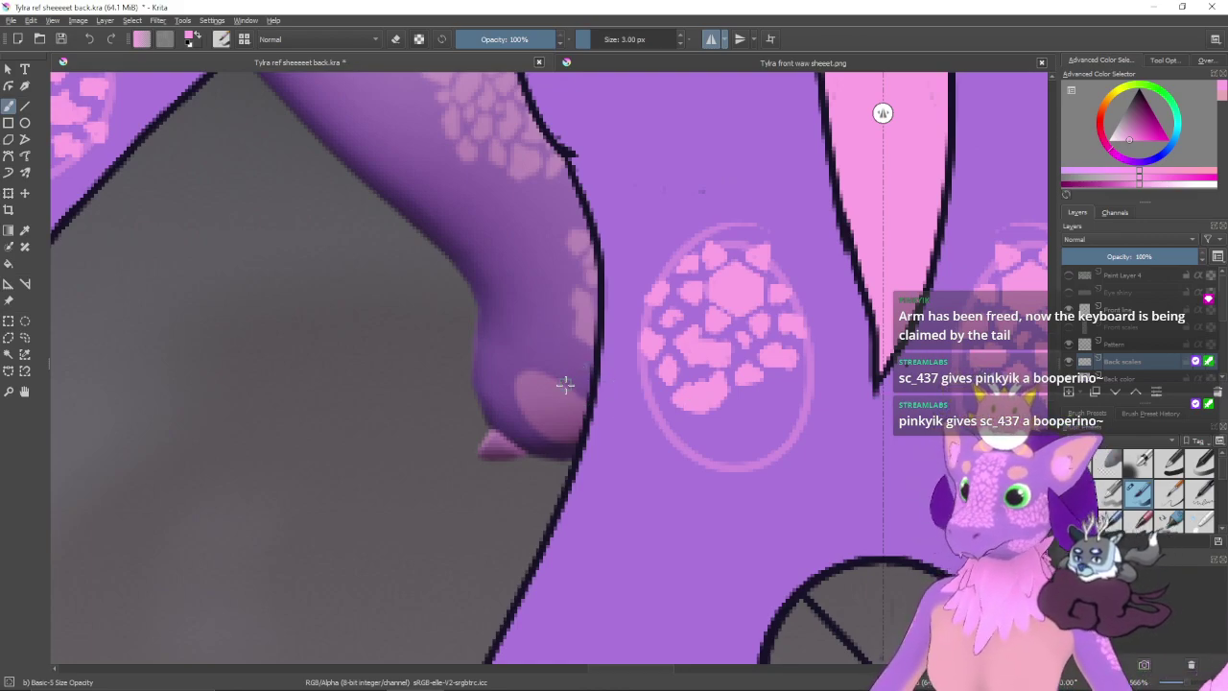
left_click(378, 373)
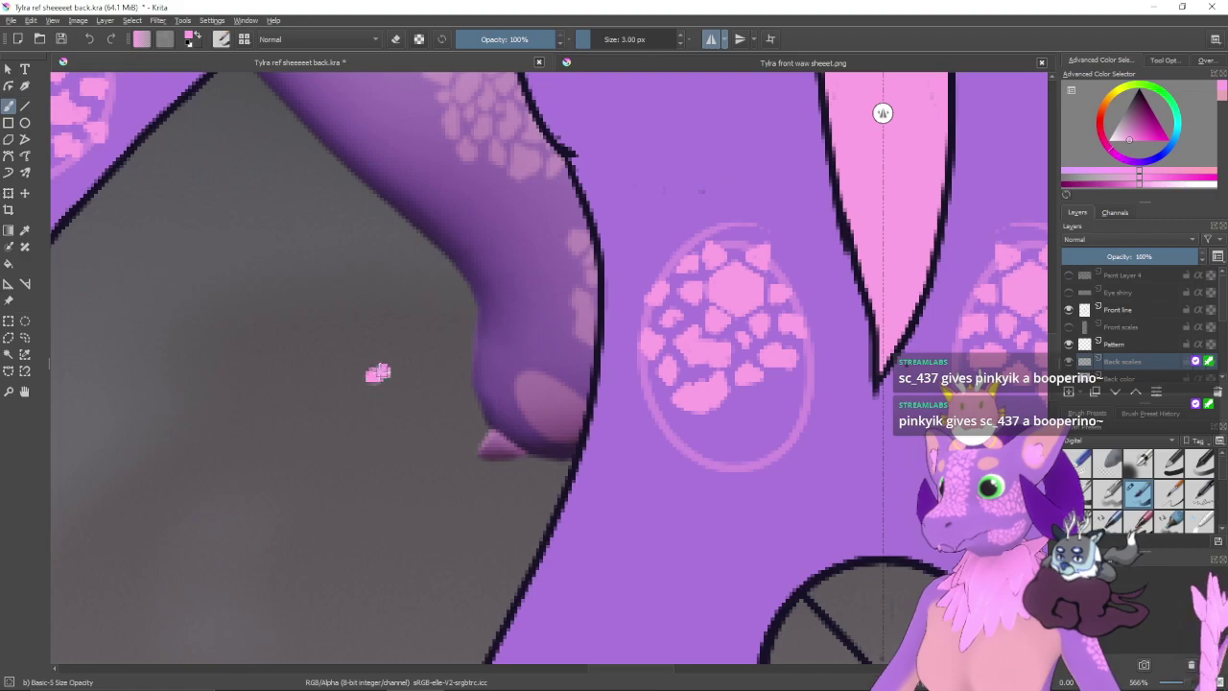
left_click_drag(428, 354, 429, 348)
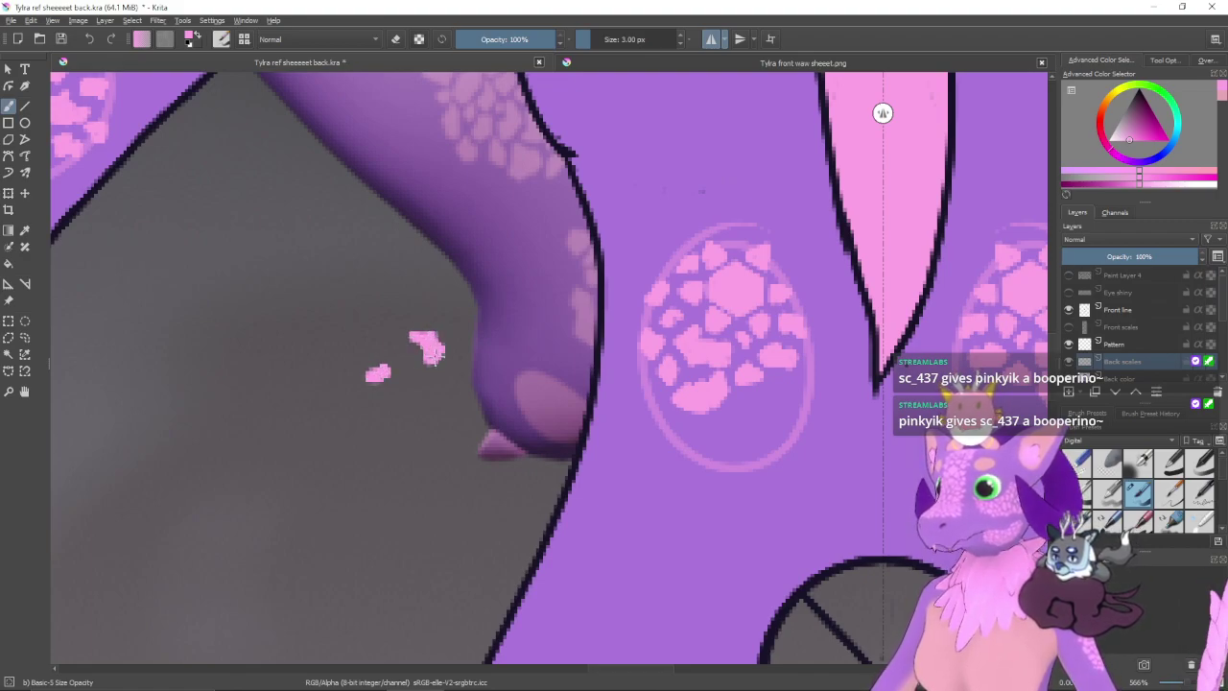
mouse_move(461, 409)
left_mouse_down()
mouse_move(470, 389)
mouse_move(443, 422)
left_mouse_up()
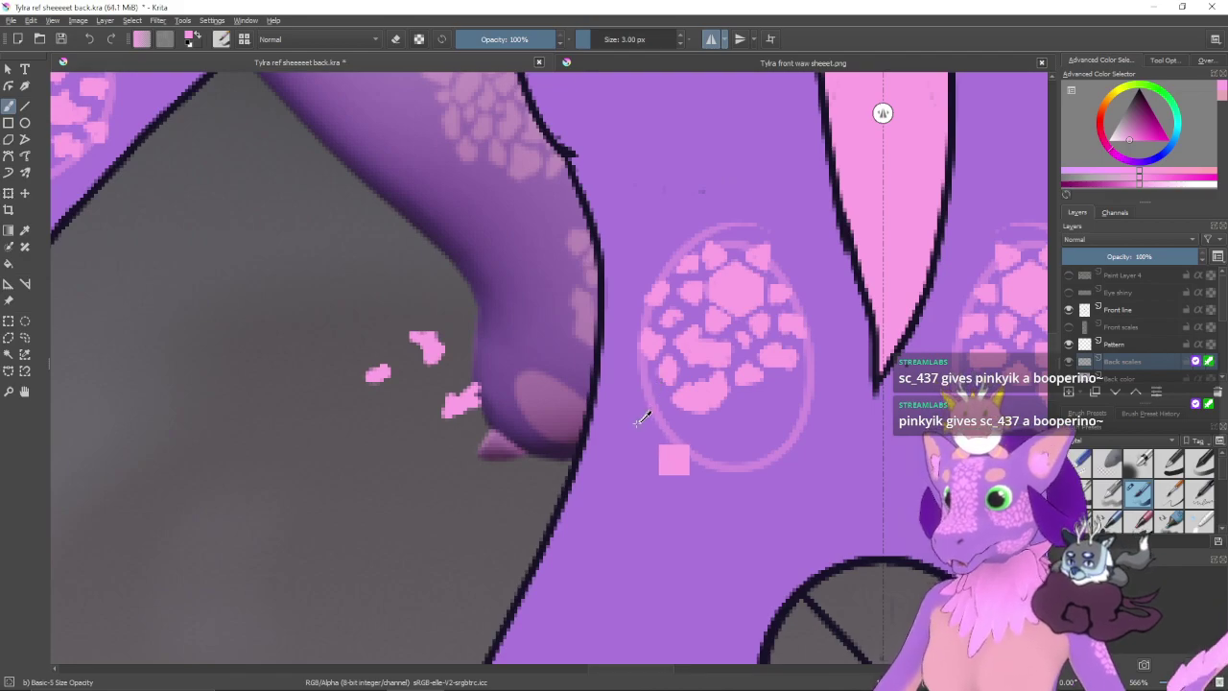
key("ctrl+z")
key("ctrl+z")
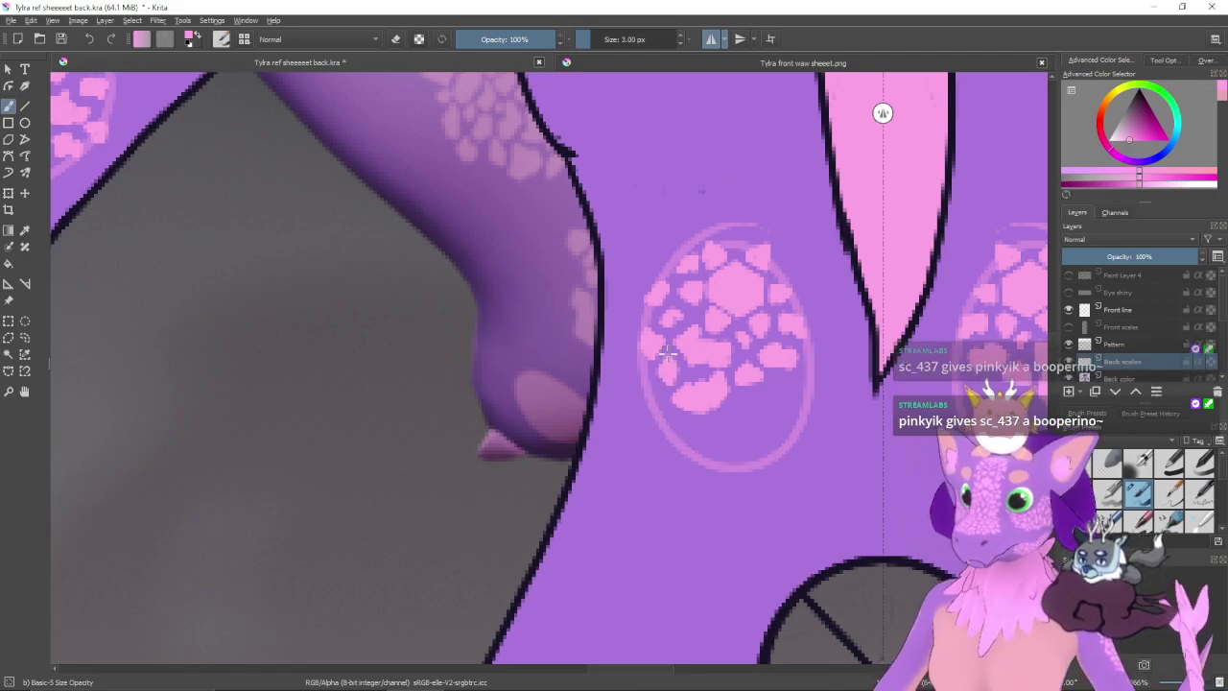
left_click_drag(507, 383, 565, 362)
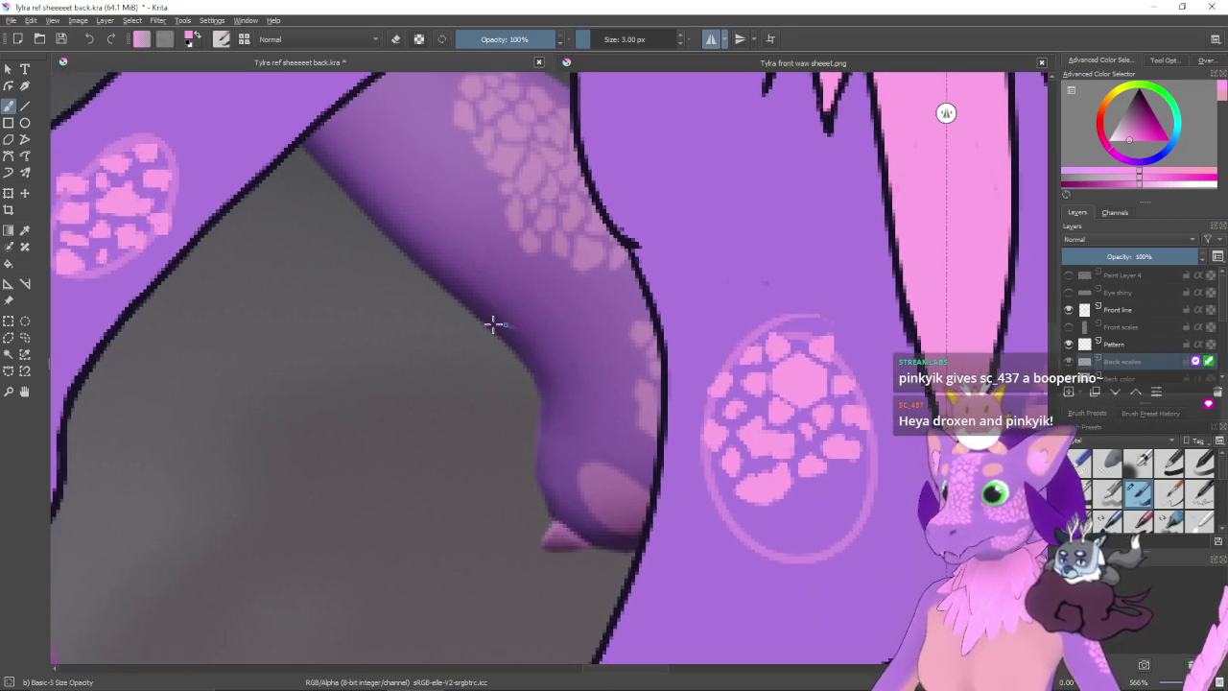
mouse_move(490, 321)
left_mouse_down()
mouse_move(517, 411)
mouse_move(492, 395)
mouse_move(518, 518)
left_mouse_up()
key("ctrl+z")
key("ctrl+z")
key("ctrl+z")
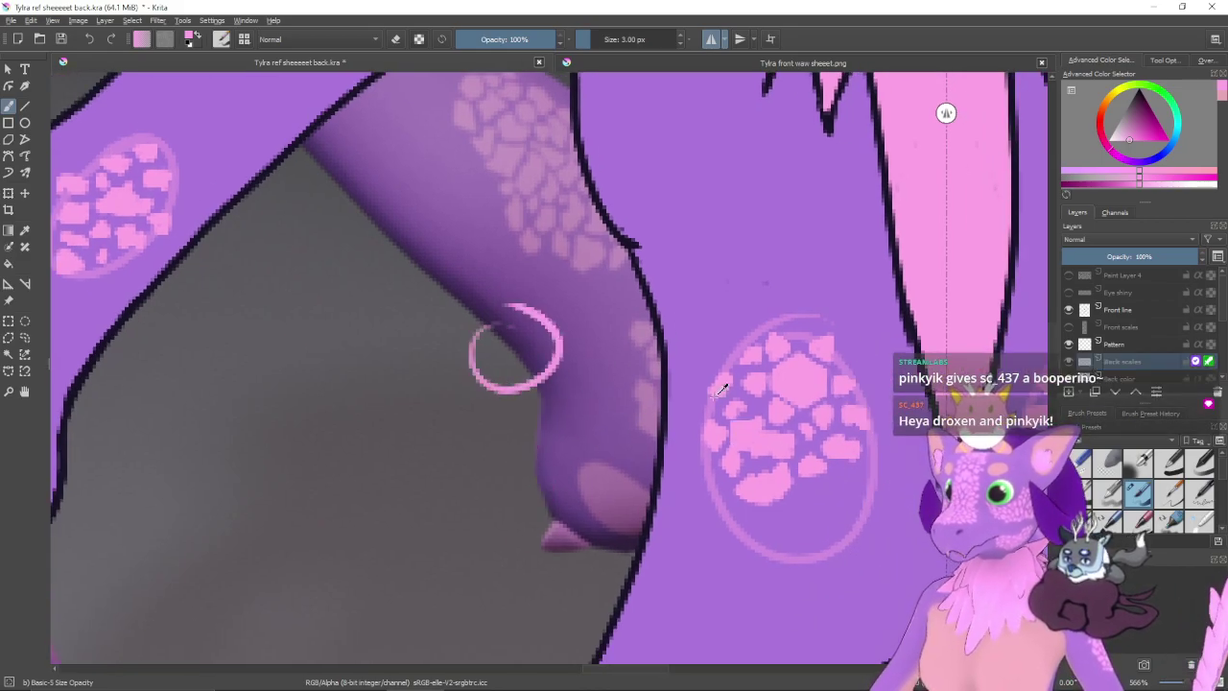
mouse_move(812, 293)
left_mouse_down()
mouse_move(726, 373)
mouse_move(802, 441)
left_mouse_up()
key("ctrl+z")
key("ctrl+z")
left_click_drag(494, 335, 802, 327)
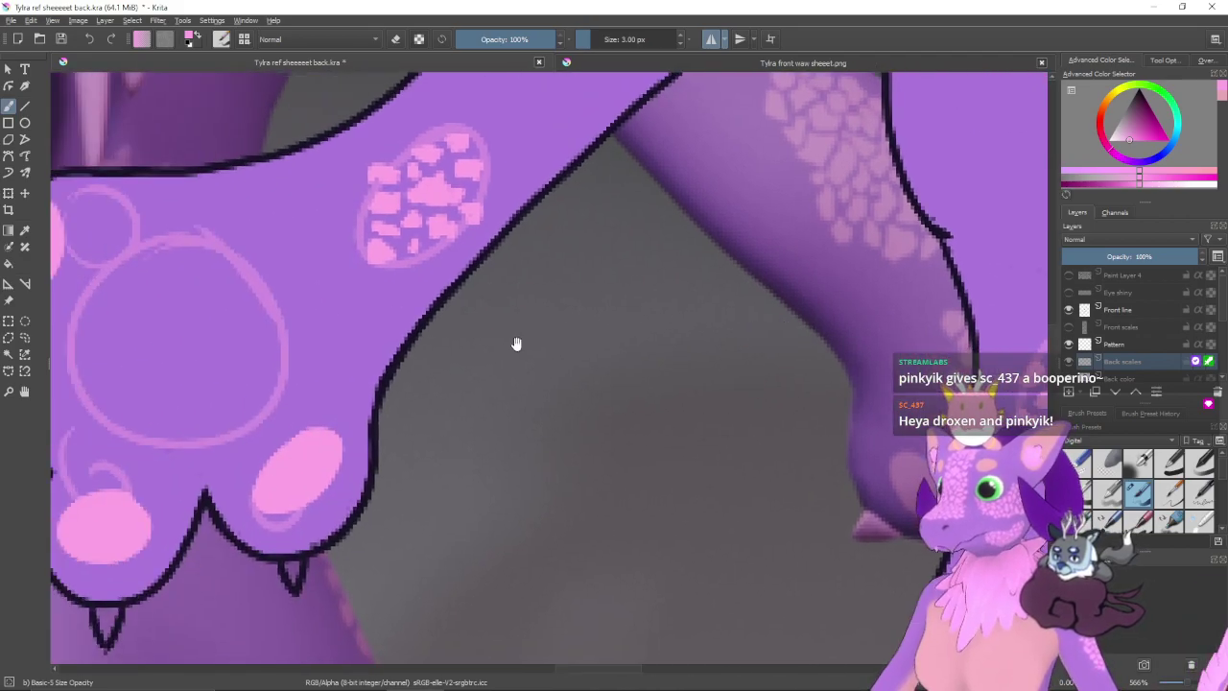
left_click_drag(423, 326, 764, 490)
left_click_drag(470, 391, 723, 367)
left_click_drag(445, 382, 428, 382)
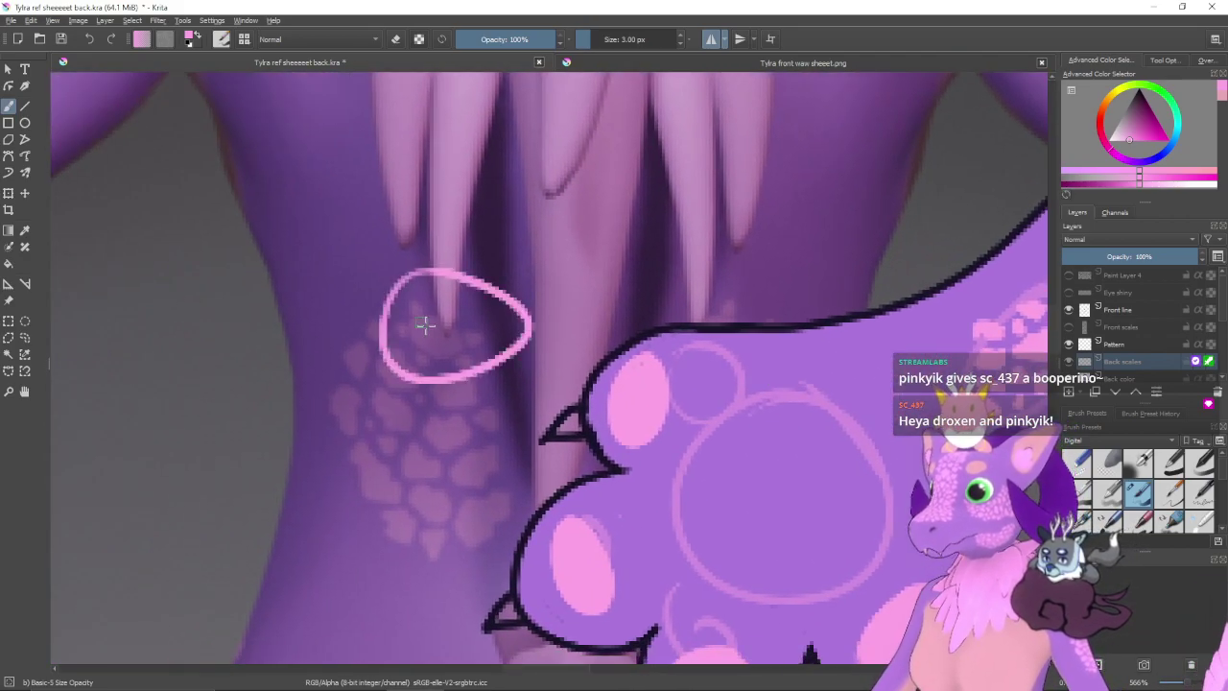
key("ctrl+z")
left_click_drag(773, 402, 452, 303)
left_click_drag(819, 361, 663, 279)
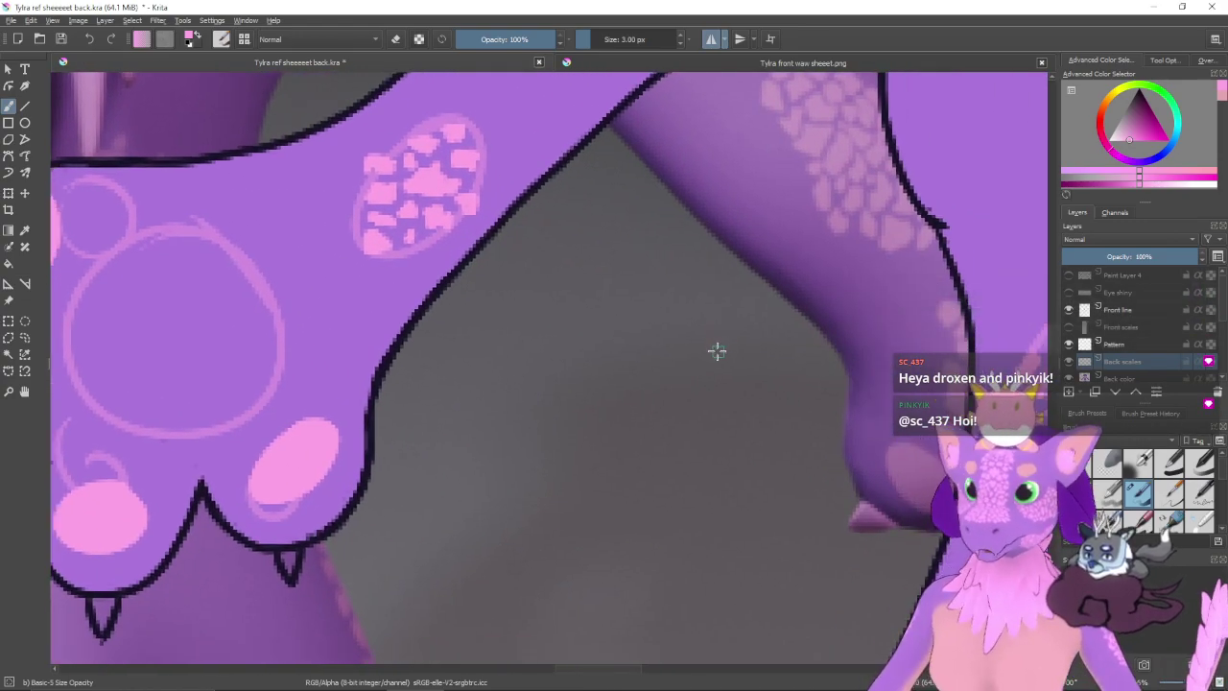
- Paint an irregular scale along the lower-back oval's inner edge, plus small scales below the cluster and on the lower outer edge
key("minus")
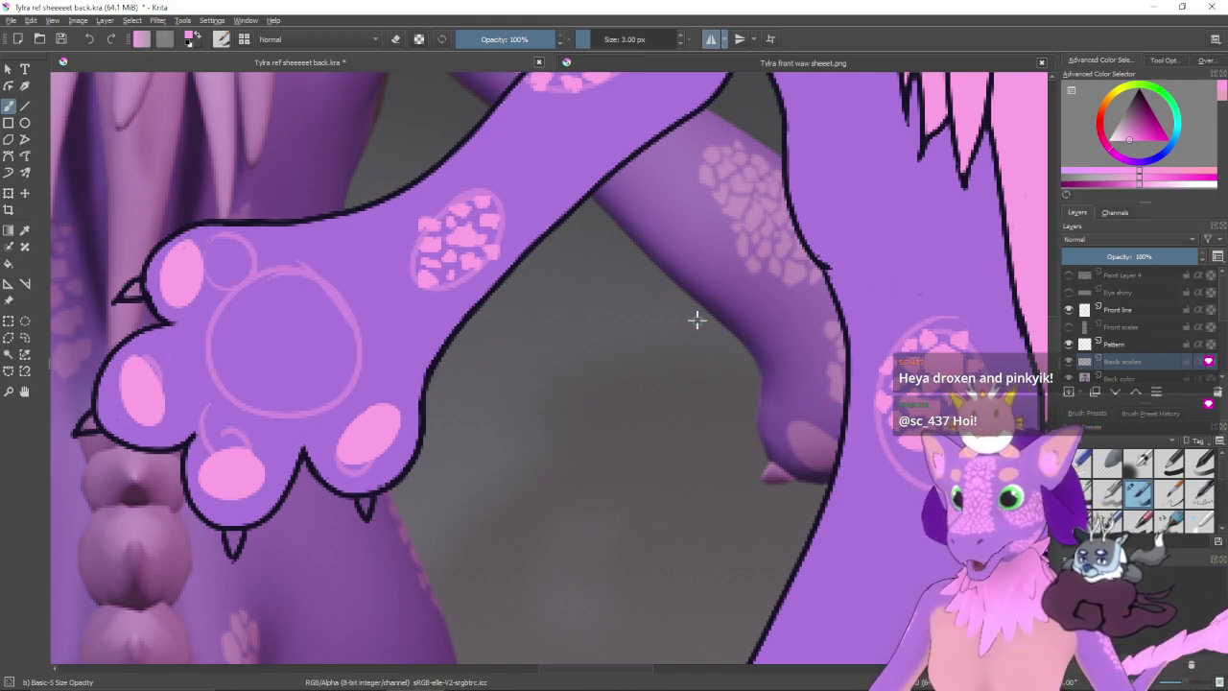
left_click_drag(715, 365, 617, 347)
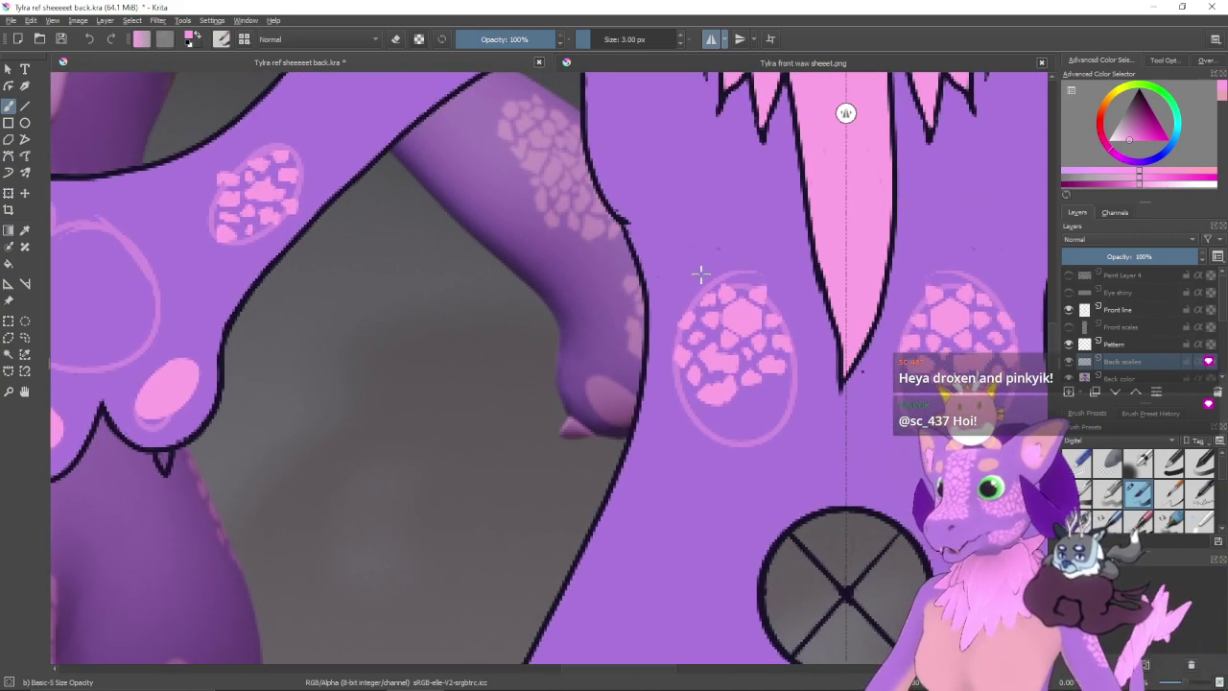
key("plus")
left_click_drag(691, 414, 613, 405)
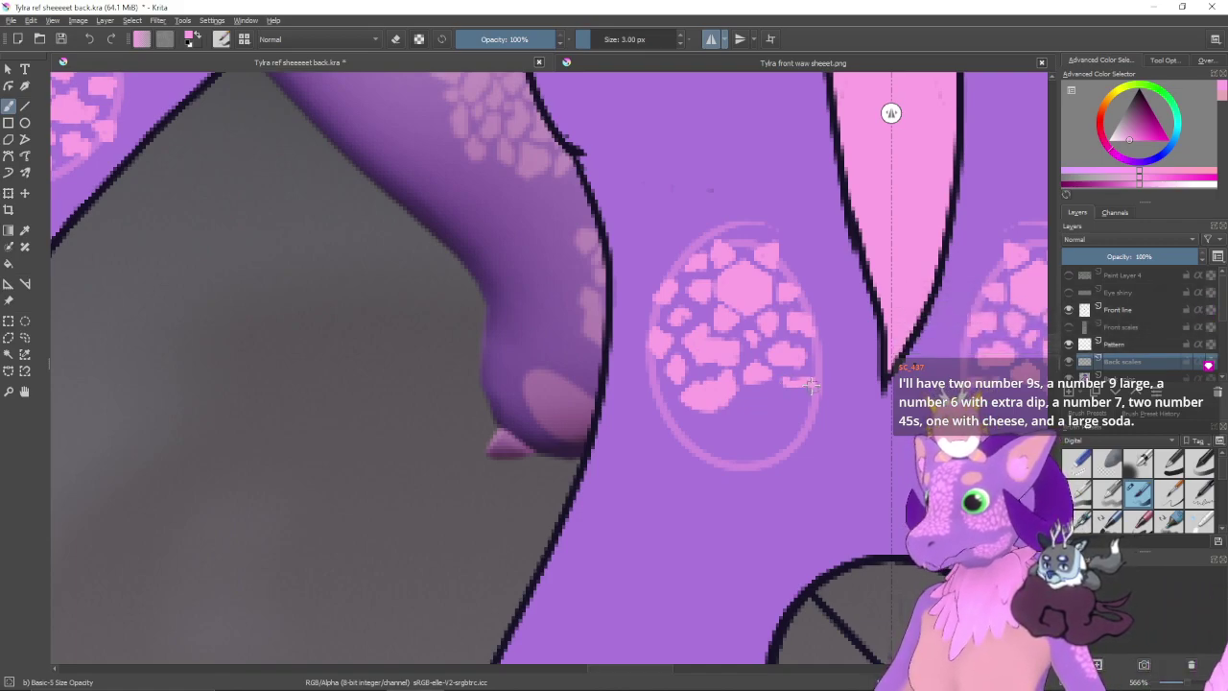
mouse_move(782, 387)
left_mouse_down()
mouse_move(806, 392)
mouse_move(788, 388)
mouse_move(804, 388)
mouse_move(788, 419)
left_mouse_up()
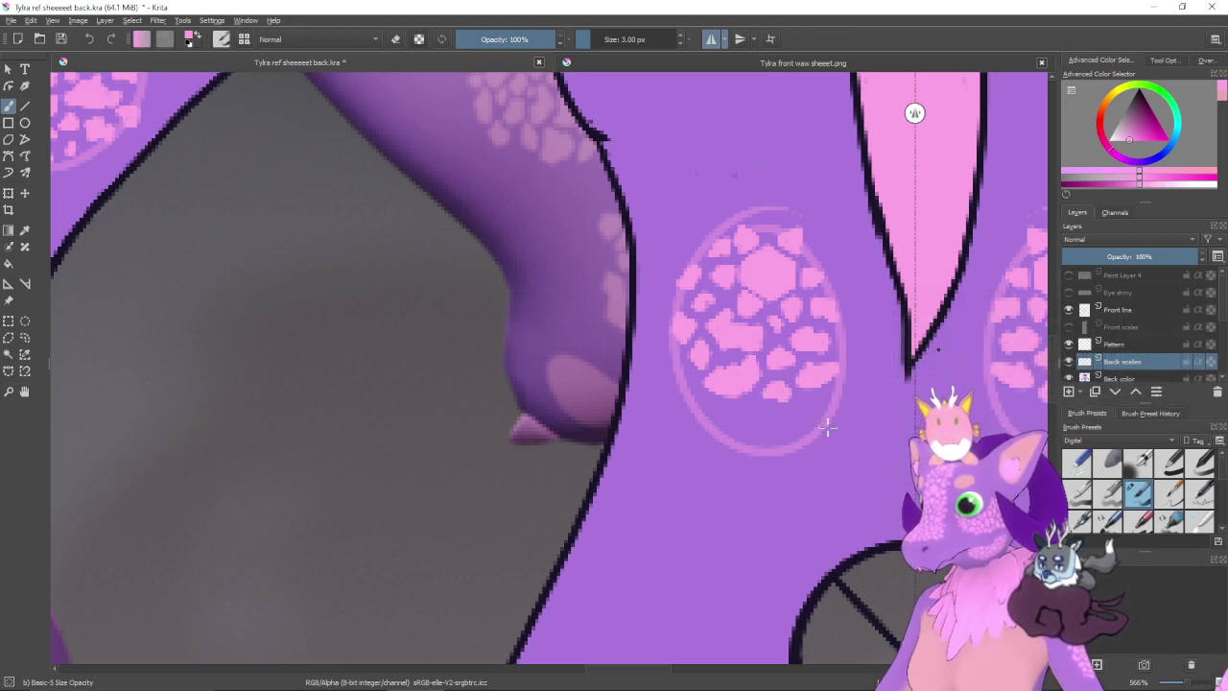
left_click_drag(795, 428, 839, 437)
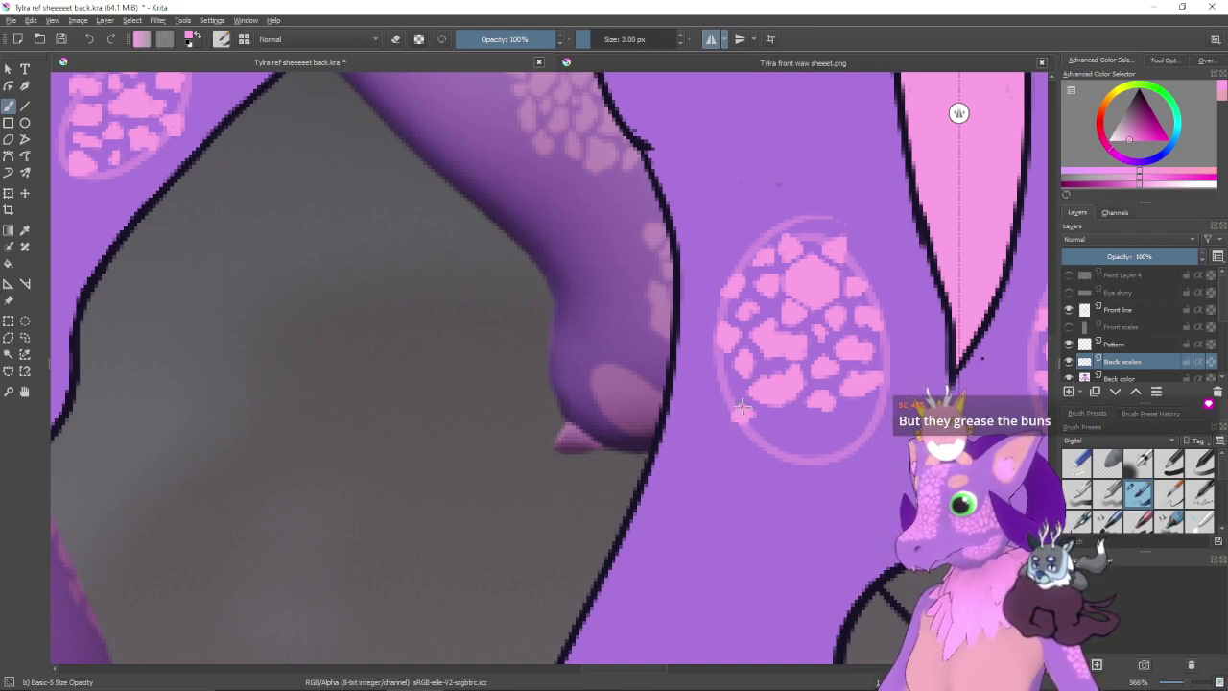
- Fill the bottom of the lower-back oval with one larger irregular scale and small scales around it, slightly overlapping the guide outline
scroll(745, 432, "up", 1)
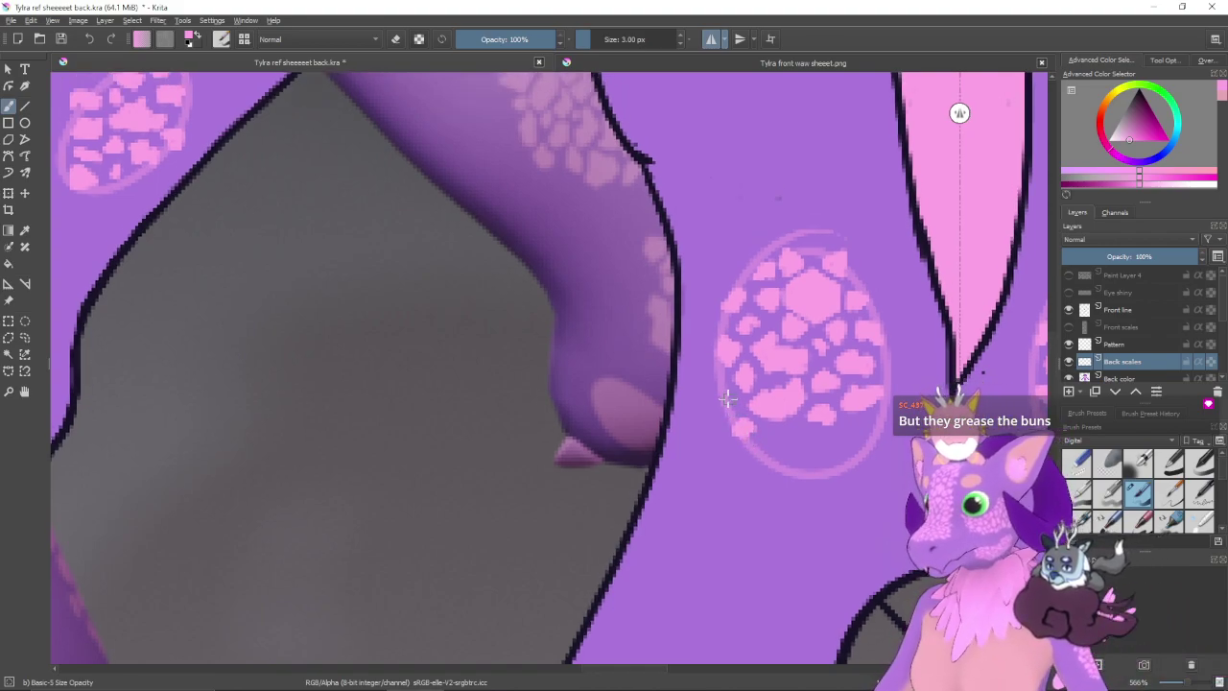
mouse_move(802, 459)
left_mouse_down()
mouse_move(754, 425)
mouse_move(697, 412)
left_mouse_up()
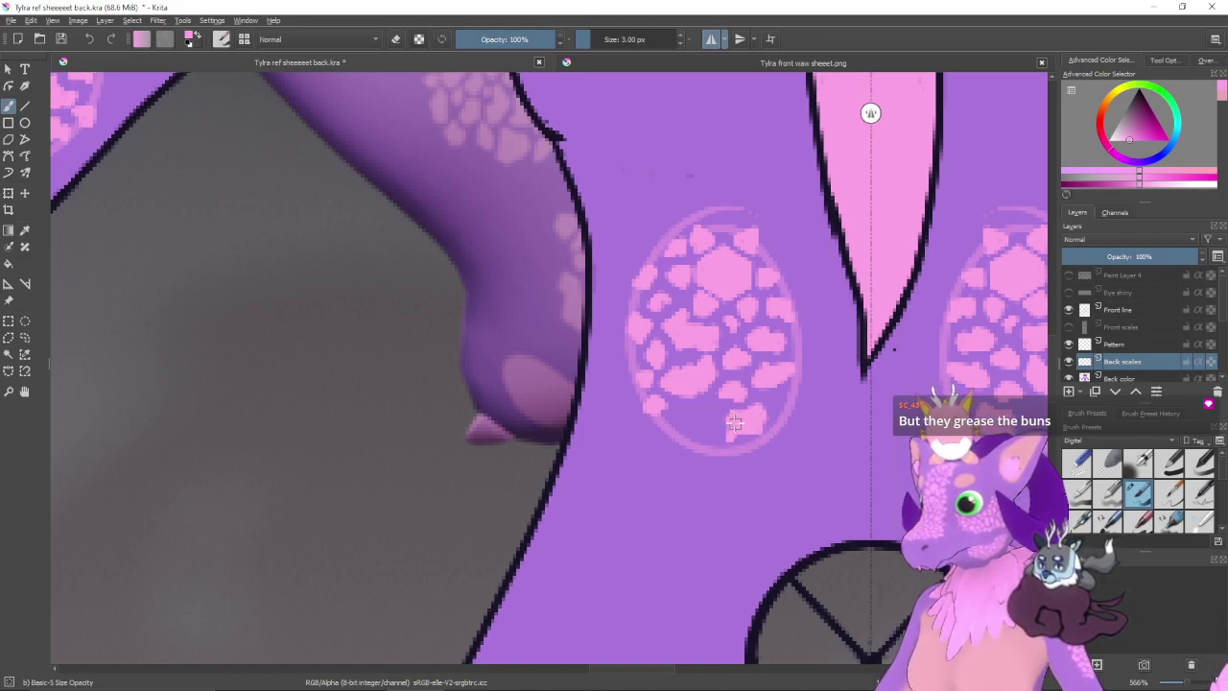
left_click_drag(693, 440, 719, 435)
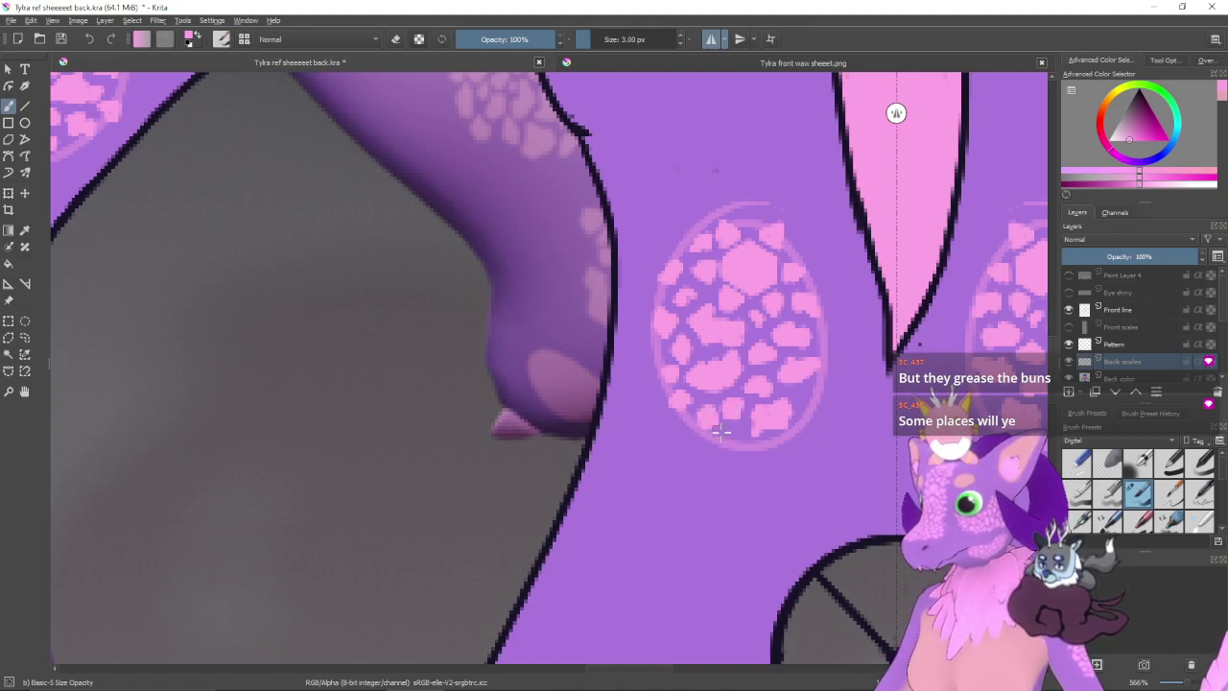
scroll(688, 436, "right", 1)
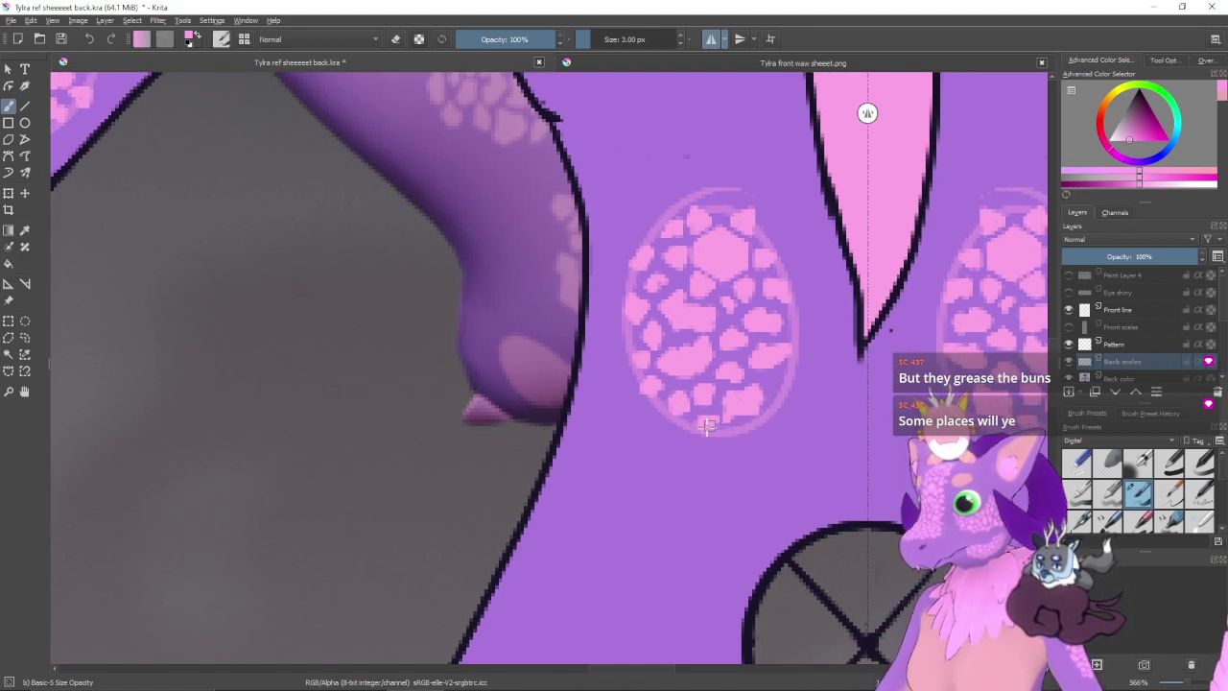
scroll(731, 391, "right", 1)
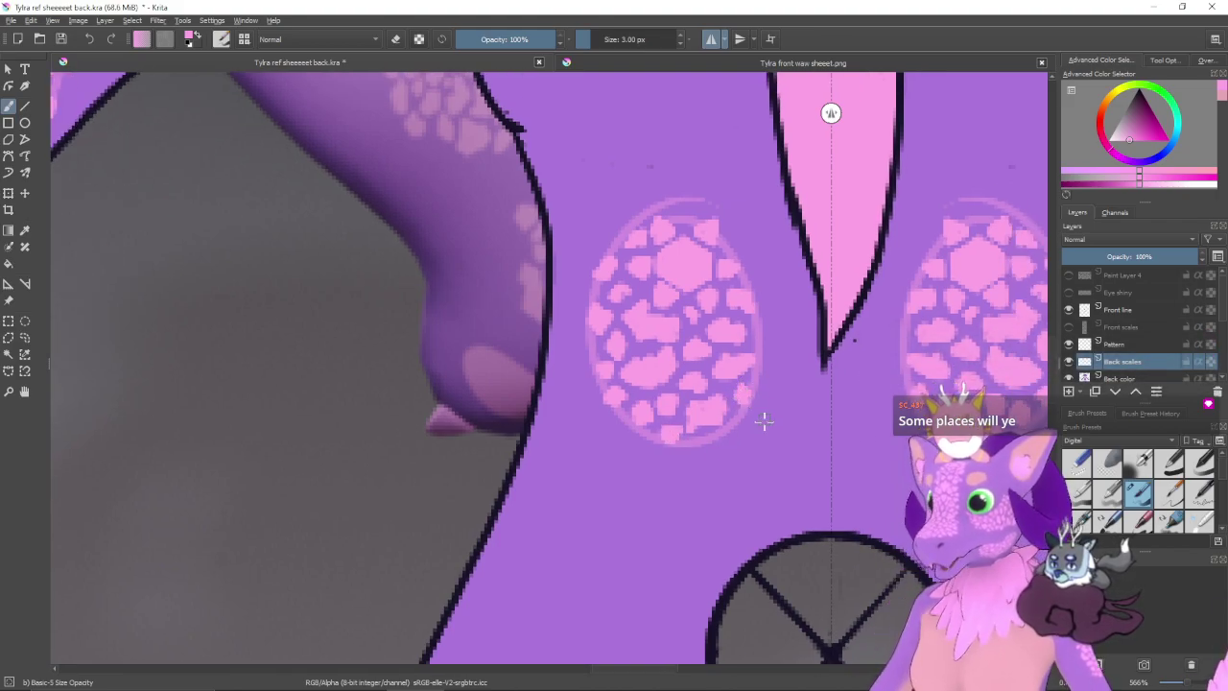
left_click_drag(743, 440, 767, 412)
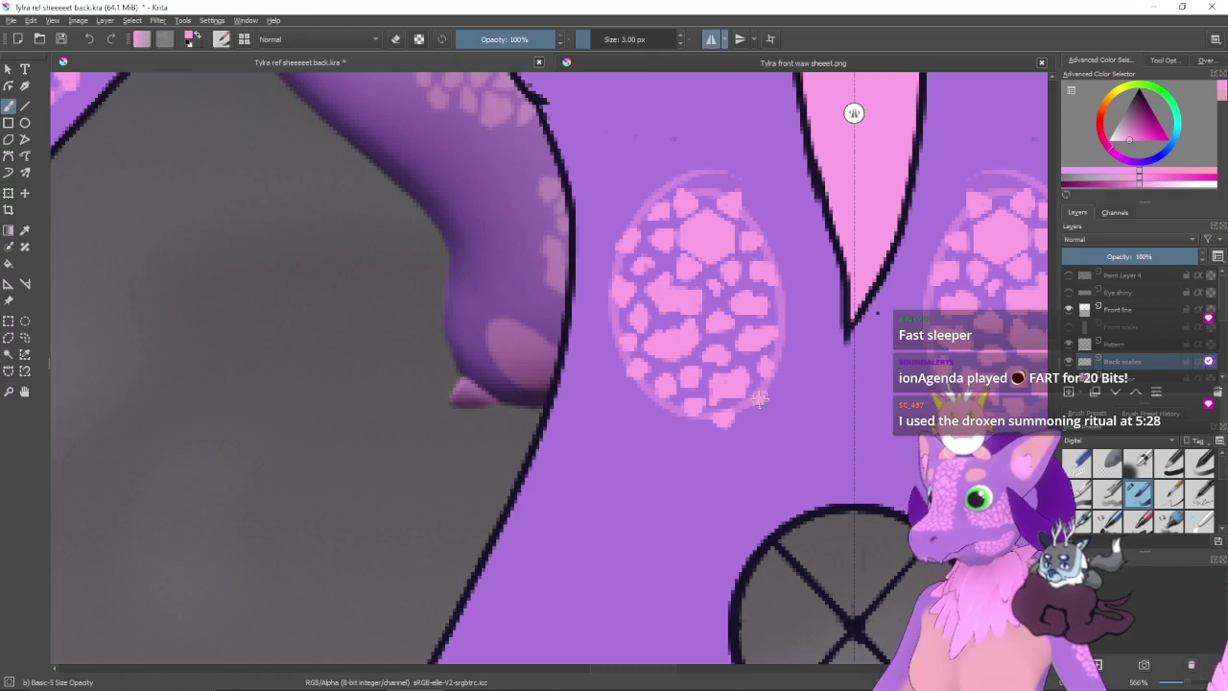
left_click_drag(811, 433, 720, 438)
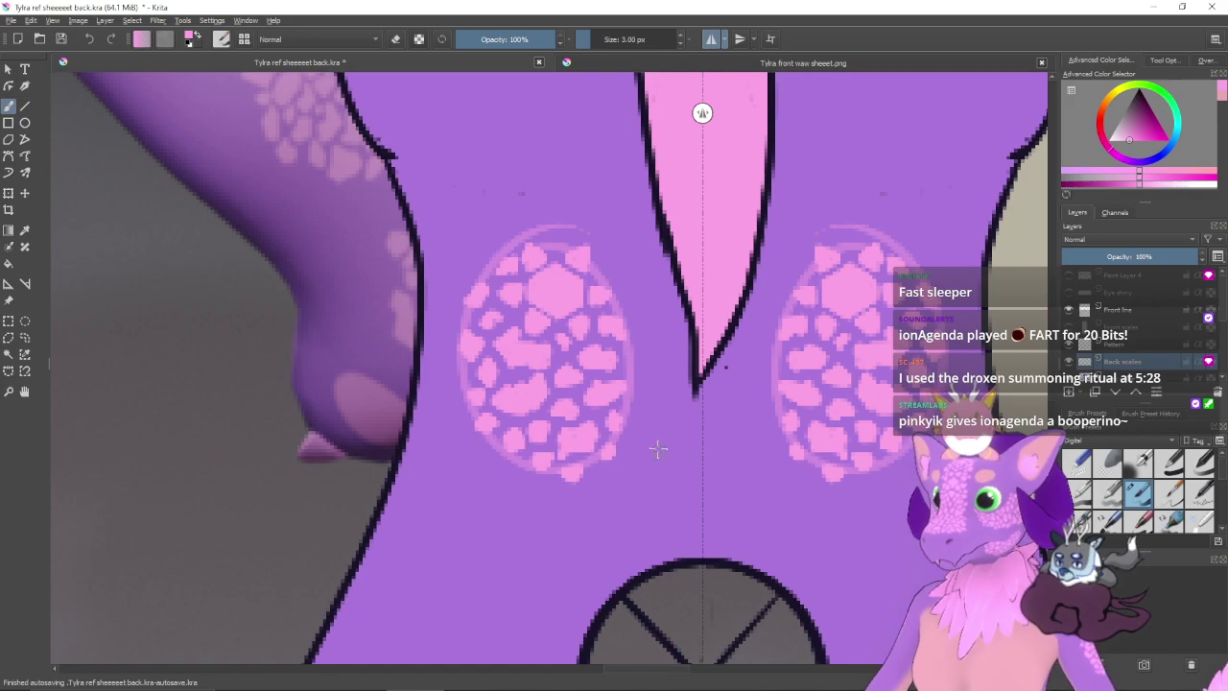
- Examine the filled lower-back ovals up close and on the whole back view beside the 3D reference
key("minus")
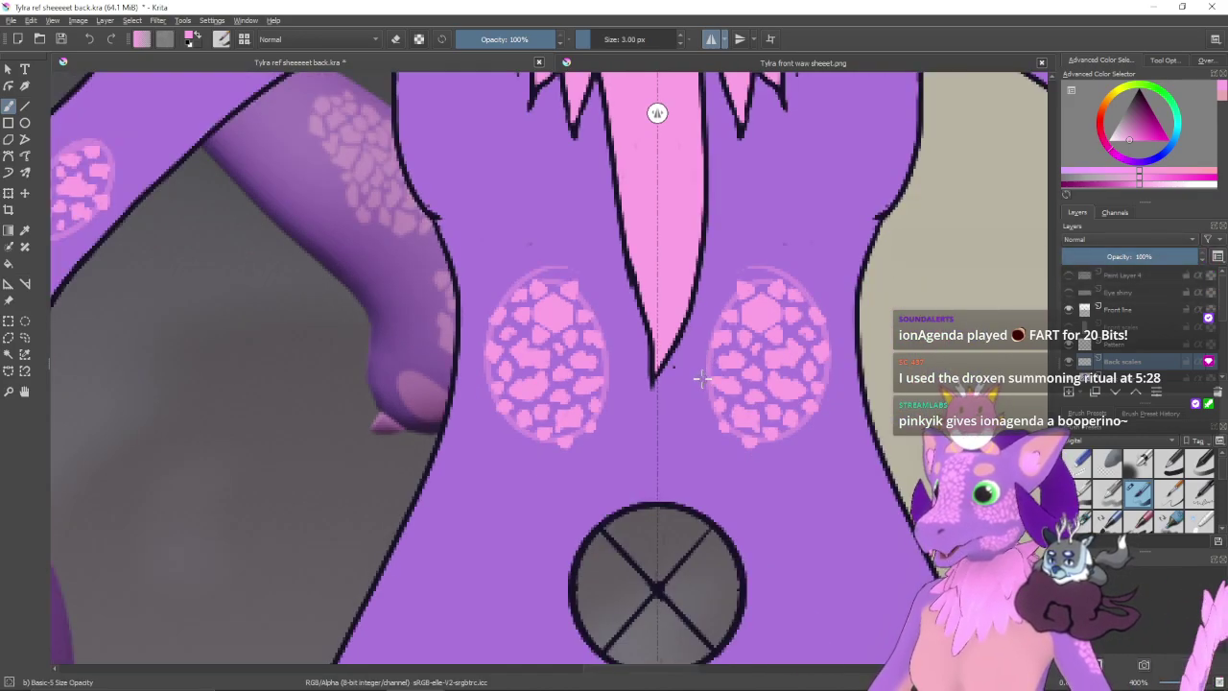
key("plus")
left_click_drag(704, 386, 706, 403)
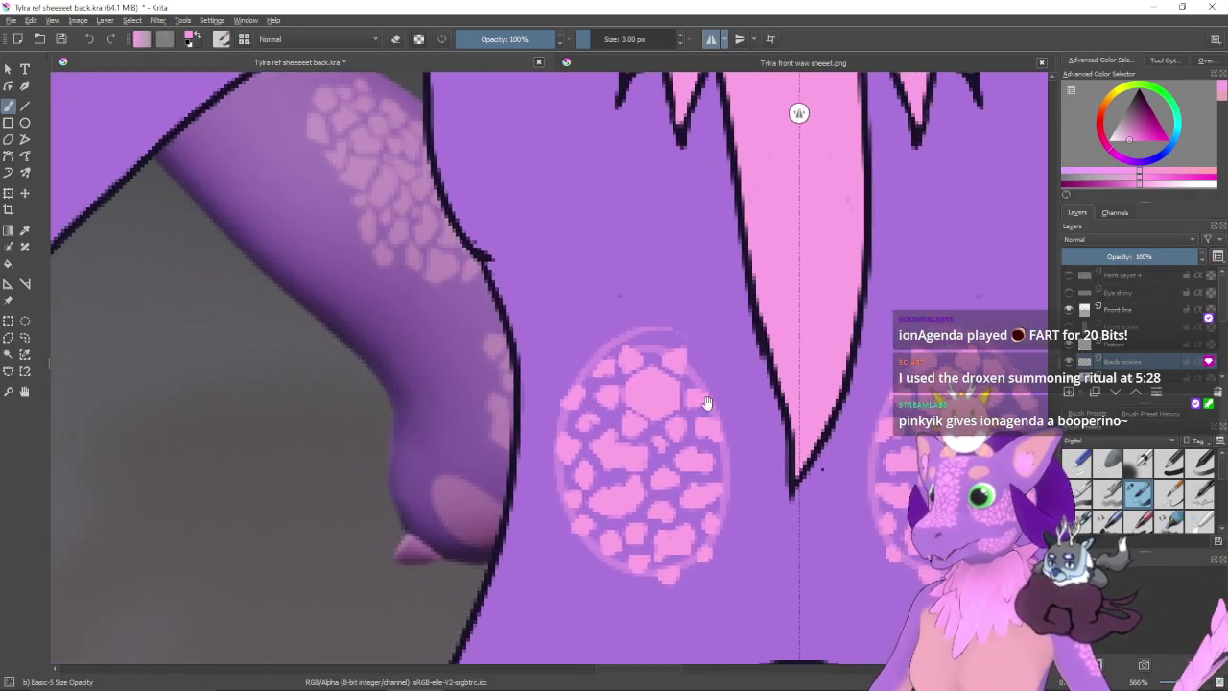
key("minus")
key("minus")
key("minus")
key("minus")
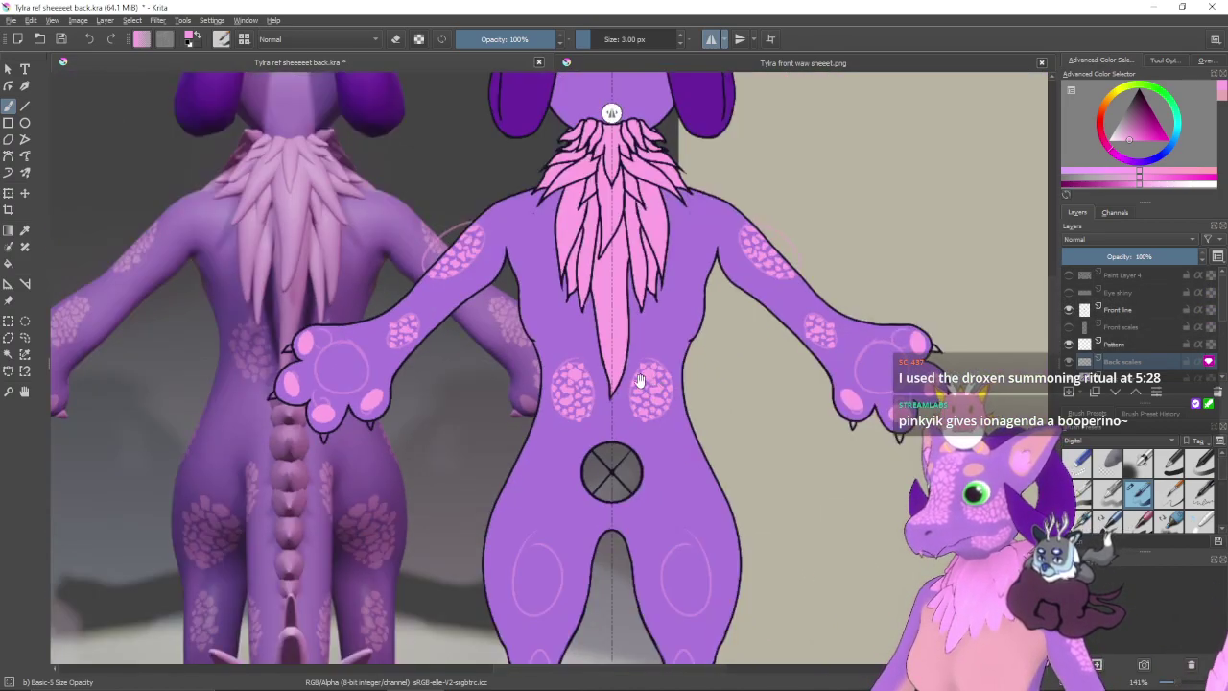
left_click_drag(639, 382, 741, 401)
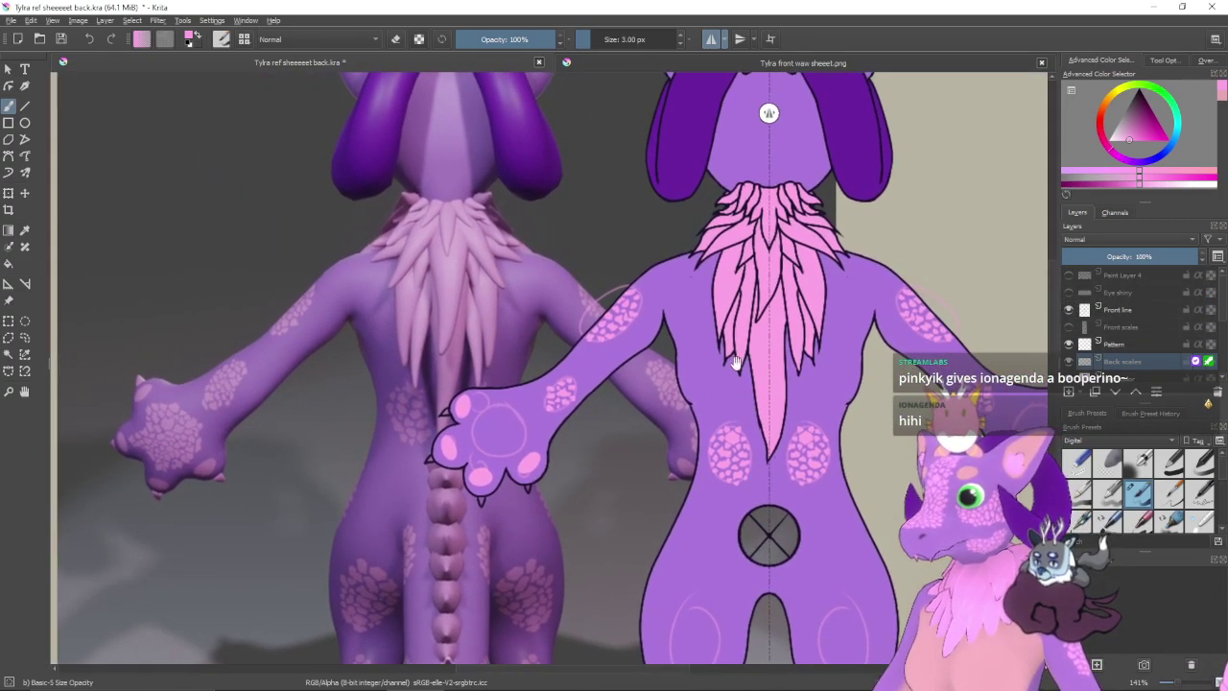
- Hide the Pattern layer to check the painted scales without the guide ovals, and show it again
left_click(1069, 309)
left_click(1069, 344)
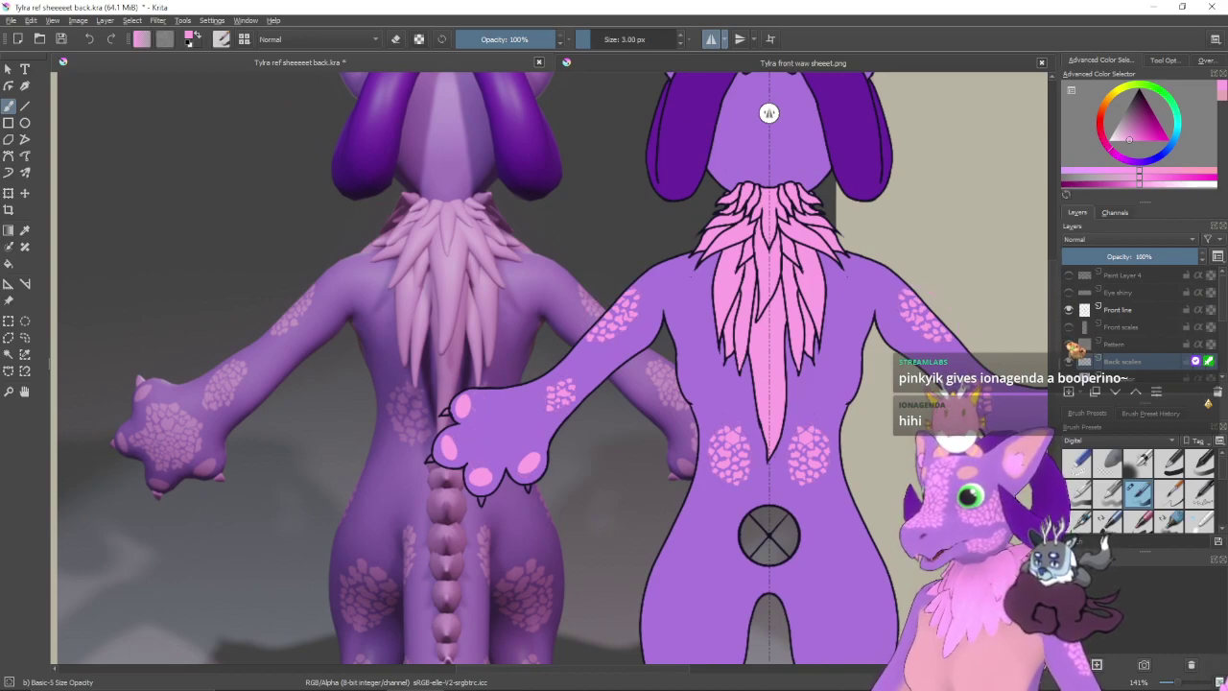
left_click(1069, 343)
left_click_drag(756, 488, 780, 387)
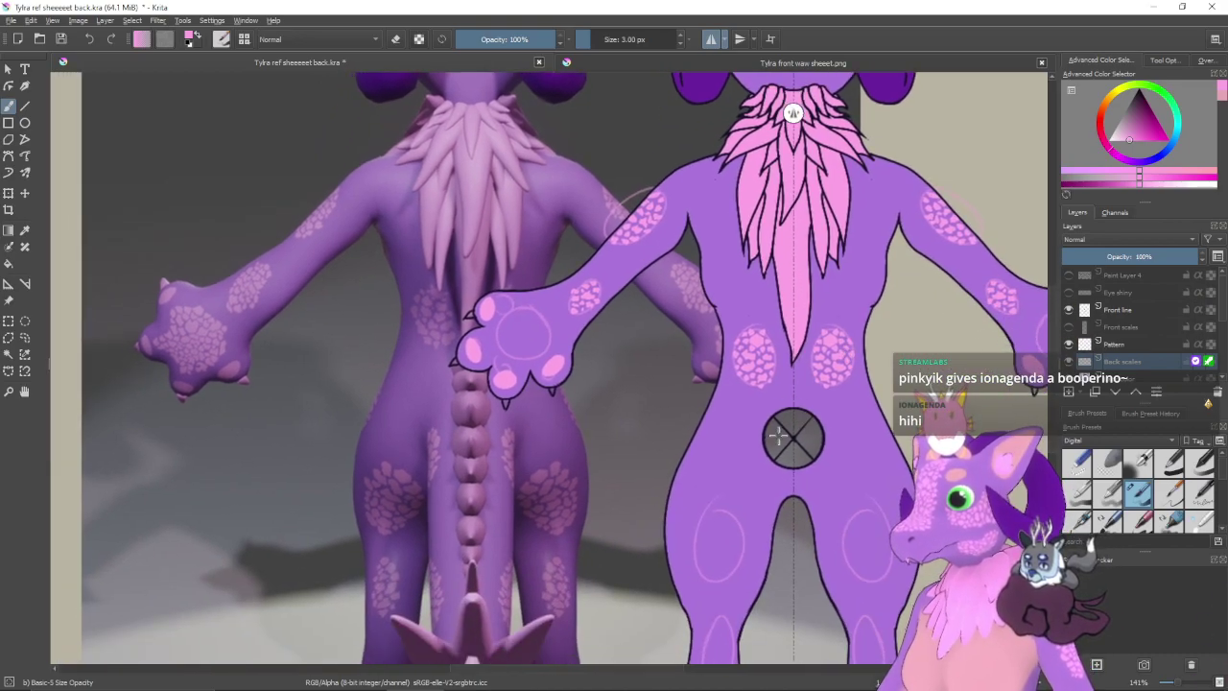
left_click_drag(804, 439, 739, 409)
scroll(745, 411, "up", 1)
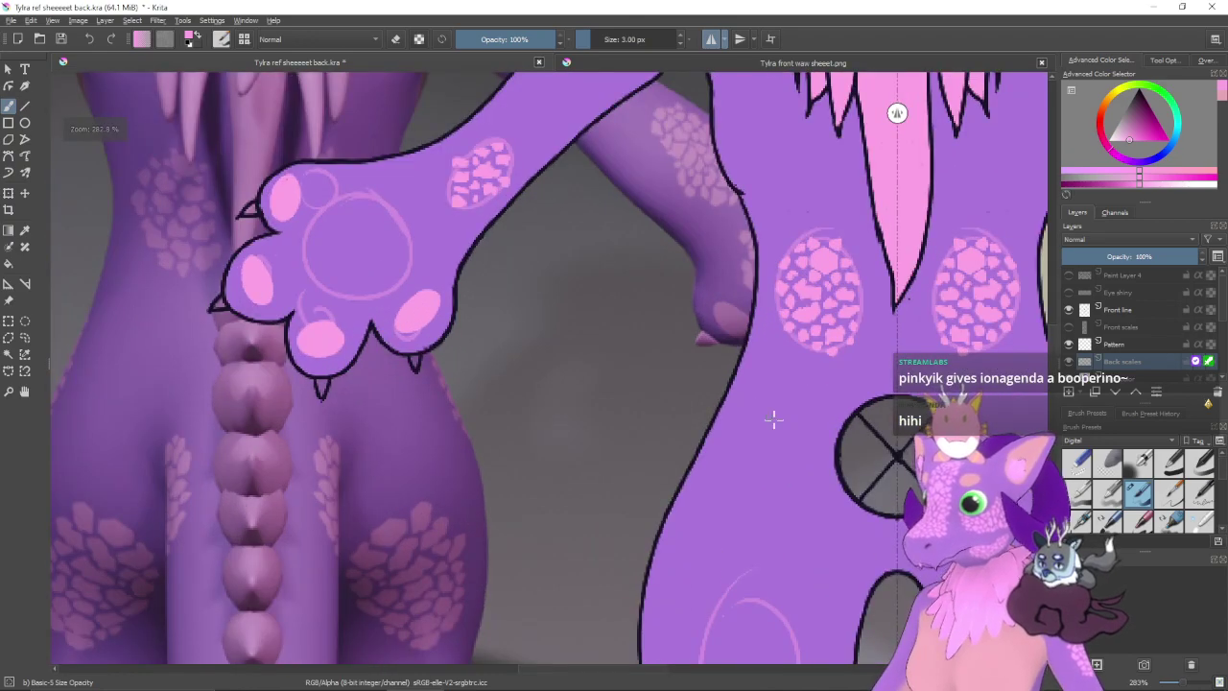
- Fill the crossed tail-base circle with the sampled body purple on the Back color layer, using a 38 px brush
scroll(841, 485, "up", 1)
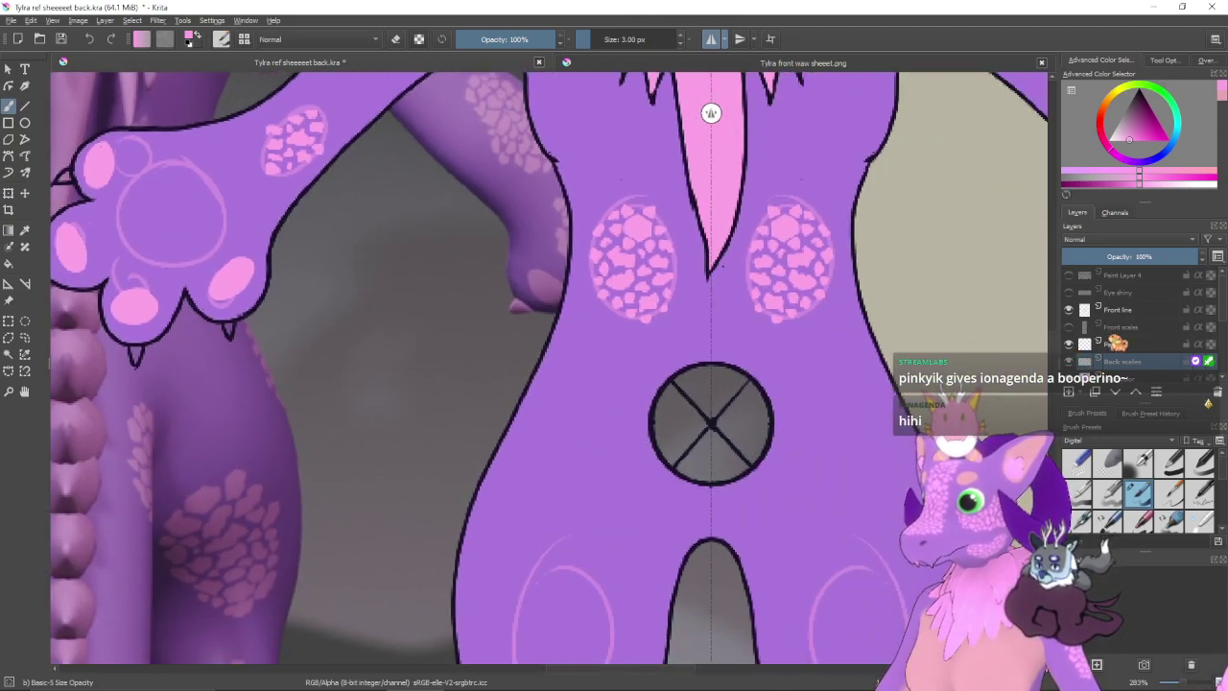
left_click(1068, 379)
left_click(1069, 379)
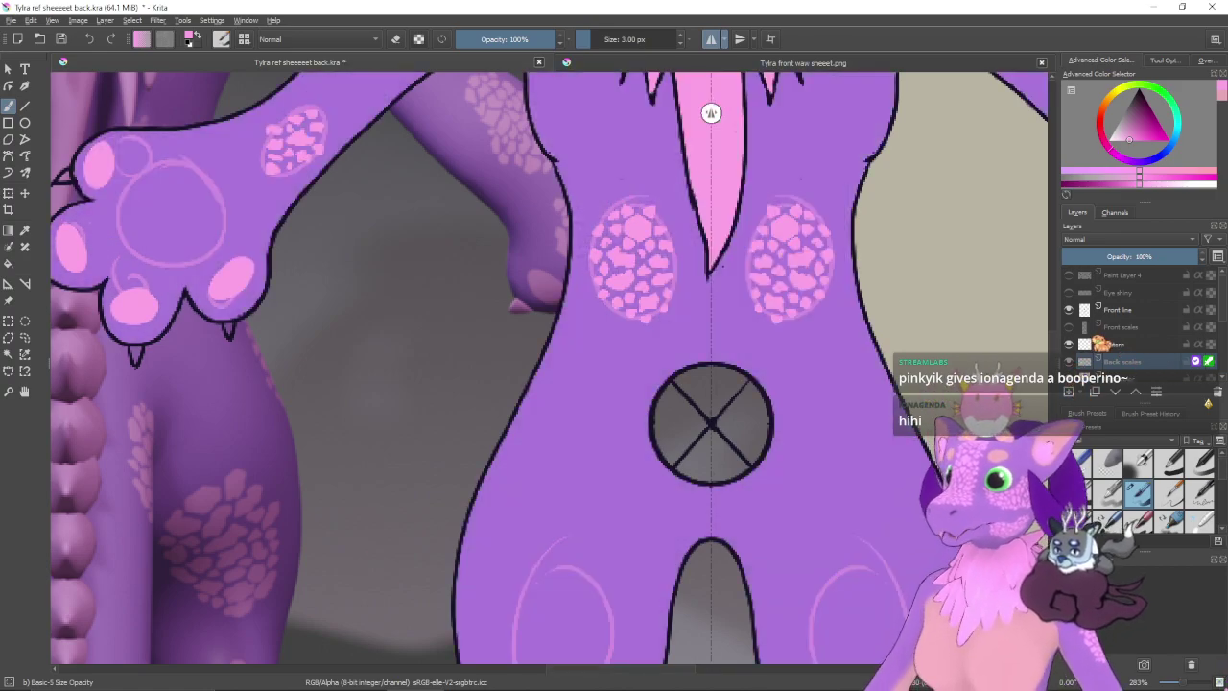
left_click(1123, 310)
left_click(1122, 377)
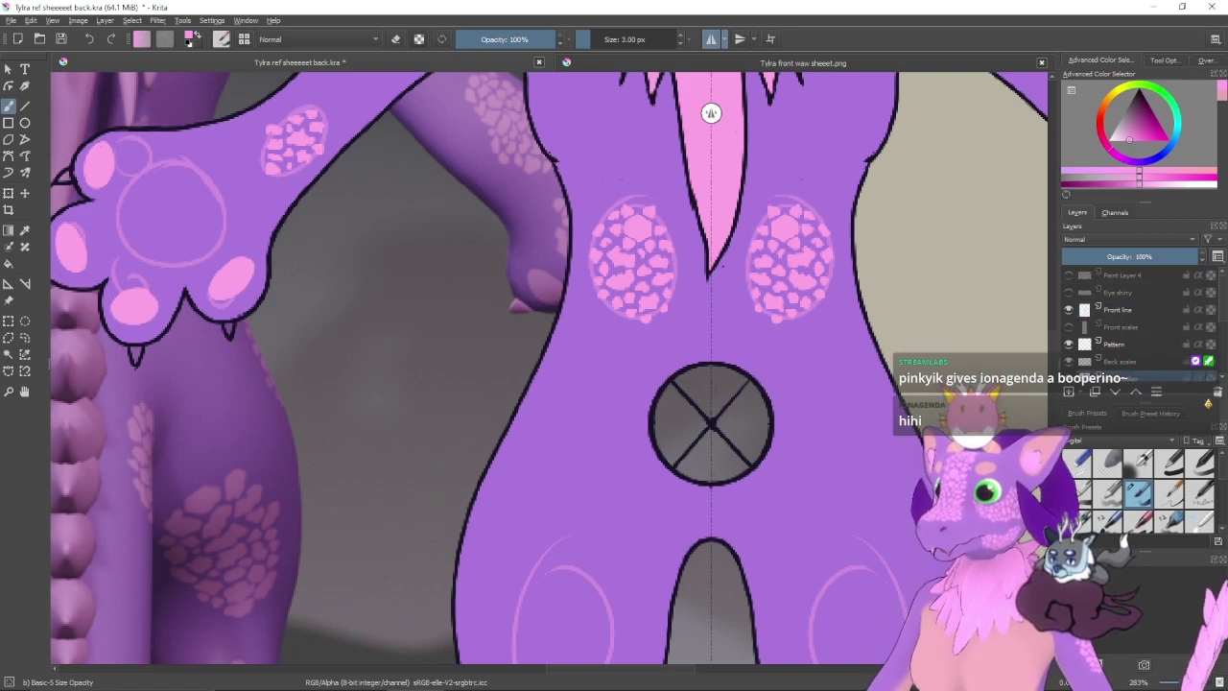
left_click(846, 449, "ctrl")
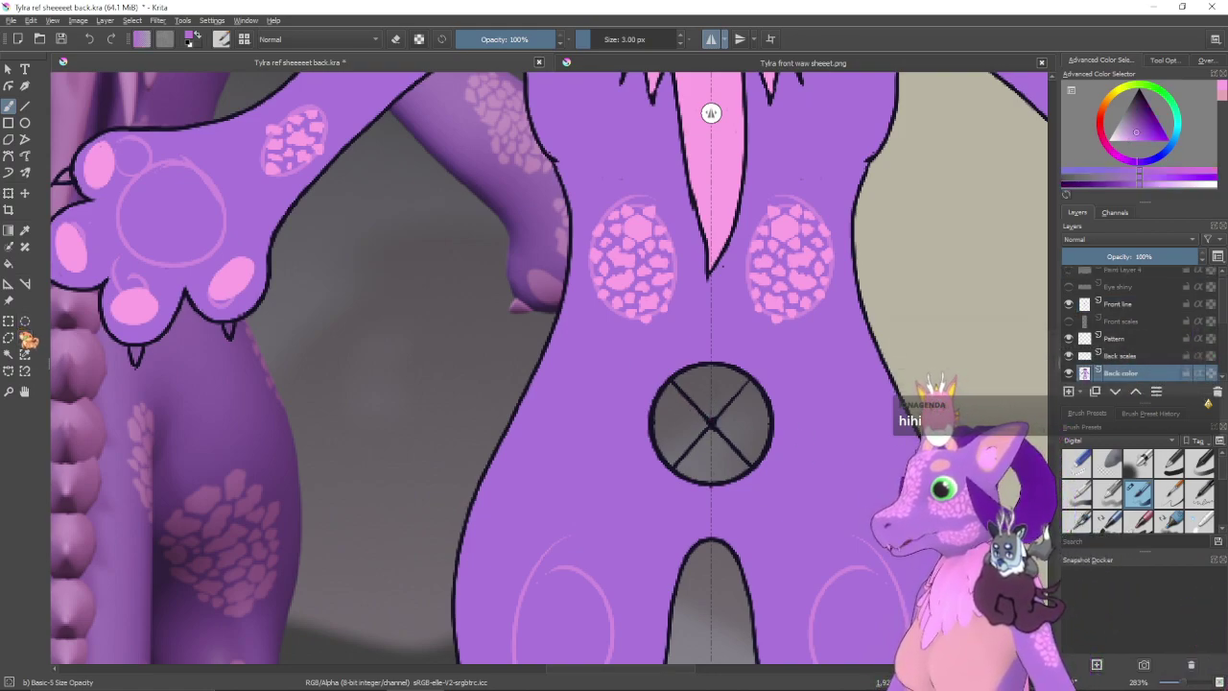
left_click_drag(657, 443, 704, 399, "shift")
mouse_move(704, 399)
left_mouse_down()
mouse_move(664, 440)
mouse_move(720, 394)
mouse_move(729, 425)
left_mouse_up()
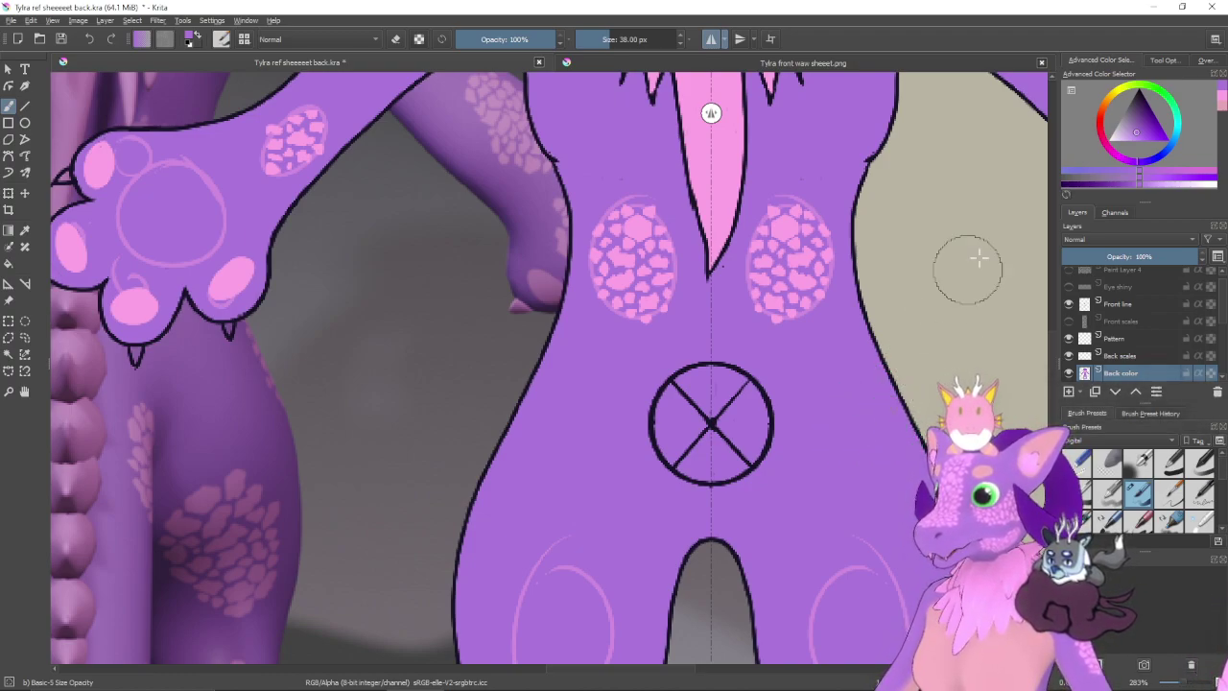
- Try filling the crossed tail-base circle with white instead, using a 30 px brush, and undo it
left_click_drag(1120, 146, 1094, 160)
key("[")
key("[")
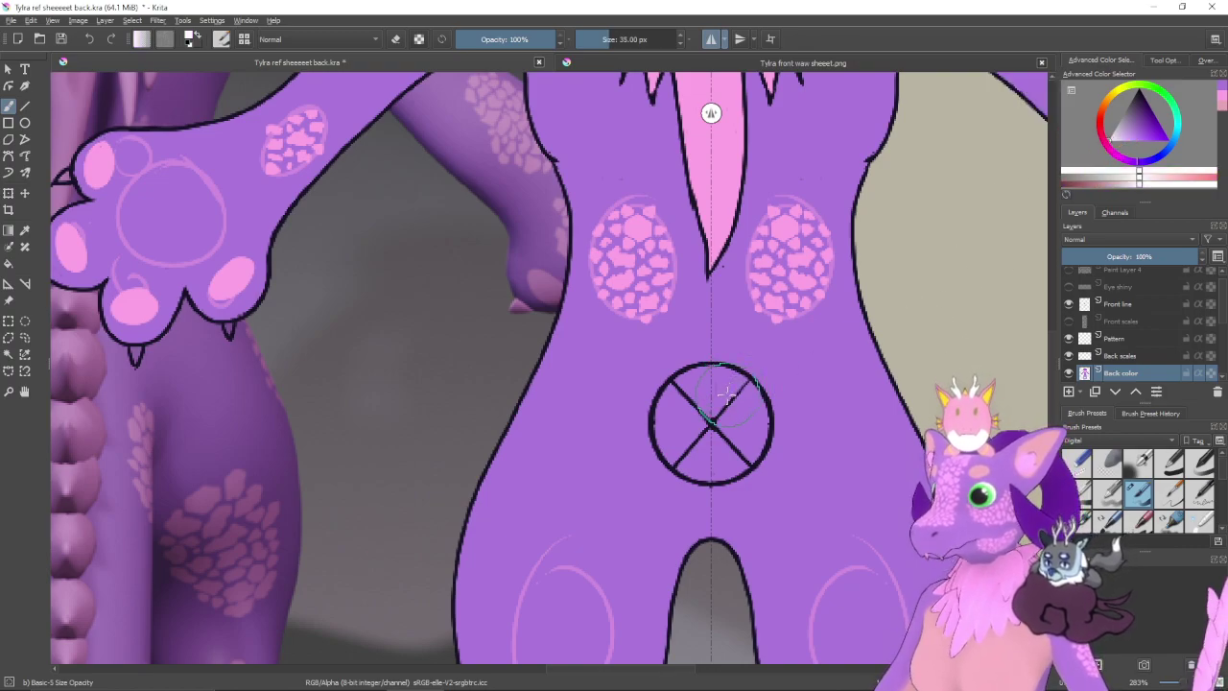
mouse_move(705, 397)
left_mouse_down()
mouse_move(678, 435)
mouse_move(697, 452)
mouse_move(720, 458)
mouse_move(684, 441)
mouse_move(676, 416)
mouse_move(680, 435)
mouse_move(691, 402)
mouse_move(714, 451)
mouse_move(702, 408)
mouse_move(744, 446)
left_mouse_up()
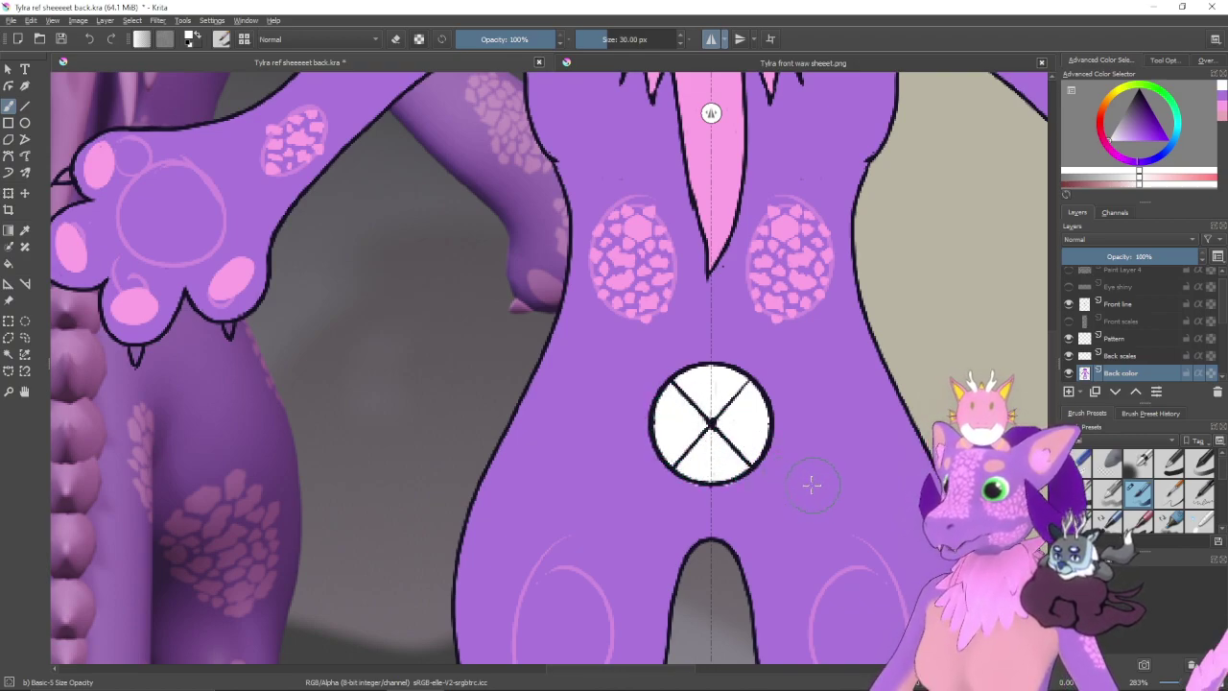
key("minus")
key("minus")
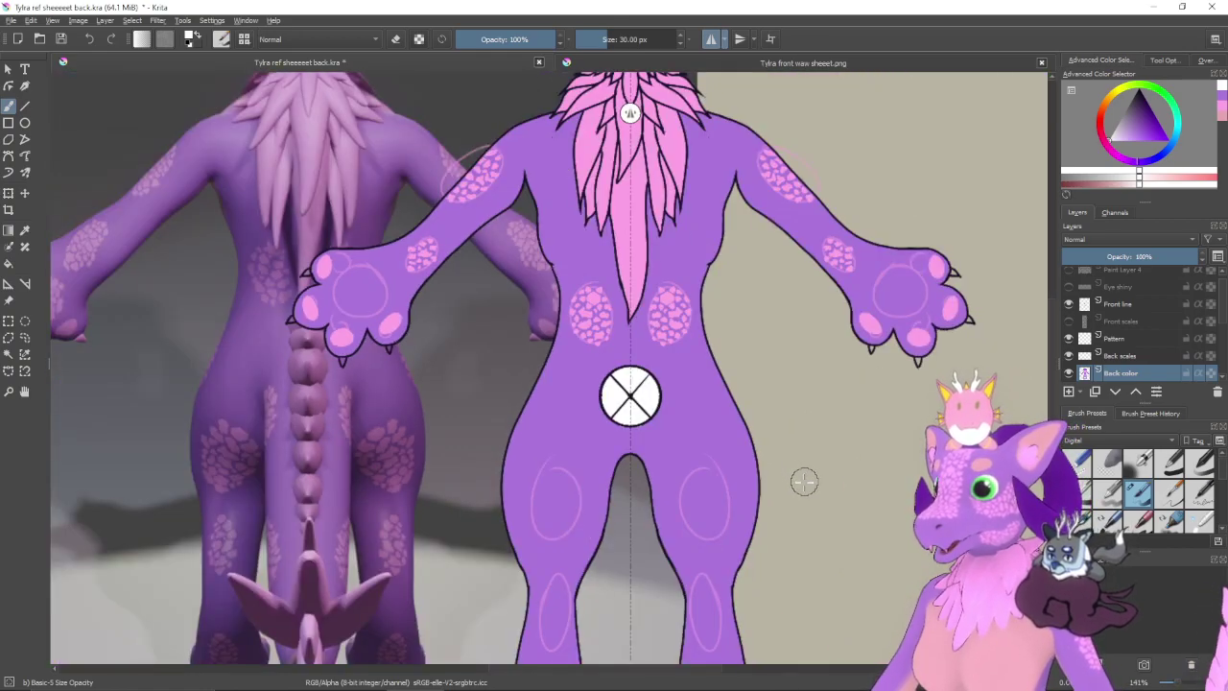
key("ctrl+z")
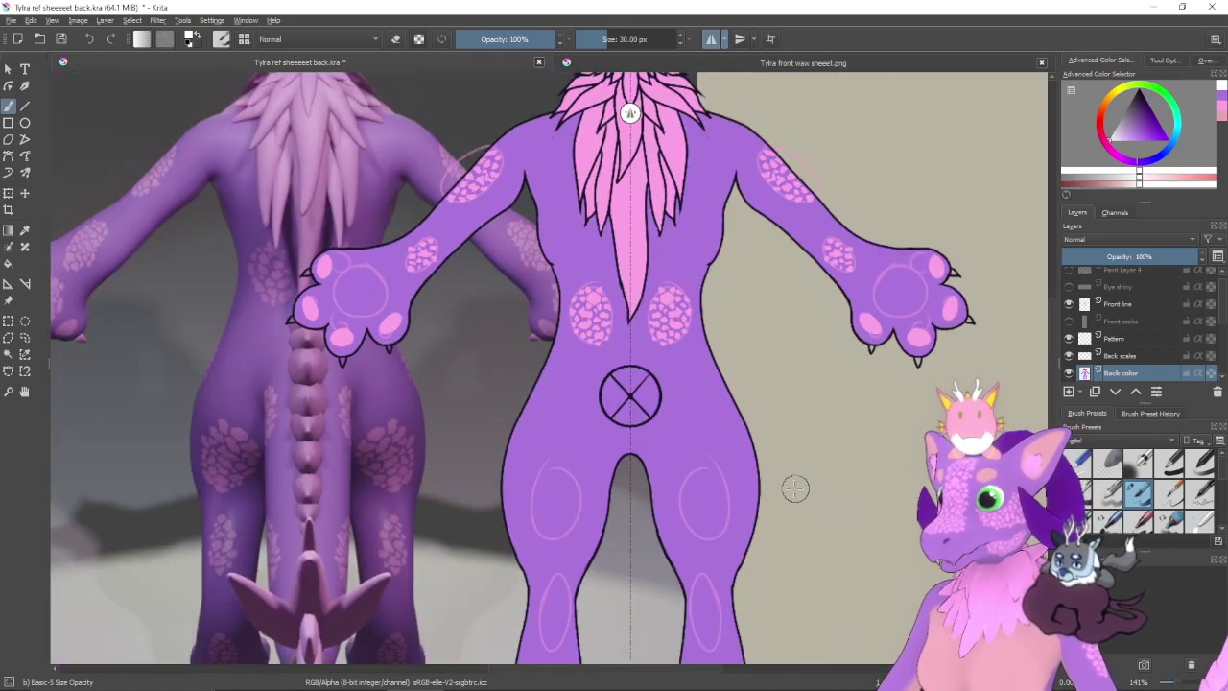
- Fill the uppermost claw of the left paw with the sampled toe-pad pink, using a 4 px brush on the Back color layer
key("plus")
key("plus")
left_click_drag(825, 515, 796, 467)
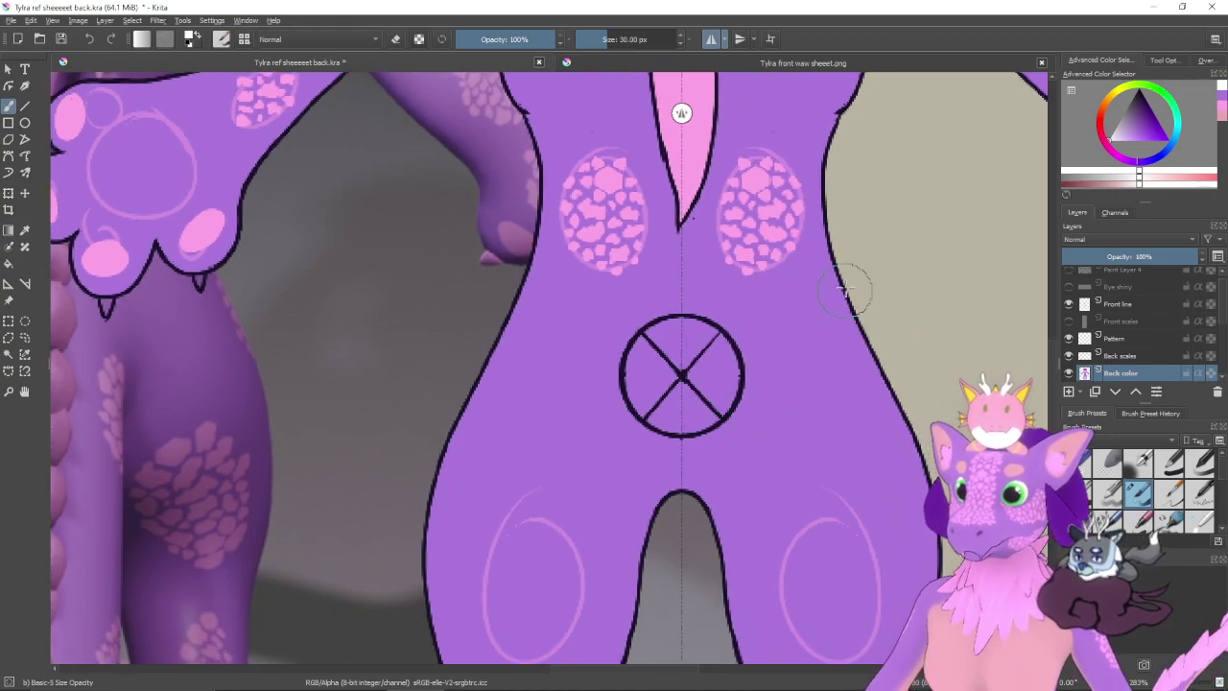
mouse_move(882, 329)
left_mouse_down()
mouse_move(854, 425)
mouse_move(862, 449)
mouse_move(892, 452)
left_mouse_up()
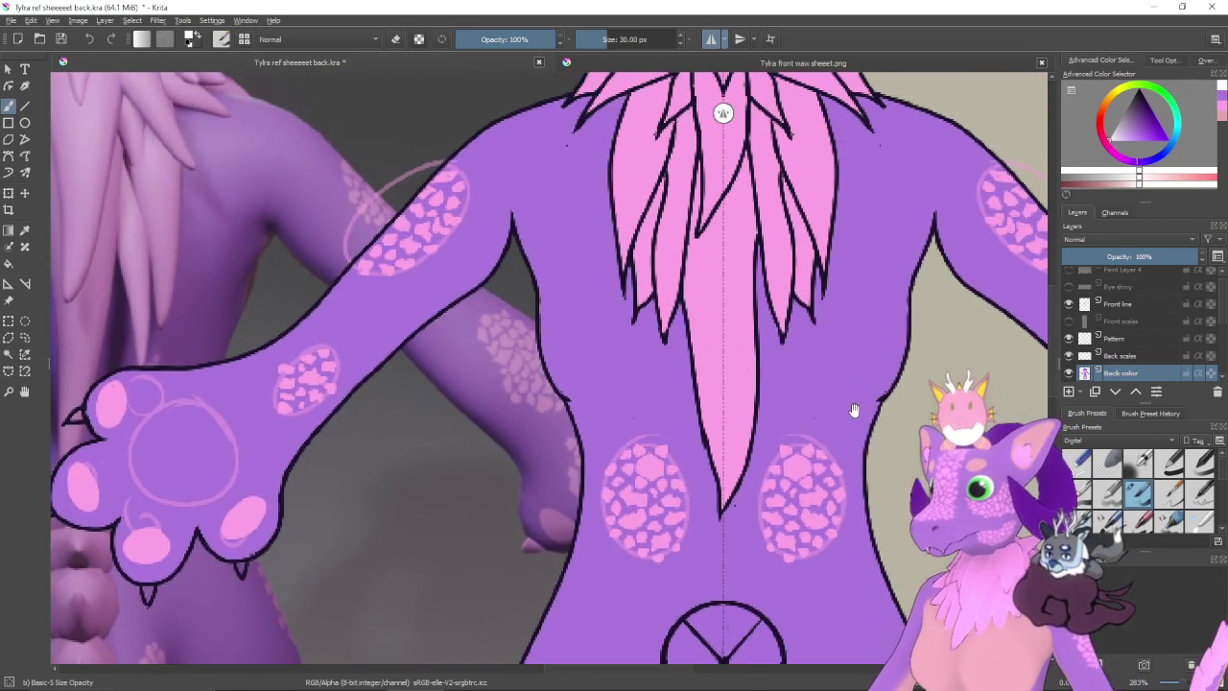
left_click_drag(854, 411, 811, 303)
mouse_move(562, 360)
left_mouse_down()
mouse_move(620, 358)
mouse_move(677, 378)
mouse_move(704, 393)
mouse_move(704, 413)
mouse_move(691, 351)
mouse_move(745, 403)
mouse_move(899, 320)
left_mouse_up()
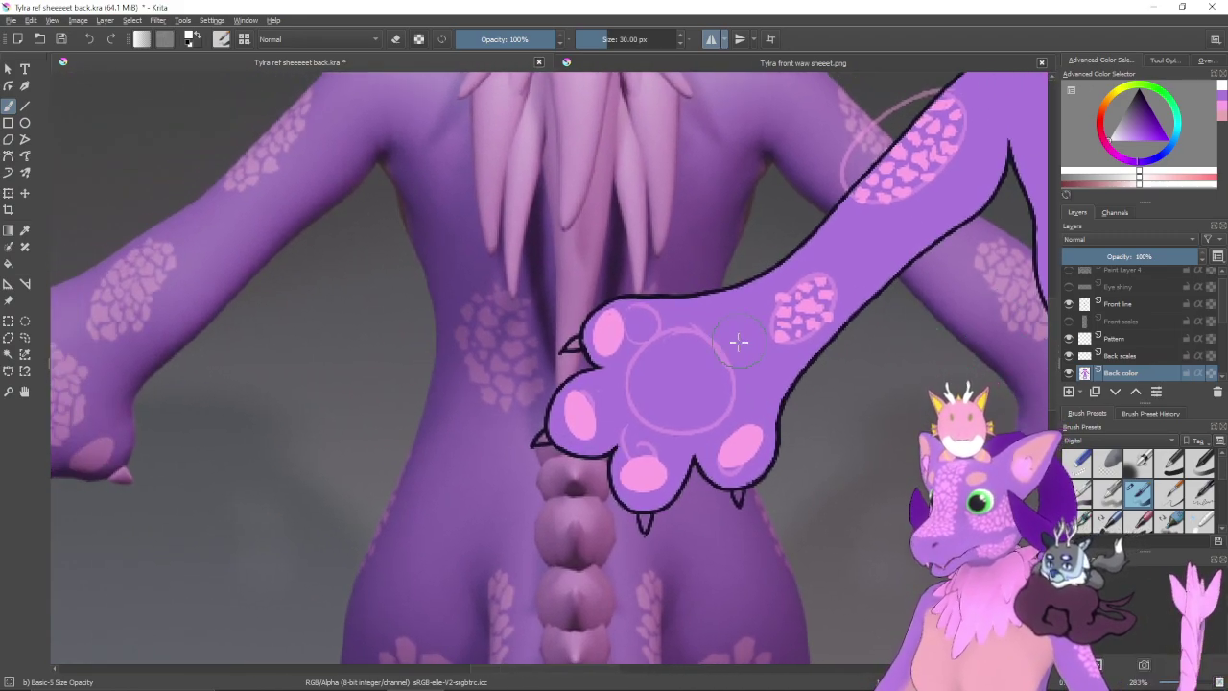
left_click_drag(666, 348, 669, 386)
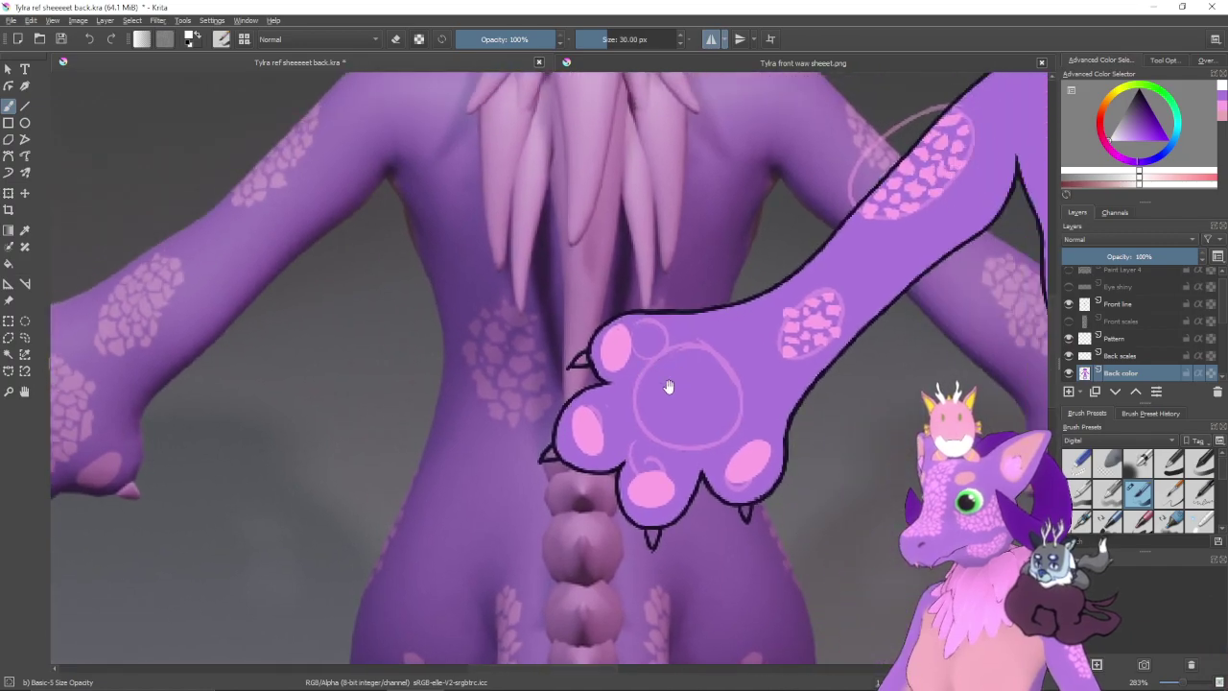
left_click(622, 353, "ctrl")
key("ctrl+plus")
key("ctrl+plus")
key("bracketleft")
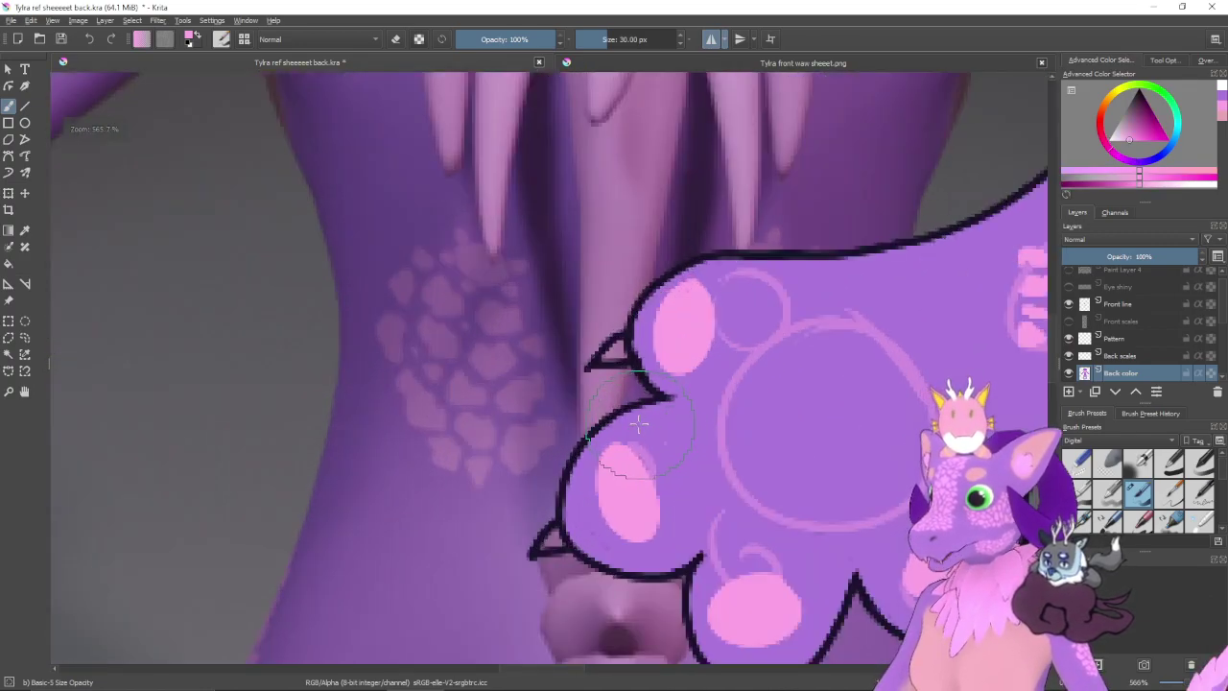
key("ctrl+plus")
key("bracketleft")
key("bracketleft")
key("bracketleft")
key("bracketleft")
key("bracketleft")
key("bracketleft")
key("bracketleft")
key("bracketleft")
key("bracketleft")
key("bracketleft")
key("bracketleft")
key("bracketleft")
key("bracketleft")
key("bracketleft")
key("bracketleft")
key("bracketleft")
key("bracketleft")
key("bracketleft")
key("bracketleft")
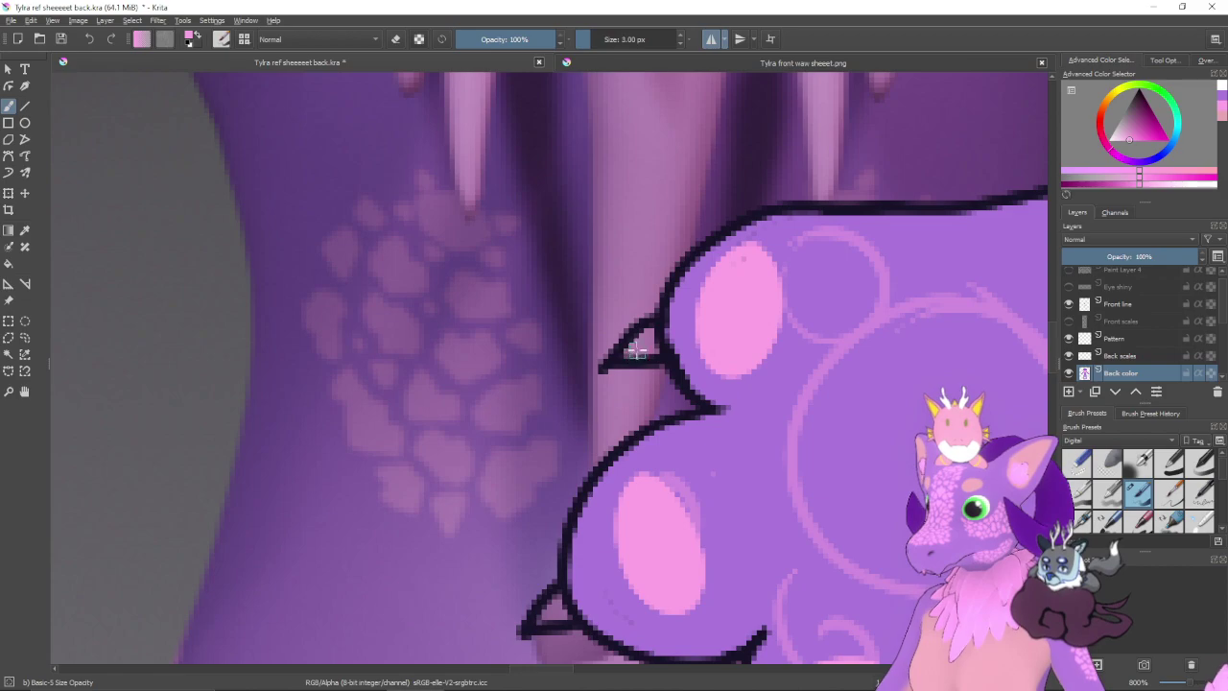
mouse_move(642, 340)
left_mouse_down()
mouse_move(625, 348)
mouse_move(646, 352)
left_mouse_up()
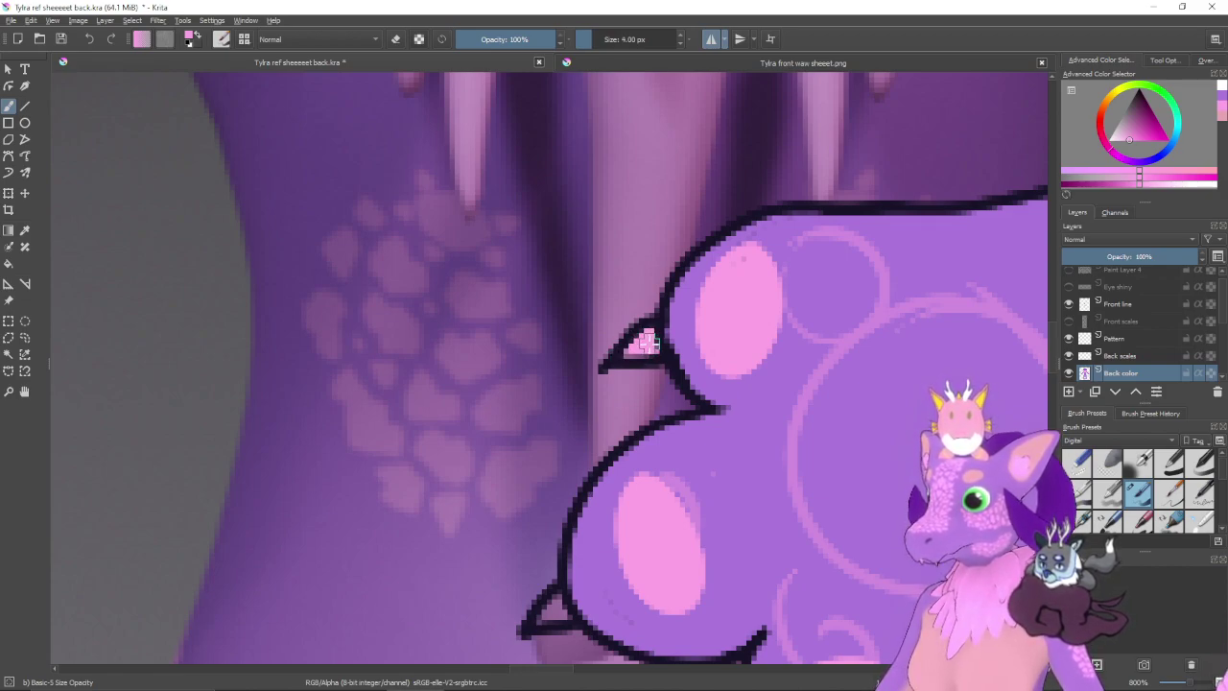
- Fill the other three claws of the left paw with the same pink
scroll(638, 356, "down", 5)
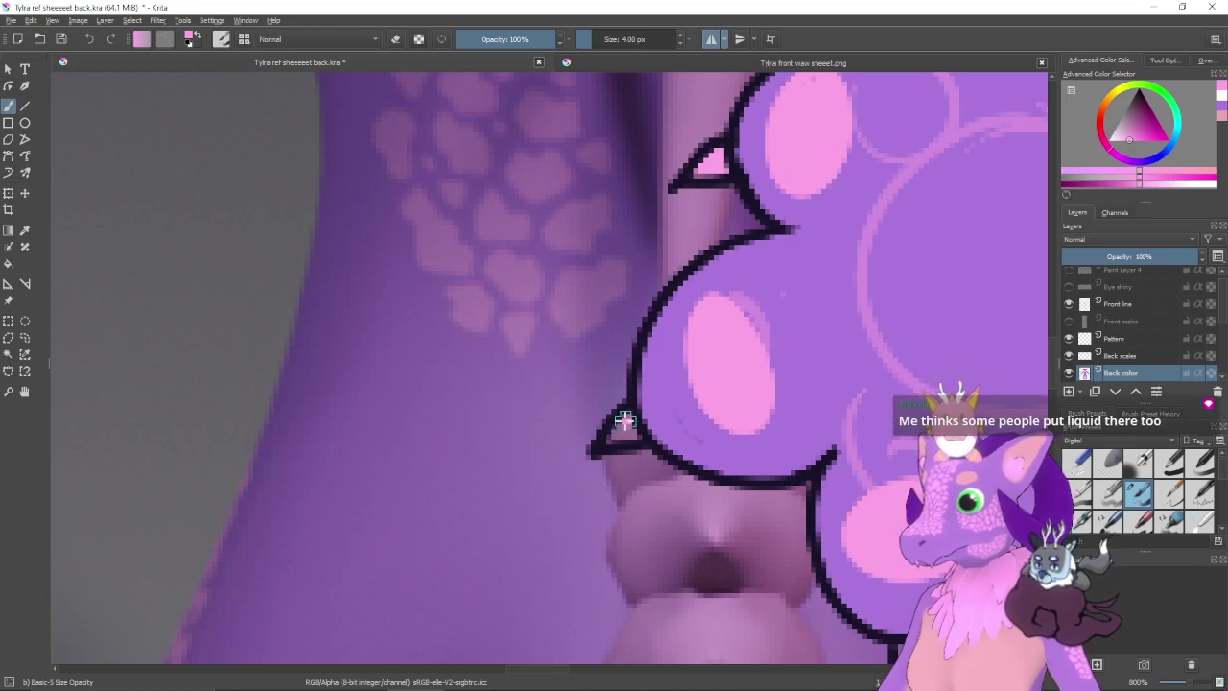
mouse_move(624, 419)
left_mouse_down()
mouse_move(628, 442)
mouse_move(634, 433)
mouse_move(608, 440)
left_mouse_up()
mouse_move(722, 493)
left_mouse_down()
mouse_move(668, 460)
mouse_move(392, 365)
left_mouse_up()
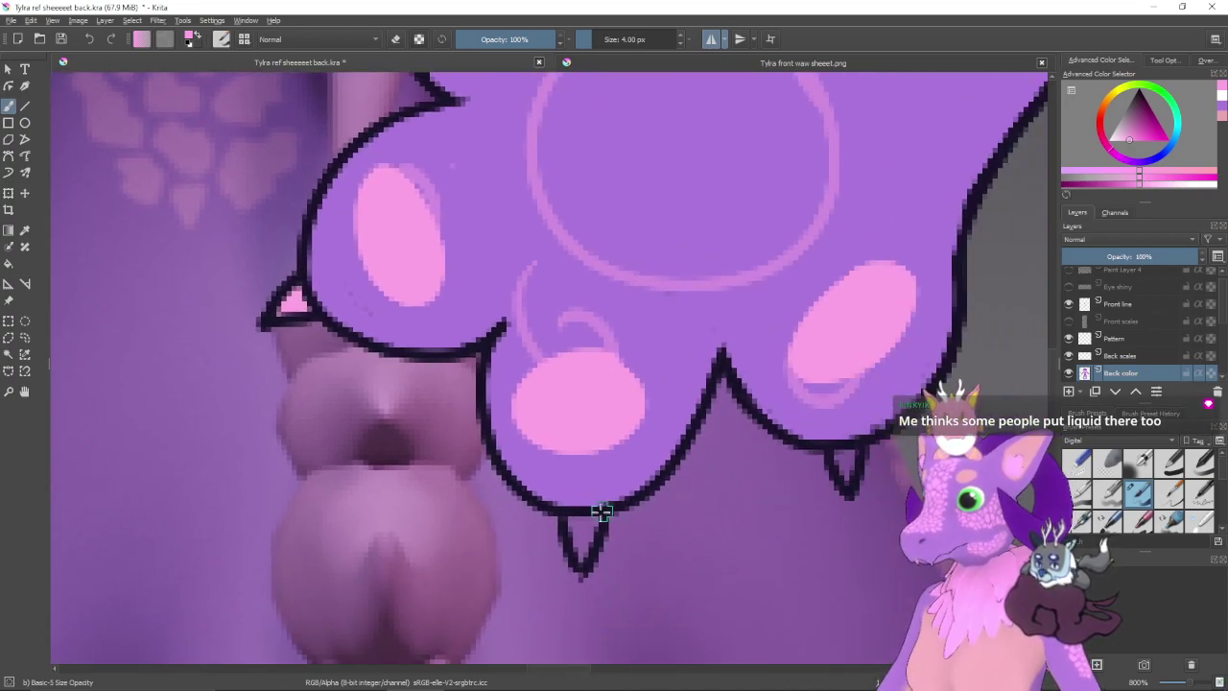
mouse_move(575, 520)
left_mouse_down()
mouse_move(579, 545)
mouse_move(593, 532)
mouse_move(582, 523)
left_mouse_up()
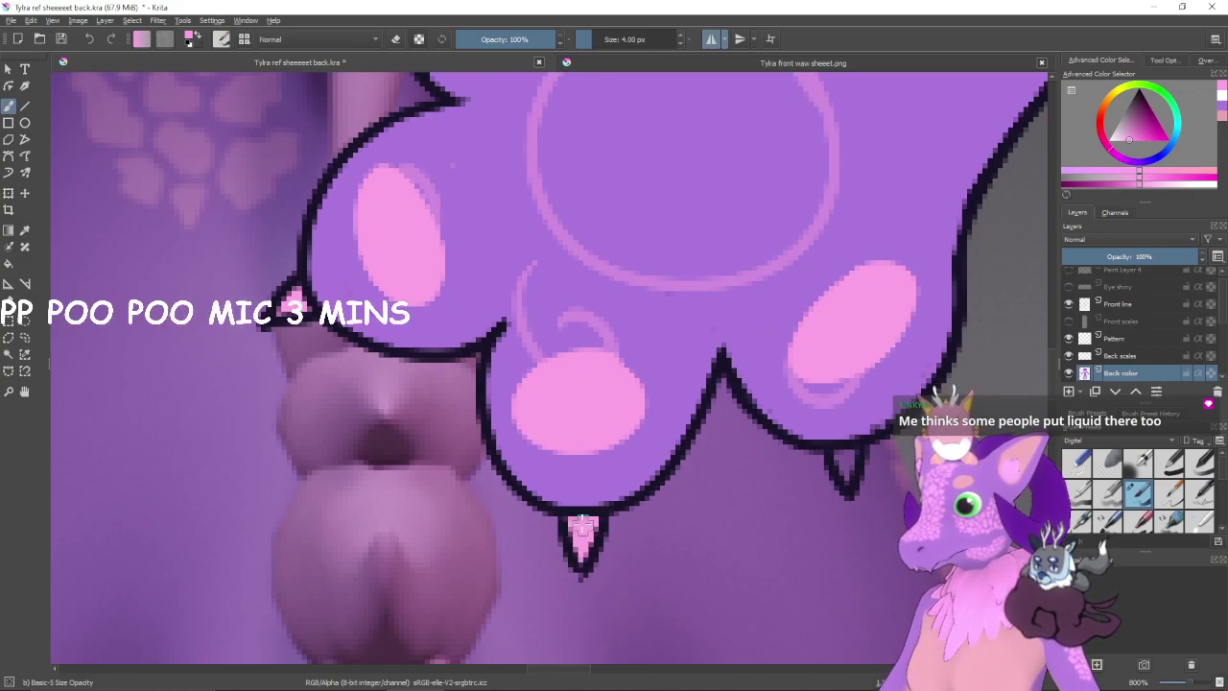
left_click_drag(663, 520, 493, 496)
mouse_move(652, 444)
left_mouse_down()
mouse_move(652, 458)
mouse_move(661, 447)
left_mouse_up()
mouse_move(766, 460)
left_mouse_down()
mouse_move(633, 438)
mouse_move(388, 429)
left_mouse_up()
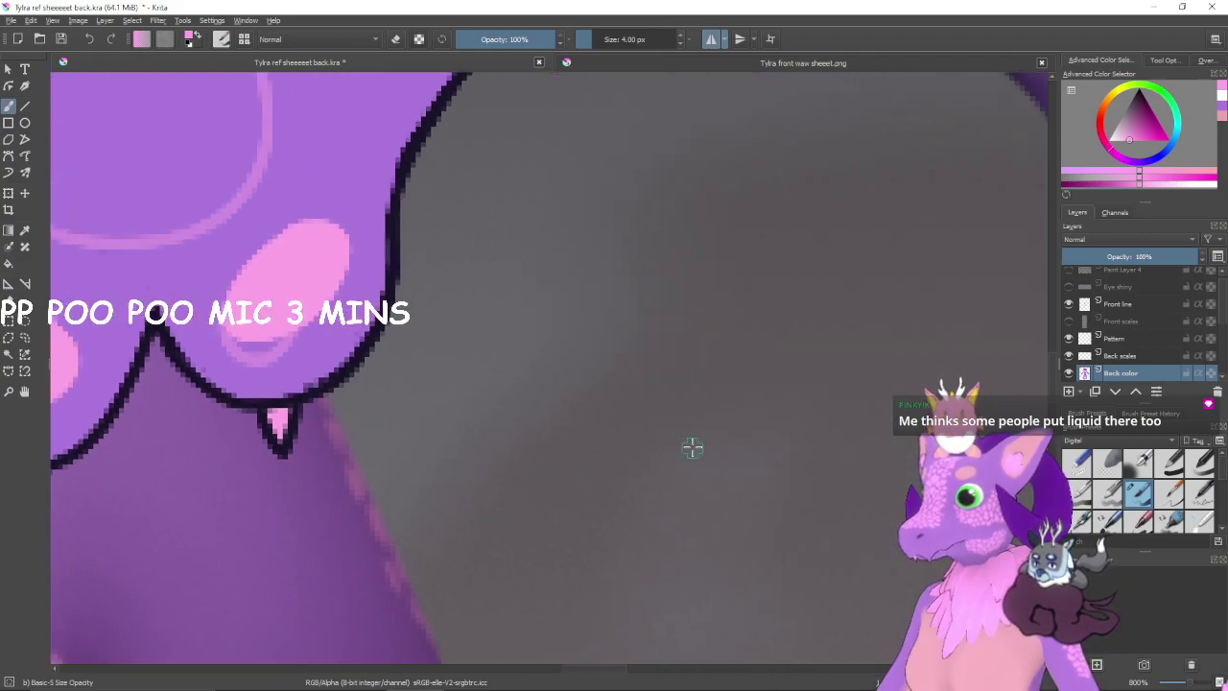
- Redraw the left foot's inner curl with a rounder tip on the Front line layer, using the sampled outline color at 3 px, and clean up its line
scroll(697, 456, "down", 5)
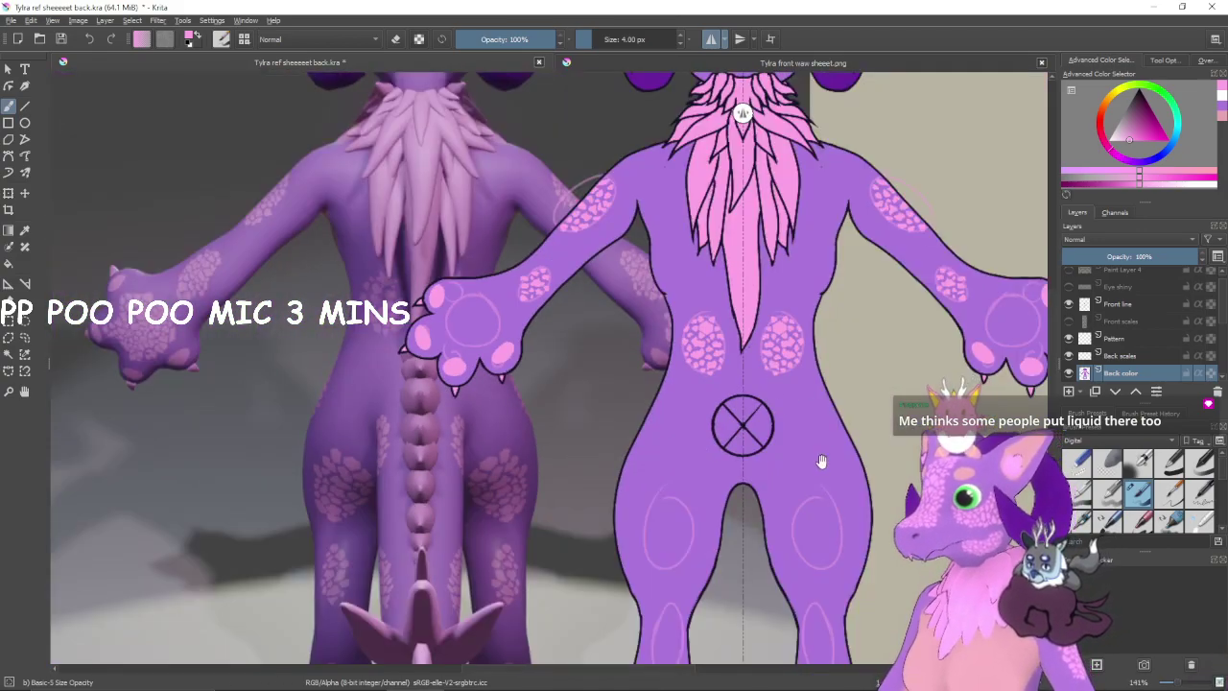
left_click_drag(821, 461, 761, 251)
left_click_drag(759, 393, 824, 412)
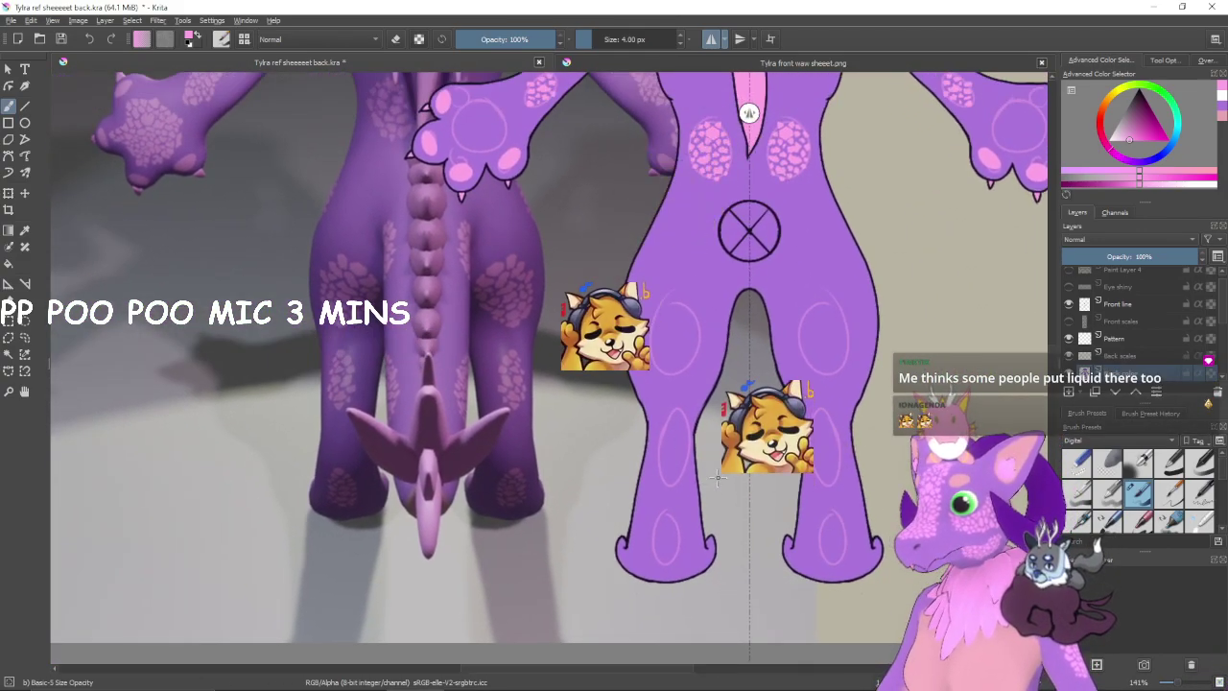
scroll(717, 477, "up", 3)
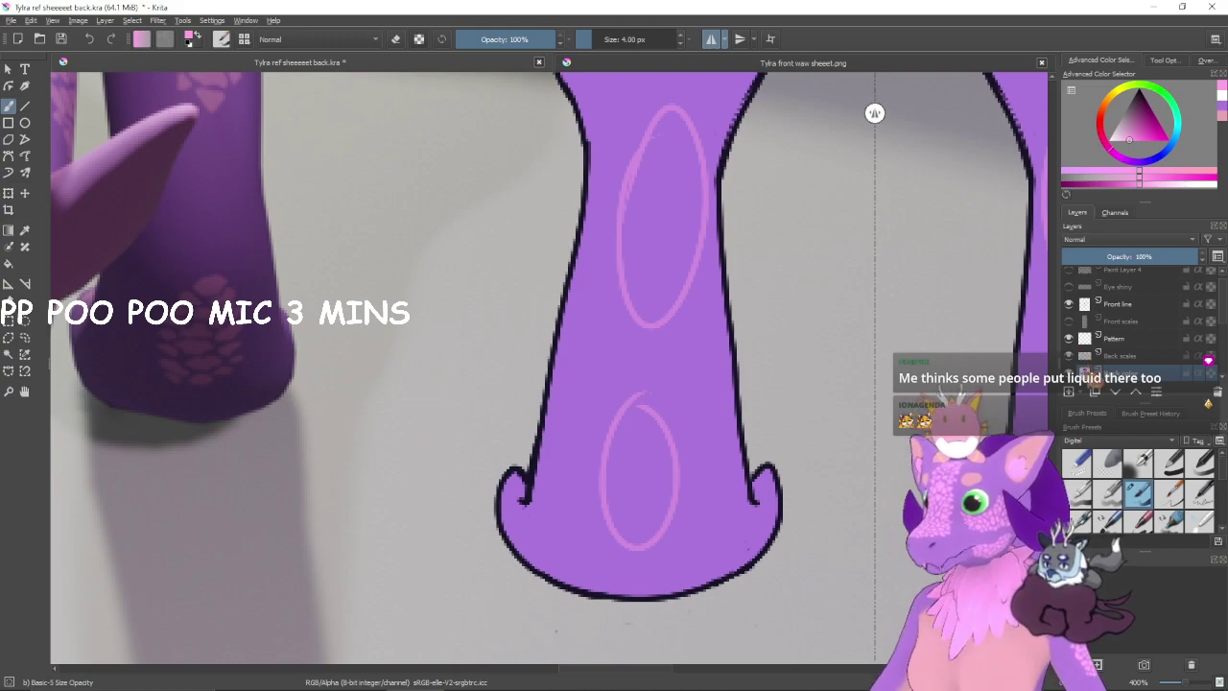
left_click(1118, 304)
key("bracketleft")
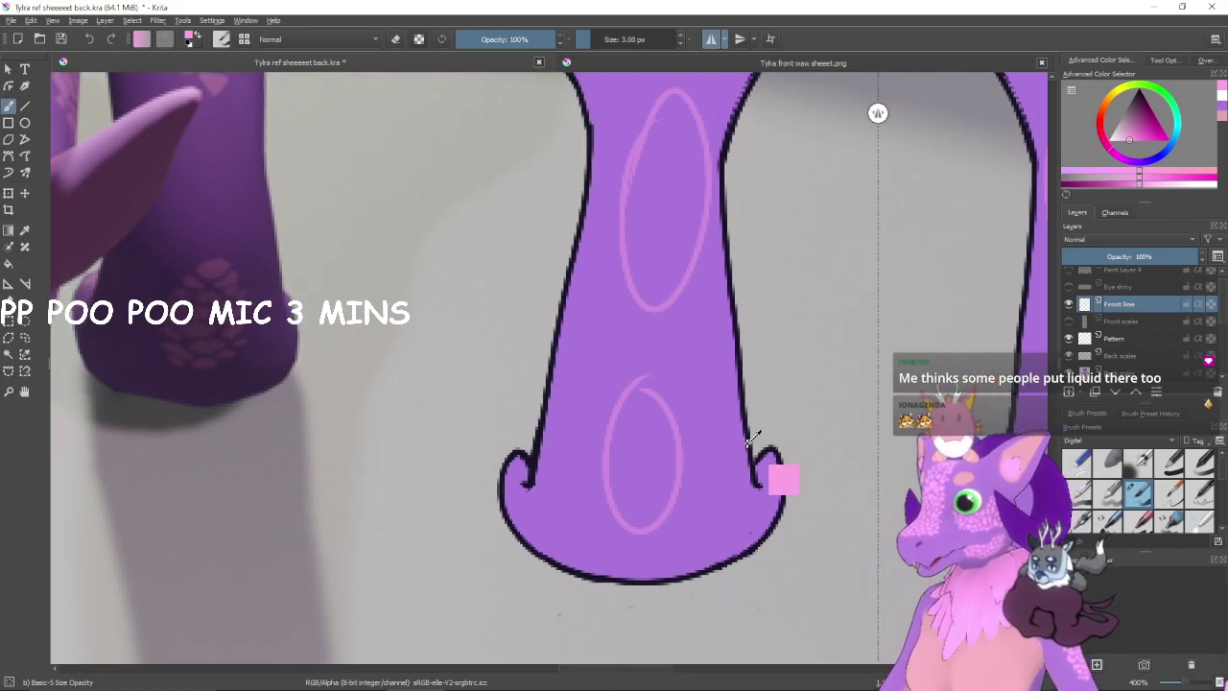
left_click(758, 434, "ctrl")
scroll(765, 434, "up", 4)
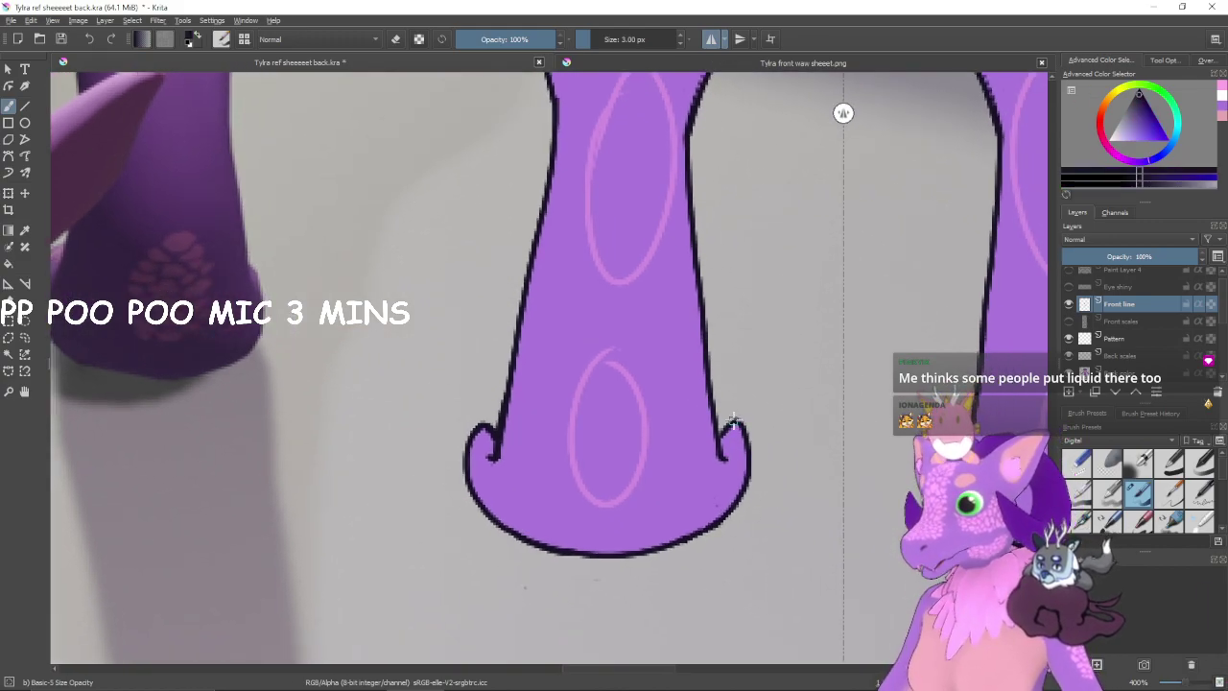
left_click_drag(808, 473, 700, 426)
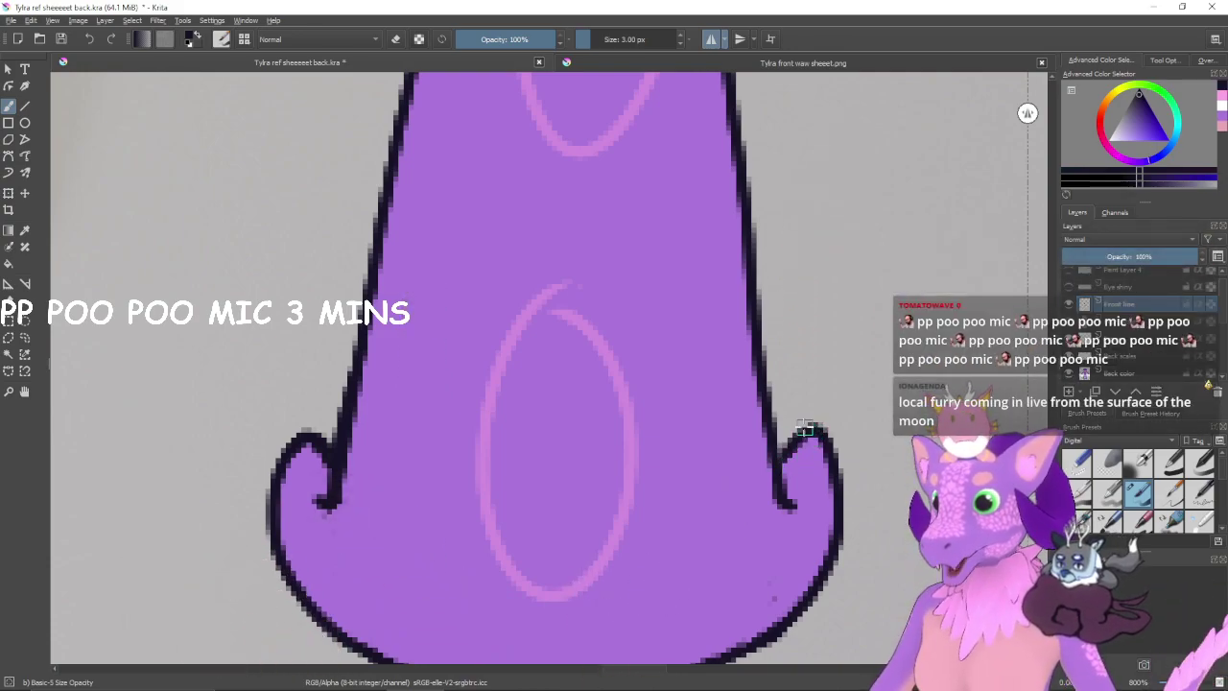
mouse_move(782, 442)
left_mouse_down()
mouse_move(816, 431)
mouse_move(792, 447)
mouse_move(809, 442)
left_mouse_up()
key("e")
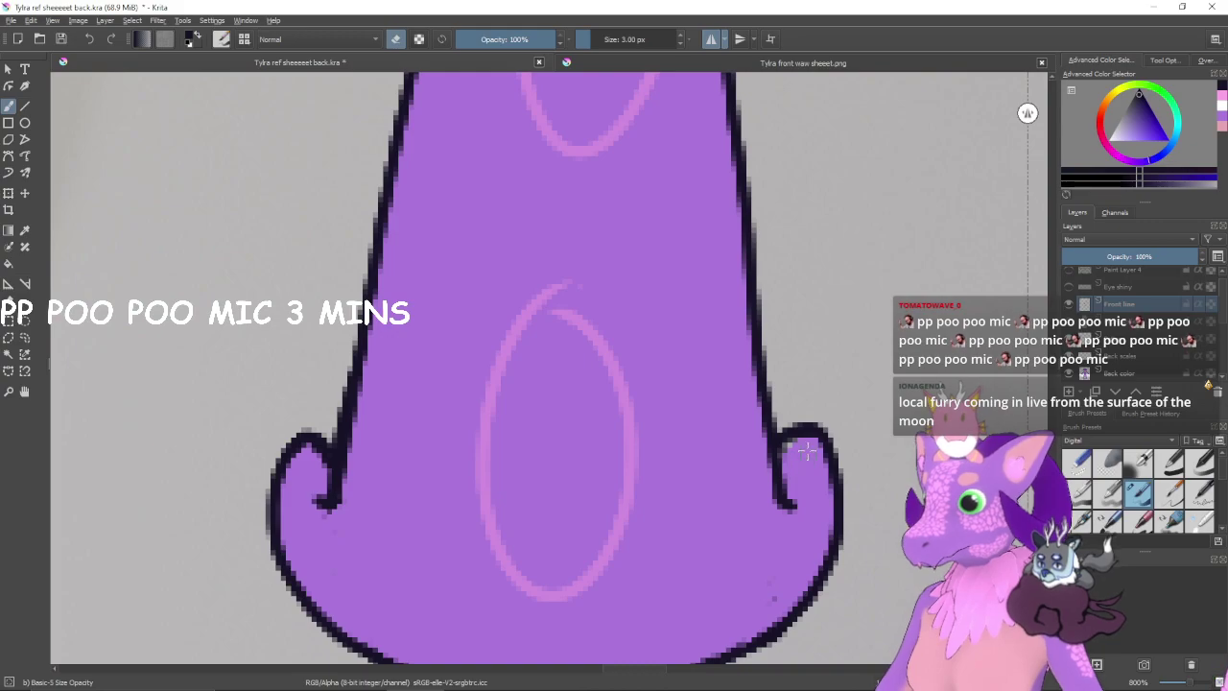
- Round off the tip of the left foot's outer curl on the Front line layer and erase the excess line inside it
left_click_drag(686, 498, 850, 425)
left_click_drag(633, 439, 713, 436)
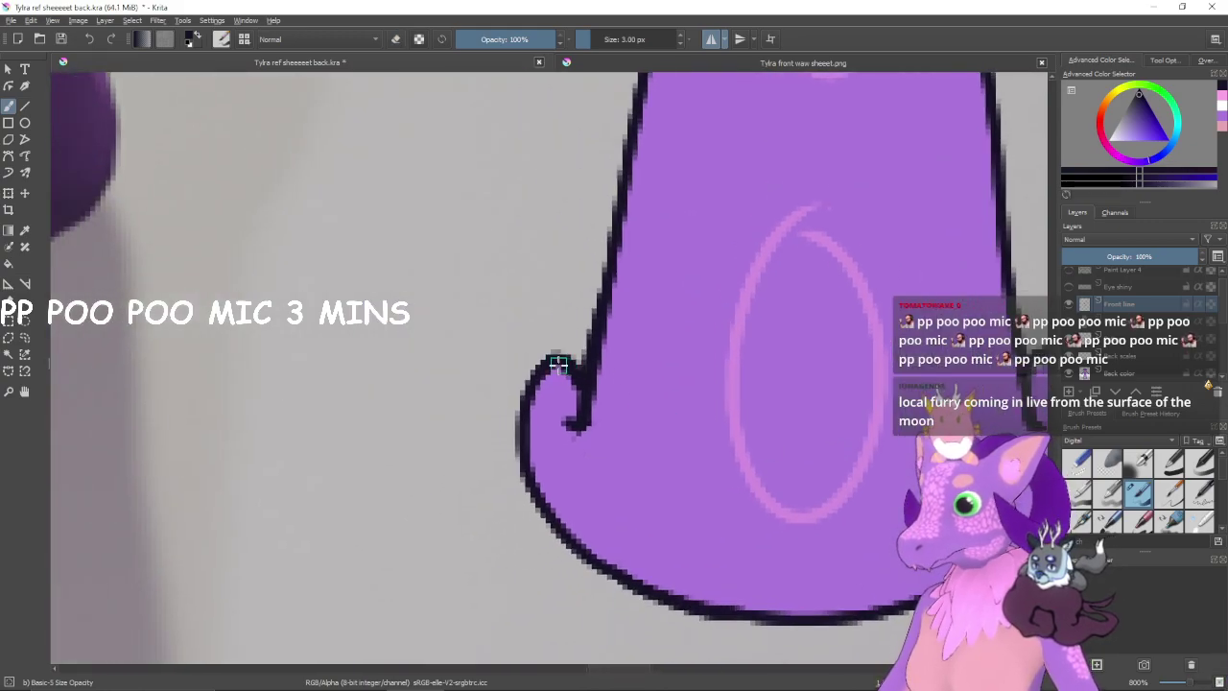
mouse_move(559, 364)
left_mouse_down()
mouse_move(567, 355)
mouse_move(584, 372)
left_mouse_up()
key("ctrl+z")
key("e")
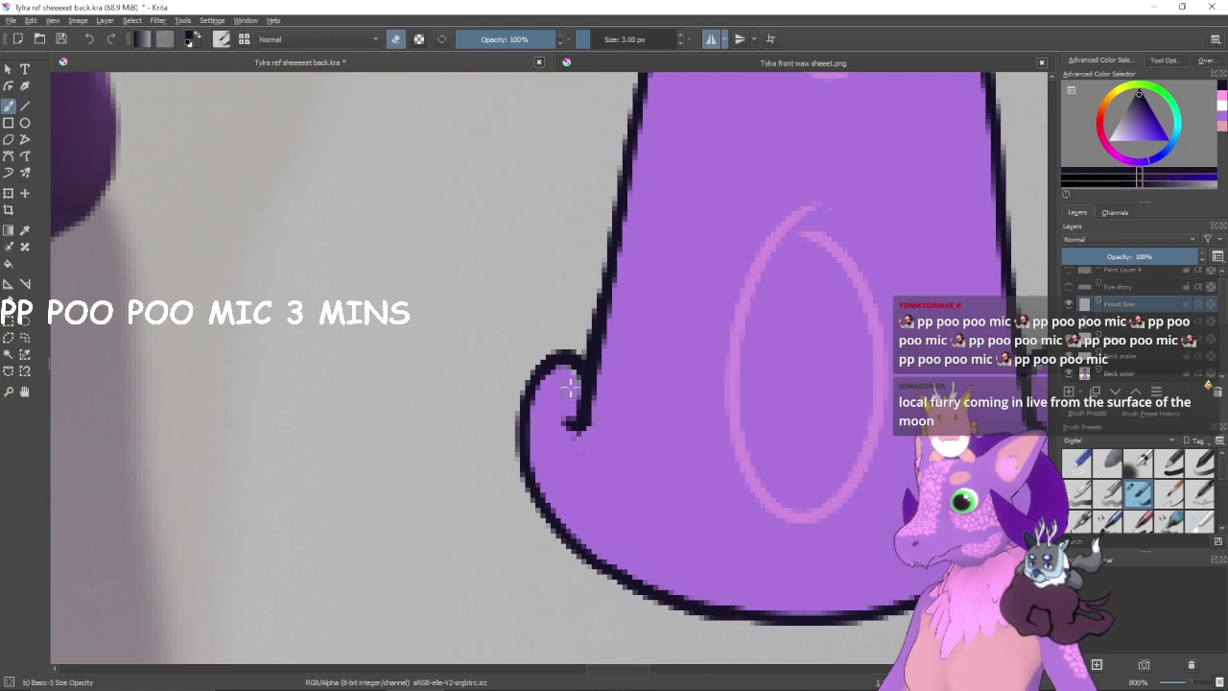
- Touch up the body purple beneath the left foot's reshaped curls on the Back color layer and check the whole legs
mouse_move(806, 420)
left_mouse_down()
mouse_move(666, 409)
mouse_move(364, 427)
mouse_move(762, 416)
mouse_move(407, 405)
mouse_move(854, 403)
left_mouse_up()
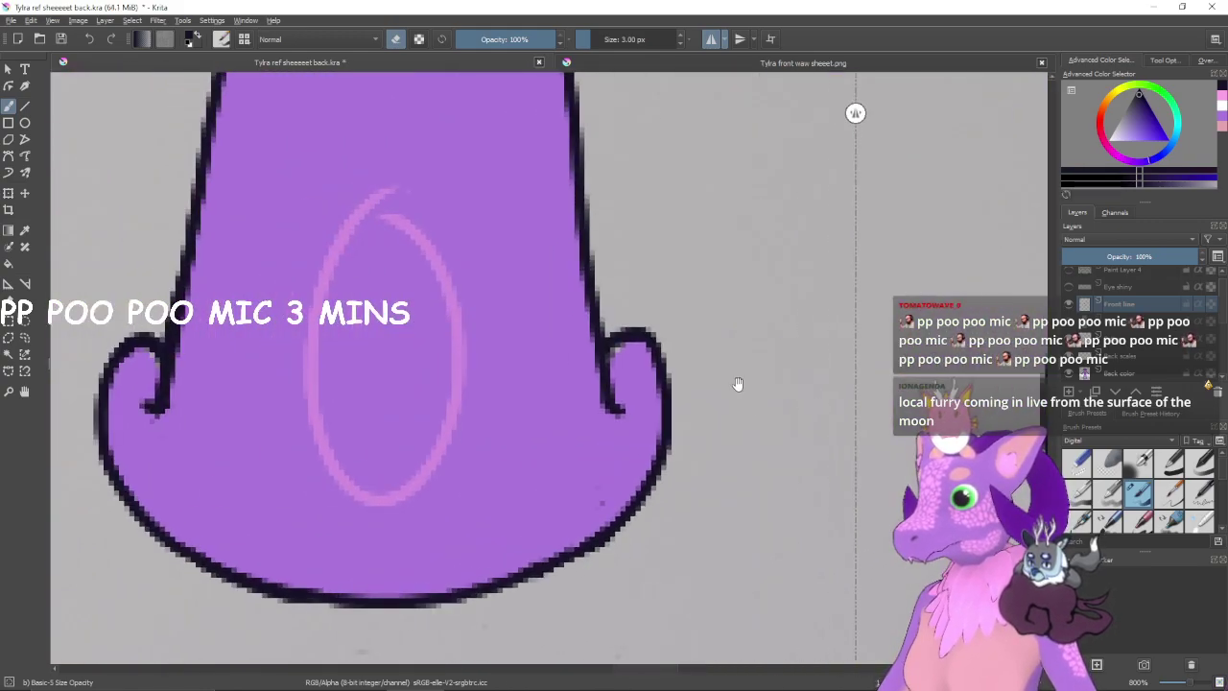
left_click(630, 379, "ctrl")
key("e")
key("r")
left_click(572, 385)
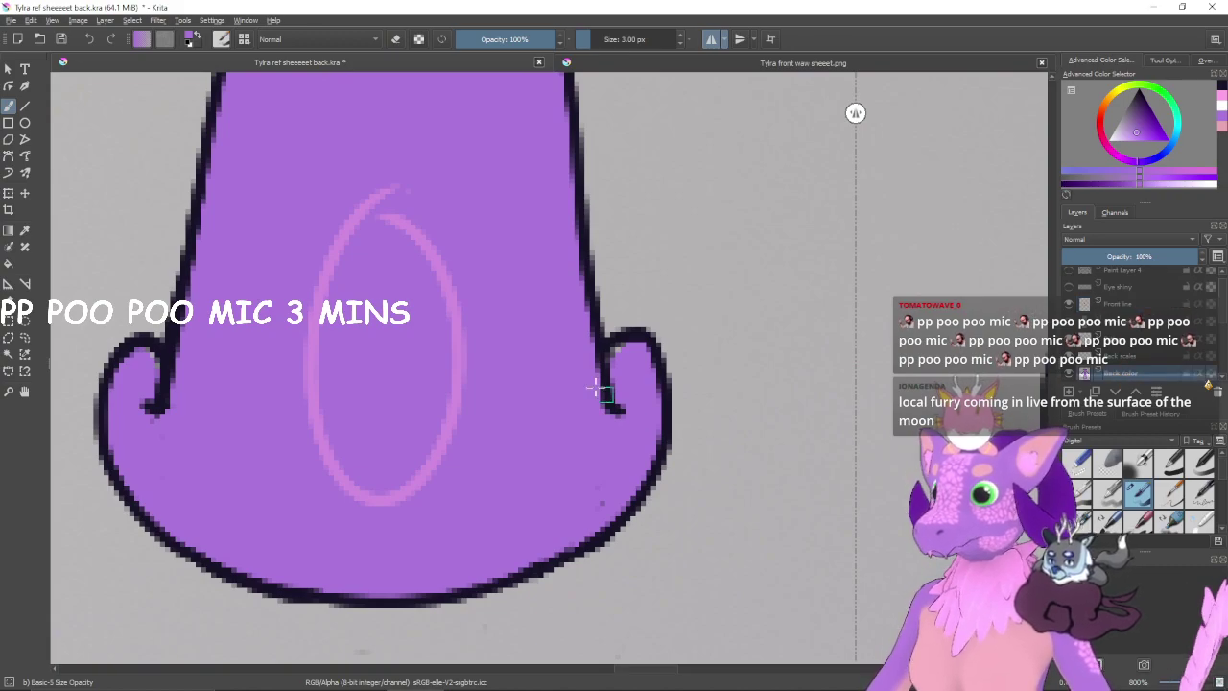
scroll(616, 353, "left", 5)
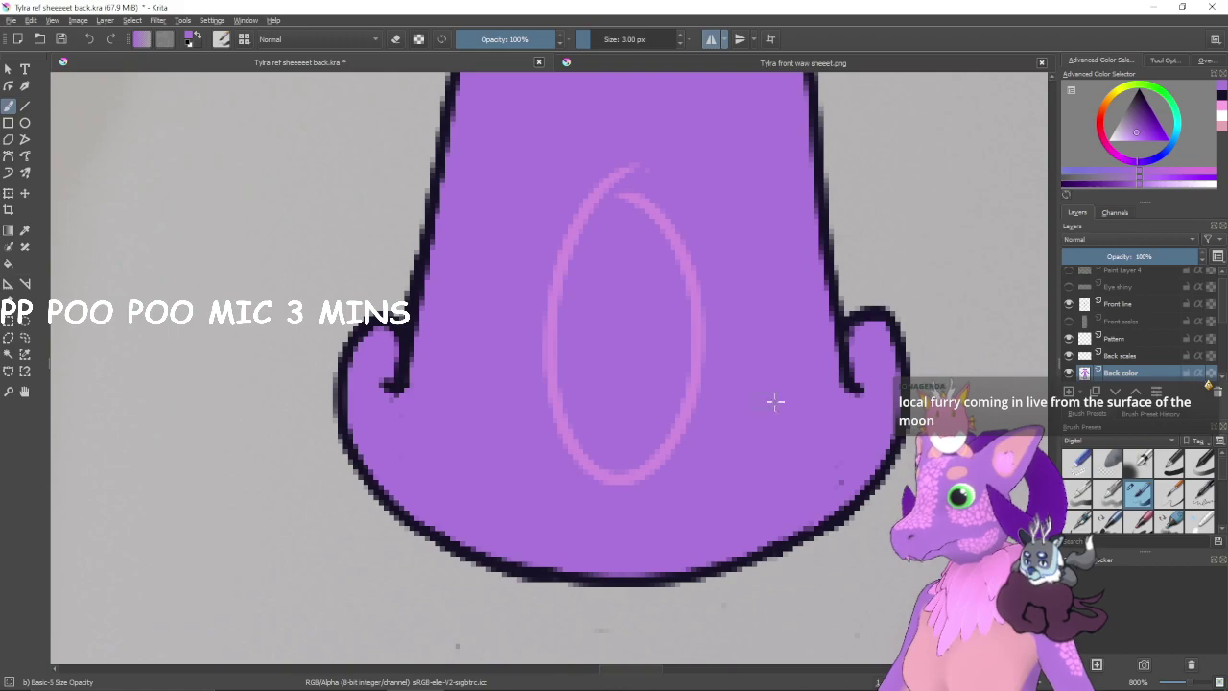
scroll(792, 401, "down", 5)
scroll(686, 427, "up", 1)
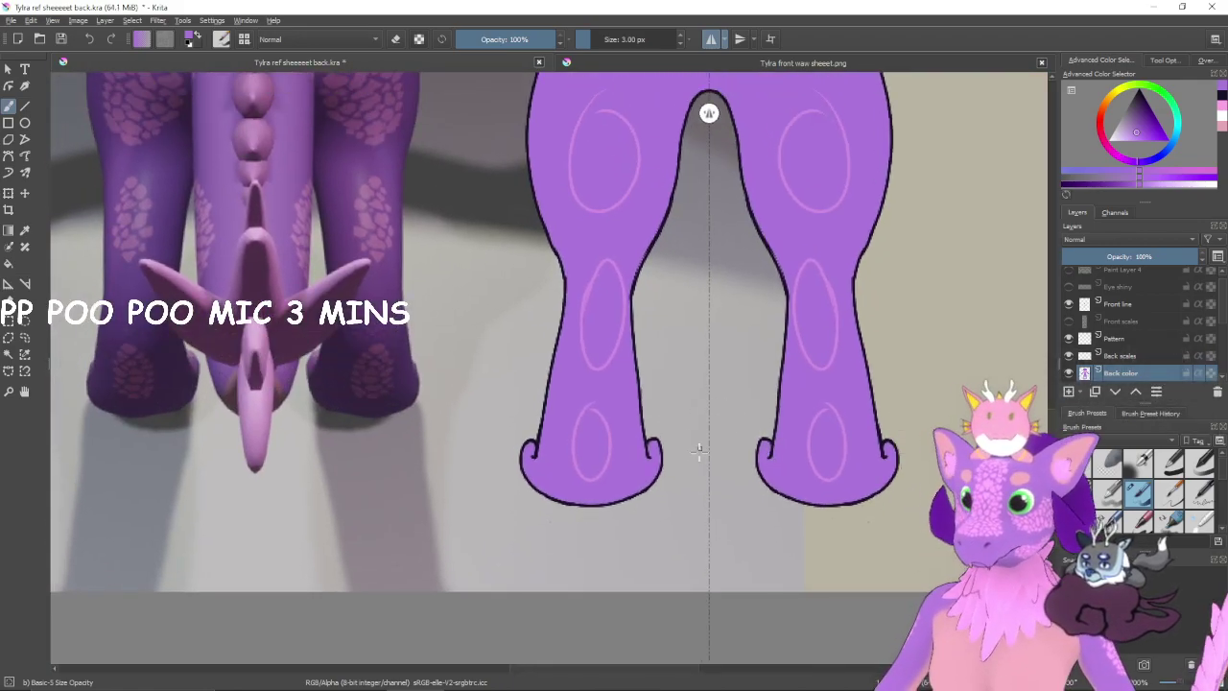
scroll(710, 444, "down", 1)
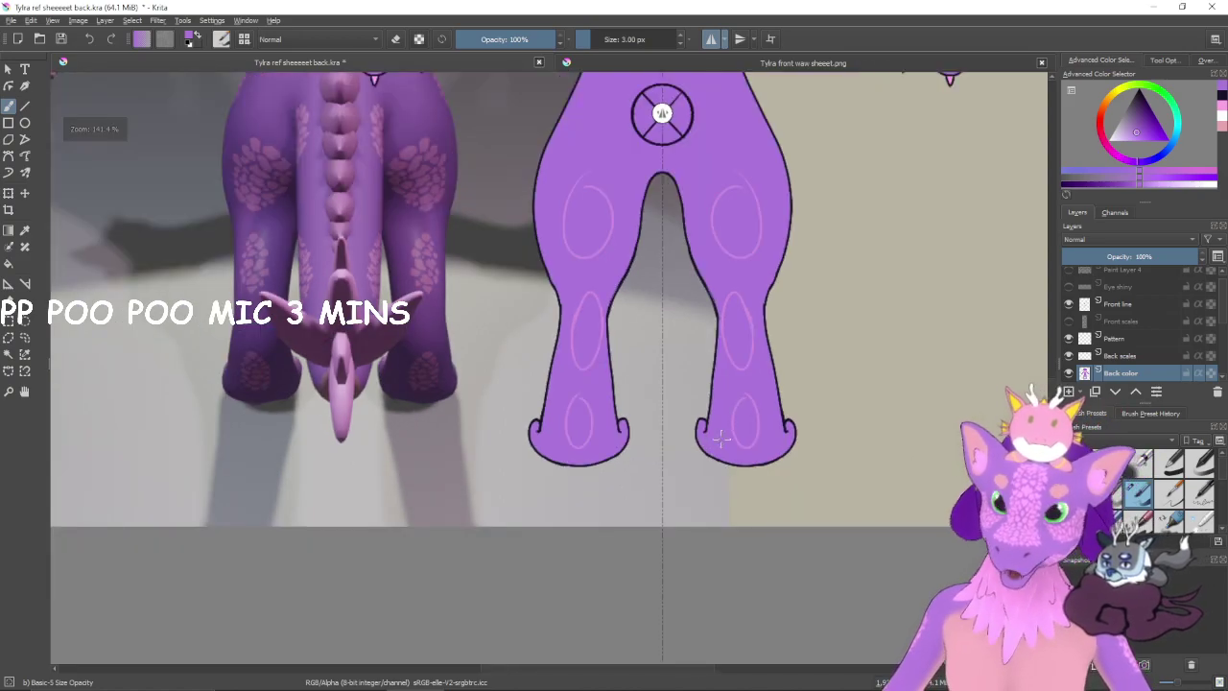
left_click_drag(729, 359, 744, 437)
left_click_drag(748, 377, 761, 441)
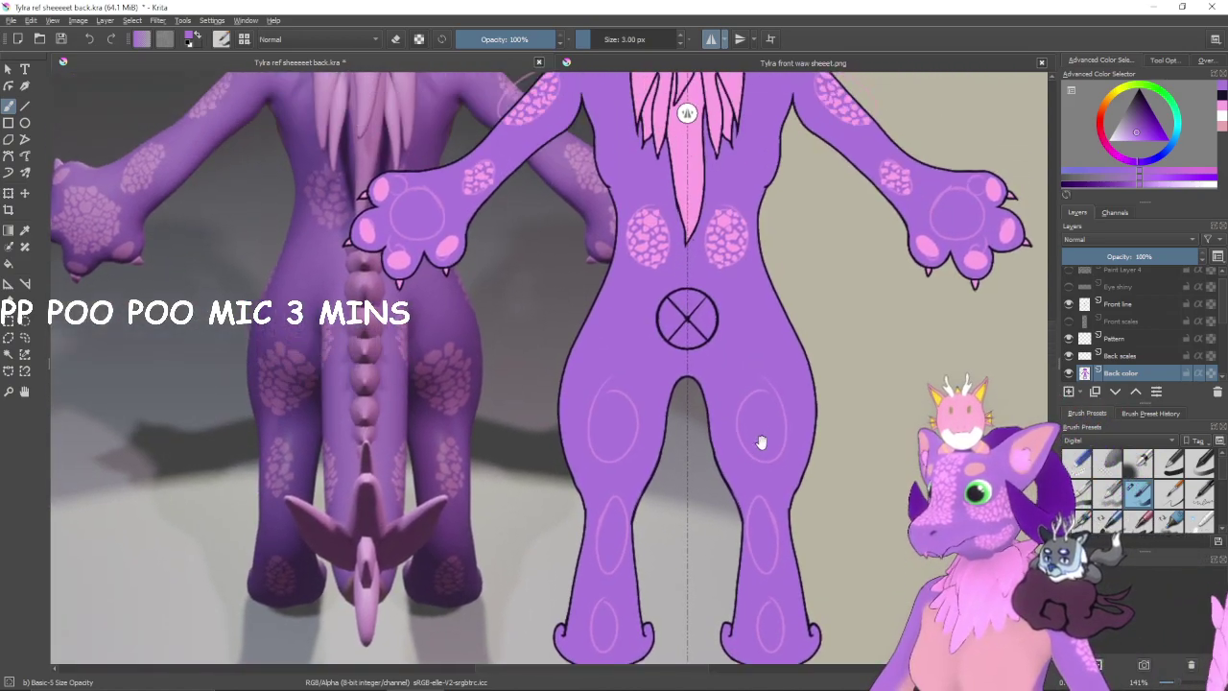
- Make the Back scales layer active and sample the pink from the left forearm's scale patch
left_click_drag(761, 392, 909, 485)
key("ctrl+plus")
key("ctrl+plus")
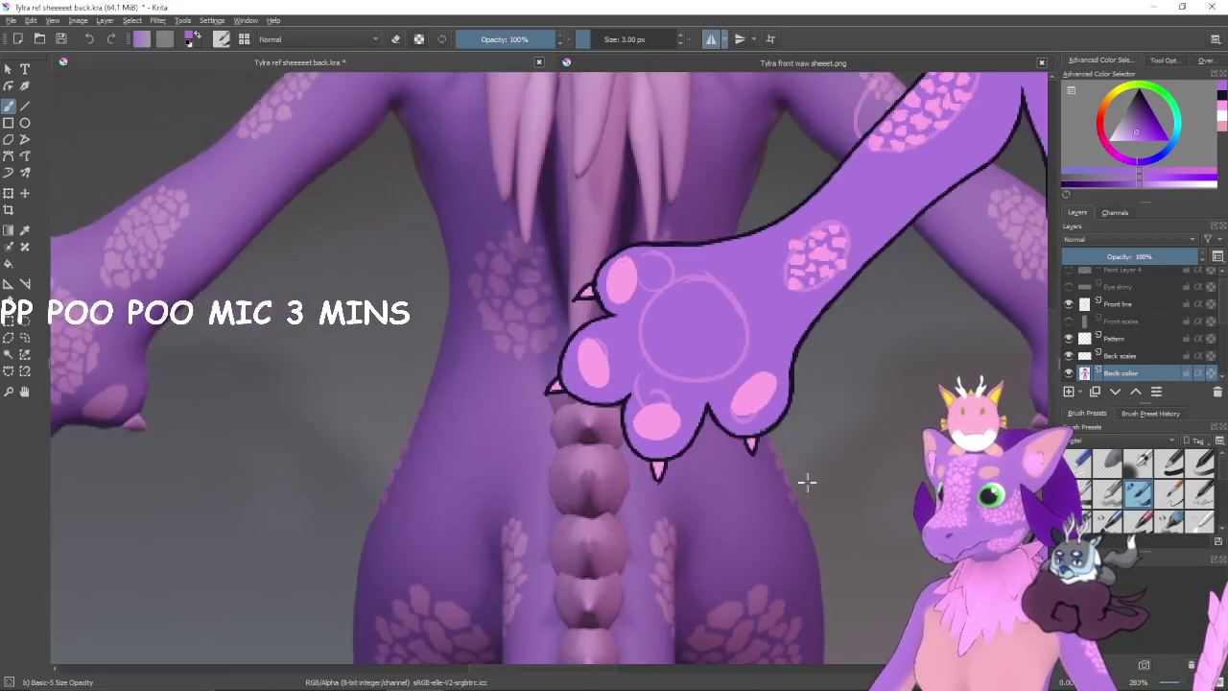
left_click_drag(760, 434, 820, 505)
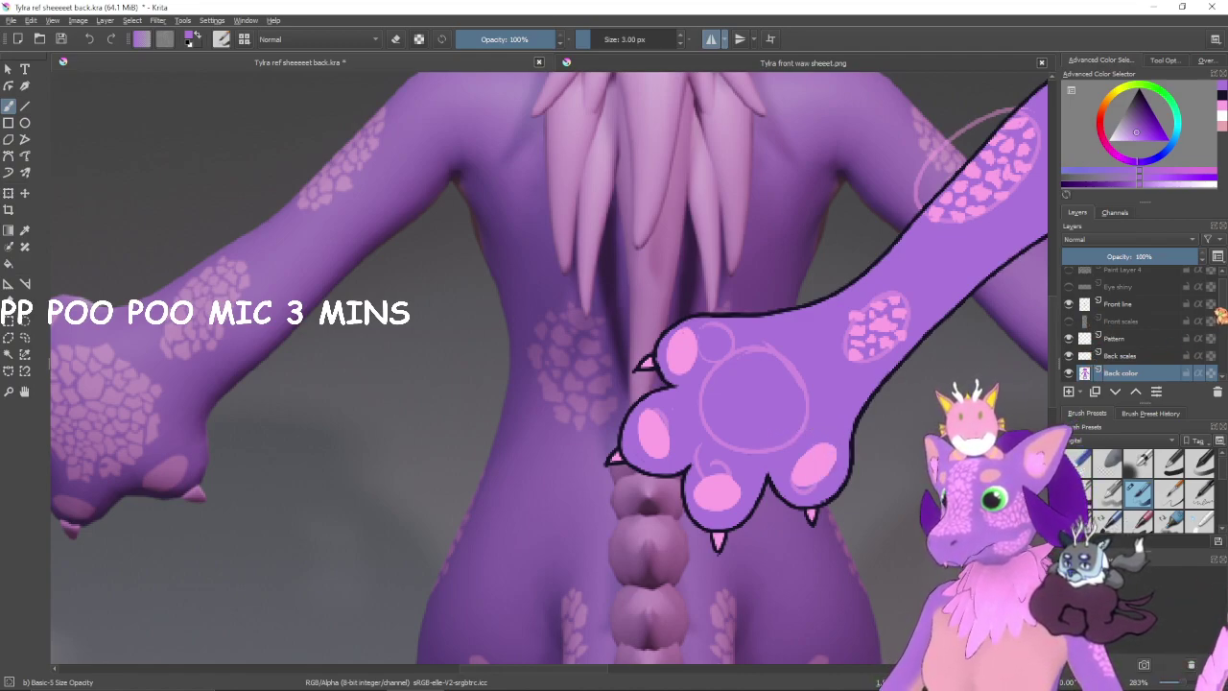
scroll(1220, 320, "down", 1)
scroll(1221, 325, "down", 3)
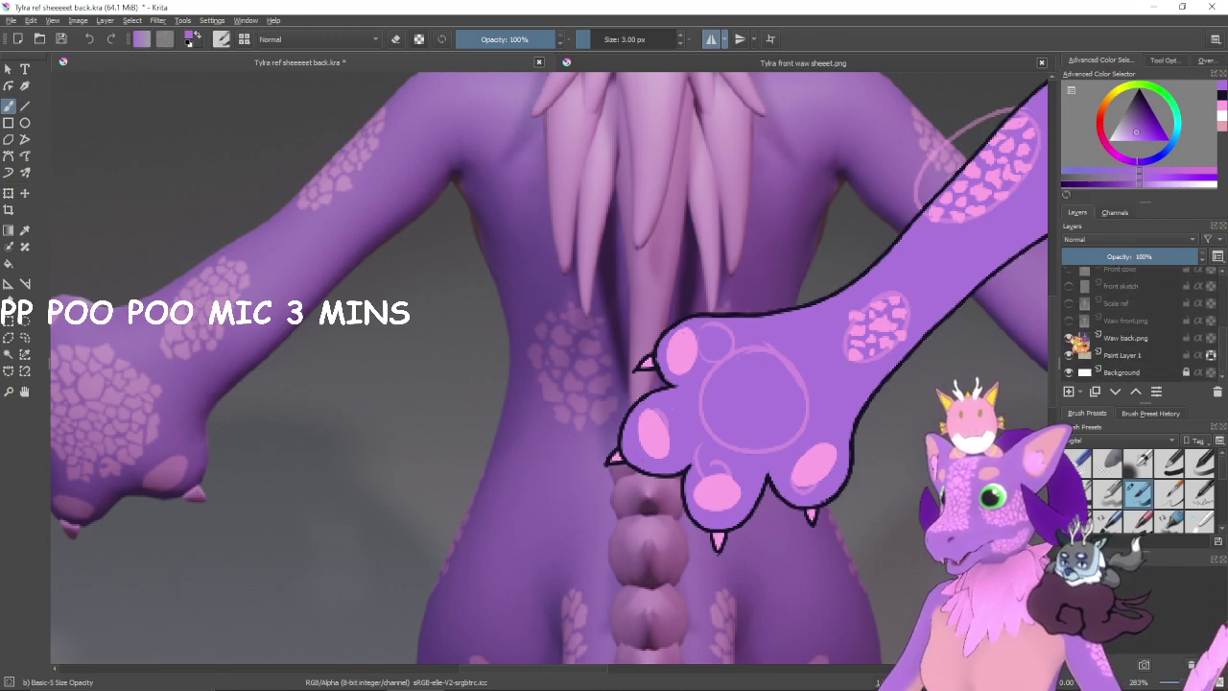
left_click(1068, 337)
left_click(1068, 338)
scroll(1218, 335, "up", 3)
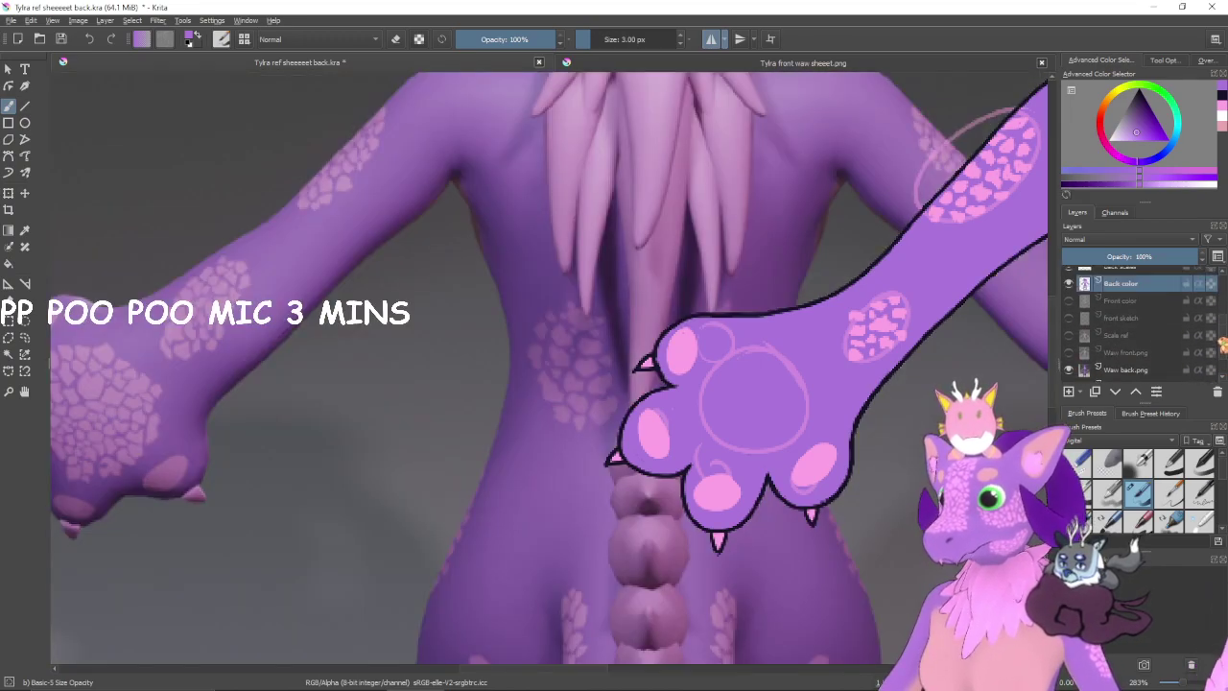
scroll(1219, 334, "up", 3)
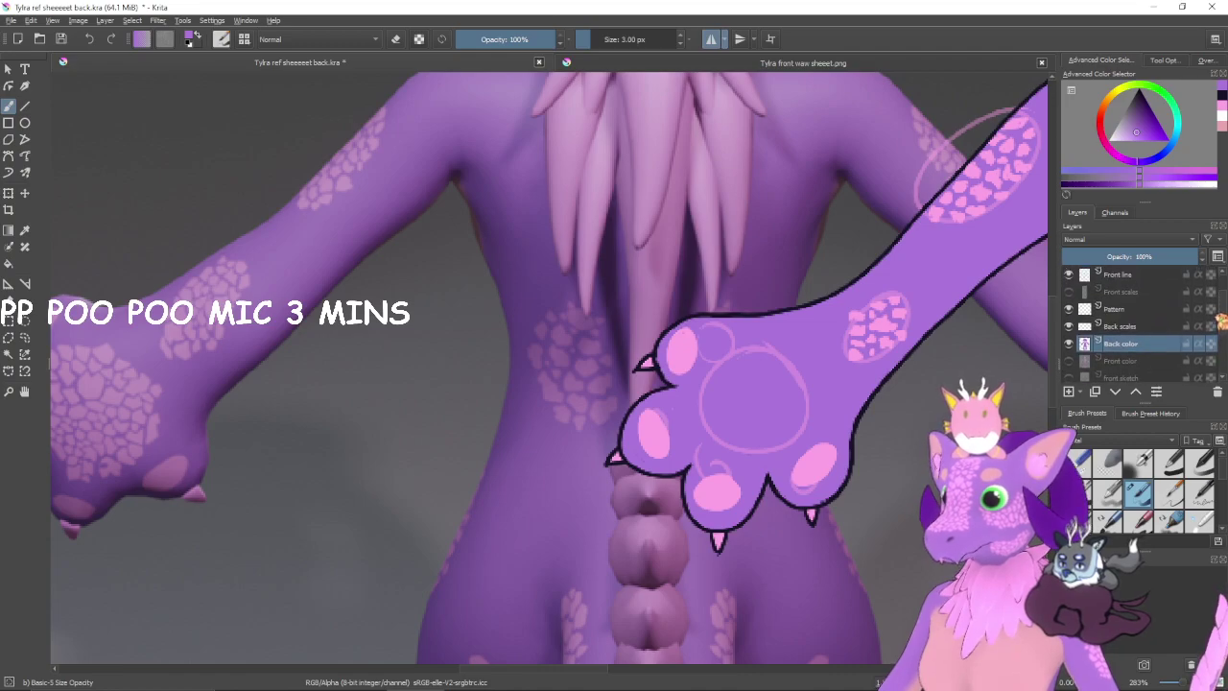
scroll(1220, 312, "up", 1)
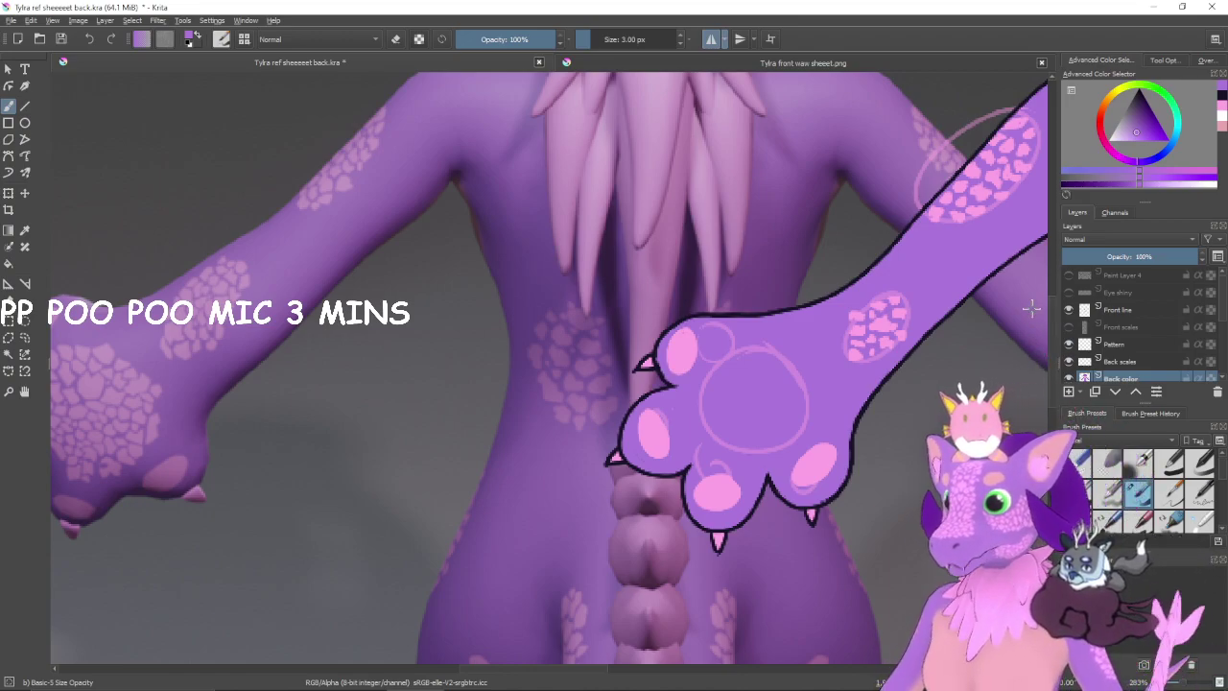
left_click(1125, 362)
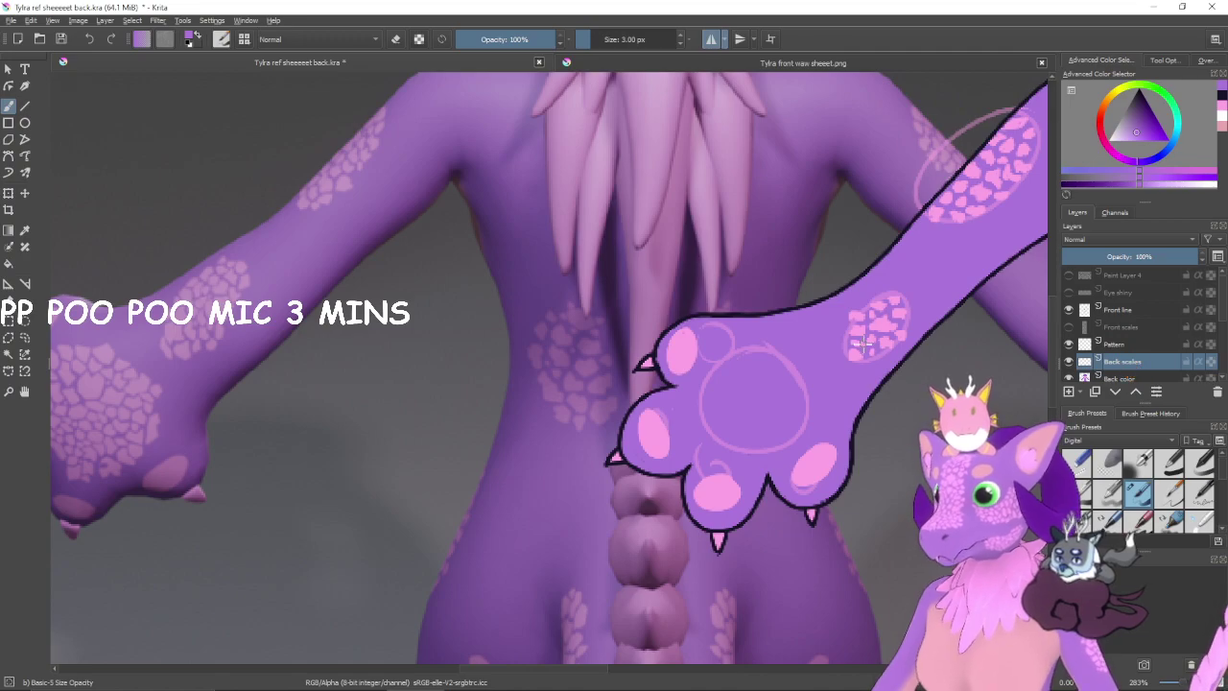
left_click(888, 322, "ctrl")
- Circle the oddly shaped scale near the lower edge of the reference paw's scale patch, and undo the circle
key("ctrl+plus")
key("ctrl+plus")
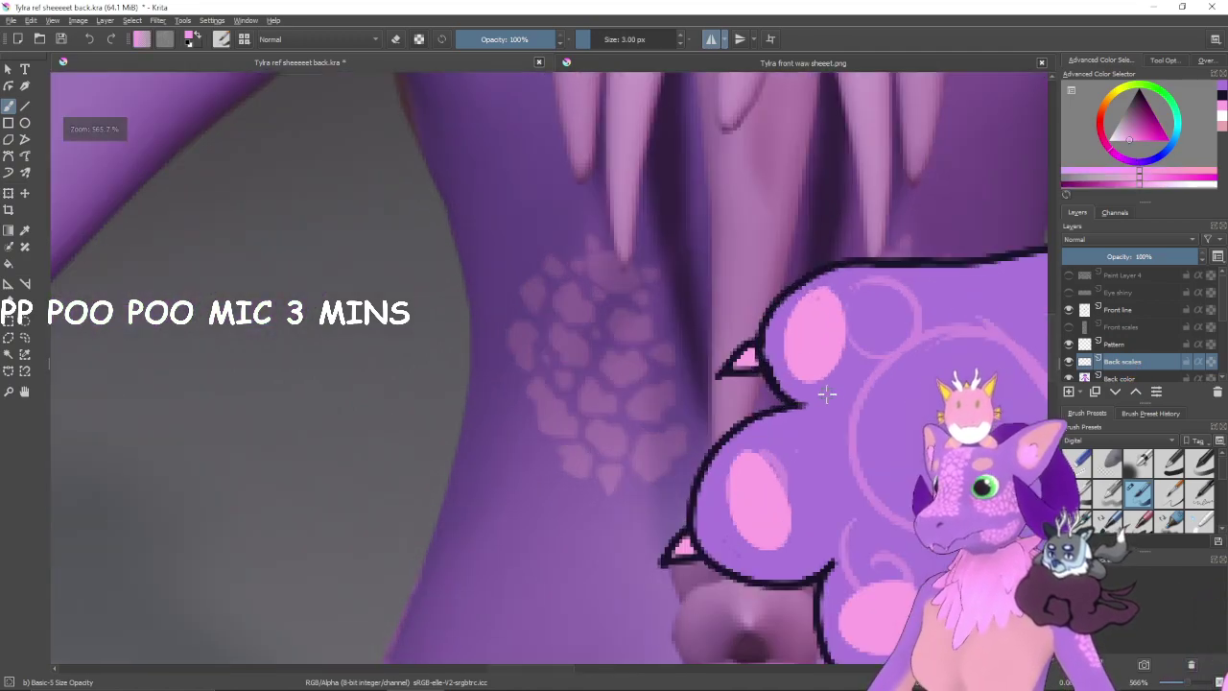
left_click_drag(912, 453, 800, 428)
left_click_drag(580, 433, 731, 476)
mouse_move(230, 407)
left_mouse_down()
mouse_move(718, 394)
mouse_move(754, 375)
left_mouse_up()
left_click_drag(658, 419, 782, 266)
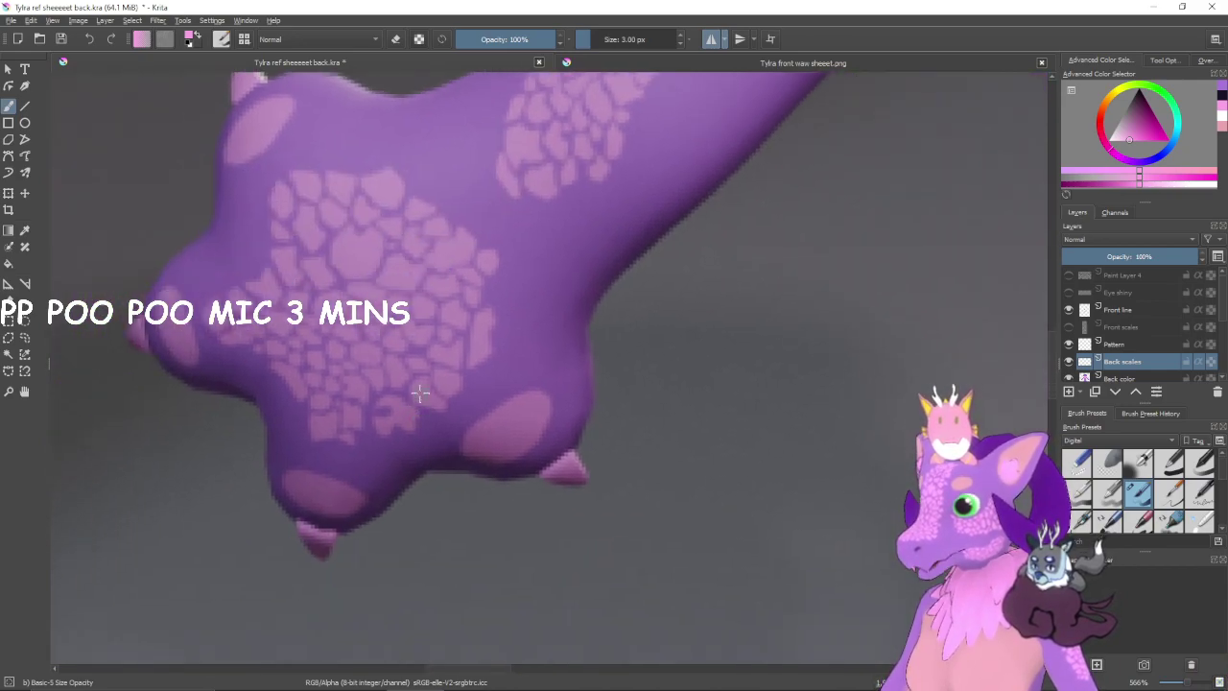
left_click_drag(420, 391, 375, 364)
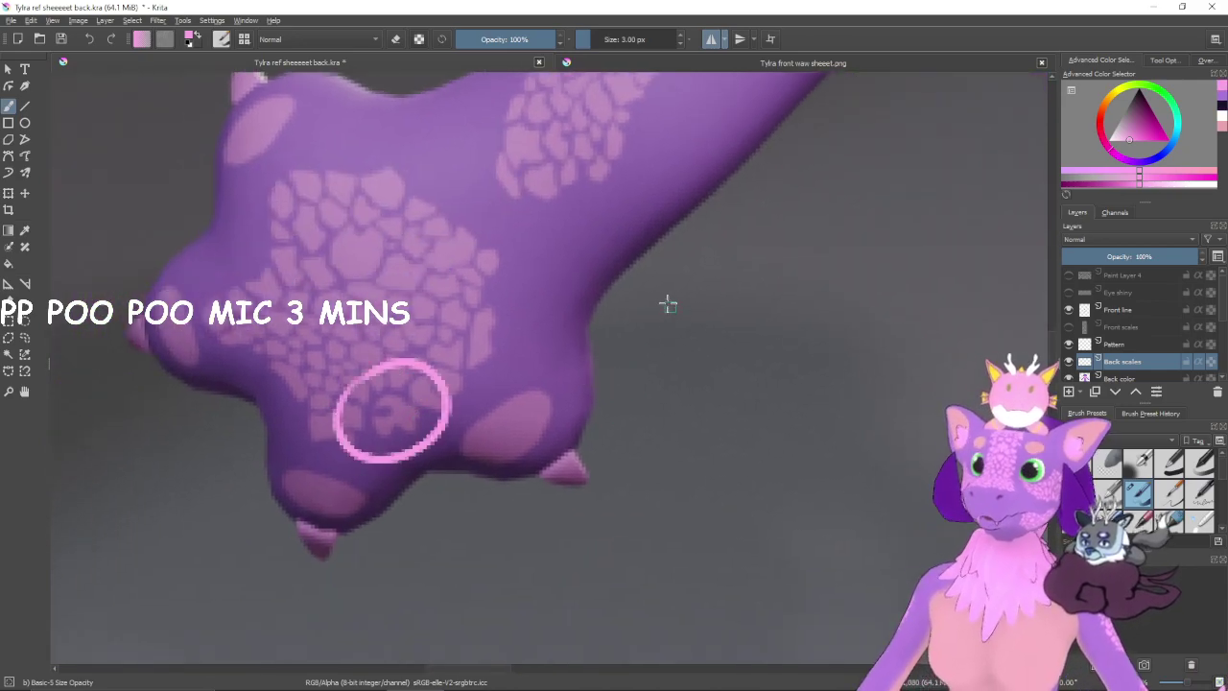
left_click_drag(652, 351, 743, 359)
key("ctrl+z")
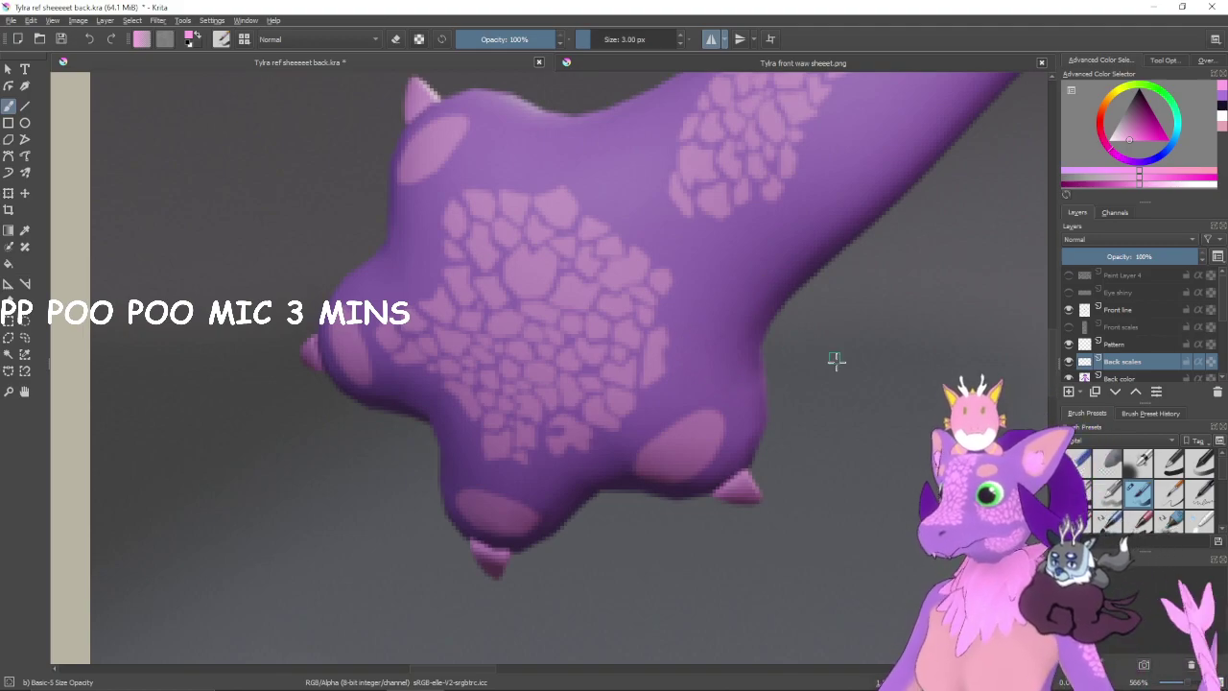
- Try painting a notched scale inside the left palm's guide circle at 3 px, compare it with the reference, and undo its strokes
left_click_drag(822, 384, 227, 280)
left_click_drag(713, 406, 399, 362)
mouse_move(695, 381)
left_mouse_down()
mouse_move(666, 425)
mouse_move(589, 332)
left_mouse_up()
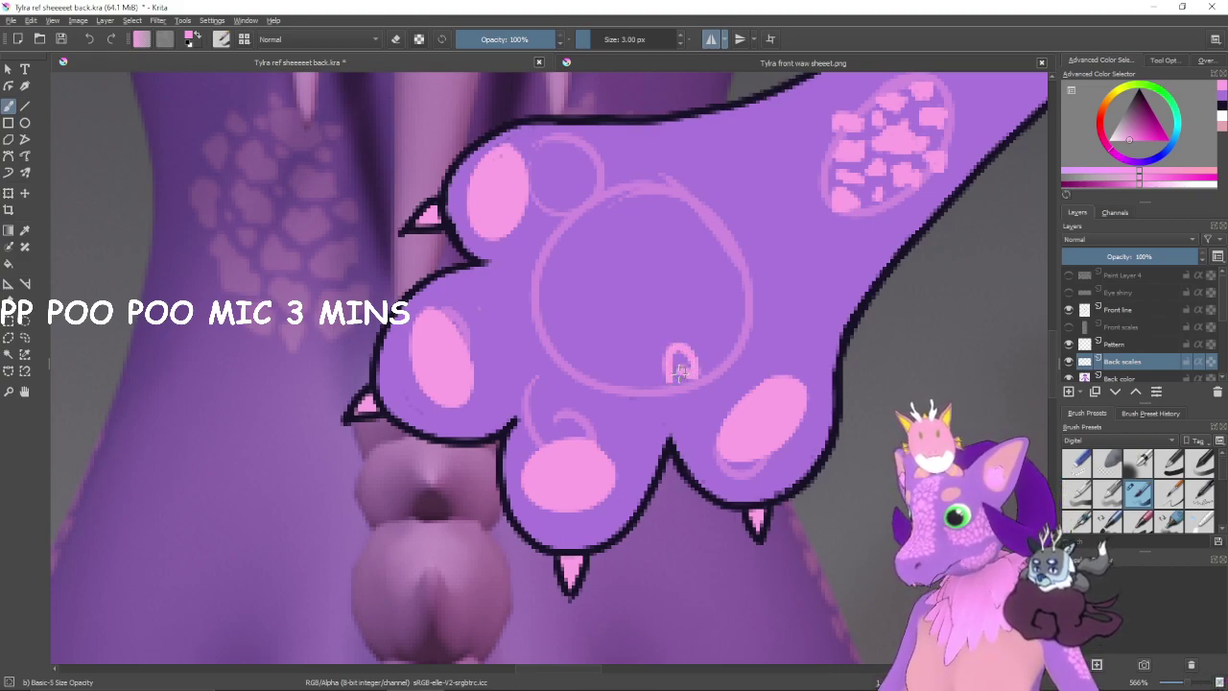
mouse_move(681, 372)
left_mouse_down()
mouse_move(701, 351)
mouse_move(671, 363)
mouse_move(686, 365)
left_mouse_up()
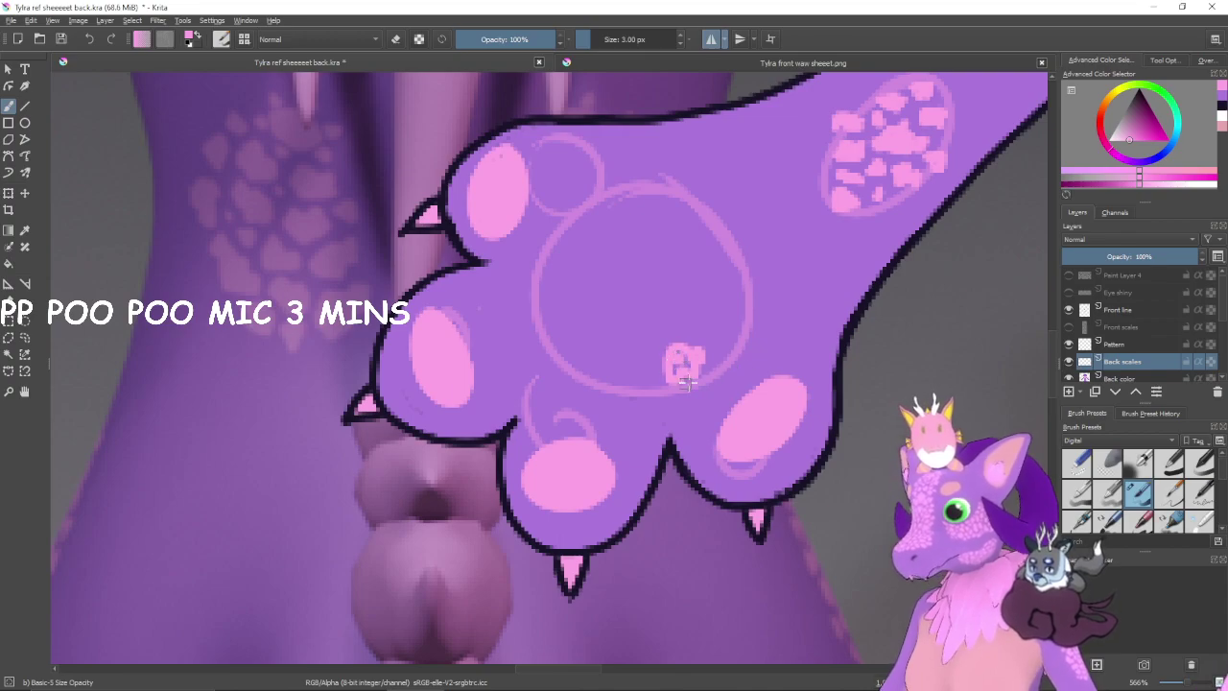
left_click_drag(408, 423, 619, 386)
mouse_move(239, 386)
left_mouse_down()
mouse_move(659, 356)
mouse_move(767, 397)
mouse_move(214, 400)
left_mouse_up()
left_click_drag(705, 373, 468, 398)
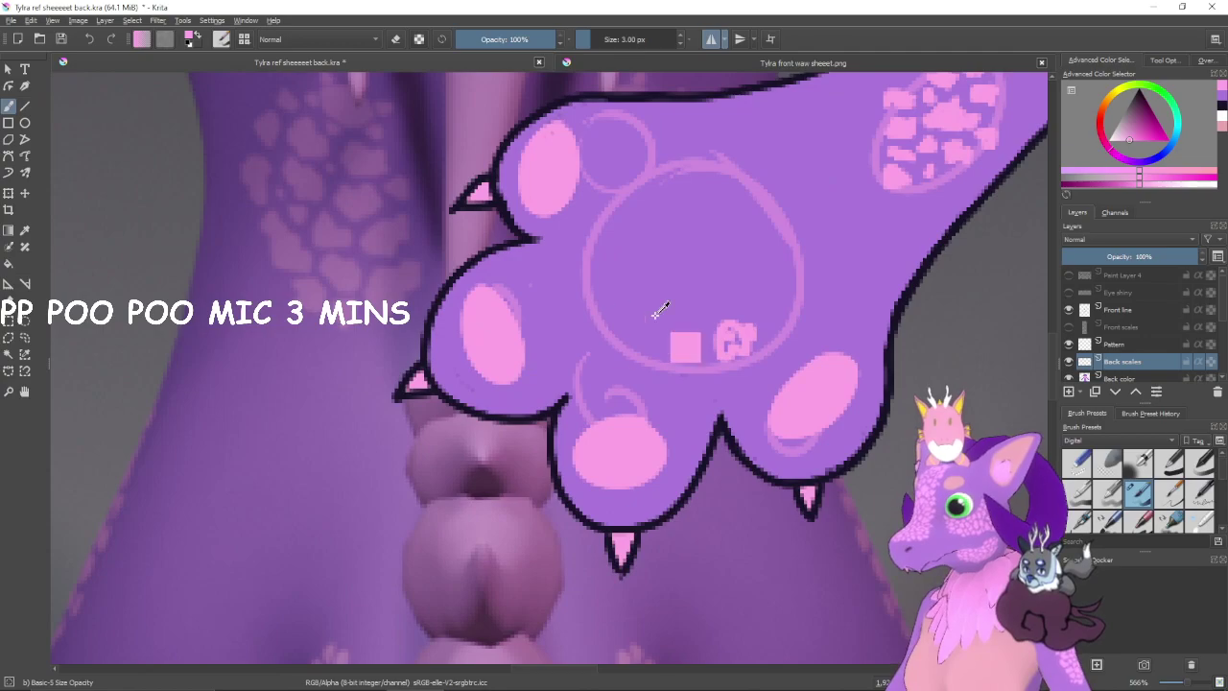
scroll(660, 310, "up", 4)
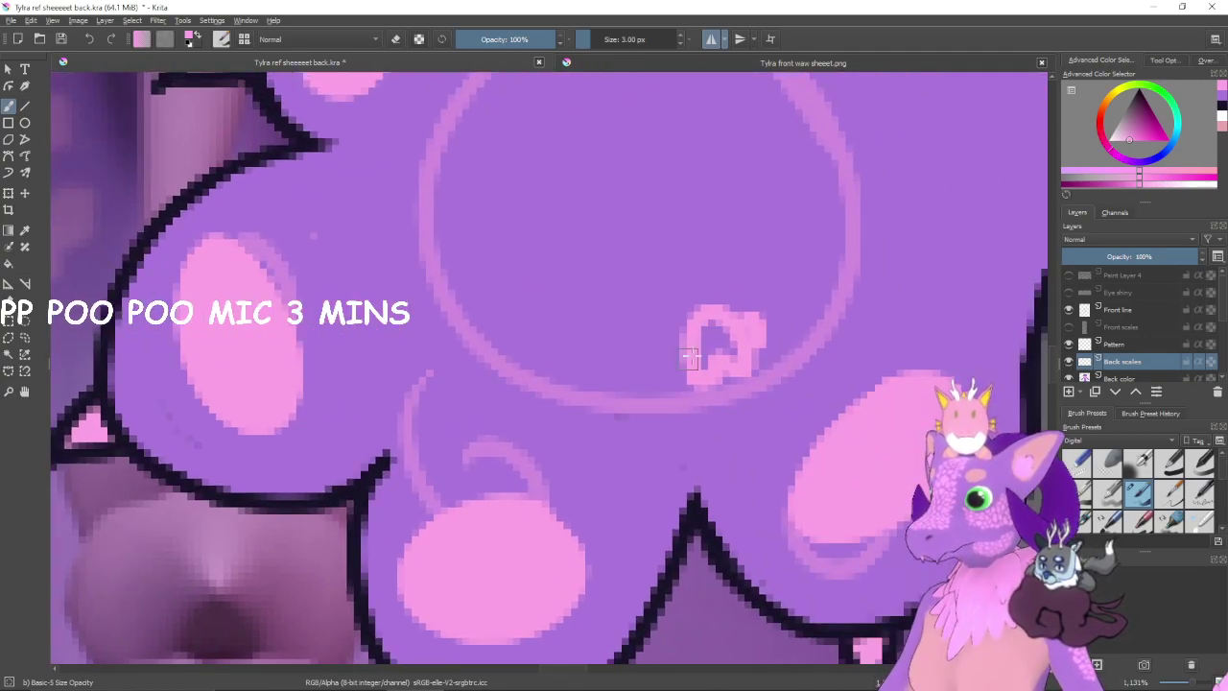
key("ctrl+z")
key("ctrl+z")
key("ctrl+z")
key("ctrl+z")
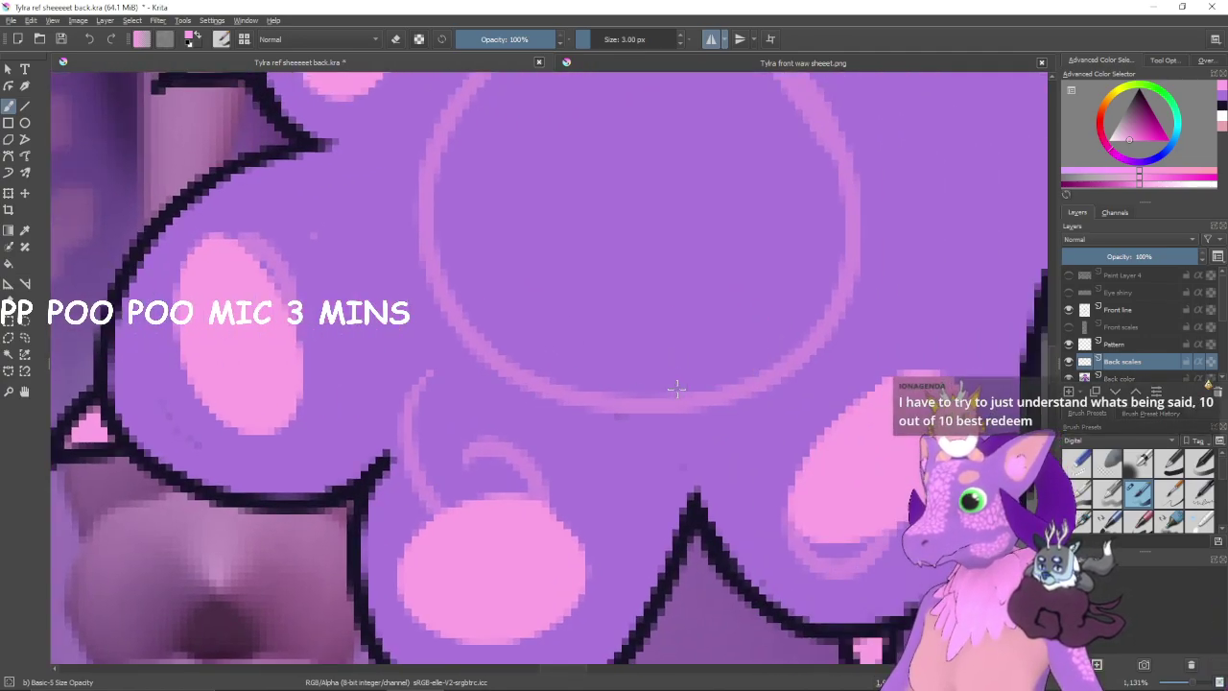
- Paint a larger pink scale with a small rectangular hole at the lower edge of the left palm's guide circle
mouse_move(676, 389)
left_mouse_down()
mouse_move(667, 318)
mouse_move(695, 304)
mouse_move(719, 310)
mouse_move(743, 350)
mouse_move(737, 371)
mouse_move(707, 360)
mouse_move(683, 385)
left_mouse_up()
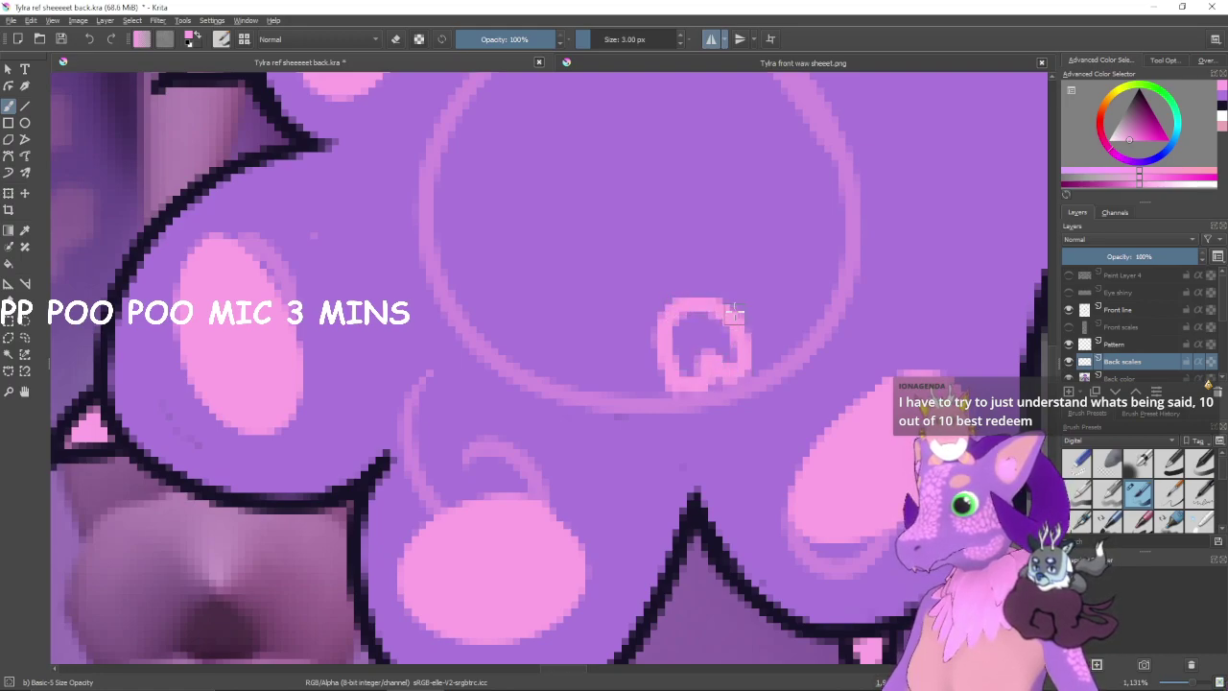
mouse_move(734, 312)
left_mouse_down()
mouse_move(741, 324)
mouse_move(716, 320)
mouse_move(718, 351)
mouse_move(696, 343)
mouse_move(690, 365)
mouse_move(680, 350)
mouse_move(727, 352)
left_mouse_up()
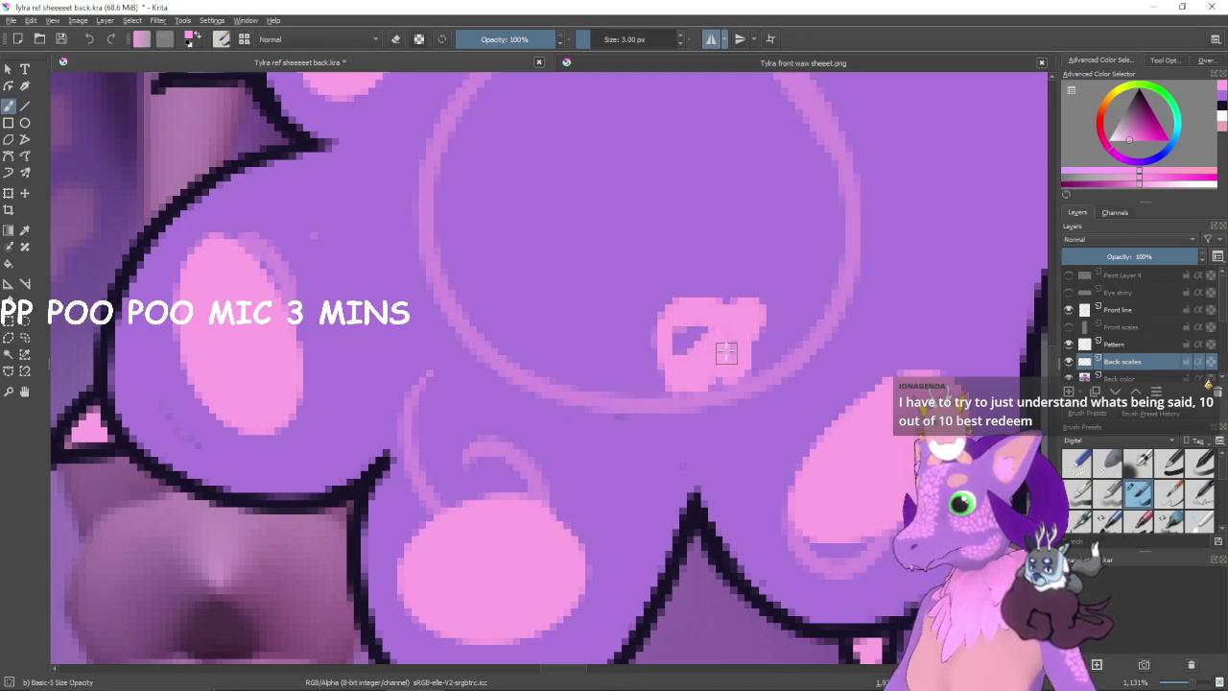
key("e")
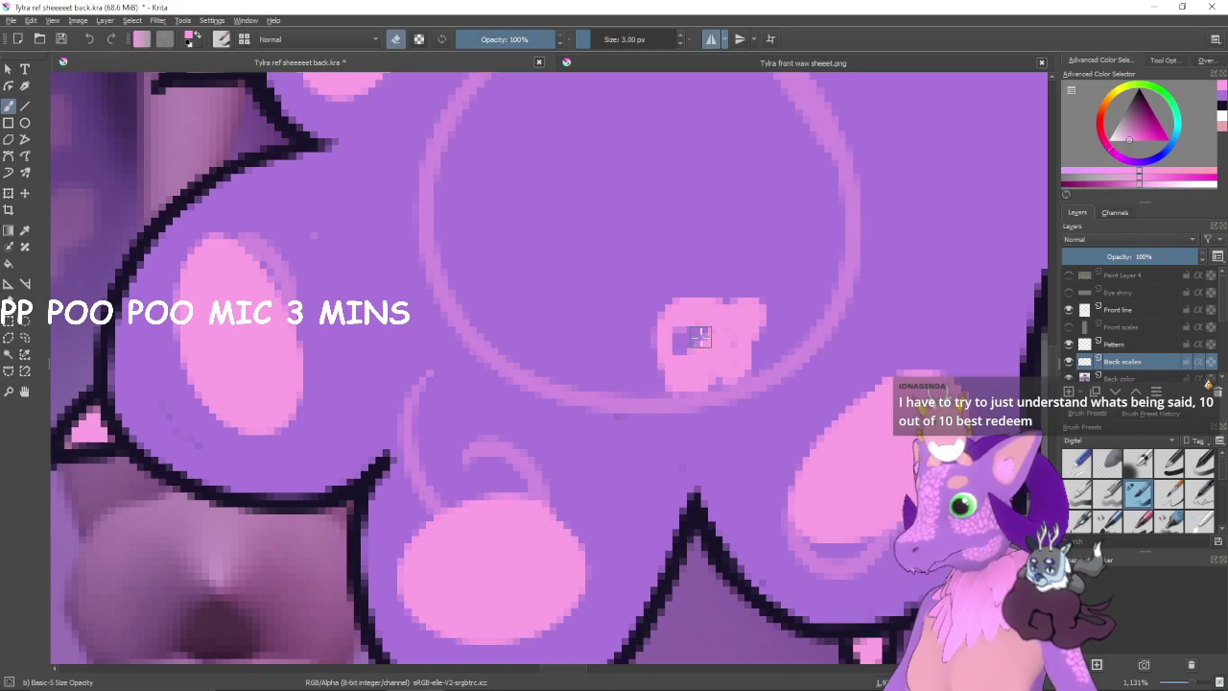
key("e")
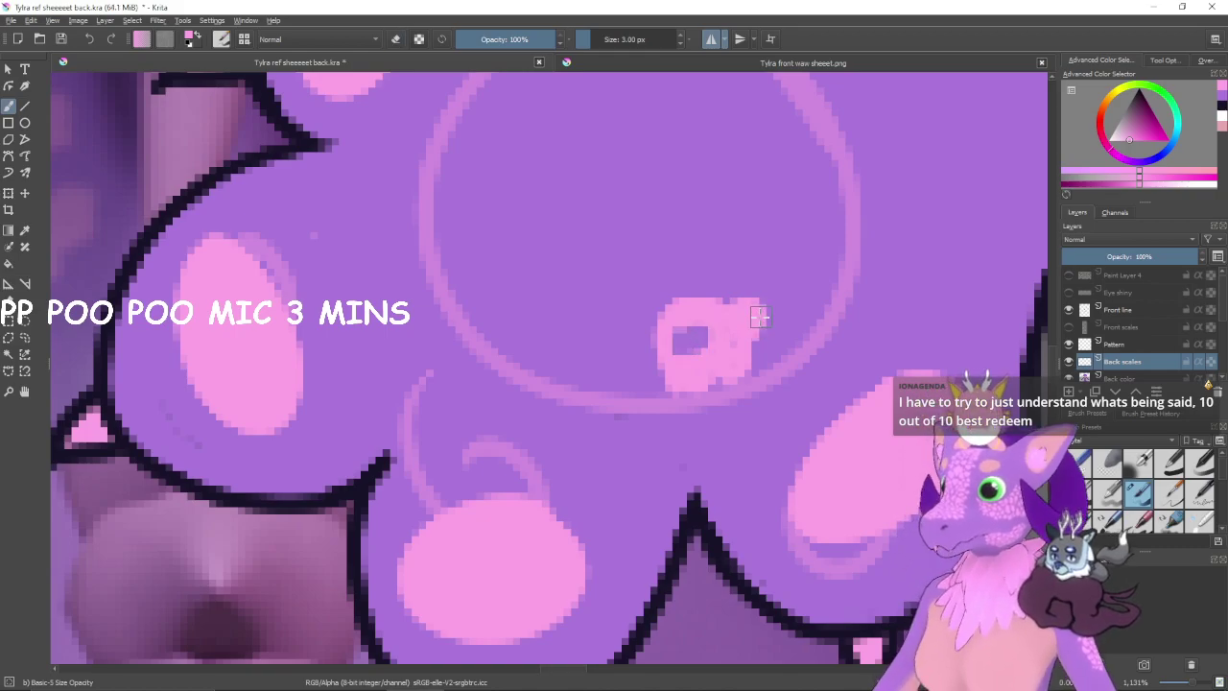
key("ctrl+minus")
key("ctrl+plus")
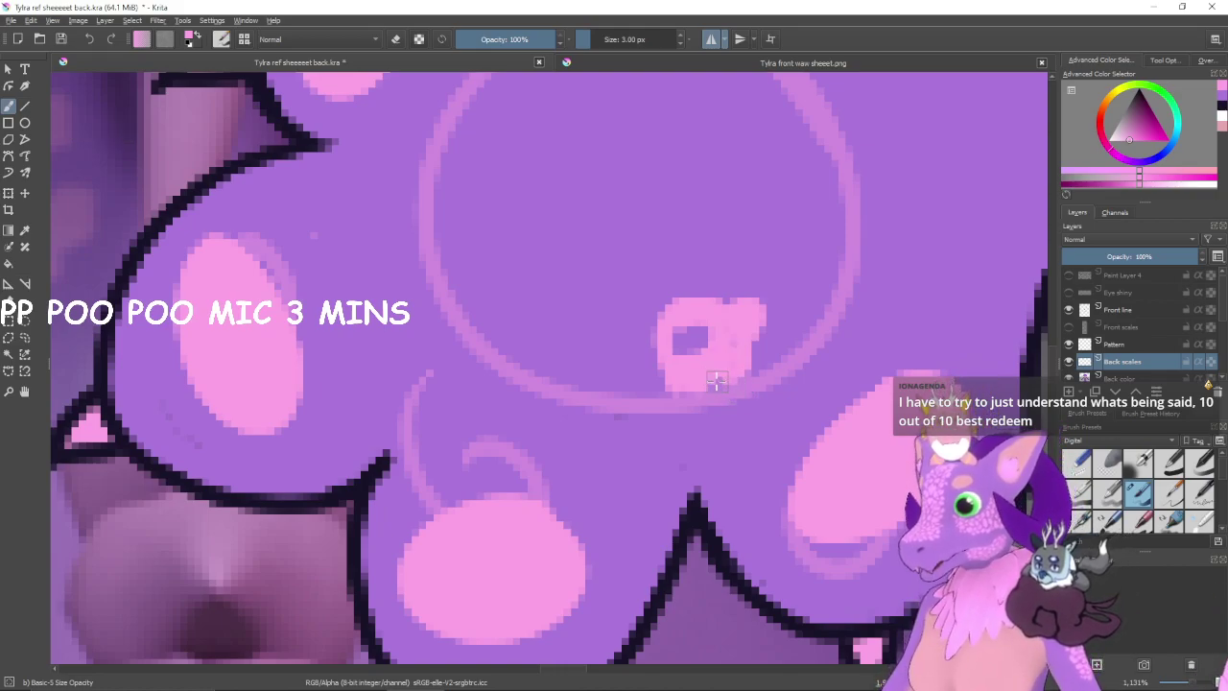
- Cut a small notch into the palm scale's lower edge, trim its outer side, and refine the notch by repainting and erasing
key("e")
mouse_move(722, 390)
left_mouse_down()
mouse_move(766, 410)
mouse_move(735, 407)
left_mouse_up()
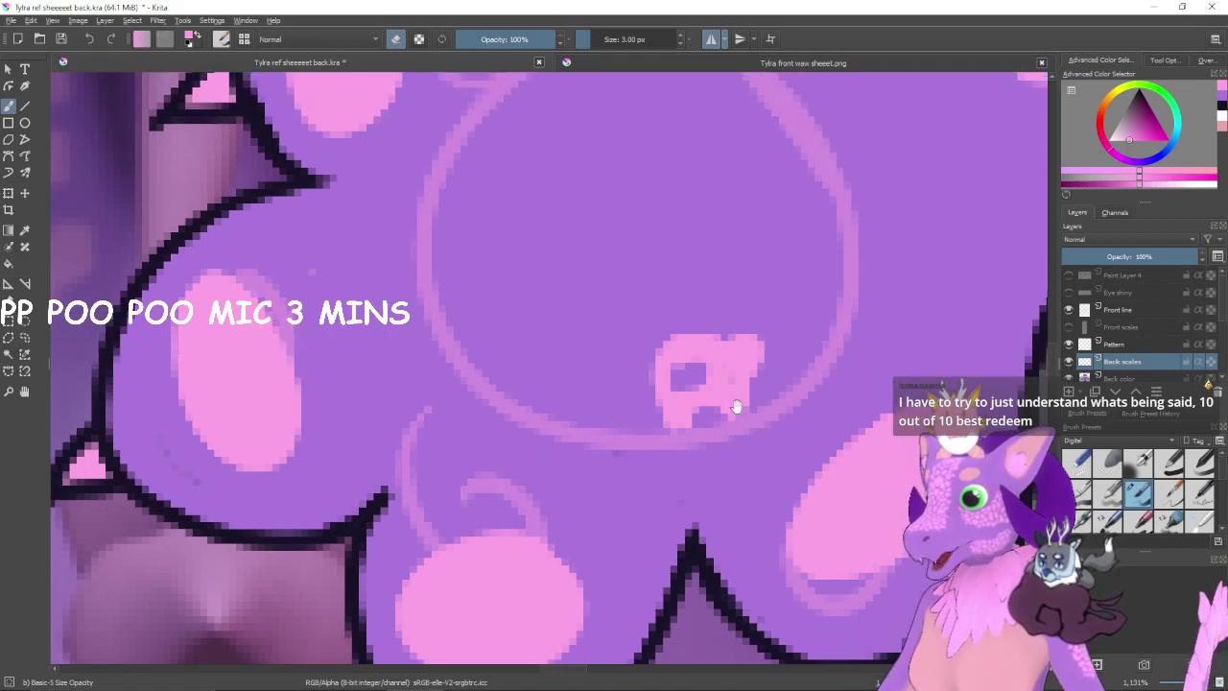
left_click_drag(735, 328, 766, 374)
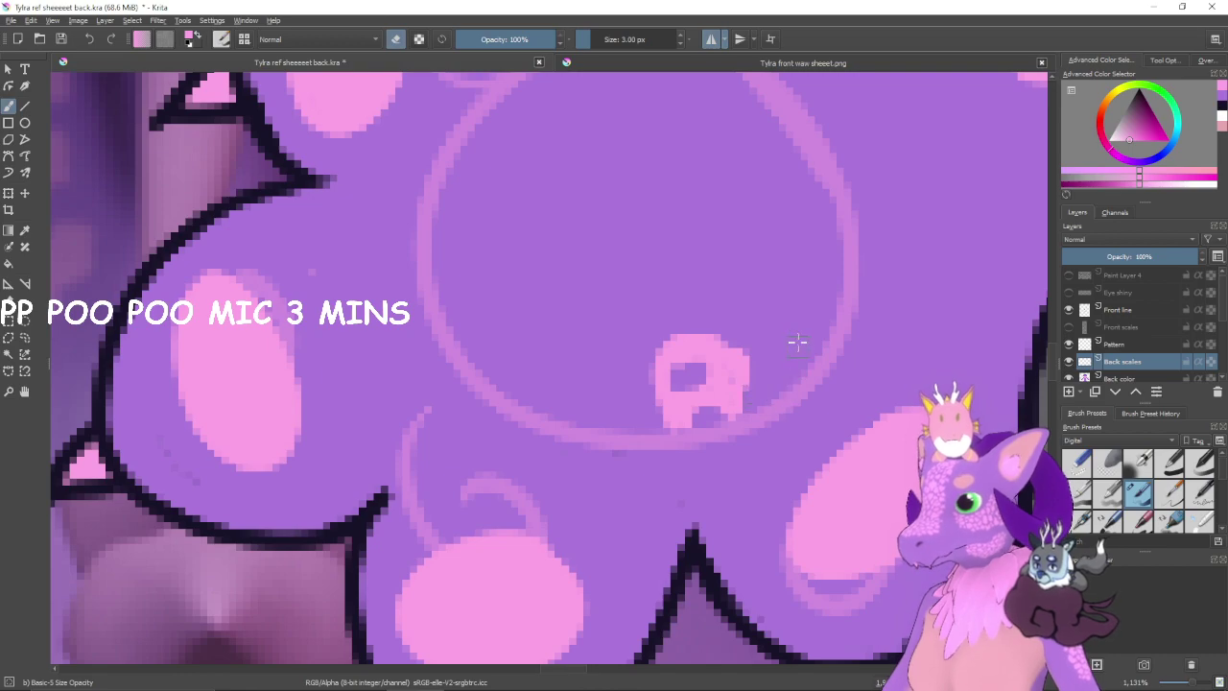
key("e")
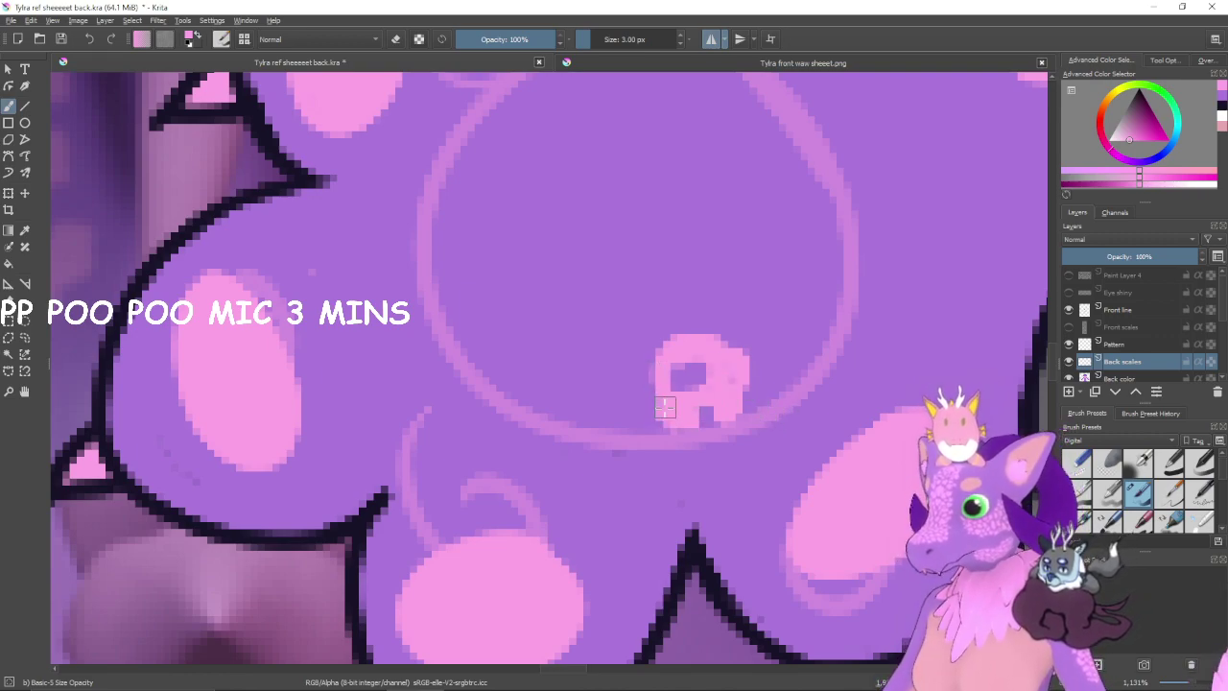
left_click_drag(665, 408, 707, 411)
key("e")
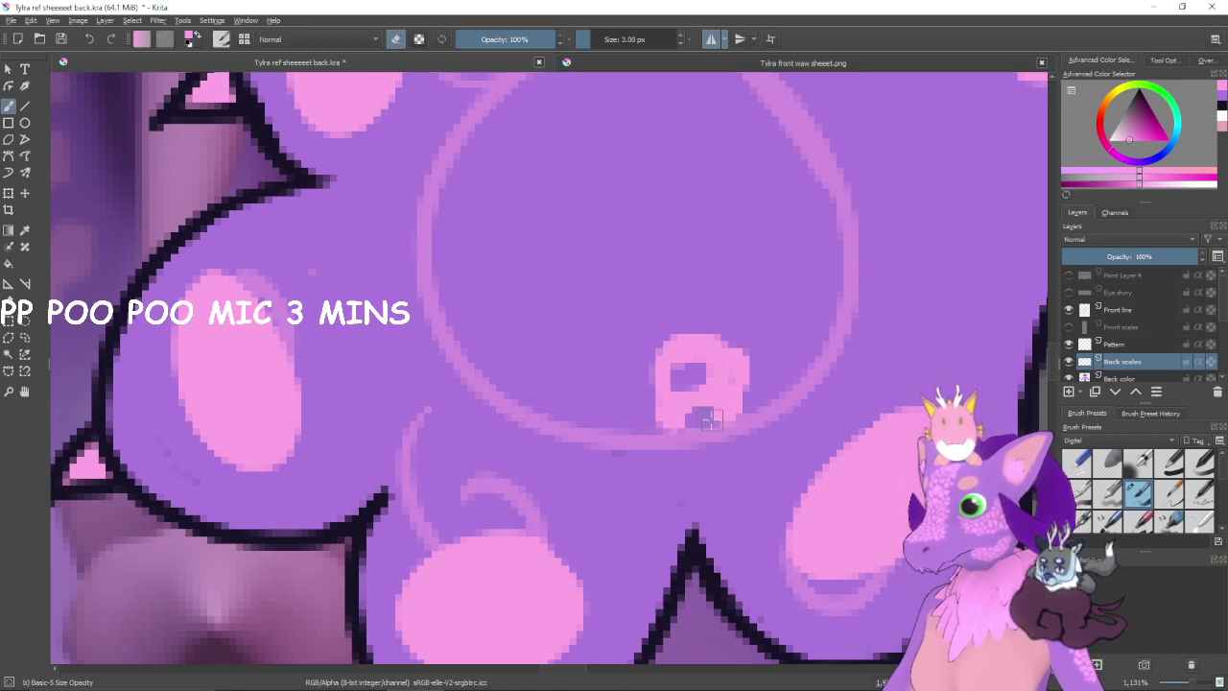
key("e")
left_click_drag(715, 412, 735, 404)
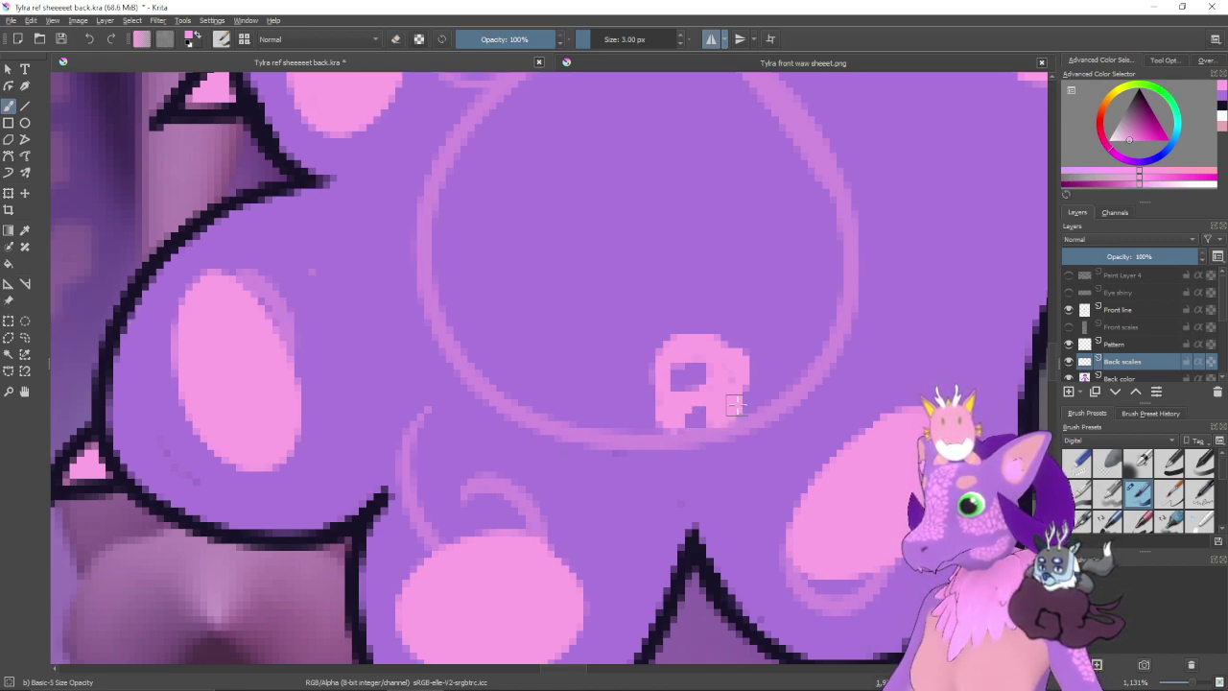
key("e")
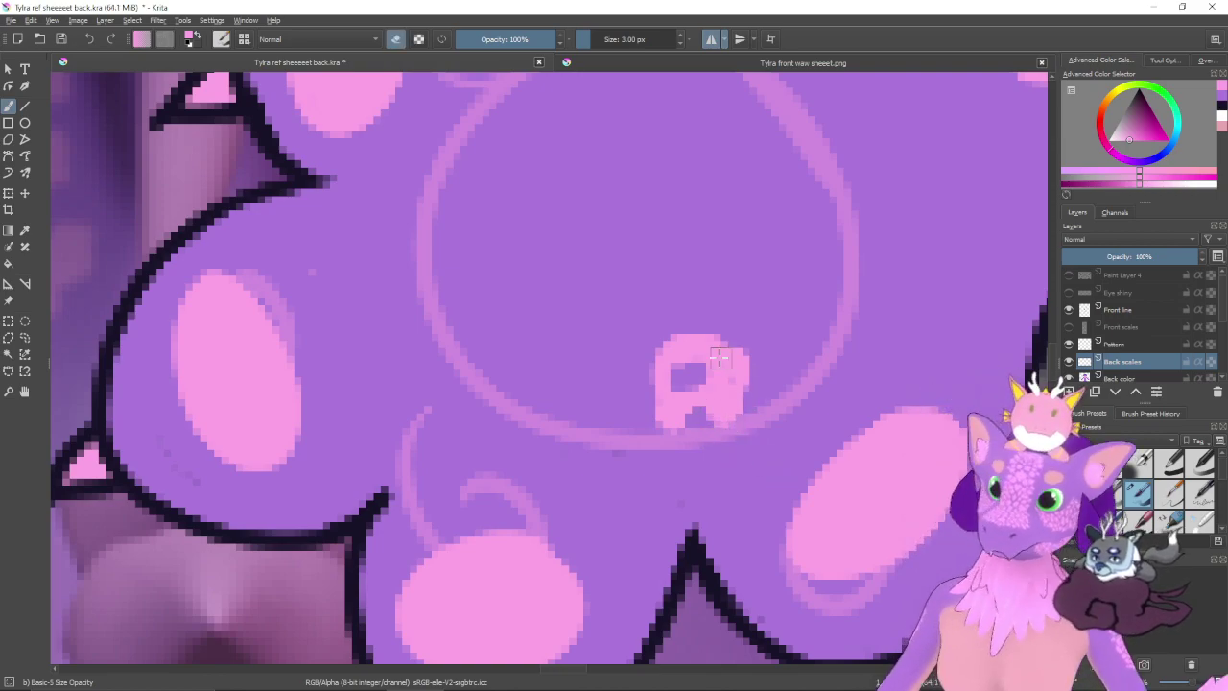
- Compare the left palm's scale with the reference paw's scale patch and examine the lower back around the crossed tail circle
key("minus")
key("minus")
key("minus")
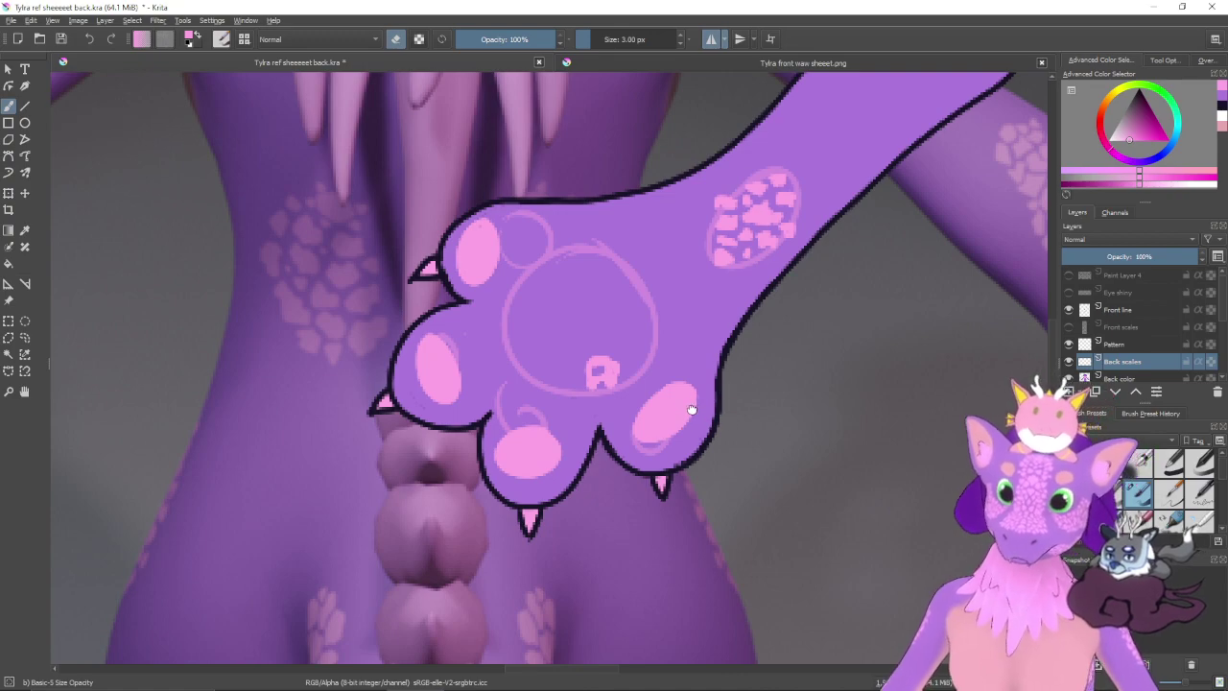
left_click_drag(690, 409, 746, 430)
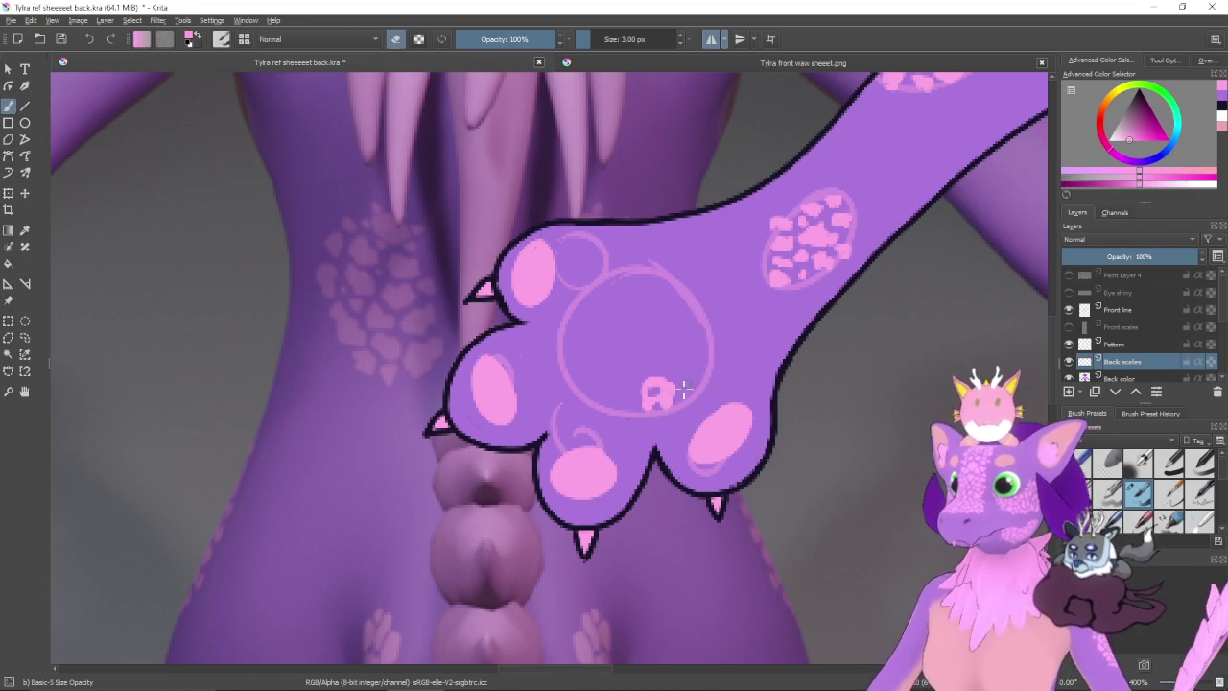
left_click_drag(657, 416, 756, 452)
mouse_move(628, 443)
left_mouse_down()
mouse_move(713, 471)
mouse_move(688, 473)
mouse_move(723, 486)
mouse_move(708, 489)
left_mouse_up()
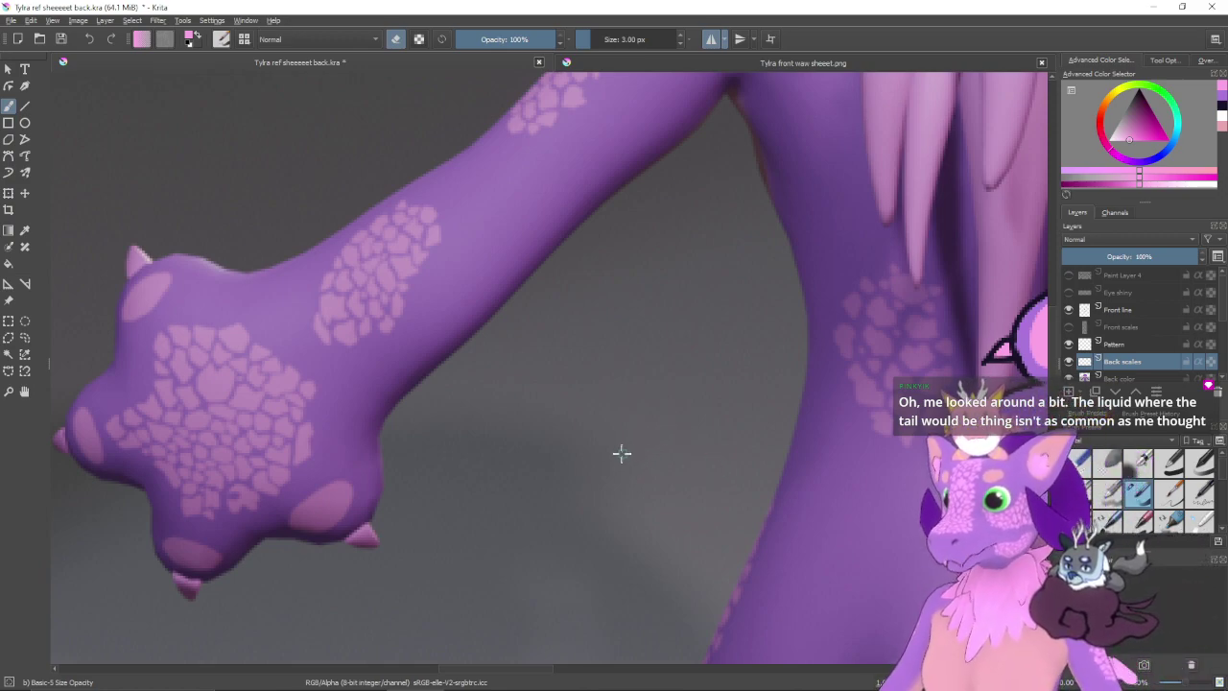
left_click_drag(783, 513, 562, 479)
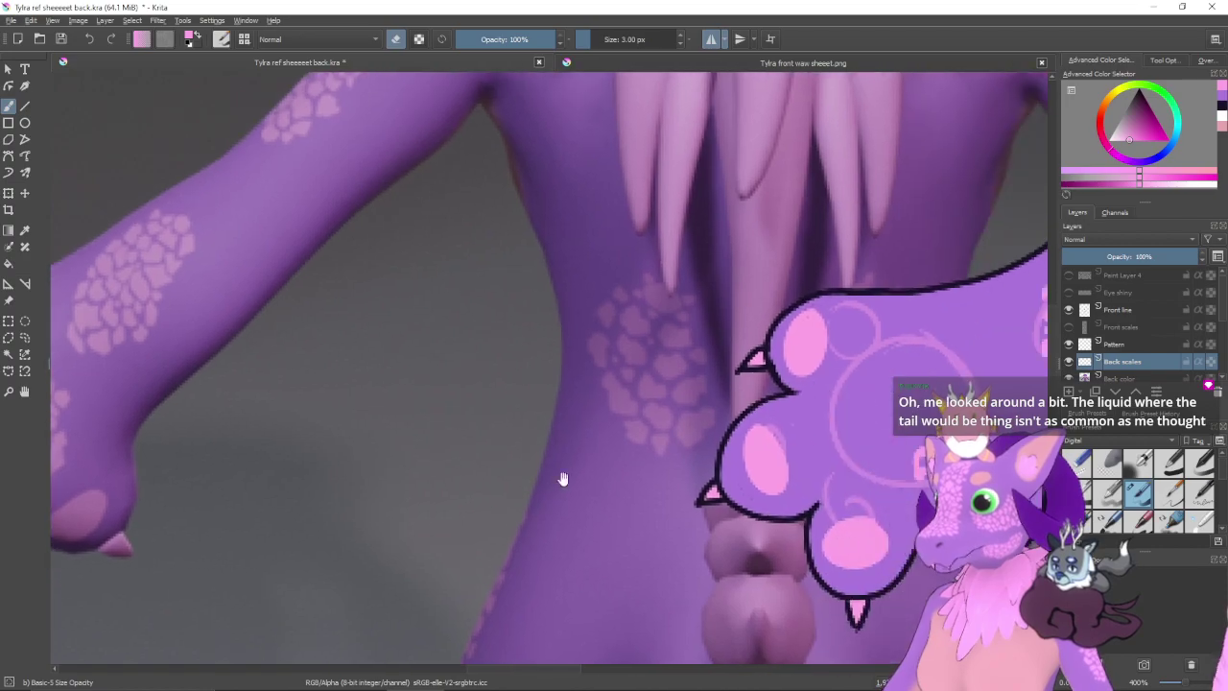
left_click_drag(763, 490, 607, 446)
left_click_drag(739, 483, 620, 397)
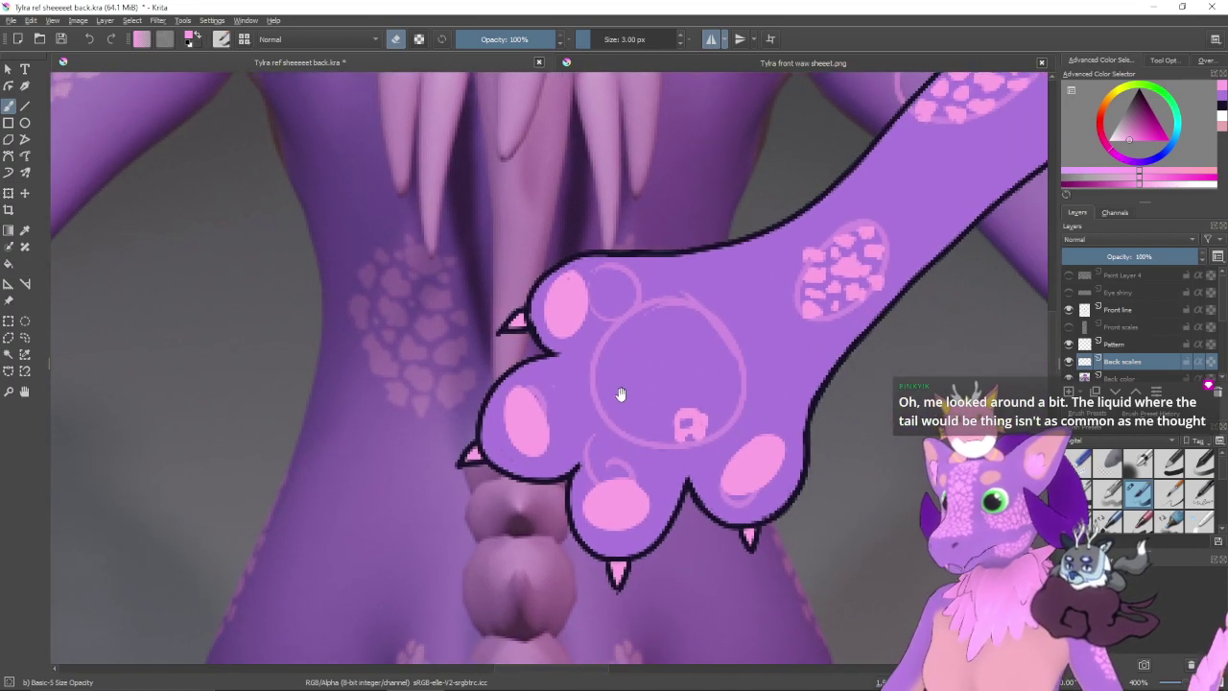
left_click_drag(735, 488, 710, 502)
left_click_drag(839, 489, 735, 416)
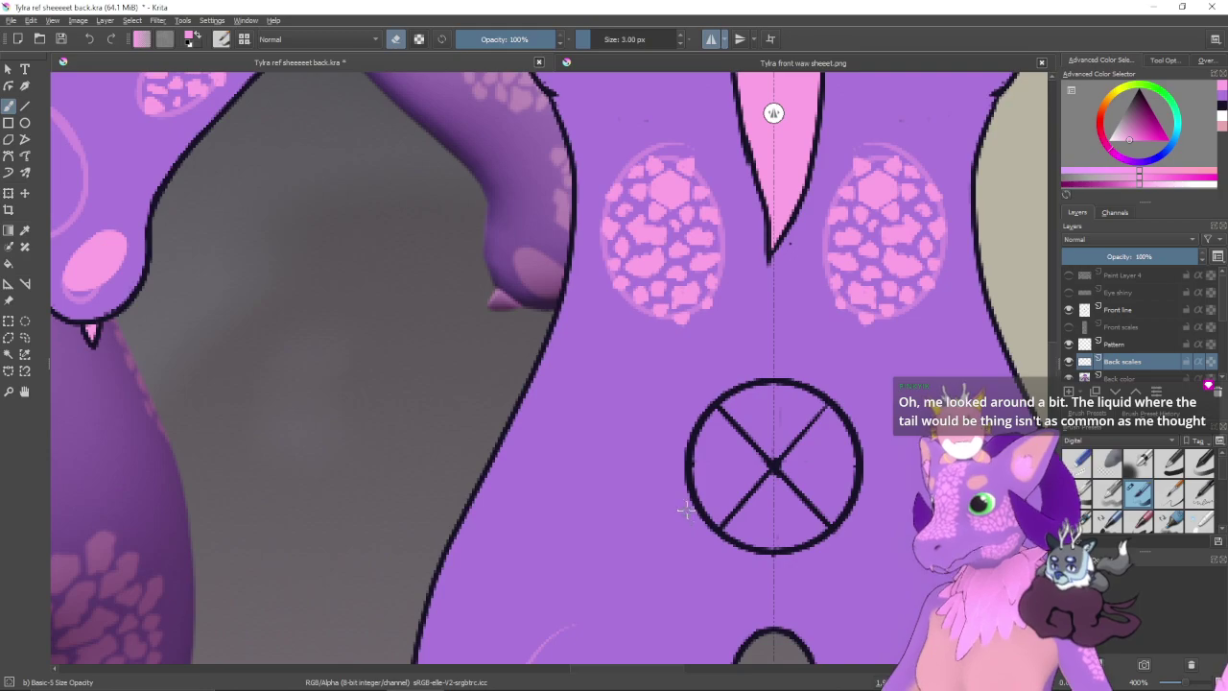
- Try painting mirrored drip-shaped pink streaks beneath both sides of the crossed tail circle at 3 px, and undo all of them
key("e")
mouse_move(683, 464)
left_mouse_down()
mouse_move(690, 558)
mouse_move(722, 564)
mouse_move(771, 596)
left_mouse_up()
key("ctrl+z")
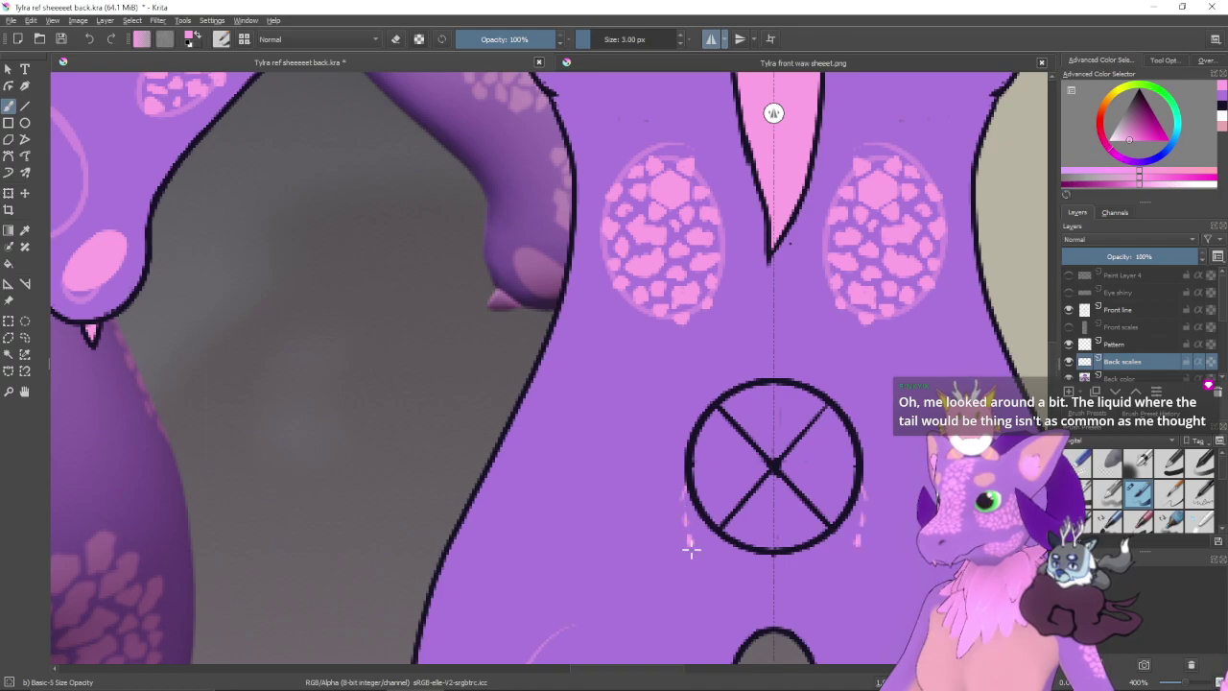
left_click_drag(687, 551, 685, 525)
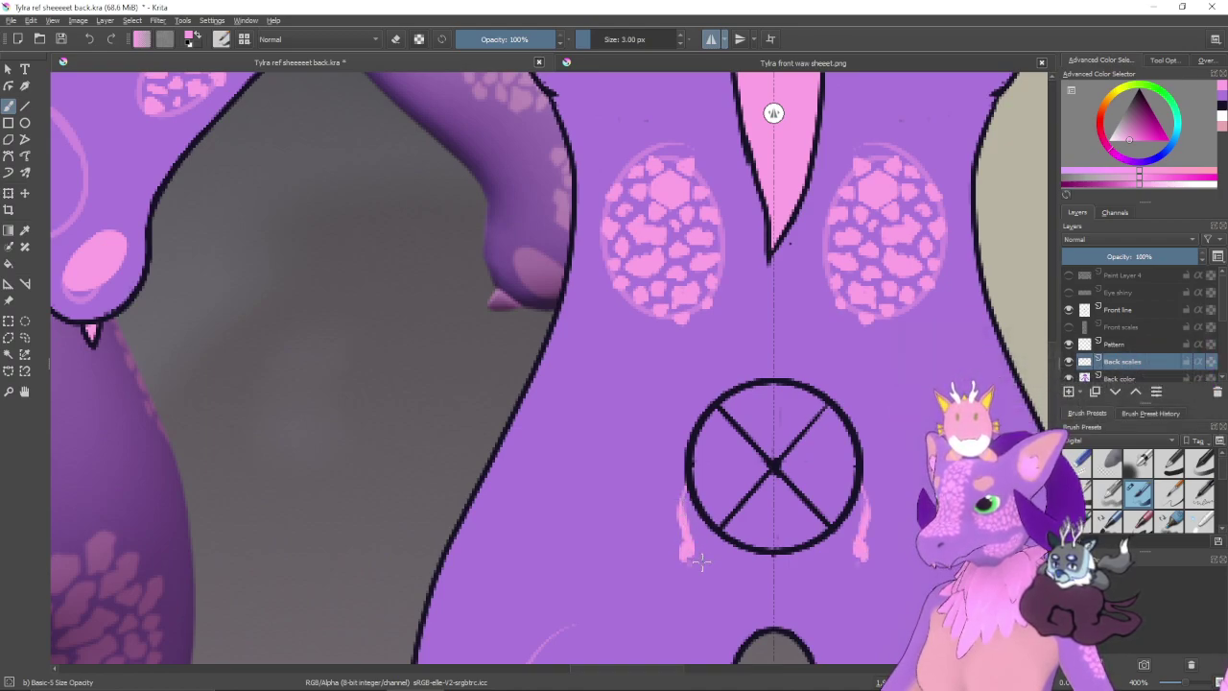
left_click_drag(693, 558, 697, 552)
left_click_drag(798, 620, 735, 583)
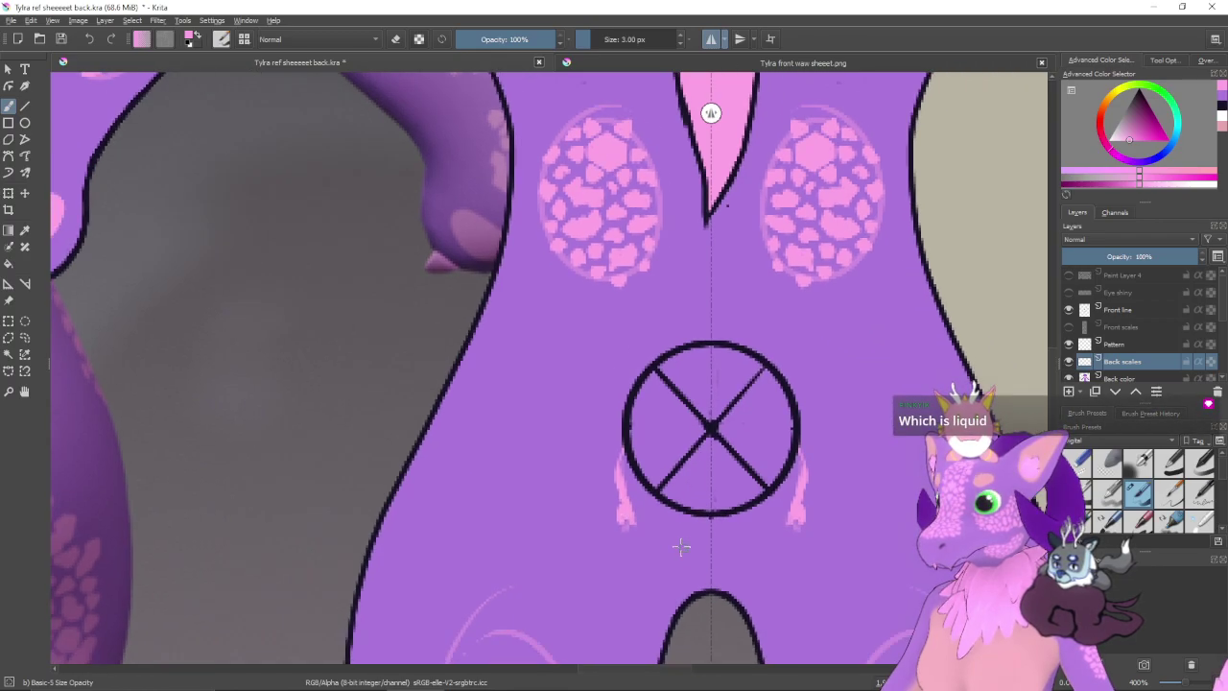
mouse_move(654, 515)
left_mouse_down()
mouse_move(637, 486)
mouse_move(672, 498)
mouse_move(678, 539)
left_mouse_up()
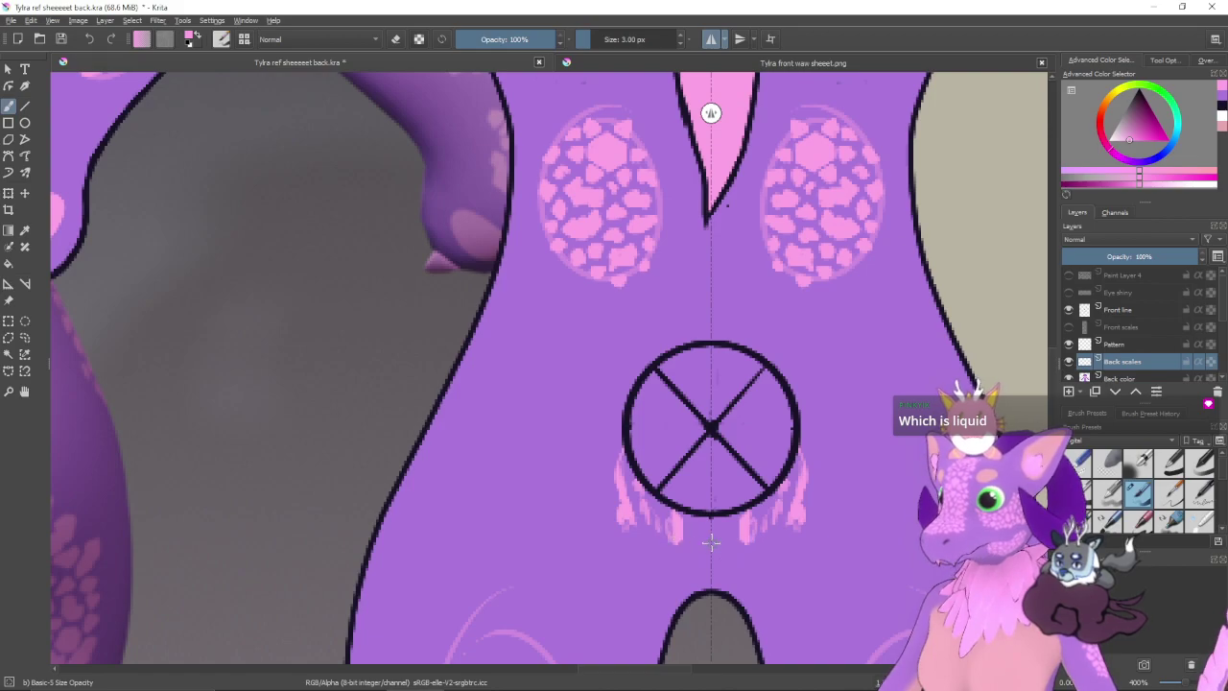
mouse_move(753, 581)
left_mouse_down()
mouse_move(723, 551)
mouse_move(773, 501)
left_mouse_up()
key("ctrl+z")
key("ctrl+z")
key("ctrl+z")
key("ctrl+z")
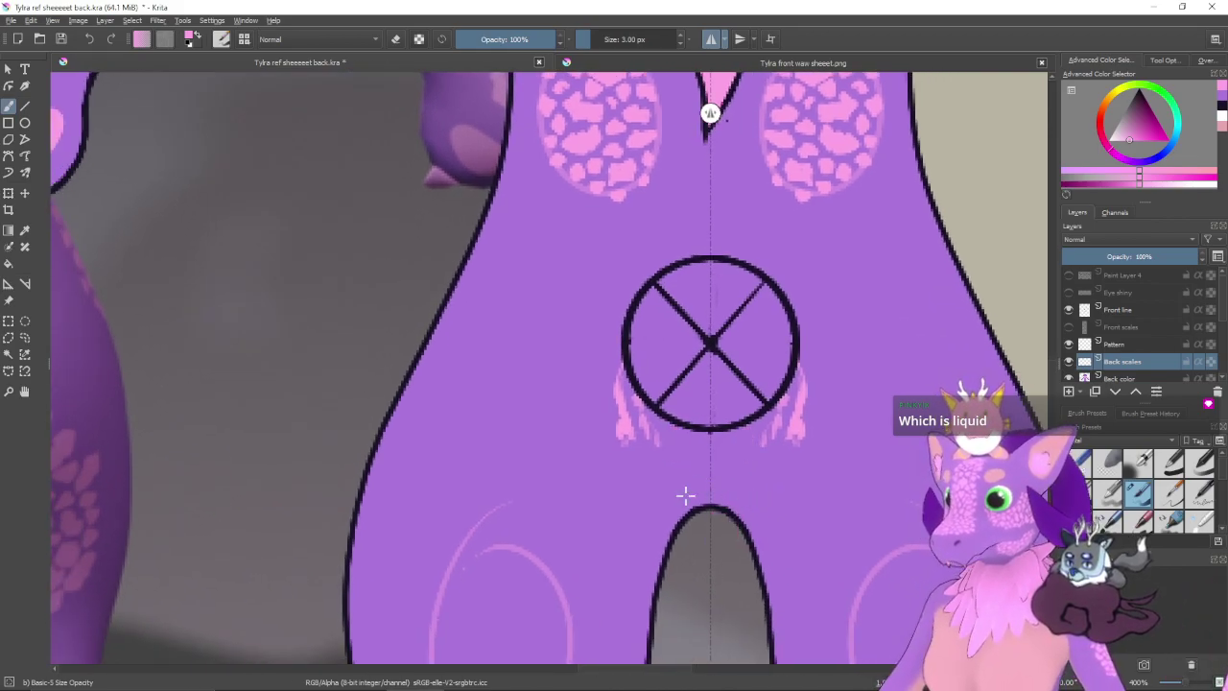
key("ctrl+z")
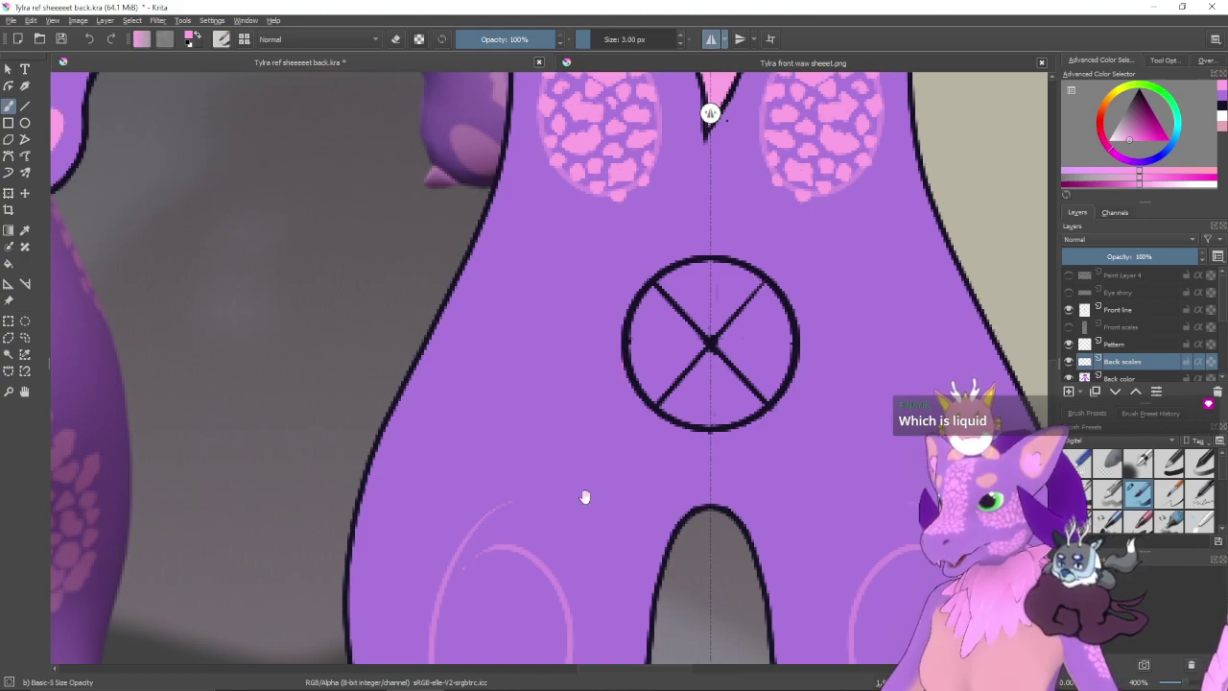
- Return to the left palm and paint a row of small pink scales along the upper right rim of its guide circle
left_click_drag(585, 497, 749, 517)
left_click_drag(605, 463, 751, 524)
left_click_drag(565, 402, 718, 515)
mouse_move(691, 420)
left_mouse_down()
mouse_move(741, 534)
mouse_move(719, 521)
mouse_move(759, 485)
mouse_move(770, 493)
left_mouse_up()
scroll(688, 490, "up", 1)
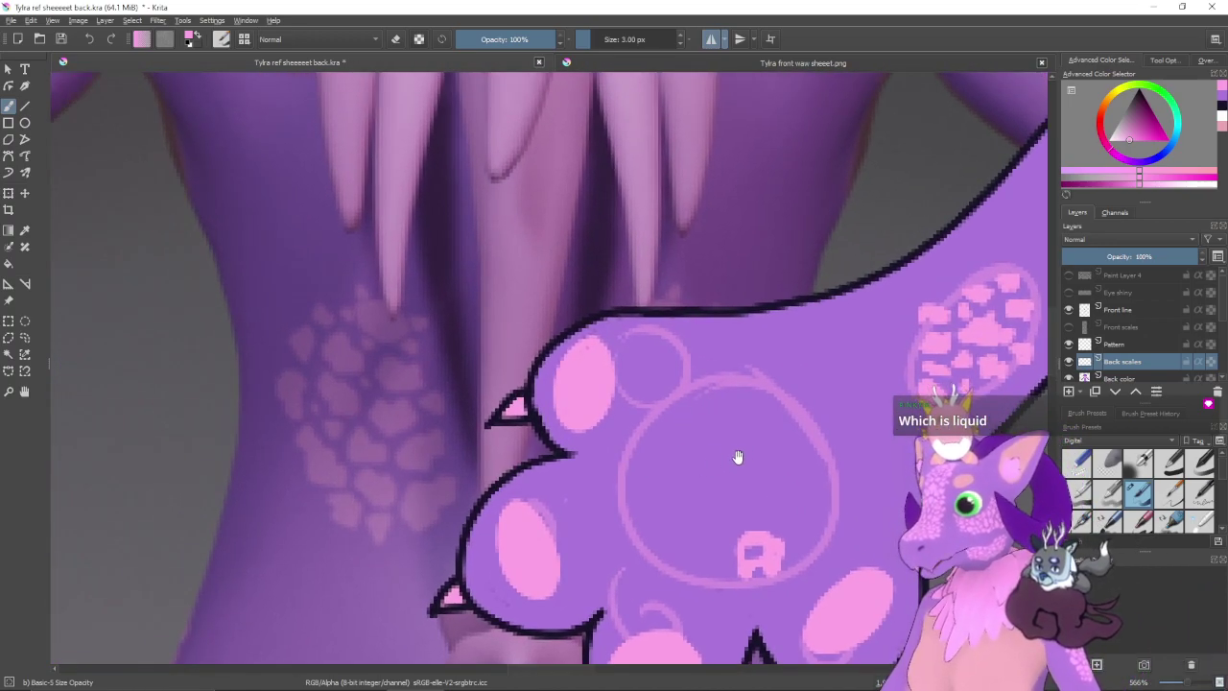
left_click_drag(725, 412, 694, 381)
mouse_move(692, 360)
left_mouse_down()
mouse_move(737, 361)
mouse_move(747, 386)
left_mouse_up()
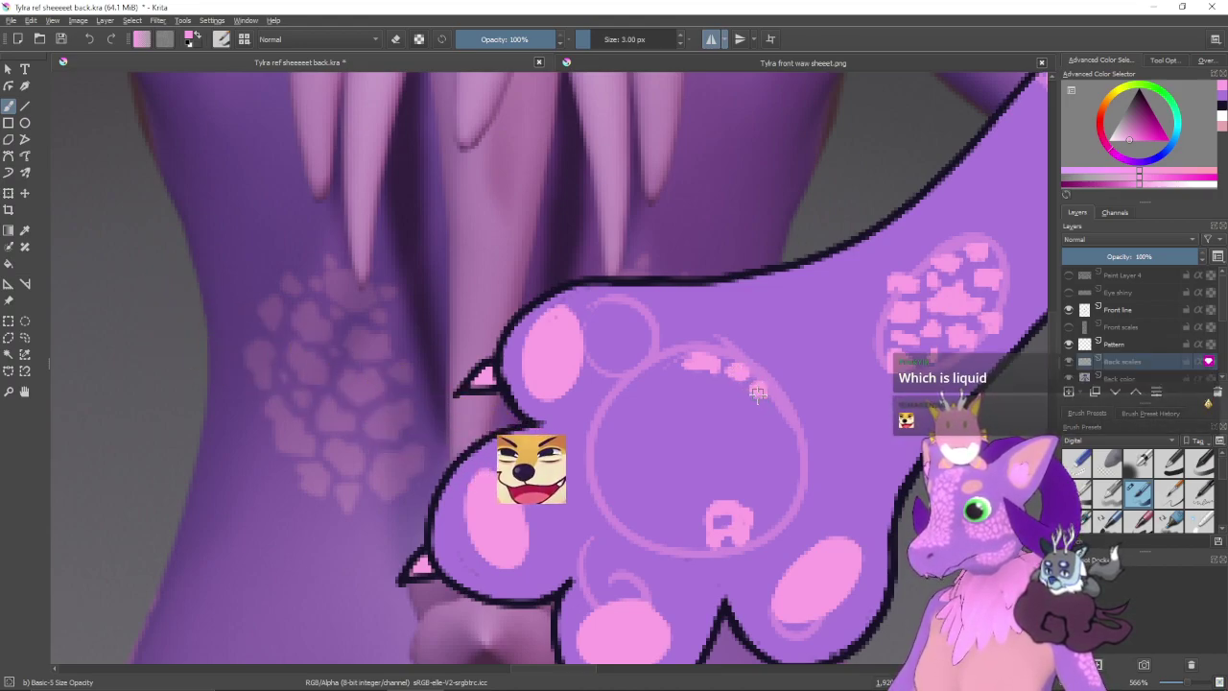
left_click_drag(758, 391, 757, 384)
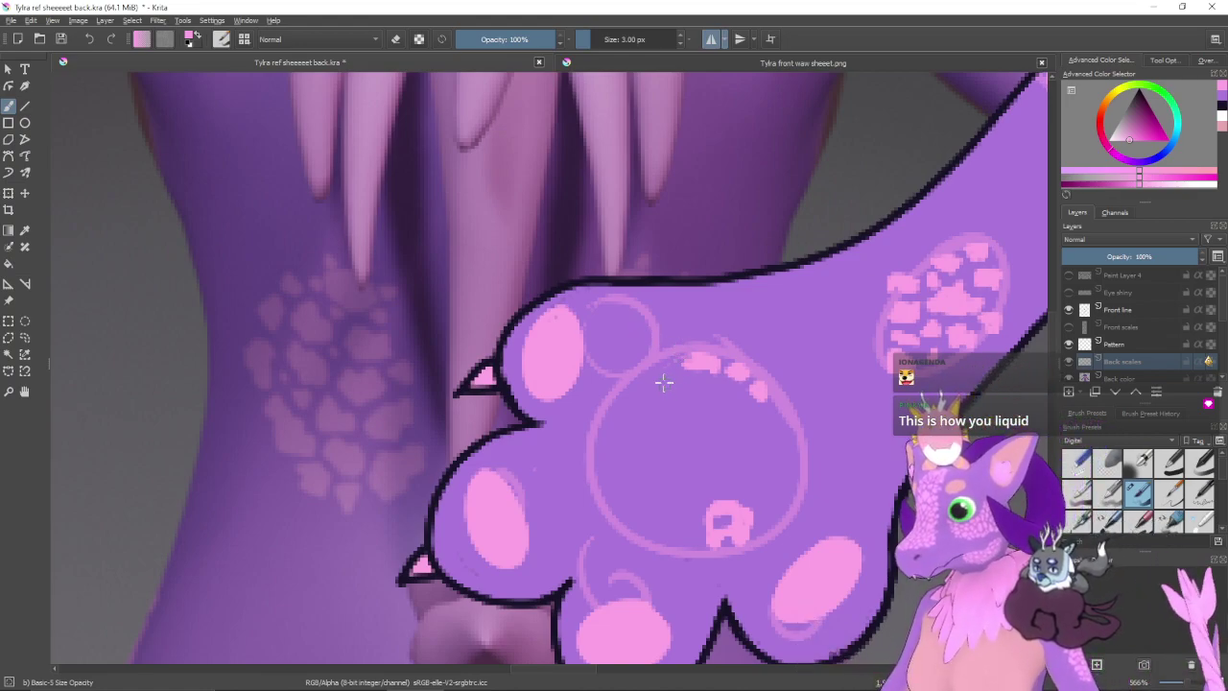
- Extend the palm's scales with a second row beneath the first and a larger scale at the guide circle's right edge
left_click_drag(691, 384, 701, 393)
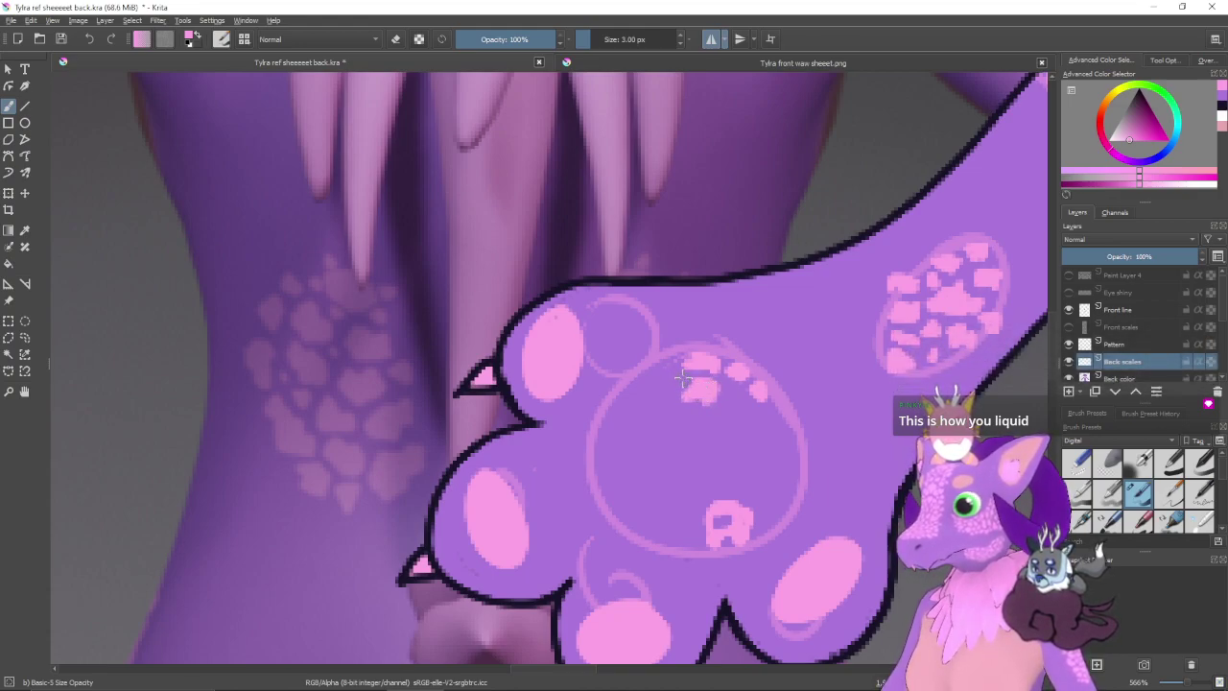
mouse_move(684, 377)
left_mouse_down()
mouse_move(727, 408)
mouse_move(739, 394)
mouse_move(769, 458)
left_mouse_up()
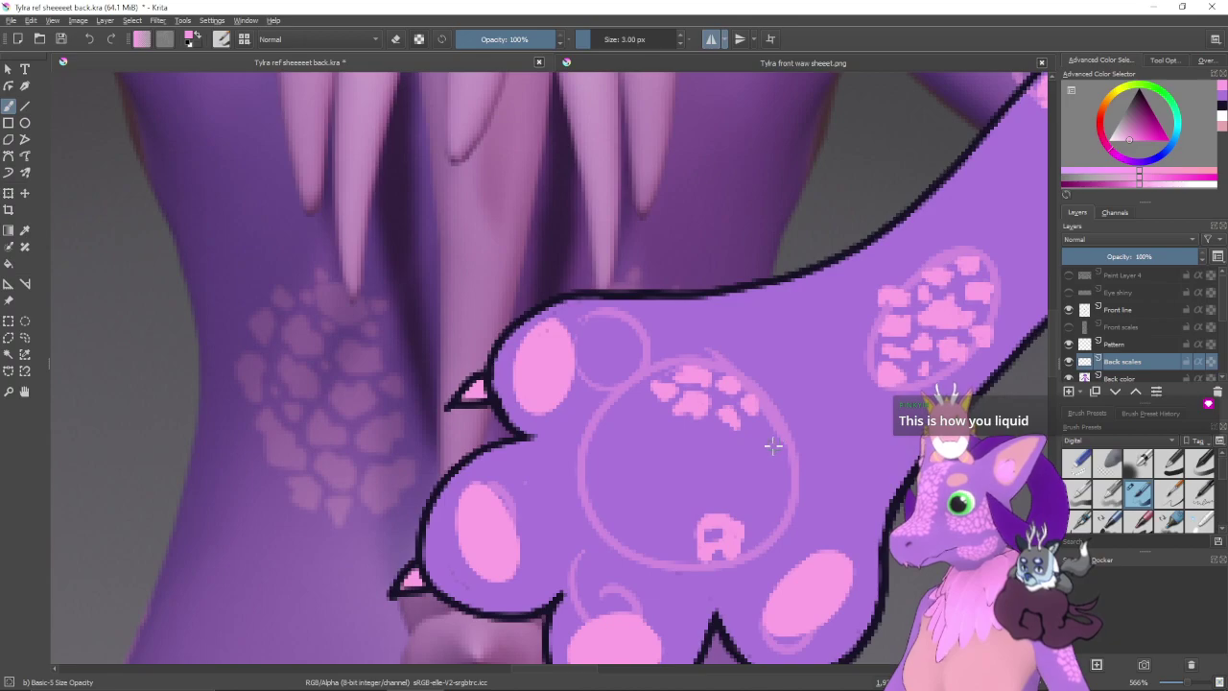
mouse_move(741, 418)
left_mouse_down()
mouse_move(720, 405)
mouse_move(756, 416)
mouse_move(739, 433)
mouse_move(760, 441)
mouse_move(740, 426)
left_mouse_up()
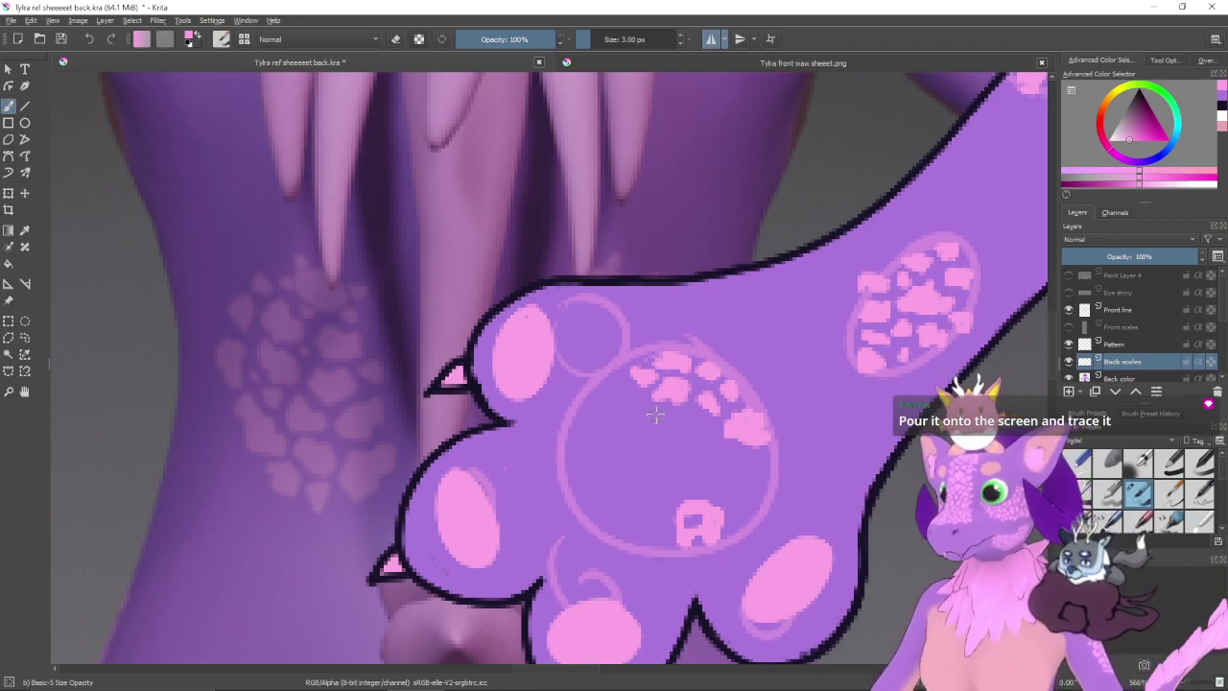
- Paint small pink scales on the inner side of the large right-edge scale, towards the palm's centre
left_click_drag(675, 422, 660, 420)
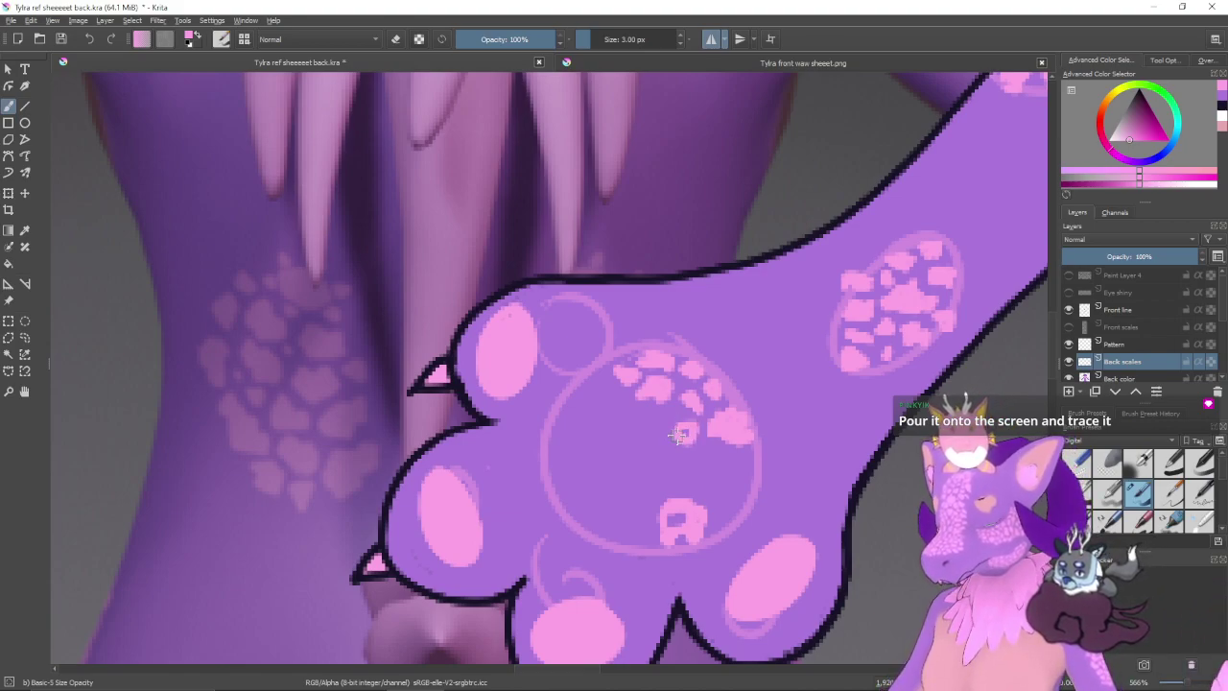
left_click_drag(685, 431, 697, 462)
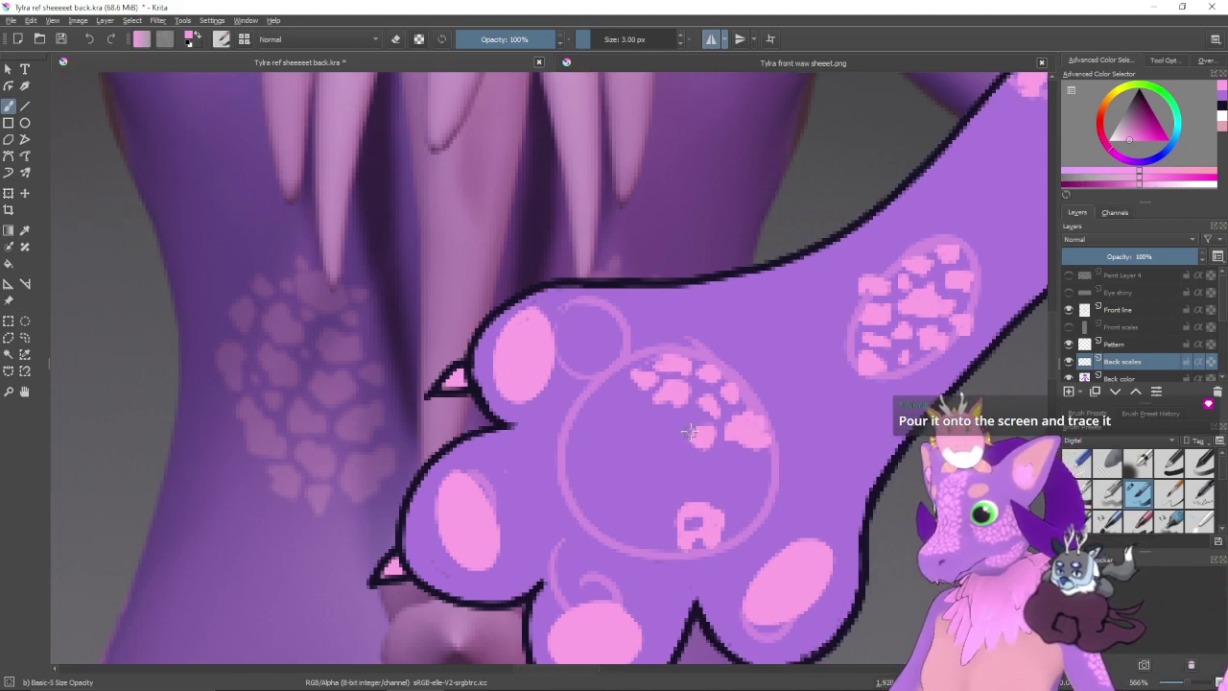
mouse_move(684, 415)
left_mouse_down()
mouse_move(666, 417)
mouse_move(687, 420)
mouse_move(668, 431)
mouse_move(680, 423)
left_mouse_up()
left_click_drag(692, 467, 701, 486)
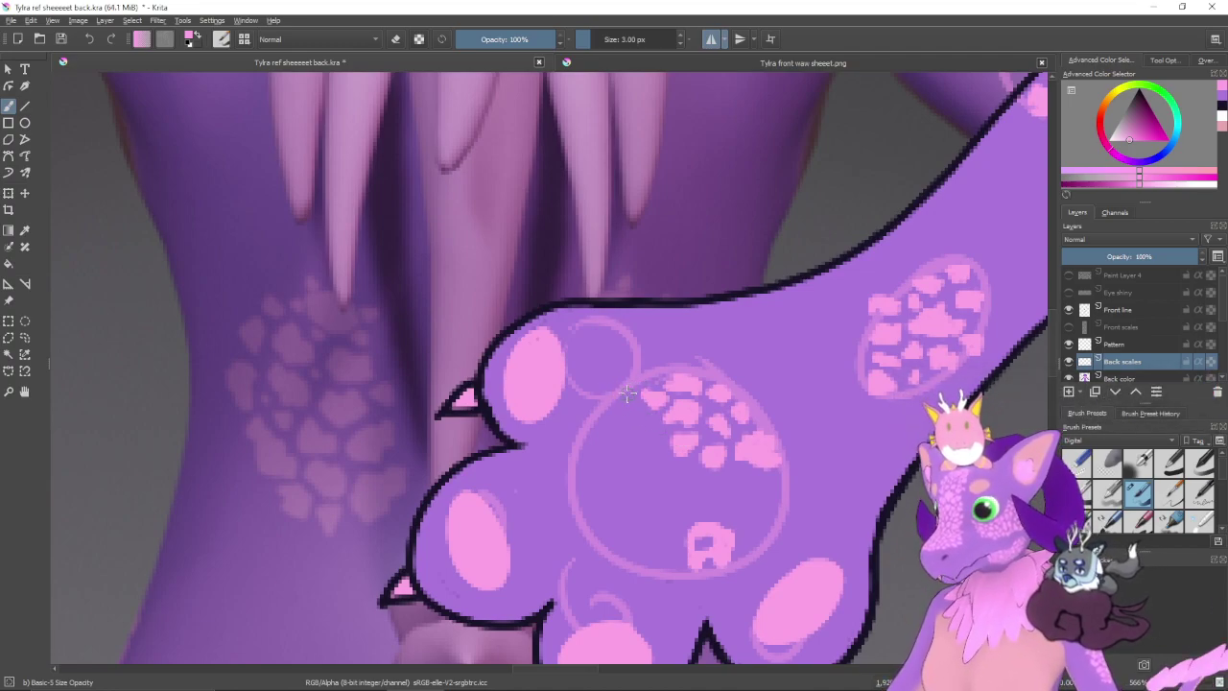
- Paint a rounded pink scale at the guide circle's upper left edge and fill in smaller scales beside and below it
left_click(627, 391, "ctrl")
left_click_drag(628, 393, 616, 395)
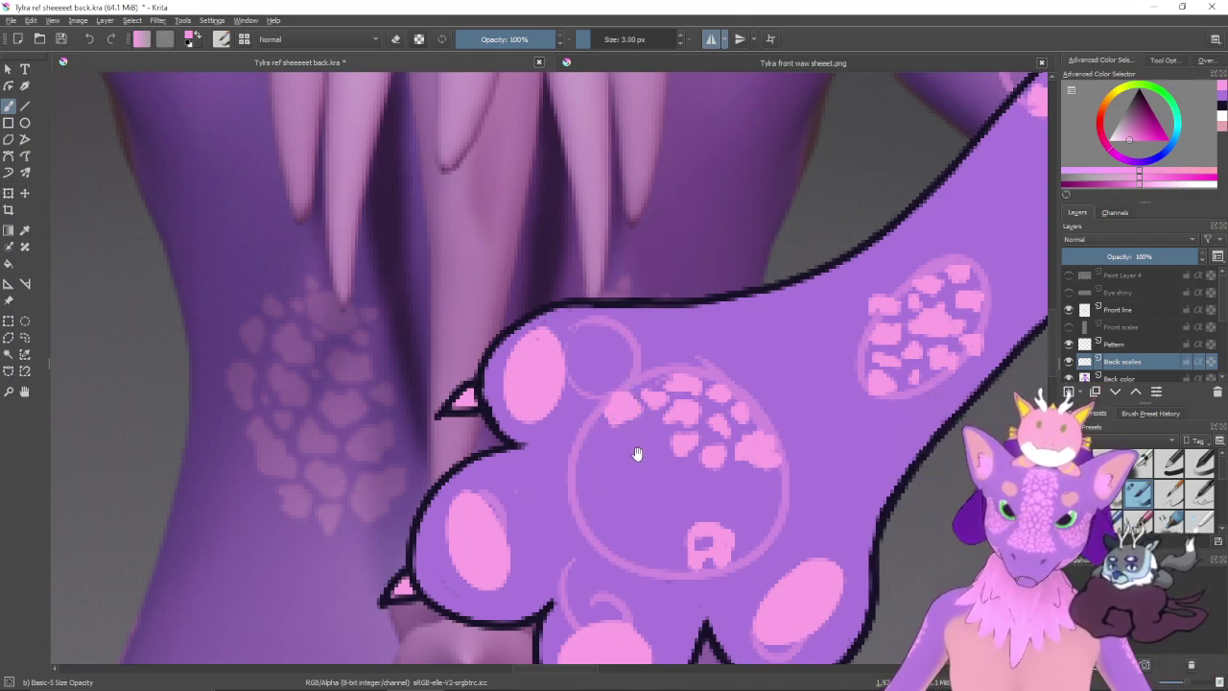
mouse_move(636, 452)
left_mouse_down()
mouse_move(668, 412)
mouse_move(642, 395)
left_mouse_up()
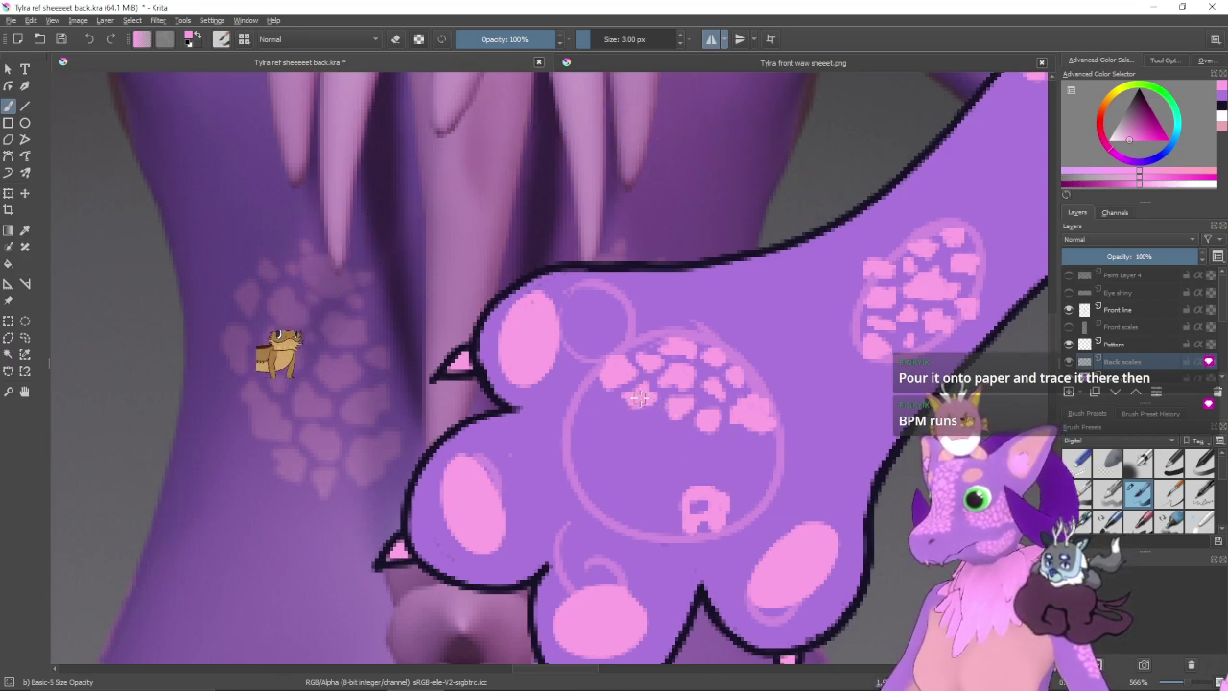
left_click_drag(641, 412, 622, 397)
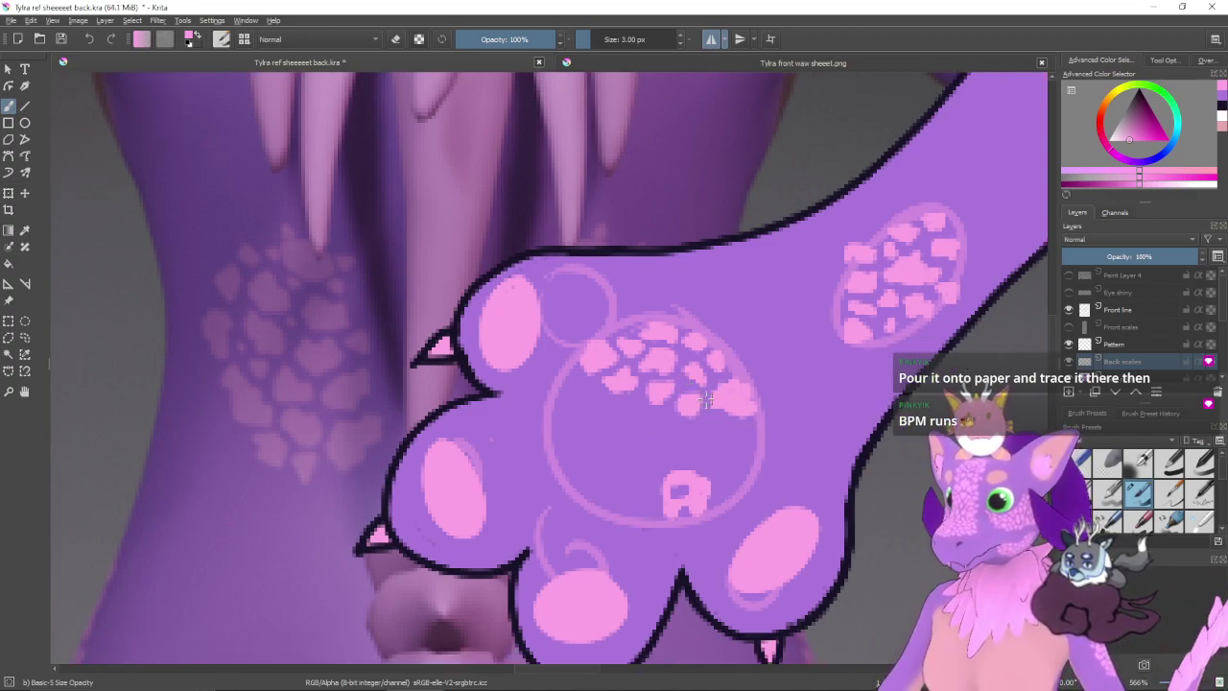
- Add two pink scales below the large scale at the right edge of the palm's guide circle
scroll(705, 399, "up", 2)
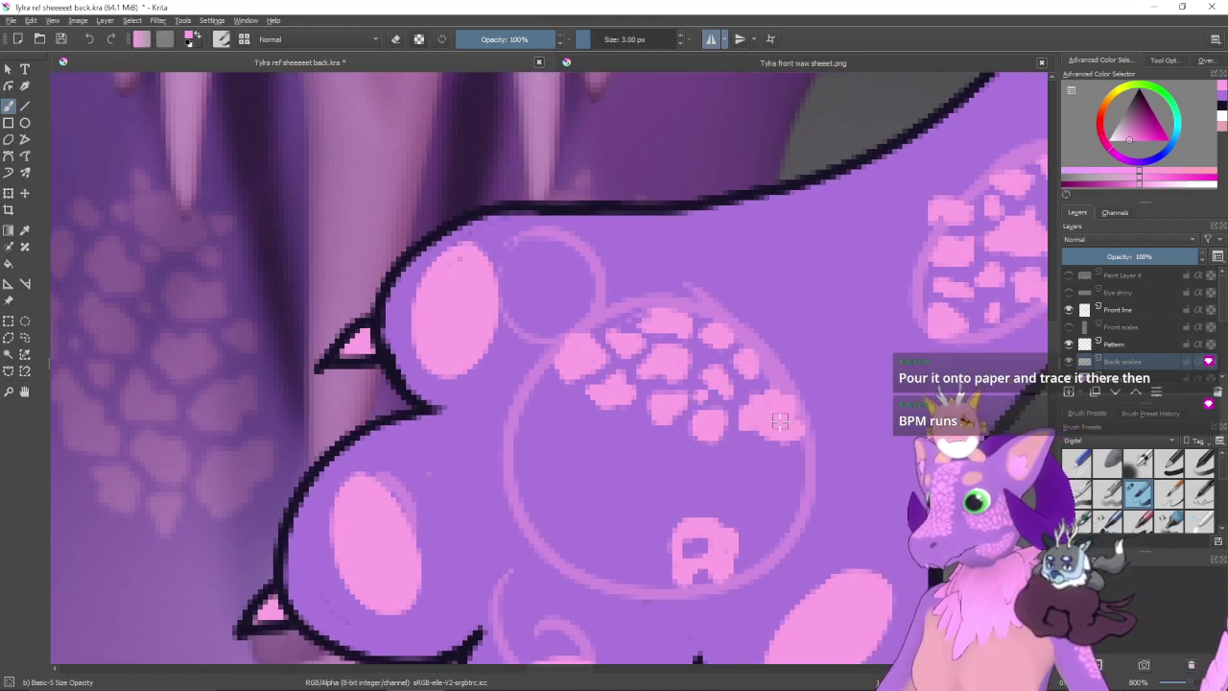
left_click_drag(786, 481, 742, 452)
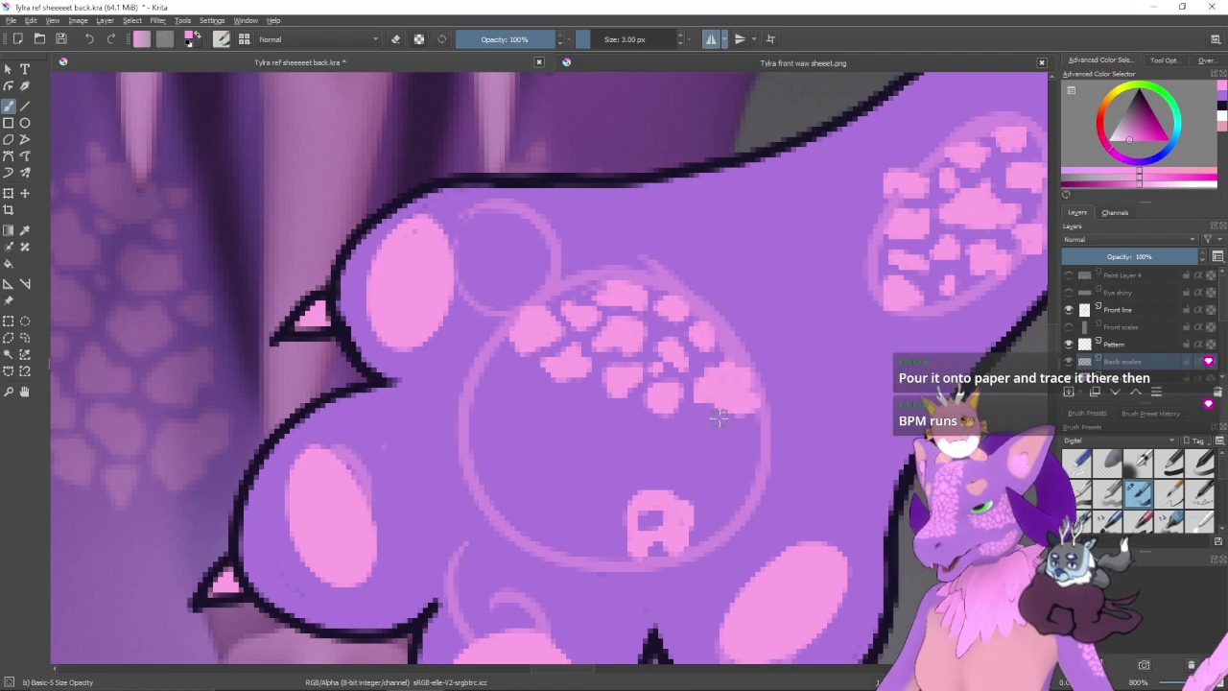
scroll(718, 416, "down", 1)
scroll(732, 457, "down", 1)
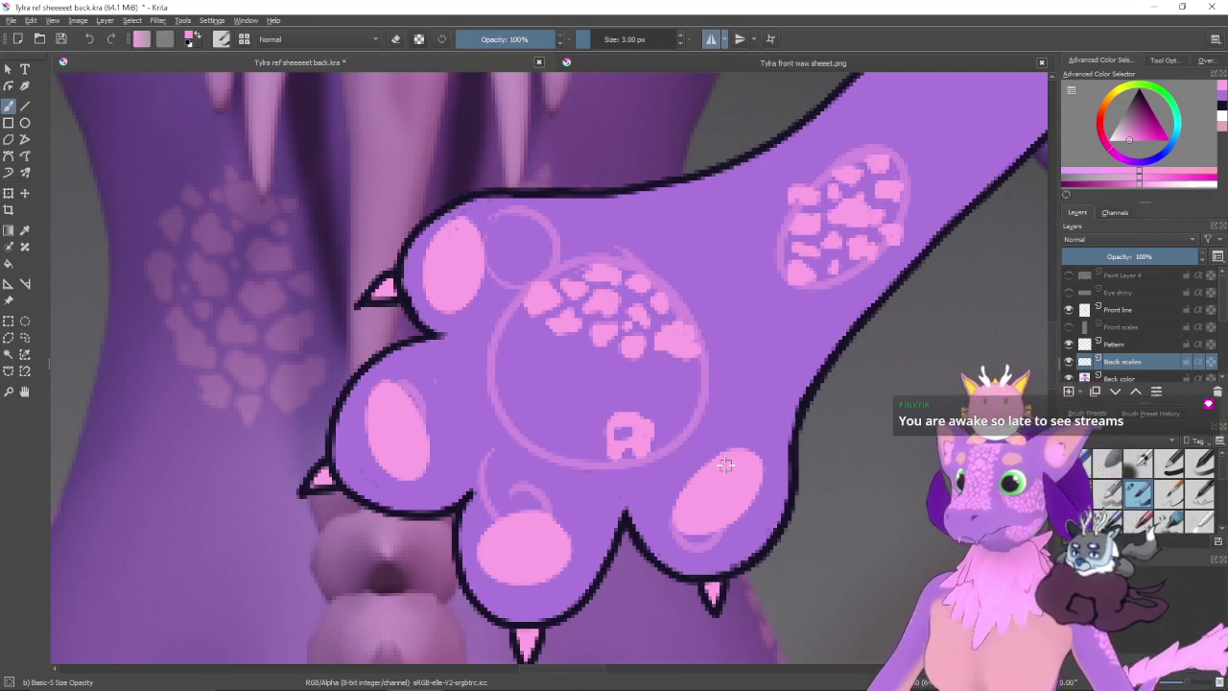
left_click_drag(658, 351, 654, 360)
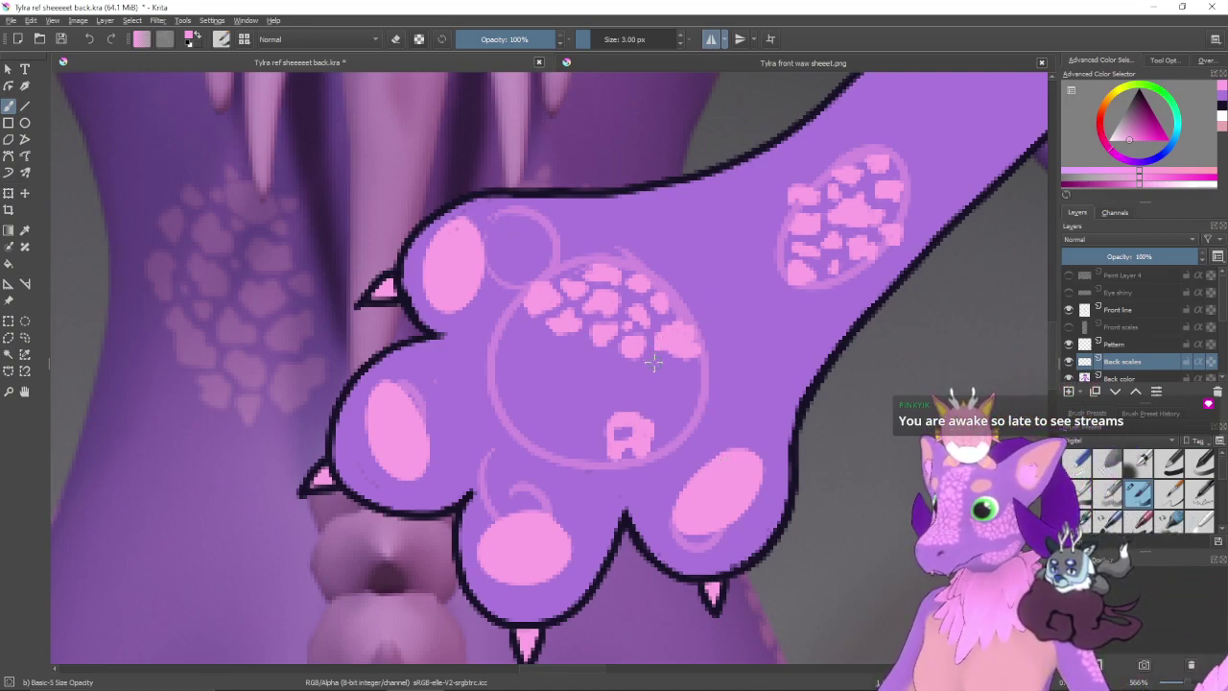
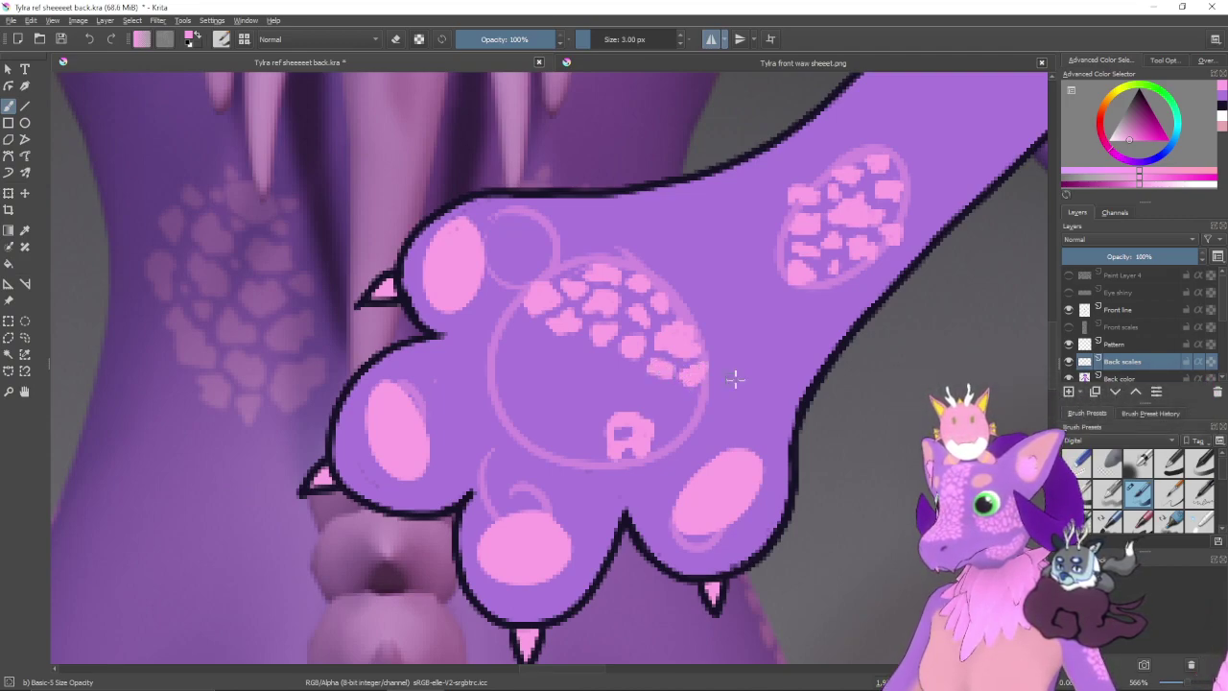
- Paint a large irregular scale near the palm's centre and smaller scales down the guide circle's left edge
left_click_drag(662, 429, 742, 456)
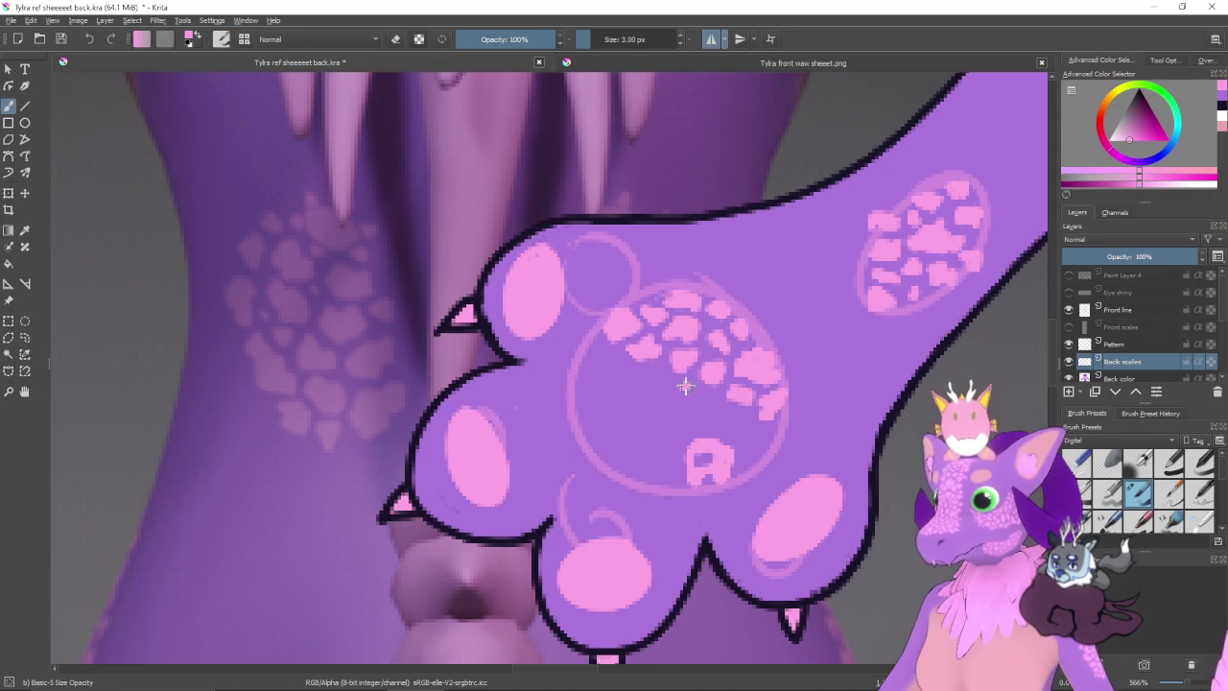
left_click_drag(669, 420, 686, 429)
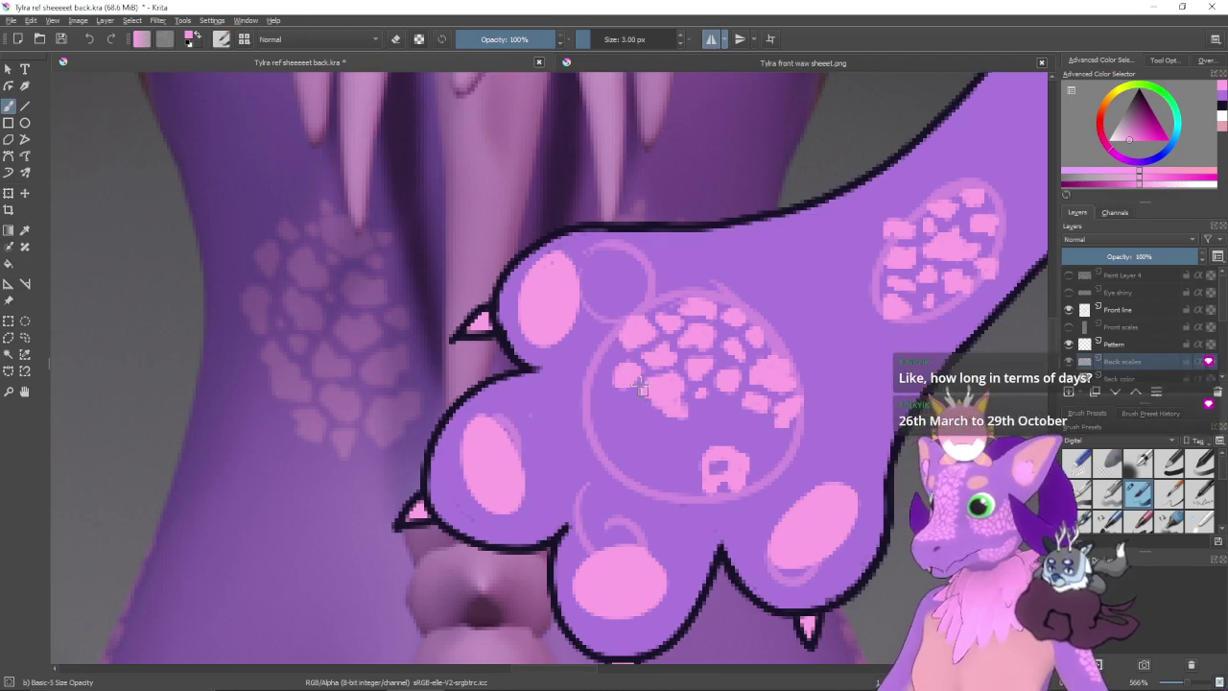
left_click_drag(664, 377, 699, 383)
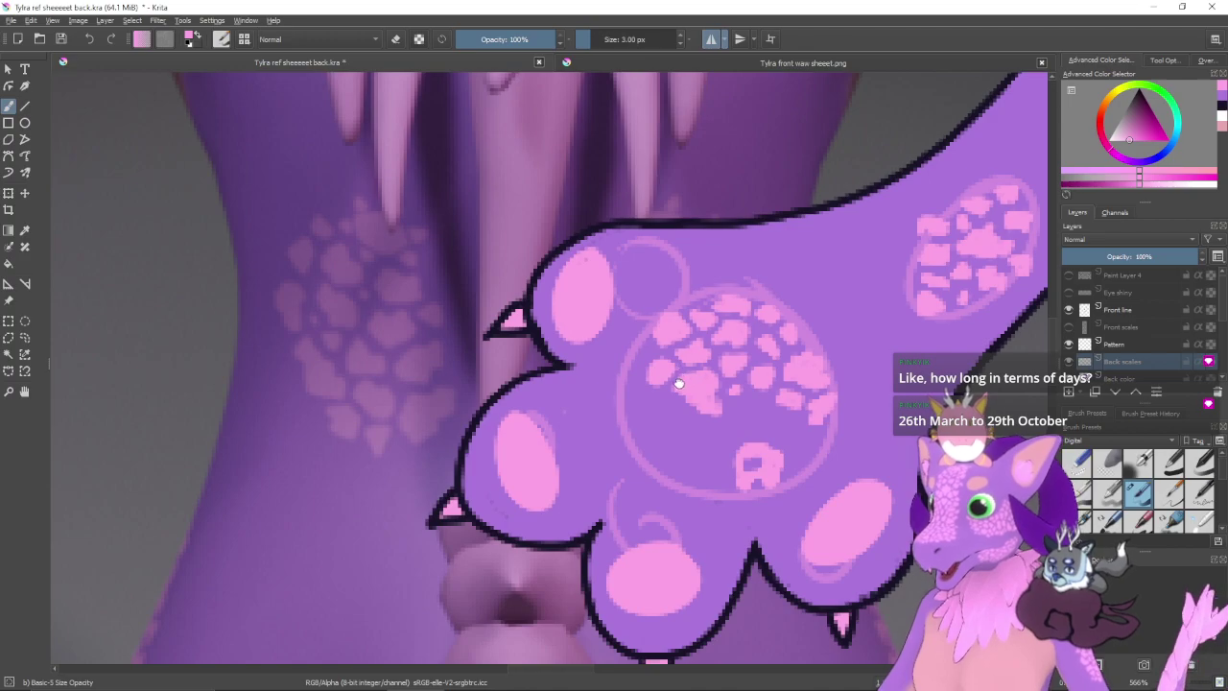
left_click_drag(677, 383, 692, 389)
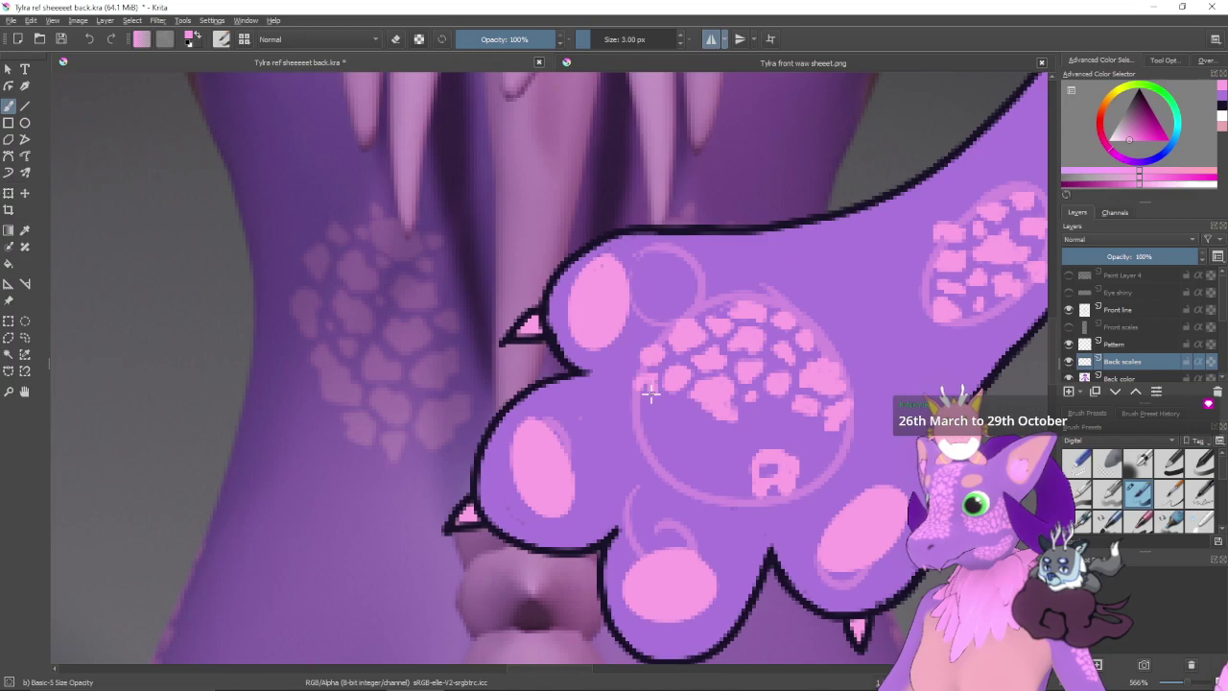
- Try tracing an irregular pink outline around the scale patch on the reference paw's palm, and undo it
scroll(644, 388, "down", 3)
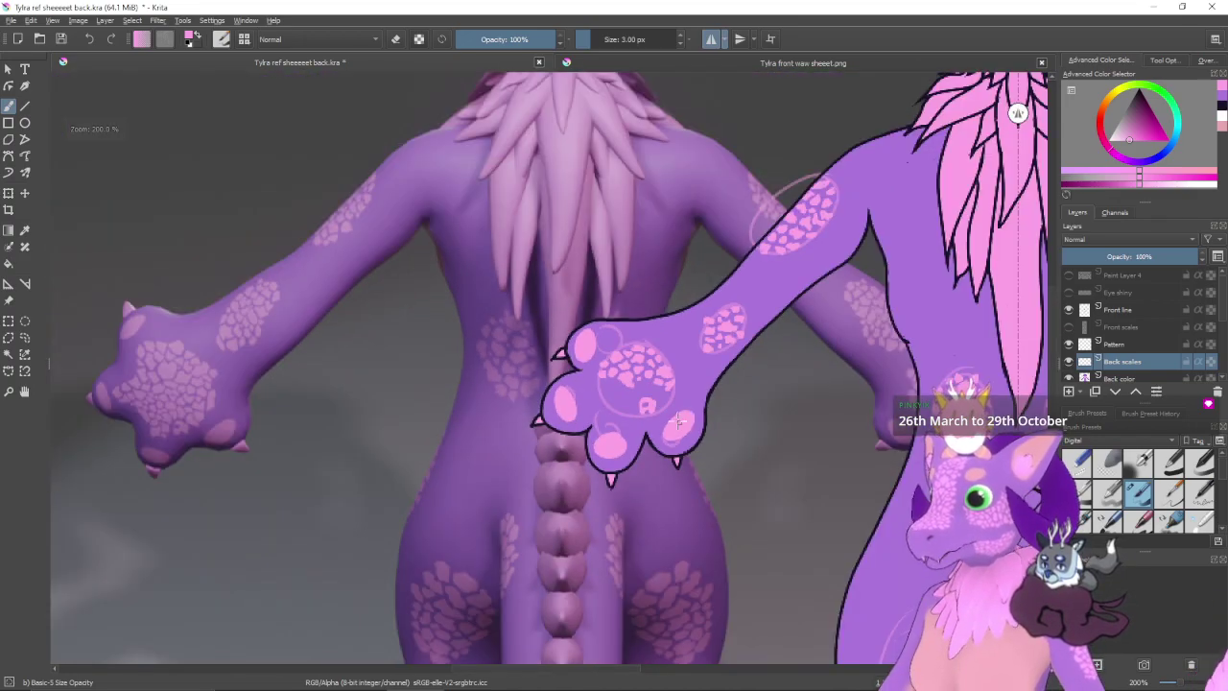
left_click_drag(415, 445, 733, 395)
scroll(680, 385, "up", 3)
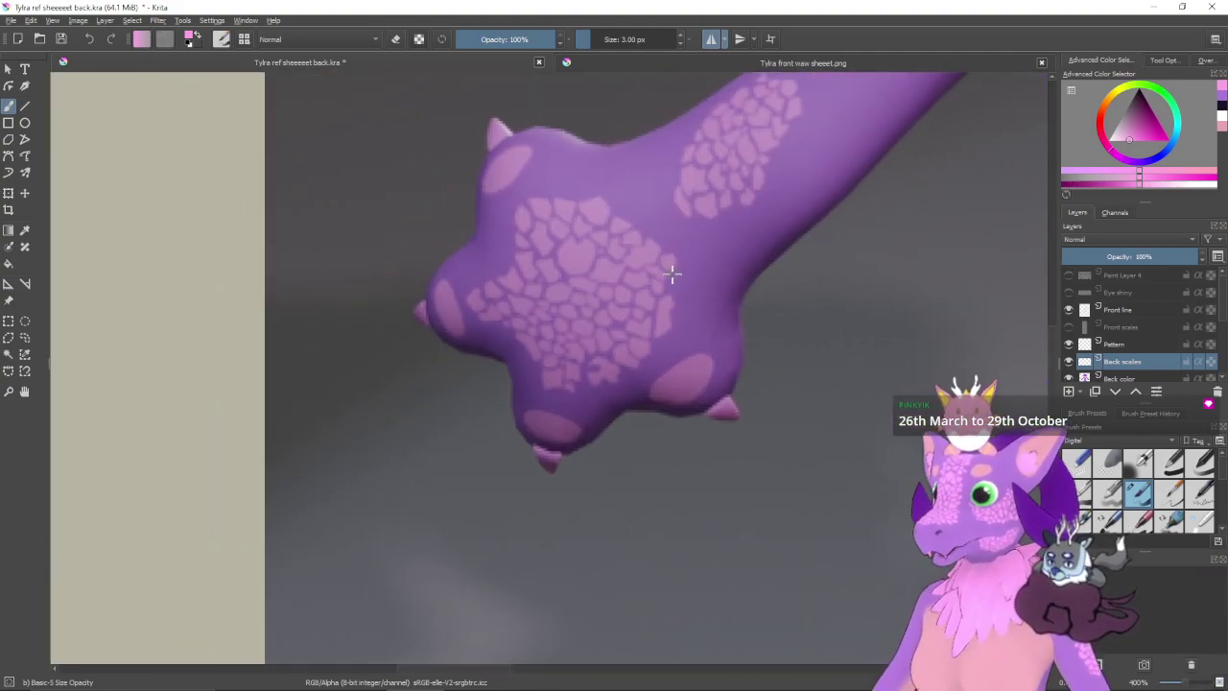
mouse_move(678, 264)
left_mouse_down()
mouse_move(679, 316)
mouse_move(665, 336)
mouse_move(634, 339)
mouse_move(625, 381)
mouse_move(591, 392)
mouse_move(553, 382)
mouse_move(504, 334)
mouse_move(464, 324)
mouse_move(467, 283)
mouse_move(530, 201)
mouse_move(606, 202)
mouse_move(691, 272)
left_mouse_up()
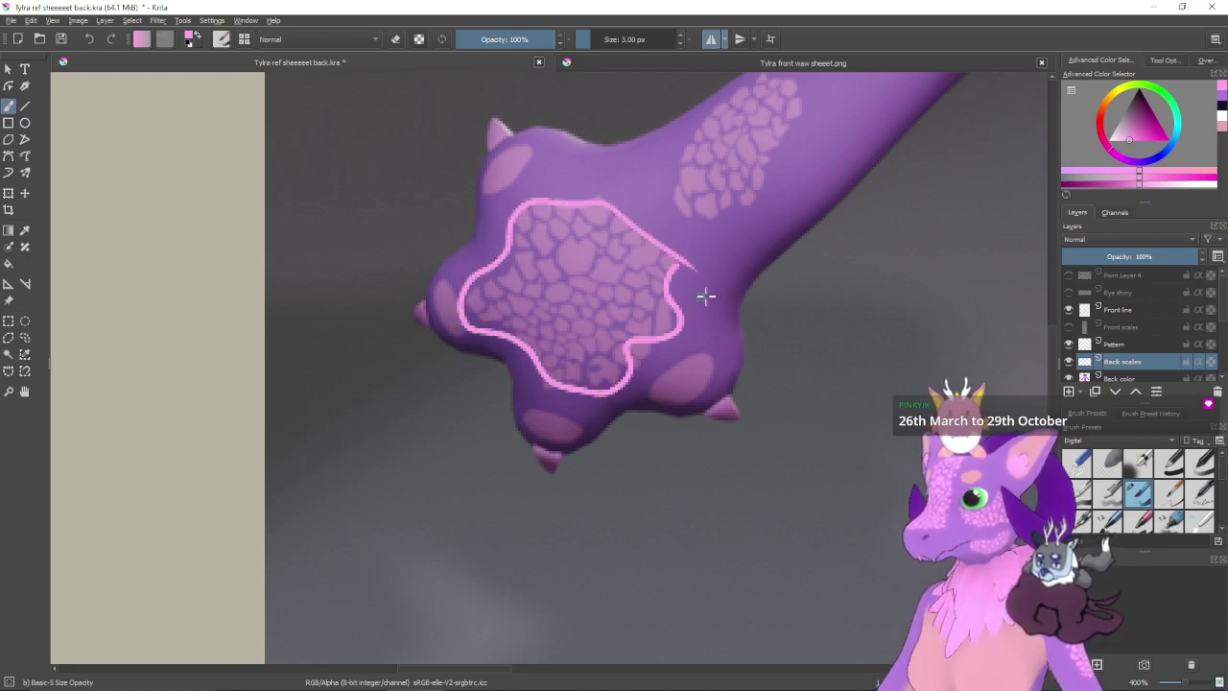
mouse_move(756, 324)
left_mouse_down()
mouse_move(748, 358)
mouse_move(658, 372)
left_mouse_up()
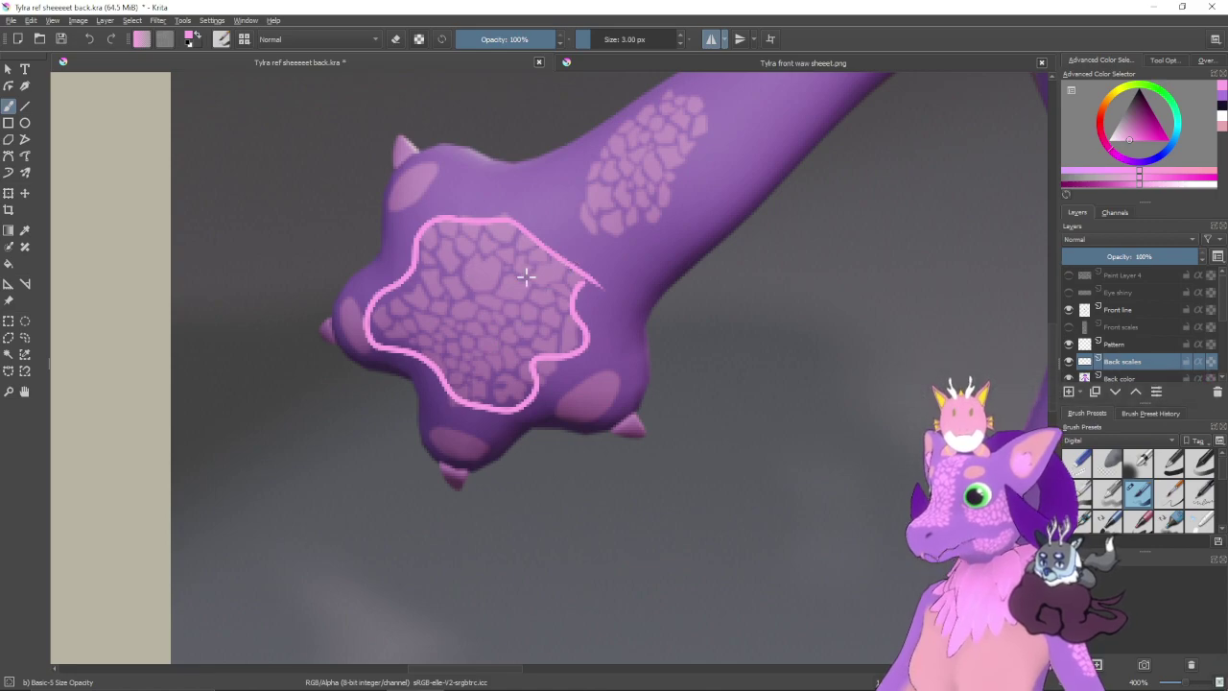
key("ctrl+z")
- Try circling the reference palm's scale patch, compare it with the drawn palm's guide circle, and undo the circling strokes
left_click_drag(504, 216, 418, 302)
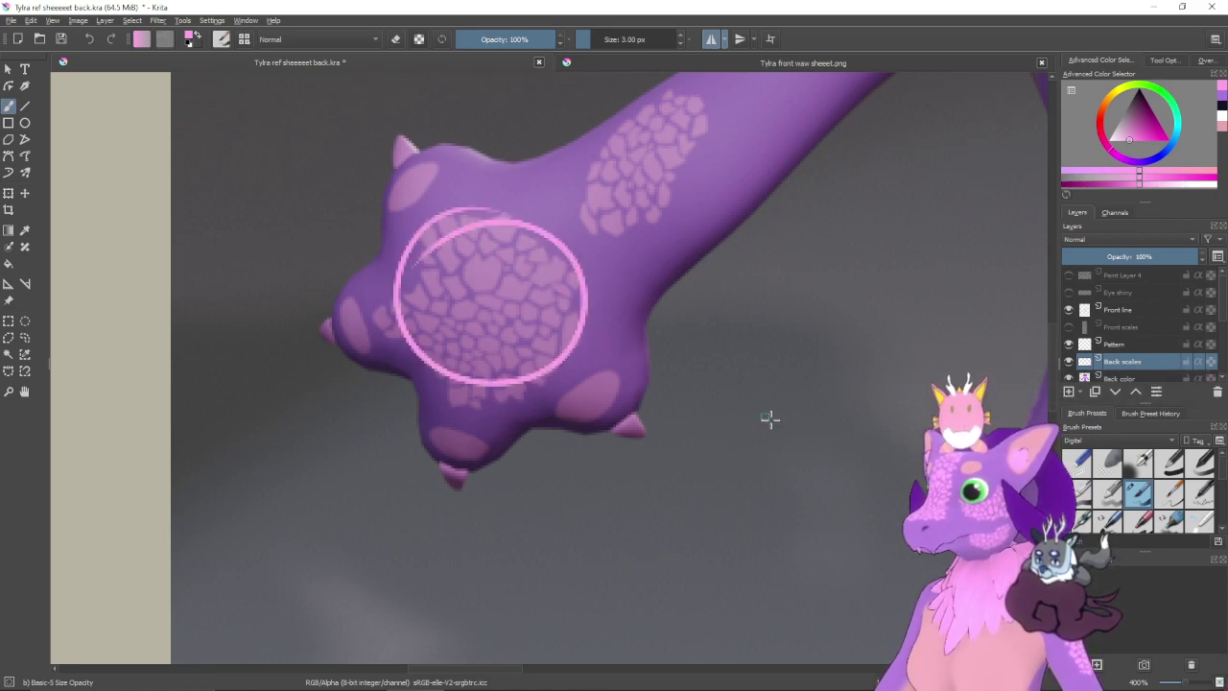
mouse_move(811, 449)
left_mouse_down()
mouse_move(387, 364)
mouse_move(182, 374)
left_mouse_up()
left_click_drag(717, 396, 558, 501)
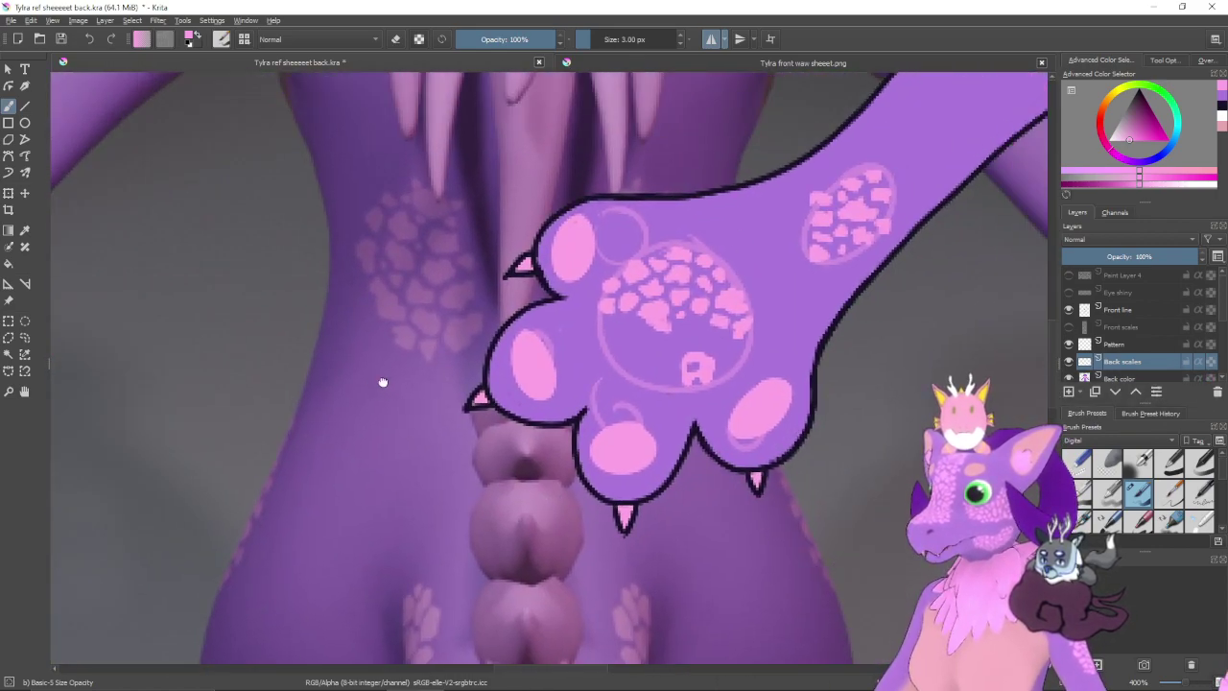
left_click_drag(381, 383, 704, 409)
key("ctrl+z")
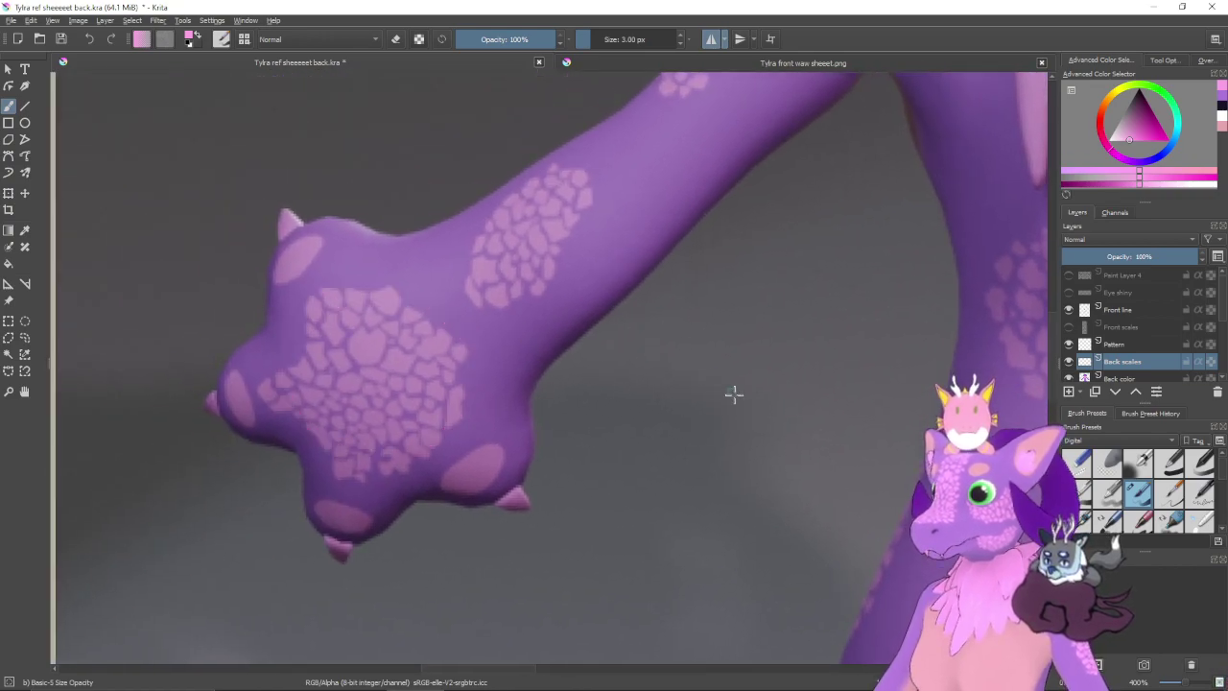
mouse_move(392, 287)
left_mouse_down()
mouse_move(302, 316)
mouse_move(272, 408)
mouse_move(390, 450)
mouse_move(453, 396)
left_mouse_up()
key("ctrl+z")
left_click_drag(700, 432, 209, 368)
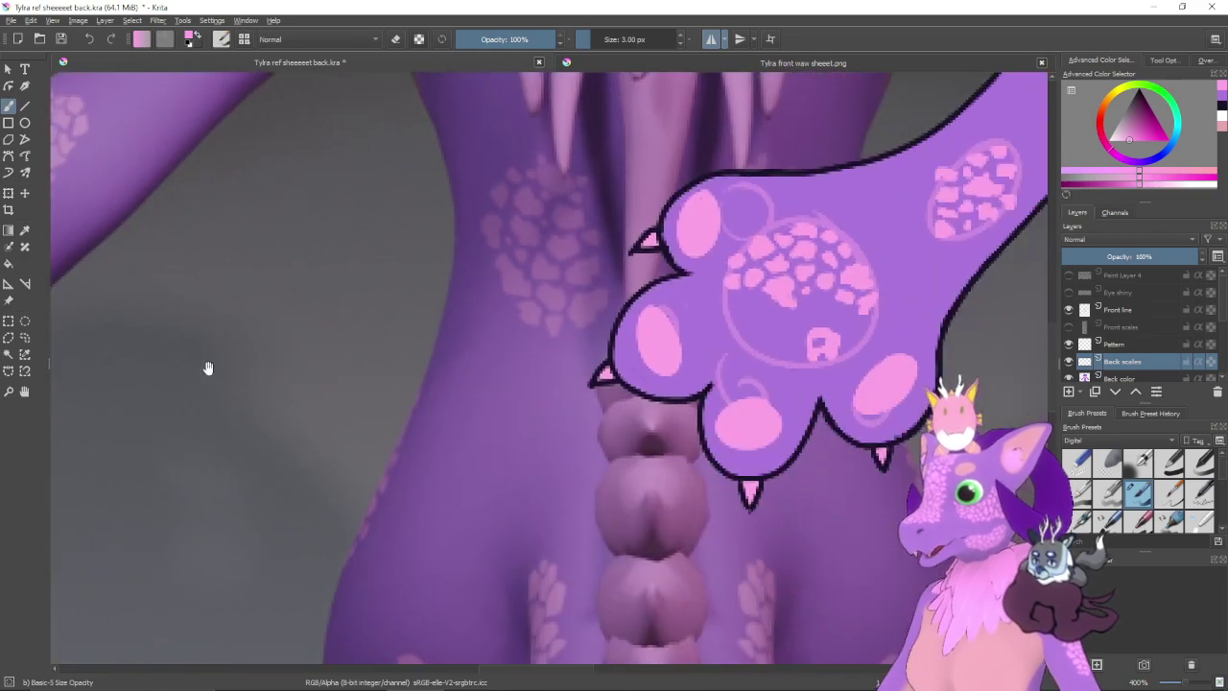
- Paint pink irregular scales below the palm circle's centre and near its lower right edge
left_click_drag(658, 420, 476, 494)
scroll(671, 397, "up", 2)
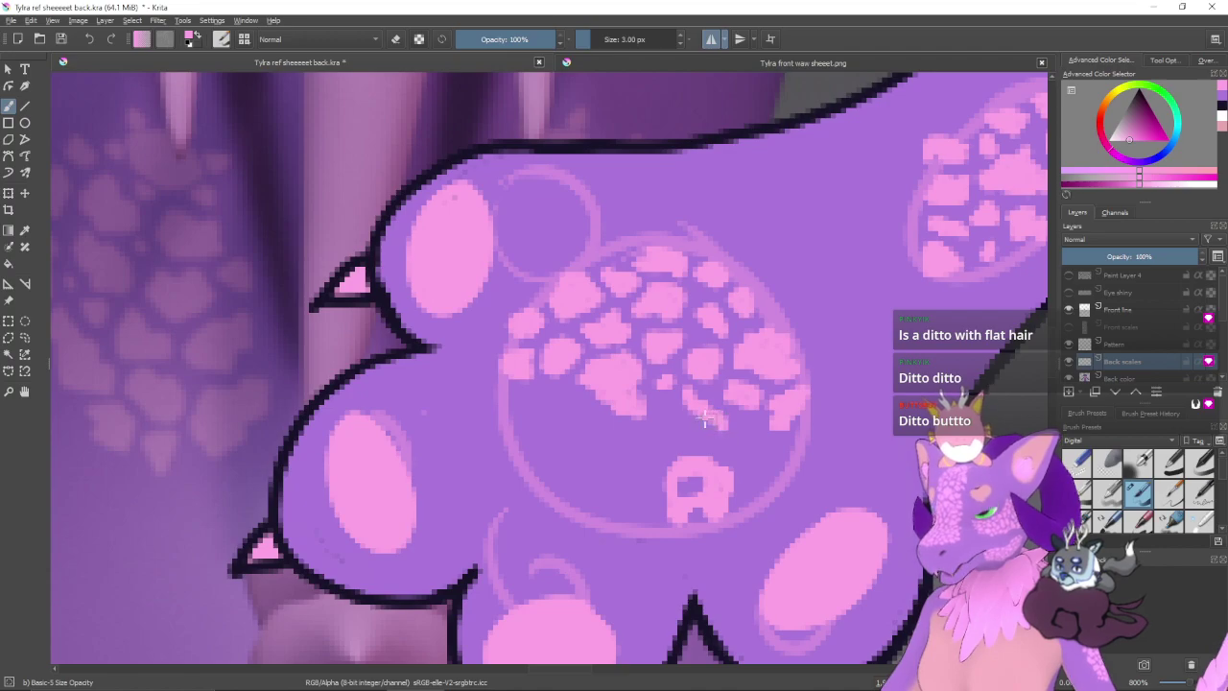
mouse_move(678, 391)
left_mouse_down()
mouse_move(670, 414)
mouse_move(714, 431)
mouse_move(676, 407)
mouse_move(649, 418)
left_mouse_up()
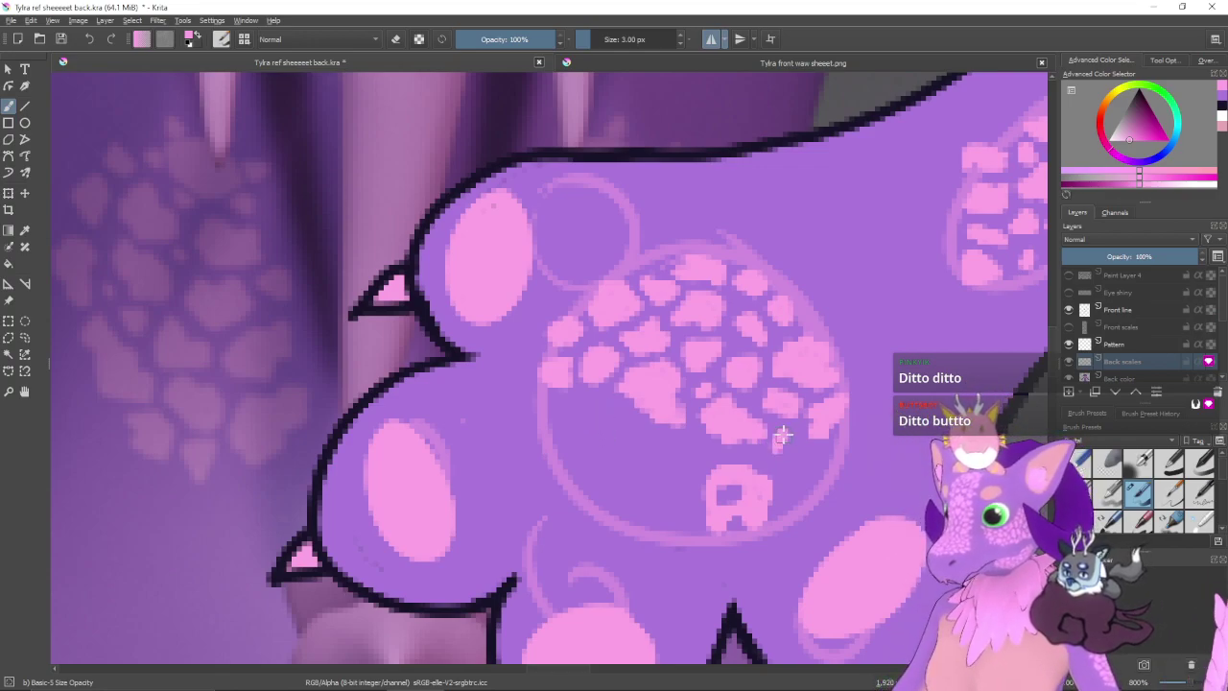
mouse_move(782, 434)
left_mouse_down()
mouse_move(820, 456)
mouse_move(779, 457)
mouse_move(792, 450)
left_mouse_up()
left_click_drag(699, 426, 749, 412)
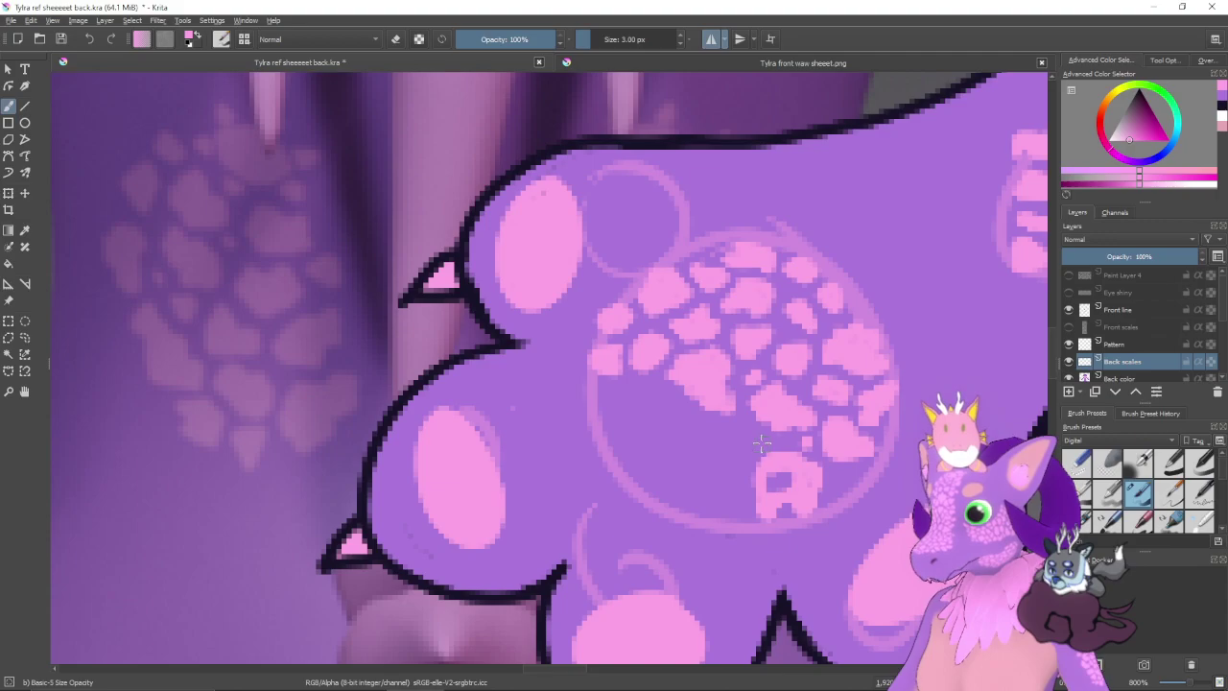
- Try painting a scale on the left of the open square-shaped scale near the palm circle's lower edge, and undo it
left_click_drag(835, 447, 797, 386)
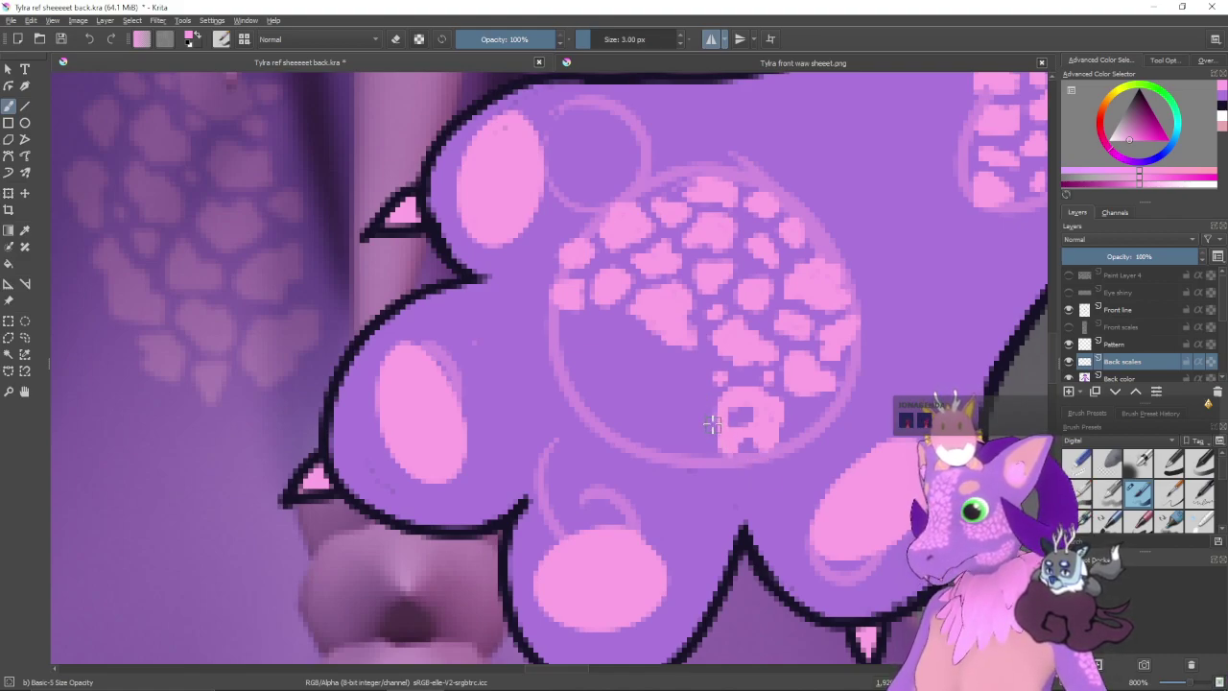
left_click_drag(698, 413, 717, 443)
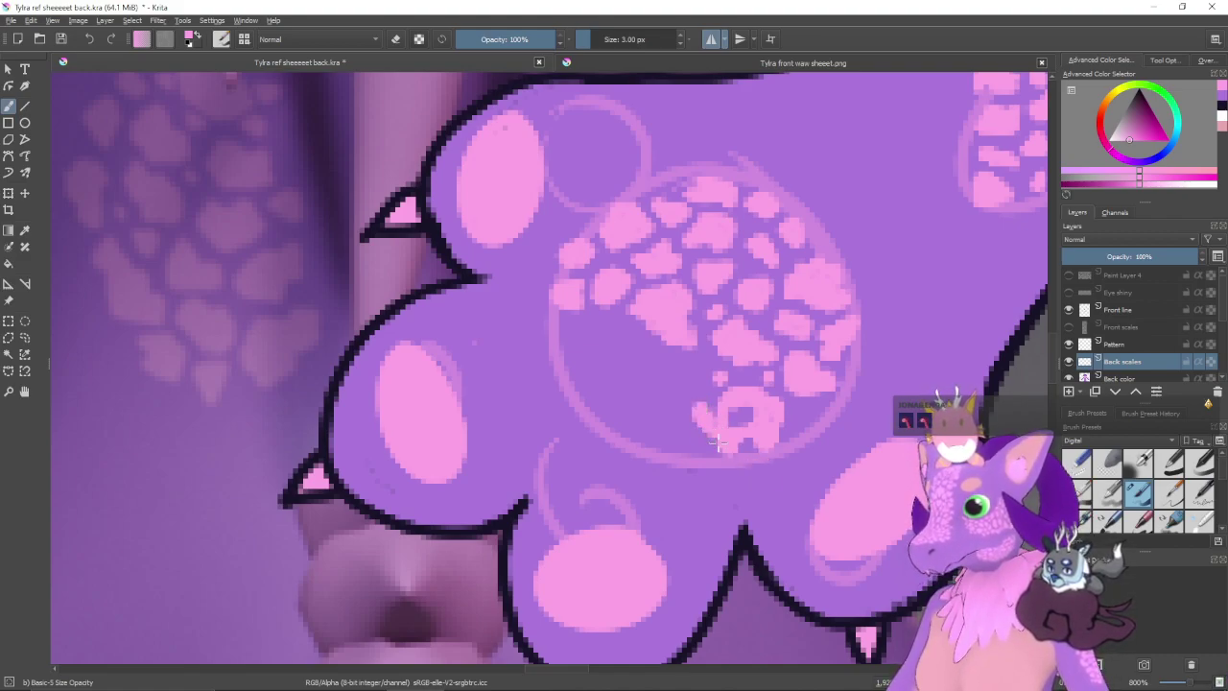
mouse_move(737, 495)
left_mouse_down()
mouse_move(620, 433)
mouse_move(721, 496)
left_mouse_up()
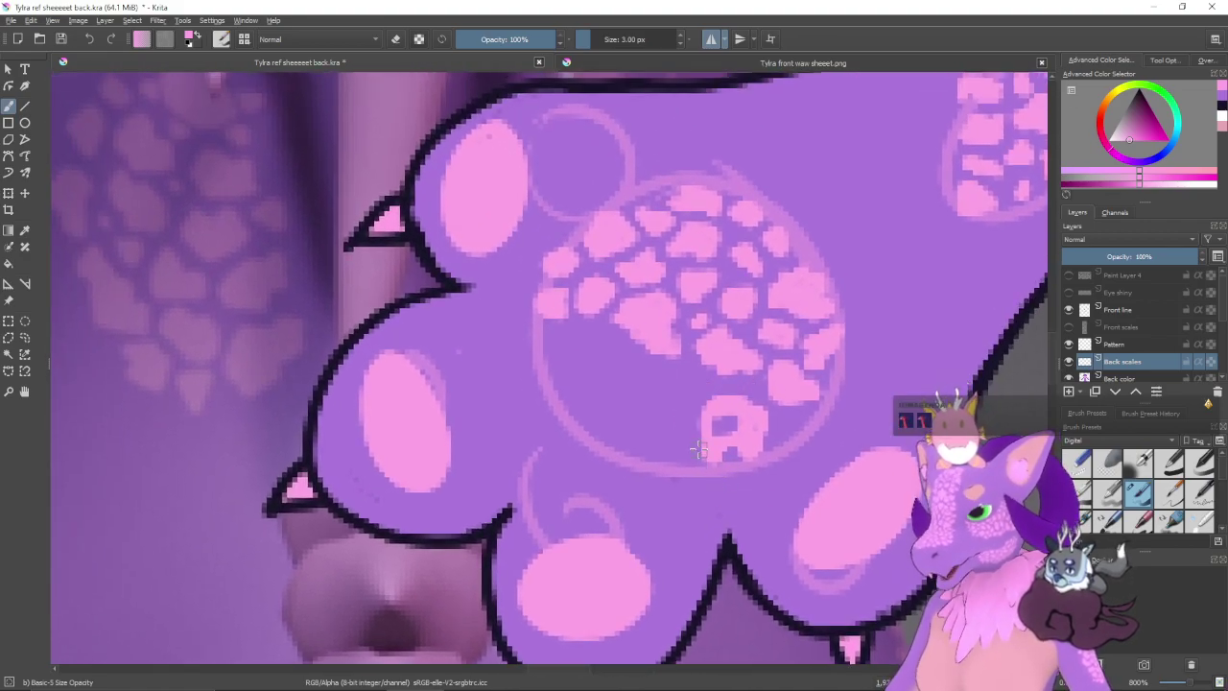
left_click_drag(697, 439, 696, 470)
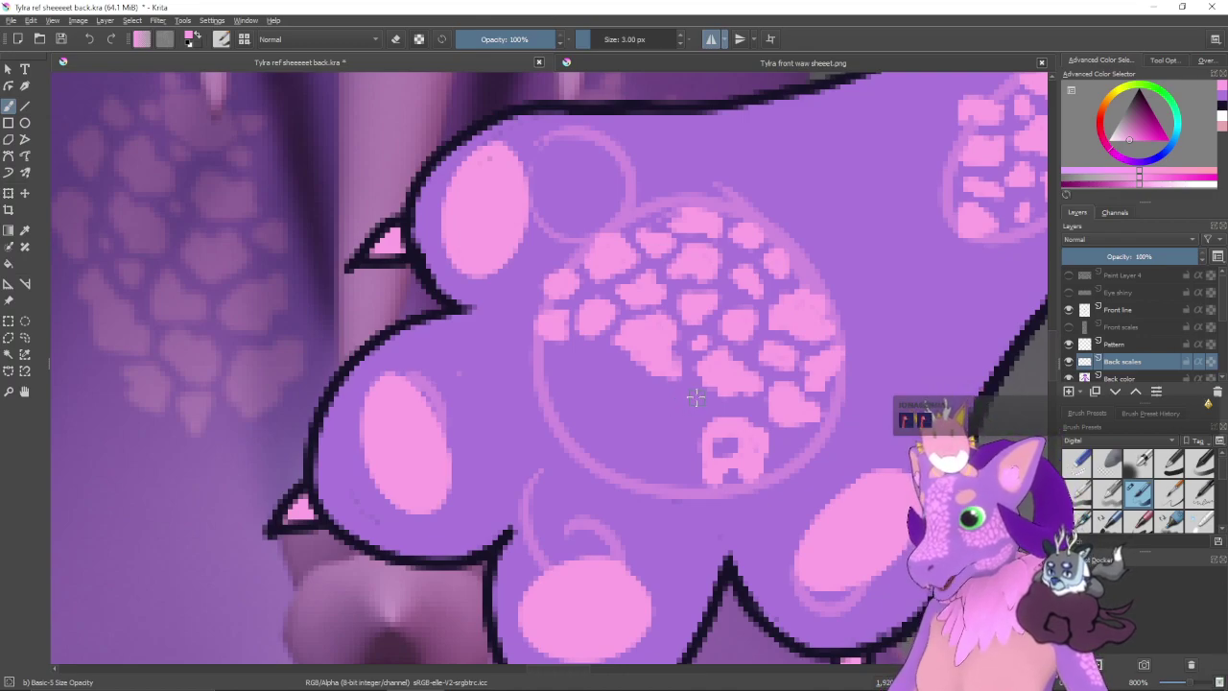
- Paint a narrow scale below the large central one and fill the palm circle's lower left area with irregular scales
mouse_move(693, 404)
left_mouse_down()
mouse_move(671, 399)
mouse_move(679, 427)
left_mouse_up()
left_click_drag(669, 483, 685, 508)
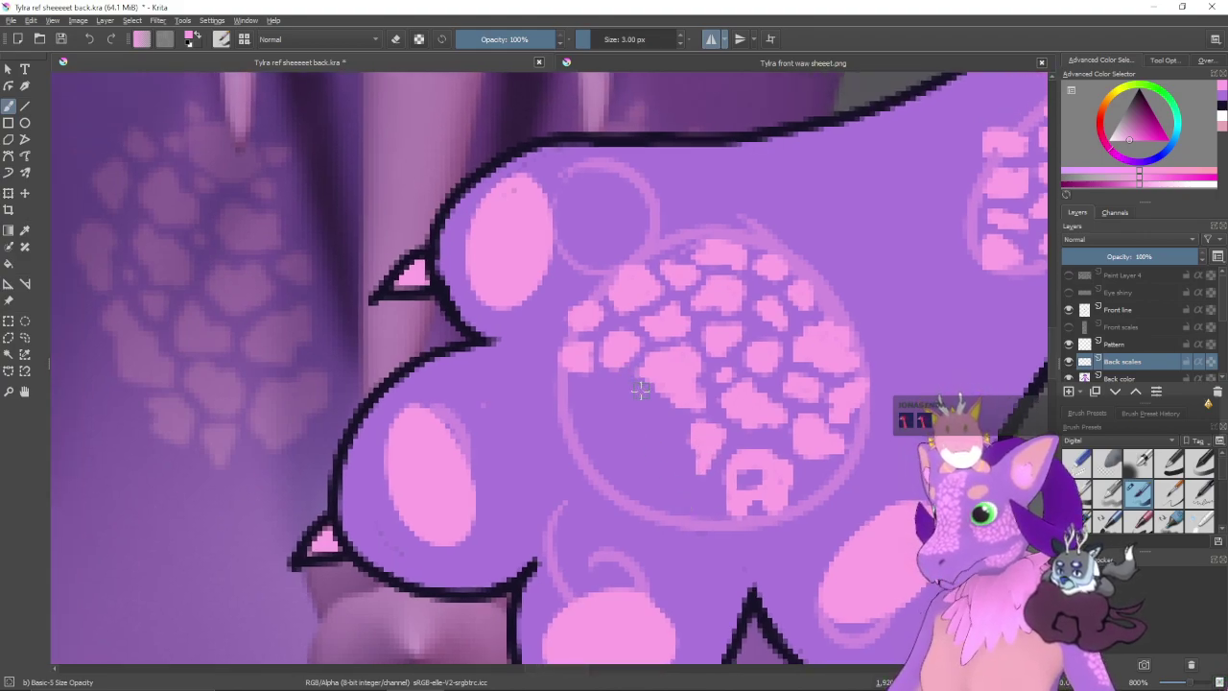
mouse_move(639, 389)
left_mouse_down()
mouse_move(648, 416)
mouse_move(620, 399)
mouse_move(656, 414)
mouse_move(658, 441)
mouse_move(666, 426)
mouse_move(648, 433)
mouse_move(673, 429)
mouse_move(674, 453)
mouse_move(657, 442)
mouse_move(678, 464)
mouse_move(637, 439)
mouse_move(669, 451)
left_mouse_up()
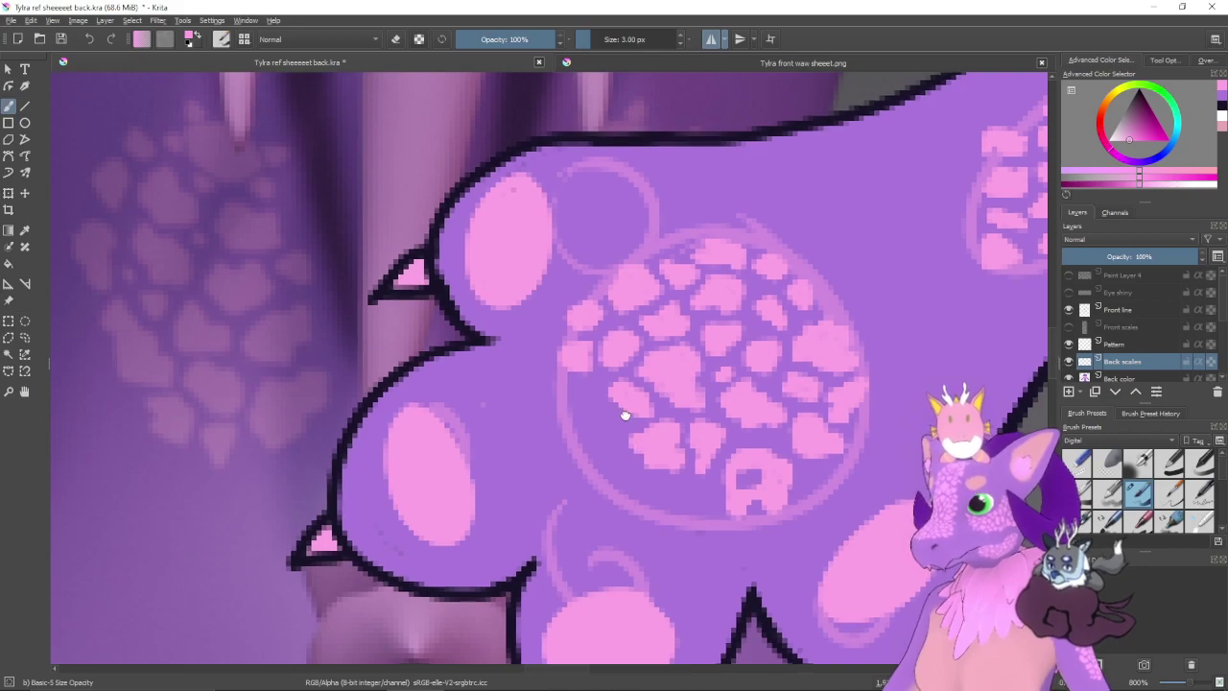
mouse_move(625, 414)
left_mouse_down()
mouse_move(643, 451)
mouse_move(587, 429)
mouse_move(614, 422)
mouse_move(617, 434)
mouse_move(602, 428)
mouse_move(581, 446)
mouse_move(608, 463)
mouse_move(605, 442)
left_mouse_up()
left_click_drag(658, 509, 628, 450)
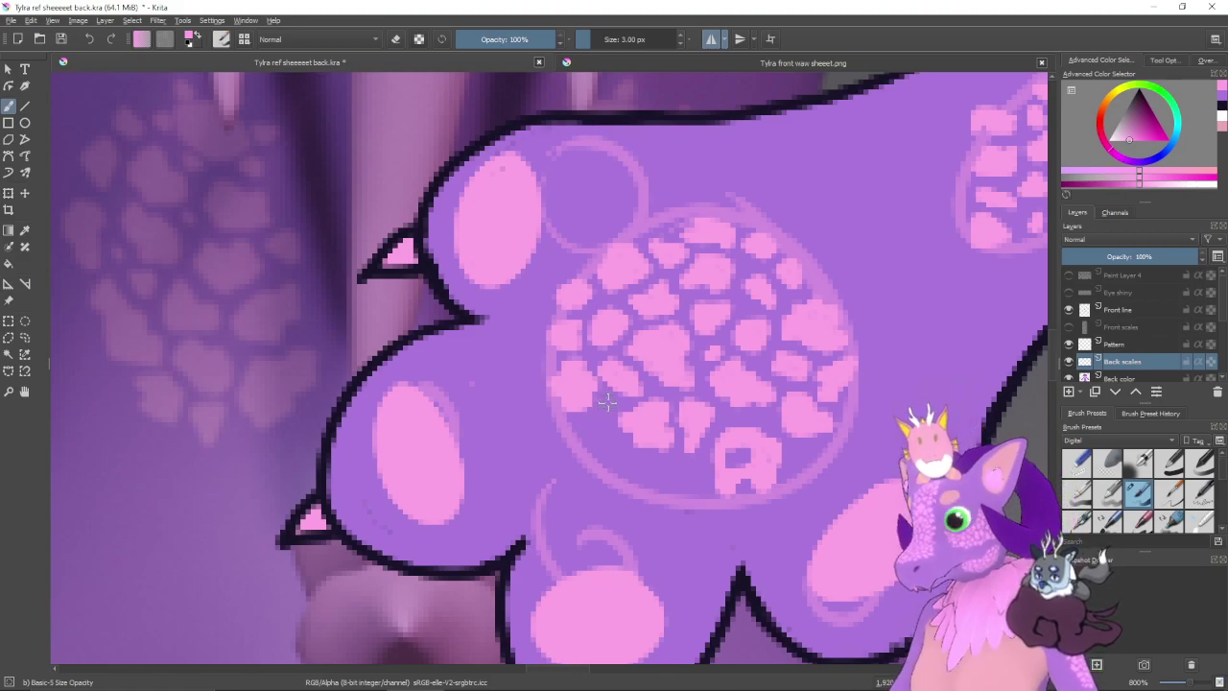
mouse_move(615, 467)
left_mouse_down()
mouse_move(650, 443)
mouse_move(636, 466)
left_mouse_up()
- Try outlining a long irregular scale along the palm circle's lower left edge, and undo the strokes
mouse_move(608, 420)
left_mouse_down()
mouse_move(575, 418)
mouse_move(579, 447)
mouse_move(674, 476)
left_mouse_up()
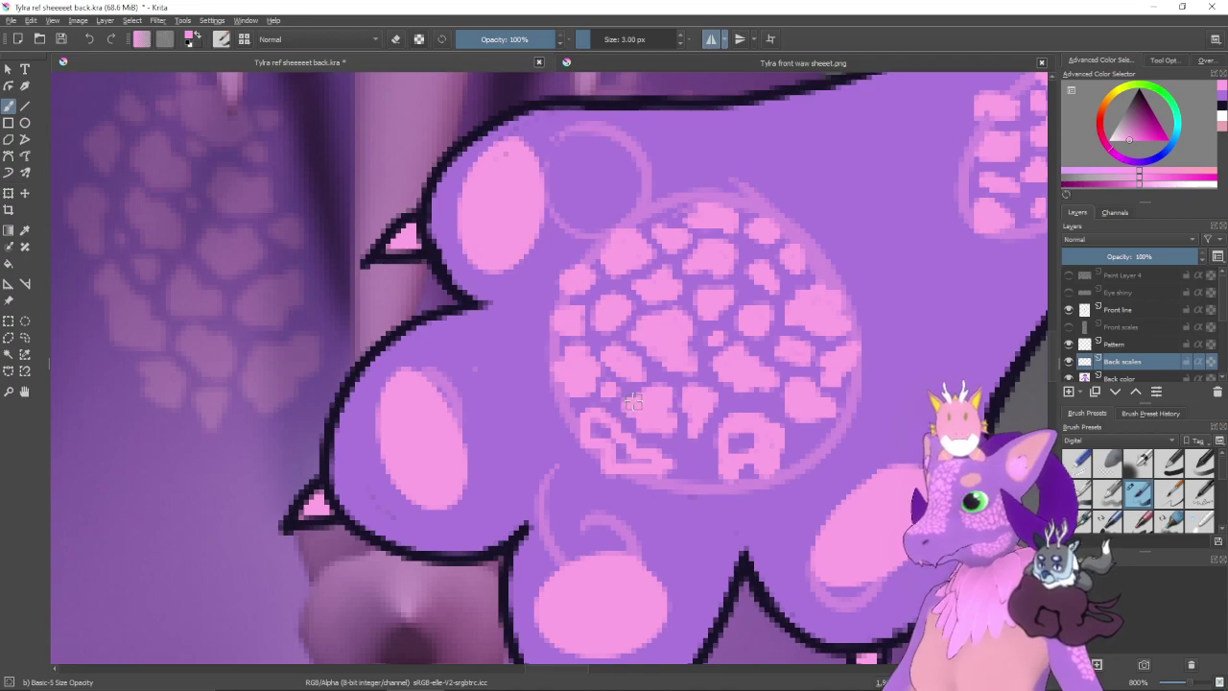
key("ctrl+z")
key("ctrl+z")
key("ctrl+z")
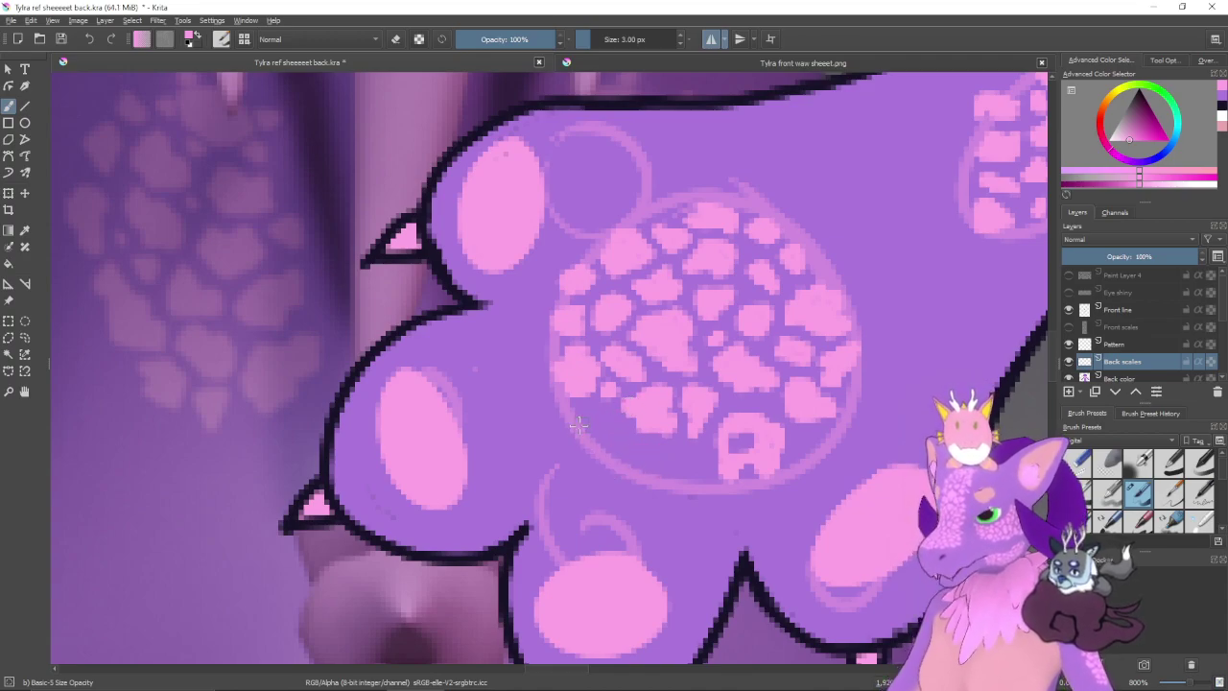
- Paint a solid scale at the palm circle's lower left edge and smaller scales filling the remaining gaps along its lower edge
mouse_move(582, 414)
left_mouse_down()
mouse_move(619, 430)
mouse_move(589, 419)
mouse_move(579, 444)
mouse_move(637, 453)
mouse_move(619, 456)
mouse_move(633, 452)
mouse_move(599, 437)
mouse_move(622, 451)
mouse_move(611, 435)
left_mouse_up()
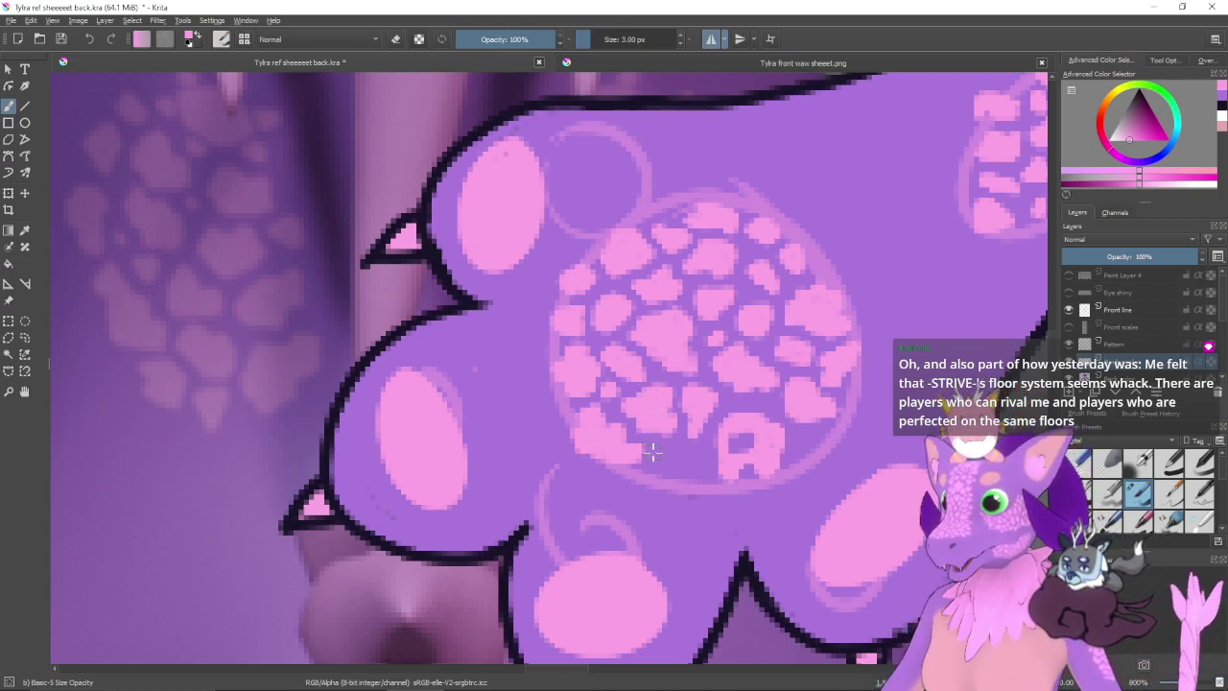
left_click_drag(691, 473, 671, 452)
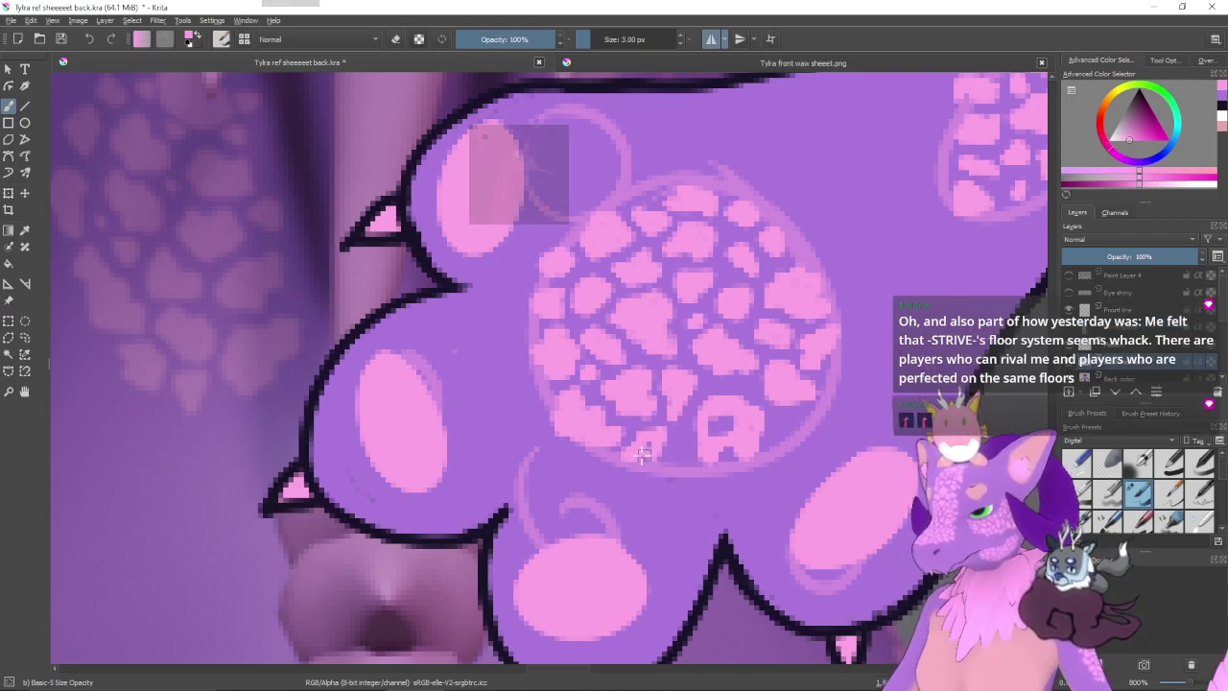
mouse_move(682, 459)
left_mouse_down()
mouse_move(660, 450)
mouse_move(690, 418)
mouse_move(704, 422)
mouse_move(698, 437)
left_mouse_up()
scroll(655, 436, "right", 3)
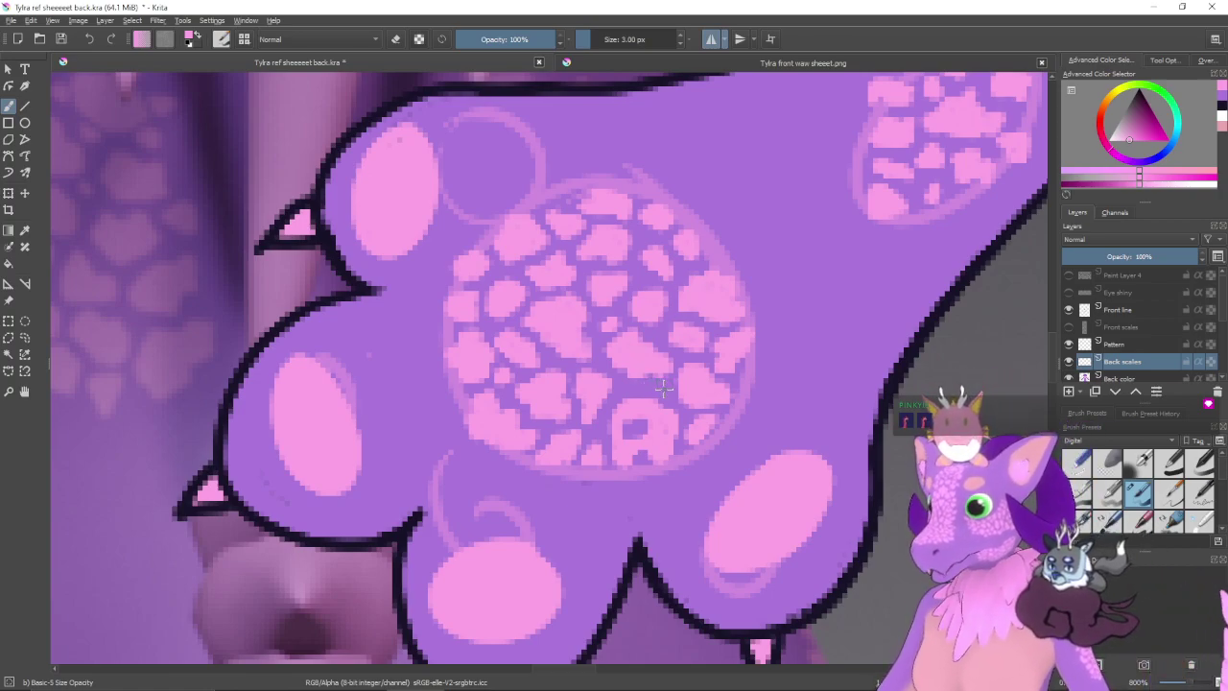
- Hide the Pattern layer's guides, compare the whole back view's scales with the reference, and show the guides again
key("minus")
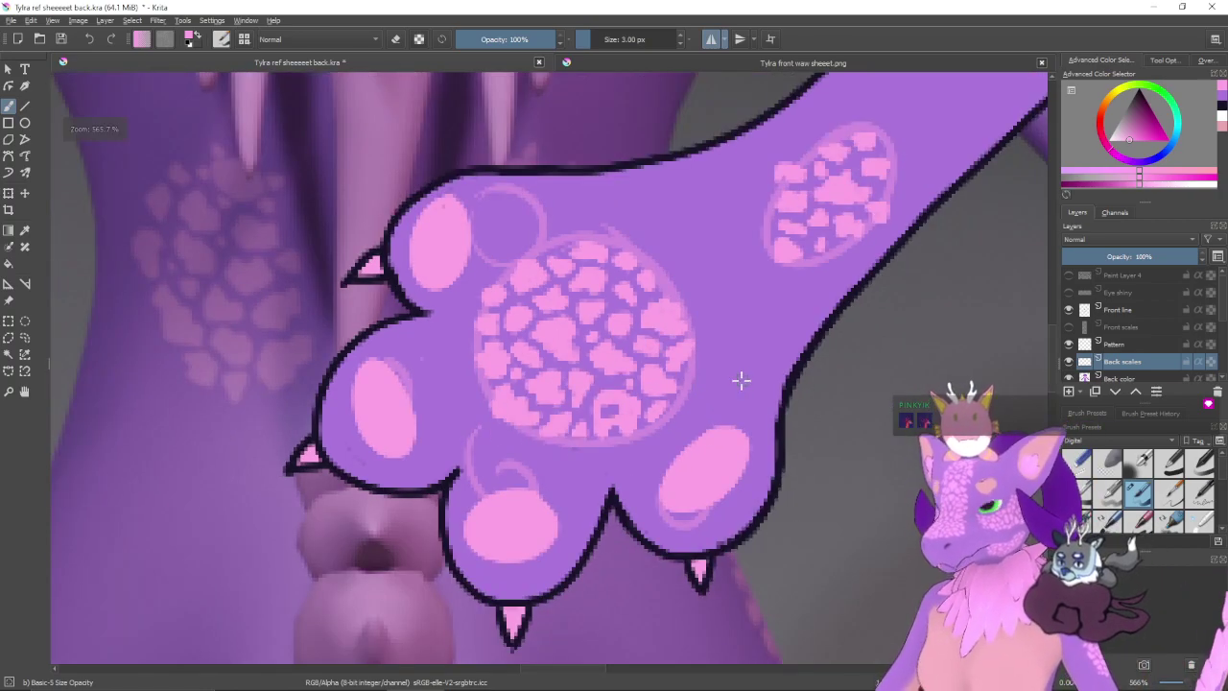
key("minus")
key("minus")
key("minus")
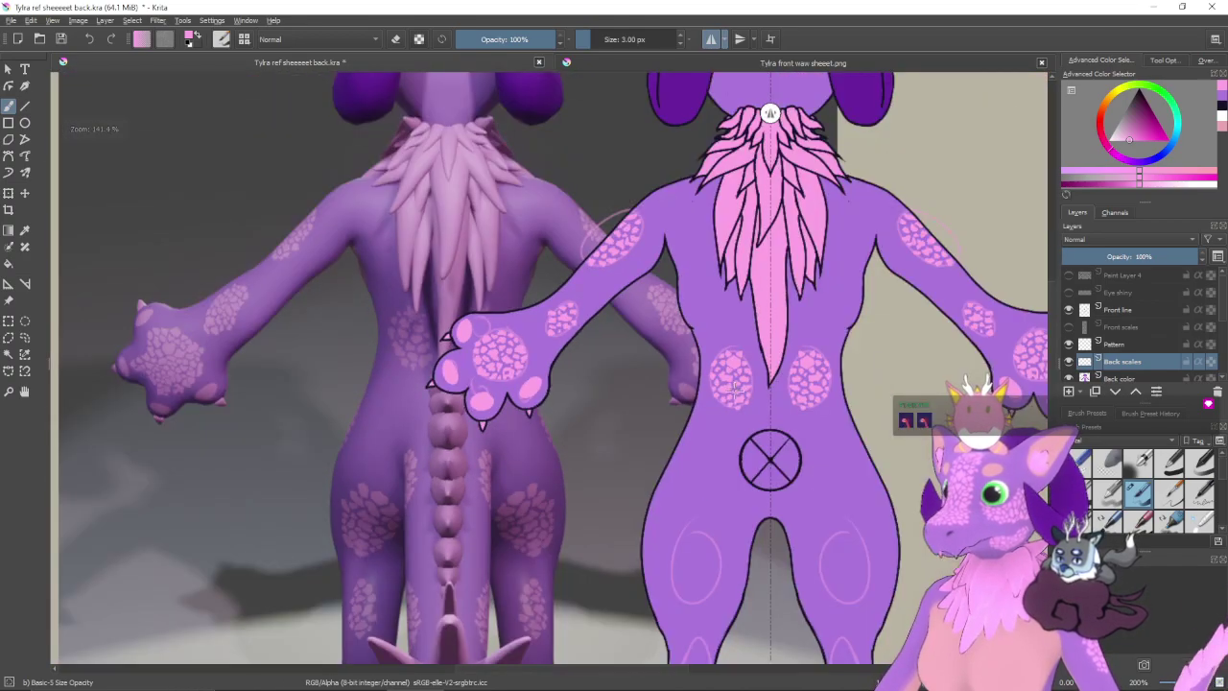
left_click_drag(836, 436, 722, 470)
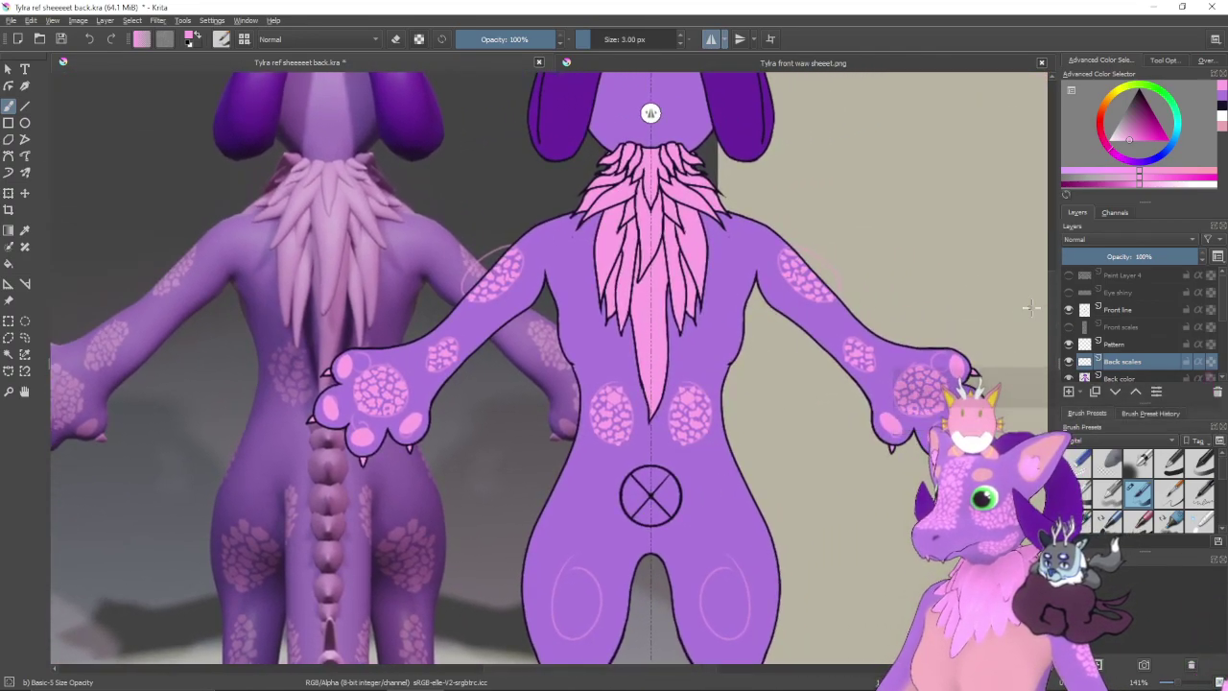
left_click(1068, 344)
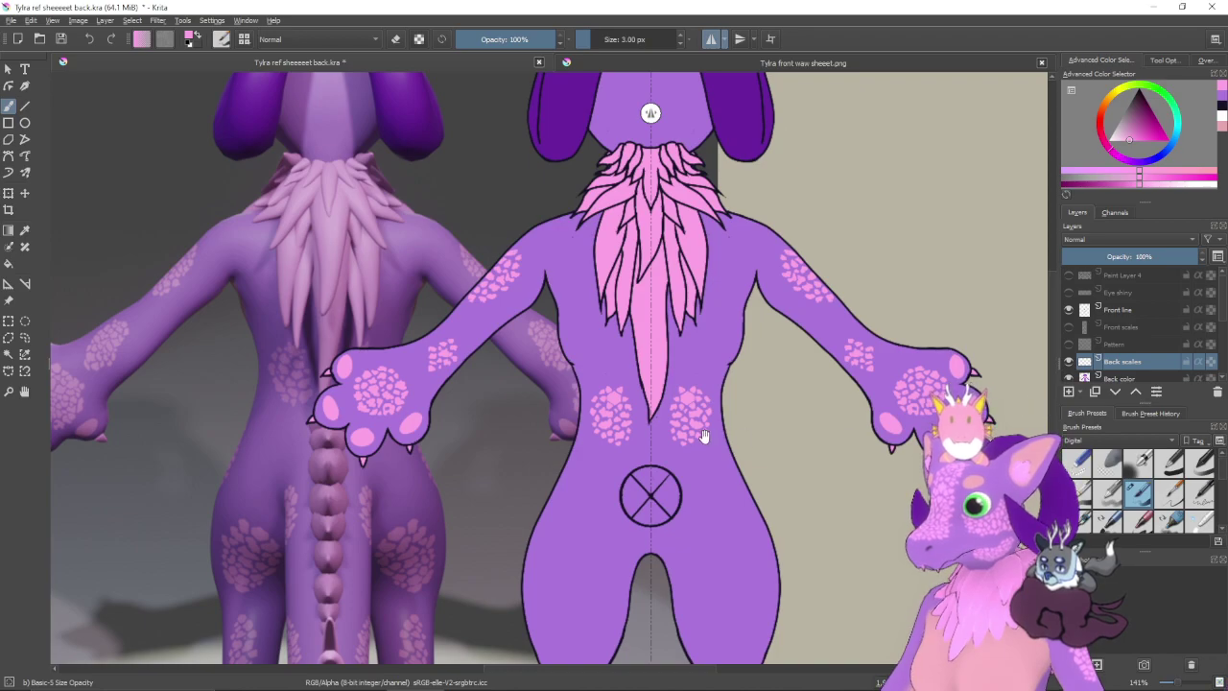
left_click_drag(703, 437, 805, 436)
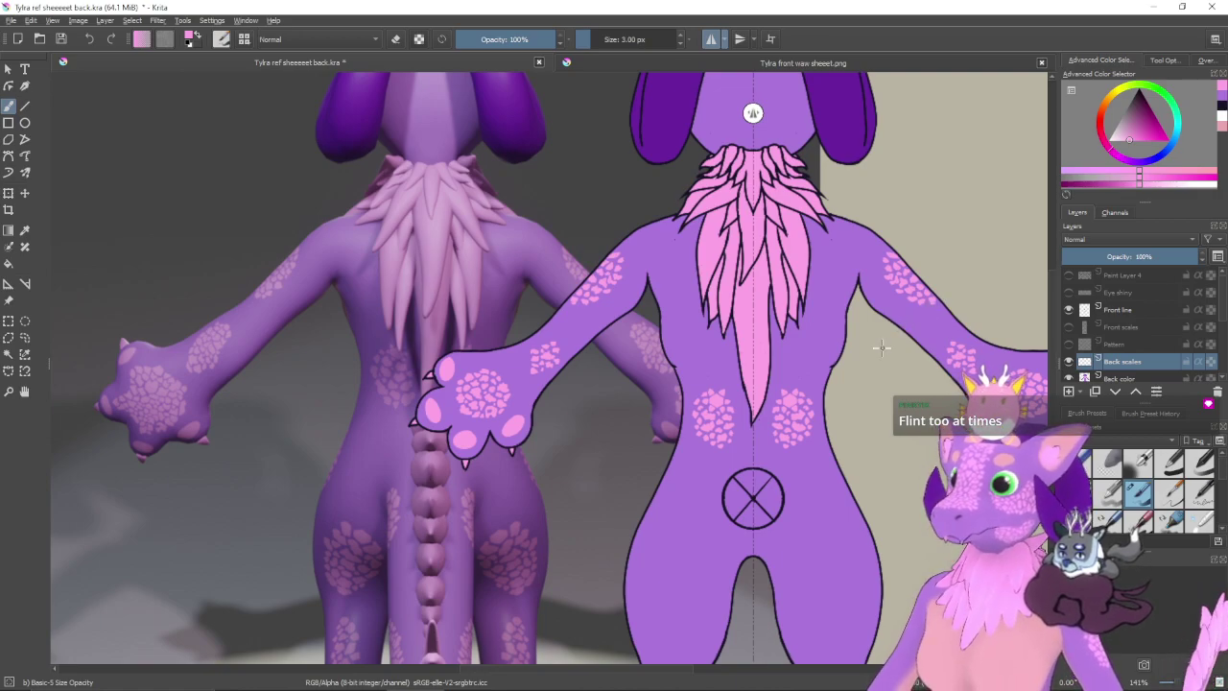
key("ctrl+minus")
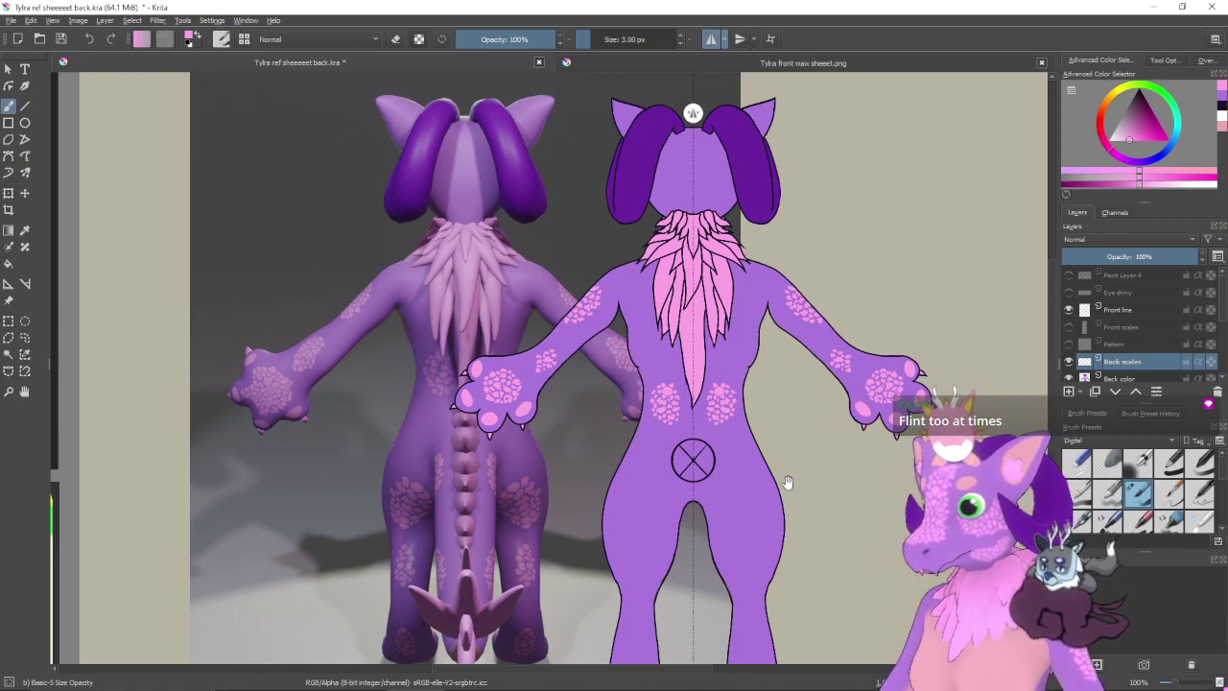
left_click_drag(786, 488, 821, 344)
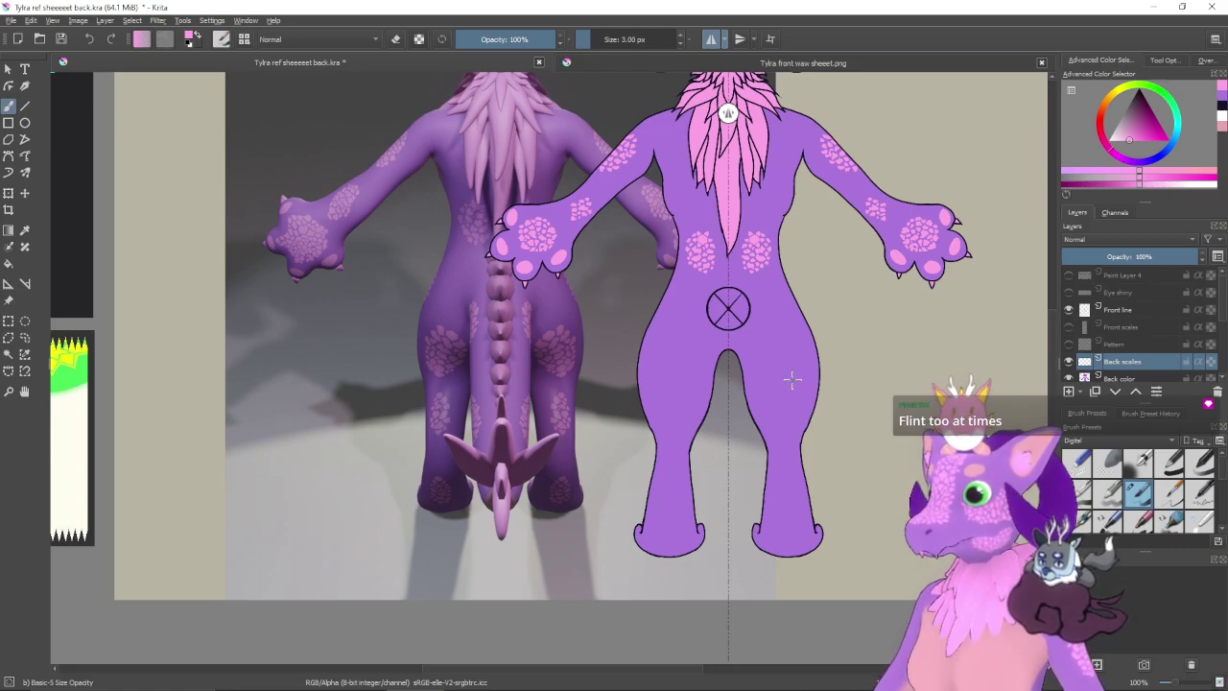
left_click_drag(789, 378, 873, 368)
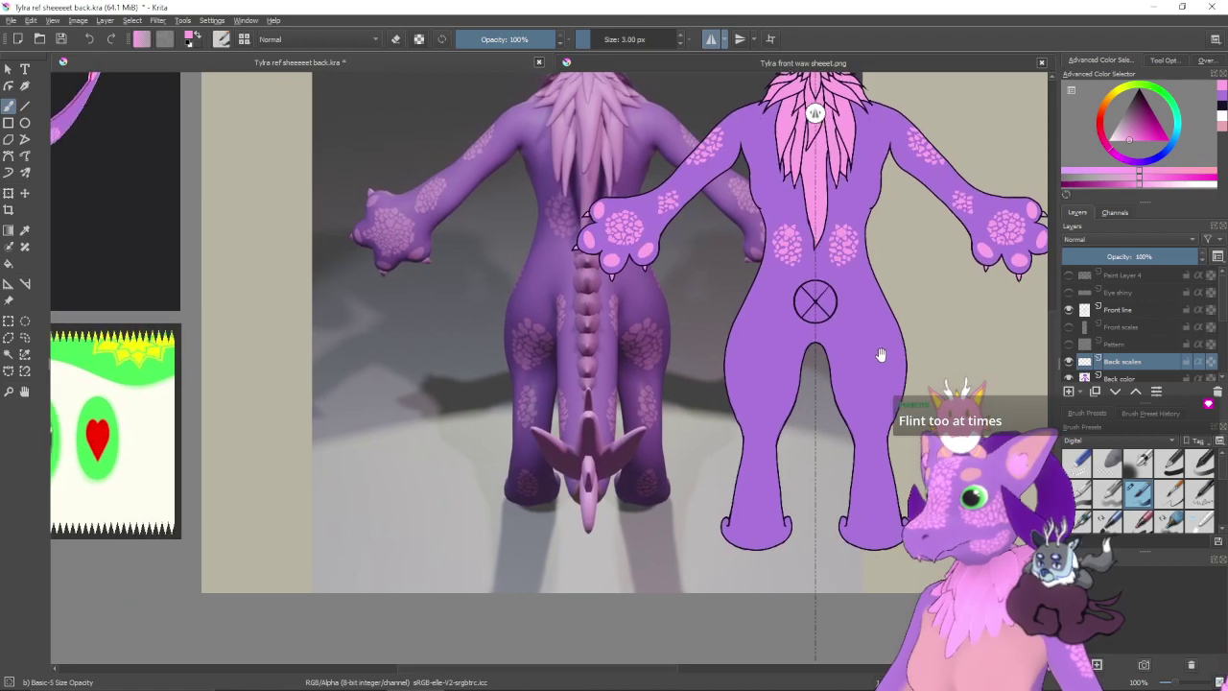
left_click(1069, 344)
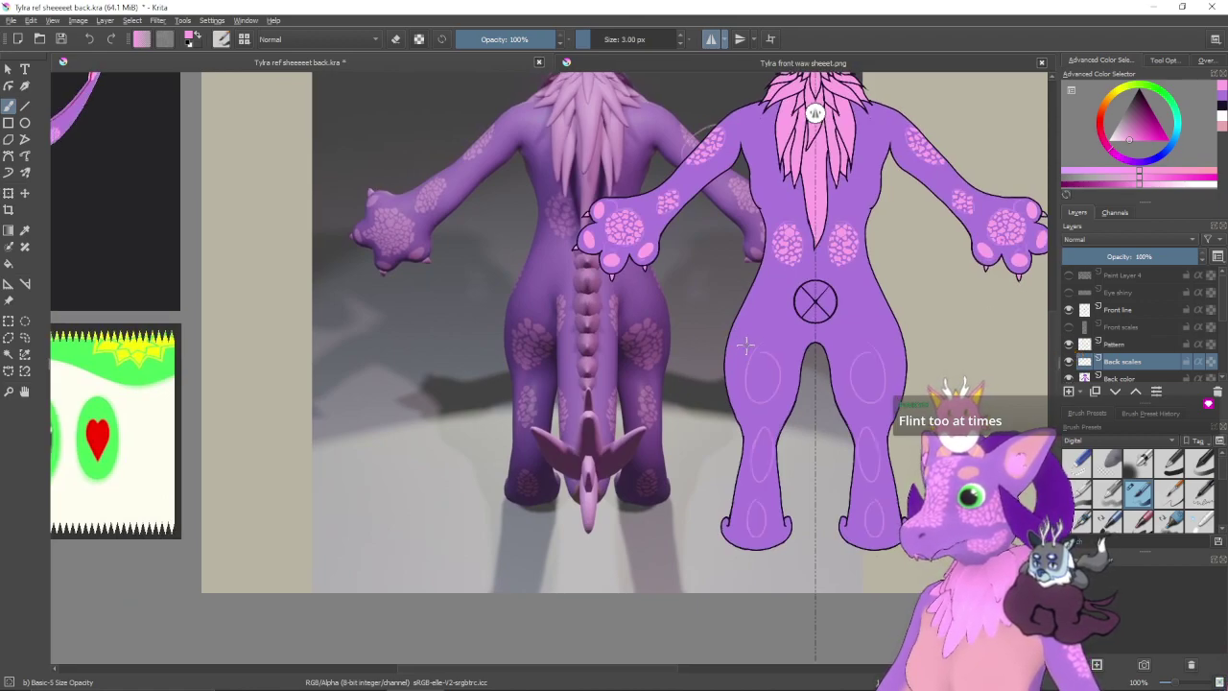
- Undo a stray thigh stroke on the Back scales layer and redraw the thigh's guide oval larger on the Pattern layer
left_click_drag(750, 363, 759, 403)
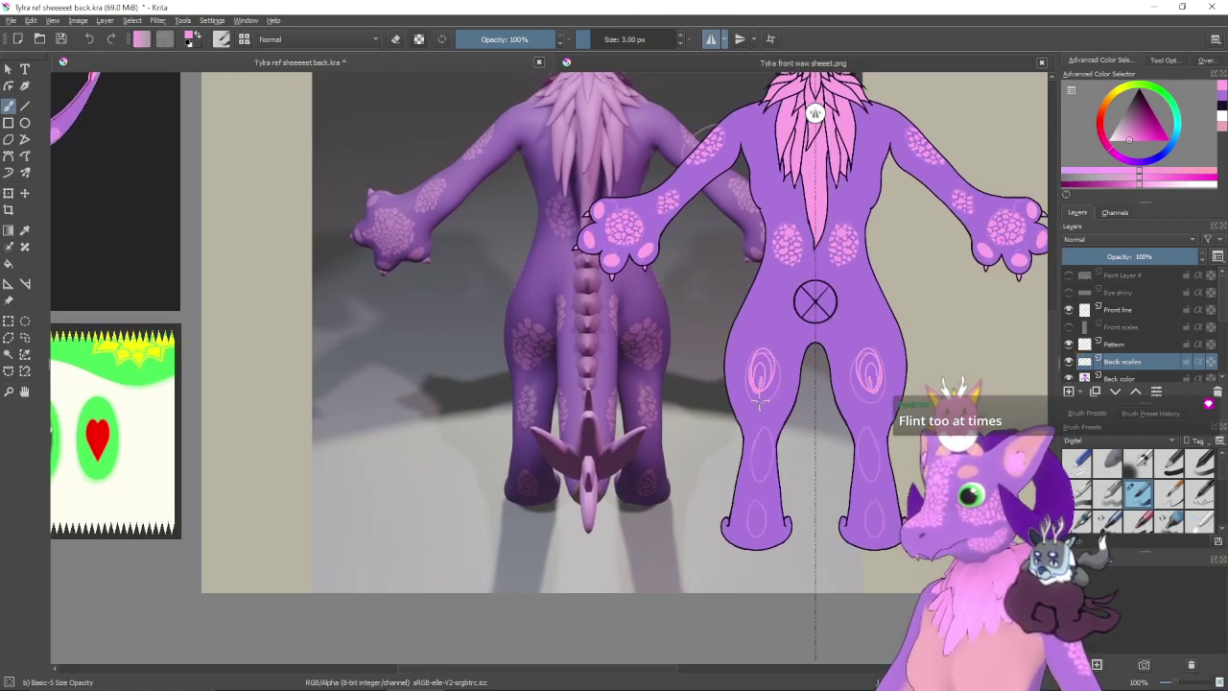
key("ctrl+z")
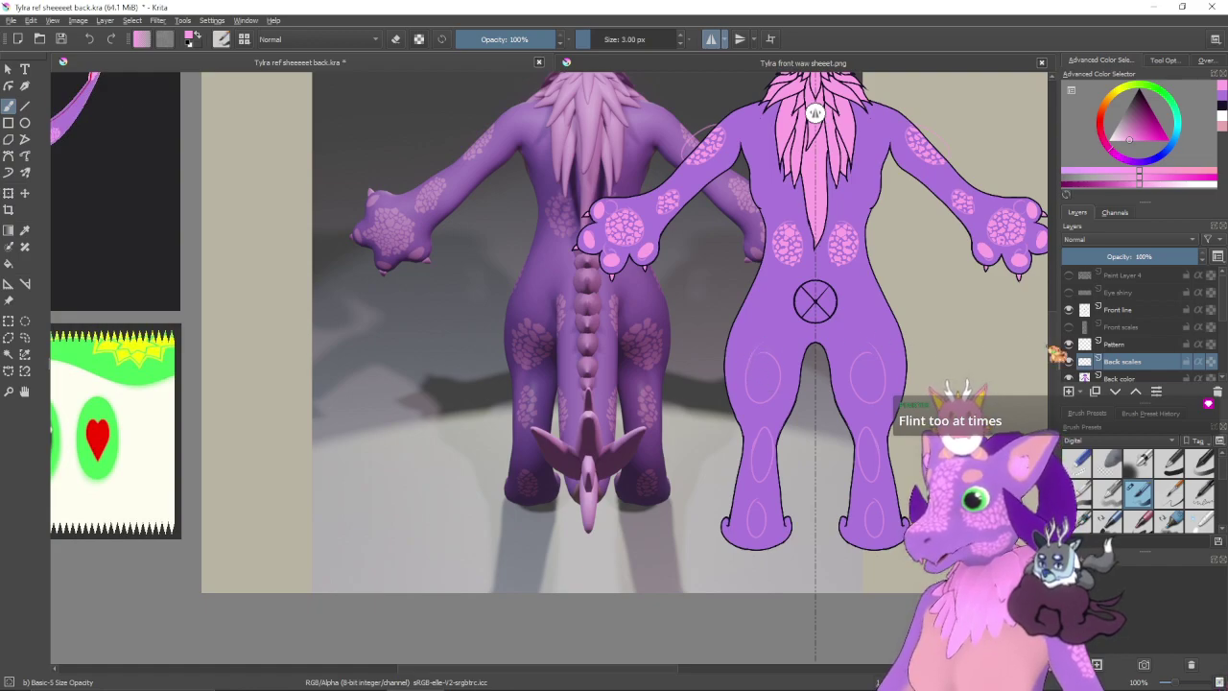
left_click(1112, 343)
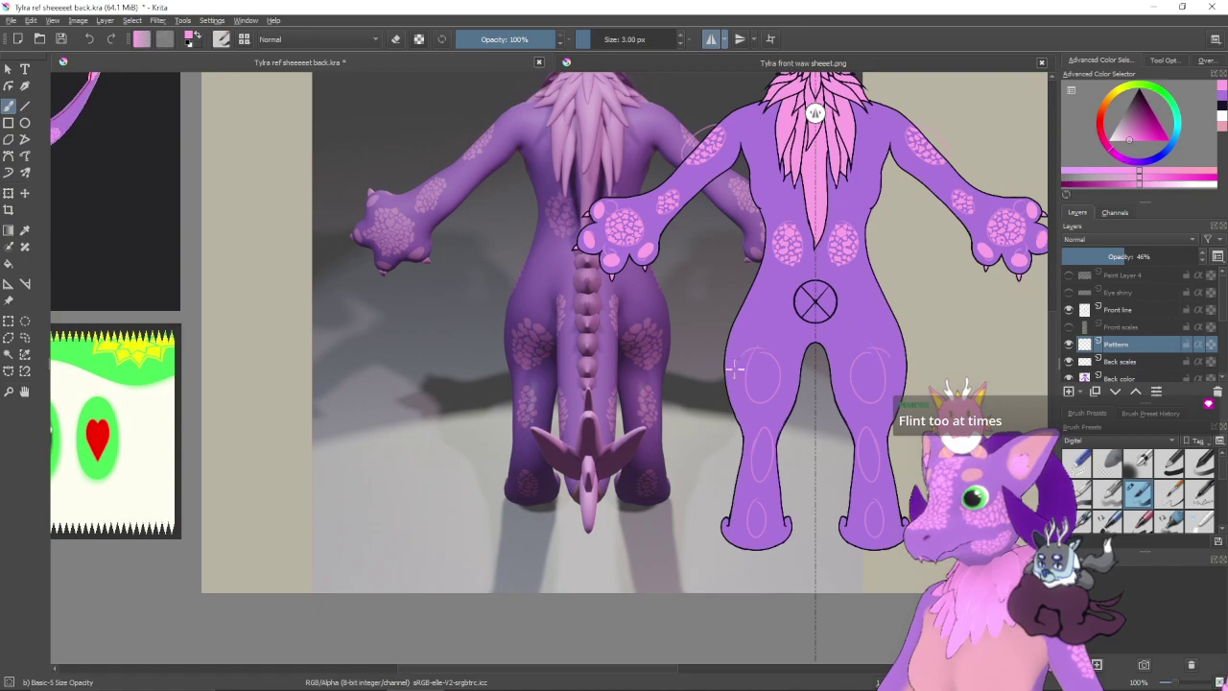
mouse_move(735, 367)
left_mouse_down()
mouse_move(781, 396)
mouse_move(737, 380)
left_mouse_up()
- Erase the smaller inner guide oval on the thigh, keeping the larger outer one
key("e")
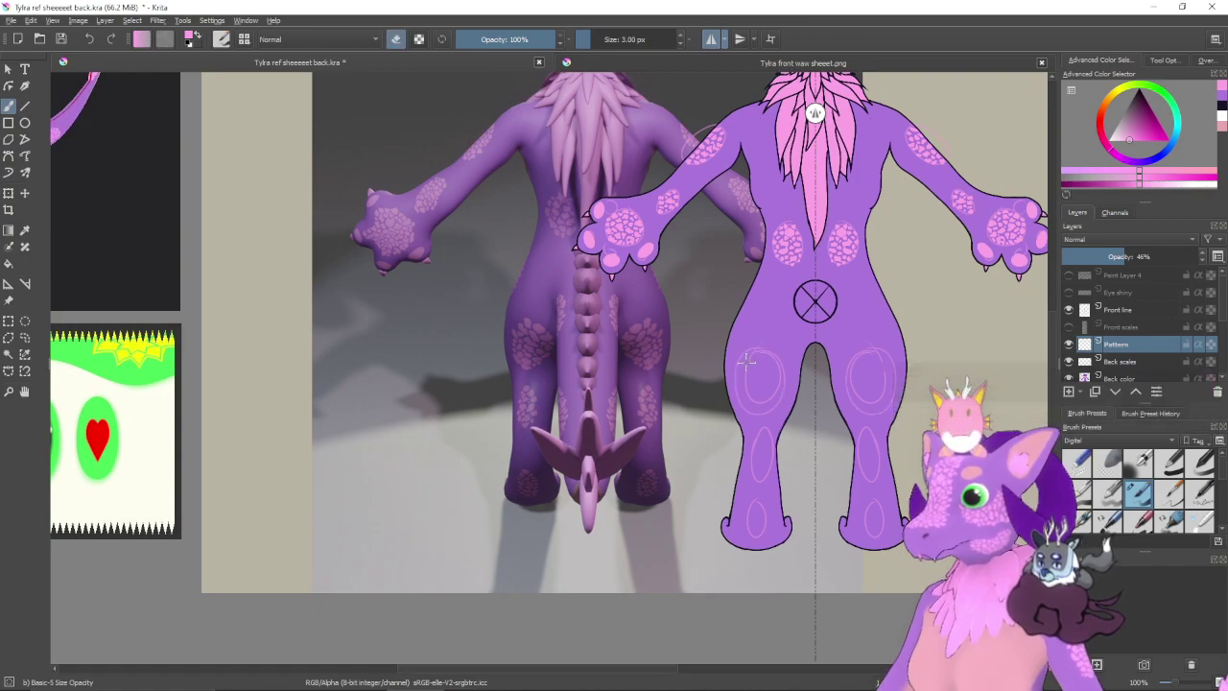
key("plus")
key("plus")
left_click_drag(860, 470, 265, 438)
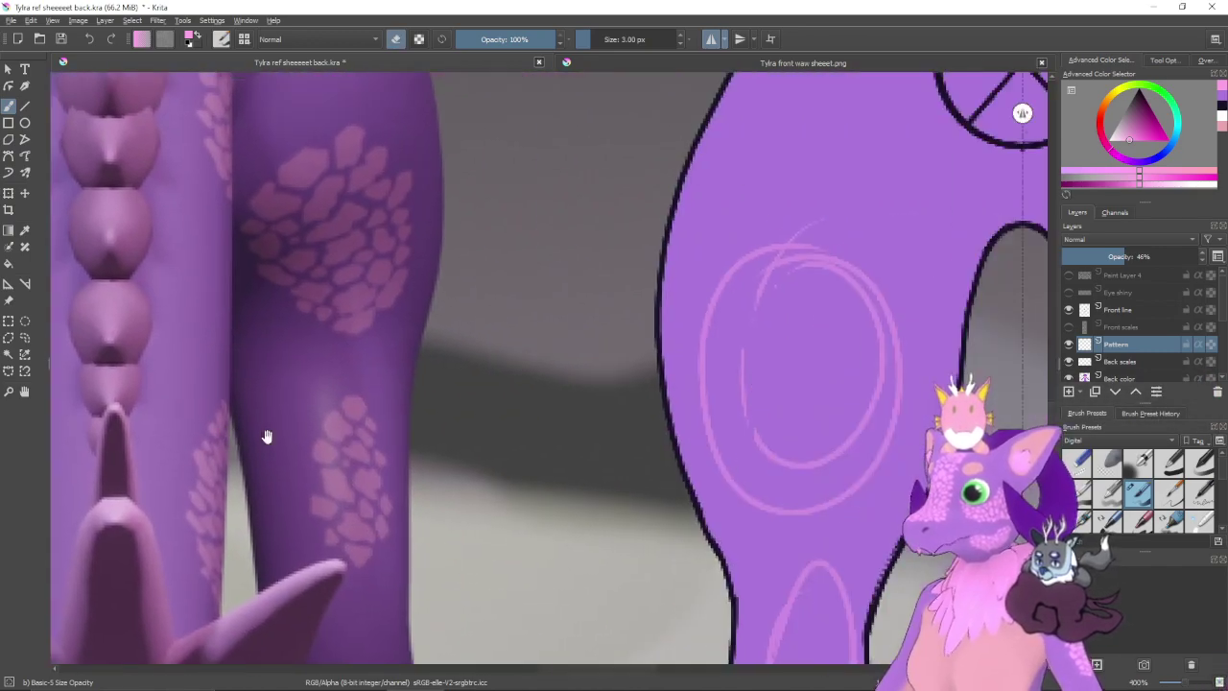
left_click_drag(725, 407, 627, 419)
mouse_move(686, 296)
left_mouse_down()
mouse_move(667, 335)
mouse_move(718, 265)
mouse_move(780, 301)
mouse_move(789, 397)
mouse_move(737, 458)
mouse_move(774, 414)
mouse_move(765, 443)
mouse_move(772, 420)
mouse_move(683, 479)
left_mouse_up()
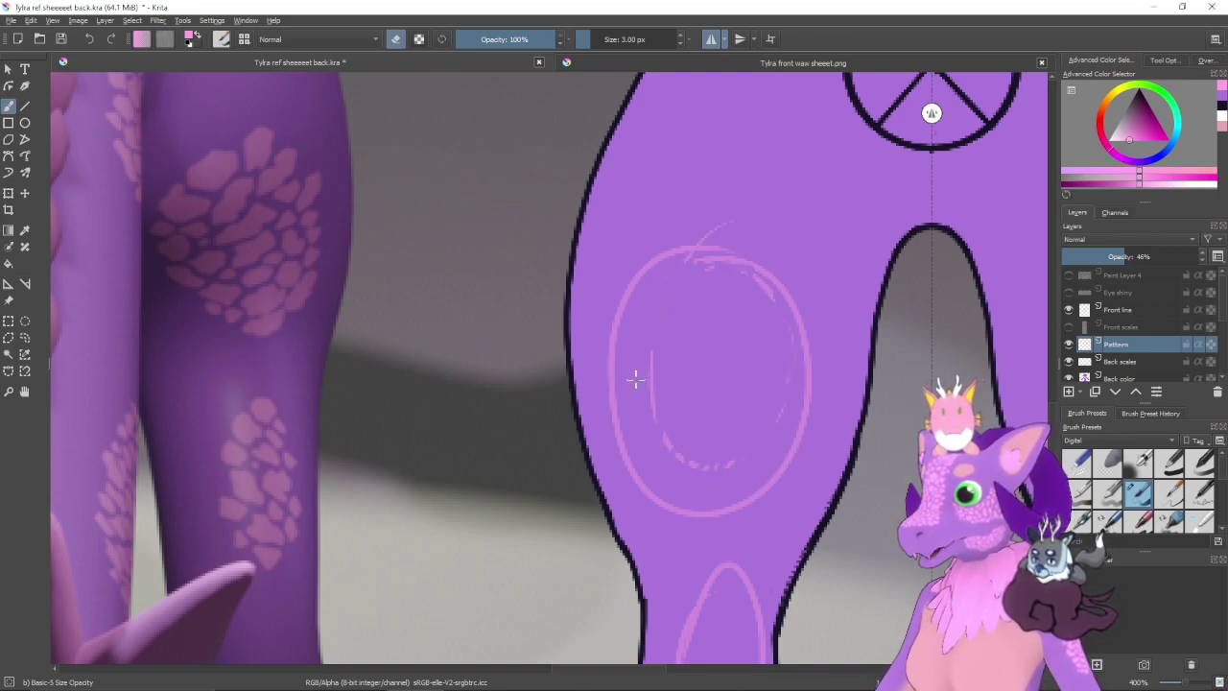
left_click_drag(635, 380, 660, 399)
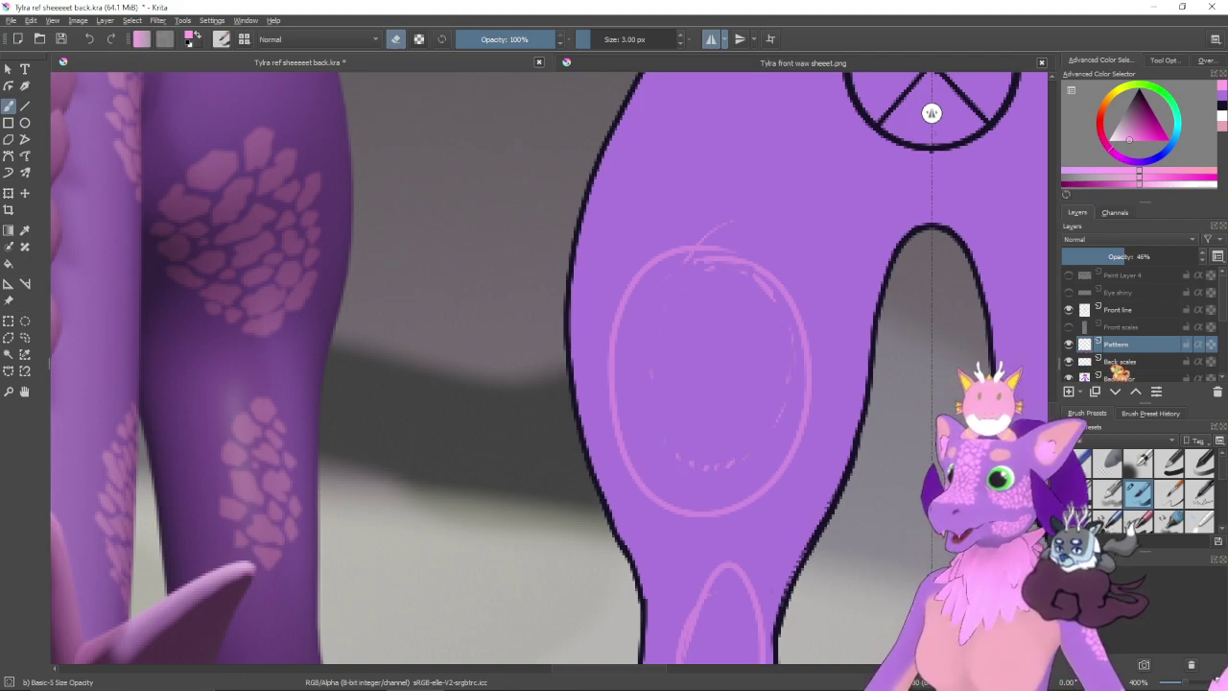
- On the Back scales layer, paint a solid rounded pink scale at the upper left edge of the thigh's guide oval
left_click(1119, 361)
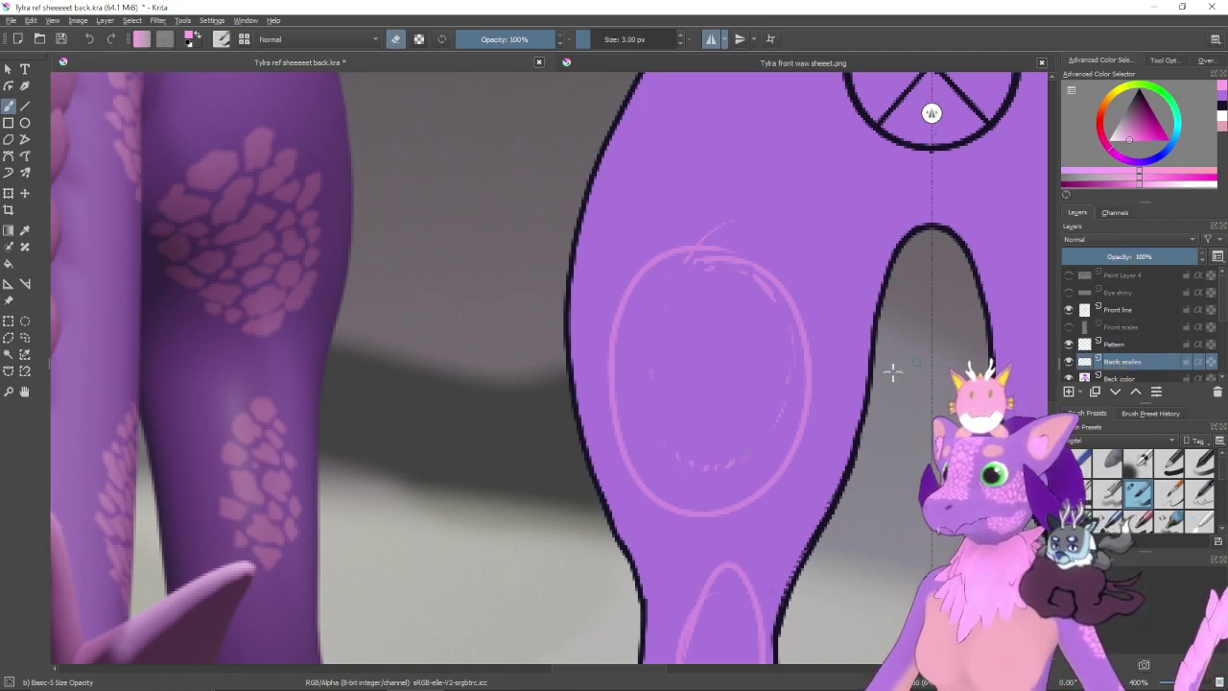
key("e")
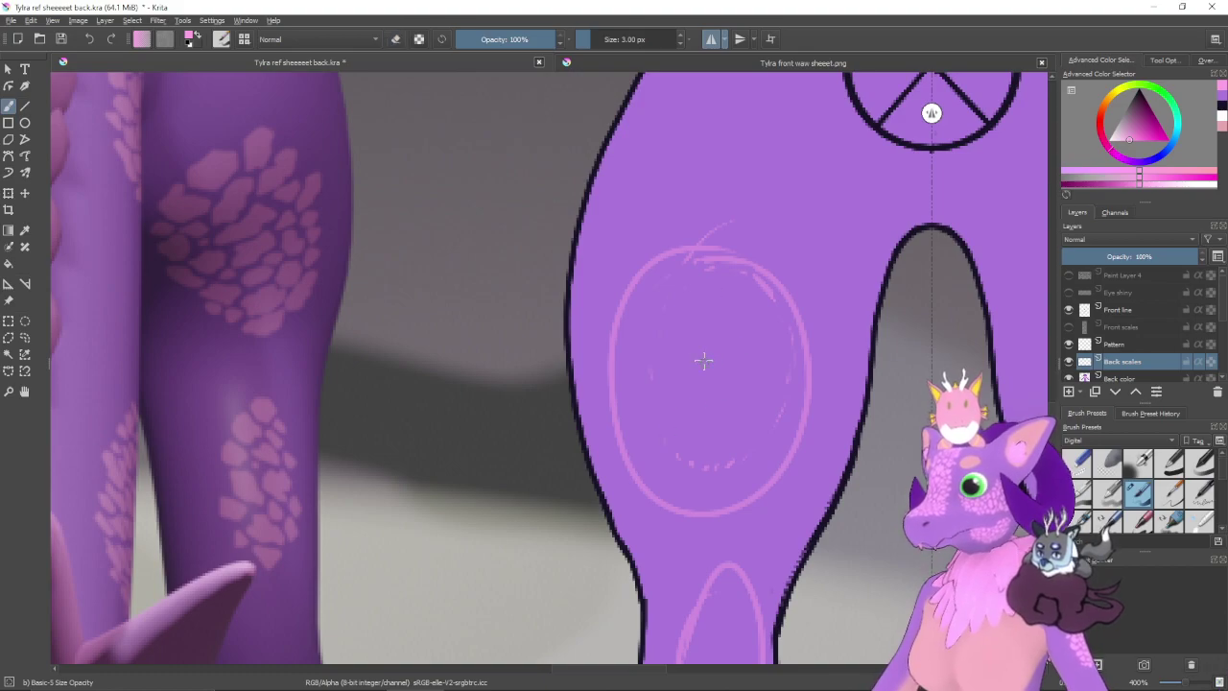
mouse_move(652, 351)
left_mouse_down()
mouse_move(676, 412)
mouse_move(733, 459)
left_mouse_up()
key("ctrl+z")
left_click_drag(704, 357, 749, 412)
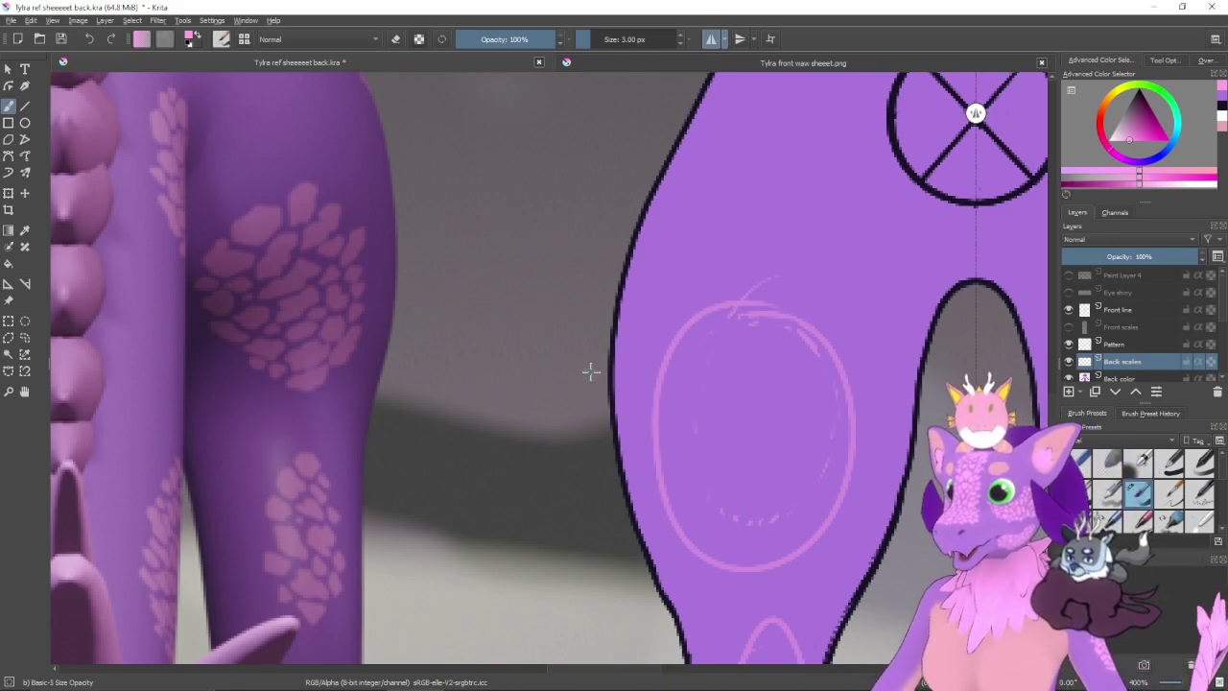
mouse_move(712, 386)
left_mouse_down()
mouse_move(712, 424)
mouse_move(764, 427)
left_mouse_up()
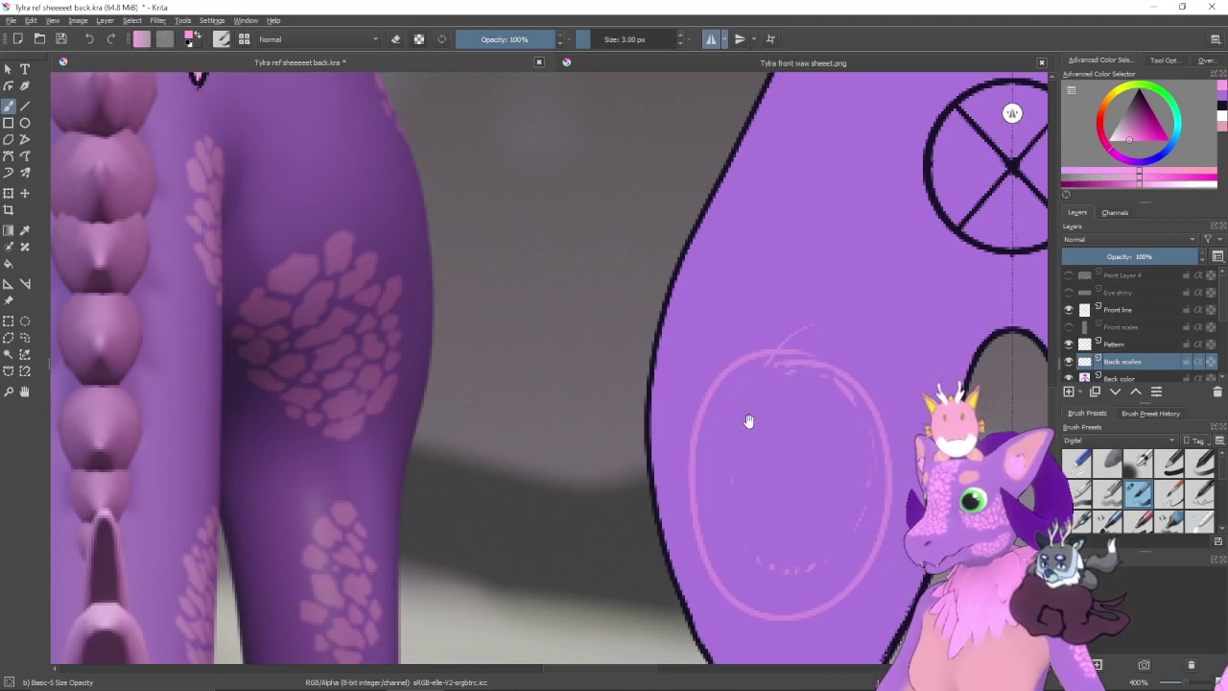
left_click_drag(749, 419, 680, 377)
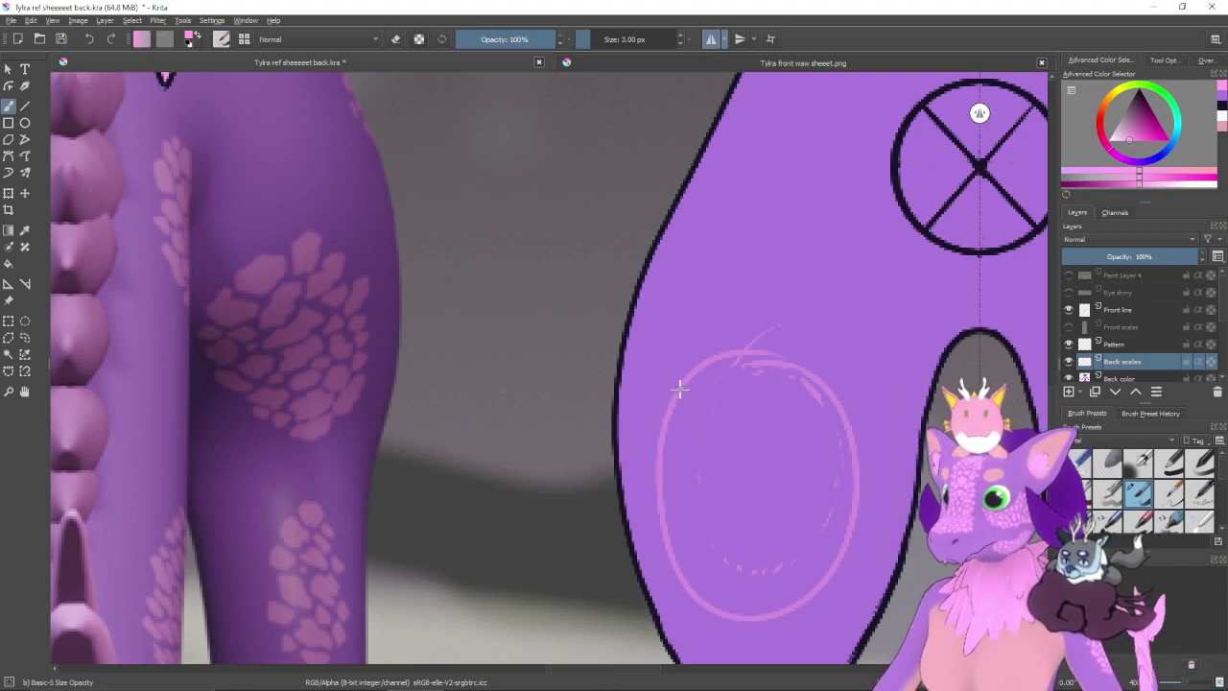
mouse_move(693, 379)
left_mouse_down()
mouse_move(710, 371)
mouse_move(725, 383)
left_mouse_up()
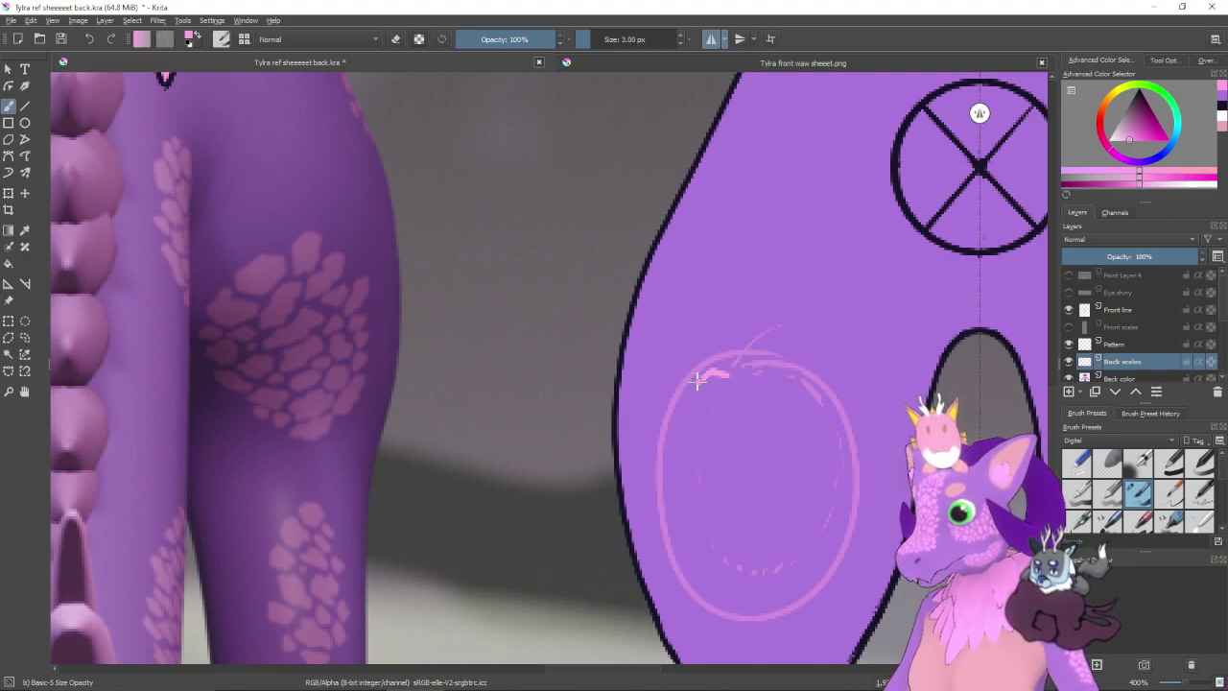
mouse_move(697, 382)
left_mouse_down()
mouse_move(693, 395)
mouse_move(713, 403)
left_mouse_up()
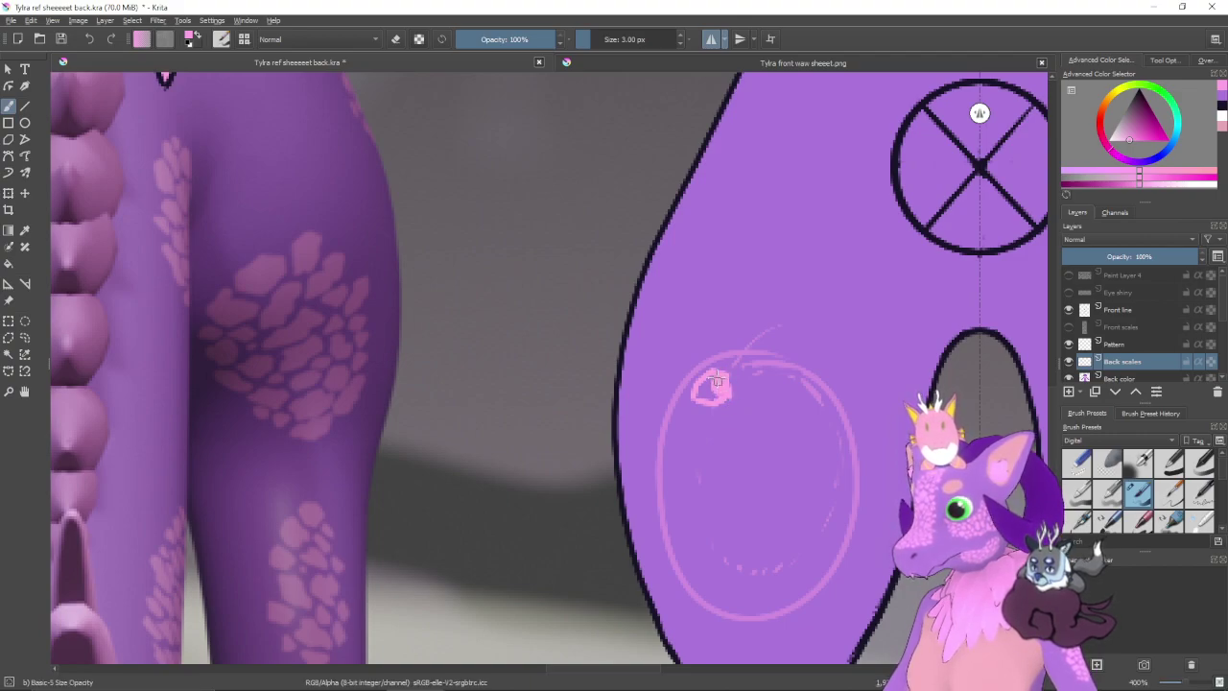
left_click_drag(705, 381, 714, 390)
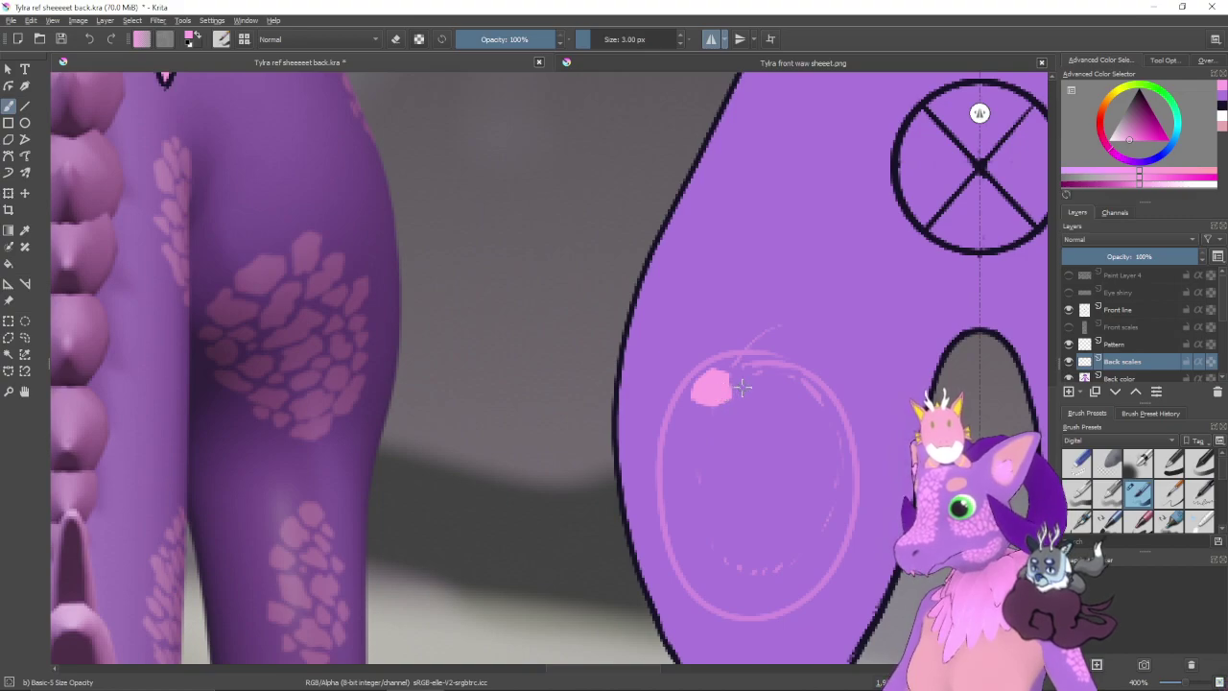
key("e")
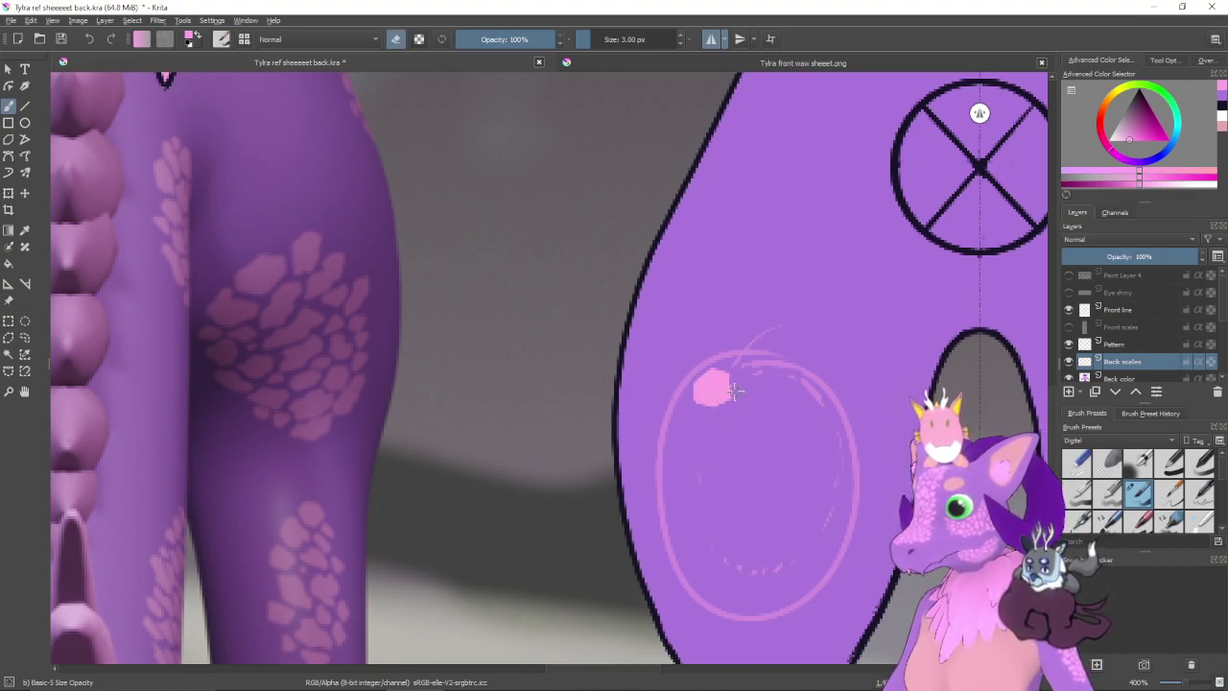
key("e")
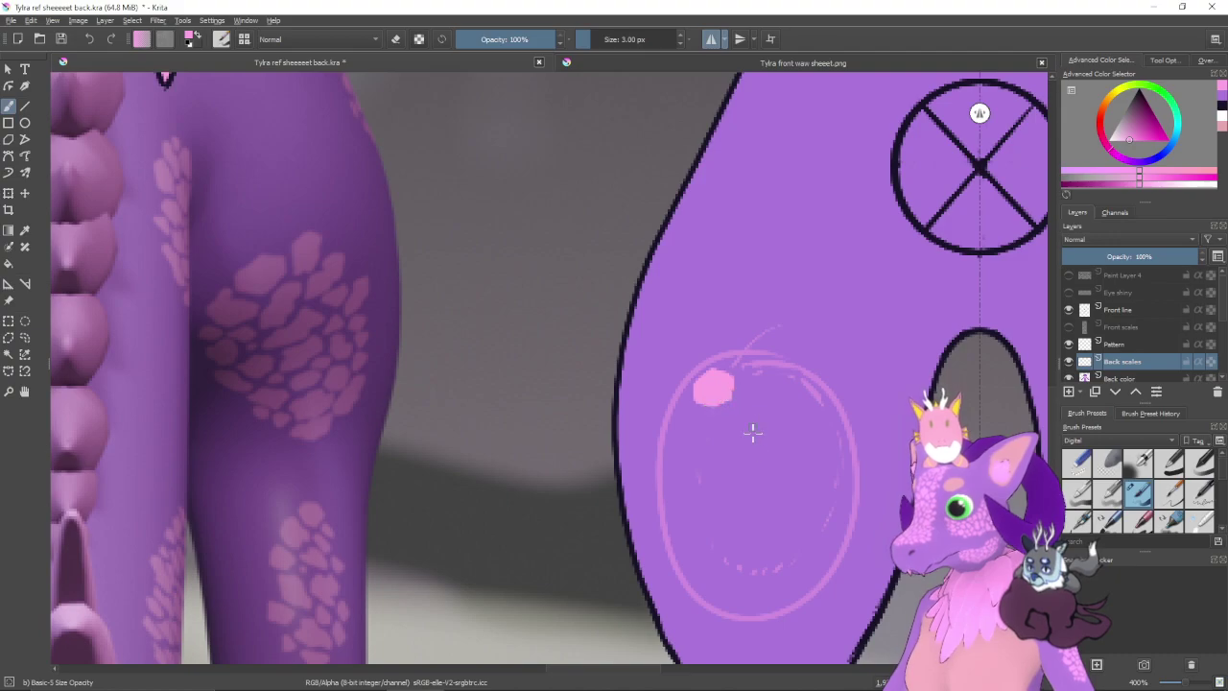
- Paint two smaller scales beside the first thigh scale, one at the oval's upper edge and one further inward
left_click_drag(697, 431, 721, 425)
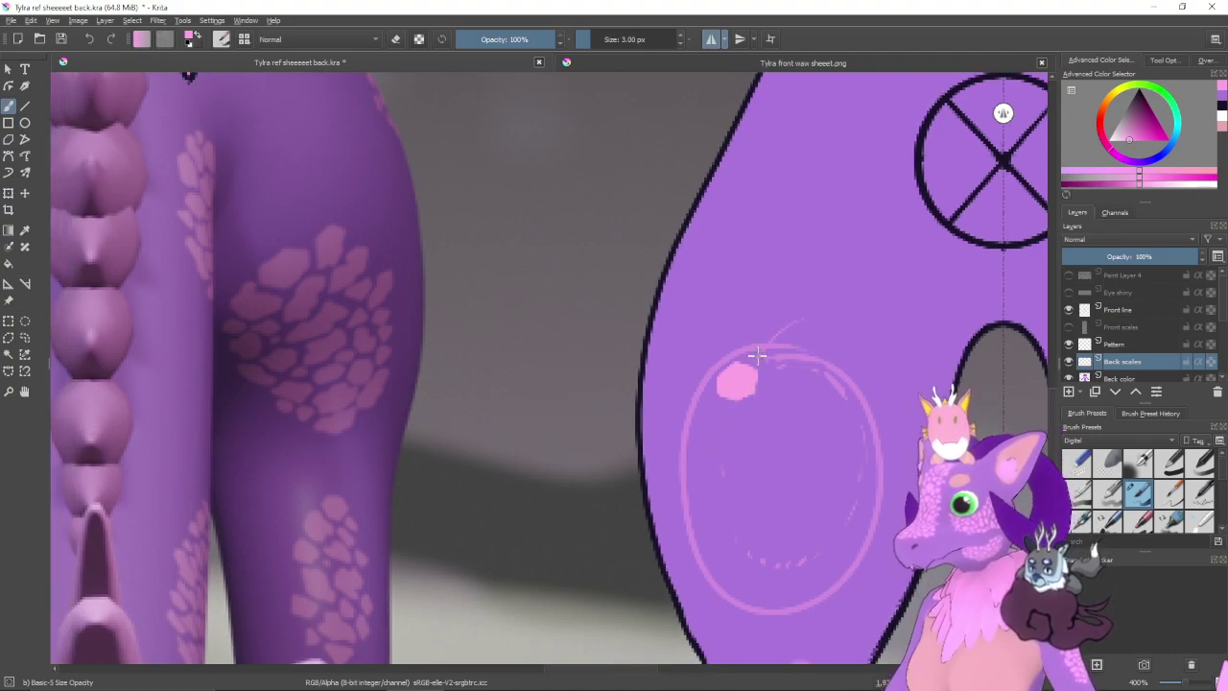
mouse_move(752, 357)
left_mouse_down()
mouse_move(767, 355)
mouse_move(778, 377)
left_mouse_up()
left_click_drag(768, 379, 790, 413)
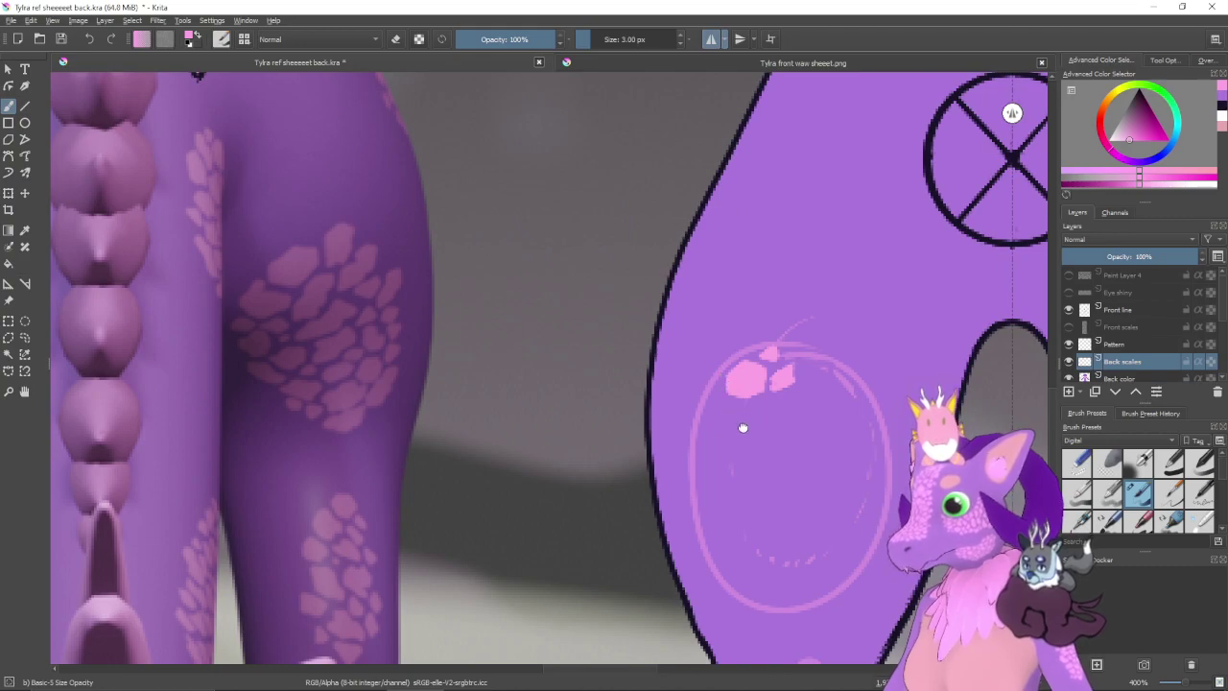
- Switch to the front view sheet and examine the scales on the head up close
scroll(748, 441, "up", 1)
scroll(783, 428, "up", 2)
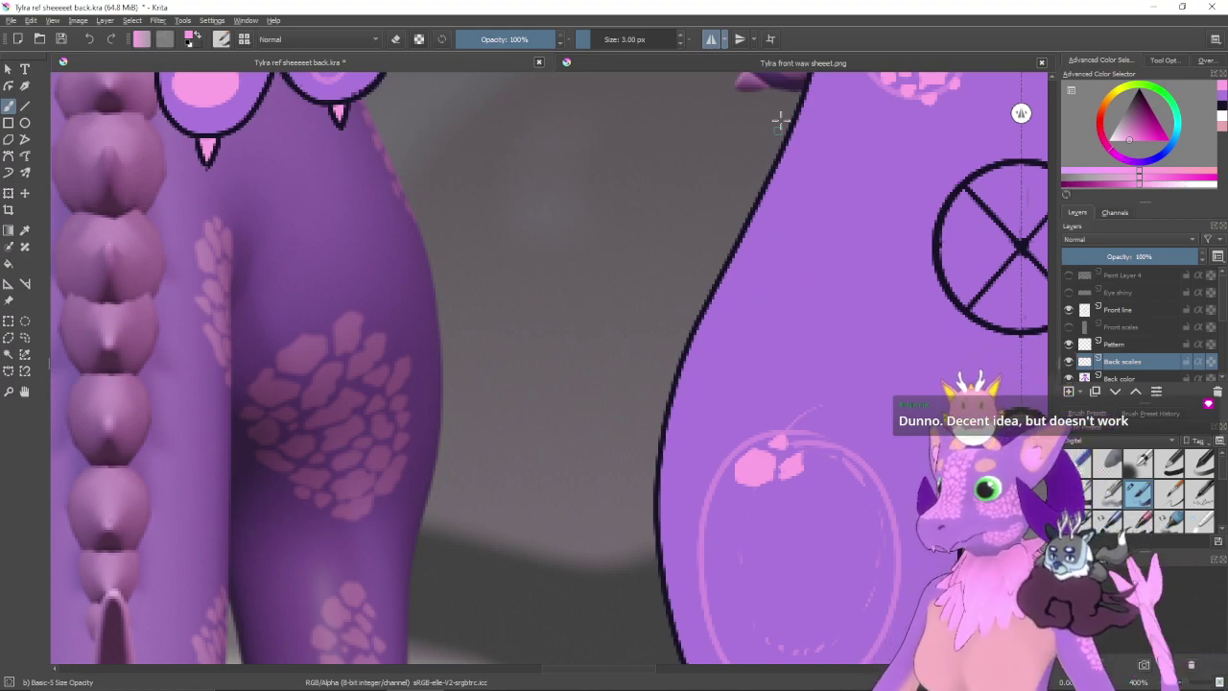
left_click(835, 65)
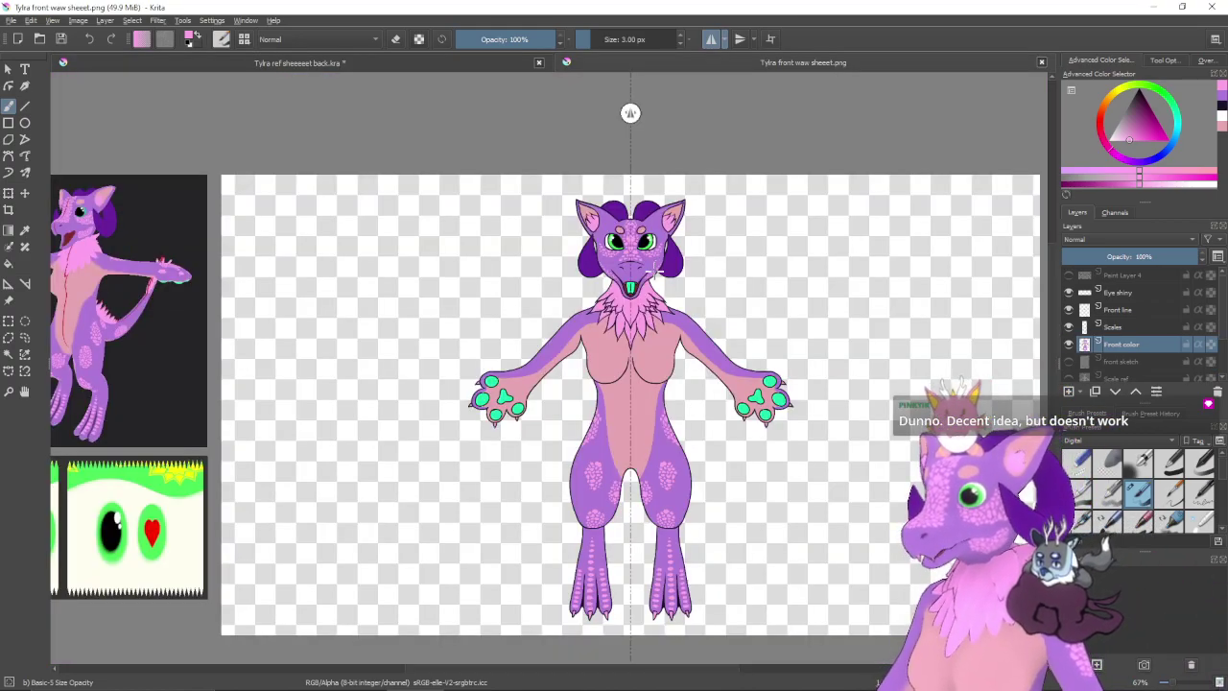
key("ctrl+plus")
key("ctrl+plus")
key("ctrl+plus")
key("ctrl+plus")
key("ctrl+plus")
left_click_drag(776, 214, 661, 488)
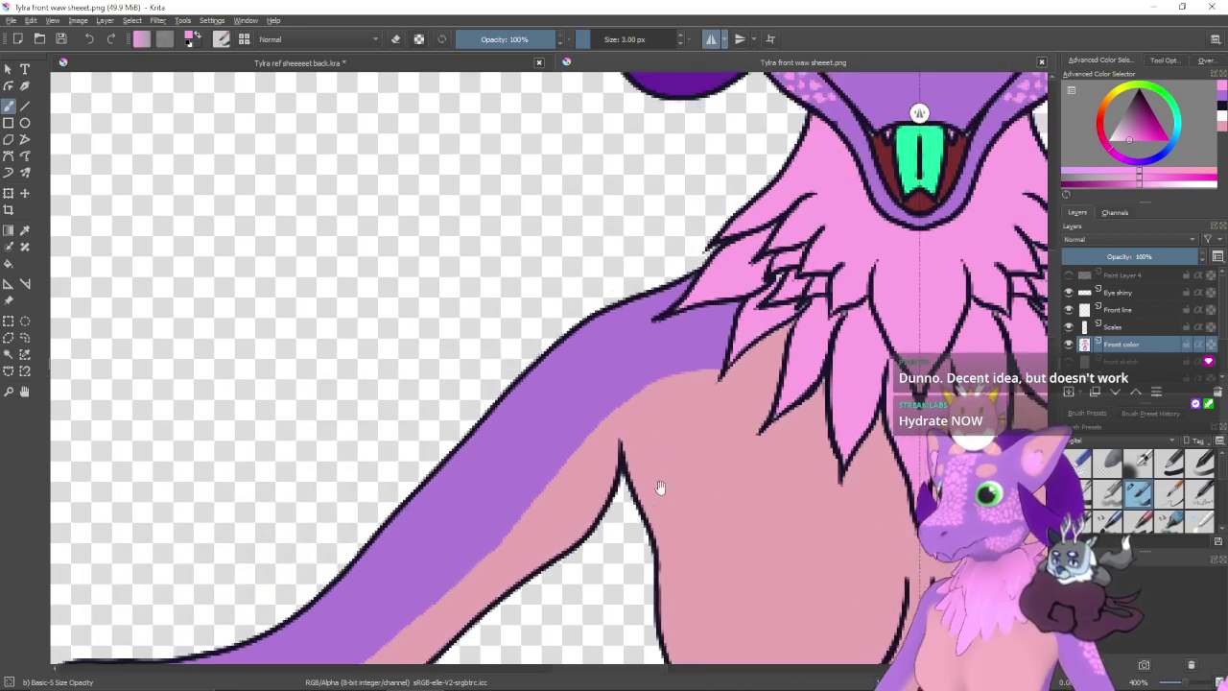
left_click_drag(798, 155, 700, 407)
left_click_drag(753, 272, 689, 455)
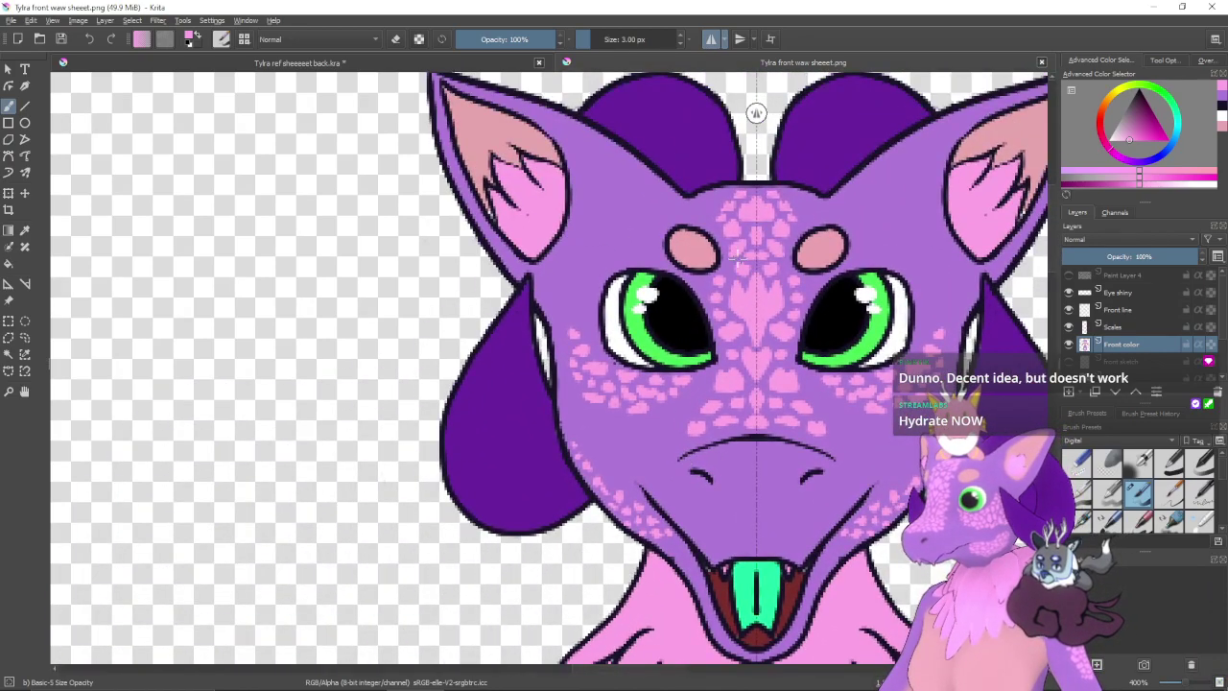
- Circle the forehead scales and the large scale between the eyes on the front view, undoing the marks
mouse_move(762, 207)
left_mouse_down()
mouse_move(732, 217)
mouse_move(765, 197)
left_mouse_up()
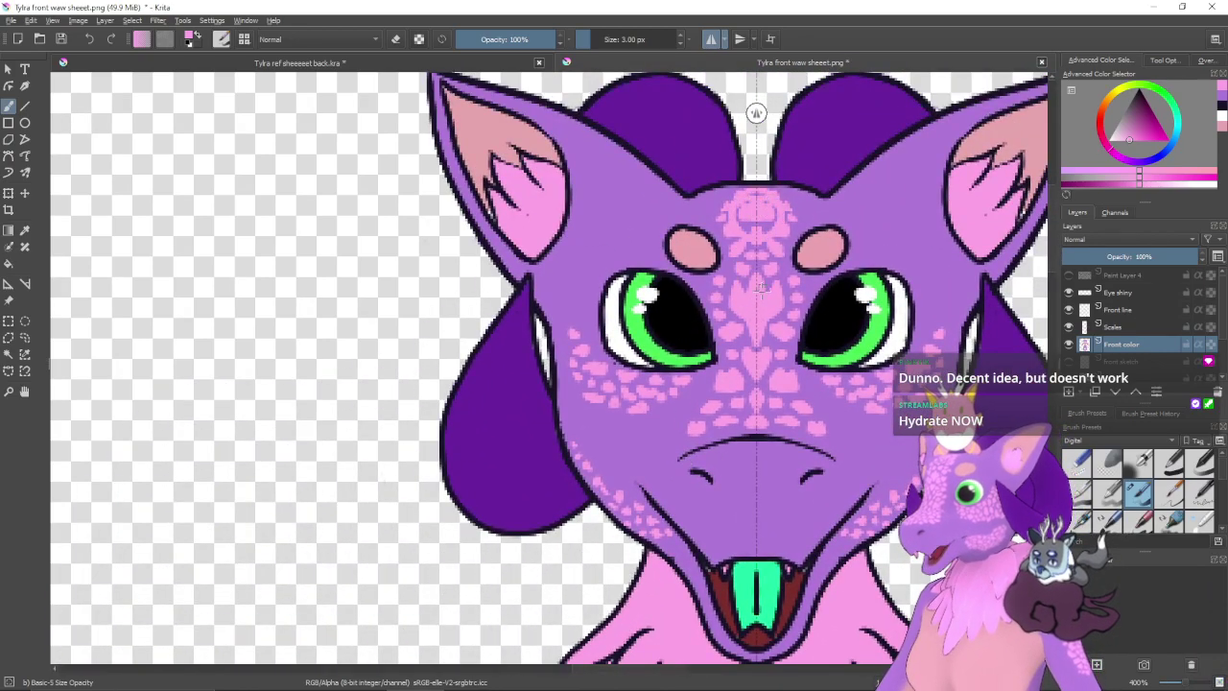
key("ctrl+z")
left_click_drag(759, 268, 794, 337)
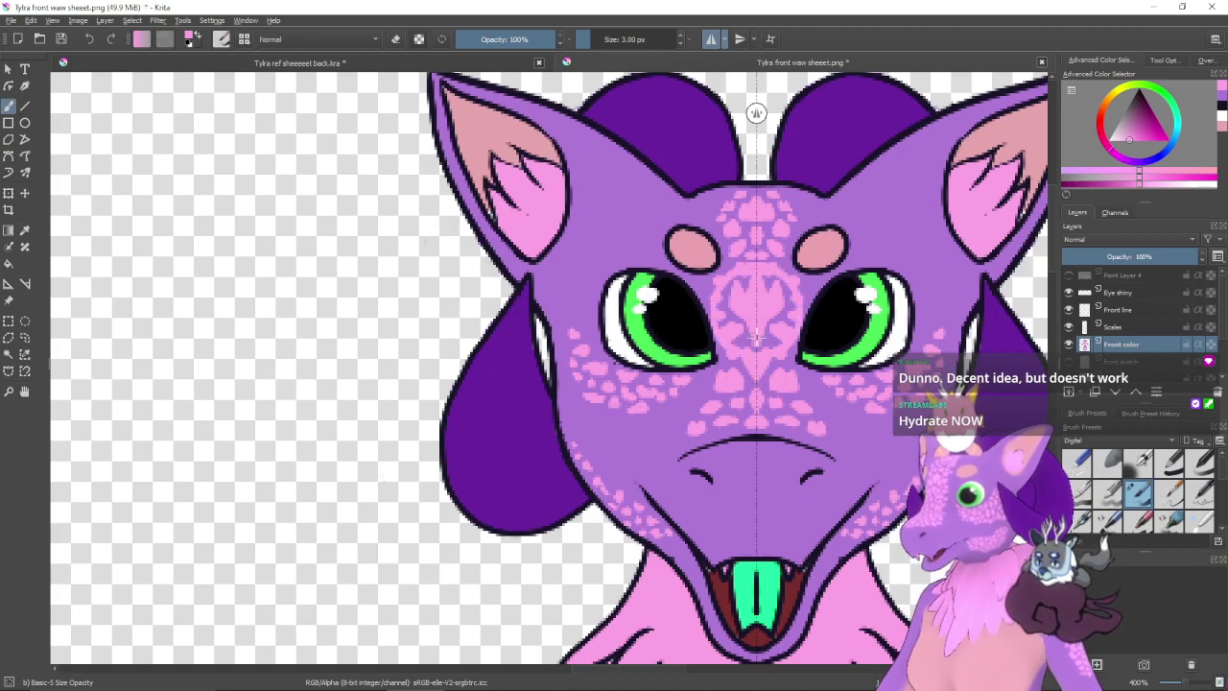
mouse_move(764, 298)
left_mouse_down()
mouse_move(806, 331)
mouse_move(791, 341)
left_mouse_up()
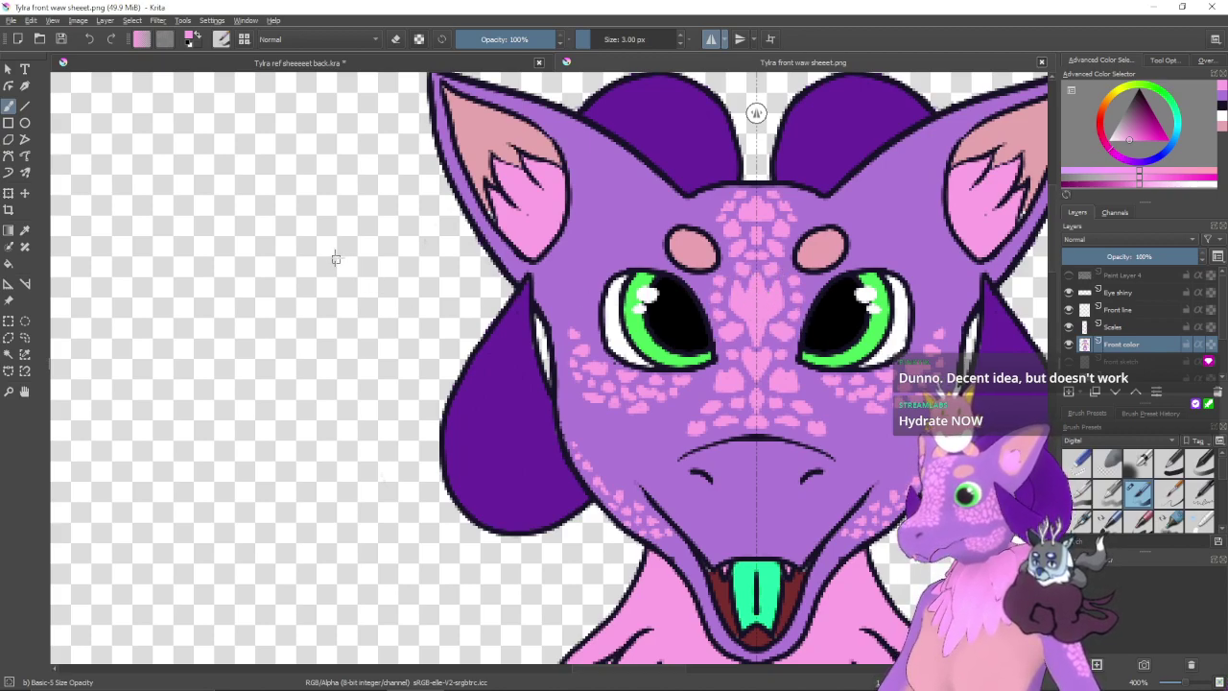
- Sketch a three-pointed scale outline on the empty canvas beside the front view's head, and undo it
mouse_move(333, 253)
left_mouse_down()
mouse_move(353, 273)
mouse_move(372, 231)
mouse_move(414, 279)
left_mouse_up()
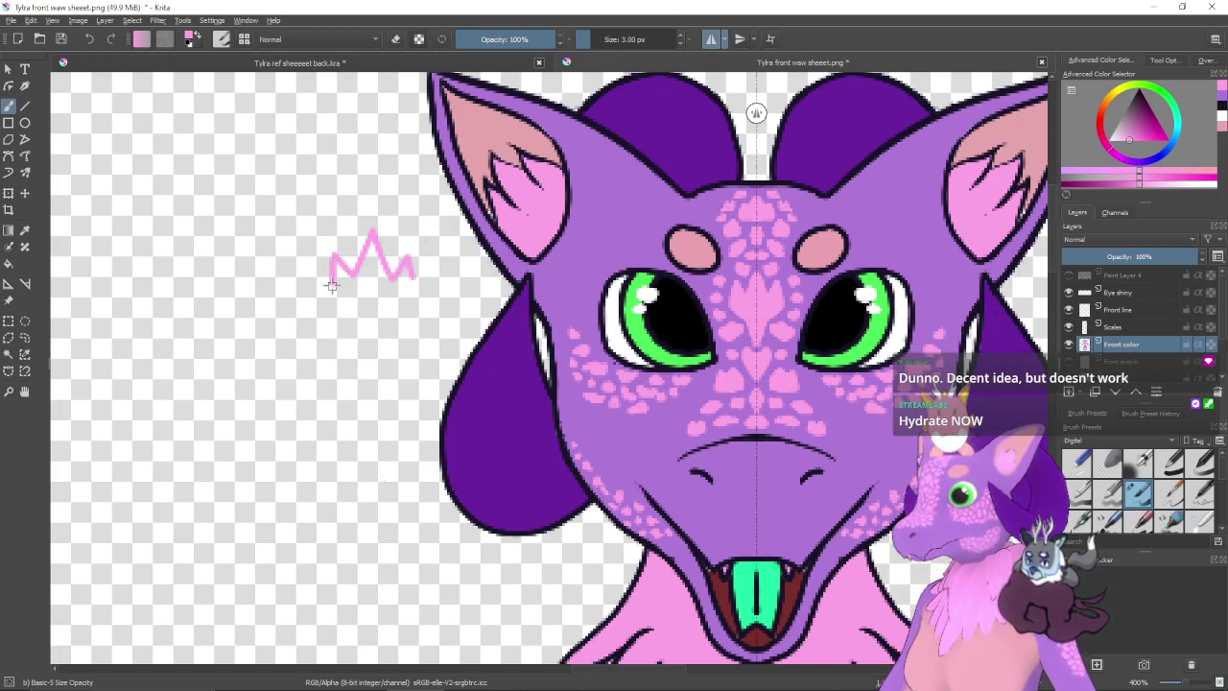
mouse_move(328, 282)
left_mouse_down()
mouse_move(374, 328)
mouse_move(411, 280)
mouse_move(393, 297)
left_mouse_up()
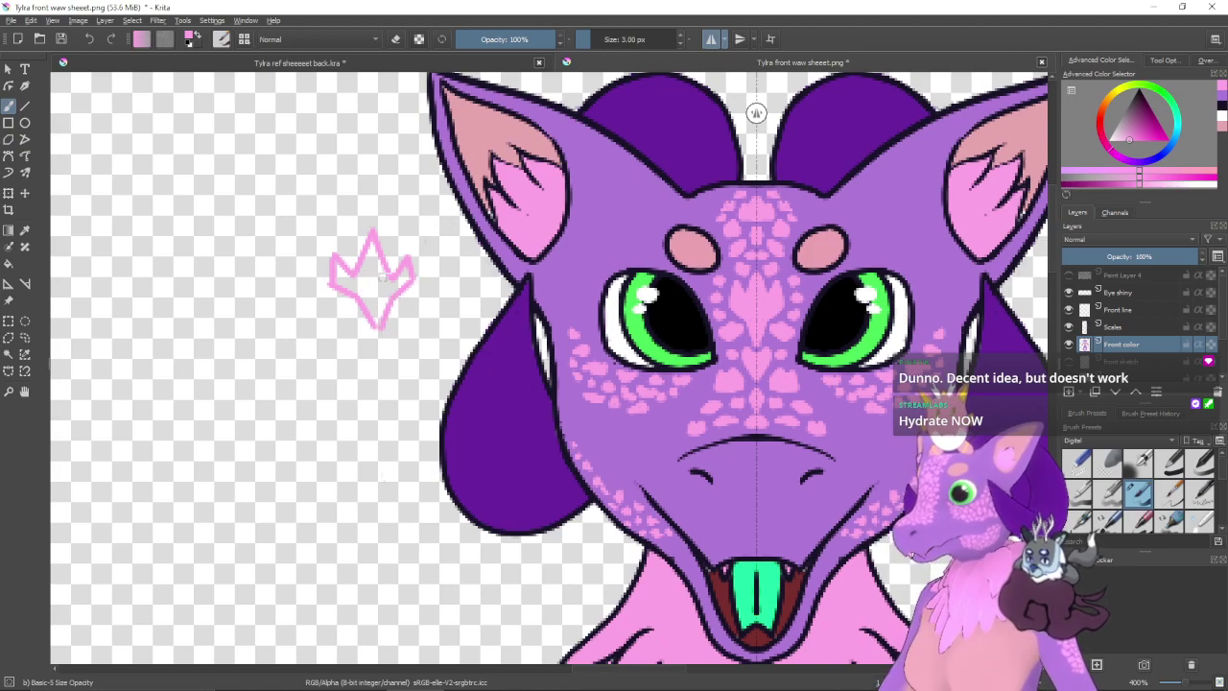
key("ctrl+z")
key("ctrl+z")
key("ctrl+z")
key("ctrl+z")
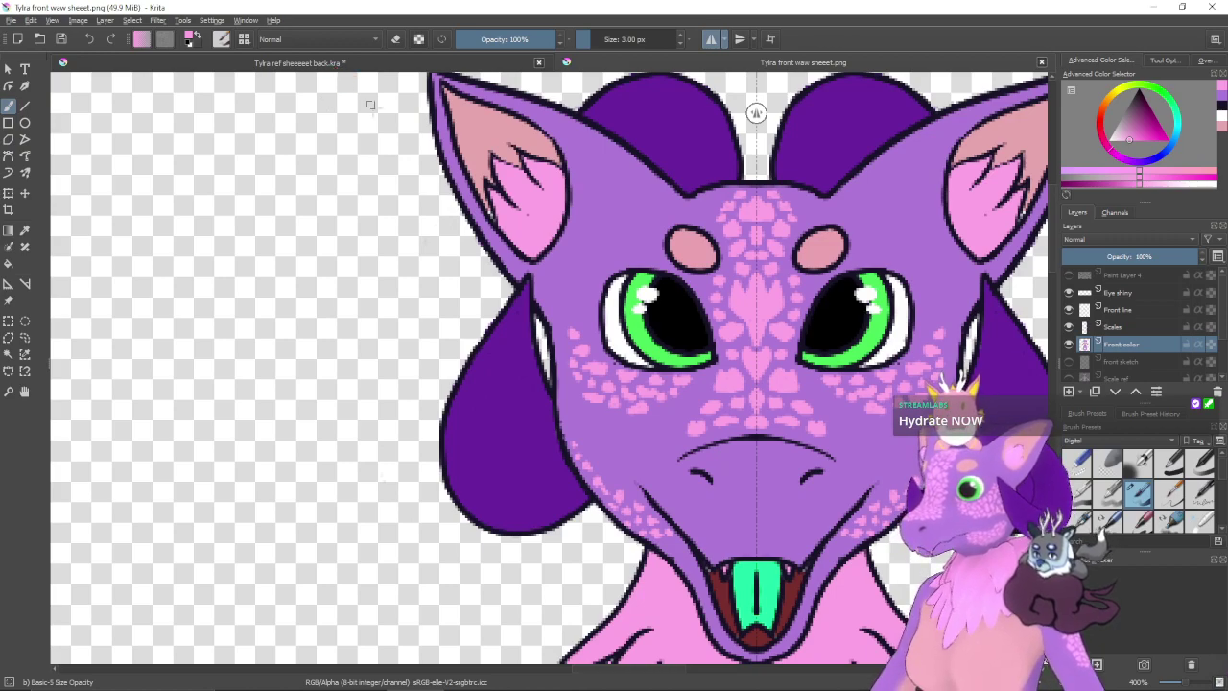
- Return to the back view sheet and examine the finished scales on the palm, forearm and lower back
left_click(317, 62)
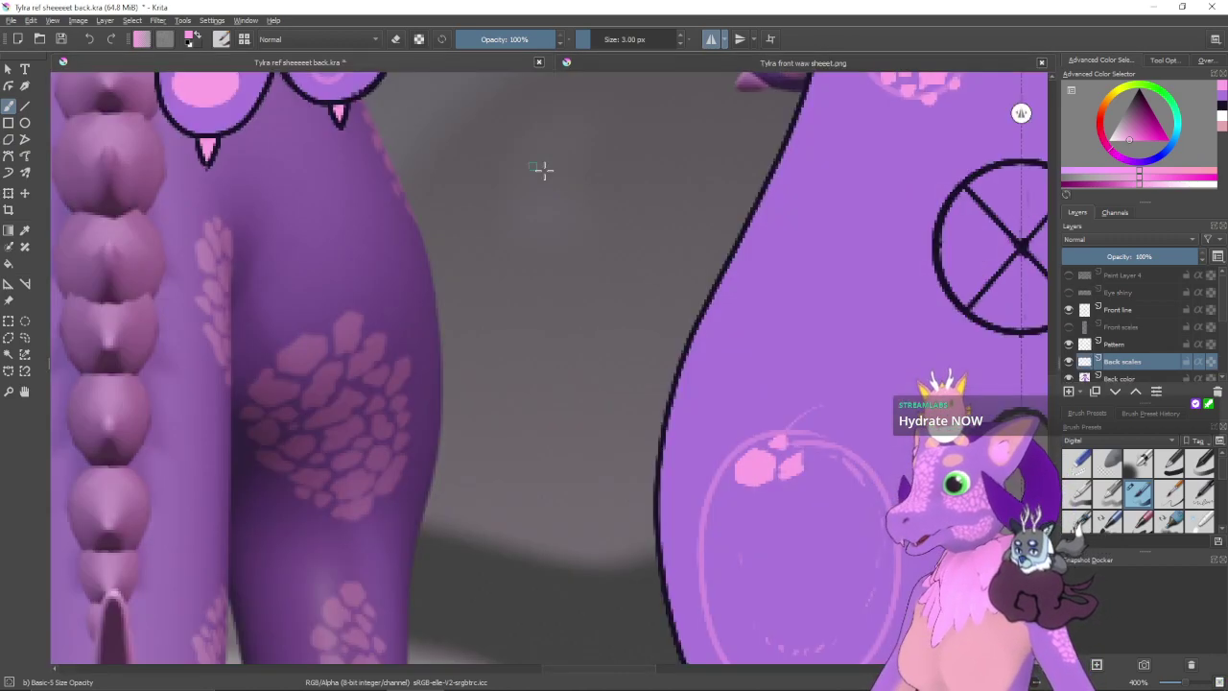
scroll(700, 413, "up", 2)
left_click_drag(700, 413, 686, 469)
mouse_move(698, 231)
left_mouse_down()
mouse_move(713, 225)
mouse_move(664, 226)
left_mouse_up()
left_click_drag(464, 350, 576, 352)
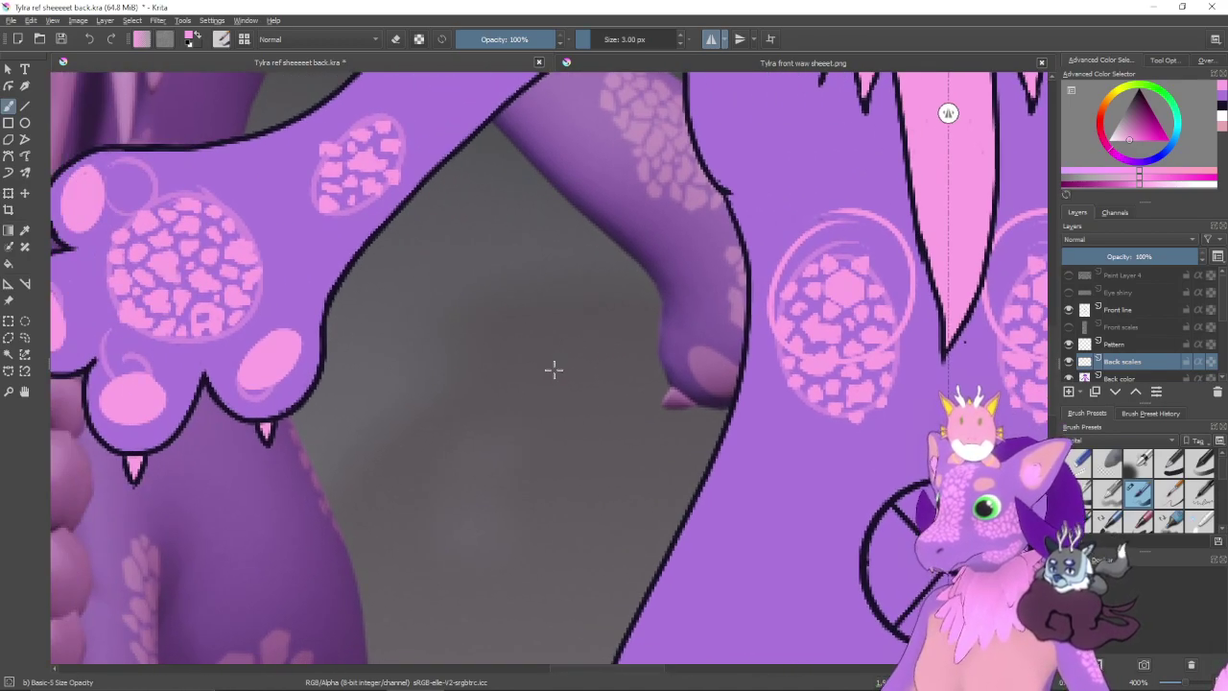
scroll(552, 361, "up", 2)
scroll(556, 358, "down", 2)
scroll(609, 378, "up", 2)
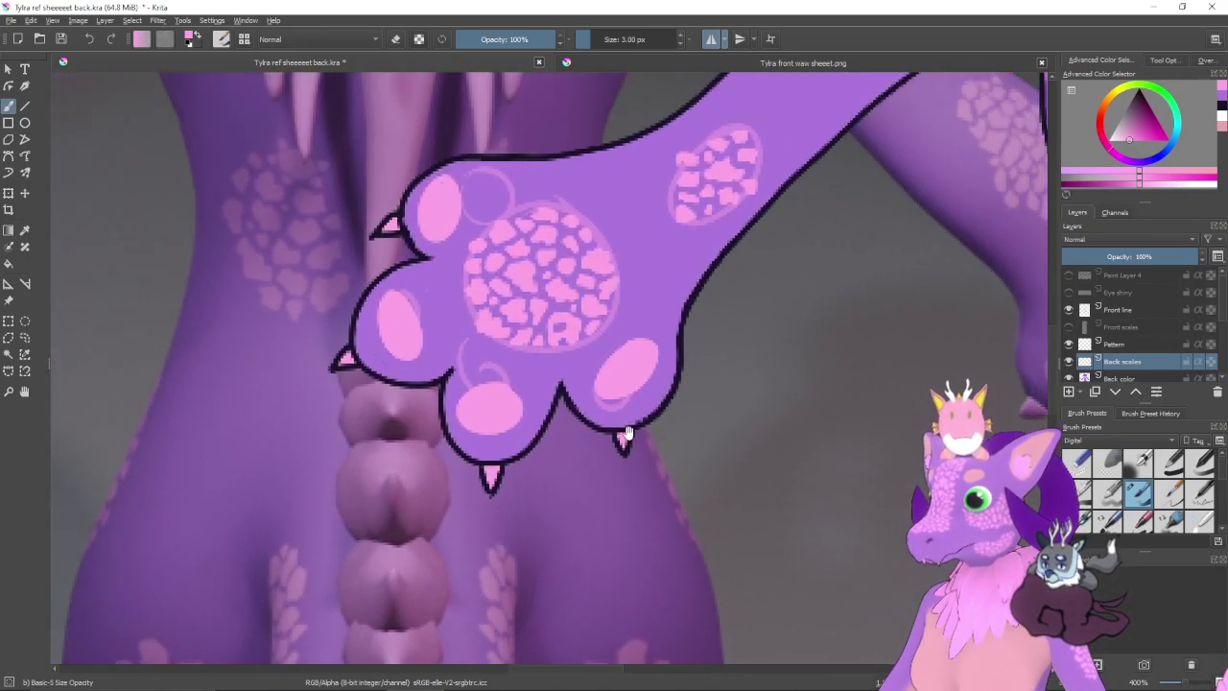
key("ctrl+z")
left_click_drag(775, 422, 340, 340)
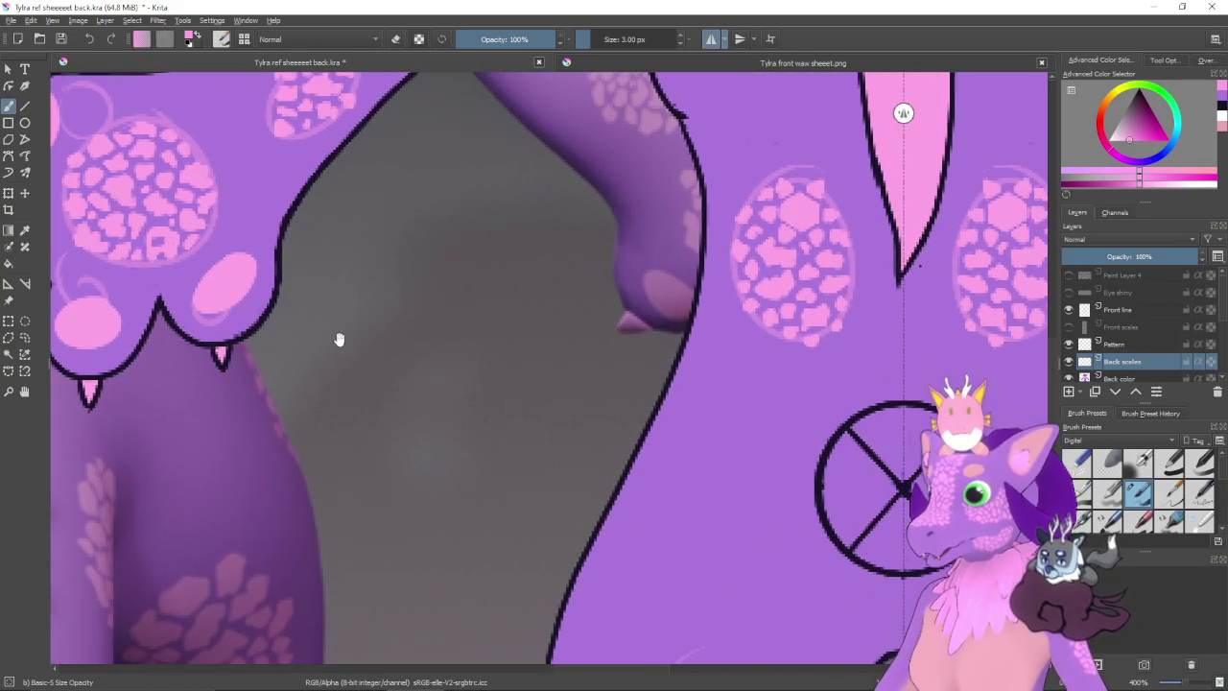
left_click_drag(755, 463, 628, 279)
- Paint small scales to the left of and below the first thigh scale, plus two toward the oval's upper right
left_click_drag(657, 494, 716, 313)
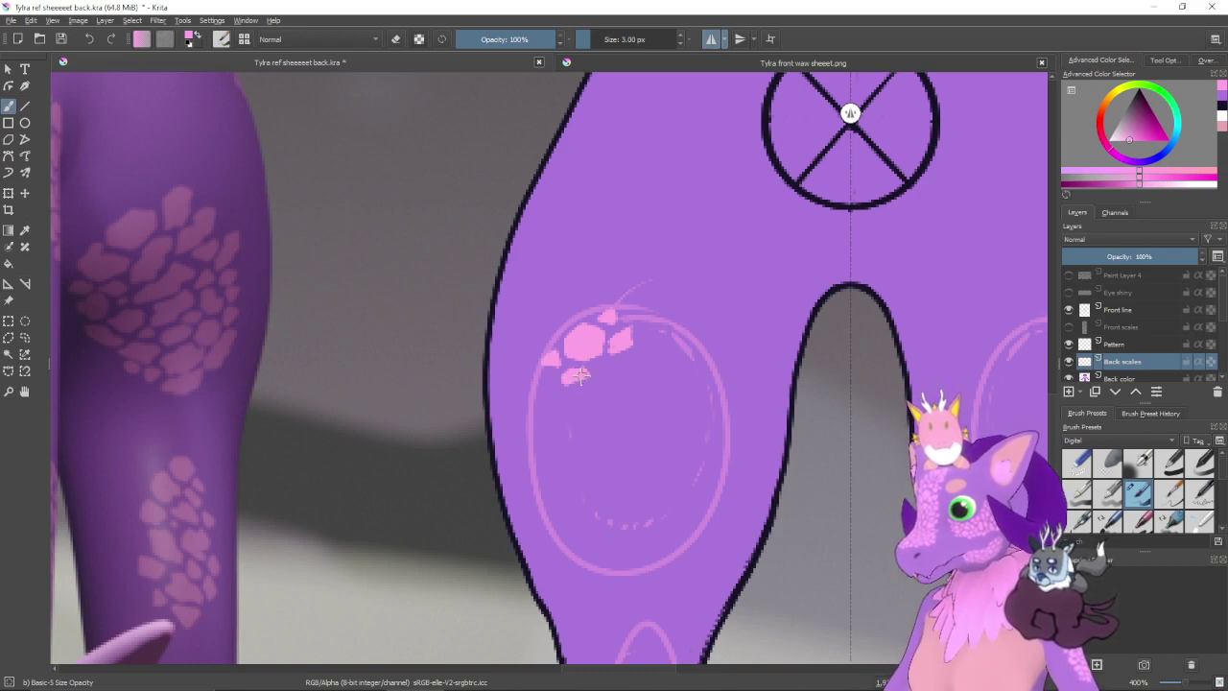
left_click_drag(615, 372, 586, 393)
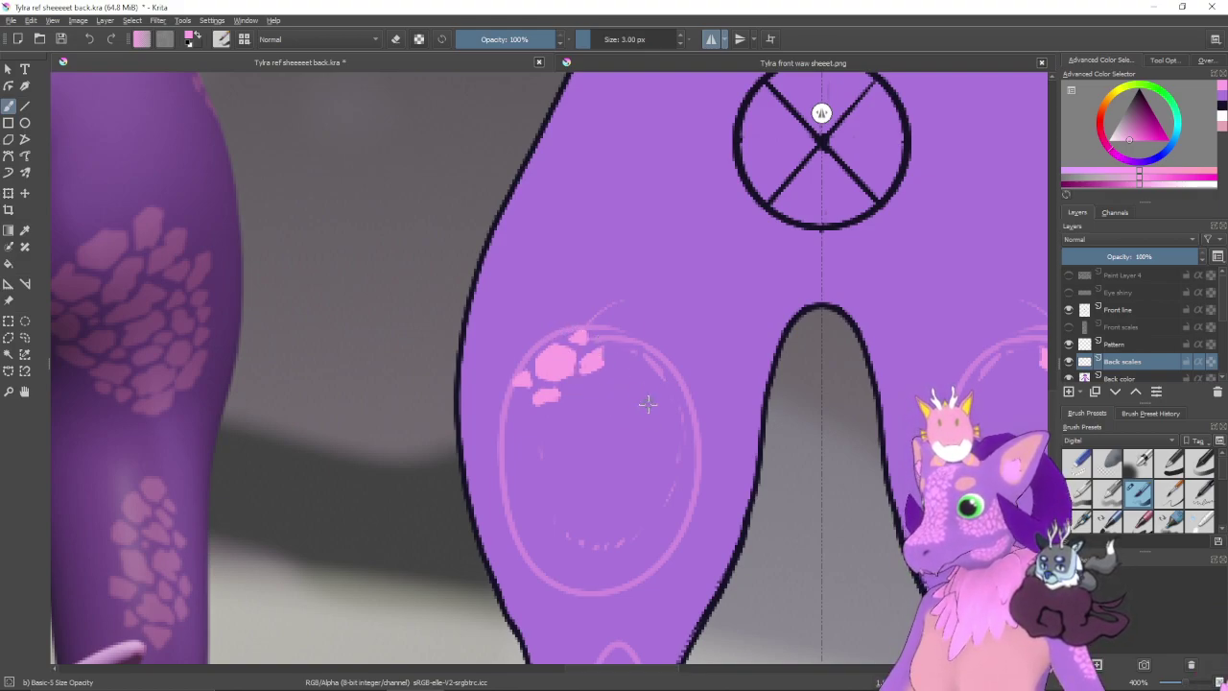
mouse_move(591, 341)
left_mouse_down()
mouse_move(568, 319)
mouse_move(592, 328)
left_mouse_up()
key("ctrl+z")
key("ctrl+z")
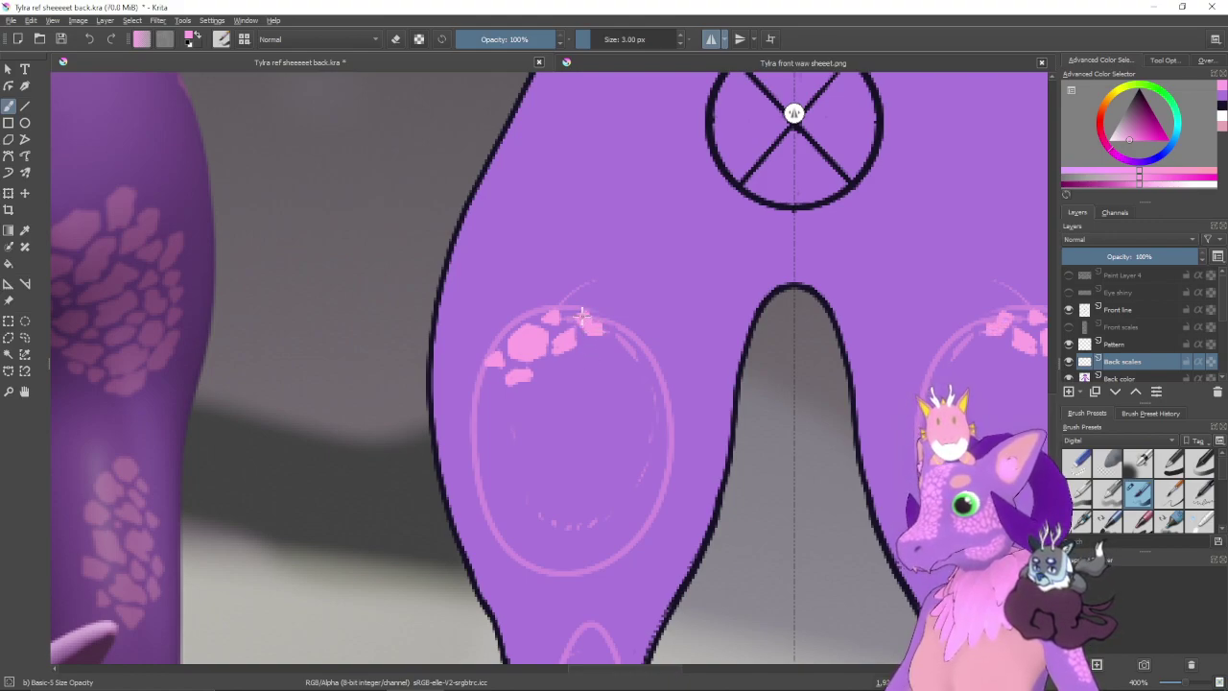
mouse_move(578, 347)
left_mouse_down()
mouse_move(572, 359)
mouse_move(603, 351)
left_mouse_up()
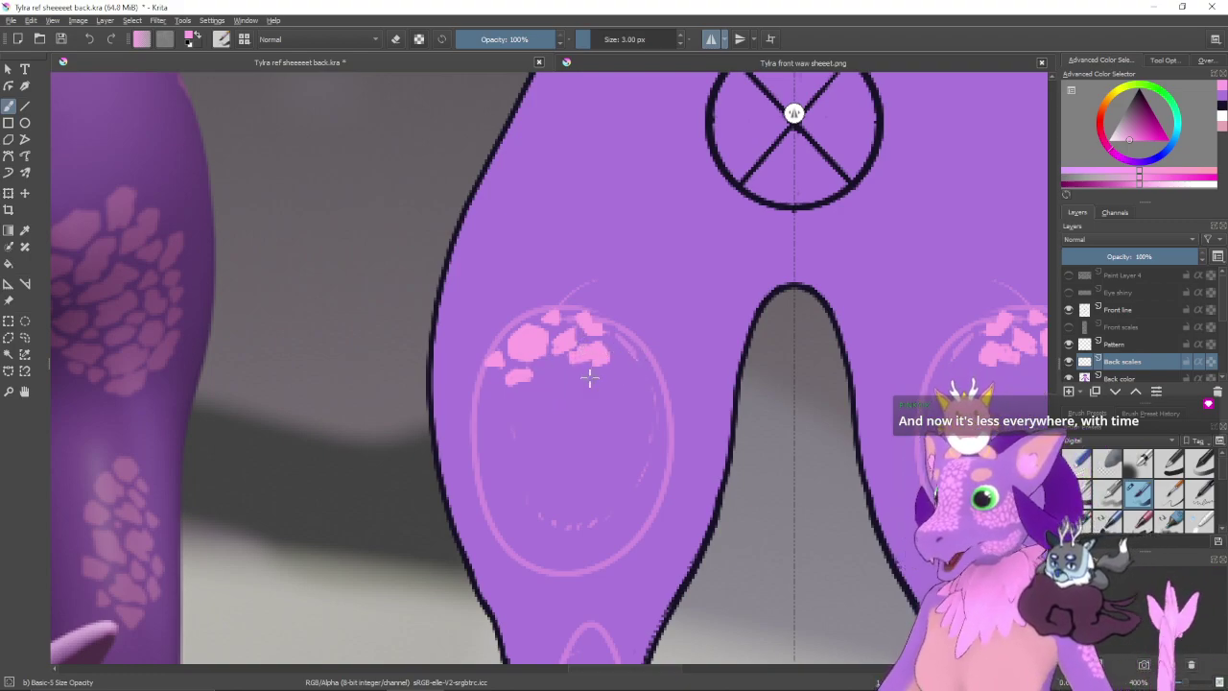
- Add a second row to the thigh patch with a squarish central scale, one on the left edge and a small one between
left_click_drag(564, 369, 601, 356)
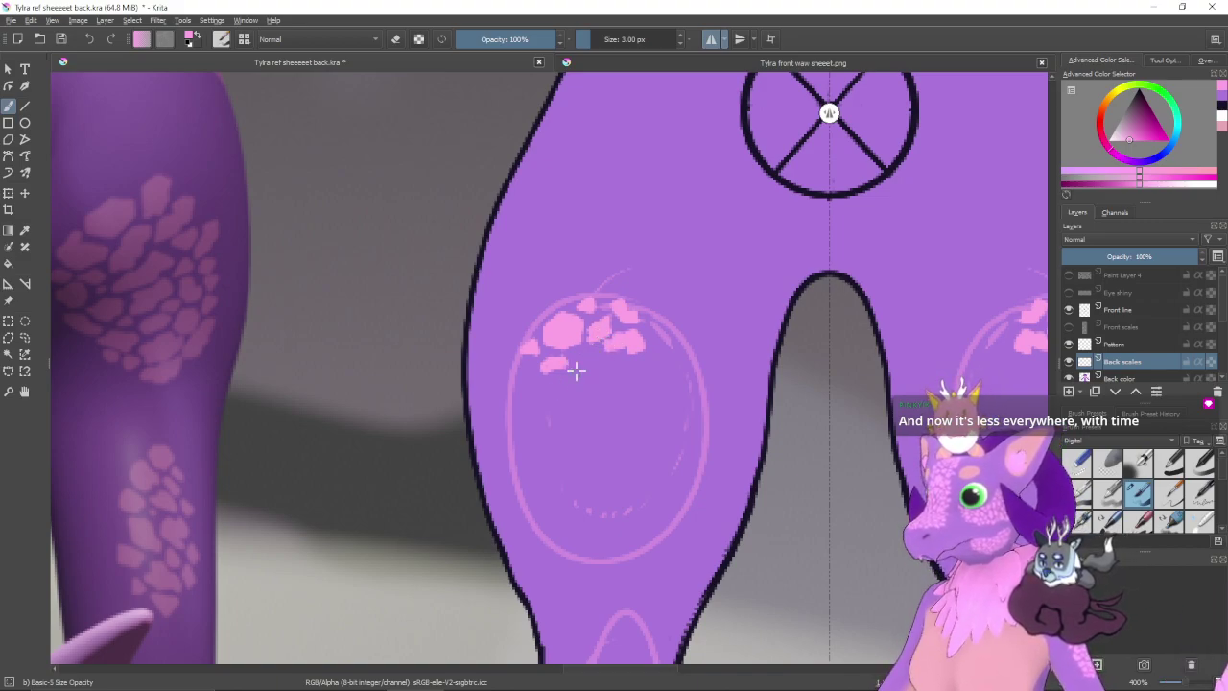
left_click_drag(589, 356, 596, 344)
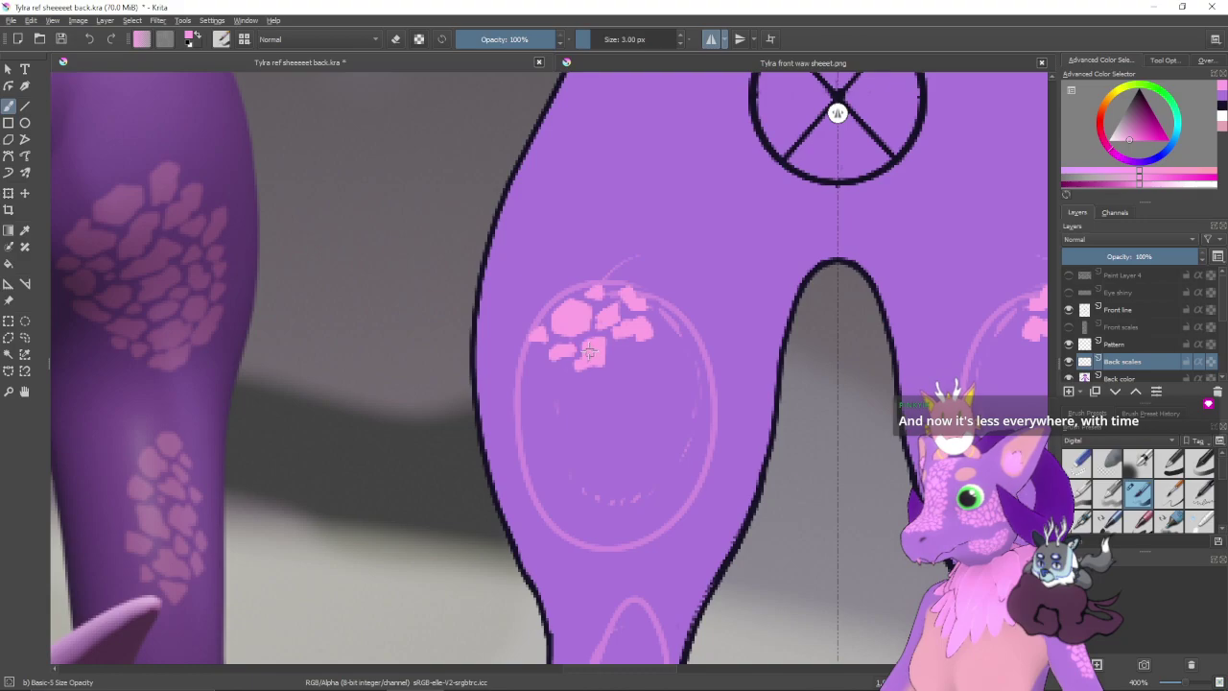
left_click_drag(605, 382, 660, 372)
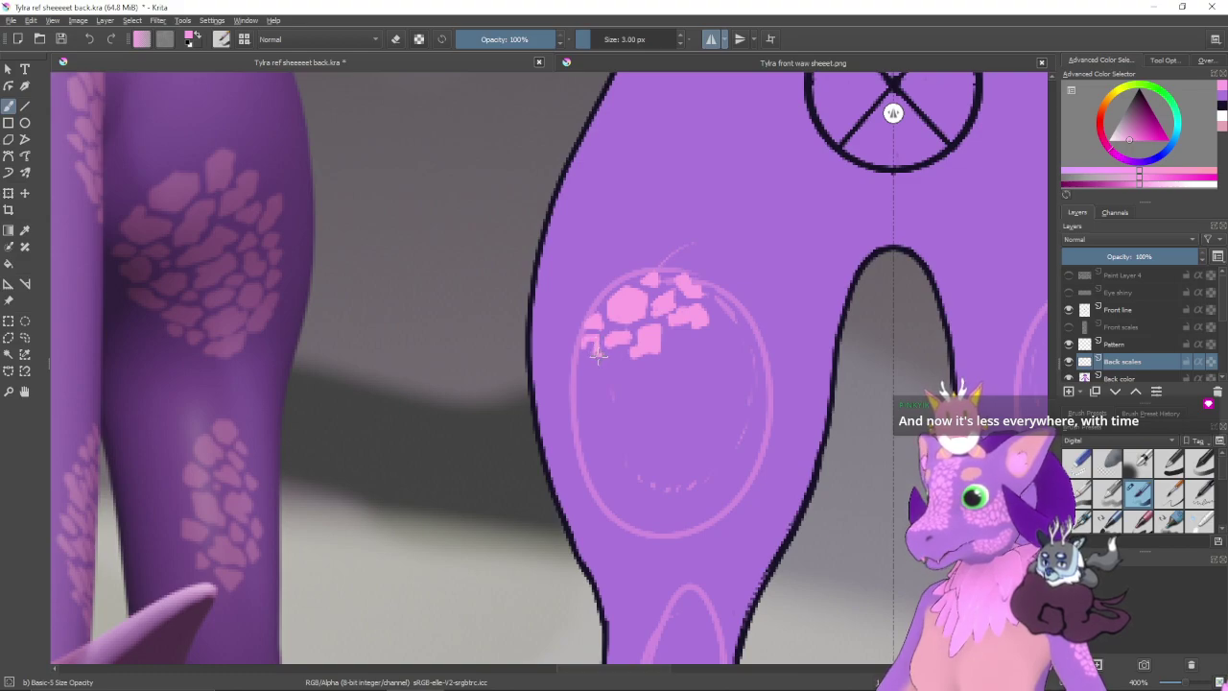
left_click_drag(585, 345, 589, 363)
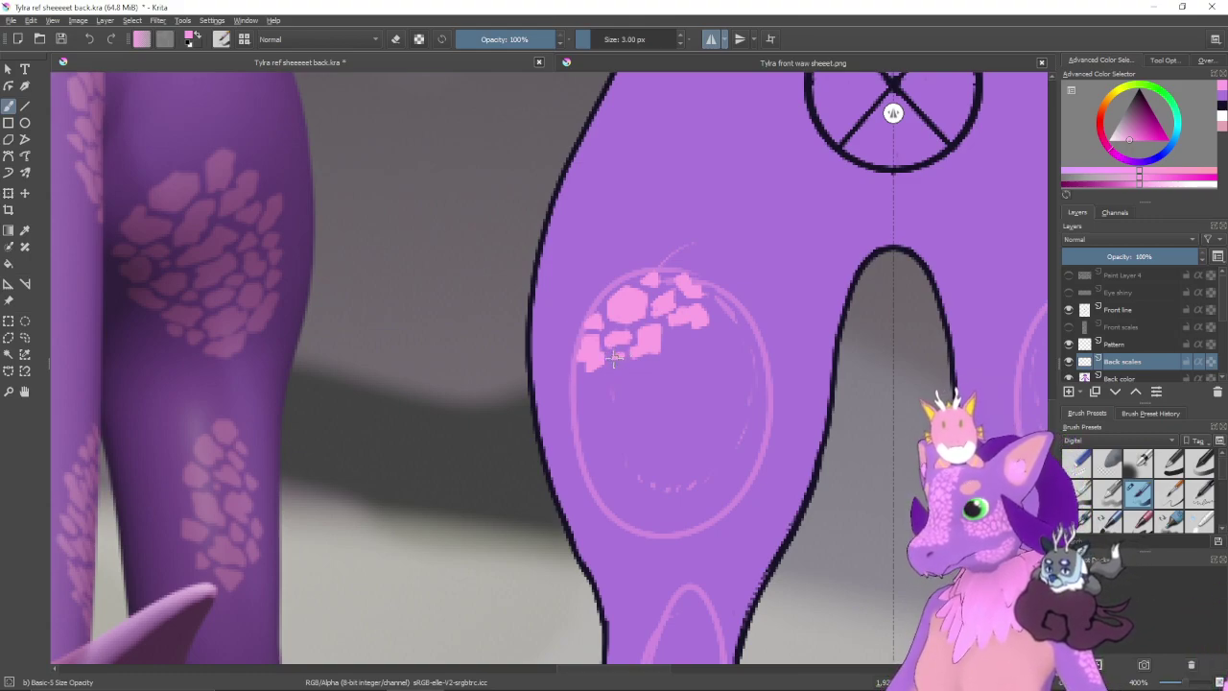
left_click_drag(612, 358, 621, 356)
left_click_drag(669, 390, 609, 391)
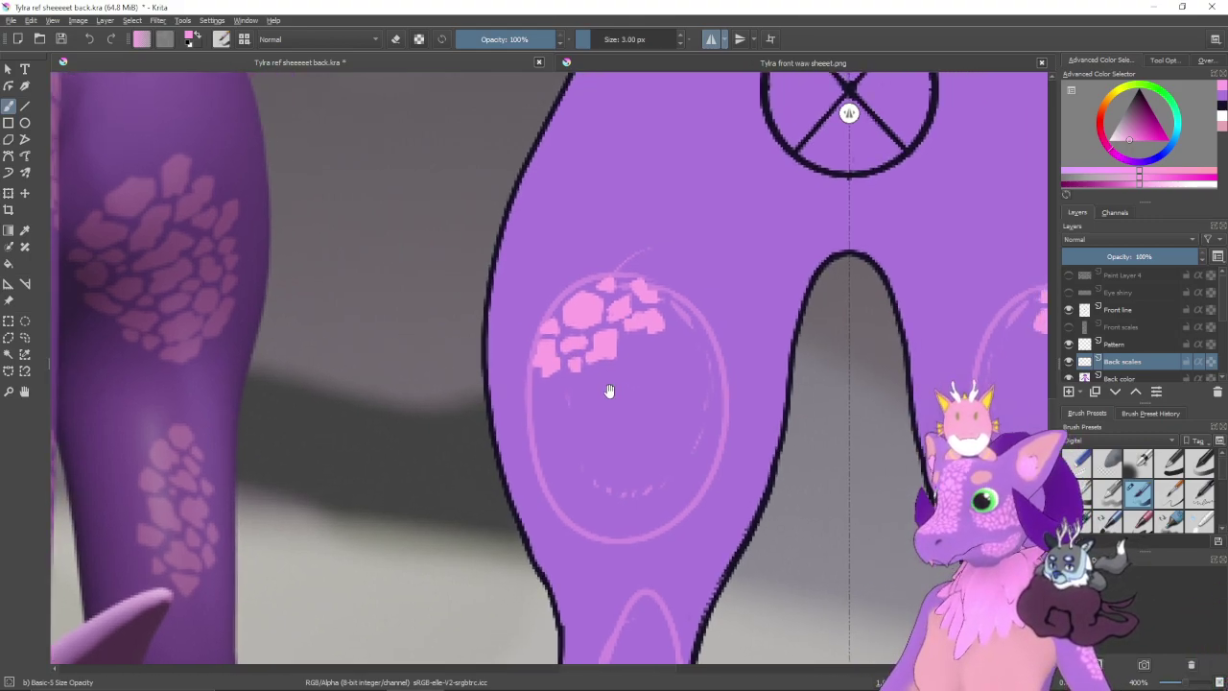
- Extend the upper rows of the thigh patch with small irregular scales out to the oval's right edge
mouse_move(627, 349)
left_mouse_down()
mouse_move(635, 340)
mouse_move(655, 352)
mouse_move(635, 357)
mouse_move(649, 351)
mouse_move(658, 406)
left_mouse_up()
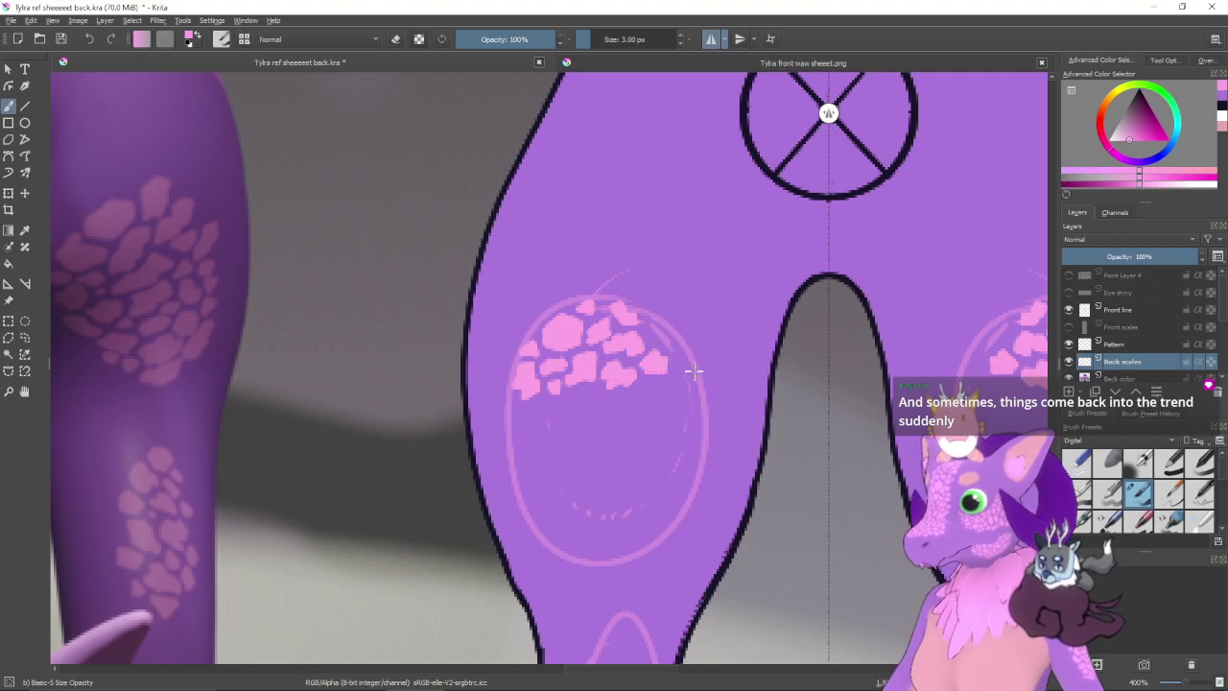
left_click_drag(685, 384, 679, 408)
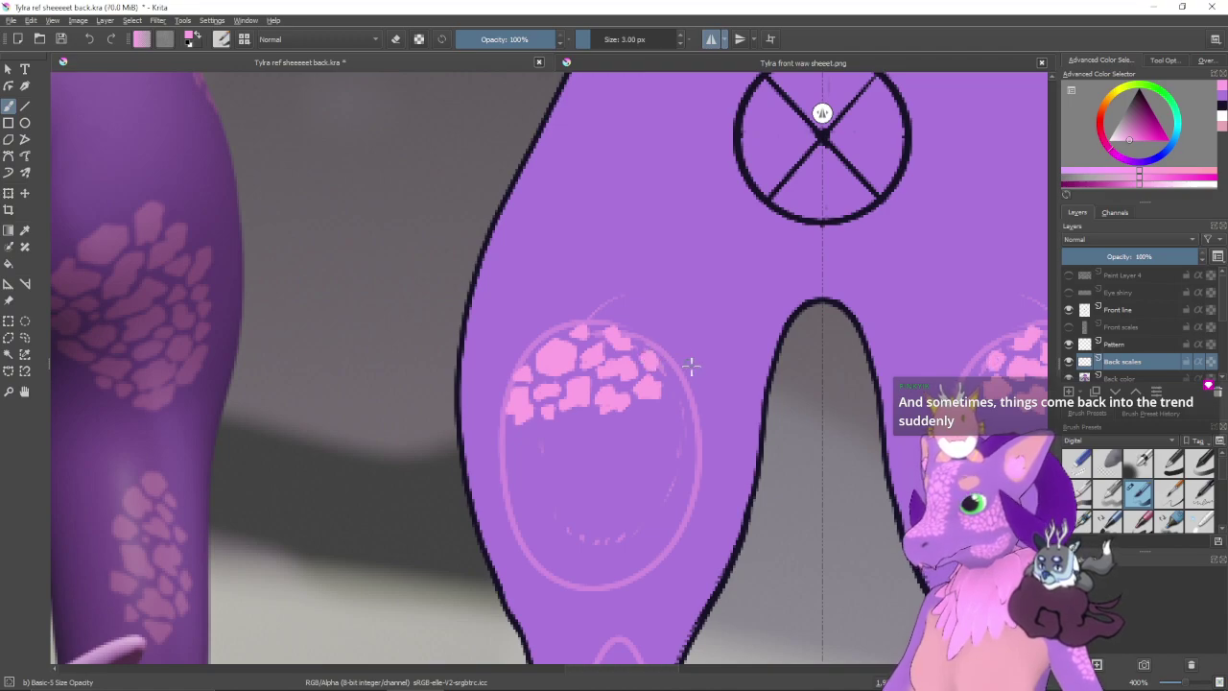
left_click_drag(649, 359, 637, 381)
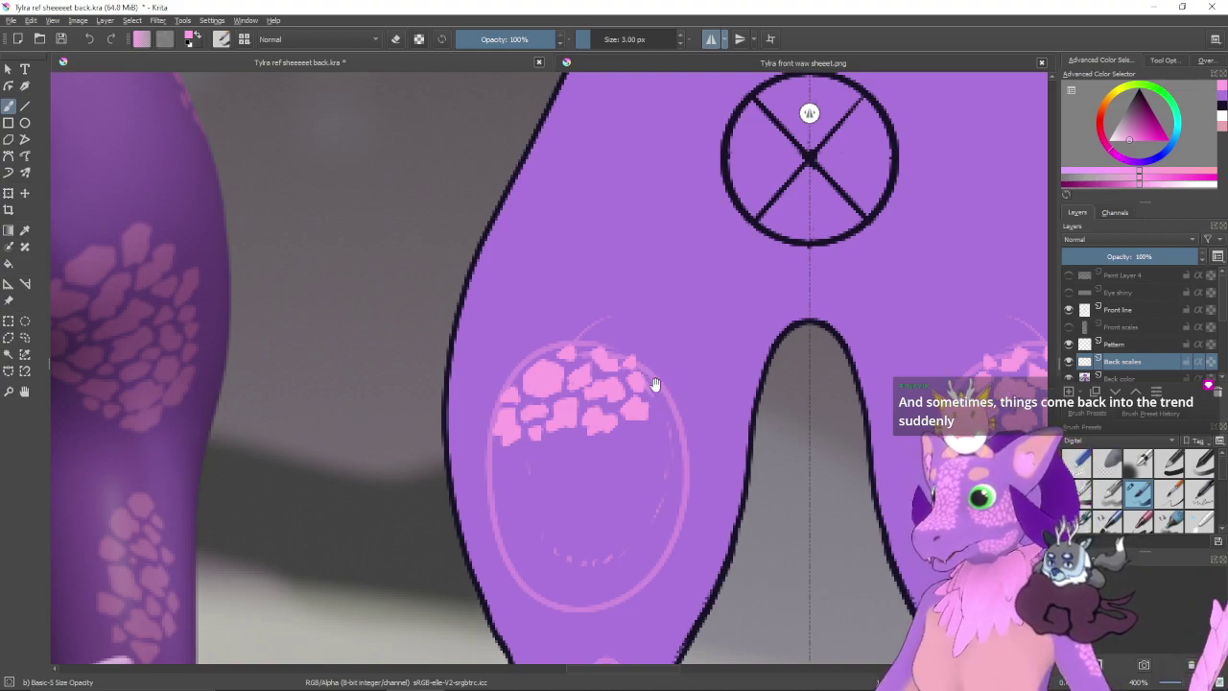
left_click_drag(655, 386, 644, 374)
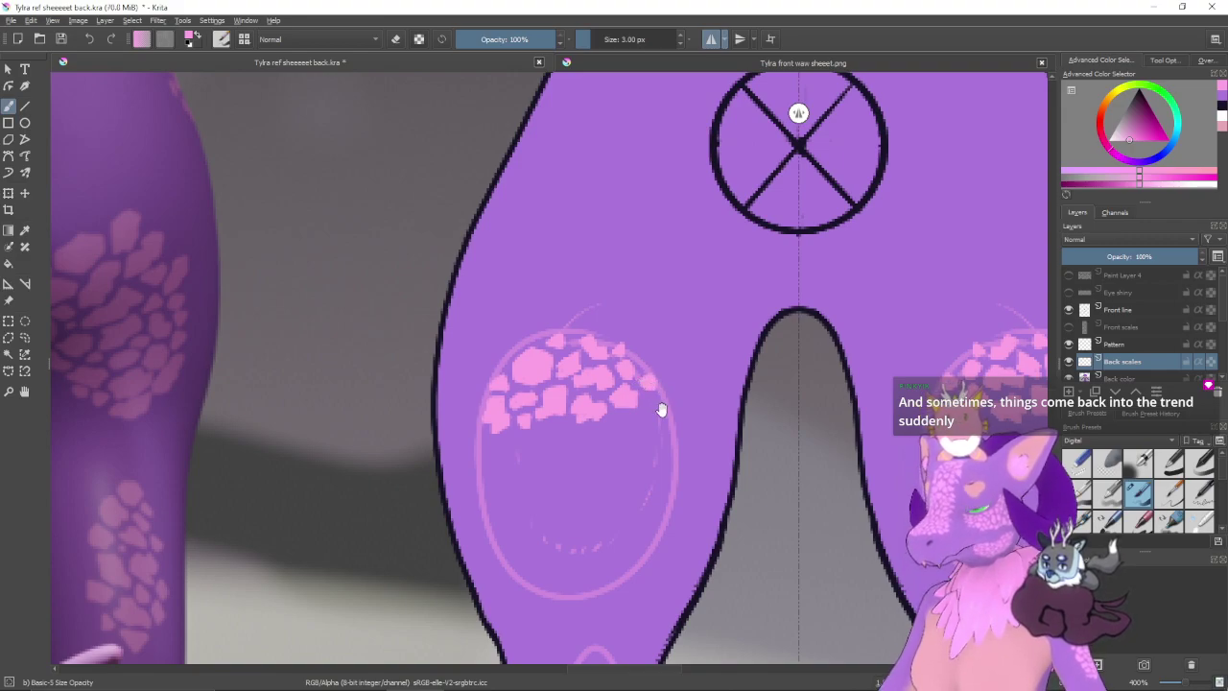
left_click_drag(661, 410, 658, 387)
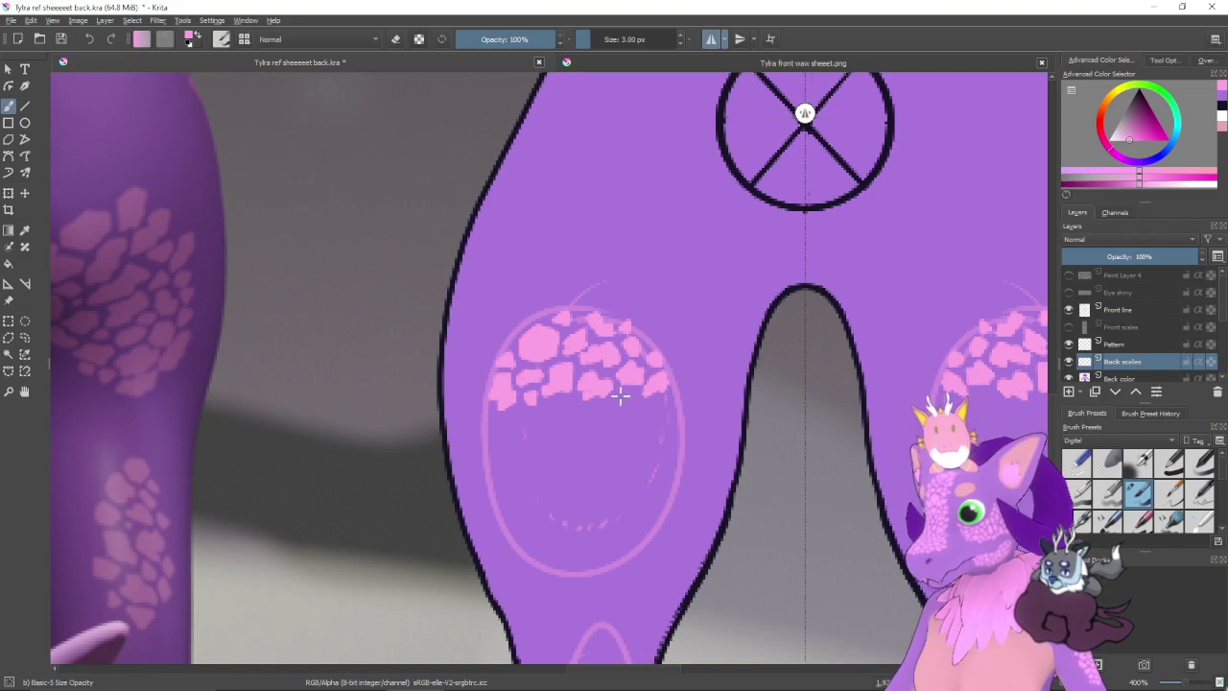
- Paint a third row of irregular scales across the middle of the thigh patch, working from right of centre toward the left
left_click_drag(623, 395, 619, 413)
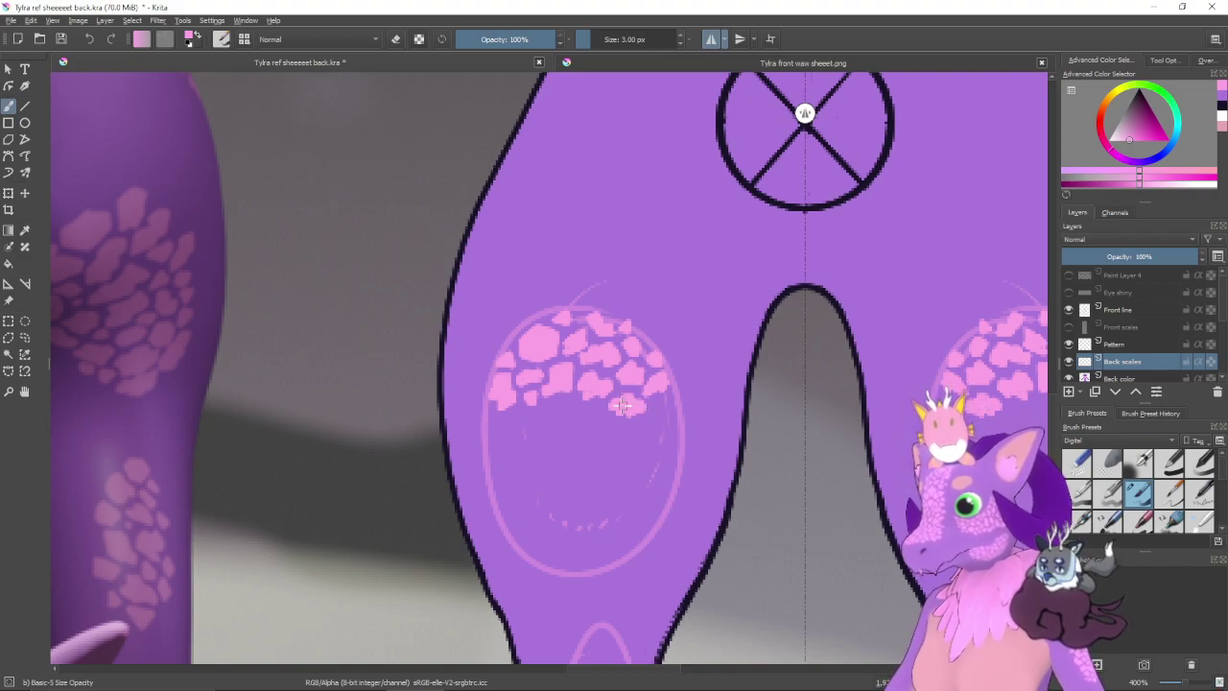
left_click_drag(597, 415, 640, 439)
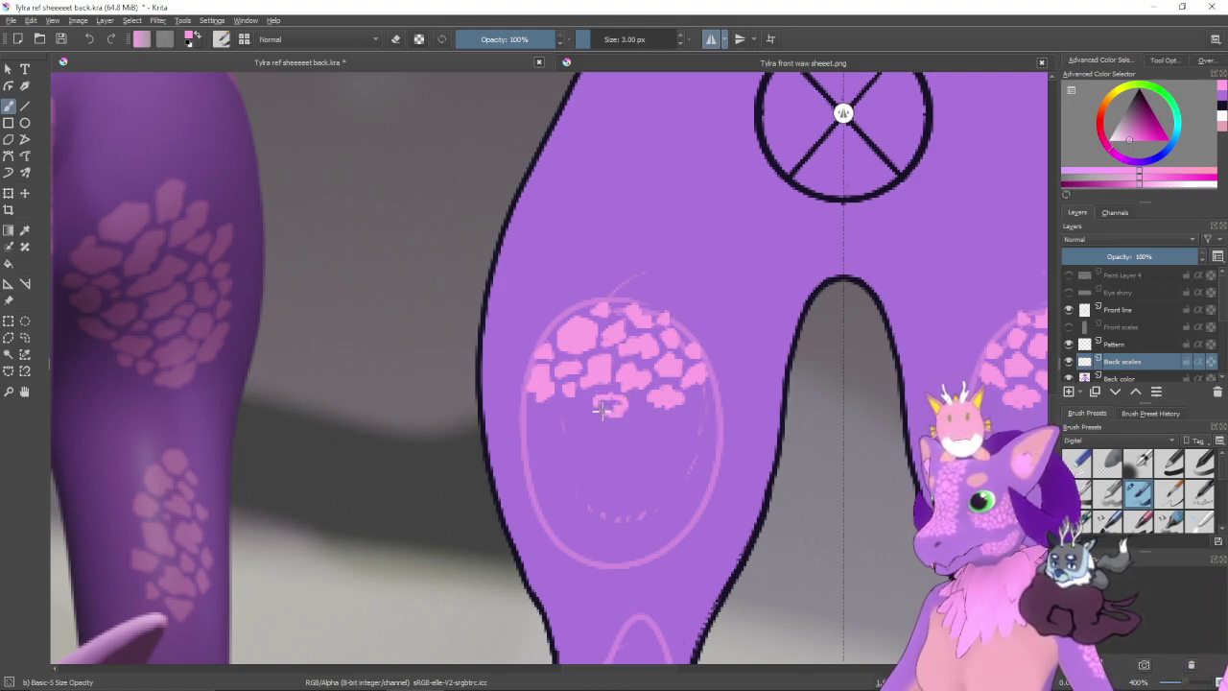
left_click_drag(601, 406, 613, 403)
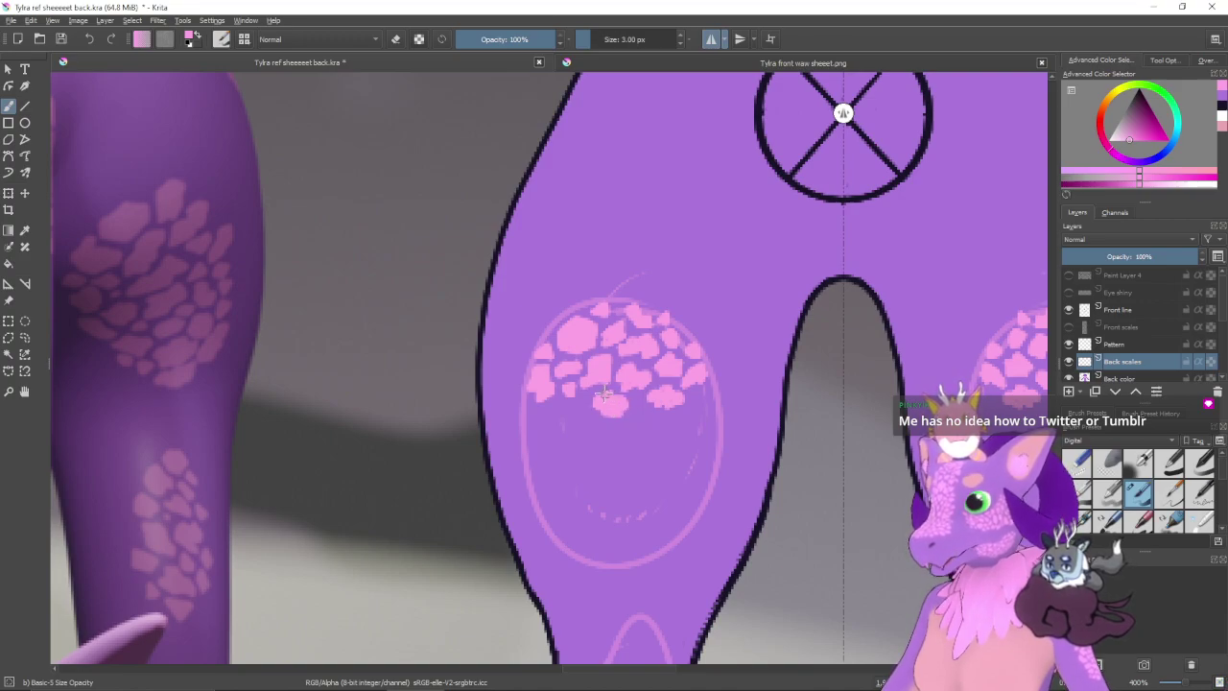
mouse_move(638, 435)
left_mouse_down()
mouse_move(640, 447)
mouse_move(653, 427)
mouse_move(635, 427)
left_mouse_up()
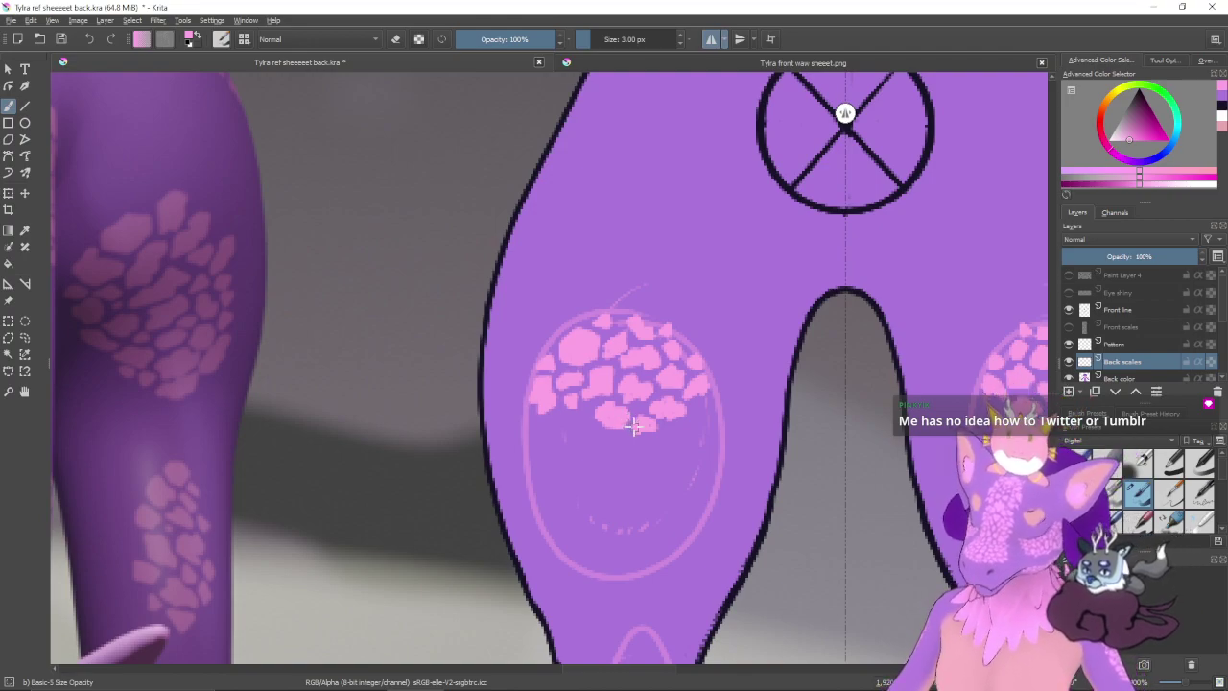
left_click_drag(611, 416, 669, 383)
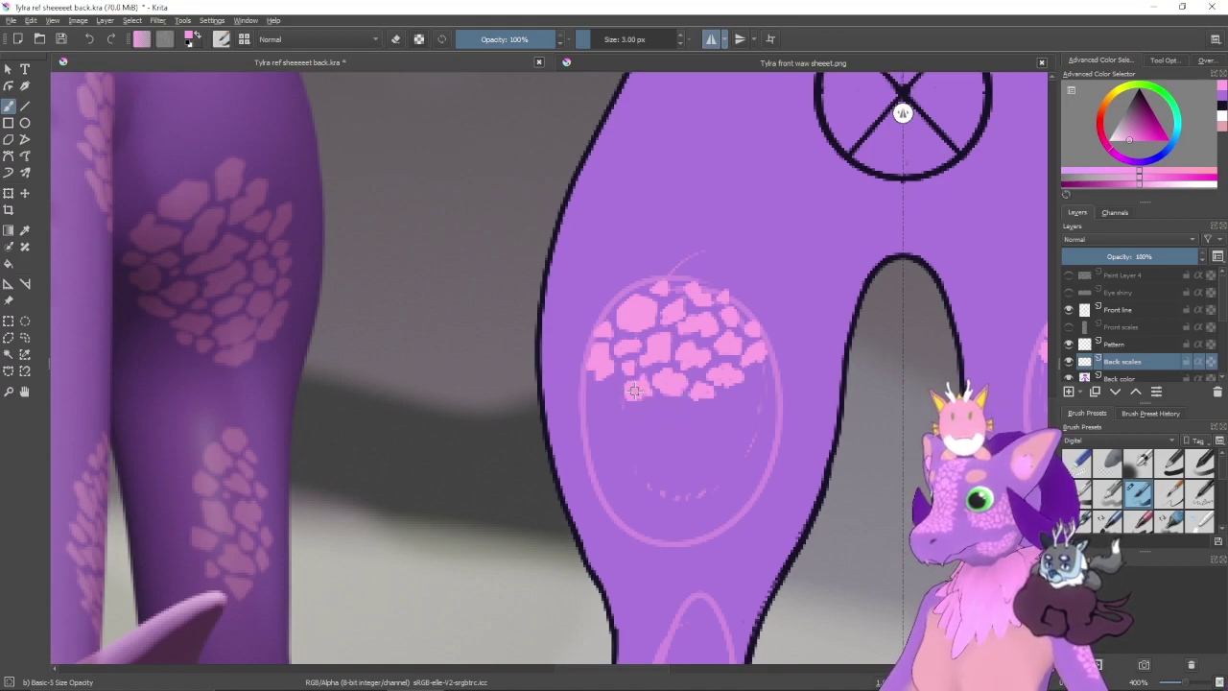
scroll(668, 422, "left", 1)
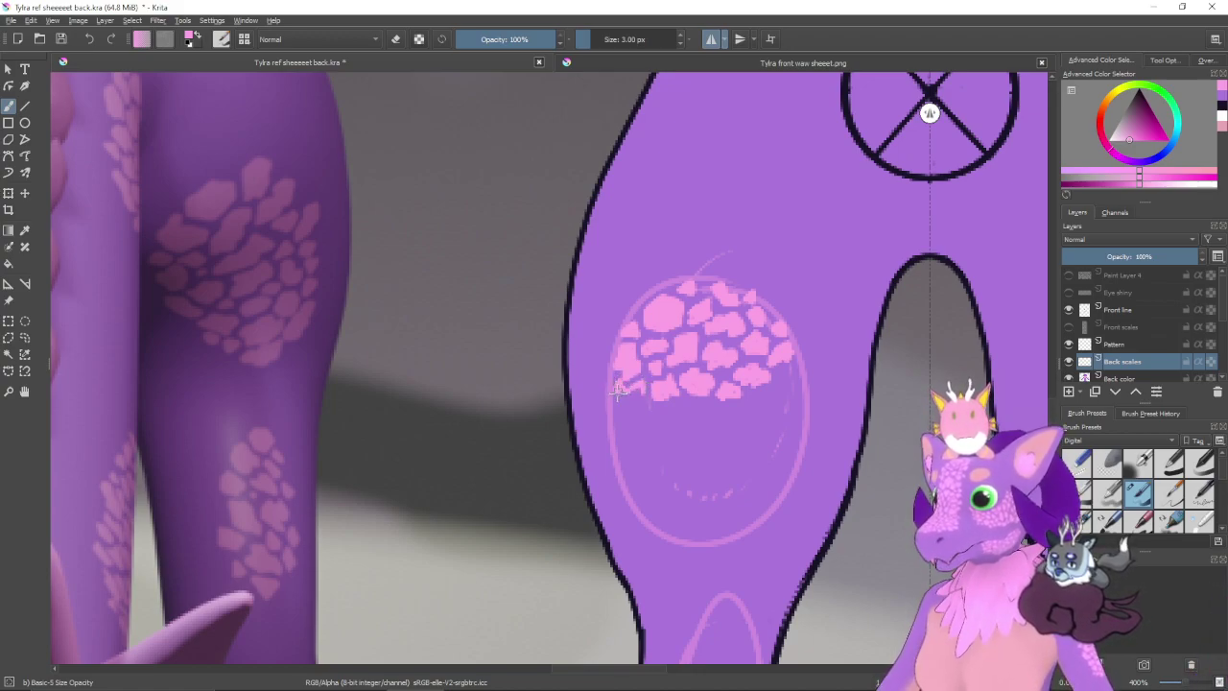
- Add two stacked scales on the thigh patch's left edge and a descending group of three along its right side
mouse_move(629, 390)
left_mouse_down()
mouse_move(619, 399)
mouse_move(641, 404)
mouse_move(626, 399)
left_mouse_up()
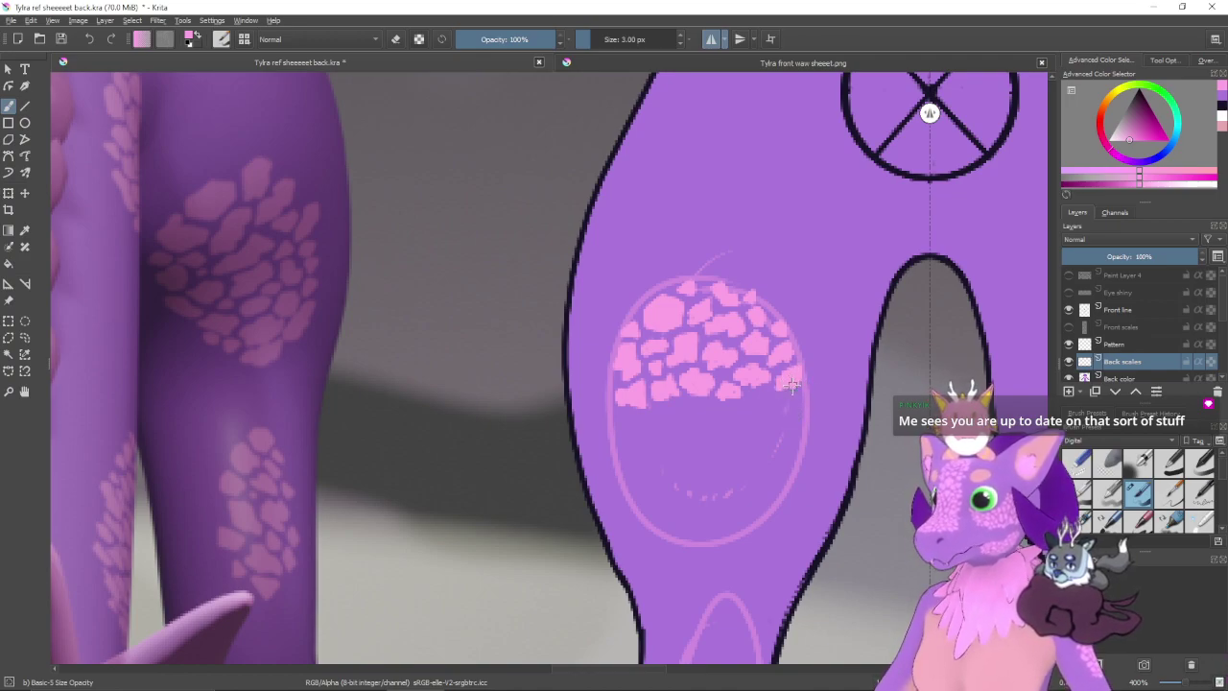
left_click_drag(790, 378, 780, 388)
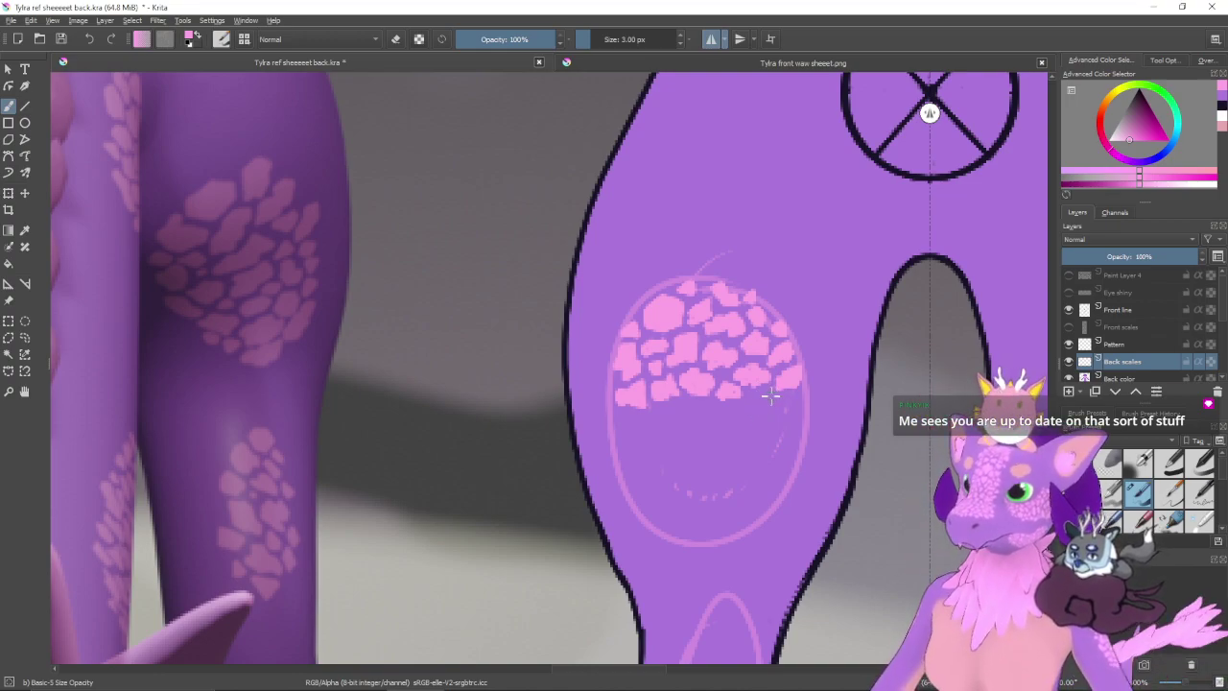
mouse_move(756, 397)
left_mouse_down()
mouse_move(781, 408)
mouse_move(762, 397)
mouse_move(759, 413)
mouse_move(776, 414)
mouse_move(783, 397)
mouse_move(772, 408)
mouse_move(763, 398)
mouse_move(781, 413)
mouse_move(767, 407)
left_mouse_up()
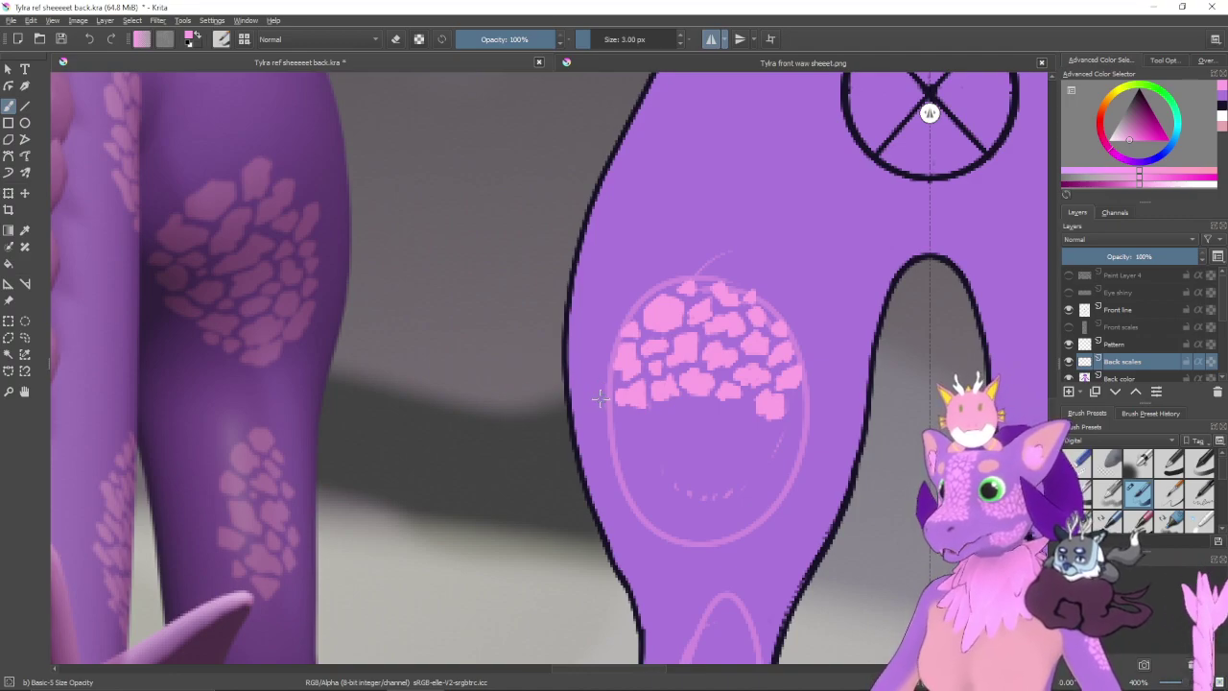
mouse_move(625, 411)
left_mouse_down()
mouse_move(615, 417)
mouse_move(638, 422)
mouse_move(611, 423)
mouse_move(616, 436)
mouse_move(636, 429)
left_mouse_up()
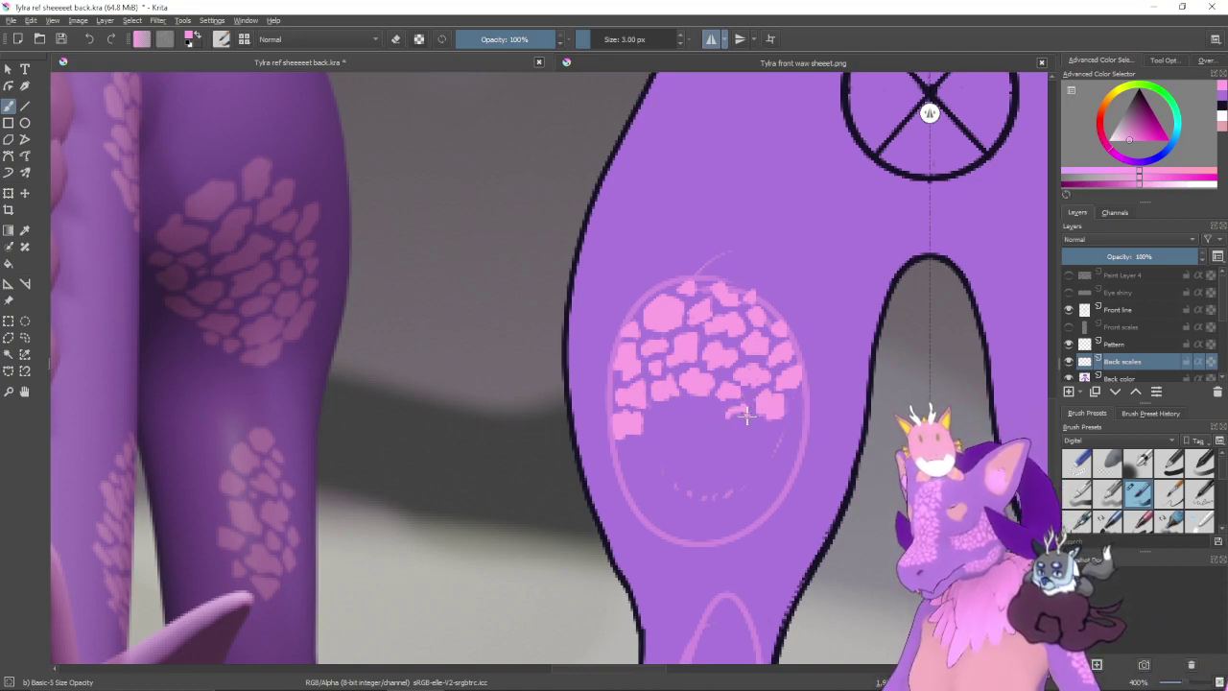
mouse_move(741, 420)
left_mouse_down()
mouse_move(751, 420)
mouse_move(733, 418)
left_mouse_up()
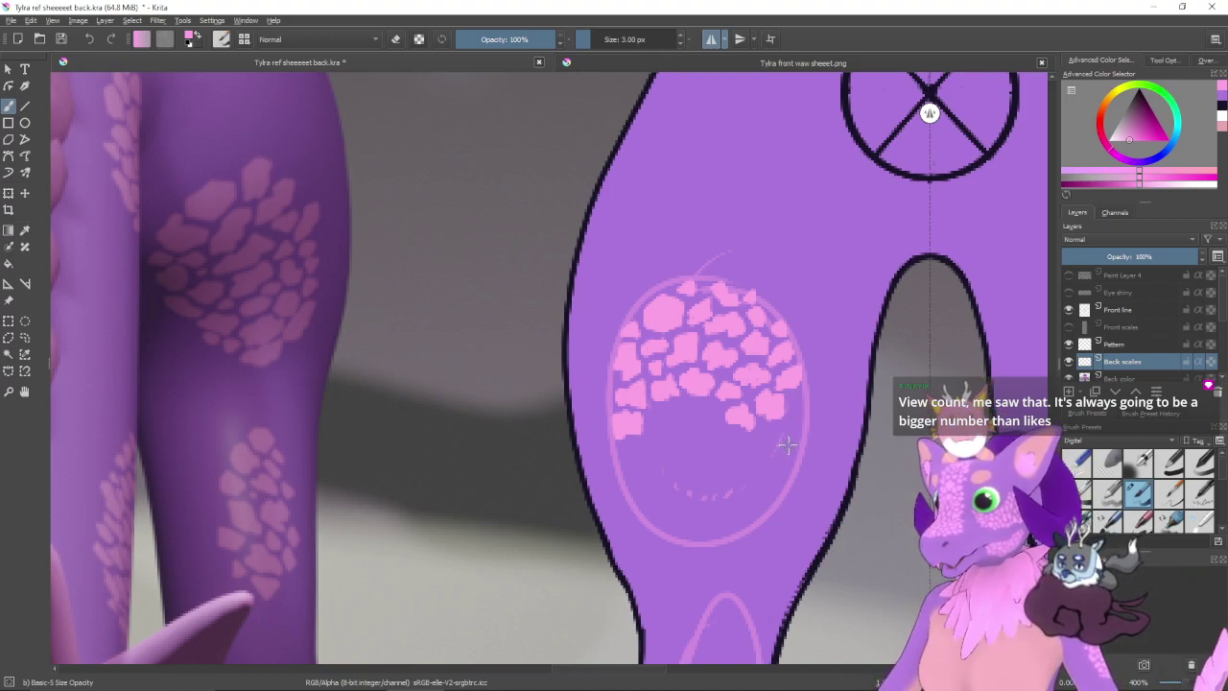
left_click_drag(773, 439, 791, 431)
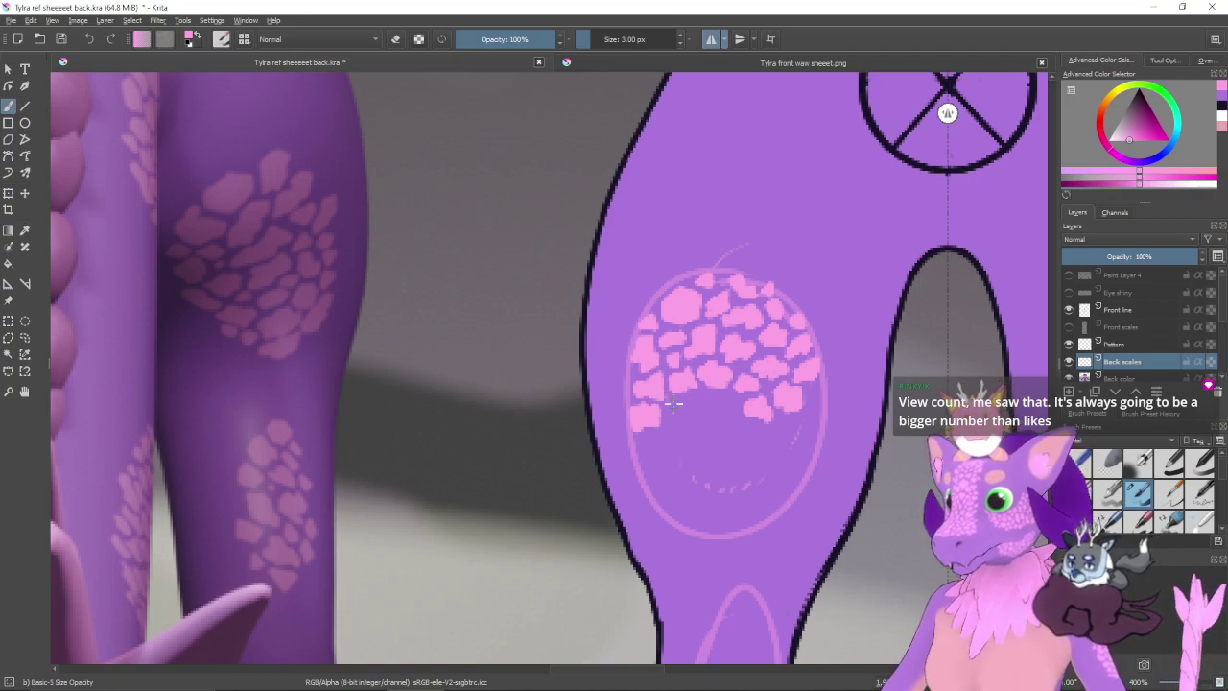
- Fill the gap between the left-edge and right-side scales with a row of medium and tiny scales across the patch's middle
left_click_drag(675, 407, 670, 422)
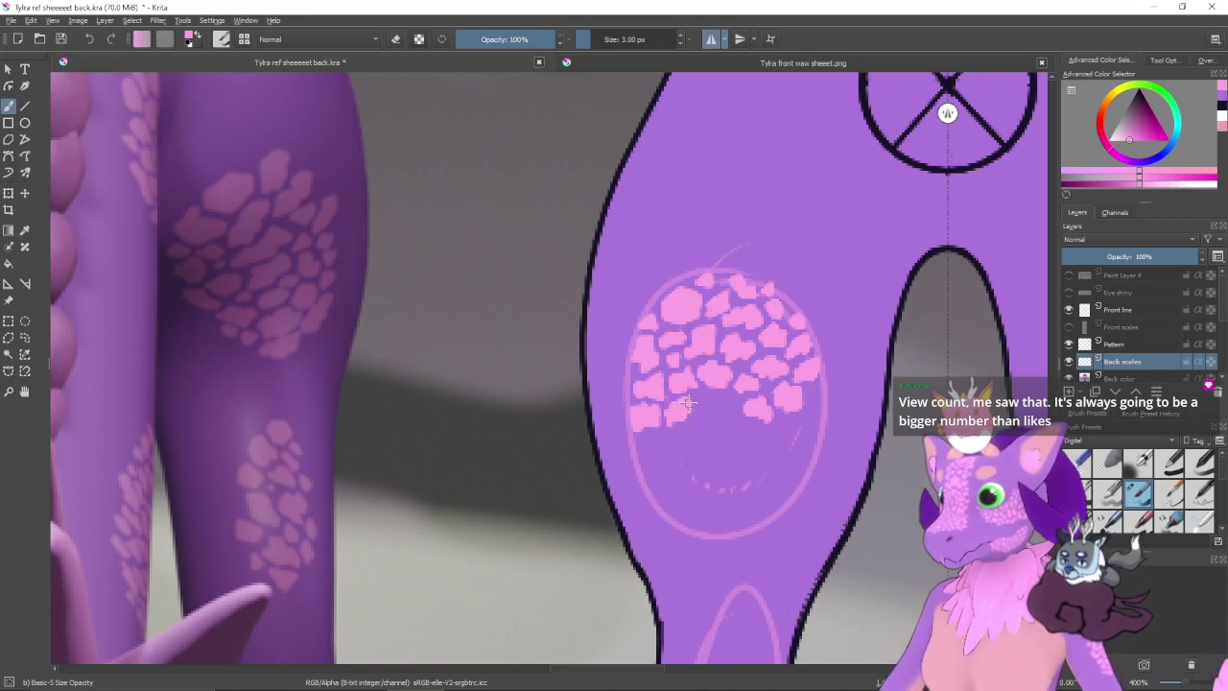
left_click_drag(721, 420, 702, 431)
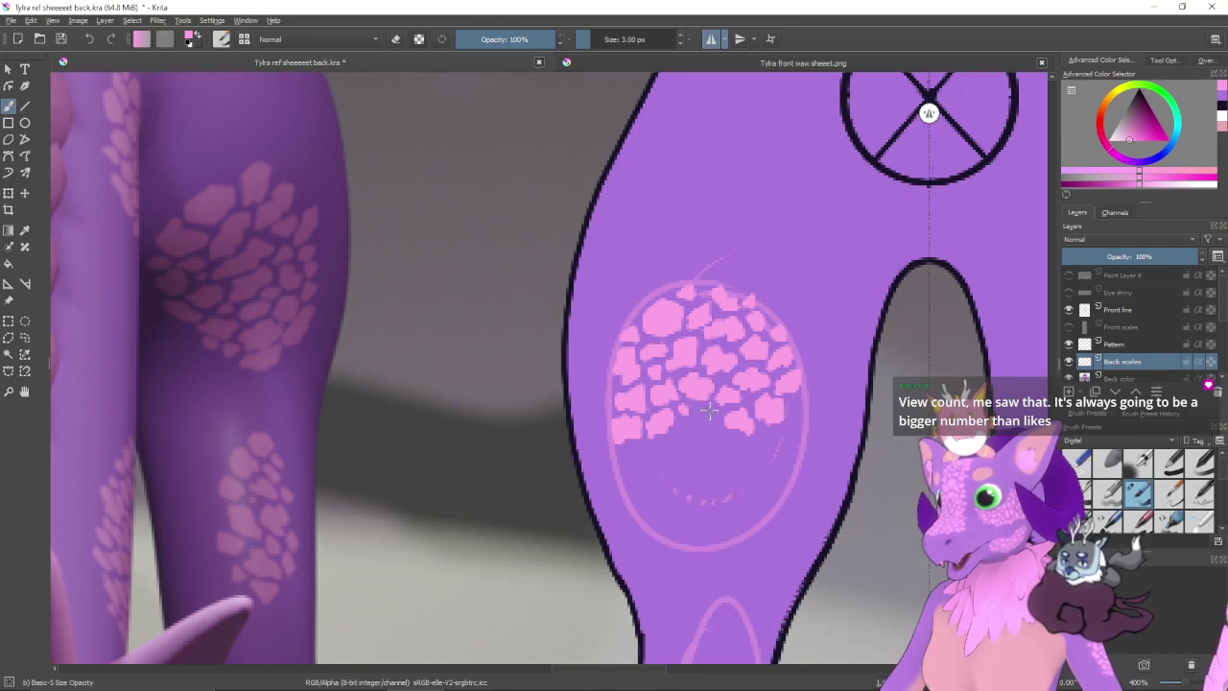
mouse_move(710, 411)
left_mouse_down()
mouse_move(700, 416)
mouse_move(709, 415)
mouse_move(711, 437)
left_mouse_up()
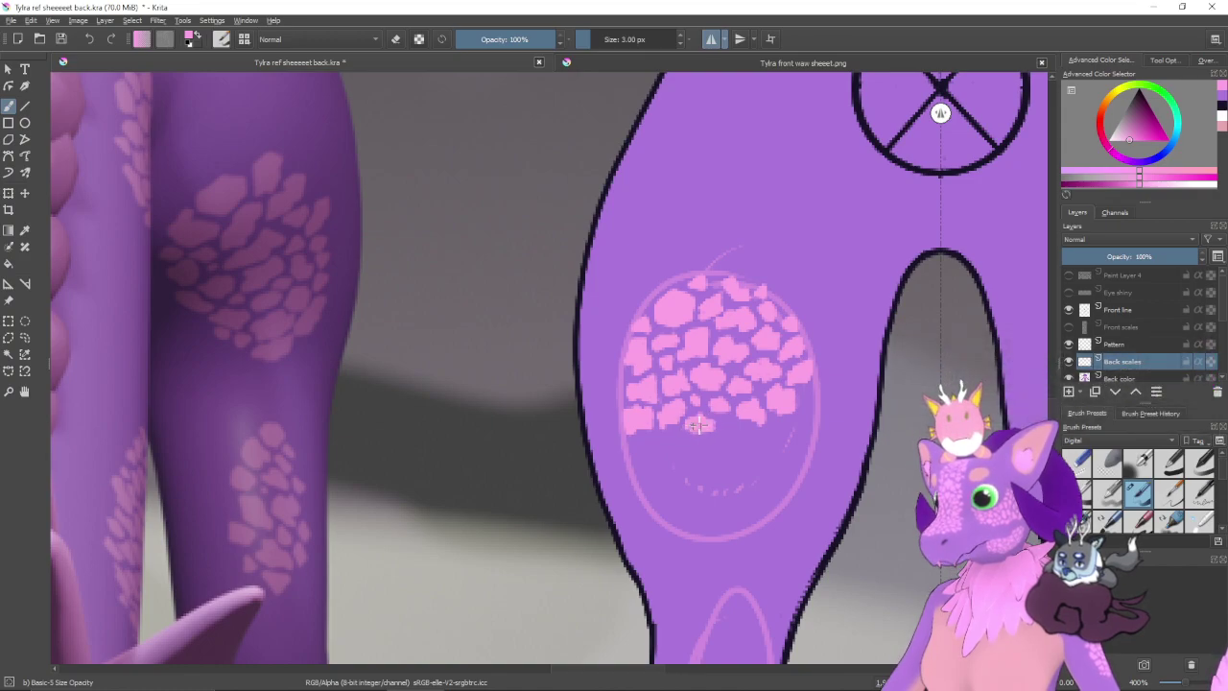
mouse_move(729, 466)
left_mouse_down()
mouse_move(705, 465)
mouse_move(700, 432)
mouse_move(714, 431)
left_mouse_up()
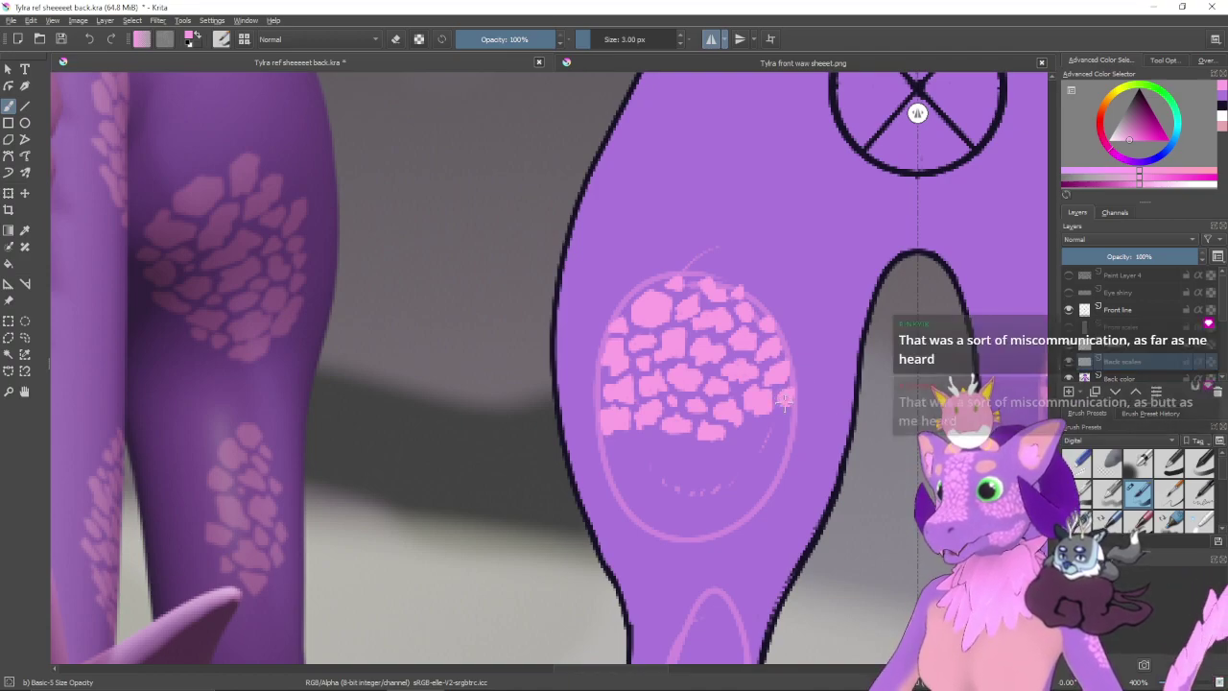
- Continue the scales down the thigh oval's right edge, adding irregular ones just inside it
left_click_drag(800, 435, 804, 410)
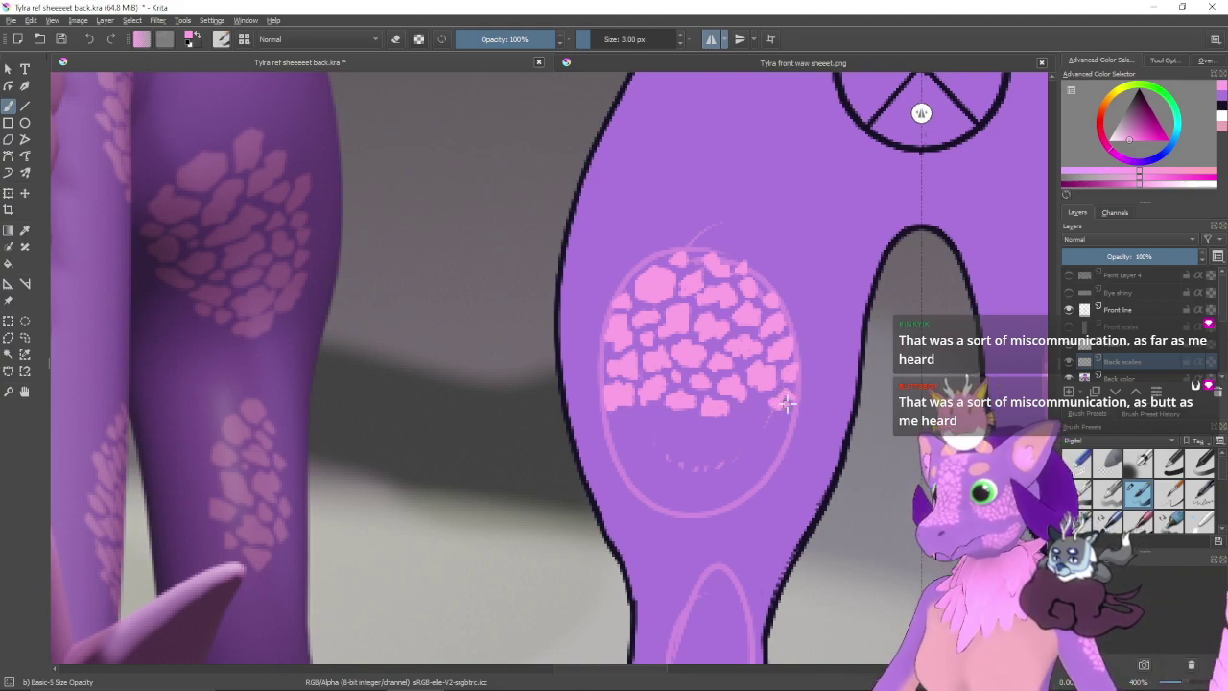
left_click_drag(739, 413, 763, 406)
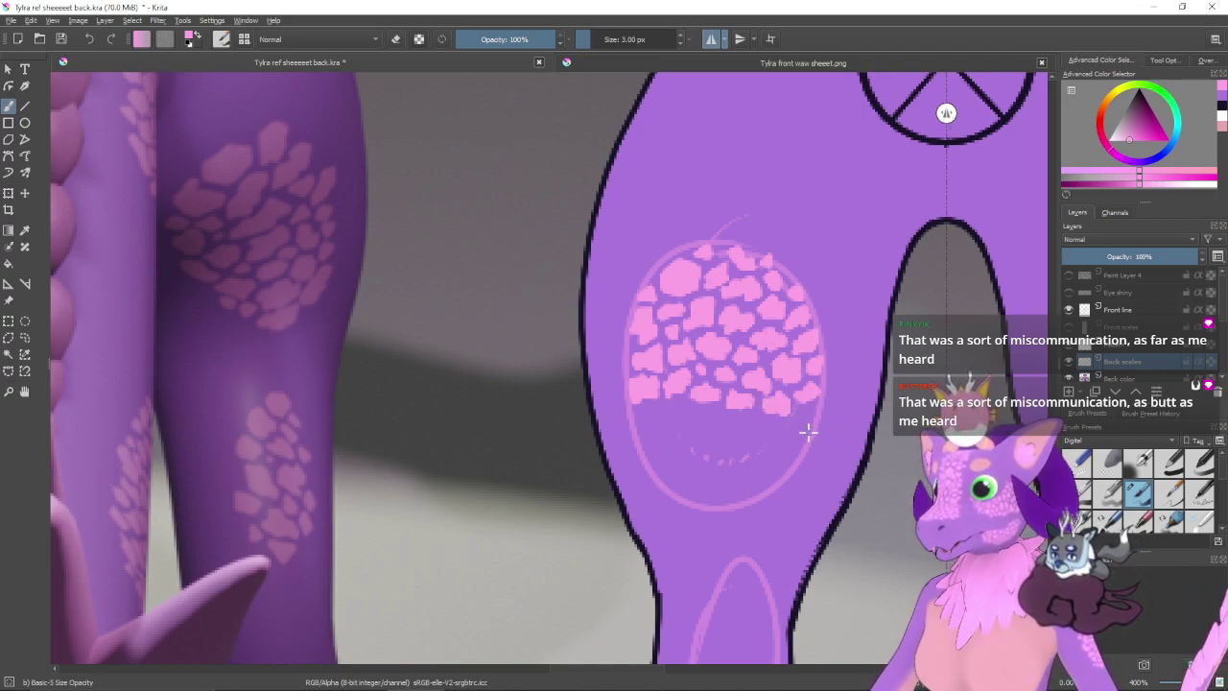
left_click_drag(786, 446, 750, 453)
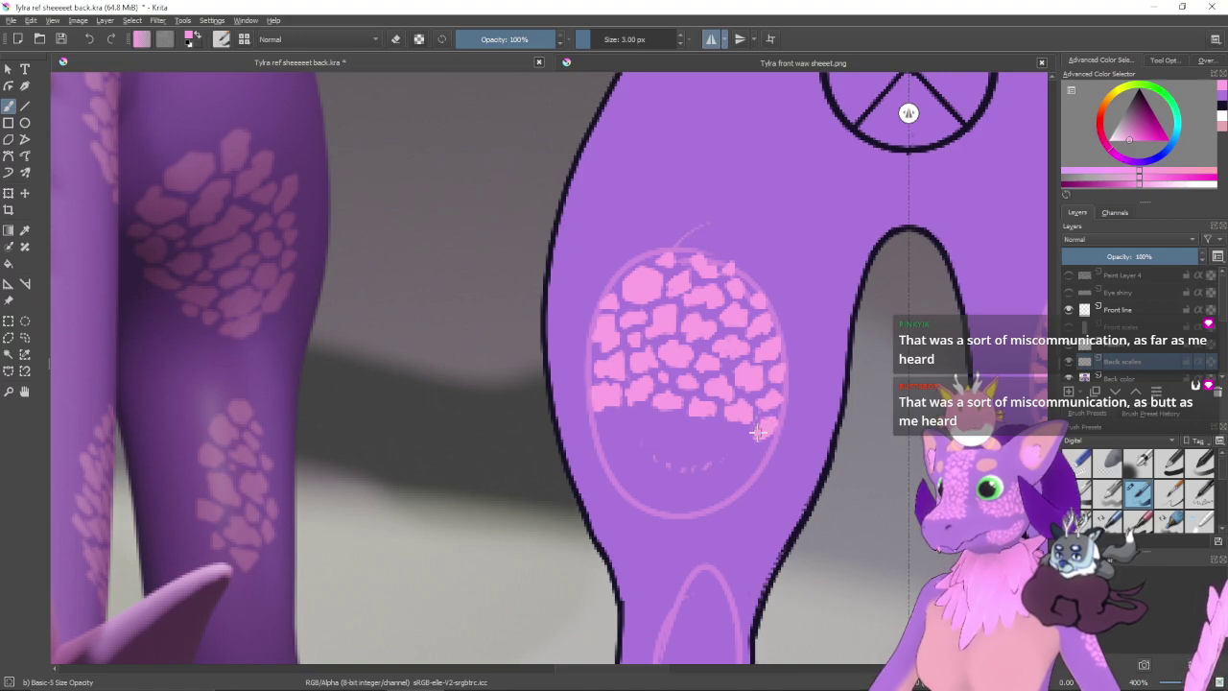
scroll(756, 438, "left", 1)
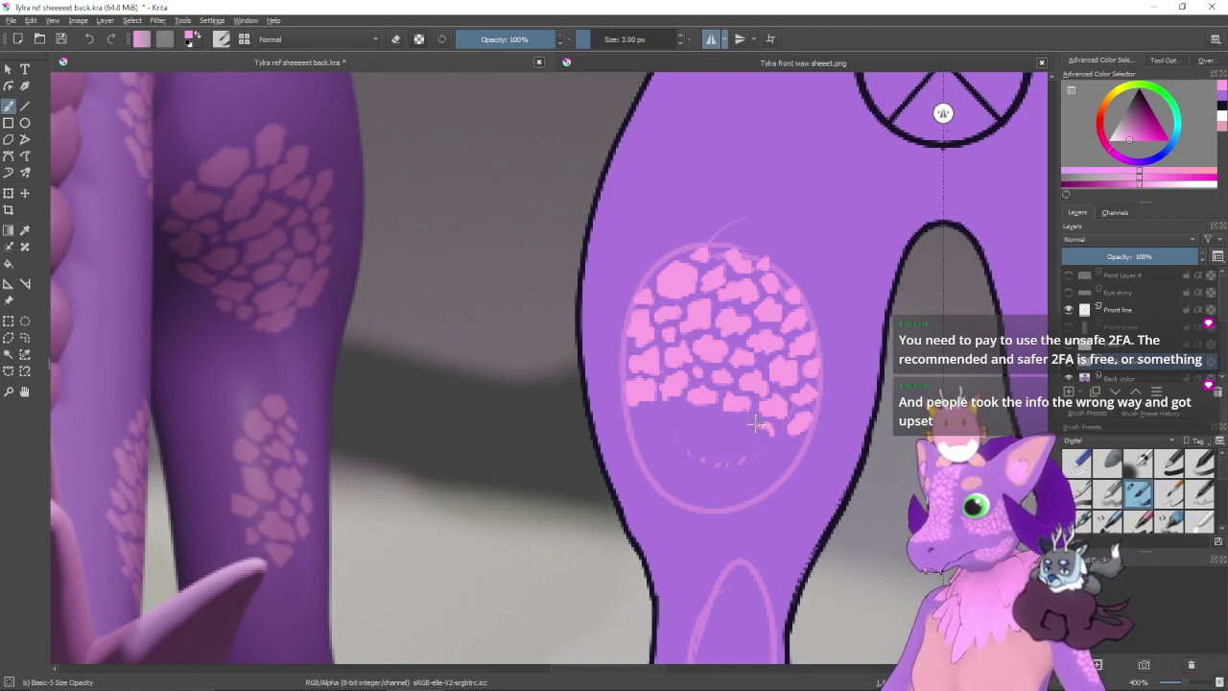
mouse_move(756, 426)
left_mouse_down()
mouse_move(772, 437)
mouse_move(755, 432)
mouse_move(768, 418)
left_mouse_up()
left_click_drag(771, 465, 767, 476)
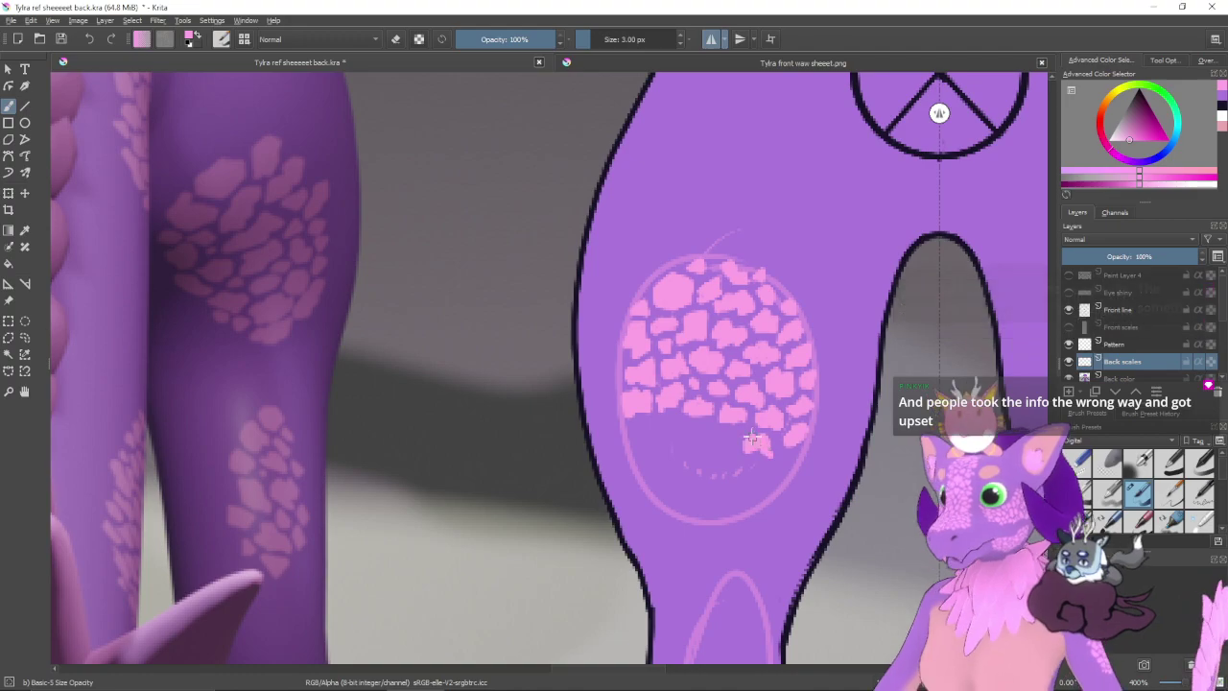
- Add a small scale and an edge scale at the patch's lower right, plus a larger and a small scale near lower centre
scroll(767, 436, "up", 1)
left_click_drag(831, 493, 760, 467)
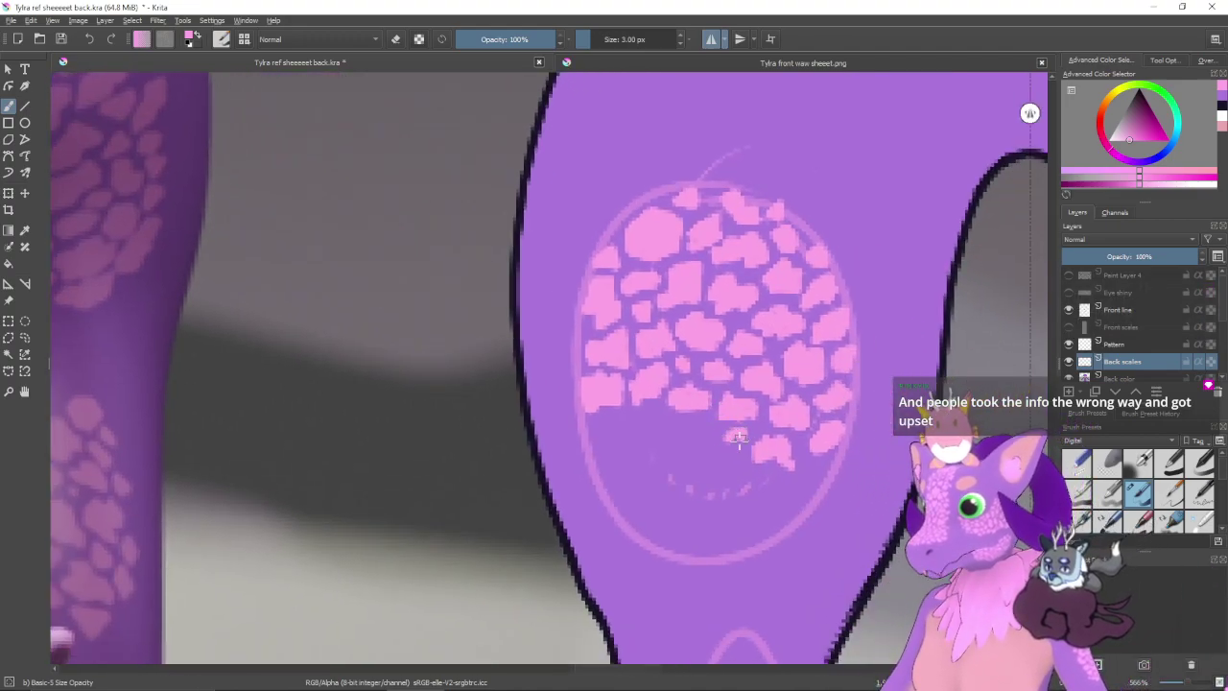
mouse_move(733, 439)
left_mouse_down()
mouse_move(723, 474)
mouse_move(702, 472)
left_mouse_up()
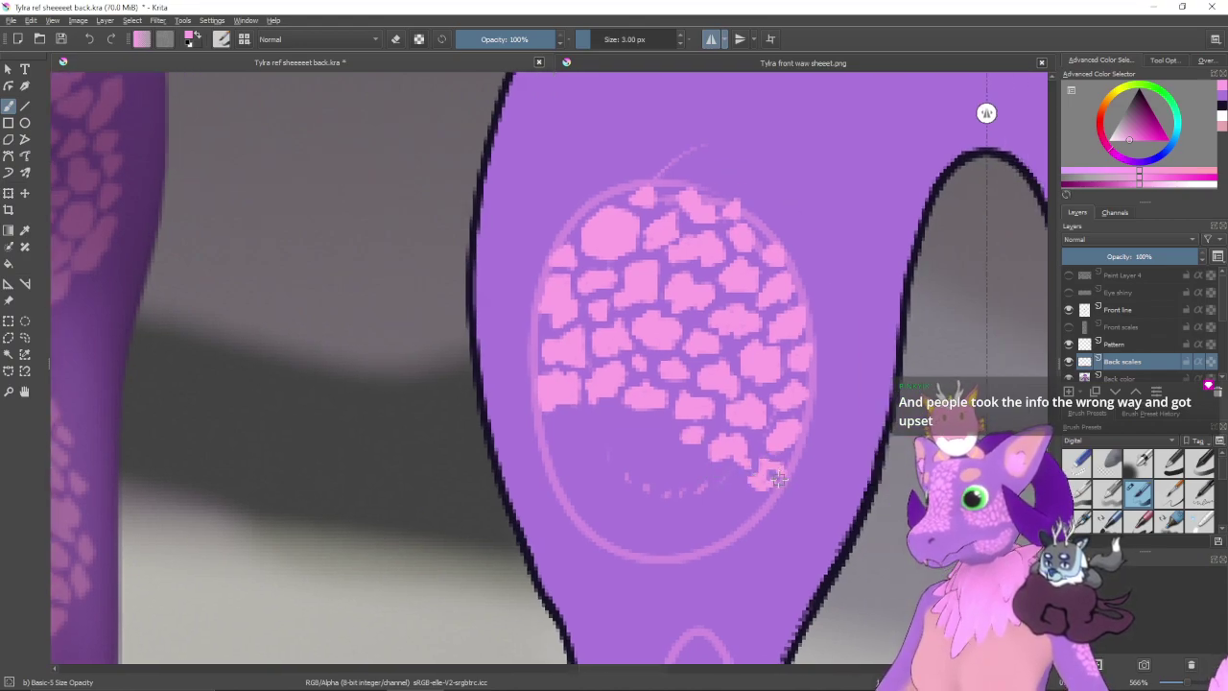
left_click_drag(769, 479, 841, 431)
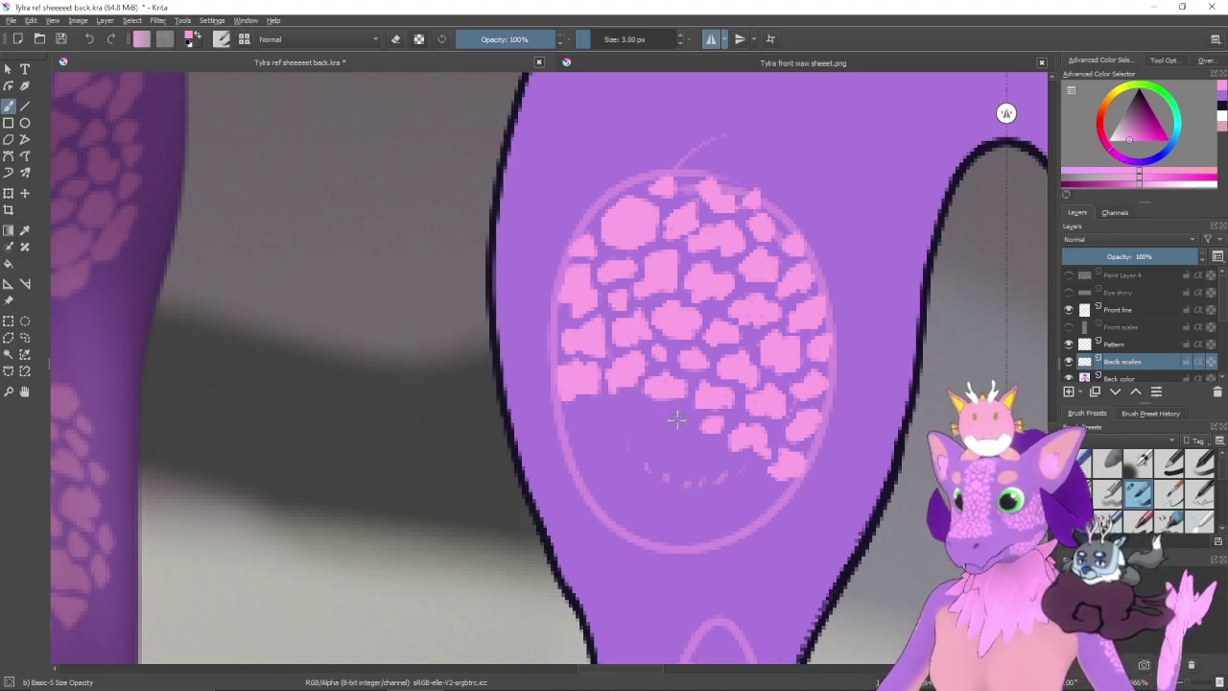
mouse_move(678, 407)
left_mouse_down()
mouse_move(694, 444)
mouse_move(663, 434)
mouse_move(678, 433)
mouse_move(713, 493)
mouse_move(684, 464)
left_mouse_up()
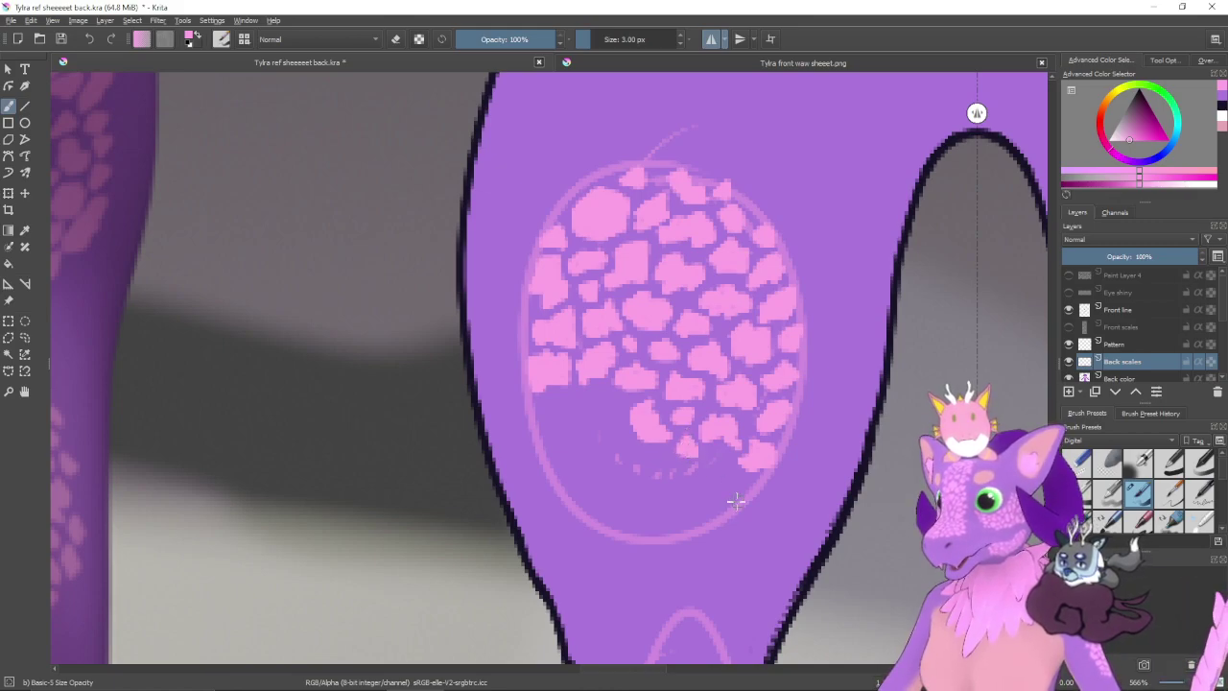
- Paint an angled scale left of the lower centre and a larger irregular one on the oval's lower left edge
left_click_drag(672, 484, 711, 514)
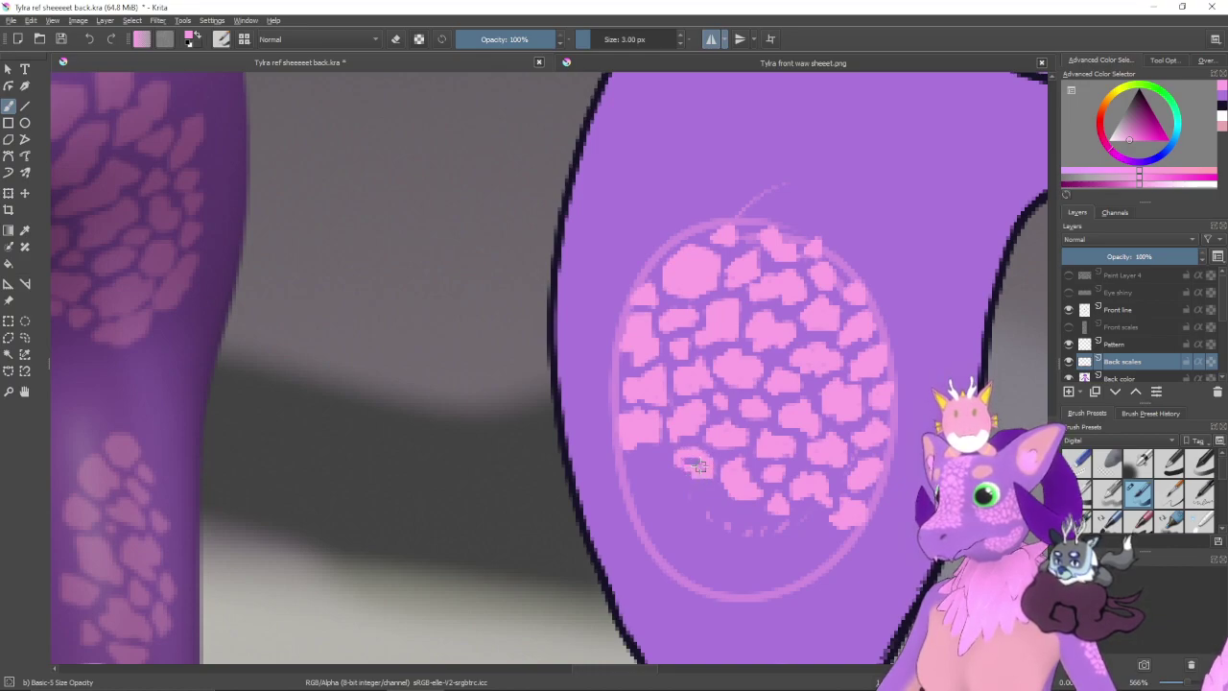
left_click_drag(653, 478, 687, 473)
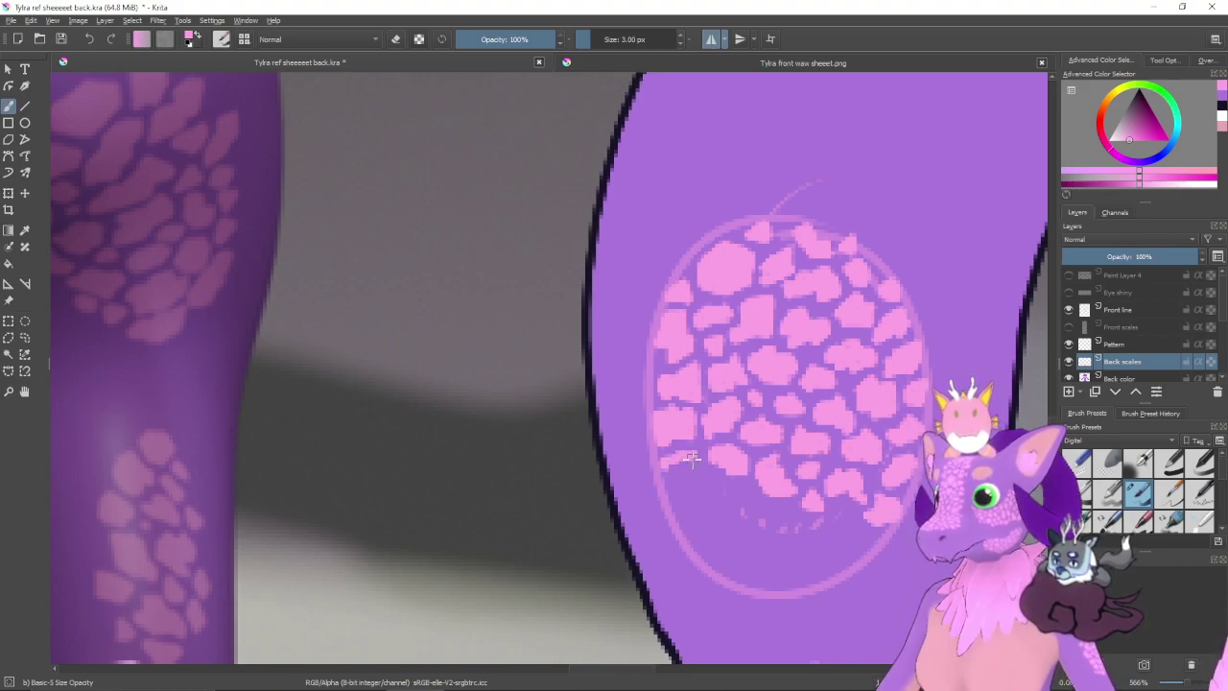
mouse_move(662, 467)
left_mouse_down()
mouse_move(687, 499)
mouse_move(702, 491)
mouse_move(688, 493)
left_mouse_up()
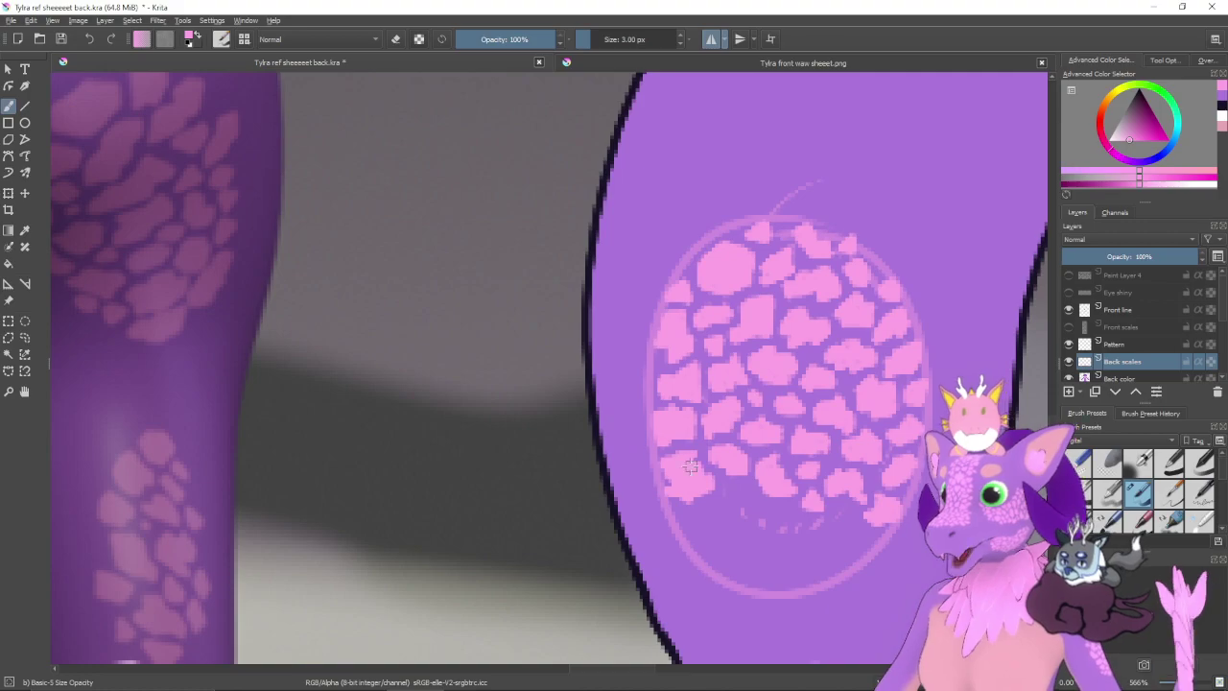
left_click_drag(673, 451, 599, 383)
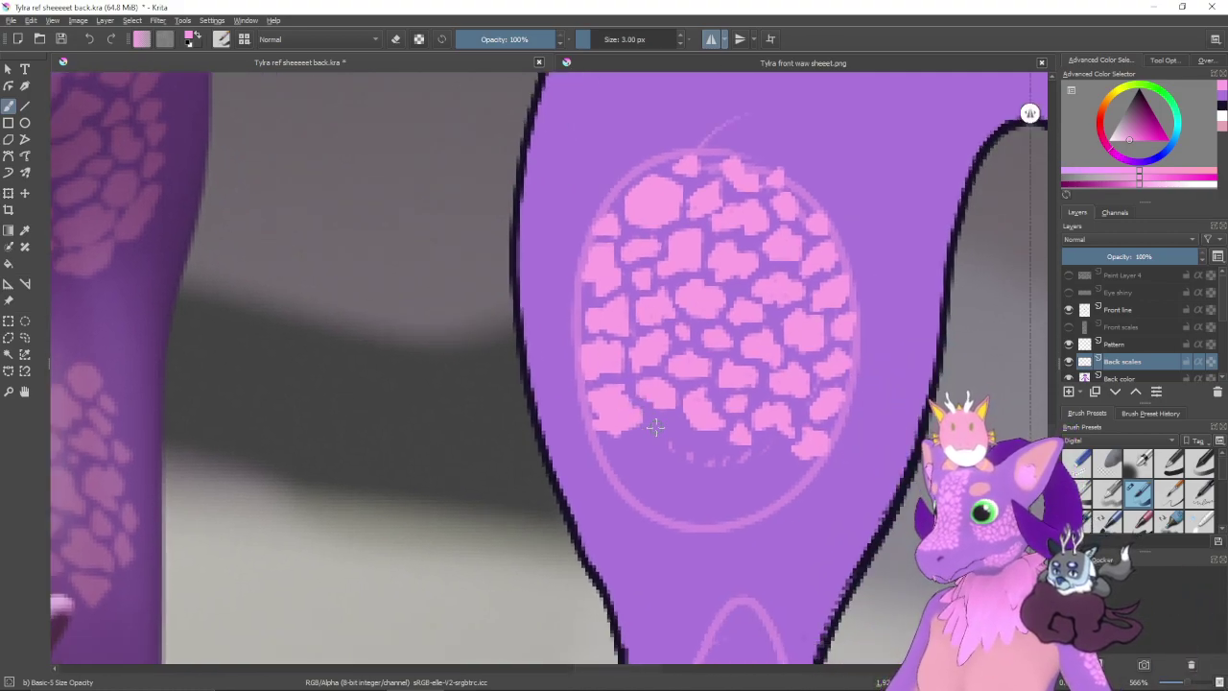
- Extend the thigh patch's lower edge with a wide irregular scale toward its left side and small scales near the centre and right
mouse_move(671, 427)
left_mouse_down()
mouse_move(665, 451)
mouse_move(692, 449)
mouse_move(648, 438)
mouse_move(691, 445)
left_mouse_up()
left_click_drag(732, 490, 693, 471)
mouse_move(676, 430)
left_mouse_down()
mouse_move(731, 442)
mouse_move(728, 429)
mouse_move(697, 435)
left_mouse_up()
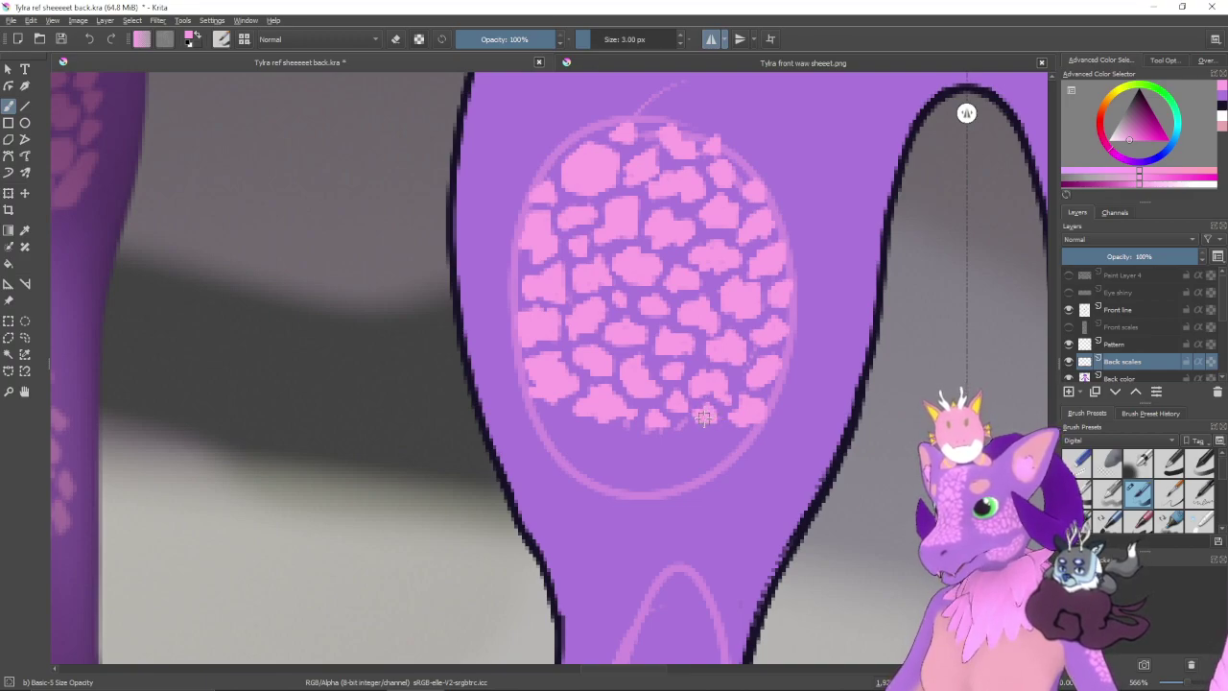
left_click_drag(704, 439, 714, 423)
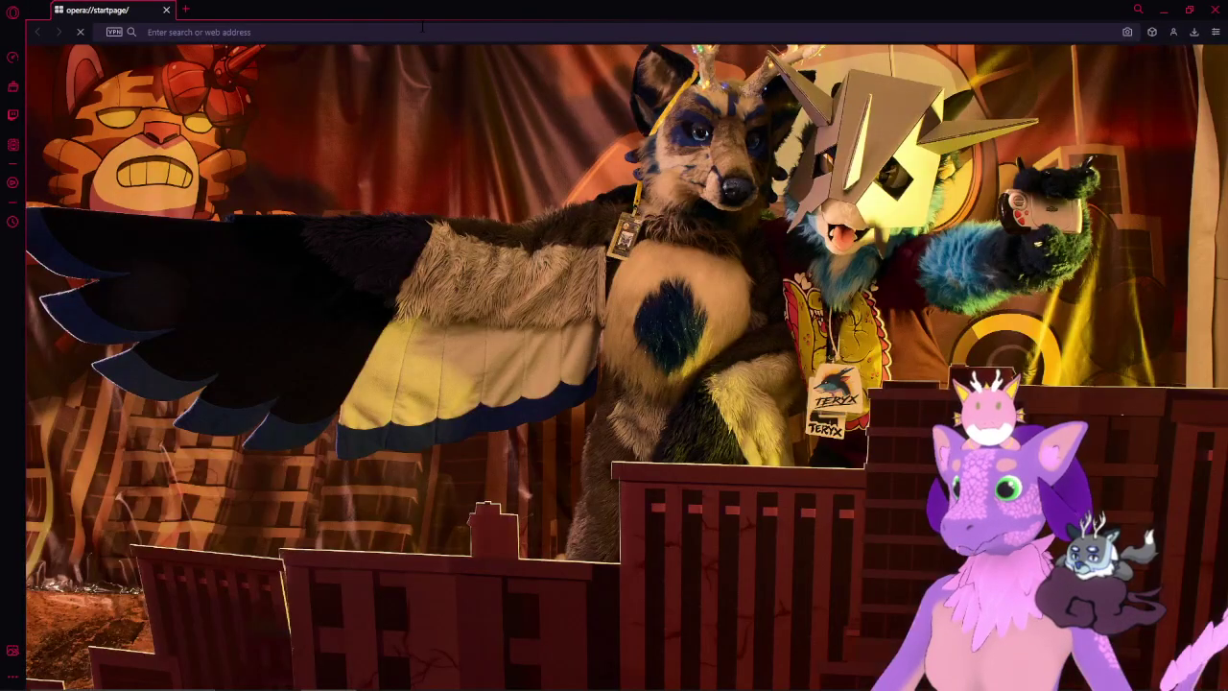
type("The alley")
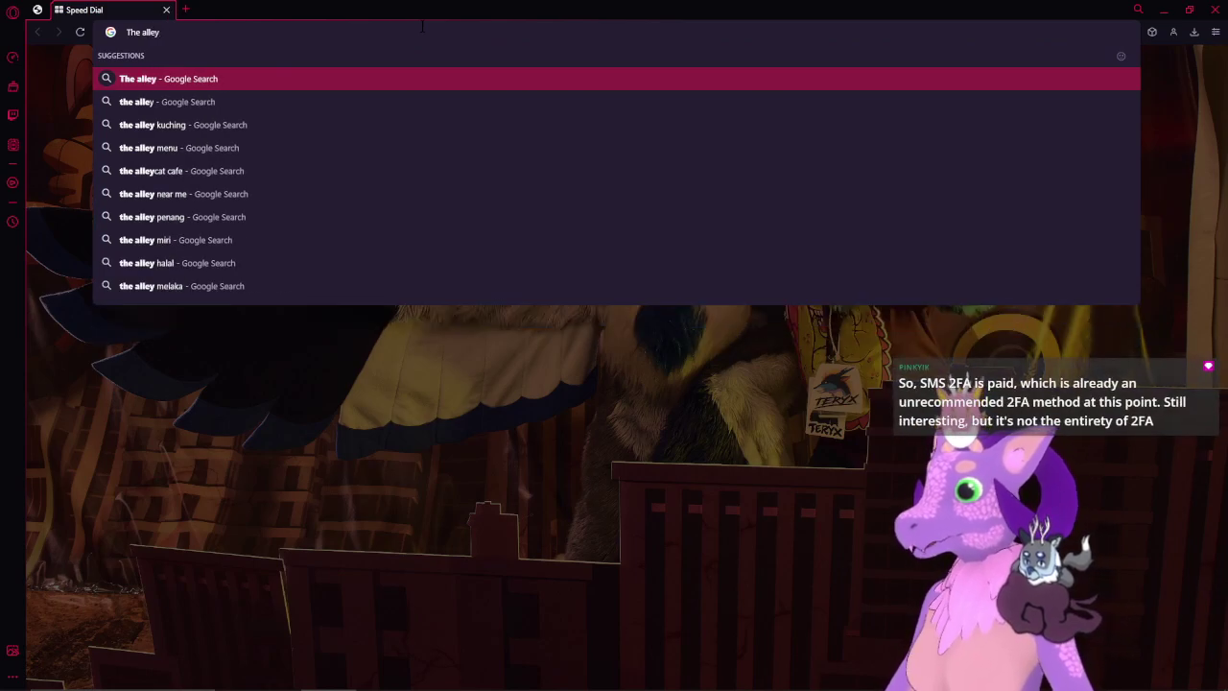
key("Return")
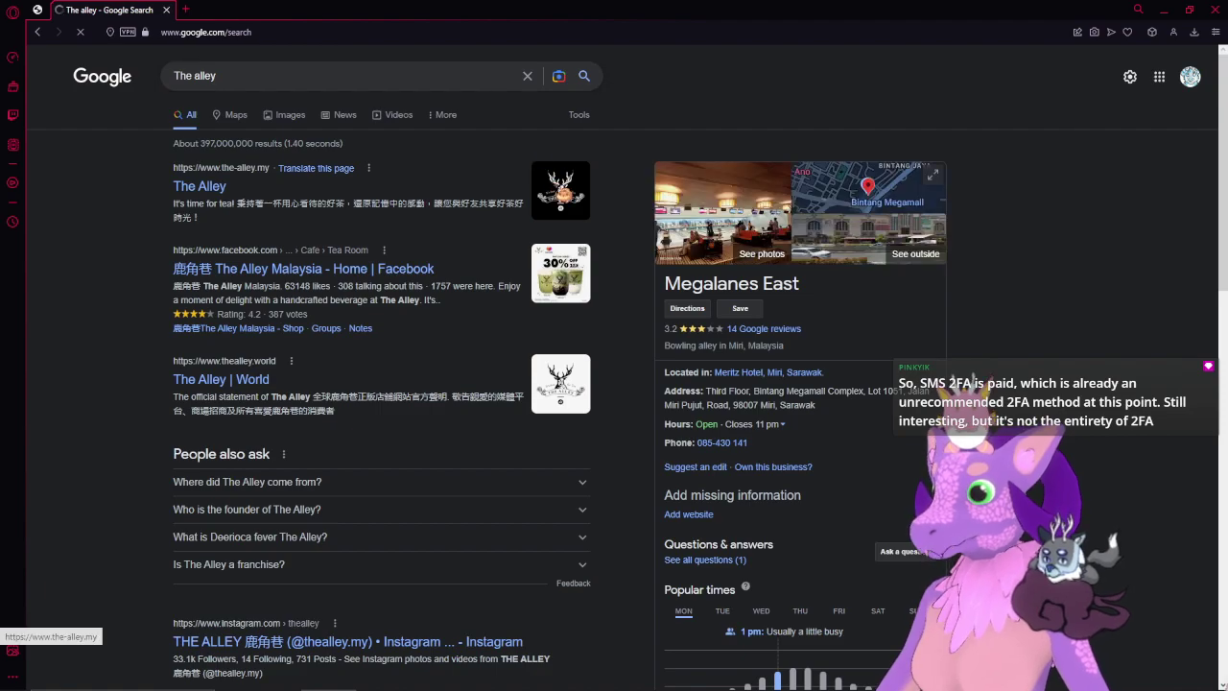
left_click(198, 185)
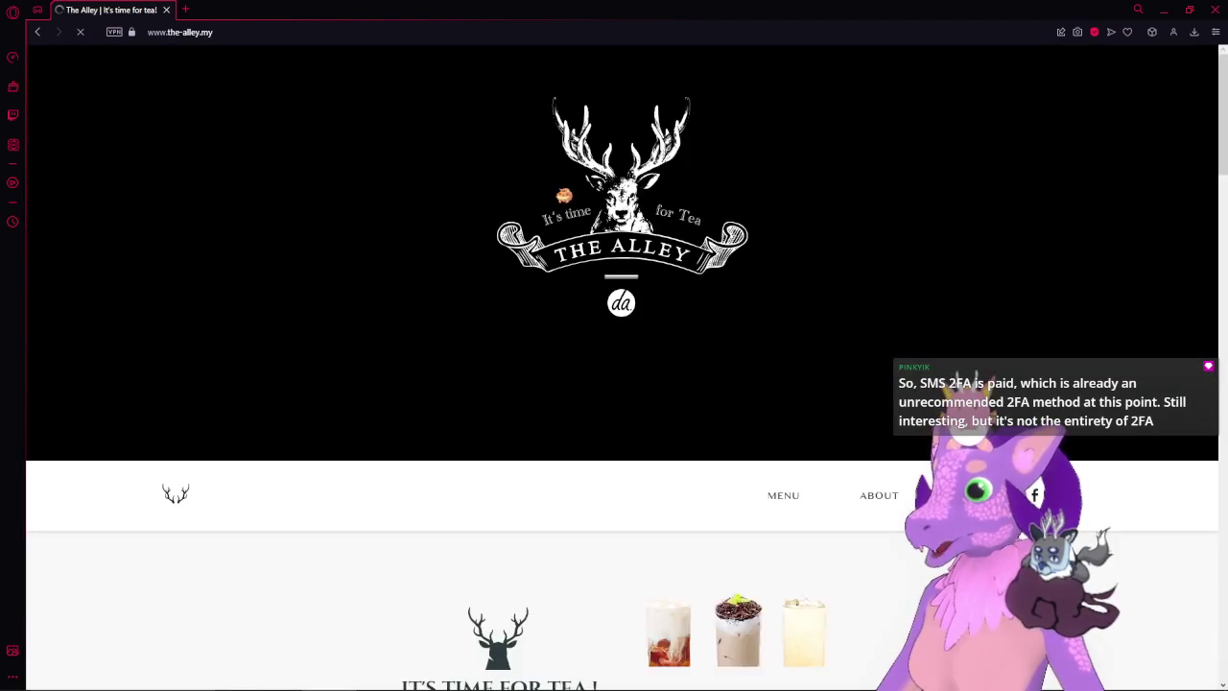
- View the header's deer logo image on its own in a separate tab, and close that tab
right_click(605, 202)
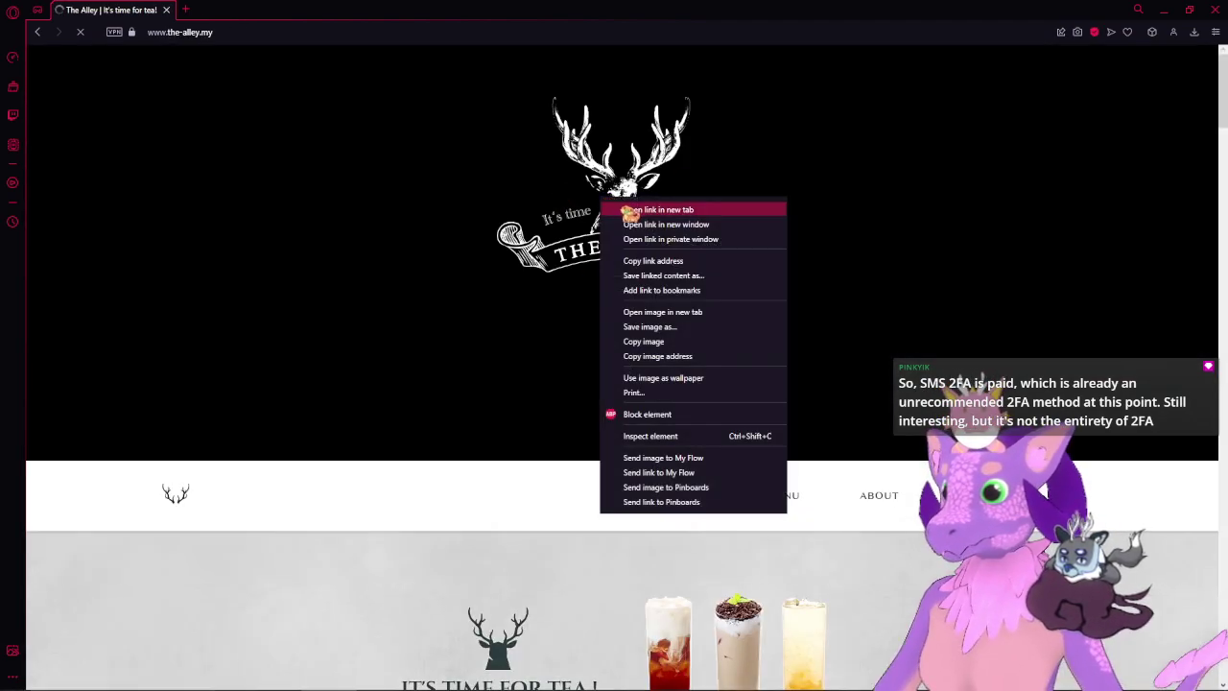
left_click(649, 315)
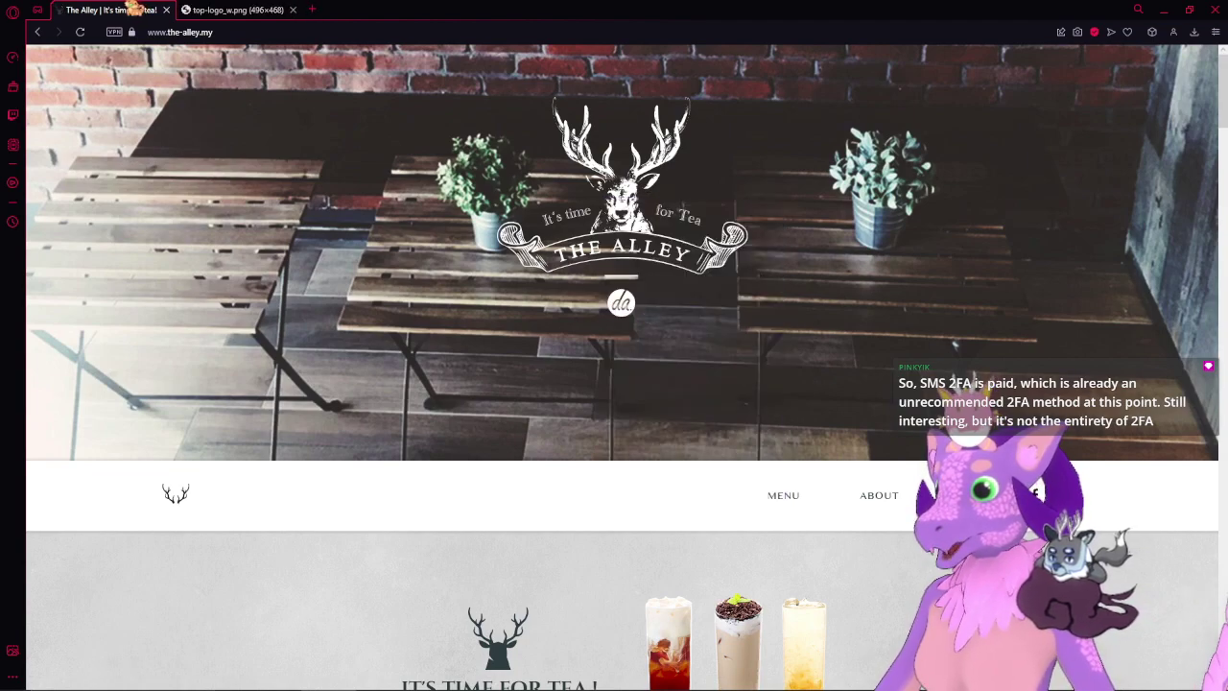
left_click(214, 9)
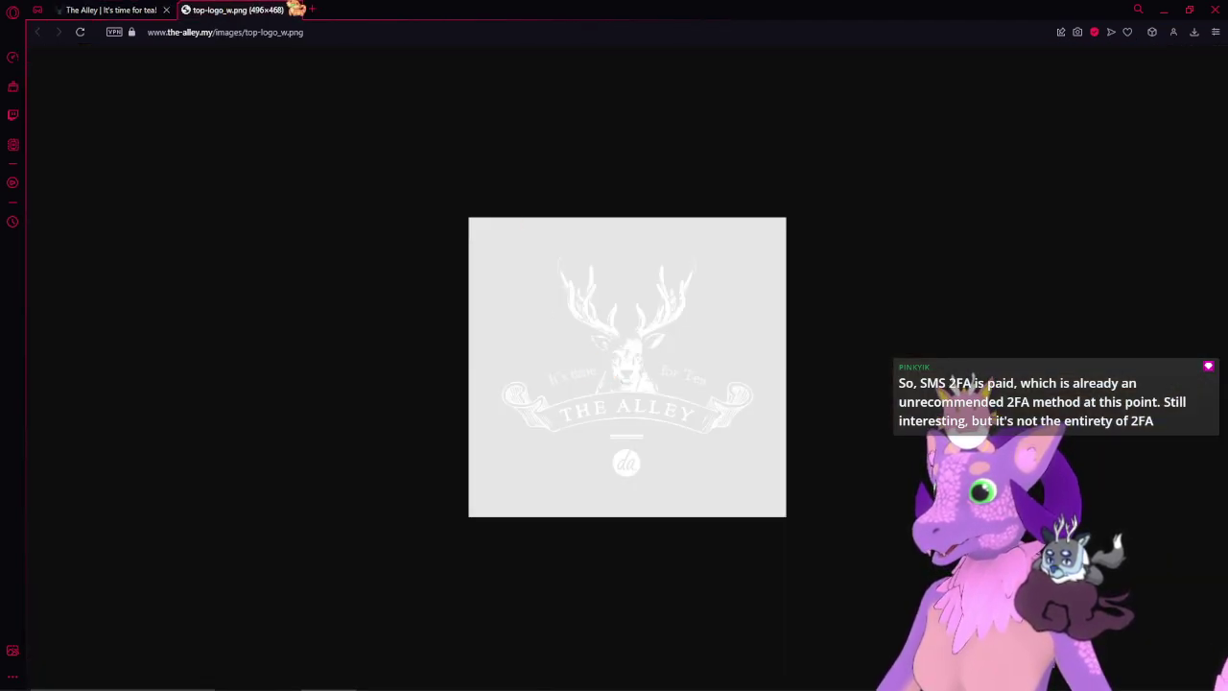
left_click(293, 9)
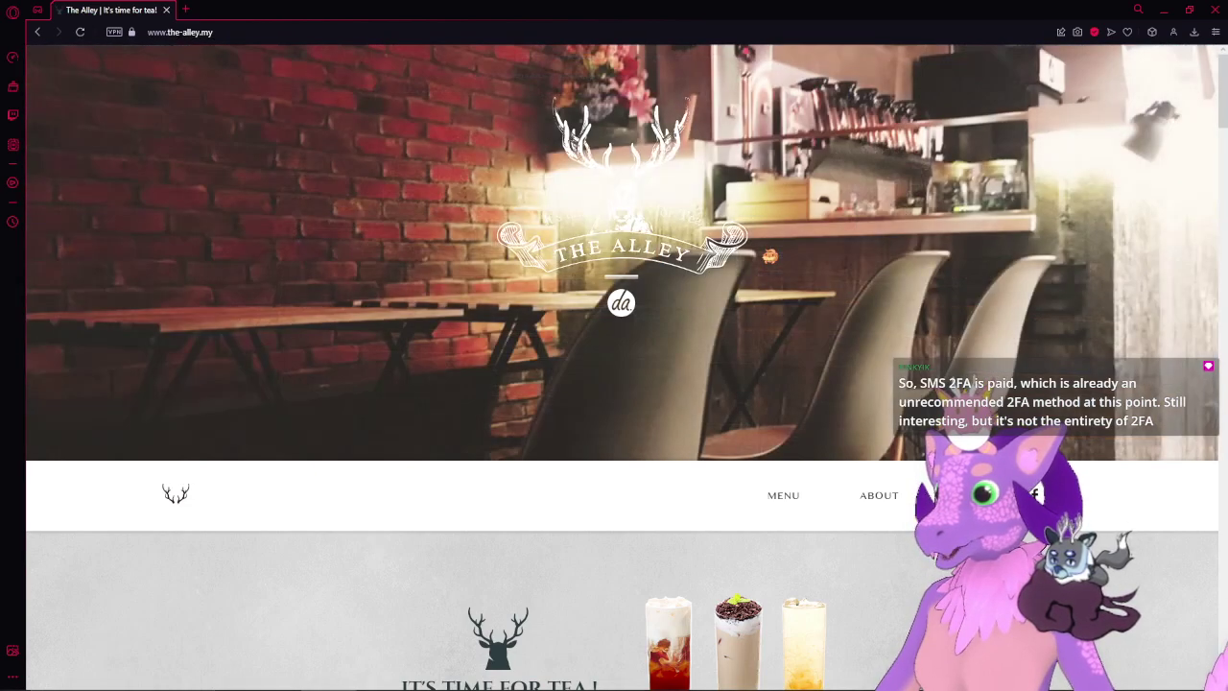
- Look through the home page and its drinks menu, from the Brown Sugar Deerioca and Milk Tea series to the Coffee and Latte series
scroll(637, 386, "down", 2)
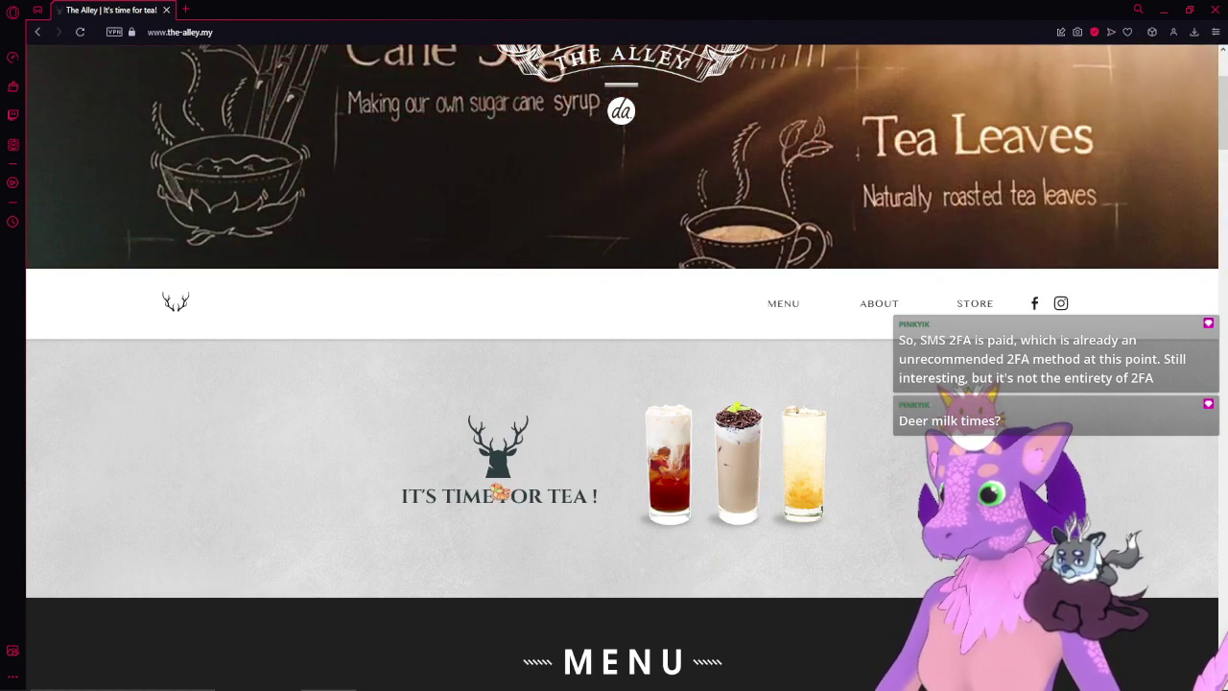
scroll(500, 492, "up", 2)
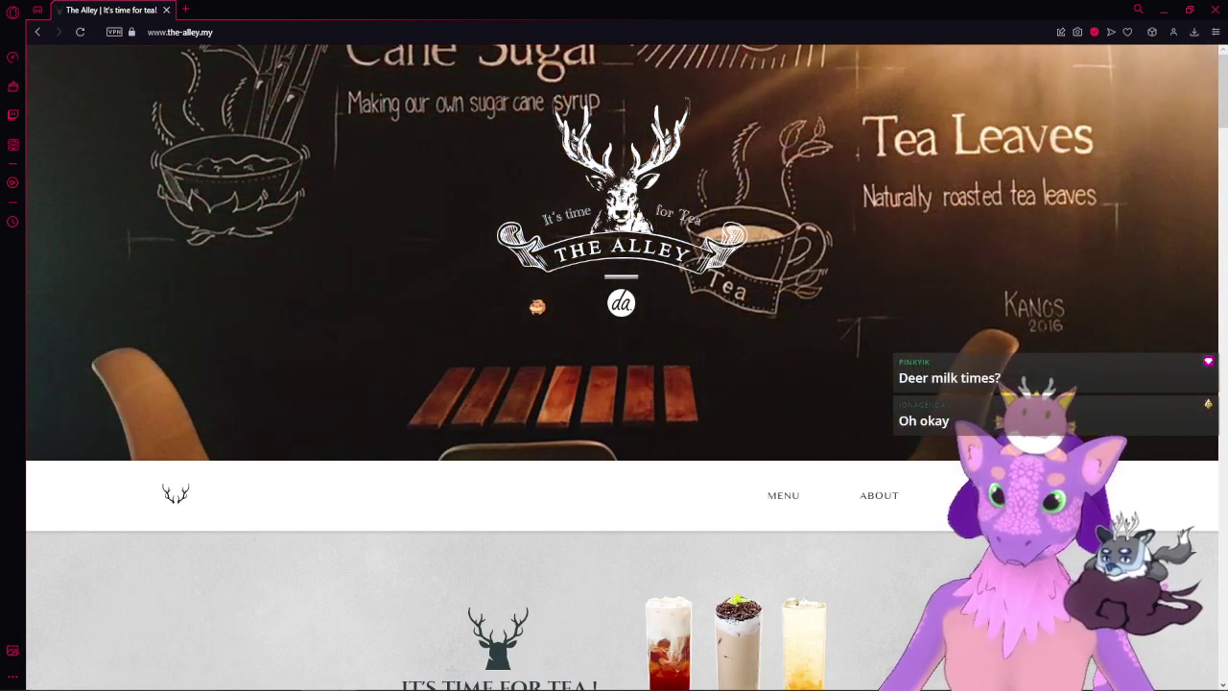
scroll(648, 292, "down", 5)
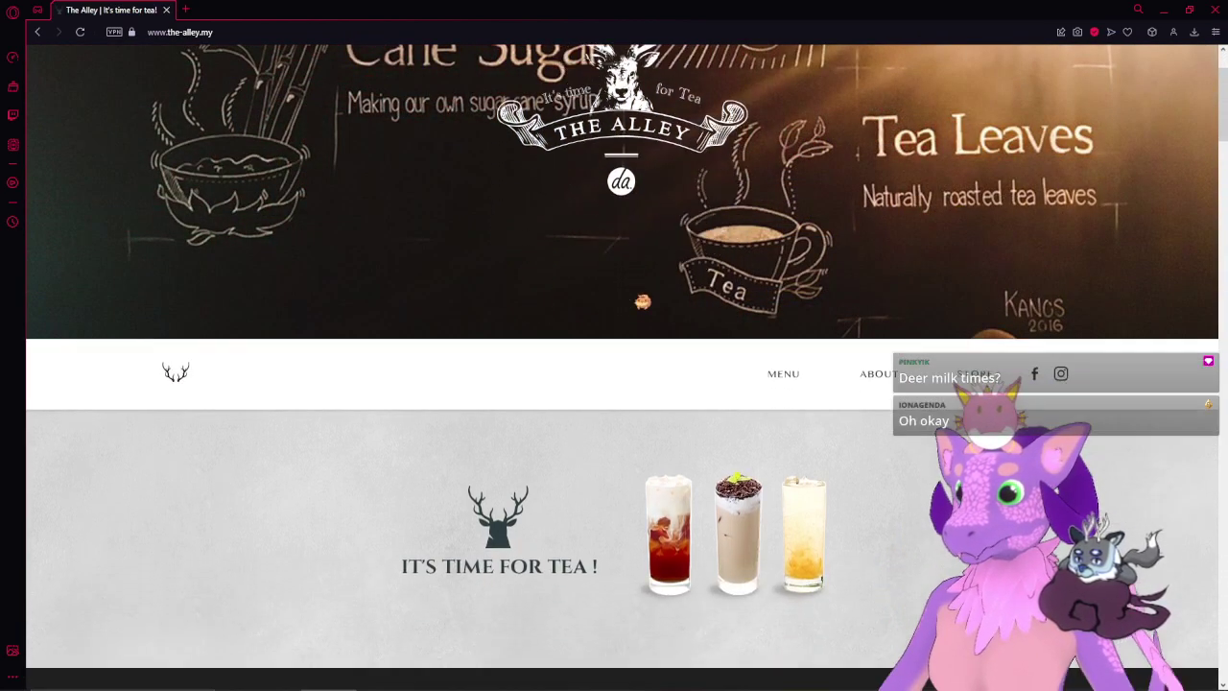
scroll(622, 383, "down", 3)
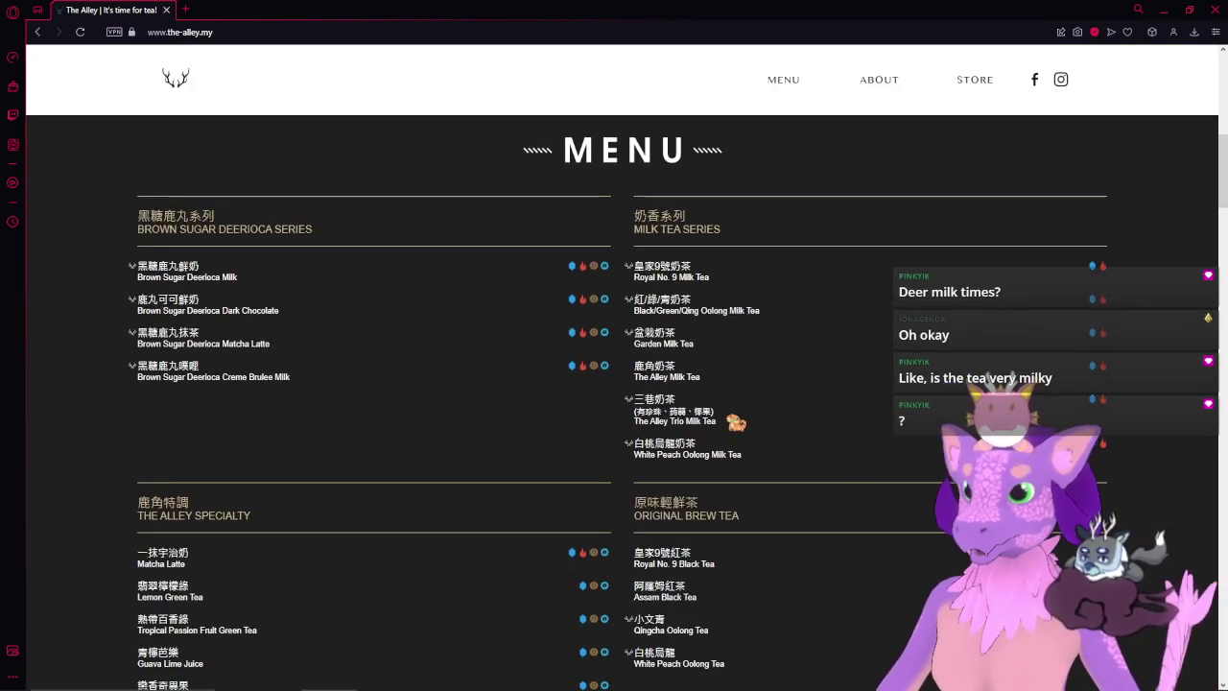
scroll(58, 309, "up", 3)
scroll(65, 313, "up", 4)
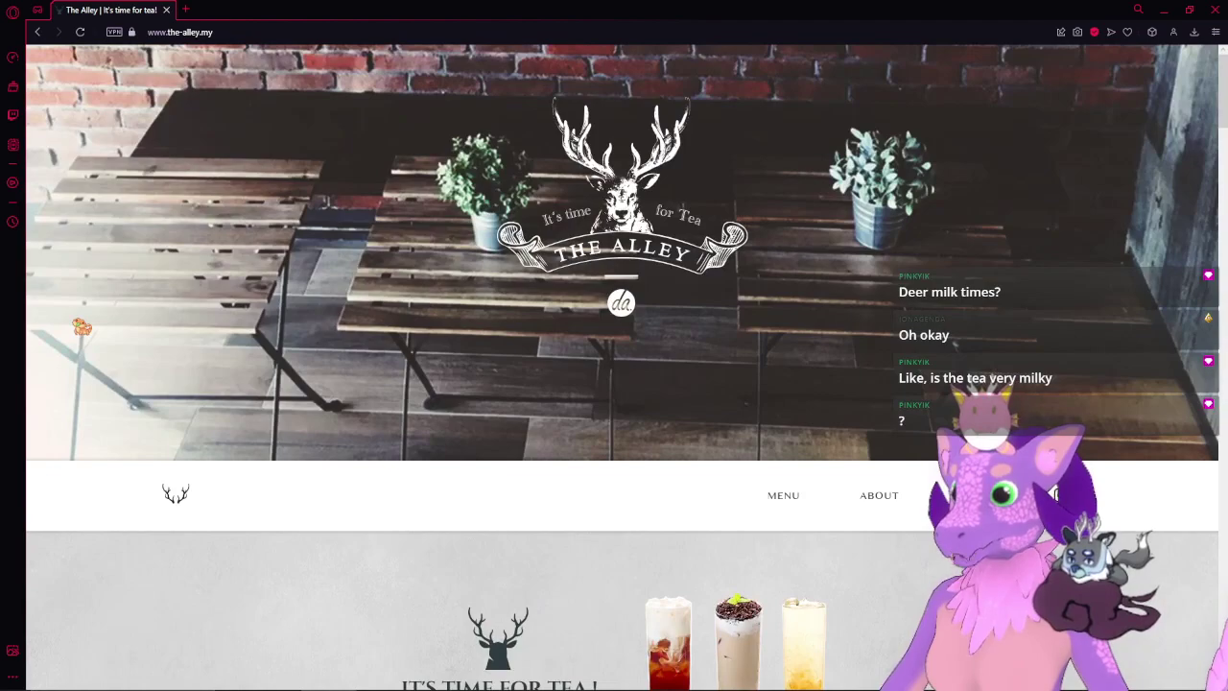
scroll(81, 326, "down", 3)
scroll(80, 326, "down", 3)
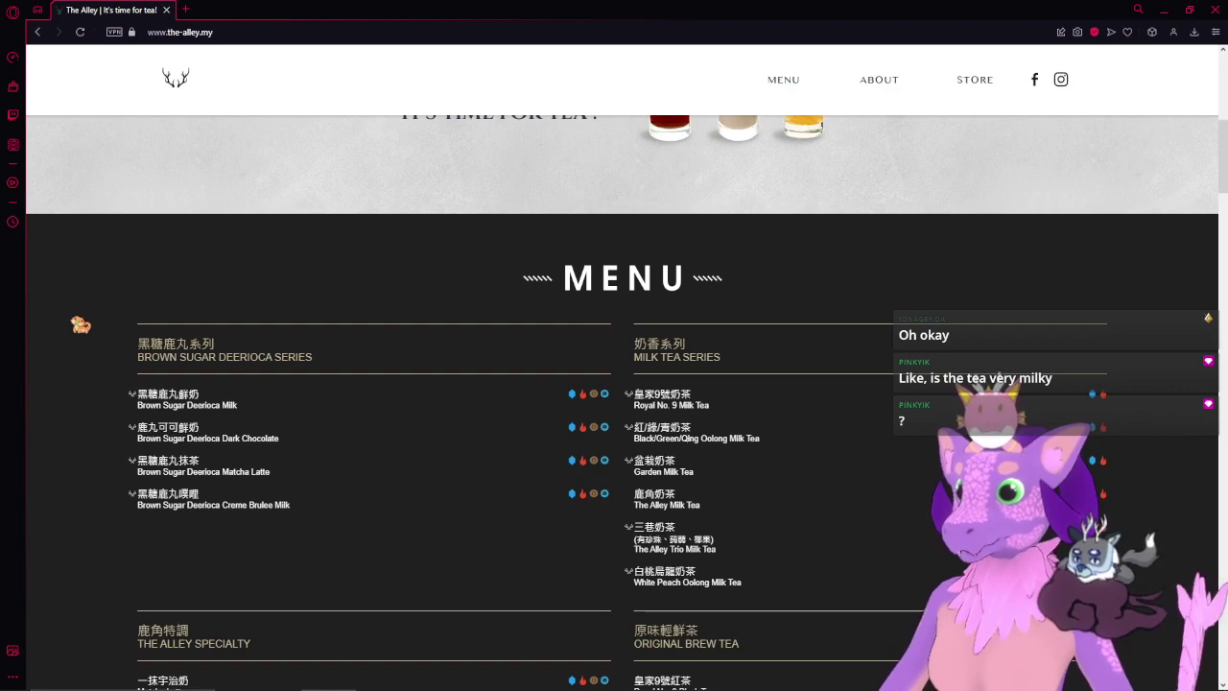
scroll(81, 325, "down", 1)
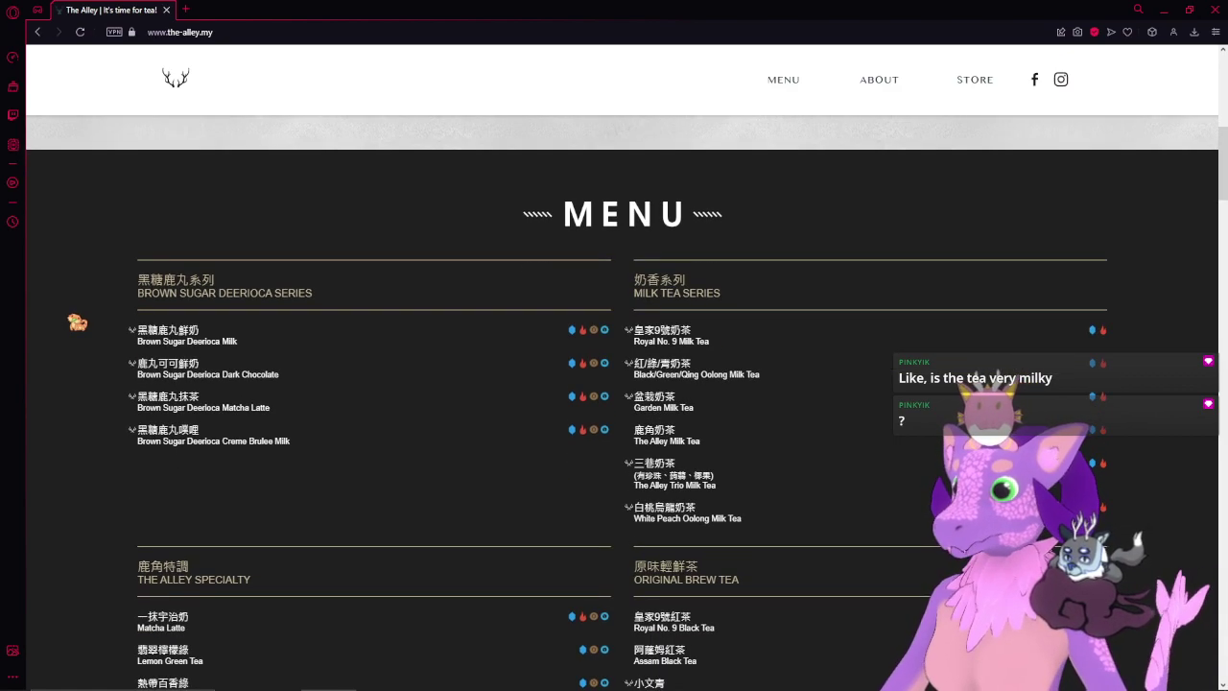
scroll(76, 324, "down", 3)
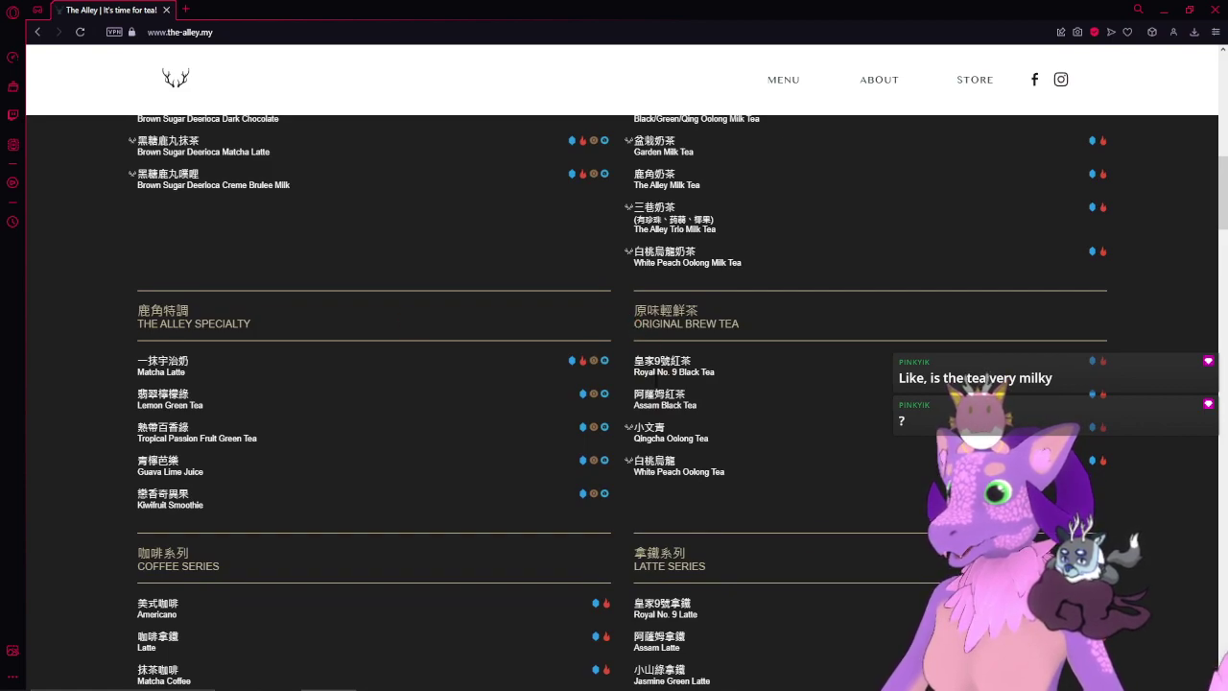
scroll(869, 564, "down", 2)
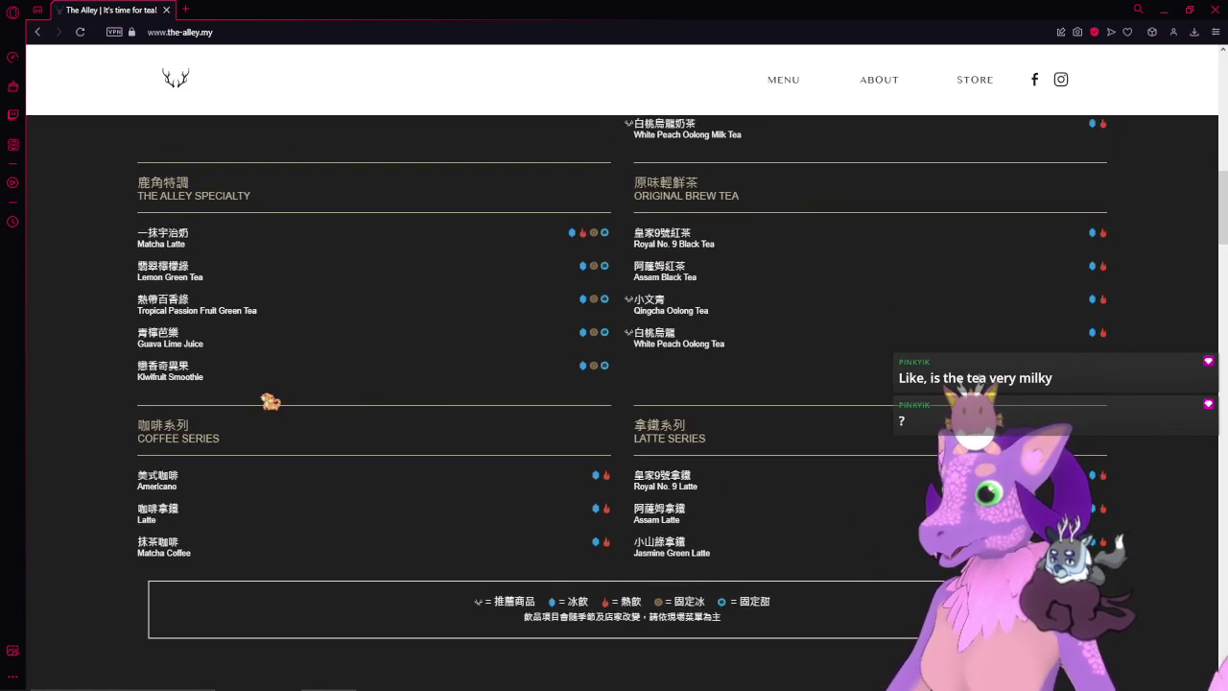
- Look through the drink series on The Alley's menu, from Brown Sugar Deerioca and Milk Tea to Coffee and Latte
scroll(269, 399, "down", 2)
scroll(275, 406, "up", 5)
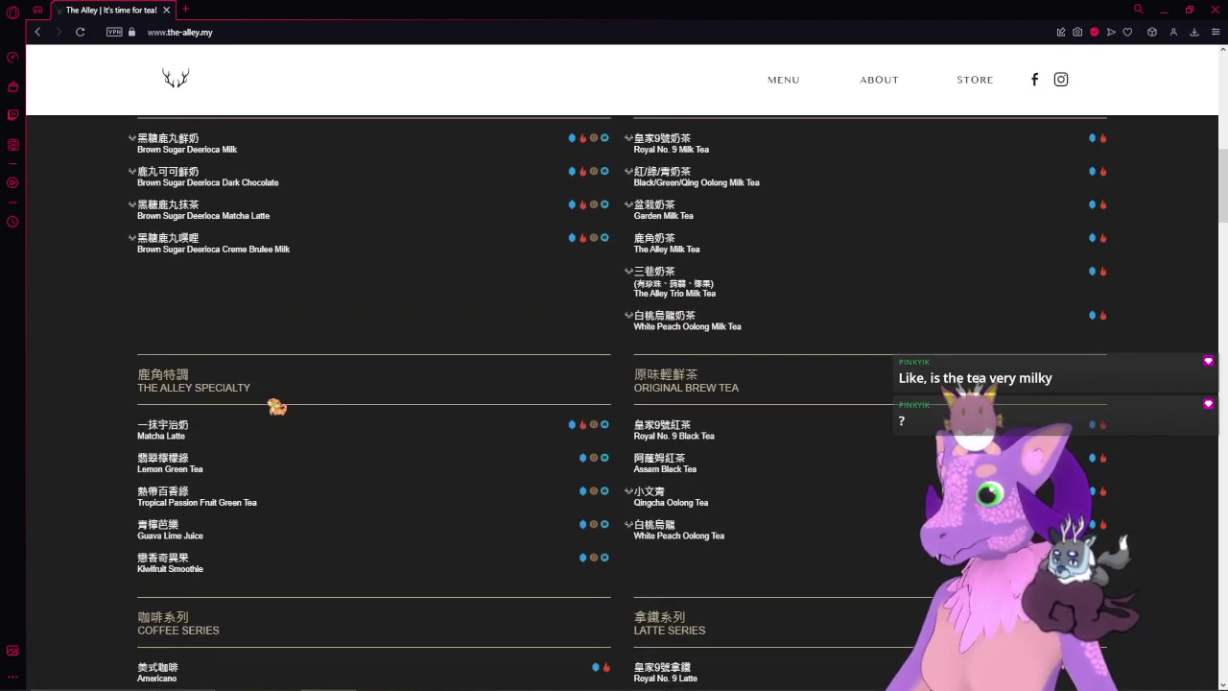
scroll(413, 441, "up", 3)
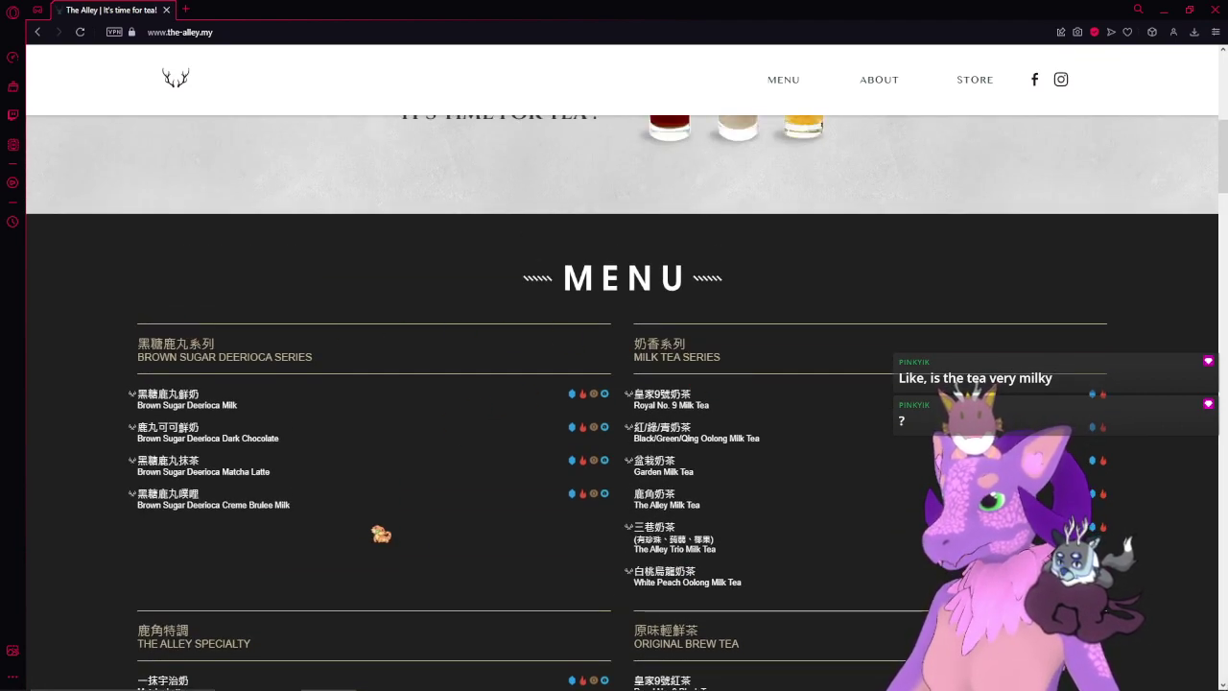
scroll(412, 545, "down", 3)
scroll(413, 546, "up", 4)
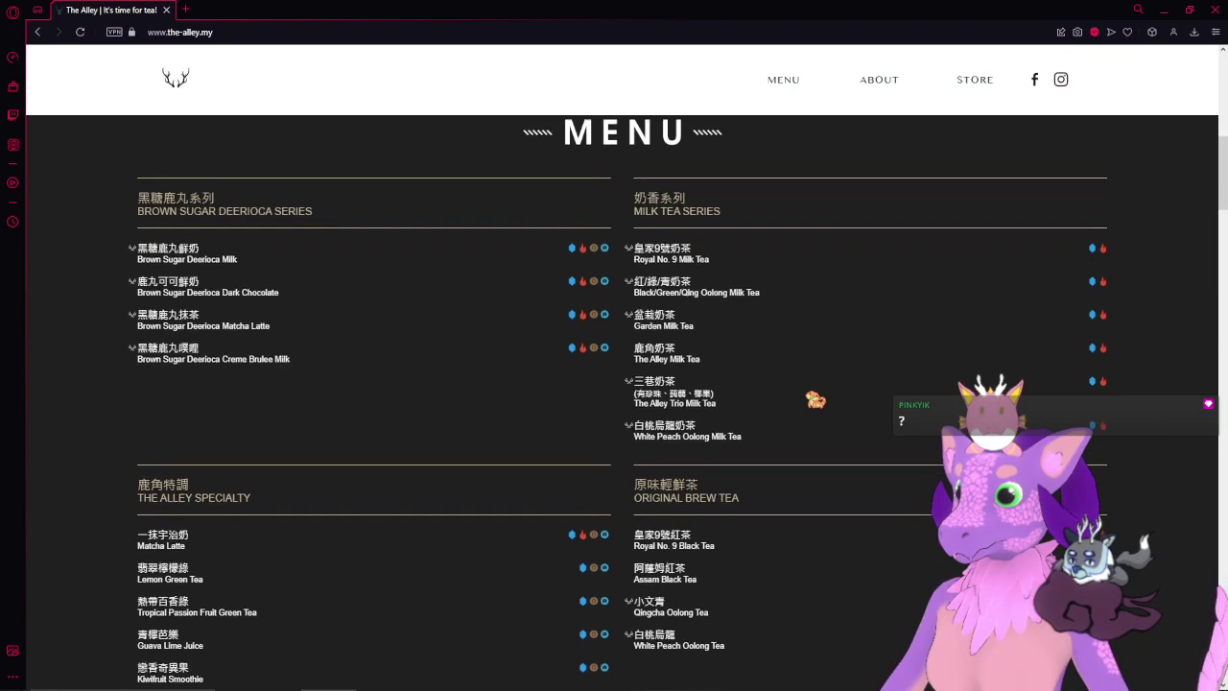
scroll(816, 399, "down", 1)
scroll(815, 399, "down", 1)
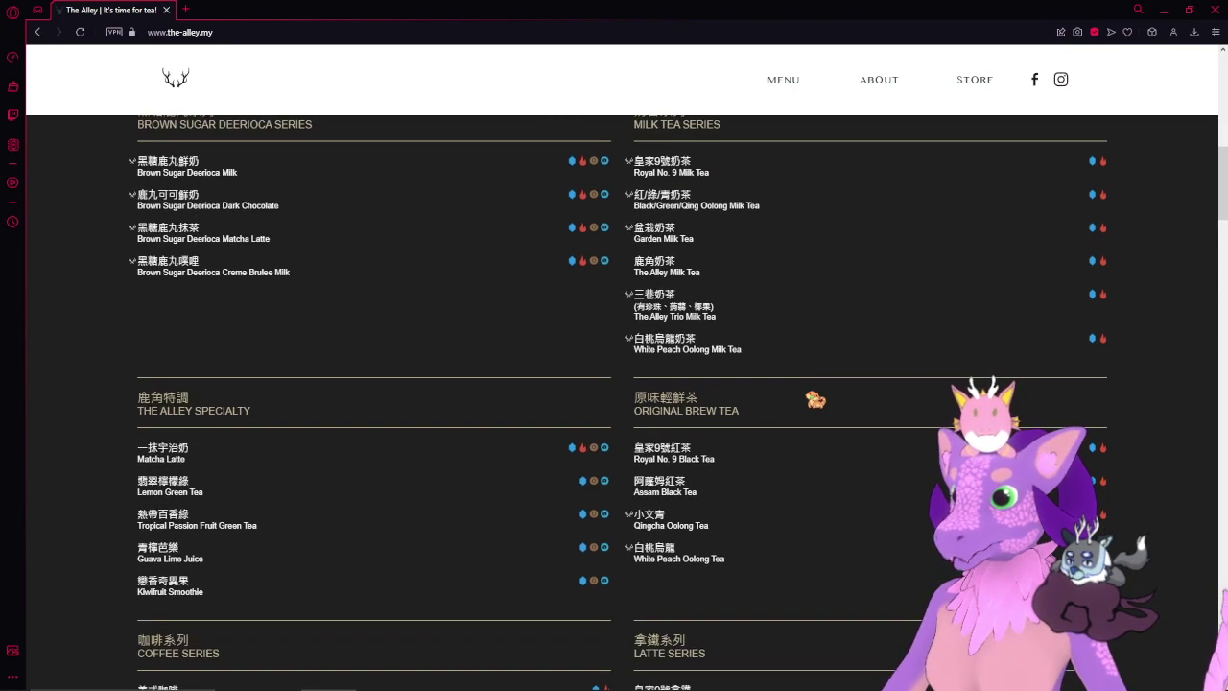
scroll(816, 399, "down", 1)
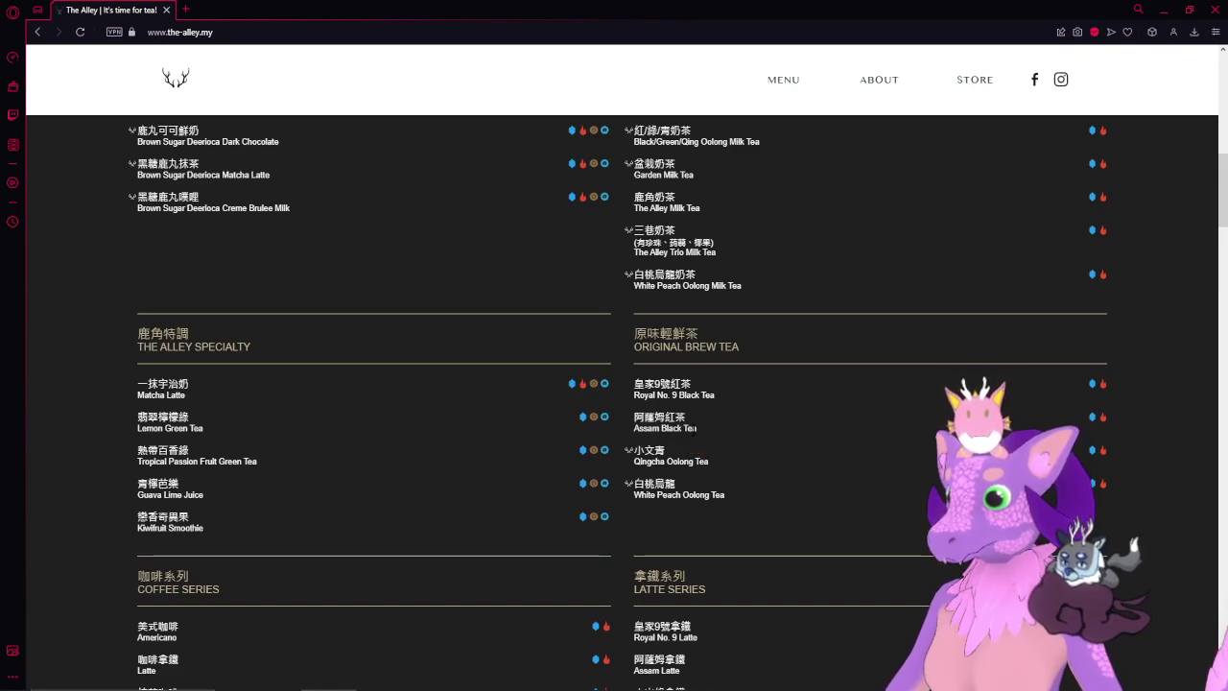
scroll(830, 482, "down", 1)
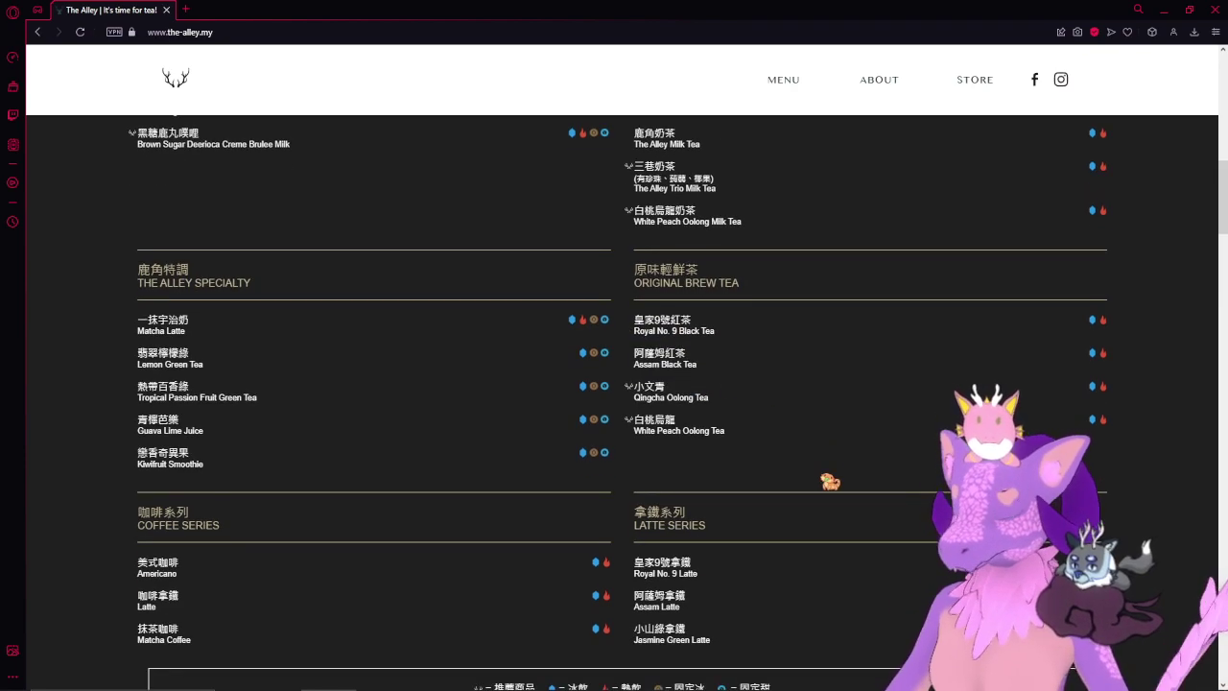
scroll(830, 481, "down", 1)
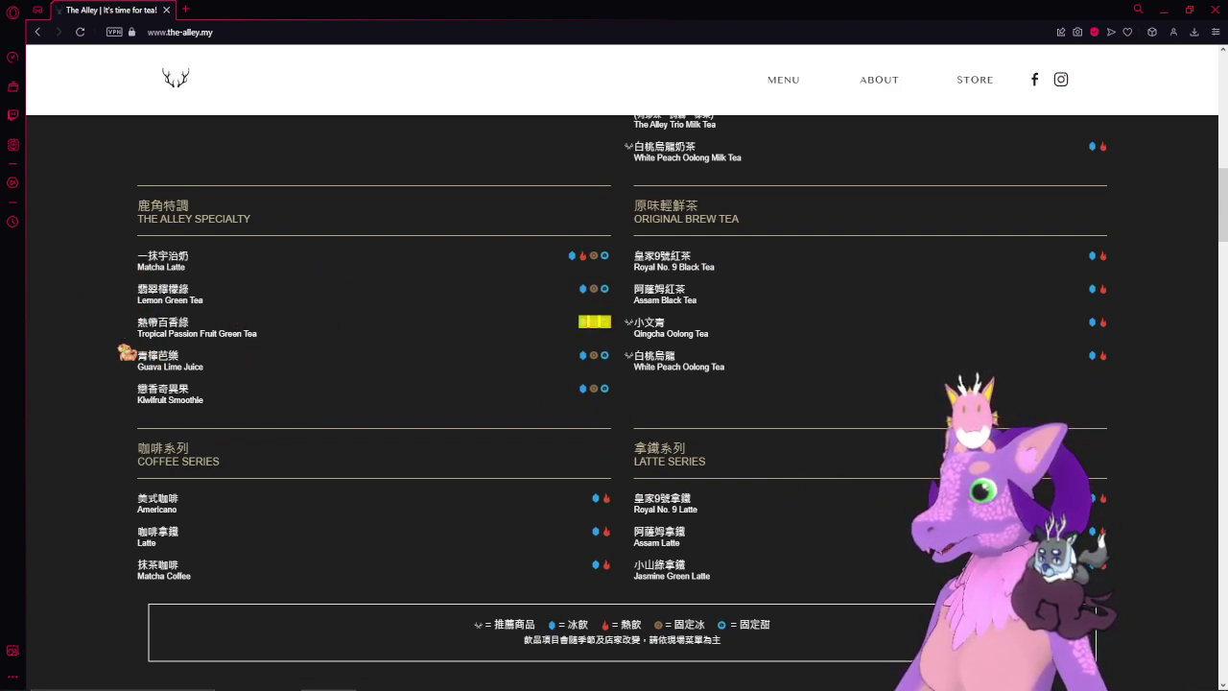
- Highlight the Guava Lime Juice and Kiwifruit Smoothie entries under The Alley Specialty, and skim the rest of the page
left_click_drag(119, 346, 114, 341)
left_click_drag(226, 381, 129, 386)
left_click(240, 380)
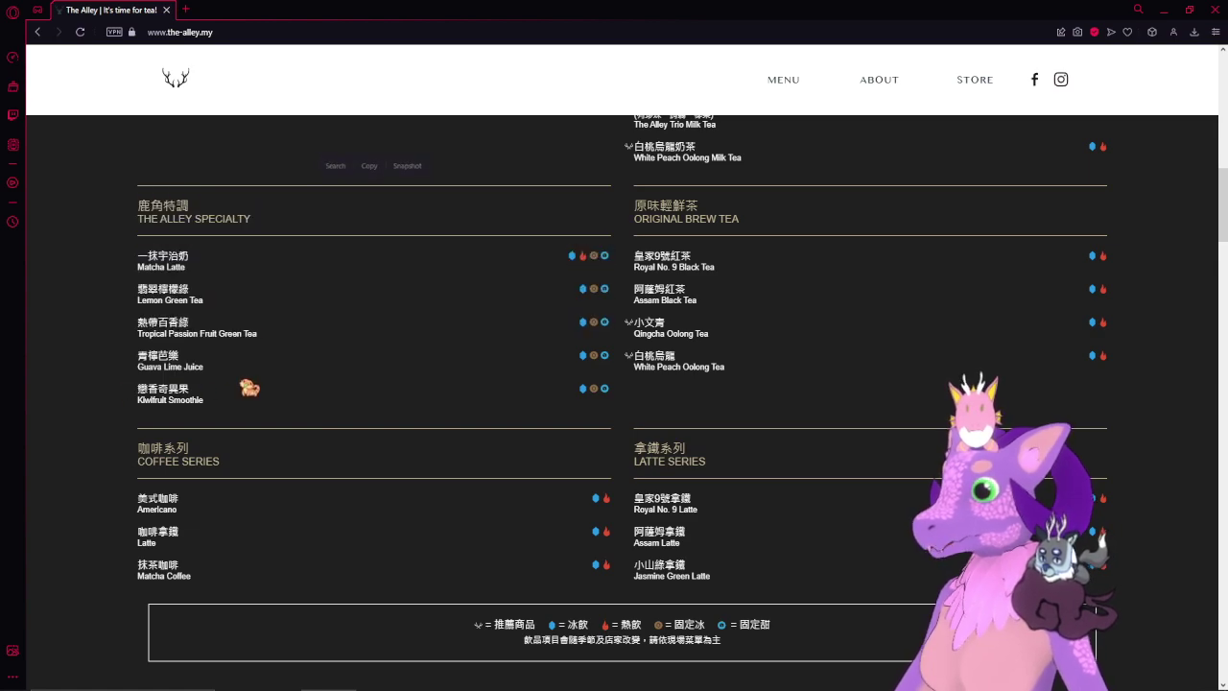
left_click_drag(203, 401, 74, 423)
left_click(298, 423)
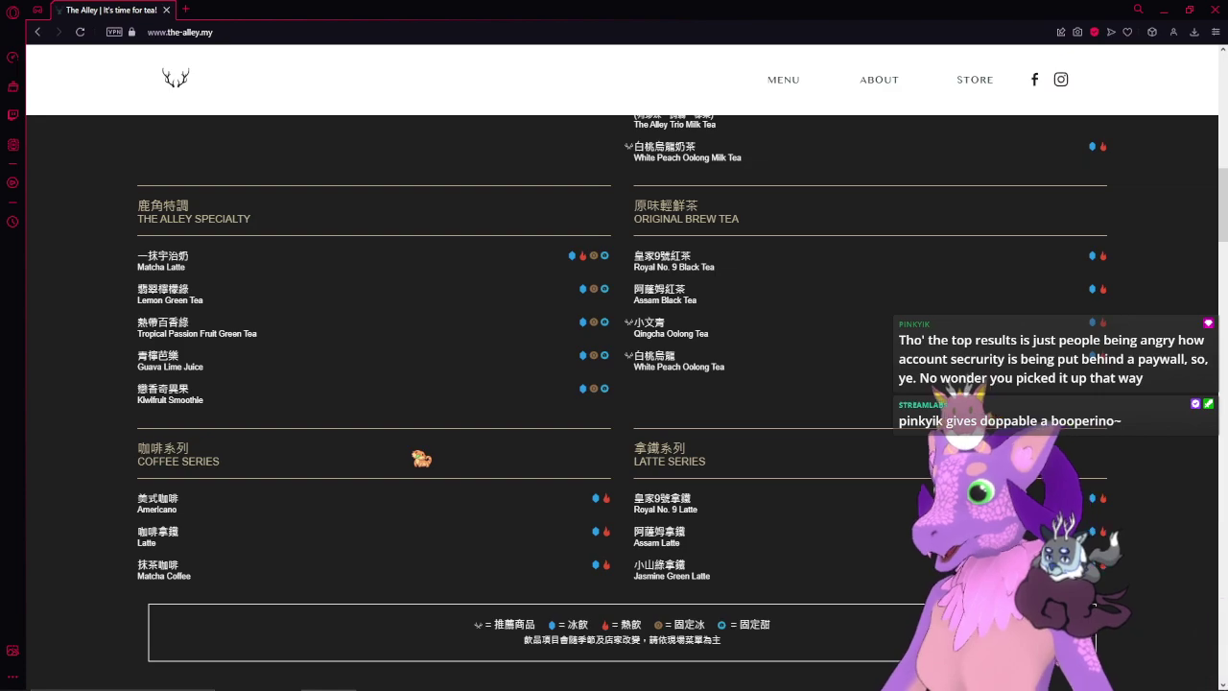
scroll(420, 458, "down", 3)
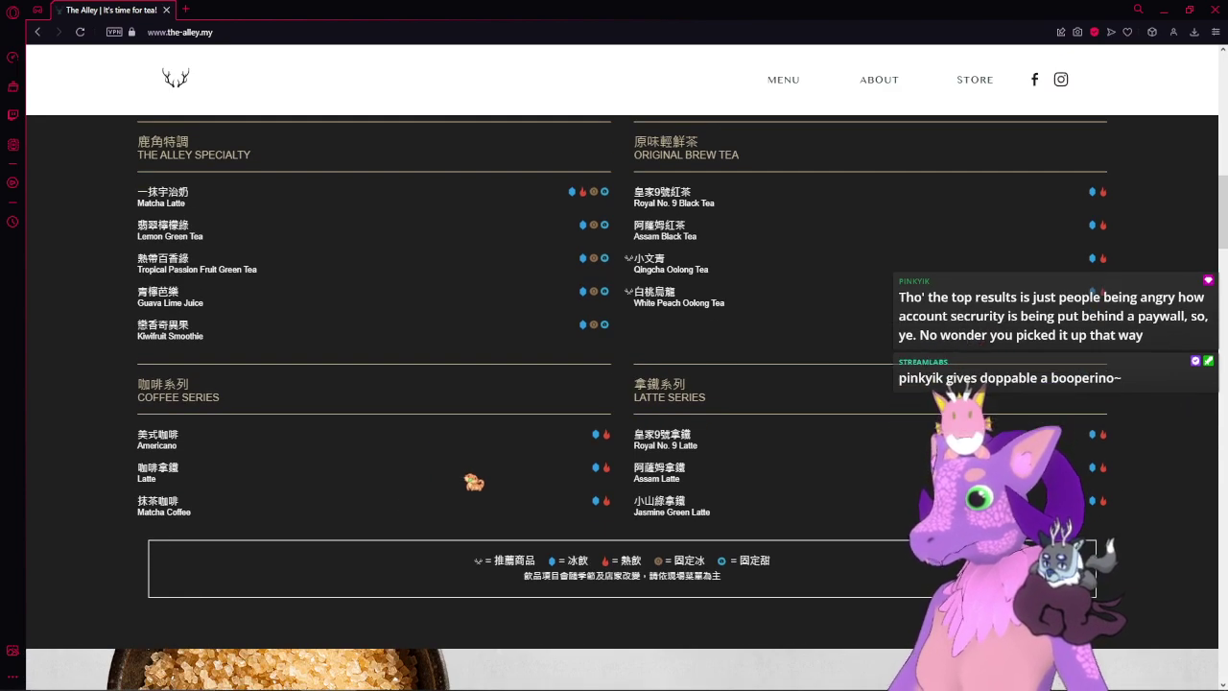
scroll(466, 477, "up", 4)
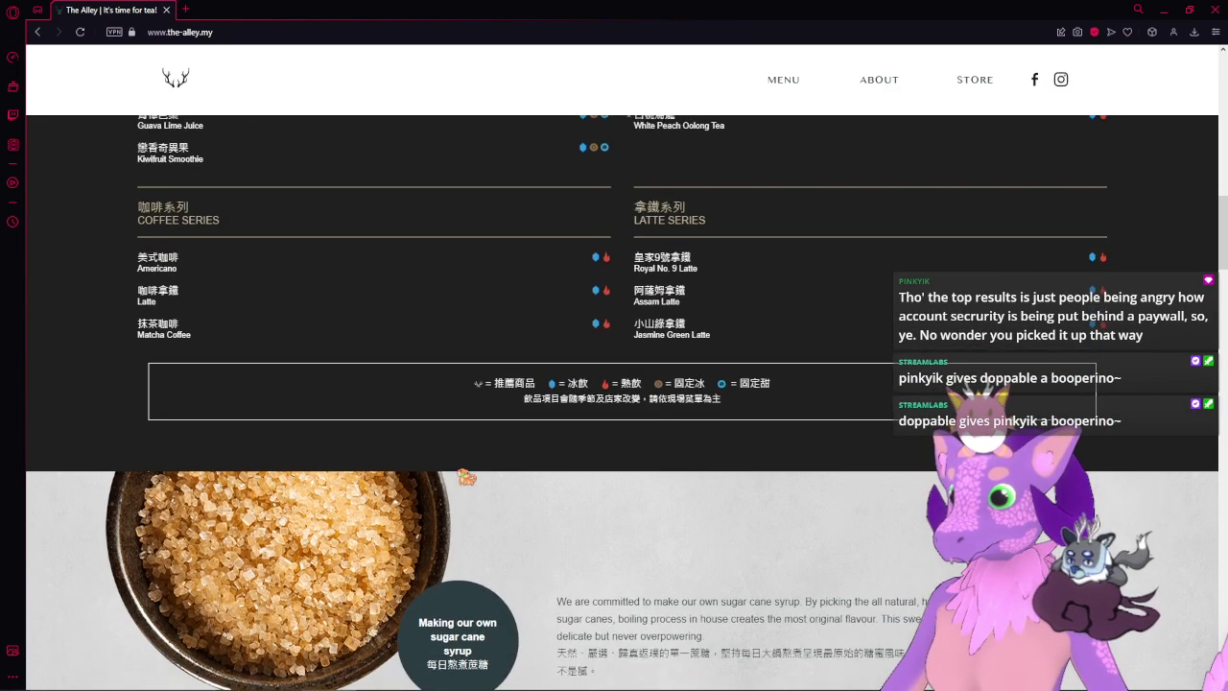
scroll(466, 477, "up", 15)
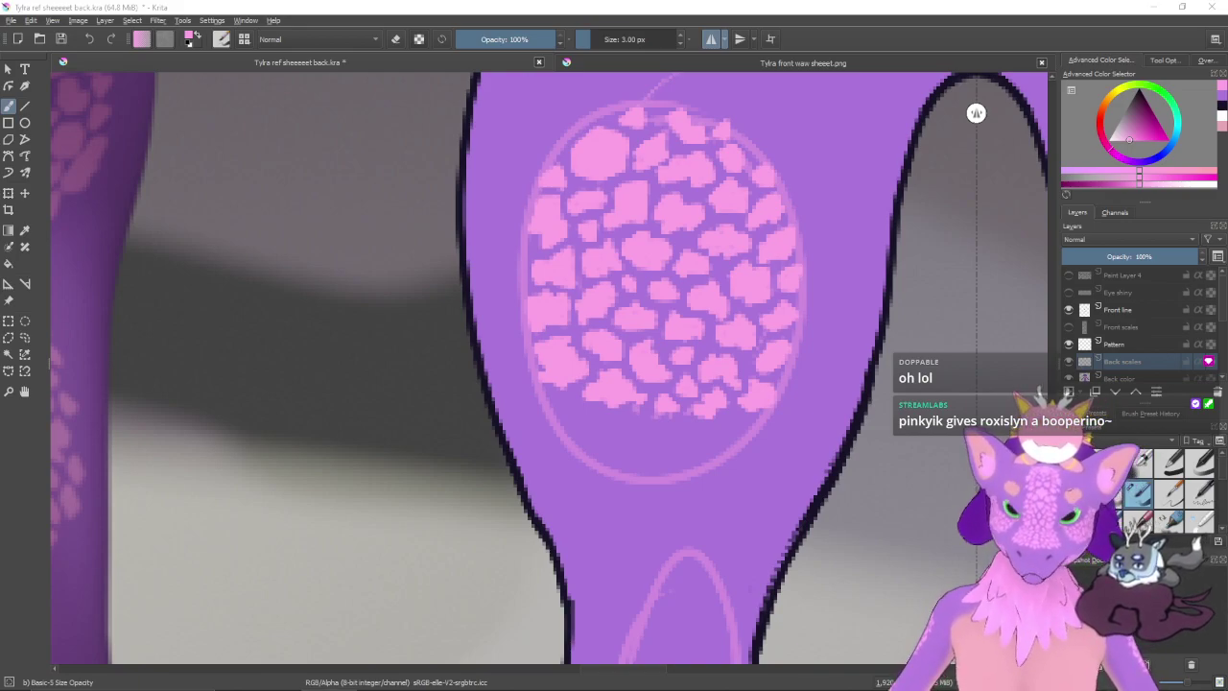
key("alt+Tab")
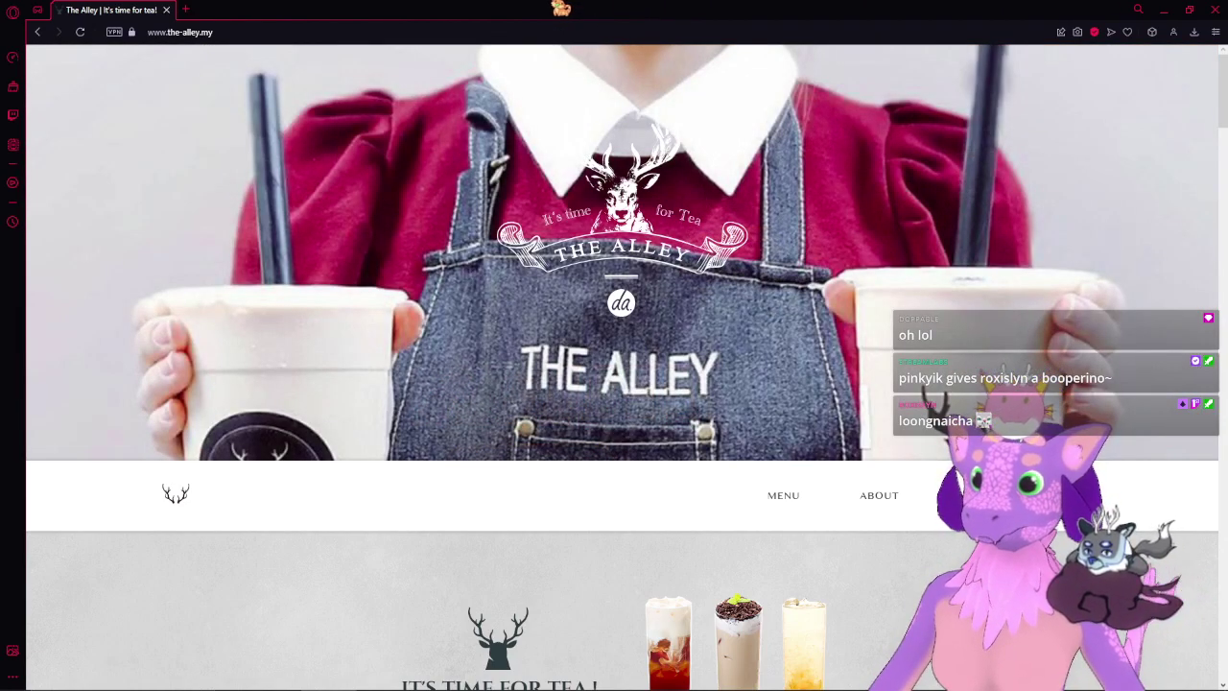
key("alt+Tab")
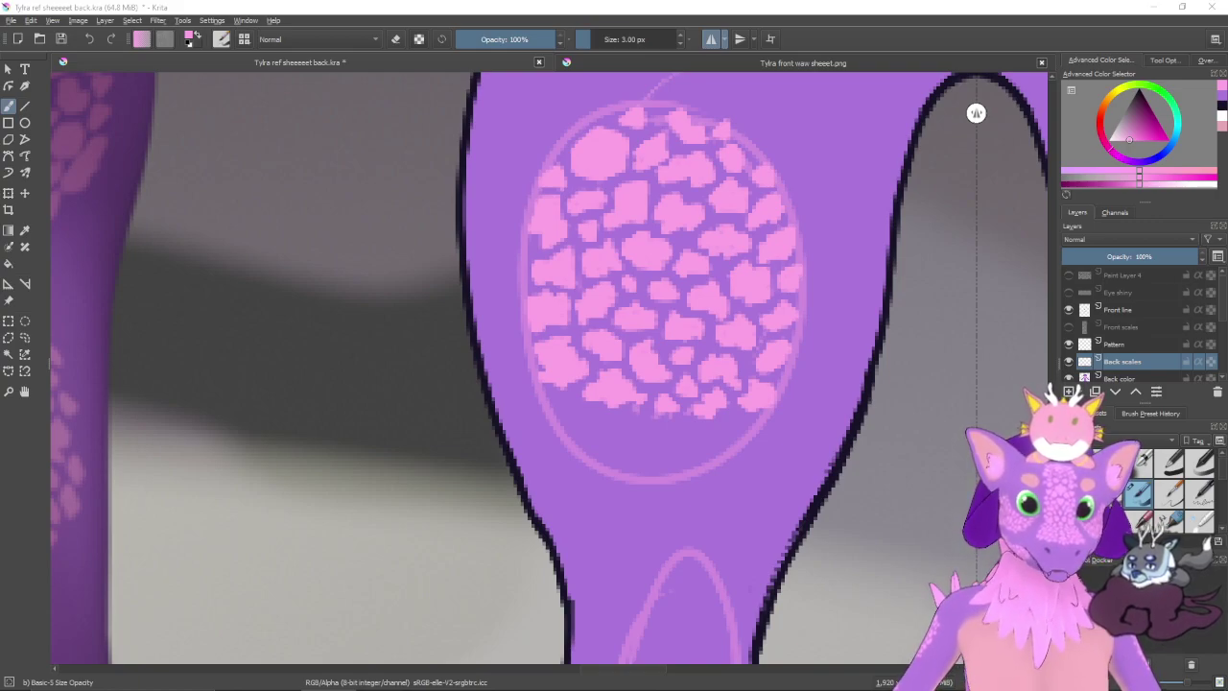
left_click_drag(1227, 137, 866, 3)
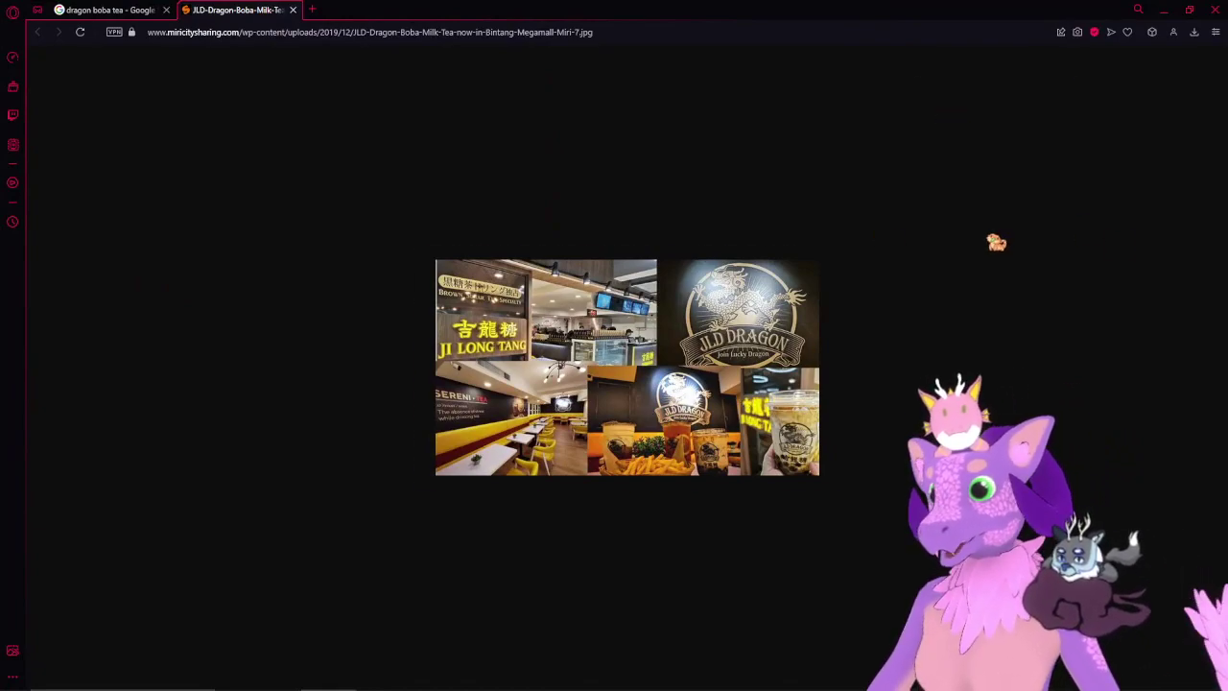
- Enlarge the JLD Dragon shop photo to 250% for viewing and close its tab
scroll(997, 242, "up", 6)
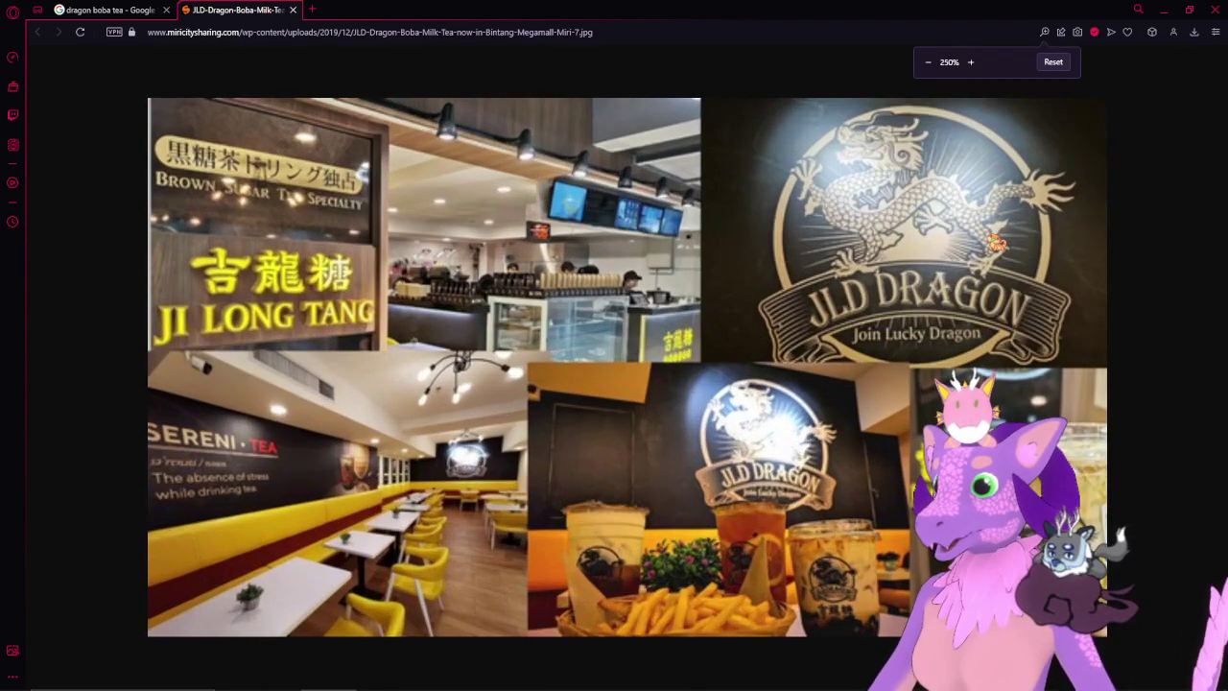
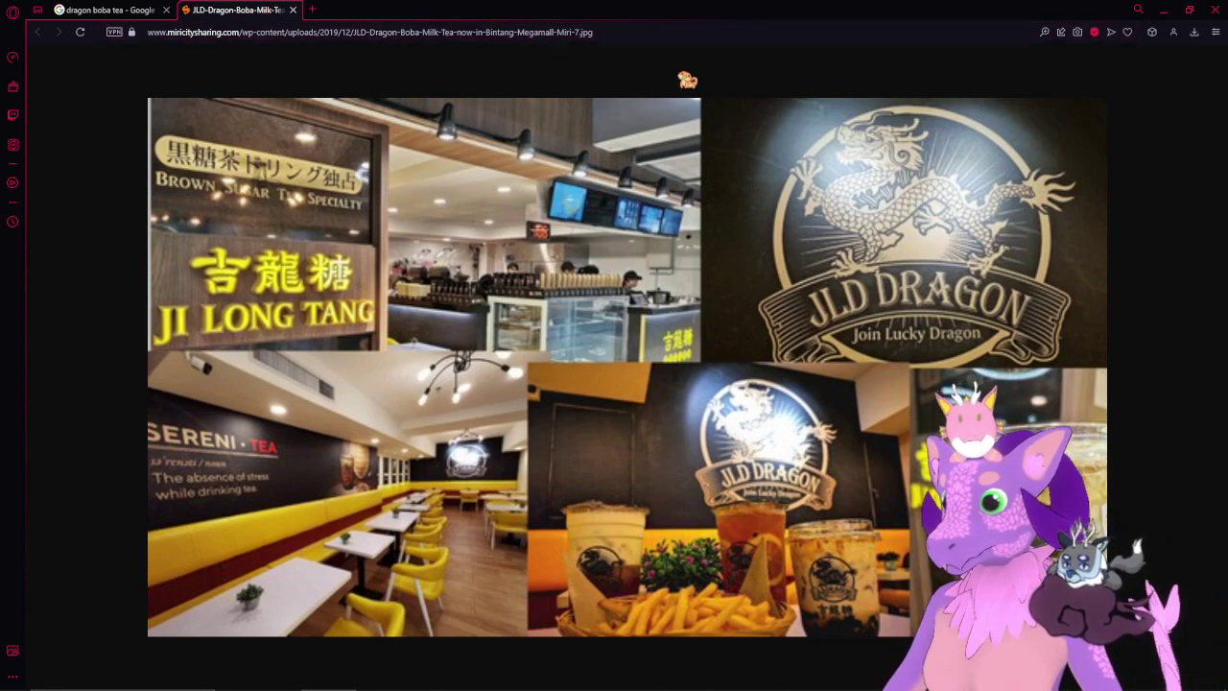
mouse_move(575, 687)
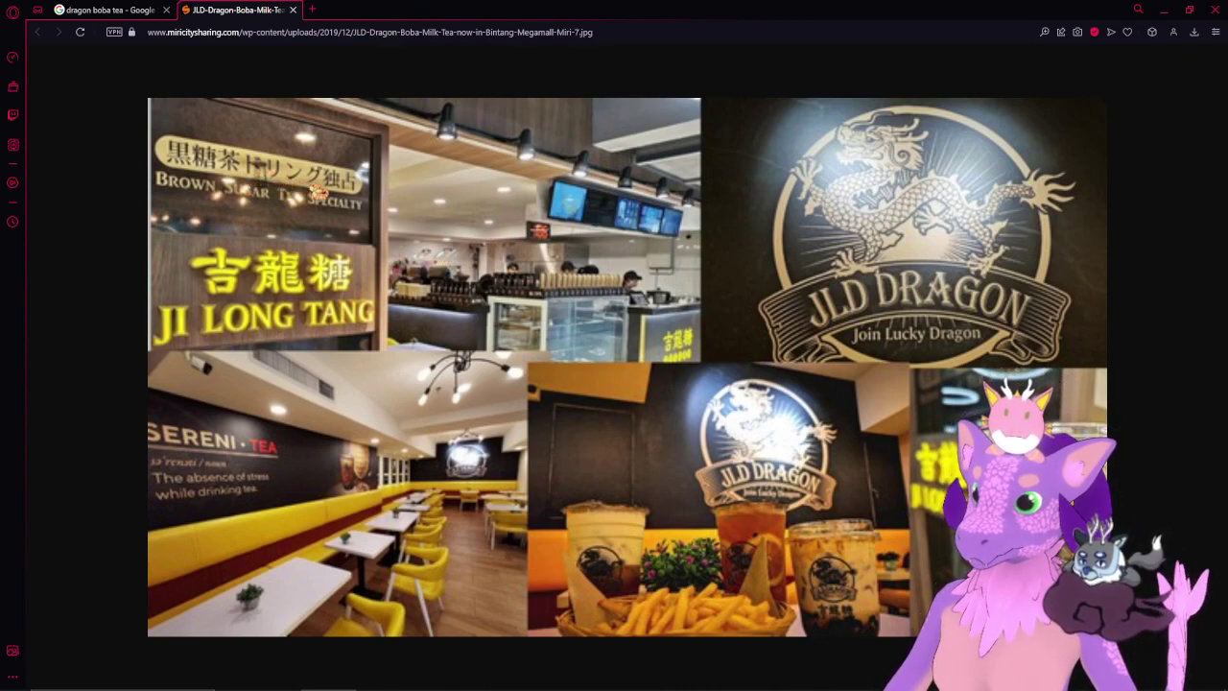
left_click(293, 9)
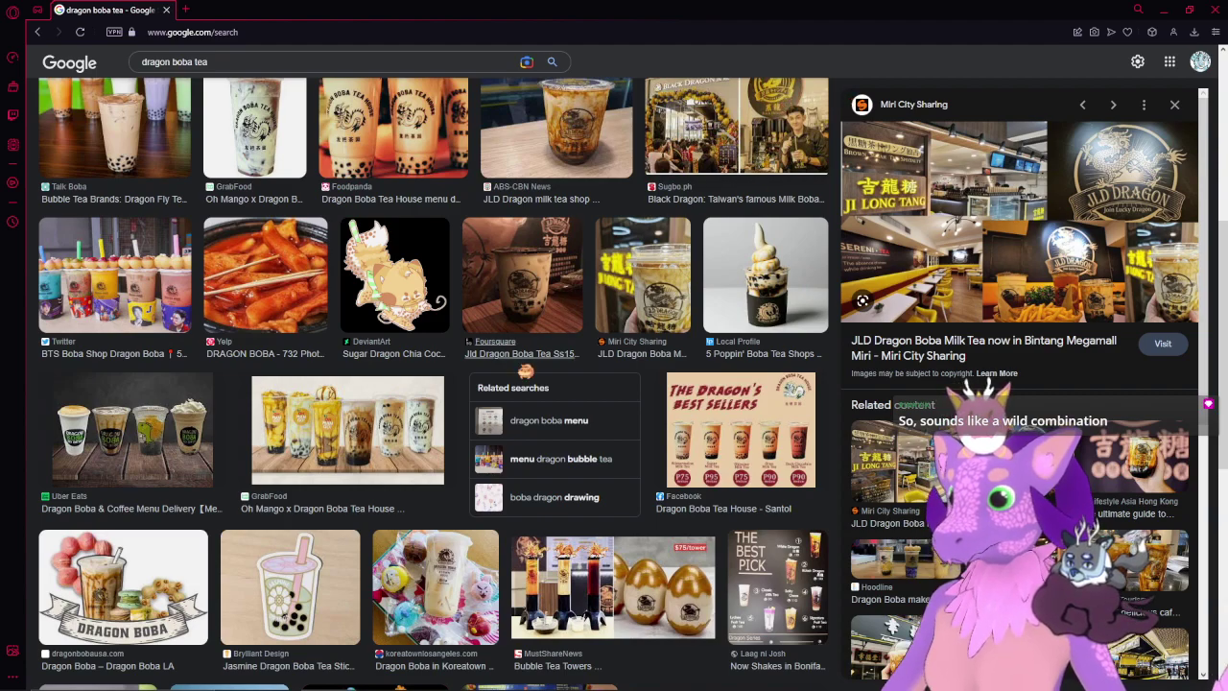
- Open the Foodpanda photo of the Dragon Boba Tea House cups from the image results in its own tab
scroll(526, 370, "up", 2)
left_click(422, 288)
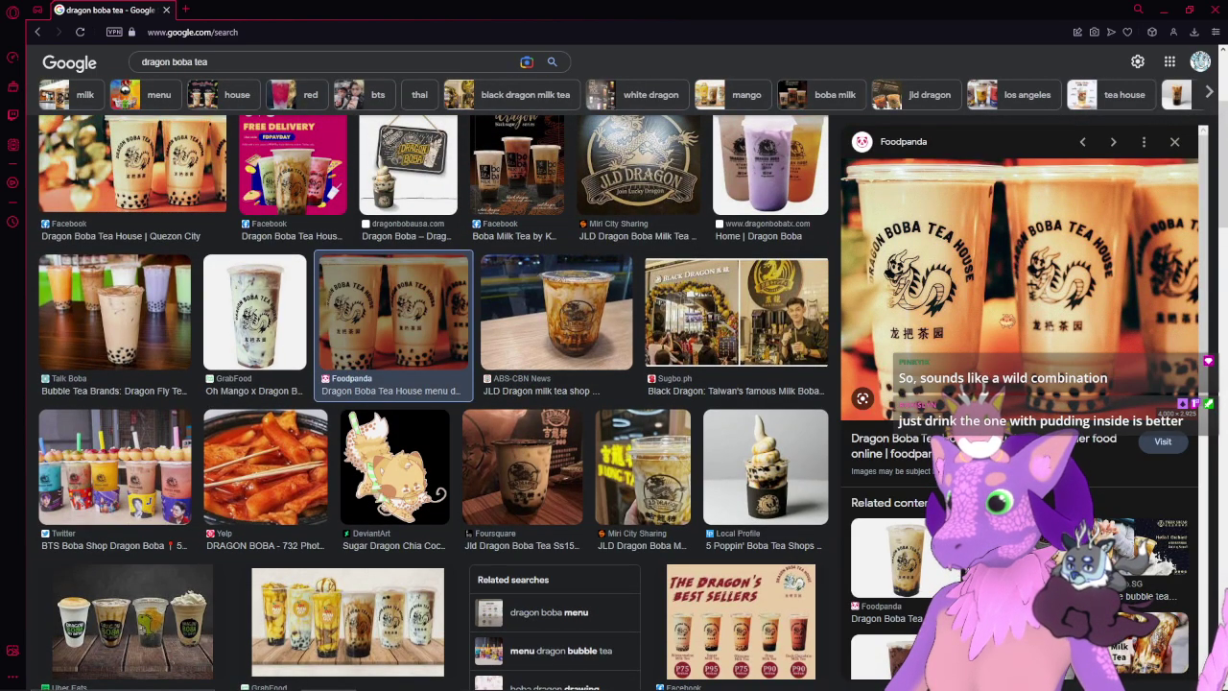
right_click(997, 317)
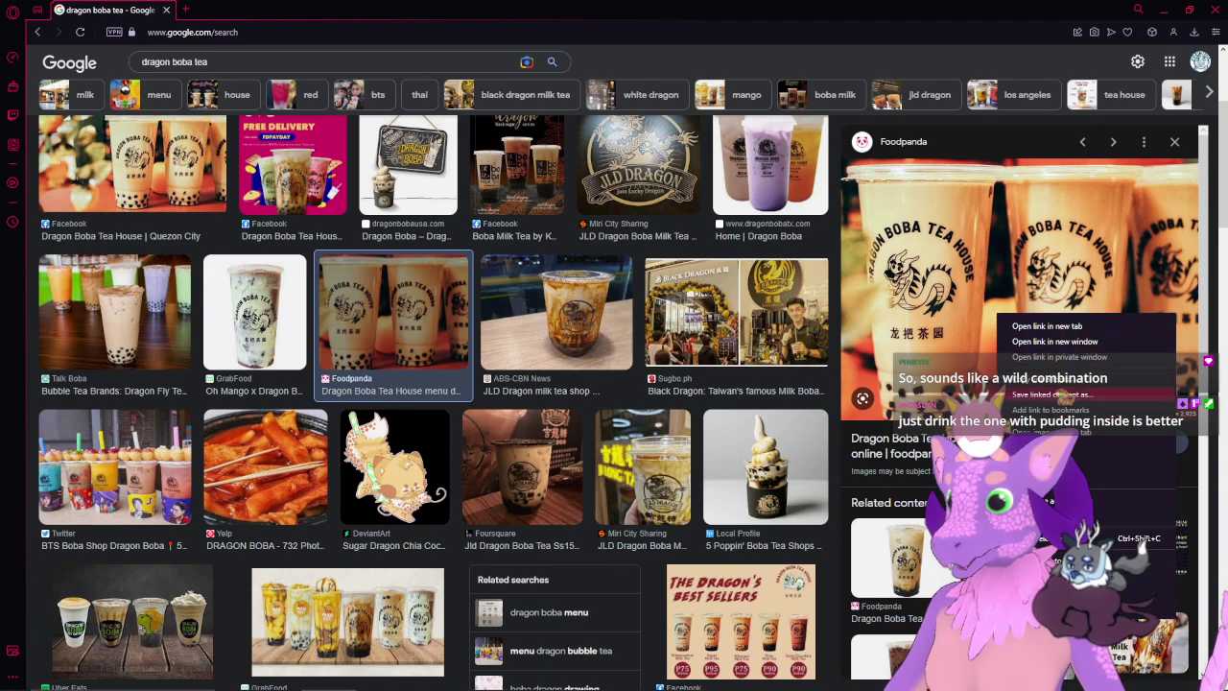
left_click(1084, 435)
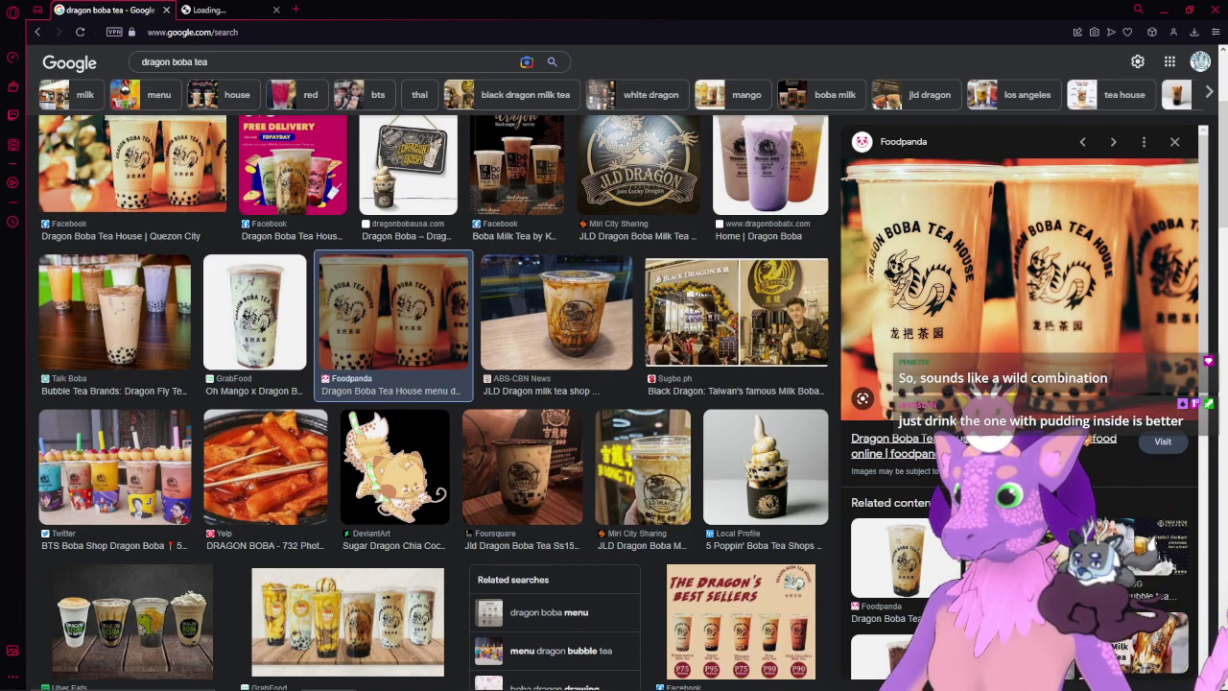
left_click(237, 7)
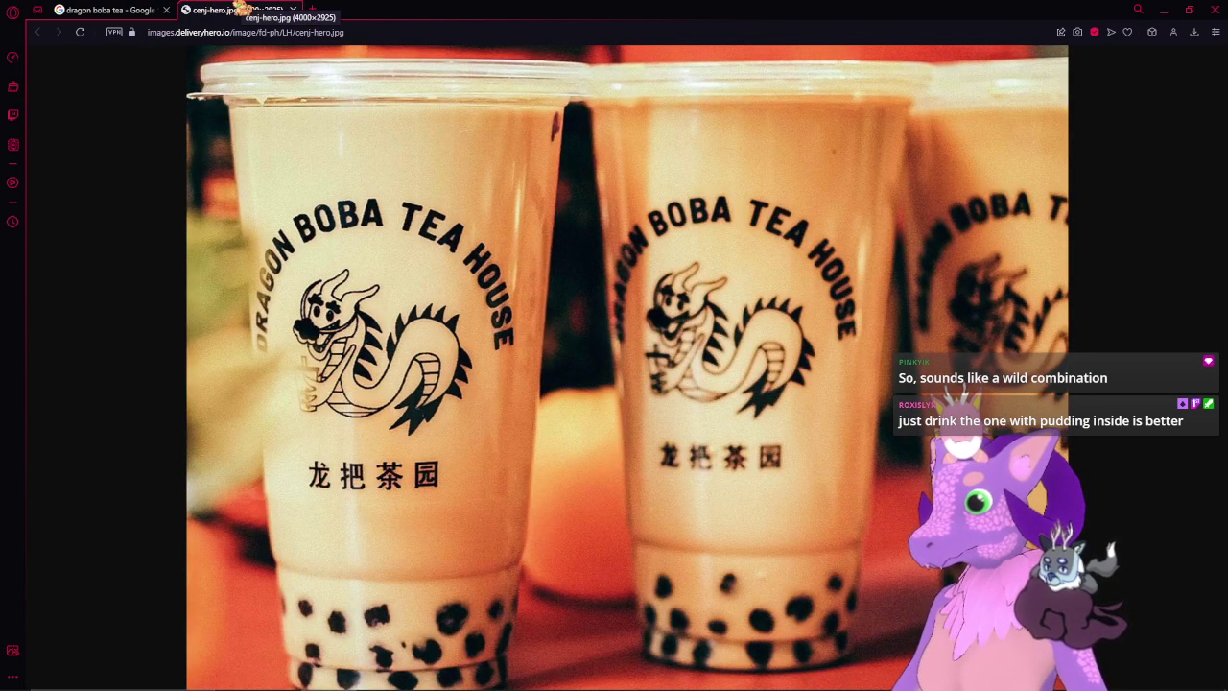
- Examine the dragon logo on the first cup at full size and close the photo's tab
left_click(333, 314)
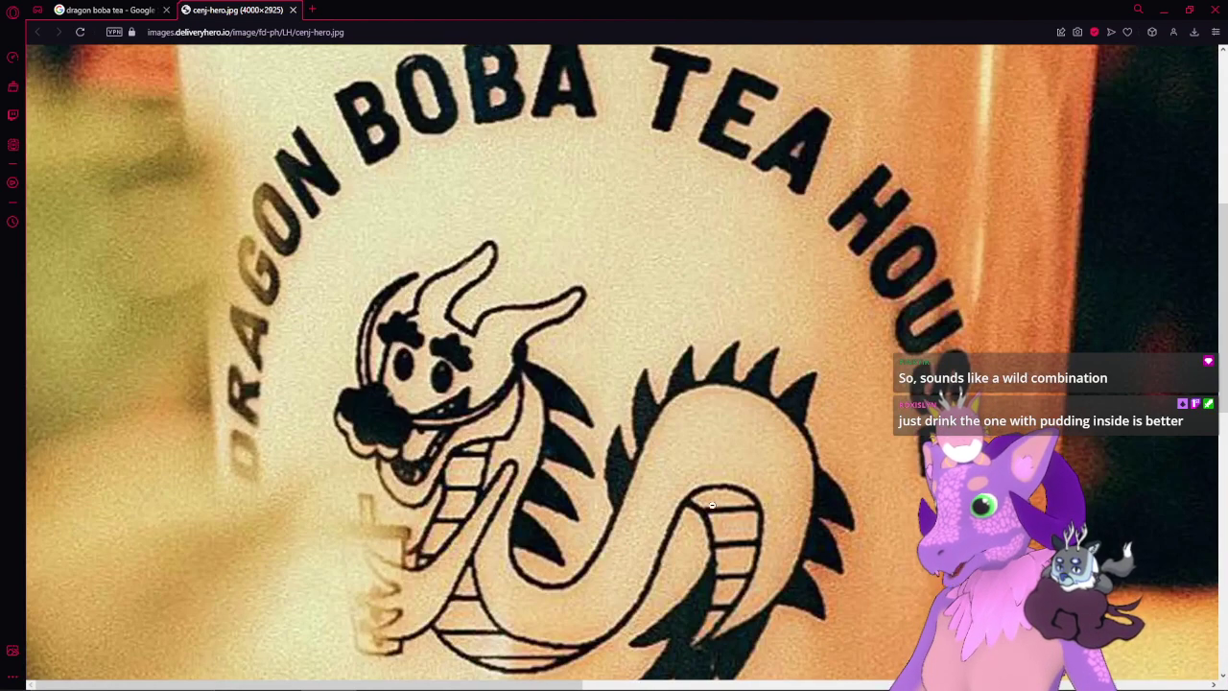
scroll(725, 478, "down", 2)
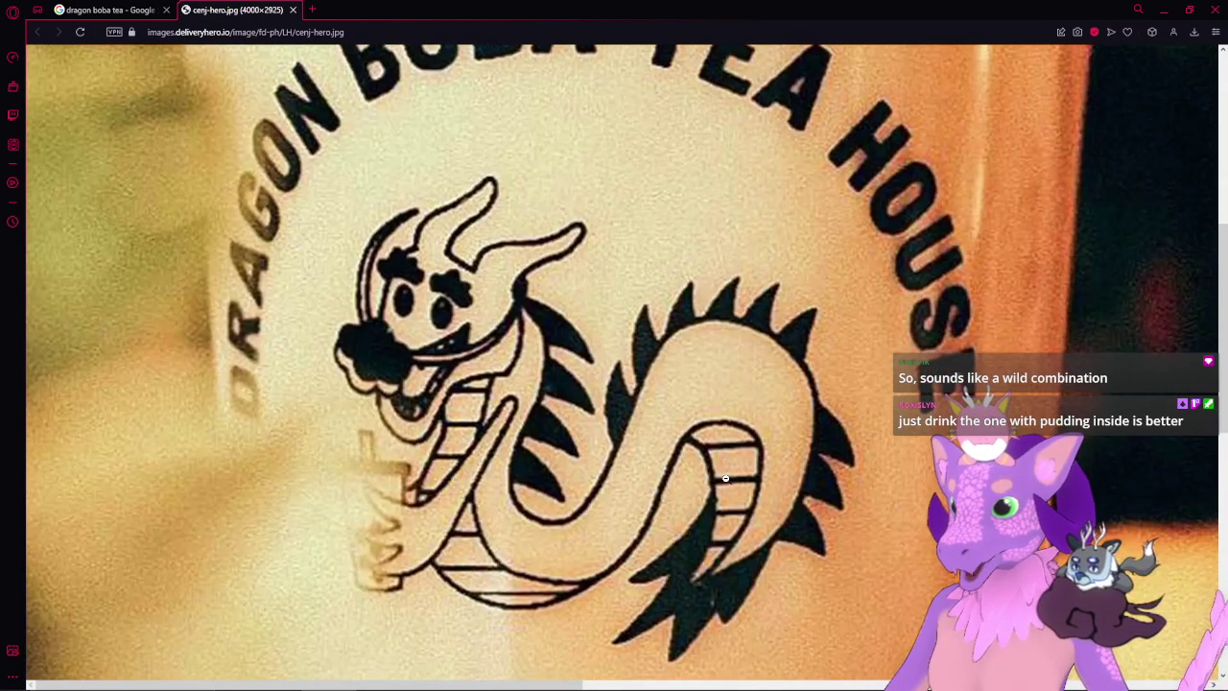
scroll(725, 478, "down", 4)
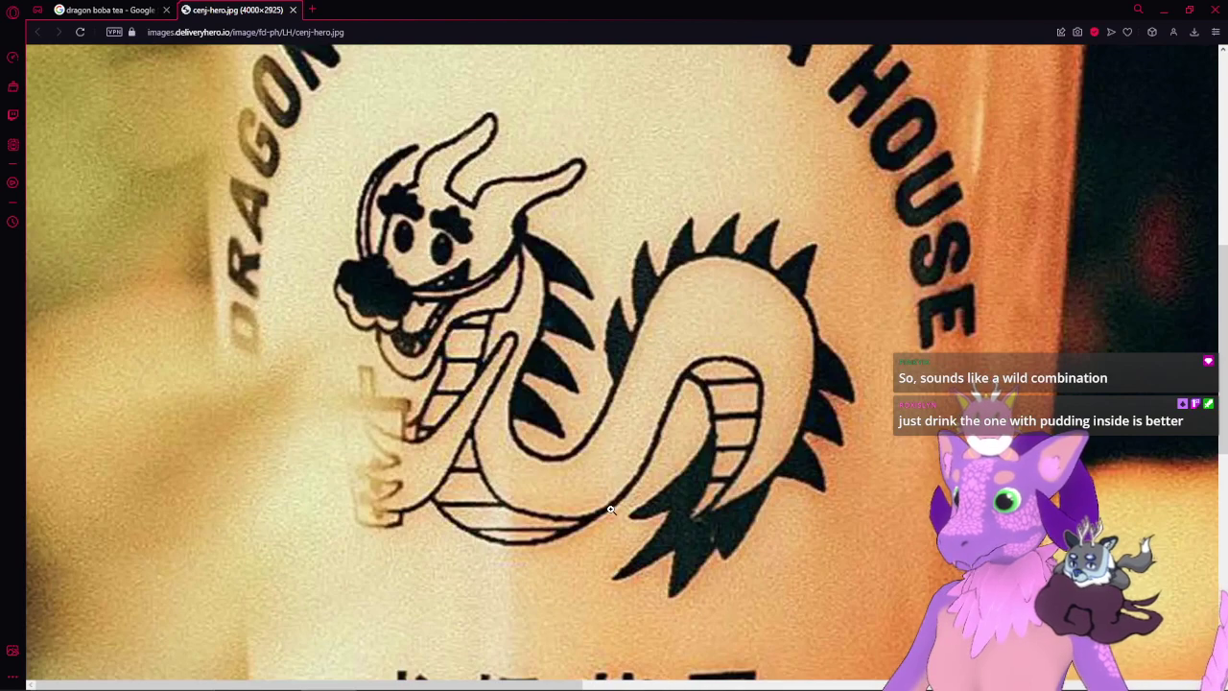
left_click(612, 510)
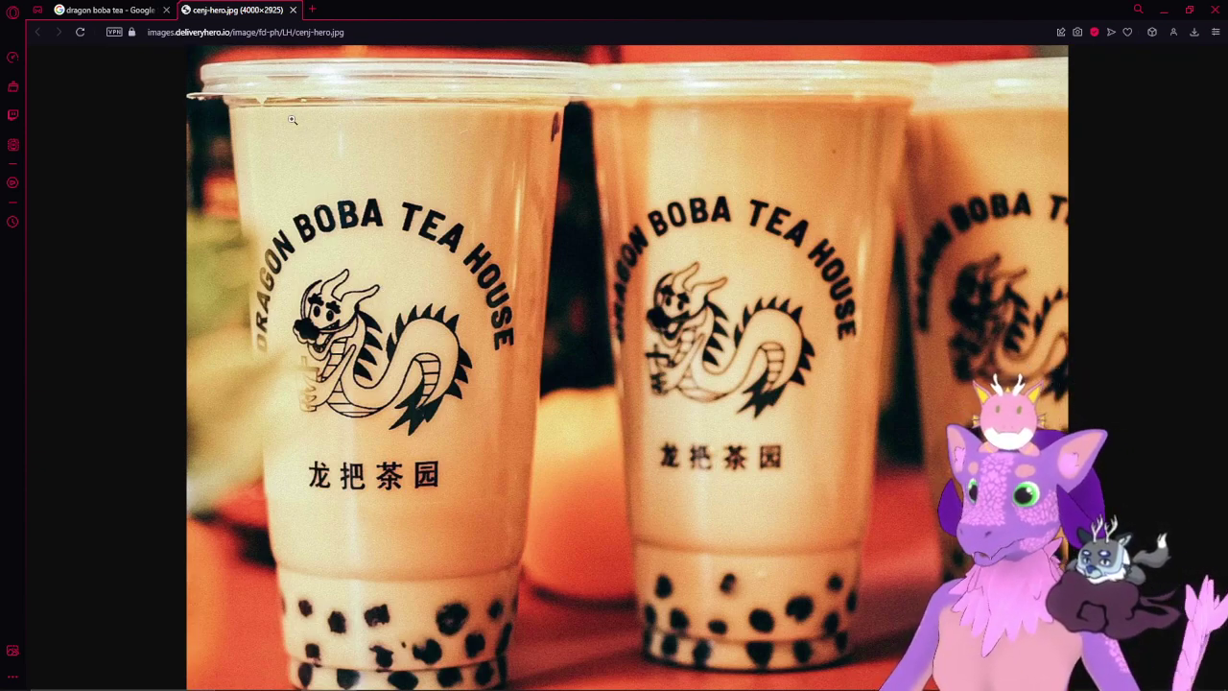
left_click(292, 9)
- Search Google Images for "tea co" and preview the drink photos from Facebook, Foodpanda and Foursquare
triple_click(393, 61)
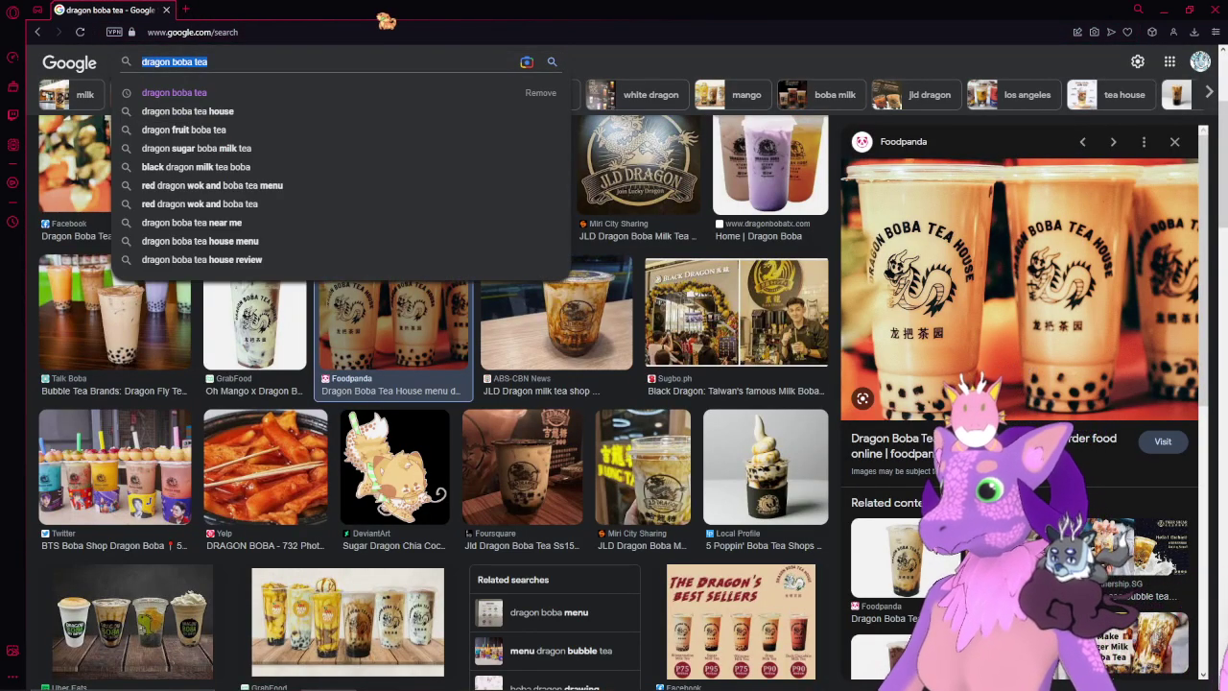
type("tea co")
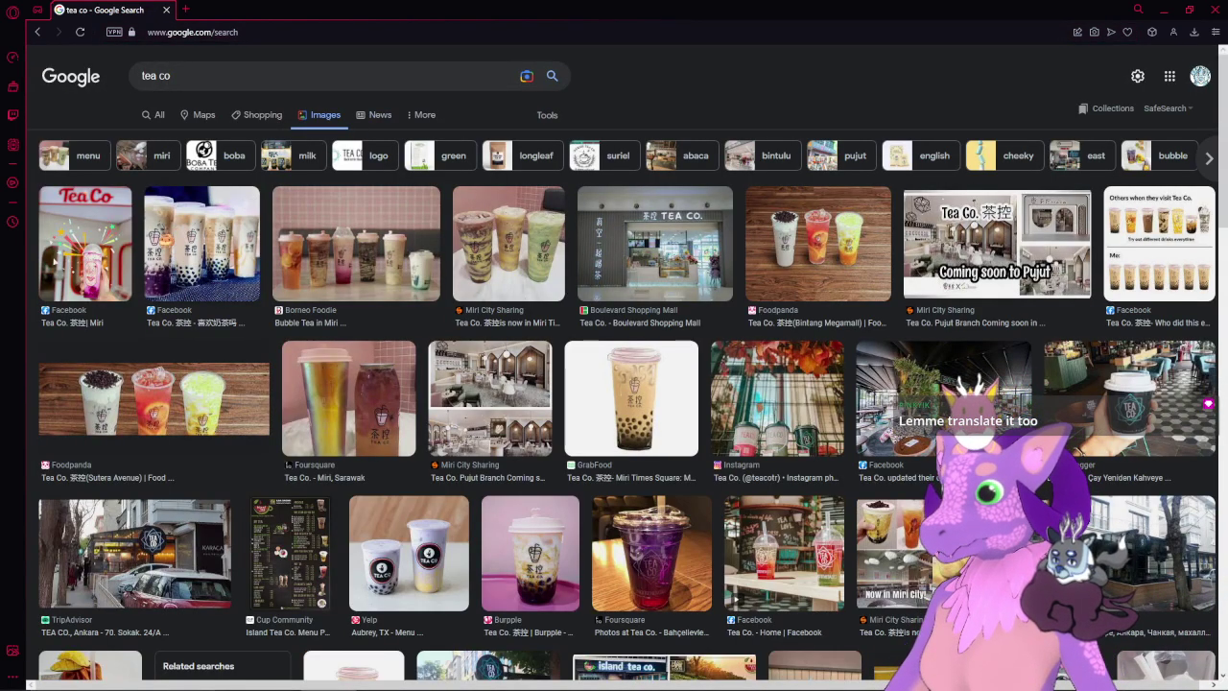
left_click(202, 243)
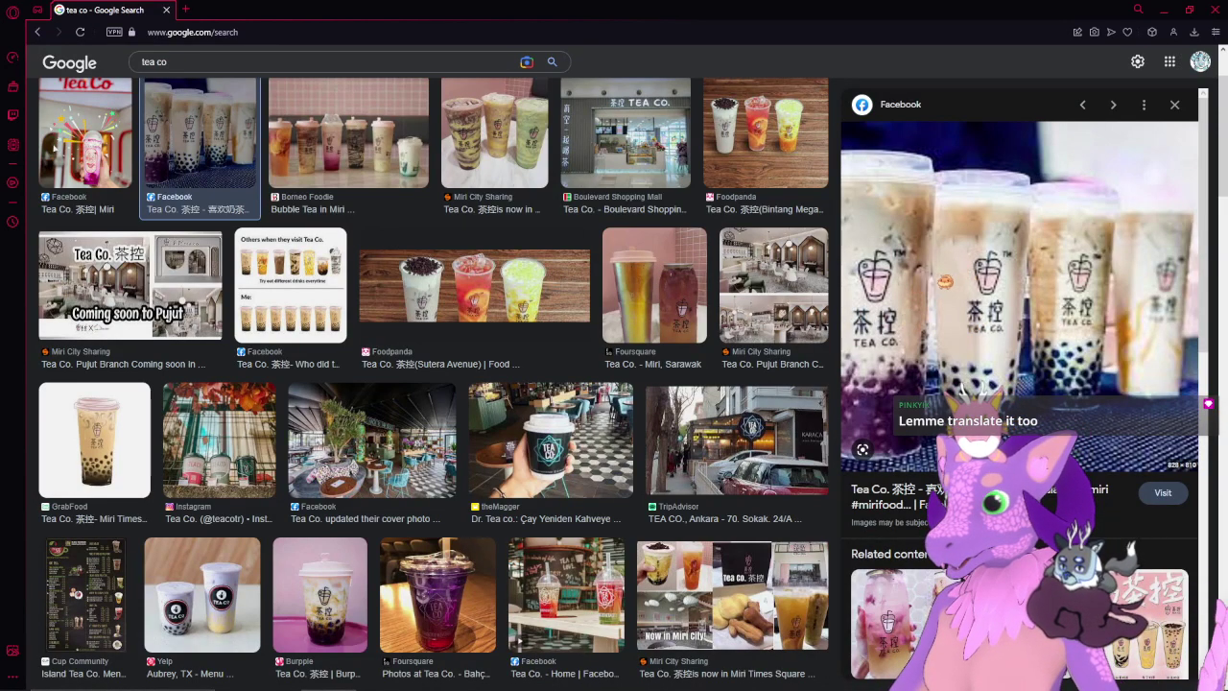
left_click(509, 288)
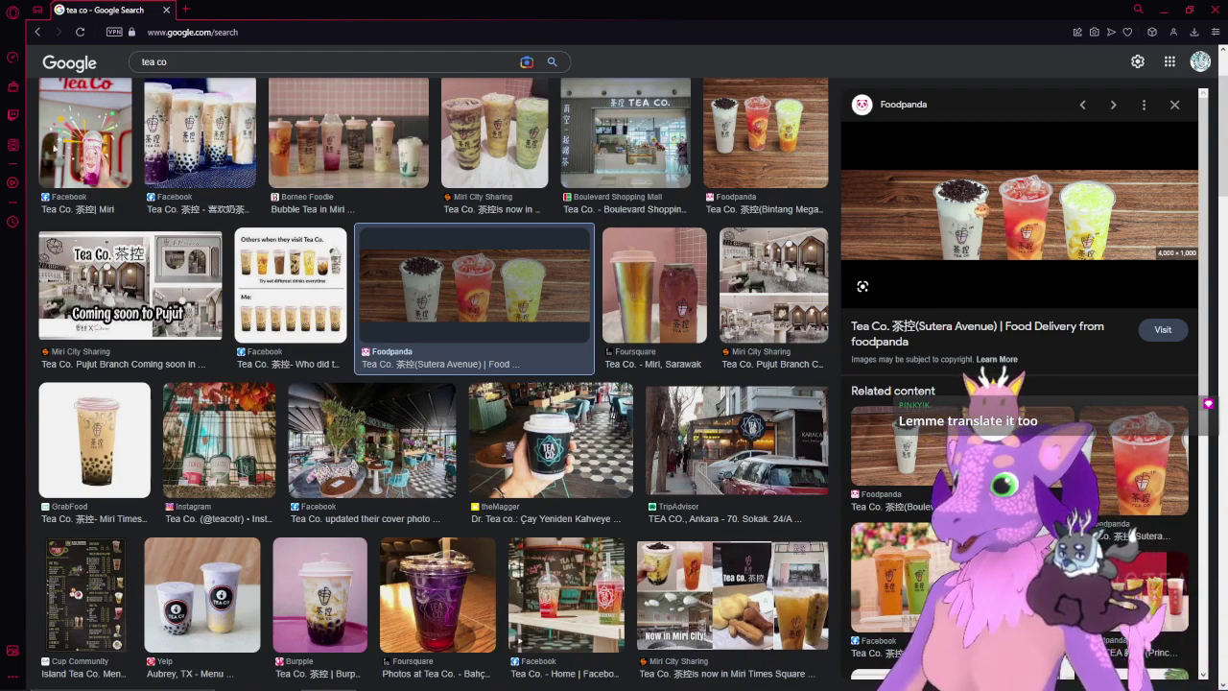
left_click(166, 154)
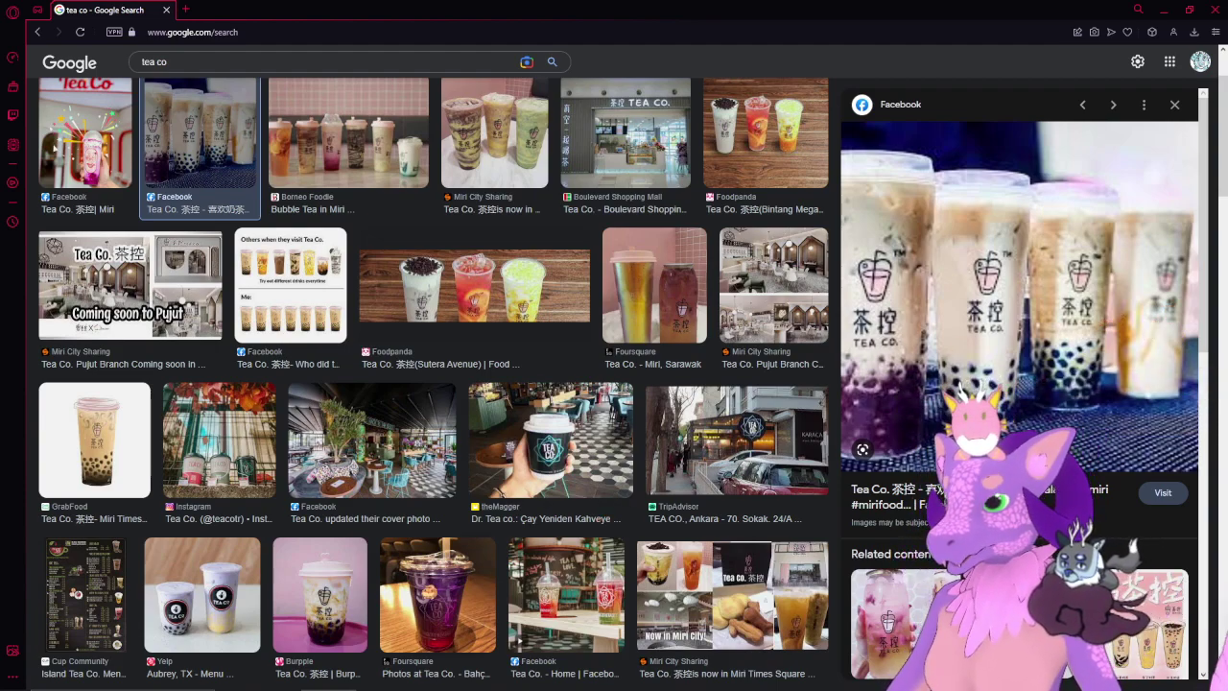
left_click(438, 593)
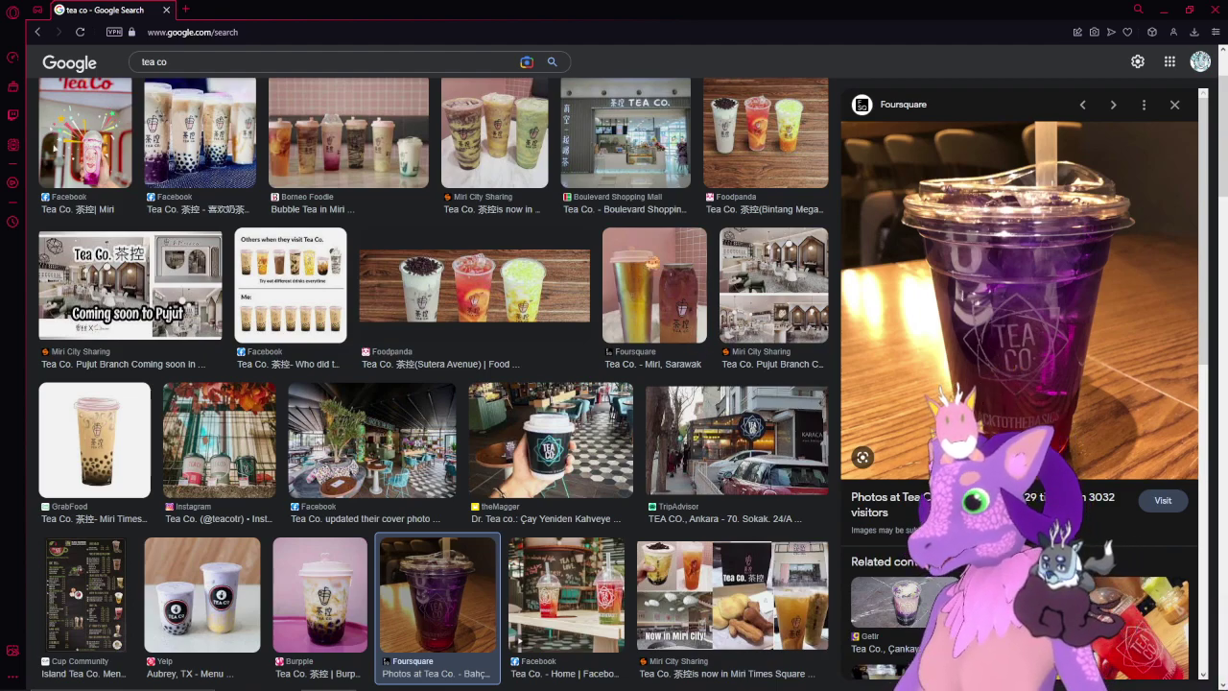
left_click(1138, 678)
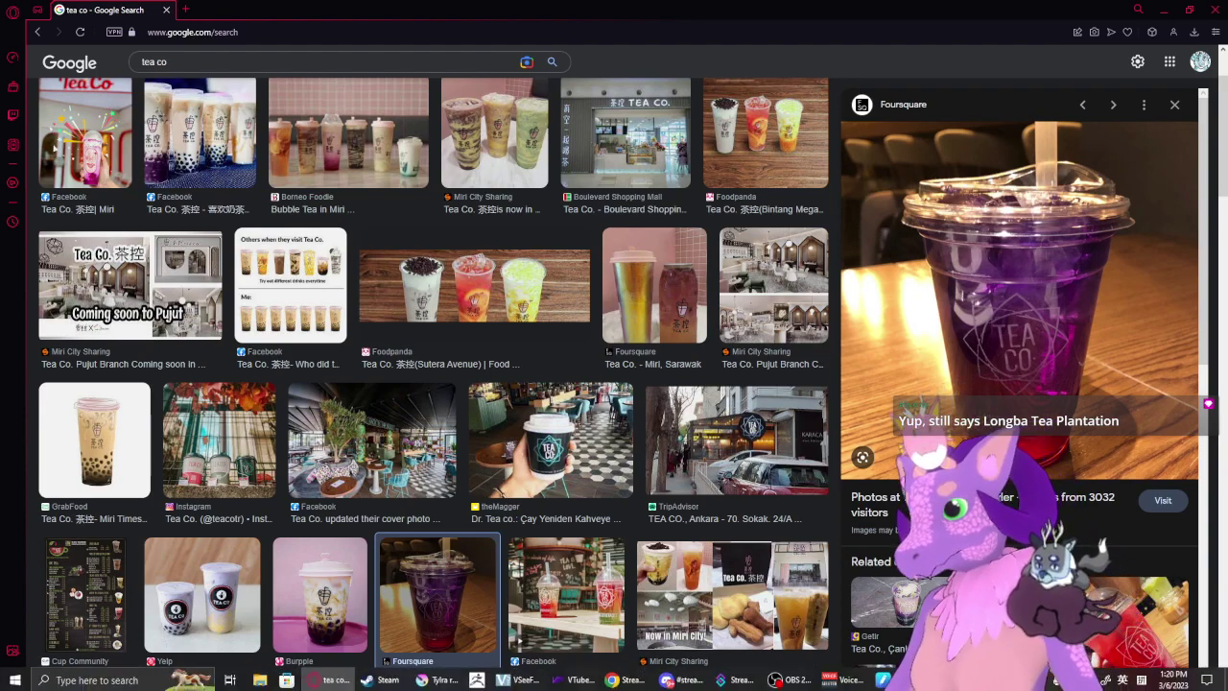
left_click(937, 678)
left_click(1211, 9)
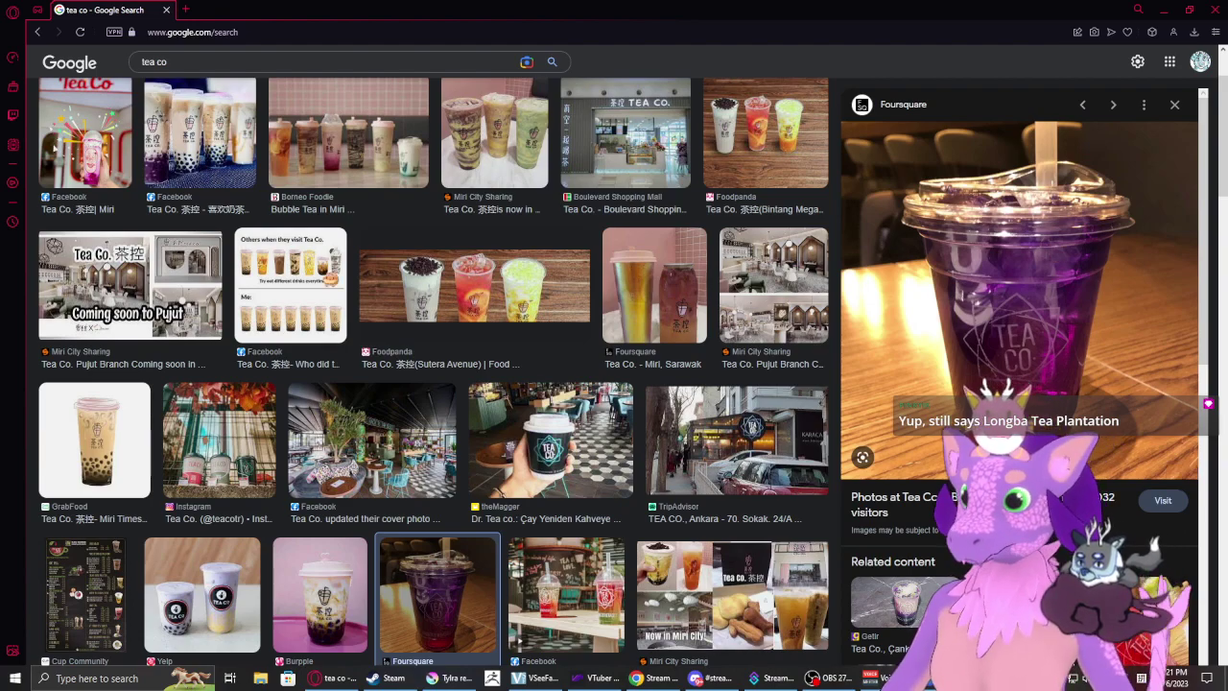
- Look through the remaining "tea co" image results, close the browser and return to Krita
scroll(434, 384, "down", 3)
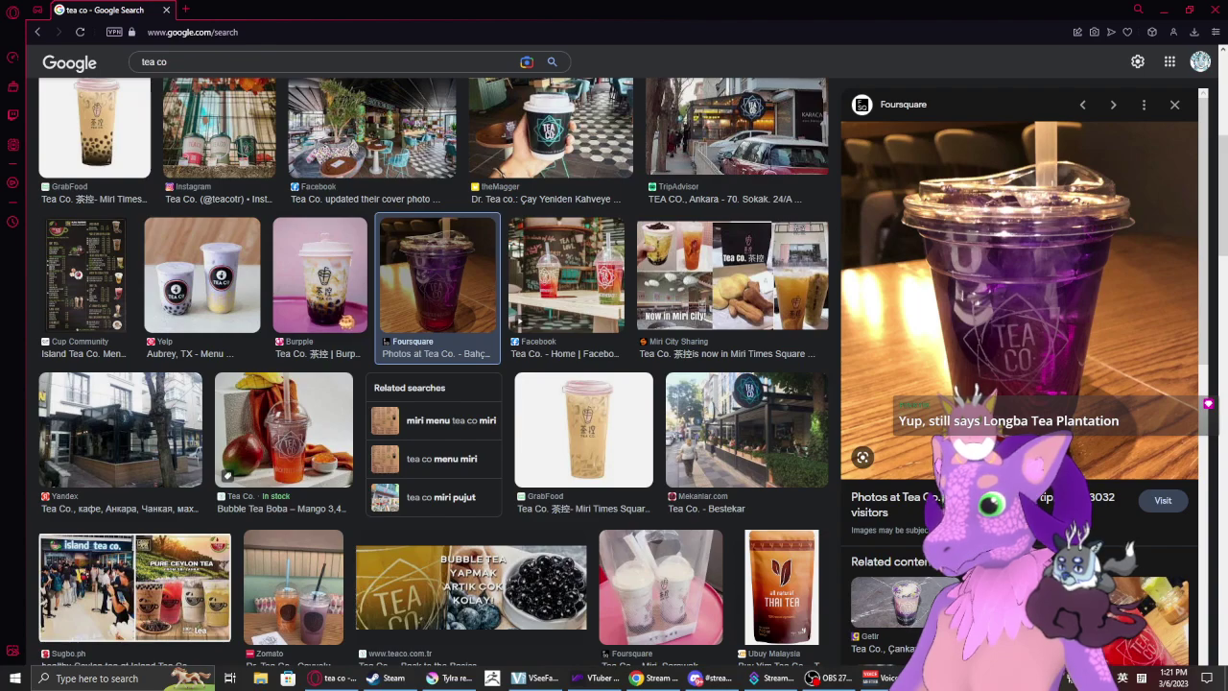
scroll(499, 606, "up", 4)
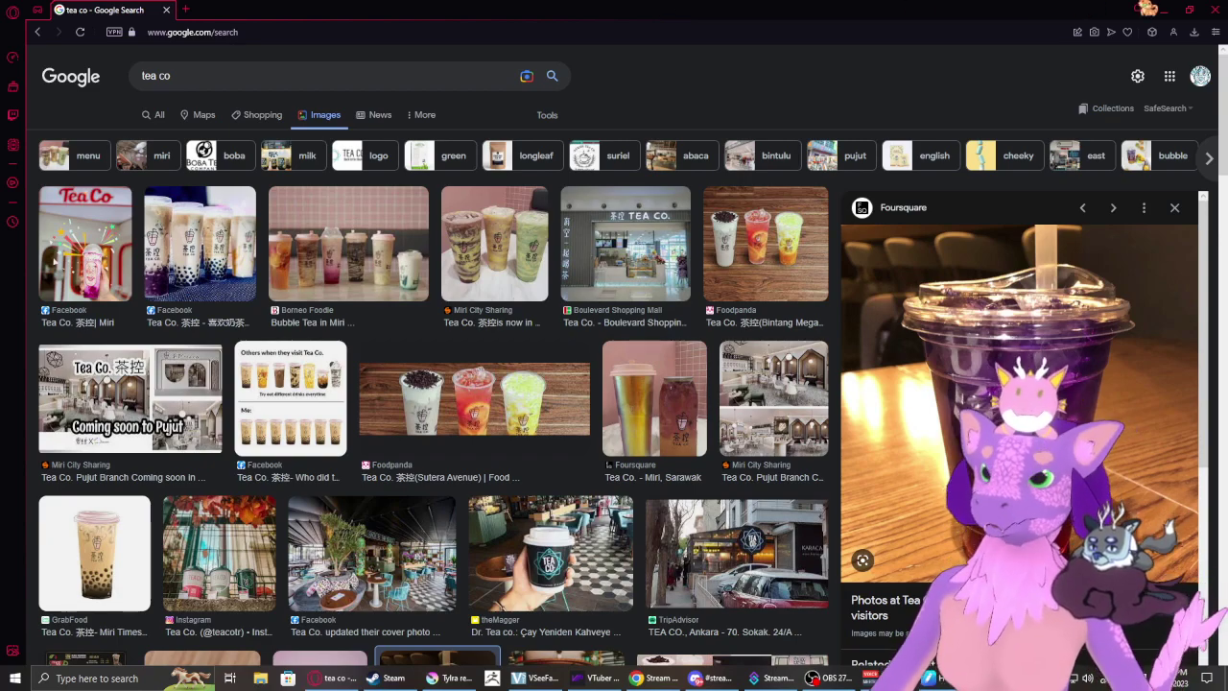
left_click(1213, 8)
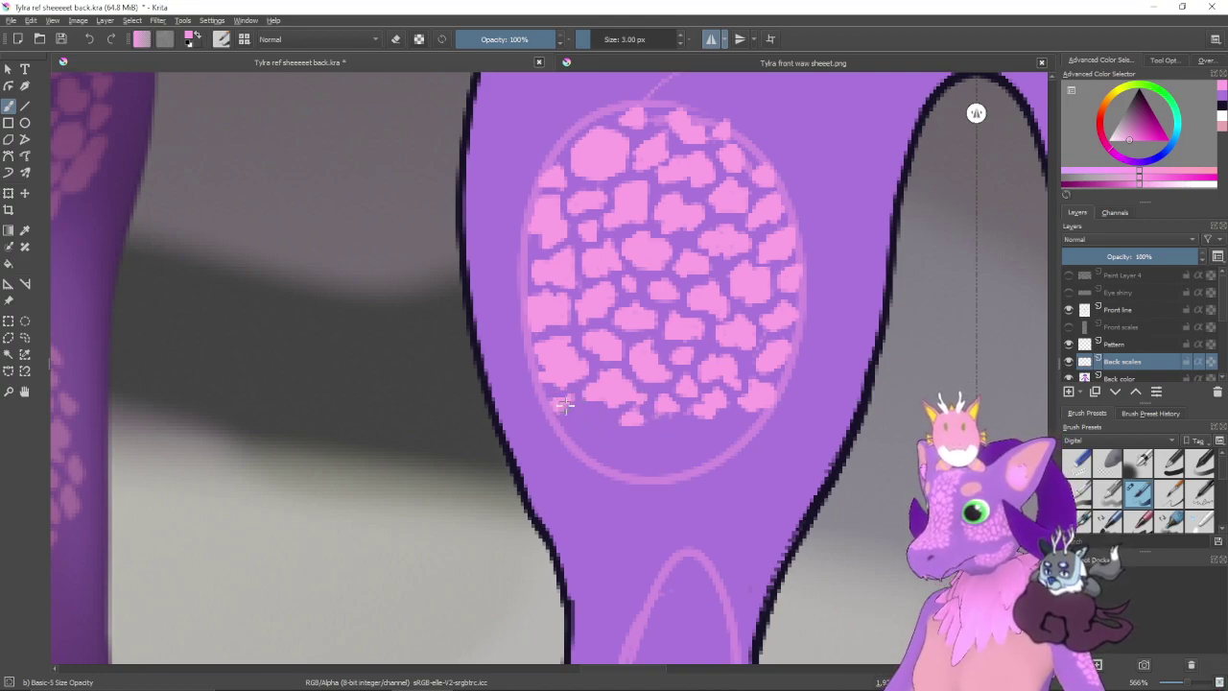
- Paint irregular pink scales along the bottom of the thigh's guide oval on the Back scales layer until the oval is filled
mouse_move(565, 413)
left_mouse_down()
mouse_move(575, 420)
mouse_move(564, 407)
left_mouse_up()
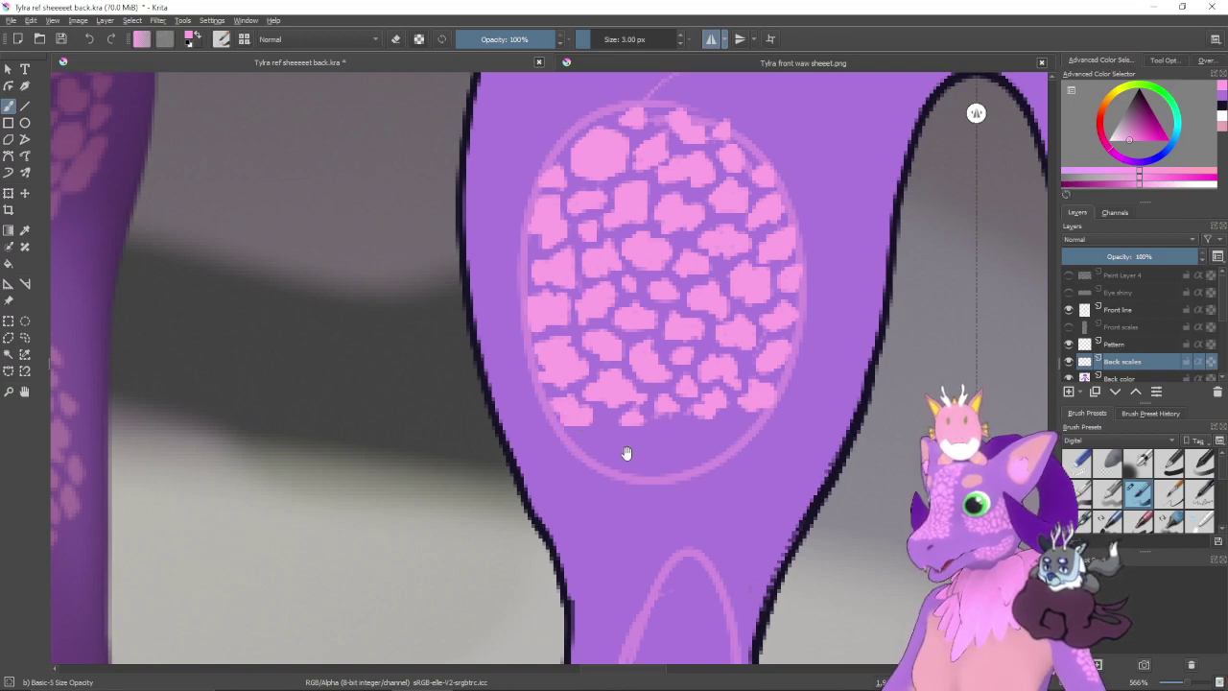
left_click_drag(627, 454, 597, 453)
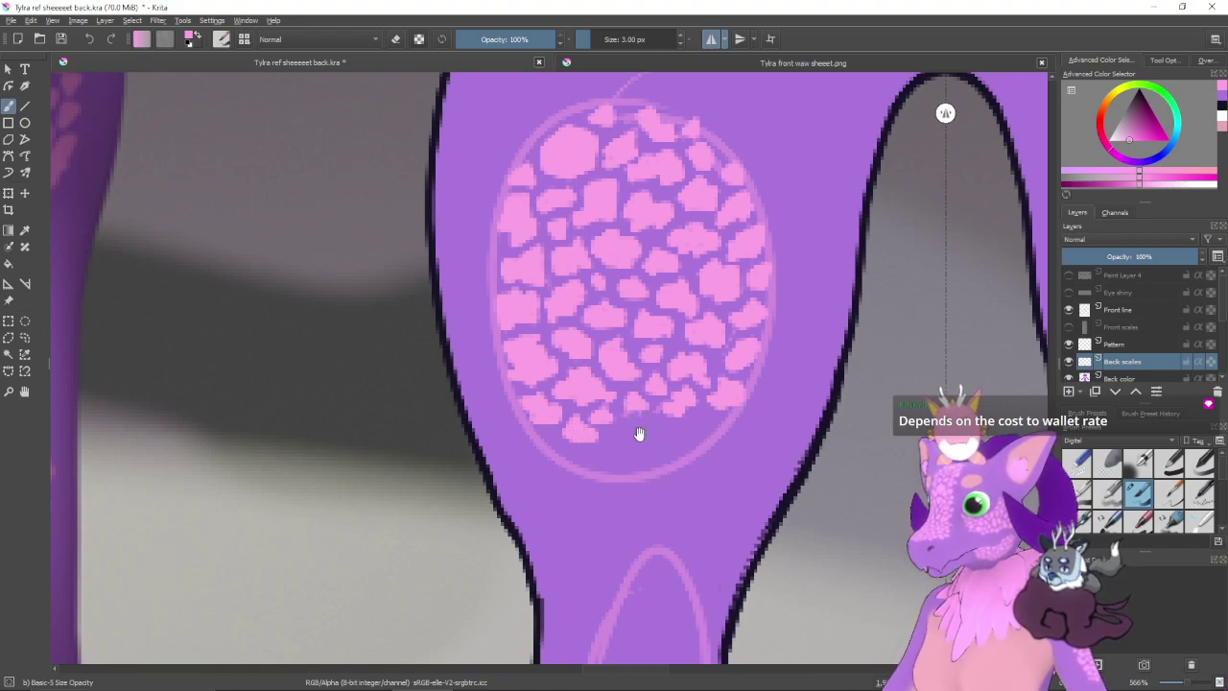
mouse_move(639, 433)
left_mouse_down()
mouse_move(568, 441)
mouse_move(619, 416)
left_mouse_up()
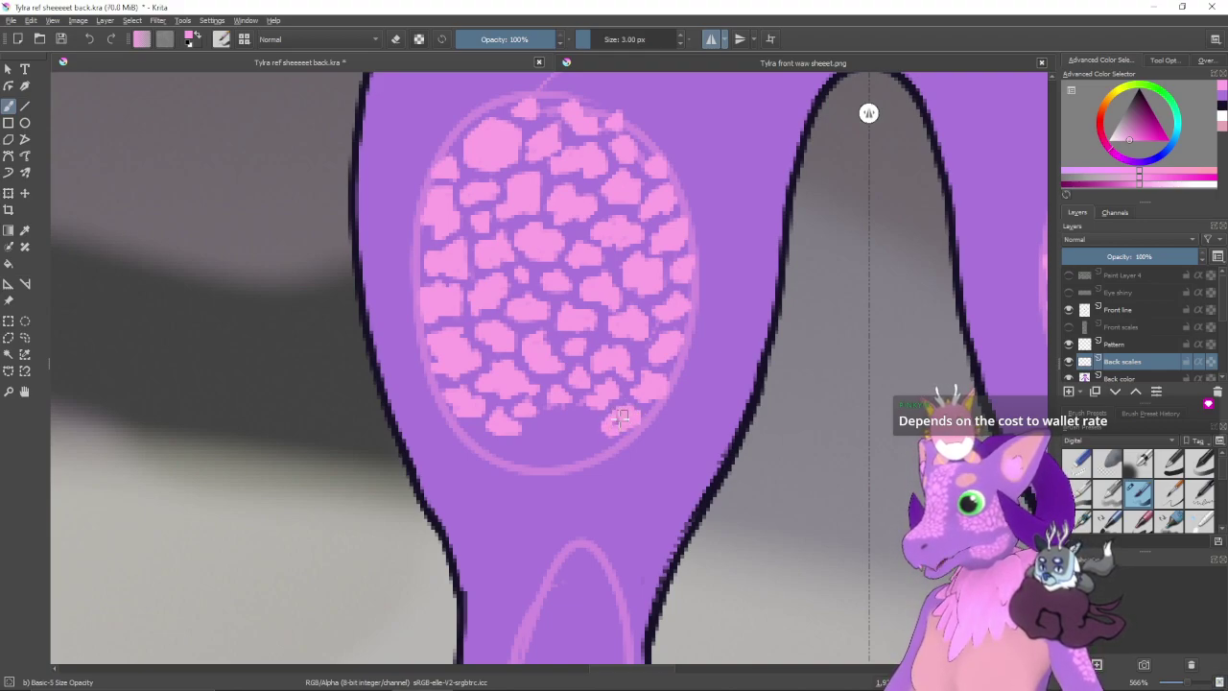
left_click_drag(626, 442, 644, 432)
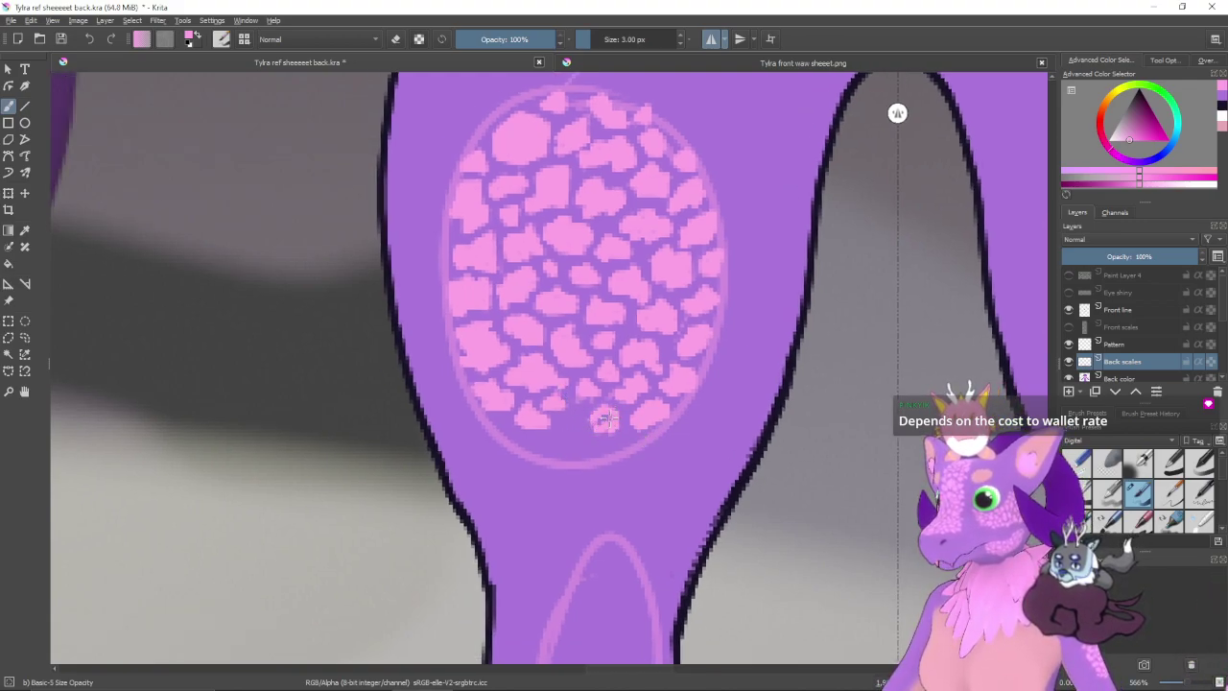
left_click_drag(620, 437, 652, 436)
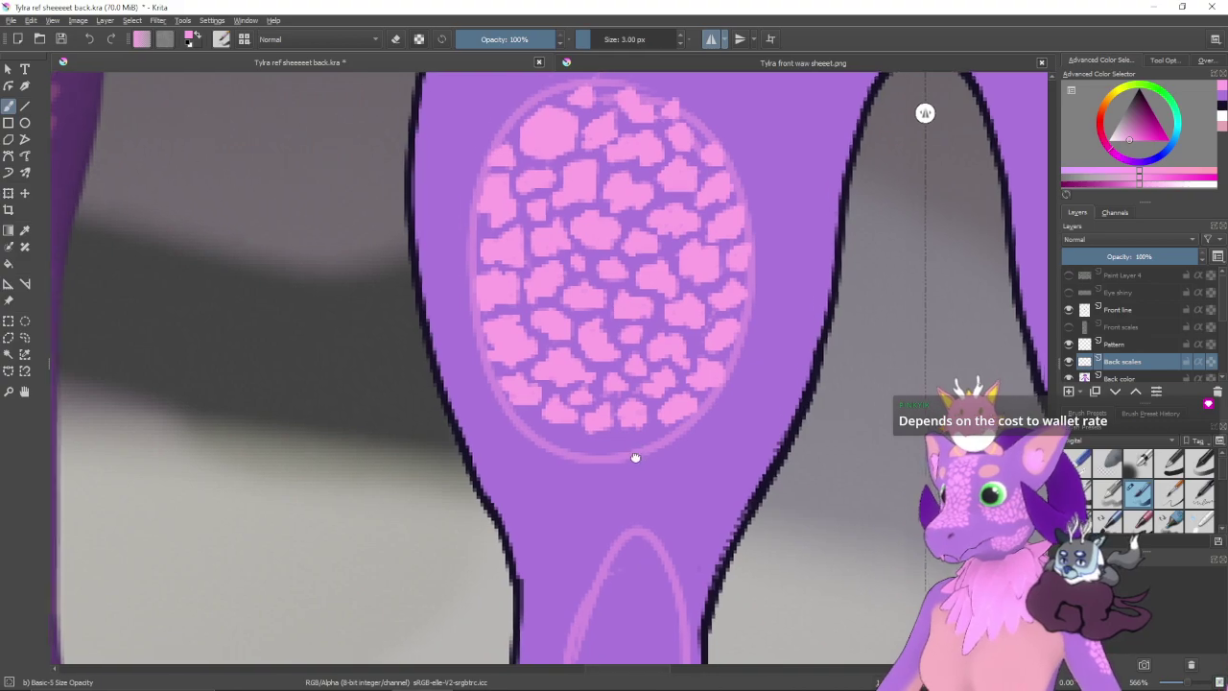
mouse_move(633, 457)
left_mouse_down()
mouse_move(611, 422)
mouse_move(643, 443)
mouse_move(615, 443)
mouse_move(628, 428)
mouse_move(609, 452)
mouse_move(641, 437)
left_mouse_up()
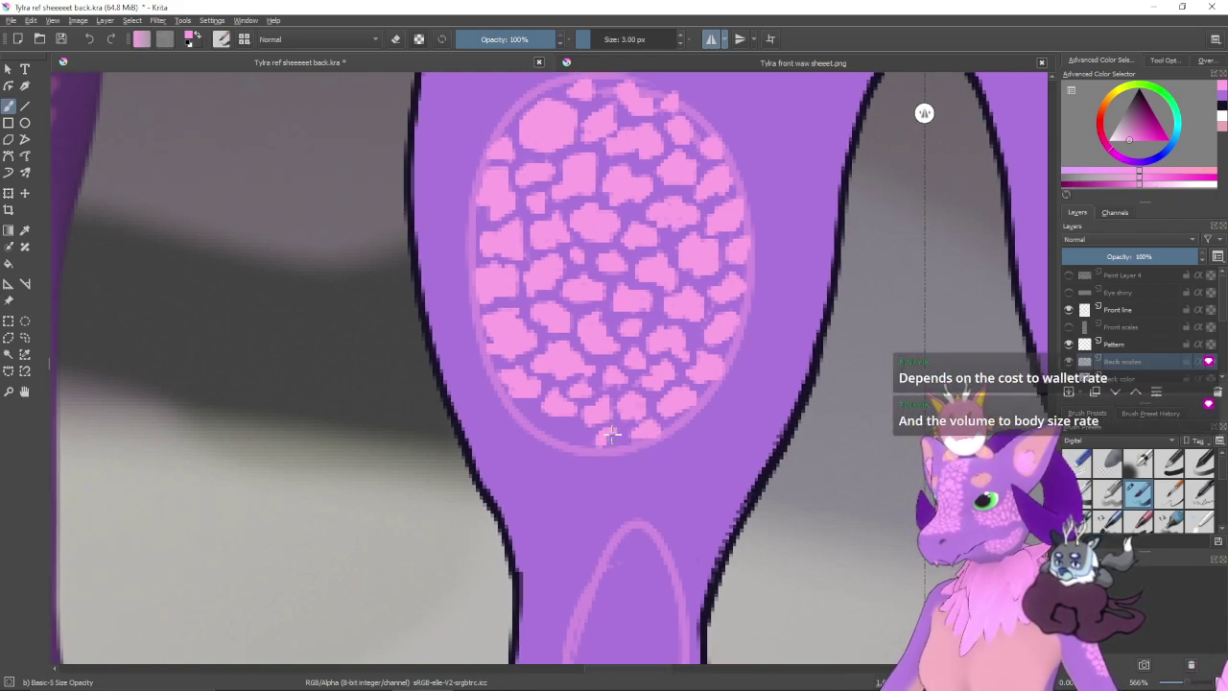
left_click_drag(610, 440, 637, 439)
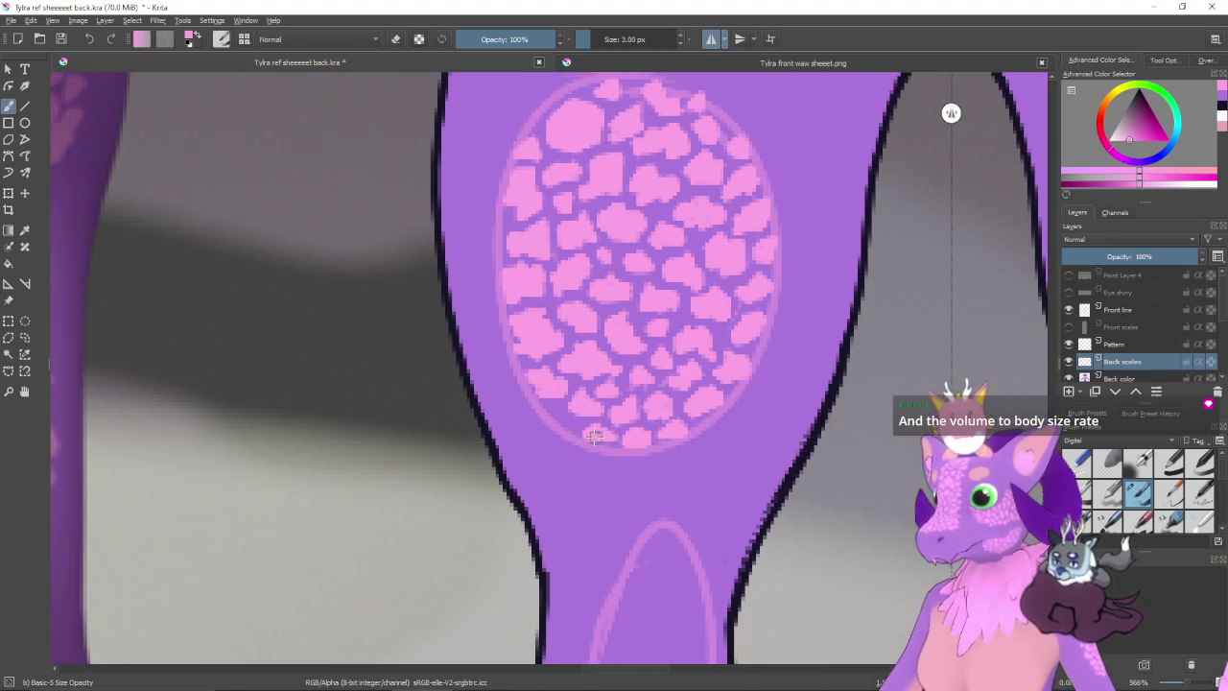
mouse_move(590, 432)
left_mouse_down()
mouse_move(570, 429)
mouse_move(623, 477)
mouse_move(650, 418)
mouse_move(623, 499)
mouse_move(713, 479)
mouse_move(631, 488)
left_mouse_up()
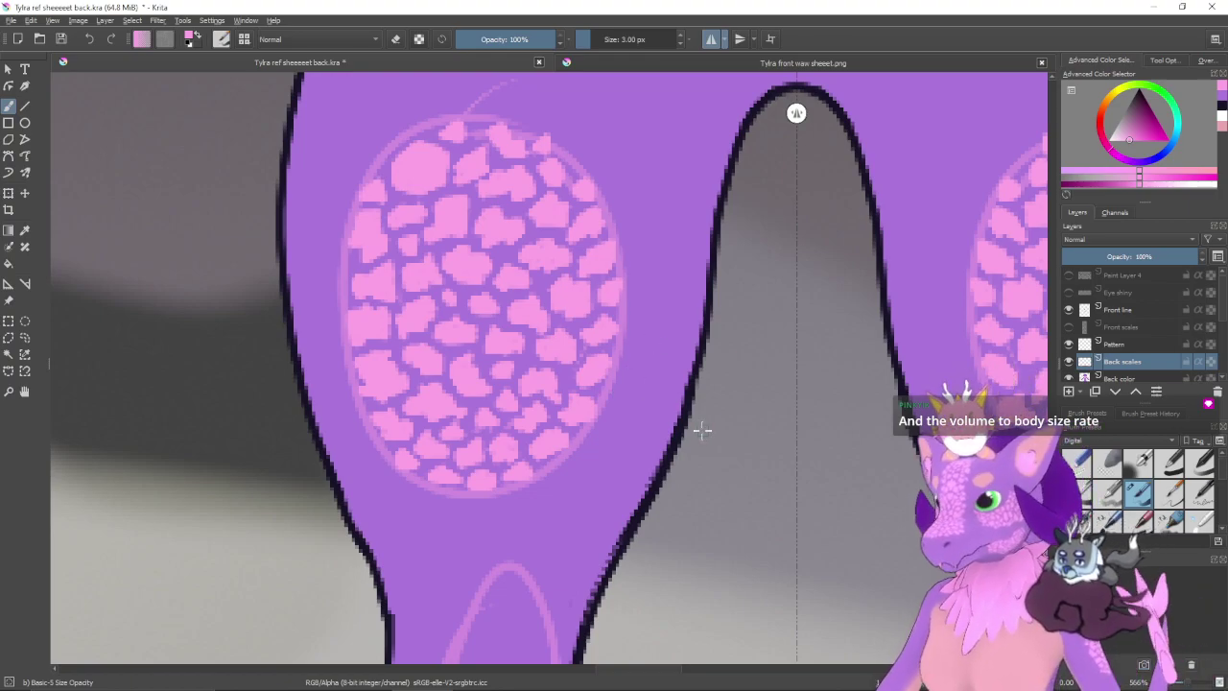
- Hide the Pattern layer to check the thigh scales without the guide ovals, and show the layer again
key("minus")
key("minus")
mouse_move(586, 460)
left_mouse_down()
mouse_move(759, 386)
mouse_move(790, 397)
mouse_move(768, 412)
mouse_move(796, 466)
mouse_move(846, 490)
left_mouse_up()
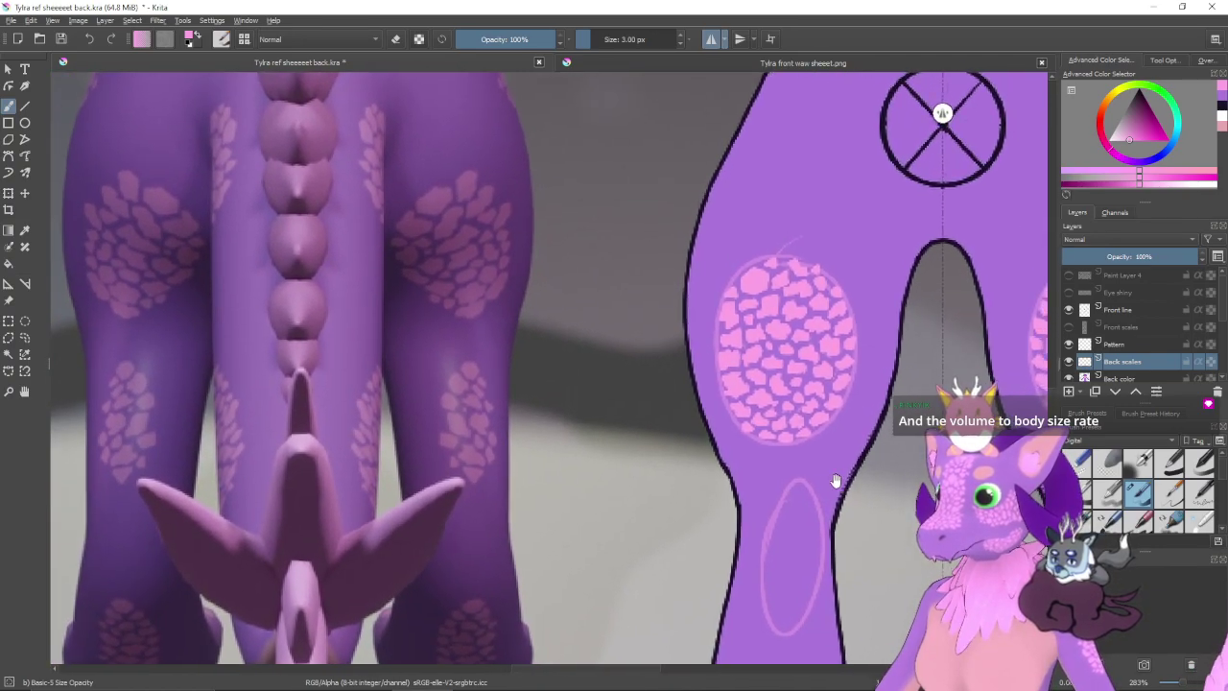
left_click(1068, 343)
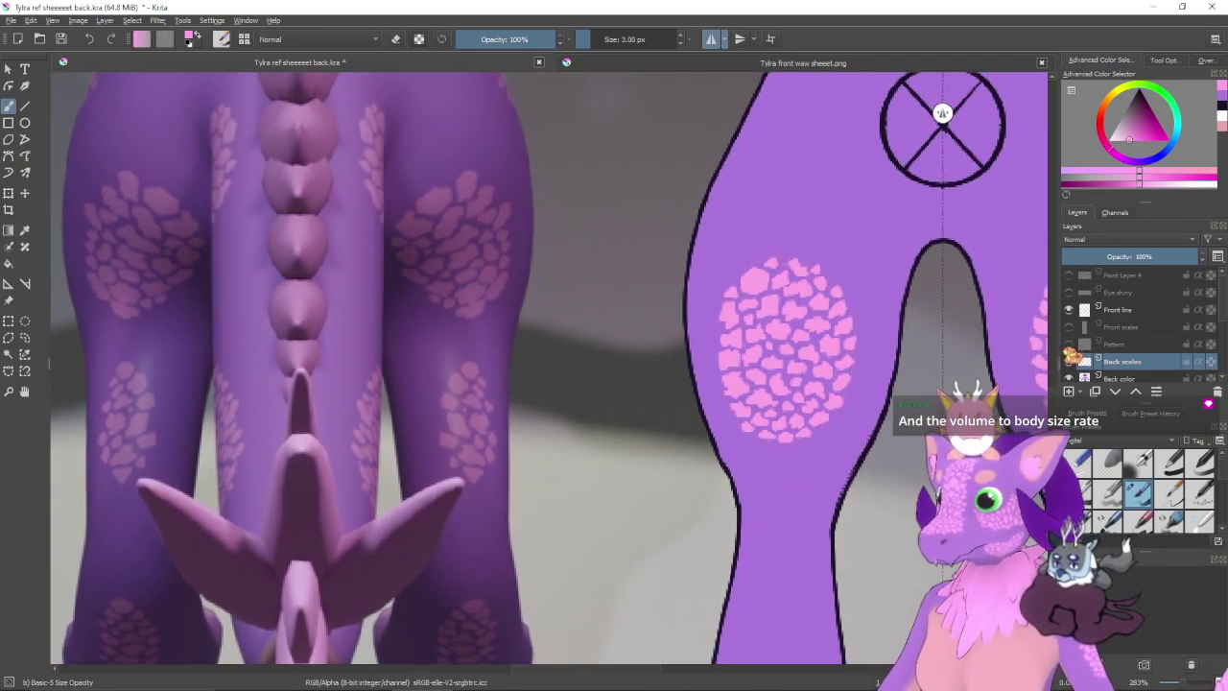
left_click_drag(775, 224, 729, 232)
key("ctrl+z")
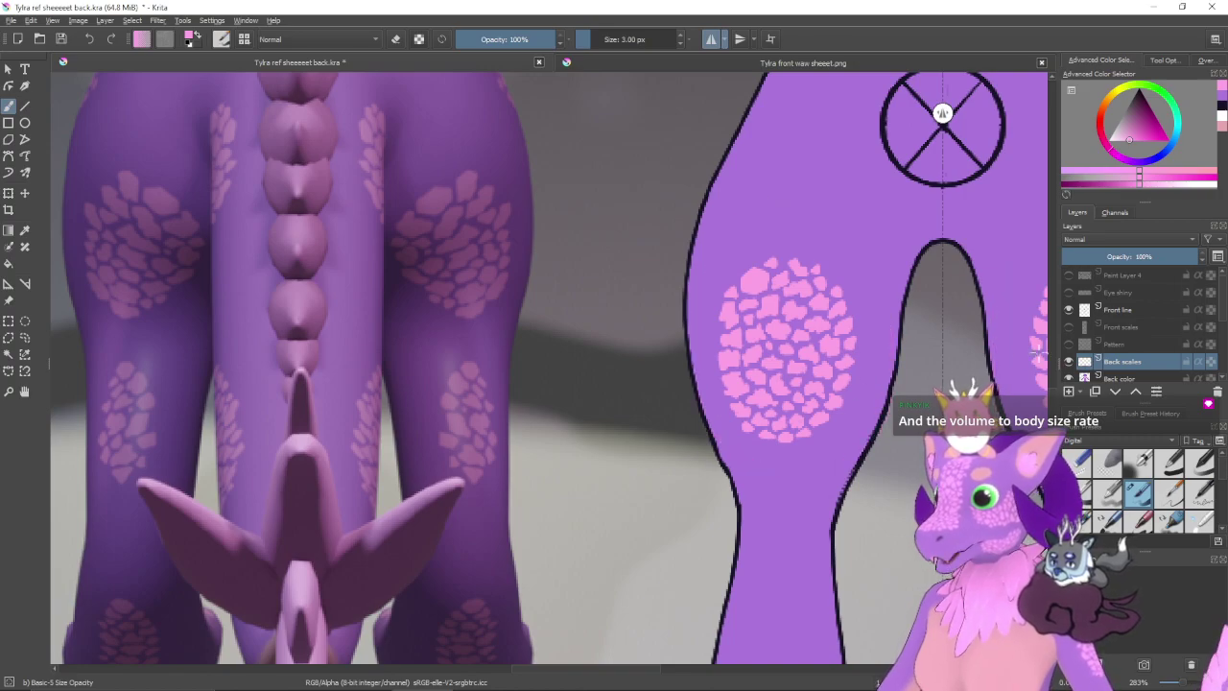
left_click(1068, 343)
- Paint extra pink scales spilling over the upper edge of the thigh's guide oval with the 3 px brush
key("ctrl+plus")
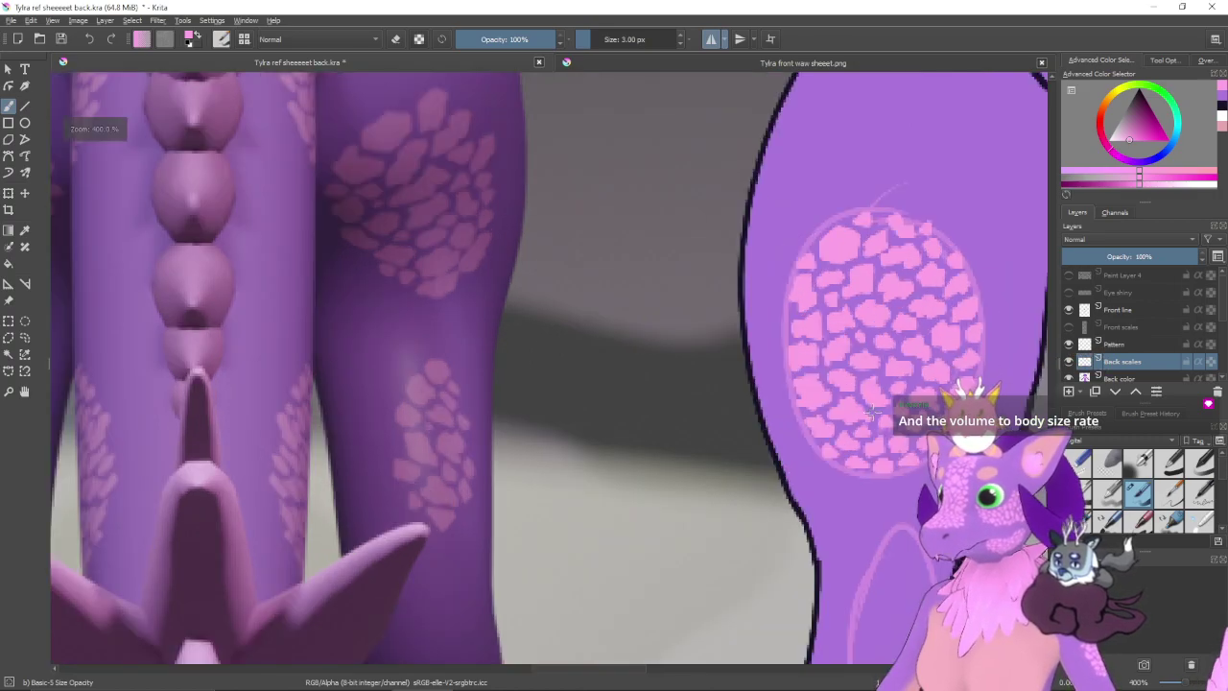
left_click_drag(886, 315, 768, 303)
key("ctrl+plus")
left_click_drag(848, 386, 703, 433)
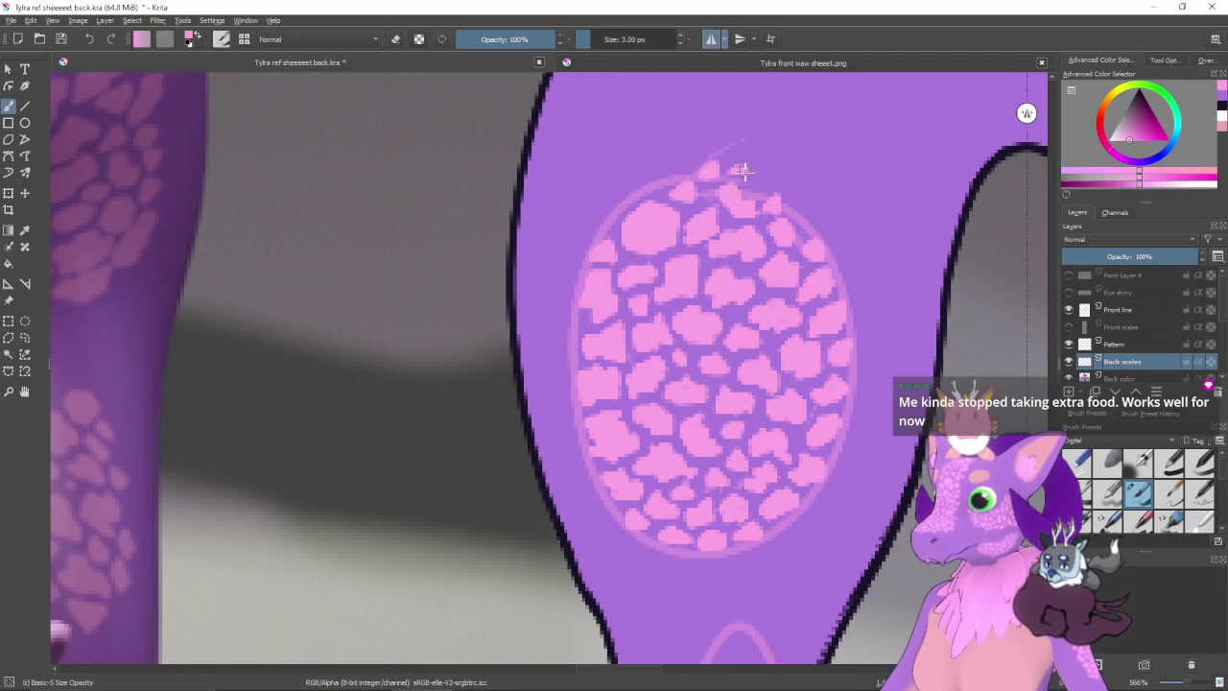
mouse_move(744, 173)
left_mouse_down()
mouse_move(750, 182)
mouse_move(682, 255)
left_mouse_up()
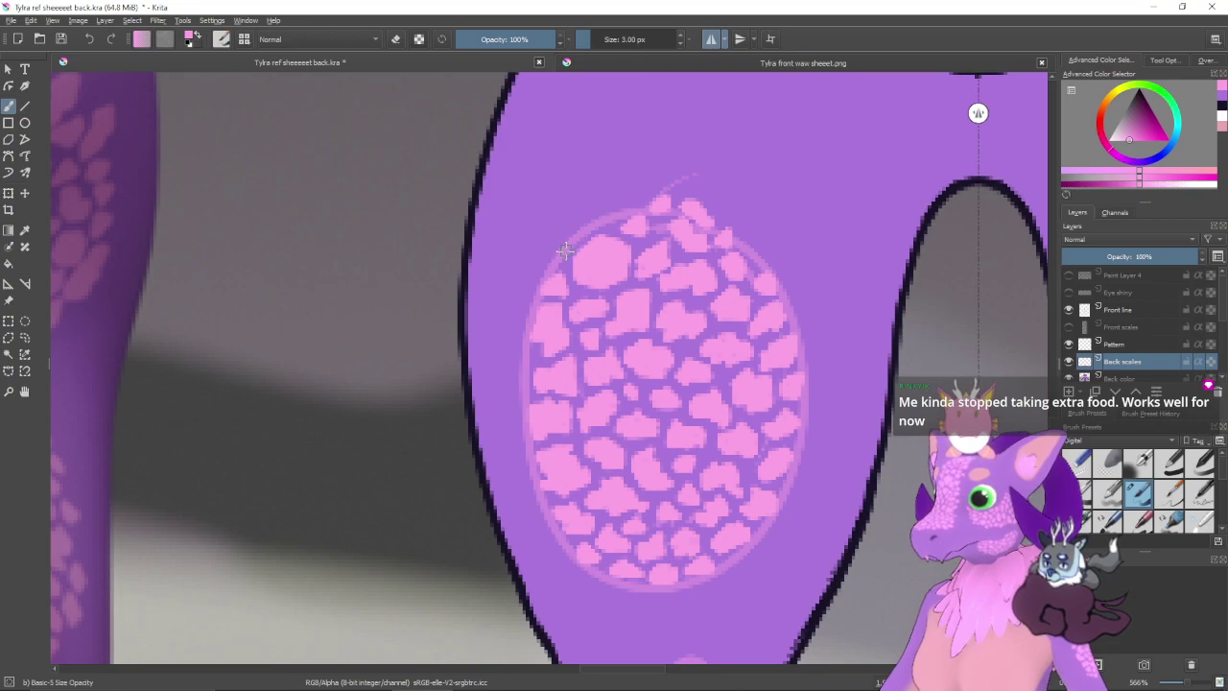
mouse_move(557, 251)
left_mouse_down()
mouse_move(535, 255)
mouse_move(569, 247)
mouse_move(545, 241)
mouse_move(543, 257)
mouse_move(564, 237)
mouse_move(578, 267)
mouse_move(584, 251)
mouse_move(573, 308)
left_mouse_up()
left_click_drag(785, 279, 748, 268)
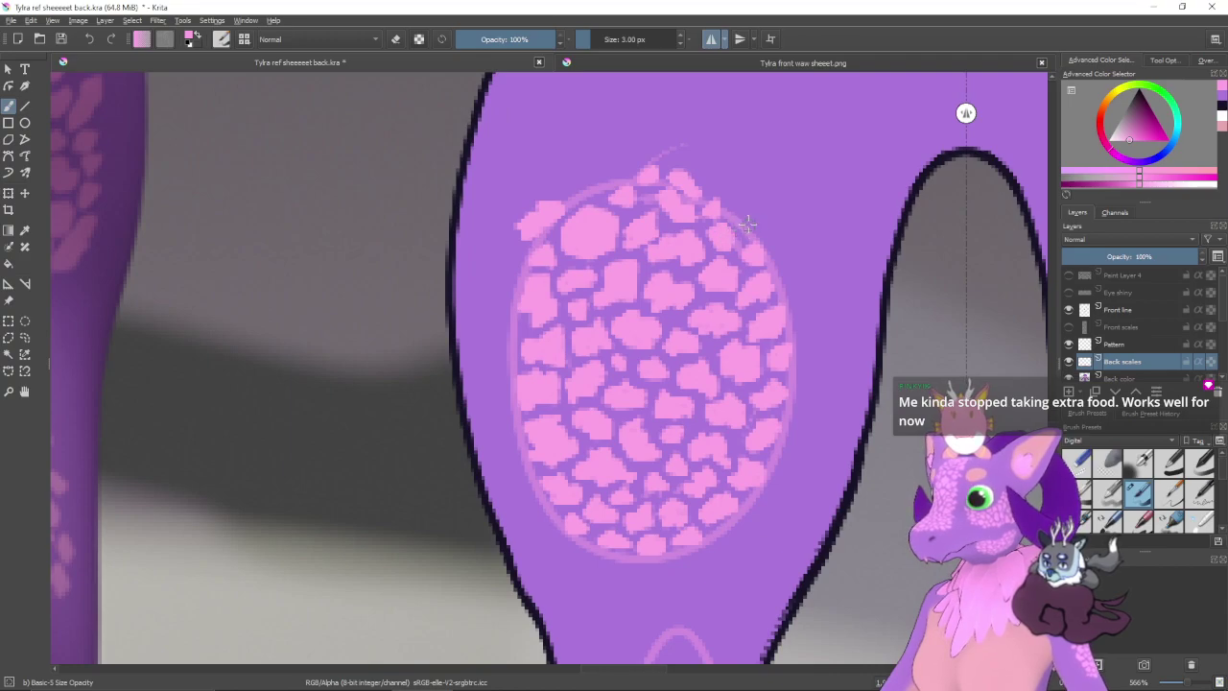
mouse_move(739, 225)
left_mouse_down()
mouse_move(753, 213)
mouse_move(748, 229)
mouse_move(745, 217)
mouse_move(756, 226)
left_mouse_up()
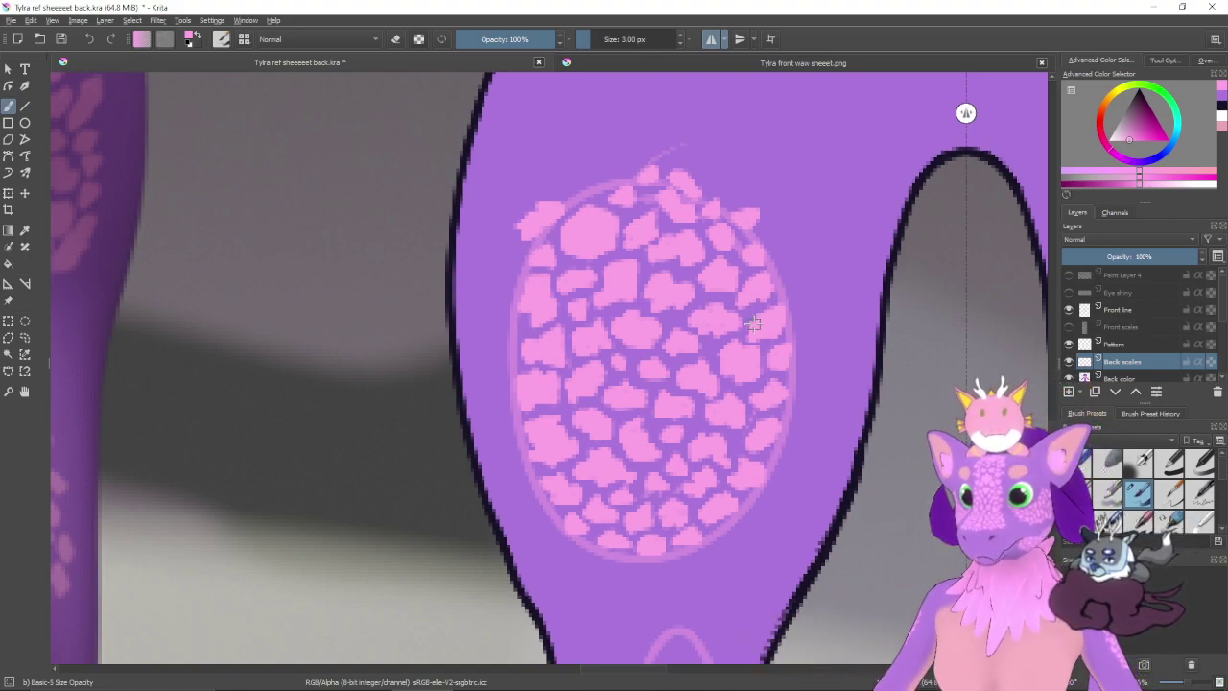
- Add small pink scales that break past the lower edge of the thigh's guide oval on both sides
left_click_drag(702, 345, 685, 315)
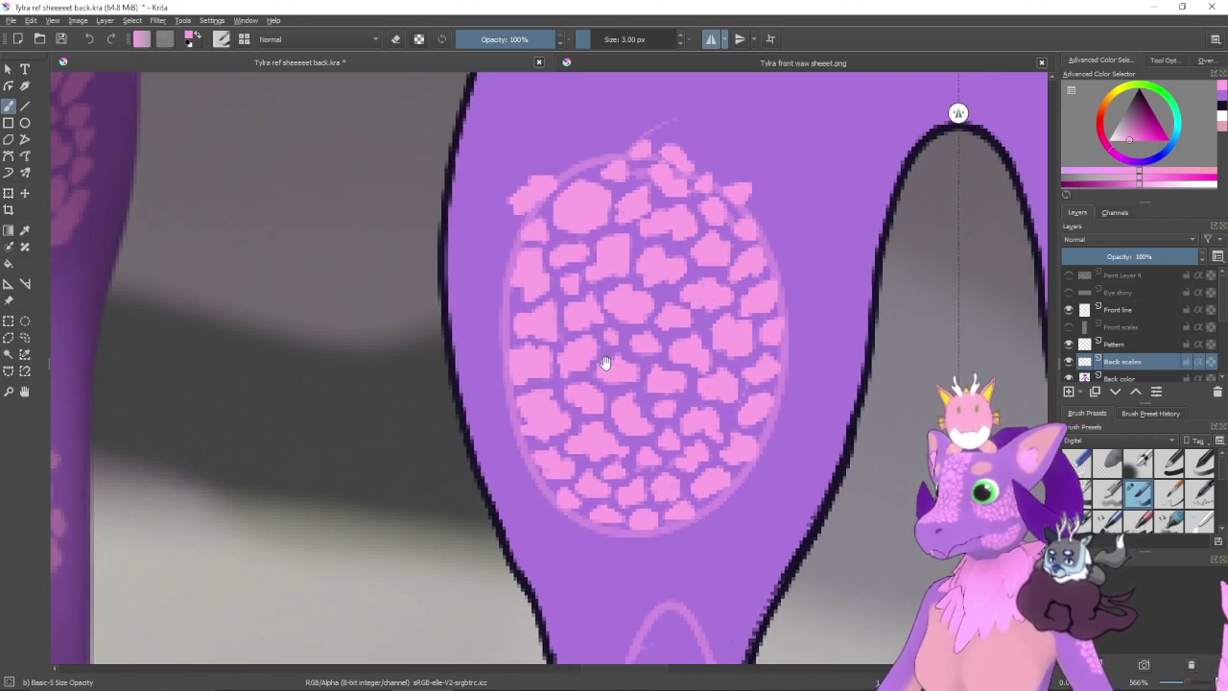
left_click_drag(486, 438, 534, 372)
mouse_move(586, 411)
left_mouse_down()
mouse_move(583, 440)
mouse_move(630, 484)
mouse_move(647, 532)
left_mouse_up()
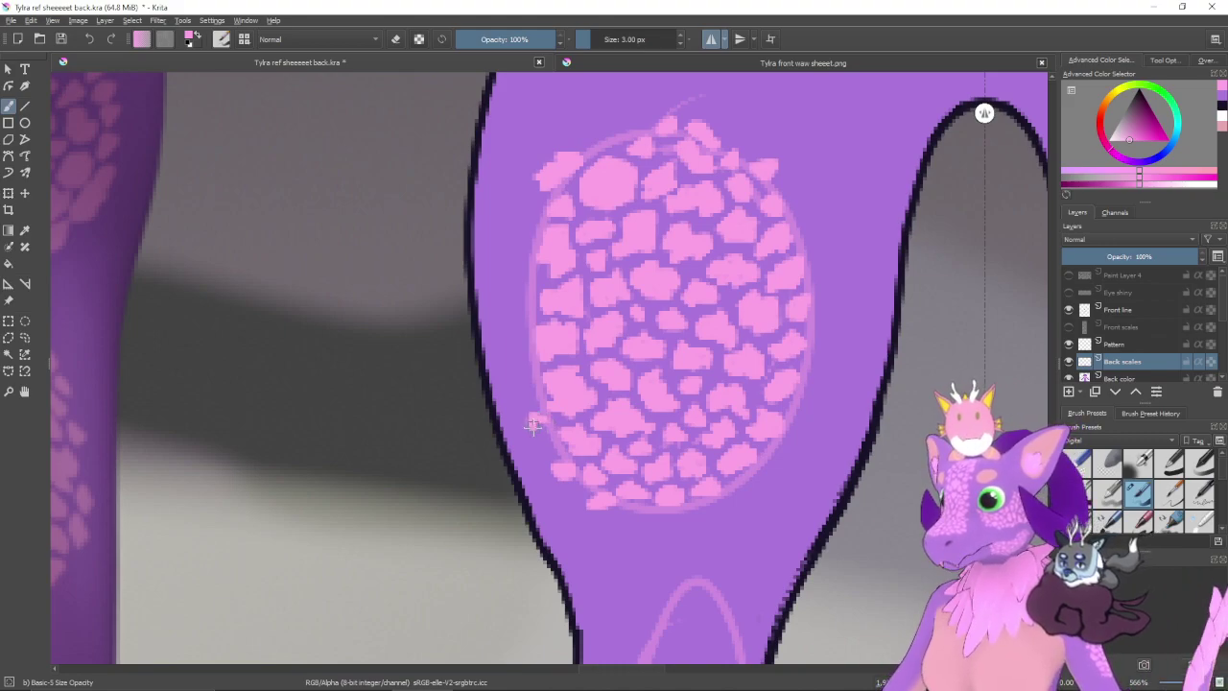
mouse_move(537, 423)
left_mouse_down()
mouse_move(575, 445)
mouse_move(550, 481)
mouse_move(474, 449)
left_mouse_up()
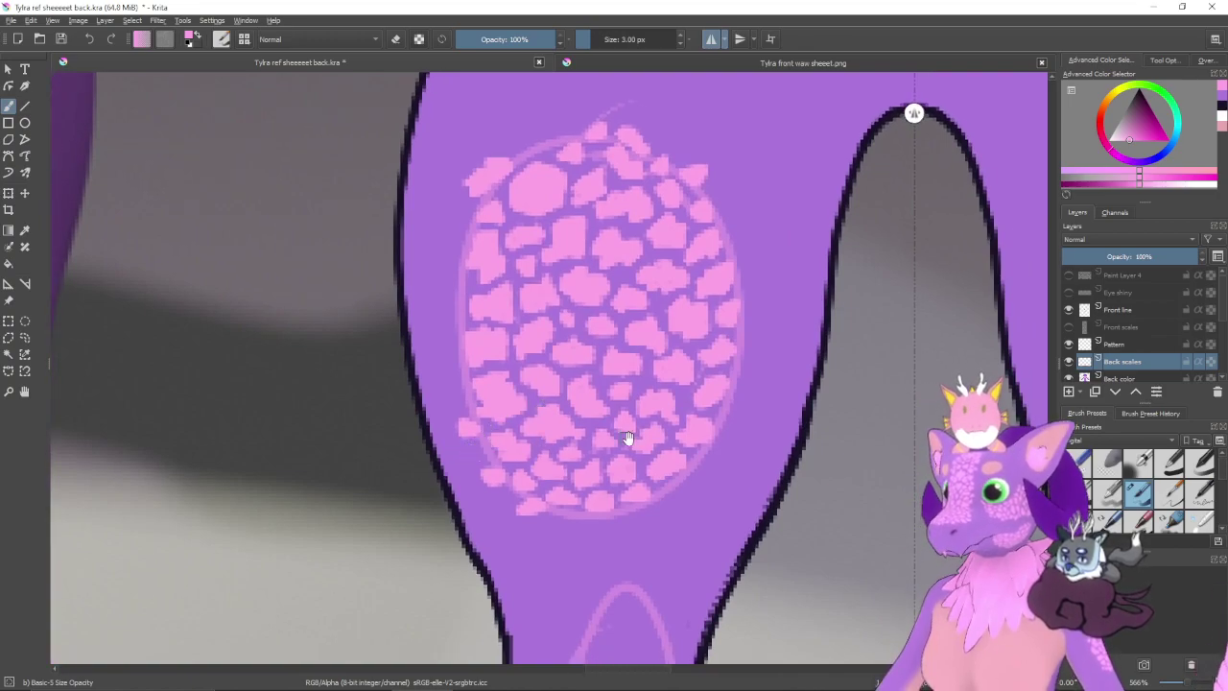
mouse_move(625, 433)
left_mouse_down()
mouse_move(573, 382)
mouse_move(605, 406)
mouse_move(612, 394)
left_mouse_up()
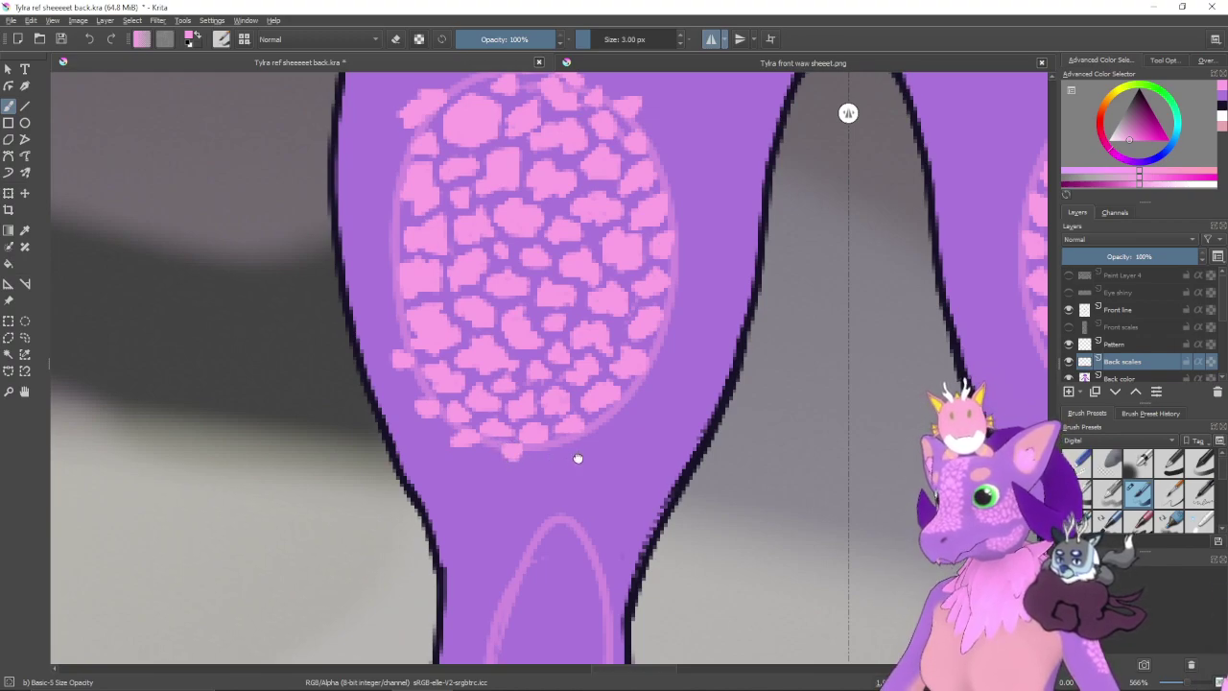
mouse_move(576, 458)
left_mouse_down()
mouse_move(539, 472)
mouse_move(575, 426)
left_mouse_up()
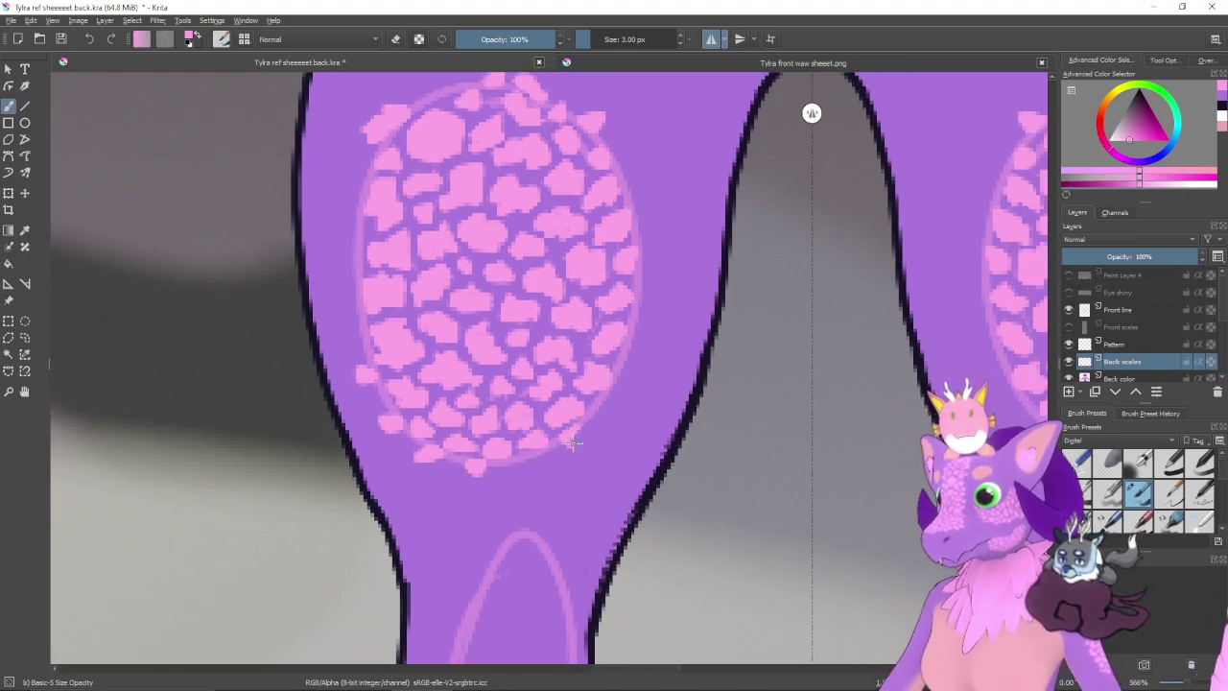
scroll(587, 461, "up", 1)
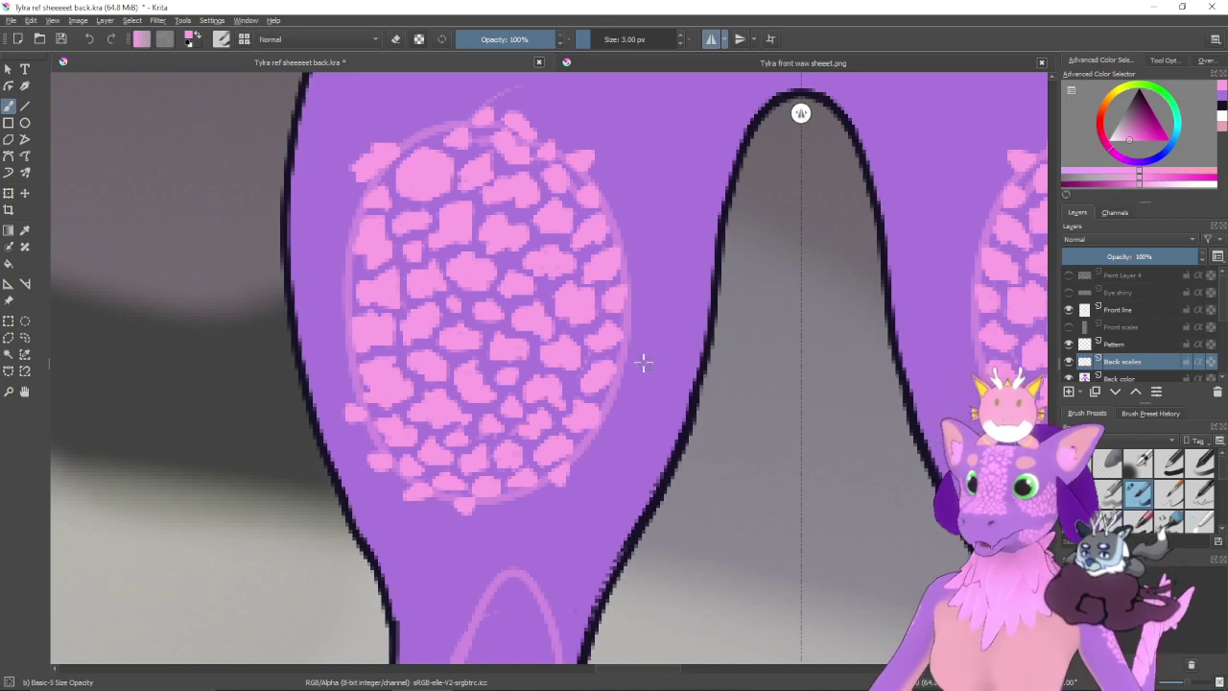
- Draw a shorter, wider guide oval over the narrow one on the calf, on the Pattern layer
left_click_drag(669, 367, 673, 460)
left_click_drag(783, 420, 603, 366)
key("ctrl+minus")
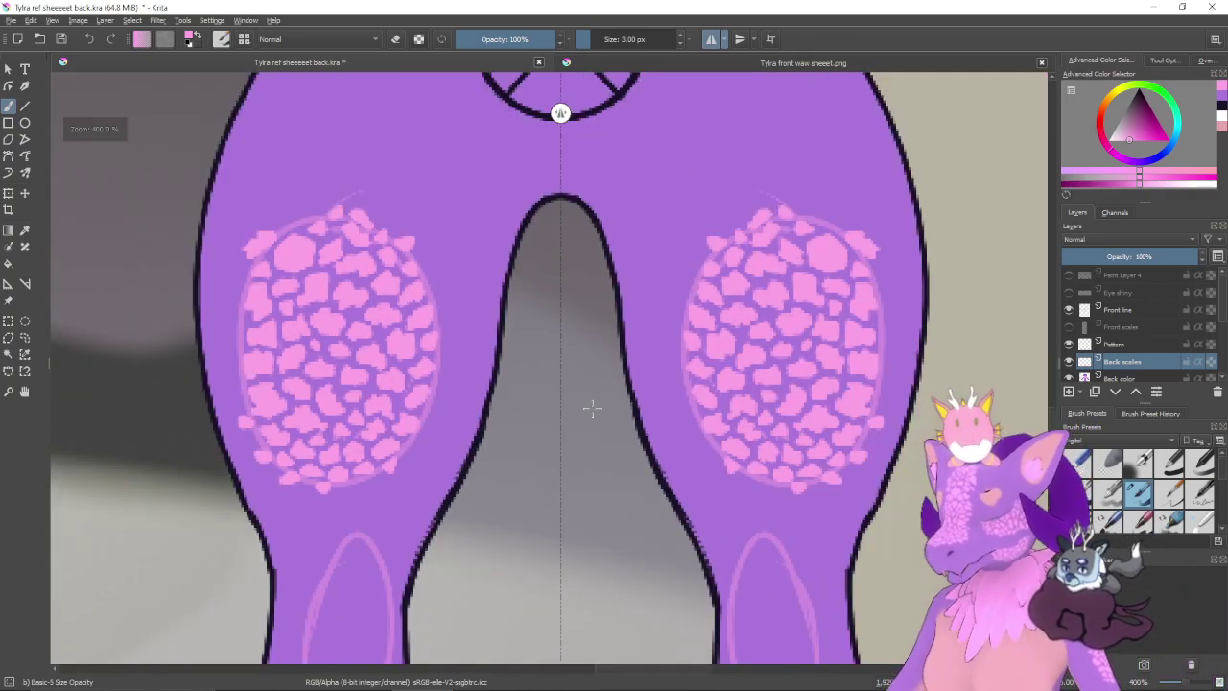
left_click_drag(560, 444, 681, 269)
left_click_drag(623, 382, 690, 247)
left_click_drag(517, 336, 707, 400)
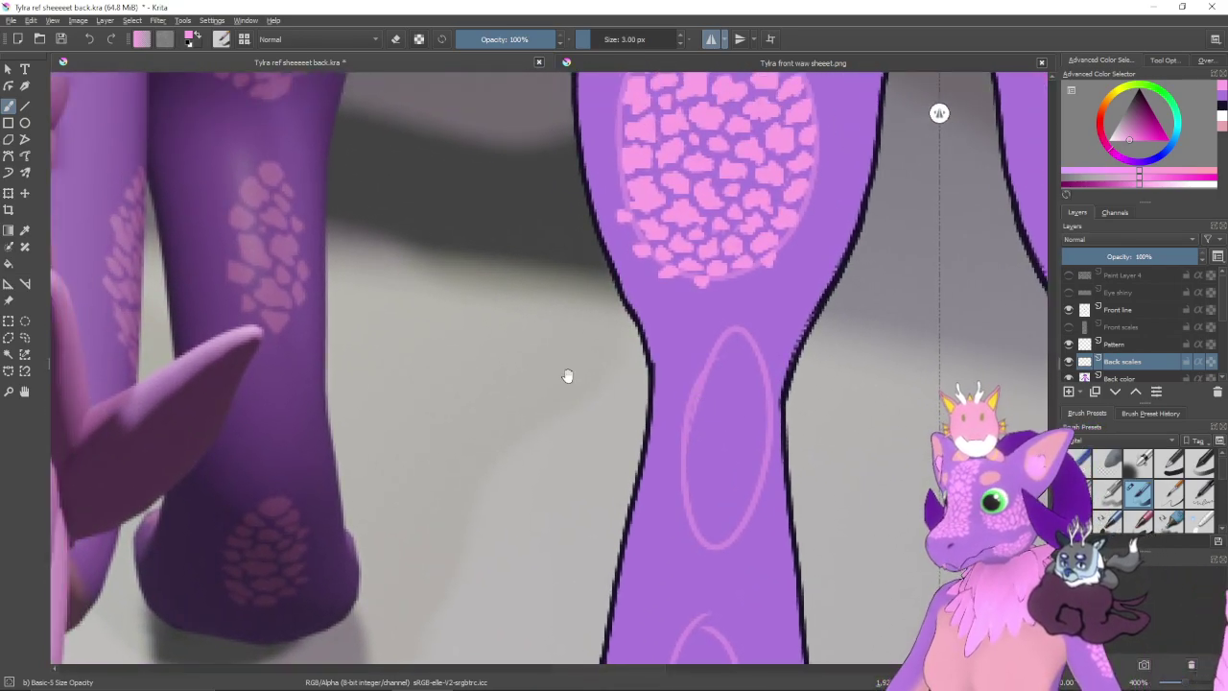
left_click_drag(567, 376, 642, 378)
left_click_drag(789, 374, 559, 372)
mouse_move(767, 380)
left_mouse_down()
mouse_move(760, 331)
mouse_move(777, 309)
mouse_move(749, 374)
mouse_move(858, 365)
mouse_move(792, 461)
mouse_move(761, 341)
mouse_move(753, 469)
mouse_move(856, 414)
mouse_move(743, 381)
mouse_move(763, 341)
mouse_move(773, 472)
mouse_move(835, 360)
mouse_move(766, 406)
mouse_move(748, 397)
mouse_move(842, 433)
mouse_move(750, 374)
left_mouse_up()
left_click(1116, 344)
key("ctrl+z")
key("ctrl+z")
key("ctrl+z")
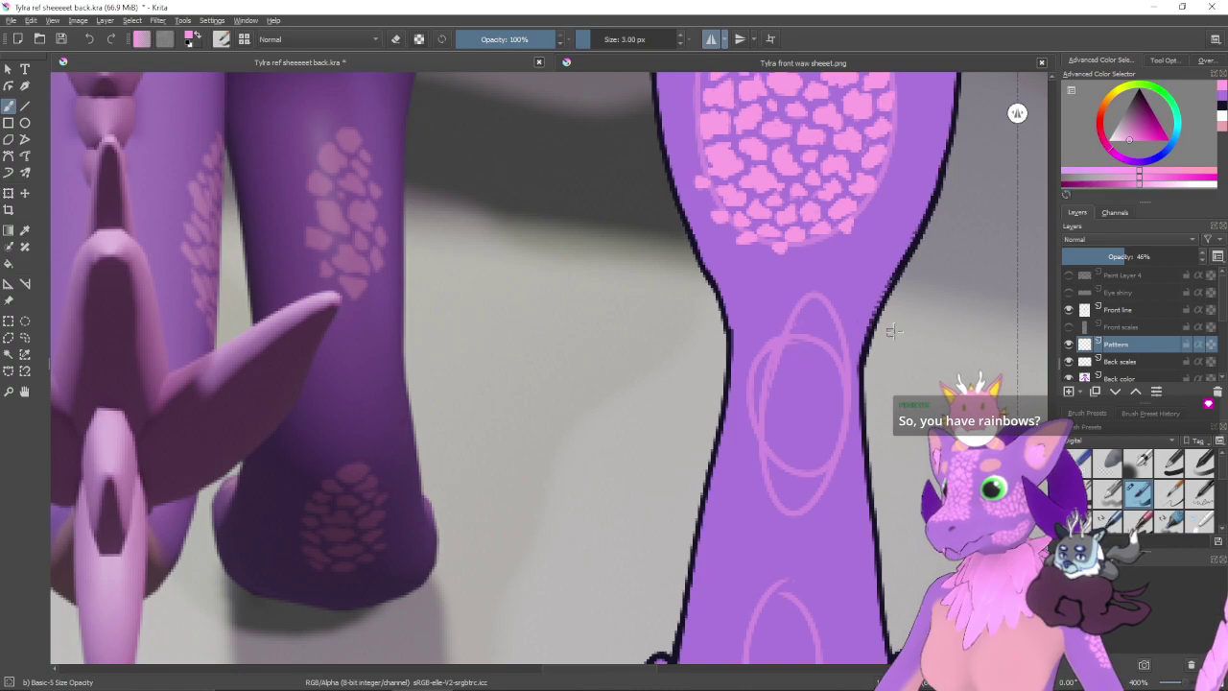
- Erase the old narrow calf oval from the Pattern layer, leaving only the wider guide oval
key("e")
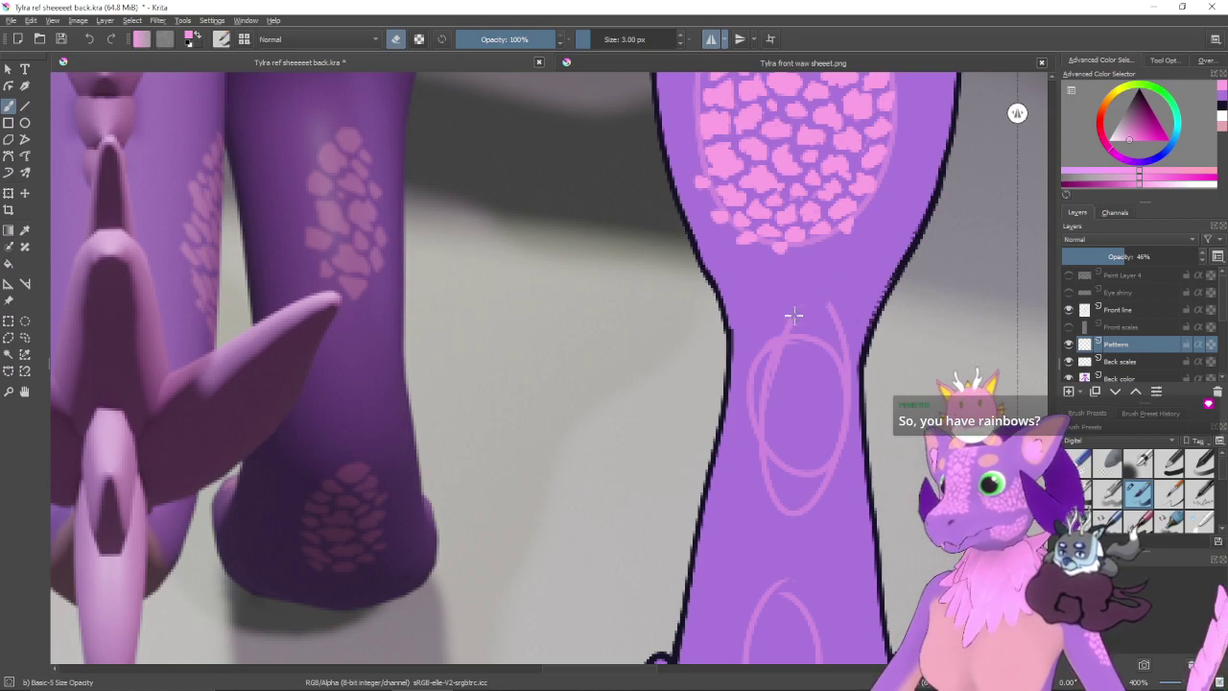
mouse_move(828, 307)
left_mouse_down()
mouse_move(844, 355)
mouse_move(840, 326)
left_mouse_up()
mouse_move(780, 470)
left_mouse_down()
mouse_move(767, 482)
mouse_move(781, 505)
mouse_move(829, 481)
mouse_move(817, 490)
left_mouse_up()
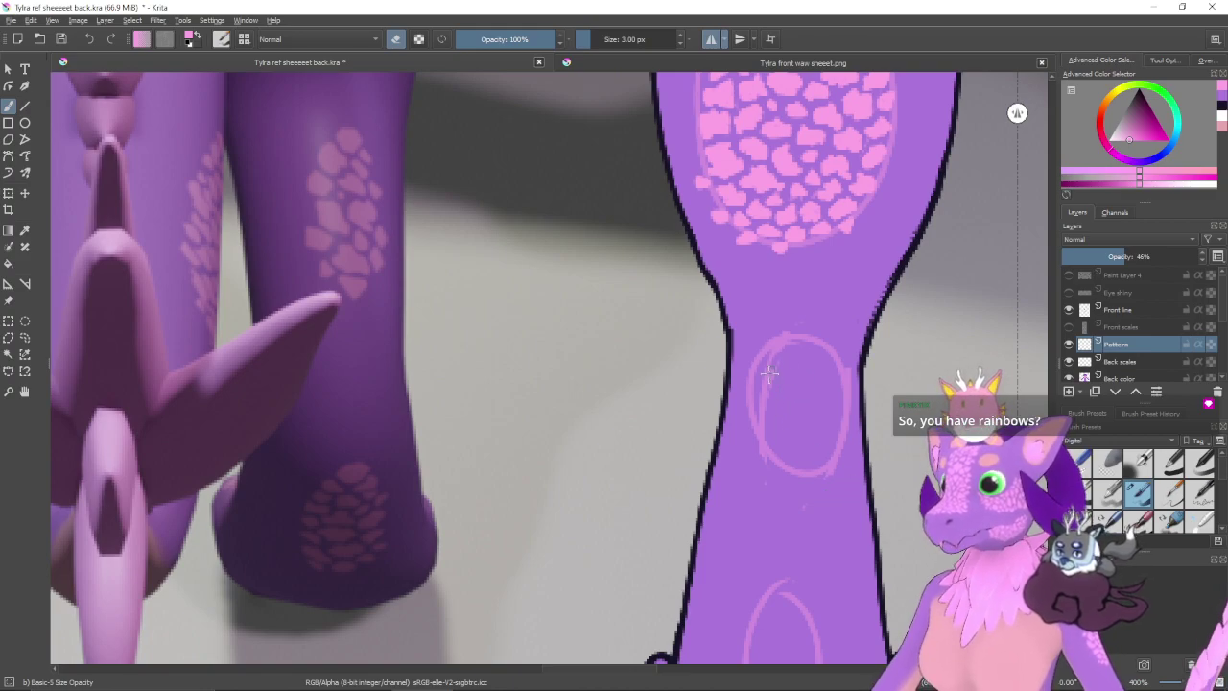
left_click_drag(773, 357, 761, 423)
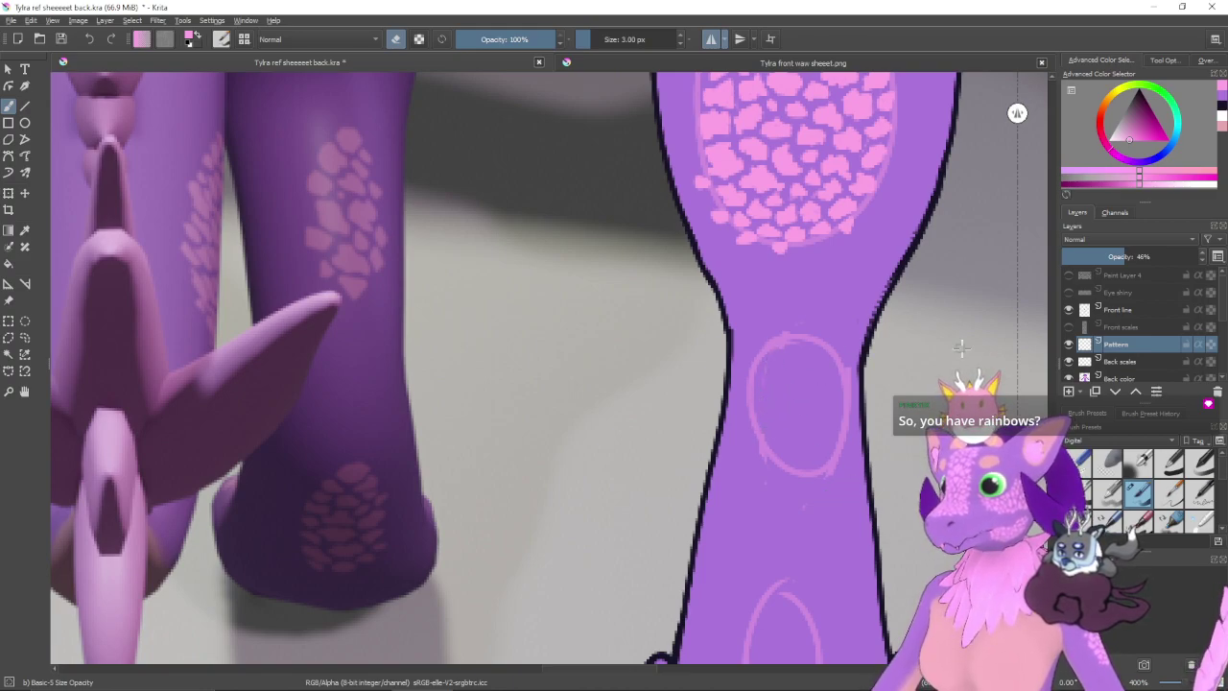
- On the Back scales layer, paint one pink scale at the bottom tip and one at the top of the calf's guide oval
left_click(1124, 361)
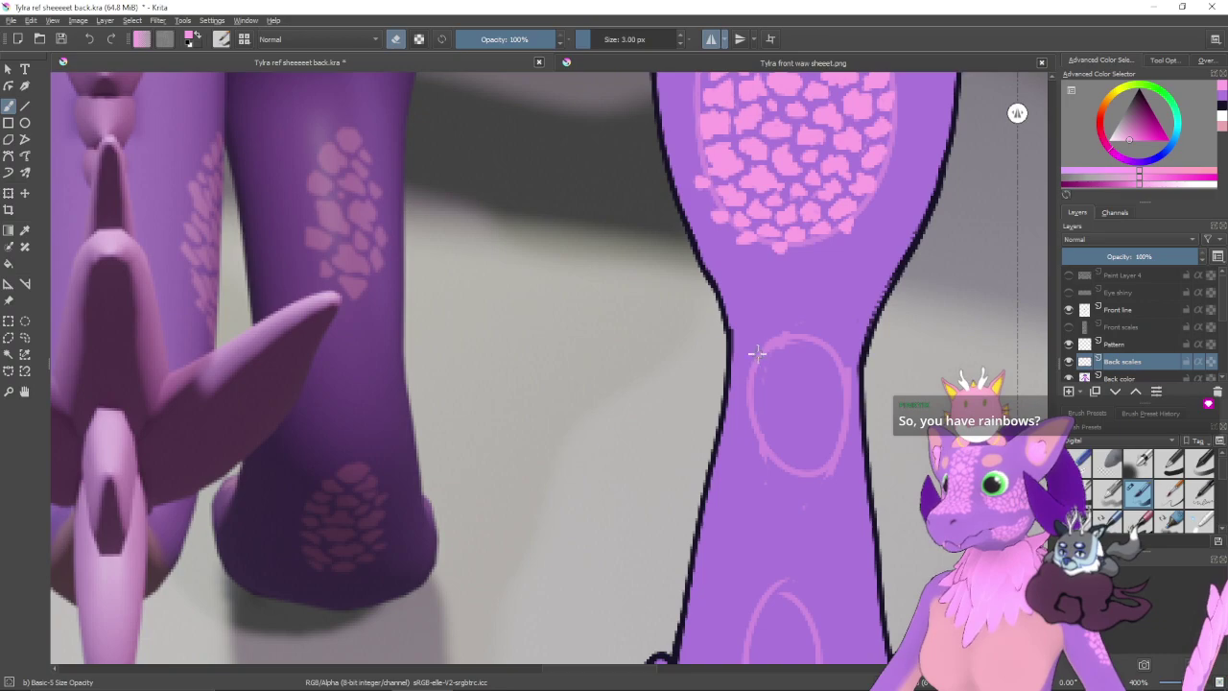
left_click(1069, 362)
left_click(1068, 361)
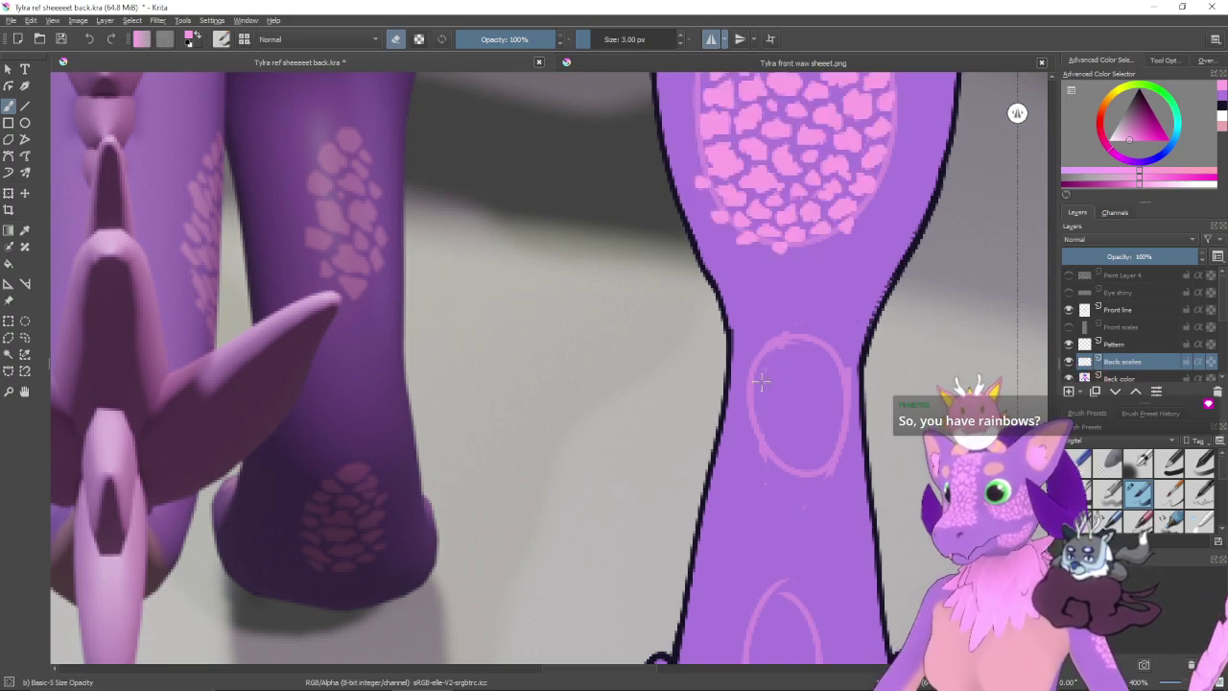
mouse_move(761, 382)
left_mouse_down()
mouse_move(754, 431)
mouse_move(803, 430)
left_mouse_up()
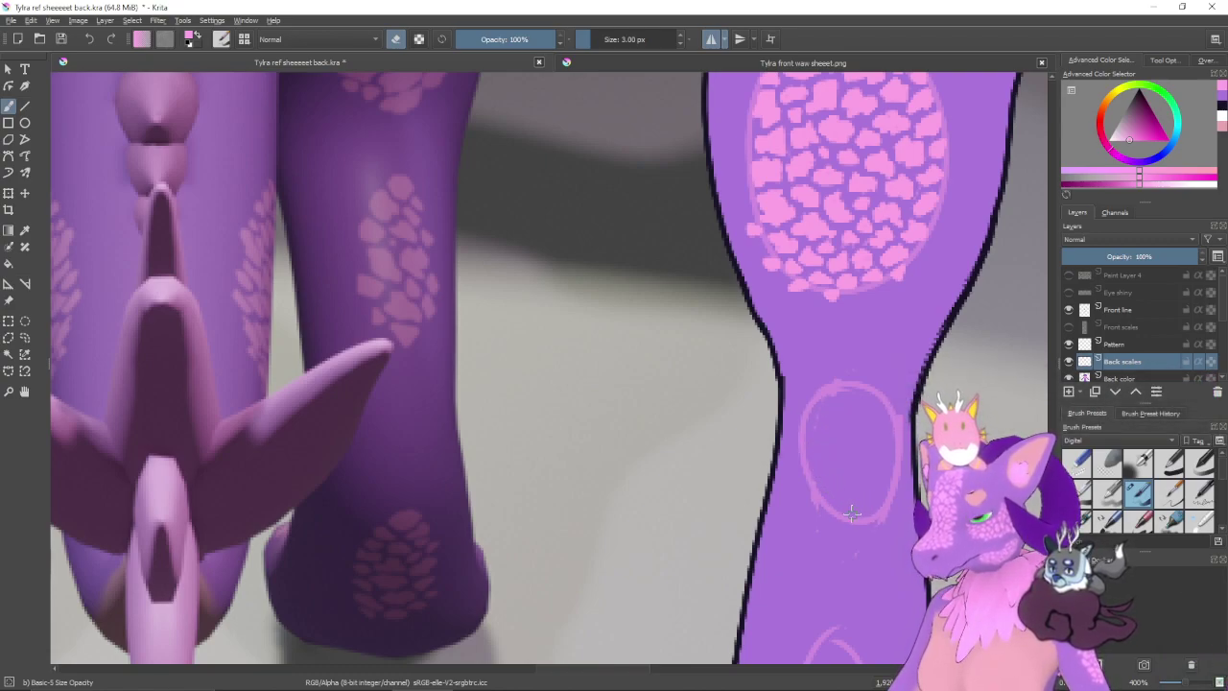
key("e")
left_click_drag(846, 506, 861, 511)
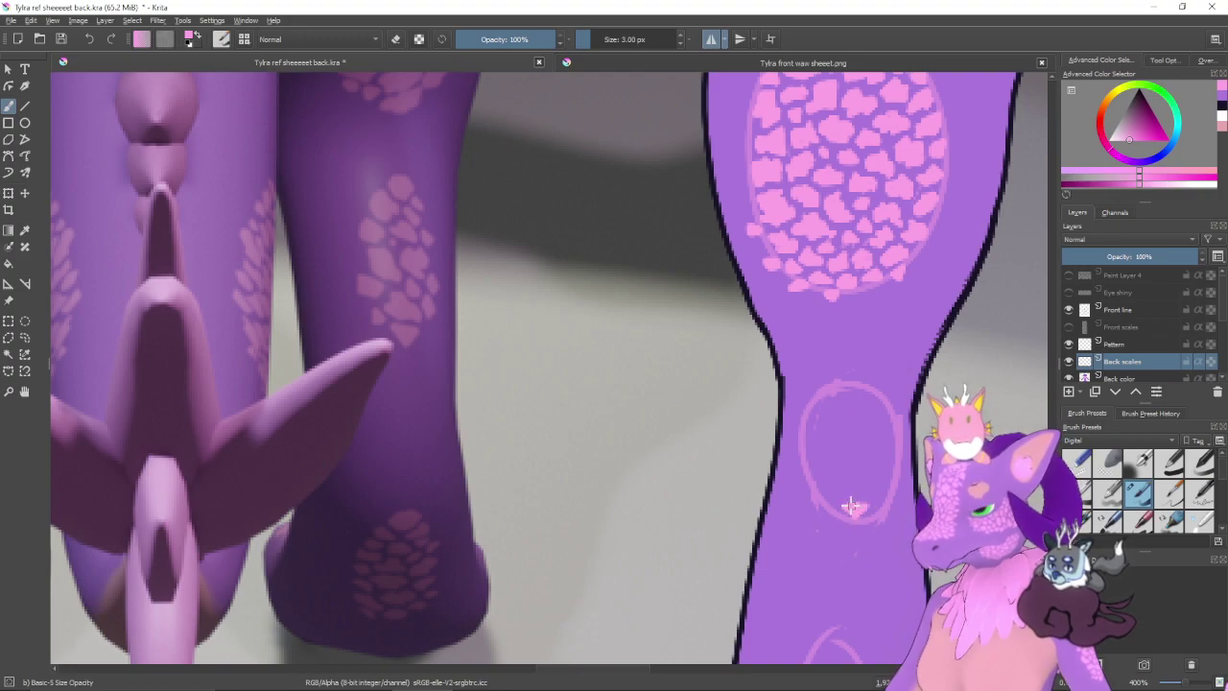
scroll(882, 492, "up", 2)
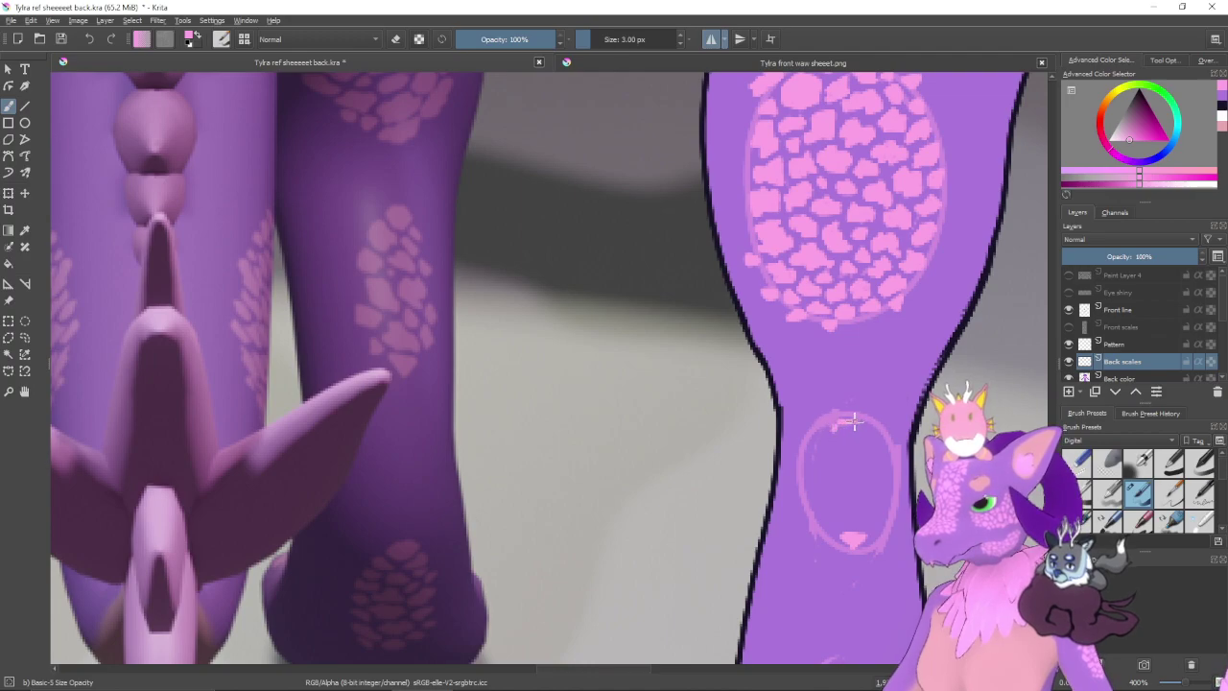
left_click_drag(853, 420, 841, 429)
left_click_drag(832, 476, 836, 476)
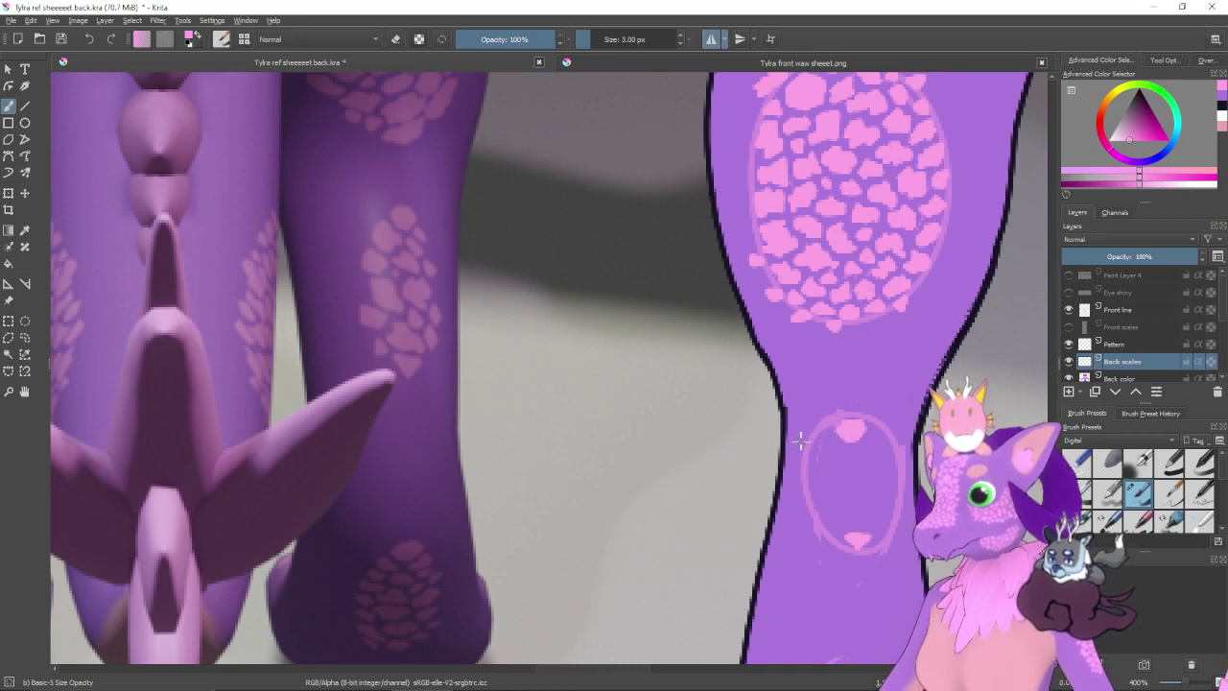
key("ctrl+z")
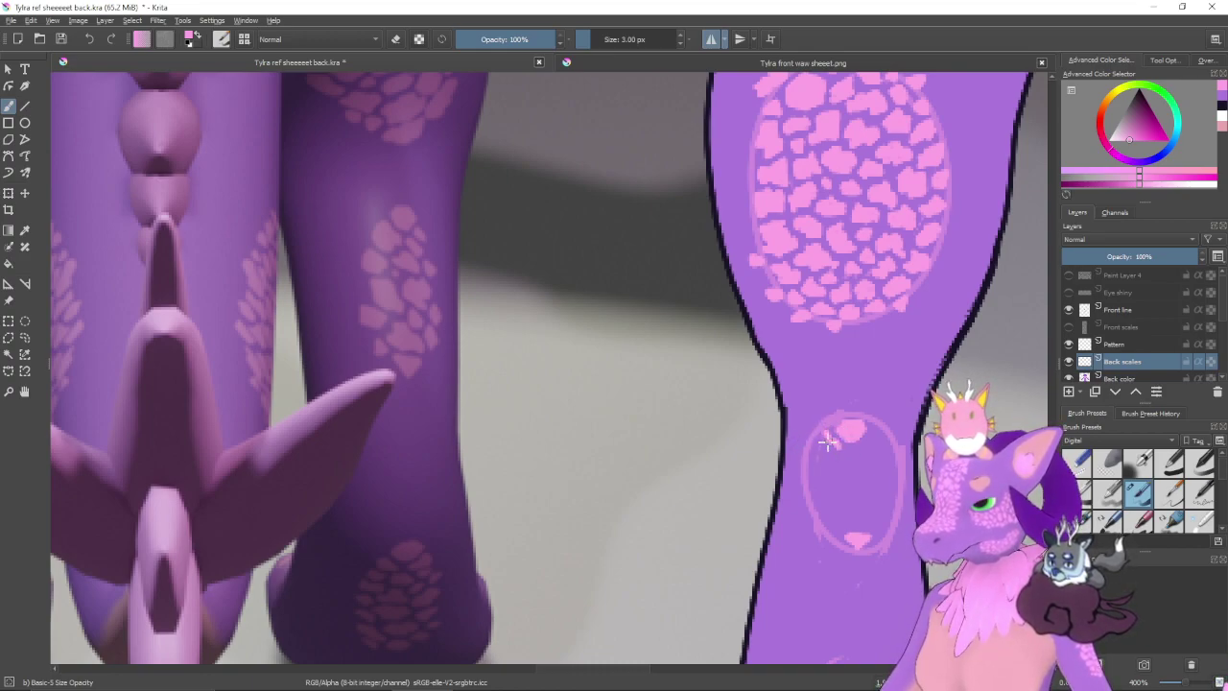
- Fill the upper half of the calf's guide oval with irregular pink scales, matching the 3D model reference
mouse_move(826, 442)
left_mouse_down()
mouse_move(820, 434)
mouse_move(819, 456)
mouse_move(821, 442)
mouse_move(847, 461)
left_mouse_up()
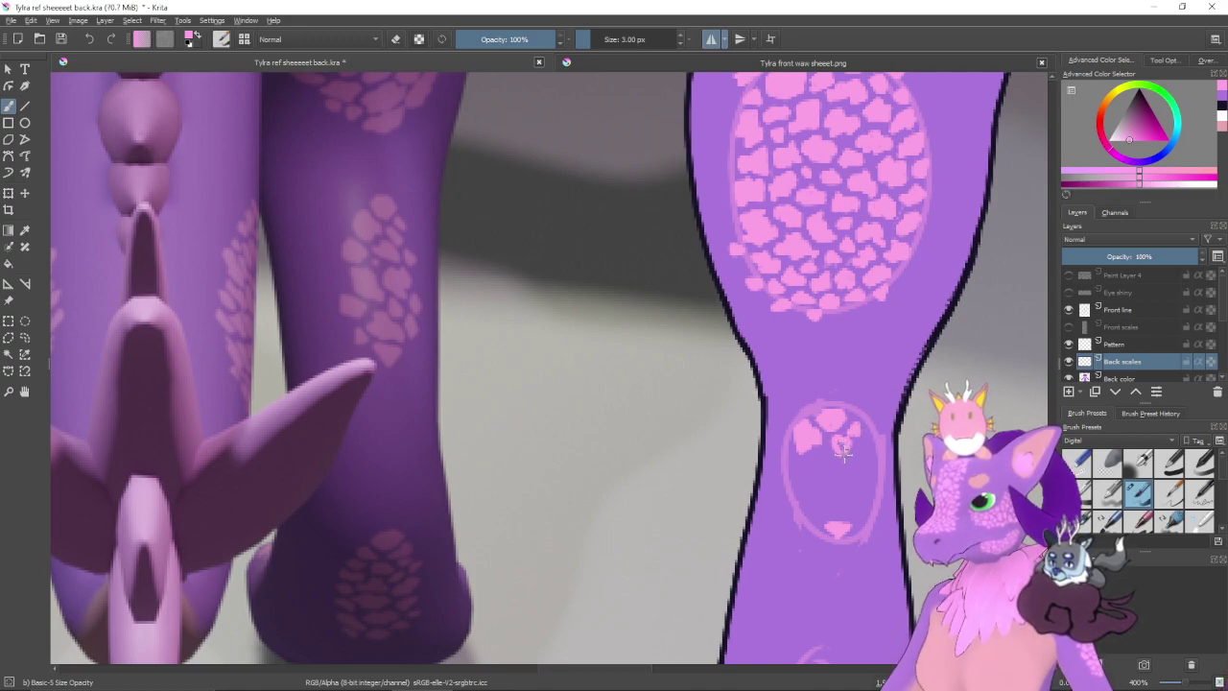
left_click_drag(858, 481, 823, 462)
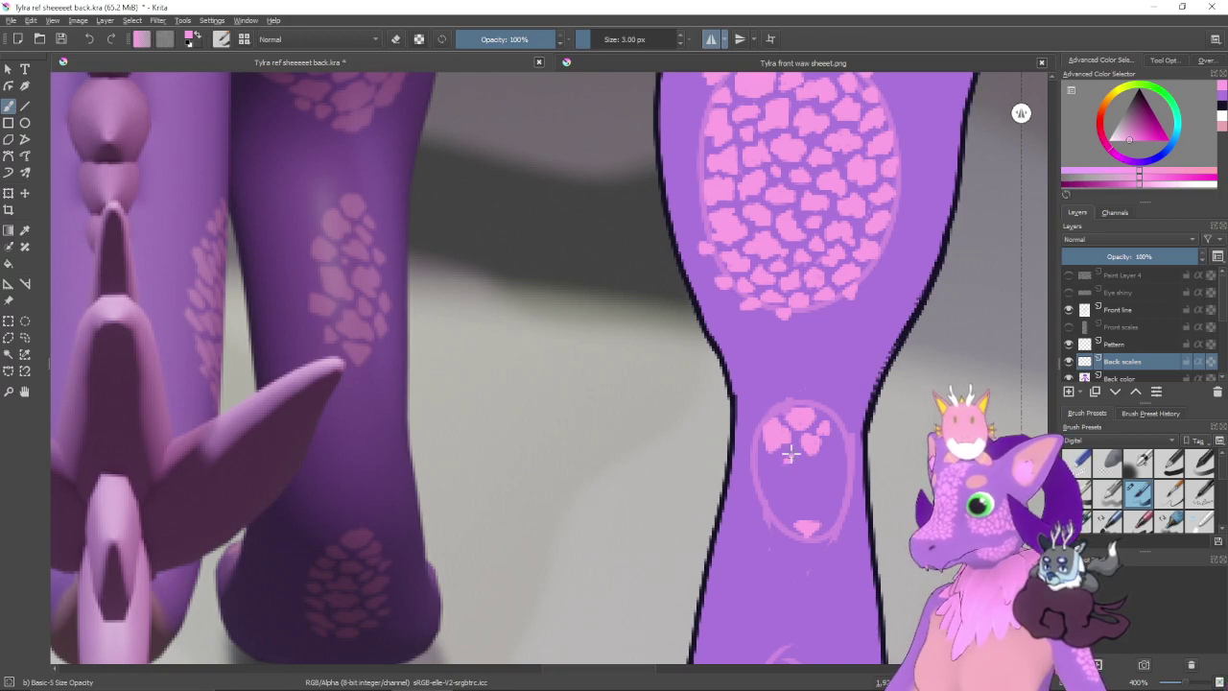
mouse_move(802, 461)
left_mouse_down()
mouse_move(812, 469)
mouse_move(790, 461)
mouse_move(808, 466)
mouse_move(750, 478)
left_mouse_up()
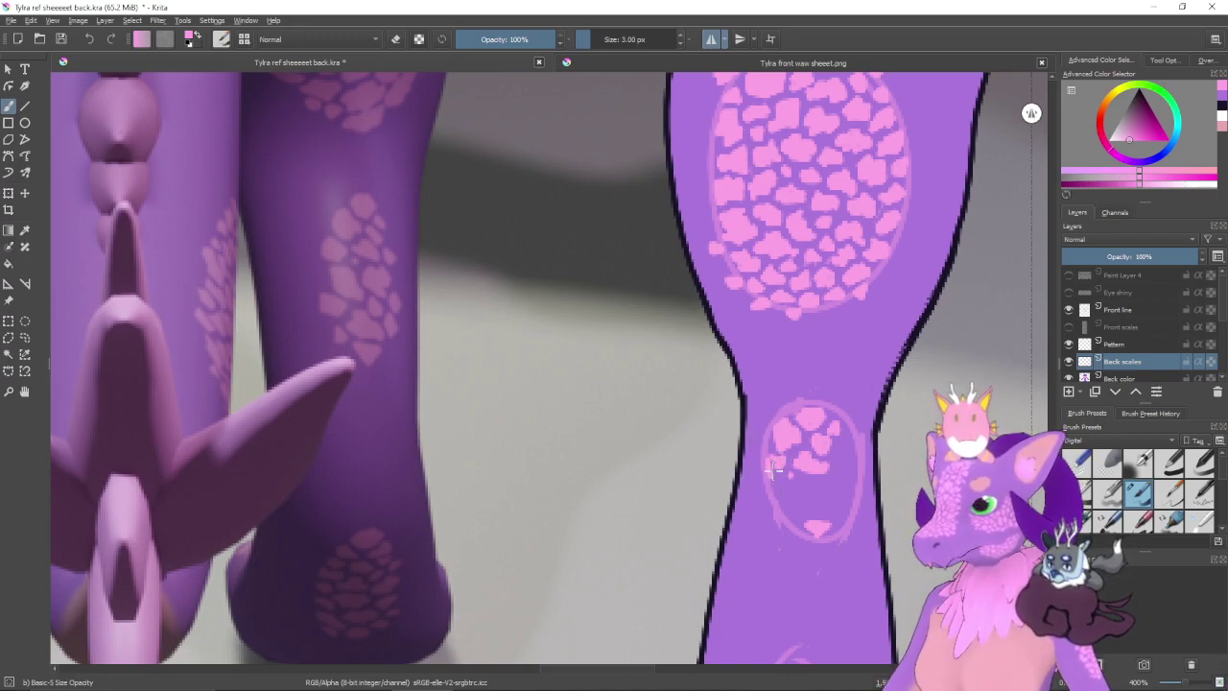
left_click_drag(818, 491, 768, 492)
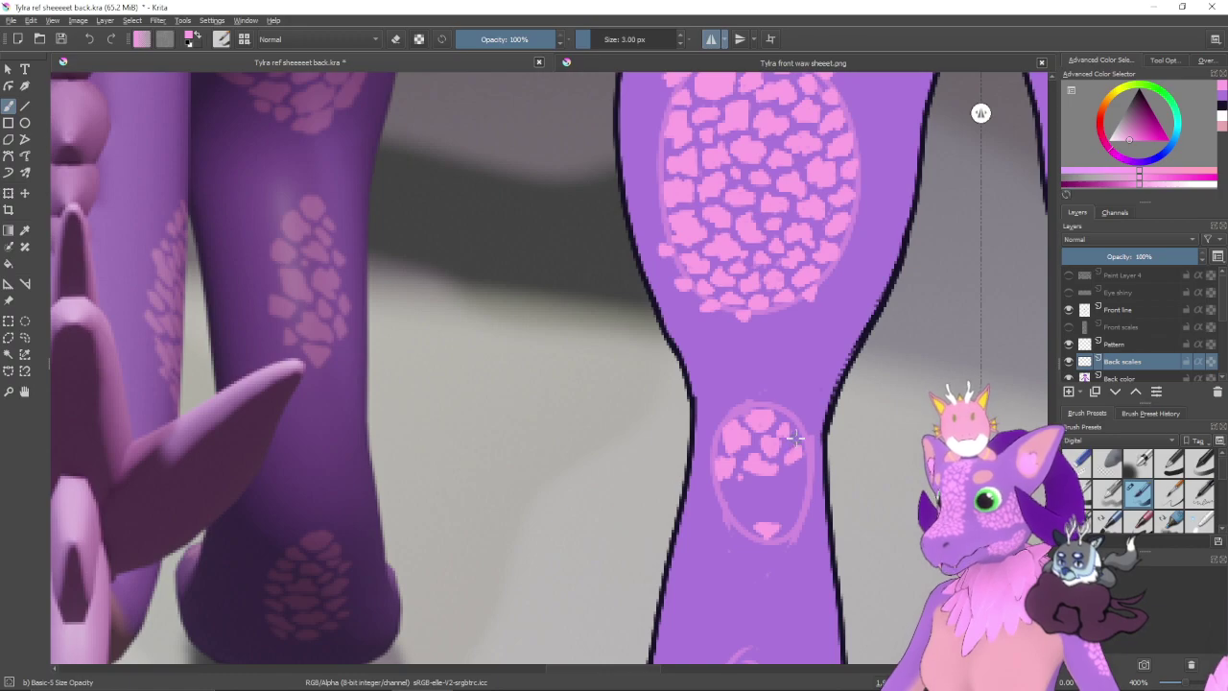
scroll(795, 436, "down", 1)
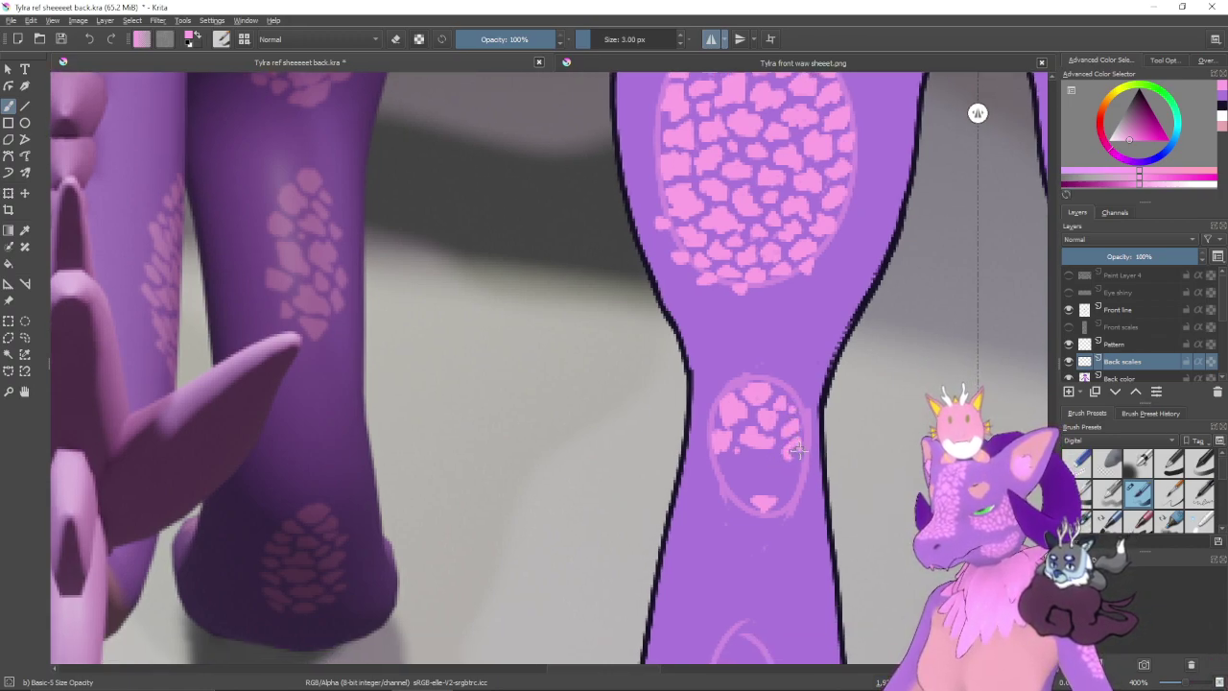
- Fill the lower half of the calf's guide oval with pink scales down to its bottom edge
left_click_drag(796, 453, 823, 437)
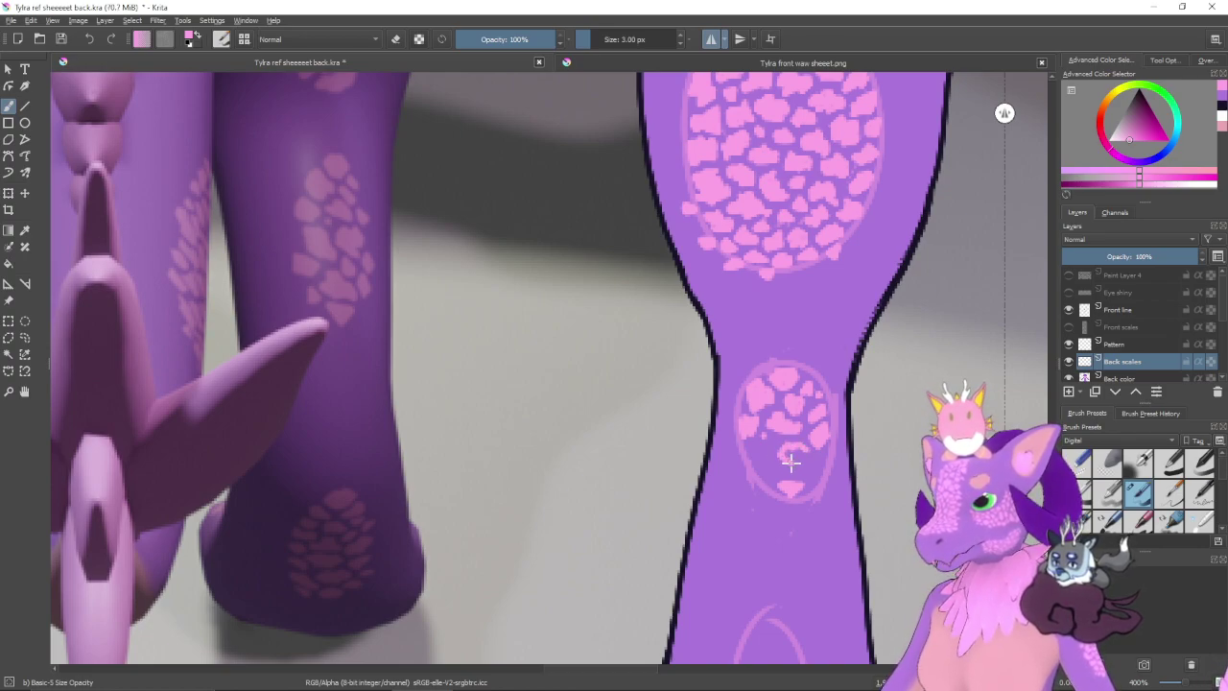
mouse_move(799, 462)
left_mouse_down()
mouse_move(810, 472)
mouse_move(815, 459)
mouse_move(803, 446)
mouse_move(791, 457)
mouse_move(803, 471)
left_mouse_up()
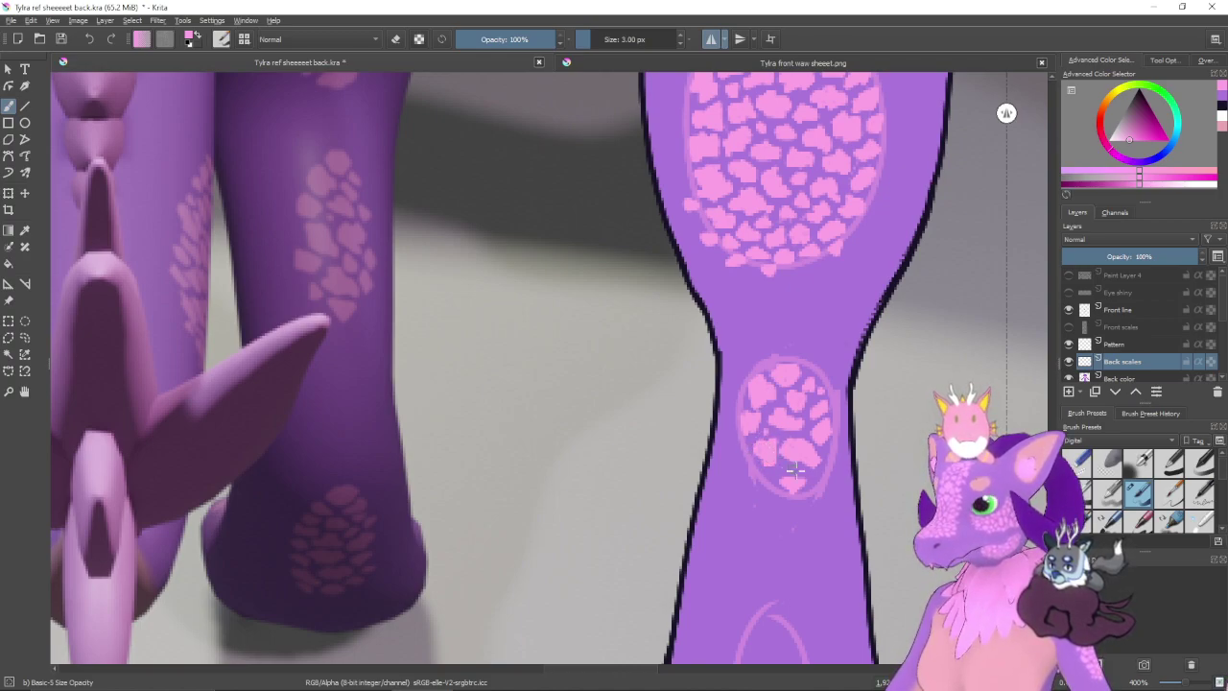
left_click_drag(795, 470, 787, 455)
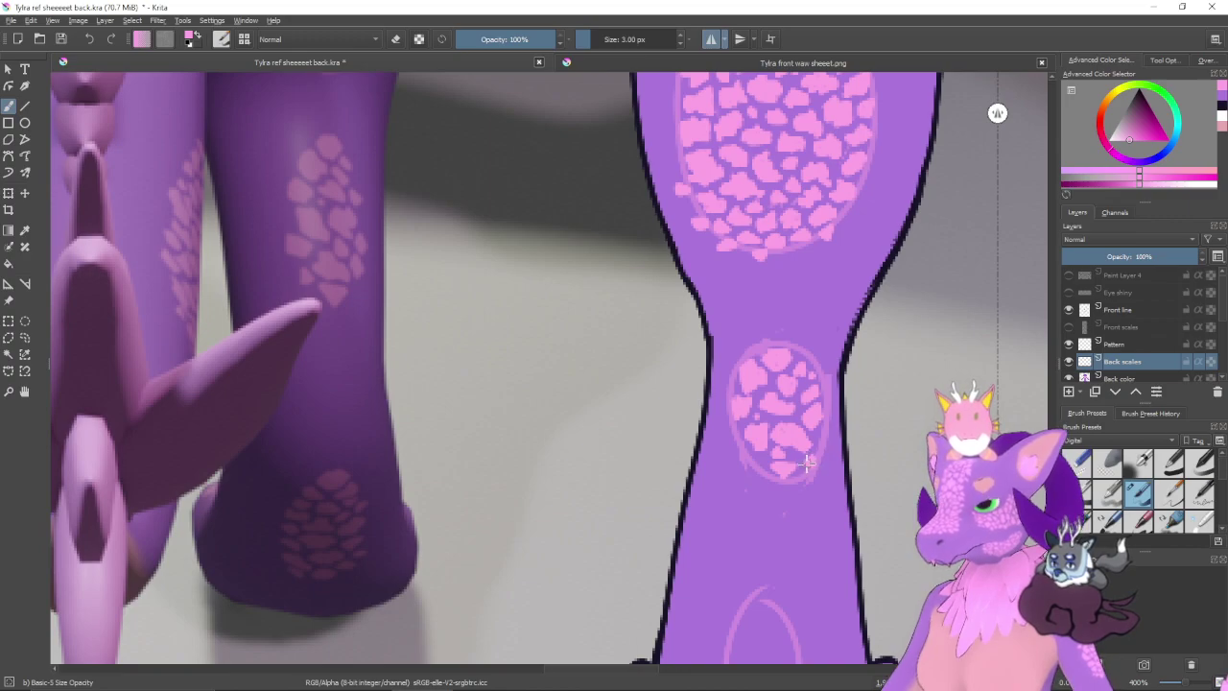
left_click_drag(812, 464, 807, 470)
mouse_move(795, 488)
left_mouse_down()
mouse_move(813, 477)
mouse_move(787, 496)
left_mouse_up()
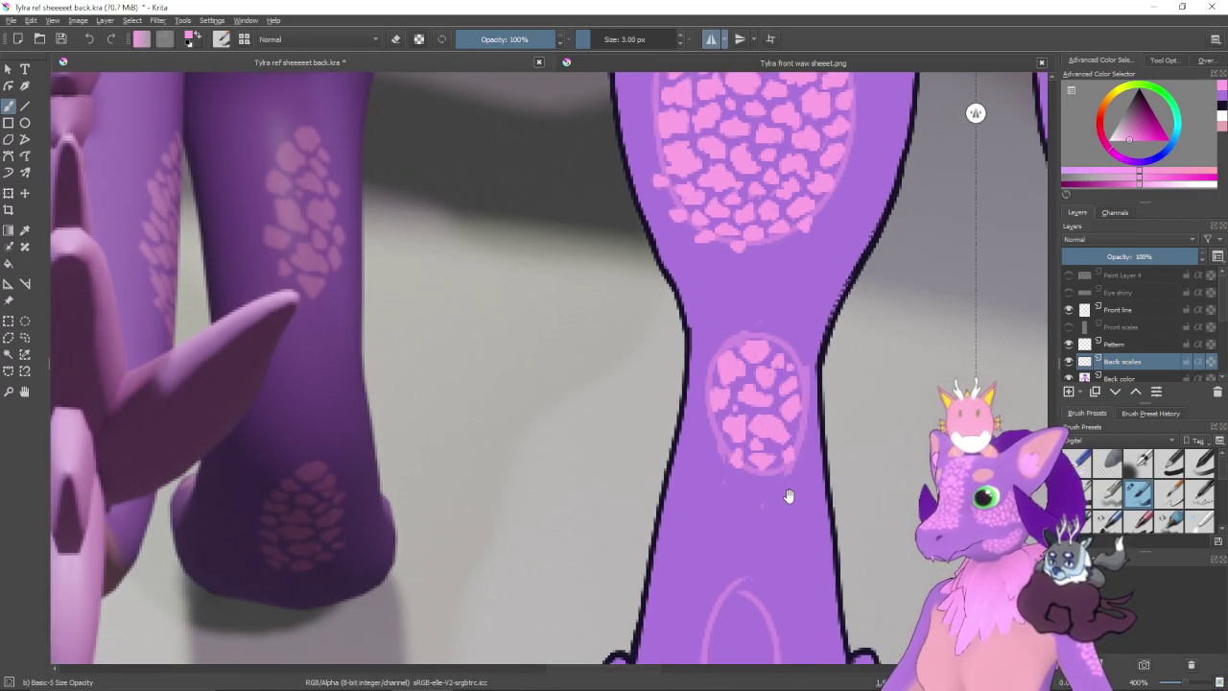
- Paint a small heart-shaped pink scale in the middle of the heel's guide oval
left_click_drag(875, 454, 825, 383)
left_click_drag(896, 389, 930, 442)
left_click_drag(834, 454, 881, 466)
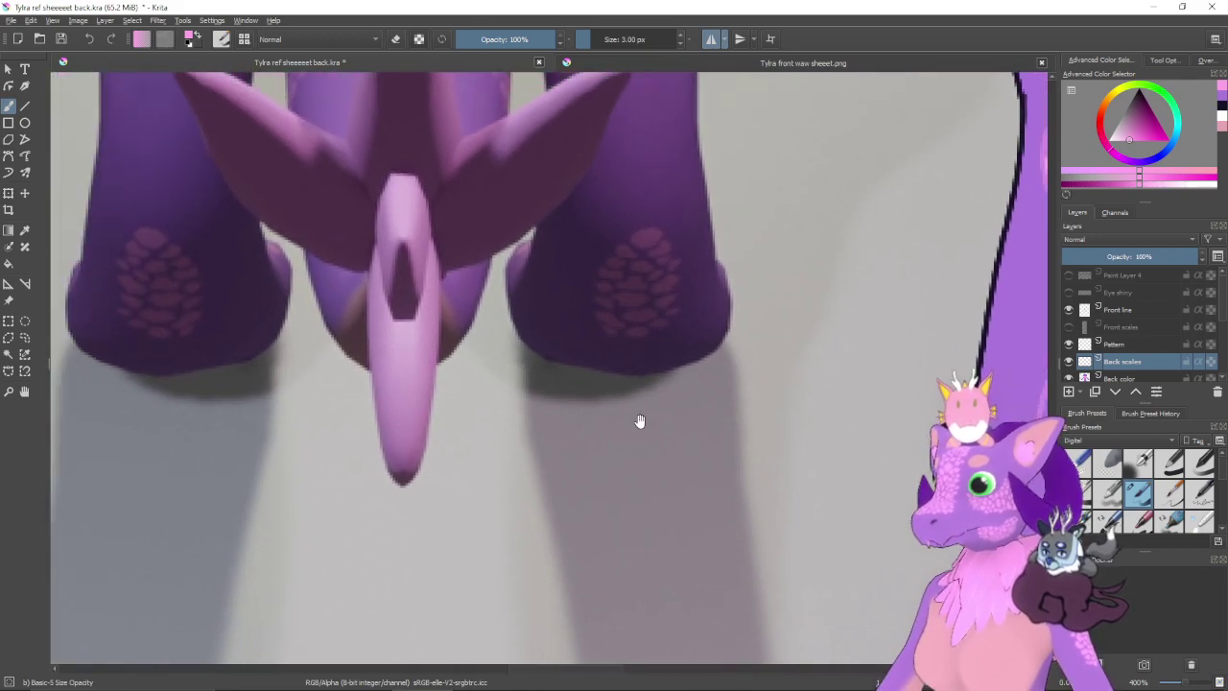
mouse_move(168, 280)
left_mouse_down()
mouse_move(178, 324)
mouse_move(165, 277)
left_mouse_up()
key("ctrl+z")
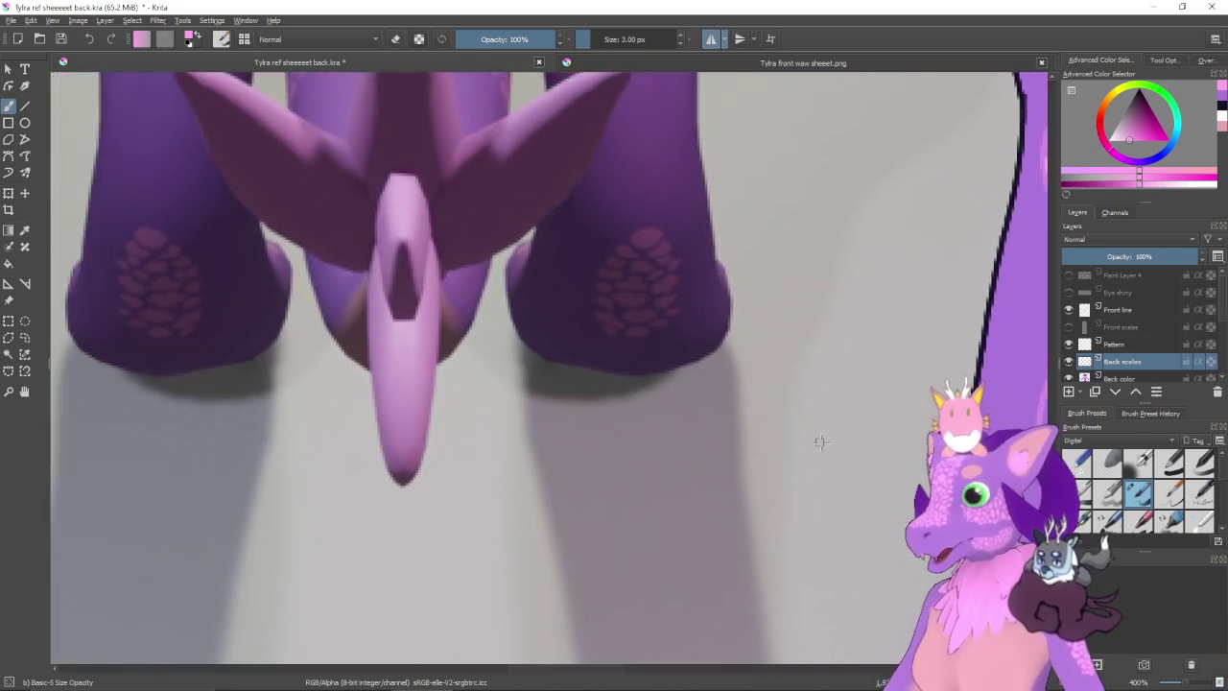
left_click_drag(816, 438, 430, 419)
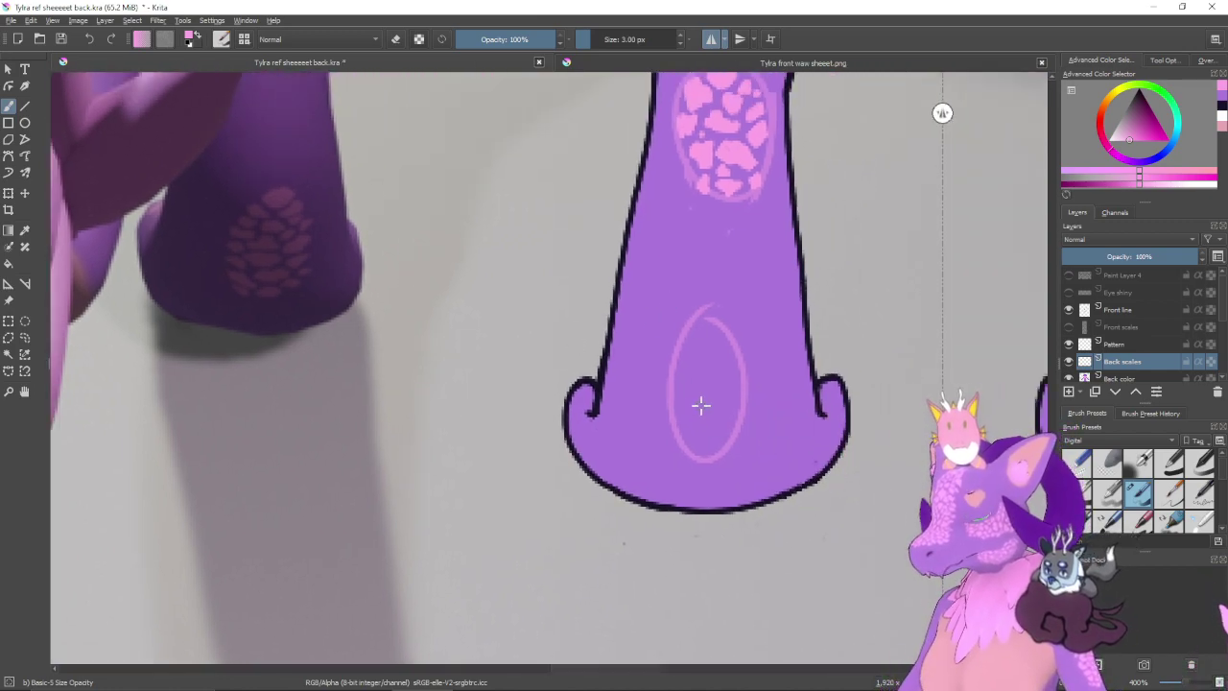
mouse_move(703, 390)
left_mouse_down()
mouse_move(716, 384)
mouse_move(699, 391)
left_mouse_up()
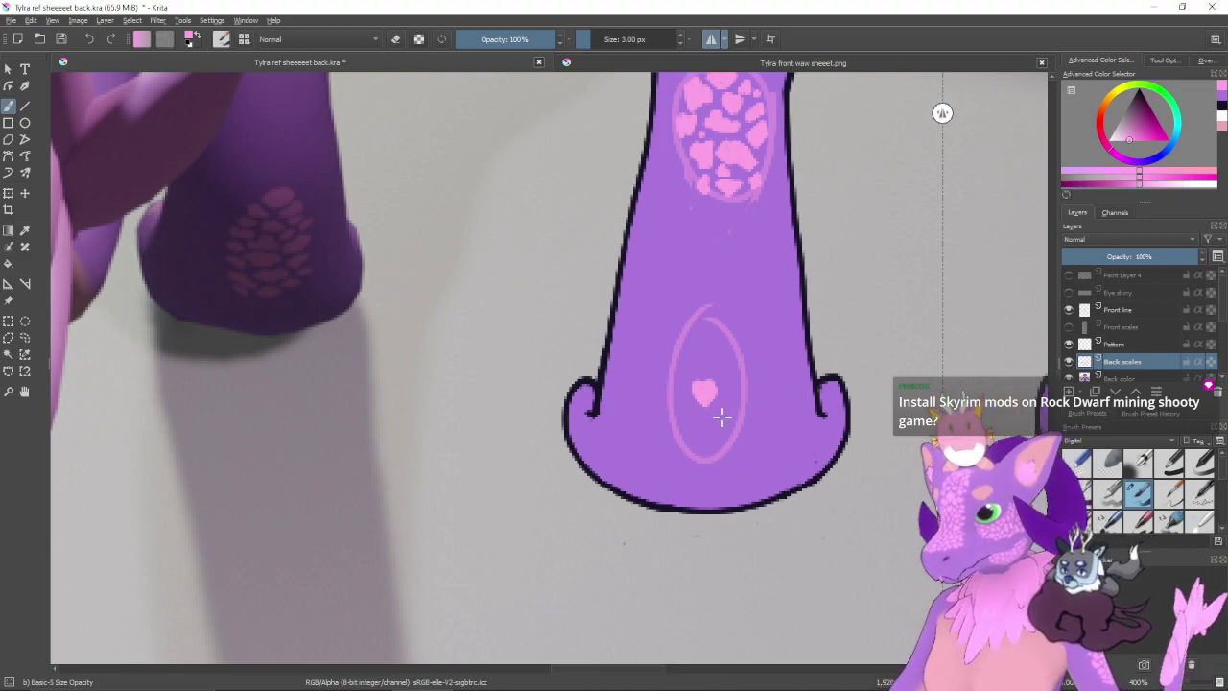
- Erase a small notch into the top of the heart-shaped heel scale to define its two lobes
key("ctrl+plus")
left_click_drag(800, 464, 694, 469)
key("e")
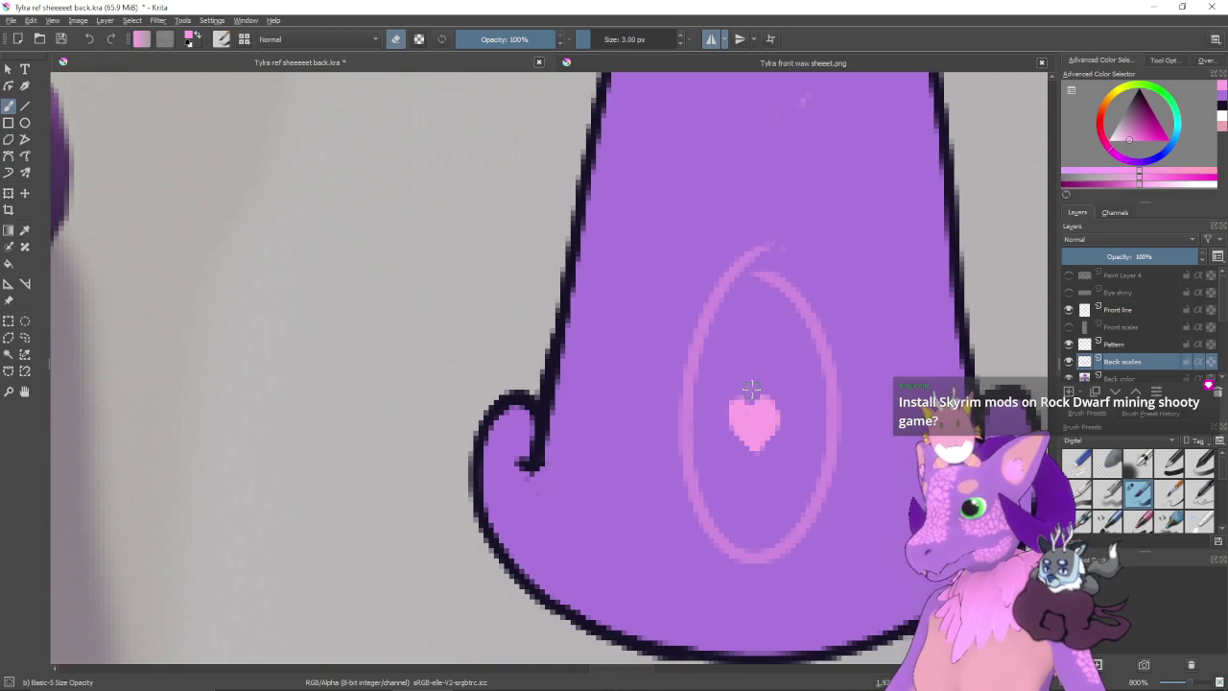
left_click_drag(753, 390, 751, 402)
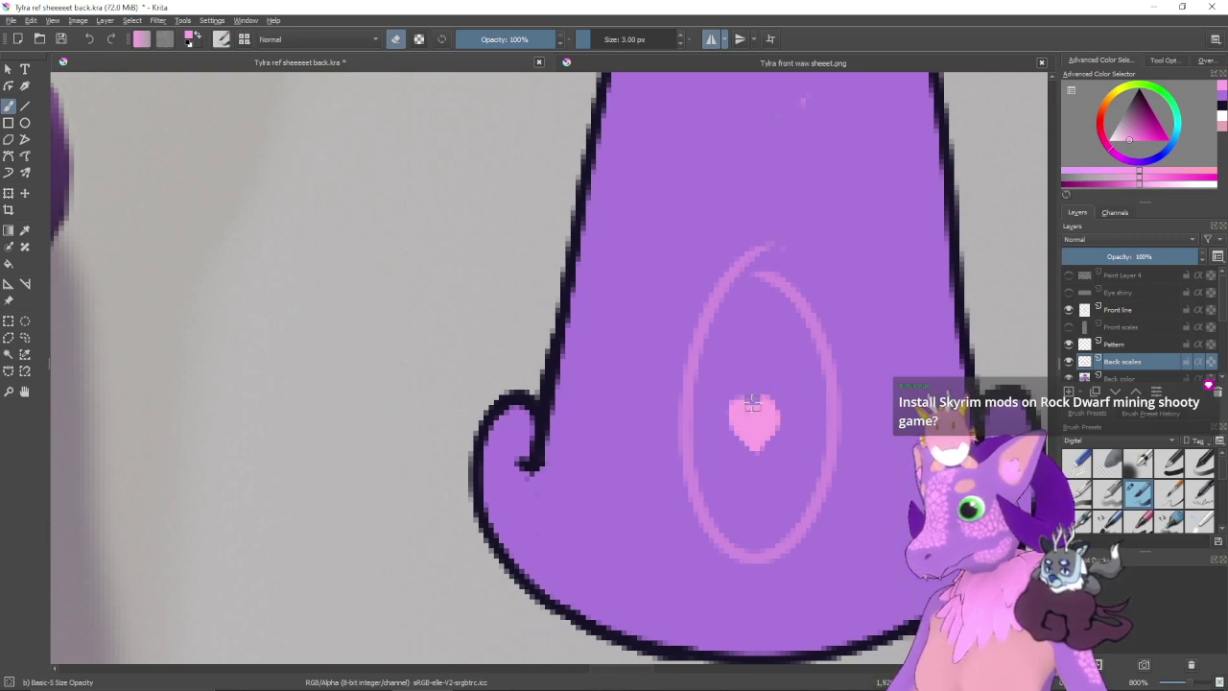
key("e")
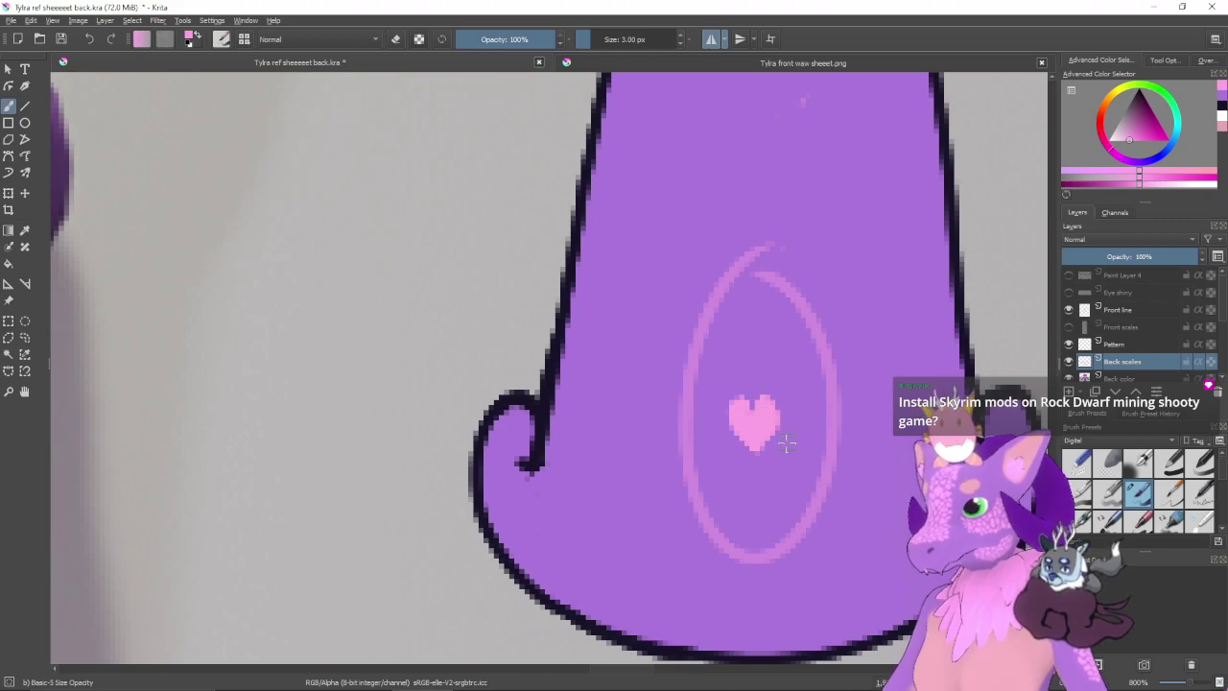
key("ctrl+minus")
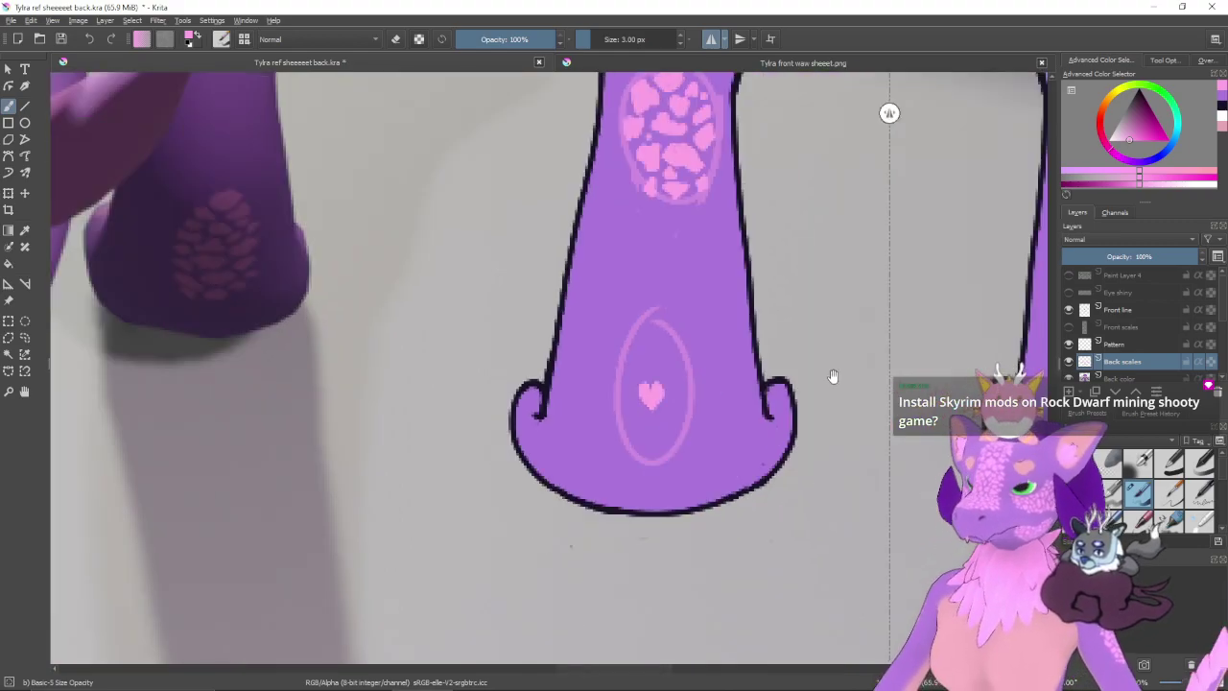
left_click_drag(822, 392, 867, 459)
mouse_move(728, 361)
left_mouse_down()
mouse_move(762, 338)
mouse_move(779, 381)
mouse_move(756, 295)
mouse_move(779, 347)
mouse_move(733, 363)
mouse_move(765, 322)
mouse_move(733, 323)
left_mouse_up()
key("ctrl+z")
key("ctrl+z")
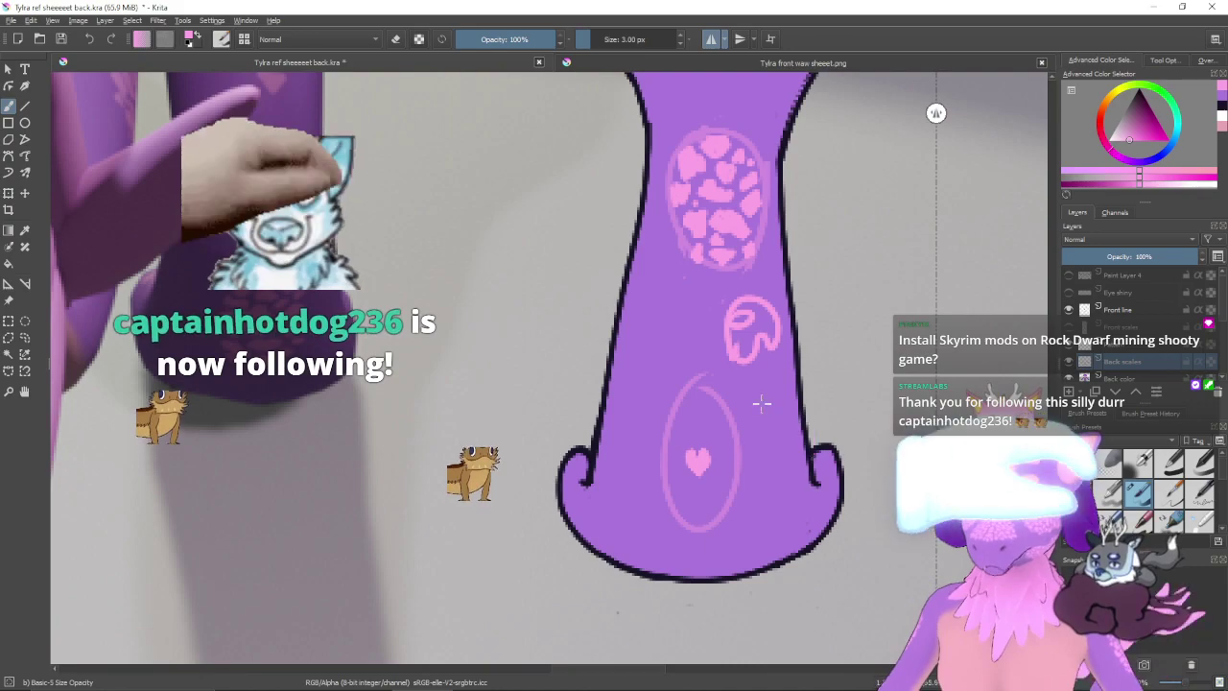
key("ctrl+z")
key("ctrl+z")
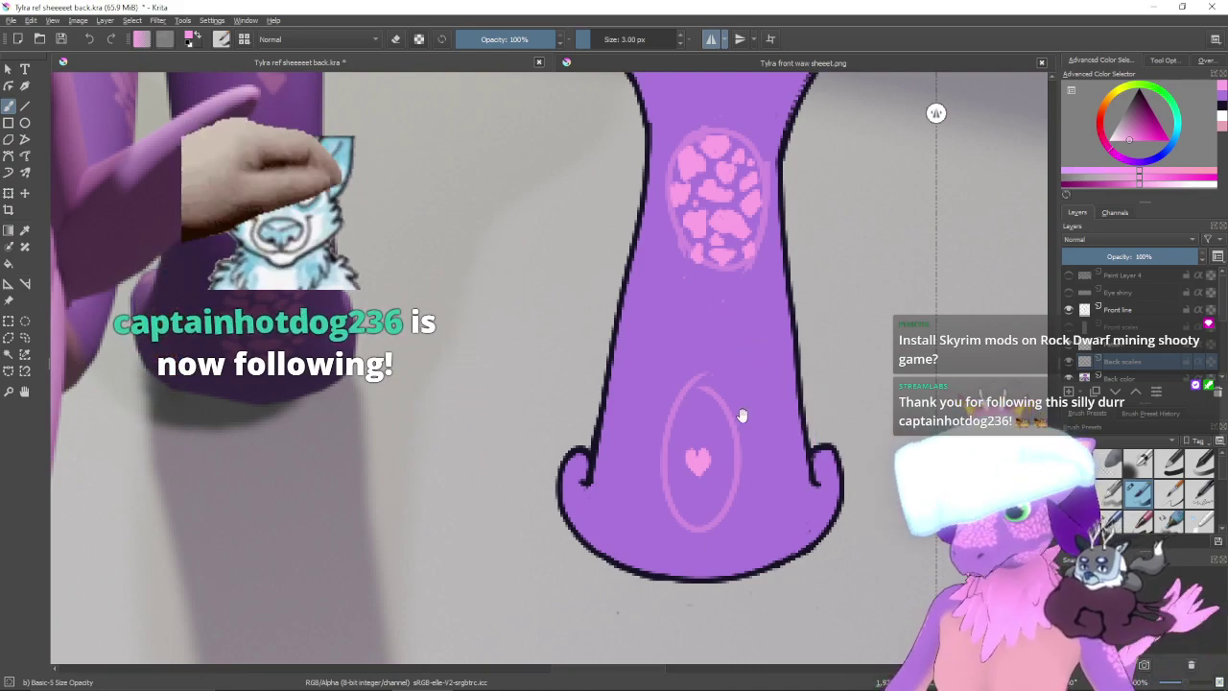
- Paint pink scales in the upper half of the heel's guide oval, above and beside the heart-shaped scale
mouse_move(690, 416)
left_mouse_down()
mouse_move(739, 359)
mouse_move(842, 422)
mouse_move(813, 401)
mouse_move(825, 403)
mouse_move(809, 410)
left_mouse_up()
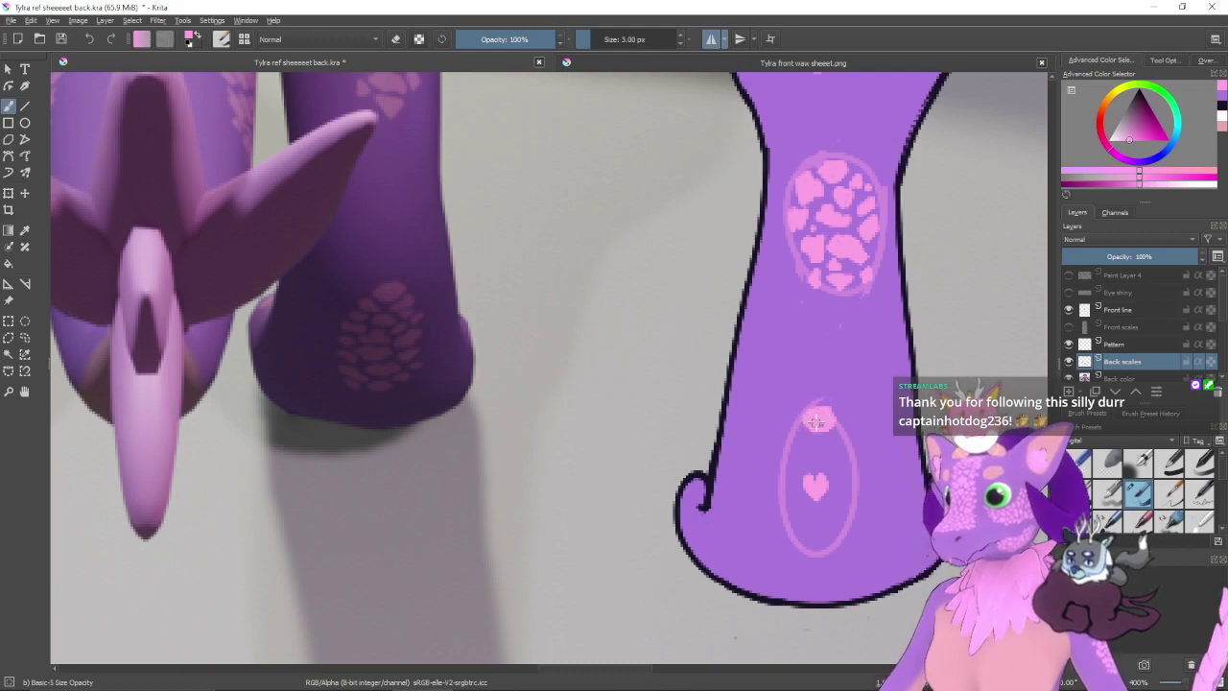
mouse_move(808, 452)
left_mouse_down()
mouse_move(828, 465)
mouse_move(809, 454)
left_mouse_up()
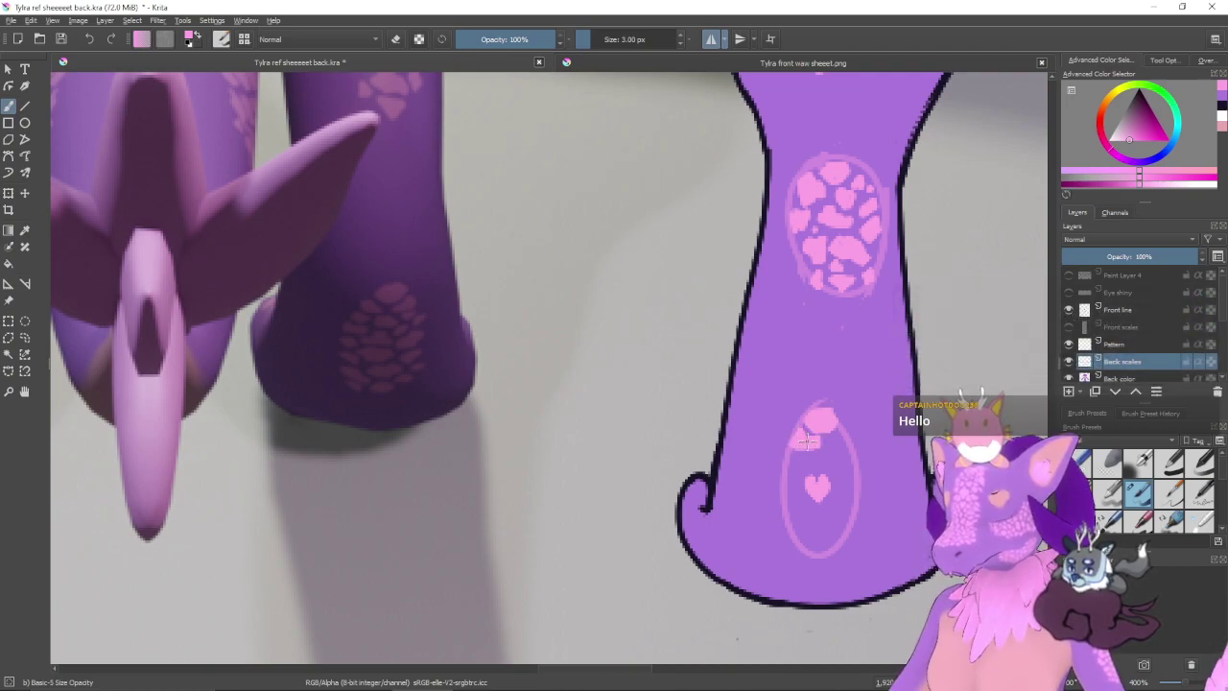
mouse_move(830, 440)
left_mouse_down()
mouse_move(840, 429)
mouse_move(848, 439)
mouse_move(832, 443)
mouse_move(848, 443)
mouse_move(834, 445)
mouse_move(839, 479)
mouse_move(846, 462)
mouse_move(827, 460)
left_mouse_up()
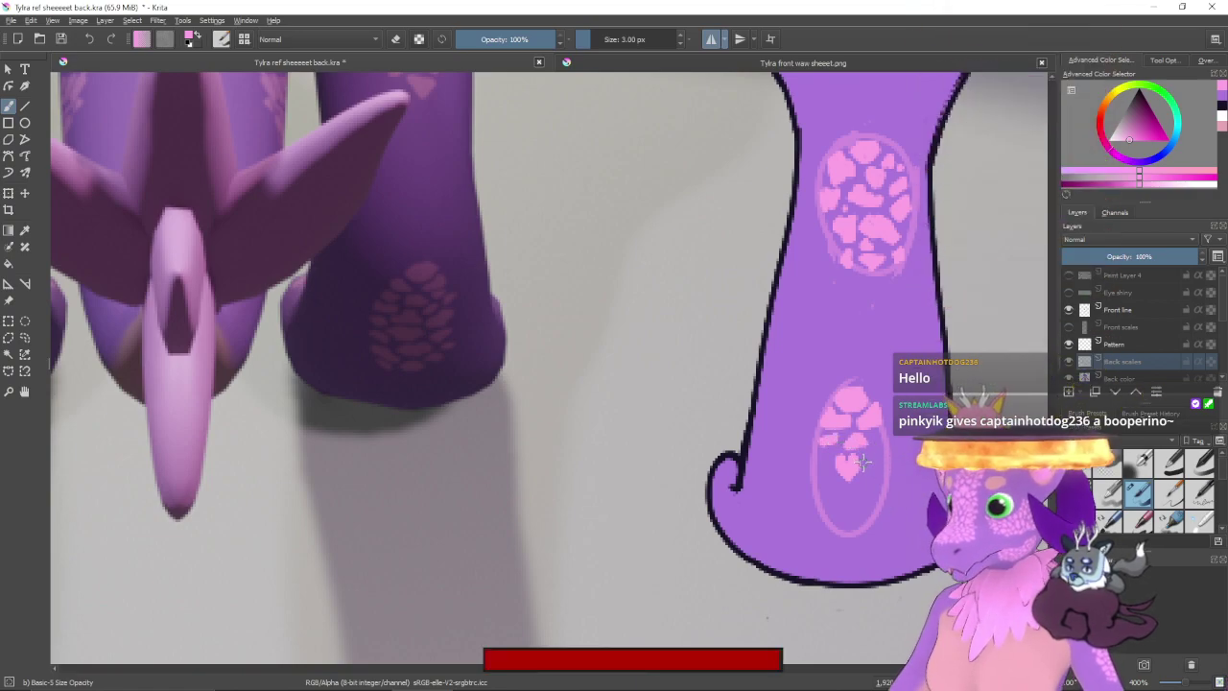
left_click_drag(873, 480, 816, 483)
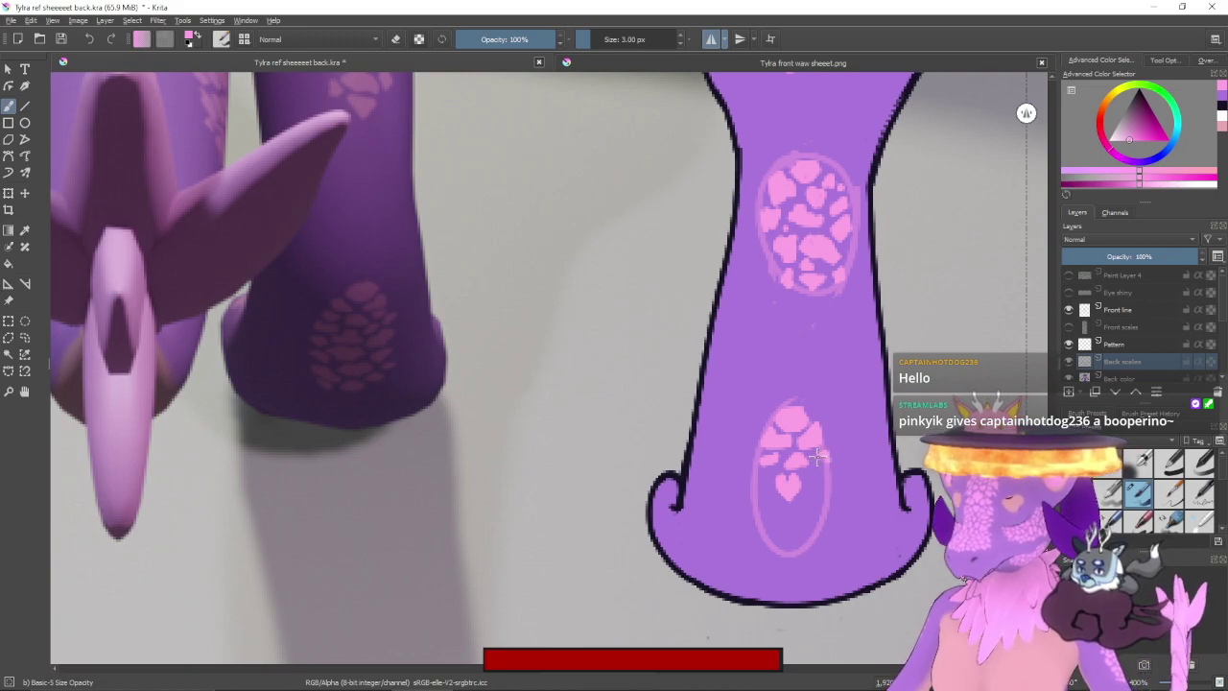
mouse_move(814, 472)
left_mouse_down()
mouse_move(822, 464)
mouse_move(822, 477)
left_mouse_up()
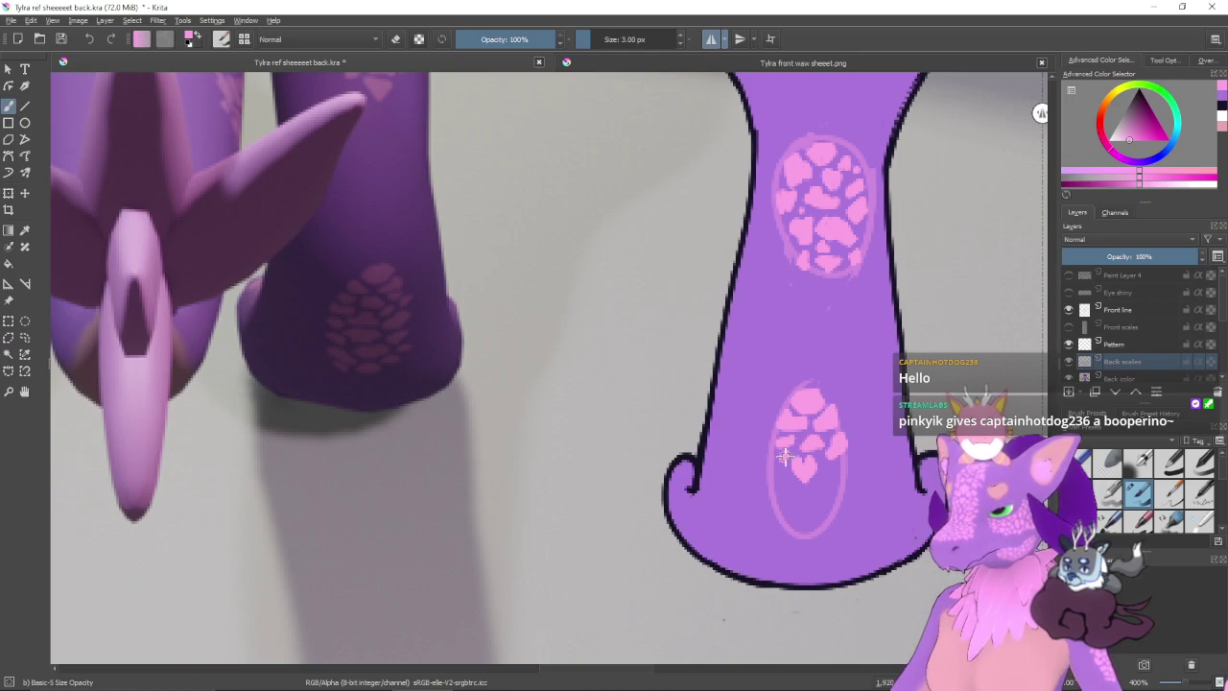
- Paint pink scales beside and below the heart-shaped scale, filling the lower half of the heel's guide oval
left_click_drag(784, 455, 780, 461)
left_click_drag(822, 496, 802, 492)
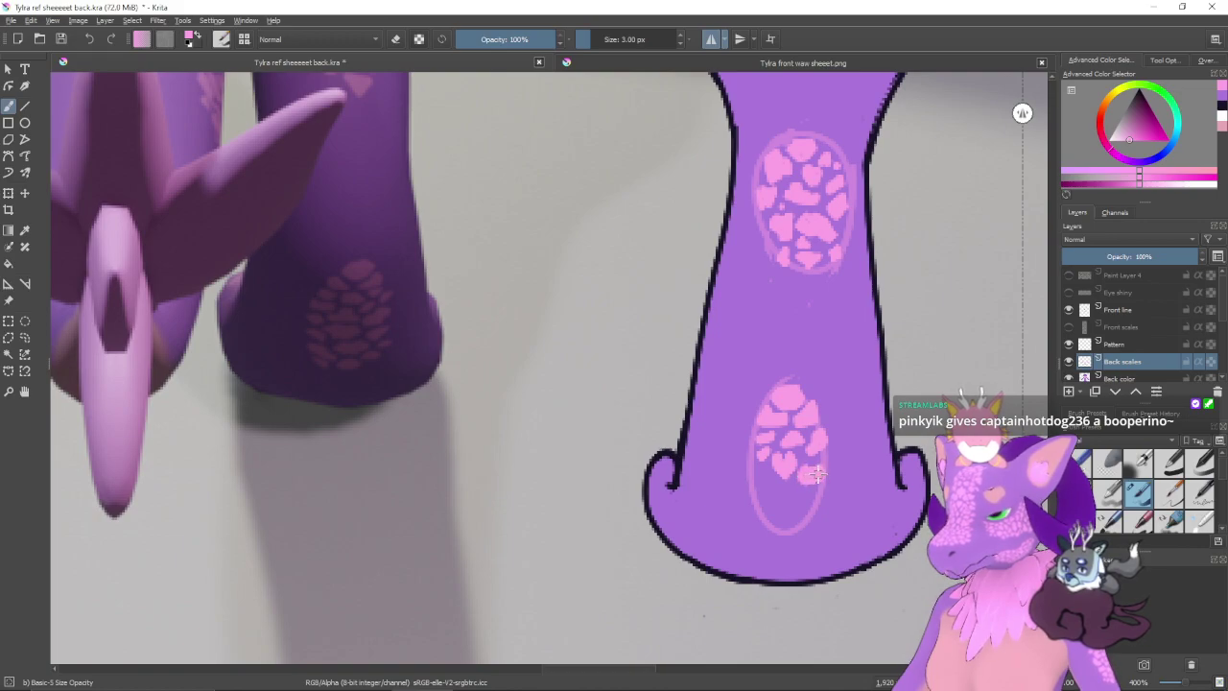
left_click_drag(808, 498, 825, 484)
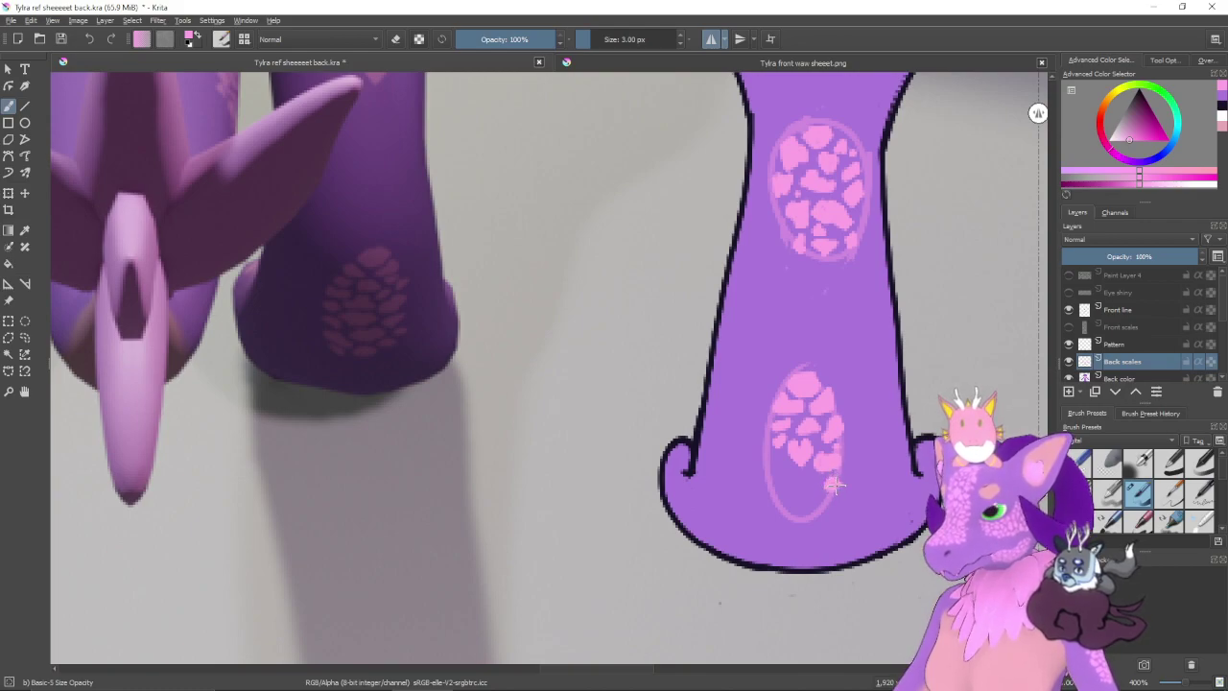
left_click_drag(814, 514, 838, 504)
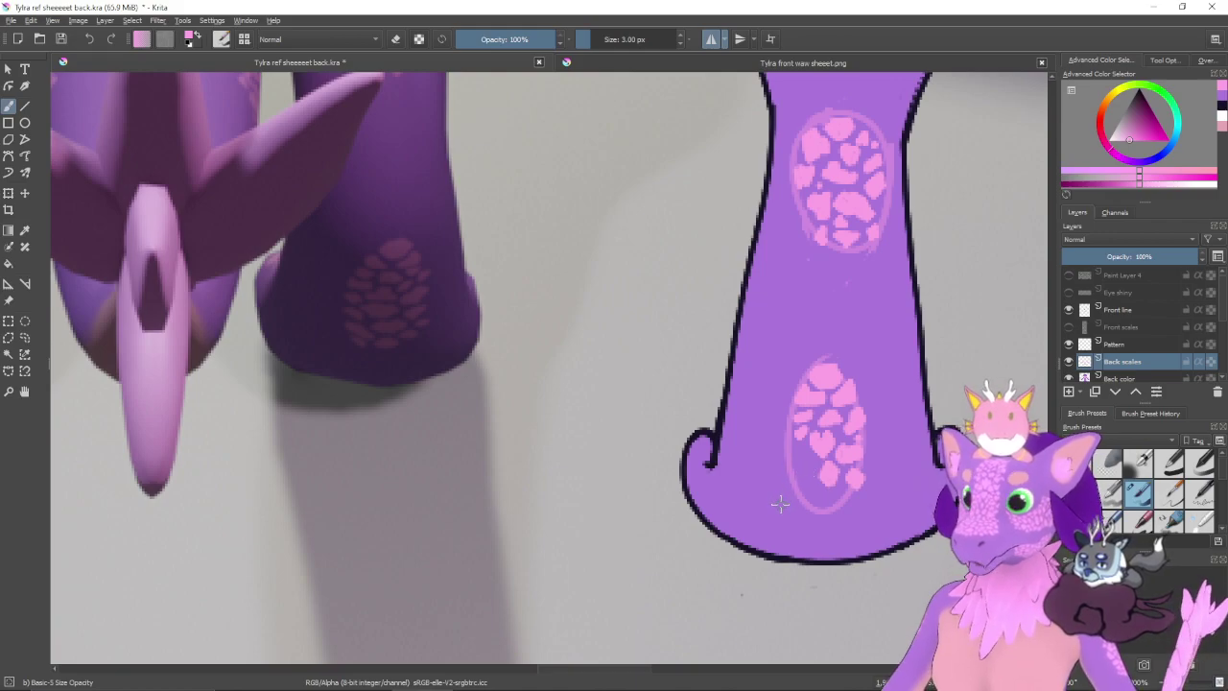
key("ctrl+z")
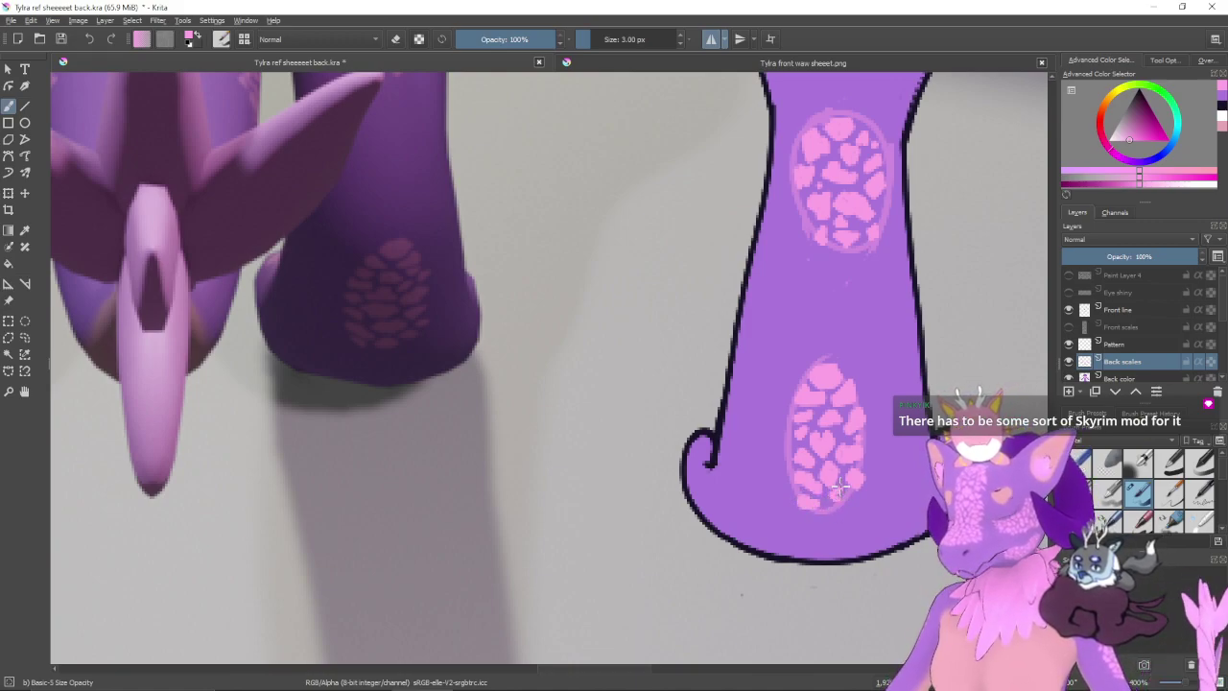
left_click_drag(840, 493, 832, 500)
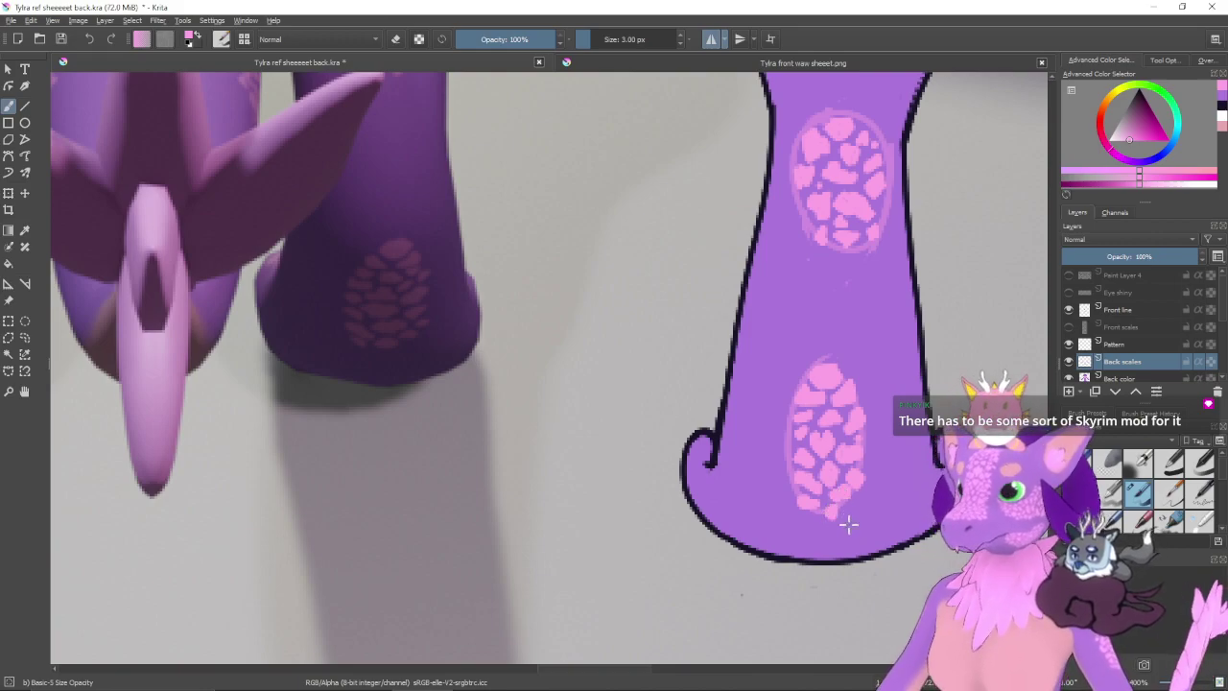
- Check the finished scale patches on both legs and across the whole back-view figure against the 3D model reference
key("ctrl+minus")
key("ctrl+minus")
left_click_drag(879, 424, 799, 500)
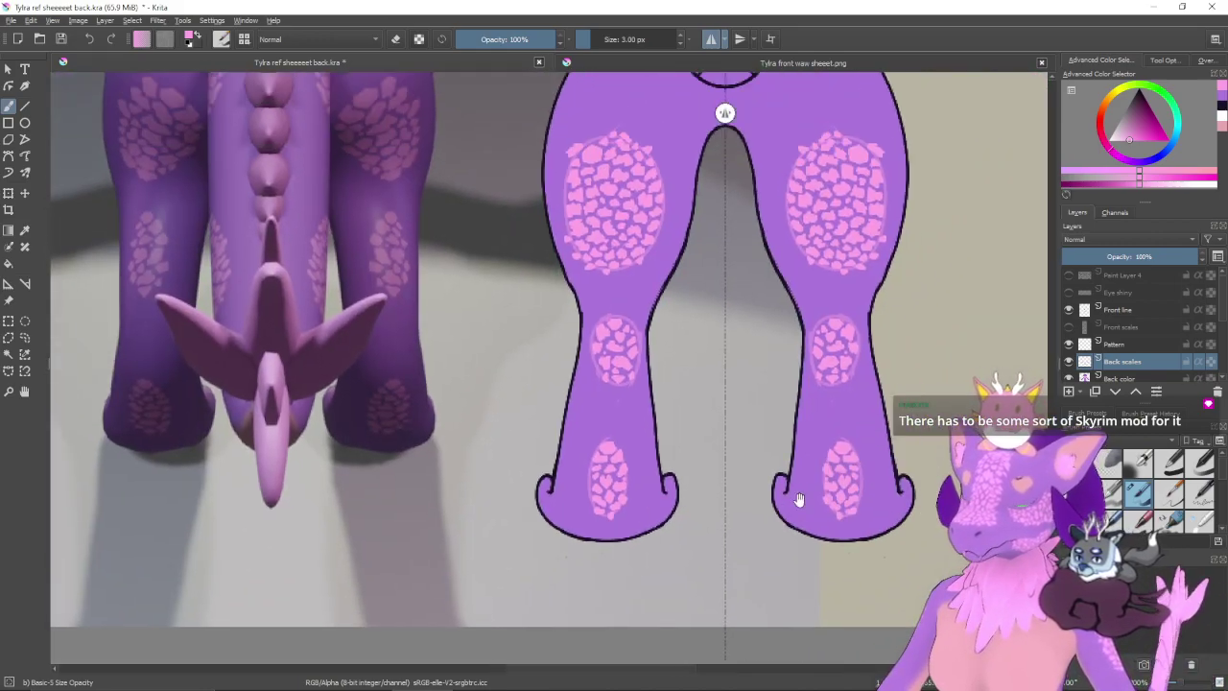
scroll(782, 489, "down", 3)
scroll(796, 320, "down", 1)
scroll(774, 388, "up", 1)
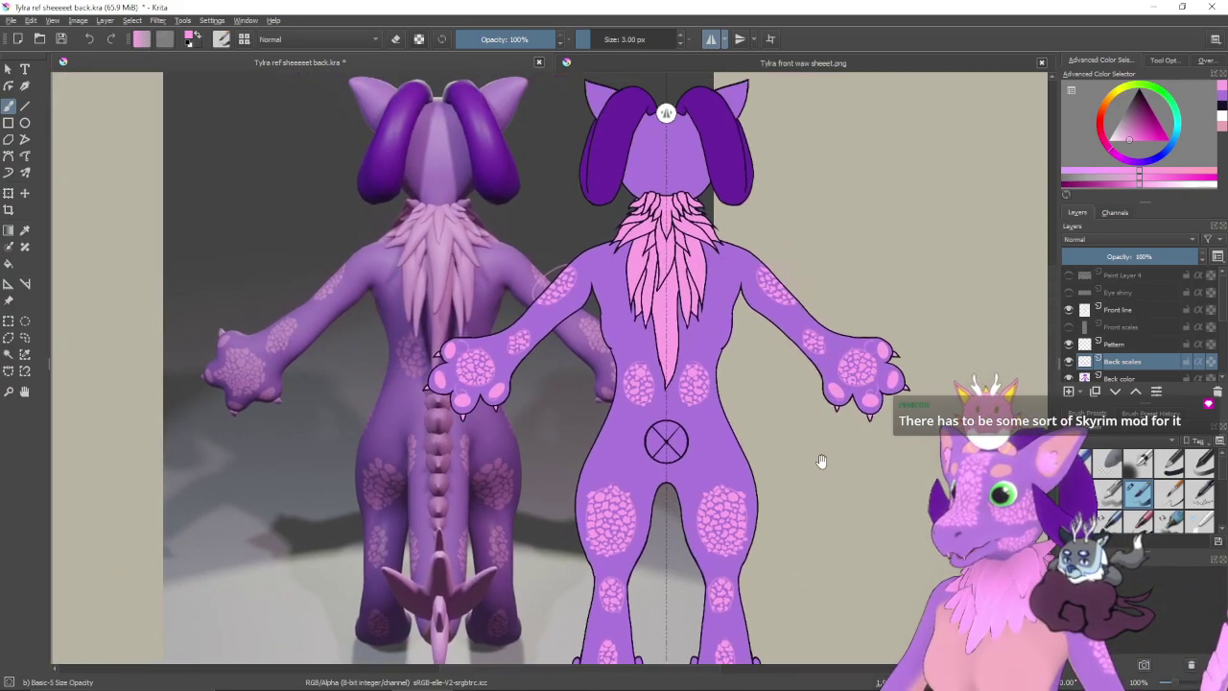
scroll(792, 462, "down", 1)
scroll(768, 474, "down", 1)
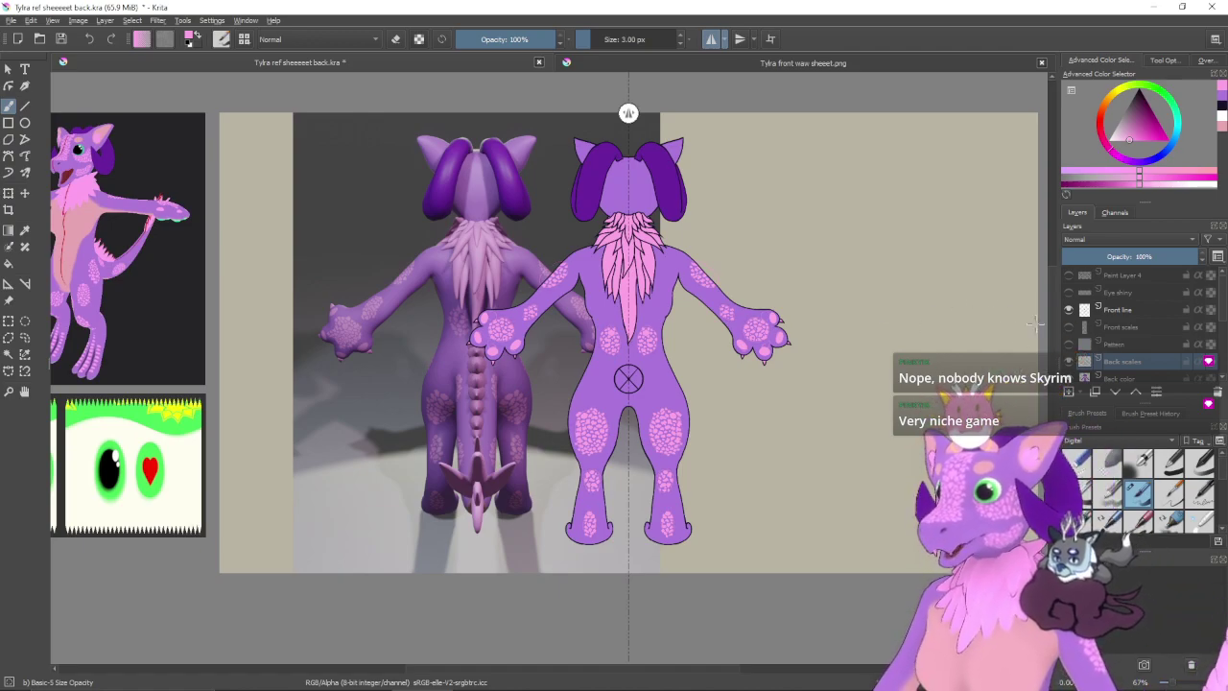
left_click_drag(742, 366, 863, 379)
left_click_drag(938, 366, 913, 368)
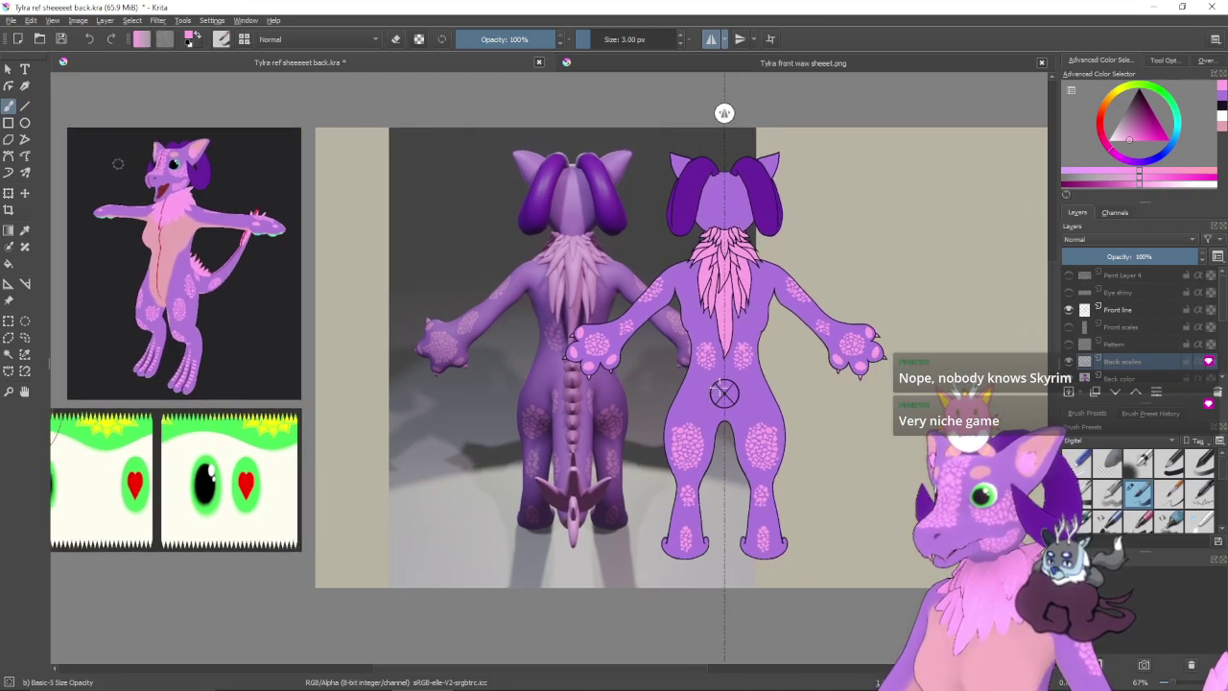
- Try to outline a tail hanging down from the circled X between the hips on the Front line layer
left_click_drag(1117, 309, 1095, 345)
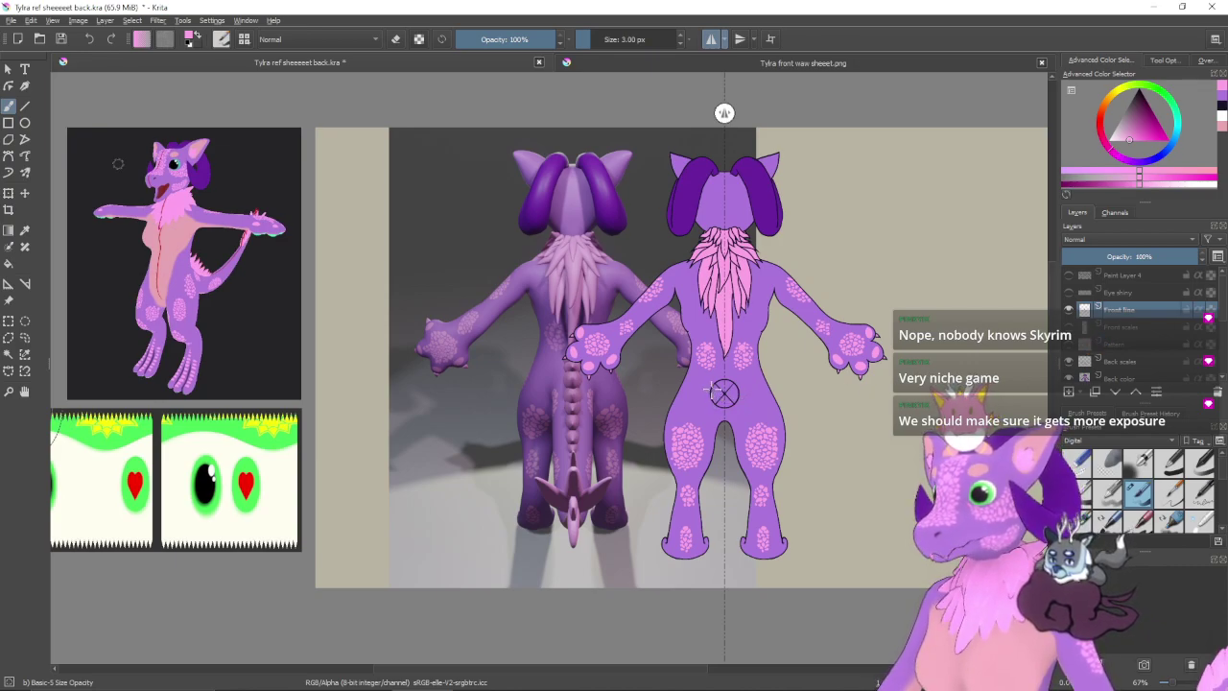
left_click_drag(711, 389, 719, 481)
key("ctrl+z")
left_click_drag(708, 392, 709, 484)
left_click_drag(721, 483, 728, 408)
key("ctrl+z")
key("ctrl+z")
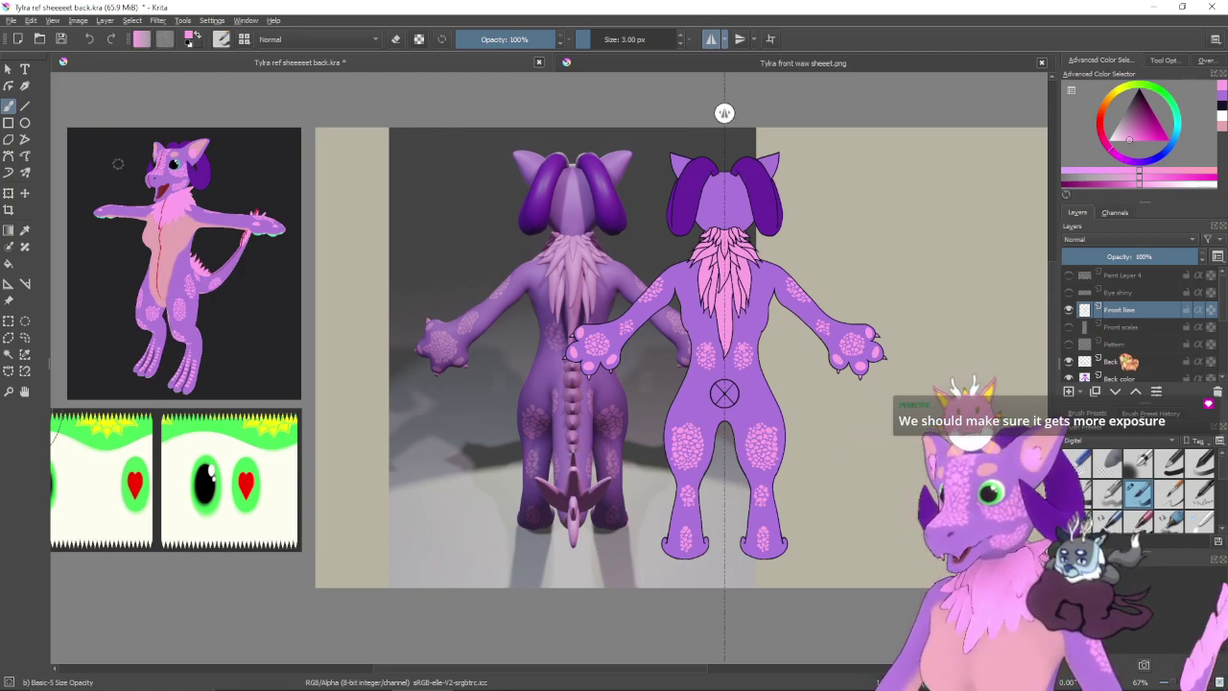
- Try out pink guide strokes on the Back scales layer, with an oval around the circled X and mirrored arcs beside the figure
left_click(1129, 363)
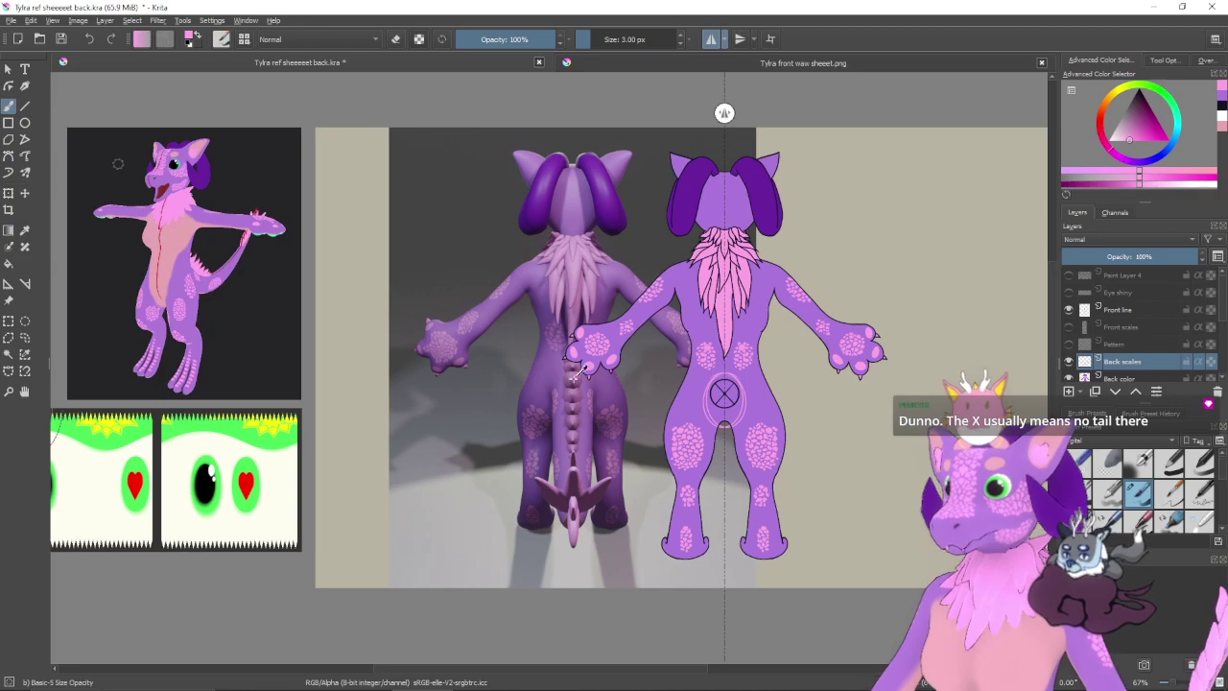
left_click_drag(625, 412, 584, 423)
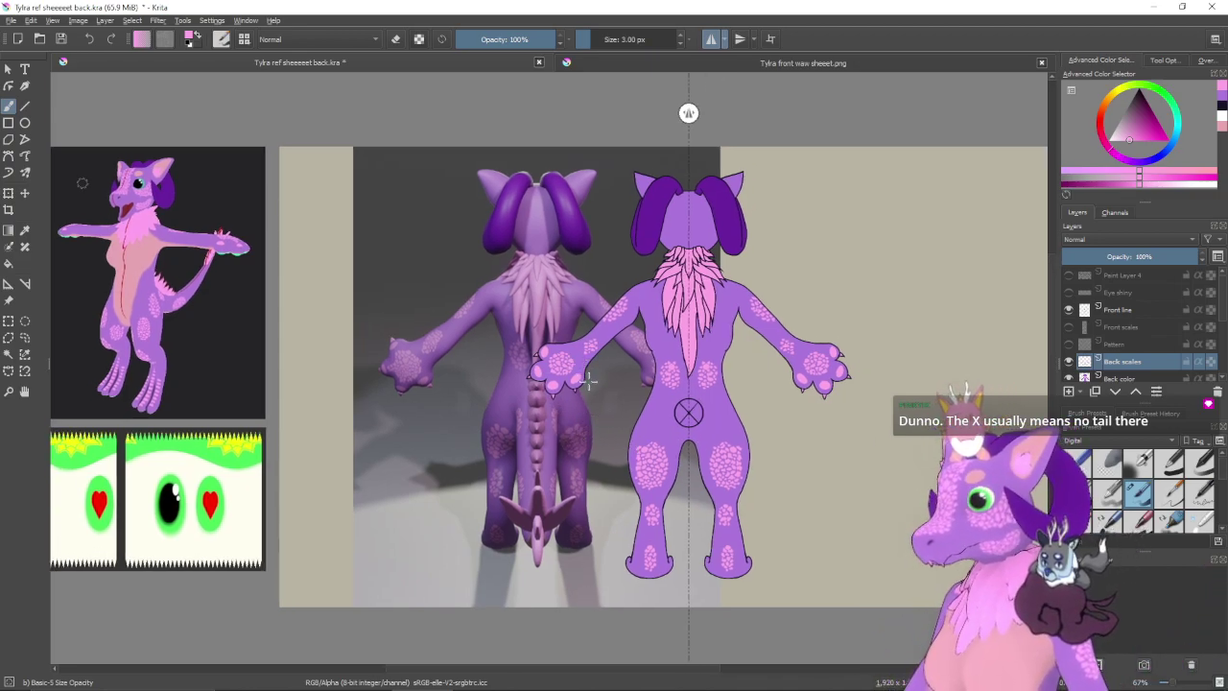
left_click_drag(637, 412, 614, 425)
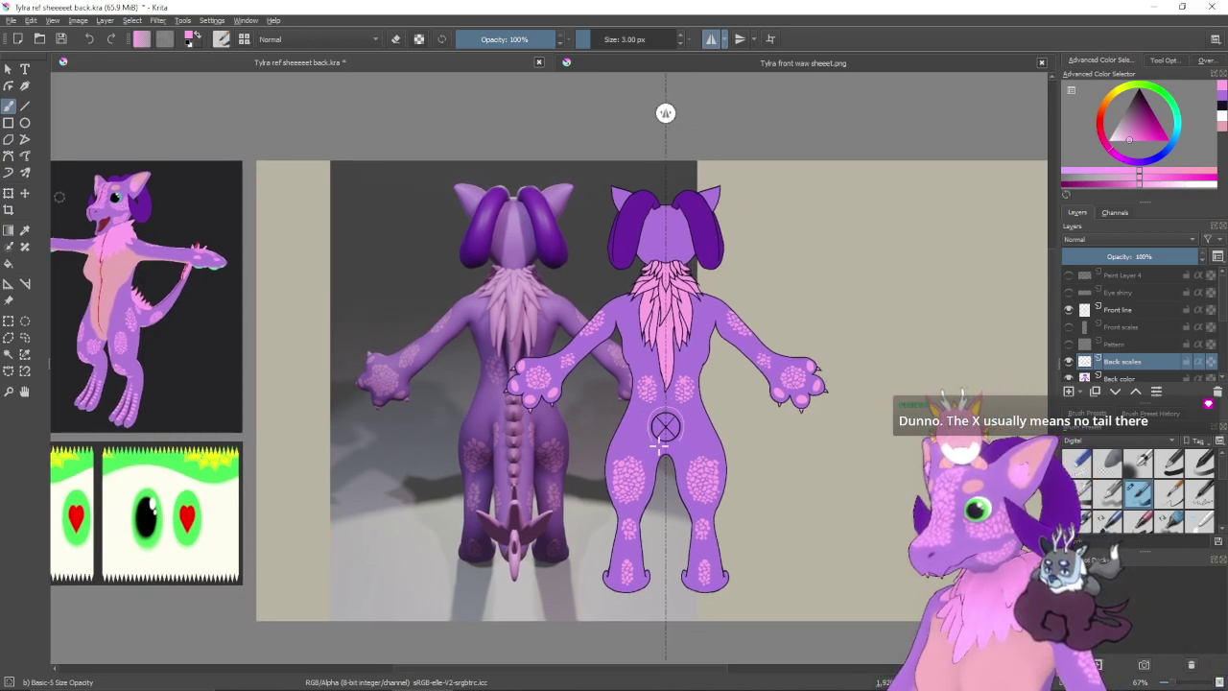
key("ctrl+z")
left_click_drag(664, 453, 555, 458)
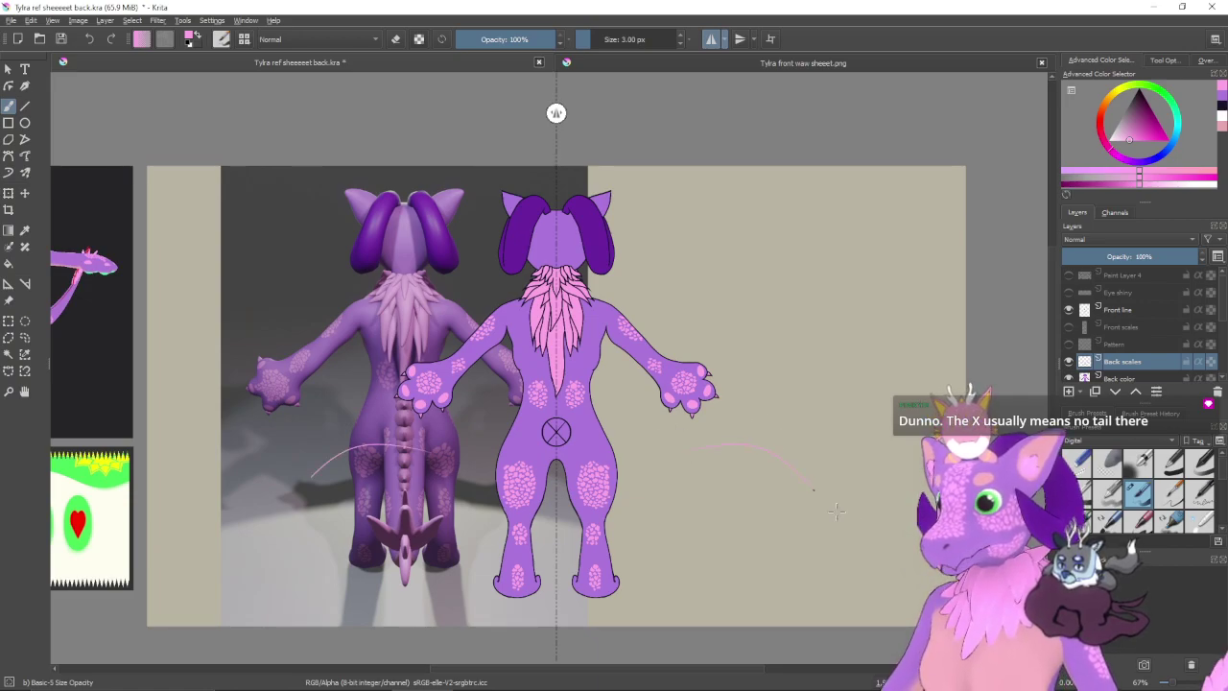
mouse_move(661, 477)
left_mouse_down()
mouse_move(781, 456)
mouse_move(818, 484)
left_mouse_up()
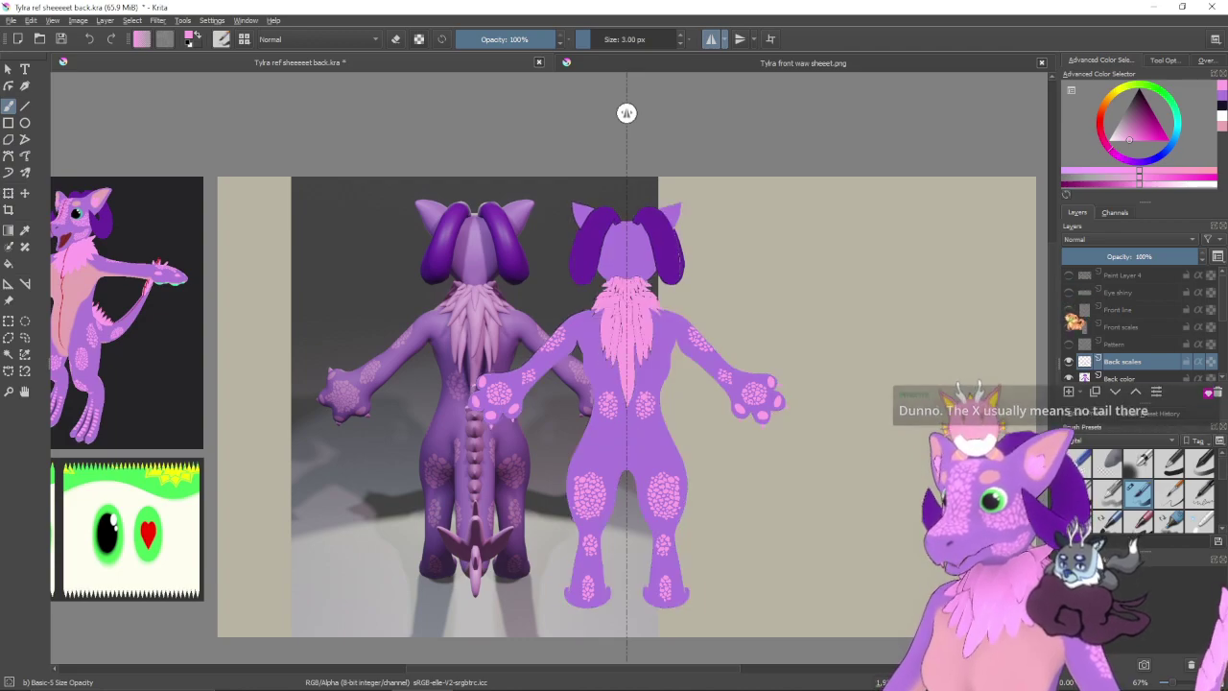
- Toggle the Front line layer's visibility to compare the figure with and without its outlines
left_click(1069, 309)
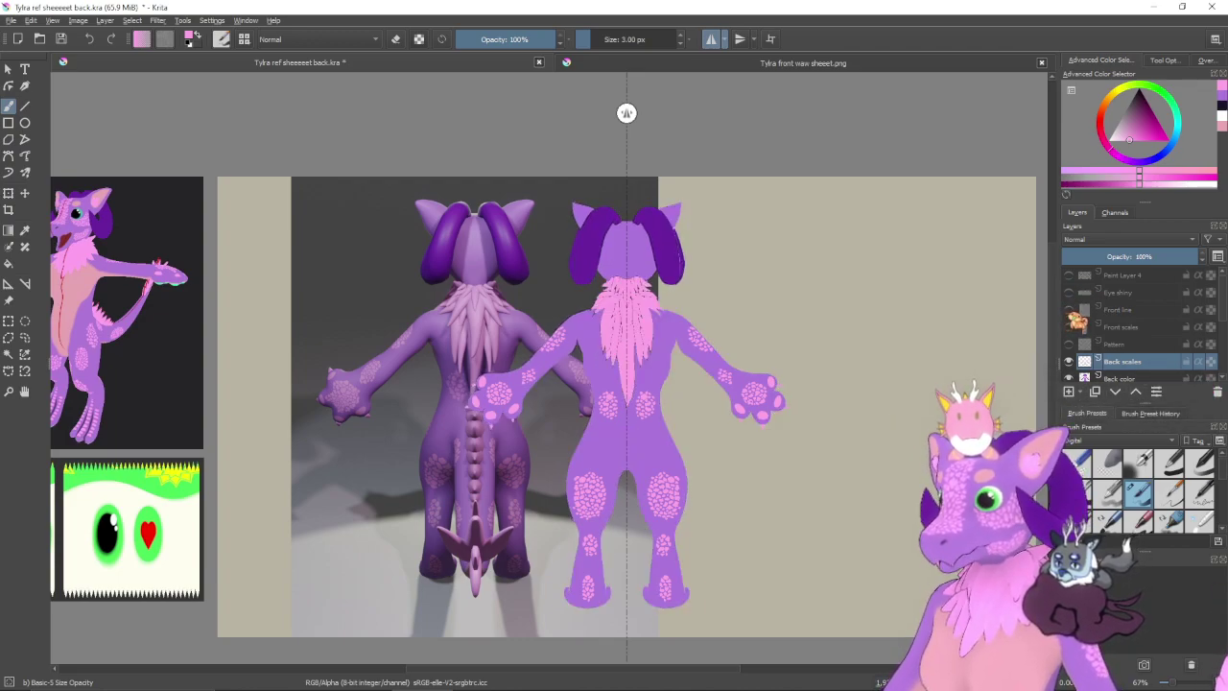
left_click(1069, 309)
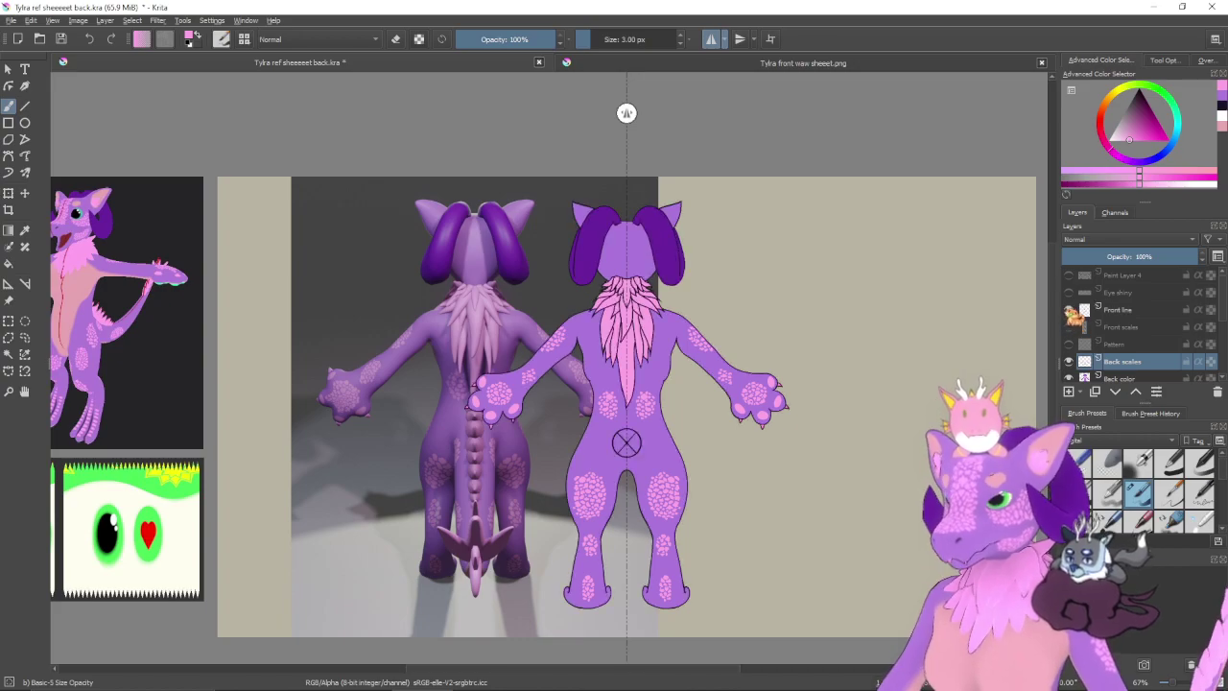
left_click(1068, 309)
left_click(1068, 309)
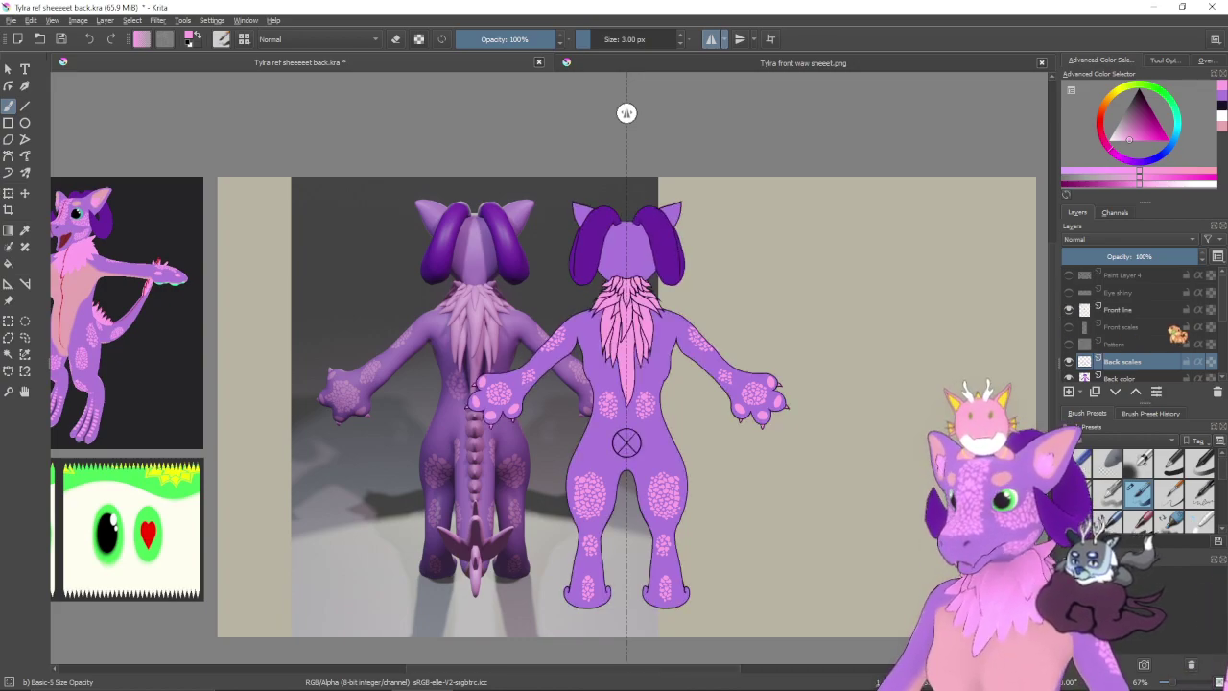
- Hide the Paint Layer 1, Background and Waw back.png layers and turn off horizontal mirror painting
scroll(1132, 326, "down", 5)
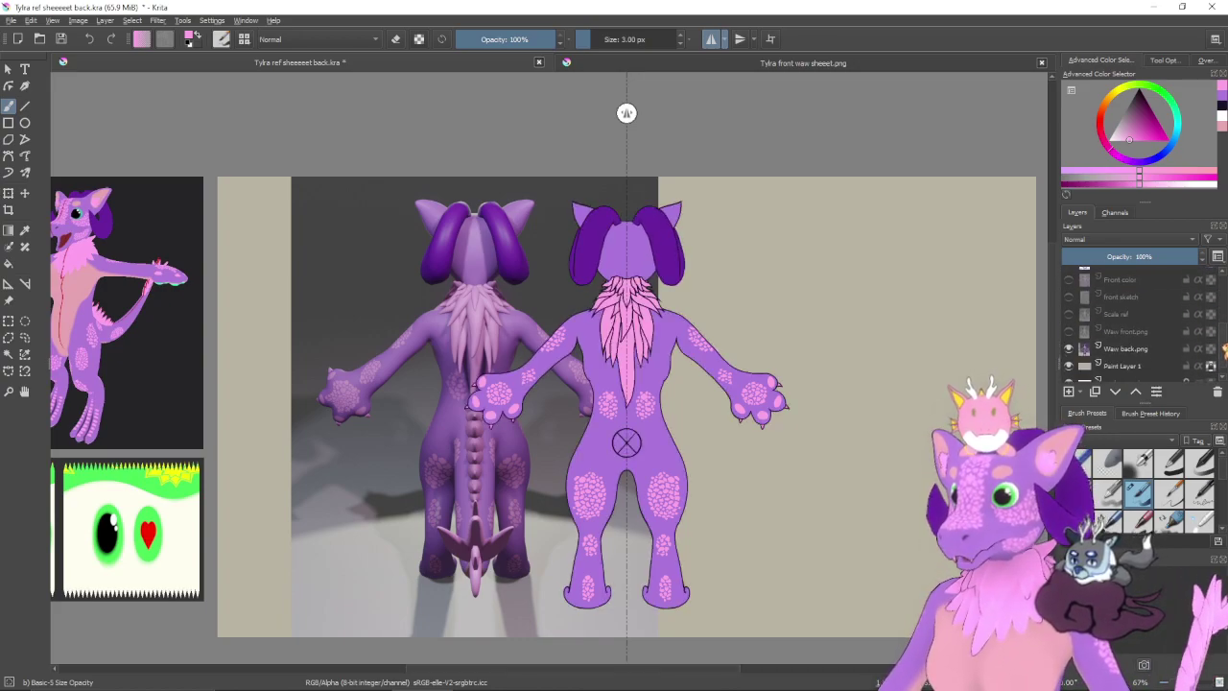
left_click(1068, 355)
left_click(1069, 372)
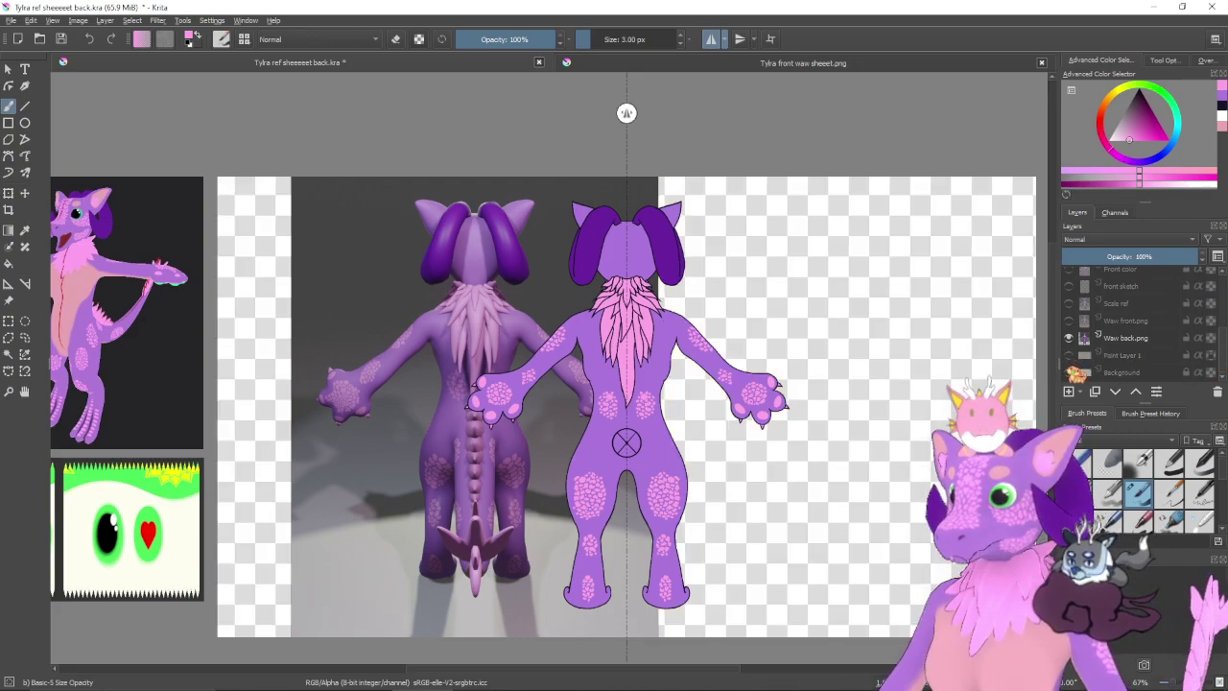
left_click(1069, 337)
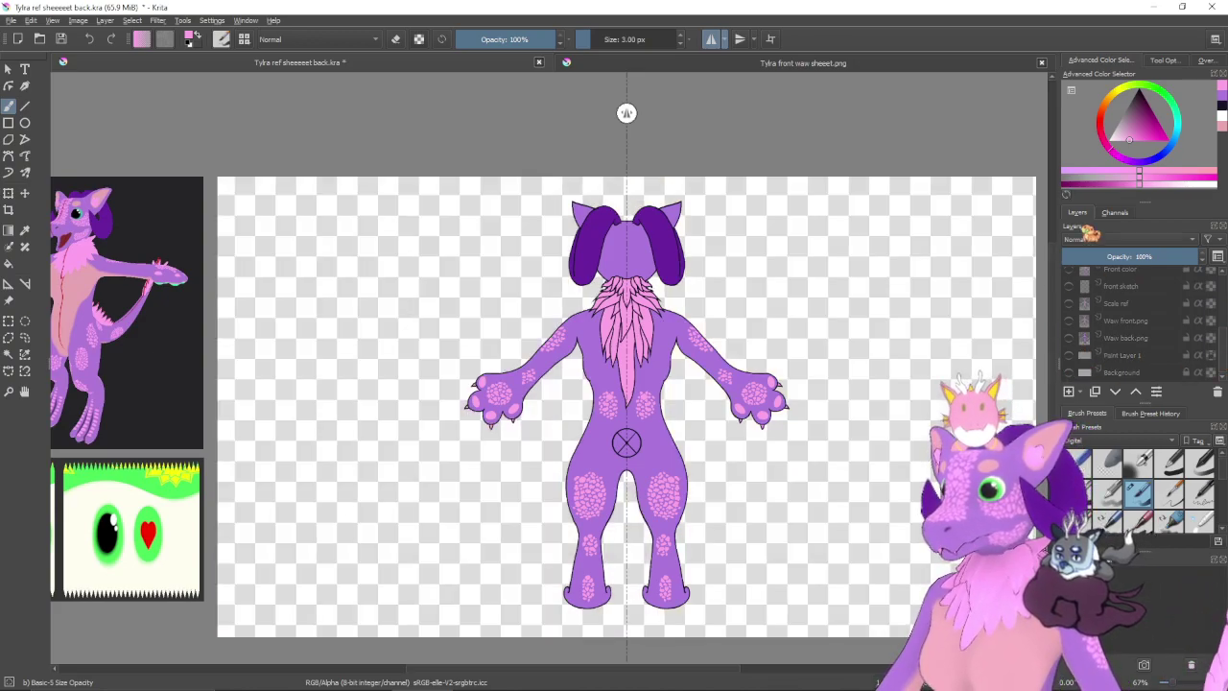
left_click(711, 39)
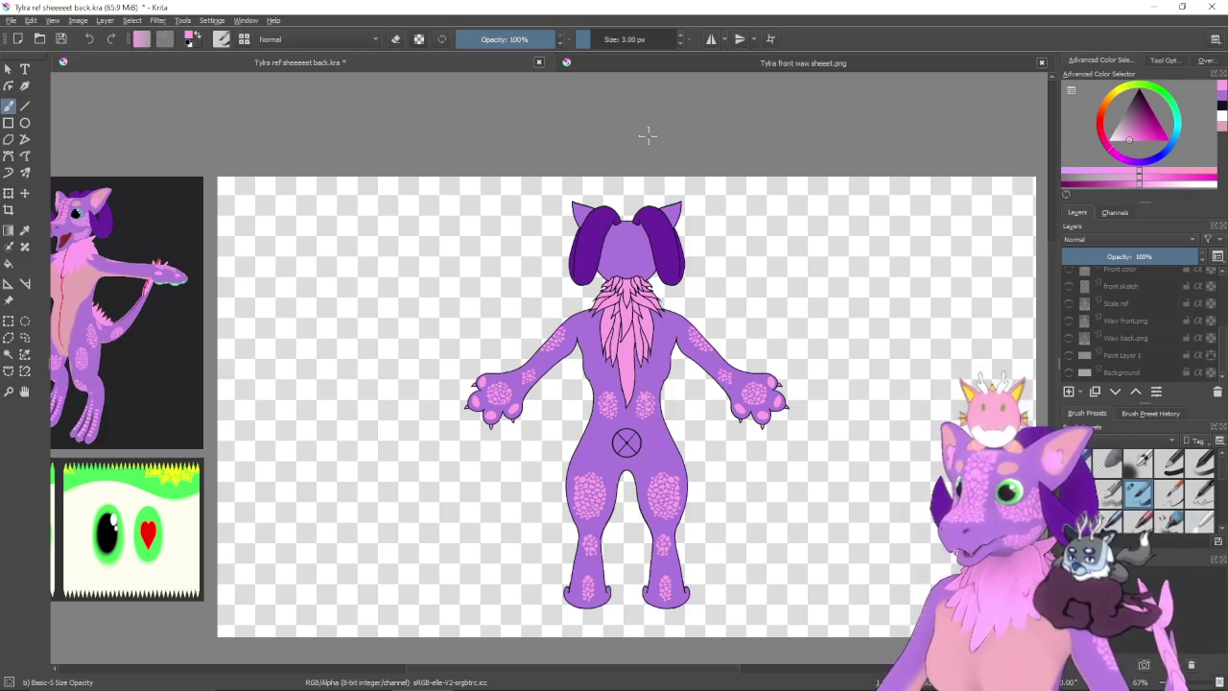
mouse_move(377, 160)
left_mouse_down()
mouse_move(588, 162)
mouse_move(509, 163)
left_mouse_up()
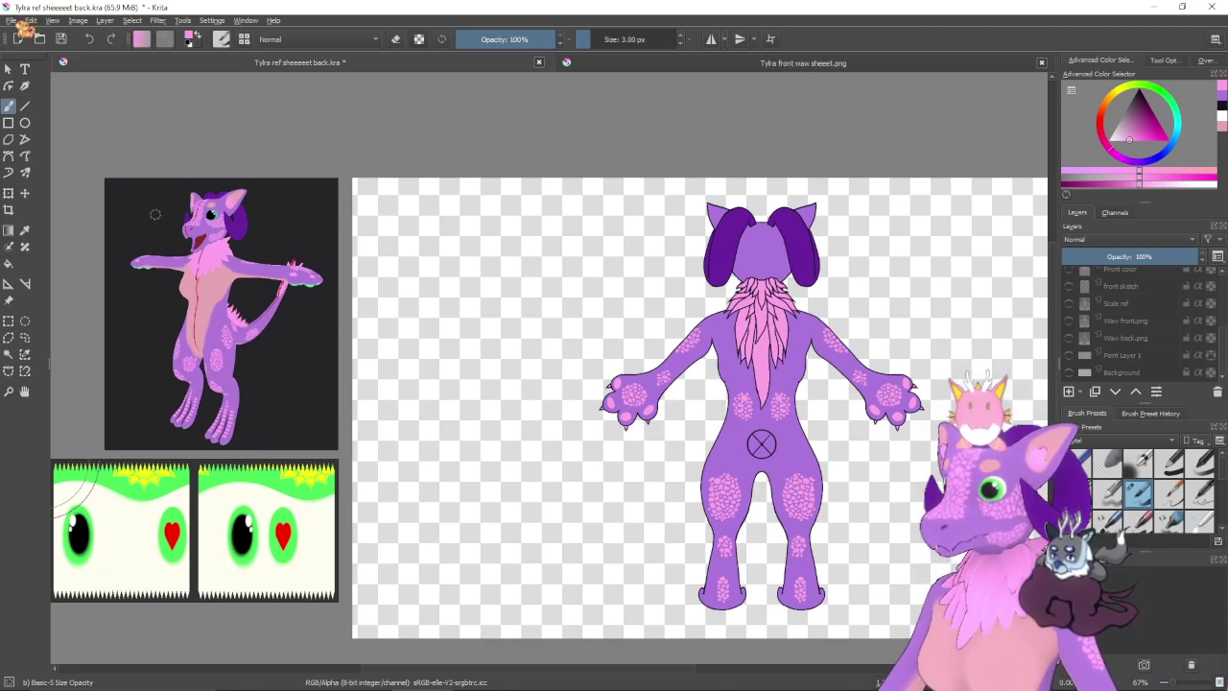
- Save the document as Tylra ref sheeeeet back.kra, replacing the existing file
left_click(14, 20)
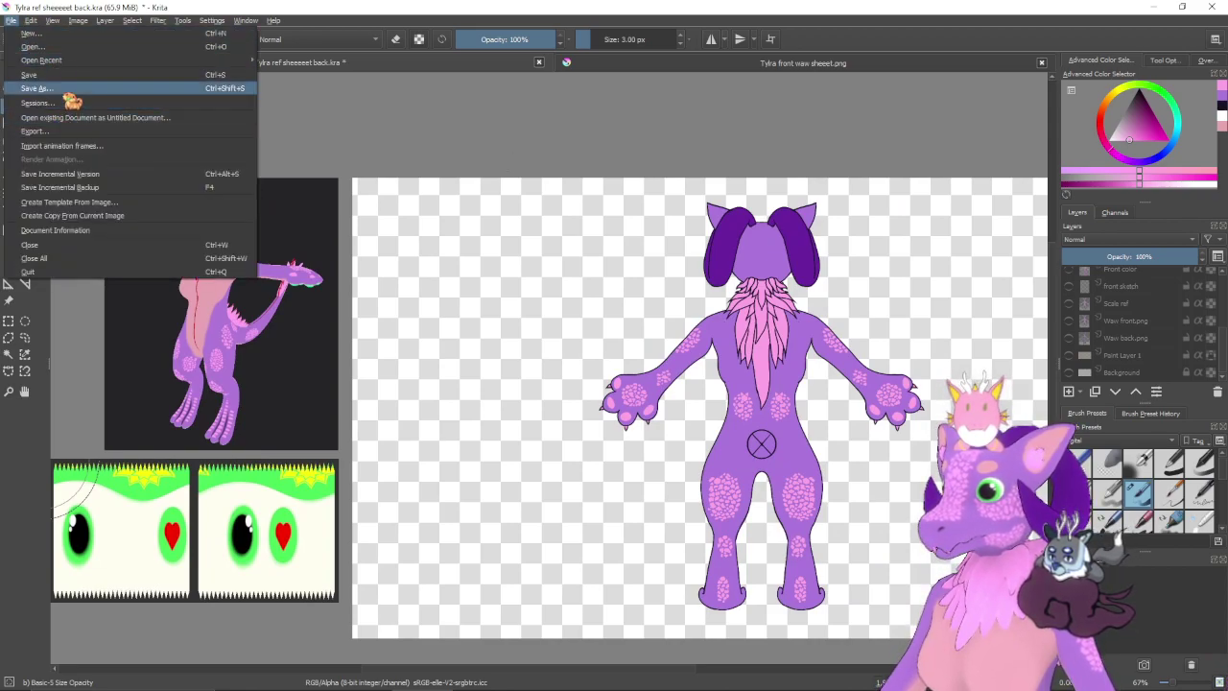
left_click(67, 88)
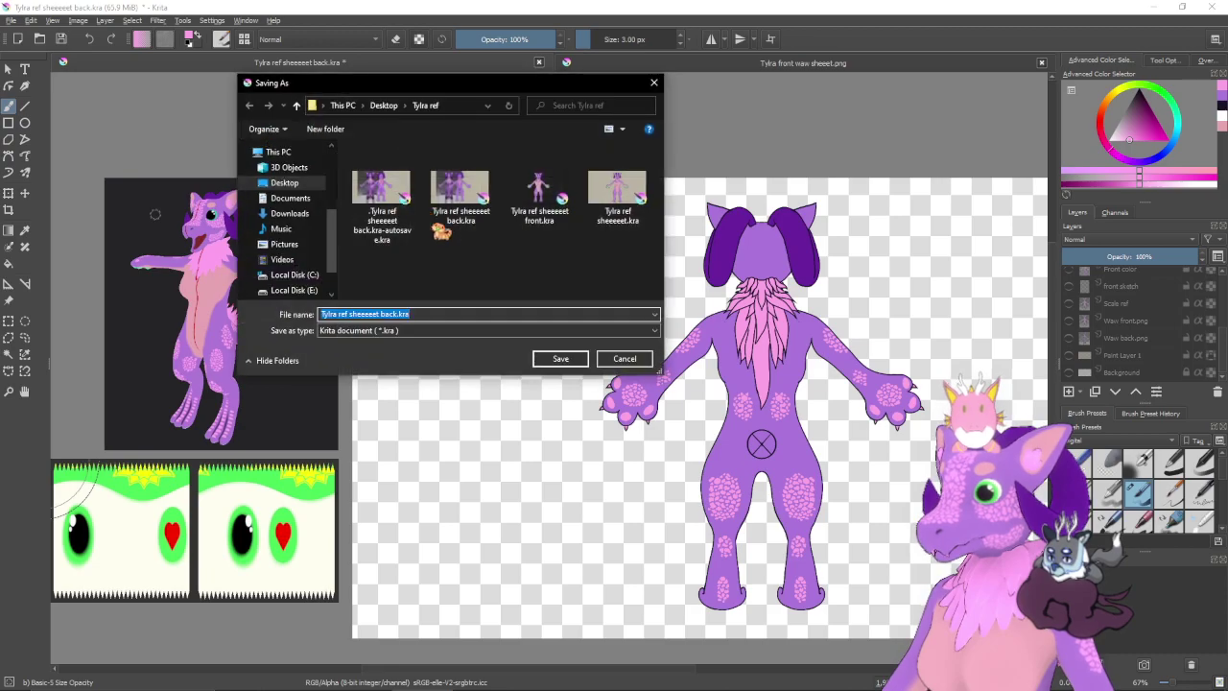
left_click(552, 361)
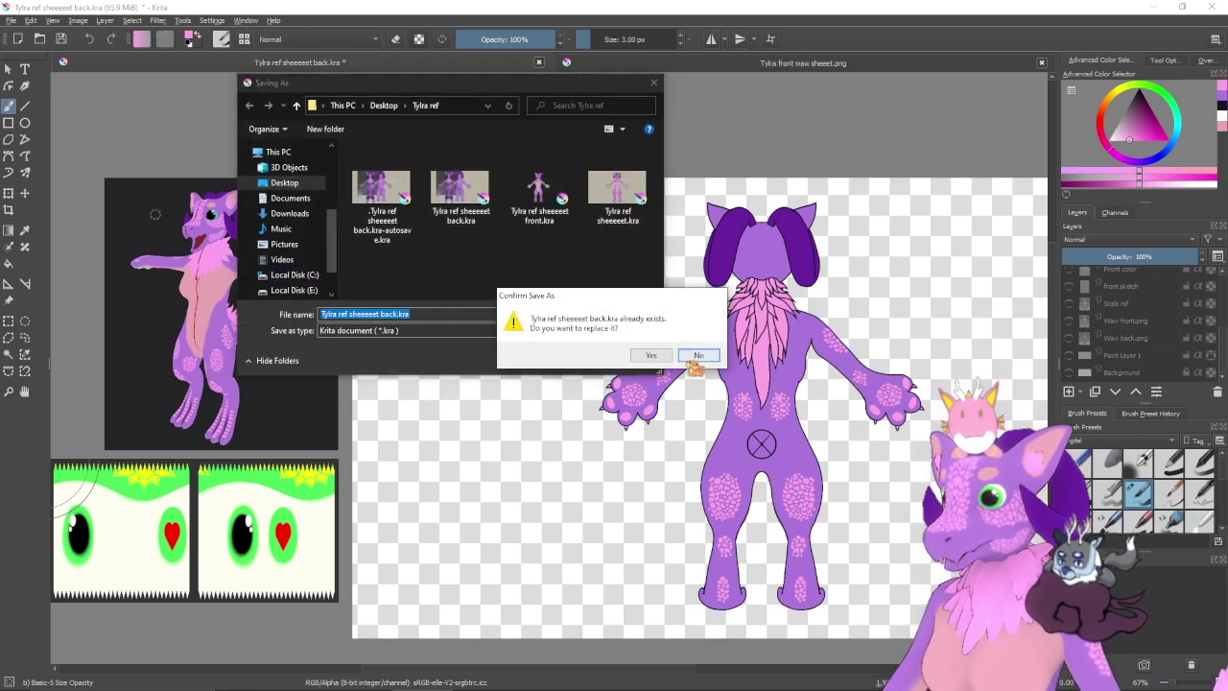
left_click(694, 357)
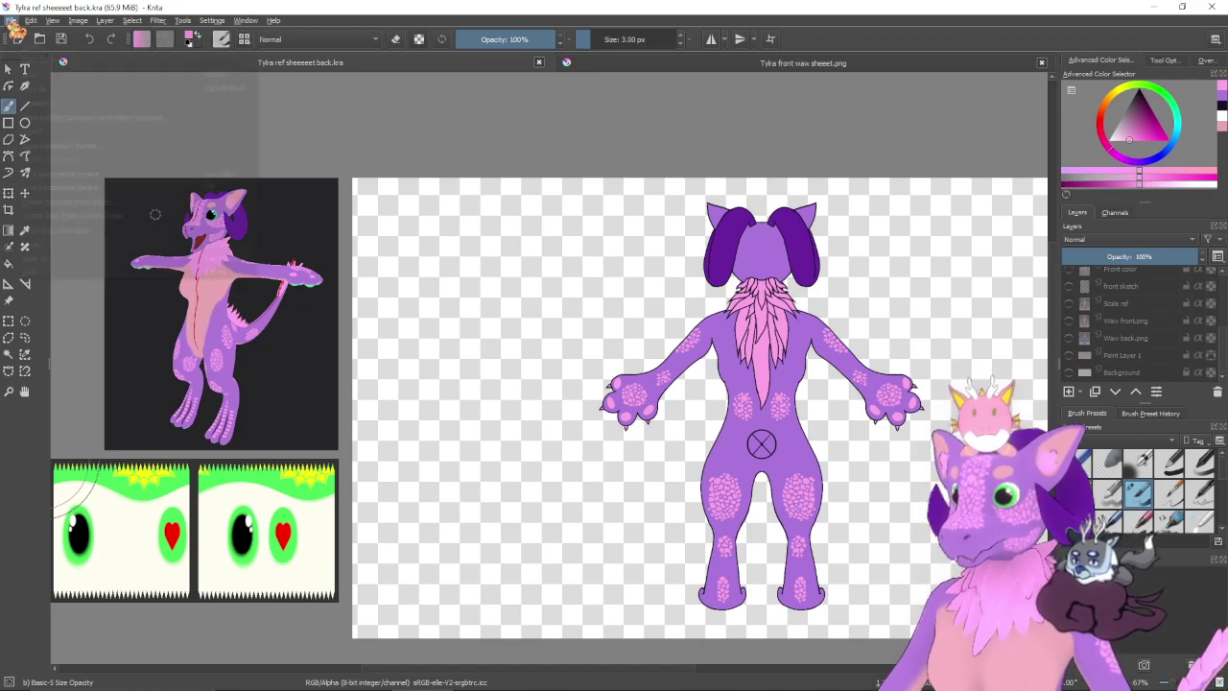
- Save the back-view drawing as the PNG image Tylra back waw sheeet.png in the Tylra ref folder, storing the alpha channel
left_click(13, 21)
left_click(82, 92)
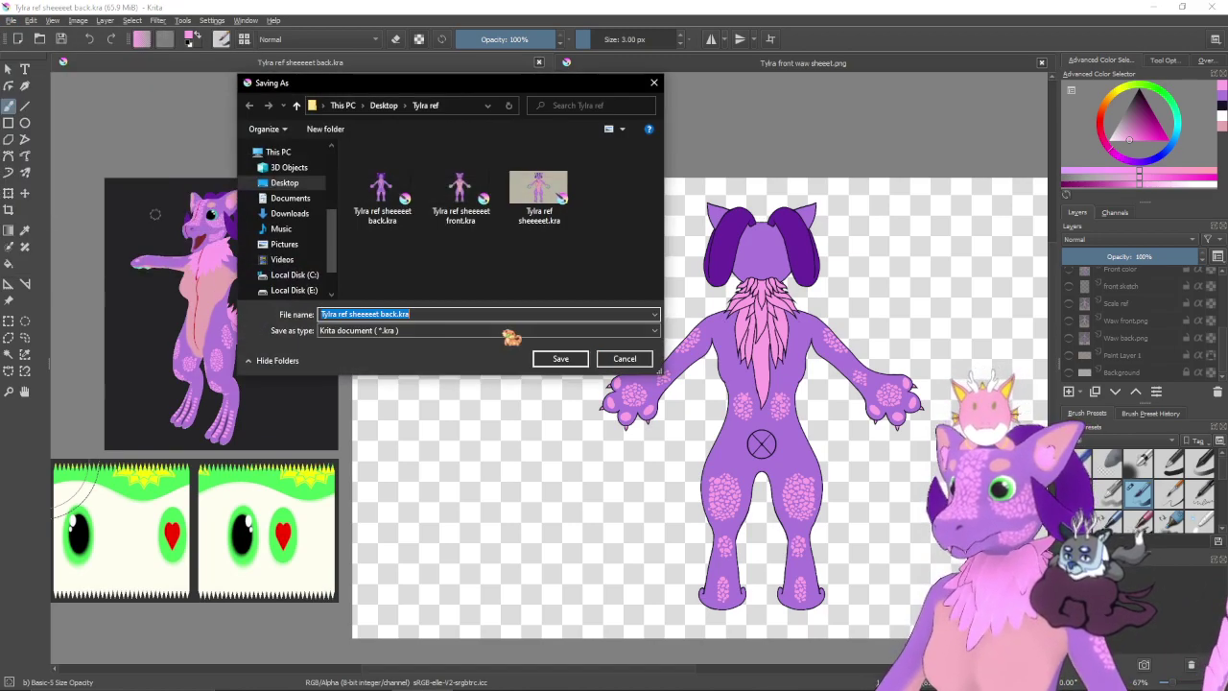
left_click(503, 331)
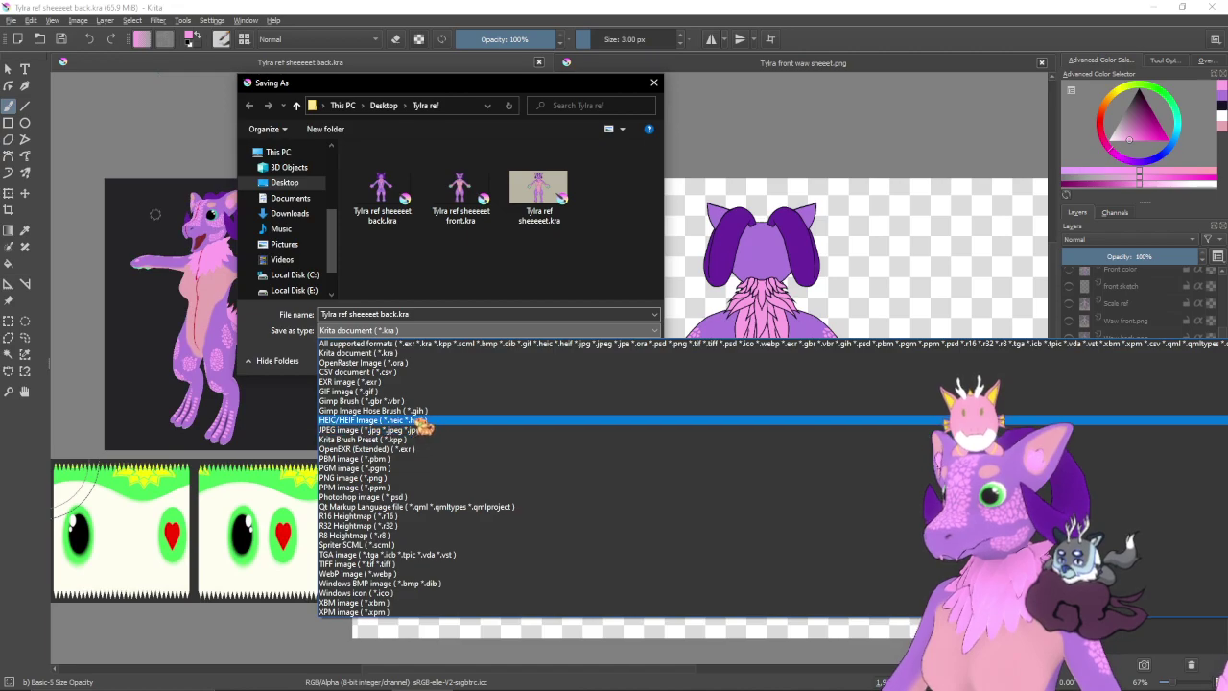
left_click(412, 477)
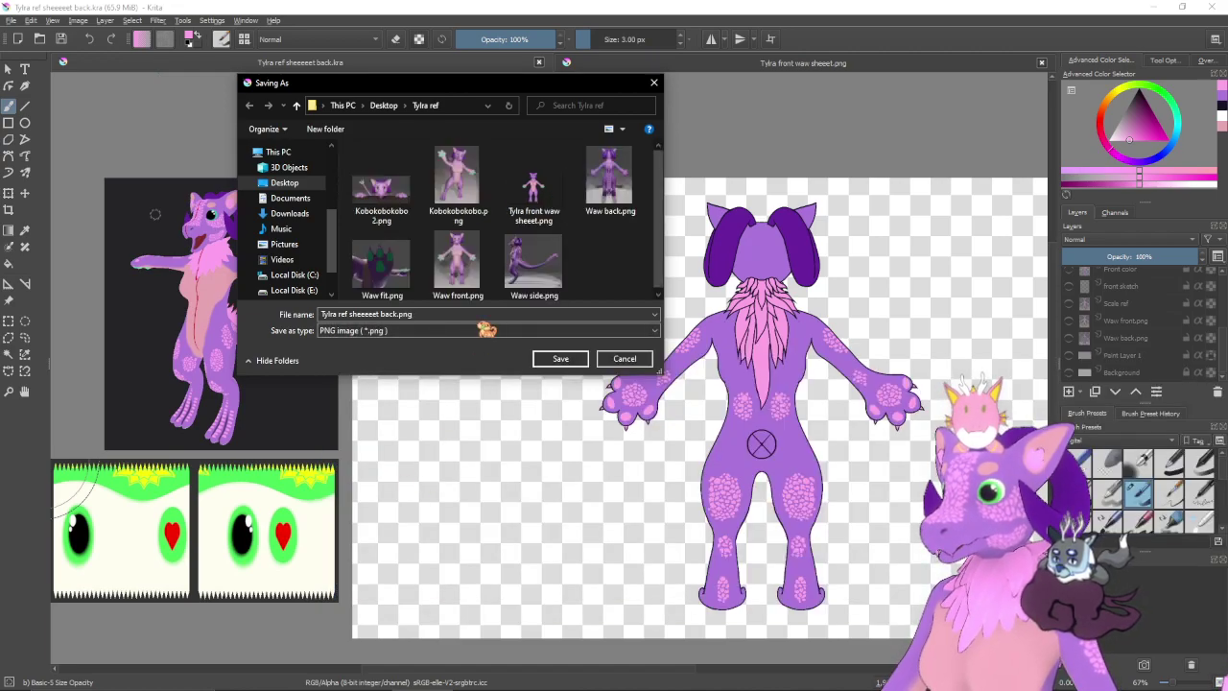
left_click(539, 188)
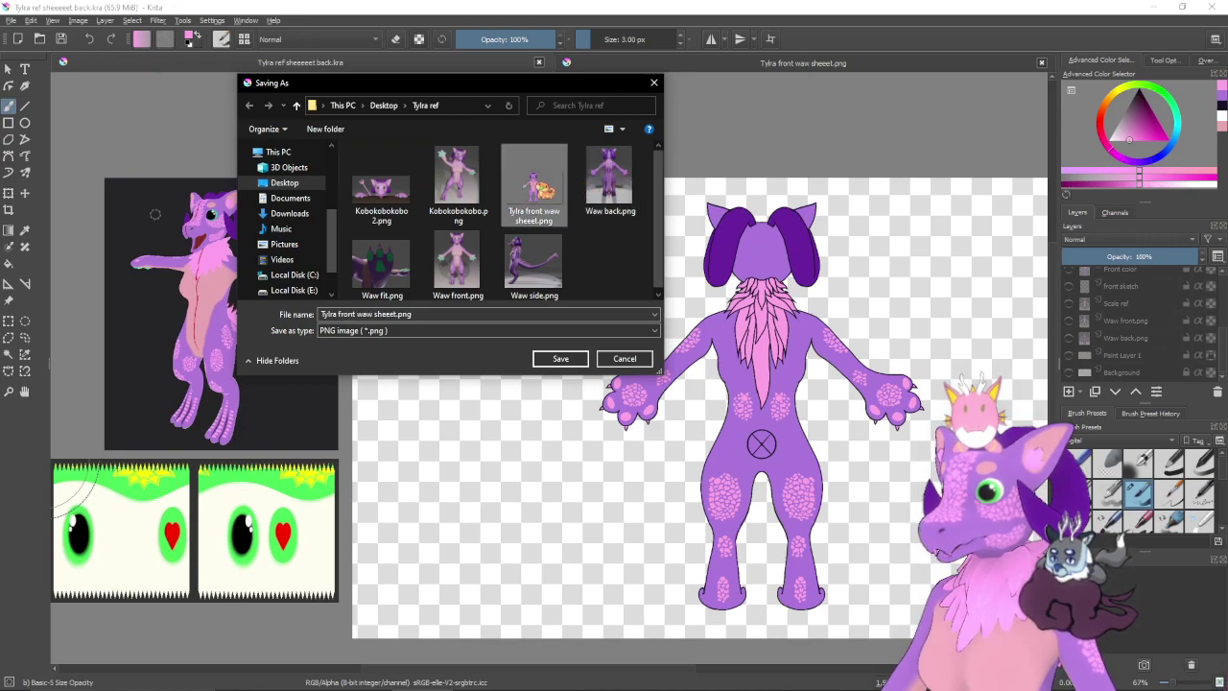
left_click(355, 315)
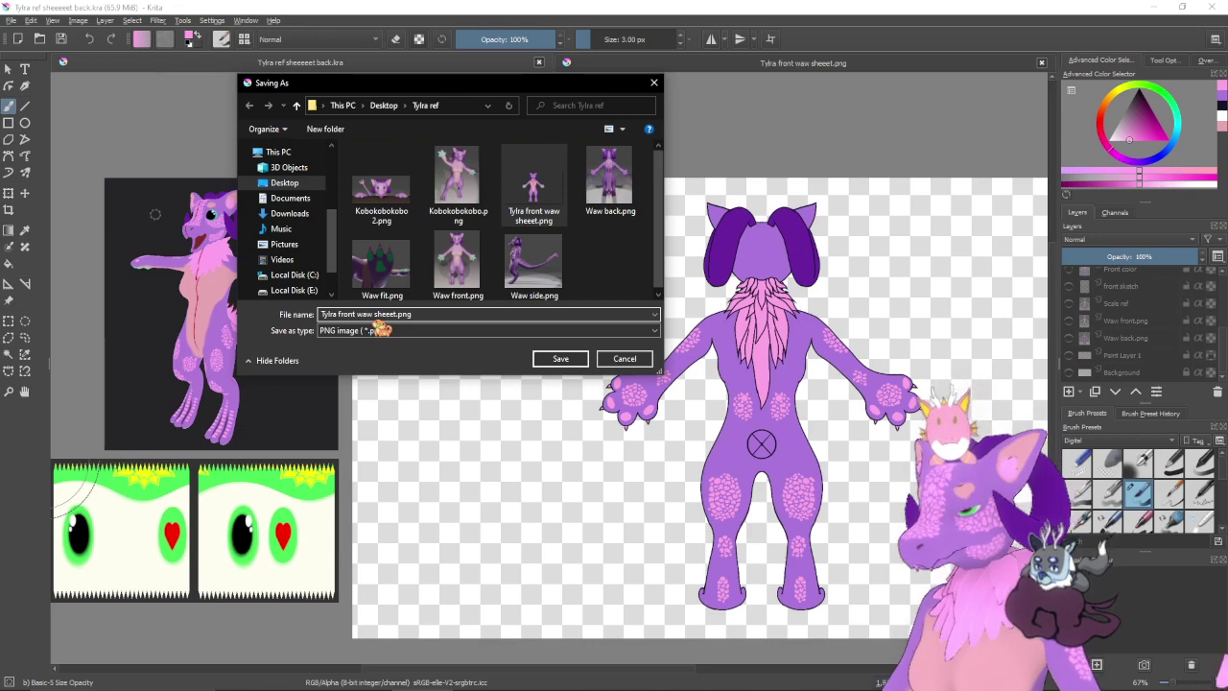
key("BackSpace")
key("BackSpace")
key("BackSpace")
key("BackSpace")
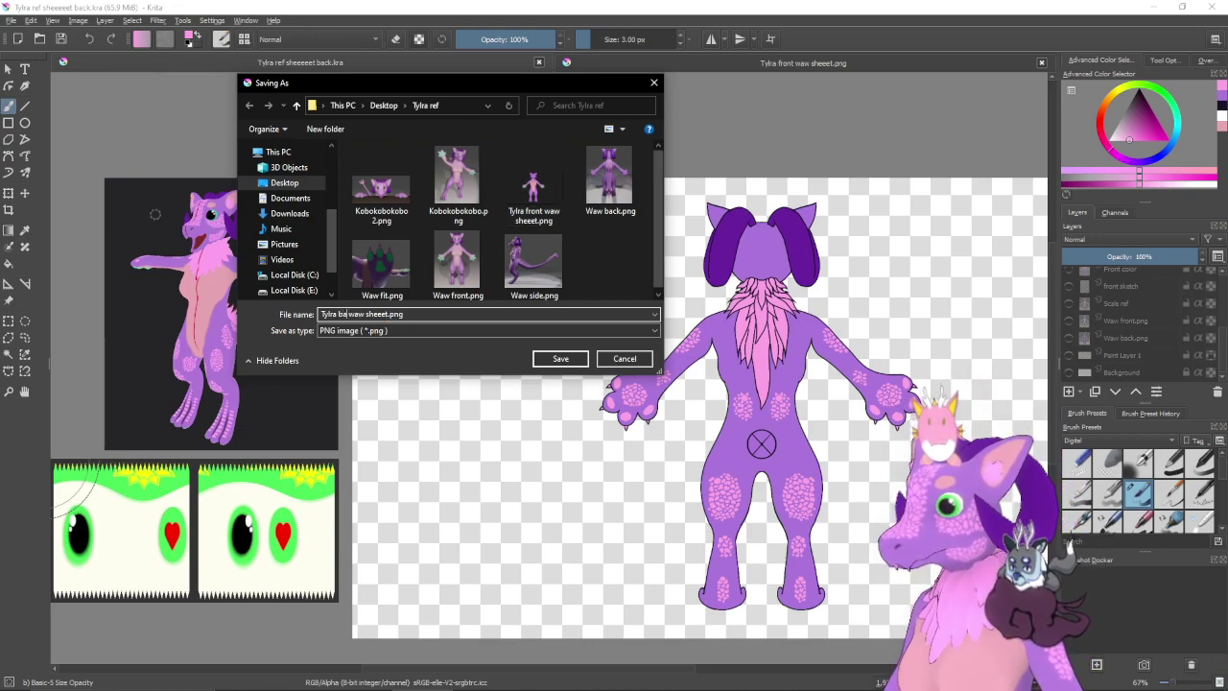
key("Return")
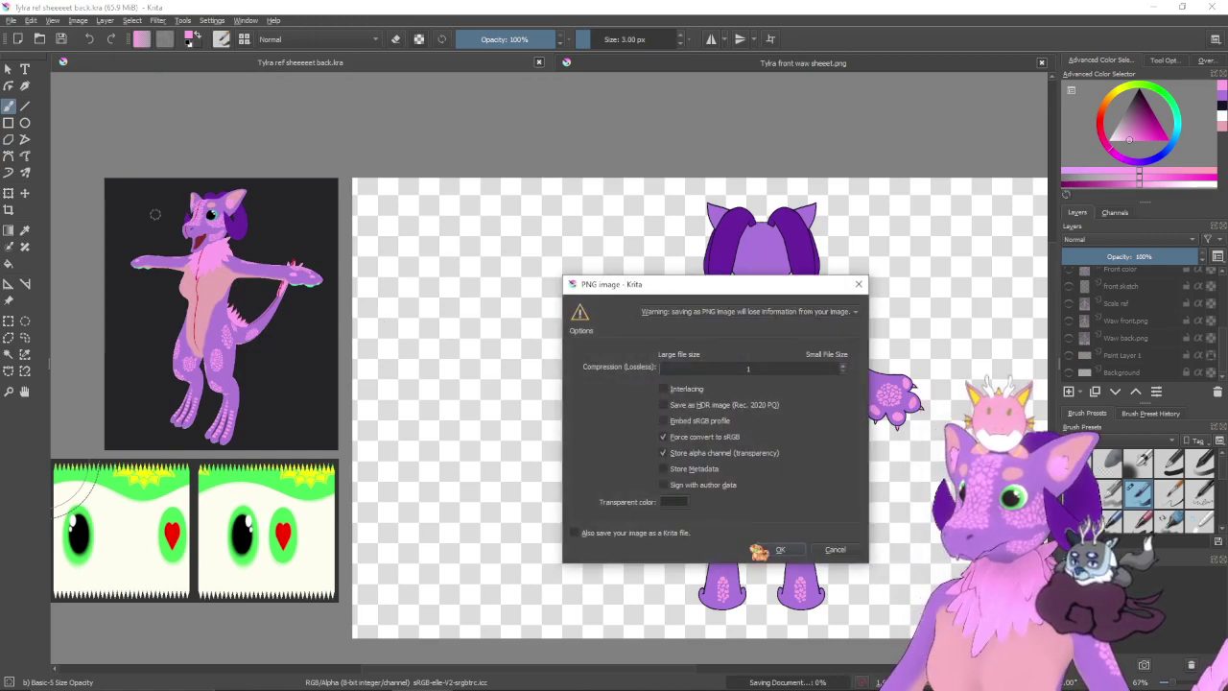
left_click(802, 550)
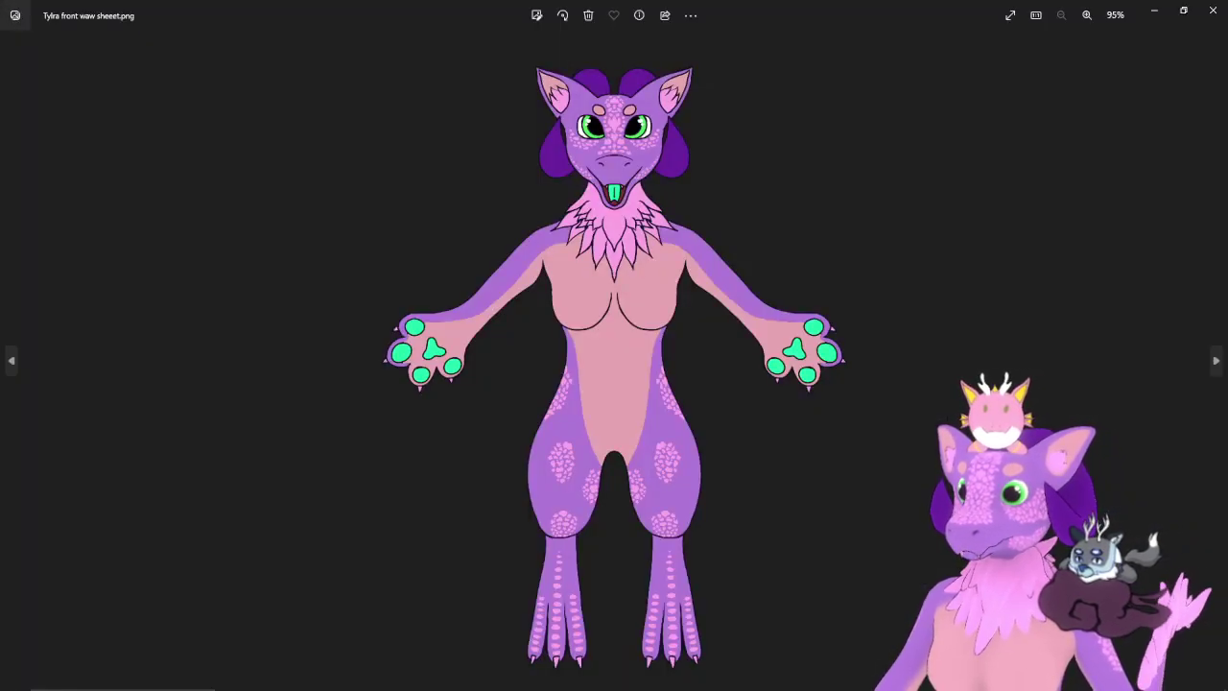
- Compare the front and back sheet PNGs in the image viewer, then close the viewer on Waw side.png
key("Right")
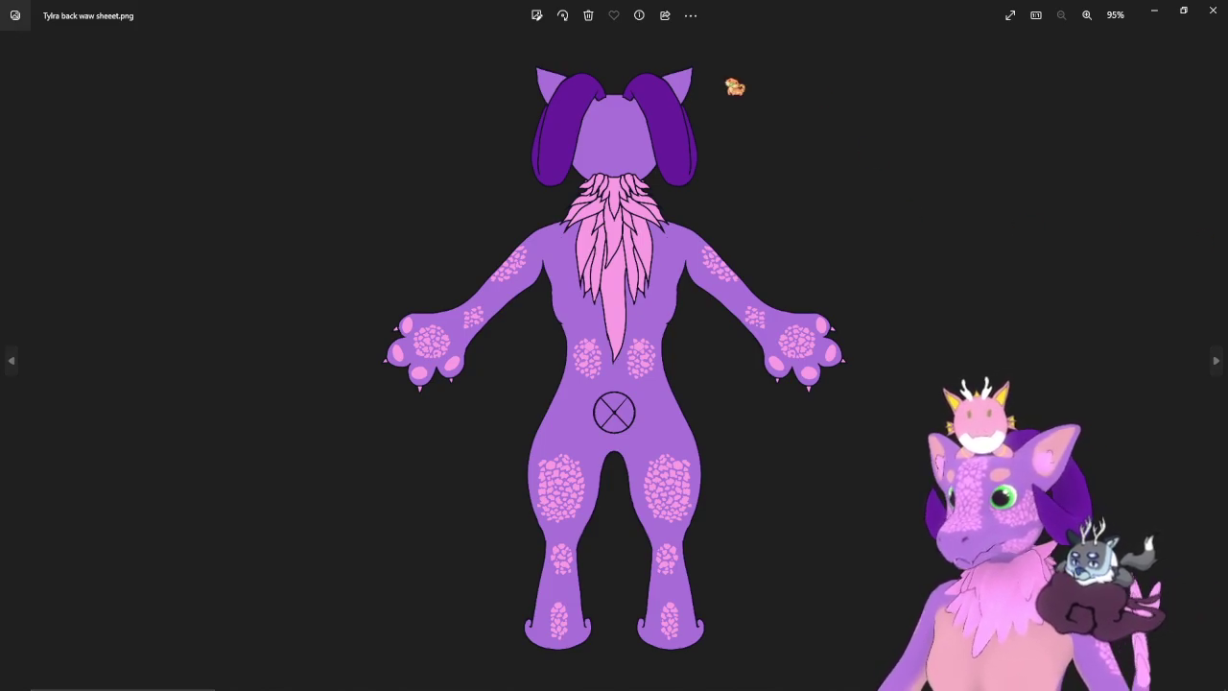
key("Left")
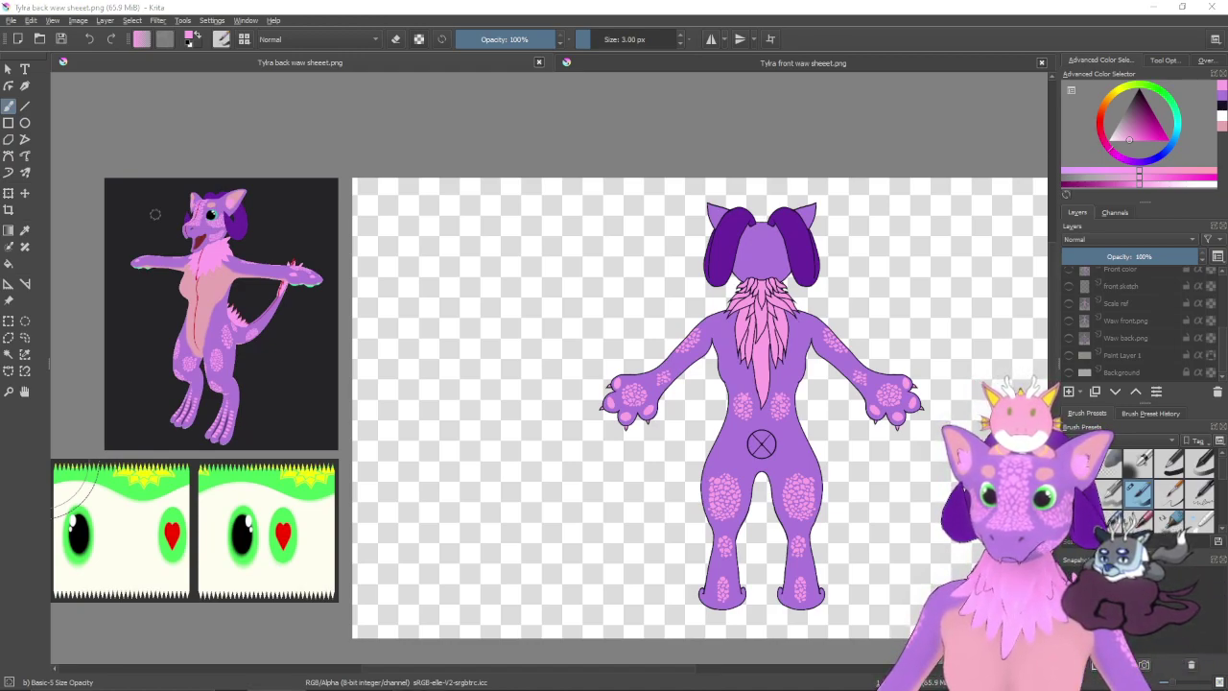
key("alt+Tab")
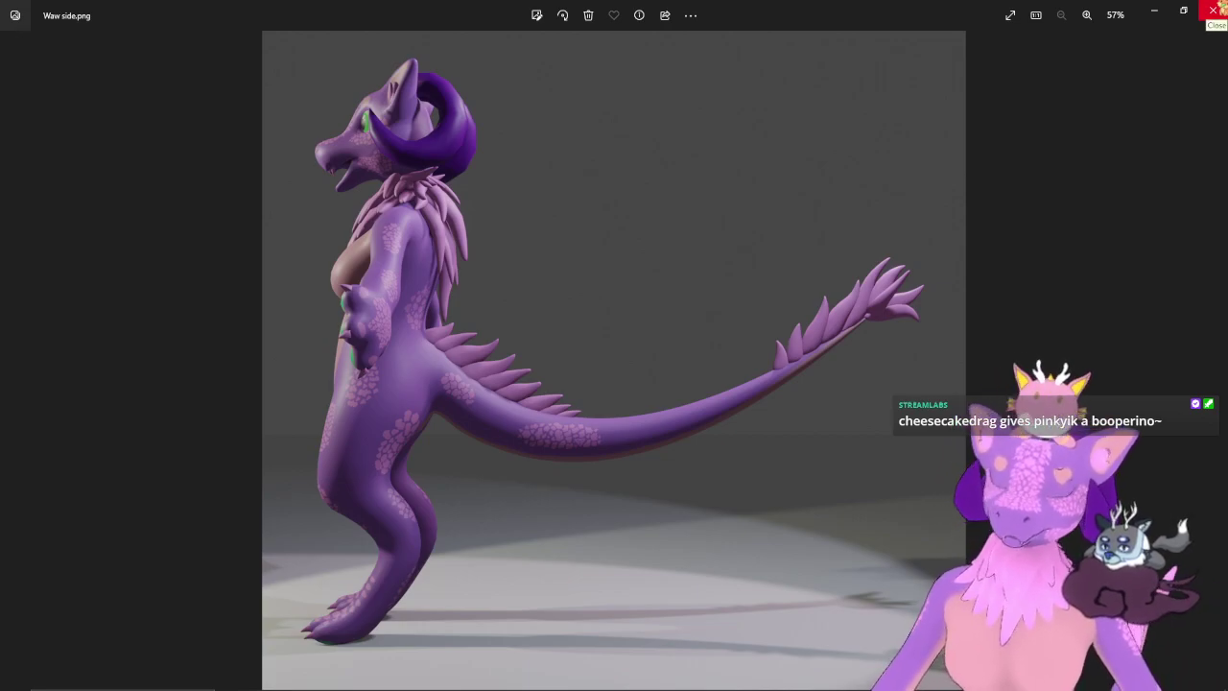
left_click(1214, 10)
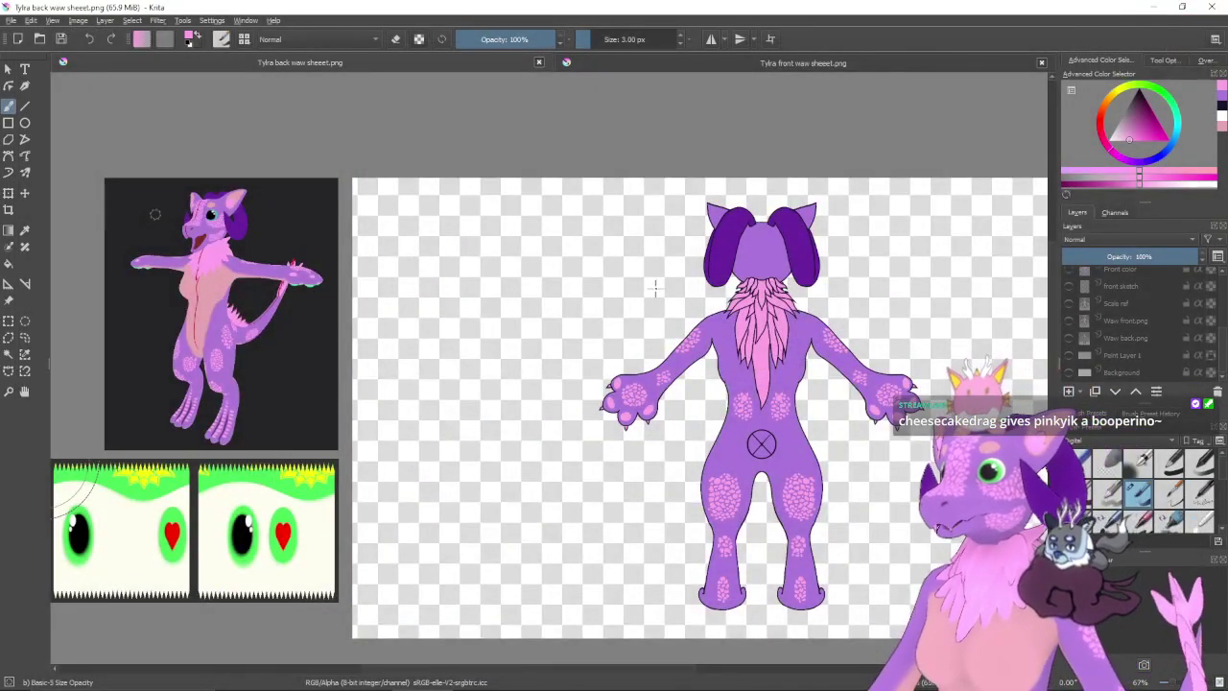
- Close the open front and back sheet documents
left_click_drag(708, 346, 563, 343)
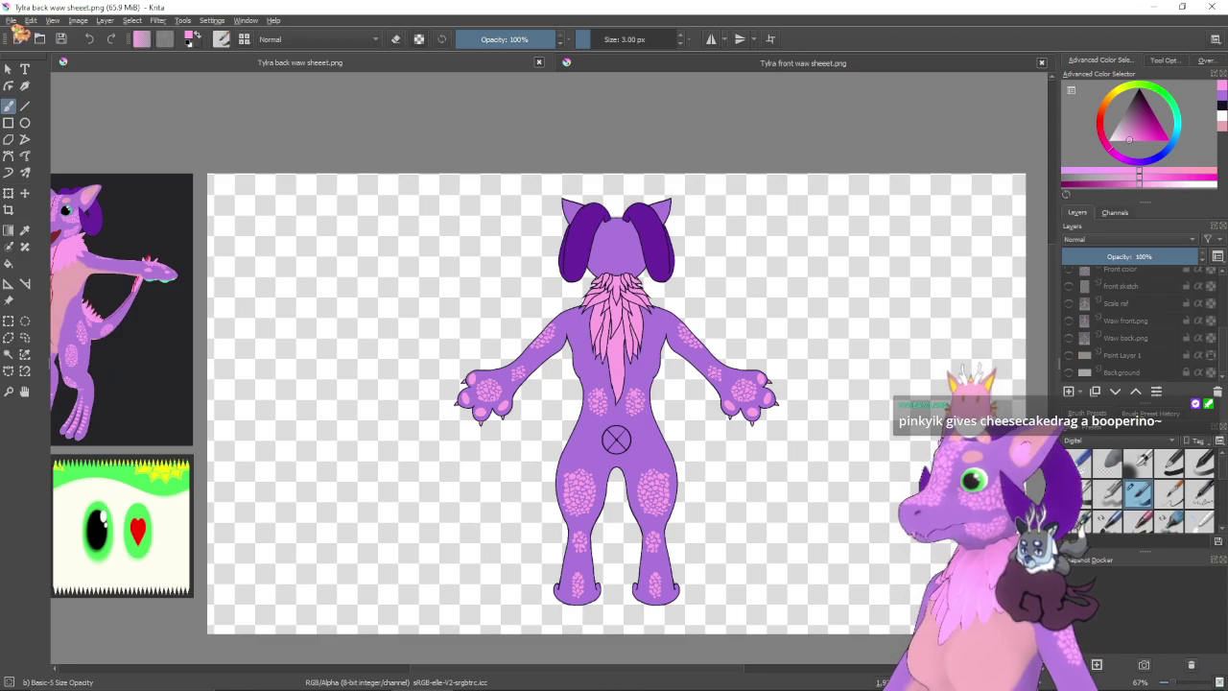
left_click(854, 65)
left_click(1042, 63)
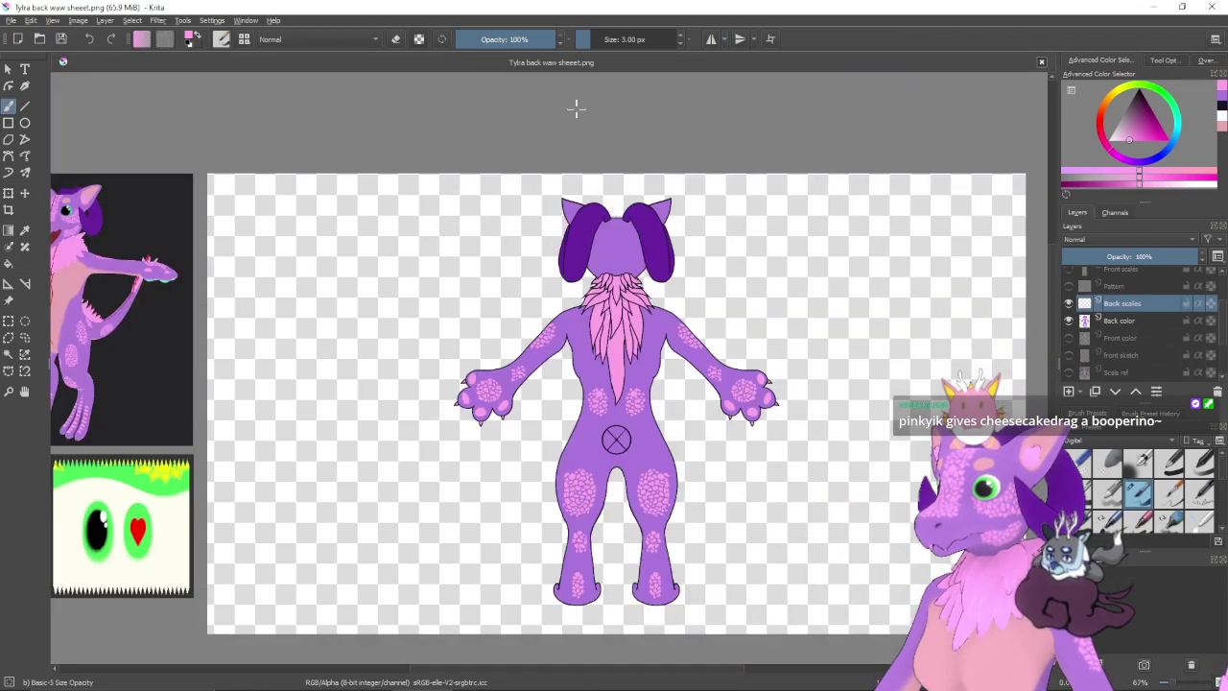
left_click(1041, 63)
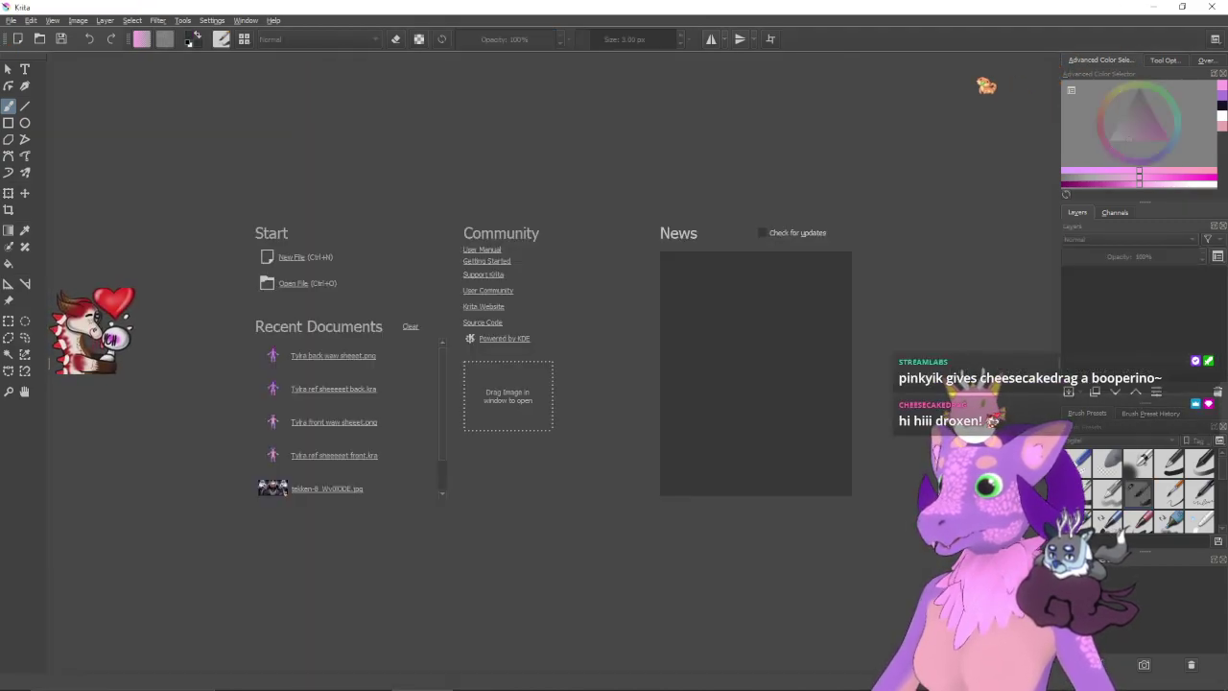
- Create a new custom document of 1920 × 1080 pixels at 300 ppi in RGB/Alpha
left_click(291, 259)
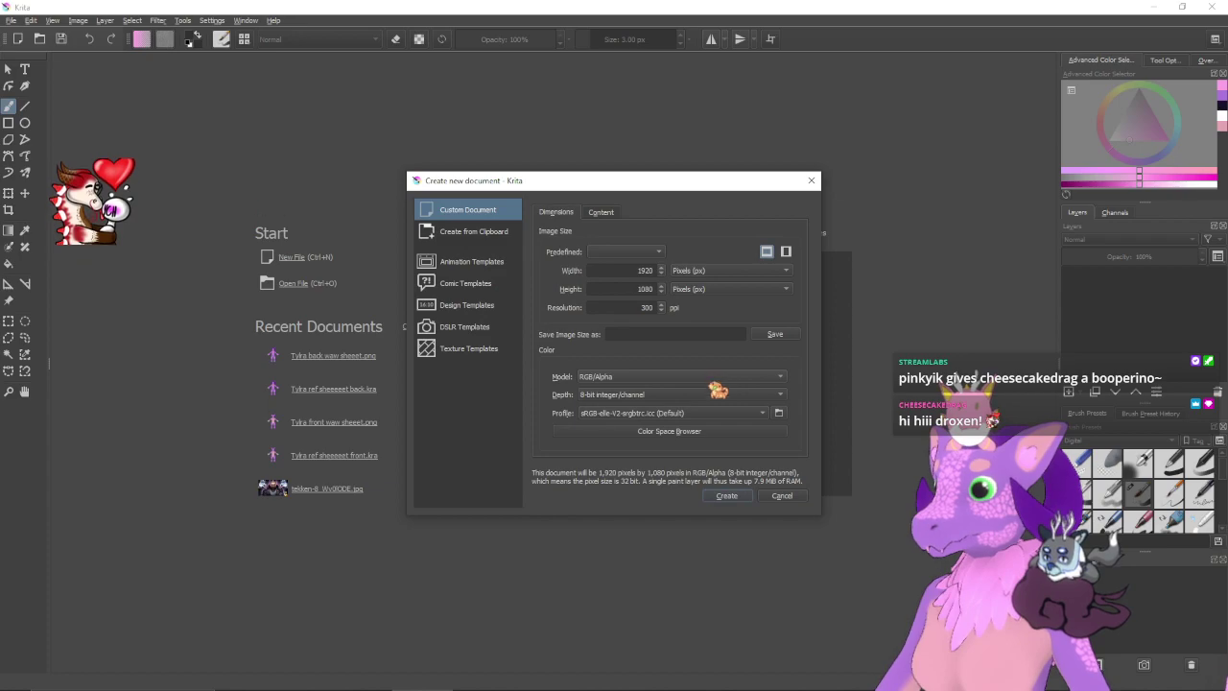
left_click(732, 496)
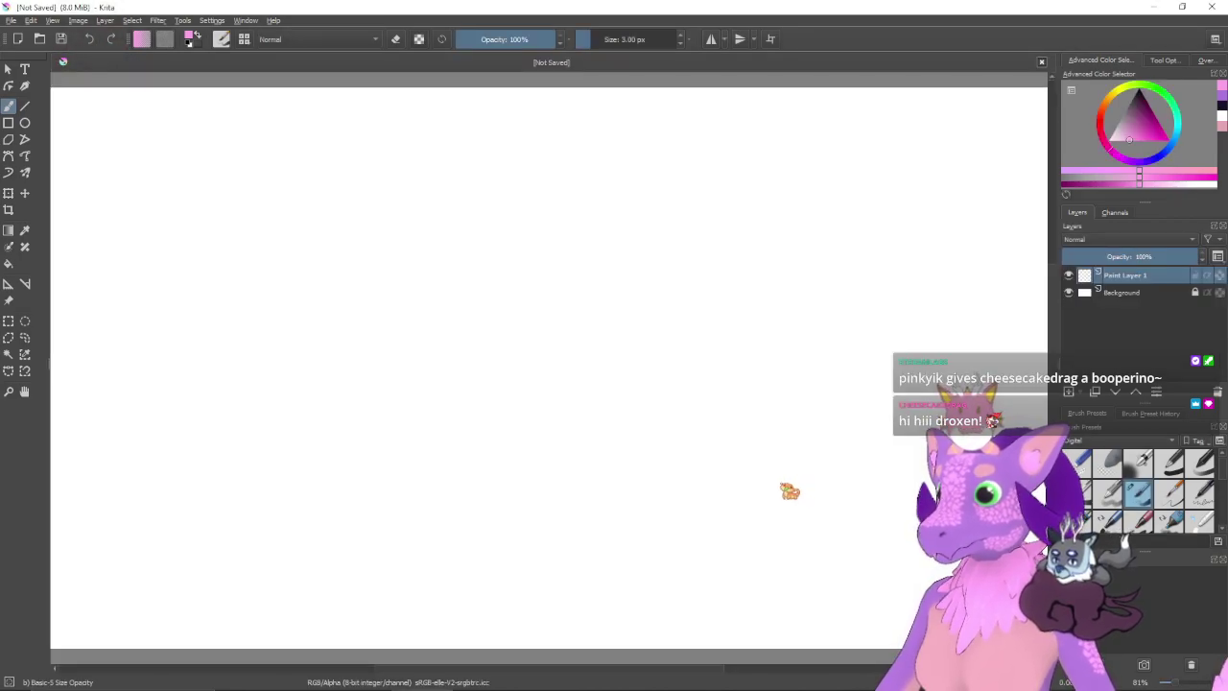
scroll(781, 483, "down", 1)
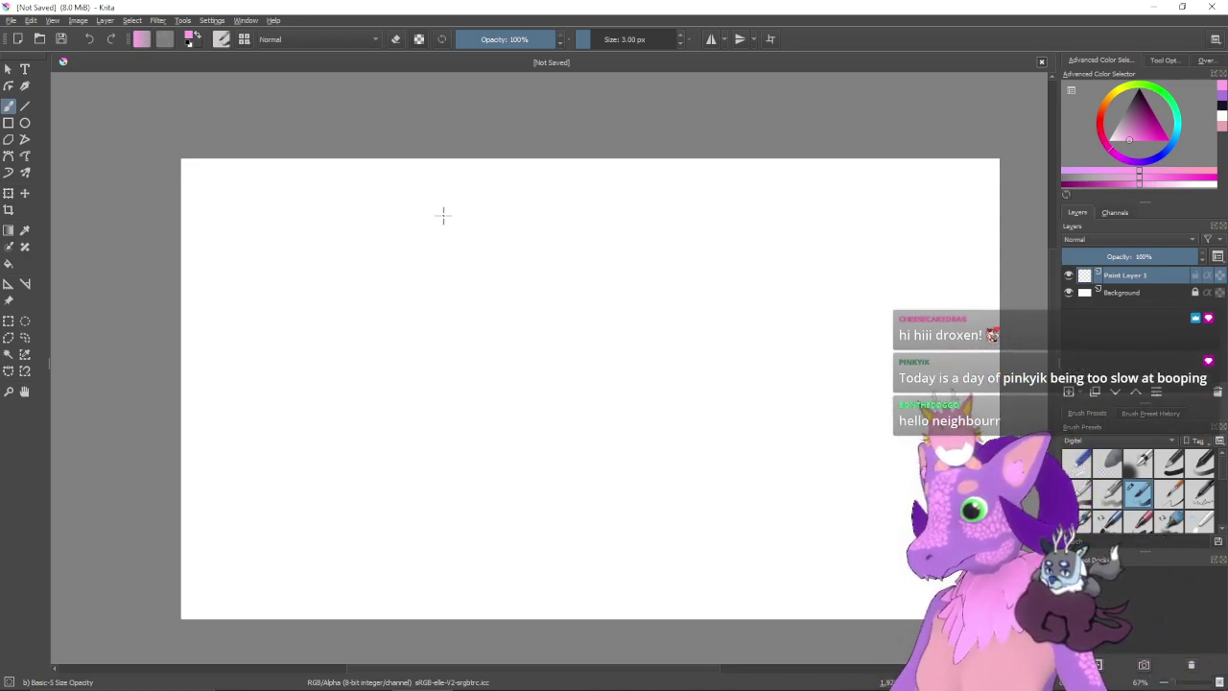
- Bring the Waw side.png reference image into the blank document as a new layer
mouse_move(422, 686)
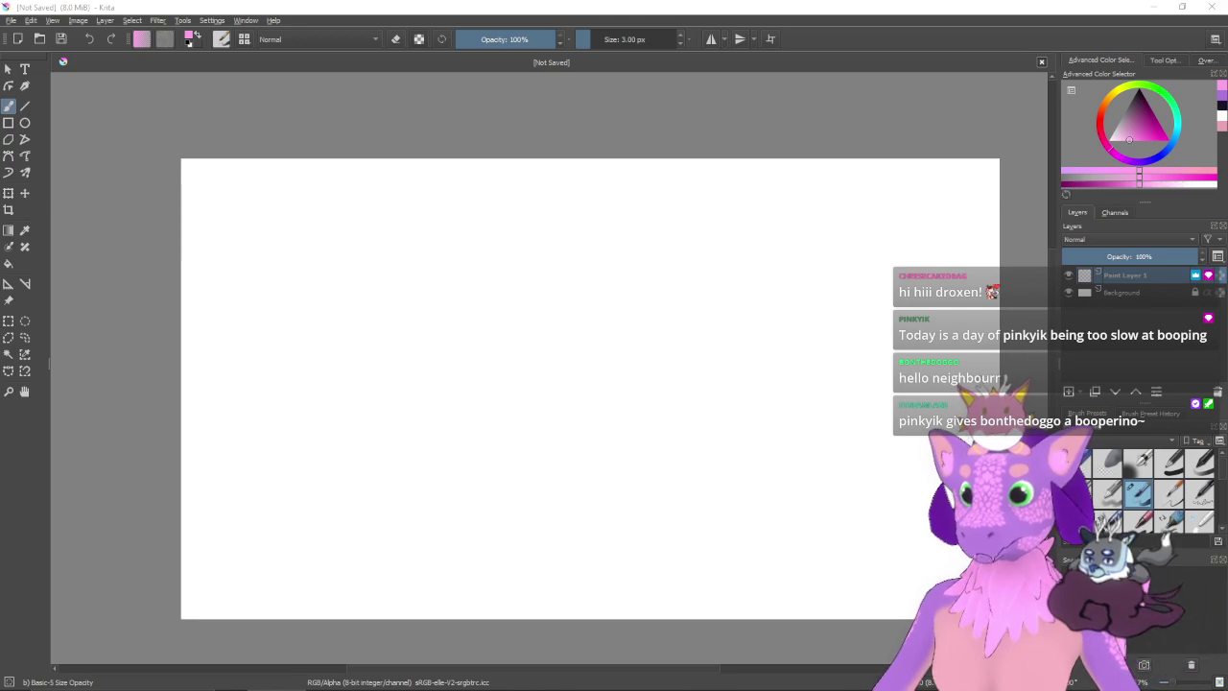
left_click_drag(1227, 336, 796, 336)
left_click(816, 342)
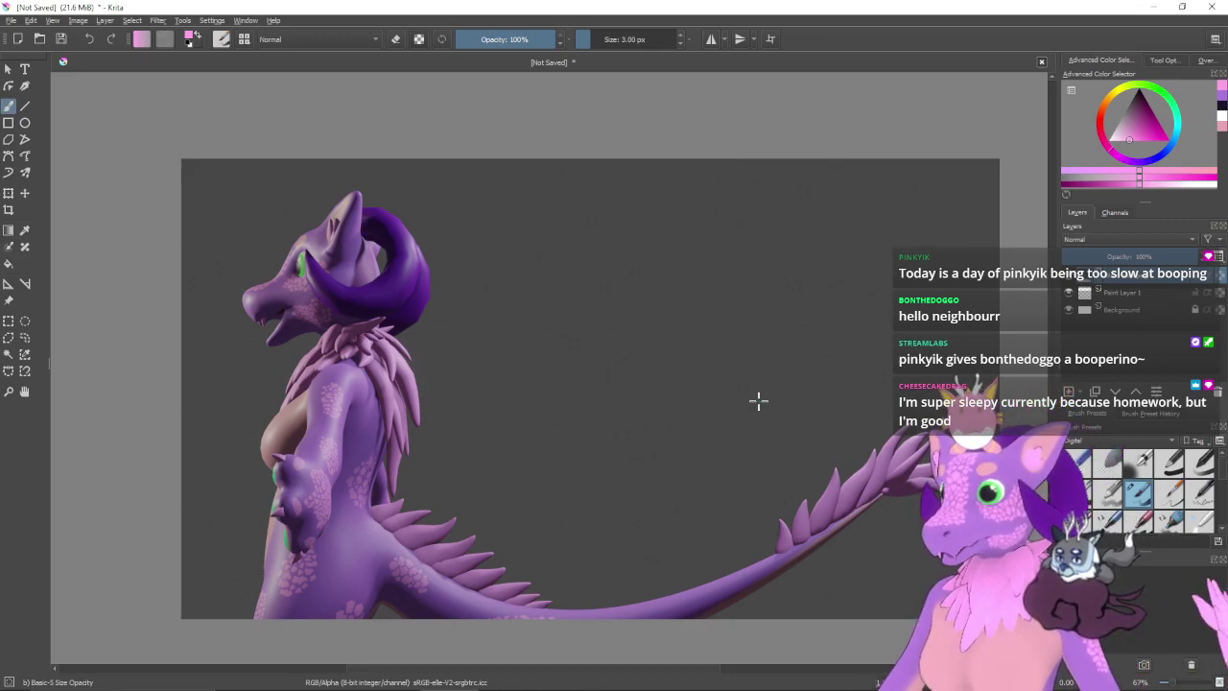
- Scale the Waw side.png reference down to about the canvas height and position it near the middle of the canvas
key("ctrl+t")
scroll(903, 471, "down", 1)
left_click_drag(903, 471, 787, 403)
scroll(805, 396, "down", 1)
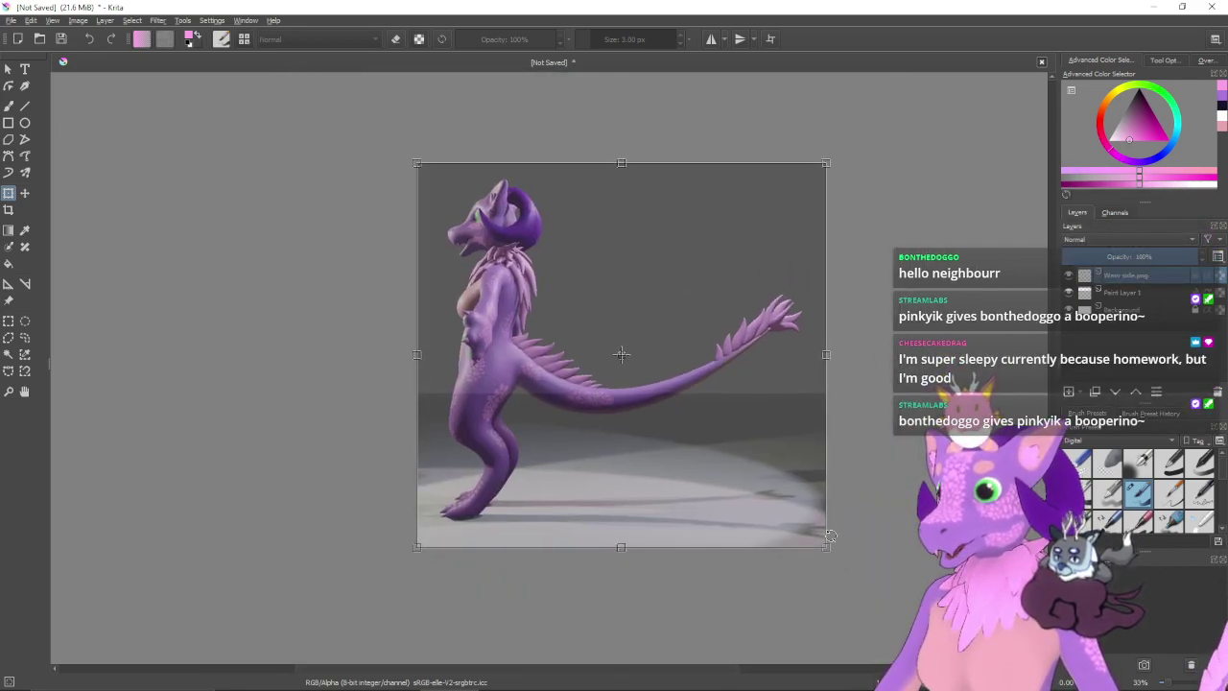
left_click_drag(823, 545, 697, 367)
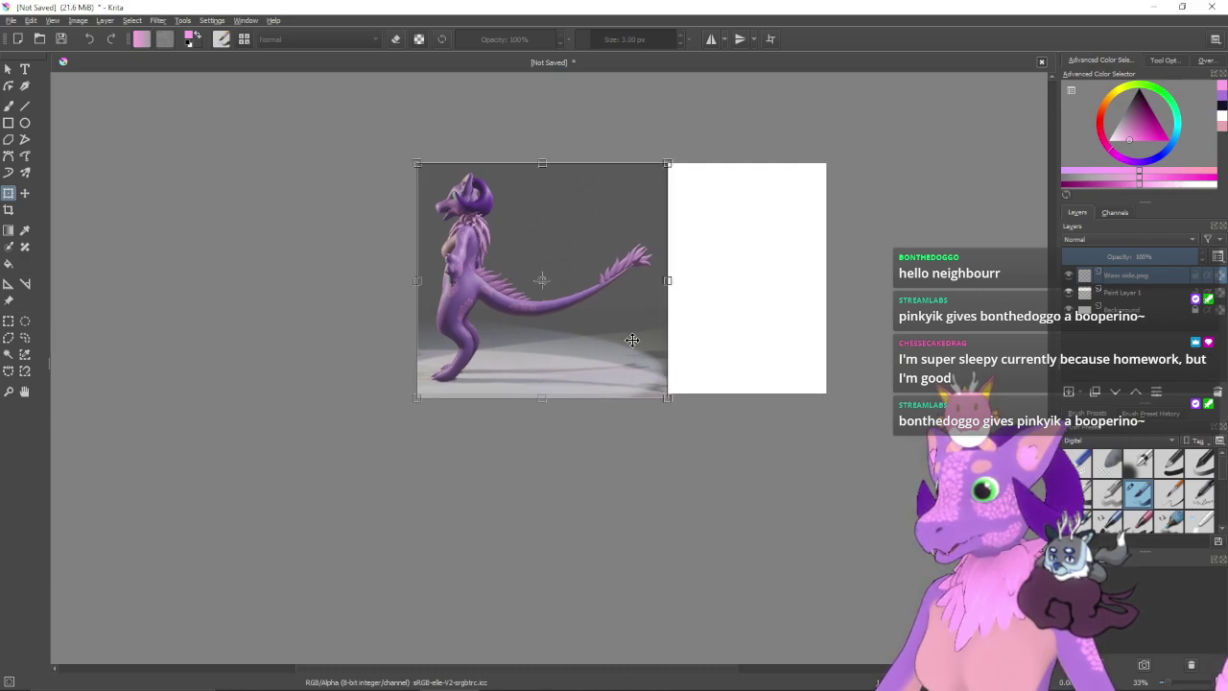
left_click_drag(633, 340, 707, 339)
key("Return")
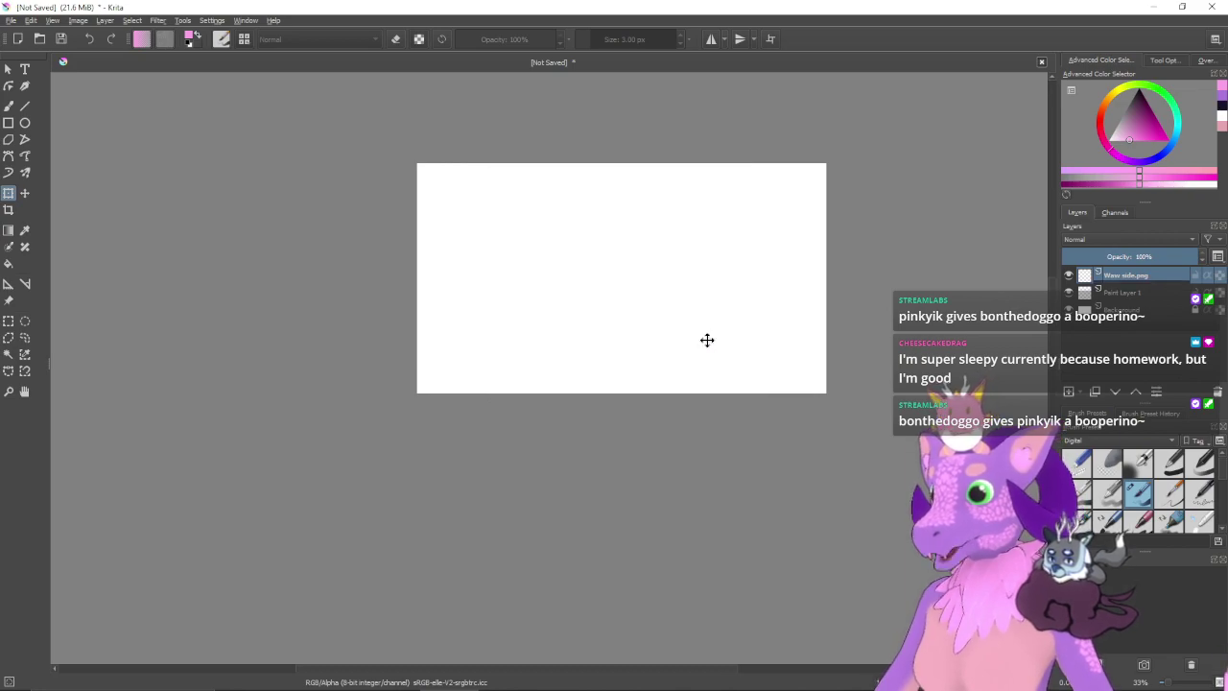
key("ctrl+plus")
key("ctrl+plus")
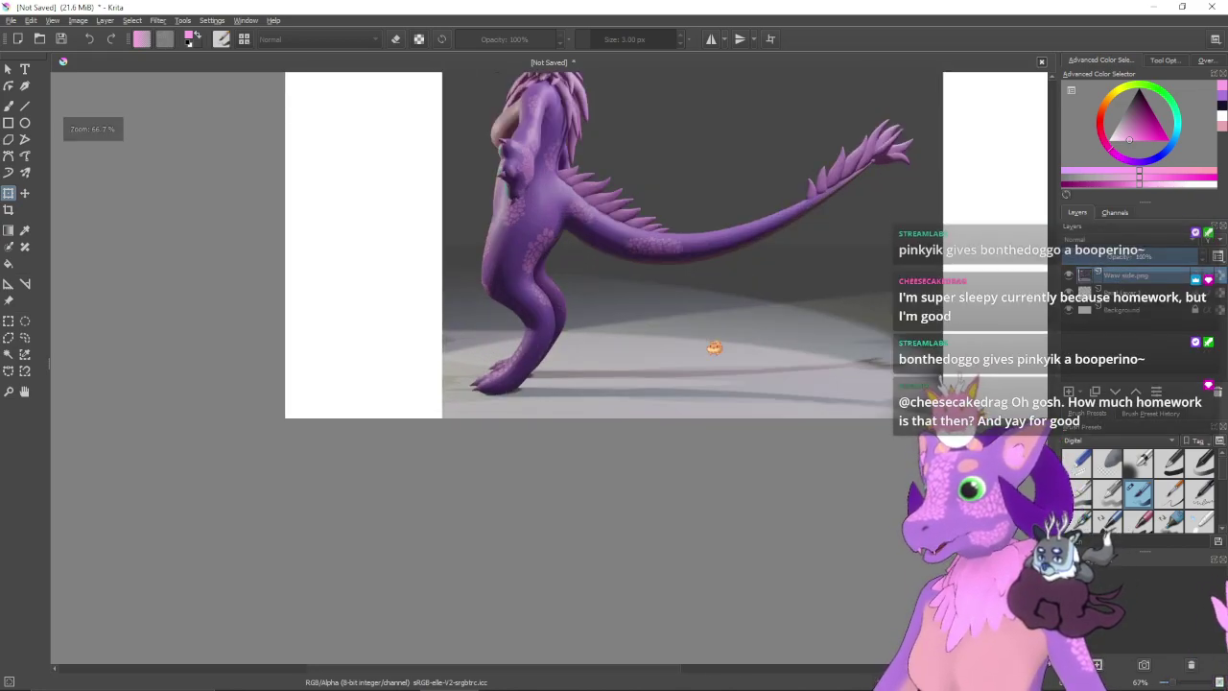
left_click_drag(848, 163, 801, 384)
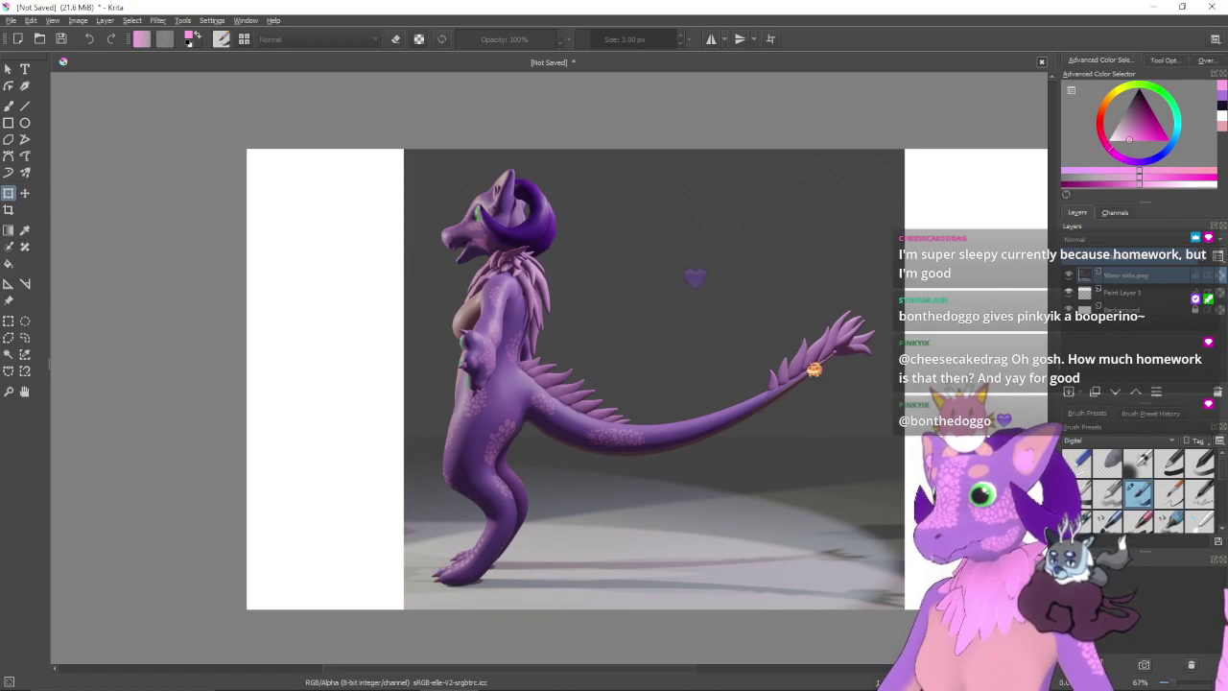
key("1")
key("minus")
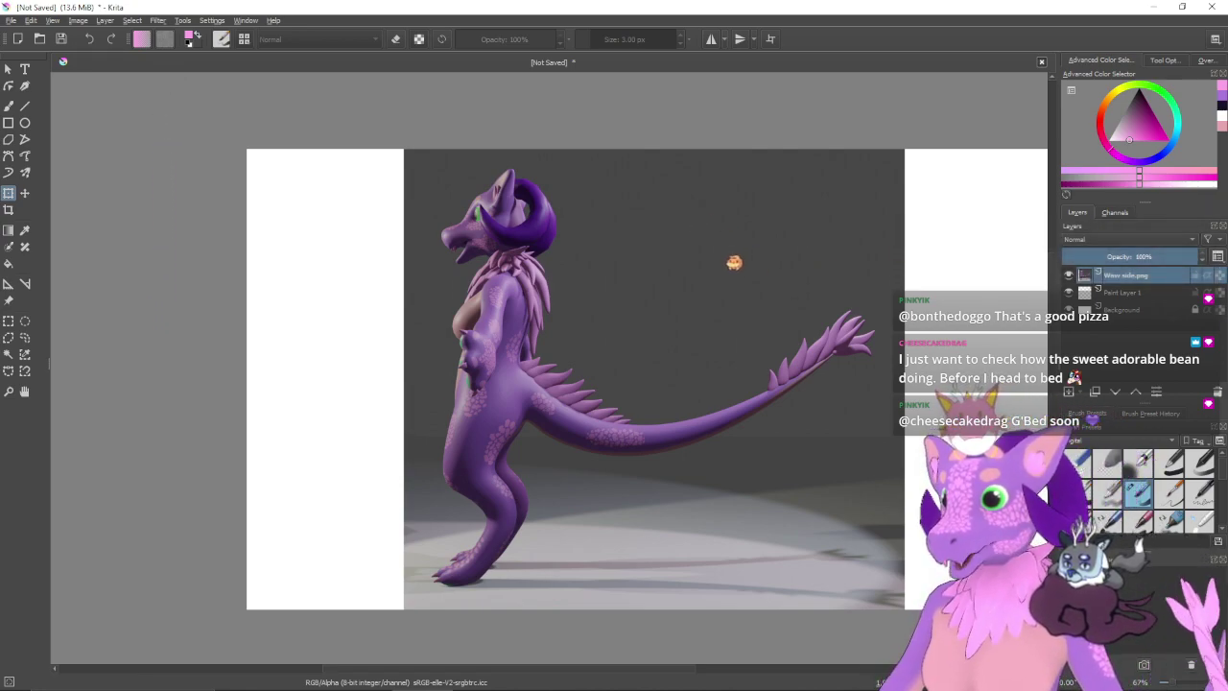
left_click_drag(732, 282, 685, 302)
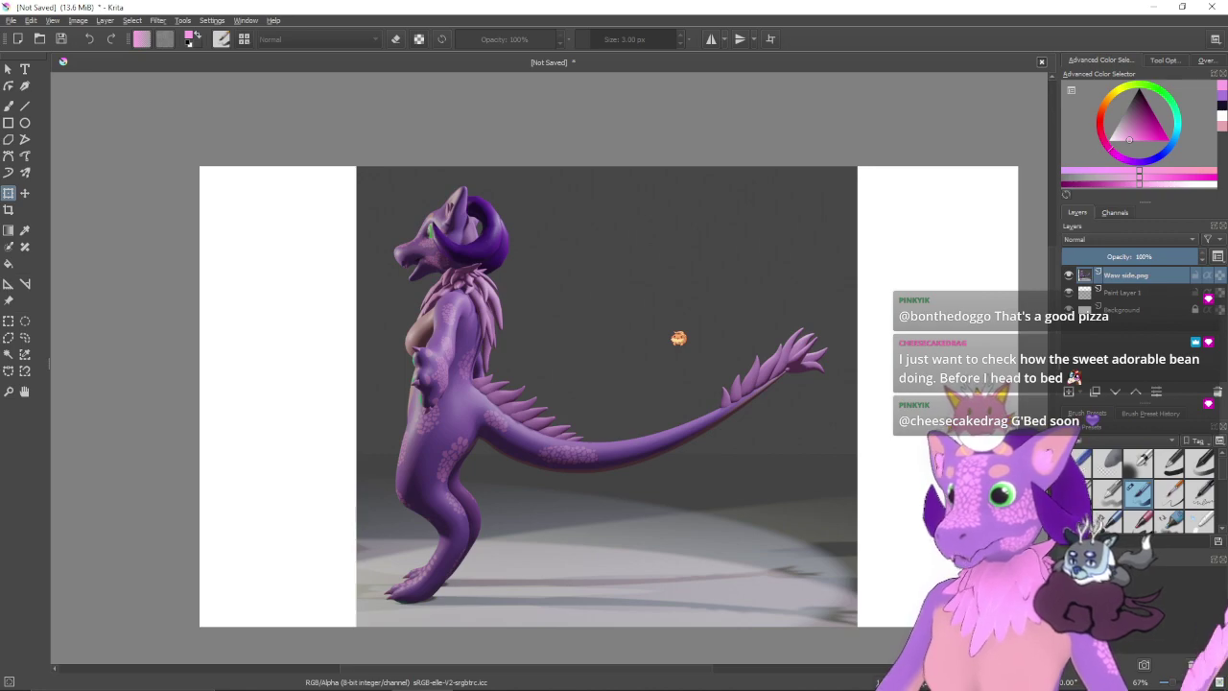
left_click(673, 329)
left_click_drag(672, 329, 689, 311)
key("Return")
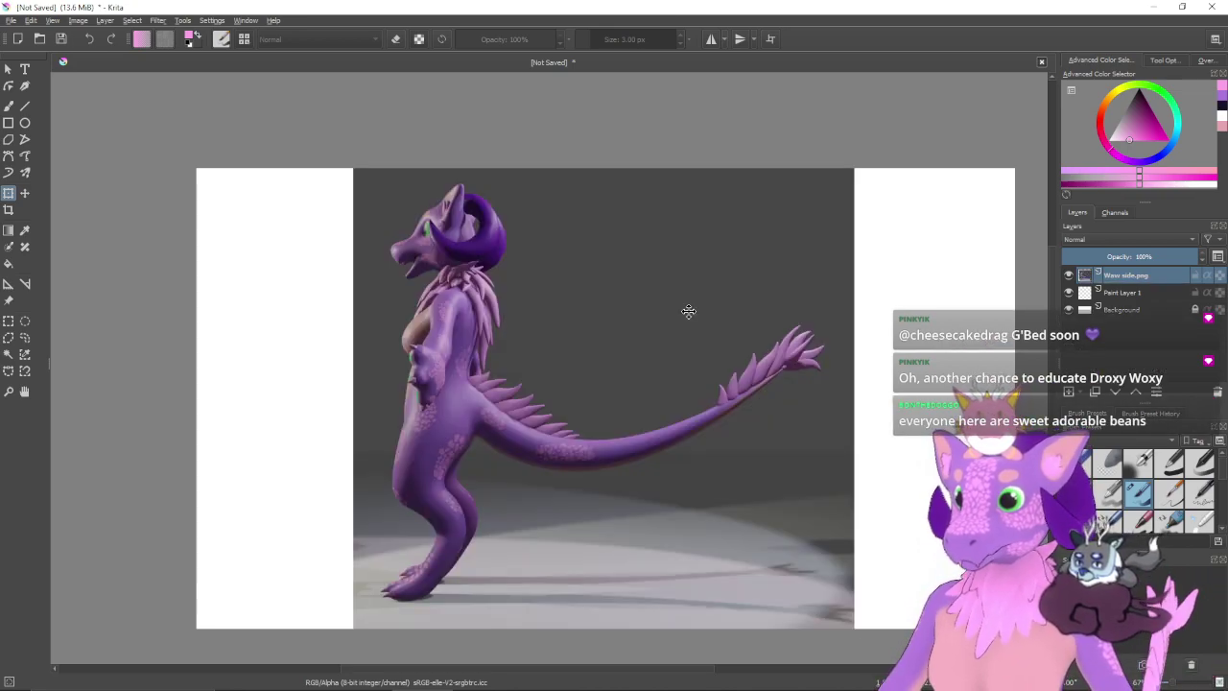
left_click_drag(689, 311, 624, 294)
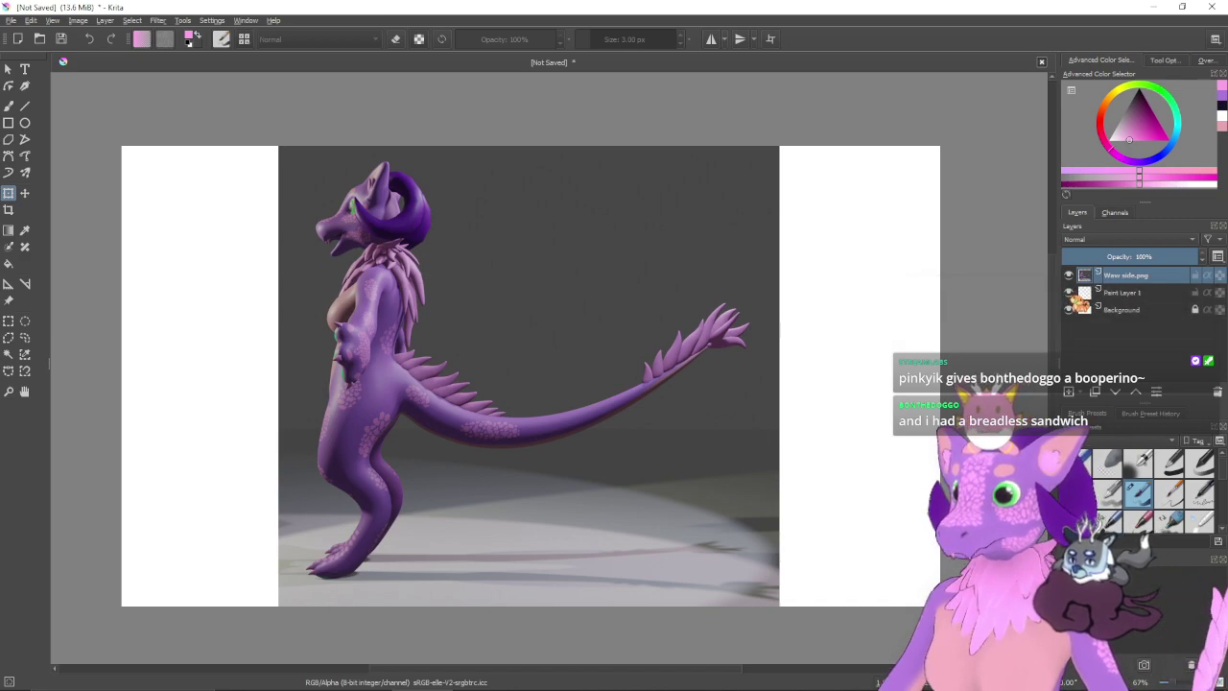
- Move Paint Layer 1 above the Waw side.png layer and set the reference layer's opacity to 46%
left_click(1127, 295)
left_click_drag(1132, 296, 1132, 273)
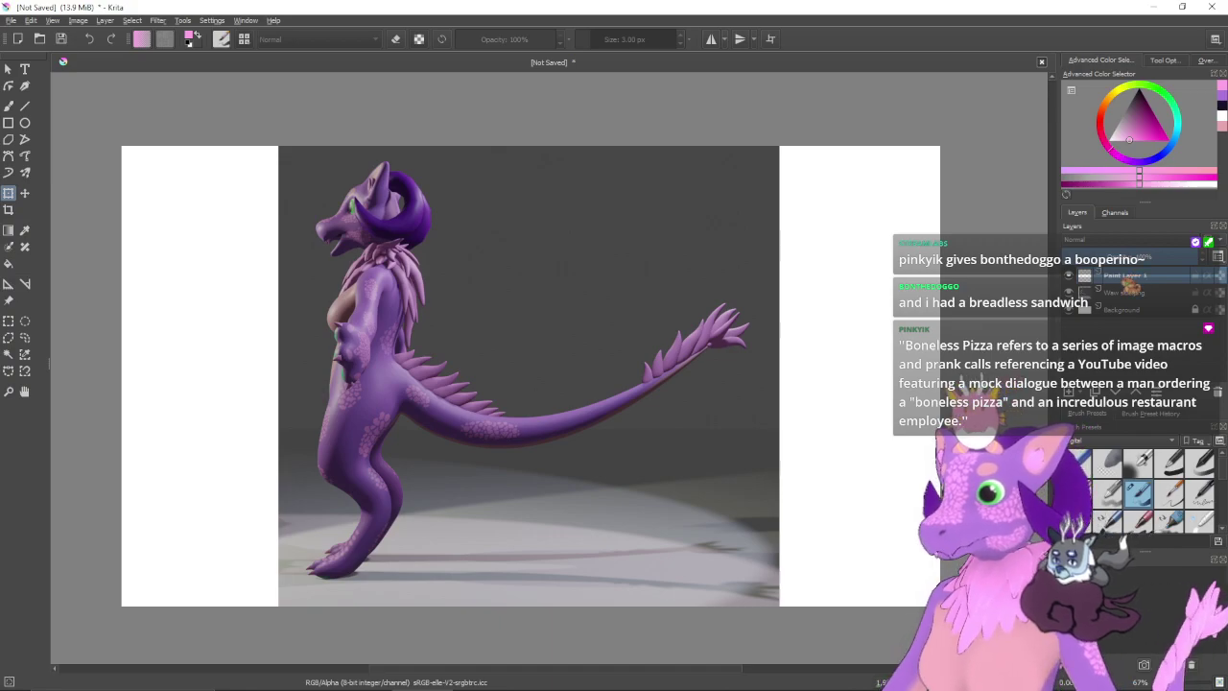
left_click(1132, 294)
left_click(1124, 256)
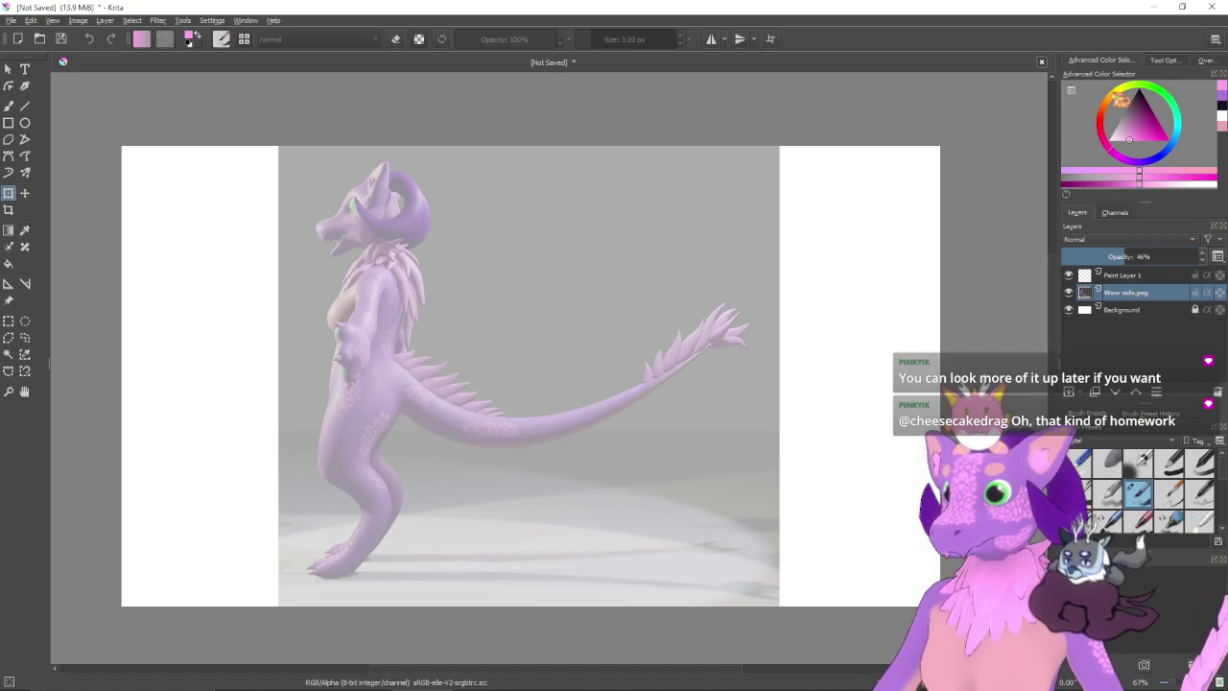
- Choose a muted khaki yellow as the painting colour and add a new paint layer between Waw side.png and Background
left_click(1113, 93)
left_click(1135, 121)
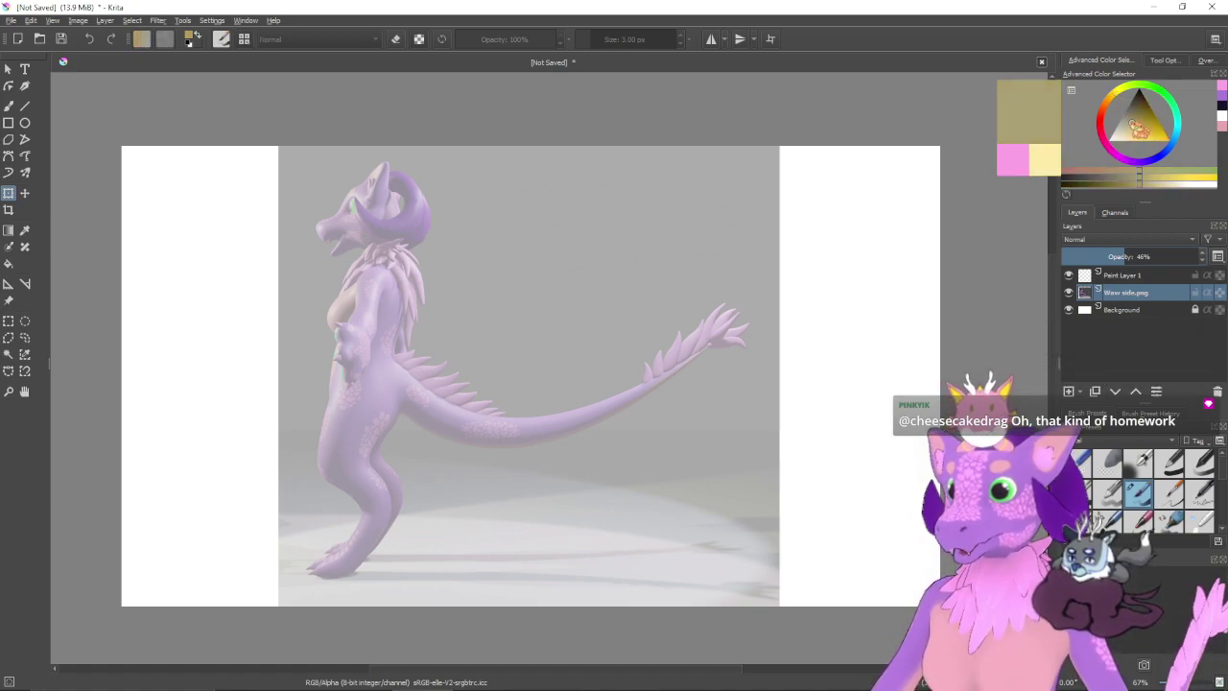
left_click(1130, 126)
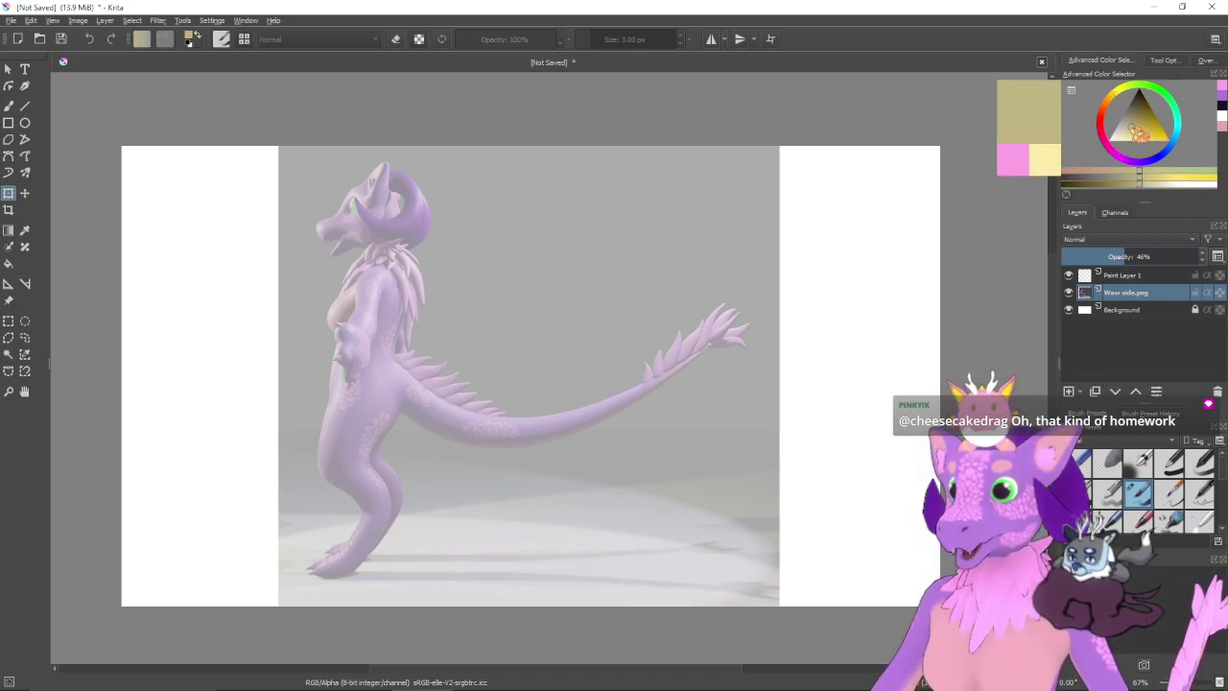
key("Insert")
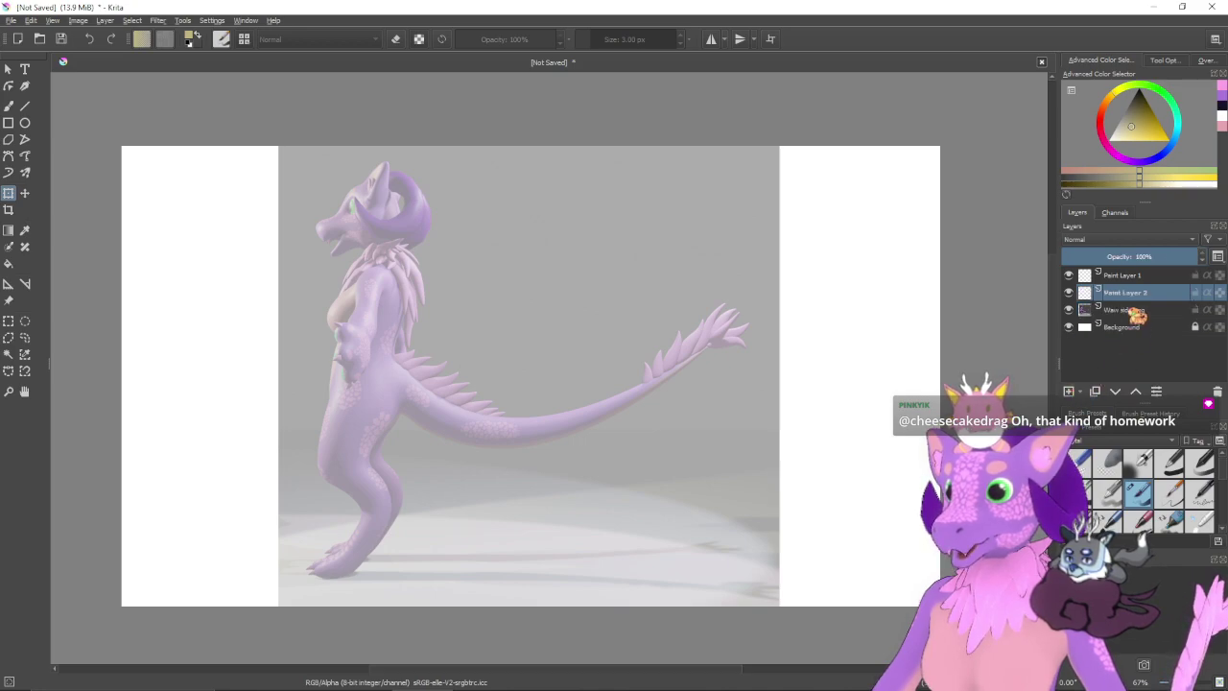
left_click_drag(1134, 296, 1136, 320)
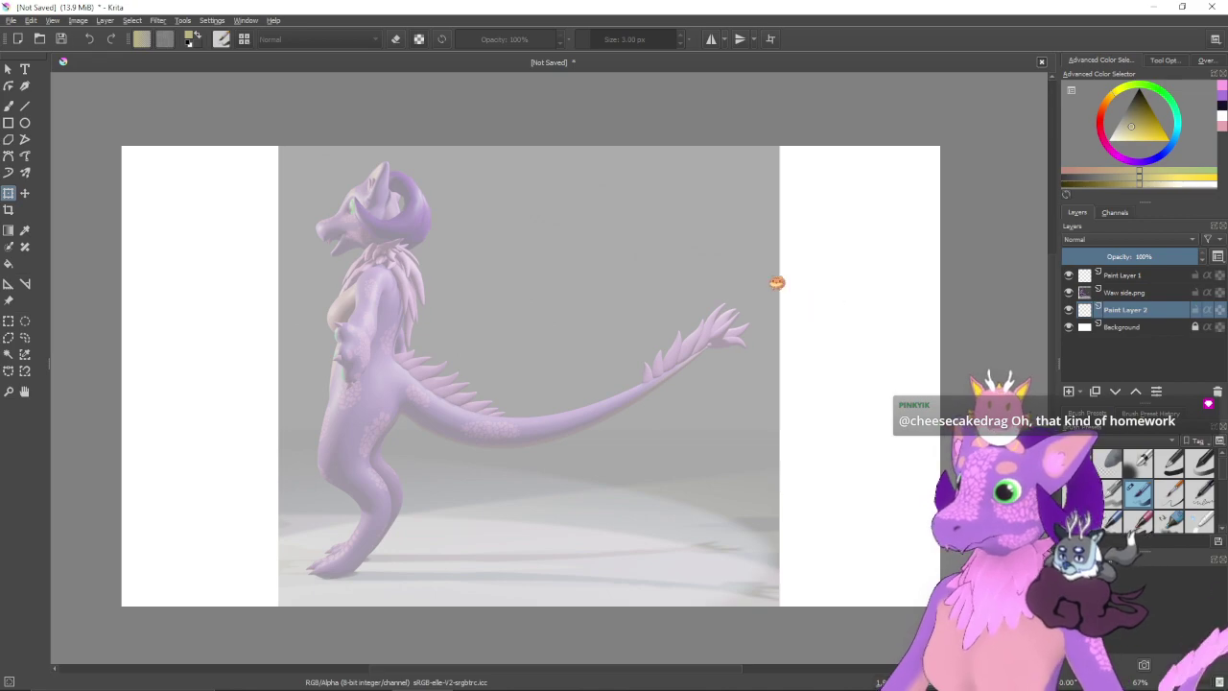
- Fill Paint Layer 2 with khaki, then refill it with a darker, greyer shade of the same yellow
key("shift+BackSpace")
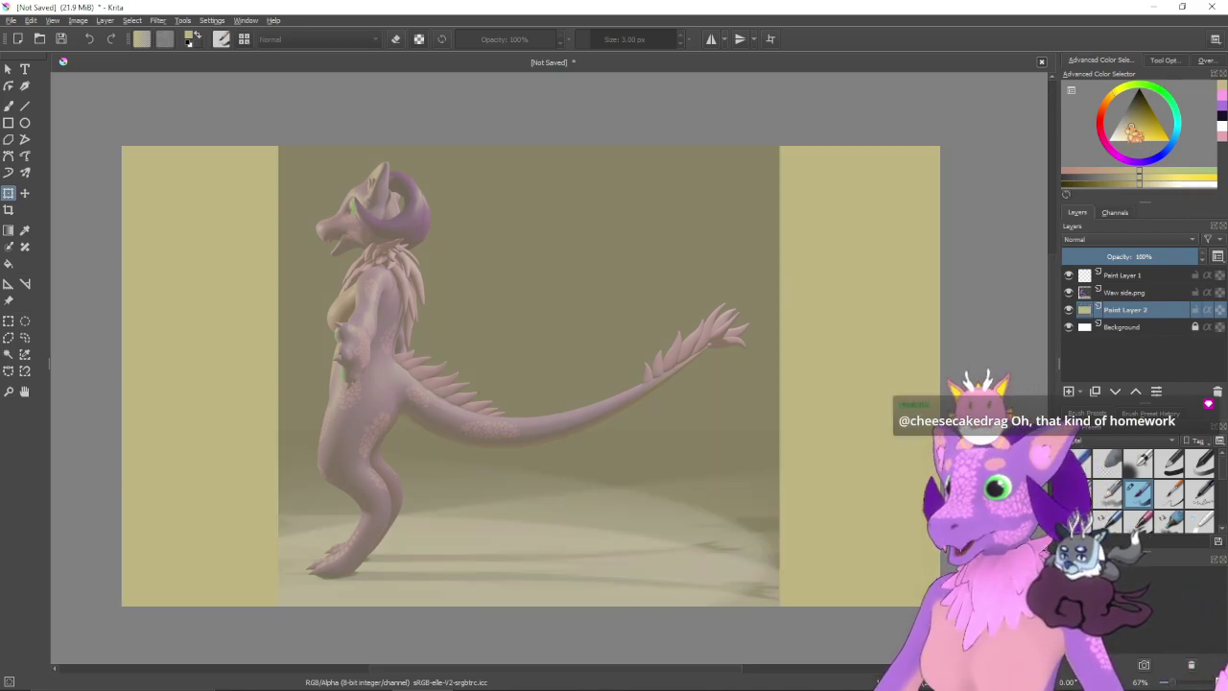
left_click(1136, 126)
left_click(1127, 117)
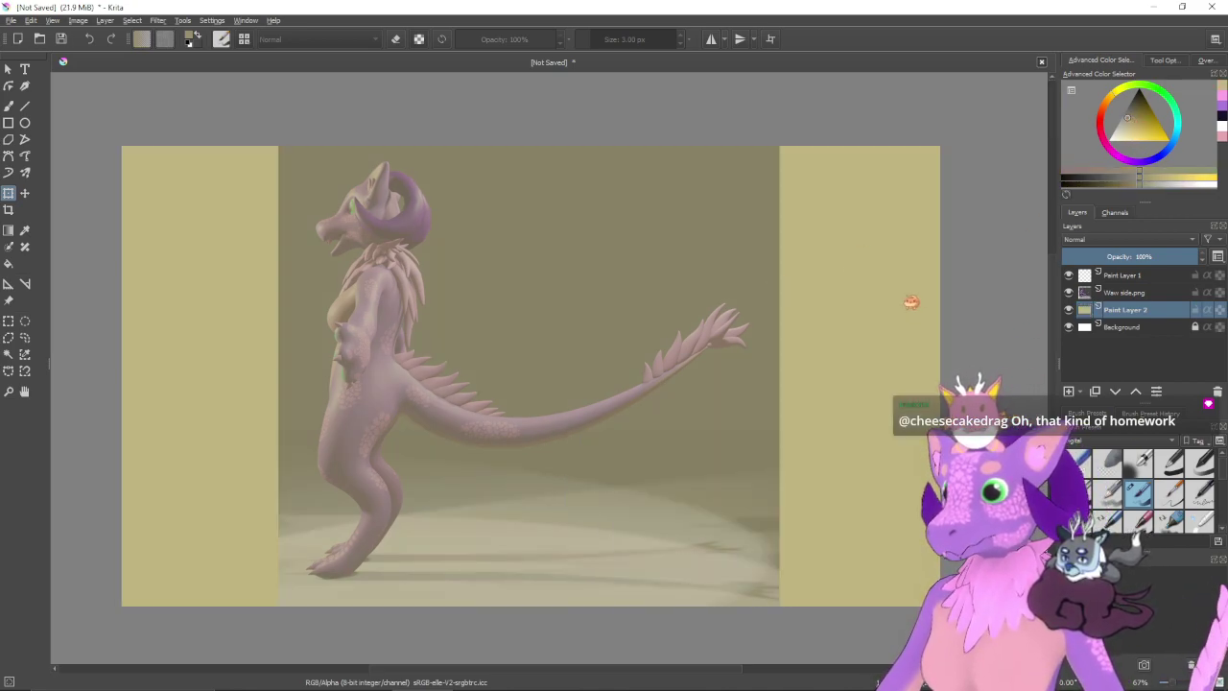
key("shift+BackSpace")
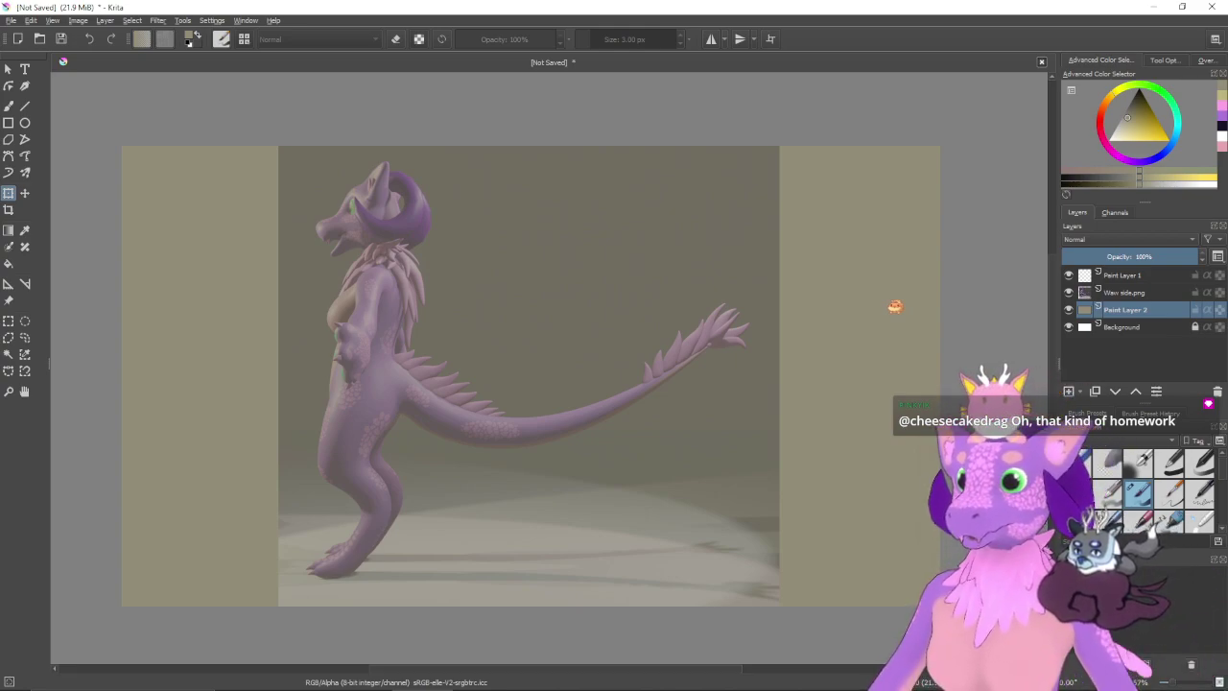
- Make Paint Layer 1 active for freehand brush drawing with the default dark foreground colour, clearing any test mark
left_click(1094, 275)
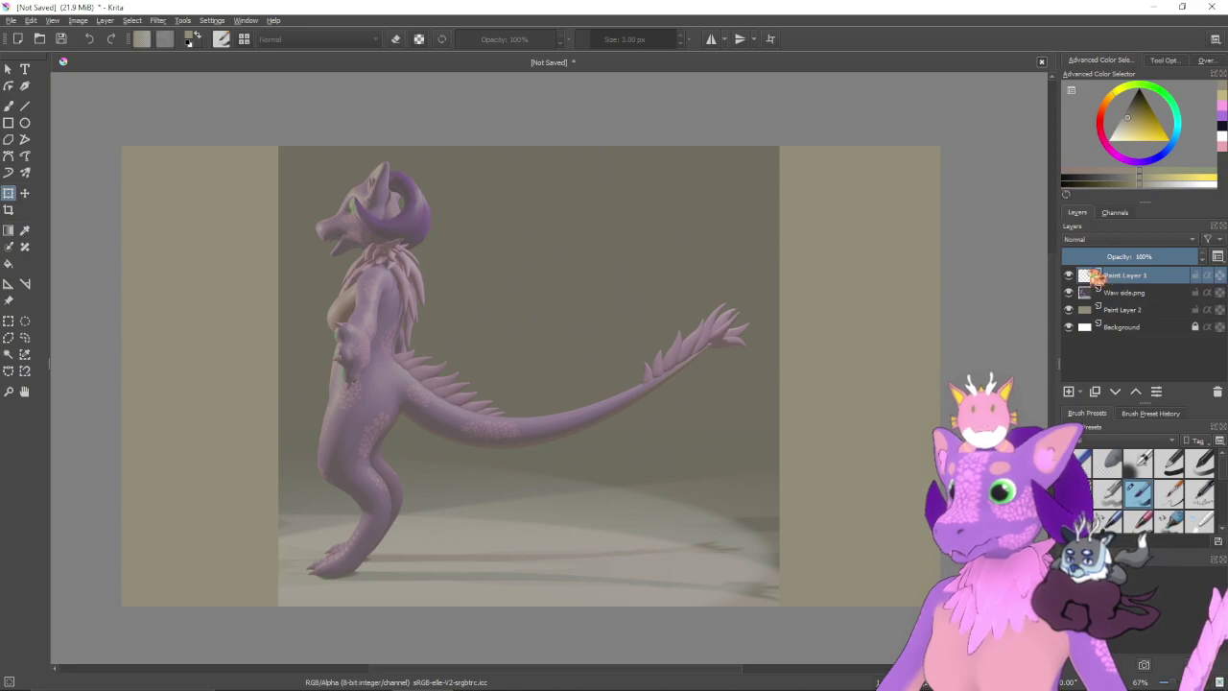
left_click(9, 105)
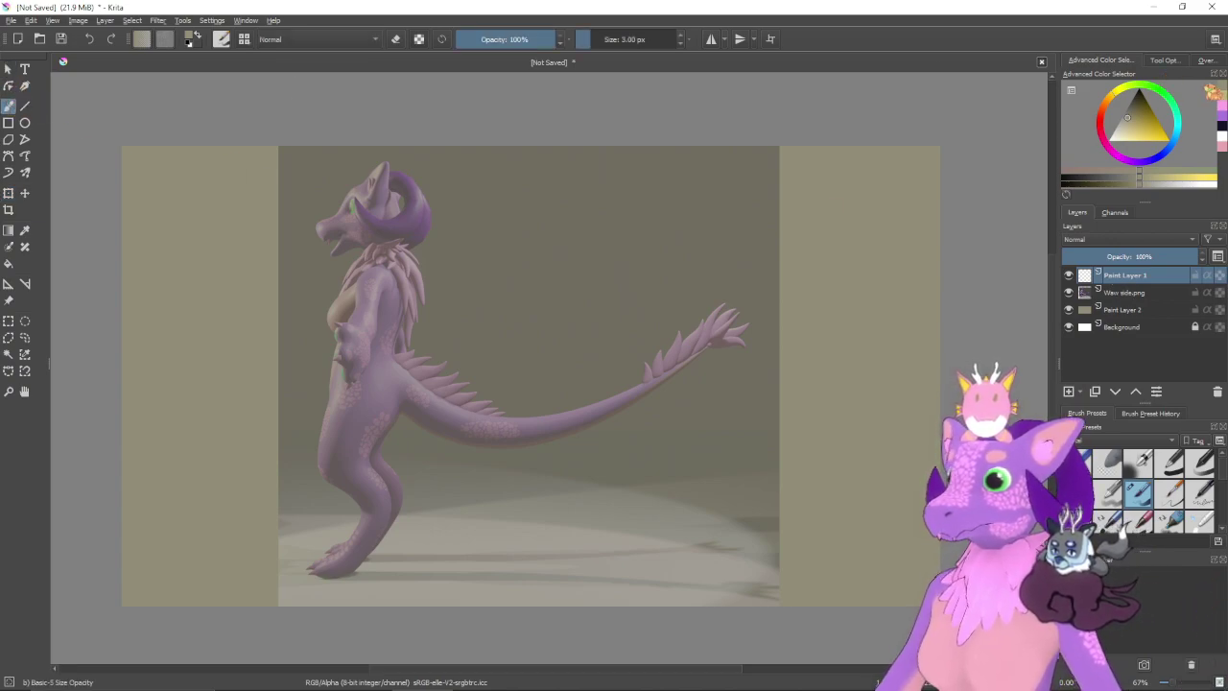
key("d")
mouse_move(470, 284)
left_mouse_down()
mouse_move(582, 258)
mouse_move(579, 447)
left_mouse_up()
key("Delete")
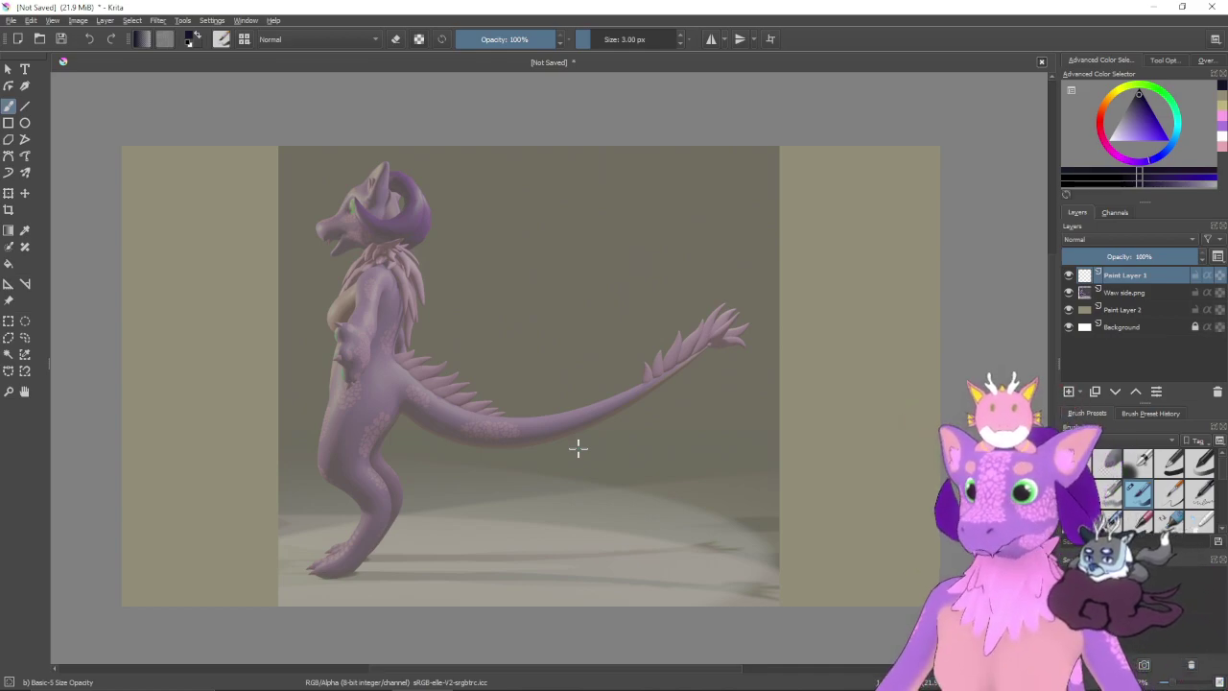
- Switch the brush presets to the Sketch set for drawing over the dragon's head
scroll(683, 376, "up", 5)
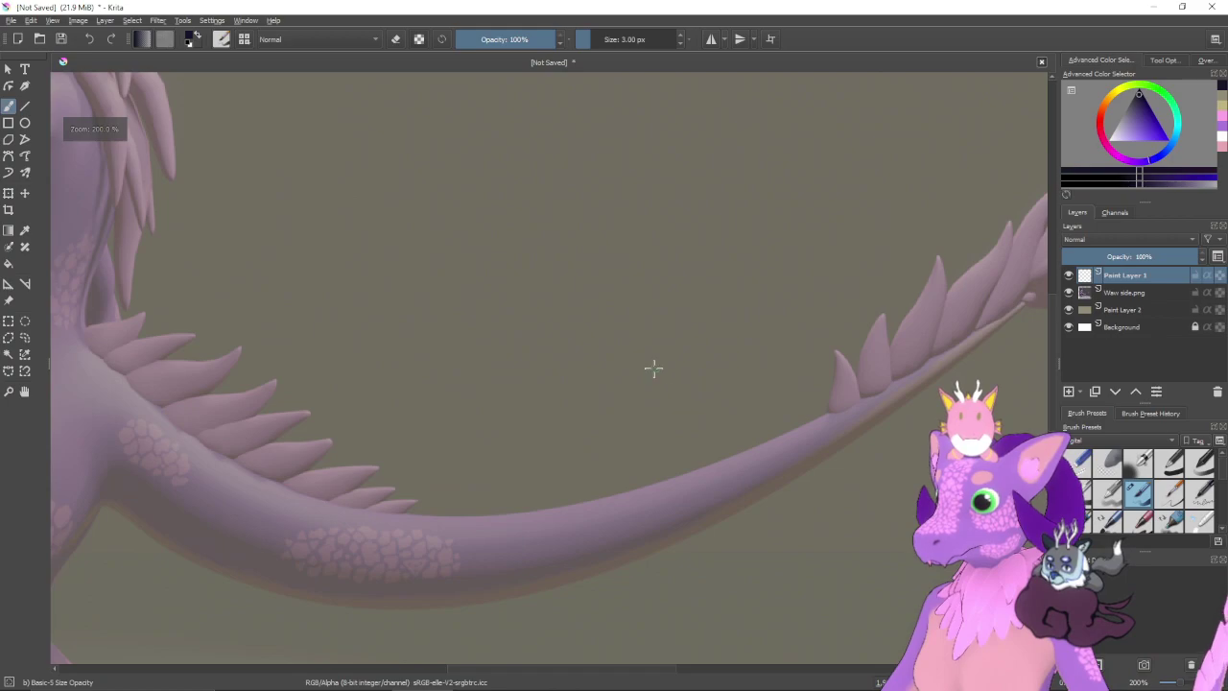
left_click_drag(441, 322, 688, 488)
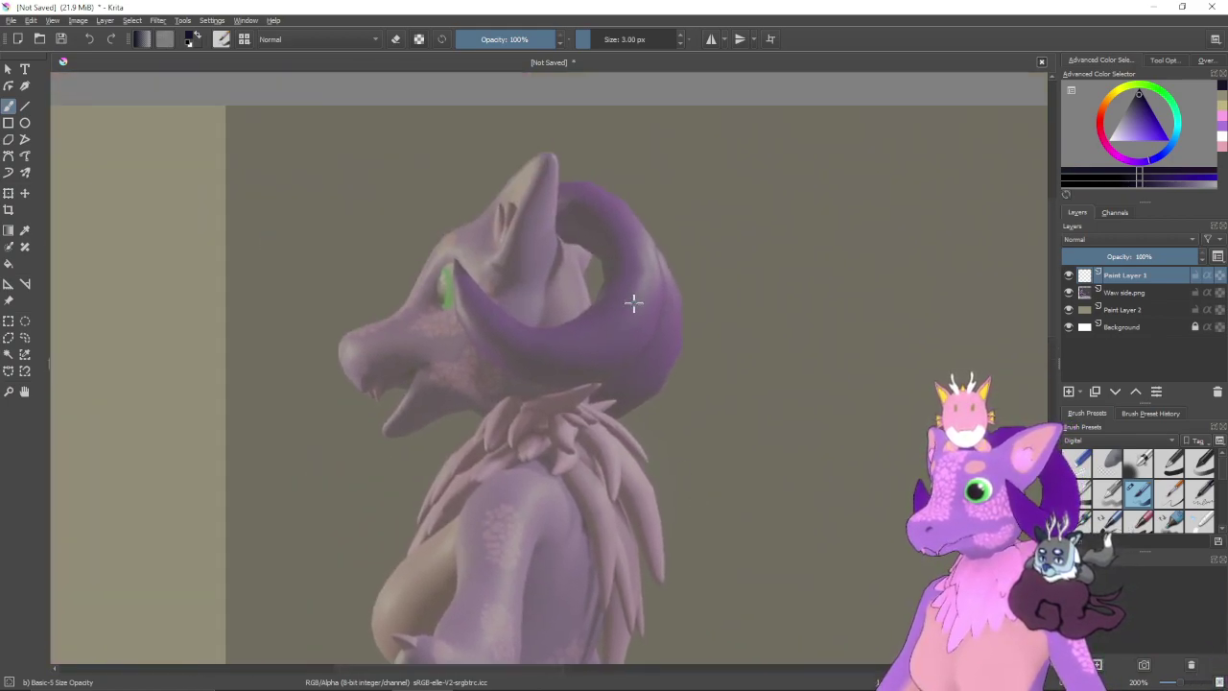
left_click(1141, 439)
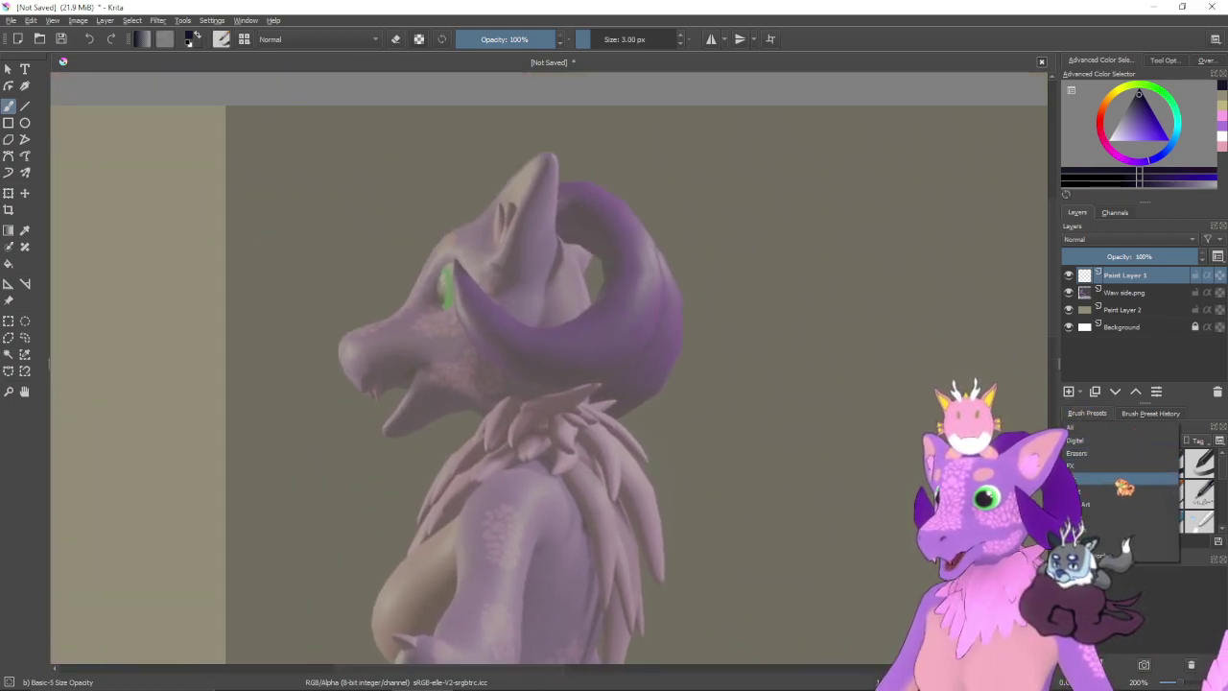
left_click(1122, 529)
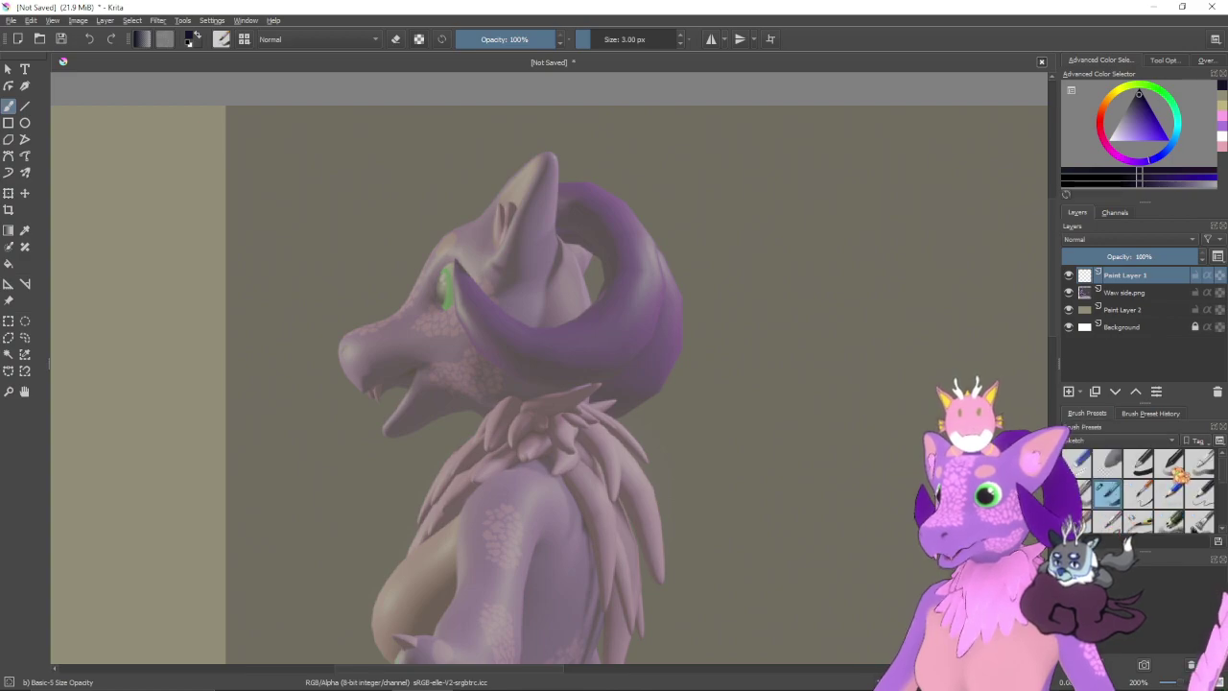
left_click(1137, 463)
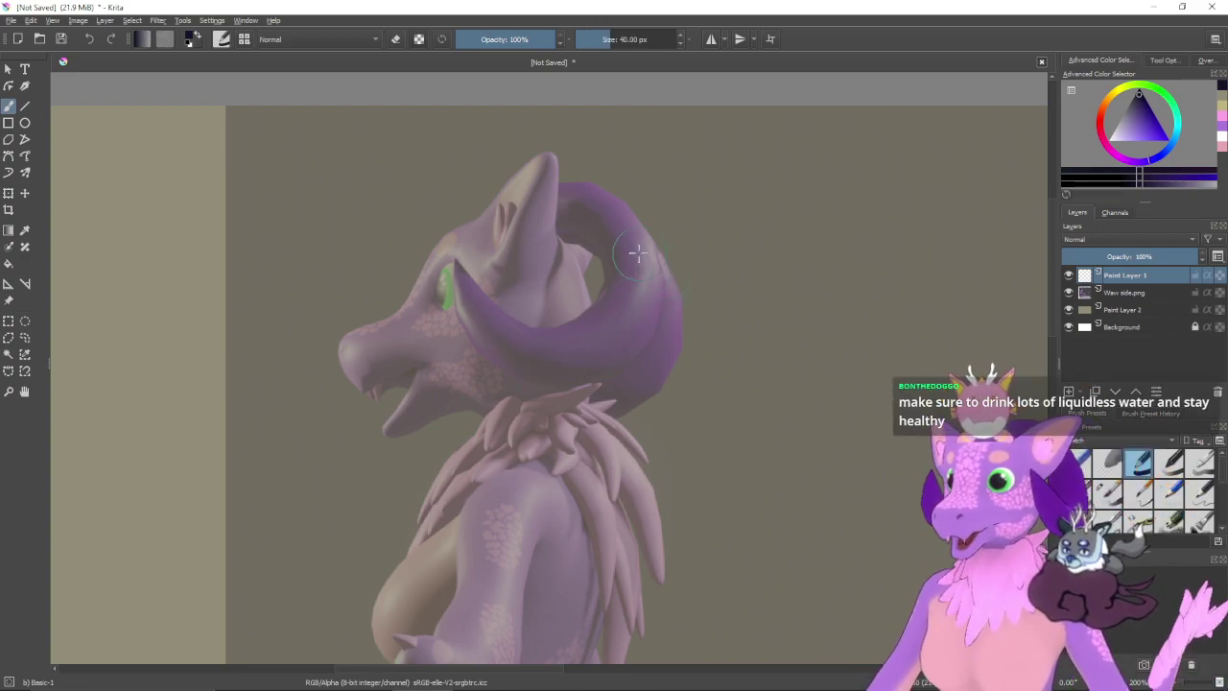
left_click_drag(528, 245, 538, 250)
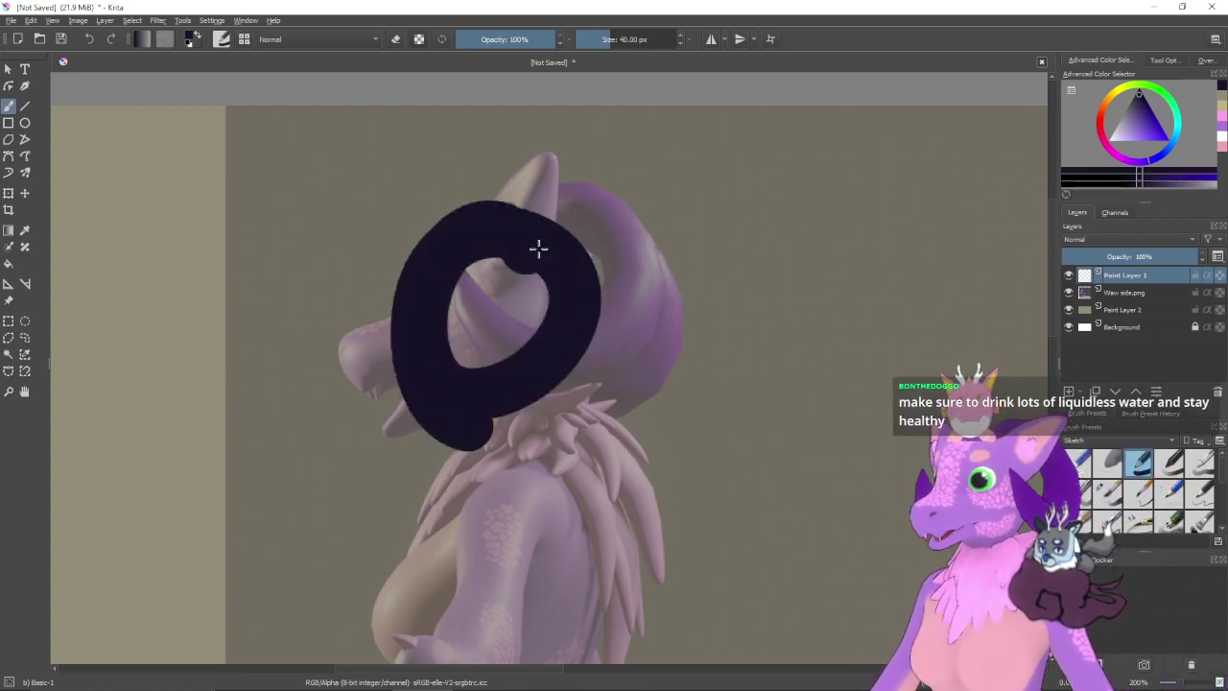
key("ctrl+z")
key("bracketleft")
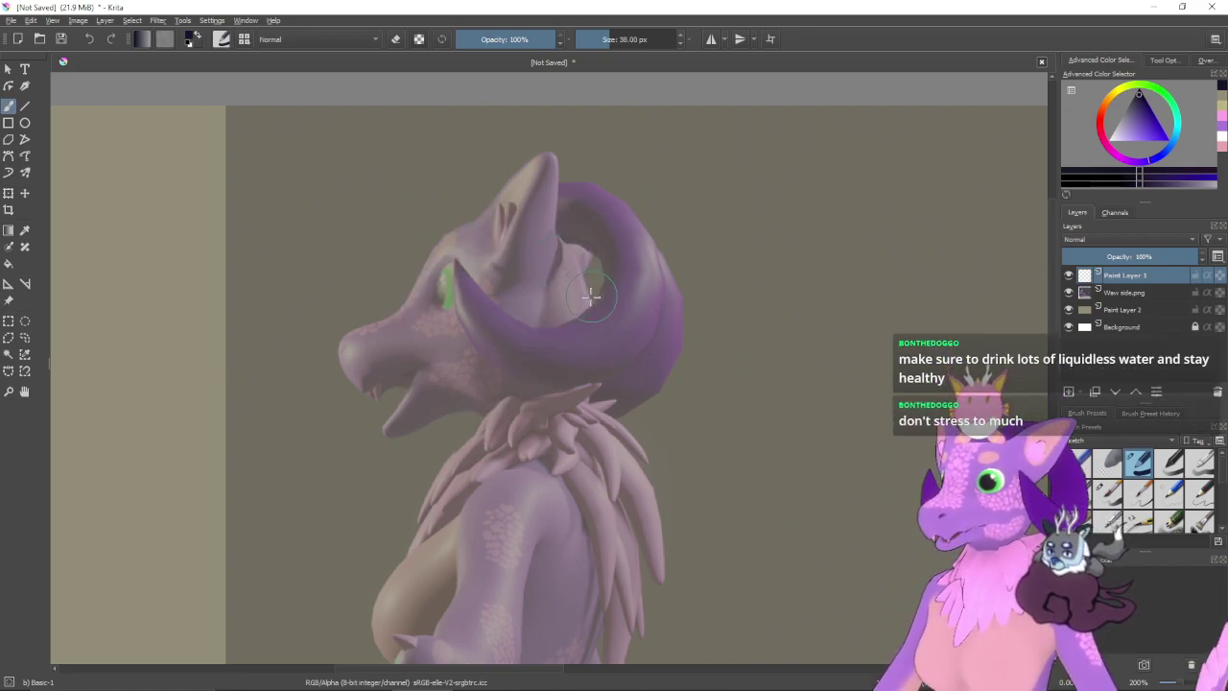
left_click(853, 392)
key("ctrl+z")
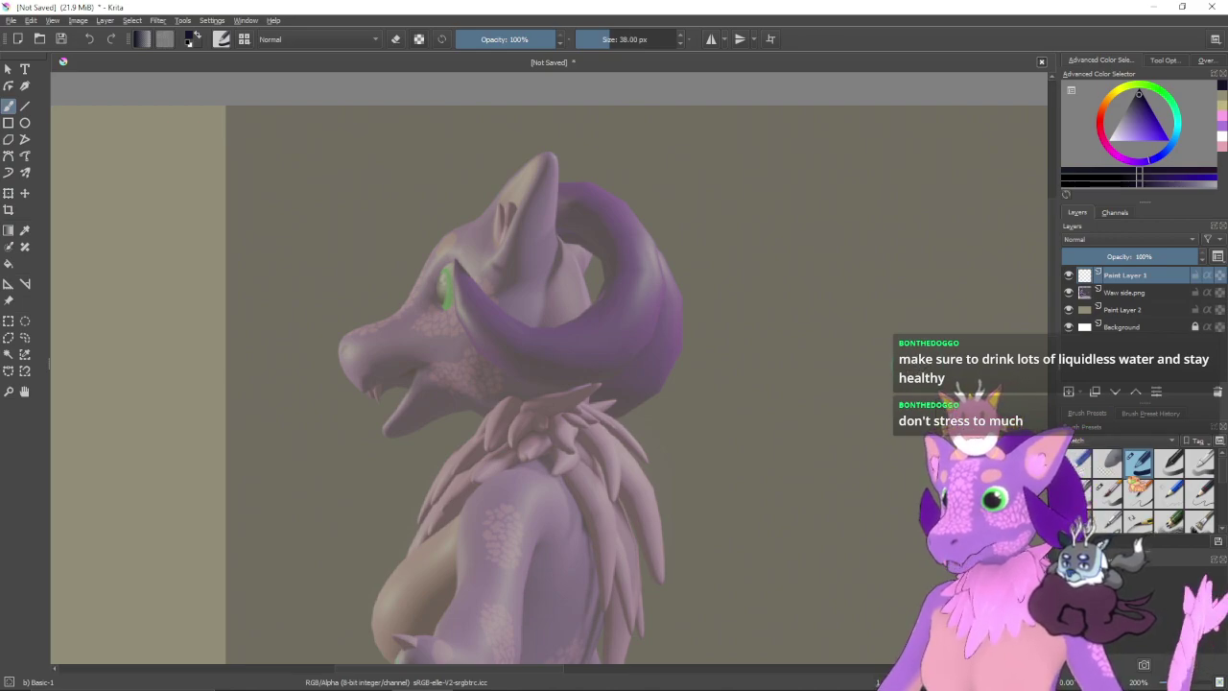
- Choose the Pencil-2 sketch brush at 10 px, try a stroke beside the head and undo it
left_click(1200, 493)
left_click_drag(840, 359, 876, 329)
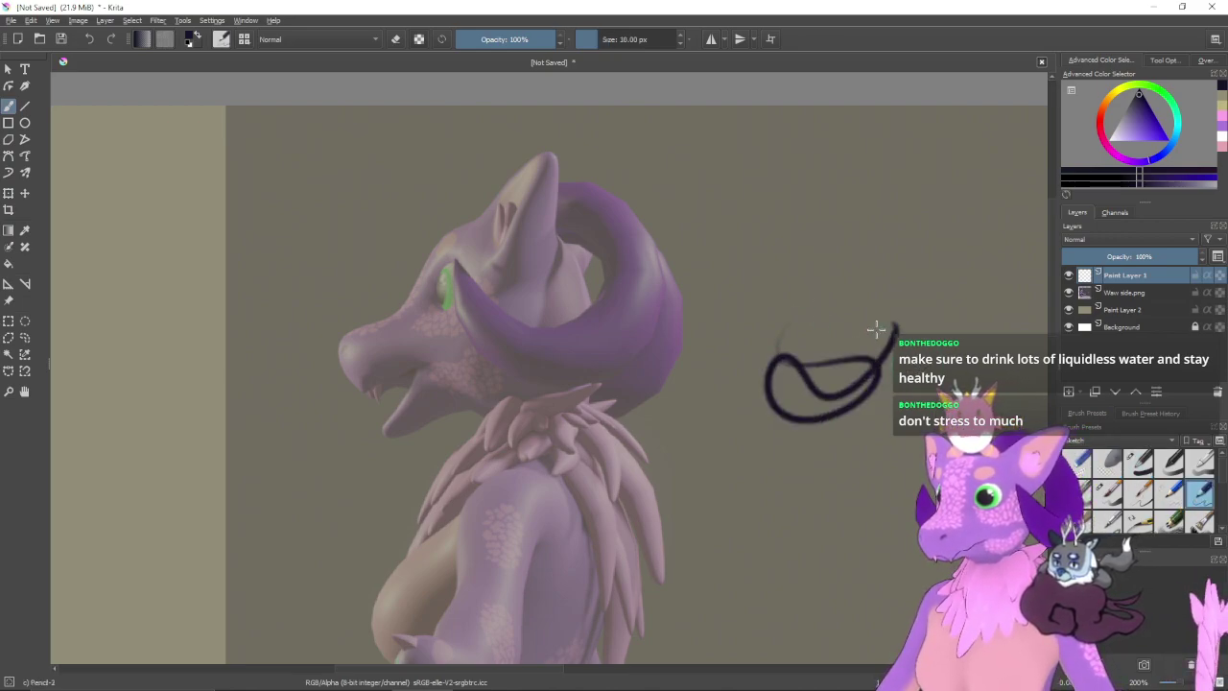
key("ctrl+z")
- Sketch a circle for the skull over the dragon's head on the reference, redoing it until it fits
left_click_drag(648, 318, 660, 357)
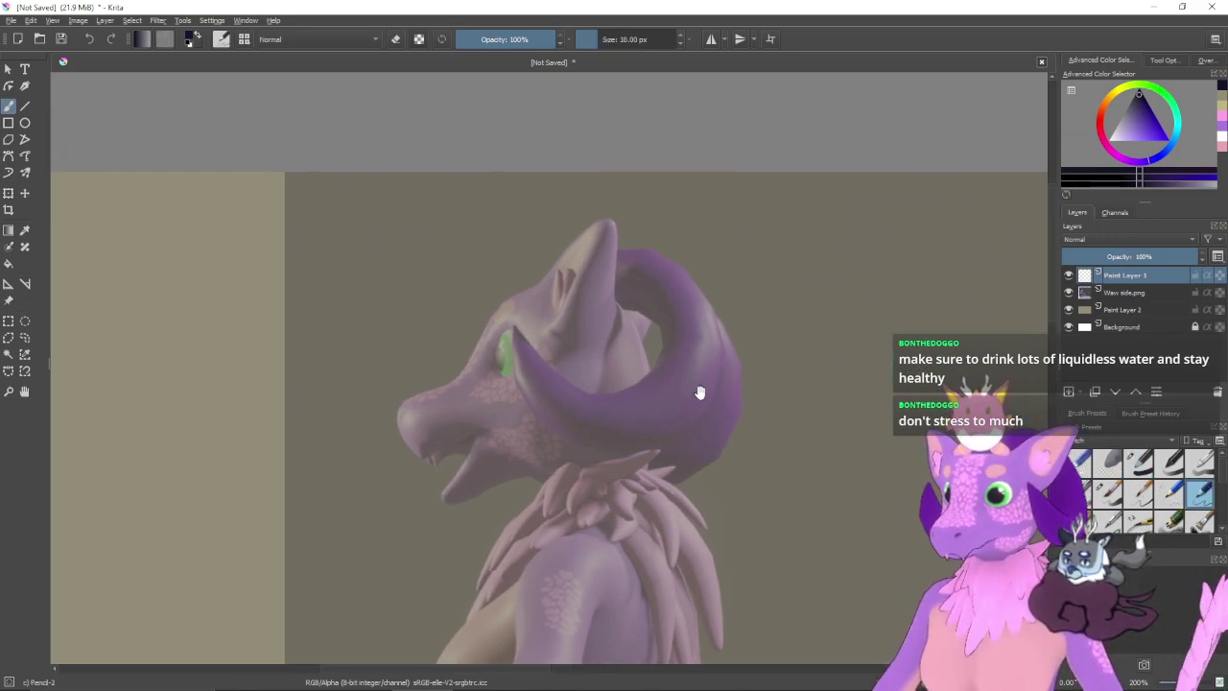
left_click_drag(699, 392, 676, 354)
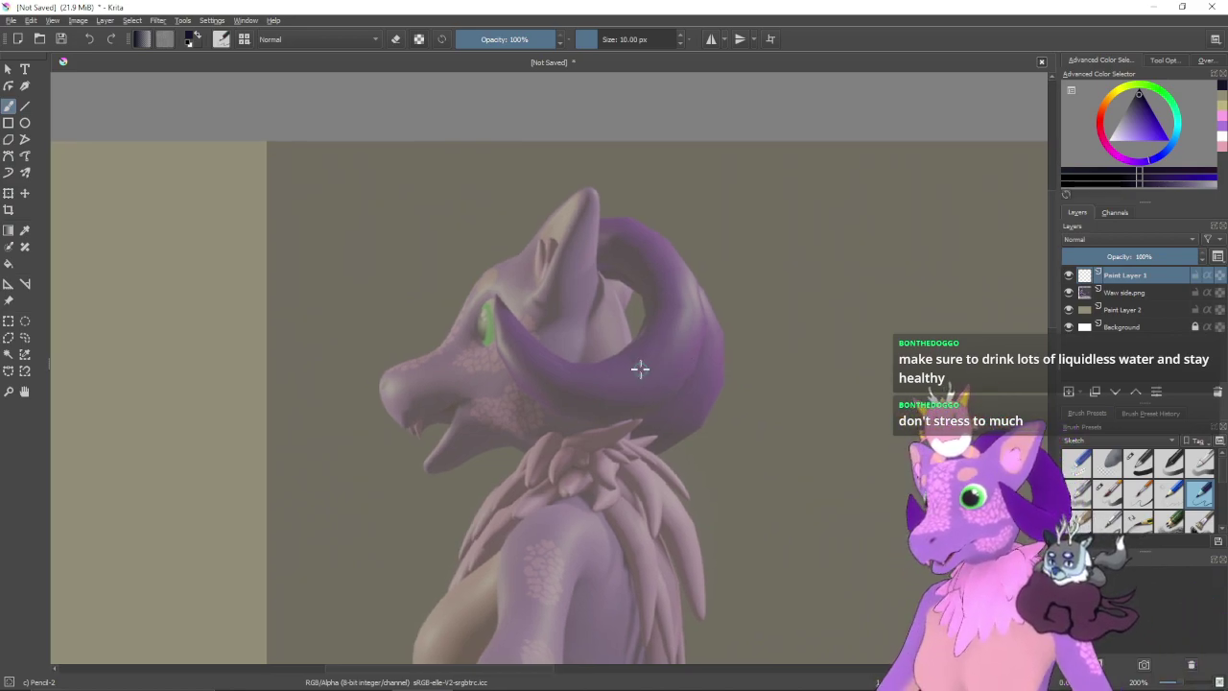
left_click_drag(674, 360, 725, 455)
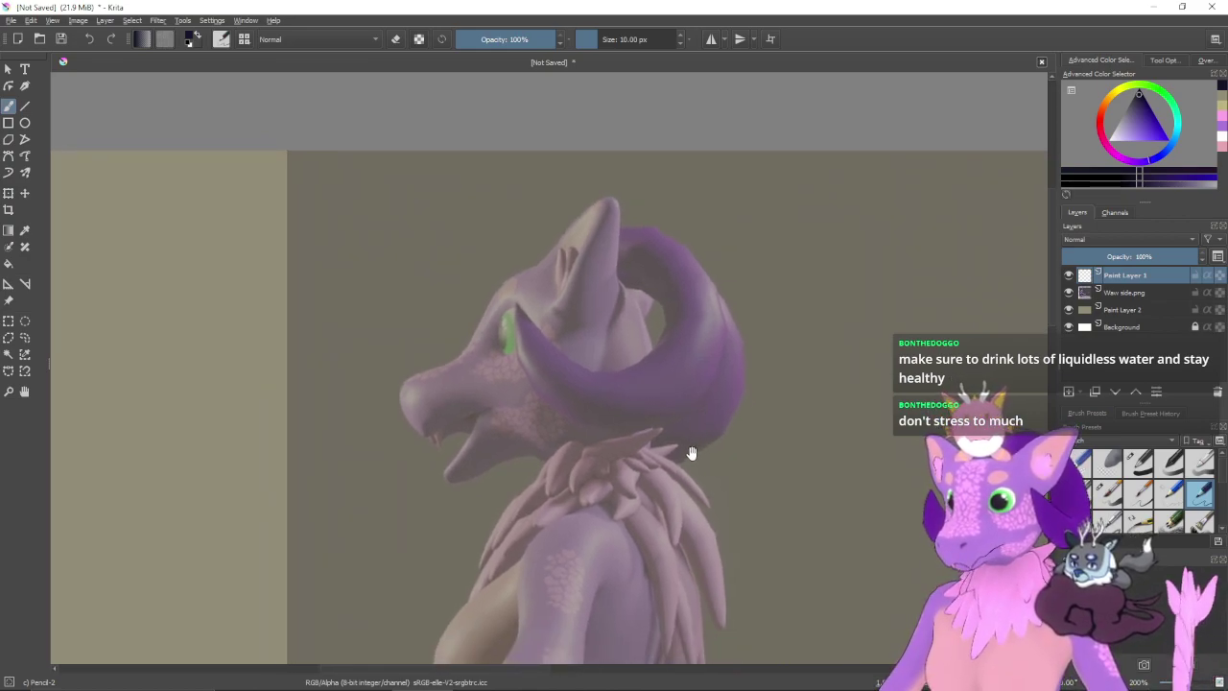
left_click_drag(702, 458, 706, 410)
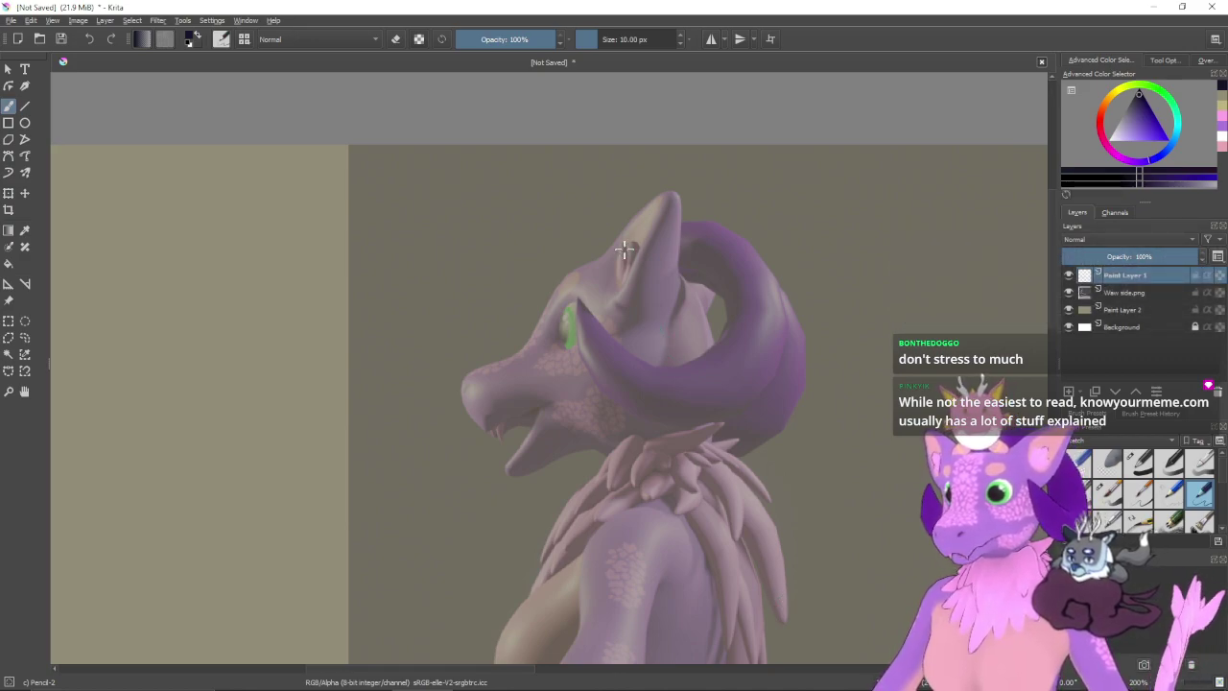
mouse_move(617, 282)
left_mouse_down()
mouse_move(566, 403)
mouse_move(583, 305)
mouse_move(623, 458)
mouse_move(658, 359)
left_mouse_up()
key("ctrl+z")
key("ctrl+z")
left_click_drag(579, 444, 646, 390)
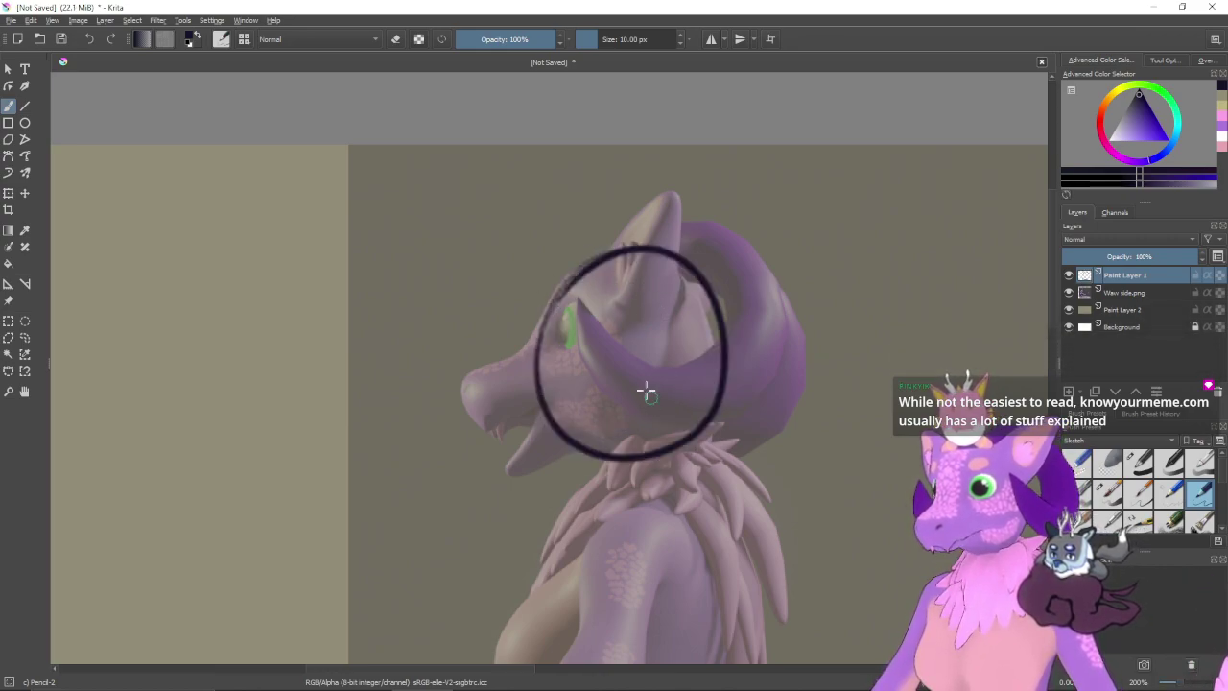
key("ctrl+z")
mouse_move(658, 269)
left_mouse_down()
mouse_move(611, 264)
mouse_move(576, 292)
mouse_move(705, 288)
mouse_move(581, 303)
mouse_move(475, 370)
mouse_move(482, 395)
left_mouse_up()
- Sketch the upper snout from the forehead to the mouth corner and the open lower jaw back to the throat
key("ctrl+z")
key("ctrl+z")
mouse_move(557, 296)
left_mouse_down()
mouse_move(532, 333)
mouse_move(467, 375)
mouse_move(518, 418)
mouse_move(488, 433)
mouse_move(476, 420)
mouse_move(506, 428)
mouse_move(549, 402)
left_mouse_up()
key("ctrl+z")
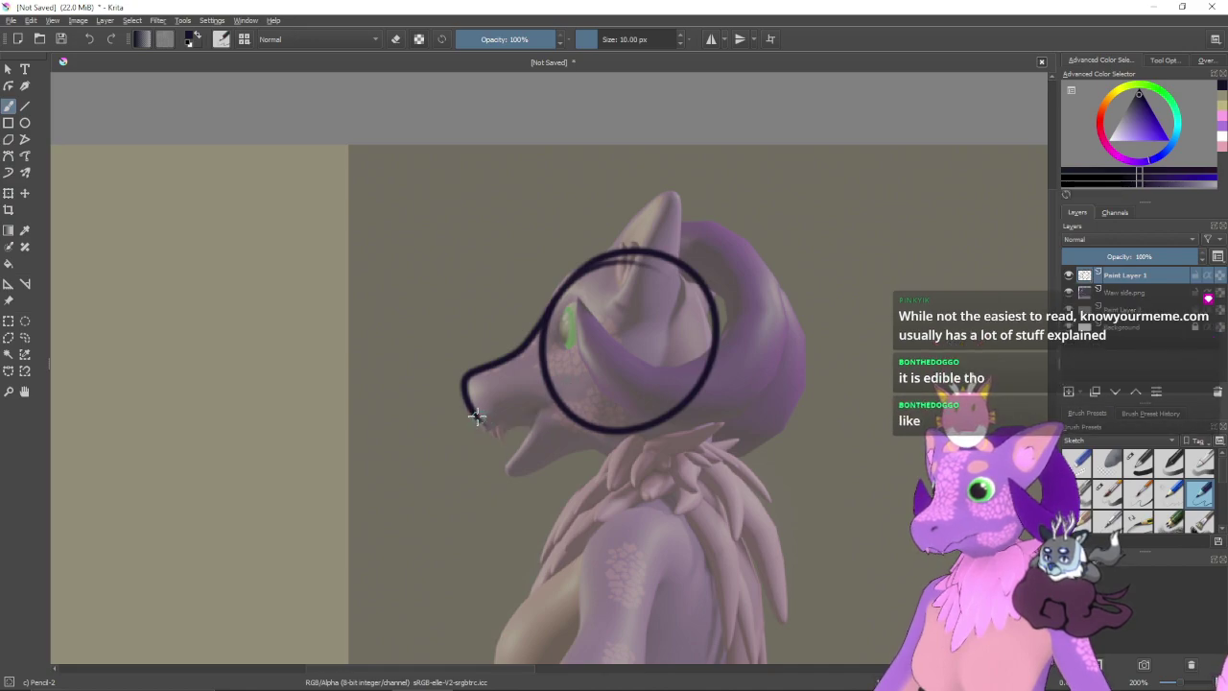
mouse_move(477, 416)
left_mouse_down()
mouse_move(561, 391)
mouse_move(496, 480)
mouse_move(538, 468)
left_mouse_up()
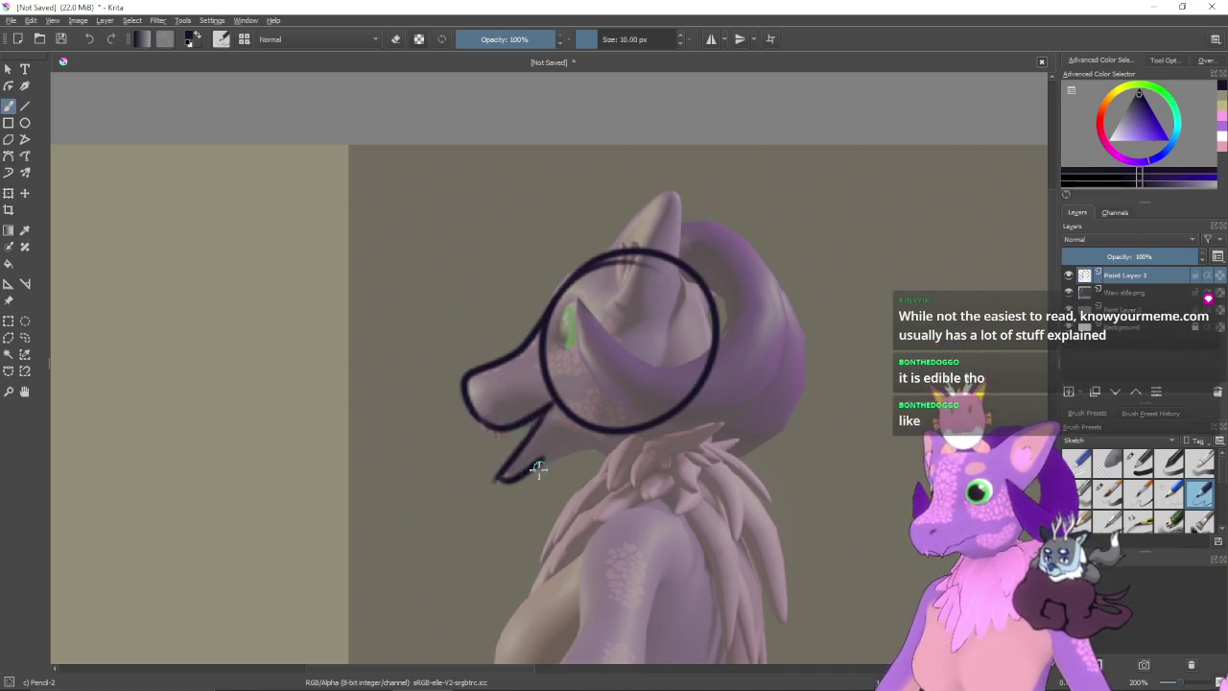
key("ctrl+z")
left_click_drag(546, 406, 518, 466)
key("ctrl+z")
left_click_drag(548, 406, 512, 465)
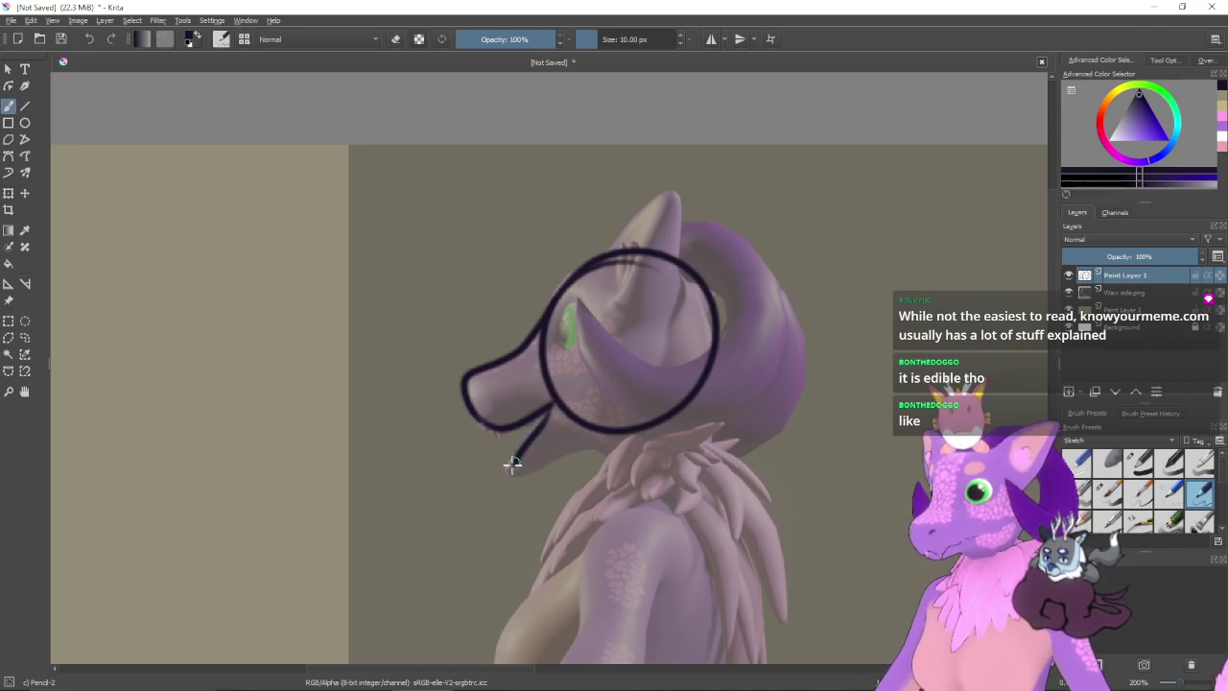
key("ctrl+z")
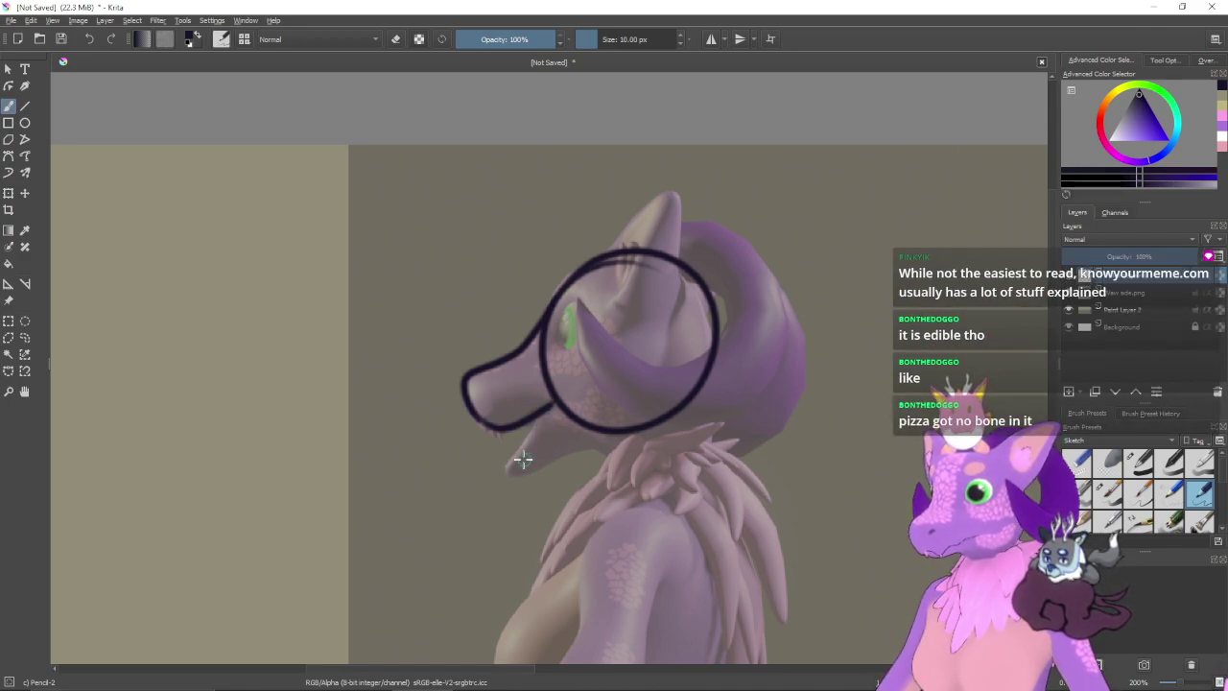
mouse_move(548, 406)
left_mouse_down()
mouse_move(509, 460)
mouse_move(611, 456)
left_mouse_up()
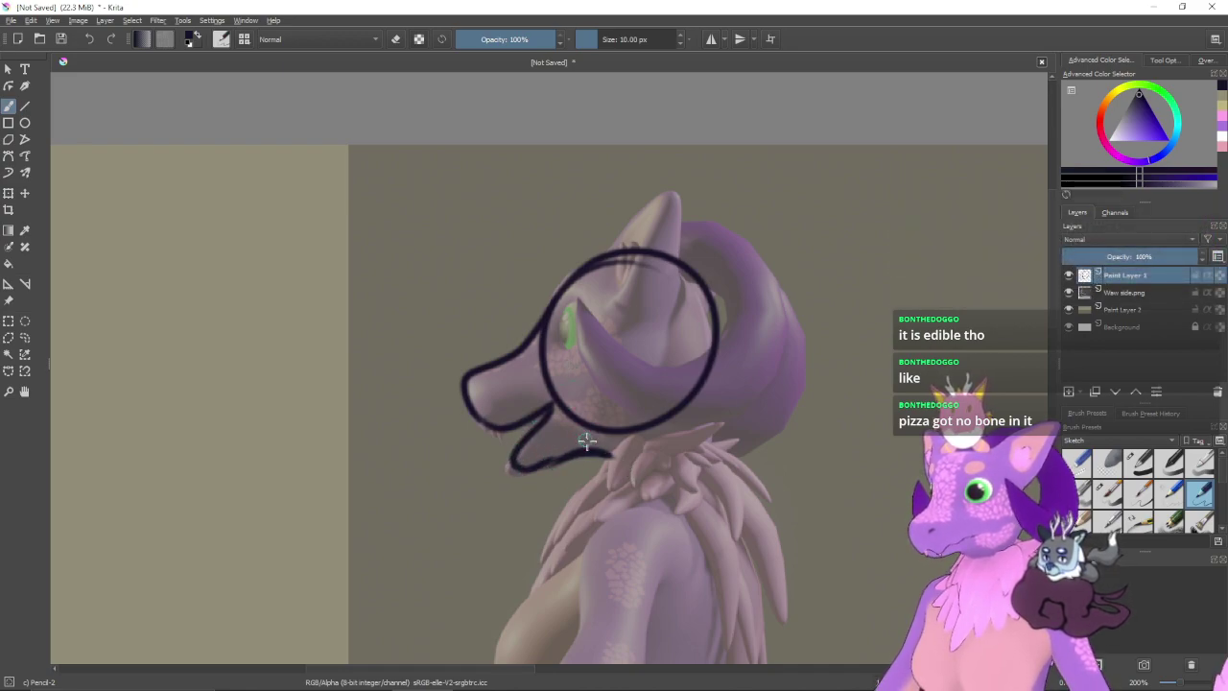
- Sketch the back of the head and neck, and short pointed tufts where the neck meets the ruff
mouse_move(660, 261)
left_mouse_down()
mouse_move(710, 400)
mouse_move(704, 376)
mouse_move(721, 385)
mouse_move(721, 442)
left_mouse_up()
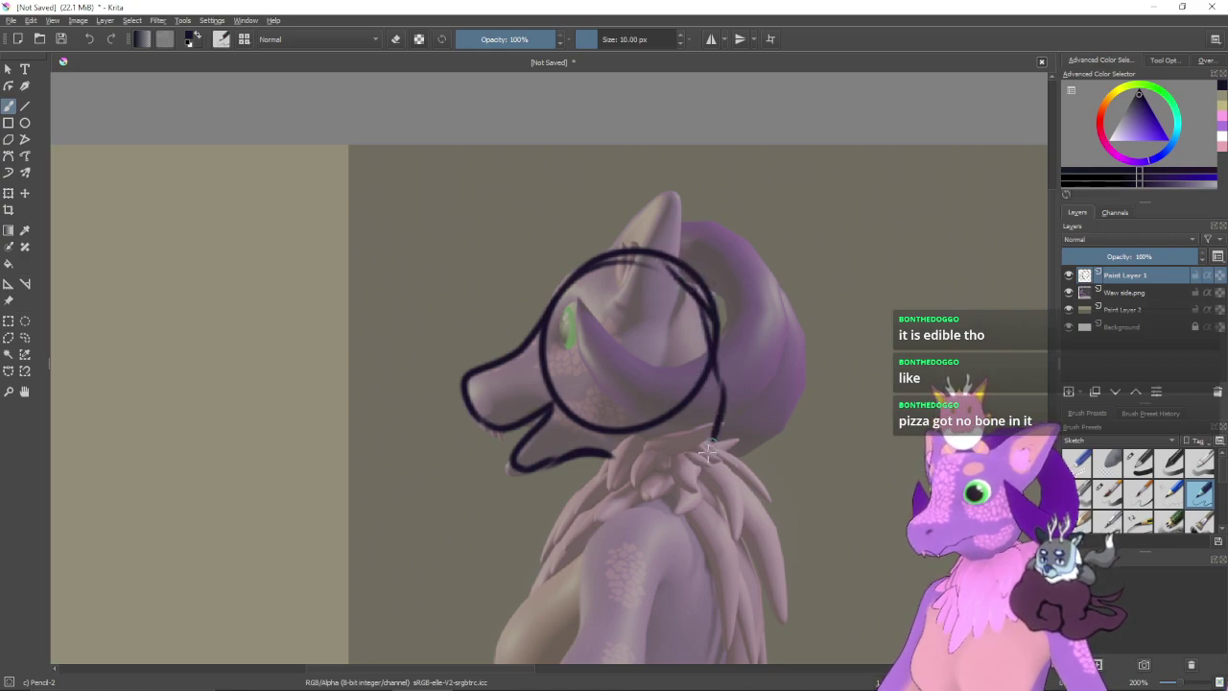
mouse_move(631, 442)
left_mouse_down()
mouse_move(613, 478)
mouse_move(619, 444)
mouse_move(609, 488)
mouse_move(633, 449)
mouse_move(636, 482)
mouse_move(674, 455)
mouse_move(672, 441)
mouse_move(725, 420)
mouse_move(677, 446)
mouse_move(710, 446)
mouse_move(682, 444)
mouse_move(716, 471)
mouse_move(689, 474)
mouse_move(691, 484)
mouse_move(695, 464)
mouse_move(692, 488)
mouse_move(670, 455)
mouse_move(695, 492)
left_mouse_up()
key("ctrl+z")
mouse_move(701, 447)
left_mouse_down()
mouse_move(756, 472)
mouse_move(738, 473)
mouse_move(738, 529)
mouse_move(711, 479)
mouse_move(738, 485)
left_mouse_up()
left_click_drag(779, 546, 716, 470)
- Sketch the long pointed tuft of the ruff that hangs down behind the shoulder
mouse_move(688, 422)
left_mouse_down()
mouse_move(714, 443)
mouse_move(744, 524)
left_mouse_up()
key("ctrl+z")
left_click_drag(690, 419, 744, 552)
key("ctrl+z")
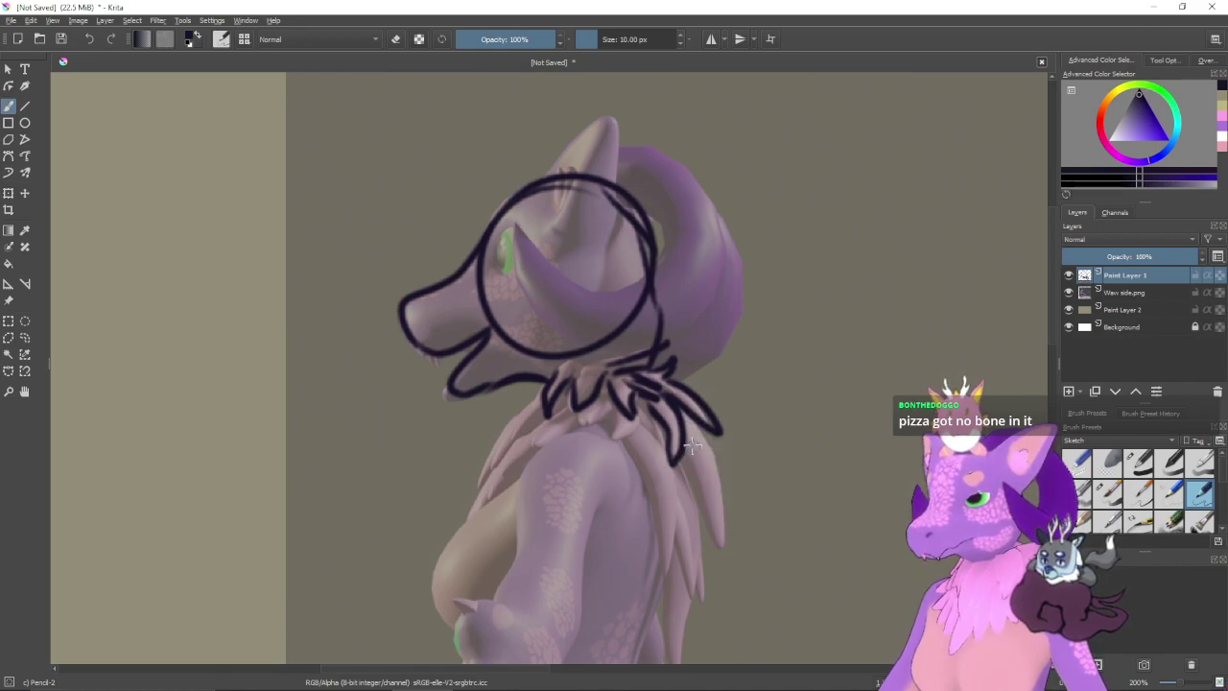
mouse_move(685, 420)
left_mouse_down()
mouse_move(706, 436)
mouse_move(729, 540)
left_mouse_up()
left_click_drag(675, 455, 722, 551)
left_click_drag(732, 506, 722, 565)
left_click_drag(670, 476, 701, 406)
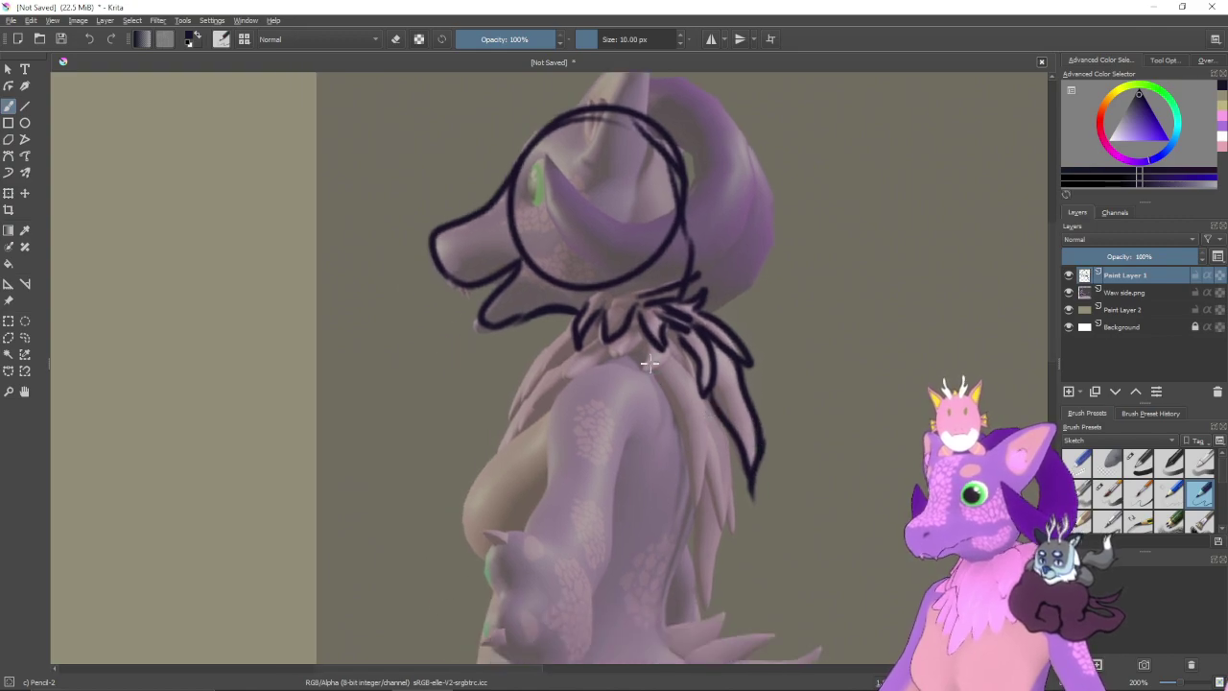
- Add short tufts along the lower edge of the ruff above the shoulder
mouse_move(648, 343)
left_mouse_down()
mouse_move(640, 370)
mouse_move(655, 377)
mouse_move(664, 364)
left_mouse_up()
key("e")
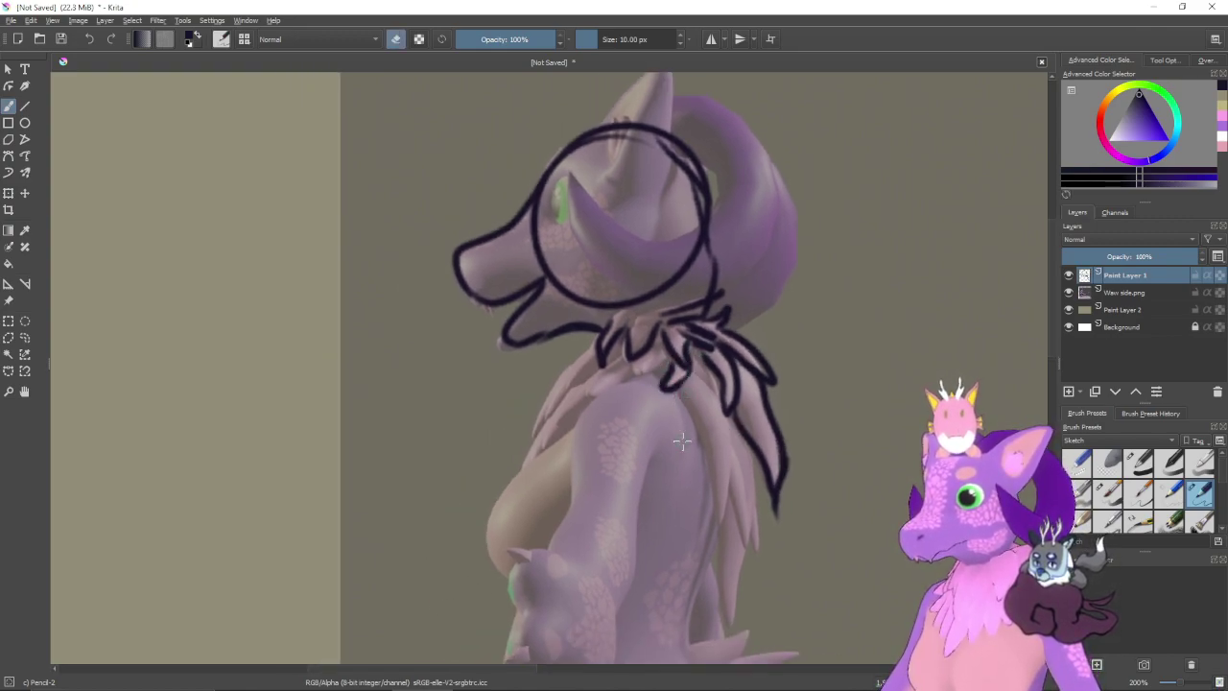
key("e")
left_click_drag(691, 406, 716, 435)
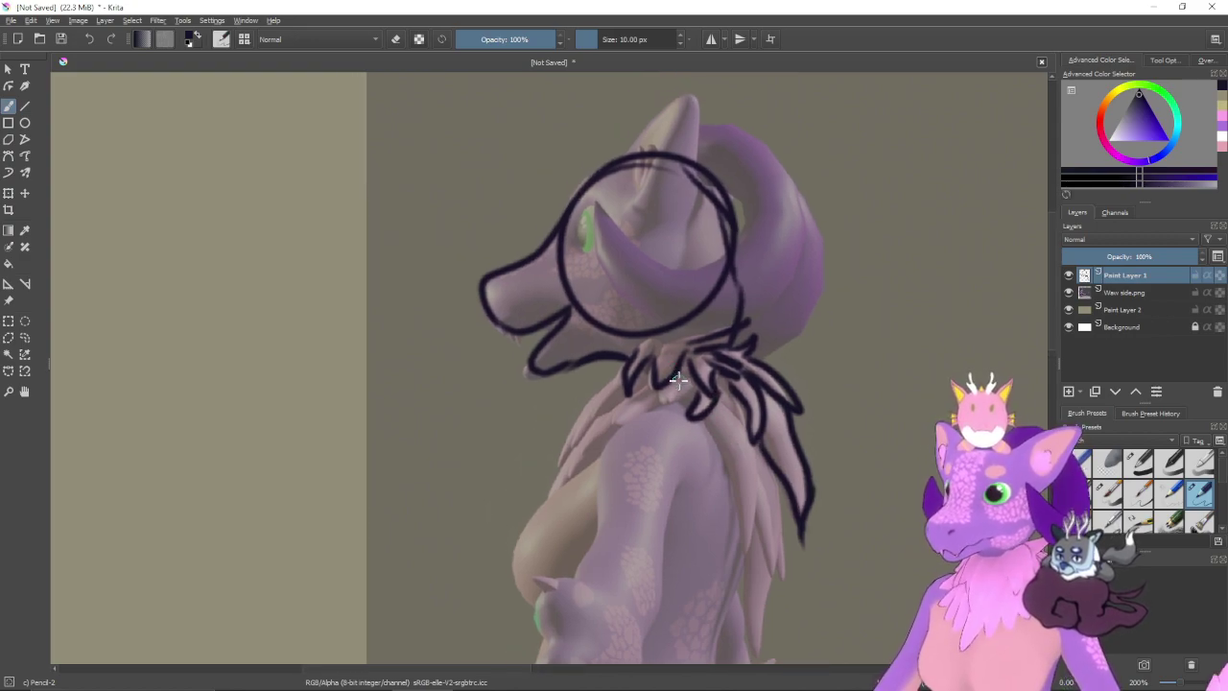
mouse_move(612, 392)
left_mouse_down()
mouse_move(646, 377)
mouse_move(646, 409)
mouse_move(698, 386)
mouse_move(662, 431)
left_mouse_up()
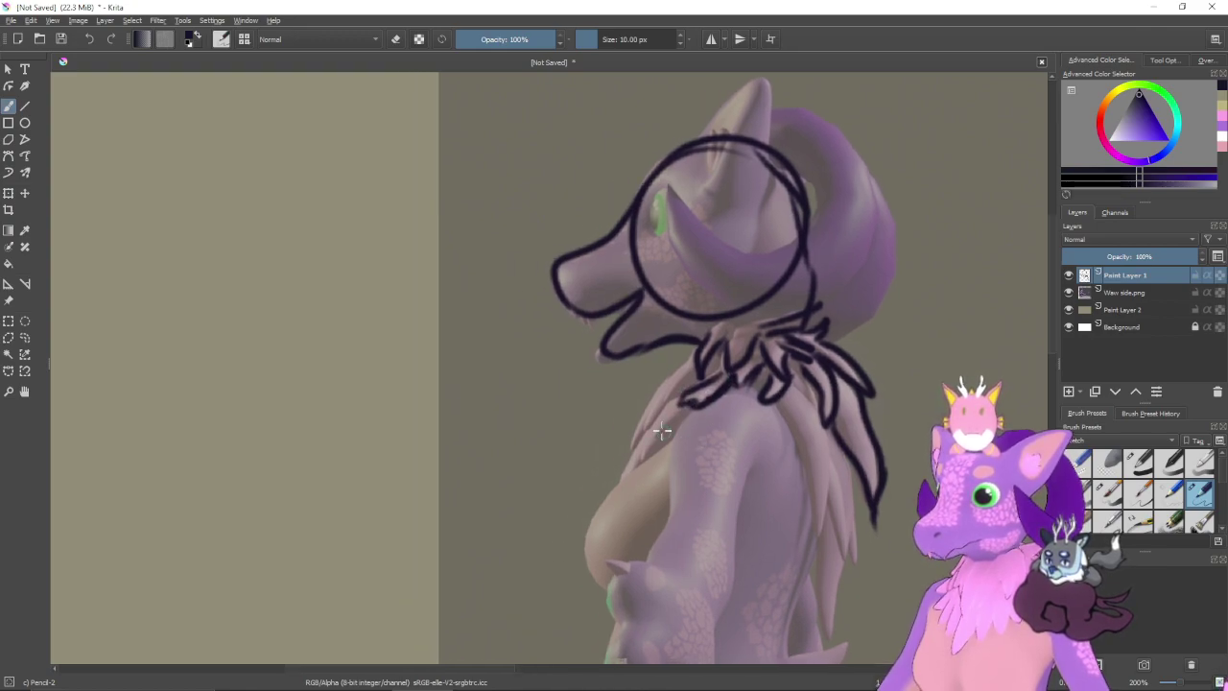
- Sketch the front tufts of the ruff from the throat down over the upper chest
left_click_drag(685, 365, 645, 436)
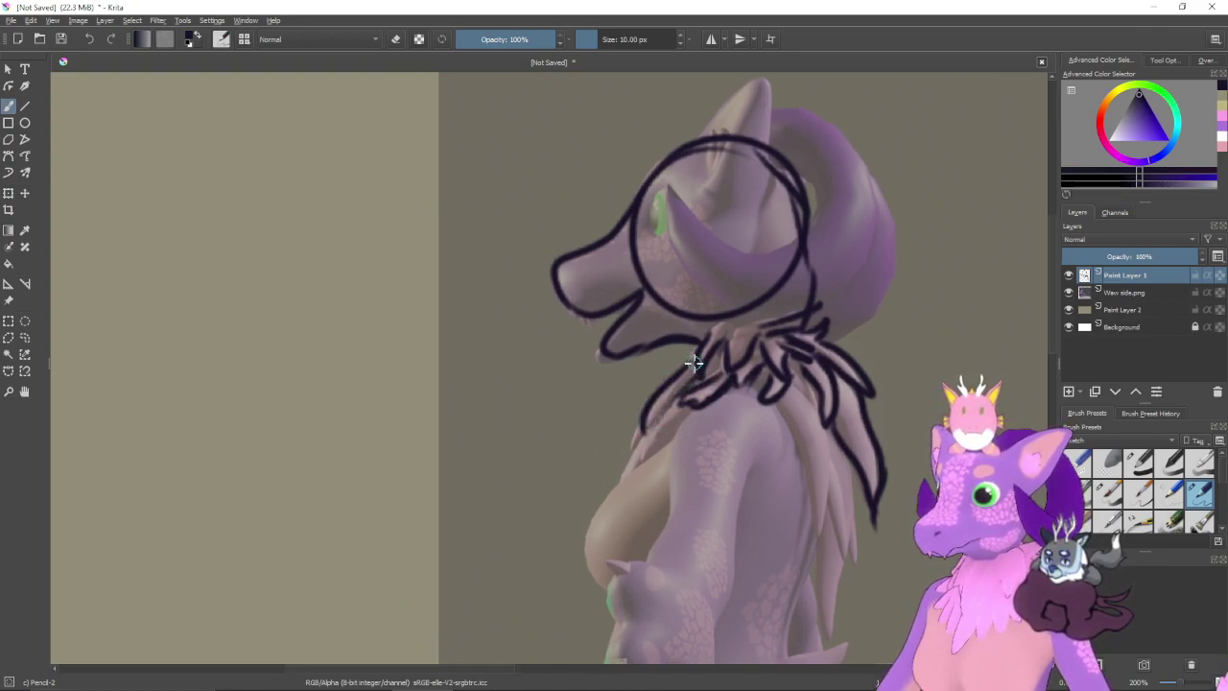
mouse_move(693, 362)
left_mouse_down()
mouse_move(638, 428)
mouse_move(656, 415)
mouse_move(649, 434)
mouse_move(697, 361)
mouse_move(665, 394)
mouse_move(630, 486)
mouse_move(637, 423)
mouse_move(626, 437)
mouse_move(657, 445)
mouse_move(639, 423)
mouse_move(620, 462)
mouse_move(655, 465)
mouse_move(666, 412)
mouse_move(633, 456)
mouse_move(661, 422)
left_mouse_up()
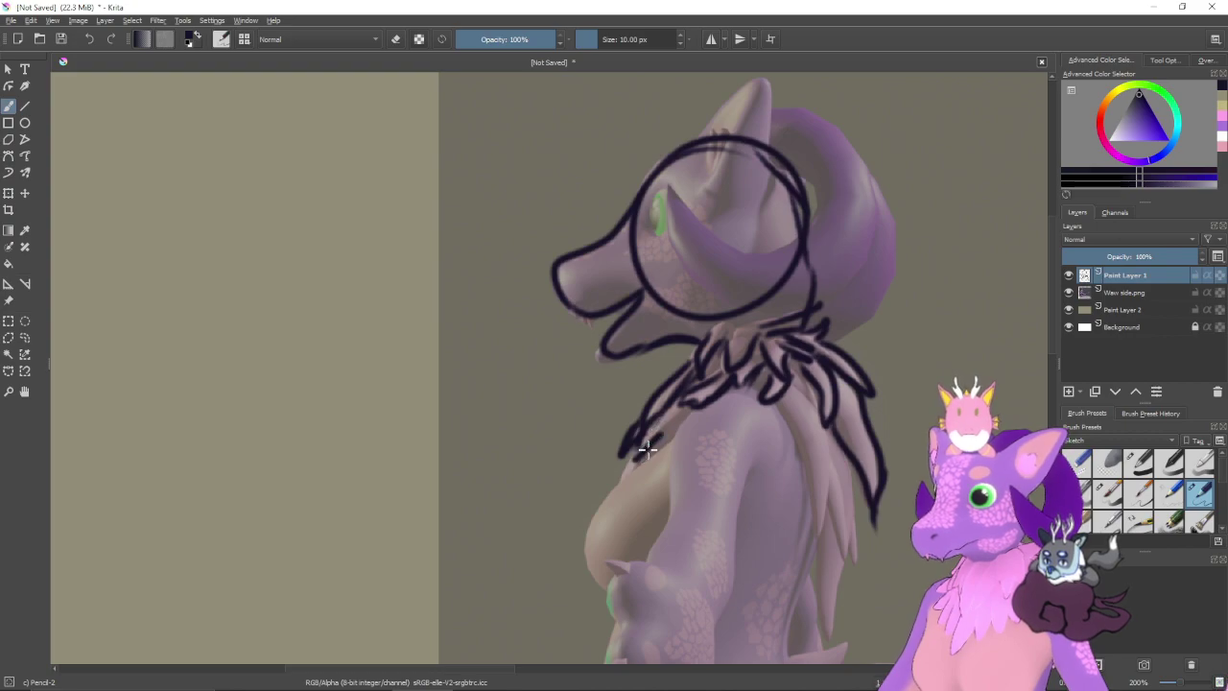
mouse_move(652, 486)
left_mouse_down()
mouse_move(677, 456)
mouse_move(694, 398)
mouse_move(706, 431)
mouse_move(713, 402)
left_mouse_up()
mouse_move(641, 371)
left_mouse_down()
mouse_move(624, 403)
mouse_move(671, 430)
mouse_move(674, 450)
left_mouse_up()
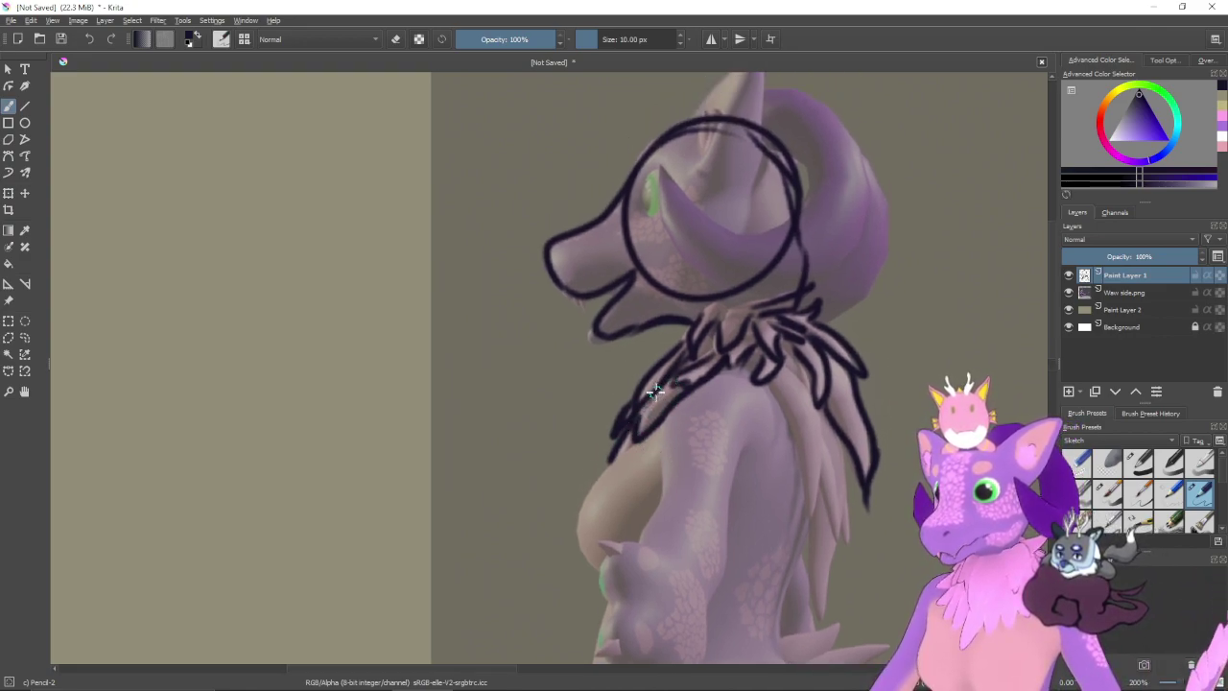
left_click_drag(665, 444, 608, 424)
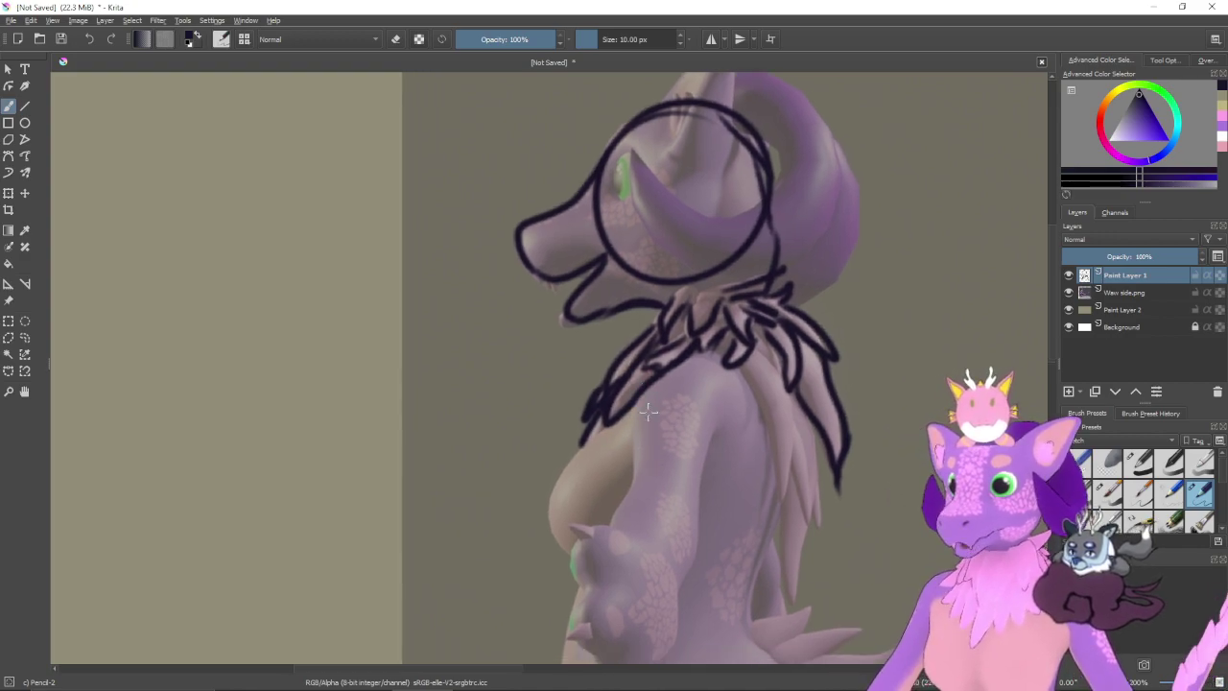
- Sketch the long overlapping ruff tufts that hang down the back behind the shoulder, ending in pointed tips
mouse_move(671, 447)
left_mouse_down()
mouse_move(660, 403)
mouse_move(614, 443)
left_mouse_up()
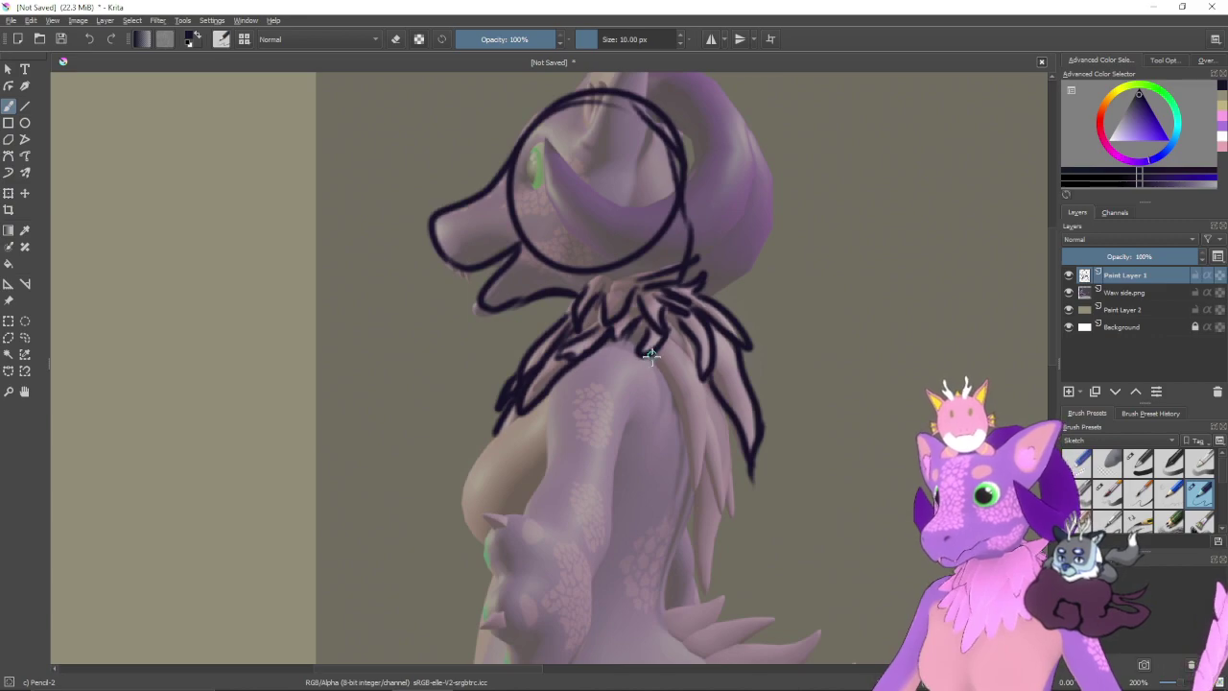
left_click_drag(651, 355, 705, 484)
left_click_drag(662, 334, 699, 456)
key("ctrl+z")
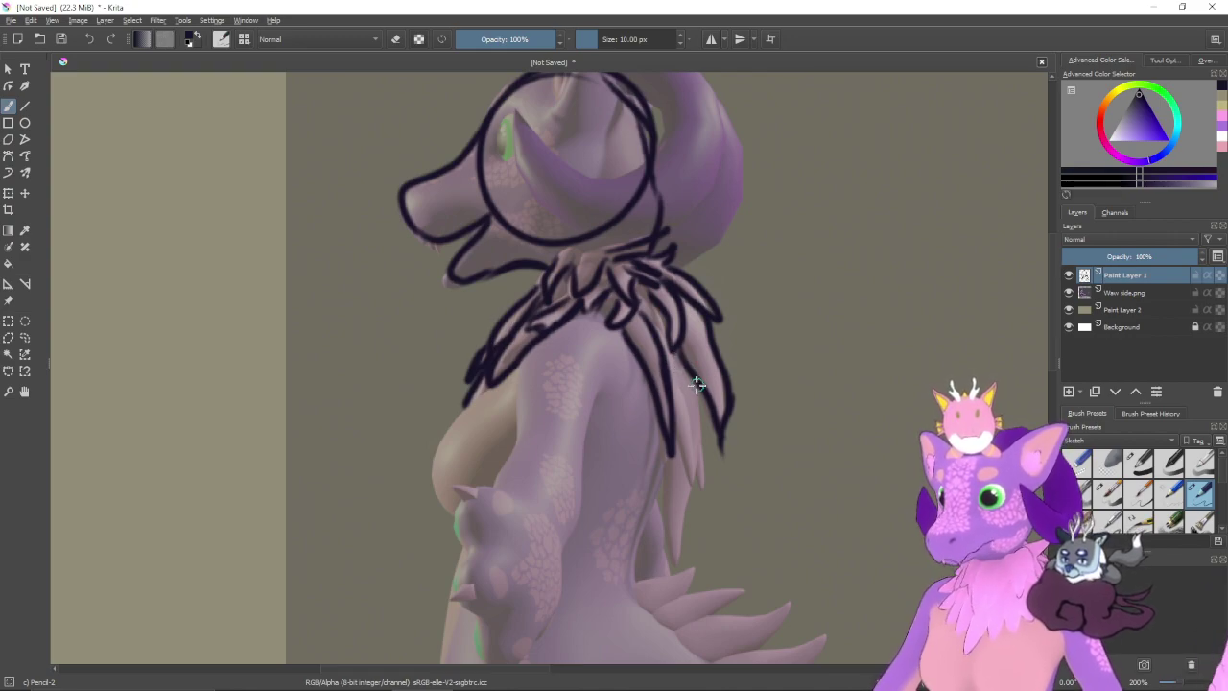
left_click_drag(696, 384, 704, 484)
left_click_drag(675, 360, 707, 482)
mouse_move(669, 394)
left_mouse_down()
mouse_move(693, 479)
mouse_move(699, 297)
mouse_move(660, 372)
mouse_move(668, 422)
left_mouse_up()
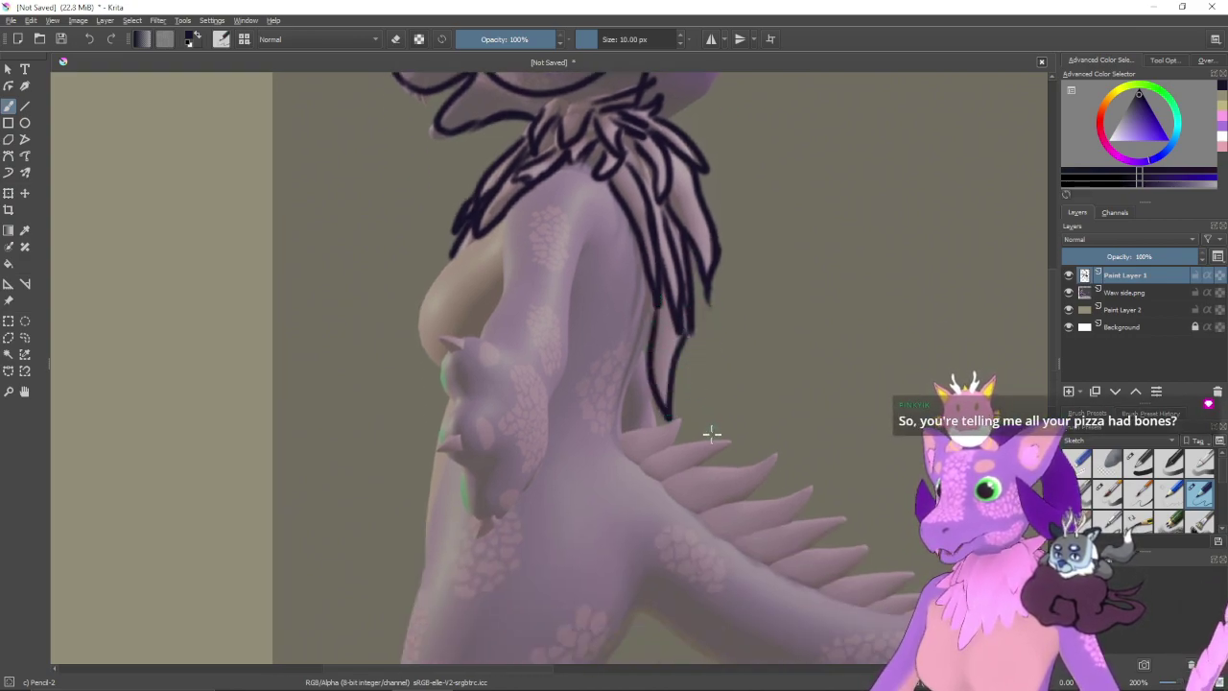
- Mark the shoulder joint with a circle crossed by an X just below the ruff
left_click_drag(718, 448, 684, 427)
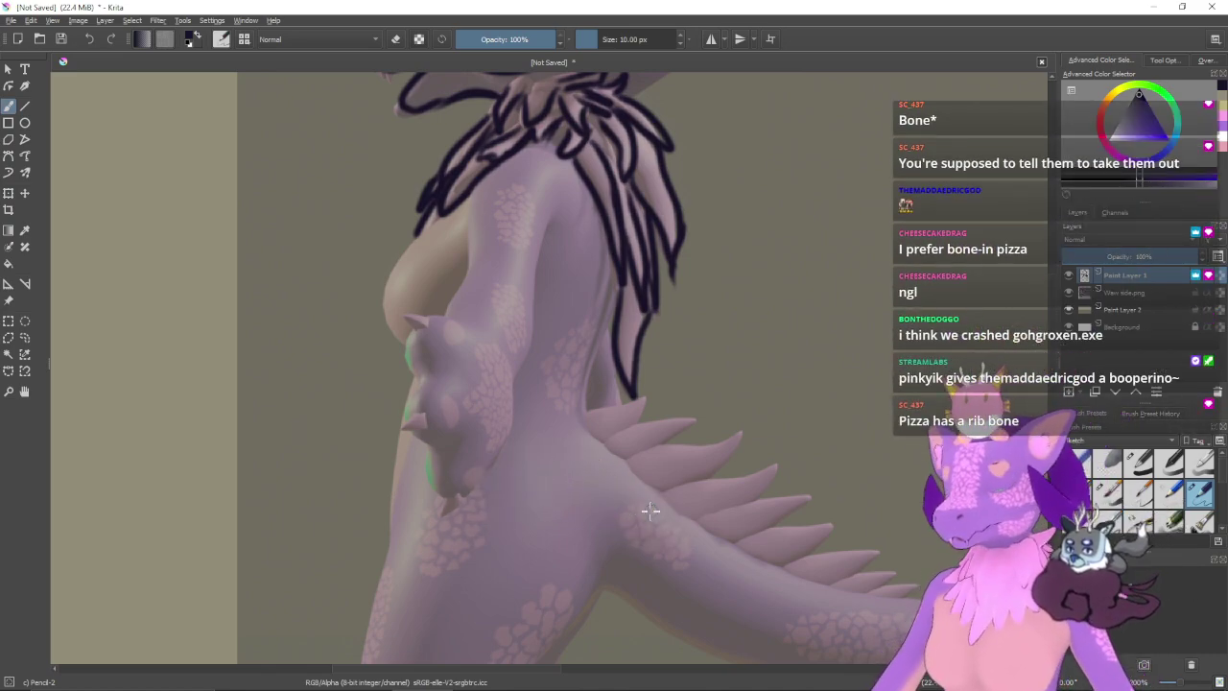
left_click_drag(552, 339, 652, 455)
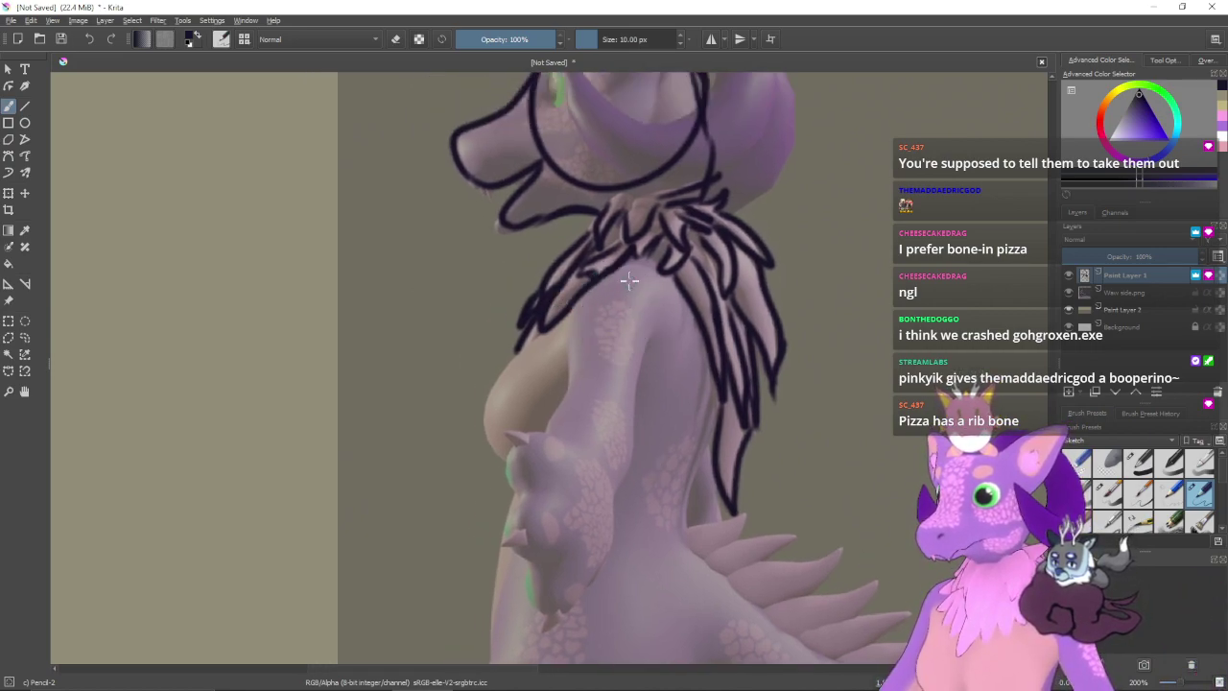
mouse_move(628, 280)
left_mouse_down()
mouse_move(624, 265)
mouse_move(587, 328)
mouse_move(643, 334)
left_mouse_up()
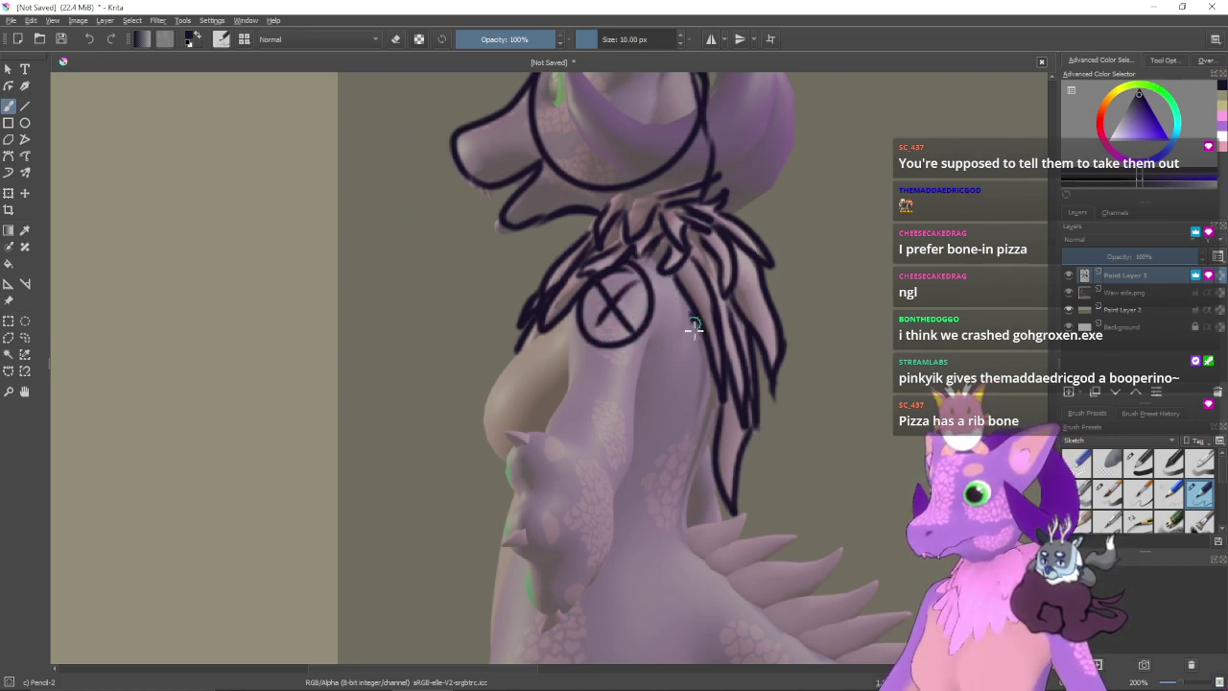
- Sketch the back contour from beneath the hanging ruff tufts down to the base of the tail
left_click_drag(704, 347, 687, 516)
left_click_drag(742, 448, 719, 298)
key("ctrl+z")
mouse_move(677, 198)
left_mouse_down()
mouse_move(684, 228)
mouse_move(658, 336)
mouse_move(684, 506)
left_mouse_up()
left_click_drag(681, 437, 690, 482)
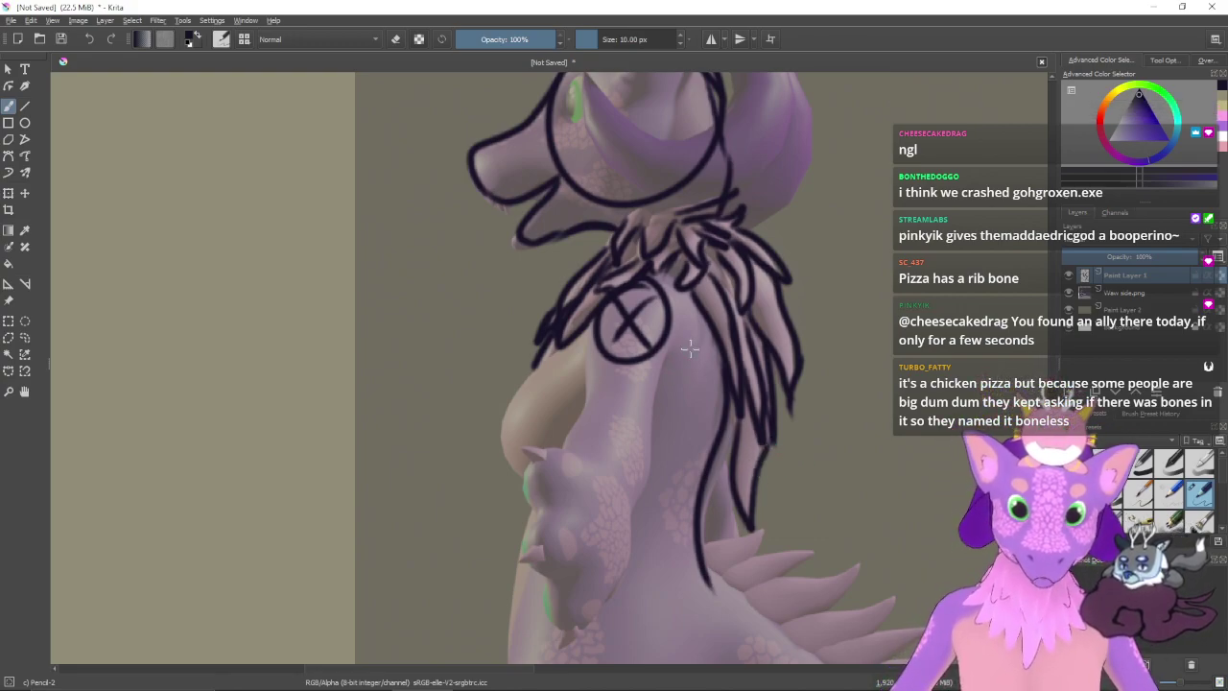
- Sketch the chest curve from the front ruff tufts around the bust to the raised forearm
left_click_drag(643, 301, 674, 353)
left_click_drag(604, 404, 652, 363)
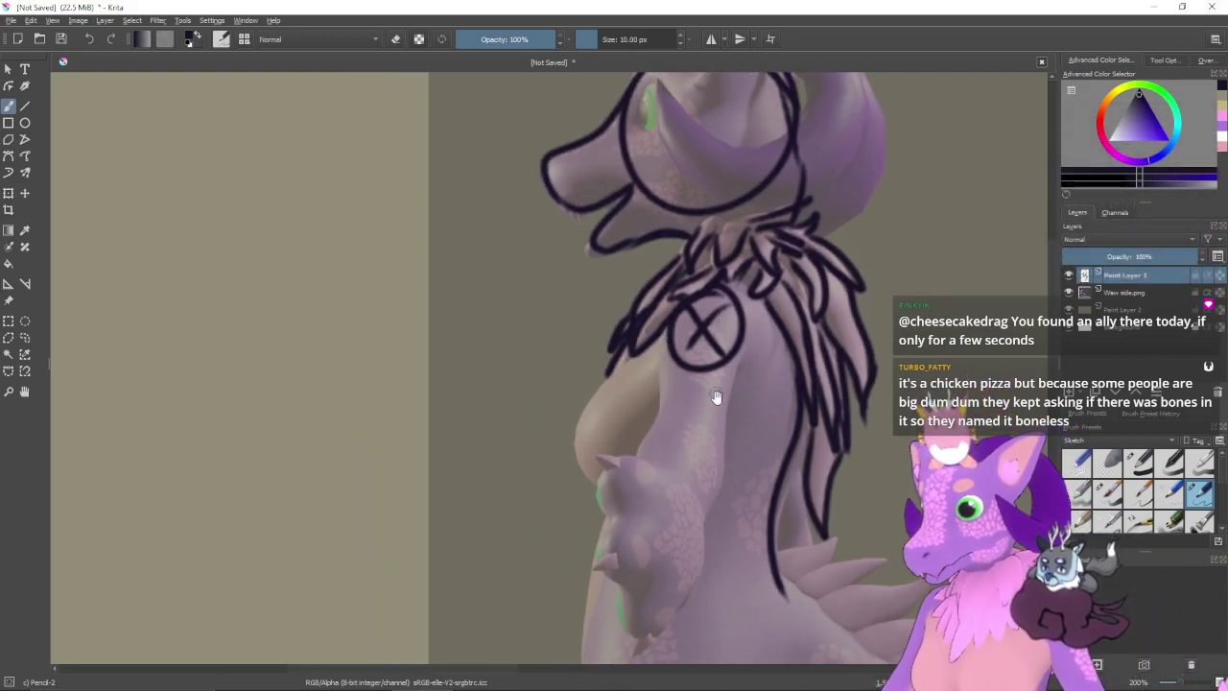
left_click_drag(717, 396, 723, 422)
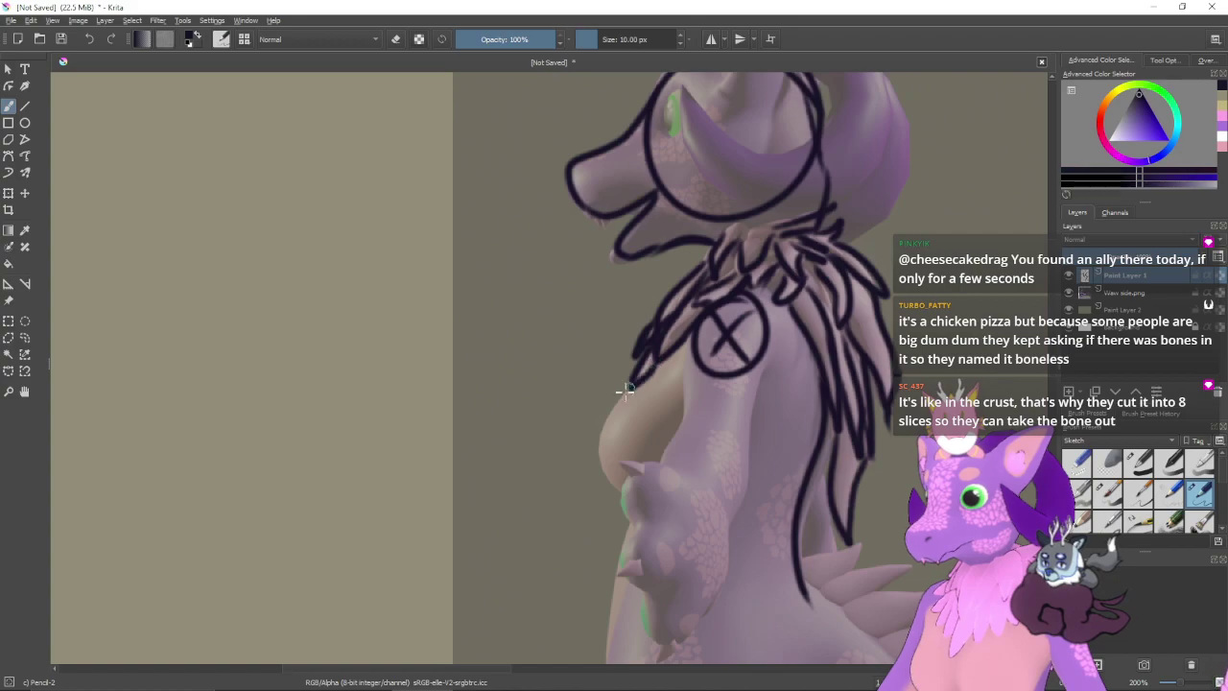
mouse_move(789, 436)
left_mouse_down()
mouse_move(795, 377)
mouse_move(778, 304)
left_mouse_up()
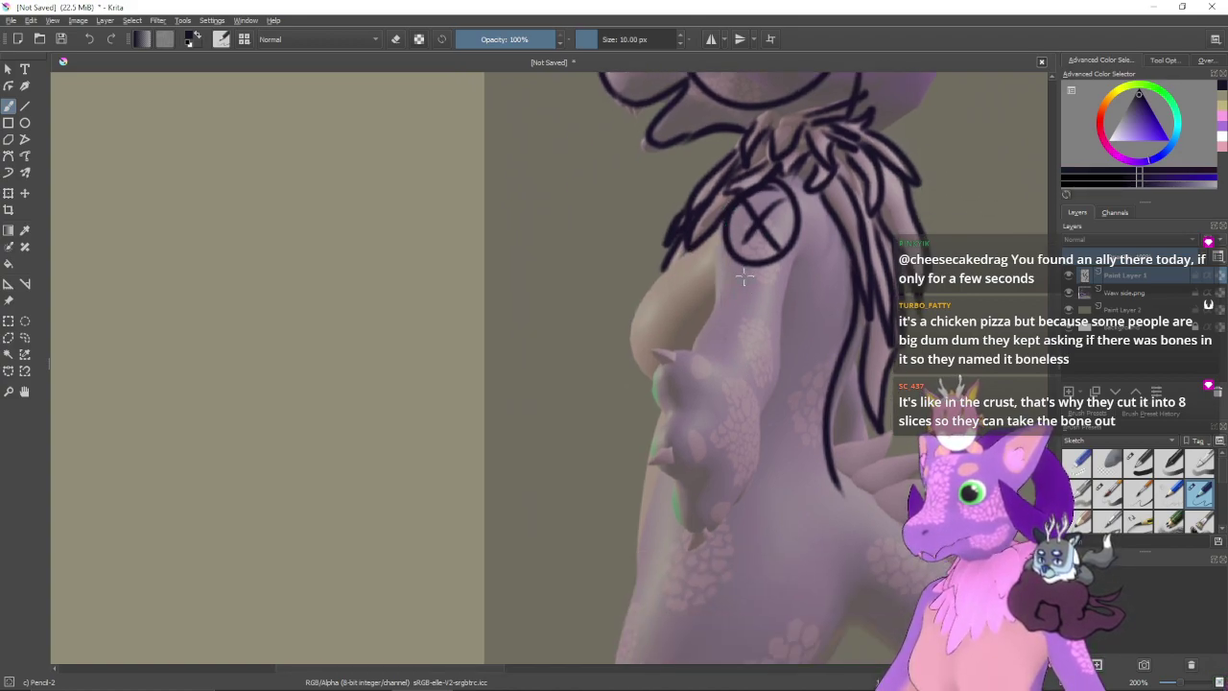
mouse_move(727, 242)
left_mouse_down()
mouse_move(710, 357)
mouse_move(655, 462)
left_mouse_up()
left_click_drag(734, 478, 773, 324)
key("ctrl+z")
left_click_drag(753, 217, 721, 422)
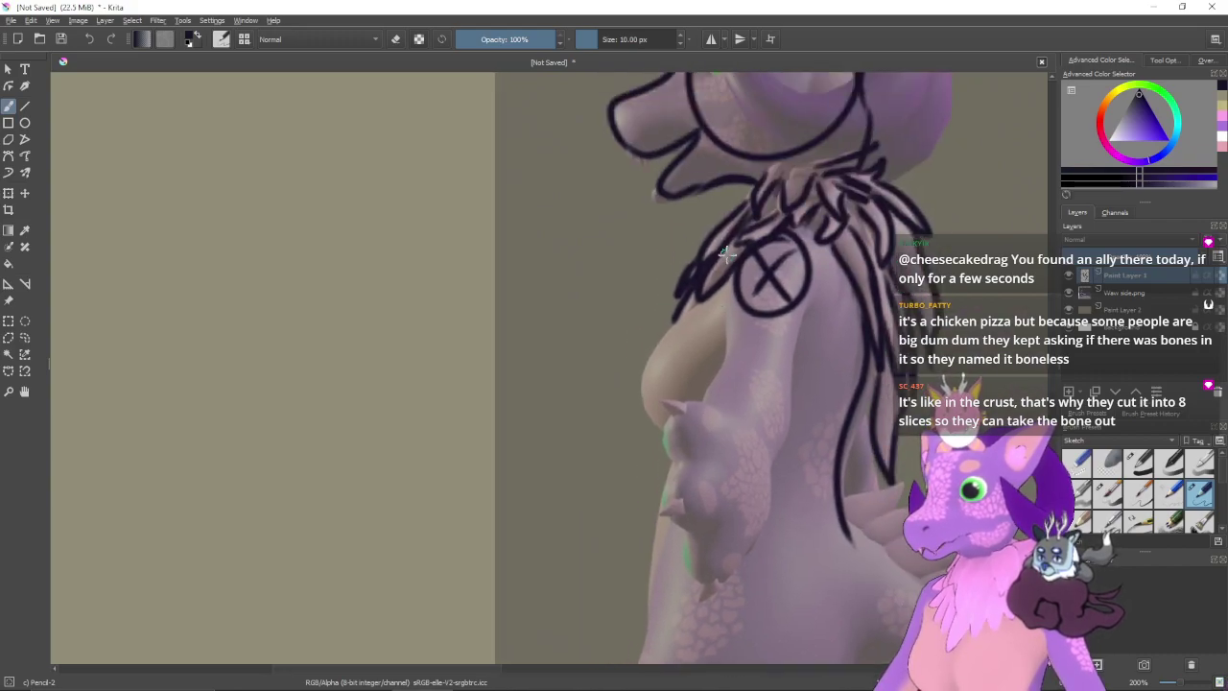
mouse_move(737, 266)
left_mouse_down()
mouse_move(675, 326)
mouse_move(724, 377)
left_mouse_up()
key("ctrl+z")
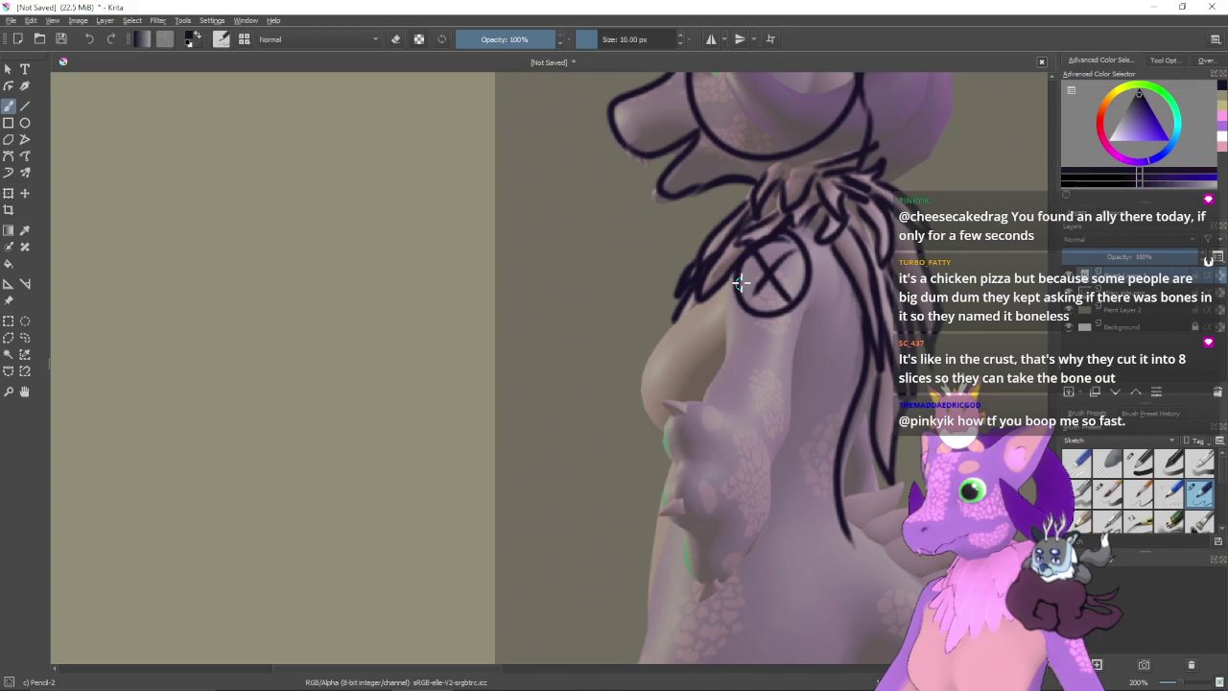
mouse_move(737, 269)
left_mouse_down()
mouse_move(661, 364)
mouse_move(648, 429)
left_mouse_up()
key("ctrl+z")
mouse_move(735, 265)
left_mouse_down()
mouse_move(672, 331)
mouse_move(662, 432)
mouse_move(676, 455)
mouse_move(657, 552)
mouse_move(733, 365)
left_mouse_up()
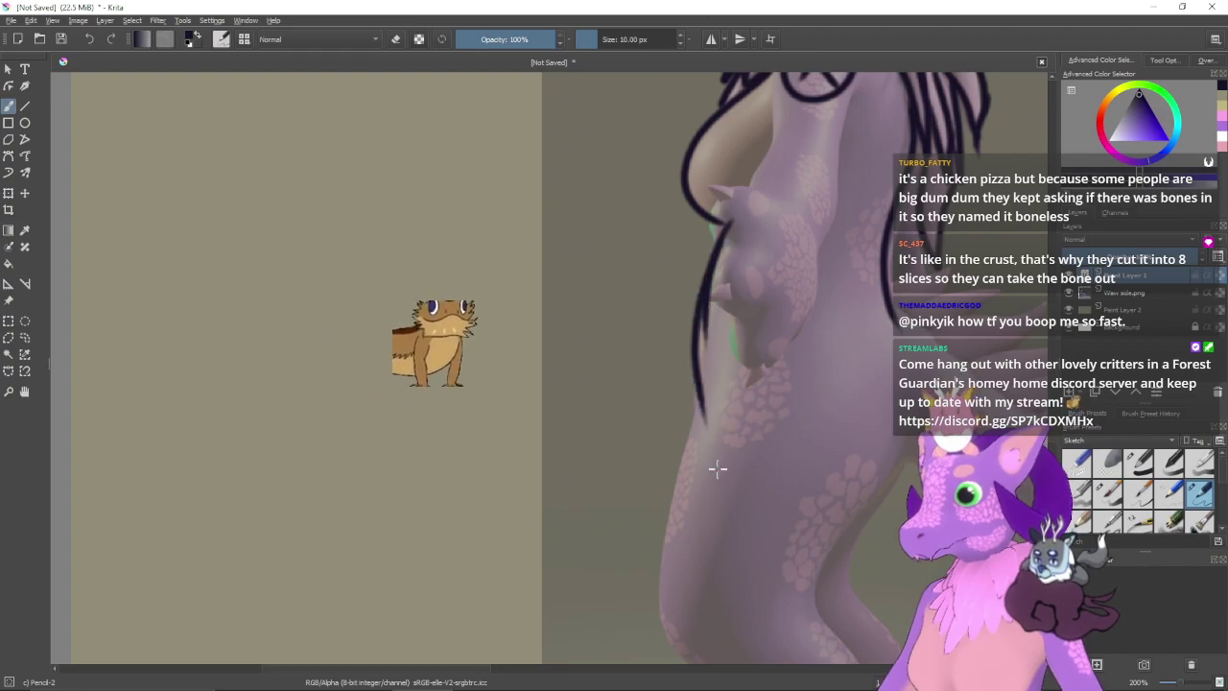
- Redraw the belly line from beneath the bust down to the front of the hip
scroll(729, 368, "down", 3)
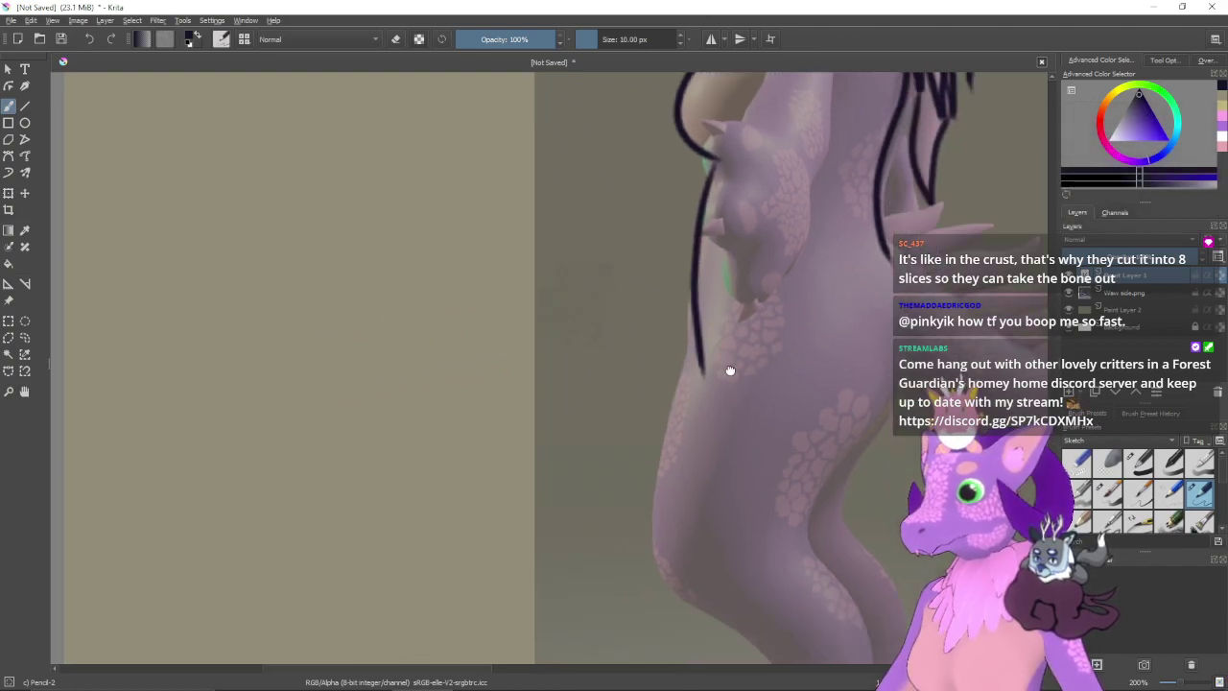
left_click_drag(754, 345, 636, 482)
key("ctrl+z")
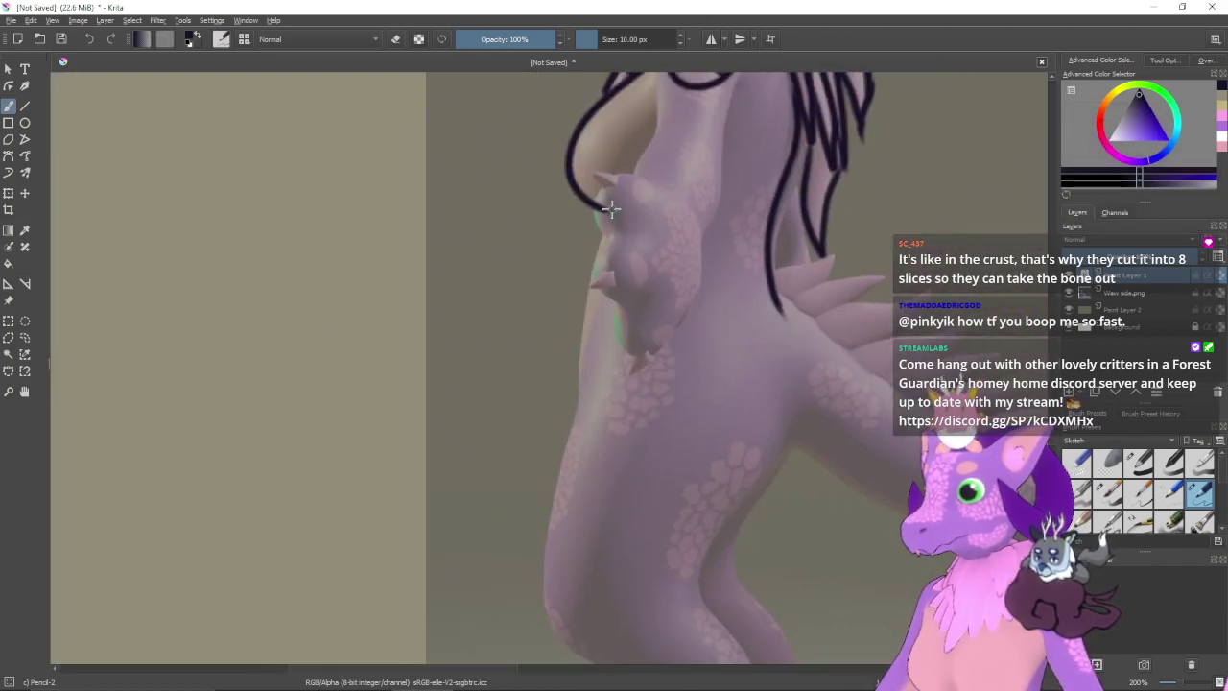
mouse_move(610, 210)
left_mouse_down()
mouse_move(577, 387)
mouse_move(643, 278)
mouse_move(592, 468)
mouse_move(667, 257)
left_mouse_up()
key("ctrl+z")
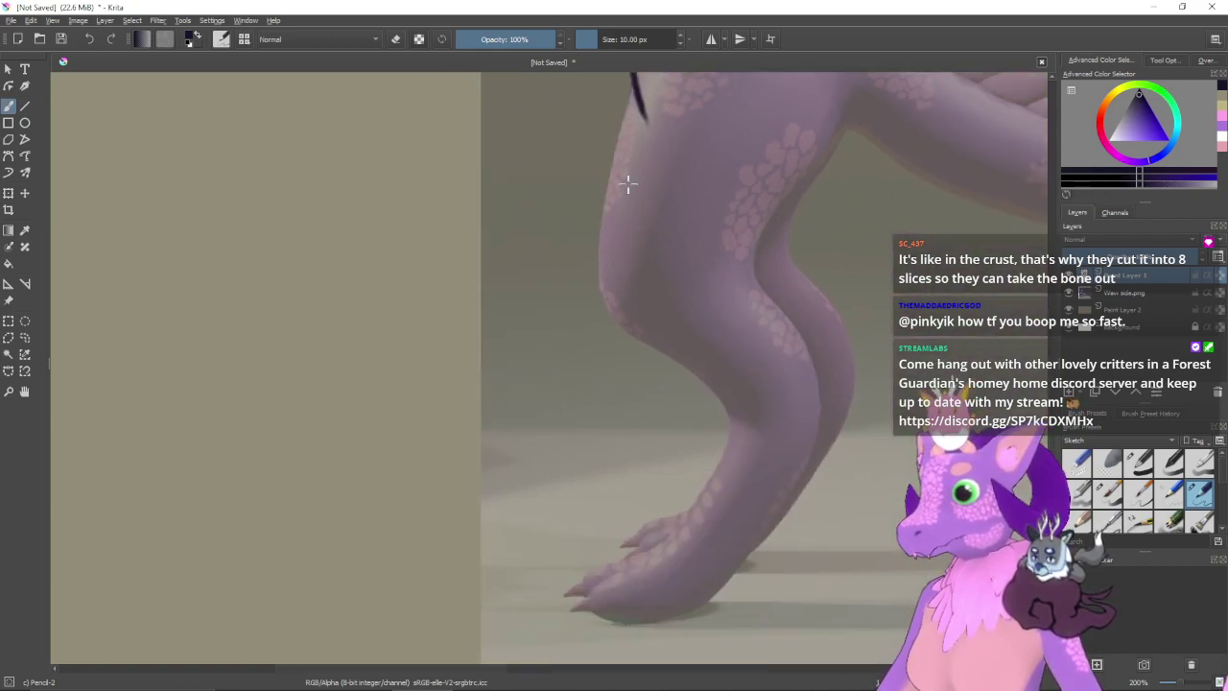
- Sketch the front of the near thigh from the end of the belly line down around the knee
left_click_drag(635, 115, 593, 236)
mouse_move(589, 190)
left_mouse_down()
mouse_move(567, 330)
mouse_move(589, 452)
left_mouse_up()
key("ctrl+z")
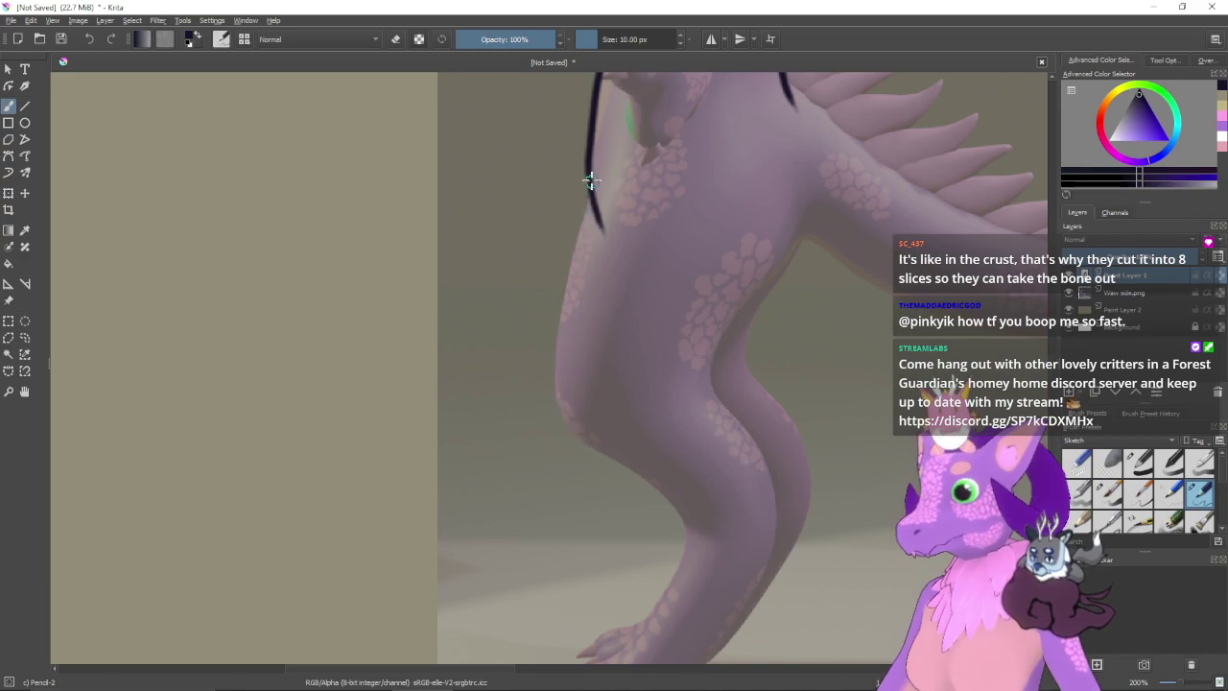
mouse_move(585, 183)
left_mouse_down()
mouse_move(561, 305)
mouse_move(564, 444)
left_mouse_up()
key("ctrl+z")
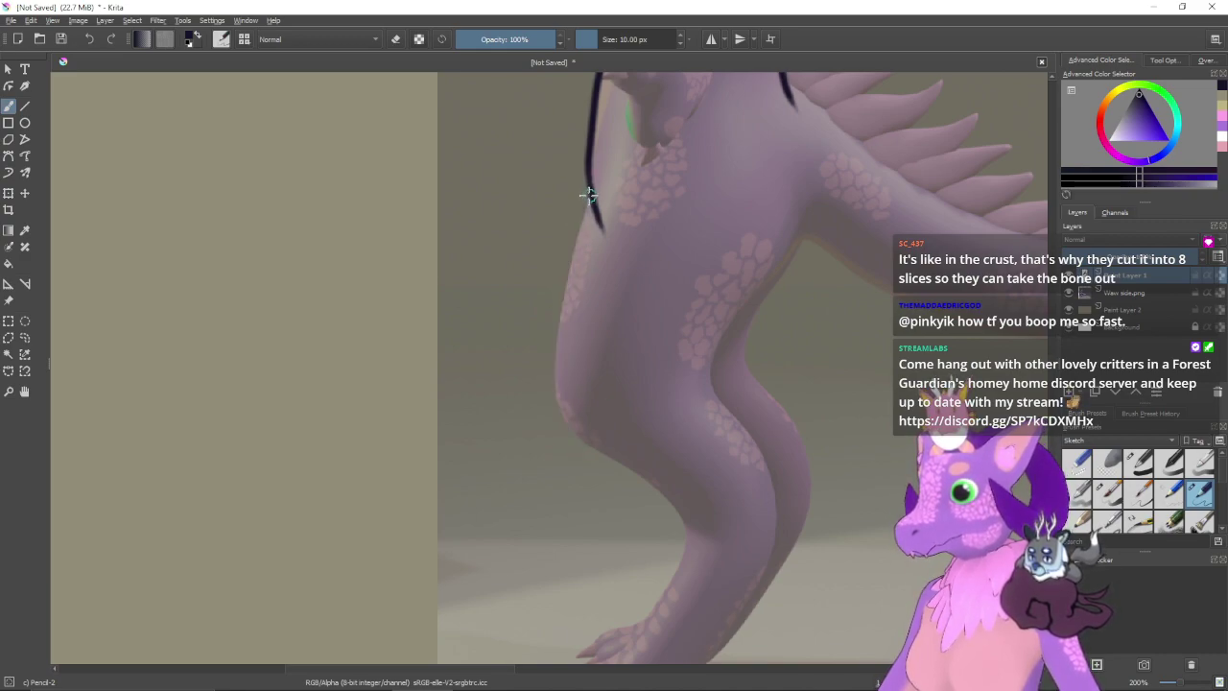
mouse_move(584, 196)
left_mouse_down()
mouse_move(563, 260)
mouse_move(562, 406)
mouse_move(603, 447)
left_mouse_up()
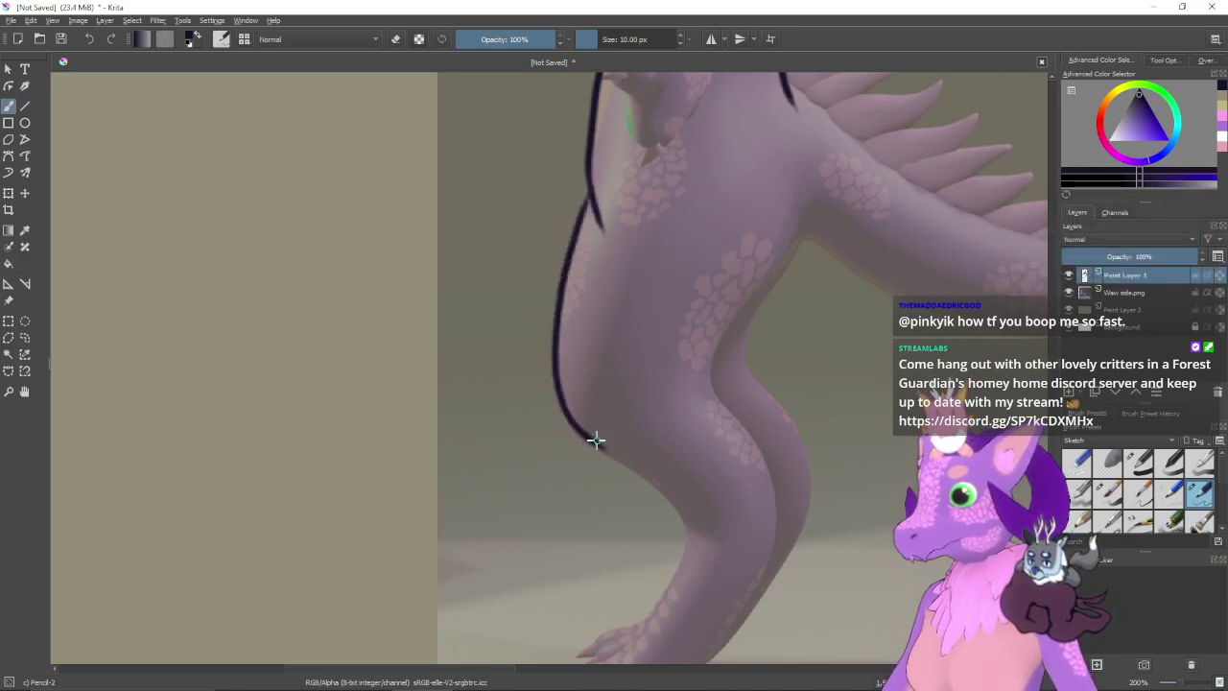
- Sketch the front of the near lower leg from the knee over the ankle to the tip of the inner toe
left_click_drag(687, 523, 666, 293)
mouse_move(614, 240)
left_mouse_down()
mouse_move(693, 338)
mouse_move(698, 368)
mouse_move(679, 291)
mouse_move(692, 350)
left_mouse_up()
key("ctrl+z")
key("ctrl+z")
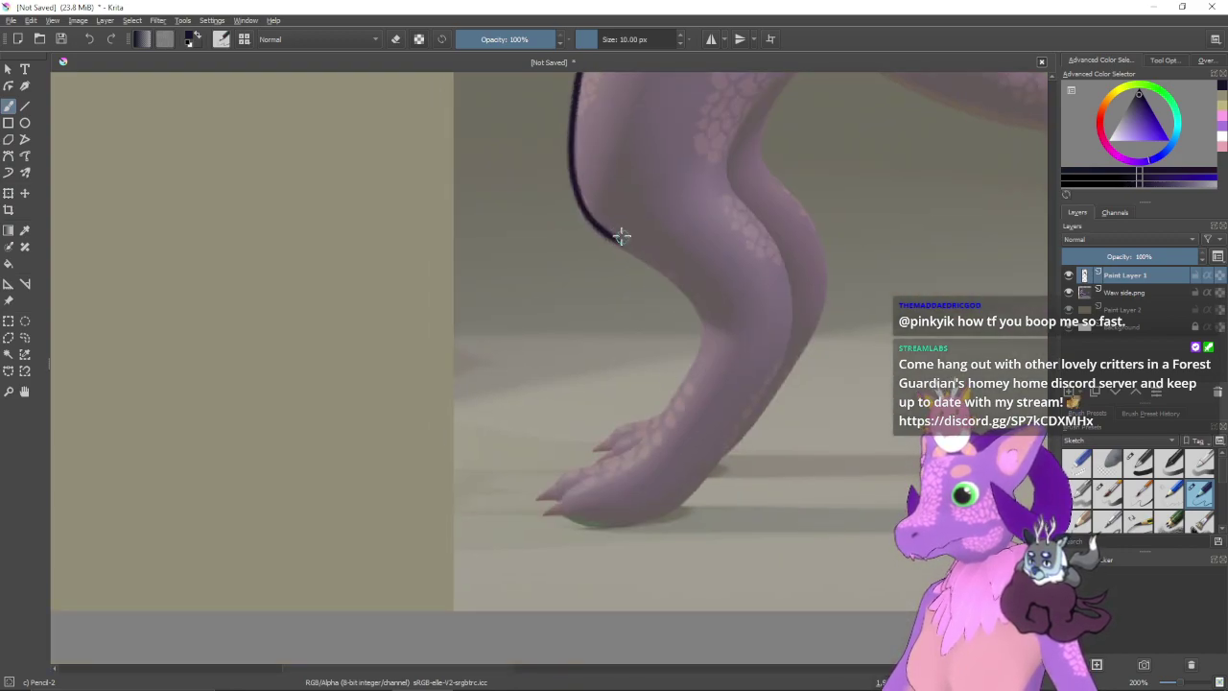
mouse_move(620, 239)
left_mouse_down()
mouse_move(674, 284)
mouse_move(684, 366)
mouse_move(700, 321)
mouse_move(655, 414)
left_mouse_up()
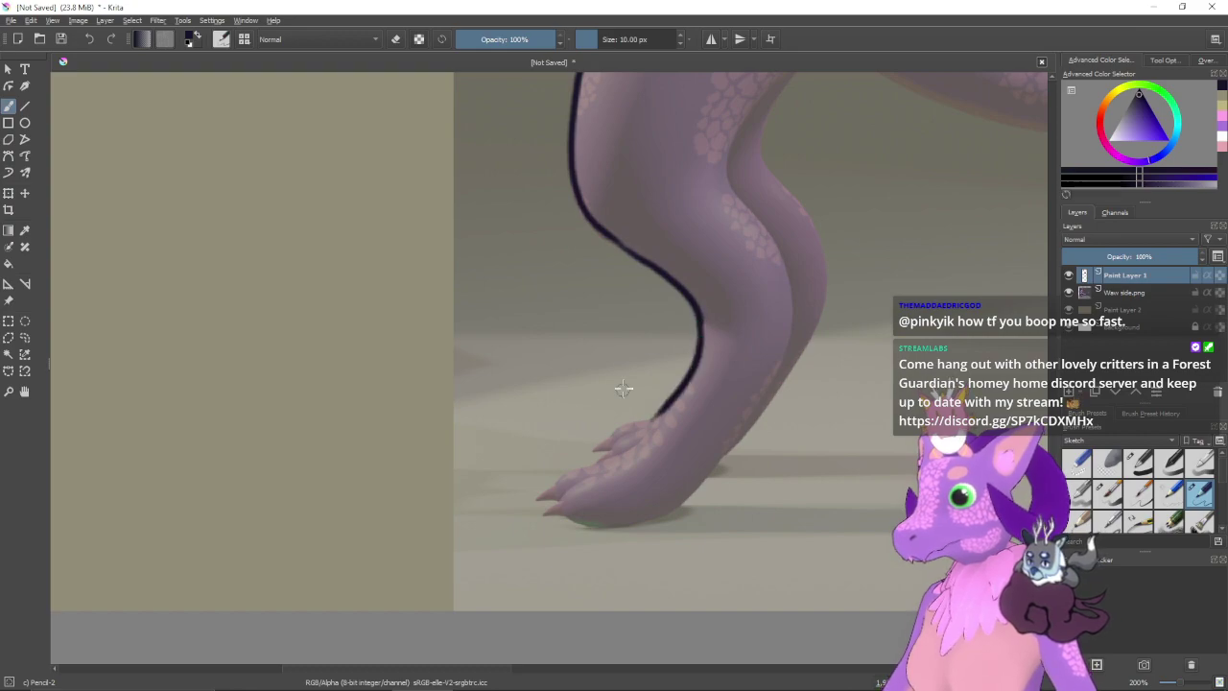
key("ctrl+z")
mouse_move(699, 307)
left_mouse_down()
mouse_move(687, 380)
mouse_move(535, 528)
mouse_move(565, 467)
mouse_move(595, 455)
mouse_move(552, 508)
mouse_move(576, 490)
left_mouse_up()
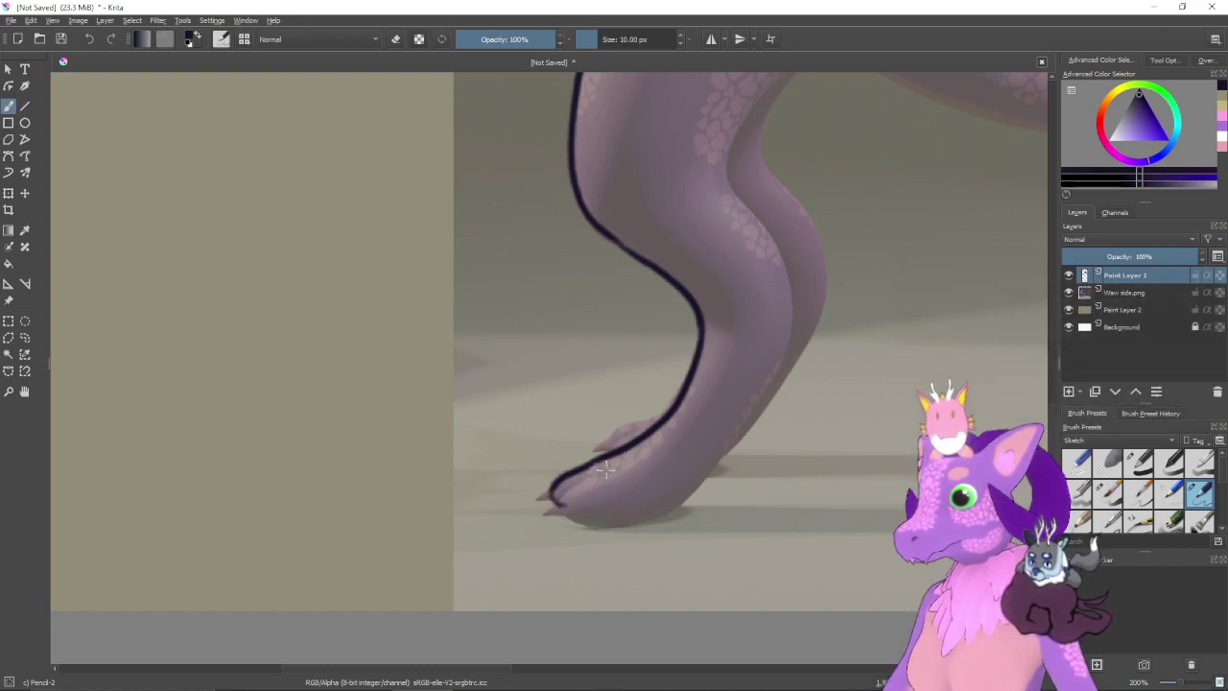
- Sketch the near foot's outer toe and continue the line along the sole to the heel
mouse_move(610, 472)
left_mouse_down()
mouse_move(570, 487)
mouse_move(590, 524)
left_mouse_up()
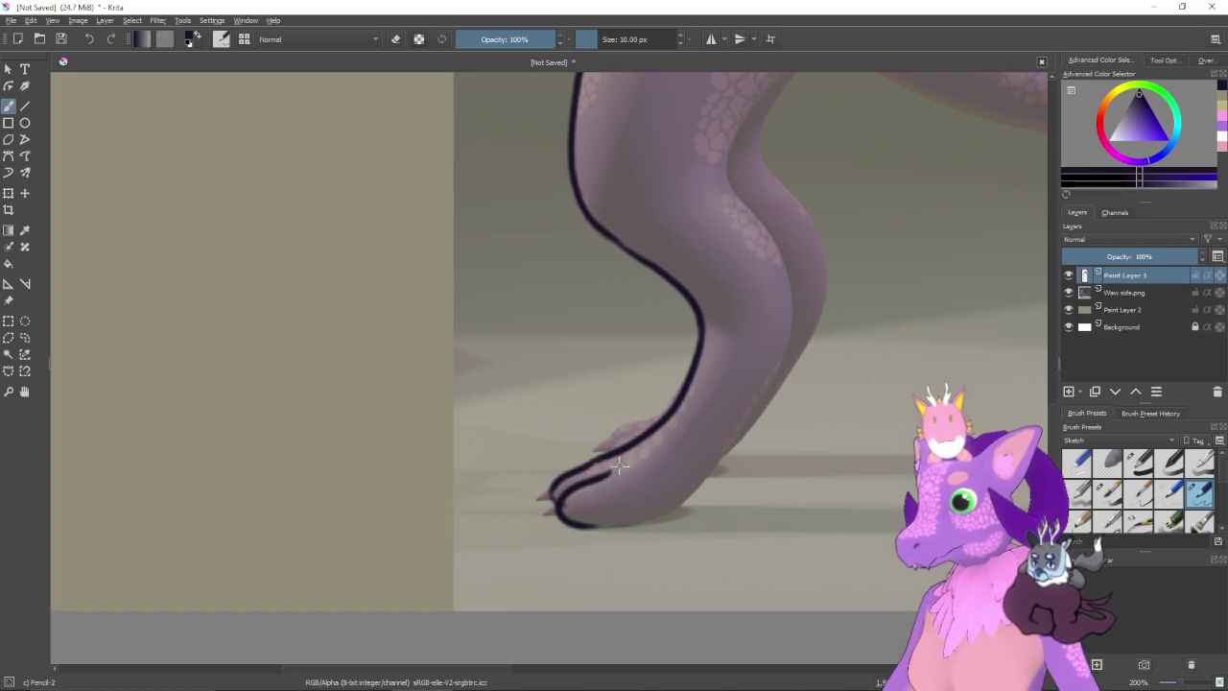
mouse_move(660, 443)
left_mouse_down()
mouse_move(575, 486)
mouse_move(726, 459)
left_mouse_up()
left_click_drag(772, 422, 668, 576)
left_click_drag(751, 305, 699, 374)
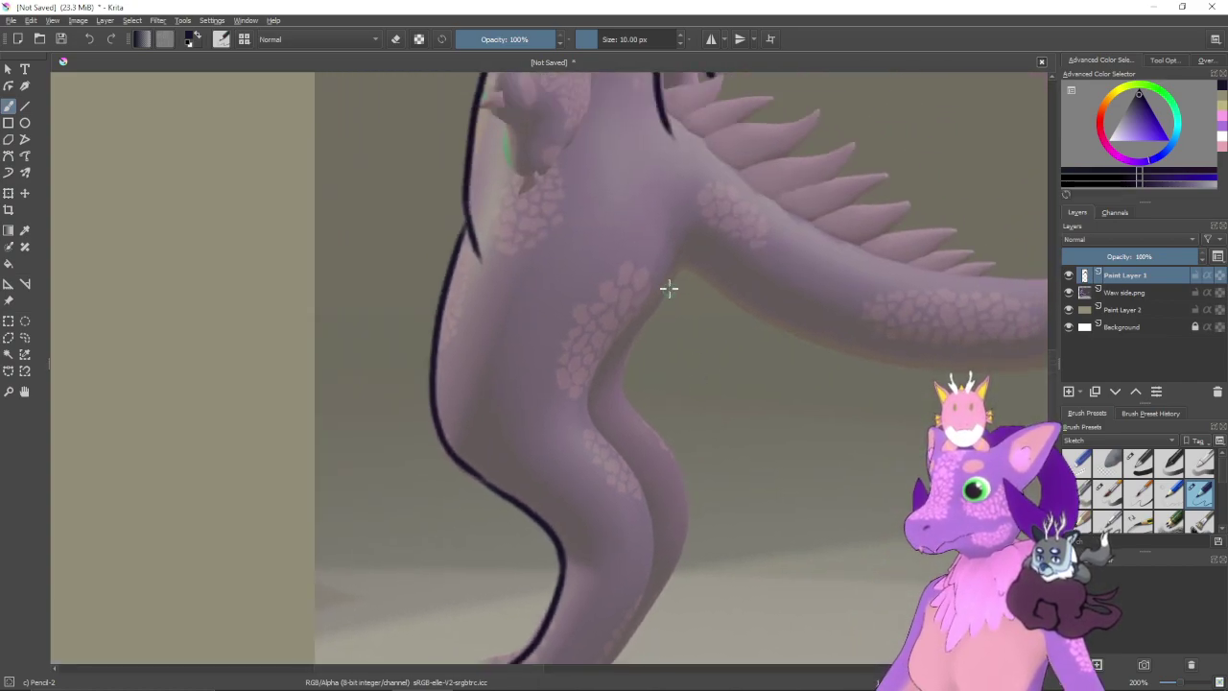
- Sketch the back of the near leg from beneath the tail past the knee and calf down to the heel
scroll(623, 412, "down", 2)
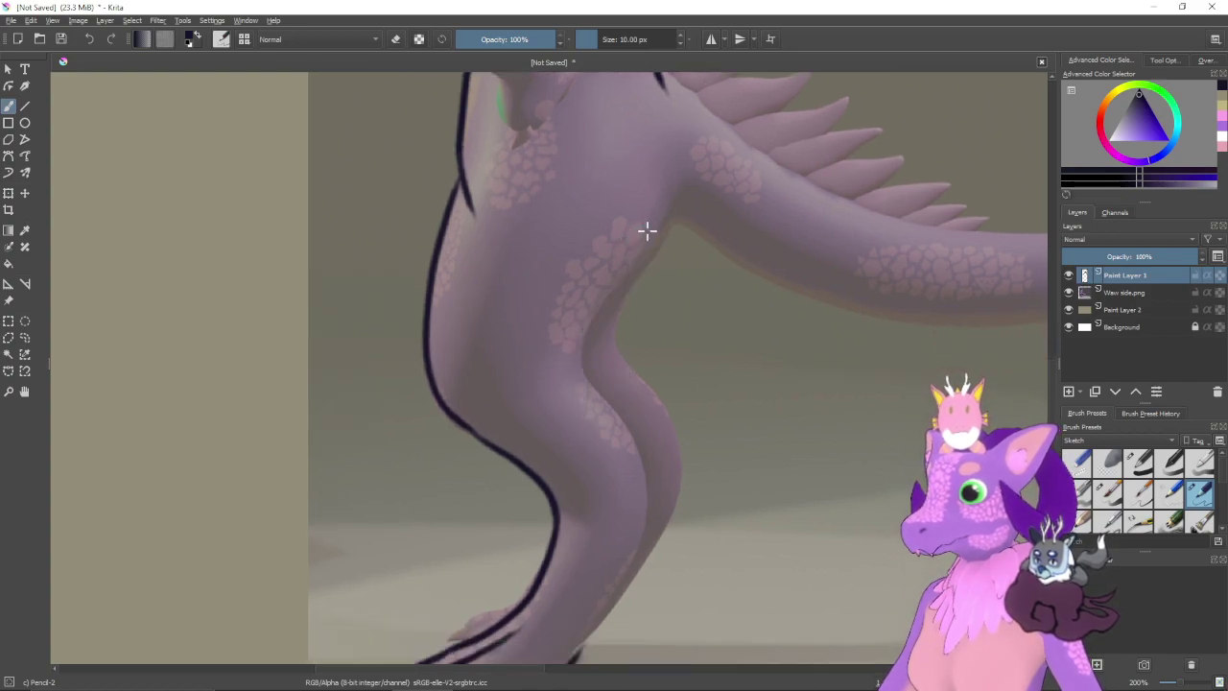
mouse_move(654, 225)
left_mouse_down()
mouse_move(587, 370)
mouse_move(658, 480)
left_mouse_up()
scroll(658, 451, "down", 4)
left_click_drag(652, 392, 632, 539)
left_click_drag(663, 477, 680, 400)
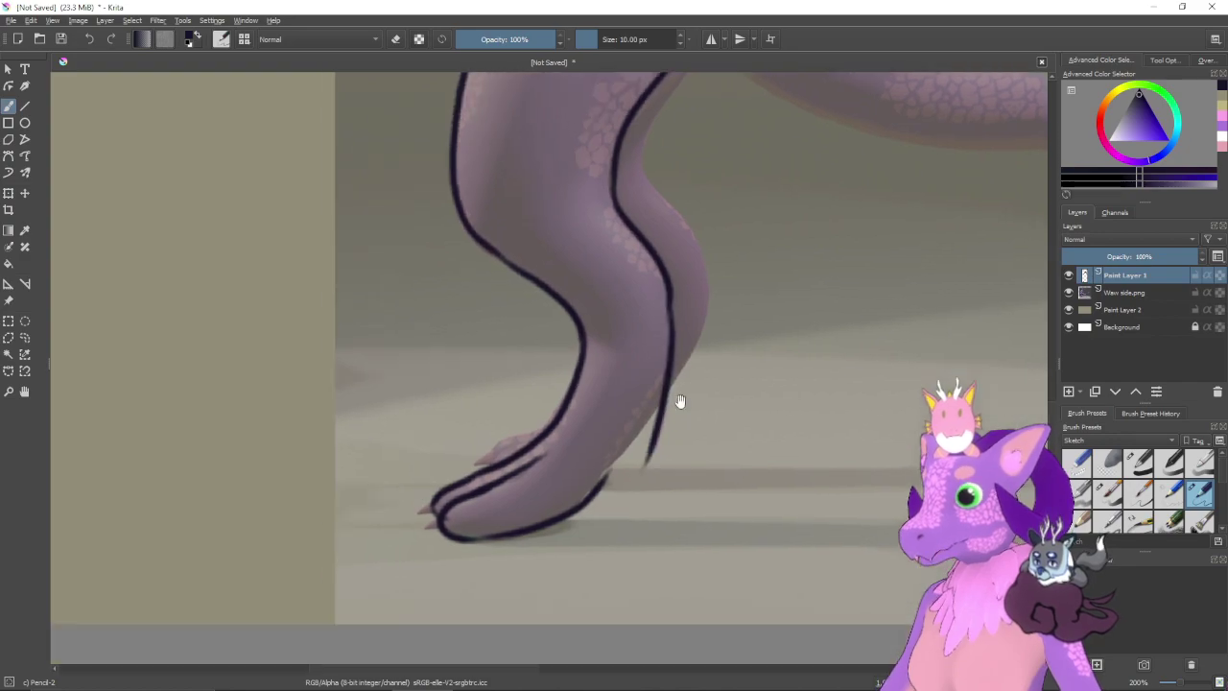
key("ctrl+z")
left_click_drag(669, 291, 598, 511)
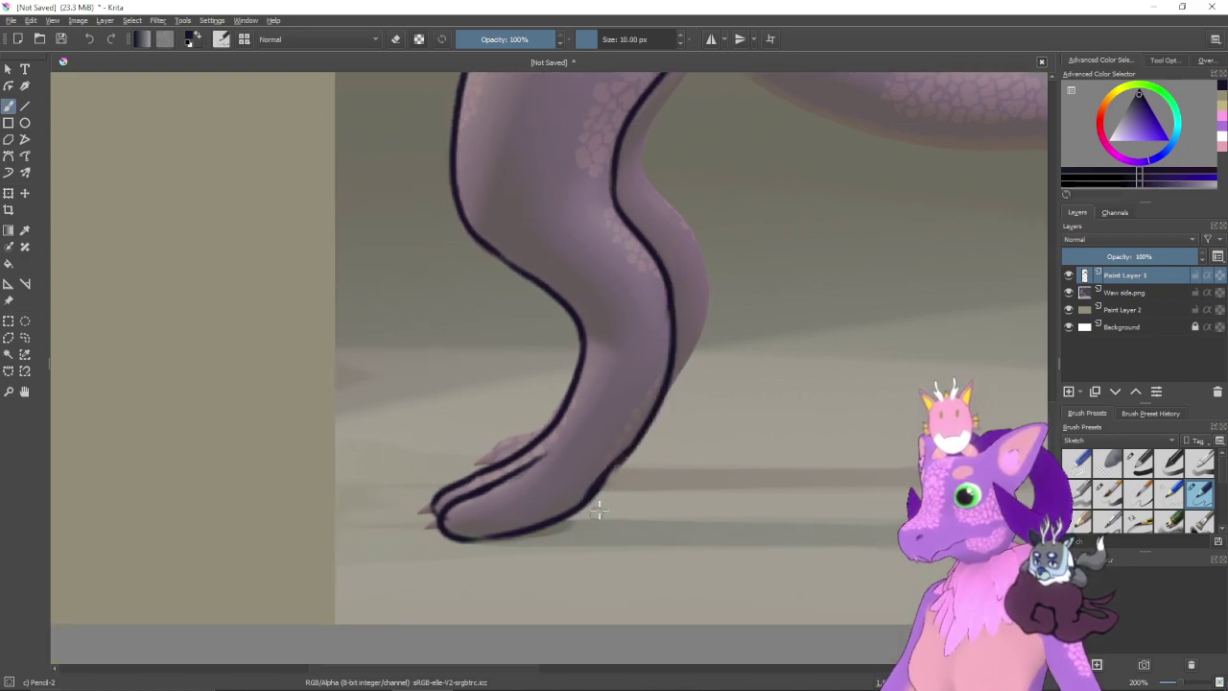
- Reinforce the heel contour and add small claws to the two toes of the near foot
mouse_move(647, 474)
left_mouse_down()
mouse_move(579, 533)
mouse_move(676, 448)
left_mouse_up()
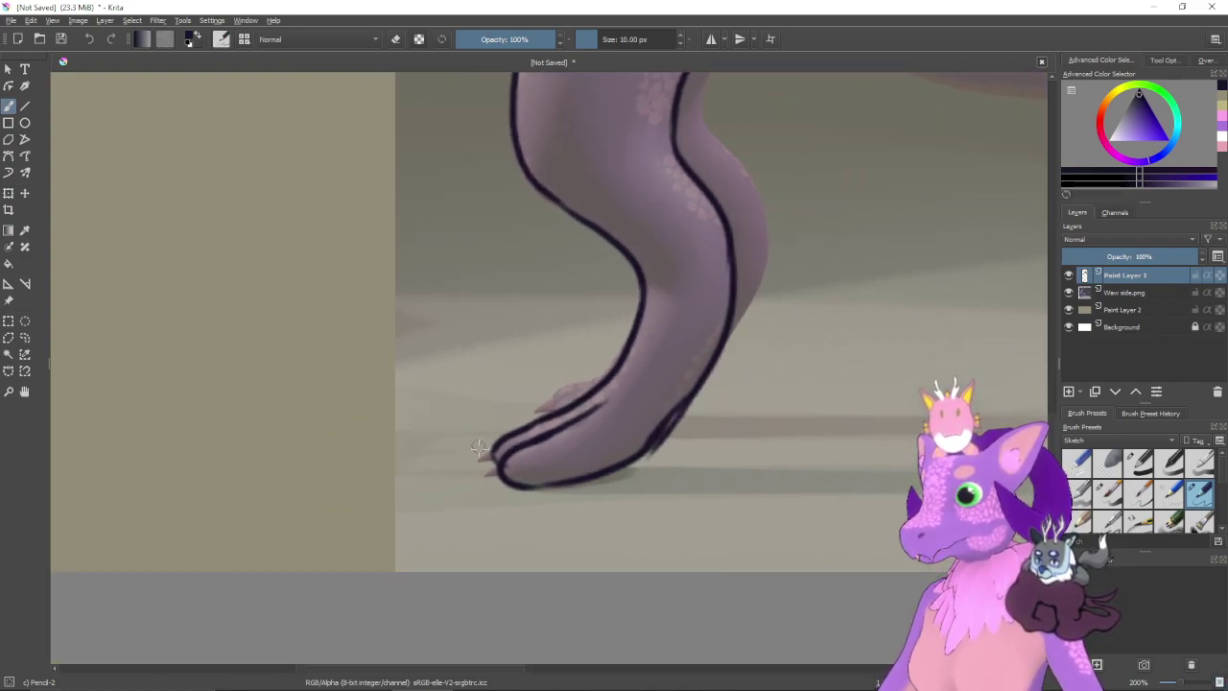
left_click_drag(494, 449, 498, 484)
left_click_drag(640, 464, 559, 543)
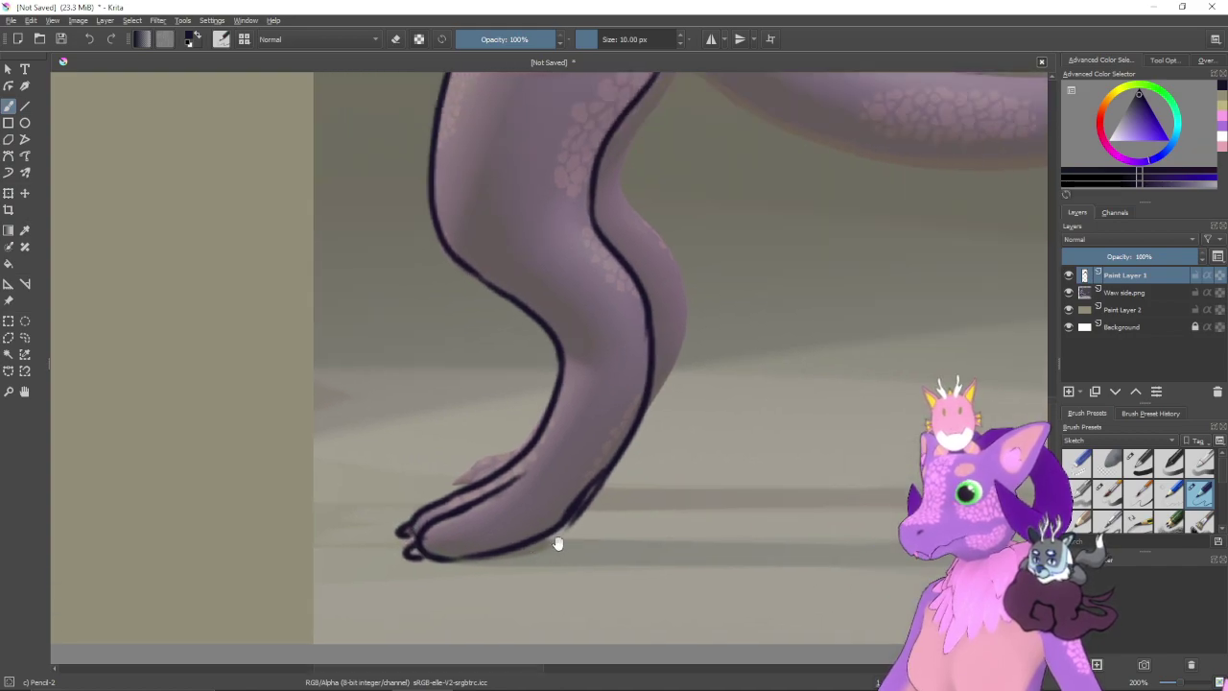
- Try to sketch the tail's upper edge from the lower back toward the middle of the tail
left_click_drag(688, 408, 657, 536)
left_click_drag(745, 372, 762, 408)
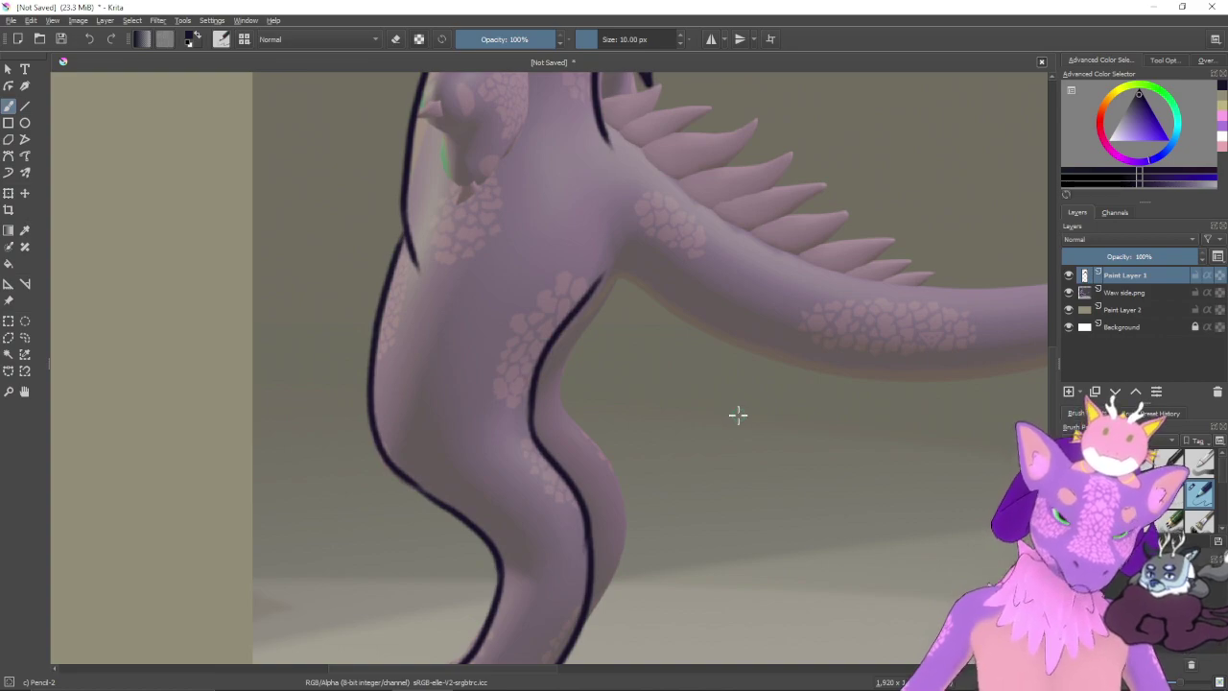
scroll(737, 414, "down", 3)
scroll(760, 422, "up", 2)
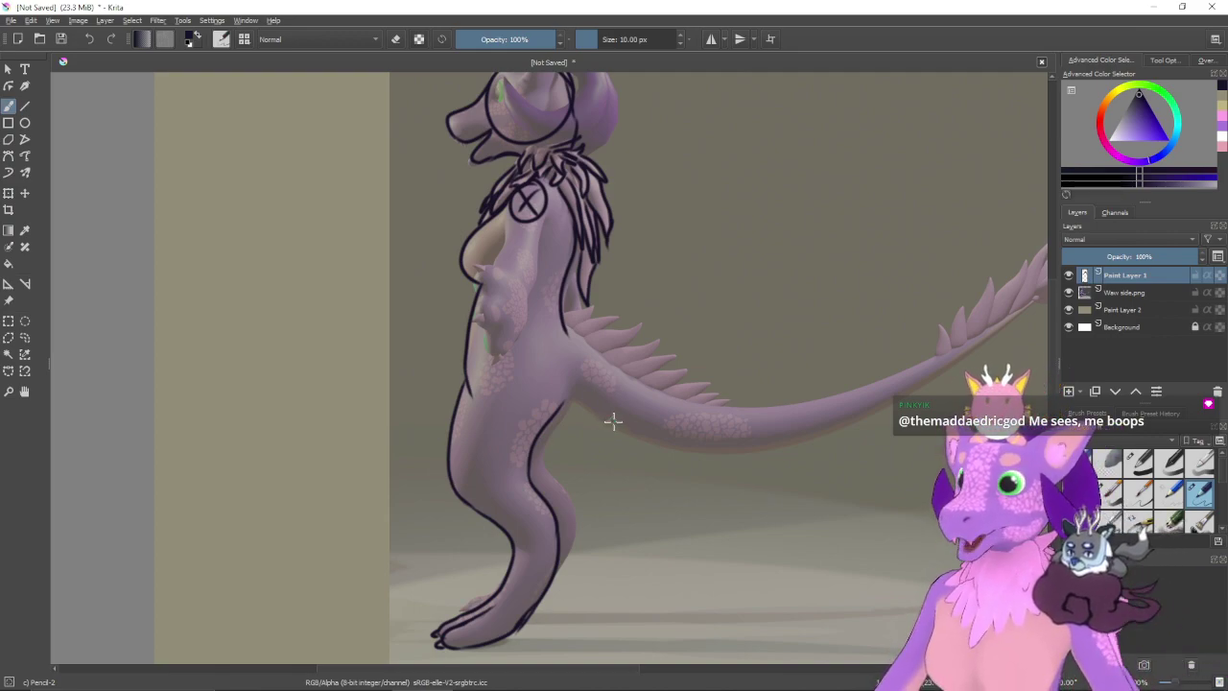
left_click_drag(669, 442, 605, 501)
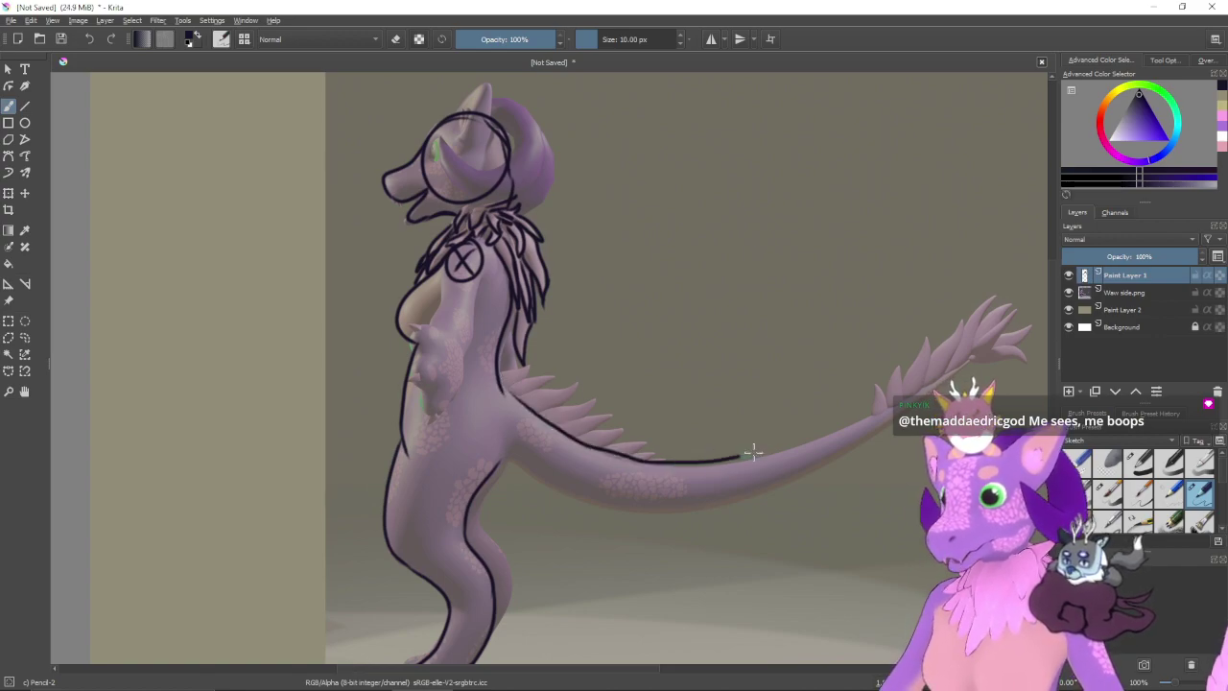
- Sketch the tail's upper edge as one long smooth curve from the tip tuft to the lower back
scroll(662, 422, "up", 3)
key("4")
key("4")
key("4")
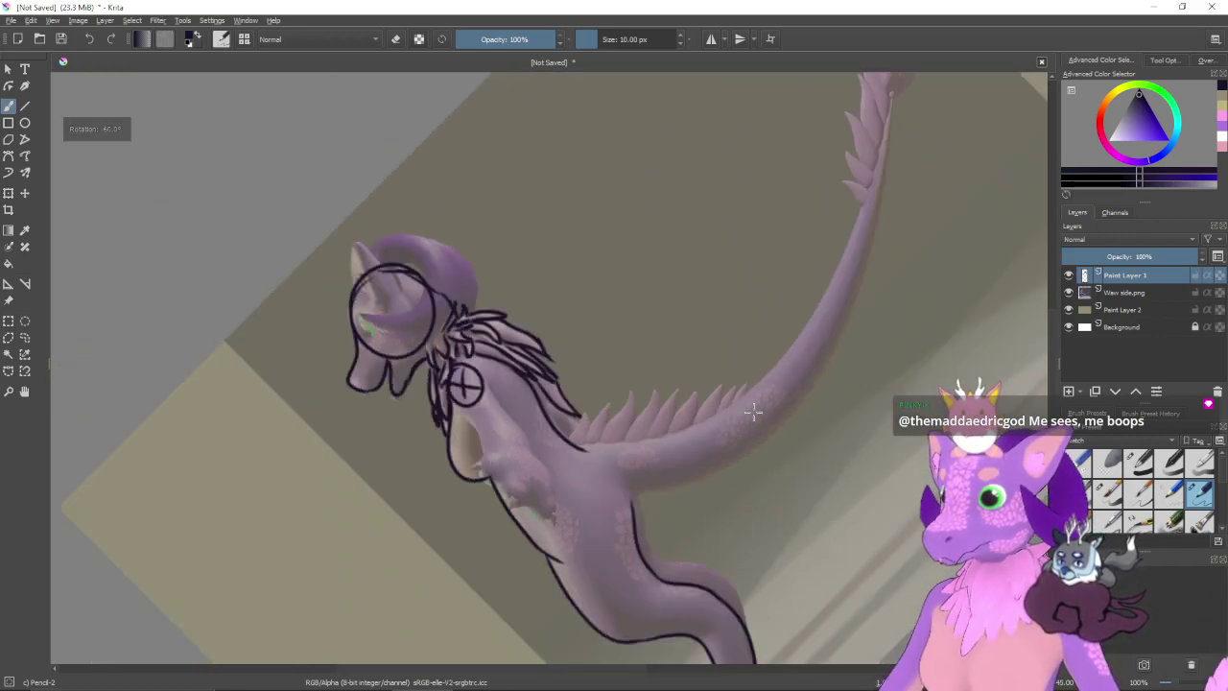
key("4")
key("4")
left_click_drag(762, 405, 709, 465)
key("minus")
scroll(787, 459, "up", 2)
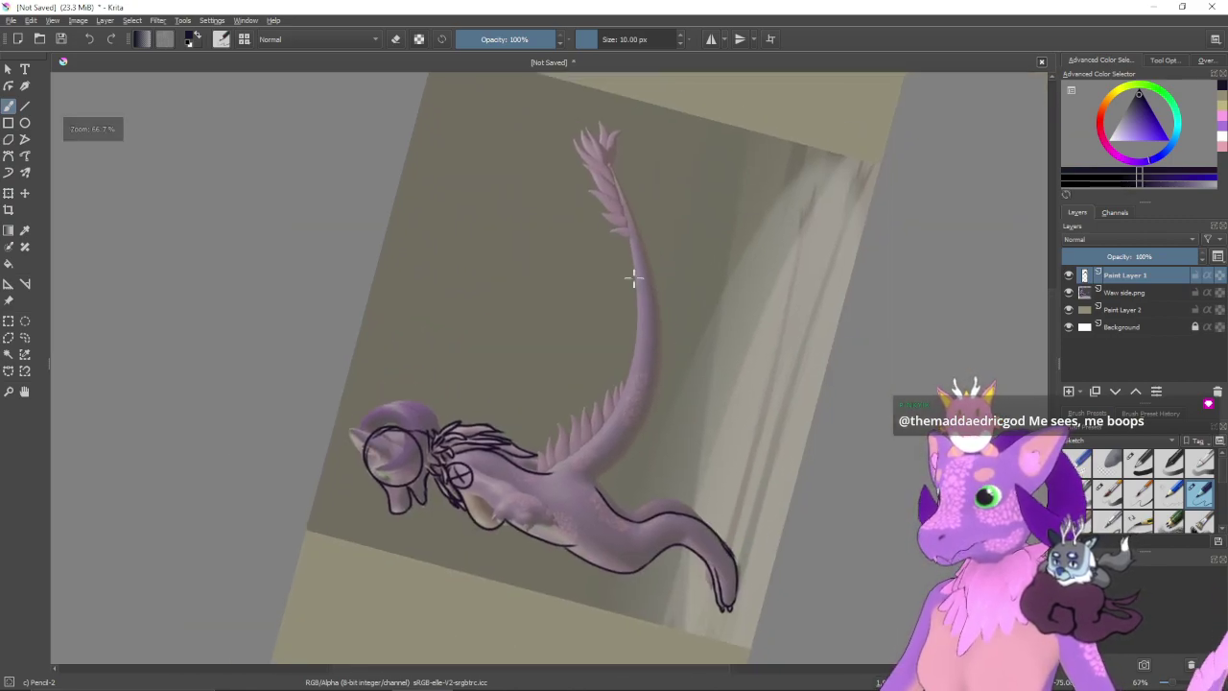
mouse_move(614, 176)
left_mouse_down()
mouse_move(631, 252)
mouse_move(609, 408)
left_mouse_up()
key("ctrl+z")
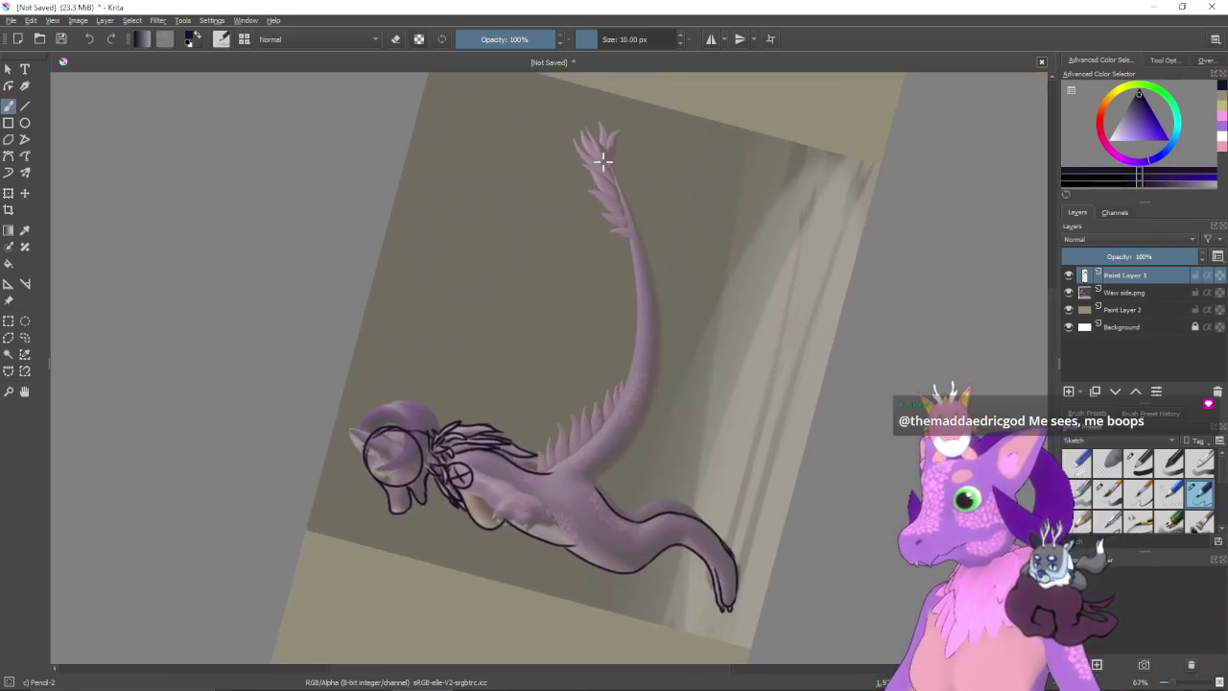
mouse_move(625, 252)
left_mouse_down()
mouse_move(600, 422)
mouse_move(554, 468)
left_mouse_up()
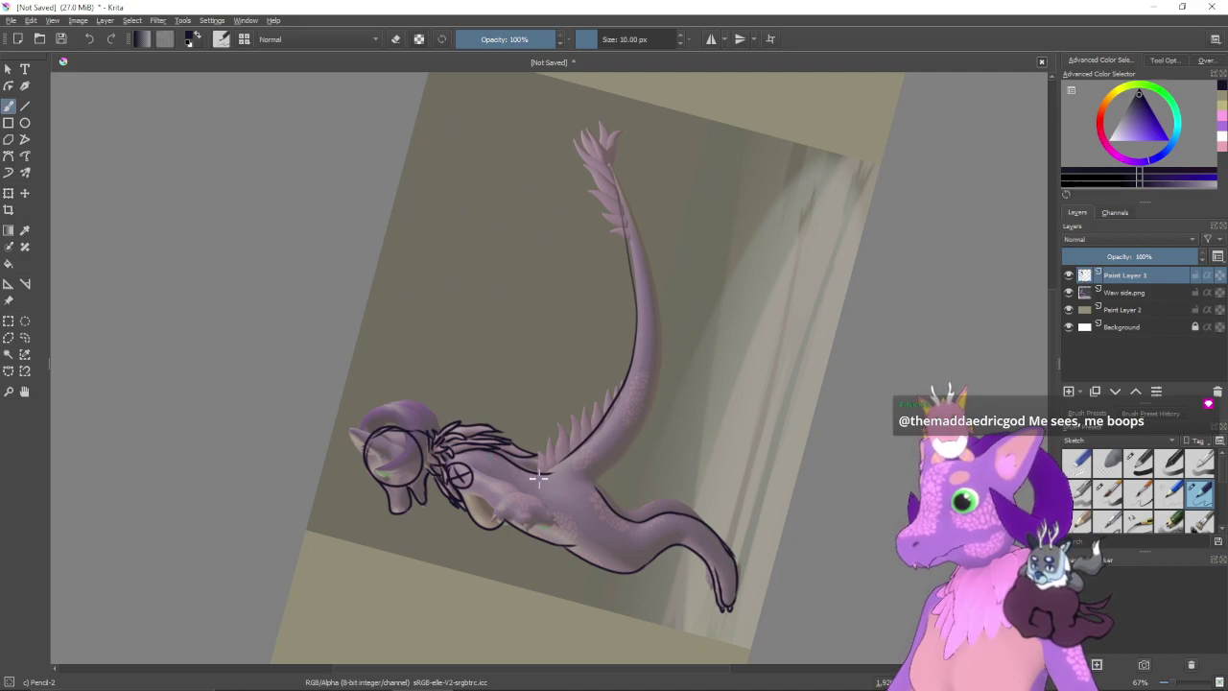
key("ctrl+z")
mouse_move(610, 165)
left_mouse_down()
mouse_move(642, 293)
mouse_move(554, 470)
left_mouse_up()
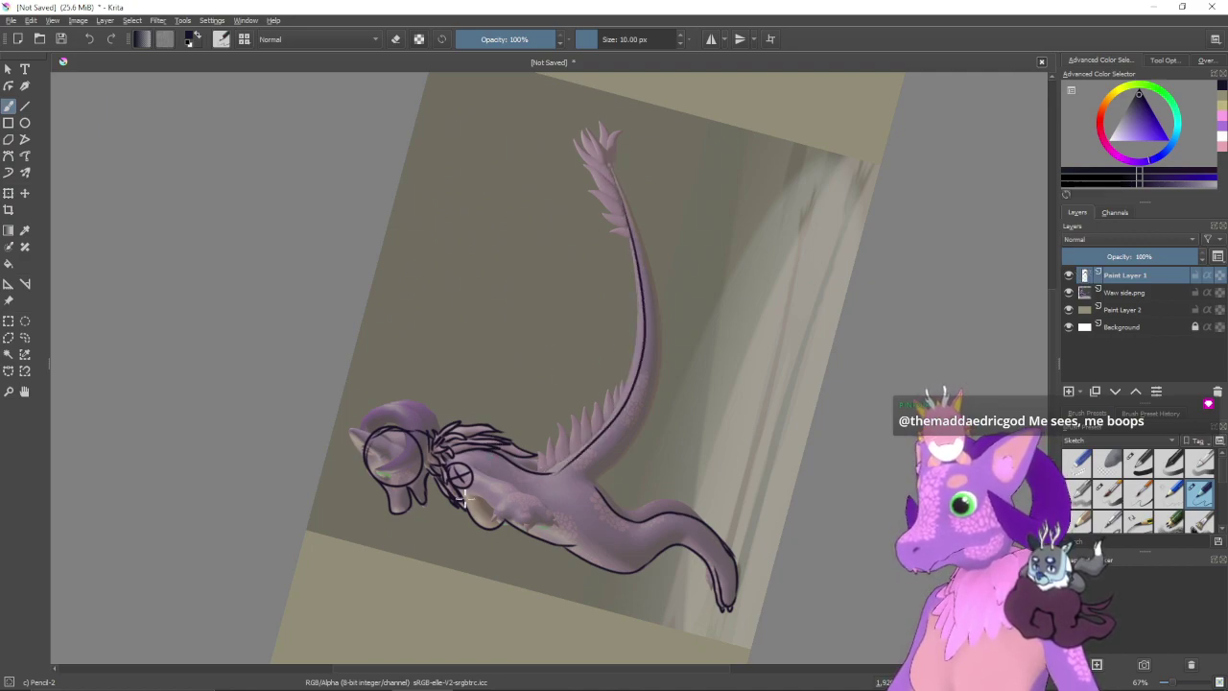
key("ctrl+z")
mouse_move(610, 165)
left_mouse_down()
mouse_move(642, 297)
mouse_move(554, 470)
left_mouse_up()
key("ctrl+z")
mouse_move(610, 183)
left_mouse_down()
mouse_move(627, 252)
mouse_move(623, 356)
mouse_move(548, 478)
left_mouse_up()
key("ctrl+z")
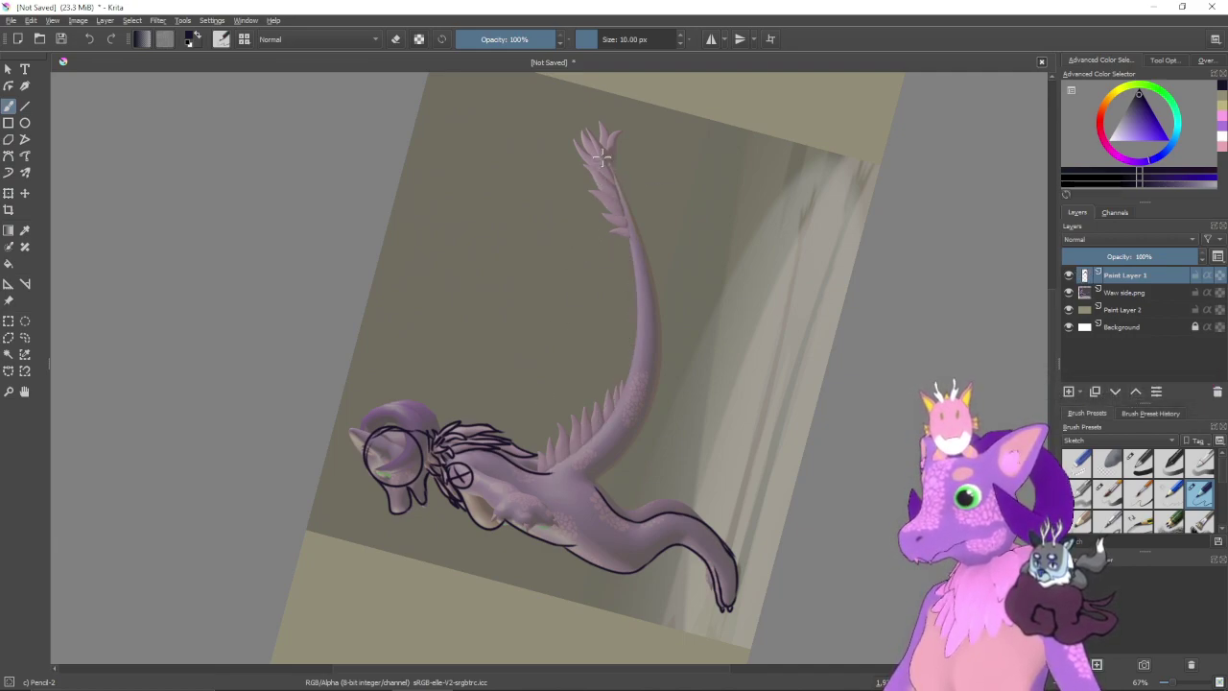
mouse_move(602, 157)
left_mouse_down()
mouse_move(635, 340)
mouse_move(546, 475)
left_mouse_up()
- Sketch the tail's lower edge as one long curve from the tip to the back of the thigh
mouse_move(696, 323)
left_mouse_down()
mouse_move(697, 289)
mouse_move(698, 367)
left_mouse_up()
left_click_drag(625, 447, 627, 418)
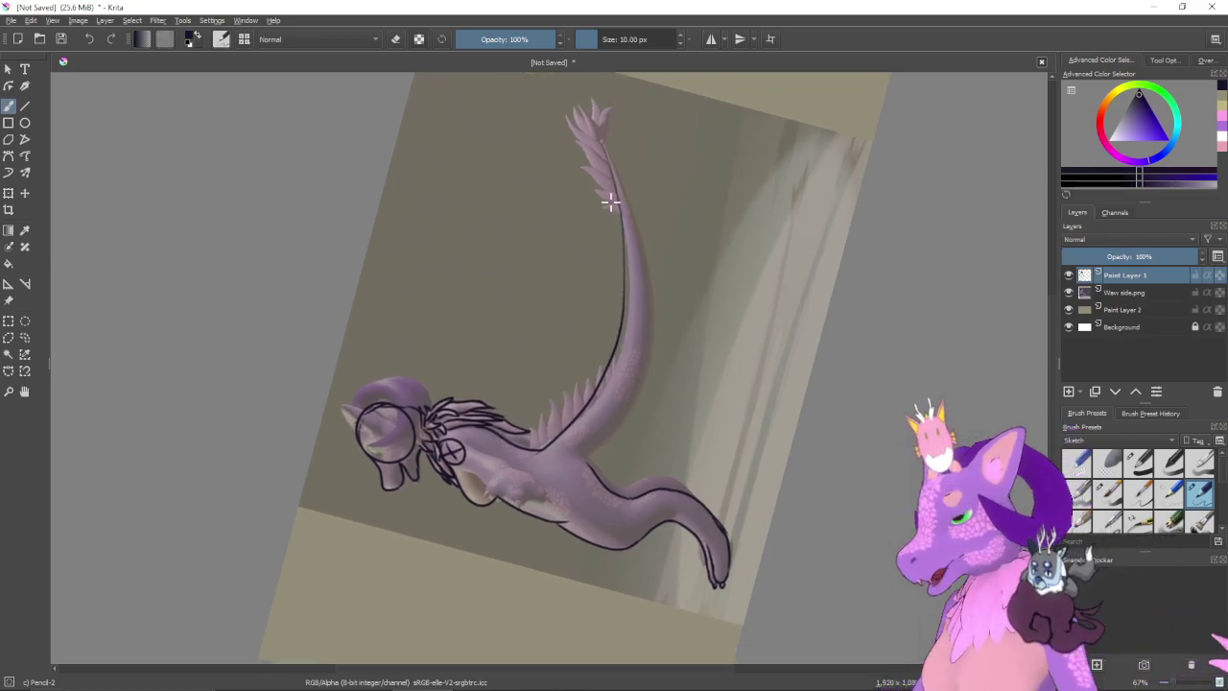
mouse_move(601, 140)
left_mouse_down()
mouse_move(633, 219)
mouse_move(647, 360)
left_mouse_up()
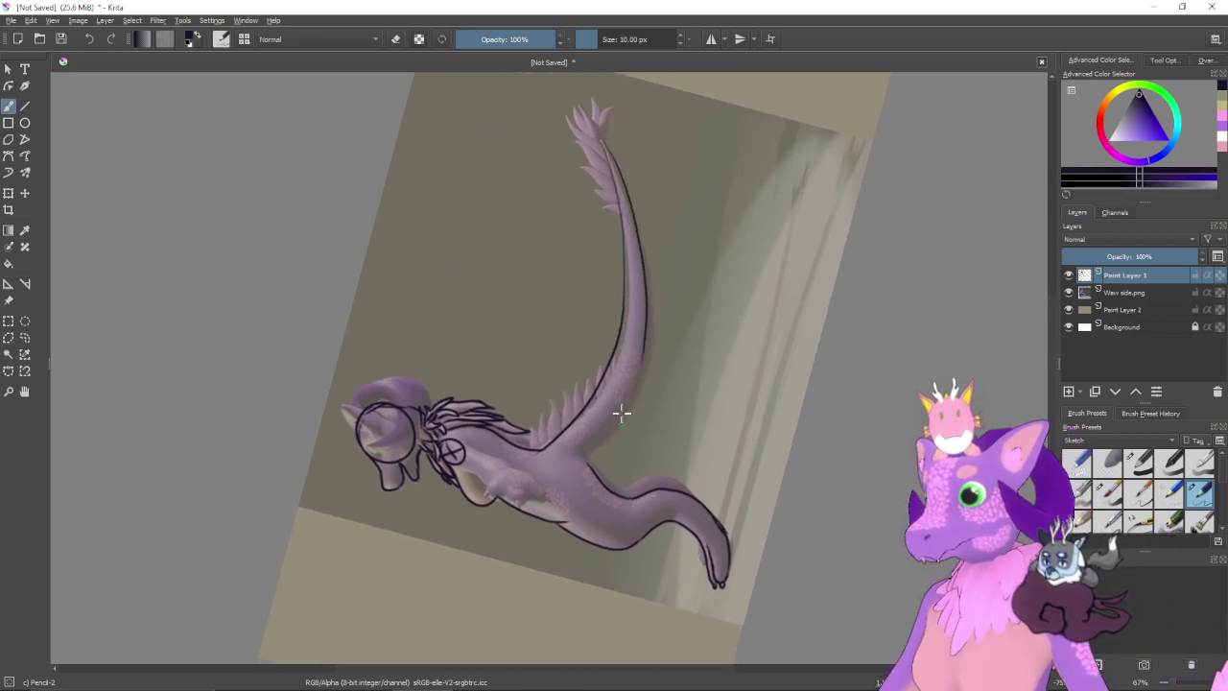
key("ctrl+z")
mouse_move(599, 138)
left_mouse_down()
mouse_move(646, 320)
mouse_move(611, 443)
left_mouse_up()
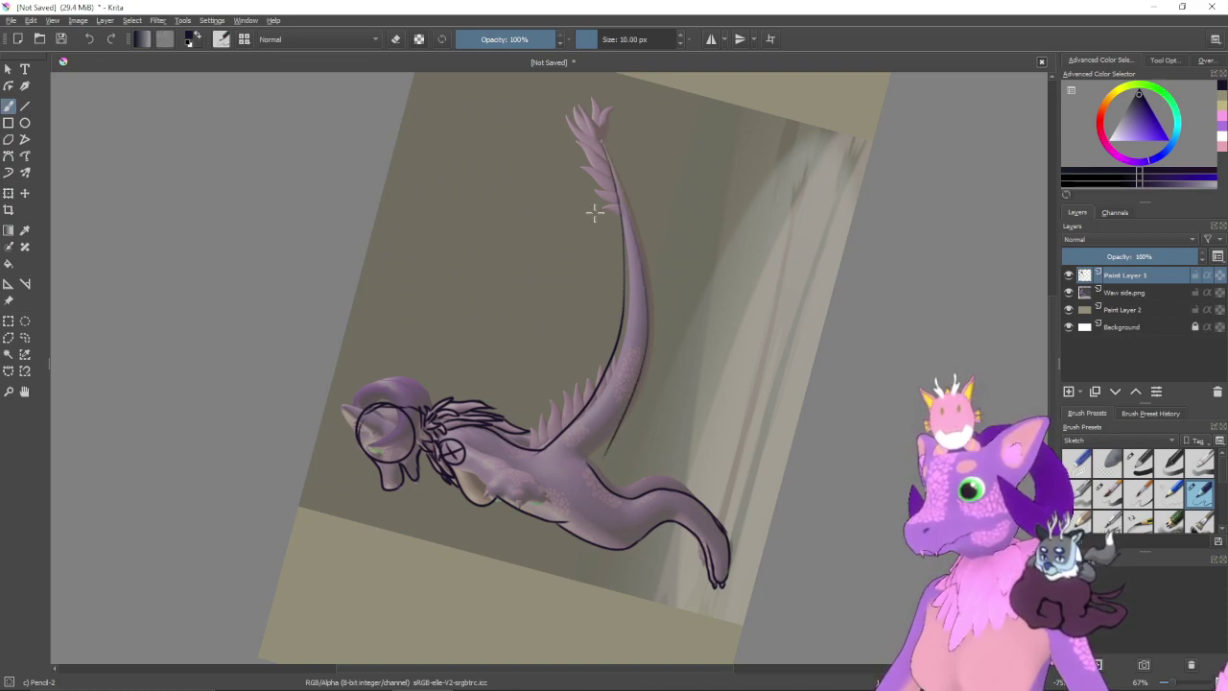
key("ctrl+z")
mouse_move(624, 187)
left_mouse_down()
mouse_move(651, 353)
mouse_move(580, 480)
left_mouse_up()
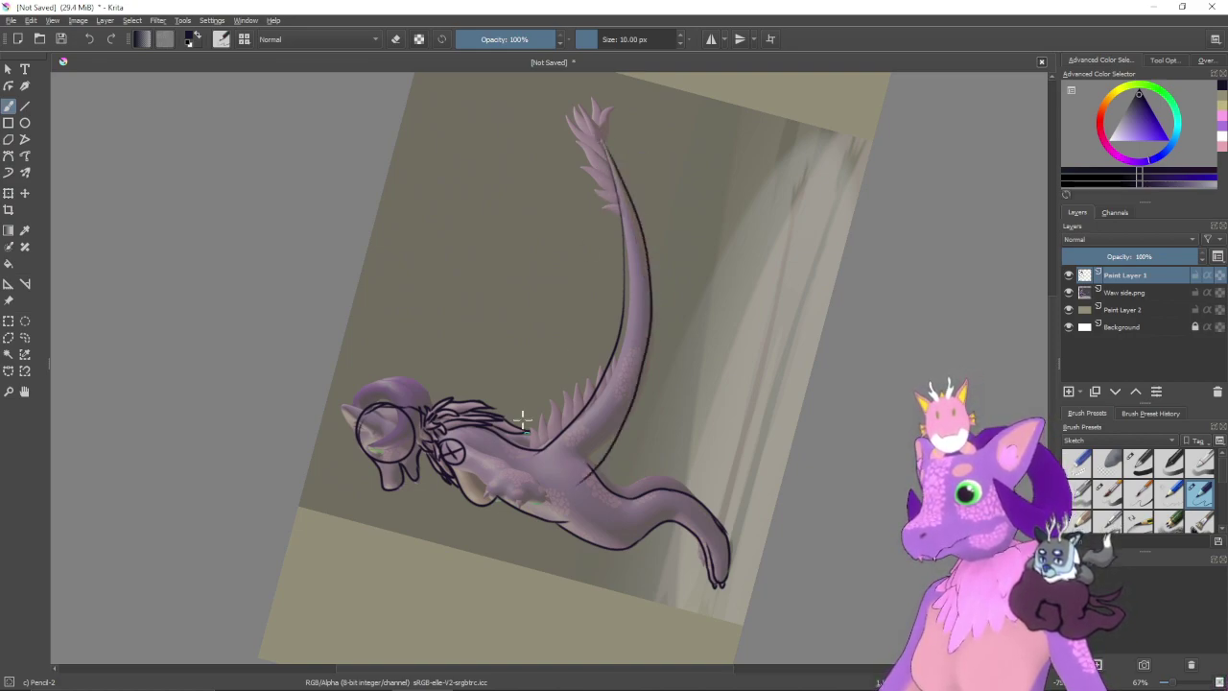
key("ctrl+z")
mouse_move(603, 138)
left_mouse_down()
mouse_move(630, 209)
mouse_move(630, 274)
left_mouse_up()
key("ctrl+z")
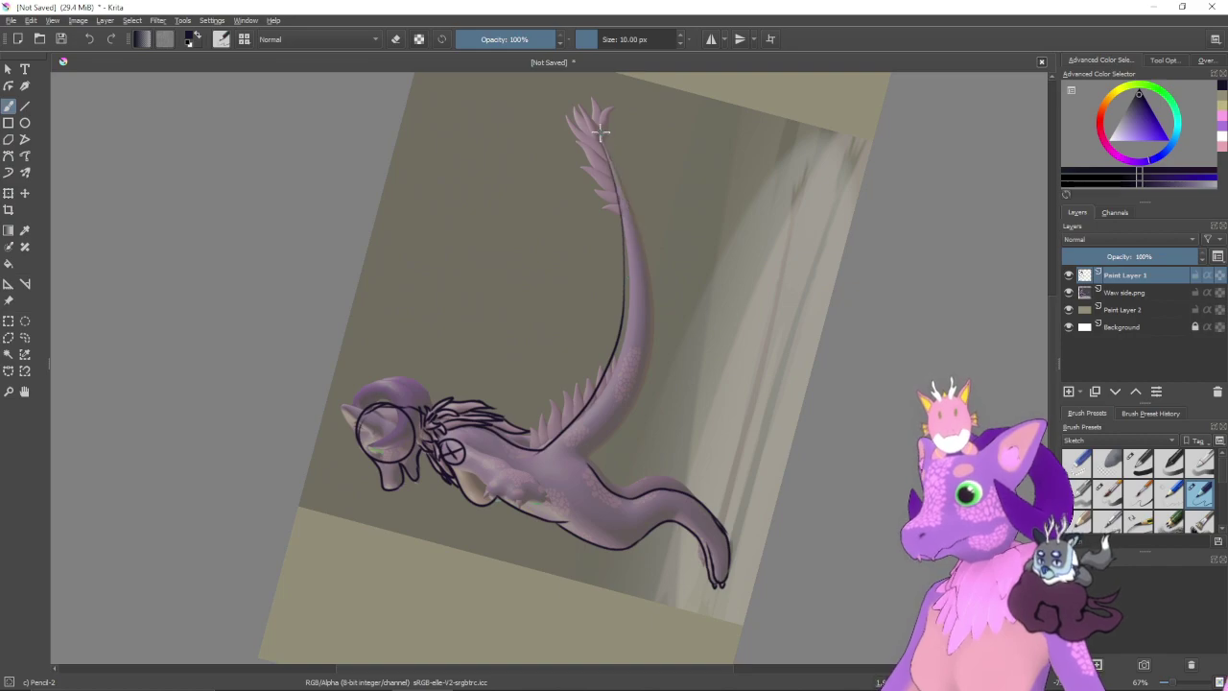
mouse_move(600, 135)
left_mouse_down()
mouse_move(646, 281)
mouse_move(636, 371)
mouse_move(593, 444)
left_mouse_up()
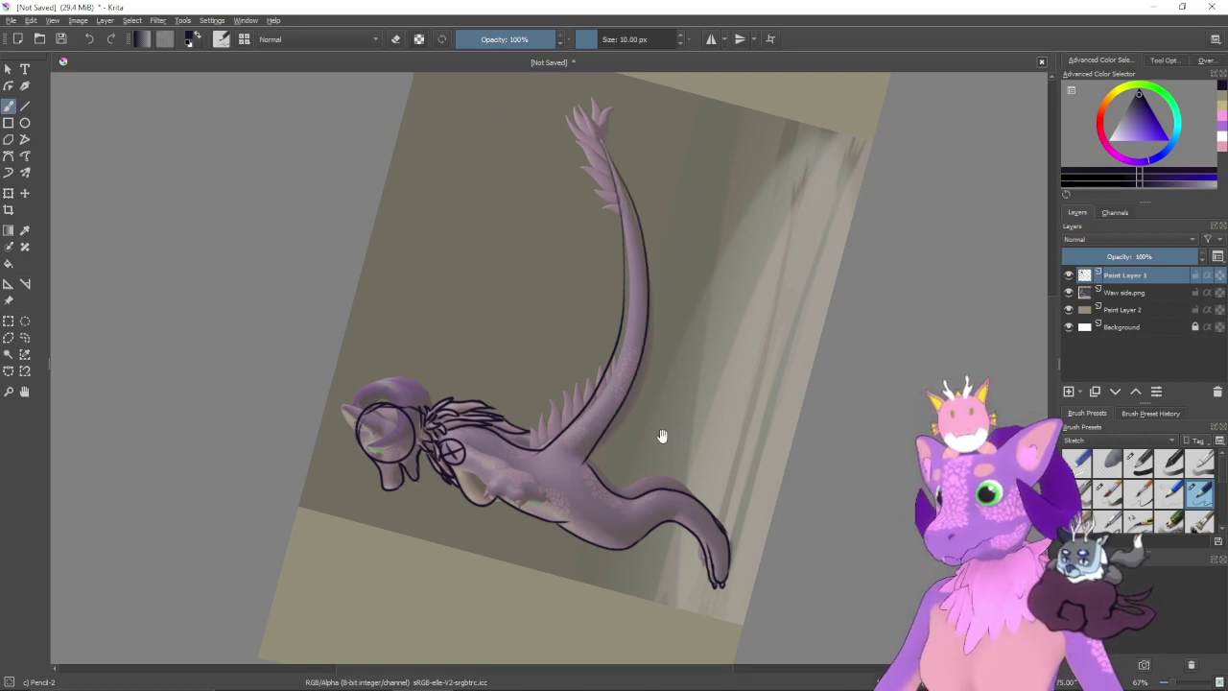
- Erase the stray line ends where the tail's edges join the back and the thigh
left_click_drag(662, 412, 677, 372)
key("5")
left_click_drag(636, 413, 655, 368)
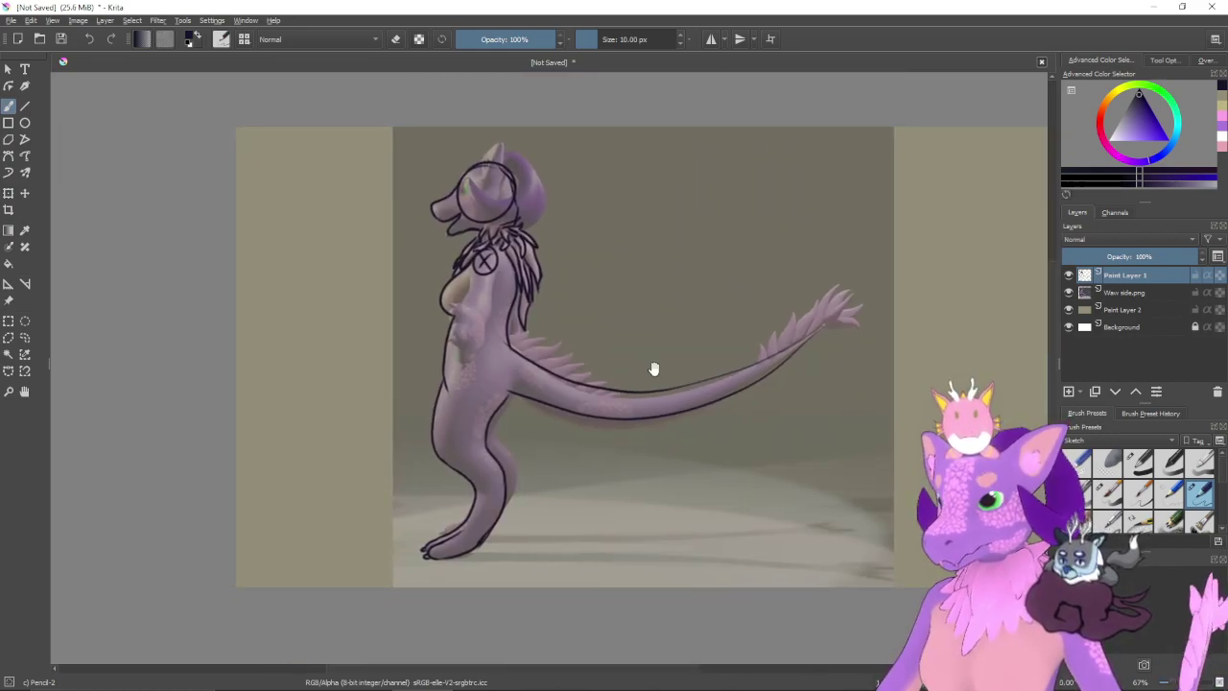
scroll(734, 406, "up", 4)
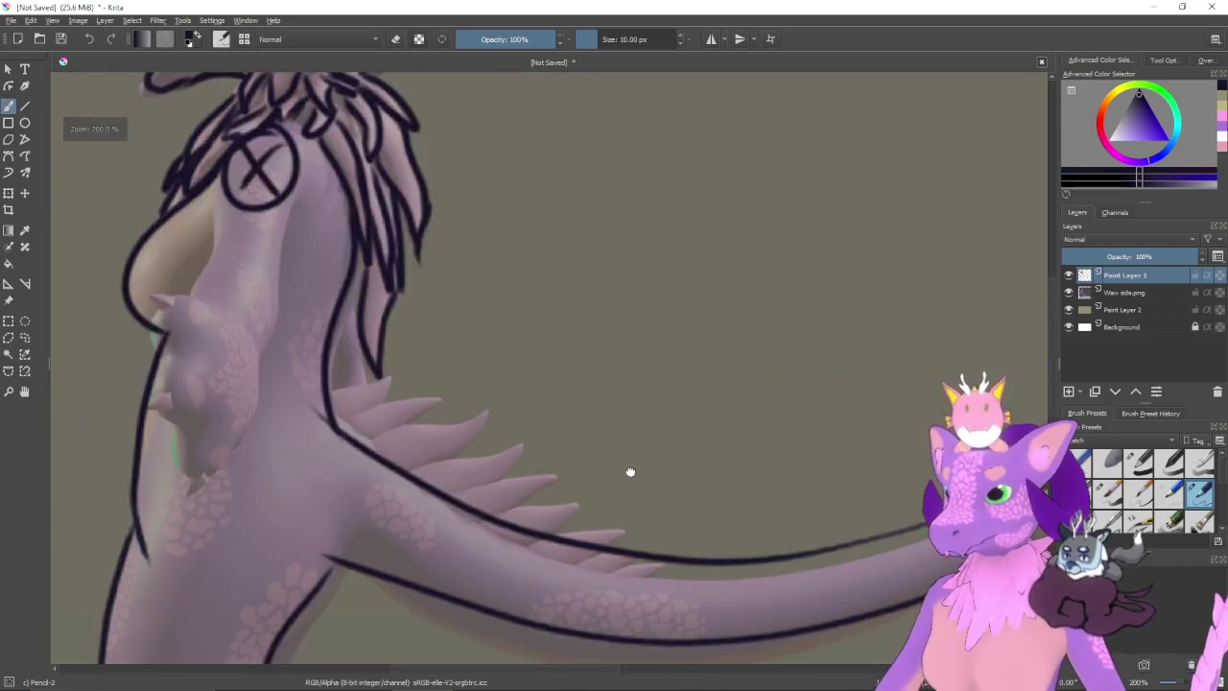
mouse_move(355, 583)
left_mouse_down()
mouse_move(505, 359)
mouse_move(474, 361)
left_mouse_up()
left_click_drag(712, 391, 488, 442)
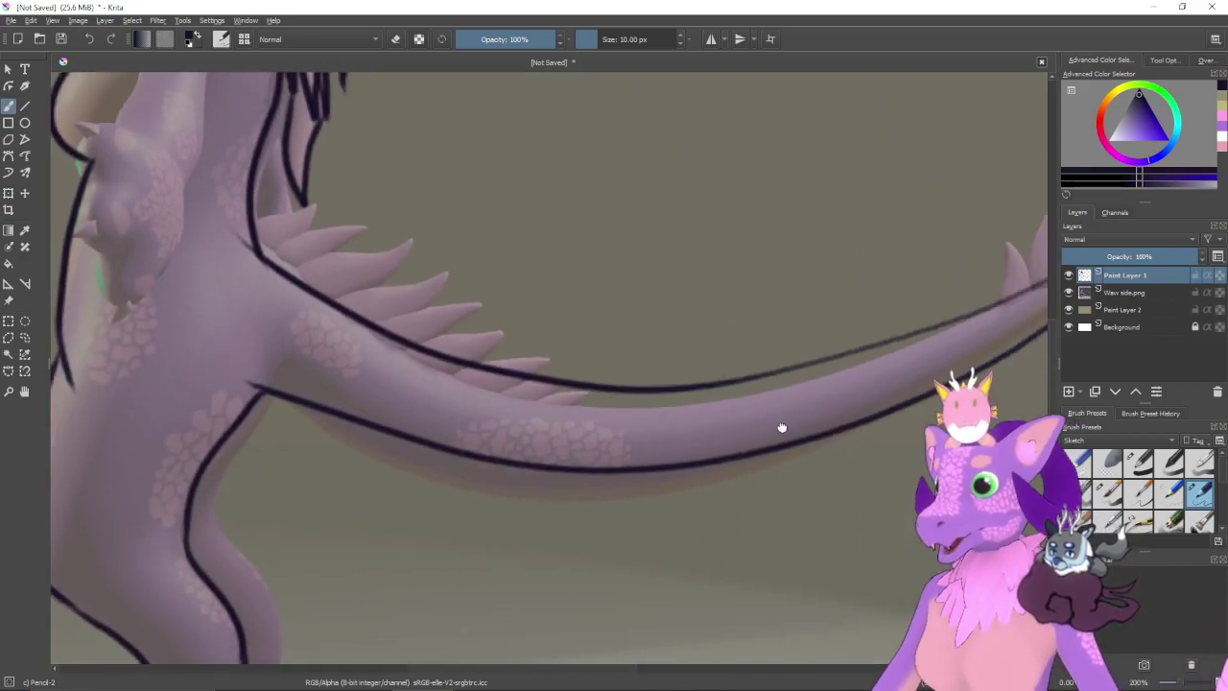
left_click_drag(782, 428, 741, 434)
left_click_drag(622, 404, 677, 429)
key("e")
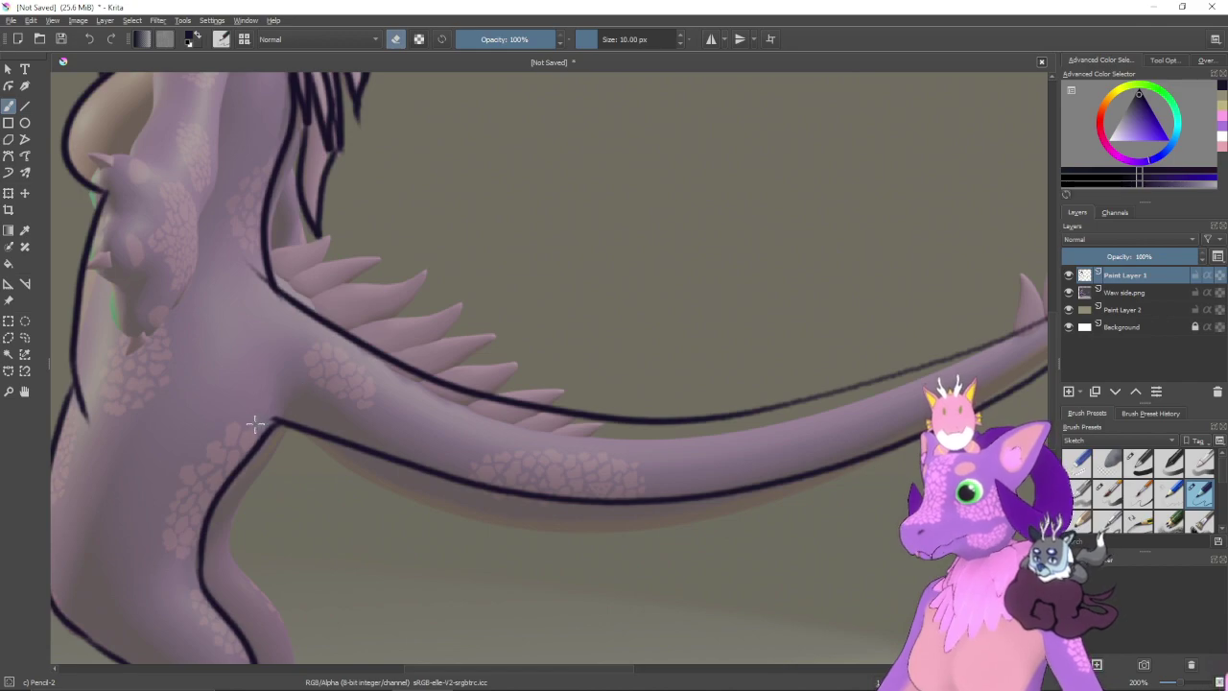
left_click_drag(273, 415, 319, 492)
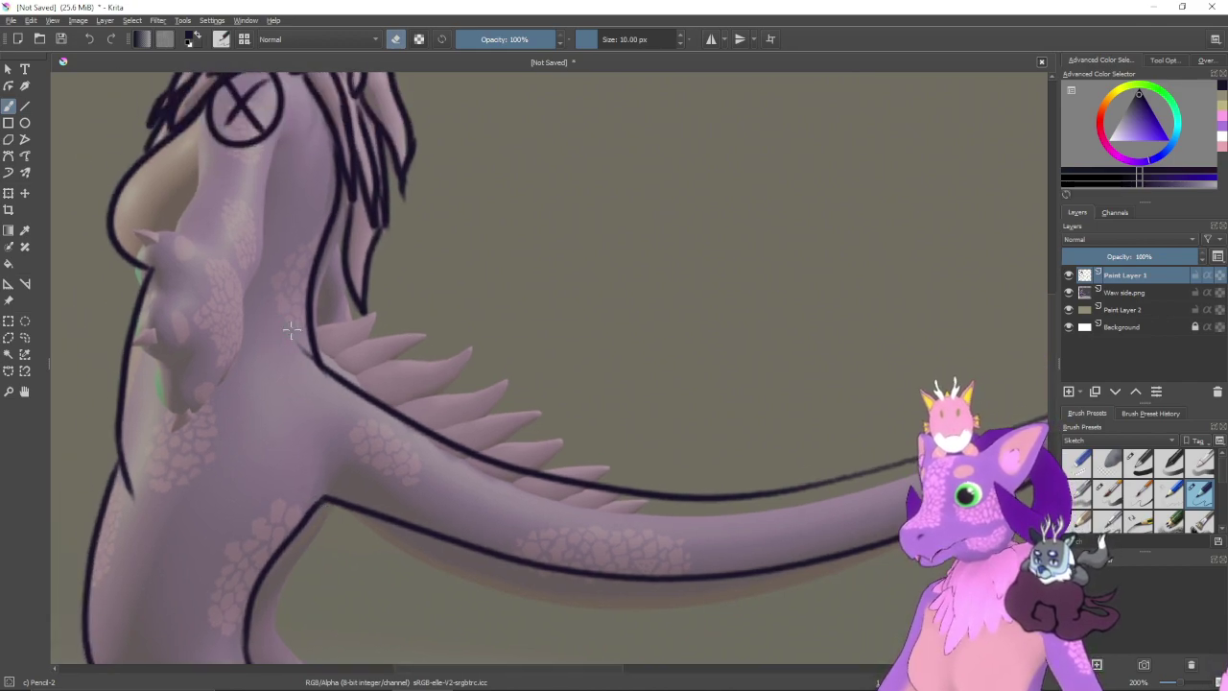
left_click_drag(640, 468, 318, 414)
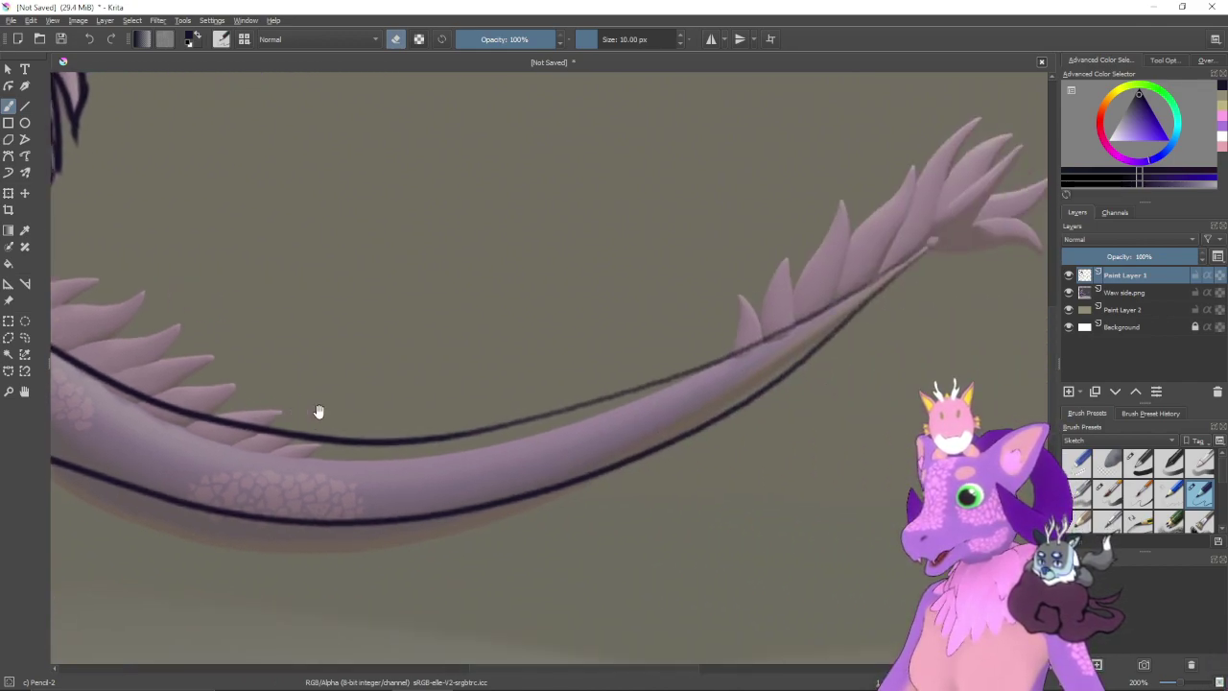
- Reinforce and tidy the converging edge lines of the tail just before the tip tuft
left_click_drag(680, 399, 559, 394)
left_click_drag(695, 425, 607, 501)
mouse_move(676, 405)
left_mouse_down()
mouse_move(721, 346)
mouse_move(675, 444)
left_mouse_up()
key("e")
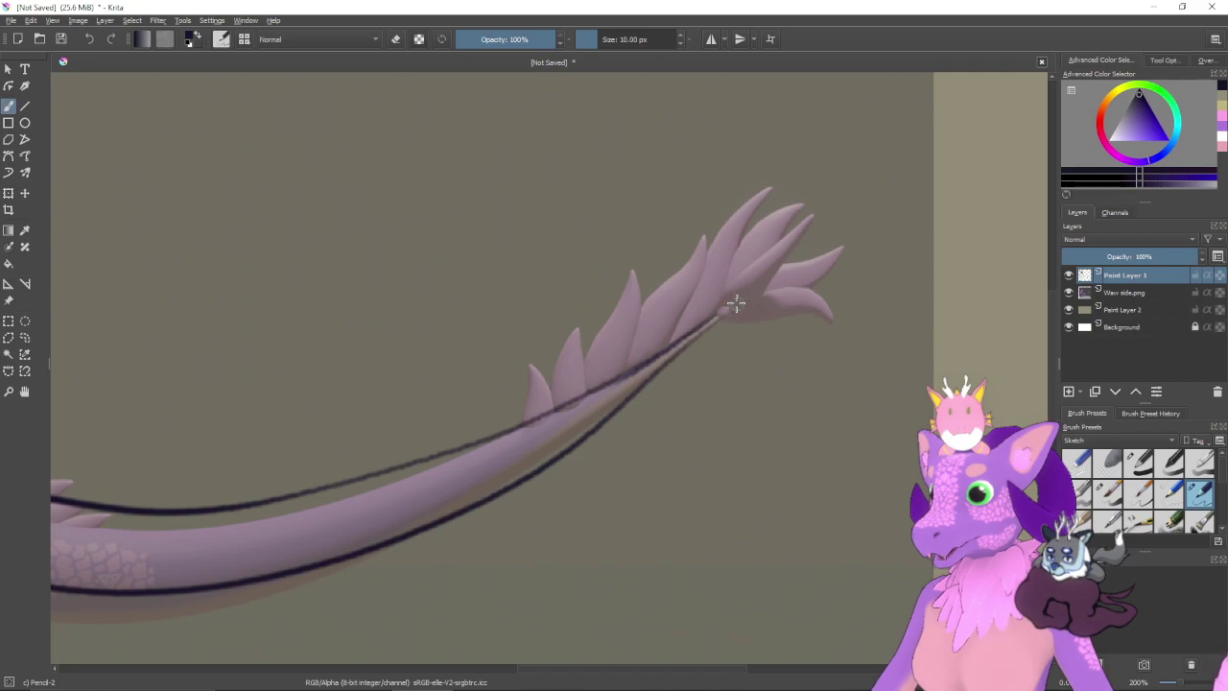
left_click_drag(734, 304, 669, 370)
key("ctrl+z")
left_click_drag(726, 304, 629, 397)
key("ctrl+z")
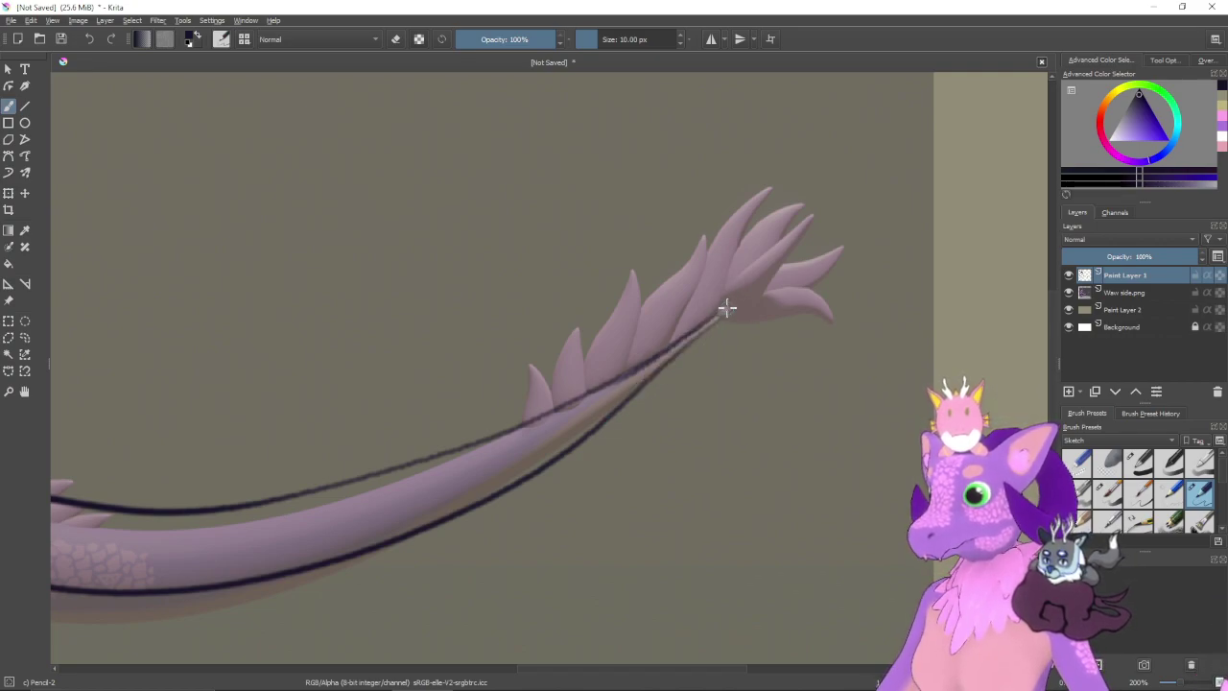
mouse_move(726, 307)
left_mouse_down()
mouse_move(617, 426)
mouse_move(701, 337)
left_mouse_up()
key("e")
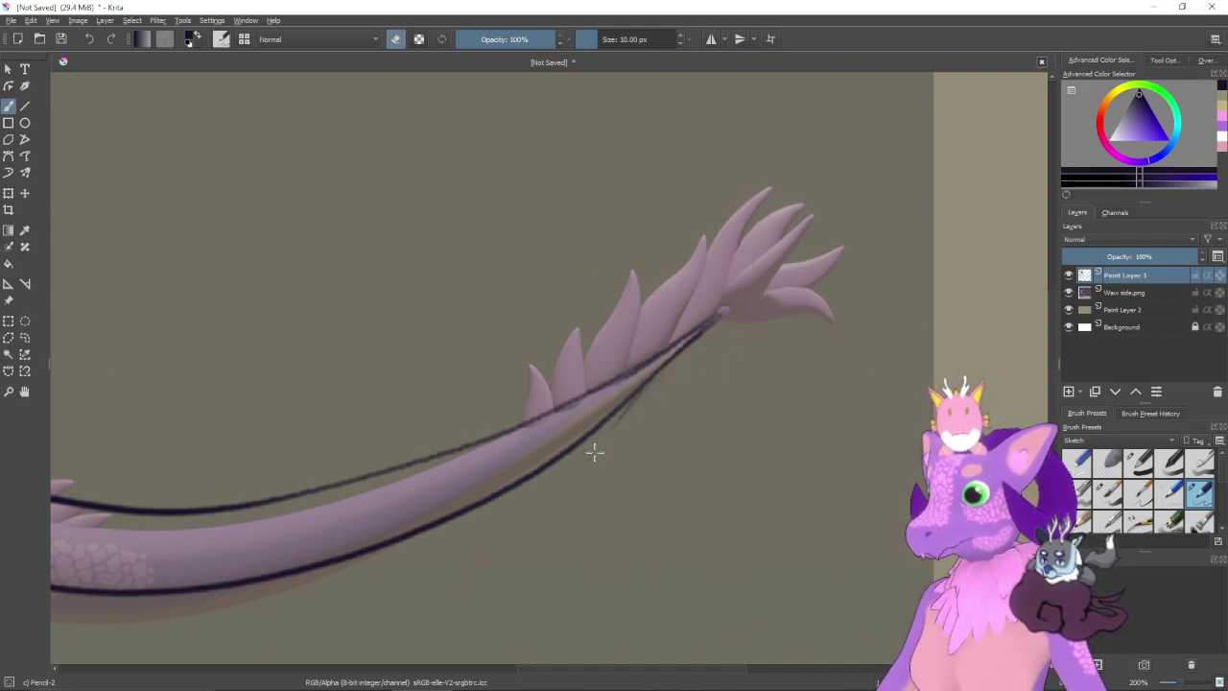
key("e")
- Sketch the first three pointed spines along the lower back and the base of the tail
left_click_drag(624, 452, 692, 450)
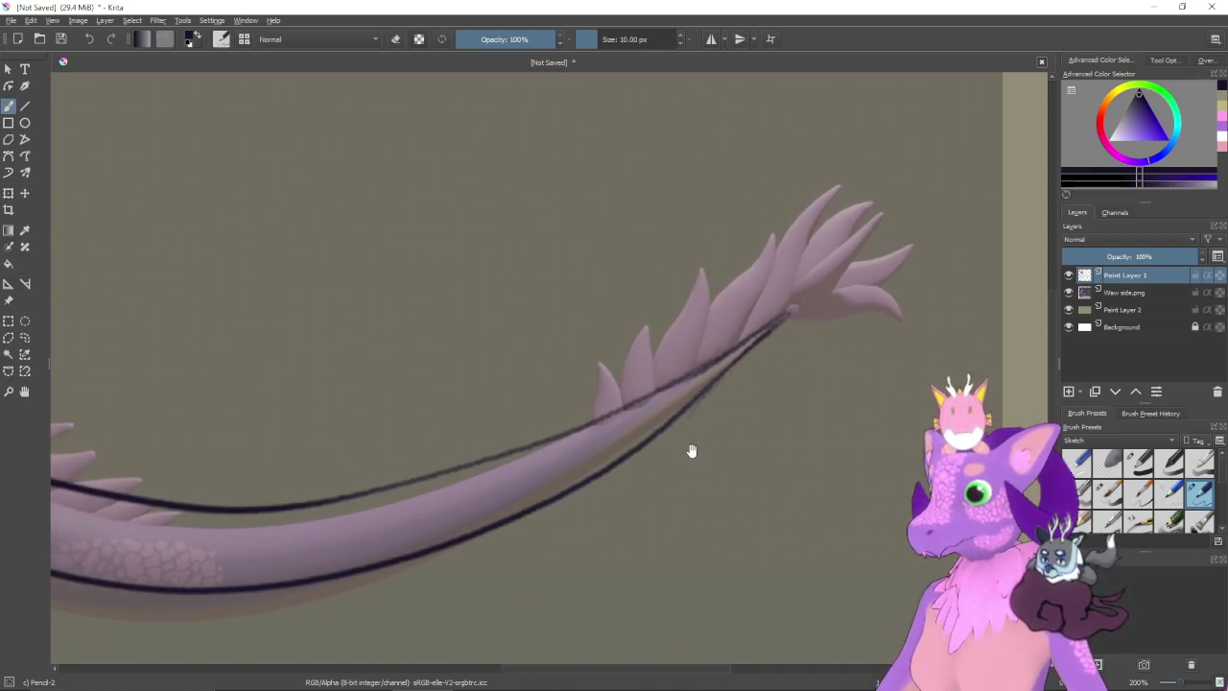
mouse_move(462, 392)
left_mouse_down()
mouse_move(899, 371)
mouse_move(573, 439)
left_mouse_up()
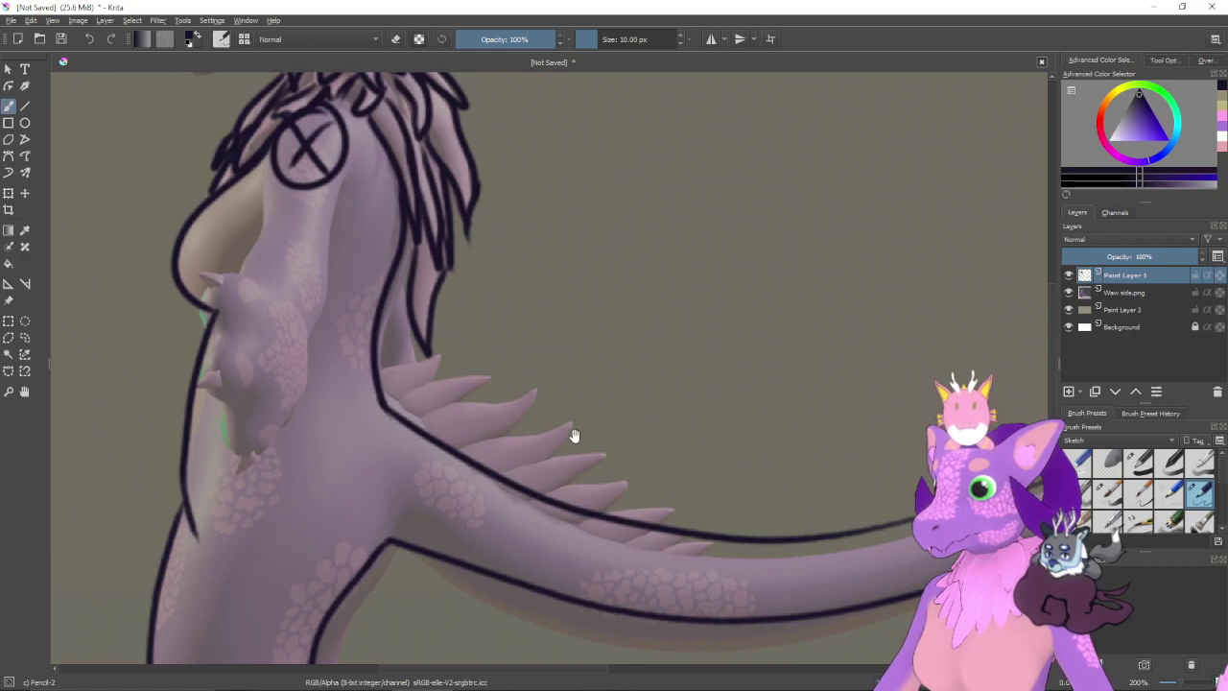
mouse_move(378, 384)
left_mouse_down()
mouse_move(438, 351)
mouse_move(417, 401)
mouse_move(485, 375)
mouse_move(434, 410)
mouse_move(540, 387)
mouse_move(463, 442)
mouse_move(471, 403)
mouse_move(532, 397)
mouse_move(473, 446)
mouse_move(576, 416)
mouse_move(495, 465)
left_mouse_up()
key("ctrl+z")
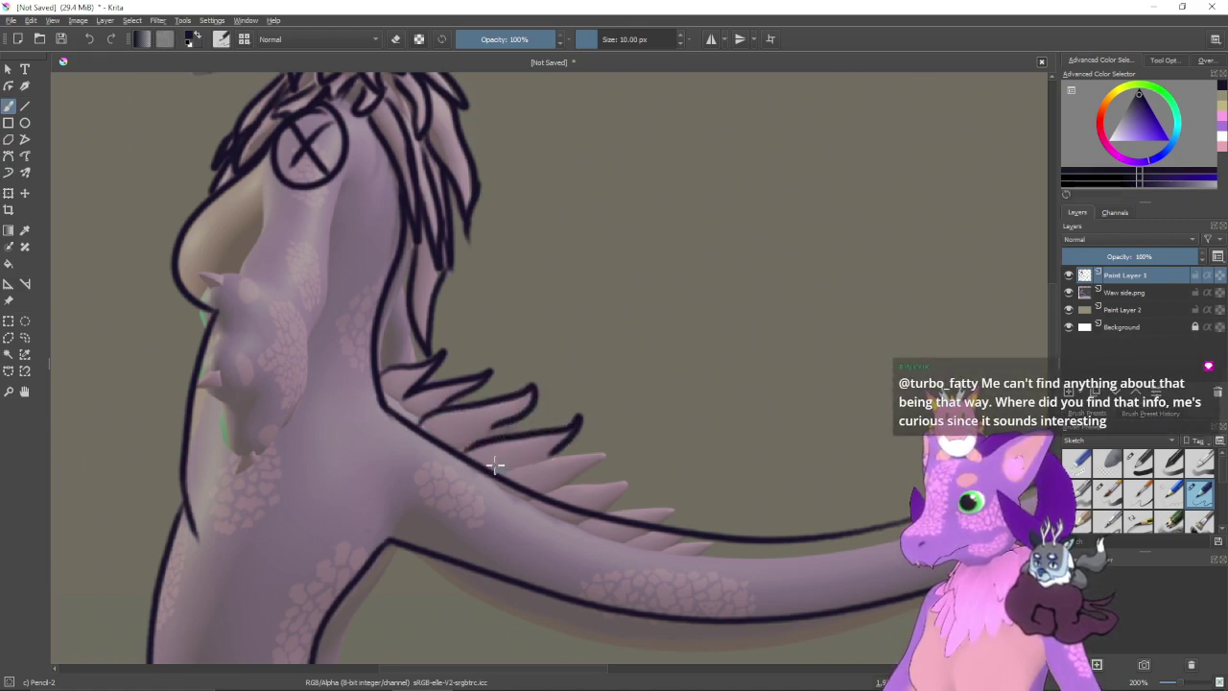
- Continue the row of spines down the tail's upper edge with four progressively smaller ones
mouse_move(501, 419)
left_mouse_down()
mouse_move(478, 441)
mouse_move(460, 439)
mouse_move(534, 438)
mouse_move(515, 481)
mouse_move(521, 455)
mouse_move(584, 452)
mouse_move(540, 484)
mouse_move(589, 482)
mouse_move(592, 493)
mouse_move(636, 418)
left_mouse_up()
key("ctrl+z")
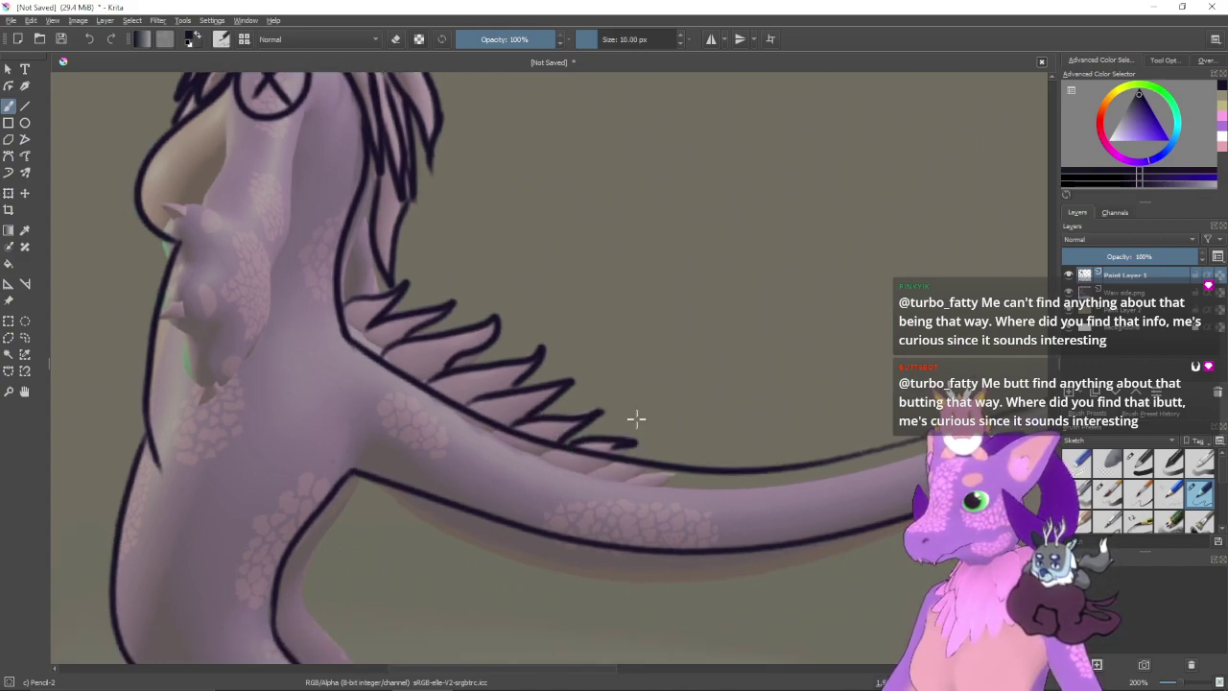
key("ctrl+z")
mouse_move(554, 453)
left_mouse_down()
mouse_move(620, 433)
mouse_move(608, 452)
mouse_move(653, 452)
left_mouse_up()
key("ctrl+z")
- Finish the spine row at the tail base with a last small spine touching the upper edge line
mouse_move(660, 495)
left_mouse_down()
mouse_move(611, 494)
mouse_move(600, 456)
left_mouse_up()
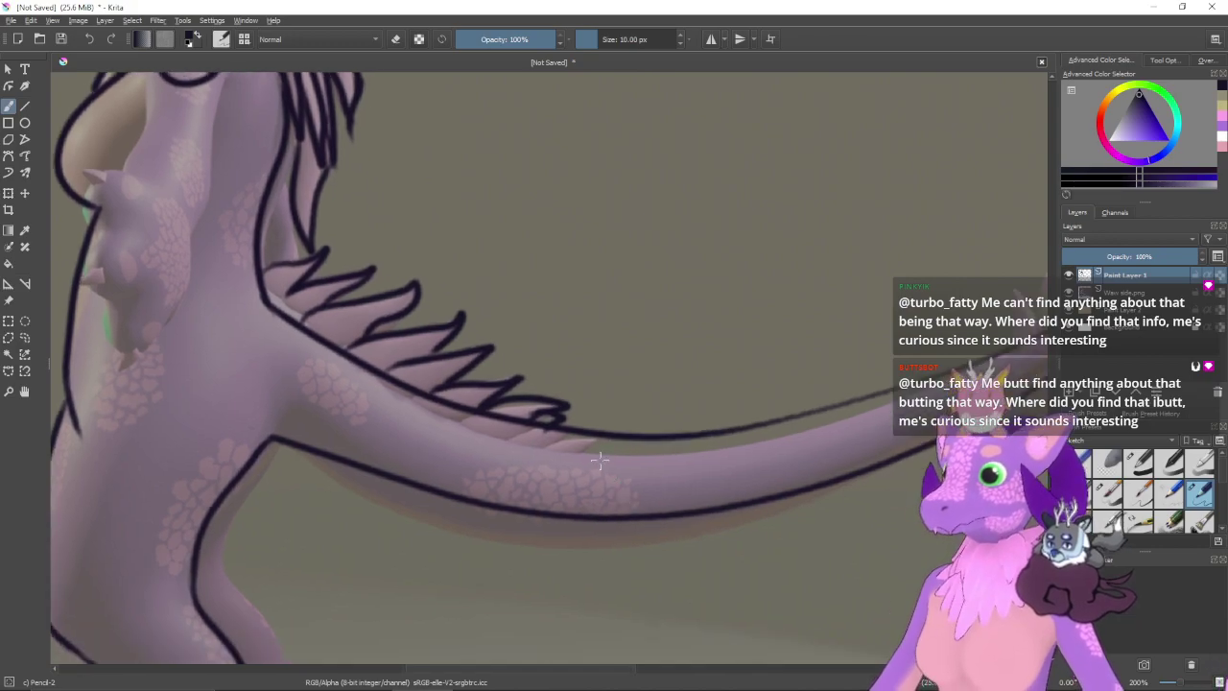
left_click_drag(639, 494, 612, 494)
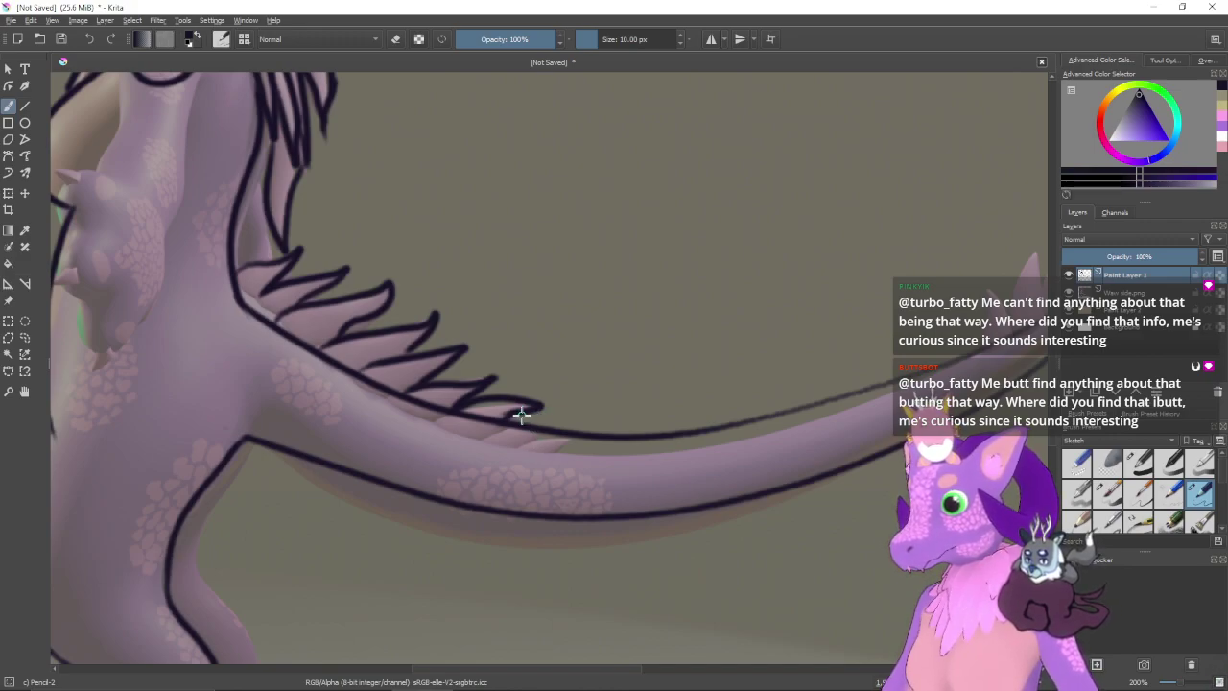
mouse_move(546, 440)
left_mouse_down()
mouse_move(515, 411)
mouse_move(556, 417)
left_mouse_up()
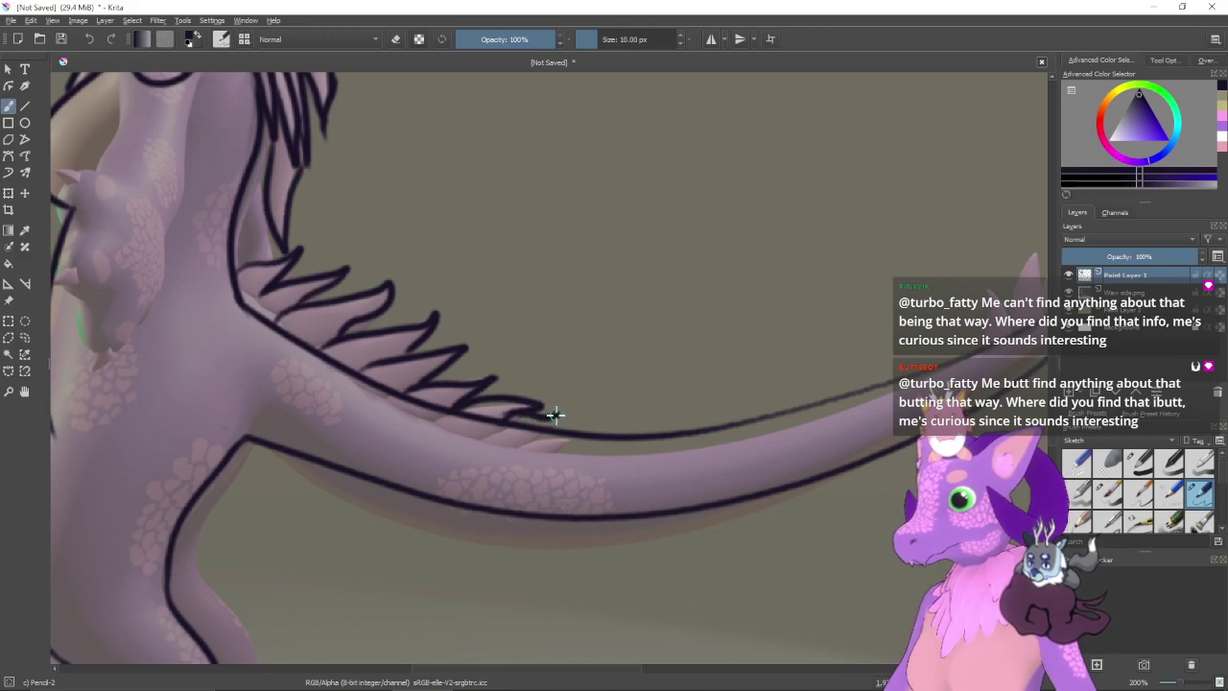
left_click_drag(578, 459, 510, 489)
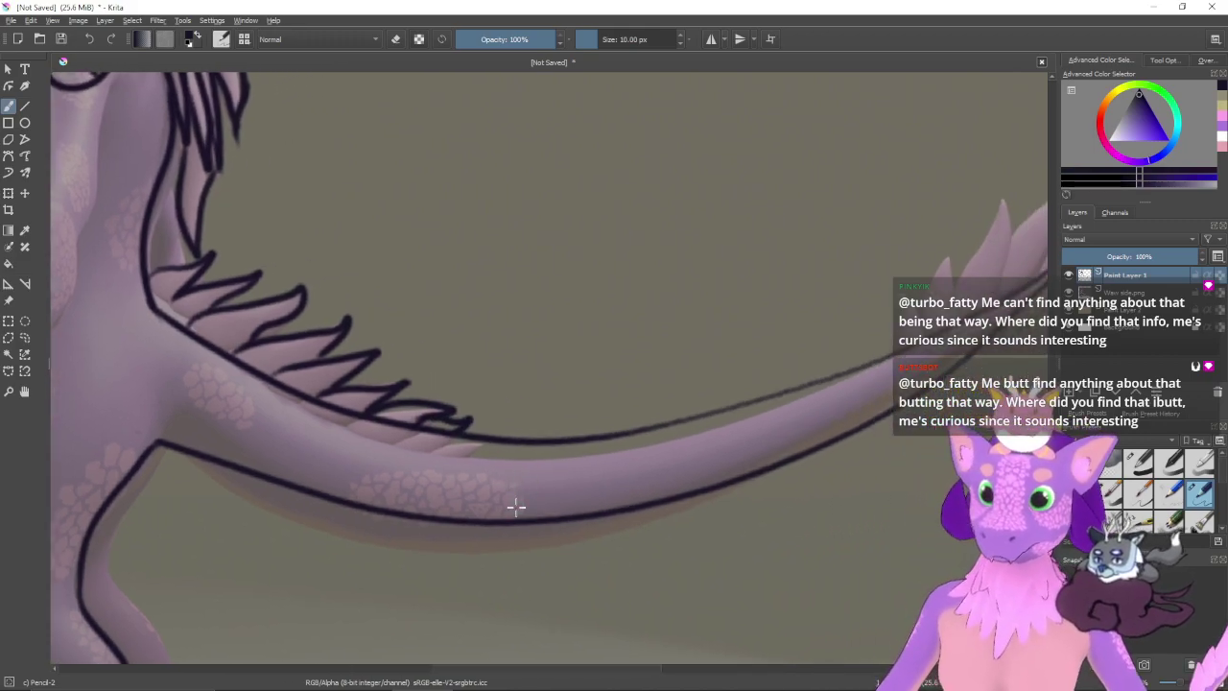
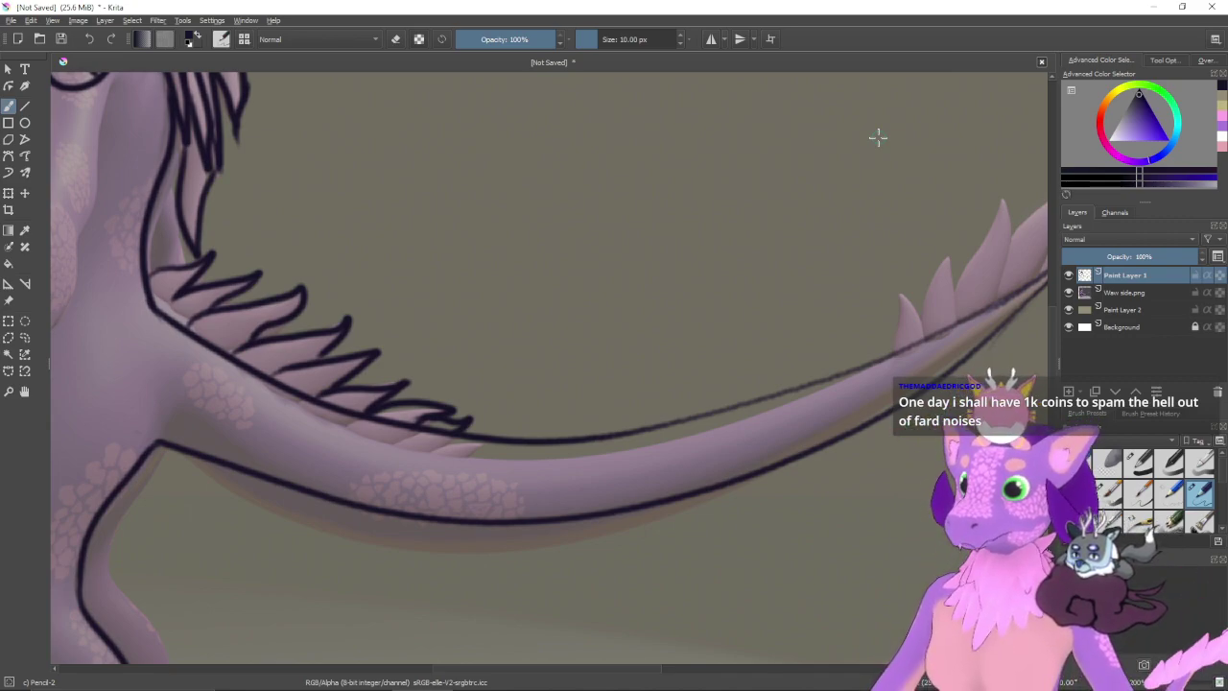
- Sketch the first small pointed spine on the tail's upper edge, over the lowest reference spine near the tip
left_click_drag(701, 346, 523, 384)
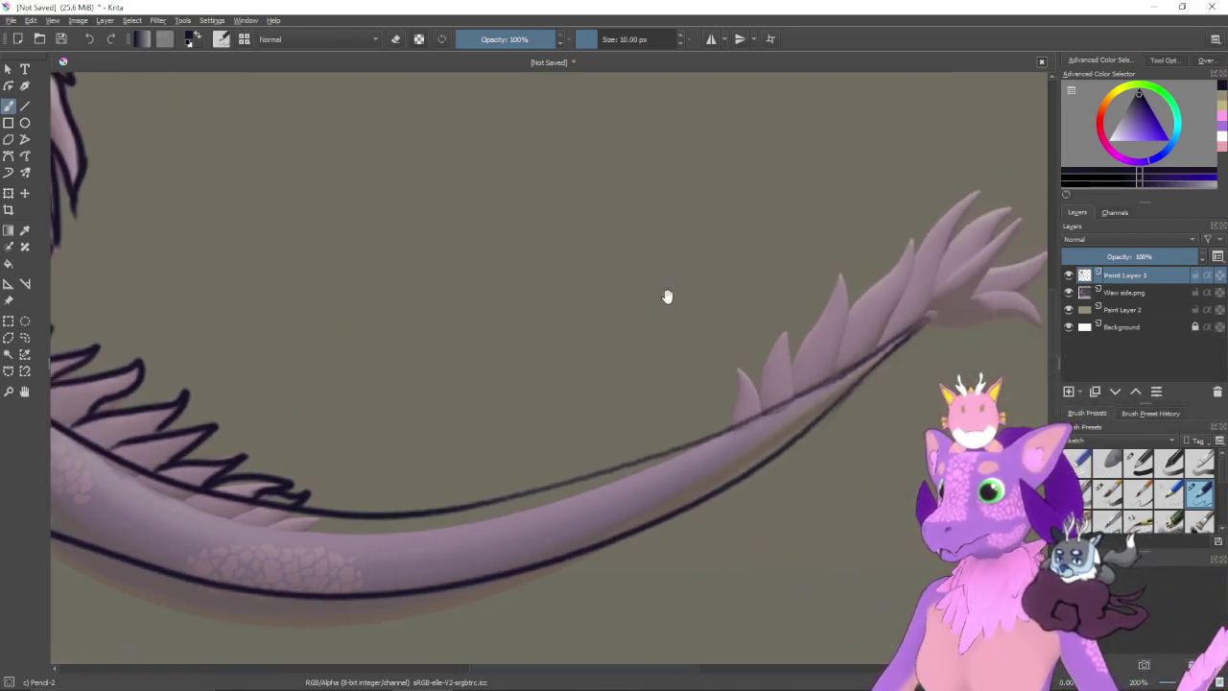
left_click_drag(666, 296, 541, 332)
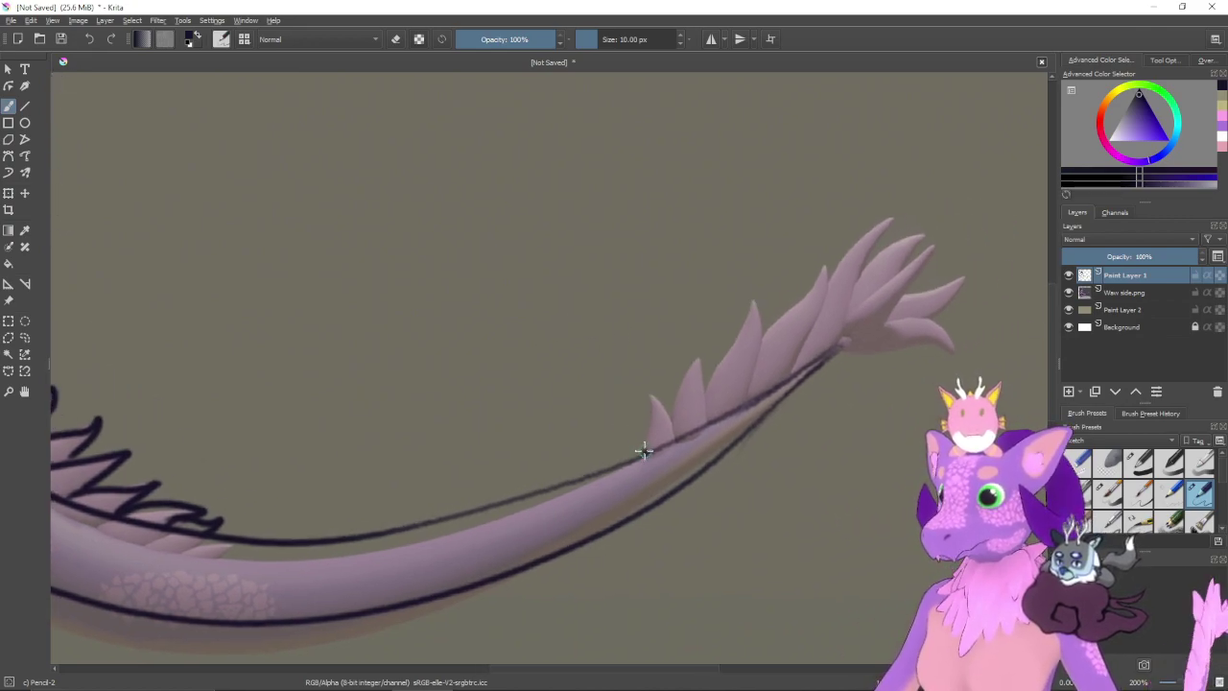
left_click_drag(646, 450, 648, 398)
key("ctrl+z")
mouse_move(644, 447)
left_mouse_down()
mouse_move(656, 401)
mouse_move(669, 463)
mouse_move(676, 438)
mouse_move(642, 438)
mouse_move(660, 467)
left_mouse_up()
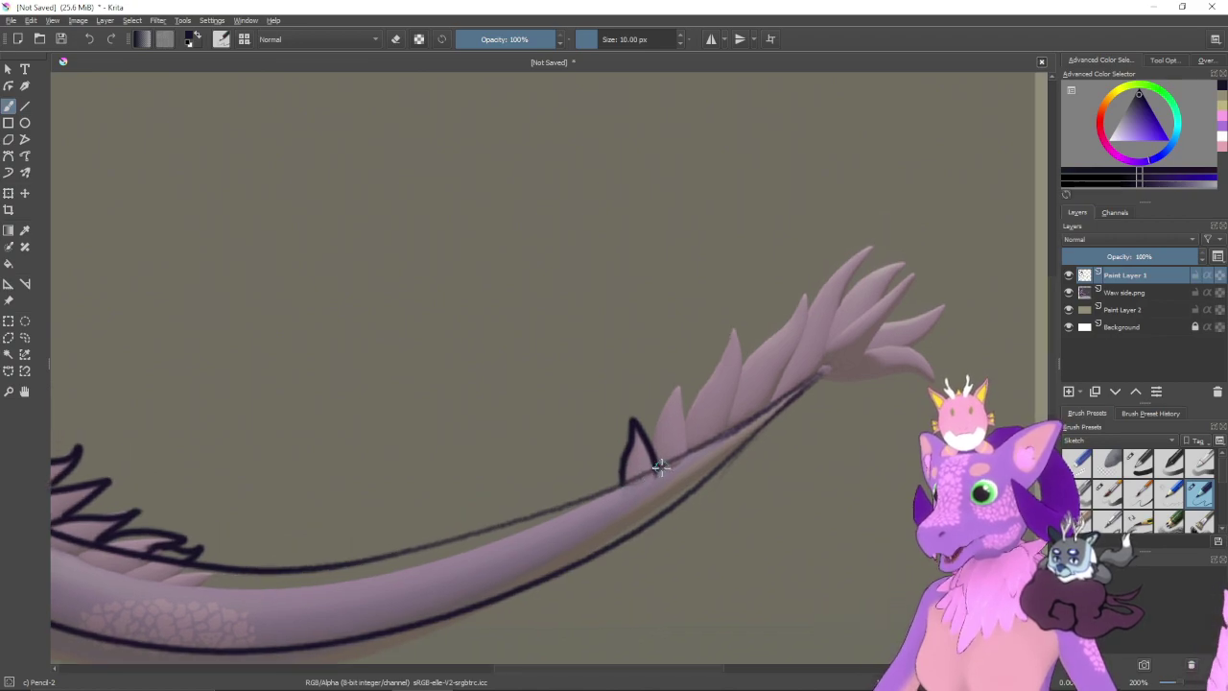
key("e")
key("e")
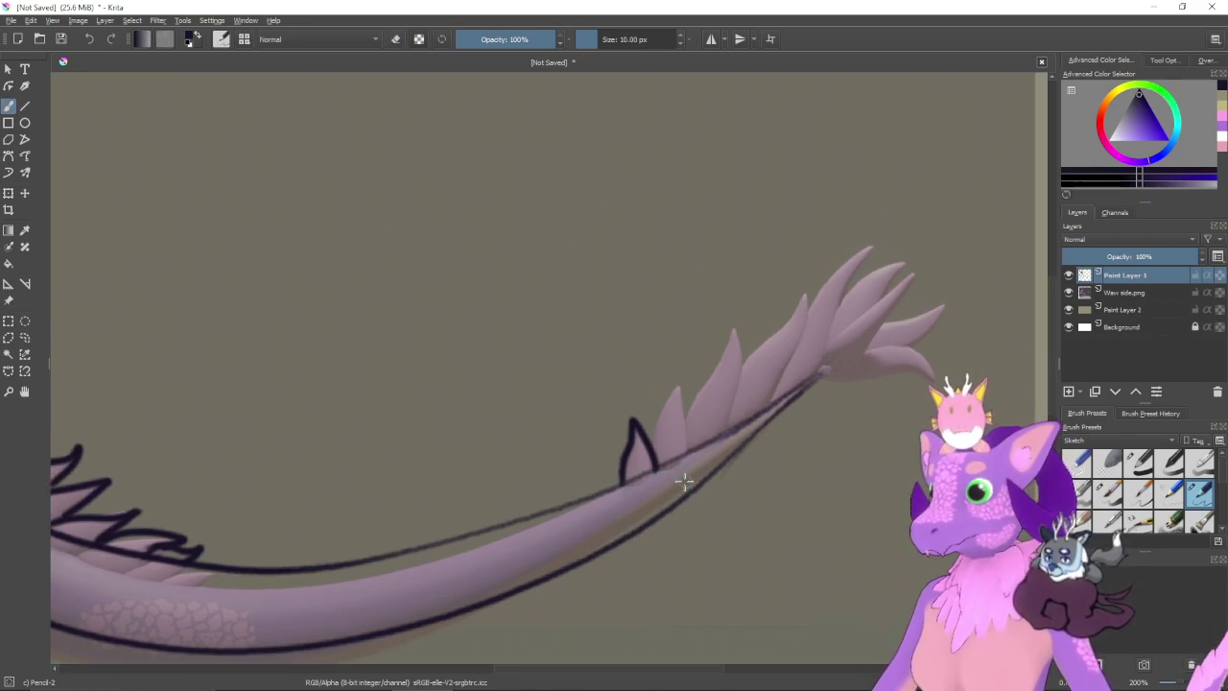
- Continue the spine row toward the tail tip with progressively larger pointed spines, up to the first long tuft feather
scroll(649, 484, "up", 1)
mouse_move(631, 470)
left_mouse_down()
mouse_move(662, 406)
mouse_move(668, 474)
mouse_move(687, 403)
mouse_move(717, 369)
mouse_move(710, 431)
left_mouse_up()
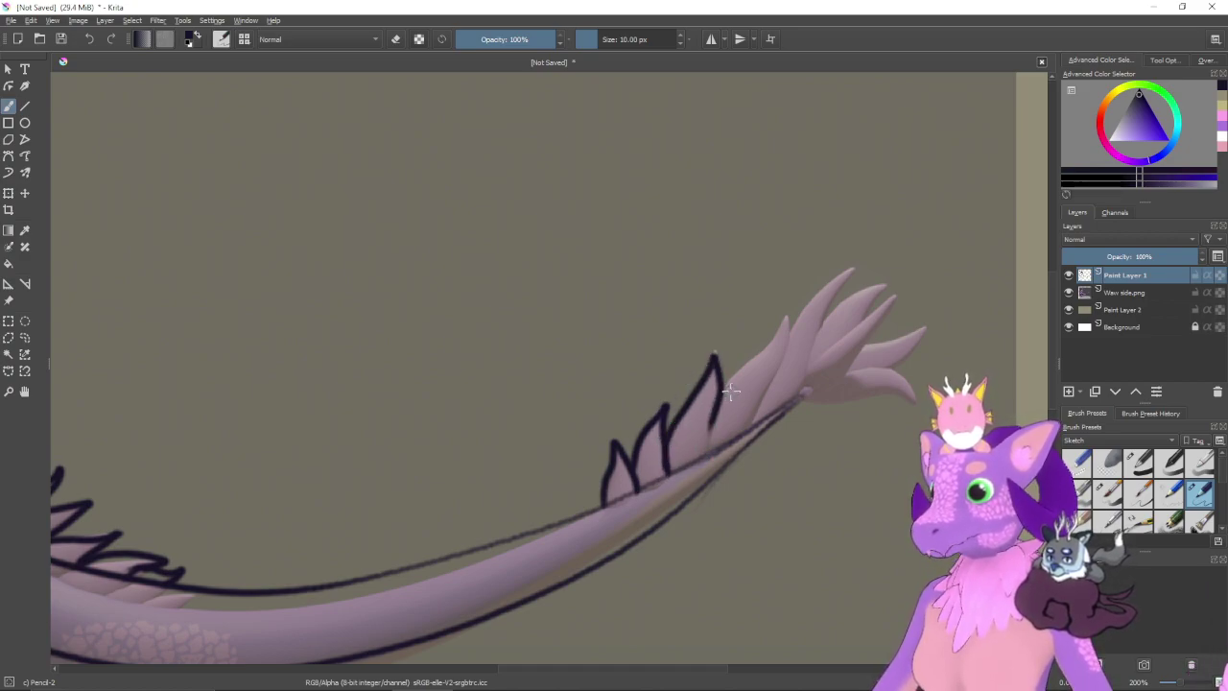
mouse_move(731, 390)
left_mouse_down()
mouse_move(759, 345)
mouse_move(784, 340)
mouse_move(768, 389)
left_mouse_up()
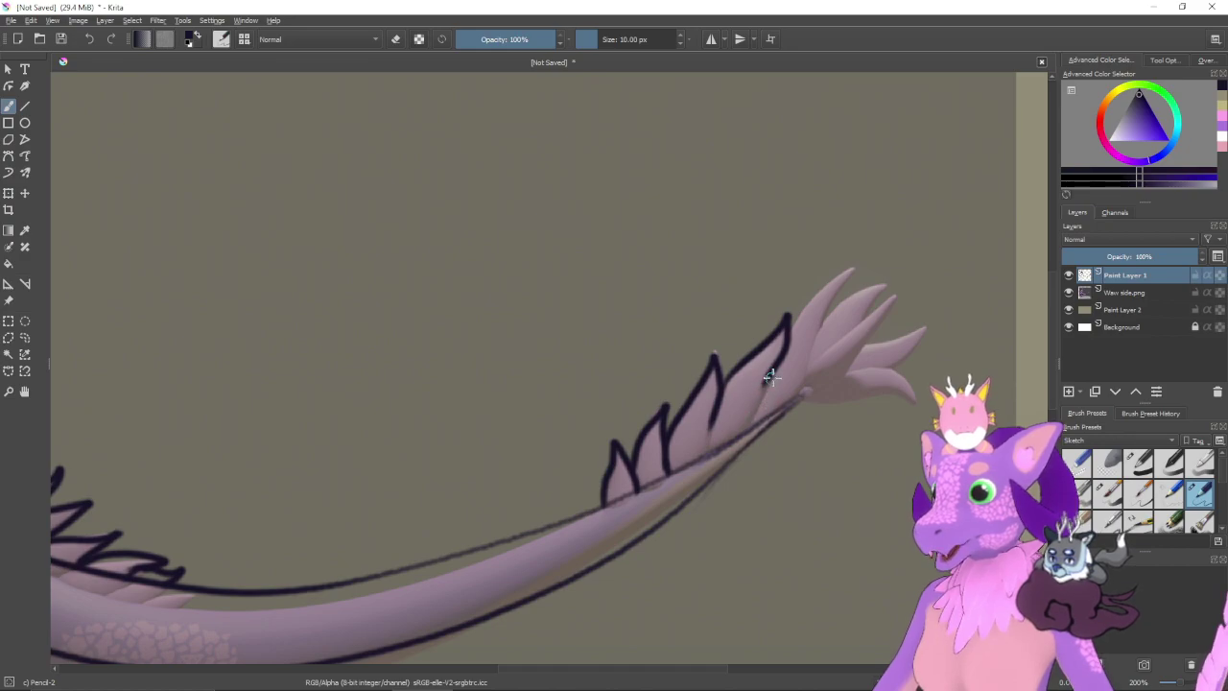
mouse_move(785, 347)
left_mouse_down()
mouse_move(849, 273)
mouse_move(804, 374)
left_mouse_up()
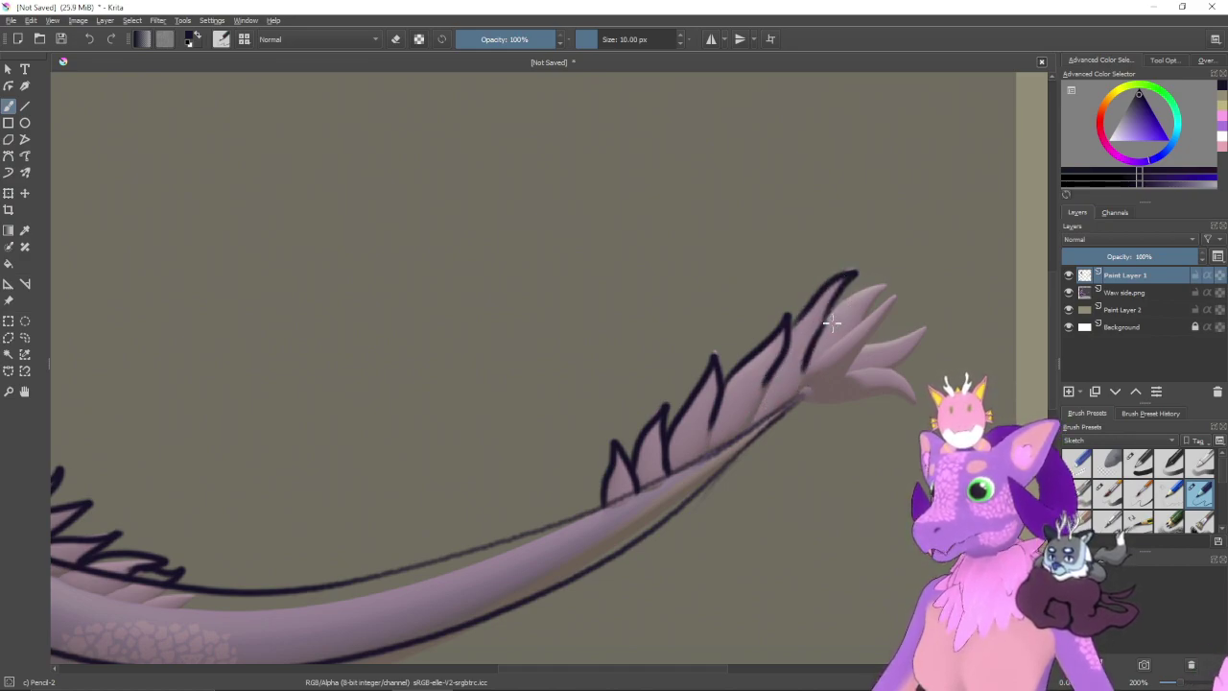
- Outline the remaining pointed feathers of the tail-tip tuft and close its lower edge at the end of the tail
key("ctrl+z")
mouse_move(828, 317)
left_mouse_down()
mouse_move(812, 363)
mouse_move(858, 293)
mouse_move(861, 315)
mouse_move(885, 288)
mouse_move(861, 318)
mouse_move(883, 282)
mouse_move(863, 323)
left_mouse_up()
key("ctrl+z")
key("ctrl+z")
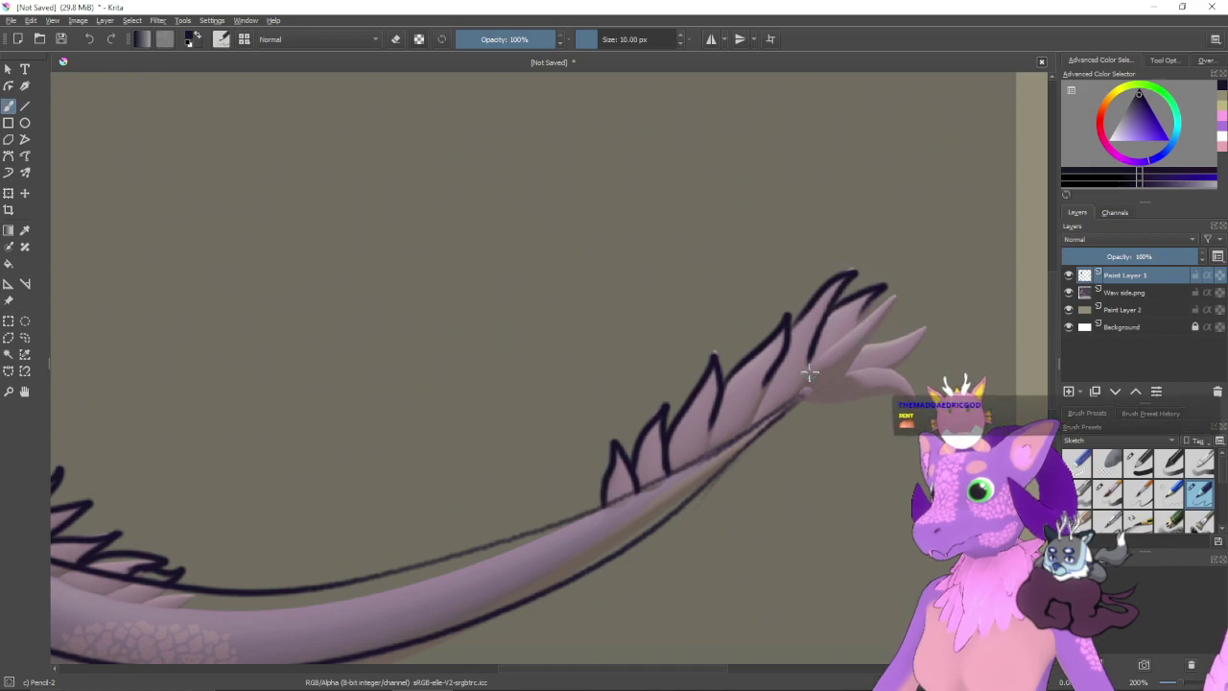
mouse_move(805, 378)
left_mouse_down()
mouse_move(880, 299)
mouse_move(854, 350)
mouse_move(886, 301)
mouse_move(881, 319)
mouse_move(840, 391)
left_mouse_up()
key("ctrl+z")
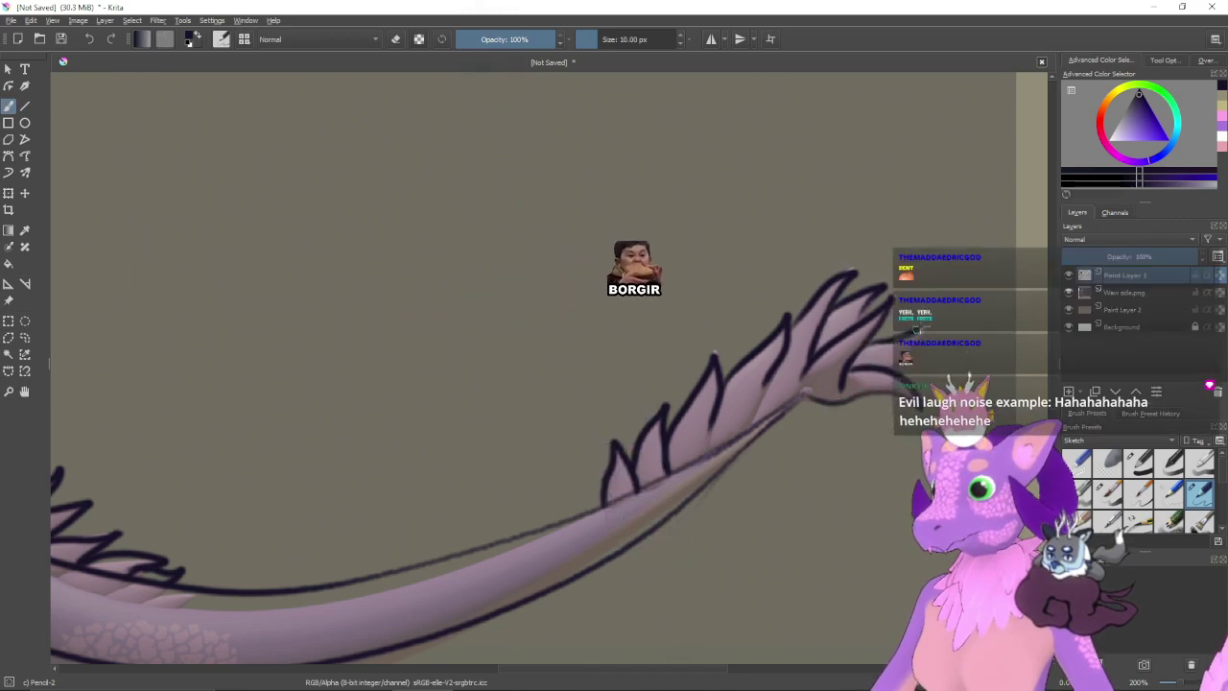
left_click_drag(853, 387, 919, 361)
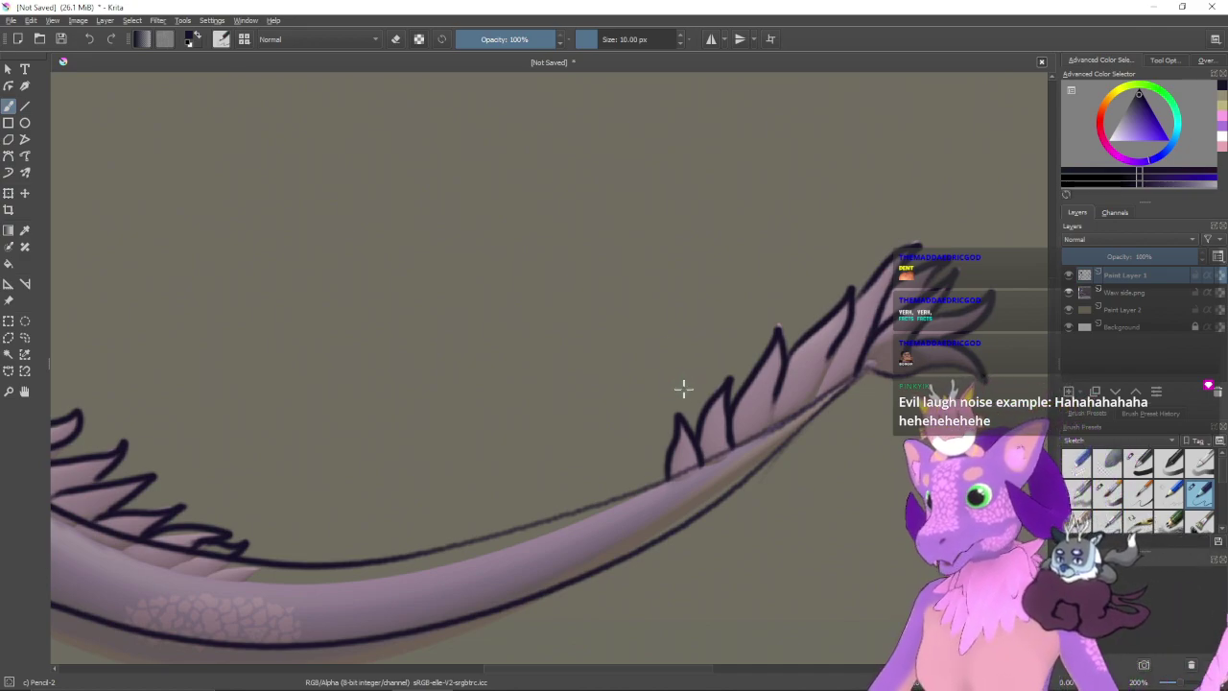
- Hide the side-view reference layer and review the whole line sketch from head to tail tip
left_click_drag(633, 455, 658, 446)
left_click(1068, 292)
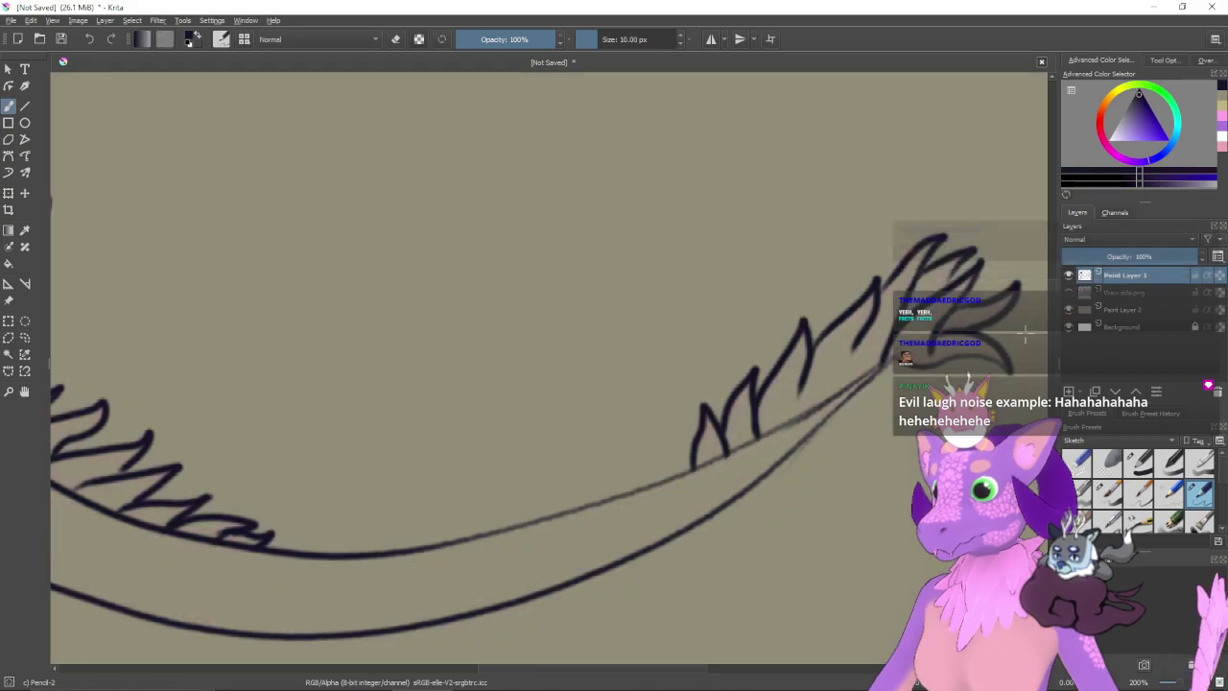
key("minus")
key("minus")
key("minus")
left_click_drag(625, 390, 795, 413)
left_click_drag(722, 420, 776, 425)
left_click_drag(646, 430, 740, 384)
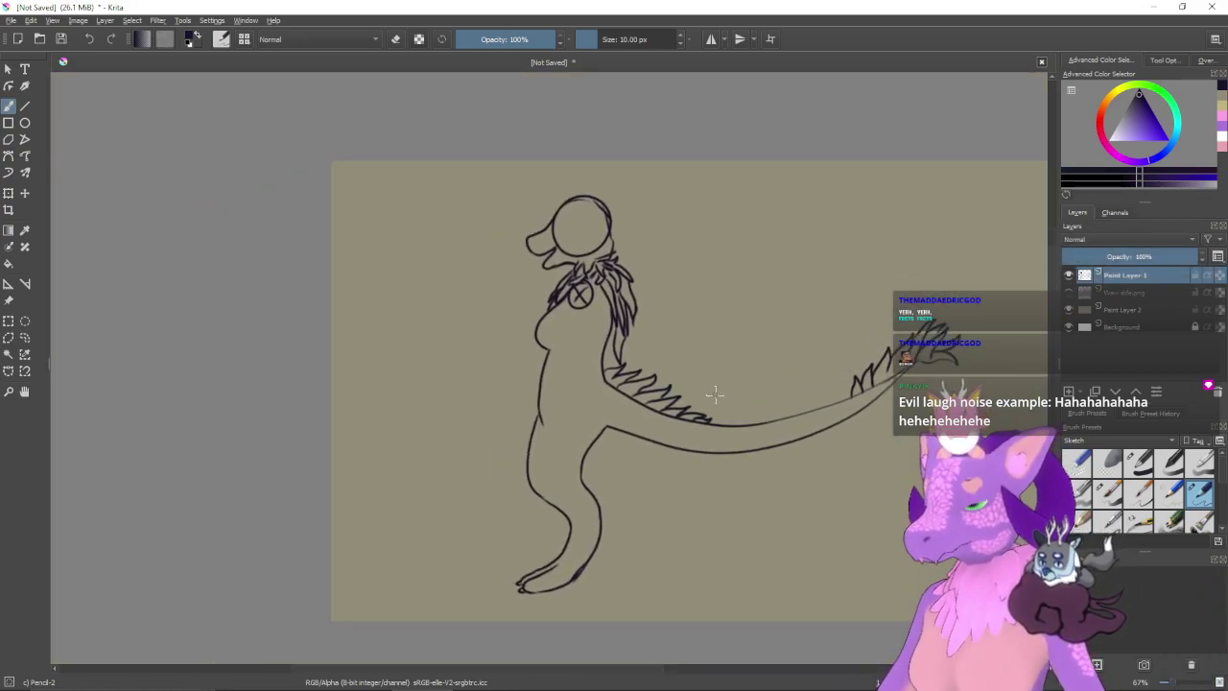
- Erase the overlapping line end on the front contour where the belly meets the thigh
key("plus")
key("plus")
left_click_drag(682, 461, 745, 378)
key("e")
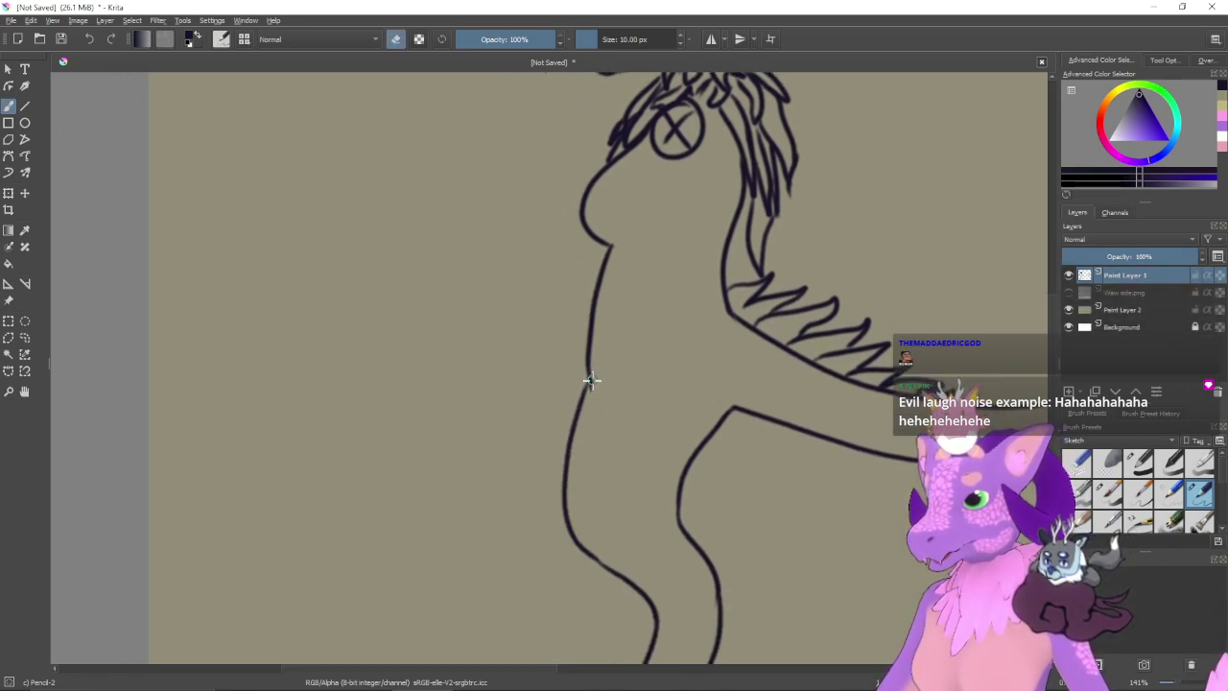
left_click(591, 380)
key("e")
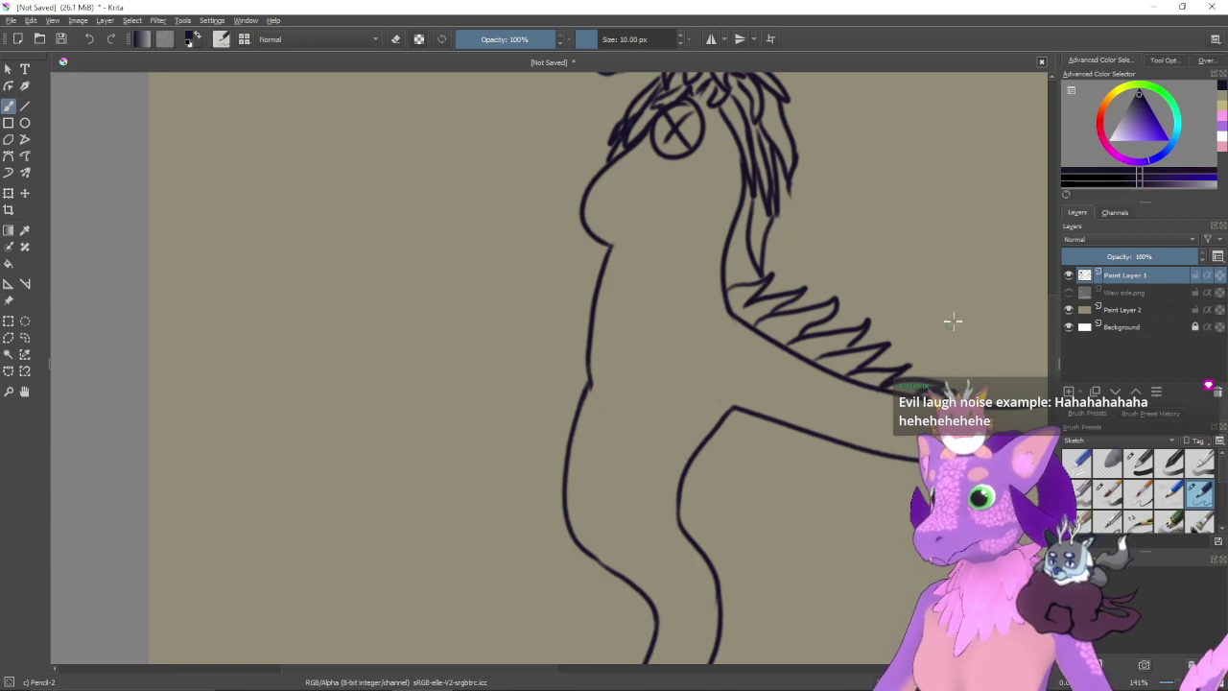
- Compare the head and upper body sketch with the side-view reference by toggling the reference layer's visibility
key("minus")
left_click(1069, 292)
left_click_drag(768, 288, 769, 432)
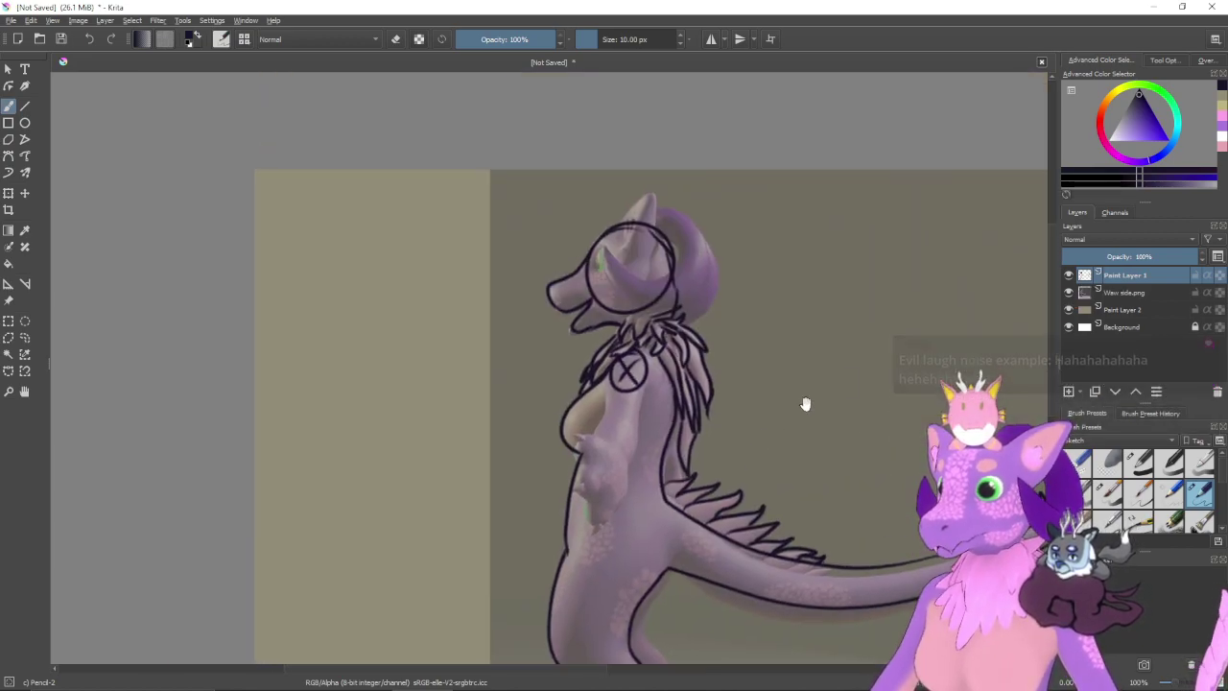
left_click(1069, 292)
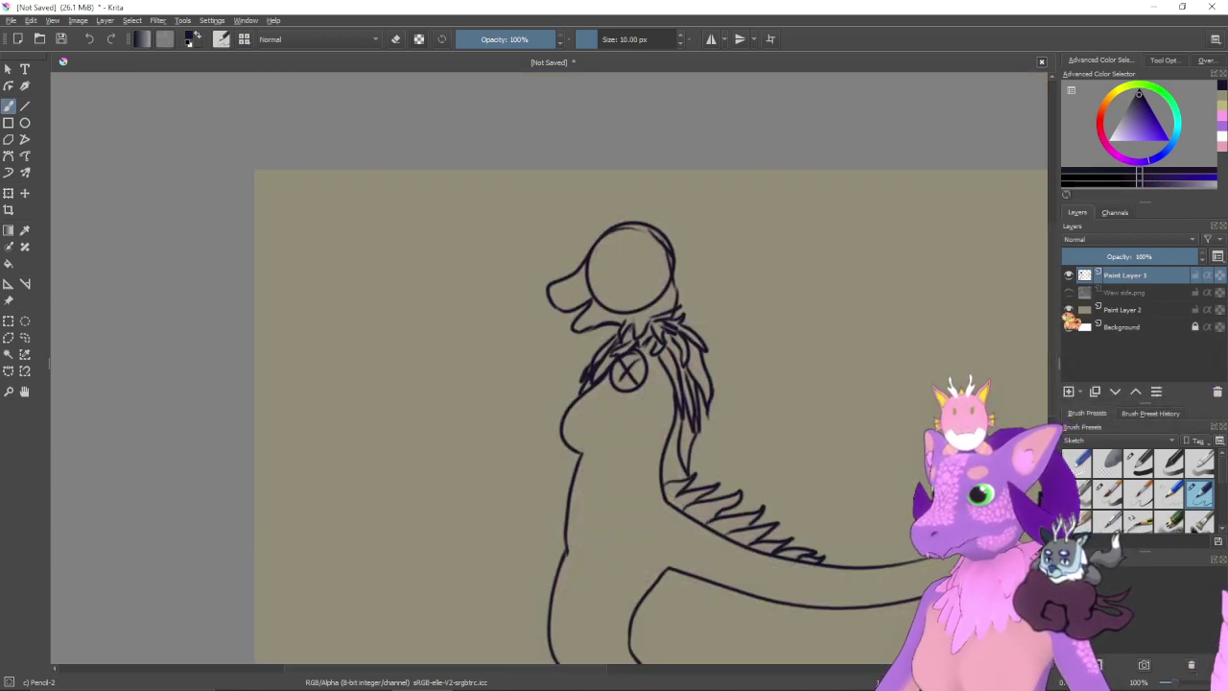
left_click_drag(855, 447, 841, 406)
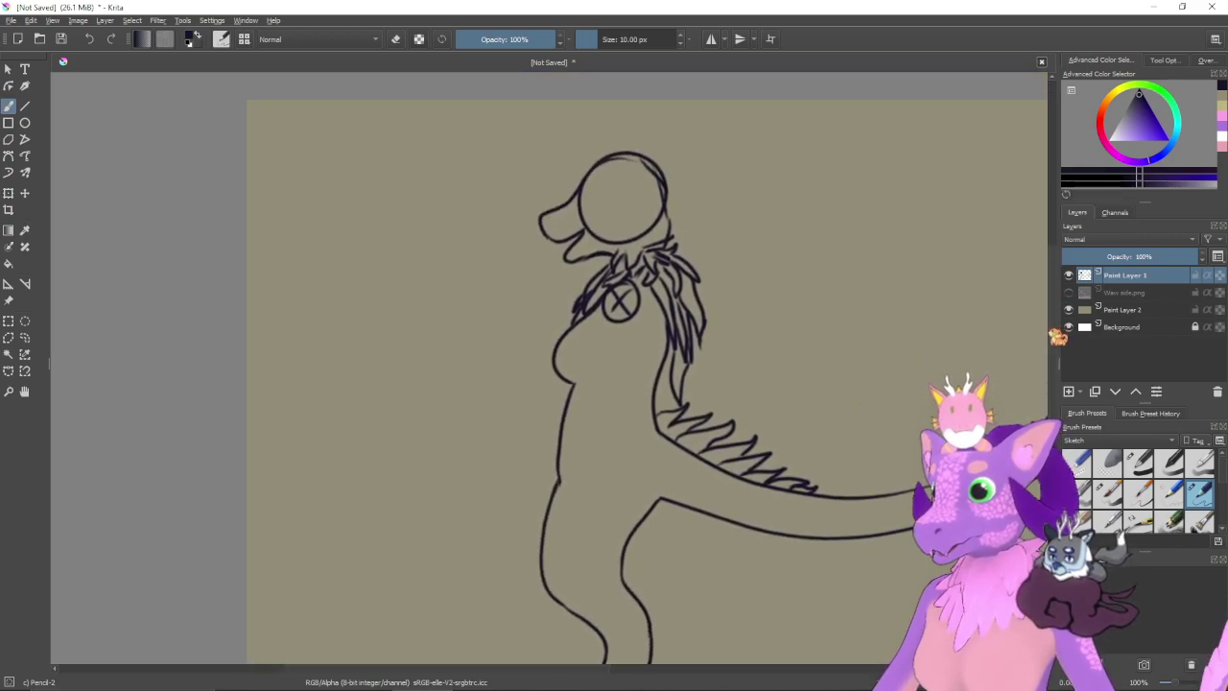
left_click_drag(788, 298, 815, 468)
key("ctrl+plus")
key("ctrl+plus")
scroll(743, 202, "down", 5)
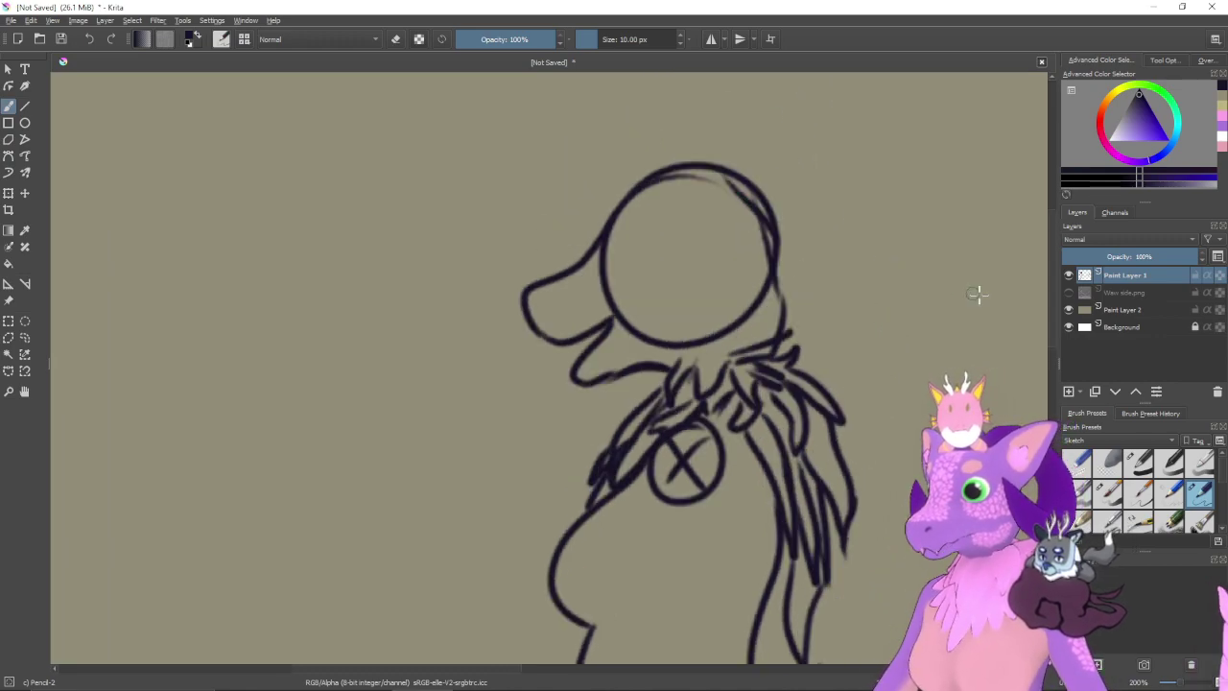
left_click(1068, 291)
scroll(652, 224, "up", 5)
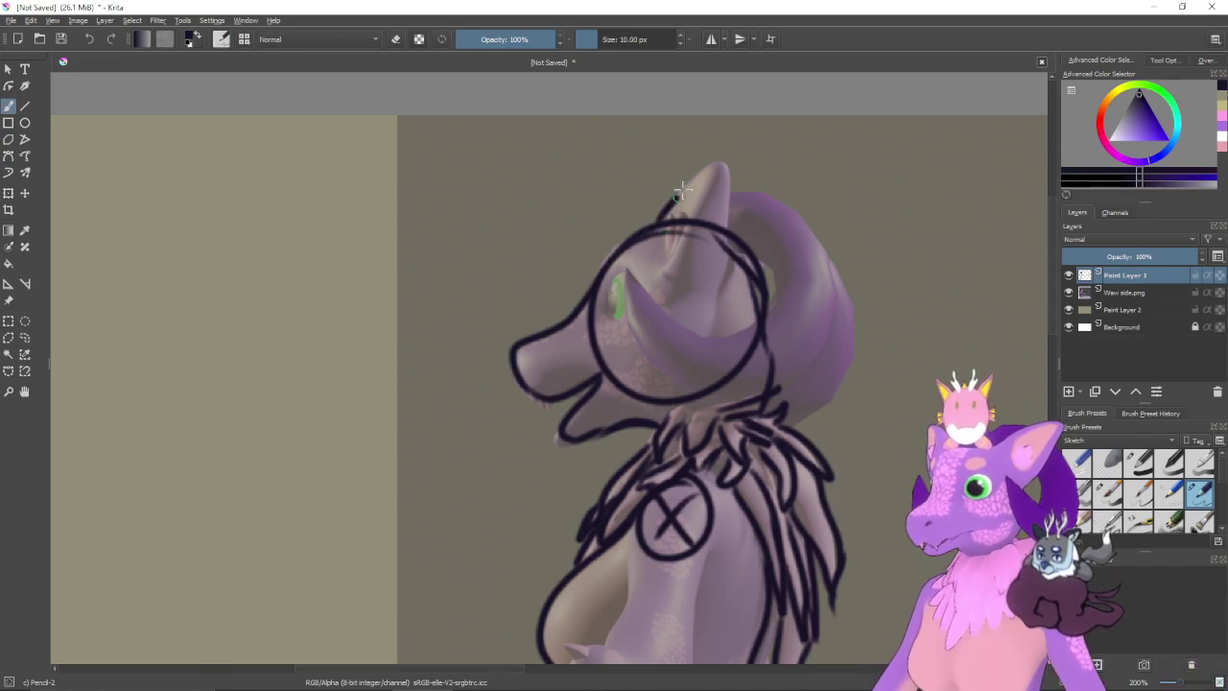
key("shift+Delete")
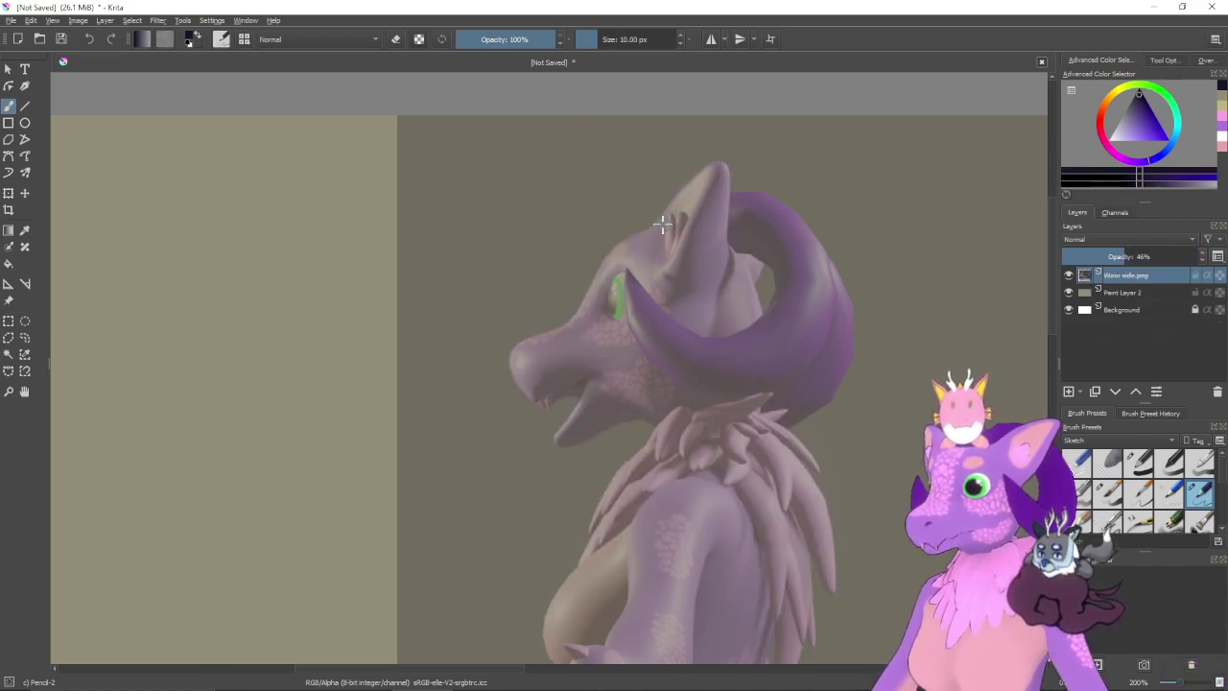
key("ctrl+z")
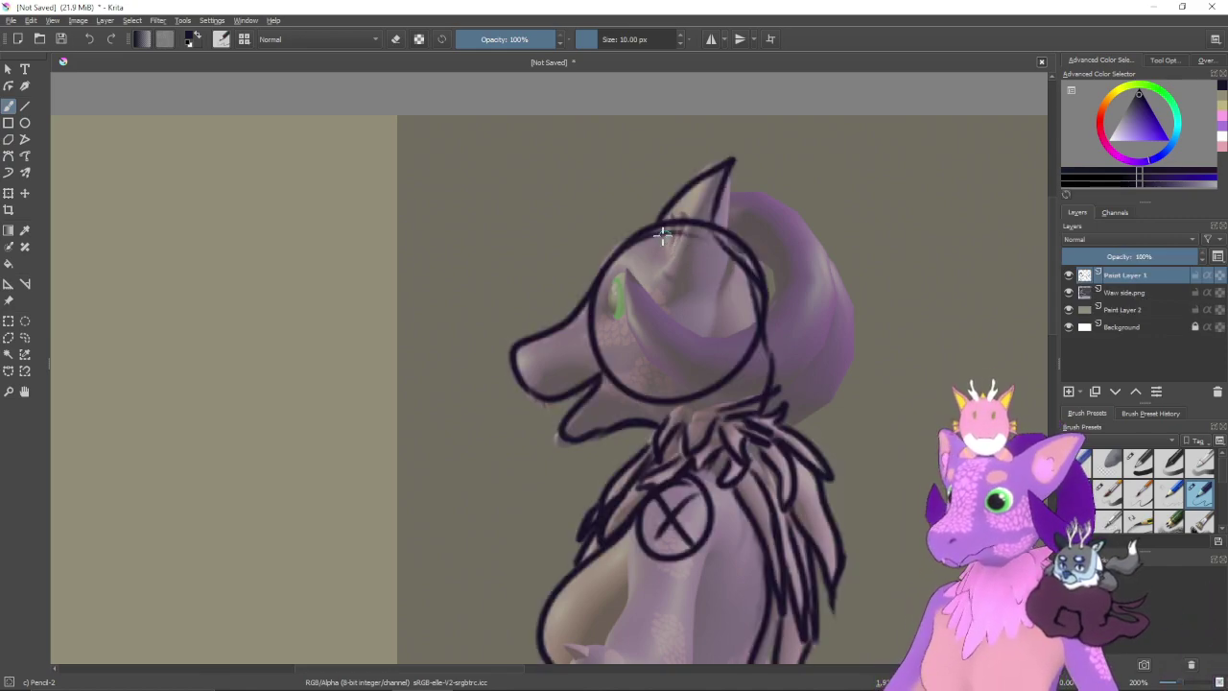
key("ctrl+z")
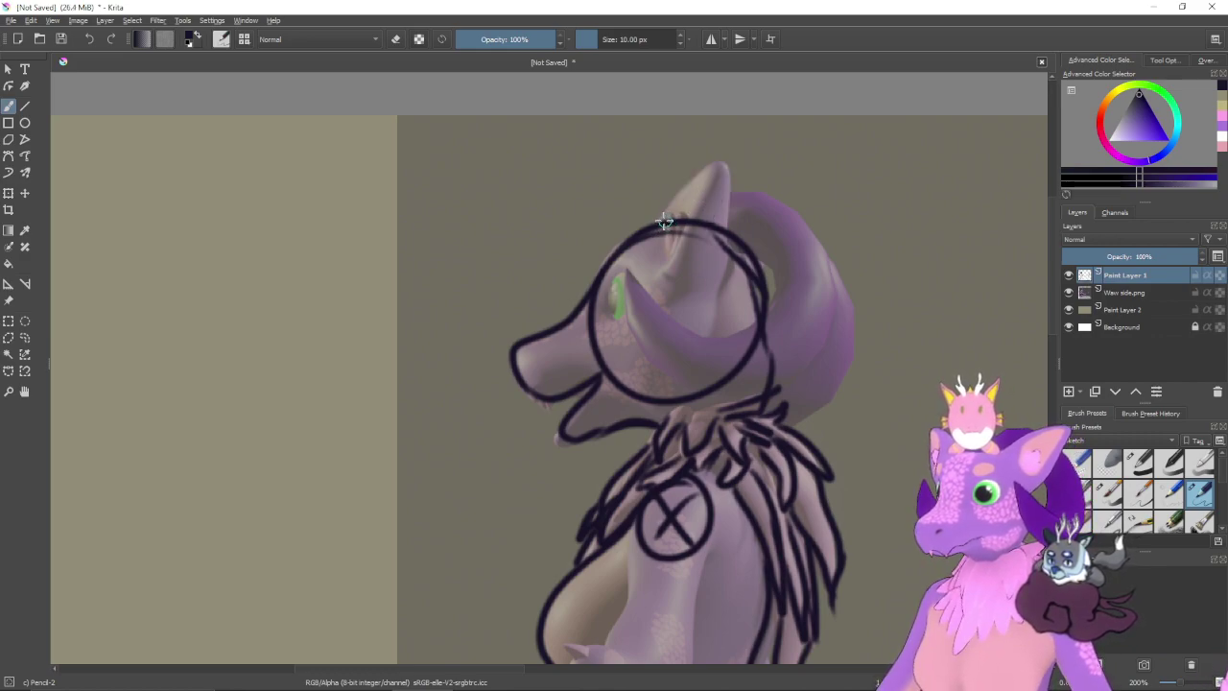
- Sketch the pointed ear on top of the head, with its front edge, long back edge and inner fold lines
mouse_move(656, 219)
left_mouse_down()
mouse_move(725, 161)
mouse_move(714, 290)
left_mouse_up()
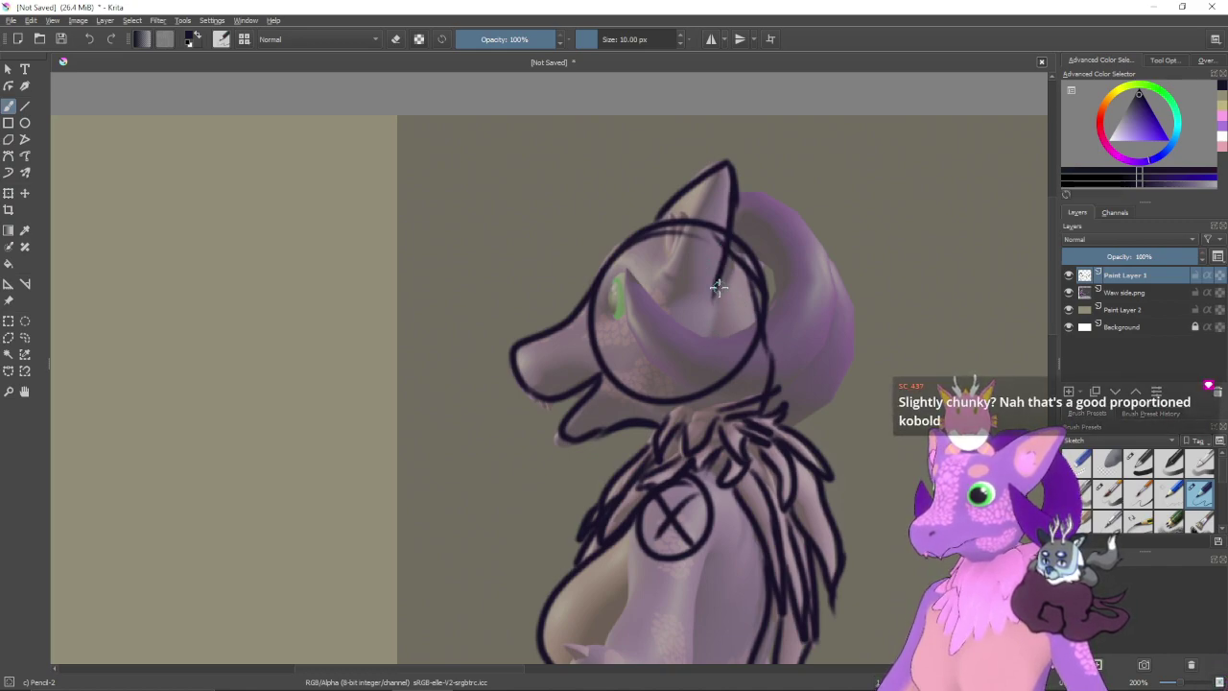
left_click_drag(718, 286, 707, 333)
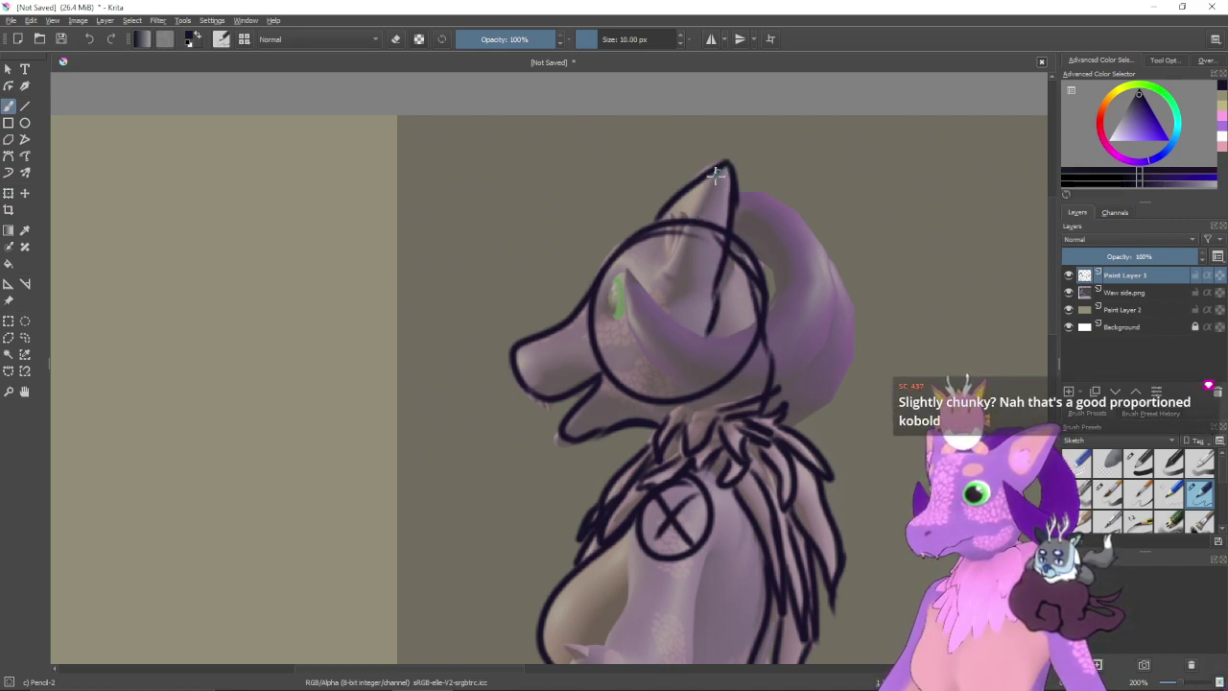
left_click_drag(722, 166, 674, 286)
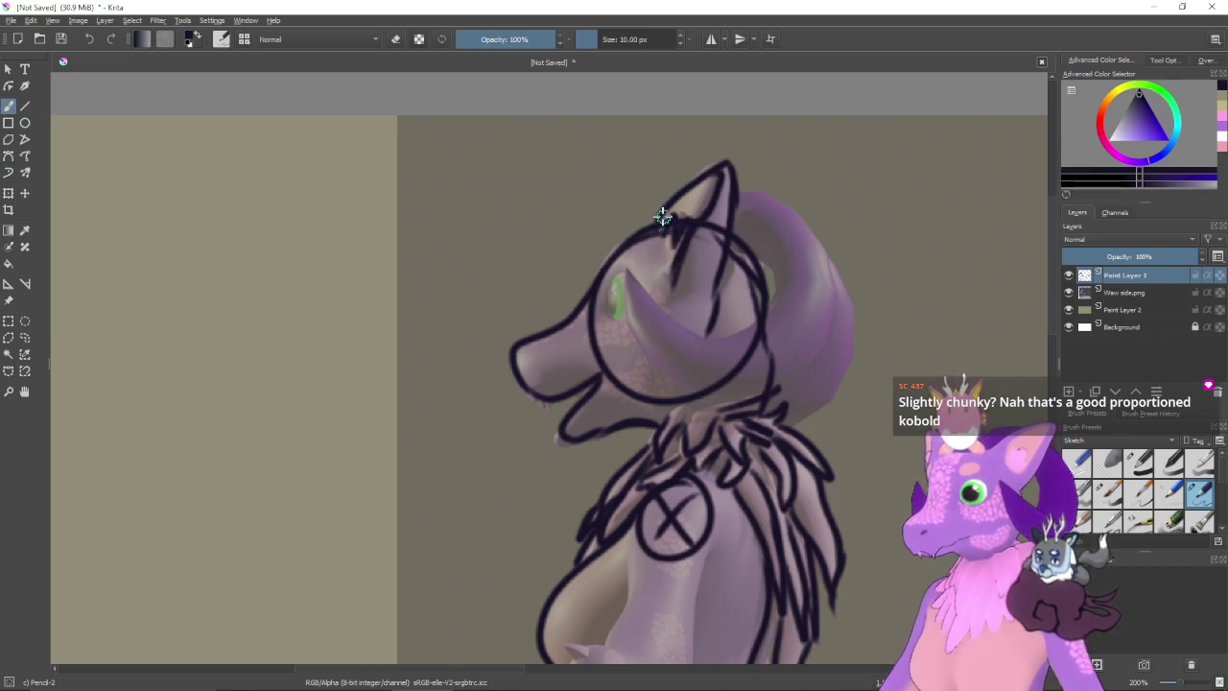
- Sketch the large curled horn, with its outer curve running from behind the ear to a tip near the eye, plus its inner edge
left_click_drag(709, 322, 638, 317)
mouse_move(684, 189)
left_mouse_down()
mouse_move(730, 218)
mouse_move(750, 279)
mouse_move(722, 380)
left_mouse_up()
key("ctrl+z")
mouse_move(664, 189)
left_mouse_down()
mouse_move(703, 194)
mouse_move(740, 228)
mouse_move(758, 288)
mouse_move(734, 382)
left_mouse_up()
key("ctrl+z")
mouse_move(702, 188)
left_mouse_down()
mouse_move(765, 319)
mouse_move(715, 376)
mouse_move(628, 360)
mouse_move(601, 249)
left_mouse_up()
key("ctrl+z")
mouse_move(664, 192)
left_mouse_down()
mouse_move(706, 191)
mouse_move(765, 266)
mouse_move(744, 352)
mouse_move(672, 385)
mouse_move(595, 349)
mouse_move(564, 278)
left_mouse_up()
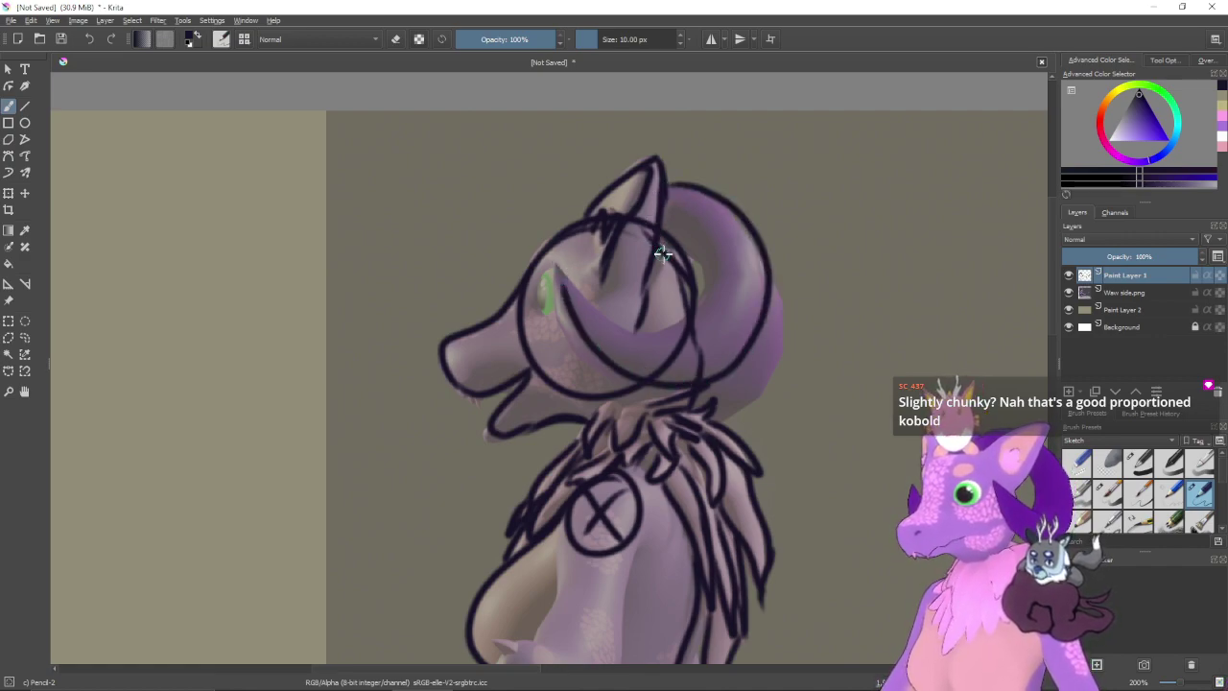
key("ctrl+z")
mouse_move(666, 183)
left_mouse_down()
mouse_move(744, 223)
mouse_move(768, 298)
mouse_move(735, 384)
mouse_move(645, 401)
mouse_move(566, 353)
mouse_move(560, 252)
mouse_move(594, 304)
mouse_move(674, 322)
mouse_move(685, 245)
left_mouse_up()
key("ctrl+z")
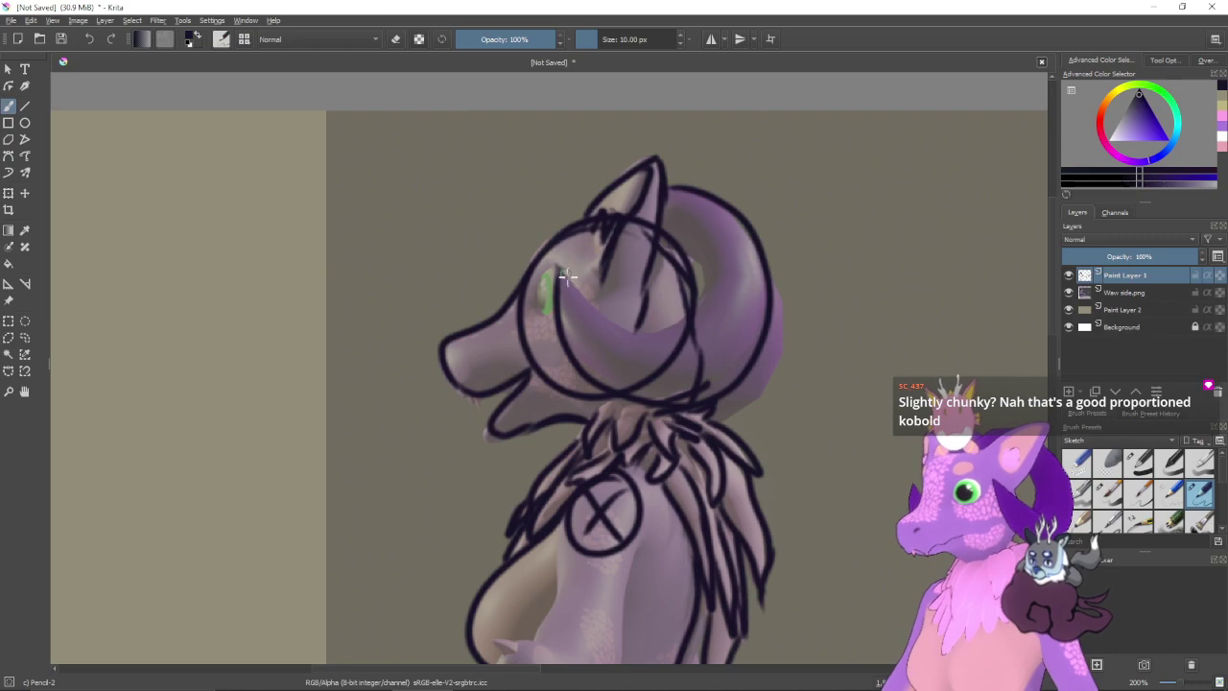
mouse_move(568, 277)
left_mouse_down()
mouse_move(622, 325)
mouse_move(681, 326)
mouse_move(674, 235)
left_mouse_up()
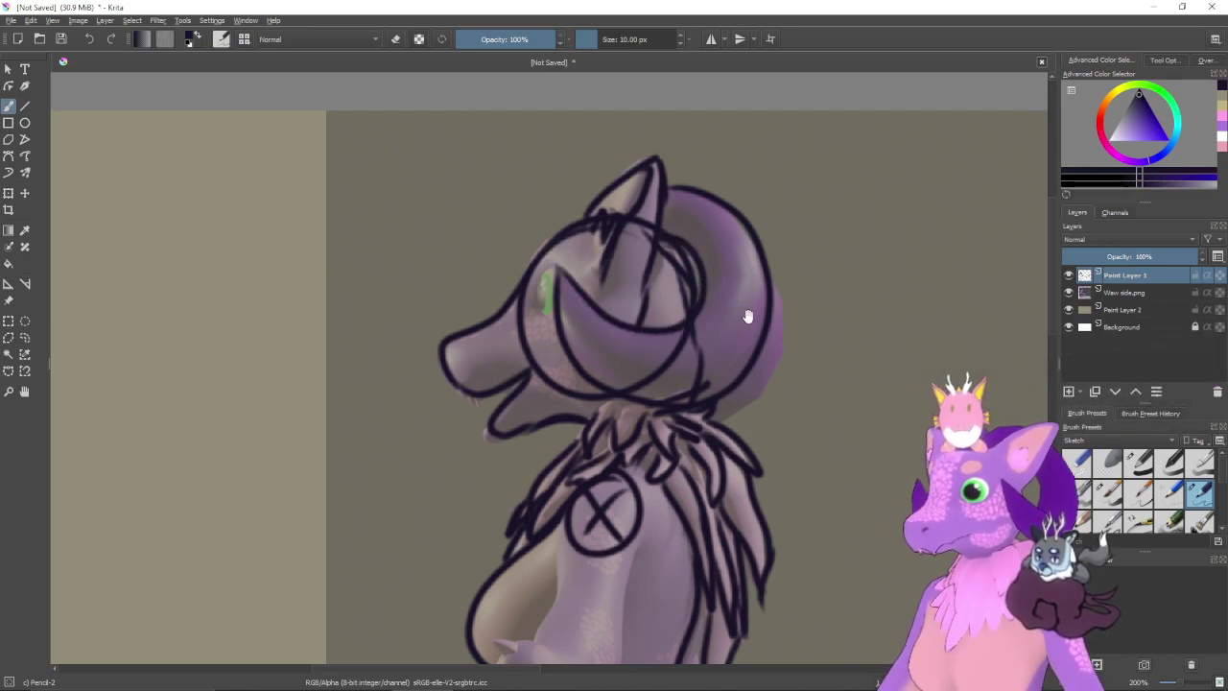
- Erase the head circle and neck lines that cross the curled horn, tidying its inner and lower edges
left_click_drag(748, 317, 695, 237)
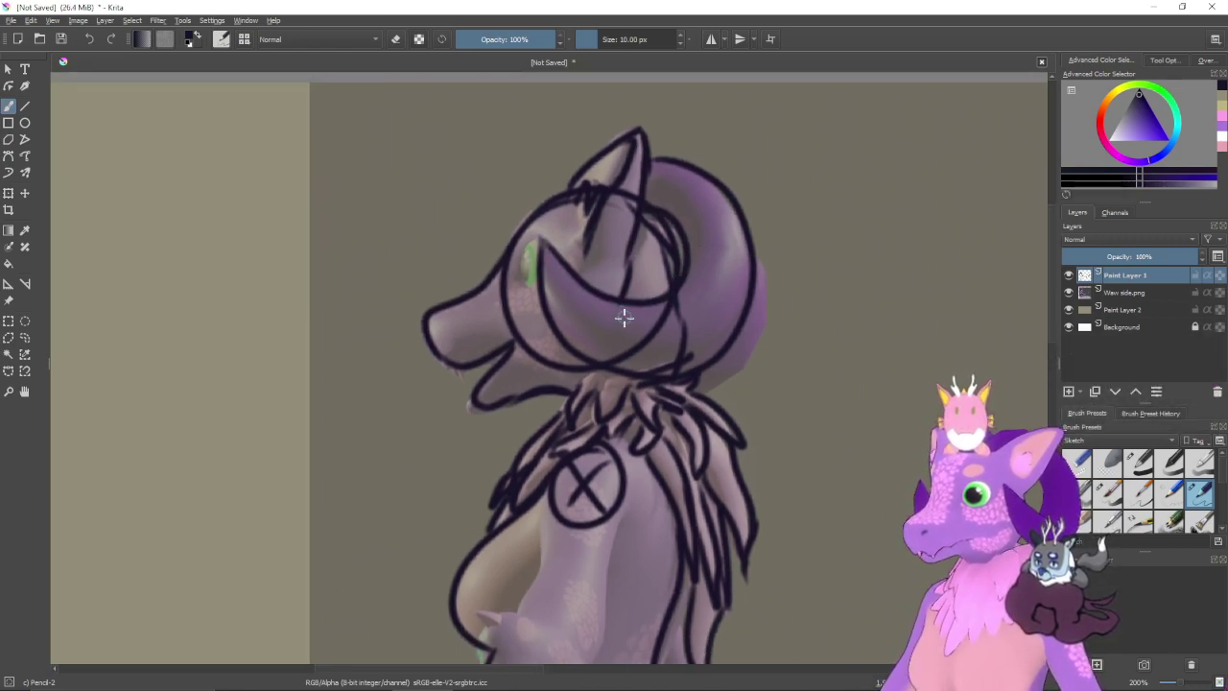
key("e")
mouse_move(633, 317)
left_mouse_down()
mouse_move(686, 297)
mouse_move(660, 337)
mouse_move(698, 323)
mouse_move(676, 348)
mouse_move(699, 337)
mouse_move(641, 310)
mouse_move(688, 335)
mouse_move(664, 352)
mouse_move(676, 363)
mouse_move(663, 373)
mouse_move(649, 339)
mouse_move(634, 348)
mouse_move(655, 328)
mouse_move(631, 354)
mouse_move(608, 352)
mouse_move(654, 373)
mouse_move(681, 356)
mouse_move(664, 386)
mouse_move(672, 380)
mouse_move(657, 373)
mouse_move(628, 399)
mouse_move(676, 371)
mouse_move(689, 390)
mouse_move(628, 388)
mouse_move(639, 376)
mouse_move(602, 414)
mouse_move(612, 374)
mouse_move(576, 388)
left_mouse_up()
key("e")
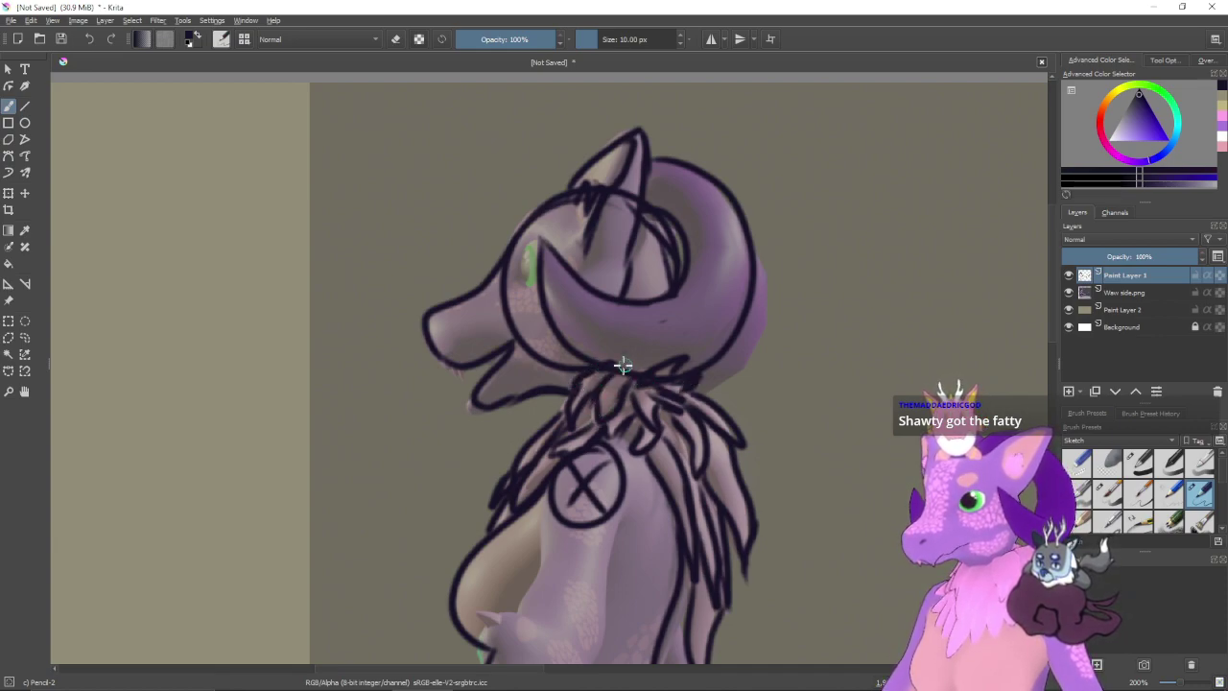
key("e")
left_click_drag(648, 365, 610, 409)
mouse_move(632, 269)
left_mouse_down()
mouse_move(618, 276)
mouse_move(637, 290)
mouse_move(626, 326)
left_mouse_up()
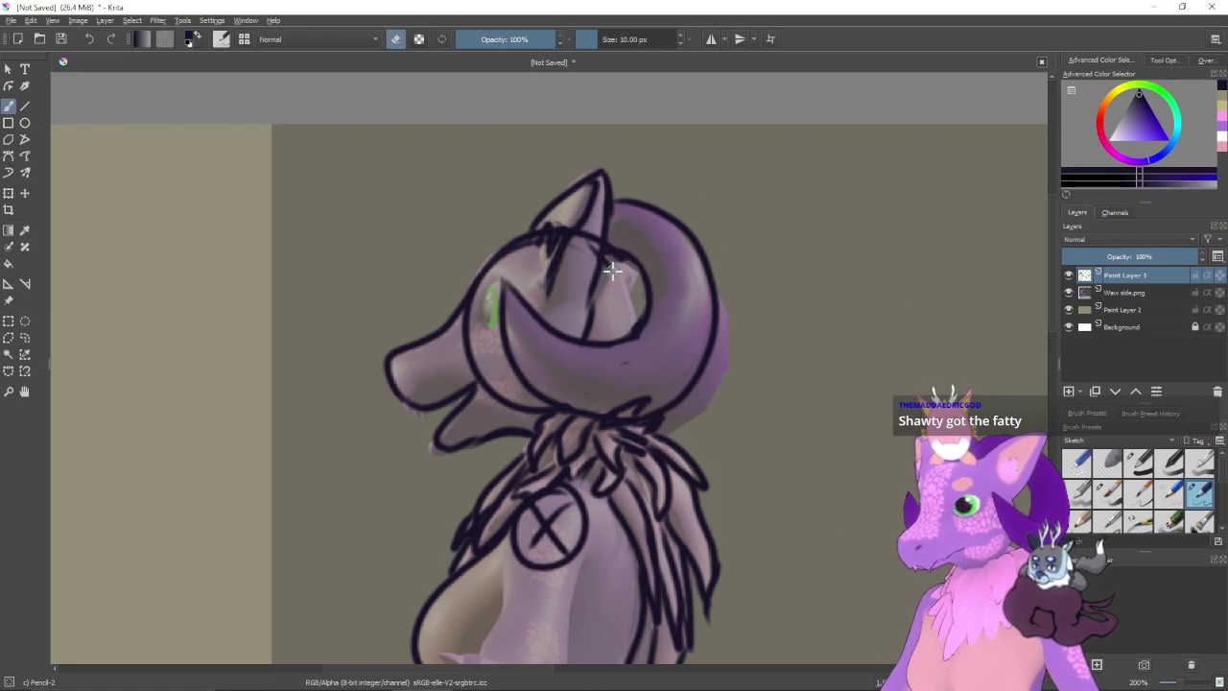
- Reinforce the ear's back edge and trim its lower end just above the horn
key("e")
left_click_drag(605, 252, 588, 307)
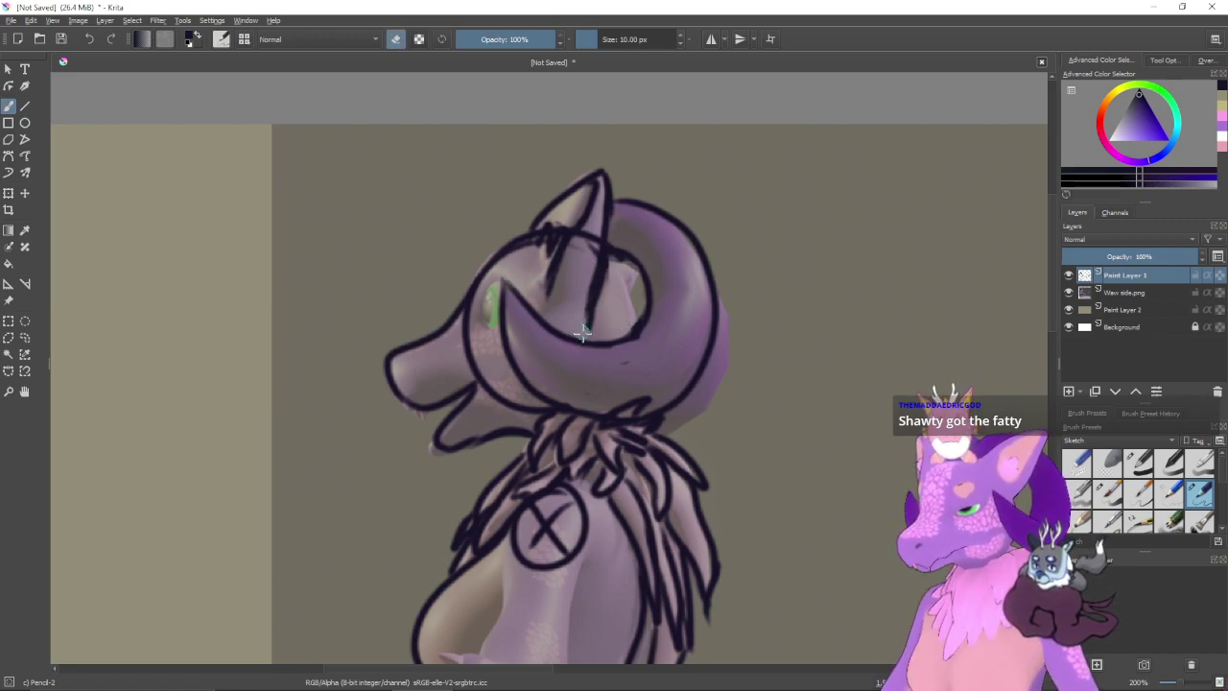
key("e")
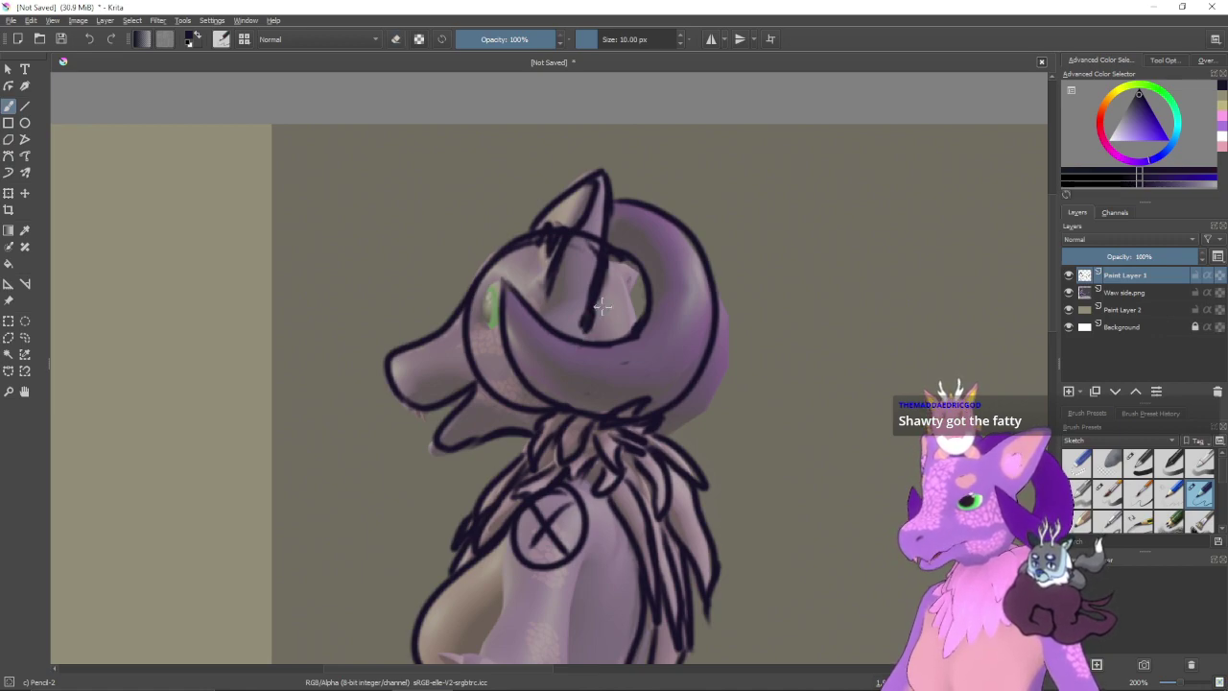
- Sketch the short angular contour behind the ear, inside the loop of the curled horn
left_click_drag(608, 257, 630, 327)
key("ctrl+z")
left_click_drag(606, 255, 636, 338)
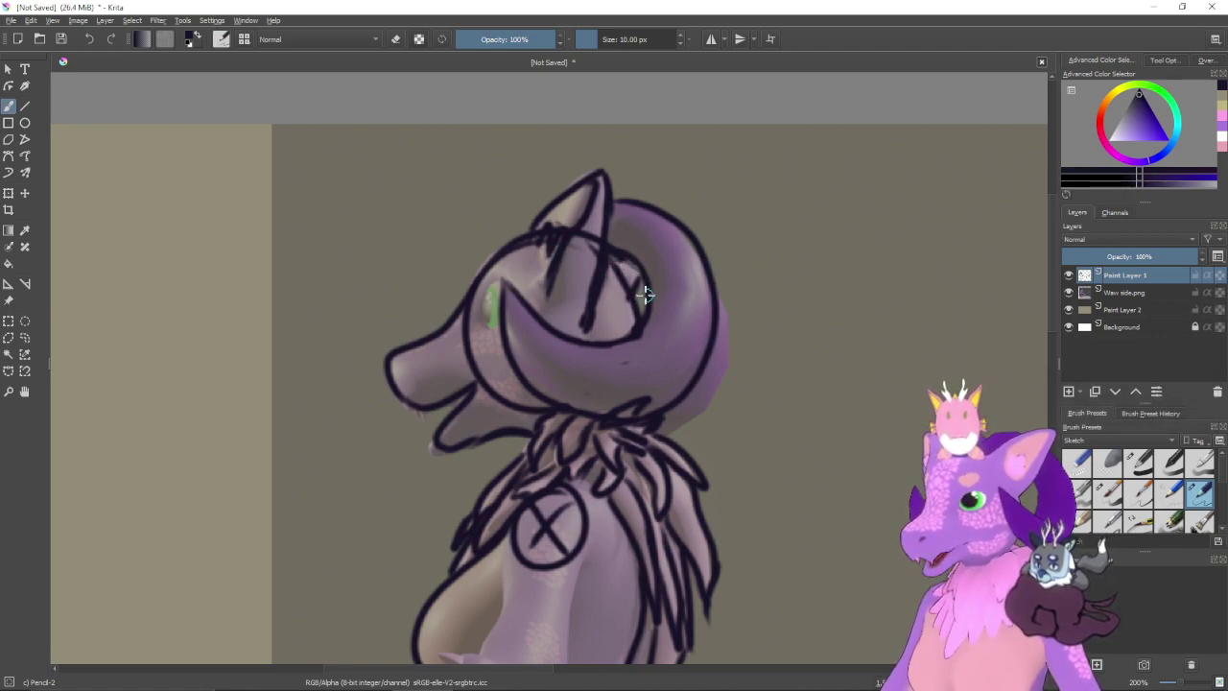
scroll(635, 317, "up", 1)
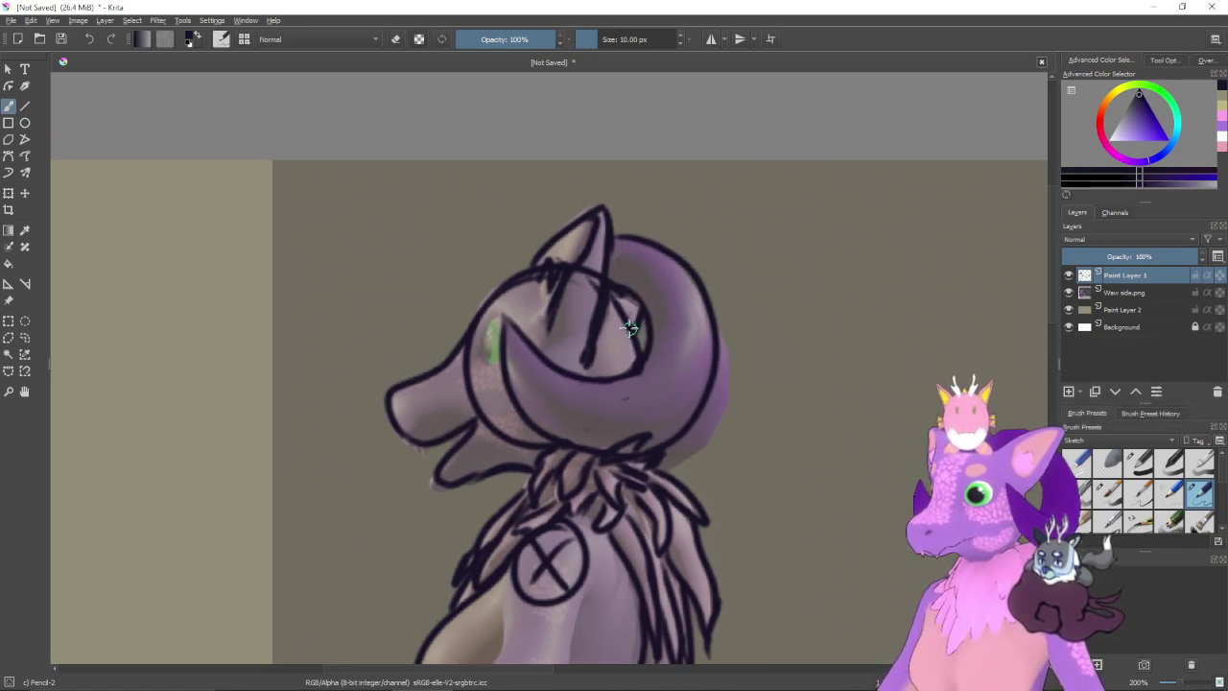
- Erase the leftover head circle where it crosses the base of the ear and the cheek
left_click_drag(560, 336, 579, 345)
key("e")
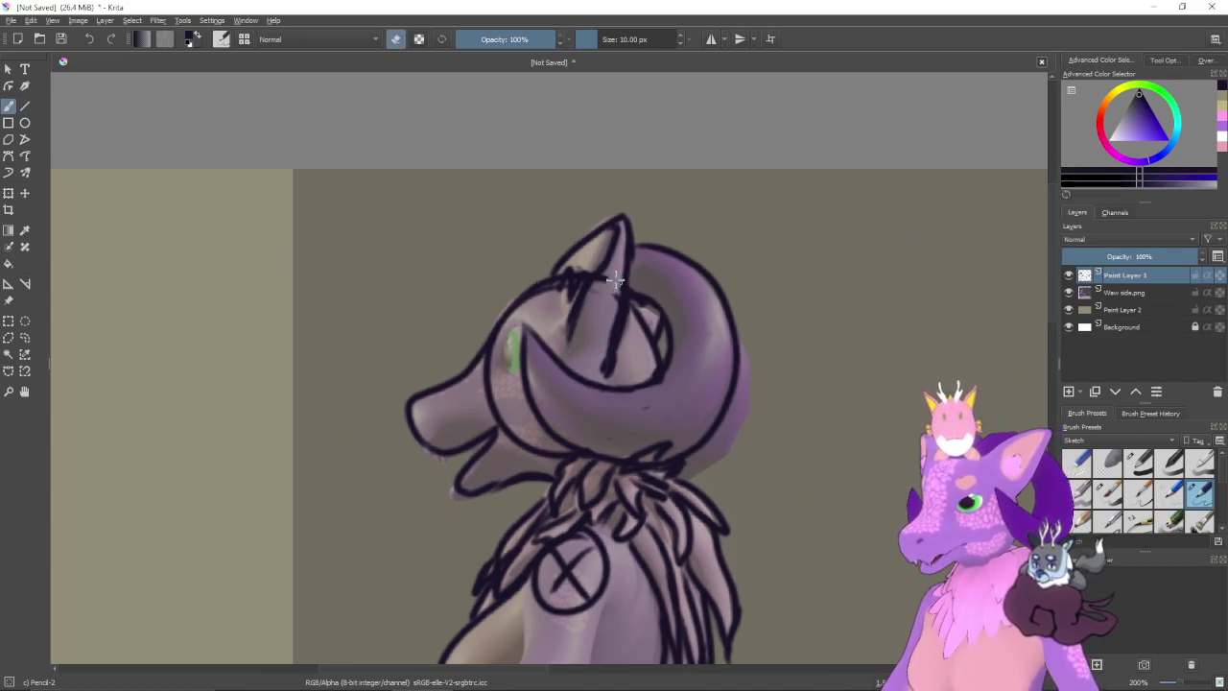
left_click_drag(572, 325, 616, 298)
left_click_drag(523, 355, 543, 388)
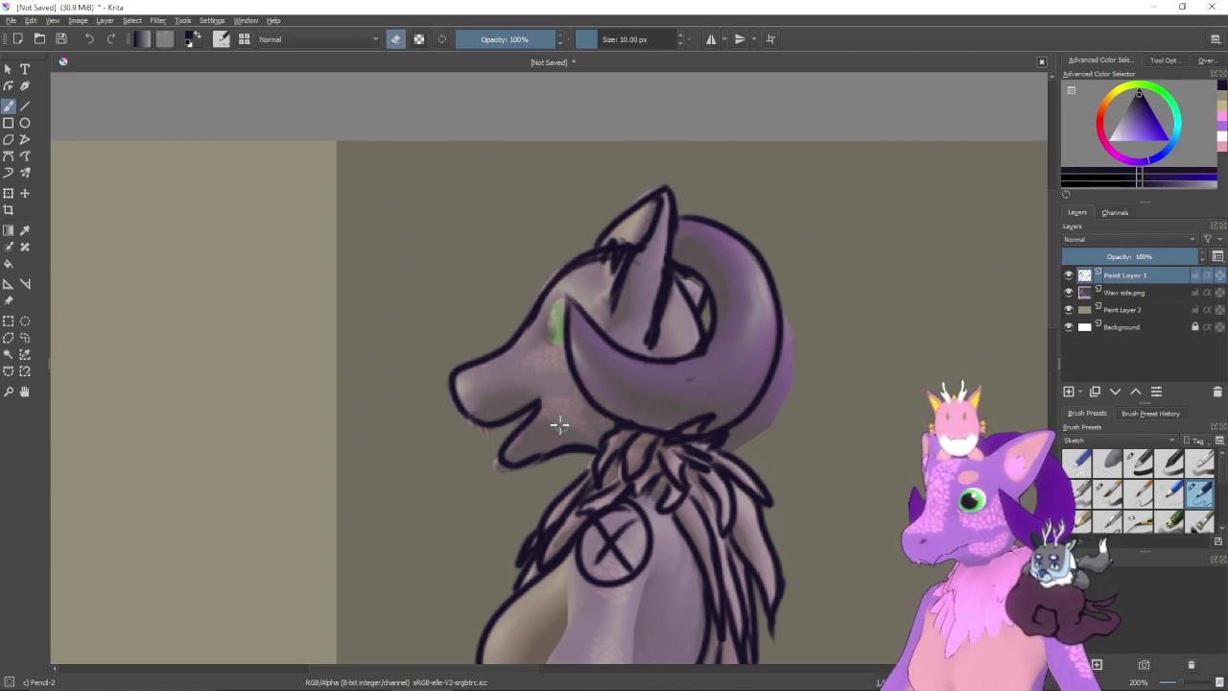
- Sketch a small fang under the snout tip and an oval eye with a dark pupil, kept clear of the horn tip
key("e")
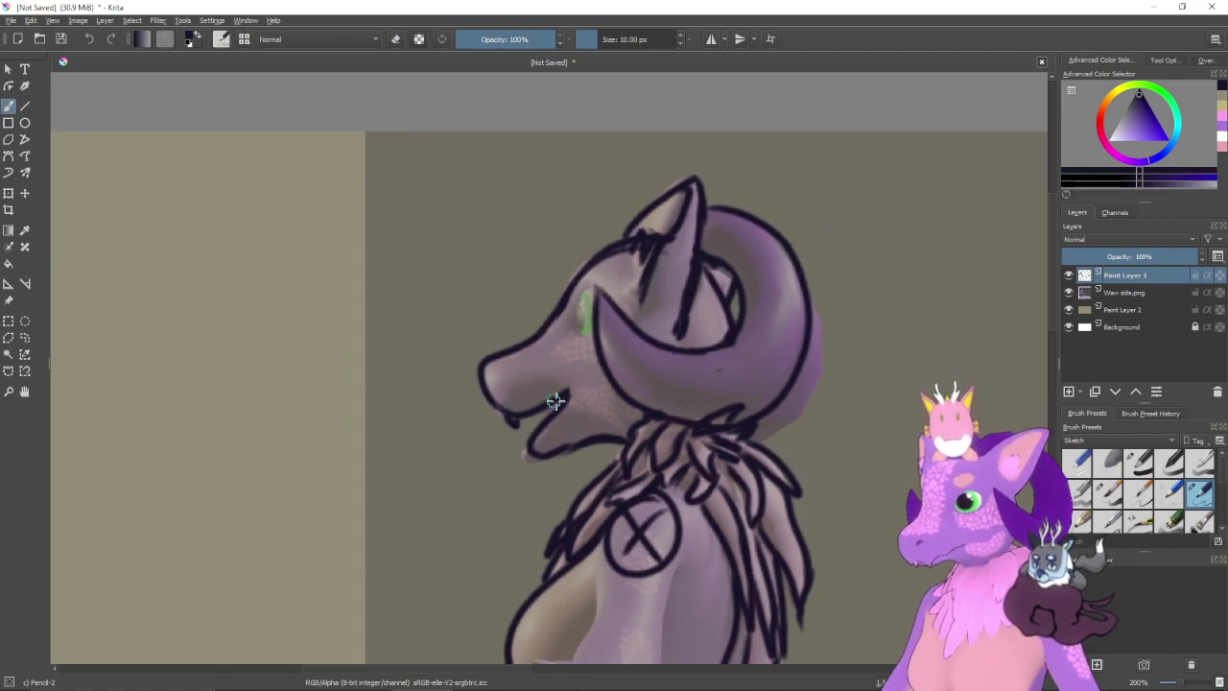
left_click_drag(580, 389, 566, 450)
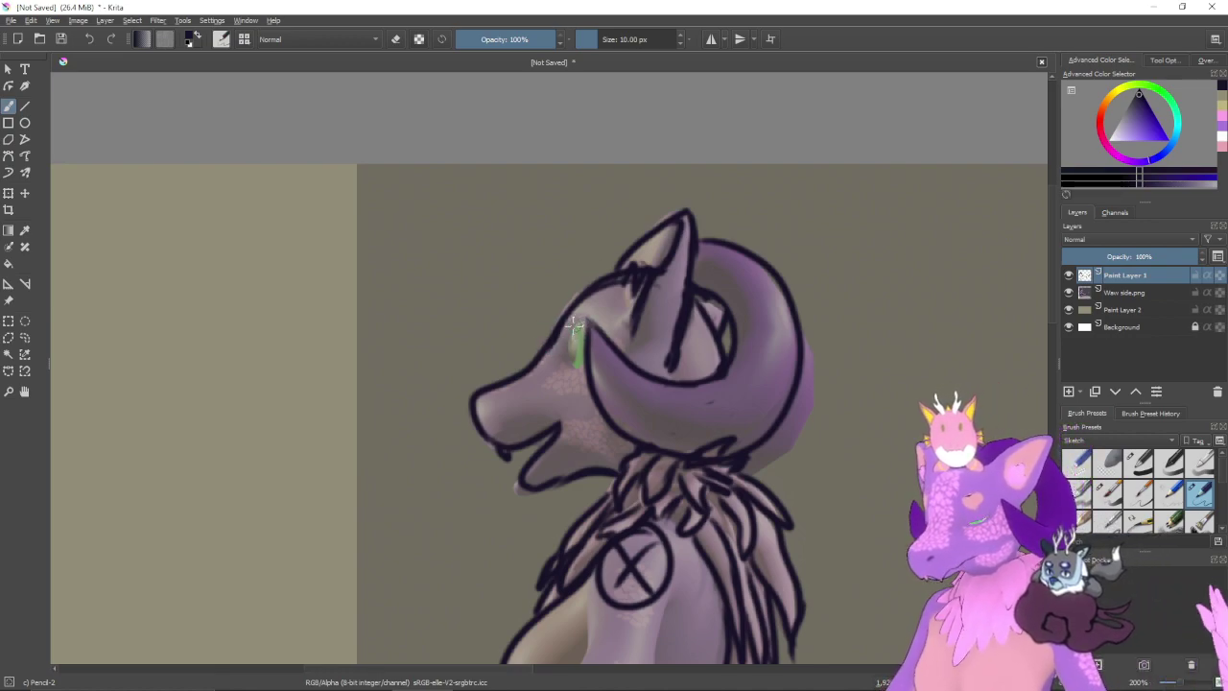
mouse_move(564, 368)
left_mouse_down()
mouse_move(581, 320)
mouse_move(585, 343)
mouse_move(580, 318)
mouse_move(566, 353)
mouse_move(587, 341)
mouse_move(583, 315)
mouse_move(567, 360)
mouse_move(588, 357)
mouse_move(585, 317)
mouse_move(568, 361)
left_mouse_up()
key("ctrl+z")
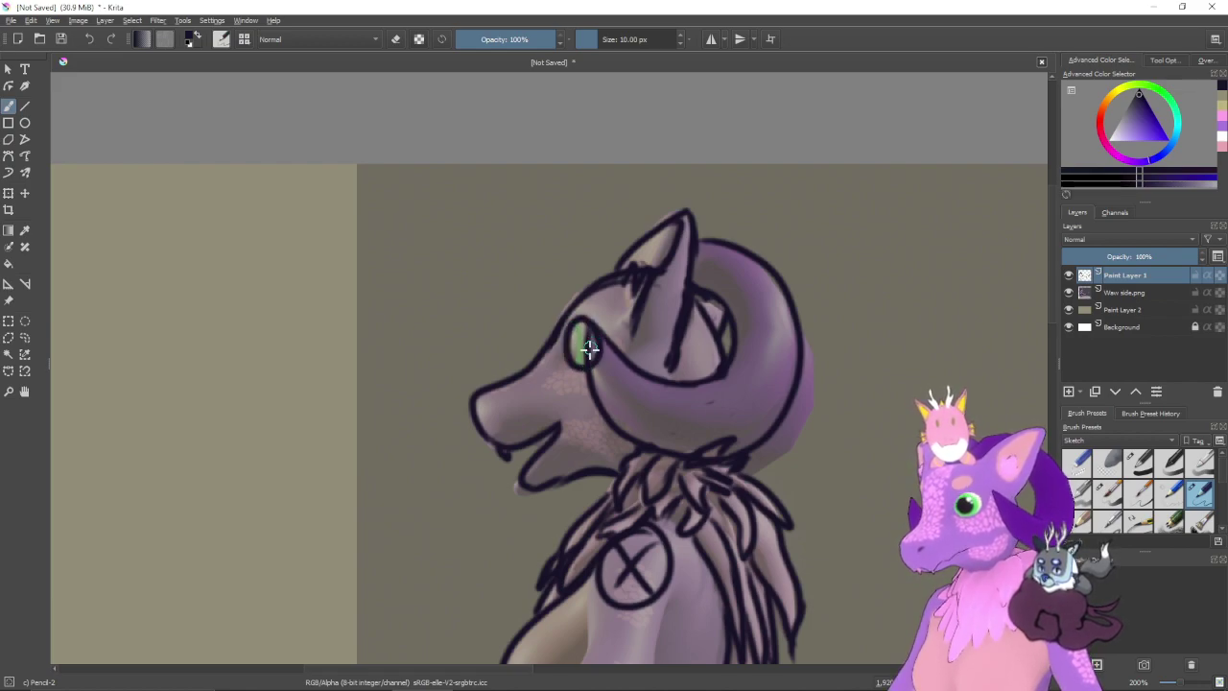
key("e")
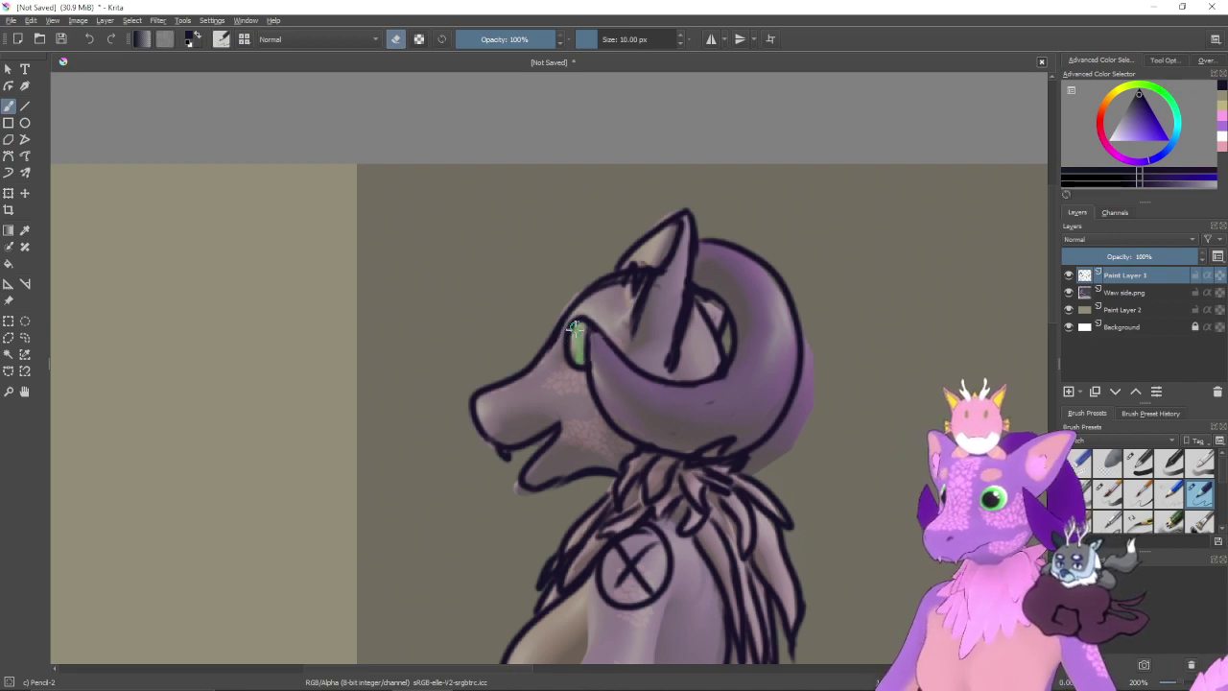
key("e")
left_click_drag(572, 376, 602, 381)
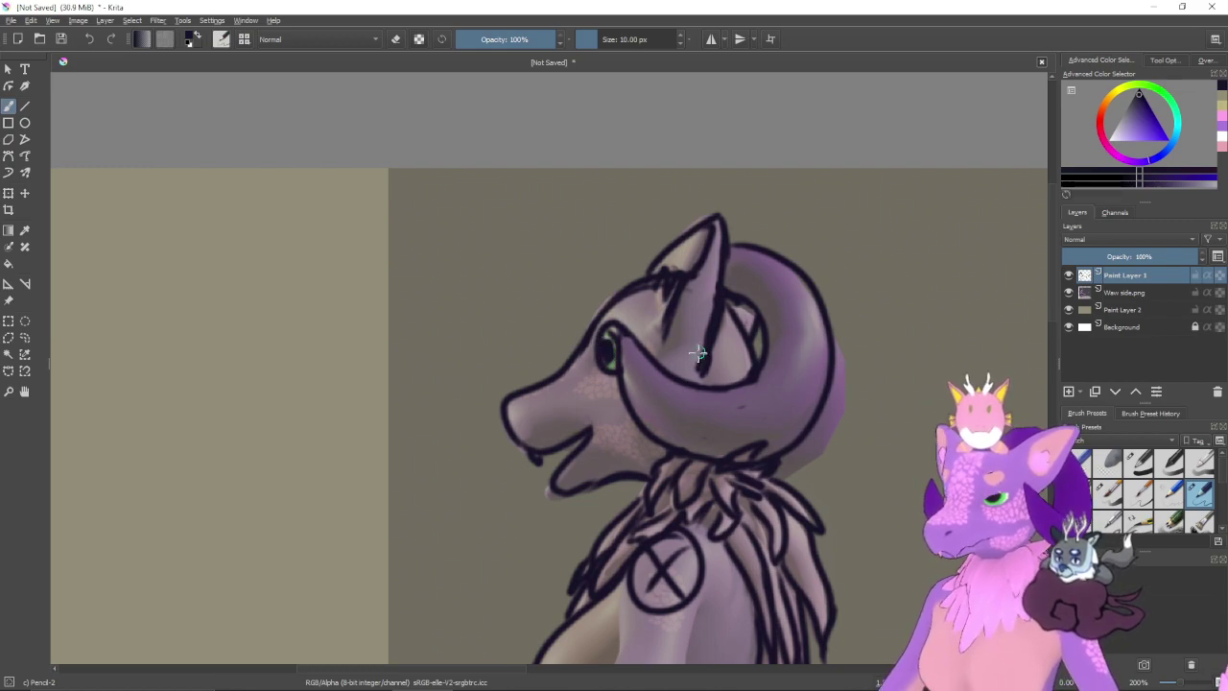
- Hide the dragon reference layer to check the whole line drawing on its own, and show the reference again
key("1")
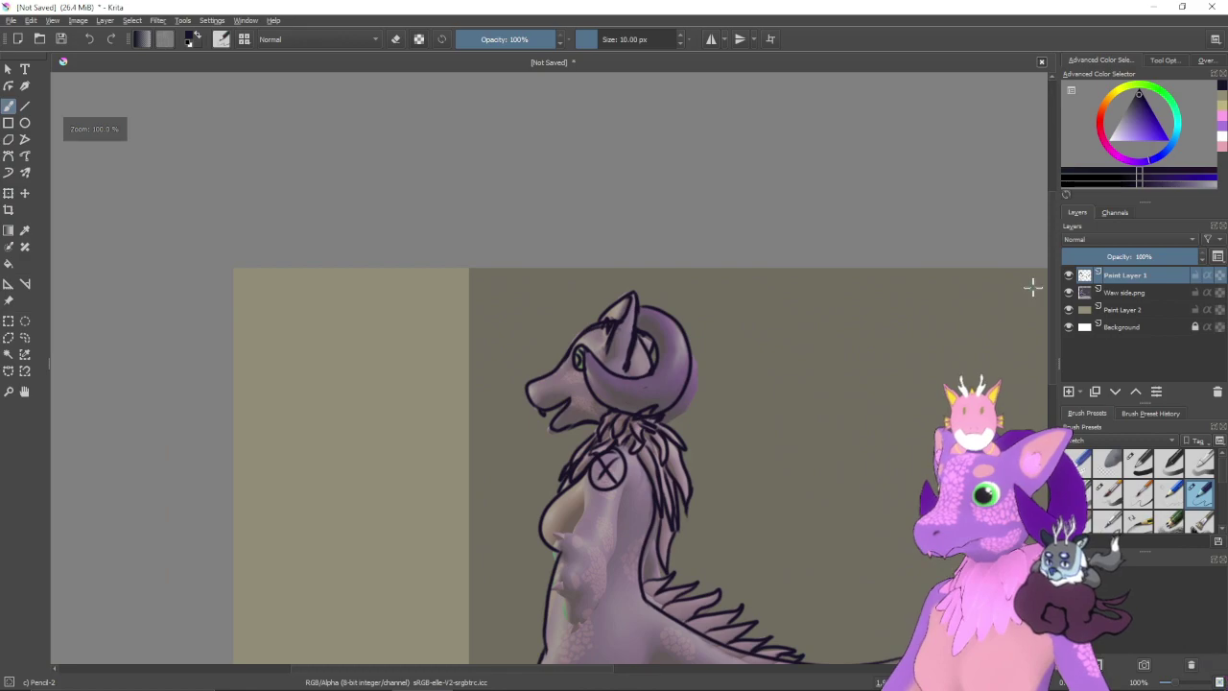
left_click(1069, 293)
left_click_drag(816, 467, 754, 350)
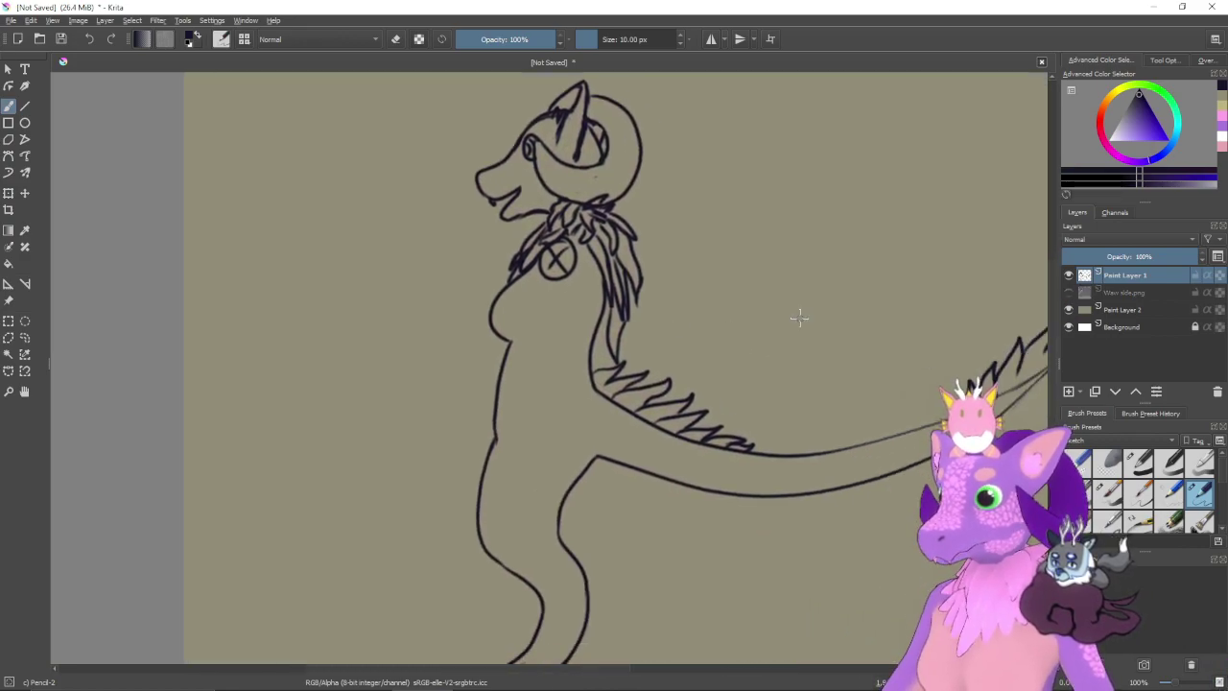
key("minus")
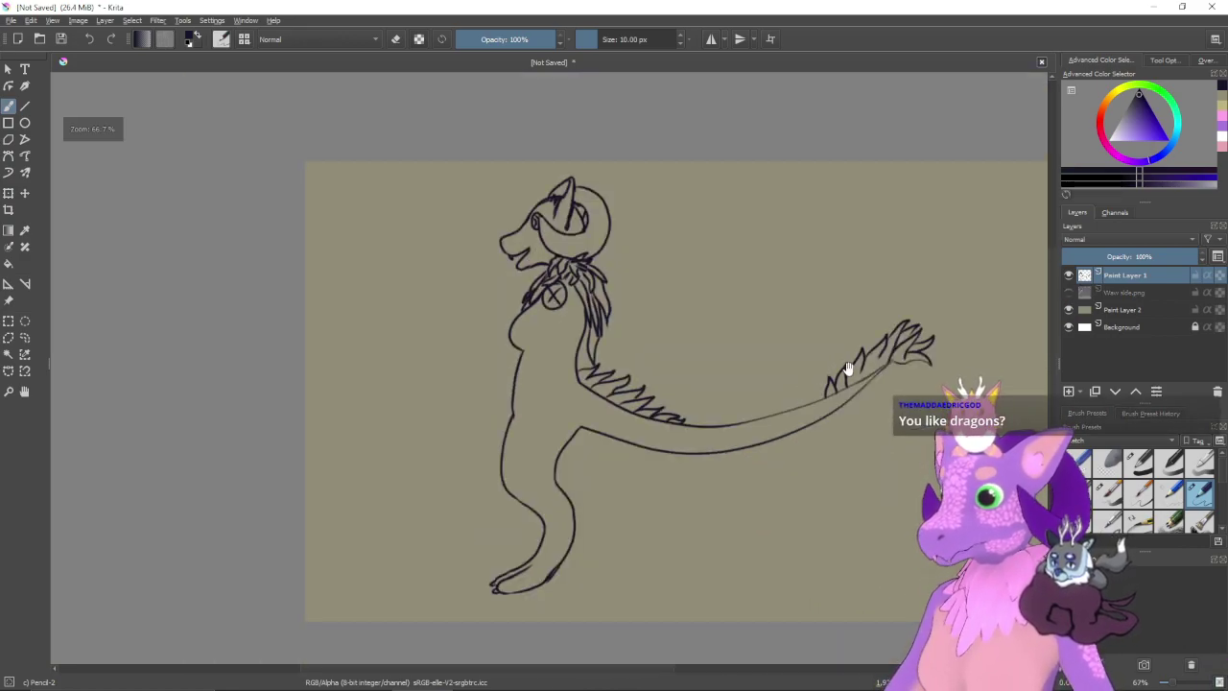
left_click_drag(848, 369, 955, 304)
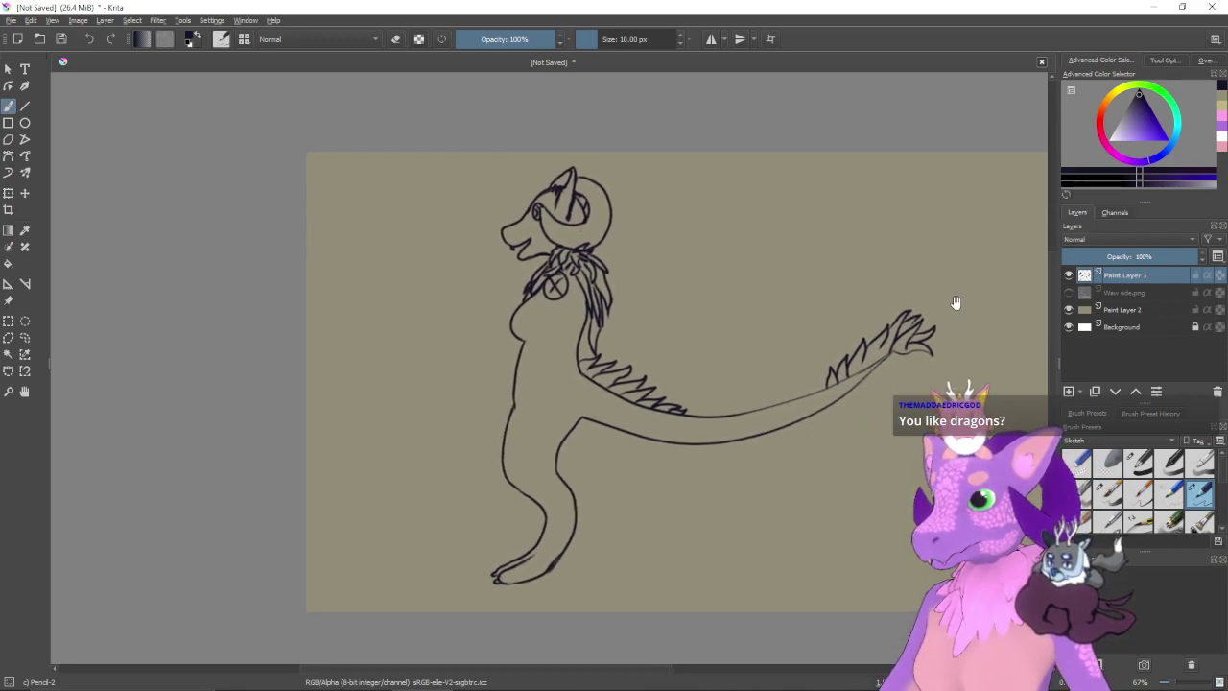
left_click(1068, 293)
mouse_move(587, 351)
left_mouse_down()
mouse_move(568, 440)
mouse_move(620, 389)
left_mouse_up()
key("ctrl+z")
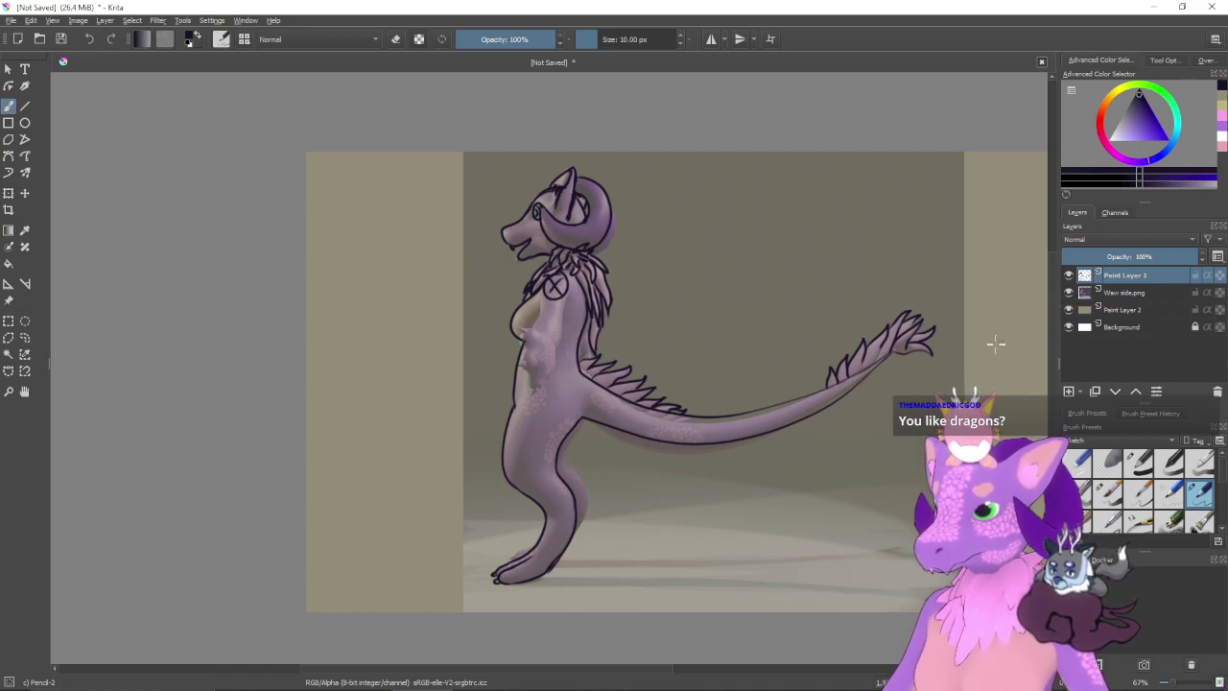
- Redraw the line from the lower back along the bases of the first tail spines, and erase the old line beneath it
scroll(680, 375, "up", 3)
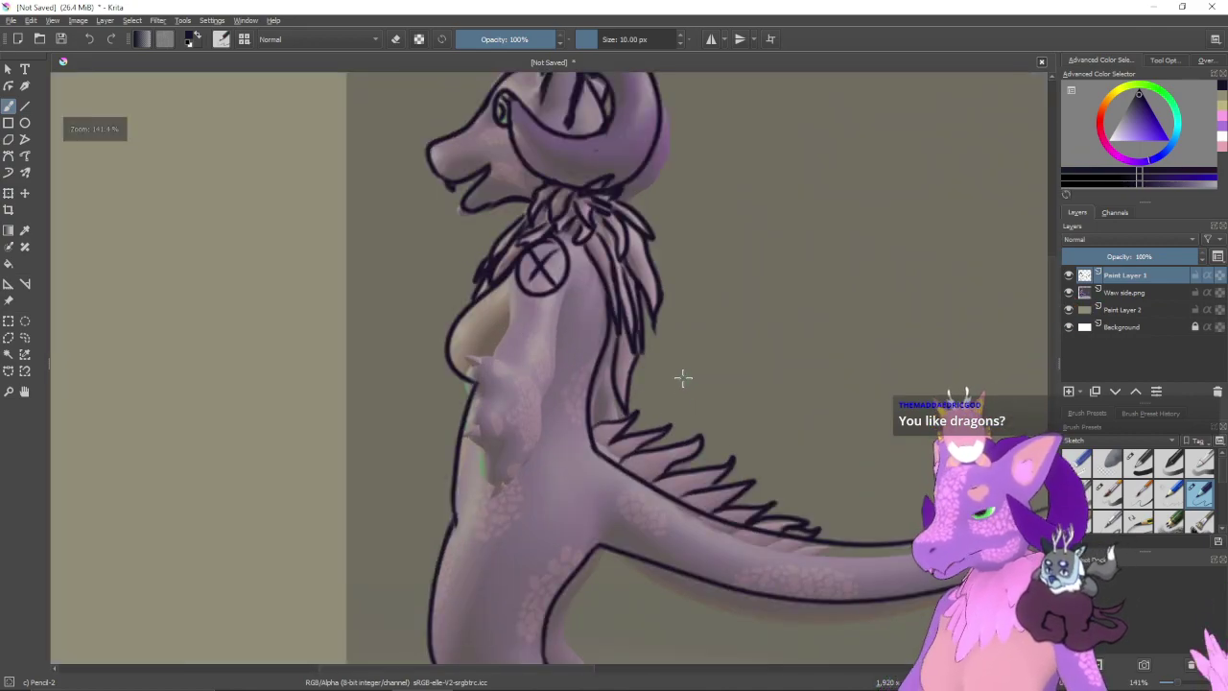
left_click_drag(729, 432, 633, 386)
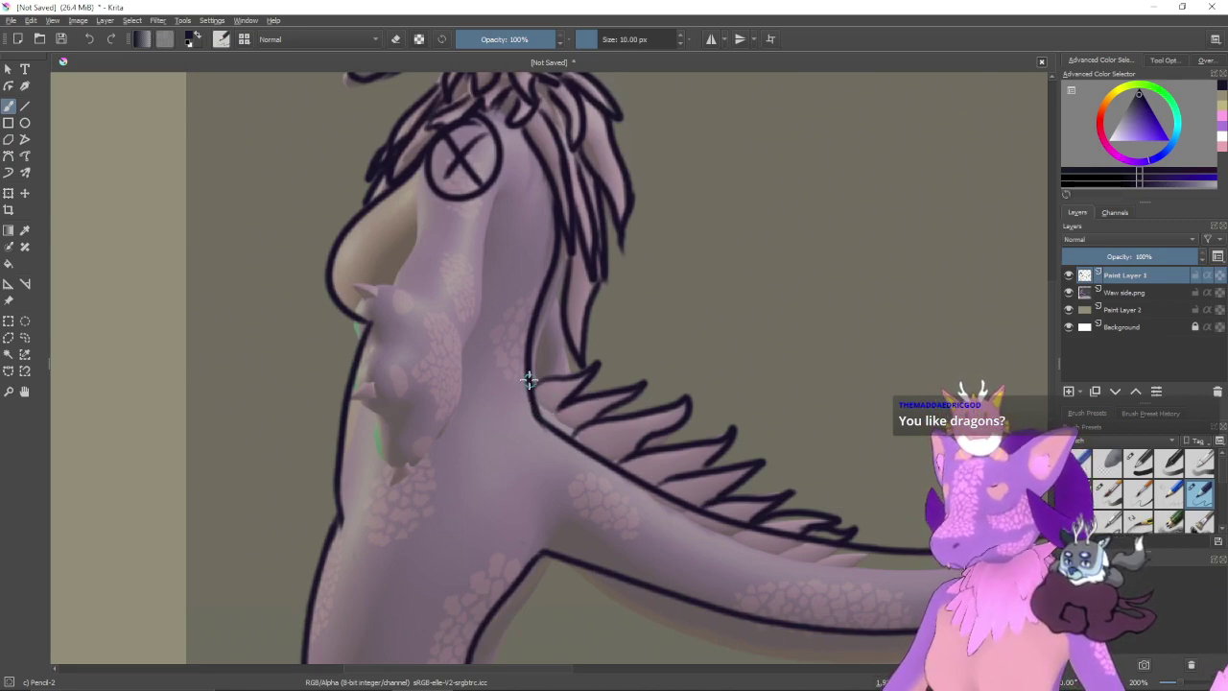
left_click_drag(529, 380, 567, 425)
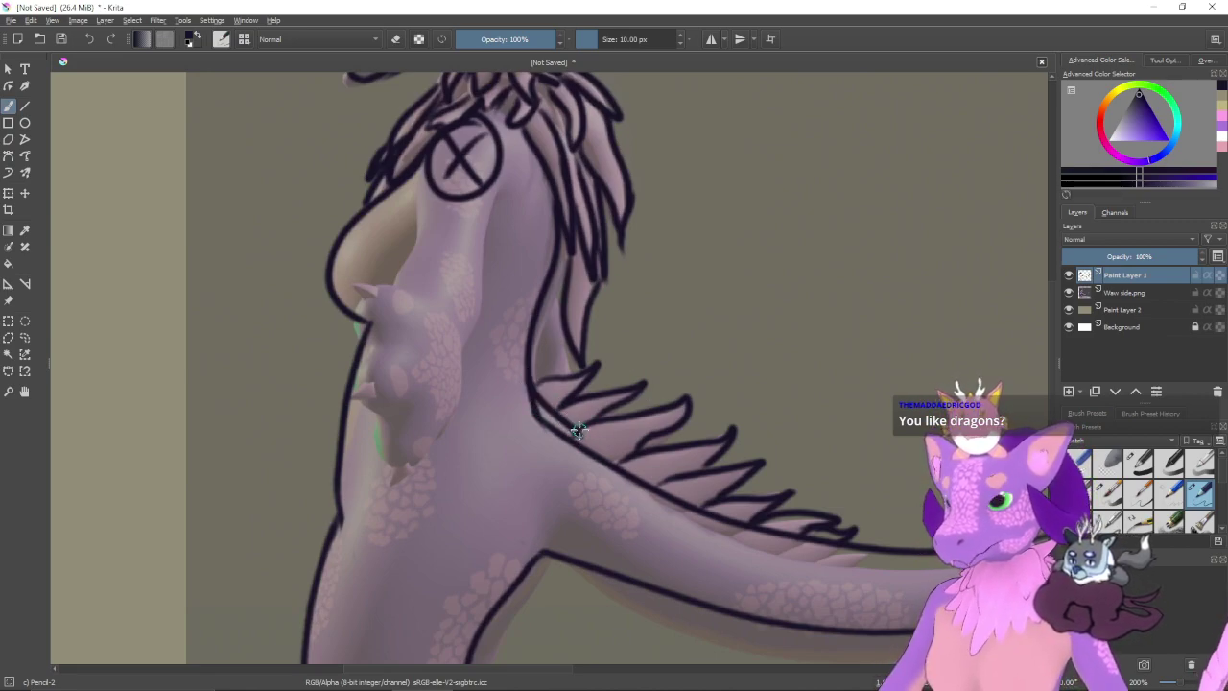
left_click_drag(581, 431, 707, 523)
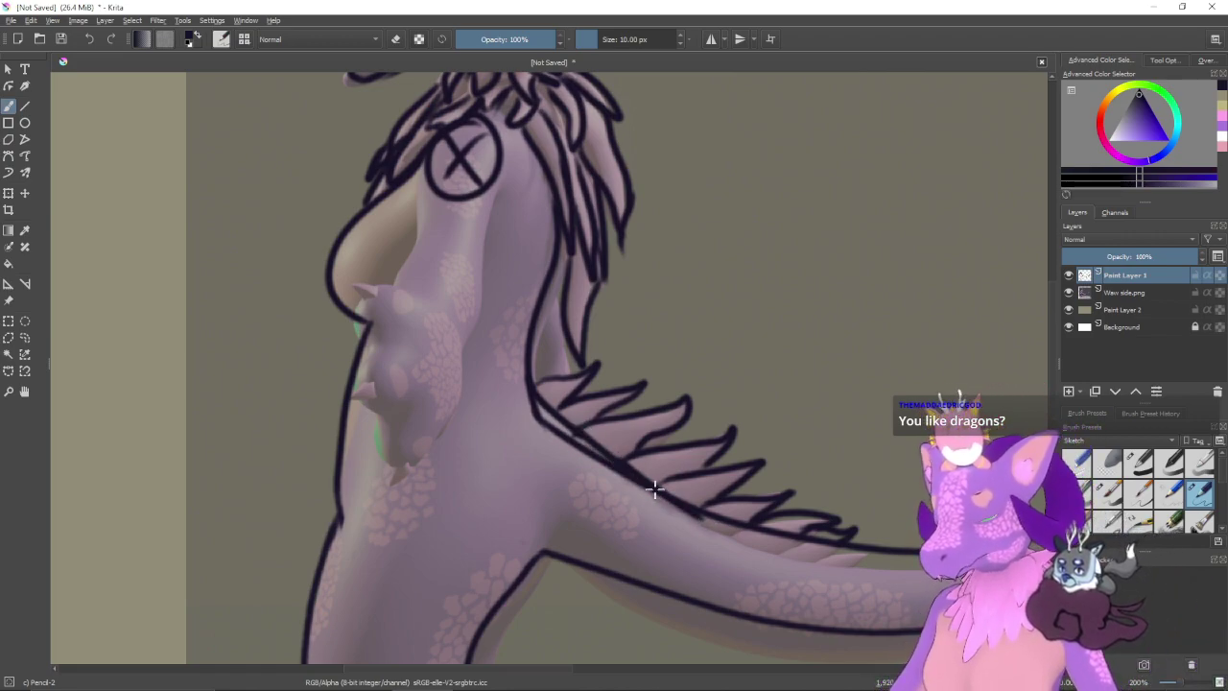
left_click_drag(654, 489, 703, 506)
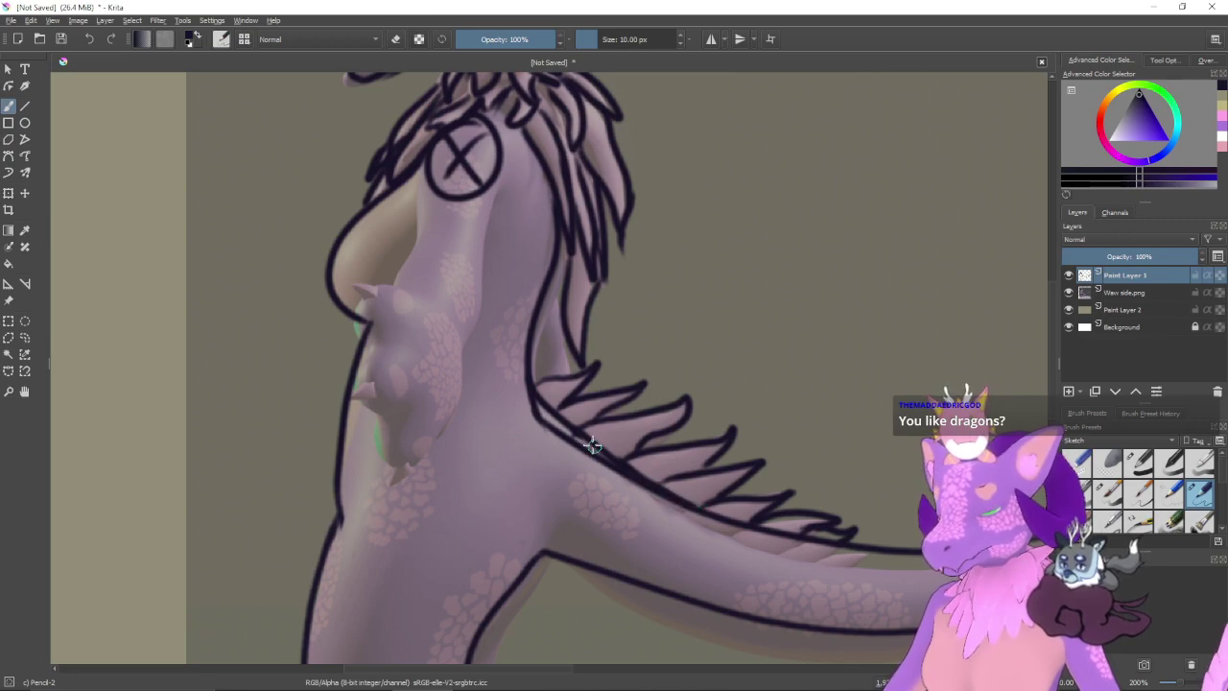
key("e")
mouse_move(553, 430)
left_mouse_down()
mouse_move(539, 421)
mouse_move(562, 425)
mouse_move(594, 463)
left_mouse_up()
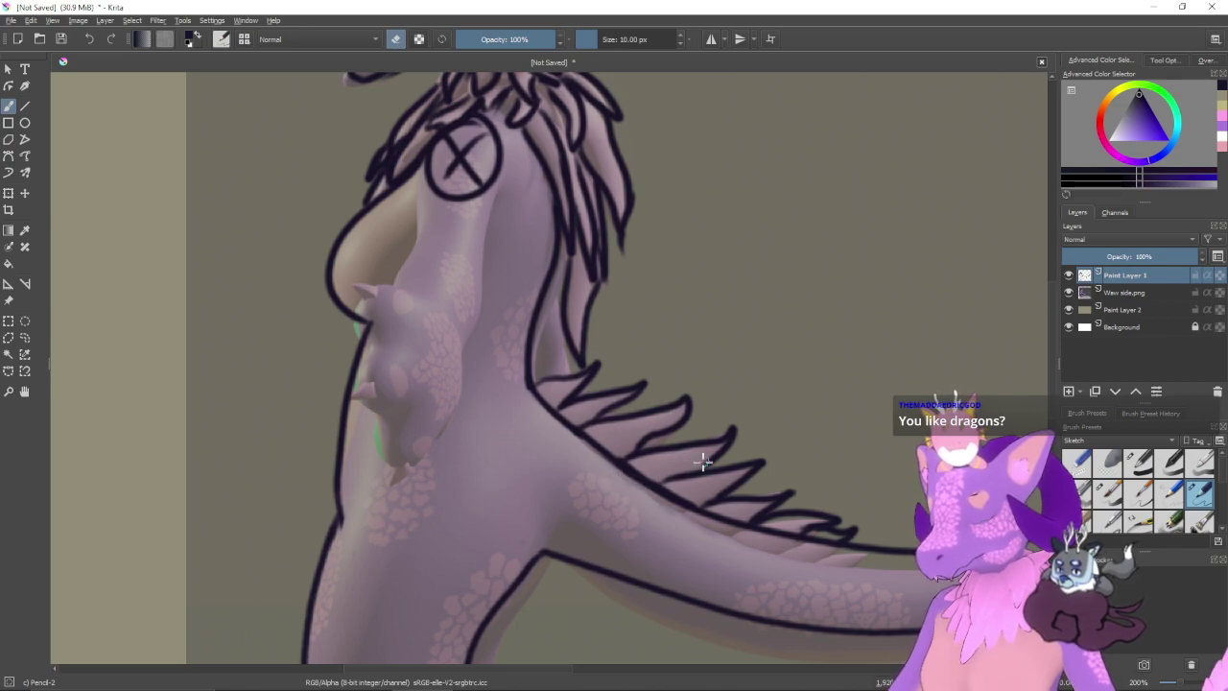
left_click_drag(703, 462, 543, 356)
mouse_move(663, 464)
left_mouse_down()
mouse_move(652, 452)
mouse_move(676, 412)
left_mouse_up()
key("e")
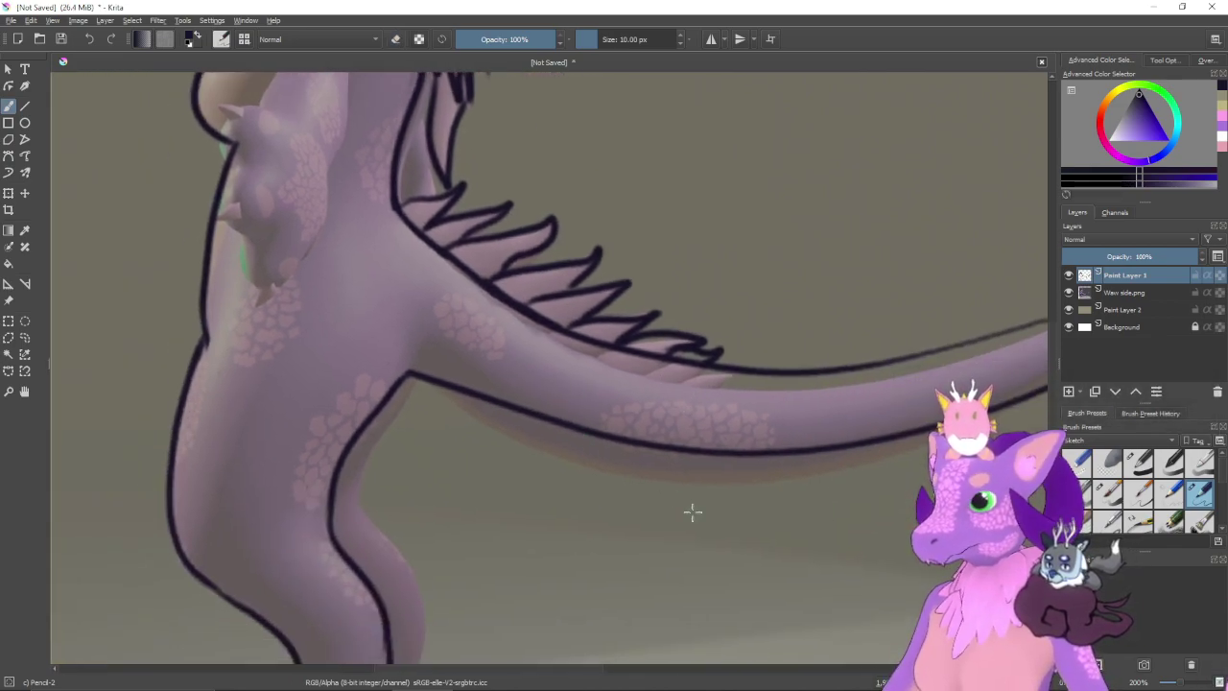
- Try to redraw the tail's underside as a fuller curve between the hip and the middle of the tail
left_click_drag(693, 512, 391, 412)
mouse_move(279, 331)
left_mouse_down()
mouse_move(408, 408)
mouse_move(596, 432)
left_mouse_up()
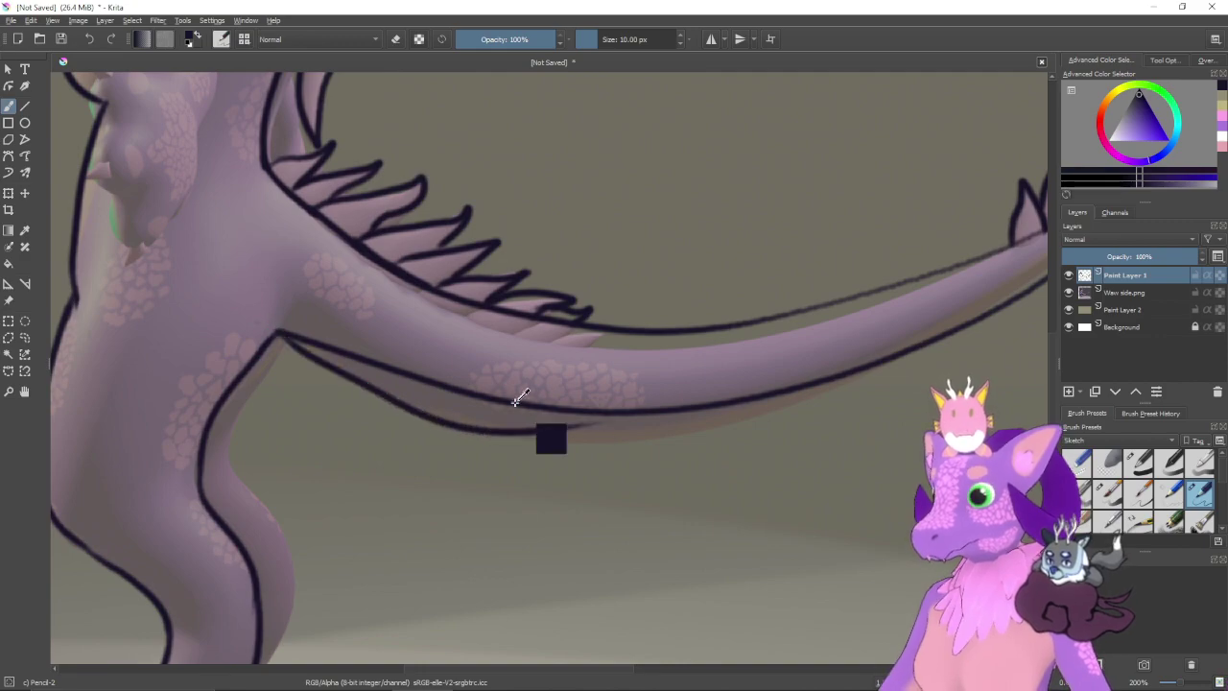
key("ctrl+z")
mouse_move(532, 455)
left_mouse_down()
mouse_move(574, 509)
mouse_move(589, 461)
mouse_move(694, 438)
mouse_move(603, 170)
left_mouse_up()
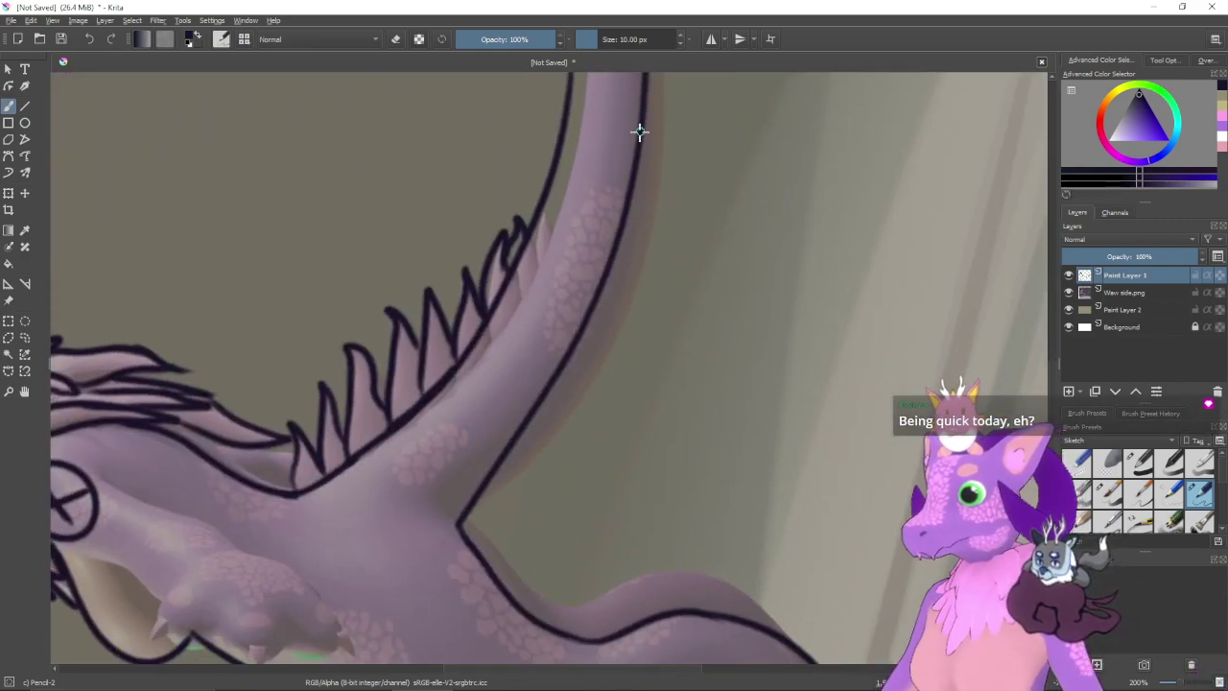
left_click_drag(691, 141, 663, 419)
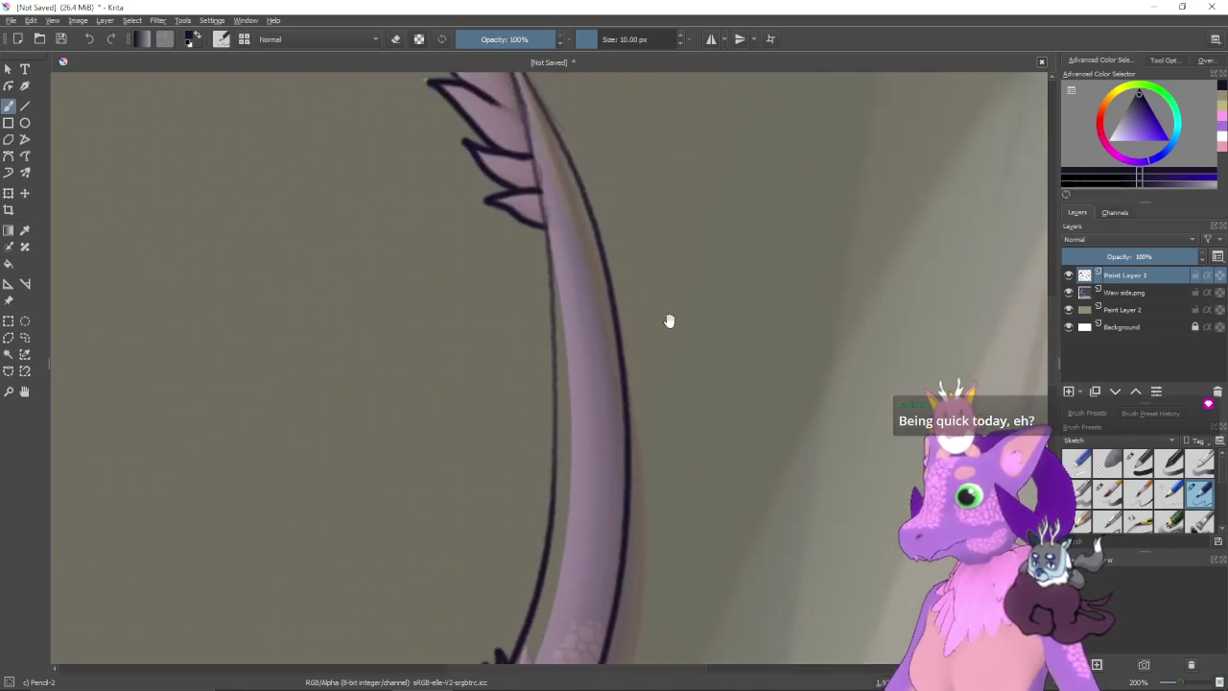
key("ctrl+minus")
key("ctrl+minus")
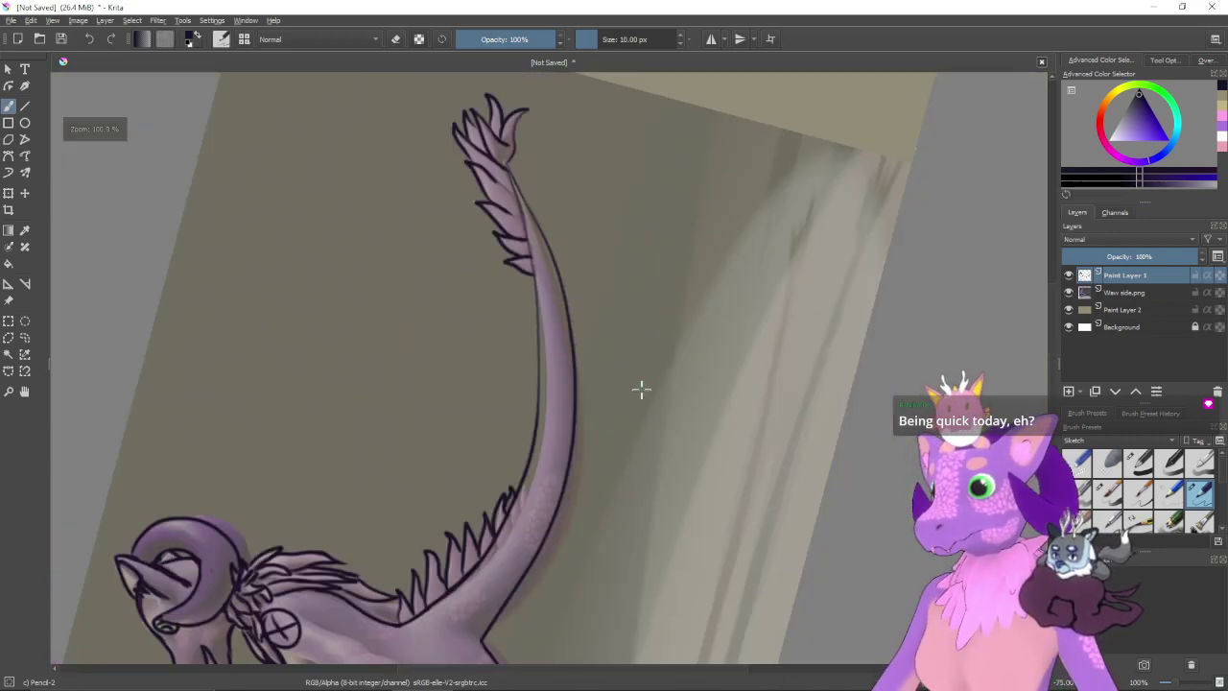
left_click_drag(605, 374, 603, 217)
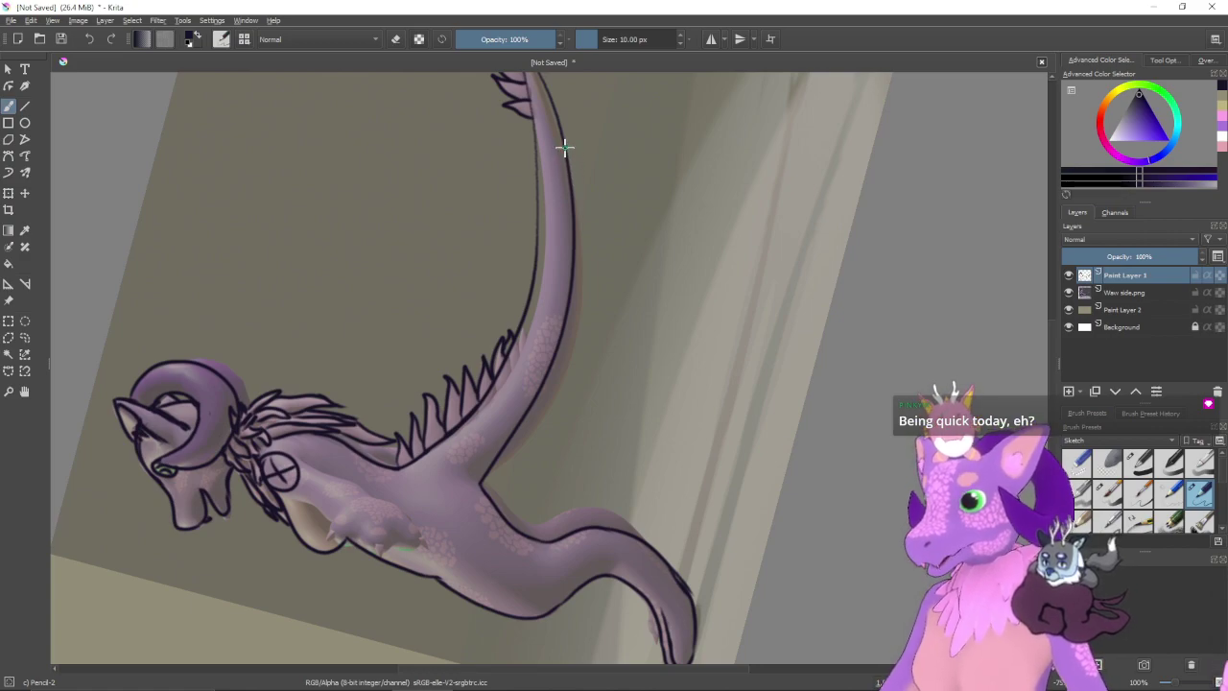
left_click_drag(567, 180, 572, 326)
key("ctrl+z")
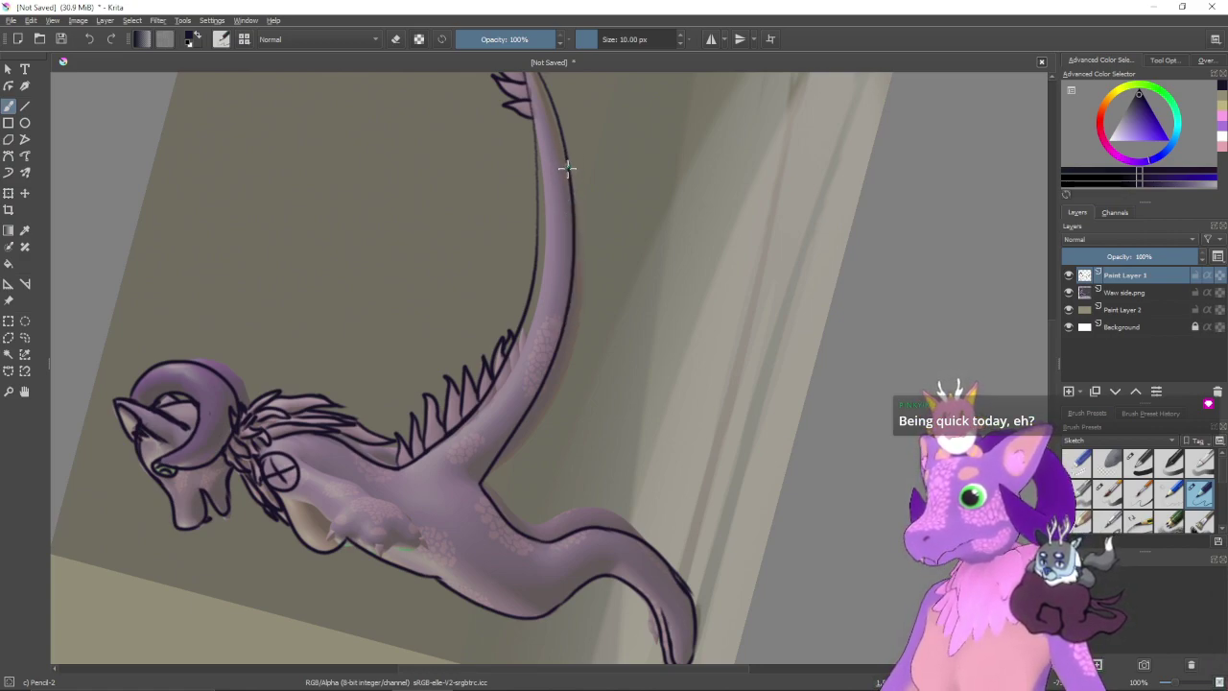
left_click_drag(581, 284, 578, 319)
key("ctrl+z")
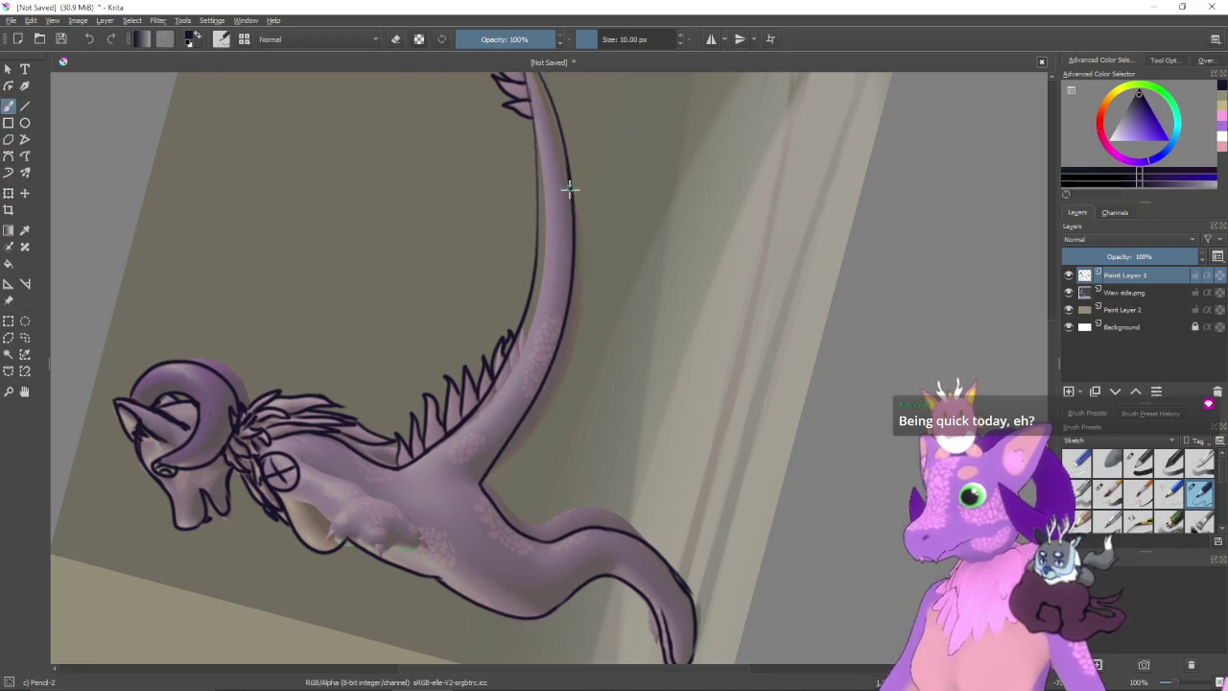
left_click_drag(570, 189, 578, 273)
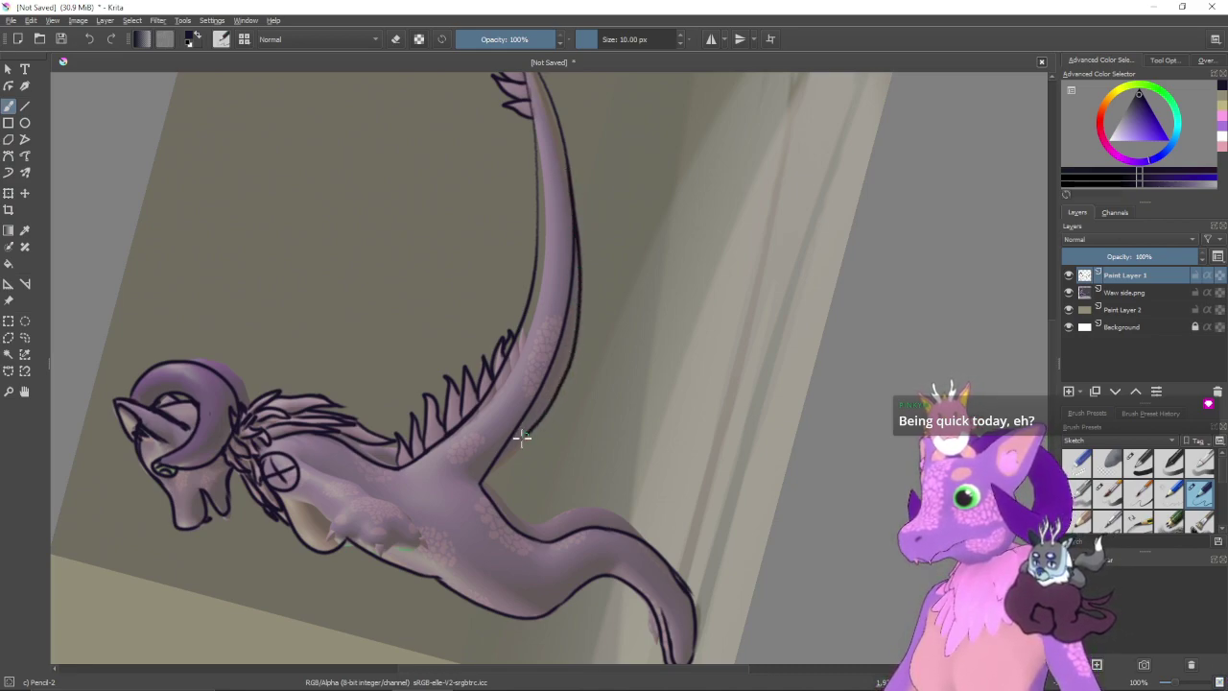
left_click_drag(521, 436, 466, 483)
key("ctrl+z")
key("ctrl+z")
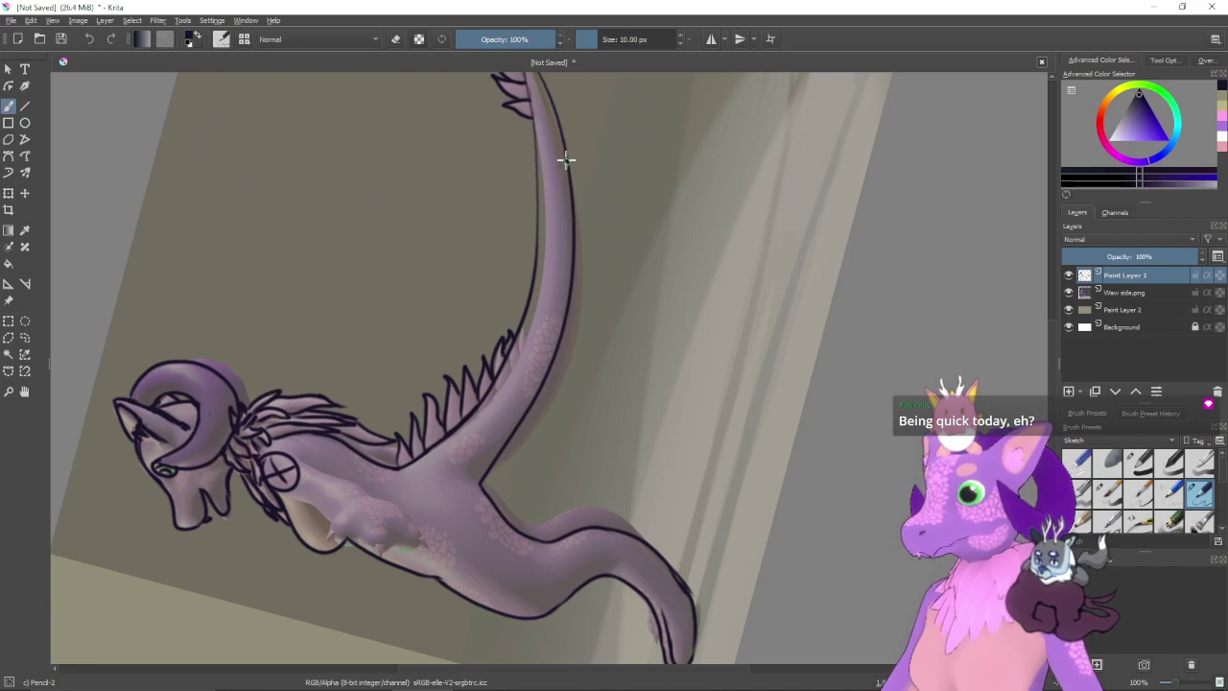
- Draw a fuller curve for the tail's underside from mid-tail down to the hip, following the reference's outer edge
mouse_move(576, 237)
left_mouse_down()
mouse_move(567, 349)
mouse_move(538, 415)
mouse_move(488, 470)
left_mouse_up()
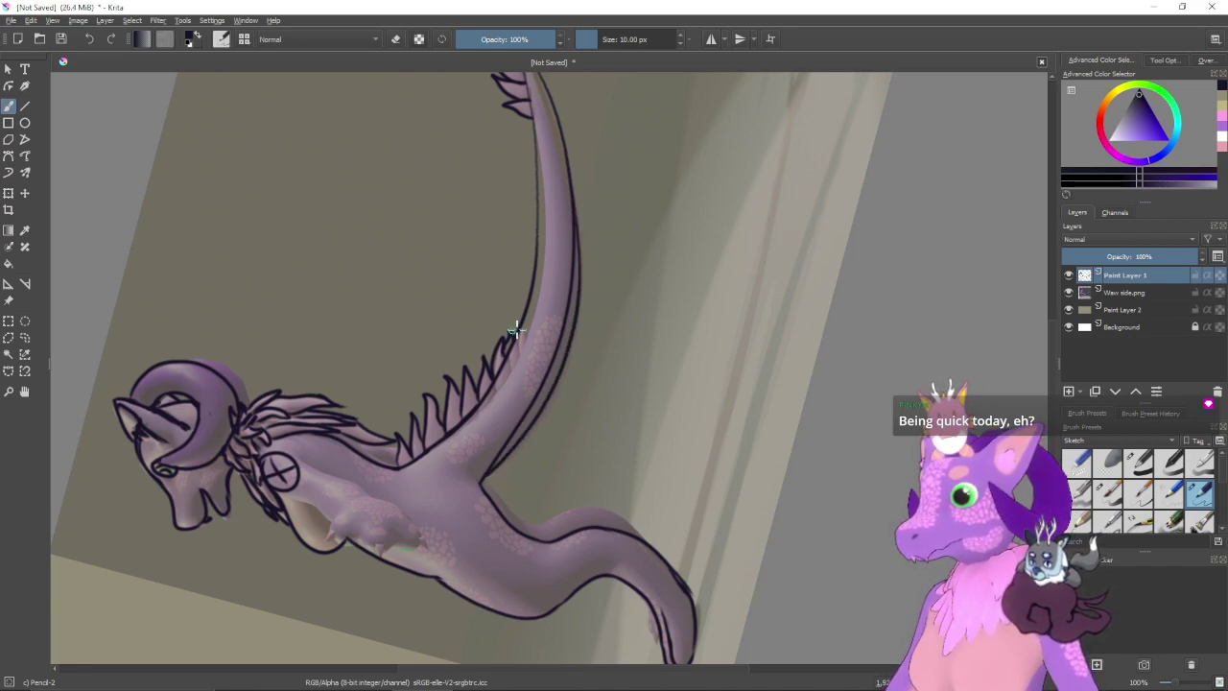
left_click_drag(601, 299, 660, 408)
key("5")
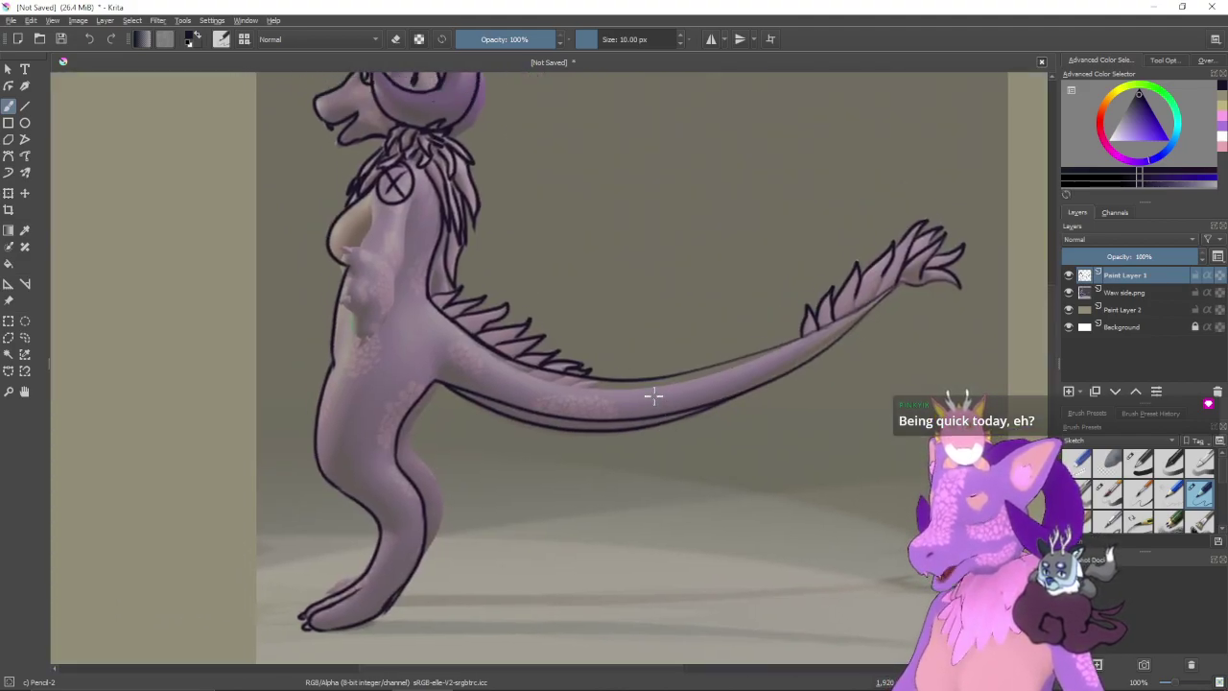
- Erase the upper part of the old tail underside line where it runs into the new outer curve at mid-tail
key("4")
key("4")
key("4")
key("4")
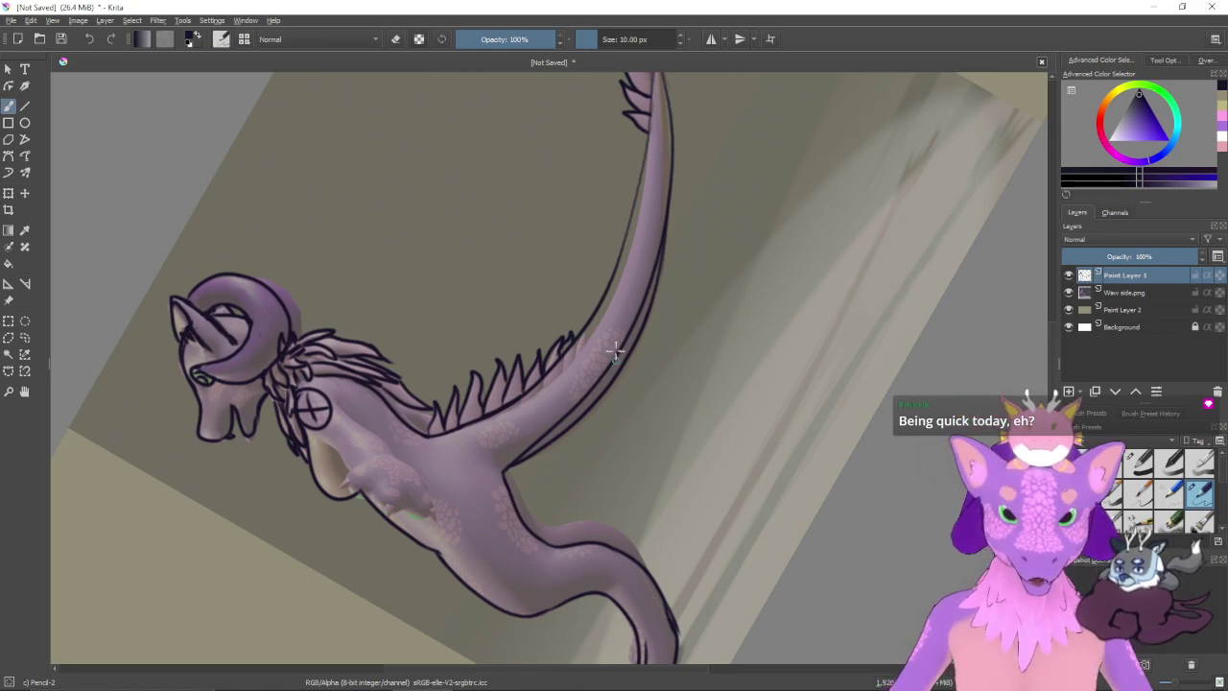
key("ctrl+plus")
key("ctrl+plus")
left_click_drag(694, 368, 670, 447)
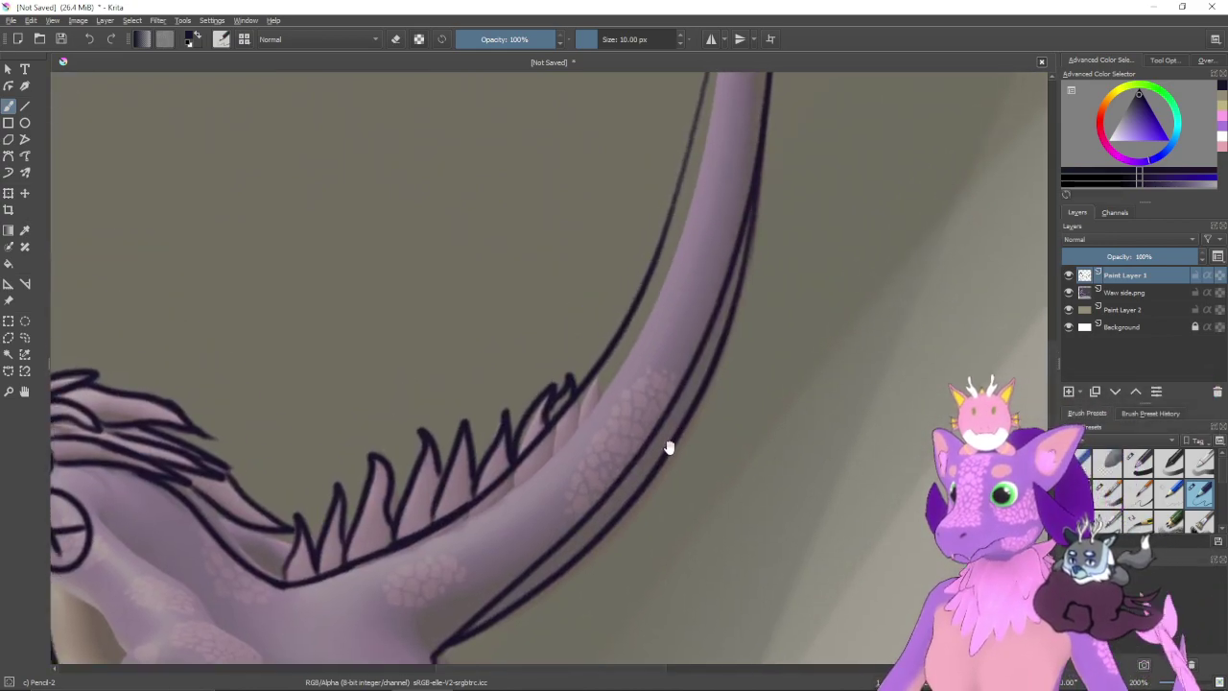
left_click_drag(707, 332, 695, 378)
key("e")
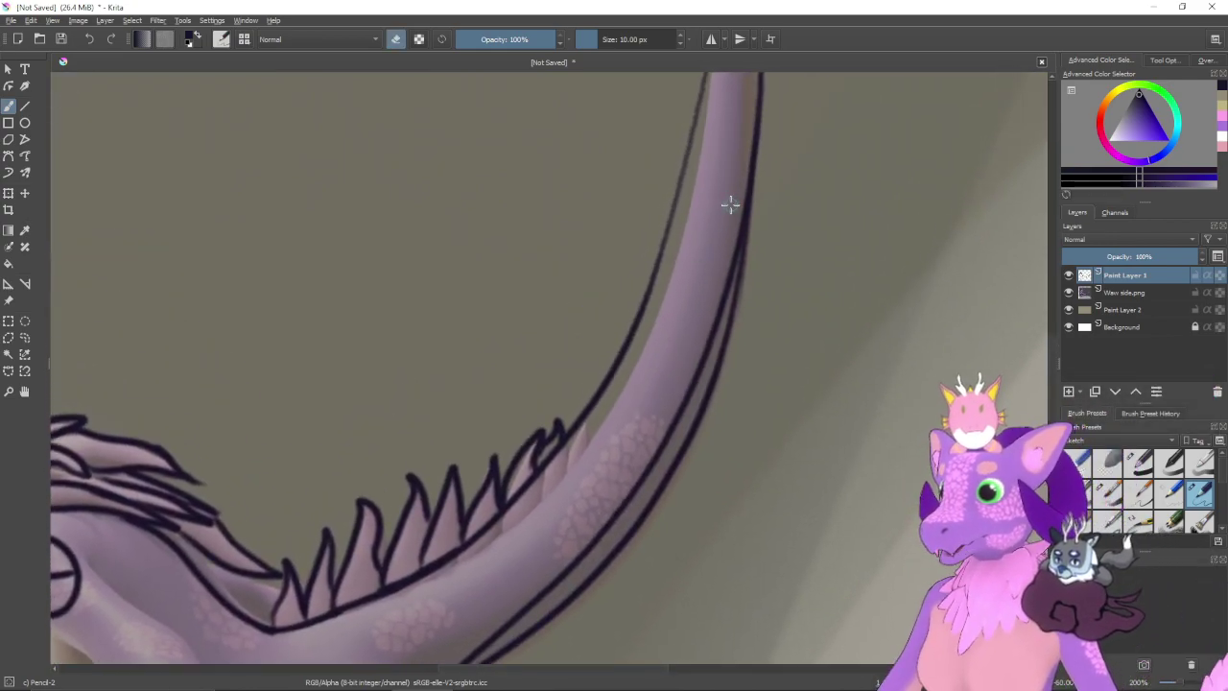
mouse_move(730, 203)
left_mouse_down()
mouse_move(724, 230)
mouse_move(735, 183)
mouse_move(701, 353)
mouse_move(726, 317)
mouse_move(728, 249)
mouse_move(729, 367)
left_mouse_up()
- Restore the tail's outer edge at mid-tail with a smooth stroke joining the tip's line to the new underside curve
key("e")
key("ctrl+z")
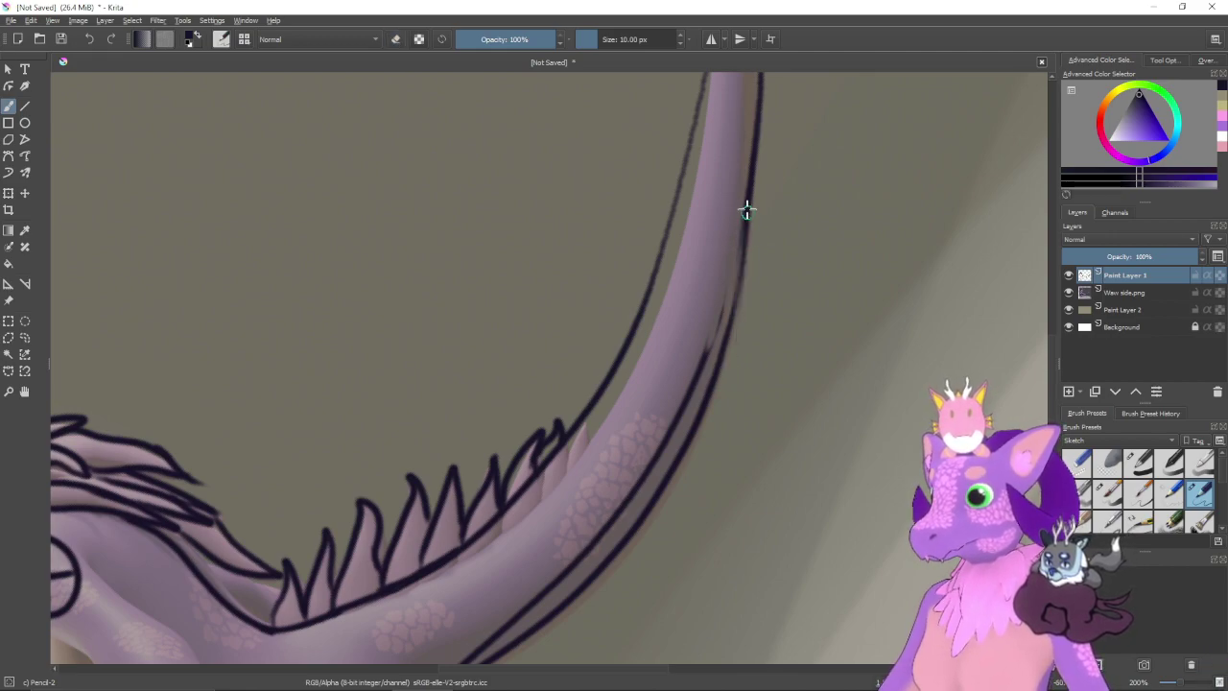
left_click_drag(746, 211, 710, 362)
key("ctrl+z")
left_click_drag(748, 205, 708, 397)
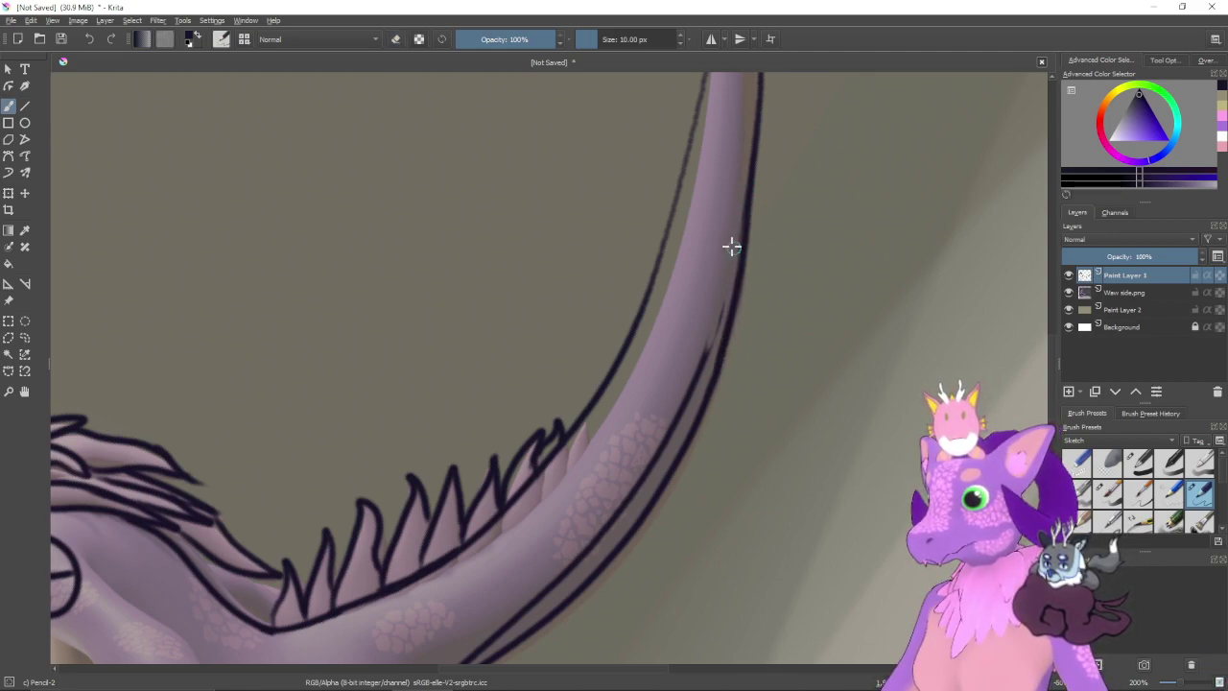
- Erase the leftover old underside line inside the tail, from mid-tail down to the hip
key("e")
left_click_drag(720, 297, 695, 383)
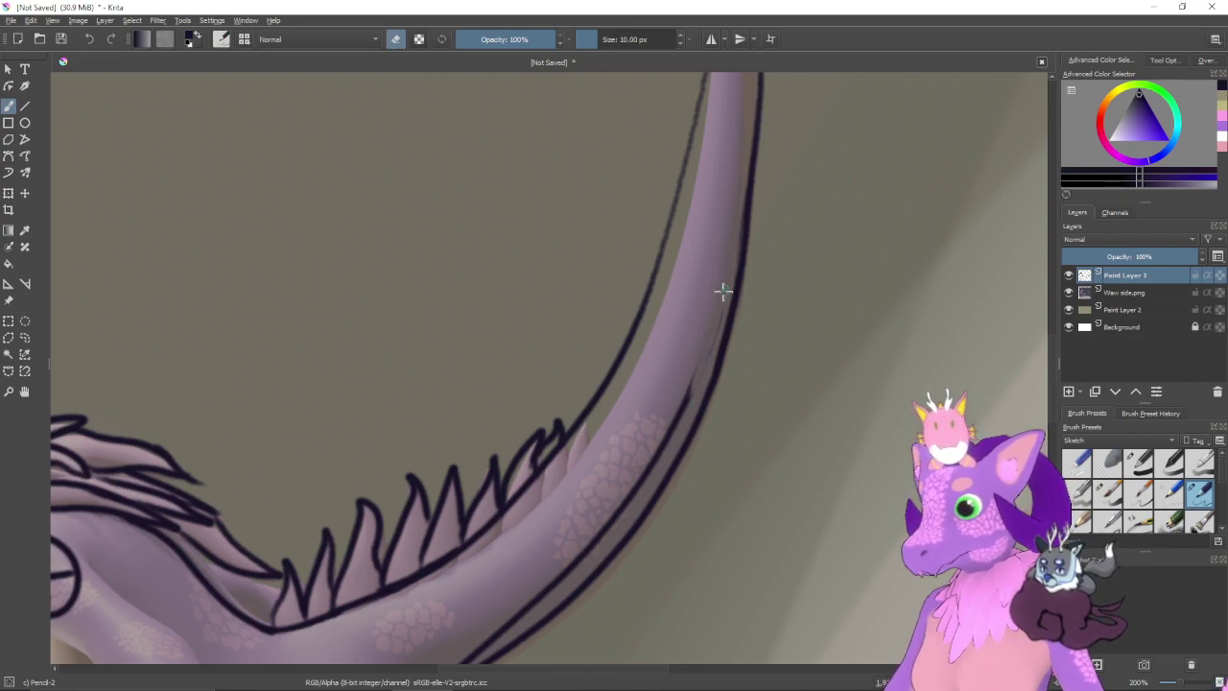
mouse_move(706, 333)
left_mouse_down()
mouse_move(631, 493)
mouse_move(734, 309)
mouse_move(729, 345)
mouse_move(748, 326)
mouse_move(679, 404)
mouse_move(620, 442)
mouse_move(697, 362)
left_mouse_up()
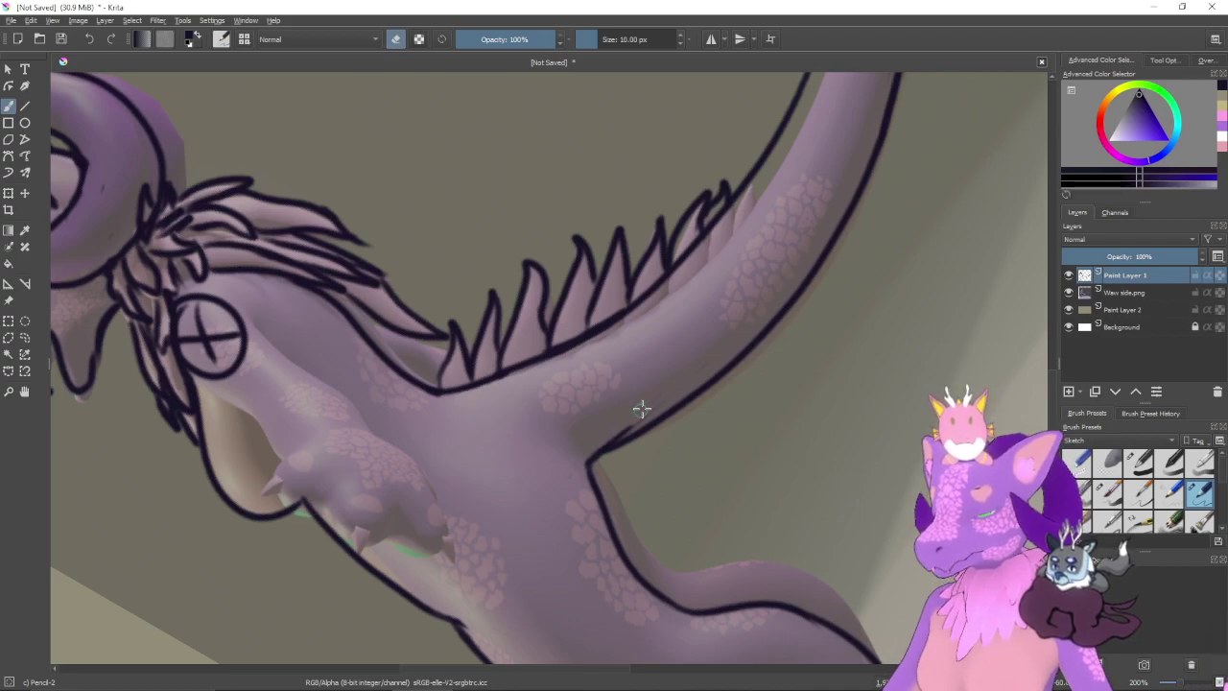
left_click_drag(612, 418, 572, 465)
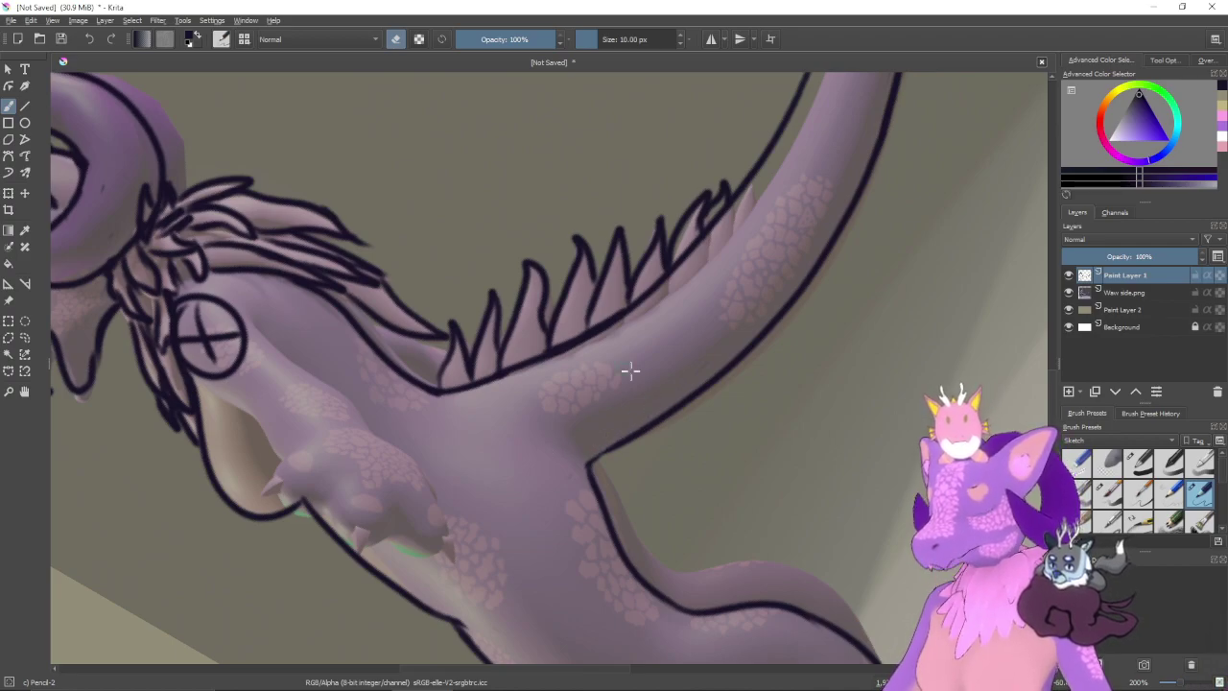
- Erase the sharp corner where the tail's underside meets the back of the thigh and redraw it as a rounded curve
left_click_drag(653, 465, 669, 430)
key("5")
left_click_drag(495, 422, 604, 370)
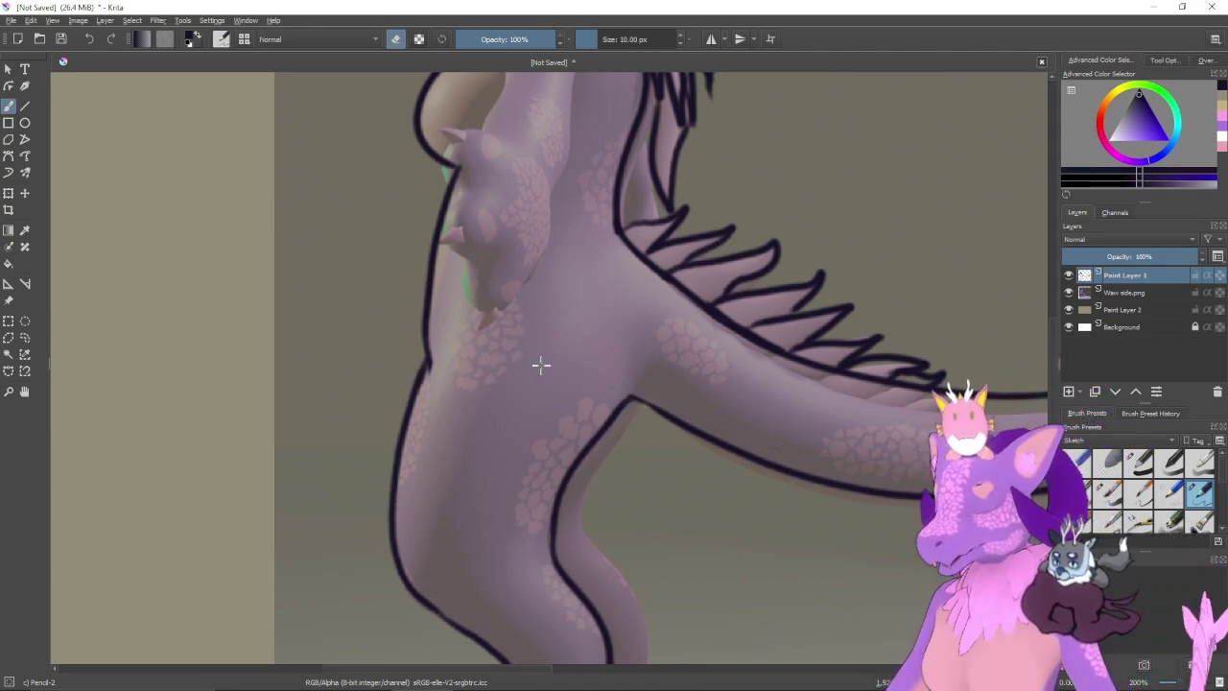
key("e")
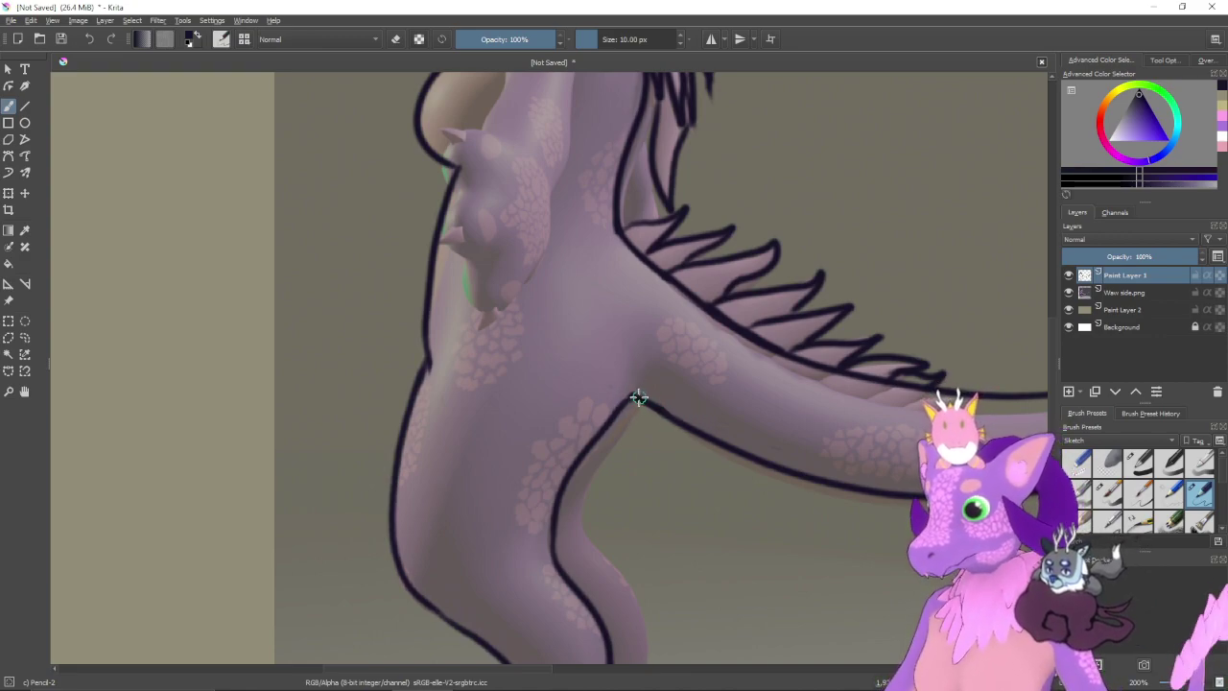
key("e")
key("e")
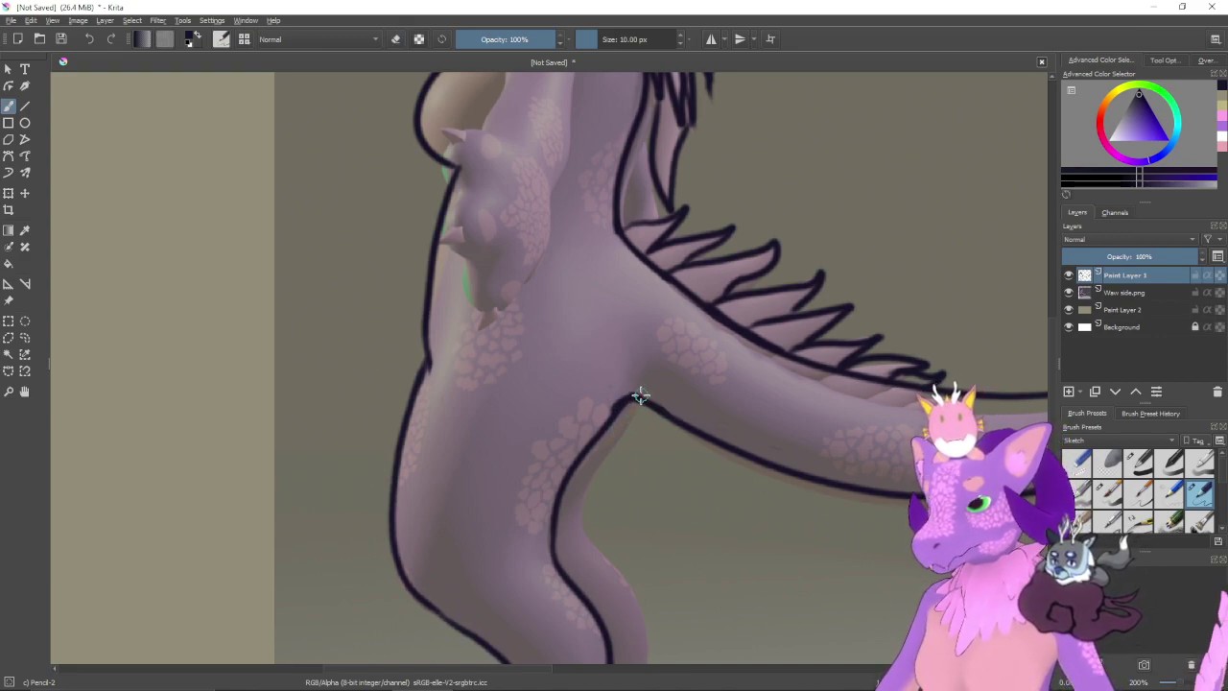
key("e")
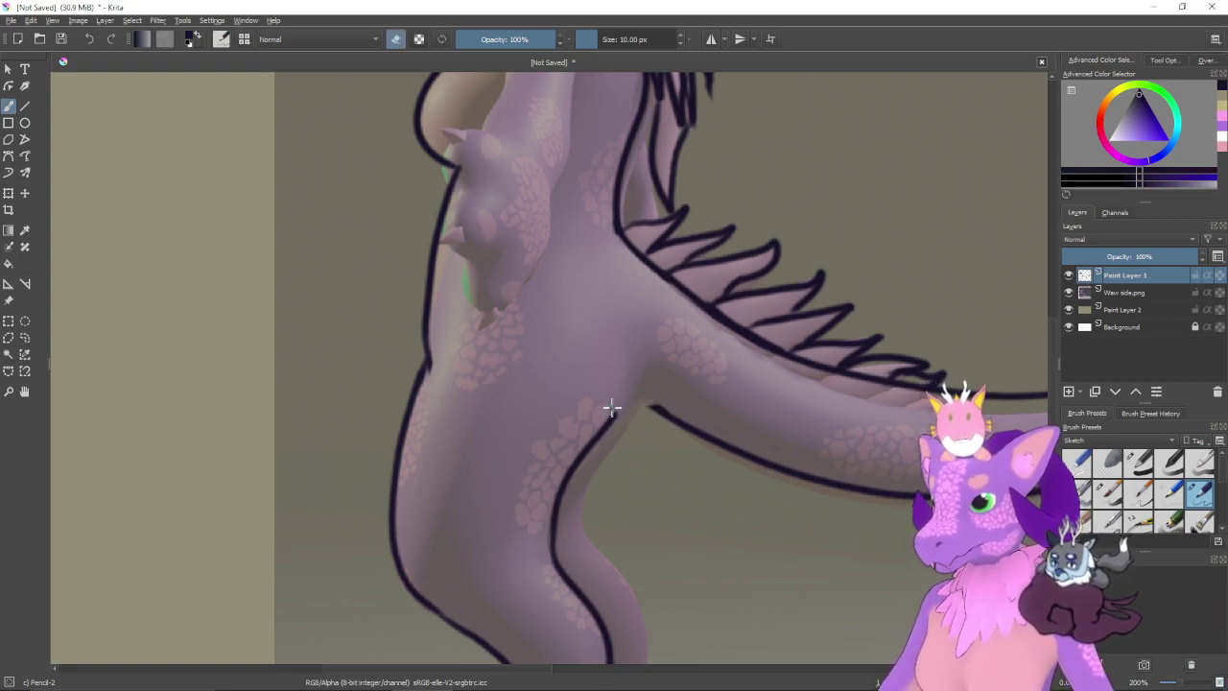
key("e")
mouse_move(660, 410)
left_mouse_down()
mouse_move(638, 401)
mouse_move(617, 415)
left_mouse_up()
left_click_drag(643, 456, 619, 403)
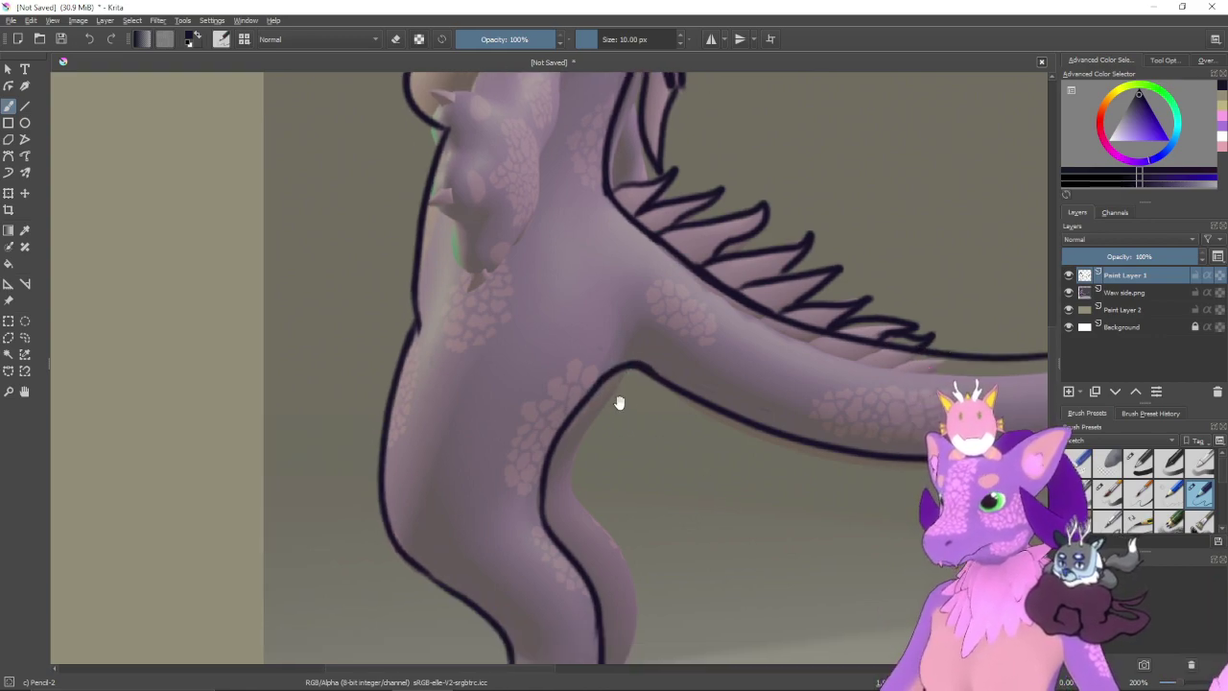
left_click_drag(642, 454, 627, 416)
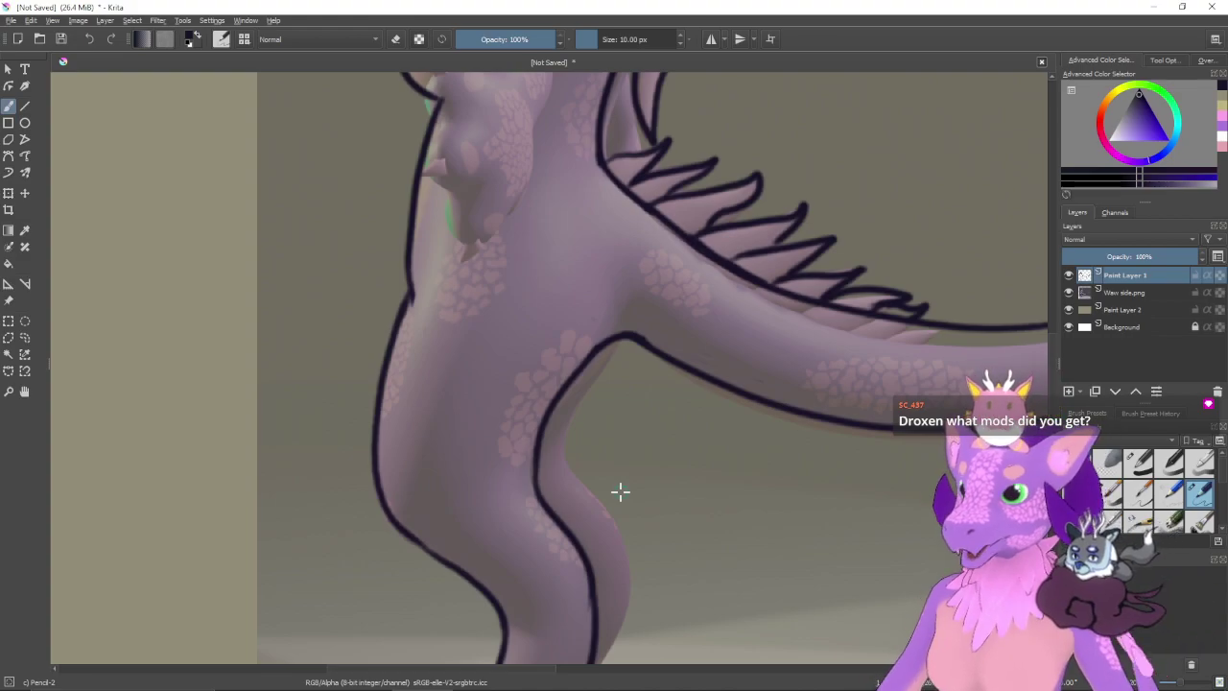
- Examine the rounded tail joint, the whole figure and the head against the reference for missing outlines
scroll(705, 384, "down", 2)
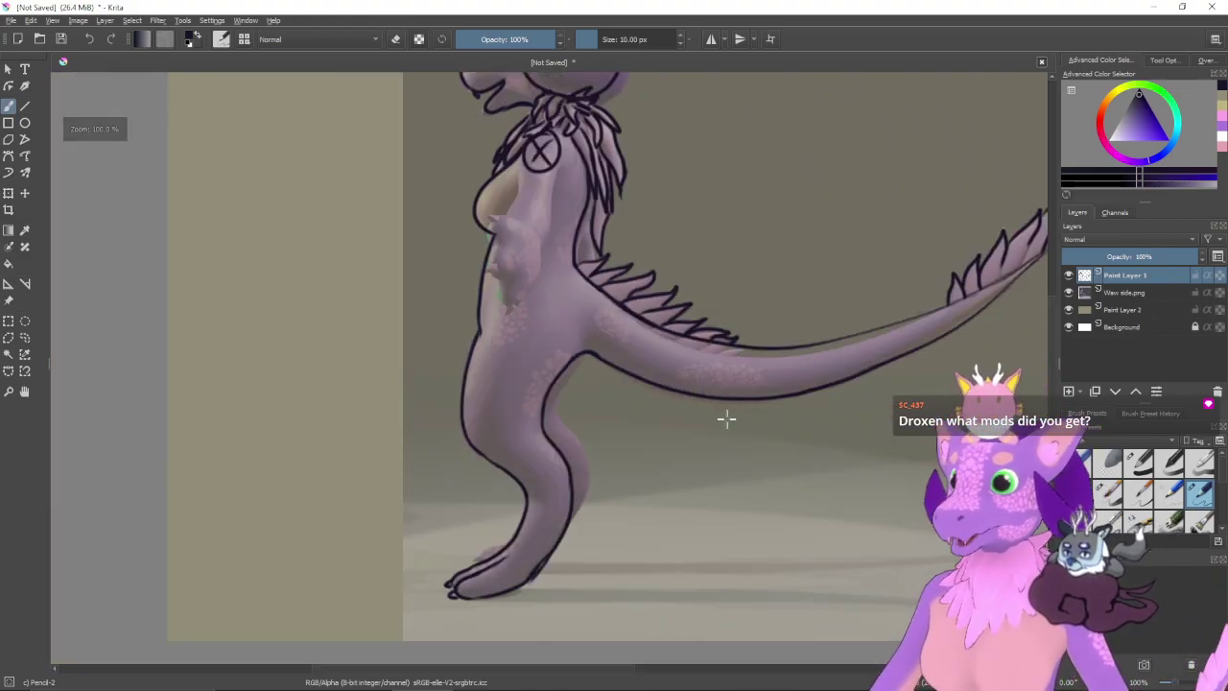
scroll(733, 419, "up", 4)
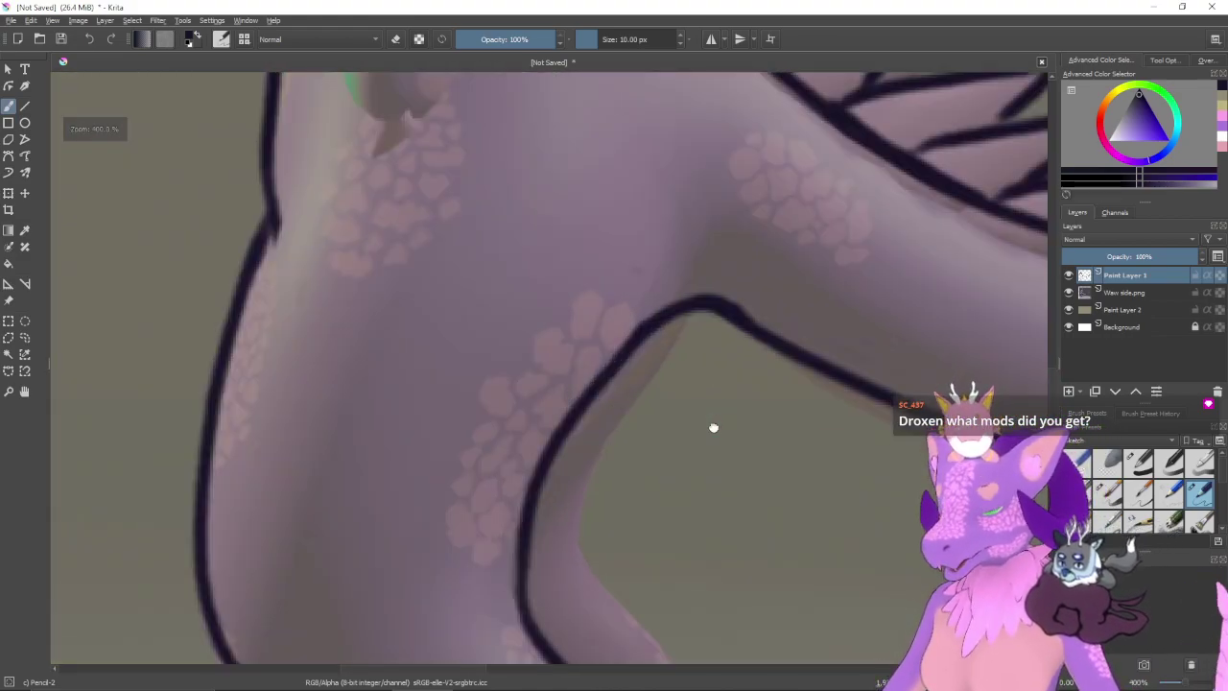
left_click_drag(713, 427, 617, 508)
key("e")
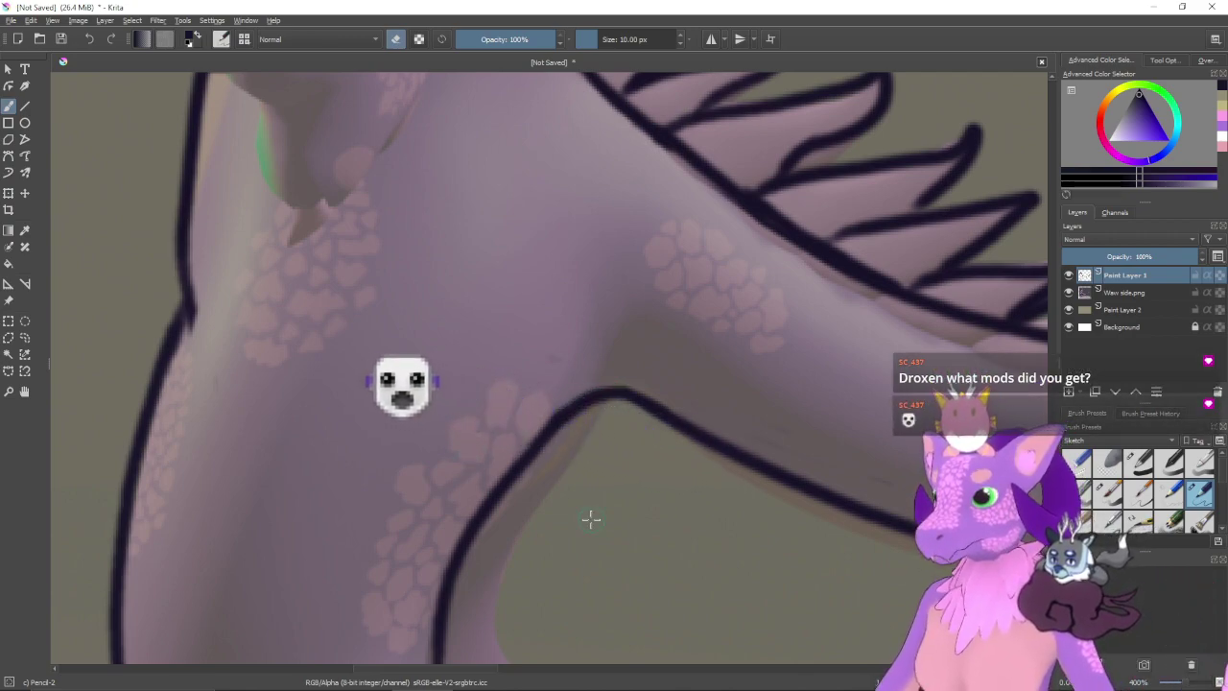
scroll(591, 519, "down", 5)
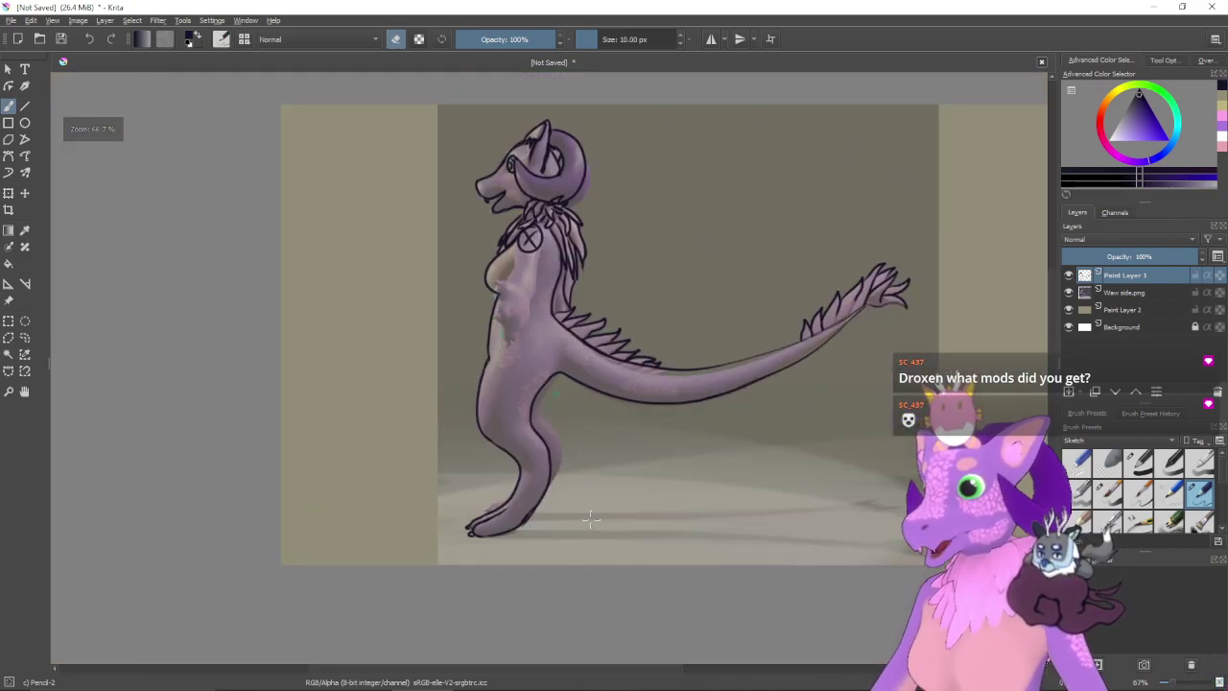
key("1")
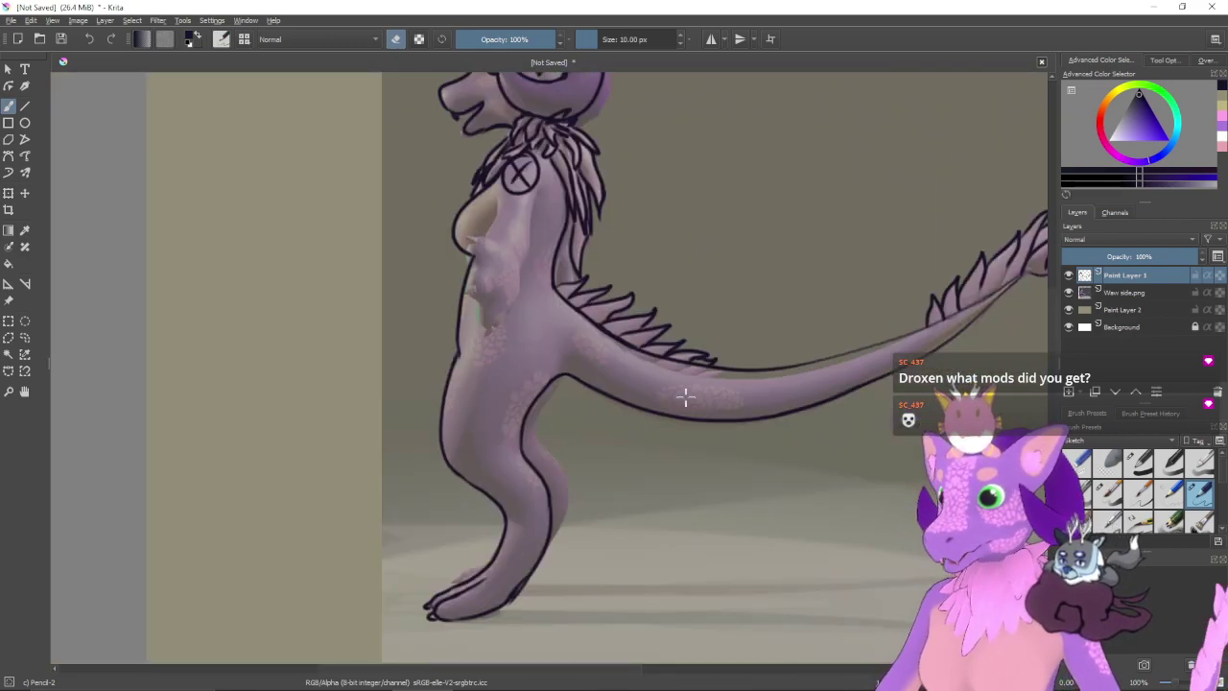
left_click_drag(764, 438, 719, 480)
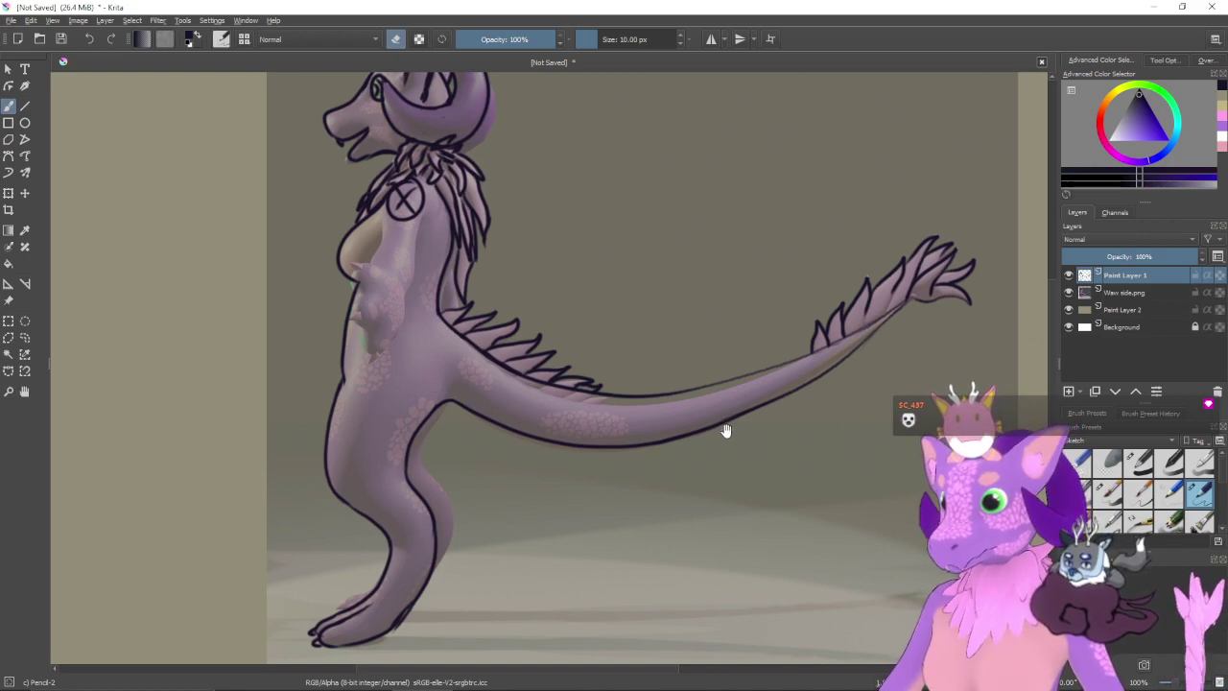
left_click_drag(674, 407, 700, 454)
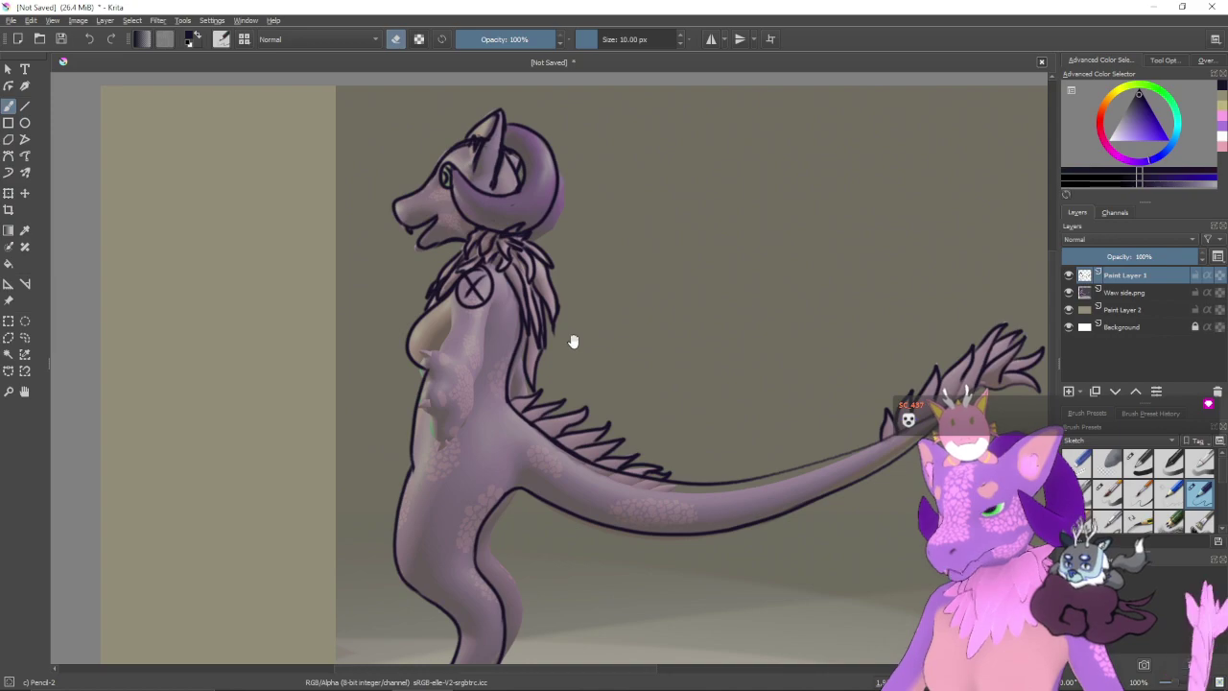
left_click_drag(654, 334, 669, 370)
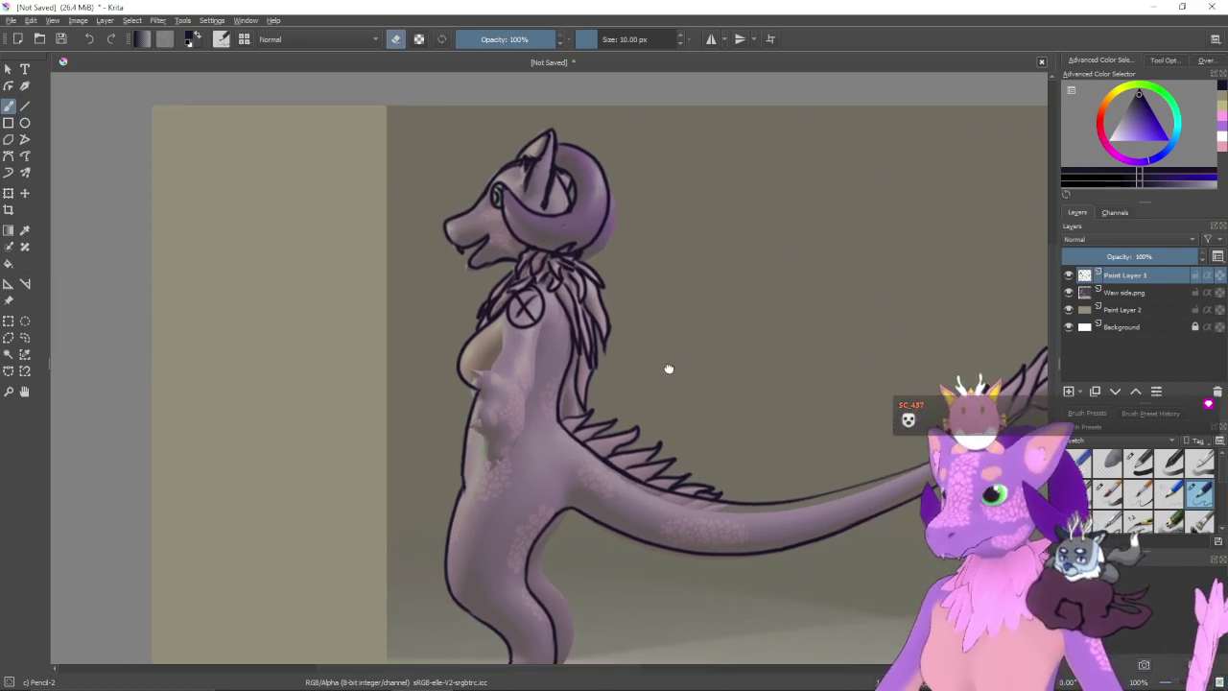
left_click_drag(667, 367, 668, 450)
key("ctrl+plus")
key("ctrl+plus")
key("ctrl+plus")
left_click_drag(660, 351, 663, 438)
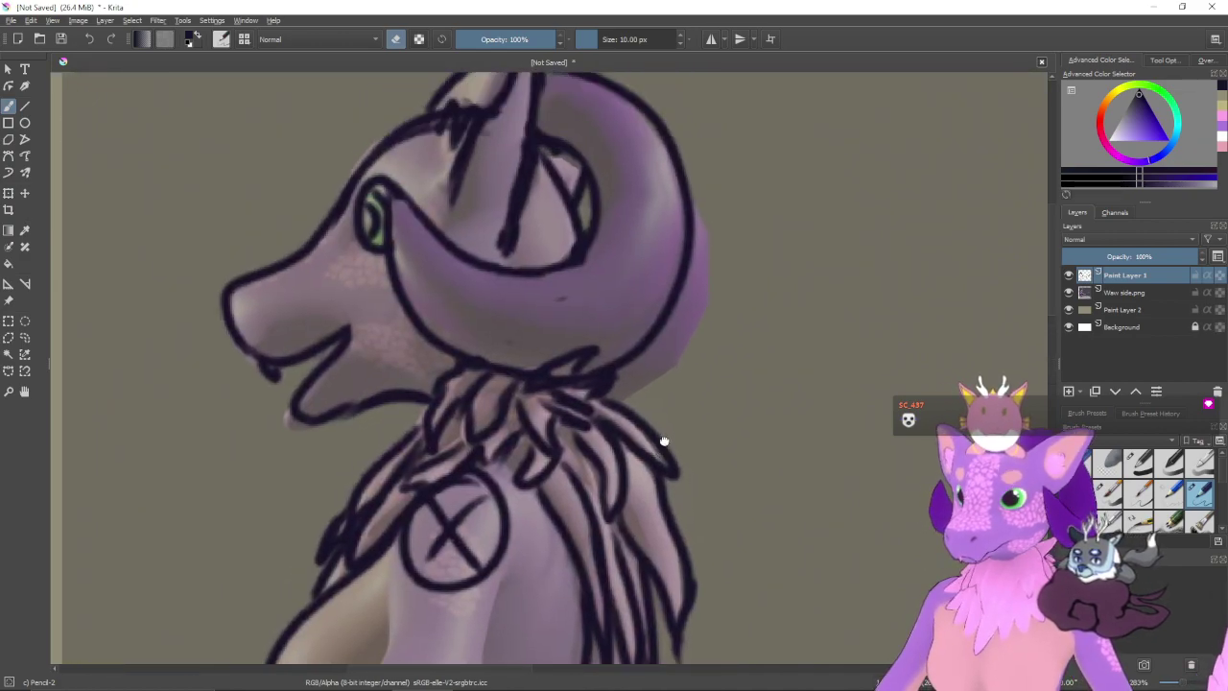
left_click_drag(653, 282, 649, 439)
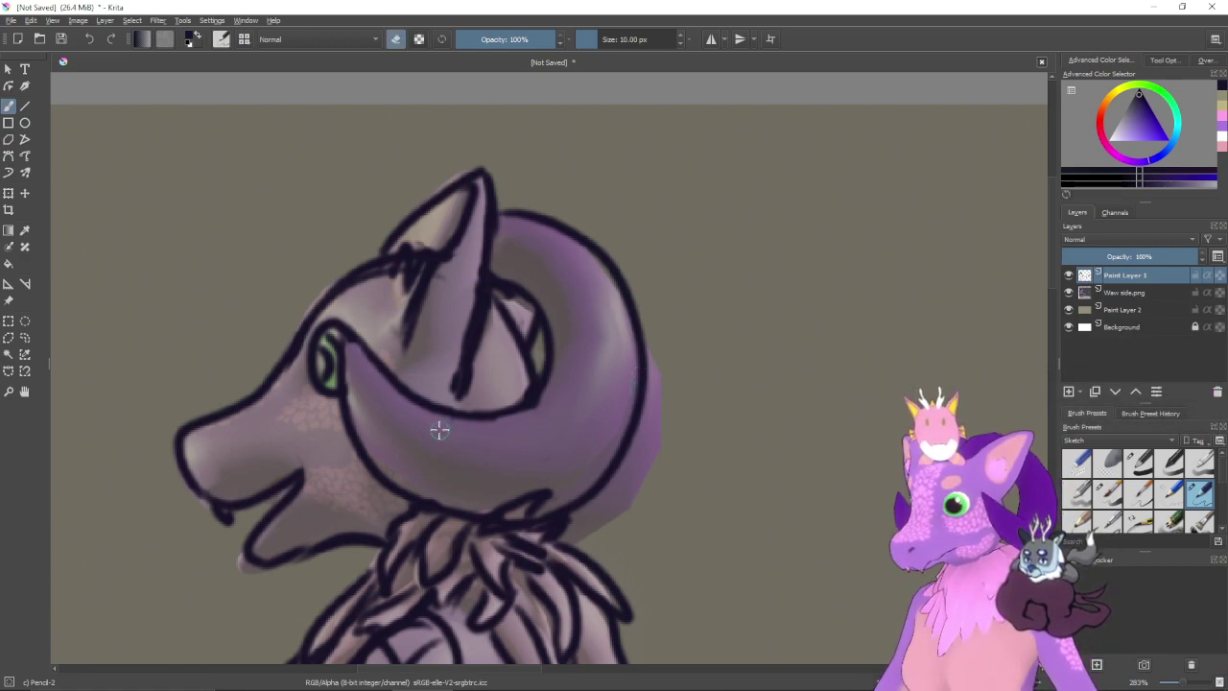
- Outline the far horn's edge behind the near horn, curving from its back down to the neck fur
key("e")
mouse_move(655, 380)
left_mouse_down()
mouse_move(584, 304)
mouse_move(562, 449)
mouse_move(540, 467)
left_mouse_up()
key("ctrl+z")
mouse_move(579, 289)
left_mouse_down()
mouse_move(591, 364)
mouse_move(551, 457)
mouse_move(491, 474)
left_mouse_up()
key("ctrl+z")
mouse_move(575, 290)
left_mouse_down()
mouse_move(582, 317)
mouse_move(492, 477)
left_mouse_up()
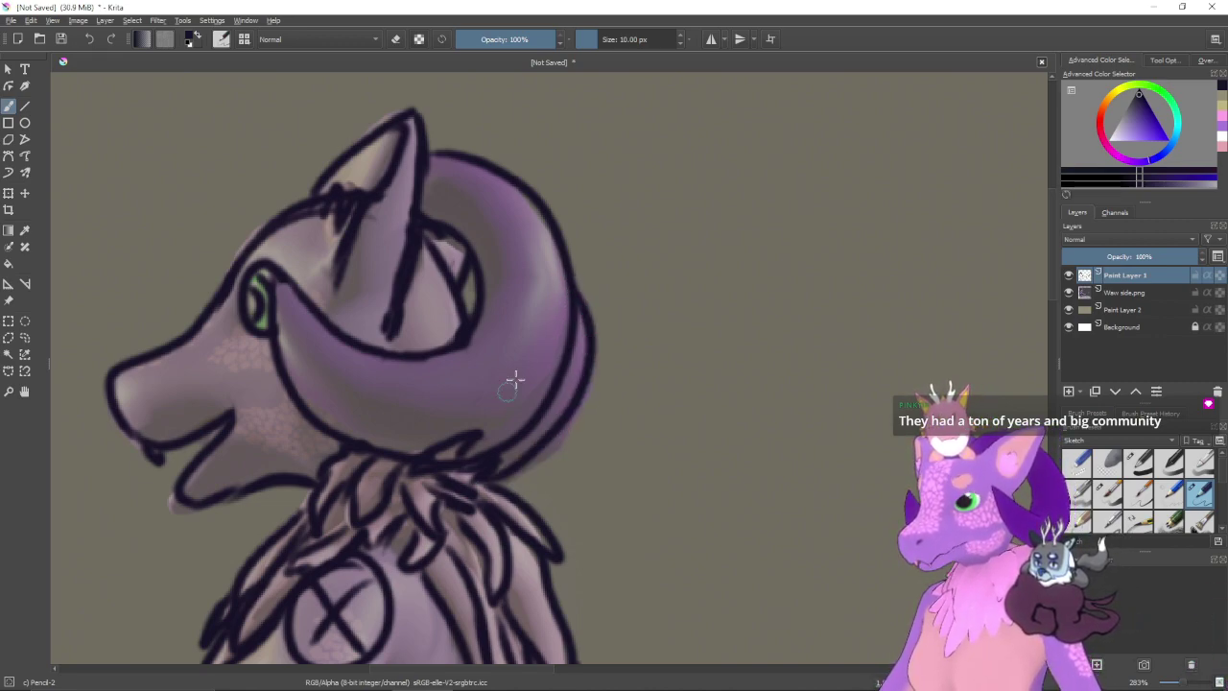
key("ctrl+z")
mouse_move(570, 278)
left_mouse_down()
mouse_move(589, 328)
mouse_move(570, 427)
mouse_move(494, 494)
left_mouse_up()
key("ctrl+z")
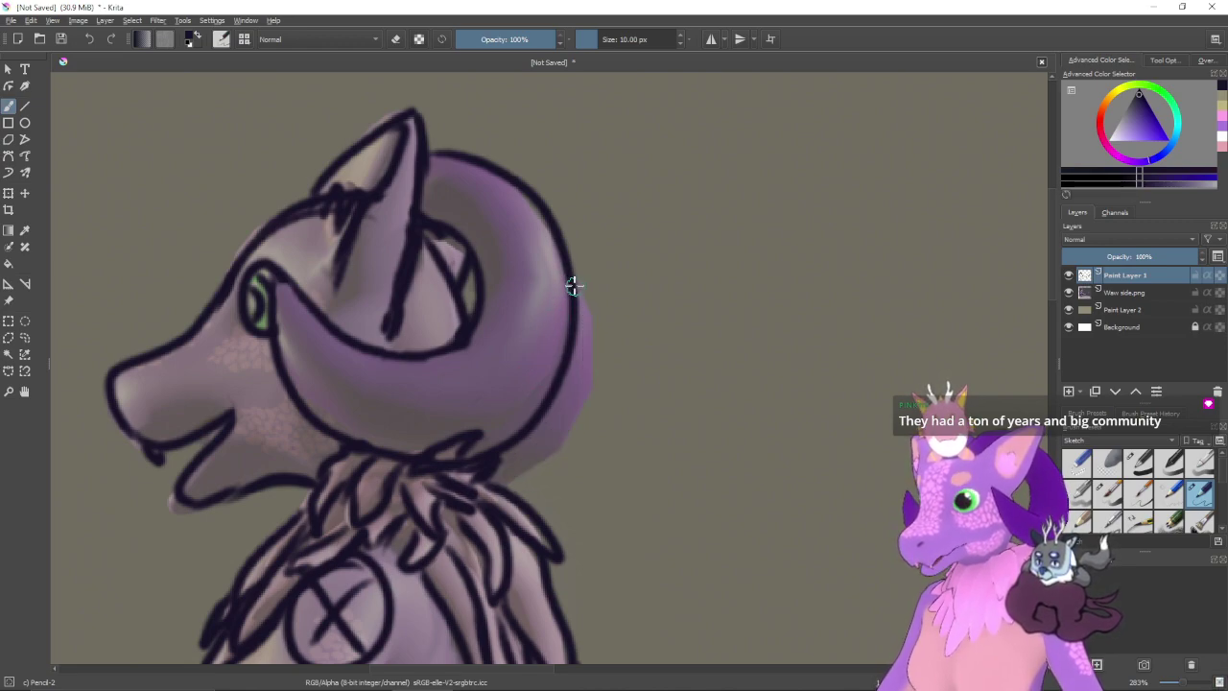
mouse_move(572, 285)
left_mouse_down()
mouse_move(590, 331)
mouse_move(587, 389)
mouse_move(553, 445)
mouse_move(488, 485)
left_mouse_up()
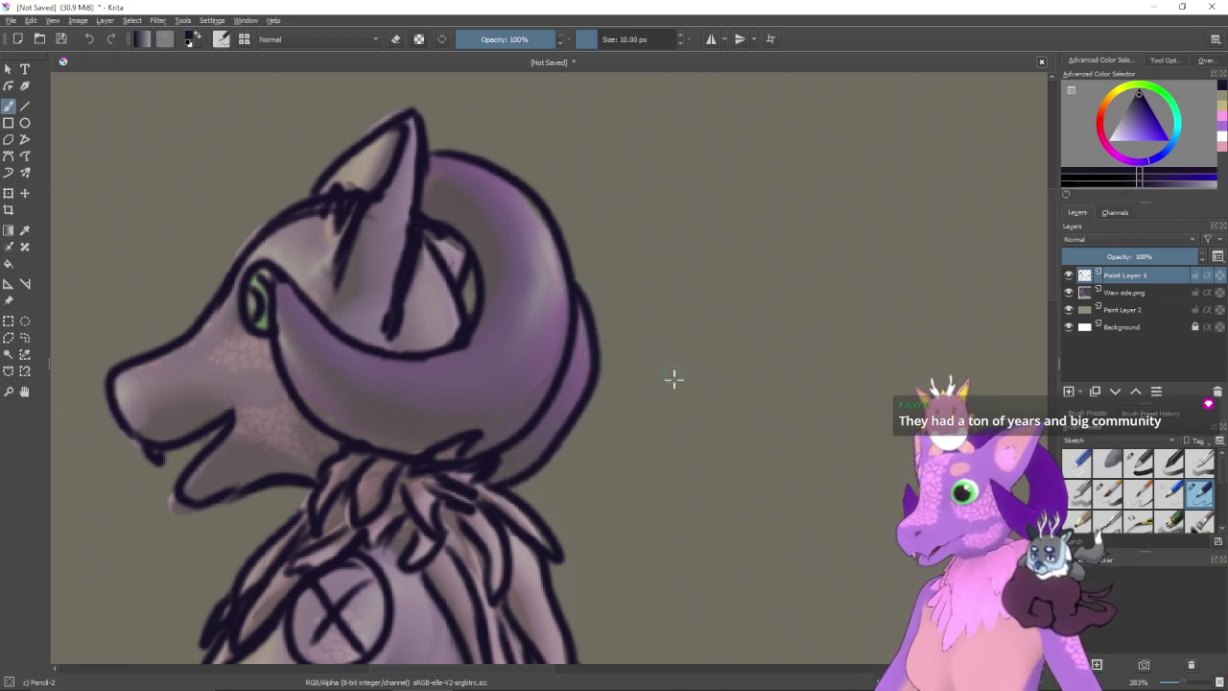
- Hide the reference layer to review the line drawing of the whole figure alone, and show the reference again
left_click_drag(677, 428, 642, 434)
left_click(1068, 292)
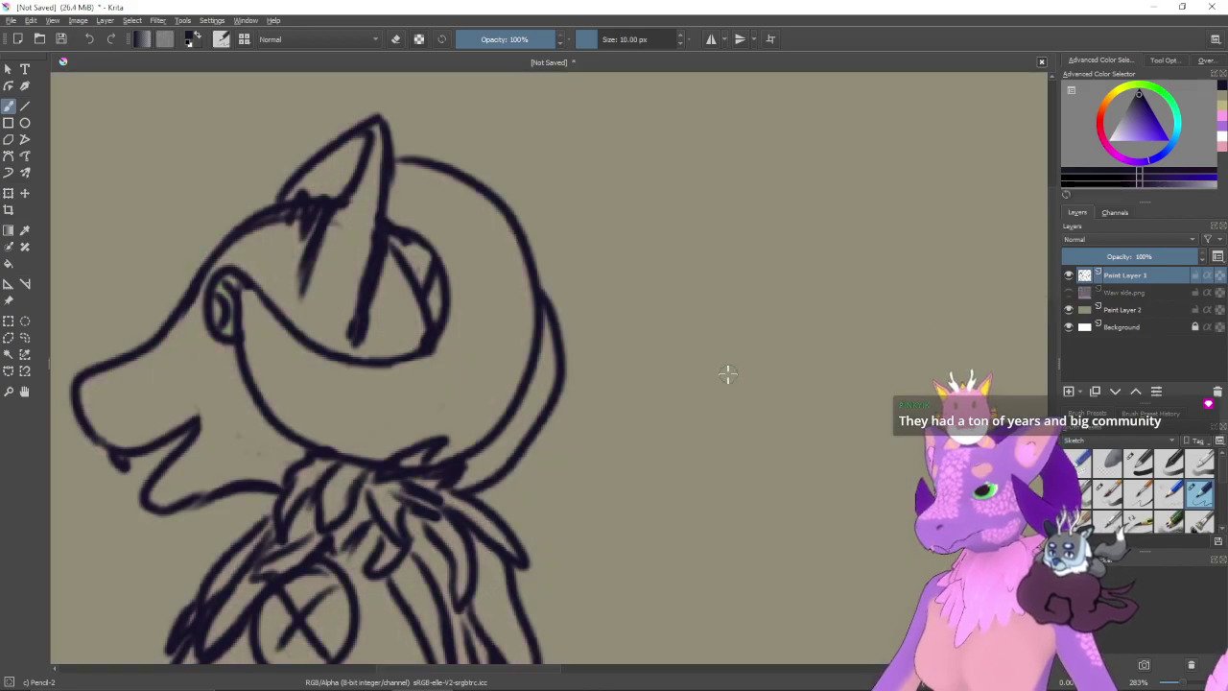
key("ctrl+minus")
key("ctrl+minus")
key("ctrl+minus")
left_click_drag(757, 485, 633, 330)
key("ctrl+minus")
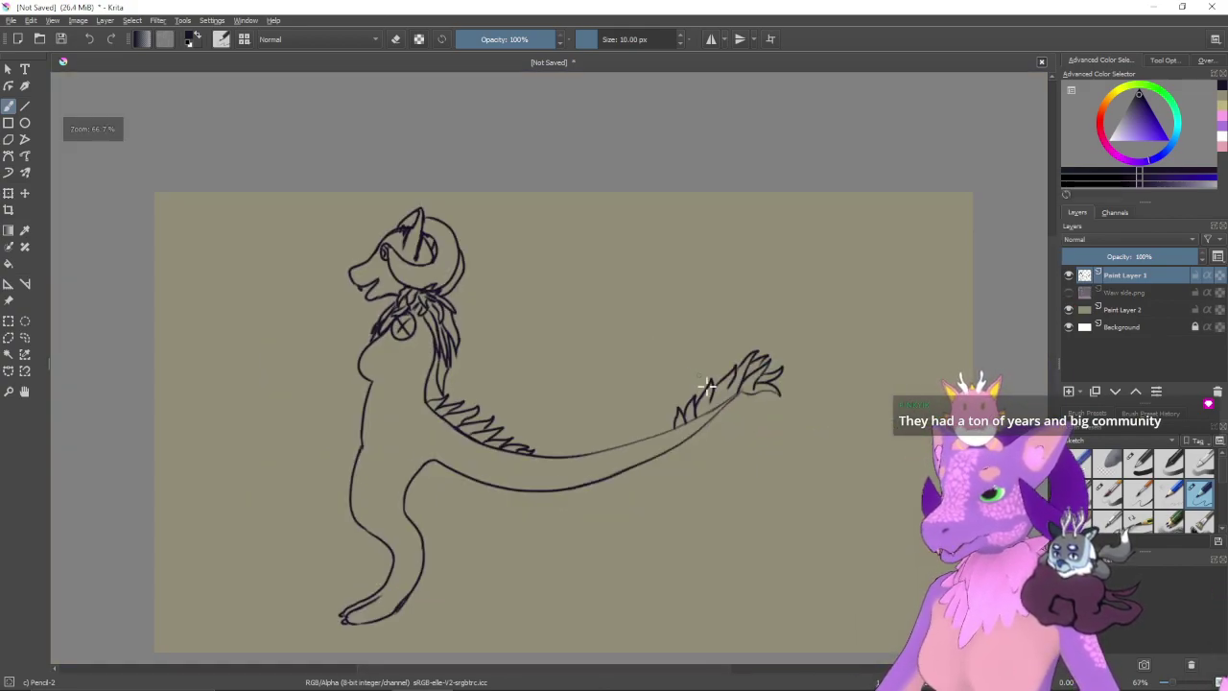
left_click_drag(732, 480, 744, 453)
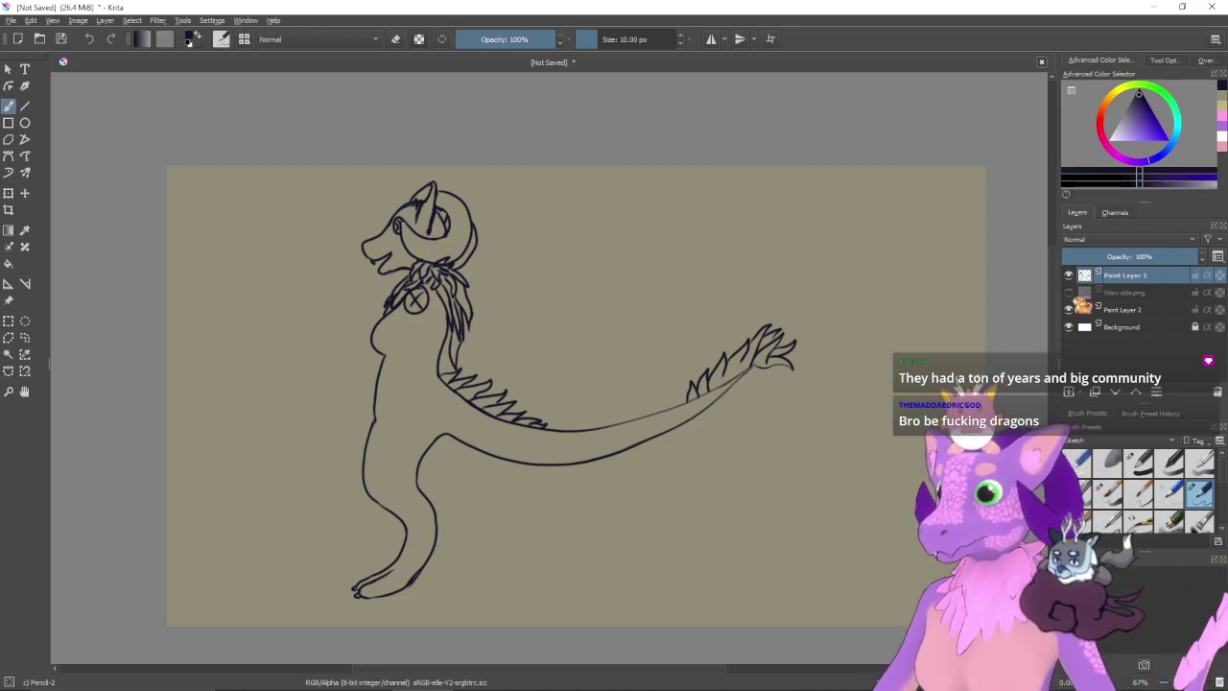
left_click(1069, 291)
- Erase the small crossed circle marking the shoulder joint beneath the neck fur
key("ctrl+plus")
key("ctrl+plus")
key("ctrl+plus")
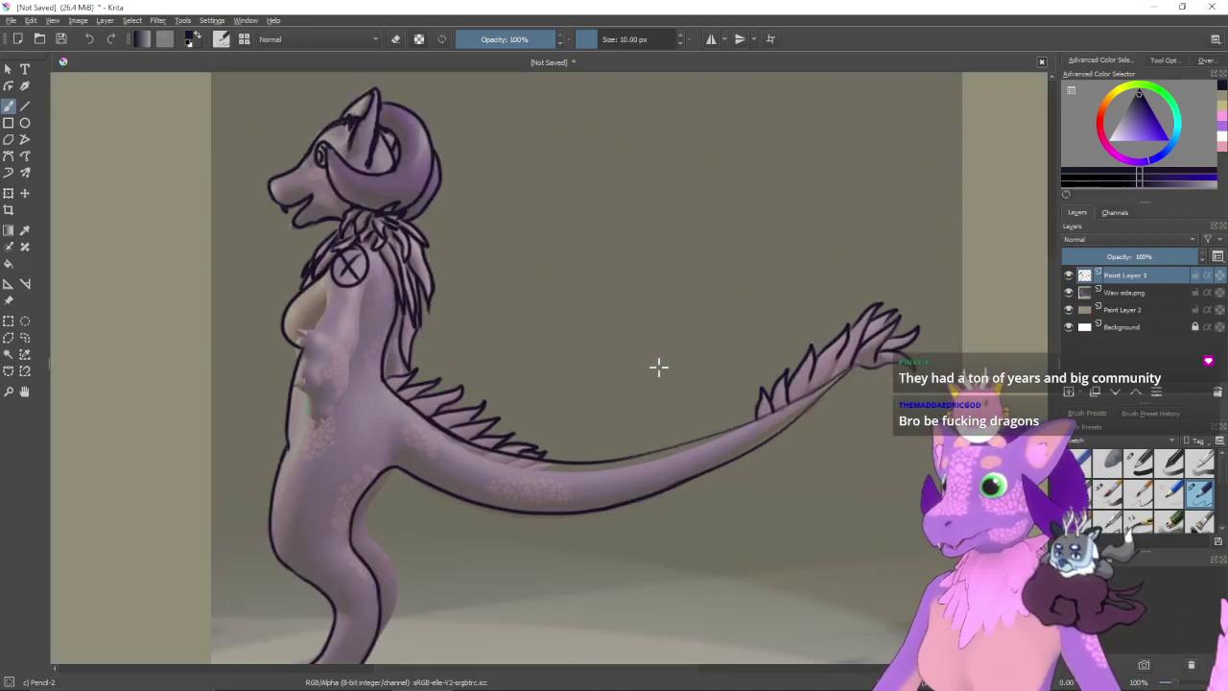
left_click_drag(409, 317, 747, 405)
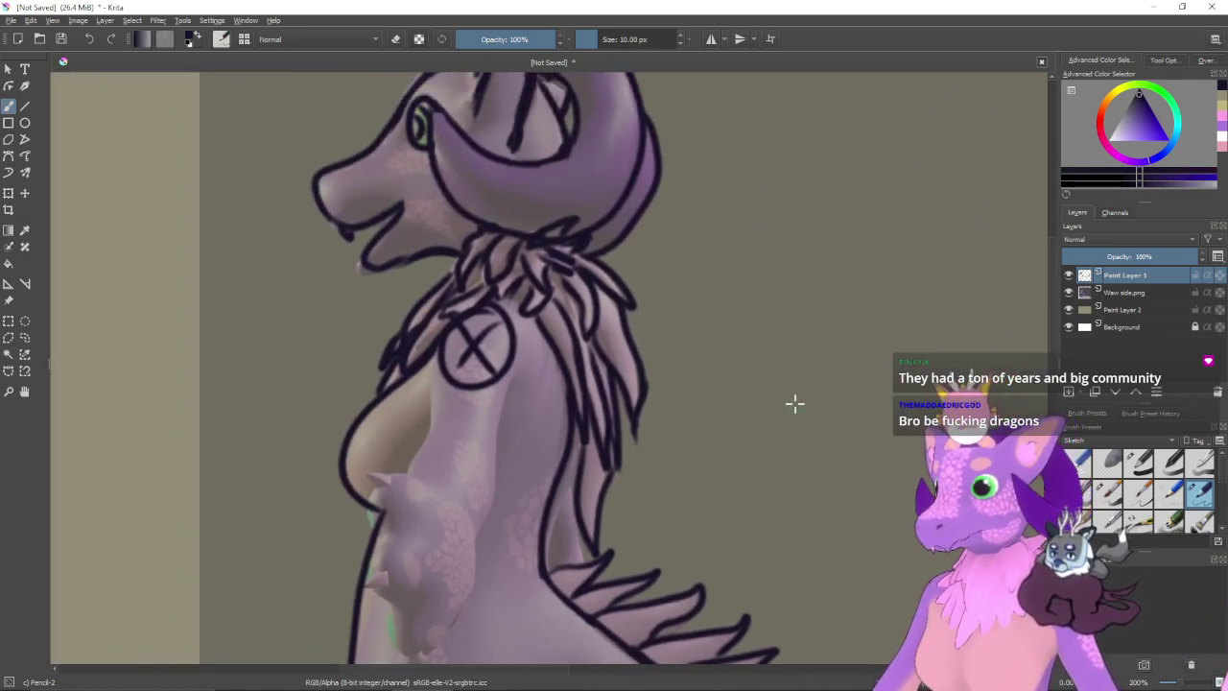
key("plus")
left_click_drag(681, 380, 781, 401)
left_click_drag(743, 453, 792, 407)
left_click_drag(637, 411, 677, 431)
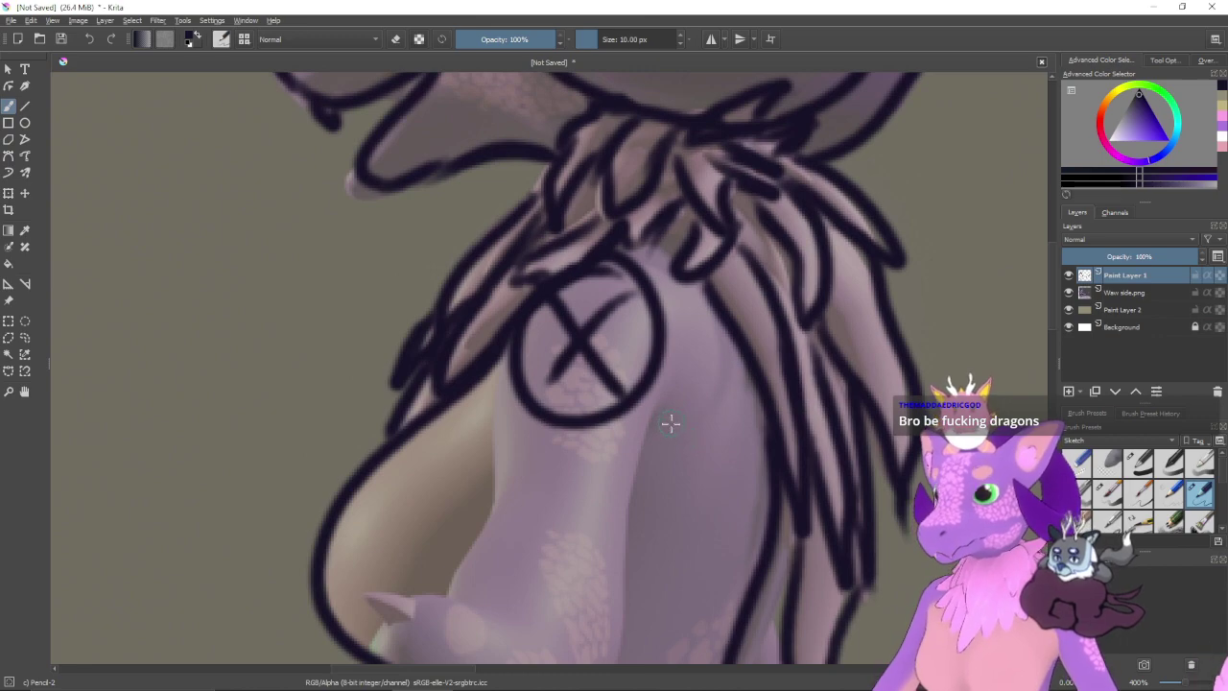
key("minus")
left_click_drag(614, 380, 660, 441)
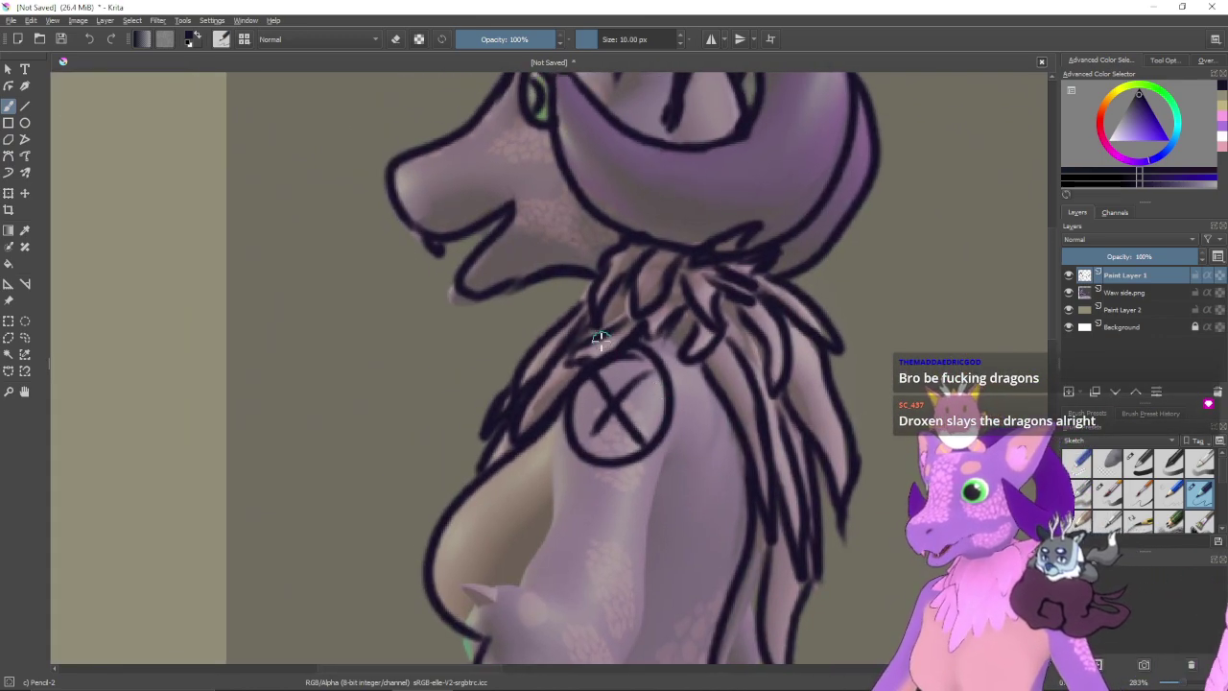
key("e")
mouse_move(662, 407)
left_mouse_down()
mouse_move(649, 464)
mouse_move(658, 422)
mouse_move(596, 484)
mouse_move(647, 392)
mouse_move(626, 396)
mouse_move(569, 451)
mouse_move(611, 383)
mouse_move(562, 431)
mouse_move(598, 386)
mouse_move(570, 408)
left_mouse_up()
mouse_move(646, 386)
left_mouse_down()
mouse_move(655, 373)
mouse_move(643, 354)
left_mouse_up()
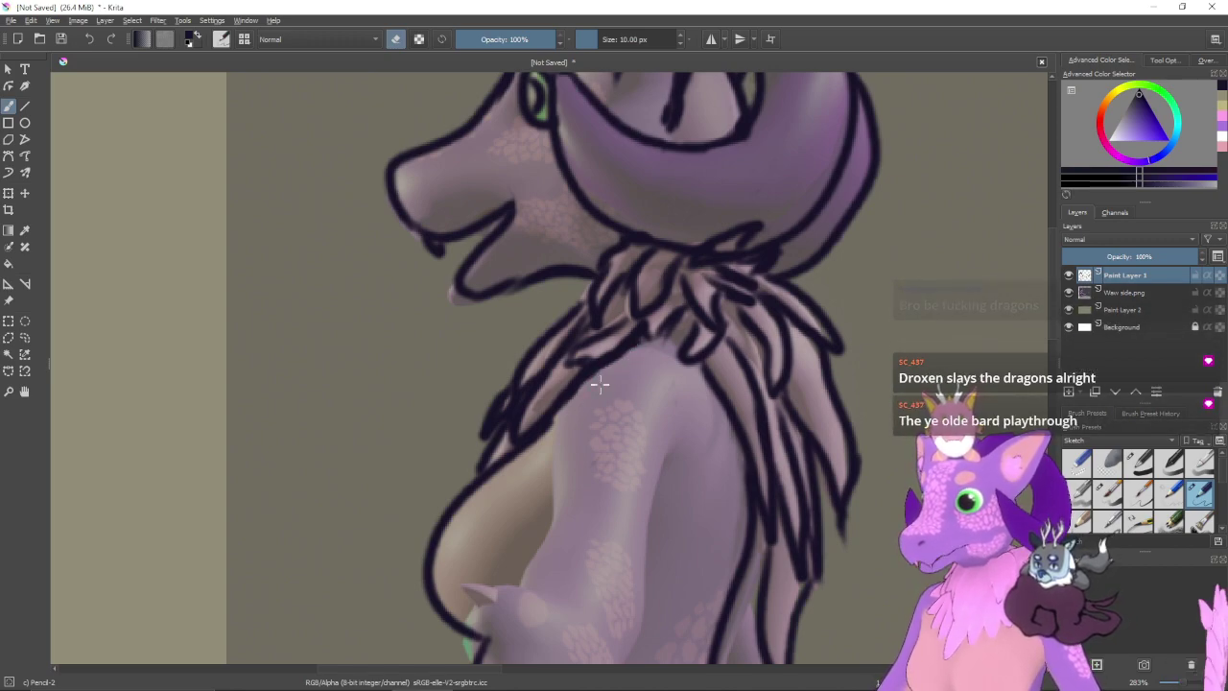
- Redraw the shoulder joint marker as a larger circle with a cross at the top of the arm
key("e")
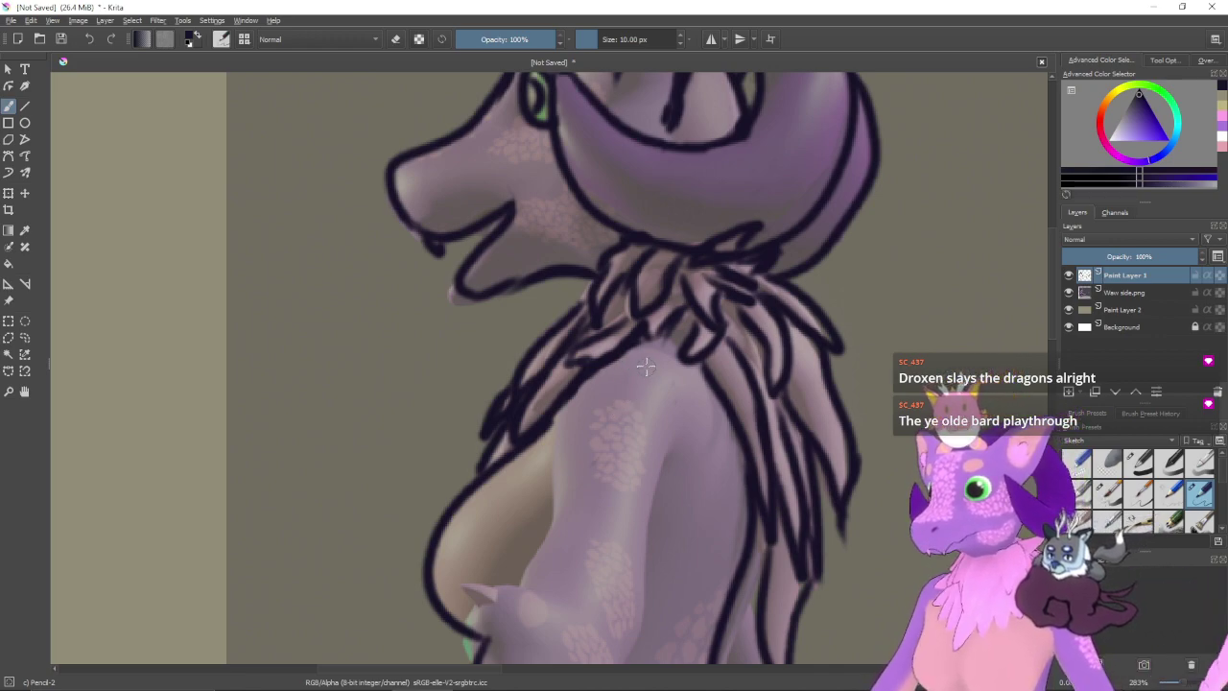
mouse_move(645, 367)
left_mouse_down()
mouse_move(596, 369)
mouse_move(659, 452)
mouse_move(569, 403)
mouse_move(672, 434)
mouse_move(567, 392)
mouse_move(678, 419)
mouse_move(656, 492)
mouse_move(573, 479)
left_mouse_up()
key("ctrl+z")
key("ctrl+z")
key("ctrl+z")
left_click_drag(581, 397, 647, 471)
mouse_move(739, 511)
left_mouse_down()
mouse_move(722, 308)
mouse_move(745, 396)
mouse_move(727, 431)
left_mouse_up()
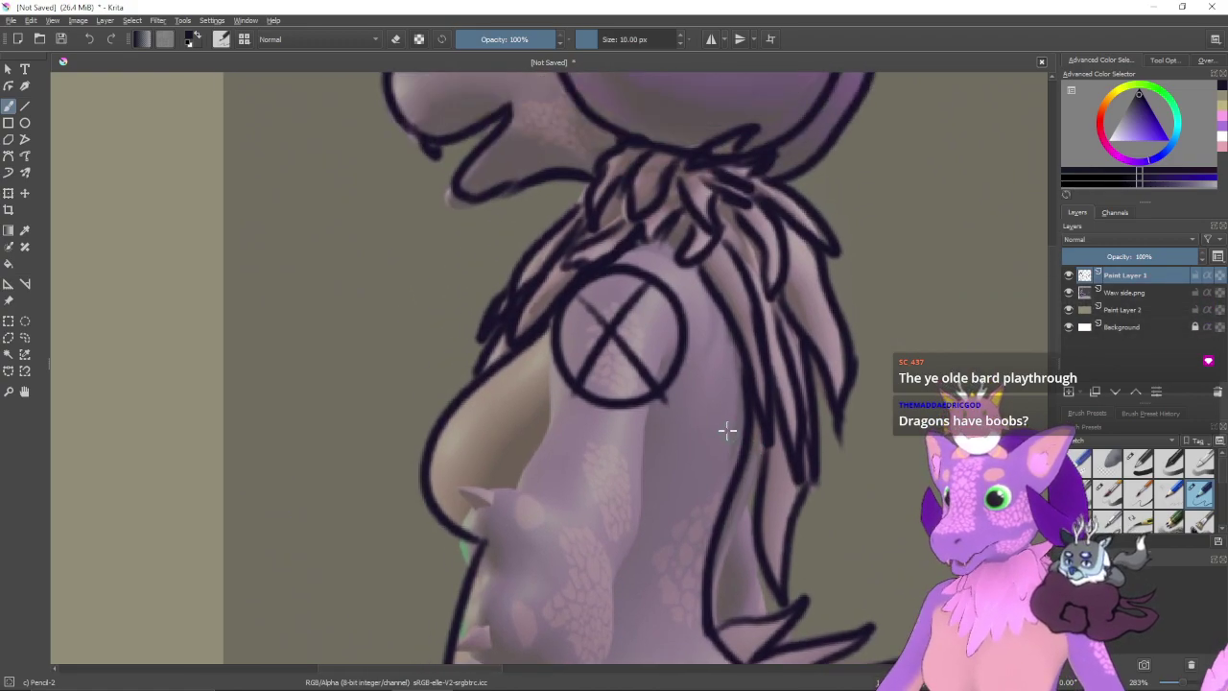
- Hide the reference layer and bring the whole line drawing into view
left_click(1069, 291)
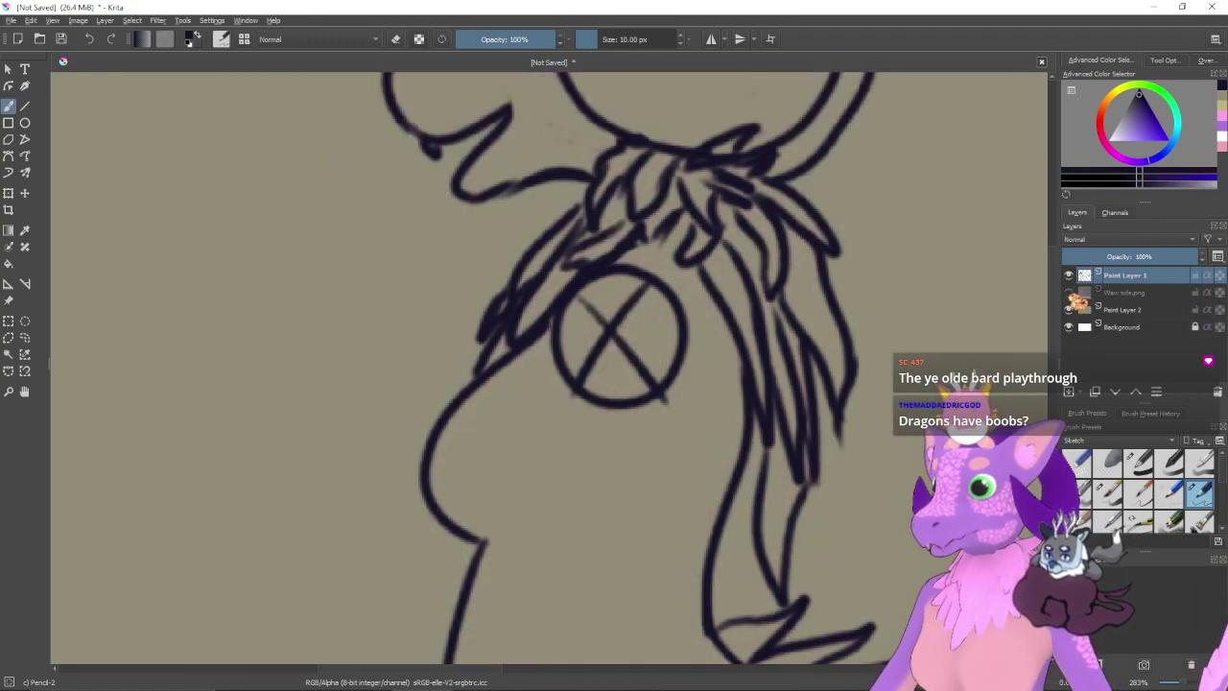
scroll(792, 415, "down", 5)
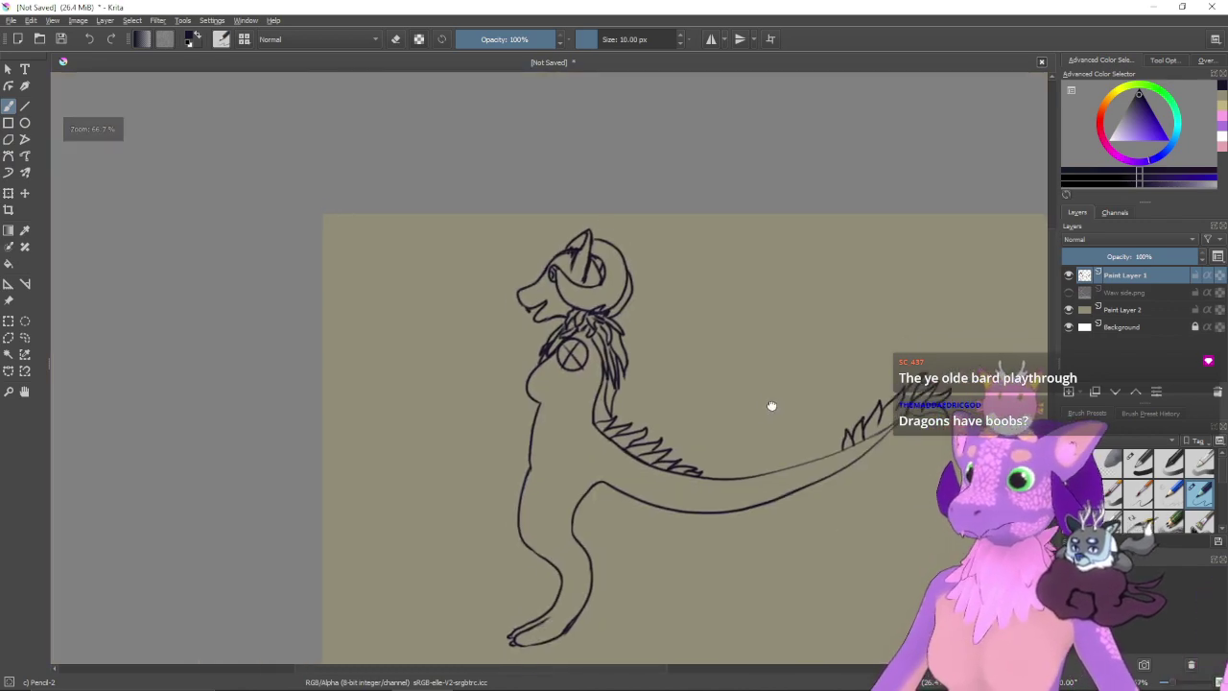
left_click_drag(771, 406, 776, 390)
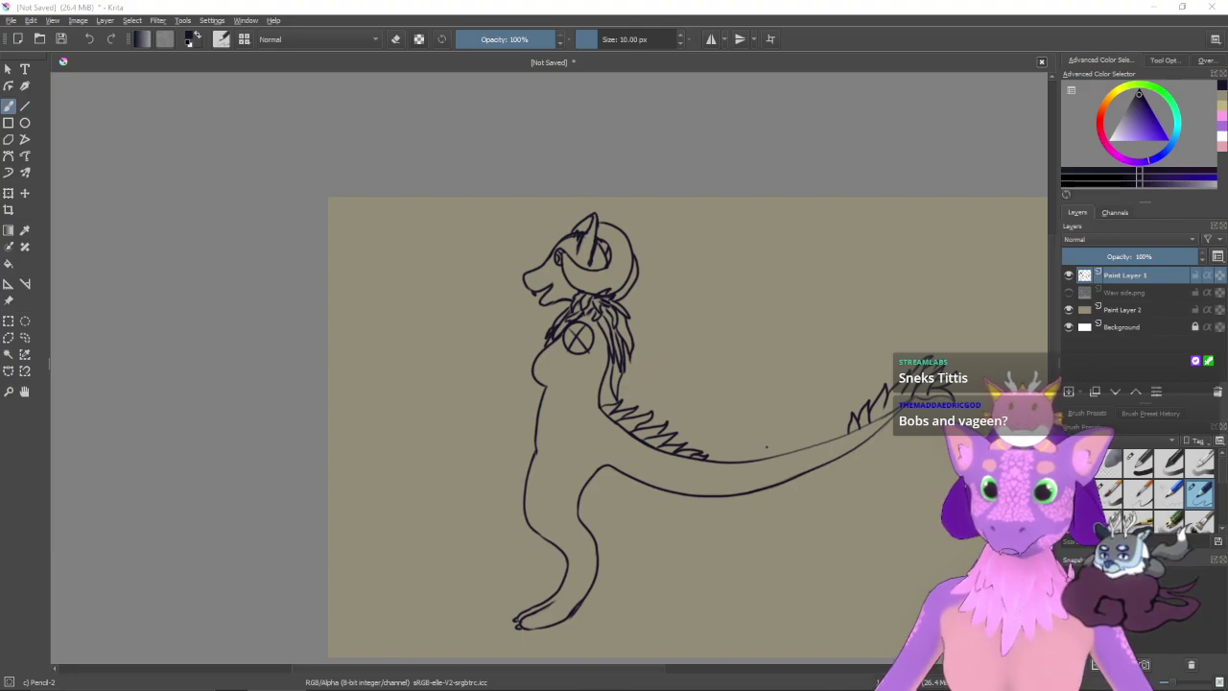
- Switch to the image viewer, examine the shoulder and neck fur closely in the Waw side.png render, and close the viewer
key("alt+Tab")
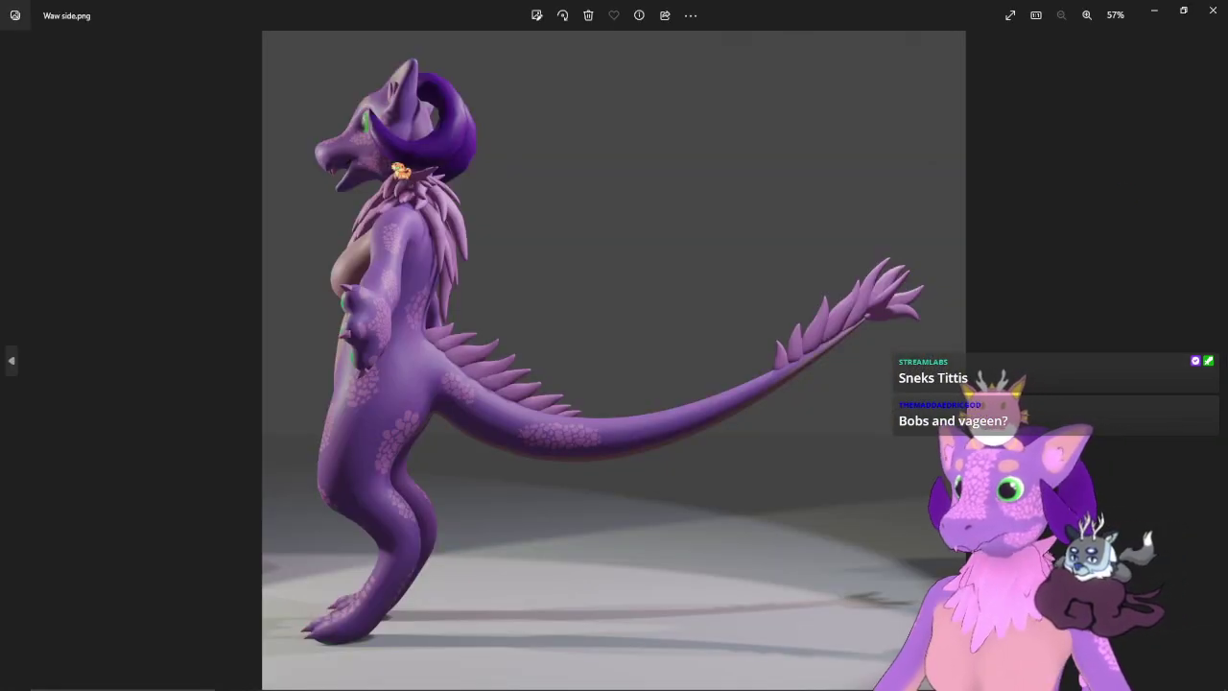
scroll(466, 378, "up", 5)
left_click_drag(304, 186, 546, 443)
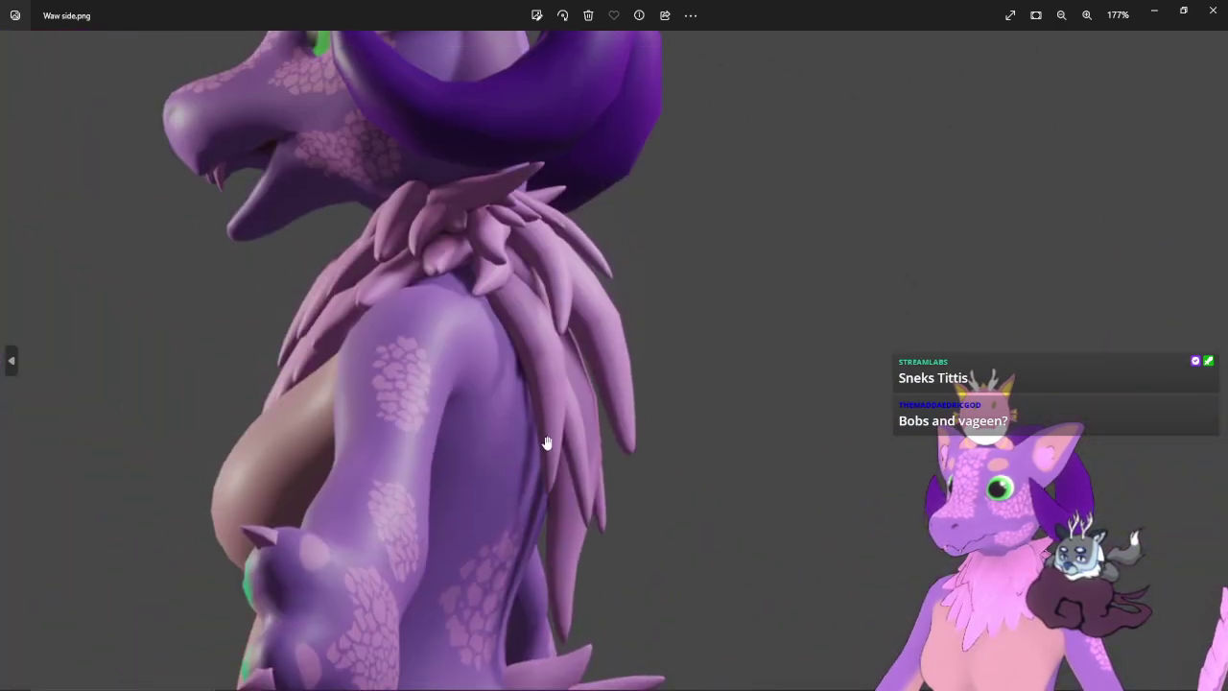
scroll(464, 318, "up", 8)
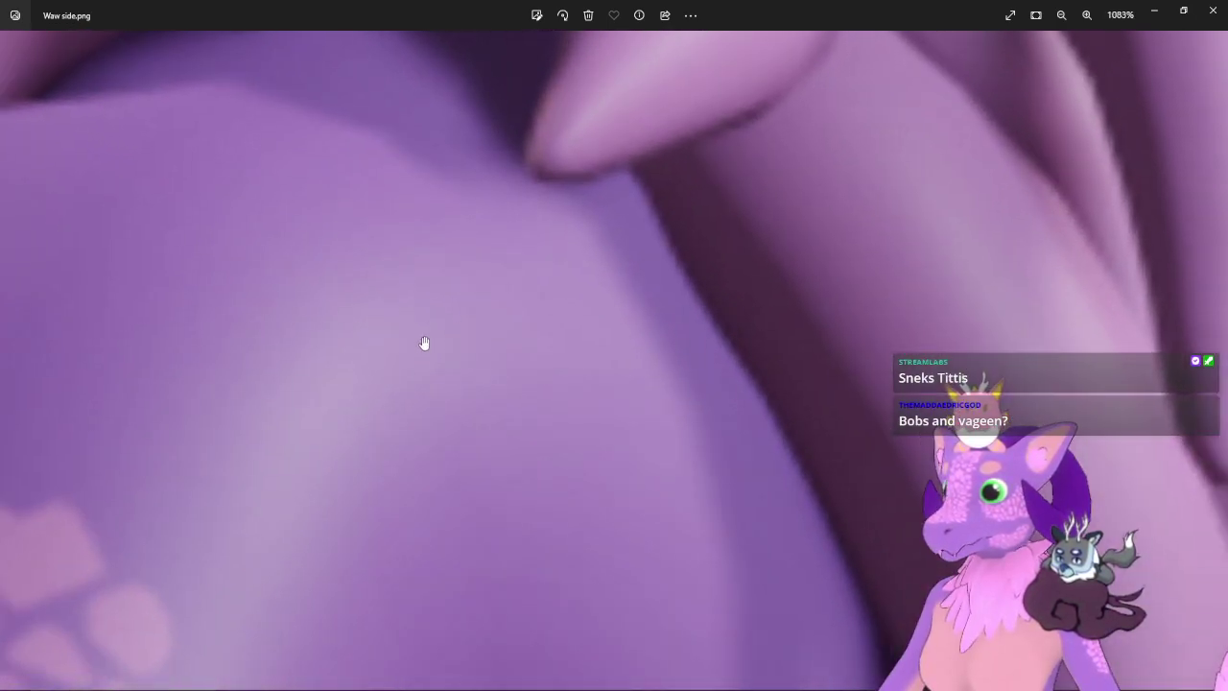
scroll(424, 343, "down", 3)
left_click_drag(425, 345, 625, 359)
scroll(624, 358, "up", 1)
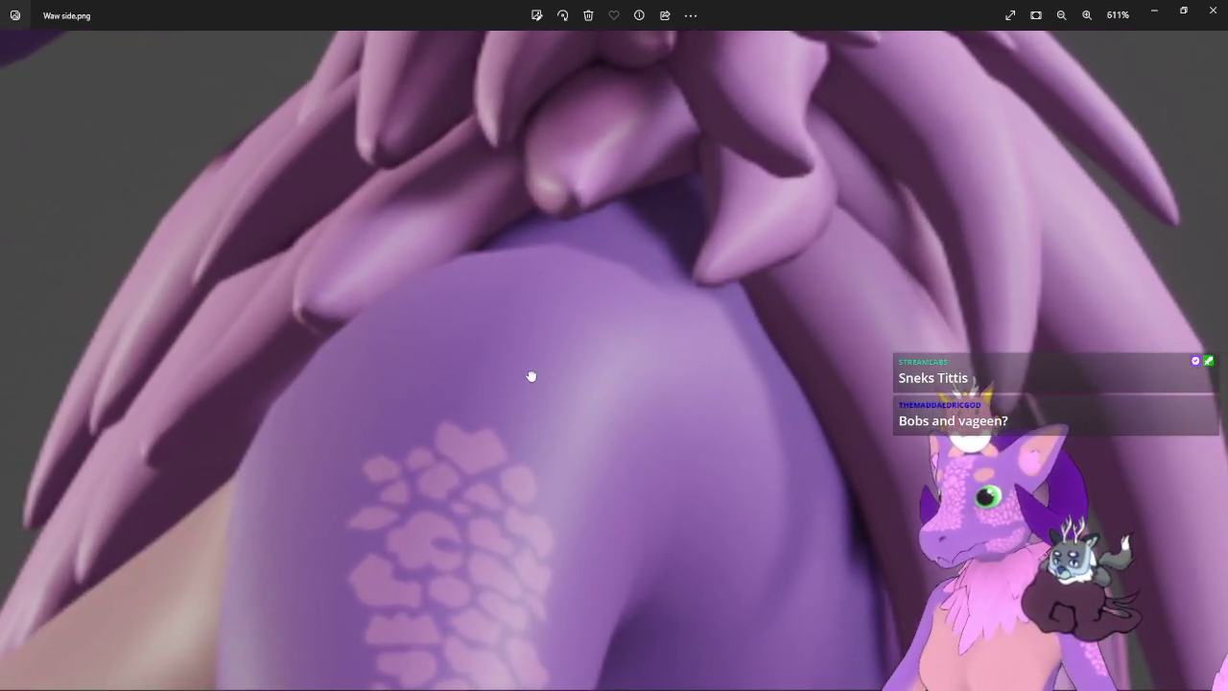
left_click_drag(530, 376, 550, 373)
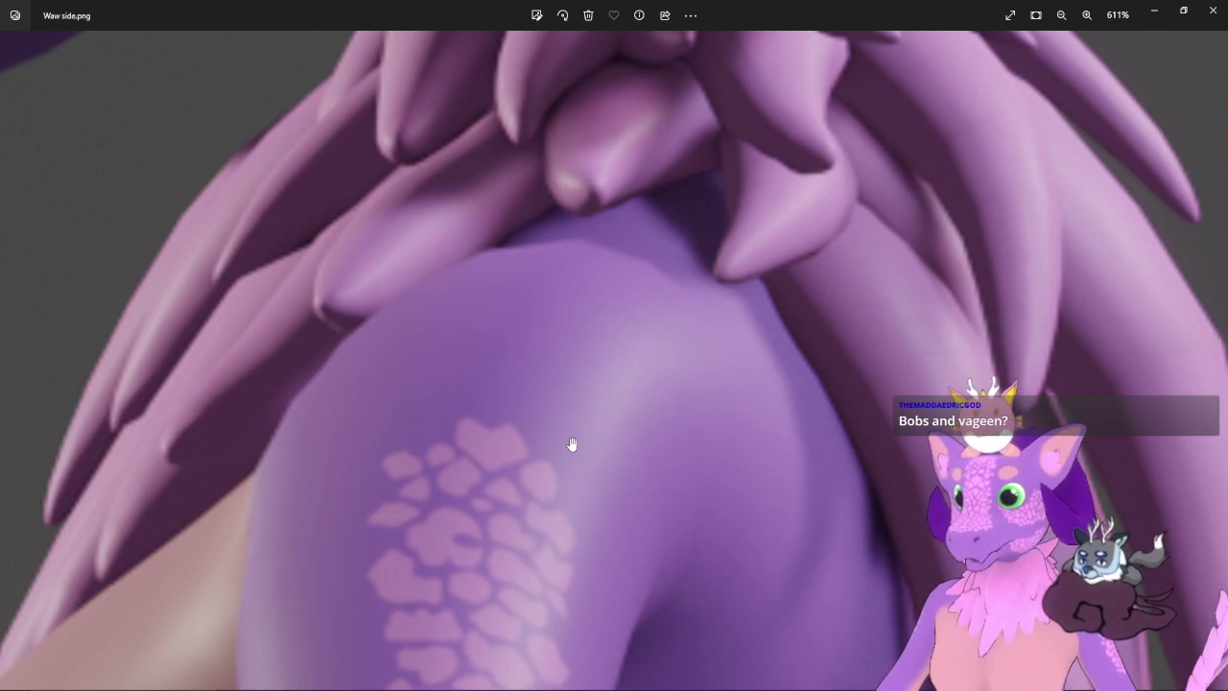
left_click_drag(589, 474, 614, 480)
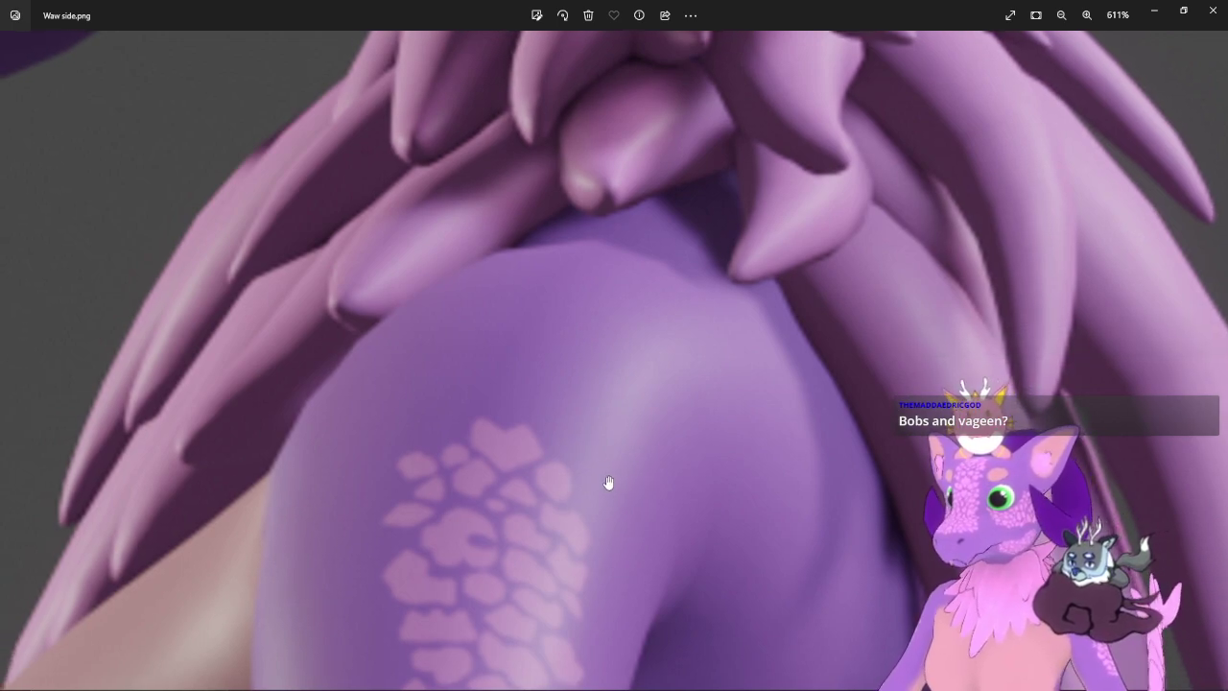
left_click(1213, 9)
- Examine the crossed shoulder marker up close and the whole line drawing with the reference hidden
scroll(599, 331, "up", 10)
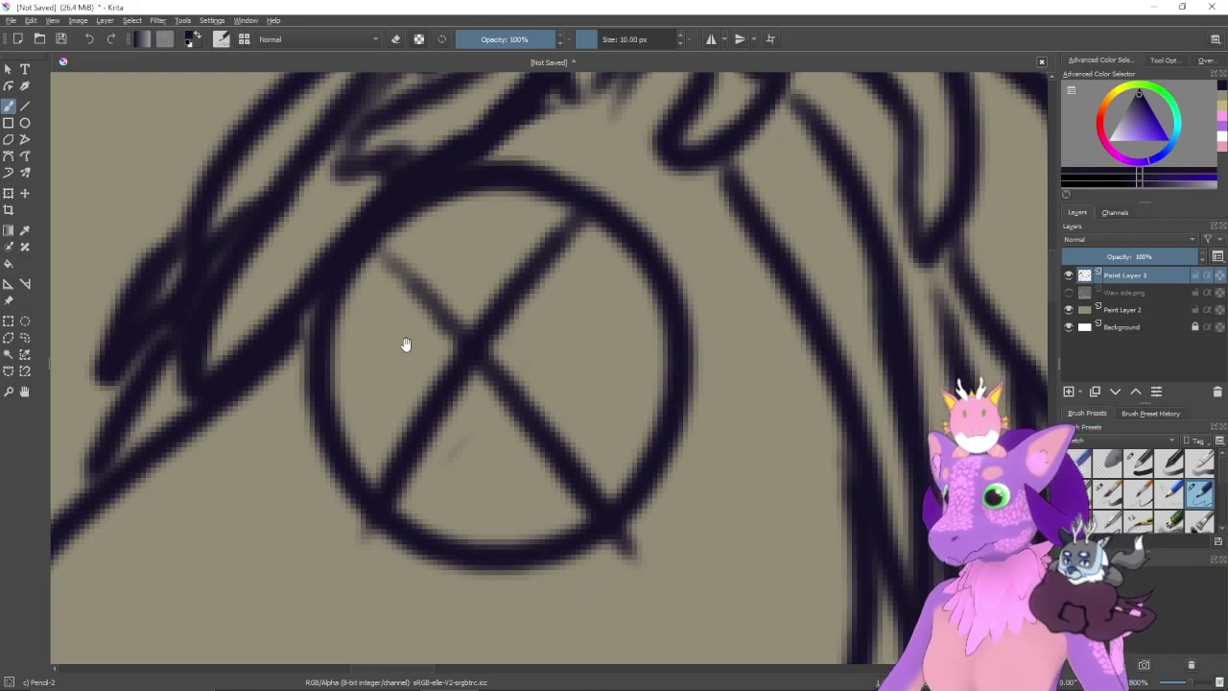
scroll(574, 399, "down", 10)
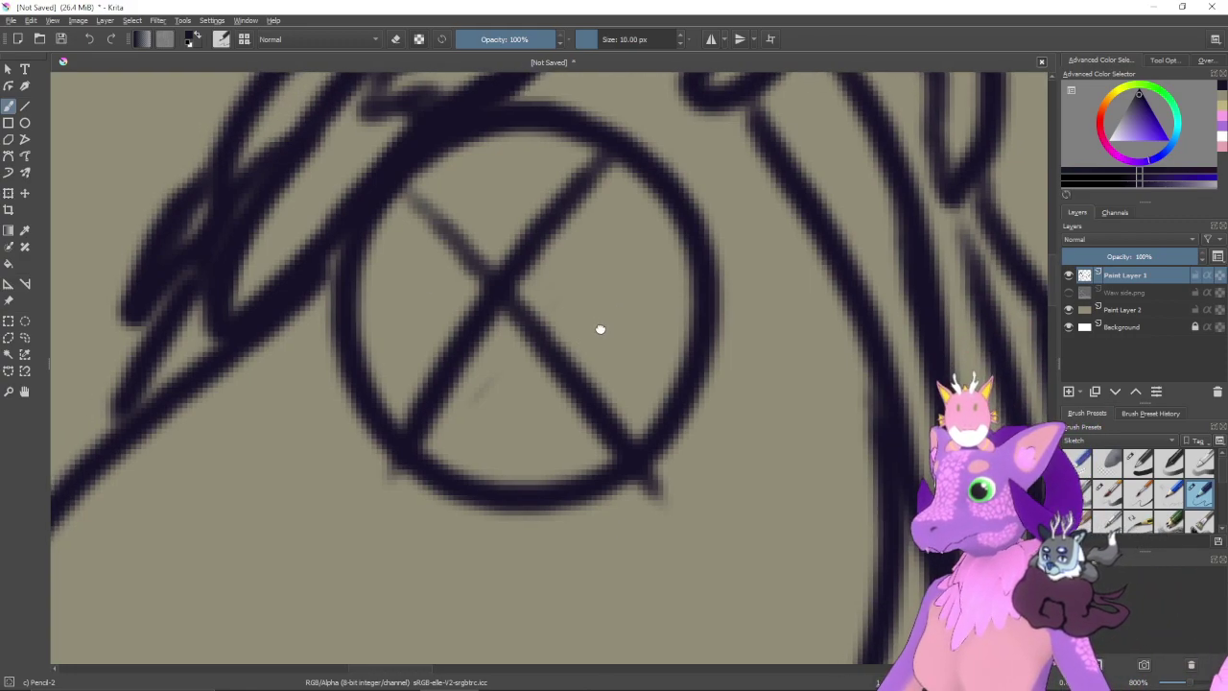
scroll(614, 433, "up", 3)
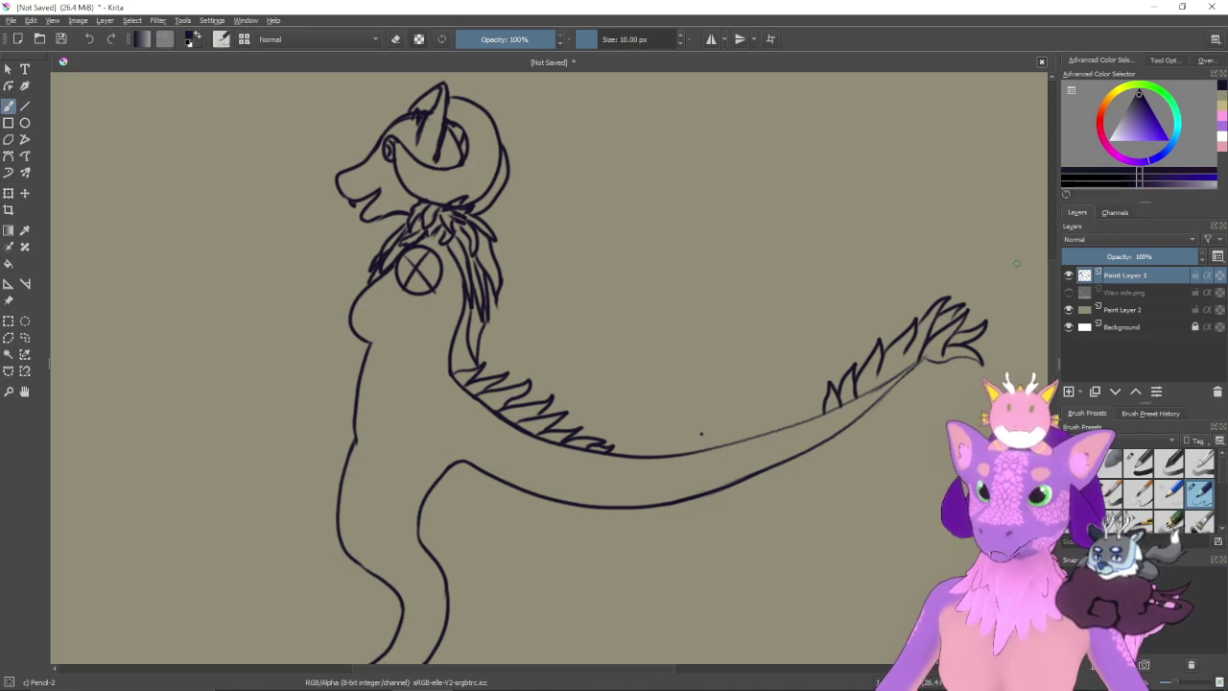
mouse_move(642, 327)
left_mouse_down()
mouse_move(509, 359)
mouse_move(539, 362)
left_mouse_up()
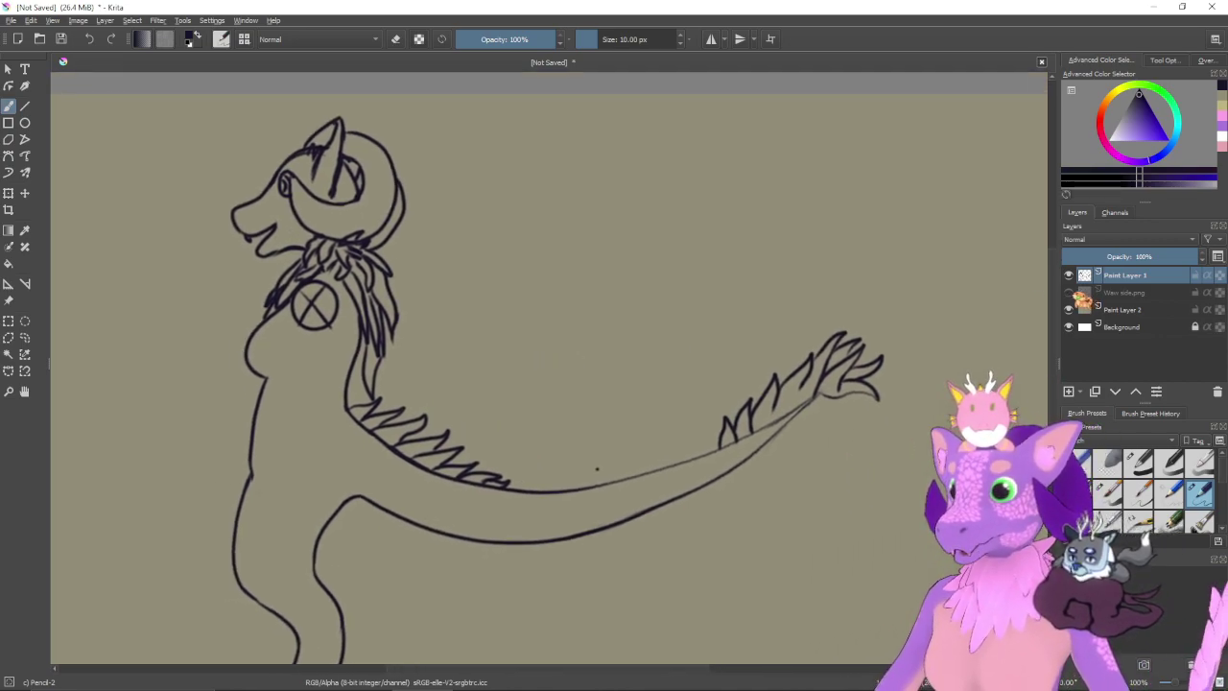
- Show the reference layer to compare the line work around the shoulder, neck fur and back, and hide it again
left_click(1069, 292)
left_click_drag(355, 434, 381, 443)
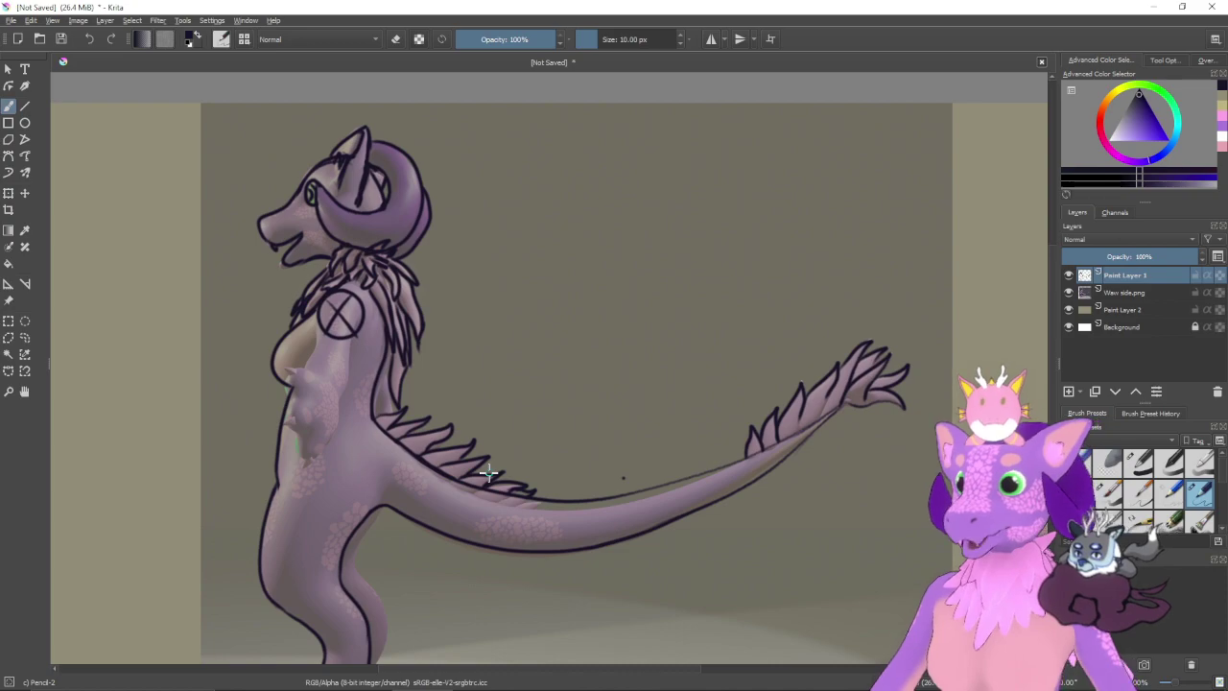
left_click_drag(603, 383, 762, 364)
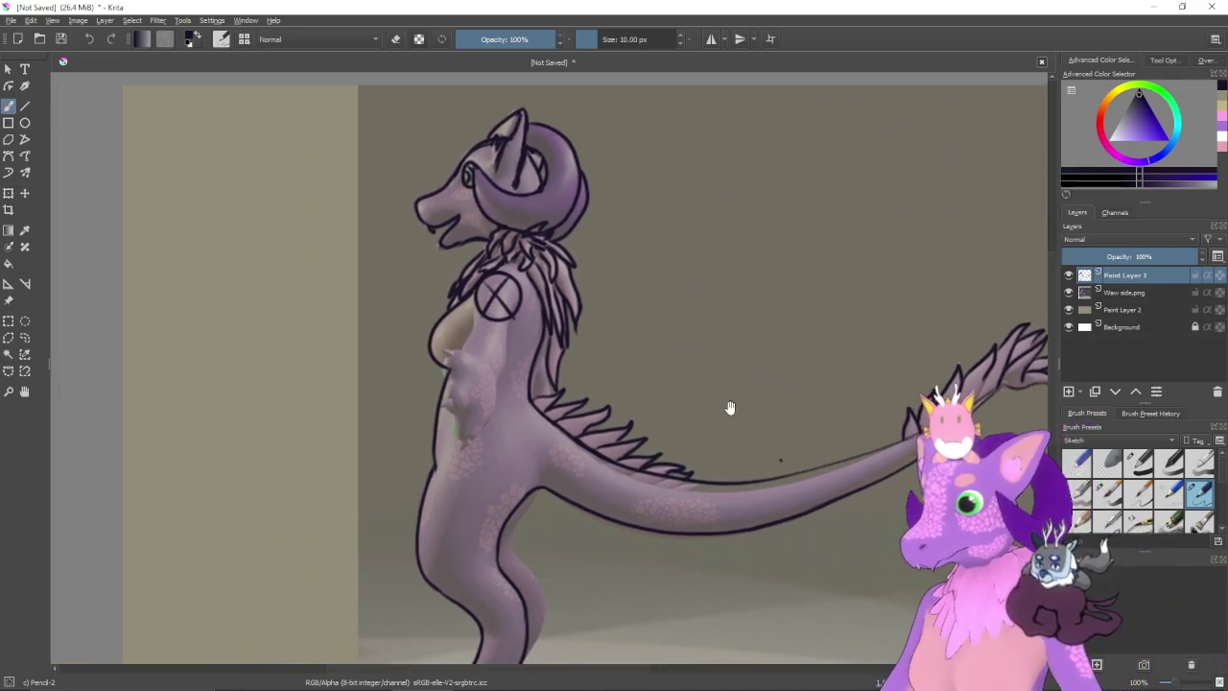
key("plus")
key("plus")
key("plus")
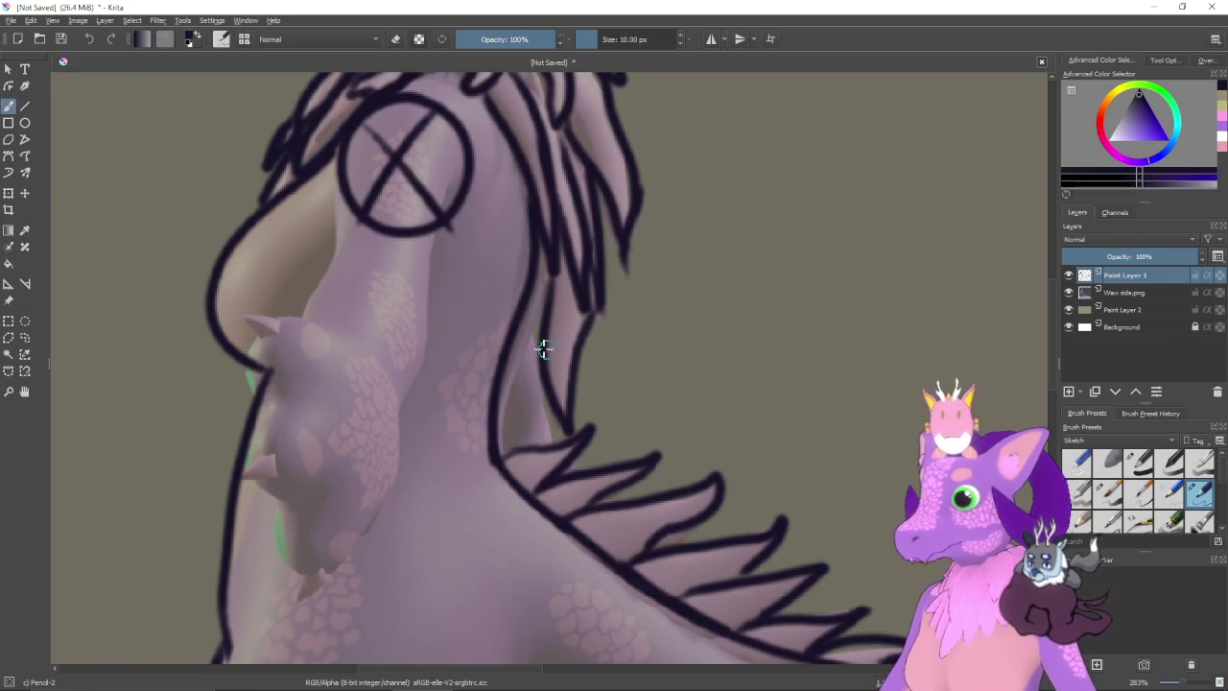
left_click_drag(701, 411, 743, 535)
key("minus")
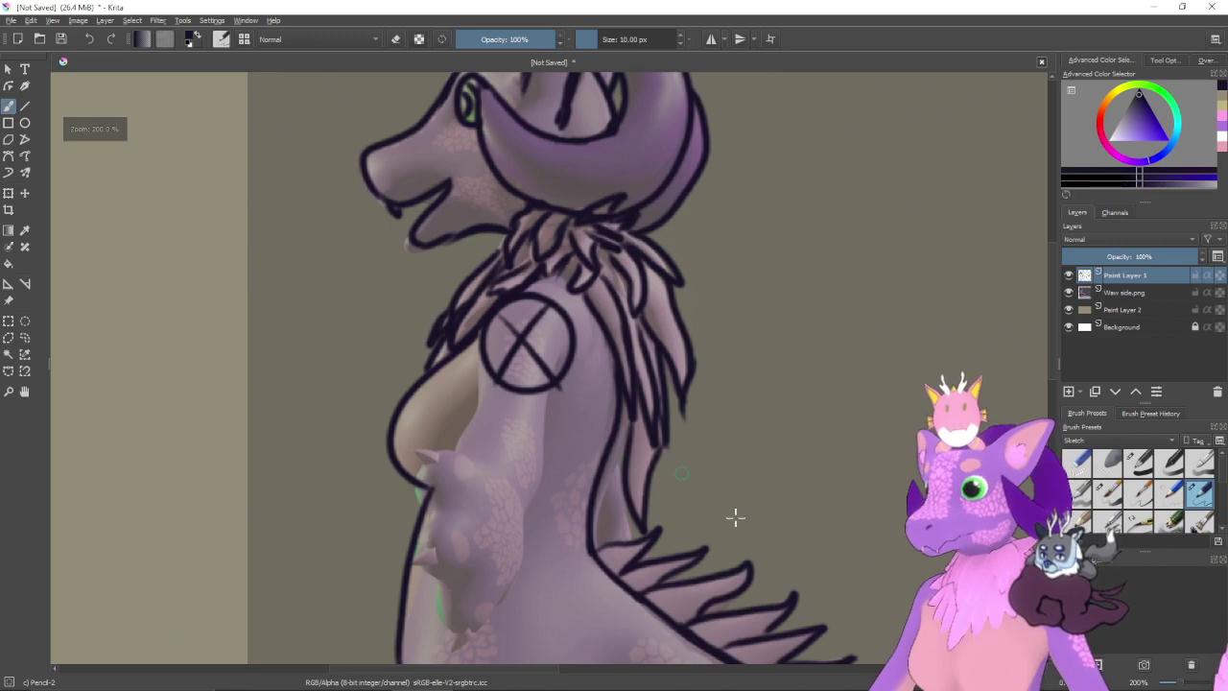
key("minus")
left_click_drag(778, 375, 619, 381)
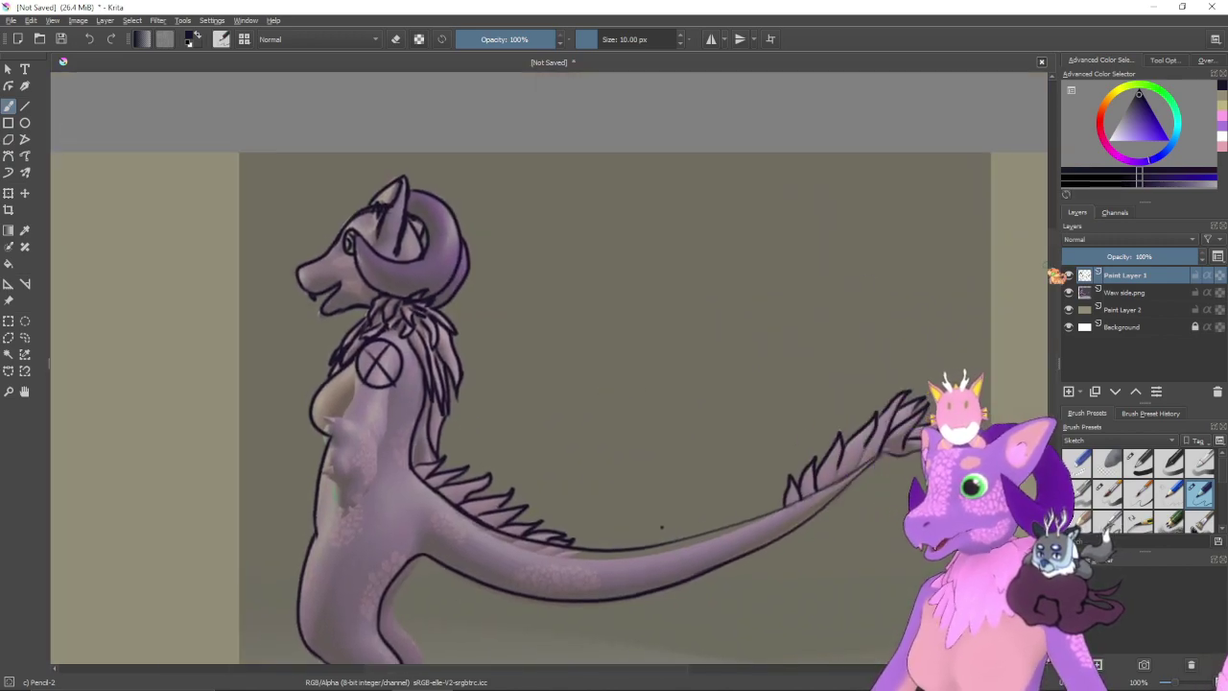
left_click(1068, 292)
- Add a new paint layer above the sketch, fade Paint Layer 1 by lowering its opacity, and make the new layer active
left_click(1069, 391)
left_click(1130, 292)
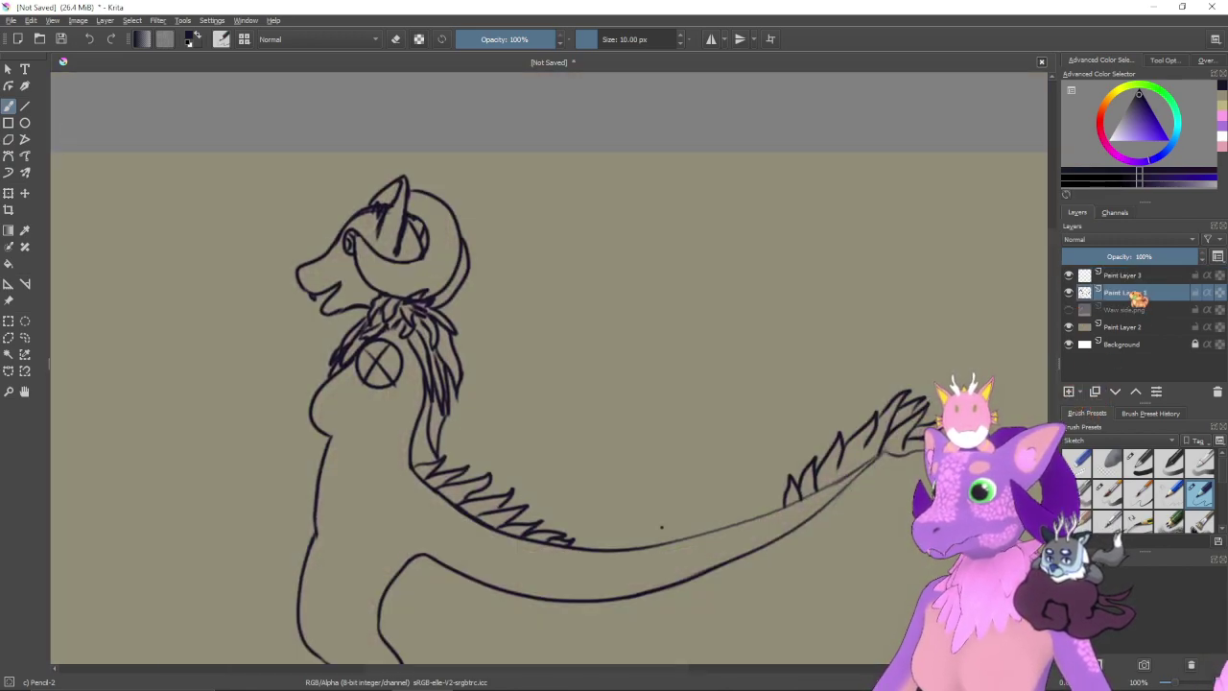
left_click(1112, 256)
left_click(1132, 275)
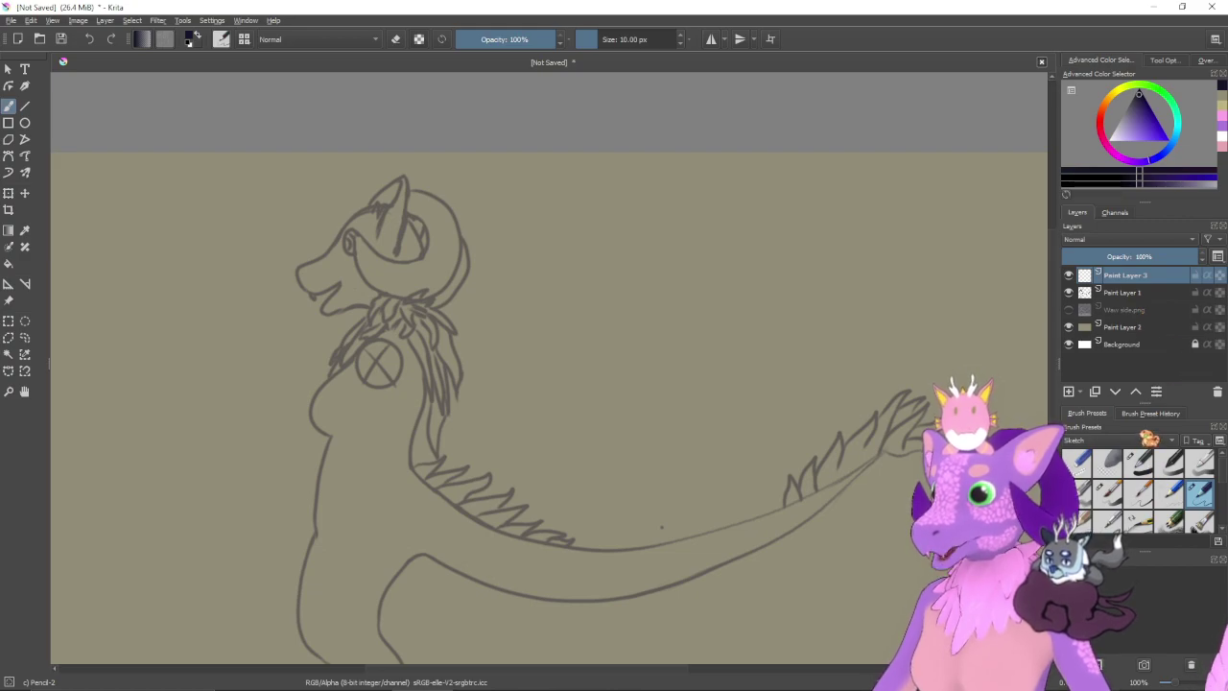
- Choose the Basic-5 Size Opacity brush from the Digital presets, test it with one short stroke and undo the stroke
left_click(1132, 440)
left_click(1075, 350)
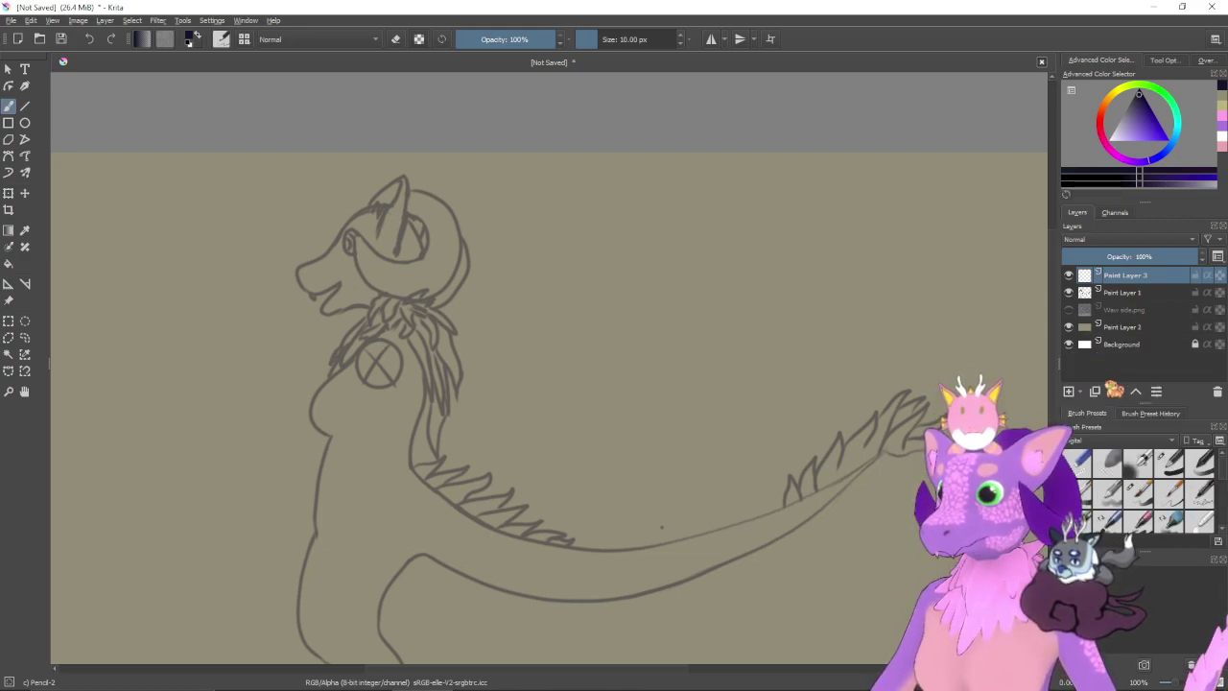
left_click(1139, 493)
mouse_move(750, 259)
left_mouse_down()
mouse_move(735, 293)
mouse_move(750, 341)
left_mouse_up()
key("ctrl+z")
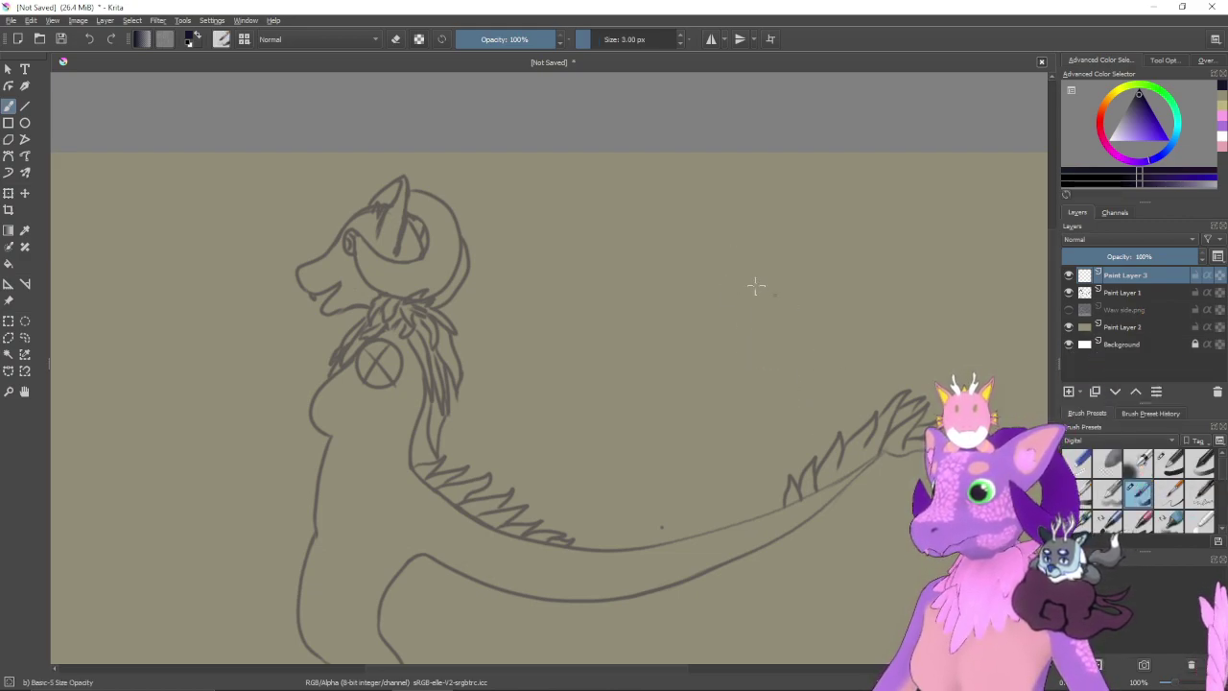
- Ink the head's profile over the sketch from the ear base down the forehead and muzzle to the upper lip, redoing unsatisfactory strokes
scroll(743, 400, "up", 3)
scroll(775, 425, "up", 2)
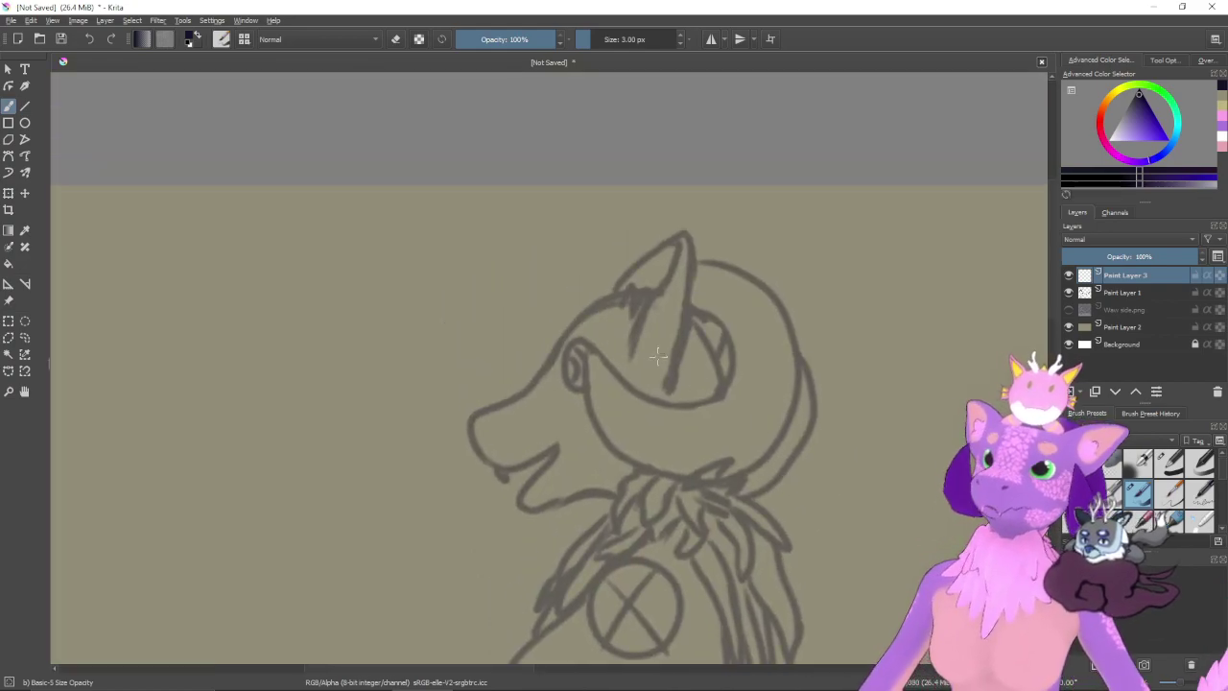
left_click_drag(600, 339, 624, 320)
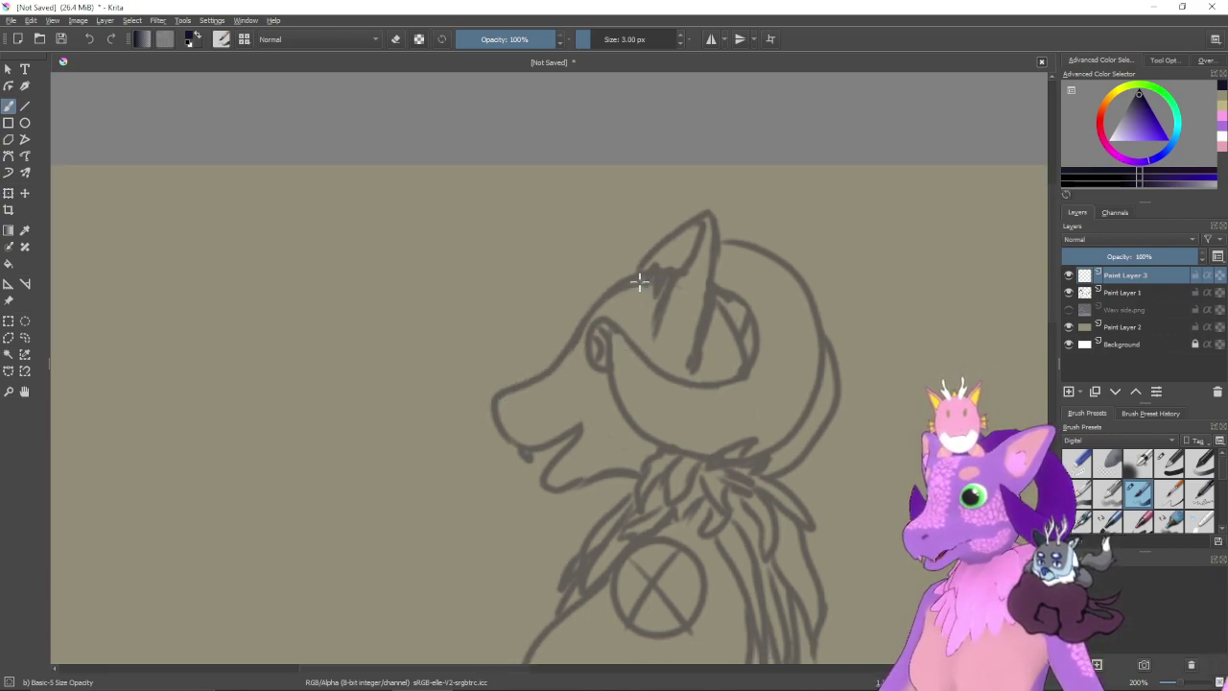
key("ctrl+z")
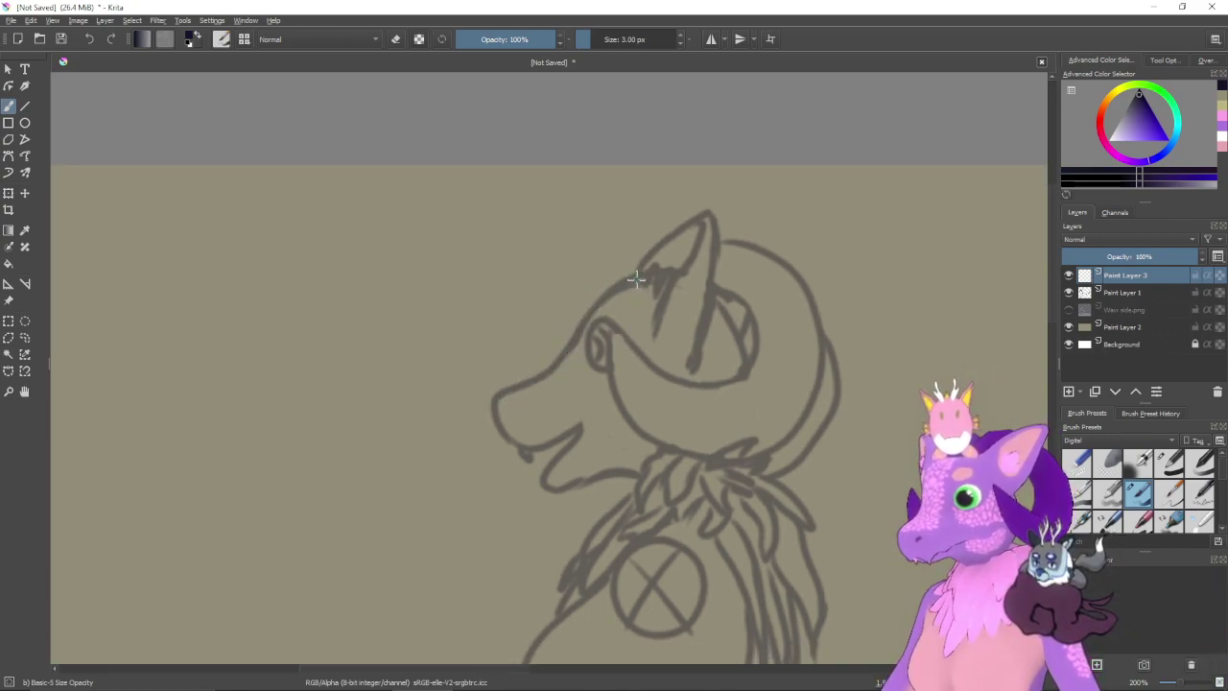
mouse_move(637, 279)
left_mouse_down()
mouse_move(596, 306)
mouse_move(551, 372)
left_mouse_up()
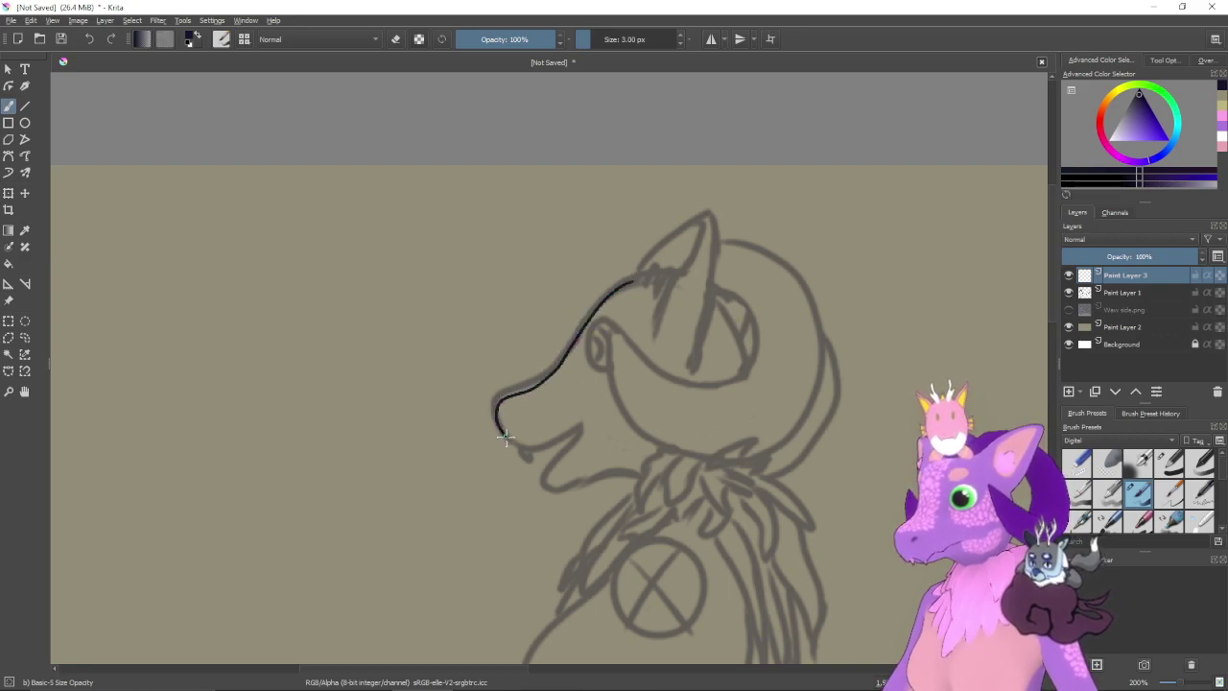
key("ctrl+z")
left_click_drag(592, 308, 550, 377)
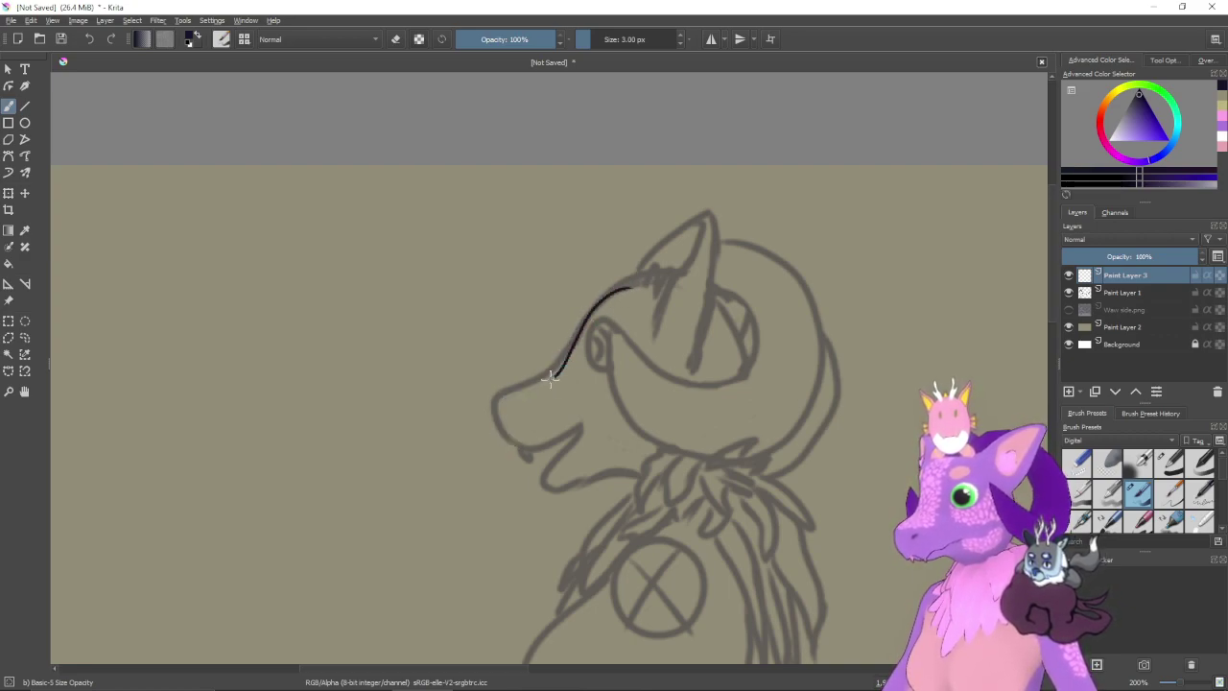
key("ctrl+z")
mouse_move(631, 284)
left_mouse_down()
mouse_move(596, 308)
mouse_move(569, 359)
mouse_move(493, 401)
left_mouse_up()
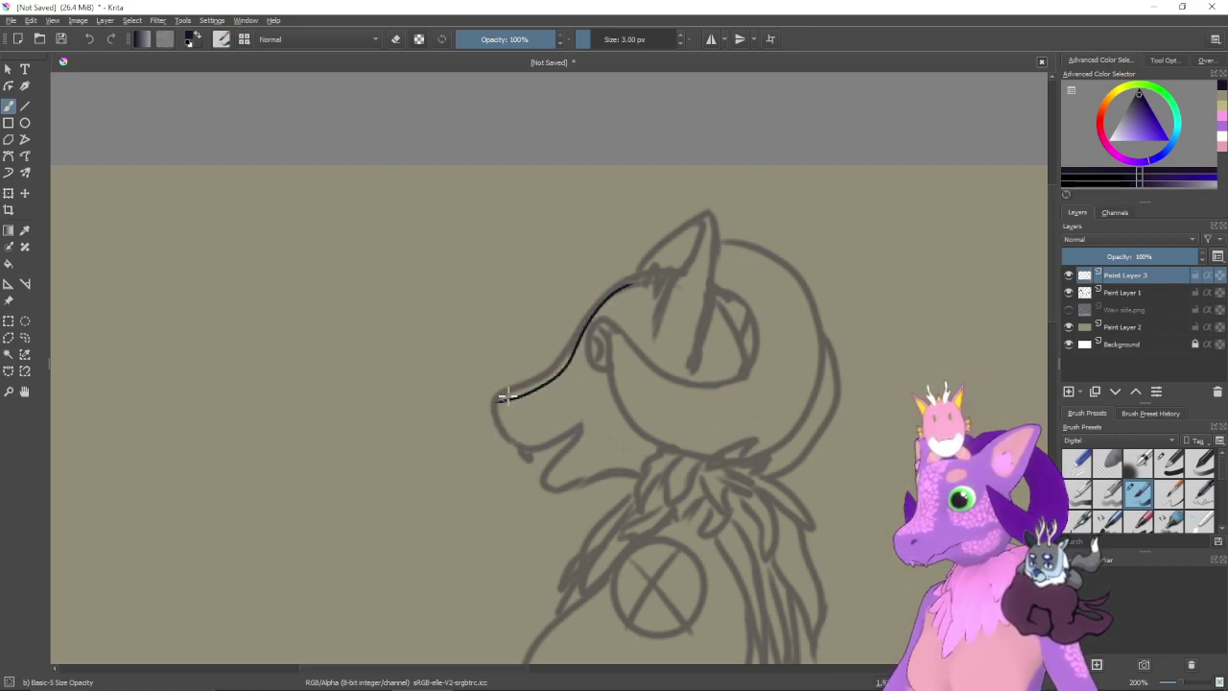
key("ctrl+z")
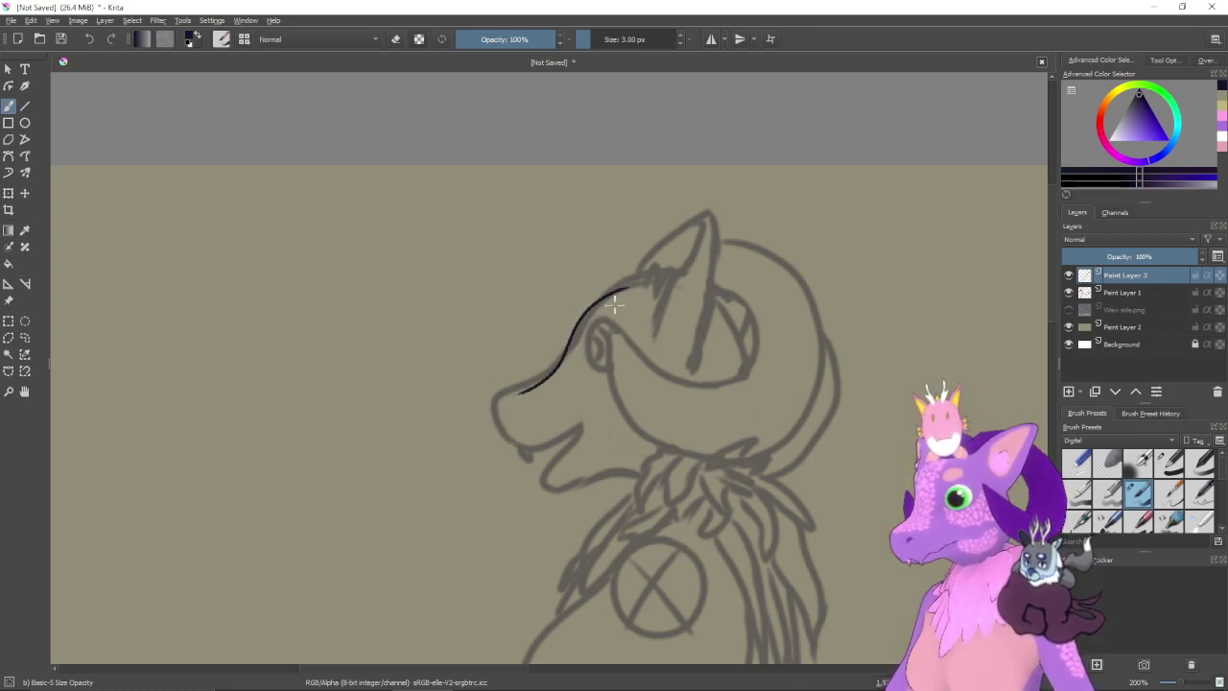
key("ctrl+z")
mouse_move(632, 285)
left_mouse_down()
mouse_move(593, 307)
mouse_move(535, 378)
mouse_move(518, 441)
left_mouse_up()
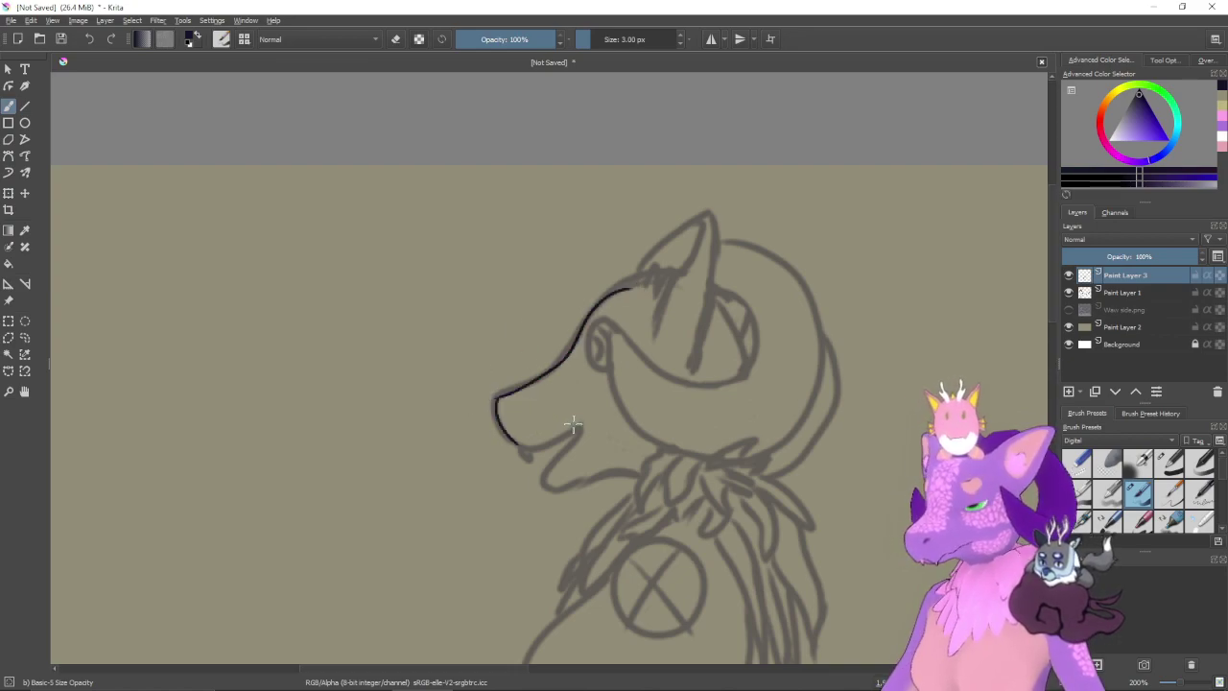
- Switch the brush to eraser mode for cleaning up the inked line at the tip of the nose
key("ctrl+plus")
key("ctrl+plus")
left_click_drag(596, 428, 584, 307)
key("e")
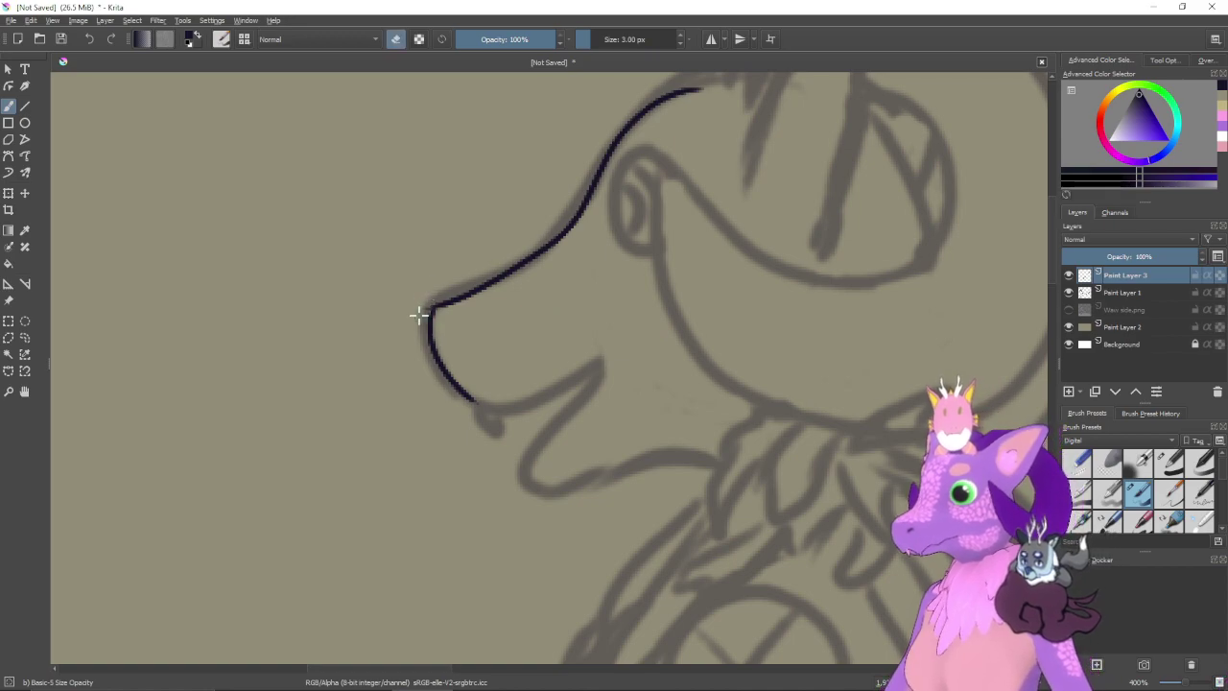
- Ink the underside of the upper muzzle as a smooth curve from the nose front to the mouth corner
key("e")
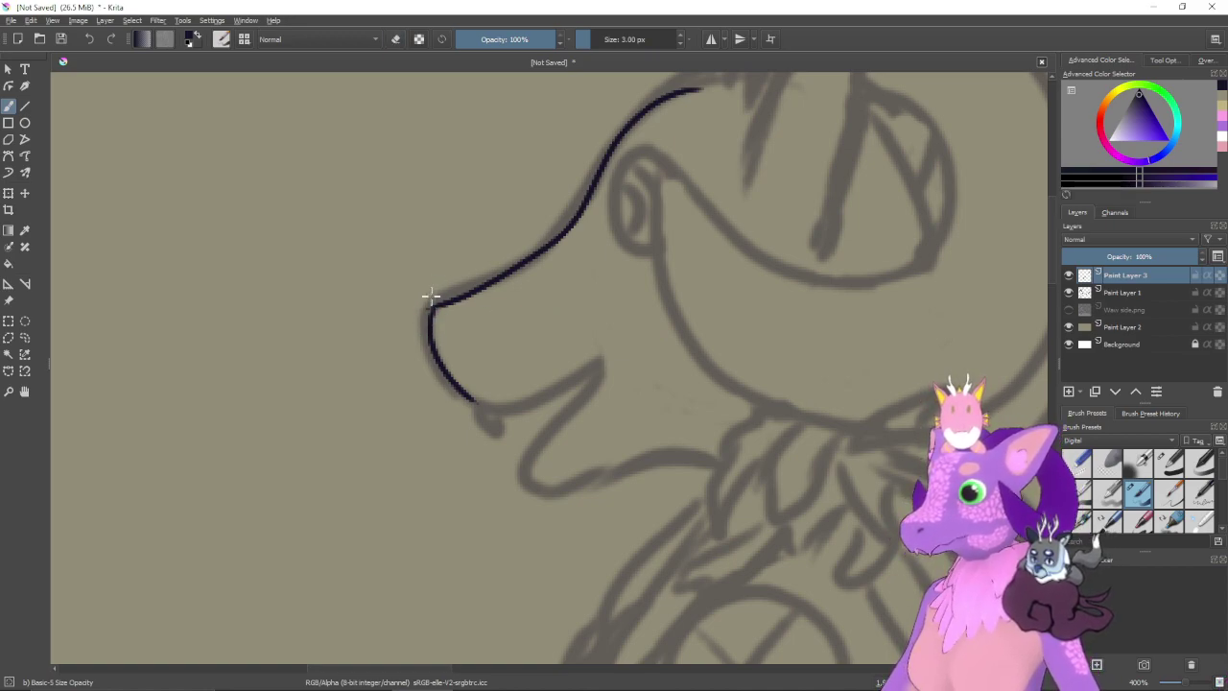
key("e")
key("e")
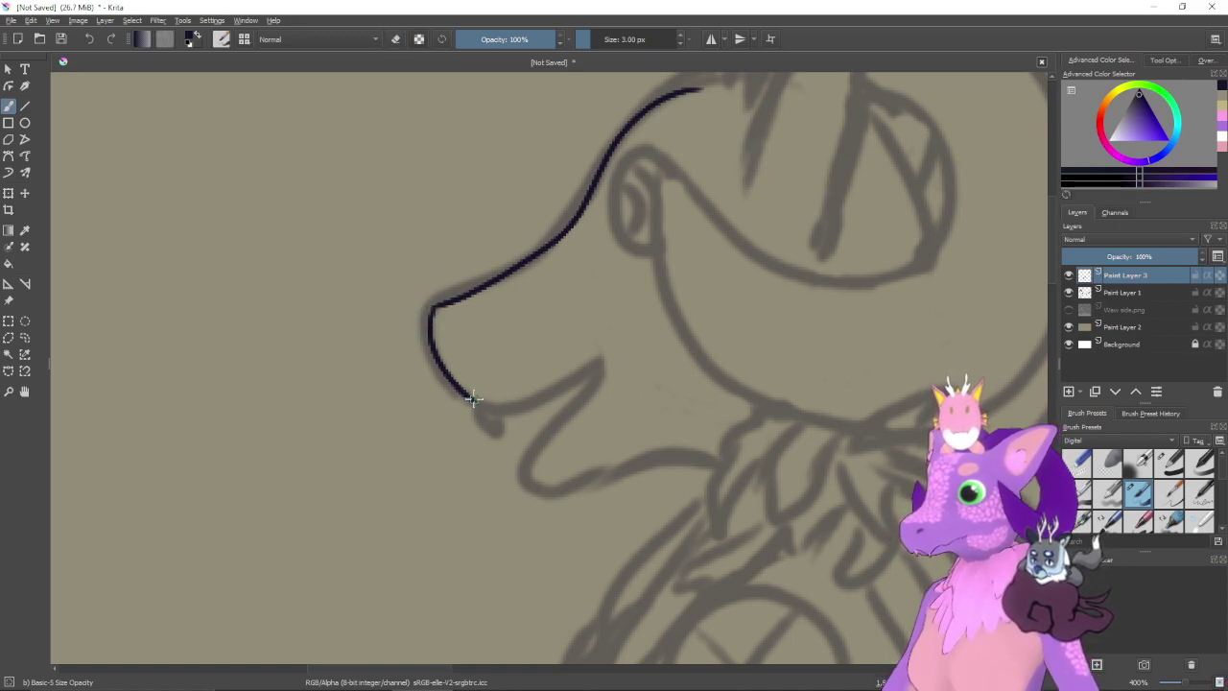
mouse_move(470, 398)
left_mouse_down()
mouse_move(487, 412)
mouse_move(564, 394)
left_mouse_up()
key("ctrl+z")
left_click_drag(468, 401, 587, 380)
key("ctrl+z")
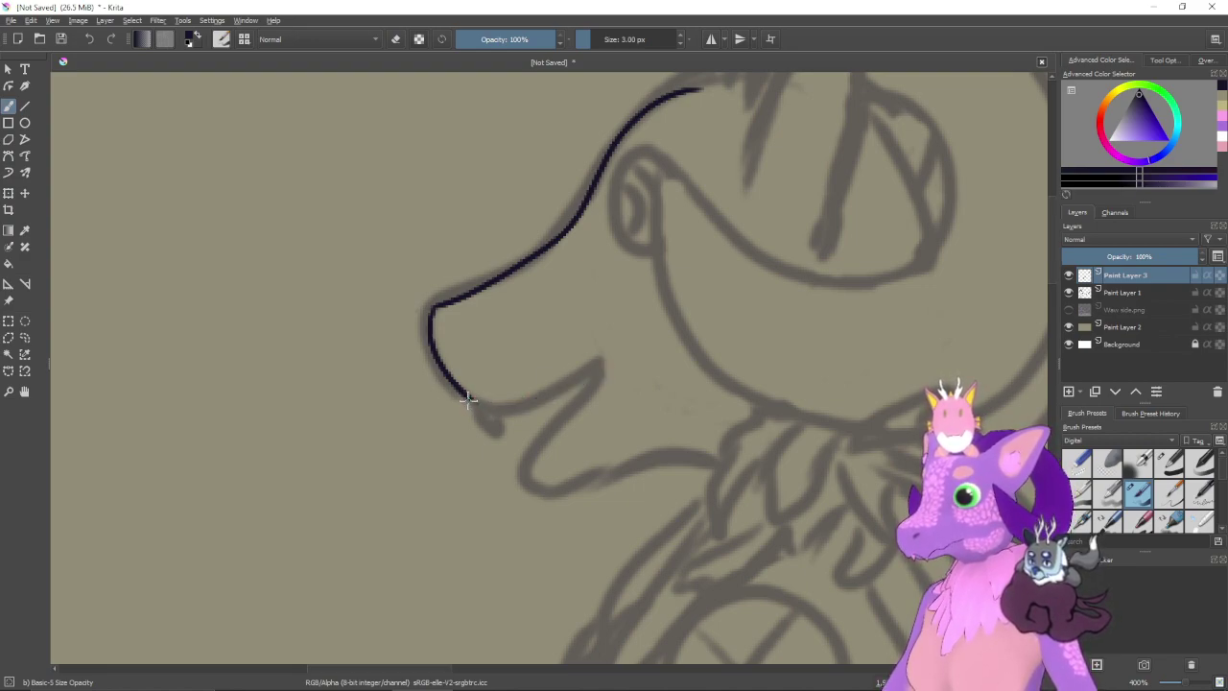
left_click_drag(468, 400, 572, 385)
key("ctrl+z")
mouse_move(469, 397)
left_mouse_down()
mouse_move(488, 406)
mouse_move(561, 382)
mouse_move(606, 348)
left_mouse_up()
key("ctrl+z")
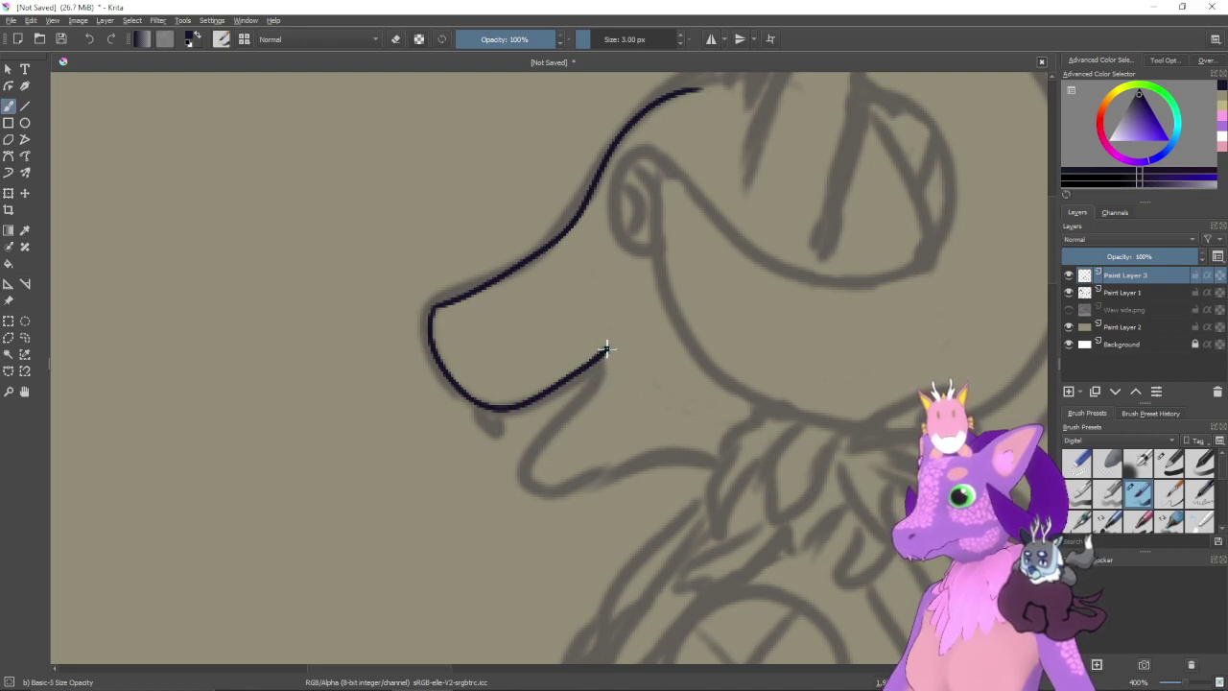
- Ink the lower jaw from the mouth corner around the chin and back to the throat fur
left_click_drag(603, 372, 562, 423)
key("ctrl+z")
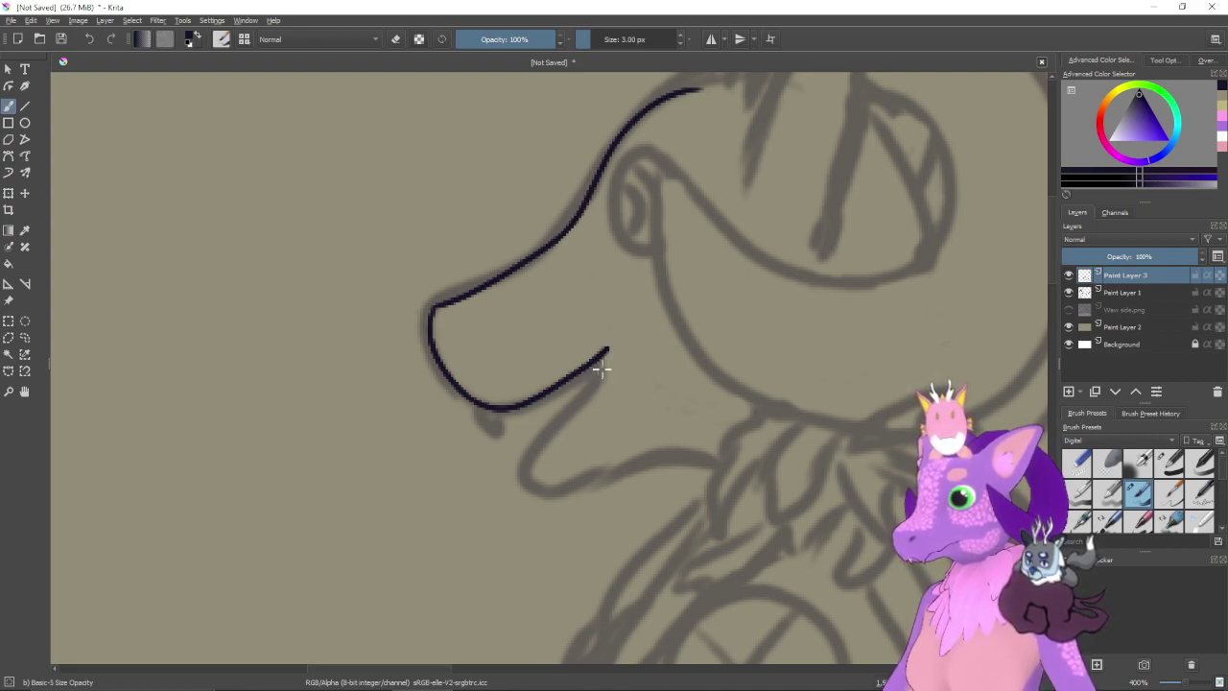
left_click_drag(607, 350, 534, 515)
key("ctrl+z")
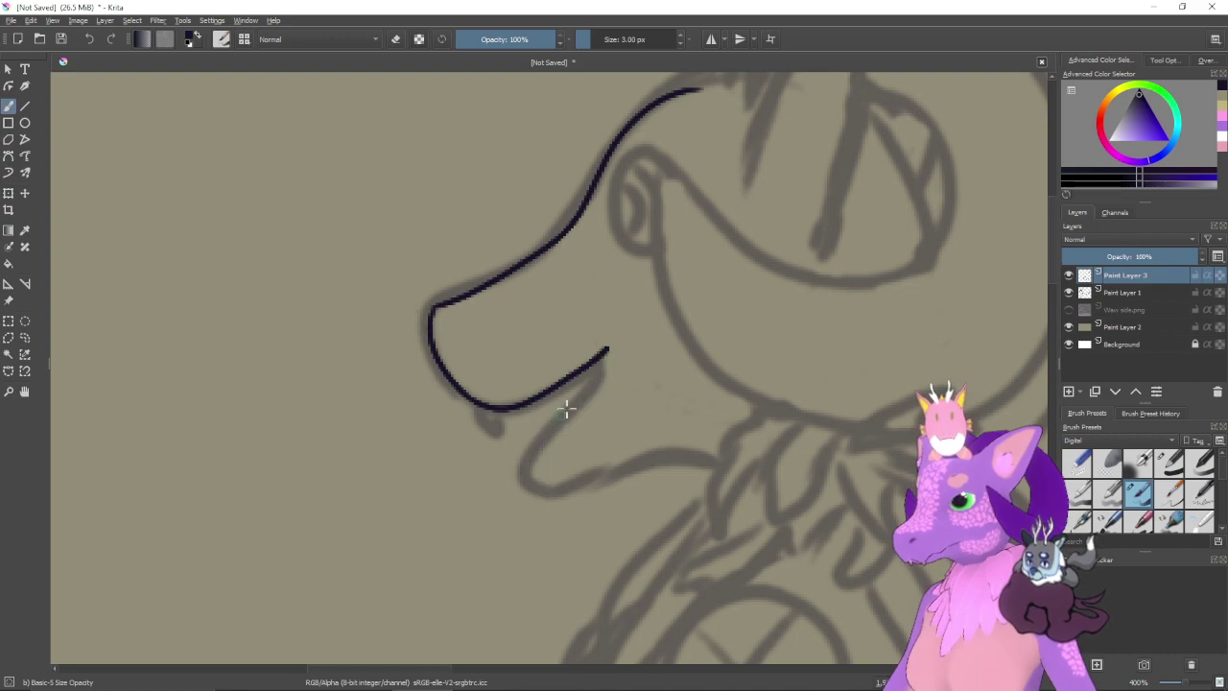
mouse_move(596, 377)
left_mouse_down()
mouse_move(541, 466)
mouse_move(549, 488)
mouse_move(625, 458)
left_mouse_up()
key("ctrl+z")
mouse_move(605, 351)
left_mouse_down()
mouse_move(547, 455)
mouse_move(555, 489)
mouse_move(595, 491)
left_mouse_up()
key("ctrl+z")
mouse_move(605, 350)
left_mouse_down()
mouse_move(529, 480)
mouse_move(710, 470)
left_mouse_up()
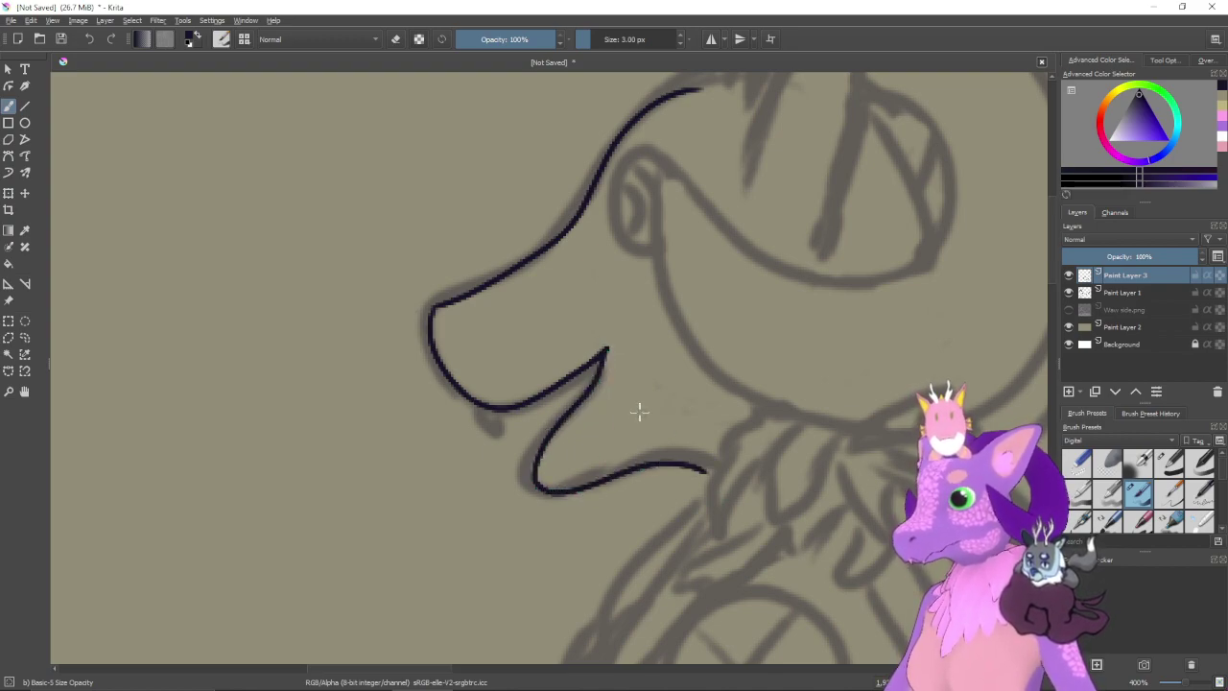
key("ctrl+z")
mouse_move(607, 351)
left_mouse_down()
mouse_move(529, 461)
mouse_move(531, 488)
mouse_move(570, 494)
left_mouse_up()
key("ctrl+z")
mouse_move(606, 351)
left_mouse_down()
mouse_move(538, 474)
mouse_move(562, 486)
mouse_move(663, 460)
mouse_move(723, 472)
left_mouse_up()
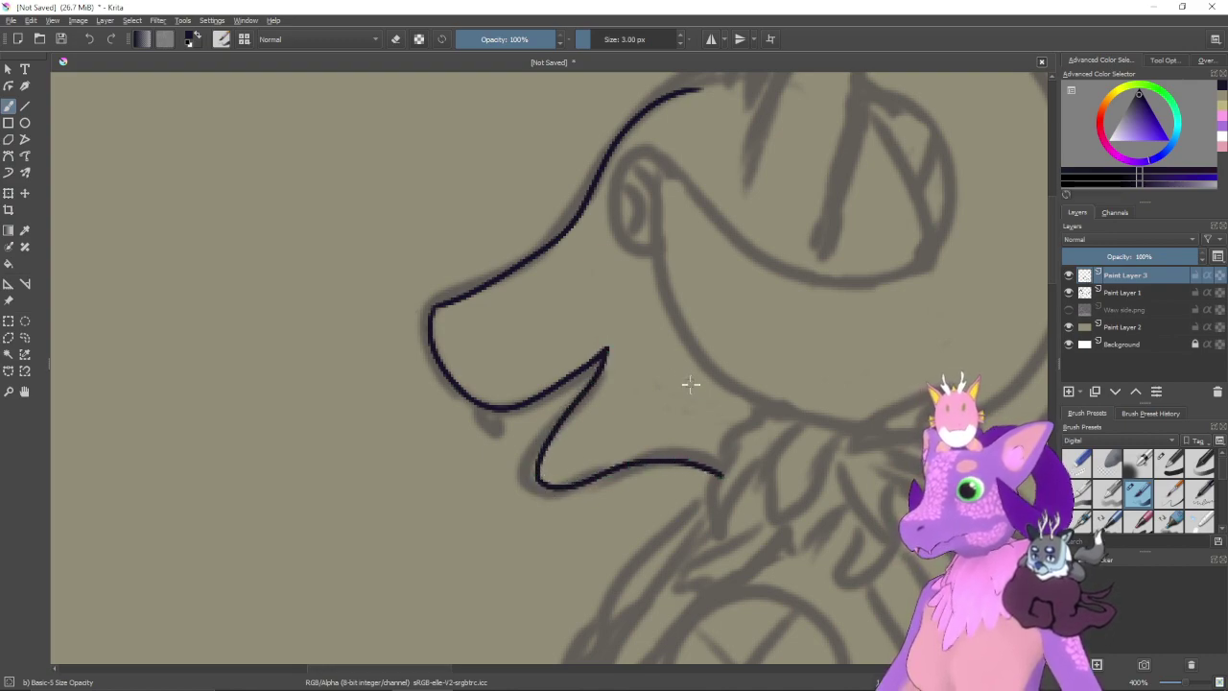
- Ink the leaf-shaped throat fur tufts hanging just behind the jaw line
left_click_drag(704, 398, 620, 431)
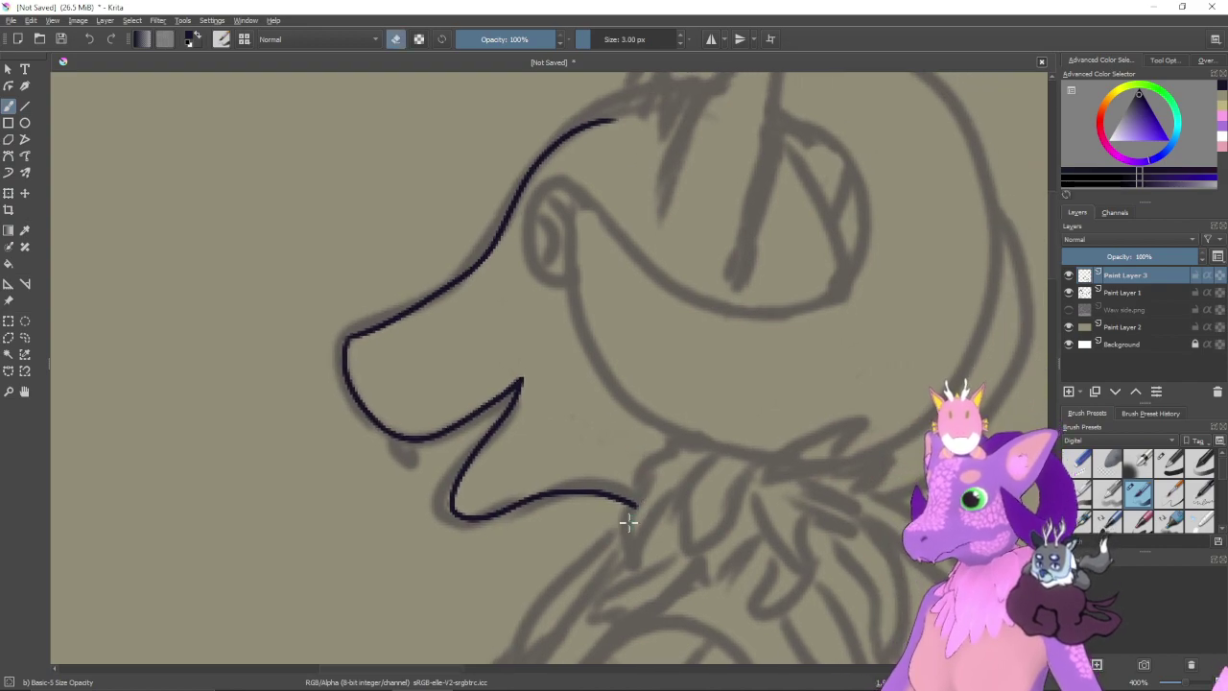
left_click_drag(681, 486, 665, 384)
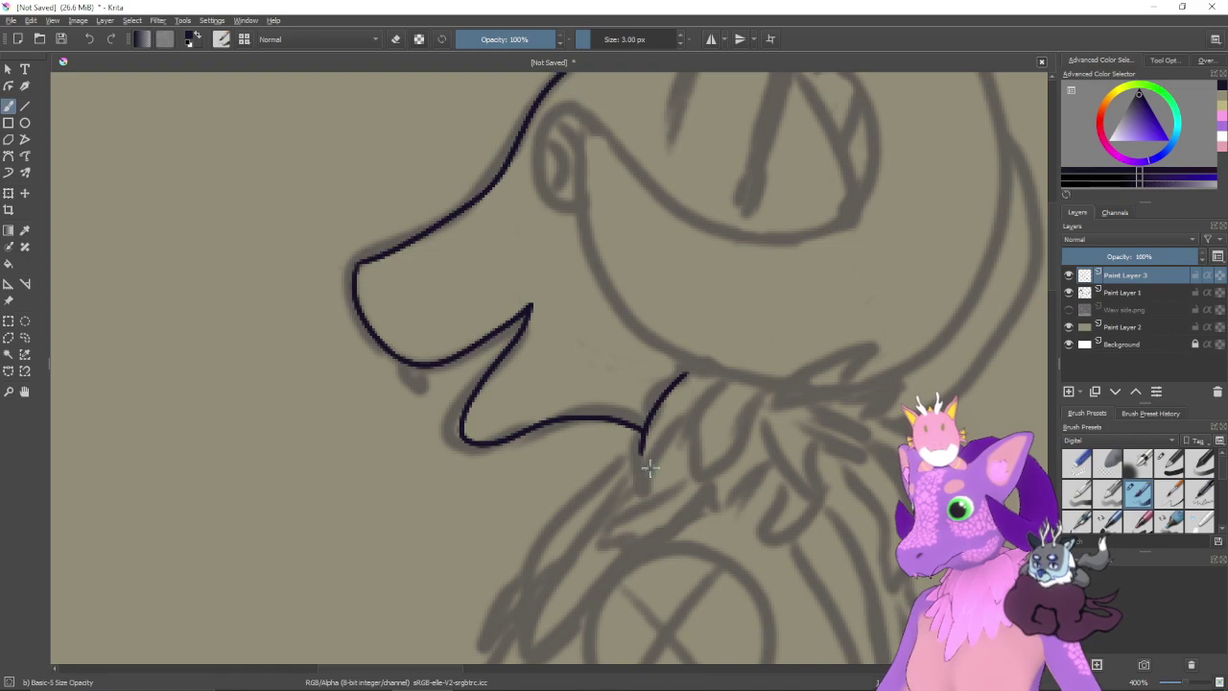
mouse_move(688, 369)
left_mouse_down()
mouse_move(634, 495)
mouse_move(700, 411)
mouse_move(649, 406)
mouse_move(643, 485)
mouse_move(697, 406)
mouse_move(678, 432)
mouse_move(644, 428)
left_mouse_up()
key("ctrl+z")
mouse_move(671, 370)
left_mouse_down()
mouse_move(640, 419)
mouse_move(638, 482)
mouse_move(694, 419)
mouse_move(707, 383)
left_mouse_up()
left_click_drag(718, 453, 648, 480)
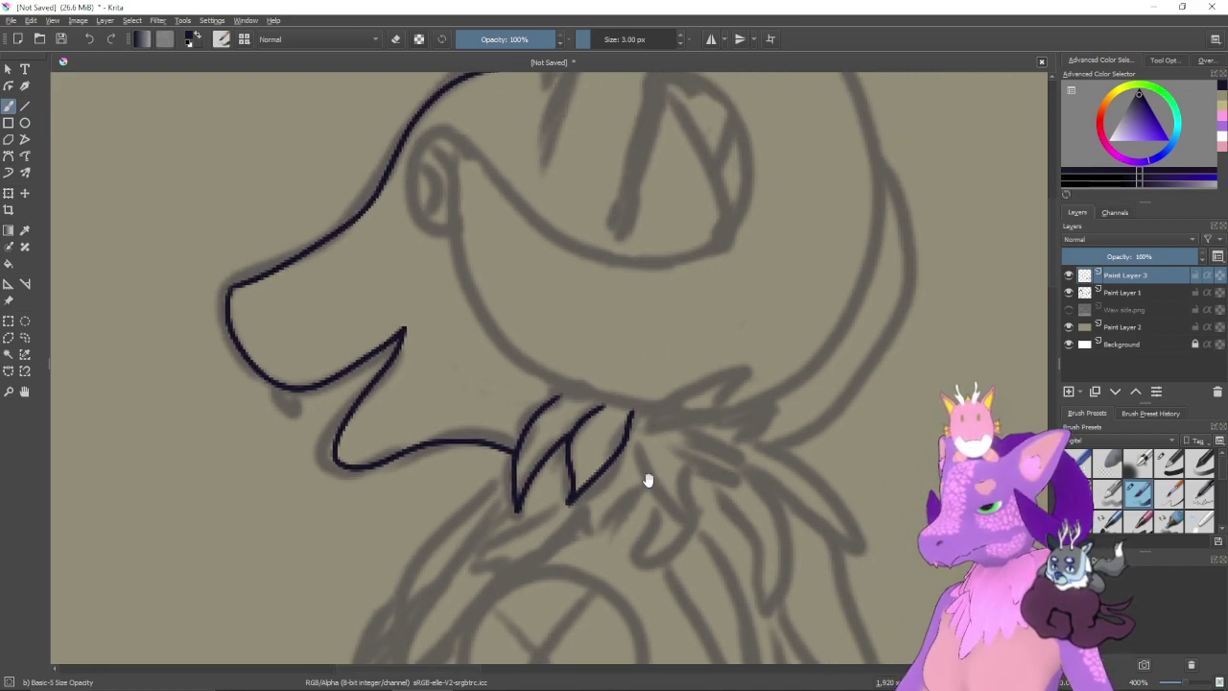
- Ink the pointed fur tufts under the back of the head, including both edges of the long rear tuft
left_click_drag(633, 422, 724, 374)
key("ctrl+z")
mouse_move(635, 419)
left_mouse_down()
mouse_move(760, 362)
mouse_move(736, 383)
mouse_move(731, 372)
mouse_move(704, 410)
mouse_move(749, 416)
mouse_move(784, 402)
mouse_move(756, 434)
mouse_move(653, 454)
mouse_move(717, 427)
mouse_move(773, 511)
left_mouse_up()
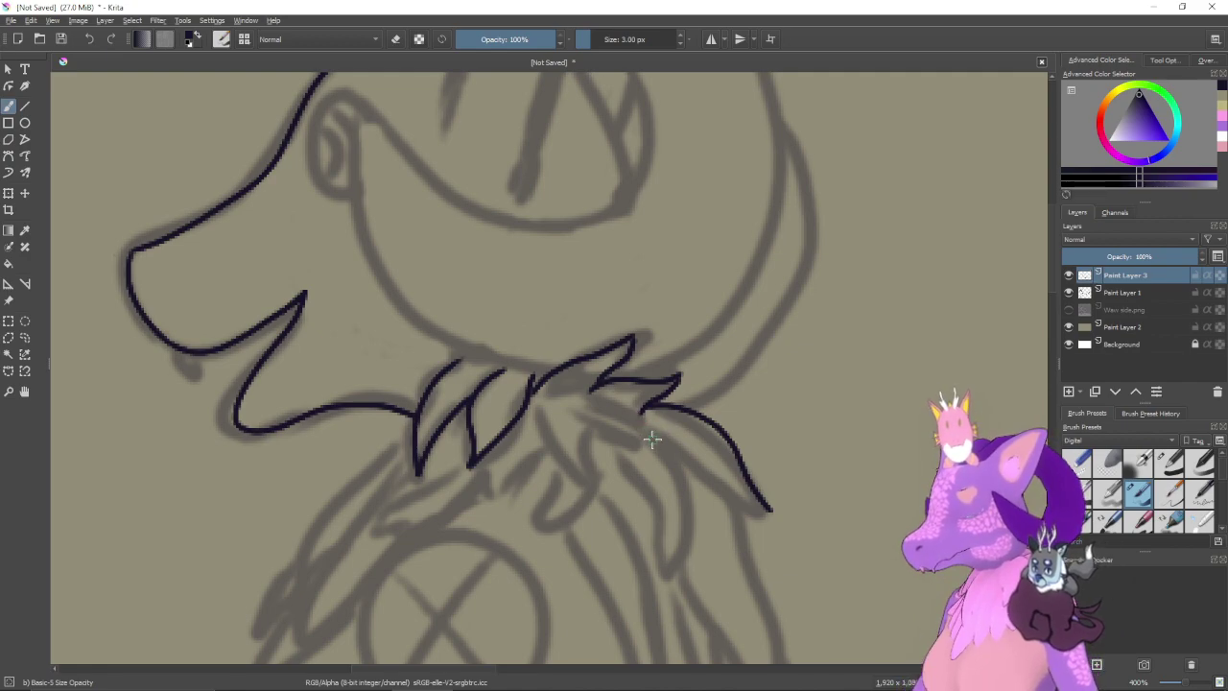
mouse_move(651, 436)
left_mouse_down()
mouse_move(771, 510)
mouse_move(786, 493)
left_mouse_up()
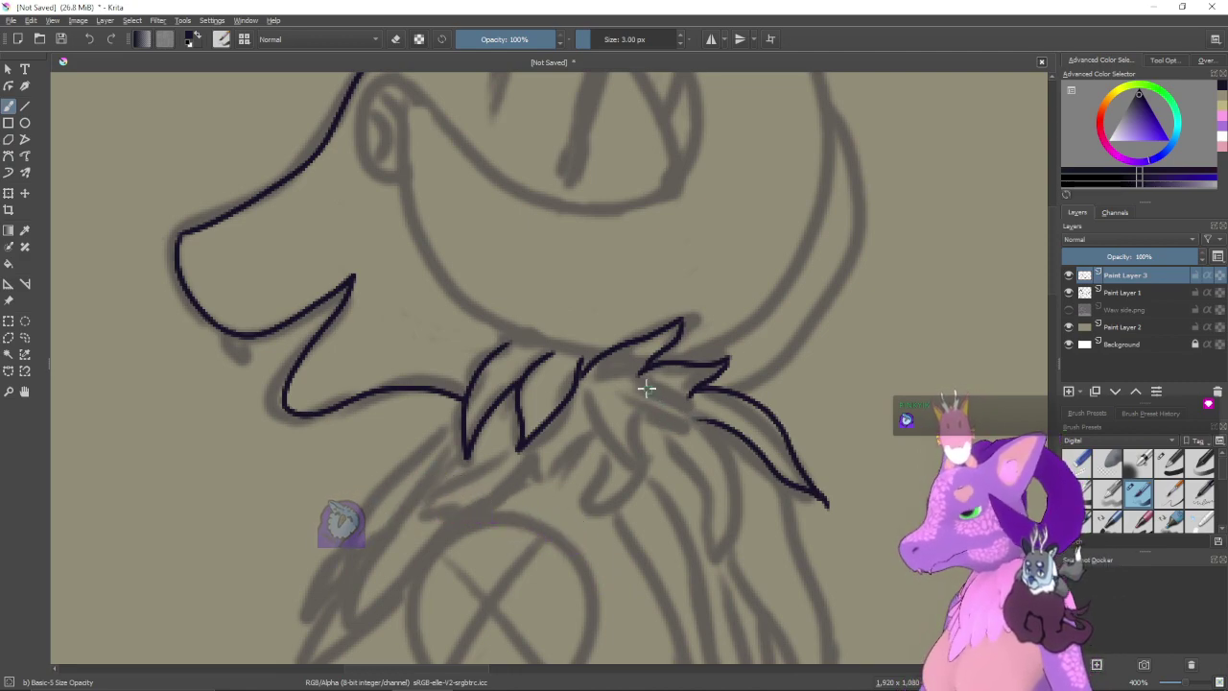
- Ink both edges of the long downward-pointing fur tuft in front of the rear neck tuft
left_click_drag(676, 406, 717, 475)
key("ctrl+z")
mouse_move(638, 394)
left_mouse_down()
mouse_move(735, 466)
mouse_move(727, 563)
left_mouse_up()
key("ctrl+z")
mouse_move(669, 405)
left_mouse_down()
mouse_move(714, 446)
mouse_move(743, 564)
left_mouse_up()
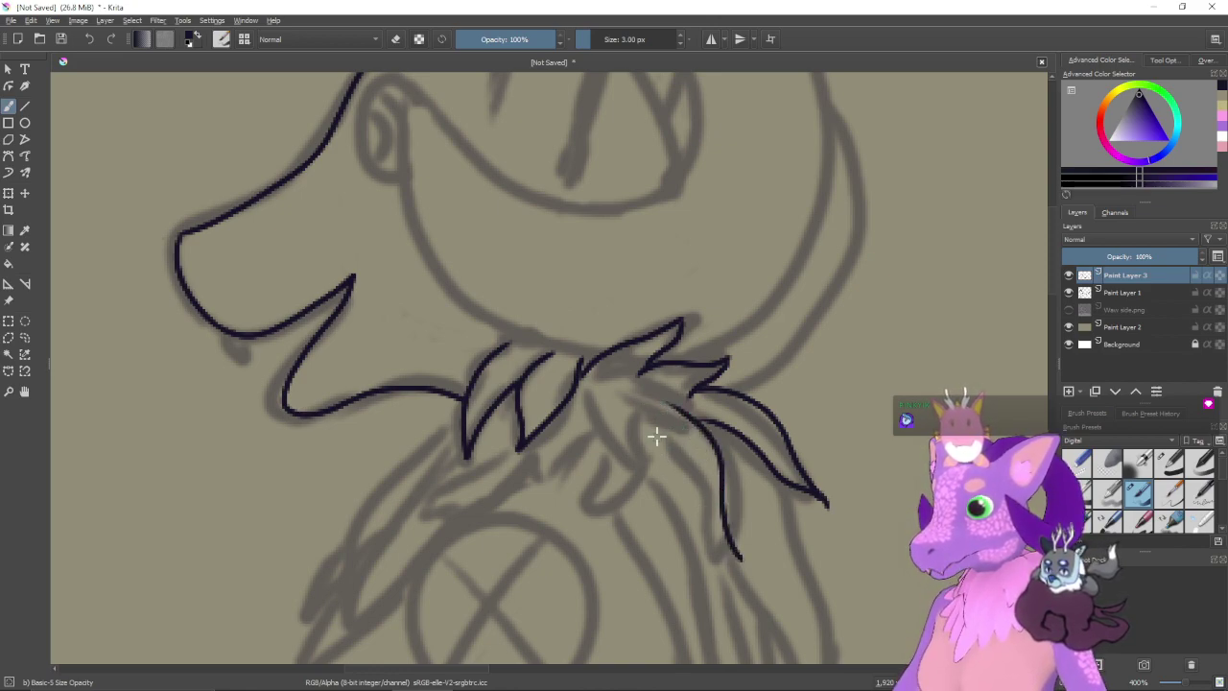
left_click_drag(653, 424, 749, 570)
key("ctrl+z")
key("ctrl+z")
mouse_move(661, 434)
left_mouse_down()
mouse_move(741, 559)
mouse_move(700, 507)
mouse_move(754, 568)
left_mouse_up()
key("ctrl+z")
left_click_drag(697, 457, 731, 505)
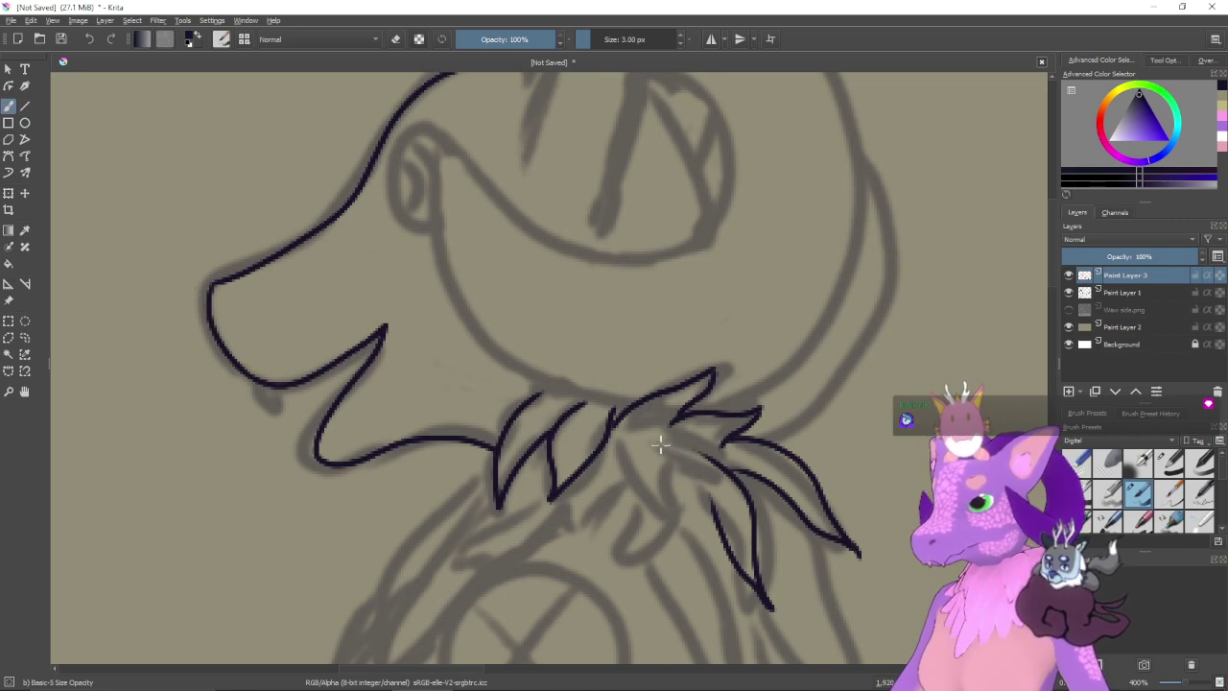
- Ink the small pointed tufts in the middle of the neck fur and connect them to the throat tufts
mouse_move(664, 448)
left_mouse_down()
mouse_move(712, 488)
mouse_move(676, 479)
mouse_move(702, 520)
mouse_move(729, 422)
mouse_move(711, 449)
left_mouse_up()
left_click_drag(651, 383, 743, 486)
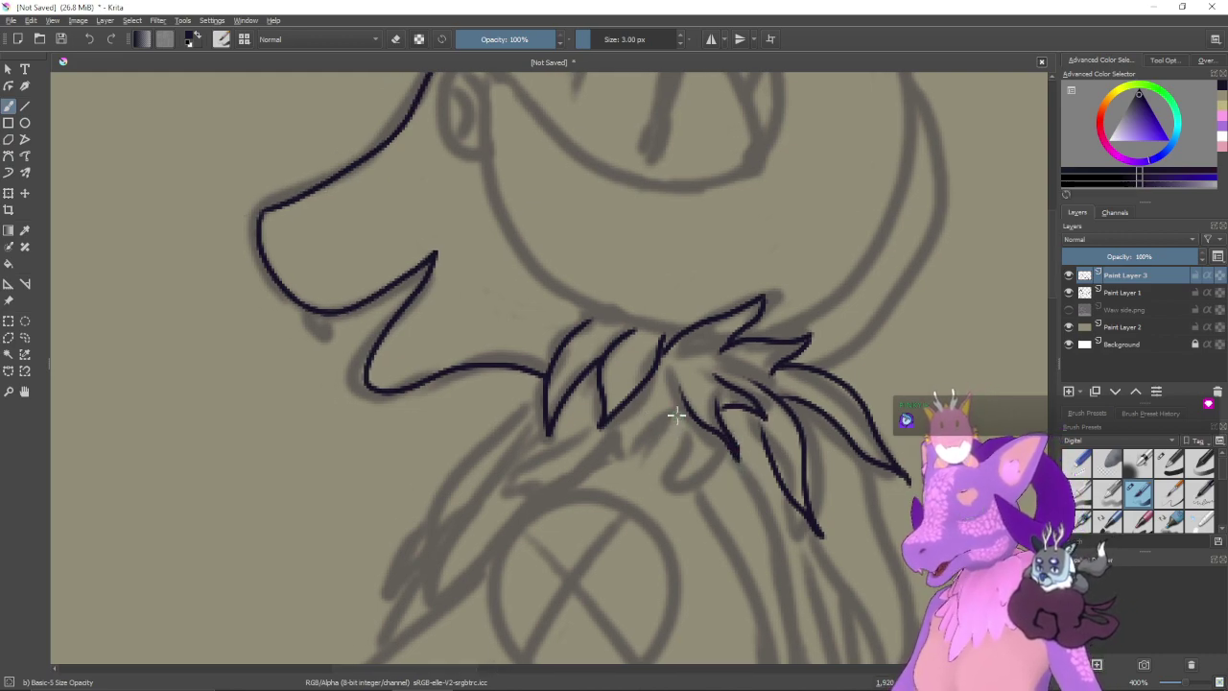
mouse_move(671, 372)
left_mouse_down()
mouse_move(702, 403)
mouse_move(702, 429)
left_mouse_up()
key("ctrl+z")
left_click_drag(673, 468, 687, 411)
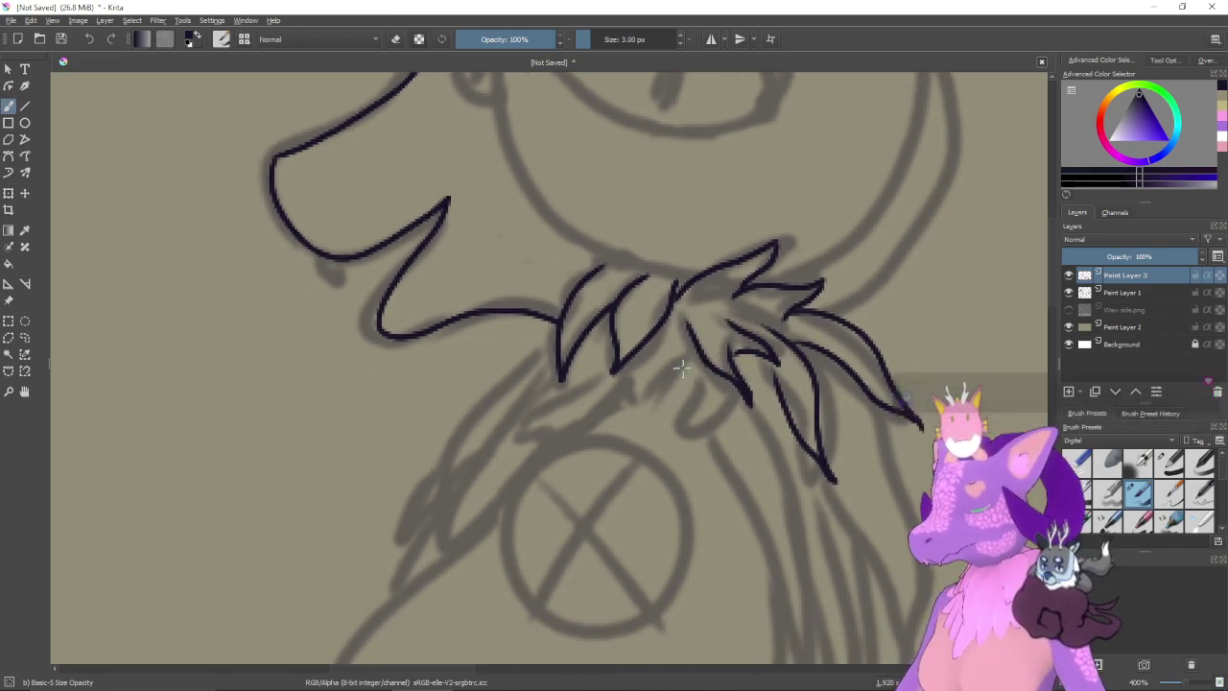
left_click_drag(687, 361, 647, 403)
key("ctrl+z")
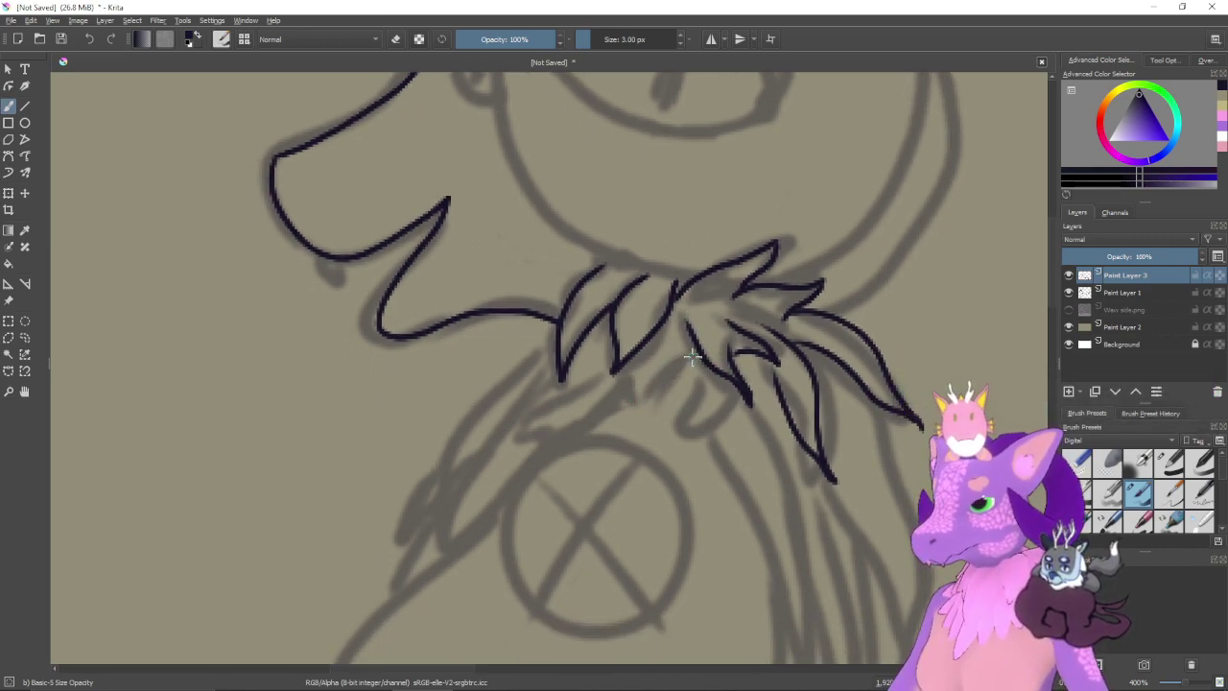
left_click_drag(689, 357, 649, 403)
key("ctrl+z")
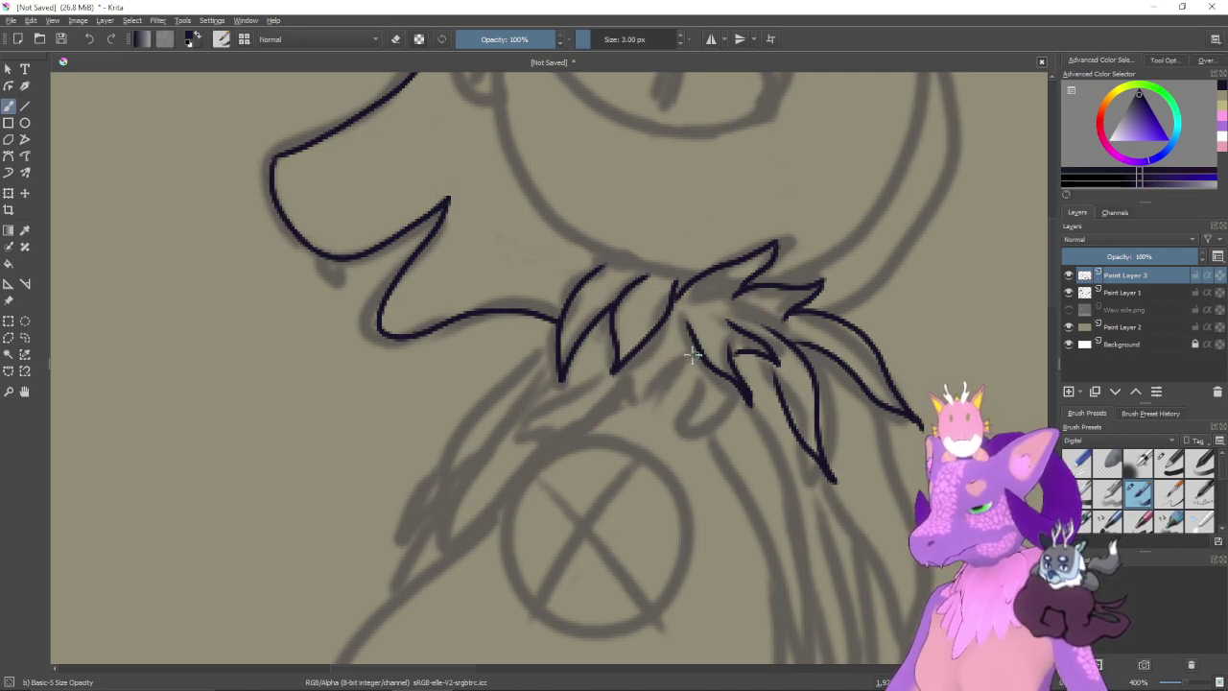
left_click_drag(693, 354, 635, 405)
mouse_move(626, 357)
left_mouse_down()
mouse_move(641, 413)
mouse_move(617, 379)
mouse_move(689, 348)
left_mouse_up()
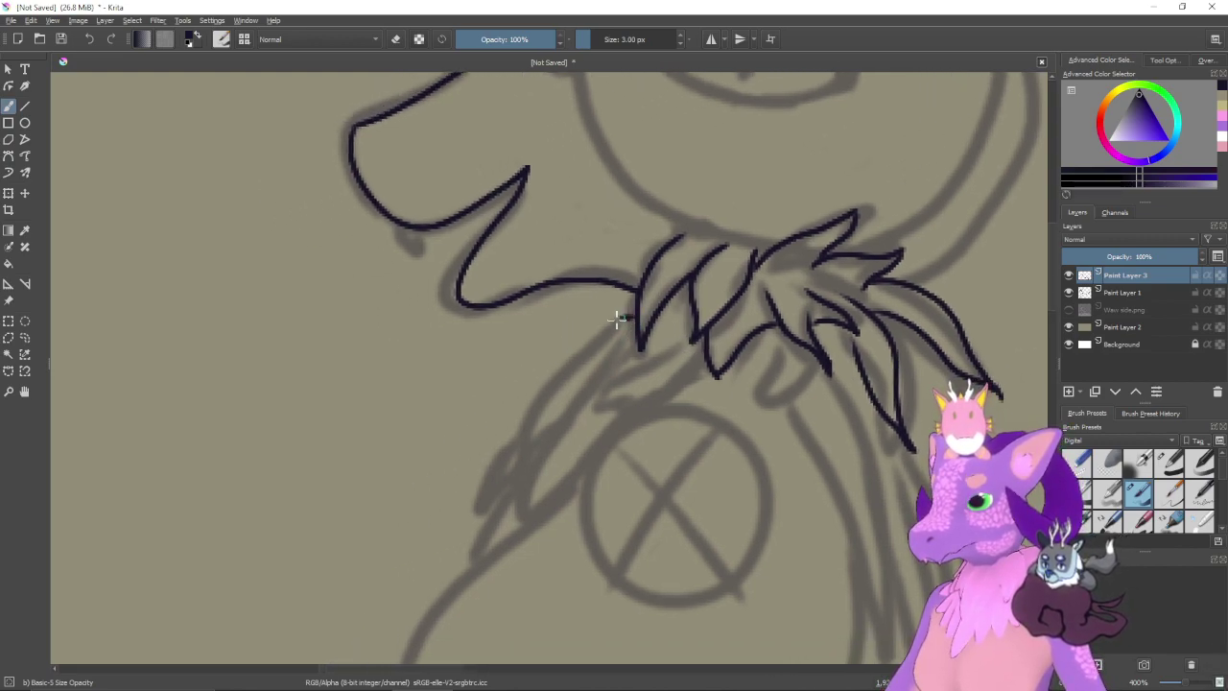
- Ink the two long fur strands running from the throat down the front of the chest, with pointed tips
mouse_move(616, 319)
left_mouse_down()
mouse_move(508, 466)
mouse_move(529, 466)
mouse_move(500, 481)
mouse_move(531, 470)
left_mouse_up()
key("ctrl+z")
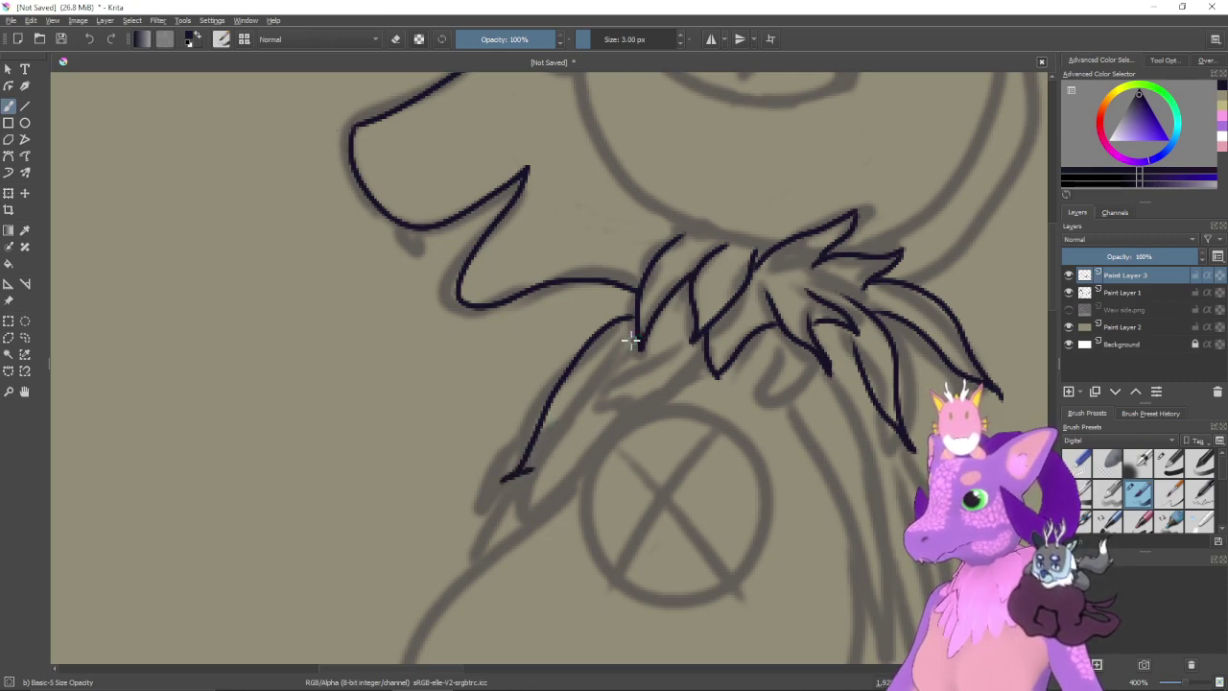
left_click_drag(630, 338, 510, 518)
key("ctrl+z")
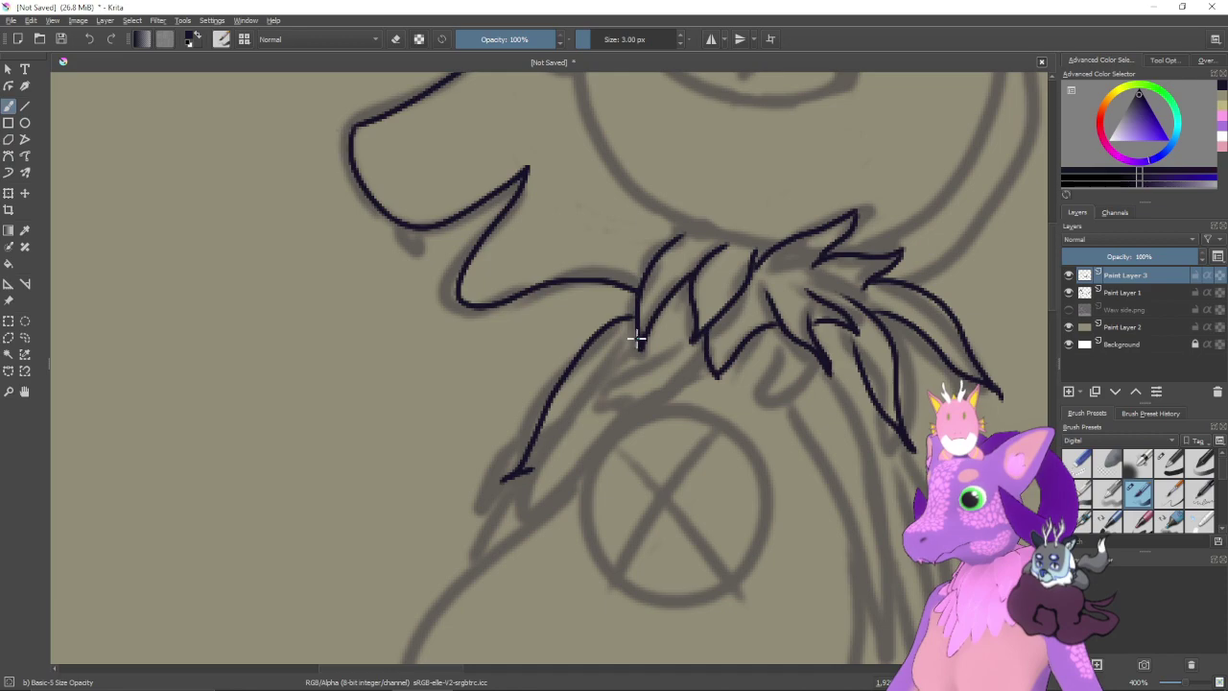
mouse_move(636, 337)
left_mouse_down()
mouse_move(605, 355)
mouse_move(569, 407)
mouse_move(503, 537)
left_mouse_up()
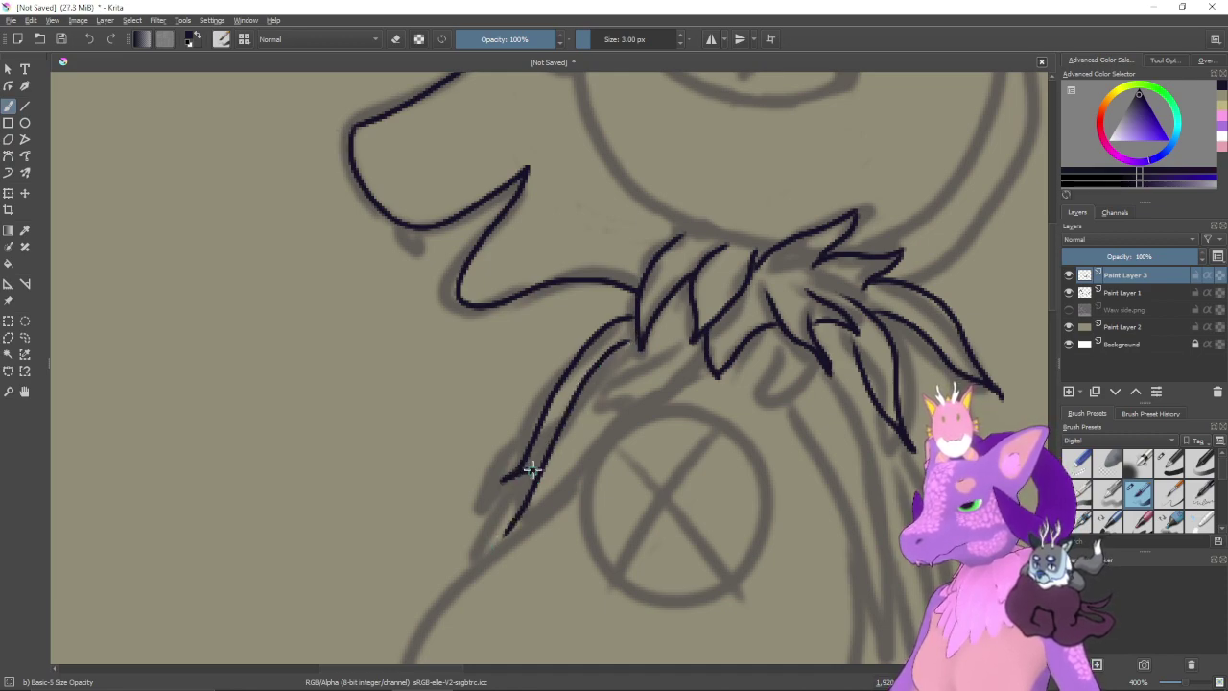
left_click_drag(532, 468, 562, 435)
mouse_move(507, 533)
left_mouse_down()
mouse_move(540, 522)
mouse_move(592, 431)
left_mouse_up()
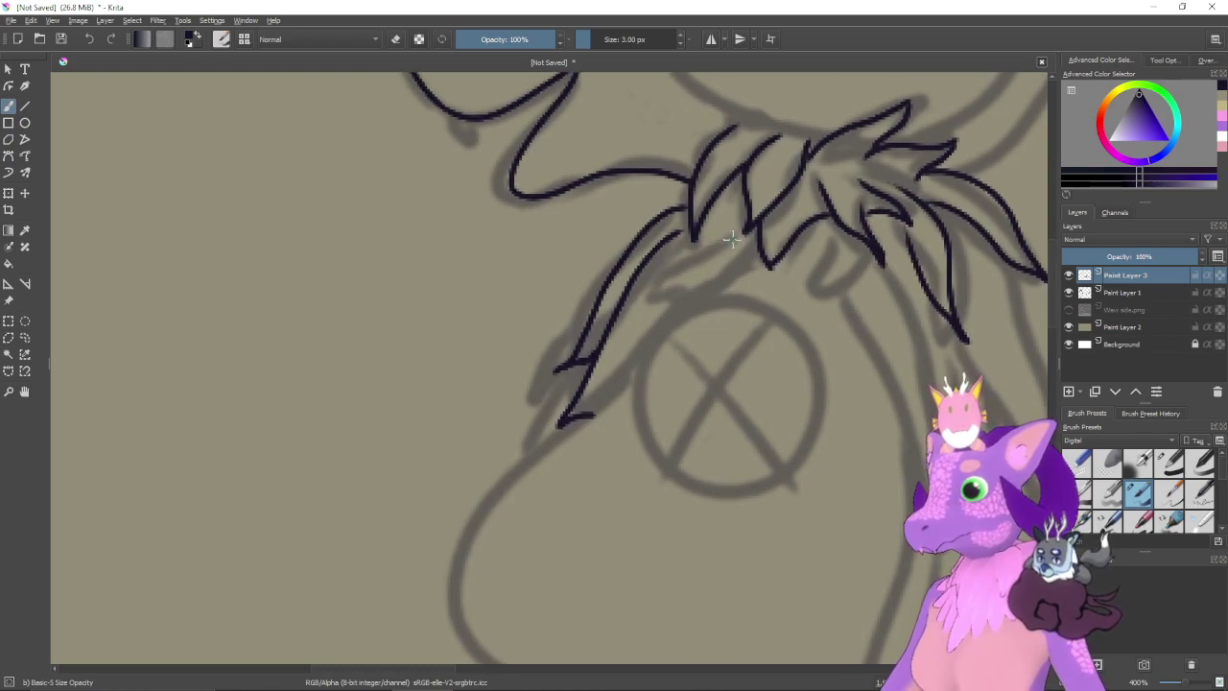
- Ink the short tufts above the crossed shoulder circle and the lowest fur tip on the chest front
mouse_move(746, 225)
left_mouse_down()
mouse_move(660, 294)
mouse_move(731, 249)
mouse_move(647, 293)
mouse_move(719, 294)
left_mouse_up()
key("ctrl+z")
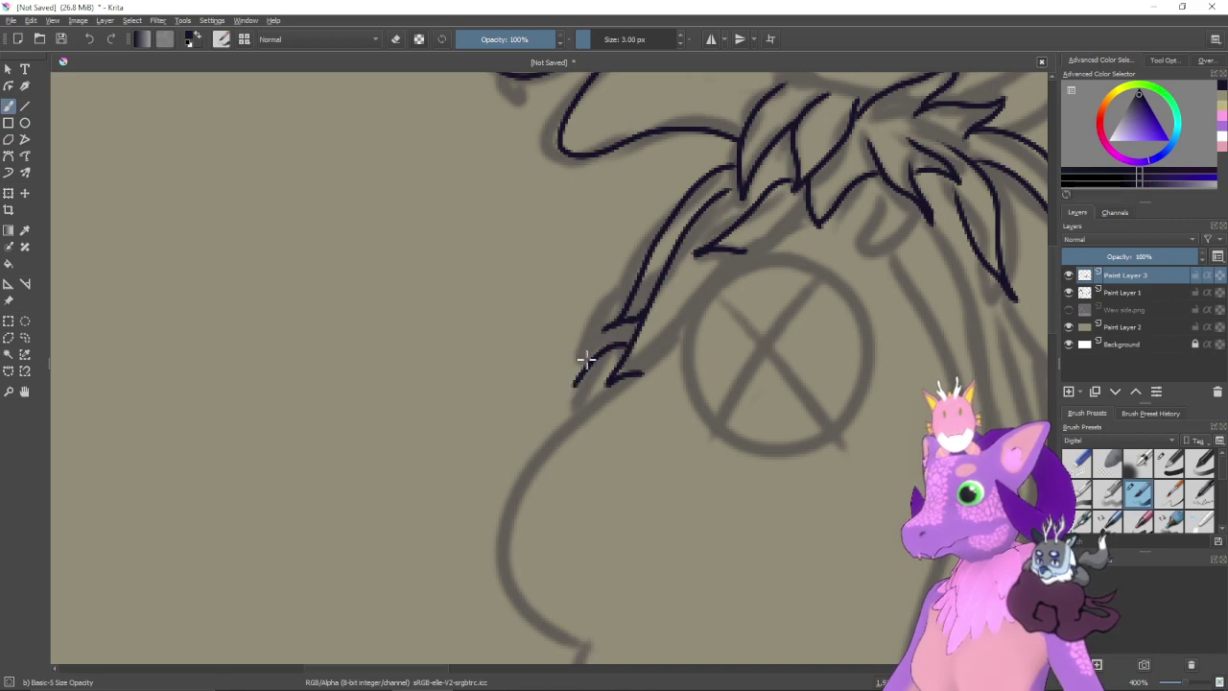
left_click_drag(610, 352, 573, 434)
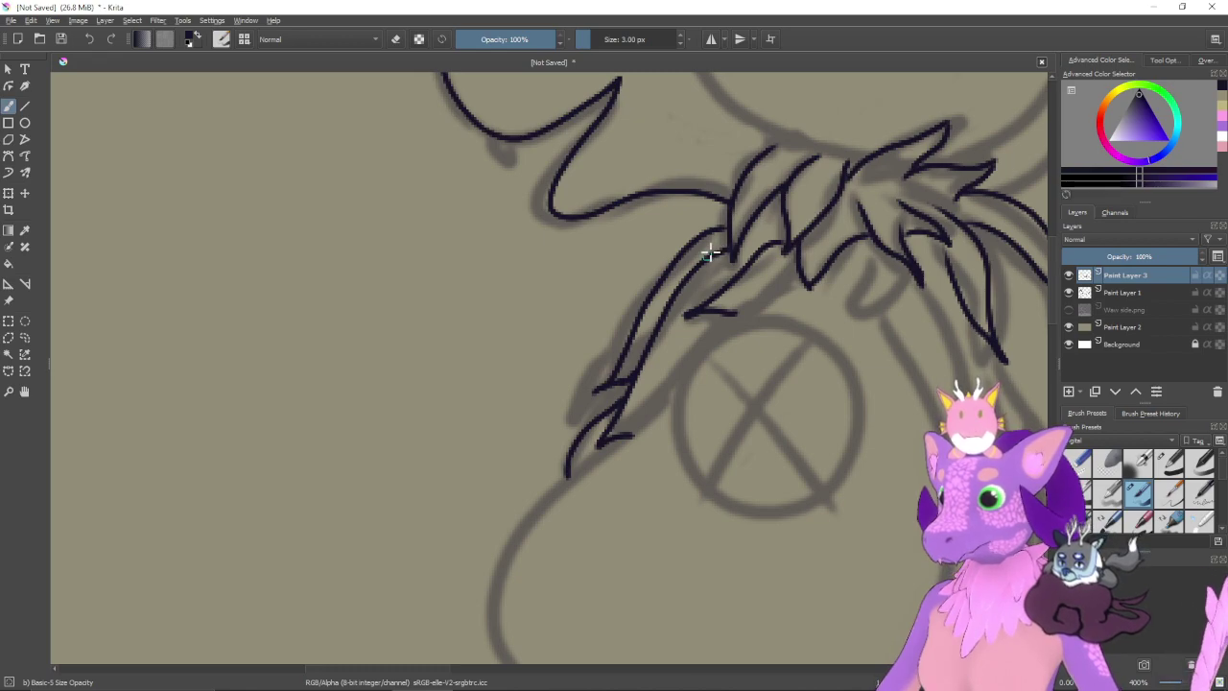
left_click_drag(734, 280, 690, 316)
left_click_drag(716, 357, 543, 307)
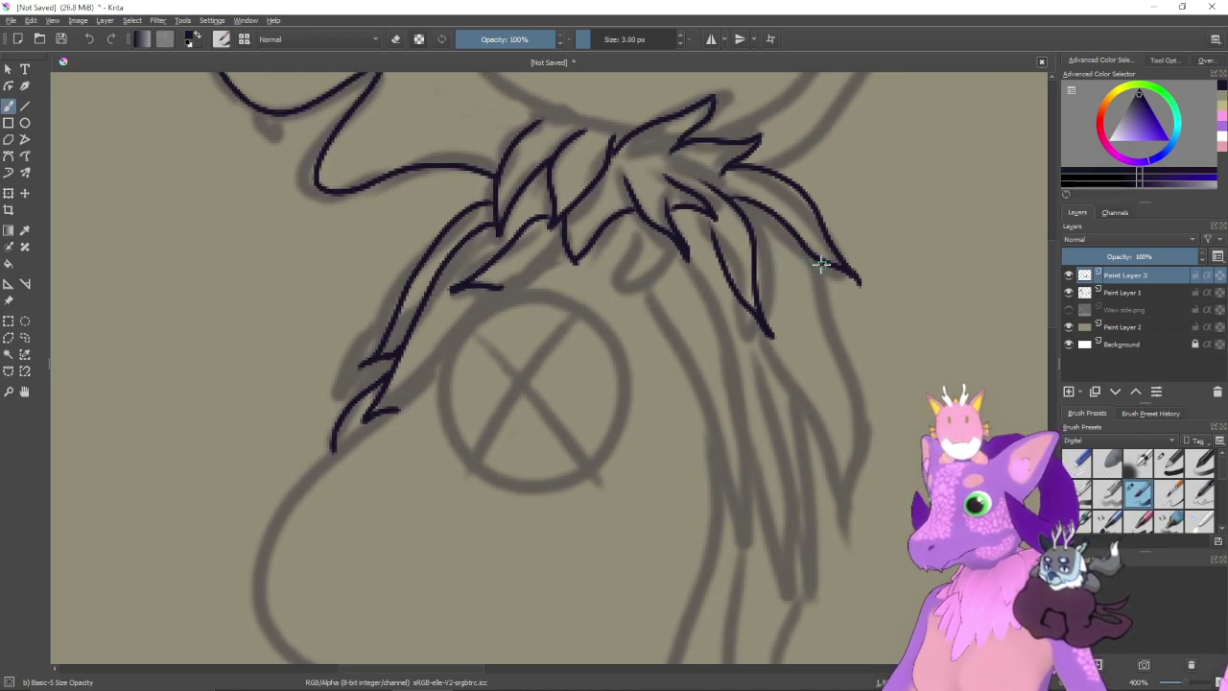
left_click_drag(775, 307, 770, 309)
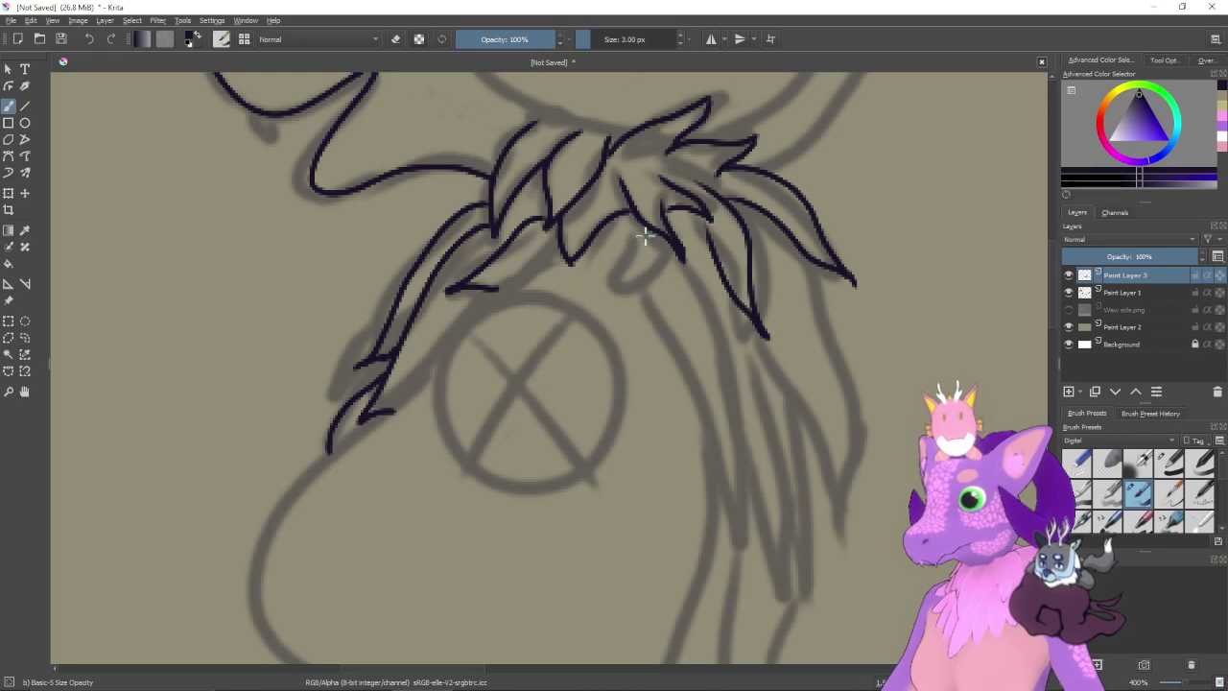
mouse_move(645, 223)
left_mouse_down()
mouse_move(604, 286)
mouse_move(658, 262)
left_mouse_up()
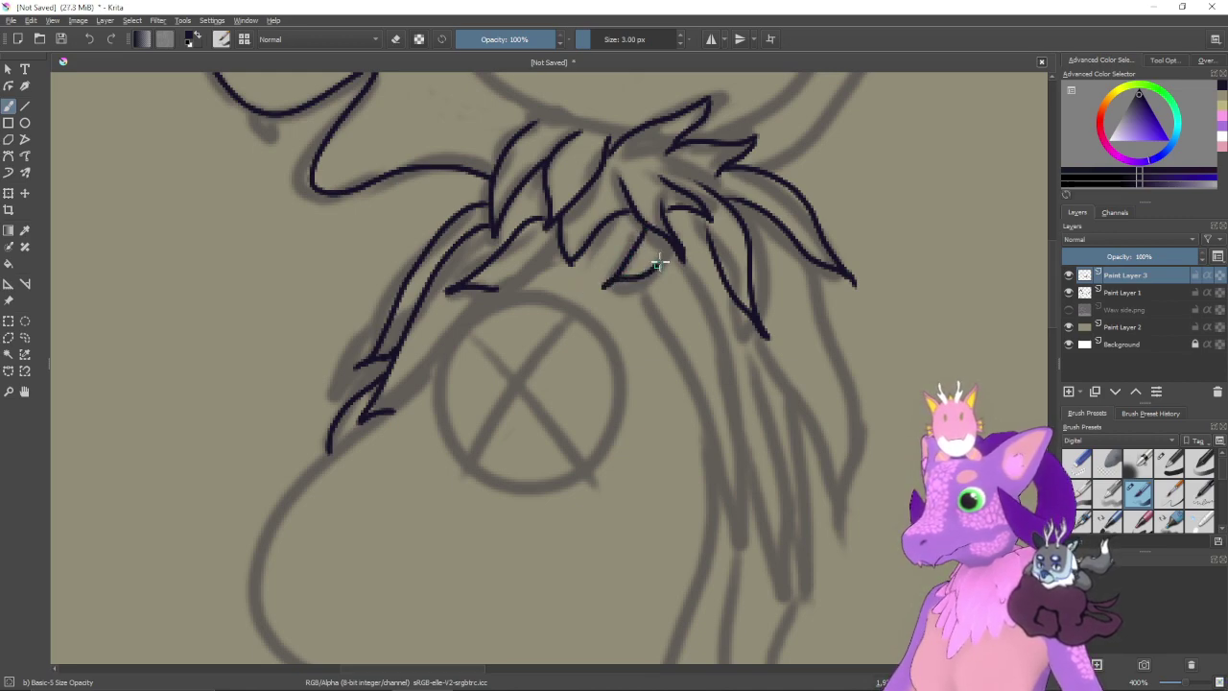
- Ink the front edge of the long fur strand hanging from the neck fur behind the crossed shoulder circle
mouse_move(668, 305)
left_mouse_down()
mouse_move(663, 263)
mouse_move(668, 329)
mouse_move(732, 450)
left_mouse_up()
key("ctrl+z")
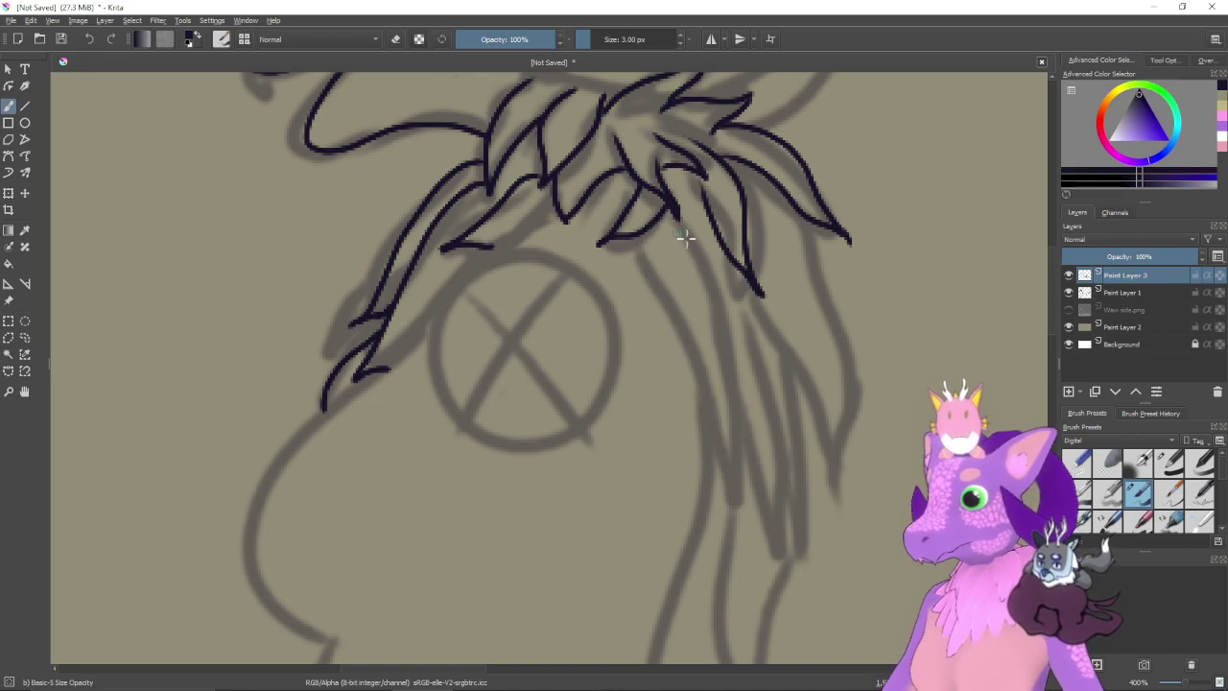
left_click_drag(695, 317, 656, 323)
key("ctrl+minus")
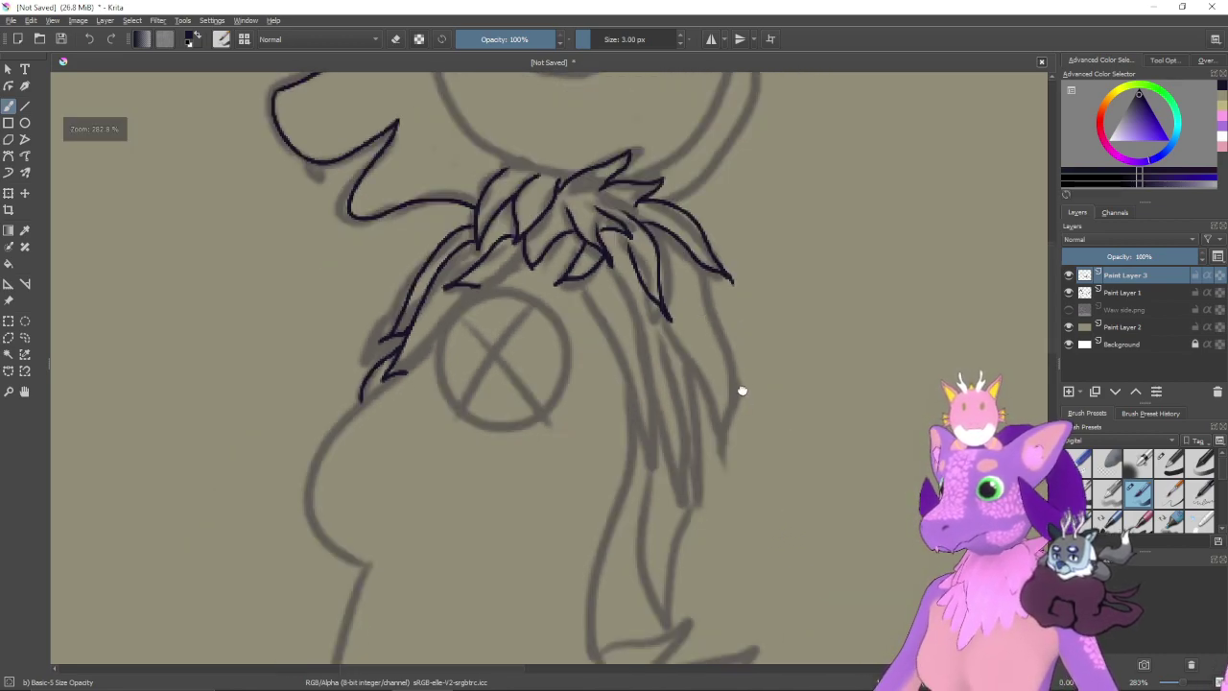
left_click_drag(739, 392, 726, 347)
left_click_drag(567, 232, 633, 413)
key("ctrl+z")
mouse_move(564, 234)
left_mouse_down()
mouse_move(629, 370)
mouse_move(634, 422)
left_mouse_up()
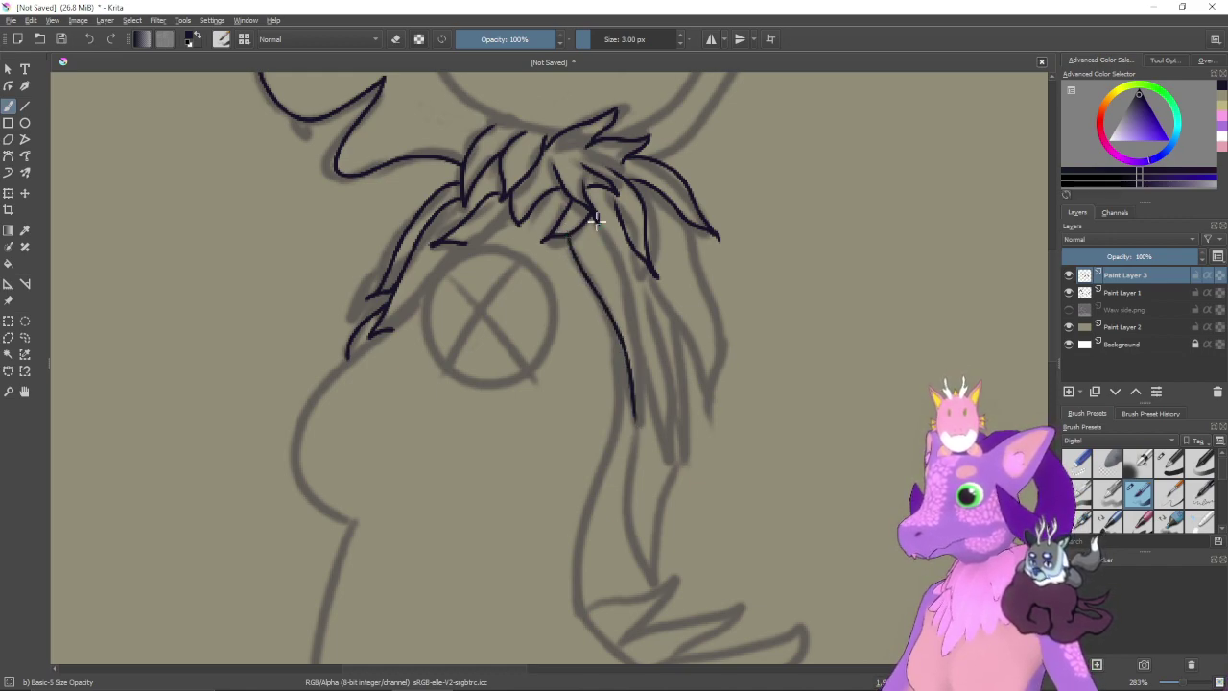
- Ink the back edge of the long strand behind the shoulder circle so it closes in a point
left_click_drag(589, 219, 626, 313)
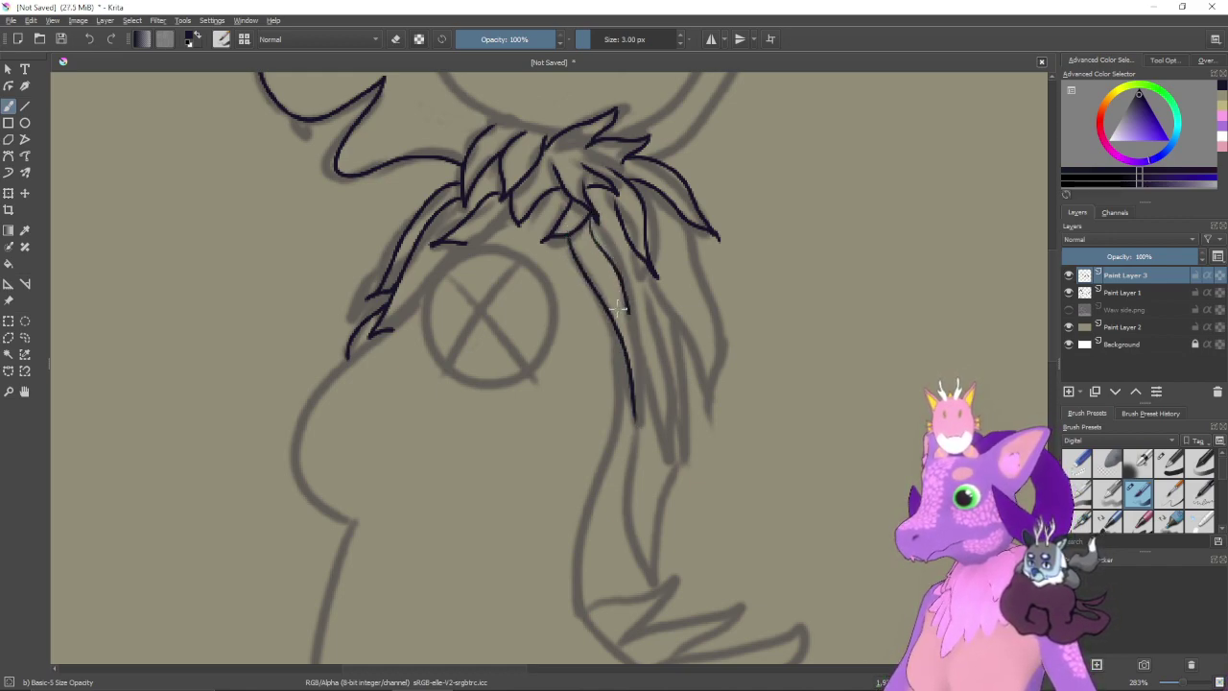
key("ctrl+z")
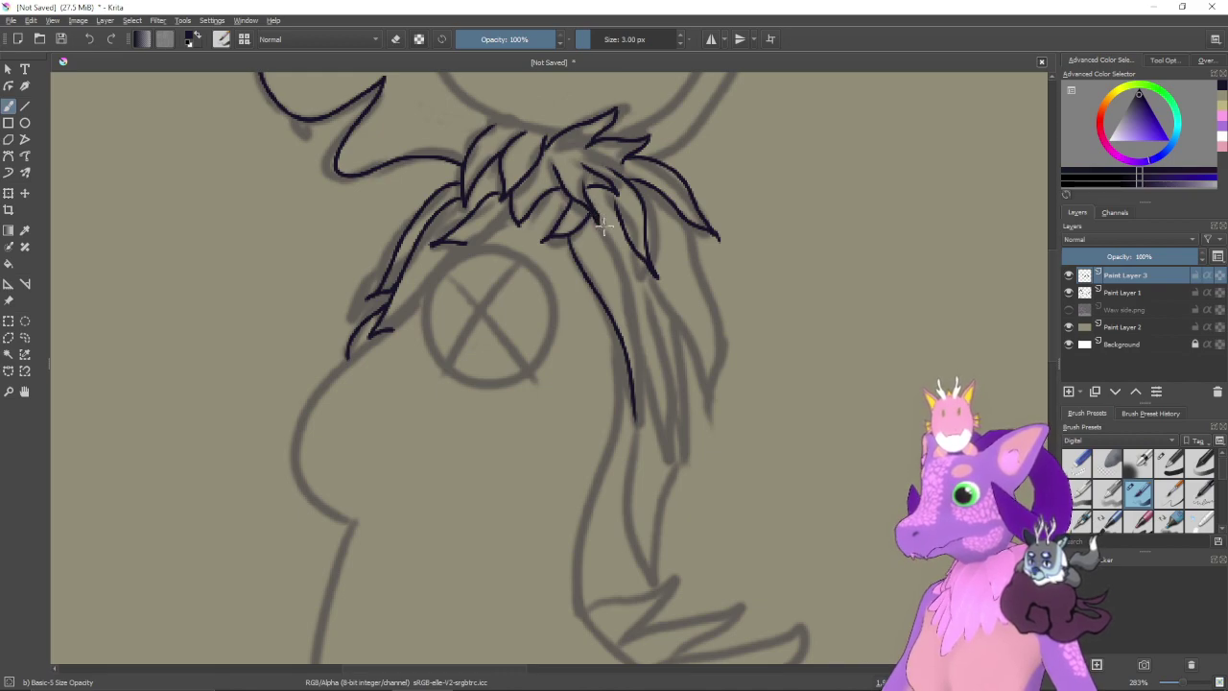
left_click_drag(602, 226, 633, 310)
key("ctrl+z")
mouse_move(584, 197)
left_mouse_down()
mouse_move(647, 310)
mouse_move(639, 495)
left_mouse_up()
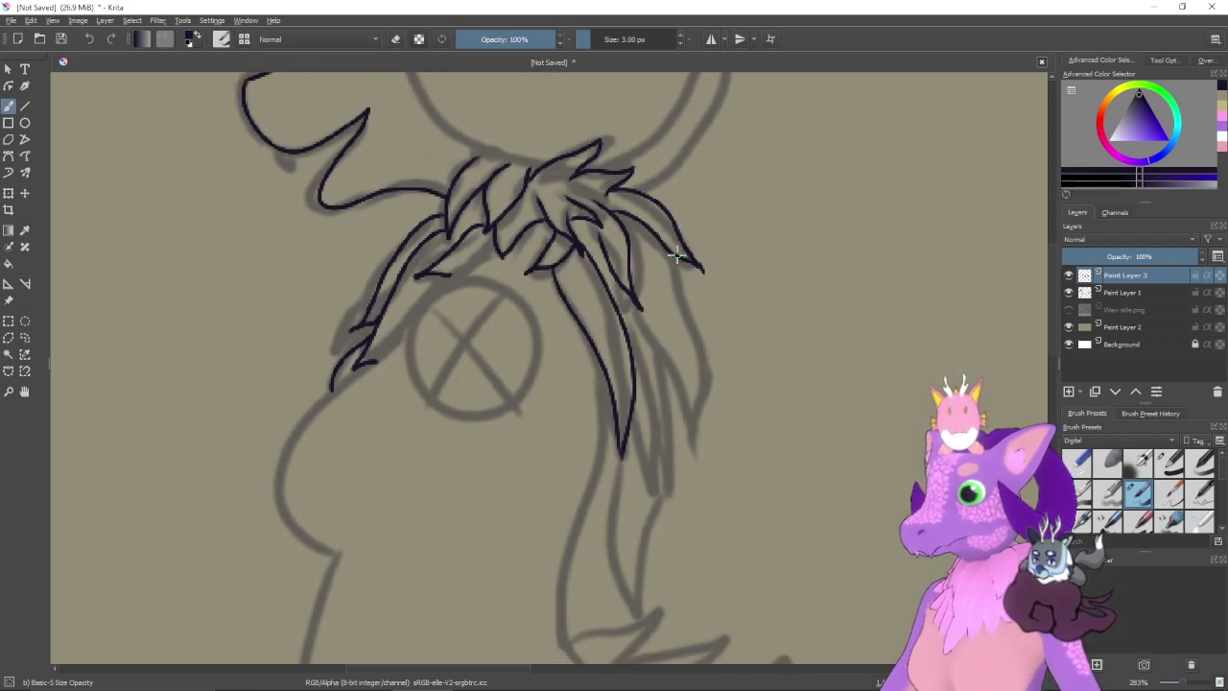
- Ink both edges of the rearmost long strand hanging from the back of the neck fur, meeting in a point
mouse_move(676, 254)
left_mouse_down()
mouse_move(704, 378)
mouse_move(701, 470)
left_mouse_up()
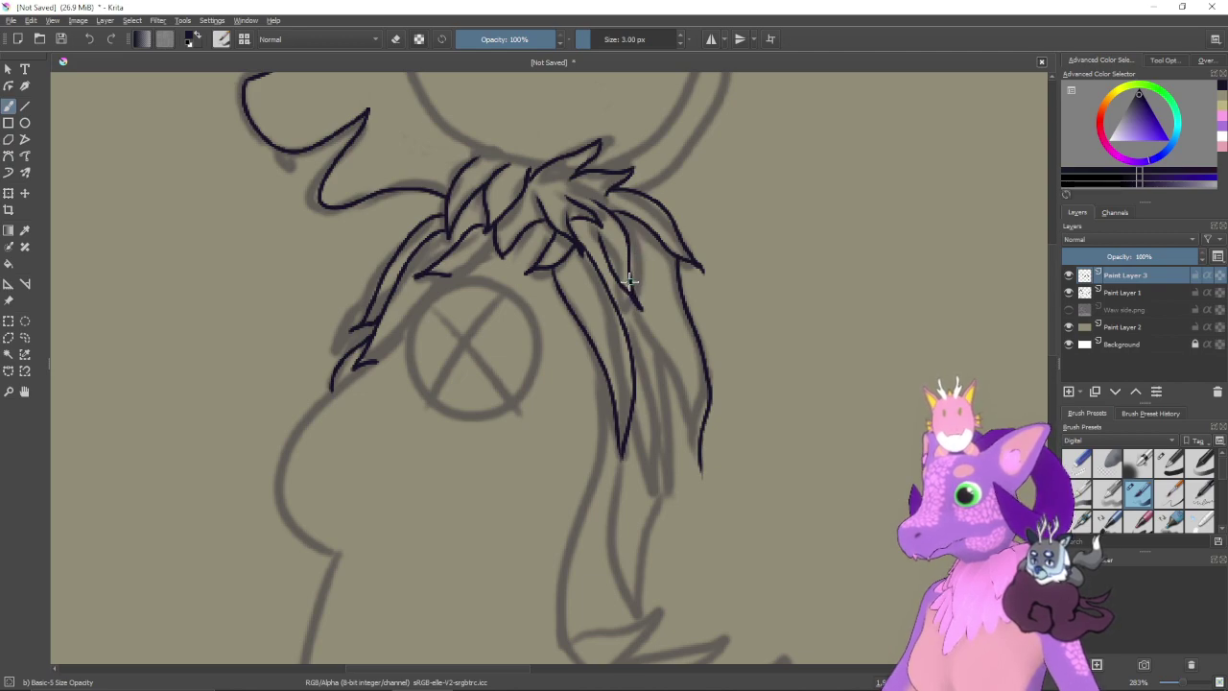
left_click_drag(629, 293, 670, 364)
key("ctrl+z")
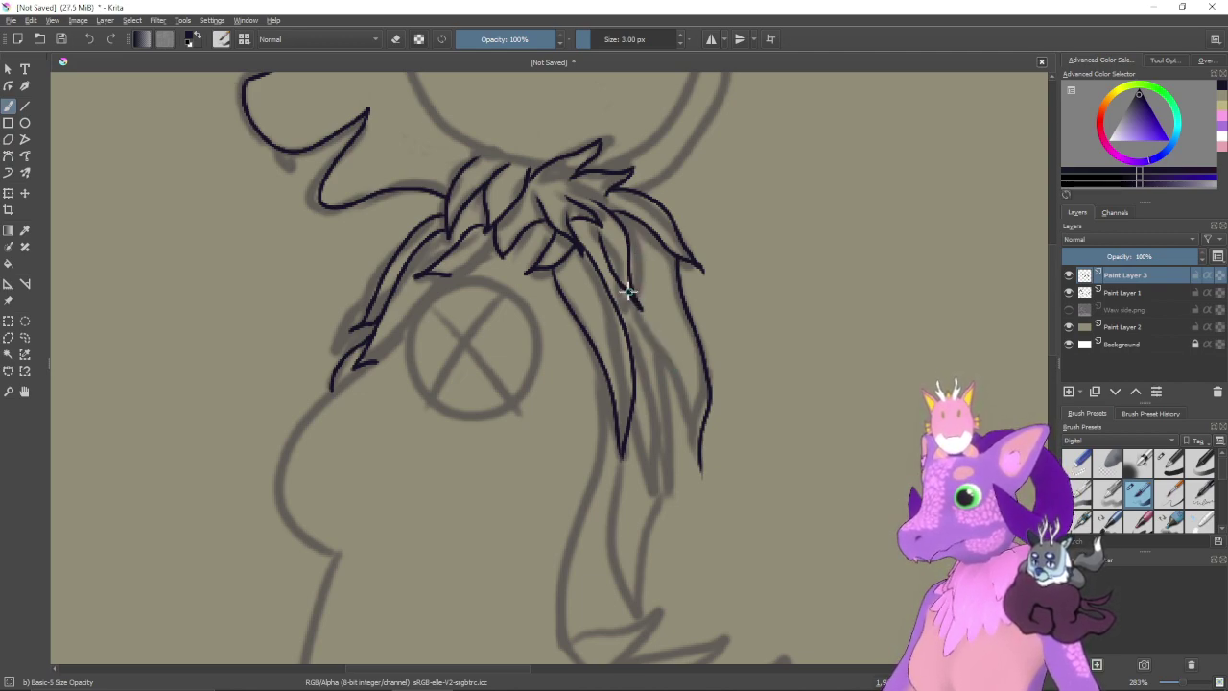
mouse_move(631, 309)
left_mouse_down()
mouse_move(685, 389)
mouse_move(701, 485)
left_mouse_up()
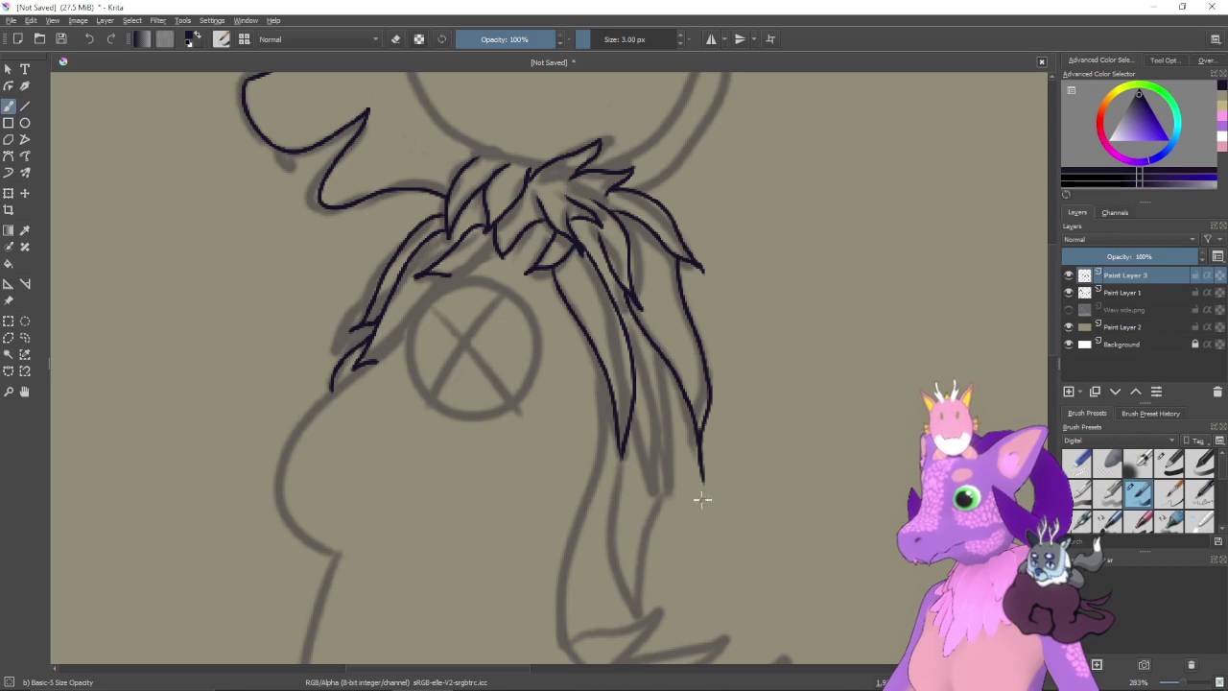
key("ctrl+z")
left_click_drag(665, 361, 703, 472)
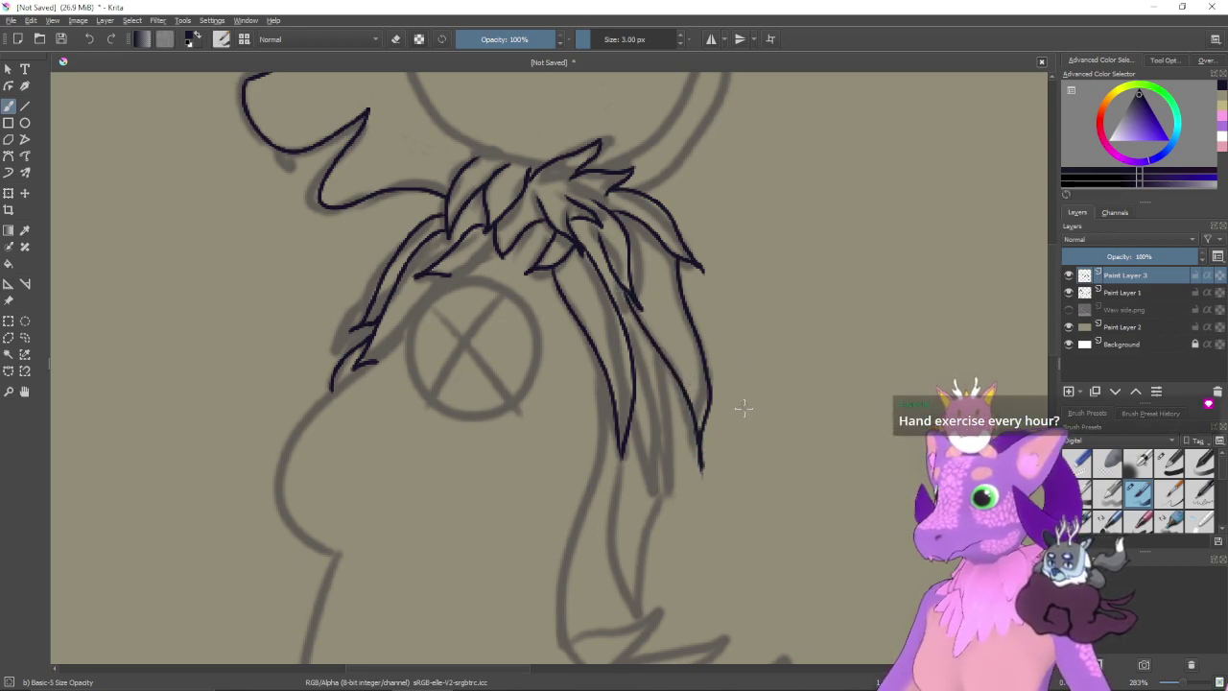
- Erase the overshooting ink at the tip of the rearmost long strand to leave a sharp point
scroll(695, 436, "up", 5)
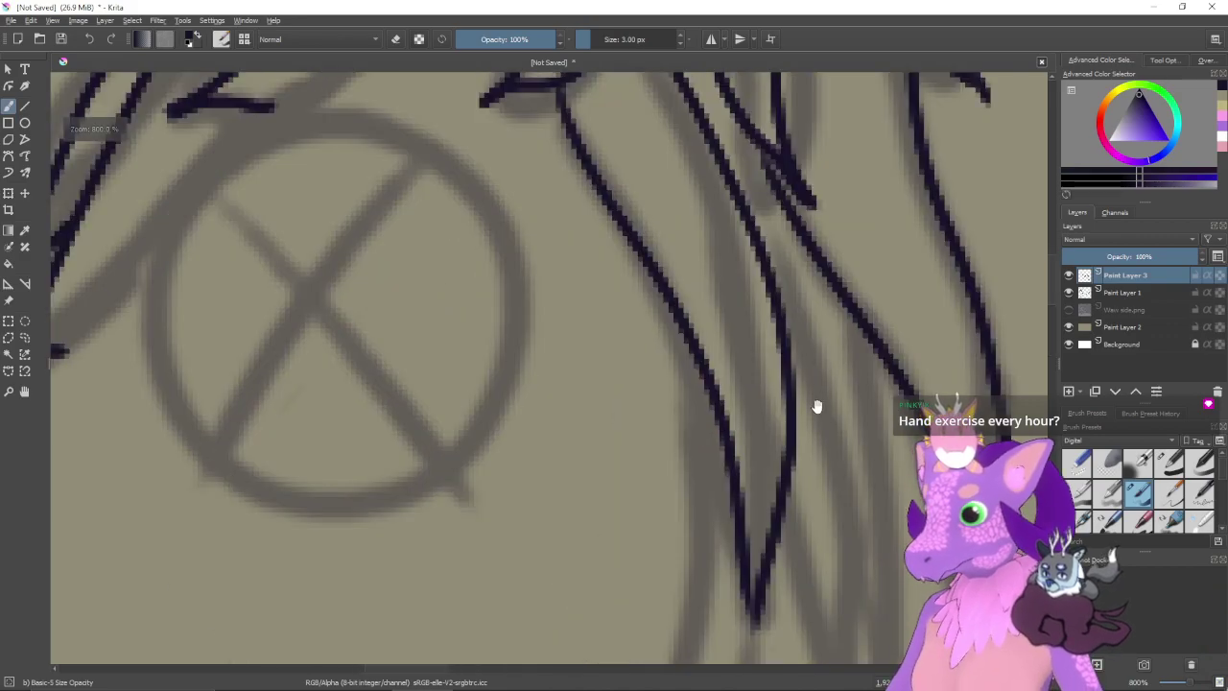
left_click_drag(816, 407, 663, 266)
key("e")
mouse_move(698, 326)
left_mouse_down()
mouse_move(717, 420)
mouse_move(715, 392)
mouse_move(727, 396)
mouse_move(738, 362)
mouse_move(731, 444)
left_mouse_up()
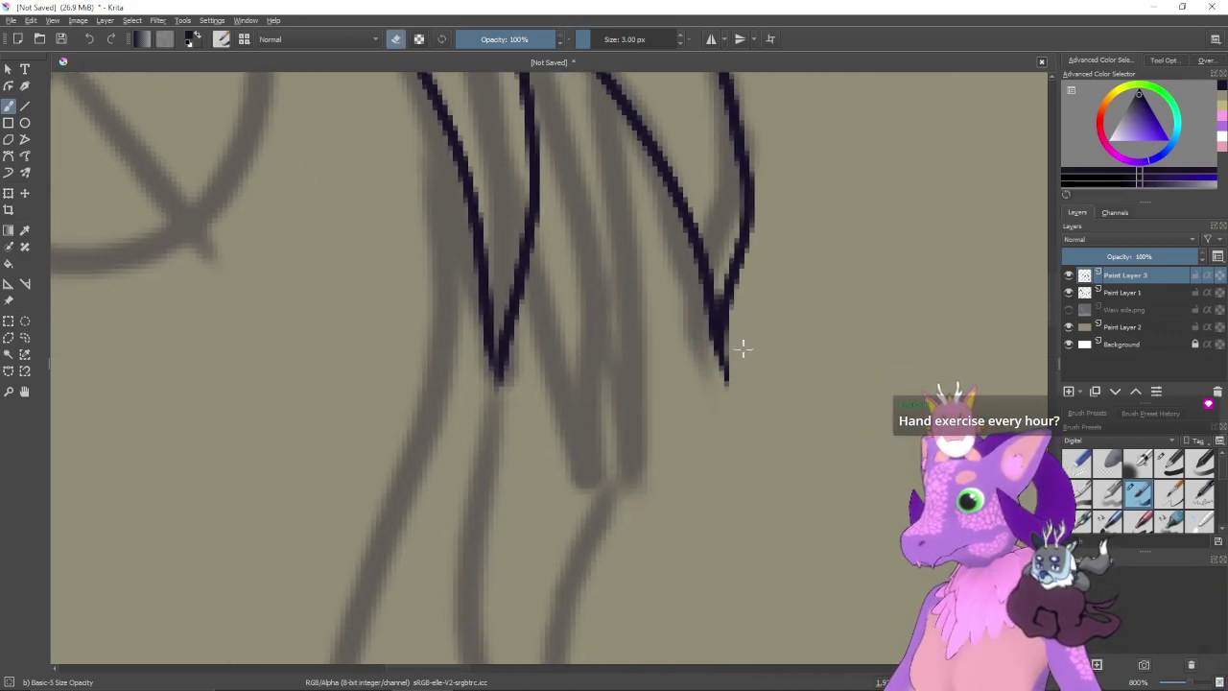
left_click_drag(729, 384, 735, 342)
scroll(709, 348, "down", 5)
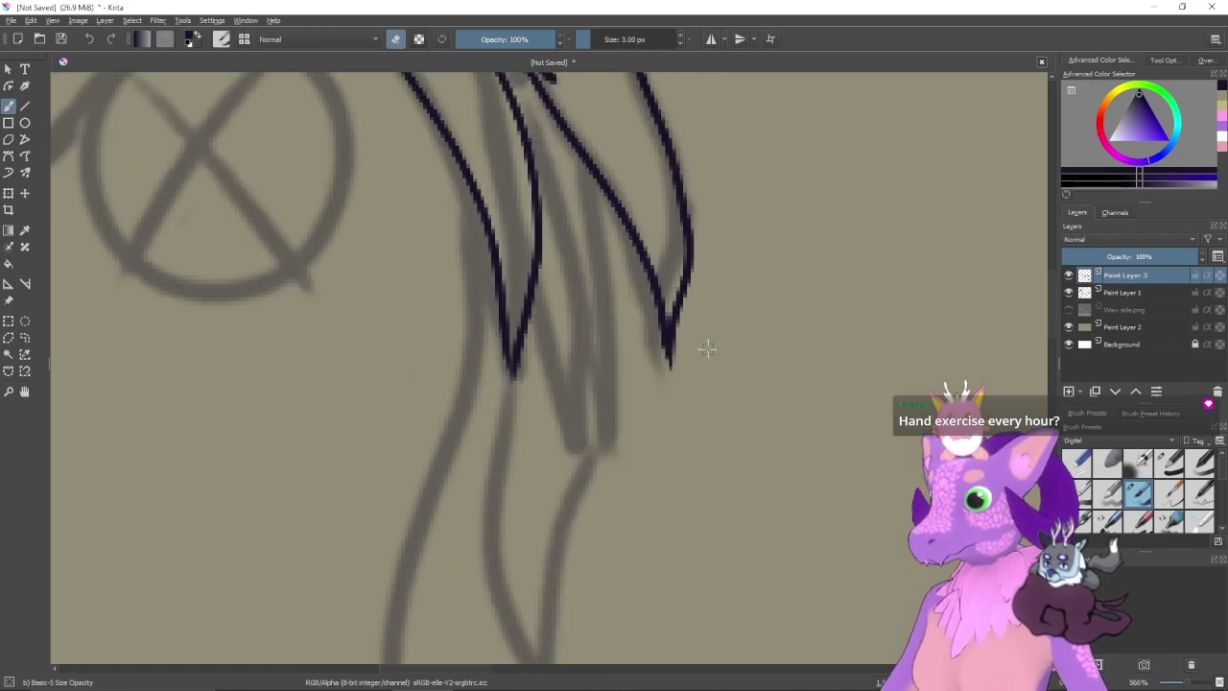
left_click_drag(745, 370, 754, 312)
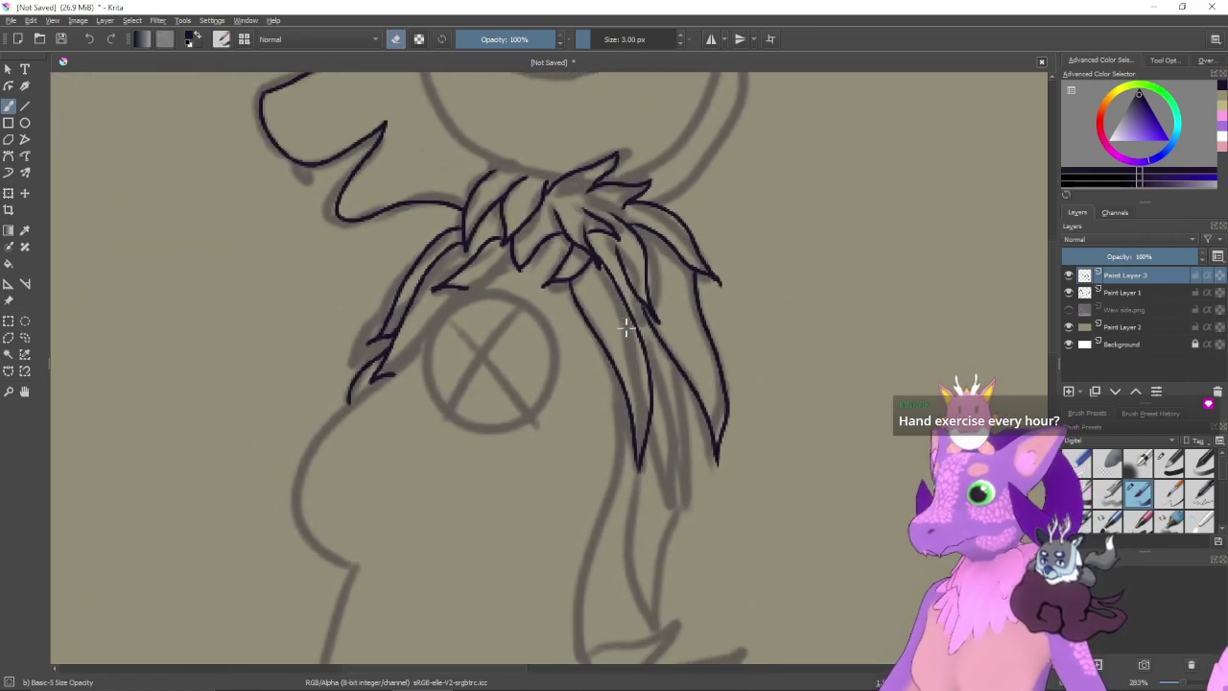
key("e")
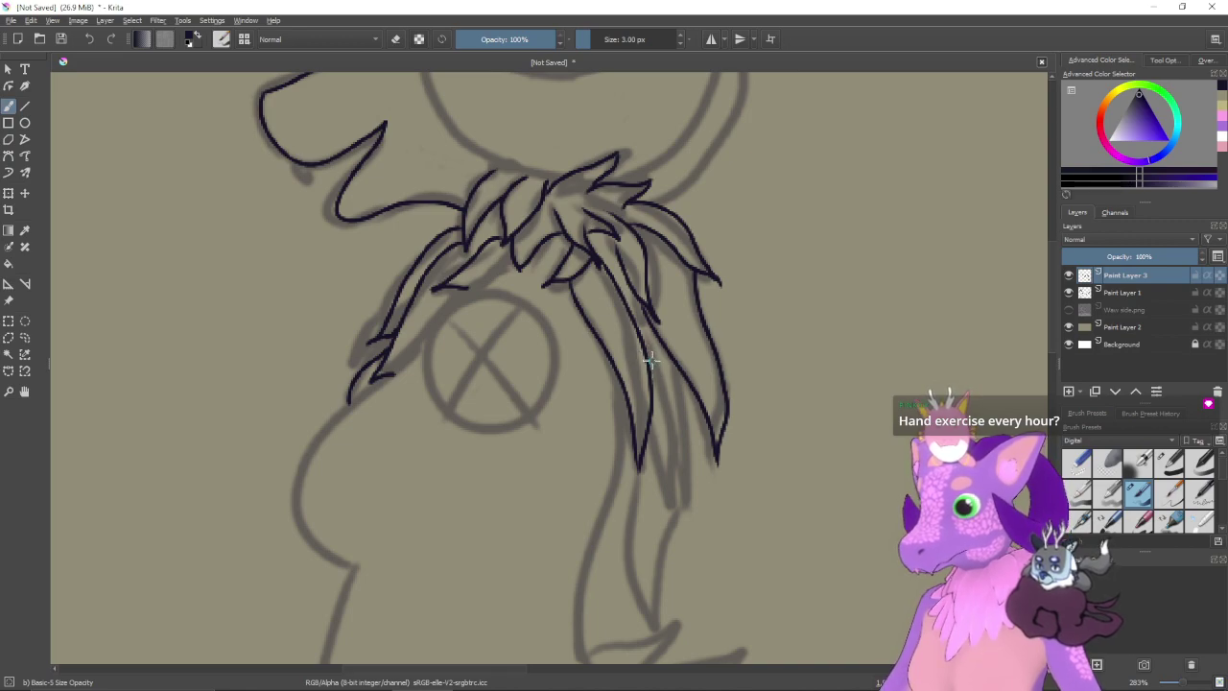
- Ink two thin pointed strands in the gap between the two long strands behind the shoulder circle
left_click_drag(653, 333, 658, 452)
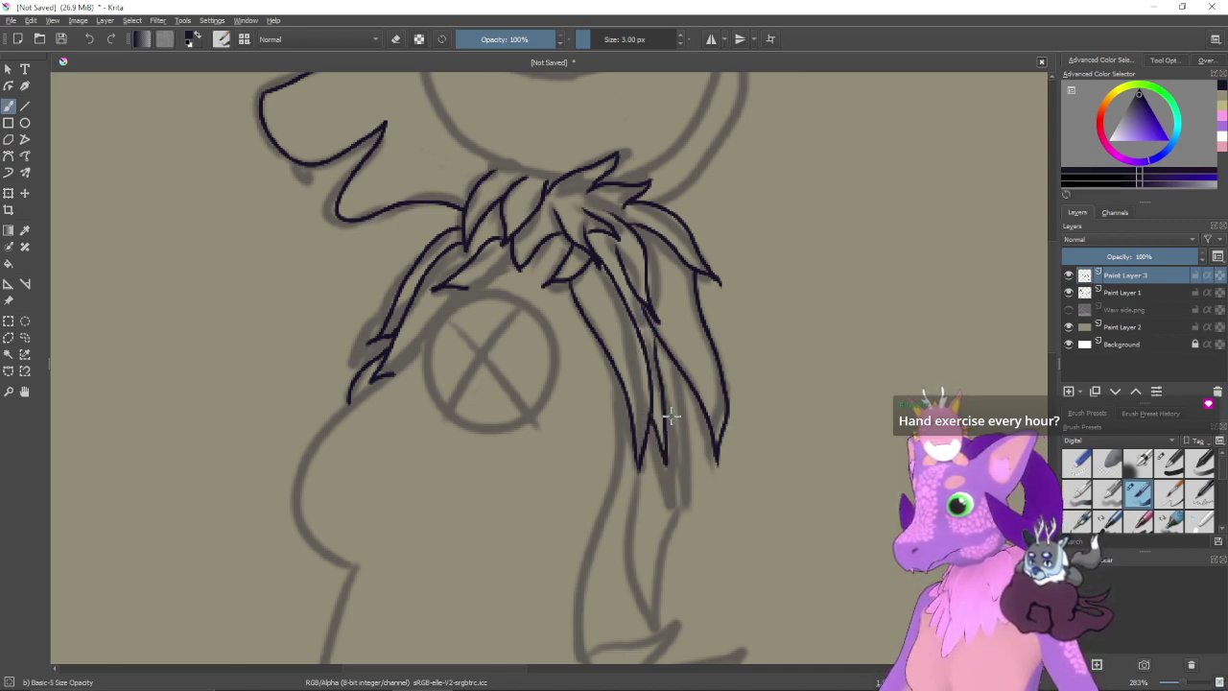
mouse_move(676, 366)
left_mouse_down()
mouse_move(686, 507)
mouse_move(665, 459)
left_mouse_up()
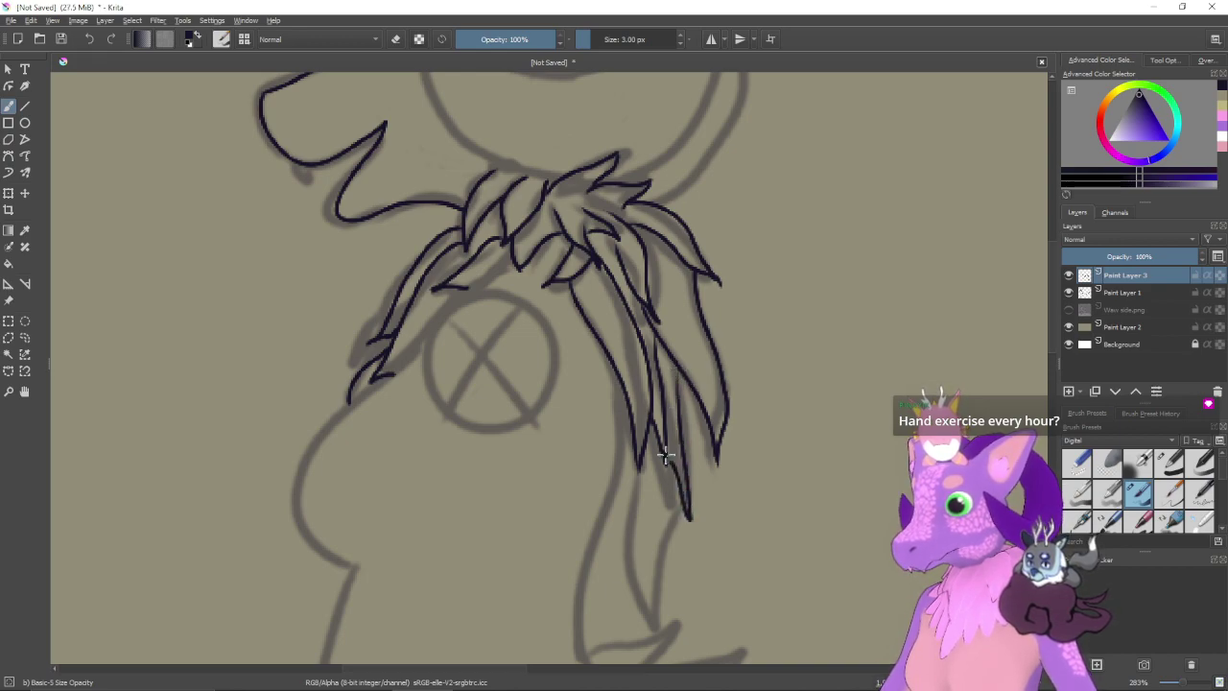
key("ctrl+z")
left_click_drag(676, 366, 682, 493)
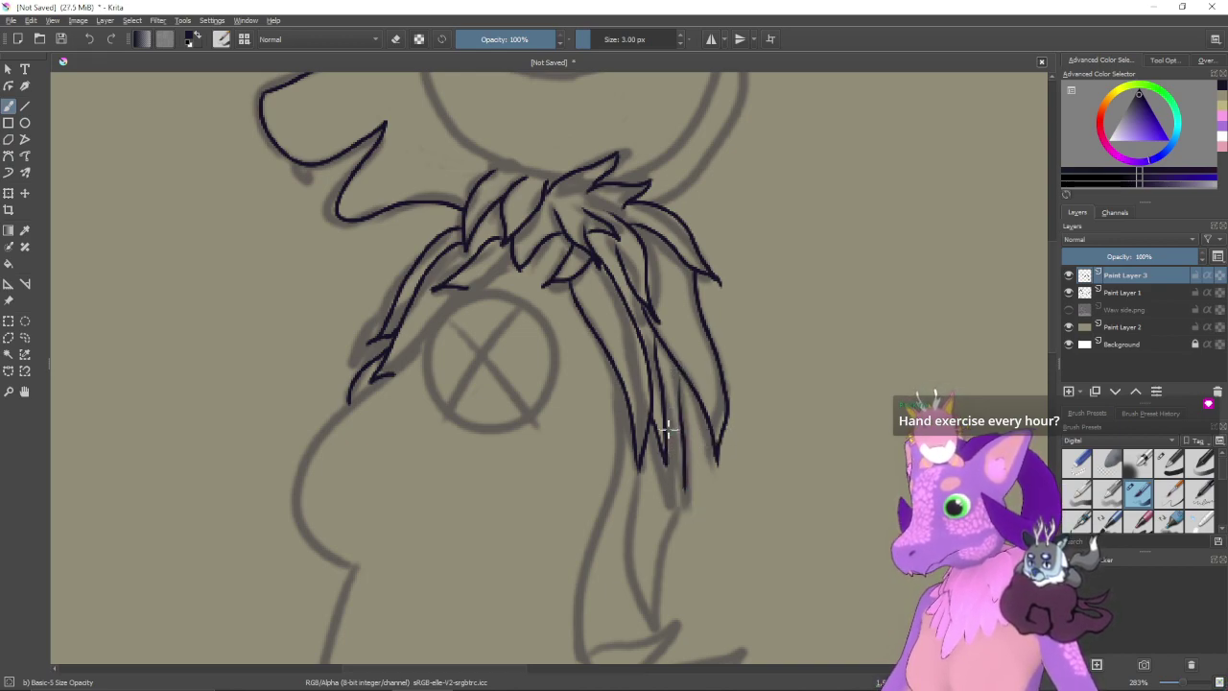
left_click_drag(663, 428, 683, 489)
- Ink both edges of the lowest fur strand, running from the tips above to a point over the tail base
scroll(679, 471, "down", 5)
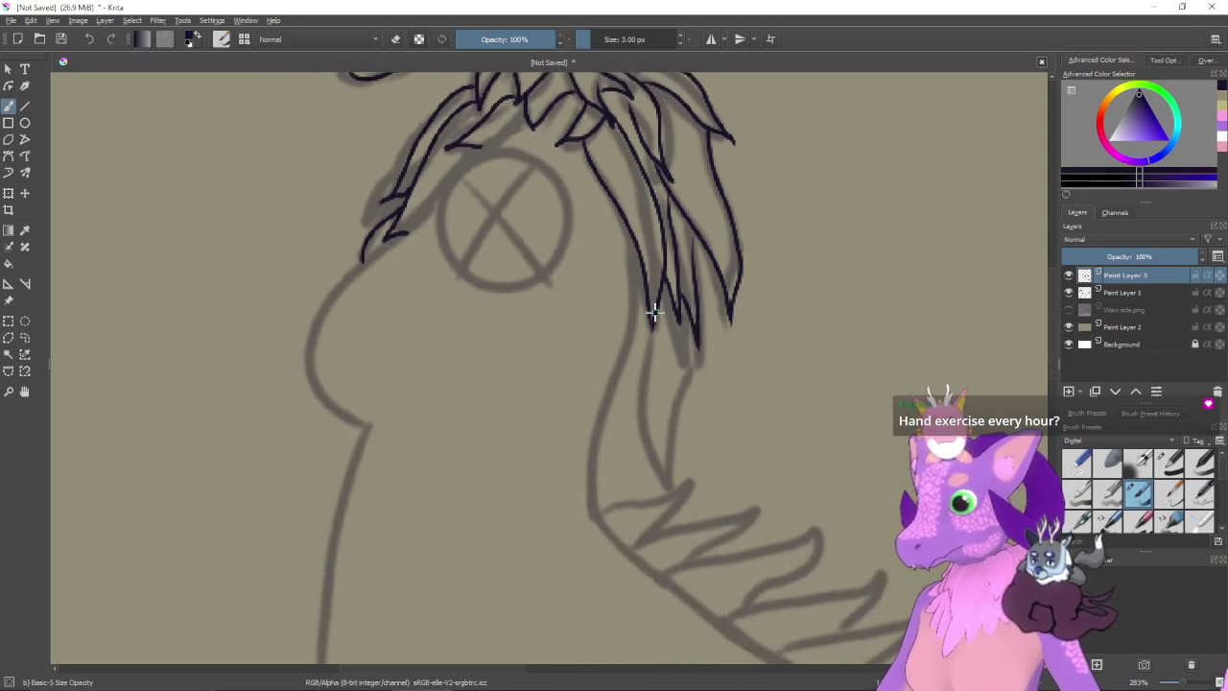
mouse_move(647, 311)
left_mouse_down()
mouse_move(634, 394)
mouse_move(658, 468)
left_mouse_up()
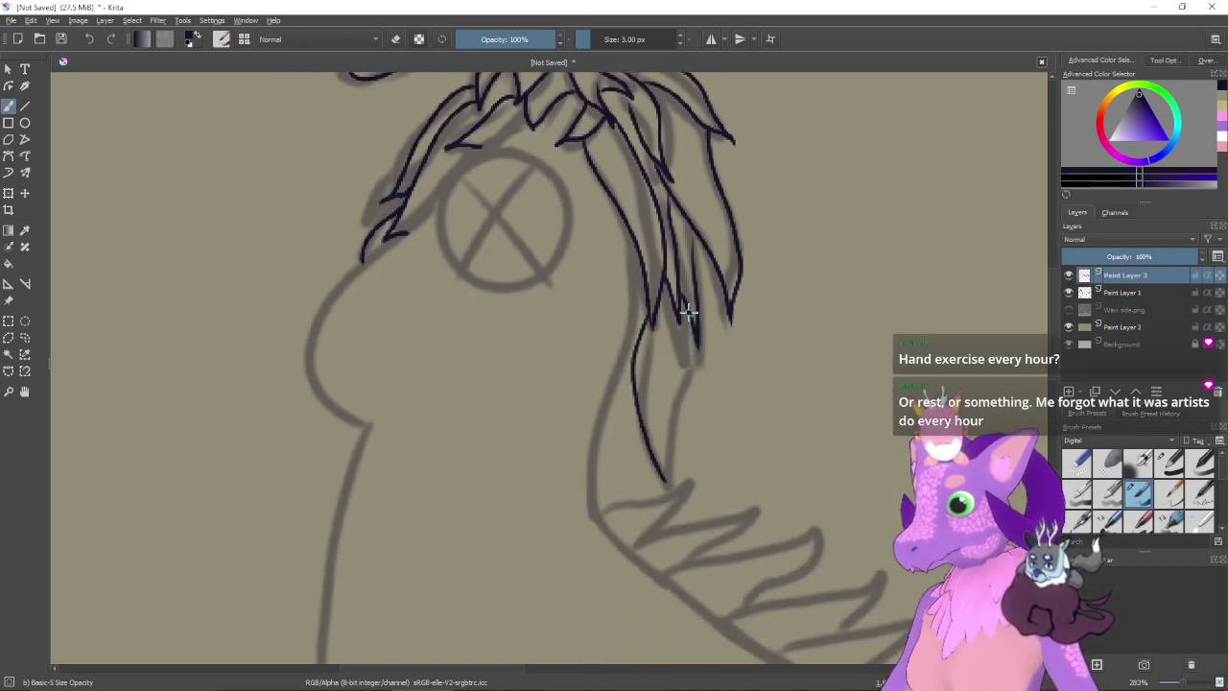
left_click_drag(689, 310, 669, 490)
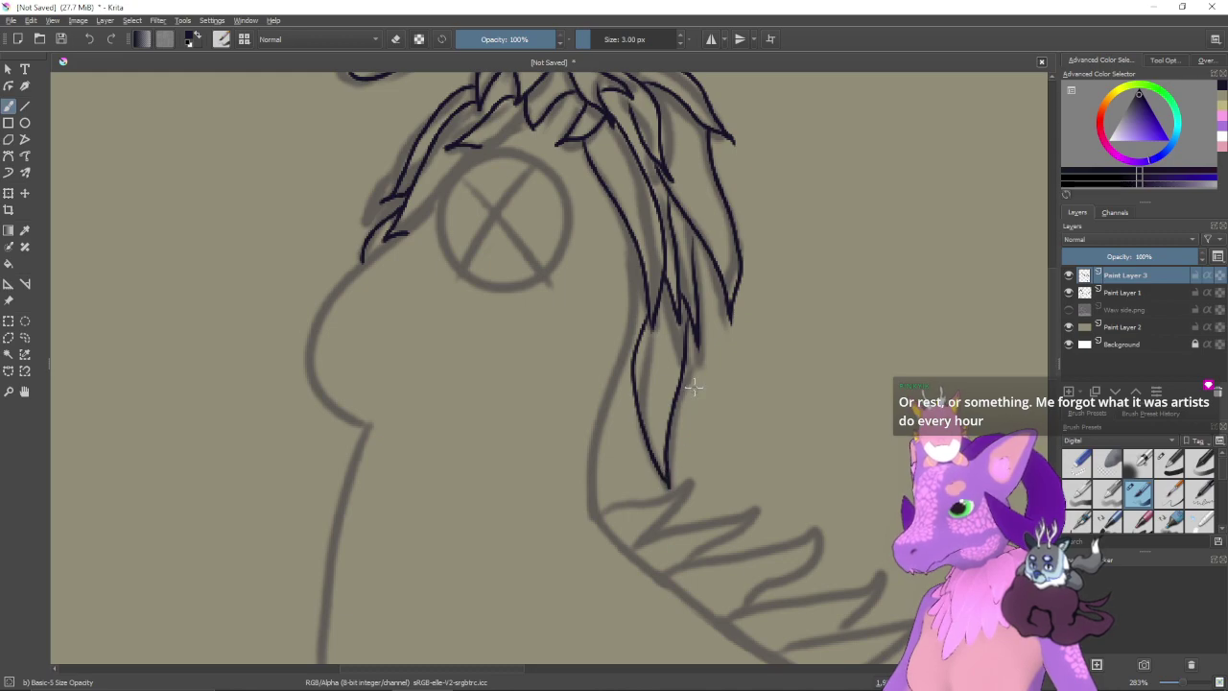
- Redraw the front edge of the lowest strand slightly further inward and erase the doubled outer line
scroll(709, 393, "up", 2)
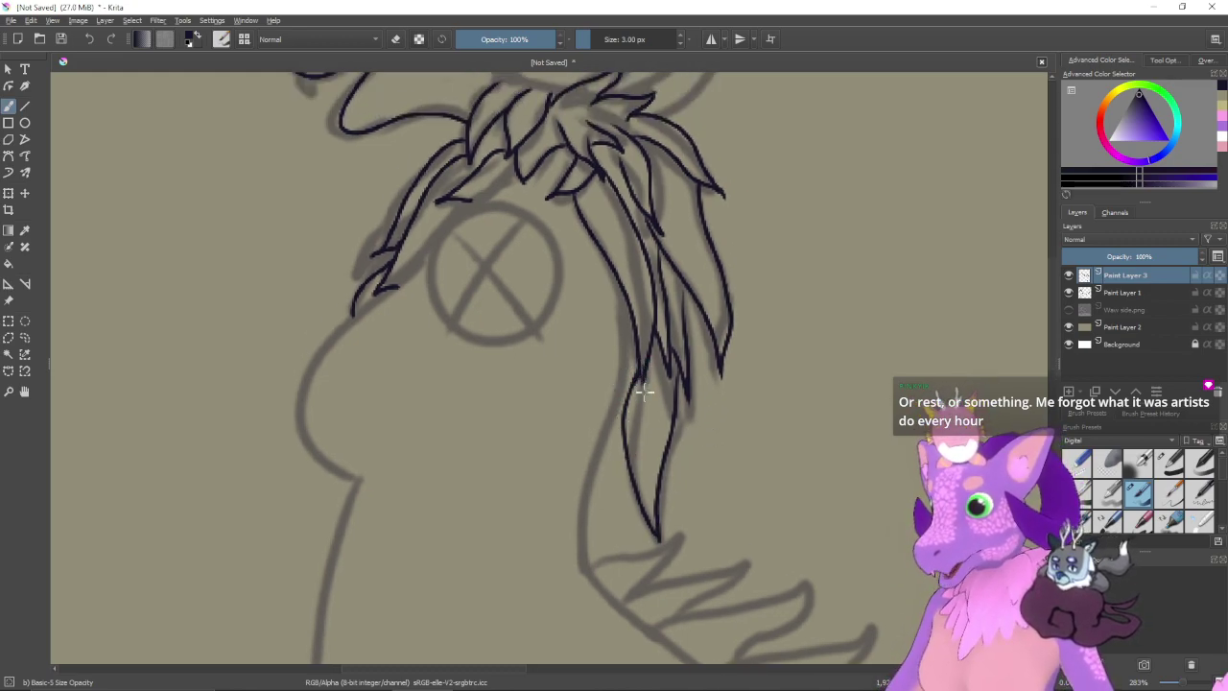
left_click_drag(639, 366, 635, 500)
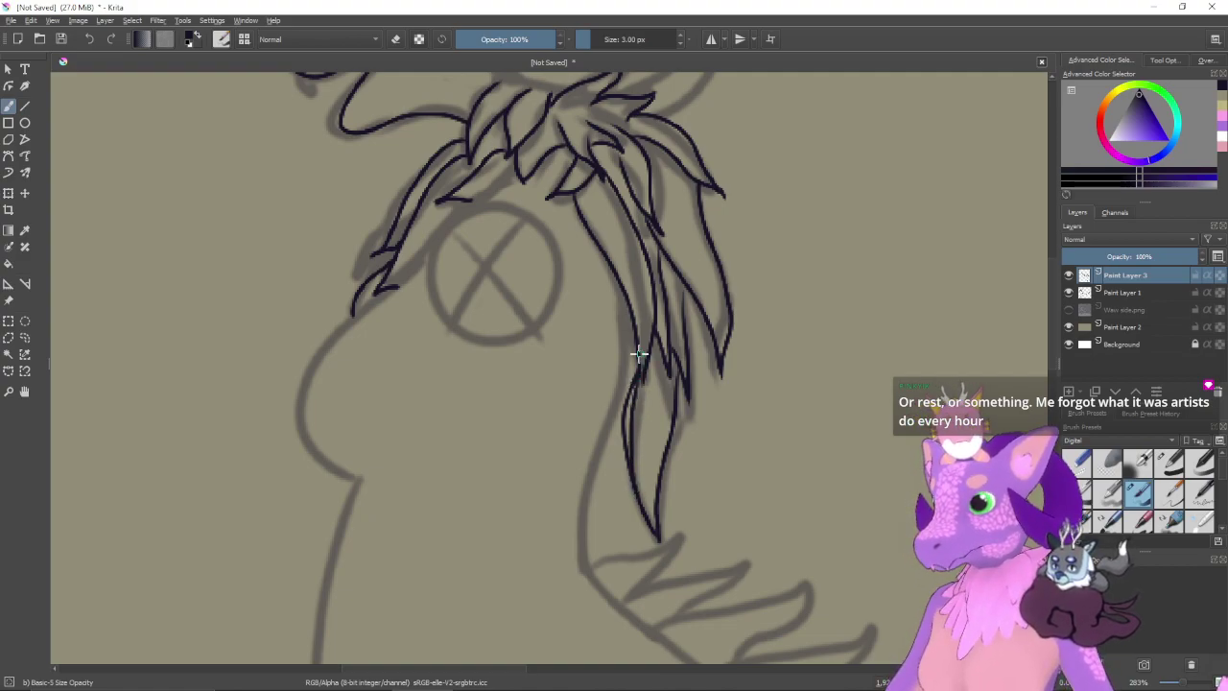
key("ctrl+plus")
key("ctrl+plus")
key("ctrl+plus")
mouse_move(737, 428)
left_mouse_down()
mouse_move(637, 339)
mouse_move(679, 303)
mouse_move(657, 414)
mouse_move(672, 416)
mouse_move(658, 285)
mouse_move(645, 284)
mouse_move(649, 451)
left_mouse_up()
key("e")
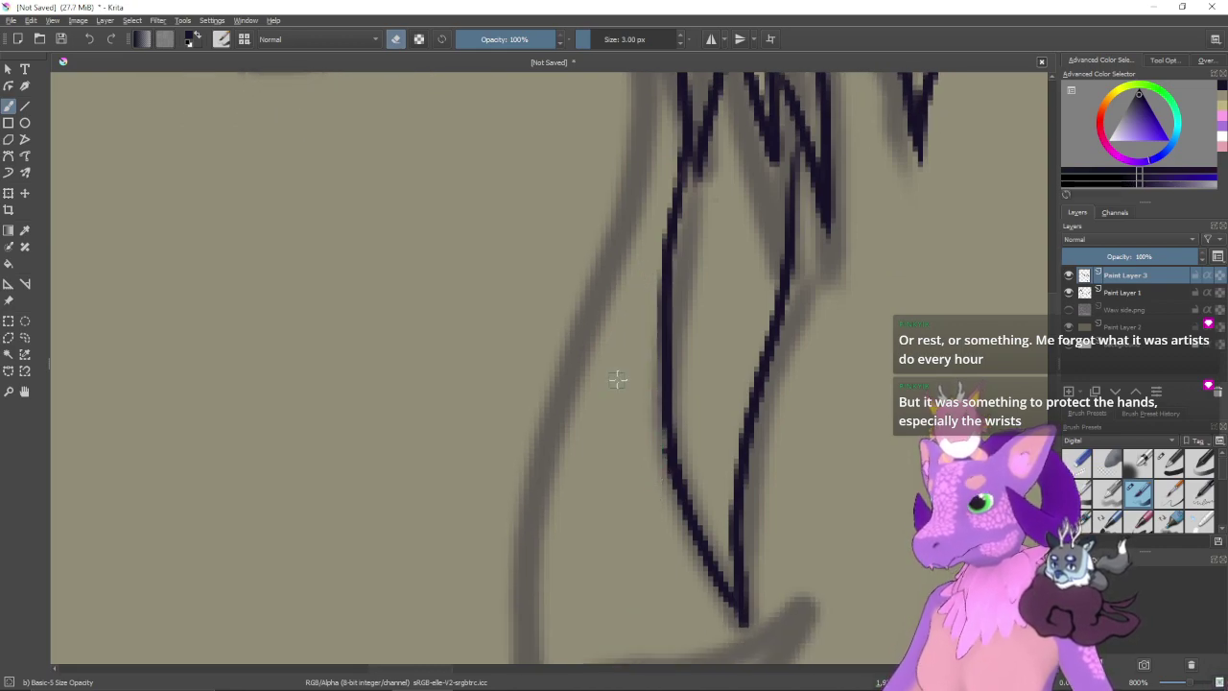
- Extend the upper ends of the two thin inner strands so they join the rearmost strand's front edge
key("ctrl+minus")
key("ctrl+minus")
key("ctrl+minus")
left_click_drag(677, 266, 680, 428)
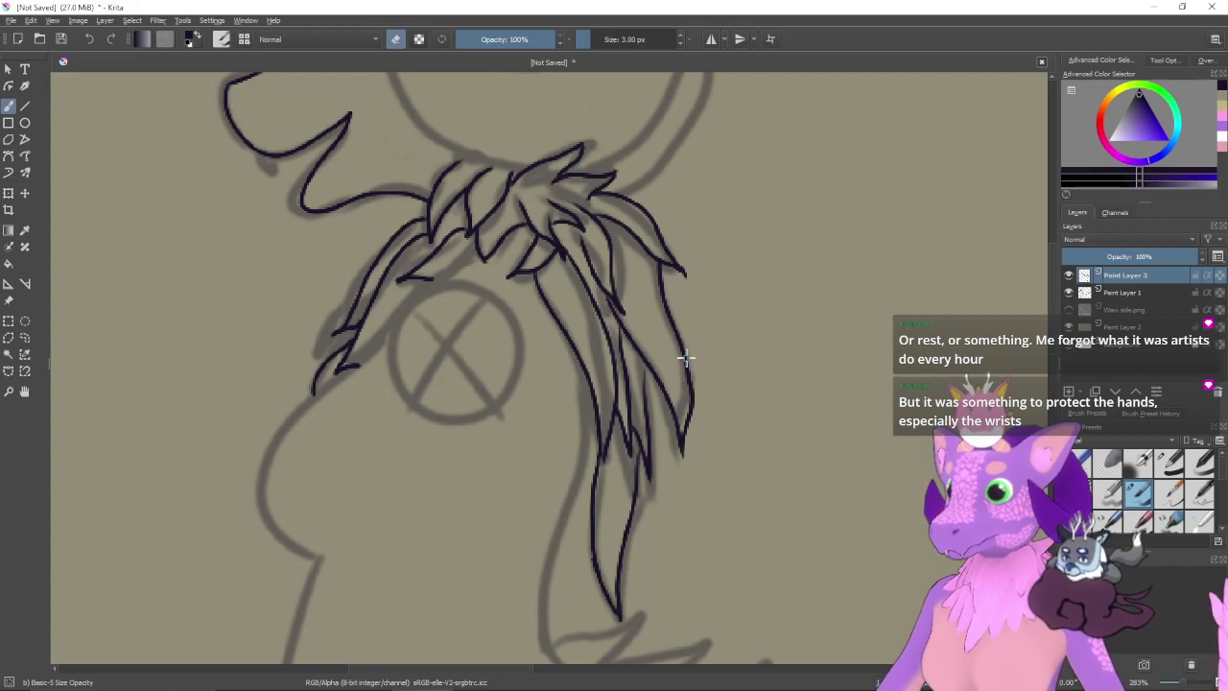
scroll(638, 299, "up", 1)
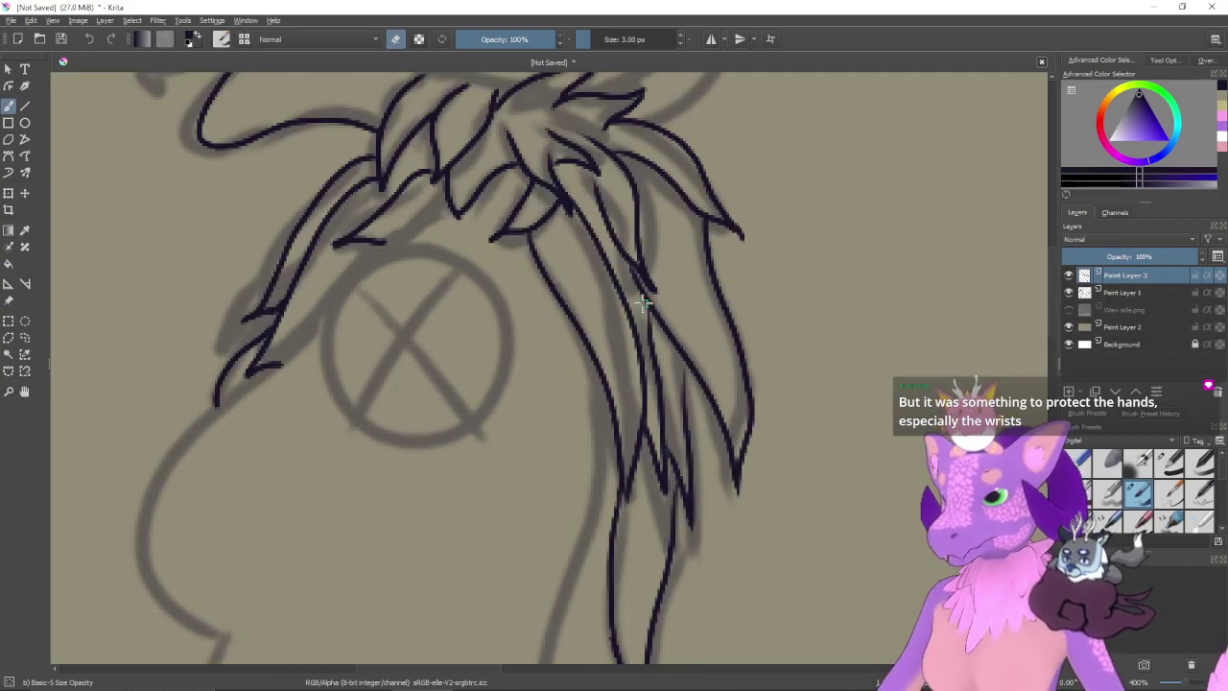
scroll(643, 303, "up", 1)
scroll(672, 359, "up", 1)
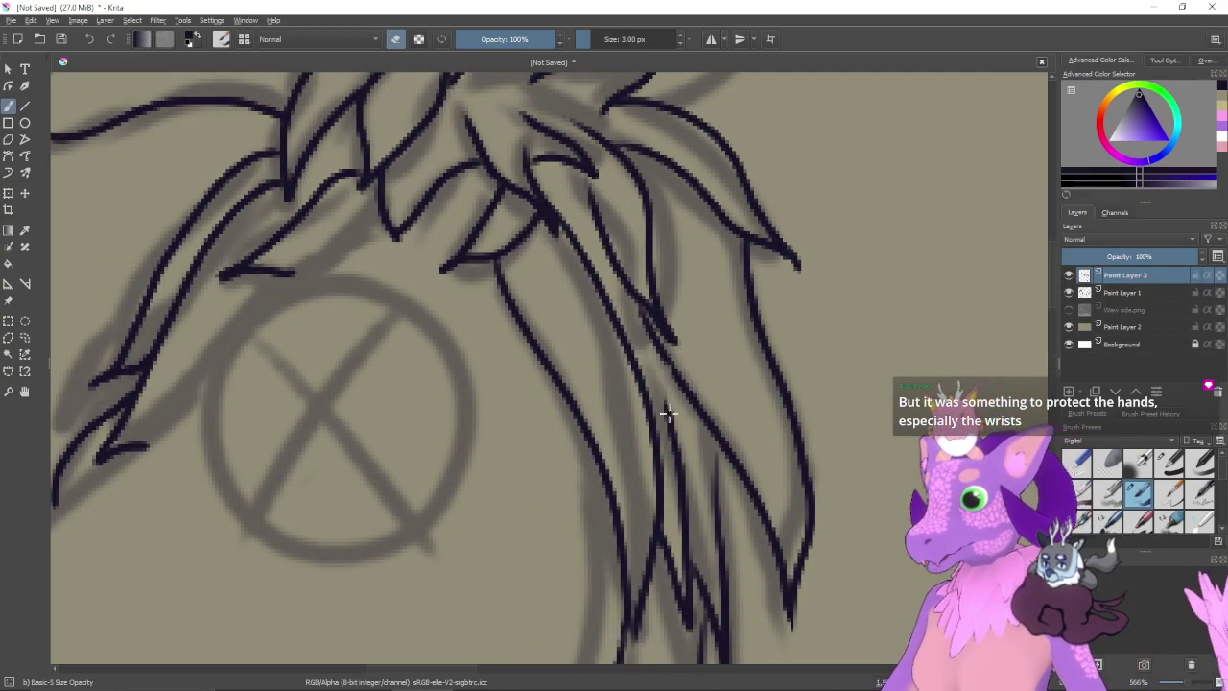
key("e")
mouse_move(675, 393)
left_mouse_down()
mouse_move(662, 314)
mouse_move(673, 404)
left_mouse_up()
key("ctrl+z")
mouse_move(677, 329)
left_mouse_down()
mouse_move(679, 467)
mouse_move(671, 383)
mouse_move(691, 314)
left_mouse_up()
left_click_drag(735, 374, 706, 379)
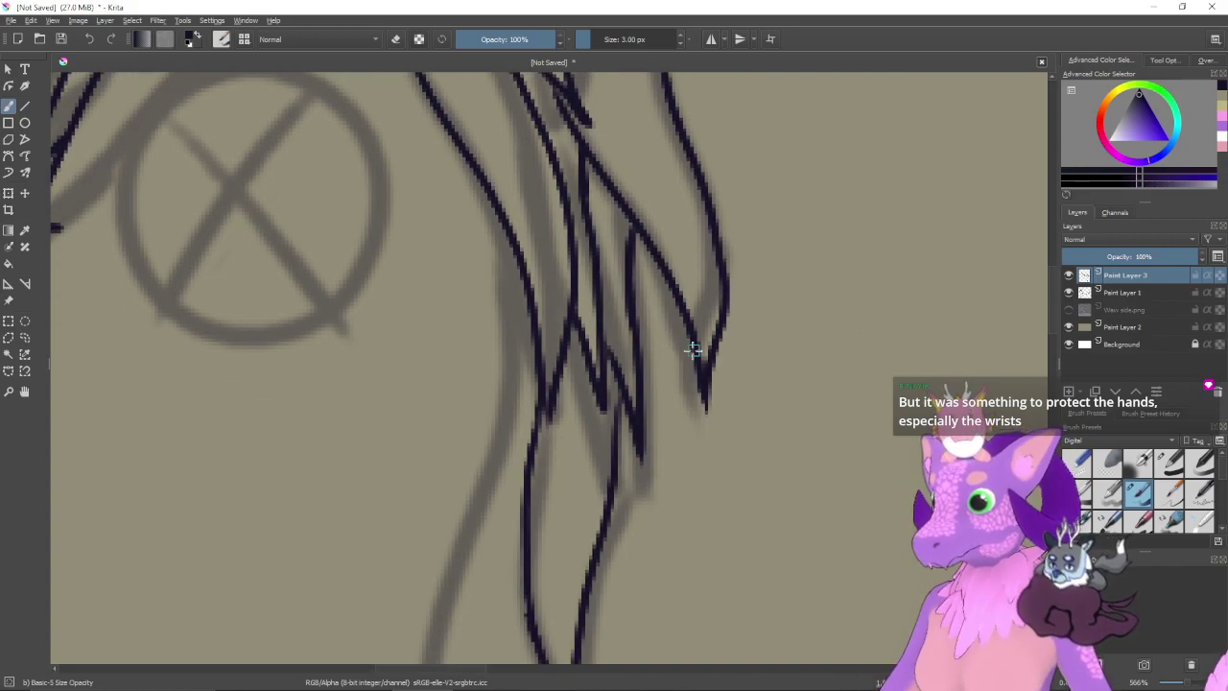
key("minus")
key("minus")
key("minus")
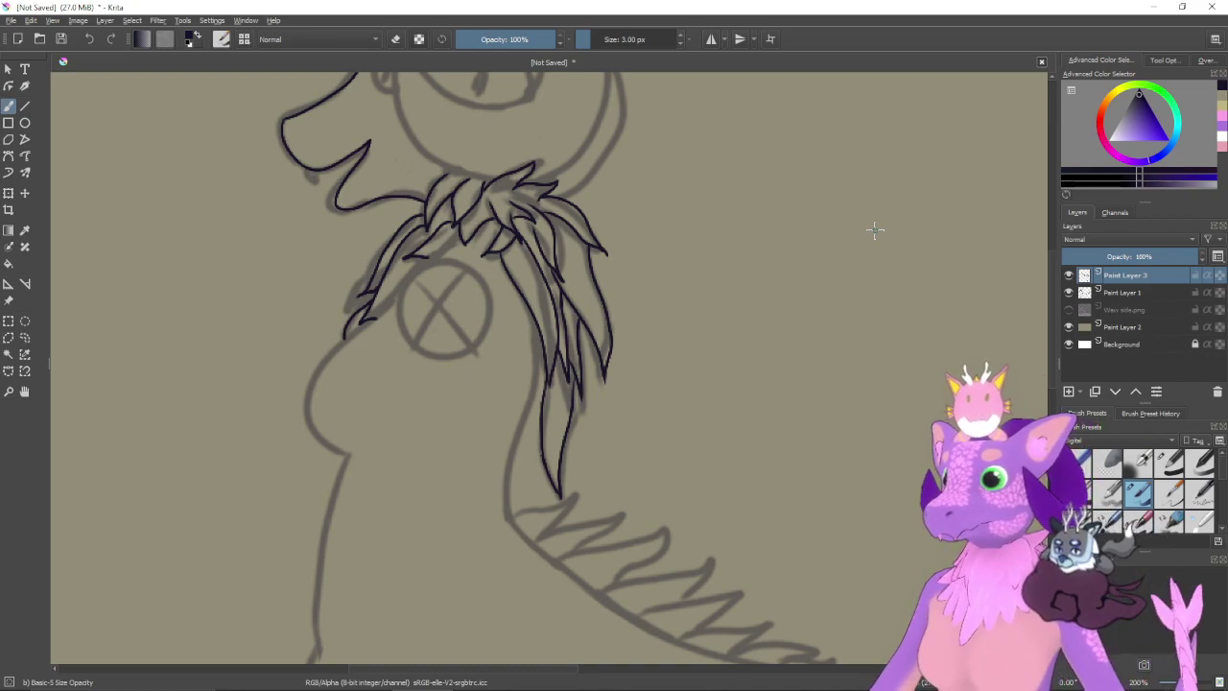
- Hide the sketch on Paint Layer 1 and bring the inked muzzle and neck fur into view
mouse_move(506, 365)
left_mouse_down()
mouse_move(527, 397)
mouse_move(550, 403)
left_mouse_up()
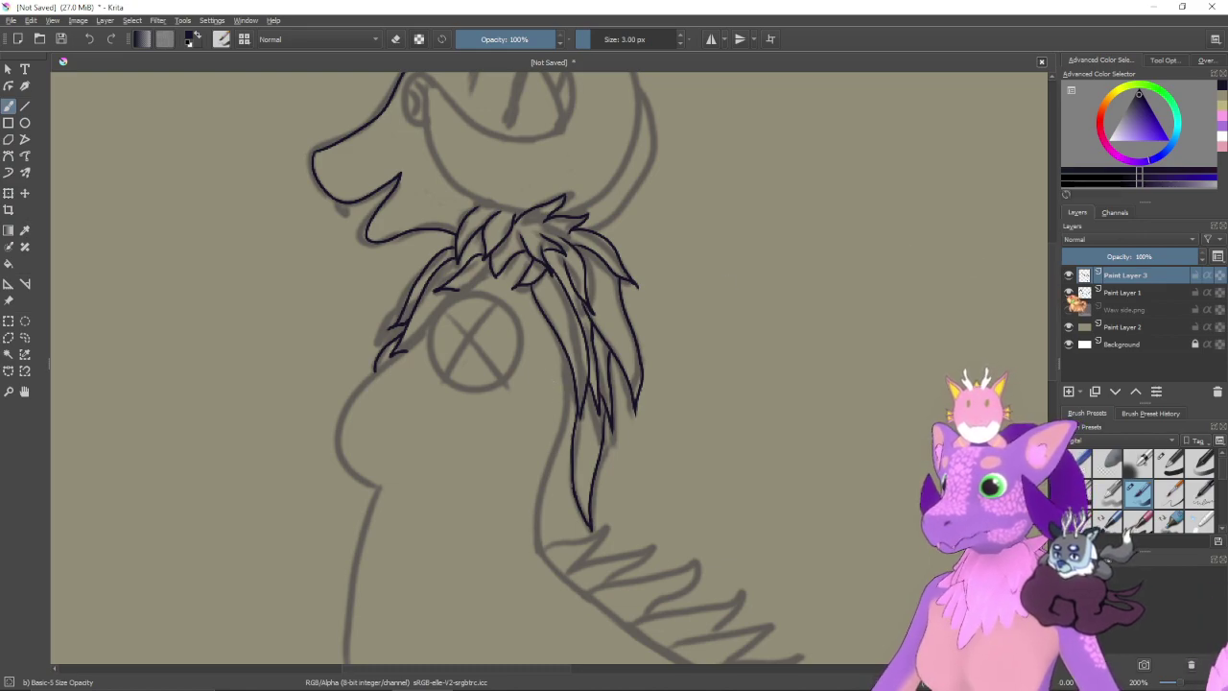
left_click(1068, 292)
mouse_move(694, 329)
left_mouse_down()
mouse_move(723, 505)
mouse_move(715, 488)
left_mouse_up()
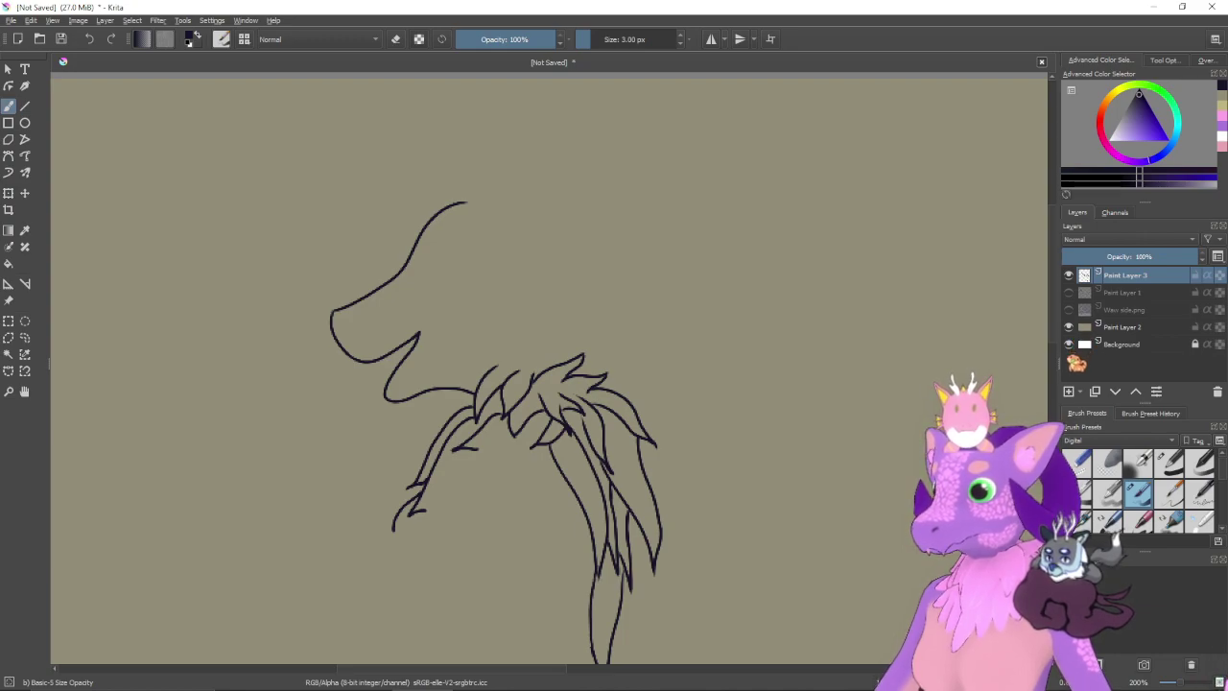
mouse_move(576, 335)
left_mouse_down()
mouse_move(513, 394)
mouse_move(652, 443)
left_mouse_up()
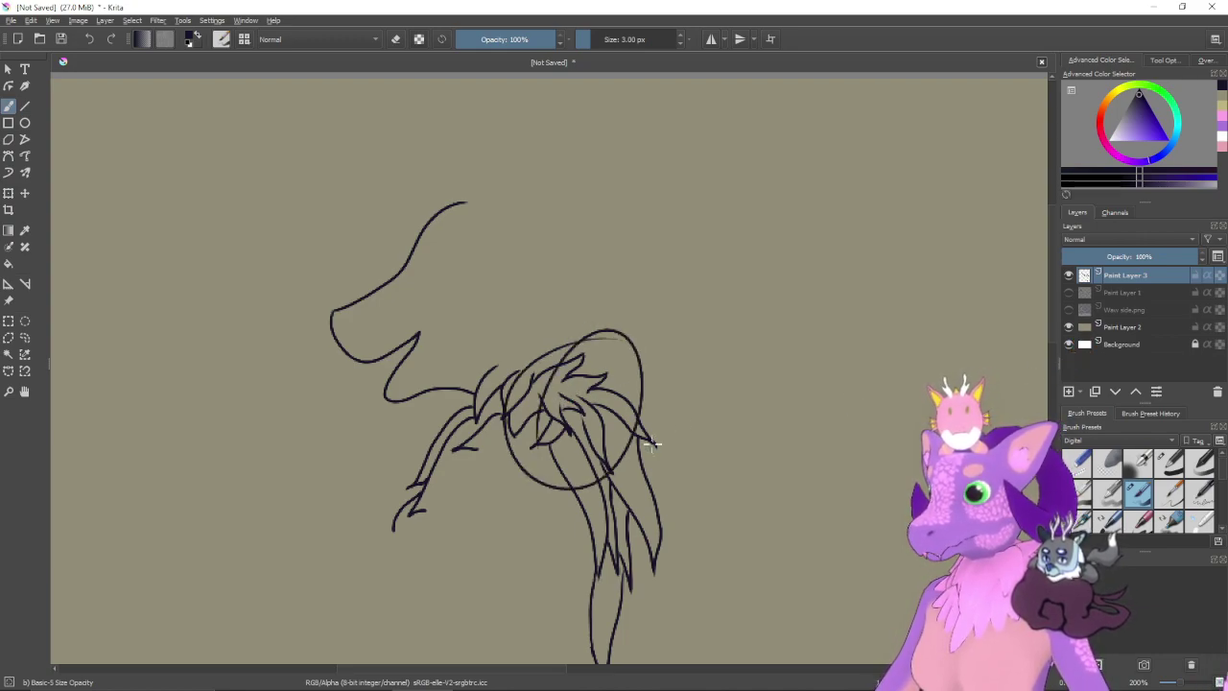
key("ctrl+z")
mouse_move(581, 331)
left_mouse_down()
mouse_move(691, 433)
mouse_move(576, 334)
left_mouse_up()
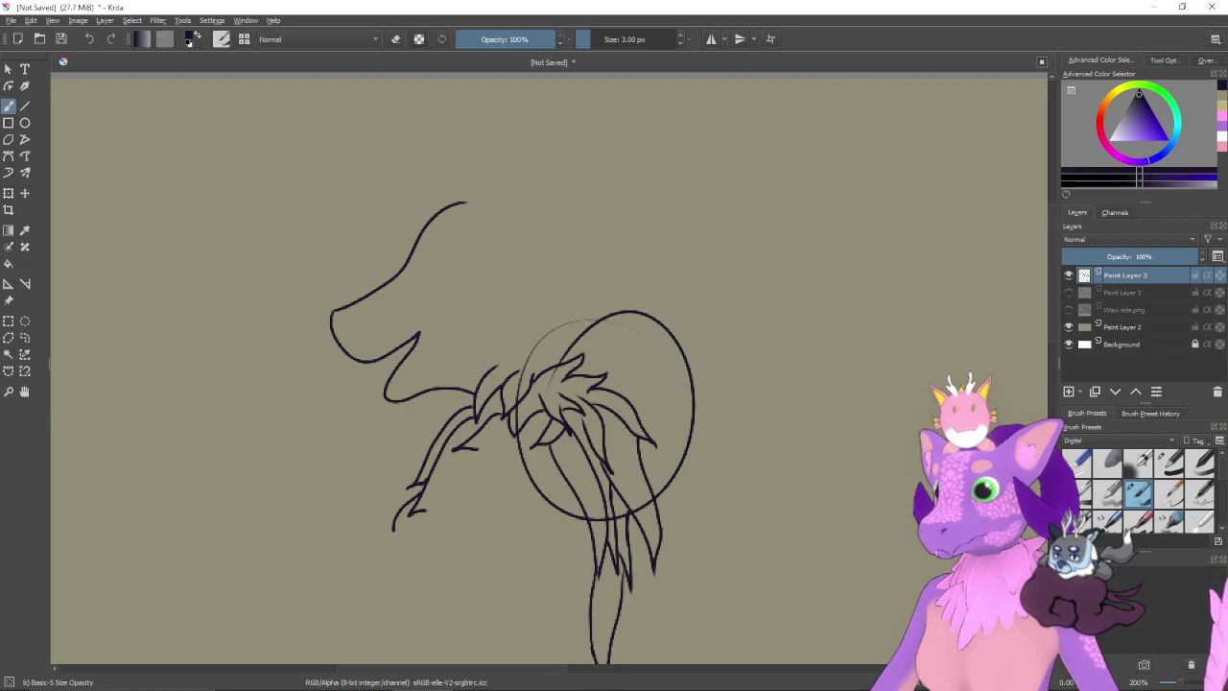
key("ctrl+z")
- Examine the inked neck fur up close with the sketch hidden
key("ctrl+plus")
key("ctrl+plus")
key("ctrl+plus")
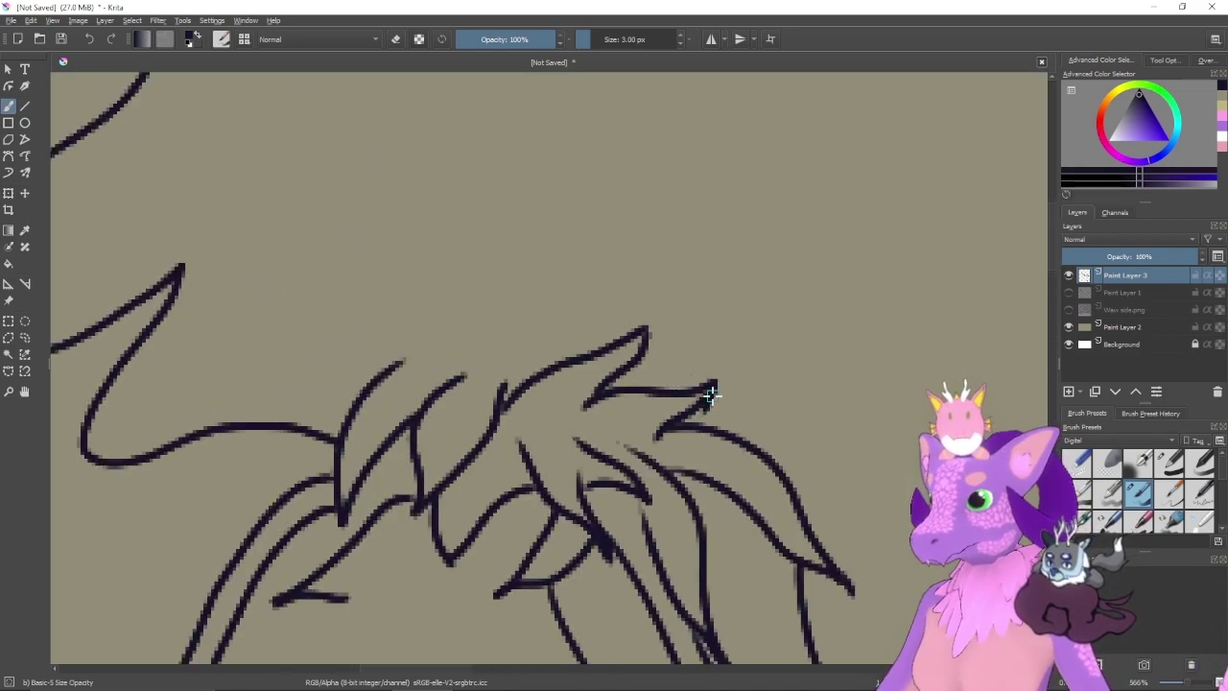
left_click_drag(690, 420, 716, 367)
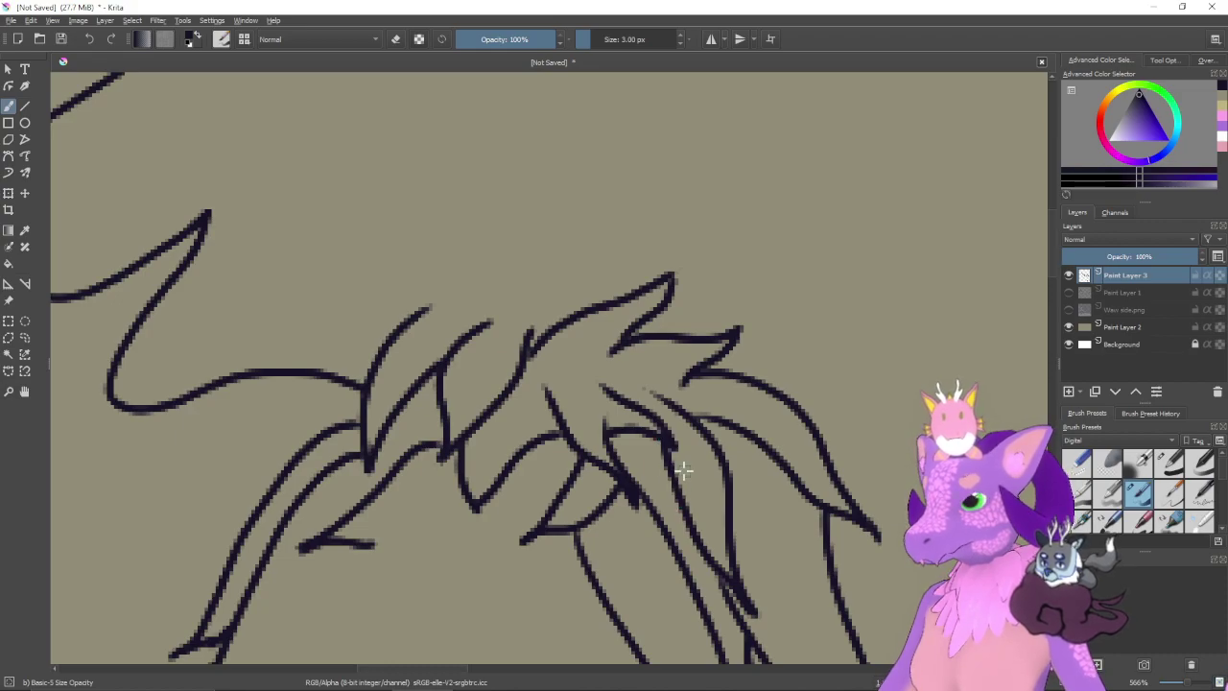
left_click_drag(680, 466, 763, 317)
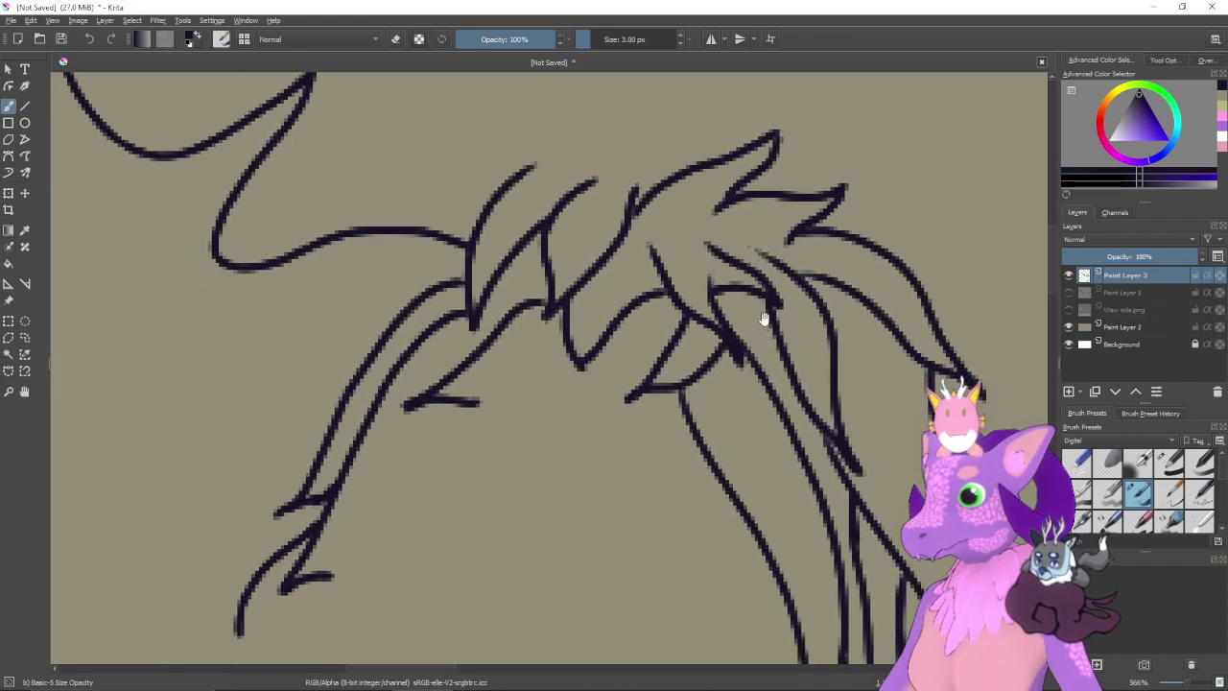
- Show Paint Layer 1 again and try a line from the neck fur down along the front of the chest
mouse_move(564, 352)
left_mouse_down()
mouse_move(346, 607)
mouse_move(409, 518)
left_mouse_up()
key("ctrl+z")
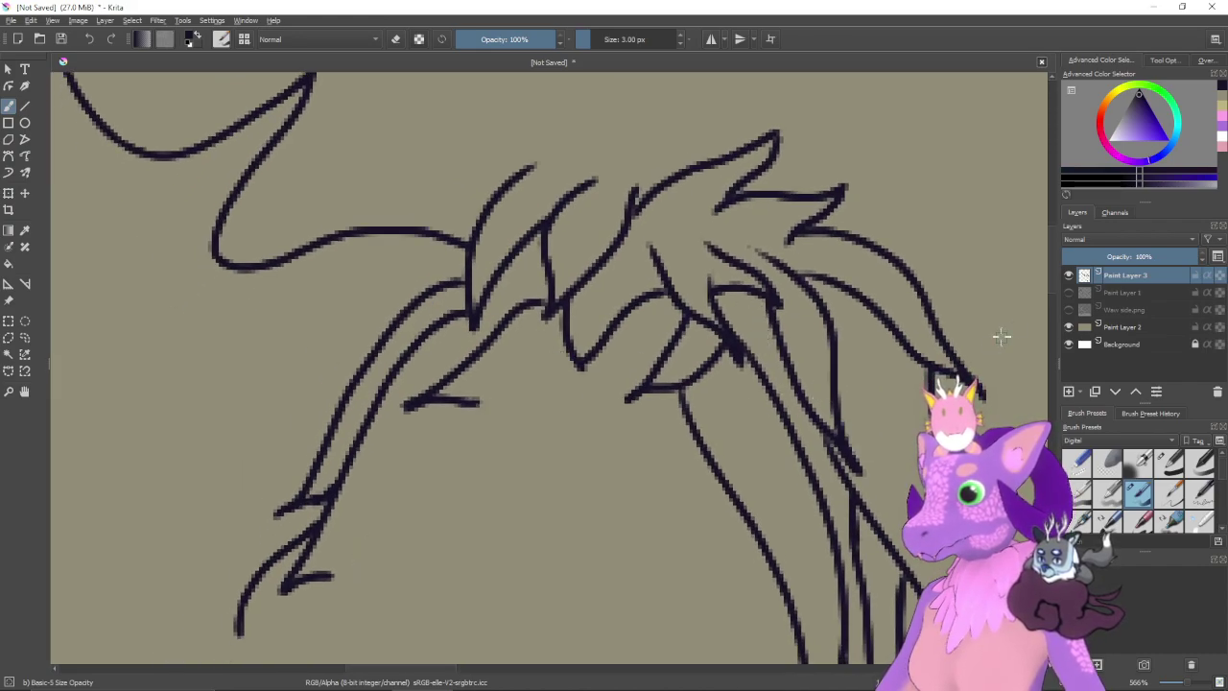
left_click(1069, 292)
mouse_move(663, 254)
left_mouse_down()
mouse_move(819, 205)
mouse_move(838, 184)
left_mouse_up()
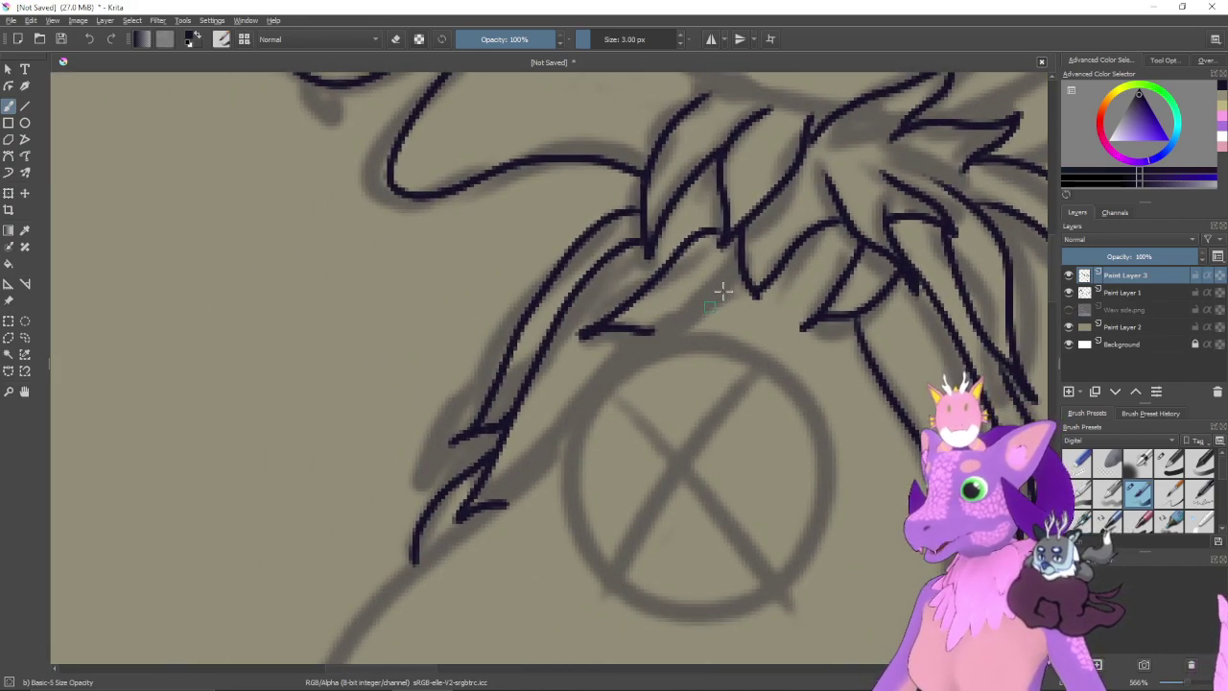
mouse_move(740, 272)
left_mouse_down()
mouse_move(526, 438)
mouse_move(357, 653)
left_mouse_up()
key("ctrl+z")
- Ink the ear's outline from the end of the forehead line up to the tip and down its rear edge
scroll(729, 364, "up", 10)
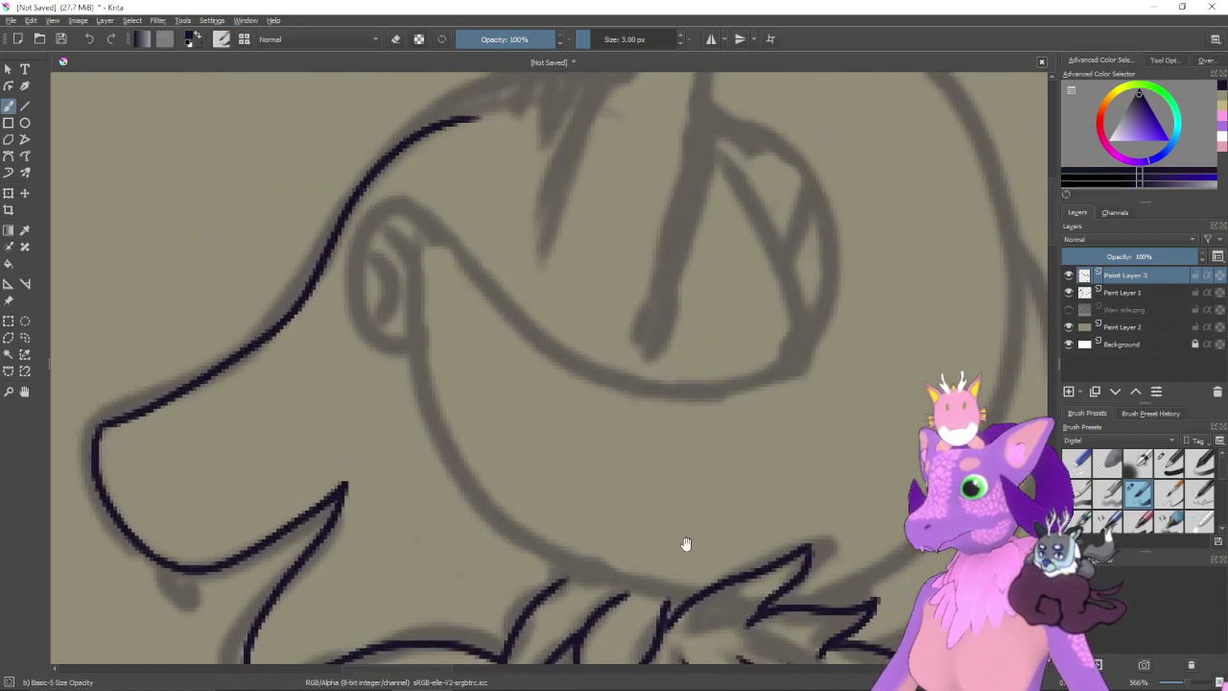
key("ctrl+minus")
left_click_drag(507, 308, 545, 361)
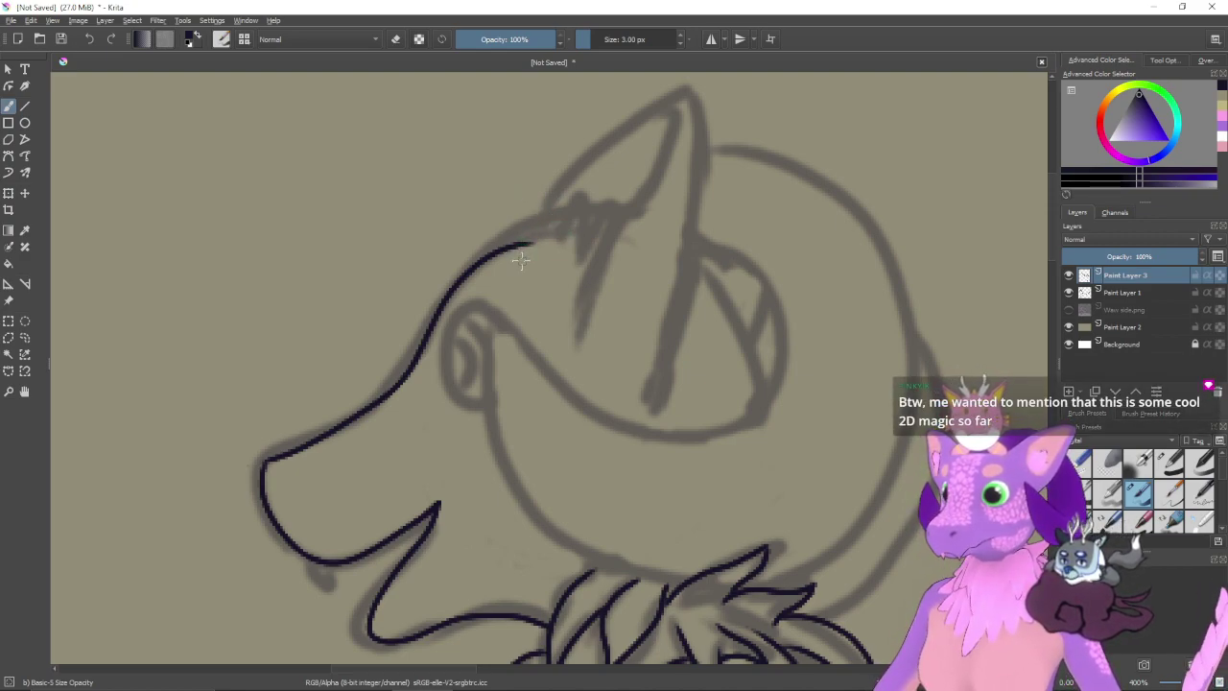
left_click_drag(551, 274, 648, 260)
key("4")
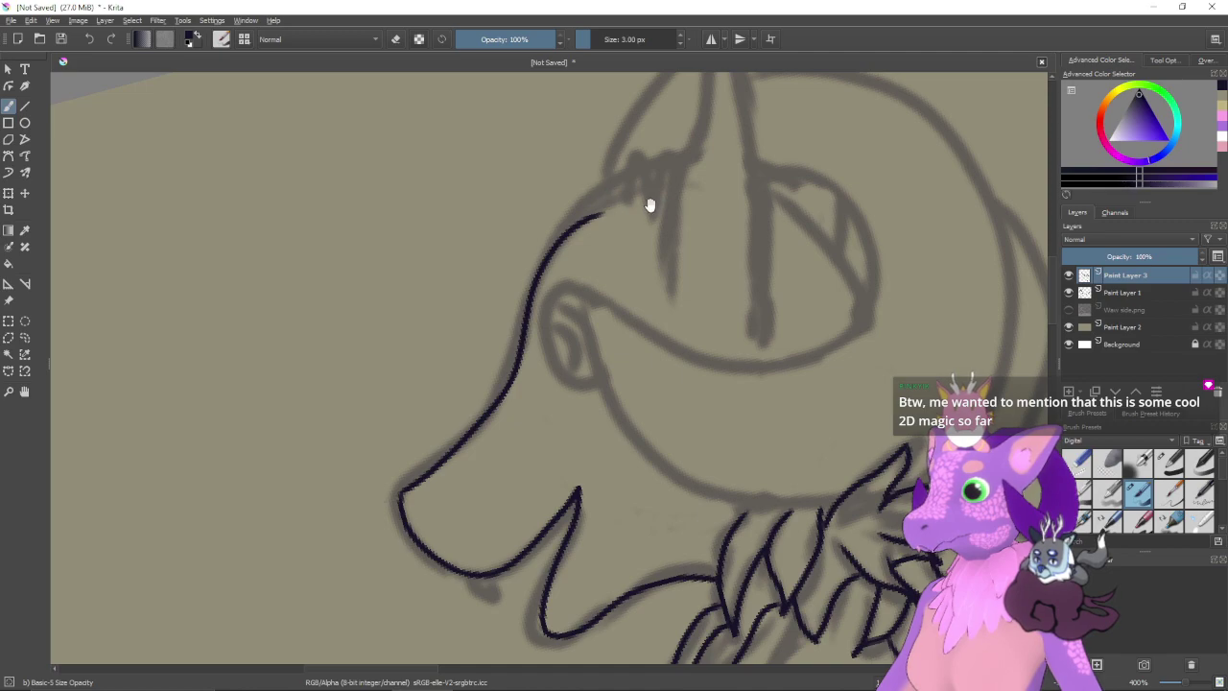
left_click_drag(650, 205, 616, 343)
key("6")
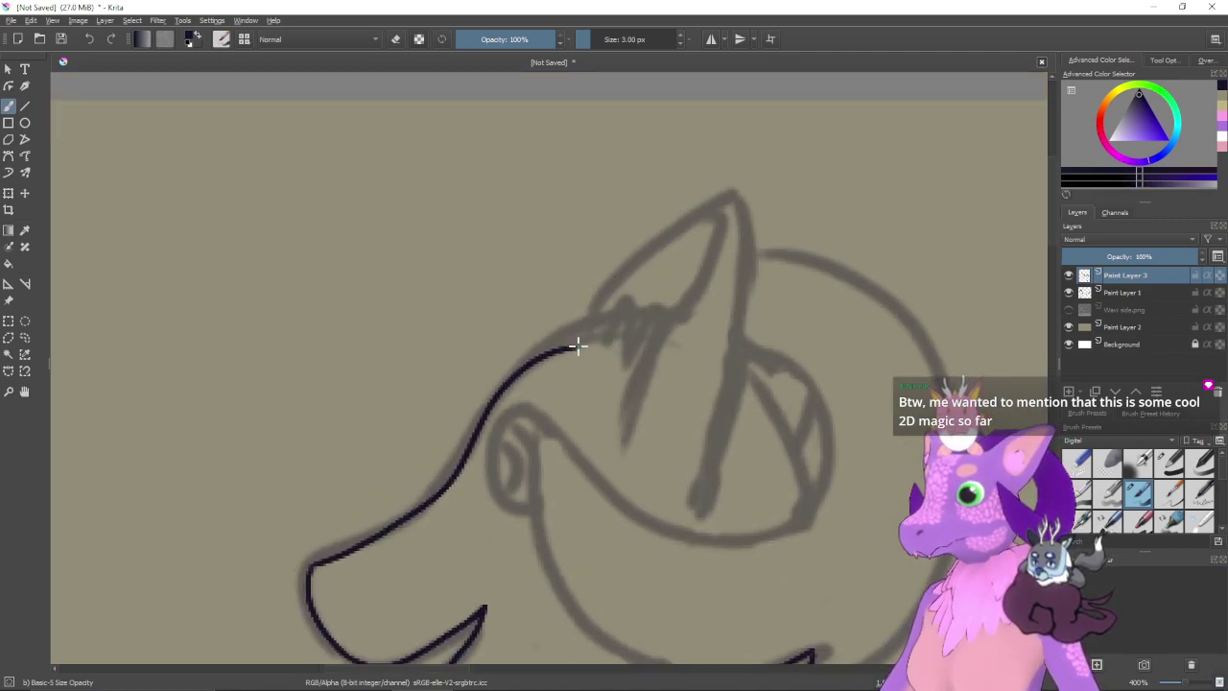
left_click_drag(578, 346, 612, 282)
key("ctrl+z")
mouse_move(579, 347)
left_mouse_down()
mouse_move(628, 264)
mouse_move(728, 195)
mouse_move(719, 204)
mouse_move(745, 228)
mouse_move(735, 329)
mouse_move(707, 384)
left_mouse_up()
key("ctrl+z")
mouse_move(741, 203)
left_mouse_down()
mouse_move(730, 390)
mouse_move(708, 507)
left_mouse_up()
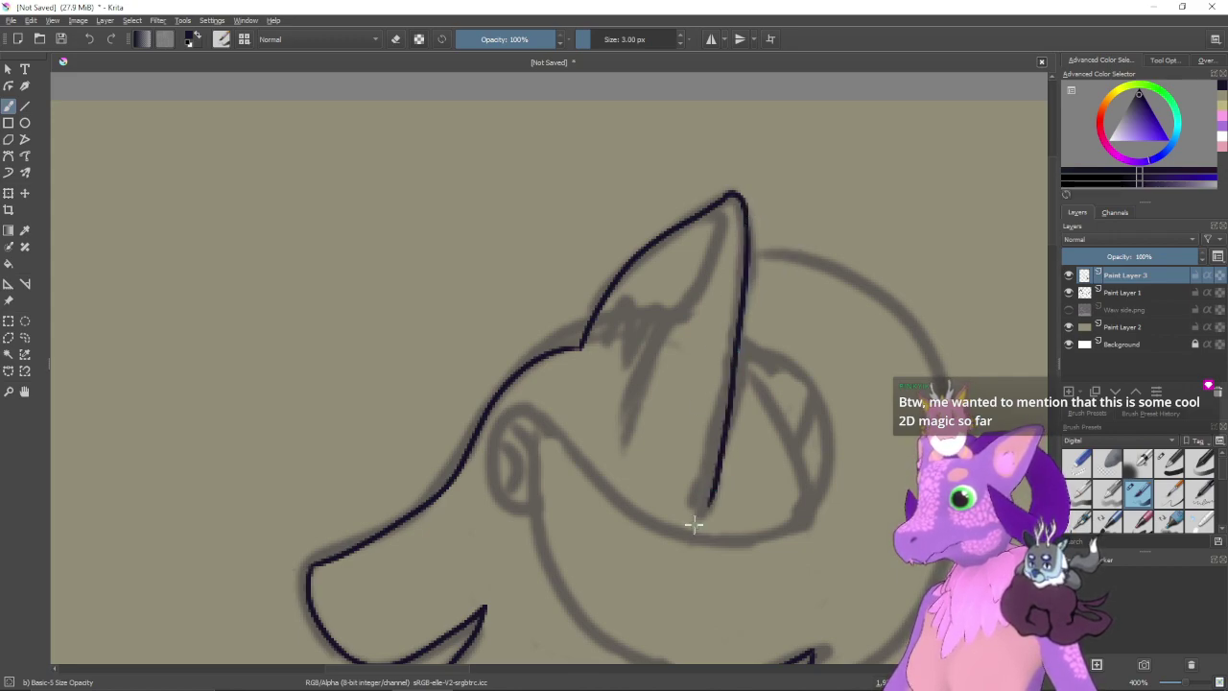
- Ink the ear's inner edge from just under the tip down toward the cheek and tidy its lower end
left_click_drag(725, 201, 696, 283)
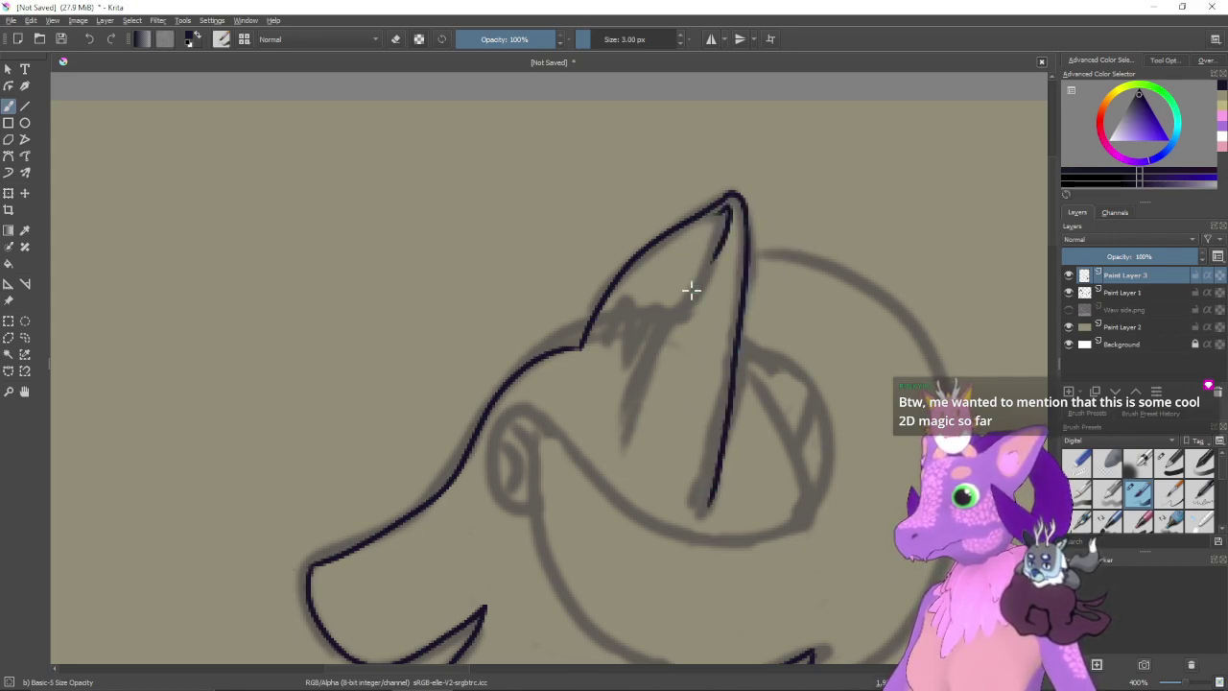
key("ctrl+z")
mouse_move(720, 206)
left_mouse_down()
mouse_move(719, 251)
mouse_move(676, 315)
mouse_move(641, 420)
left_mouse_up()
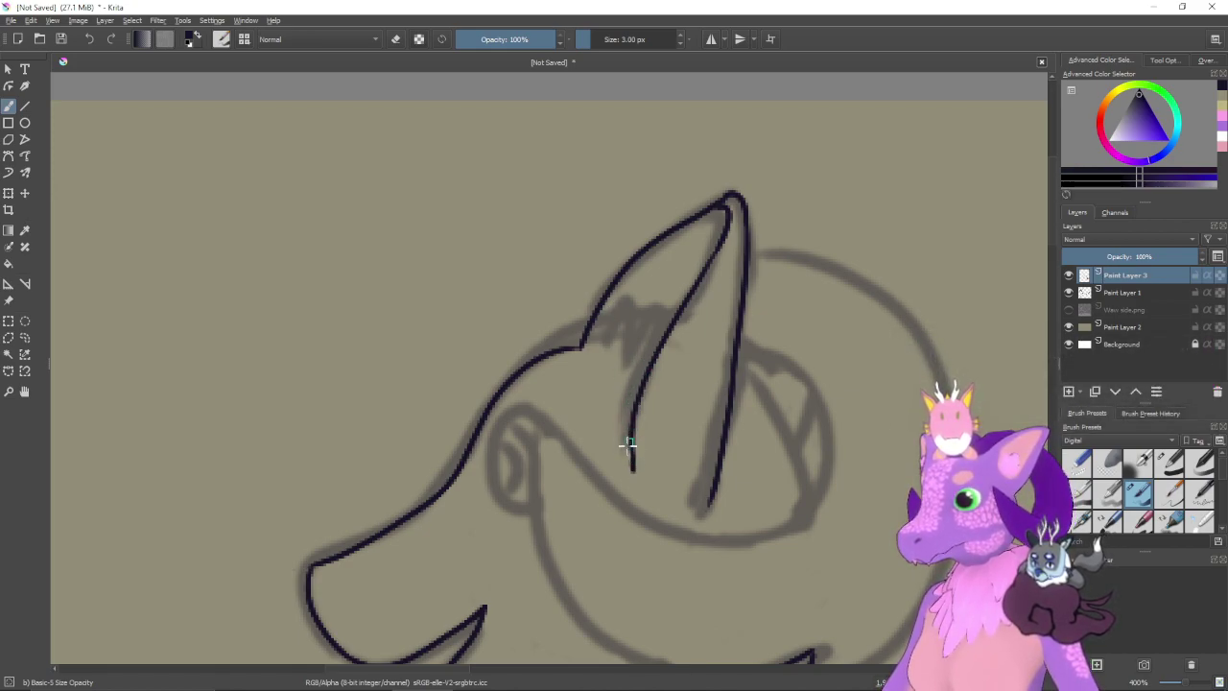
left_click_drag(629, 443, 652, 350)
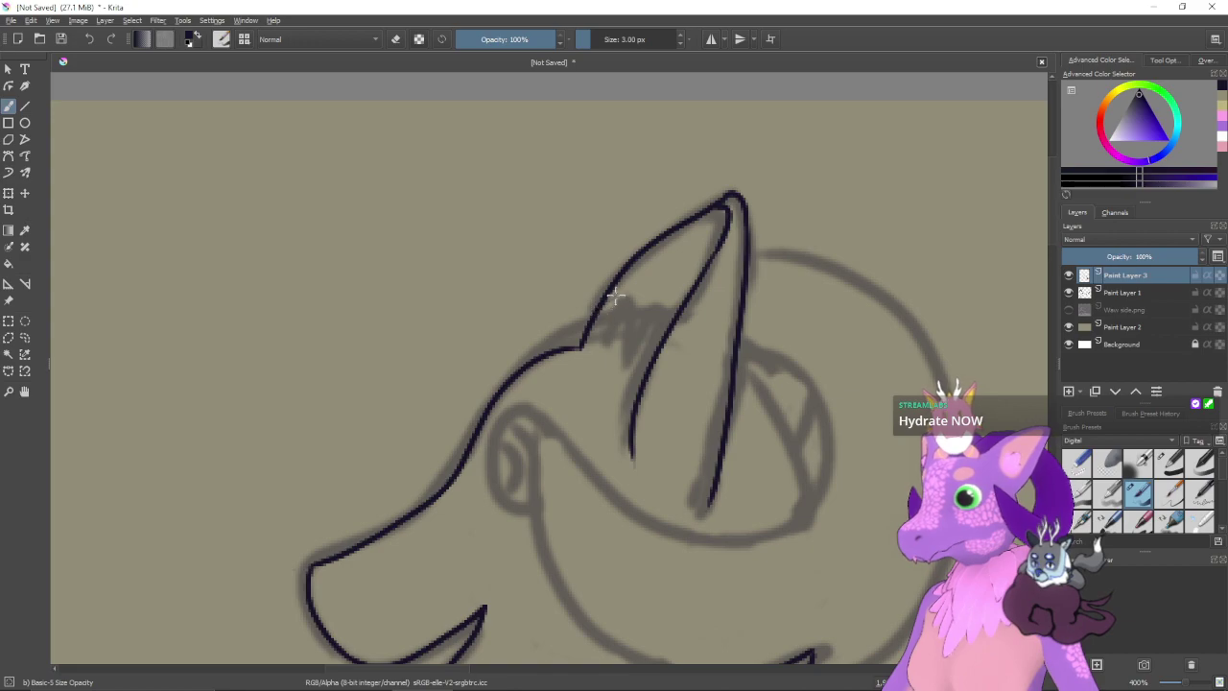
- Ink the jagged fur tuft inside the ear's base and erase the overshoot where it crosses the inner edge
mouse_move(596, 316)
left_mouse_down()
mouse_move(638, 281)
mouse_move(617, 317)
mouse_move(652, 307)
left_mouse_up()
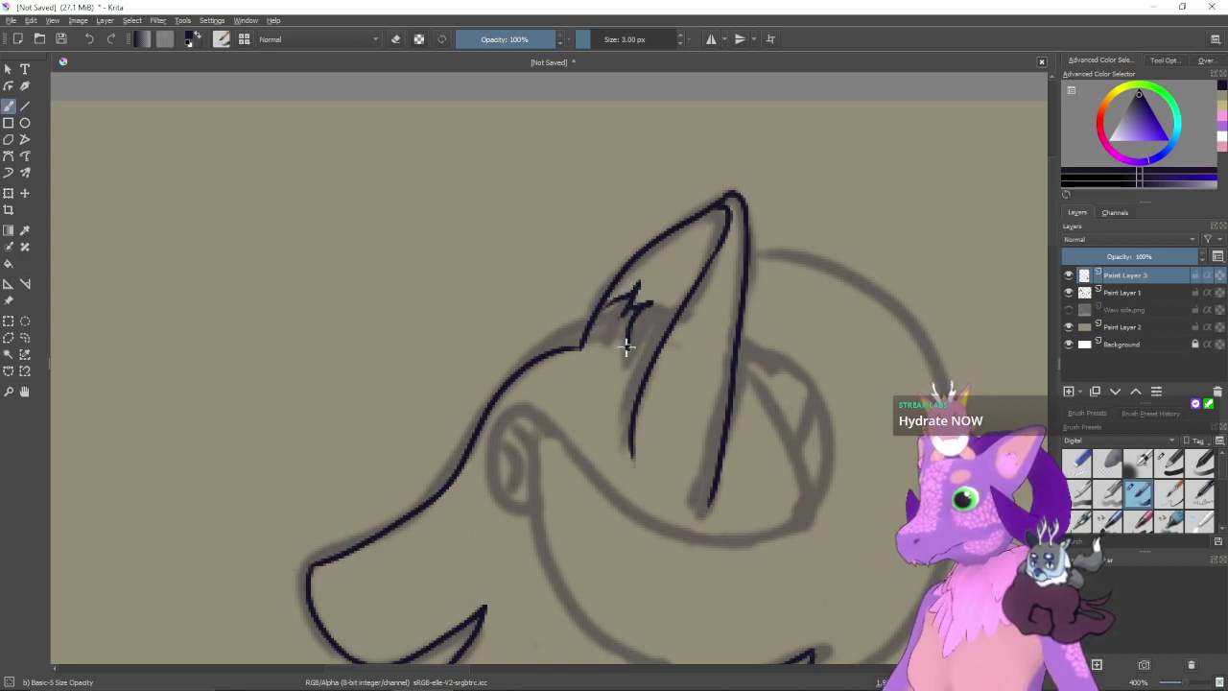
key("ctrl+z")
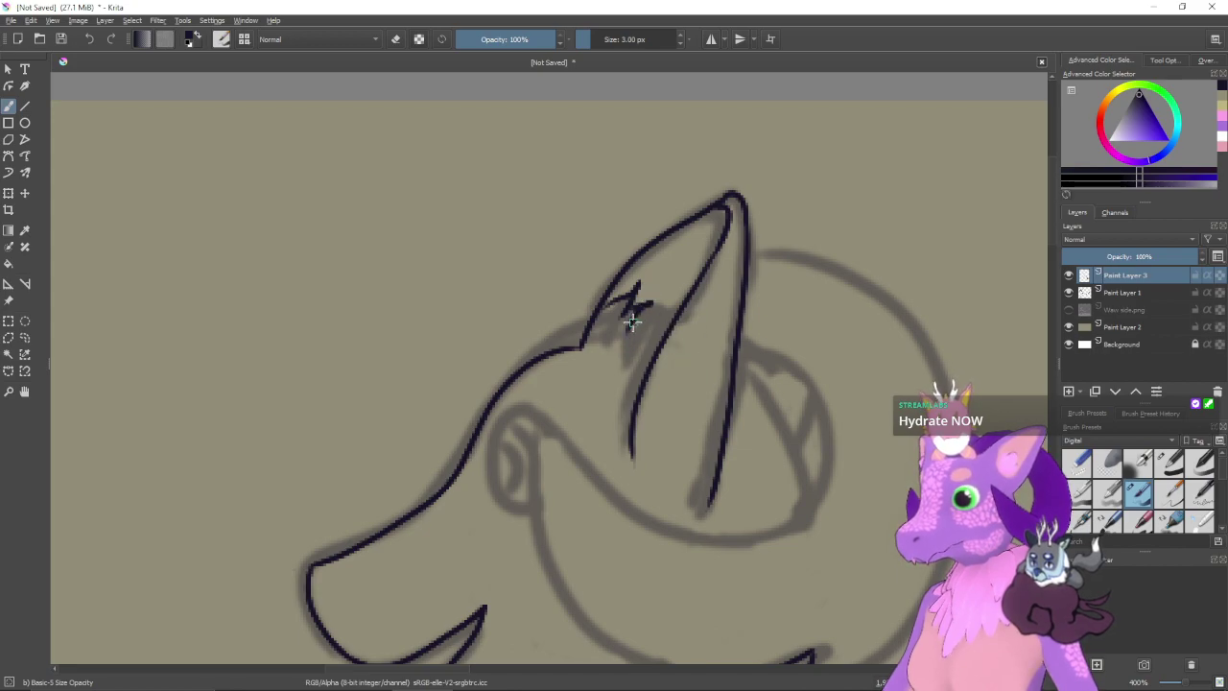
mouse_move(634, 320)
left_mouse_down()
mouse_move(627, 356)
mouse_move(664, 308)
mouse_move(642, 383)
left_mouse_up()
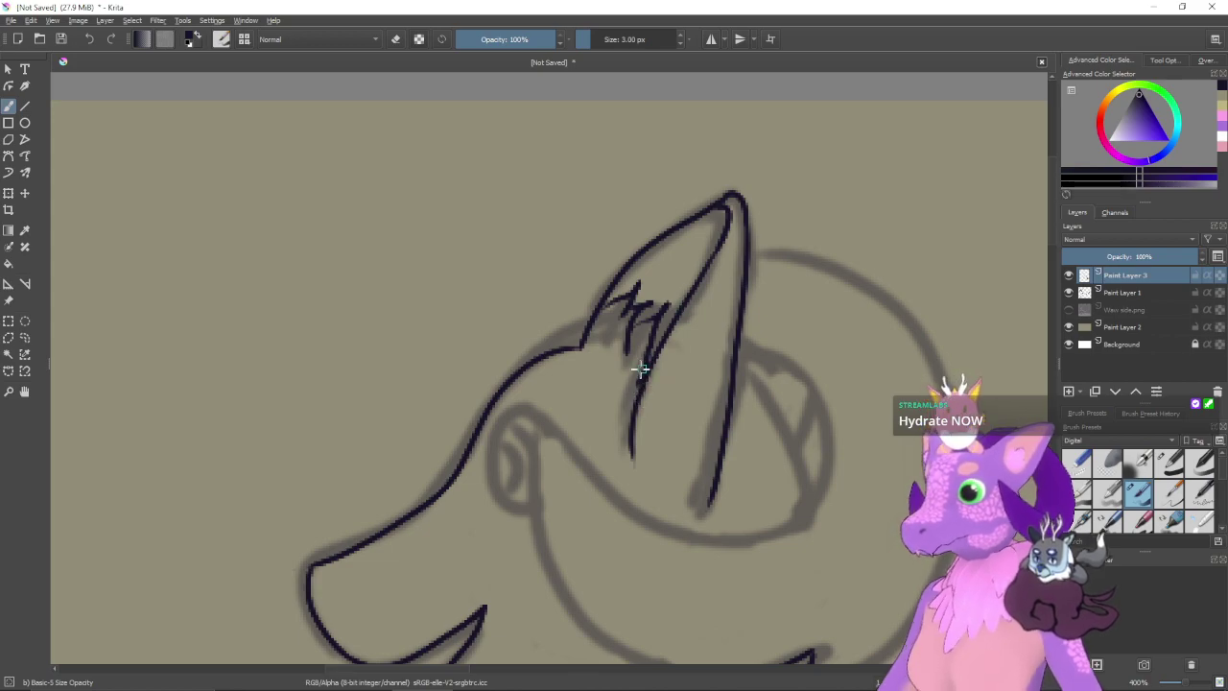
key("e")
left_click_drag(639, 366, 645, 378)
key("e")
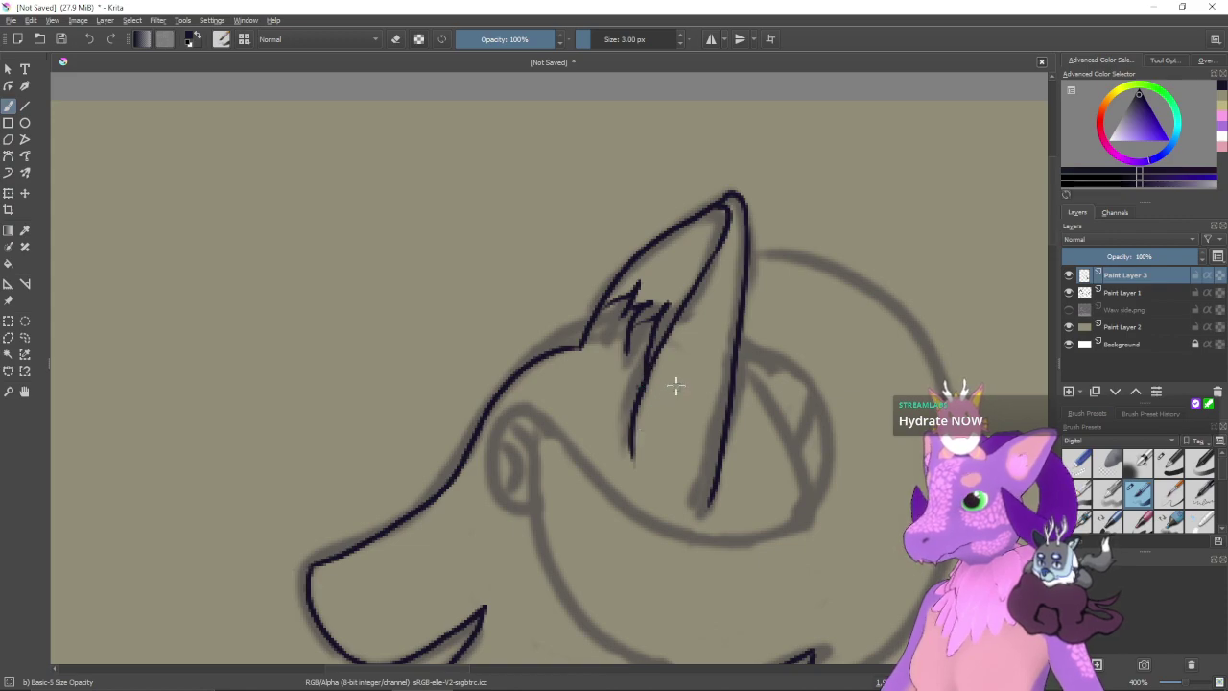
- Show the Waw side.png reference and hide Paint Layer 1 to compare the inked ear with the coloured design
left_click_drag(676, 384, 672, 430)
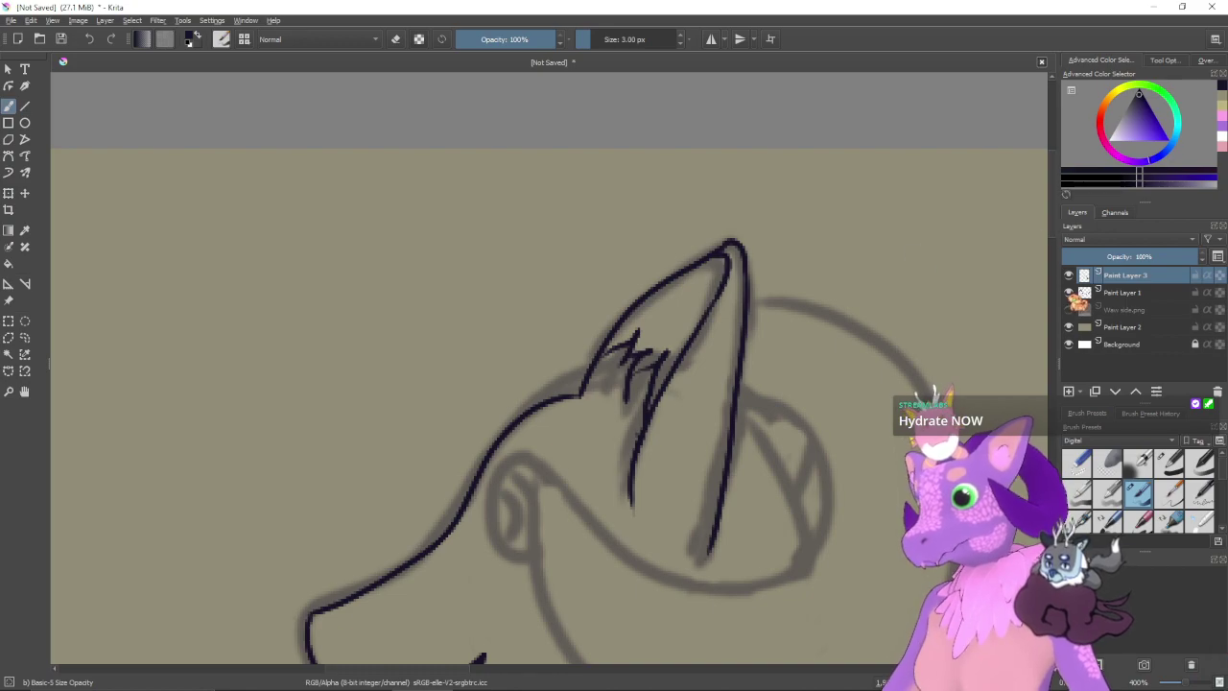
left_click(1068, 293)
left_click(1068, 293)
left_click(1068, 310)
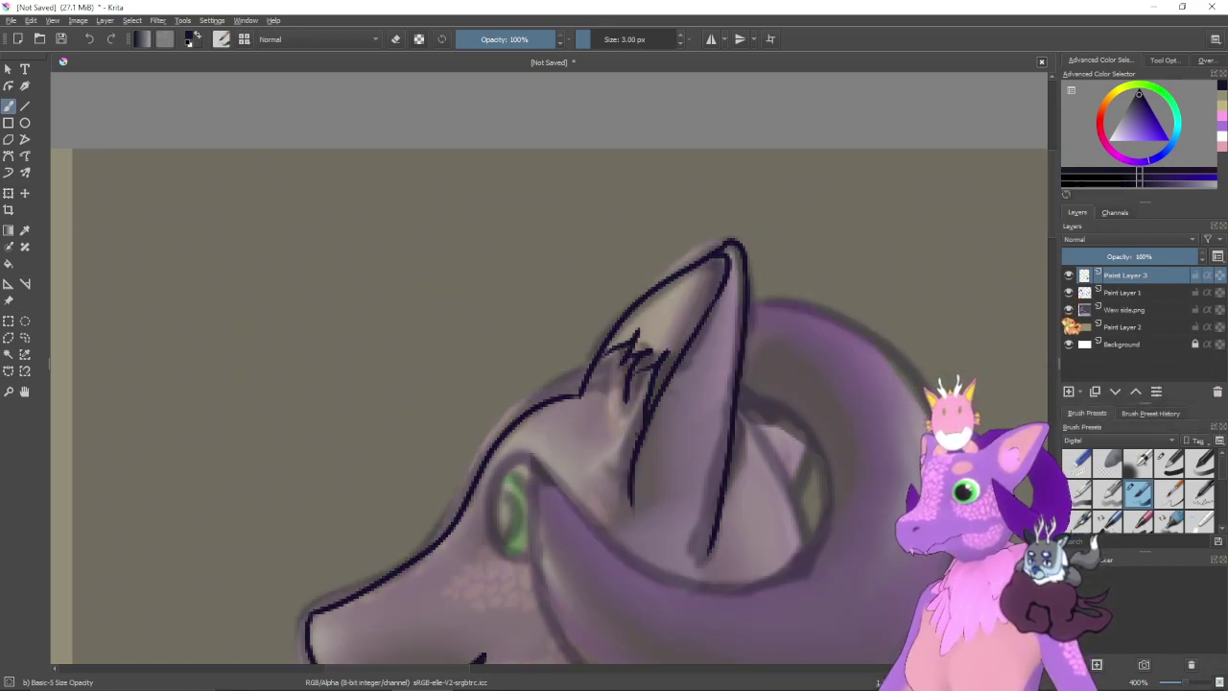
left_click(1068, 291)
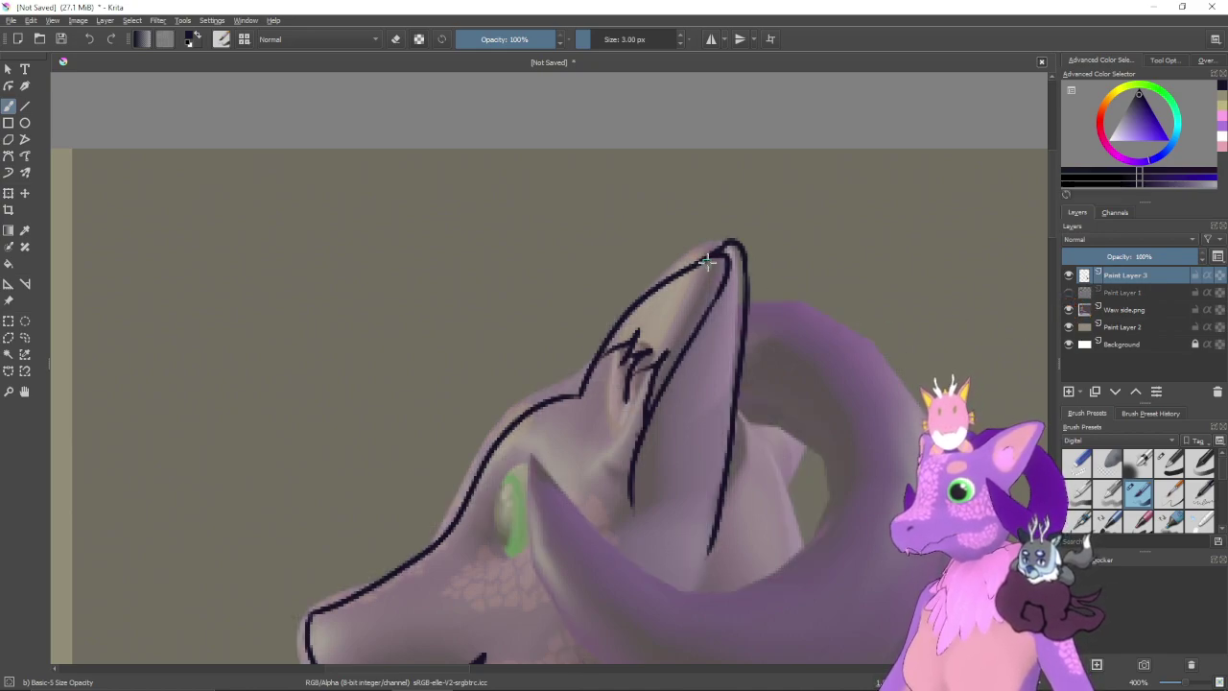
- Try a second inner line below the ear tip, undo it, then hide Waw side.png and show Paint Layer 1 again
left_click_drag(709, 260, 696, 312)
key("ctrl+z")
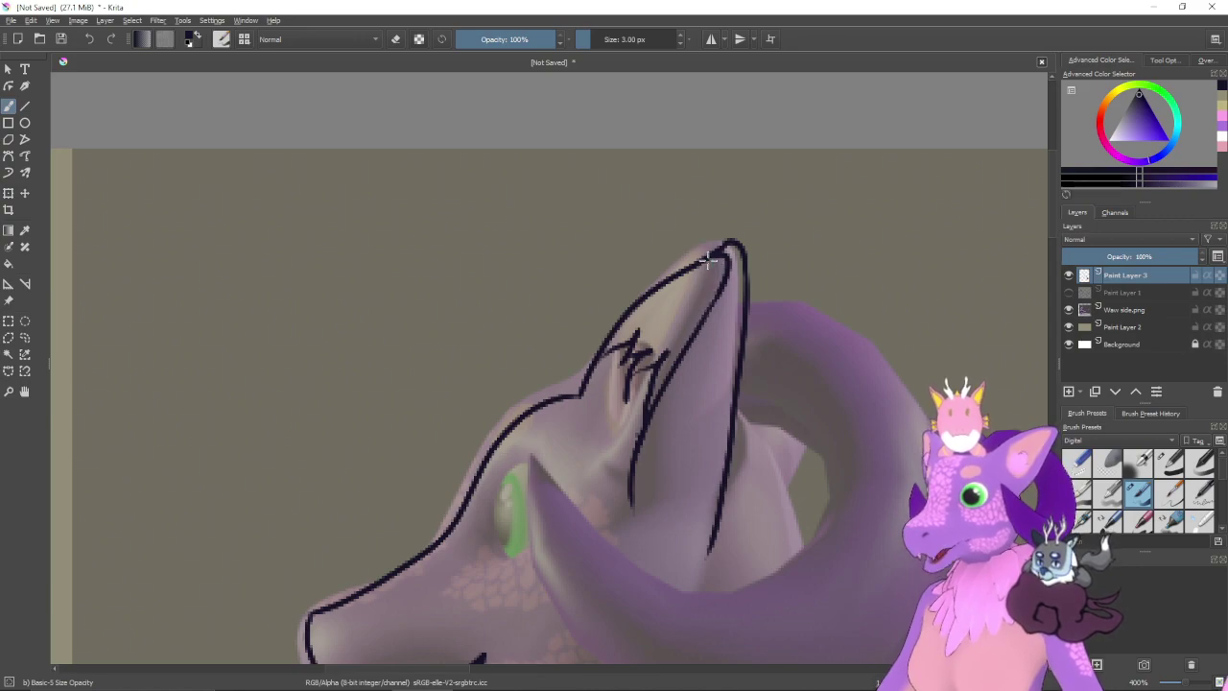
left_click_drag(706, 258, 696, 317)
key("ctrl+z")
left_click_drag(724, 251, 677, 342)
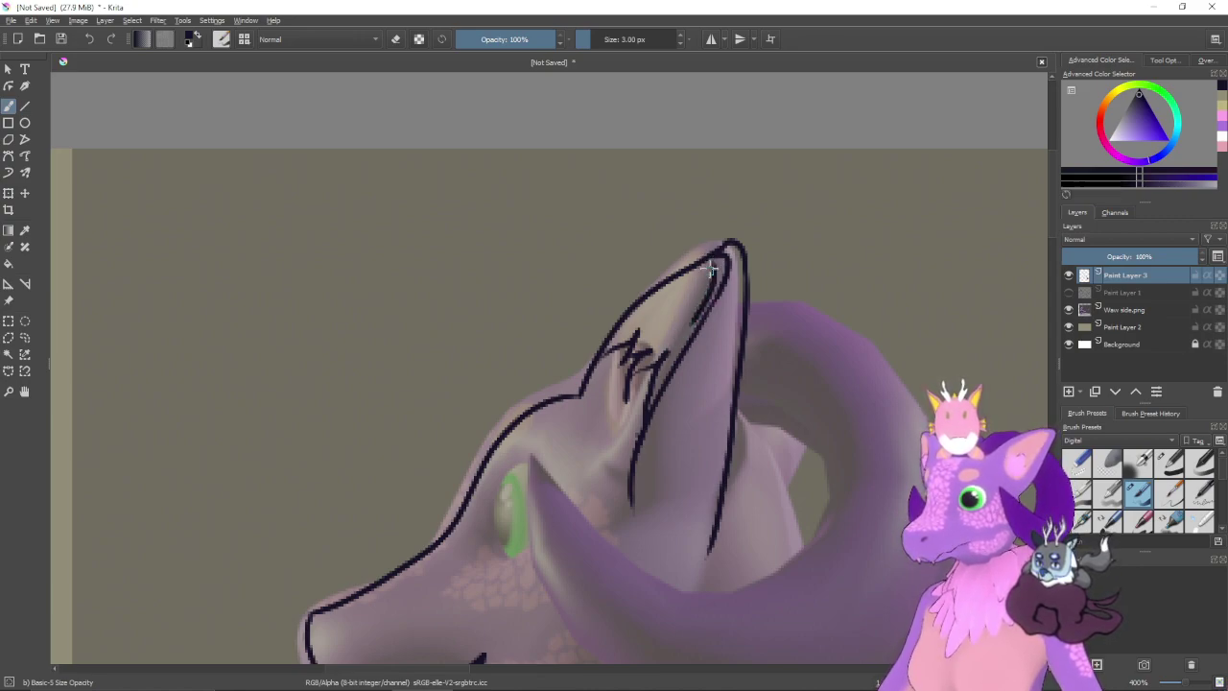
left_click_drag(712, 258, 693, 331)
key("ctrl+z")
key("ctrl+z")
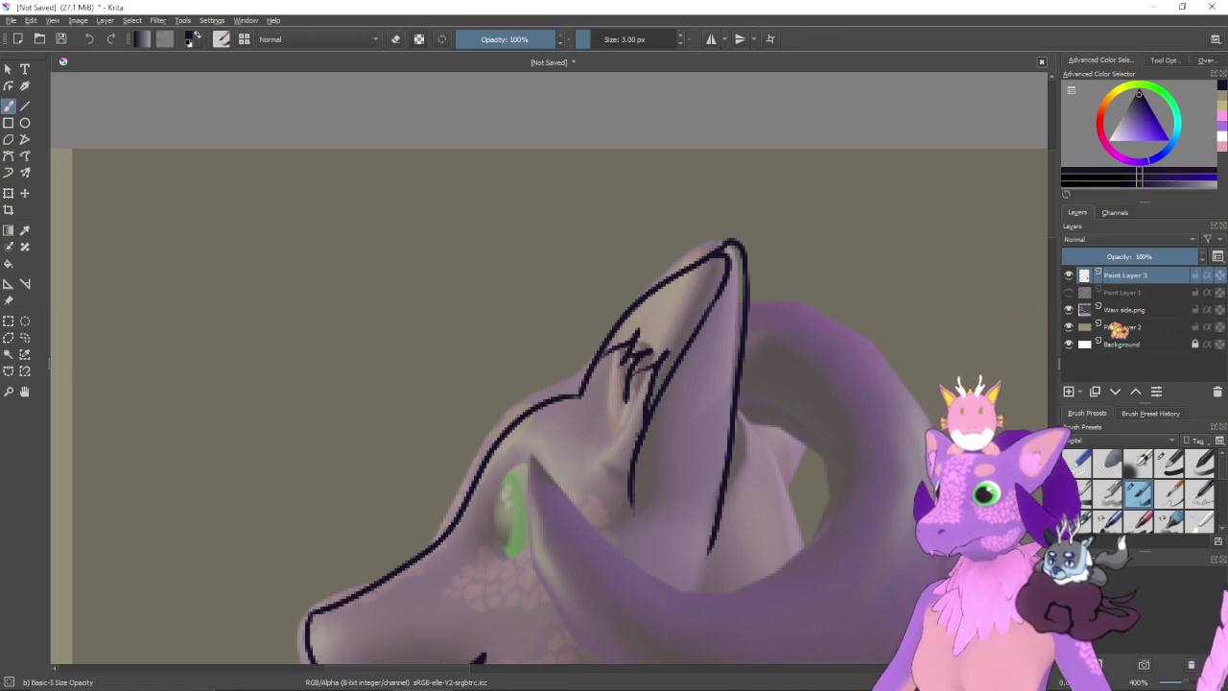
left_click(1068, 292)
left_click(1069, 309)
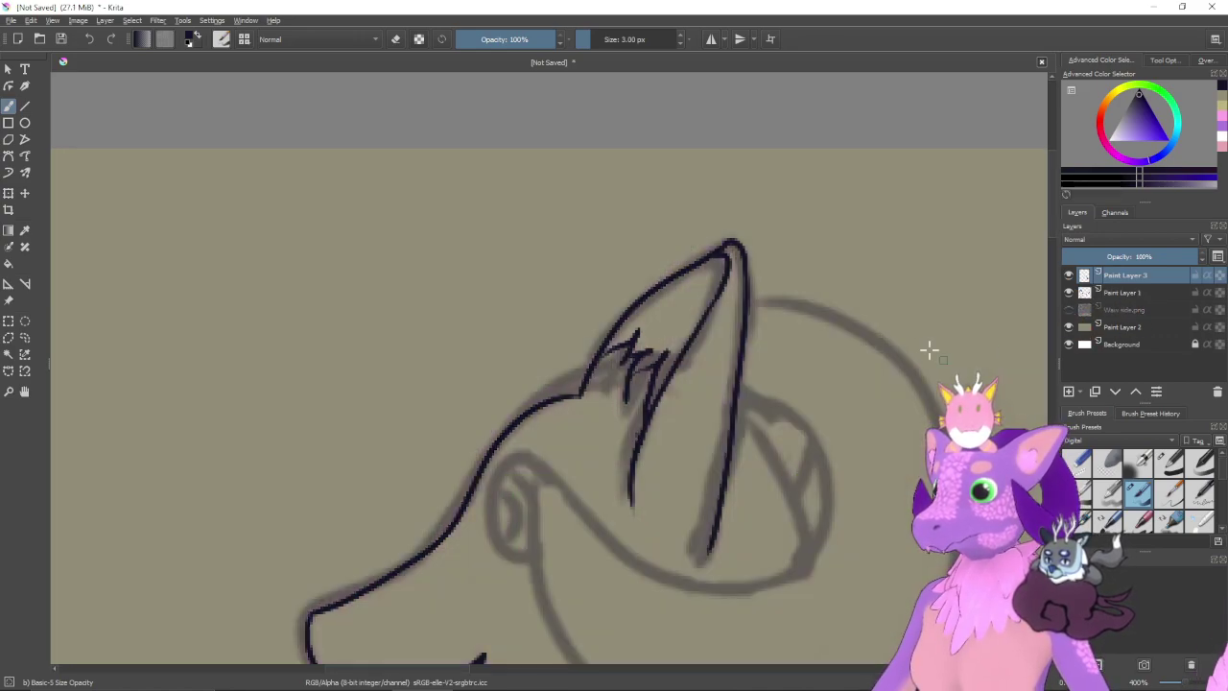
- Try inking the curled horn's outer curve from the ear's rear edge around the back of the head
left_click_drag(737, 368, 641, 273)
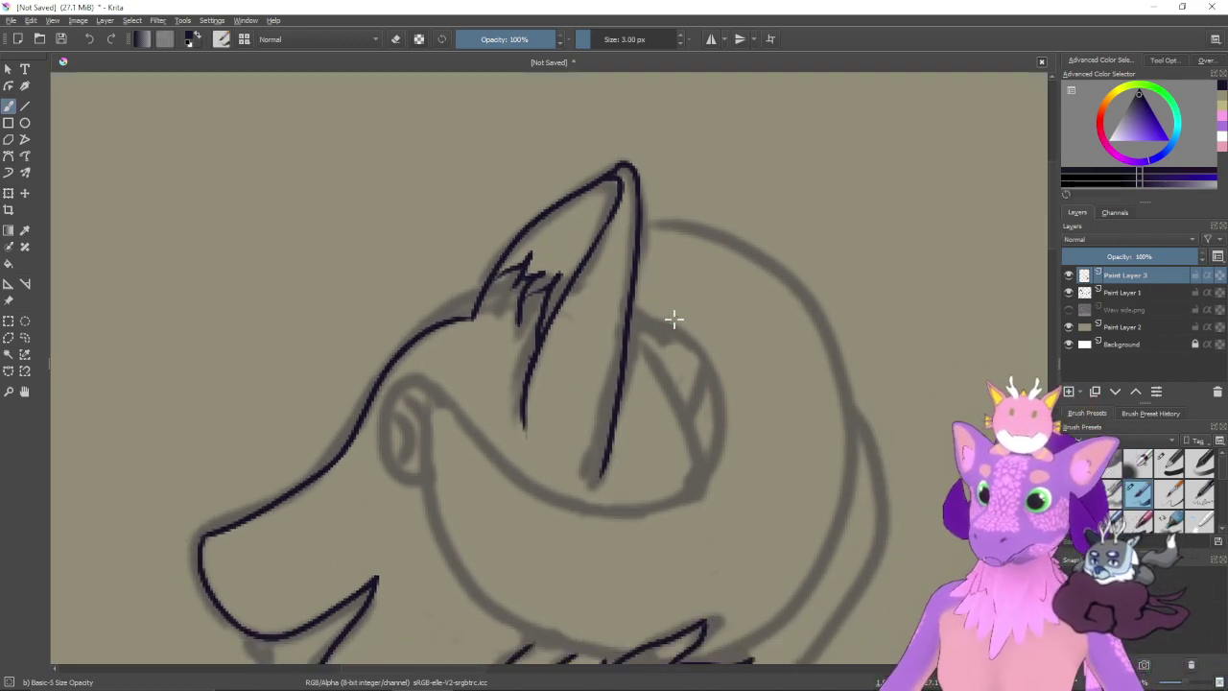
scroll(673, 318, "down", 3)
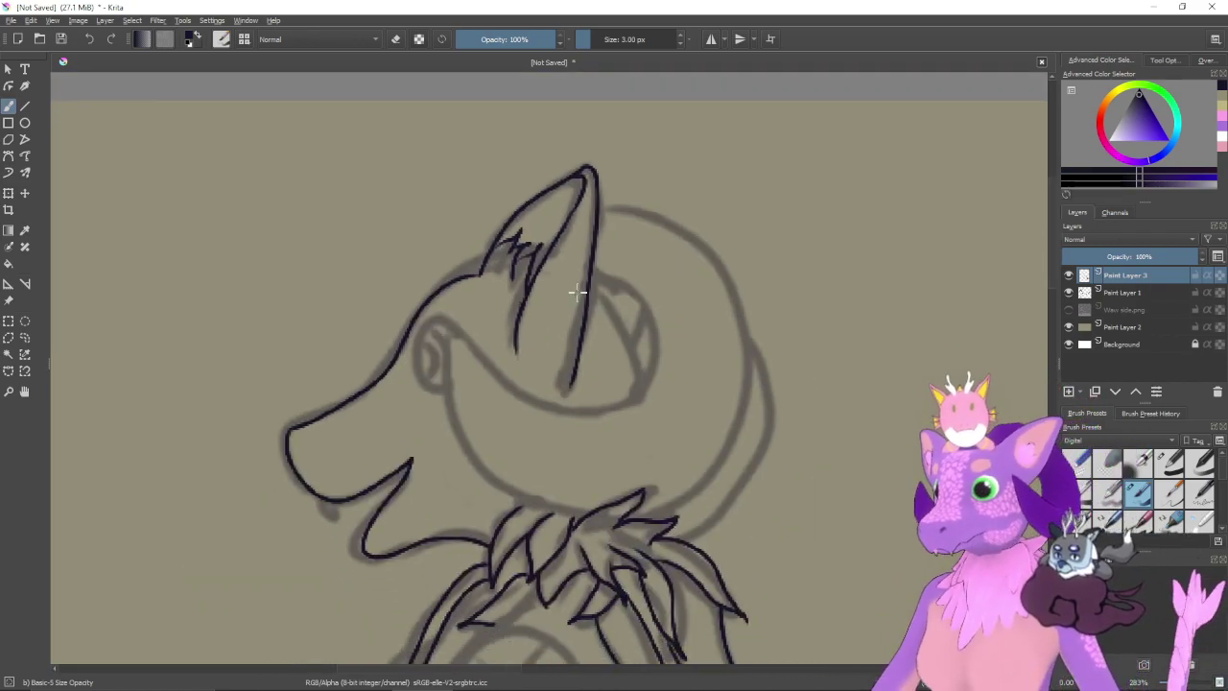
left_click_drag(624, 295, 658, 298)
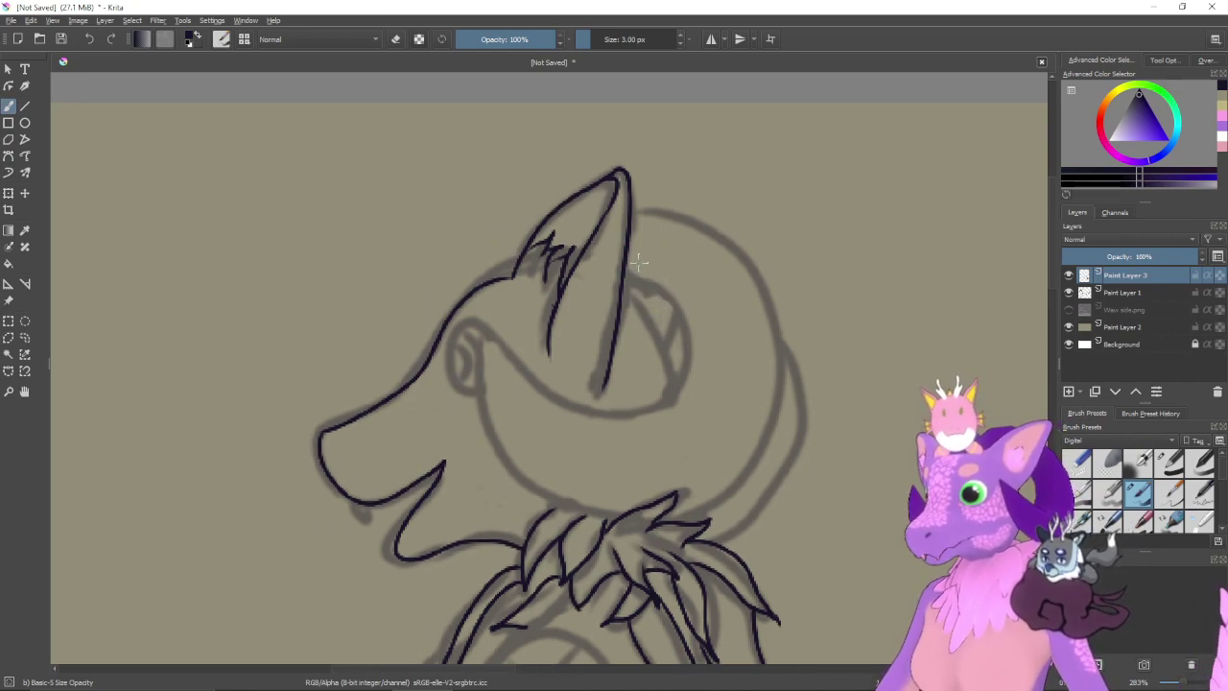
mouse_move(631, 211)
left_mouse_down()
mouse_move(716, 224)
mouse_move(745, 252)
mouse_move(762, 384)
left_mouse_up()
key("ctrl+z")
key("minus")
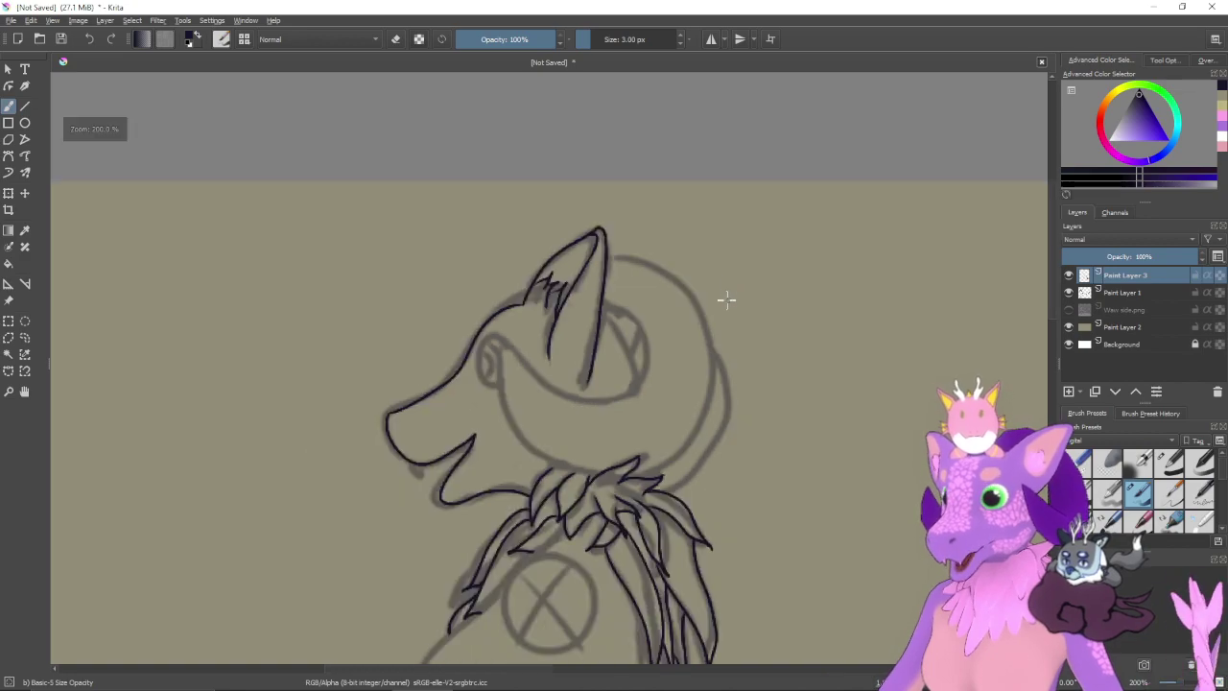
- Try the horn's full outer curve with the canvas rotated counter-clockwise, then reset the rotation and undo the curve
key("4")
key("4")
left_click_drag(722, 299, 702, 333)
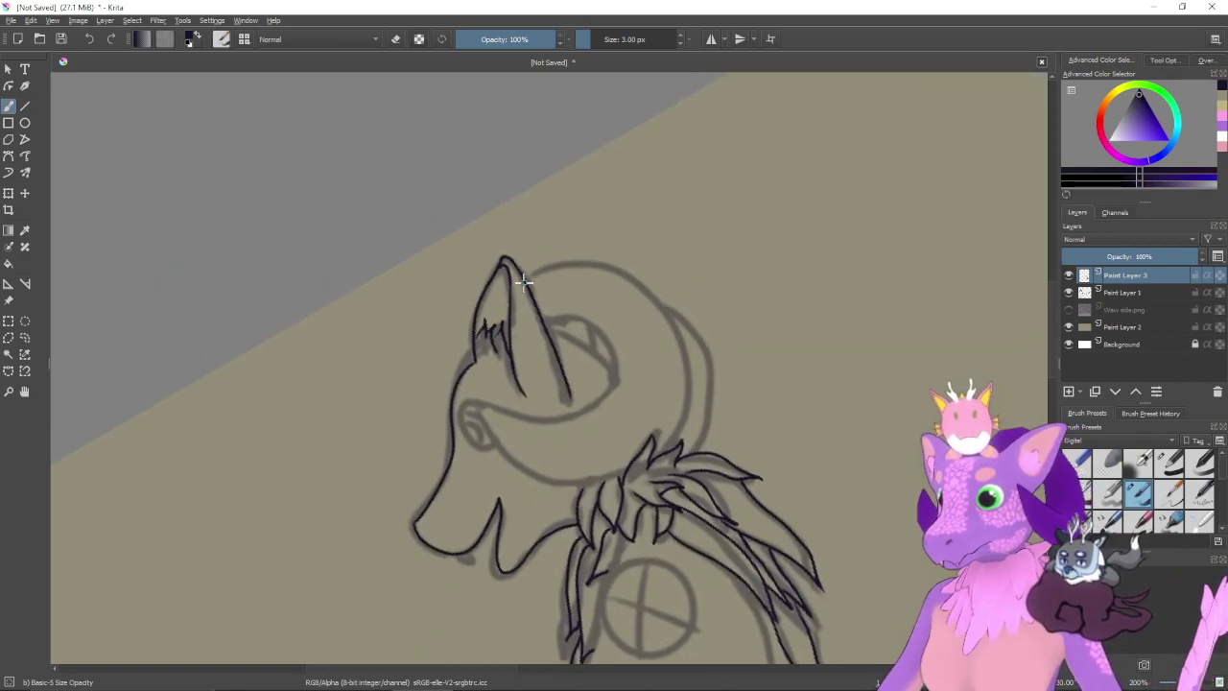
mouse_move(525, 281)
left_mouse_down()
mouse_move(582, 260)
mouse_move(639, 297)
mouse_move(554, 272)
mouse_move(602, 272)
mouse_move(647, 295)
mouse_move(681, 340)
mouse_move(687, 388)
mouse_move(674, 429)
mouse_move(637, 464)
left_mouse_up()
key("ctrl+z")
key("ctrl+z")
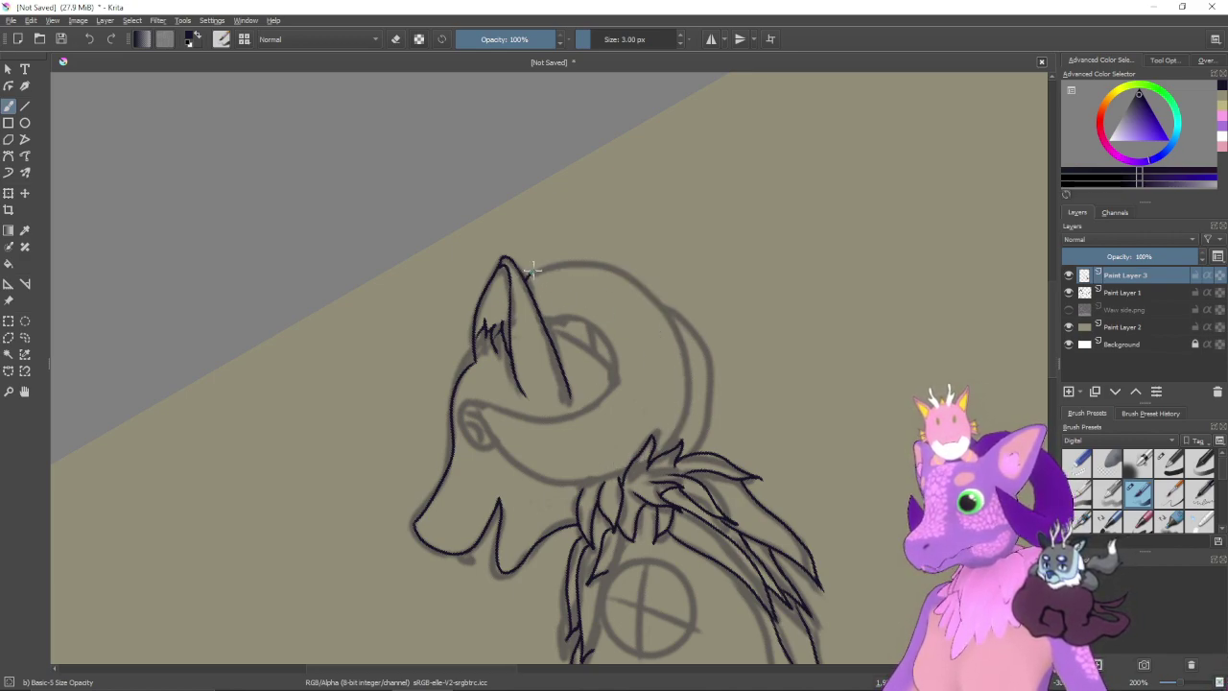
key("ctrl+z")
mouse_move(537, 272)
left_mouse_down()
mouse_move(623, 284)
mouse_move(665, 343)
mouse_move(677, 422)
left_mouse_up()
key("ctrl+z")
mouse_move(524, 278)
left_mouse_down()
mouse_move(580, 266)
mouse_move(627, 281)
mouse_move(661, 316)
mouse_move(684, 403)
mouse_move(637, 464)
mouse_move(572, 483)
mouse_move(490, 448)
left_mouse_up()
key("5")
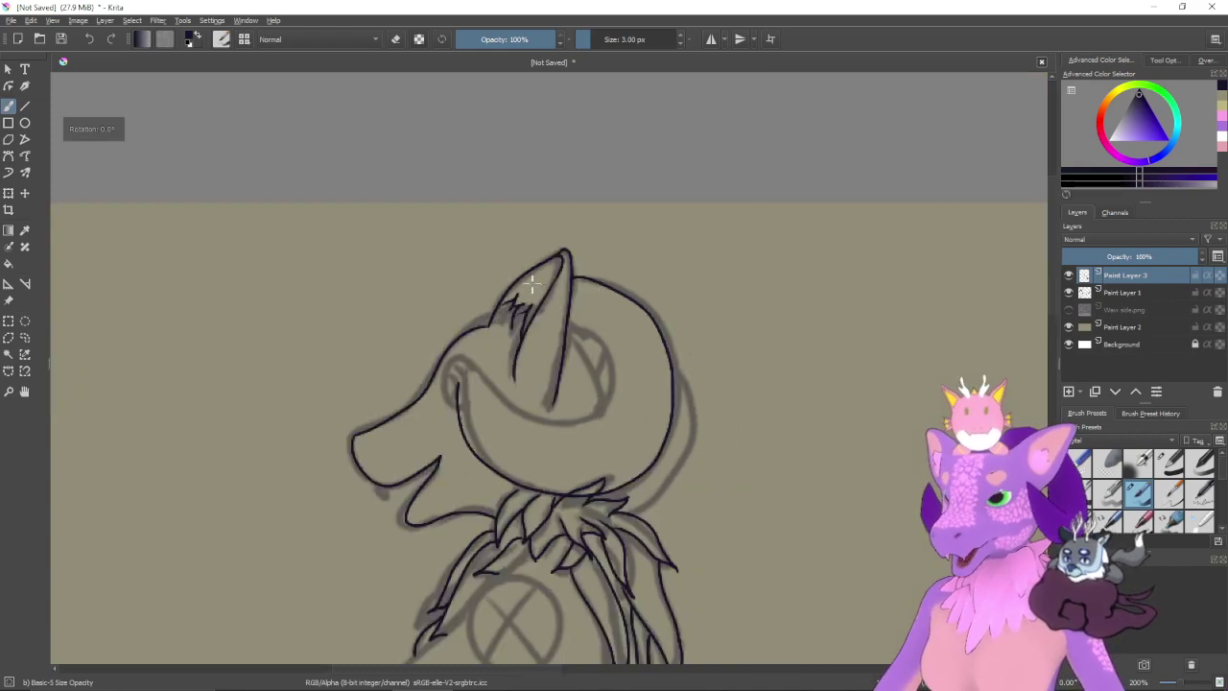
left_click_drag(614, 412, 670, 327)
key("ctrl+z")
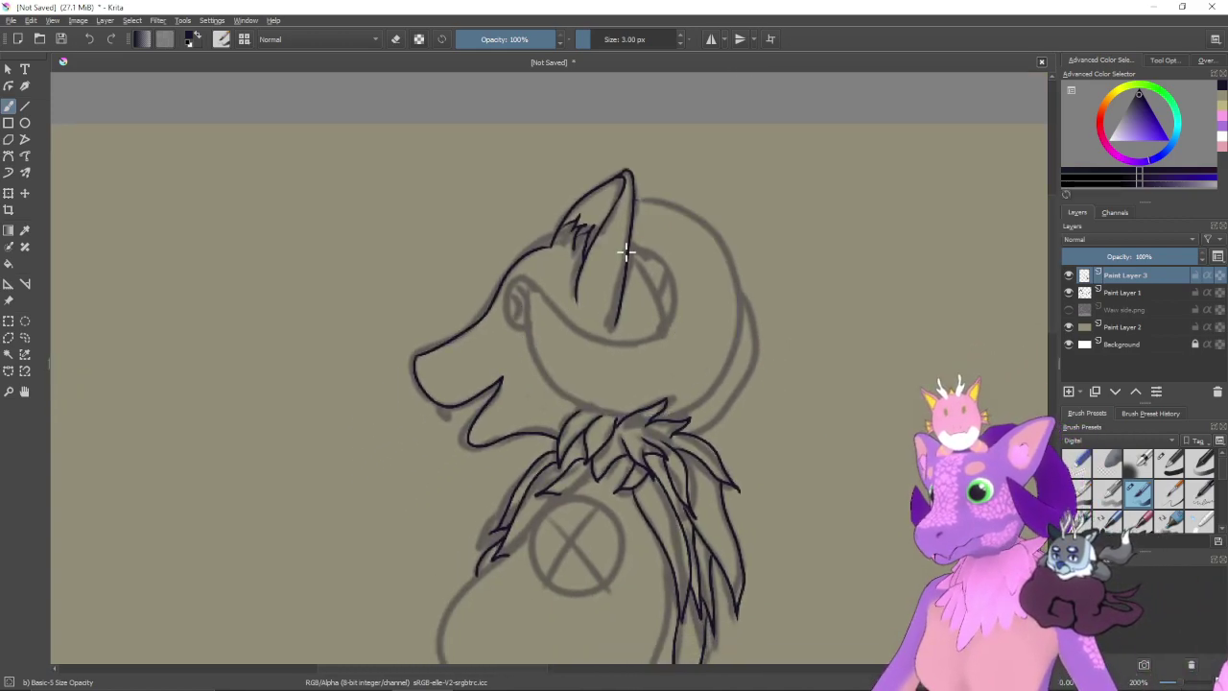
- Ink the horn's outer curve in one stroke from the ear's rear edge, around behind the head and above the neck fur, to the eye
mouse_move(631, 199)
left_mouse_down()
mouse_move(705, 218)
mouse_move(727, 253)
mouse_move(665, 201)
mouse_move(717, 237)
mouse_move(732, 276)
mouse_move(717, 375)
mouse_move(680, 406)
mouse_move(618, 419)
mouse_move(562, 390)
mouse_move(529, 335)
mouse_move(542, 262)
left_mouse_up()
key("ctrl+z")
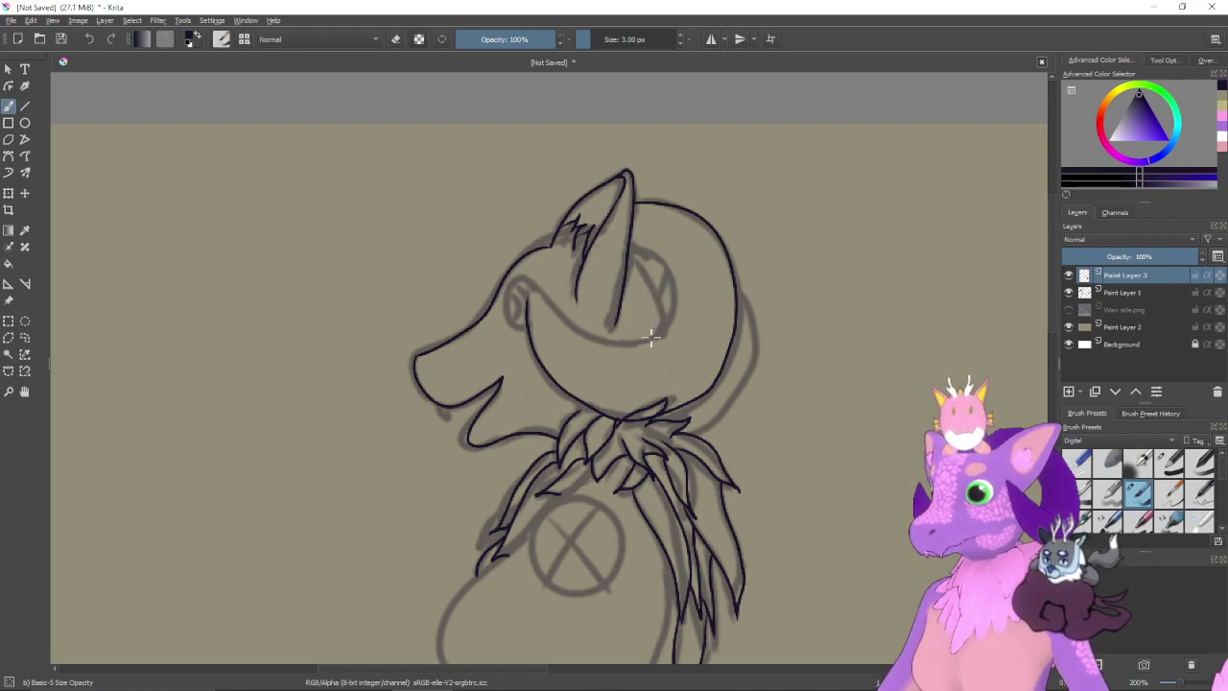
mouse_move(602, 392)
left_mouse_down()
mouse_move(600, 368)
mouse_move(576, 407)
left_mouse_up()
key("ctrl+z")
key("ctrl+z")
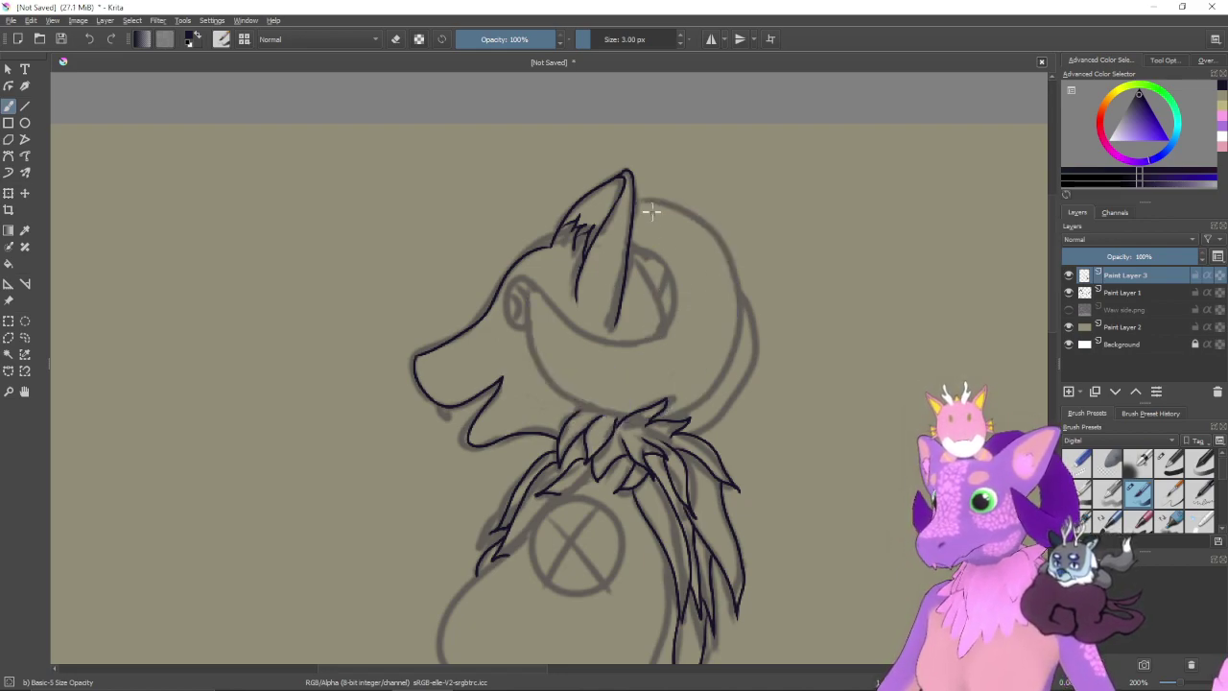
mouse_move(633, 198)
left_mouse_down()
mouse_move(683, 204)
mouse_move(726, 242)
mouse_move(738, 300)
mouse_move(725, 360)
mouse_move(685, 394)
mouse_move(627, 408)
mouse_move(561, 384)
mouse_move(529, 292)
left_mouse_up()
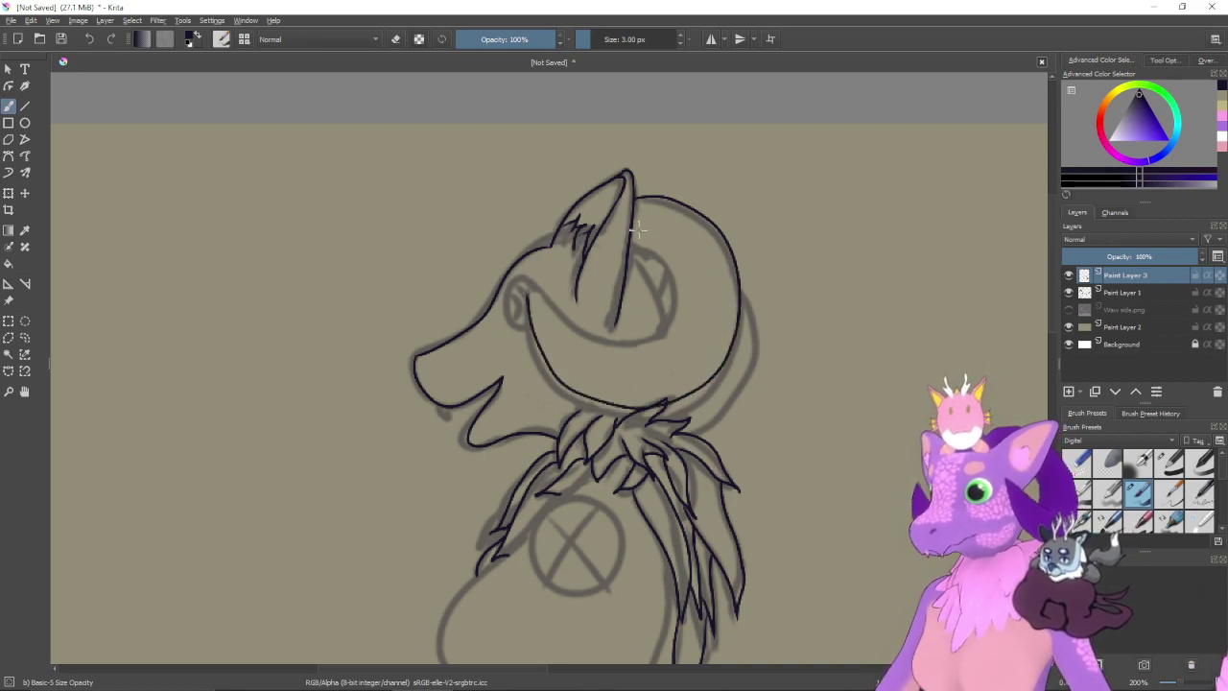
key("ctrl+z")
mouse_move(627, 198)
left_mouse_down()
mouse_move(670, 201)
mouse_move(719, 239)
mouse_move(734, 301)
mouse_move(719, 370)
mouse_move(666, 411)
mouse_move(594, 411)
mouse_move(541, 371)
mouse_move(523, 280)
left_mouse_up()
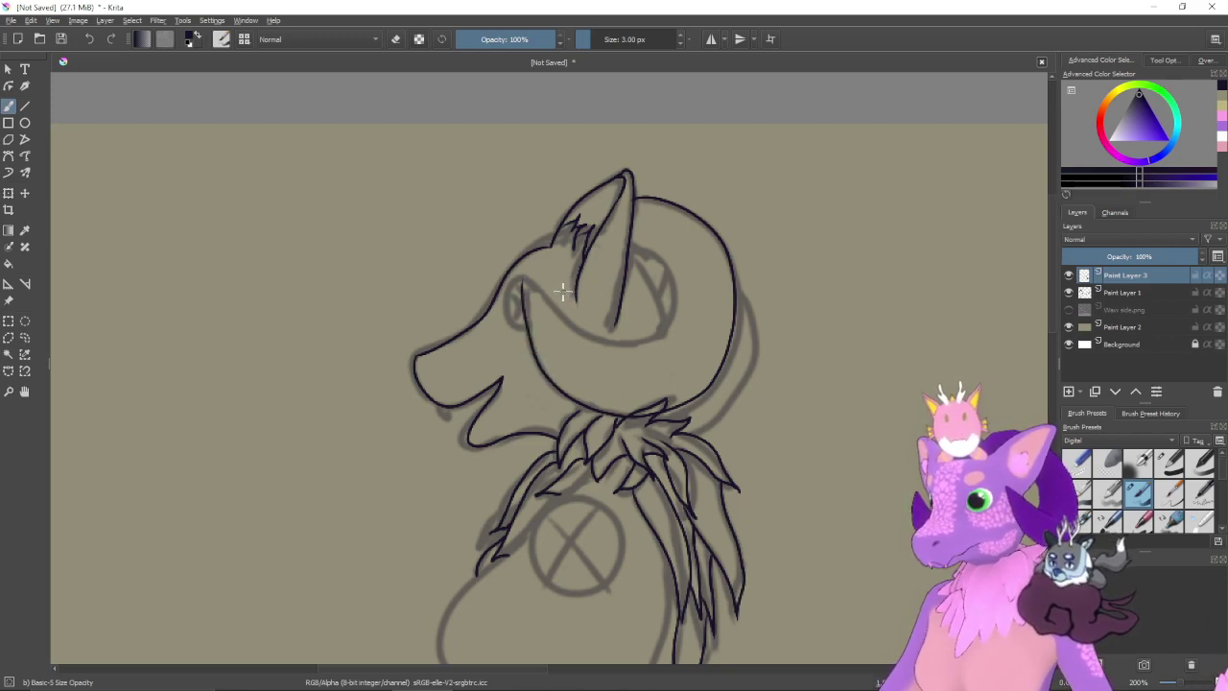
- Redraw the horn curve's front end beside the eye closer to the sketch and erase the misplaced old line
key("ctrl+plus")
key("ctrl+plus")
left_click_drag(592, 293, 608, 365)
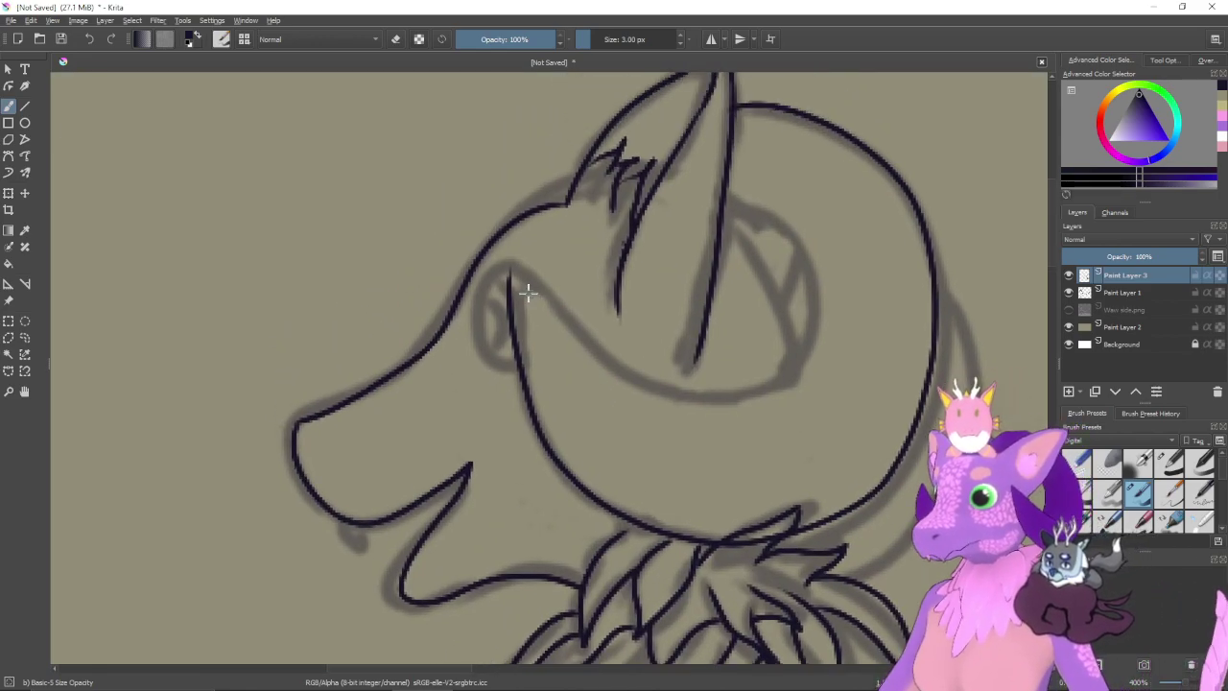
left_click_drag(527, 292, 529, 430)
key("ctrl+z")
left_click_drag(521, 282, 540, 438)
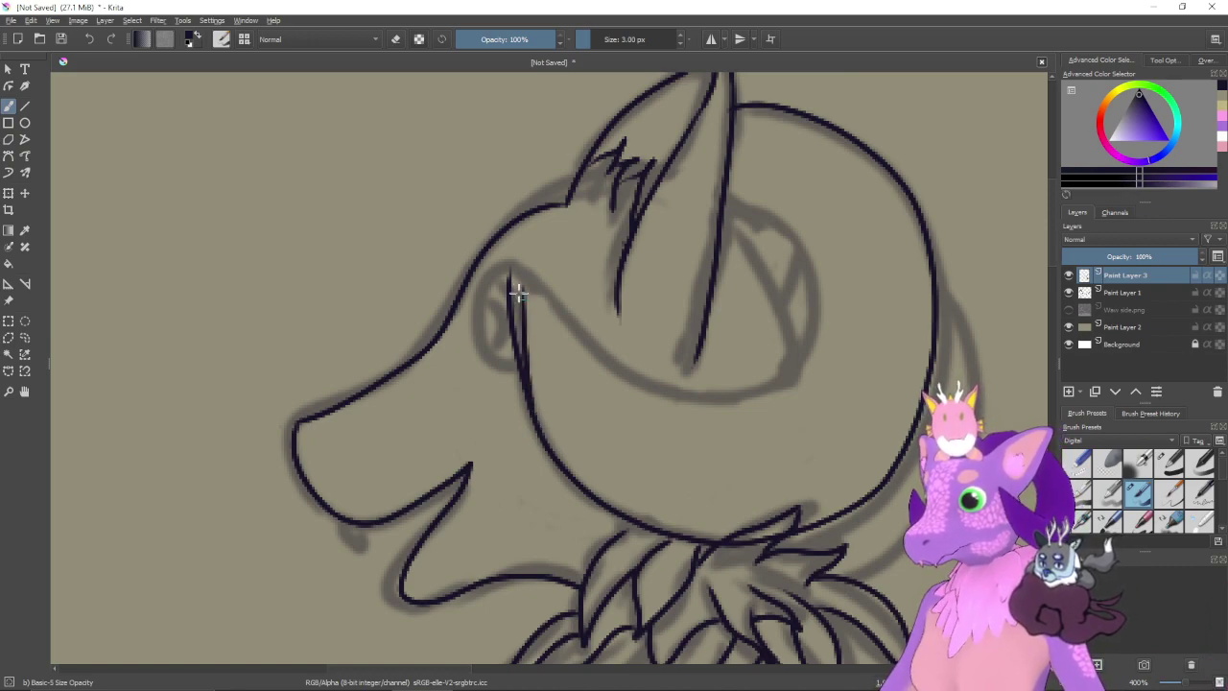
key("e")
left_click_drag(508, 288, 503, 307)
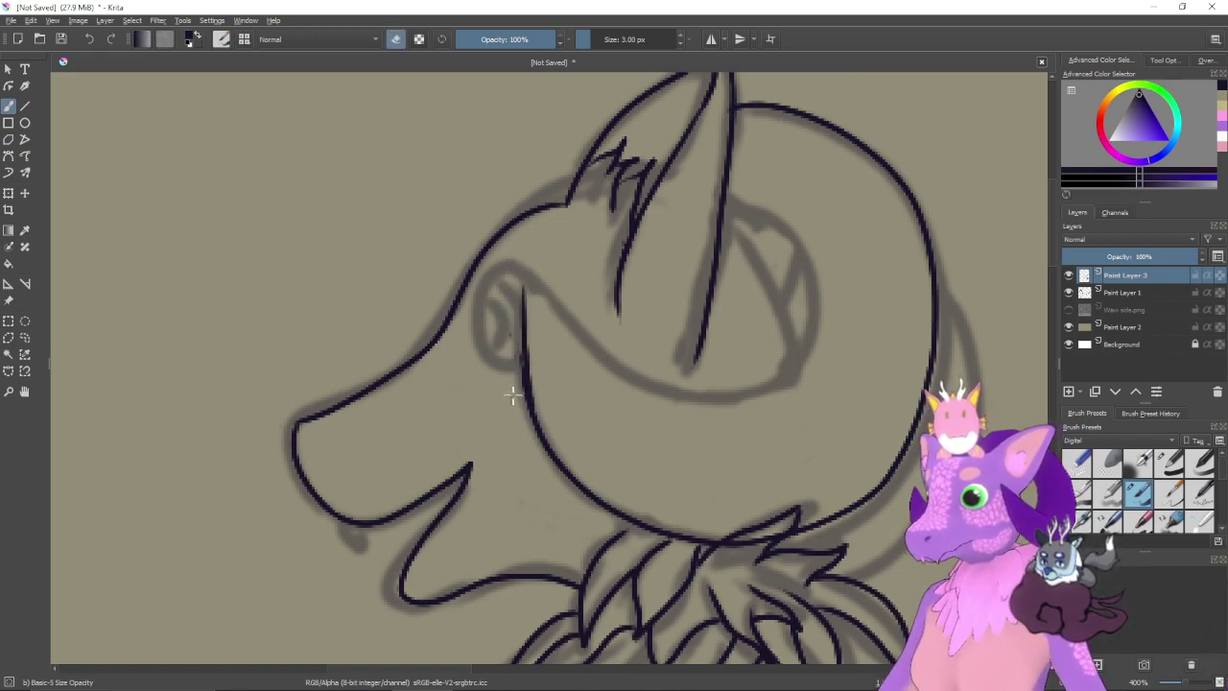
left_click_drag(515, 364, 520, 417)
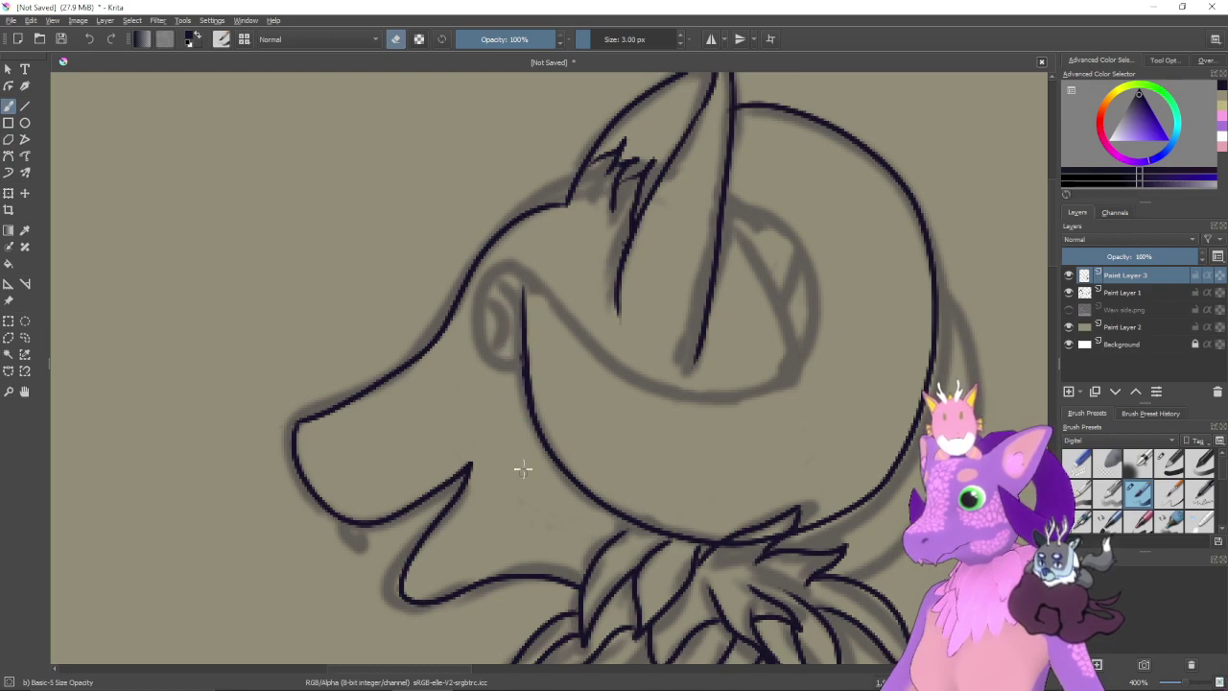
- Erase the part of the horn's lower curve that crosses the top tuft of the neck fur
left_click_drag(625, 369, 567, 373)
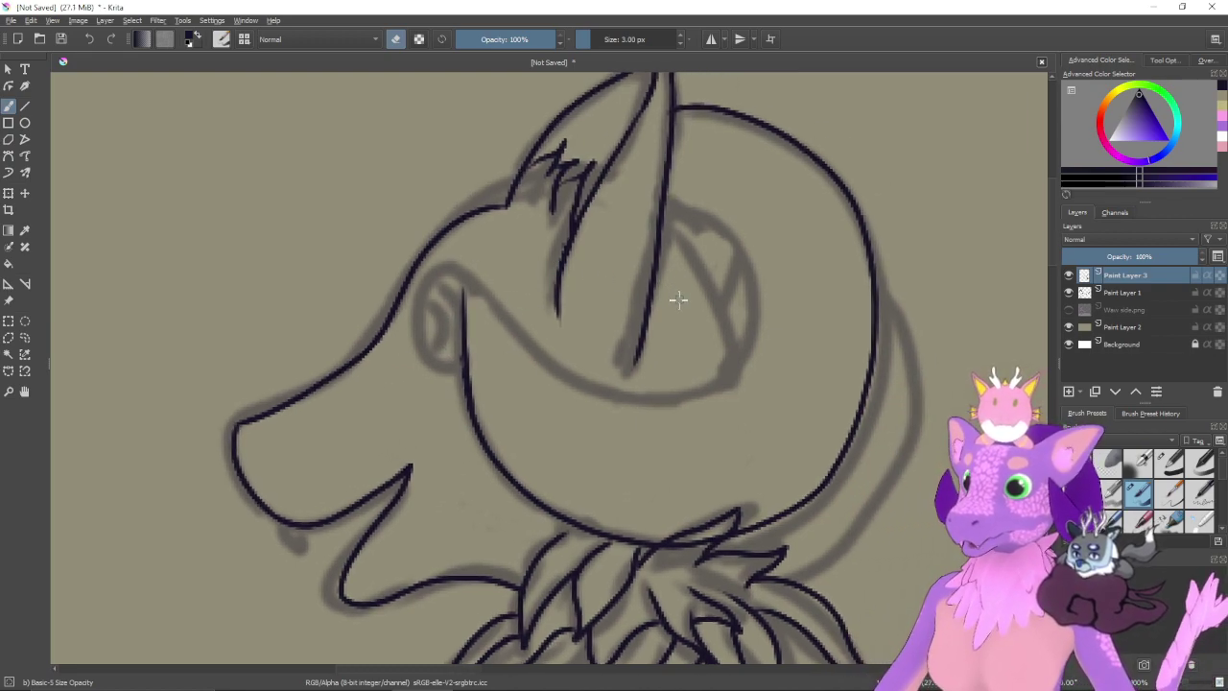
left_click_drag(641, 339, 575, 315)
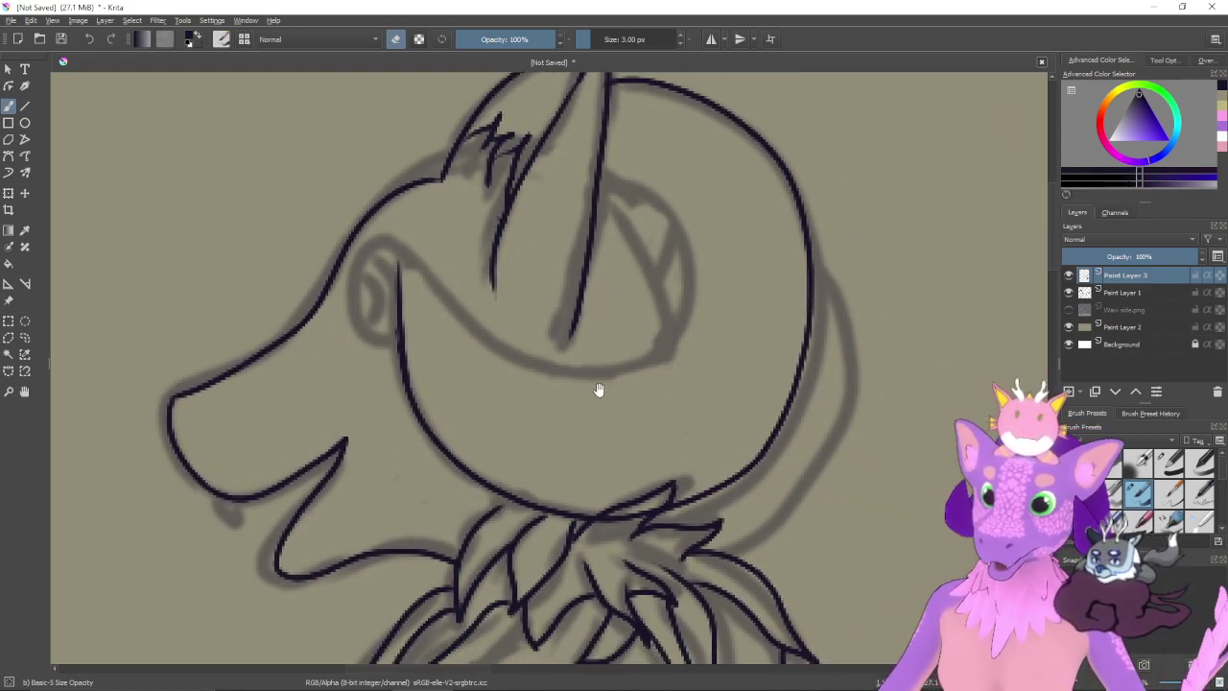
left_click_drag(626, 432, 633, 362)
key("e")
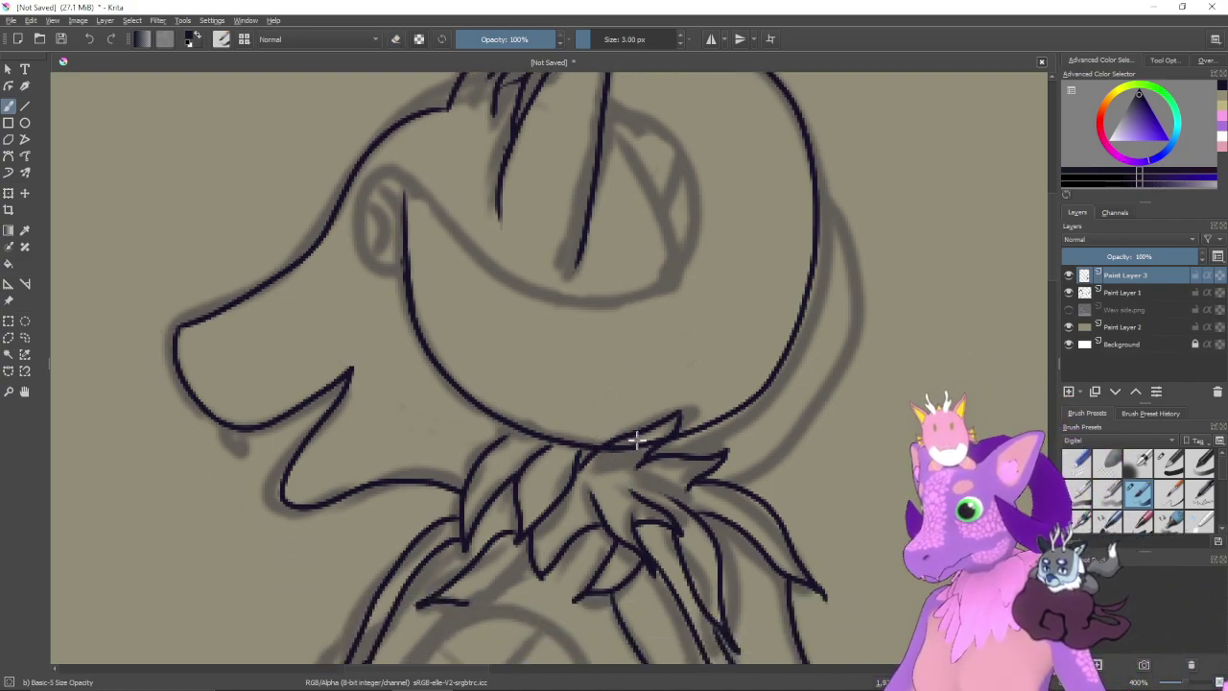
key("e")
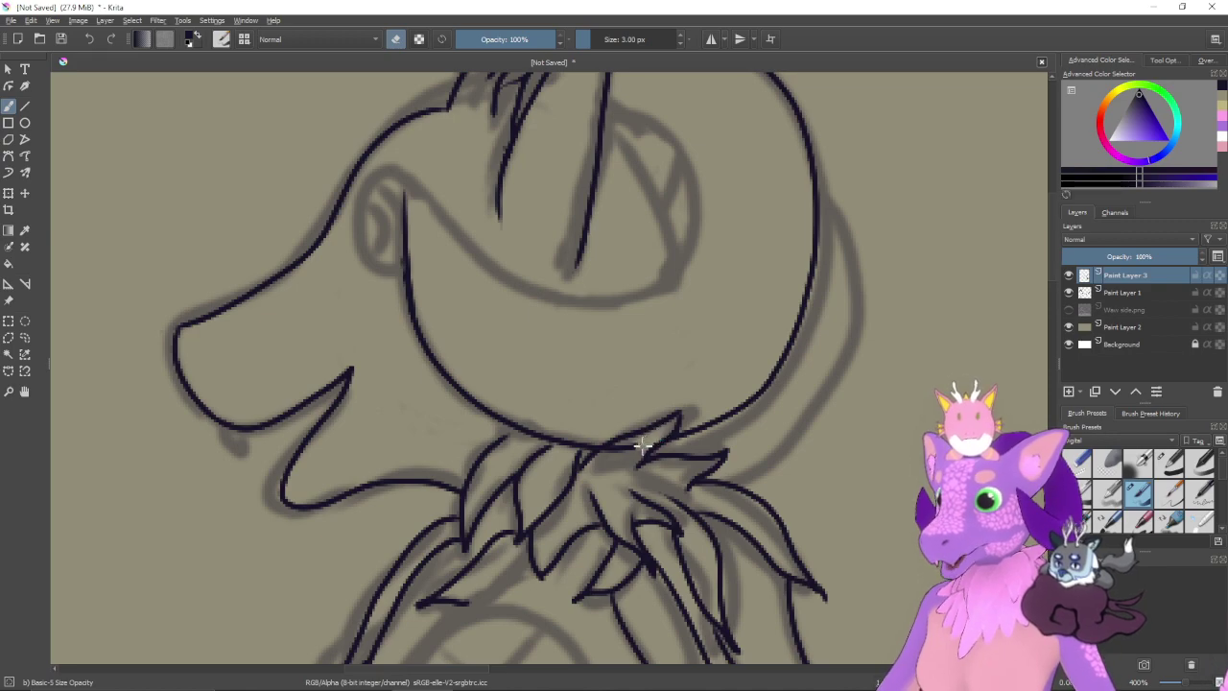
left_click_drag(644, 444, 614, 451)
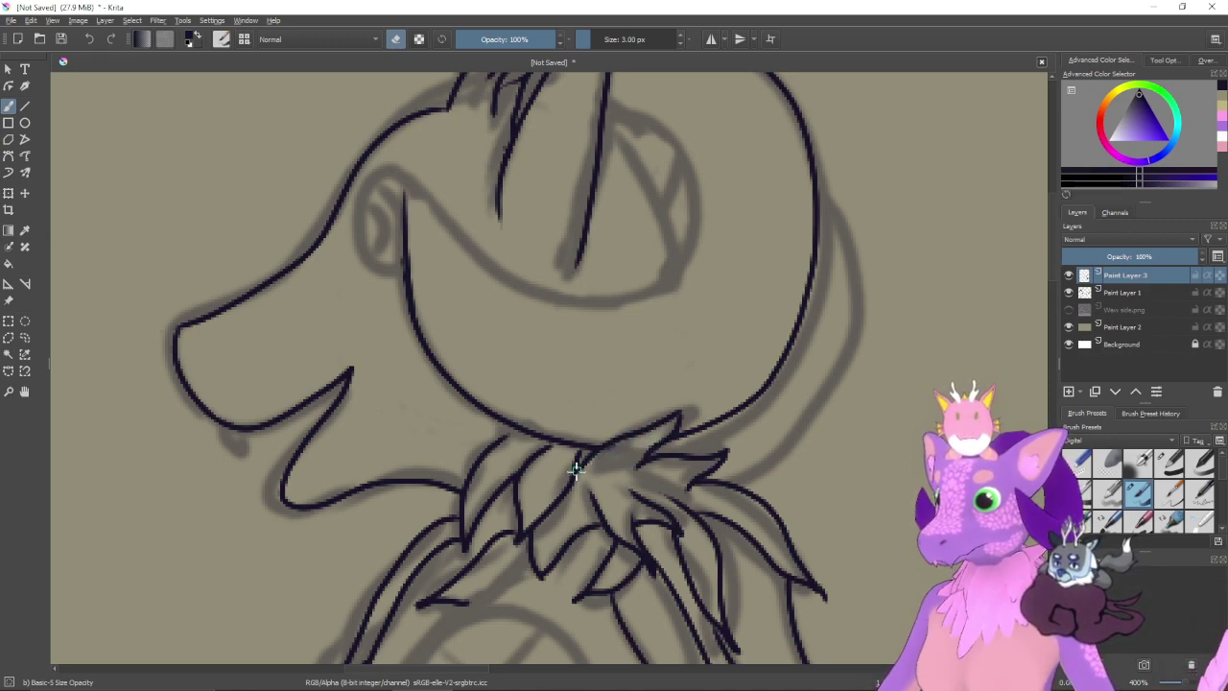
key("e")
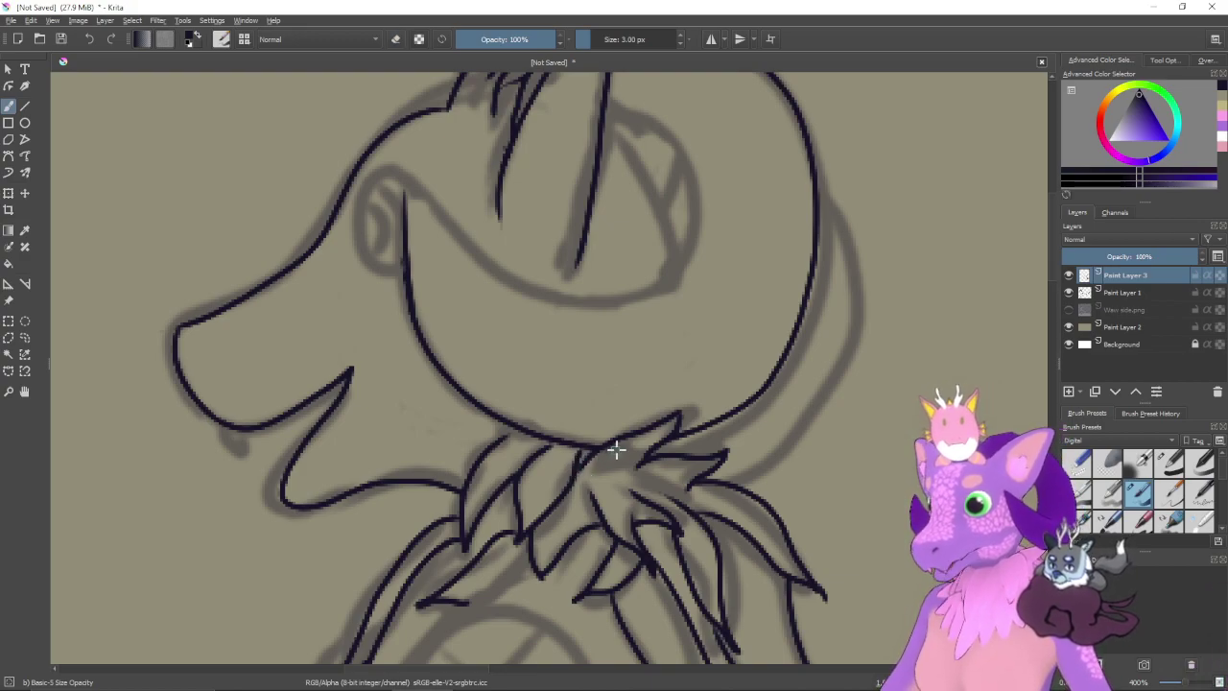
- Try inking the horn's inner curve from the ear's rear edge, around the opening and forward to the eye
scroll(641, 461, "up", 3)
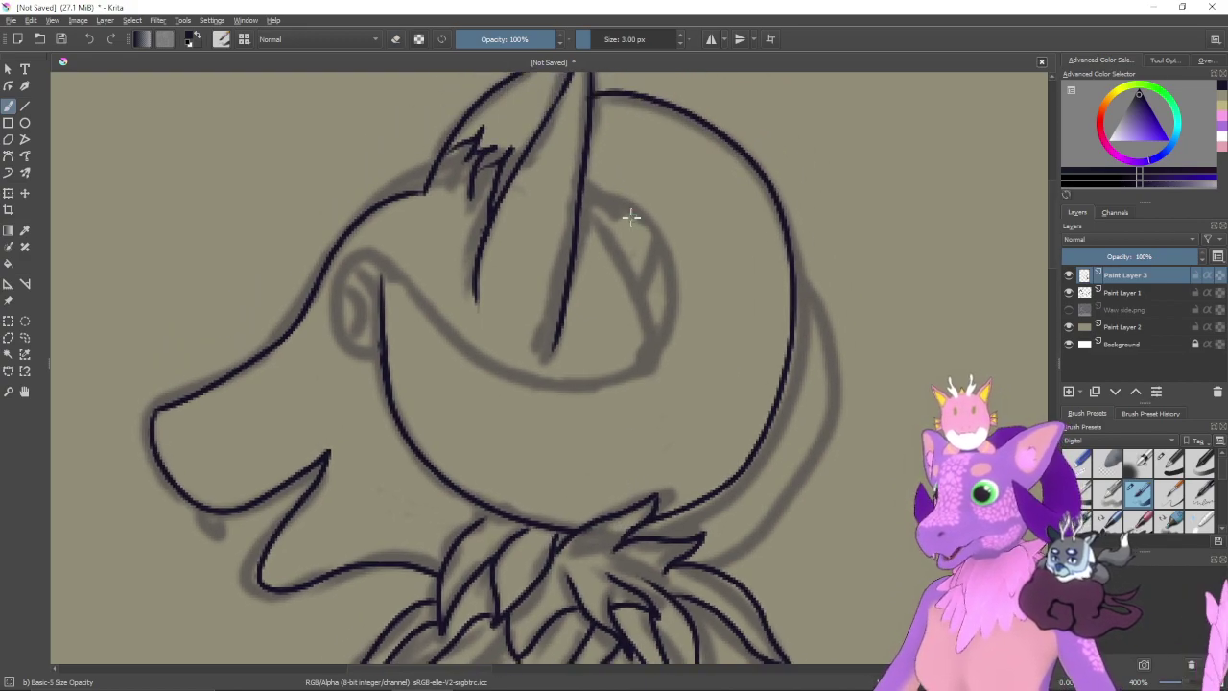
mouse_move(583, 187)
left_mouse_down()
mouse_move(652, 216)
mouse_move(675, 263)
mouse_move(672, 314)
mouse_move(640, 352)
mouse_move(592, 370)
mouse_move(516, 357)
left_mouse_up()
key("ctrl+z")
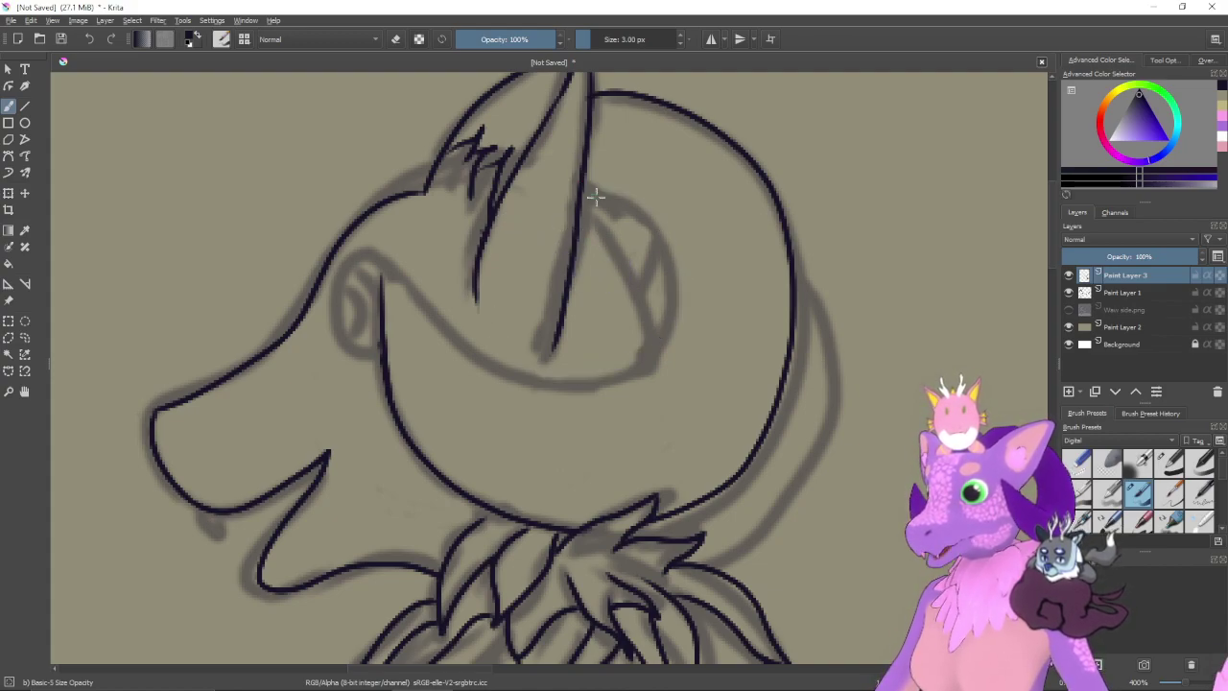
mouse_move(595, 196)
left_mouse_down()
mouse_move(644, 218)
mouse_move(662, 271)
mouse_move(657, 349)
left_mouse_up()
key("ctrl+z")
mouse_move(583, 183)
left_mouse_down()
mouse_move(635, 220)
mouse_move(660, 279)
mouse_move(642, 342)
mouse_move(575, 383)
mouse_move(505, 362)
mouse_move(408, 273)
left_mouse_up()
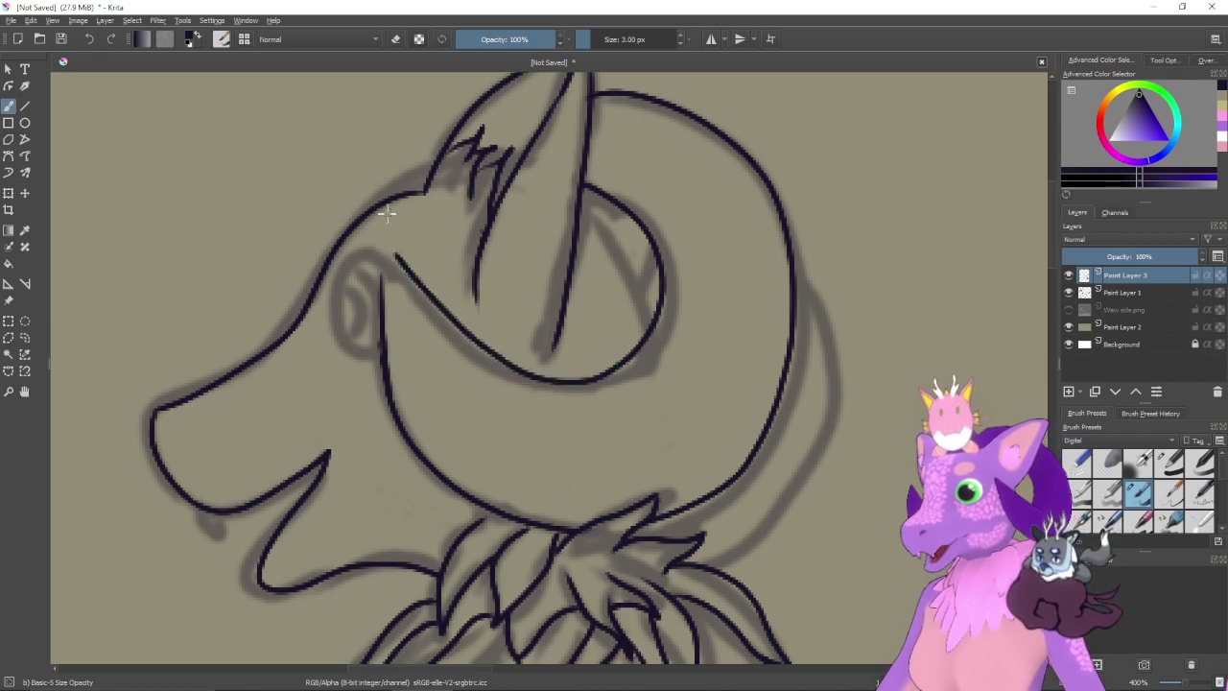
key("ctrl+z")
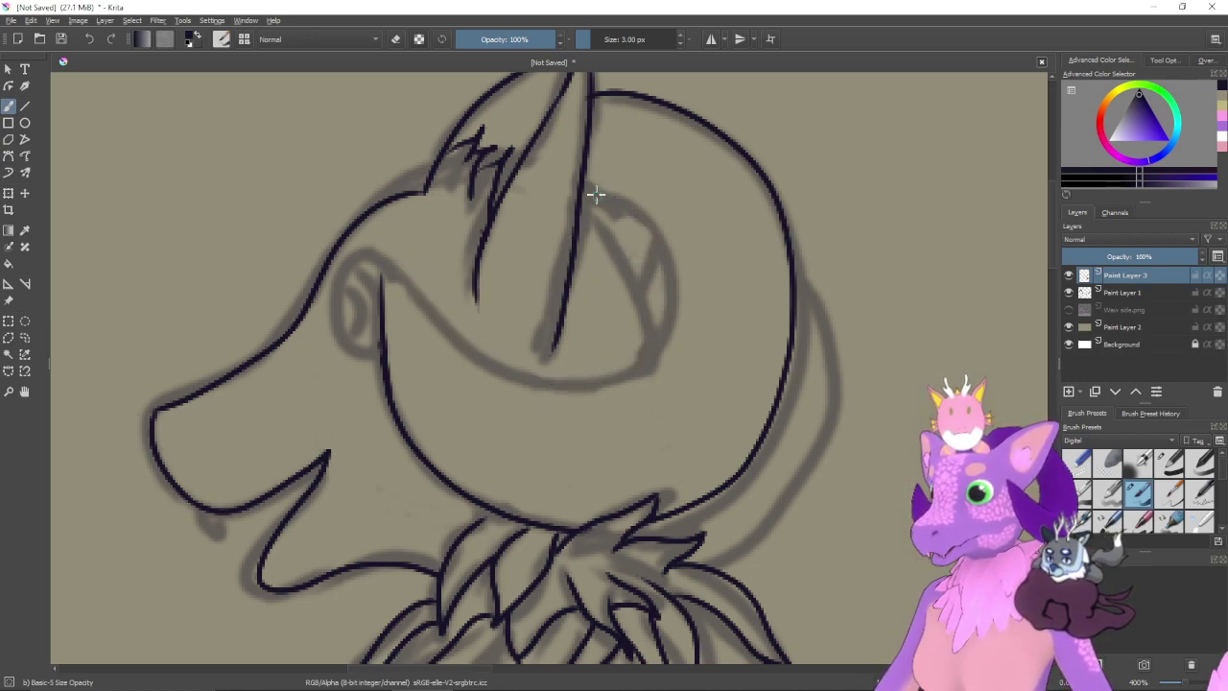
- Ink the horn's inner curve from the ear's rear edge to the eye and join it to the outer curve in a pointed tip
mouse_move(581, 186)
left_mouse_down()
mouse_move(663, 246)
mouse_move(670, 313)
mouse_move(629, 377)
mouse_move(546, 384)
mouse_move(421, 282)
mouse_move(384, 275)
mouse_move(386, 387)
left_mouse_up()
key("ctrl+z")
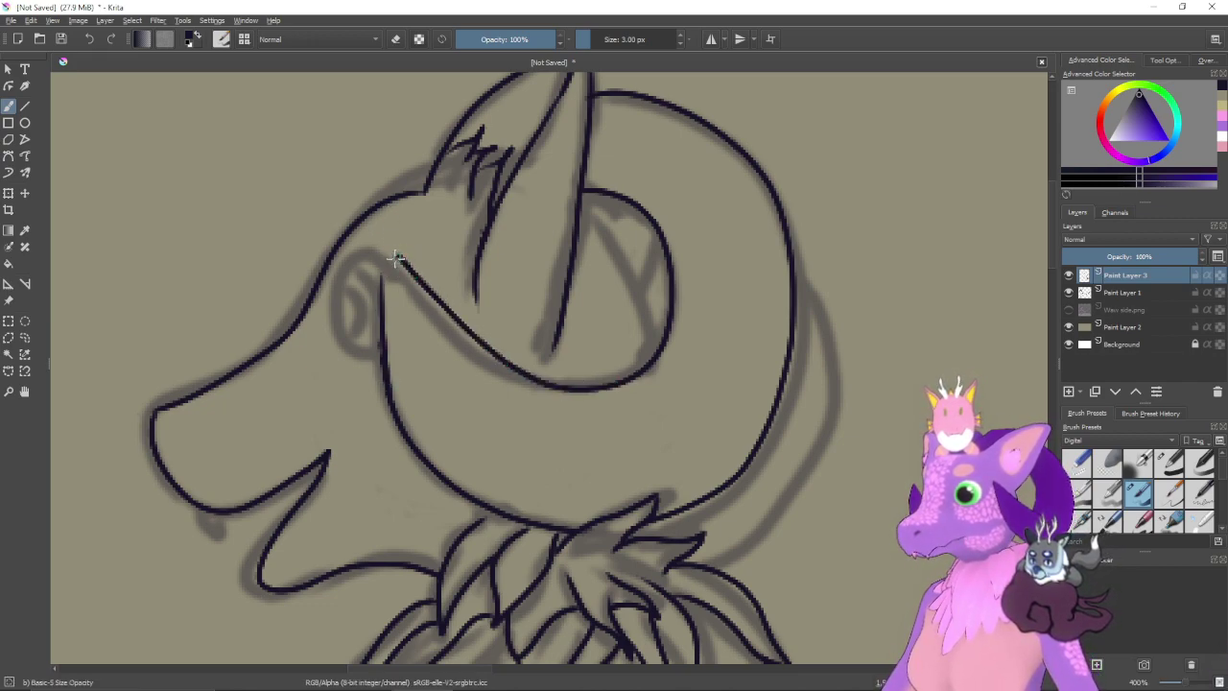
mouse_move(399, 257)
left_mouse_down()
mouse_move(384, 302)
mouse_move(398, 413)
left_mouse_up()
key("e")
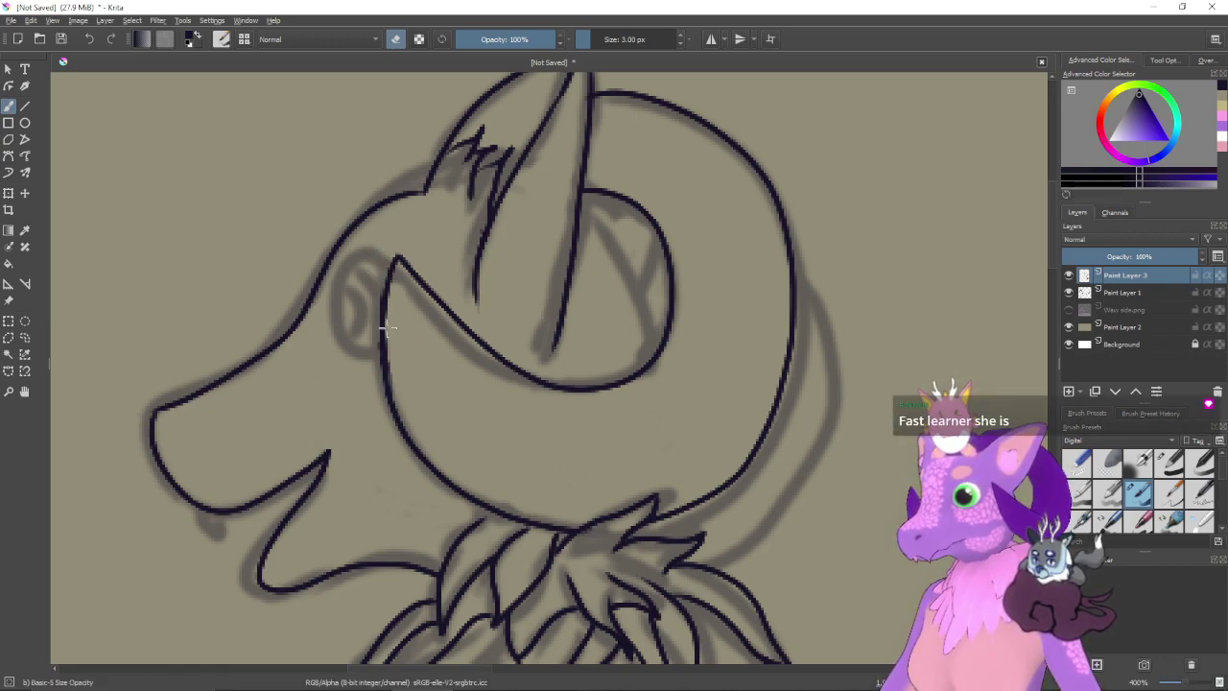
left_click_drag(417, 356, 502, 444)
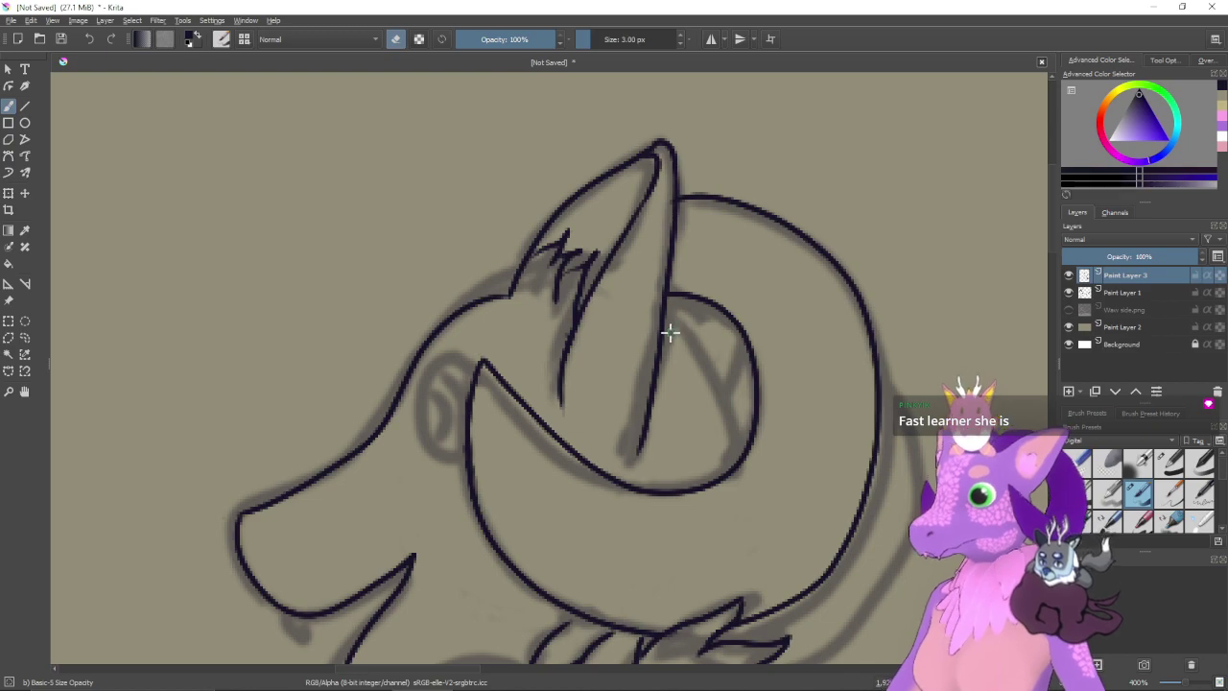
- Ink the curved line inside the horn's opening from the ear down to the inner curve and trim its overshooting end
key("e")
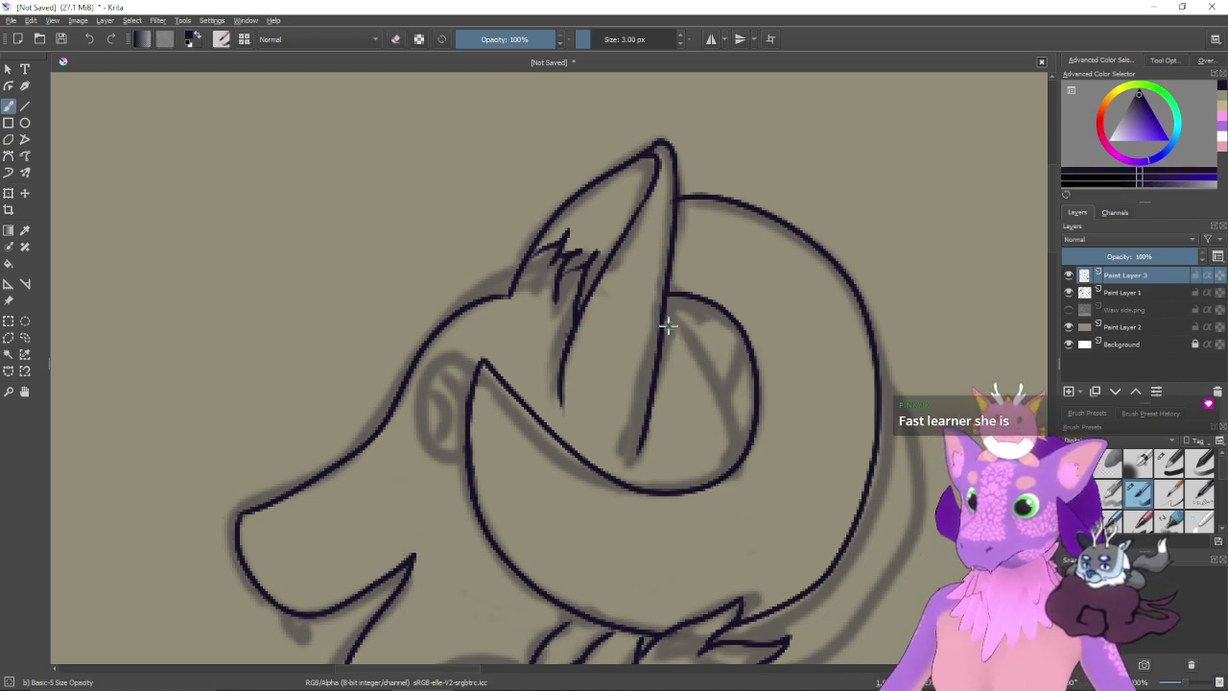
left_click_drag(666, 307, 716, 419)
key("ctrl+z")
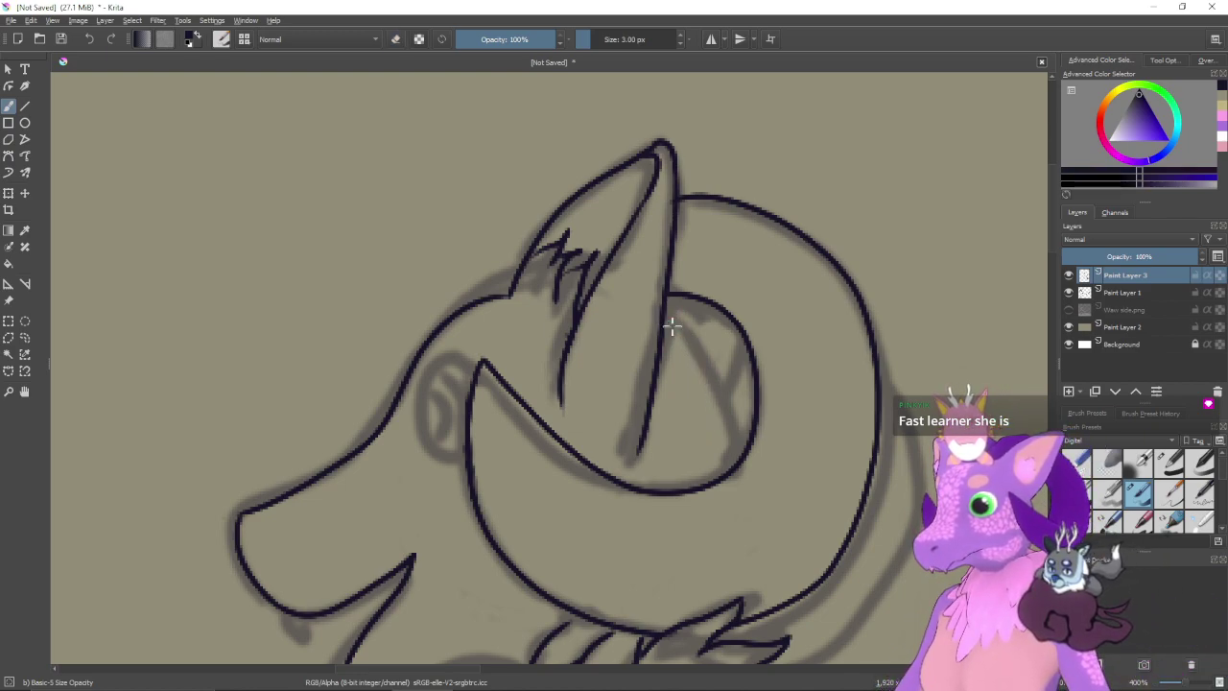
left_click_drag(671, 326, 734, 457)
key("ctrl+z")
mouse_move(664, 312)
left_mouse_down()
mouse_move(722, 412)
mouse_move(737, 480)
left_mouse_up()
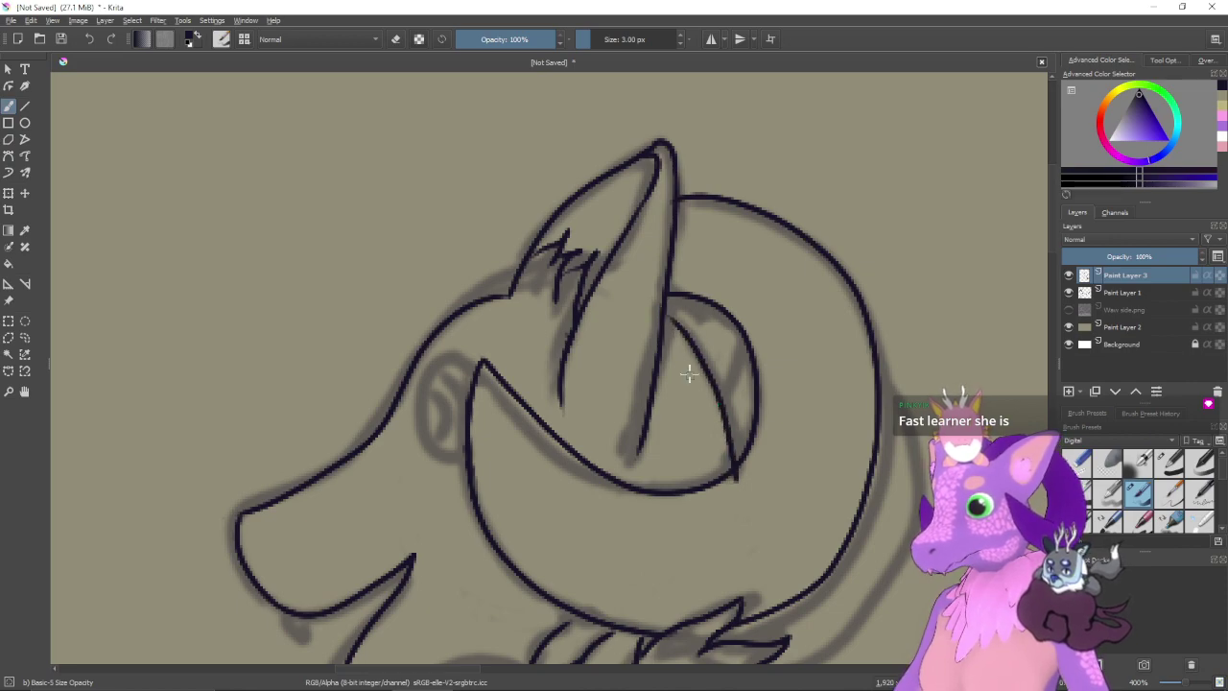
key("e")
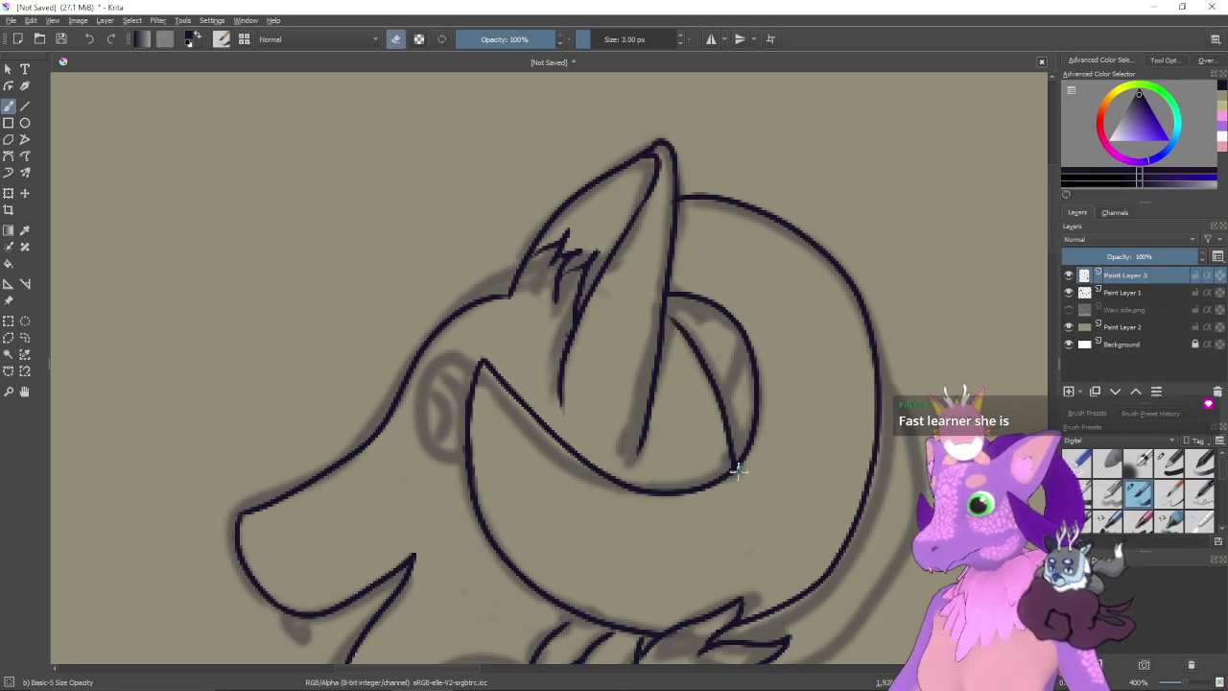
- Try inking the second curve behind the horn, from its rear edge down to the neck fur
left_click_drag(797, 490, 510, 423)
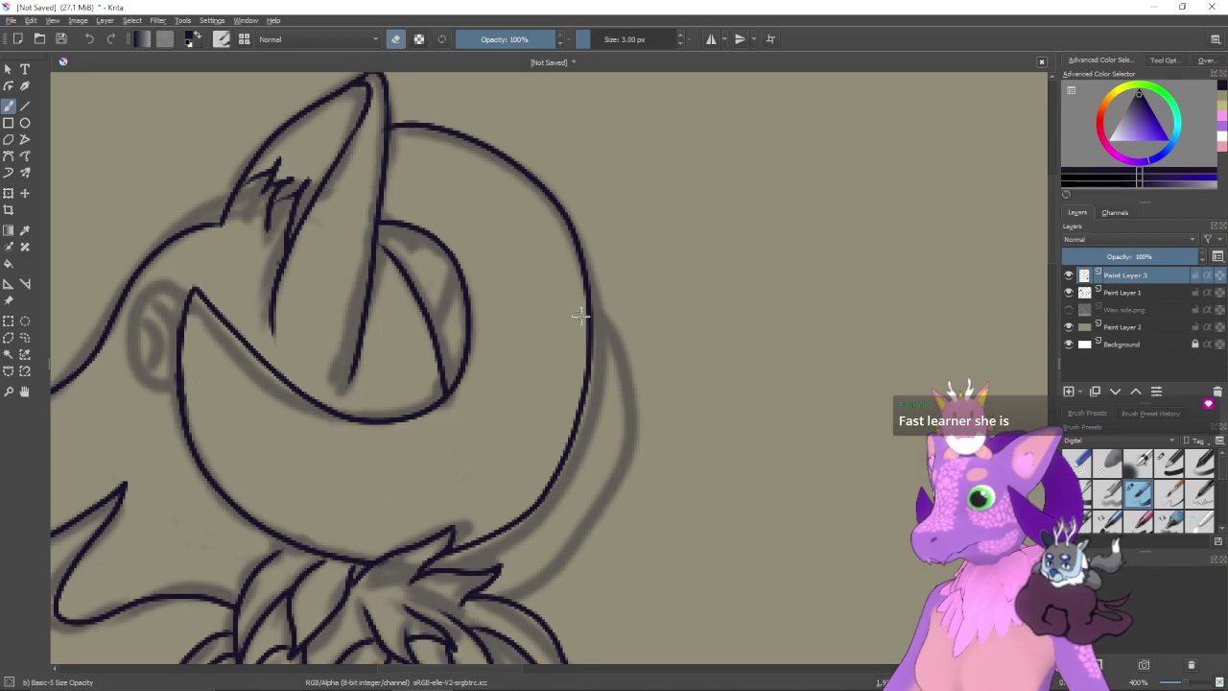
key("e")
left_click_drag(619, 371, 635, 228)
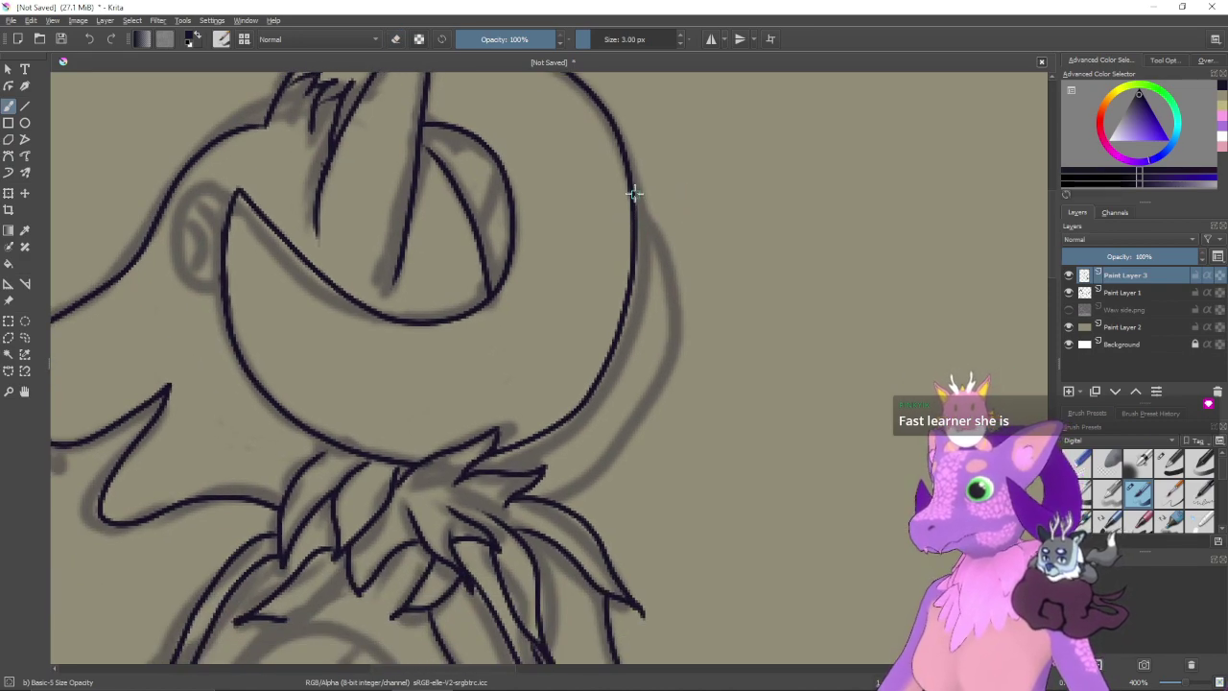
left_click_drag(630, 173, 660, 249)
key("ctrl+z")
mouse_move(633, 176)
left_mouse_down()
mouse_move(665, 241)
mouse_move(676, 352)
left_mouse_up()
key("ctrl+z")
mouse_move(627, 163)
left_mouse_down()
mouse_move(672, 294)
mouse_move(631, 419)
mouse_move(548, 482)
mouse_move(509, 477)
left_mouse_up()
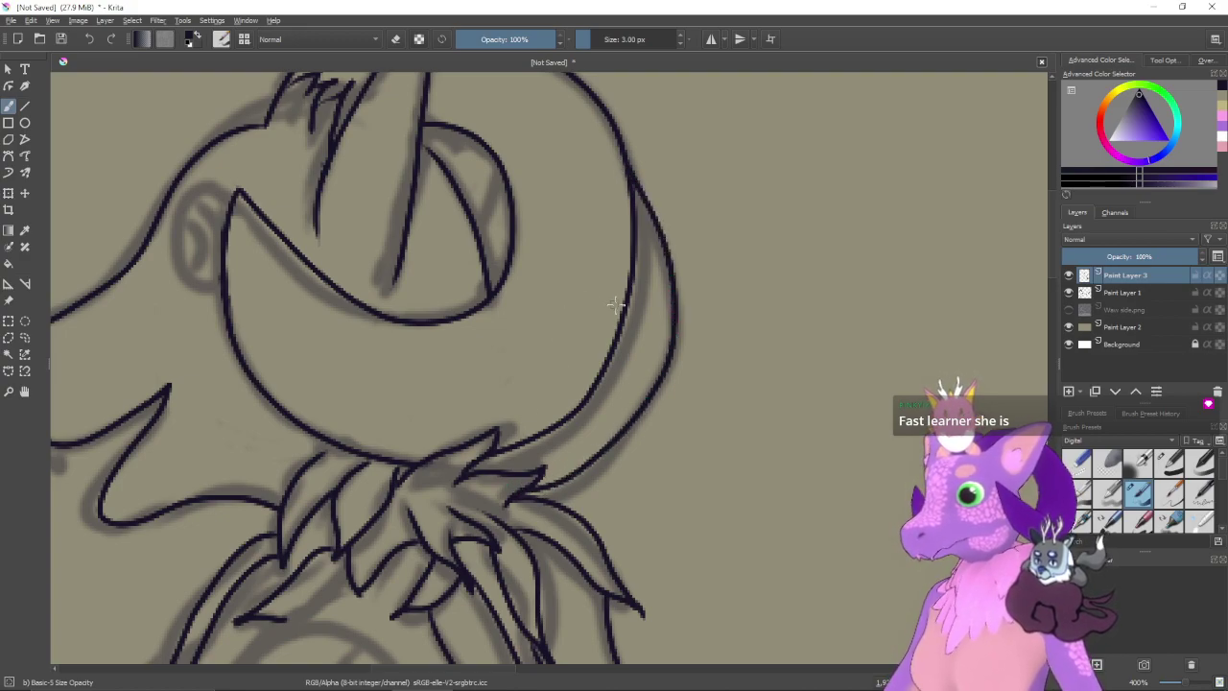
left_click_drag(658, 322, 686, 301)
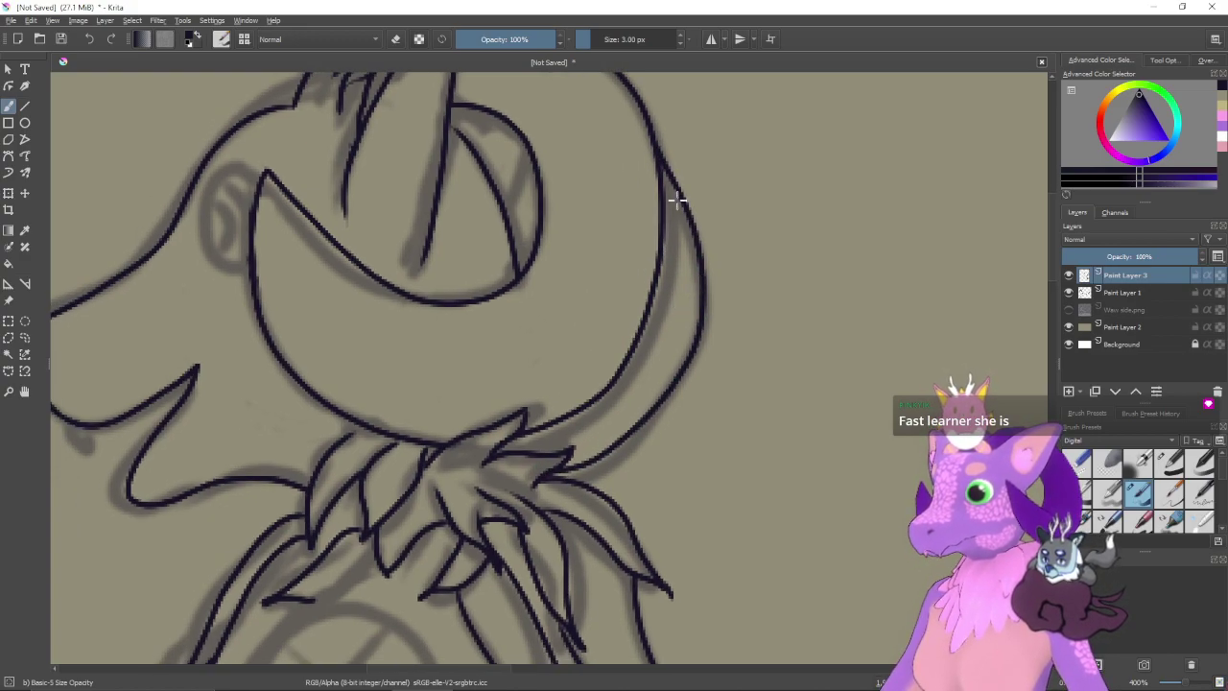
key("ctrl+z")
mouse_move(661, 160)
left_mouse_down()
mouse_move(713, 253)
mouse_move(703, 353)
left_mouse_up()
key("ctrl+z")
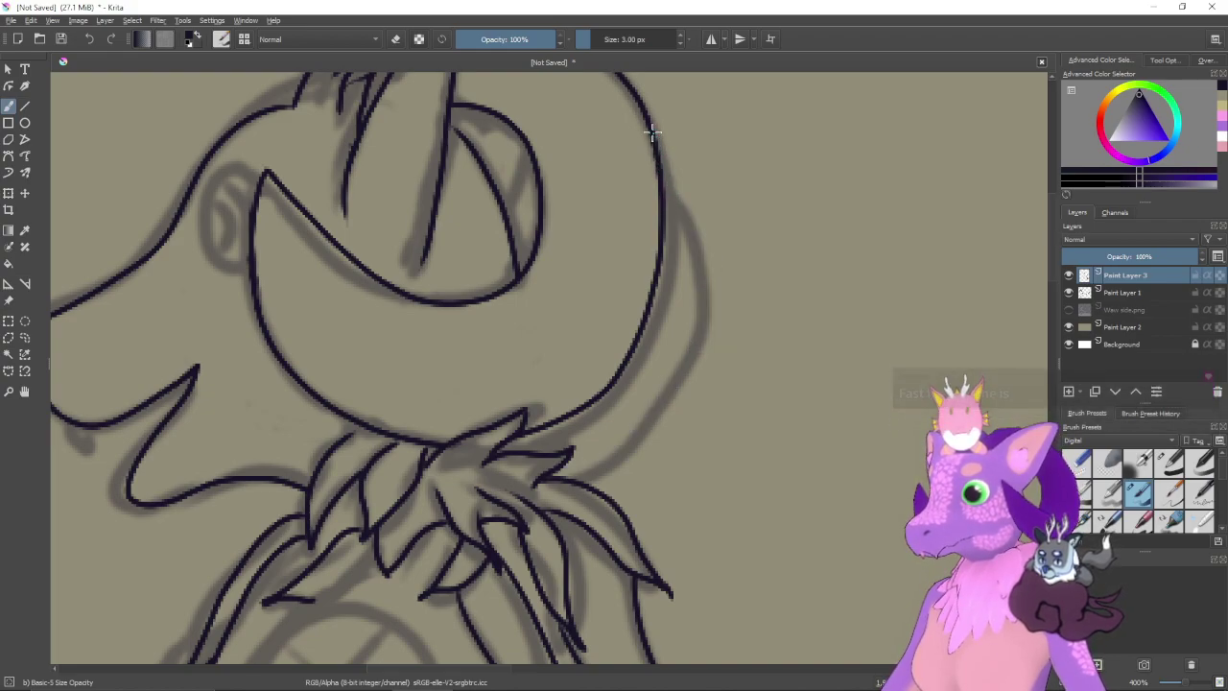
mouse_move(651, 133)
left_mouse_down()
mouse_move(701, 320)
mouse_move(614, 460)
left_mouse_up()
key("ctrl+z")
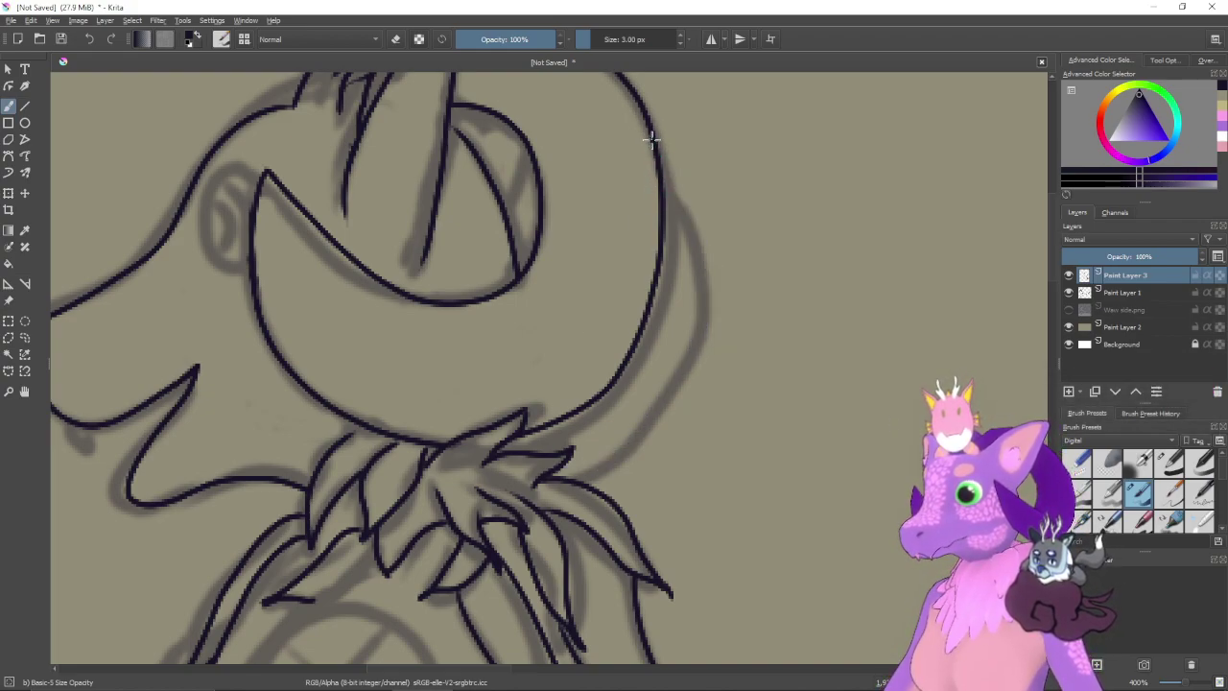
mouse_move(651, 139)
left_mouse_down()
mouse_move(699, 320)
mouse_move(561, 491)
mouse_move(568, 499)
left_mouse_up()
key("ctrl+z")
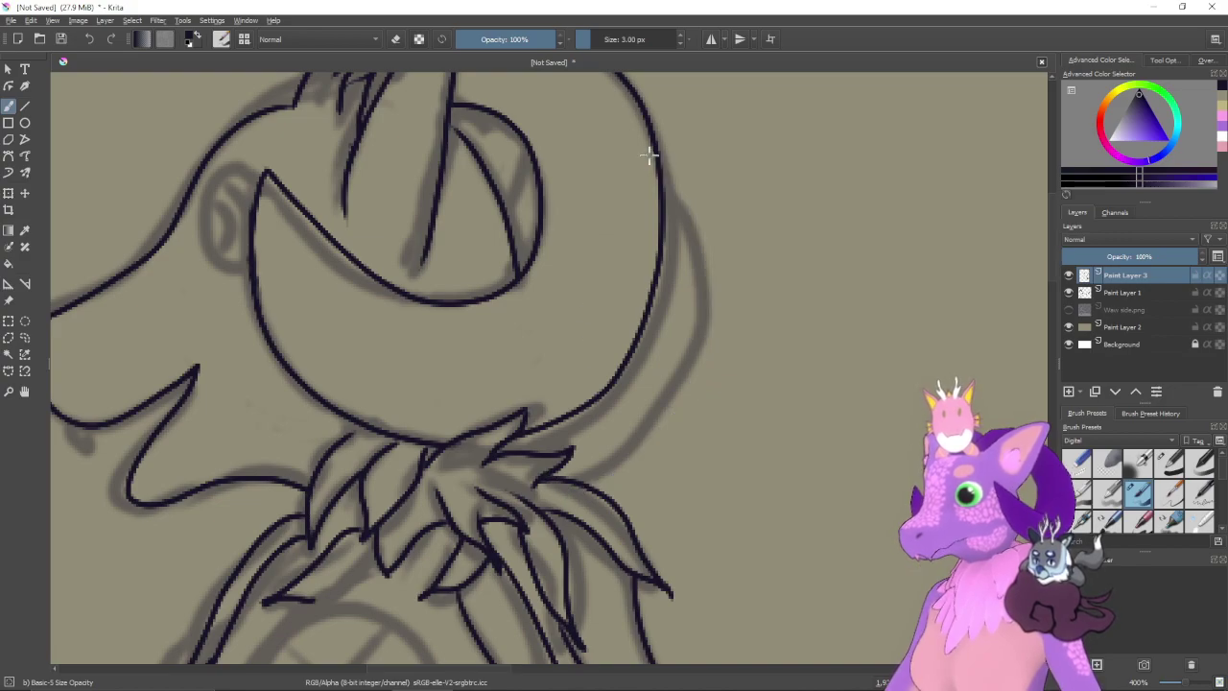
- Ink the second curve behind the horn in one stroke, from its rear edge down to the neck fur
mouse_move(652, 139)
left_mouse_down()
mouse_move(696, 296)
mouse_move(639, 428)
mouse_move(589, 473)
left_mouse_up()
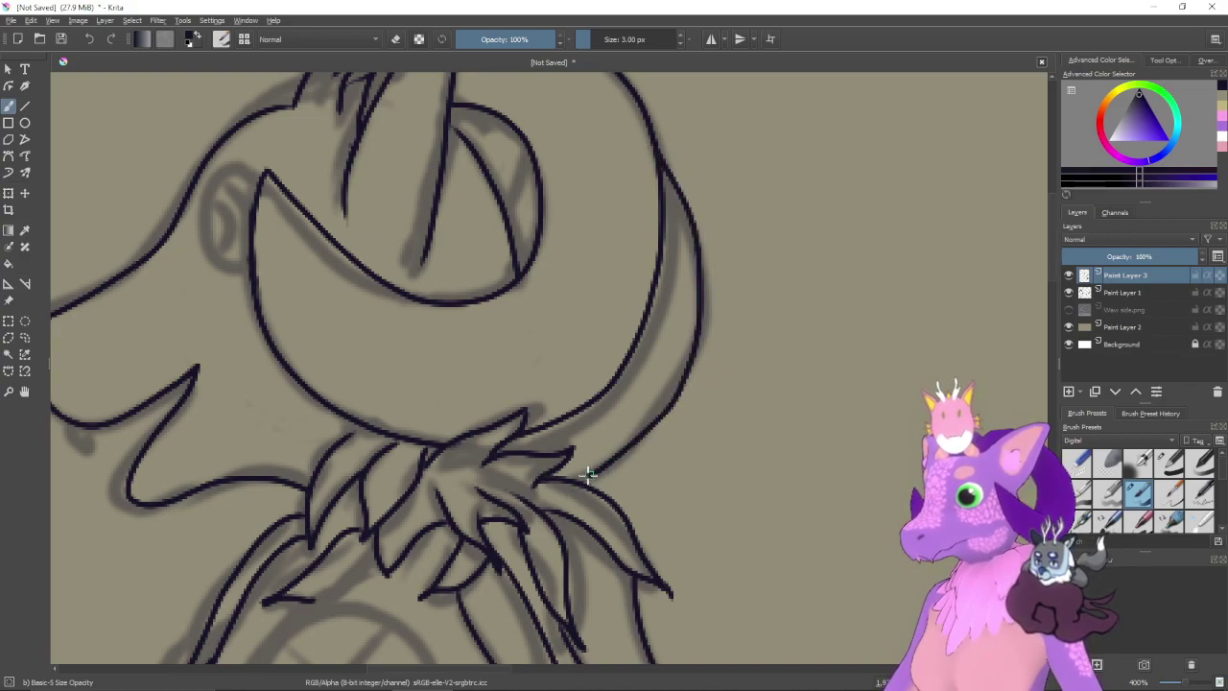
key("minus")
key("minus")
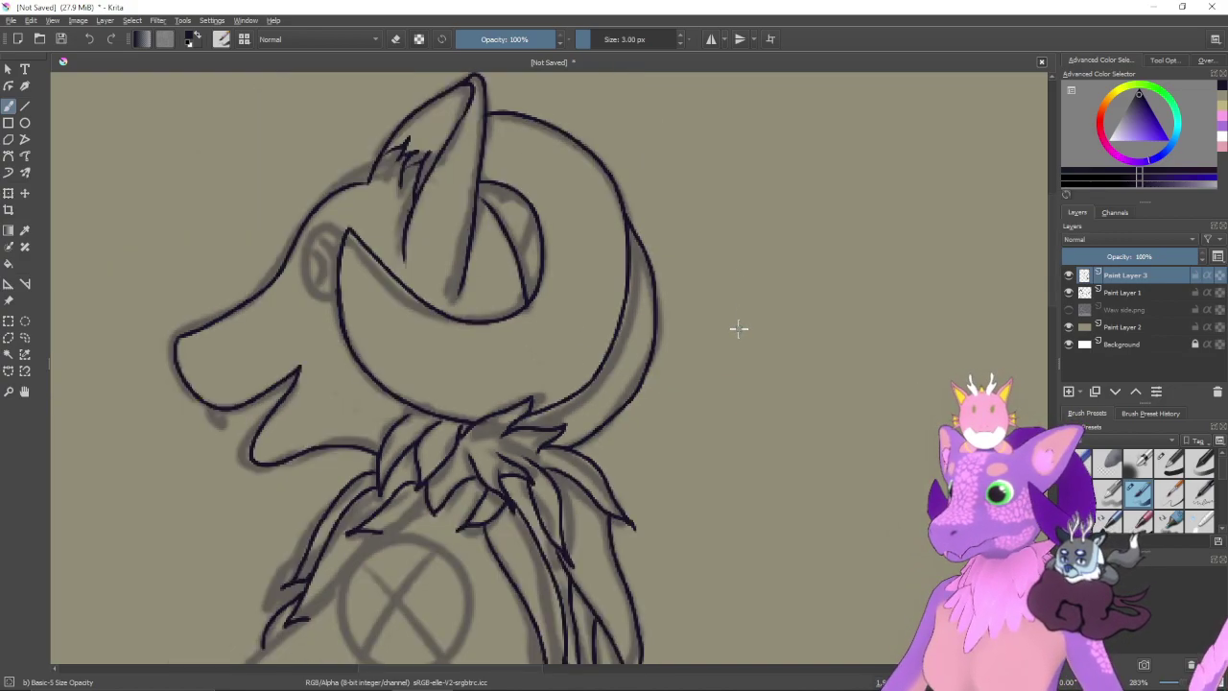
- Hide the sketch layer Paint Layer 1 and clean up the ink where the horn's lower curve meets the neck fur
left_click_drag(825, 339, 852, 310)
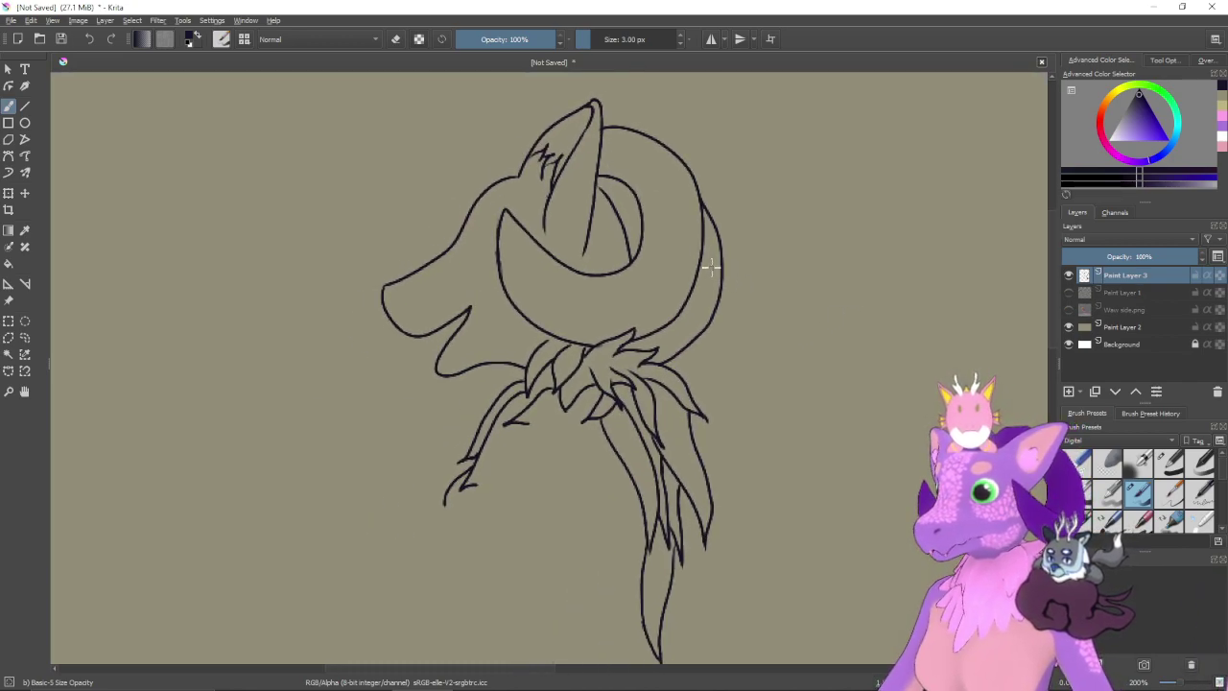
scroll(715, 259, "up", 3)
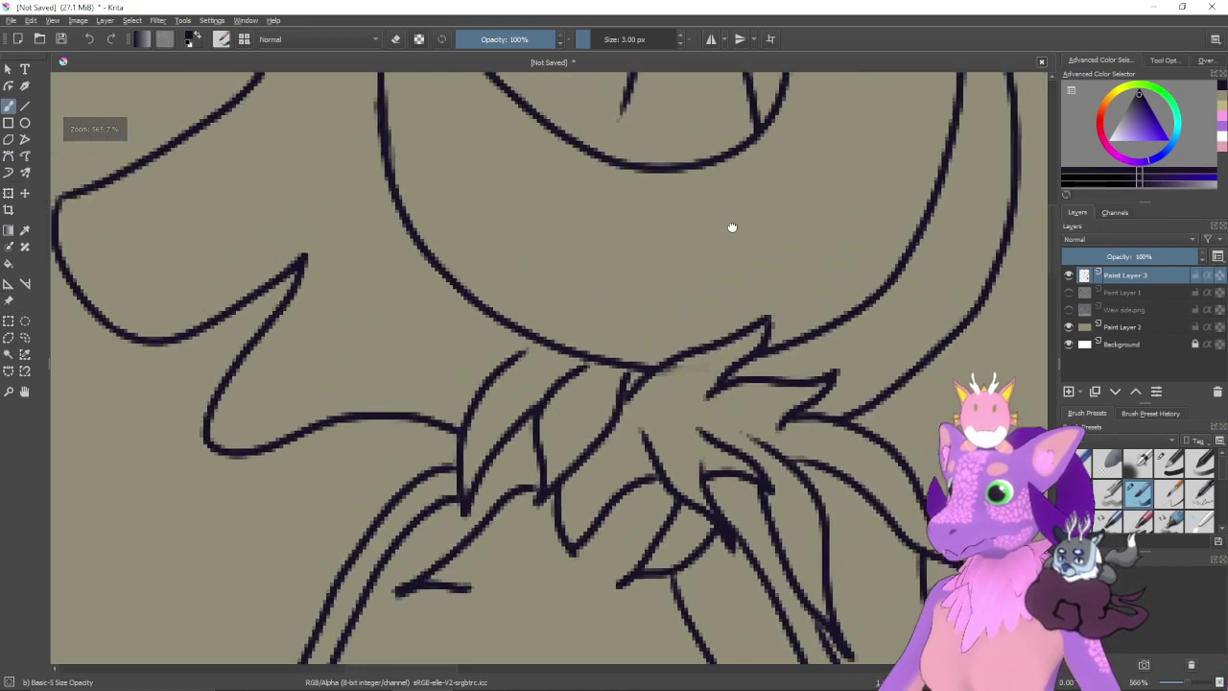
left_click_drag(732, 228, 720, 258)
key("e")
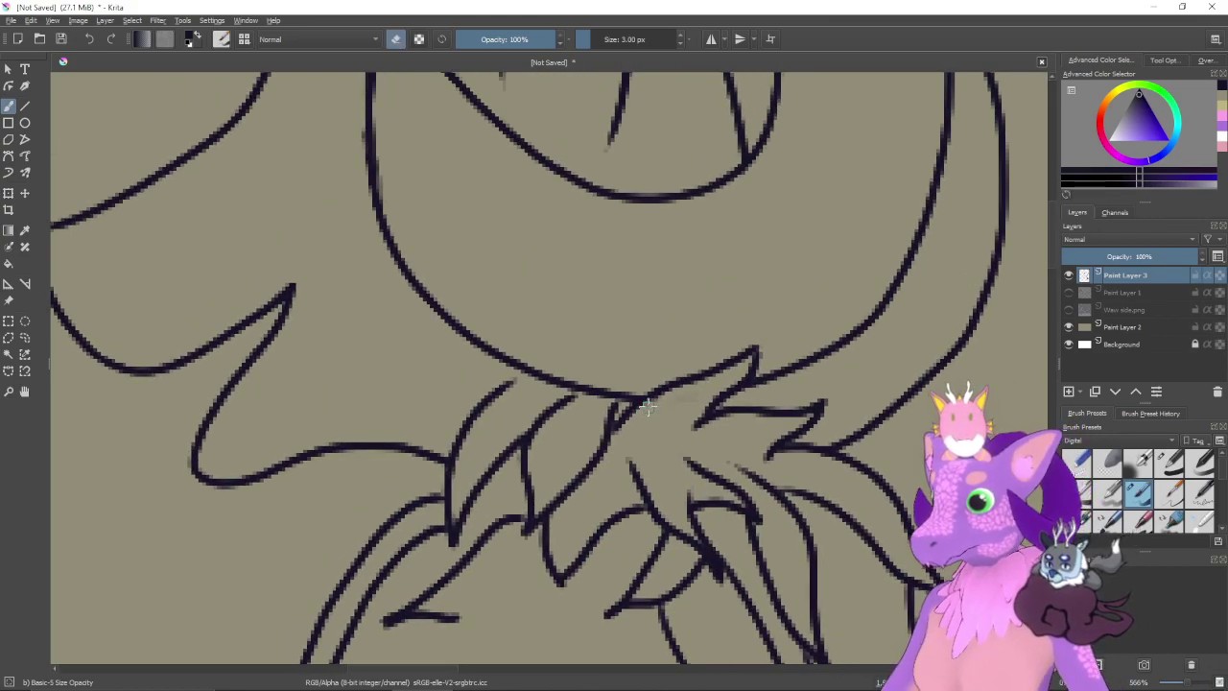
- Close the gaps between the horn-opening line and the ear, and between the front neck-fur strands and the horn's lower curve
left_click_drag(827, 233, 611, 509)
mouse_move(587, 277)
left_mouse_down()
mouse_move(645, 249)
mouse_move(680, 266)
left_mouse_up()
key("e")
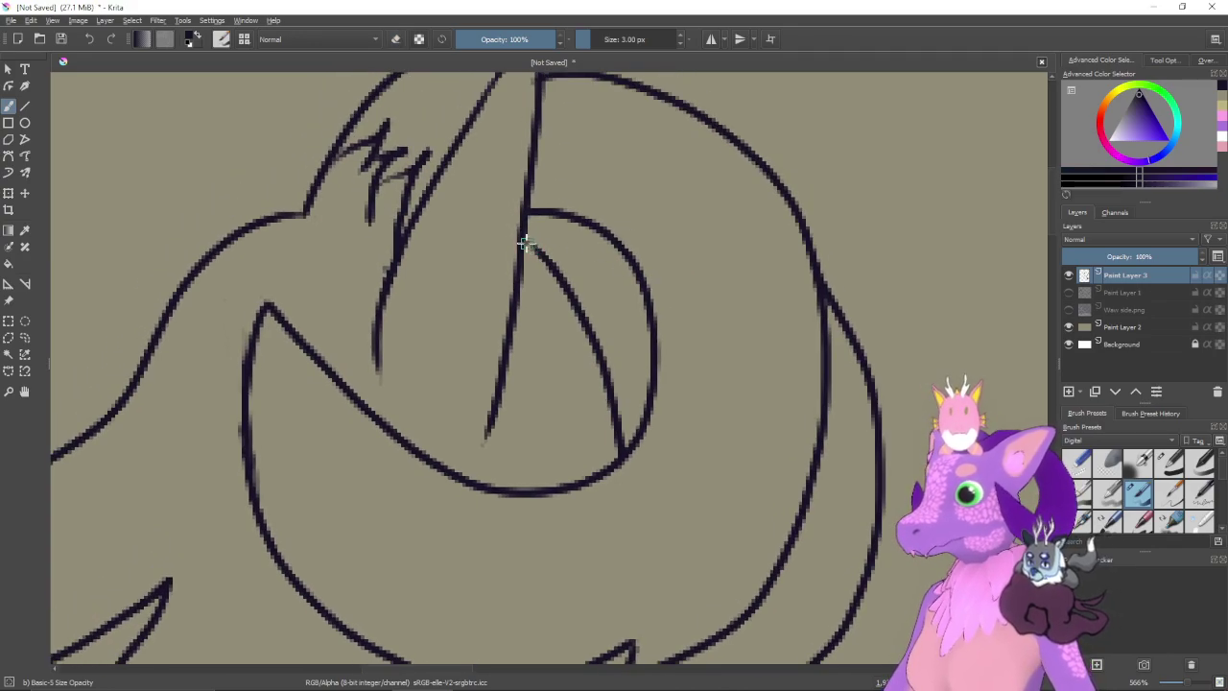
mouse_move(597, 381)
left_mouse_down()
mouse_move(611, 374)
mouse_move(682, 427)
mouse_move(677, 378)
mouse_move(724, 301)
mouse_move(630, 220)
left_mouse_up()
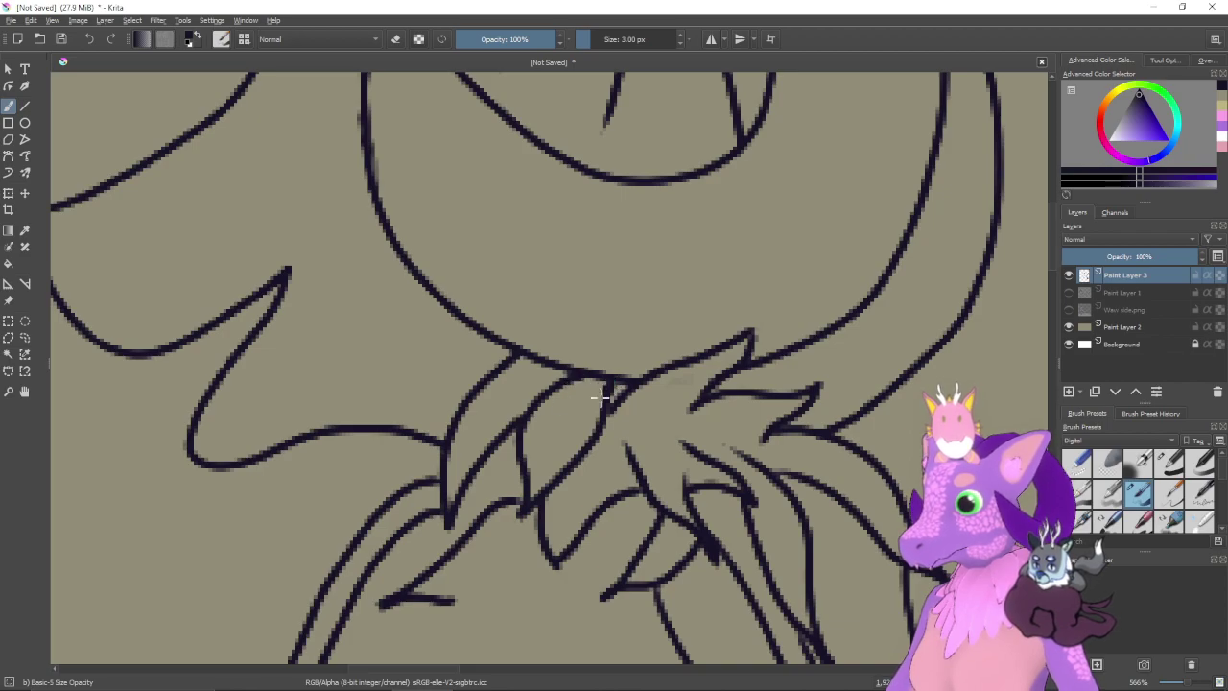
- Redraw the lower end of the curve behind the horn where it enters the neck fur and erase the surplus old line
mouse_move(635, 431)
left_mouse_down()
mouse_move(496, 362)
mouse_move(553, 294)
mouse_move(609, 397)
mouse_move(559, 442)
mouse_move(692, 279)
left_mouse_up()
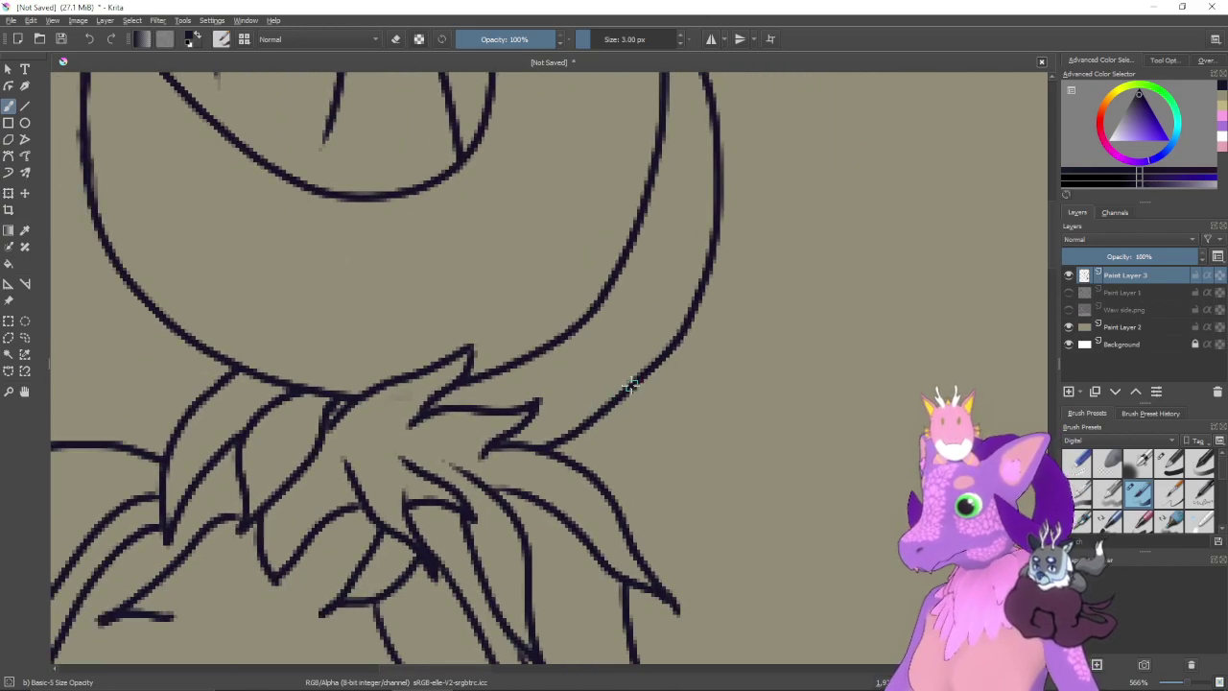
left_click_drag(621, 391, 515, 447)
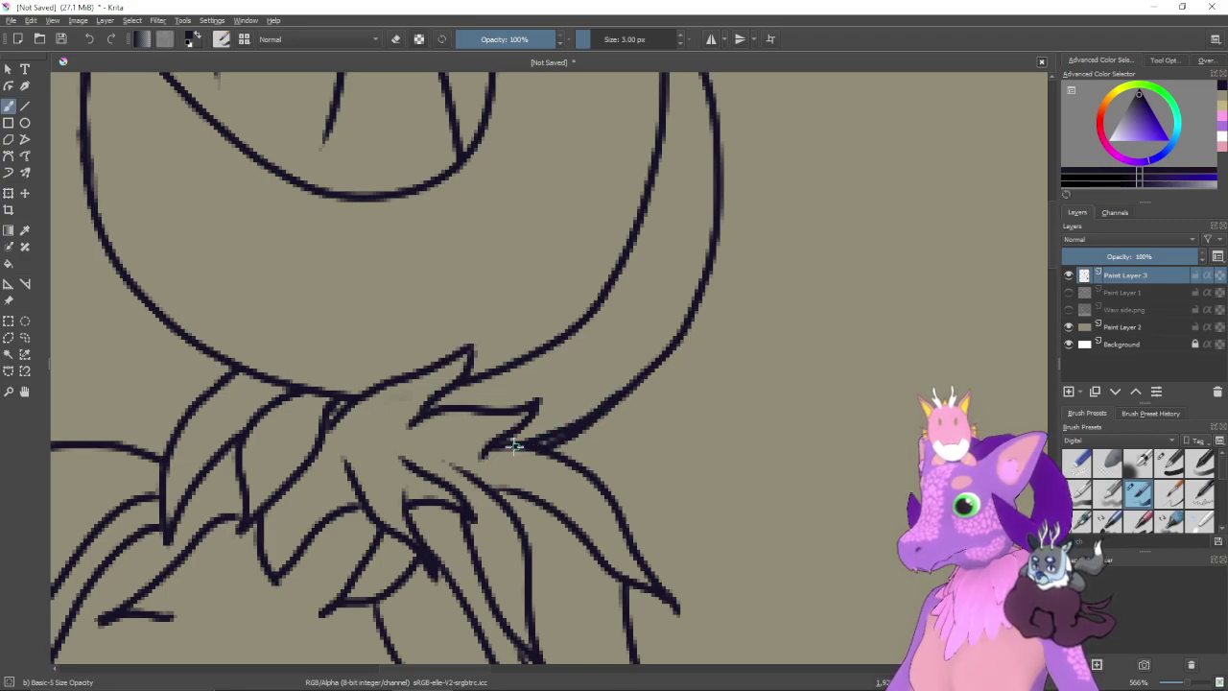
key("e")
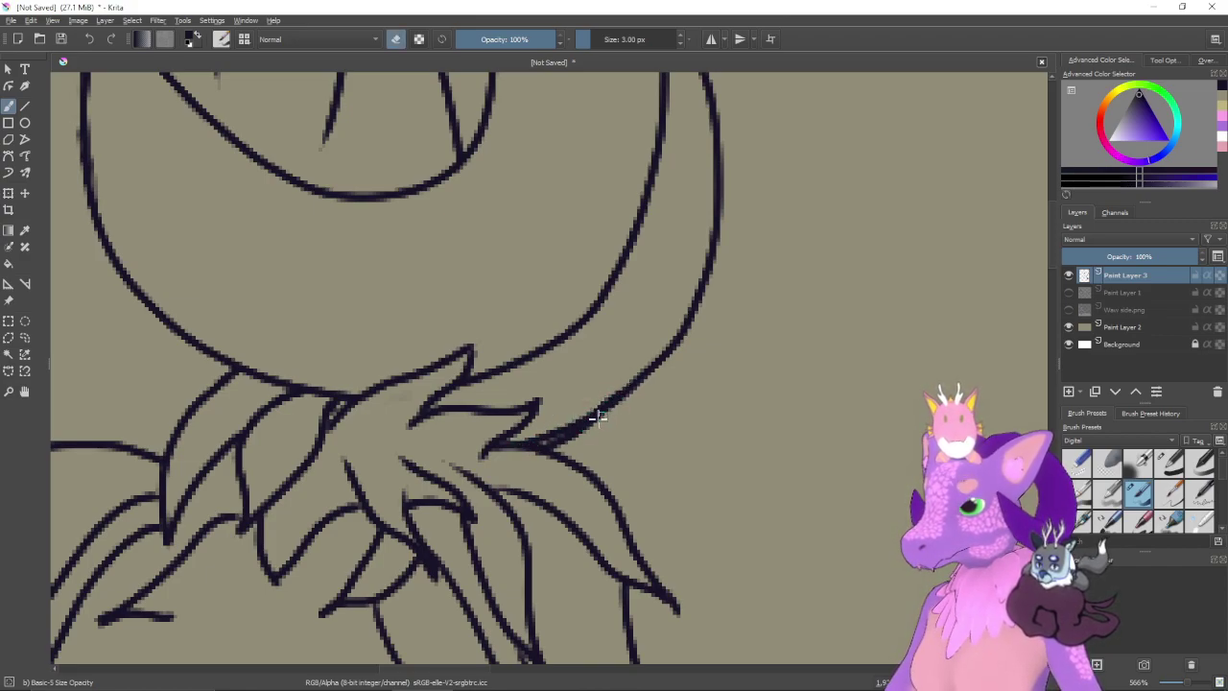
left_click_drag(579, 434, 553, 442)
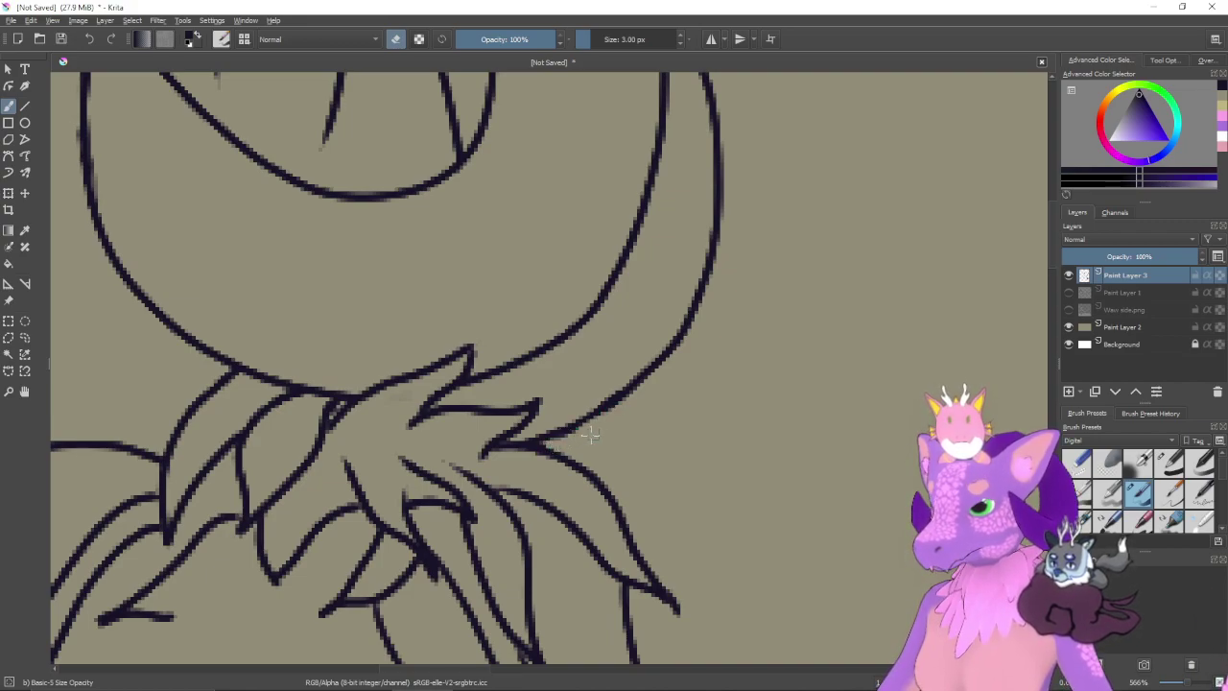
- Touch up the lower end of the curve behind the horn near the neck fur and show the sketch layer Paint Layer 1 again
key("e")
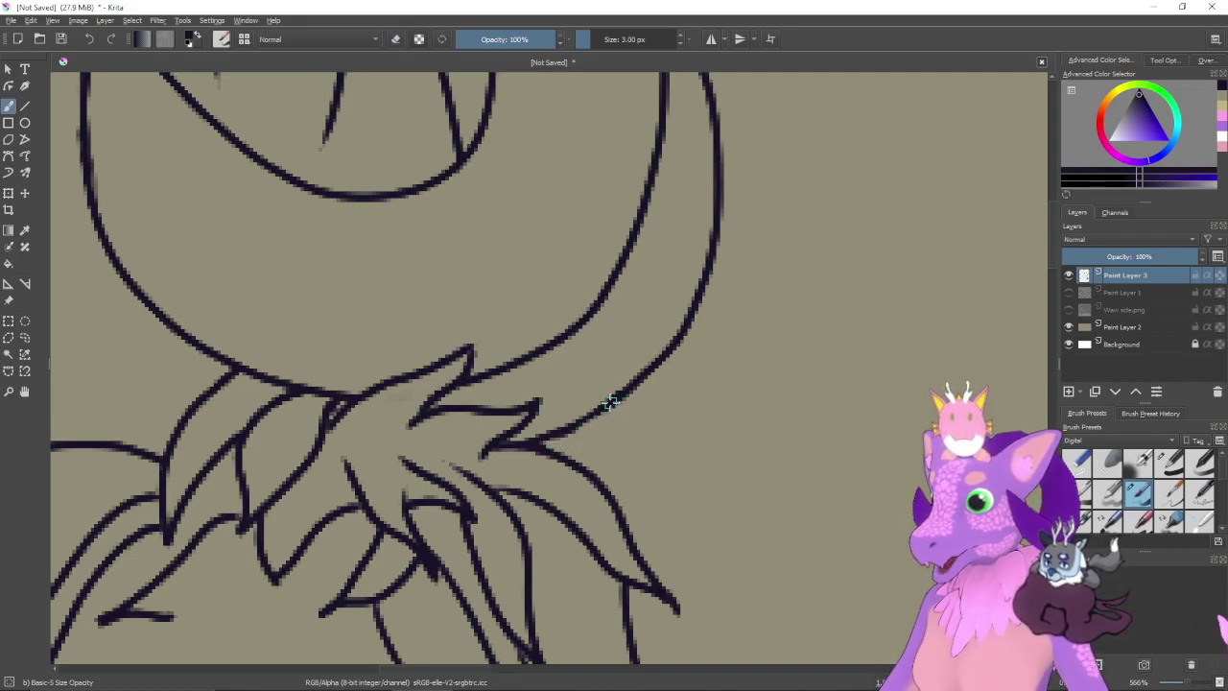
left_click_drag(602, 406, 562, 430)
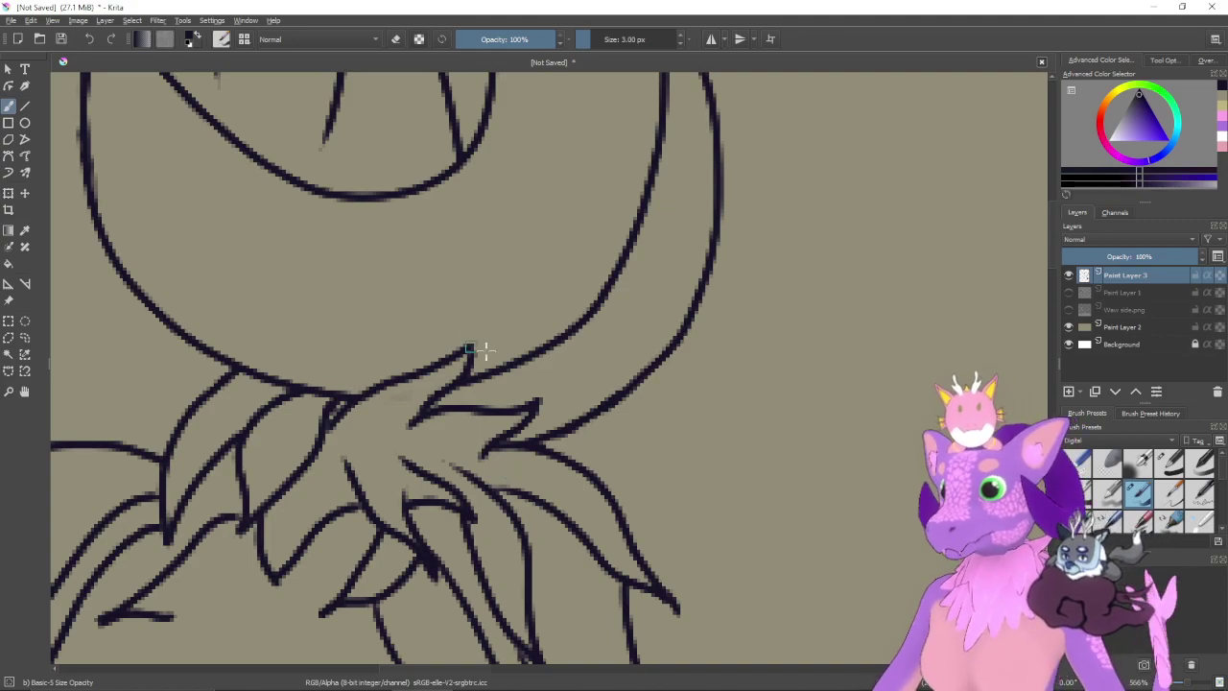
scroll(707, 360, "up", 3)
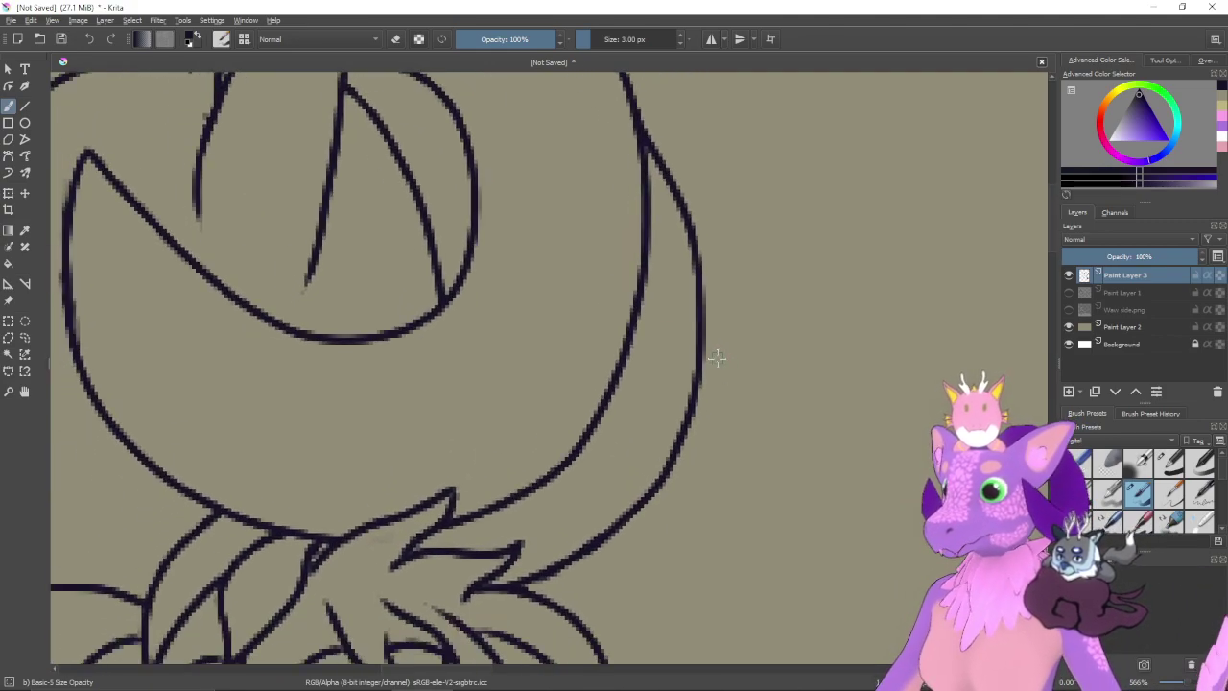
key("minus")
mouse_move(642, 434)
left_mouse_down()
mouse_move(746, 349)
mouse_move(759, 461)
mouse_move(754, 489)
mouse_move(736, 483)
left_mouse_up()
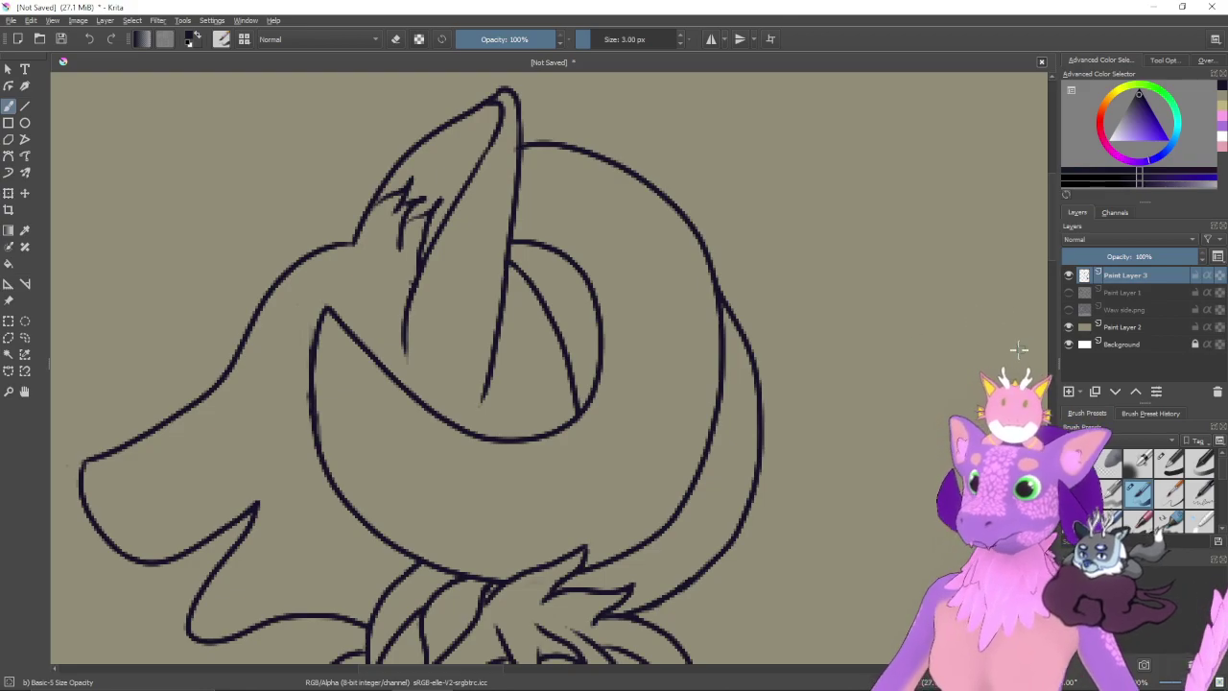
left_click(1069, 292)
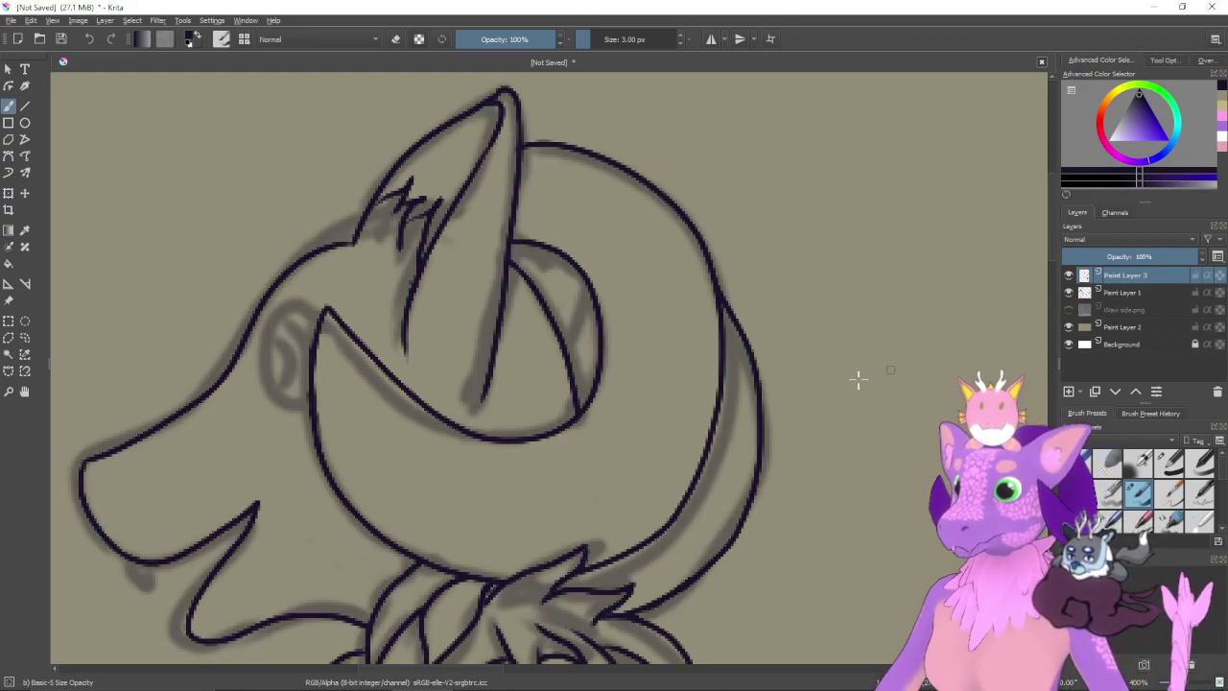
- Try out jagged fur tufts along the curve behind the horn and a higher starting line for it on the horn's rear edge
mouse_move(756, 369)
left_mouse_down()
mouse_move(765, 439)
mouse_move(725, 521)
left_mouse_up()
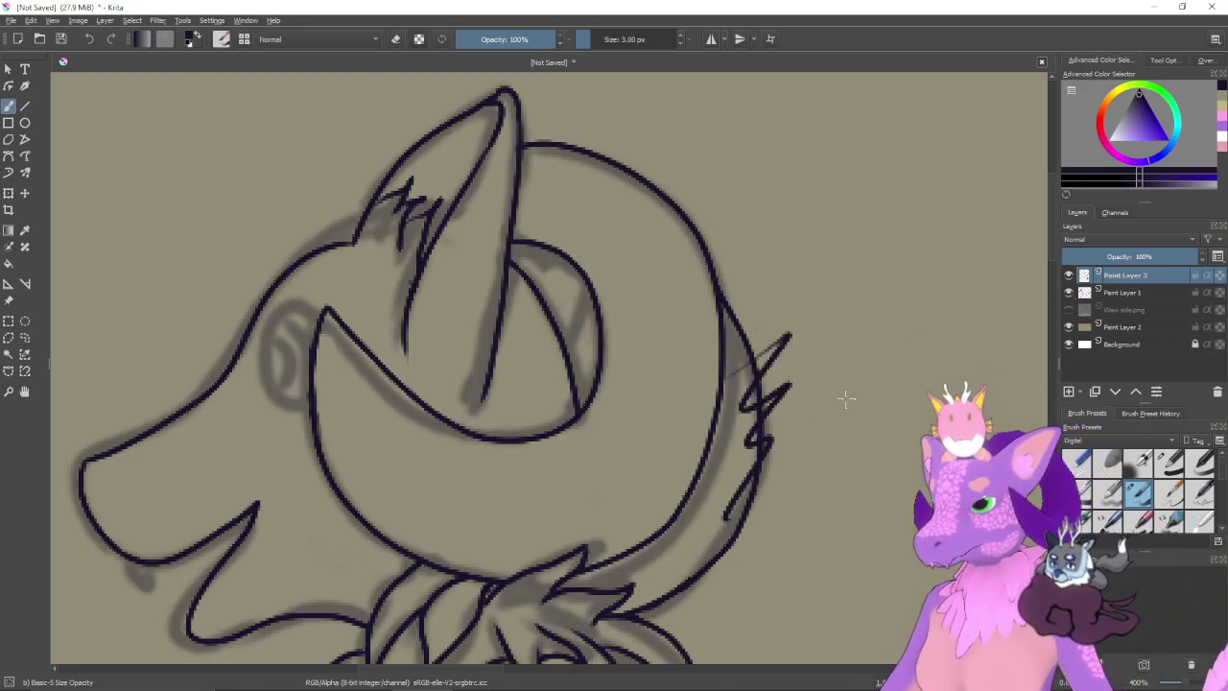
key("ctrl+z")
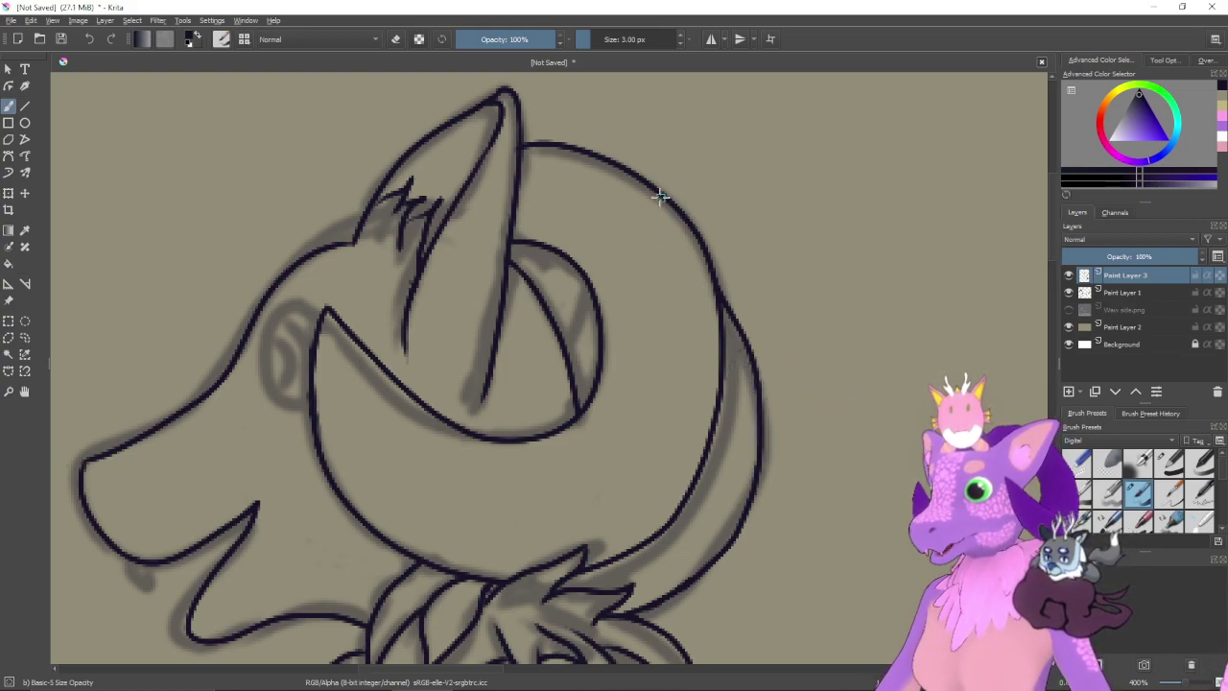
mouse_move(656, 185)
left_mouse_down()
mouse_move(717, 250)
mouse_move(733, 309)
left_mouse_up()
key("ctrl+z")
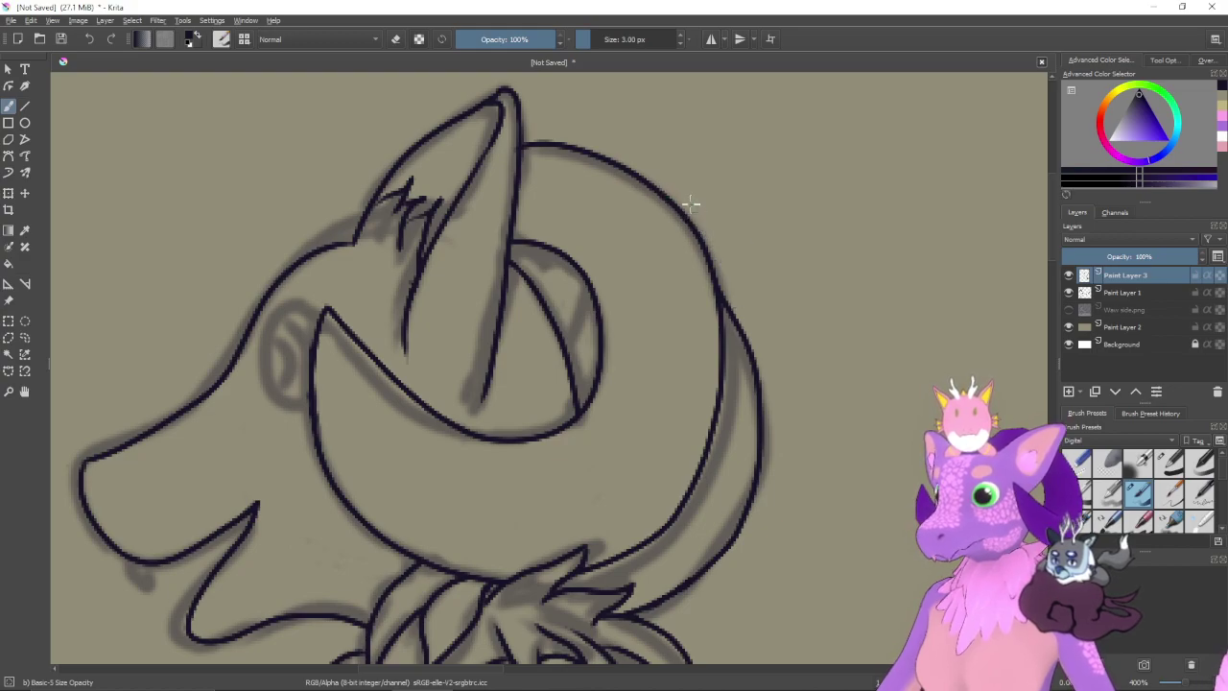
mouse_move(640, 175)
left_mouse_down()
mouse_move(732, 267)
mouse_move(735, 440)
left_mouse_up()
key("ctrl+z")
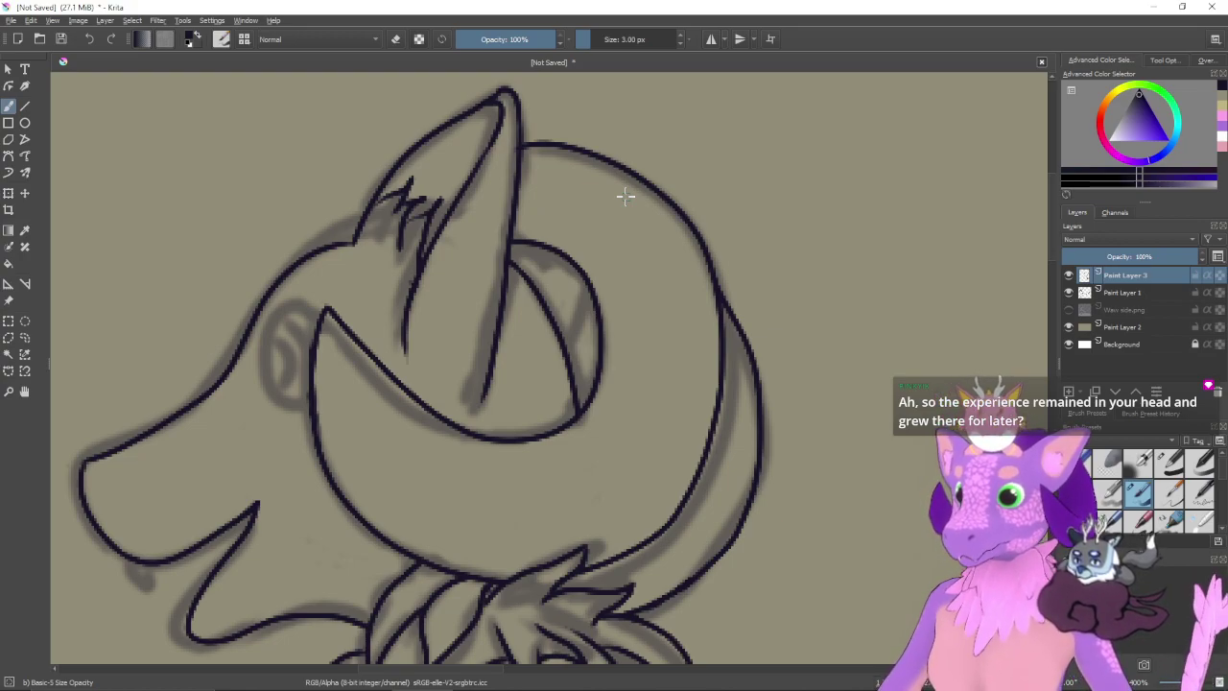
mouse_move(432, 686)
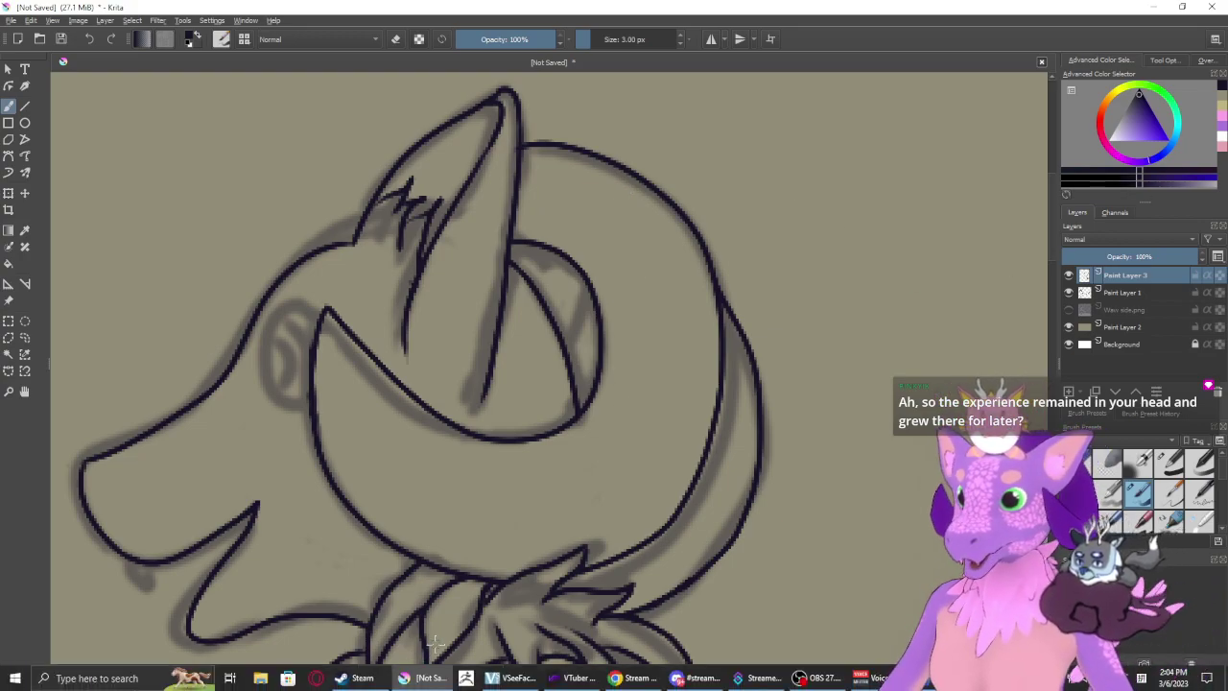
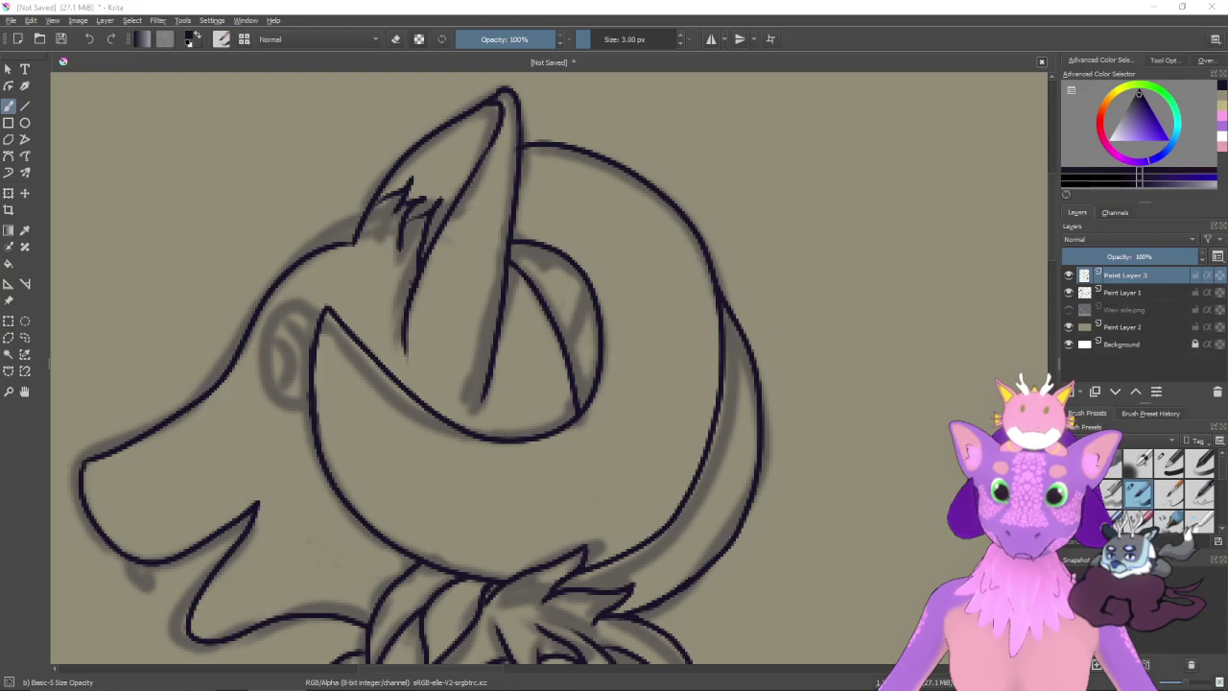
key("alt+Tab")
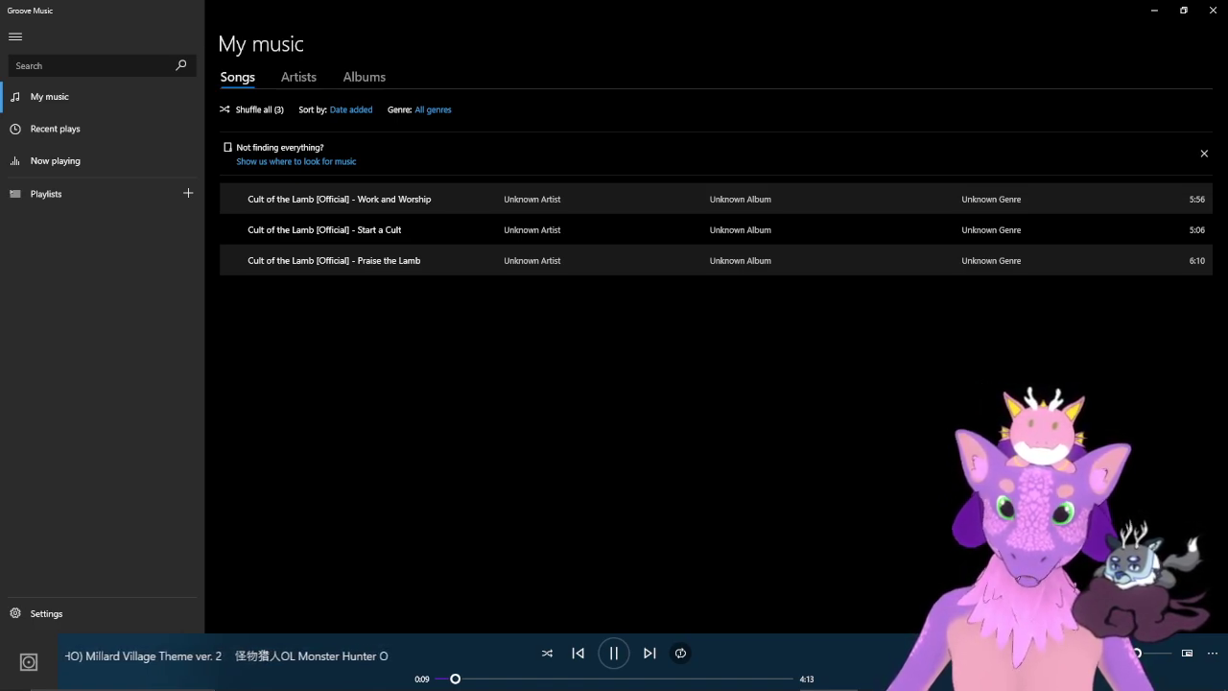
left_click(1153, 10)
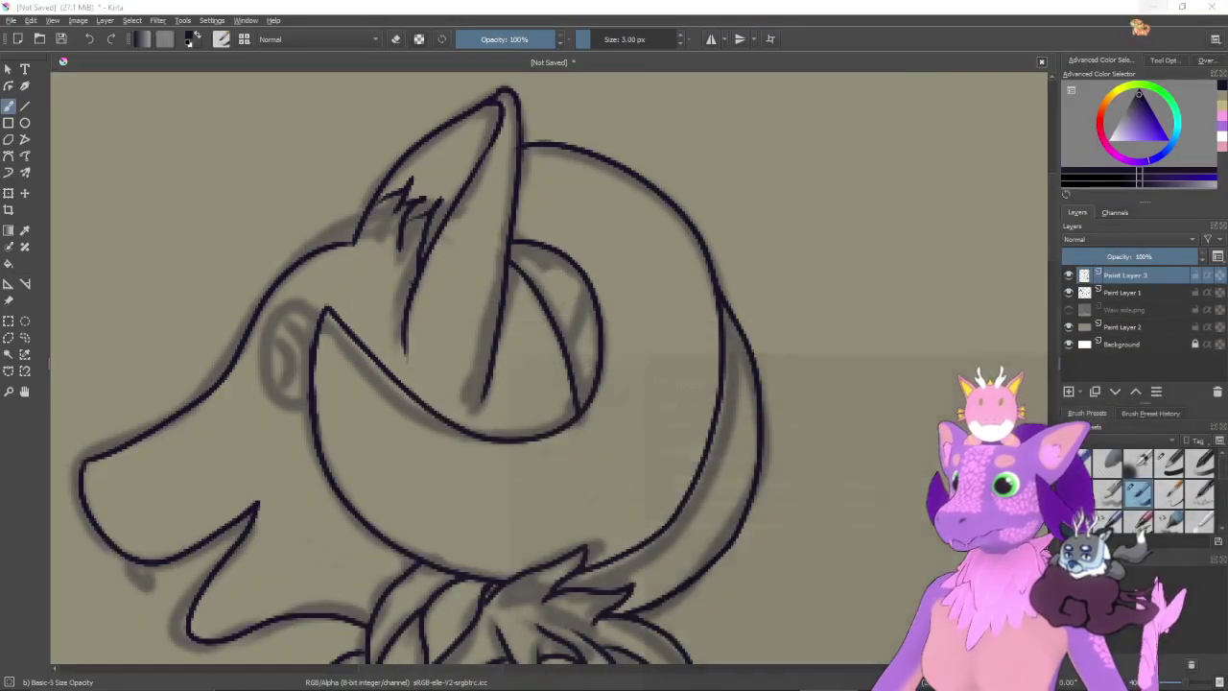
mouse_move(711, 679)
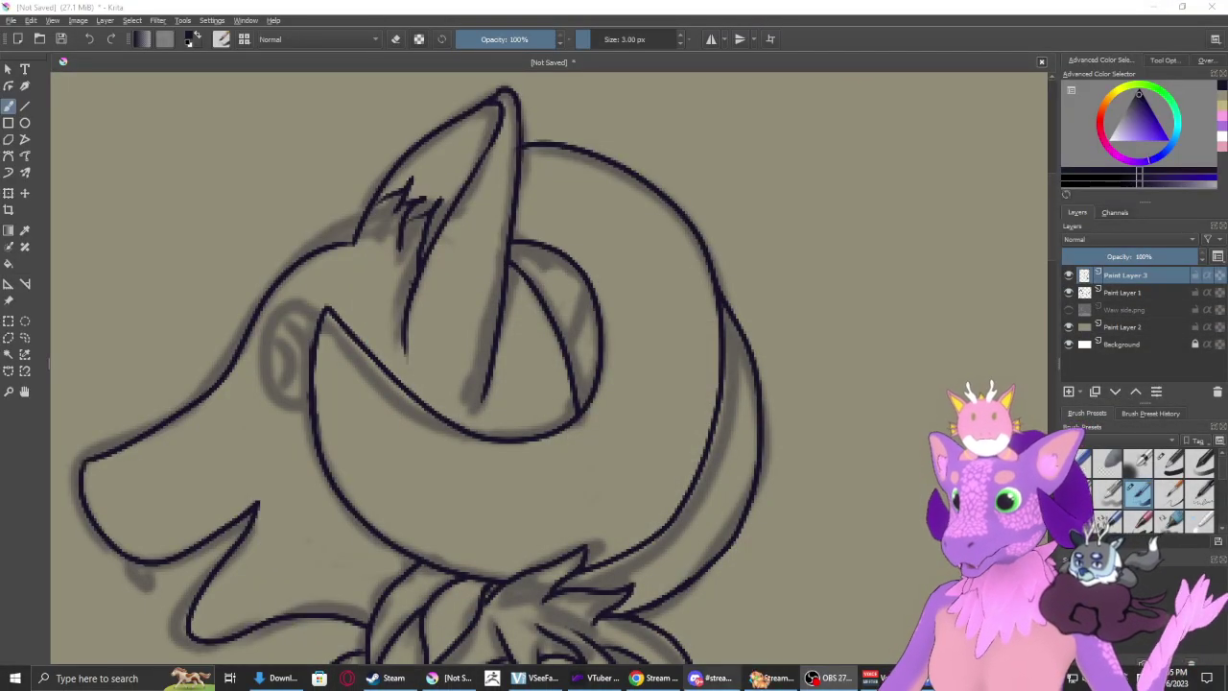
key("alt+Tab")
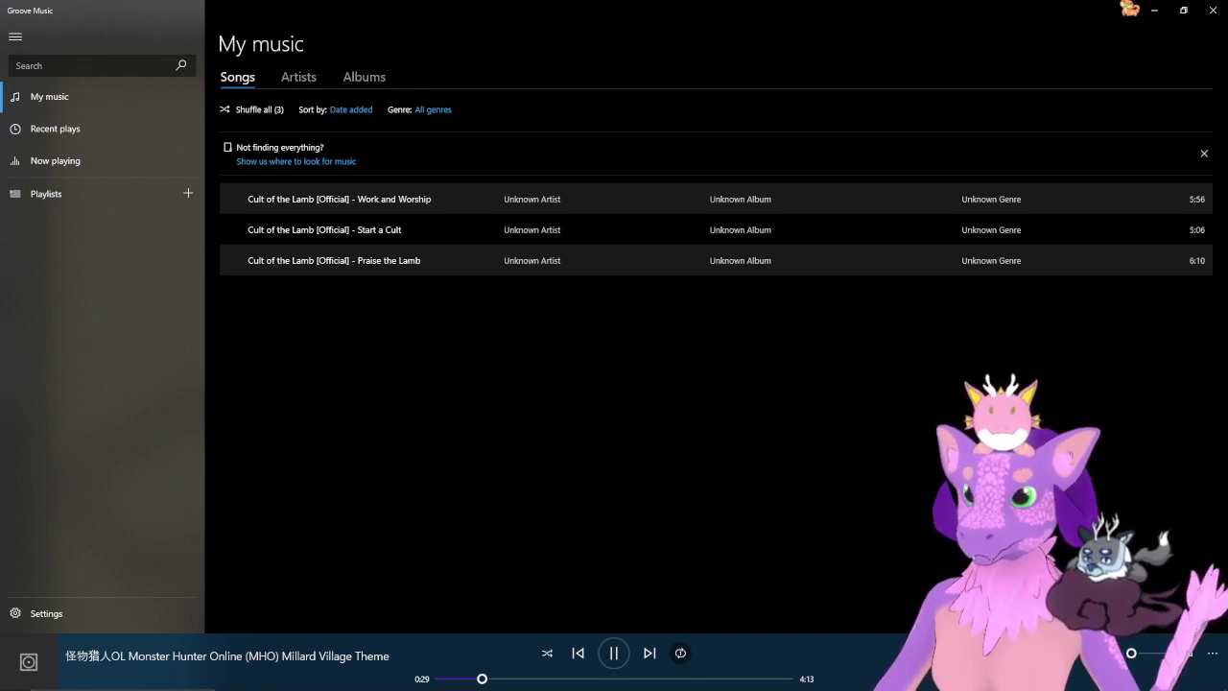
left_click(1153, 9)
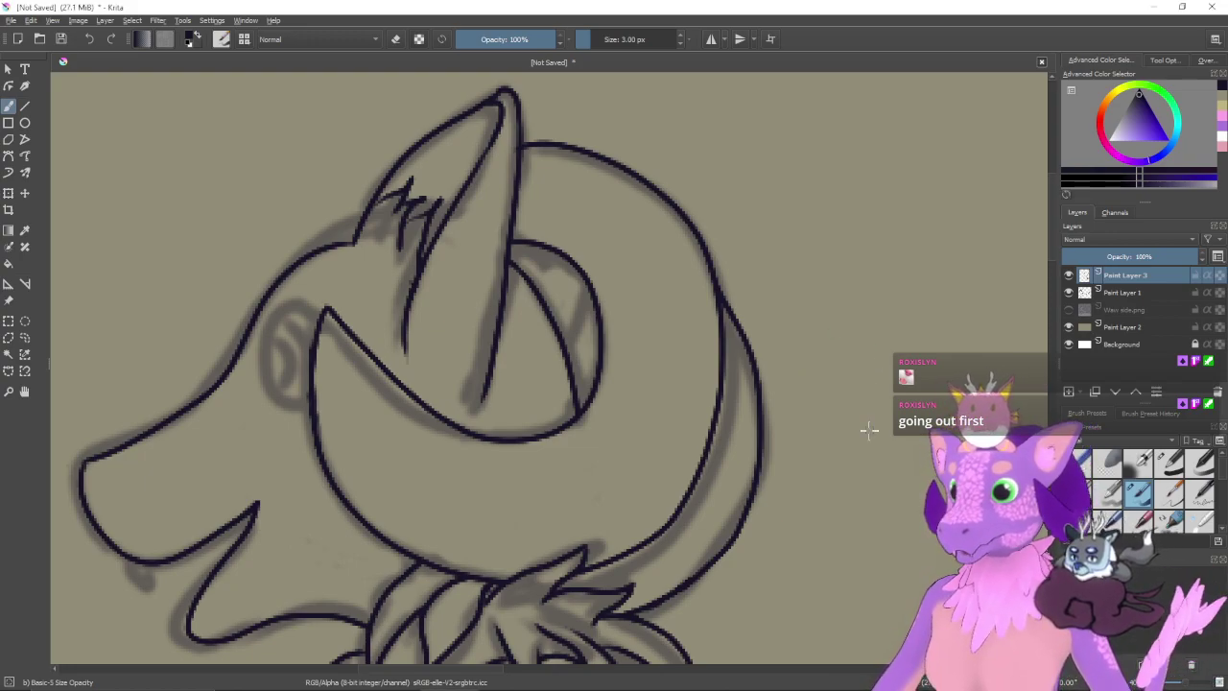
- Redraw the upper start of the curve behind the horn from higher on the horn's rear edge and erase the old connecting line
left_click_drag(822, 302, 739, 269)
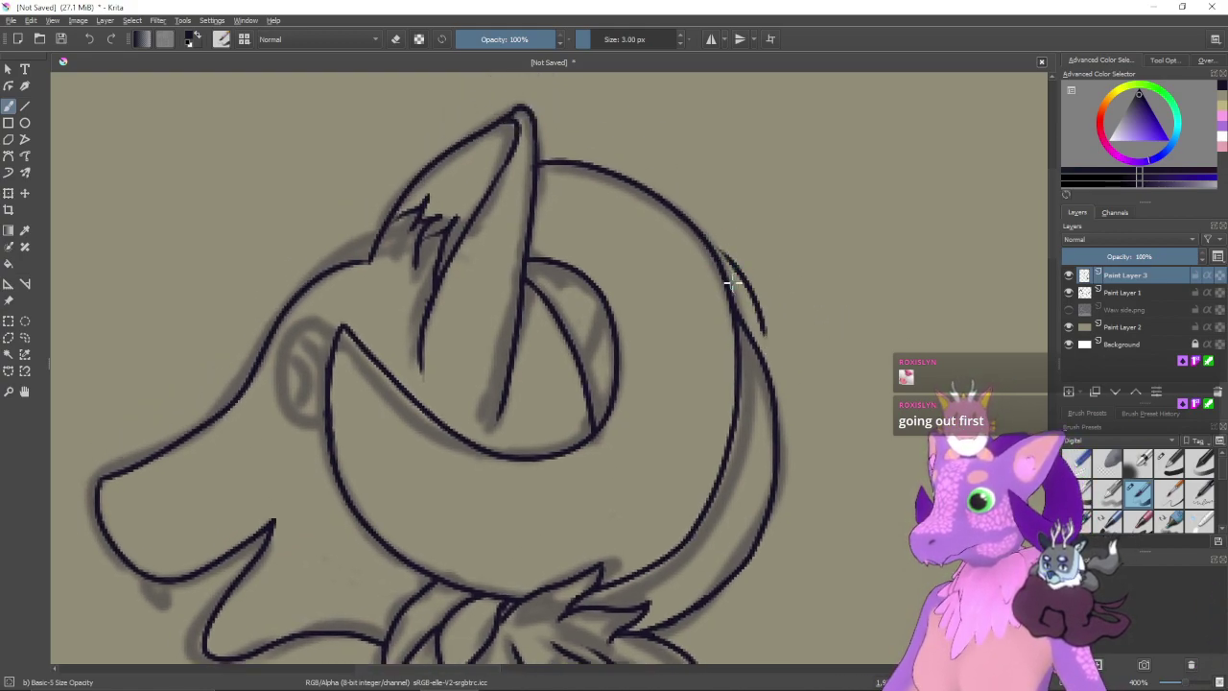
mouse_move(690, 230)
left_mouse_down()
mouse_move(741, 277)
mouse_move(773, 349)
mouse_move(769, 425)
left_mouse_up()
key("ctrl+z")
mouse_move(689, 220)
left_mouse_down()
mouse_move(753, 303)
mouse_move(773, 403)
left_mouse_up()
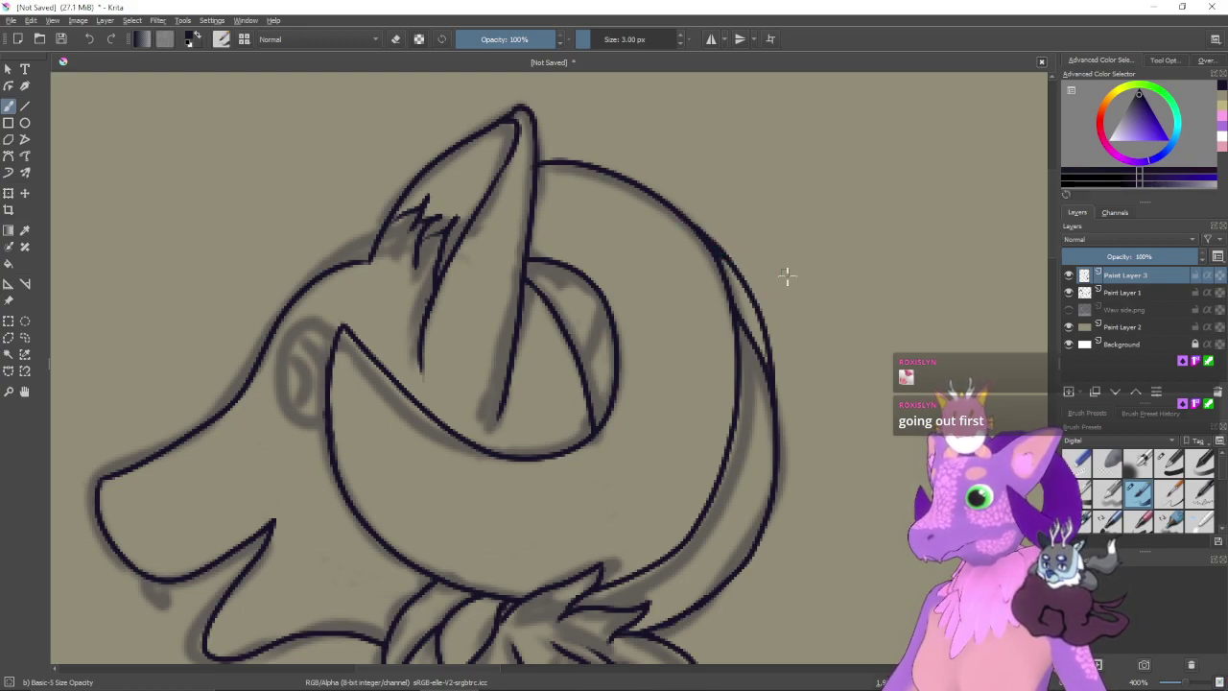
scroll(778, 170, "down", 4)
scroll(800, 422, "up", 2)
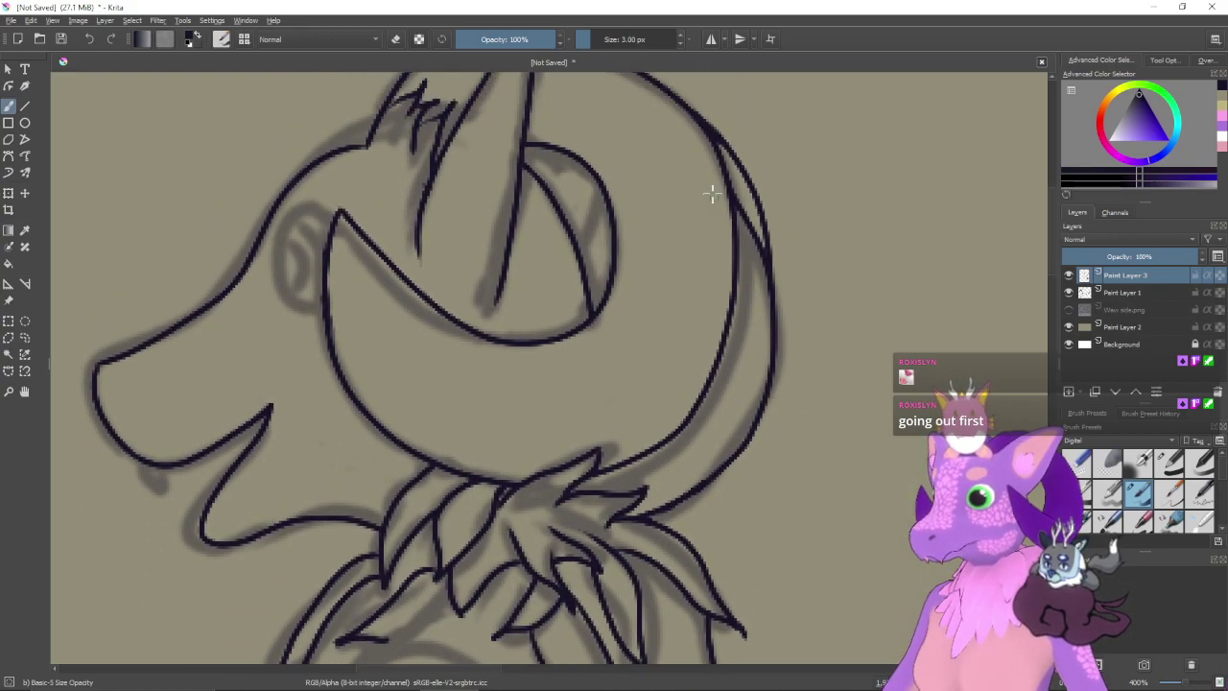
key("e")
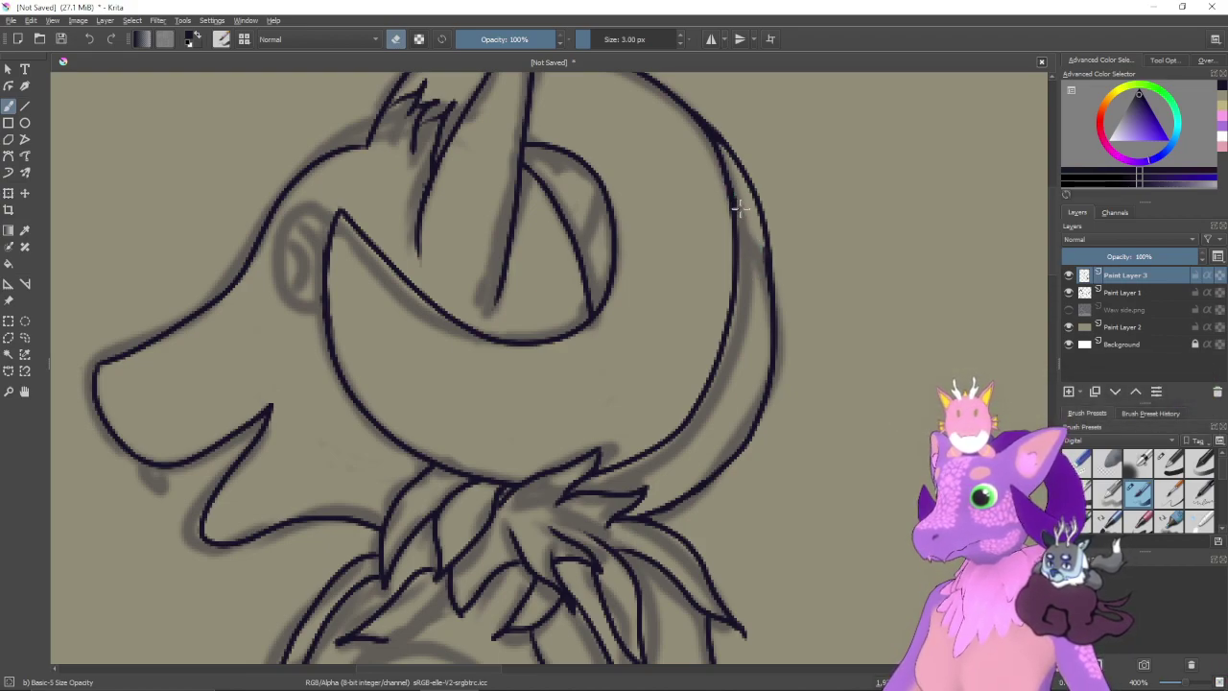
left_click_drag(750, 310, 777, 144)
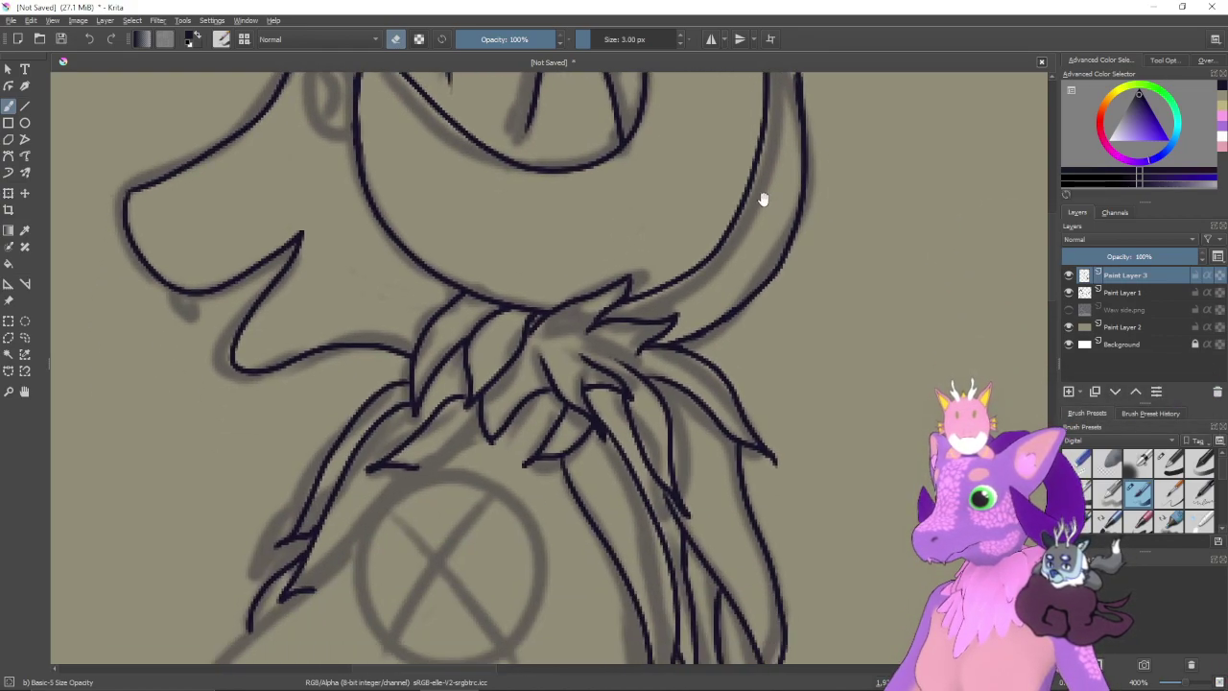
- Ink a new lower end for the curve behind the horn, joining it to the tip of the second neck-fur tuft
left_click_drag(734, 276, 727, 320)
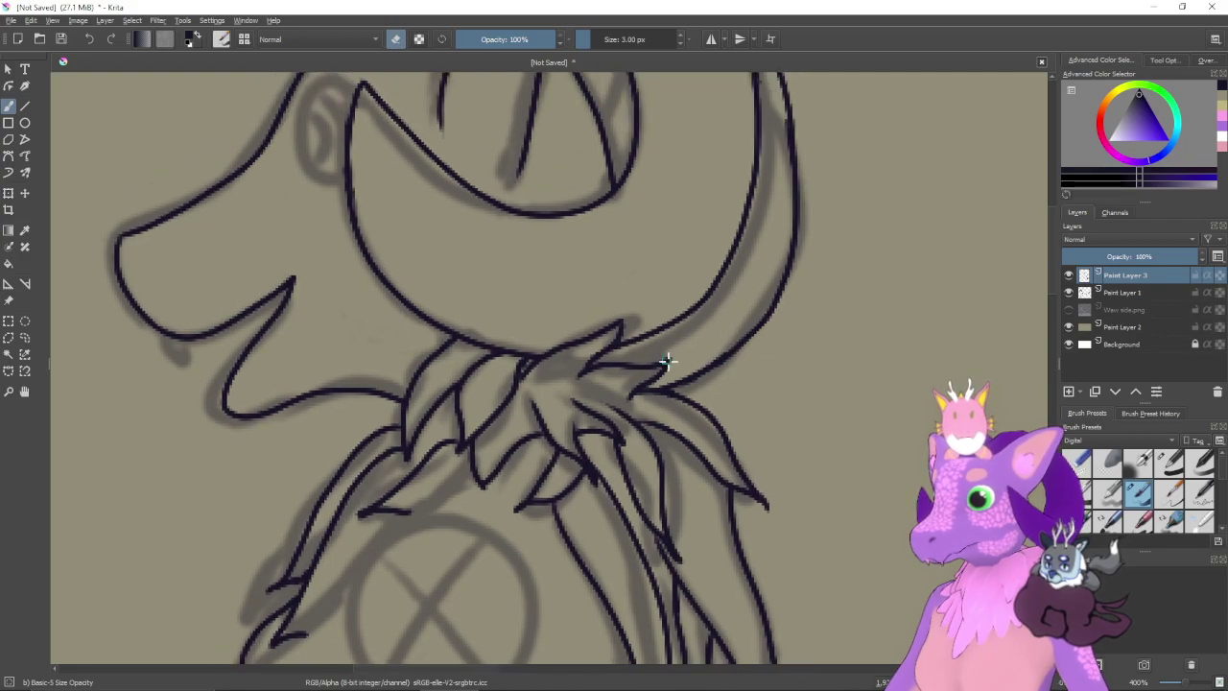
key("e")
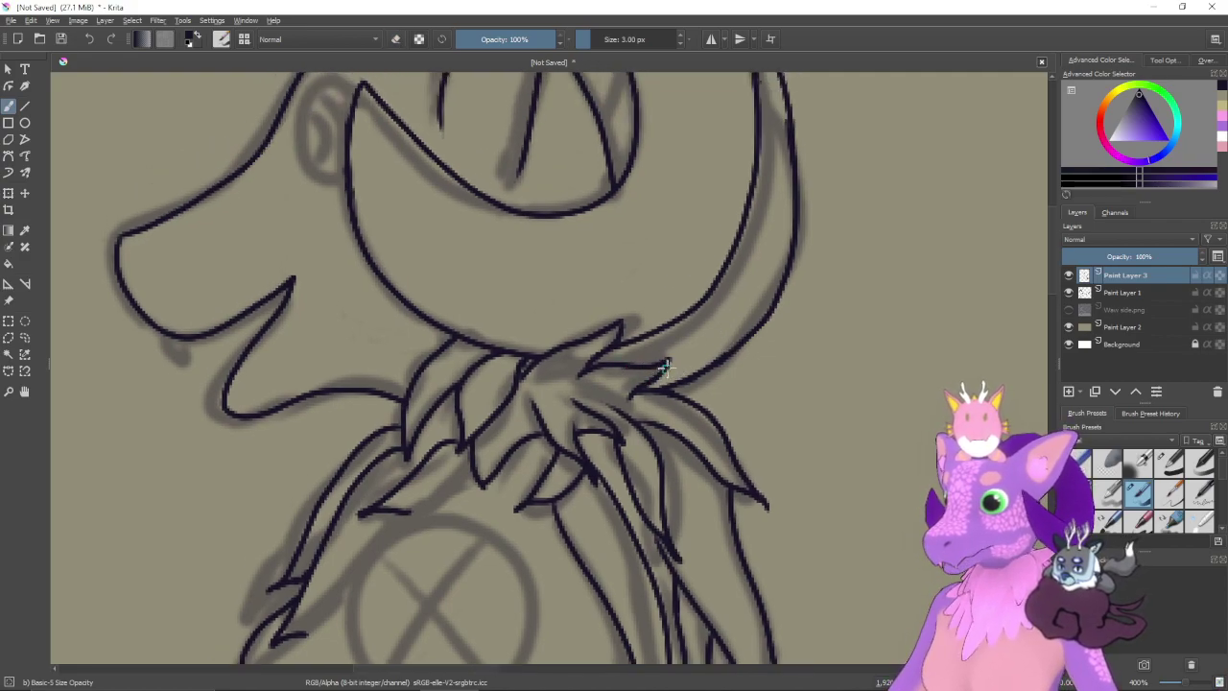
left_click_drag(635, 363, 744, 347)
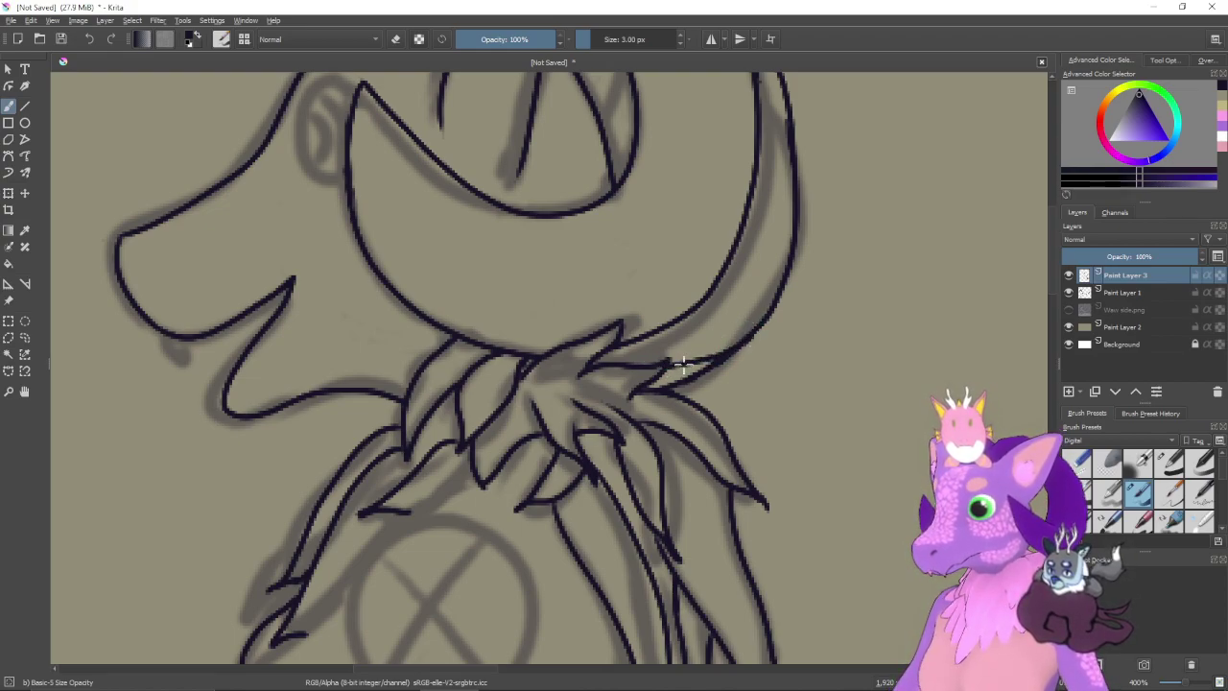
key("ctrl+z")
left_click_drag(658, 364, 745, 341)
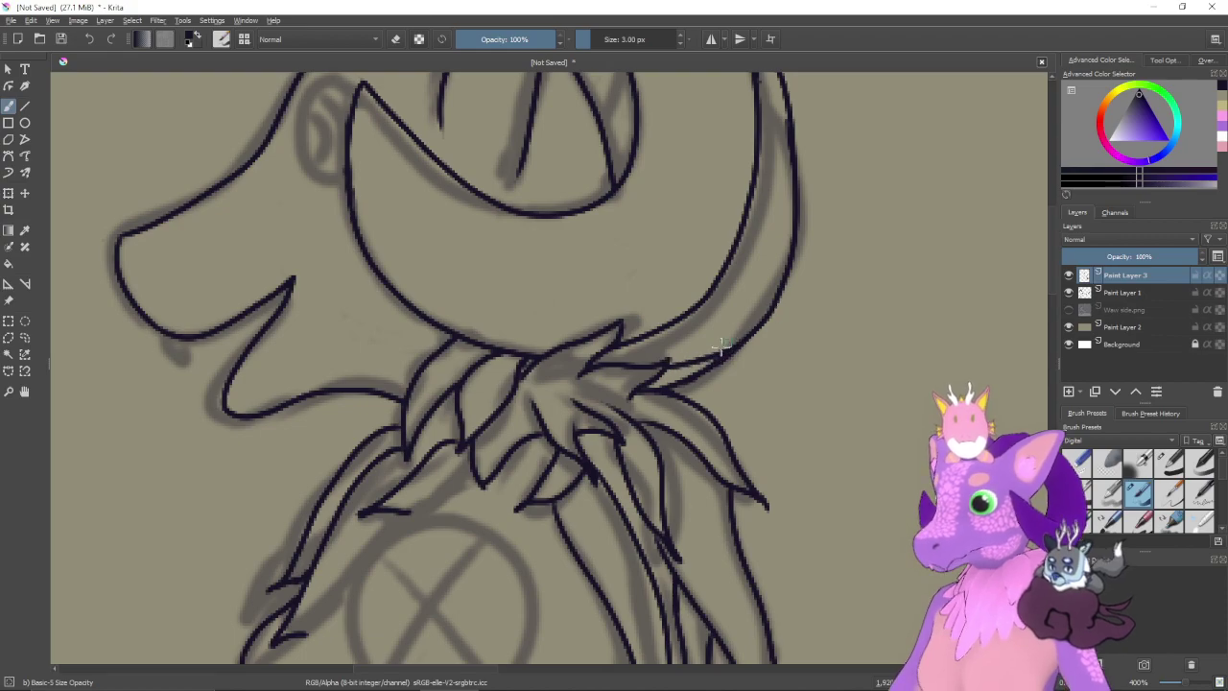
- Erase the old lower end of the curve behind the horn, below its new join with the neck-fur tip
key("e")
scroll(695, 374, "up", 1)
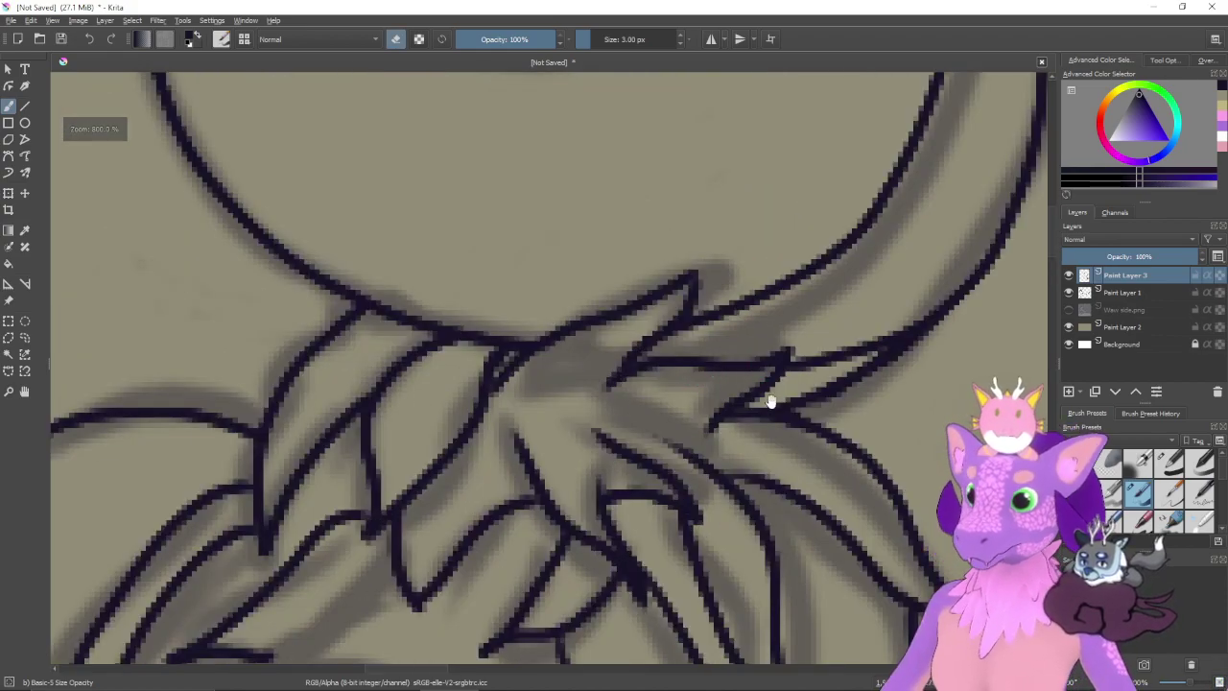
scroll(729, 383, "up", 1)
left_click(752, 353)
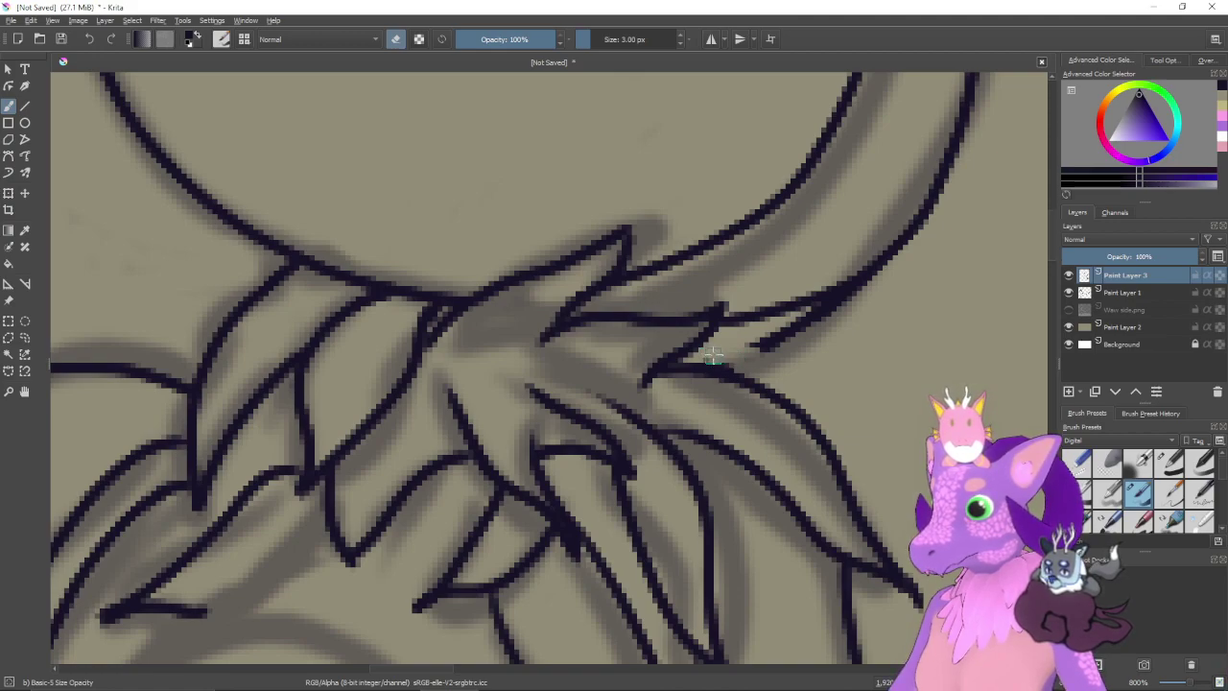
left_click_drag(735, 340, 749, 344)
left_click_drag(777, 331, 835, 316)
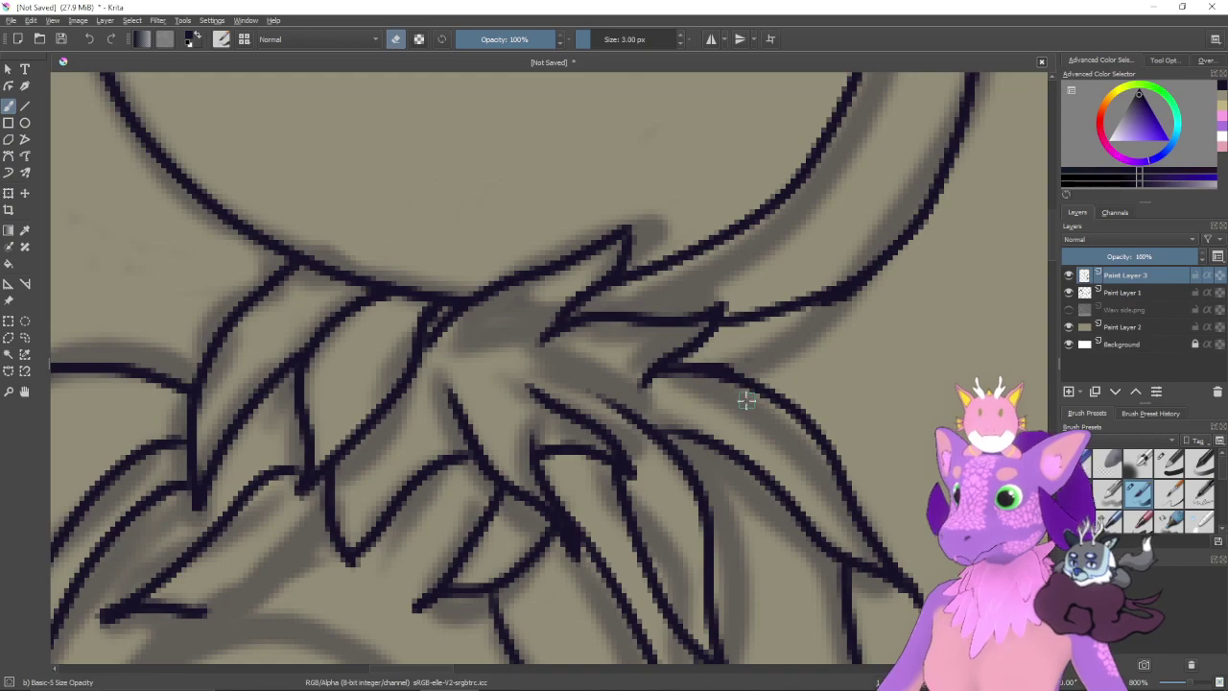
- Try out a flatter, more inward stroke for the lower bend of the curve behind the horn
key("ctrl+minus")
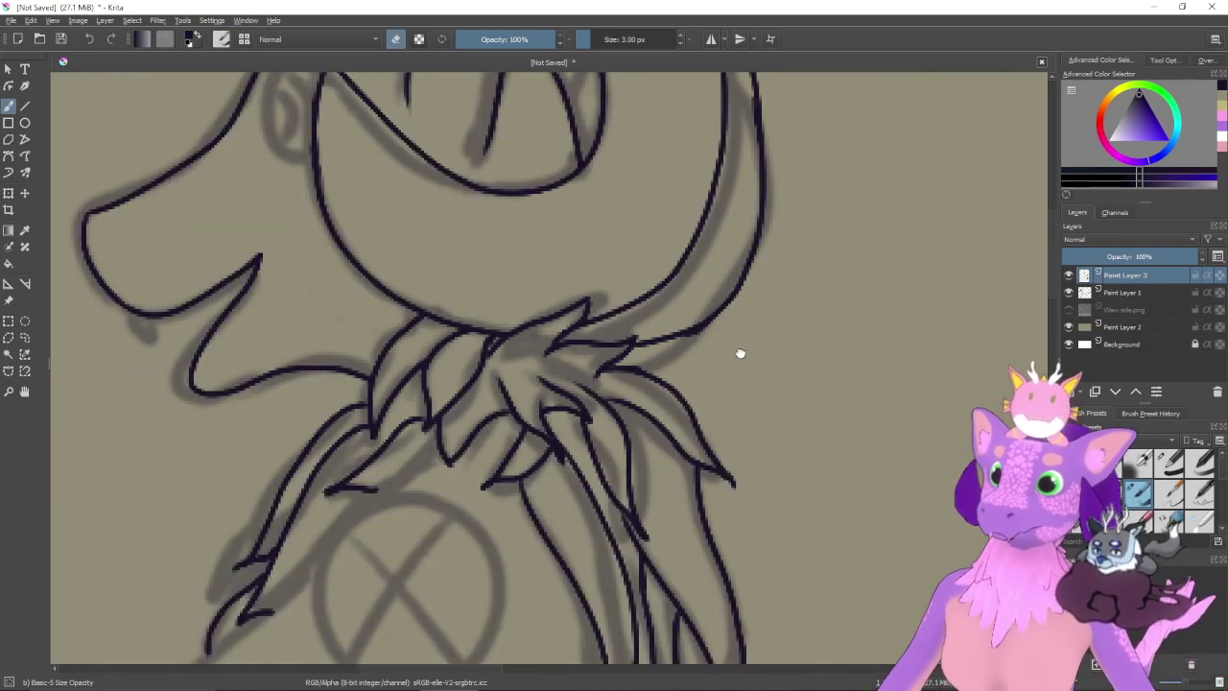
left_click_drag(740, 352, 744, 455)
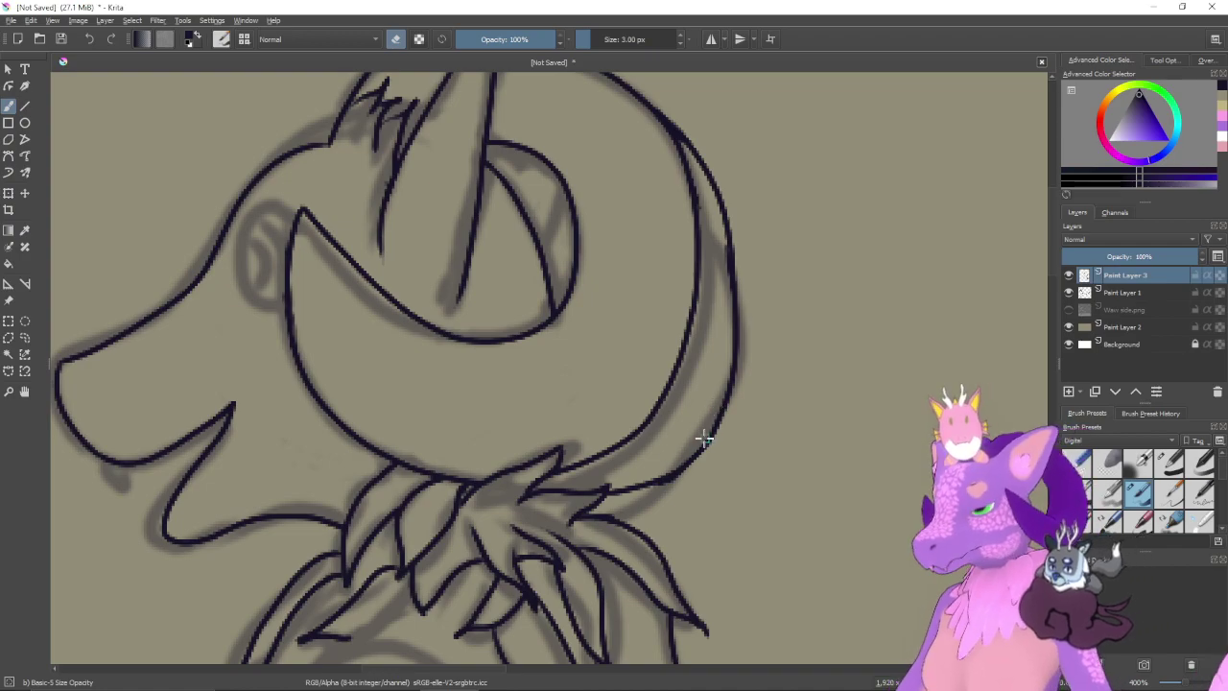
key("e")
scroll(701, 451, "up", 1)
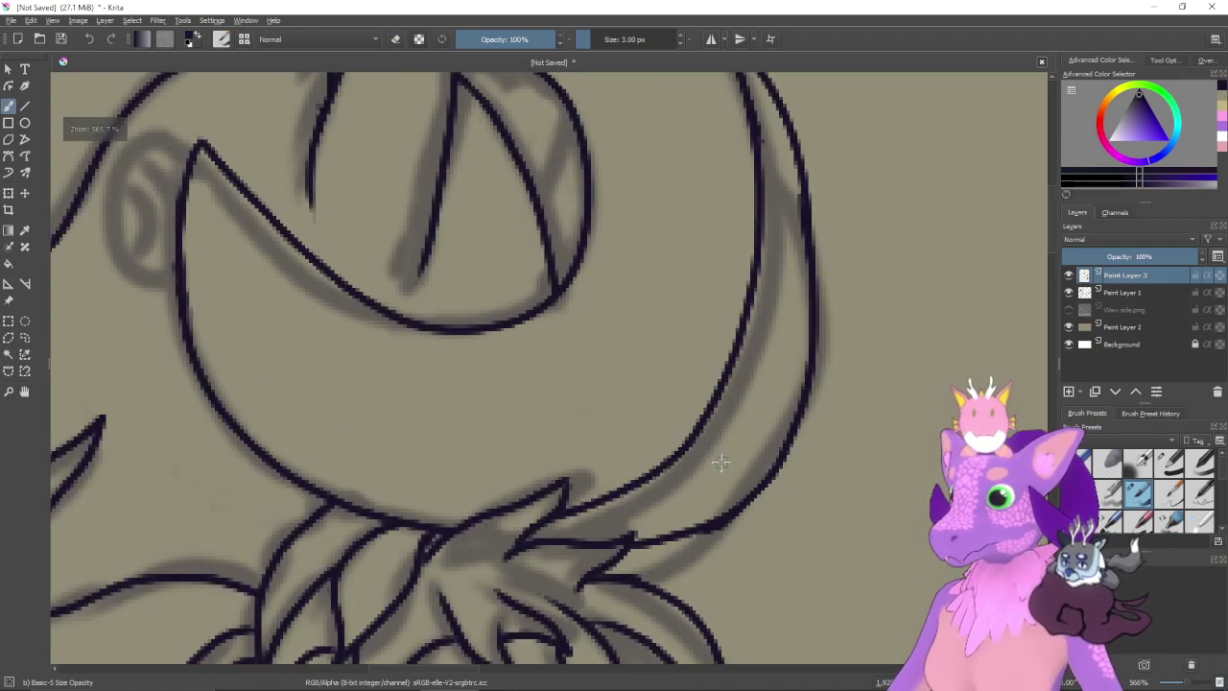
key("e")
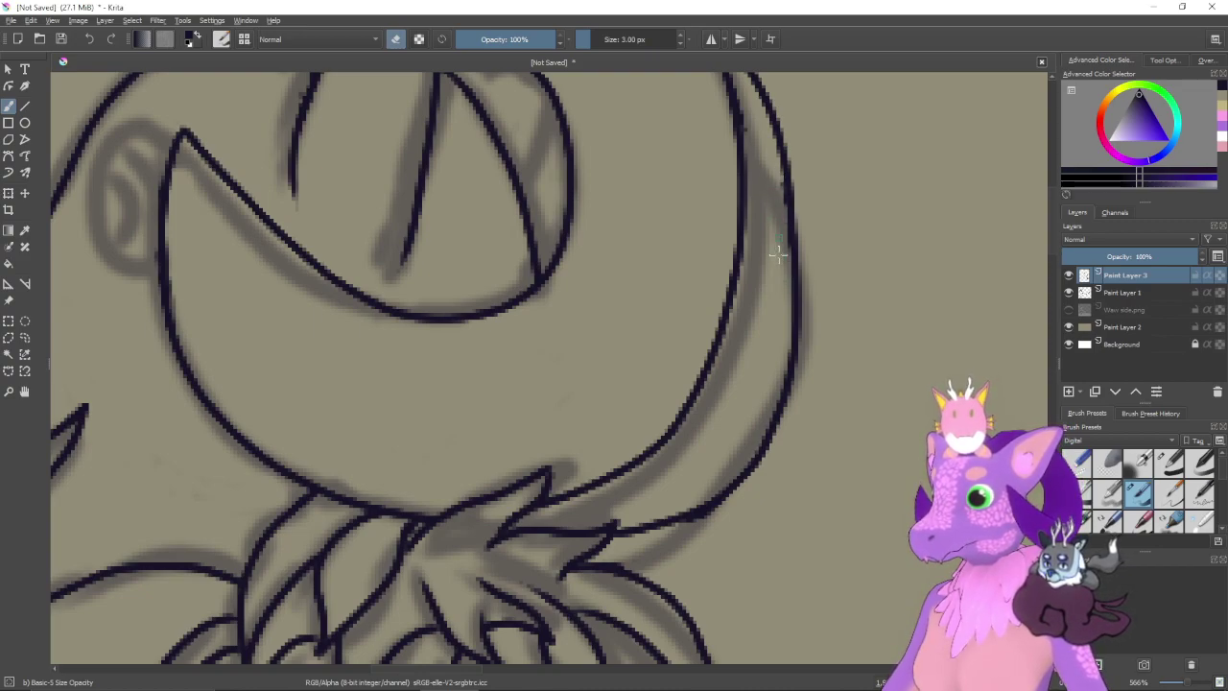
left_click_drag(808, 393, 775, 546)
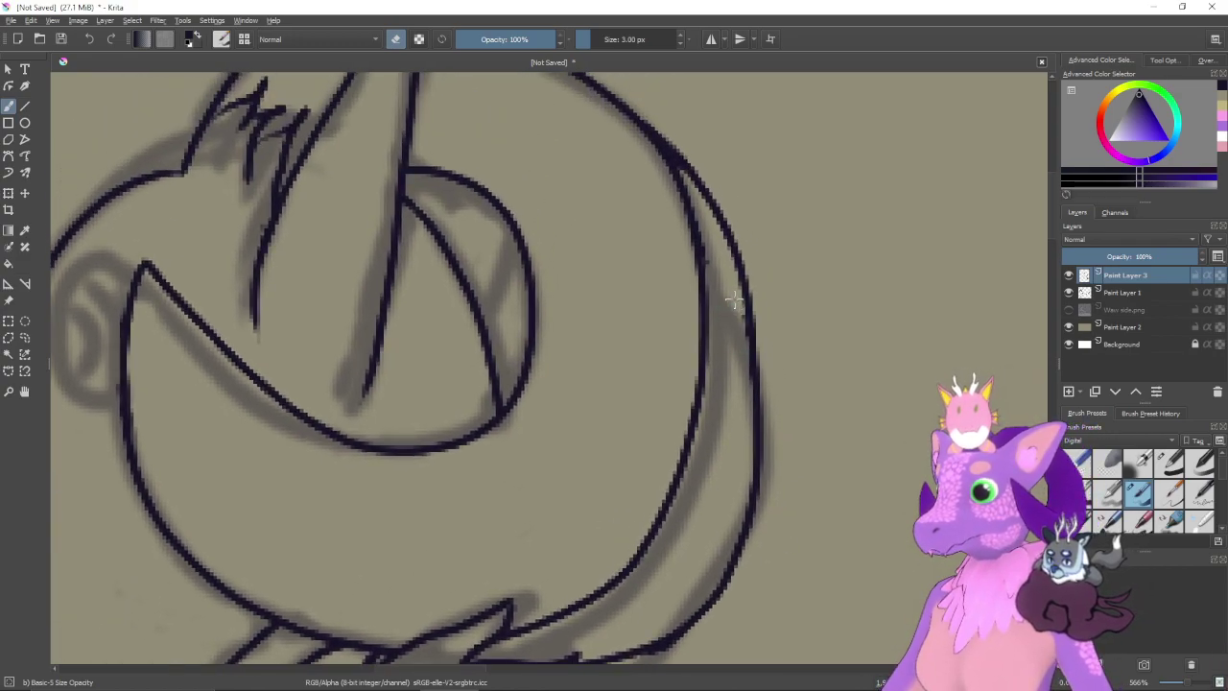
left_click_drag(758, 513, 808, 413)
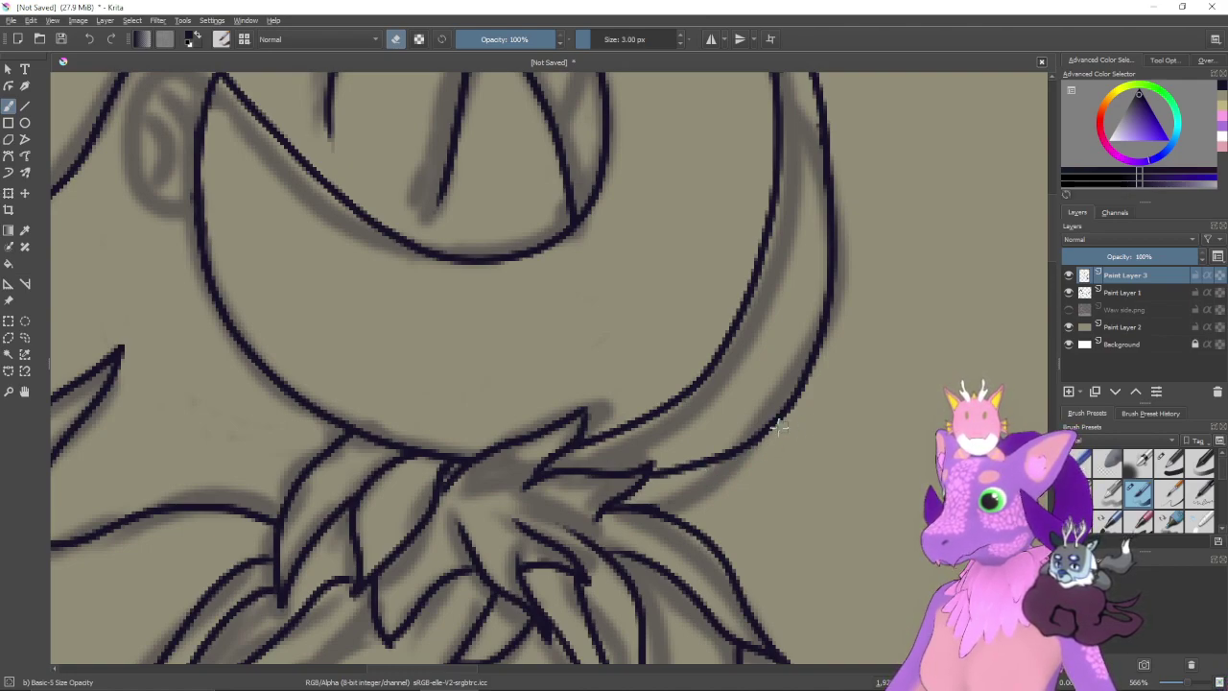
key("e")
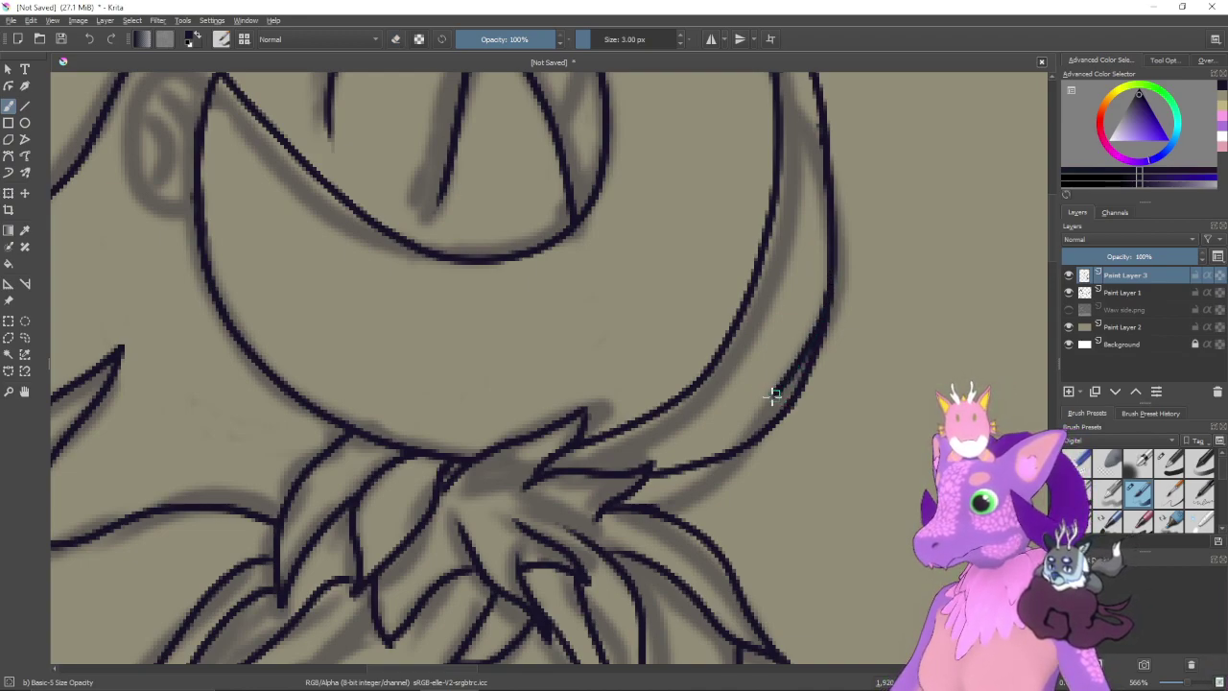
mouse_move(831, 261)
left_mouse_down()
mouse_move(816, 329)
mouse_move(776, 392)
mouse_move(690, 467)
left_mouse_up()
key("ctrl+z")
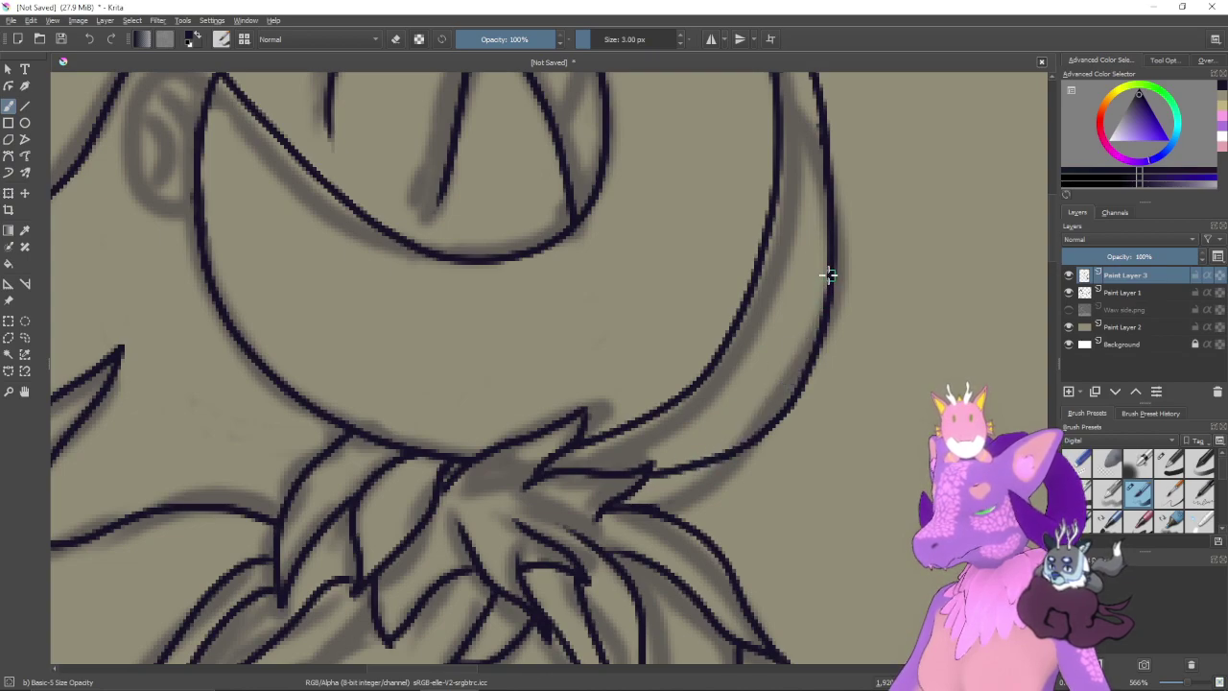
left_click_drag(816, 342, 726, 437)
key("ctrl+z")
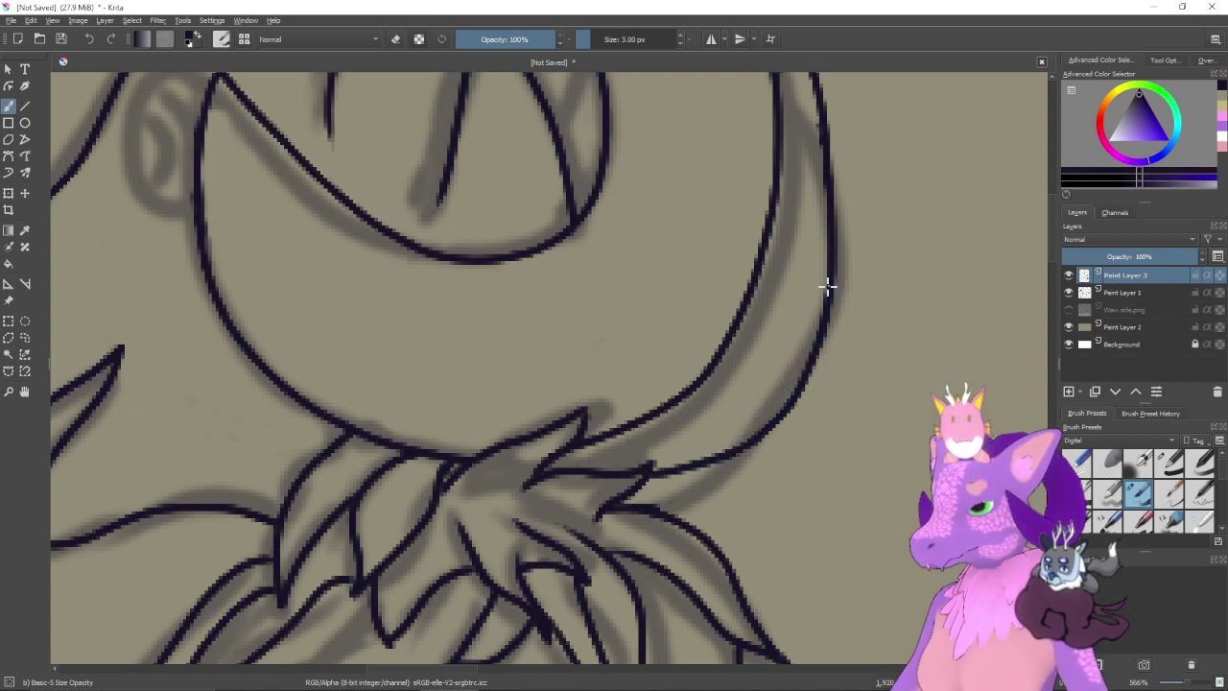
- Redraw the lower bend of the curve behind the horn slightly further inward and erase the old outer line
mouse_move(827, 285)
left_mouse_down()
mouse_move(790, 387)
mouse_move(687, 468)
left_mouse_up()
key("e")
left_click_drag(817, 368, 746, 451)
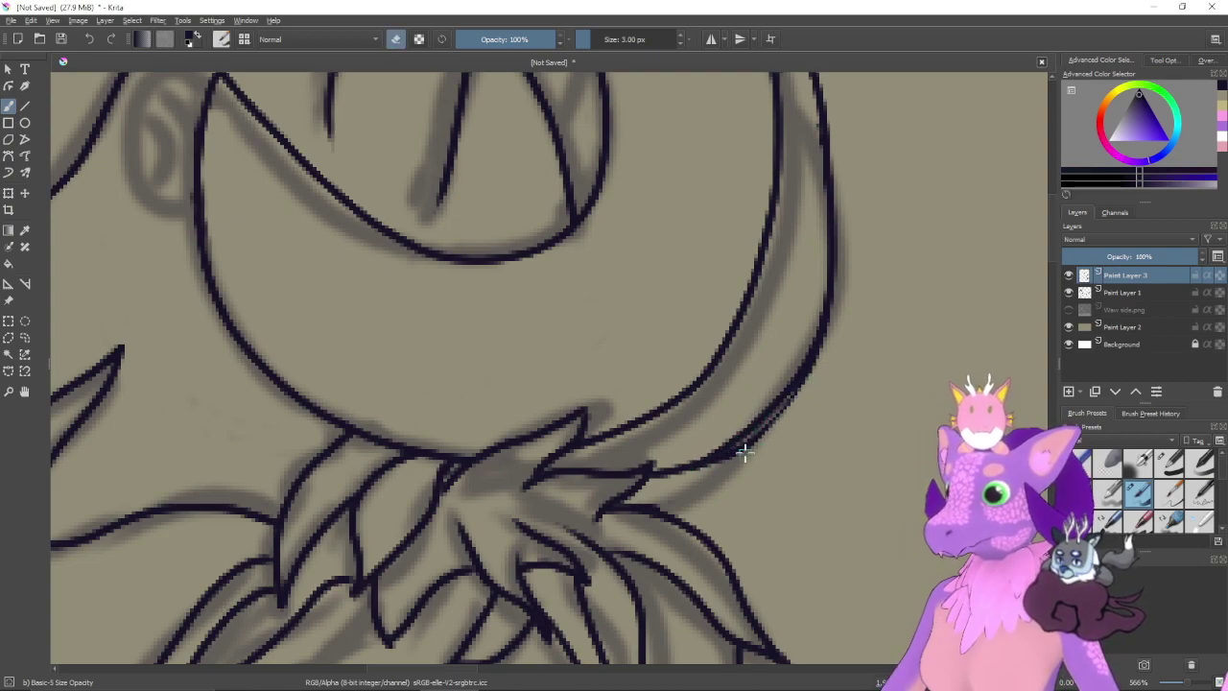
left_click_drag(811, 363, 748, 440)
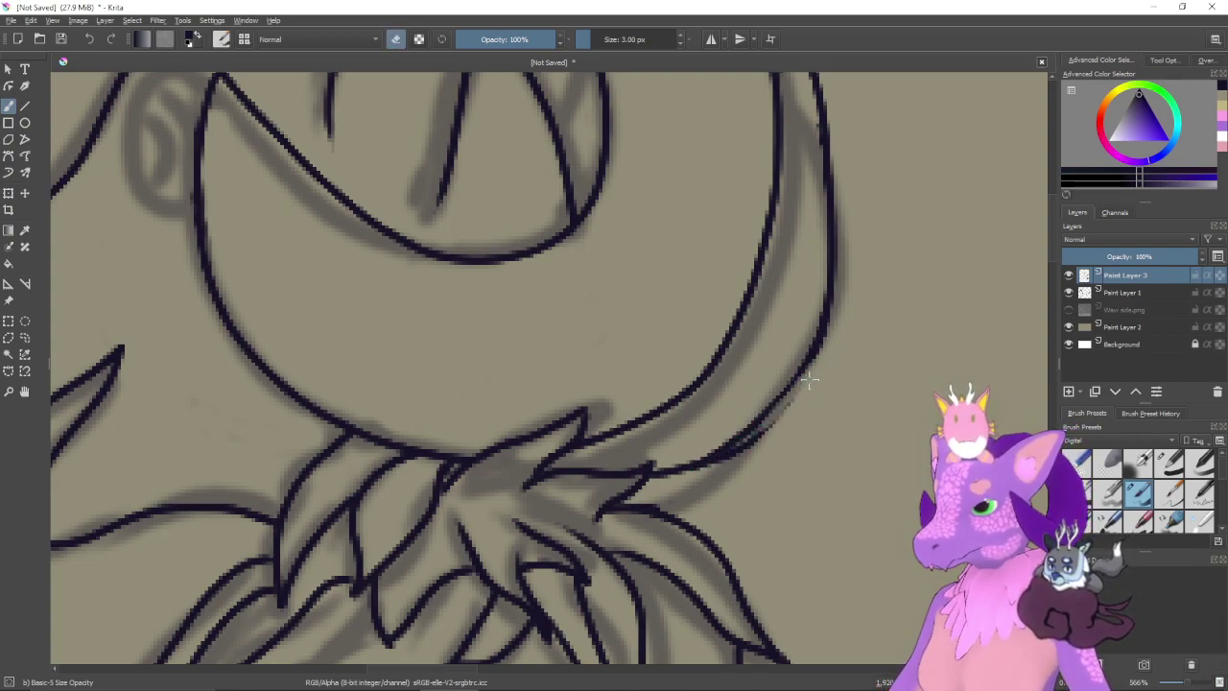
key("ctrl+z")
left_click_drag(811, 365, 737, 461)
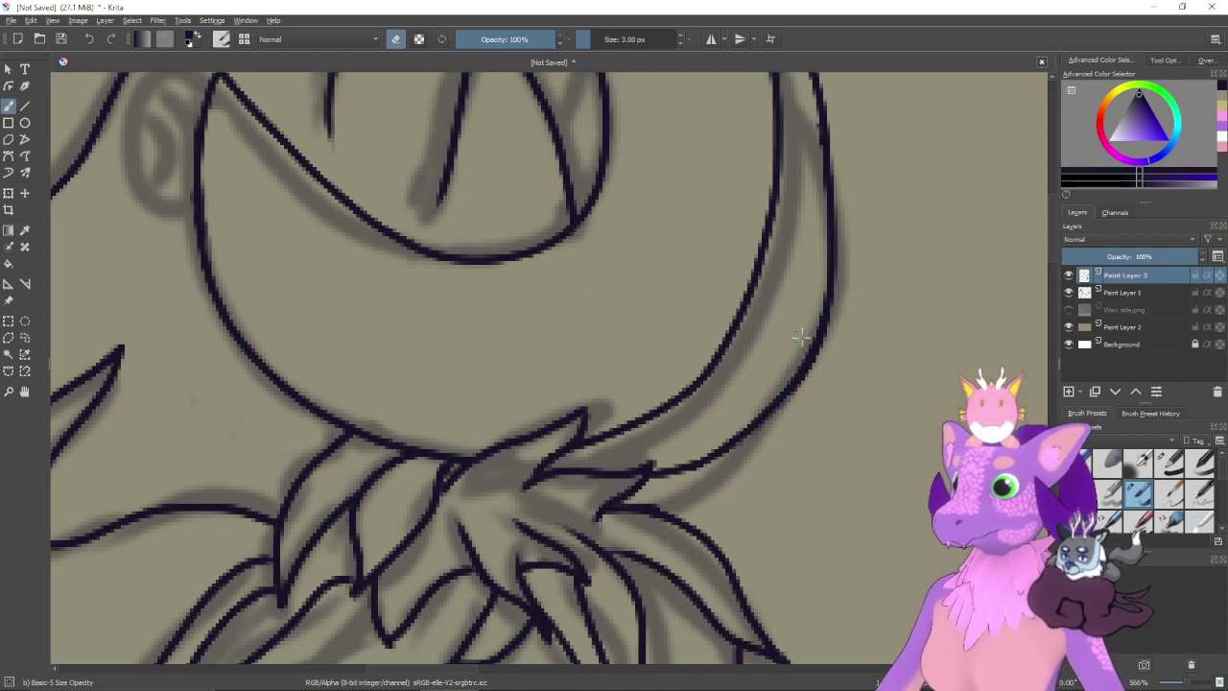
- Ink another, straighter line inside the lower bend, starting from the outermost part of the curve behind the horn
scroll(812, 336, "down", 3)
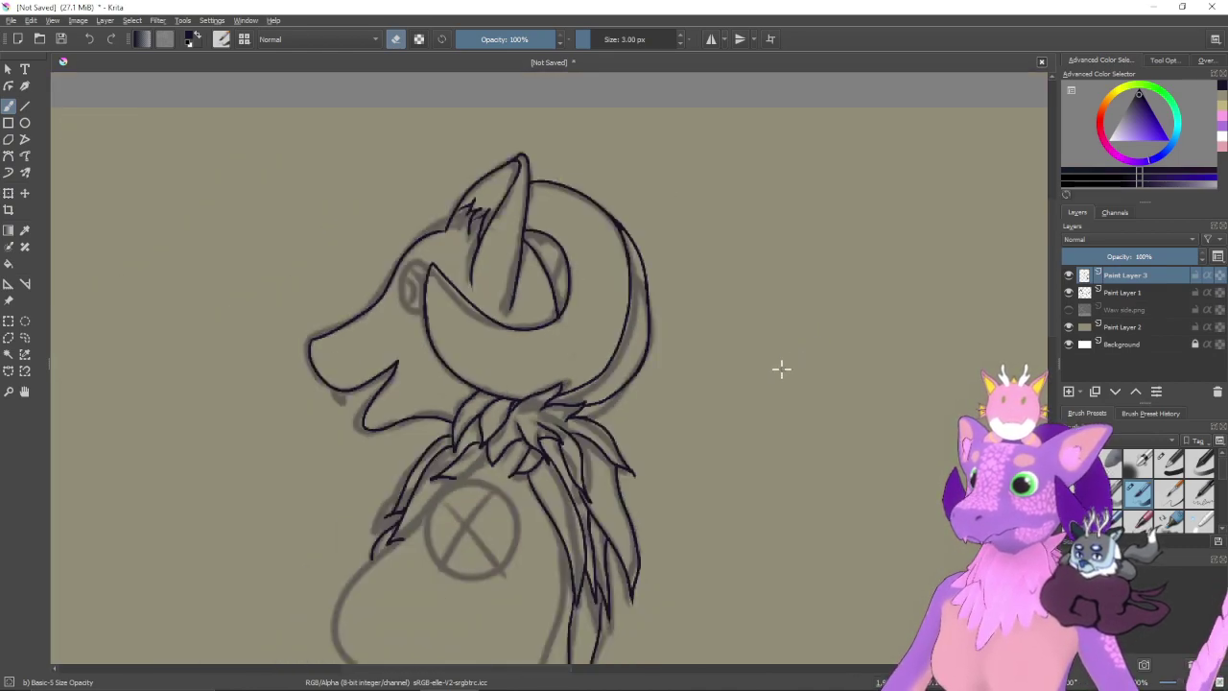
scroll(778, 374, "up", 3)
left_click_drag(816, 376, 773, 502)
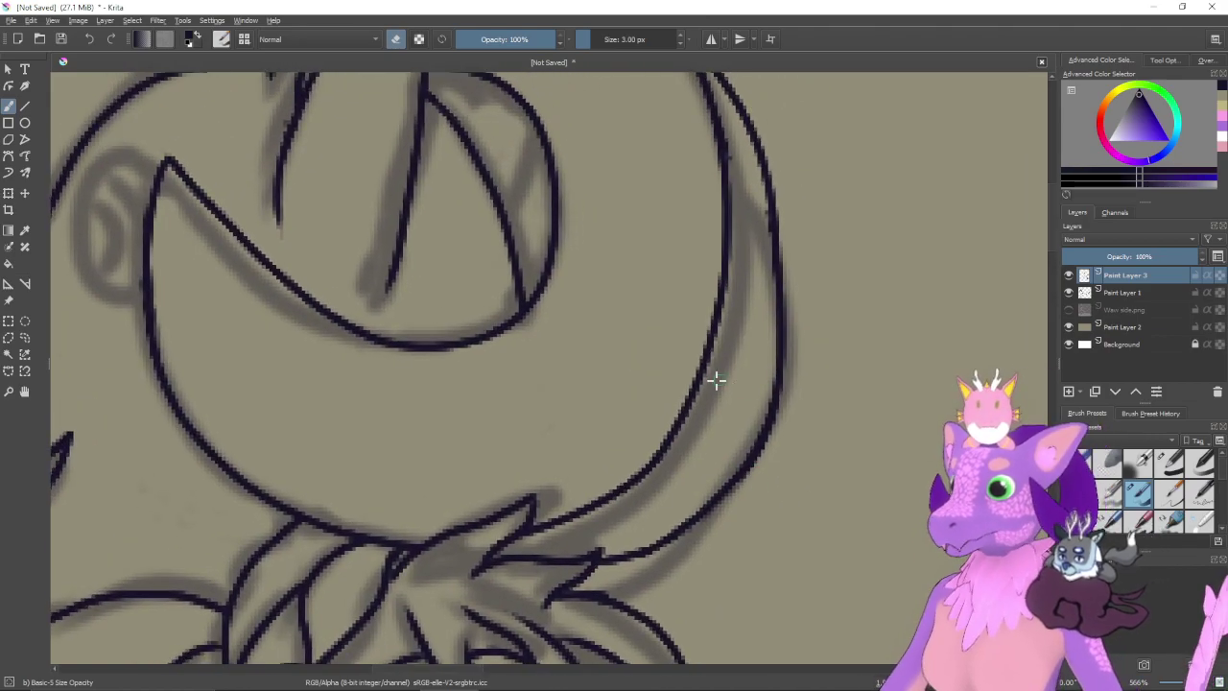
key("e")
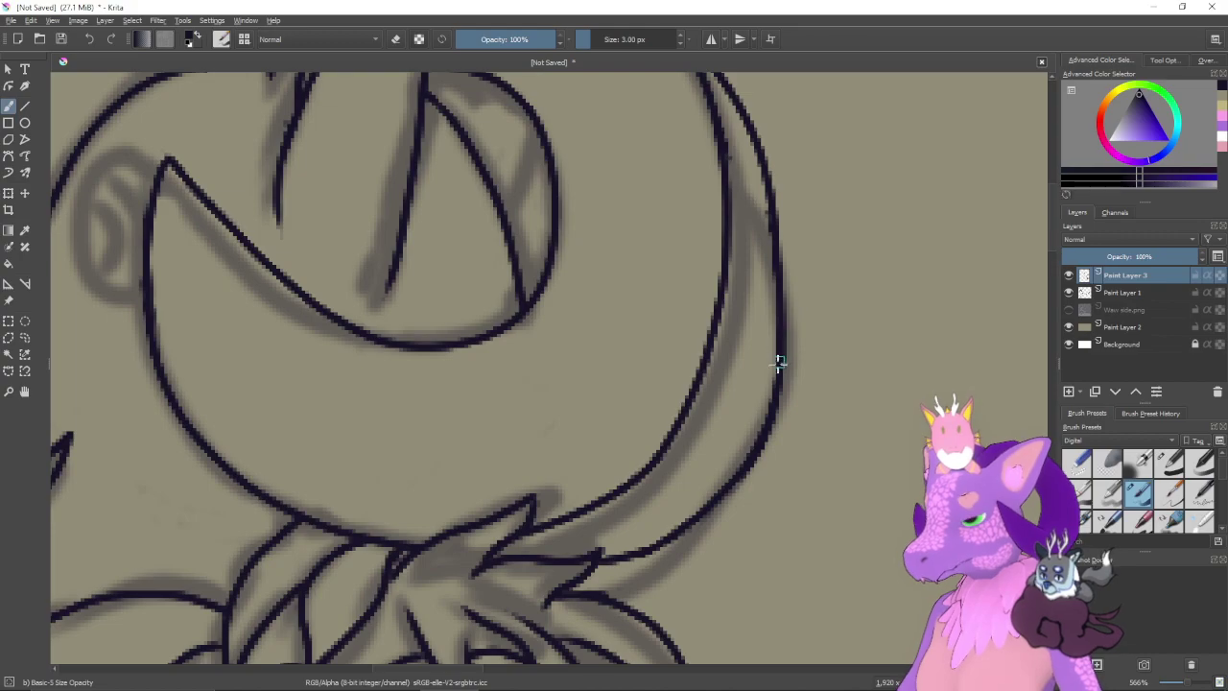
mouse_move(779, 360)
left_mouse_down()
mouse_move(726, 483)
mouse_move(658, 540)
left_mouse_up()
key("ctrl+z")
left_click_drag(779, 337, 756, 423)
key("ctrl+z")
mouse_move(779, 333)
left_mouse_down()
mouse_move(768, 400)
mouse_move(735, 461)
mouse_move(658, 540)
left_mouse_up()
- Erase the leftover outer line beside the new, straighter stroke and clean up where the two merge
key("e")
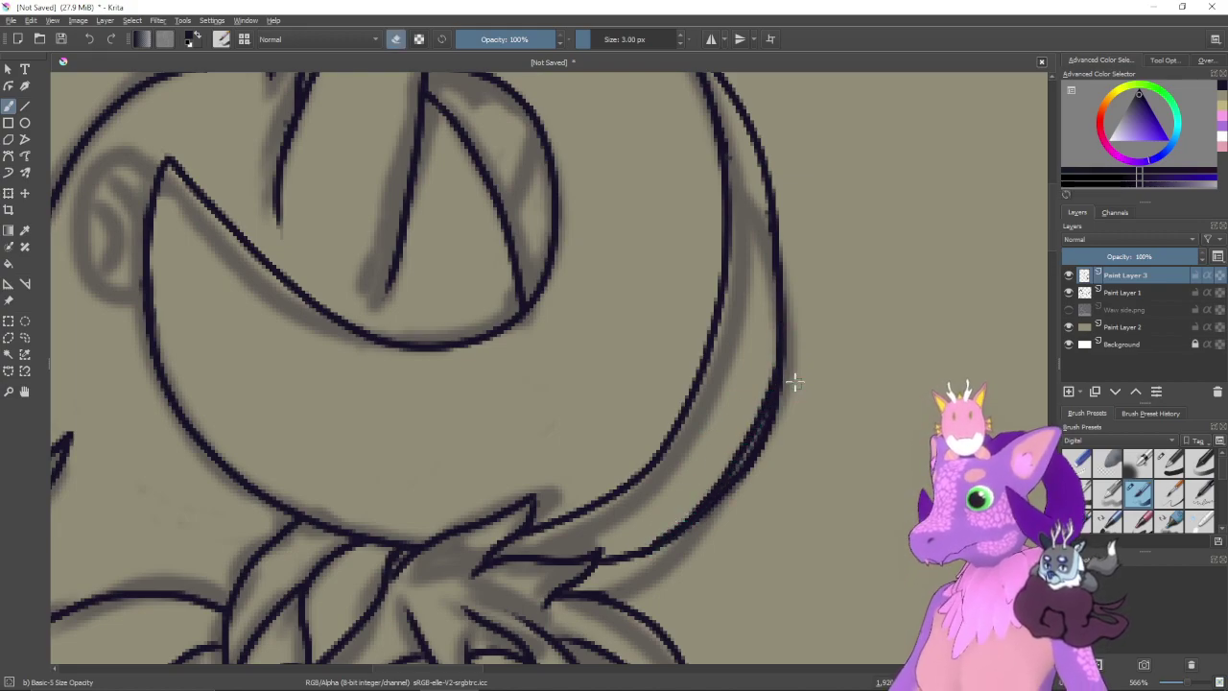
mouse_move(795, 383)
left_mouse_down()
mouse_move(742, 484)
mouse_move(781, 385)
mouse_move(754, 438)
left_mouse_up()
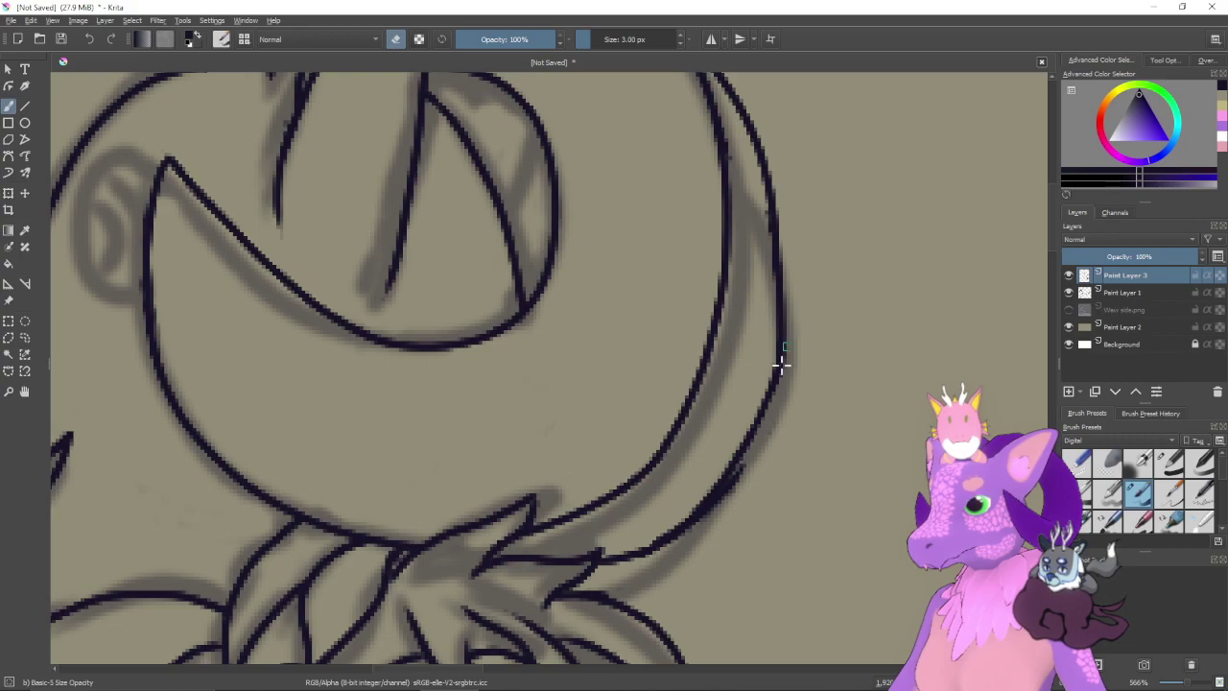
left_click_drag(782, 364, 752, 464)
key("ctrl+z")
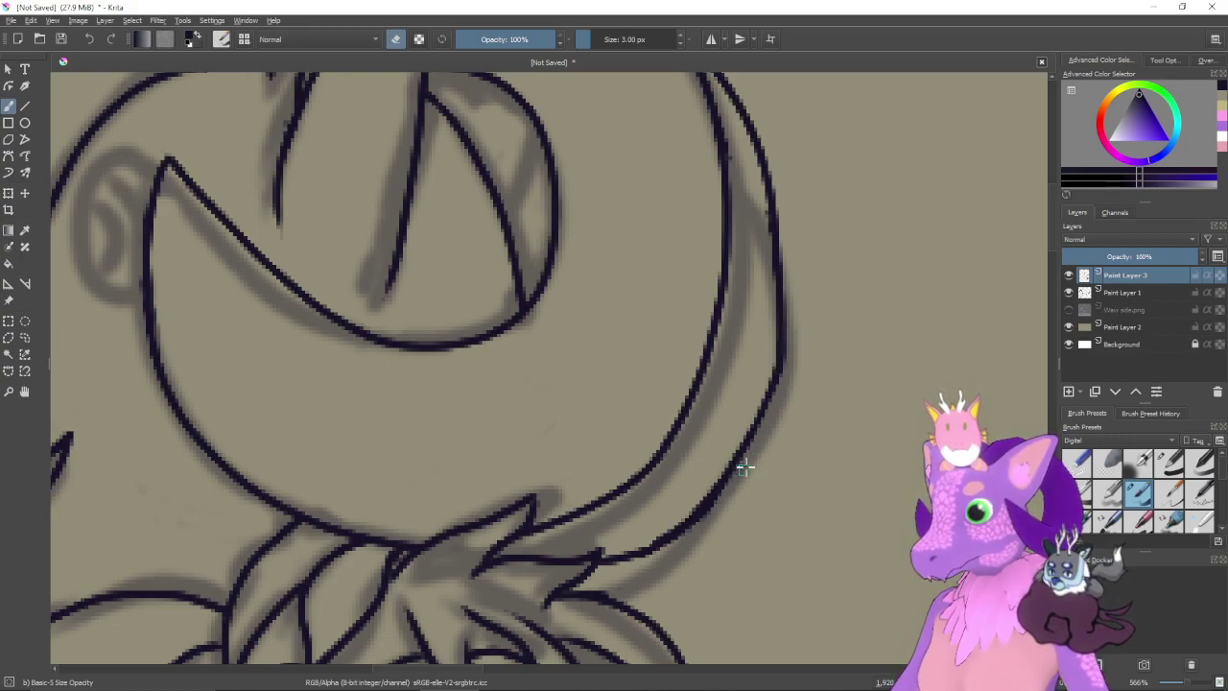
mouse_move(724, 494)
left_mouse_down()
mouse_move(731, 462)
mouse_move(741, 467)
left_mouse_up()
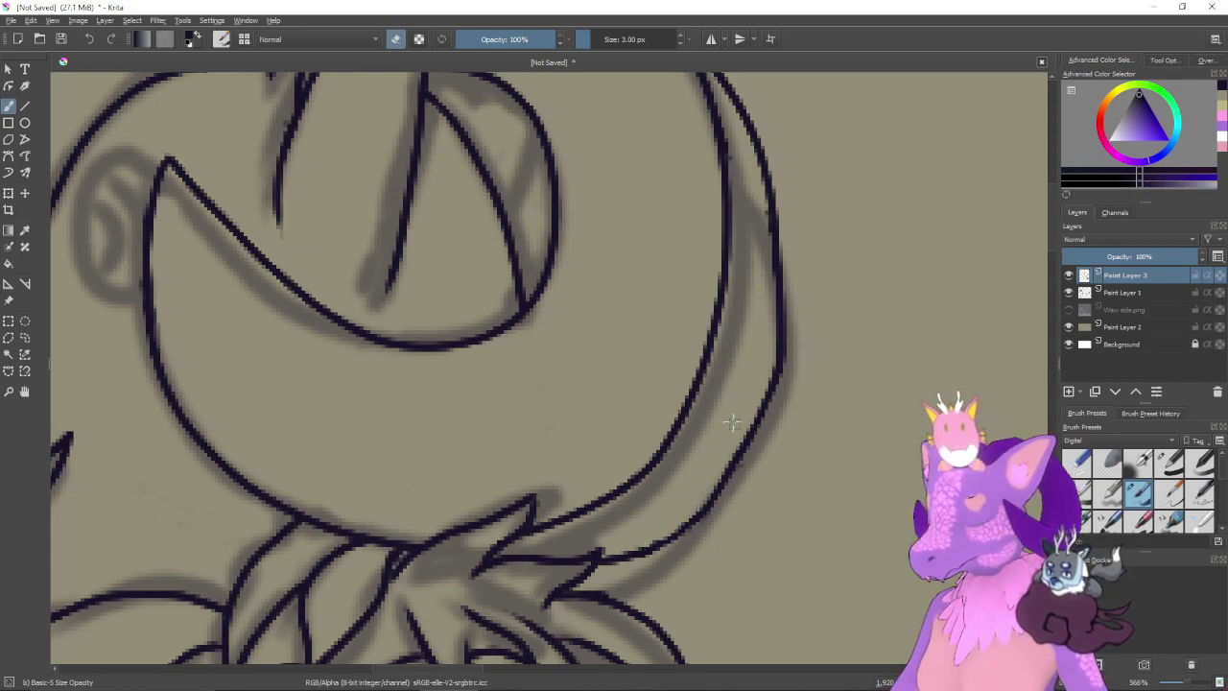
- Smooth the corner at the outermost part of the curve behind the horn and erase the excess outside it
left_click_drag(779, 455, 736, 556)
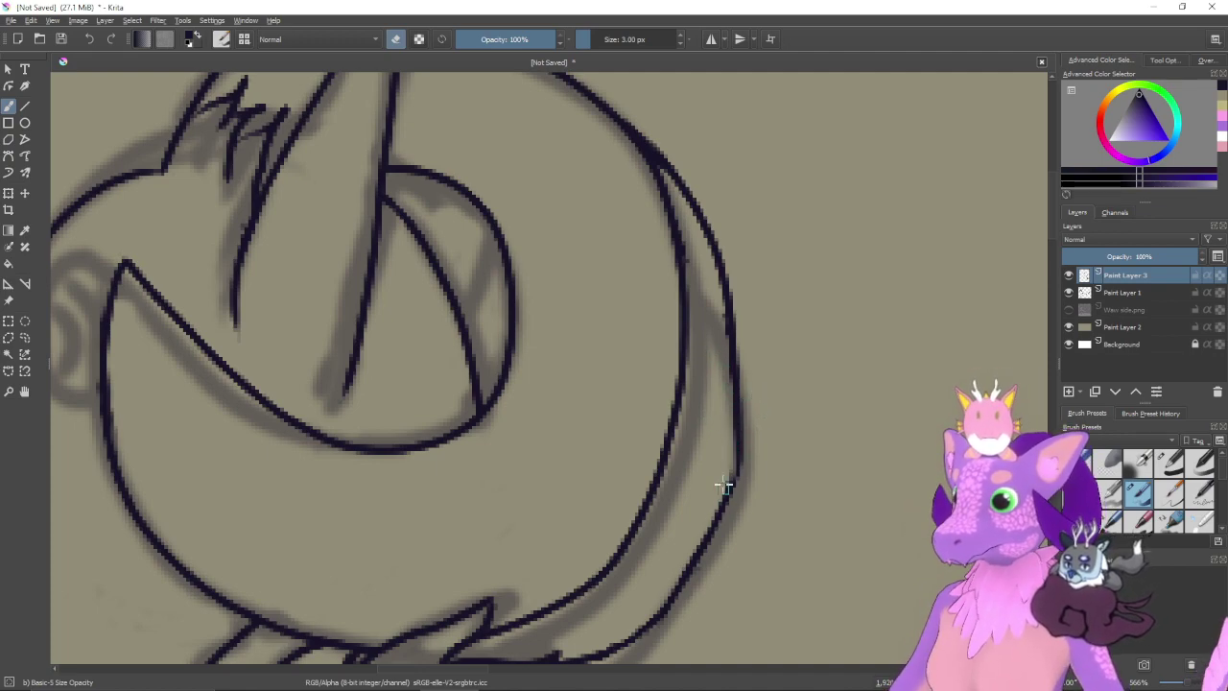
key("e")
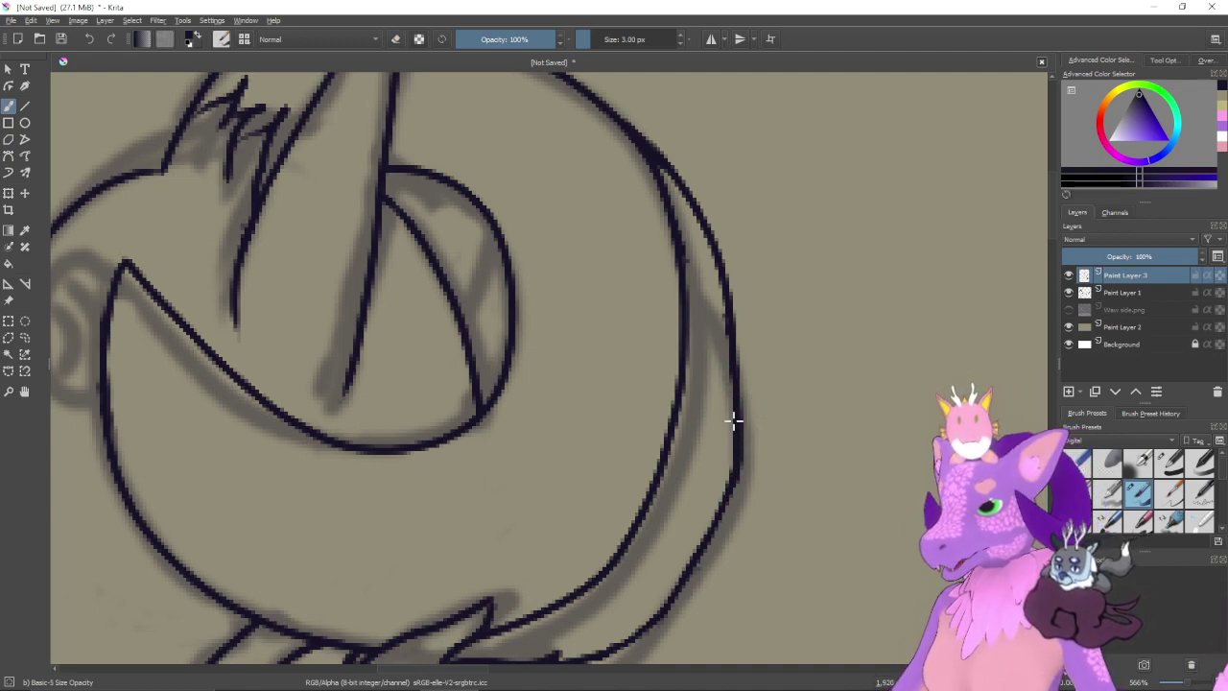
key("e")
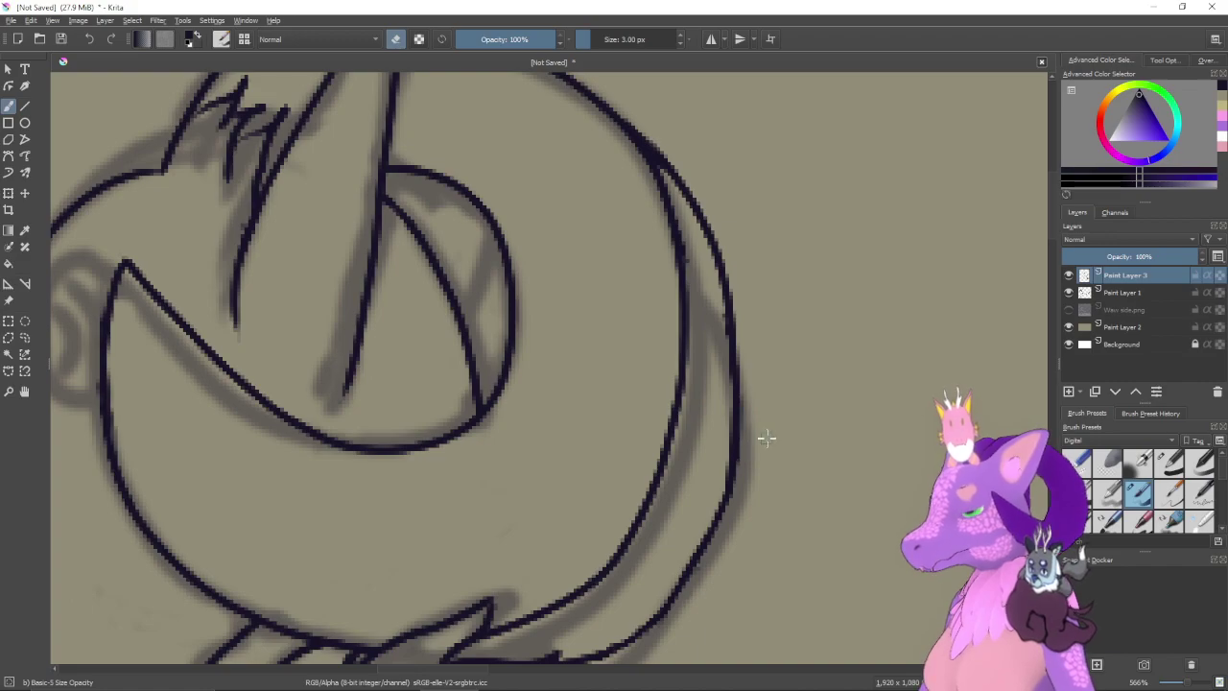
left_click_drag(757, 367, 744, 418)
- Hide the rough sketch on Paint Layer 1 to check the head's line art on its own
scroll(732, 429, "down", 5)
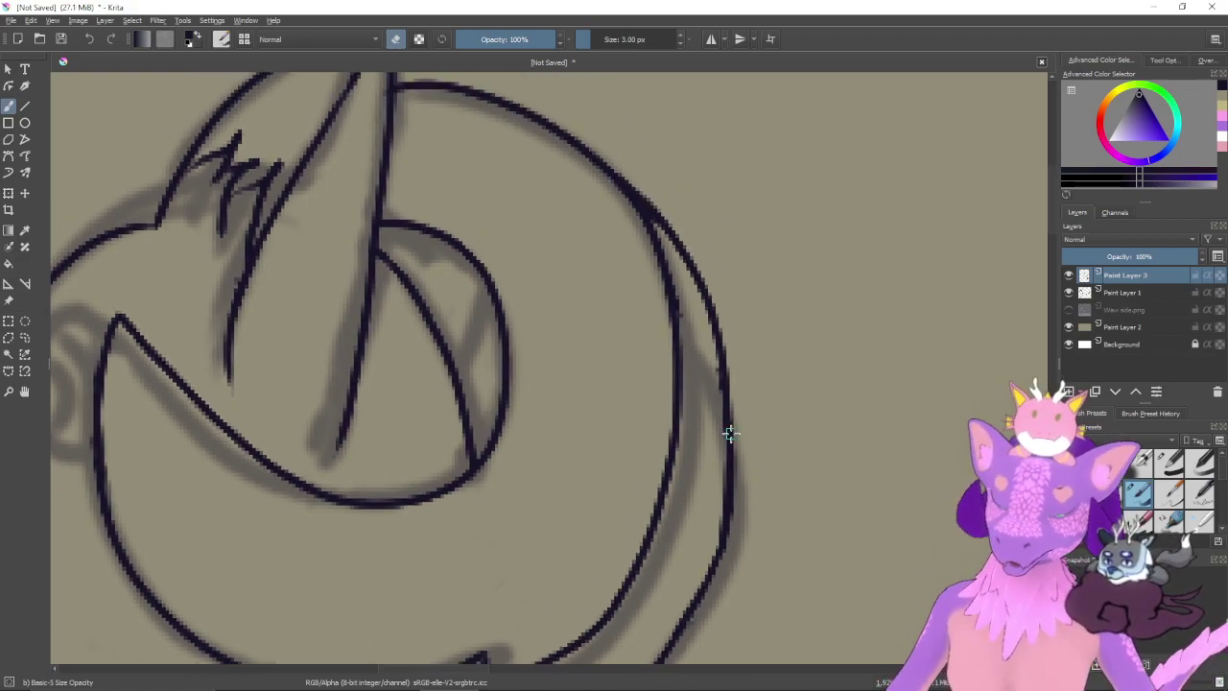
left_click_drag(739, 463, 785, 427)
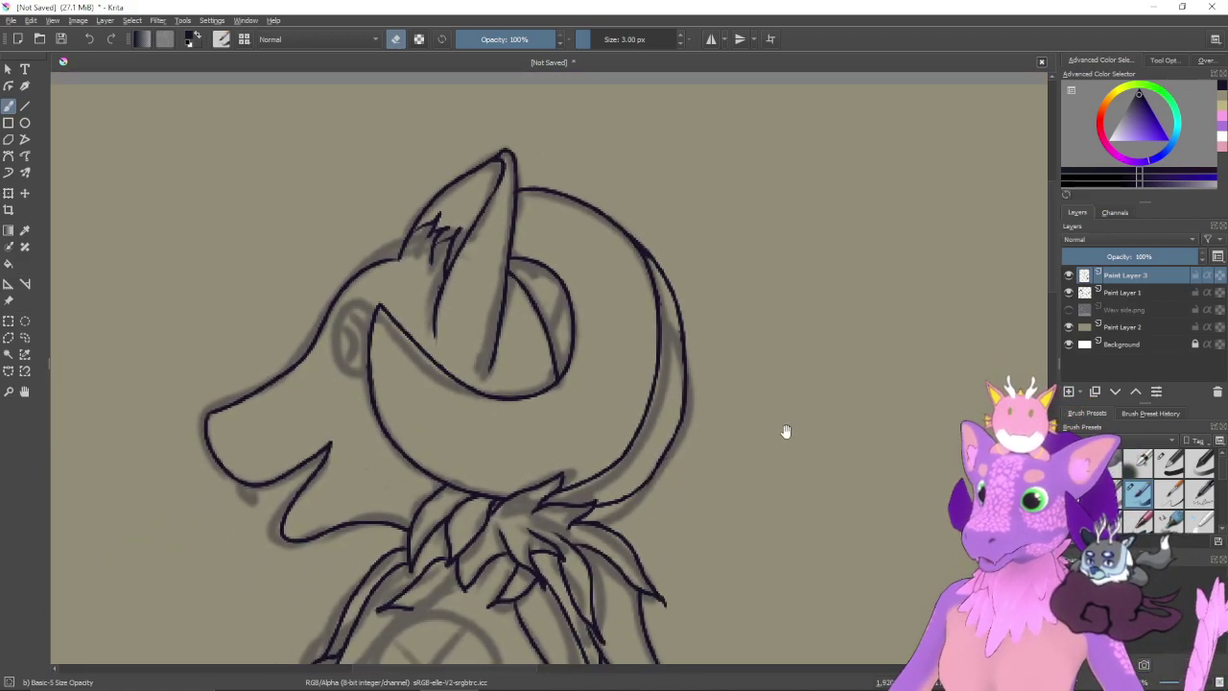
left_click(1068, 291)
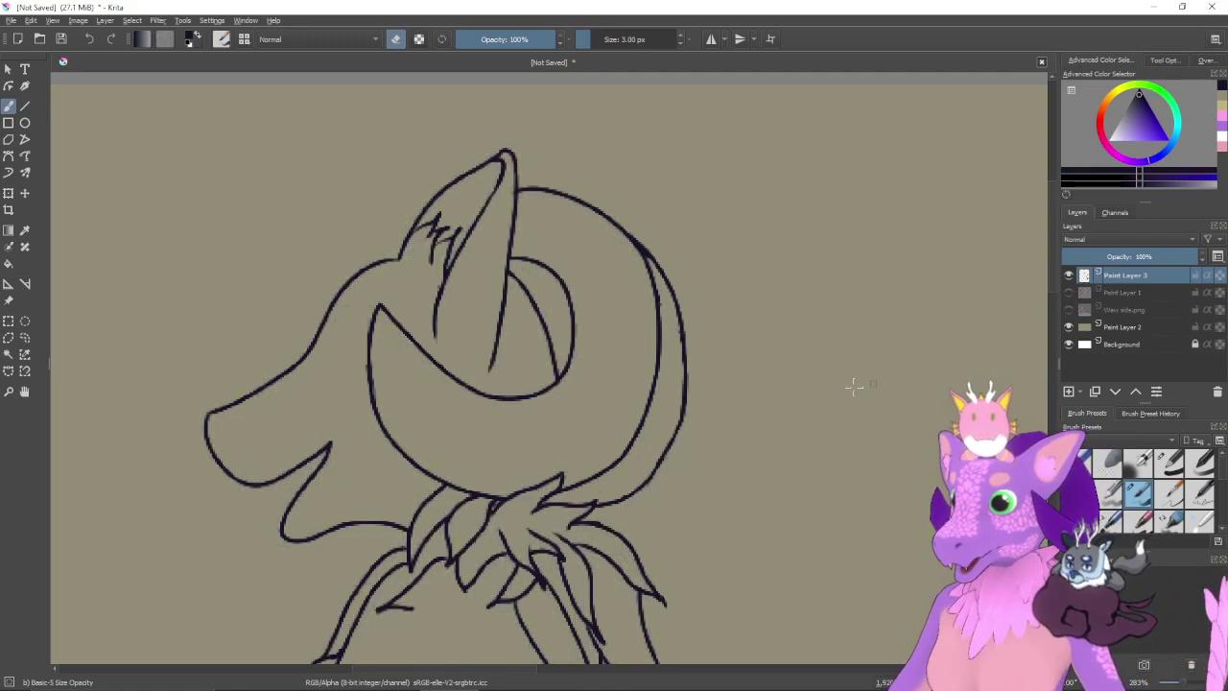
- Try out overlapping oval loops across the curve behind the horn and show the Paint Layer 1 sketch again
mouse_move(668, 448)
left_mouse_down()
mouse_move(703, 346)
mouse_move(717, 362)
mouse_move(710, 307)
mouse_move(715, 432)
left_mouse_up()
key("e")
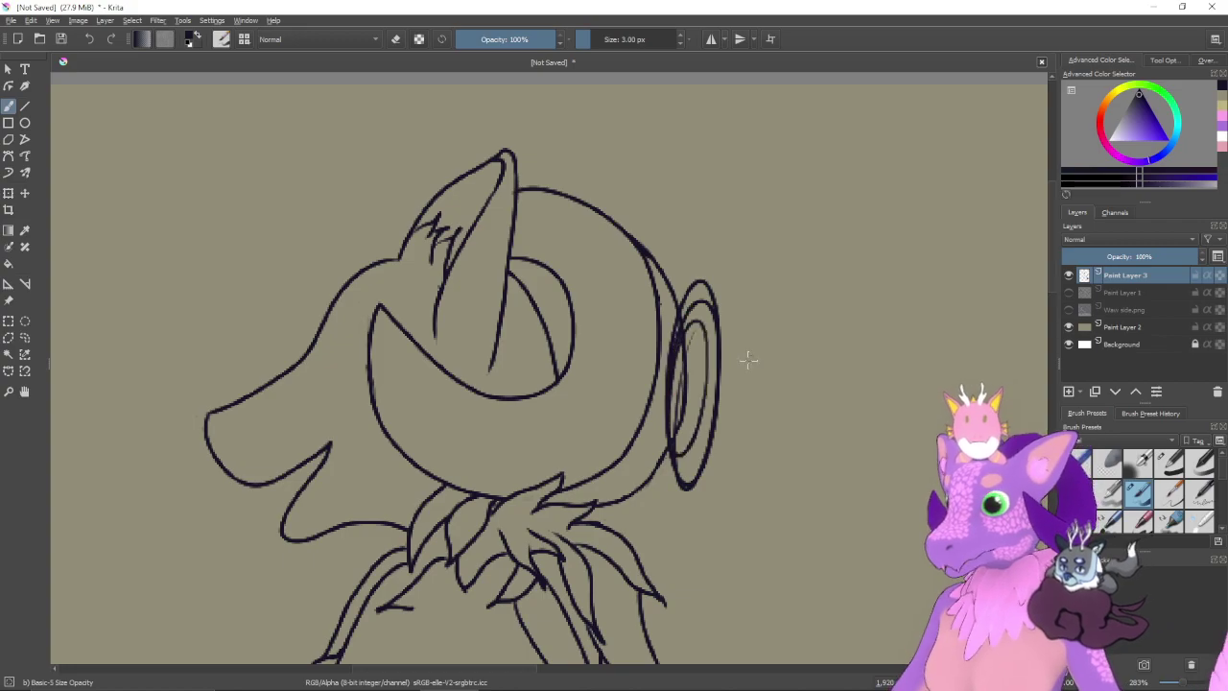
key("ctrl+z")
key("ctrl+z")
key("ctrl+z")
key("ctrl+z")
key("ctrl+z")
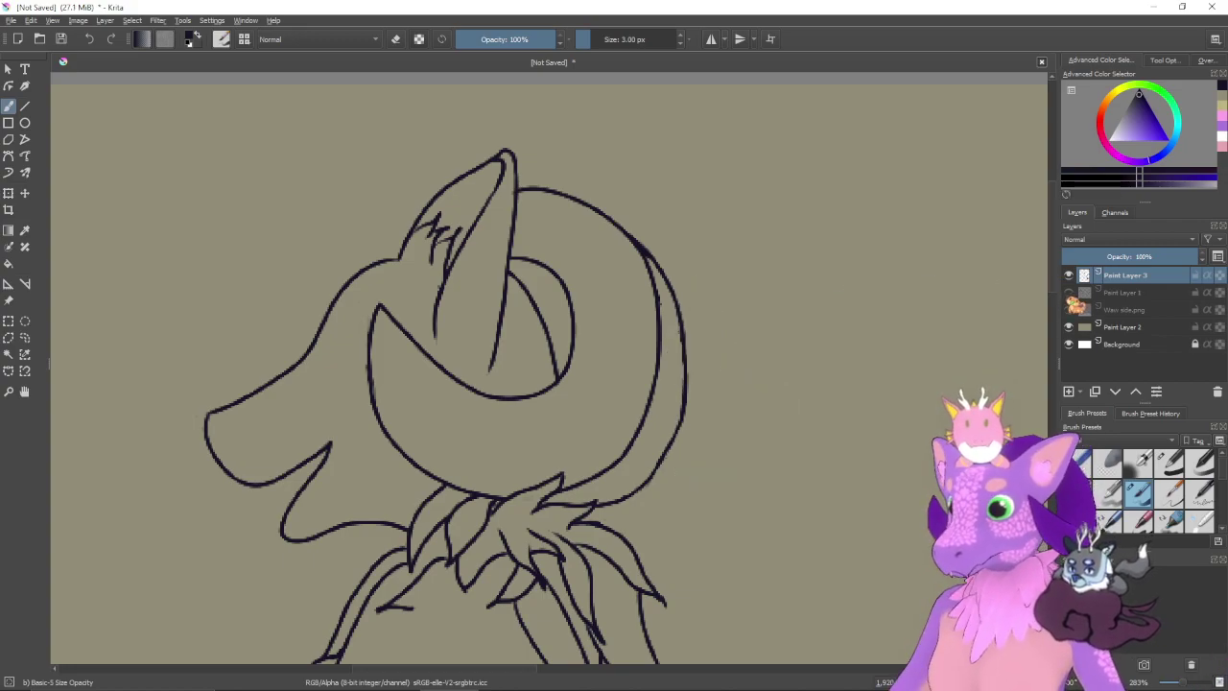
left_click(1069, 292)
- Erase the upper half of the curve behind the horn, starting at its join with the horn's rear edge
scroll(841, 364, "up", 1)
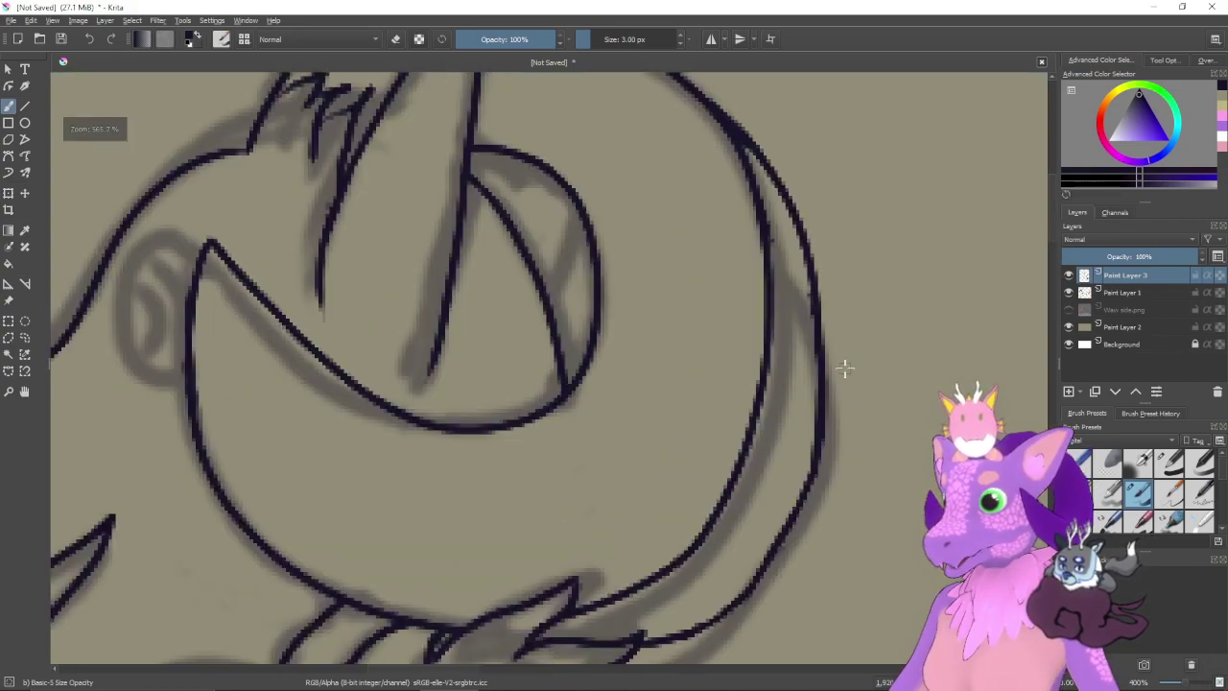
scroll(899, 326, "up", 1)
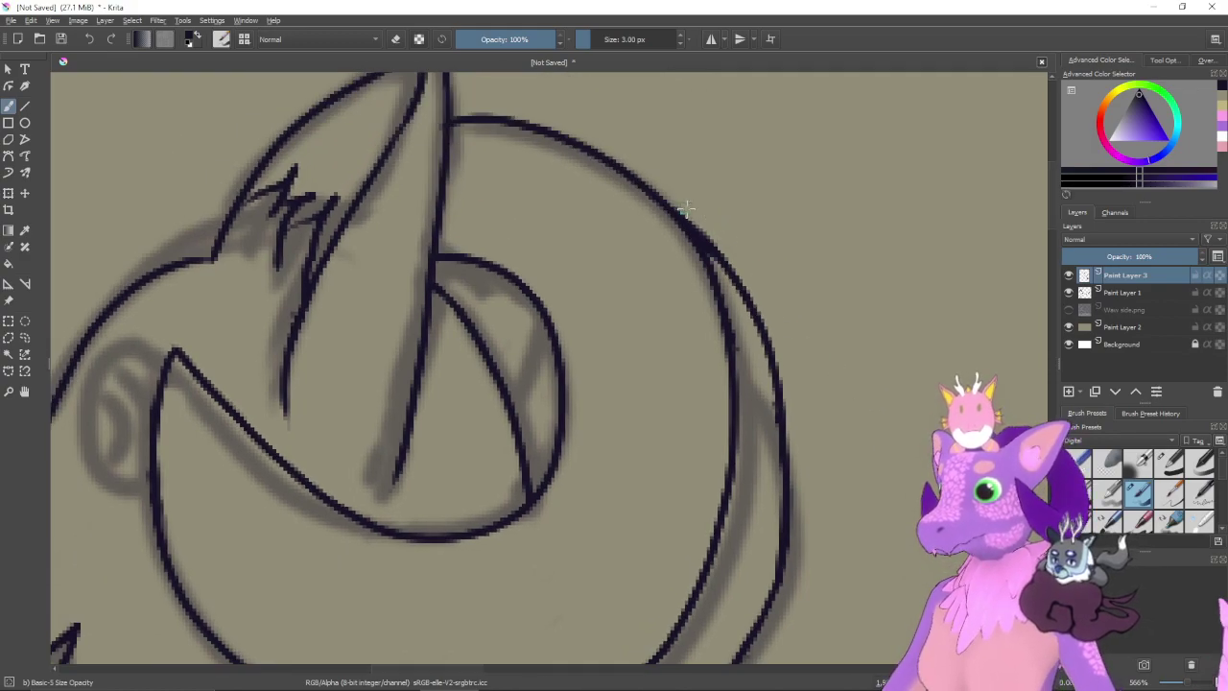
mouse_move(710, 213)
left_mouse_down()
mouse_move(735, 313)
mouse_move(727, 259)
left_mouse_up()
key("ctrl+z")
key("ctrl+z")
key("e")
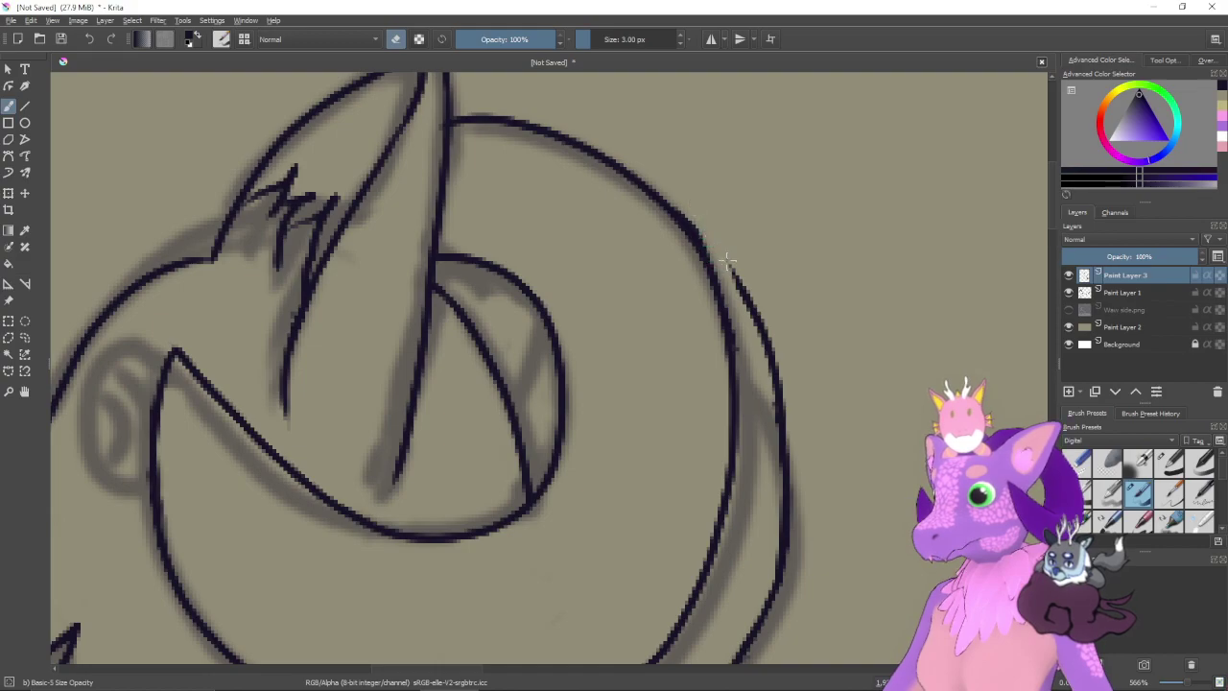
mouse_move(758, 325)
left_mouse_down()
mouse_move(728, 256)
mouse_move(774, 374)
left_mouse_up()
mouse_move(732, 259)
left_mouse_down()
mouse_move(775, 392)
mouse_move(763, 409)
left_mouse_up()
- Erase the remaining lower half of the curve behind the horn down to the neck fur with an 11 px eraser
key("minus")
key("minus")
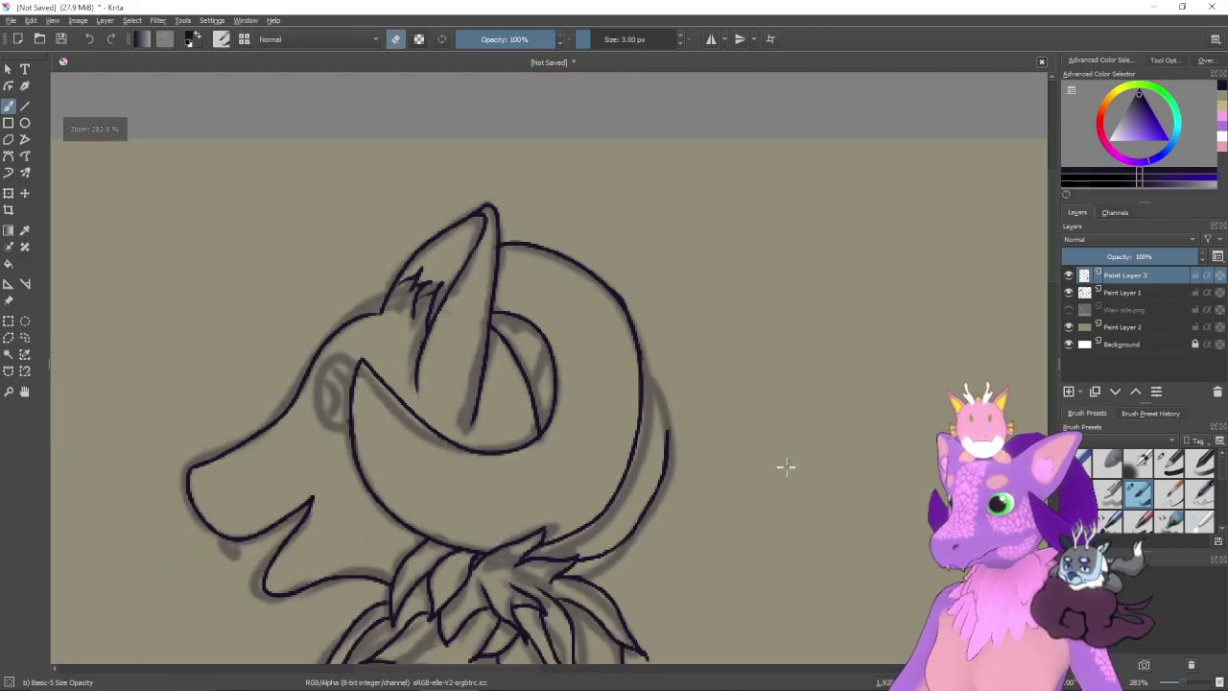
left_click_drag(738, 505, 835, 378)
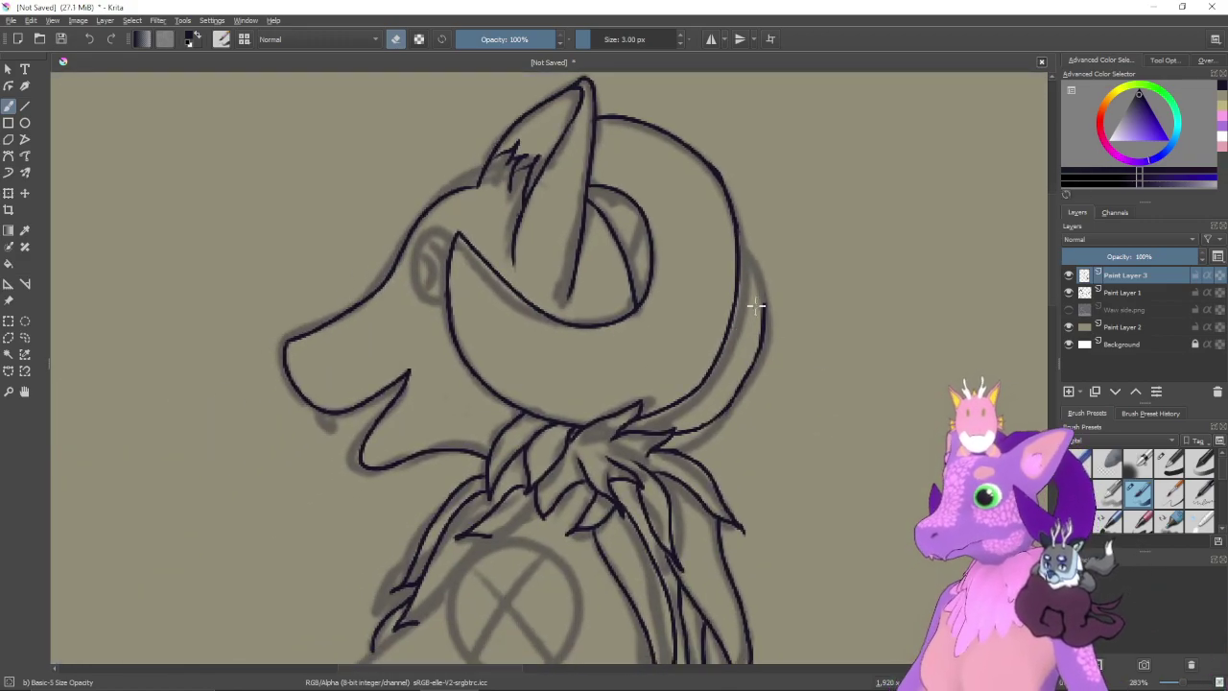
key("bracketright")
key("bracketright")
key("bracketright")
mouse_move(765, 304)
left_mouse_down()
mouse_move(744, 387)
mouse_move(747, 362)
mouse_move(687, 435)
left_mouse_up()
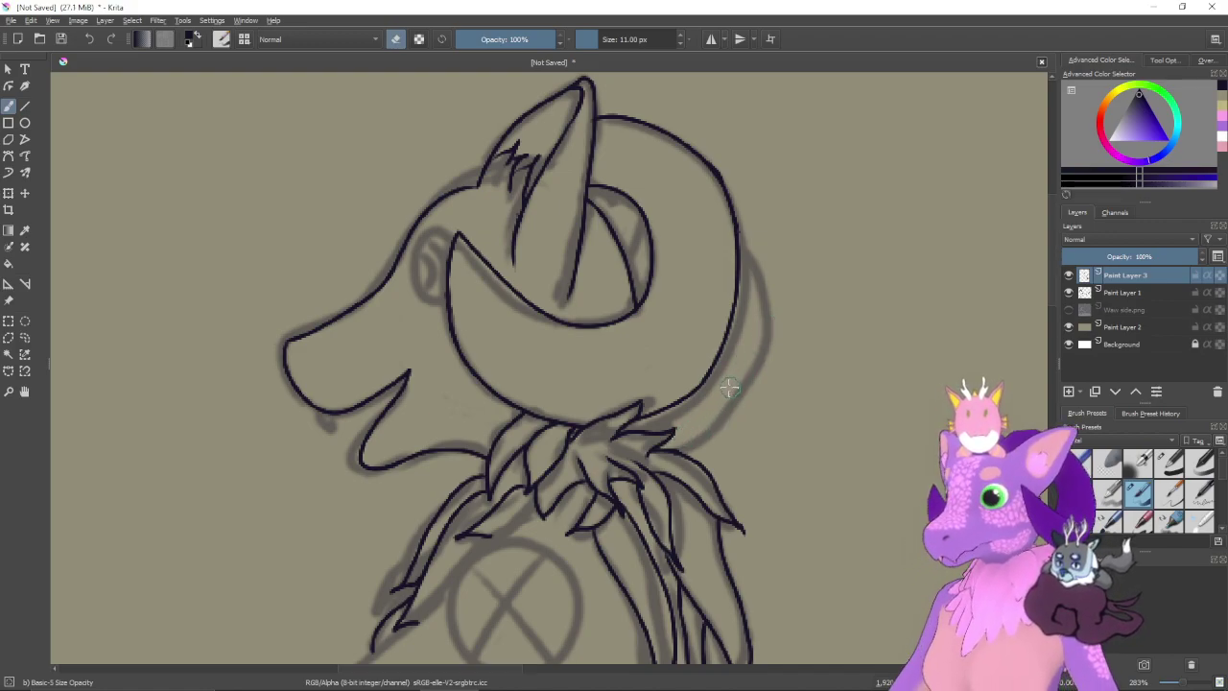
- Switch from erasing back to inking and set the brush size to 3 px
scroll(729, 387, "up", 3)
scroll(828, 425, "up", 2)
key("e")
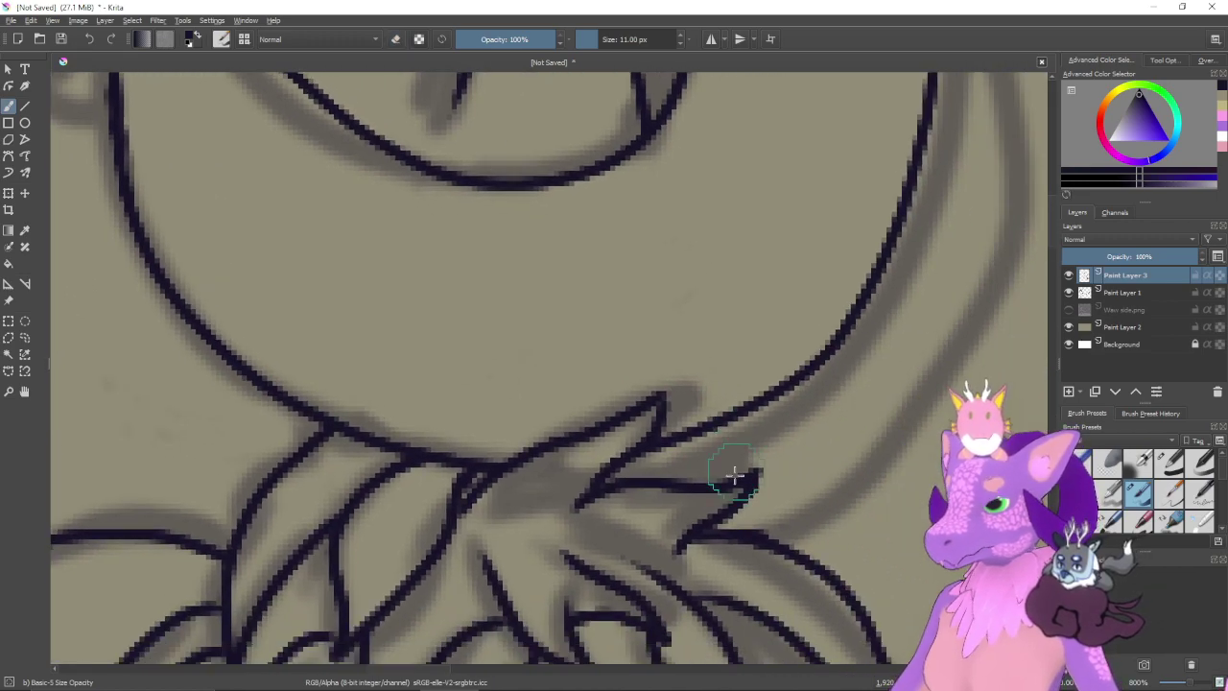
key("bracketleft")
key("bracketleft")
key("bracketleft")
key("bracketleft")
key("bracketleft")
key("bracketleft")
key("bracketleft")
key("bracketleft")
key("bracketleft")
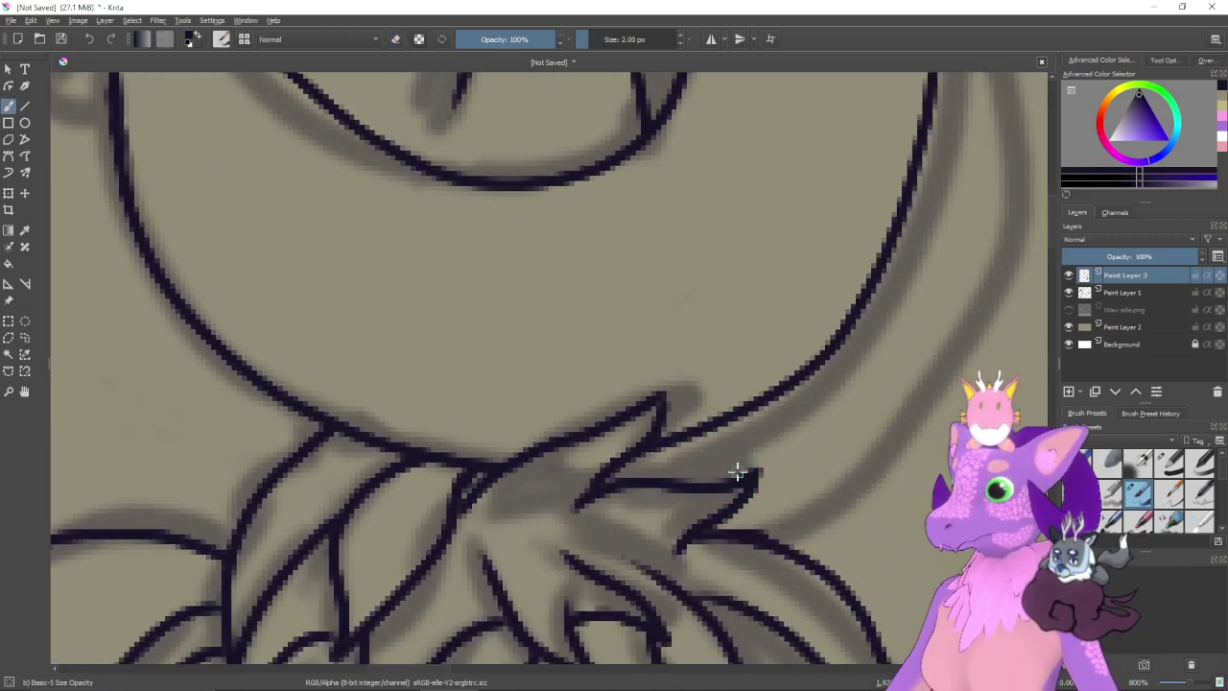
key("bracketright")
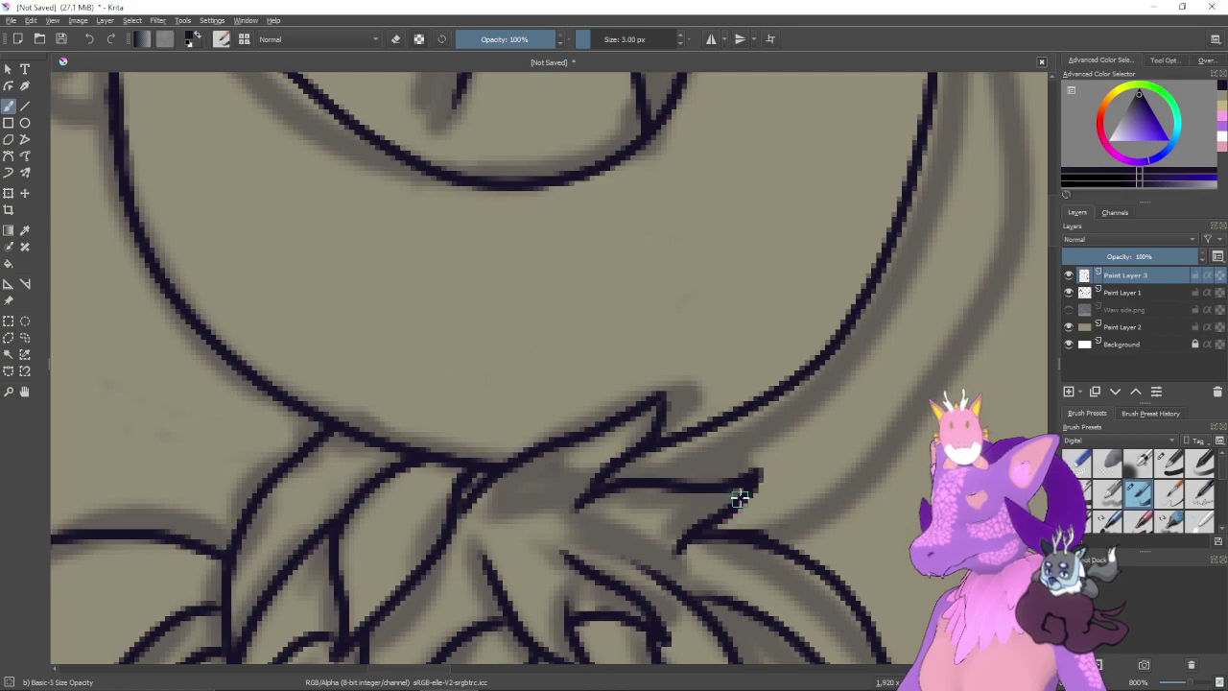
left_click_drag(944, 228, 828, 343)
left_click_drag(883, 201, 802, 367)
key("ctrl+minus")
key("ctrl+minus")
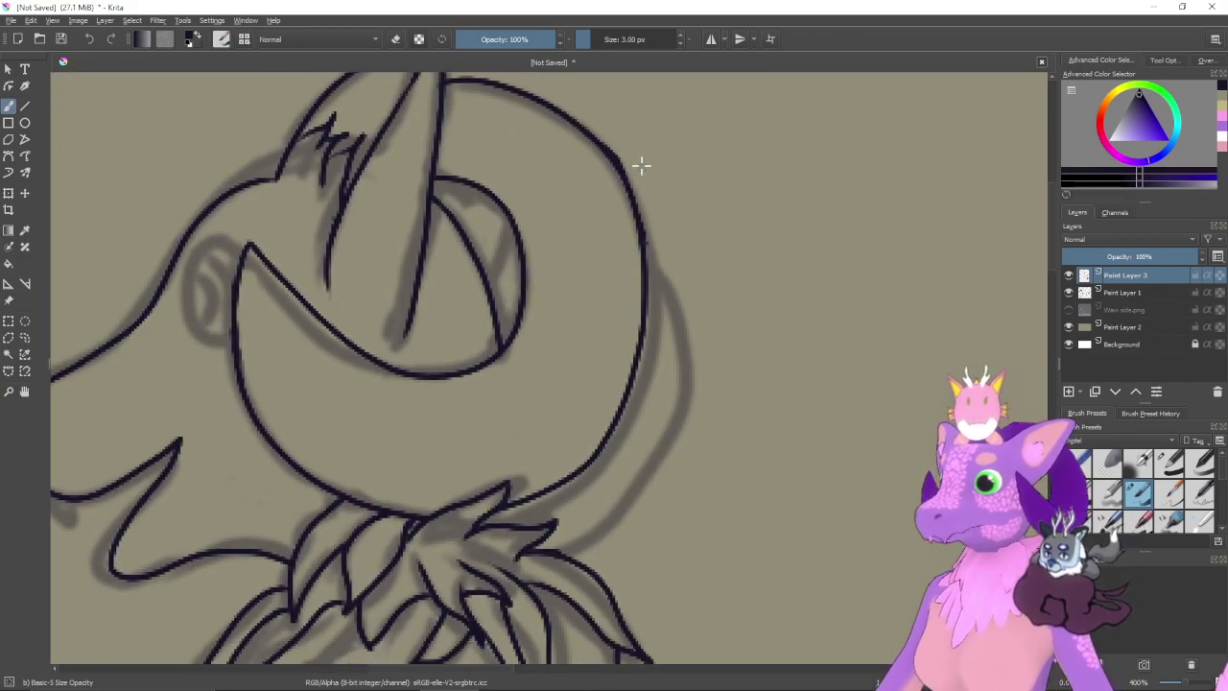
key("e")
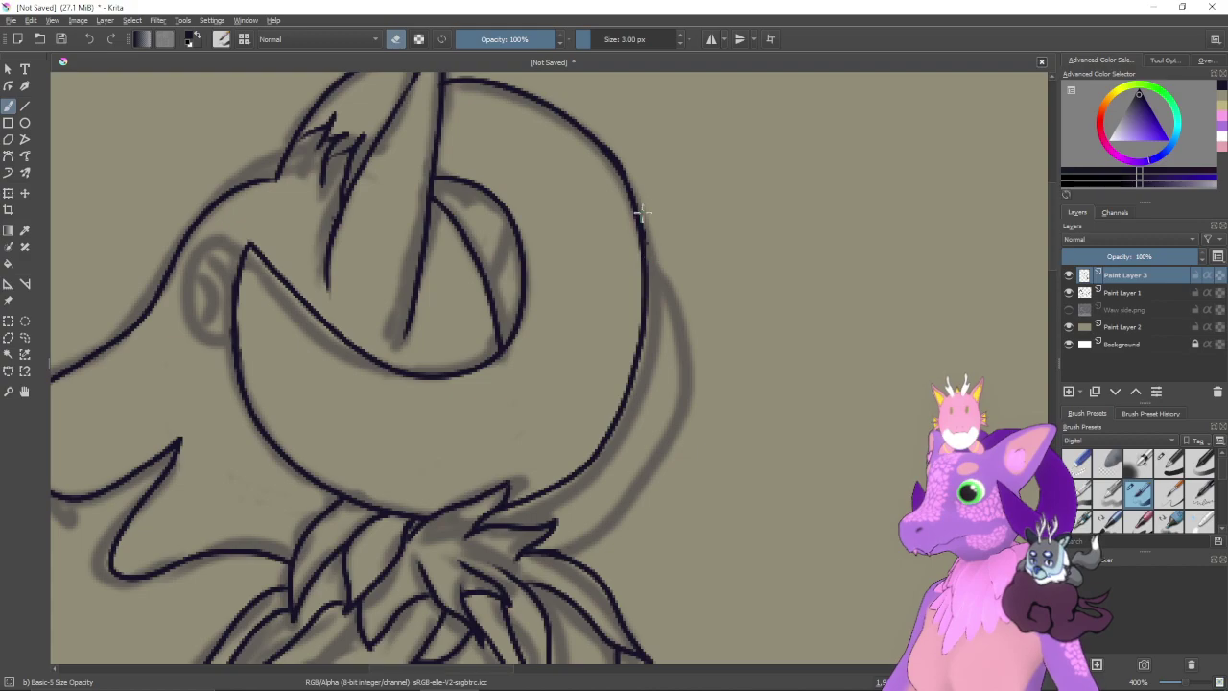
left_click_drag(676, 202, 677, 256)
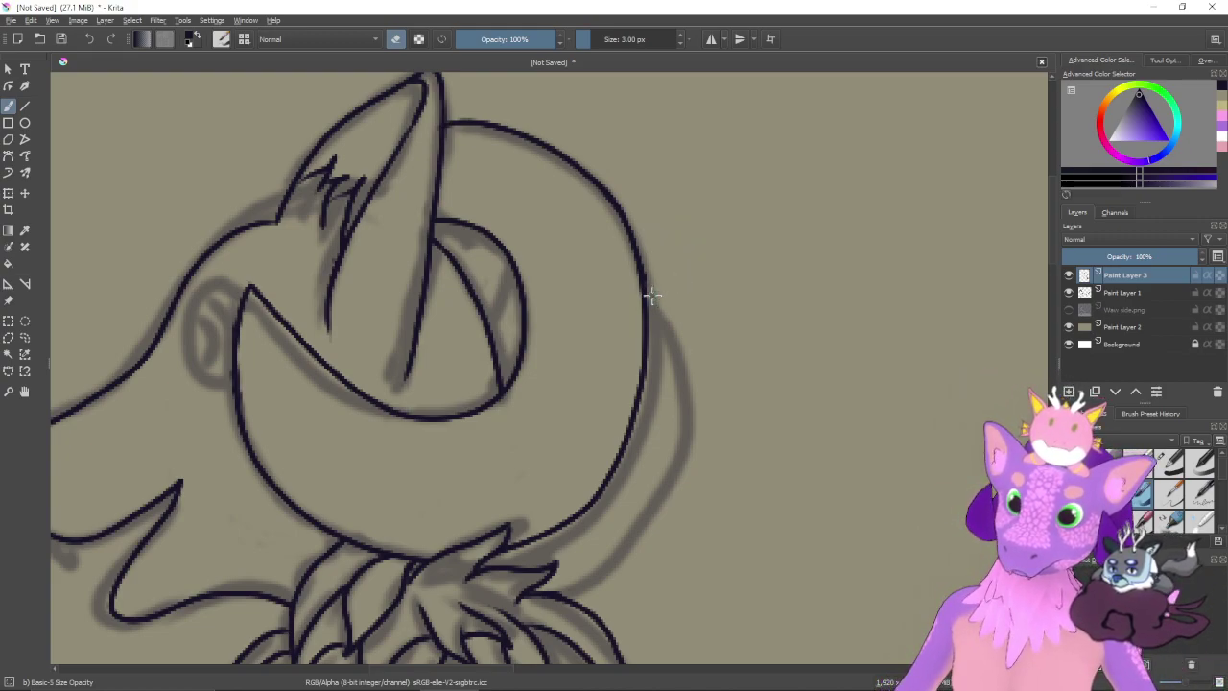
left_click_drag(726, 285, 719, 310)
key("e")
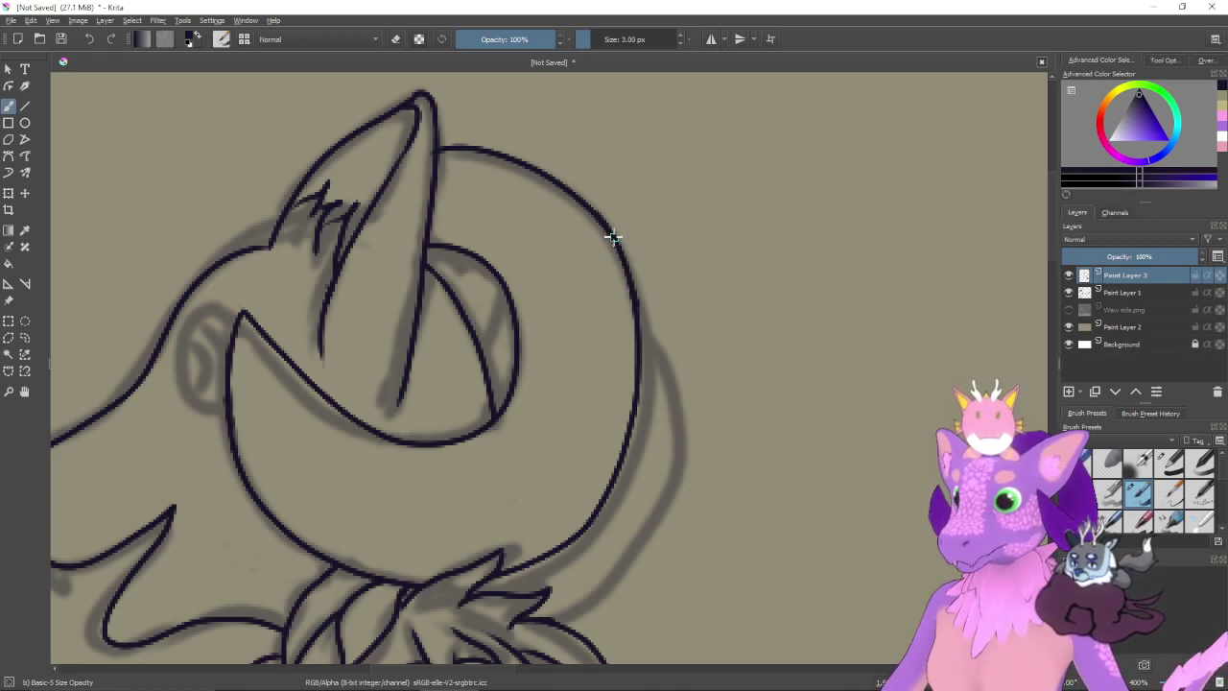
- Try to ink the curve behind the horn, starting on the horn's upper rear edge and following the sketch down towards the neck fur
left_click_drag(604, 219, 649, 284)
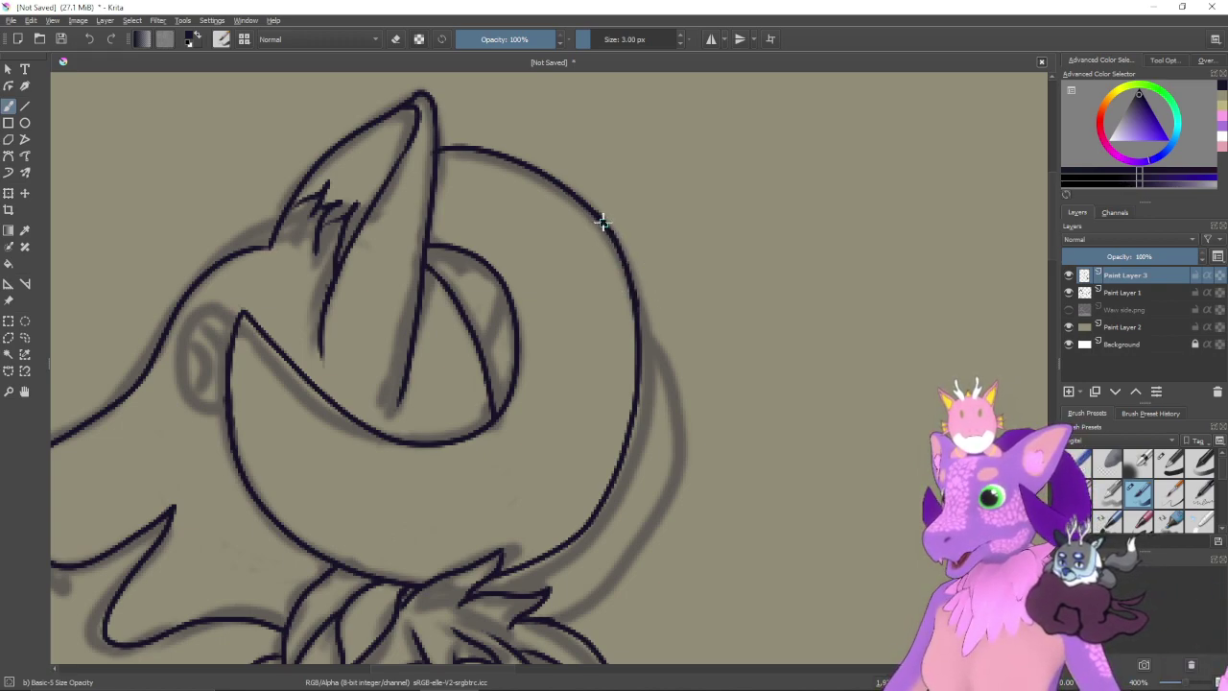
left_click_drag(601, 216, 633, 263)
key("ctrl+z")
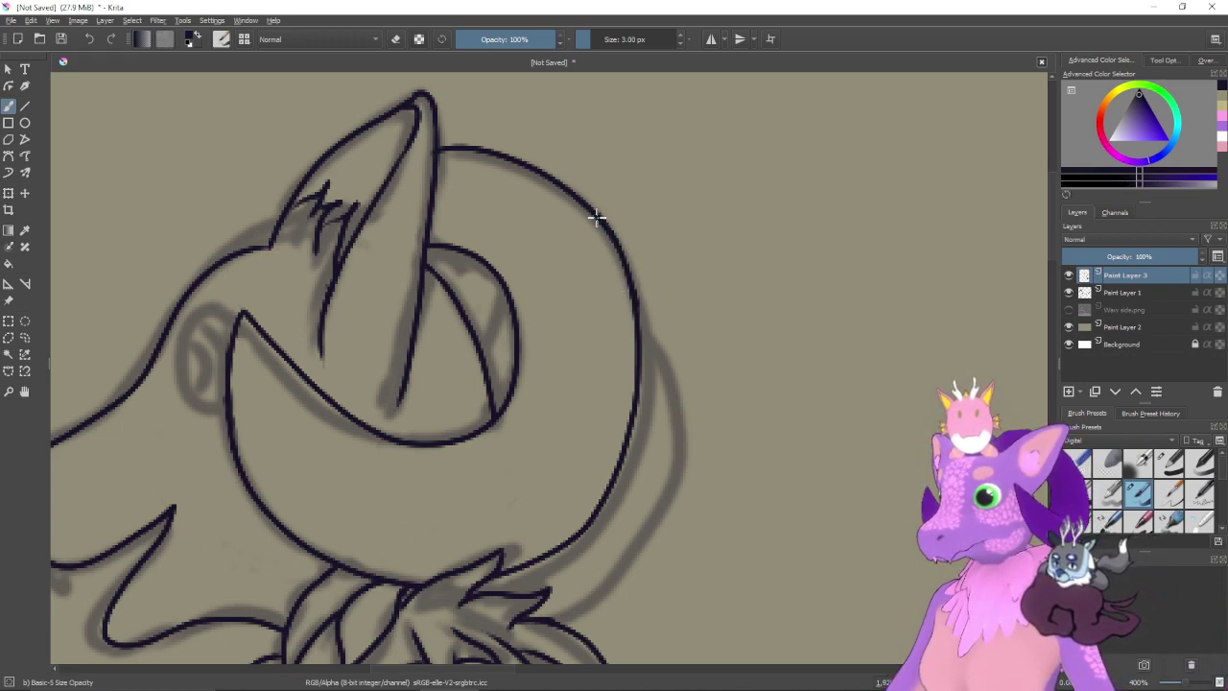
left_click_drag(600, 218, 659, 311)
key("ctrl+z")
mouse_move(595, 213)
left_mouse_down()
mouse_move(641, 261)
mouse_move(676, 345)
mouse_move(678, 446)
mouse_move(654, 506)
mouse_move(622, 539)
left_mouse_up()
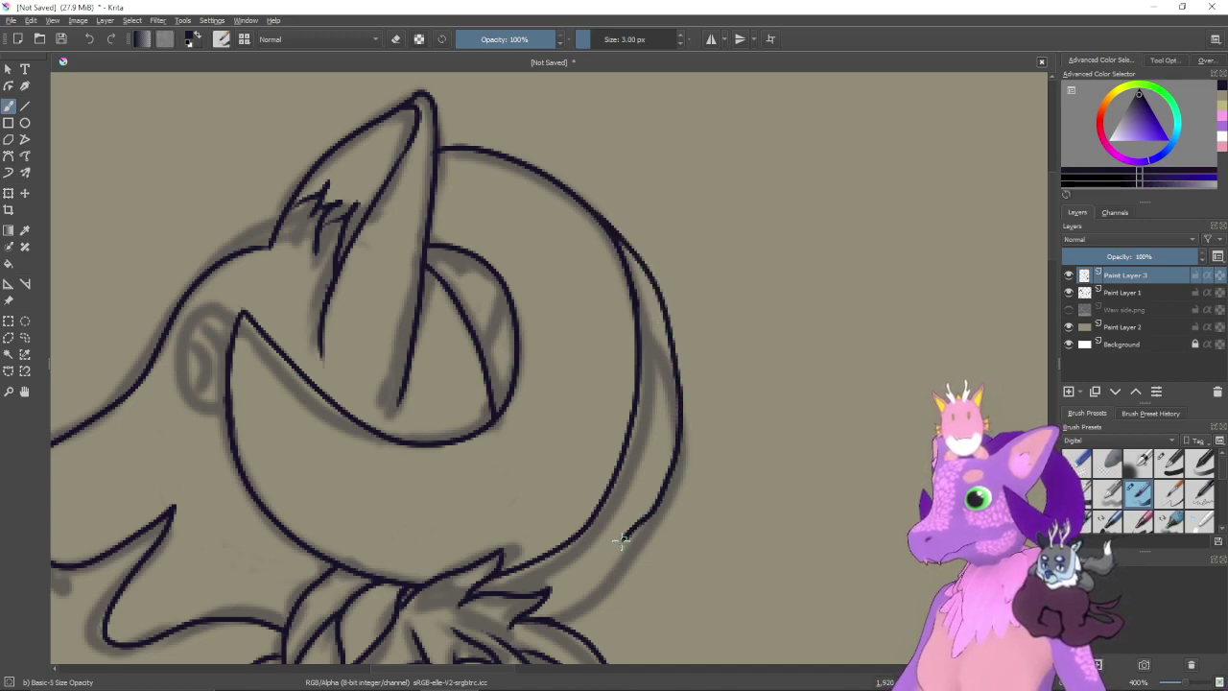
key("ctrl+z")
mouse_move(597, 214)
left_mouse_down()
mouse_move(617, 241)
mouse_move(669, 444)
mouse_move(660, 507)
left_mouse_up()
key("ctrl+z")
- Rotate the canvas to 45° to try inking the curve behind the horn, and turn the canvas upright again
key("ctrl+minus")
left_click_drag(663, 436, 702, 332)
key("4")
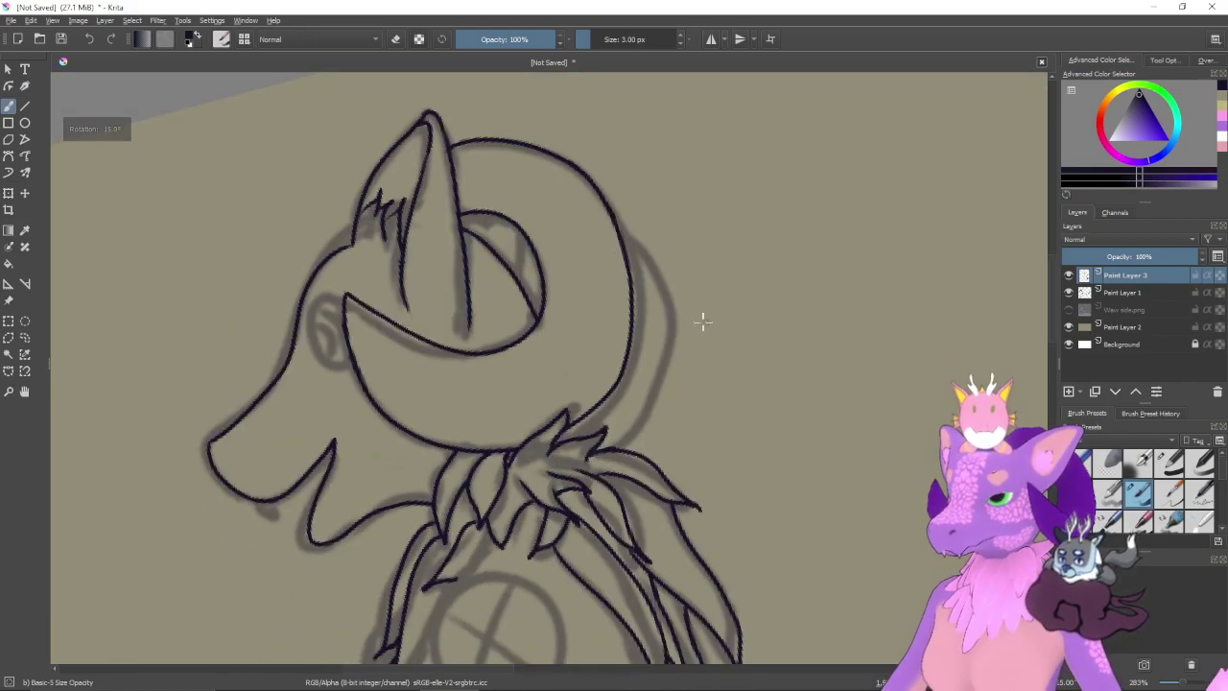
key("6")
key("6")
key("6")
key("6")
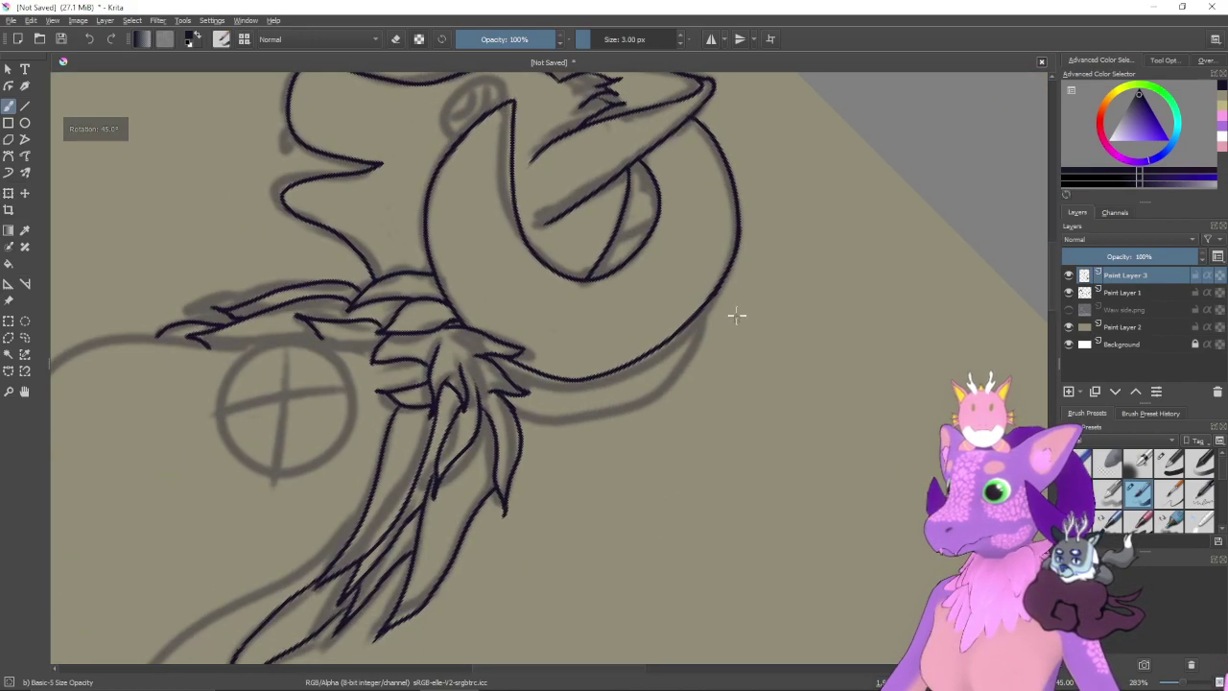
mouse_move(732, 227)
left_mouse_down()
mouse_move(729, 278)
mouse_move(653, 415)
mouse_move(528, 417)
left_mouse_up()
key("ctrl+z")
key("4")
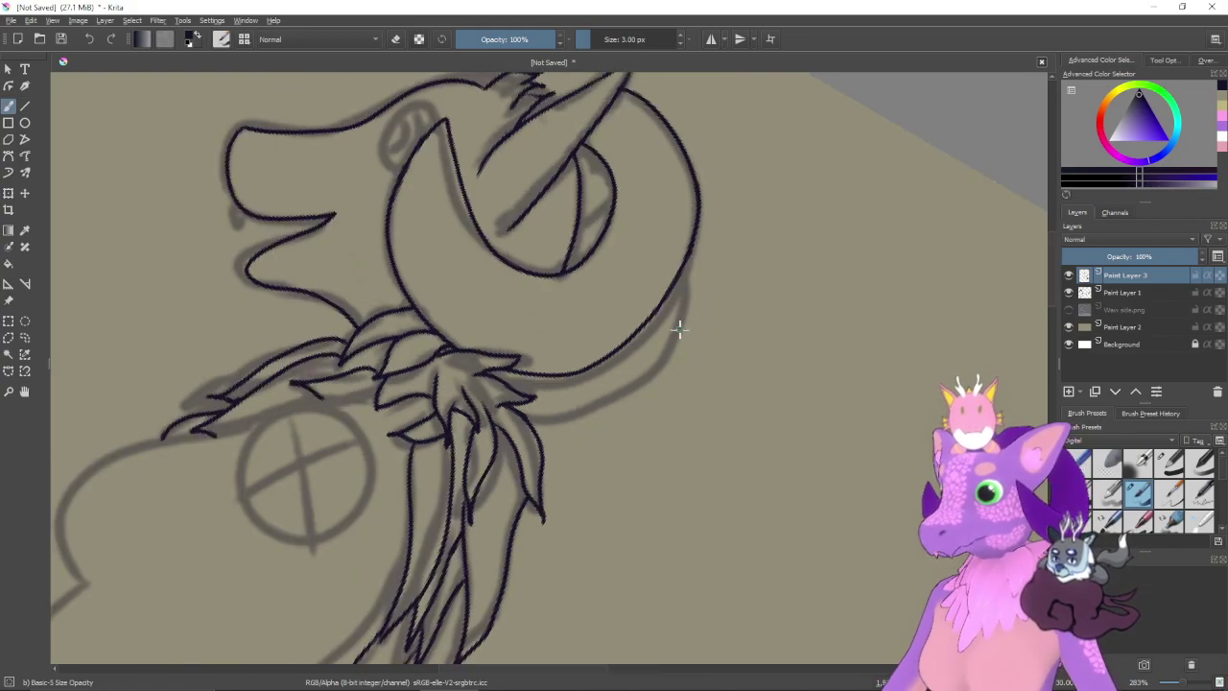
key("4")
key("4")
left_click_drag(709, 358, 699, 375)
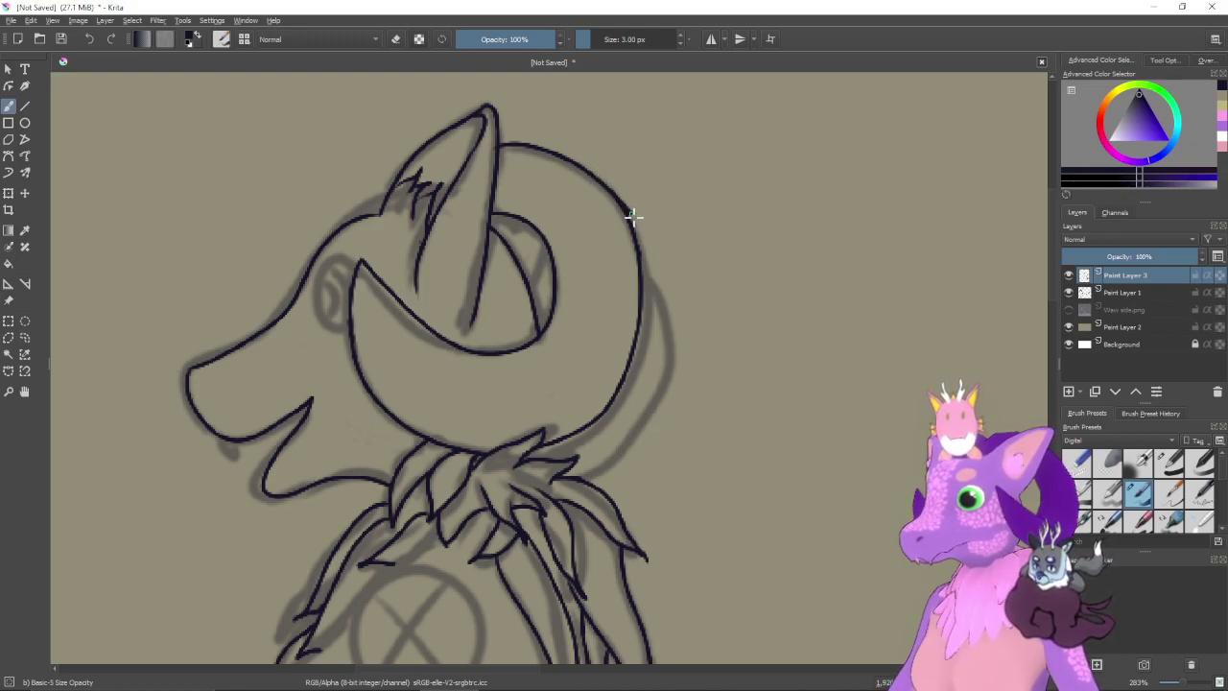
- Ink a close-fitting curve behind the horn from its upper rear edge down to the neck fur, retrying the stroke with the 3 px brush
mouse_move(630, 214)
left_mouse_down()
mouse_move(674, 292)
mouse_move(670, 332)
left_mouse_up()
key("ctrl+z")
mouse_move(612, 188)
left_mouse_down()
mouse_move(666, 309)
mouse_move(663, 357)
mouse_move(618, 433)
left_mouse_up()
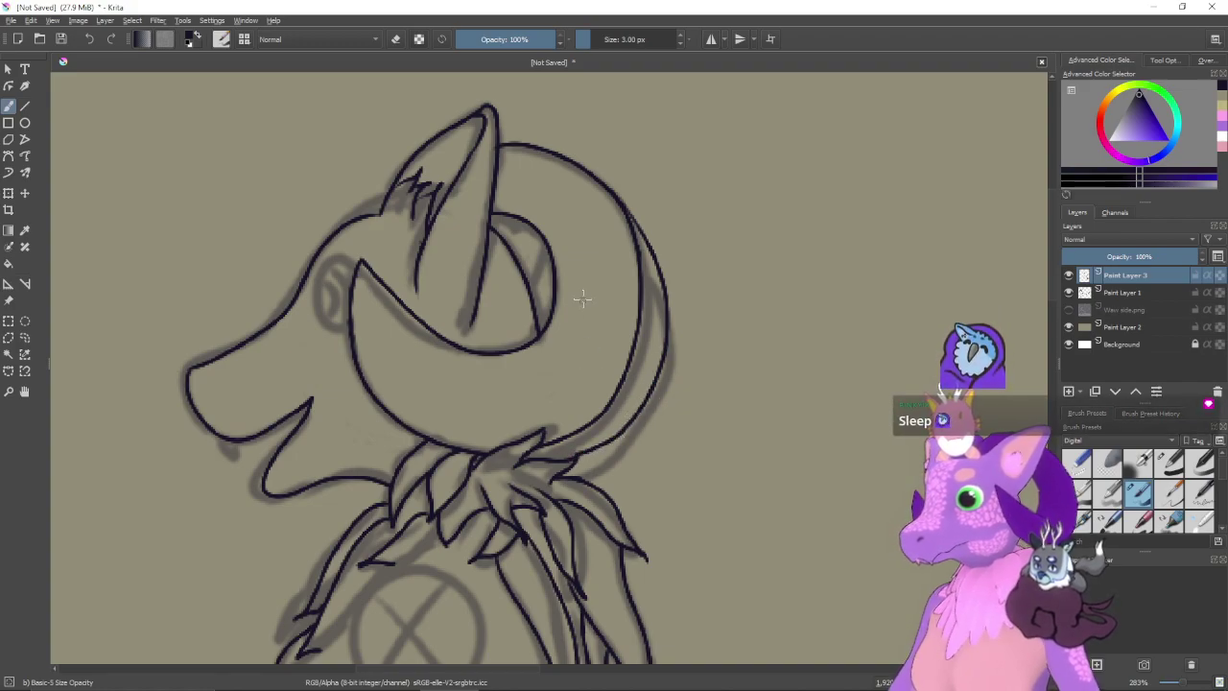
key("ctrl+z")
mouse_move(613, 194)
left_mouse_down()
mouse_move(658, 304)
mouse_move(639, 400)
mouse_move(591, 449)
left_mouse_up()
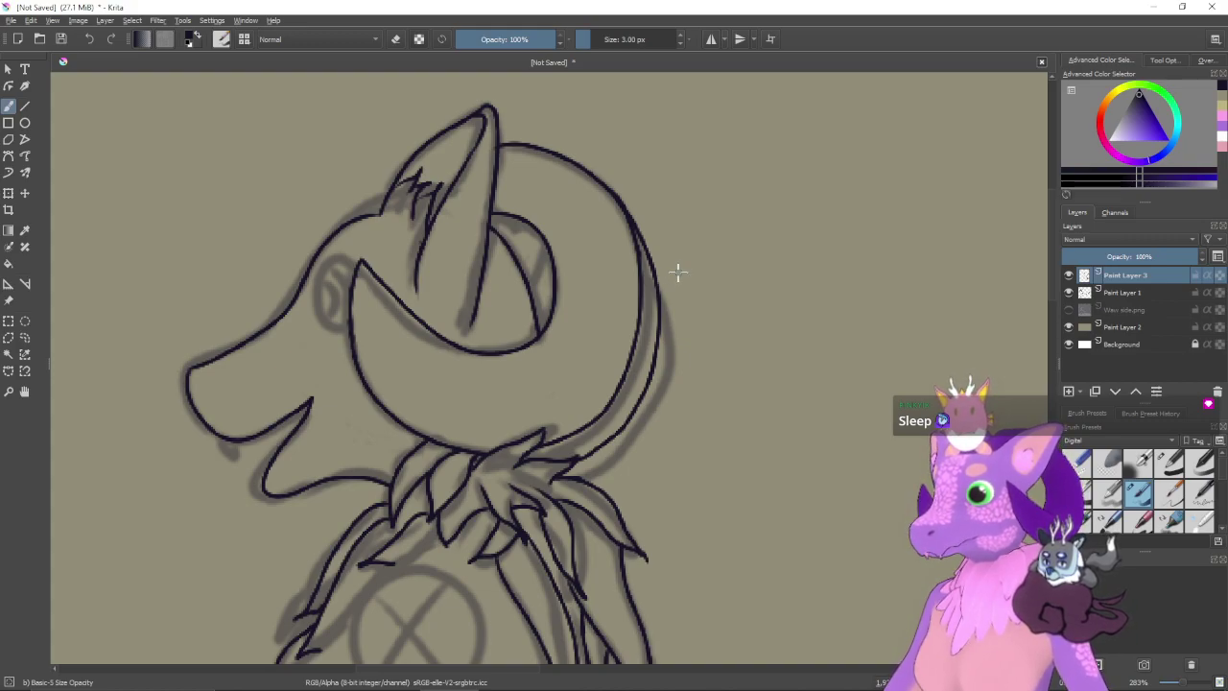
- Hide the Paint Layer 1 sketch to check the line art and undo the curve behind the horn
left_click(1069, 291)
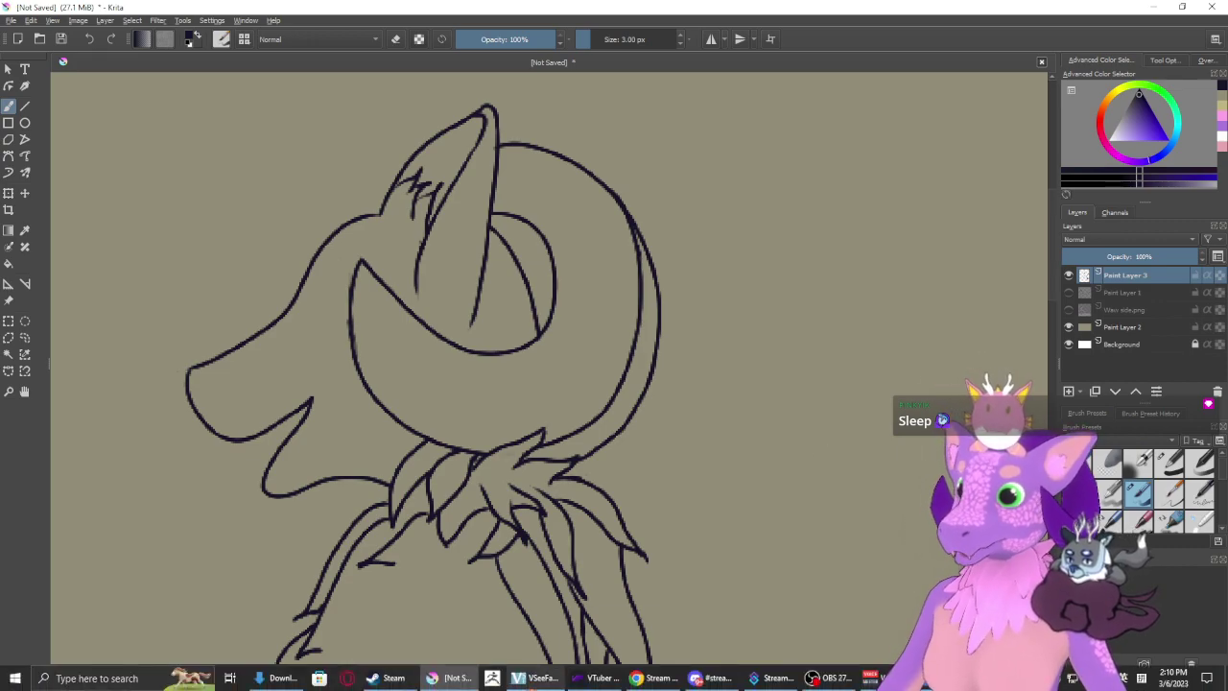
mouse_move(535, 677)
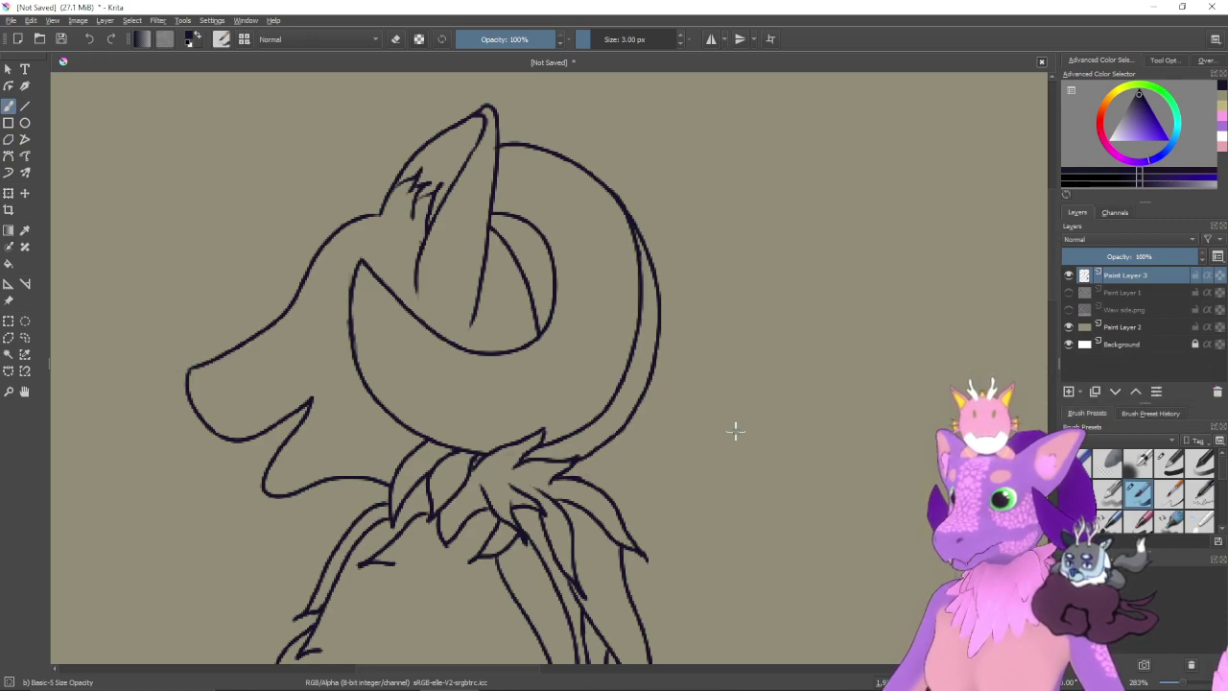
key("ctrl+z")
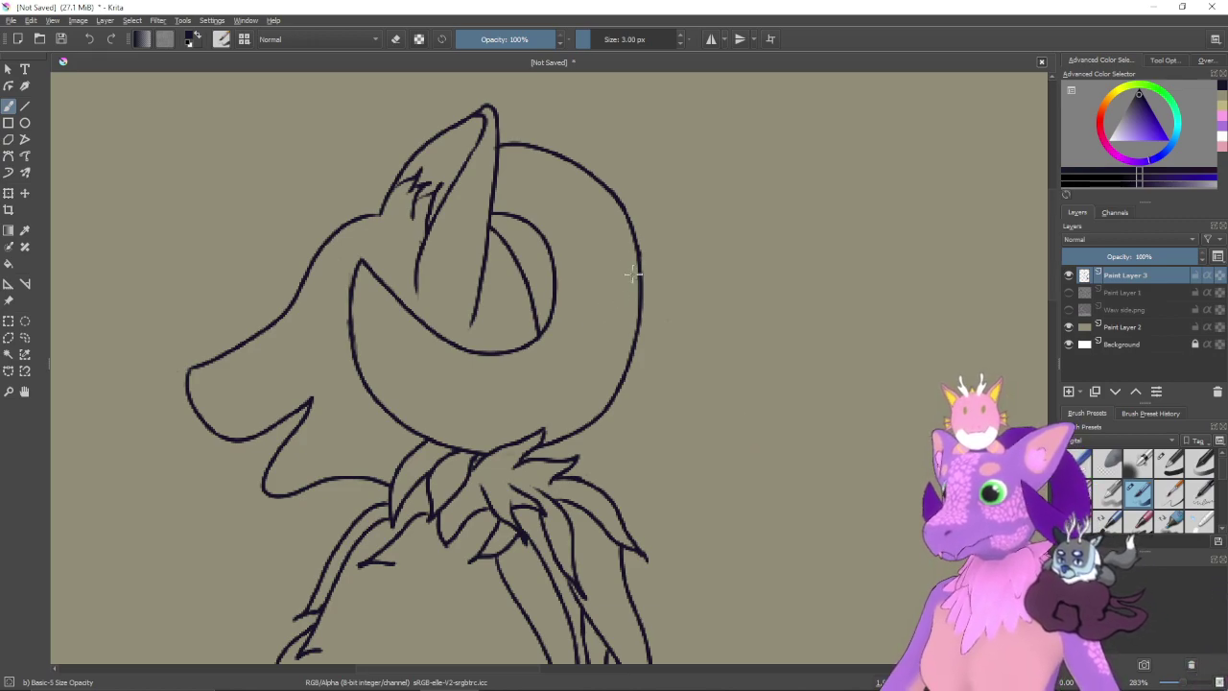
- Try out loose sweeping strokes around the back of the horn and show the Paint Layer 1 sketch again
left_click_drag(585, 154, 446, 430)
key("ctrl+z")
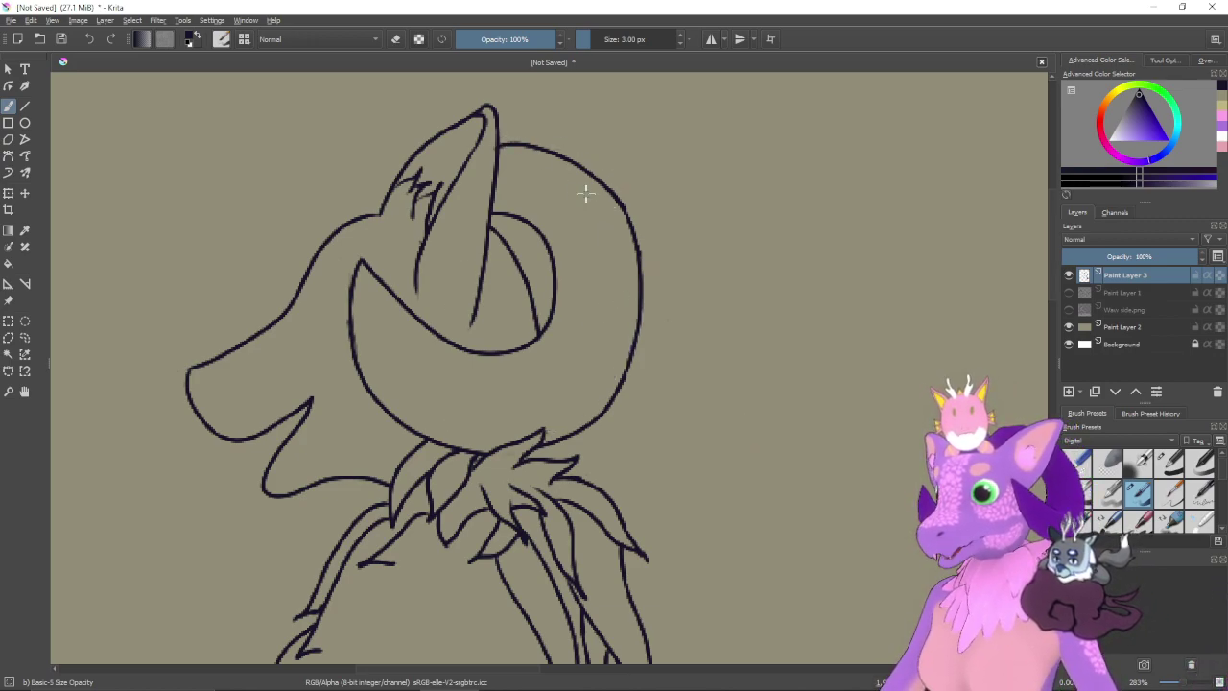
mouse_move(613, 153)
left_mouse_down()
mouse_move(671, 222)
mouse_move(652, 215)
mouse_move(718, 263)
left_mouse_up()
key("ctrl+z")
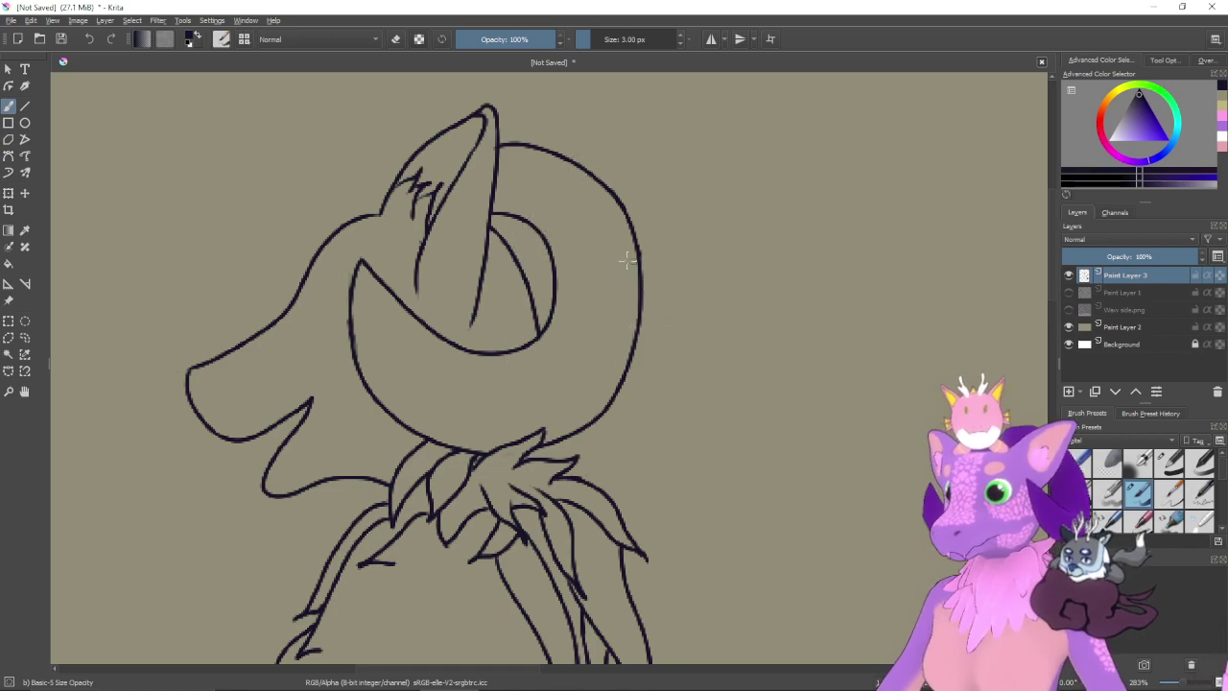
mouse_move(710, 158)
left_mouse_down()
mouse_move(415, 415)
mouse_move(499, 129)
left_mouse_up()
key("ctrl+z")
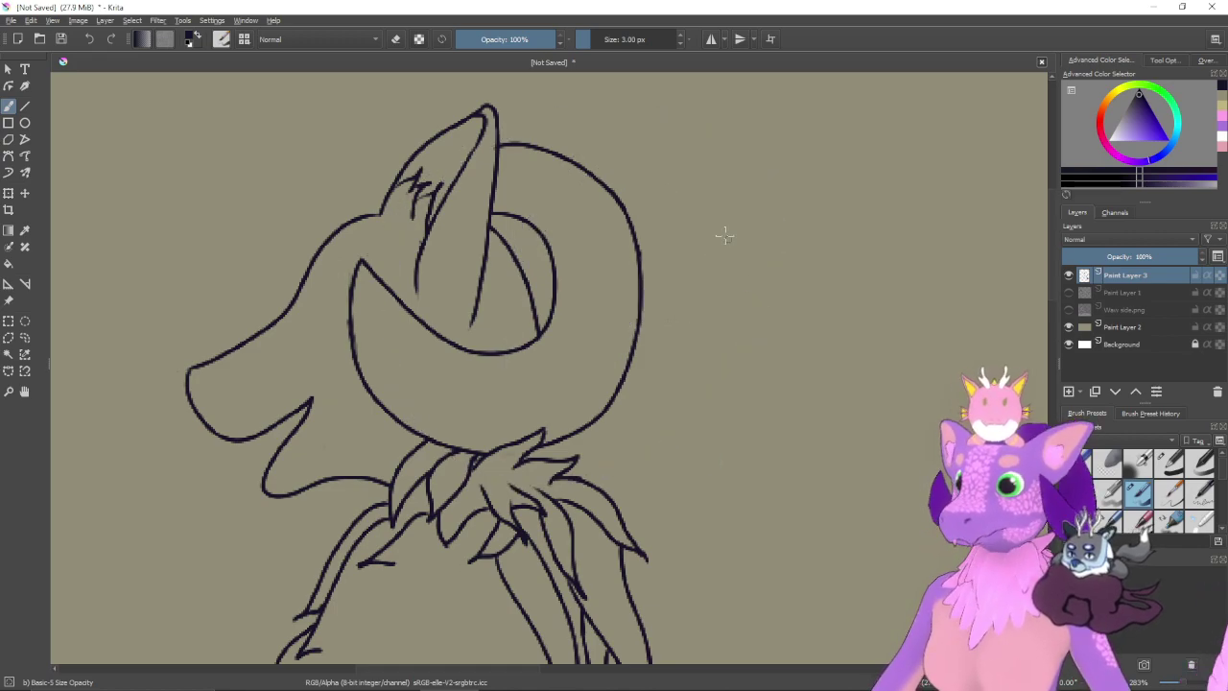
left_click(1069, 292)
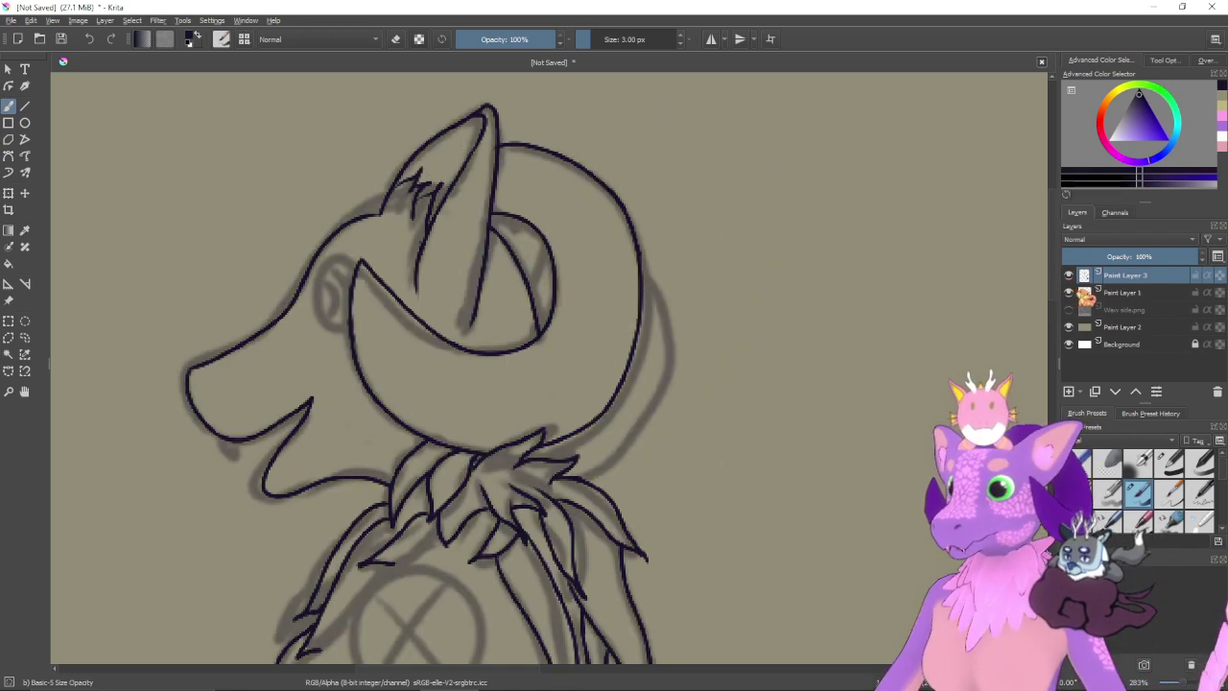
- Ink the oval eye outline over the sketched eye in front of the horn's tip
left_click_drag(562, 343, 650, 396)
scroll(622, 305, "up", 2)
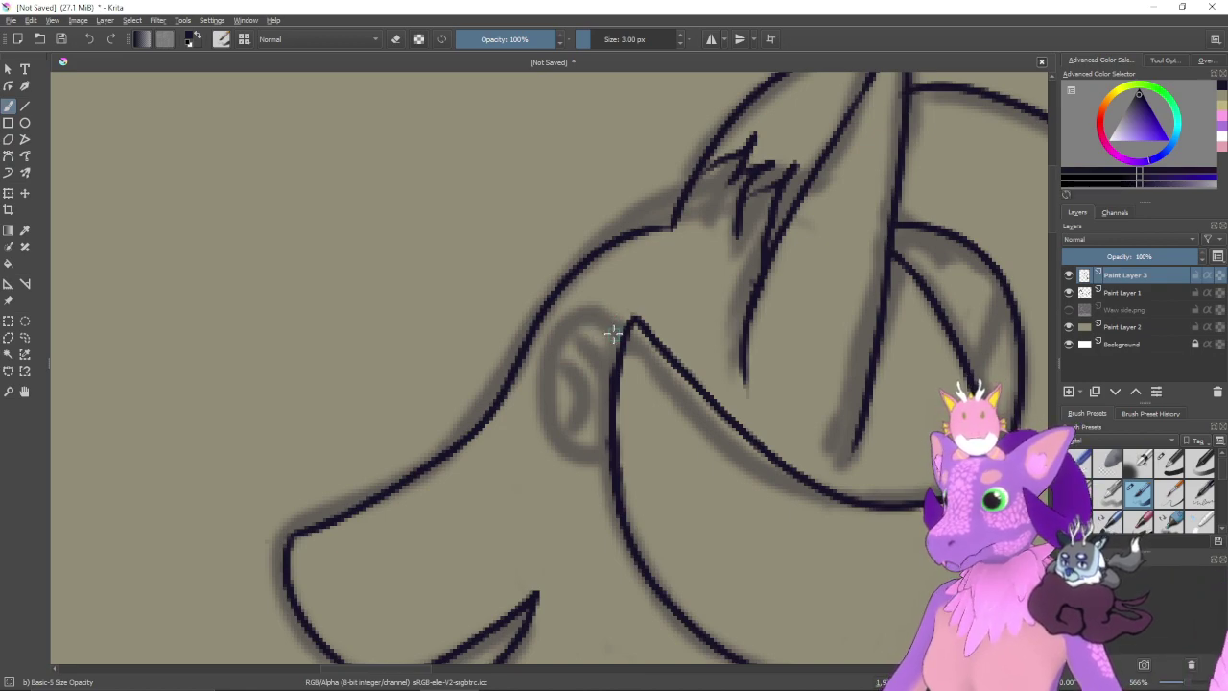
mouse_move(622, 331)
left_mouse_down()
mouse_move(591, 315)
mouse_move(549, 362)
left_mouse_up()
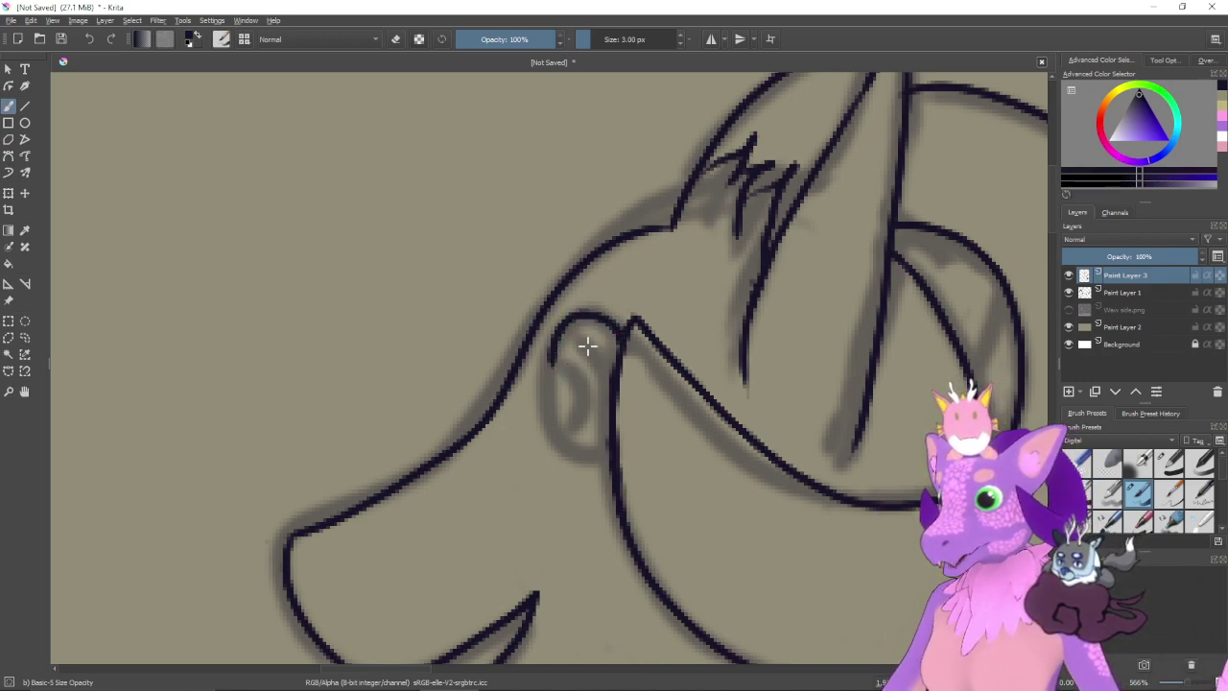
key("ctrl+z")
mouse_move(619, 327)
left_mouse_down()
mouse_move(552, 335)
mouse_move(540, 404)
mouse_move(570, 454)
mouse_move(614, 440)
left_mouse_up()
key("ctrl+z")
mouse_move(617, 347)
left_mouse_down()
mouse_move(598, 321)
mouse_move(611, 461)
mouse_move(616, 331)
mouse_move(625, 447)
mouse_move(619, 350)
left_mouse_up()
key("ctrl+z")
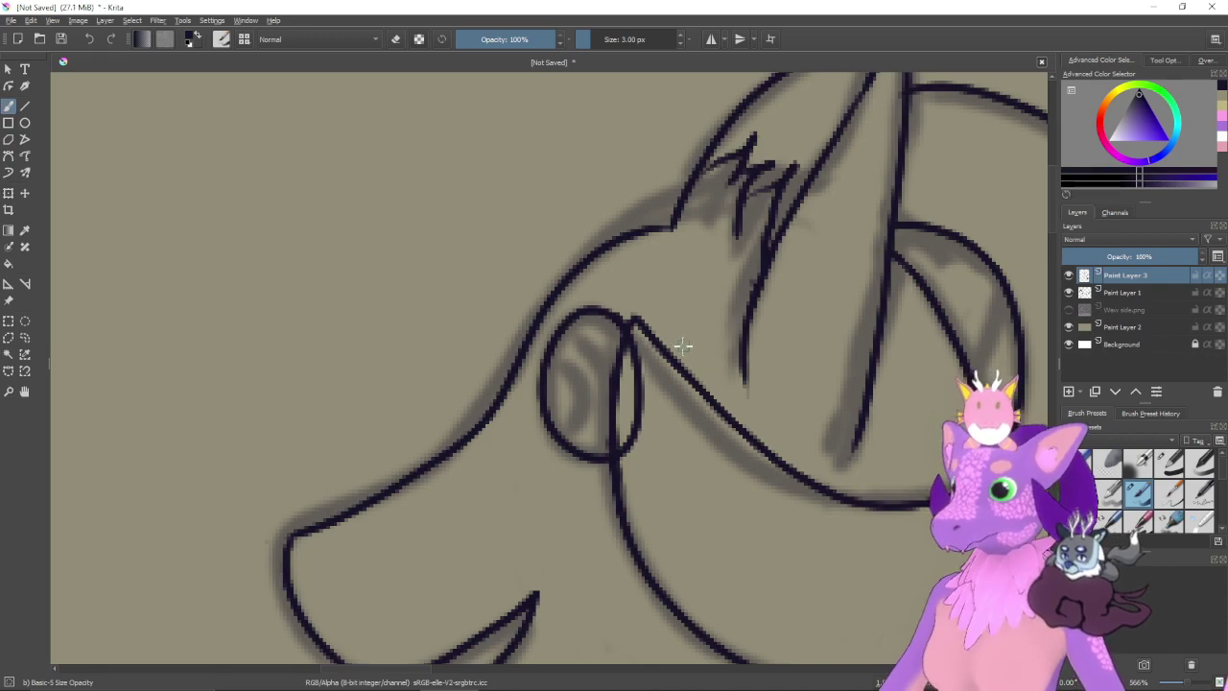
- Erase the part of the eye oval that overlaps the horn, ending the outline at the horn's front edge
key("ctrl+plus")
left_click_drag(703, 401, 693, 359)
key("e")
mouse_move(670, 299)
left_mouse_down()
mouse_move(663, 318)
mouse_move(658, 281)
mouse_move(660, 363)
left_mouse_up()
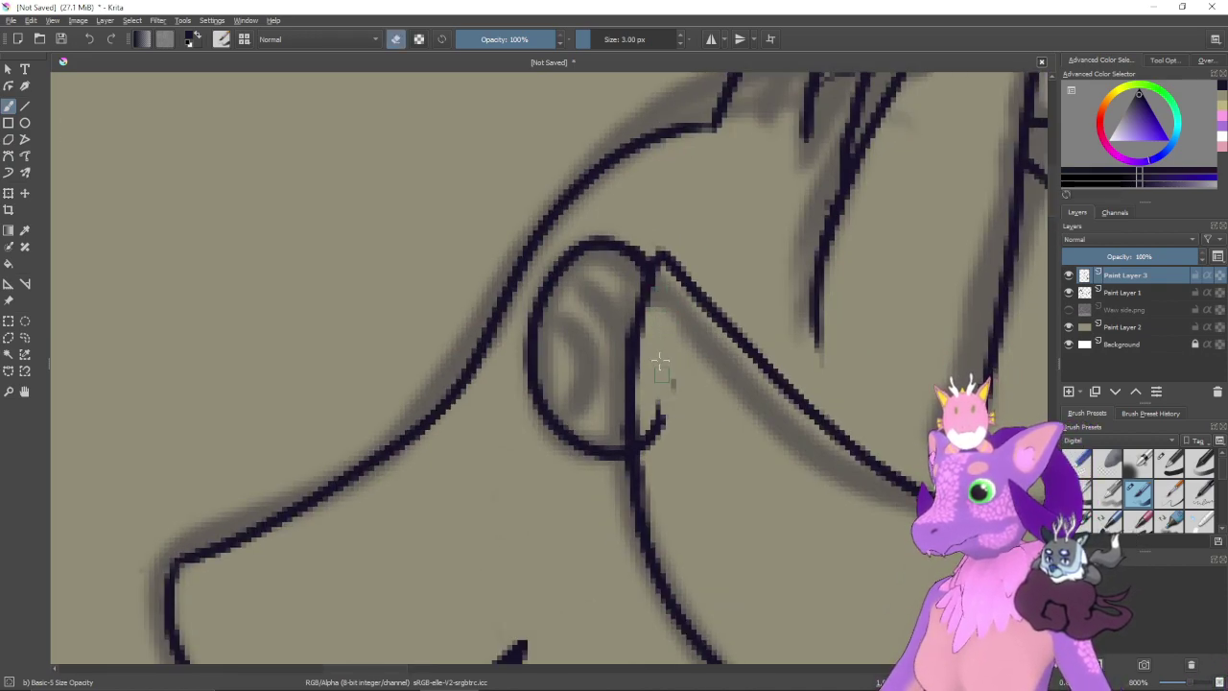
mouse_move(673, 419)
left_mouse_down()
mouse_move(658, 466)
mouse_move(643, 456)
mouse_move(694, 444)
mouse_move(704, 481)
left_mouse_up()
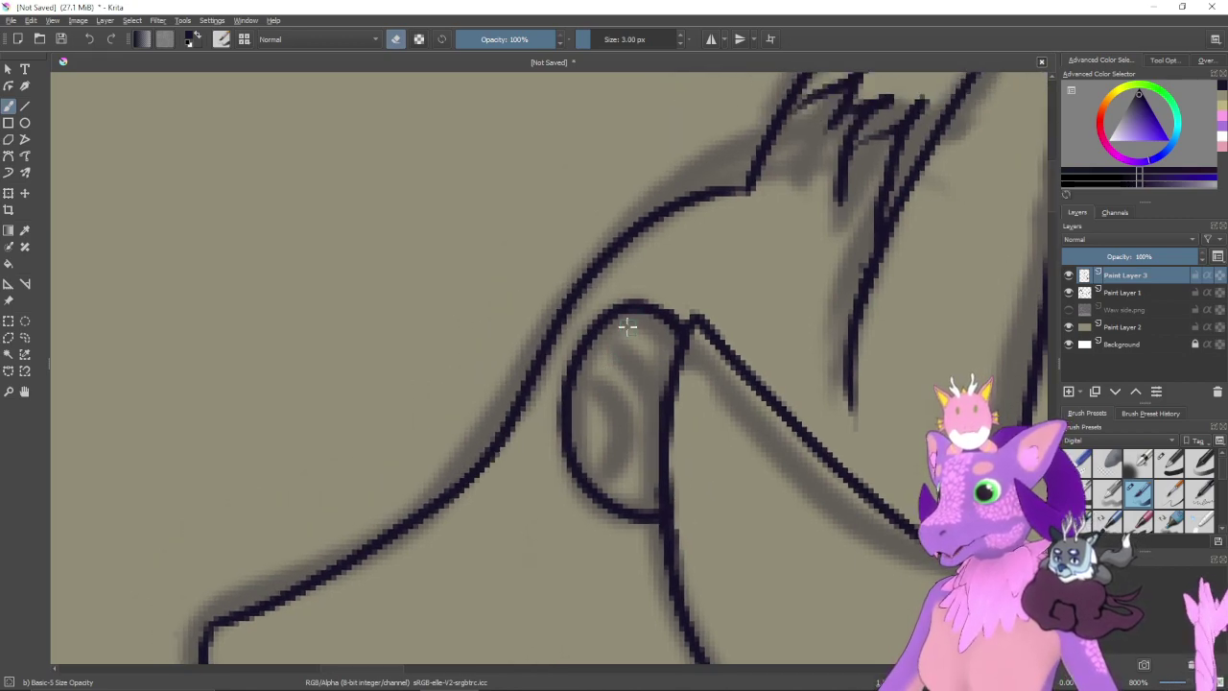
- Try to ink the iris curve freehand inside the eye with the 3 px brush
key("e")
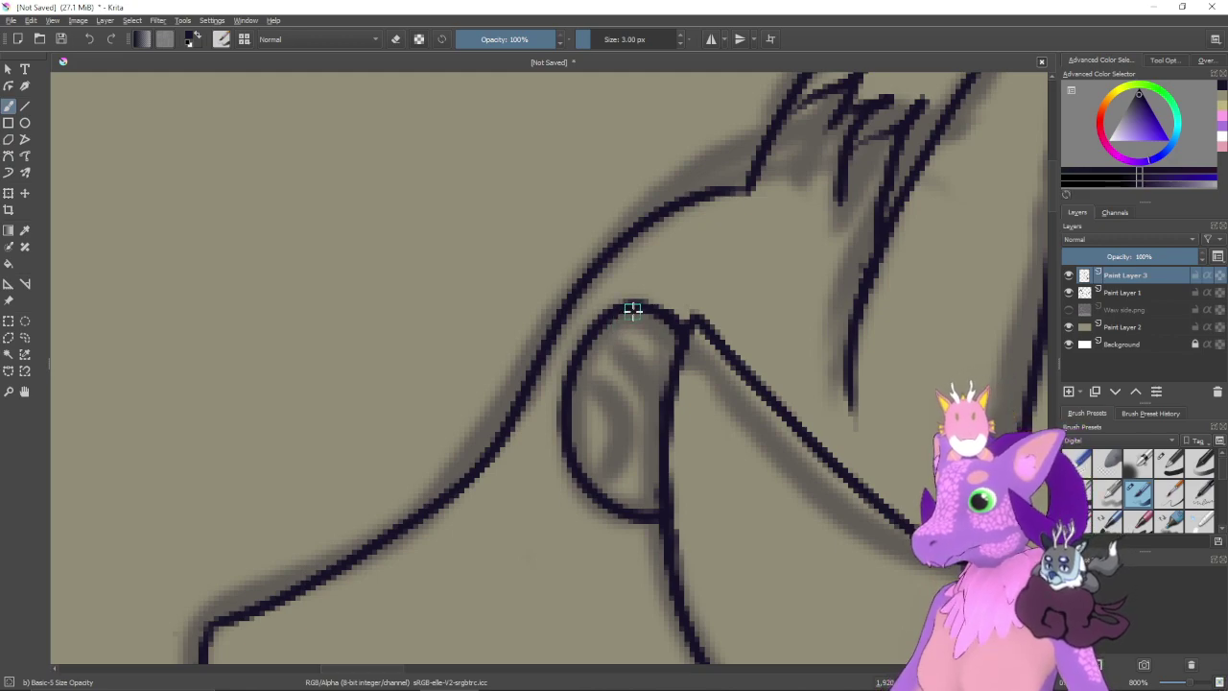
mouse_move(622, 312)
left_mouse_down()
mouse_move(645, 370)
mouse_move(648, 422)
left_mouse_up()
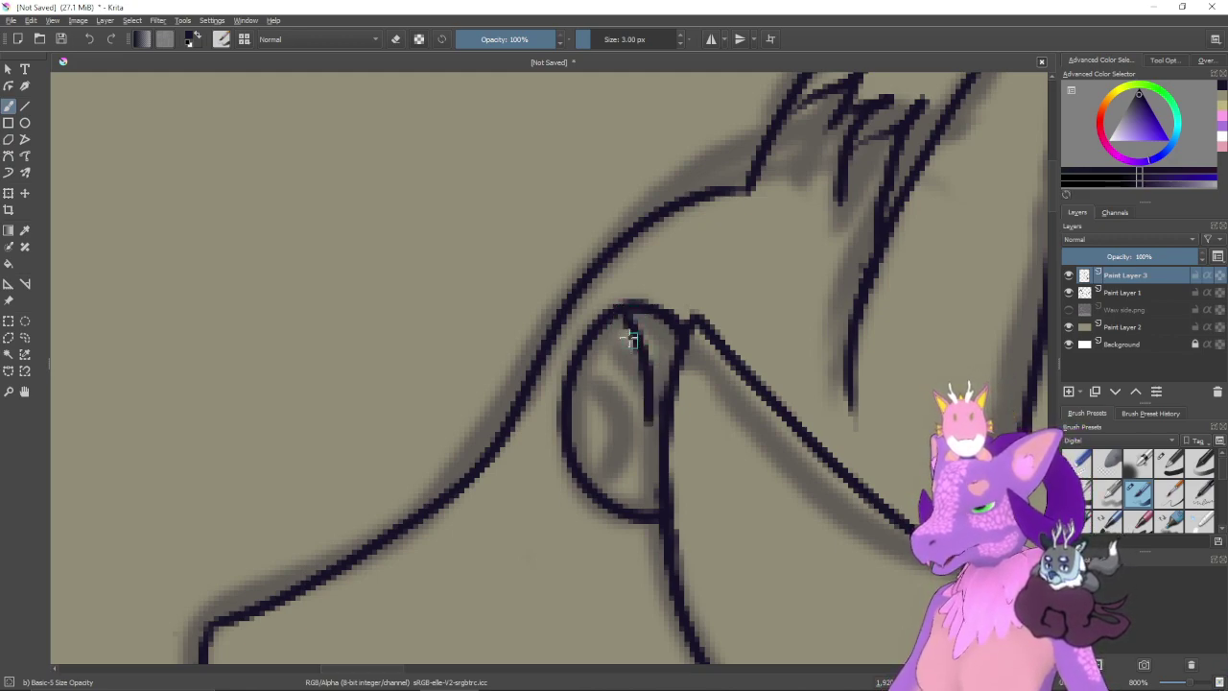
key("ctrl+z")
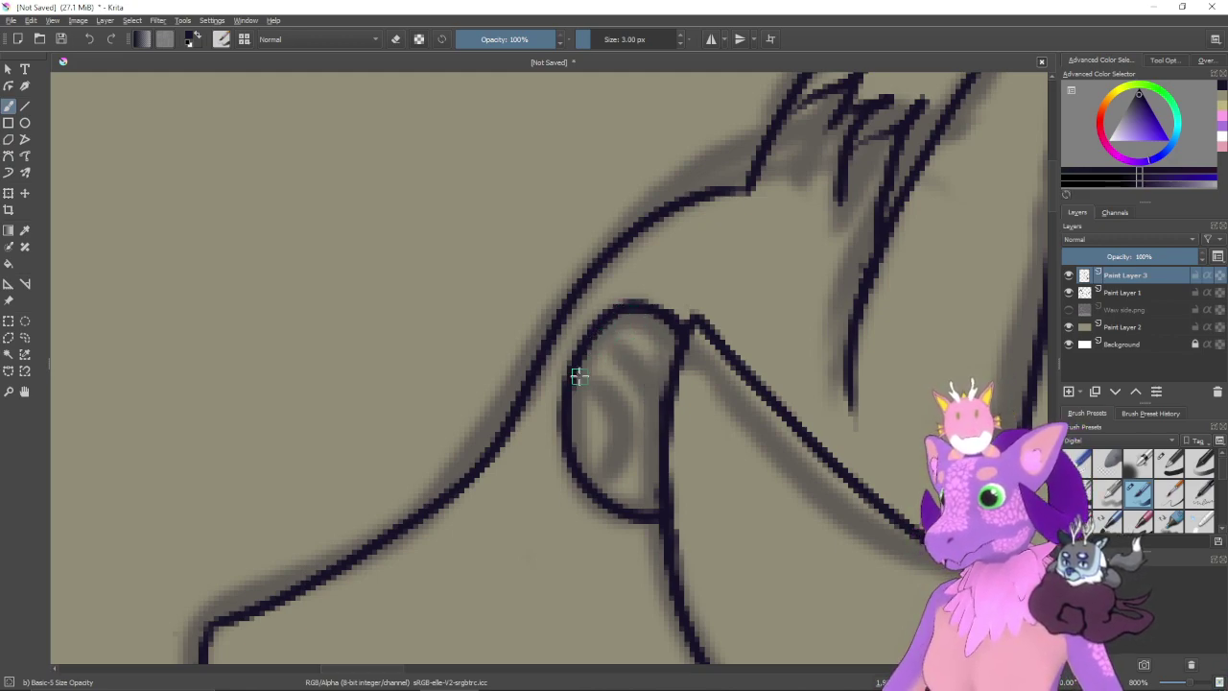
mouse_move(603, 328)
left_mouse_down()
mouse_move(641, 381)
mouse_move(645, 418)
left_mouse_up()
key("ctrl+z")
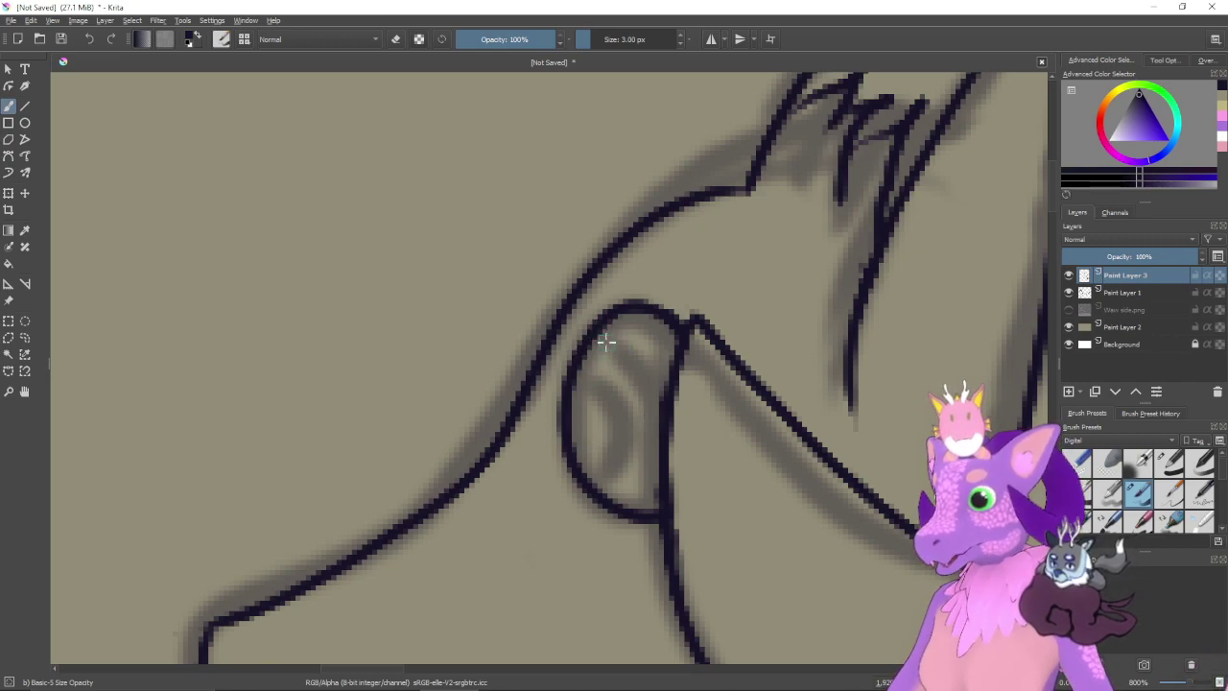
mouse_move(614, 331)
left_mouse_down()
mouse_move(655, 361)
mouse_move(658, 417)
left_mouse_up()
key("ctrl+z")
mouse_move(591, 334)
left_mouse_down()
mouse_move(653, 369)
mouse_move(662, 422)
left_mouse_up()
key("ctrl+z")
mouse_move(639, 343)
left_mouse_down()
mouse_move(614, 323)
mouse_move(519, 466)
mouse_move(655, 512)
mouse_move(627, 335)
mouse_move(585, 350)
left_mouse_up()
key("ctrl+z")
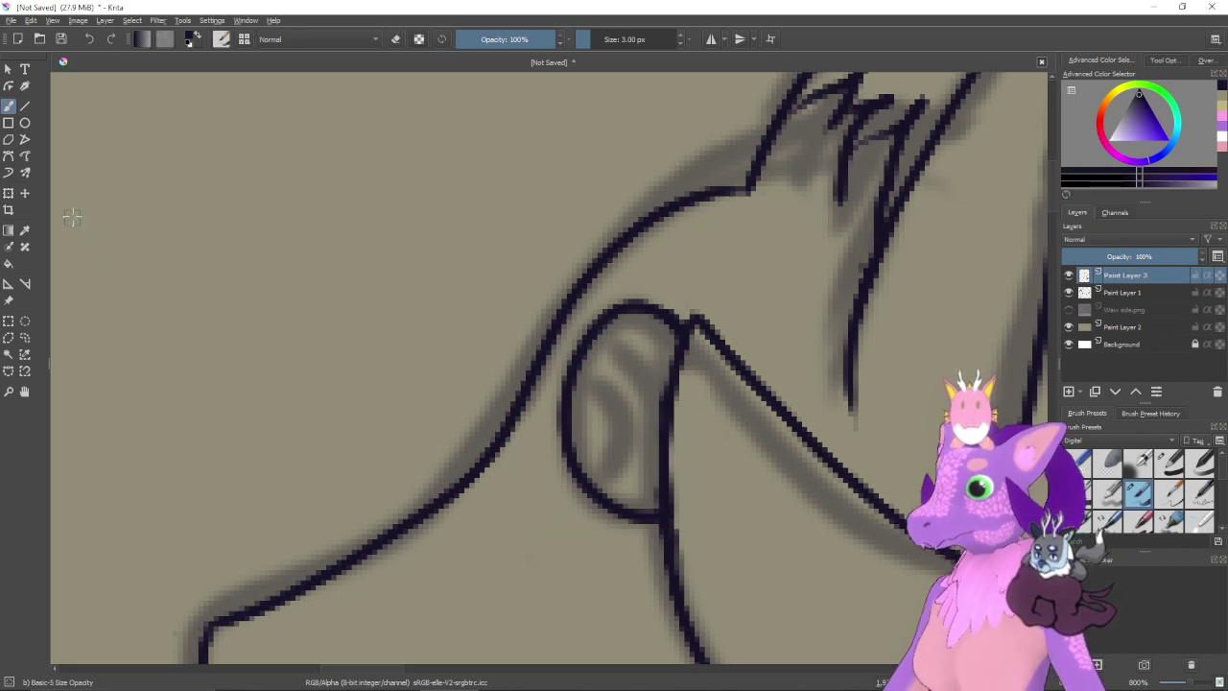
- Draw an ellipse for the iris over the eye with the Ellipse tool, replacing a larger first attempt
left_click(25, 122)
mouse_move(506, 298)
left_mouse_down()
mouse_move(669, 505)
mouse_move(665, 569)
mouse_move(705, 580)
left_mouse_up()
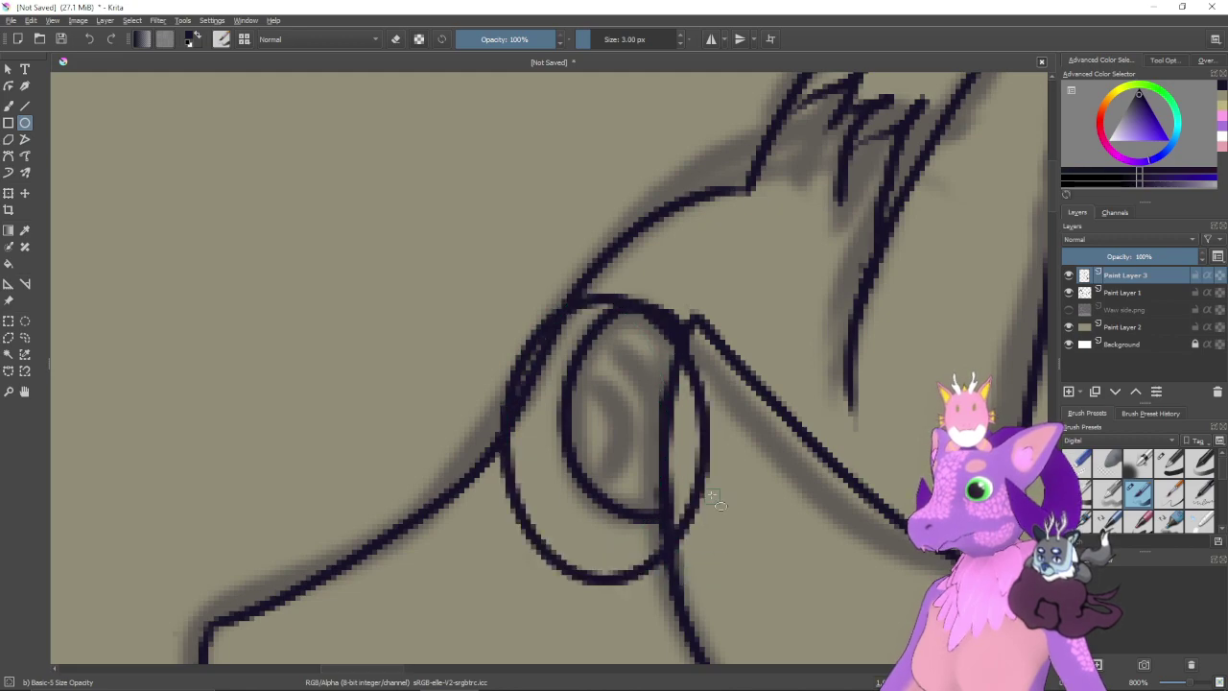
key("ctrl+z")
mouse_move(528, 335)
left_mouse_down()
mouse_move(661, 488)
mouse_move(653, 515)
mouse_move(687, 509)
mouse_move(673, 510)
left_mouse_up()
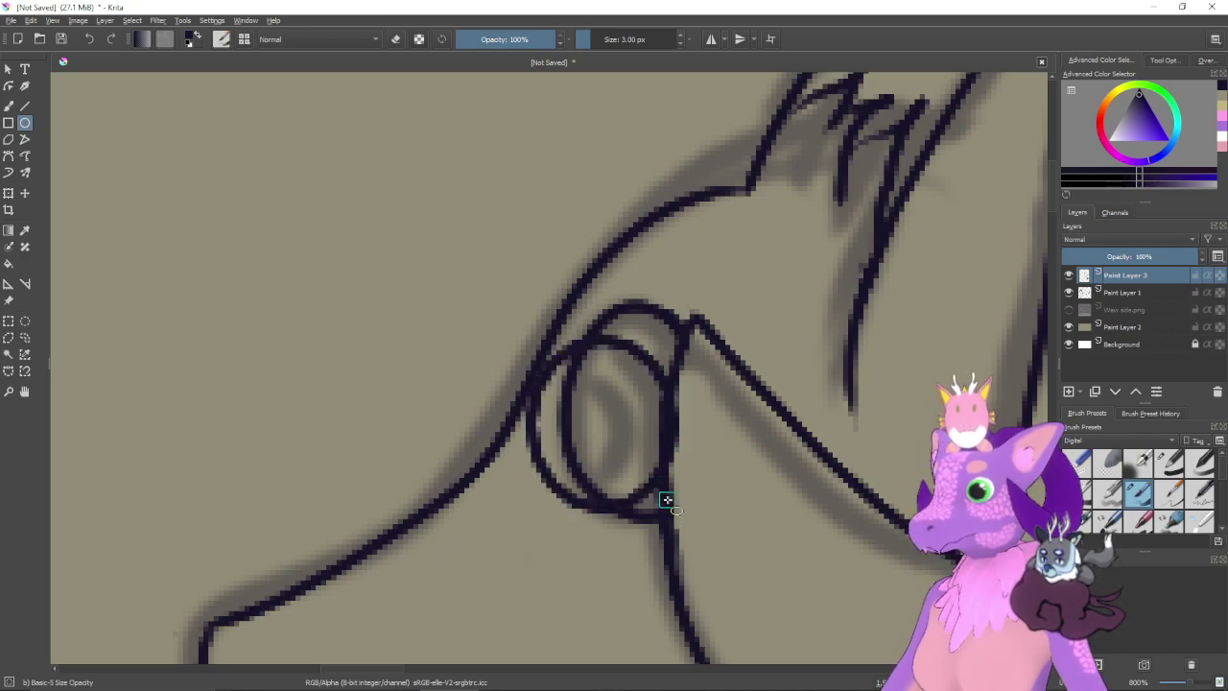
- Undo the iris ellipse, try another Ellipse-tool placement farther forward over the eye, undo it and return to the freehand brush
key("ctrl+z")
mouse_move(559, 352)
left_mouse_down()
mouse_move(663, 501)
mouse_move(684, 510)
mouse_move(659, 506)
mouse_move(664, 514)
left_mouse_up()
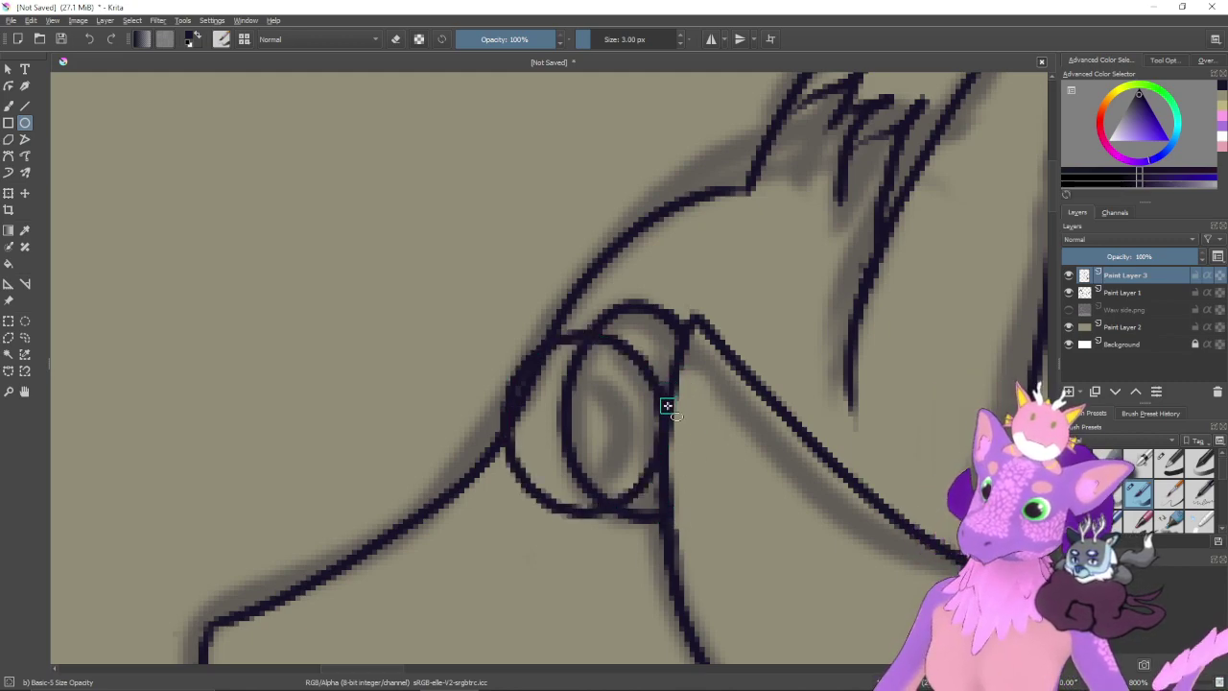
key("ctrl+z")
key("b")
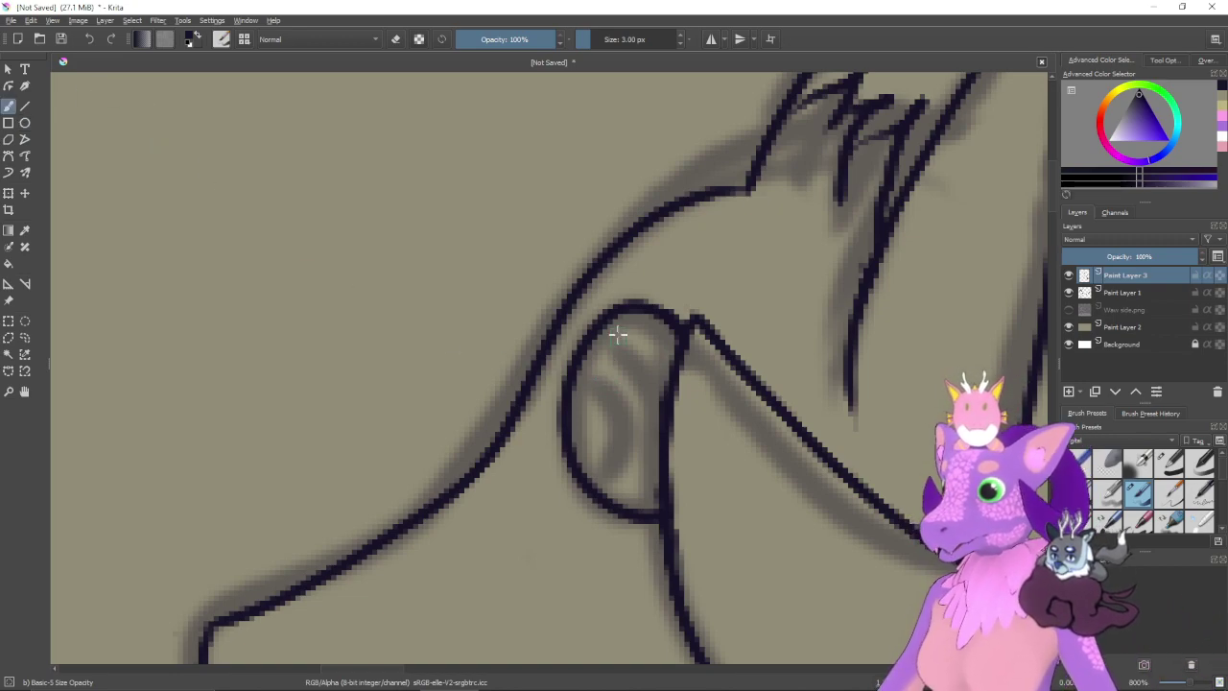
- Try to ink a freehand iris arc across the upper part of the eye, from the front of its outline to the horn
mouse_move(603, 323)
left_mouse_down()
mouse_move(634, 342)
mouse_move(669, 403)
left_mouse_up()
key("ctrl+z")
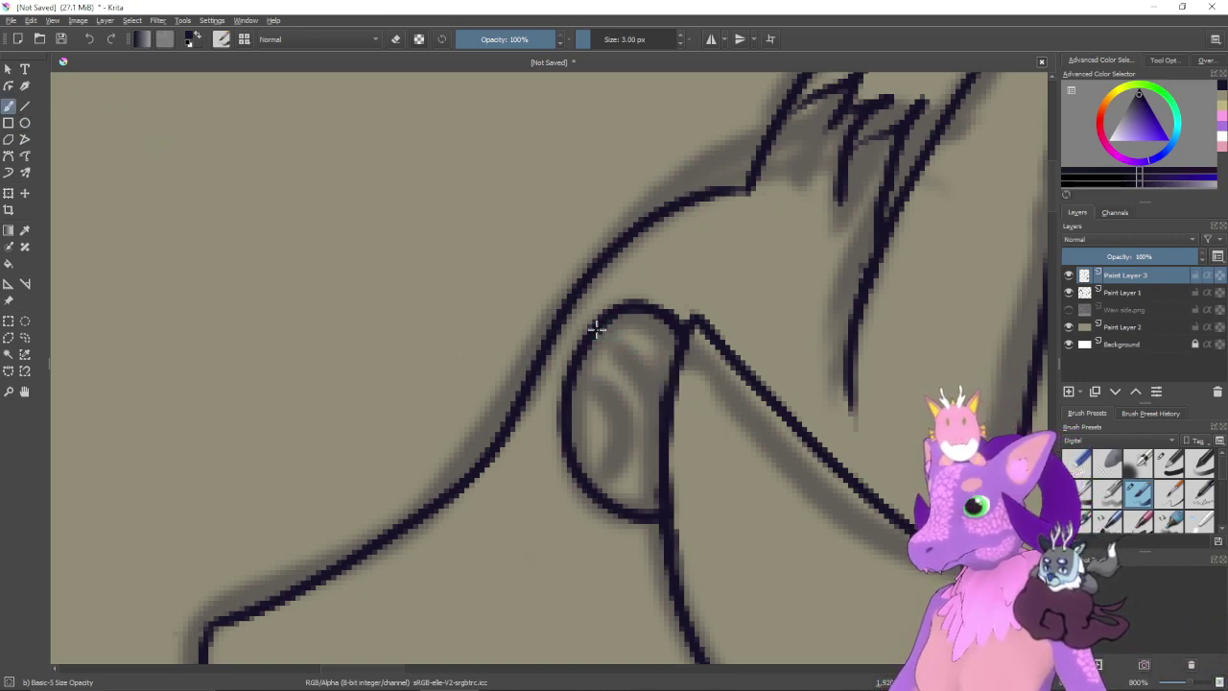
mouse_move(595, 329)
left_mouse_down()
mouse_move(632, 347)
mouse_move(665, 425)
left_mouse_up()
key("ctrl+z")
left_click_drag(603, 328, 658, 417)
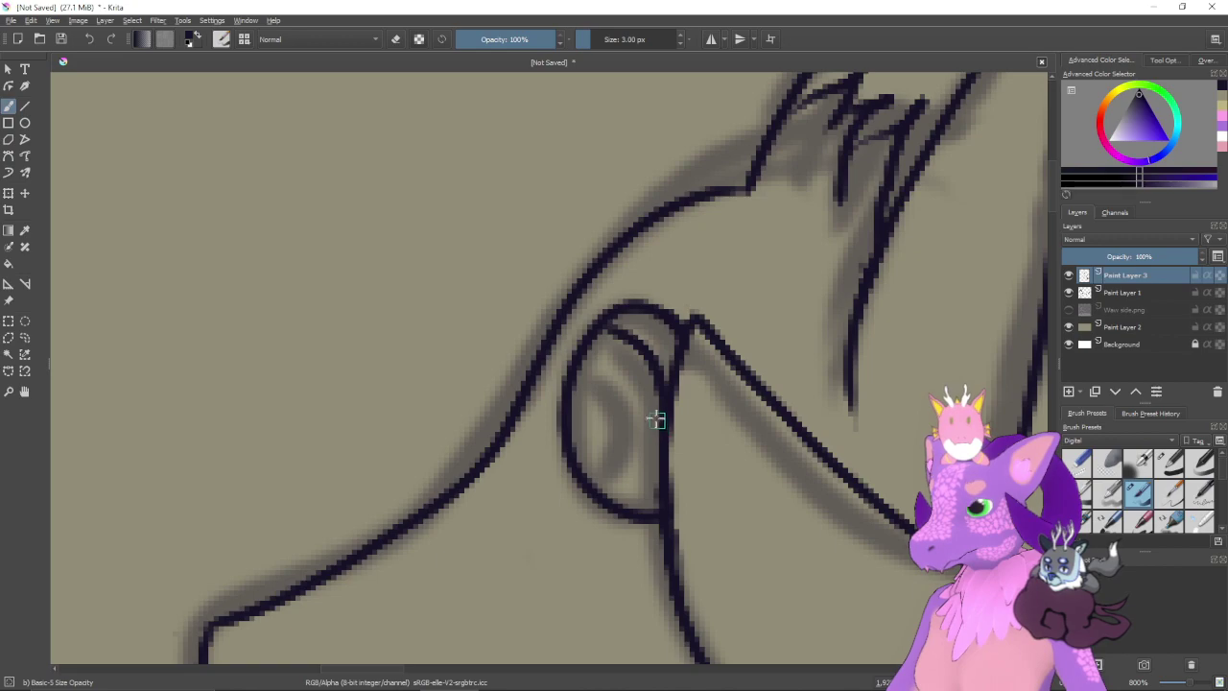
key("ctrl+z")
mouse_move(595, 333)
left_mouse_down()
mouse_move(654, 360)
mouse_move(668, 391)
left_mouse_up()
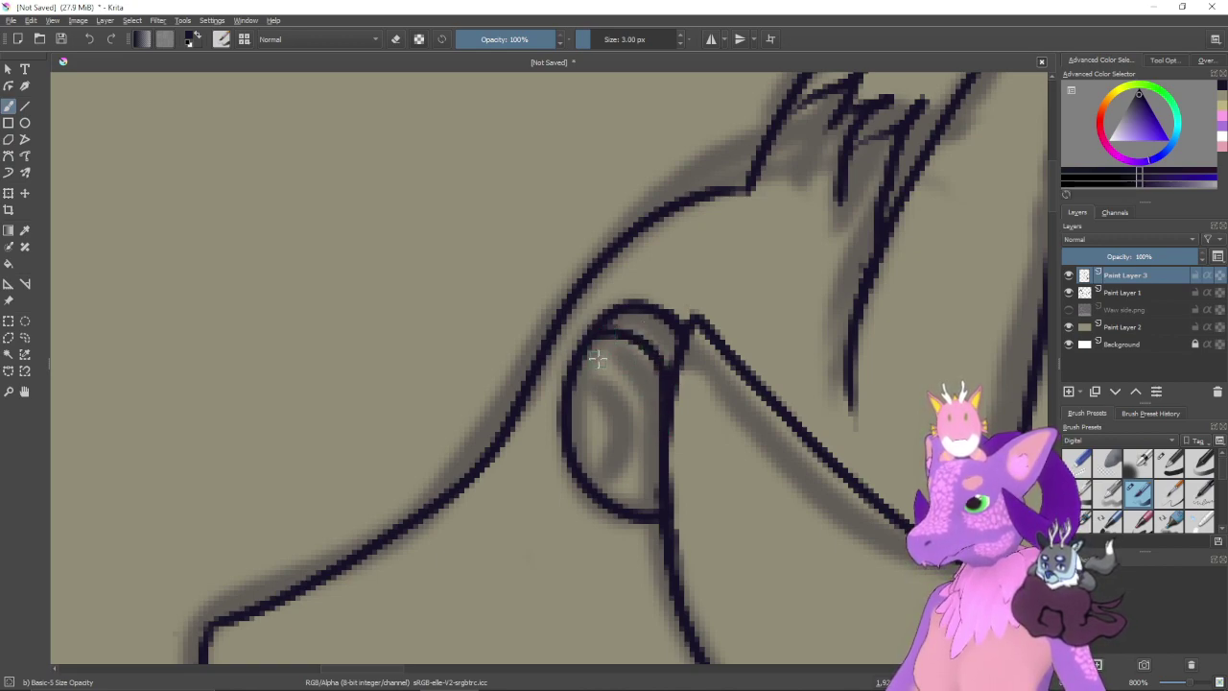
left_click_drag(617, 335, 589, 348)
key("ctrl+z")
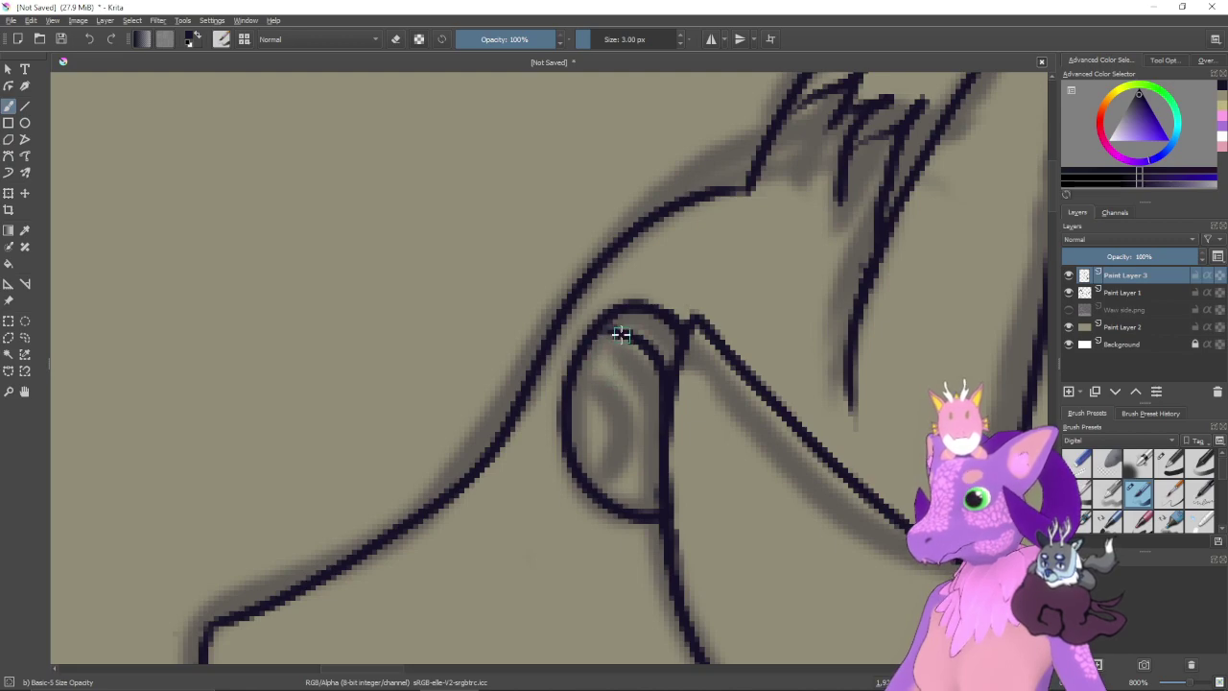
- Try to ink a smaller inner curve against the front edge of the eye, below the upper arc
left_click_drag(621, 407, 627, 387)
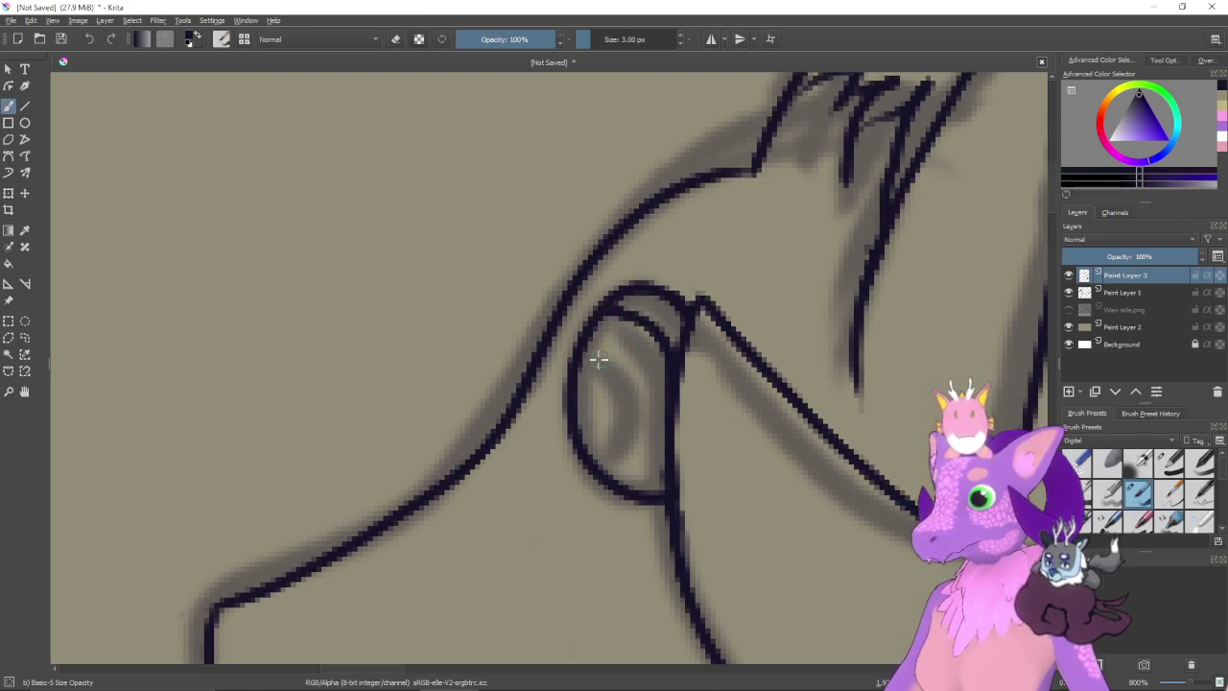
mouse_move(578, 356)
left_mouse_down()
mouse_move(639, 380)
mouse_move(619, 451)
left_mouse_up()
key("ctrl+z")
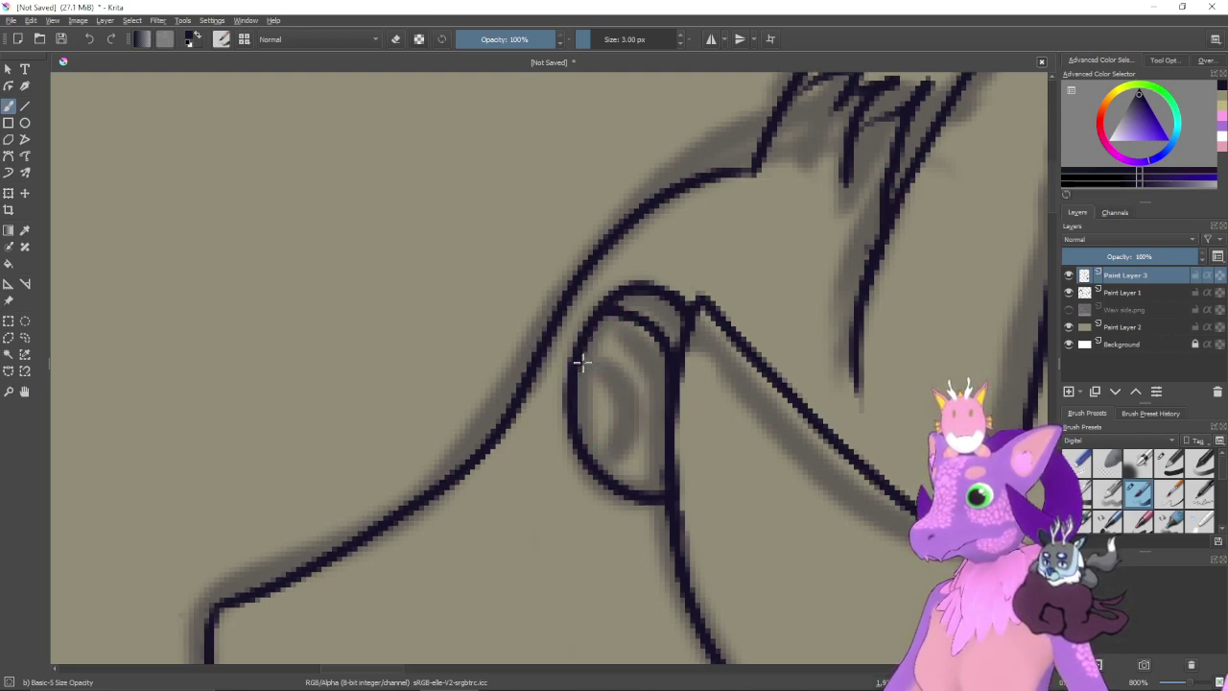
mouse_move(578, 359)
left_mouse_down()
mouse_move(639, 378)
mouse_move(582, 406)
left_mouse_up()
key("ctrl+z")
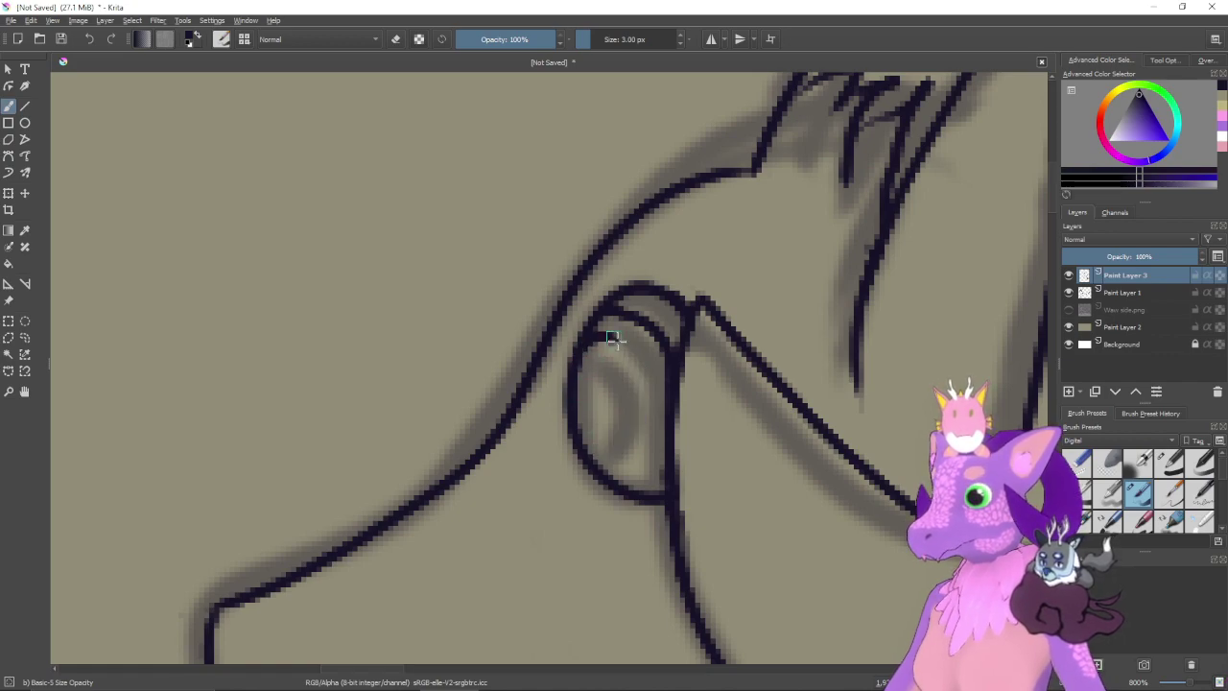
mouse_move(614, 337)
left_mouse_down()
mouse_move(635, 400)
mouse_move(596, 459)
mouse_move(586, 370)
mouse_move(609, 456)
mouse_move(511, 427)
left_mouse_up()
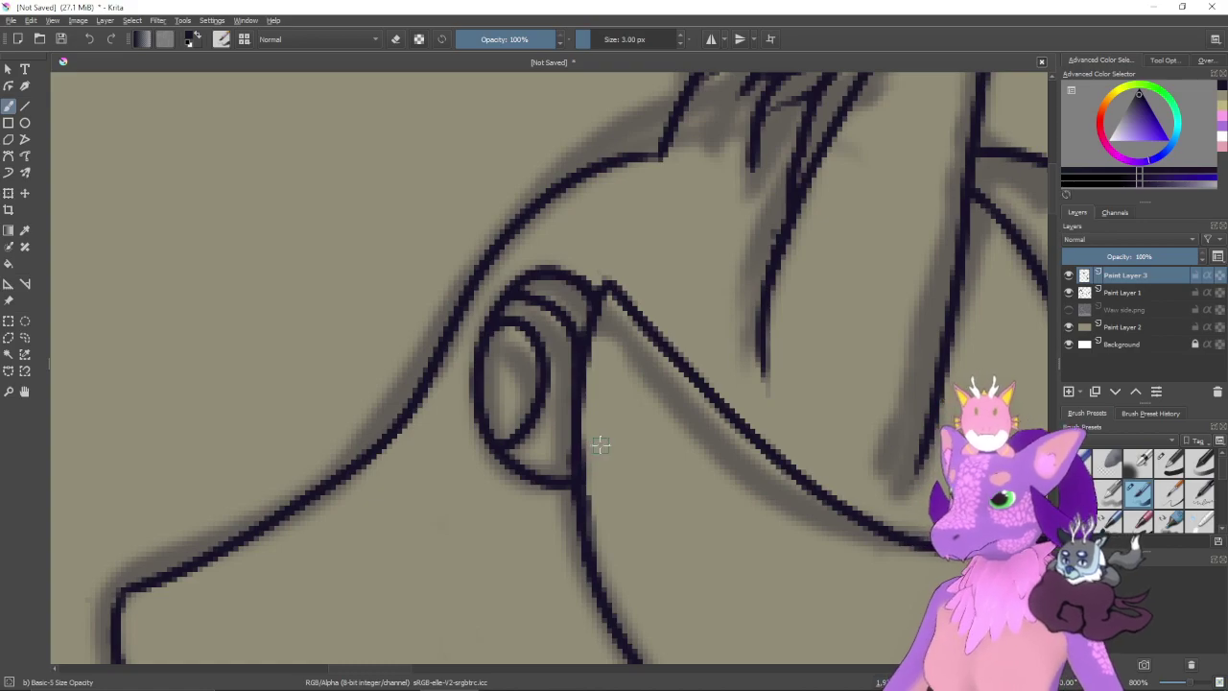
- Erase the upper arc inside the eye, leaving only the smaller inner curve
scroll(601, 441, "down", 5)
scroll(606, 438, "up", 4)
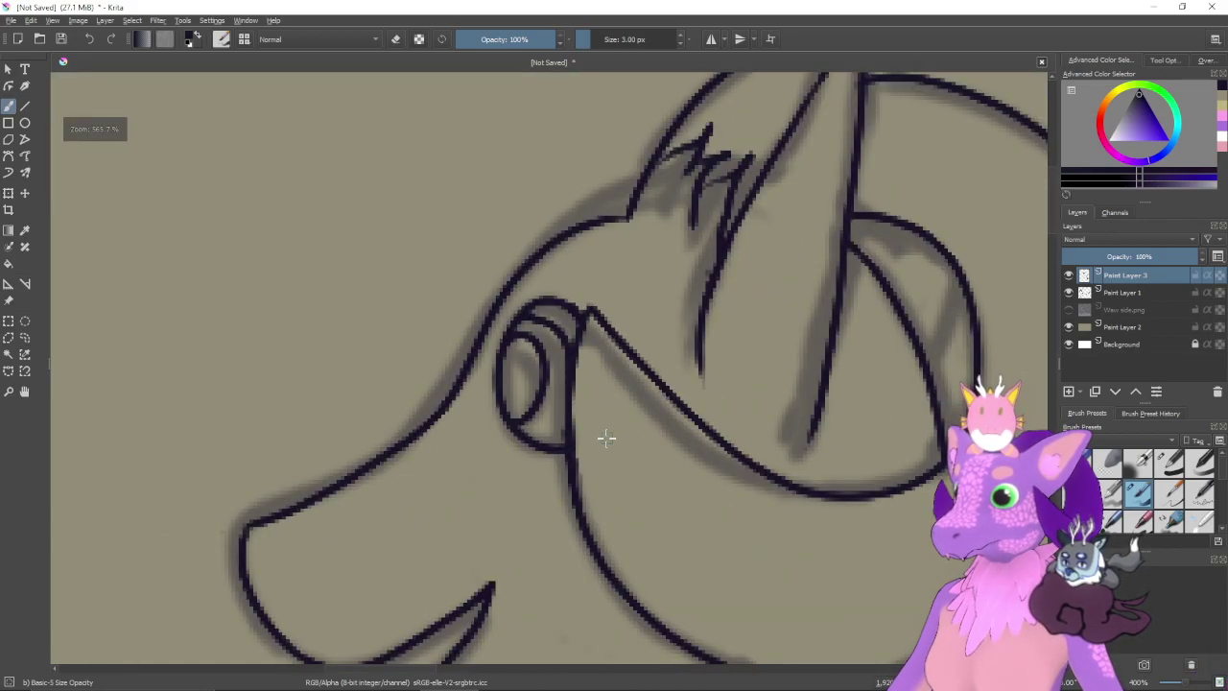
scroll(606, 438, "up", 1)
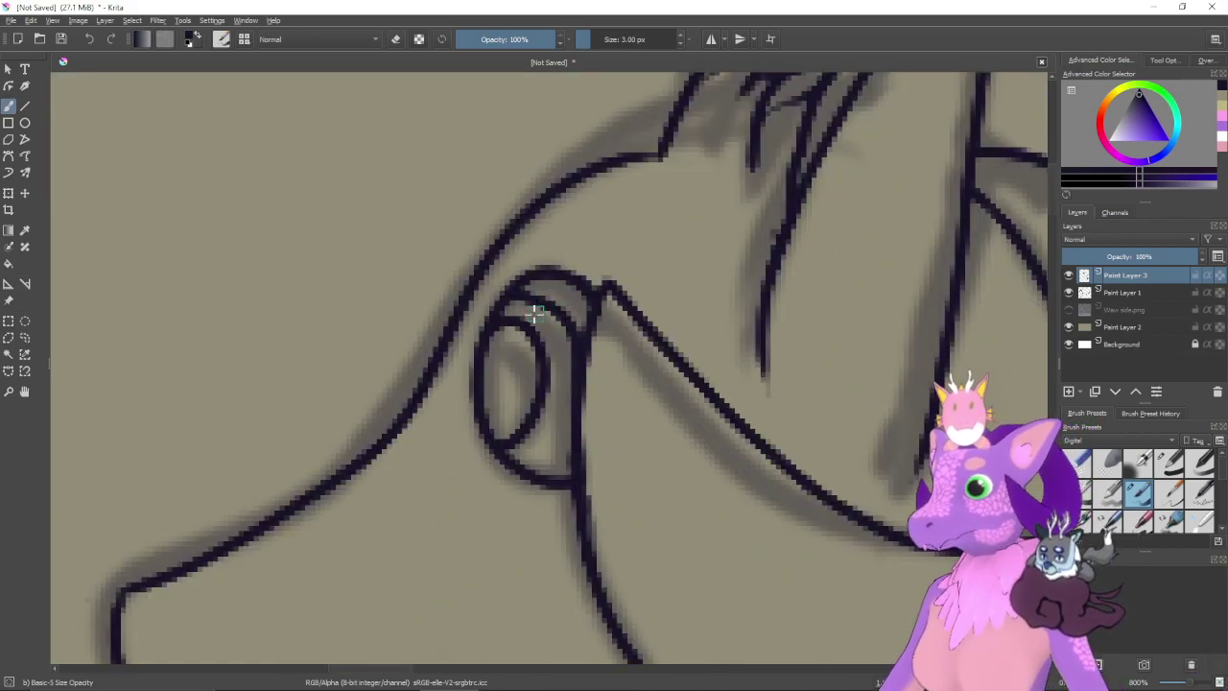
key("e")
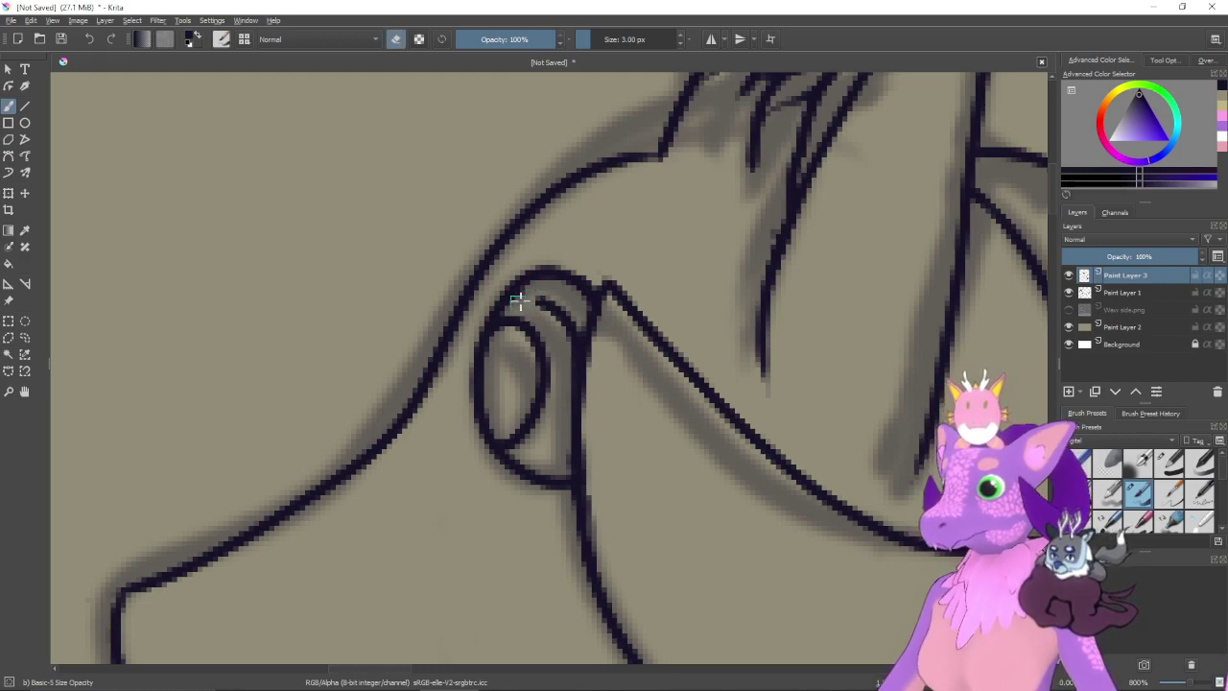
left_click_drag(555, 326, 564, 333)
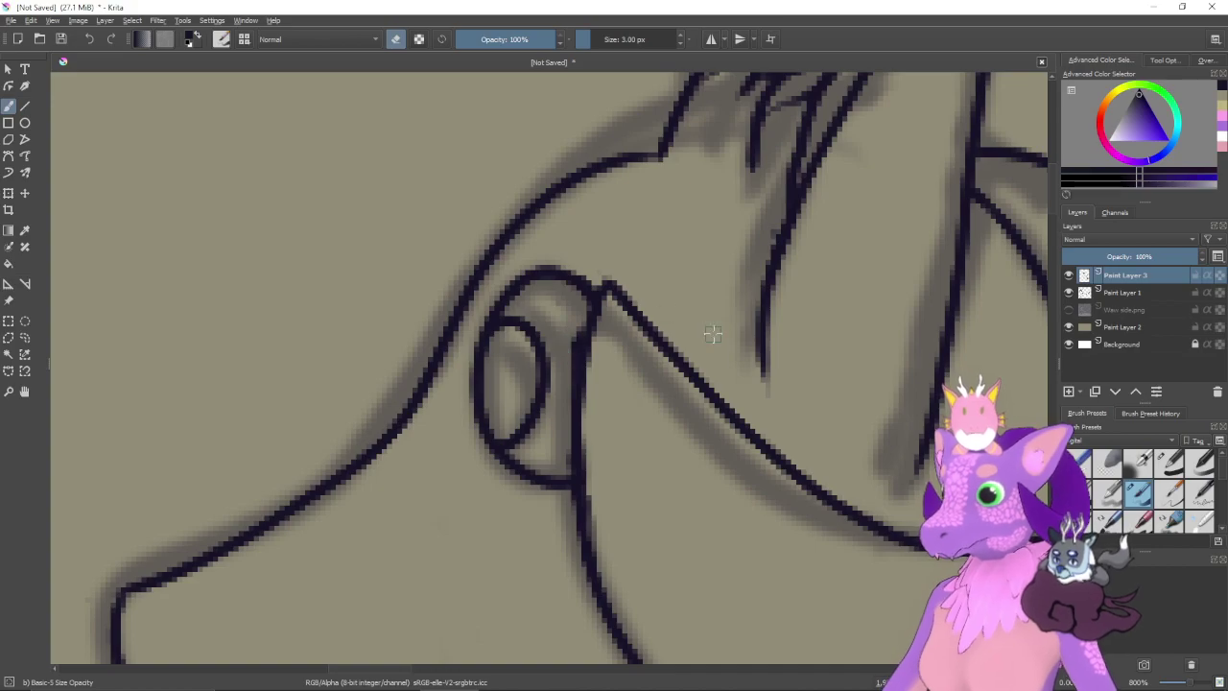
- Hide the rough sketch on Paint Layer 1 and frame the eye in the line art
scroll(712, 333, "down", 5)
mouse_move(758, 448)
left_mouse_down()
mouse_move(705, 373)
mouse_move(844, 337)
mouse_move(828, 425)
left_mouse_up()
left_click(1068, 291)
scroll(779, 396, "up", 5)
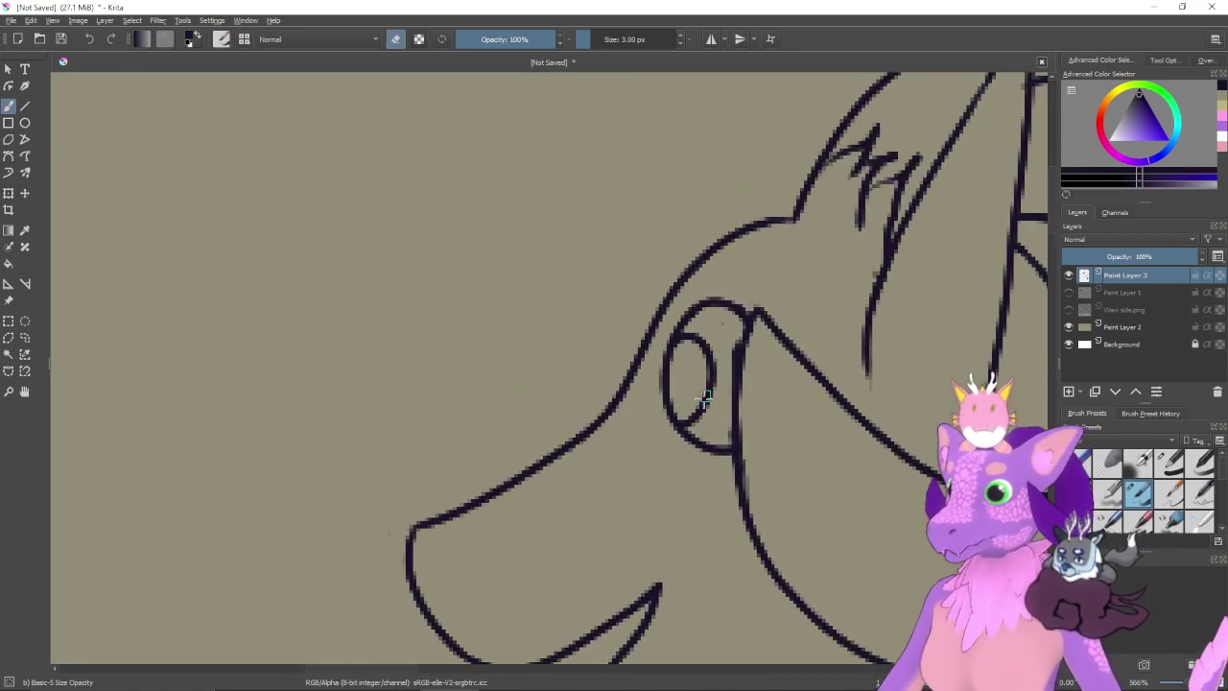
- Undo the erasing and both inked curves inside the eye, leaving only the eye outline
key("ctrl+z")
key("ctrl+z")
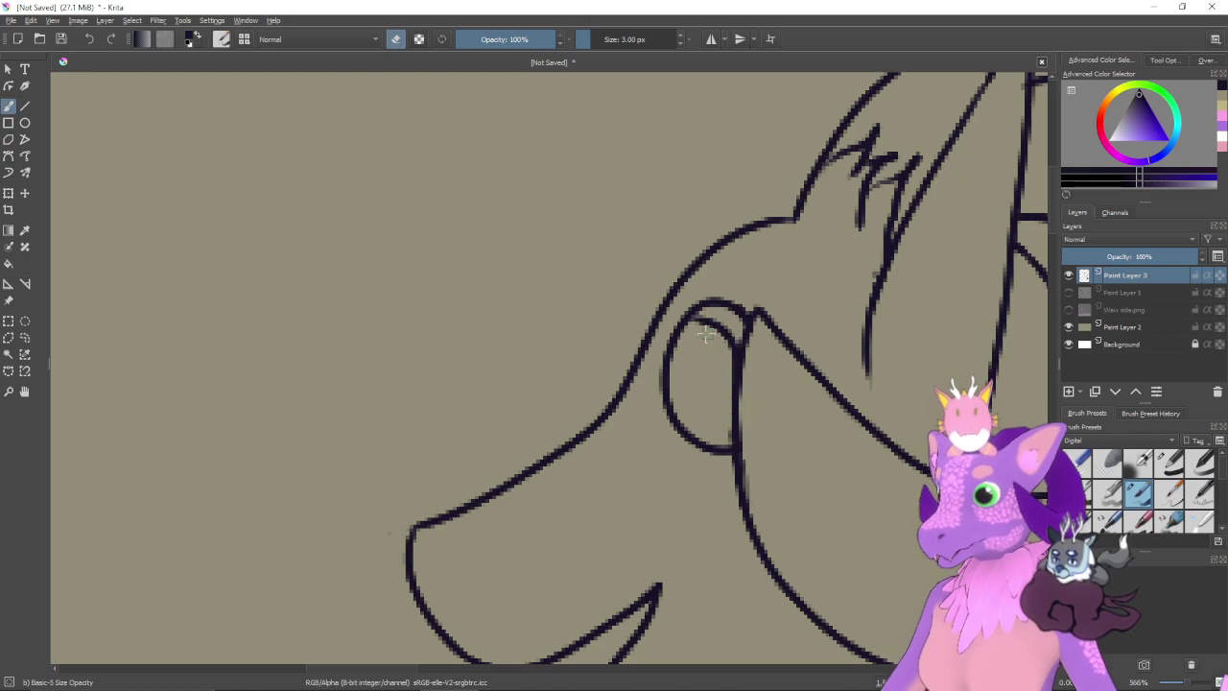
key("ctrl+z")
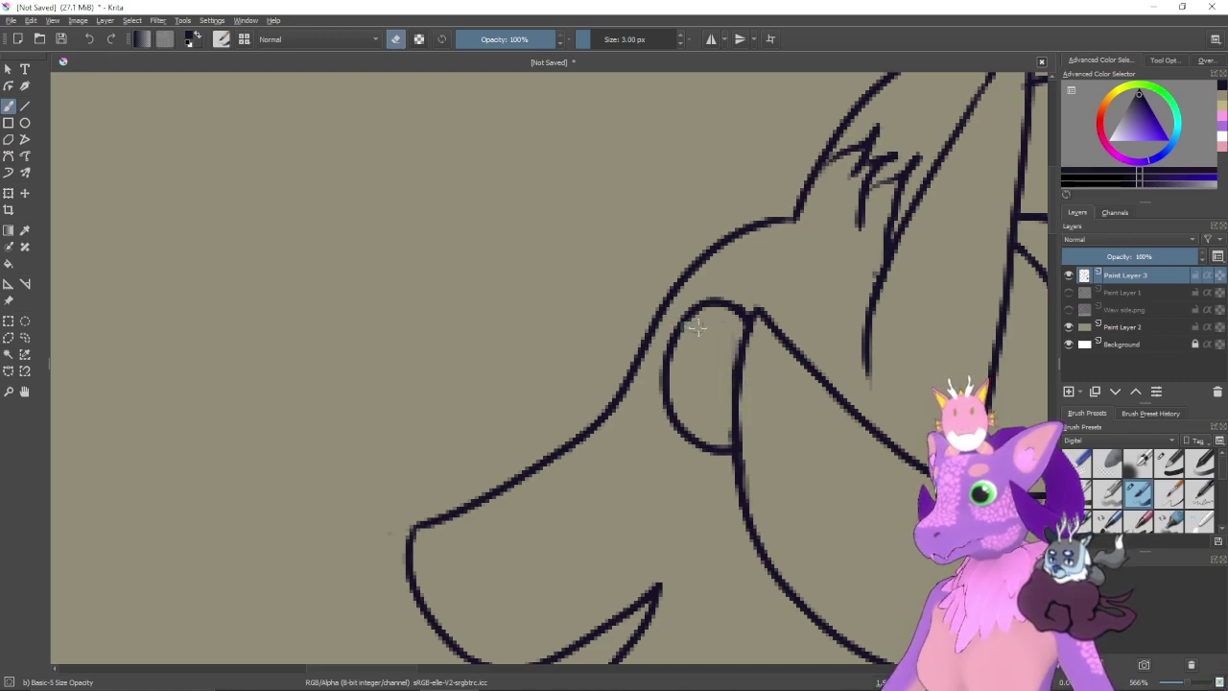
- Ink the iris as one curved stroke inside the eye, from the outline's upper front to its lower front, with the 3 px brush
key("e")
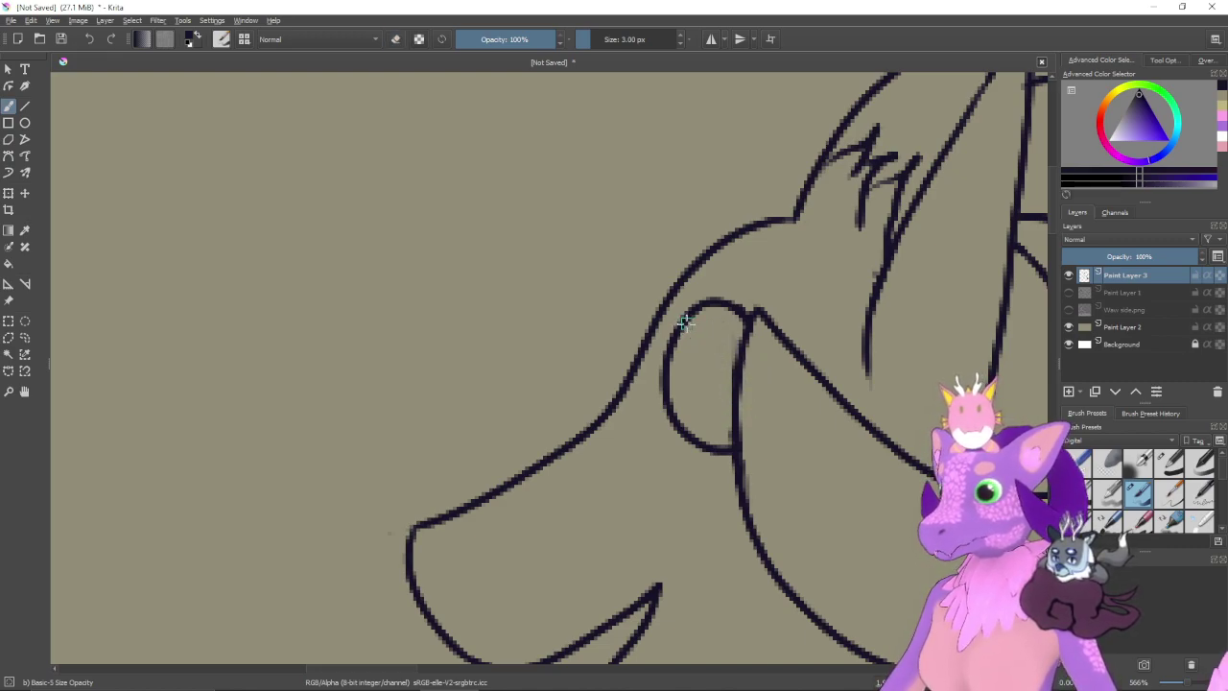
mouse_move(680, 320)
left_mouse_down()
mouse_move(708, 327)
mouse_move(718, 357)
mouse_move(711, 413)
mouse_move(683, 432)
left_mouse_up()
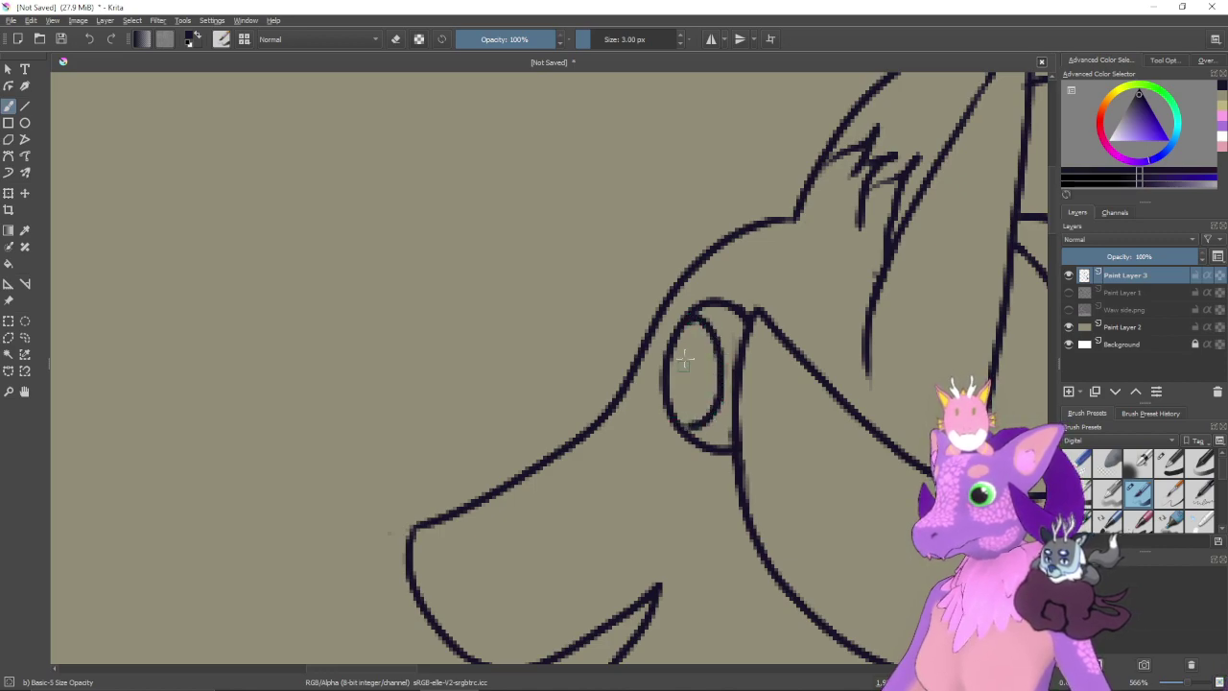
key("ctrl+z")
mouse_move(703, 322)
left_mouse_down()
mouse_move(723, 406)
mouse_move(672, 384)
left_mouse_up()
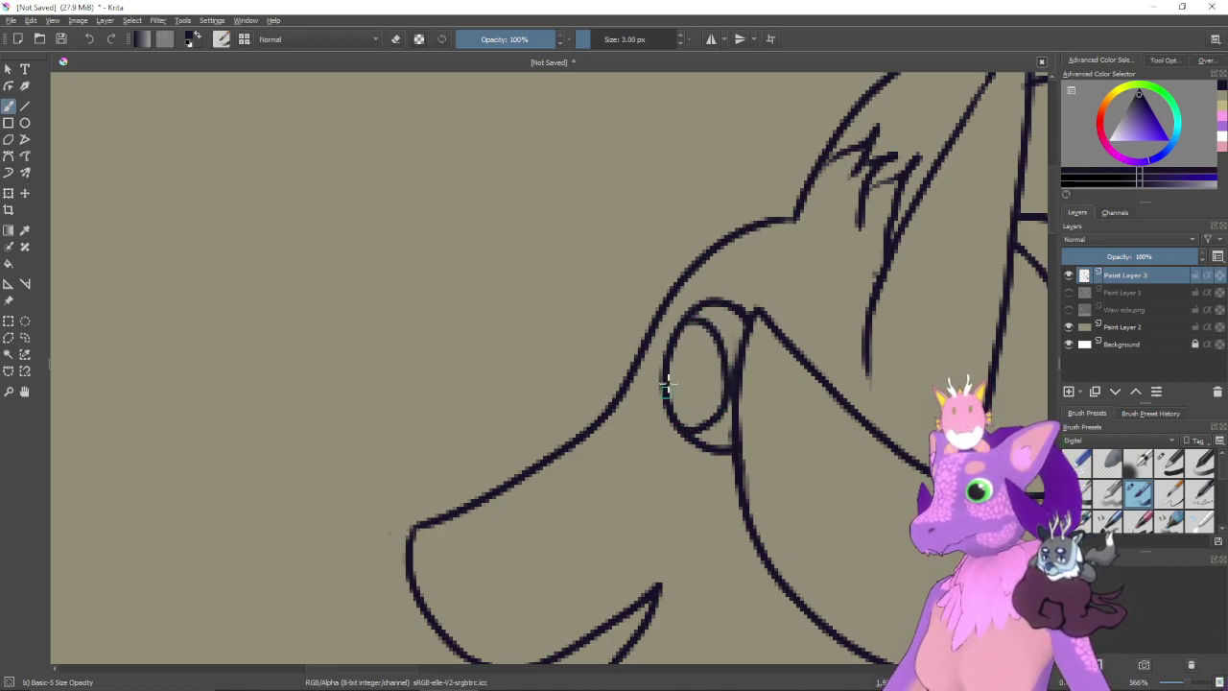
key("ctrl+z")
mouse_move(692, 319)
left_mouse_down()
mouse_move(717, 345)
mouse_move(721, 400)
mouse_move(678, 378)
left_mouse_up()
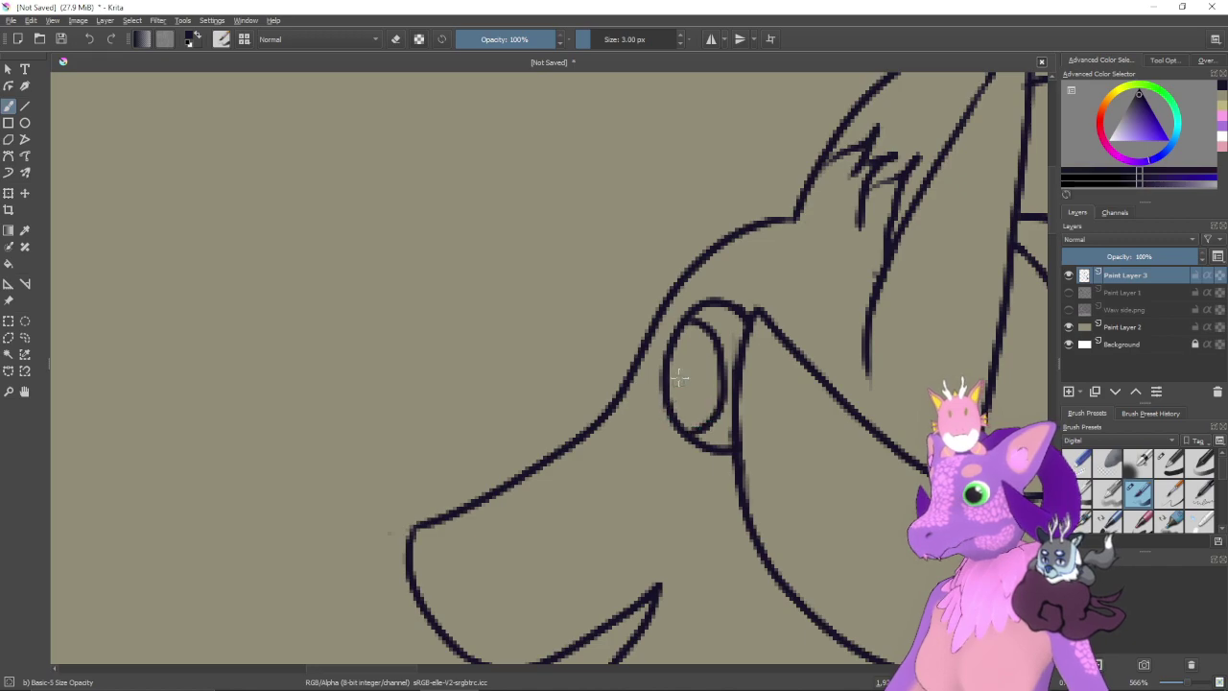
- Ink a smaller pupil curve inside the iris against the front edge of the eye, redoing the stroke until it fits
left_click_drag(700, 427, 579, 411)
left_click_drag(693, 404, 658, 399)
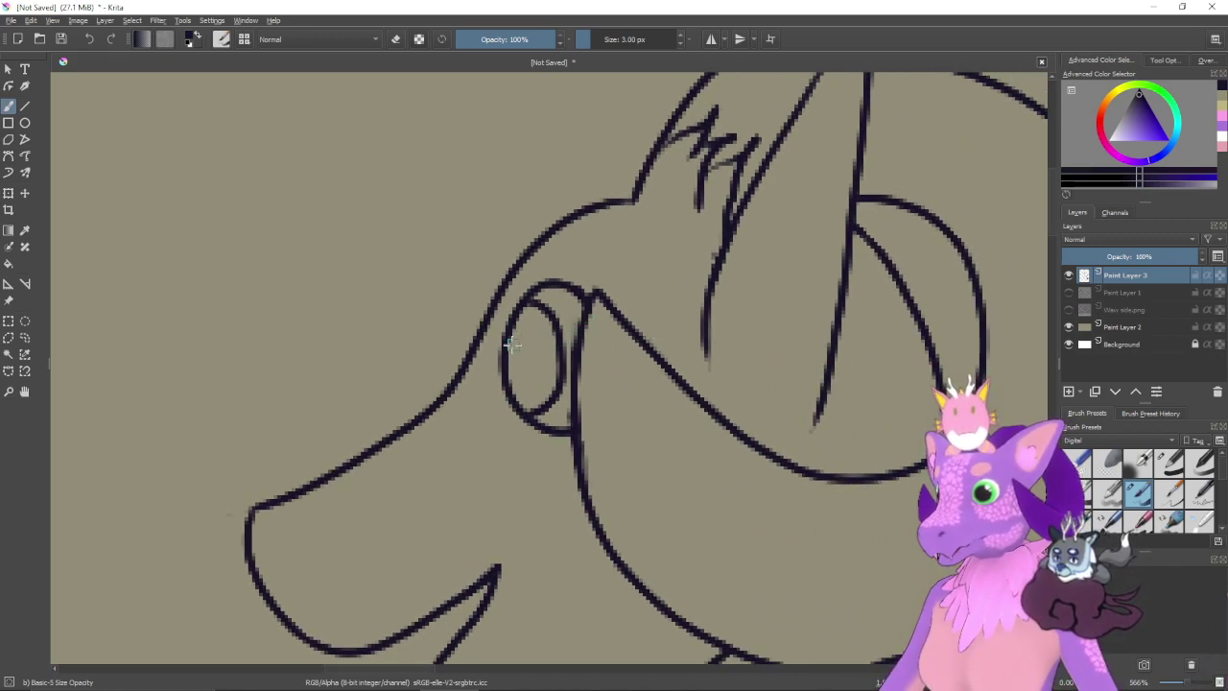
left_click_drag(539, 340, 511, 386)
key("ctrl+z")
left_click_drag(513, 329, 512, 387)
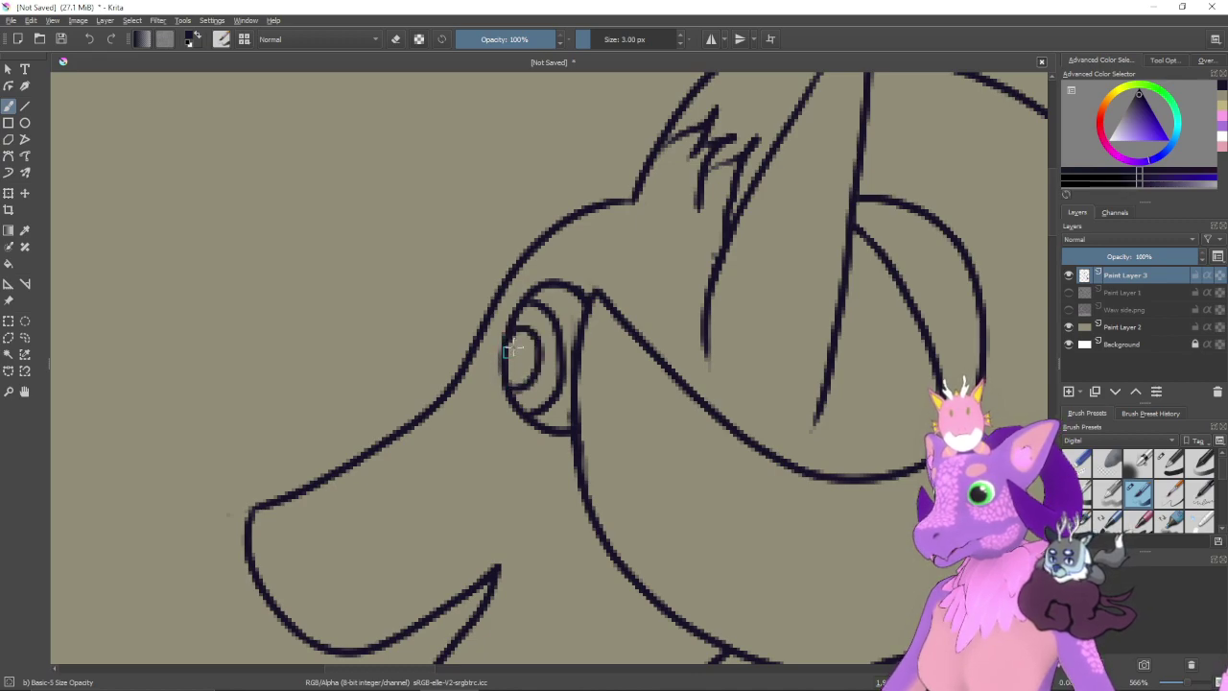
key("ctrl+z")
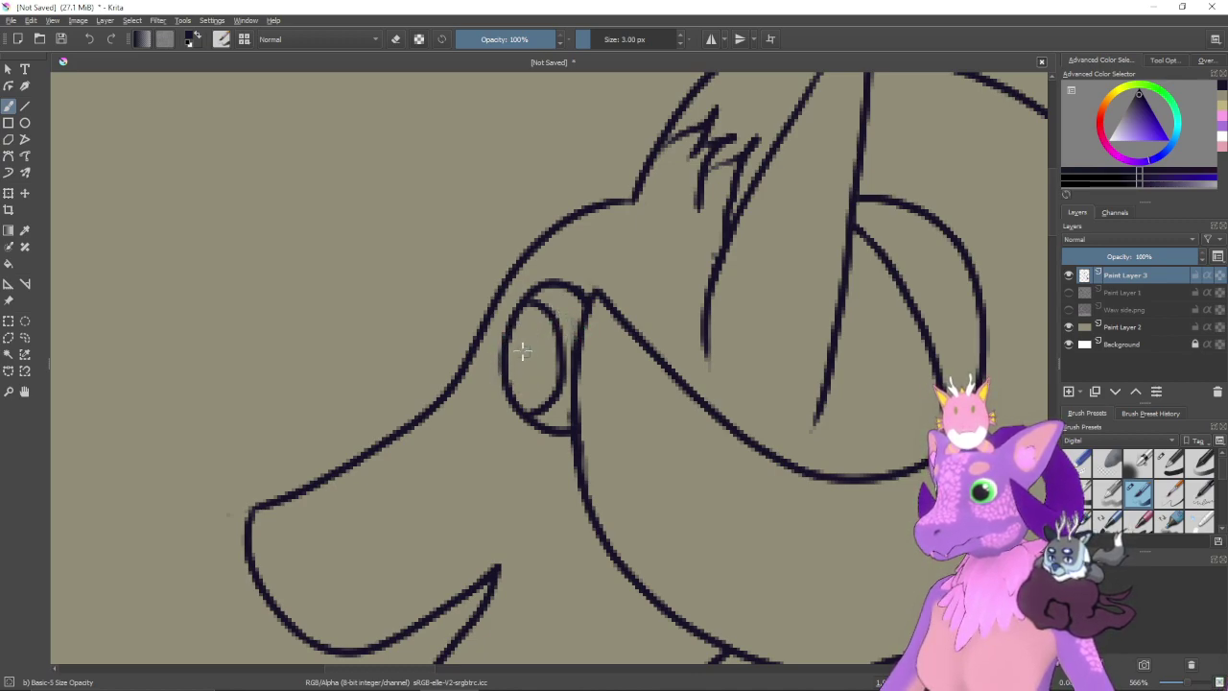
mouse_move(516, 335)
left_mouse_down()
mouse_move(544, 374)
mouse_move(518, 390)
left_mouse_up()
key("ctrl+z")
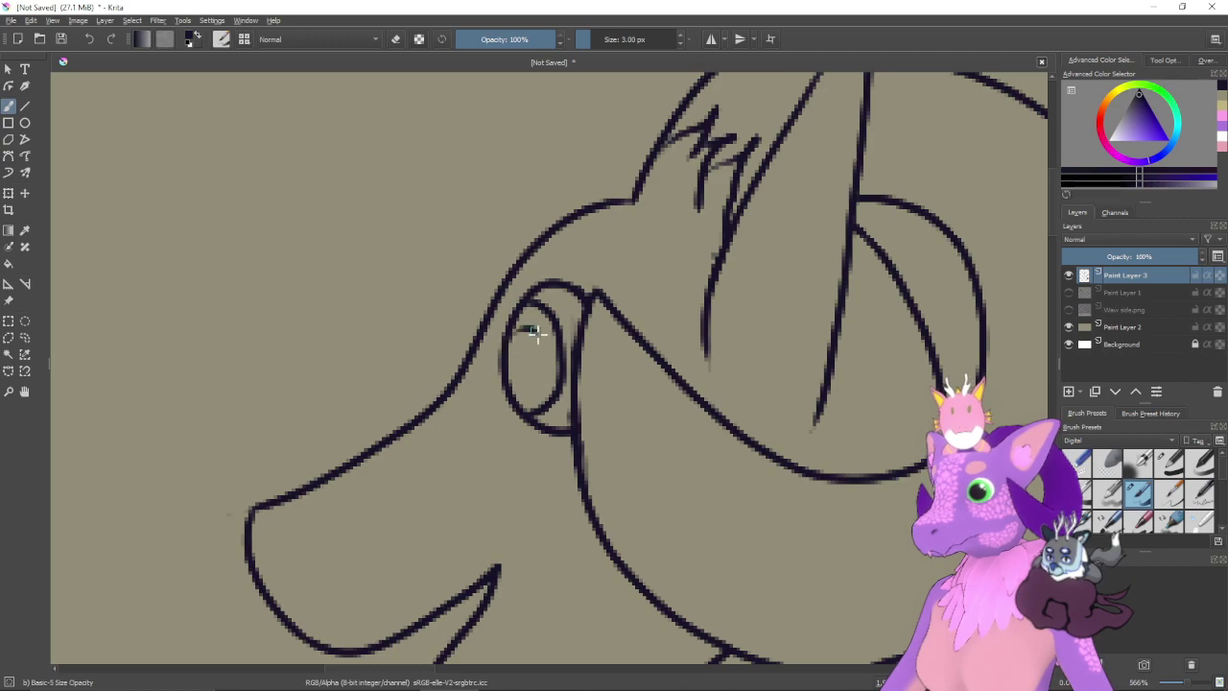
left_click_drag(537, 333, 516, 393)
key("ctrl+z")
left_click_drag(519, 326, 517, 389)
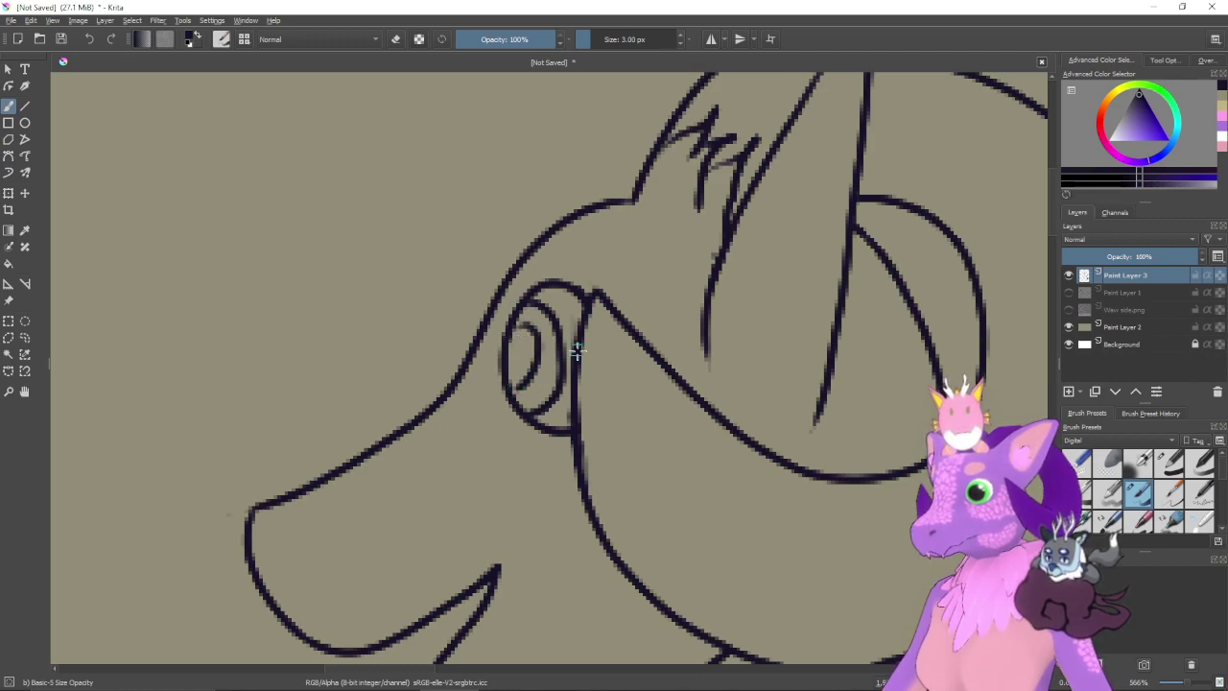
key("ctrl+z")
mouse_move(526, 329)
left_mouse_down()
mouse_move(540, 356)
mouse_move(528, 383)
left_mouse_up()
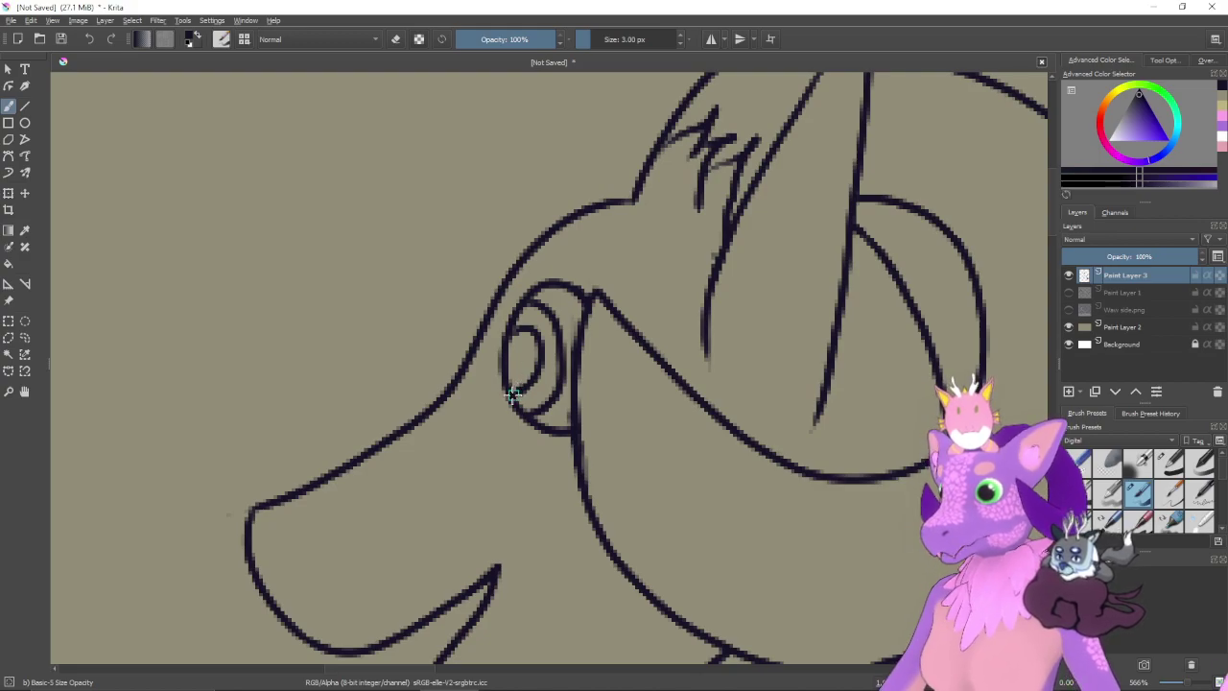
- Touch up the corner where the forehead line meets the base of the ear with a short brush stroke
scroll(661, 384, "down", 8)
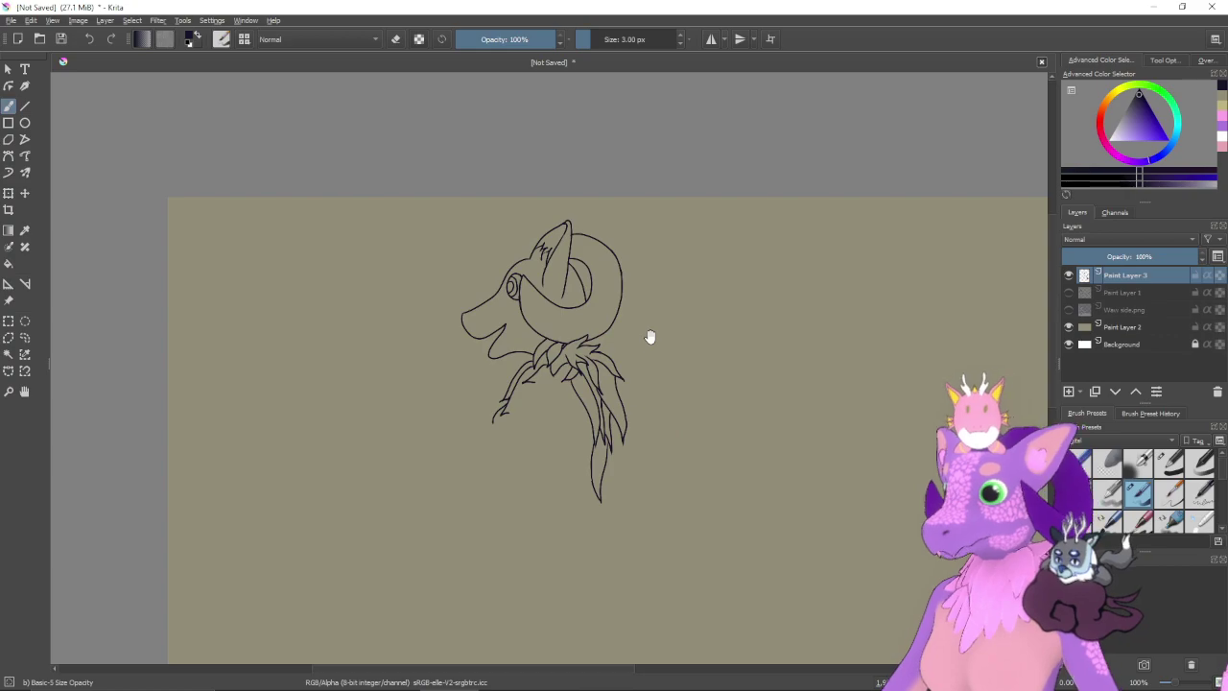
left_click_drag(649, 337, 688, 411)
scroll(676, 407, "up", 3)
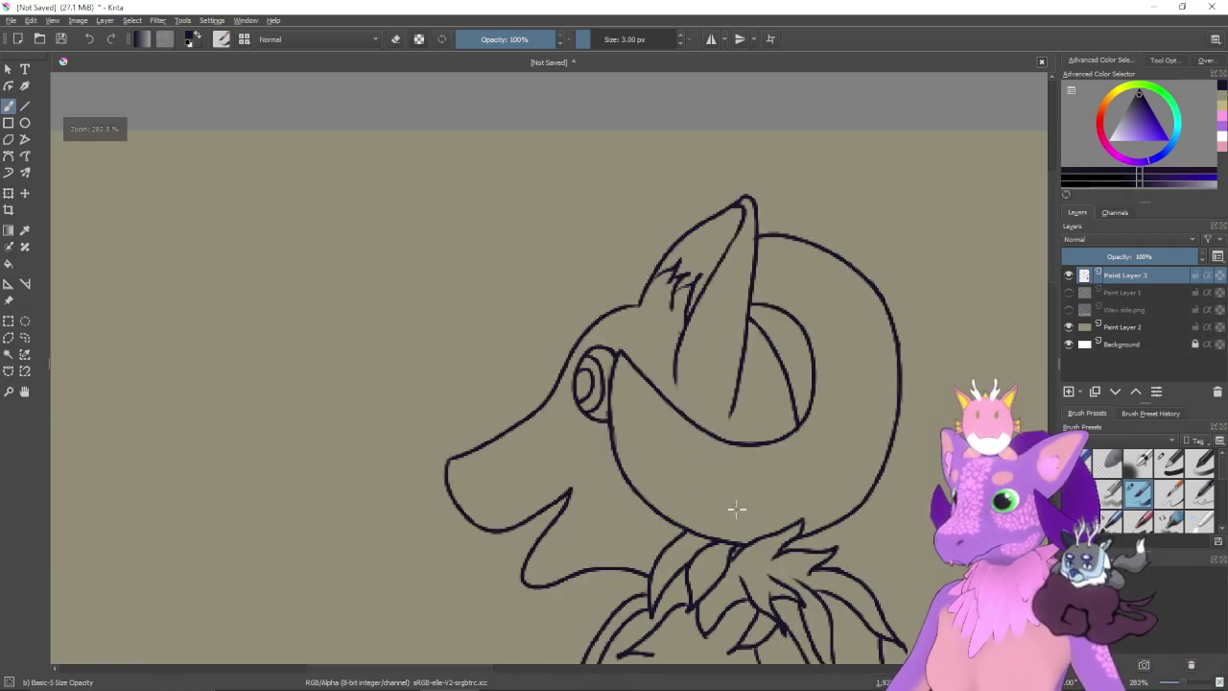
left_click_drag(768, 493, 757, 542)
key("ctrl+plus")
key("ctrl+plus")
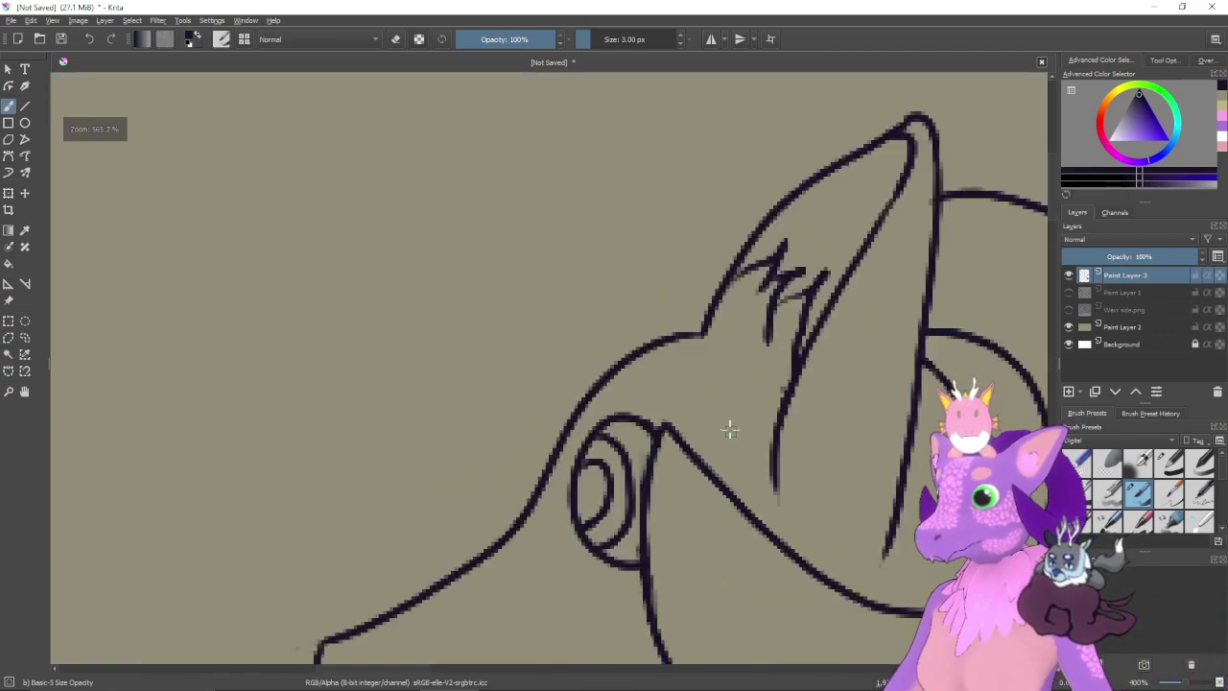
scroll(729, 430, "up", 2)
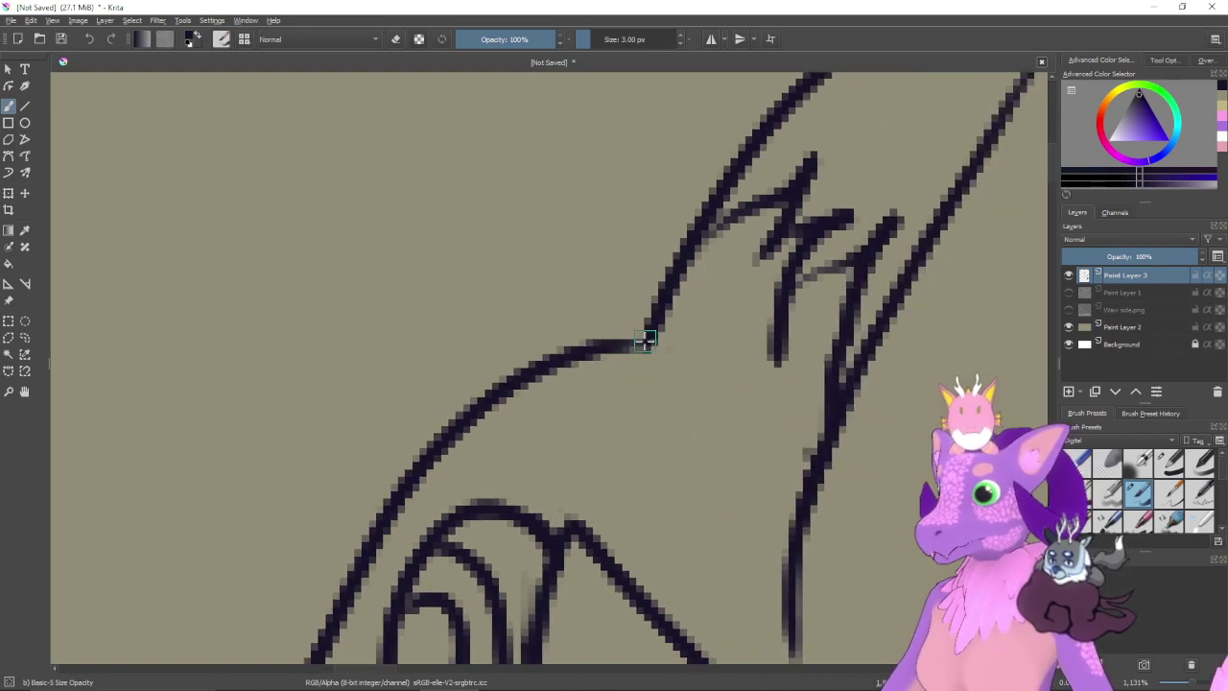
mouse_move(644, 339)
left_mouse_down()
mouse_move(600, 349)
mouse_move(650, 335)
left_mouse_up()
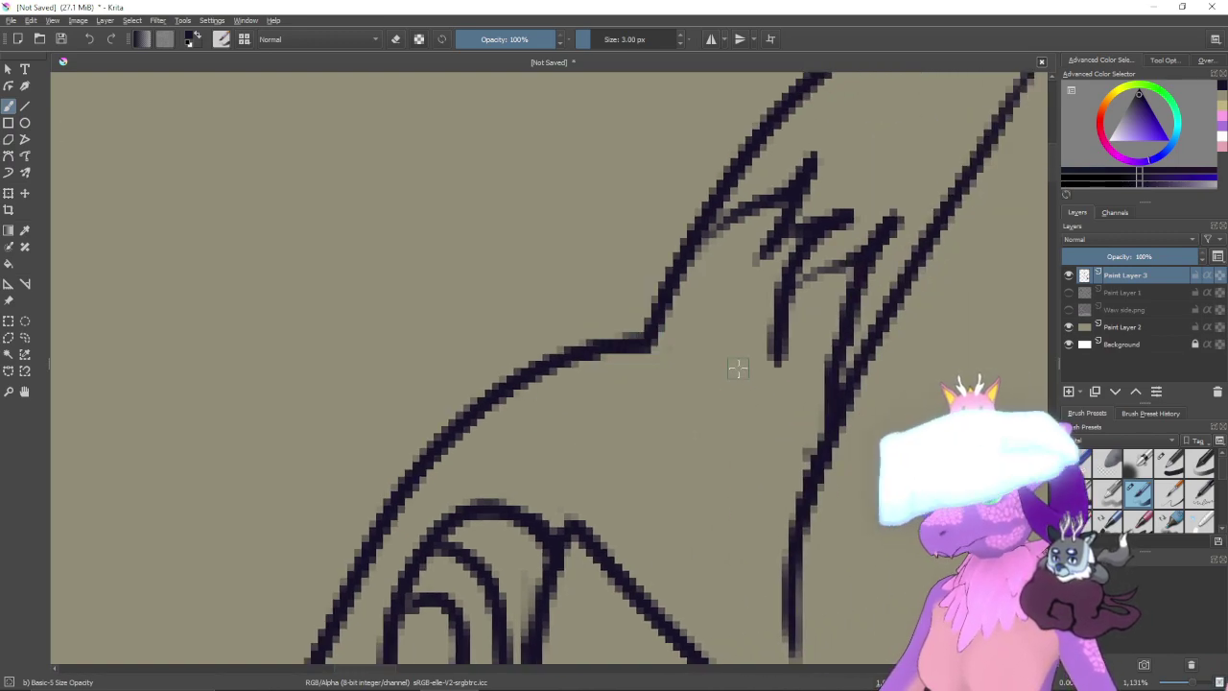
- Show the rough sketch on Paint Layer 1 again and bring the character's upper body into view
scroll(737, 367, "down", 5)
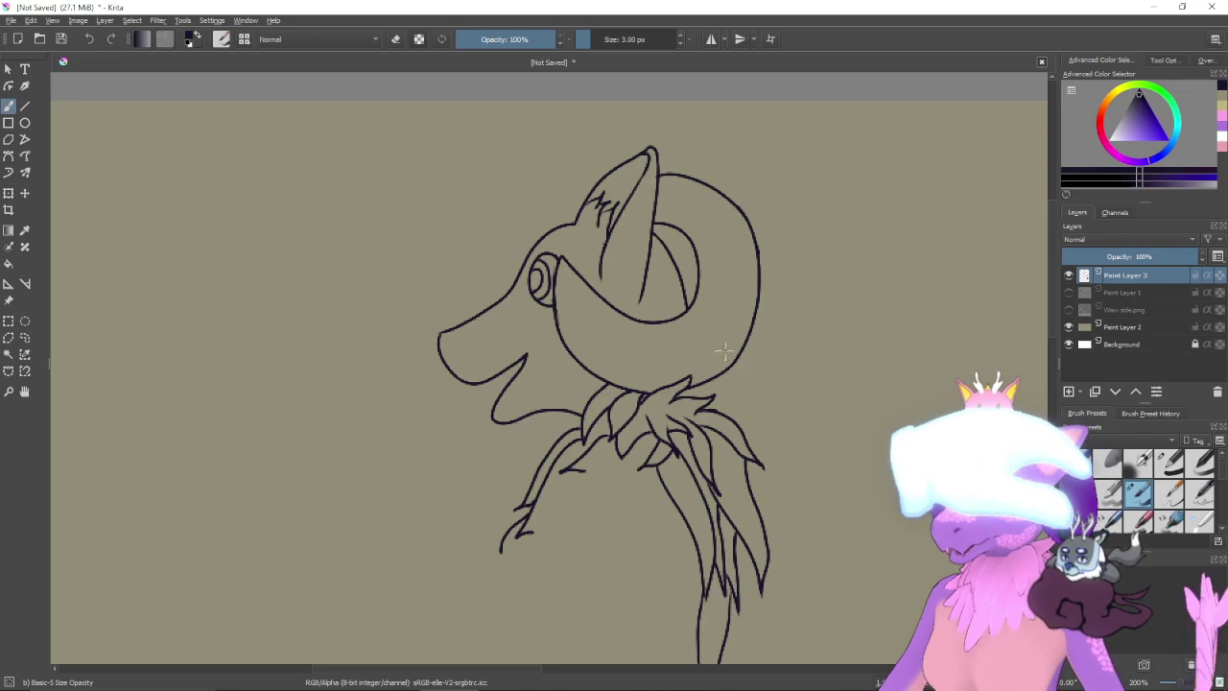
mouse_move(735, 417)
left_mouse_down()
mouse_move(689, 347)
mouse_move(603, 320)
left_mouse_up()
scroll(718, 365, "down", 1)
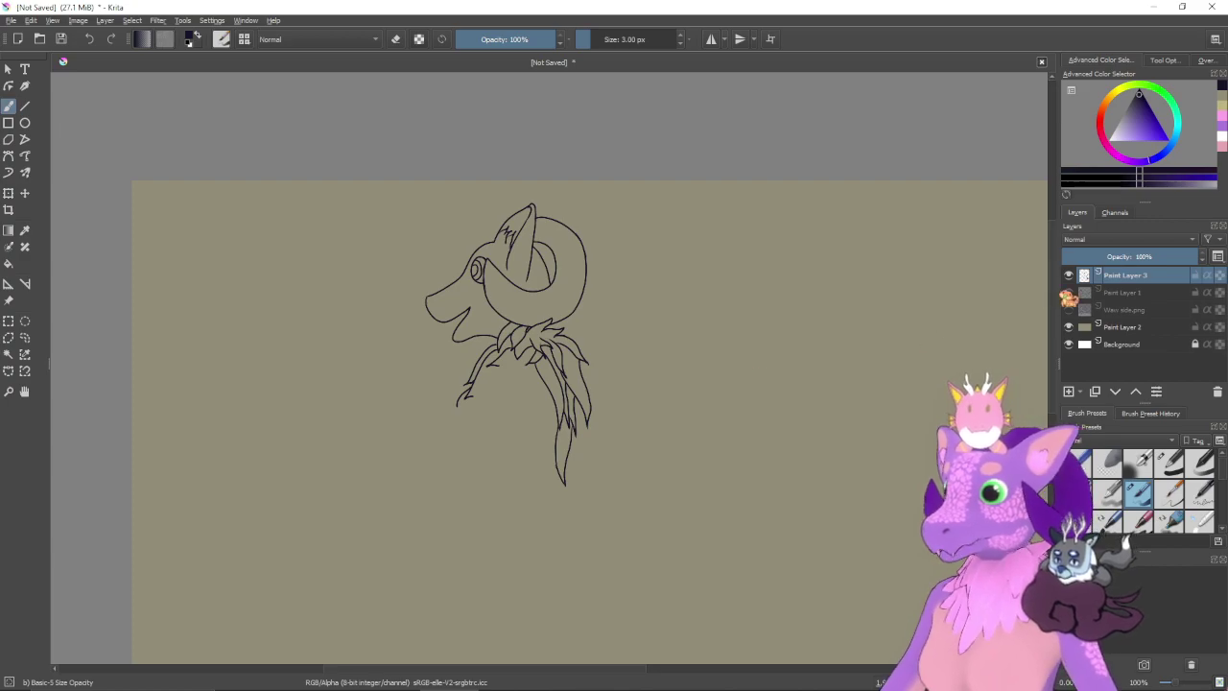
left_click(1069, 291)
left_click_drag(655, 393, 692, 396)
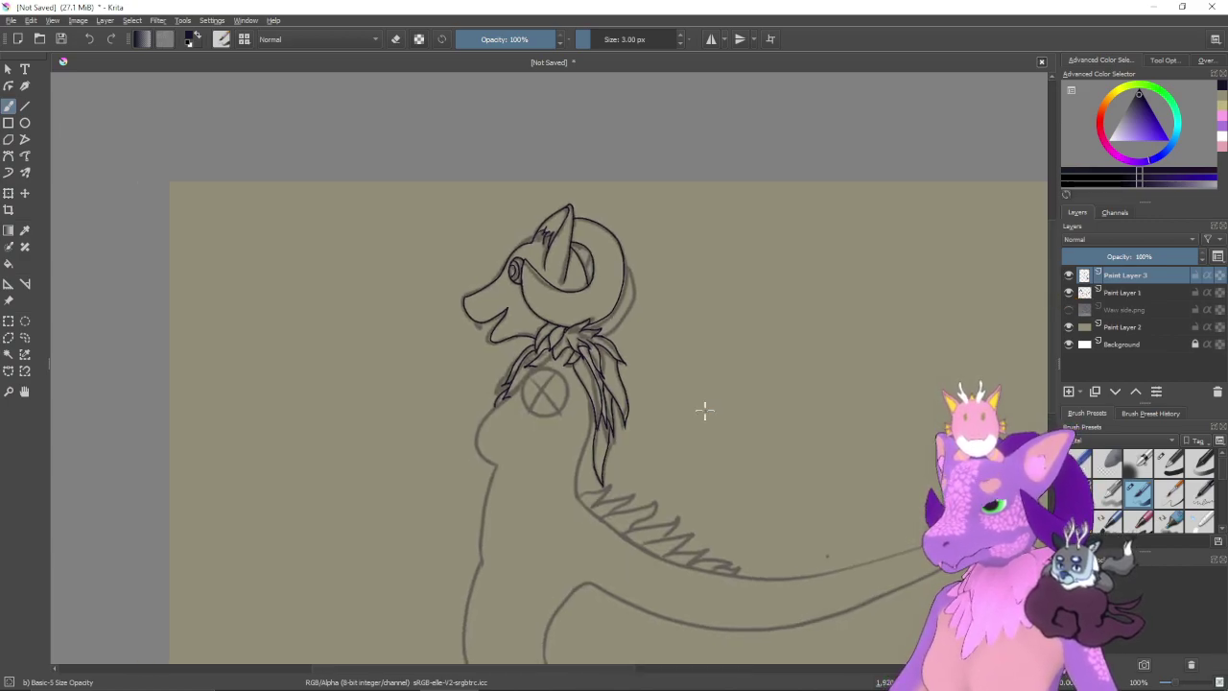
- Ink the lower edge of the neck fur with the 3 px brush, from the upper tufts down to the front tuft's tip, redoing it until it fits
key("ctrl+plus")
key("ctrl+plus")
key("ctrl+plus")
left_click_drag(685, 428, 764, 387)
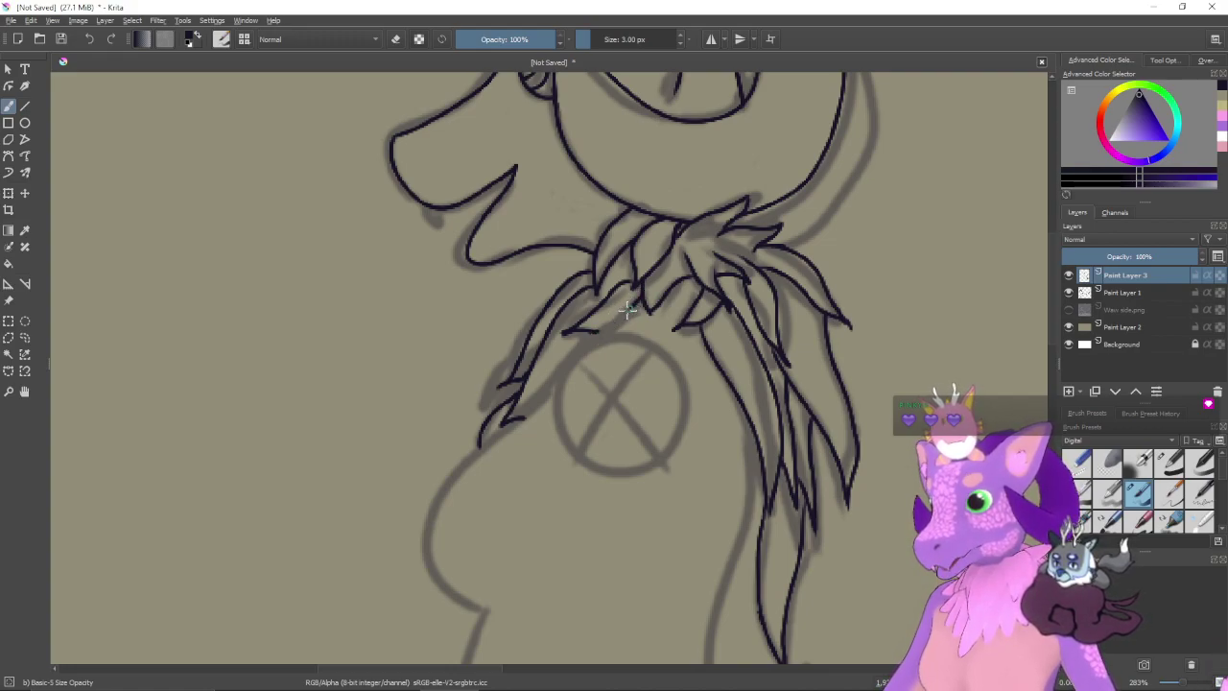
left_click_drag(578, 342, 481, 453)
key("ctrl+z")
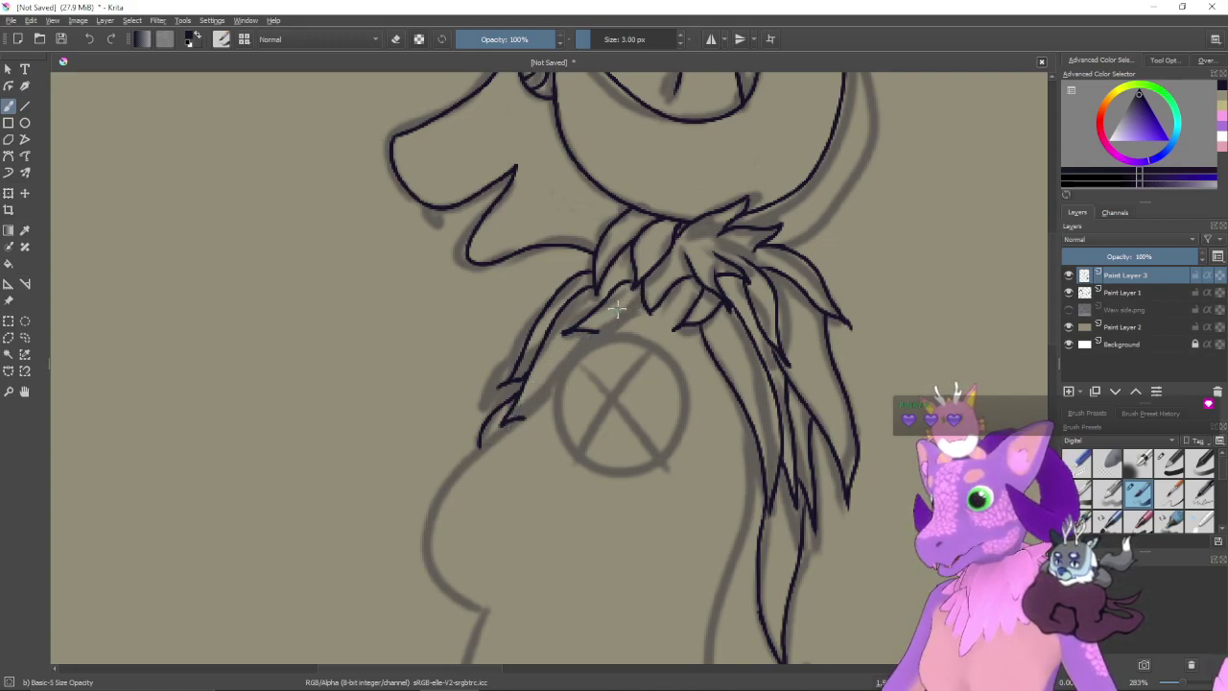
mouse_move(637, 294)
left_mouse_down()
mouse_move(466, 454)
mouse_move(431, 562)
mouse_move(502, 578)
left_mouse_up()
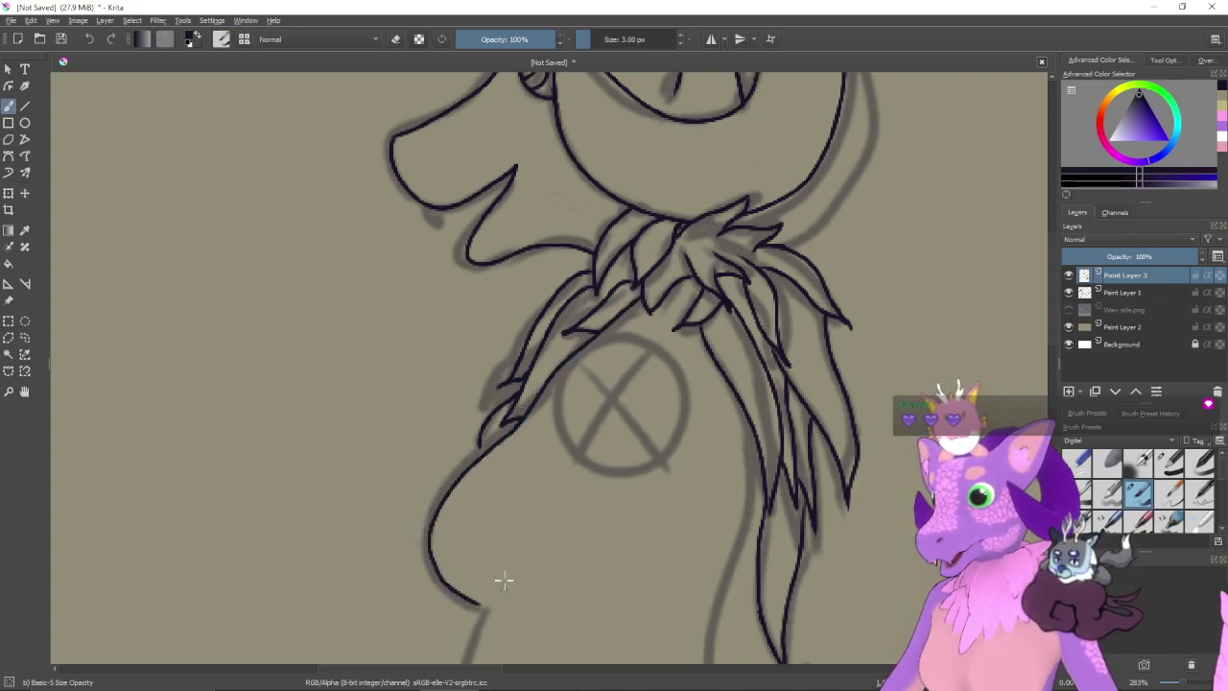
key("ctrl+z")
left_click_drag(640, 297, 540, 403)
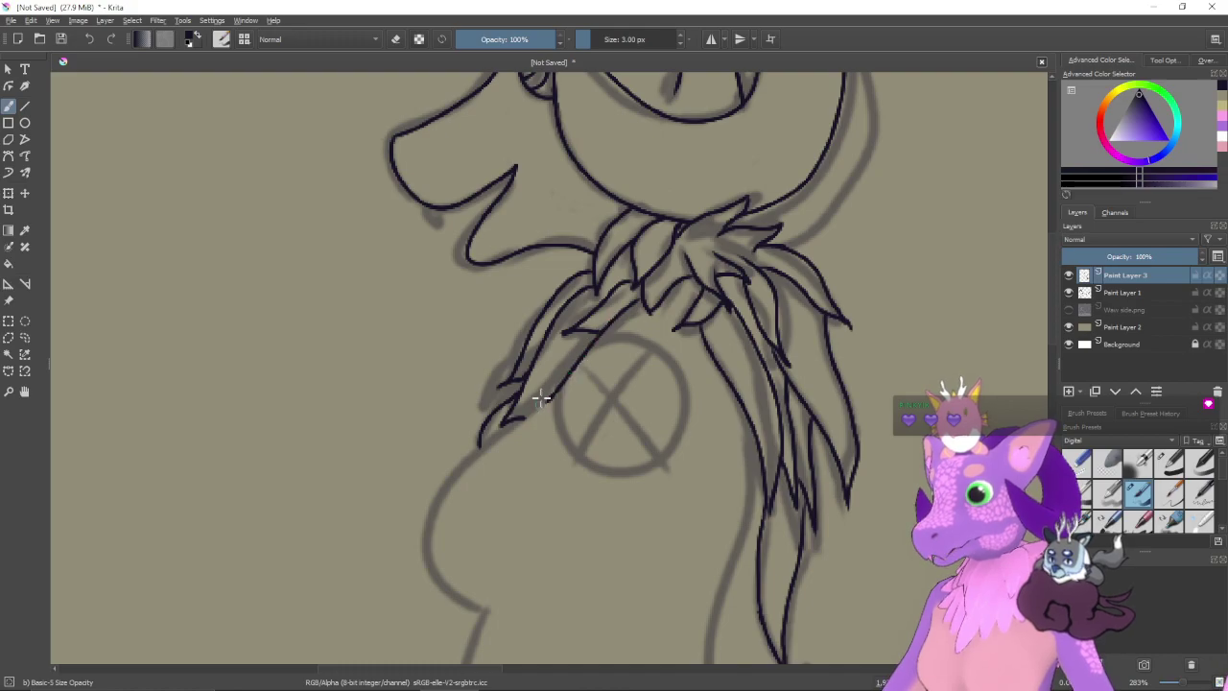
key("ctrl+z")
left_click_drag(641, 294, 503, 445)
key("ctrl+z")
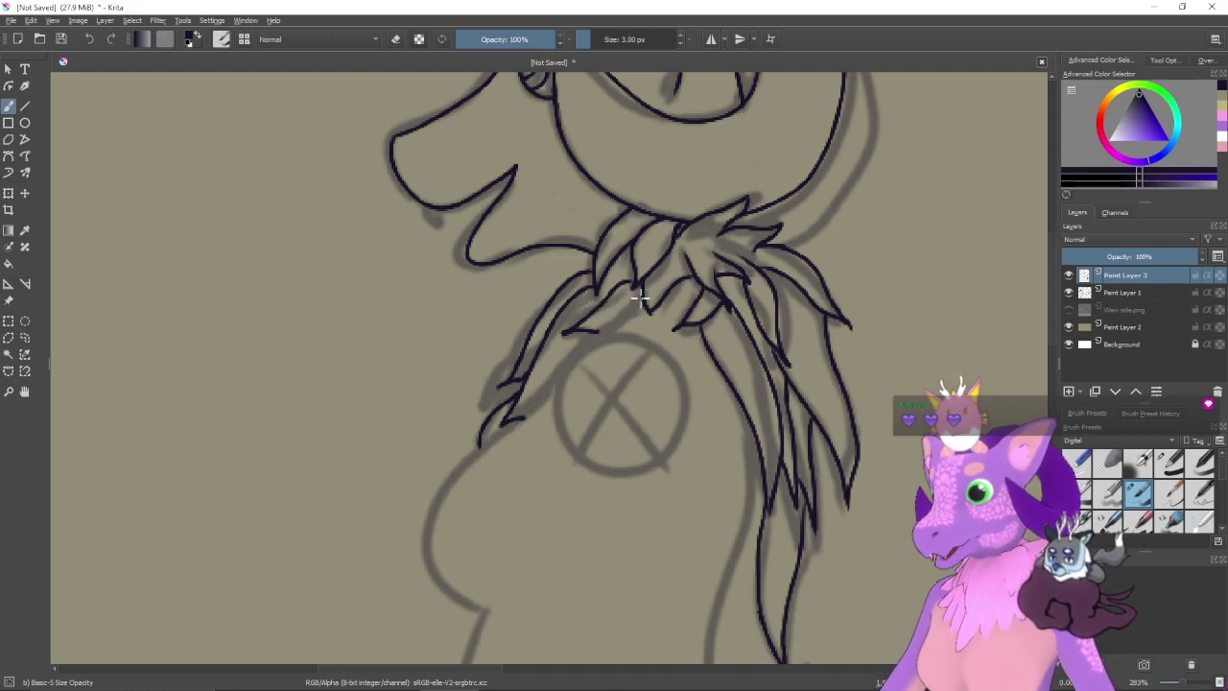
mouse_move(640, 297)
left_mouse_down()
mouse_move(537, 411)
mouse_move(479, 446)
mouse_move(602, 373)
left_mouse_up()
- Ink the rounded chest curve from the front neck tuft down to the notch above the belly, redoing the stroke until it follows the sketch
key("ctrl+plus")
left_click_drag(527, 444, 610, 380)
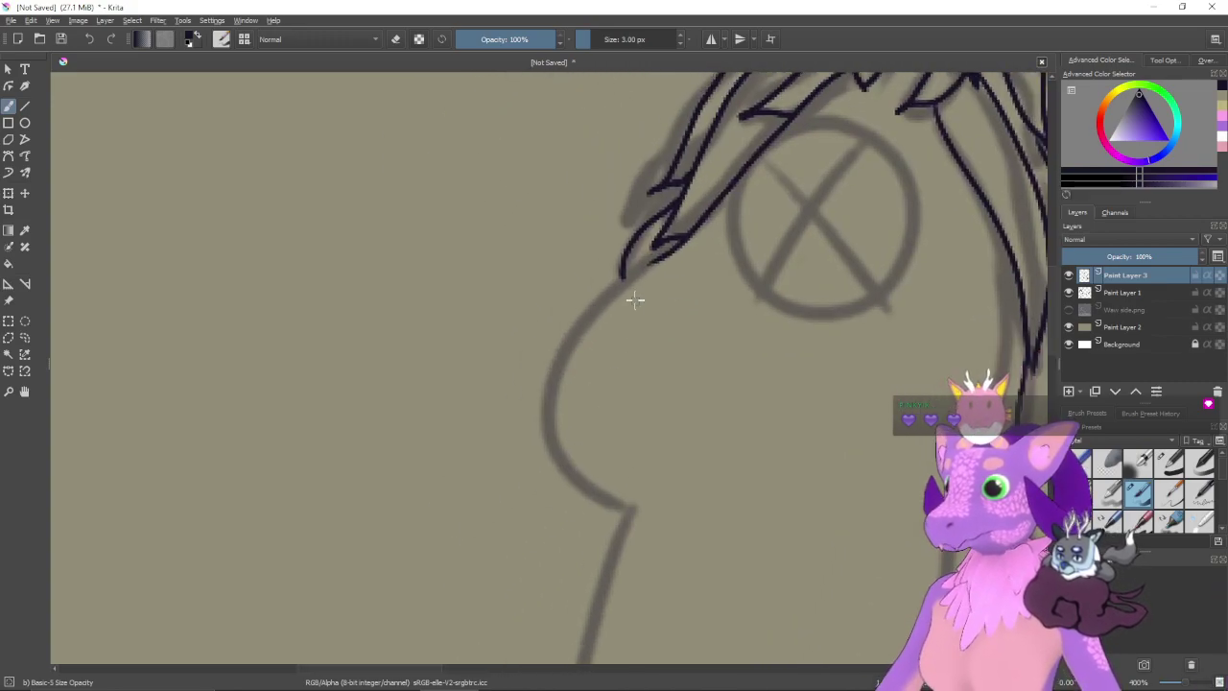
left_click_drag(663, 255, 572, 323)
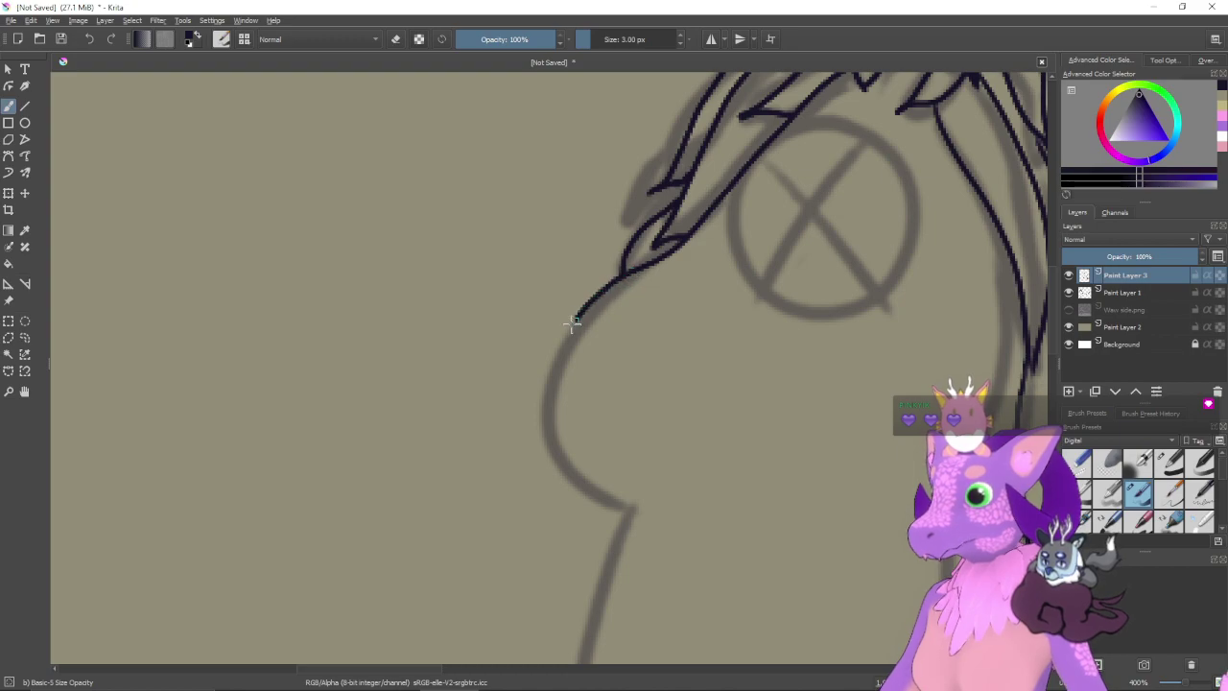
key("ctrl+z")
mouse_move(671, 248)
left_mouse_down()
mouse_move(571, 326)
mouse_move(544, 413)
mouse_move(570, 483)
mouse_move(596, 506)
mouse_move(633, 508)
left_mouse_up()
key("ctrl+z")
mouse_move(677, 246)
left_mouse_down()
mouse_move(624, 274)
mouse_move(567, 342)
mouse_move(545, 414)
left_mouse_up()
key("ctrl+z")
mouse_move(675, 247)
left_mouse_down()
mouse_move(577, 328)
mouse_move(525, 434)
mouse_move(542, 483)
mouse_move(624, 515)
left_mouse_up()
key("ctrl+z")
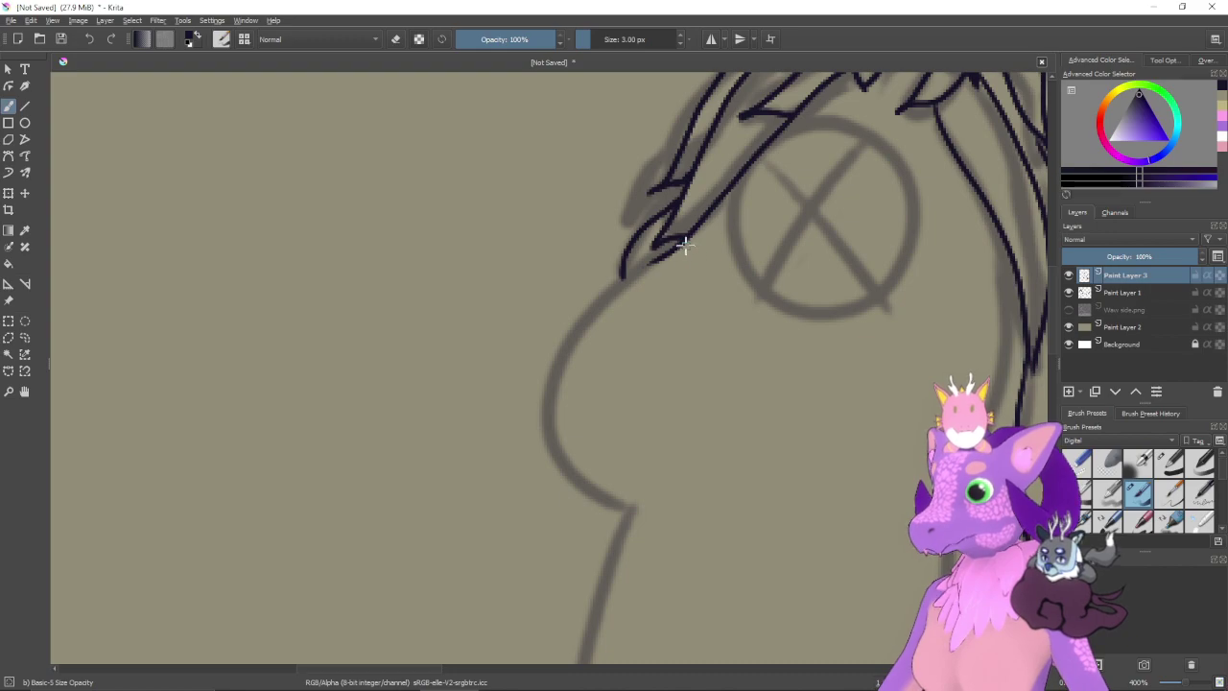
mouse_move(664, 254)
left_mouse_down()
mouse_move(597, 307)
mouse_move(548, 394)
mouse_move(552, 444)
mouse_move(585, 491)
mouse_move(629, 513)
left_mouse_up()
- Ink the belly line from the chest notch down to slightly past the top of the thigh, redoing the stroke until it is smooth
left_click_drag(655, 432, 707, 322)
mouse_move(678, 403)
left_mouse_down()
mouse_move(658, 470)
mouse_move(660, 383)
left_mouse_up()
key("ctrl+z")
key("minus")
key("minus")
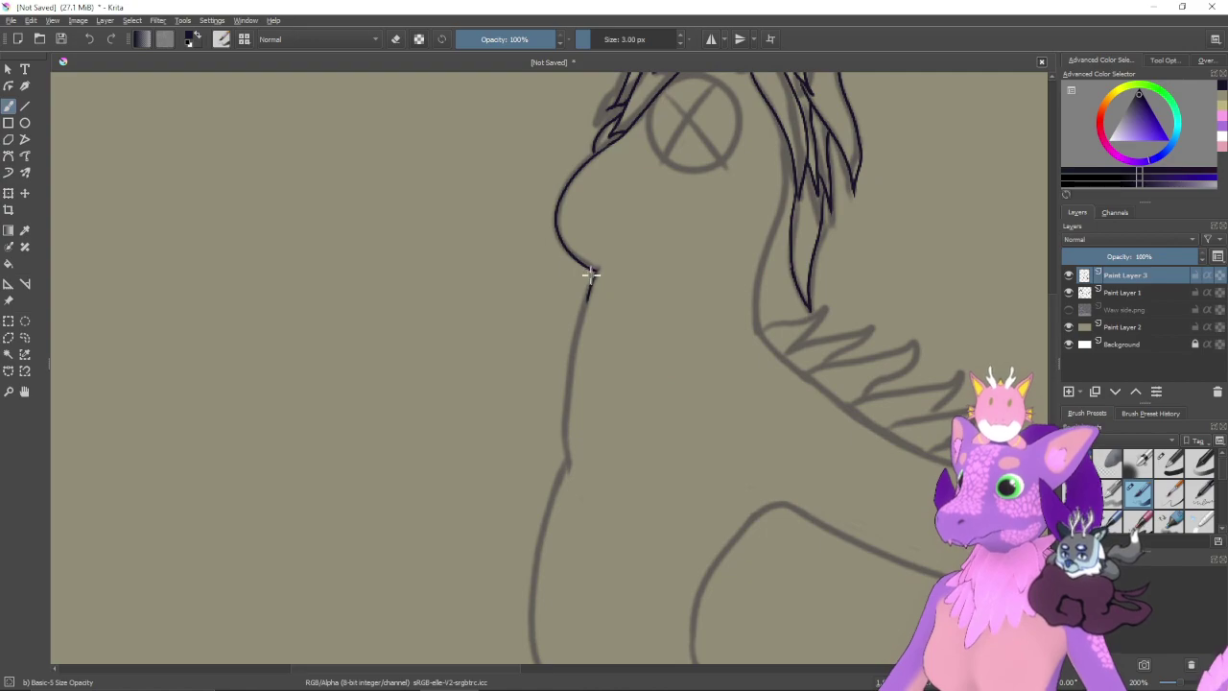
left_click_drag(596, 274, 574, 347)
key("ctrl+z")
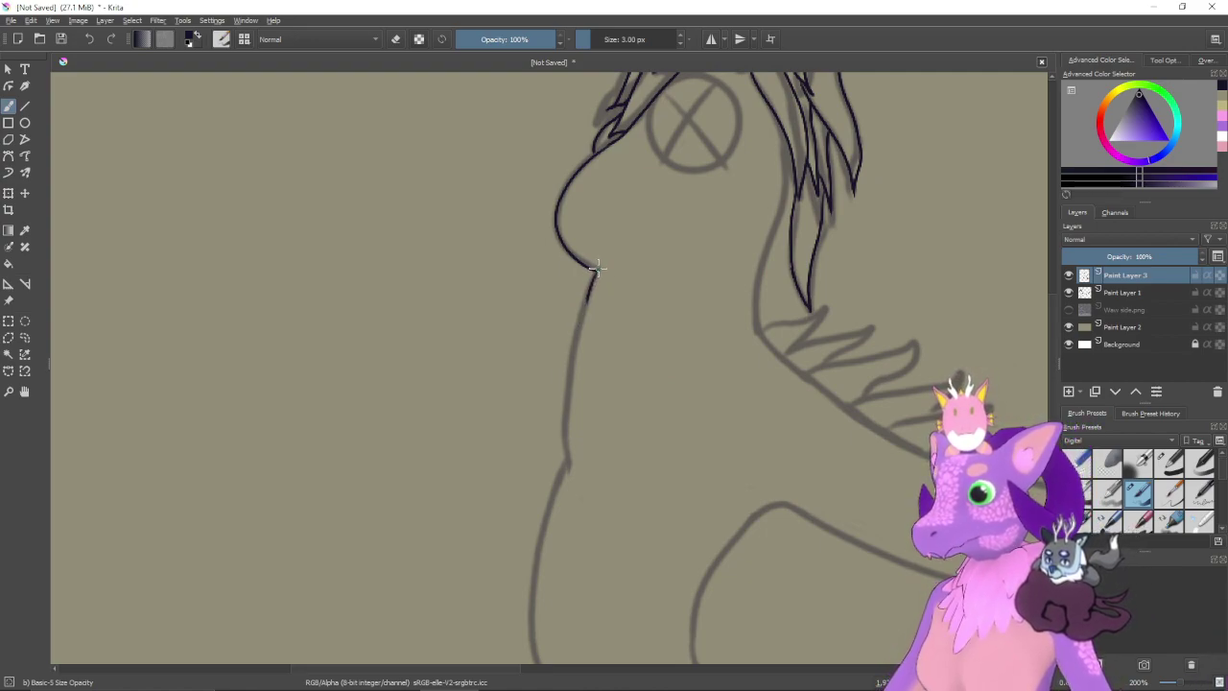
left_click_drag(597, 271, 564, 427)
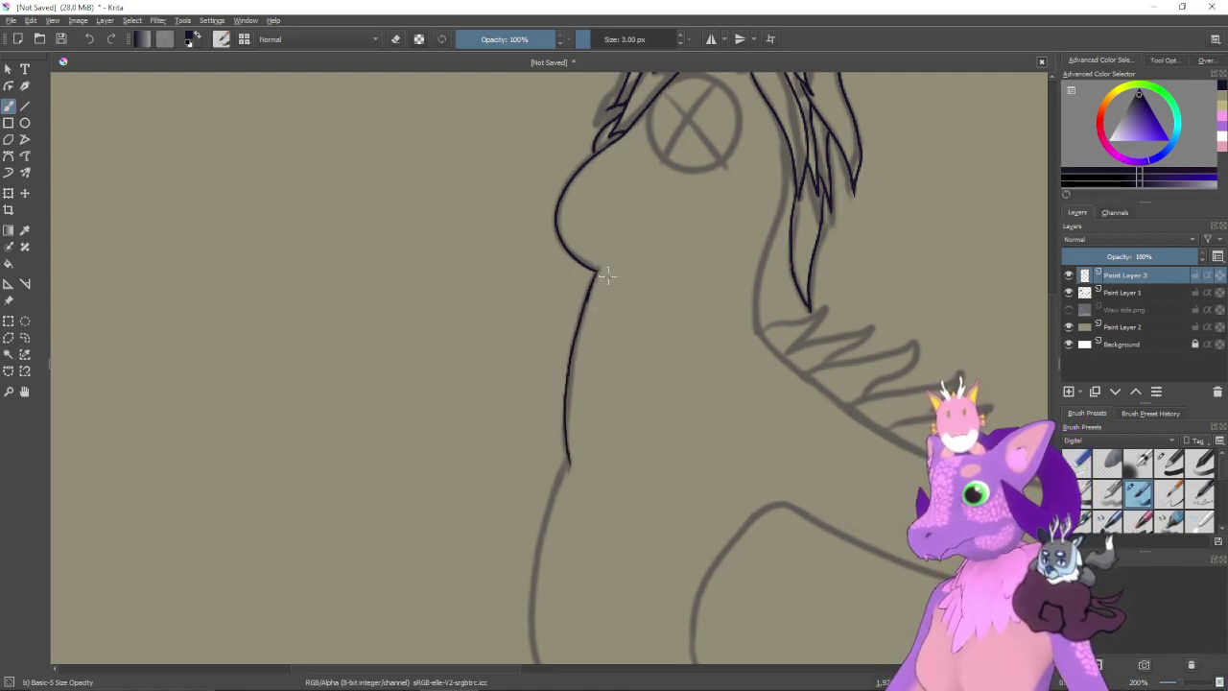
key("ctrl+z")
mouse_move(596, 269)
left_mouse_down()
mouse_move(567, 387)
mouse_move(564, 468)
left_mouse_up()
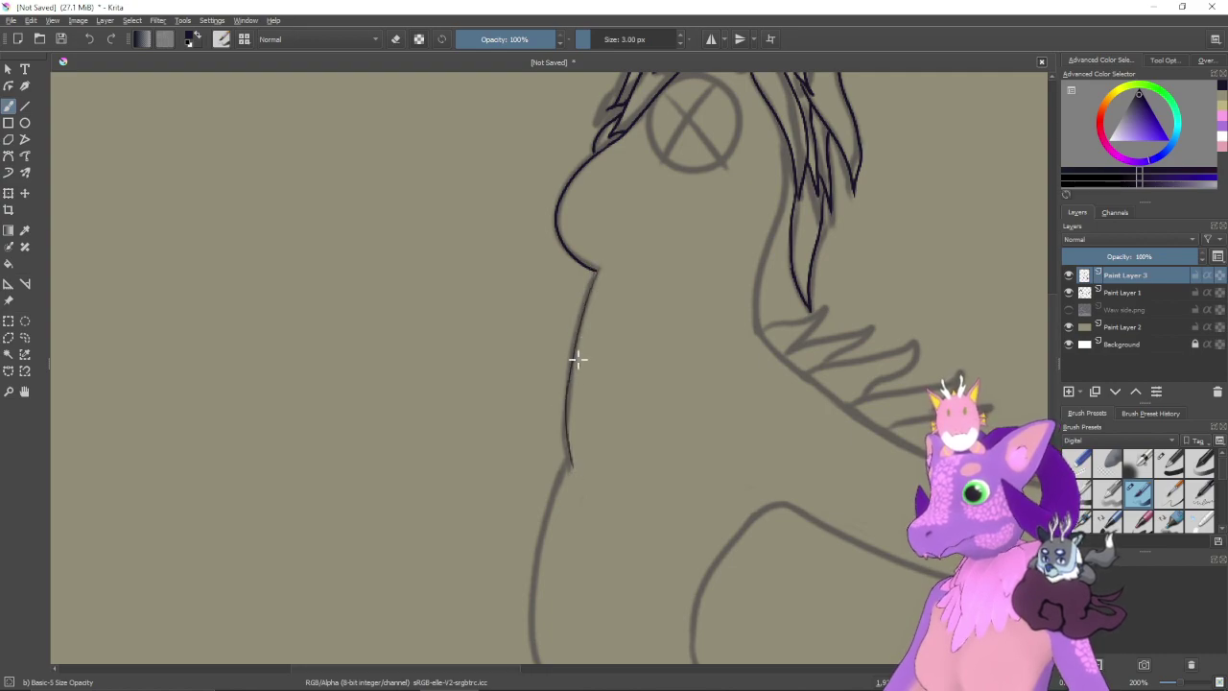
key("ctrl+z")
mouse_move(595, 270)
left_mouse_down()
mouse_move(566, 383)
mouse_move(572, 477)
left_mouse_up()
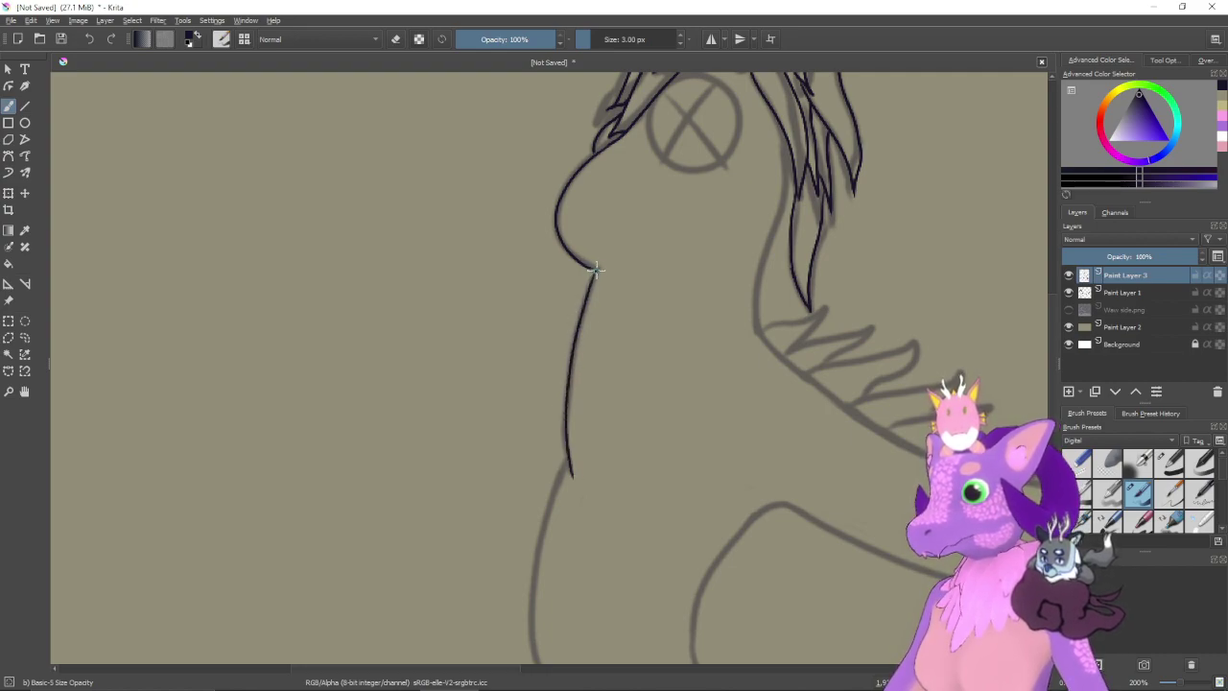
- Examine the inked belly line with the Paint Layer 1 sketch briefly hidden, then check its corner with the chest curve up close
left_click(1069, 292)
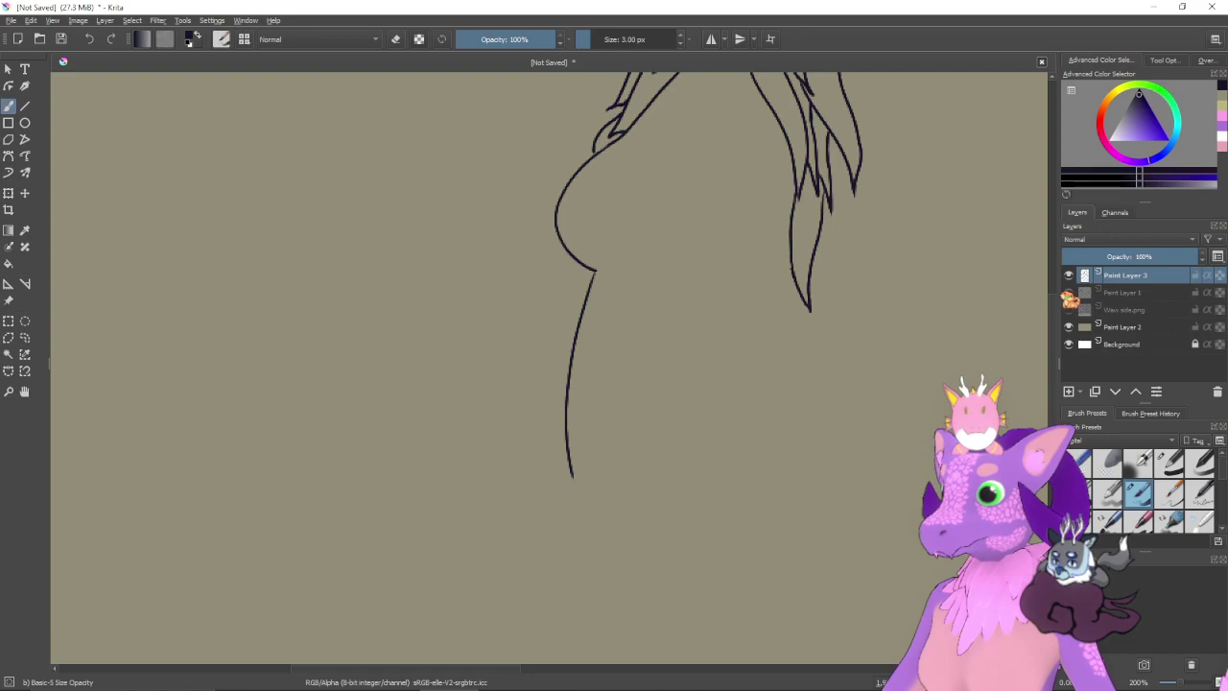
left_click(1068, 292)
key("ctrl+plus")
key("ctrl+plus")
key("ctrl+plus")
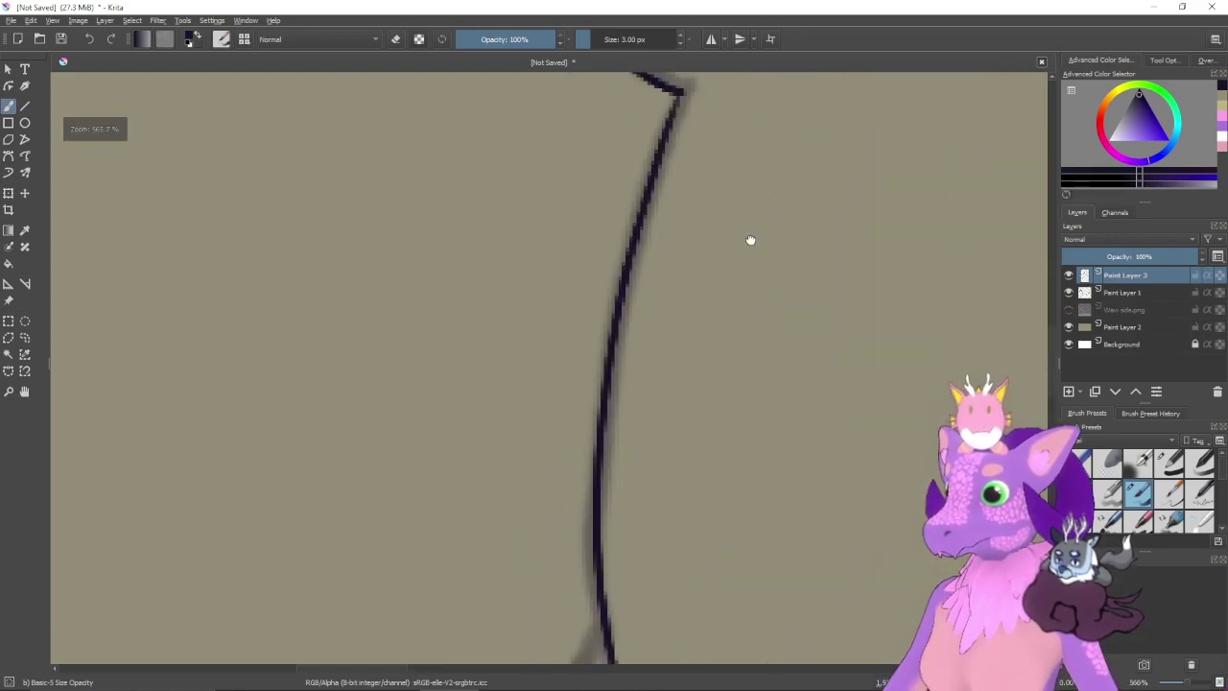
left_click_drag(751, 241, 722, 367)
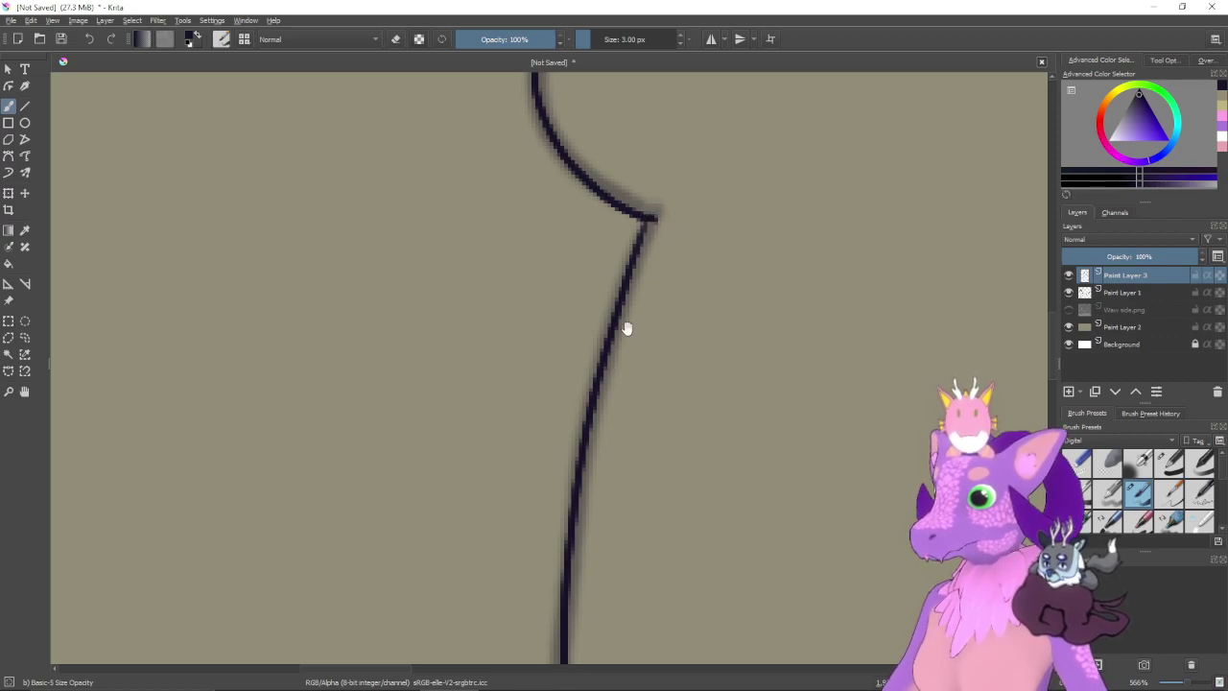
left_click_drag(625, 329, 641, 300)
key("ctrl+minus")
key("ctrl+minus")
- Ink the front of the thigh as one curved stroke from the lower end of the belly line to just past the knee bend, redoing it until it fits
left_click_drag(679, 508, 756, 233)
left_click_drag(643, 266, 609, 344)
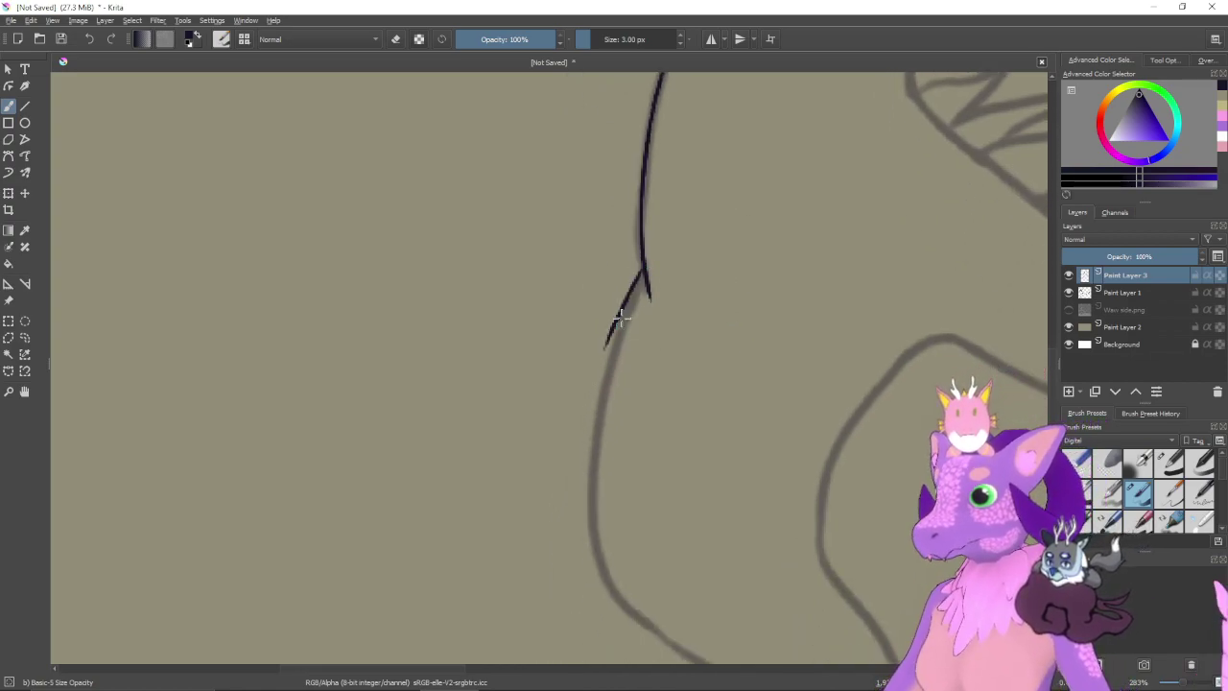
key("ctrl+z")
mouse_move(644, 266)
left_mouse_down()
mouse_move(606, 365)
mouse_move(595, 439)
left_mouse_up()
left_click_drag(597, 371, 605, 285)
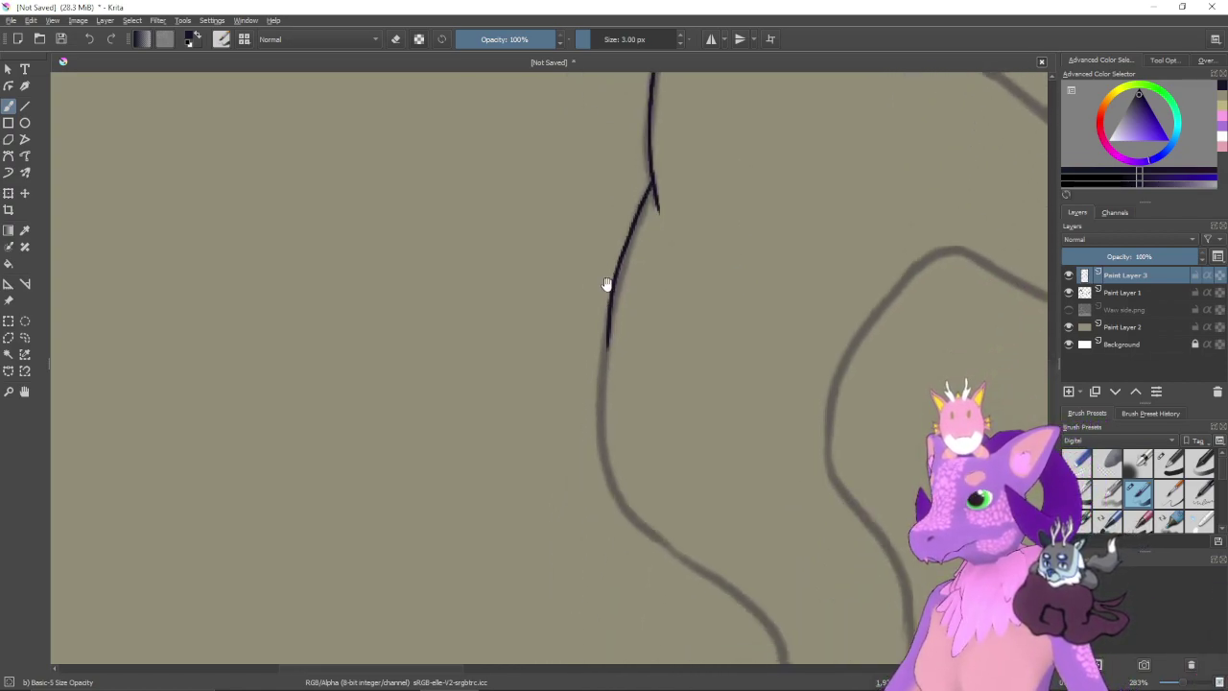
key("ctrl+z")
mouse_move(652, 175)
left_mouse_down()
mouse_move(616, 288)
mouse_move(619, 471)
mouse_move(636, 515)
left_mouse_up()
key("ctrl+z")
key("ctrl+minus")
left_click_drag(707, 383, 650, 365)
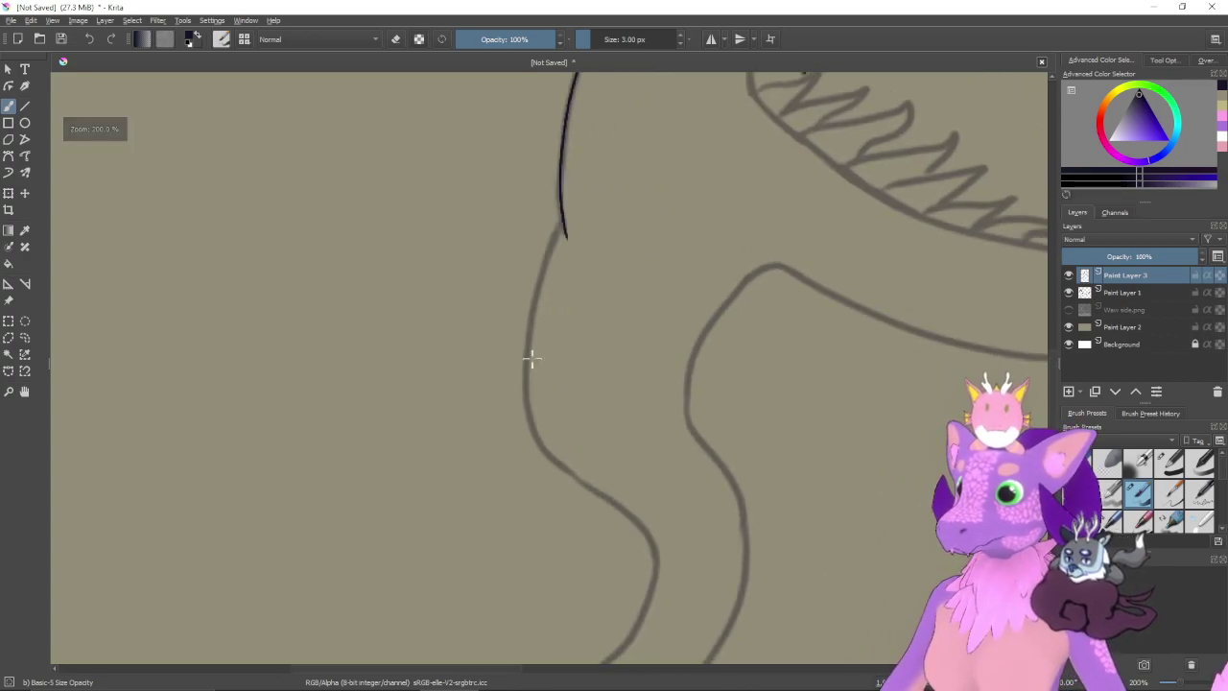
left_click_drag(561, 223, 533, 305)
key("ctrl+z")
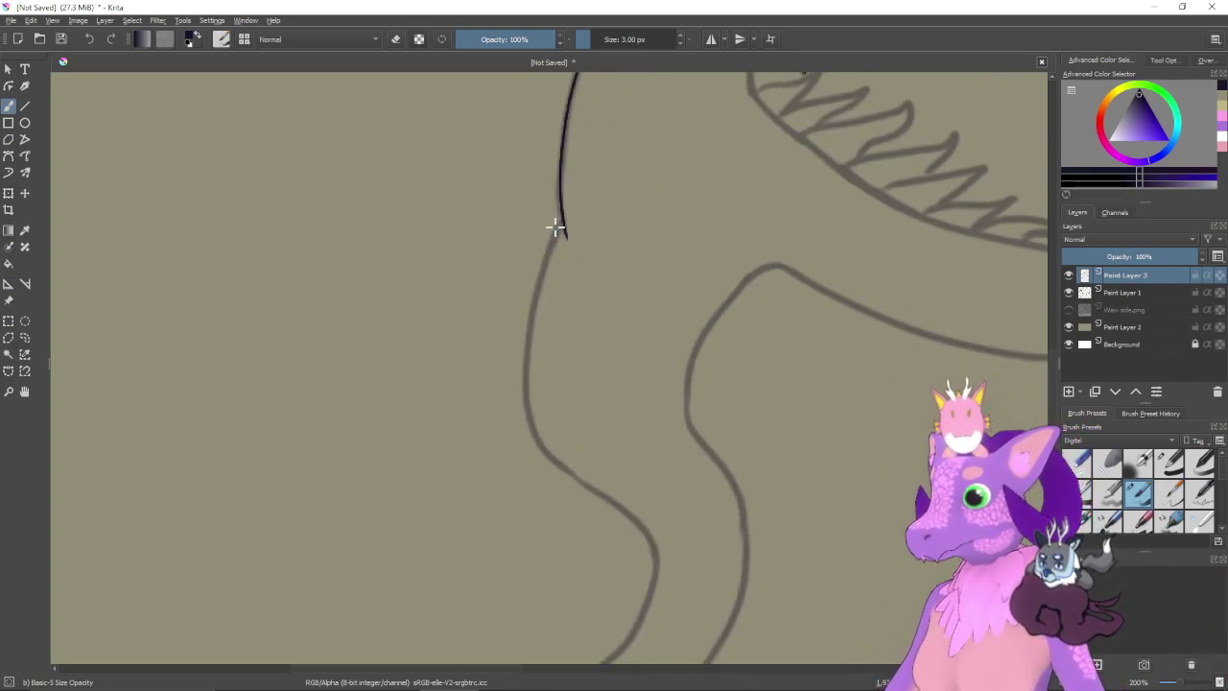
mouse_move(564, 216)
left_mouse_down()
mouse_move(520, 360)
mouse_move(526, 415)
mouse_move(562, 484)
left_mouse_up()
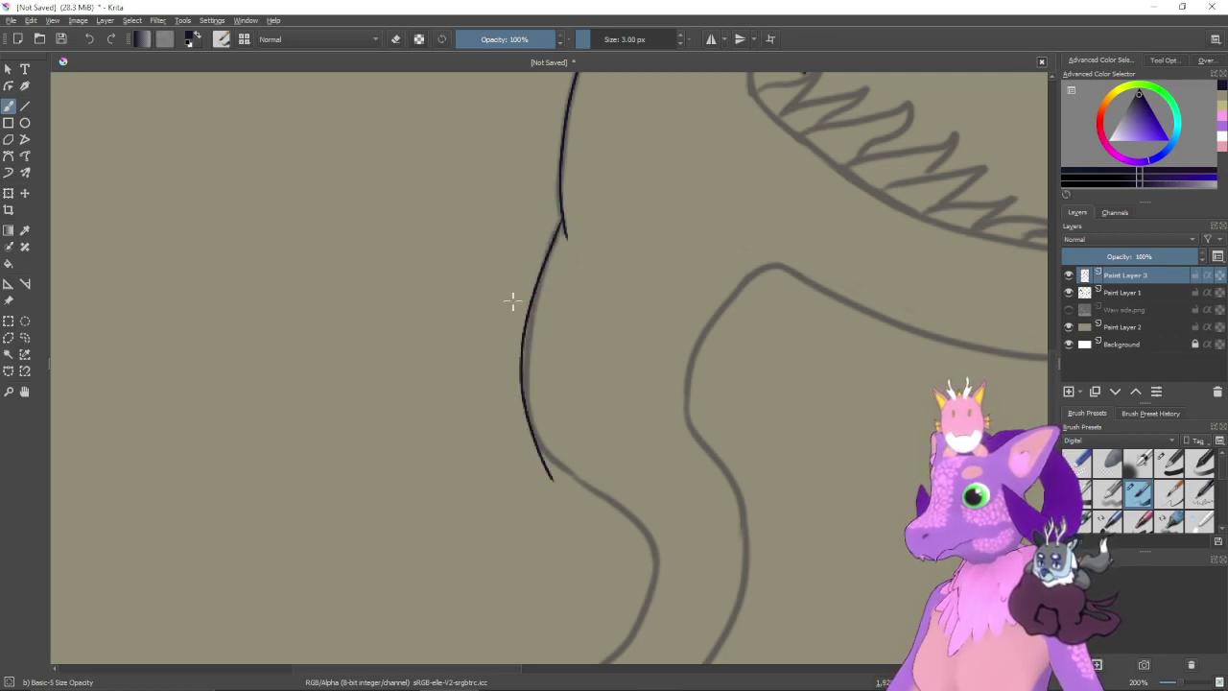
key("ctrl+z")
mouse_move(561, 222)
left_mouse_down()
mouse_move(527, 334)
mouse_move(527, 399)
mouse_move(548, 451)
mouse_move(637, 534)
left_mouse_up()
key("ctrl+z")
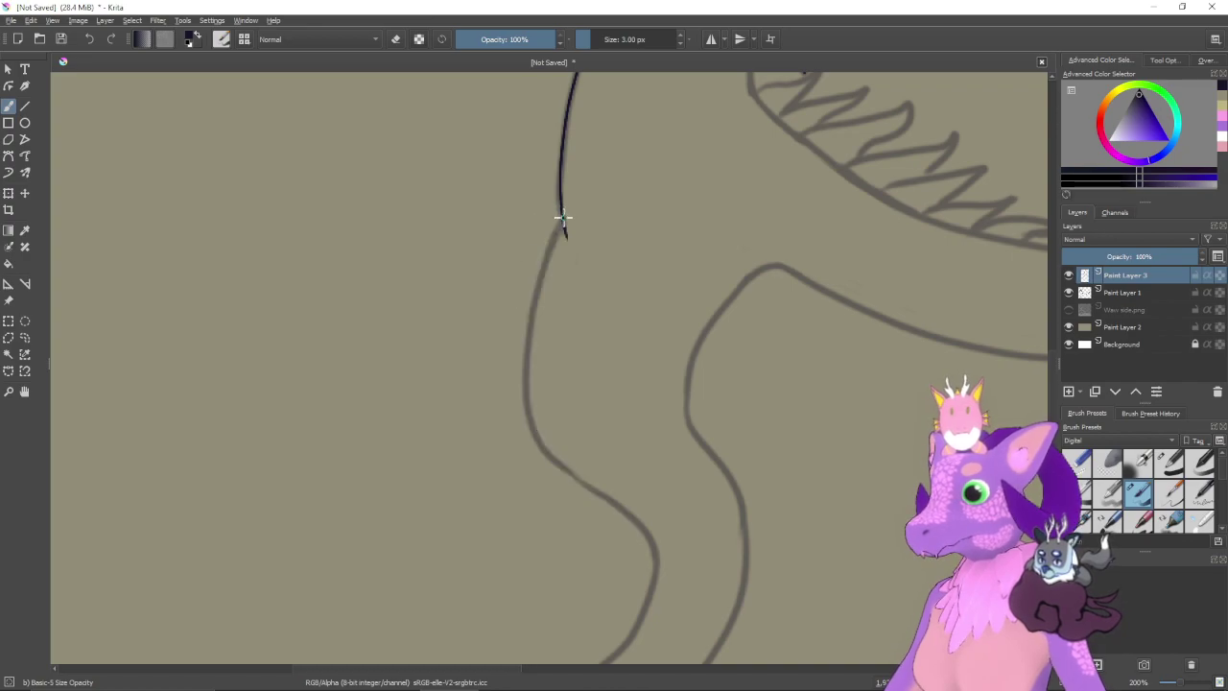
mouse_move(563, 217)
left_mouse_down()
mouse_move(535, 312)
mouse_move(547, 451)
mouse_move(574, 482)
left_mouse_up()
key("ctrl+z")
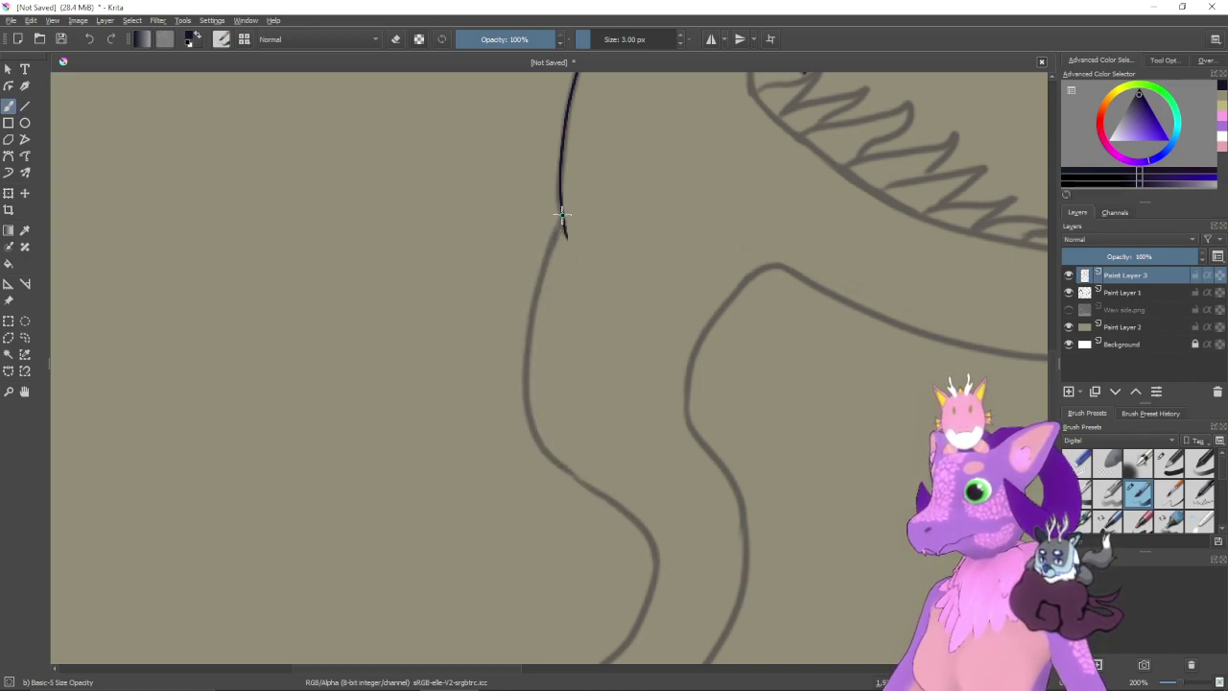
left_click_drag(563, 217, 538, 276)
key("ctrl+z")
mouse_move(562, 220)
left_mouse_down()
mouse_move(527, 358)
mouse_move(551, 460)
left_mouse_up()
key("ctrl+z")
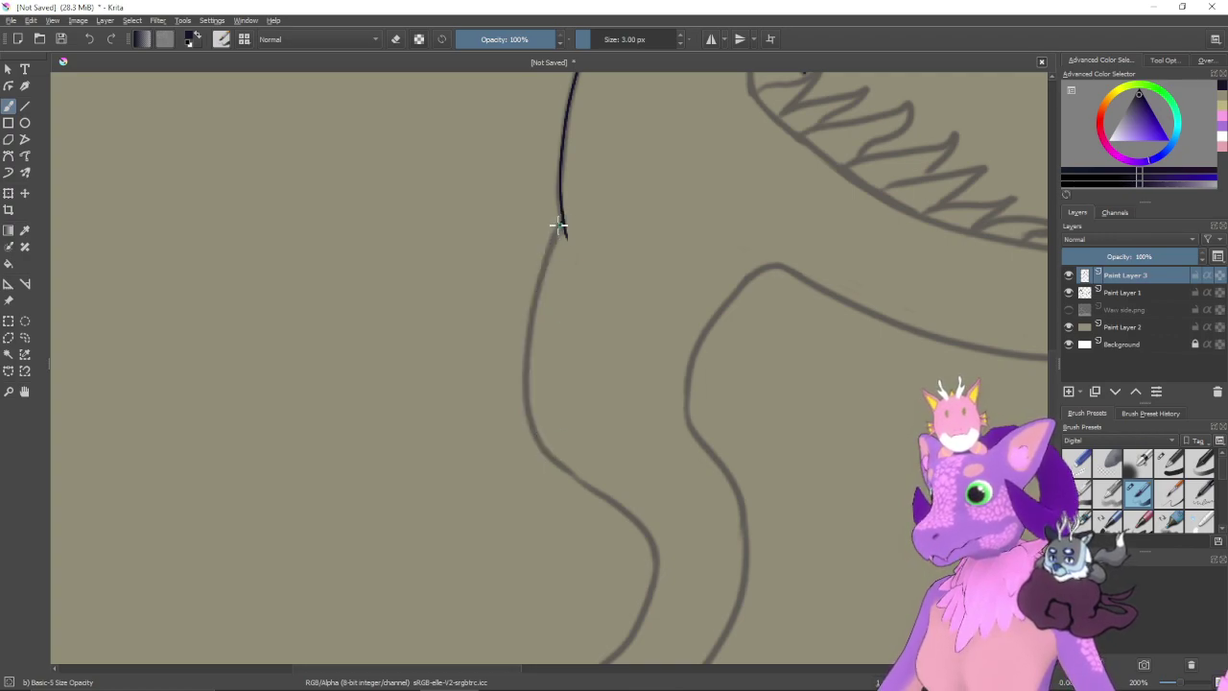
mouse_move(559, 225)
left_mouse_down()
mouse_move(523, 357)
mouse_move(526, 410)
mouse_move(562, 470)
left_mouse_up()
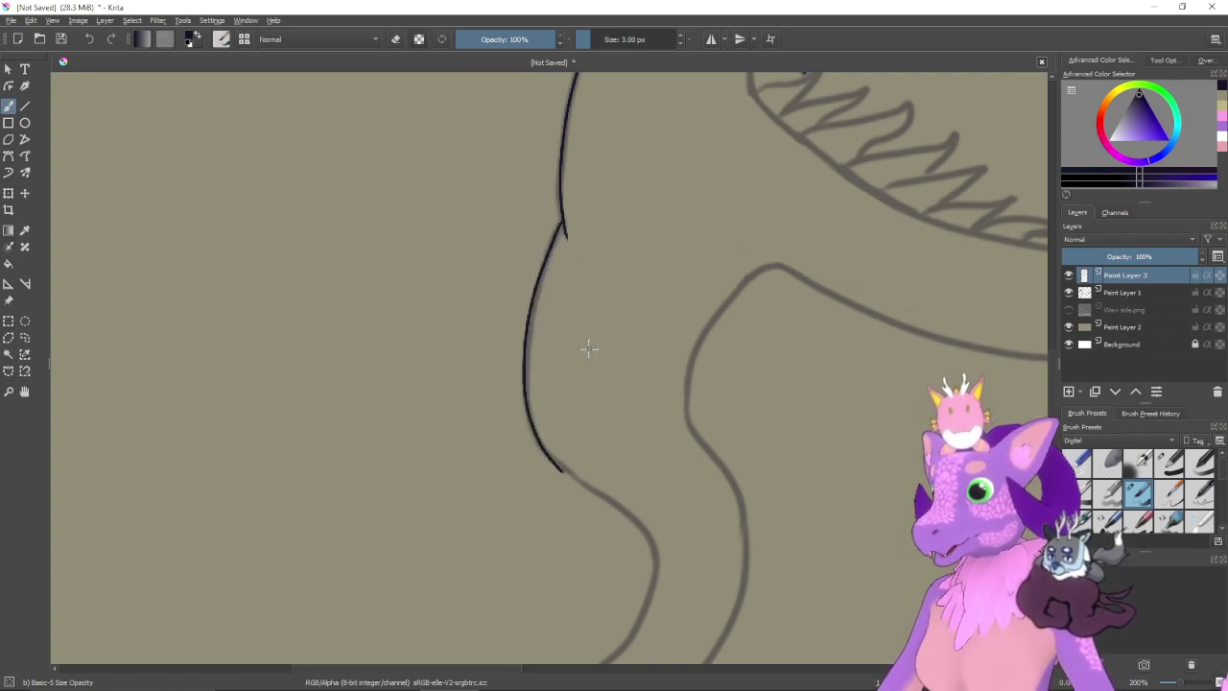
key("ctrl+z")
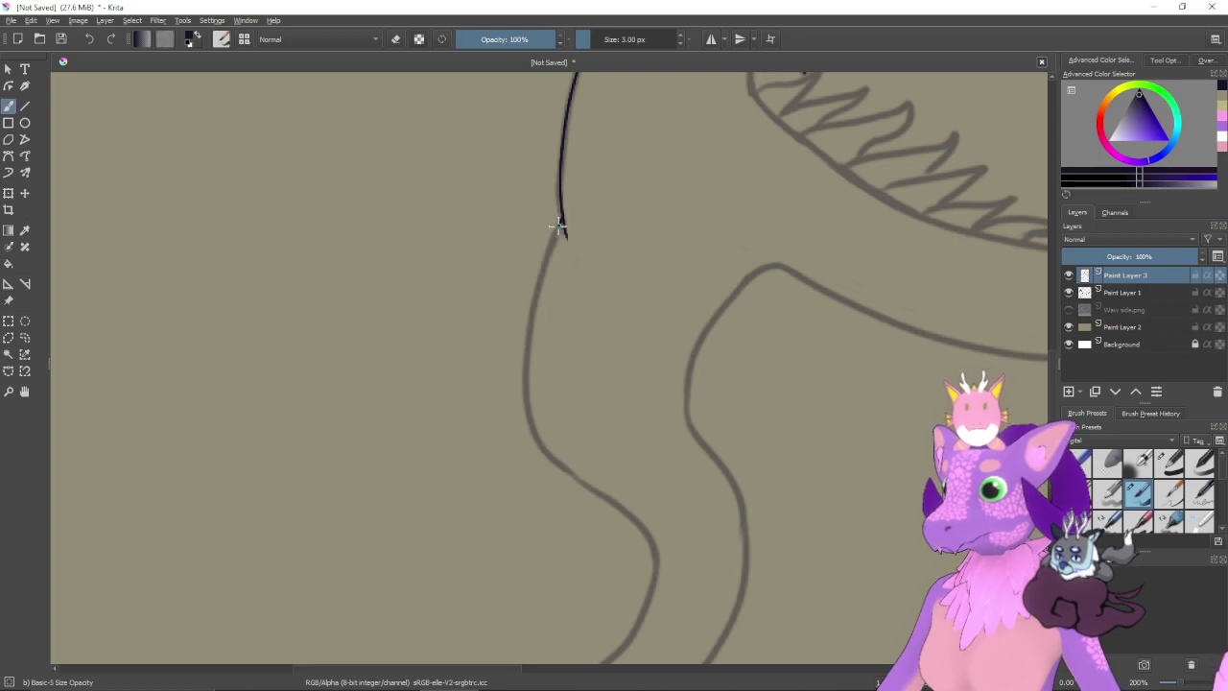
mouse_move(561, 223)
left_mouse_down()
mouse_move(531, 309)
mouse_move(525, 392)
mouse_move(536, 442)
mouse_move(566, 474)
left_mouse_up()
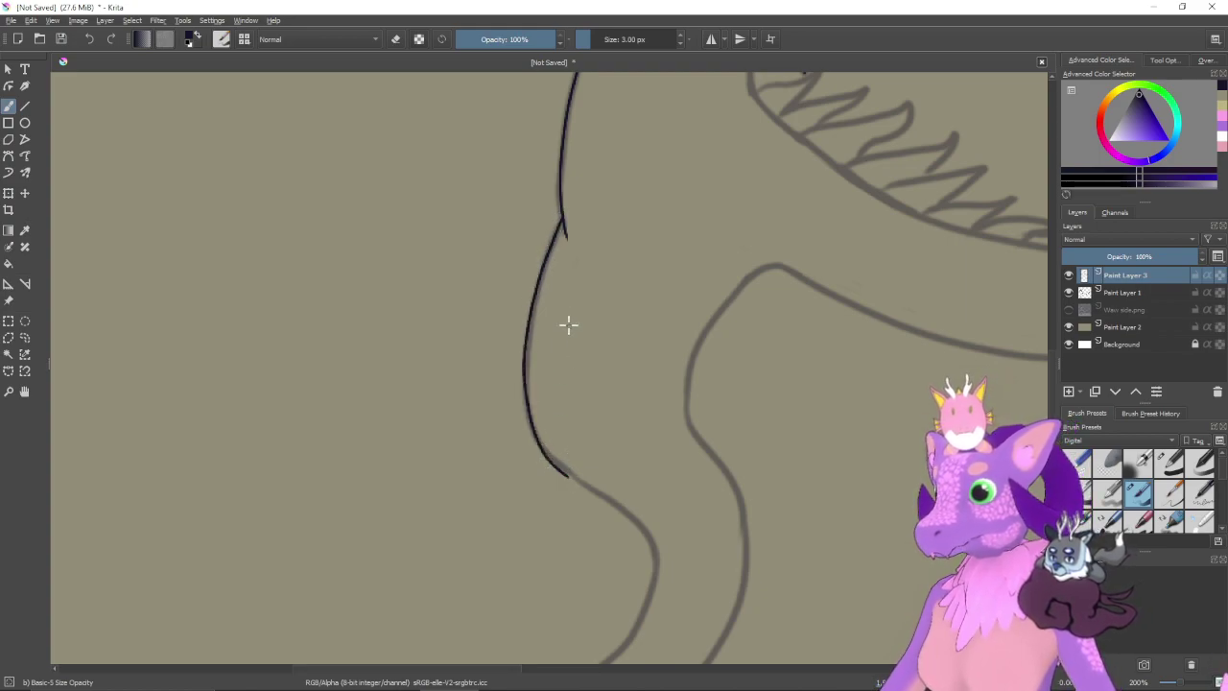
key("ctrl+z")
mouse_move(557, 221)
left_mouse_down()
mouse_move(522, 361)
mouse_move(542, 460)
mouse_move(576, 488)
left_mouse_up()
key("ctrl+z")
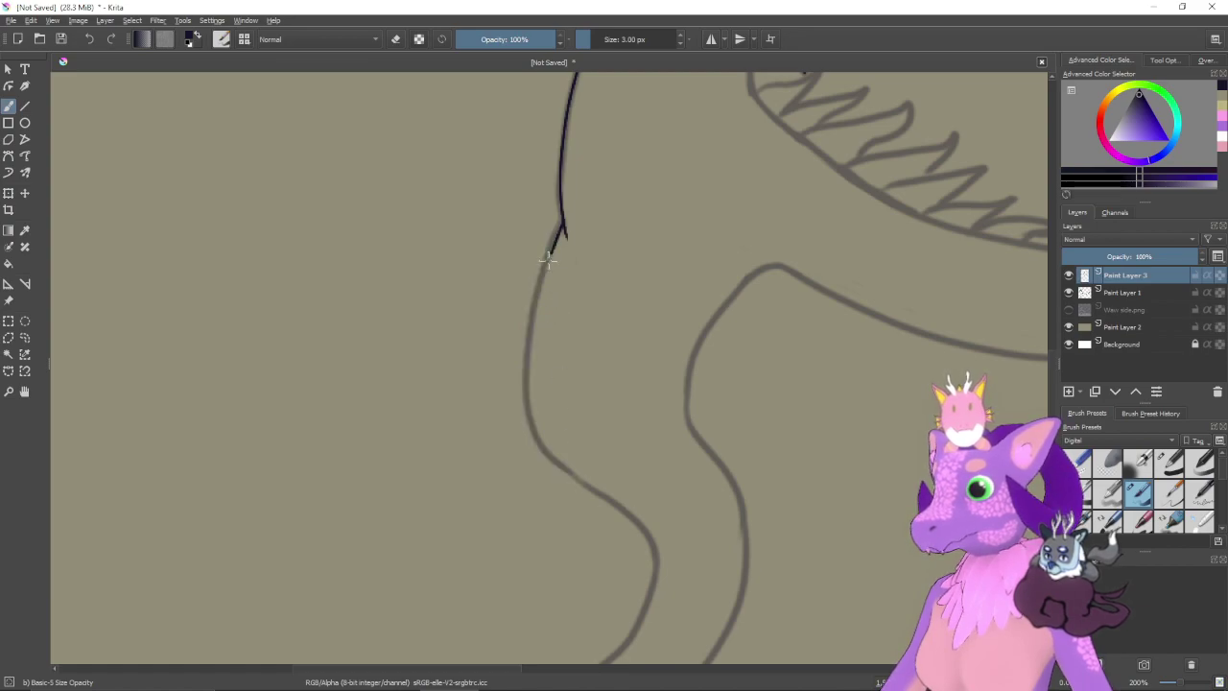
mouse_move(547, 257)
left_mouse_down()
mouse_move(527, 408)
mouse_move(541, 451)
mouse_move(575, 481)
left_mouse_up()
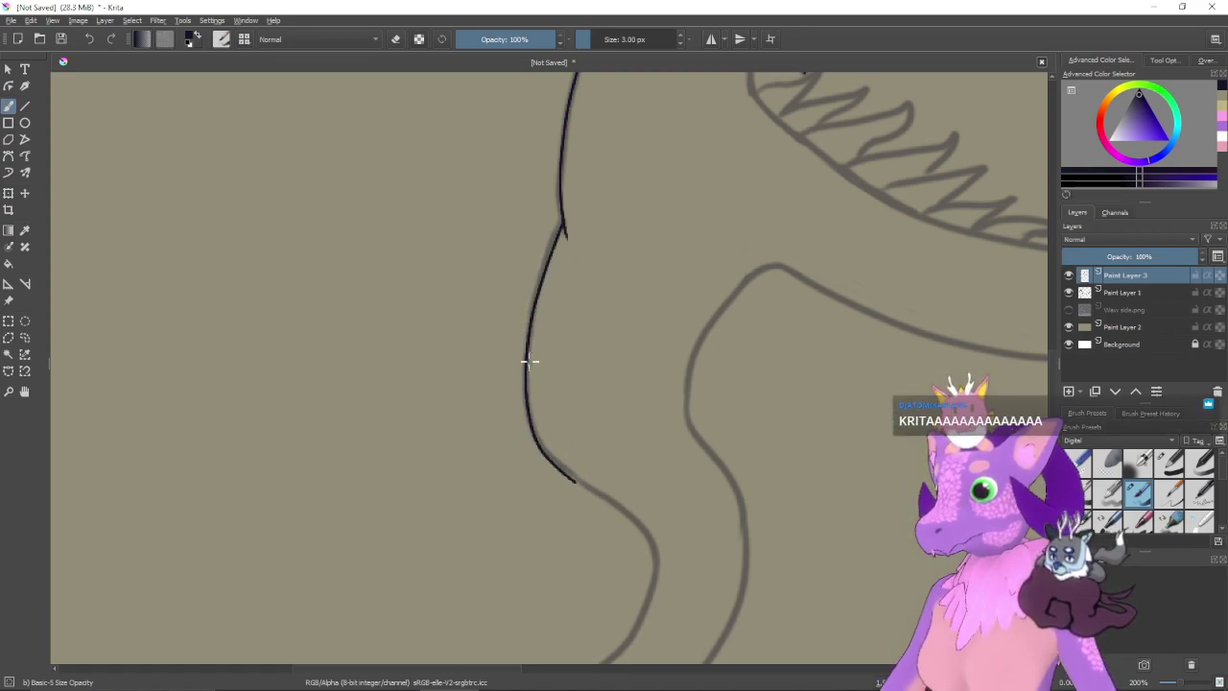
key("ctrl+z")
mouse_move(560, 223)
left_mouse_down()
mouse_move(535, 295)
mouse_move(531, 400)
mouse_move(566, 454)
left_mouse_up()
key("ctrl+z")
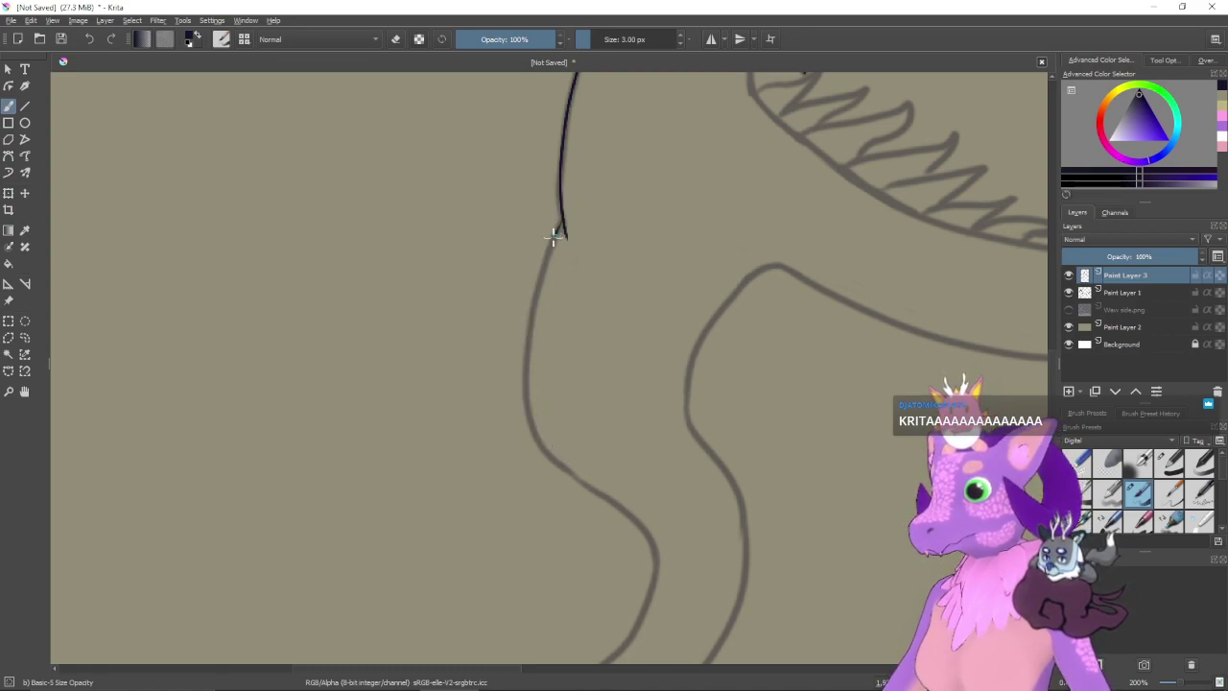
mouse_move(554, 238)
left_mouse_down()
mouse_move(520, 381)
mouse_move(528, 432)
mouse_move(581, 482)
left_mouse_up()
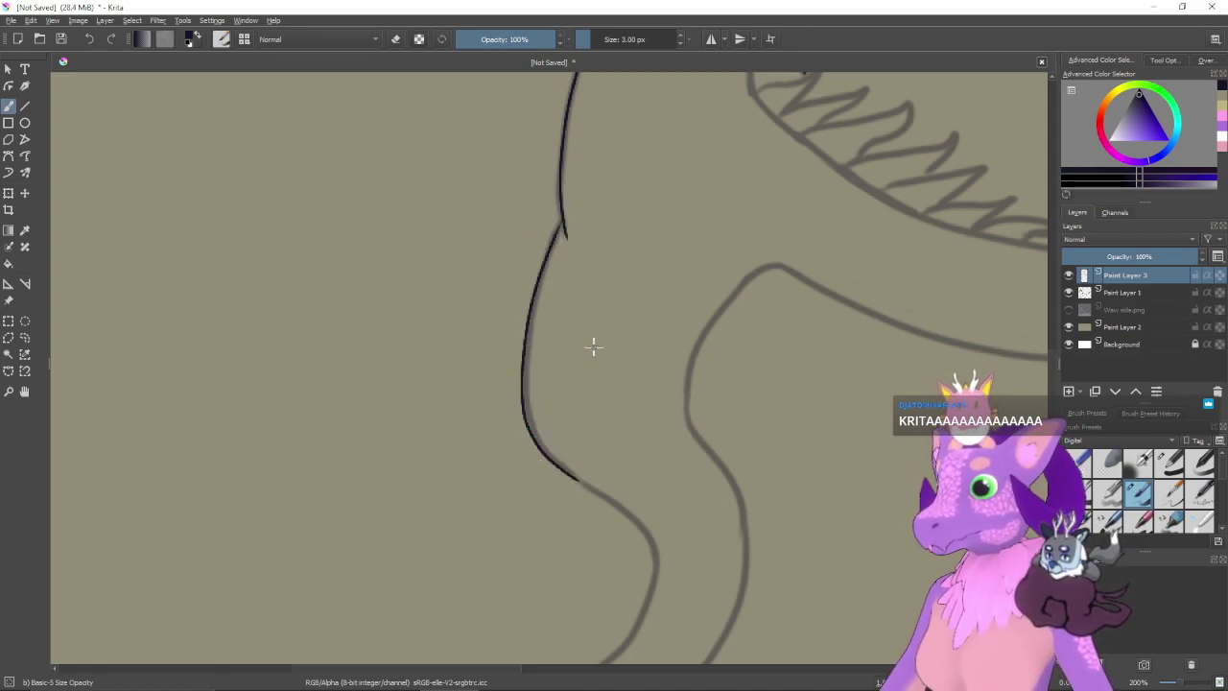
- Examine the junction of the belly and thigh lines and the thigh curve's lower end, then bring the lower leg into view
scroll(559, 439, "up", 5)
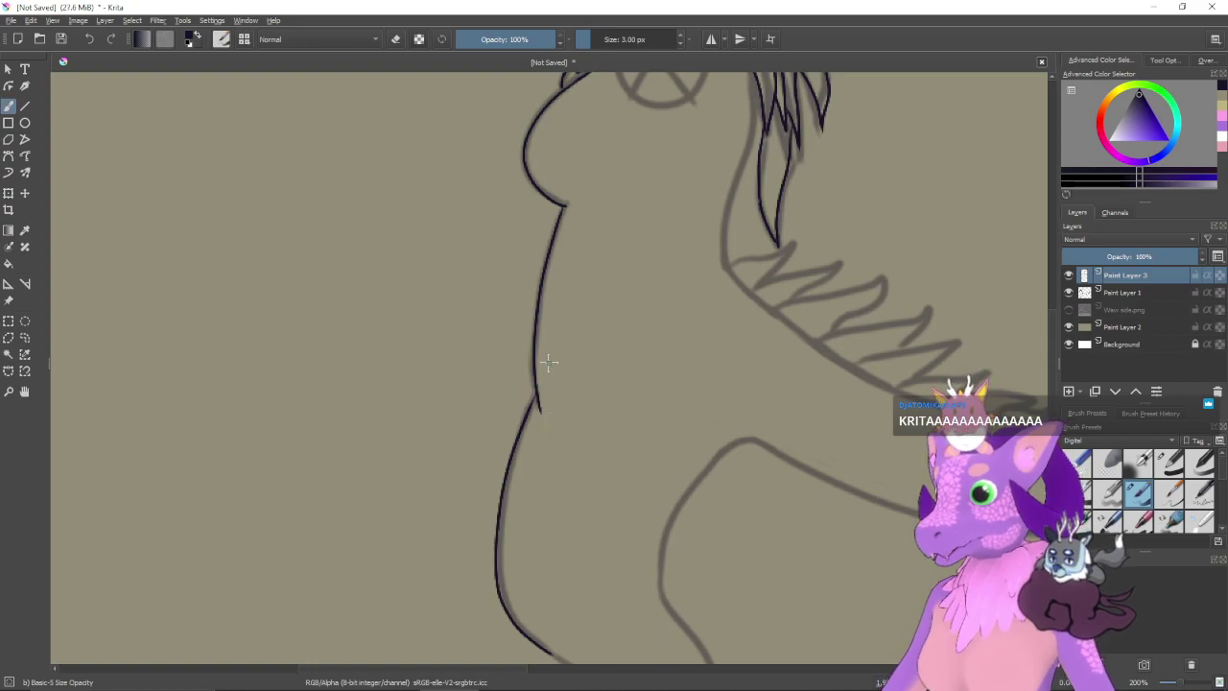
scroll(550, 363, "up", 3)
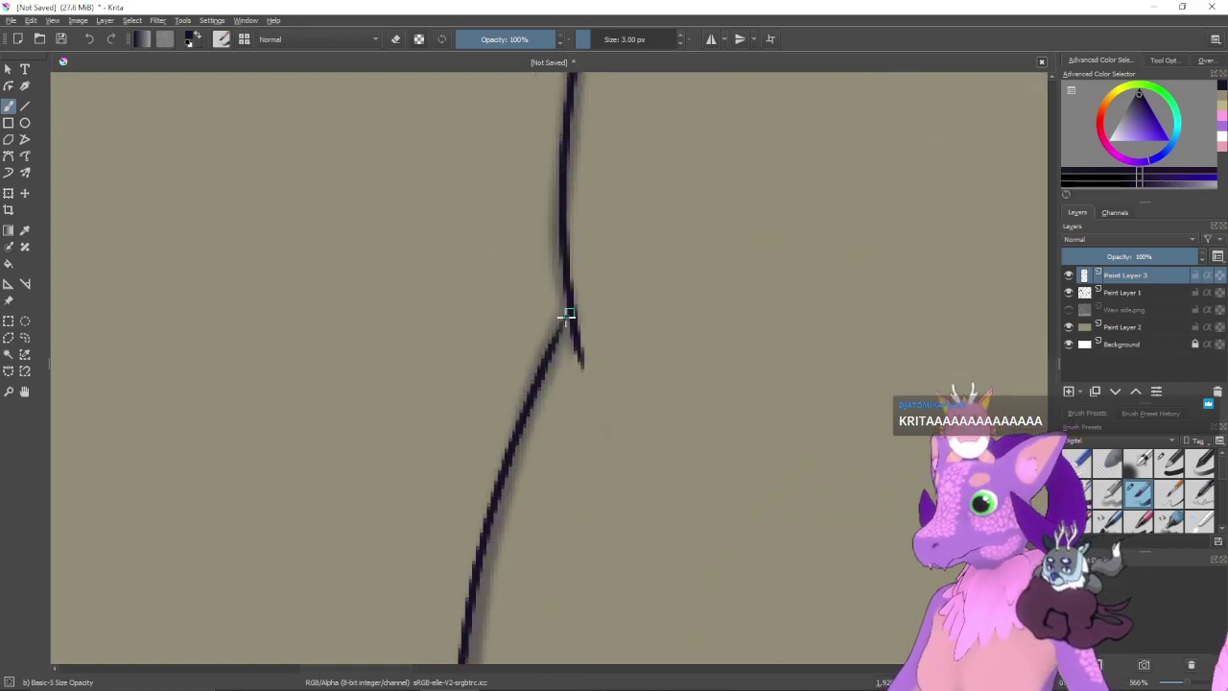
mouse_move(566, 317)
left_mouse_down()
mouse_move(551, 343)
mouse_move(560, 271)
left_mouse_up()
left_click_drag(555, 411, 540, 200)
left_click_drag(500, 516, 548, 313)
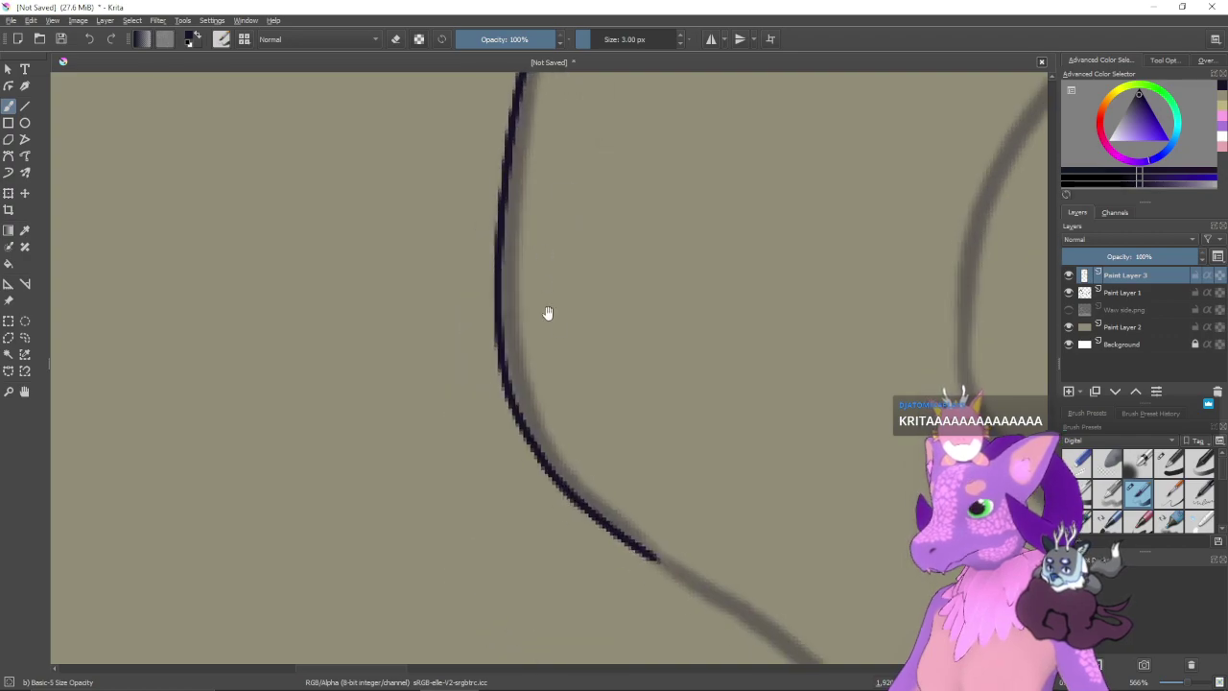
left_click_drag(602, 356, 503, 293)
scroll(614, 336, "down", 4)
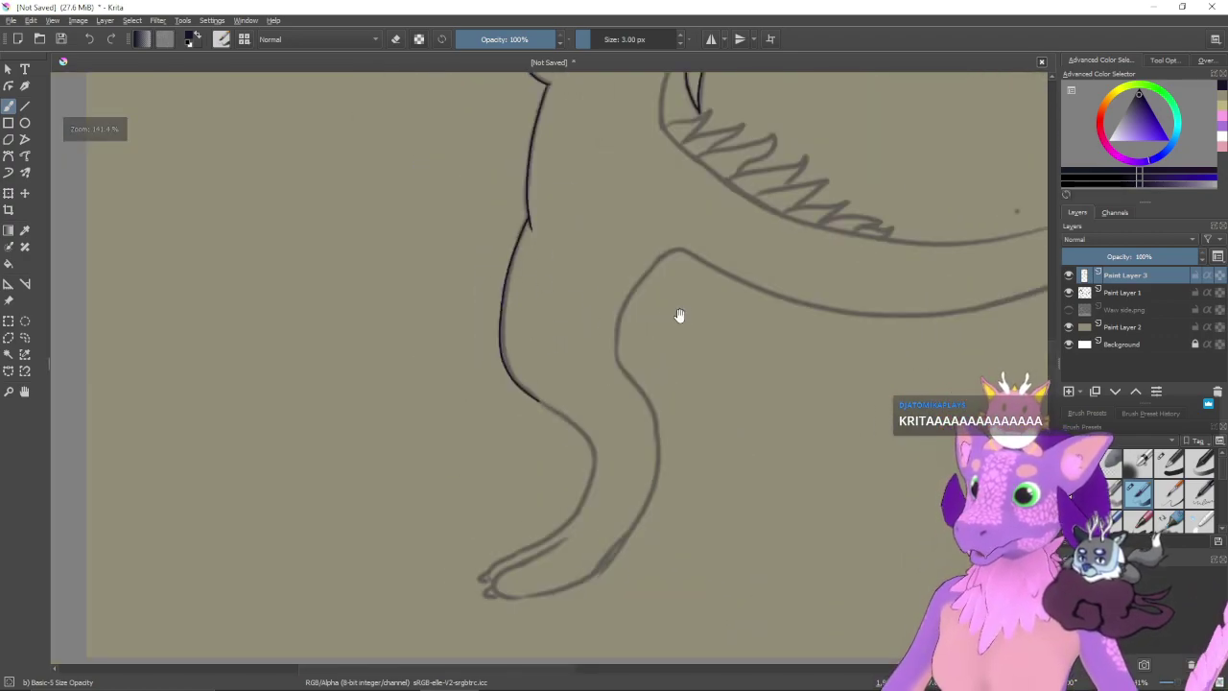
- Examine the whole creature drawing and compare it against the Waw side.png reference layer, shown briefly and hidden again
left_click_drag(694, 312, 641, 446)
left_click_drag(681, 353, 657, 418)
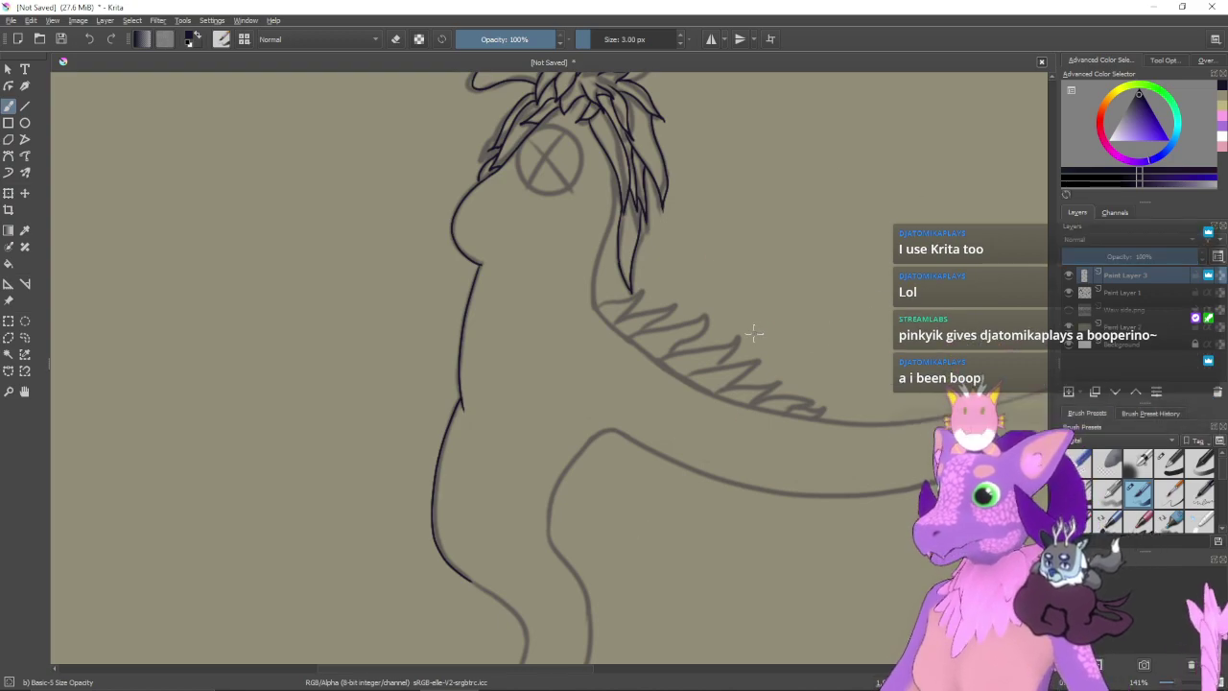
scroll(734, 368, "down", 1)
scroll(735, 368, "up", 1)
scroll(736, 367, "down", 2)
scroll(735, 365, "down", 1)
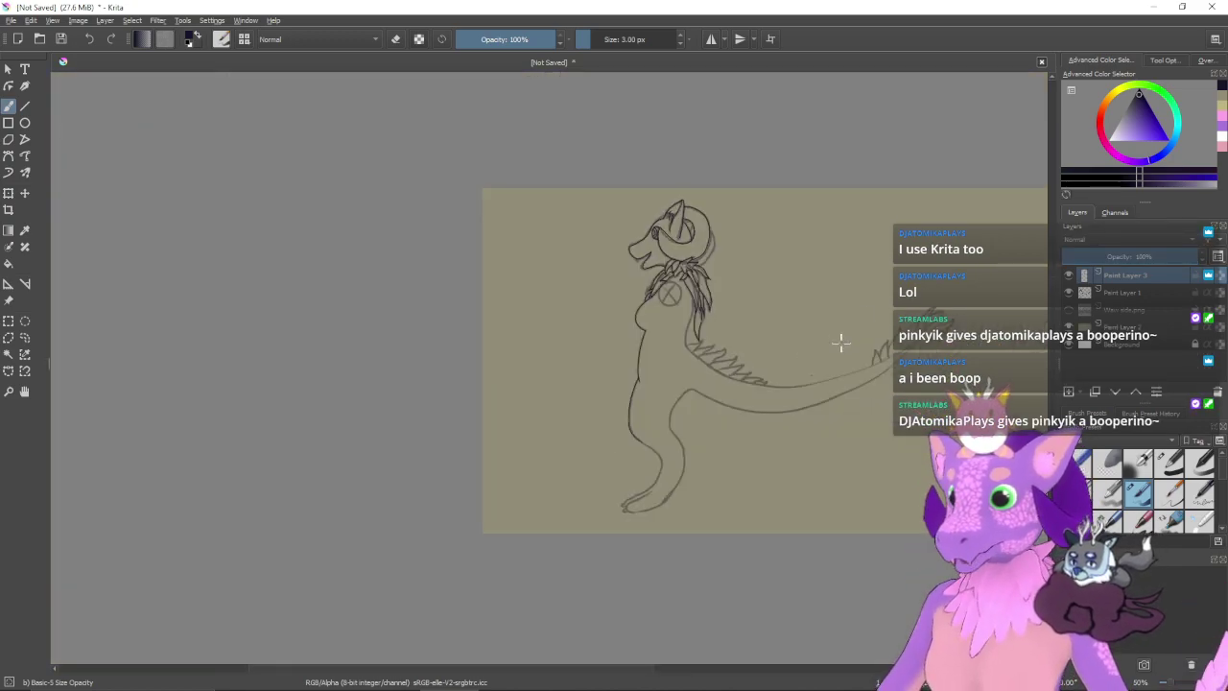
left_click_drag(840, 341, 796, 353)
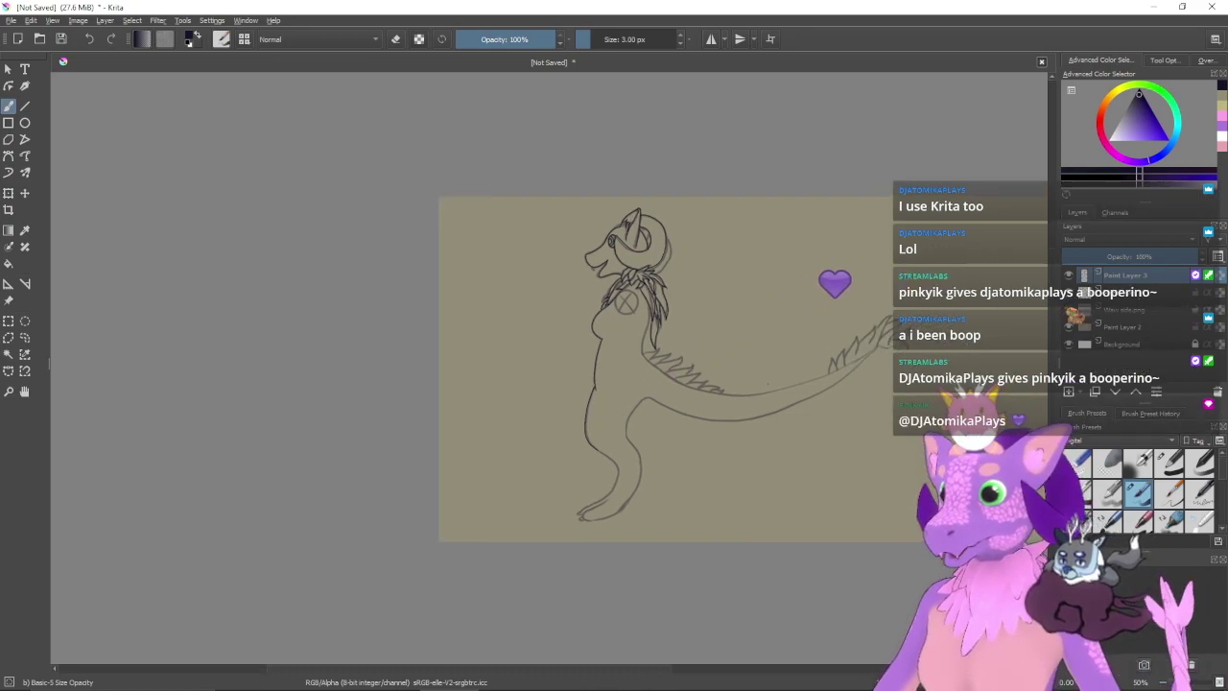
left_click(1069, 309)
left_click_drag(786, 393, 579, 392)
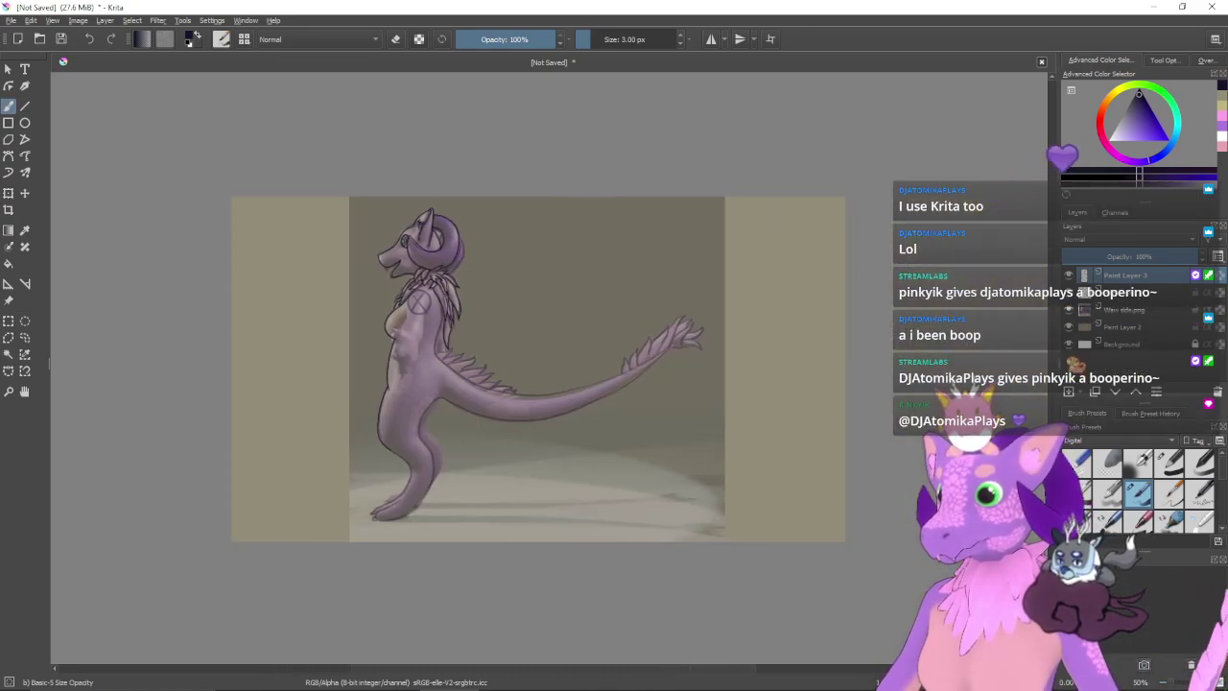
left_click(1068, 309)
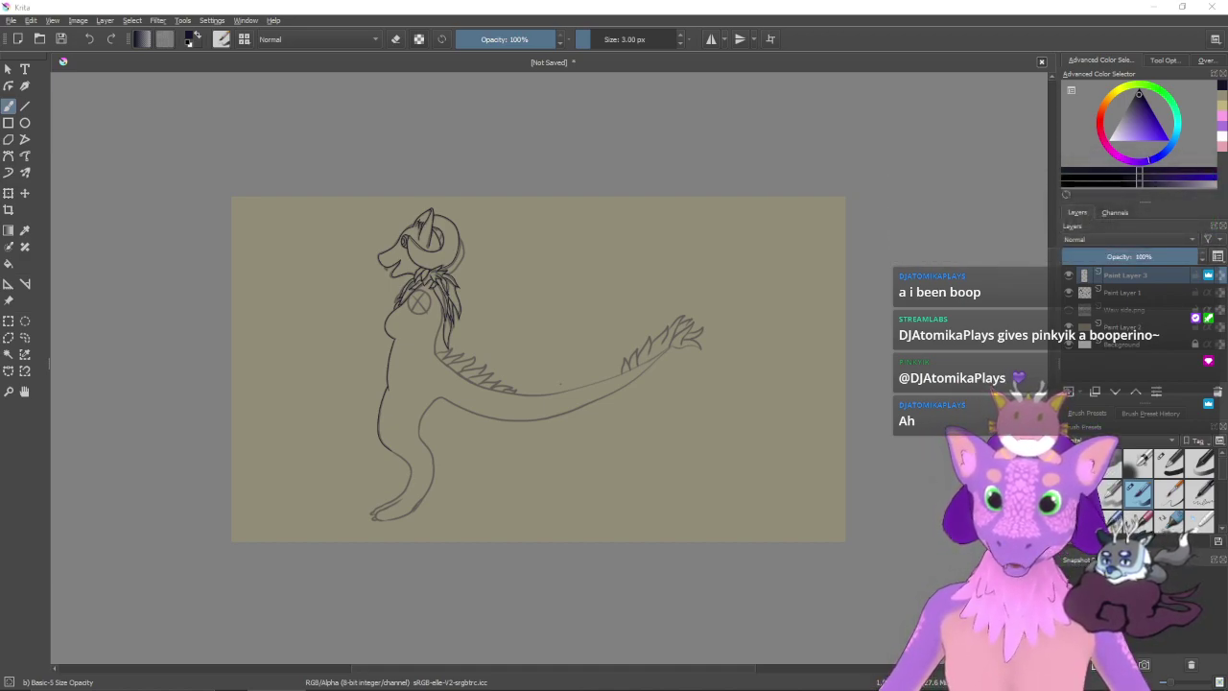
- Switch to the image viewer to study the front and back character reference sheets and the Waw front.png render, then return to Krita
key("alt+Tab")
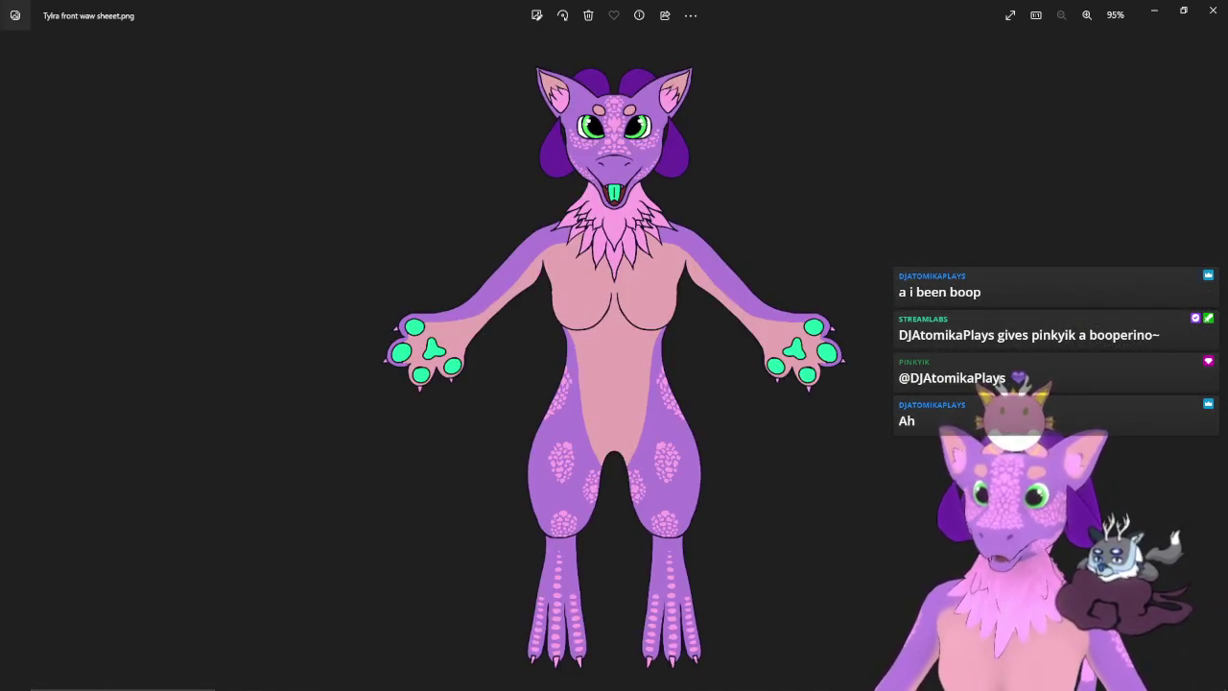
key("Right")
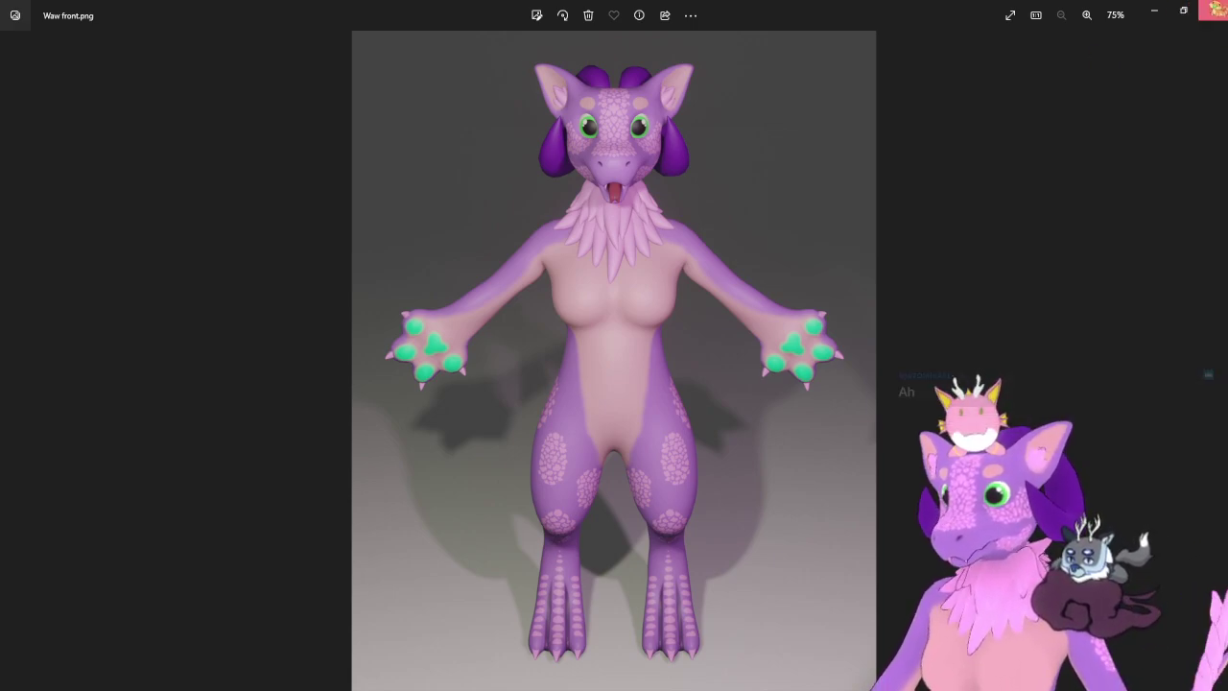
key("Right")
key("alt+Tab")
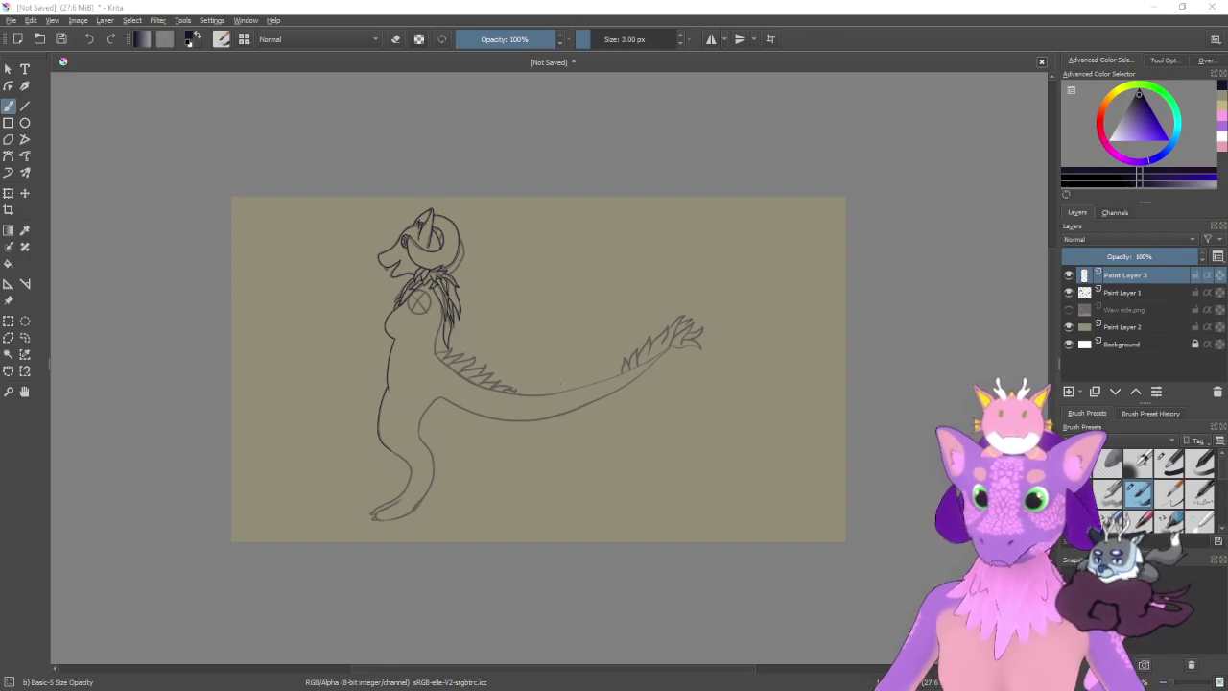
key("alt+Tab")
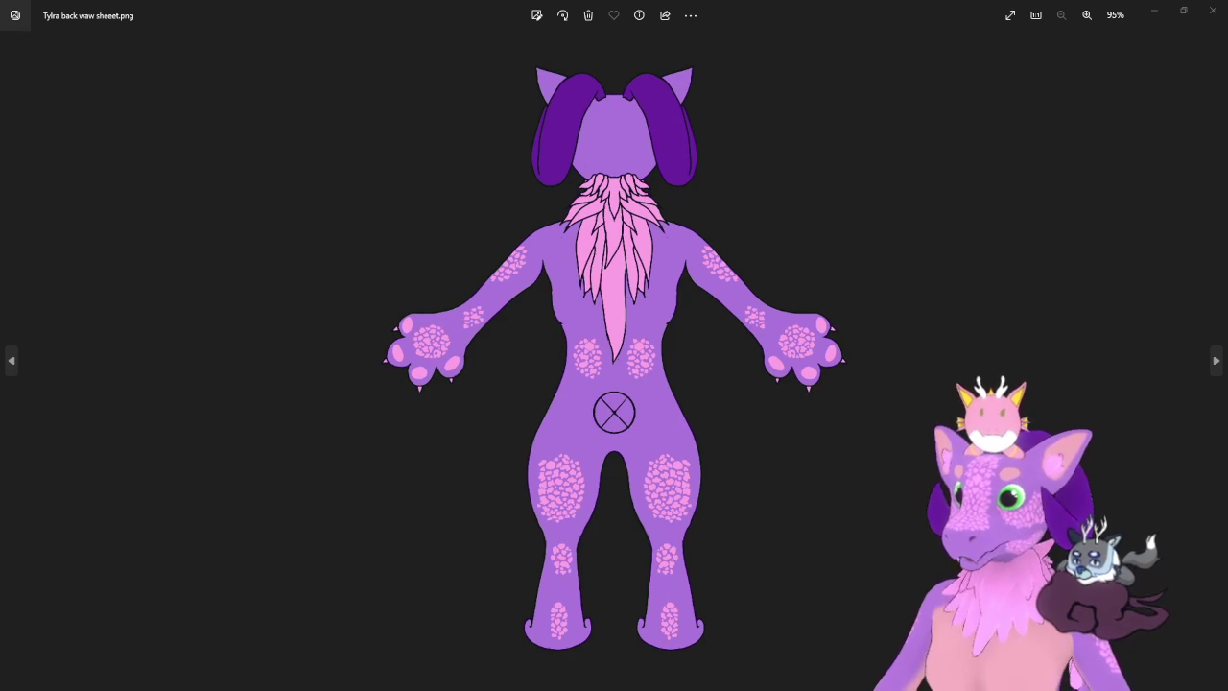
key("Right")
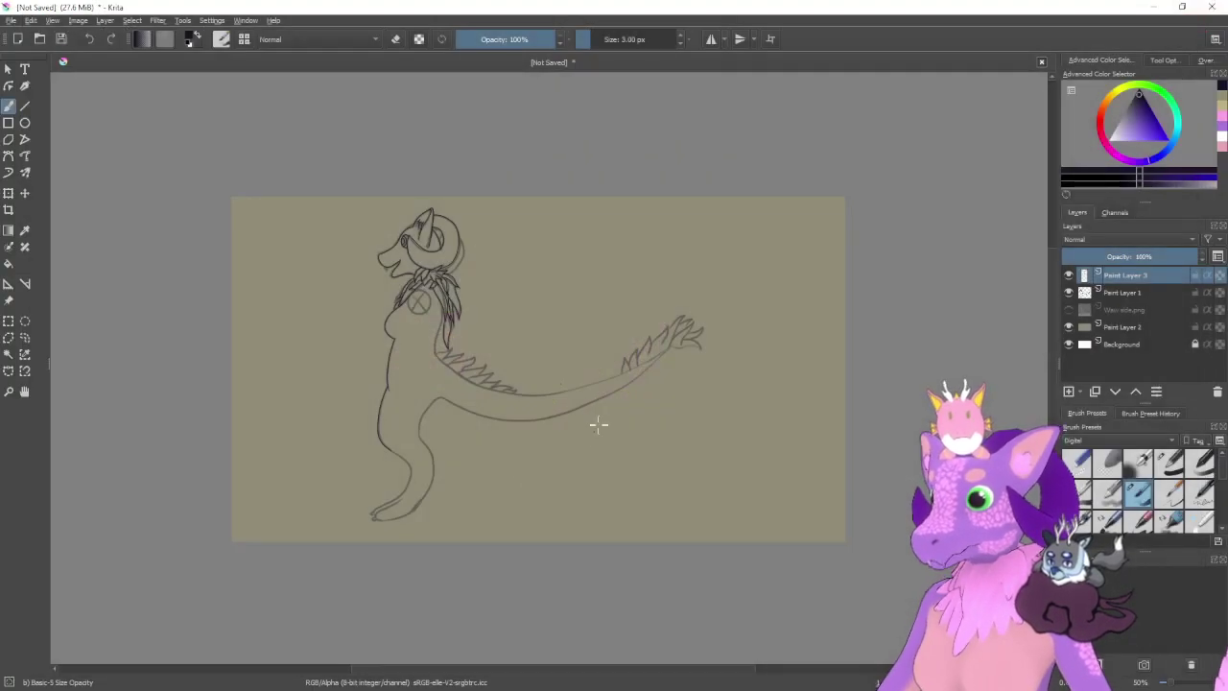
mouse_move(693, 297)
left_mouse_down()
mouse_move(528, 318)
mouse_move(350, 414)
left_mouse_up()
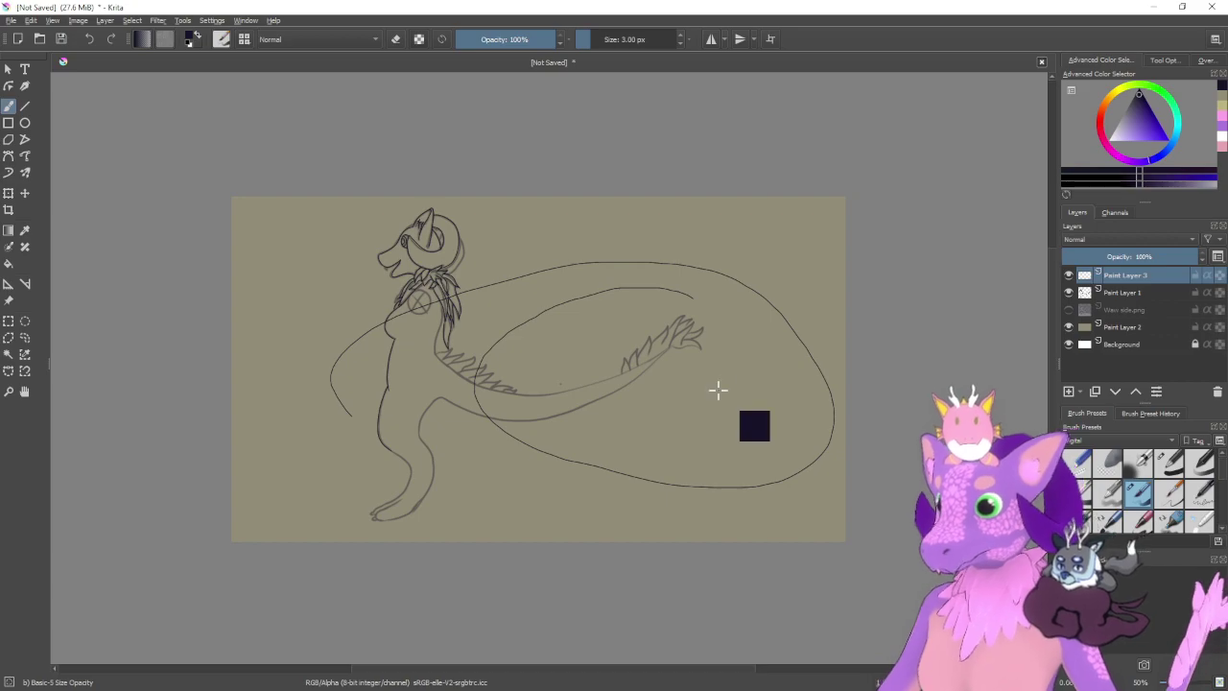
key("ctrl+z")
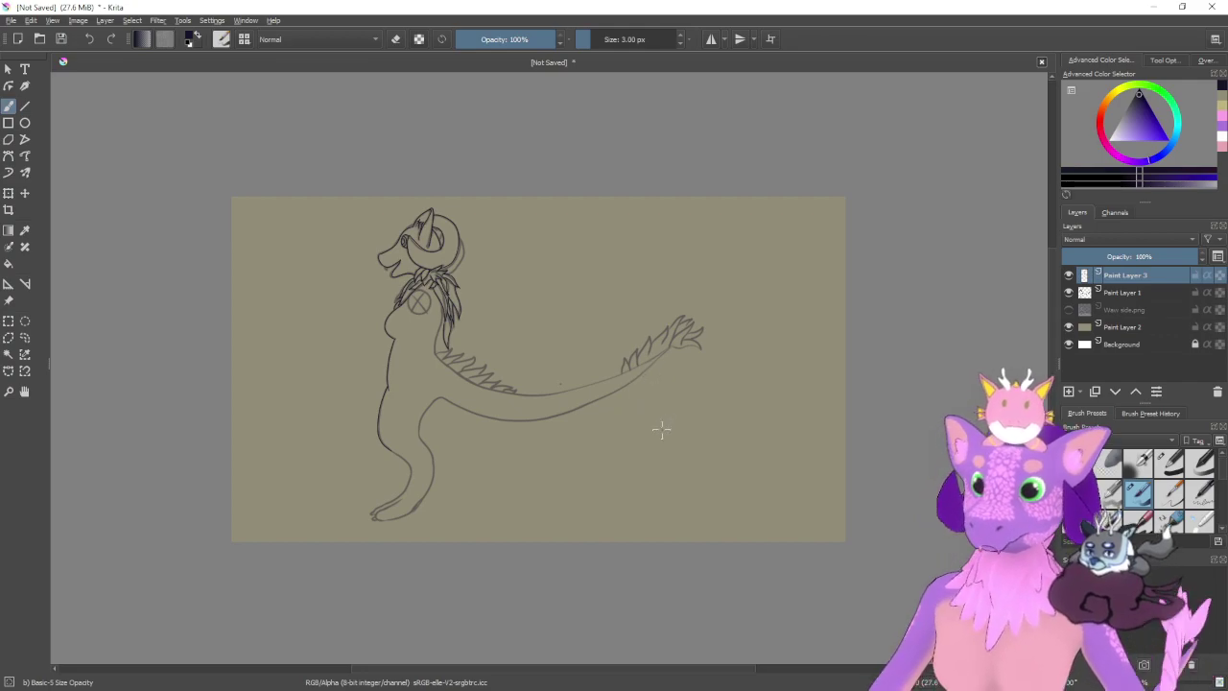
- Ink the front leg line from the end of the thigh curve below the knee to the ankle bend, with the canvas rotated
scroll(663, 351, "up", 2)
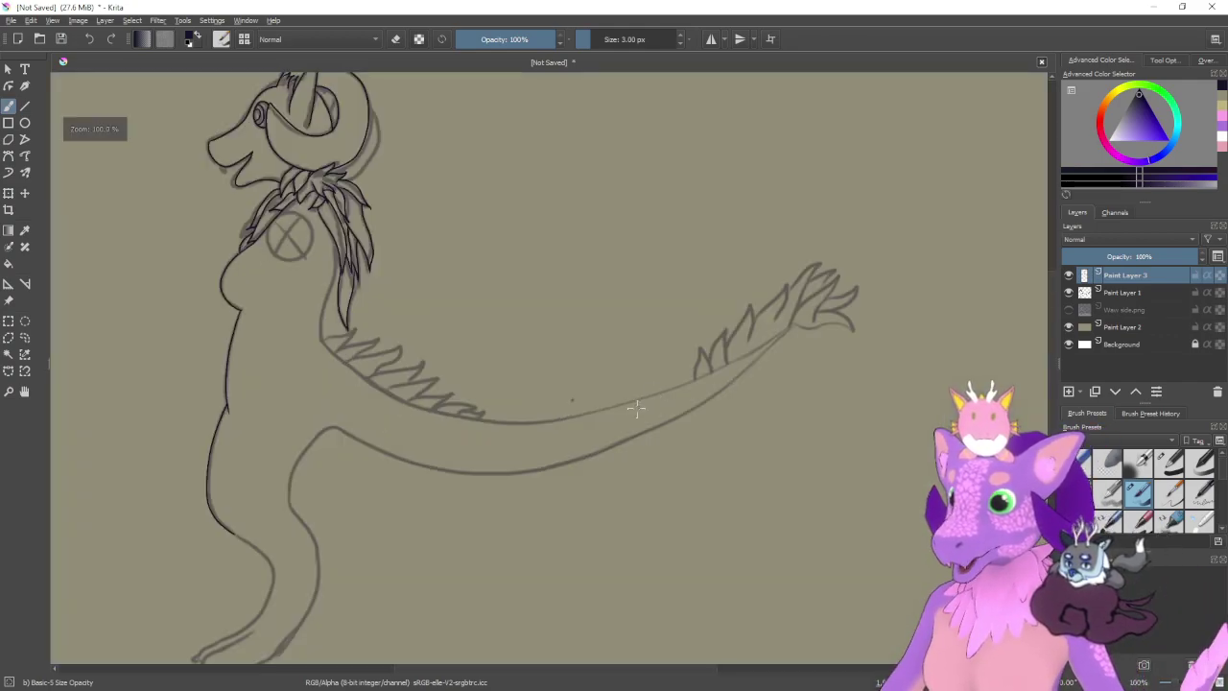
left_click_drag(628, 436, 777, 355)
scroll(718, 415, "up", 2)
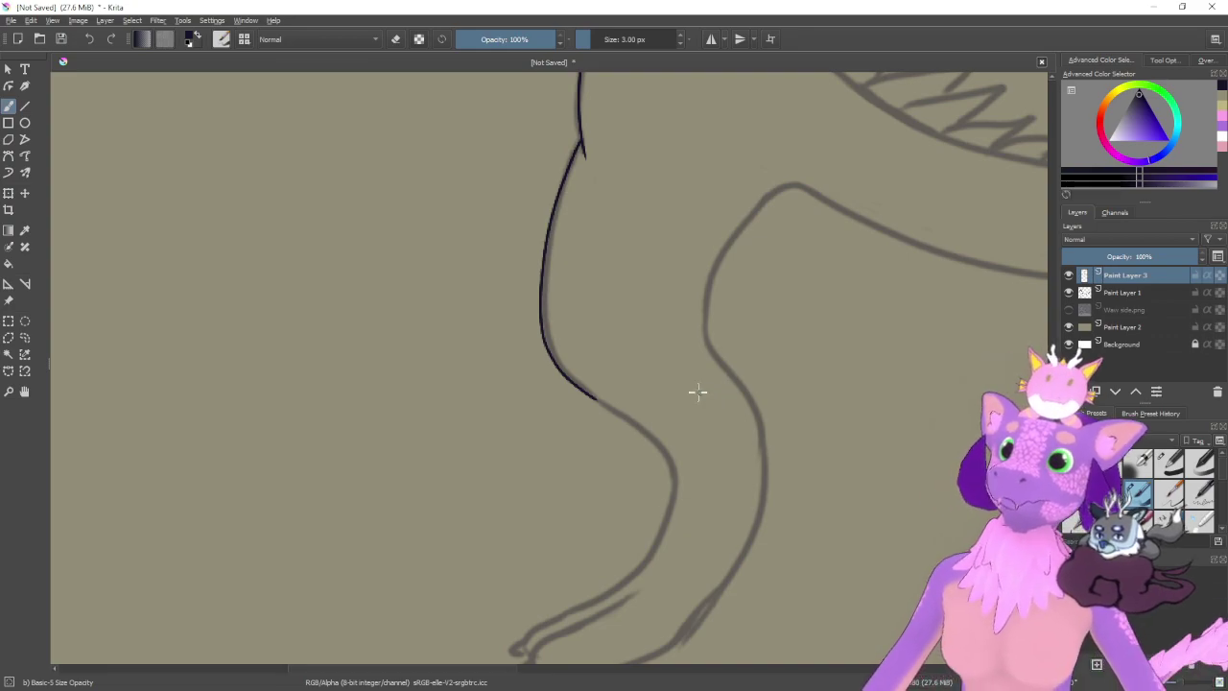
left_click_drag(678, 406, 662, 346)
key("6")
key("6")
key("6")
key("6")
key("6")
key("6")
key("4")
left_click_drag(586, 388, 641, 385)
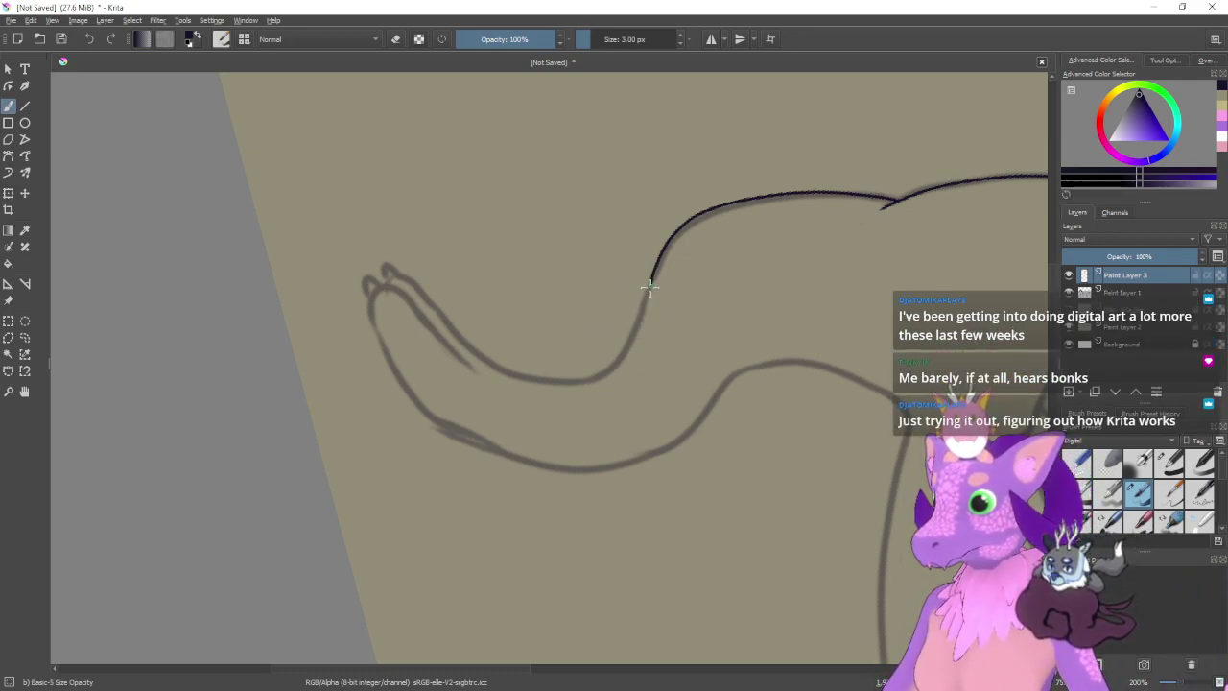
left_click_drag(643, 302, 662, 256)
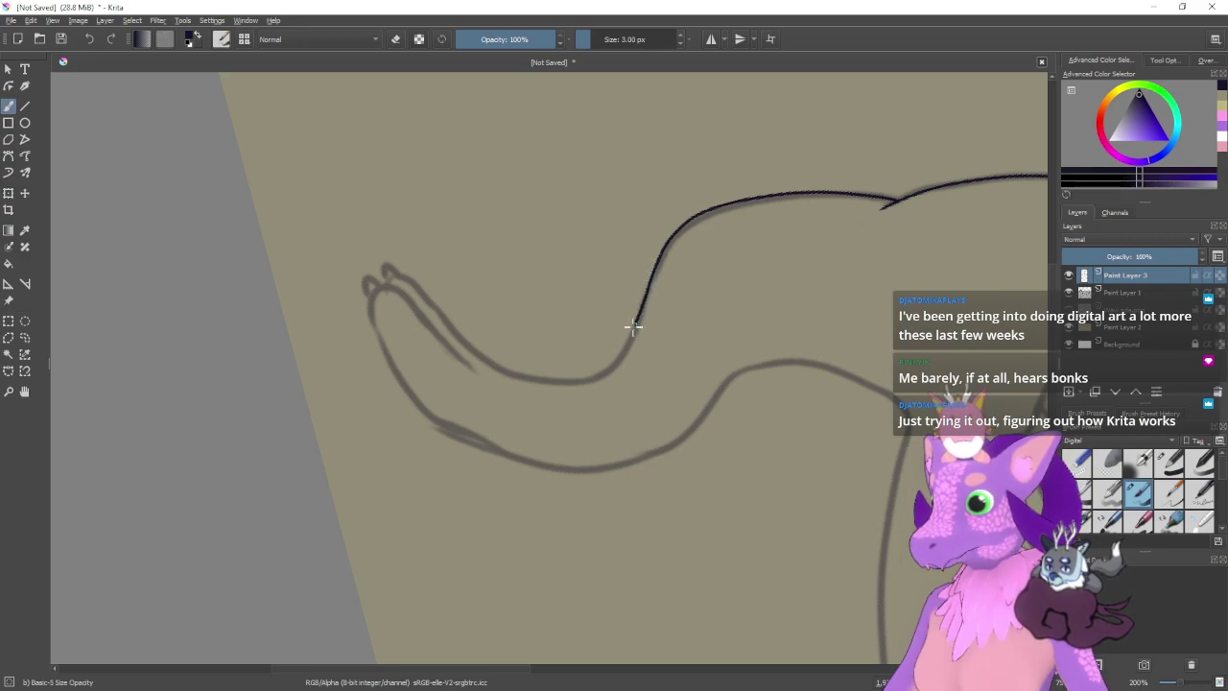
key("ctrl+z")
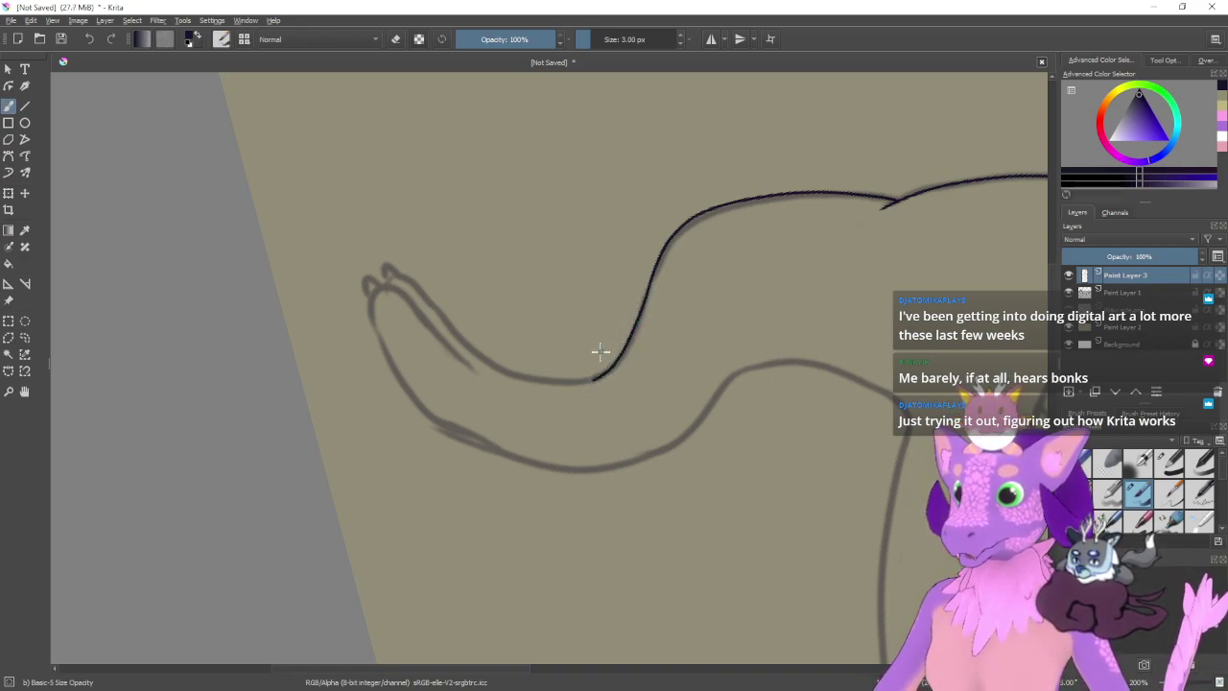
- Ink the front of the lower leg as one smooth stroke from the ankle bend to the base of the toes, redoing it until it fits
key("5")
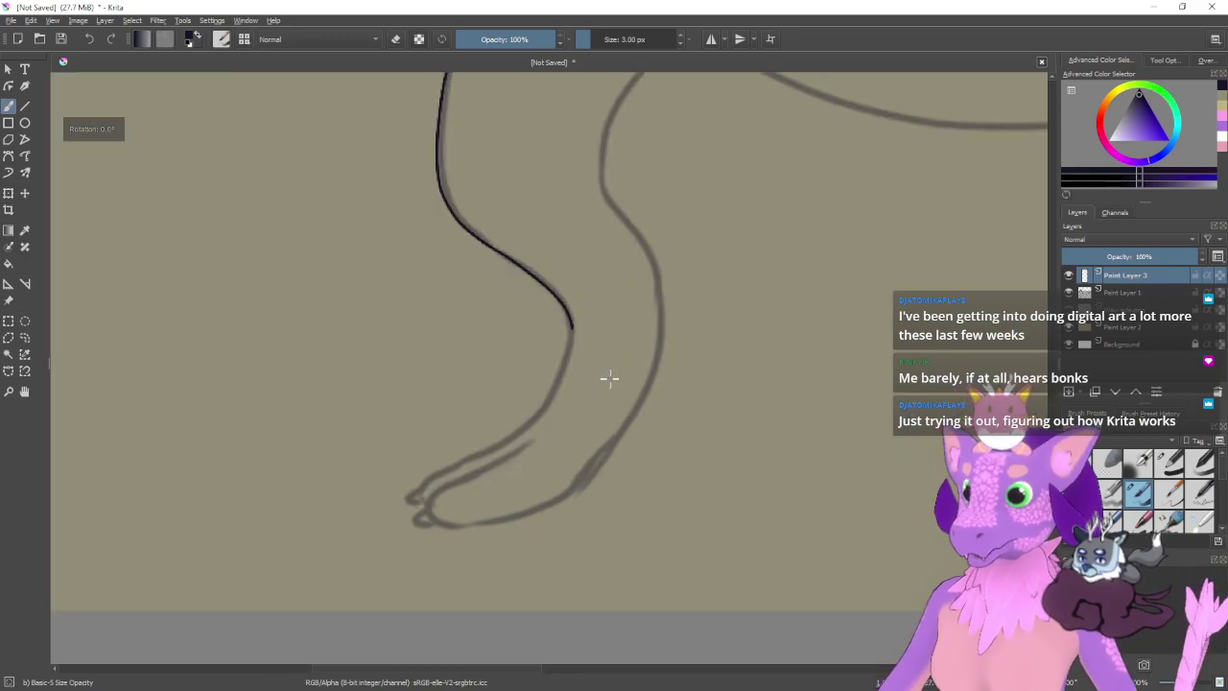
left_click_drag(609, 378, 646, 278)
key("plus")
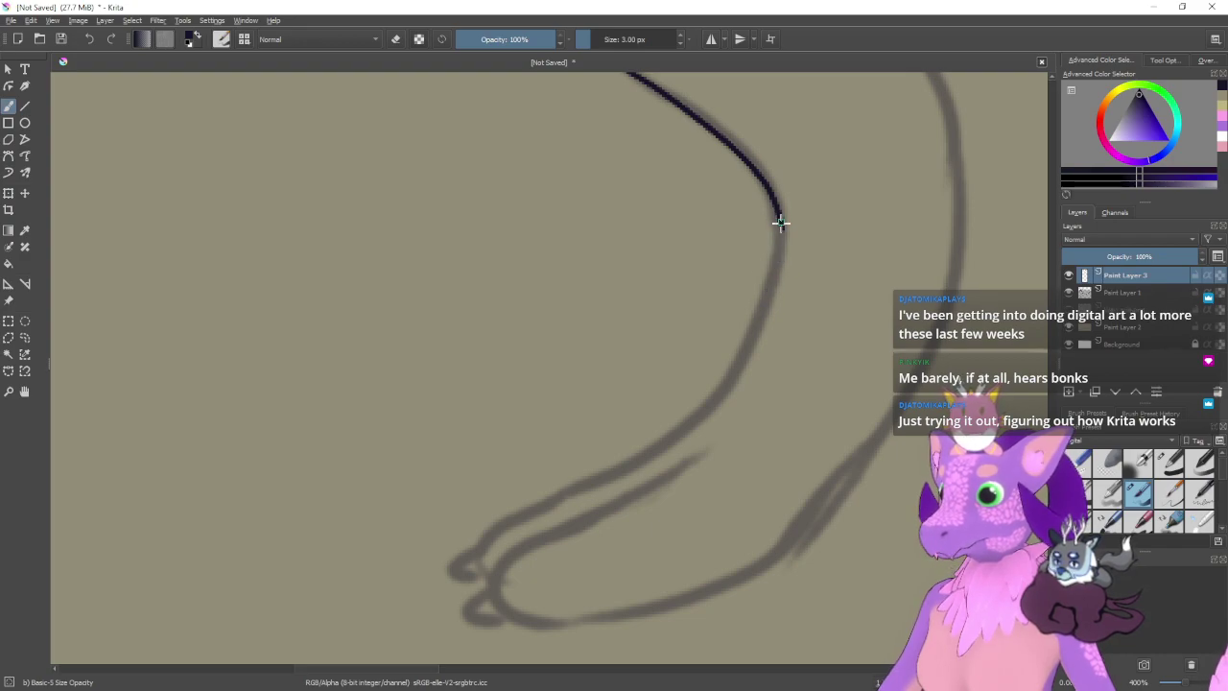
left_click_drag(781, 222, 747, 348)
key("ctrl+z")
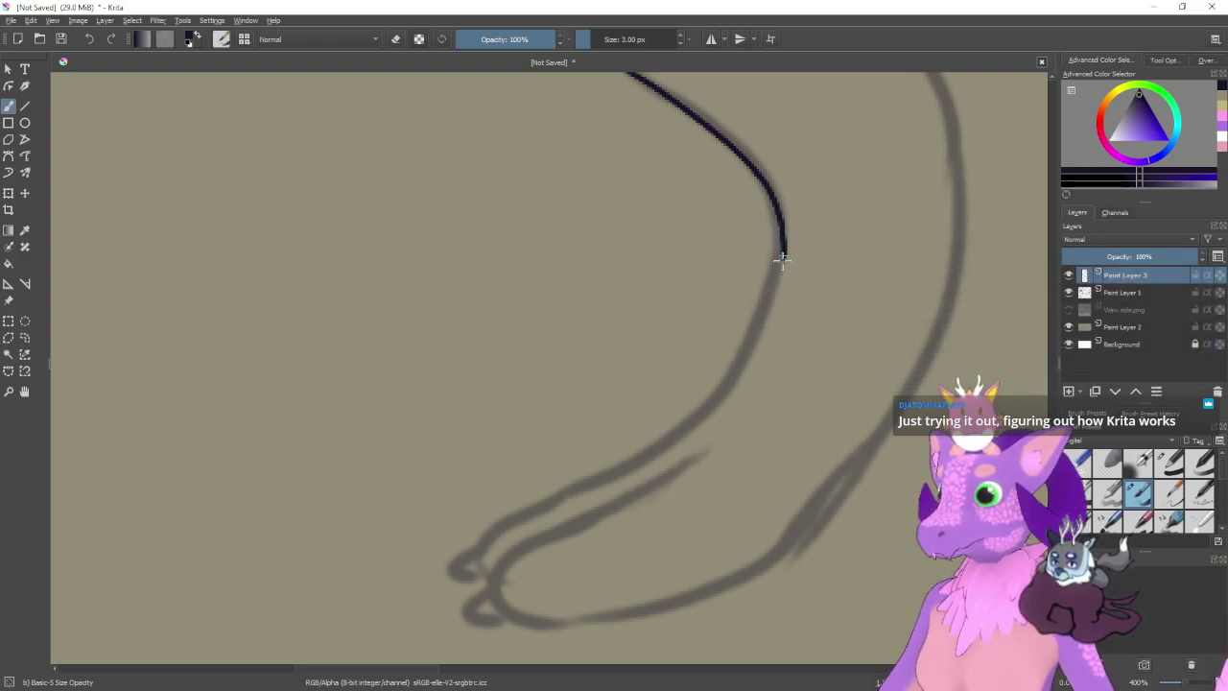
mouse_move(783, 257)
left_mouse_down()
mouse_move(742, 352)
mouse_move(716, 397)
left_mouse_up()
key("ctrl+z")
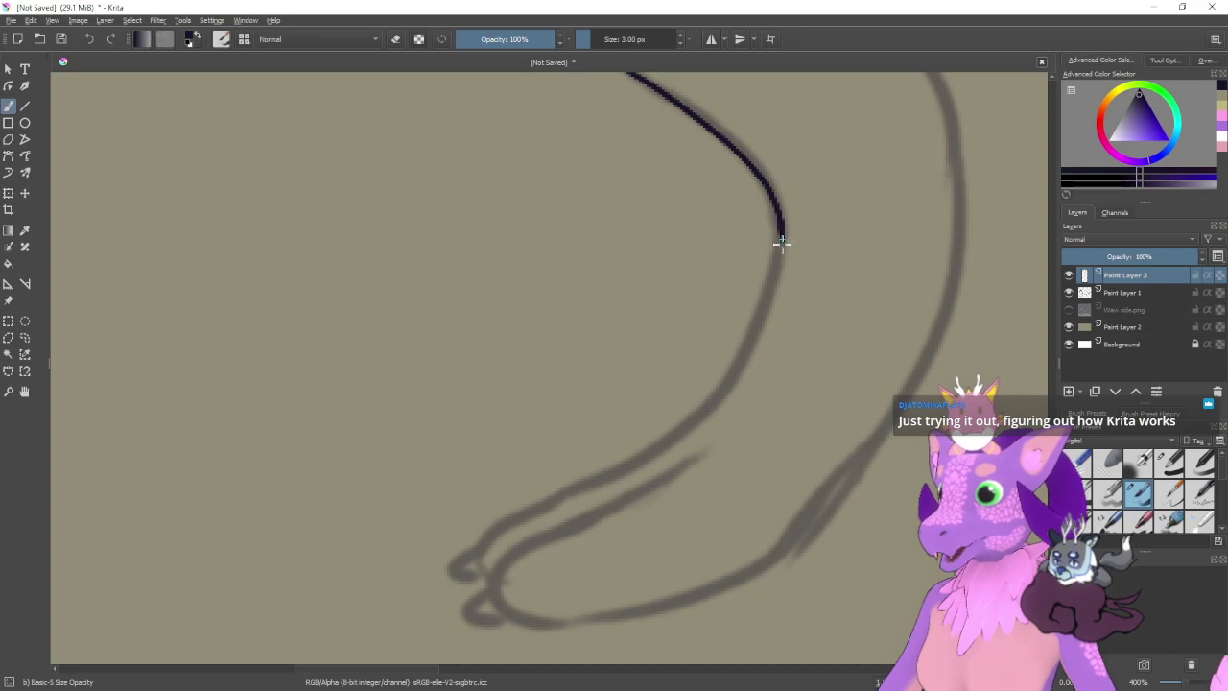
mouse_move(780, 216)
left_mouse_down()
mouse_move(771, 296)
mouse_move(706, 406)
left_mouse_up()
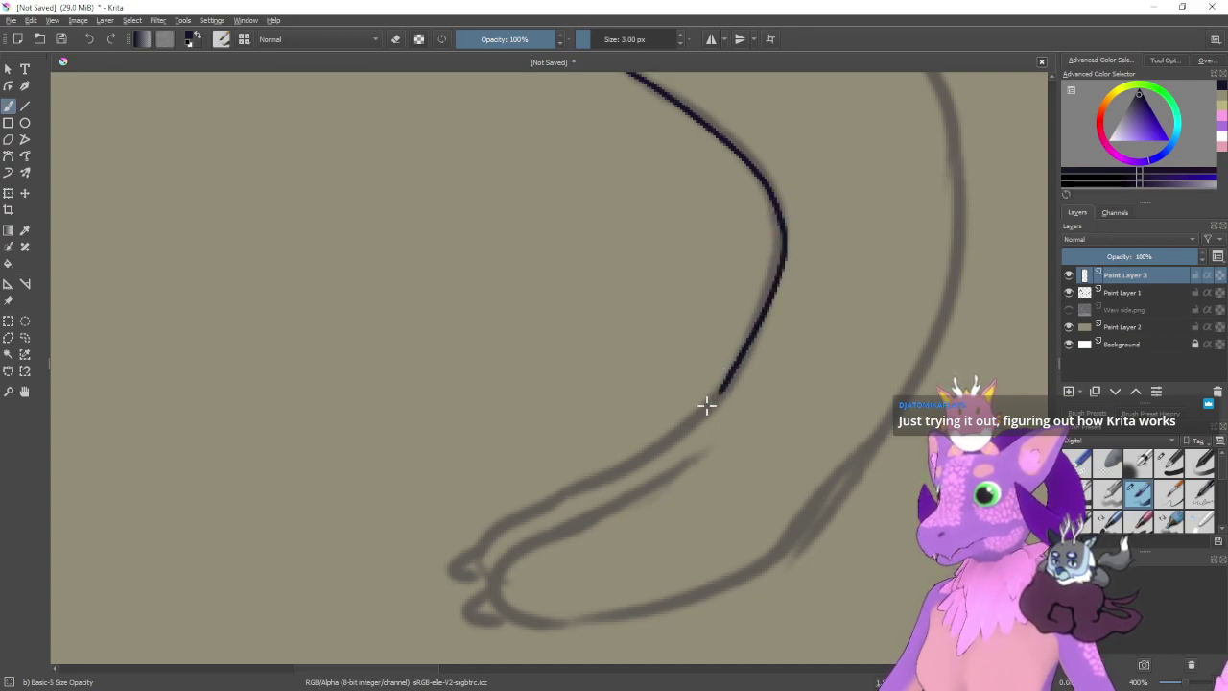
key("ctrl+z")
mouse_move(779, 220)
left_mouse_down()
mouse_move(782, 267)
mouse_move(739, 351)
left_mouse_up()
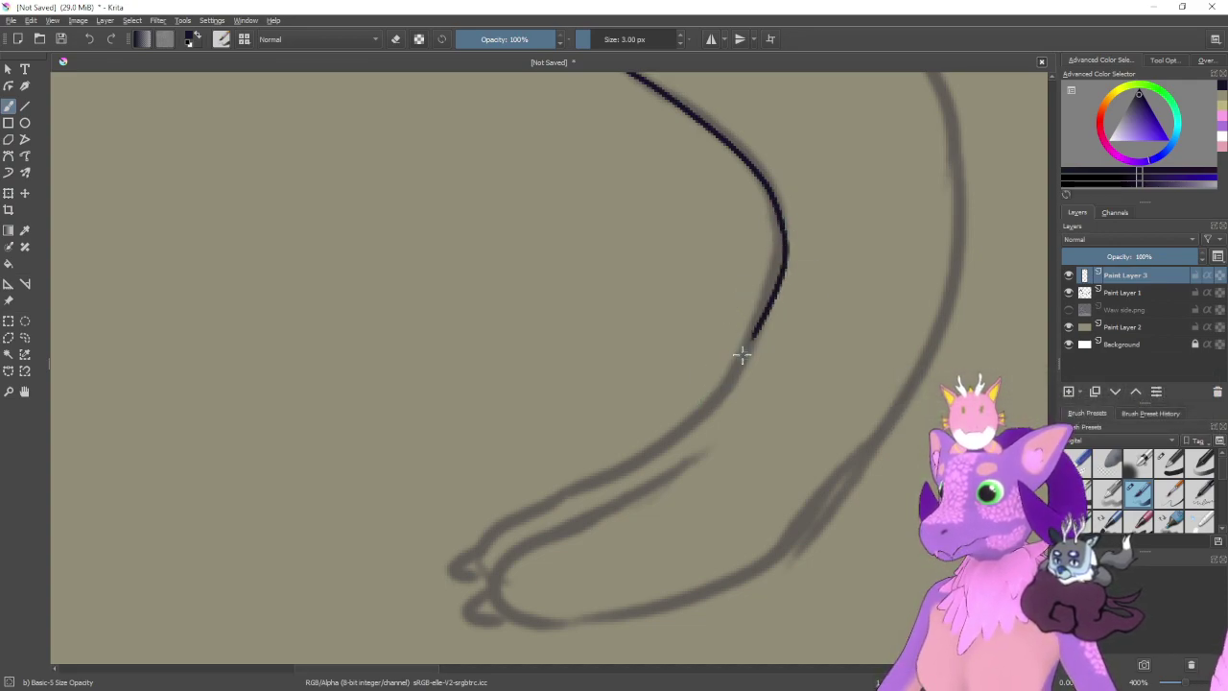
key("ctrl+z")
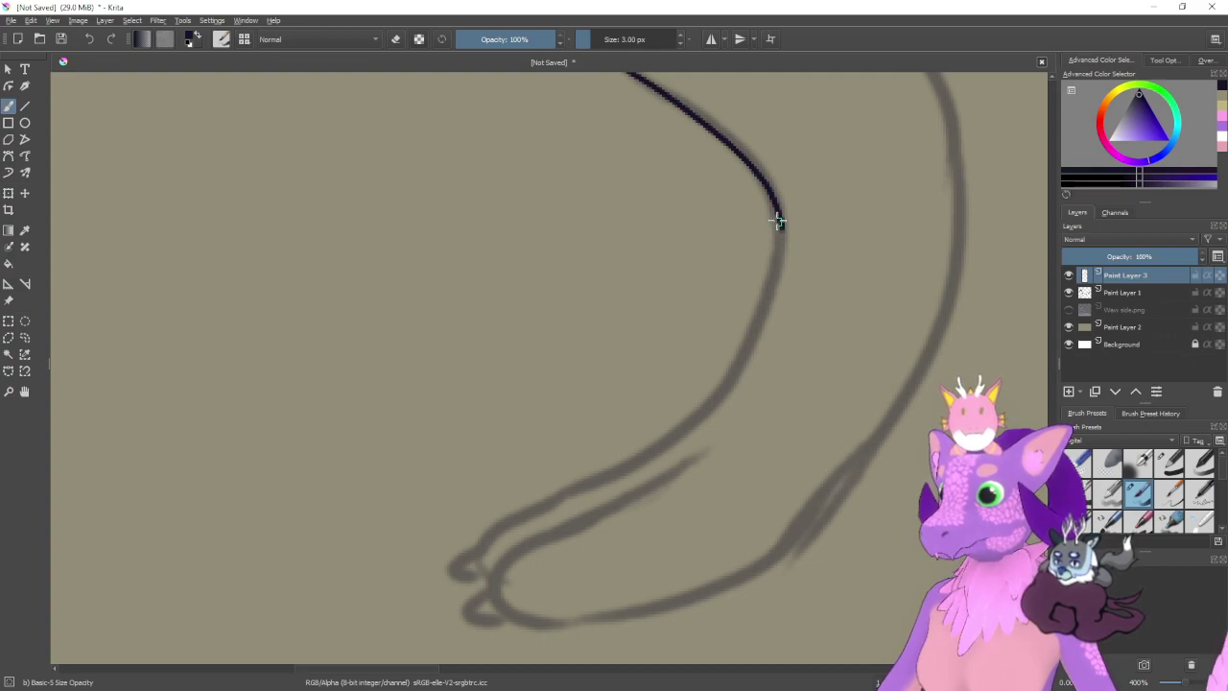
mouse_move(780, 219)
left_mouse_down()
mouse_move(770, 293)
mouse_move(758, 326)
left_mouse_up()
key("ctrl+z")
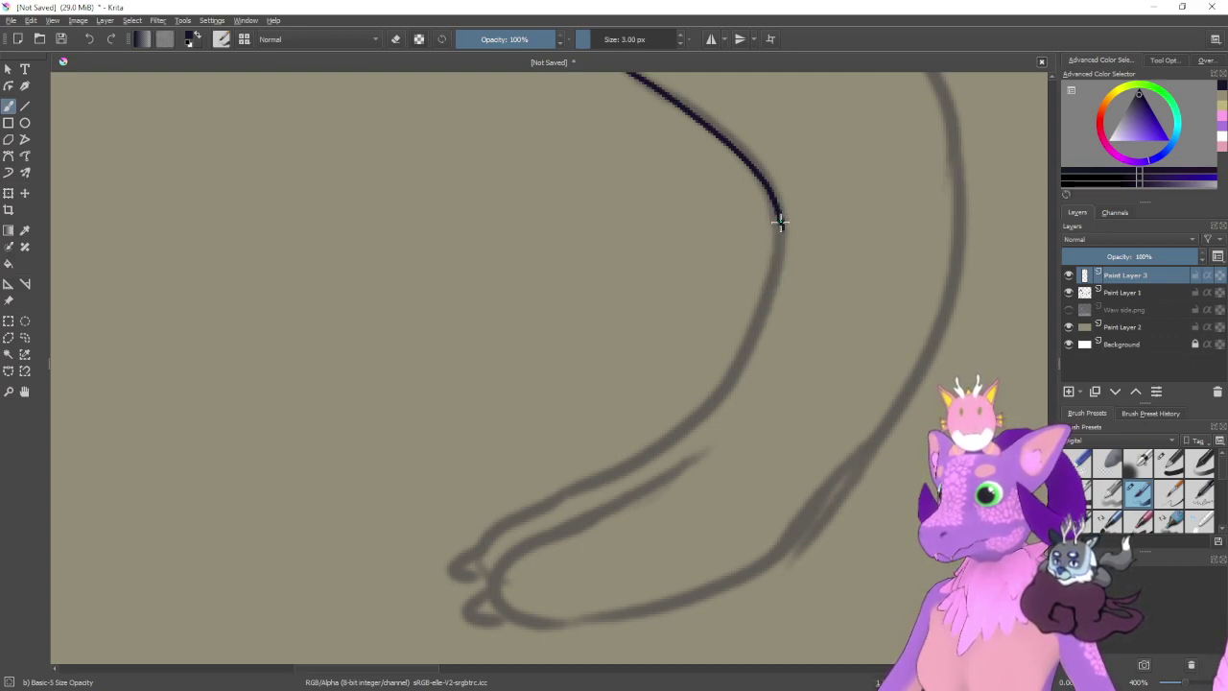
left_click_drag(780, 222, 762, 315)
key("ctrl+z")
mouse_move(781, 233)
left_mouse_down()
mouse_move(726, 378)
mouse_move(664, 443)
left_mouse_up()
key("ctrl+z")
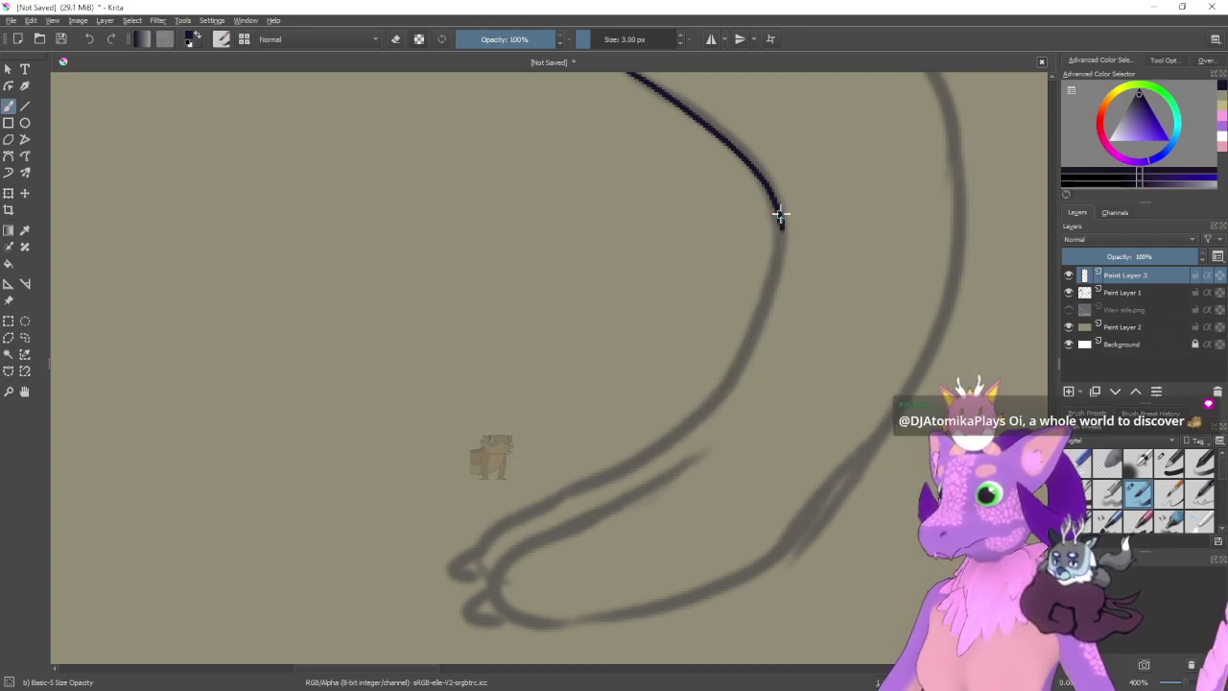
mouse_move(775, 214)
left_mouse_down()
mouse_move(758, 339)
mouse_move(708, 397)
left_mouse_up()
key("ctrl+z")
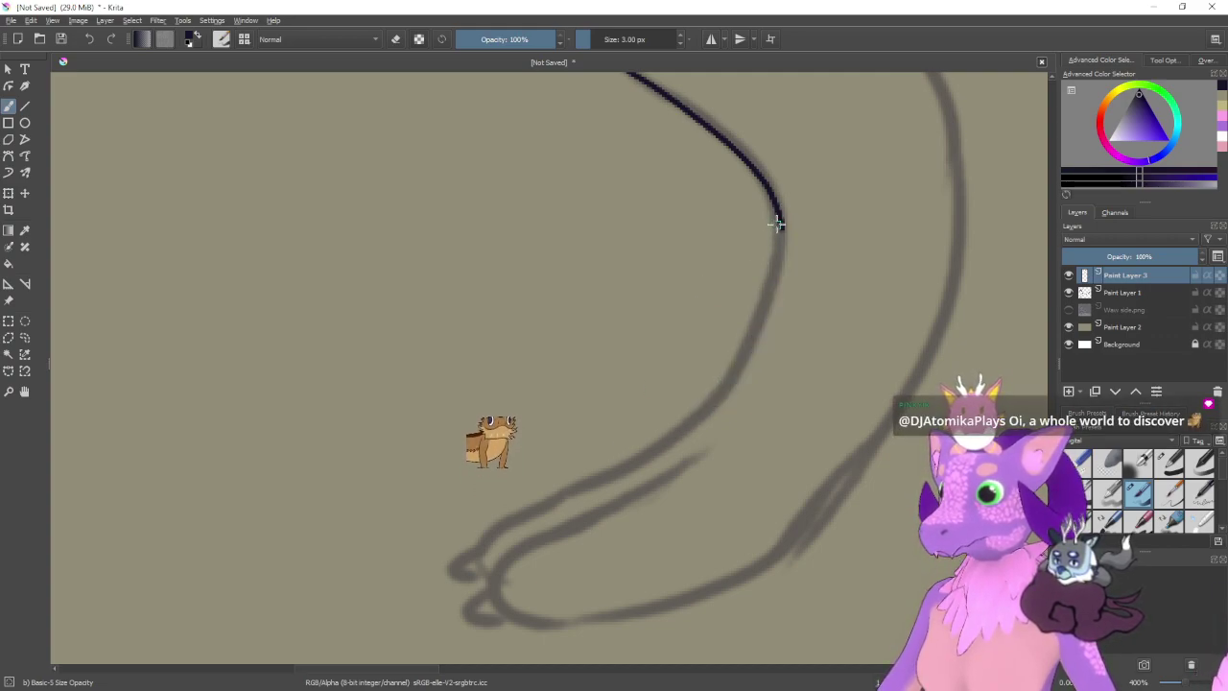
mouse_move(778, 213)
left_mouse_down()
mouse_move(765, 293)
mouse_move(724, 387)
mouse_move(653, 452)
mouse_move(513, 521)
left_mouse_up()
- Extend the front foot line around the tip of the far toe, with the canvas rotated to 30 degrees counter-clockwise
left_click_drag(633, 406, 698, 329)
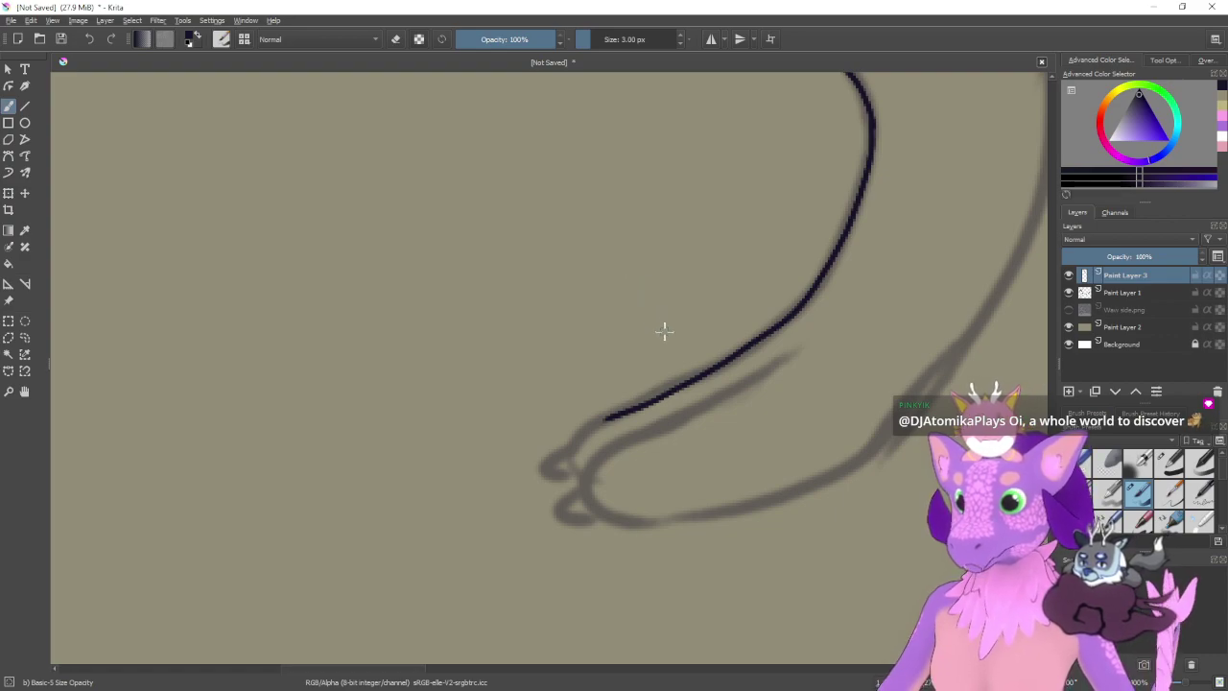
key("4")
key("4")
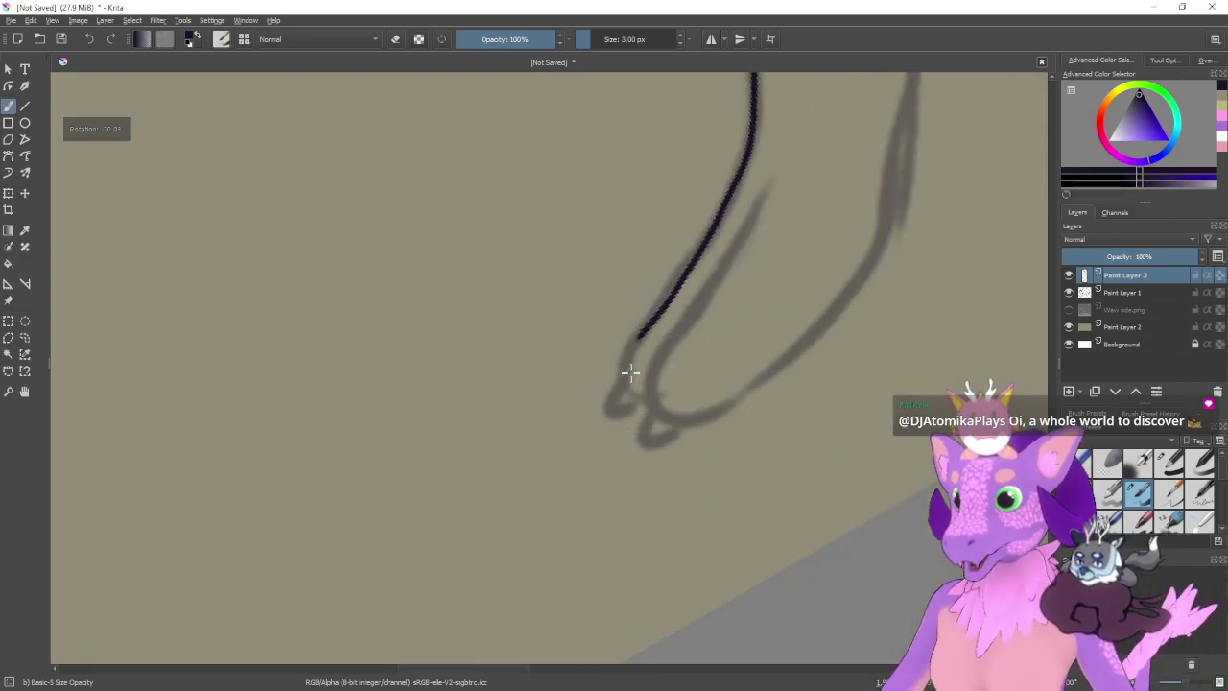
mouse_move(643, 373)
left_mouse_down()
mouse_move(638, 409)
mouse_move(625, 388)
mouse_move(620, 414)
mouse_move(650, 427)
left_mouse_up()
key("ctrl+z")
key("ctrl+z")
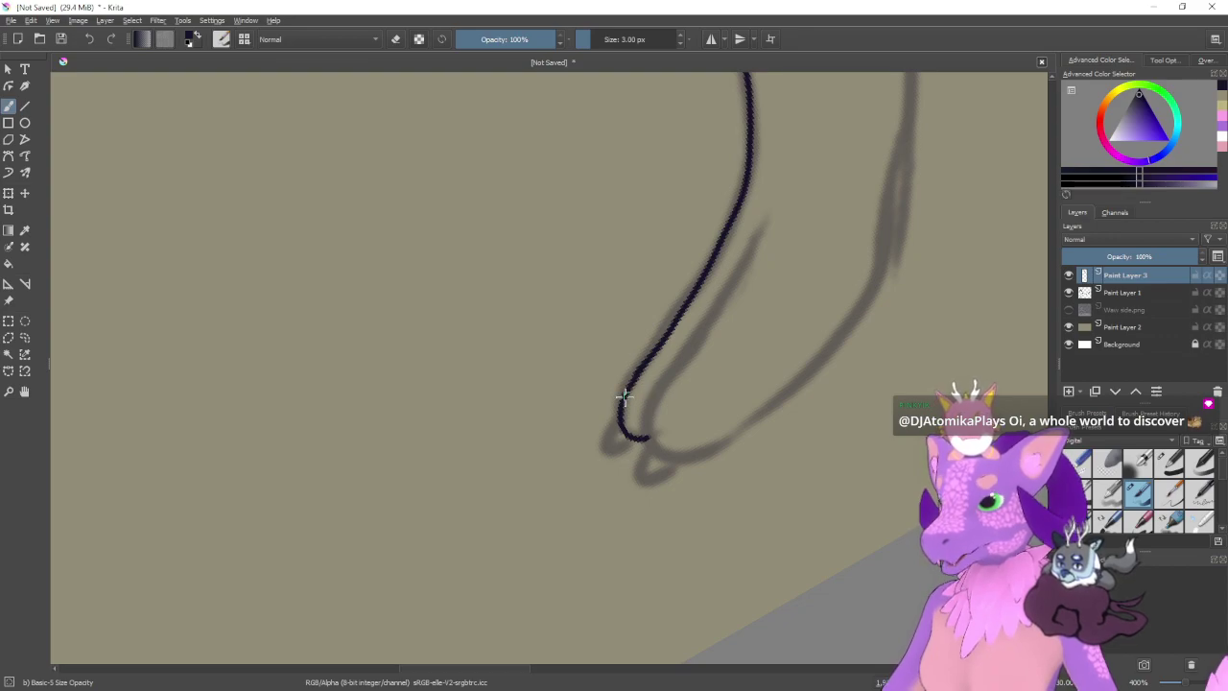
- Ink the near toe from its inner upper line around the tip and along the start of the sole, redoing the stroke until it fits
mouse_move(768, 220)
left_mouse_down()
mouse_move(688, 354)
mouse_move(653, 447)
left_mouse_up()
key("ctrl+z")
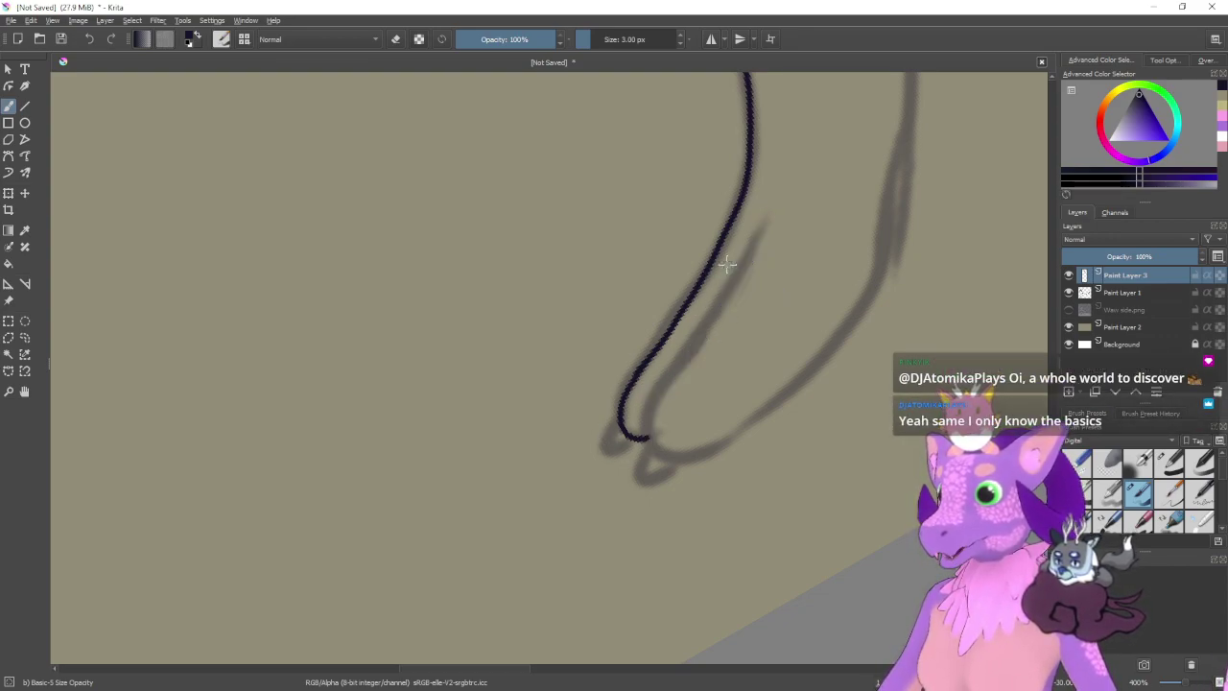
mouse_move(758, 235)
left_mouse_down()
mouse_move(662, 385)
mouse_move(646, 433)
mouse_move(668, 463)
left_mouse_up()
key("ctrl+z")
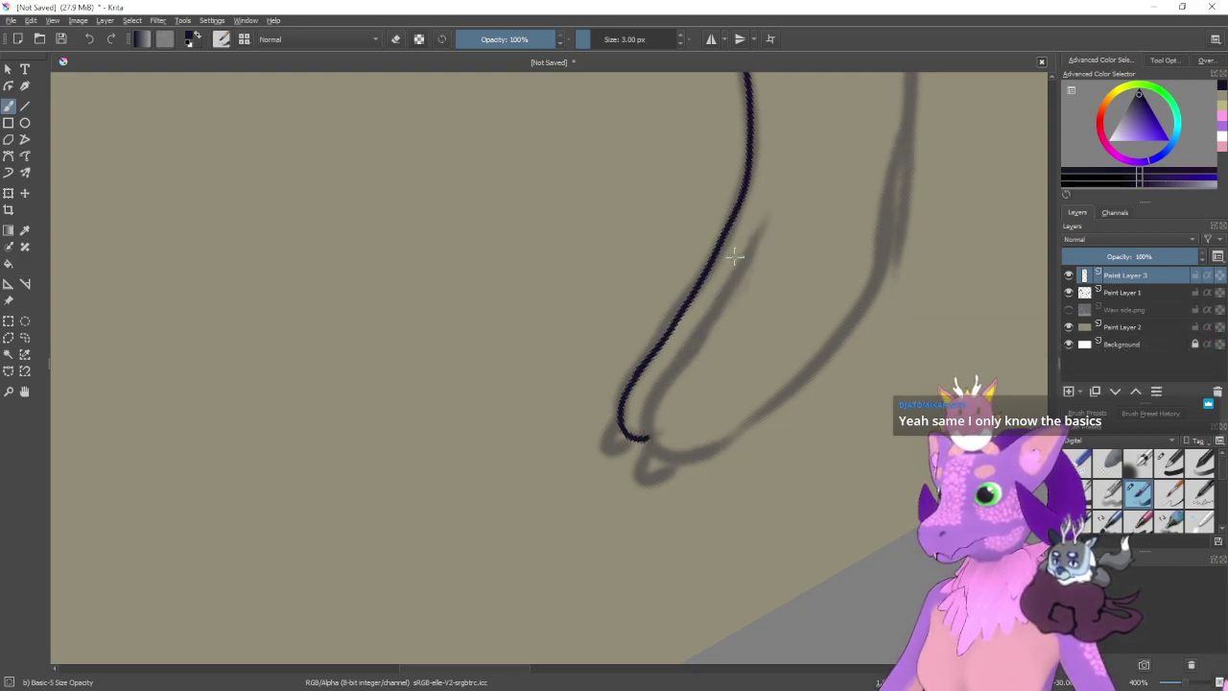
mouse_move(760, 219)
left_mouse_down()
mouse_move(650, 413)
mouse_move(648, 451)
mouse_move(667, 467)
mouse_move(698, 462)
mouse_move(801, 381)
left_mouse_up()
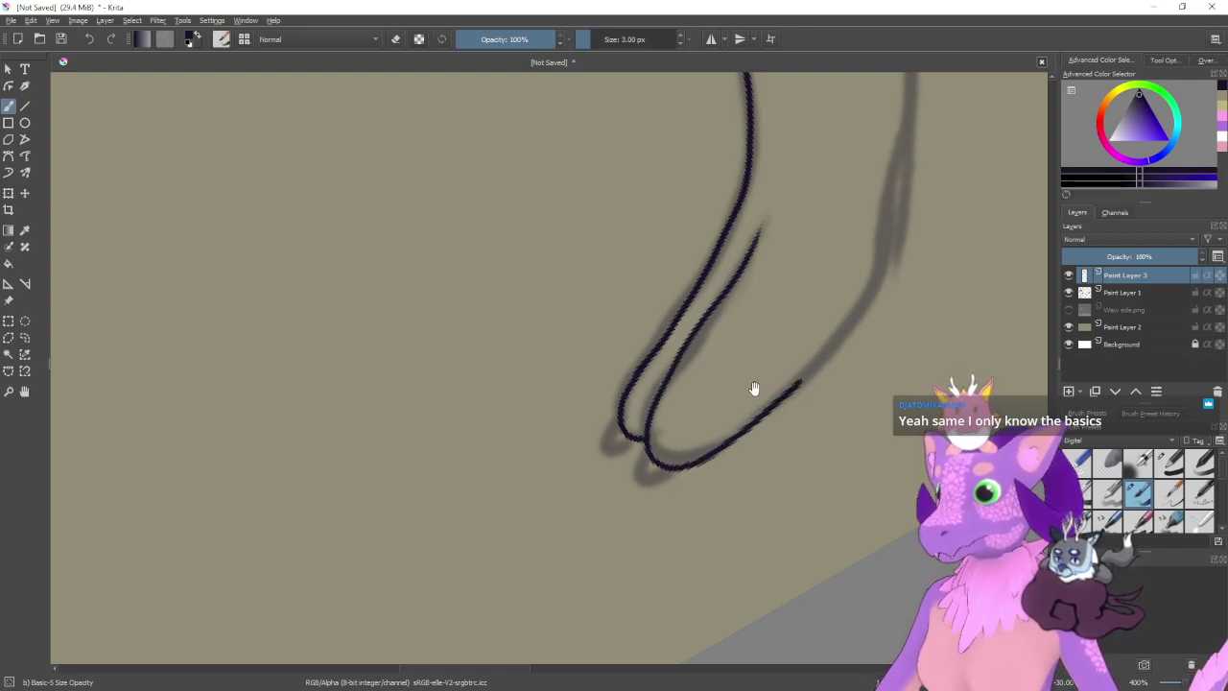
- Check the inked toes and sole with the canvas upright, then rotate it again with the heel in view
left_click_drag(822, 332, 739, 343)
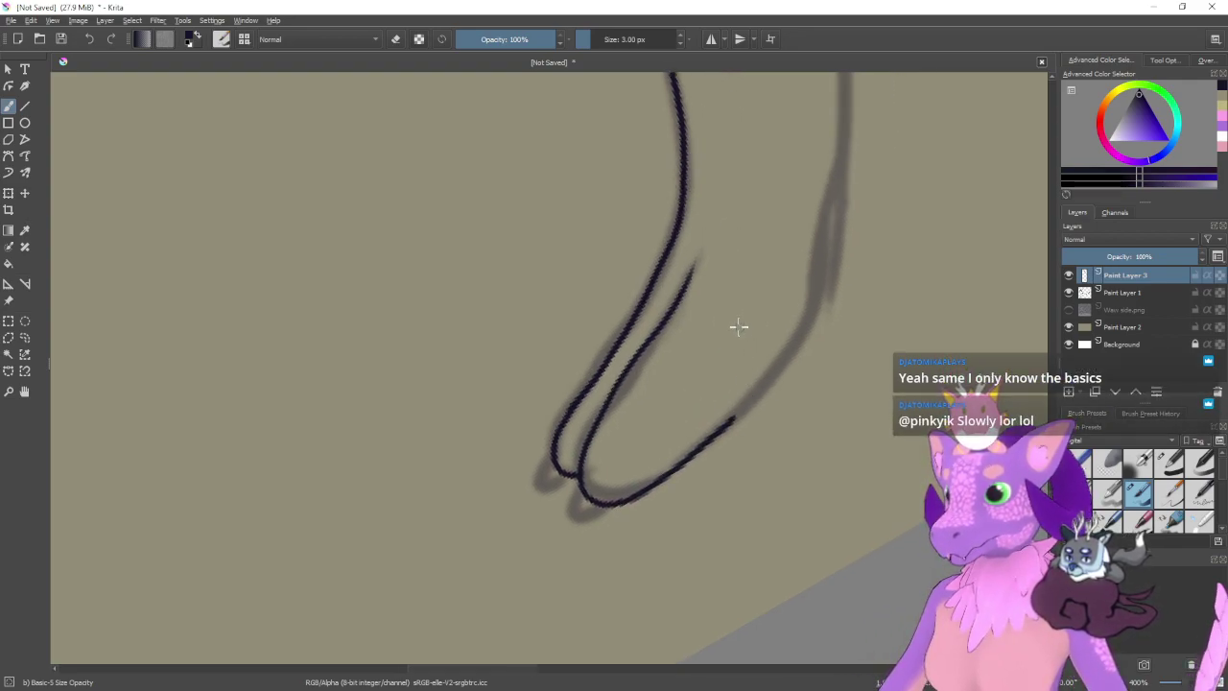
key("5")
left_click_drag(773, 396, 741, 394)
key("4")
key("4")
left_click_drag(768, 344, 742, 362)
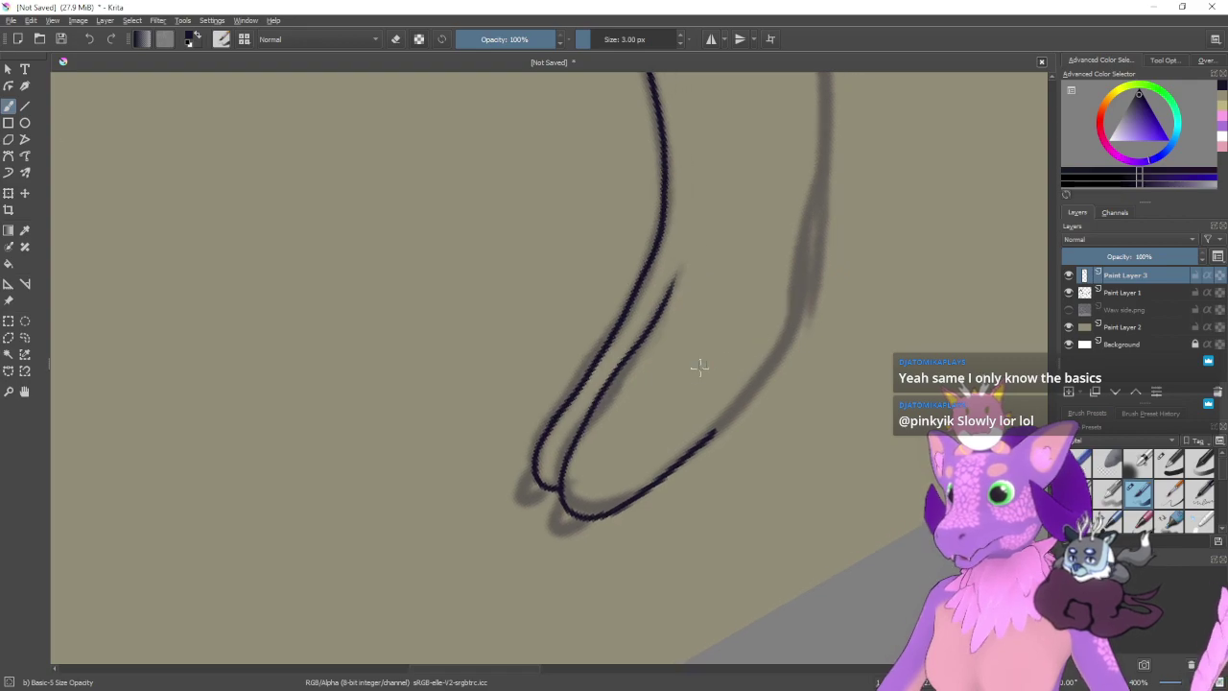
- Extend the inked sole line farther toward the heel and reset the canvas rotation to upright
mouse_move(710, 434)
left_mouse_down()
mouse_move(772, 365)
mouse_move(797, 298)
mouse_move(768, 386)
left_mouse_up()
key("5")
left_click_drag(788, 312, 628, 440)
- Ink the rear contour of the upper leg from the belly junction down past the knee bend, redoing the first stroke until it fits
key("minus")
key("minus")
left_click_drag(710, 277, 693, 522)
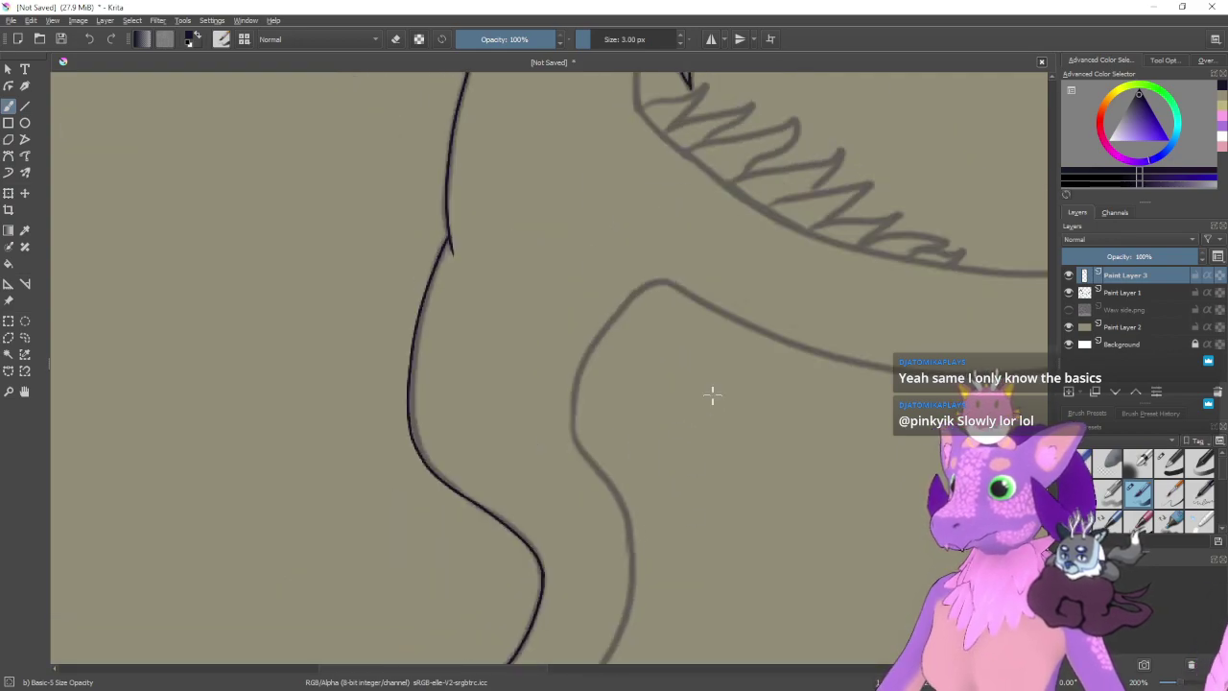
left_click_drag(668, 283, 630, 296)
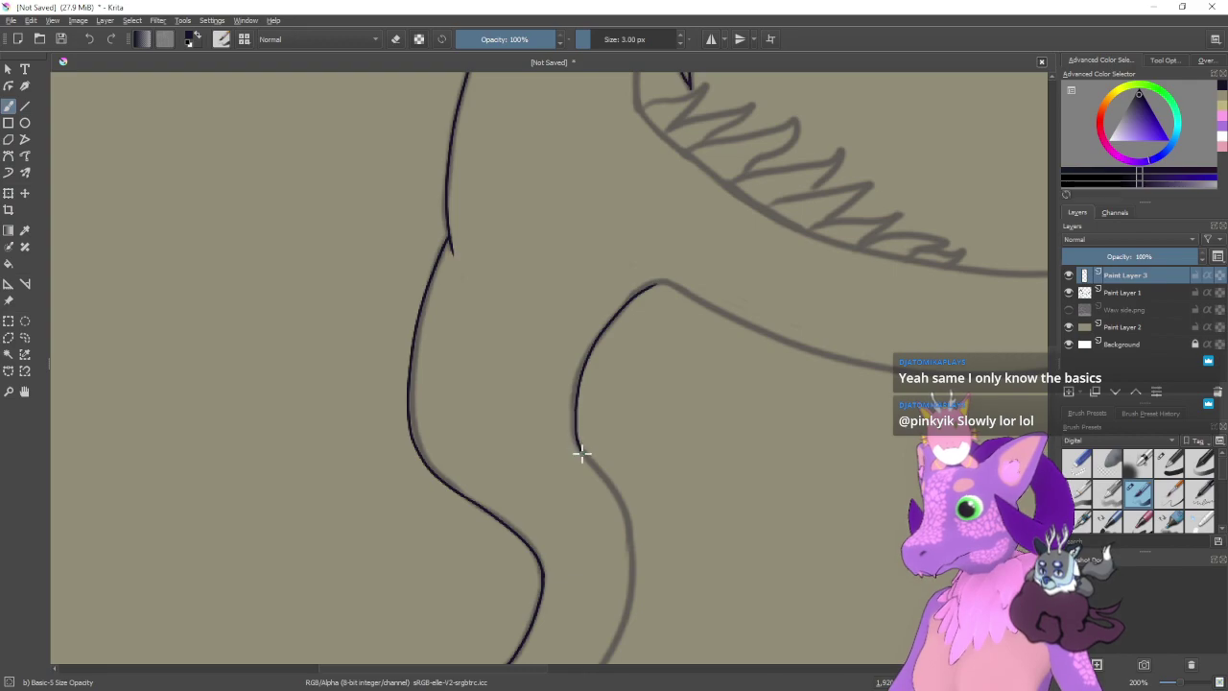
key("ctrl+z")
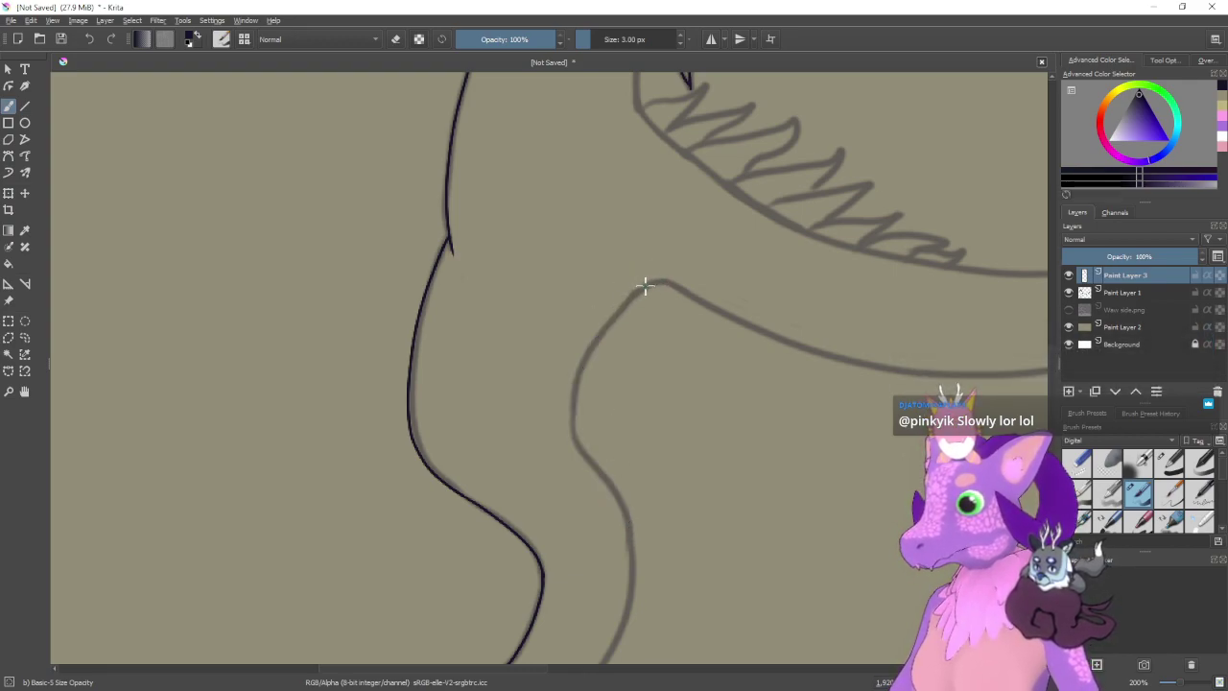
left_click_drag(600, 329, 568, 401)
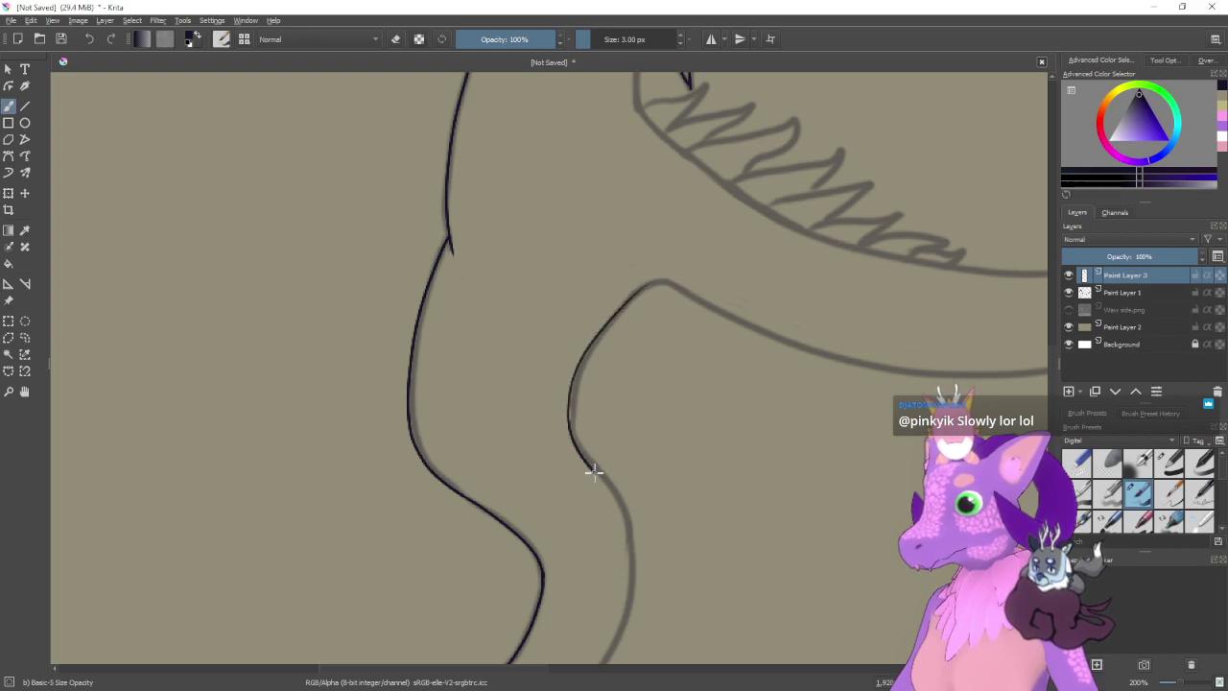
left_click_drag(593, 471, 619, 517)
- Continue the rear leg line down the outward curve of the lower leg, redoing the stroke until it joins smoothly
mouse_move(634, 472)
left_mouse_down()
mouse_move(636, 345)
mouse_move(616, 326)
left_mouse_up()
scroll(601, 358, "up", 3)
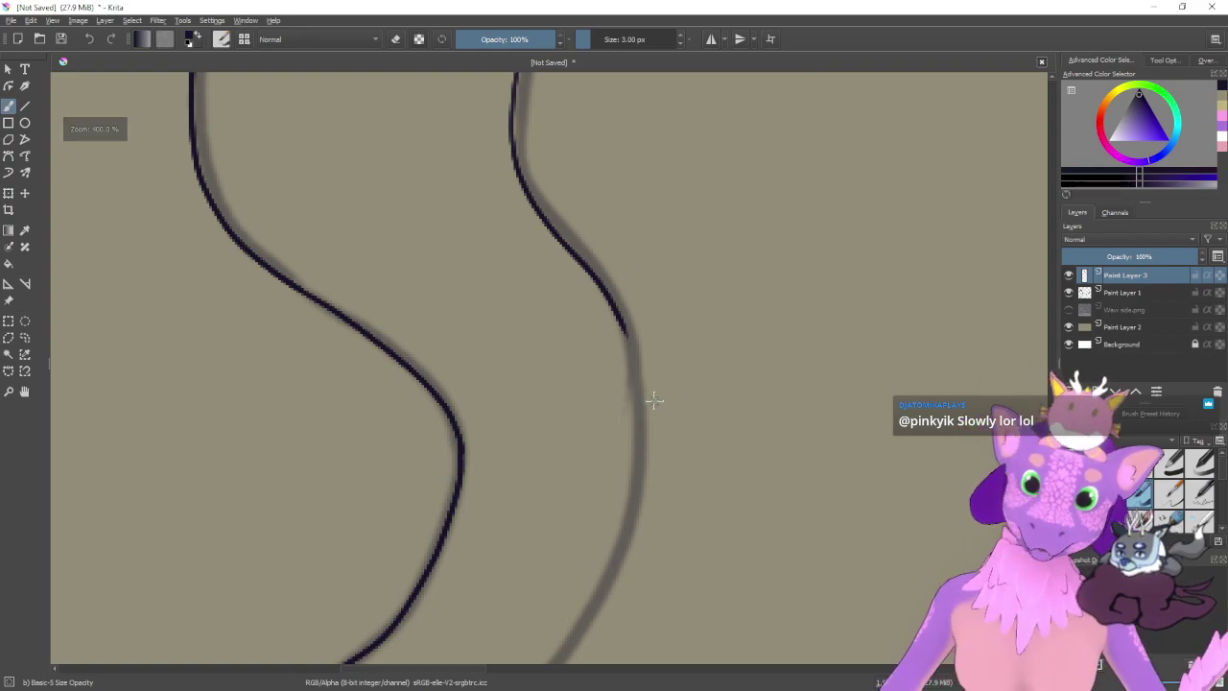
scroll(633, 406, "down", 1)
left_click_drag(674, 482, 670, 398)
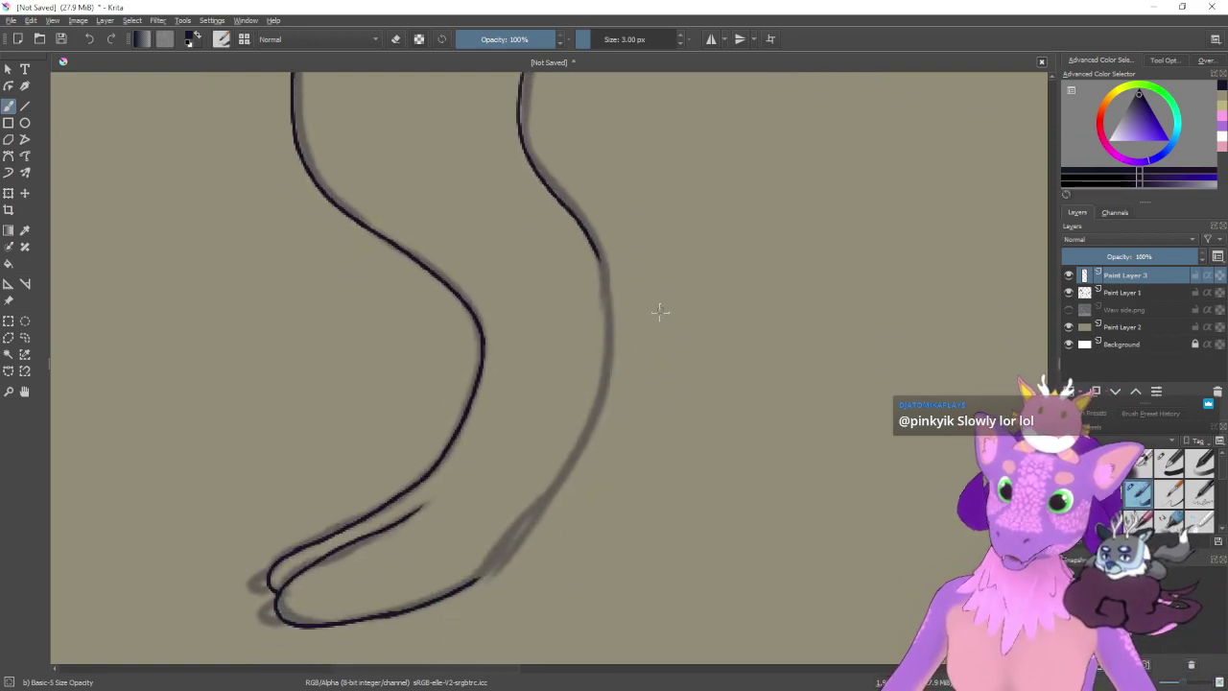
left_click_drag(591, 245, 604, 305)
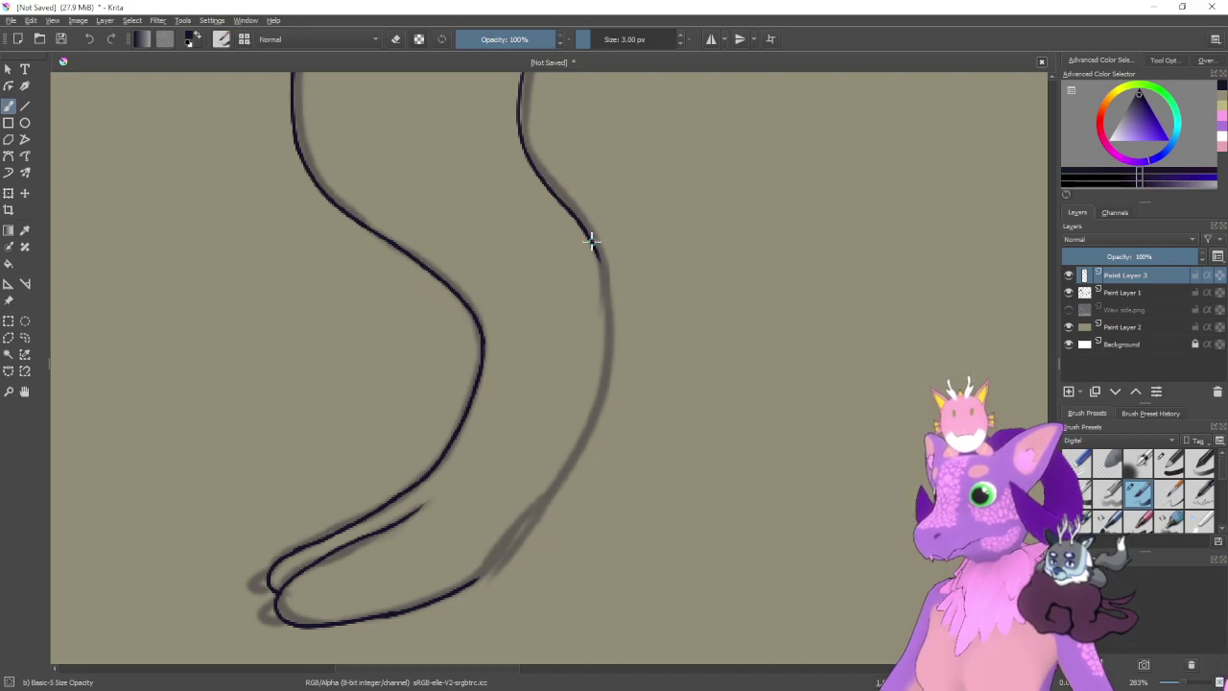
left_click_drag(602, 264, 611, 320)
key("ctrl+z")
left_click_drag(589, 240, 609, 322)
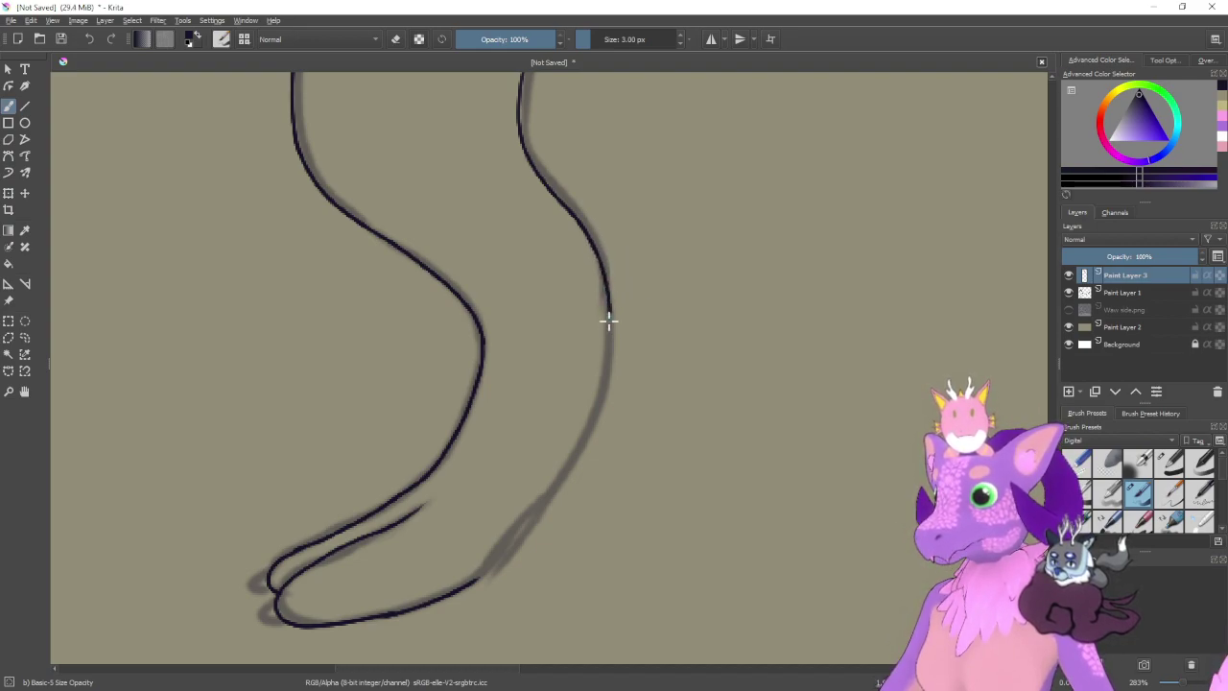
- Ink the back of the lower leg around the heel to meet the sole line, redoing the stroke once
left_click_drag(601, 440, 634, 332)
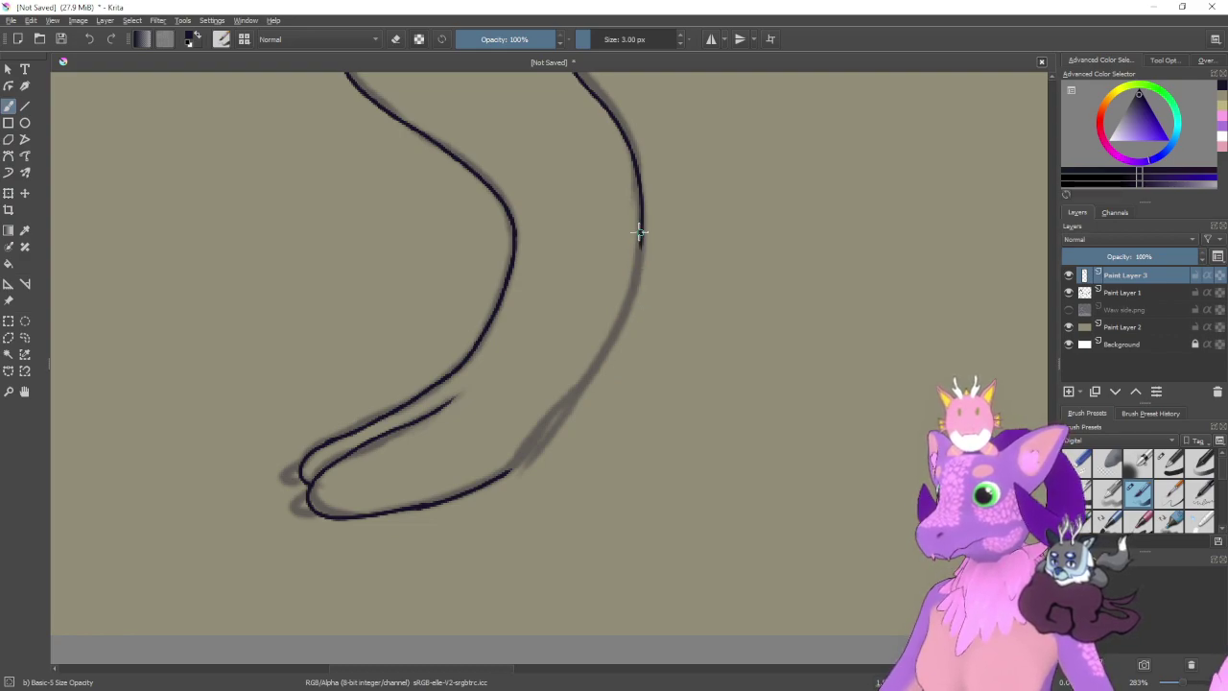
mouse_move(641, 240)
left_mouse_down()
mouse_move(635, 294)
mouse_move(598, 383)
mouse_move(516, 463)
left_mouse_up()
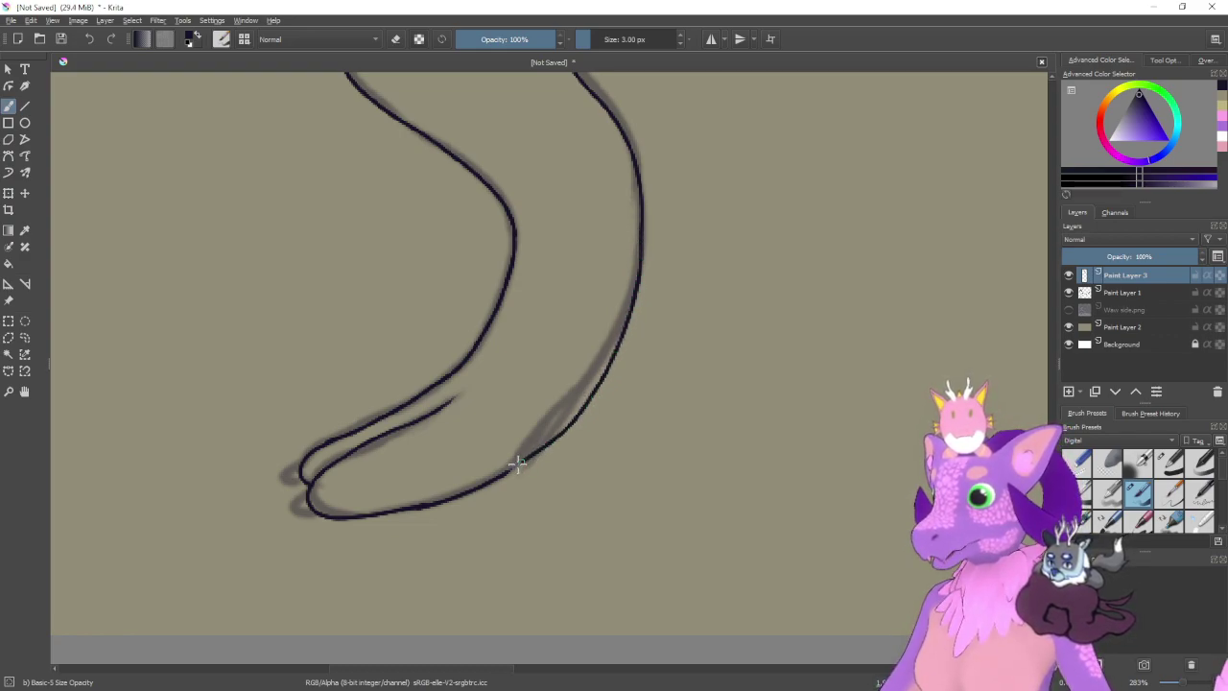
key("ctrl+z")
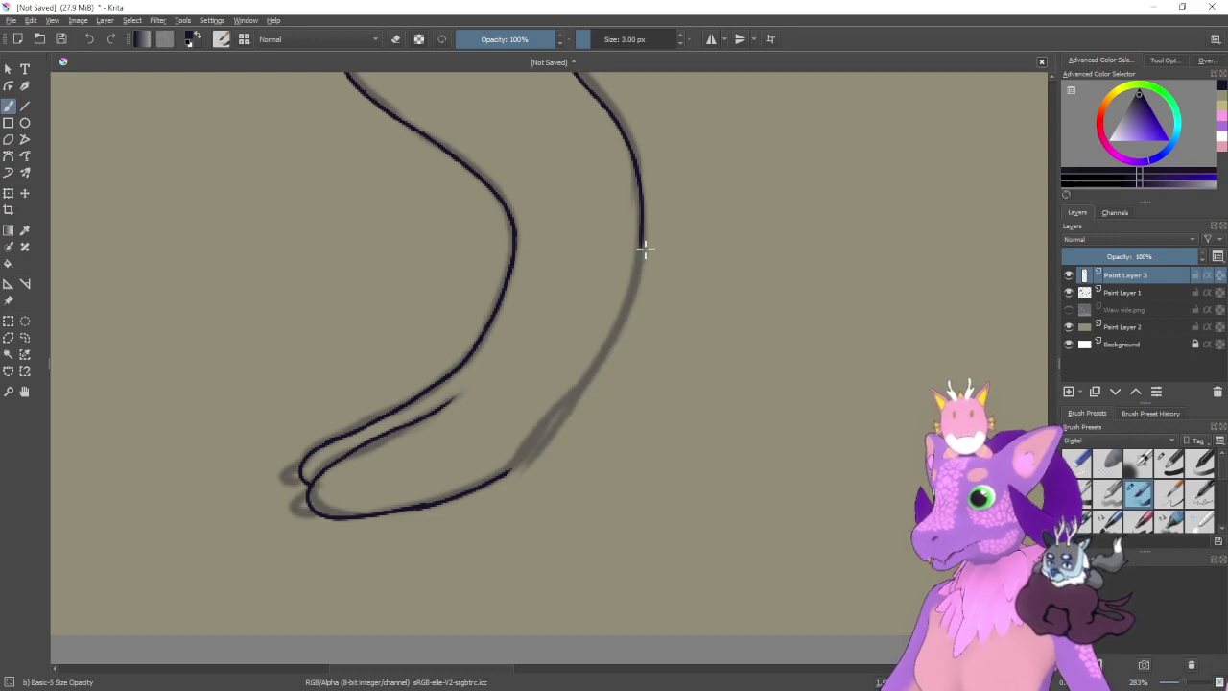
mouse_move(640, 227)
left_mouse_down()
mouse_move(607, 363)
mouse_move(500, 492)
mouse_move(584, 372)
mouse_move(606, 397)
left_mouse_up()
- Clean up the join between the heel stroke and the sole line by alternately erasing and repainting it
scroll(577, 362, "up", 2)
key("e")
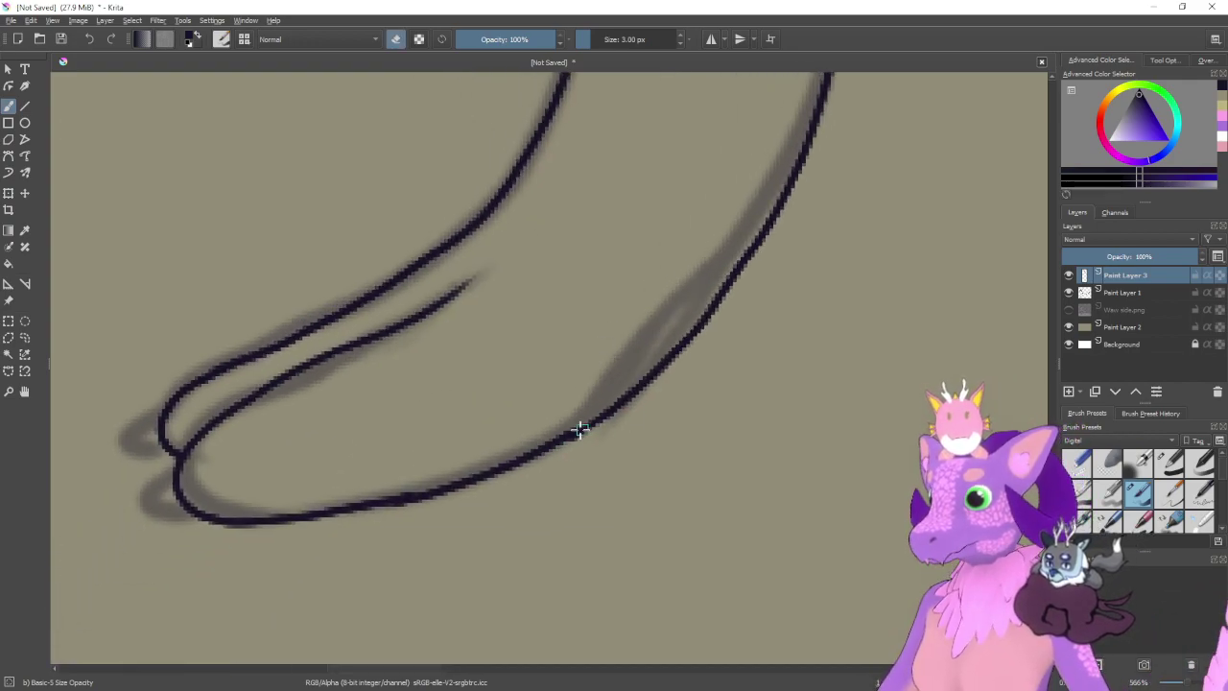
key("e")
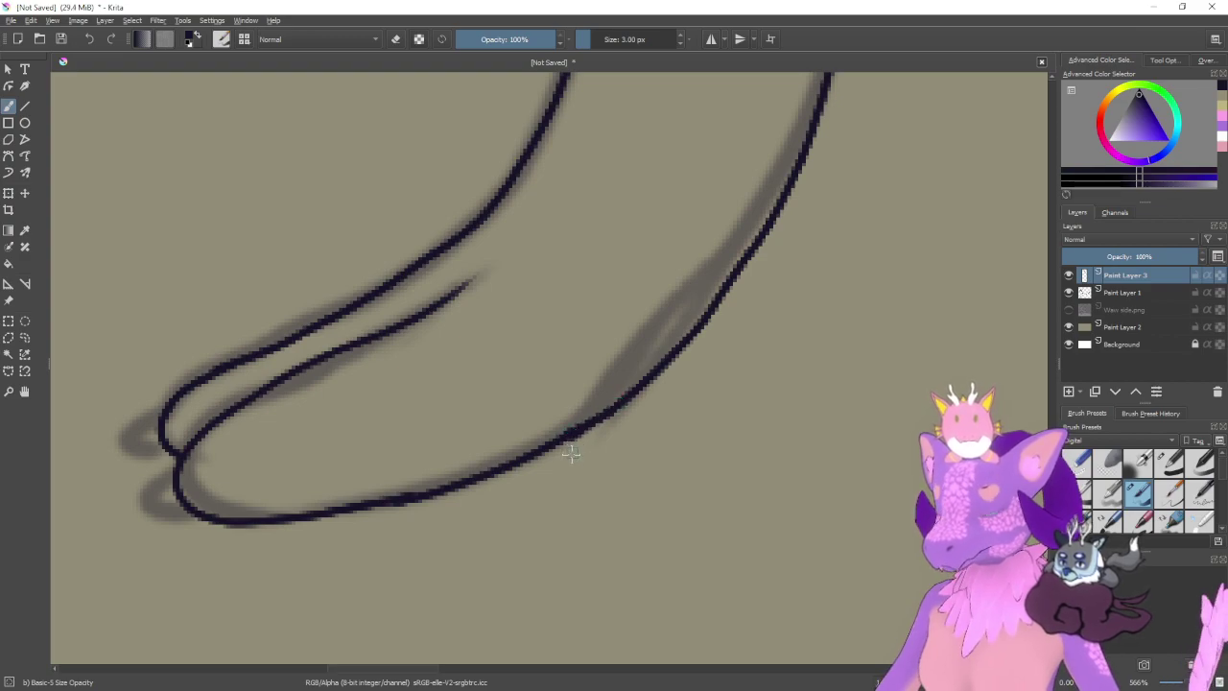
key("e")
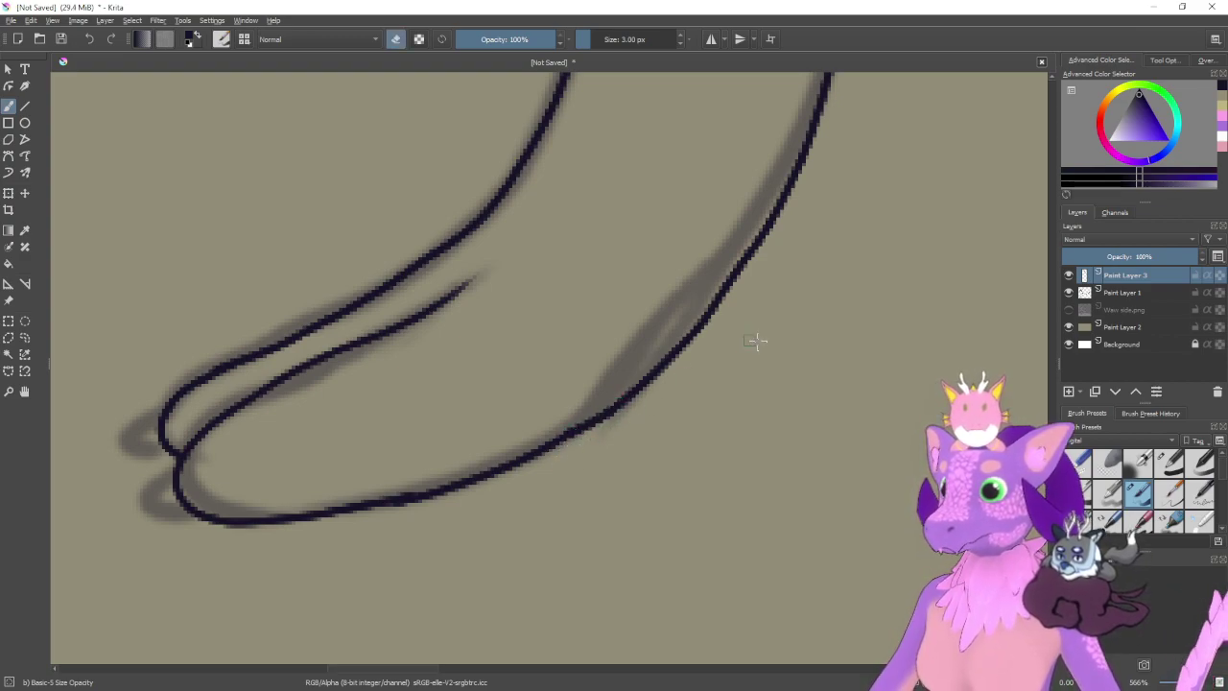
- Ink the back of the neck from under the mane down to the start of the back fringe, redoing it and undoing the stray scribble
key("minus")
key("minus")
key("minus")
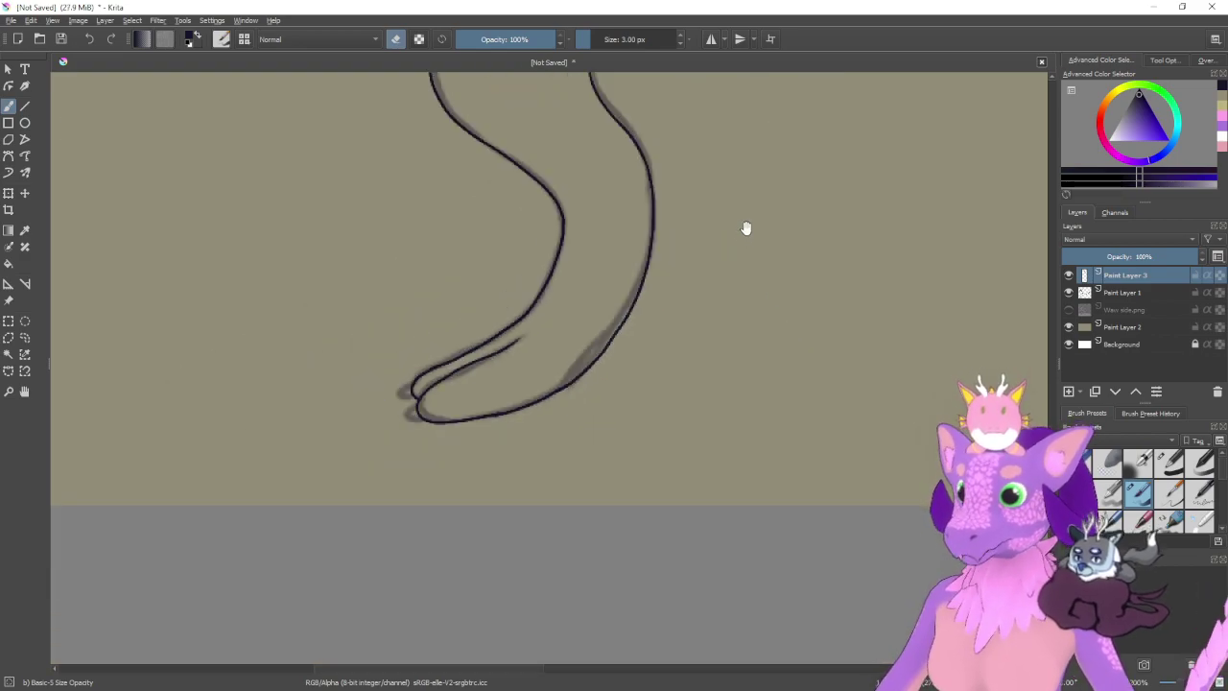
left_click_drag(746, 227, 703, 387)
left_click_drag(735, 331, 695, 408)
scroll(695, 407, "up", 4)
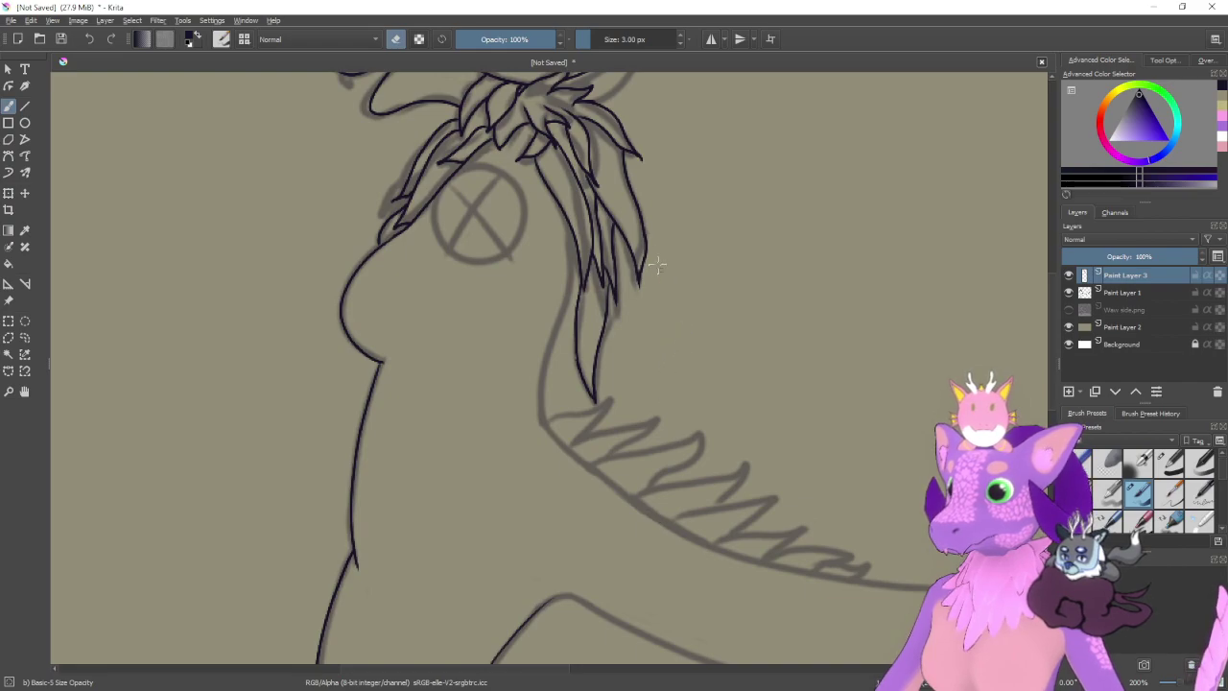
key("e")
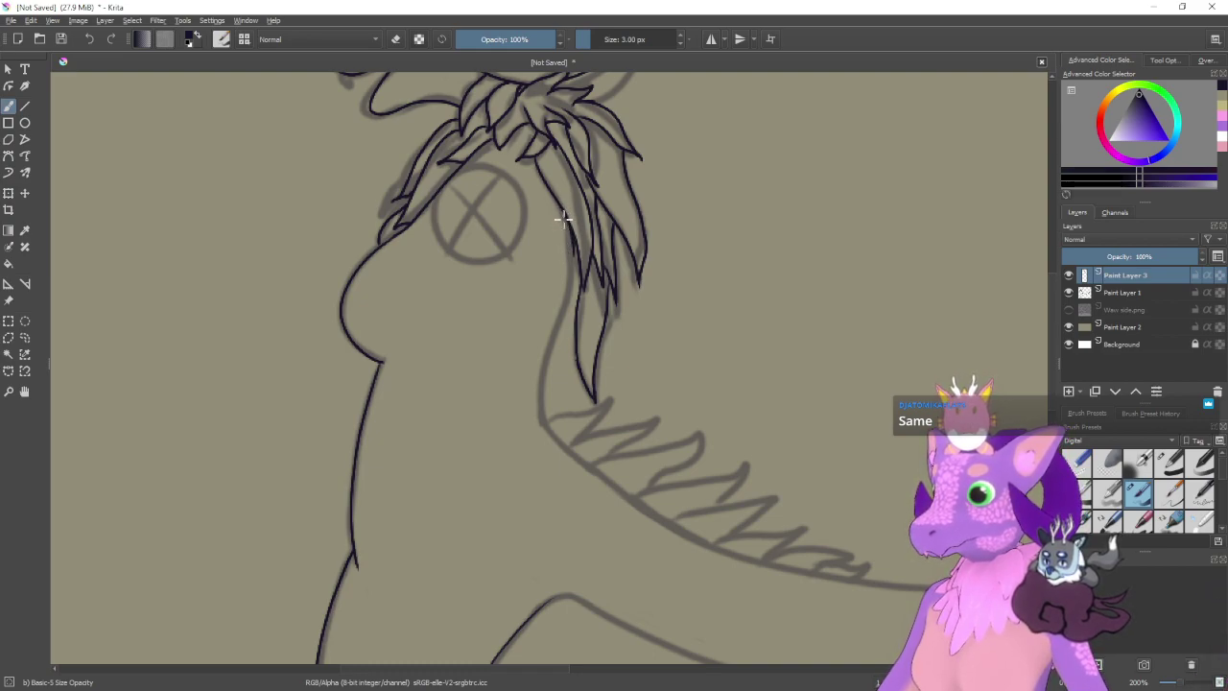
key("ctrl+z")
mouse_move(560, 207)
left_mouse_down()
mouse_move(569, 239)
mouse_move(566, 297)
mouse_move(571, 242)
mouse_move(573, 280)
mouse_move(535, 383)
left_mouse_up()
key("ctrl+z")
key("ctrl+z")
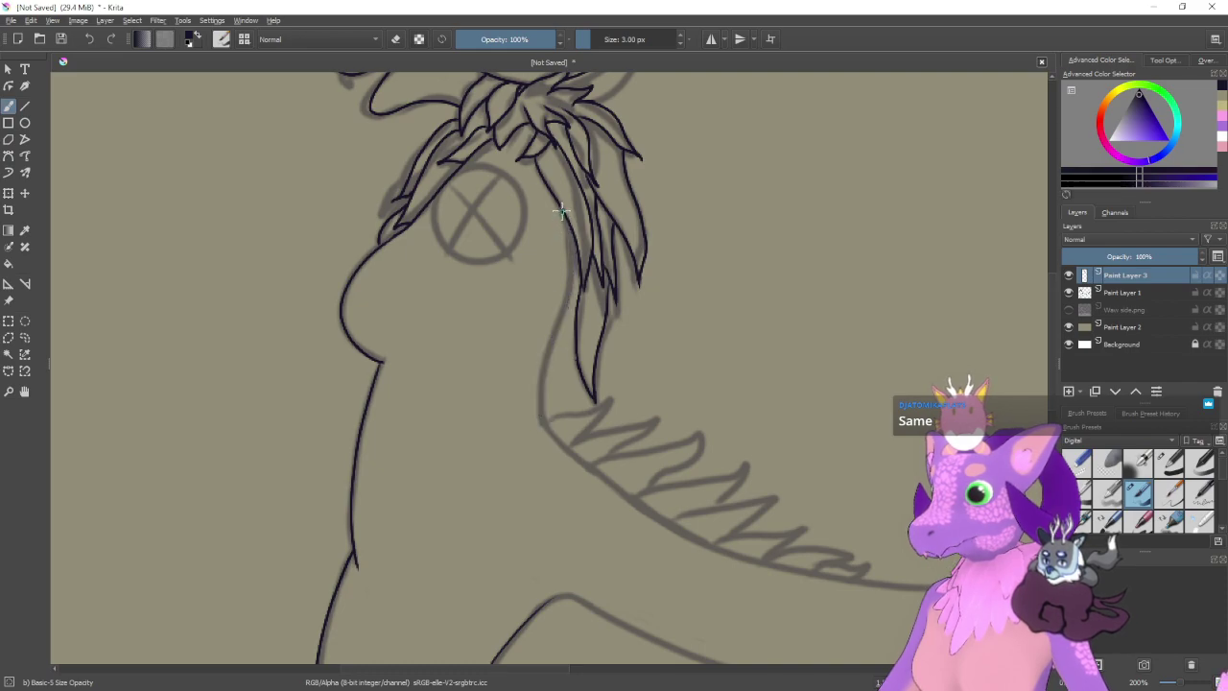
mouse_move(561, 208)
left_mouse_down()
mouse_move(575, 290)
mouse_move(543, 411)
left_mouse_up()
key("ctrl+z")
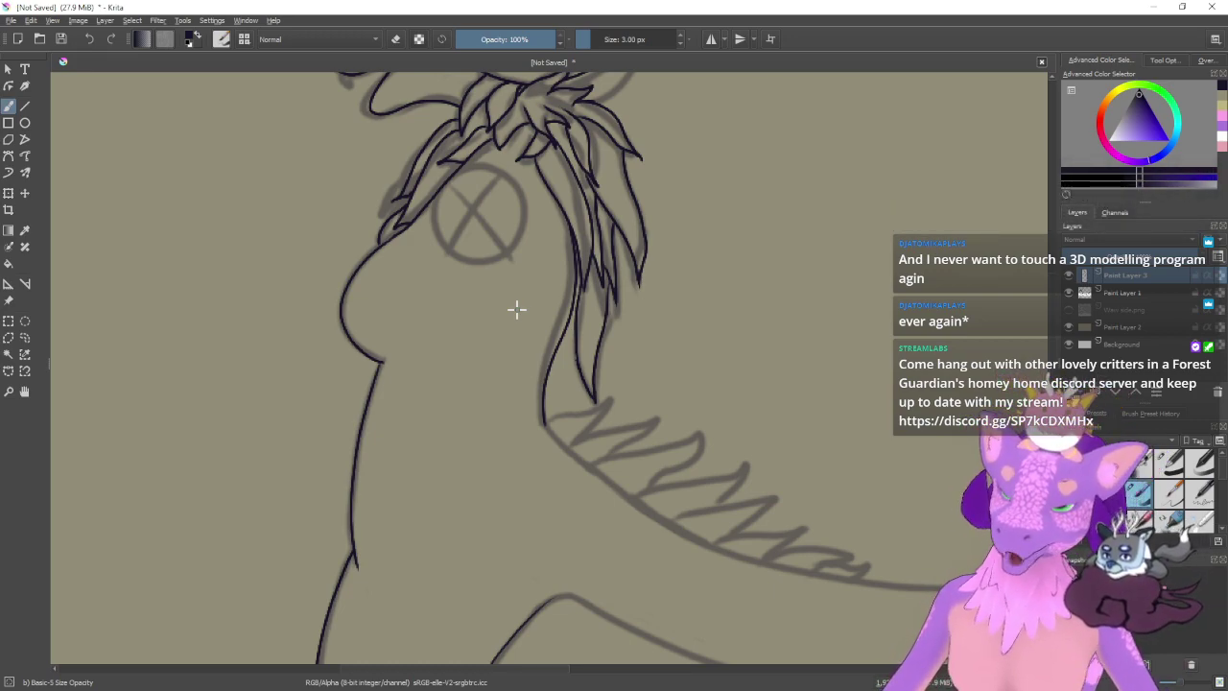
left_click_drag(643, 257, 674, 381)
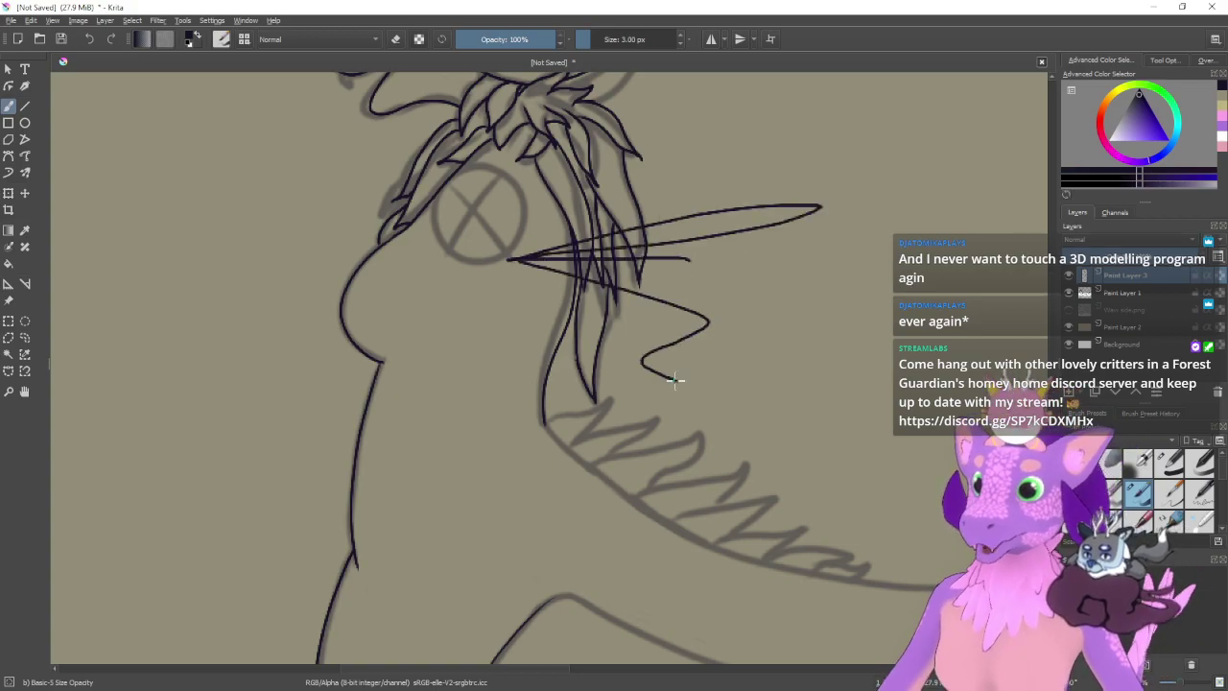
key("ctrl+z")
- Save the drawing in the Tylra ref folder as the Krita document "Tylra ref sheeeeet side"
left_click(21, 19)
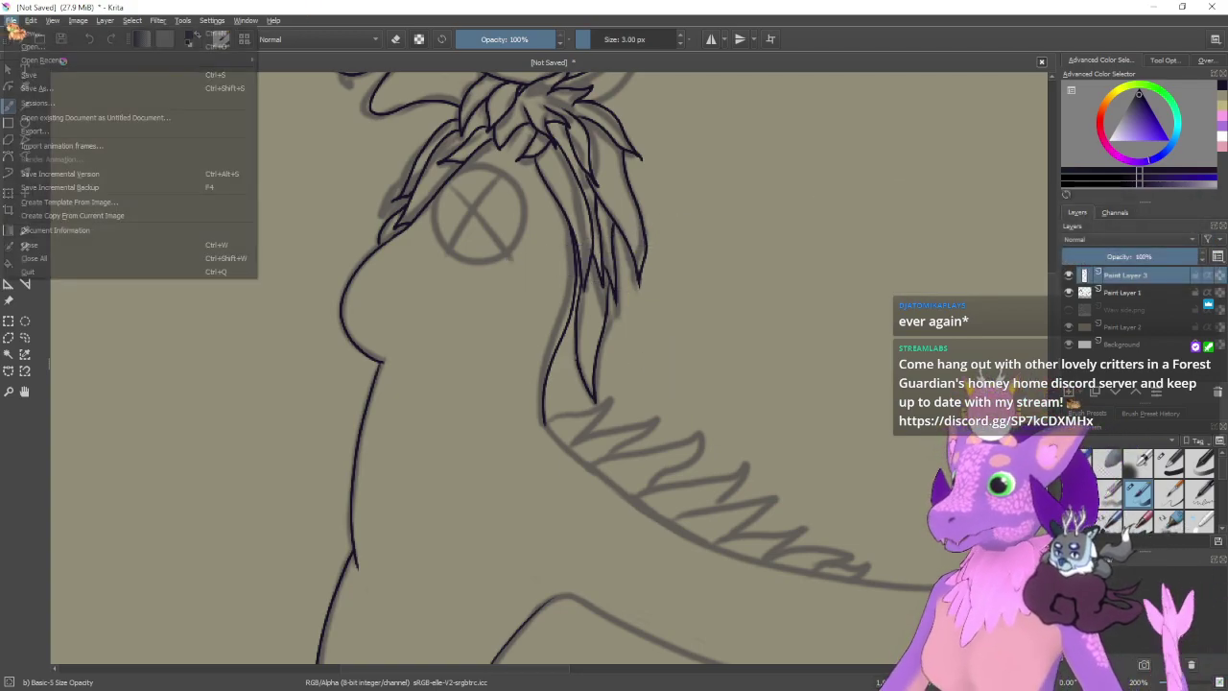
left_click(44, 88)
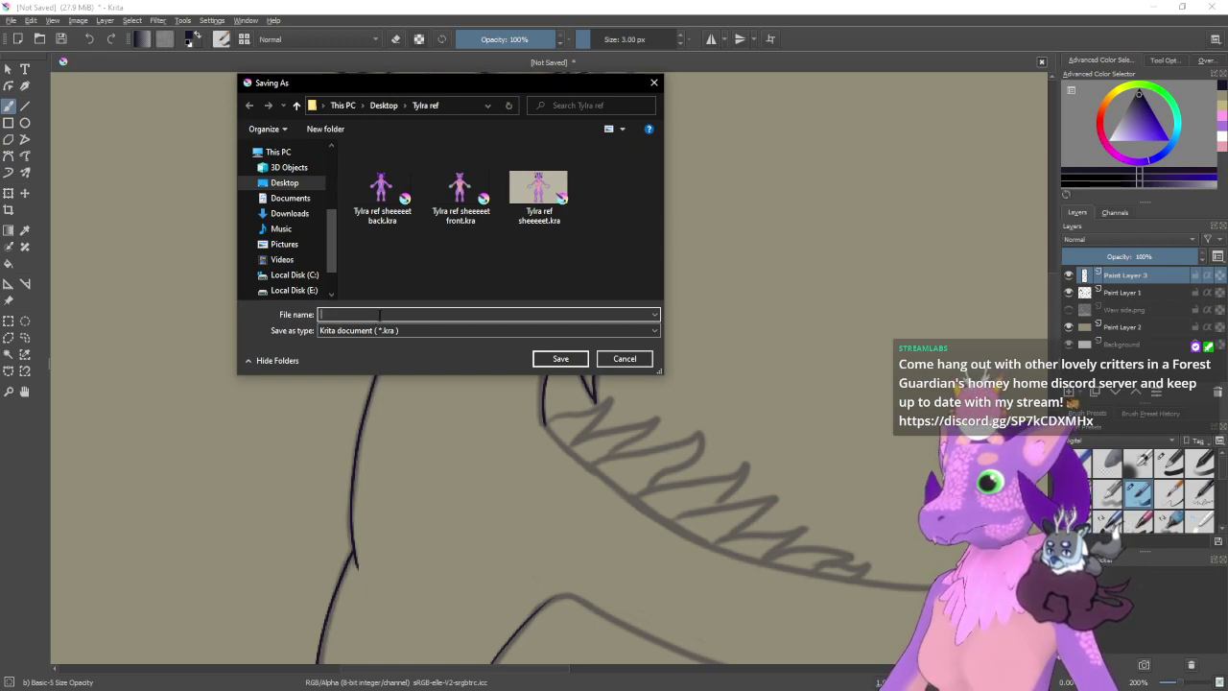
type("Tylra")
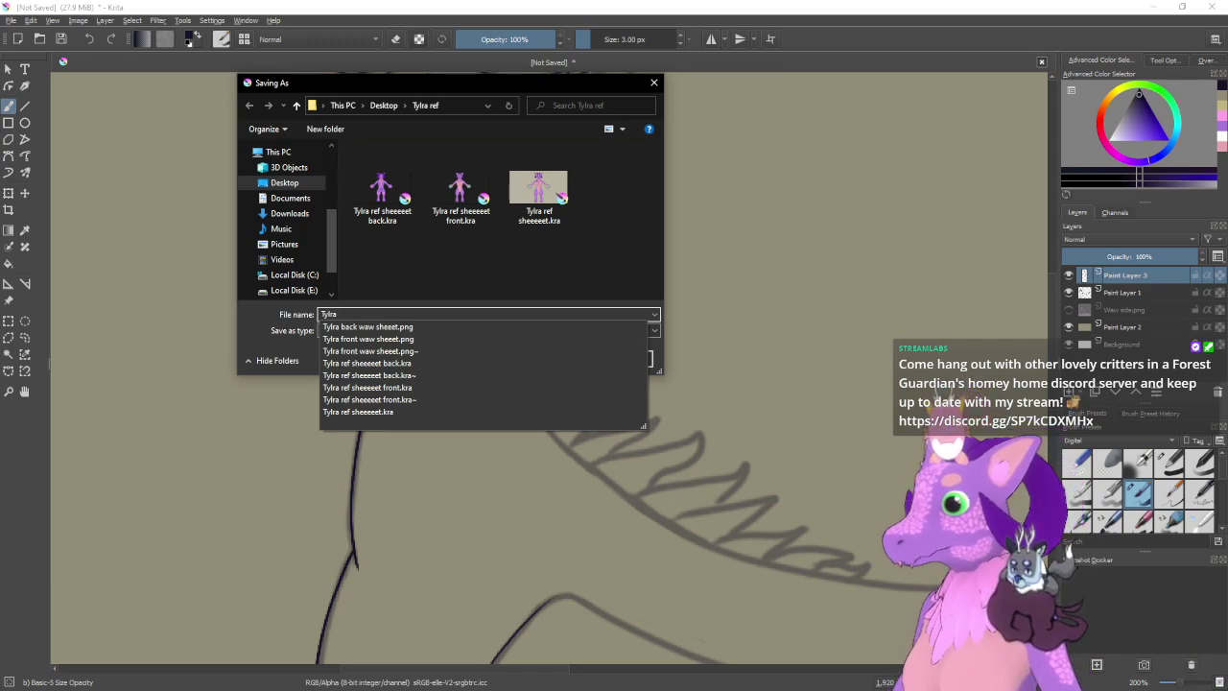
type(" re")
left_click(380, 314)
key("BackSpace")
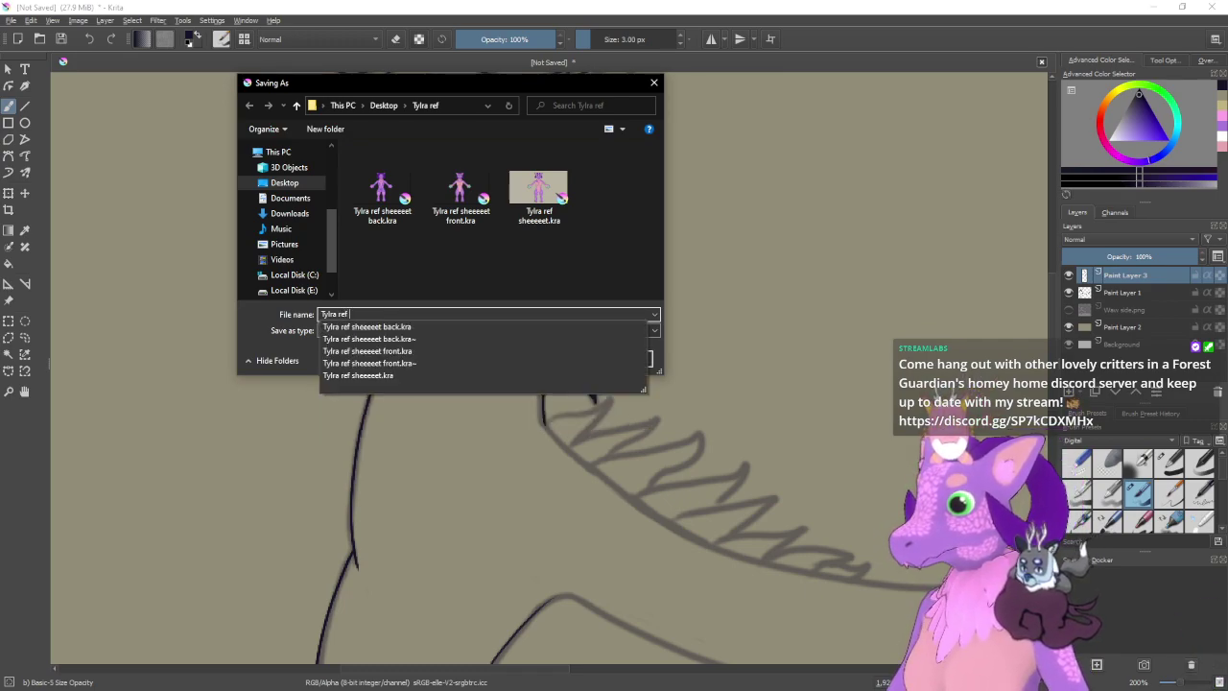
type("f sheeee")
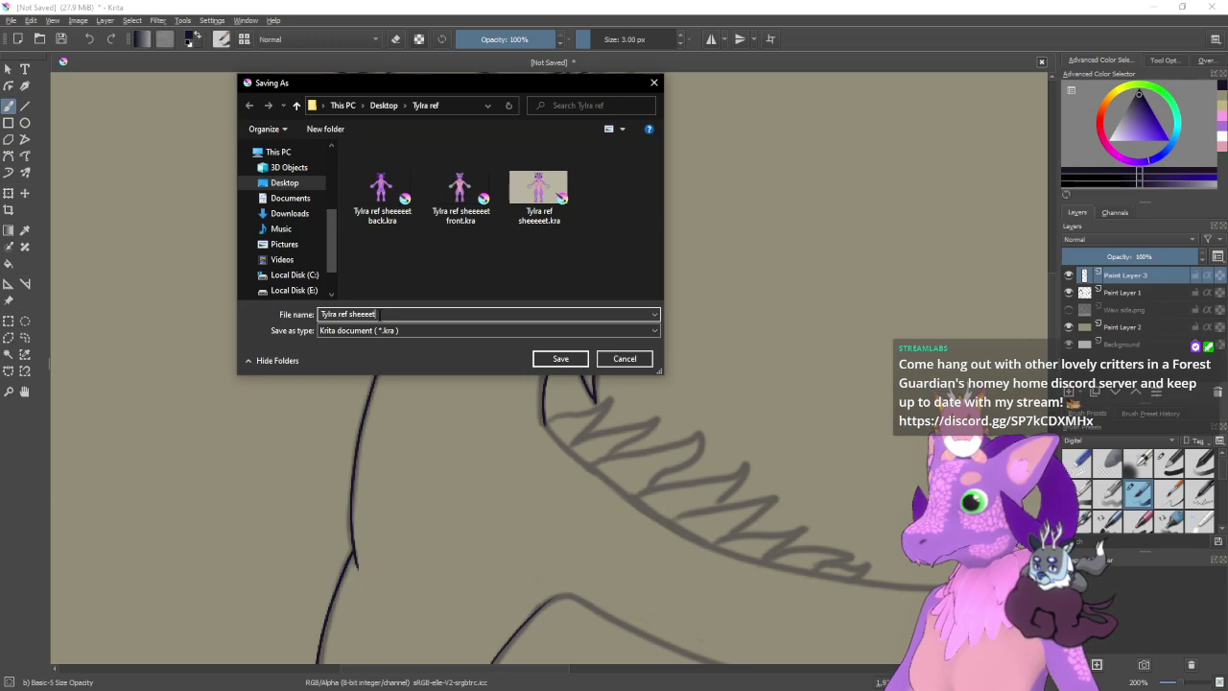
type("et side")
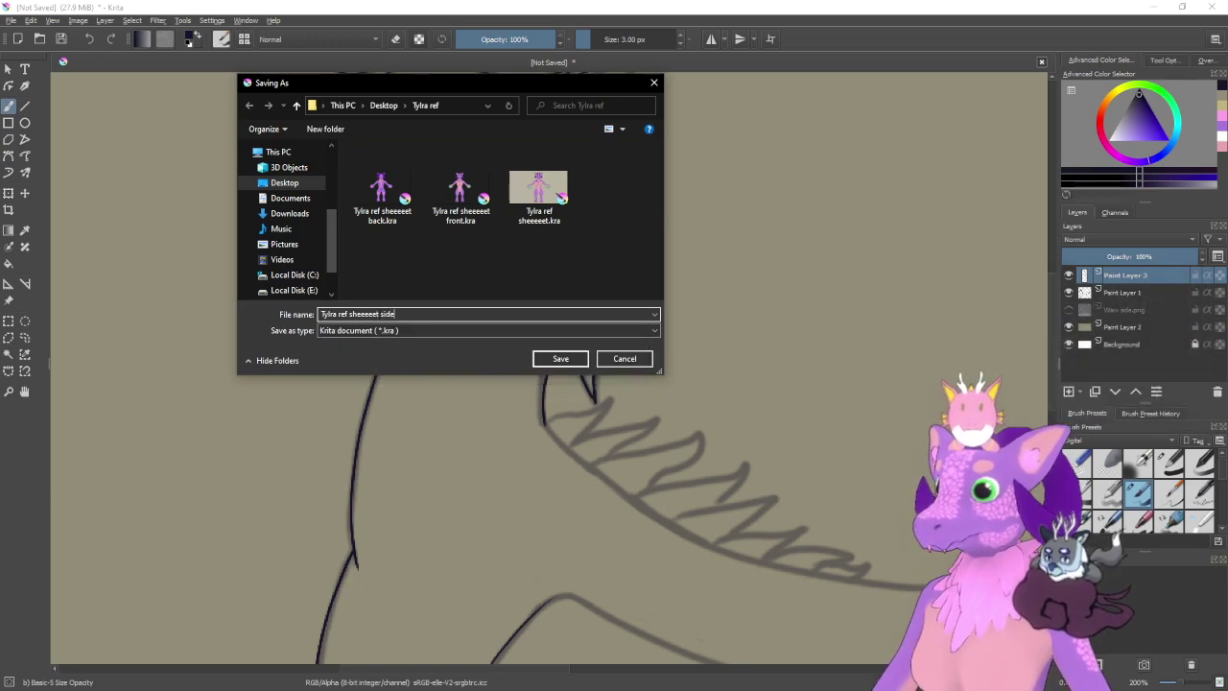
key("Return")
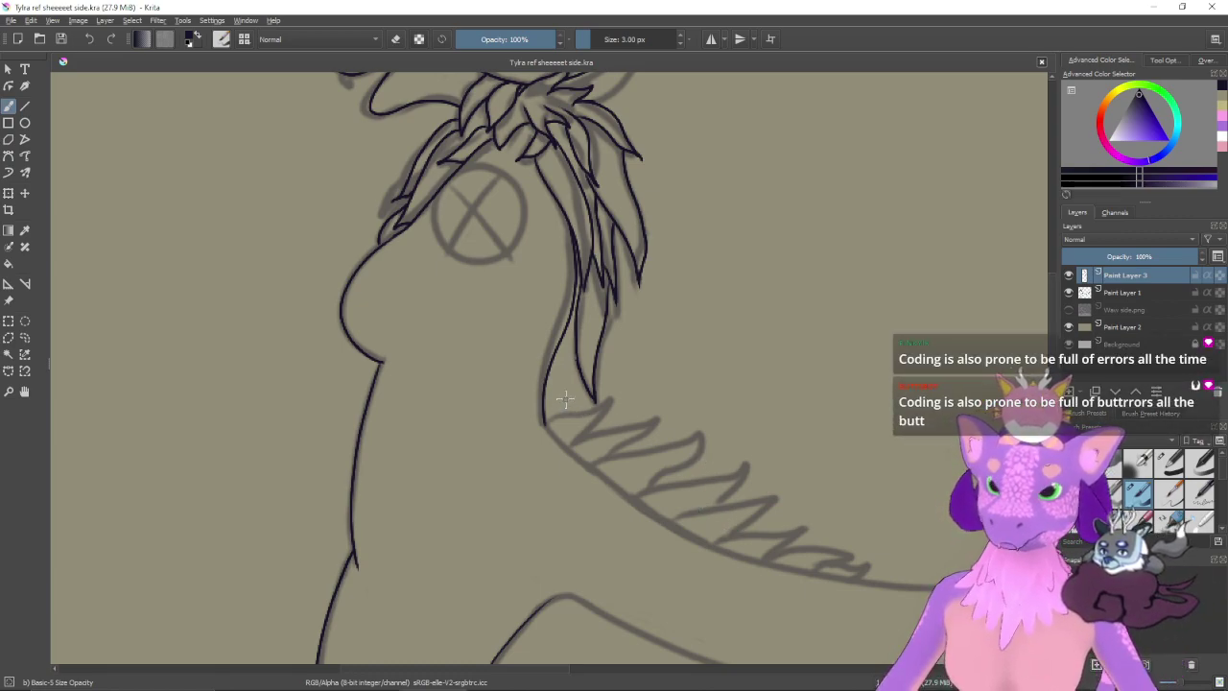
- Check the music playback in Groove Music and the CPU load of the running processes in Task Manager
mouse_move(691, 686)
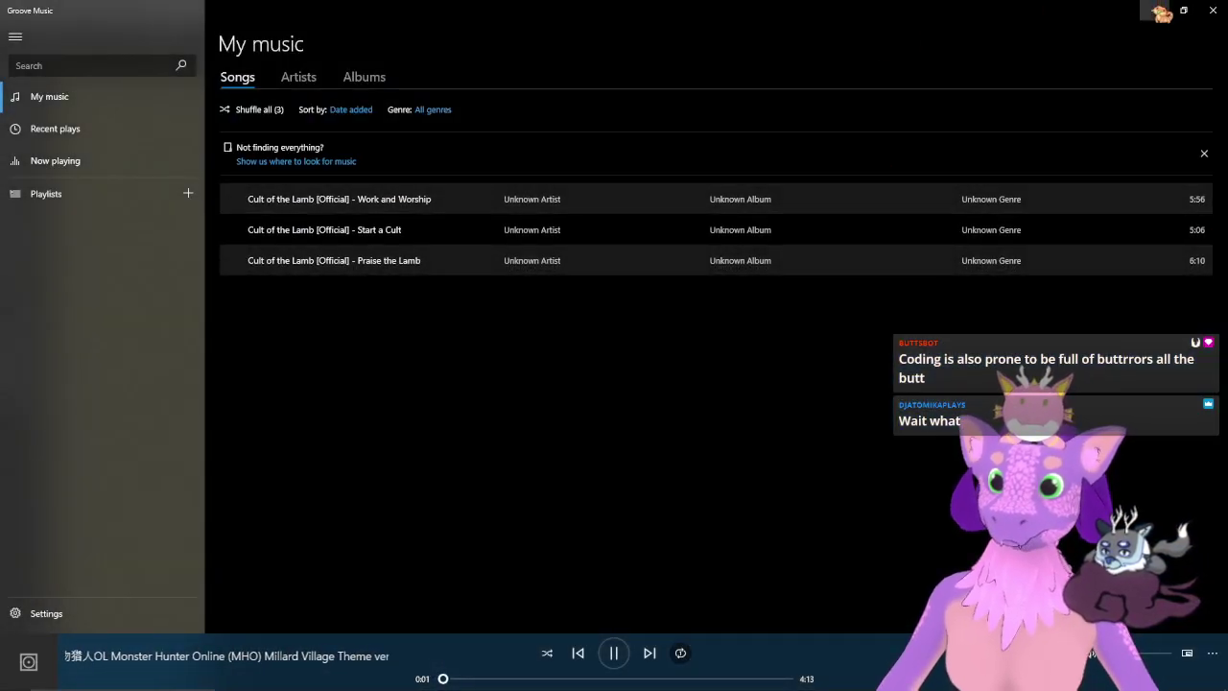
left_click(1154, 10)
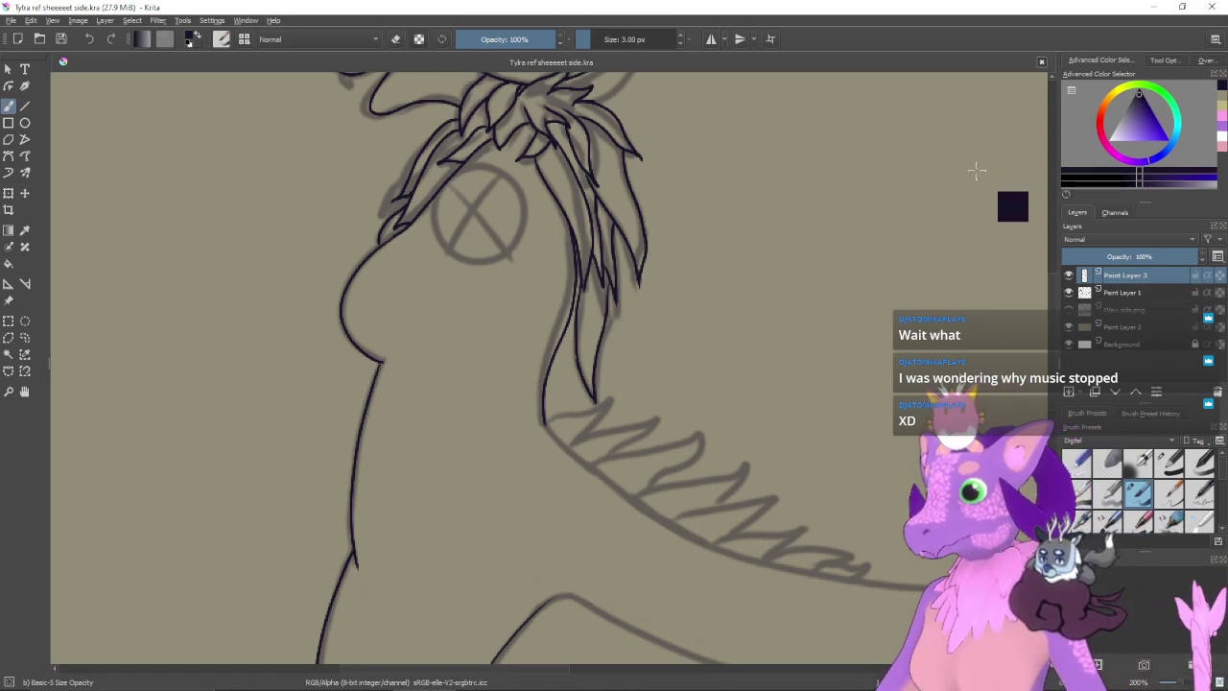
key("ctrl+shift+Escape")
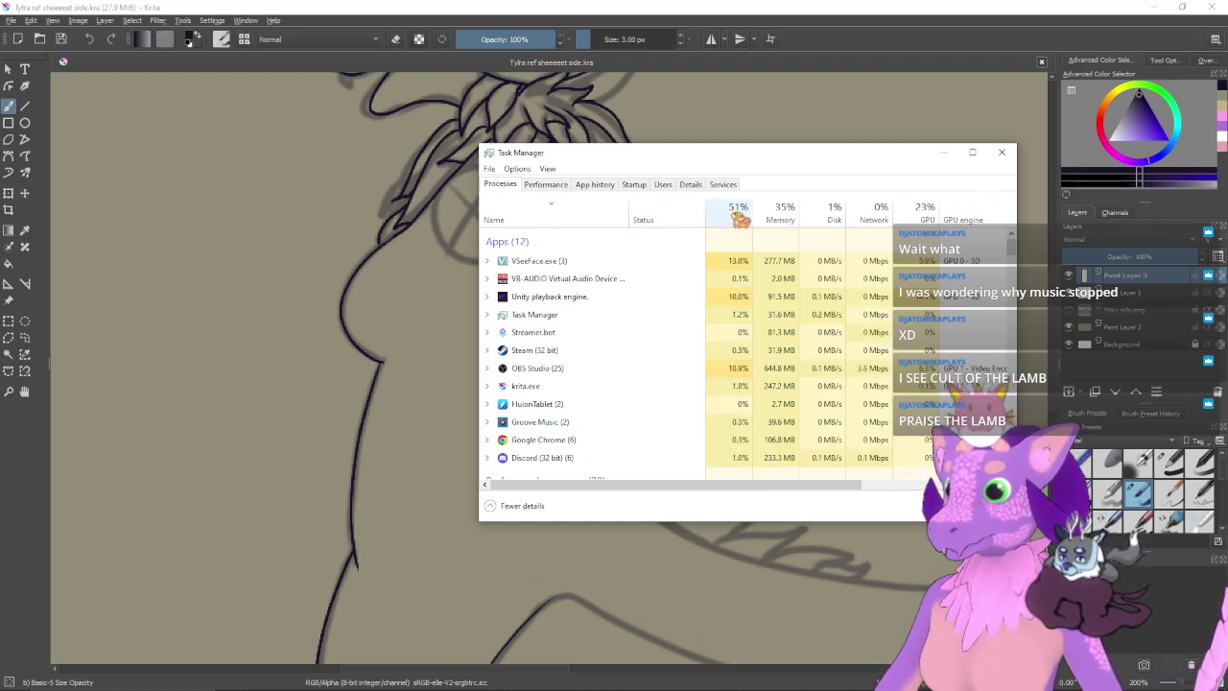
left_click(1003, 156)
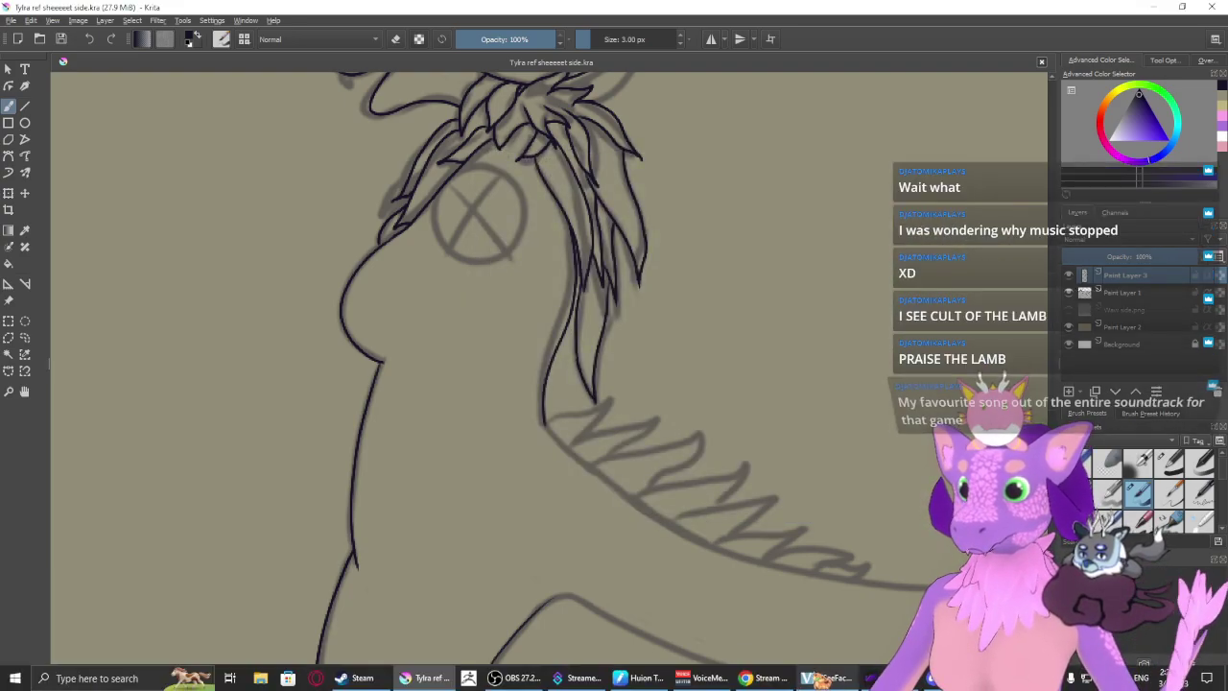
- Switch to Groove Music to look over the Cult of the Lamb songs and return to the Krita drawing
left_click(822, 678)
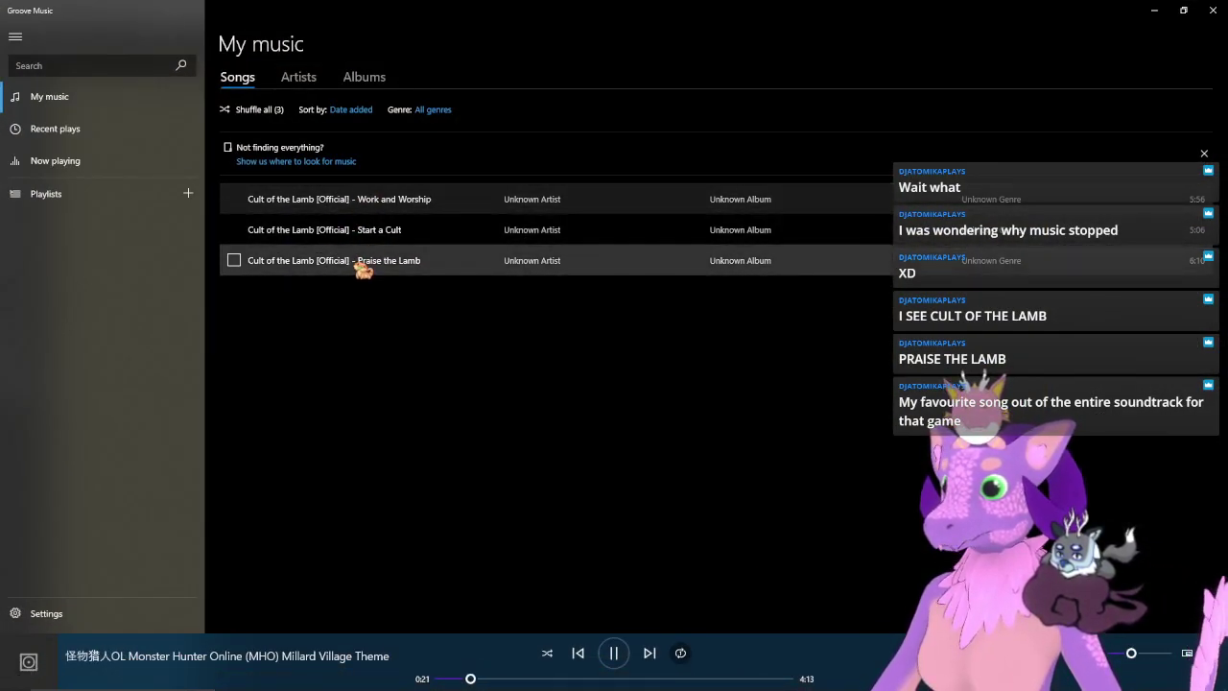
mouse_move(391, 260)
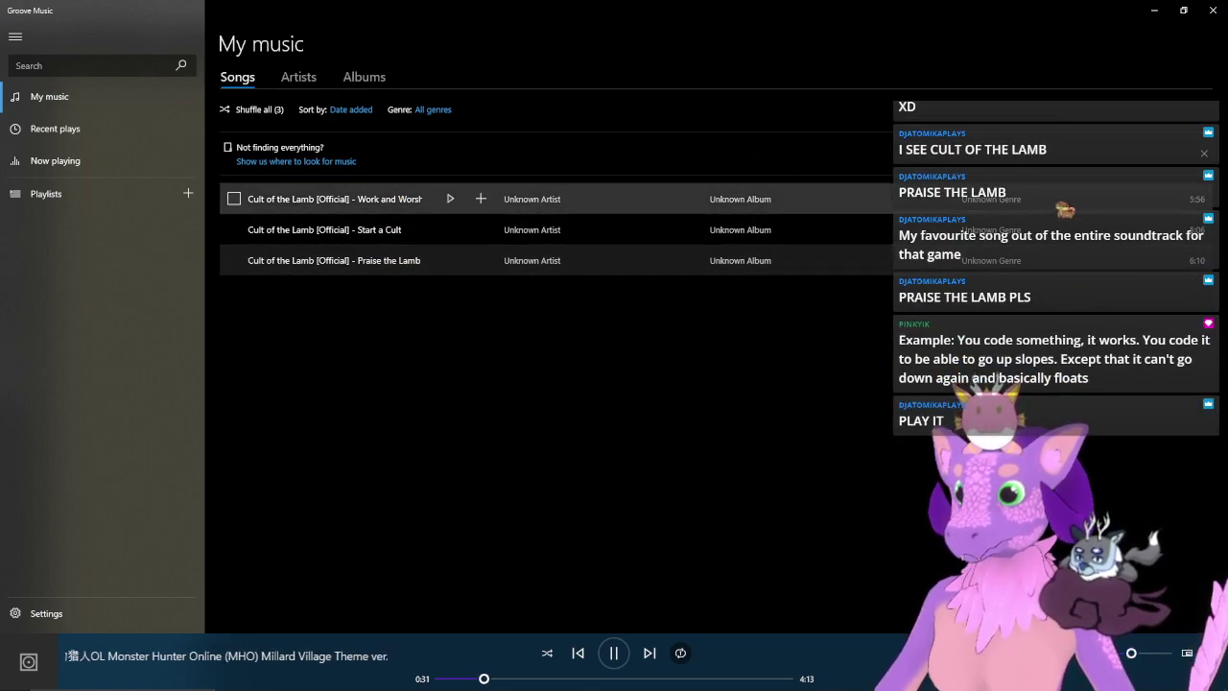
left_click(1154, 7)
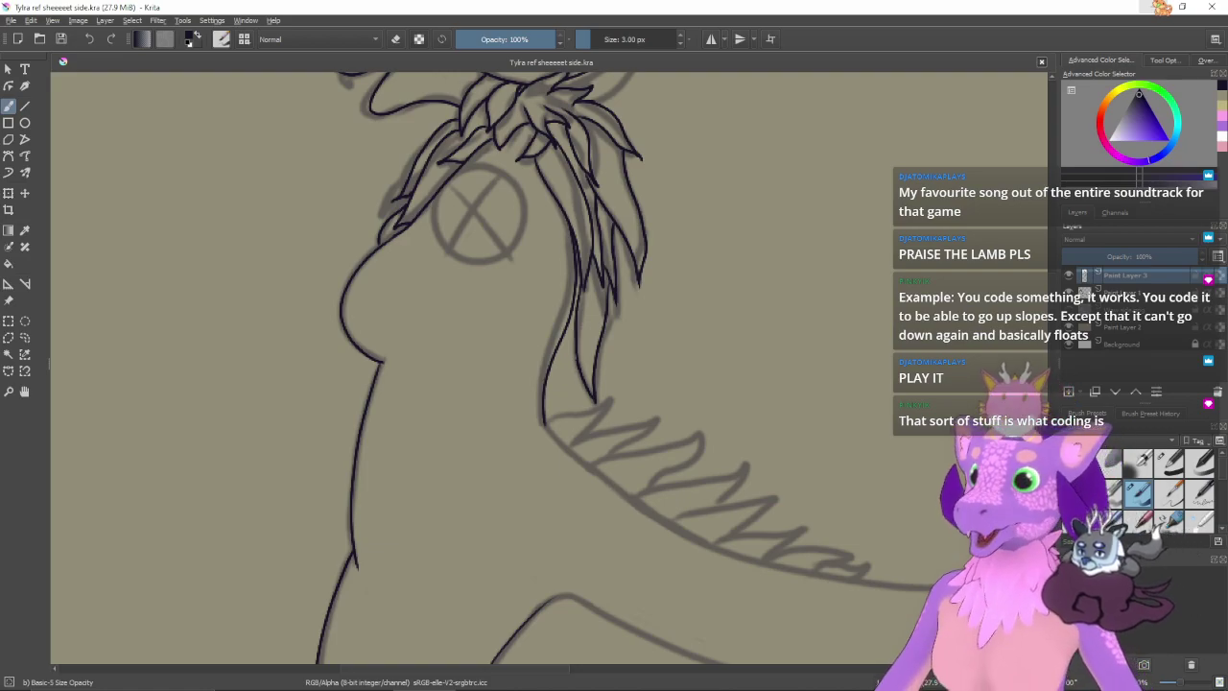
left_click(775, 313)
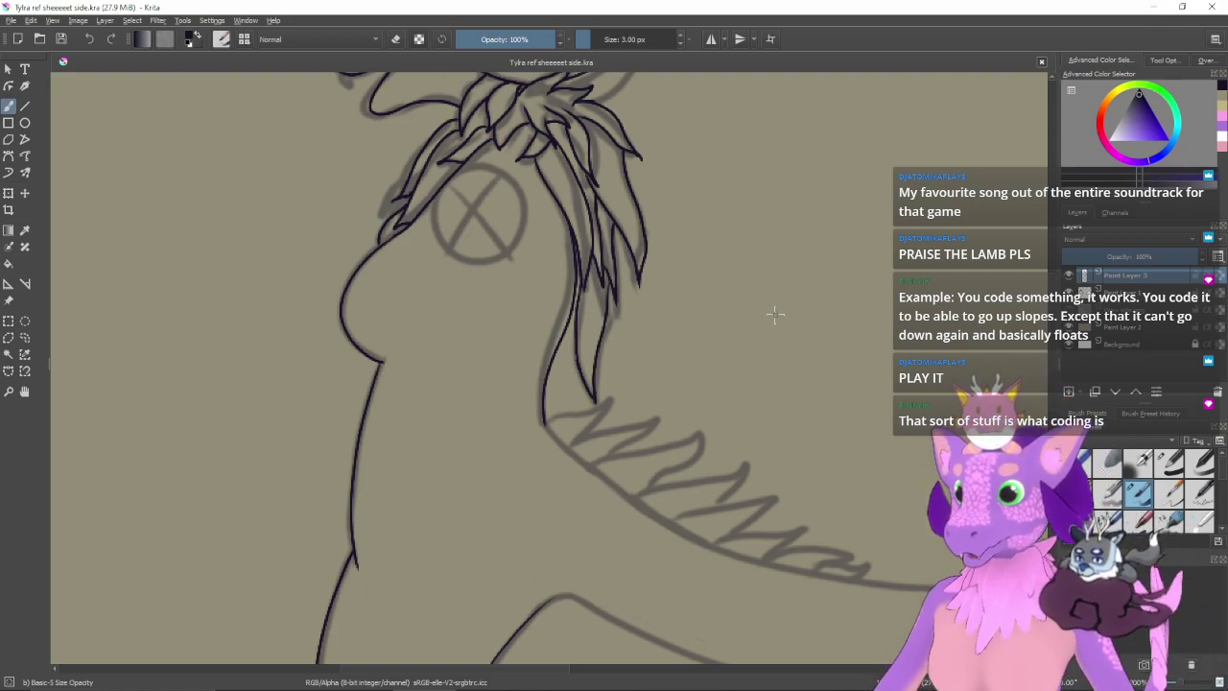
- Try to ink the back line beneath the fringe, starting from the end of the inked neck line
key("ctrl+z")
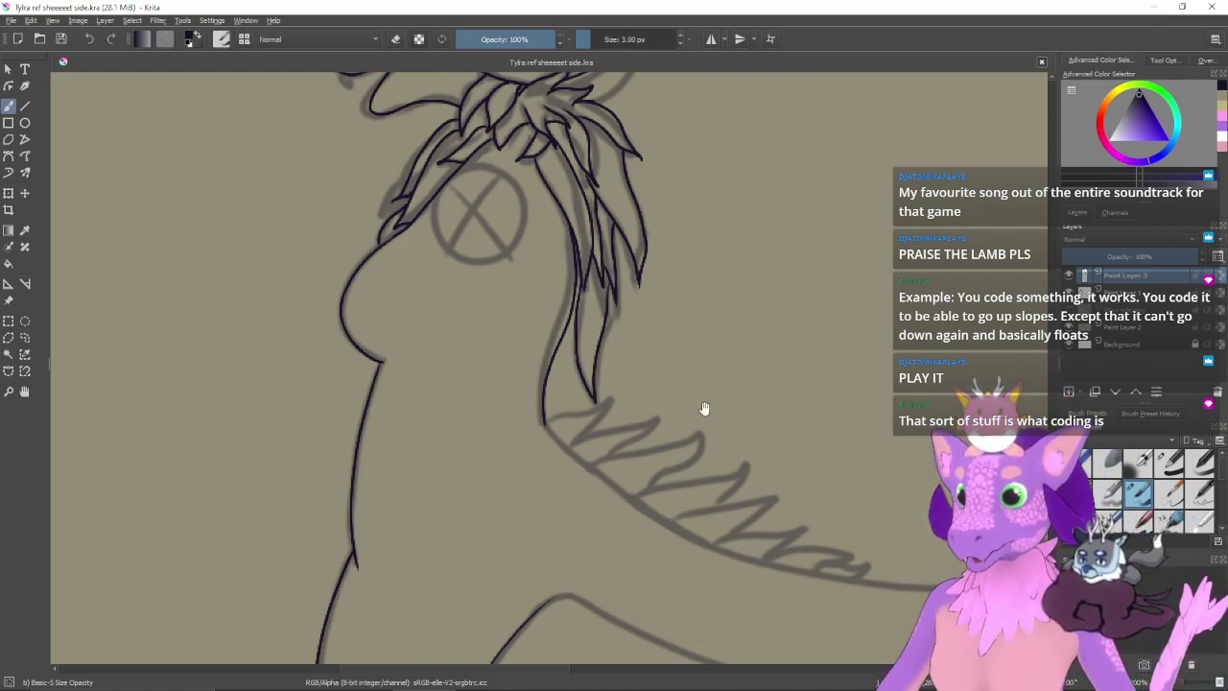
left_click_drag(704, 405, 731, 297)
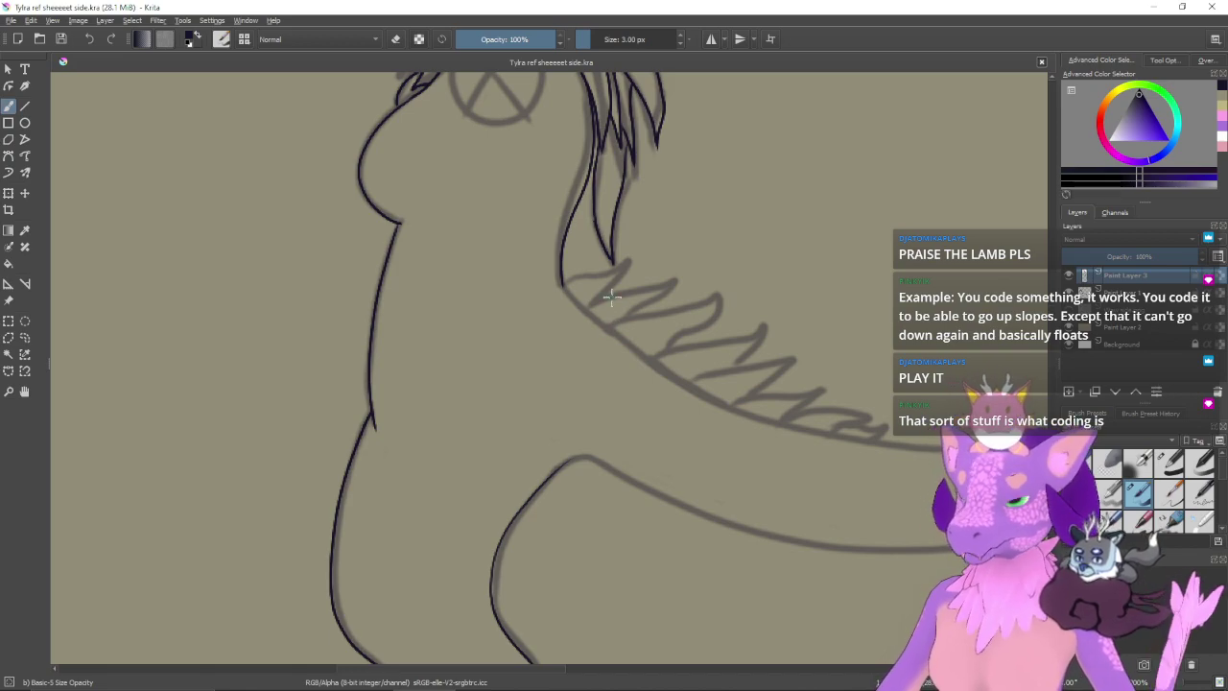
key("4")
key("4")
key("4")
key("4")
key("4")
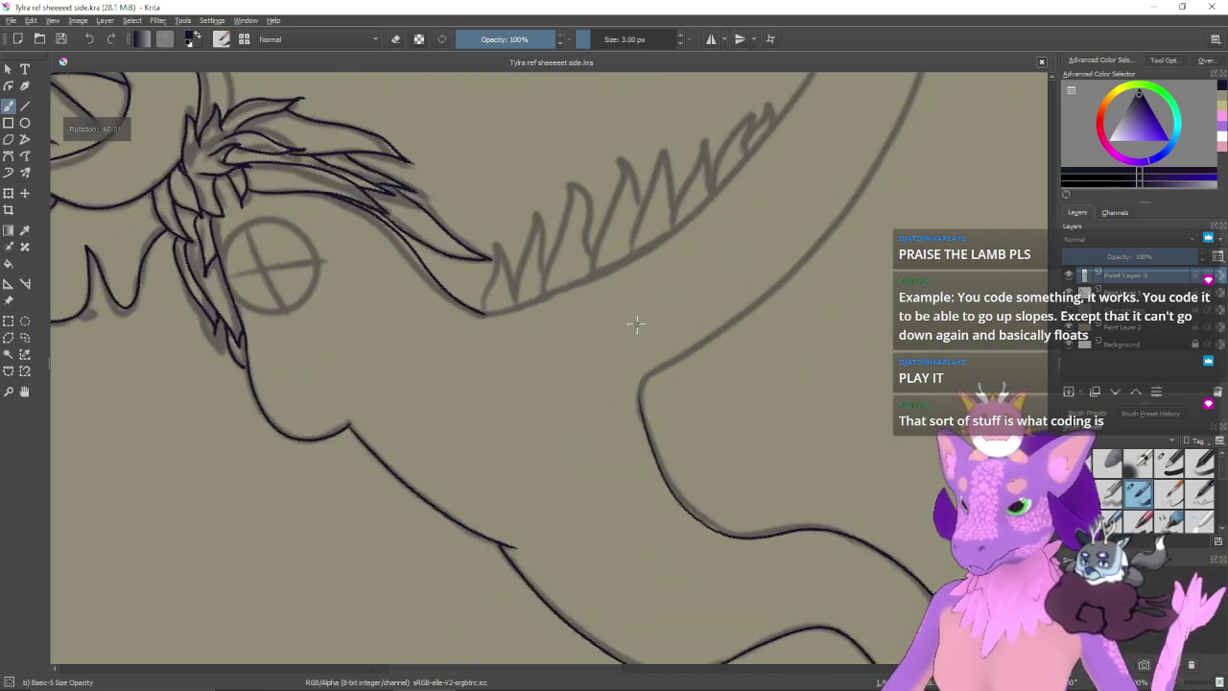
left_click_drag(630, 309, 570, 417)
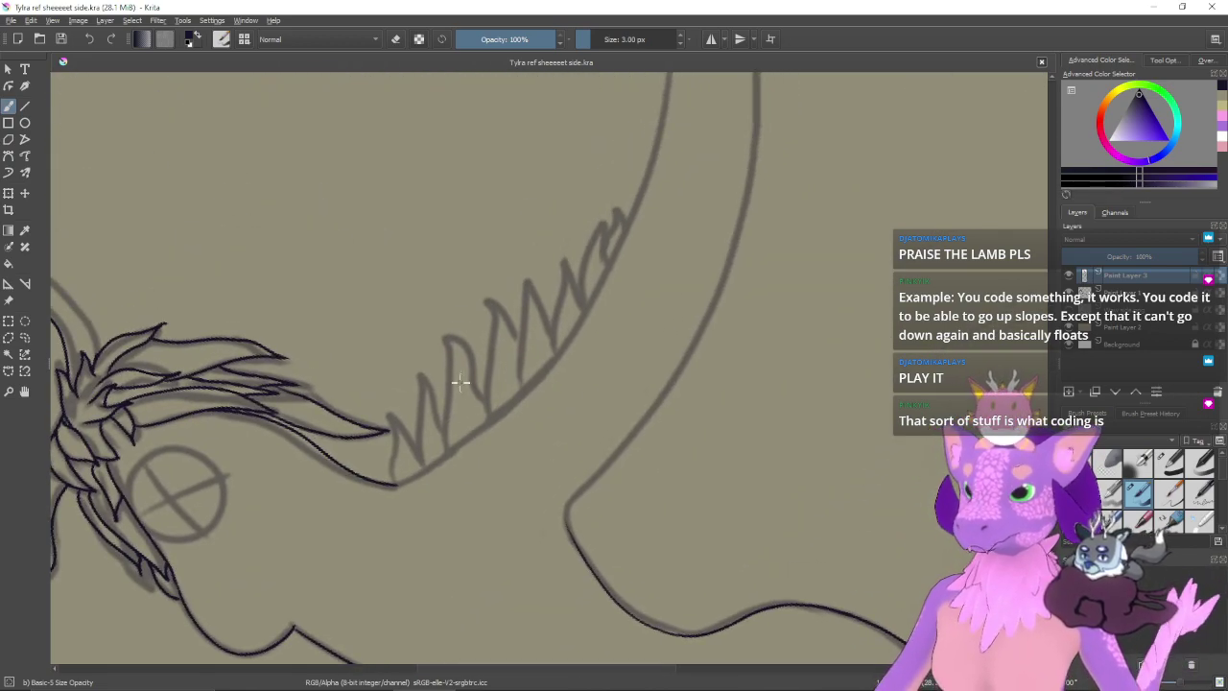
left_click_drag(396, 485, 521, 384)
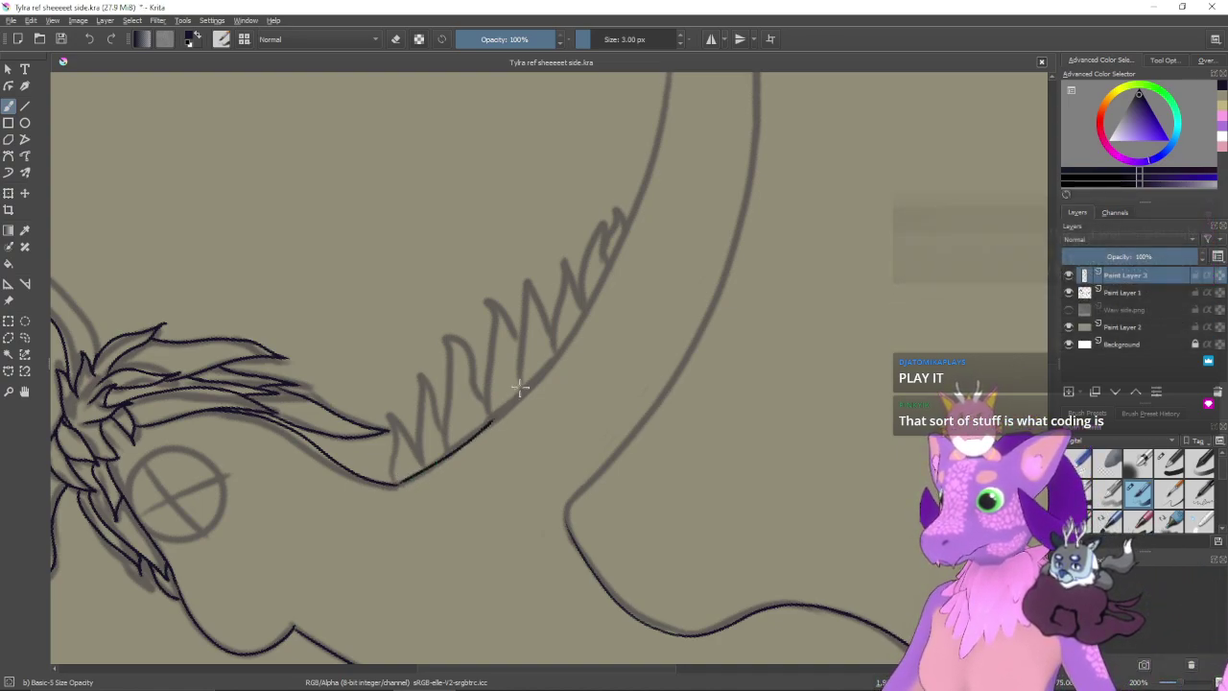
key("ctrl+z")
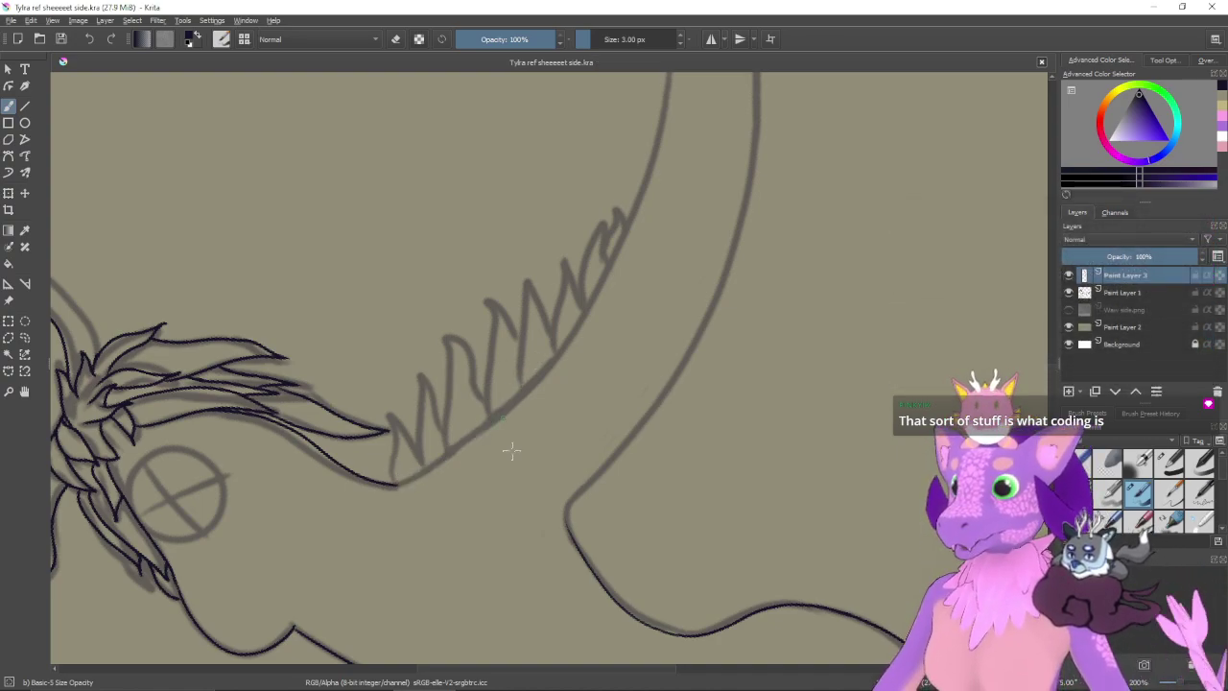
- Switch to Groove Music and play the three Cult of the Lamb songs: Work and Worship, Start a Cult and Praise the Lamb
left_click(949, 679)
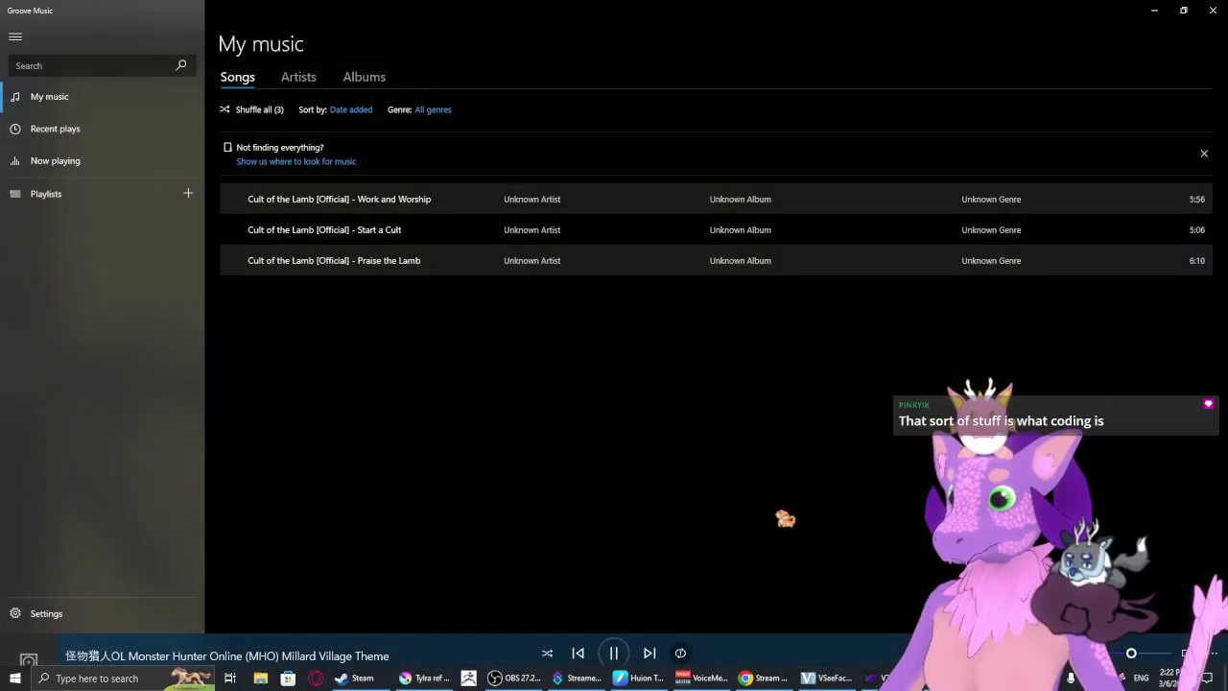
left_click(234, 203)
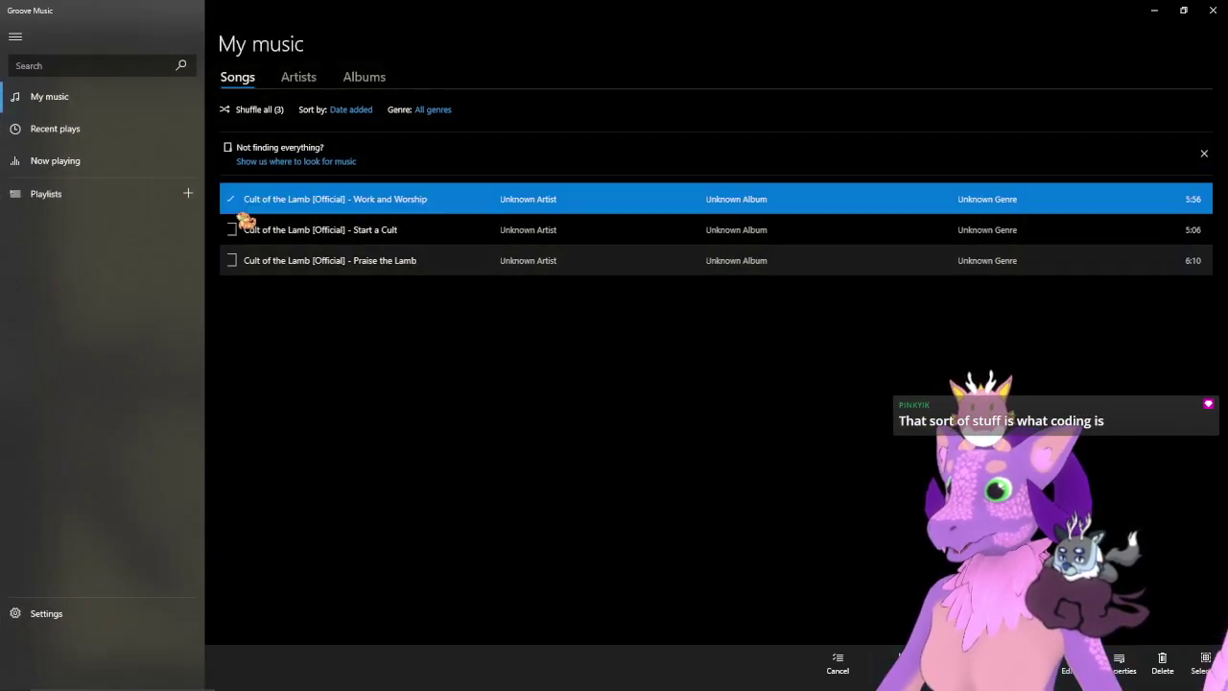
left_click(231, 229)
left_click(232, 260)
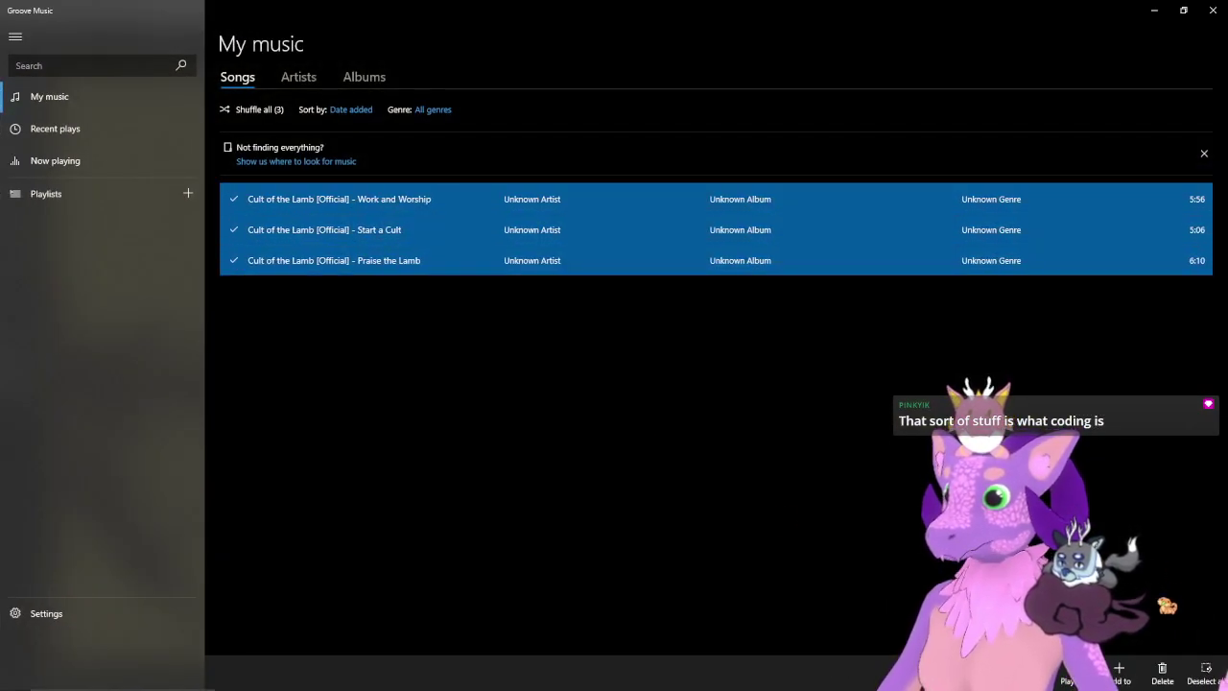
left_click(1071, 671)
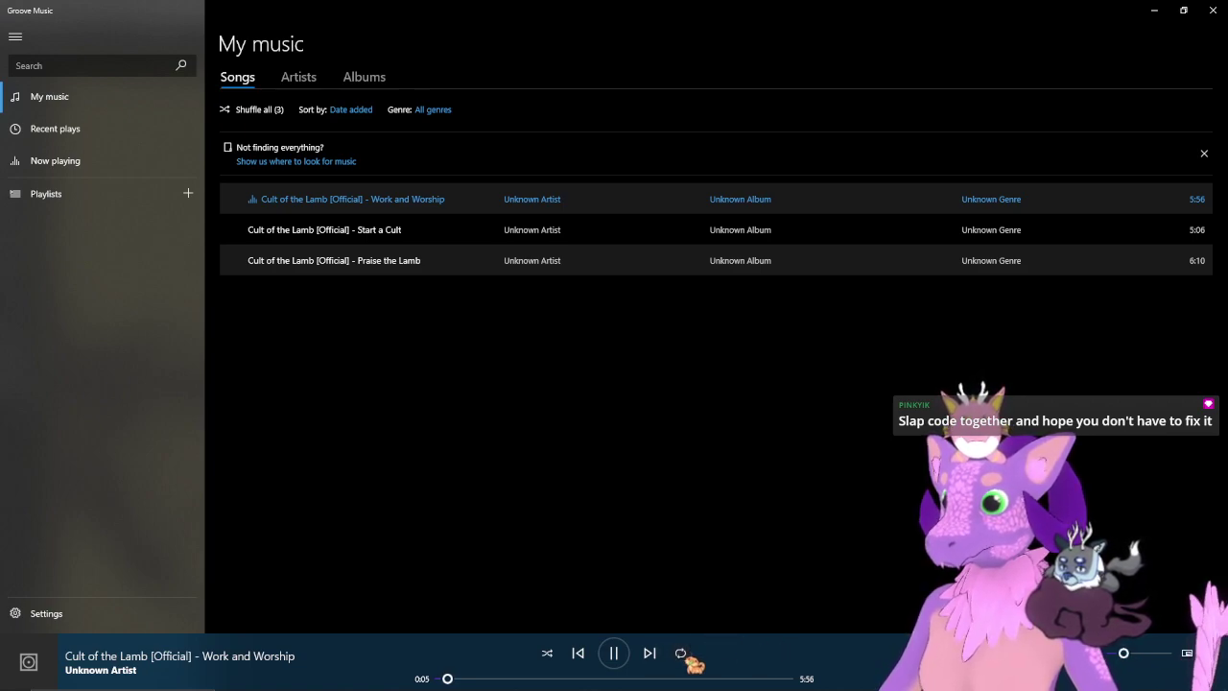
- Skip forward through the Cult of the Lamb songs to Work and Worship and return to the Krita drawing
left_click(648, 654)
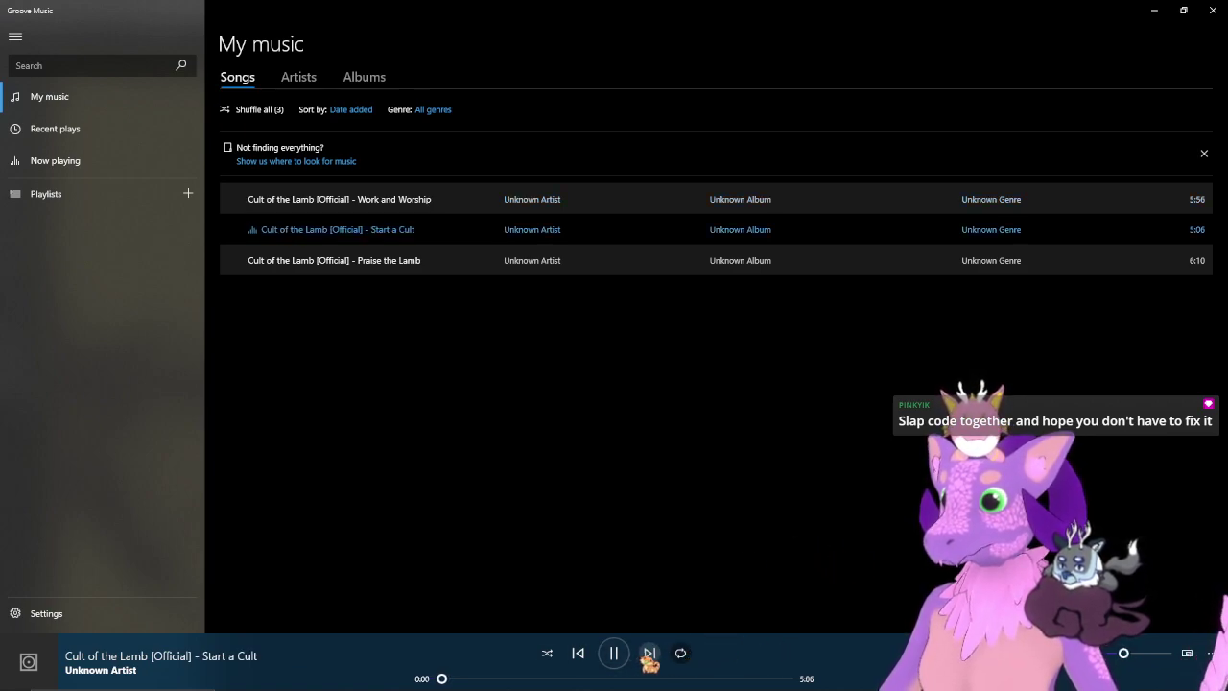
left_click(648, 654)
left_click(649, 654)
left_click(649, 654)
left_click(648, 654)
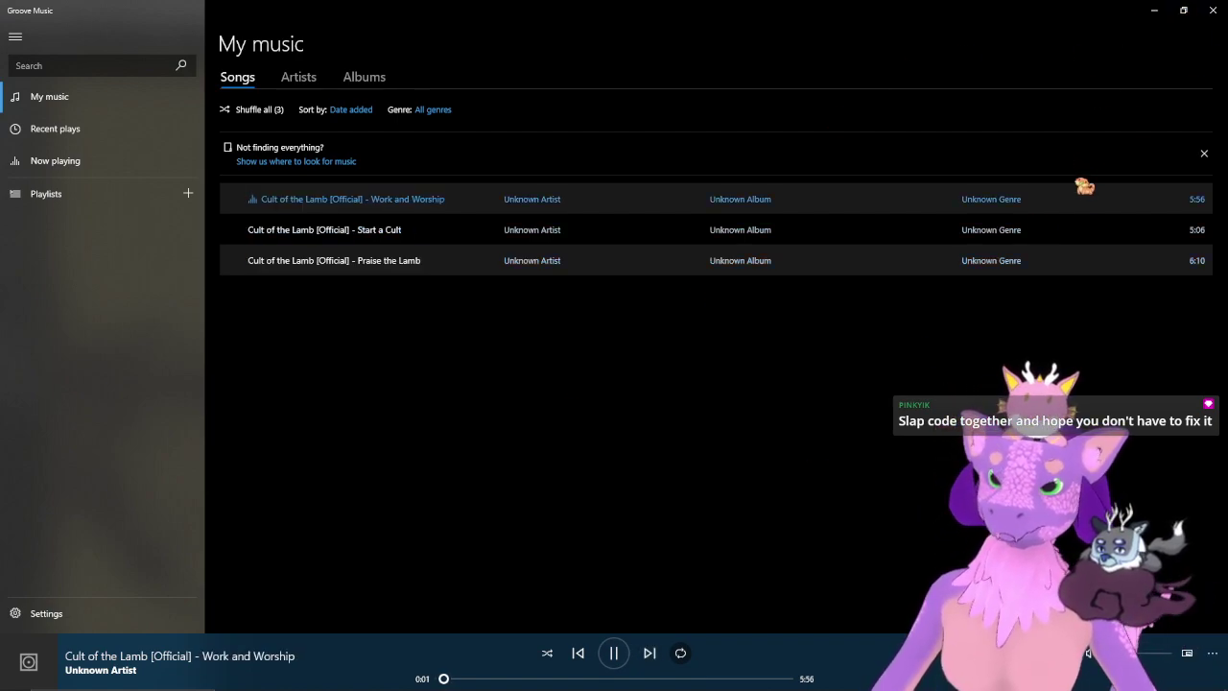
left_click(1154, 10)
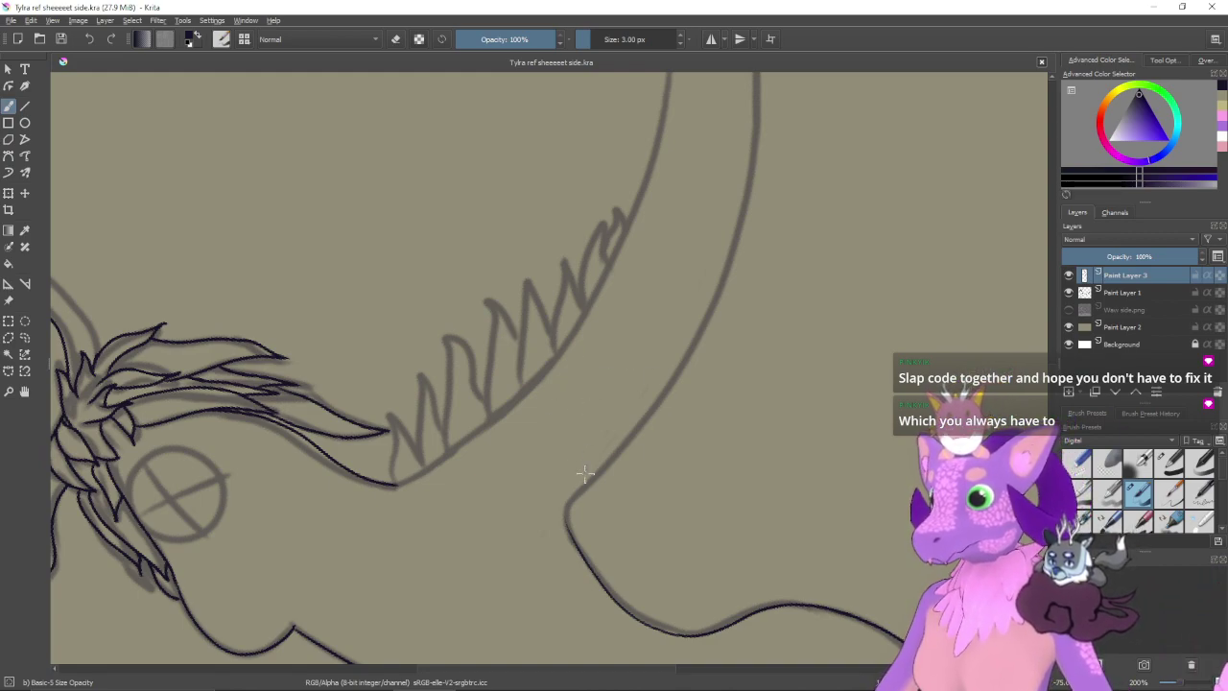
- Ink the first stretch of the body's underside, curving out from the top of the inked leg line, redoing the stroke until it follows the sketch
mouse_move(570, 536)
left_mouse_down()
mouse_move(565, 516)
mouse_move(598, 453)
left_mouse_up()
key("ctrl+z")
mouse_move(570, 537)
left_mouse_down()
mouse_move(571, 495)
mouse_move(655, 407)
left_mouse_up()
key("ctrl+z")
key("ctrl+z")
mouse_move(570, 535)
left_mouse_down()
mouse_move(572, 501)
mouse_move(652, 412)
mouse_move(630, 443)
left_mouse_up()
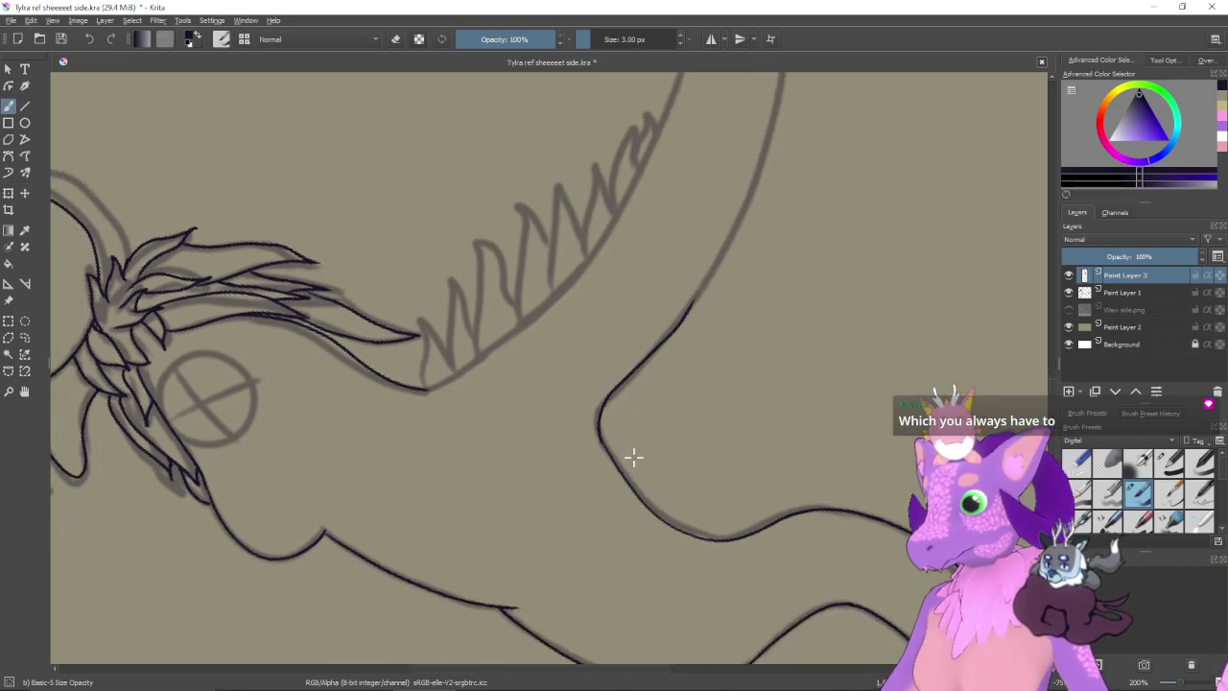
key("5")
key("ctrl+plus")
key("ctrl+plus")
key("ctrl+plus")
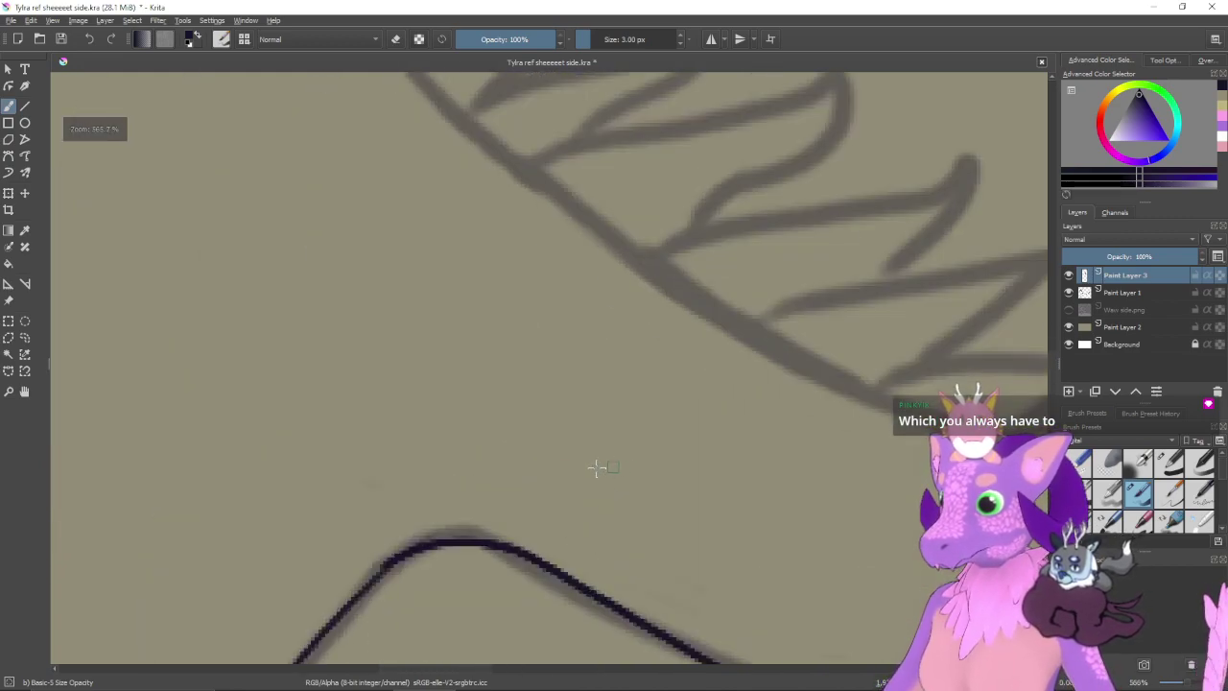
left_click_drag(514, 421, 748, 280)
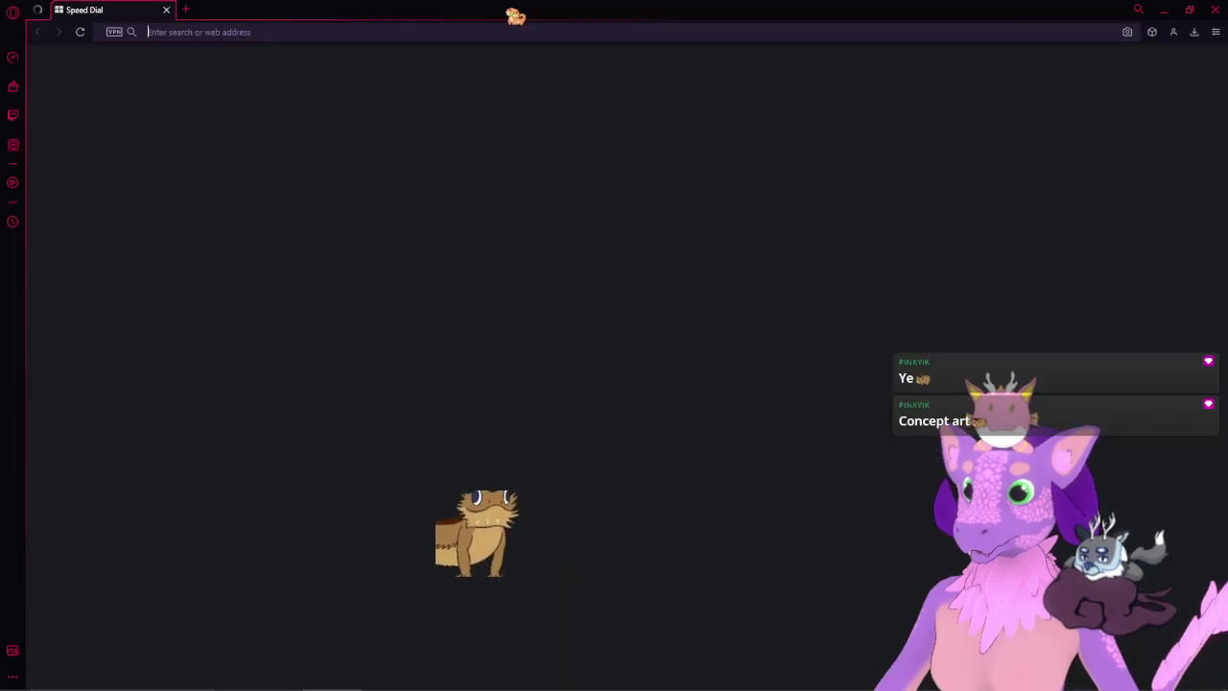
- Switch from Krita to the browser's Drive Compilation folder and preview the one point class assignment in 1.jpg, closing the preview again
left_click_drag(515, 14, 1226, 158)
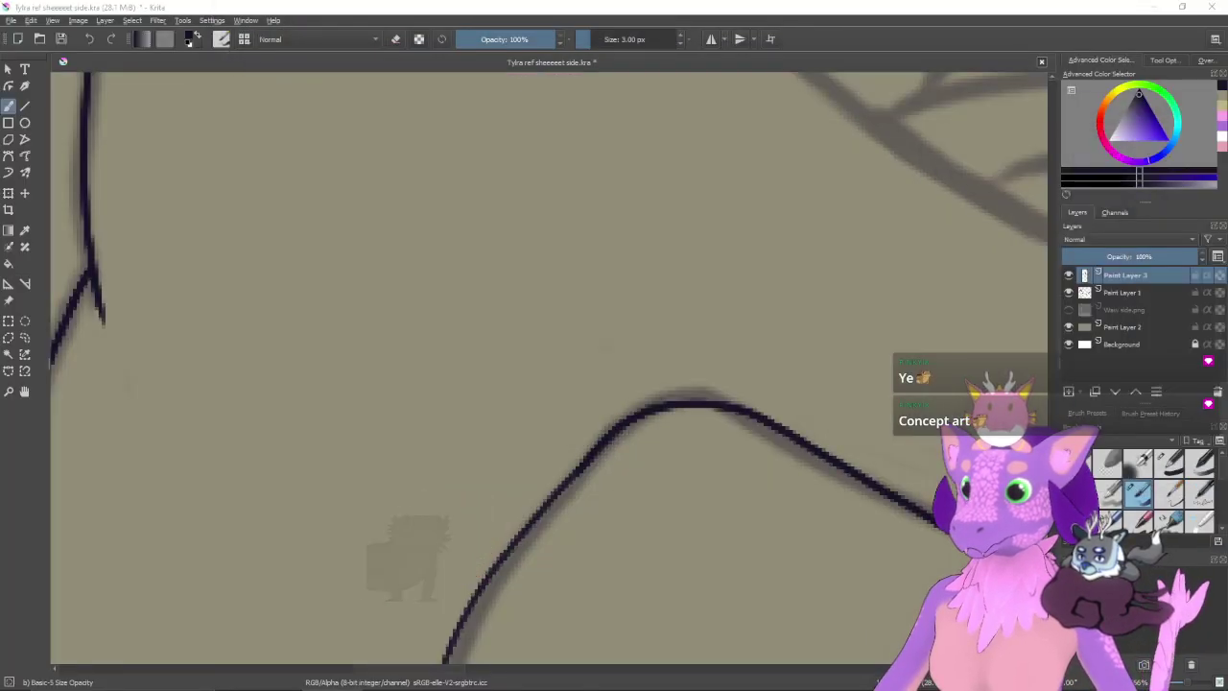
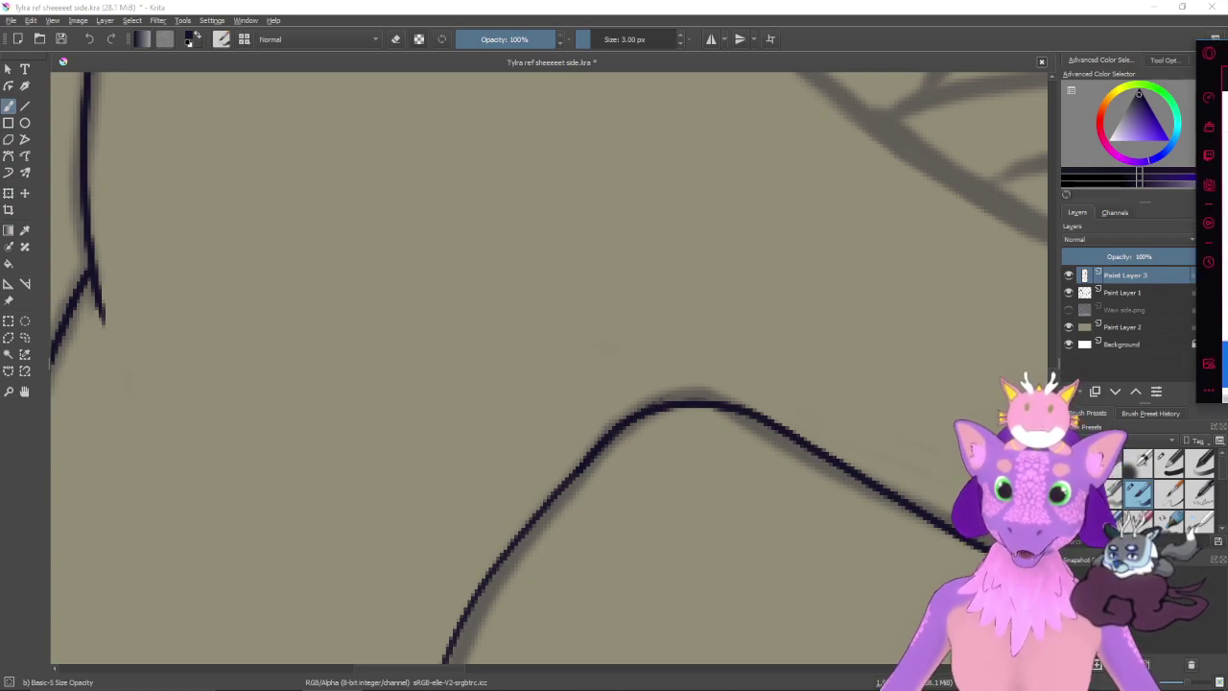
key("alt+Tab")
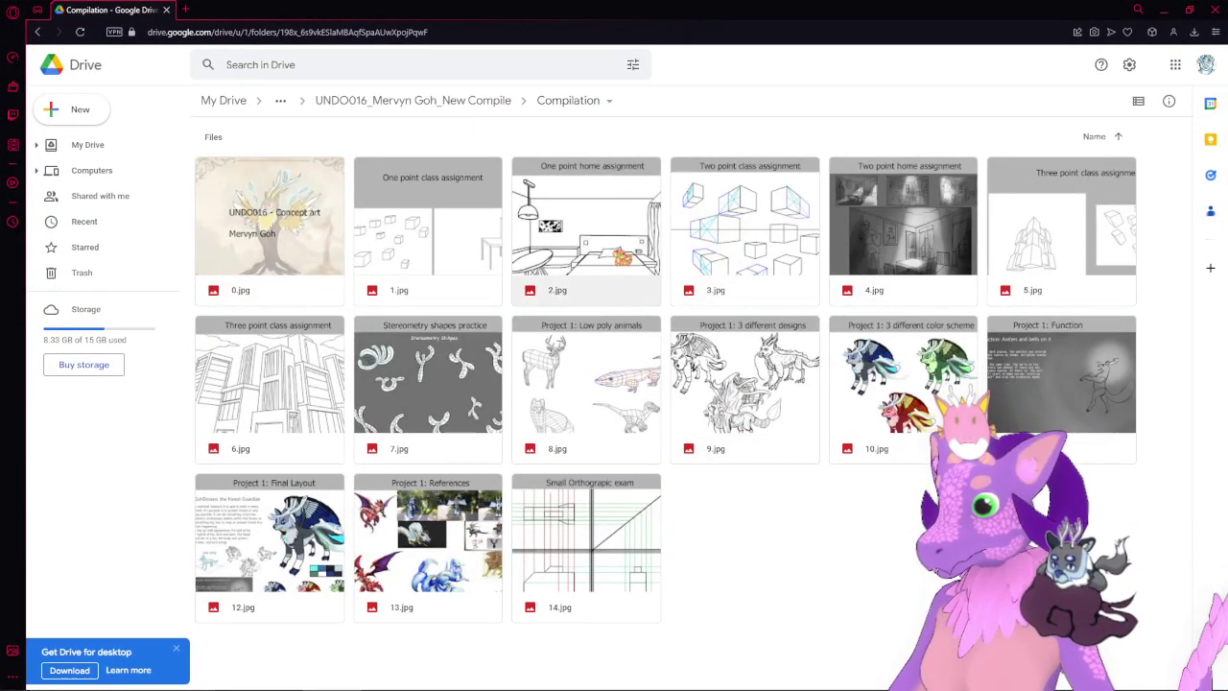
double_click(430, 248)
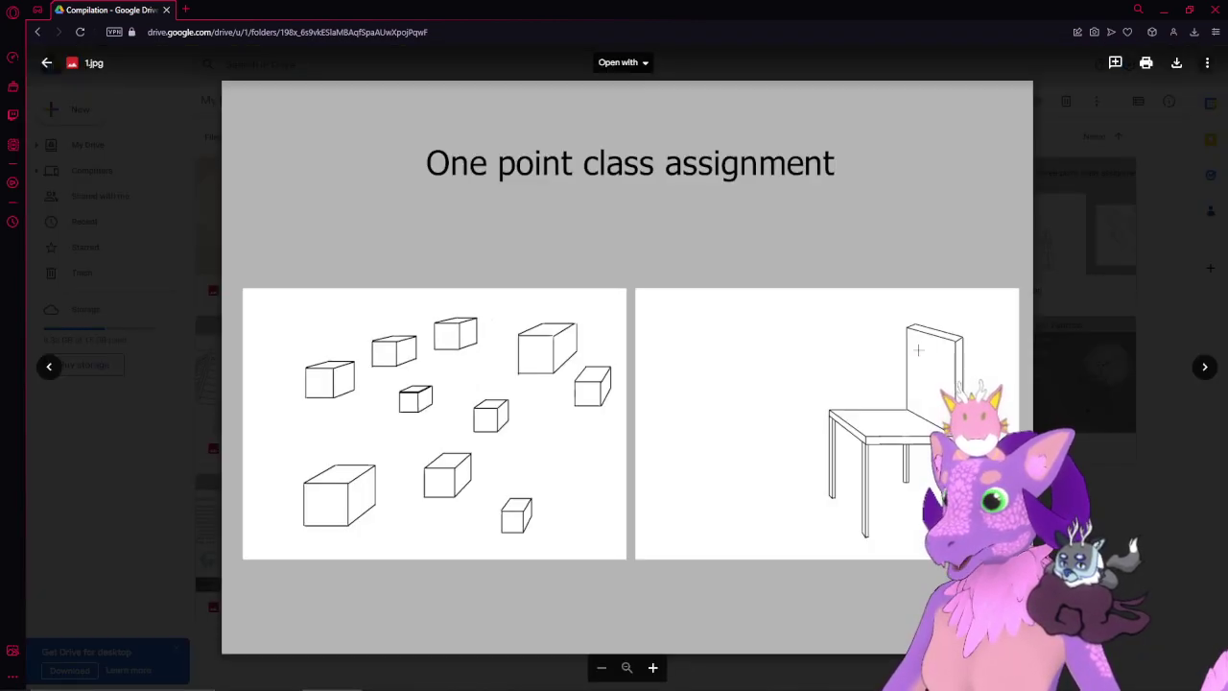
key("Escape")
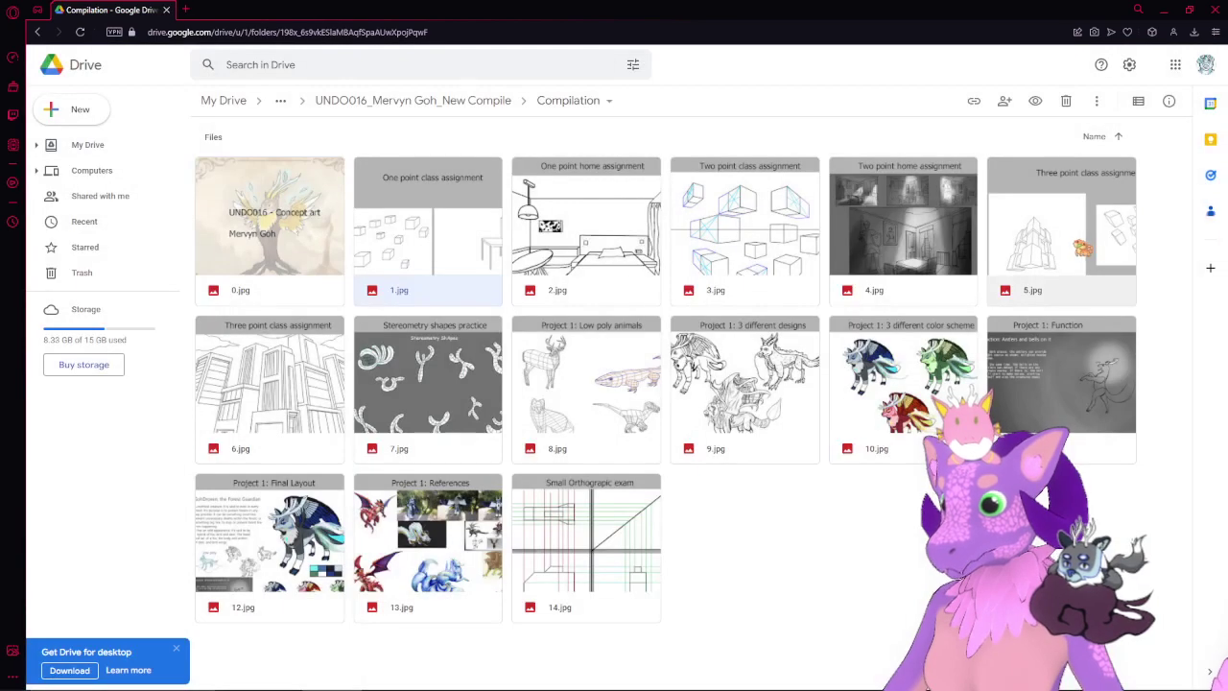
- Preview the one point home assignment in 2.jpg, examine the room drawing, and return to the folder
double_click(650, 234)
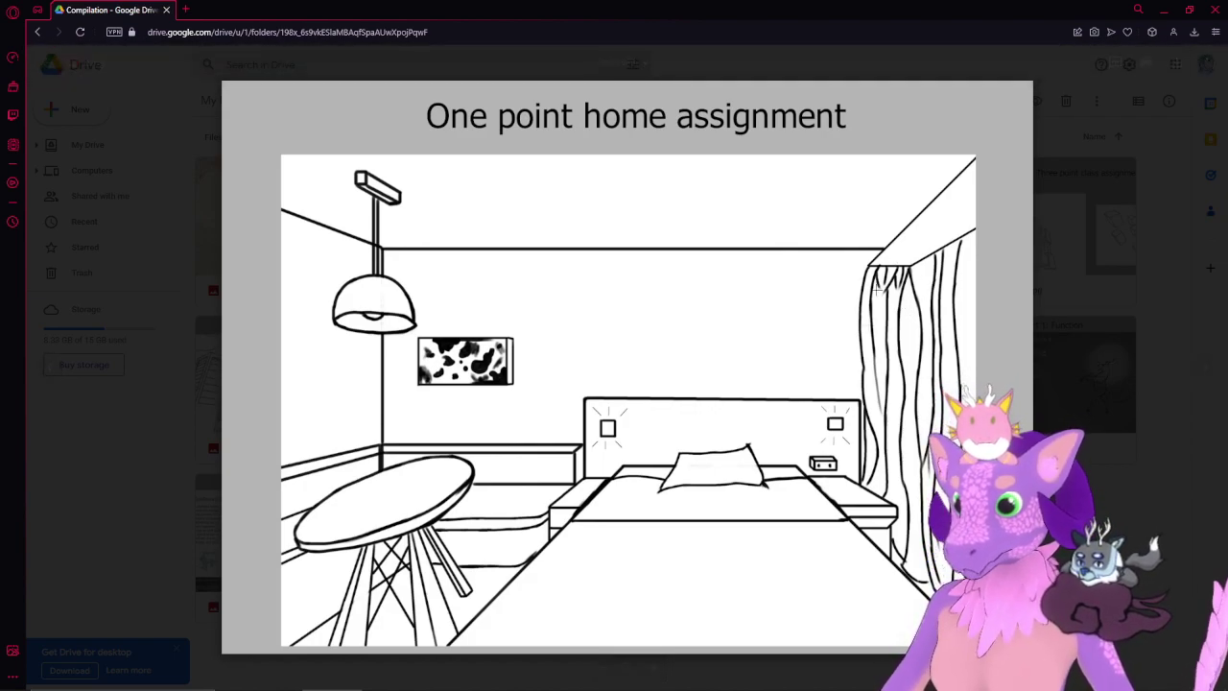
mouse_move(715, 425)
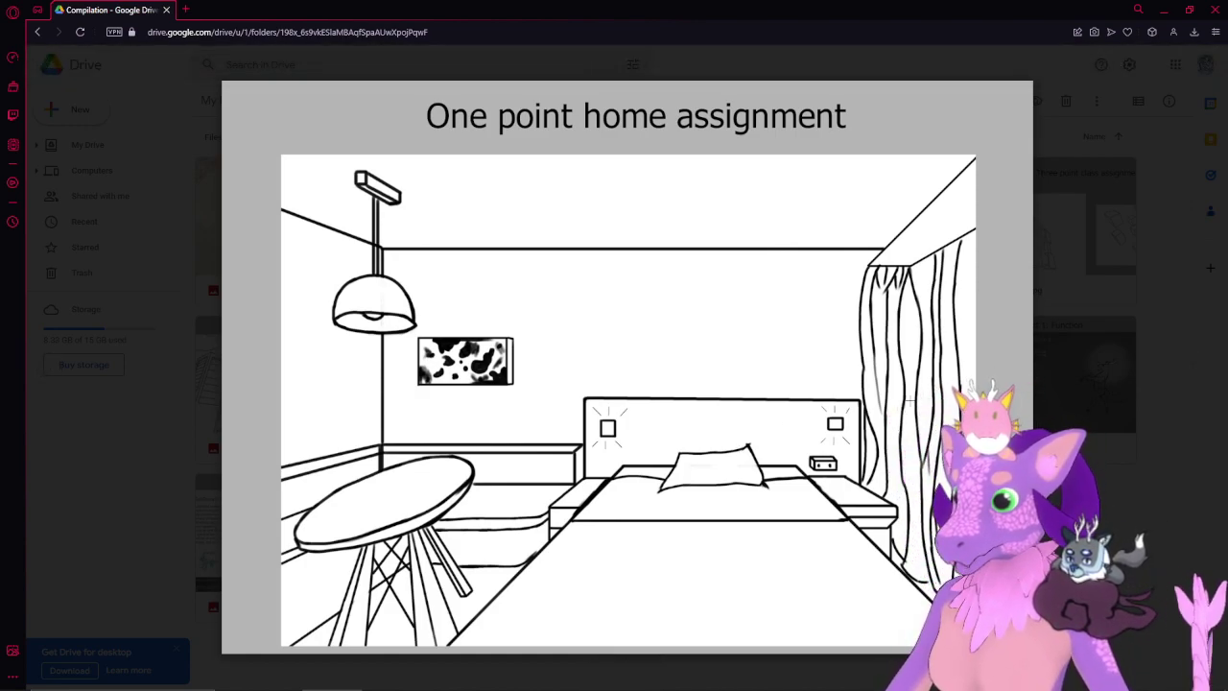
mouse_move(754, 600)
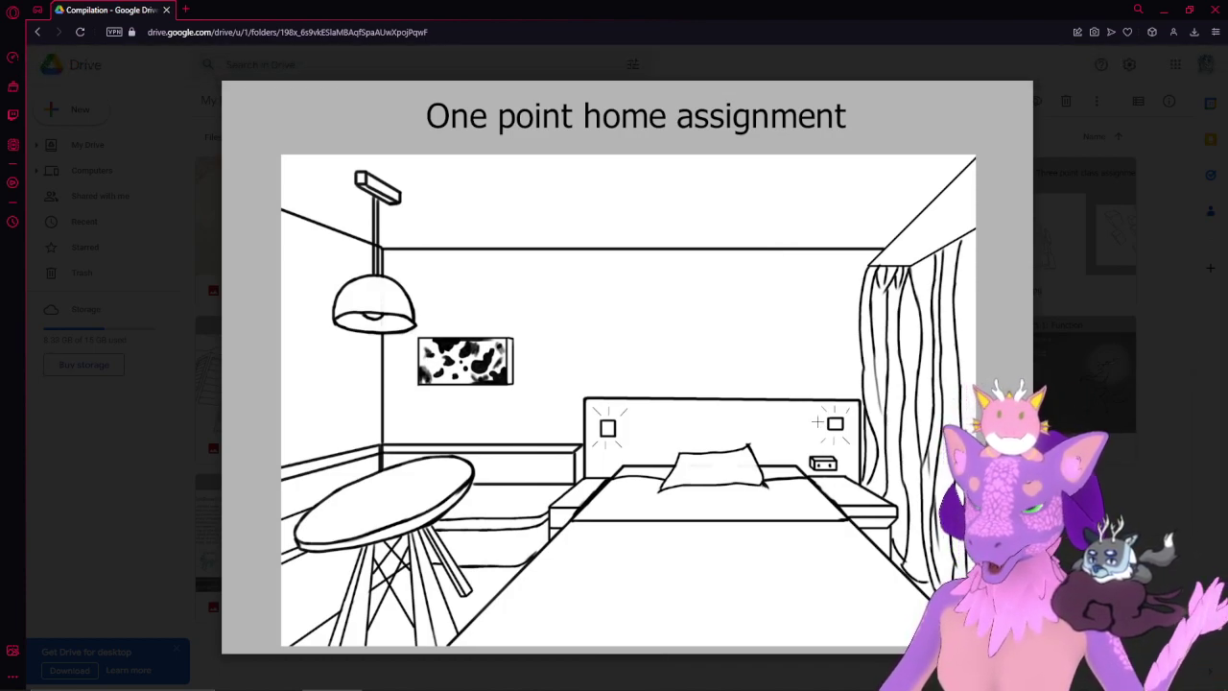
mouse_move(819, 421)
left_click(46, 63)
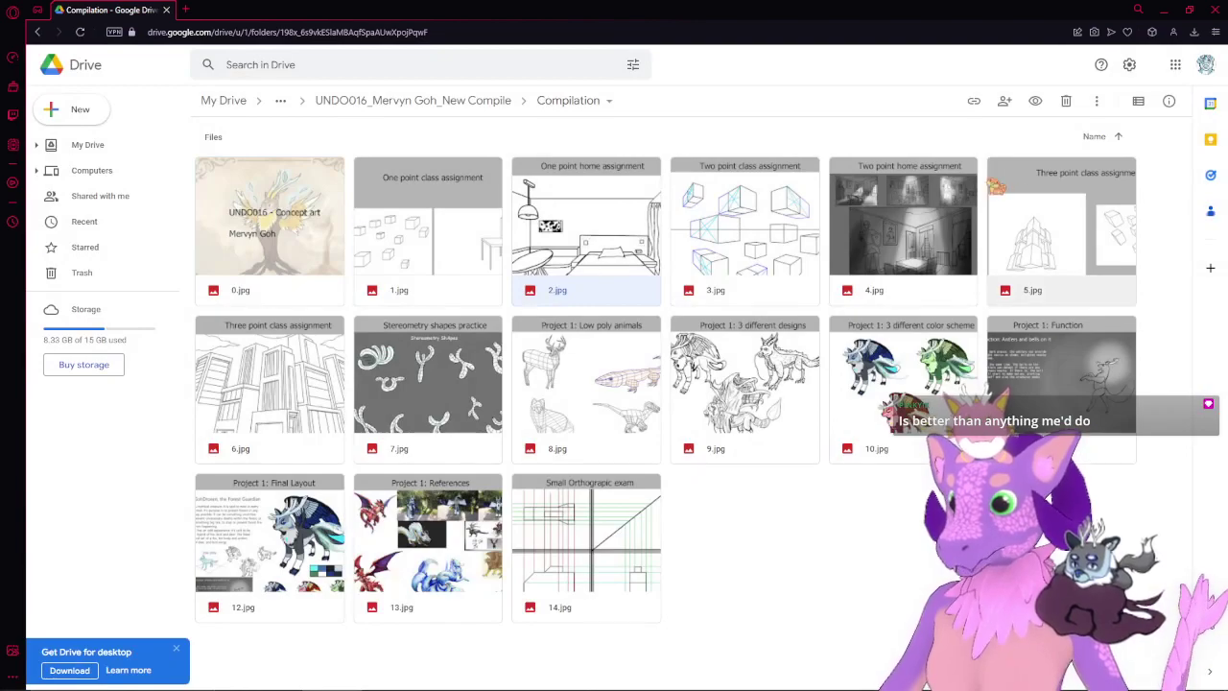
- Preview the two point class assignment in 3.jpg and the two point home assignment in 4.jpg, and return to the folder
double_click(710, 273)
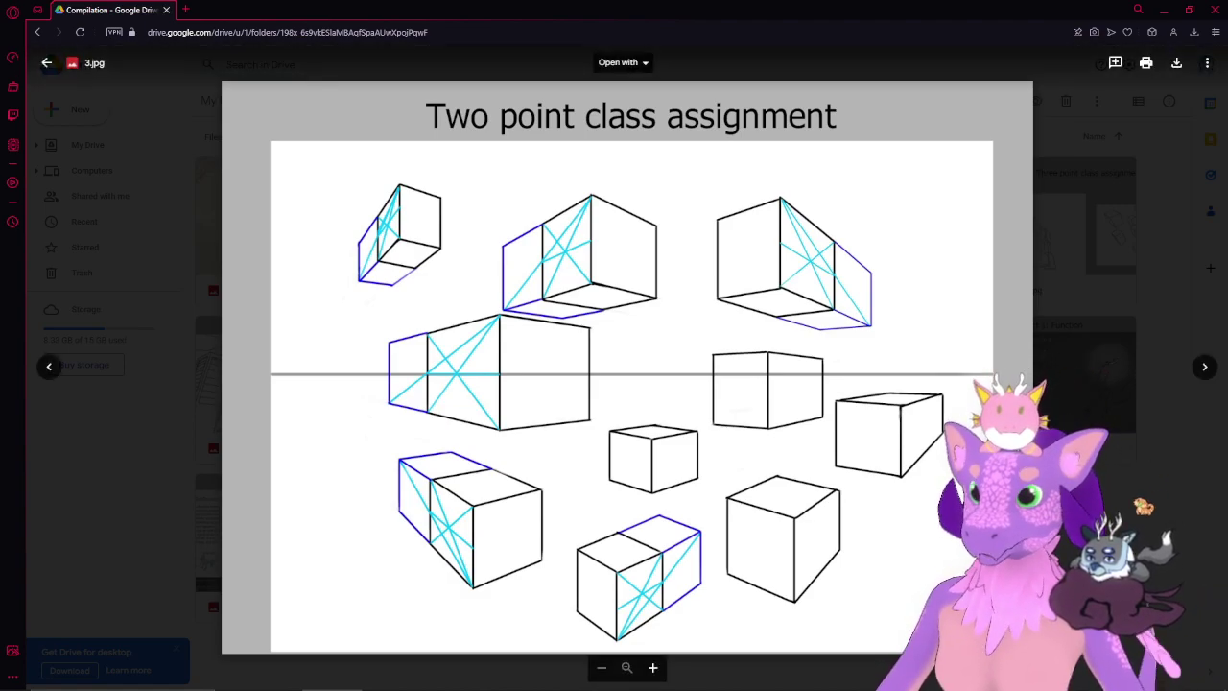
left_click(1143, 506)
double_click(879, 237)
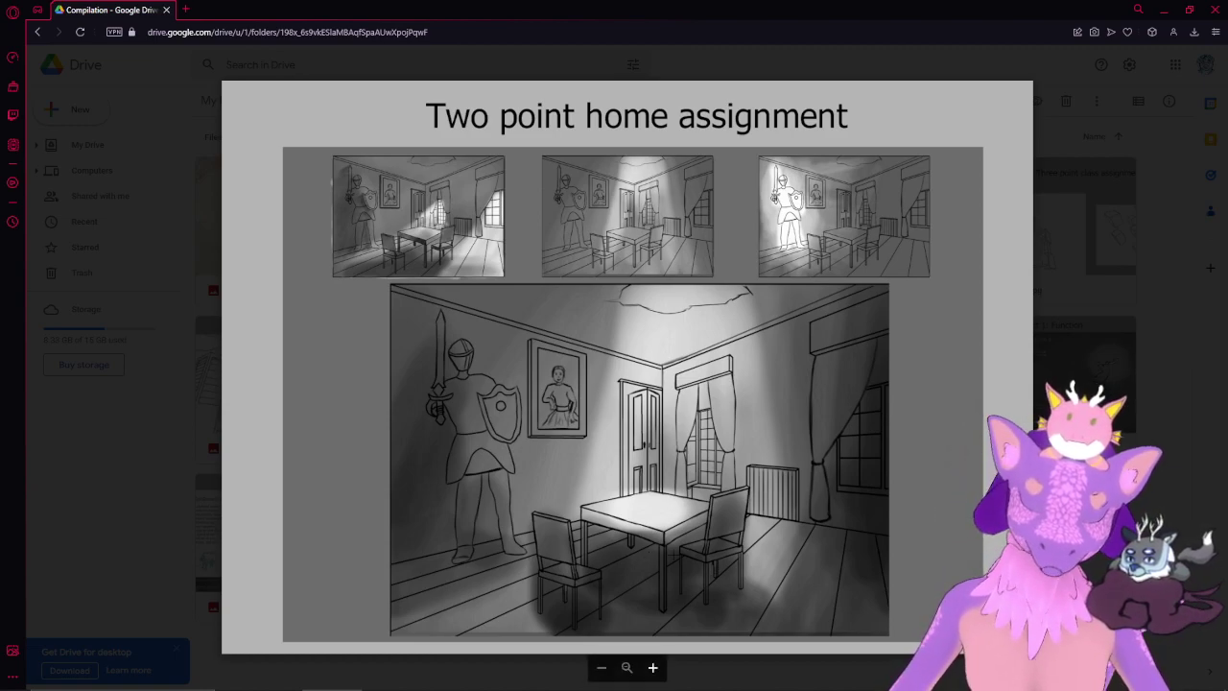
key("Escape")
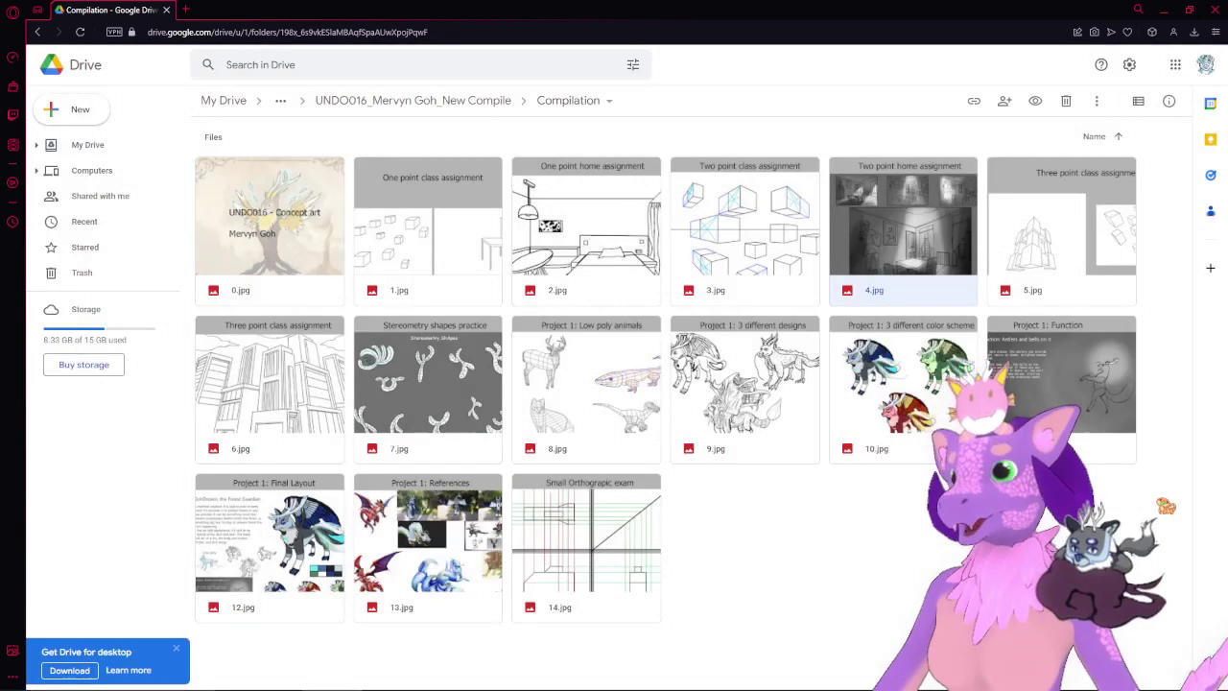
- Preview 5.jpg, and examine the small hand sketch in the clouds of 6.jpg up close before returning to the folder
double_click(1076, 254)
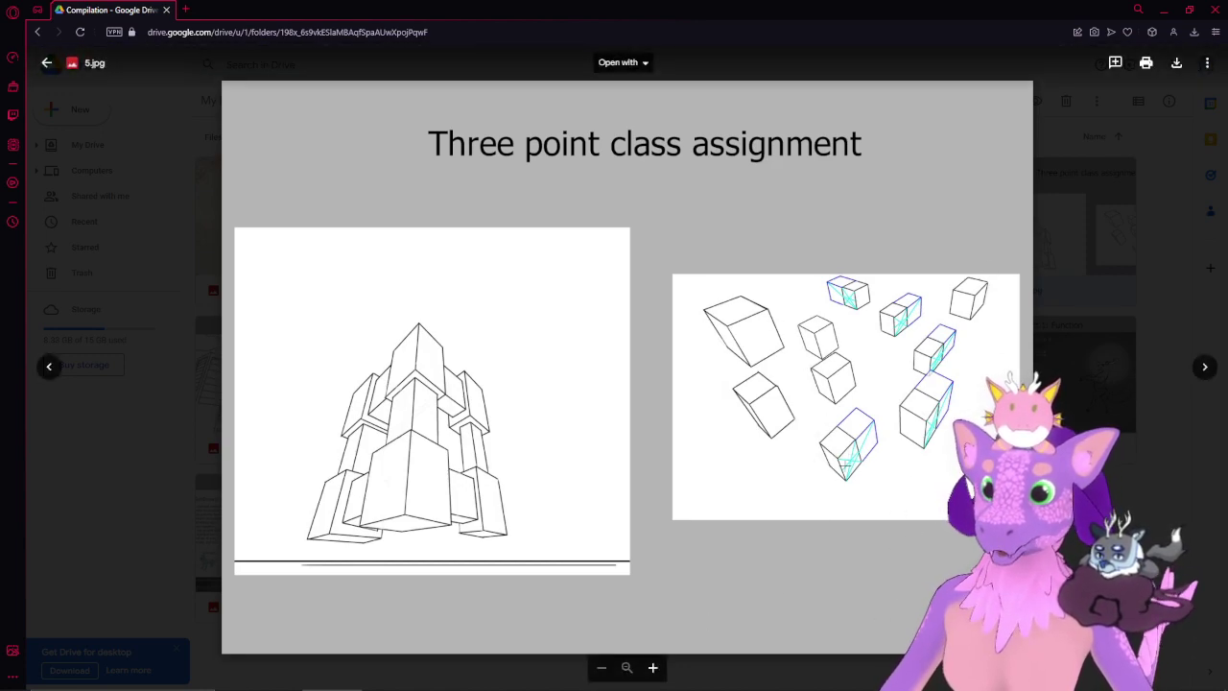
key("Escape")
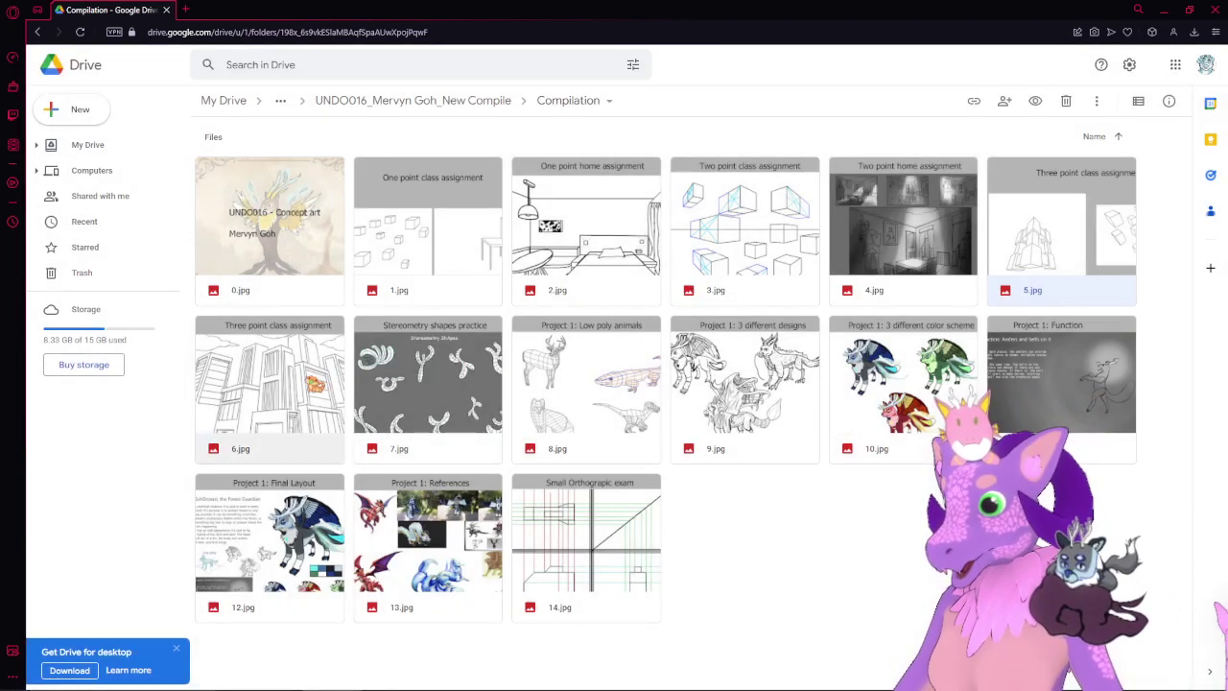
double_click(313, 384)
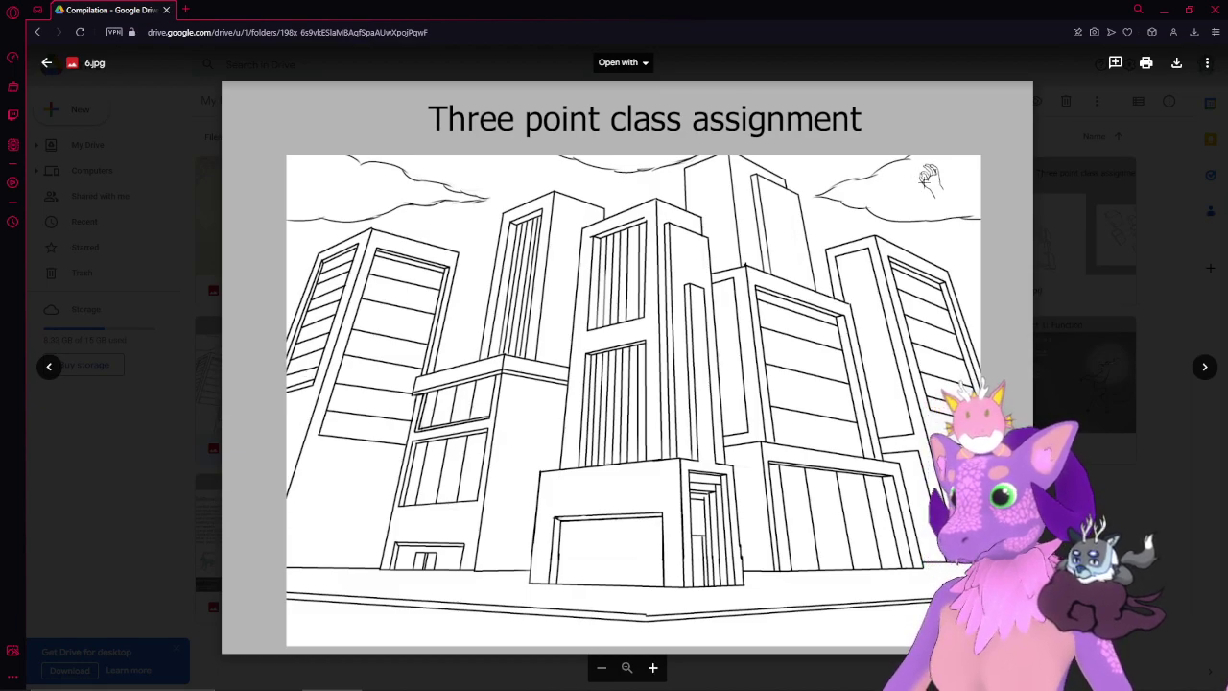
left_click(928, 177)
left_click(942, 149)
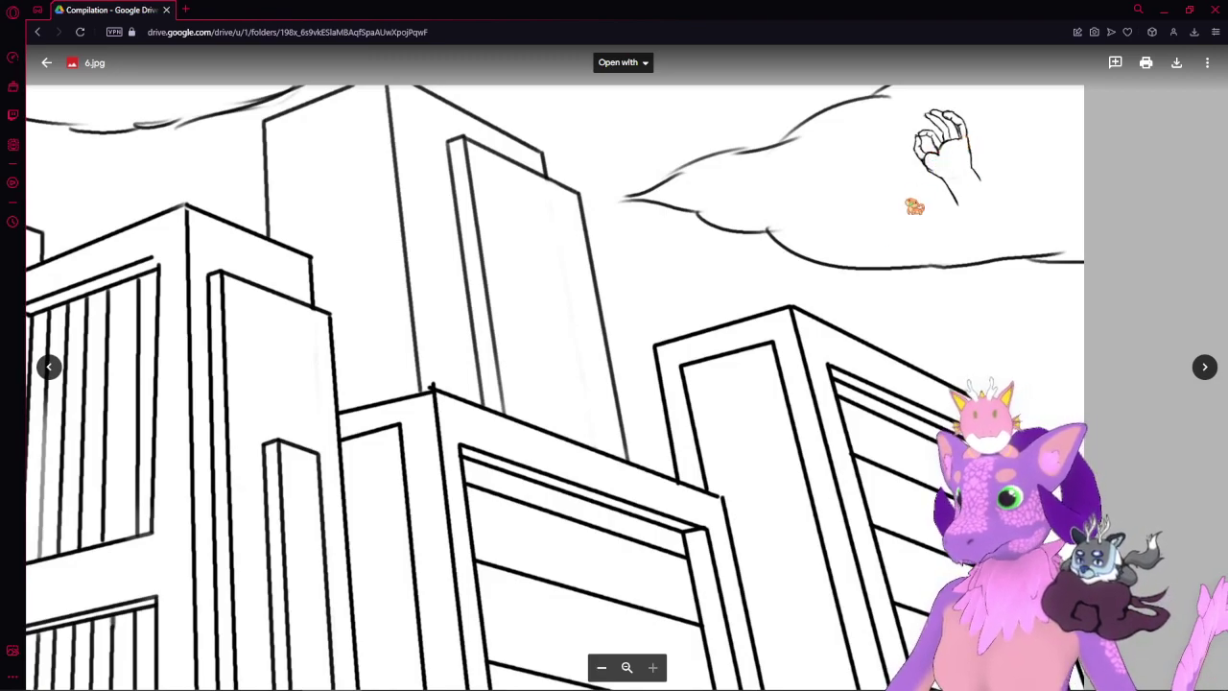
scroll(889, 299, "down", 5)
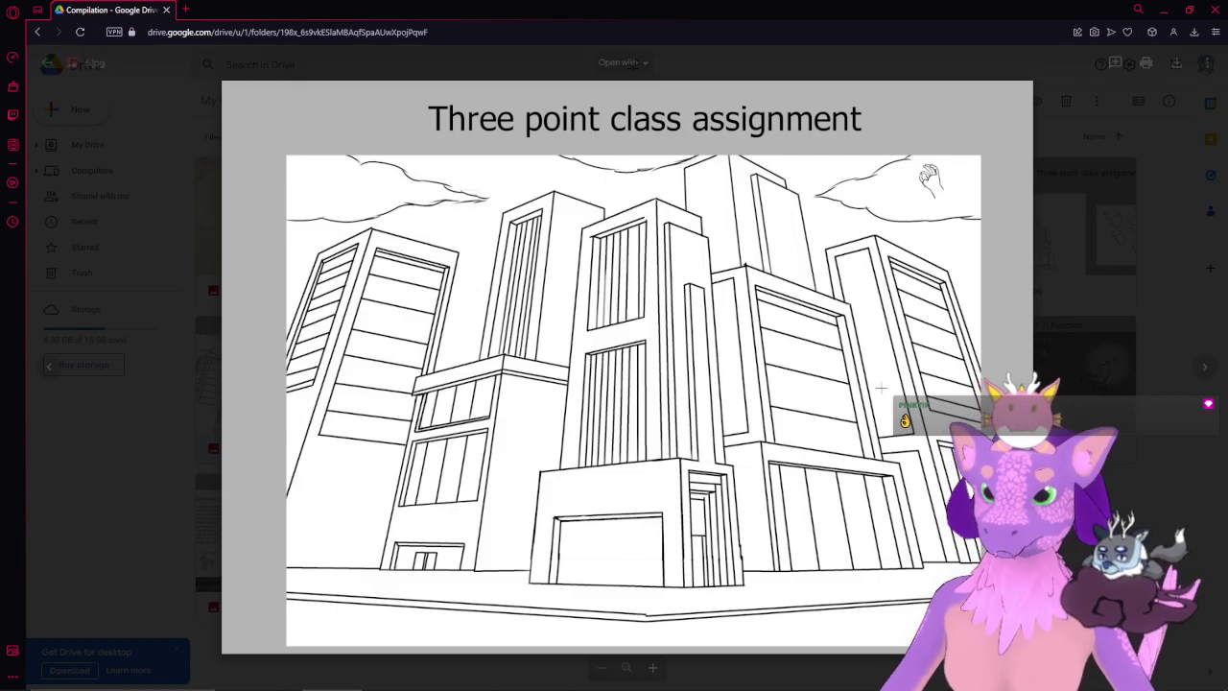
key("Escape")
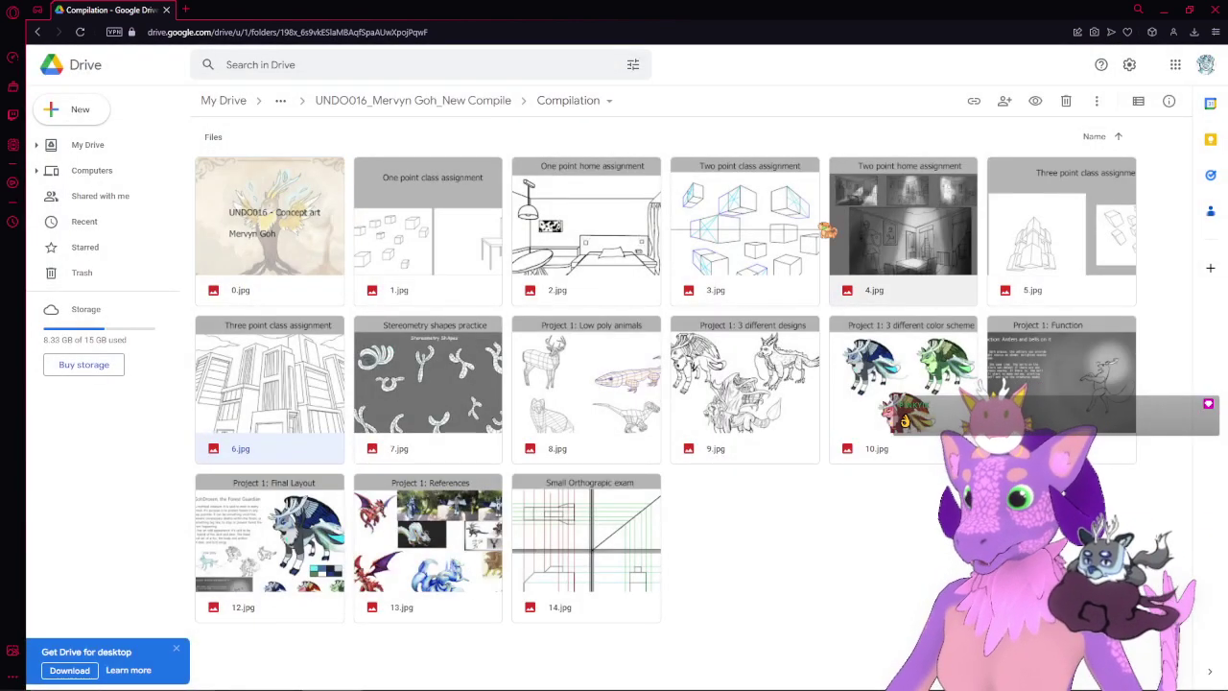
- Preview the stereometry shapes in 7.jpg, and examine the lizard's head and eye up close in 8.jpg, Low poly animals
double_click(438, 388)
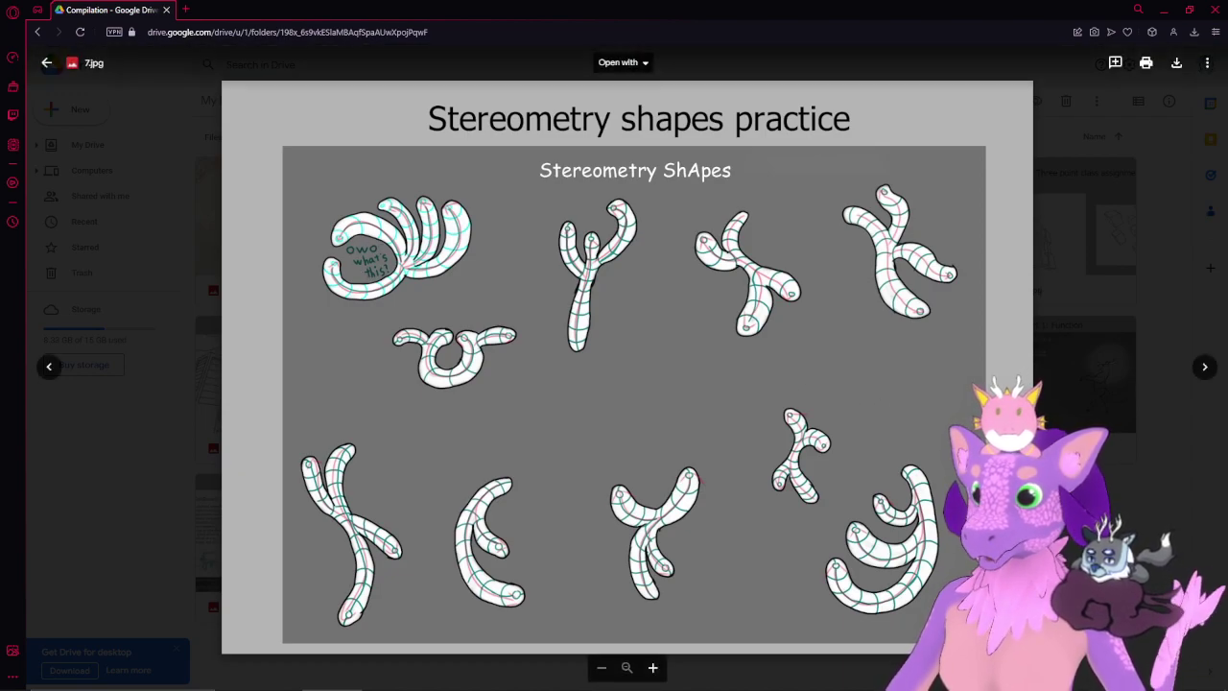
key("Escape")
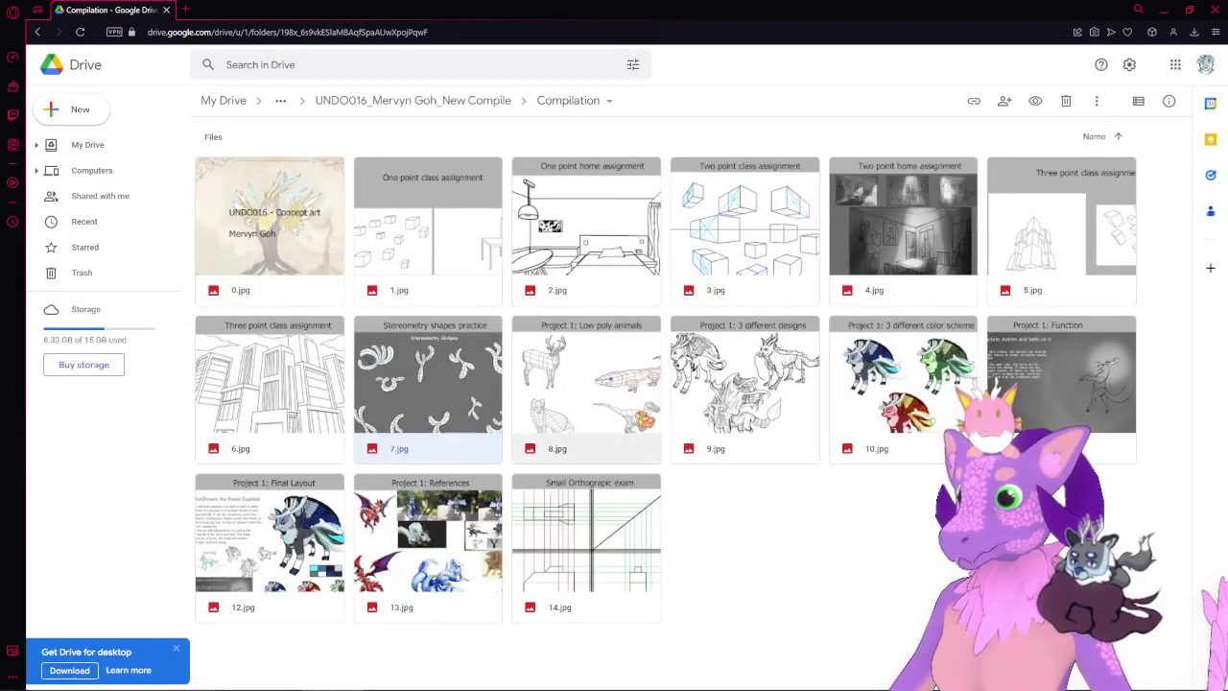
key("Return")
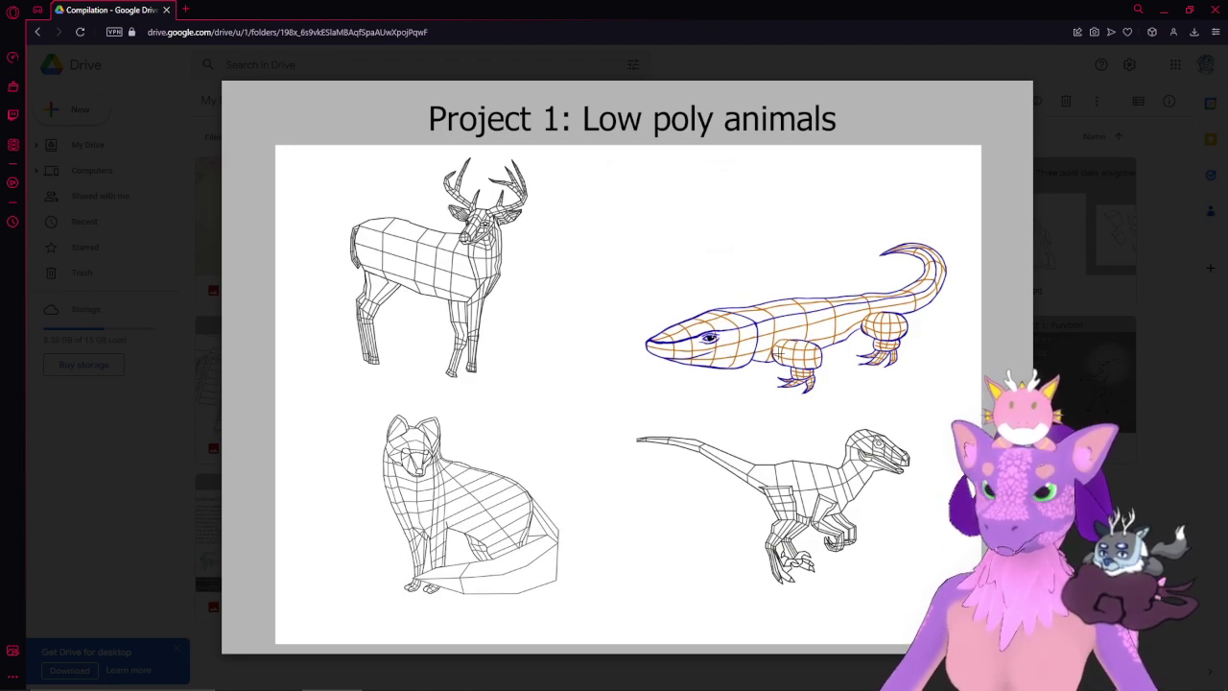
mouse_move(584, 274)
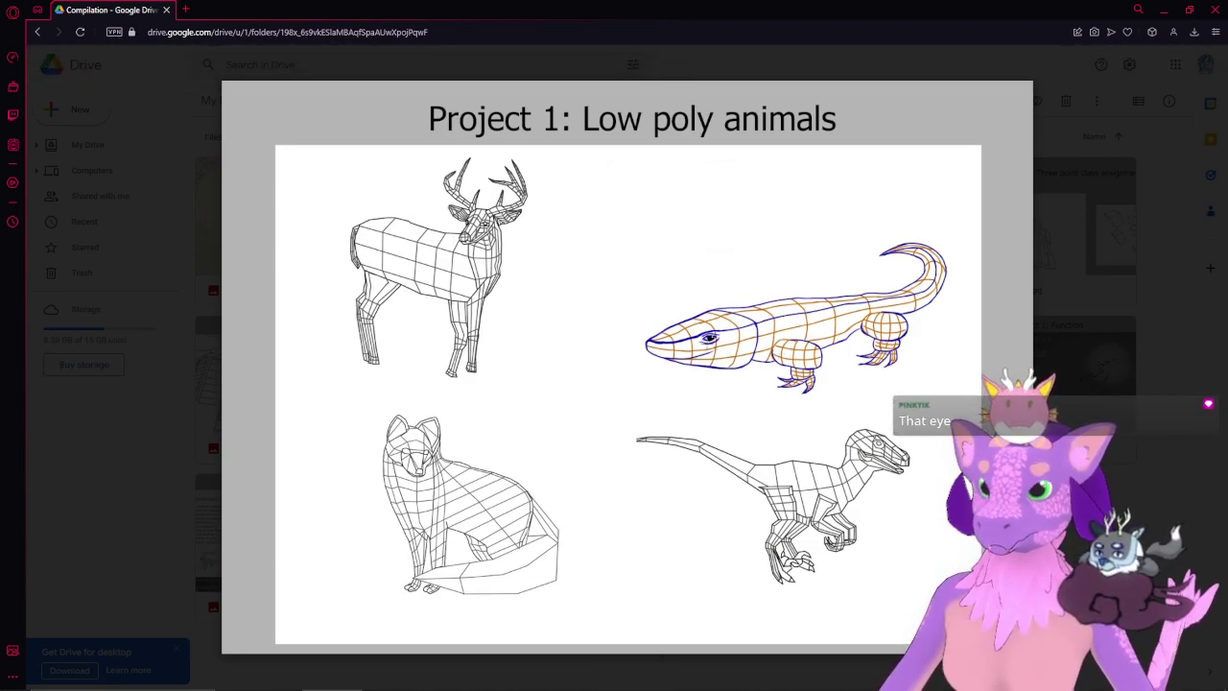
scroll(736, 342, "up", 5)
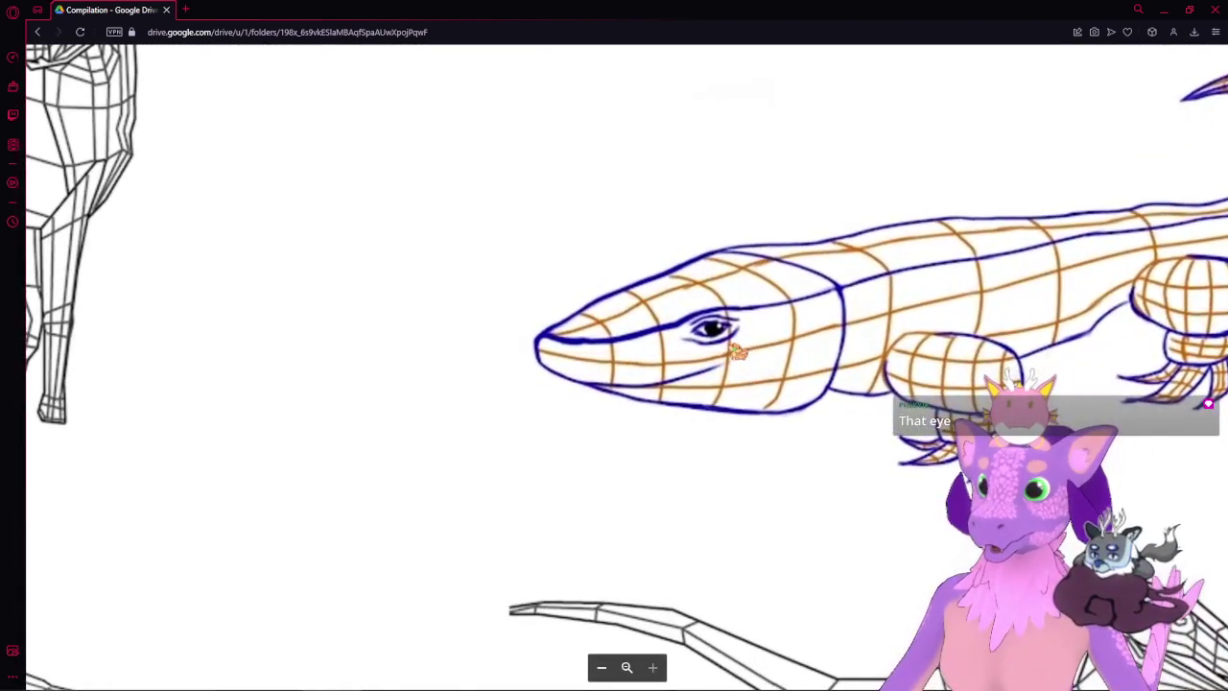
scroll(671, 424, "down", 5)
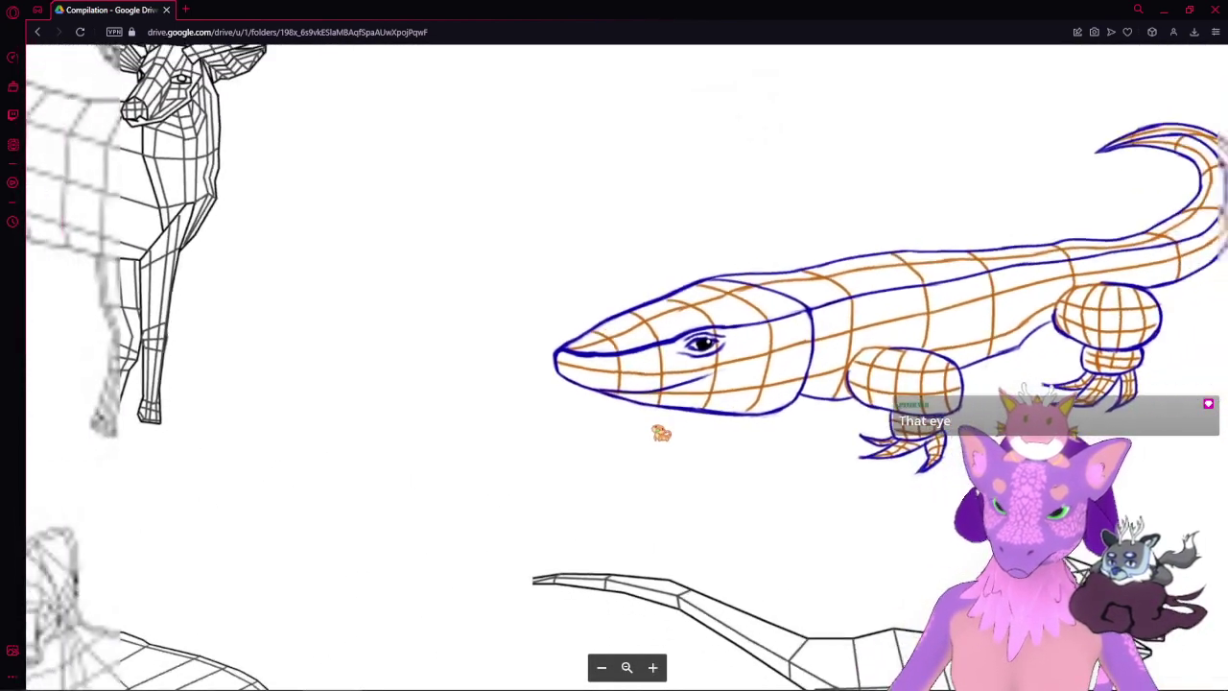
scroll(652, 447, "down", 3)
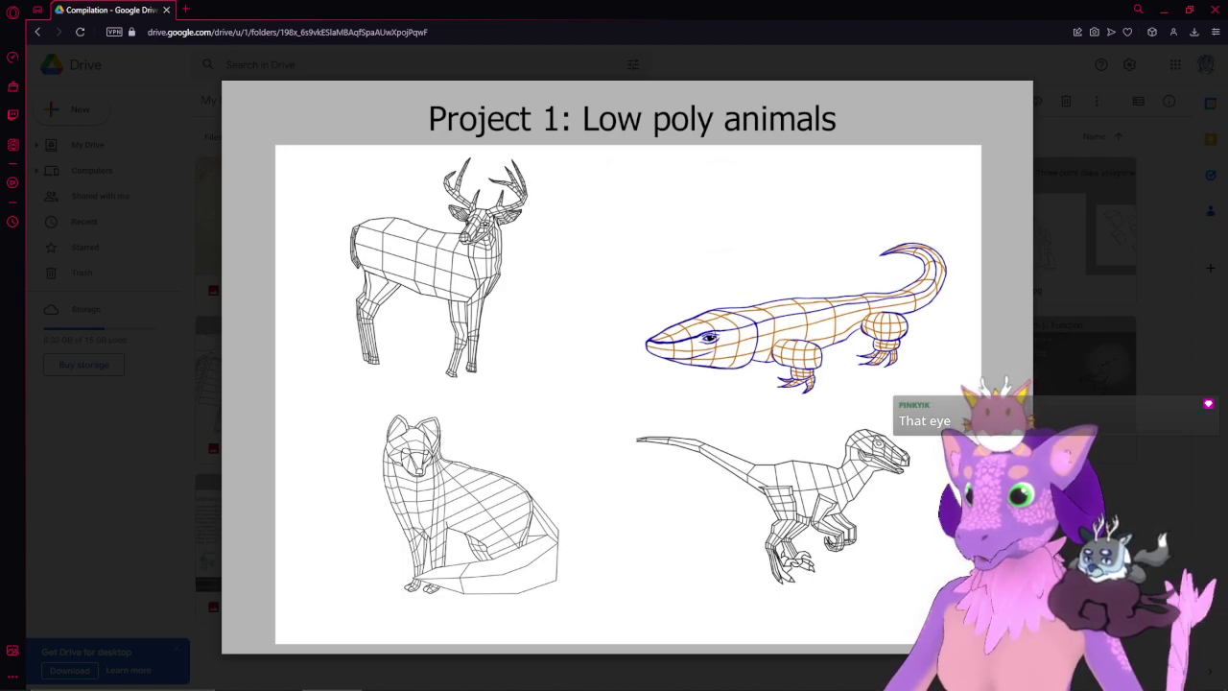
- Examine the low poly fox in 8.jpg up close, including its tail
mouse_move(425, 436)
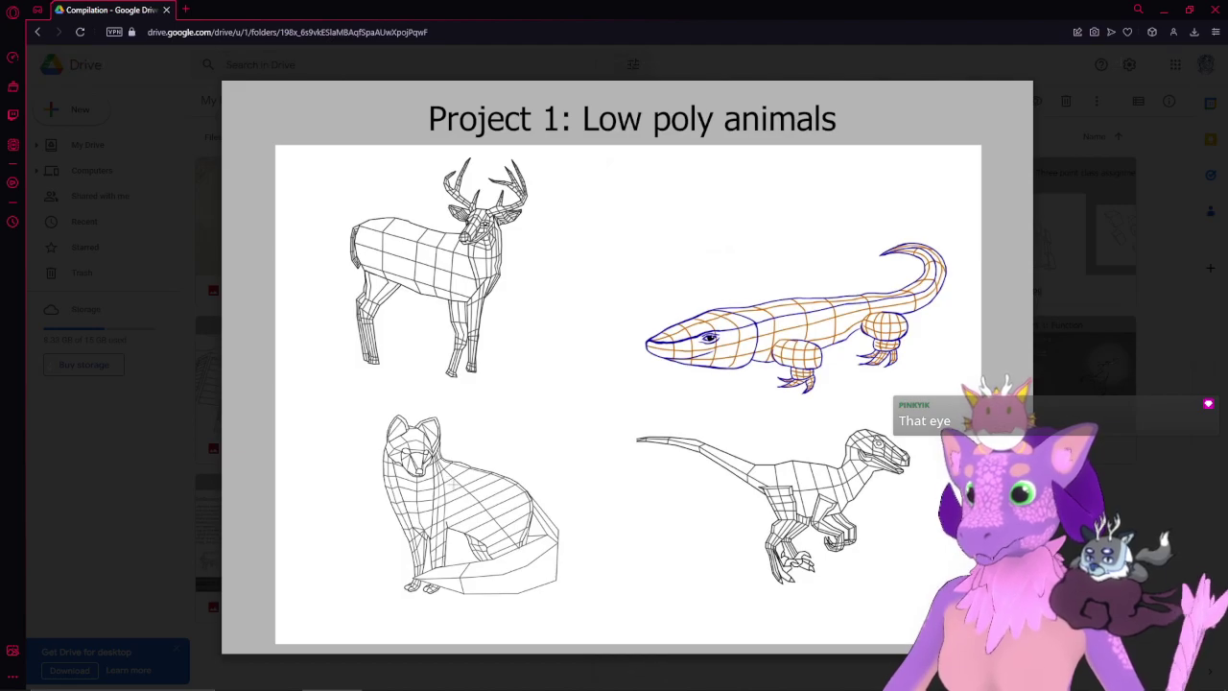
scroll(521, 548, "up", 4)
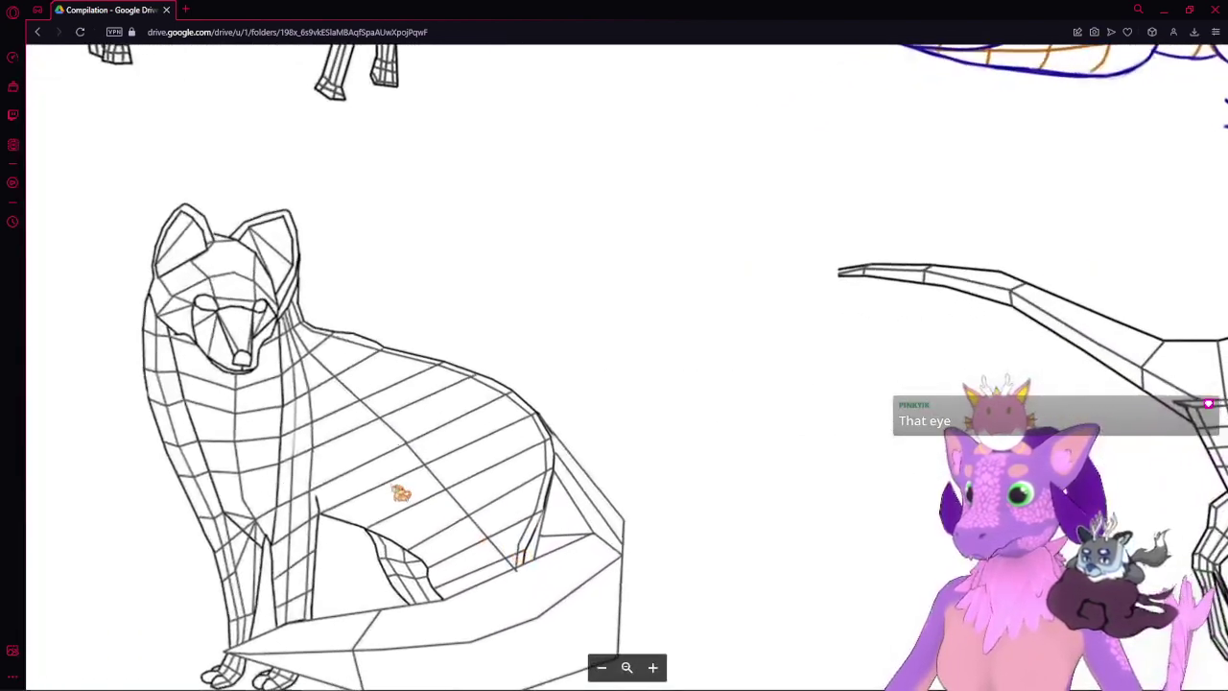
left_click_drag(400, 493, 606, 323)
scroll(515, 107, "up", 2)
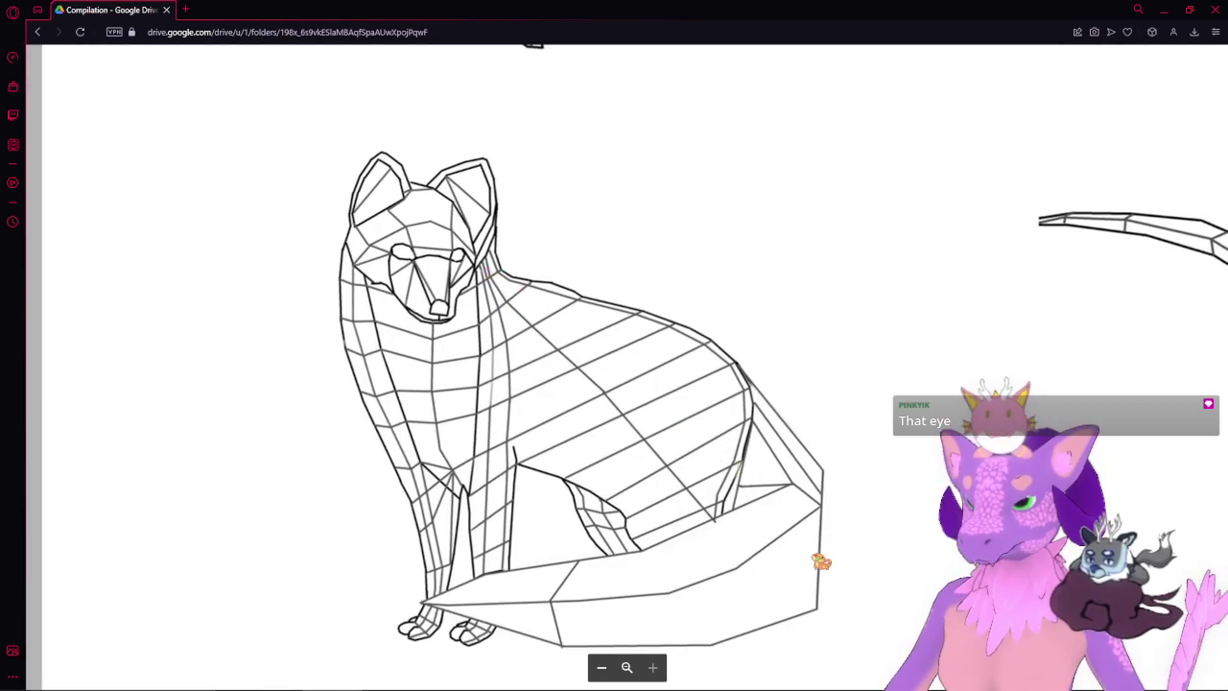
scroll(787, 566, "down", 2)
scroll(784, 576, "down", 4)
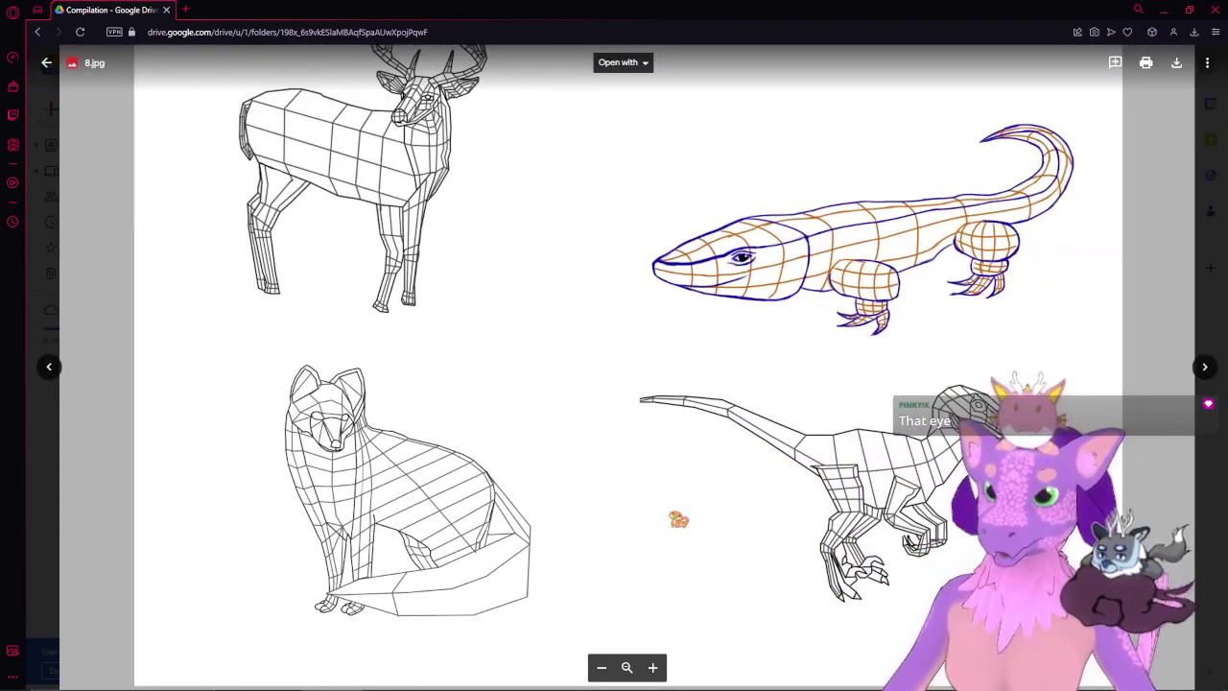
- Examine the low poly raptor in 8.jpg up close, discard any comment started on the image, and return to the folder
scroll(677, 512, "up", 3)
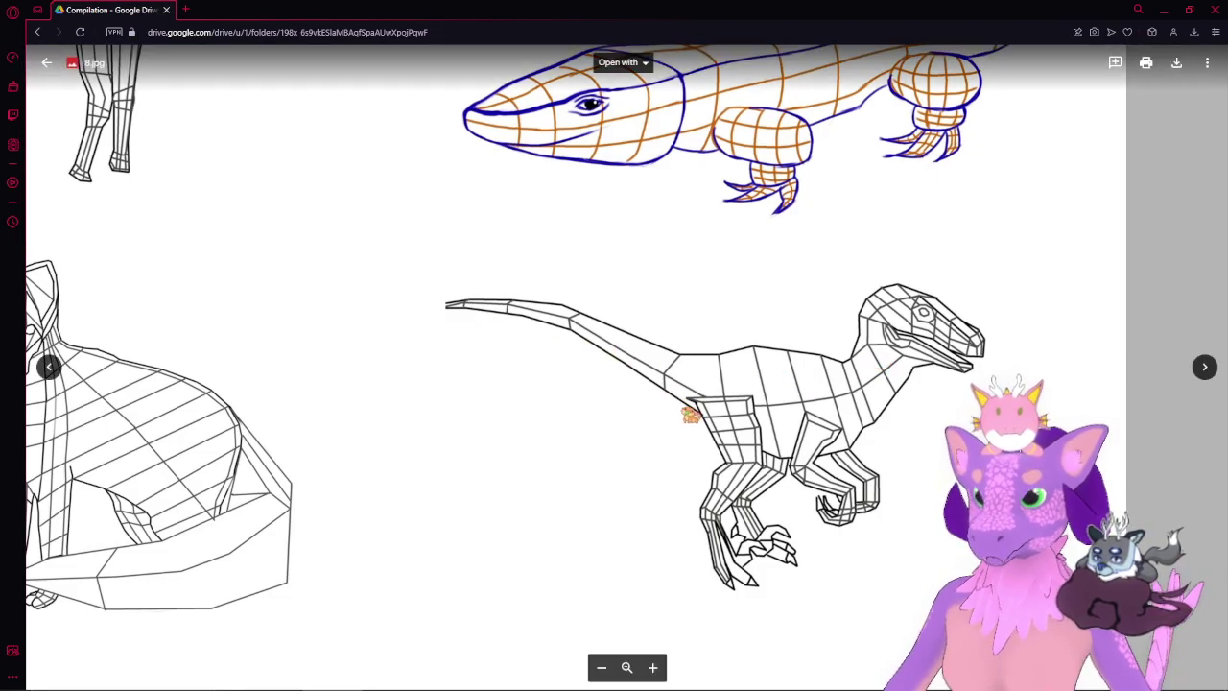
scroll(767, 438, "down", 3)
scroll(767, 436, "down", 3)
left_click_drag(673, 347, 731, 386)
key("Escape")
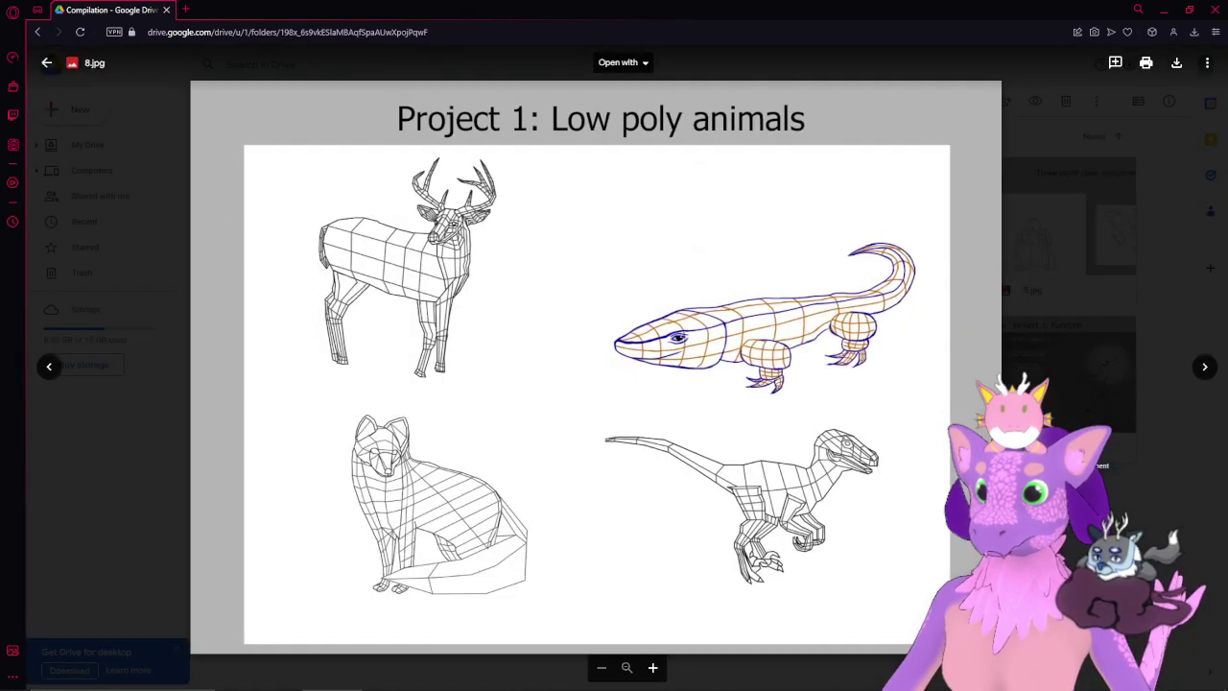
left_click_drag(687, 284, 904, 439)
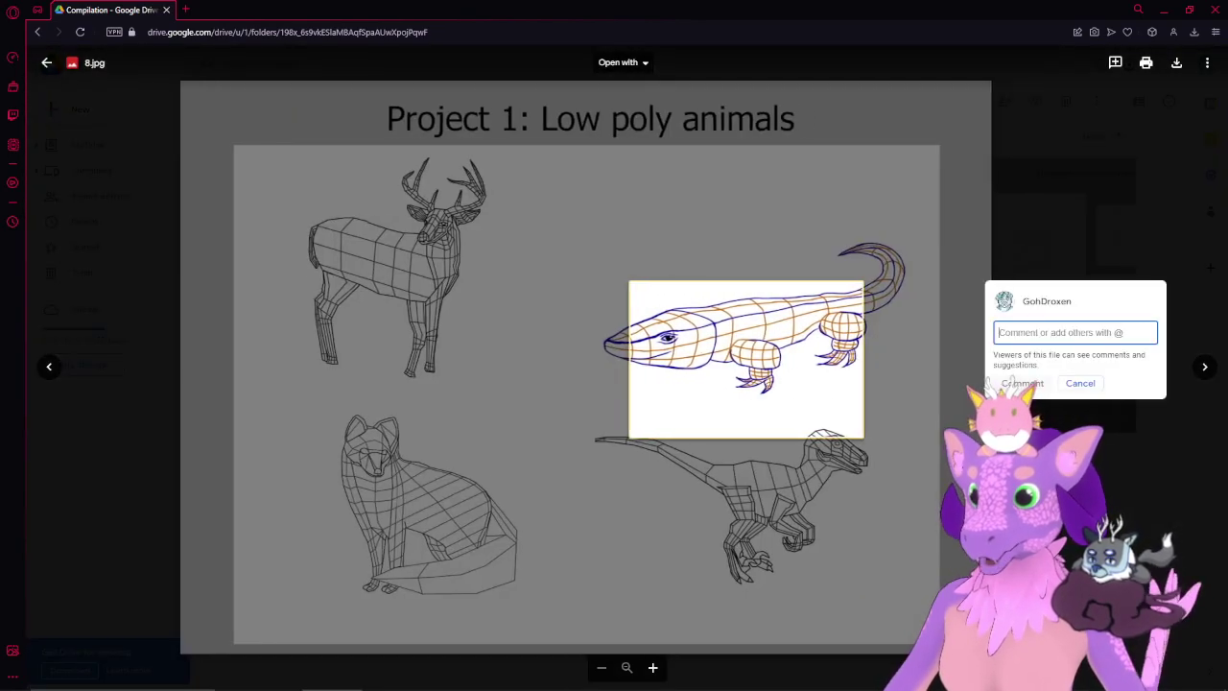
left_click(1080, 384)
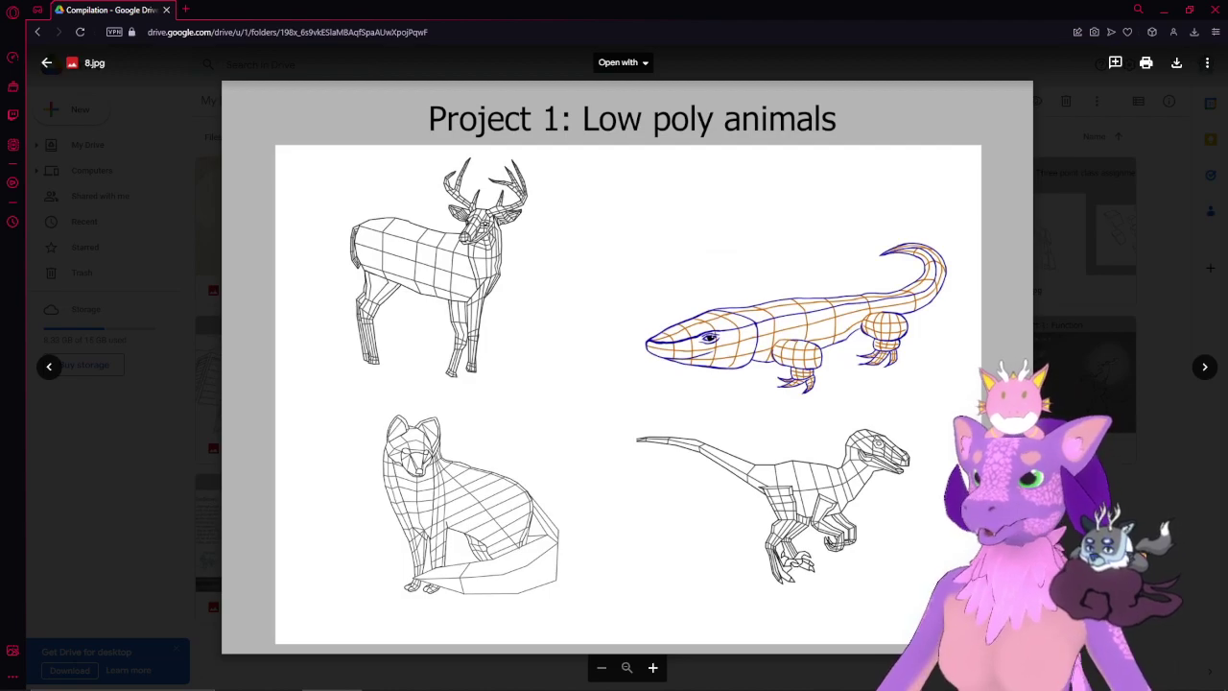
key("Escape")
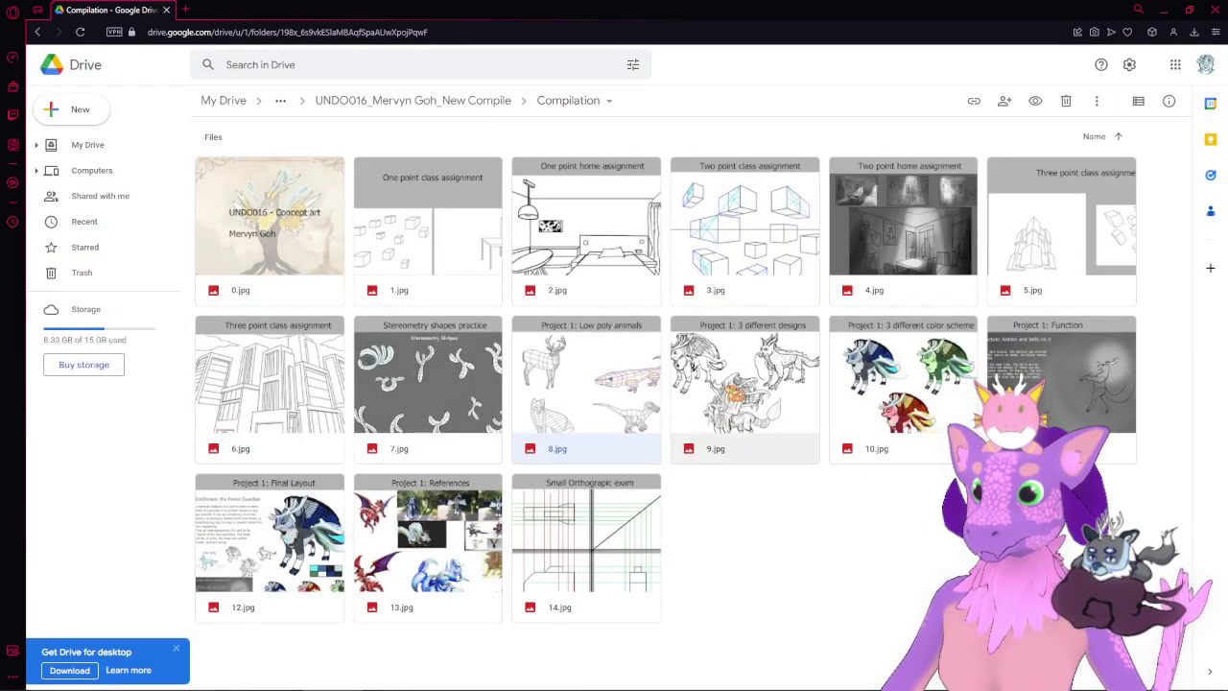
- Preview 9.jpg, frame the winged antlered creature and the caped creature in turn, and discard every comment started on them
double_click(736, 391)
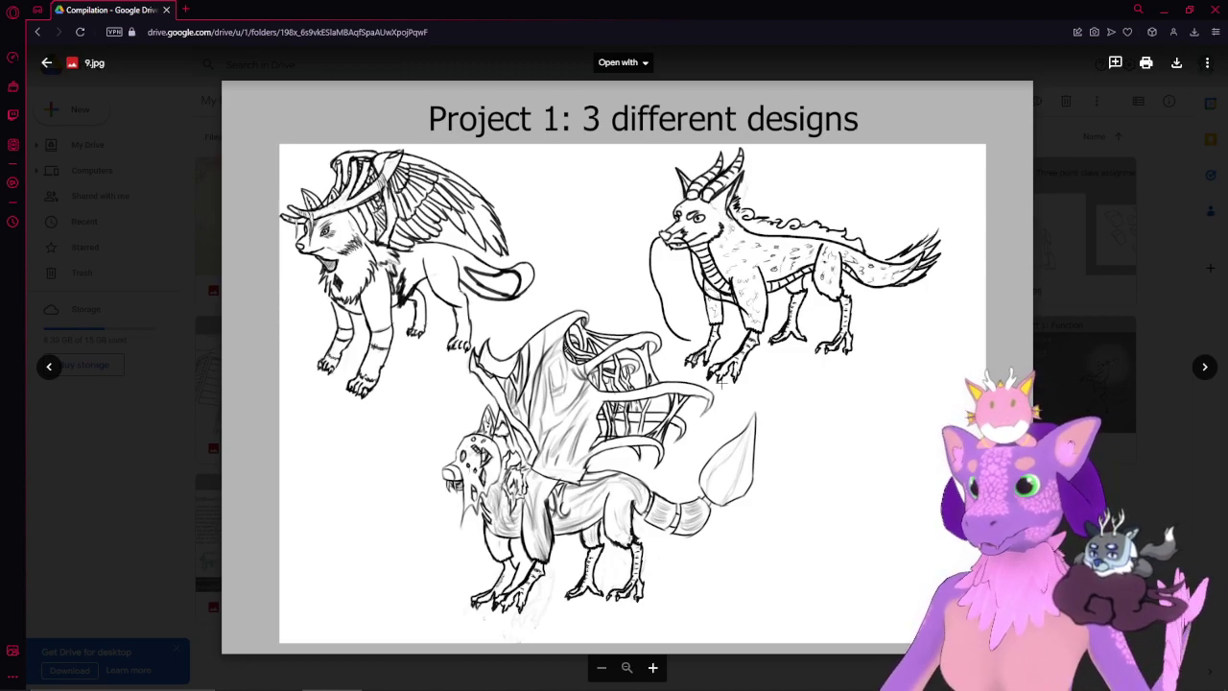
left_click_drag(232, 147, 616, 419)
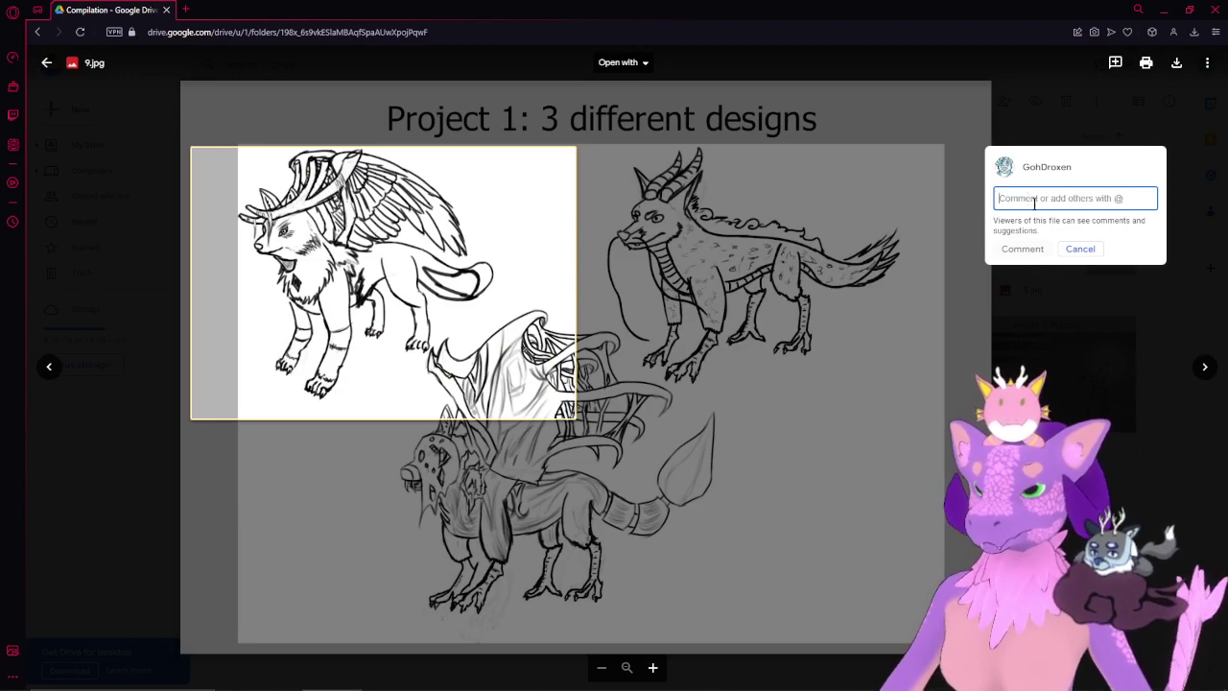
left_click(1079, 249)
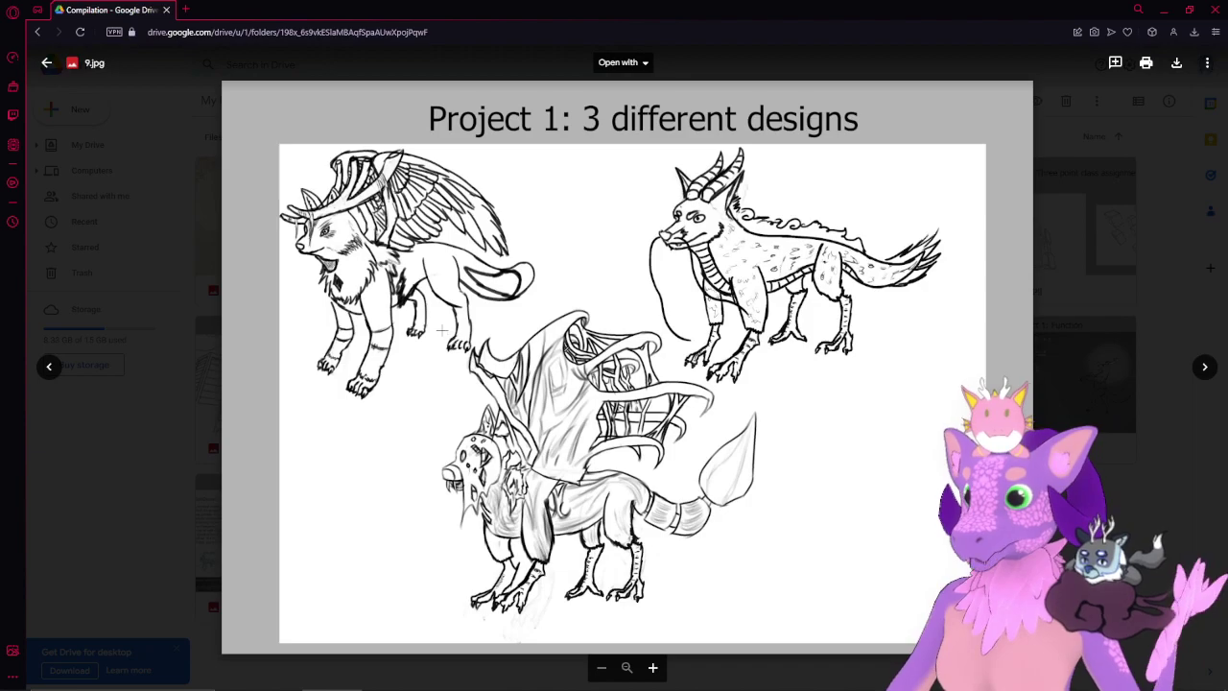
left_click_drag(441, 329, 863, 612)
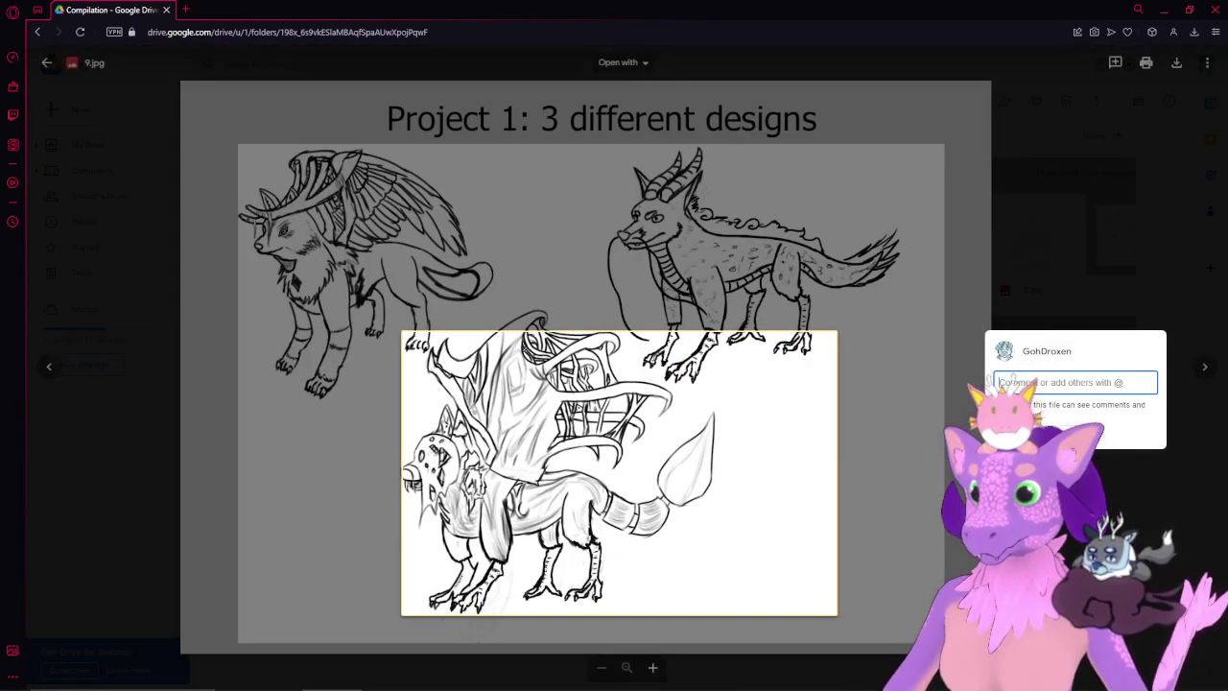
left_click(1076, 428)
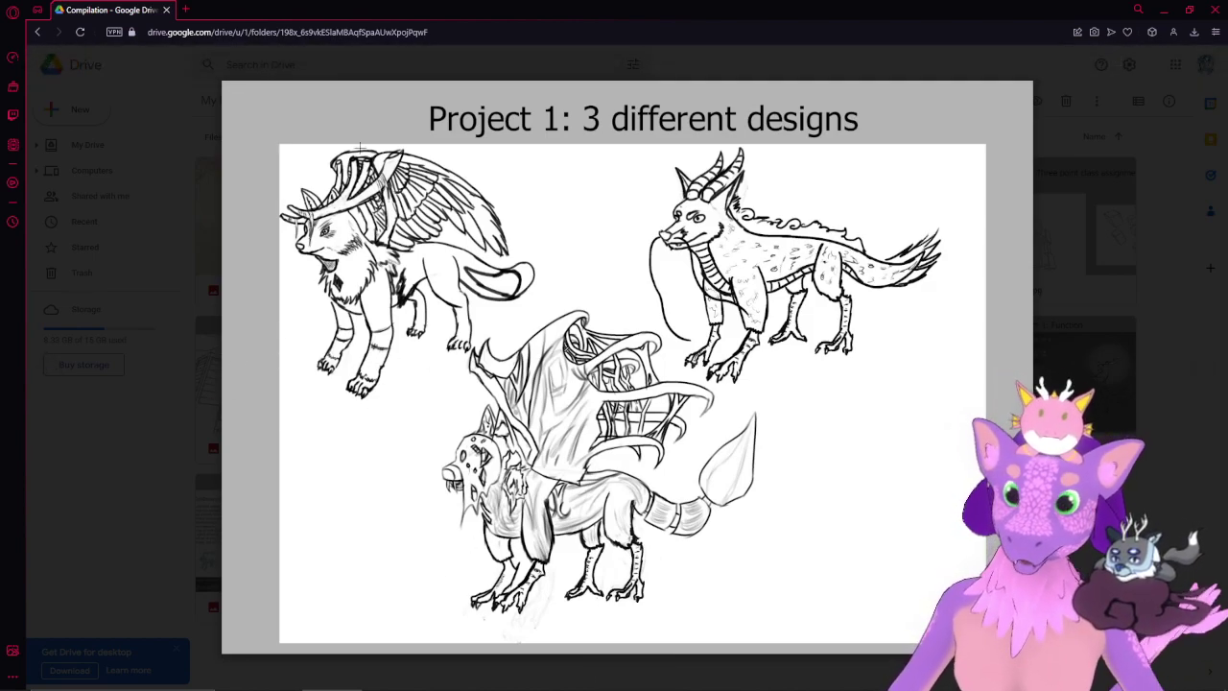
key("ctrl+shift+5")
left_click_drag(255, 141, 557, 405)
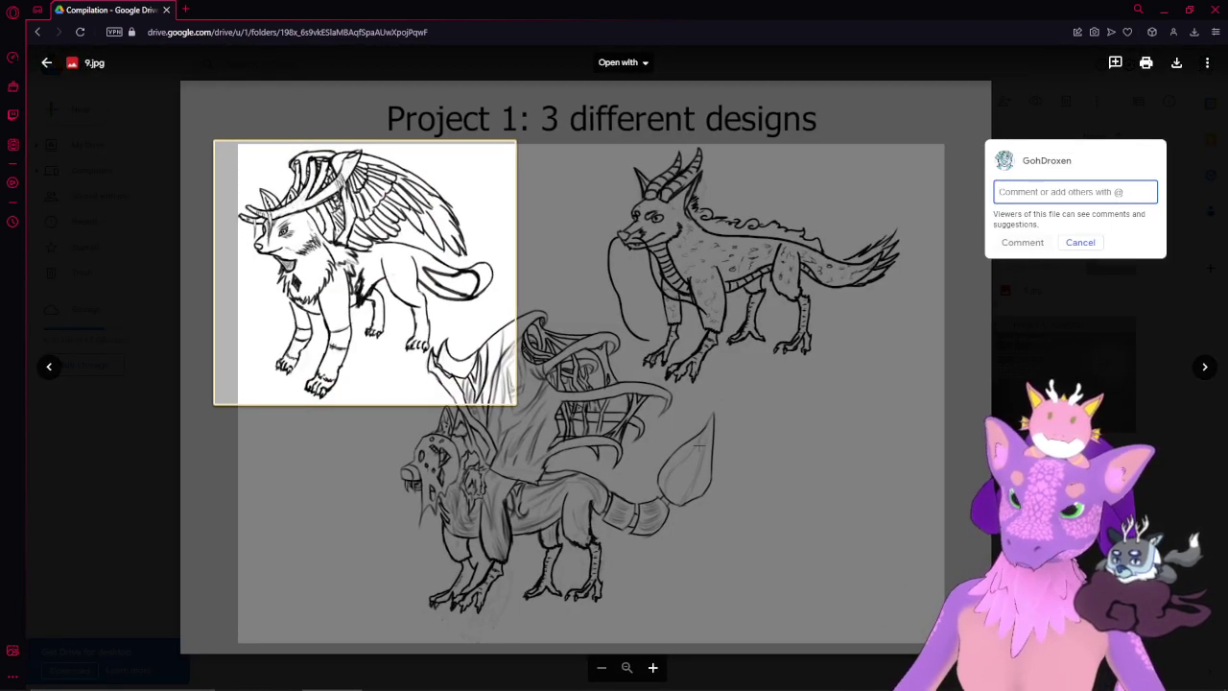
left_click(1080, 242)
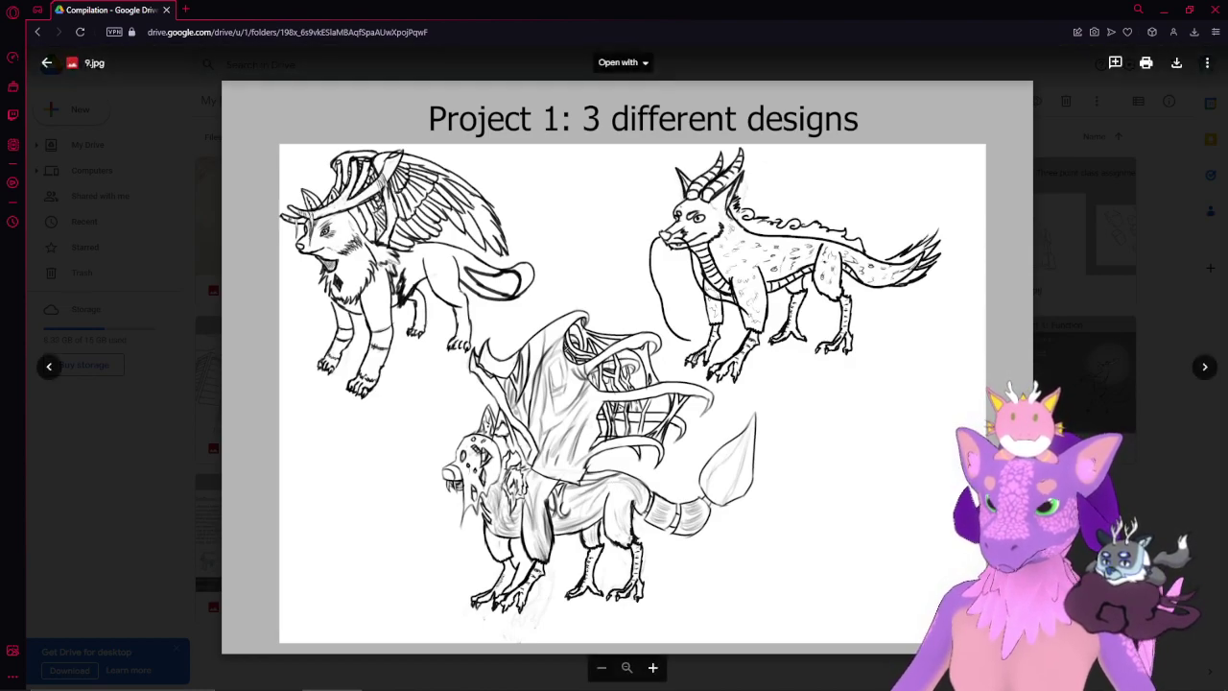
- Examine the caped, masked creature in 9.jpg up close, and return to the folder
scroll(632, 371, "up", 5)
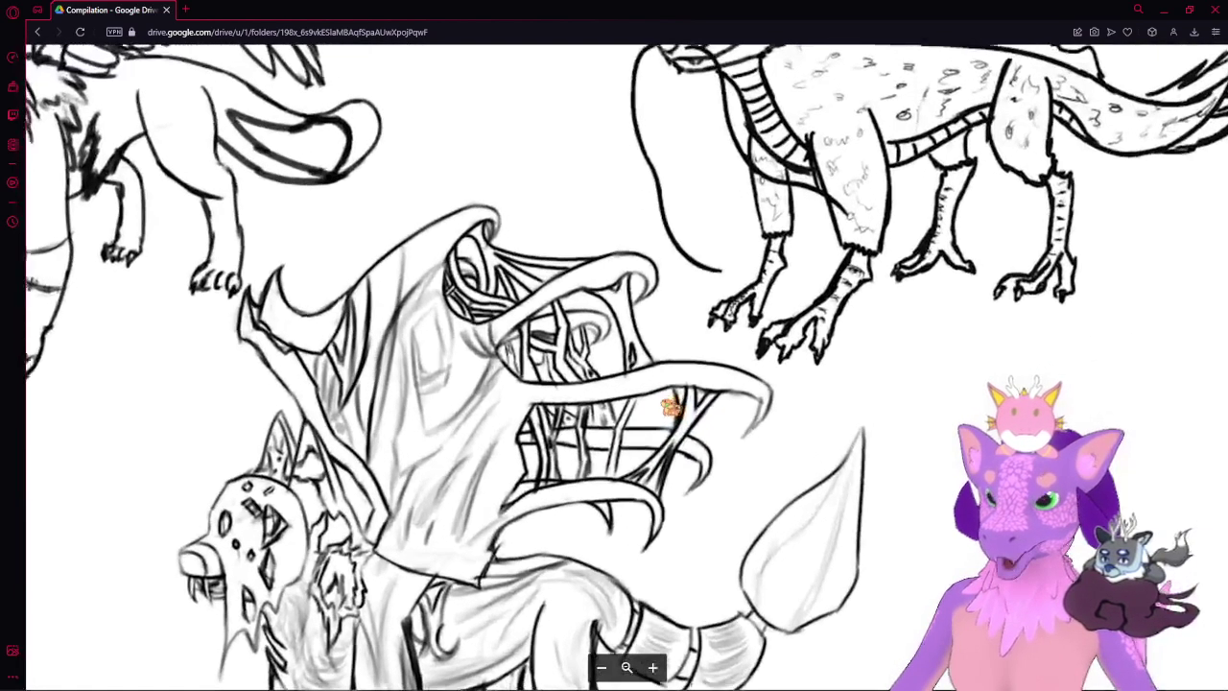
scroll(547, 355, "down", 2)
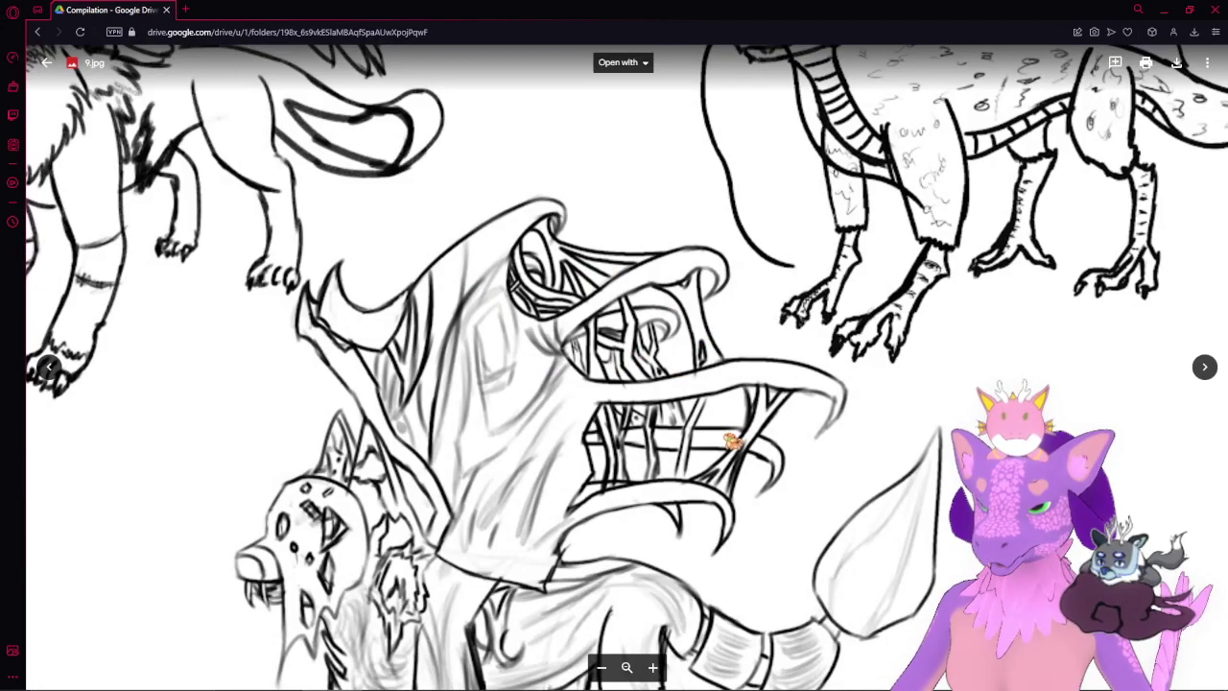
scroll(729, 446, "down", 3)
key("Escape")
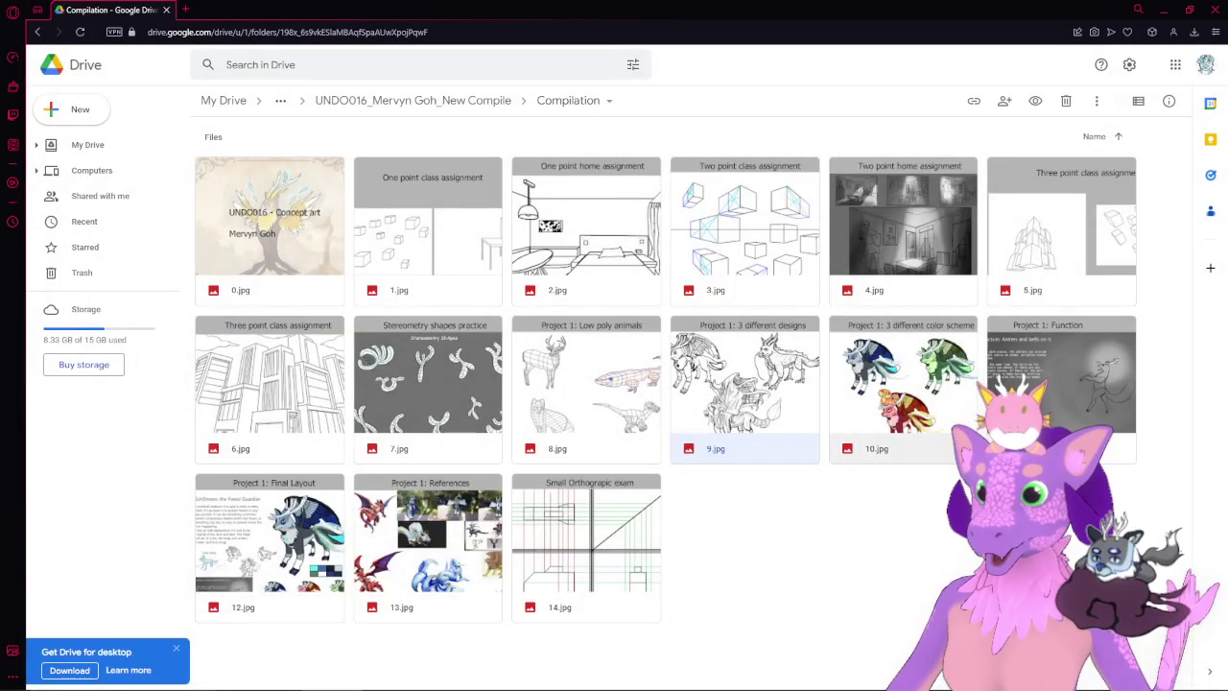
- Preview 10.jpg, examine the blue color scheme's face, chest and legs up close, and return to the full image
double_click(888, 398)
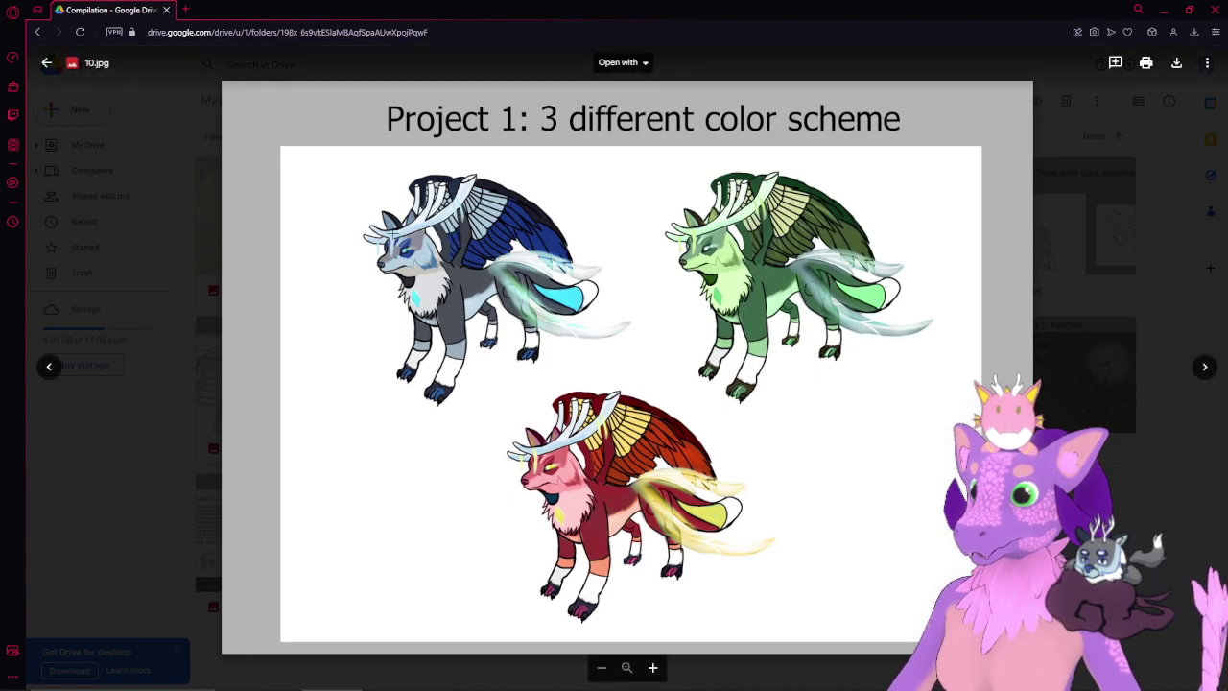
scroll(408, 277, "up", 1)
scroll(384, 220, "up", 5)
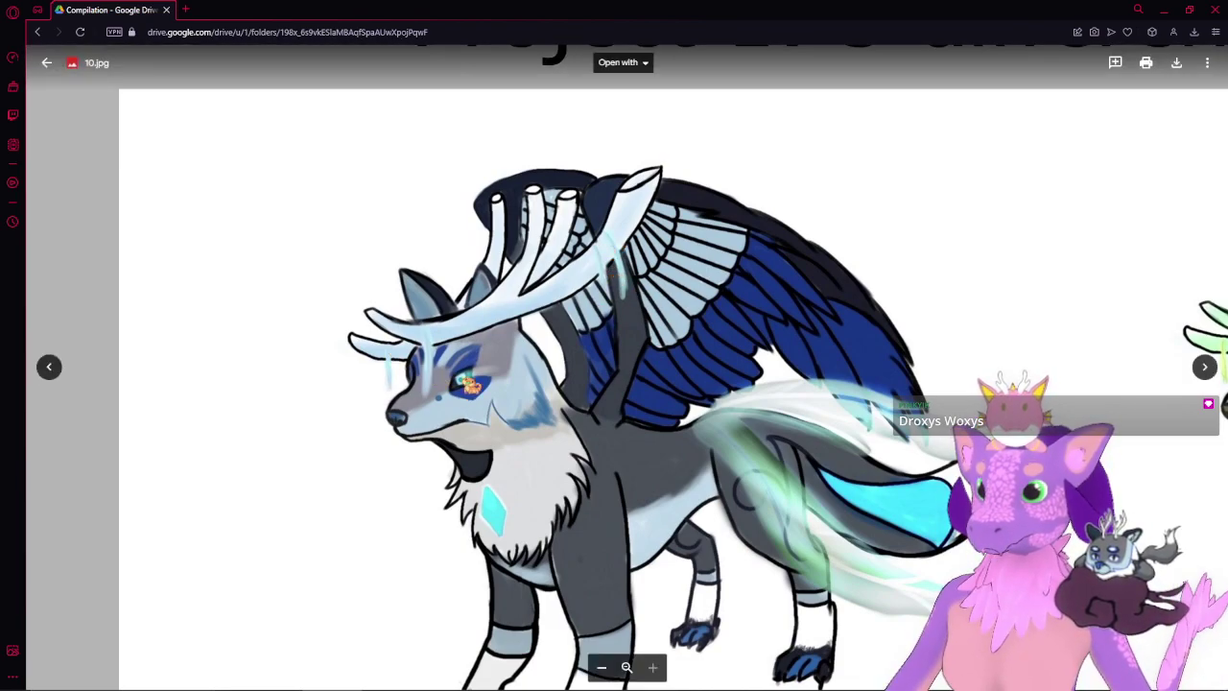
scroll(591, 510, "down", 2)
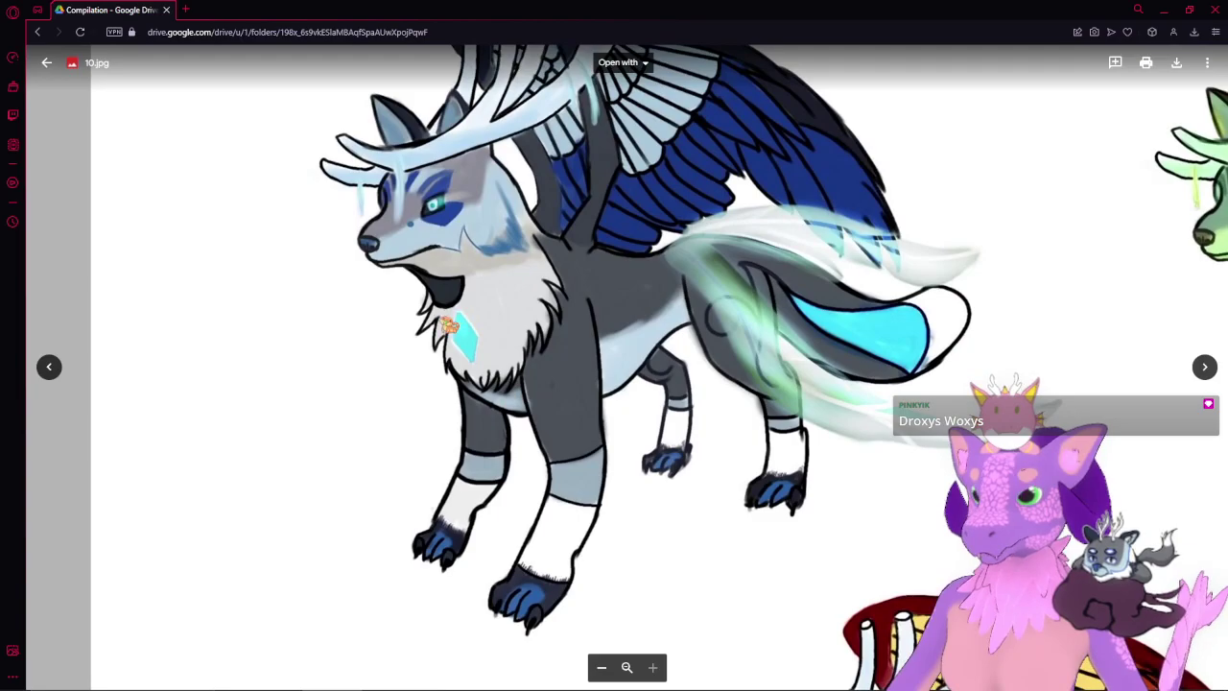
left_click_drag(469, 329, 394, 392)
left_click_drag(611, 445, 481, 317)
scroll(497, 454, "down", 3)
scroll(481, 317, "down", 4)
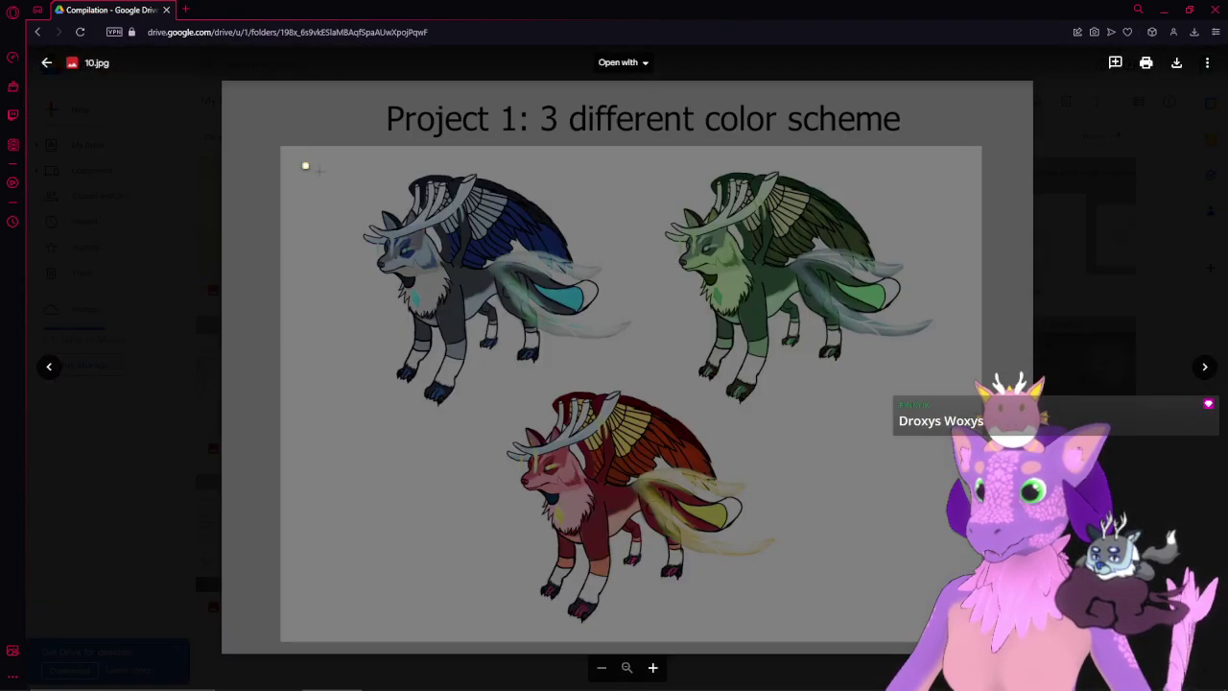
- Frame the blue, green and red color schemes in 10.jpg one after another, discarding each comment started
left_click_drag(301, 161, 660, 411)
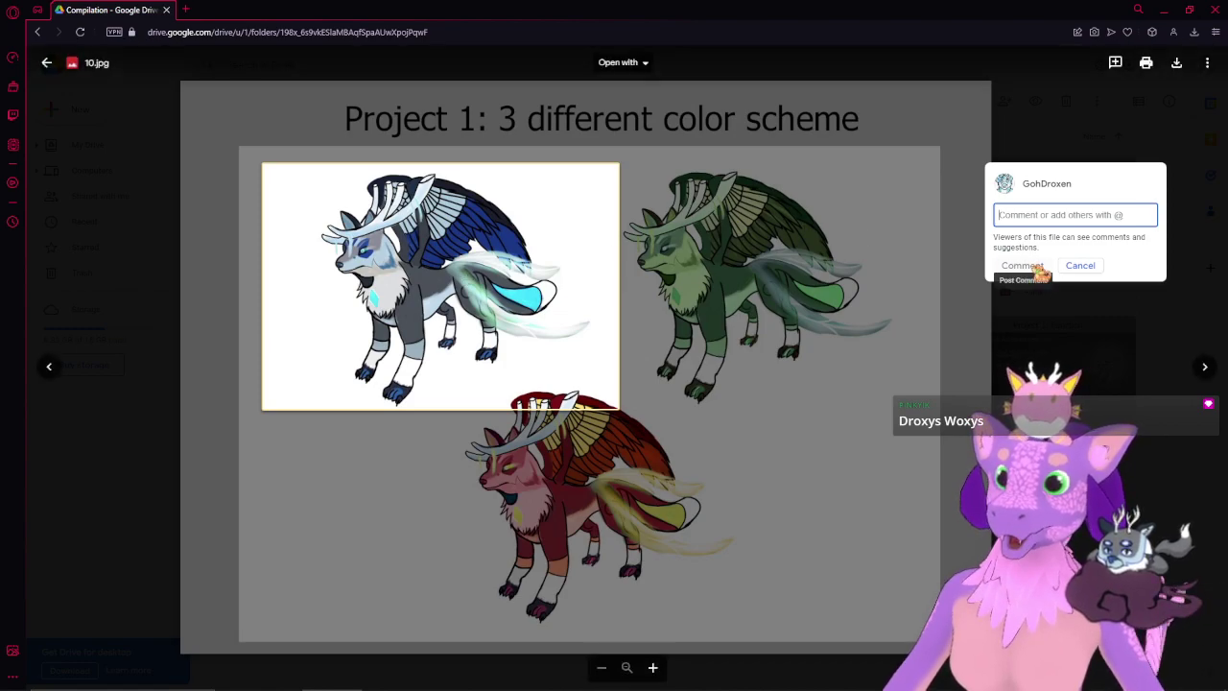
left_click(1079, 268)
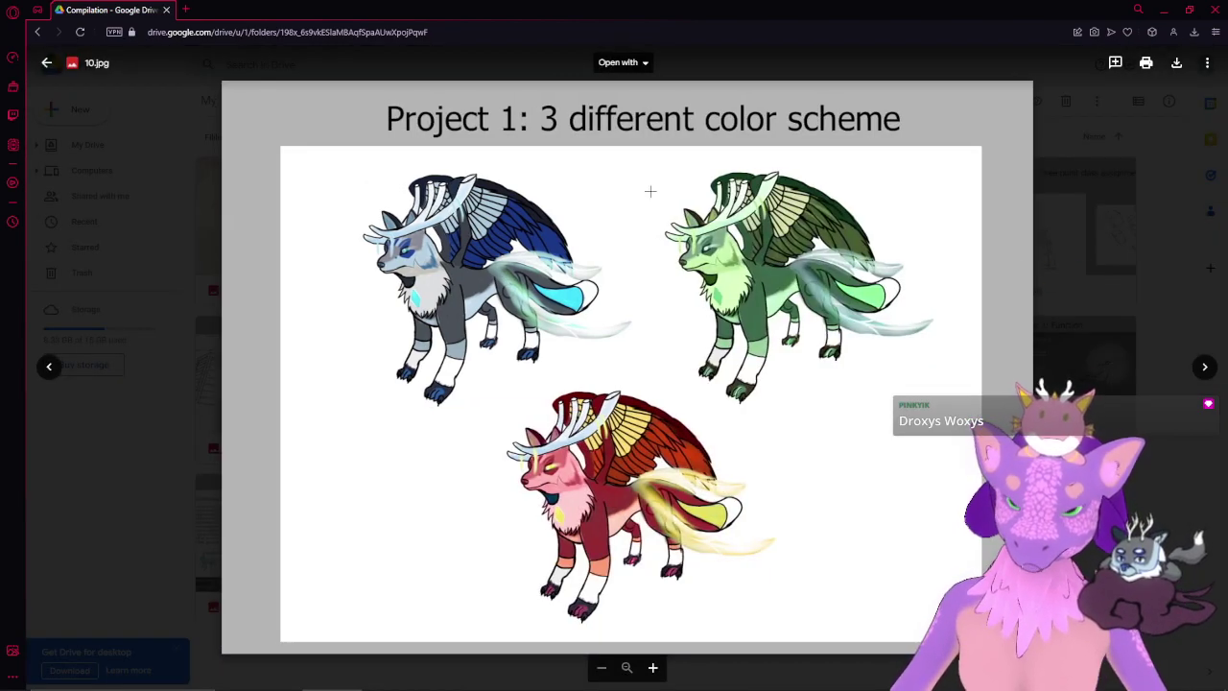
left_click_drag(648, 156, 967, 426)
left_click(1079, 258)
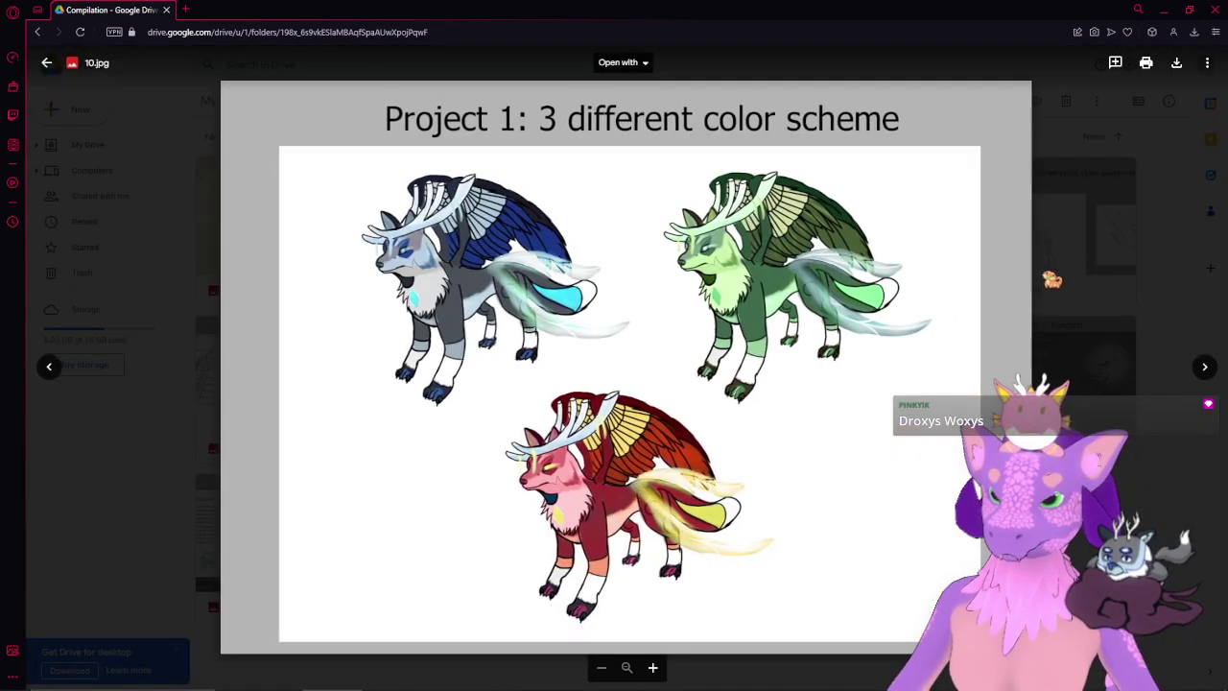
left_click_drag(490, 384, 811, 617)
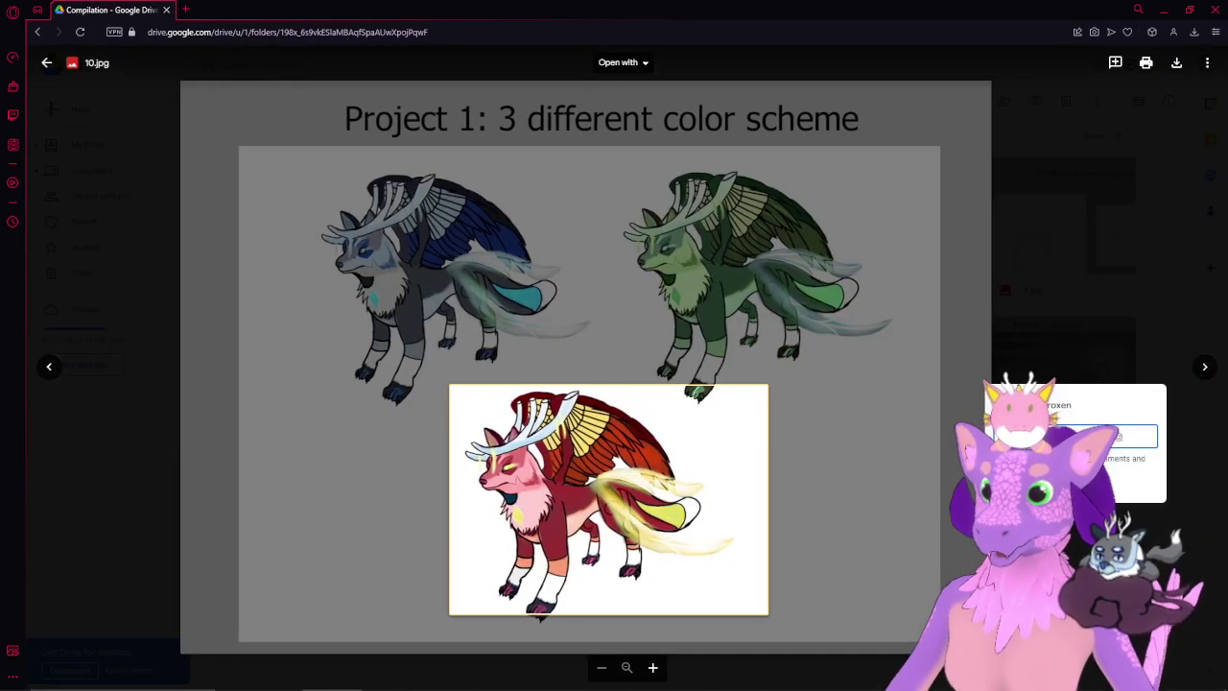
left_click(1079, 485)
- Examine the red color scheme in 10.jpg up close, including its antlers, wings, tail and legs
scroll(662, 527, "up", 5)
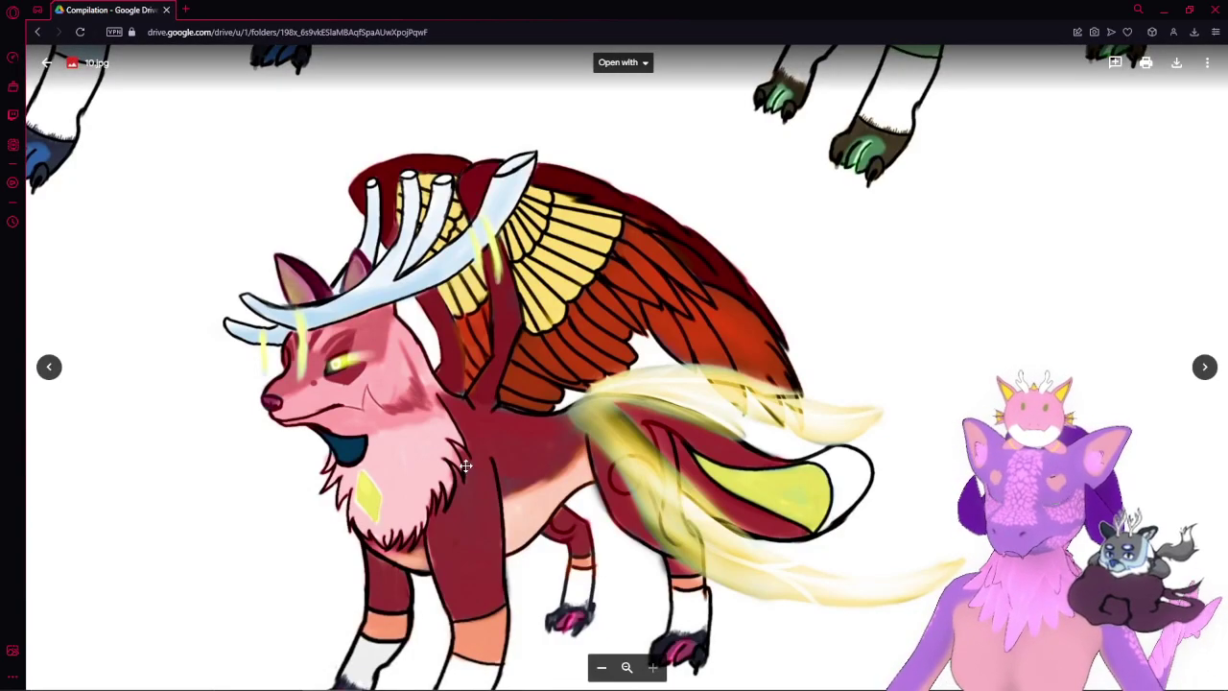
left_click_drag(468, 467, 509, 449)
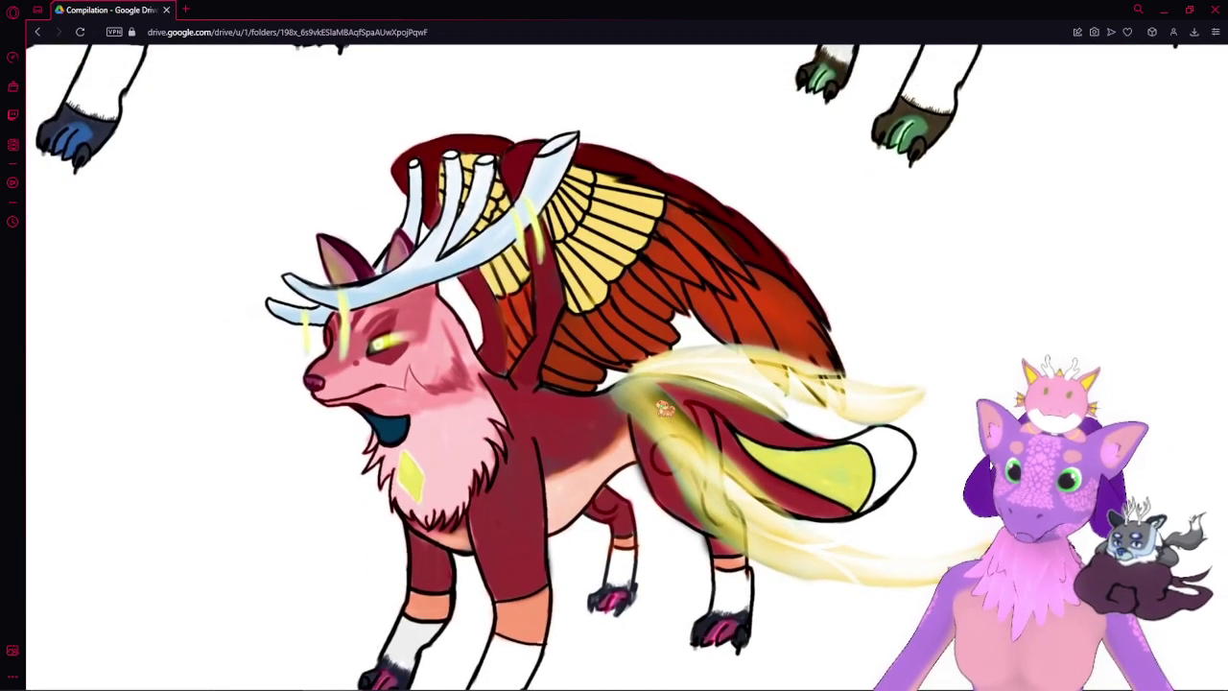
left_click_drag(551, 470, 643, 338)
scroll(610, 374, "up", 2)
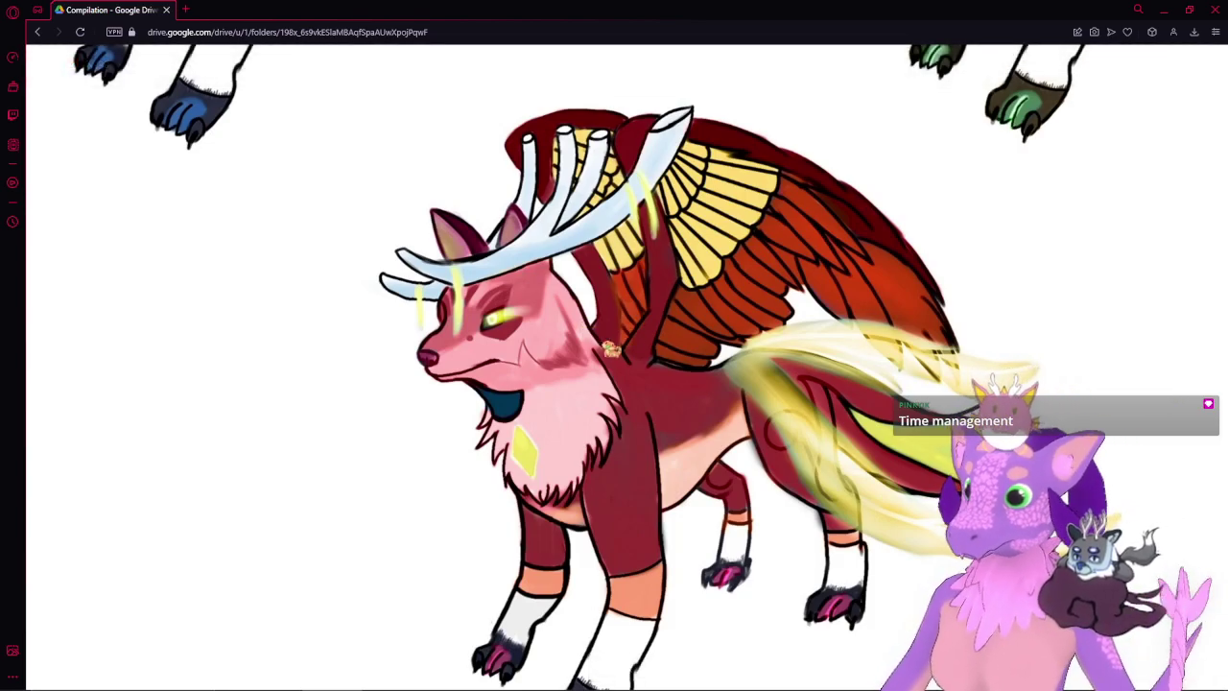
left_click_drag(615, 354, 542, 371)
left_click_drag(498, 95, 398, 106)
left_click_drag(644, 558, 690, 462)
left_click_drag(642, 183, 663, 313)
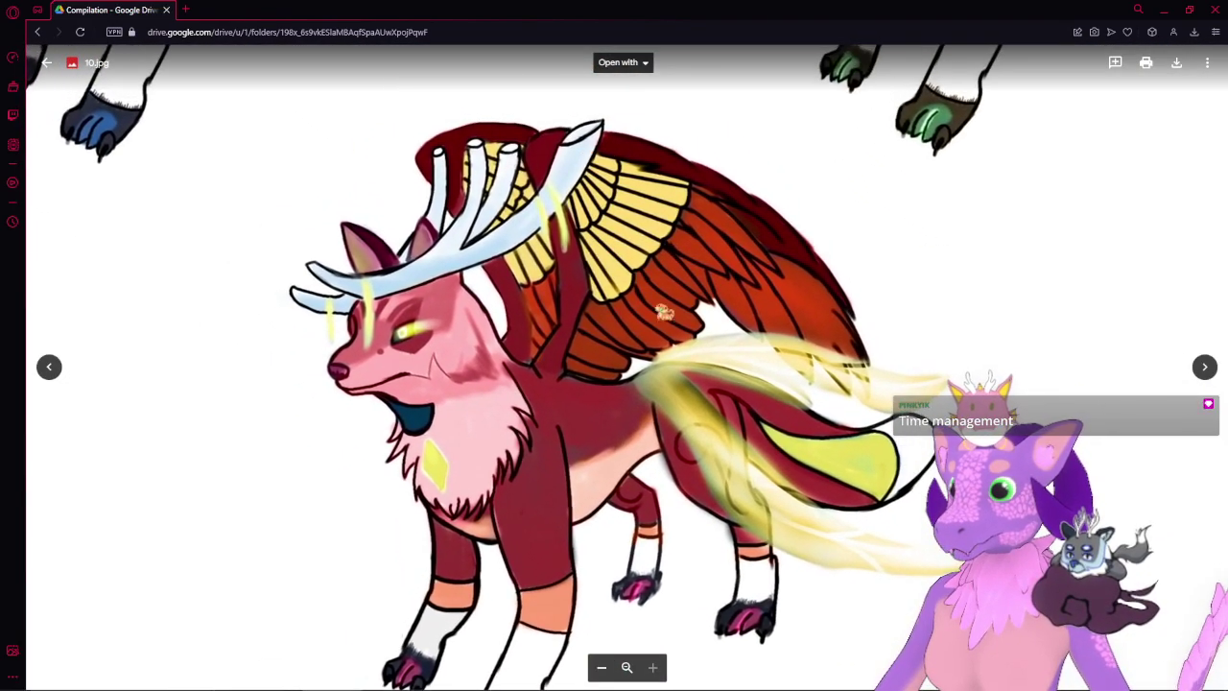
left_click_drag(500, 324, 565, 244)
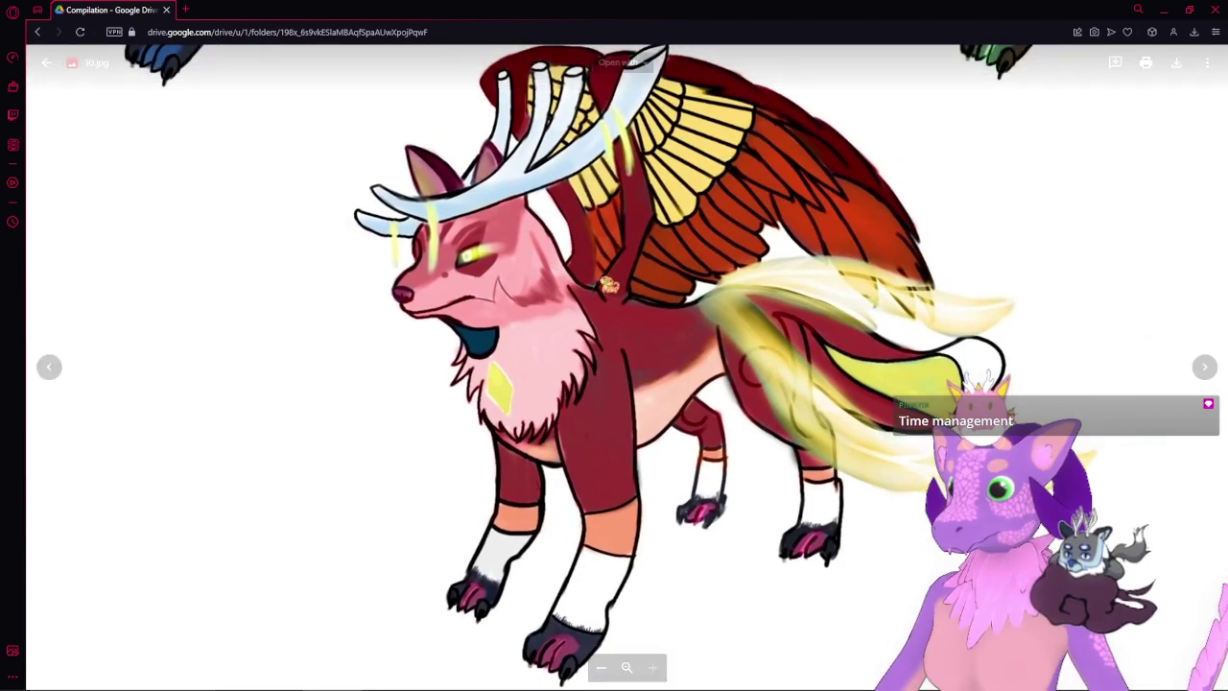
scroll(480, 292, "up", 1)
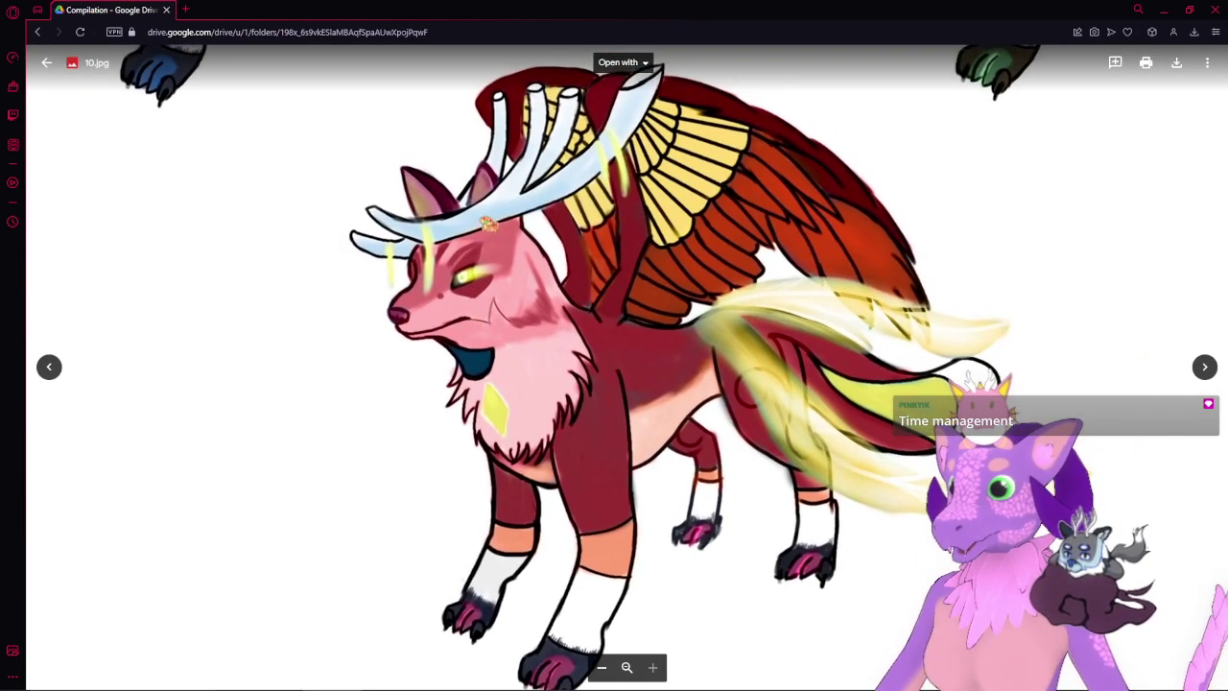
- Examine the green color scheme in 10.jpg up close from head to tail, and return to the folder
scroll(671, 275, "up", 5)
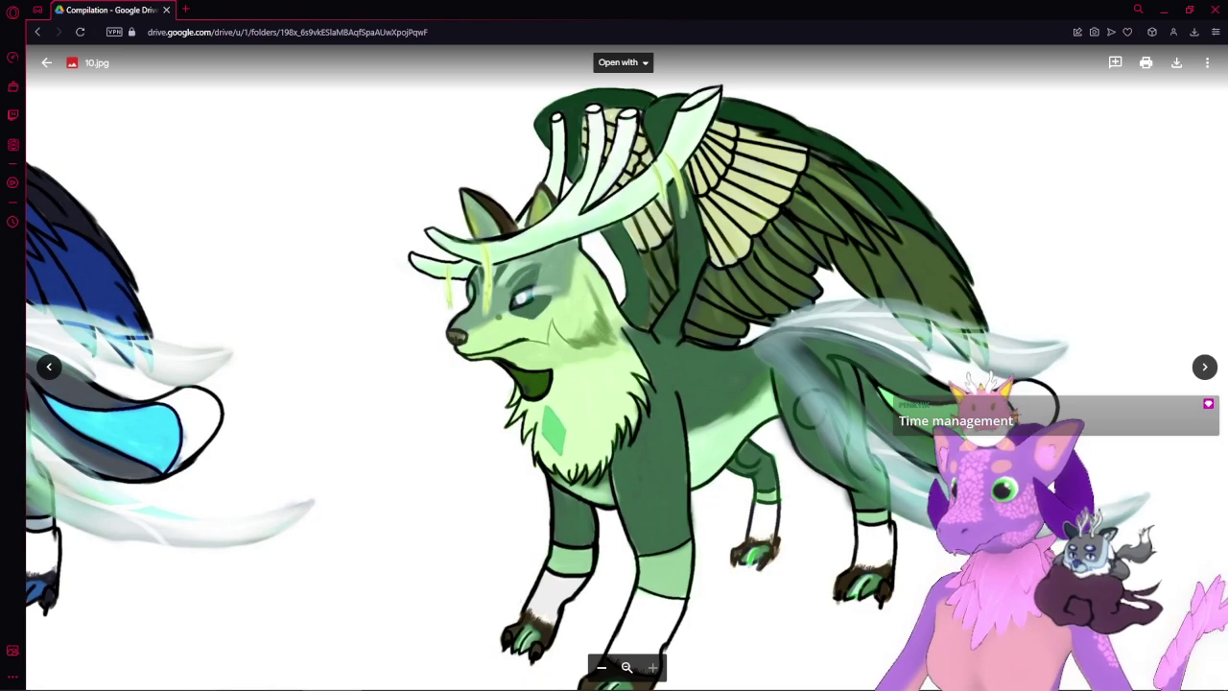
left_click_drag(451, 451, 959, 403)
left_click_drag(455, 408, 683, 426)
left_click_drag(1151, 479, 373, 383)
left_click_drag(253, 352, 327, 401)
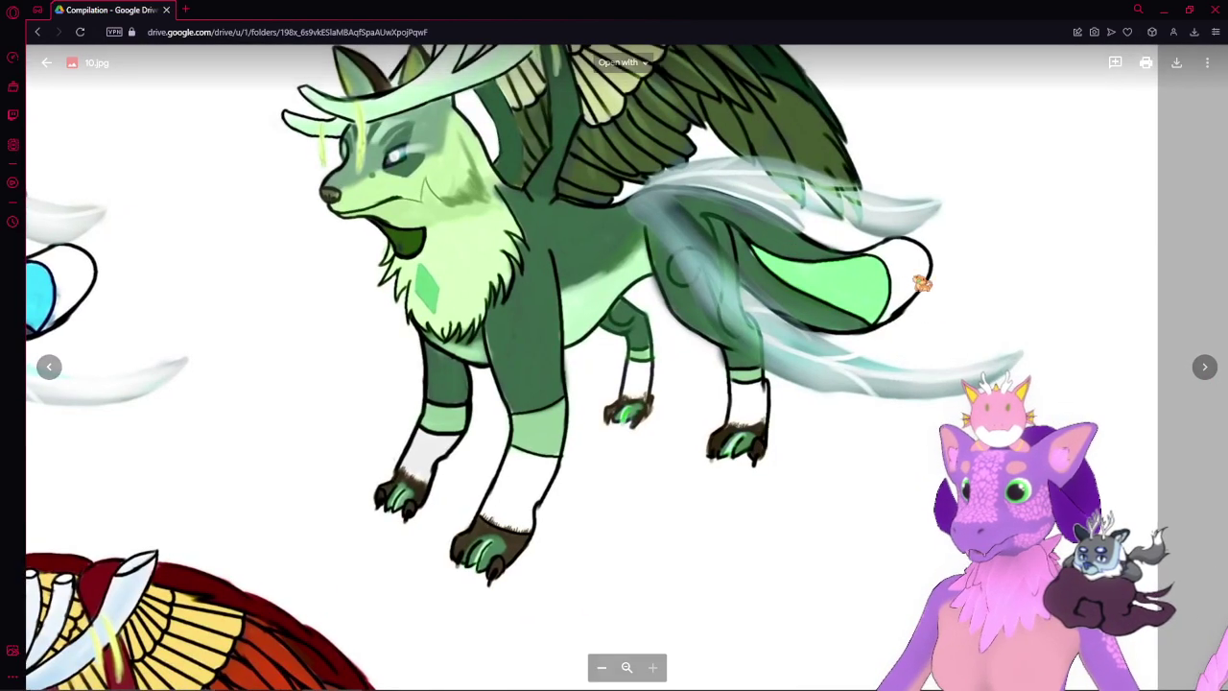
scroll(614, 364, "down", 5)
scroll(614, 364, "left", 5)
scroll(908, 441, "down", 5)
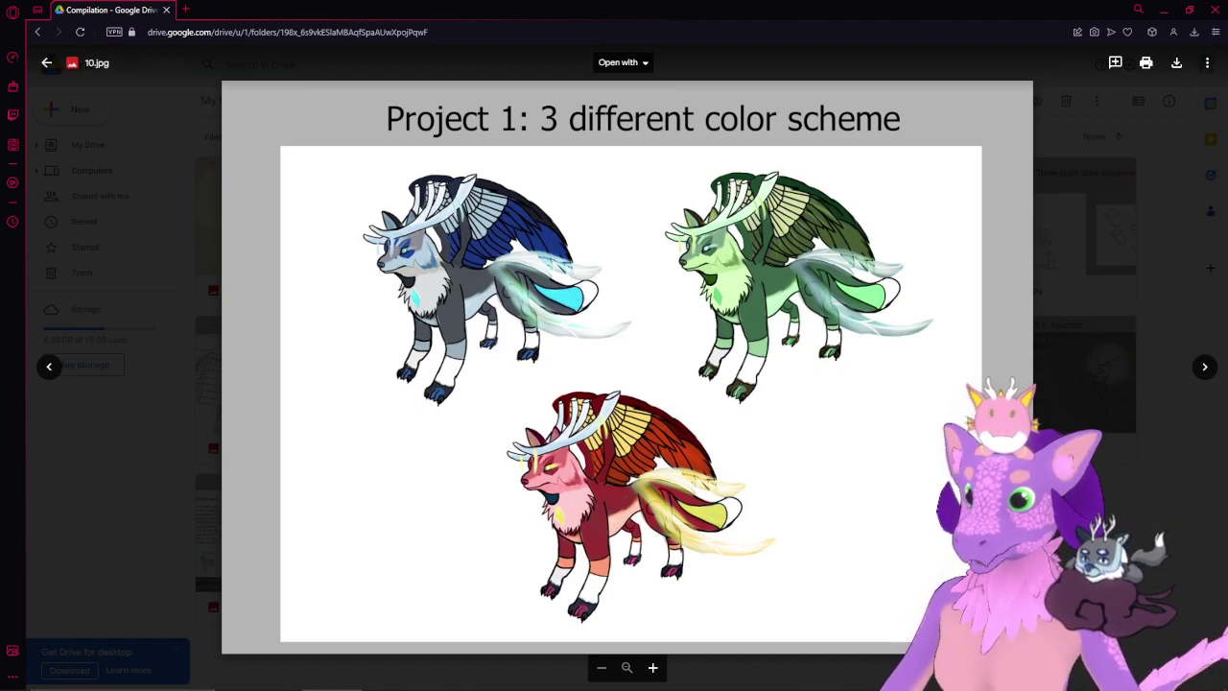
left_click(1065, 255)
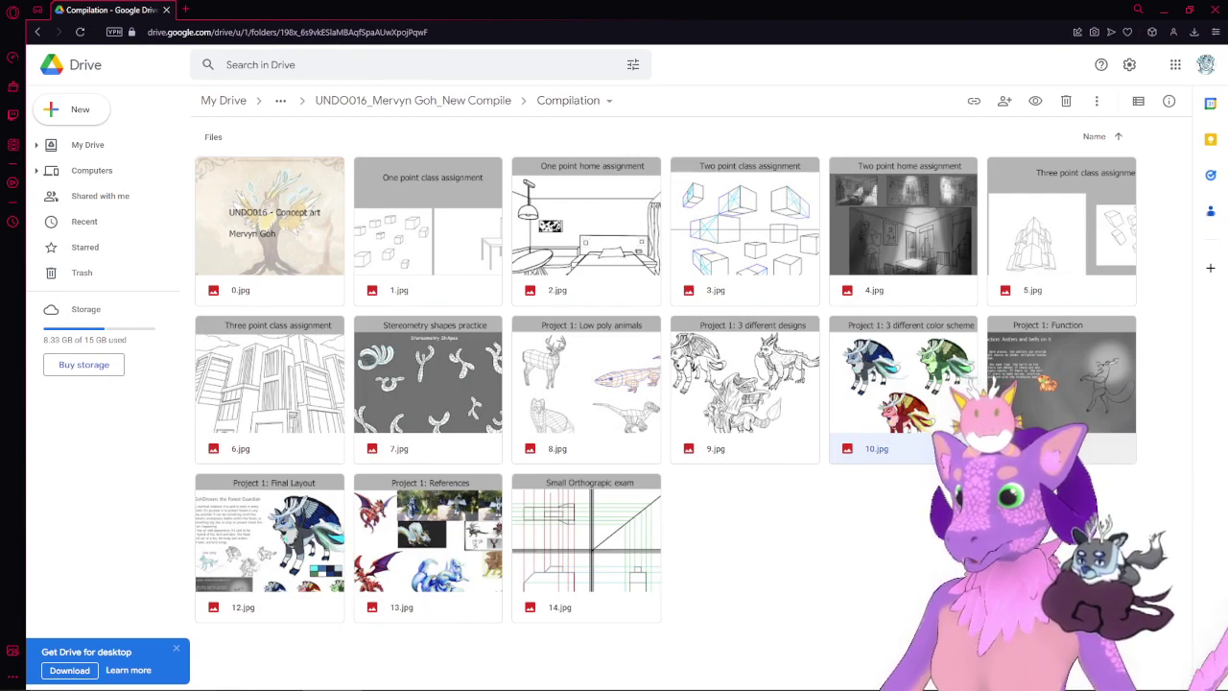
- Preview 11.jpg, and examine the standing antlered creature sketch and the description of its antlers and bells up close
double_click(1046, 383)
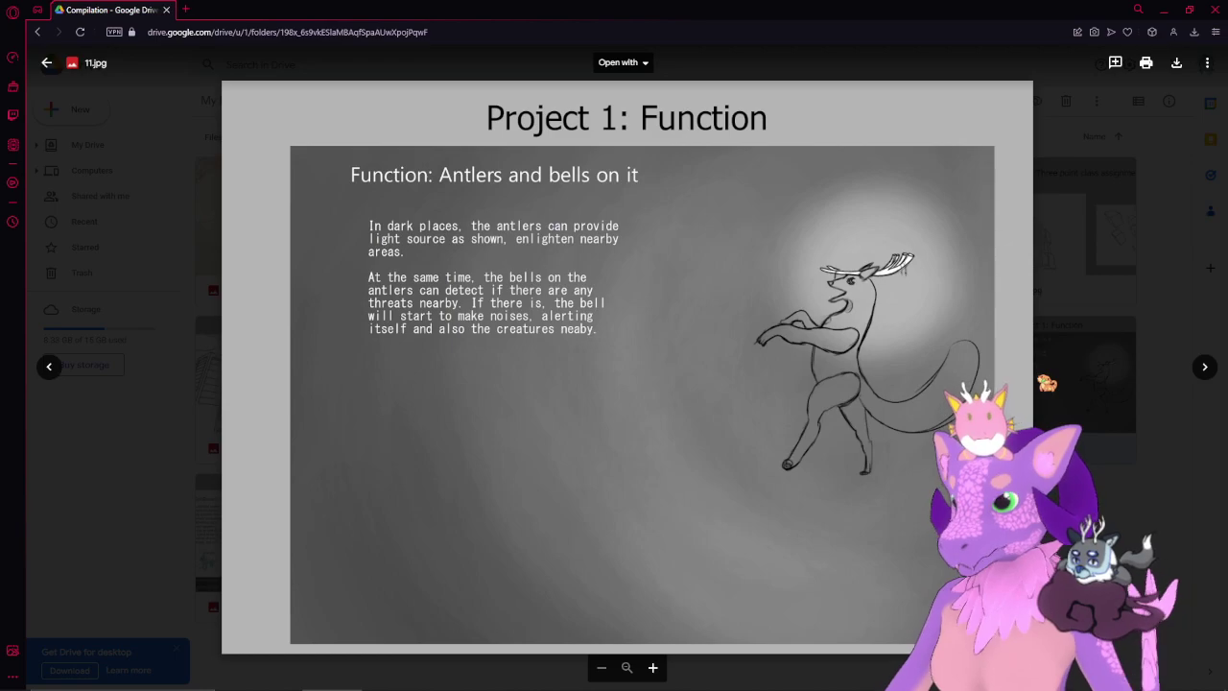
scroll(874, 369, "up", 5)
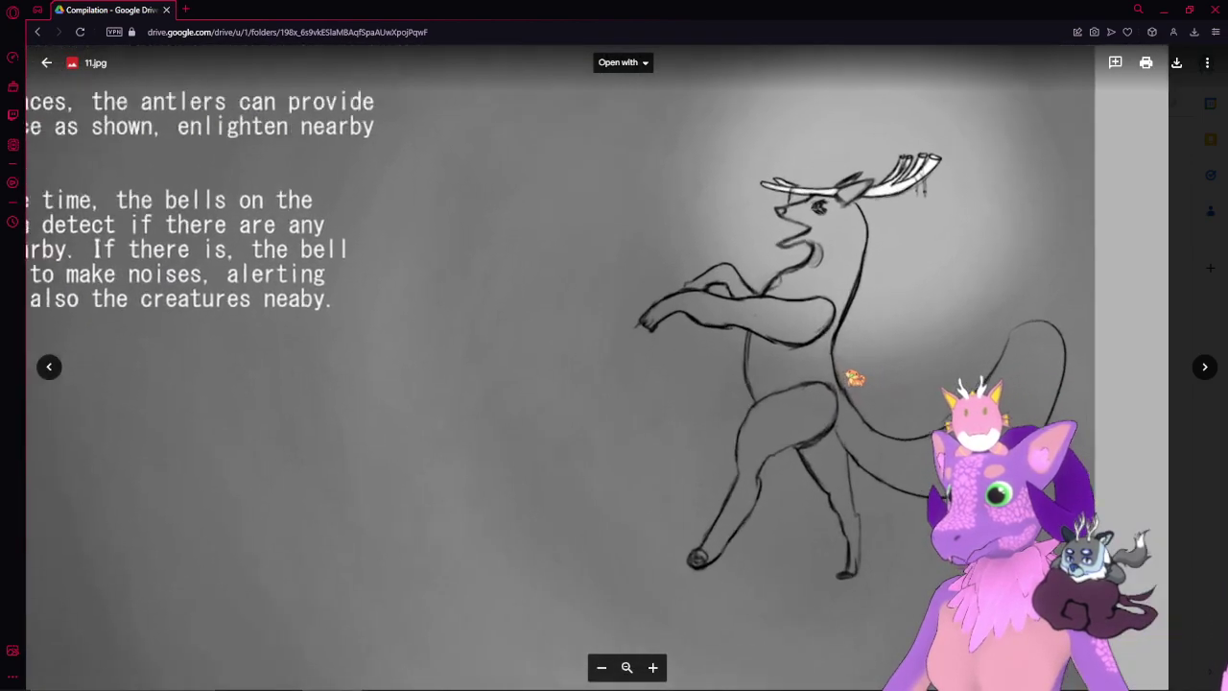
scroll(841, 405, "down", 3)
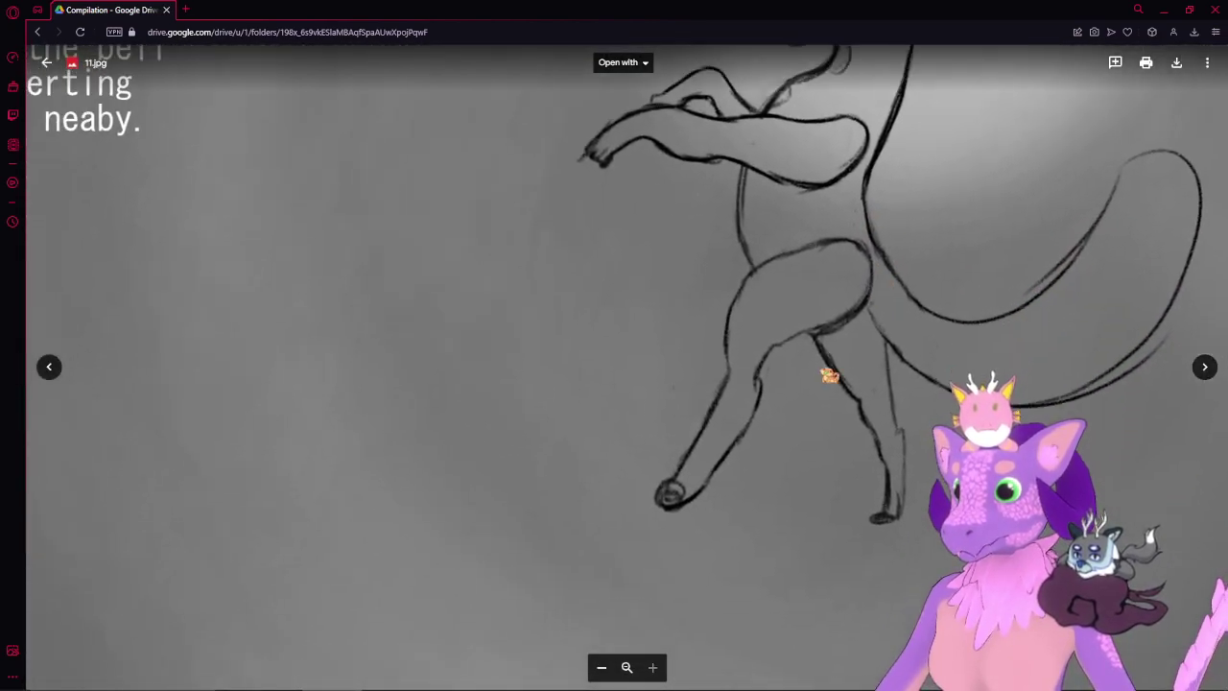
scroll(768, 274, "down", 5)
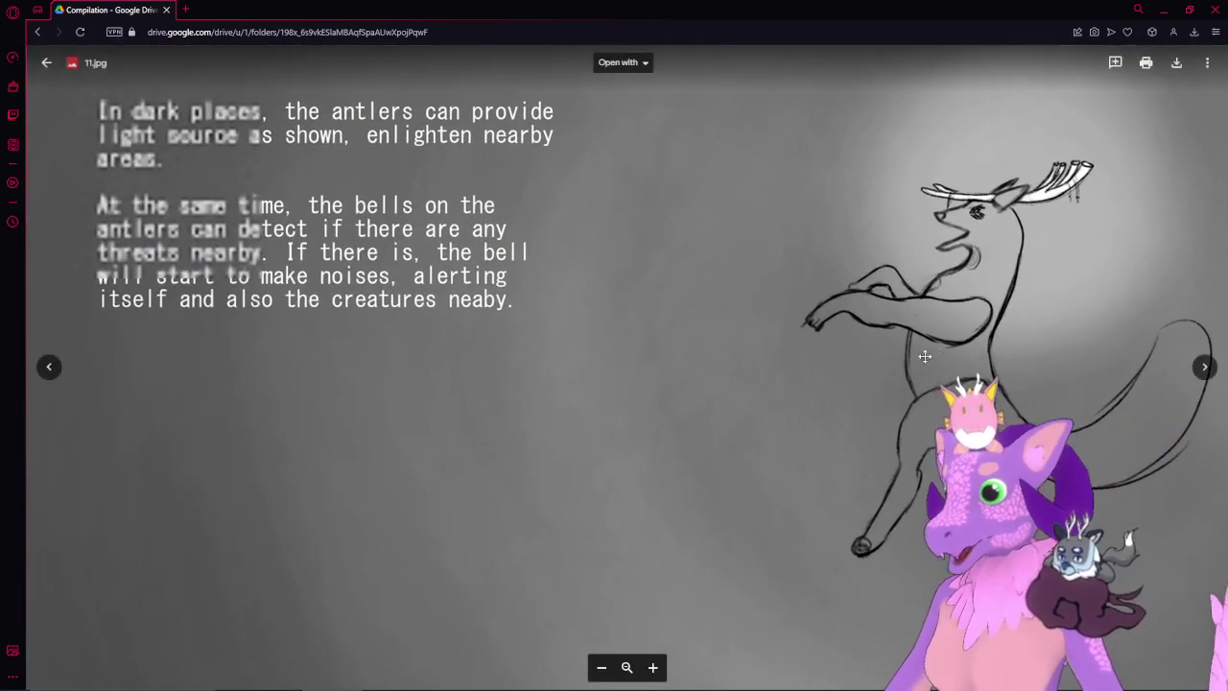
left_click_drag(924, 356, 833, 395)
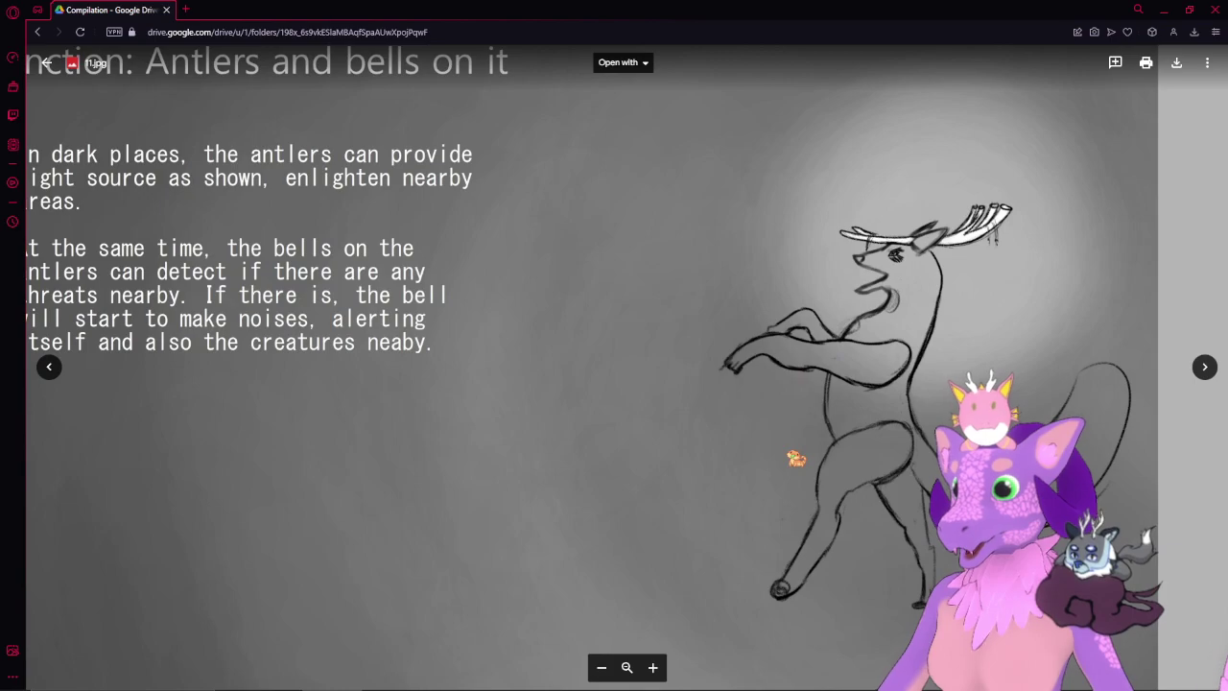
mouse_move(643, 287)
left_mouse_down()
mouse_move(789, 335)
mouse_move(649, 299)
left_mouse_up()
left_click_drag(778, 400, 784, 398)
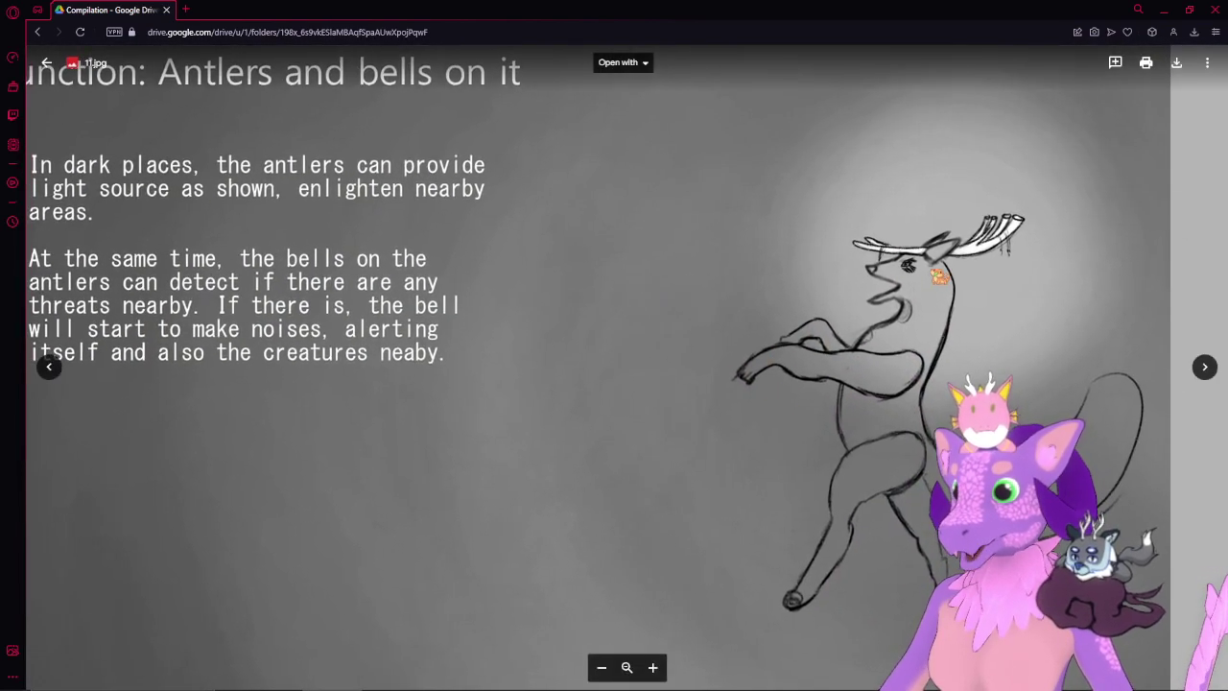
left_click_drag(602, 266, 857, 408)
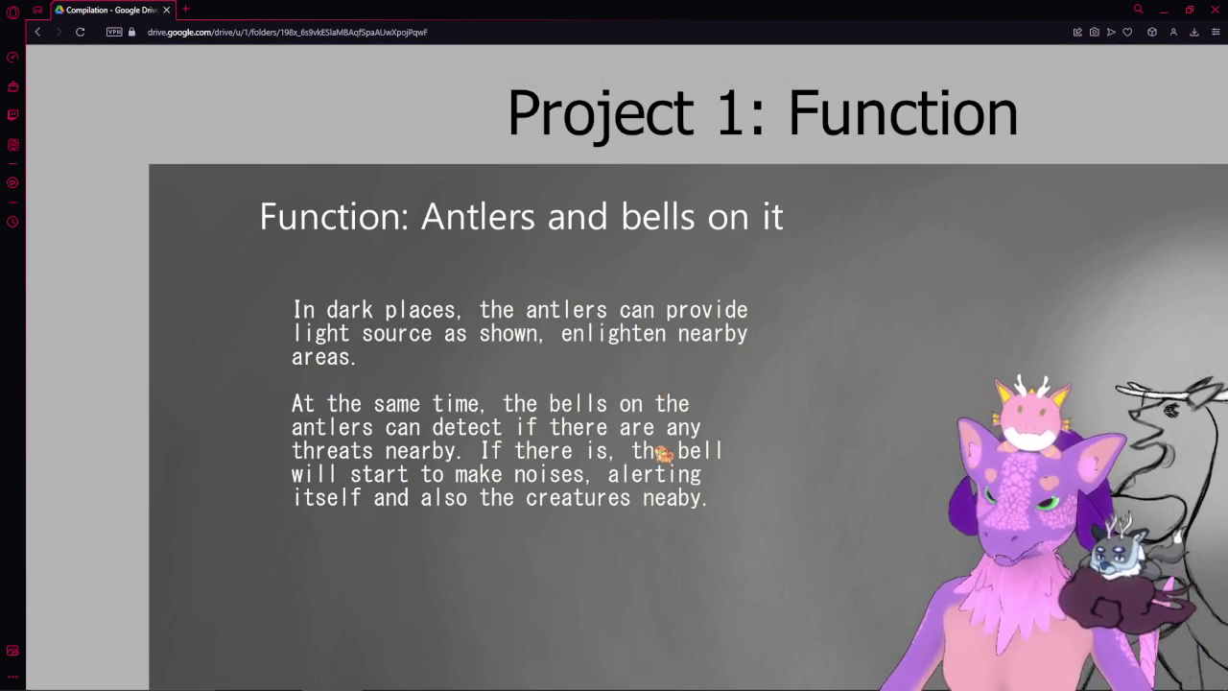
- Close 11.jpg and preview 12.jpg, the Project 1 final layout, from the Compilation folder
key("Escape")
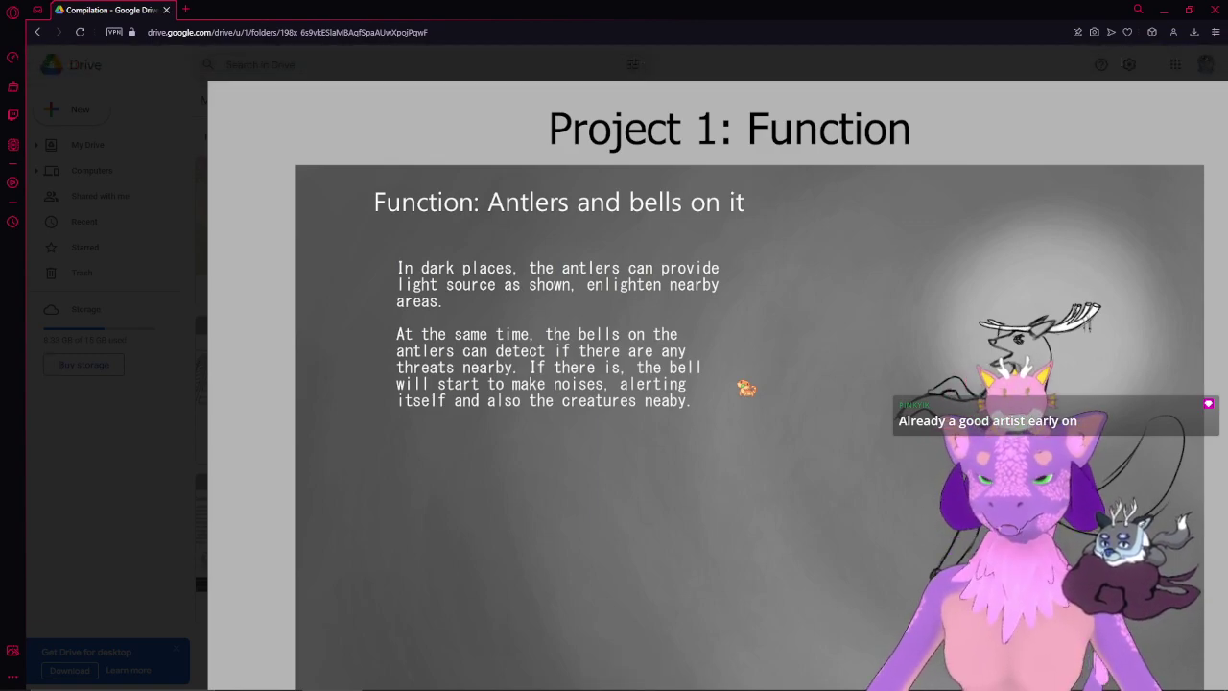
scroll(724, 373, "down", 2)
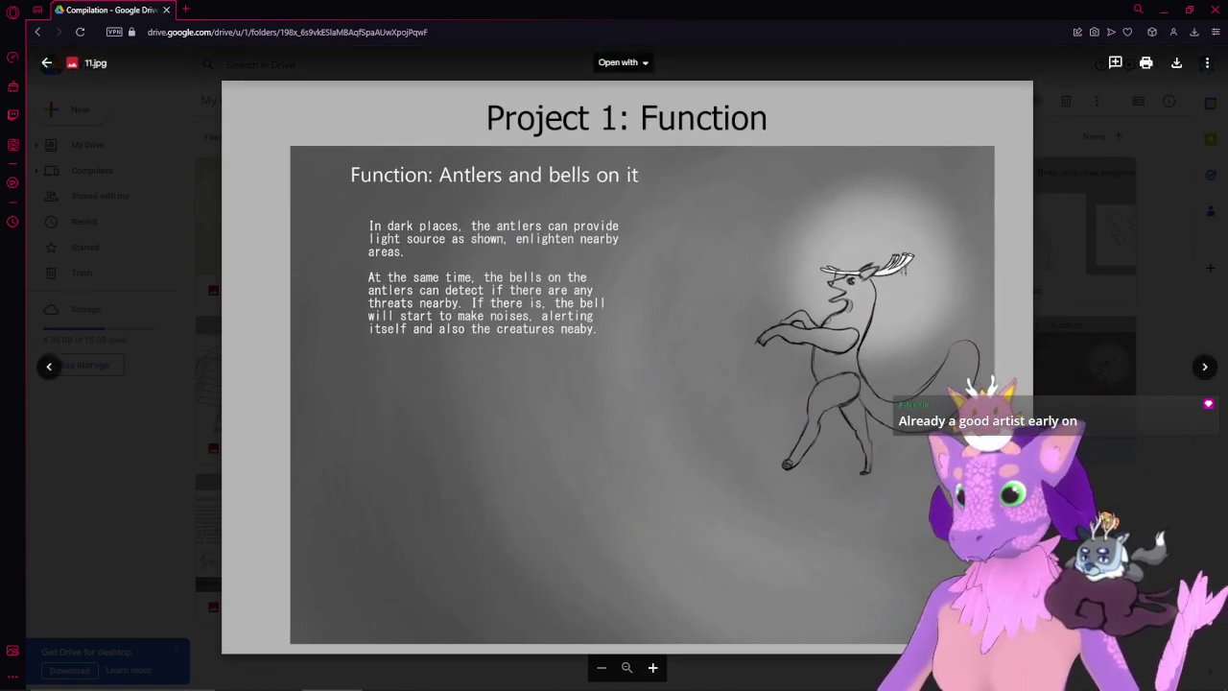
key("Escape")
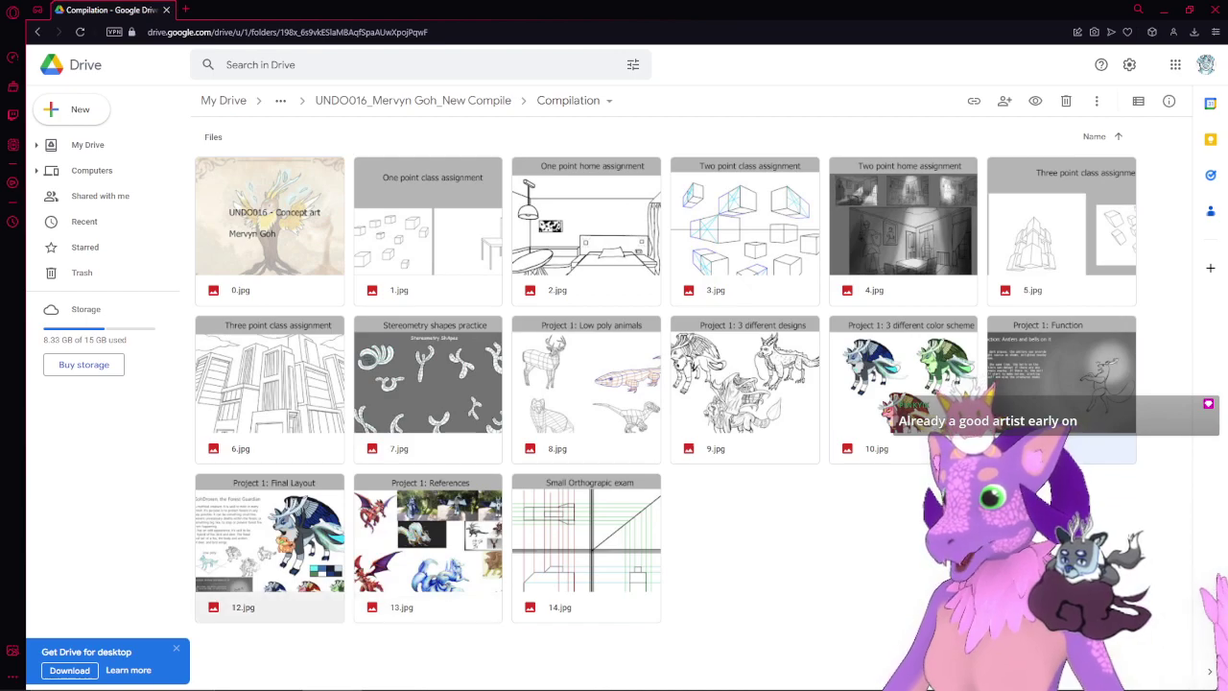
double_click(282, 540)
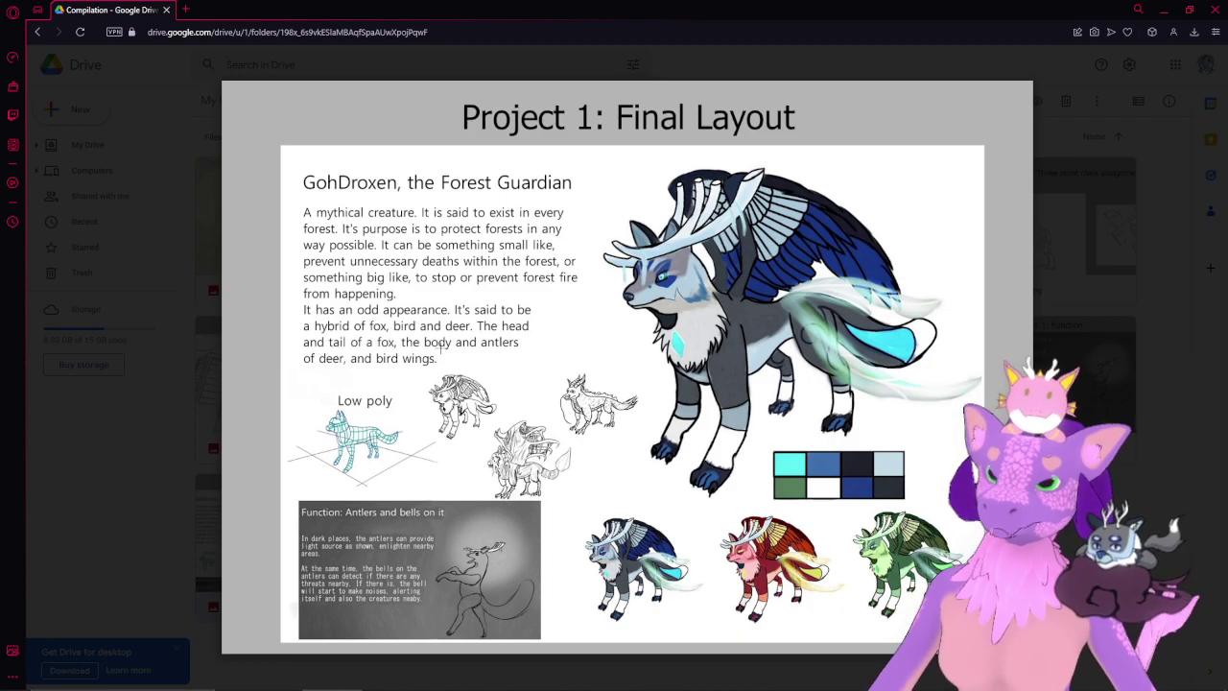
- Examine the low-poly model and the three line-art designs in the 12.jpg layout up close
left_click(790, 471)
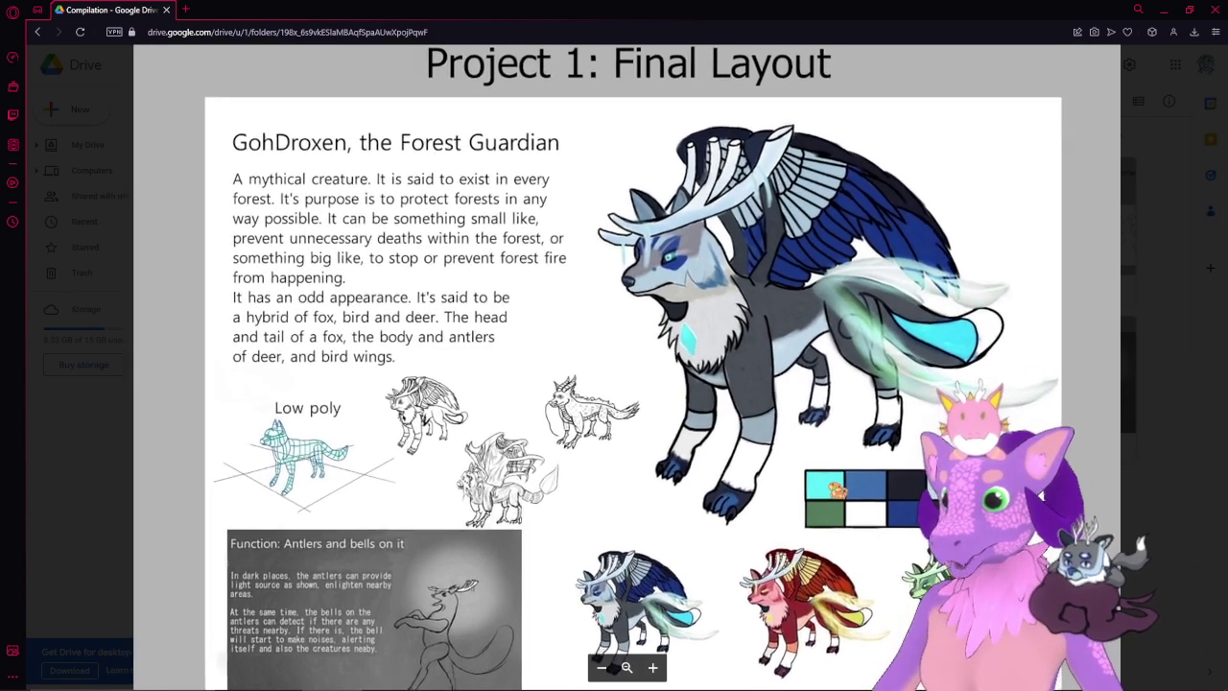
left_click_drag(822, 487, 810, 463)
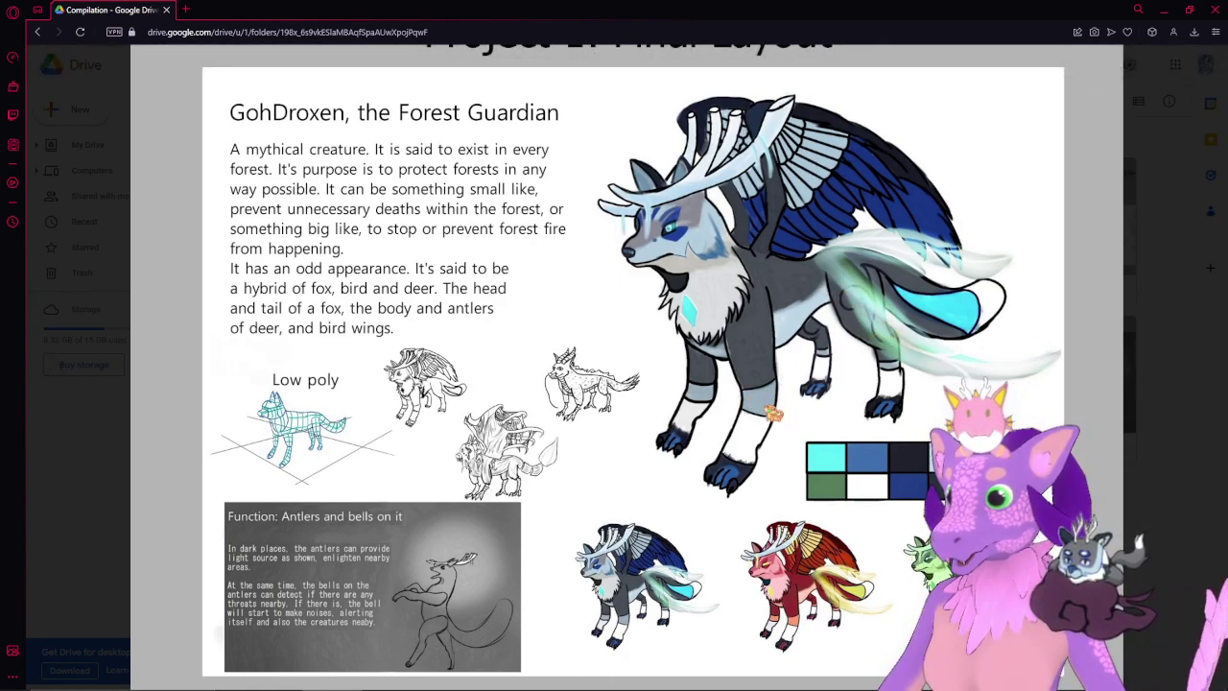
scroll(465, 422, "up", 3)
left_click_drag(418, 406, 732, 297)
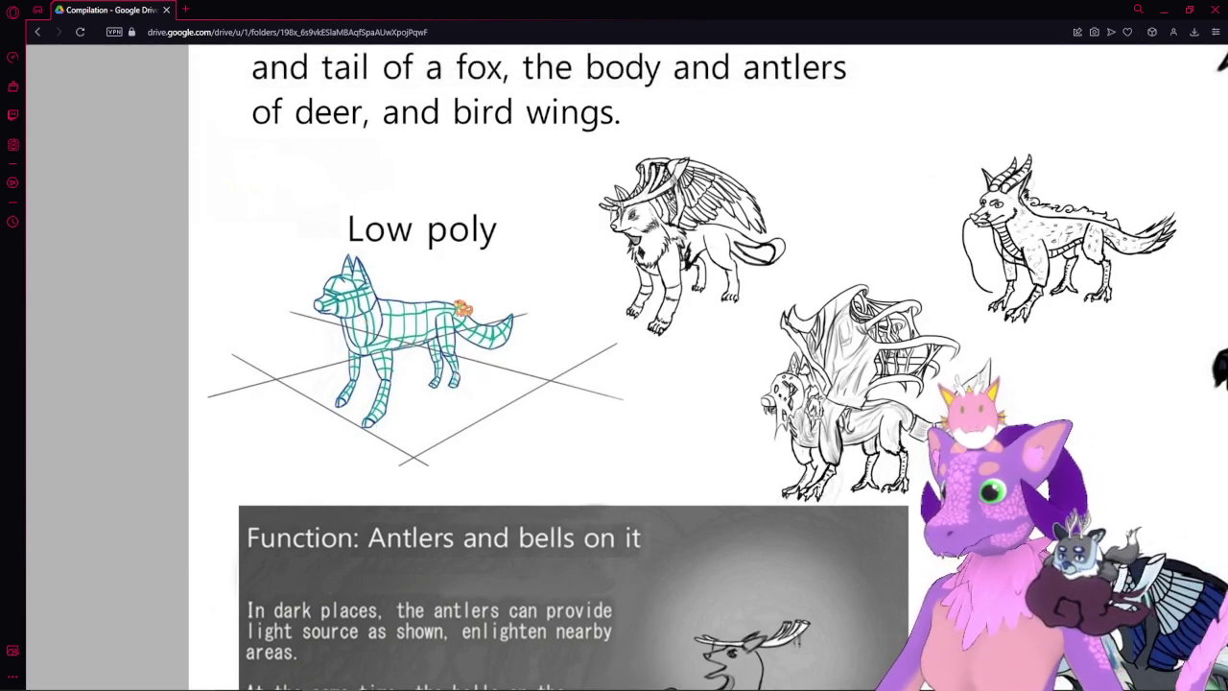
left_click_drag(630, 387, 396, 428)
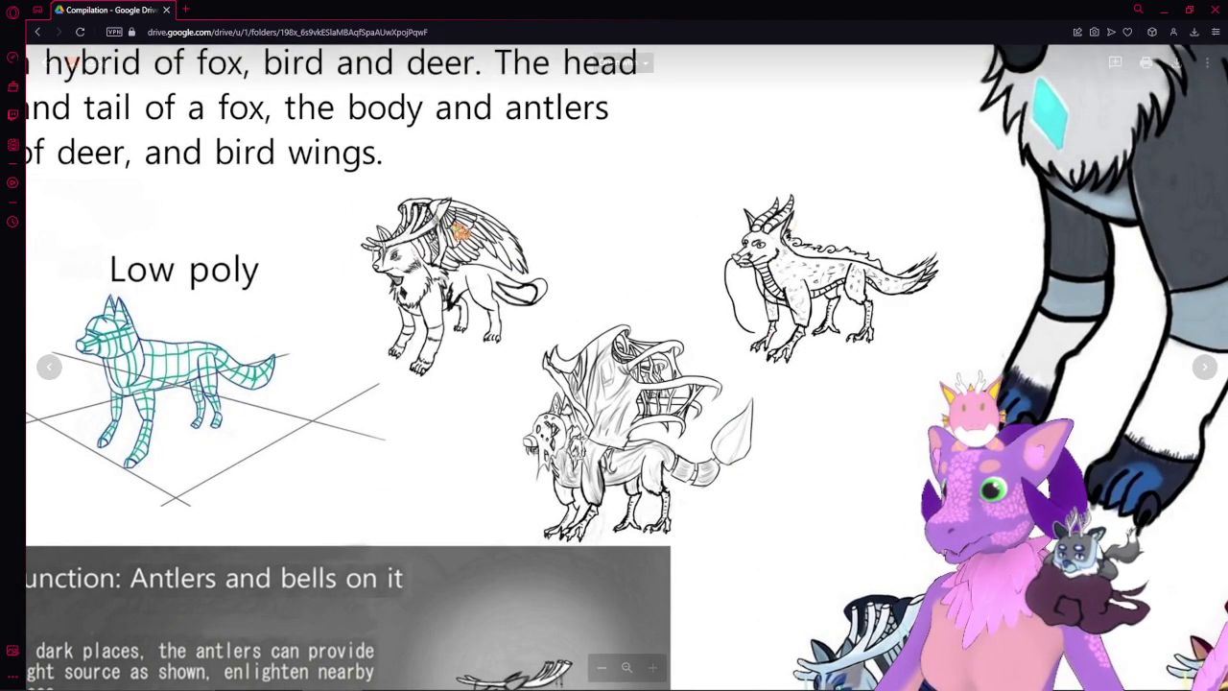
- Examine the color variants, main creature and function description in 12.jpg up close, and return to the folder
left_click_drag(792, 134, 482, 145)
left_click_drag(745, 667, 655, 375)
left_click_drag(990, 404, 641, 408)
left_click_drag(475, 261, 554, 409)
left_click_drag(503, 101, 618, 686)
left_click_drag(443, 562, 714, 179)
left_click_drag(443, 563, 961, 183)
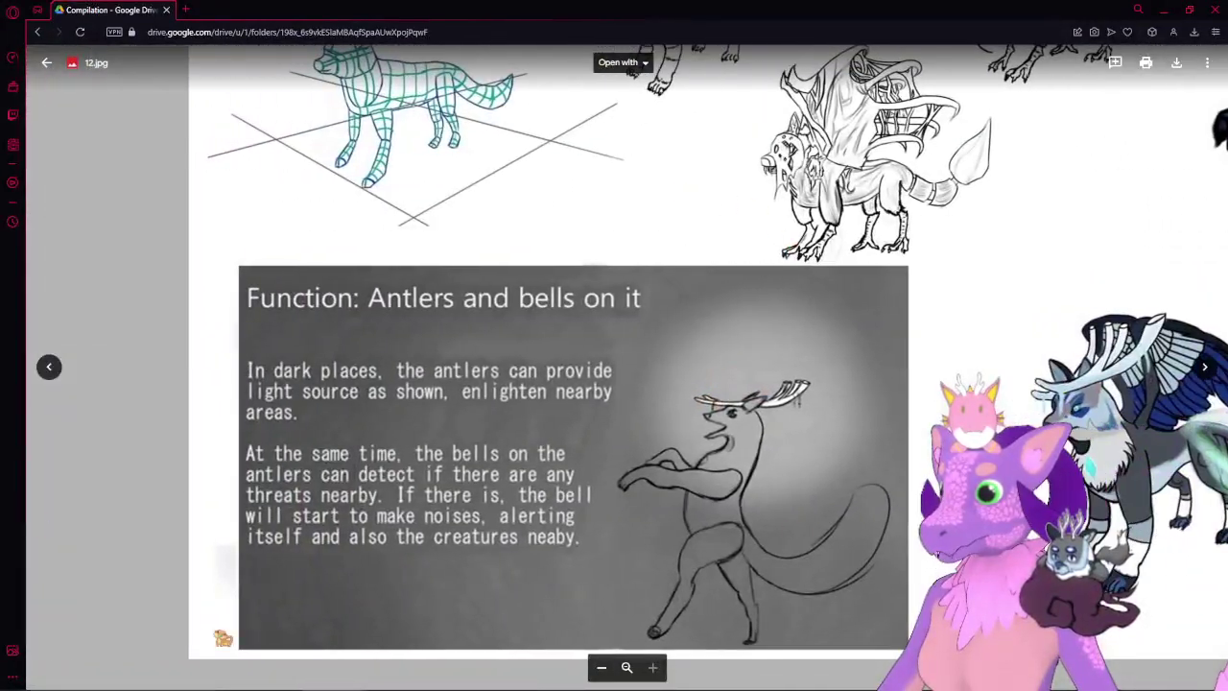
scroll(651, 391, "down", 5)
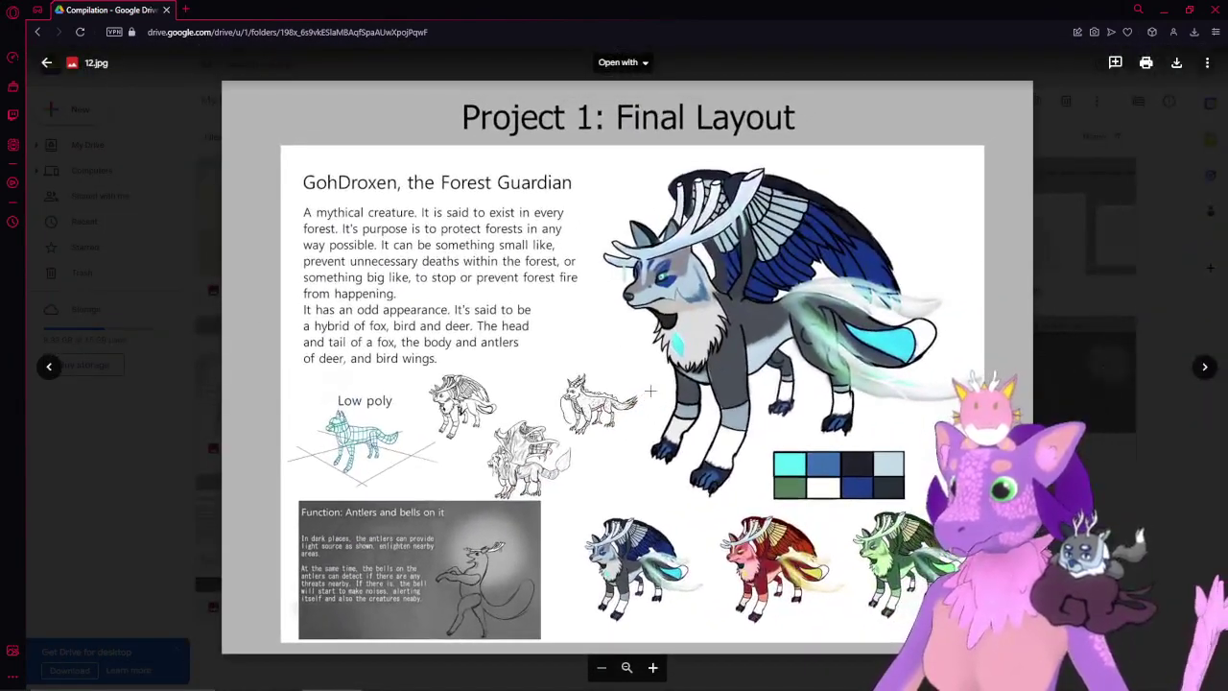
mouse_move(930, 217)
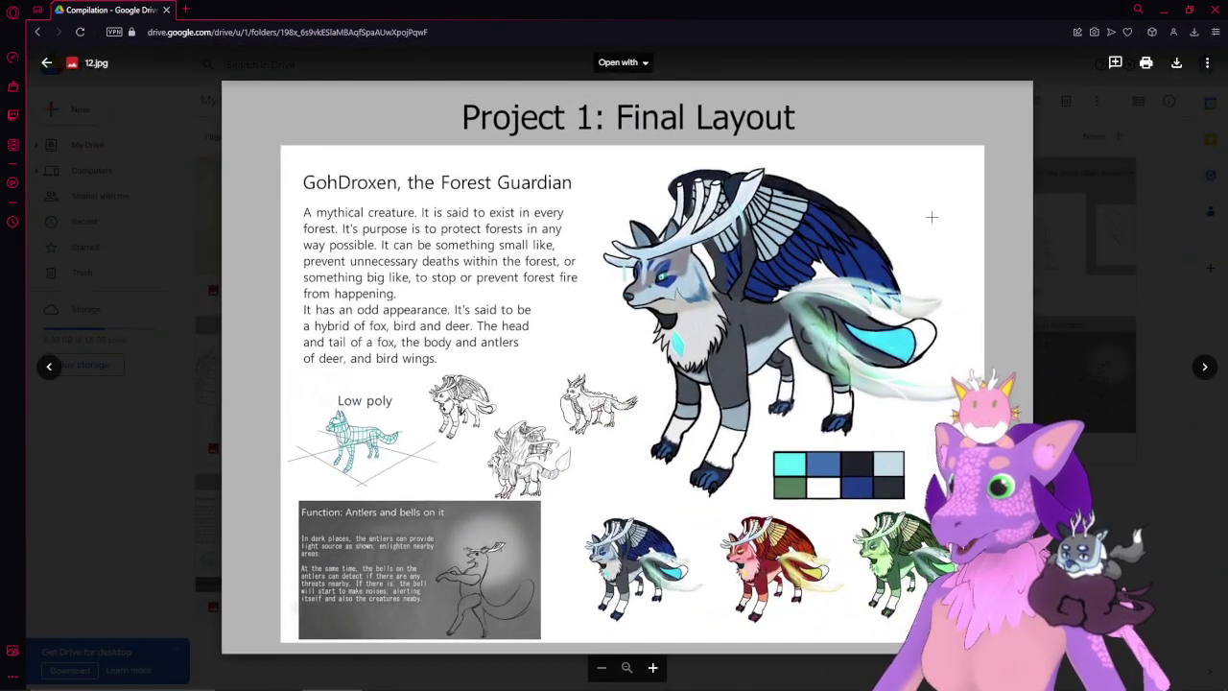
left_click(1140, 576)
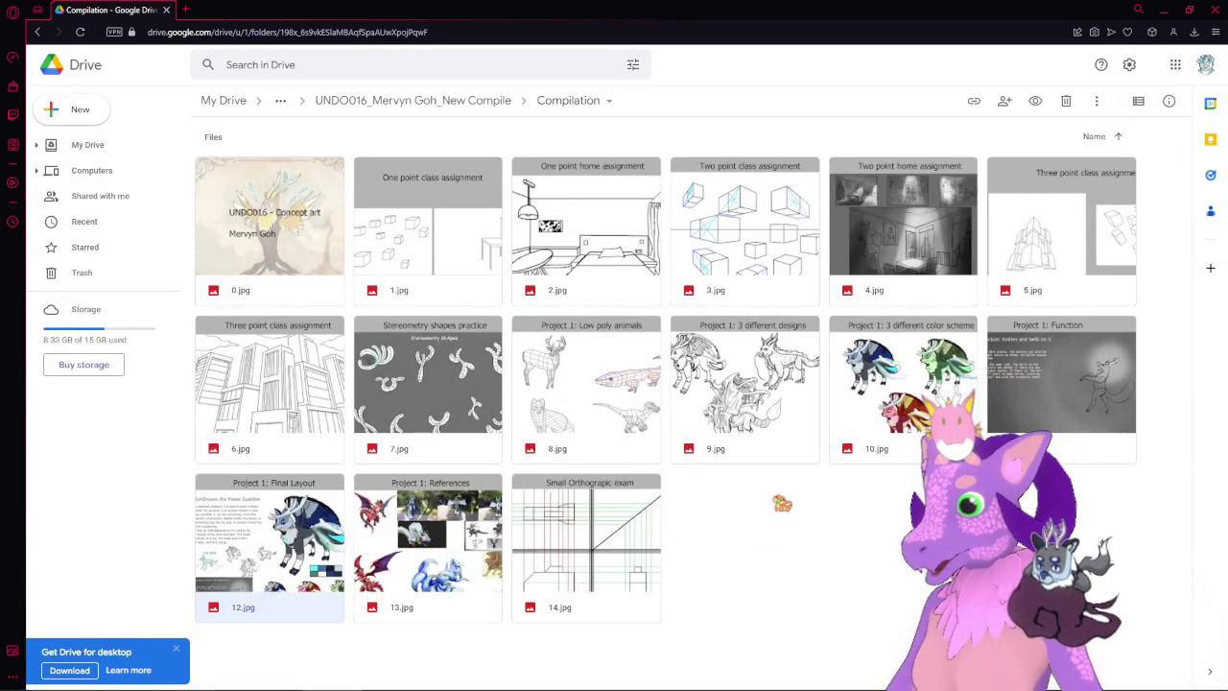
- Preview the 0.jpg cover image, close it, and go up to the parent folder of Compilation
double_click(284, 250)
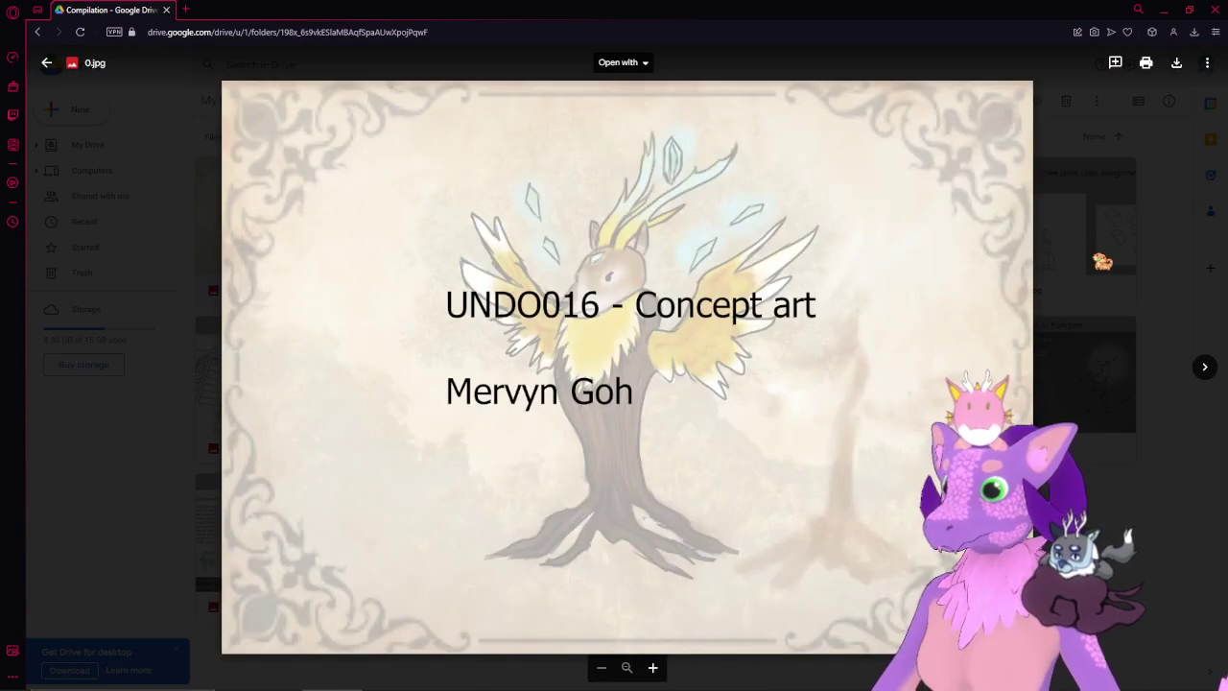
key("Escape")
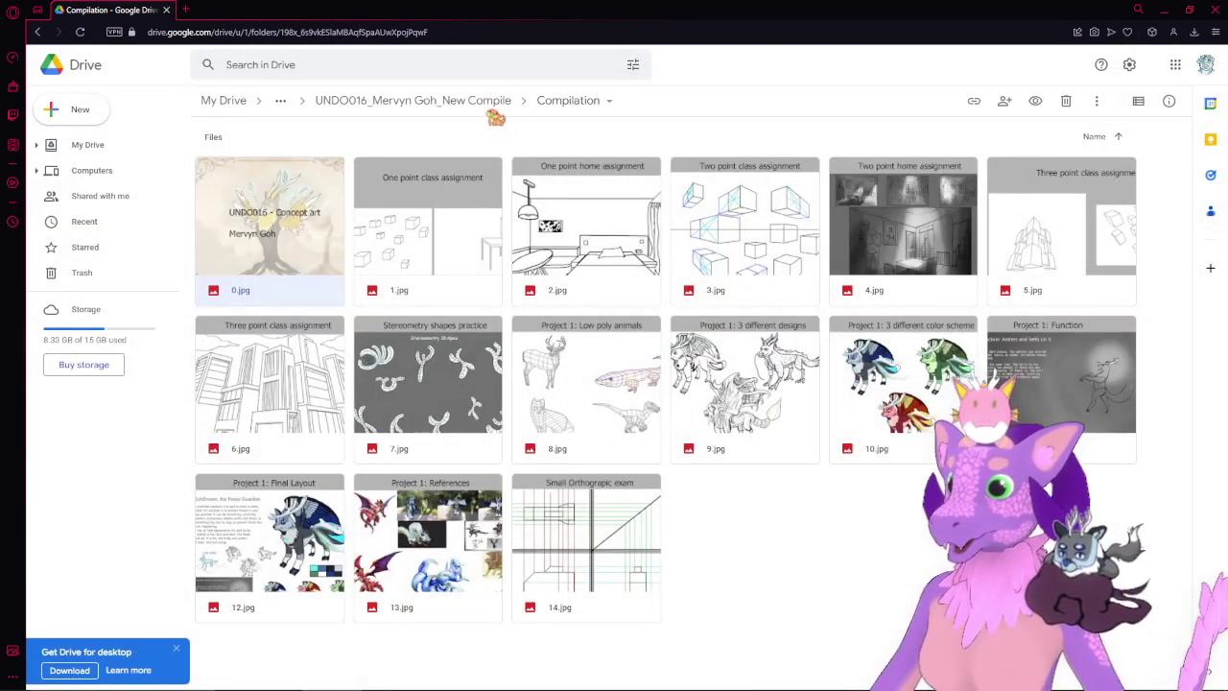
left_click(480, 102)
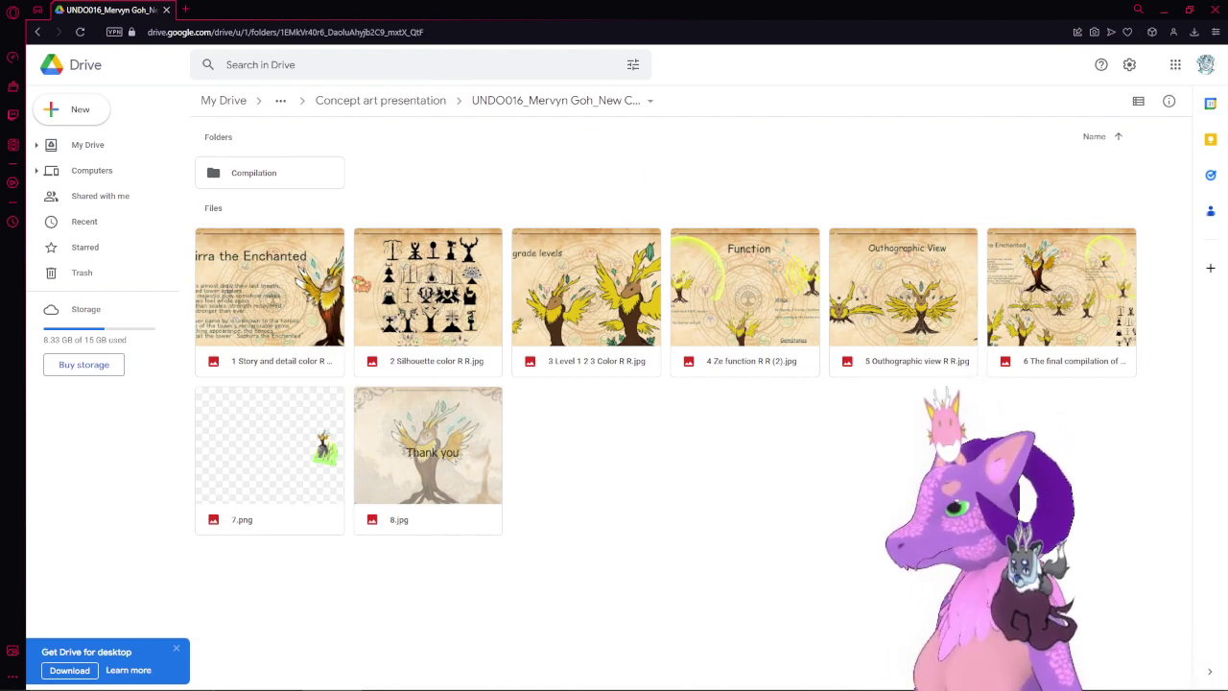
- Preview 2 Silhouette color R R.jpg, and examine the beast-head and antlered deer silhouettes in the first row up close
double_click(433, 280)
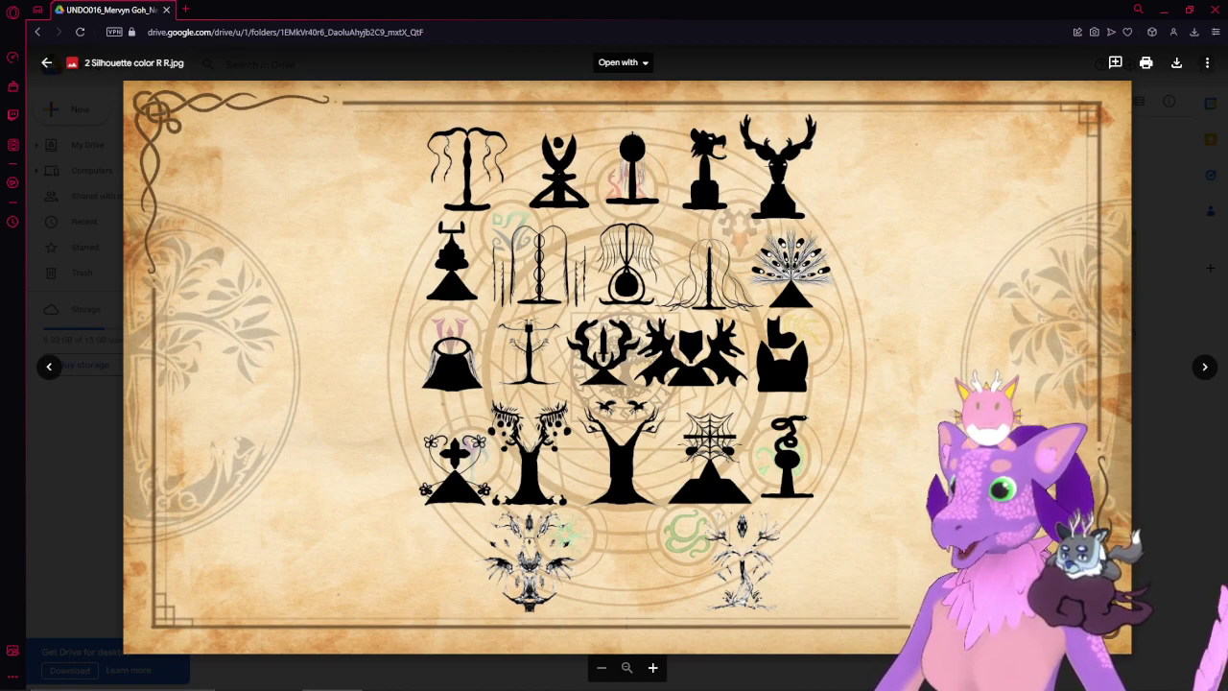
scroll(729, 158, "up", 5)
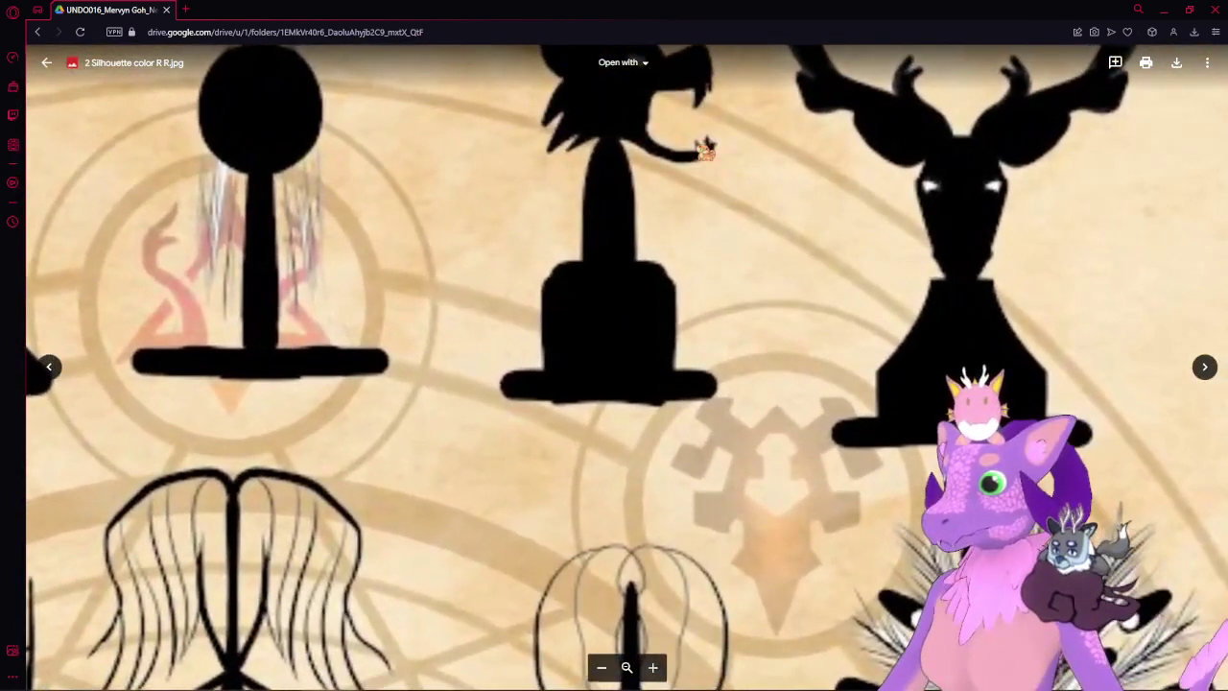
left_click_drag(698, 142, 704, 279)
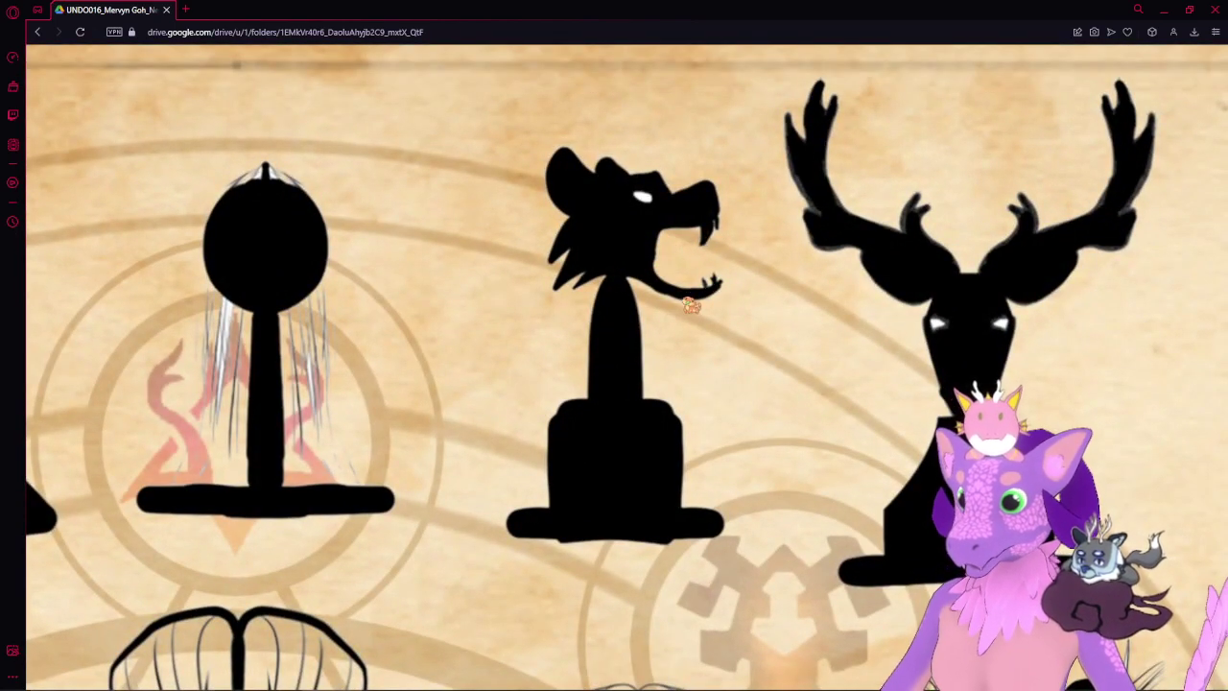
scroll(767, 321, "down", 6)
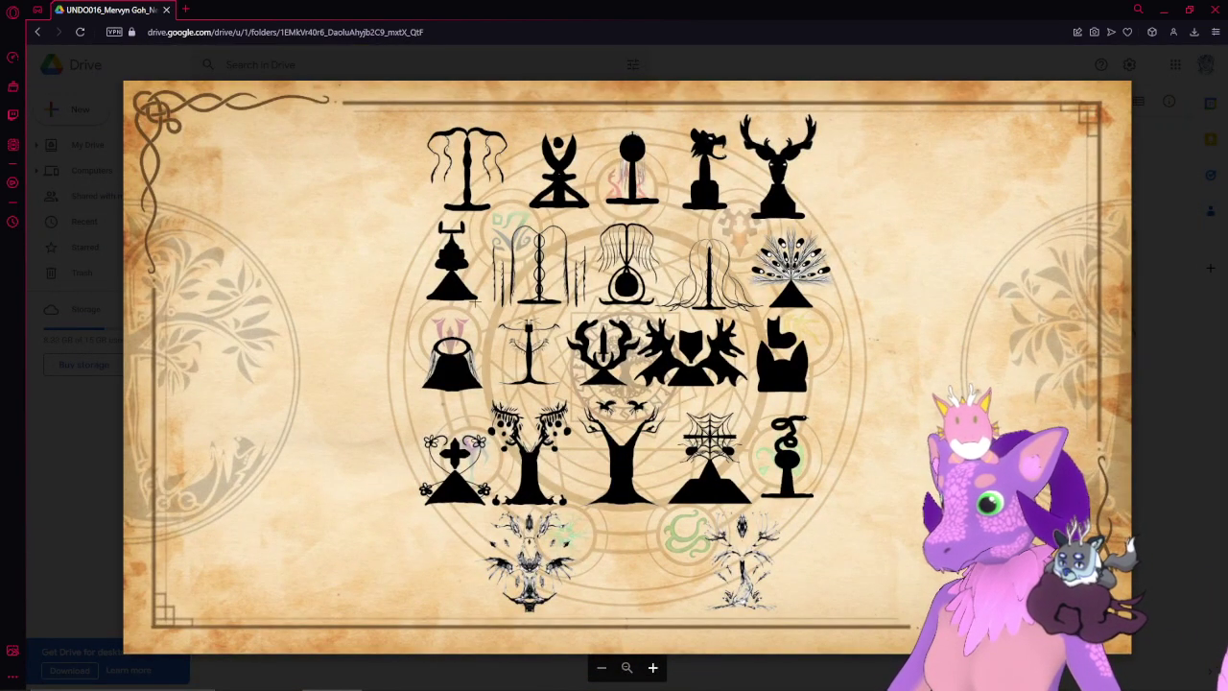
- Examine the second row of silhouettes up close, from the stacked tower to the feathered fan with eye spots
scroll(474, 303, "up", 5)
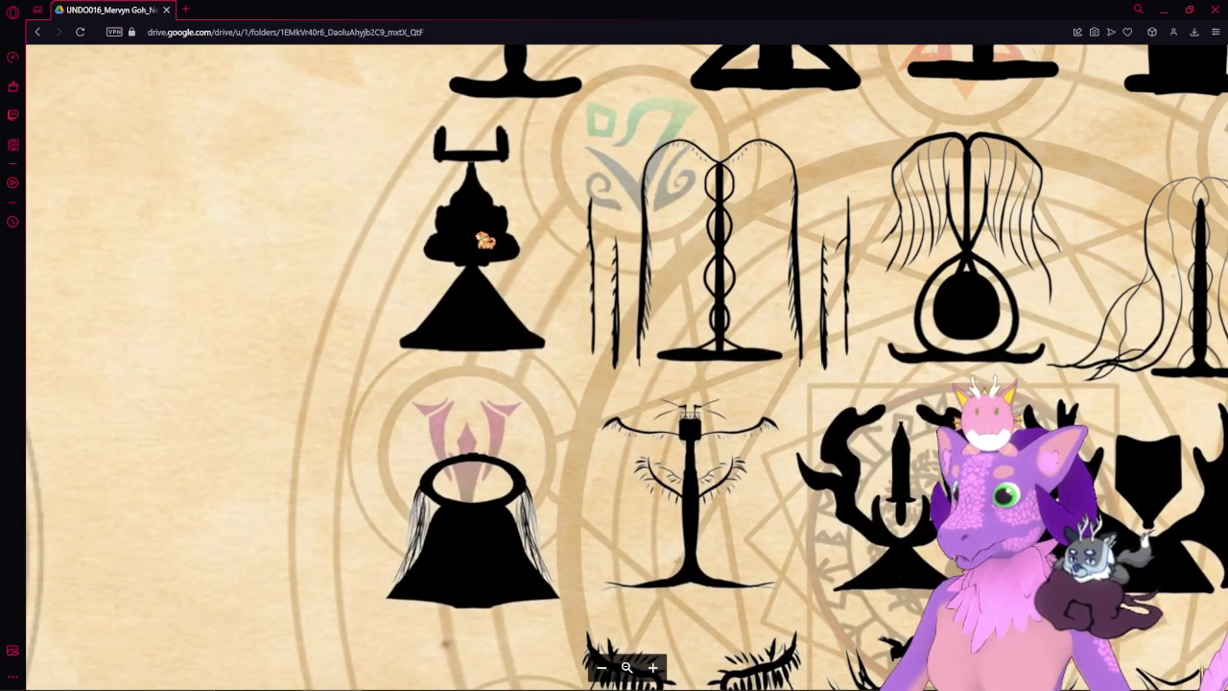
scroll(485, 240, "down", 5)
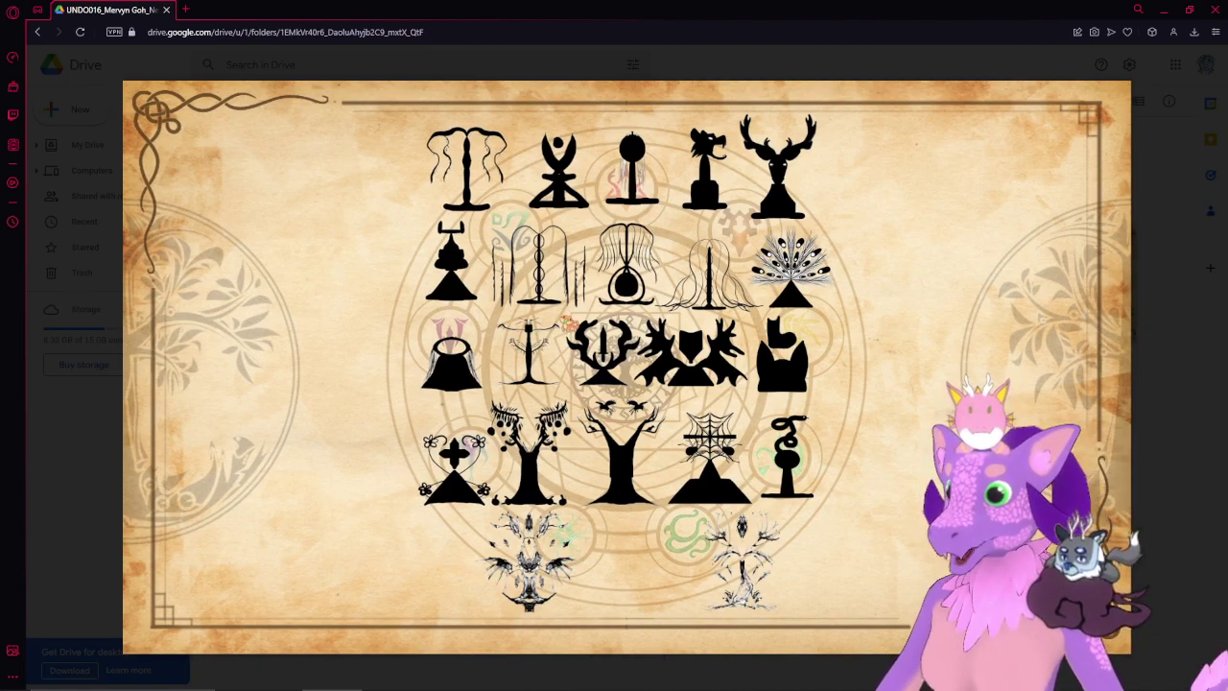
scroll(534, 246, "up", 5)
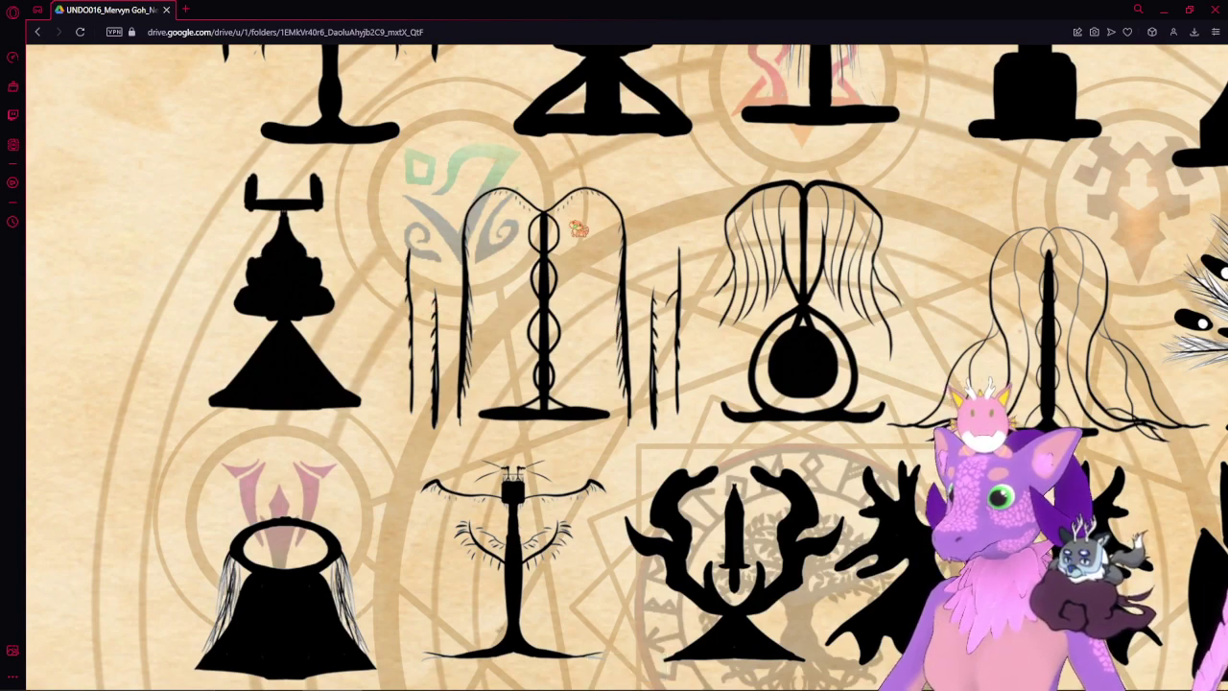
left_click_drag(696, 364, 465, 332)
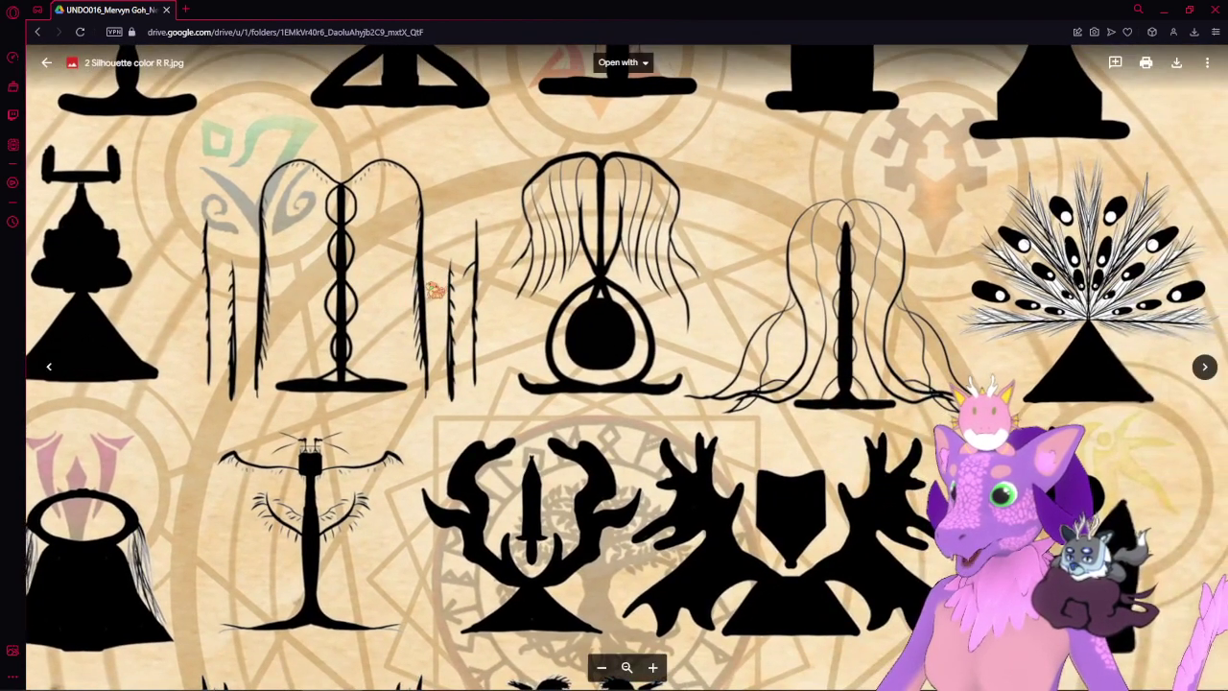
left_click_drag(796, 280, 458, 281)
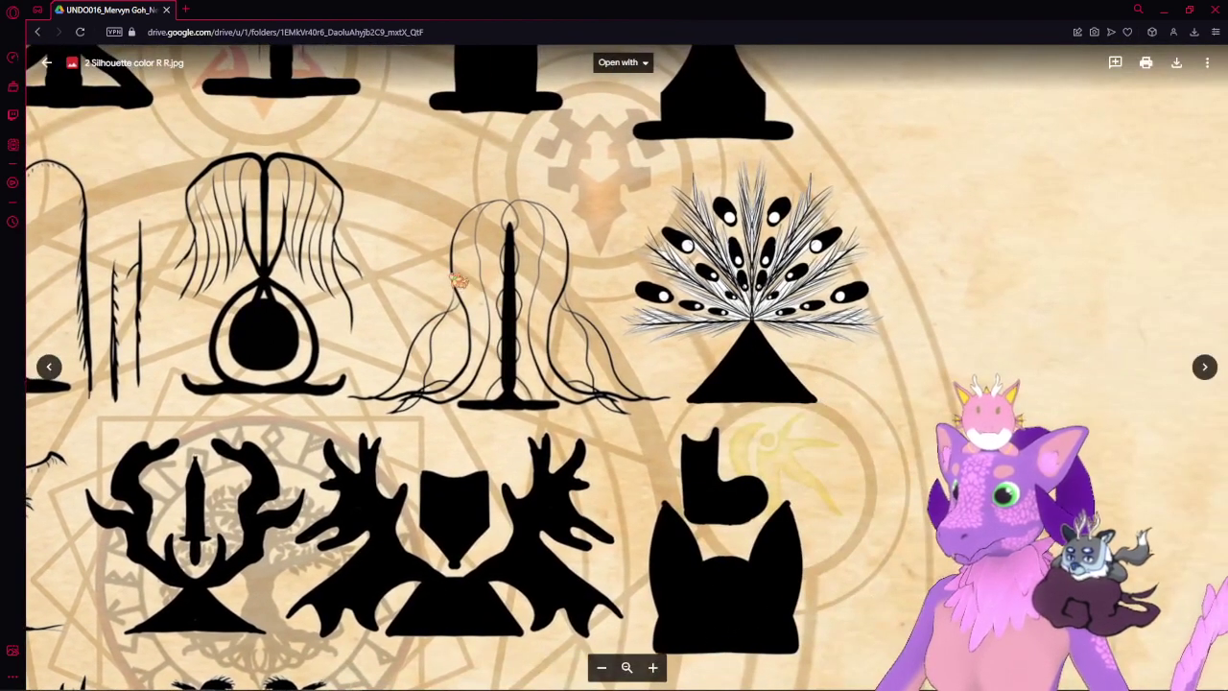
scroll(580, 315, "right", 2)
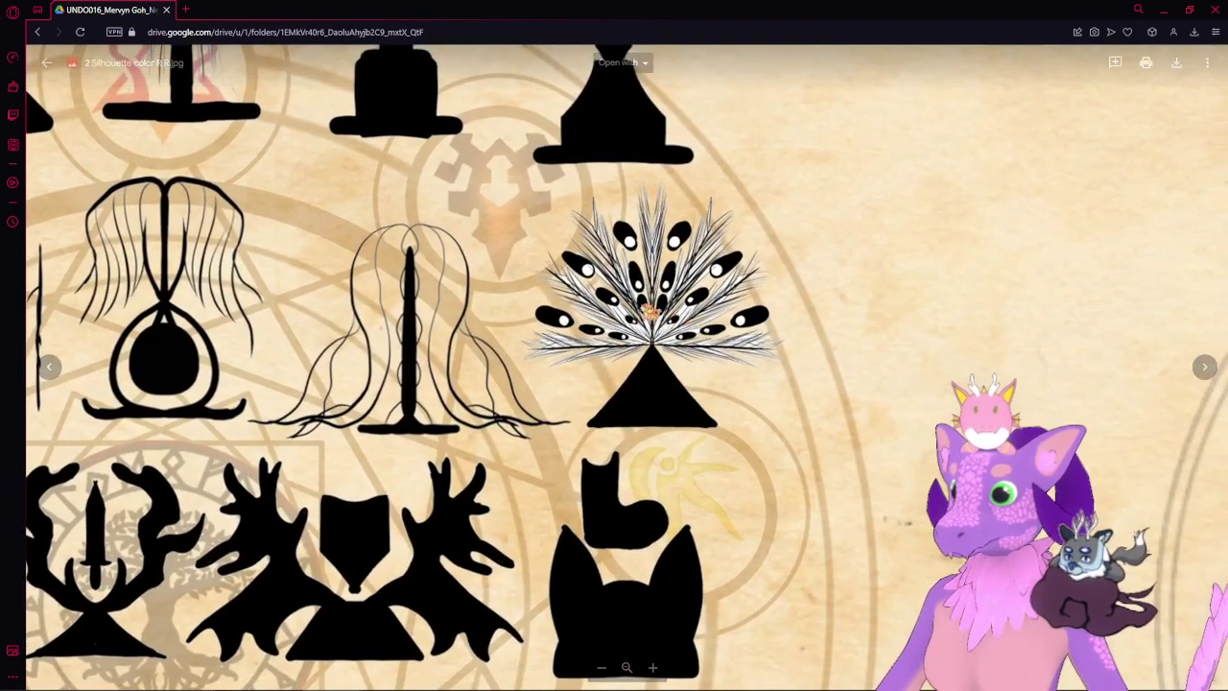
scroll(686, 300, "up", 3)
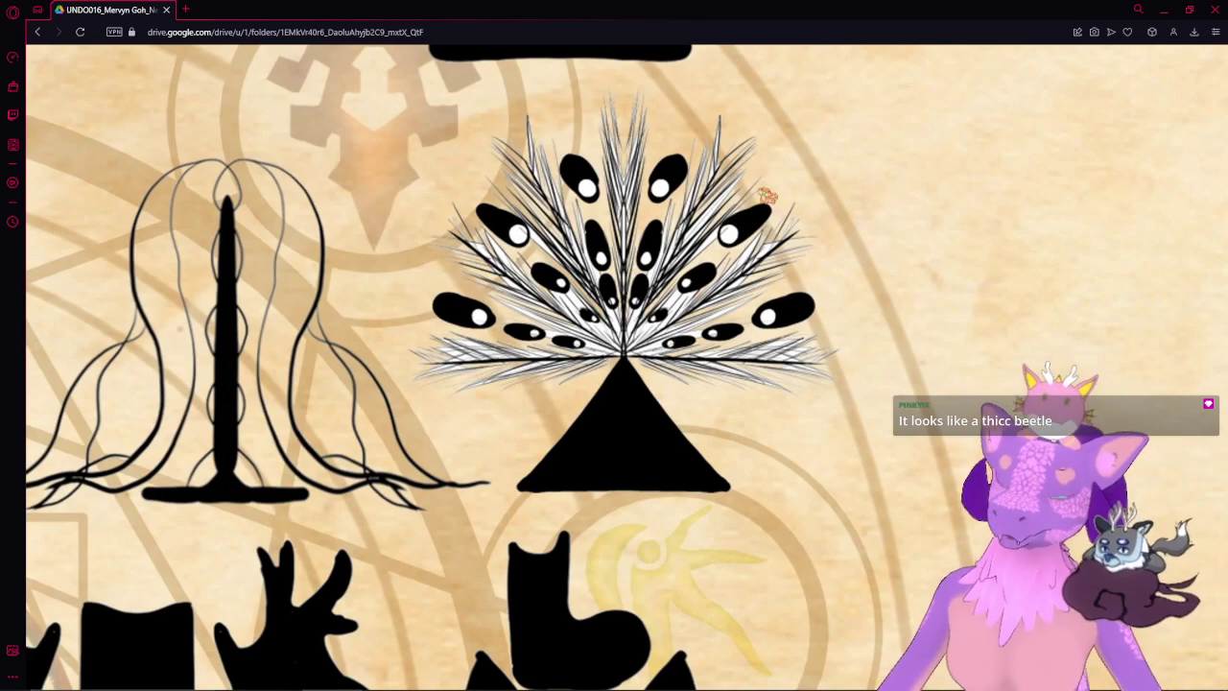
scroll(717, 335, "down", 3)
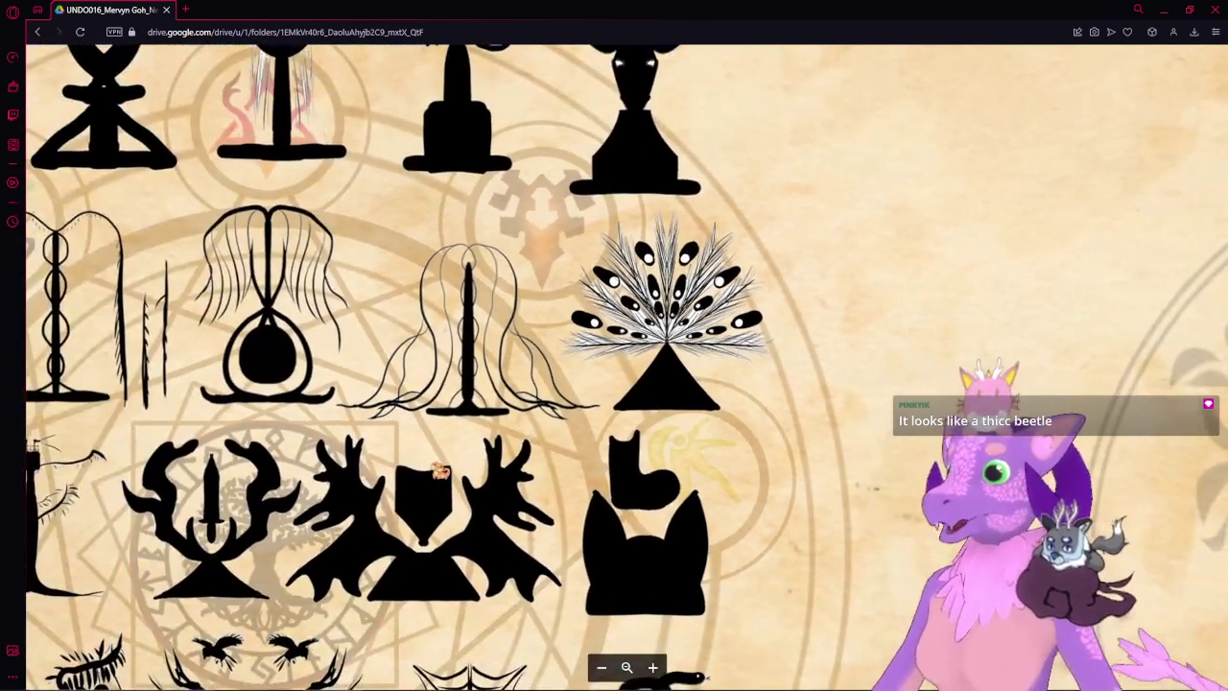
- Examine the third row of silhouettes, from the ring-topped tower to the boot above the pointed ears
left_click_drag(441, 471, 993, 271)
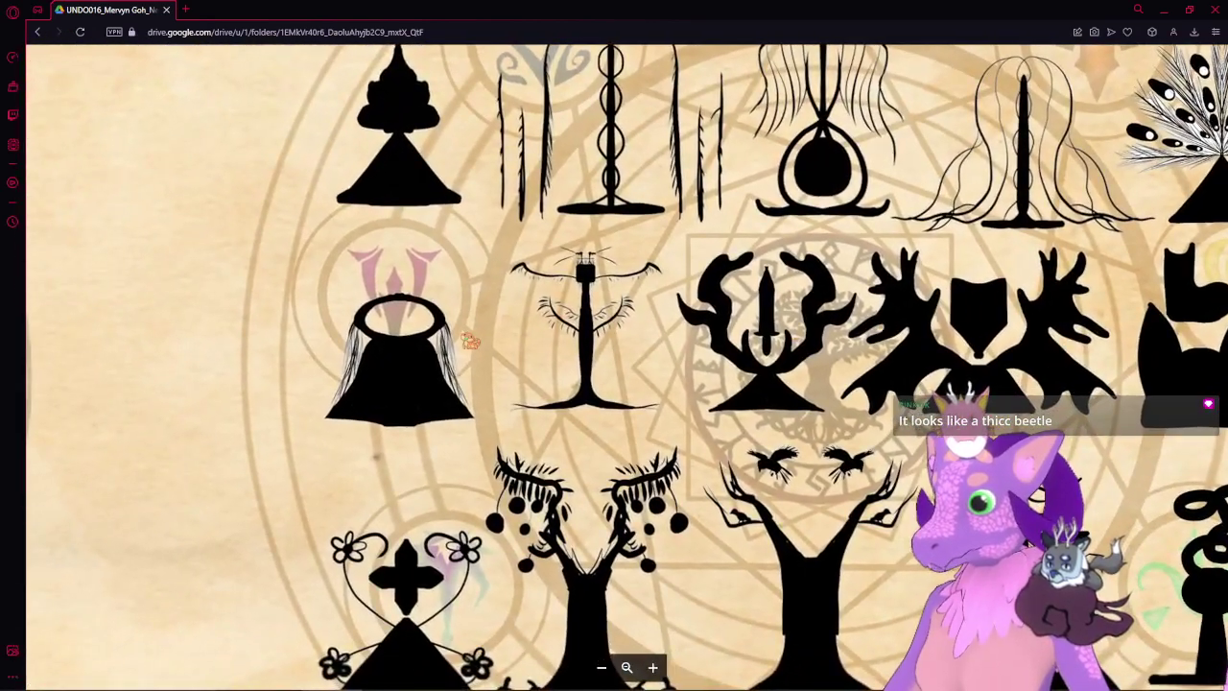
left_click_drag(569, 377, 440, 284)
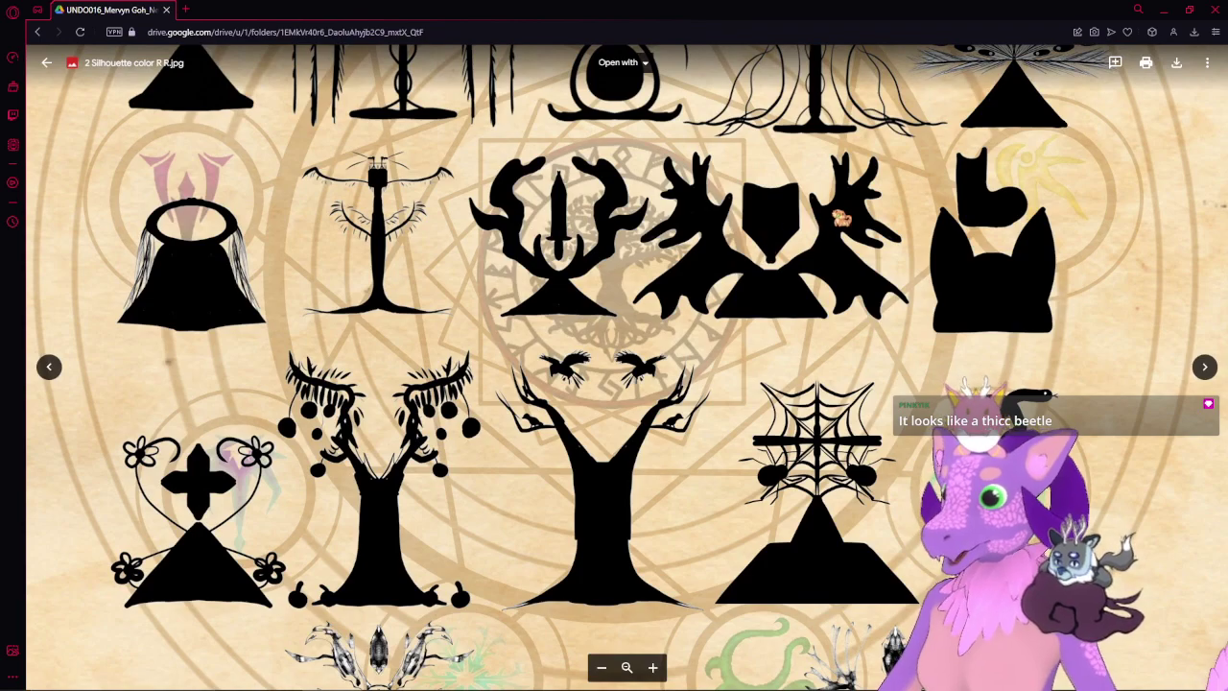
left_click_drag(942, 324, 857, 251)
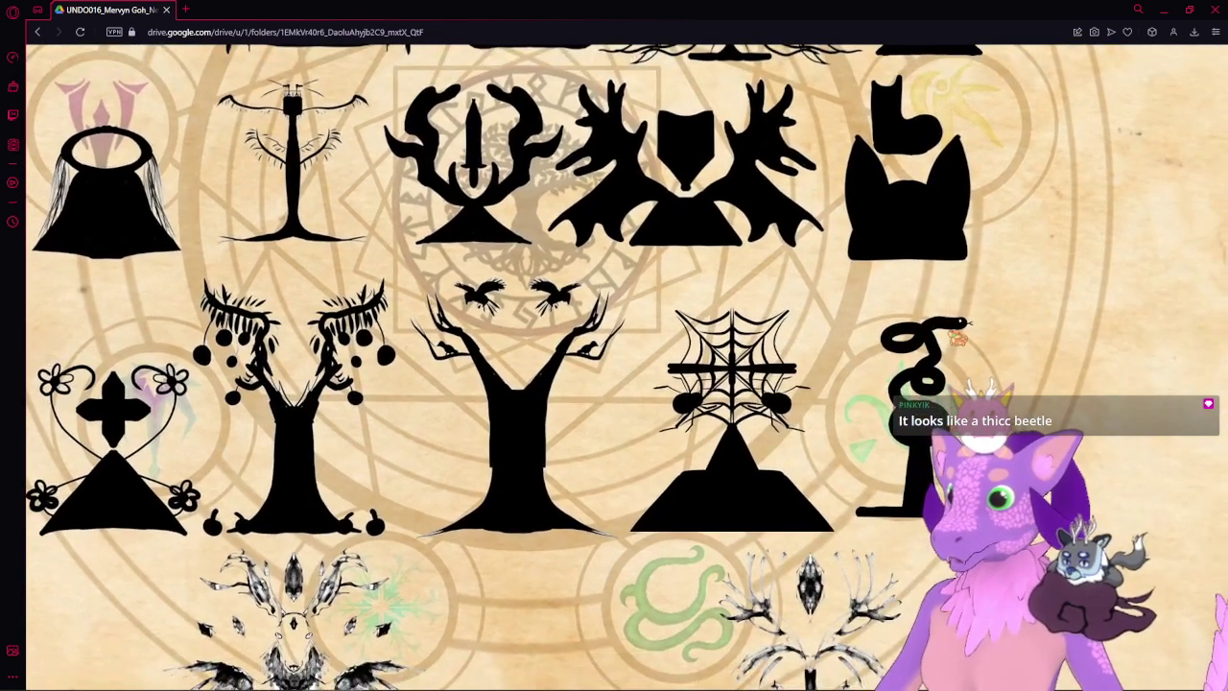
- Examine the fourth row of silhouettes up close, including the snake, spider web, bird tree, fruit tree and flowered cross
scroll(868, 346, "up", 5)
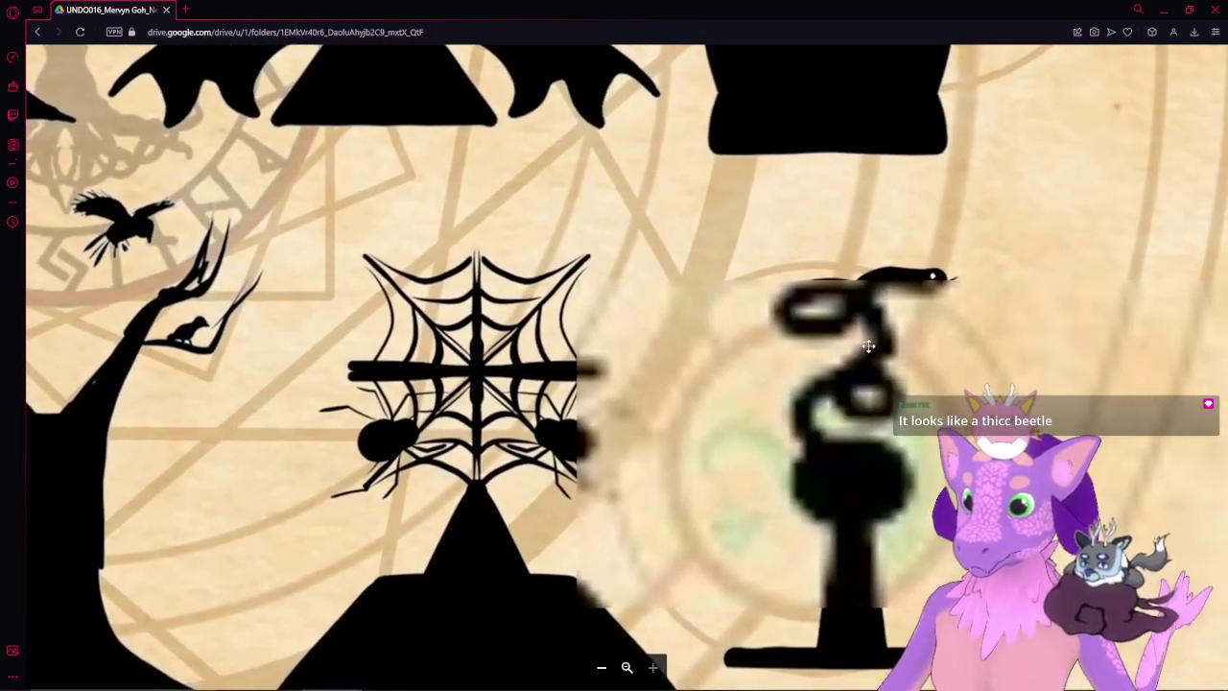
left_click_drag(868, 347, 826, 343)
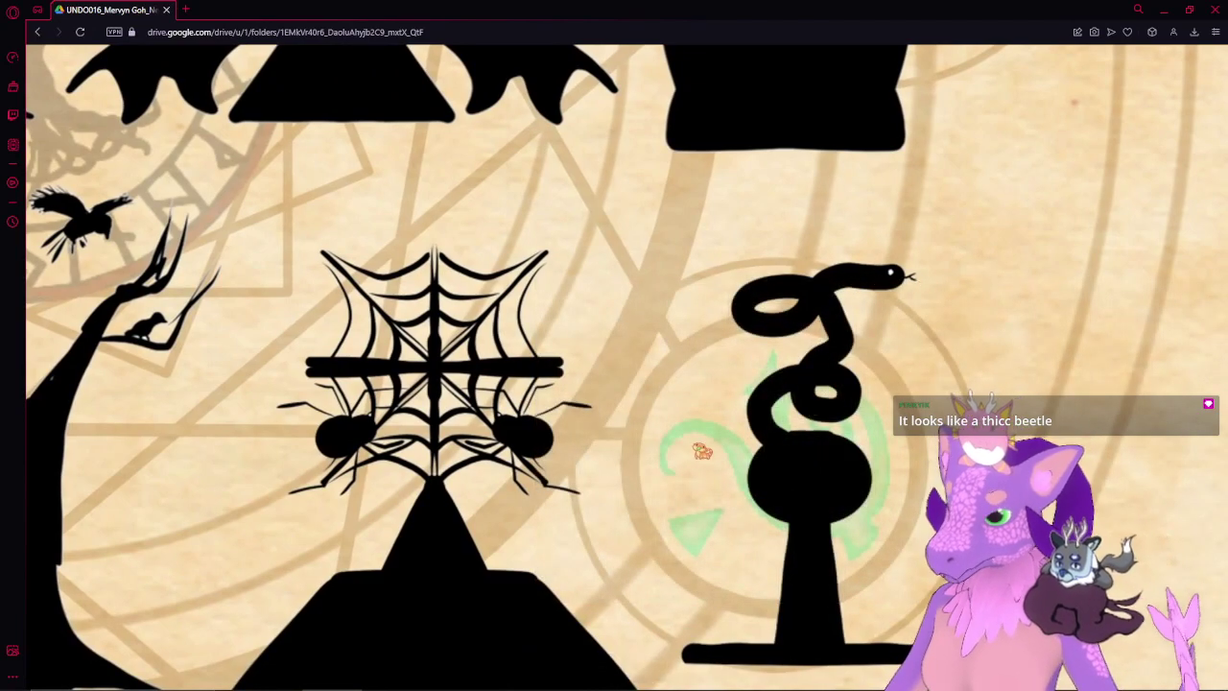
left_click_drag(576, 480, 678, 449)
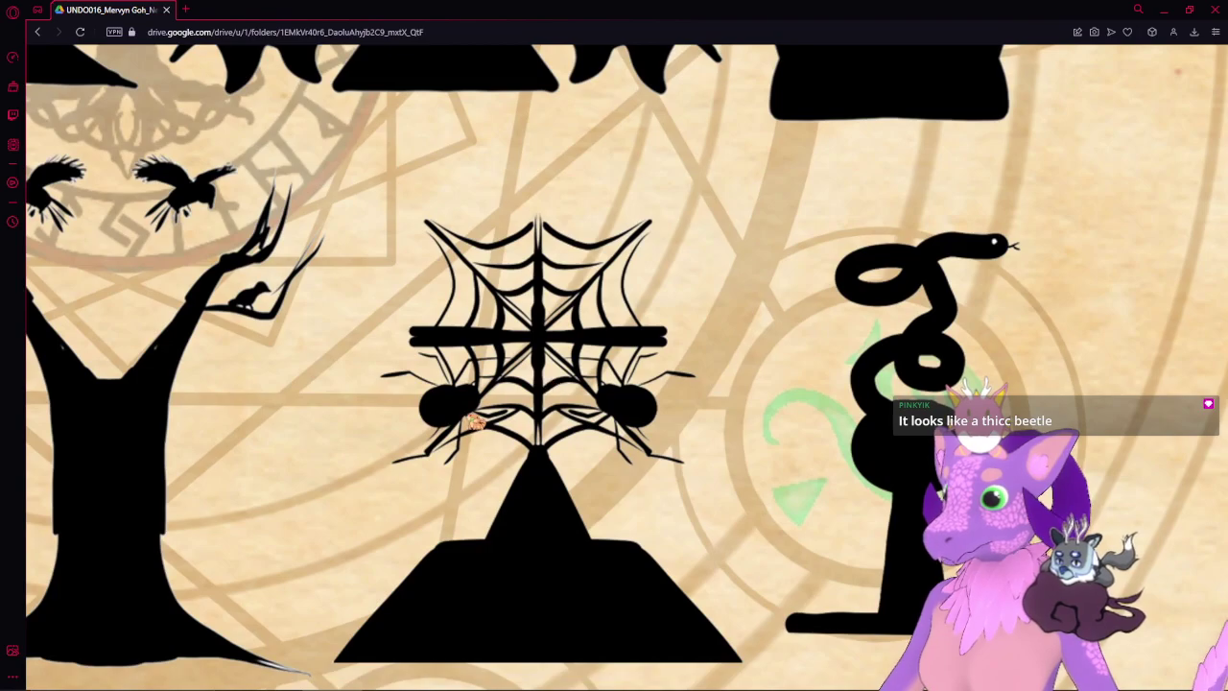
scroll(461, 416, "left", 6)
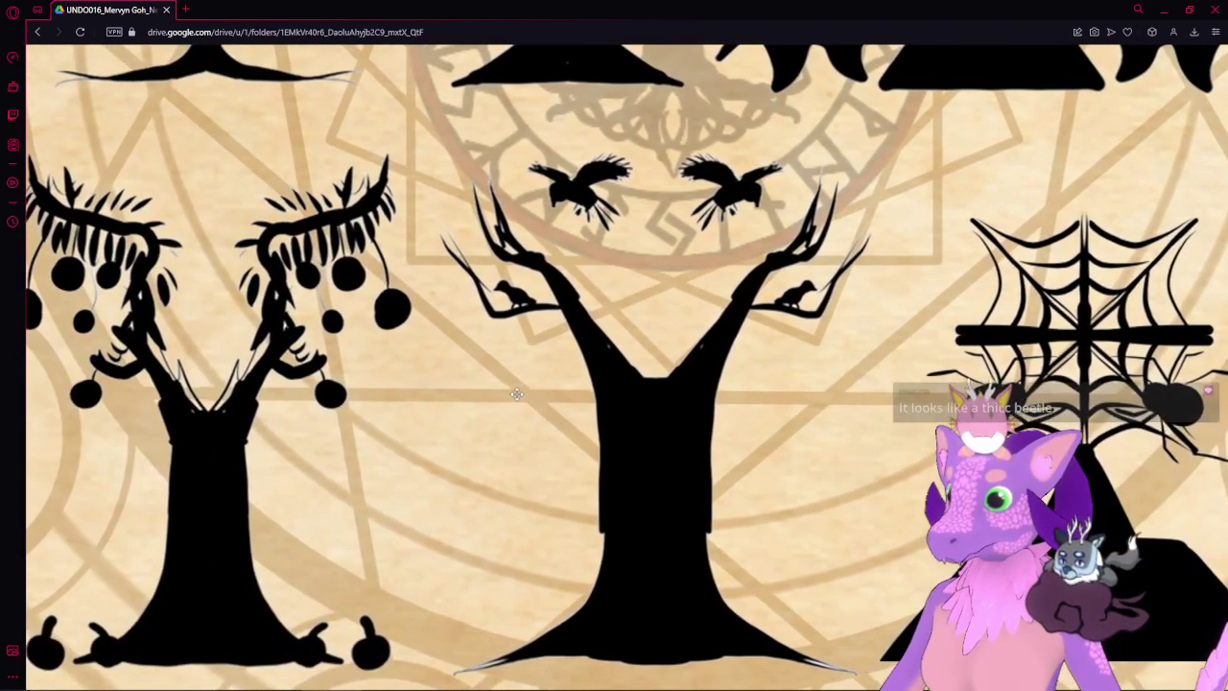
scroll(535, 377, "left", 4)
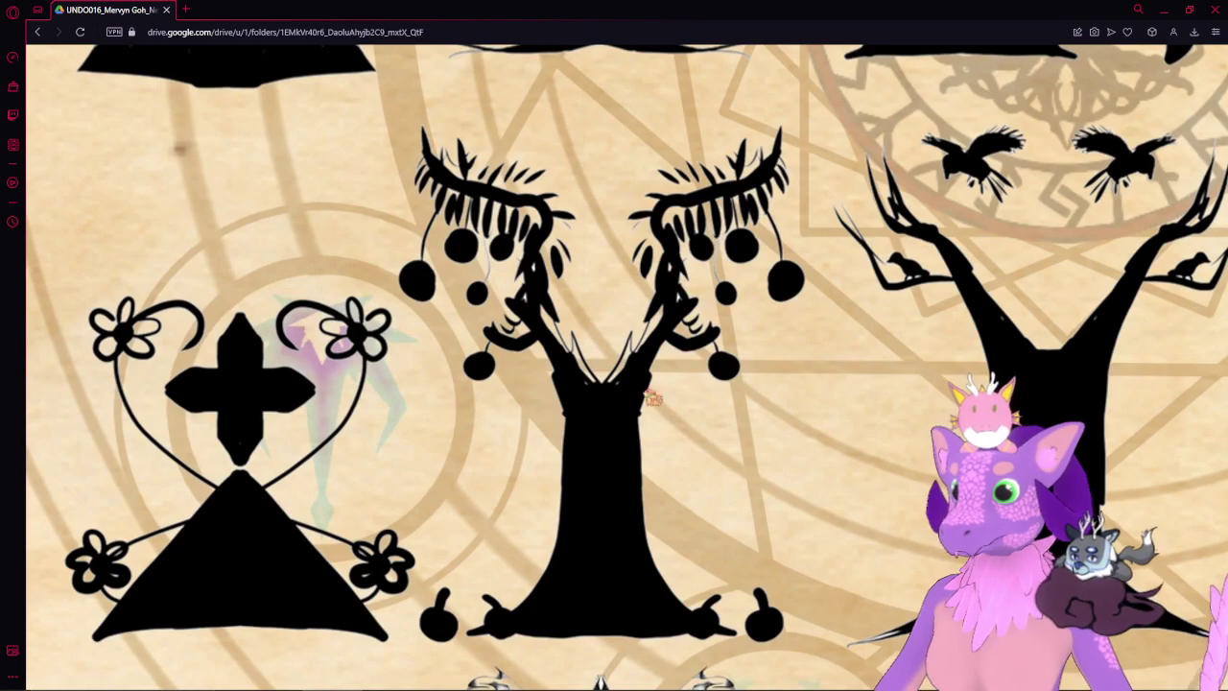
- Compare the flowered cross, fruit tree and bird tree silhouettes up close, and view the whole silhouette sheet
scroll(672, 350, "left", 5)
scroll(671, 350, "down", 3)
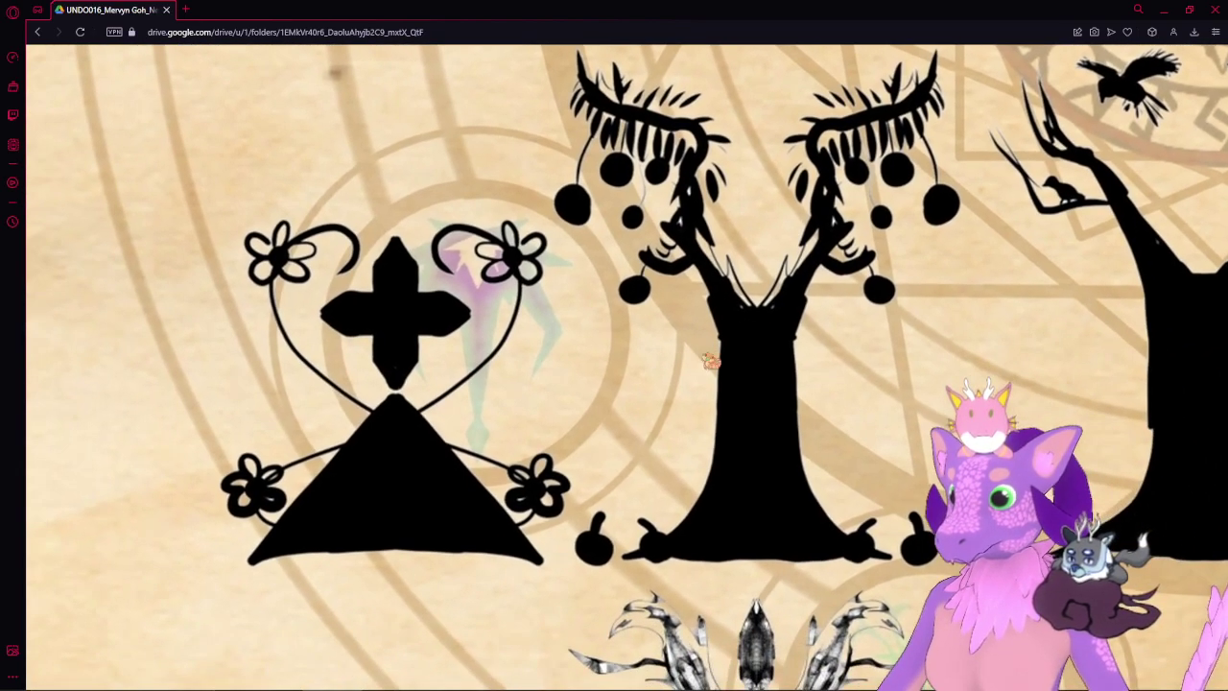
scroll(653, 402, "down", 4)
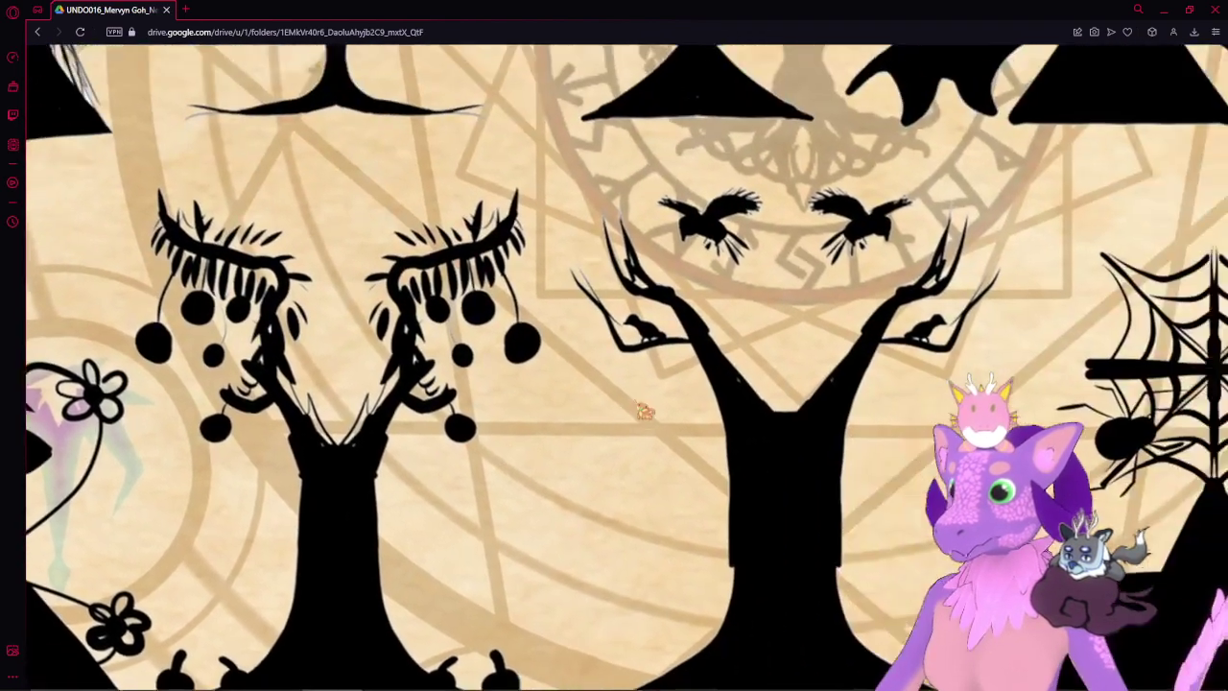
scroll(681, 361, "down", 4)
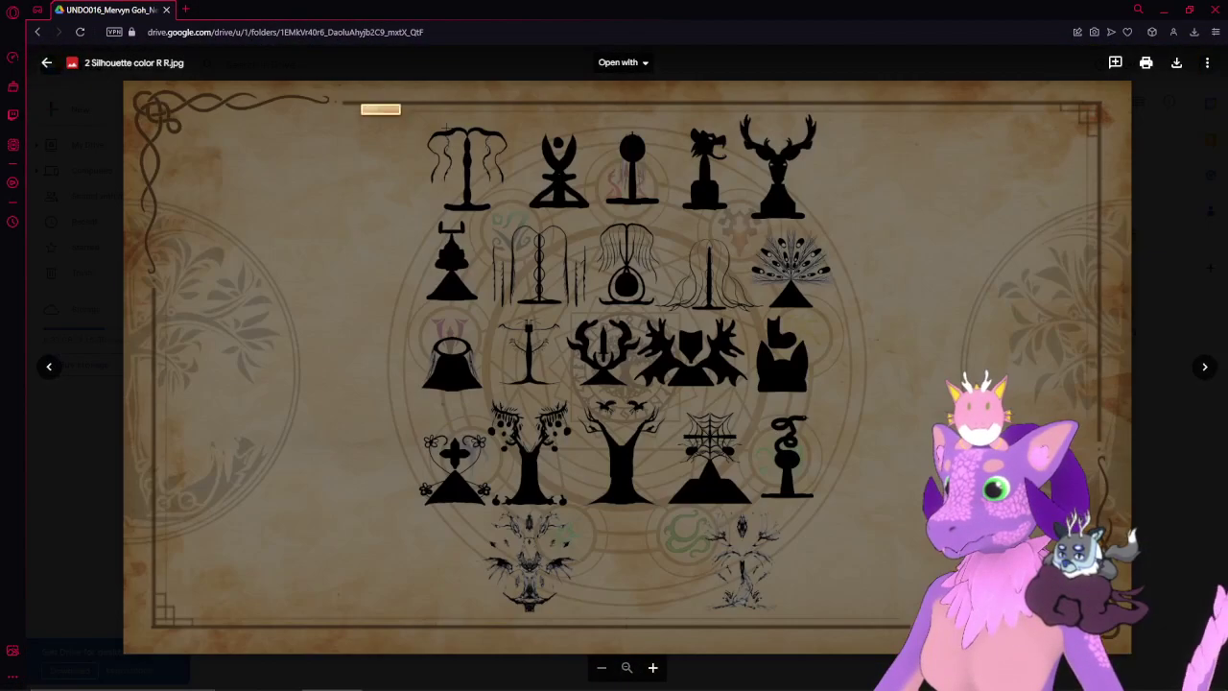
left_click_drag(400, 113, 890, 532)
left_click(1079, 207)
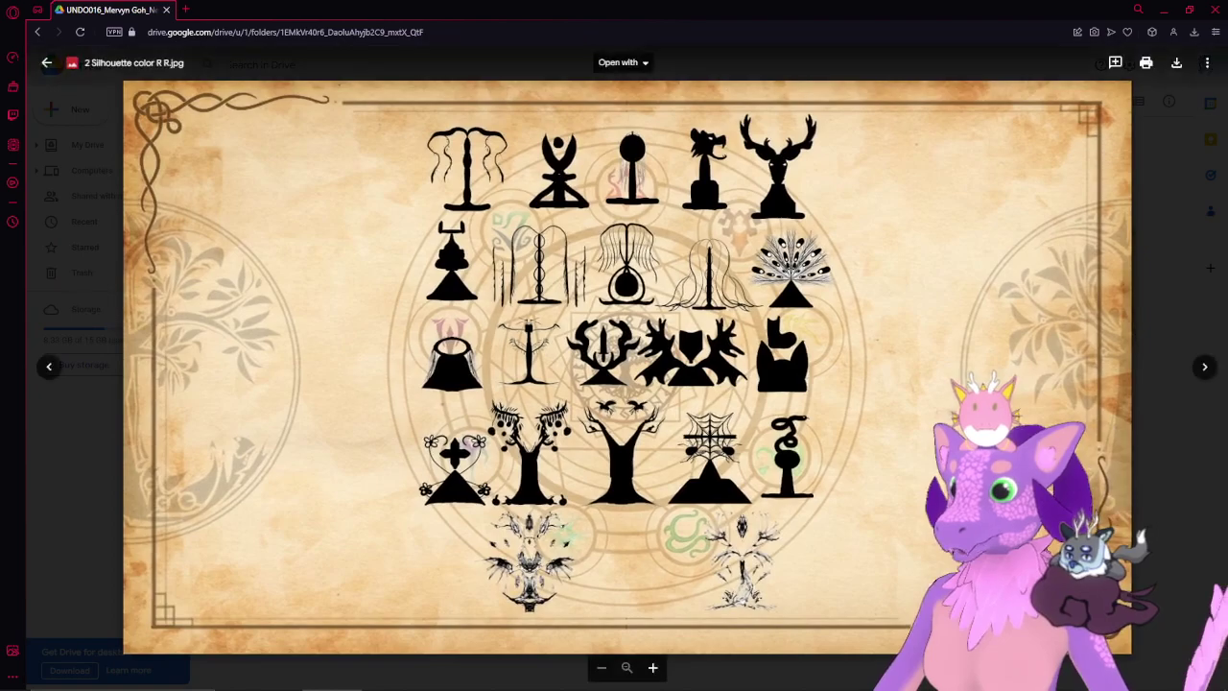
- Examine the winged, antlered ink silhouette with floating crystals in the last row up close
scroll(696, 533, "up", 2)
scroll(693, 534, "up", 4)
left_click_drag(566, 600, 707, 360)
scroll(699, 365, "up", 3)
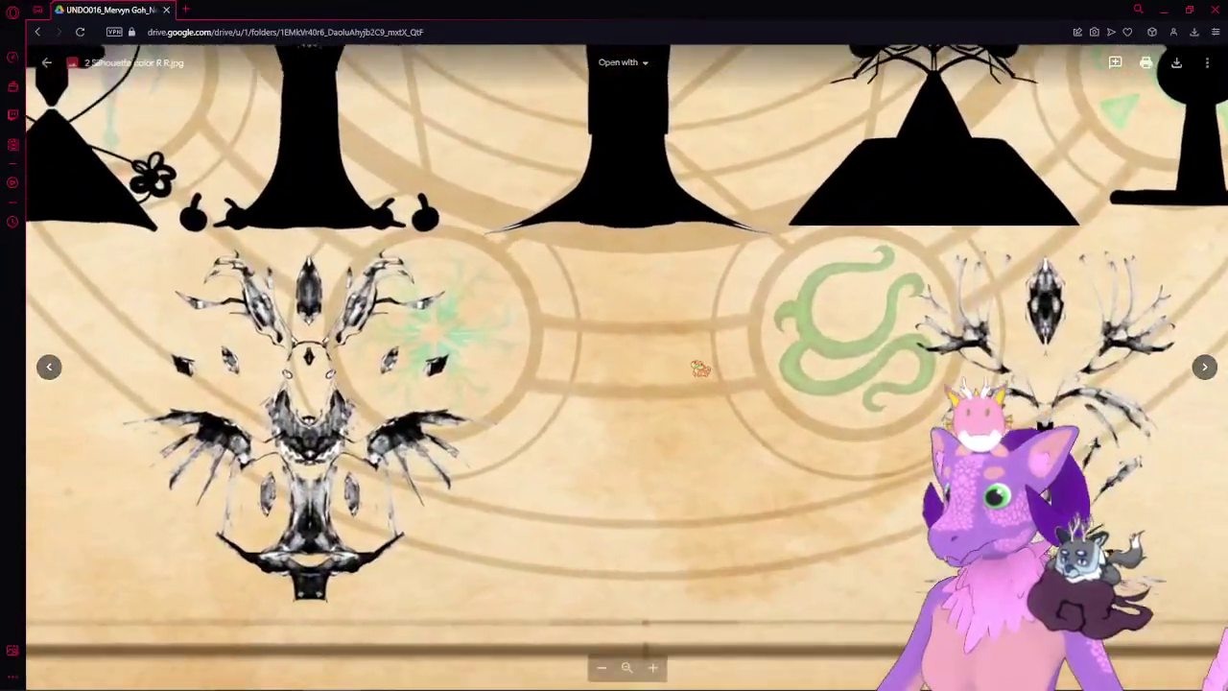
left_click_drag(427, 448, 899, 339)
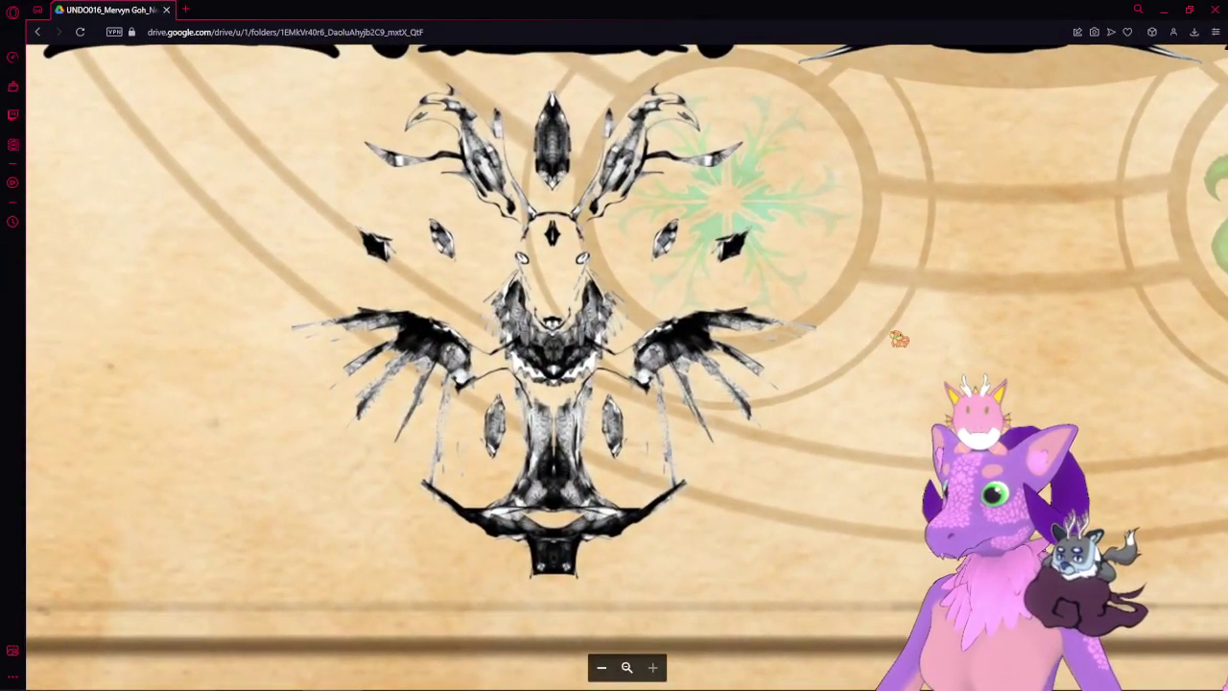
left_click_drag(817, 313, 846, 347)
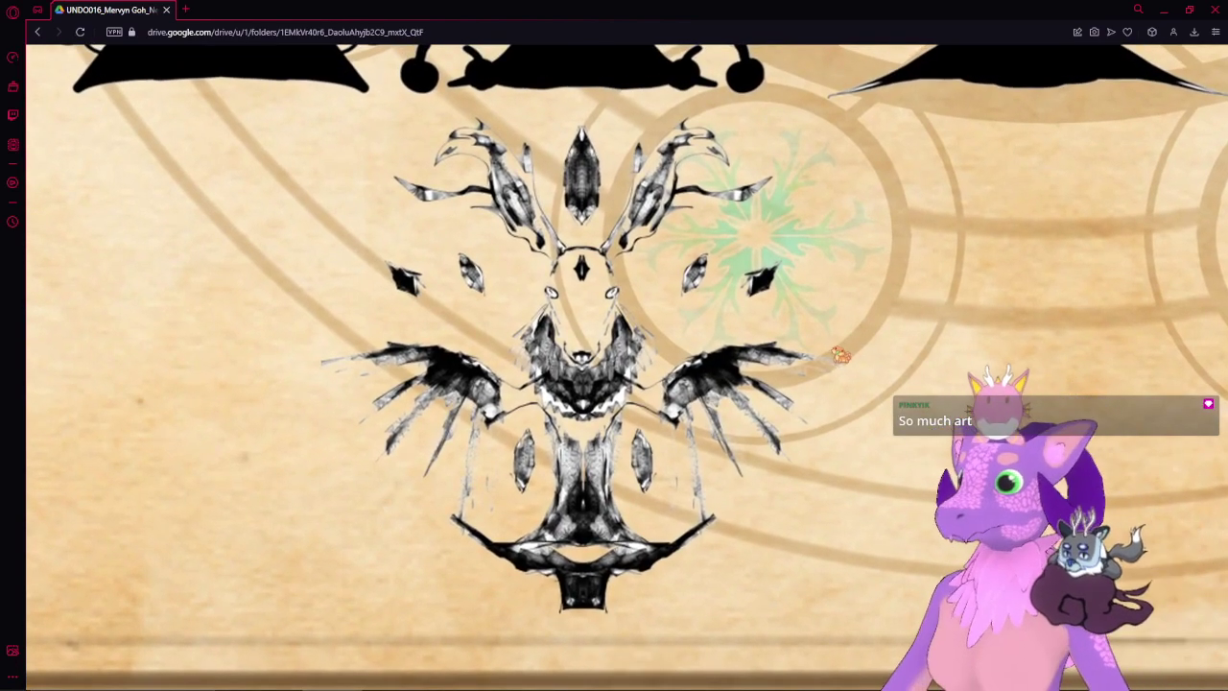
mouse_move(356, 128)
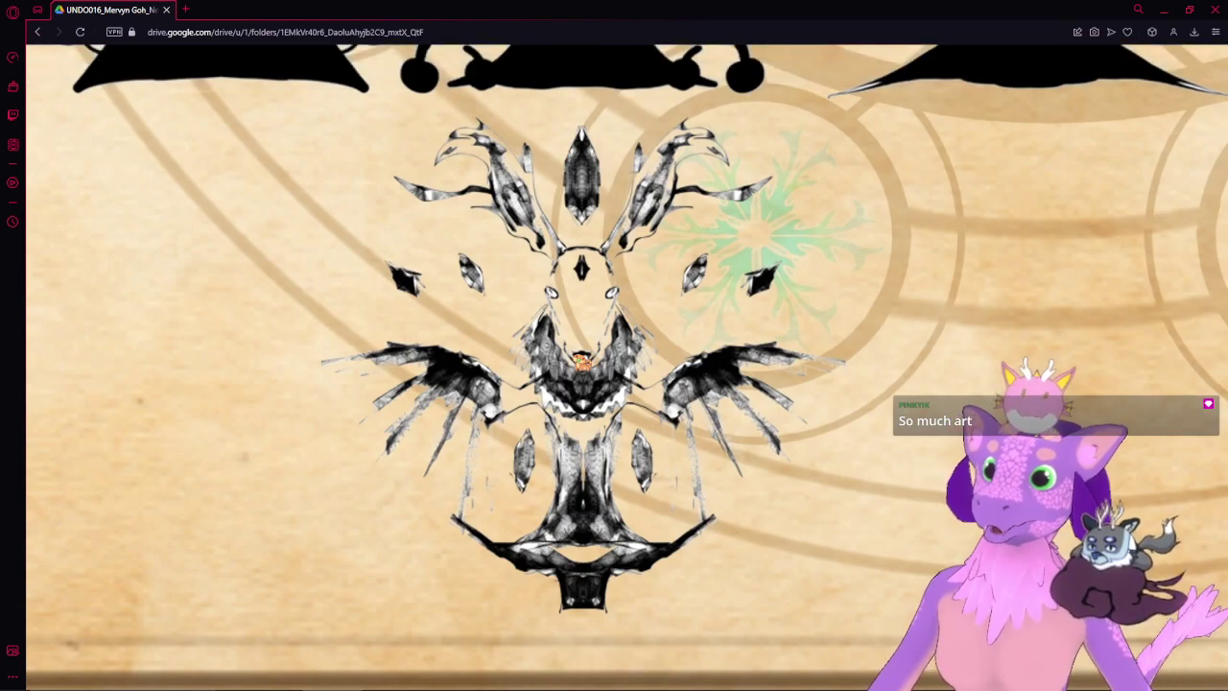
mouse_move(383, 170)
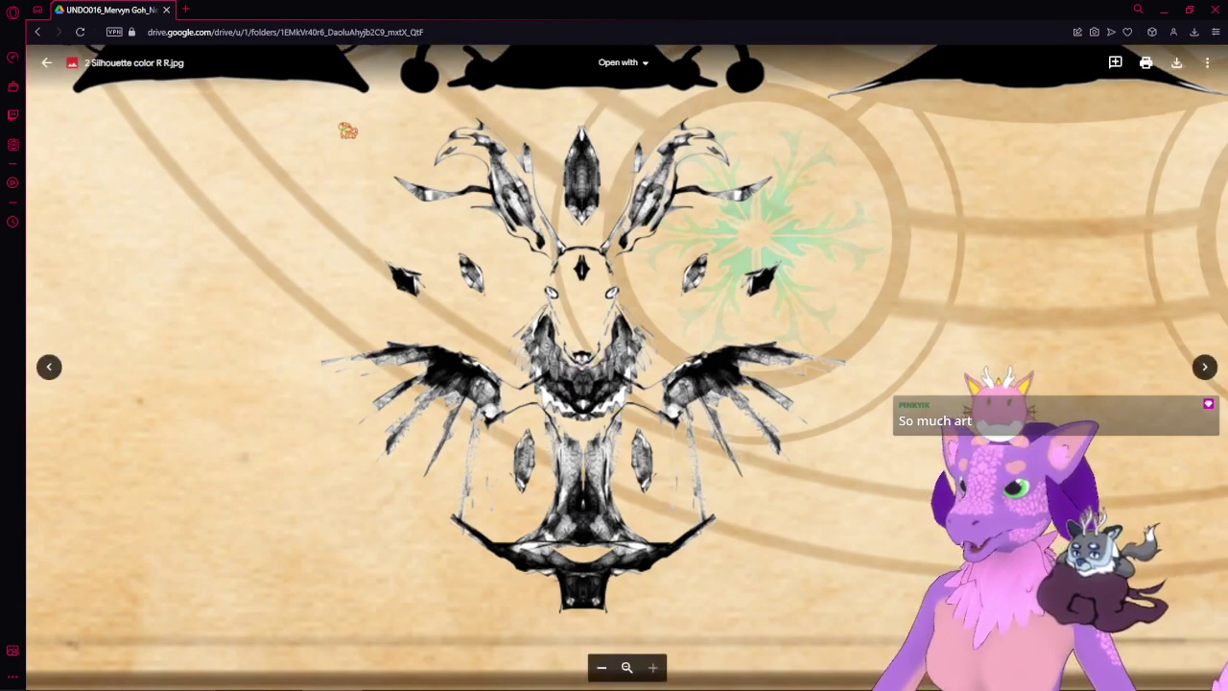
- Examine the crystal-topped ink tree in the last row, compare it with the winged figure, and close the image preview
left_click_drag(341, 118, 422, 124)
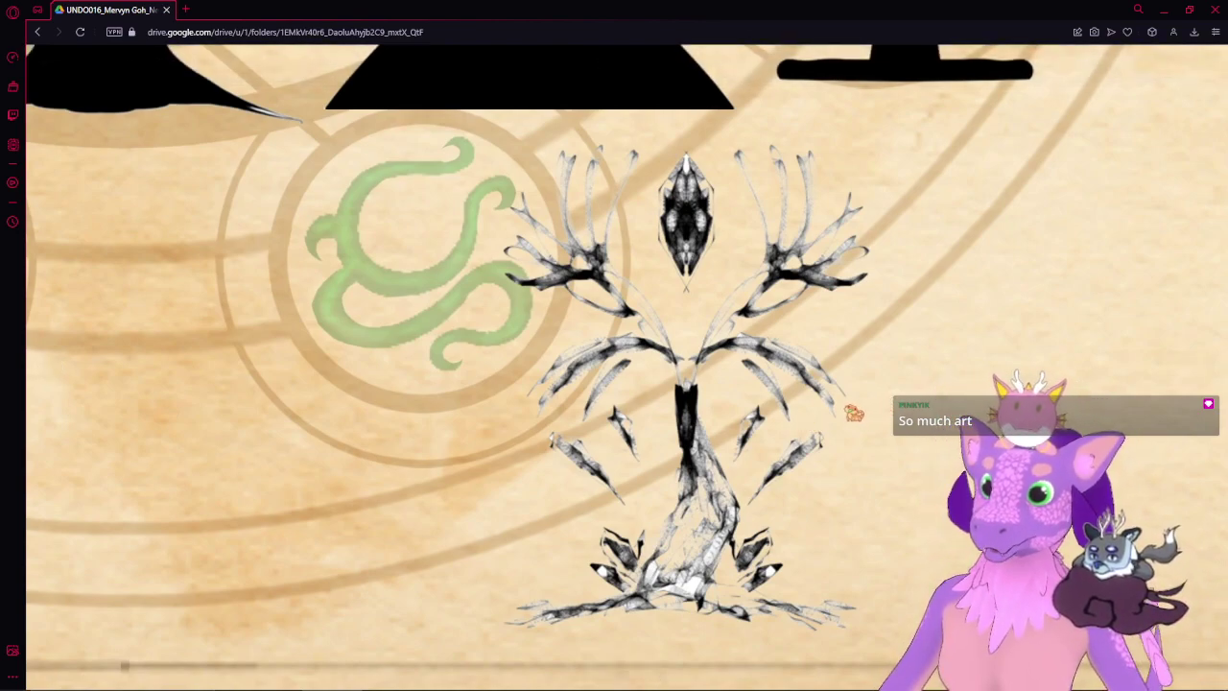
left_click_drag(389, 534, 1019, 422)
left_click_drag(622, 420, 790, 466)
scroll(918, 456, "down", 1)
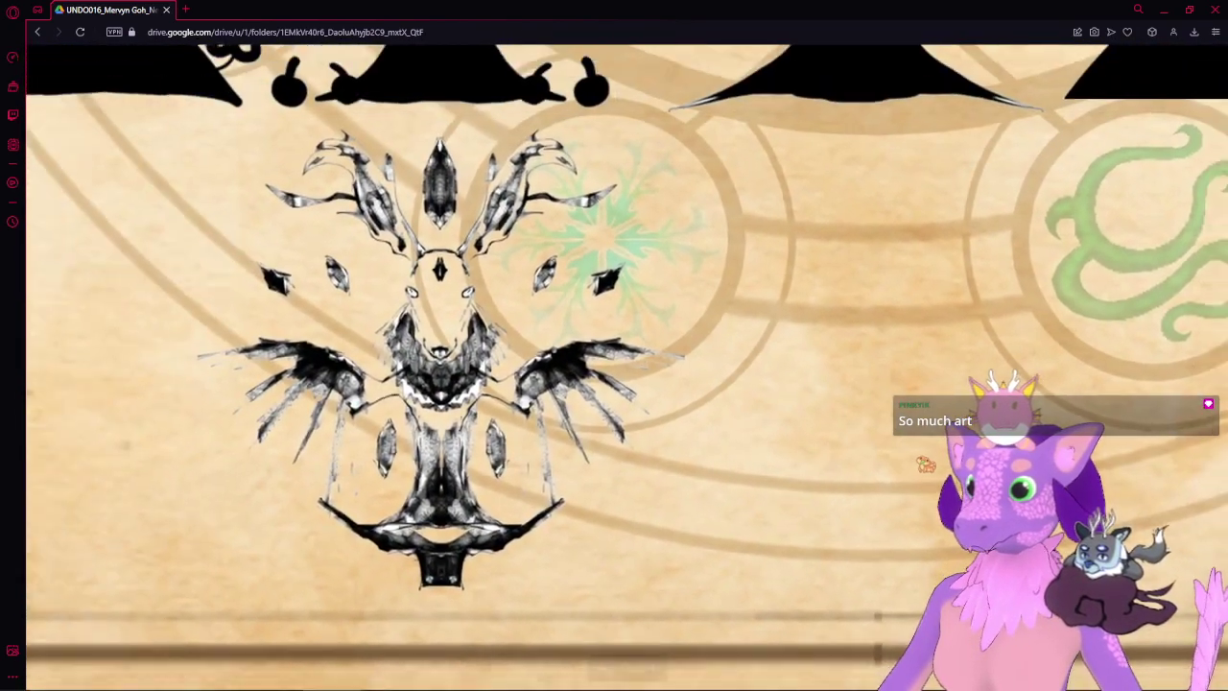
scroll(923, 465, "down", 6)
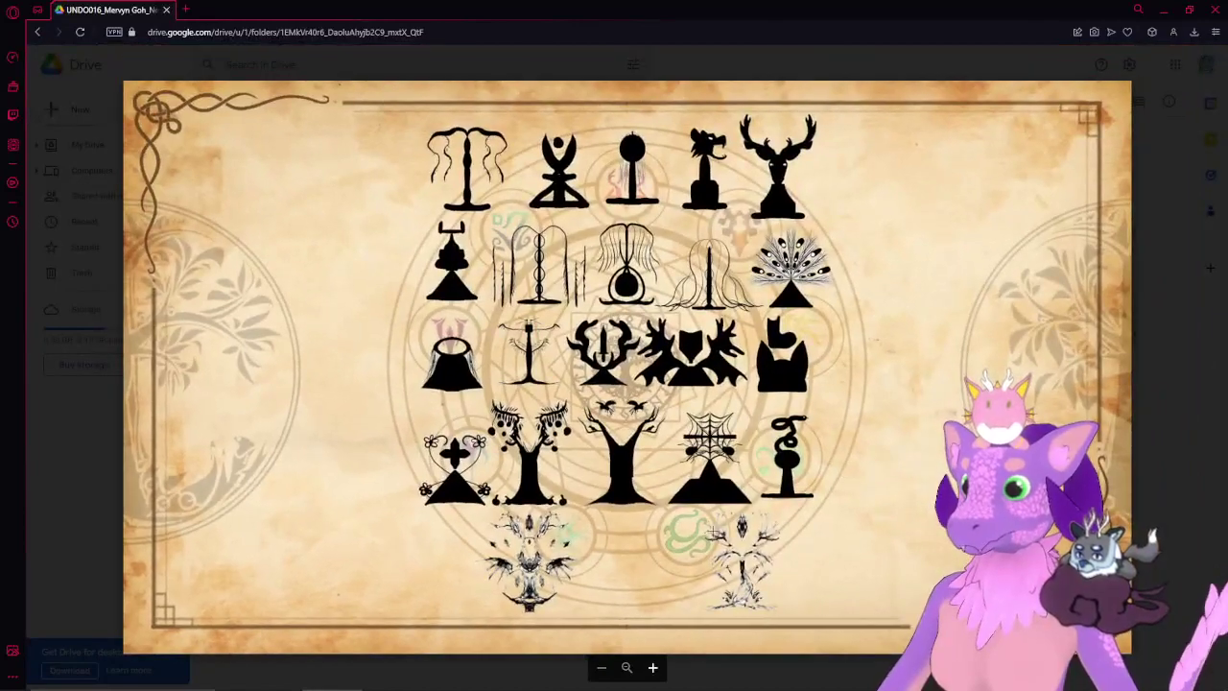
key("Escape")
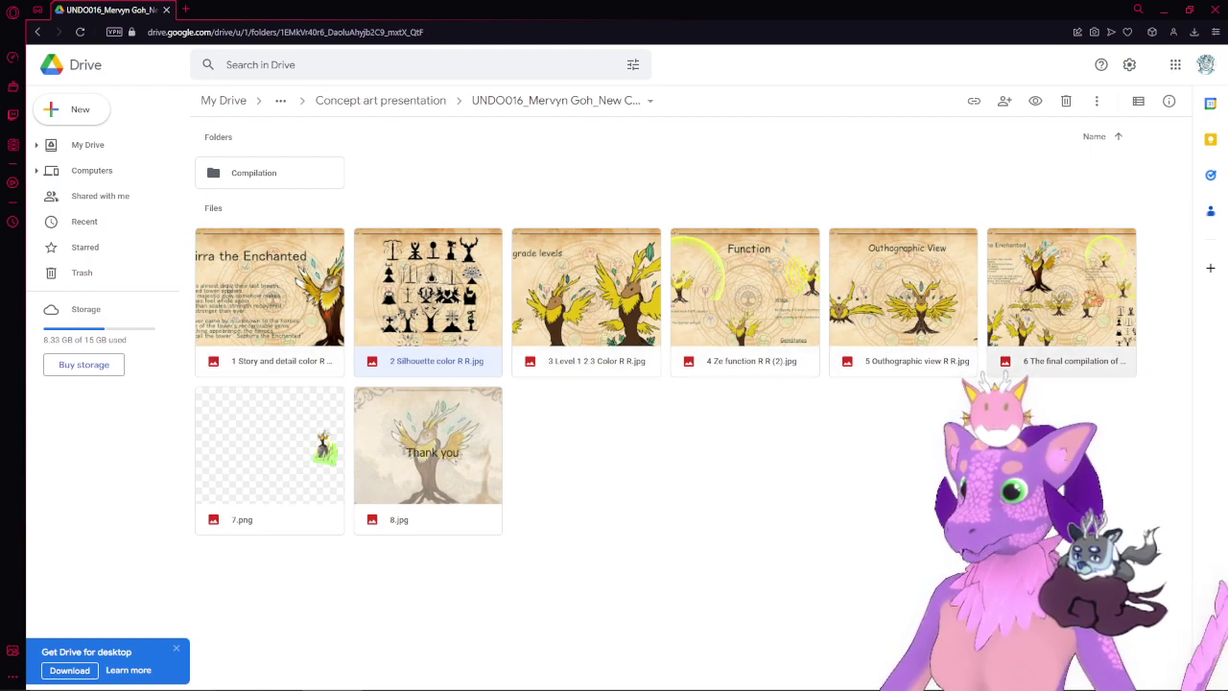
- Go up to the Sem 2 folder and look through its car renders and subfolders
left_click(403, 103)
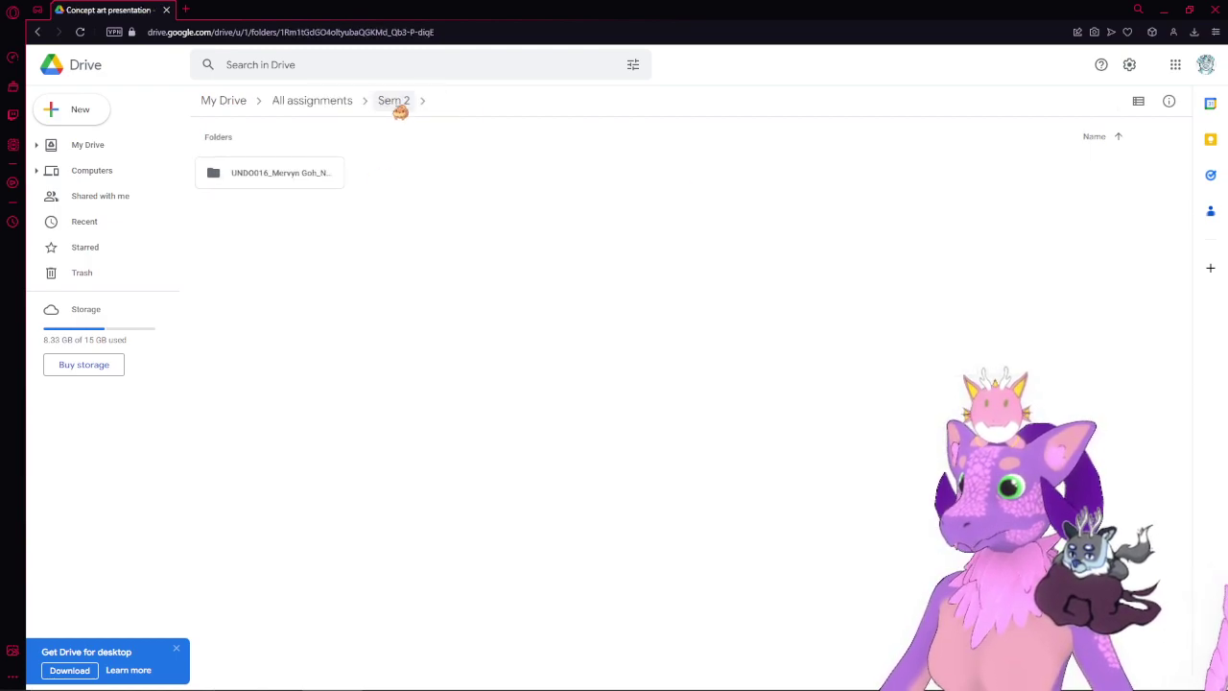
left_click(395, 102)
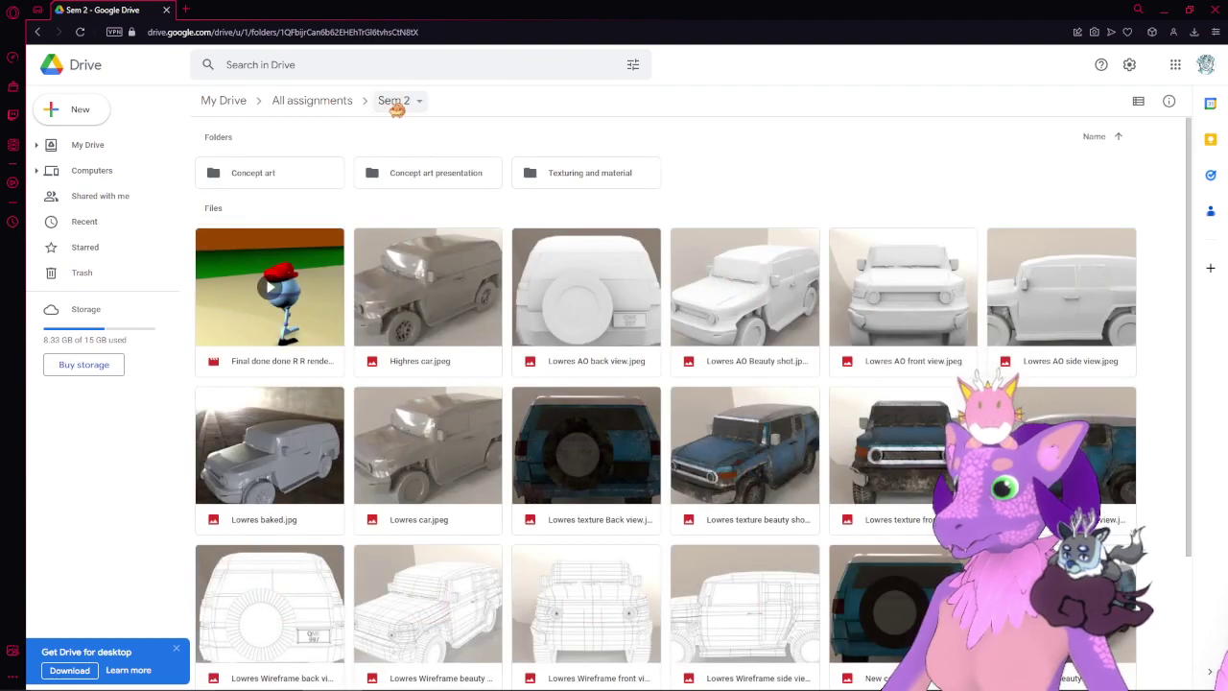
scroll(537, 422, "down", 1)
scroll(542, 434, "down", 2)
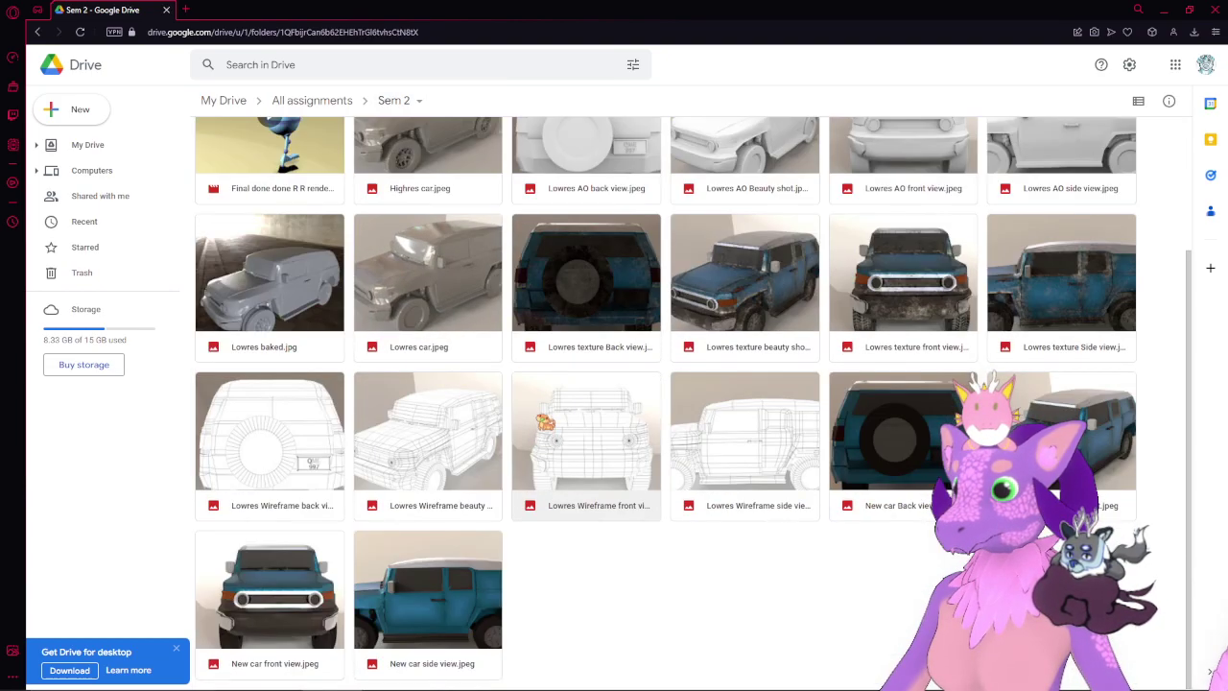
scroll(544, 422, "up", 3)
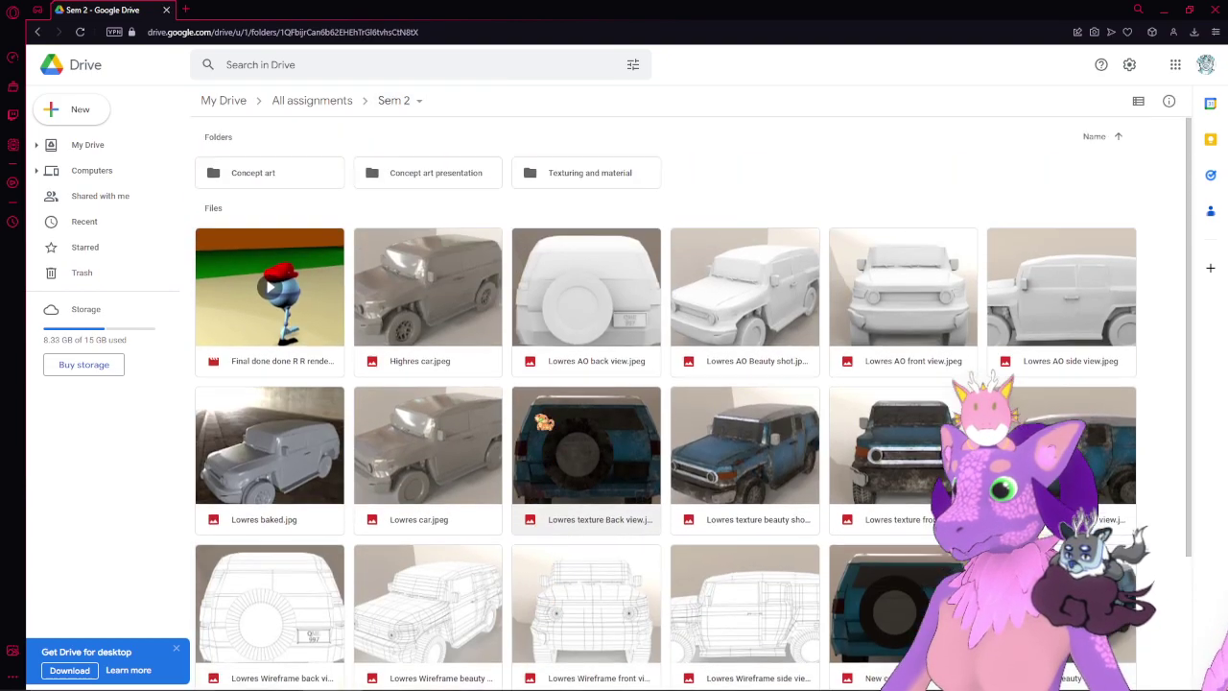
- Open the Concept art folder, check its silhouette subfolder, and return to Concept art
double_click(307, 186)
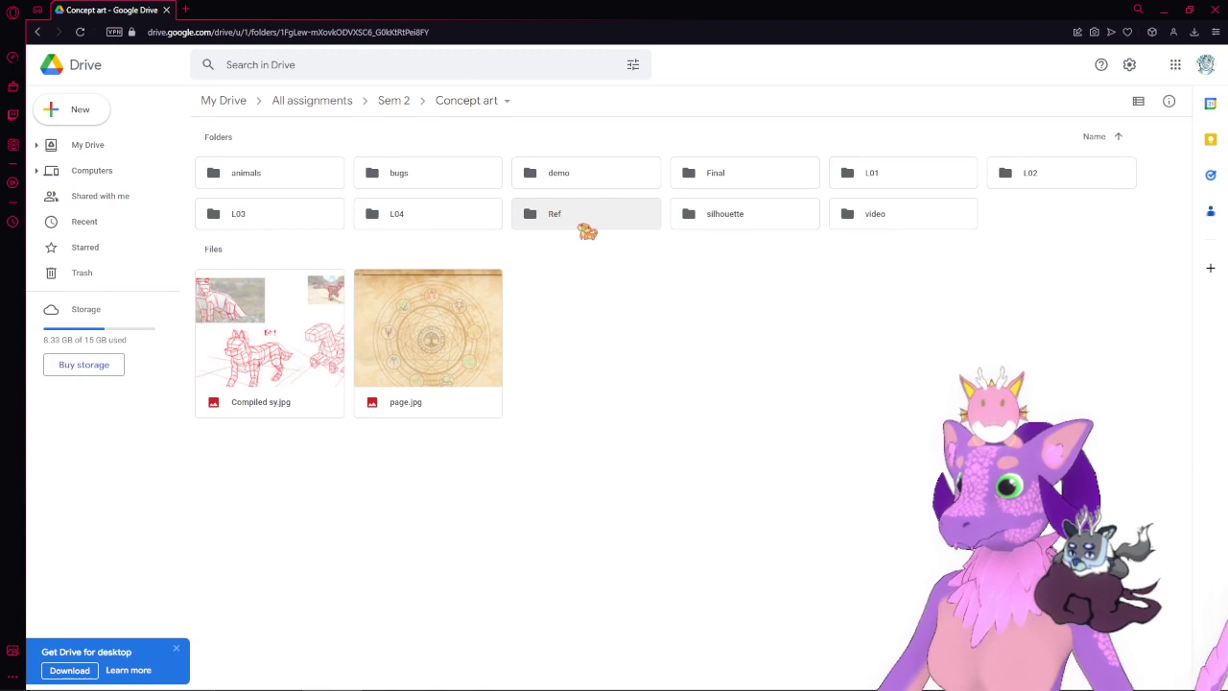
double_click(723, 226)
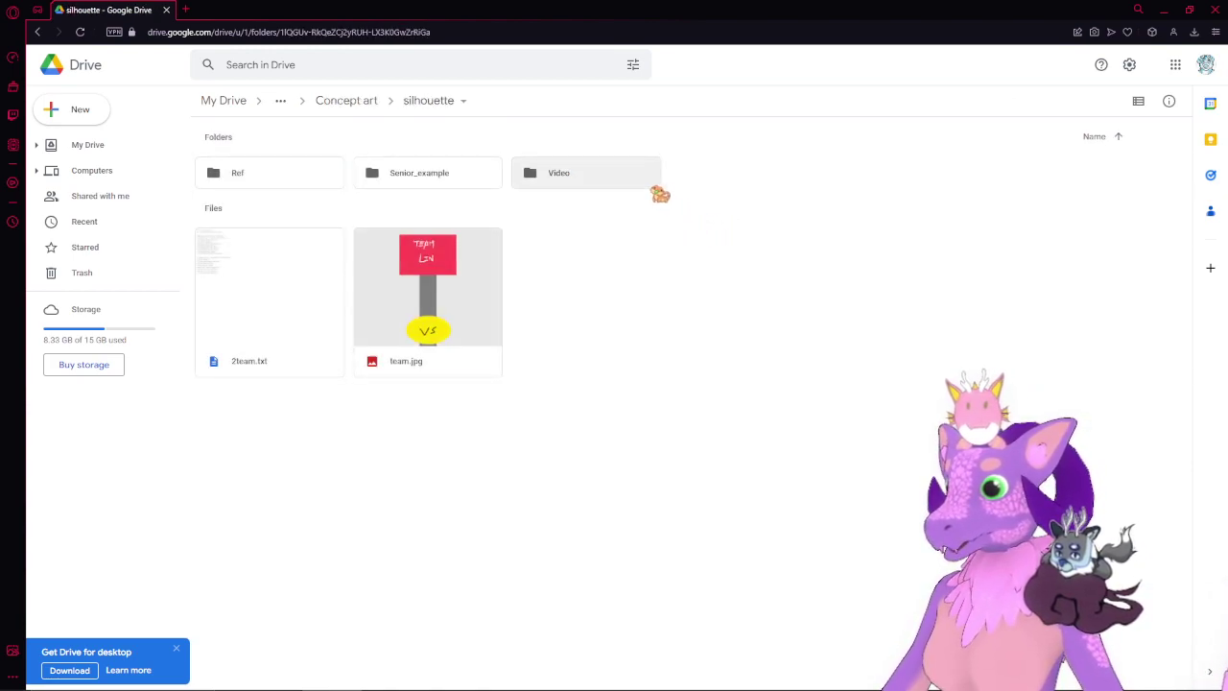
left_click(326, 104)
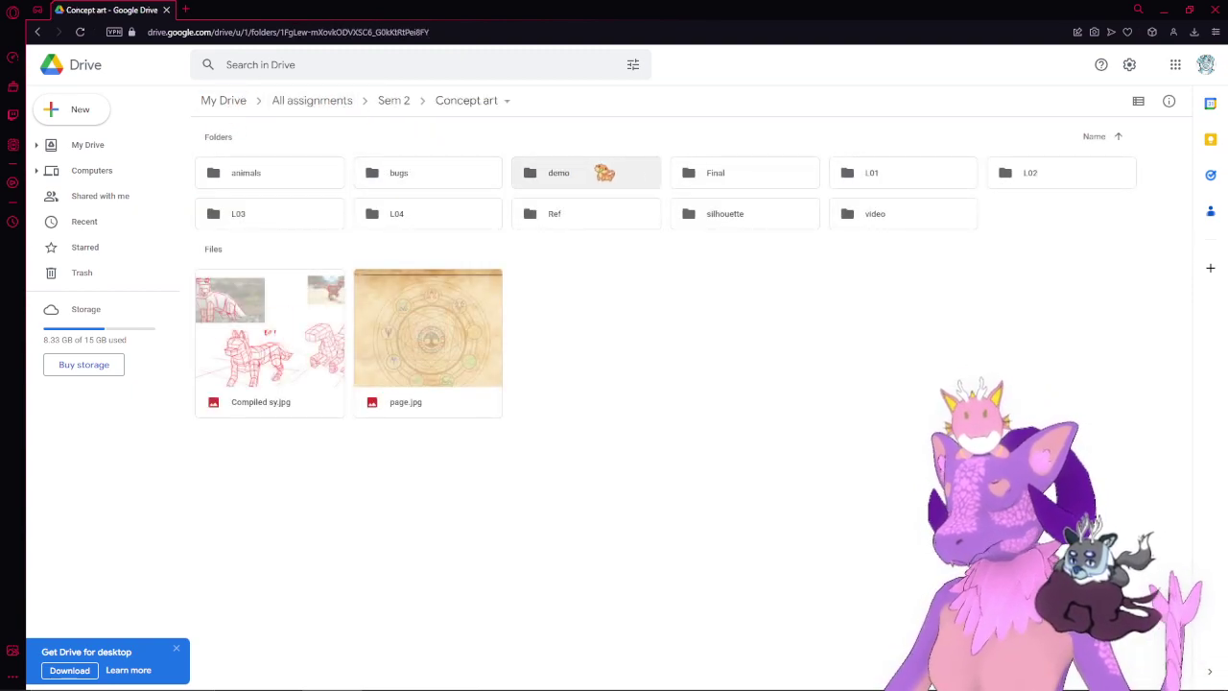
- Open the Final folder, look over the tower drawings, and preview 1 tower outline.jpg before closing it
double_click(756, 178)
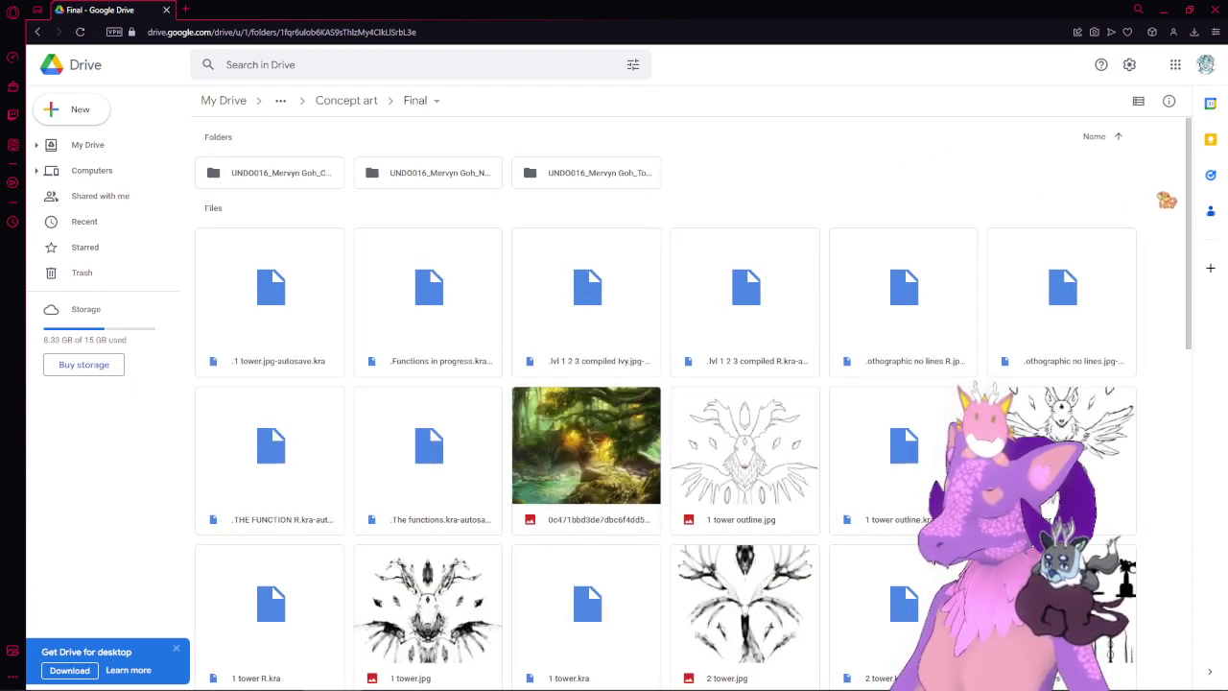
scroll(1194, 182, "down", 1)
scroll(1193, 225, "down", 3)
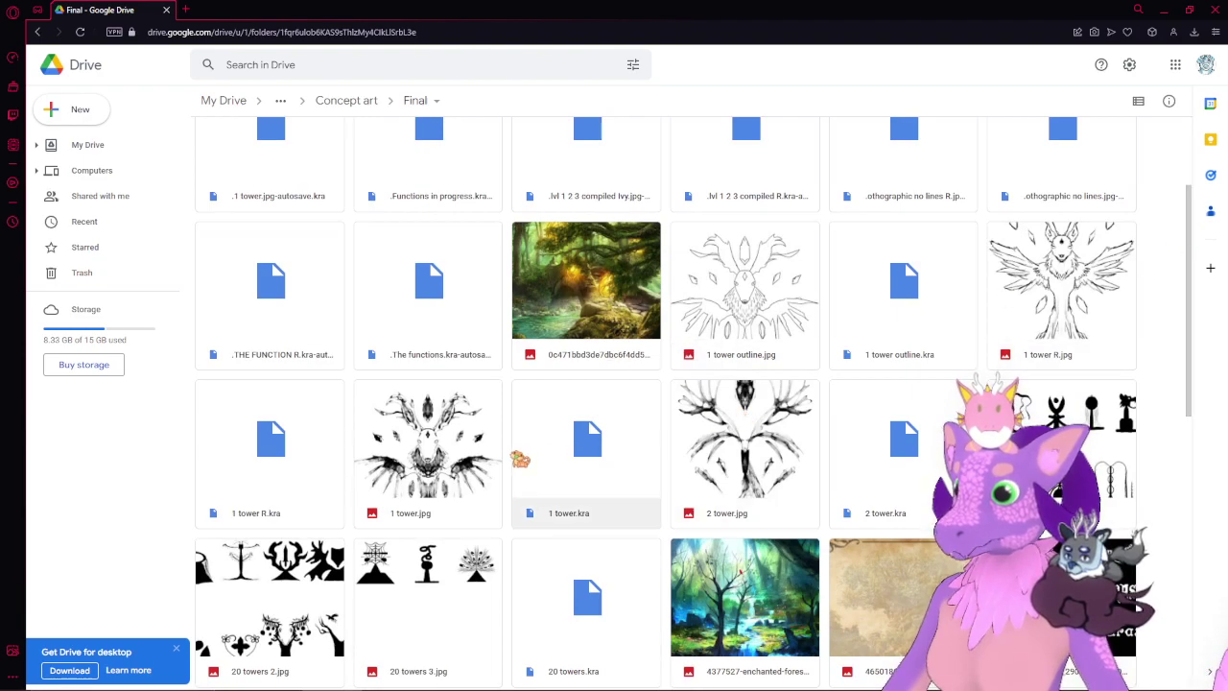
left_click(767, 457)
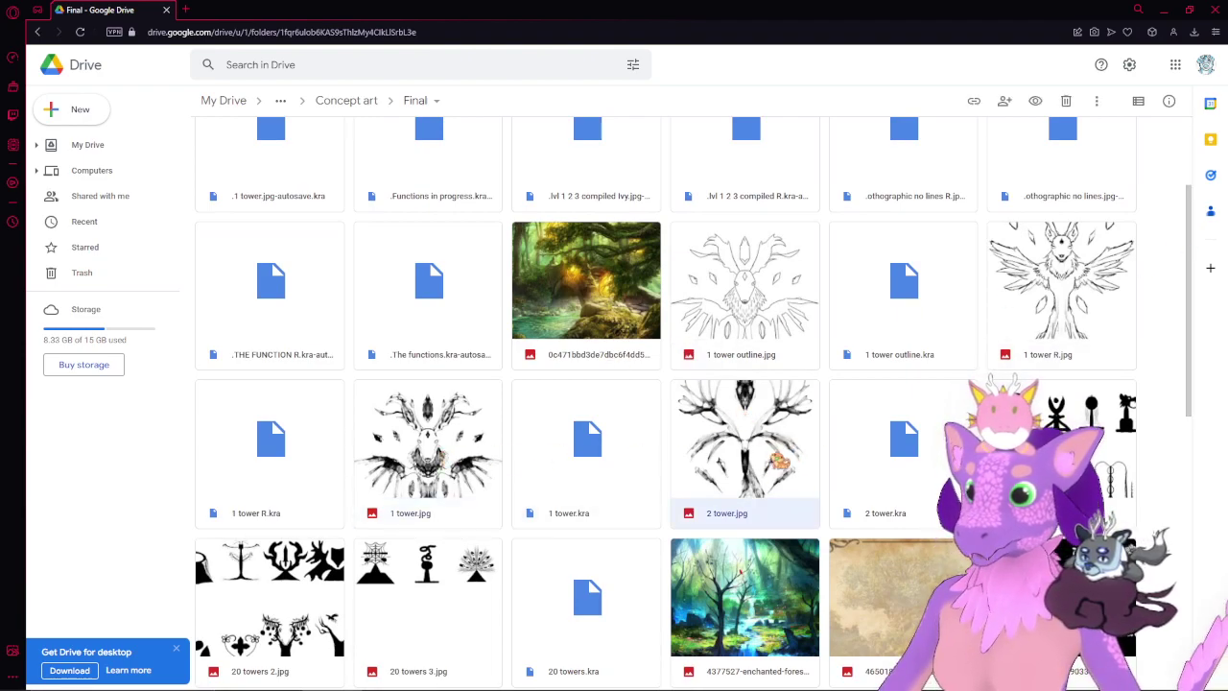
left_click(437, 473)
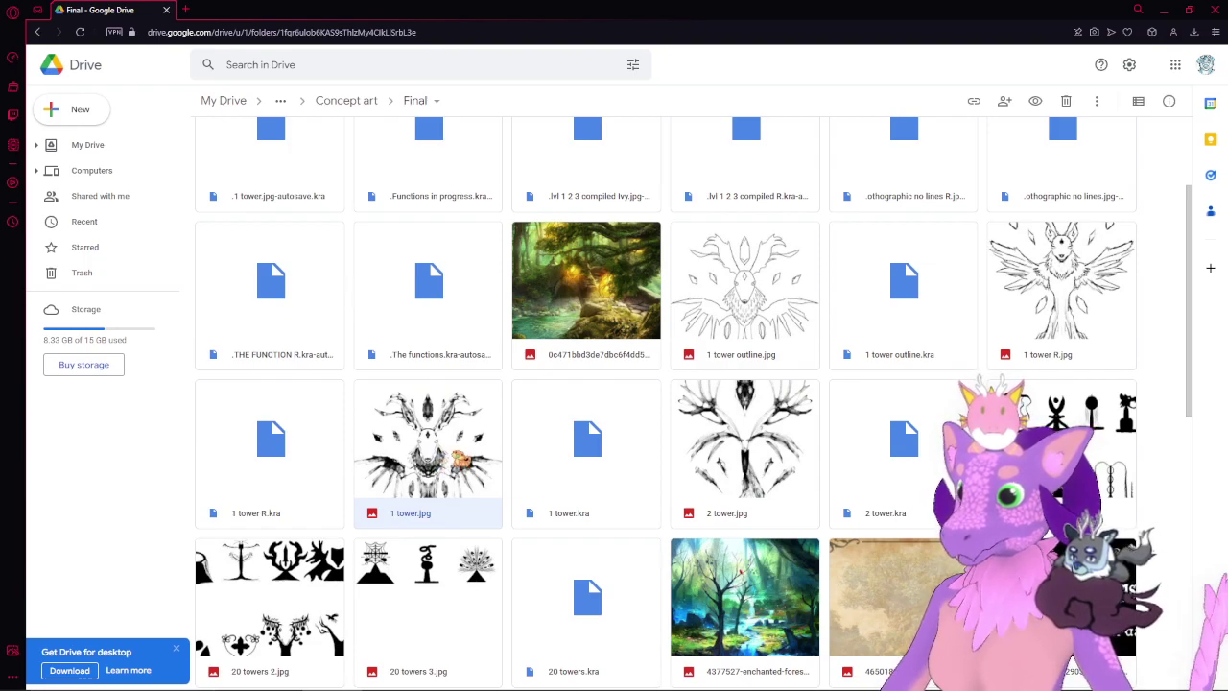
left_click(756, 288)
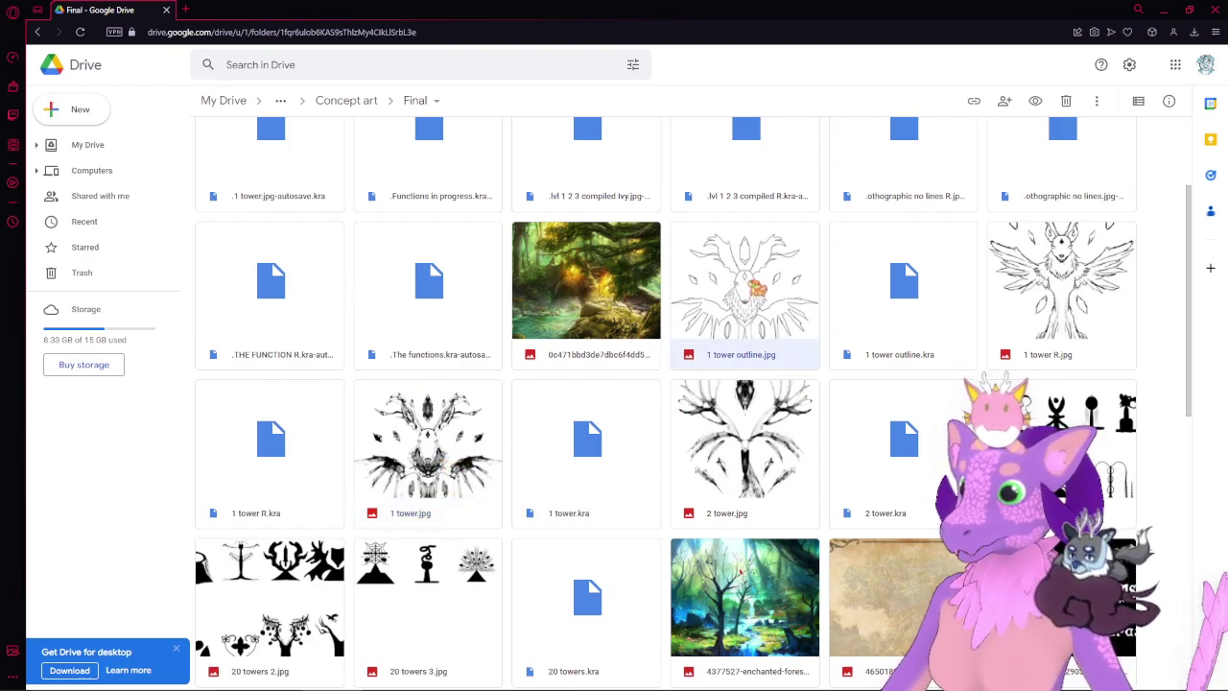
double_click(746, 321)
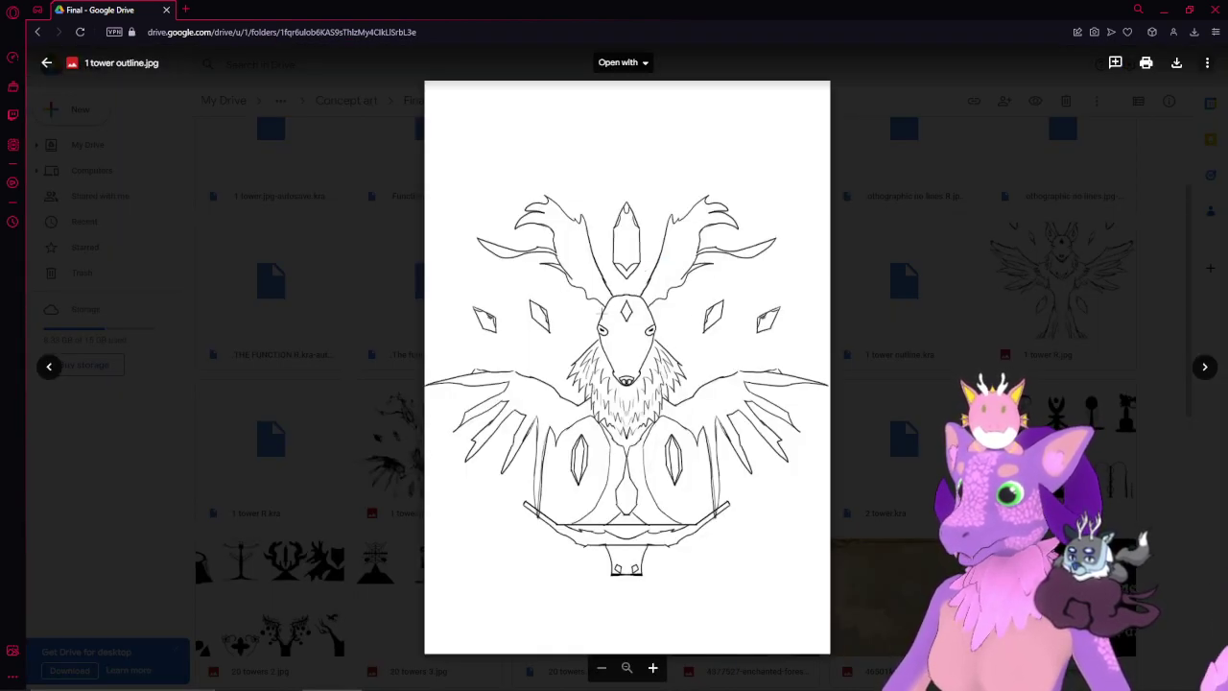
key("Escape")
- Preview 1 tower R.jpg in the Final folder, and close the preview
left_click(1027, 269)
double_click(1032, 273)
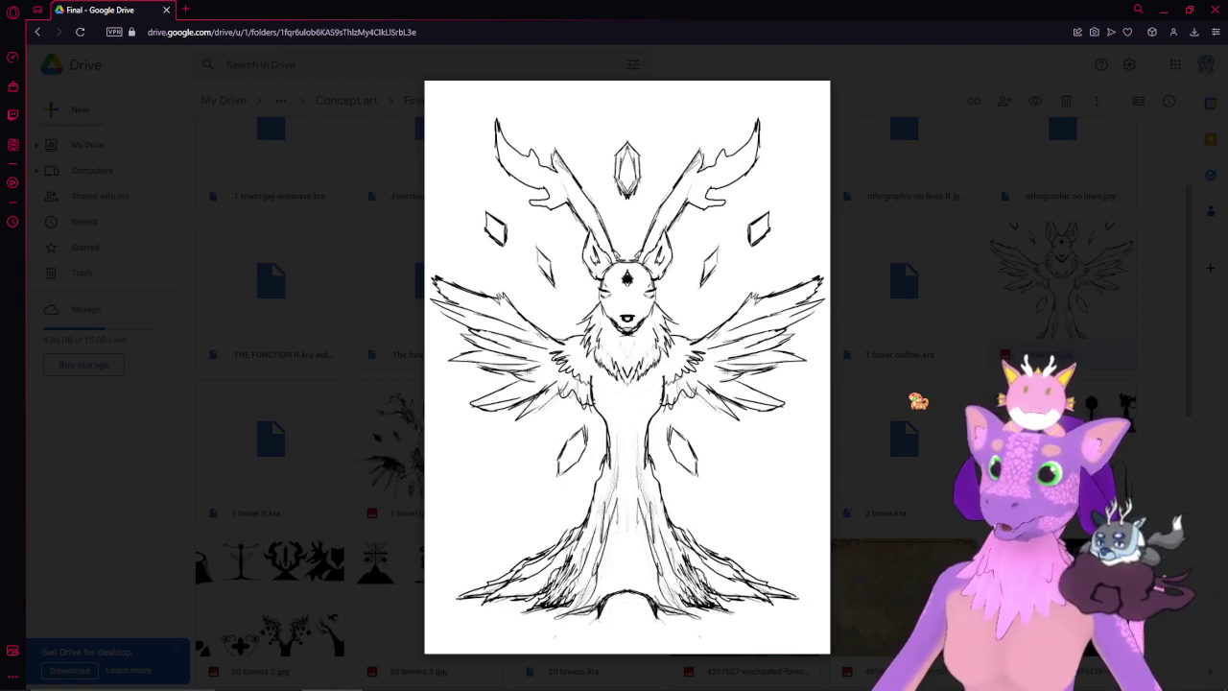
key("Escape")
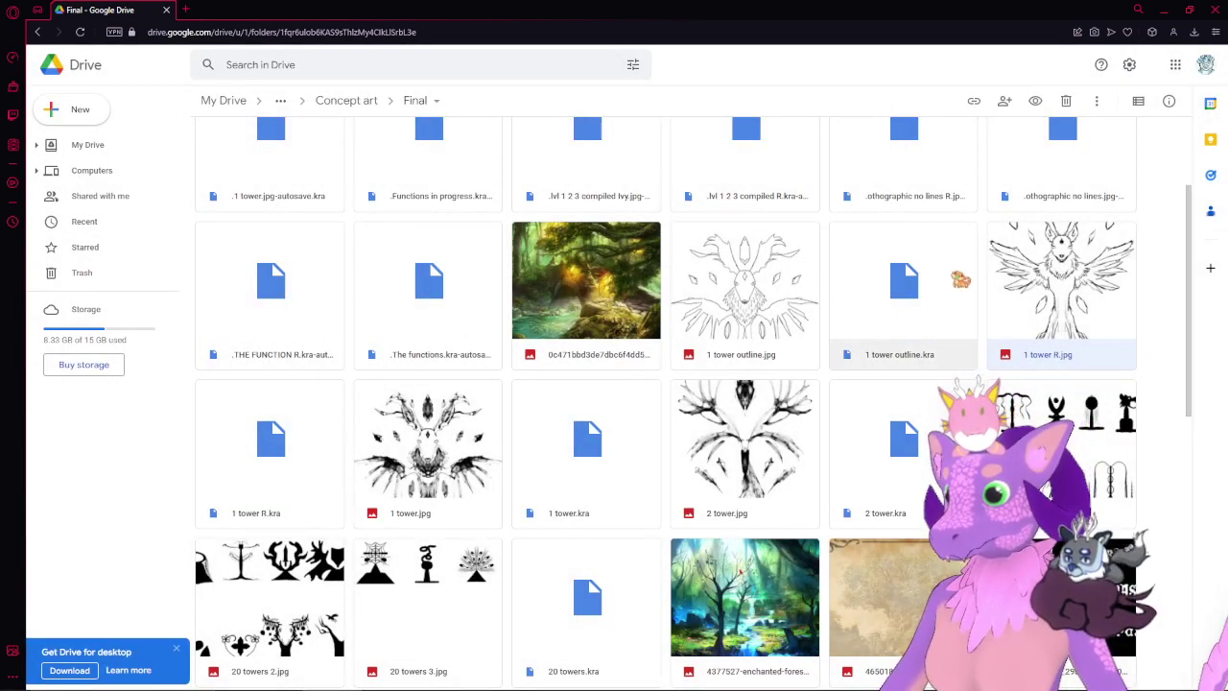
- Look through the remaining files in the Final folder, including the level compilations, map color images and orthographic views
scroll(960, 278, "down", 3)
scroll(586, 403, "down", 5)
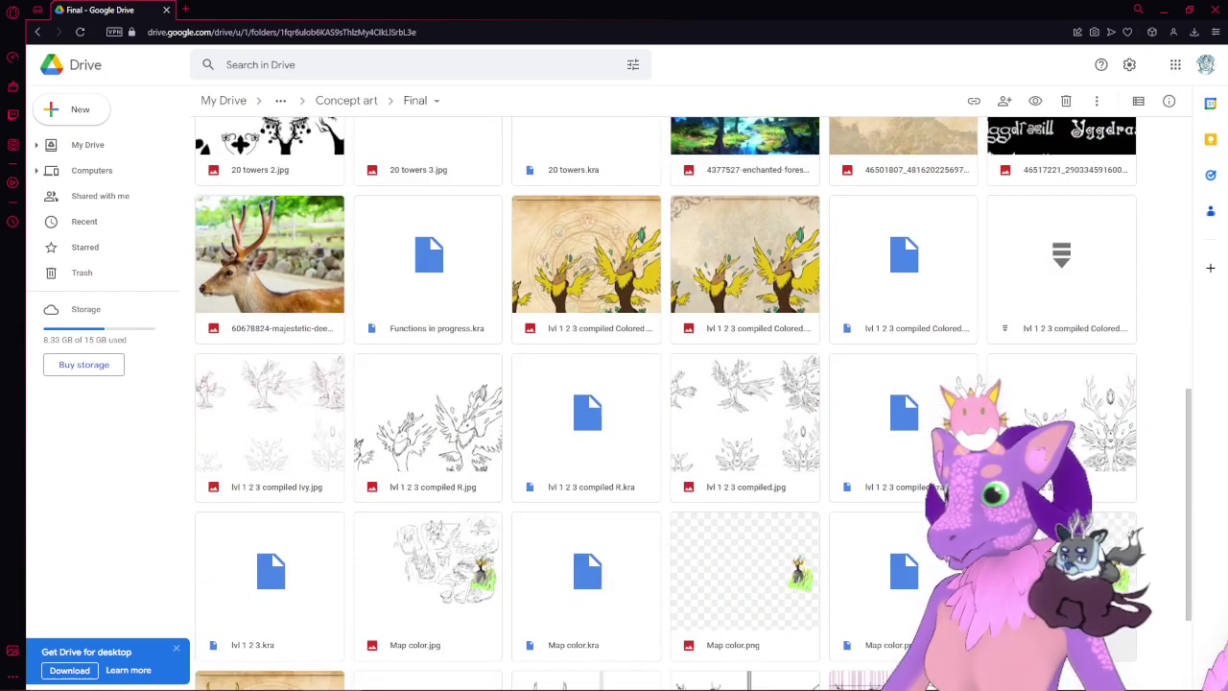
scroll(586, 403, "up", 3)
scroll(671, 384, "down", 3)
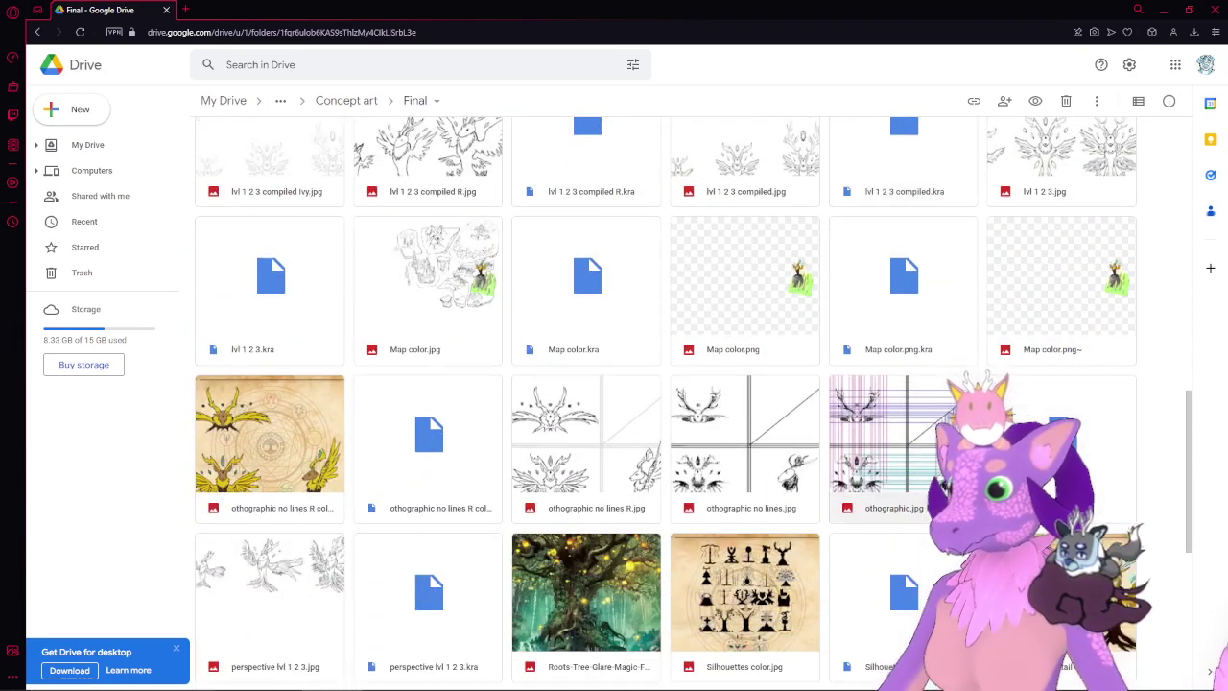
scroll(671, 384, "up", 6)
scroll(672, 383, "down", 5)
scroll(688, 452, "down", 3)
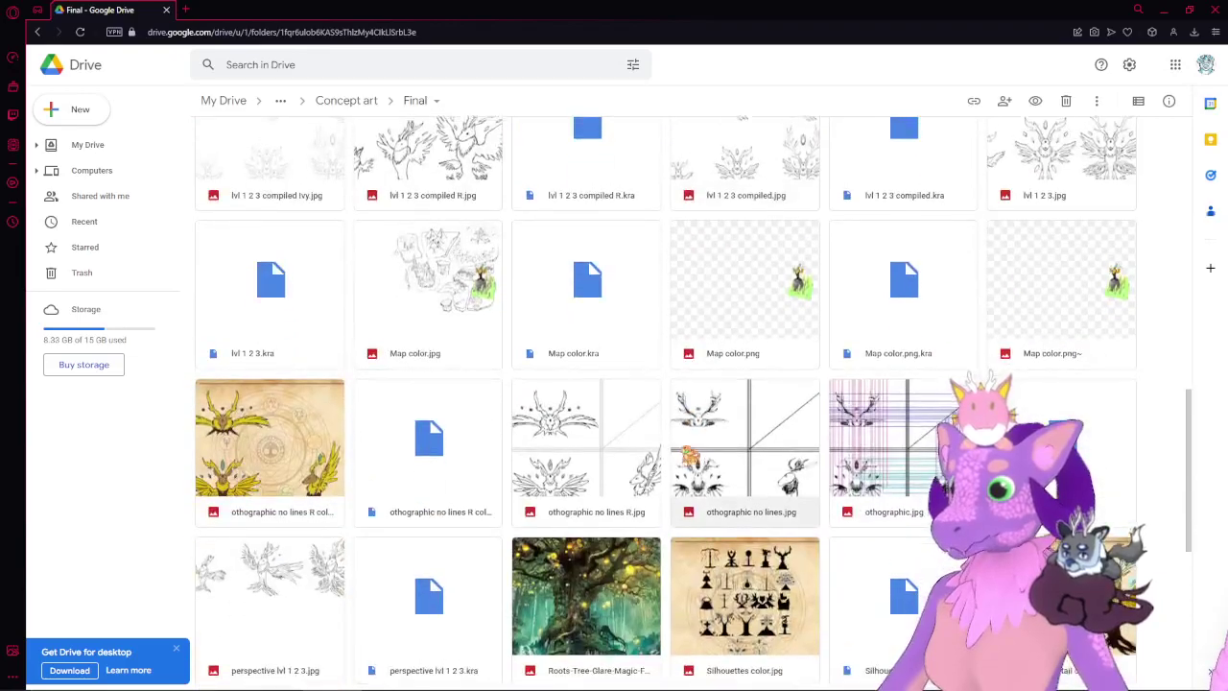
scroll(576, 335, "up", 15)
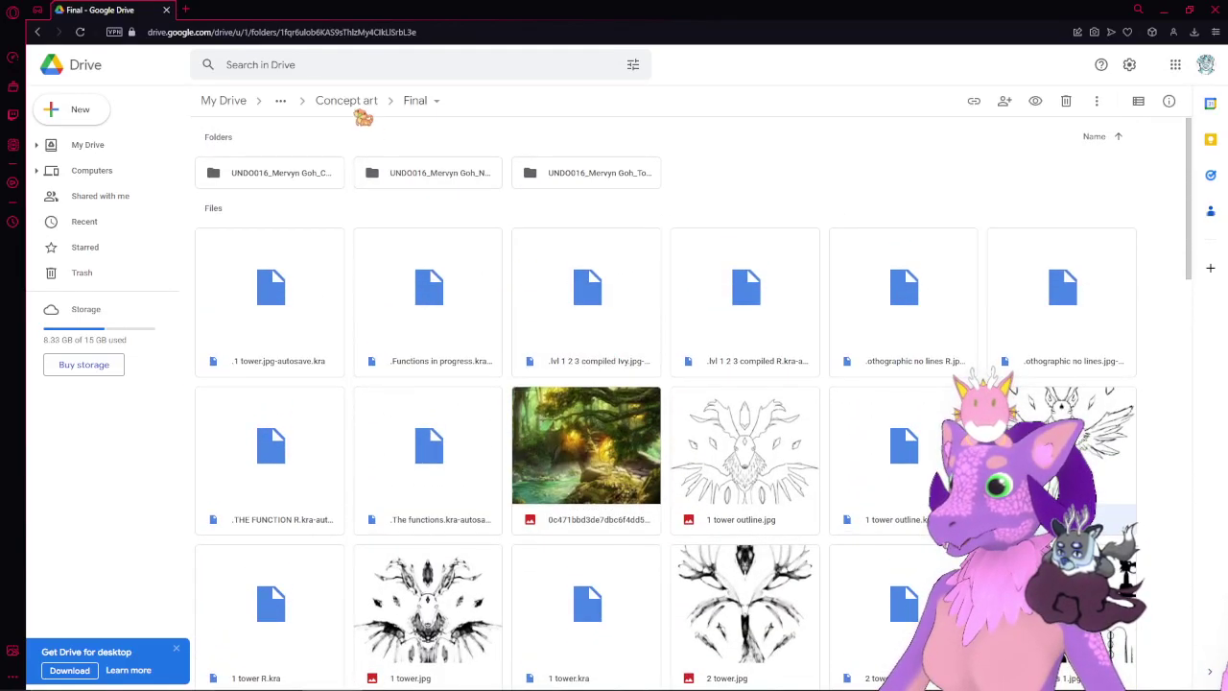
- Return through Concept art to the Sem 2 folder, and open the Concept art presentation folder
left_click(339, 104)
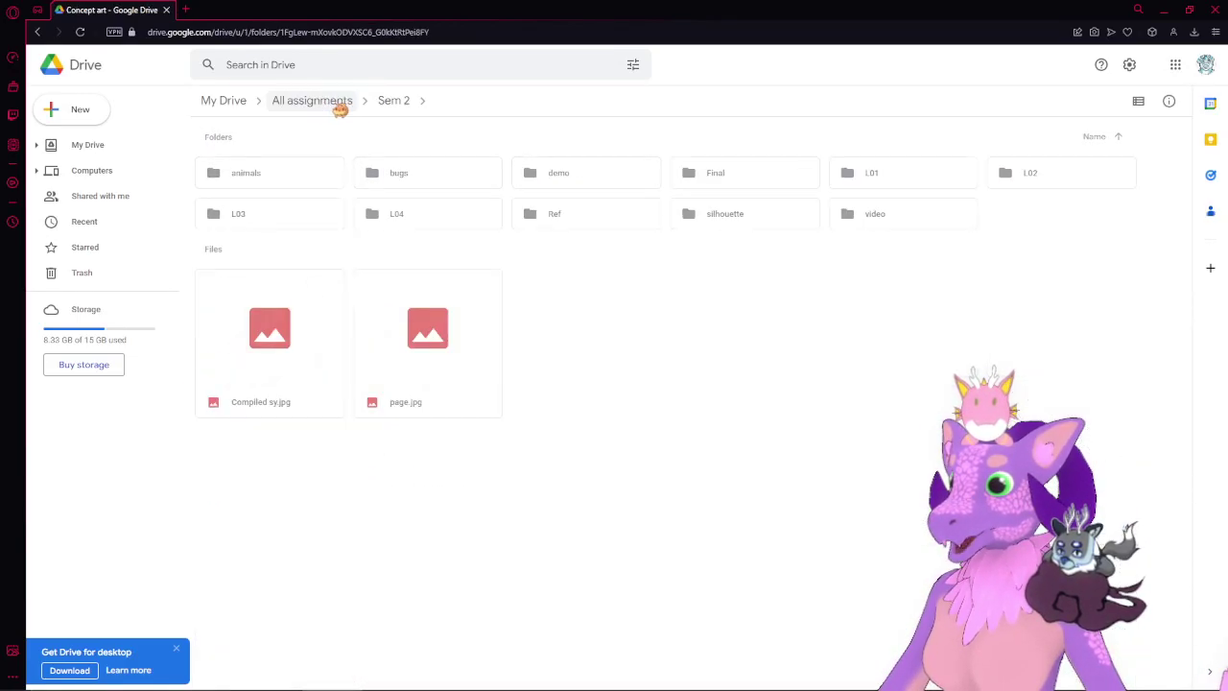
left_click(410, 104)
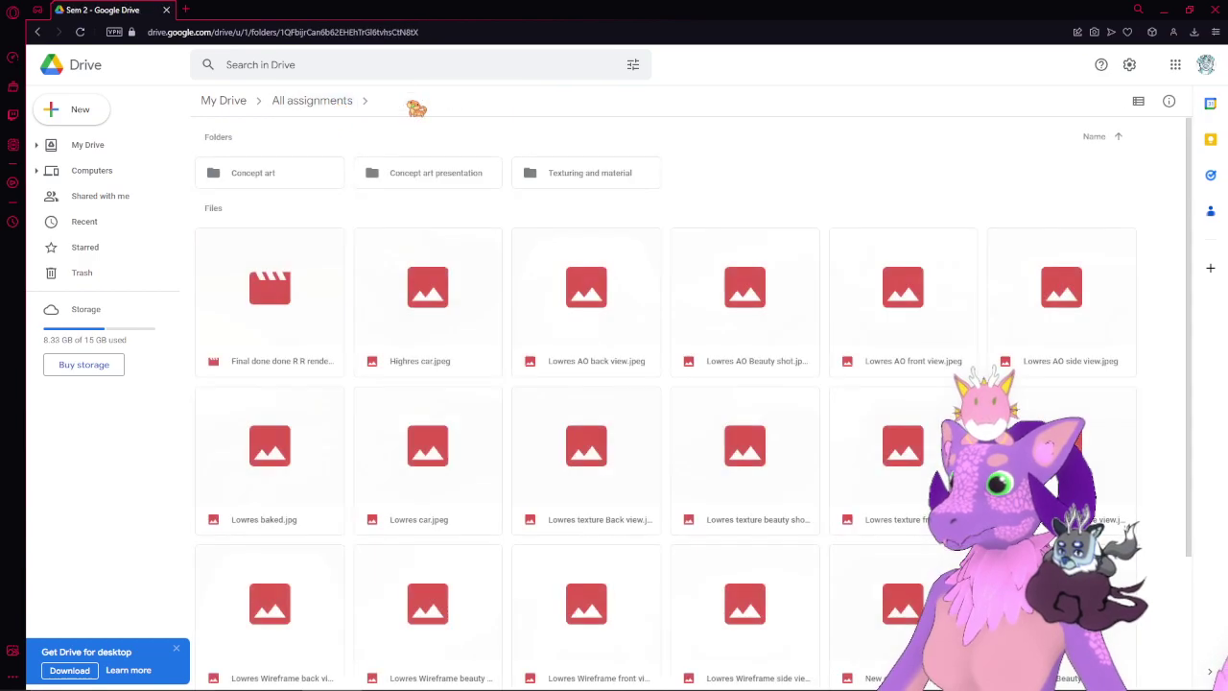
double_click(446, 184)
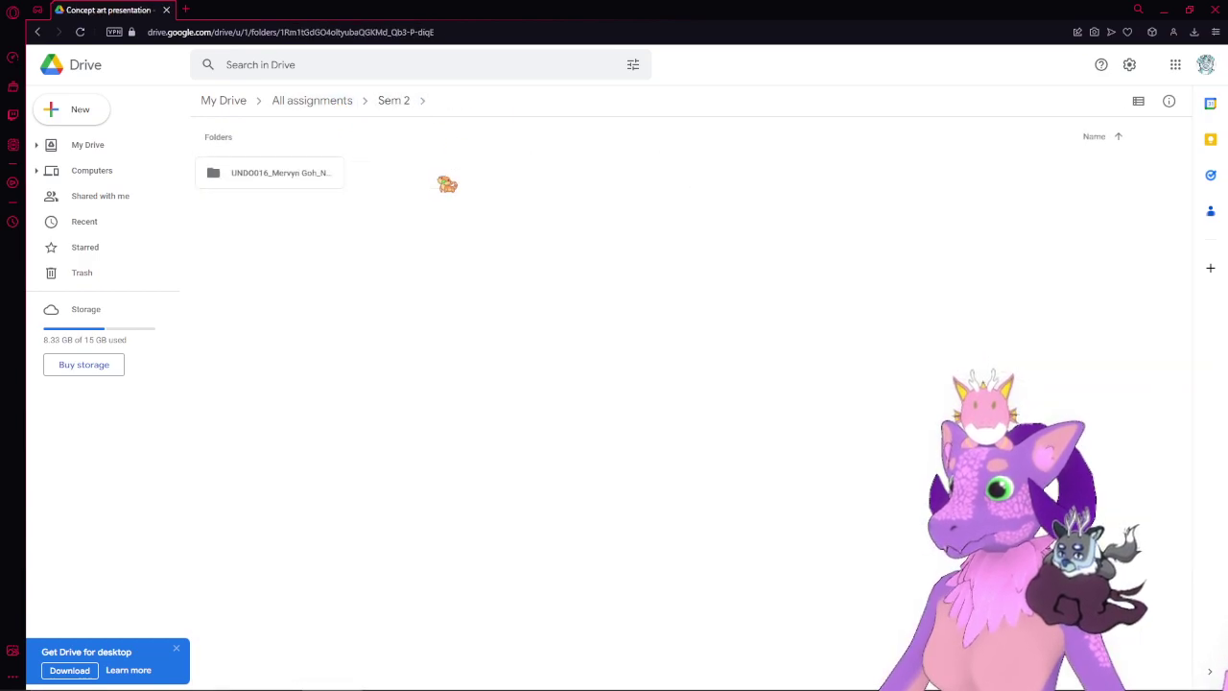
- Open the New Compile folder, preview 1 Story and detail color R R.jpg, inspect the tower drawing up close, and close the preview
double_click(301, 186)
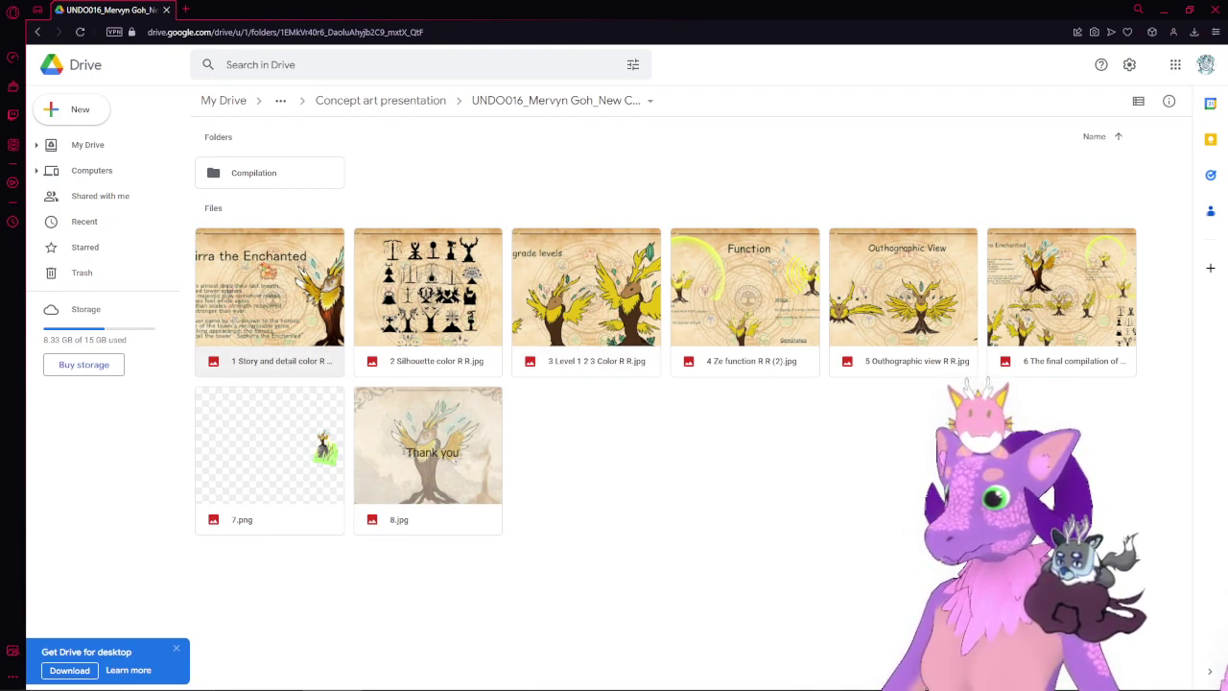
double_click(266, 272)
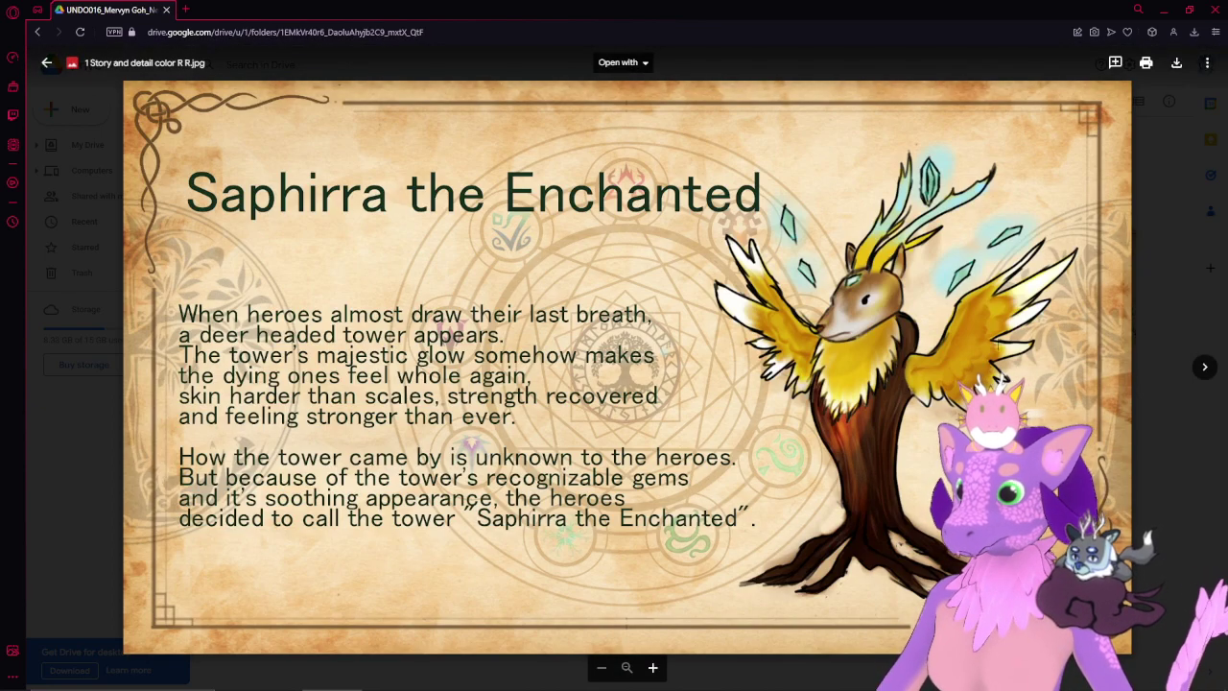
scroll(960, 398, "up", 3)
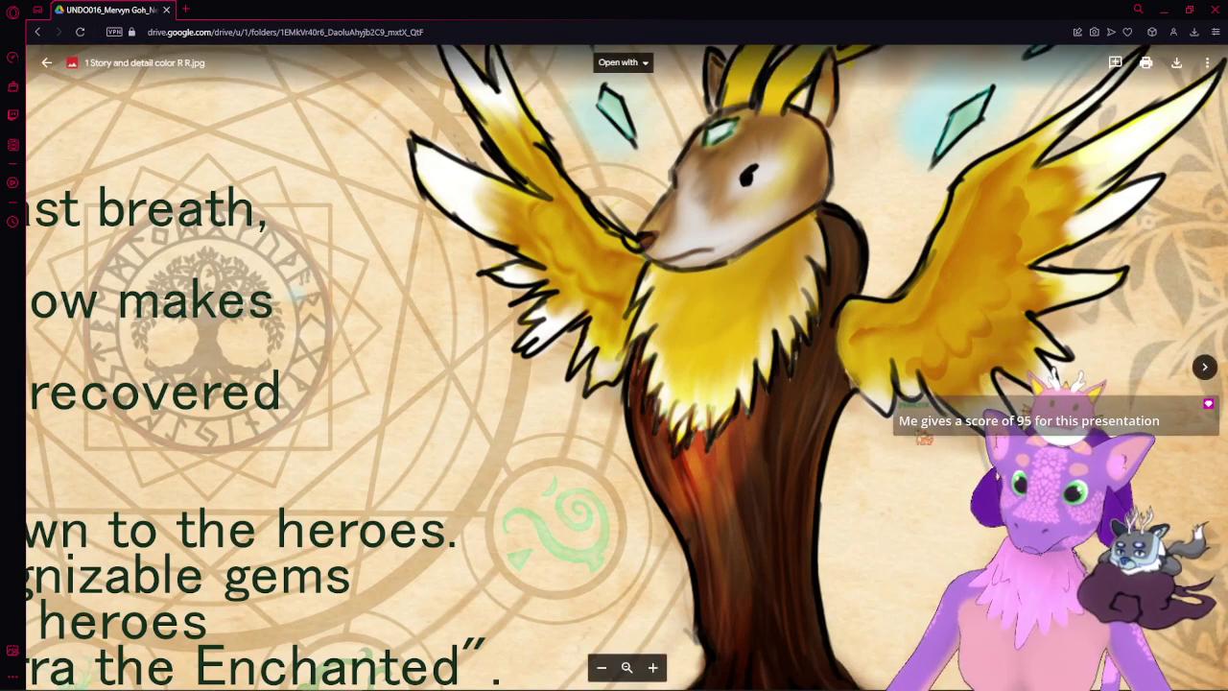
scroll(796, 378, "down", 5)
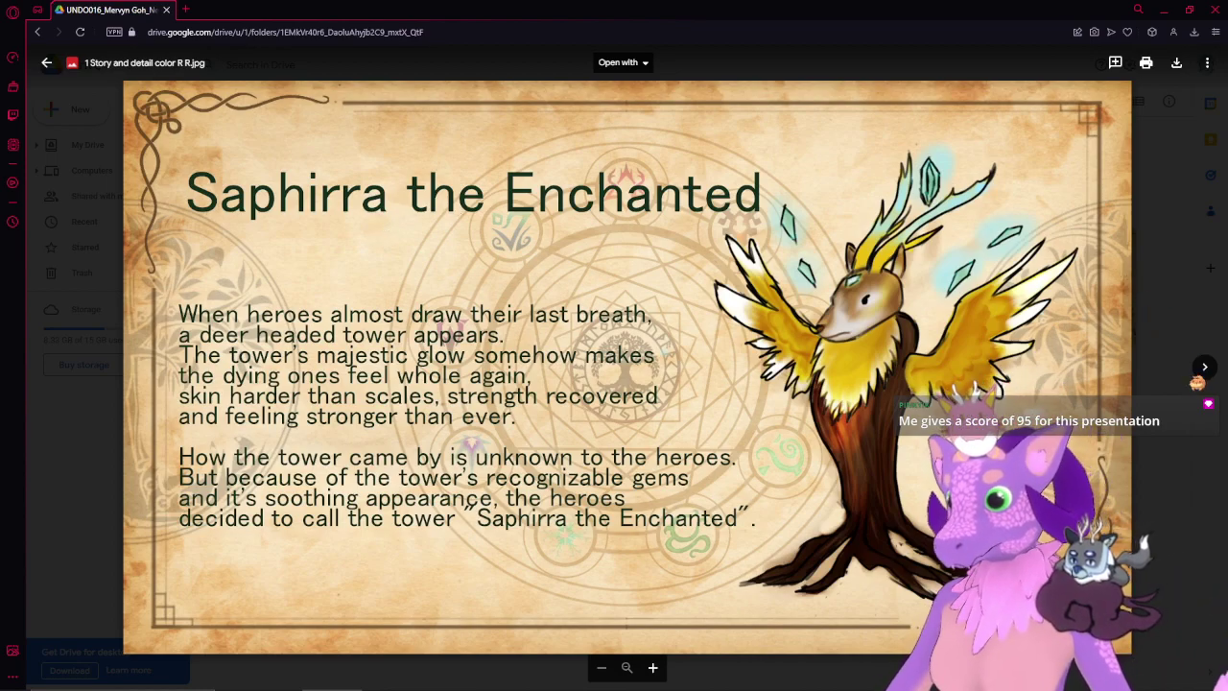
left_click(1159, 299)
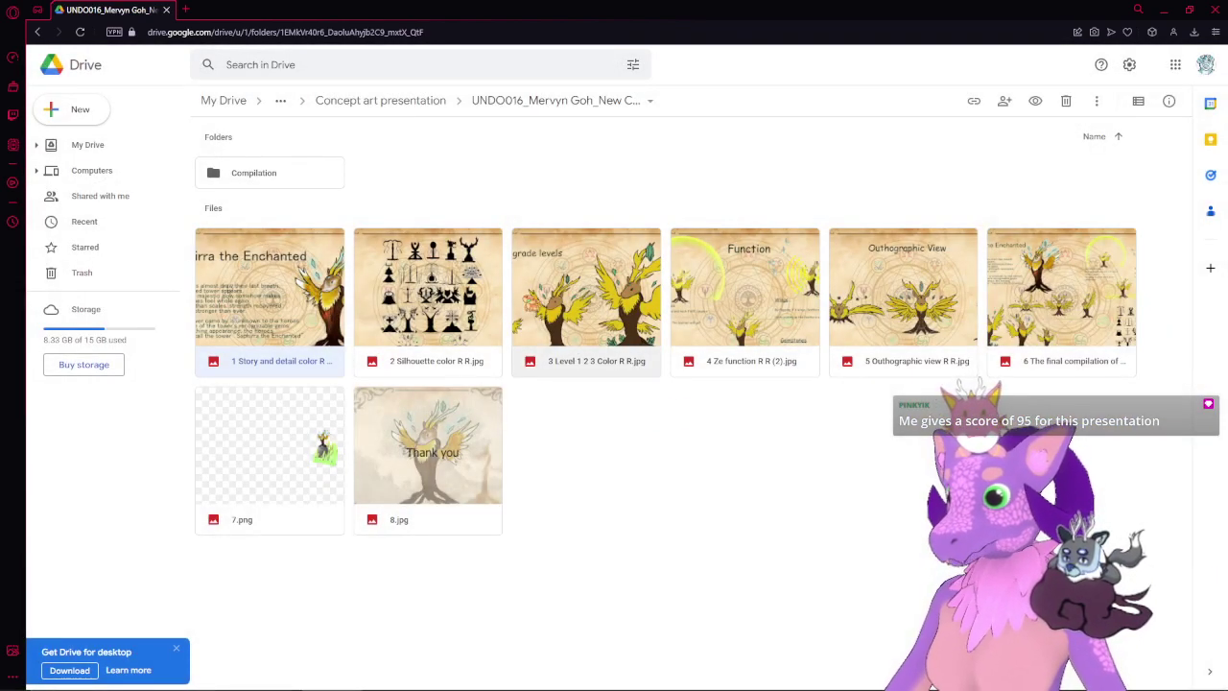
- Preview the upgrade levels sheet, 3 Level 1 2 3 Color R R.jpg, and close it
double_click(633, 361)
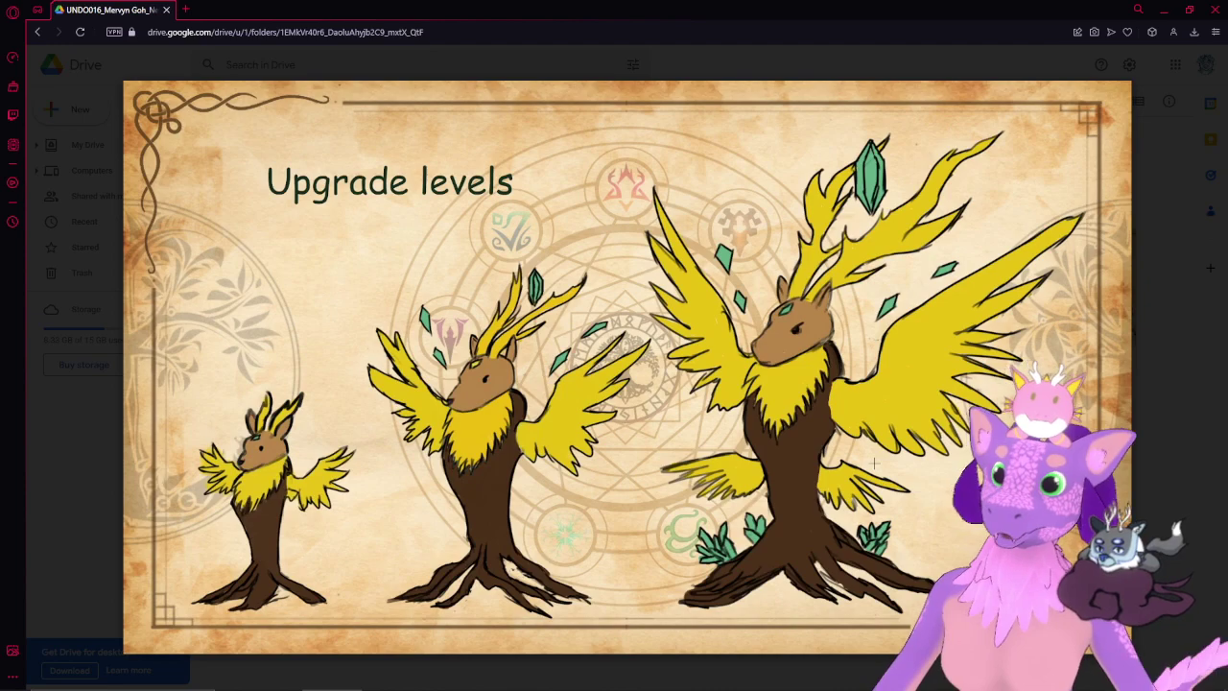
mouse_move(762, 263)
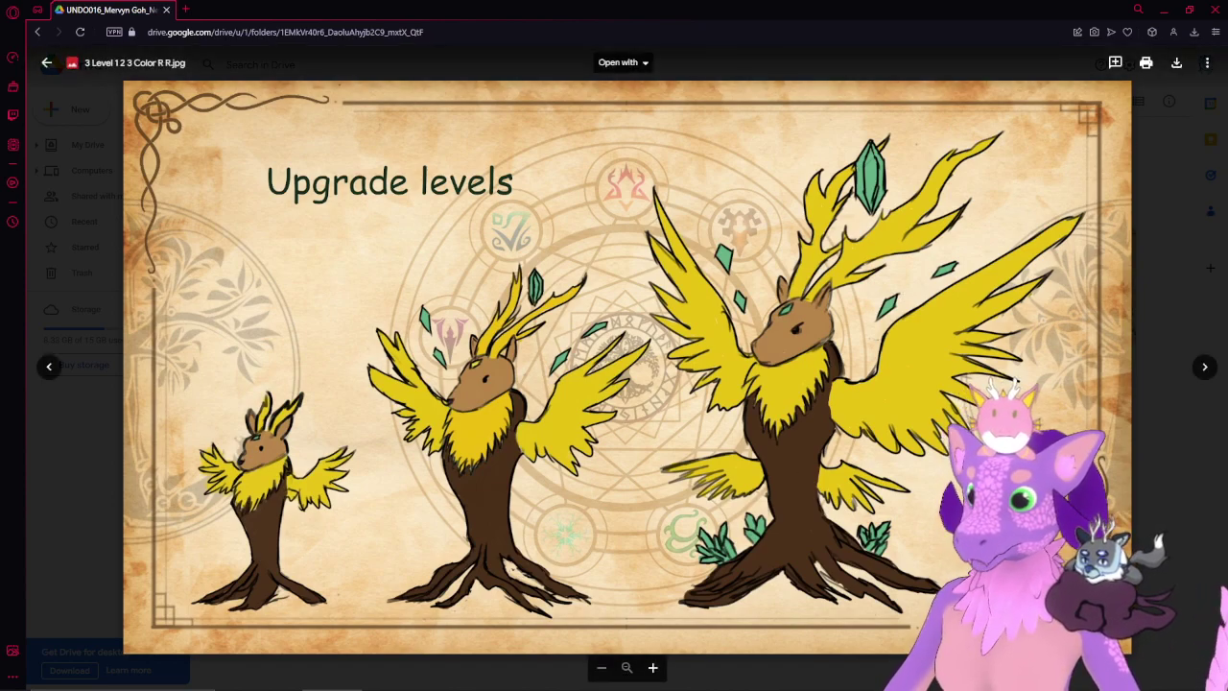
key("Escape")
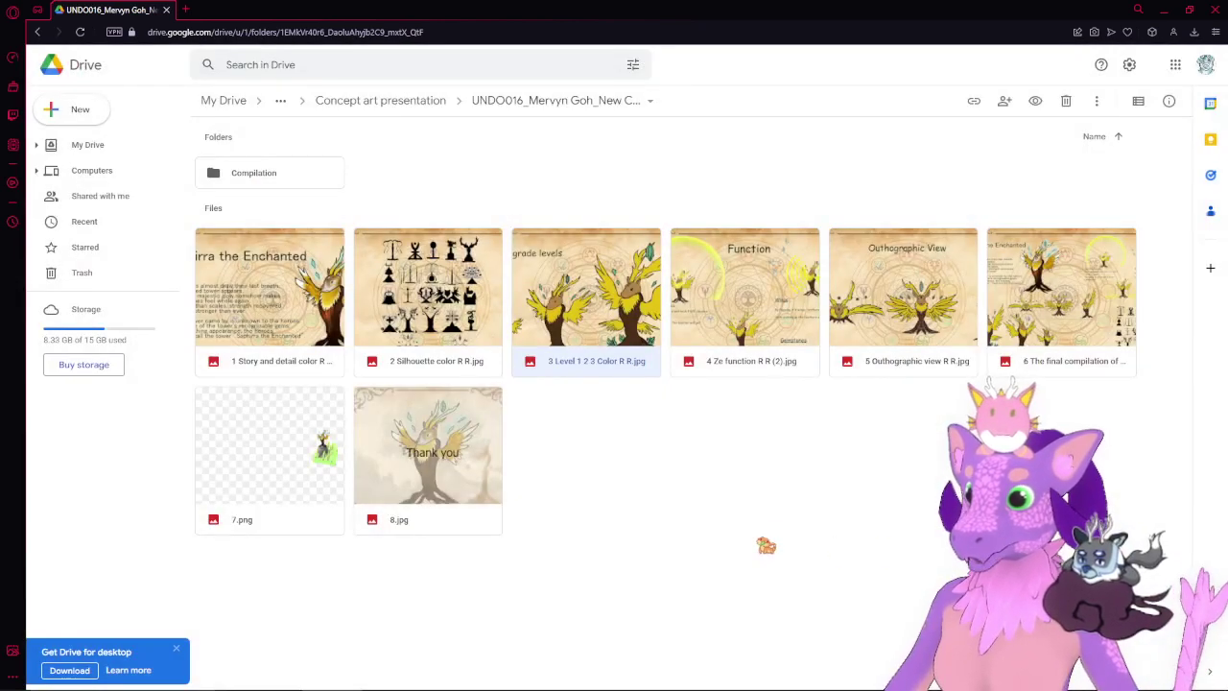
- Preview 4 Ze function R R (2).jpg, read the neck fluff, wings and gemstones descriptions, and close the preview
double_click(714, 314)
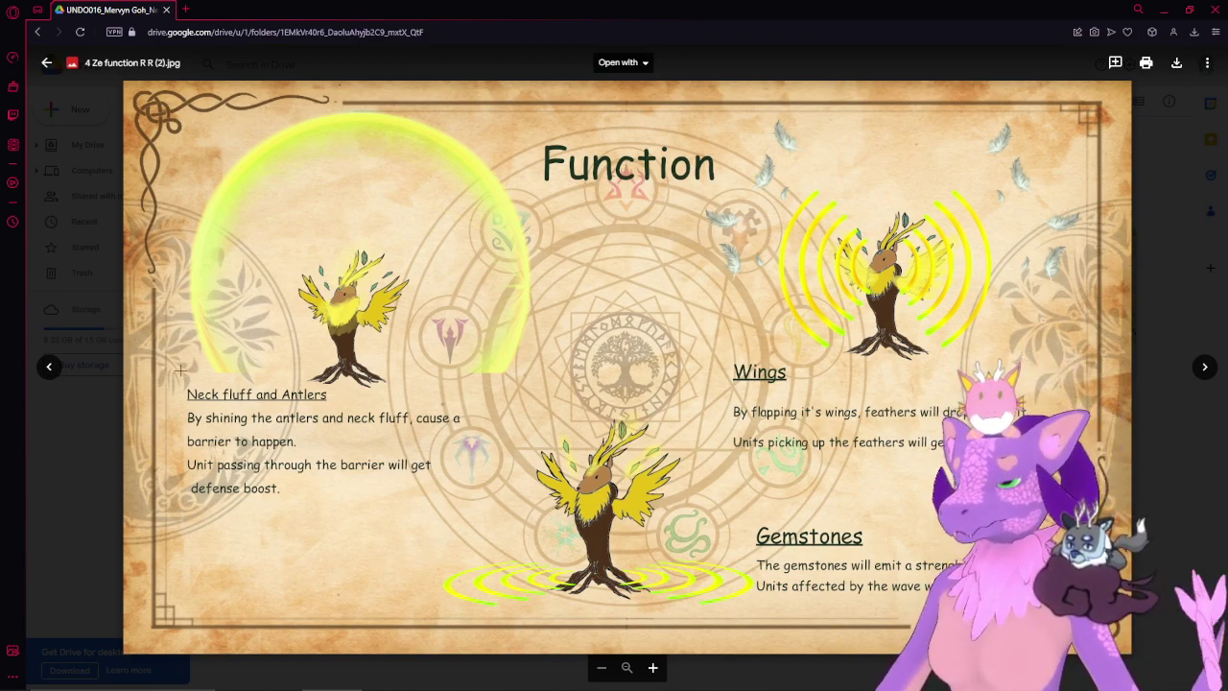
left_click_drag(169, 384, 487, 531)
left_click(848, 492)
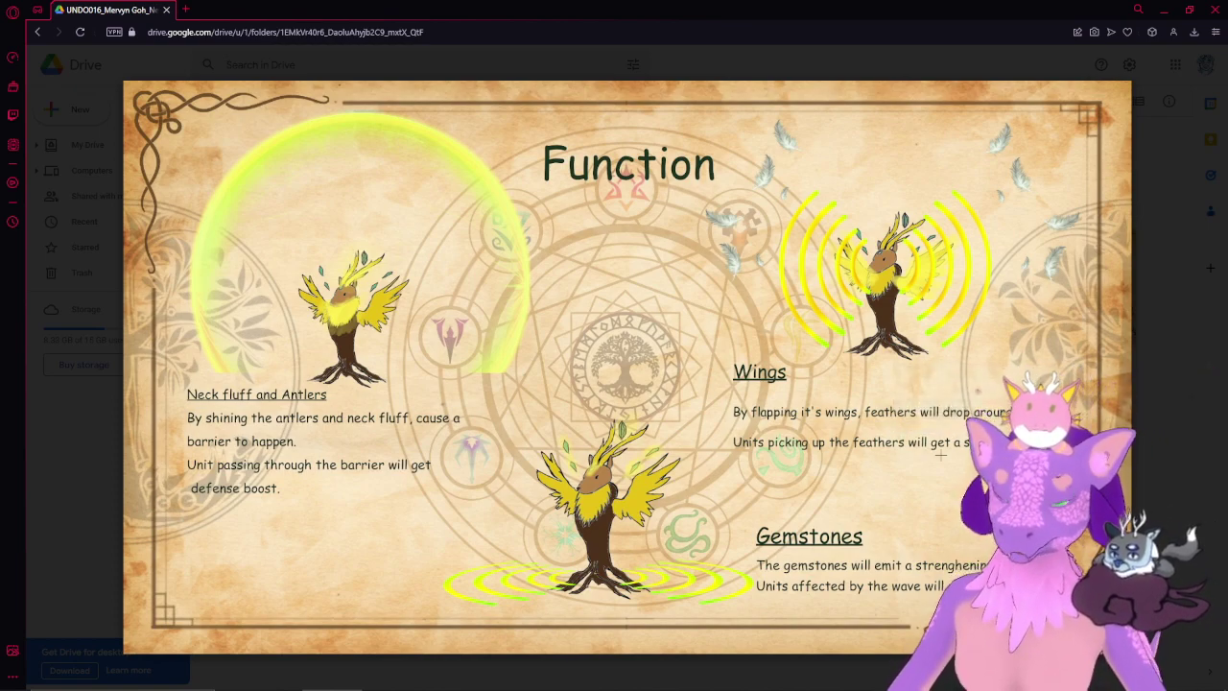
mouse_move(902, 423)
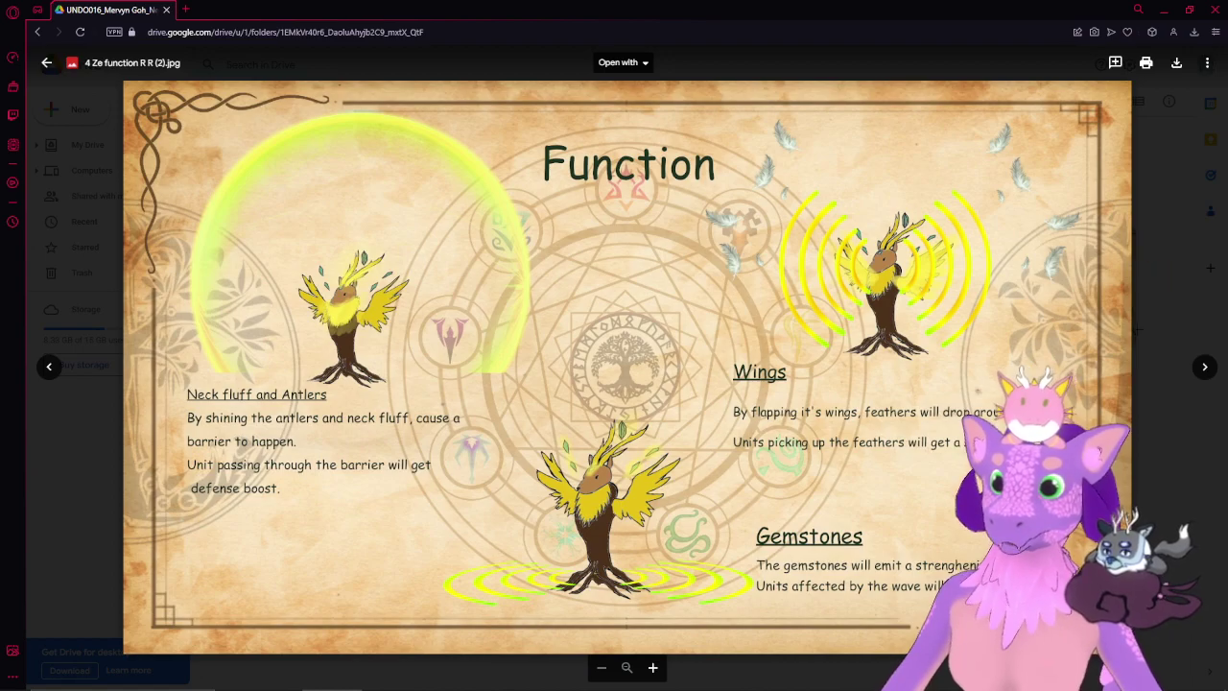
left_click(1170, 247)
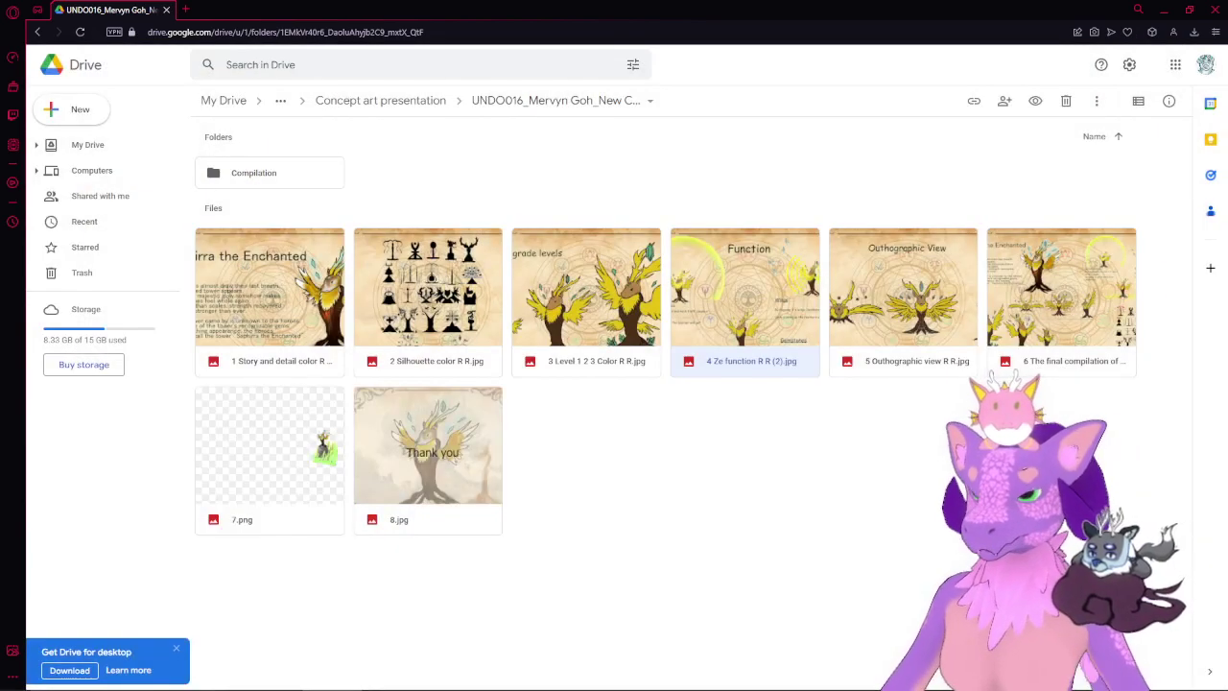
- Preview 5 Outhographic view R R.jpg, examine the tower's front view up close and the whole sheet, and close the preview
double_click(907, 309)
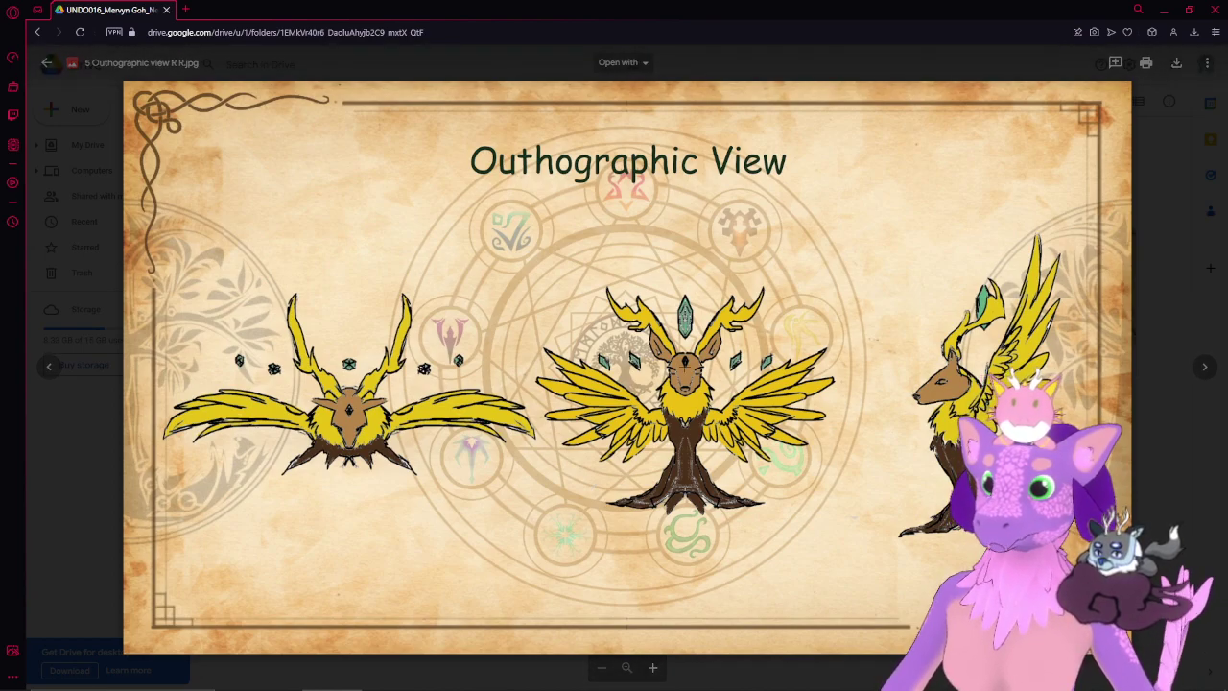
left_click(685, 387)
scroll(685, 388, "up", 3)
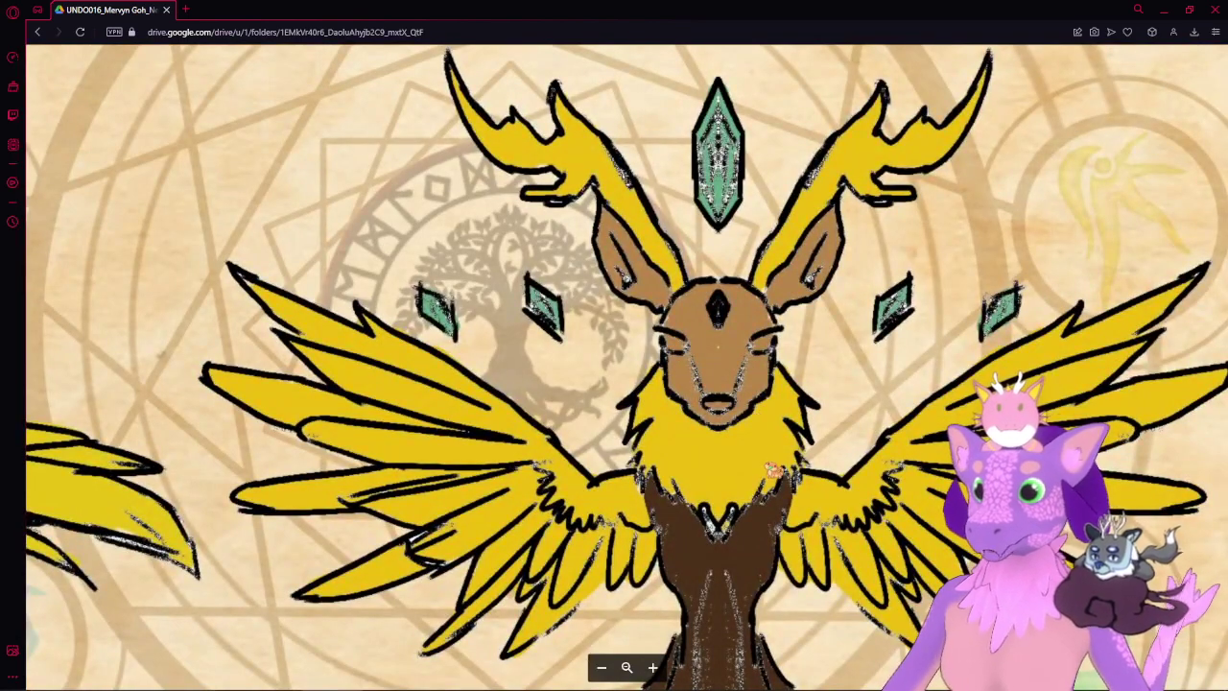
scroll(772, 470, "down", 5)
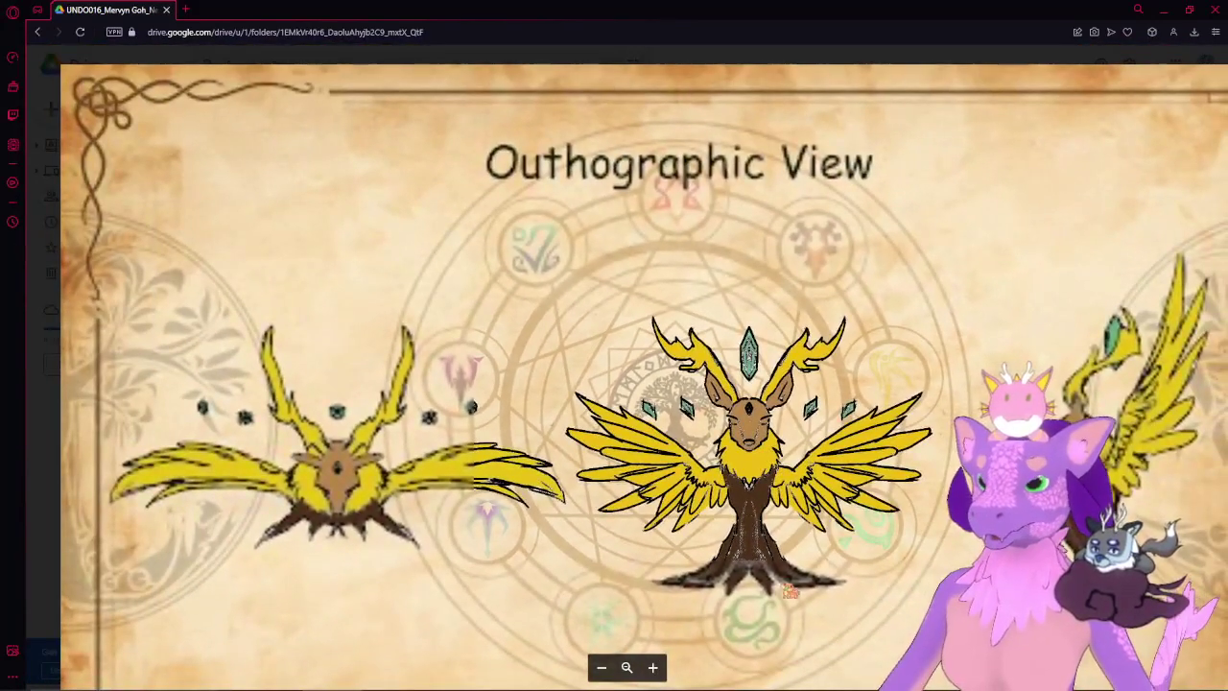
scroll(789, 588, "down", 2)
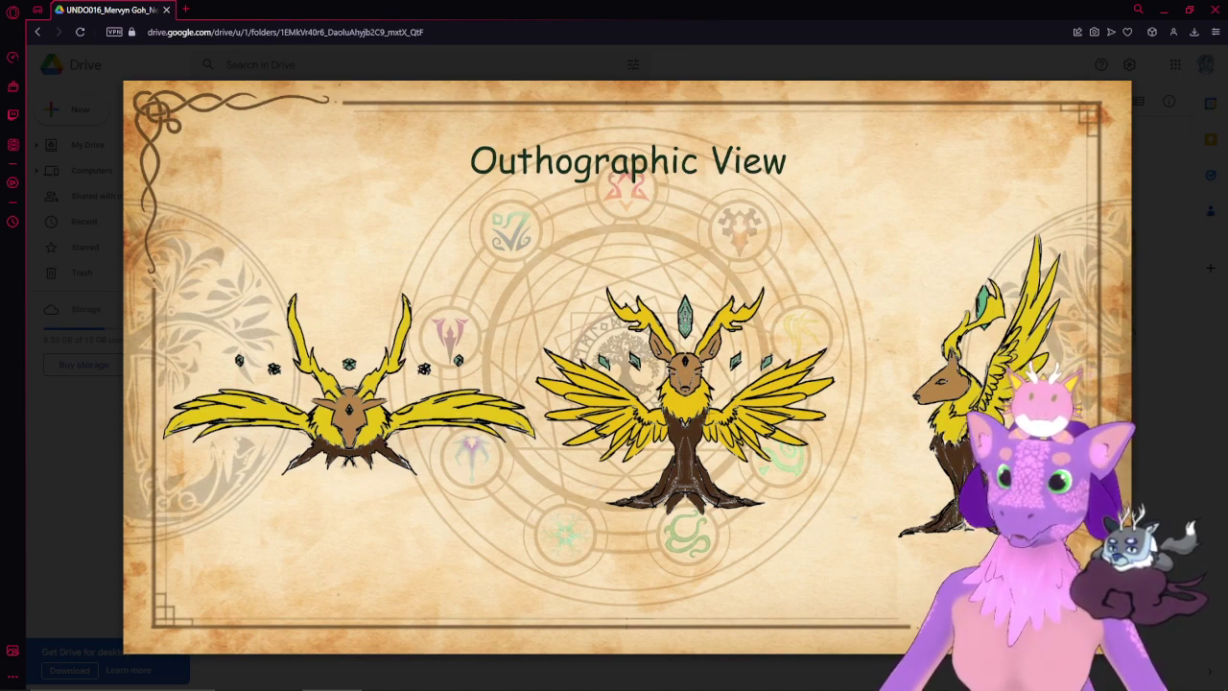
mouse_move(268, 391)
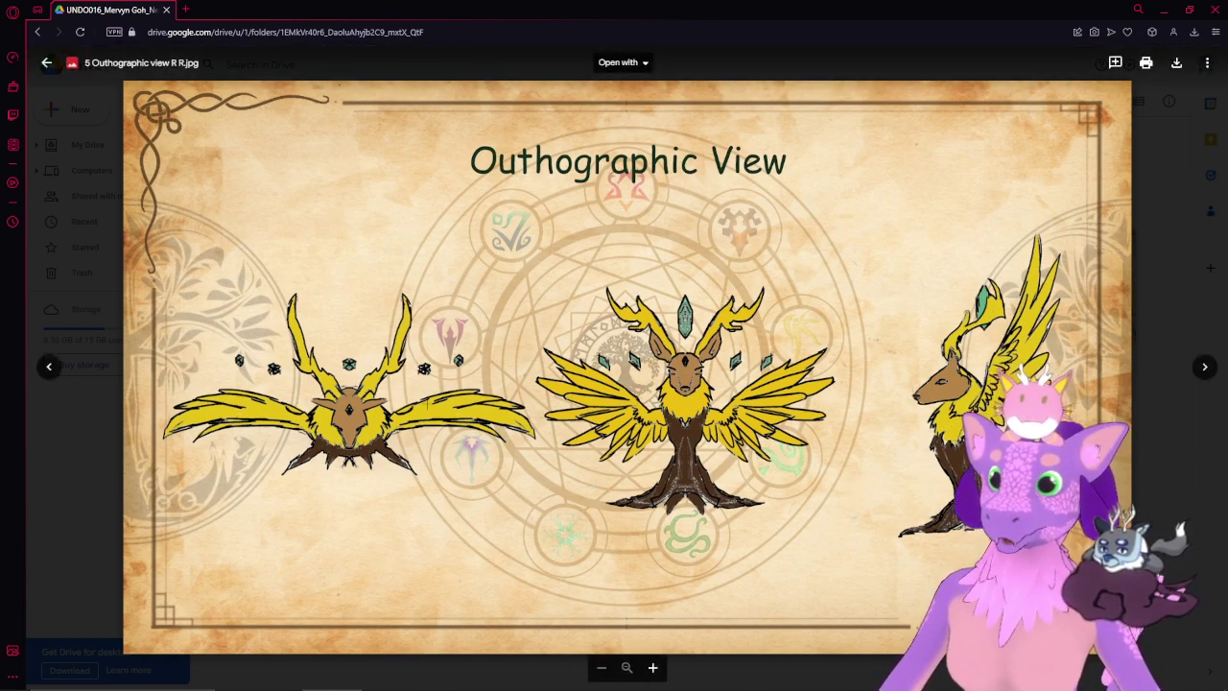
key("Escape")
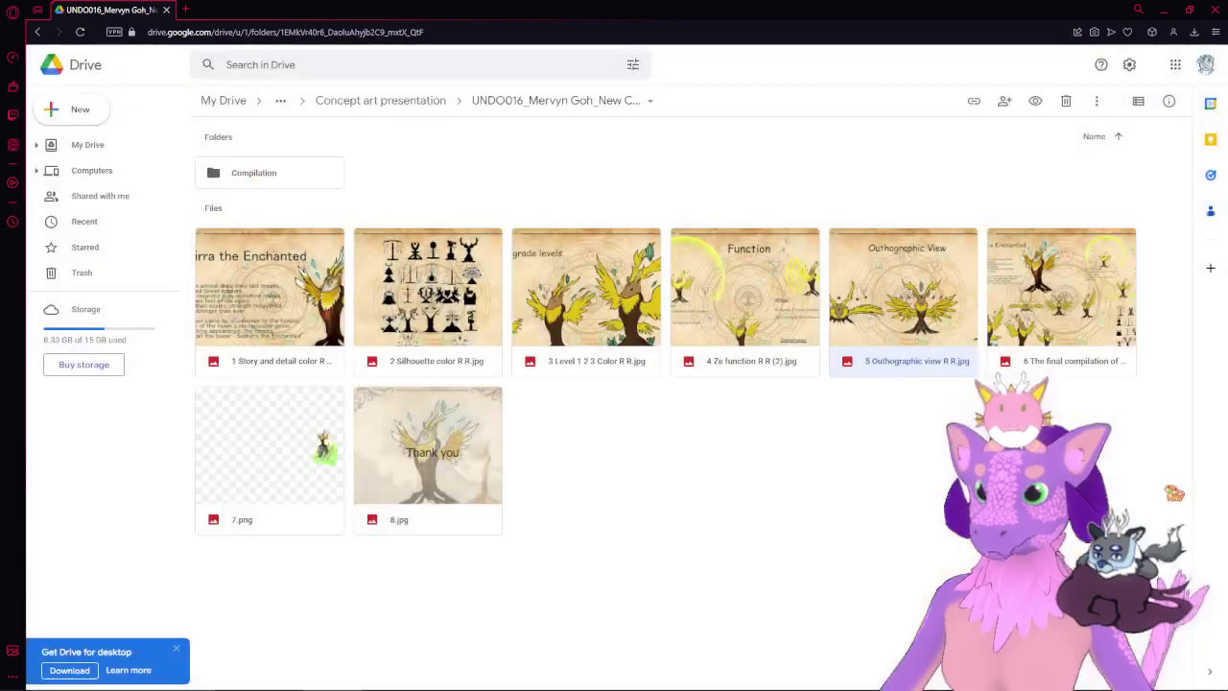
- Preview 6 The final compilation of final compilation.jpg and 7.png, closing each one
double_click(1087, 308)
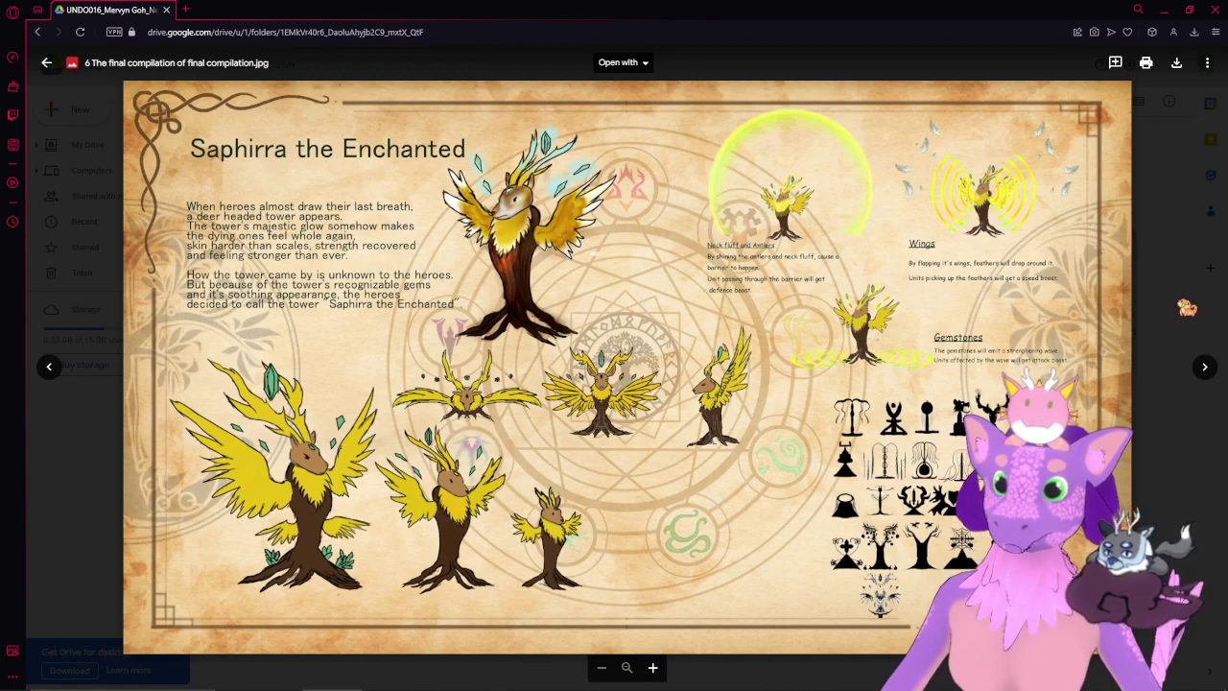
key("Escape")
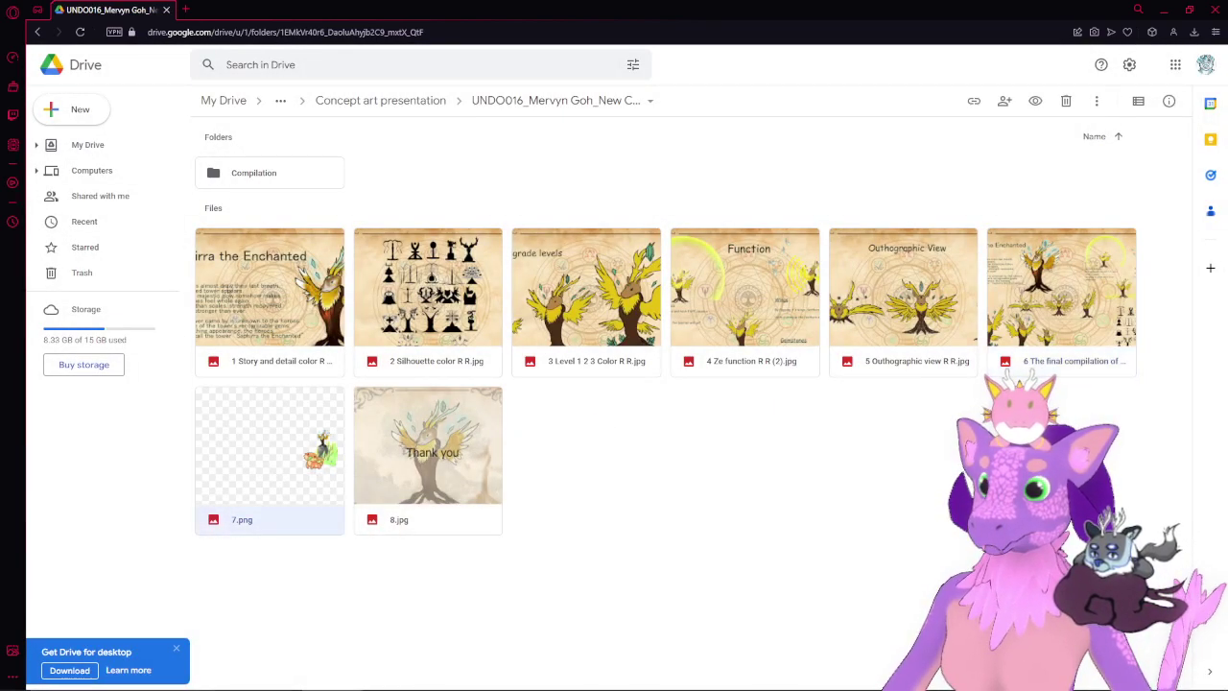
double_click(305, 453)
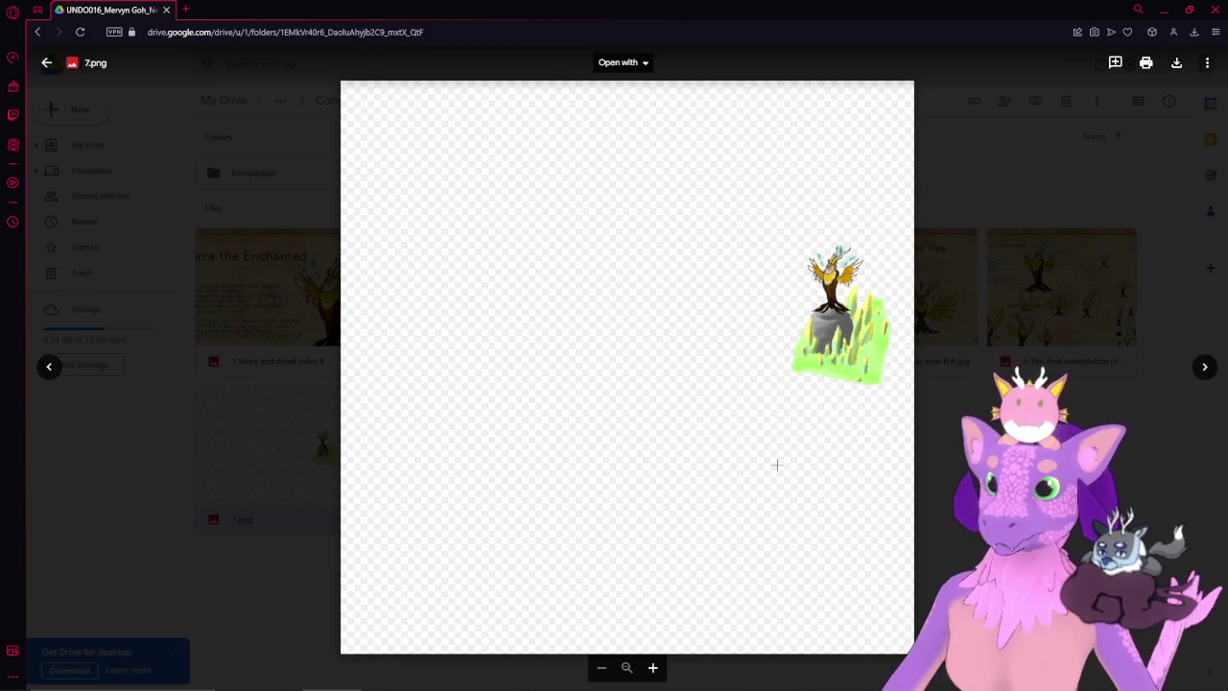
key("Escape")
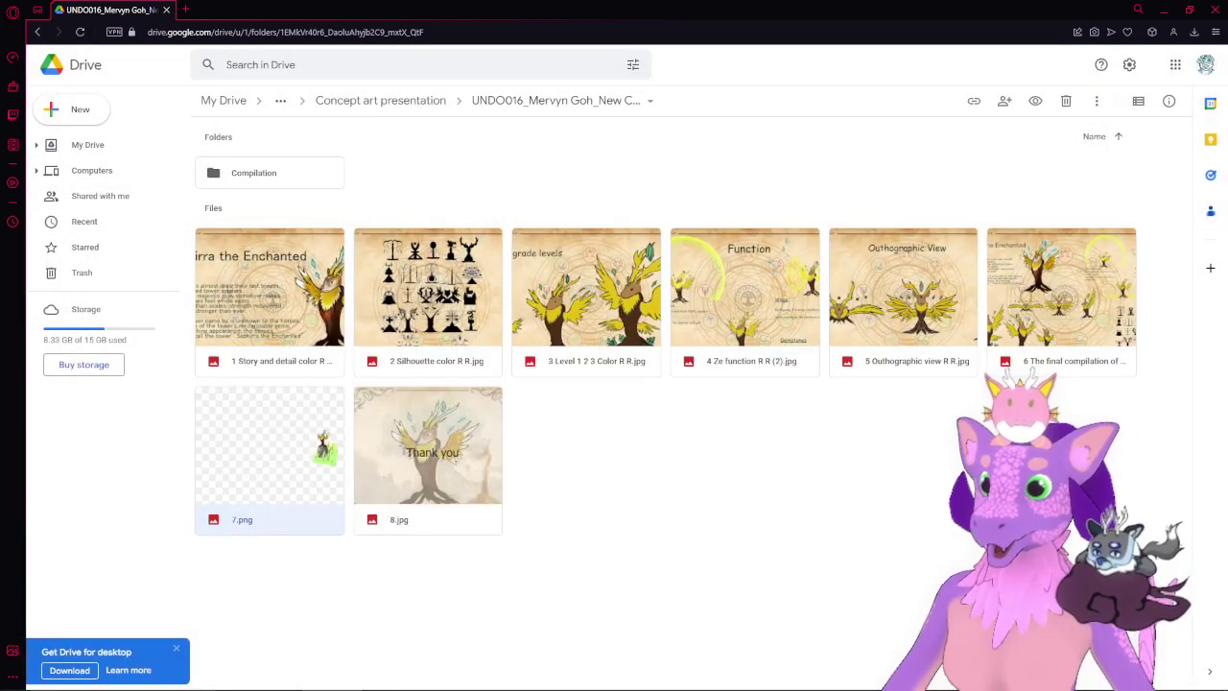
- Look over the Compilation folder, and return through Concept art presentation to the All assignments folder
double_click(282, 170)
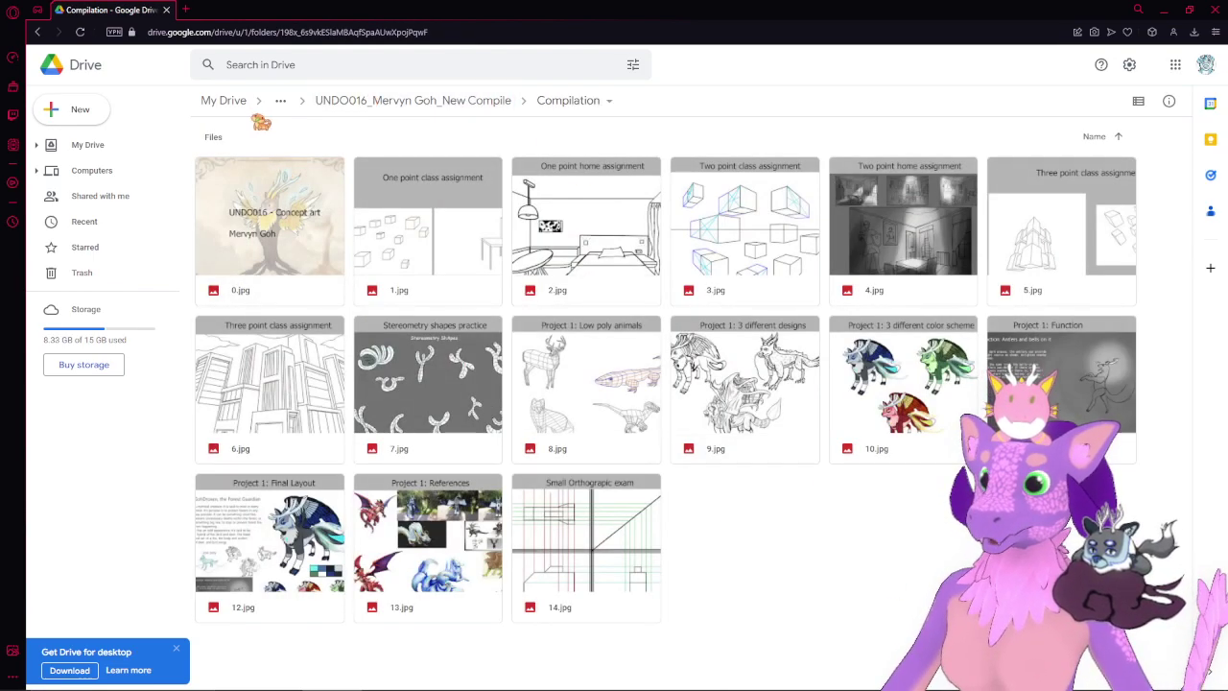
left_click(338, 105)
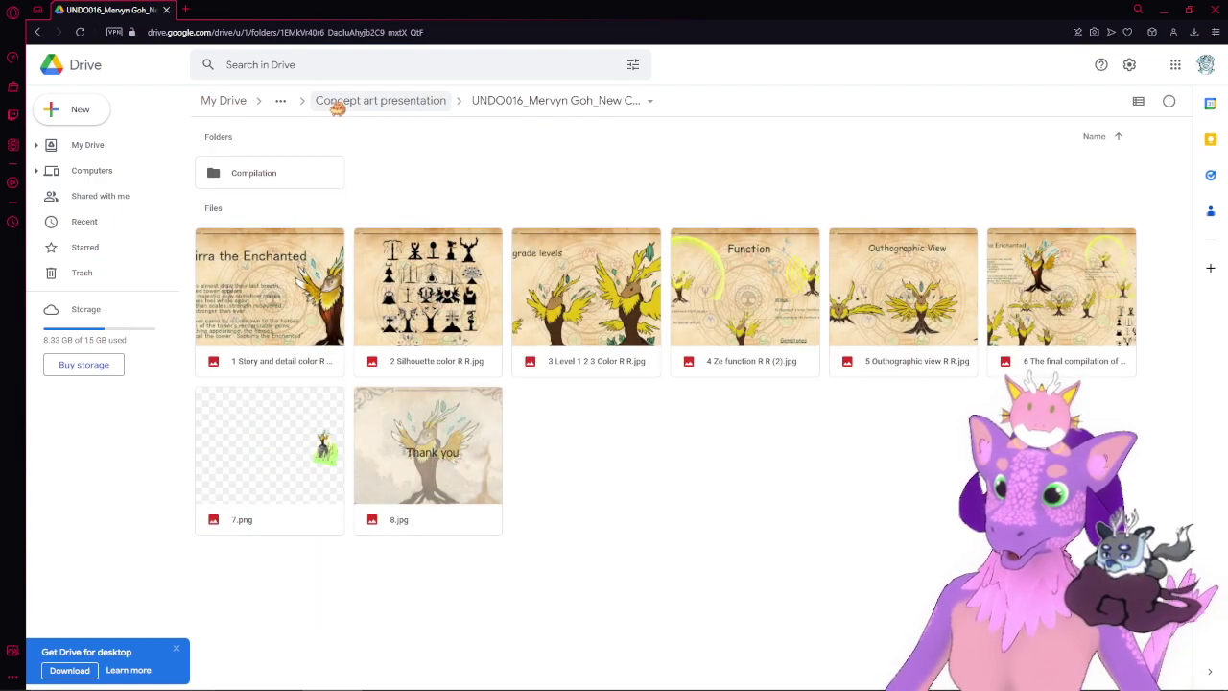
left_click(338, 105)
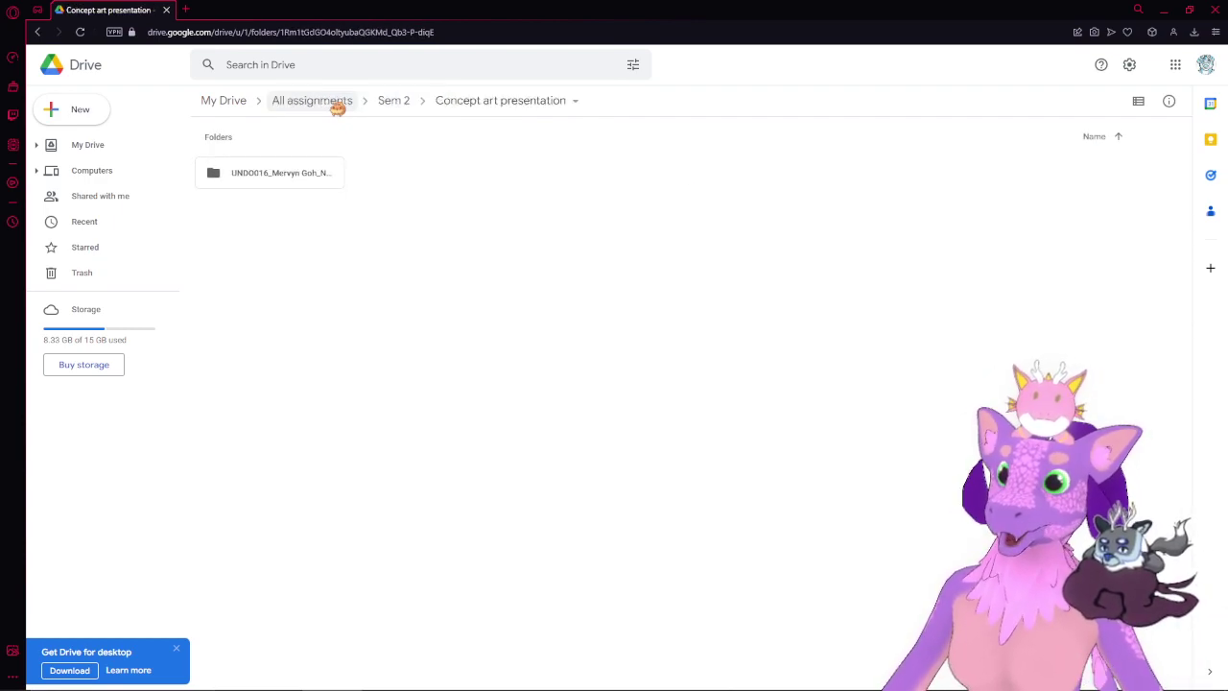
left_click(328, 105)
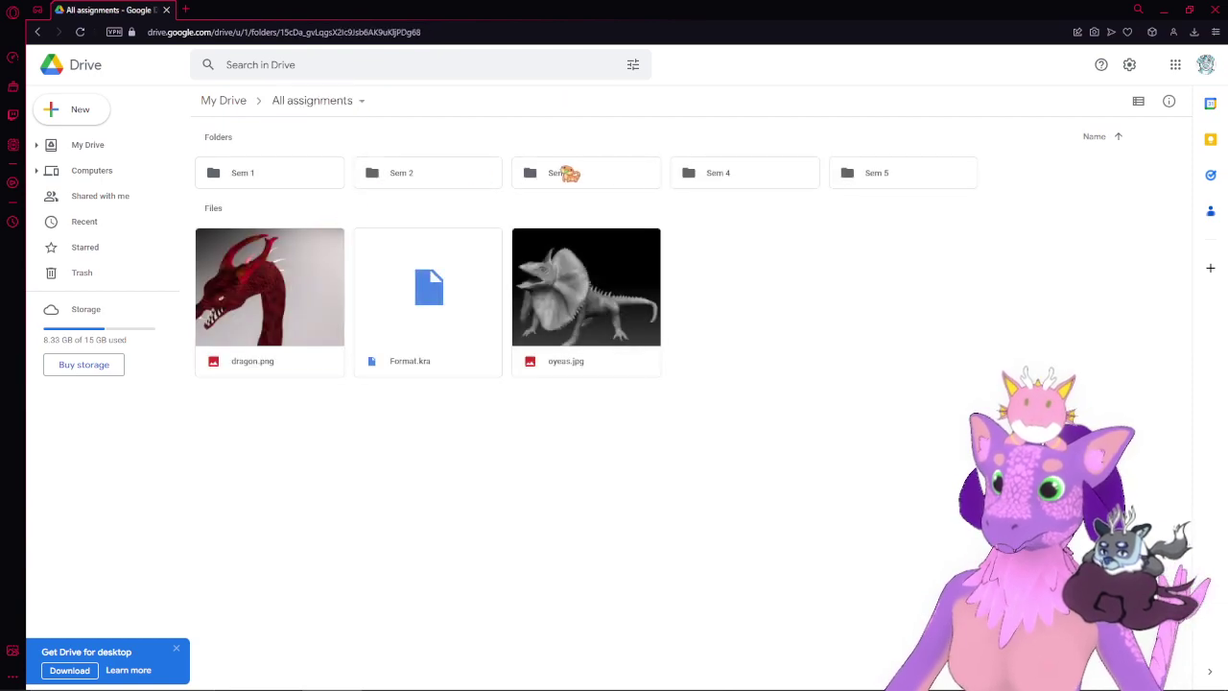
- Open the IT'S FAKEMON TIME I LUV IT folder in Sem 3, and look through its files
double_click(593, 173)
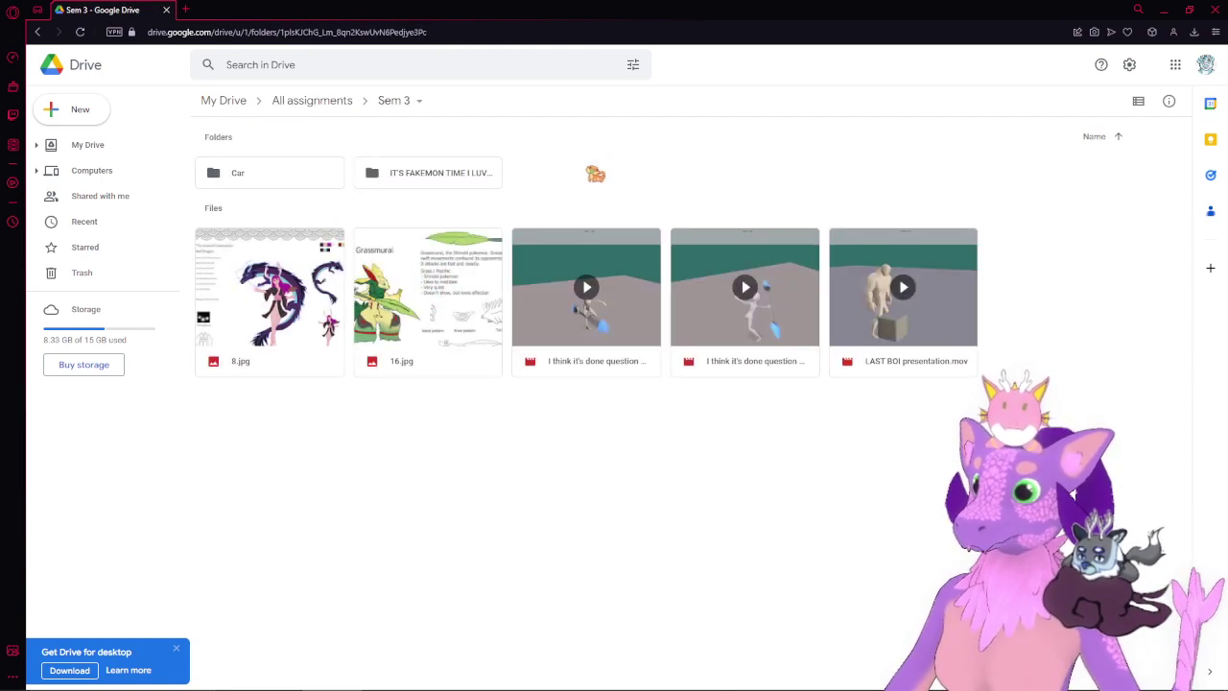
double_click(432, 178)
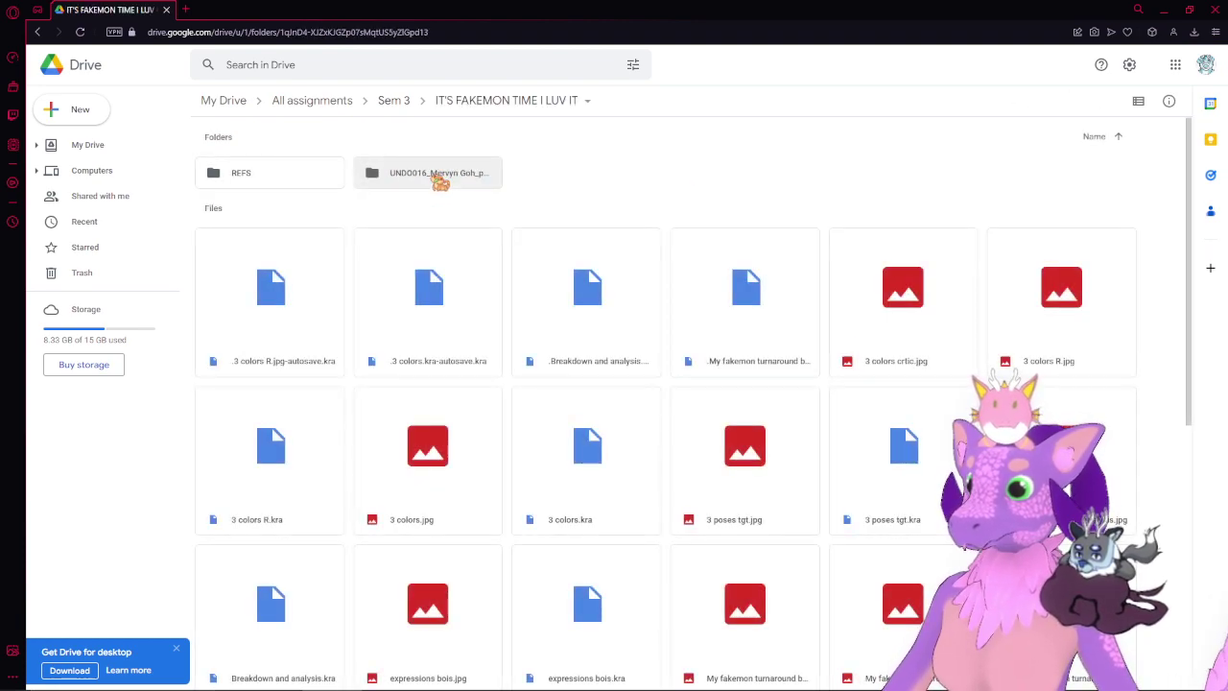
scroll(737, 288, "down", 4)
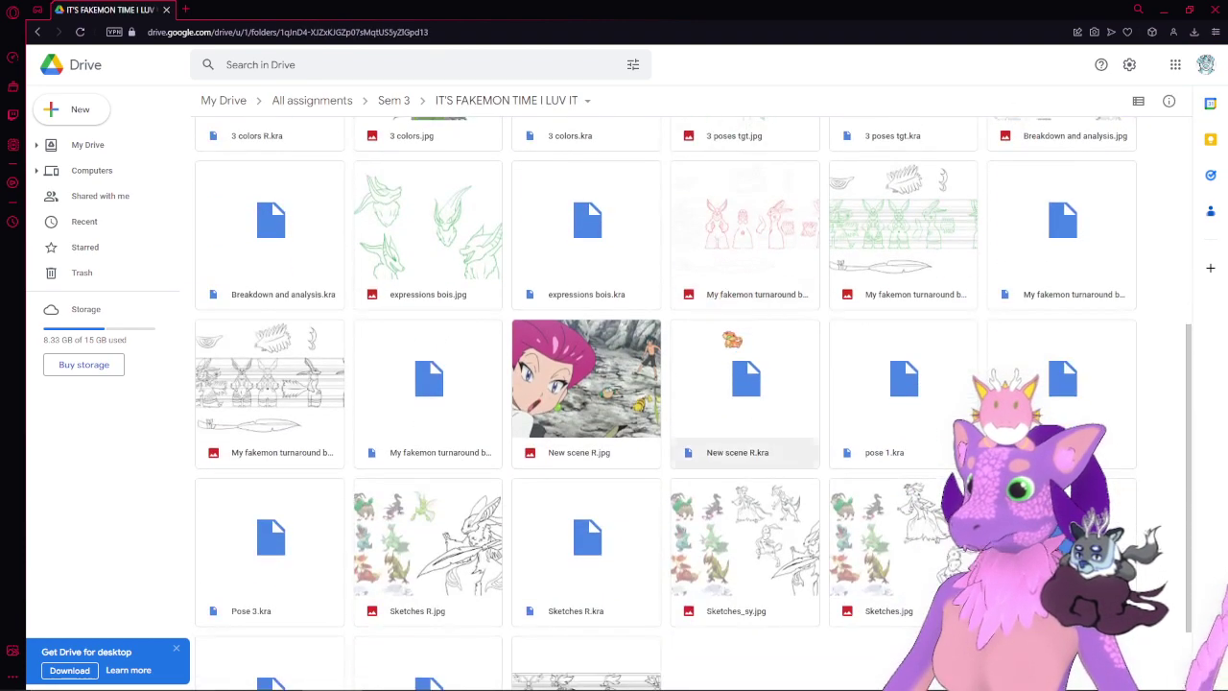
scroll(710, 426, "up", 4)
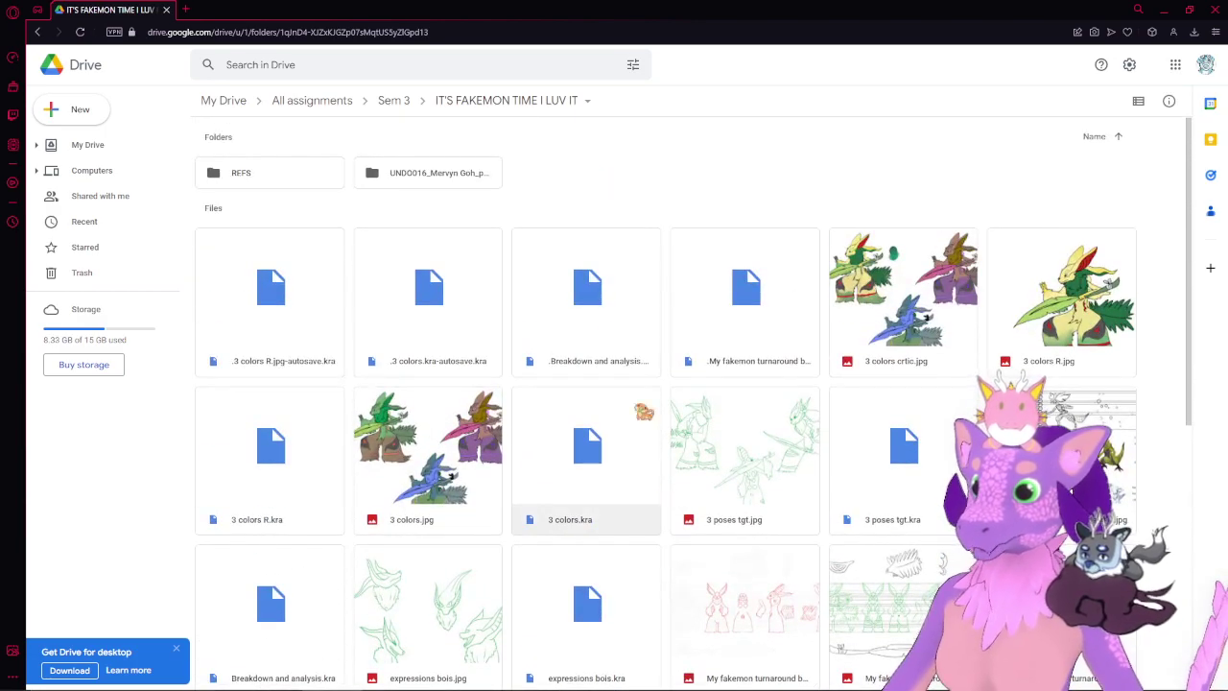
- Look over the UNDO016 and REFS subfolders of the Fakemon folder, and return to the Sem 3 folder
double_click(458, 187)
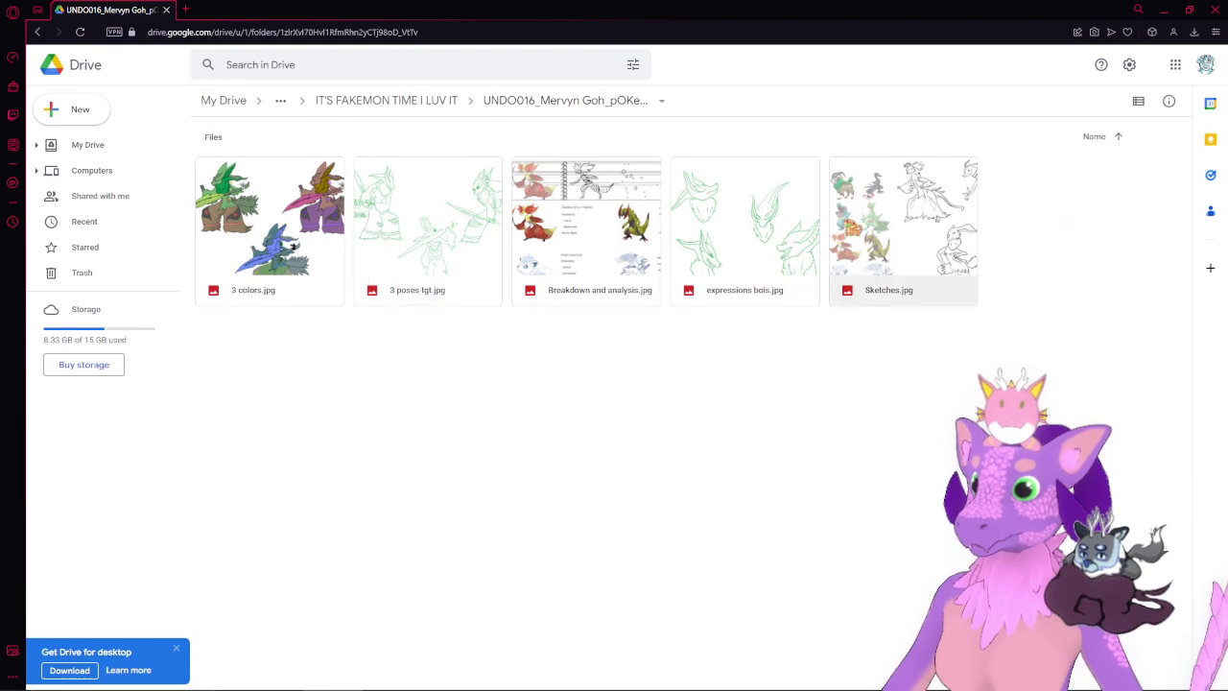
left_click(385, 103)
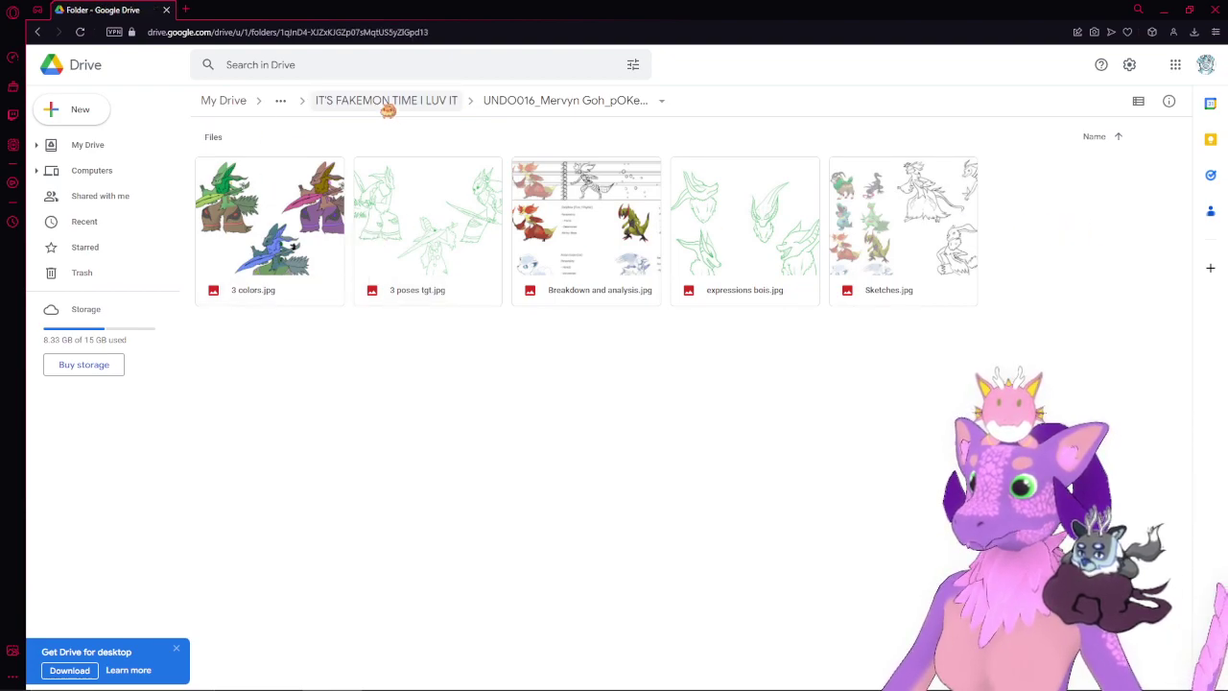
double_click(272, 176)
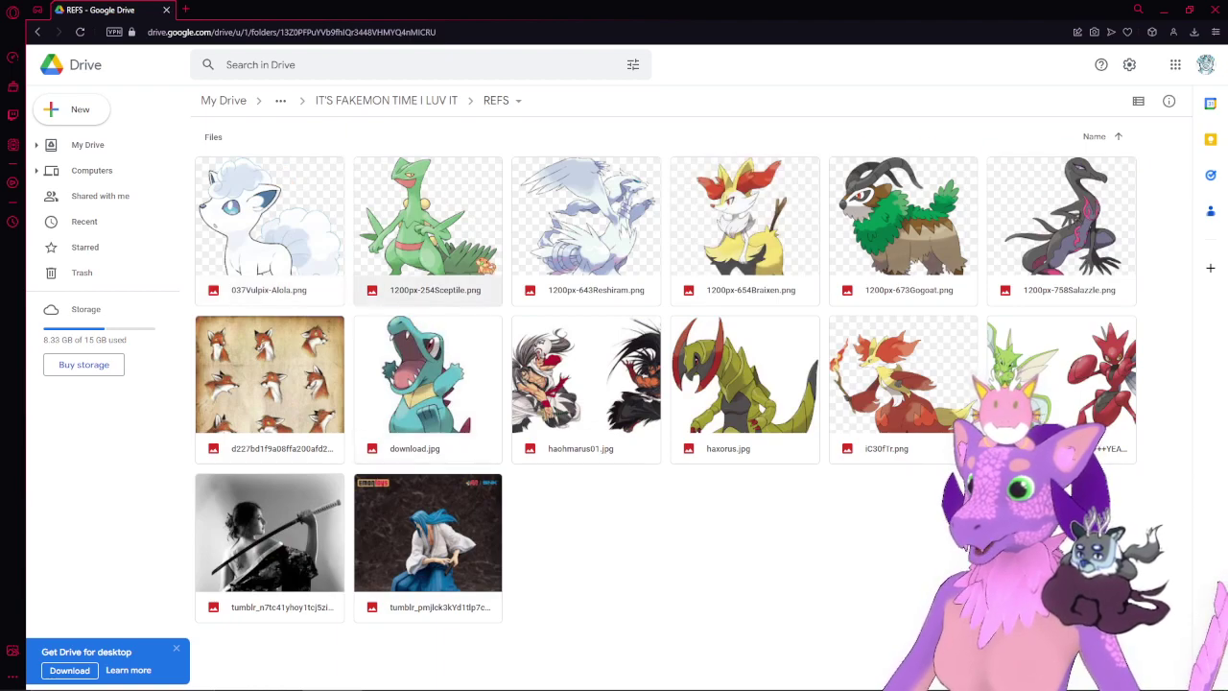
left_click(446, 109)
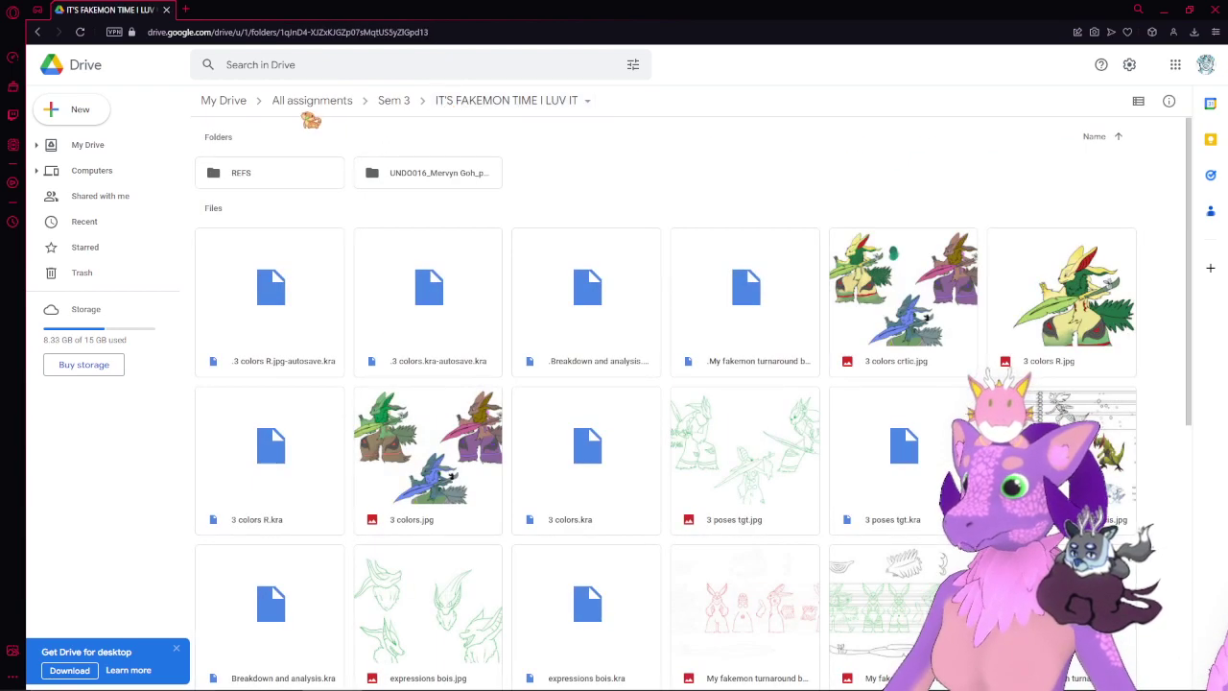
left_click(401, 107)
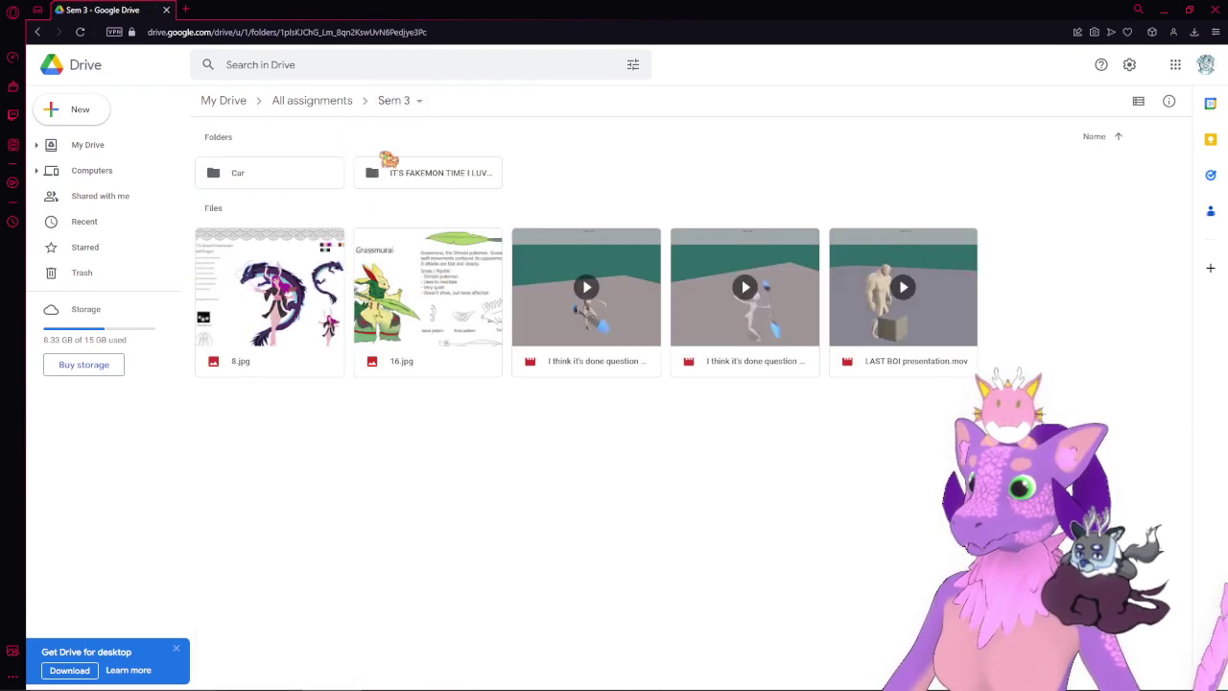
- Open 8.jpg from the Sem 3 folder and look over the Mitsuga Toshitori character sheet up close and as a whole
left_click(293, 302)
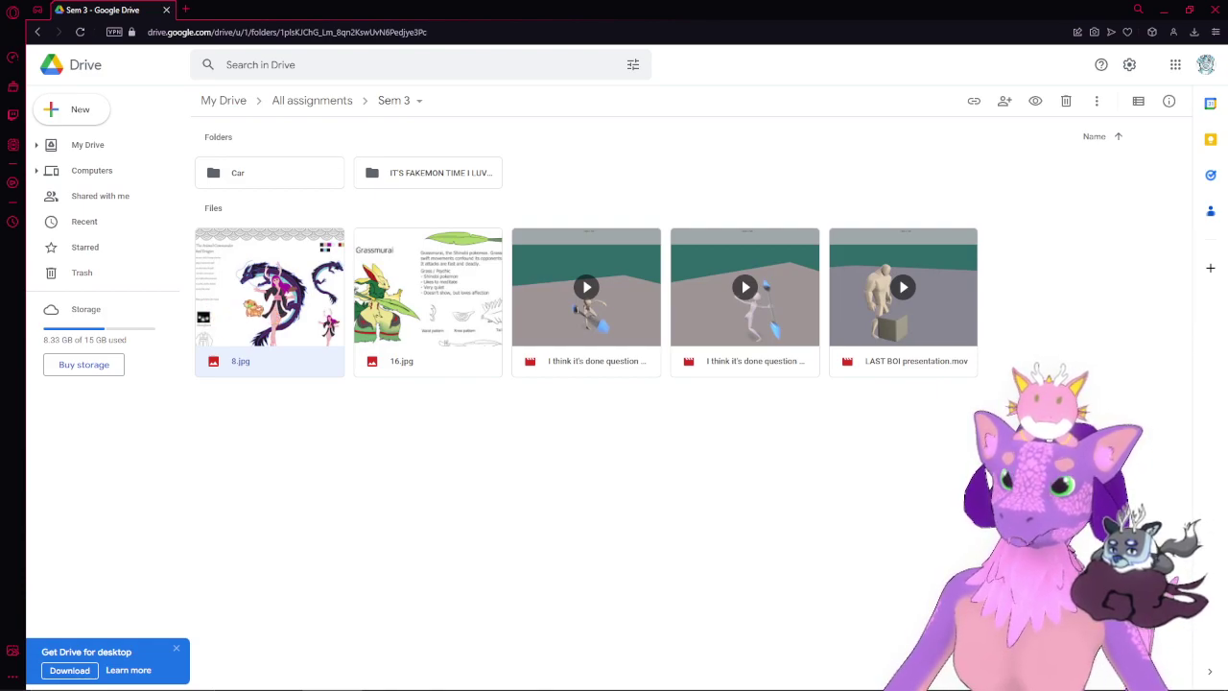
double_click(244, 301)
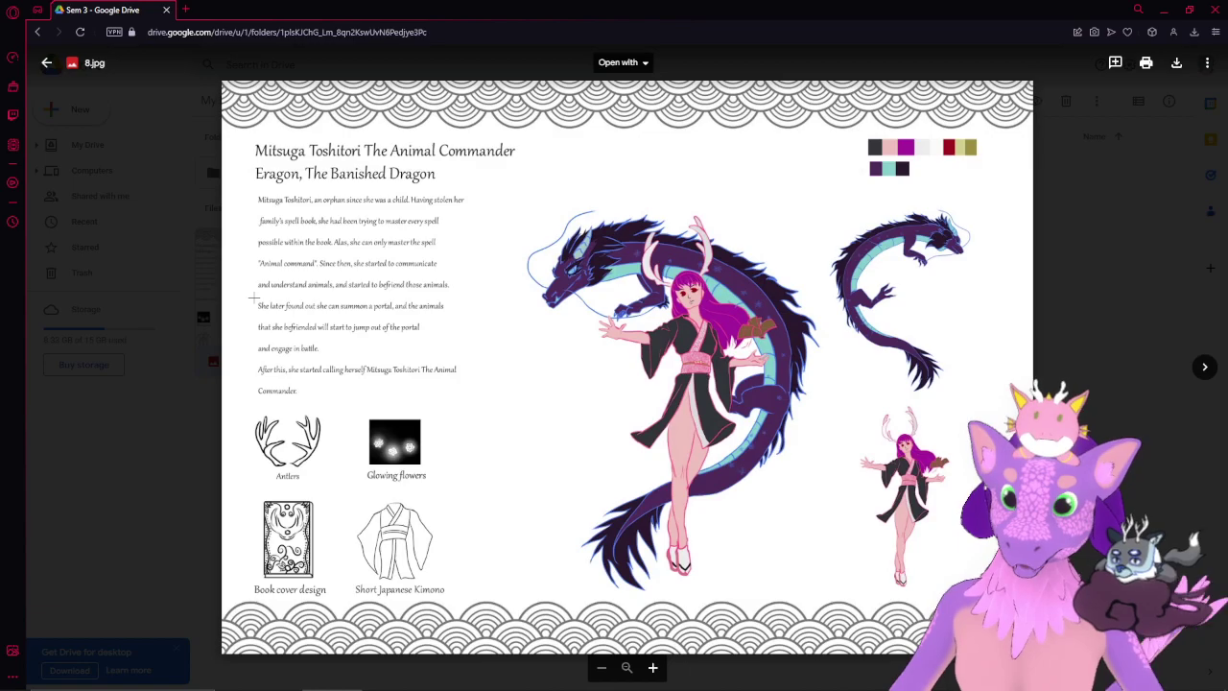
scroll(613, 383, "up", 5)
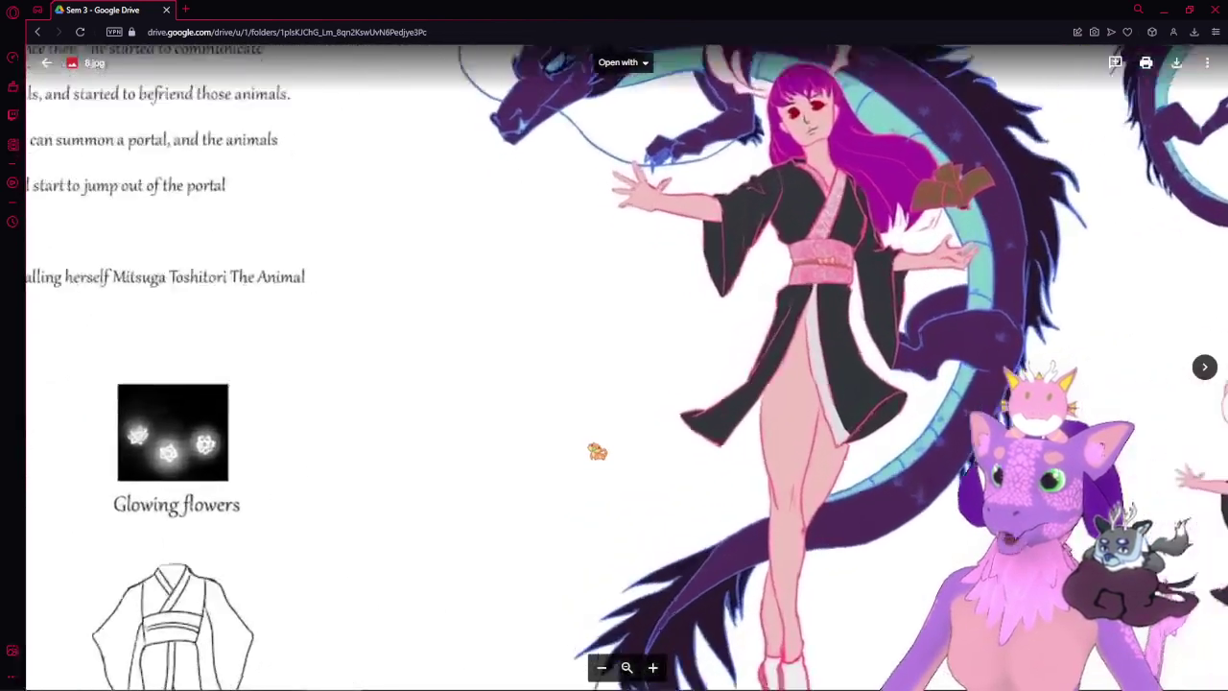
scroll(616, 342, "up", 2)
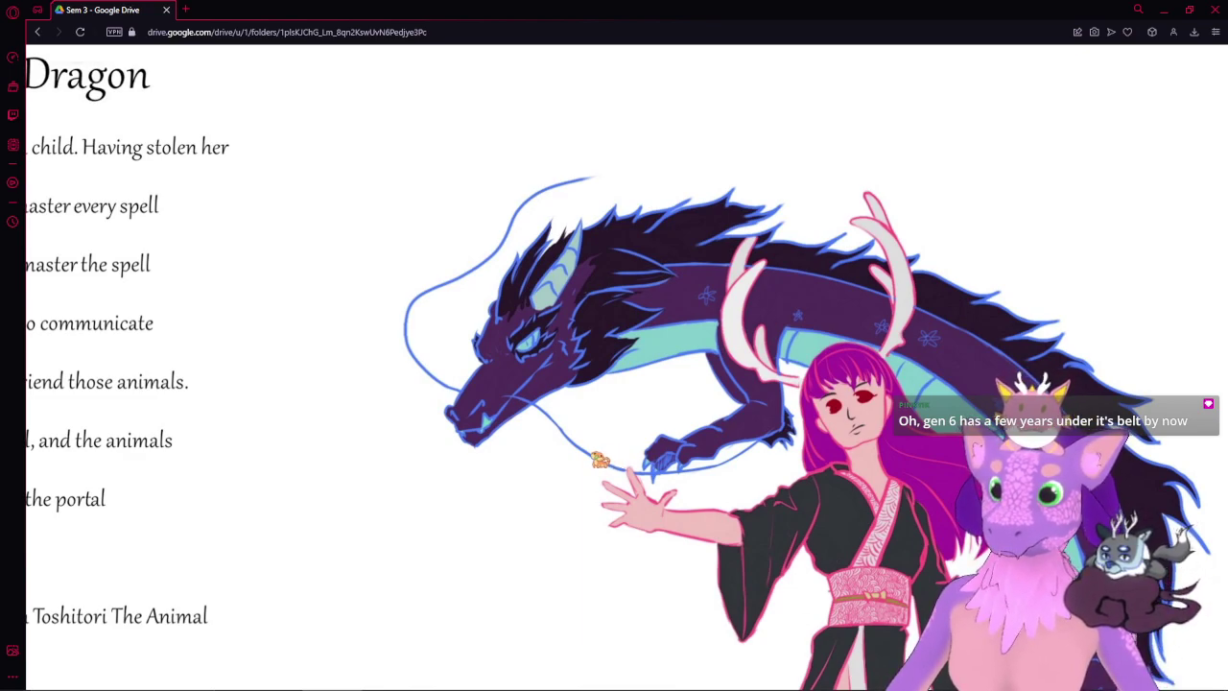
scroll(614, 383, "down", 3)
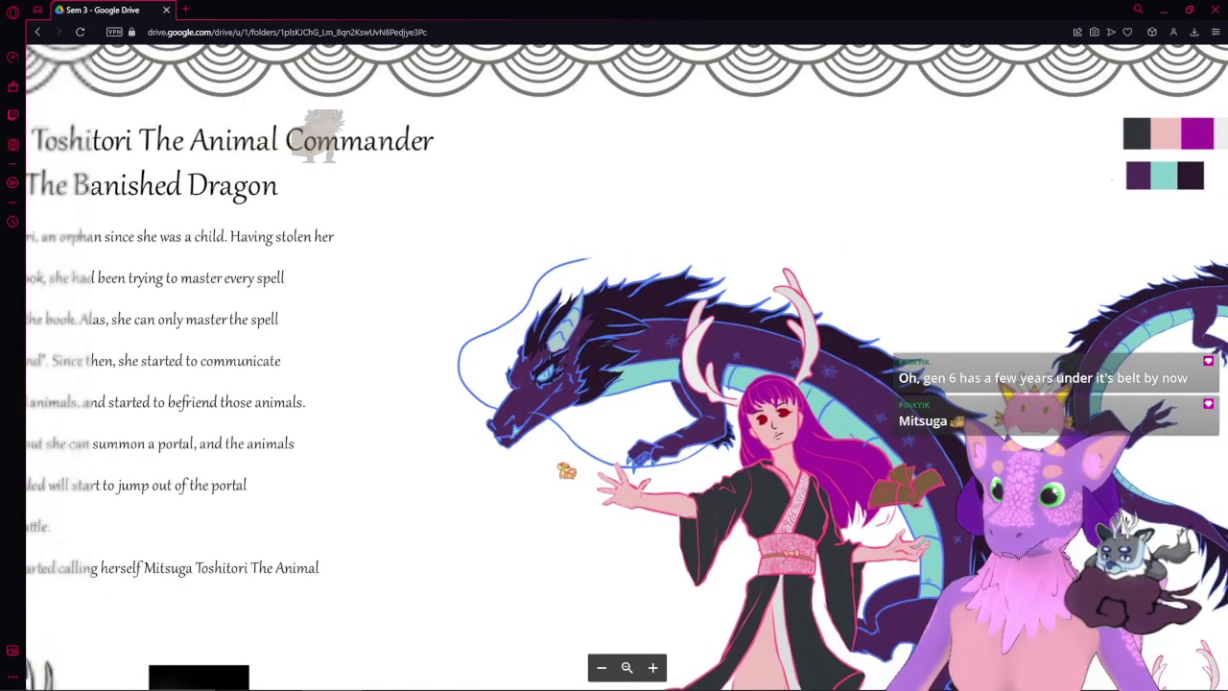
scroll(614, 383, "down", 3)
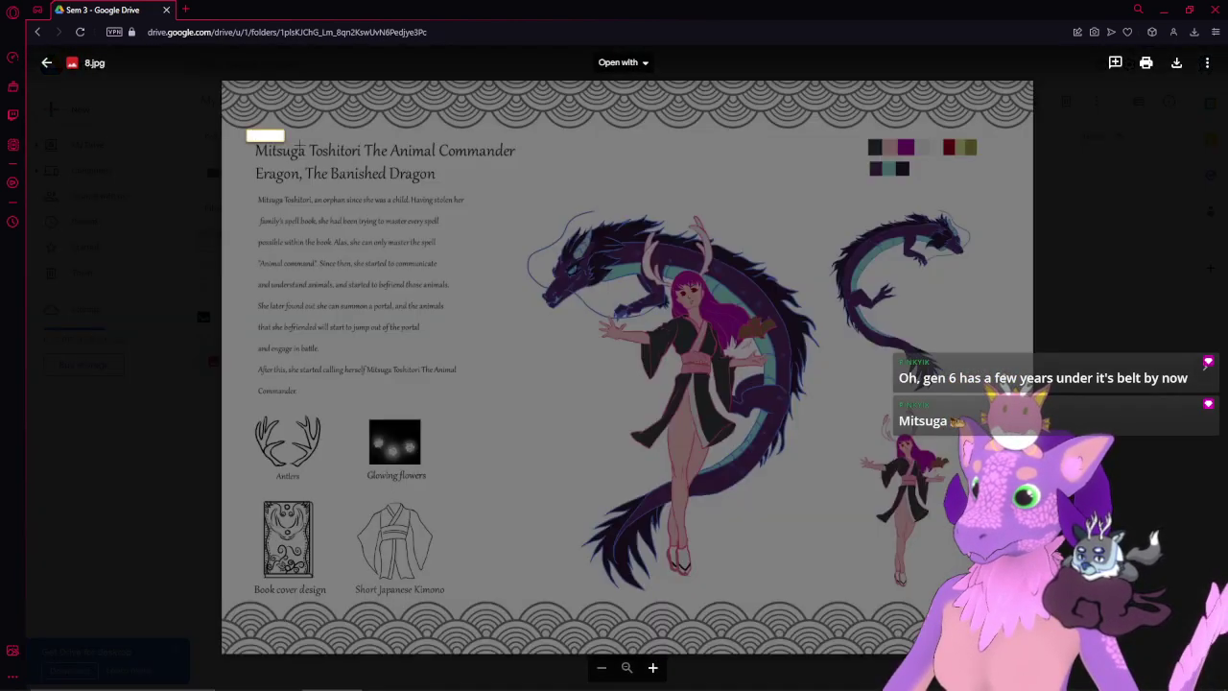
- Mark the Mitsuga Toshitori title and the name Eragon for comments on 8.jpg, discarding both comment drafts
left_click_drag(286, 141, 391, 172)
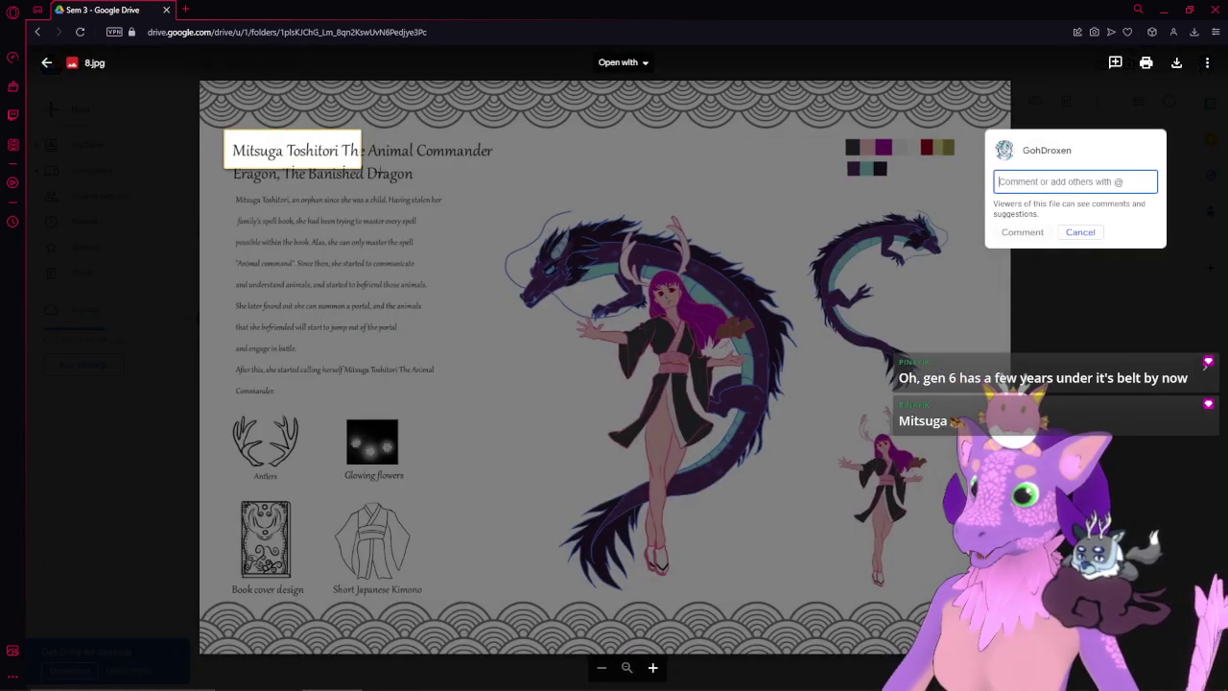
left_click(1081, 231)
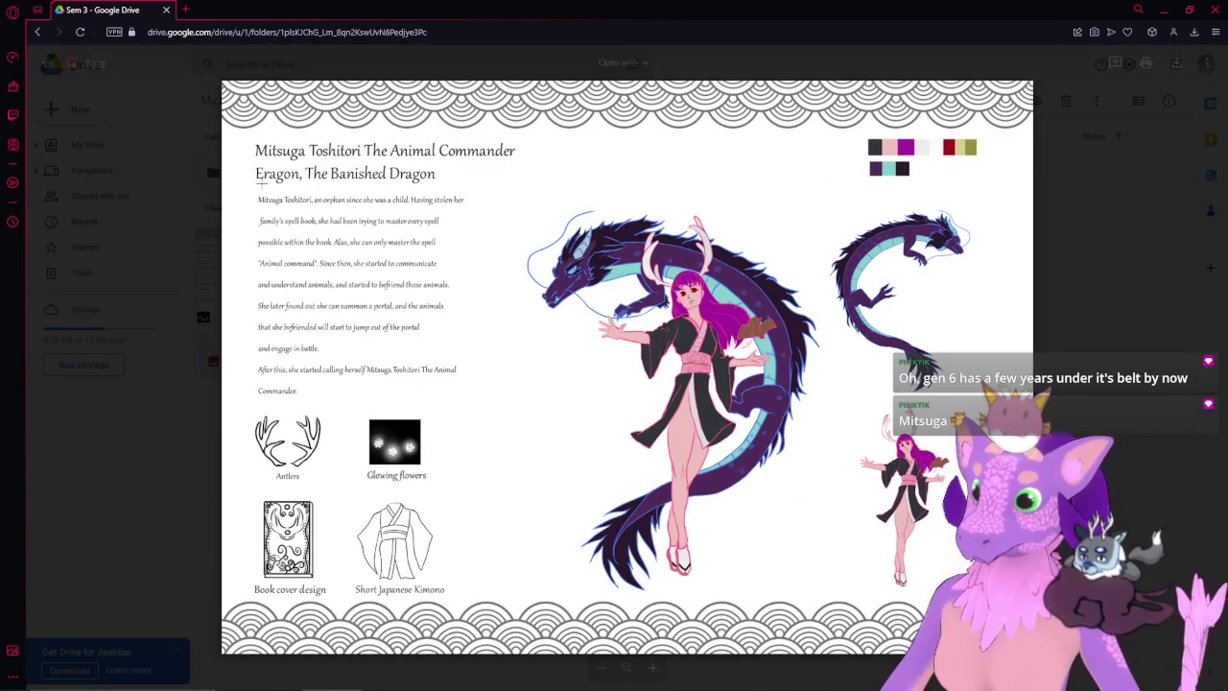
left_click_drag(248, 164, 305, 188)
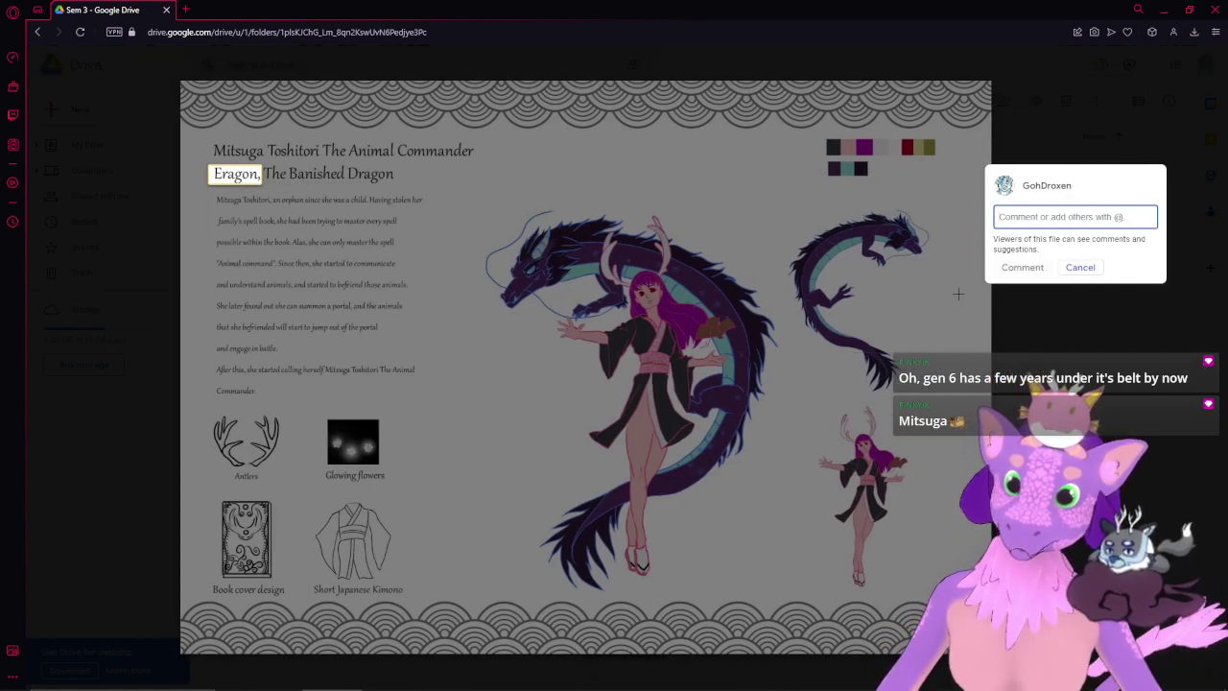
left_click(1079, 268)
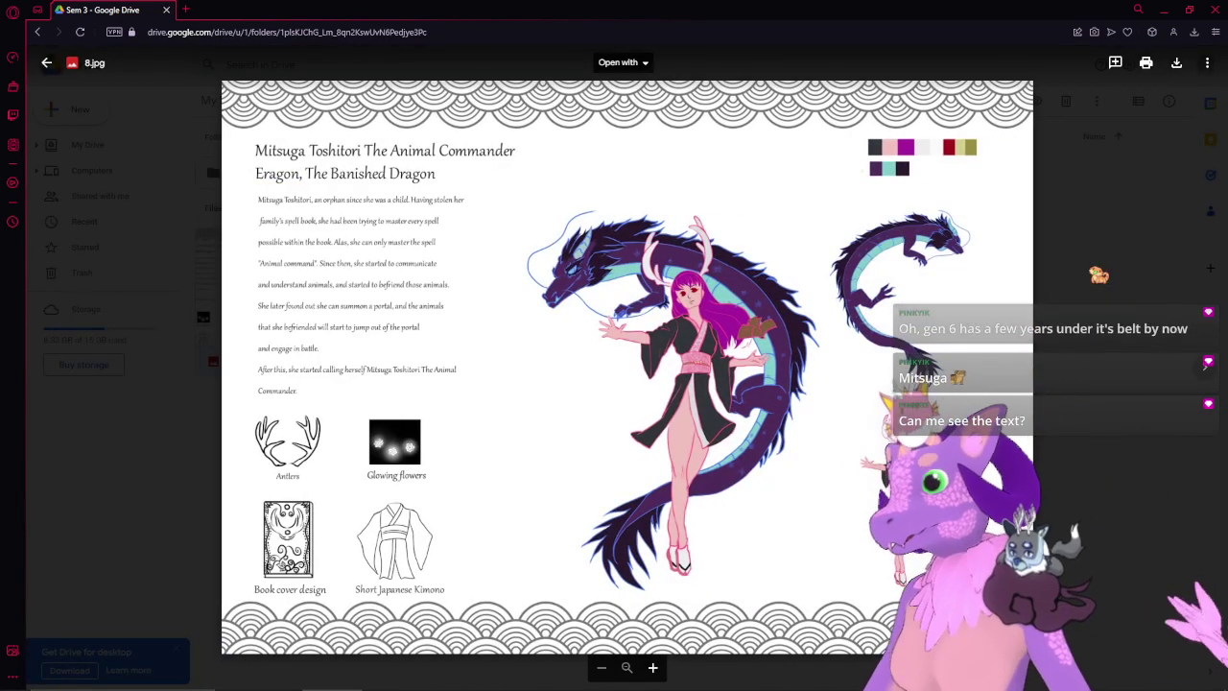
- Read the character backstory text on the 8.jpg sheet, from the heading down to the antlers and glowing flowers
scroll(426, 343, "up", 1, "ctrl")
scroll(426, 343, "up", 1, "ctrl")
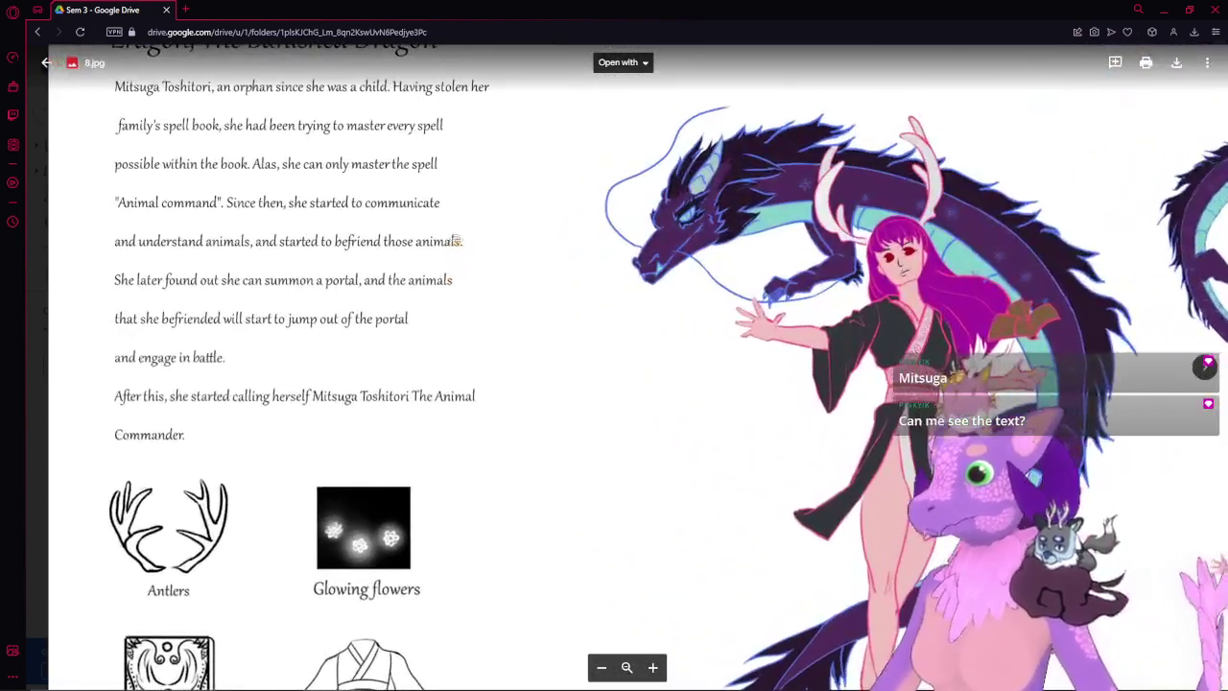
scroll(601, 329, "up", 2)
scroll(585, 397, "up", 1, "ctrl")
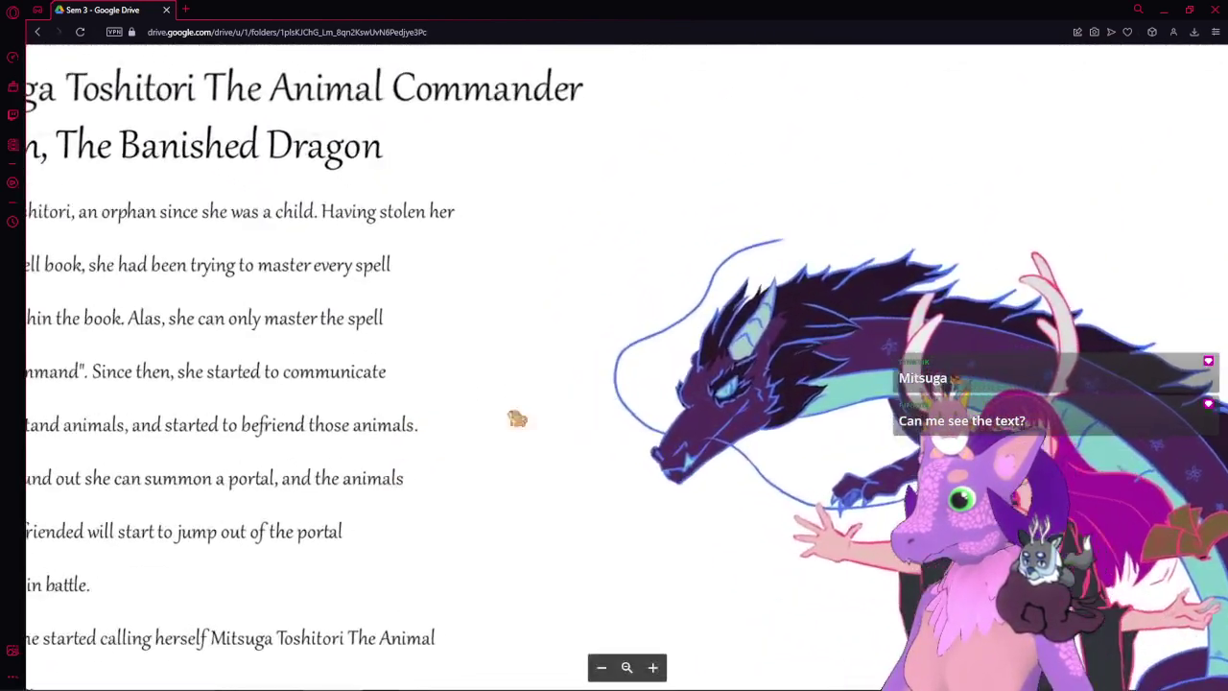
left_click_drag(513, 410, 811, 341)
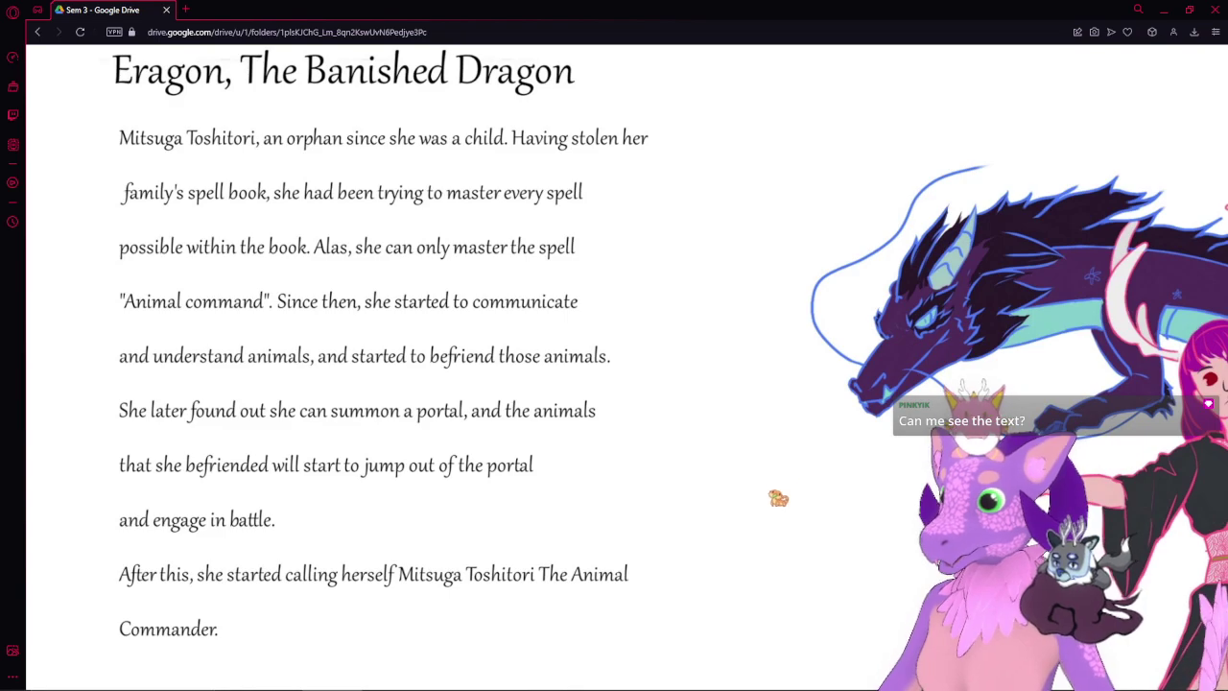
scroll(777, 496, "down", 2)
scroll(834, 420, "down", 1)
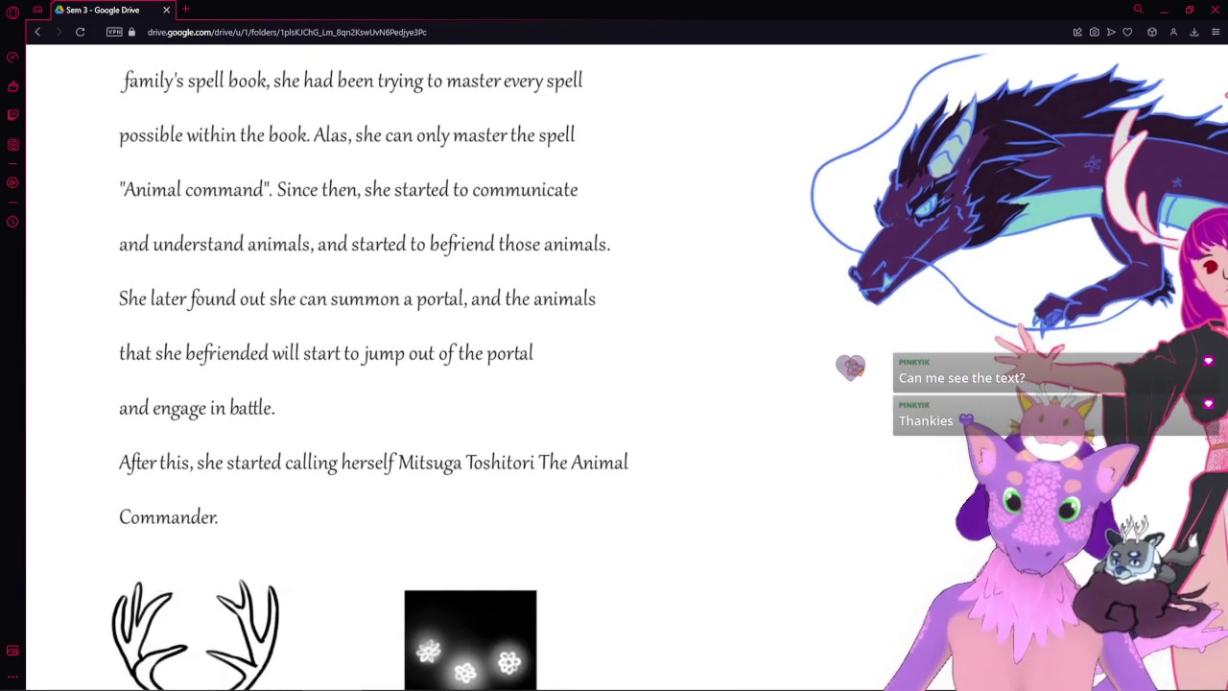
scroll(834, 421, "down", 2)
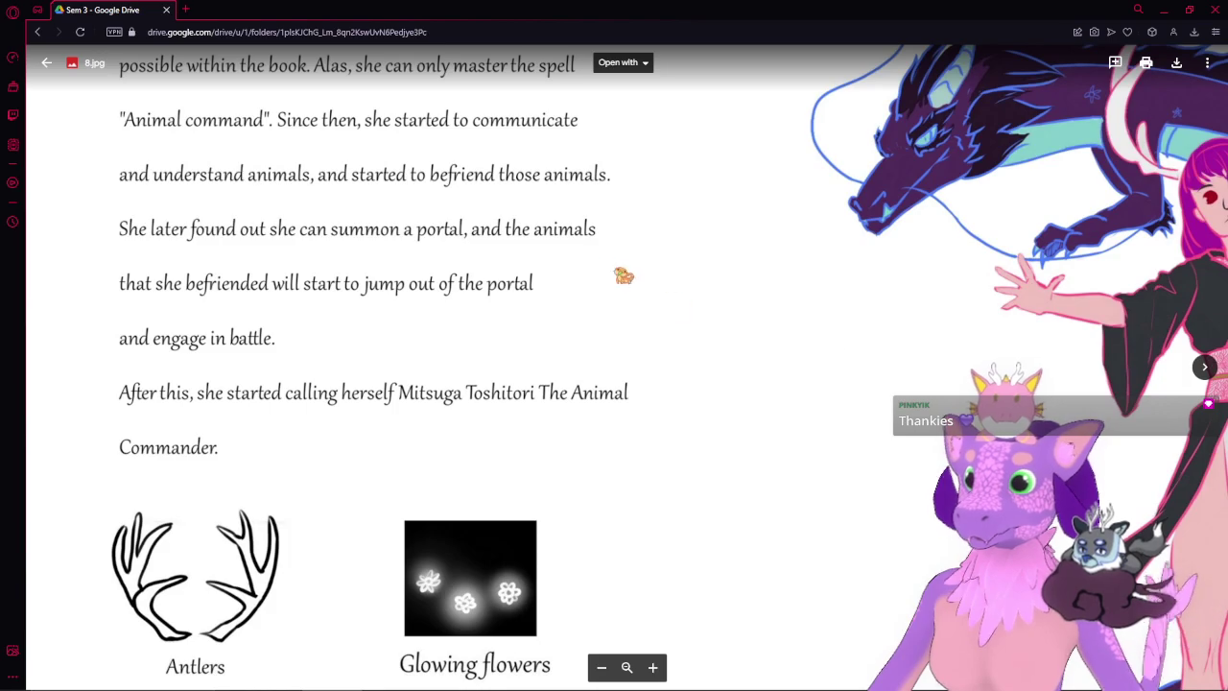
- View the whole 8.jpg sheet again and mark the "Eragon, The Banished Dragon" line, discarding the comment draft
scroll(624, 275, "up", 3)
scroll(696, 464, "down", 1)
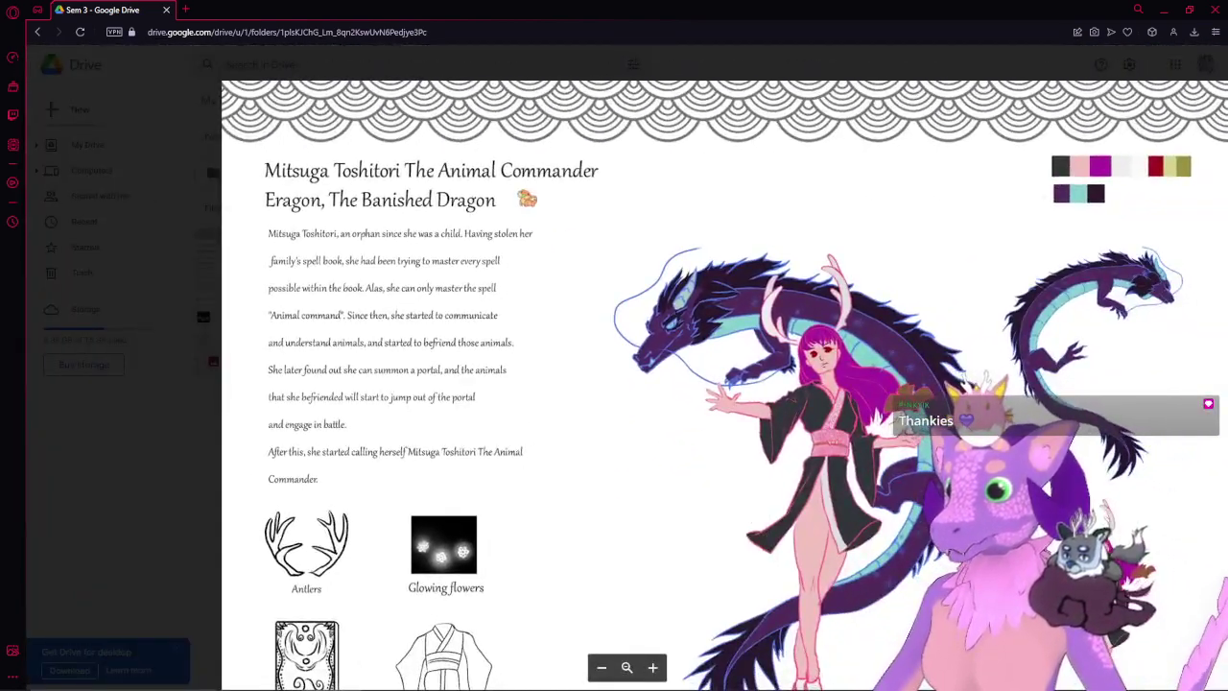
left_click_drag(666, 447, 605, 409)
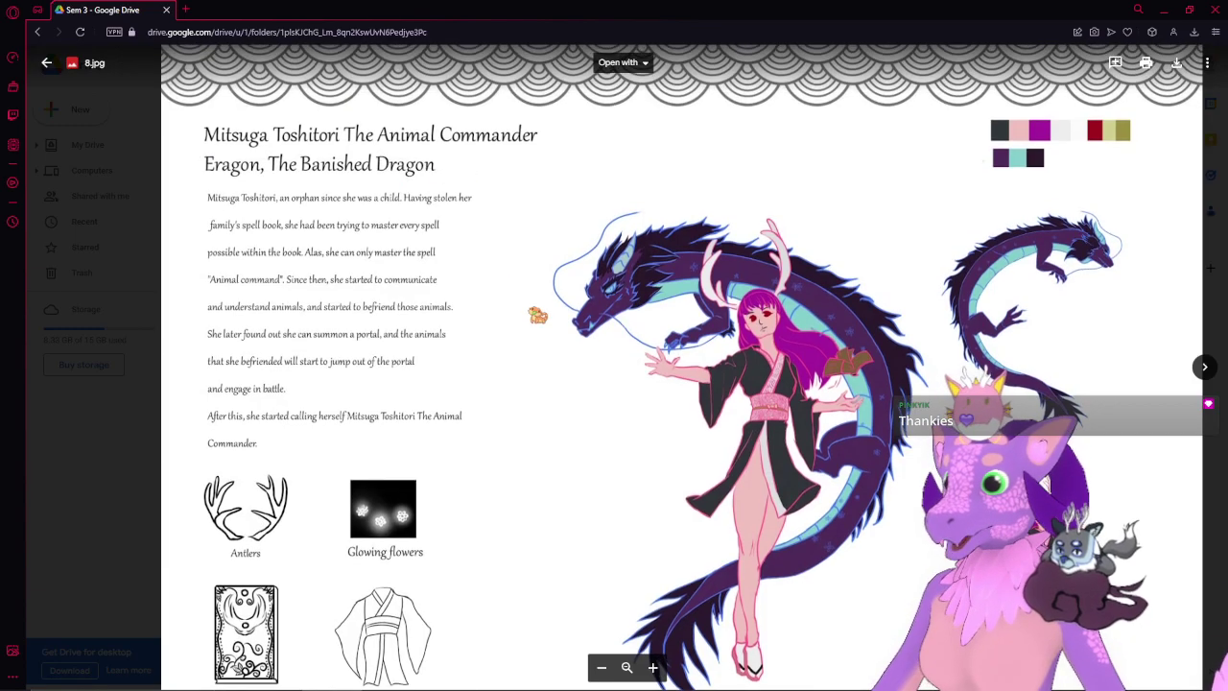
scroll(533, 336, "down", 1)
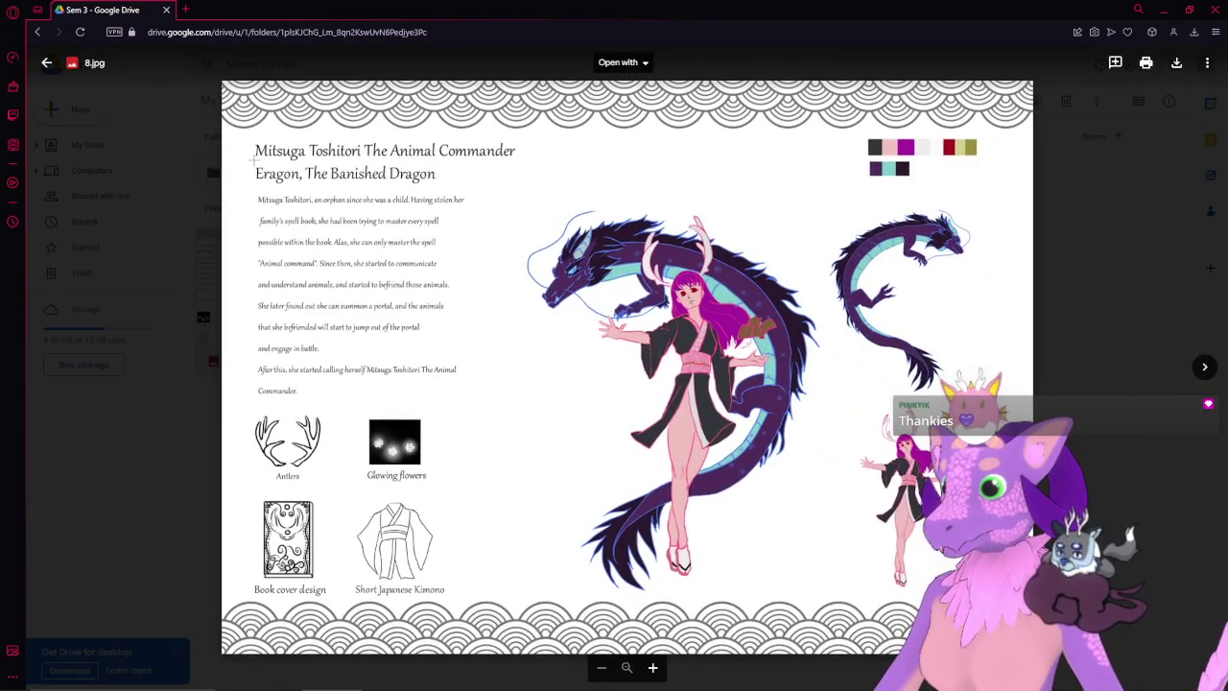
left_click_drag(254, 160, 478, 194)
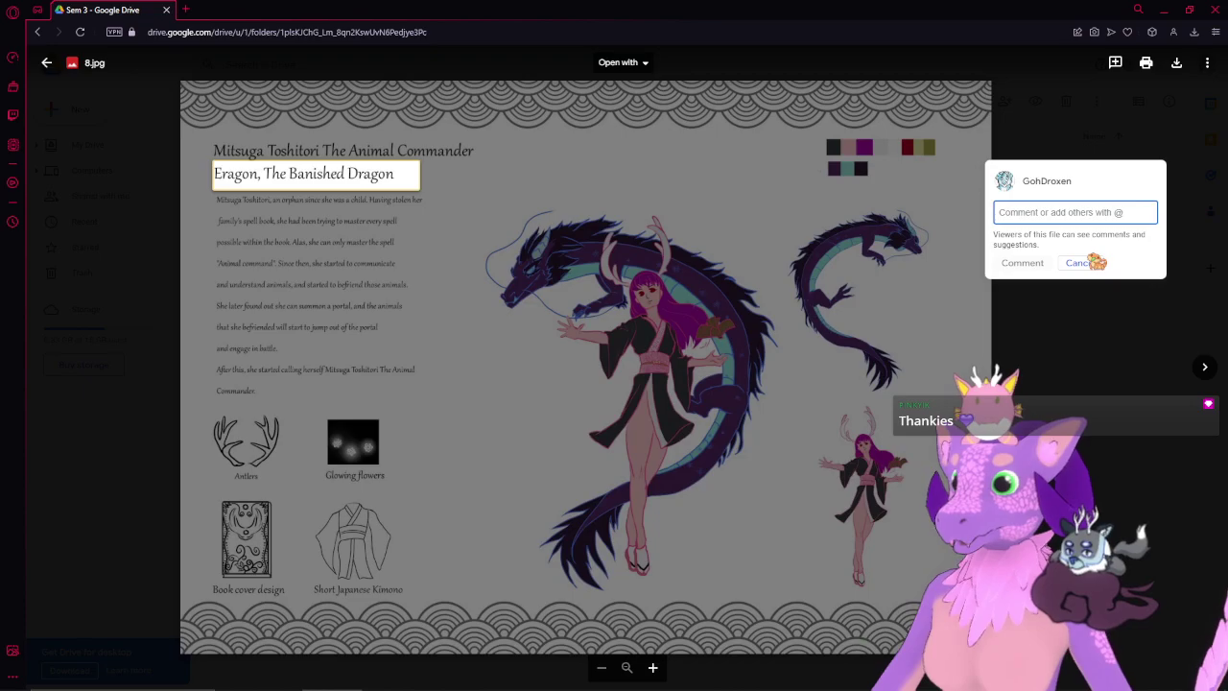
left_click(1079, 262)
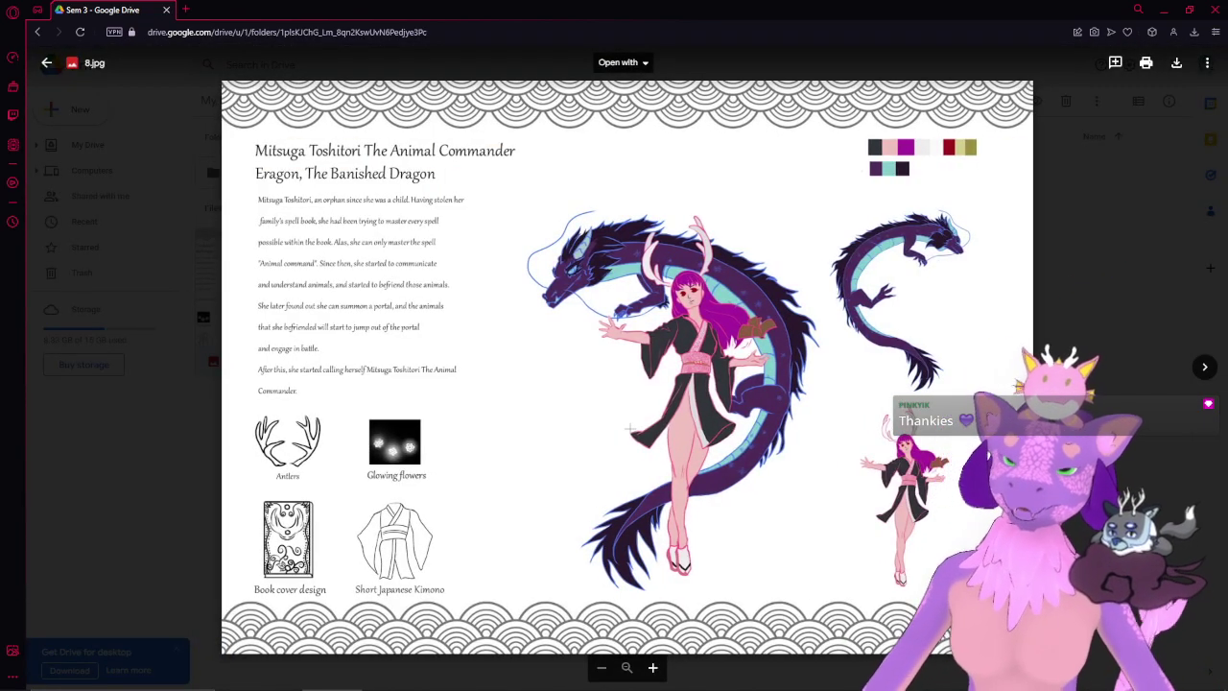
- Examine the main illustration of Mitsuga with the dragon, from the antlers and kimono down to the feet and tail
scroll(844, 350, "up", 2)
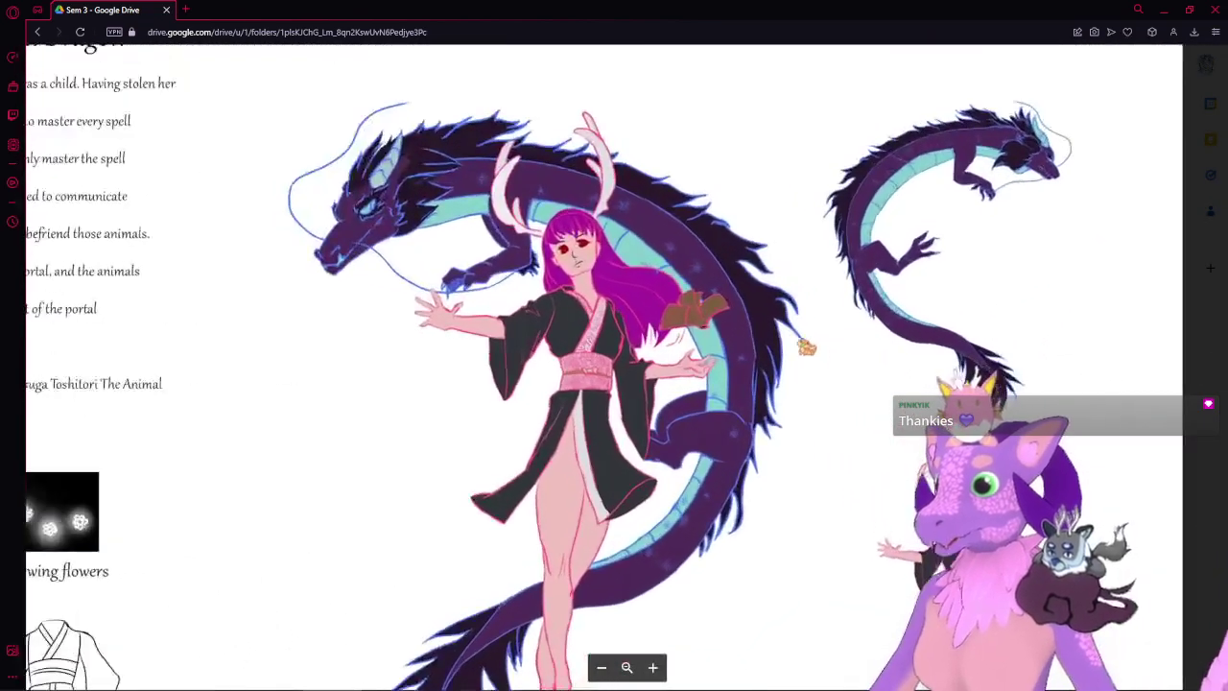
left_click_drag(460, 251, 713, 181)
left_click_drag(772, 367, 713, 403)
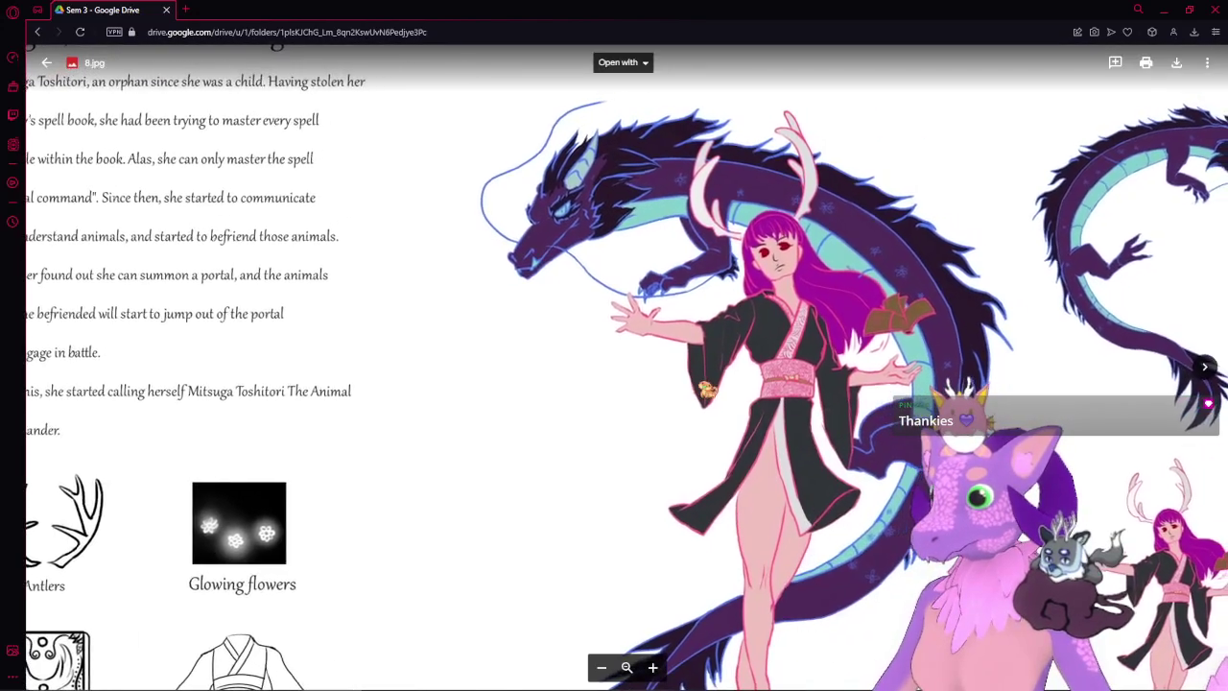
scroll(713, 403, "up", 2)
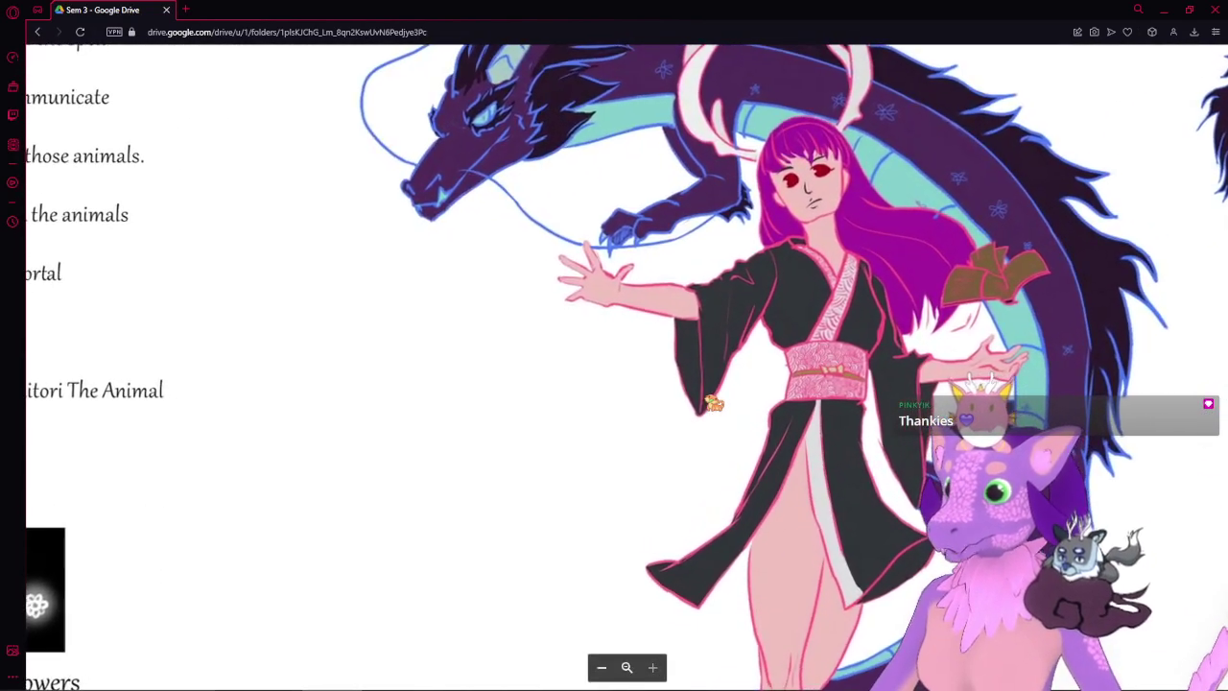
left_click_drag(774, 372, 660, 343)
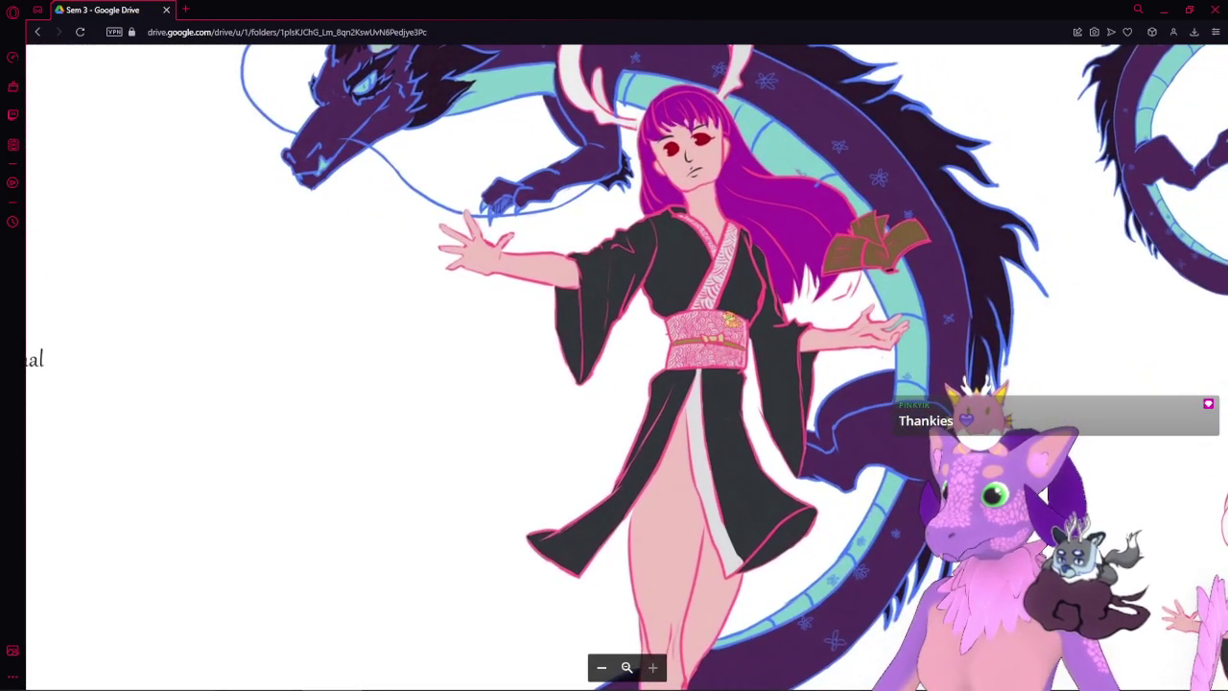
left_click_drag(641, 297, 612, 286)
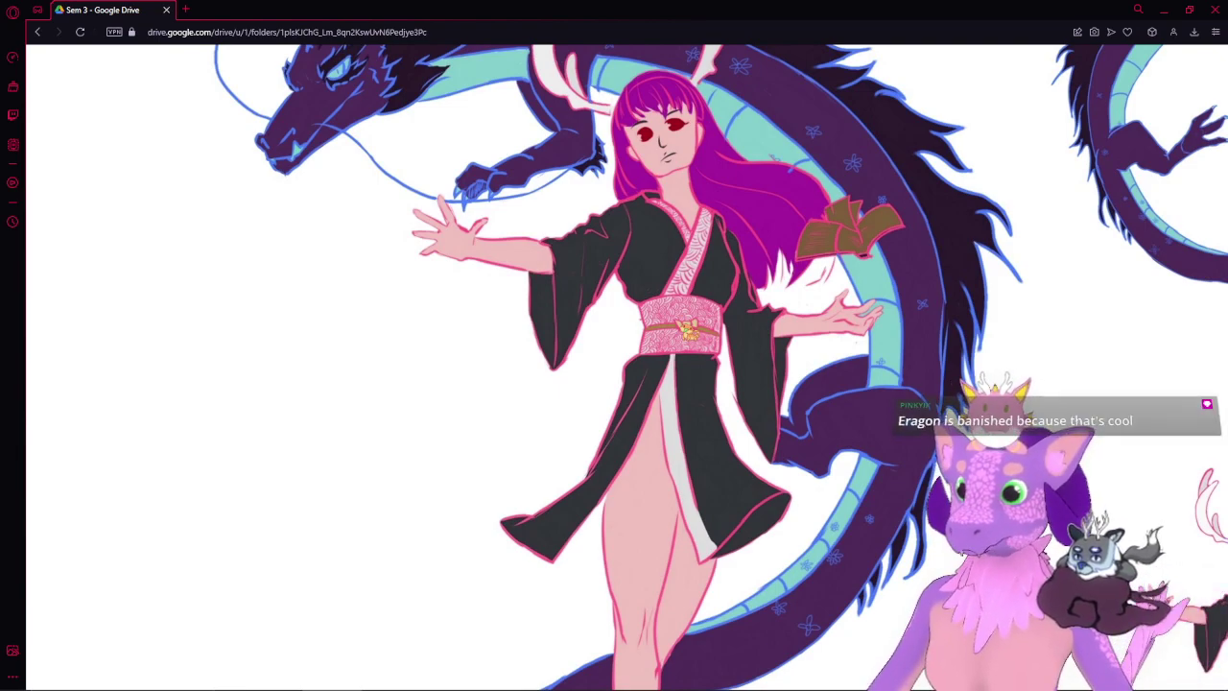
left_click_drag(683, 309, 691, 385)
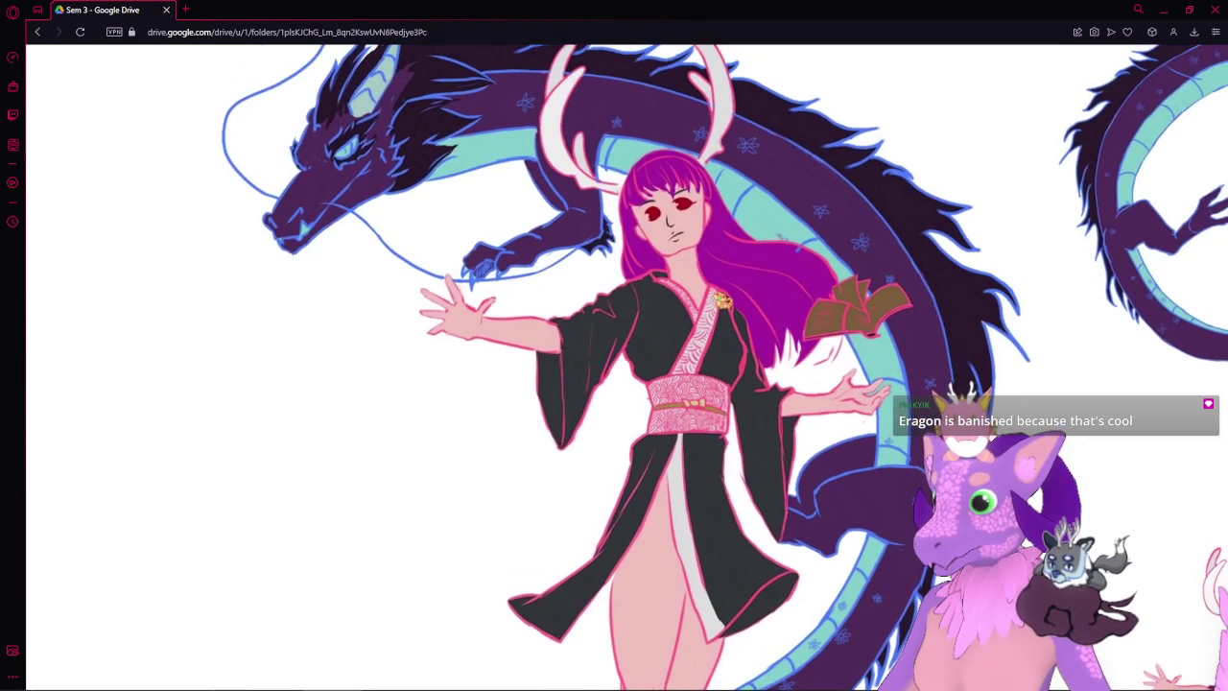
left_click_drag(687, 303, 694, 357)
left_click_drag(724, 464, 626, 493)
scroll(816, 249, "down", 5)
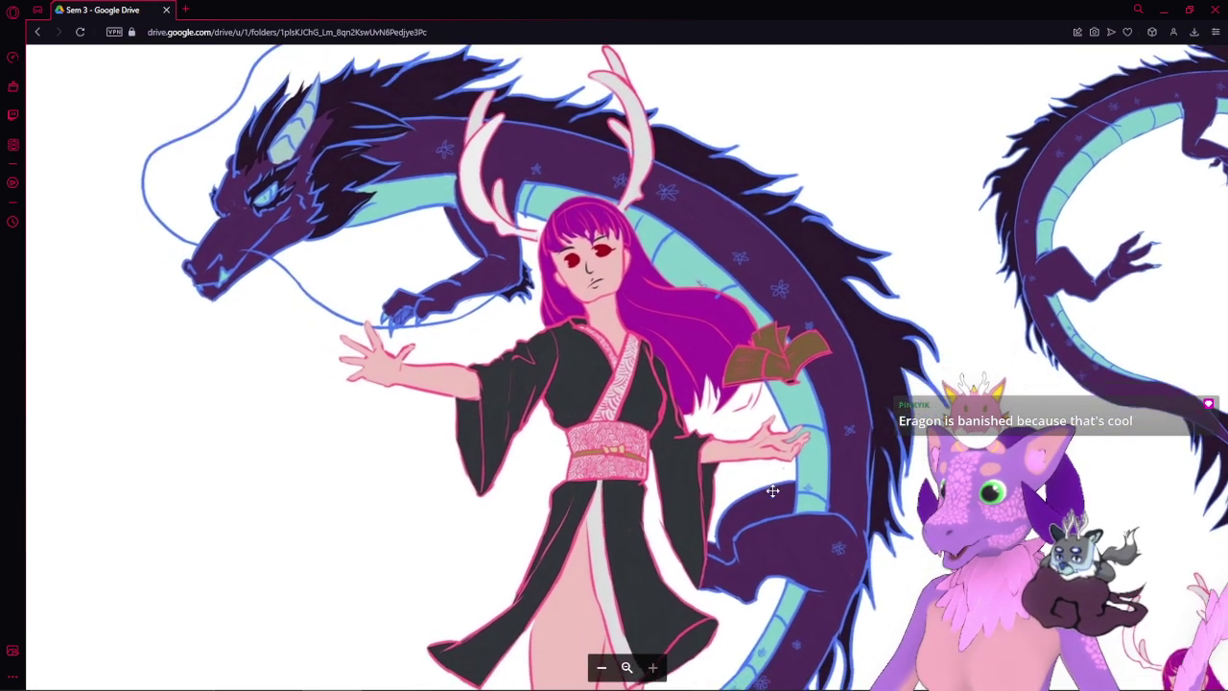
left_click_drag(821, 325, 776, 255)
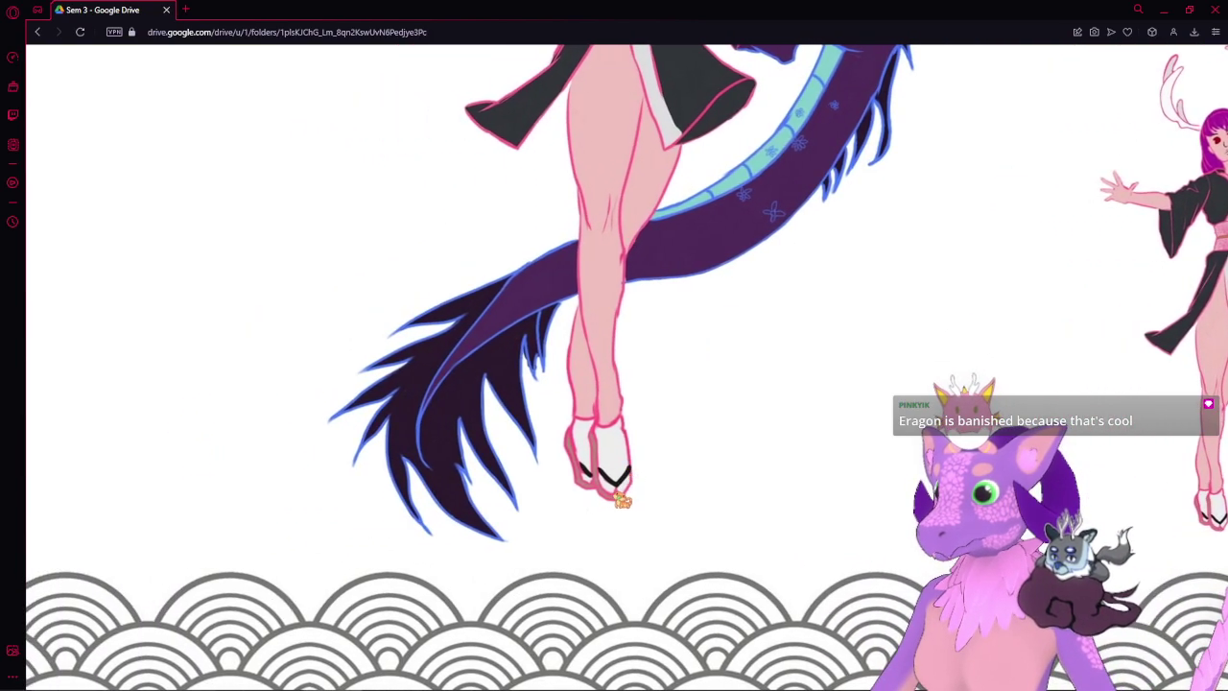
scroll(806, 396, "down", 3)
- Examine the dragon's head and whiskers beside Mitsuga up close, followed by the small standalone figure of her
left_click_drag(674, 65, 750, 422)
left_click_drag(613, 395, 689, 465)
scroll(675, 439, "up", 3)
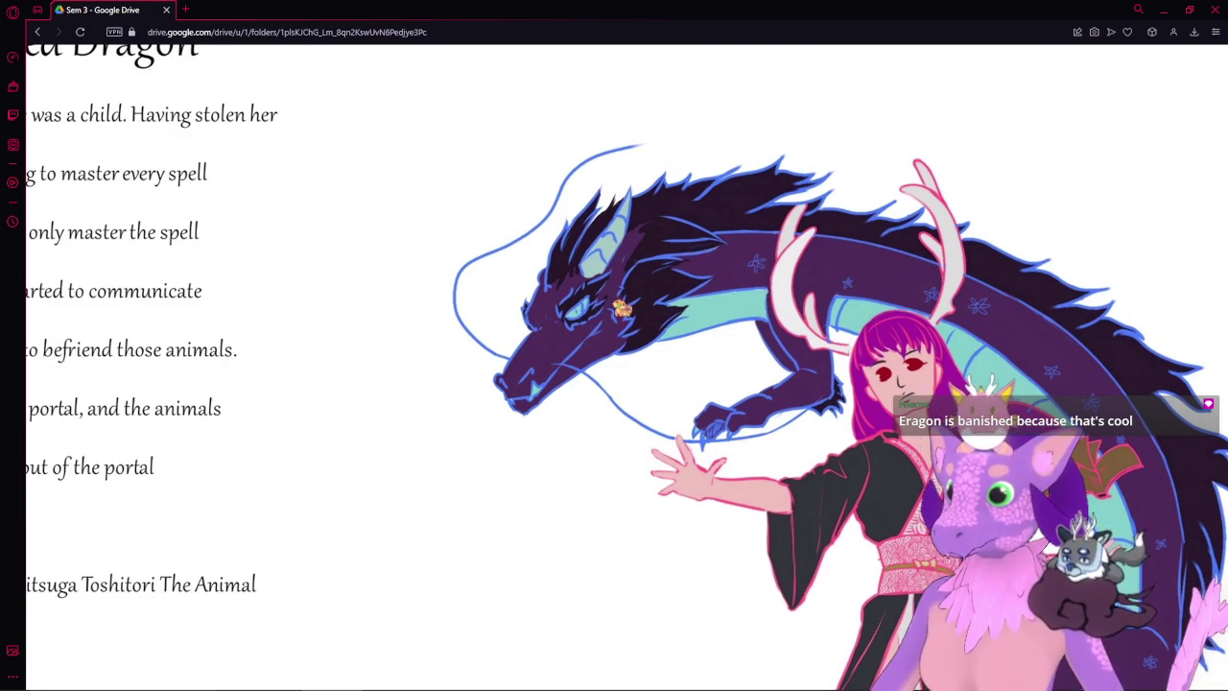
left_click_drag(473, 394, 577, 371)
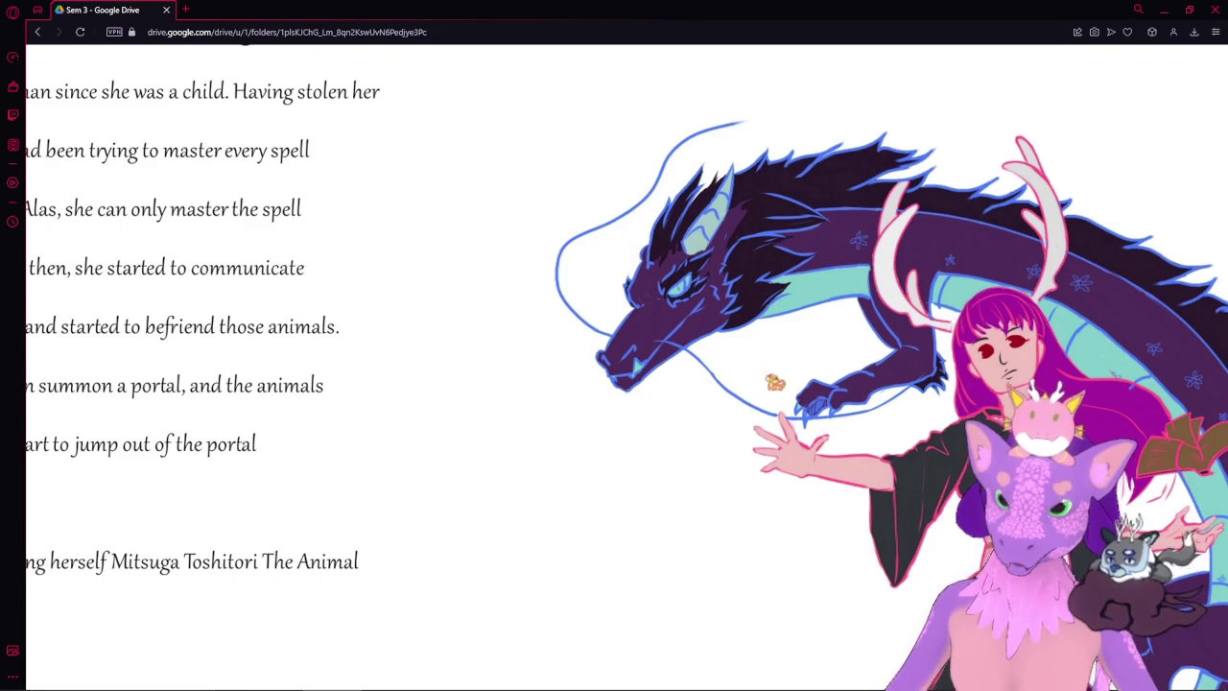
left_click_drag(803, 372, 724, 391)
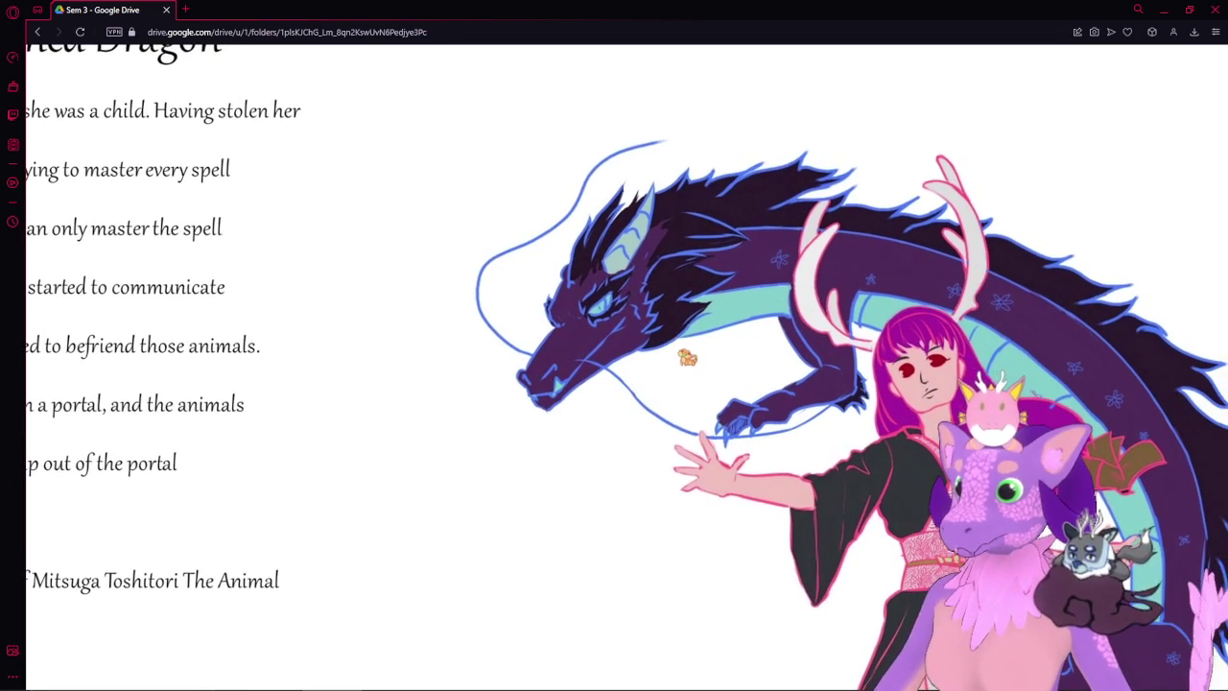
left_click_drag(685, 356, 578, 393)
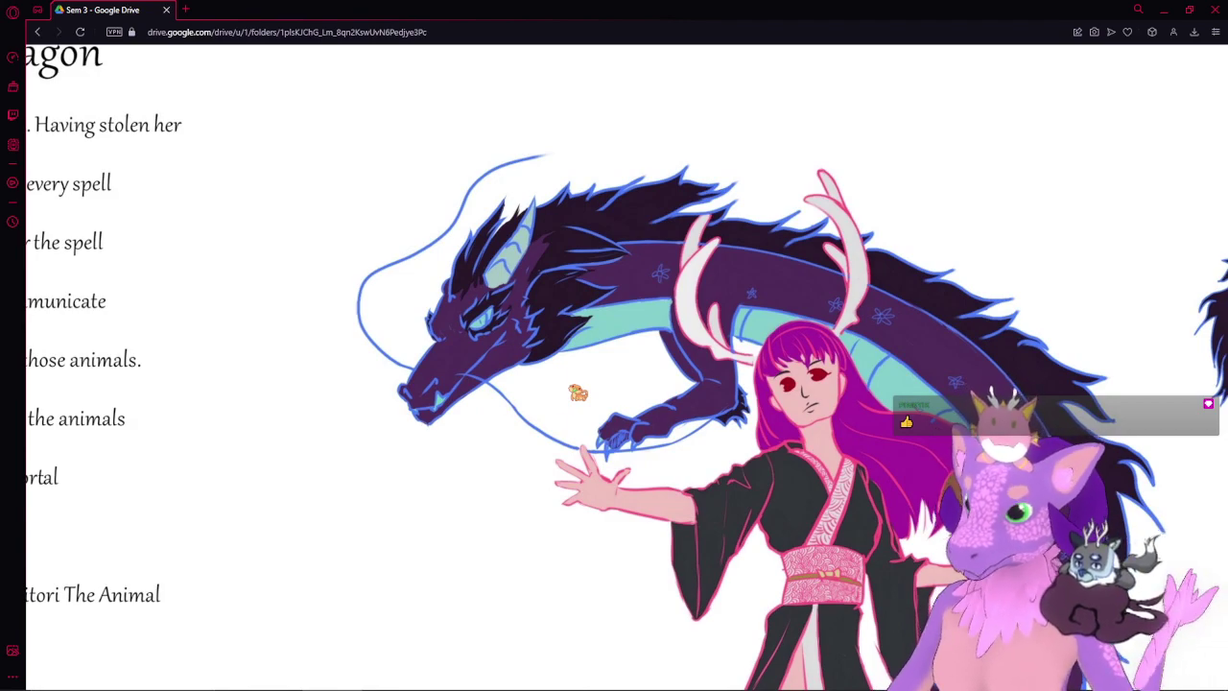
left_click_drag(561, 397, 648, 395)
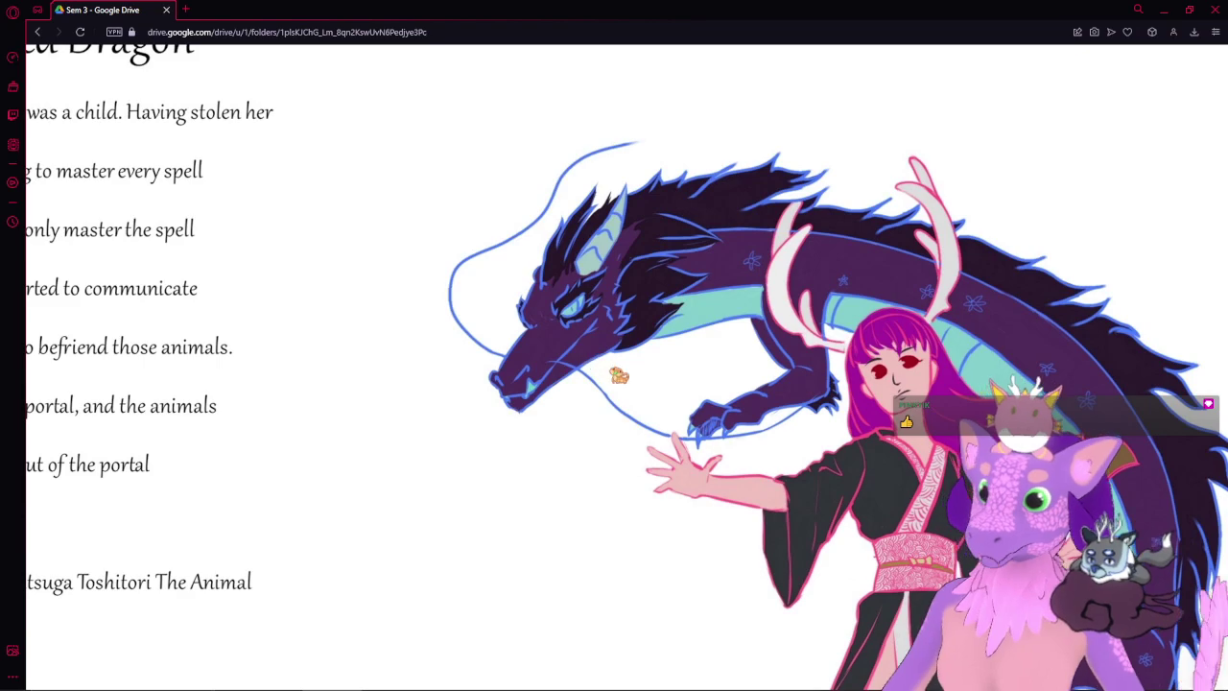
left_click_drag(747, 546, 299, 43)
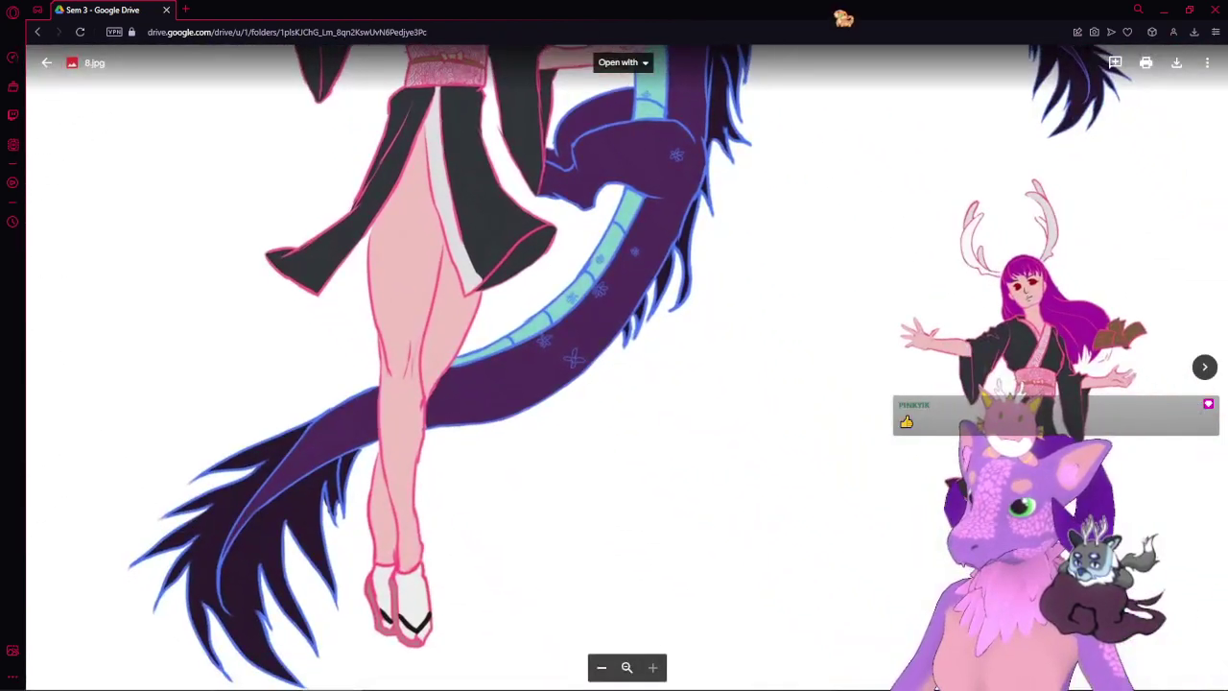
left_click_drag(1055, 441, 907, 419)
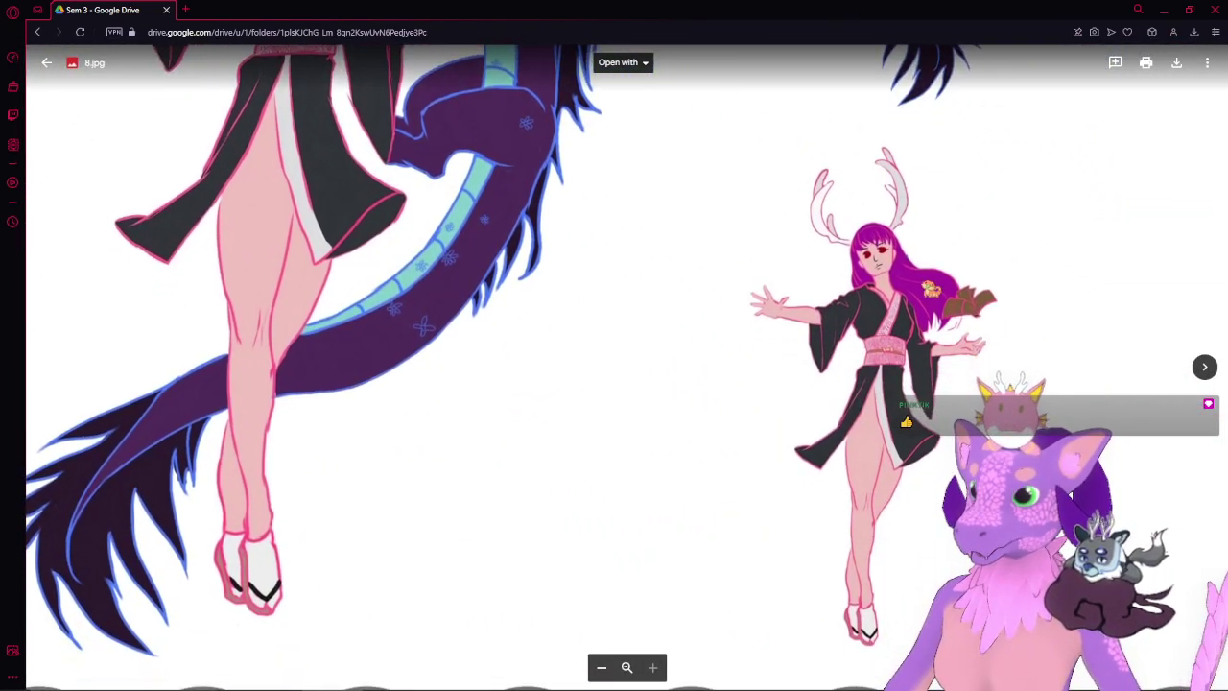
- Examine the standalone Mitsuga figure, the main illustration and the standalone dragon, comparing them against the whole 8.jpg sheet
scroll(729, 307, "down", 2)
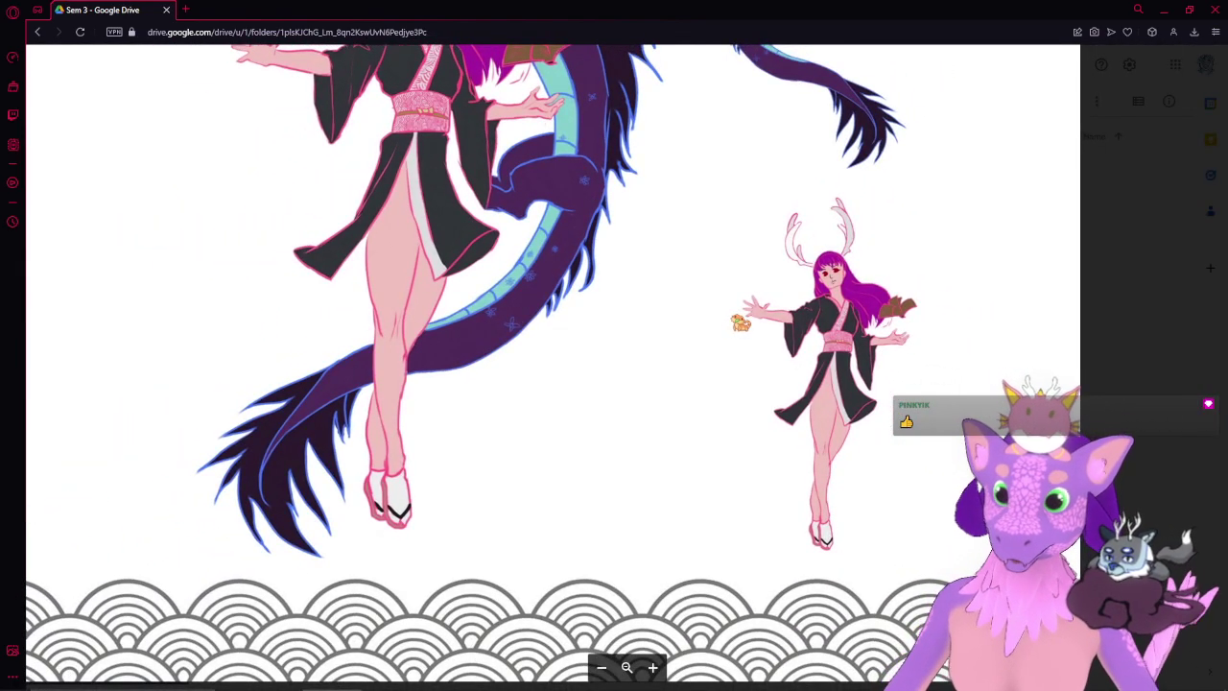
scroll(553, 364, "up", 5)
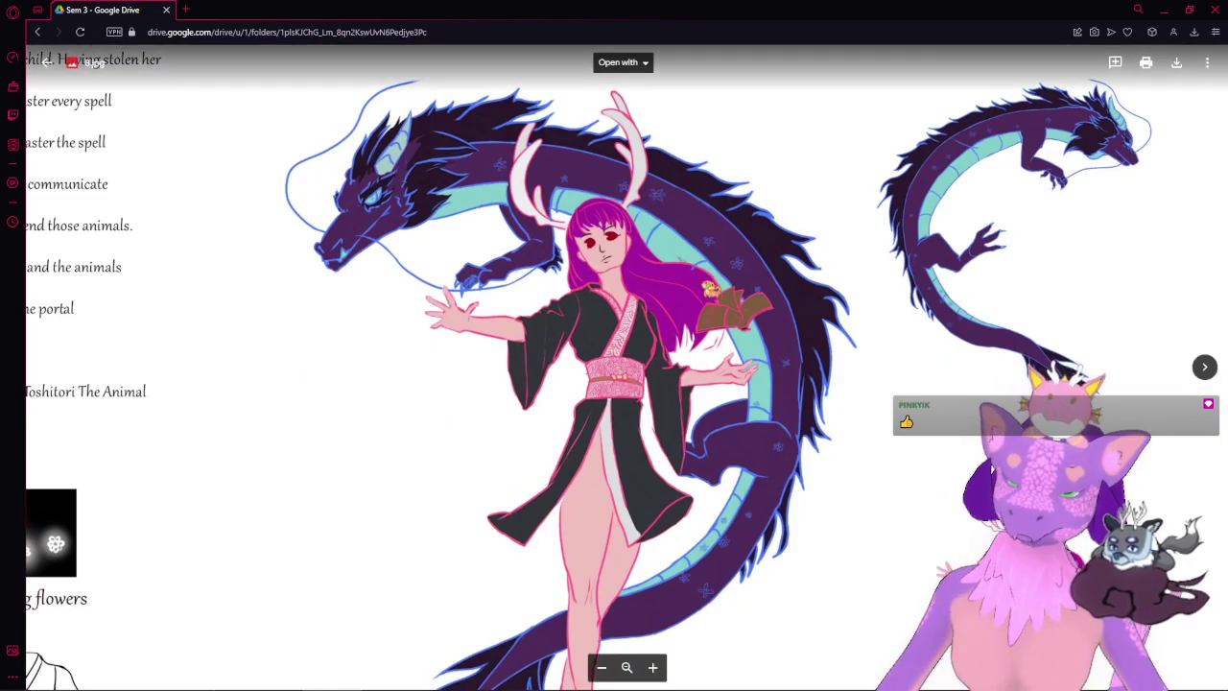
scroll(614, 364, "down", 4)
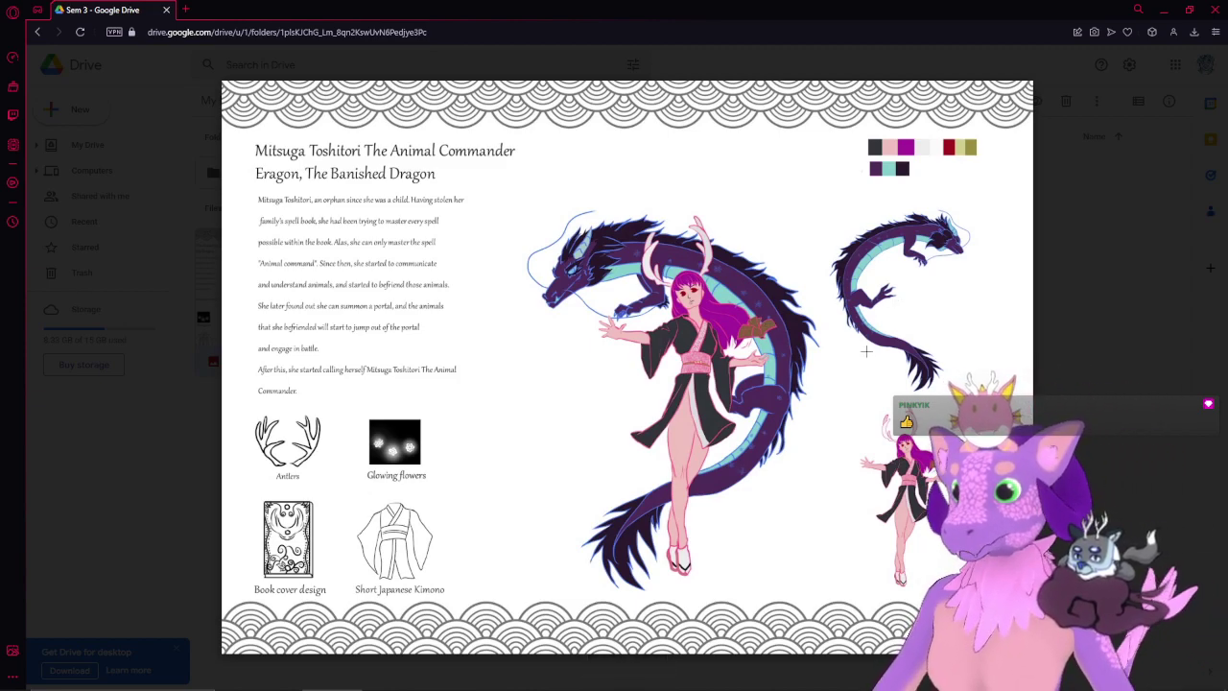
scroll(840, 443, "up", 4)
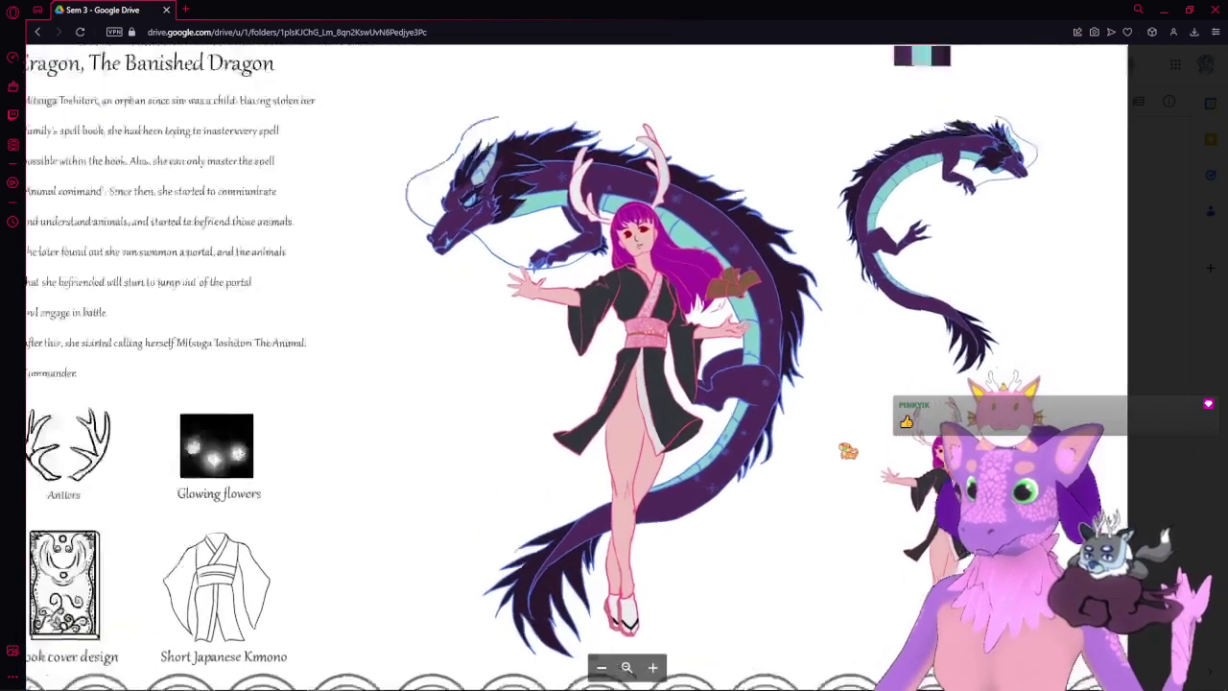
scroll(873, 329, "up", 4)
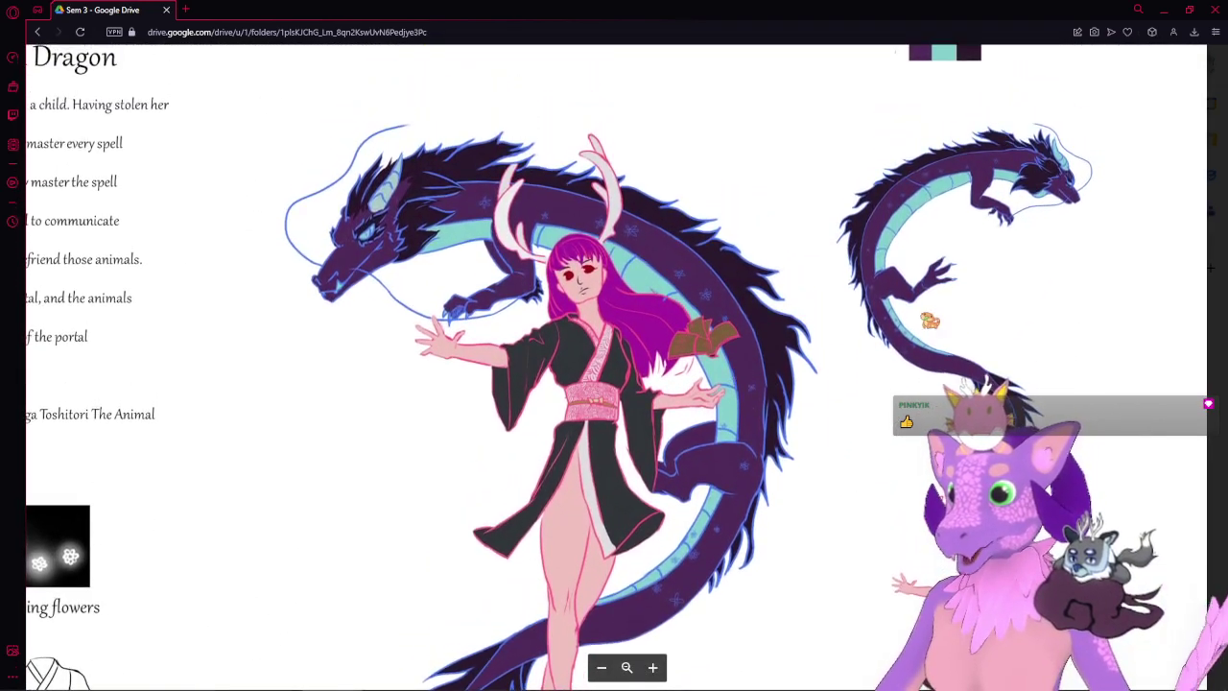
scroll(873, 329, "down", 2)
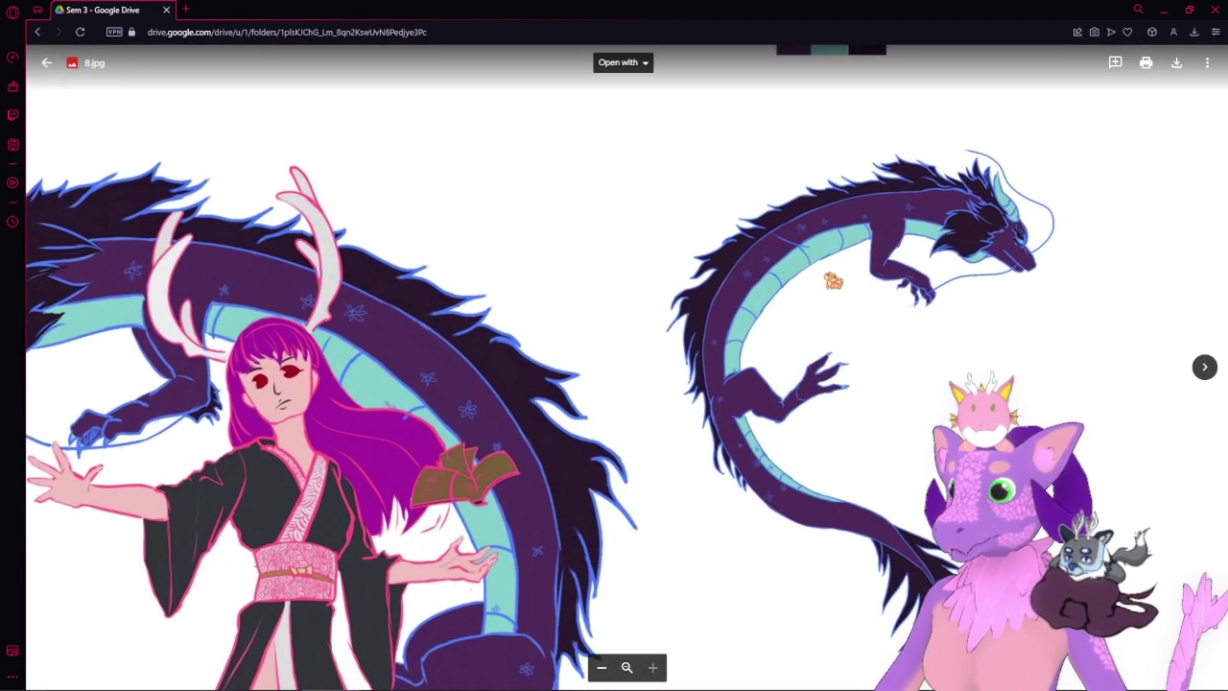
- Inspect the main illustration closely, from the dragon's head and body down to its tail and back up to the antlers
left_click_drag(377, 282, 1023, 178)
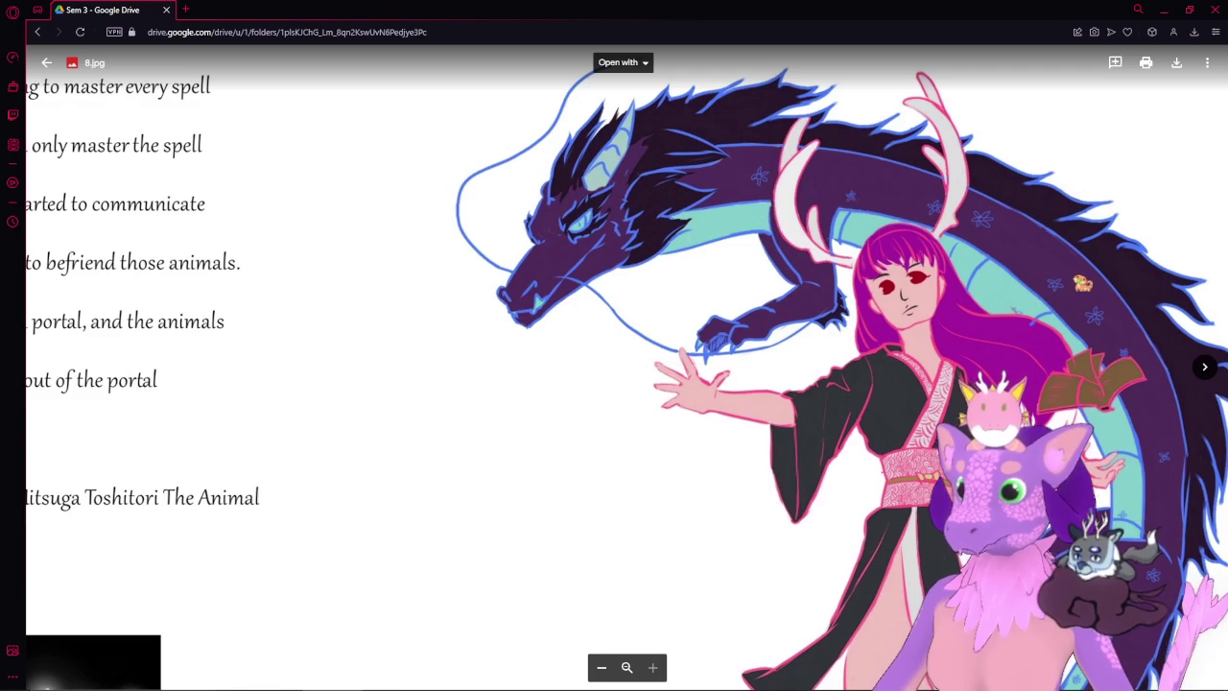
left_click_drag(1138, 328, 883, 233)
scroll(950, 329, "down", 5)
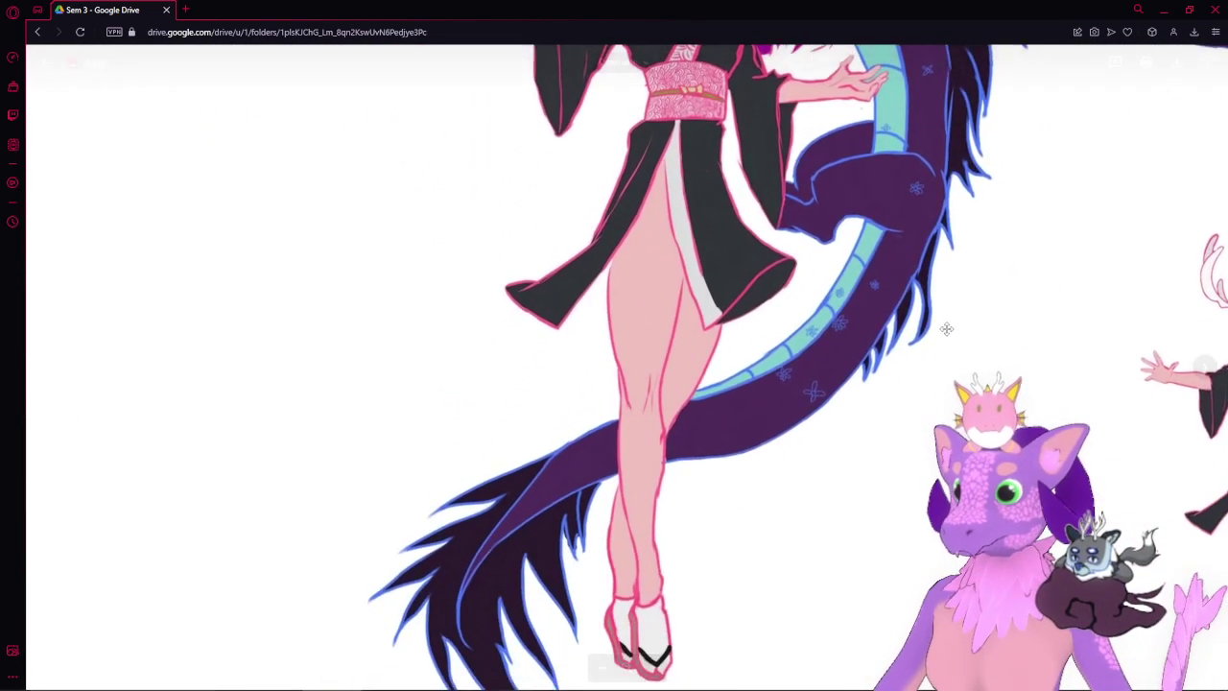
left_click_drag(947, 329, 957, 309)
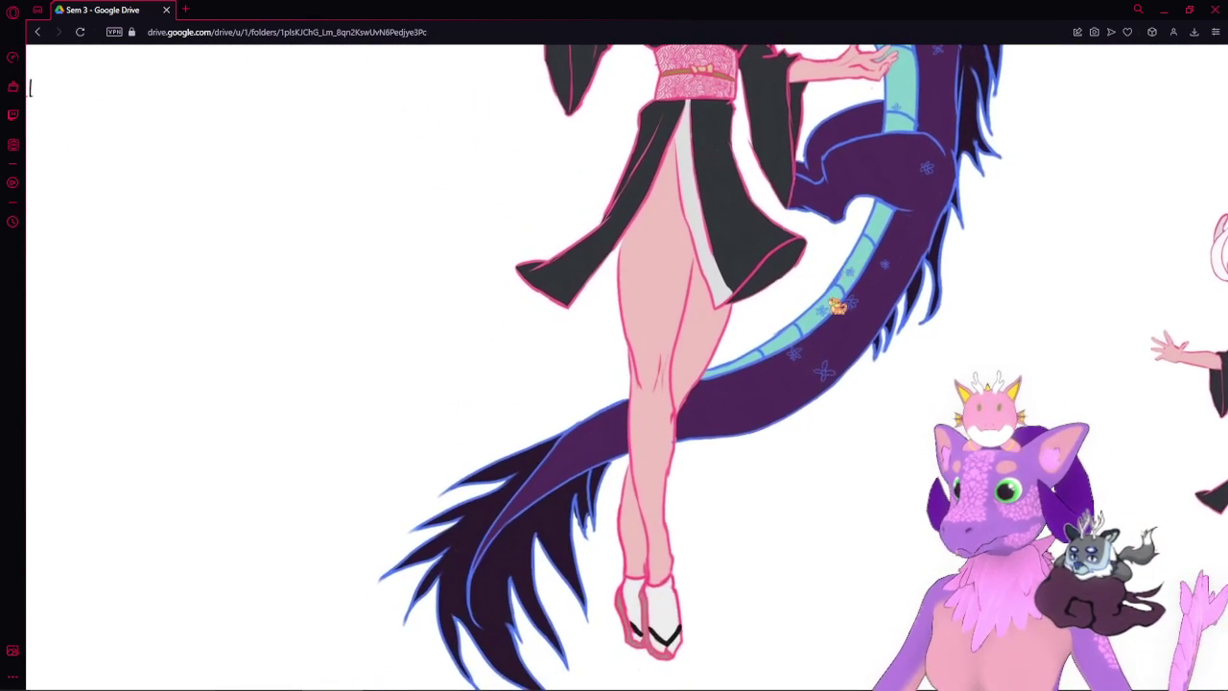
scroll(883, 372, "up", 5)
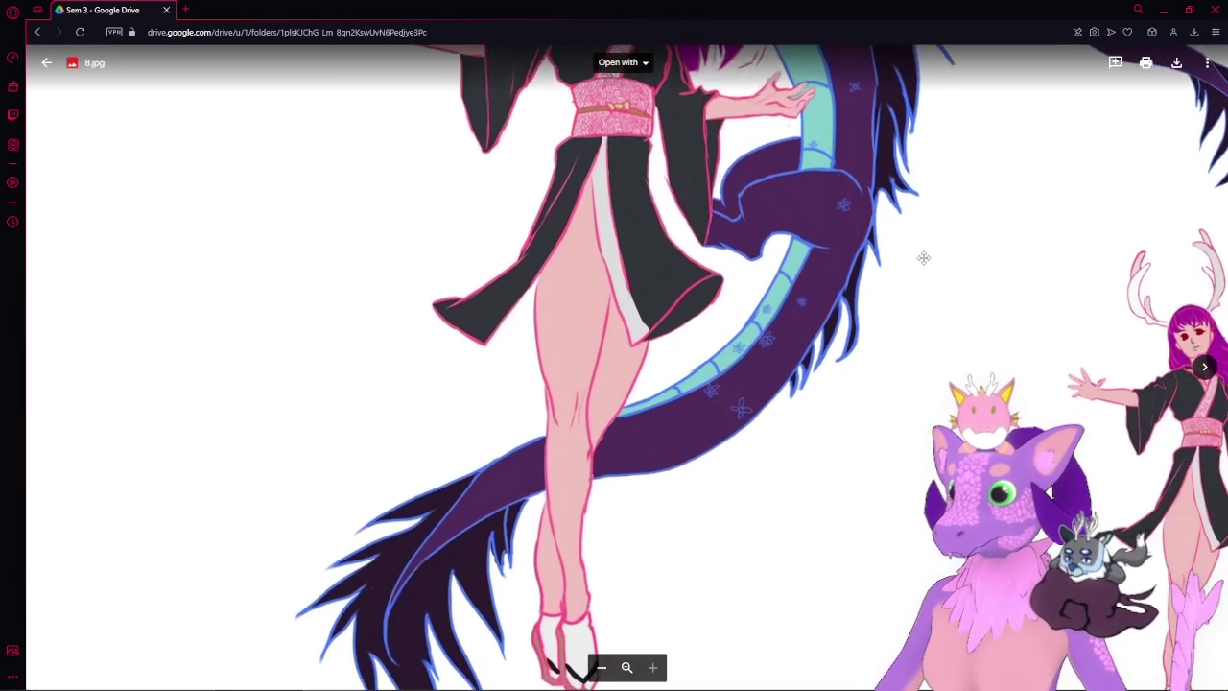
scroll(919, 290, "up", 5)
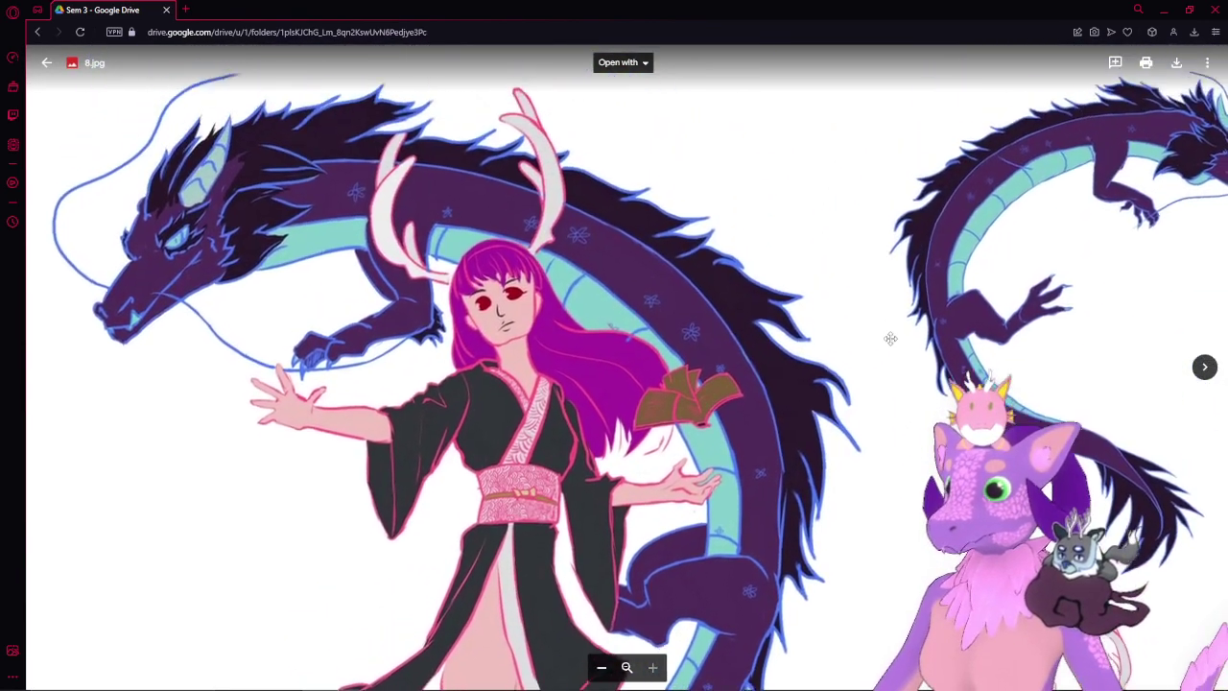
scroll(247, 151, "up", 1)
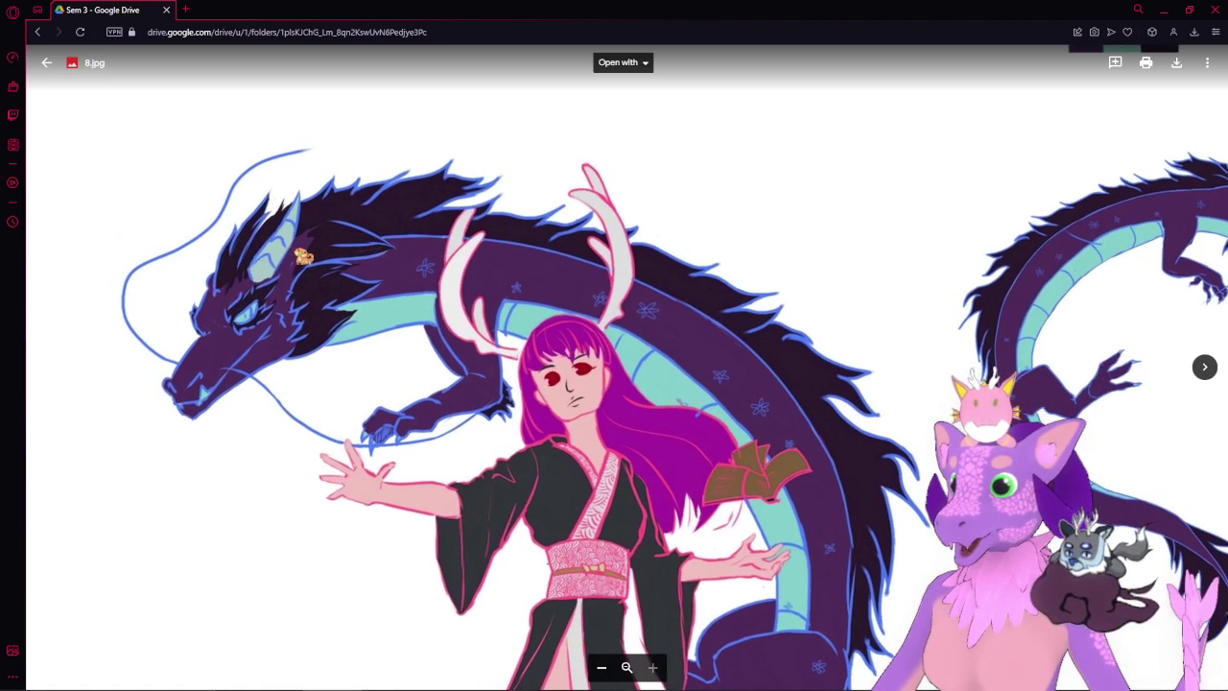
- View the whole 8.jpg sheet again and discard the comment draft over Mitsuga's kimono
mouse_move(781, 683)
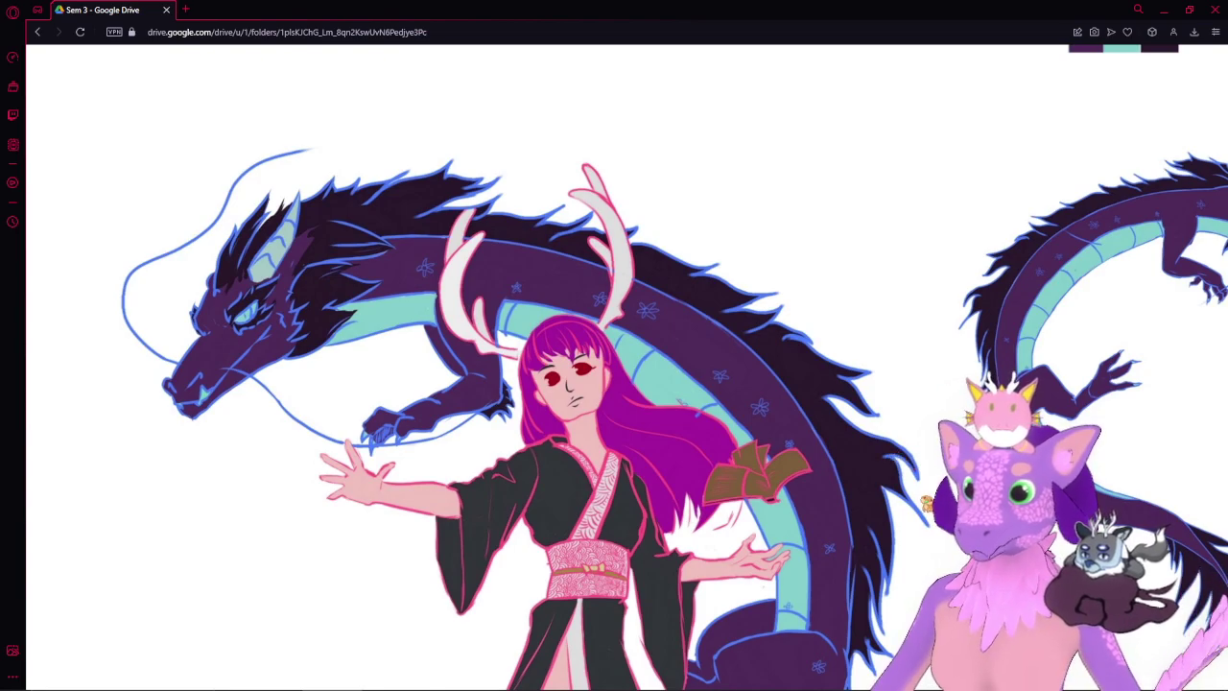
left_click_drag(922, 489, 831, 354)
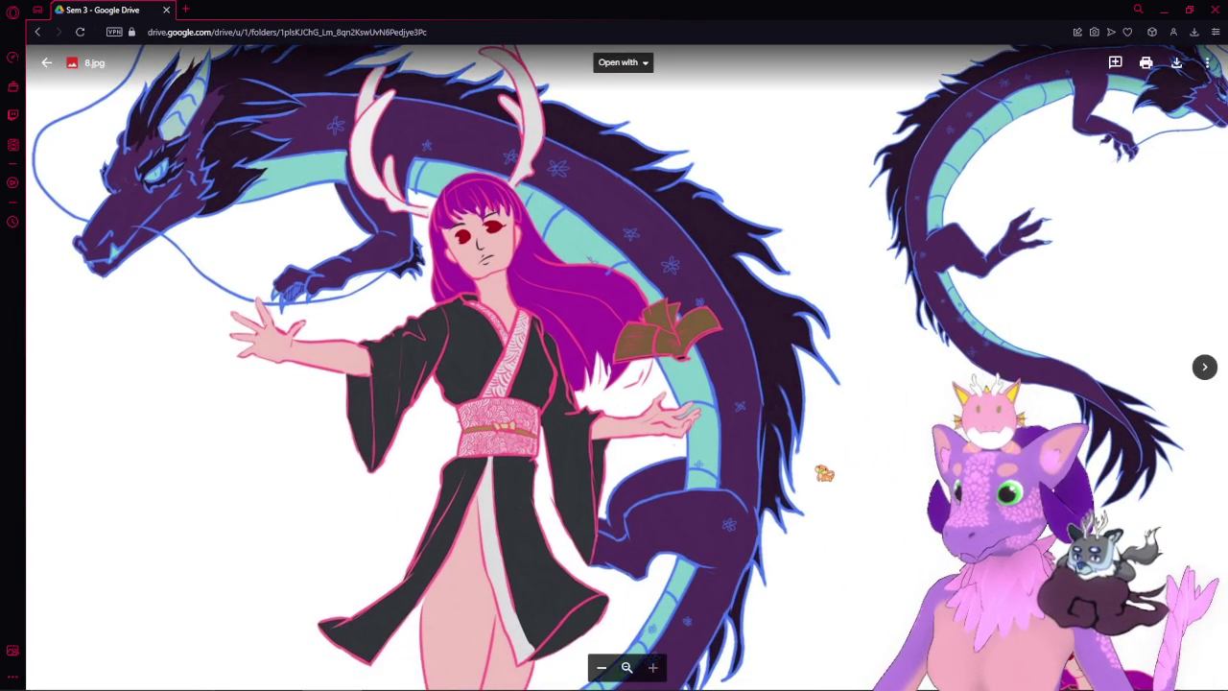
scroll(725, 480, "down", 5)
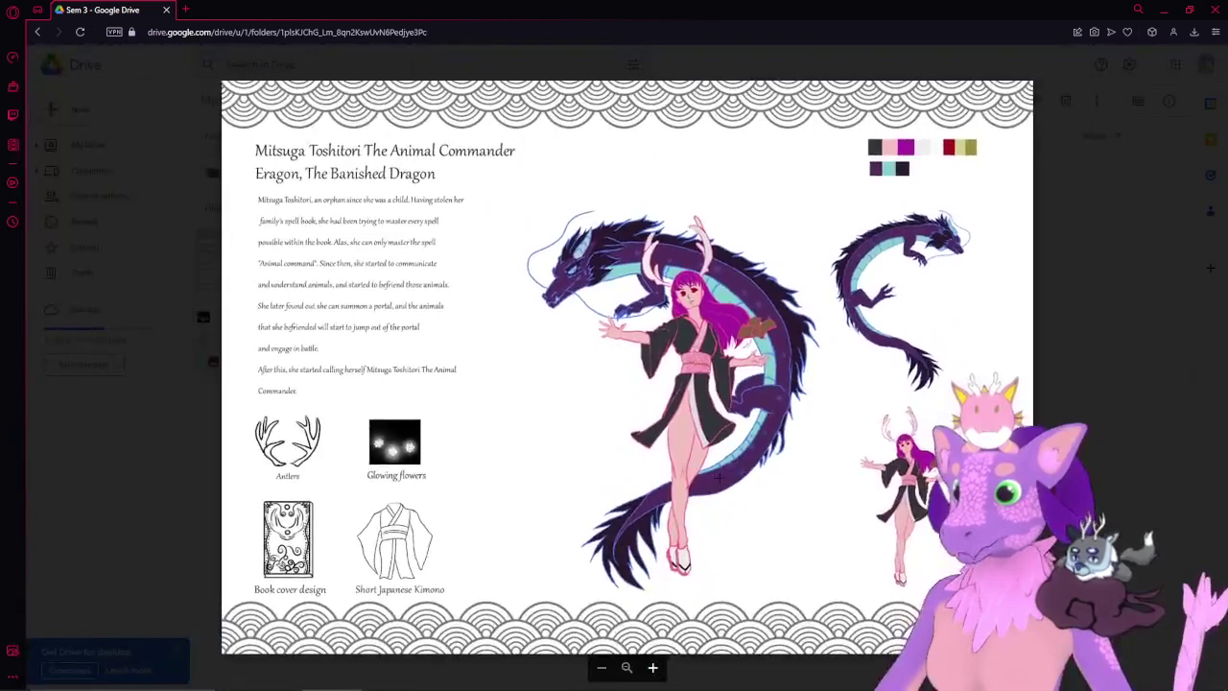
left_click_drag(666, 394, 705, 398)
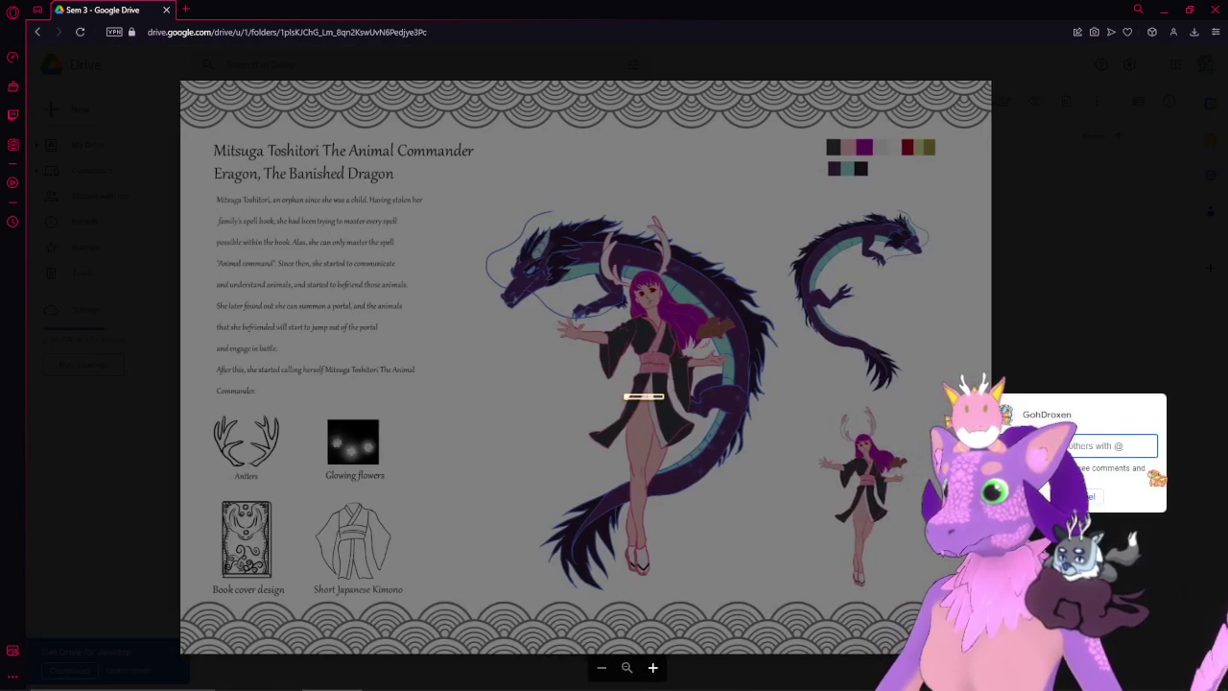
key("Escape")
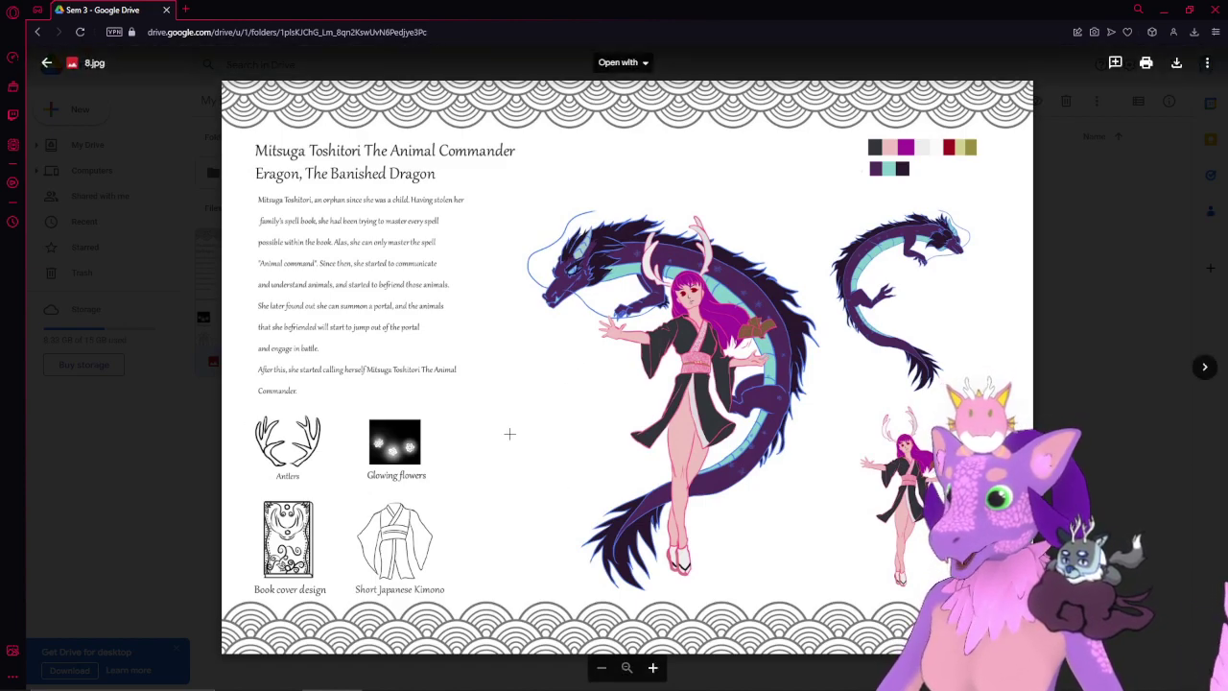
- Examine the design detail sketches of the antlers, glowing flowers, book cover design and short Japanese kimono up close
scroll(469, 477, "up", 5, "ctrl")
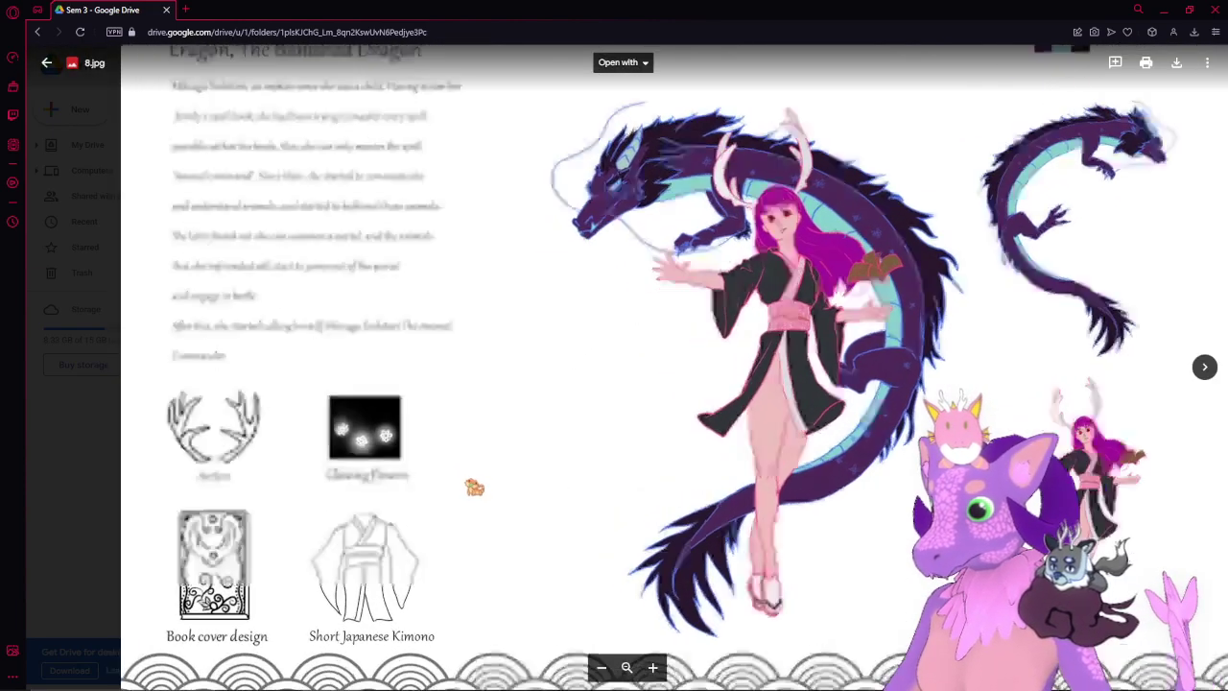
scroll(471, 460, "down", 3)
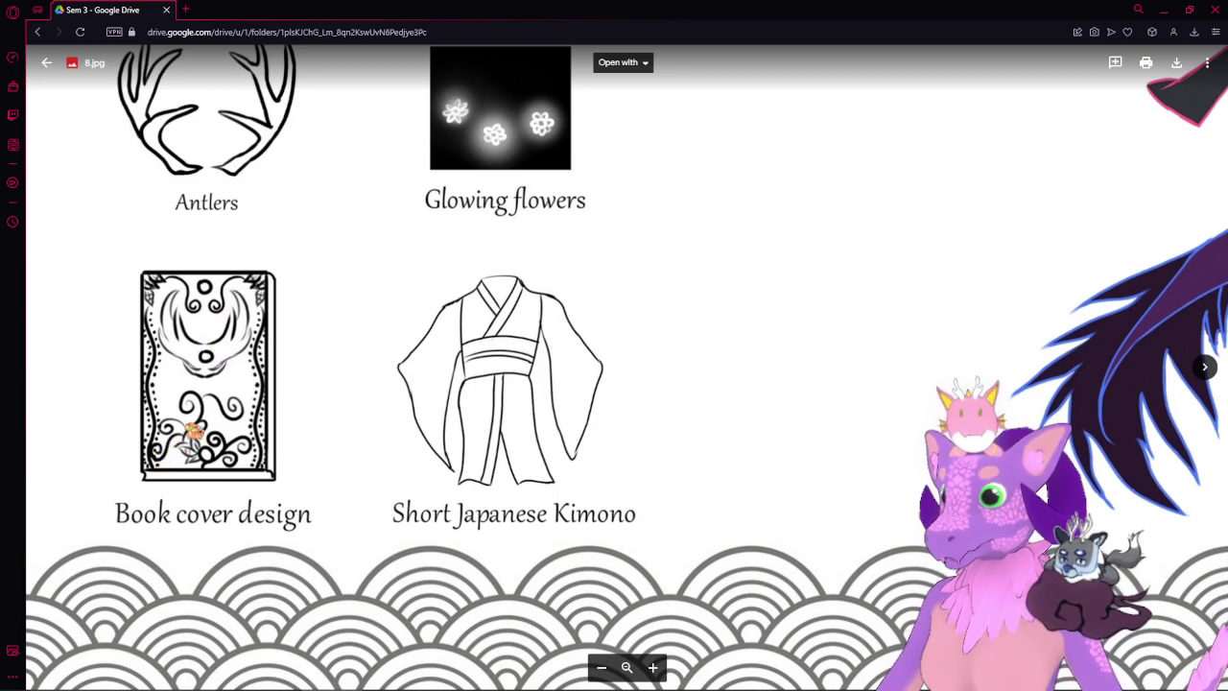
left_click_drag(860, 242, 186, 386)
left_click_drag(587, 203, 479, 443)
left_click_drag(770, 209, 796, 317)
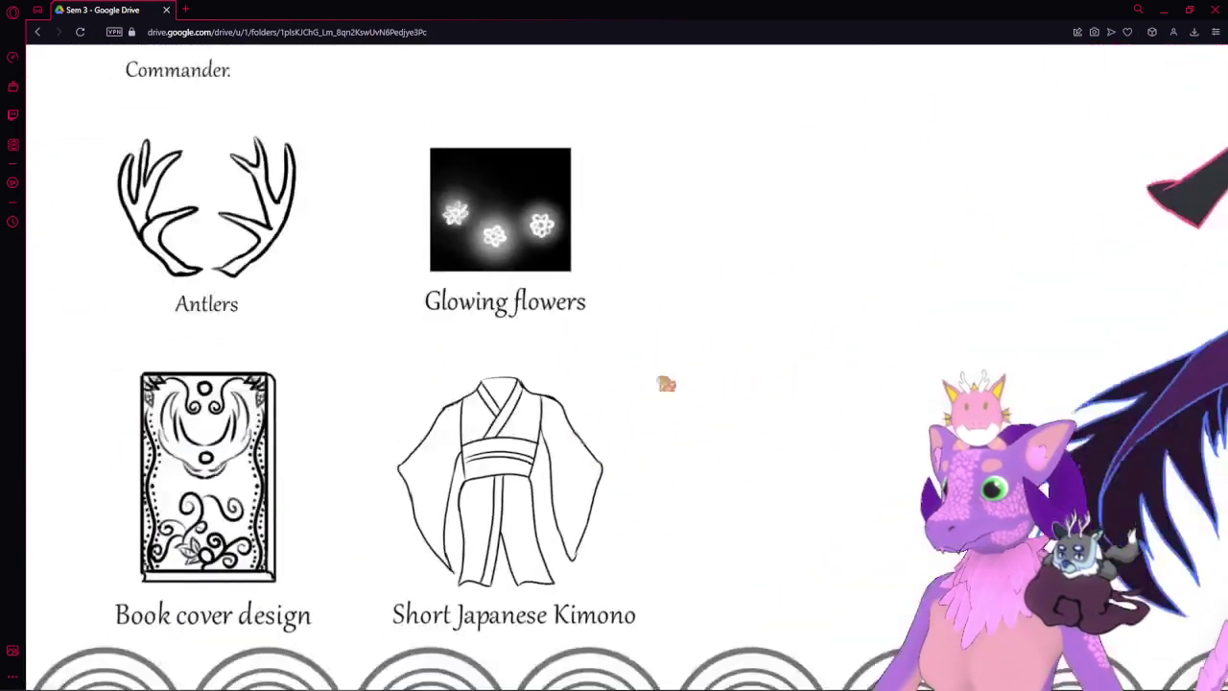
scroll(666, 384, "down", 1)
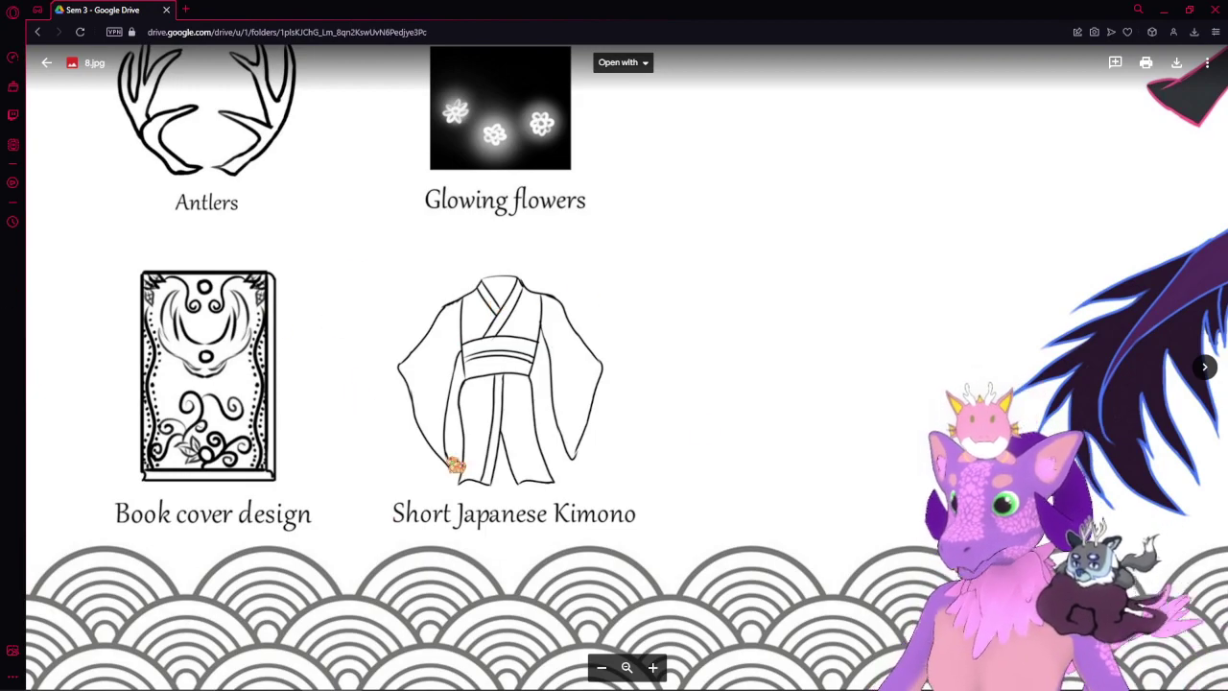
scroll(620, 403, "up", 1)
scroll(521, 506, "up", 2)
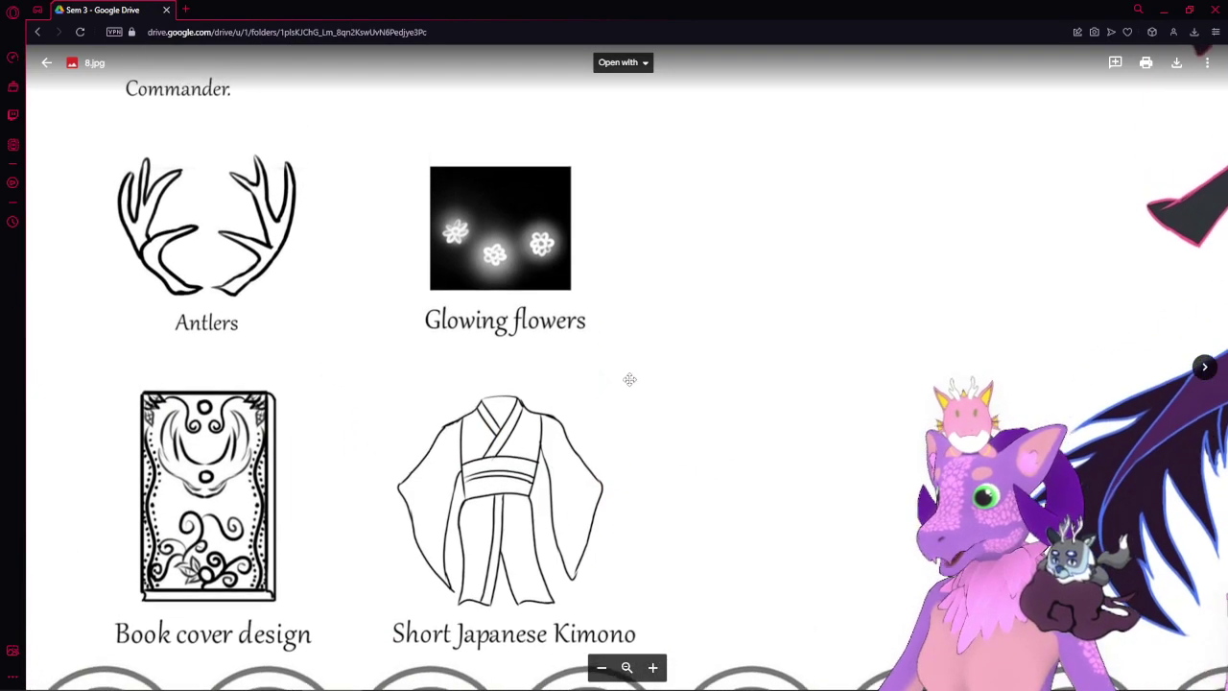
- Compare the detail sketches with the main illustration of Mitsuga, her open book and the dragon
scroll(336, 408, "up", 3)
left_click_drag(785, 408, 699, 439)
left_click_drag(917, 323, 498, 542)
left_click_drag(763, 216, 684, 475)
left_click_drag(603, 384, 638, 402)
left_click_drag(1034, 568, 838, 432)
scroll(803, 444, "down", 5)
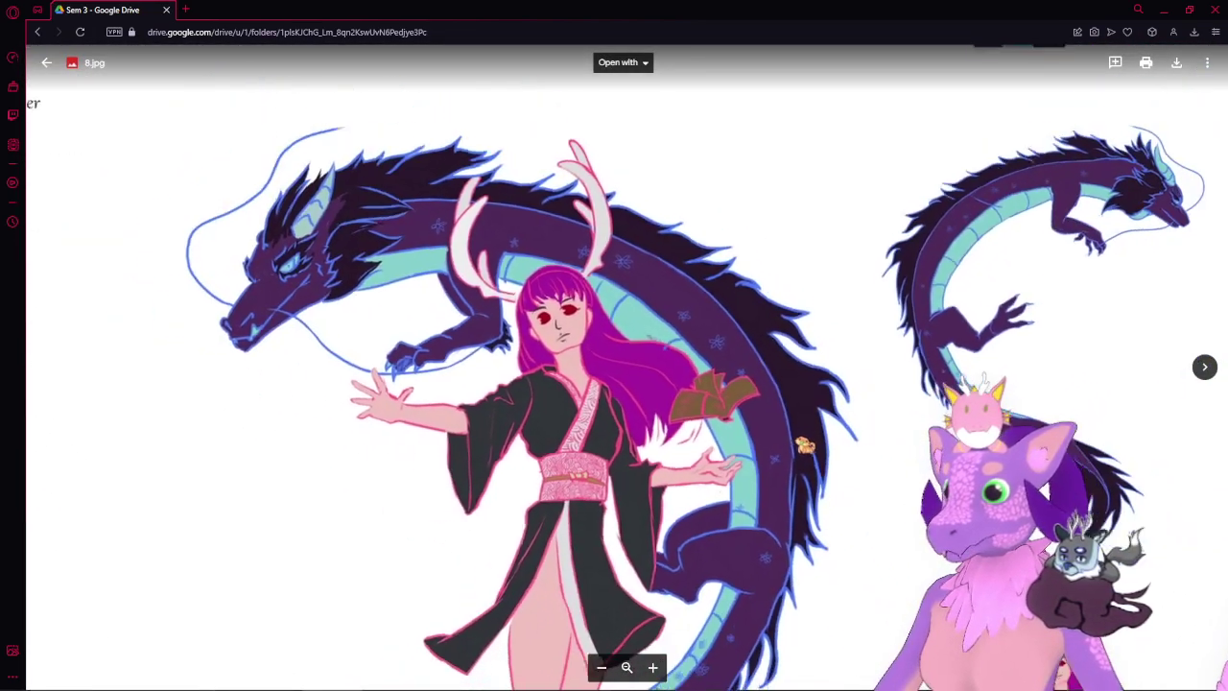
- Close 8.jpg, open 16.jpg from the Sem 3 folder and look over the Grassmurai figure
key("Escape")
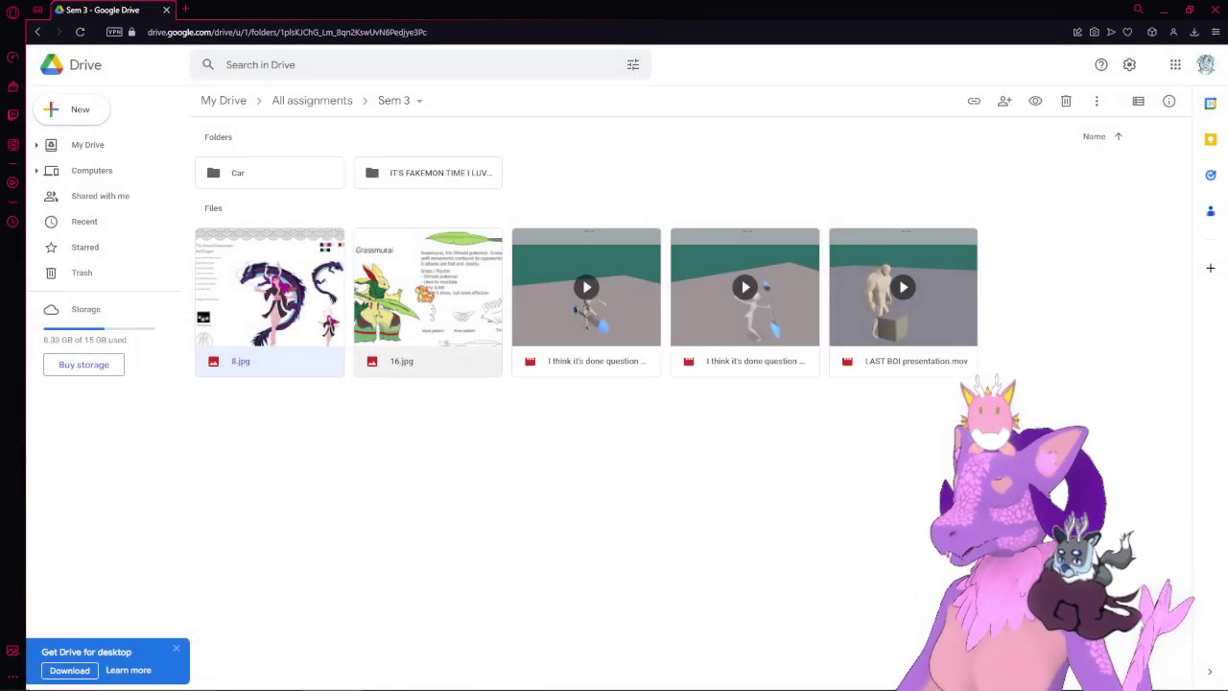
double_click(424, 293)
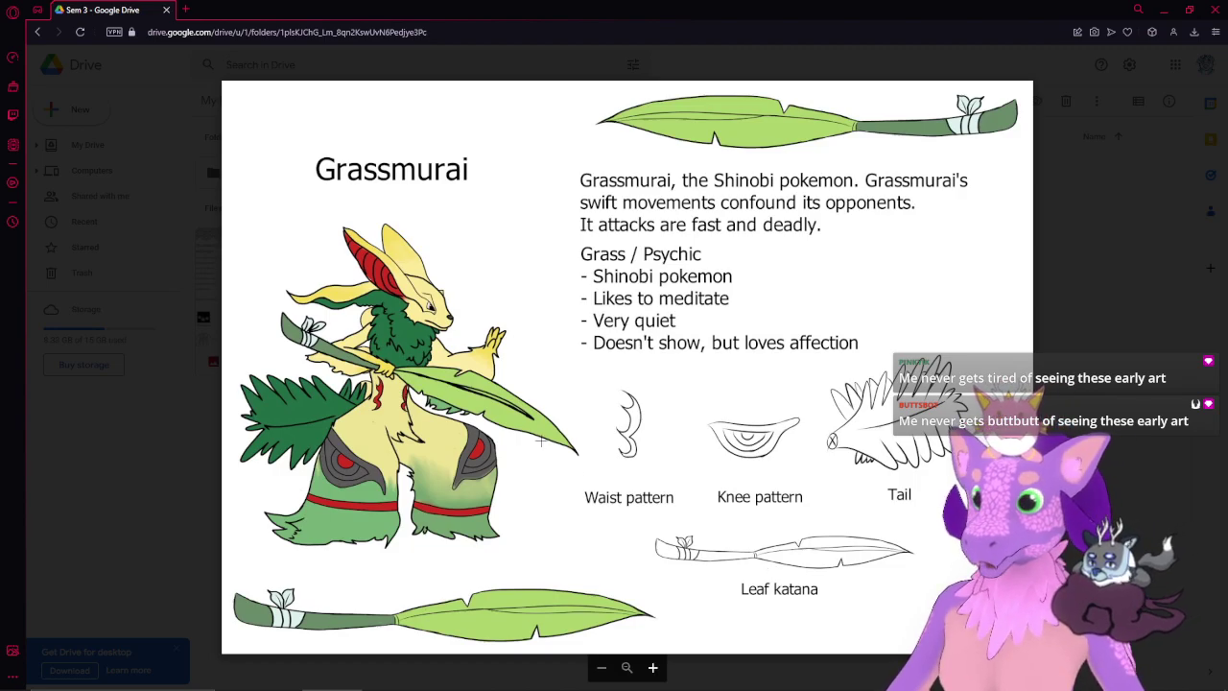
scroll(378, 480, "up", 3)
left_click_drag(444, 319, 444, 460)
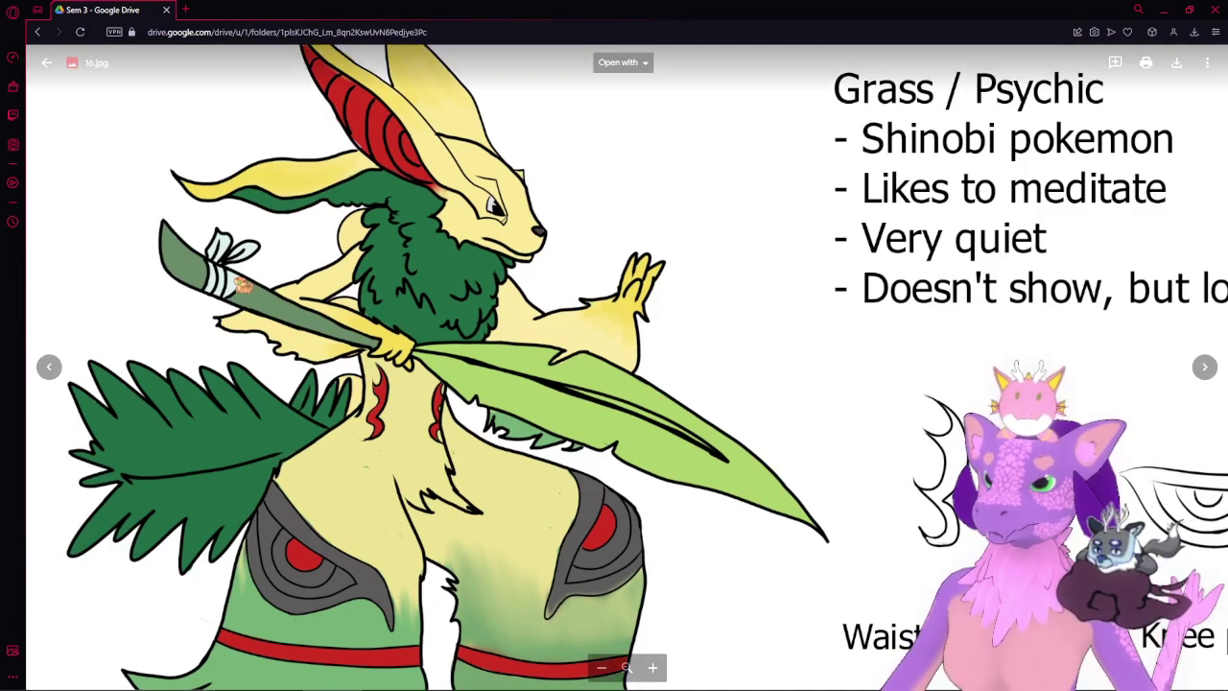
left_click_drag(778, 375, 707, 395)
scroll(669, 530, "down", 4)
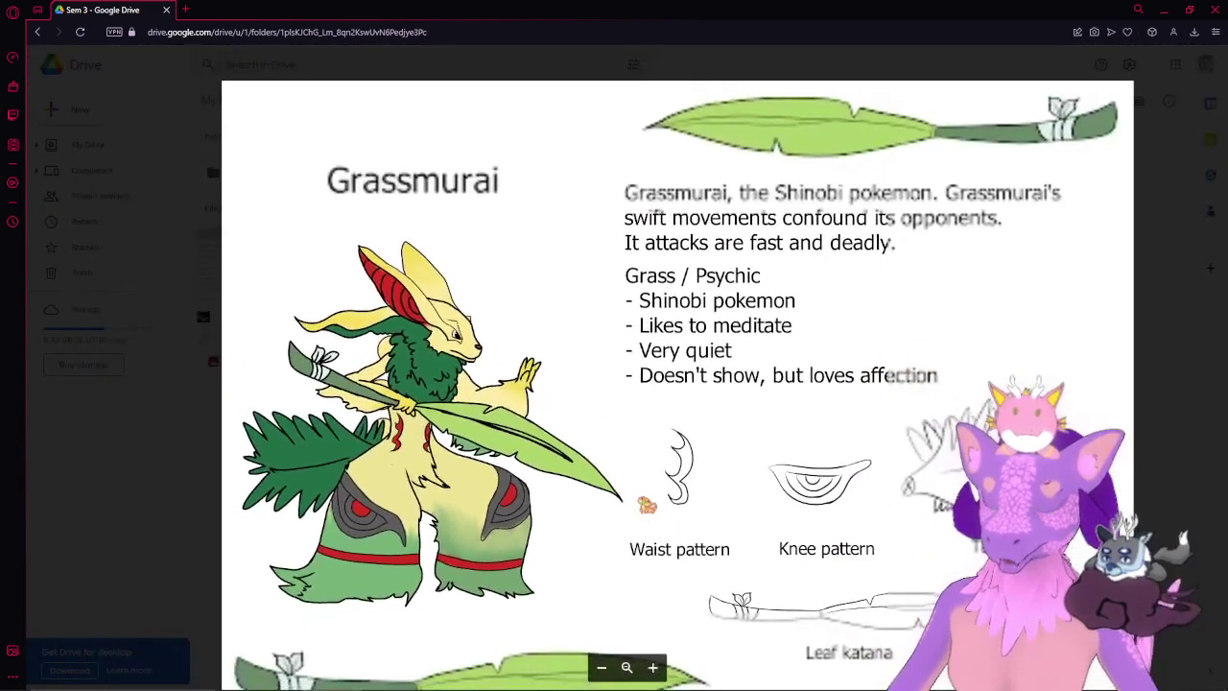
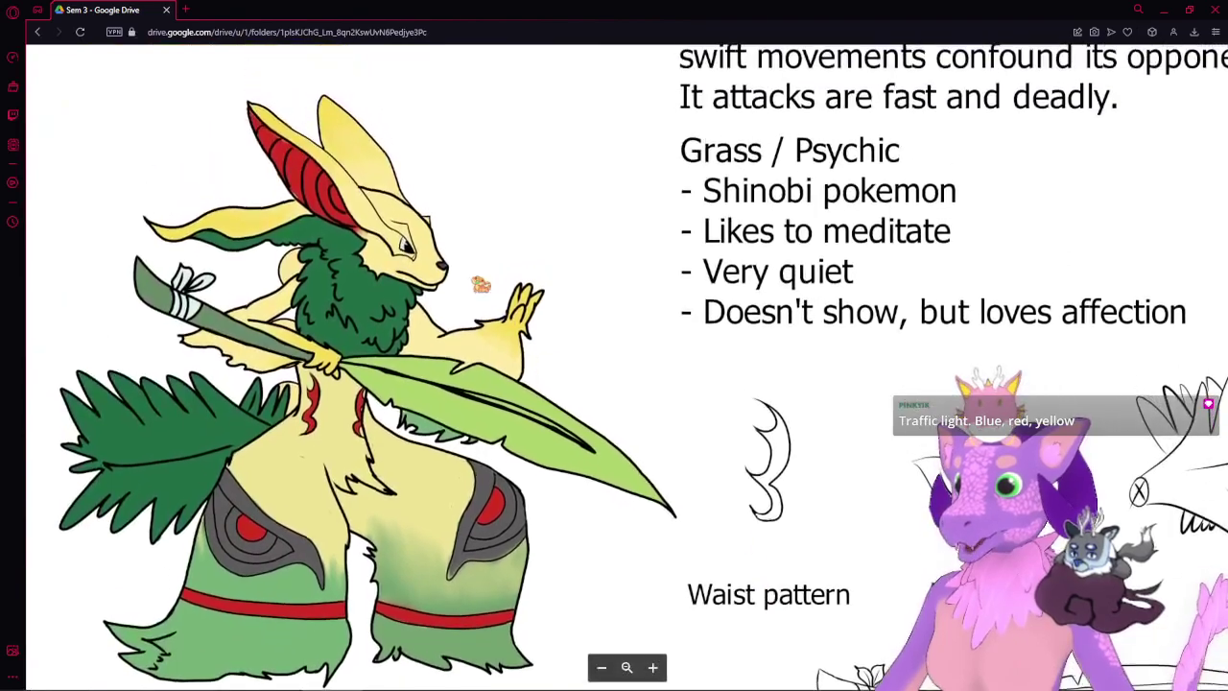
- View the whole Grassmurai sheet, followed by a close look at the figure's leafy tail, waist markings and knee patterns
left_click_drag(884, 397, 623, 324)
scroll(731, 524, "down", 2)
scroll(730, 524, "down", 2)
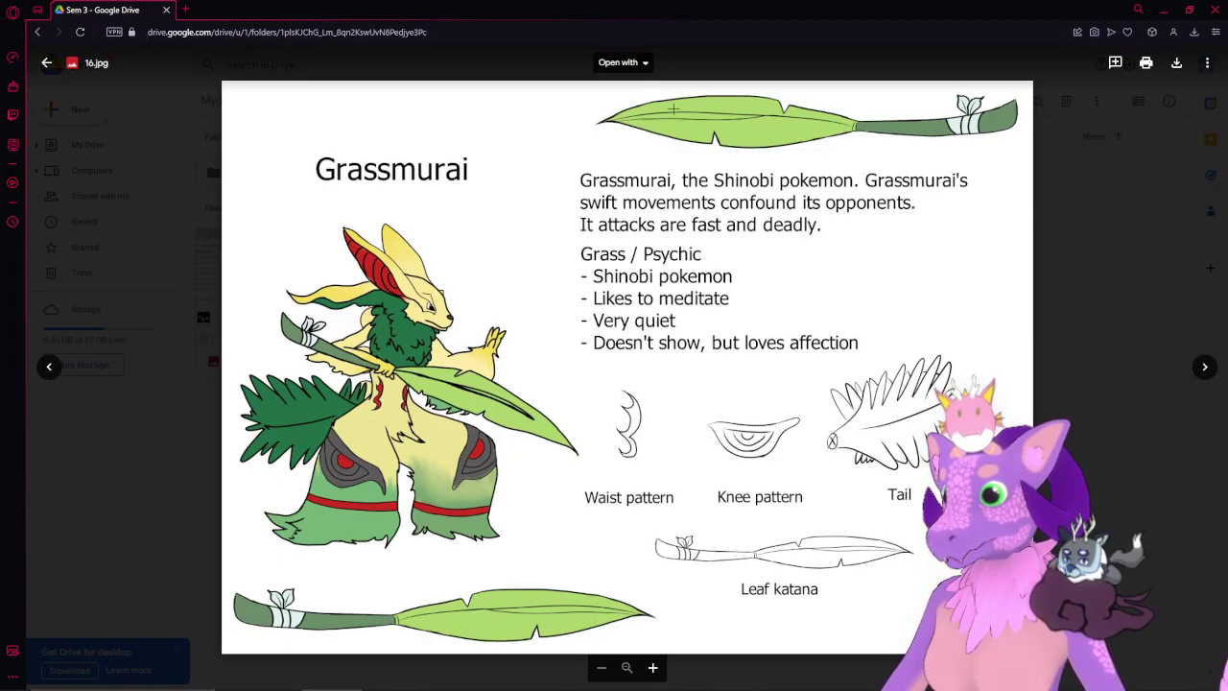
scroll(645, 341, "up", 5)
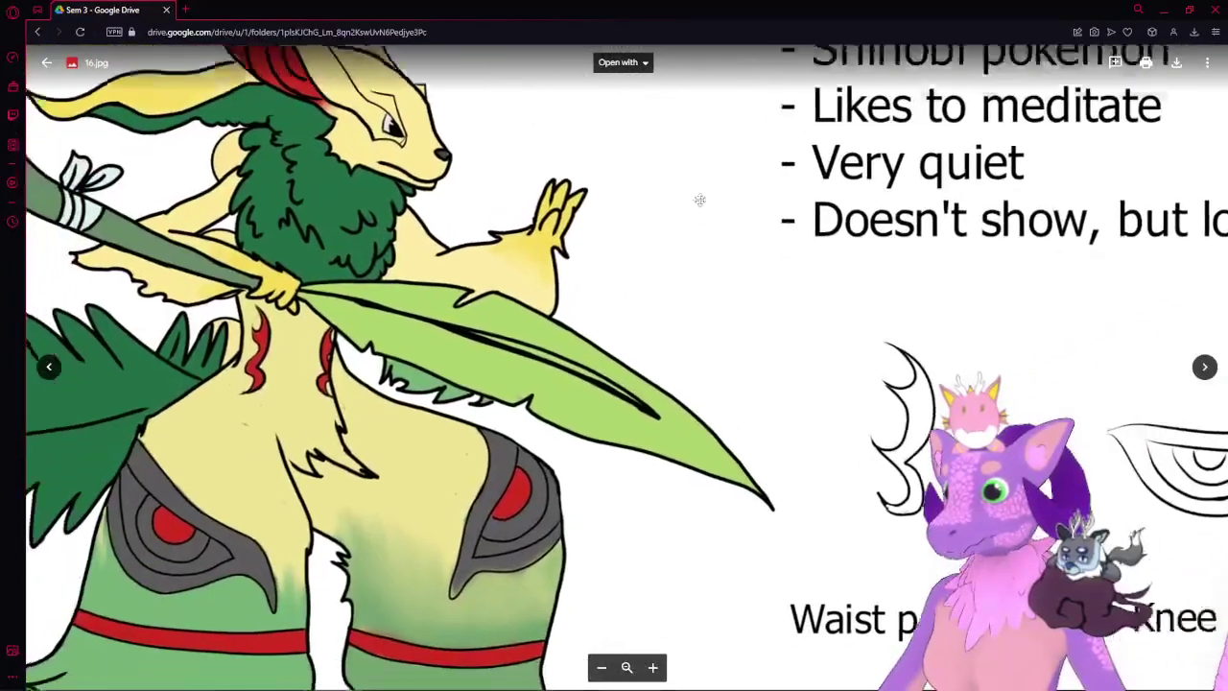
scroll(487, 295, "left", 1)
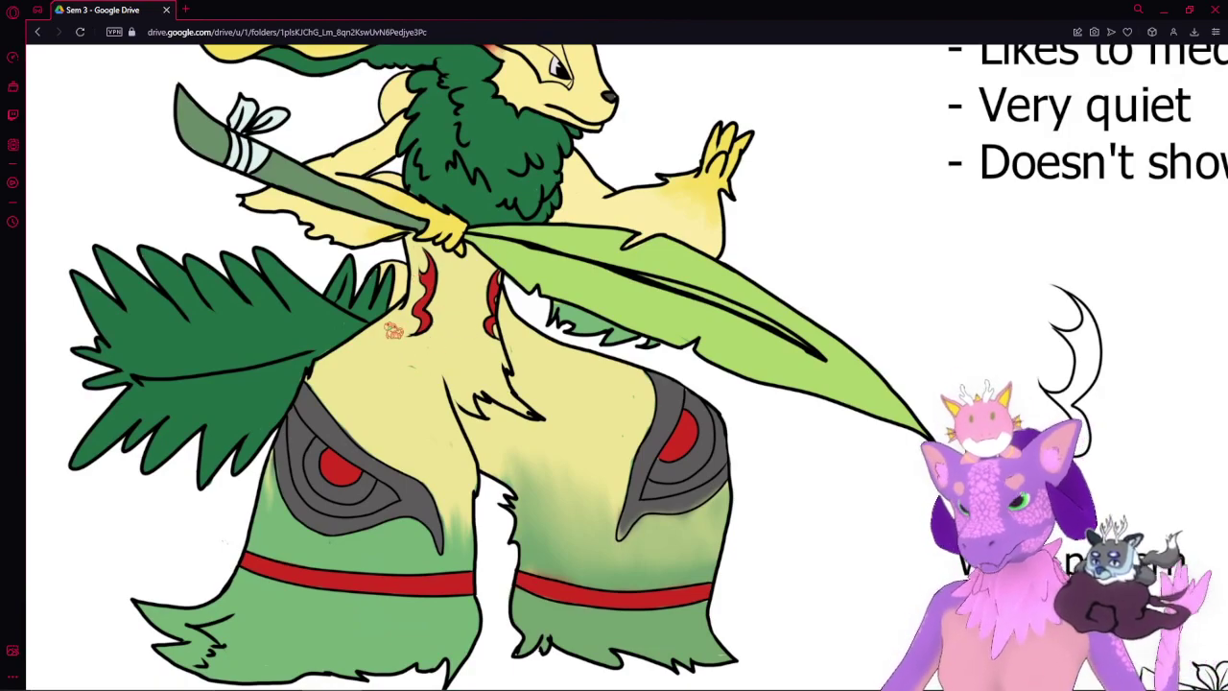
left_click_drag(671, 269, 634, 372)
scroll(592, 417, "down", 3)
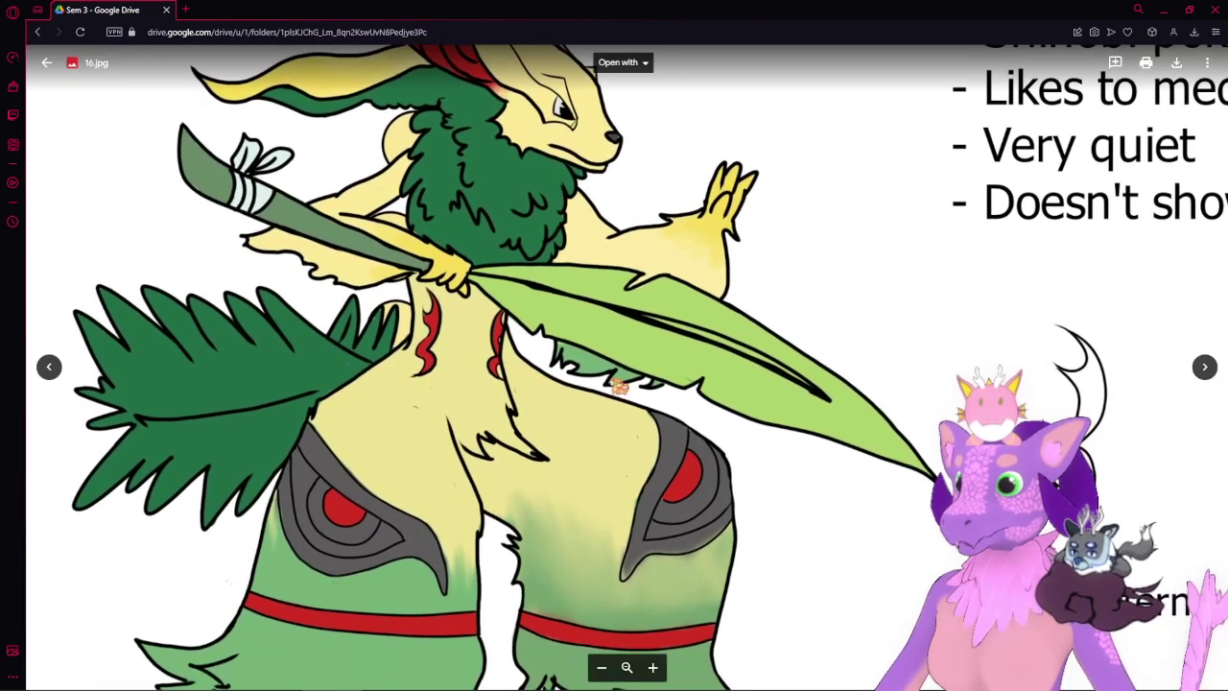
- Examine Grassmurai from the legs and leaf katana up to the face and ears
scroll(592, 417, "up", 3)
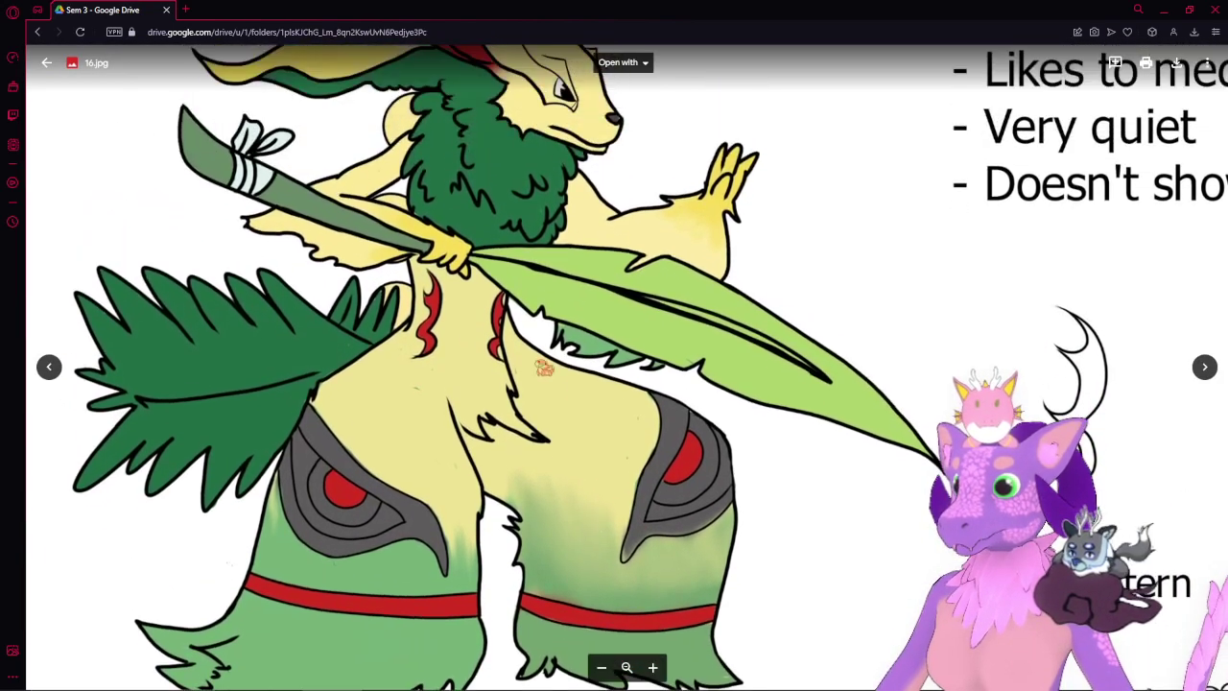
left_click_drag(501, 521, 480, 305)
left_click_drag(405, 266, 366, 618)
left_click_drag(403, 414, 375, 428)
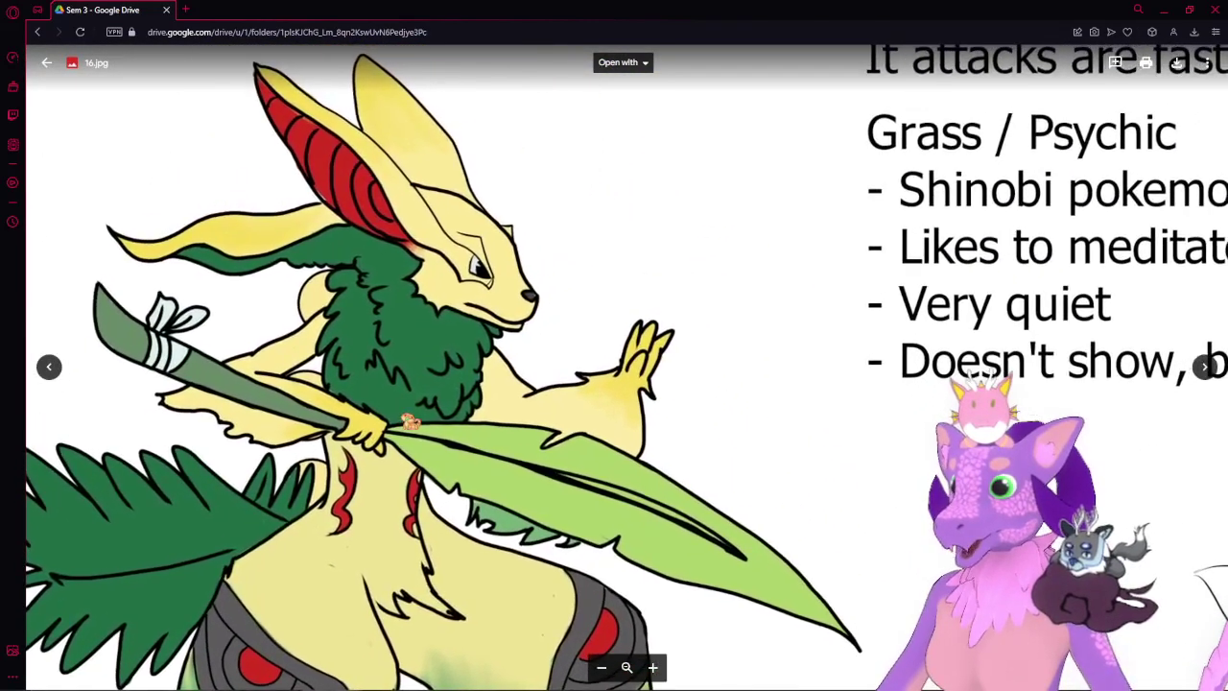
mouse_move(574, 237)
left_mouse_down()
mouse_move(537, 258)
mouse_move(579, 249)
left_mouse_up()
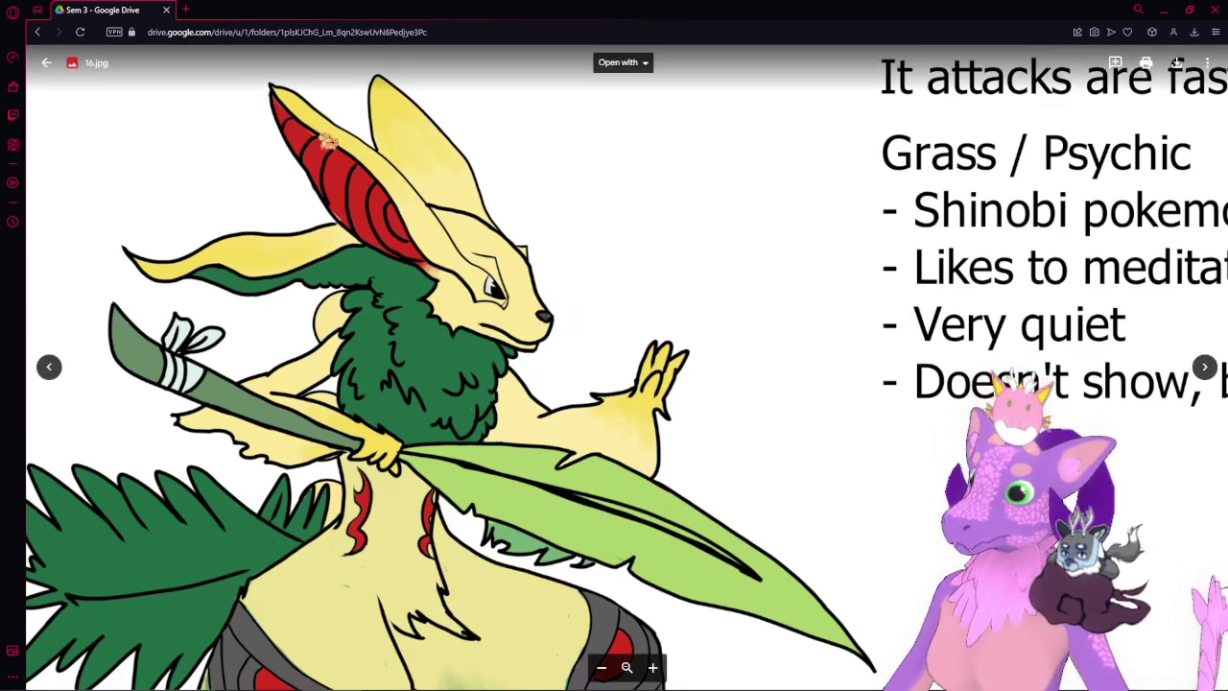
- Close 16.jpg and open Breakdown and analysis.jpg from the IT'S FAKEMON TIME I LUV IT folder, discarding any comment draft
scroll(719, 322, "down", 4)
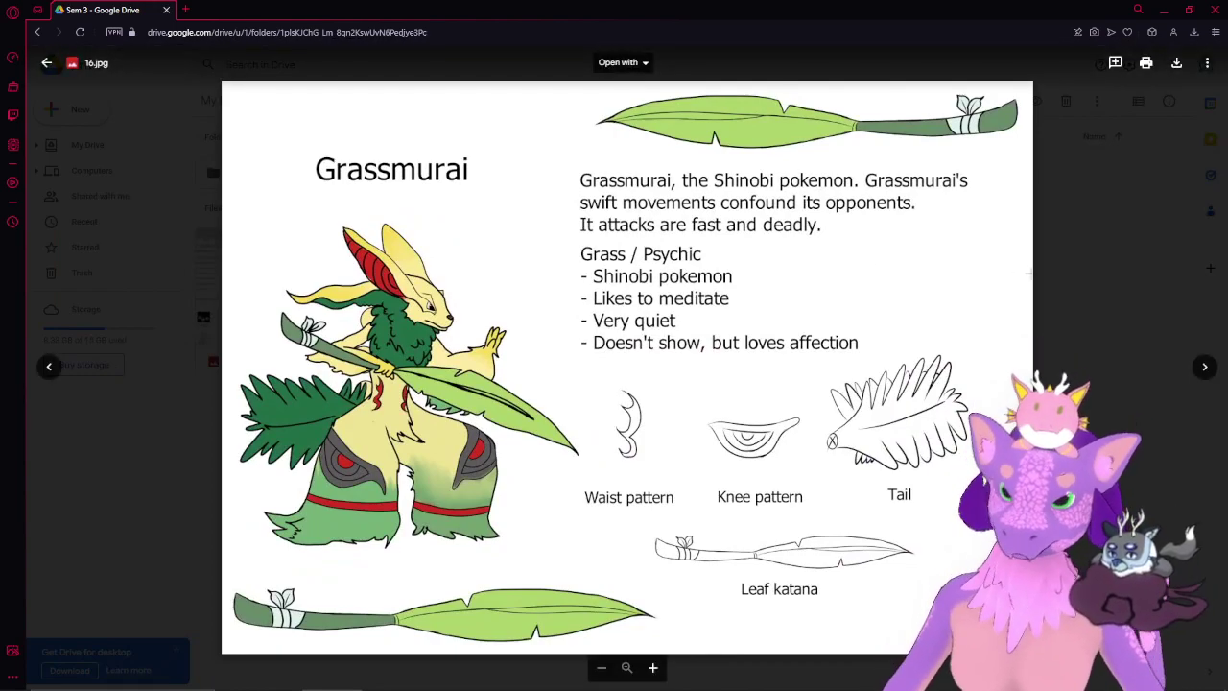
left_click(1091, 285)
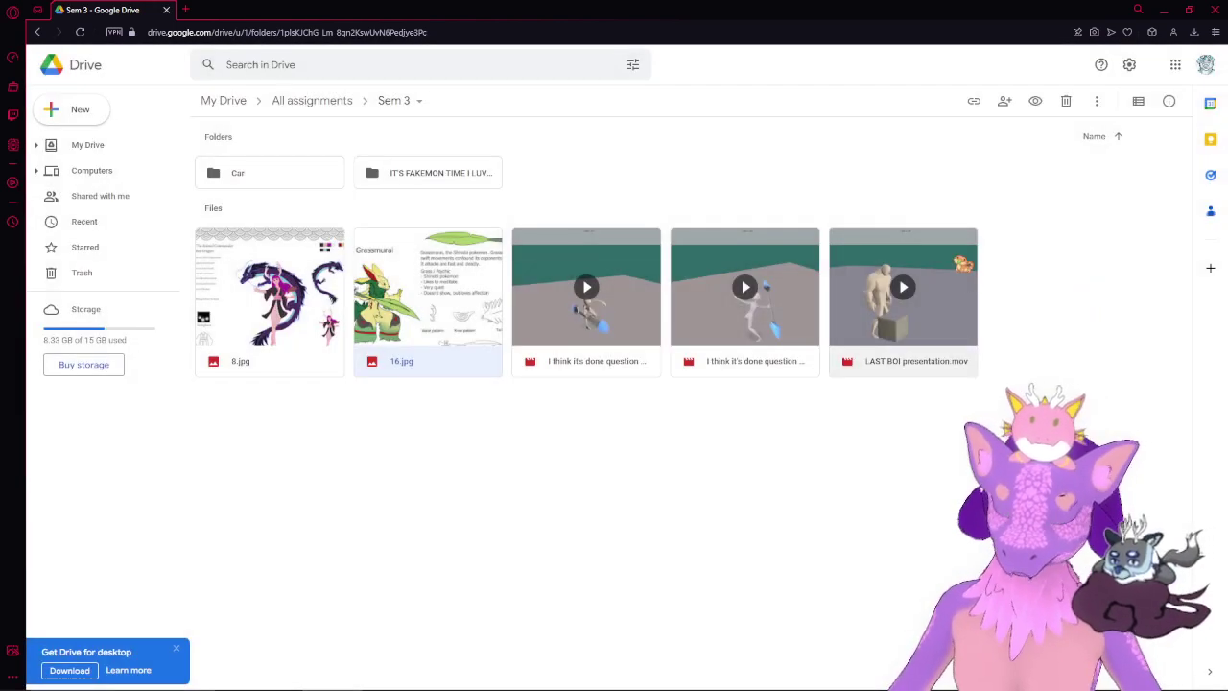
double_click(424, 171)
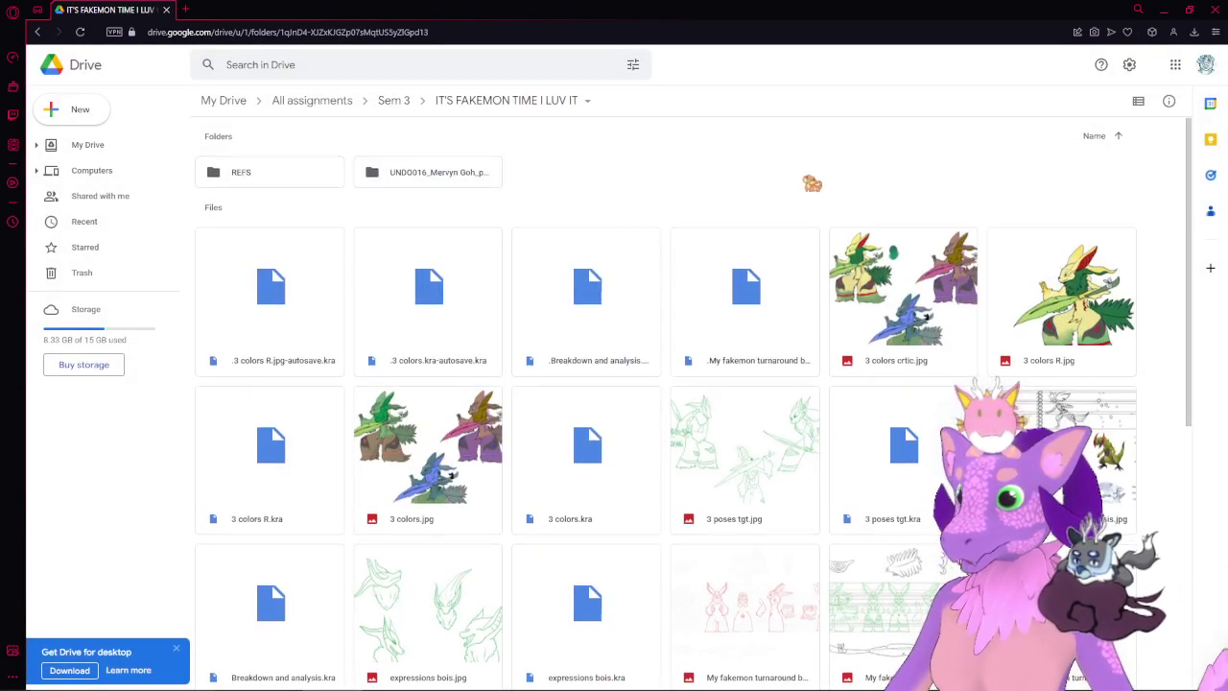
scroll(815, 326, "down", 3)
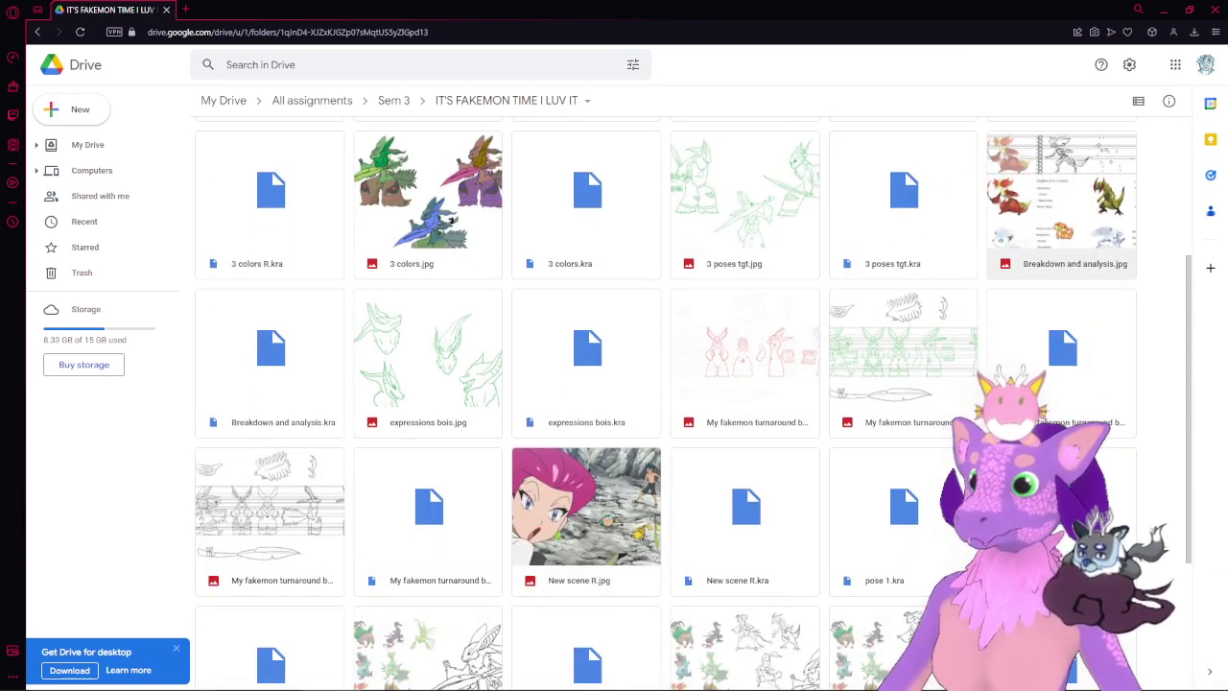
double_click(1067, 228)
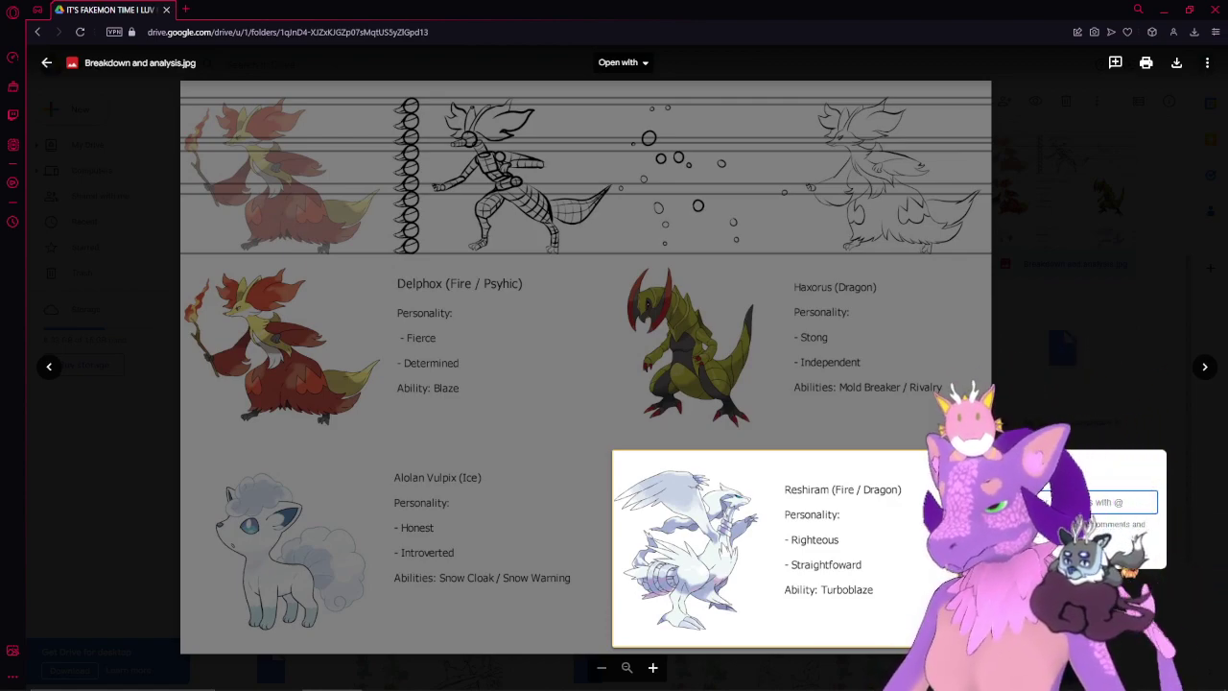
key("Escape")
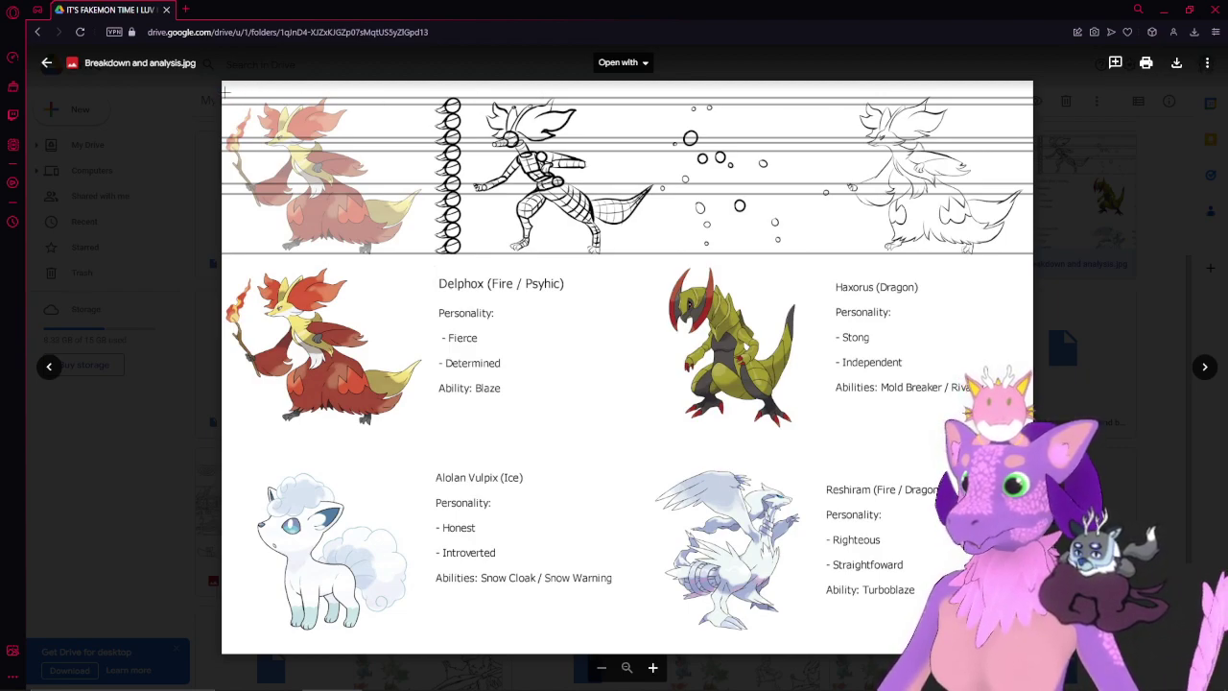
- Outline the Delphox construction row without leaving a comment, and examine the head-height scale and the wireframe figure up close
left_click_drag(224, 94, 1043, 267)
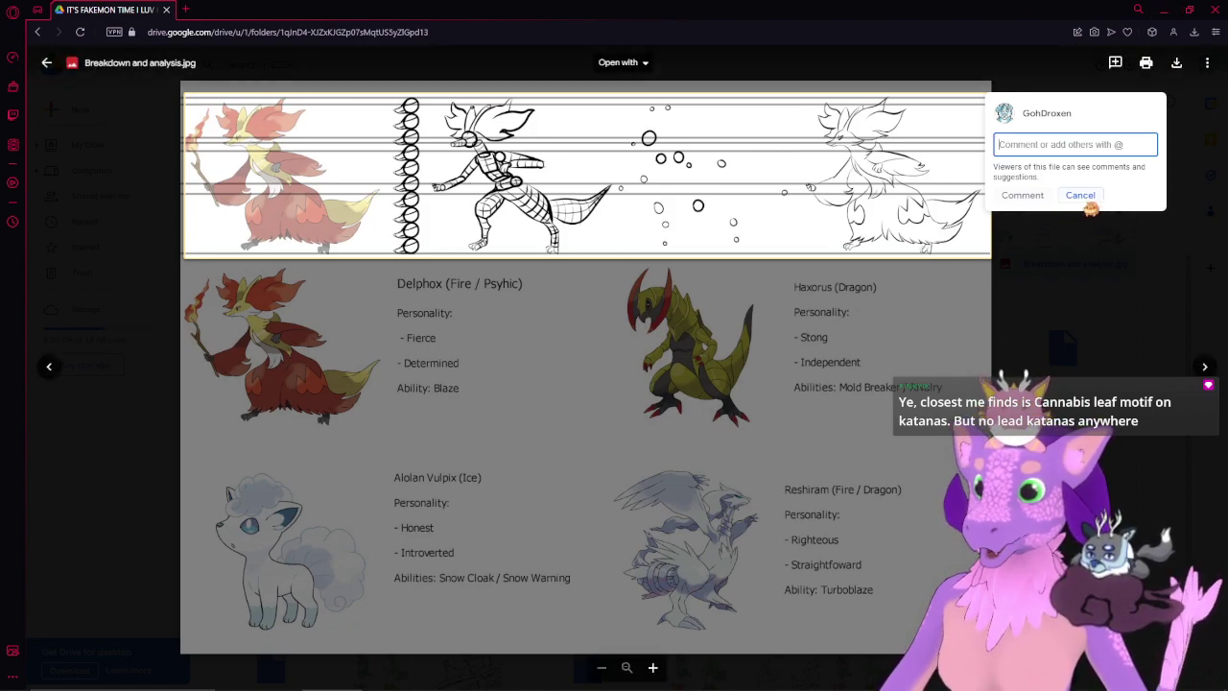
left_click(1080, 196)
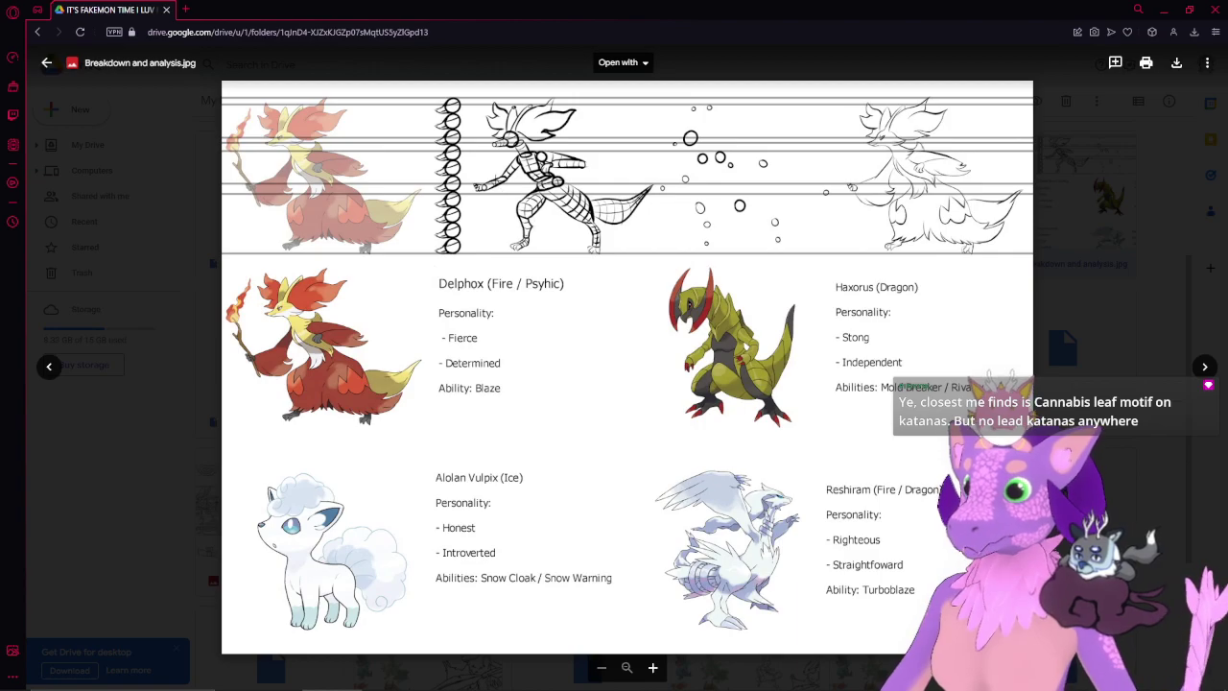
scroll(480, 174, "up", 3)
left_click_drag(483, 171, 634, 307)
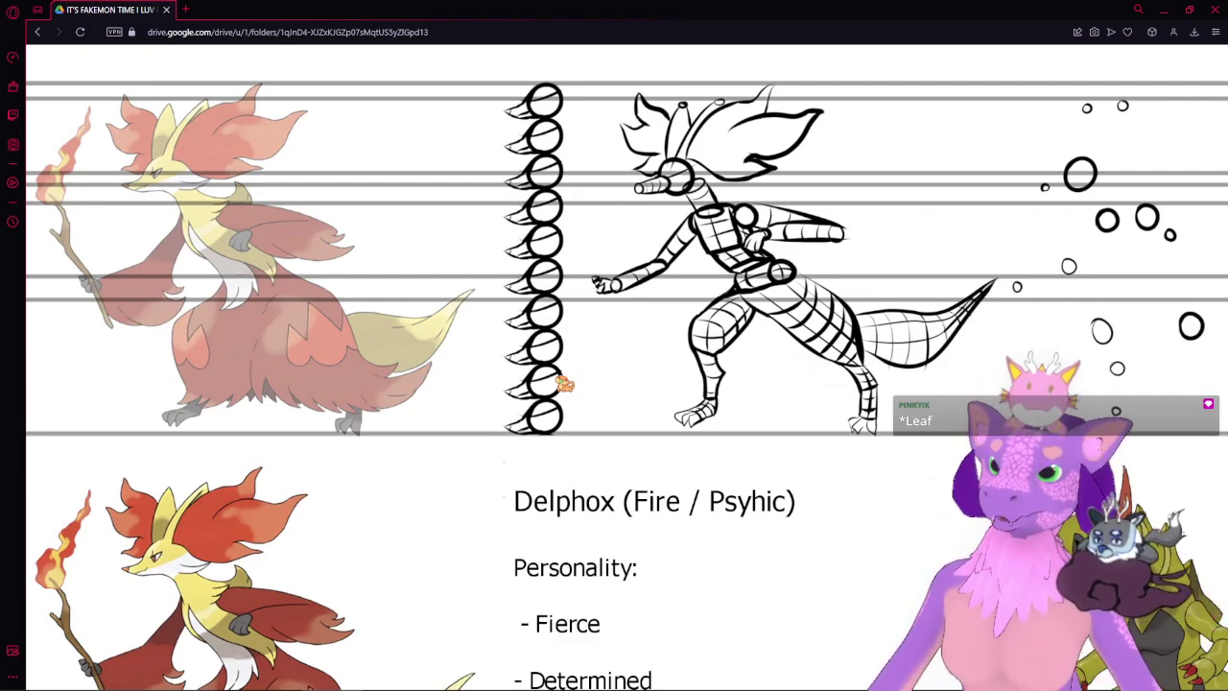
scroll(561, 357, "down", 3)
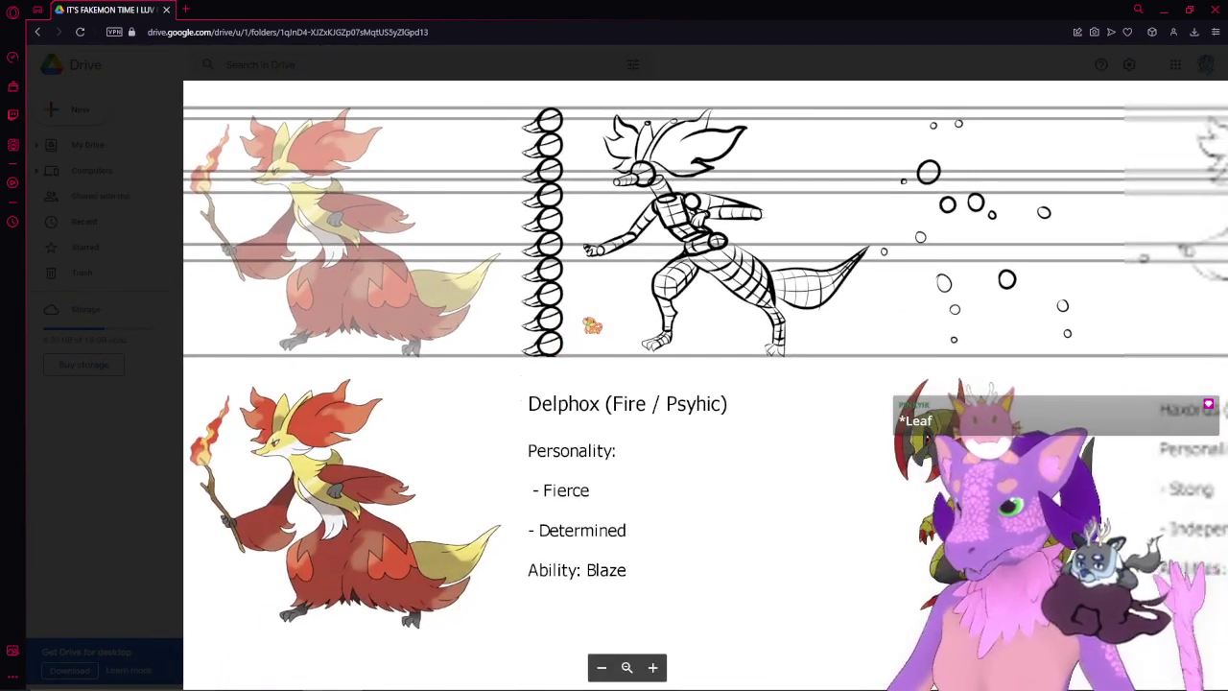
- Examine the joint circles and Delphox line art, followed by the whole sheet with Reshiram's upper body outlined and no comment saved
scroll(593, 301, "right", 5)
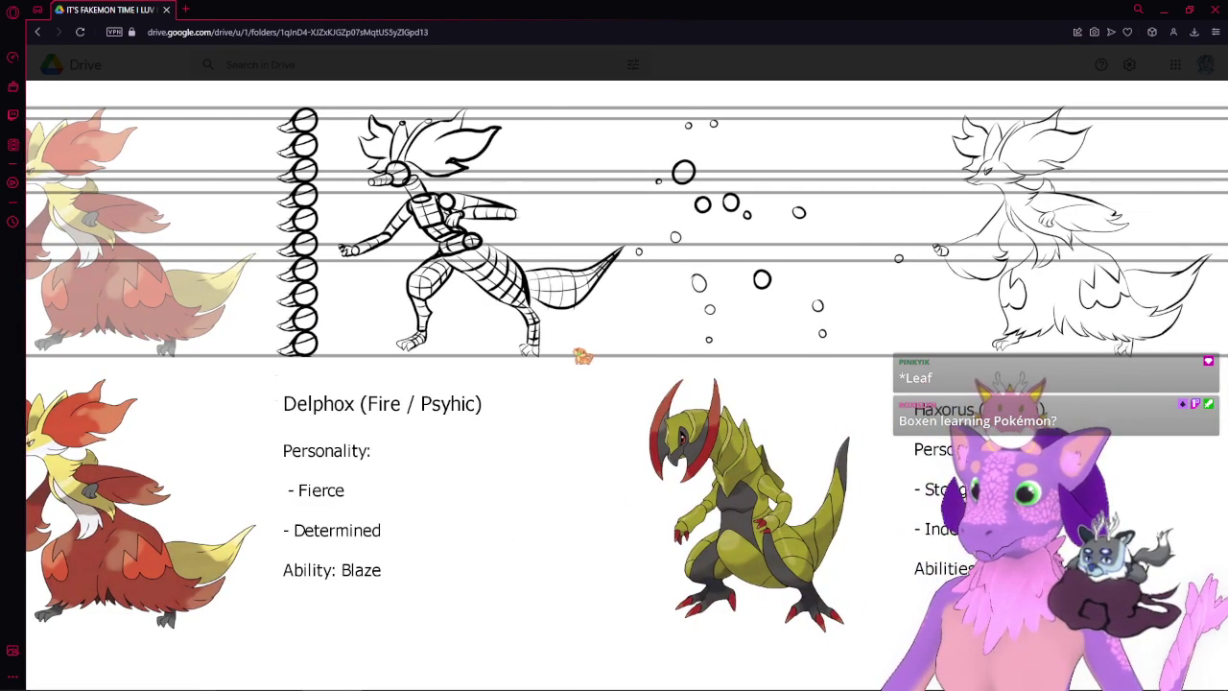
scroll(891, 275, "up", 3)
left_click_drag(776, 240, 563, 259)
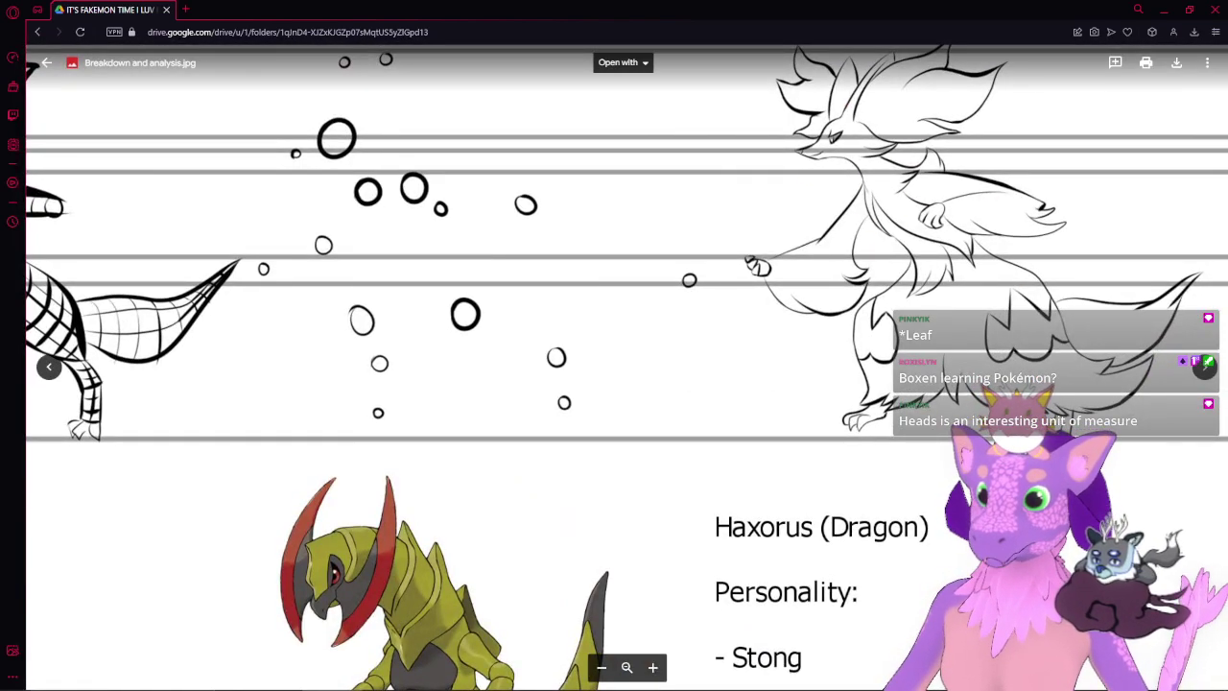
scroll(627, 367, "up", 1)
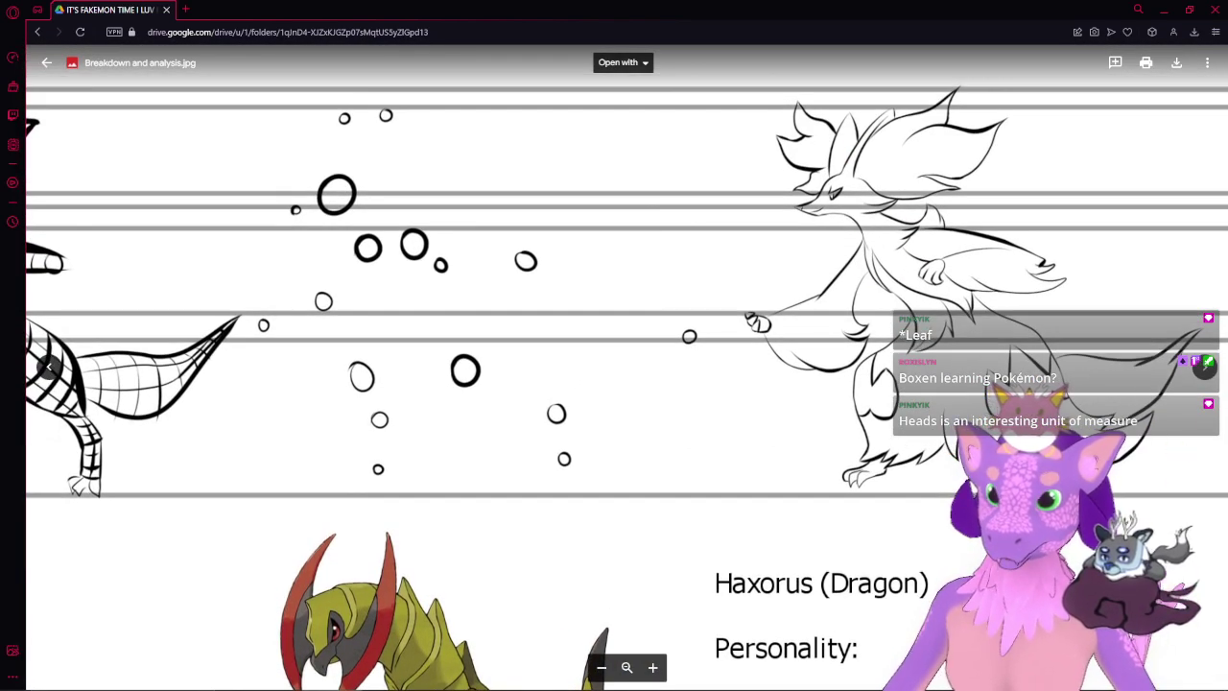
scroll(950, 422, "up", 2)
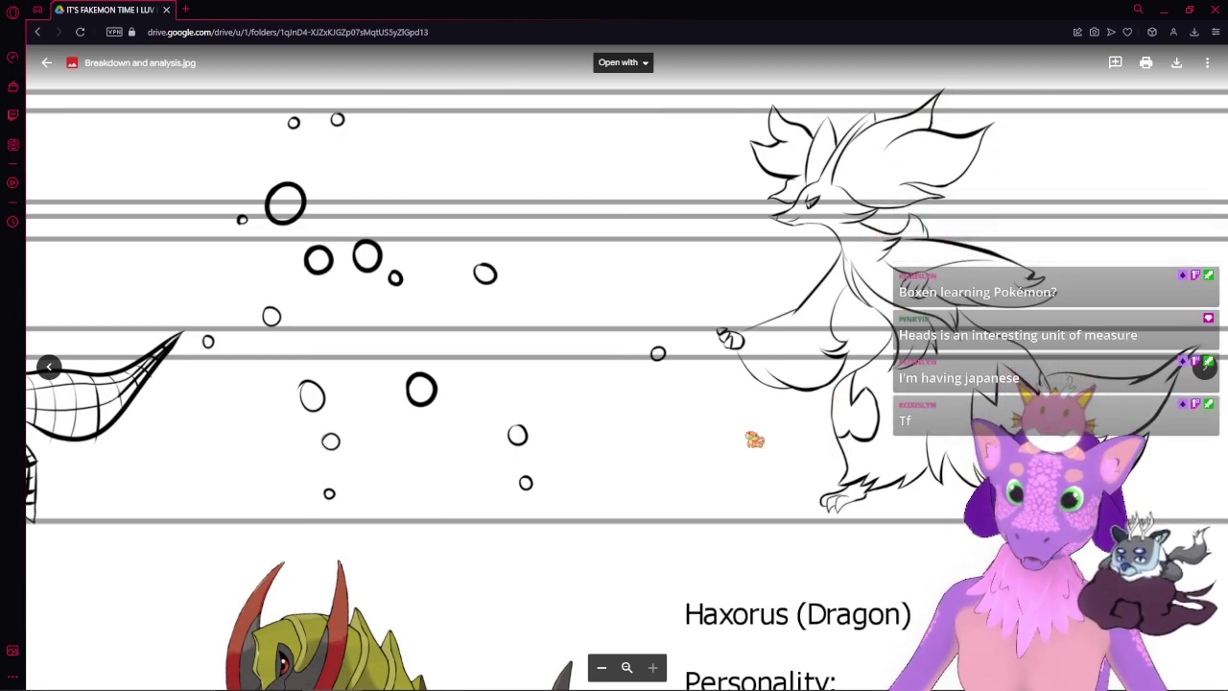
scroll(754, 439, "down", 3)
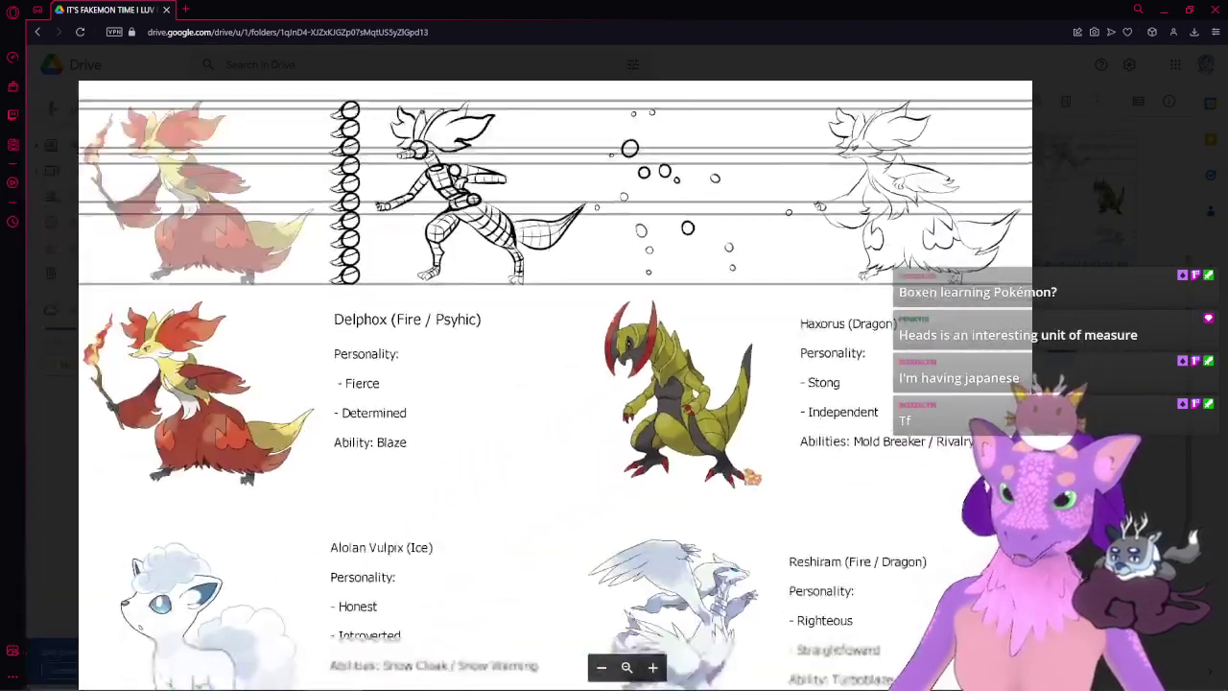
scroll(754, 440, "down", 2)
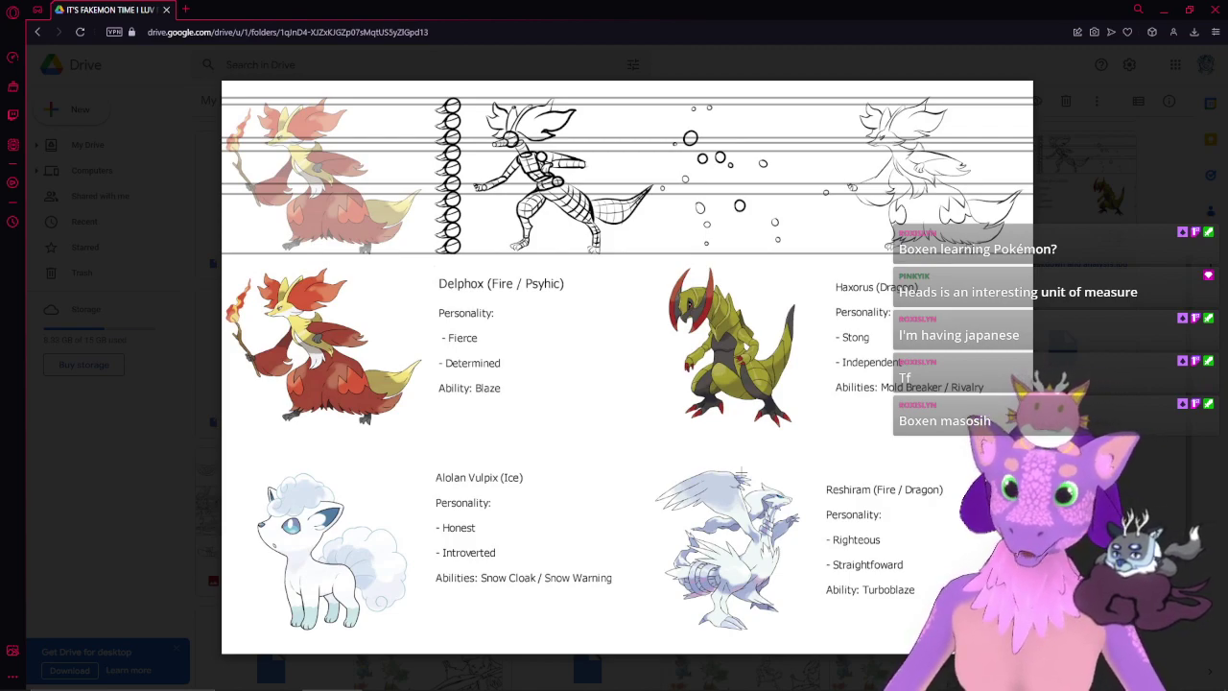
left_click_drag(687, 540, 801, 473)
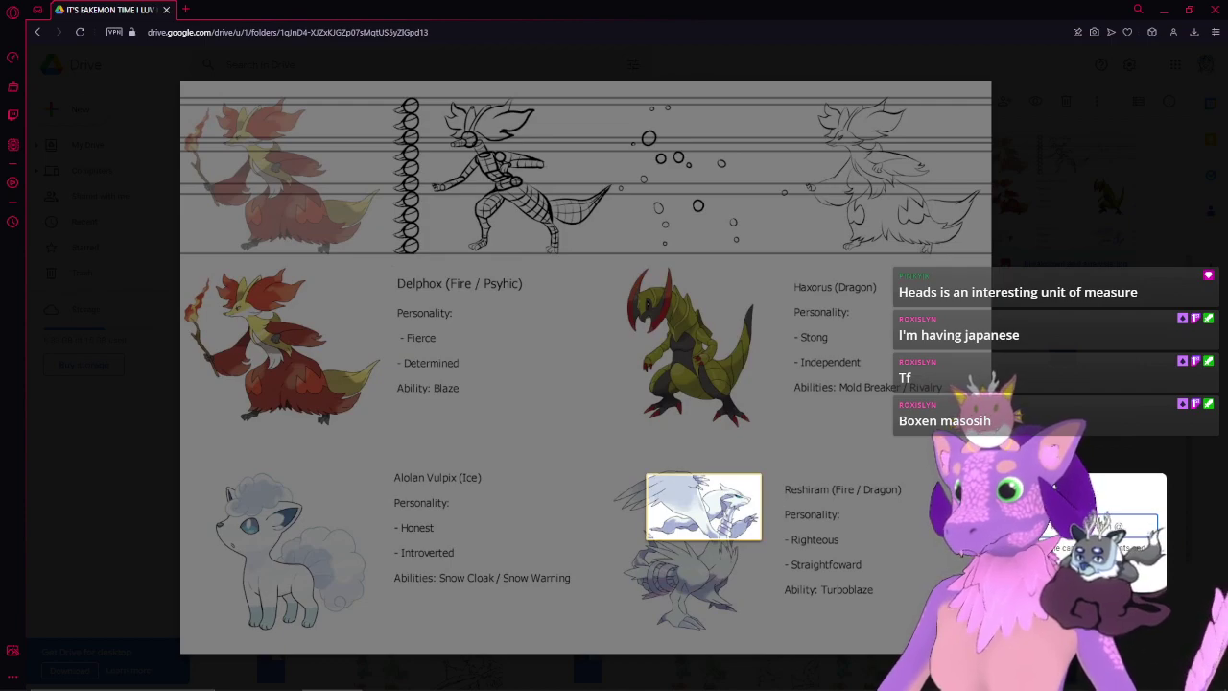
key("Escape")
- Close Breakdown and analysis.jpg and open Sketches_sy.jpg from the same folder
key("Escape")
scroll(666, 403, "down", 3)
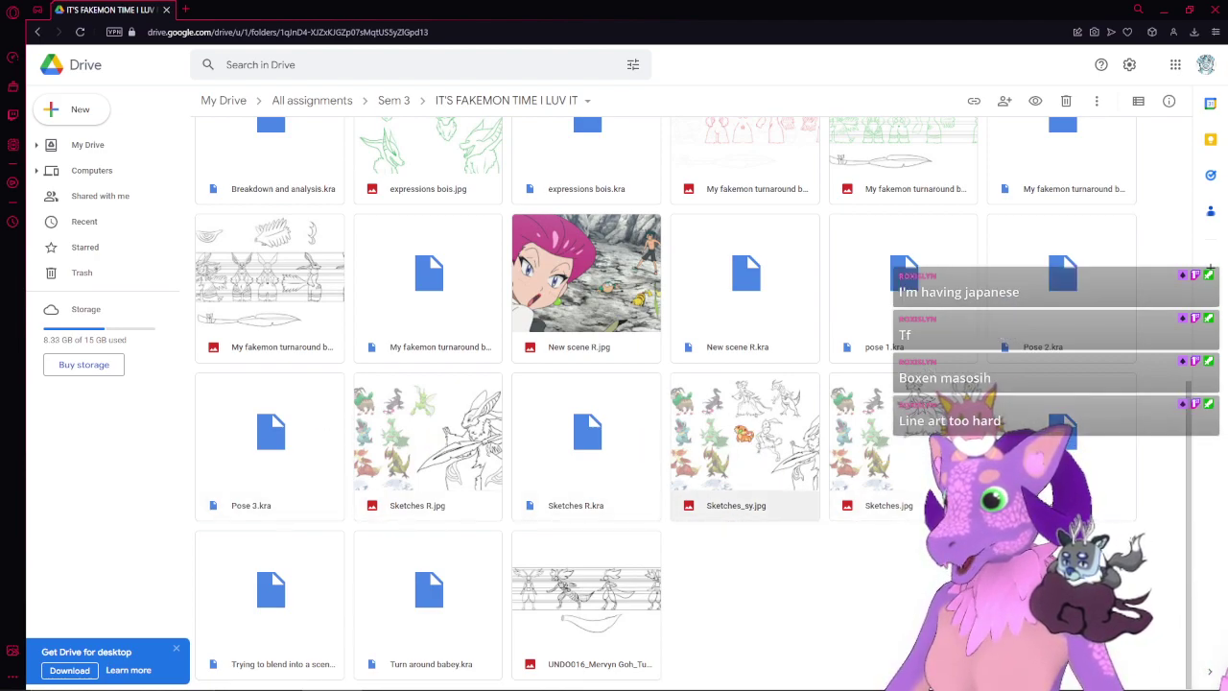
double_click(743, 436)
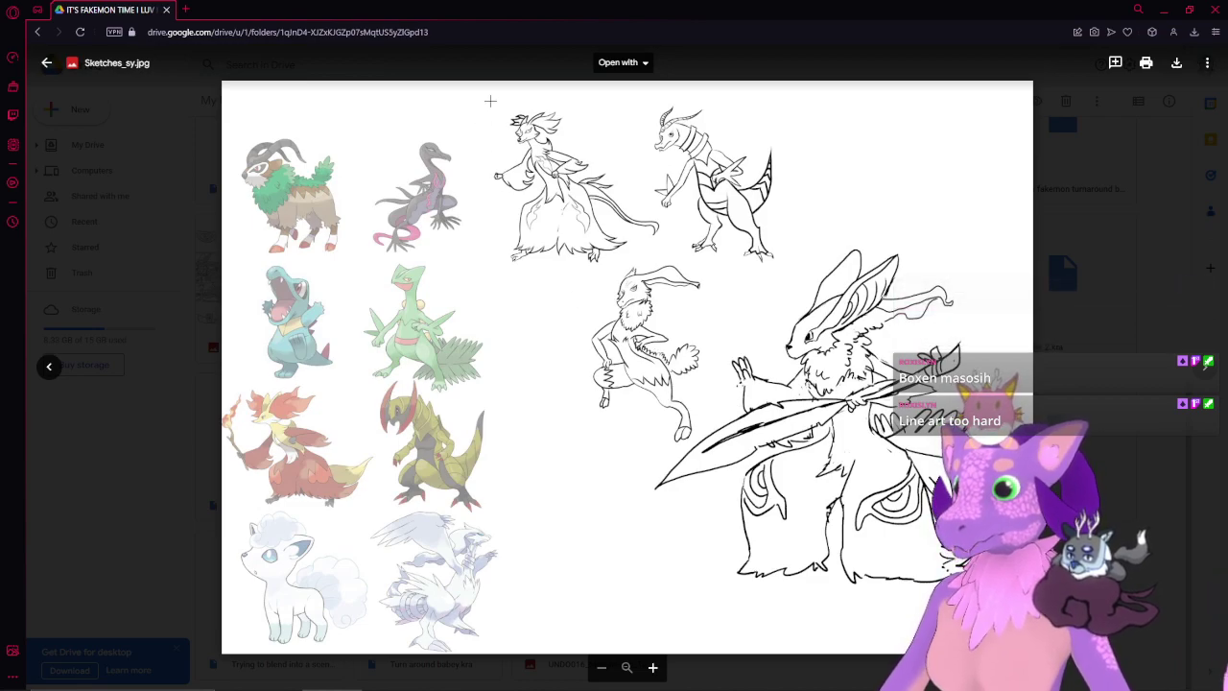
- Outline the three smaller sketches and the large katana-wielding figure one after the other, discarding both comment drafts
key("Print")
mouse_move(490, 101)
left_mouse_down()
mouse_move(748, 231)
mouse_move(784, 294)
mouse_move(817, 449)
left_mouse_up()
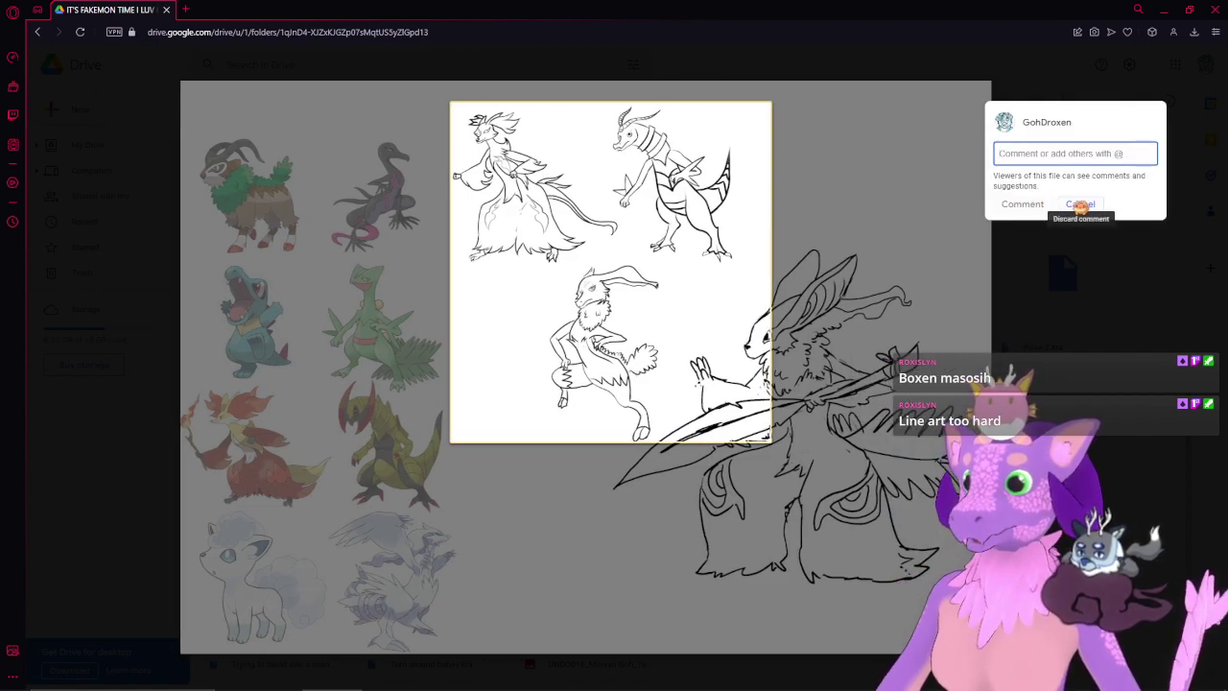
left_click(1081, 204)
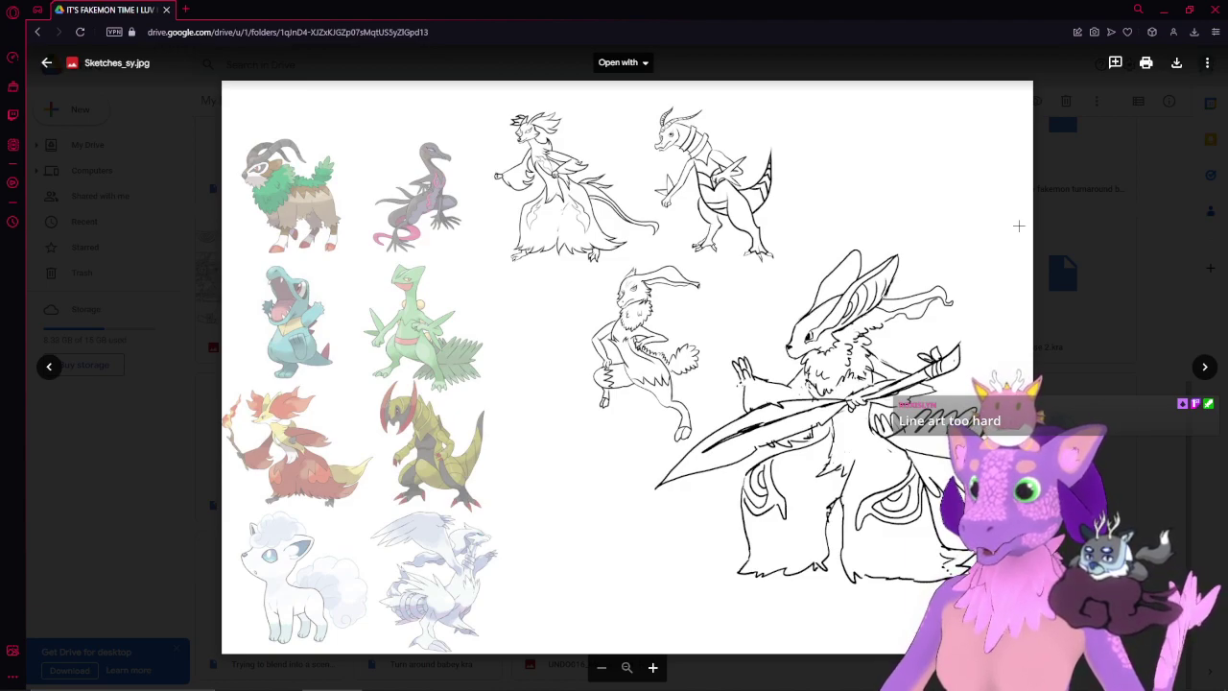
left_click_drag(1019, 226, 654, 590)
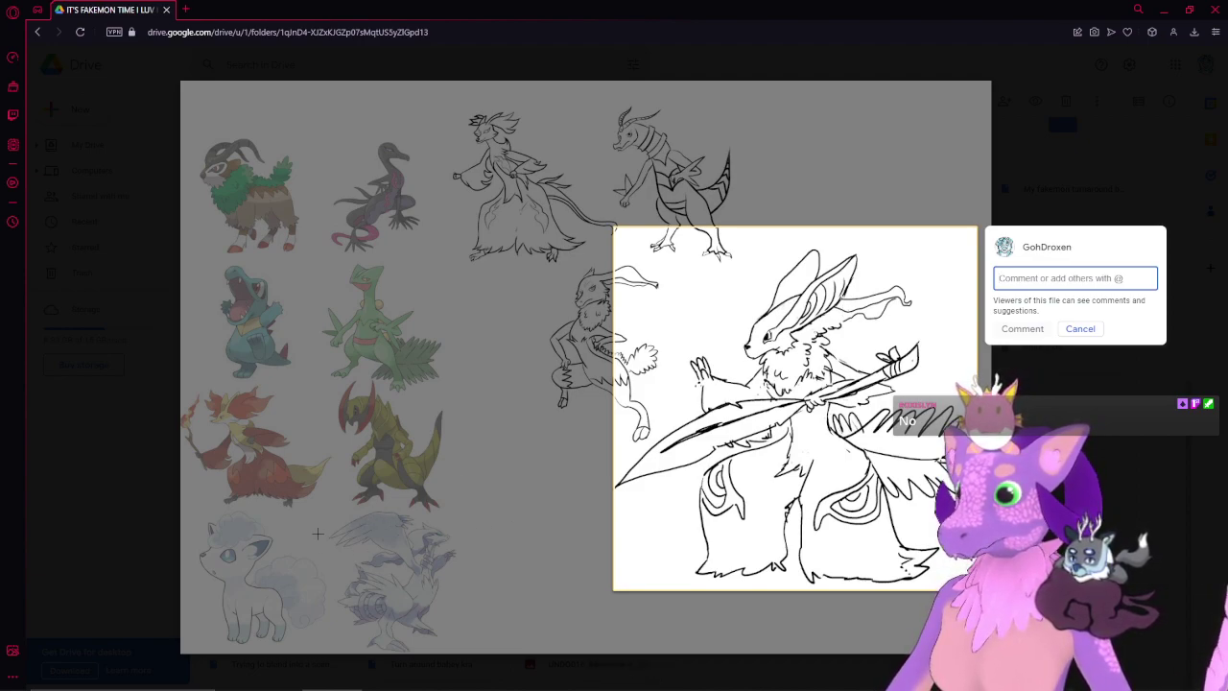
left_click(1070, 331)
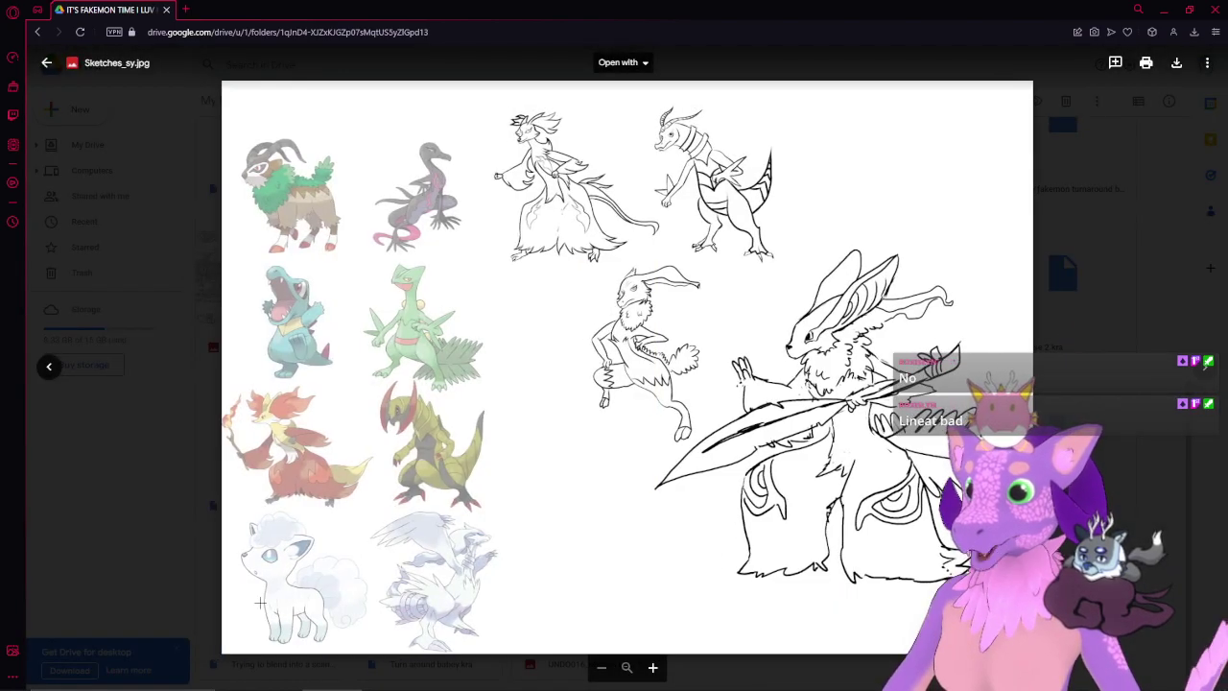
- Examine the coloured Pokémon references and the goat and rabbit fakemon sketches up close, and return to the whole sheet
scroll(356, 561, "up", 3)
scroll(407, 543, "up", 1)
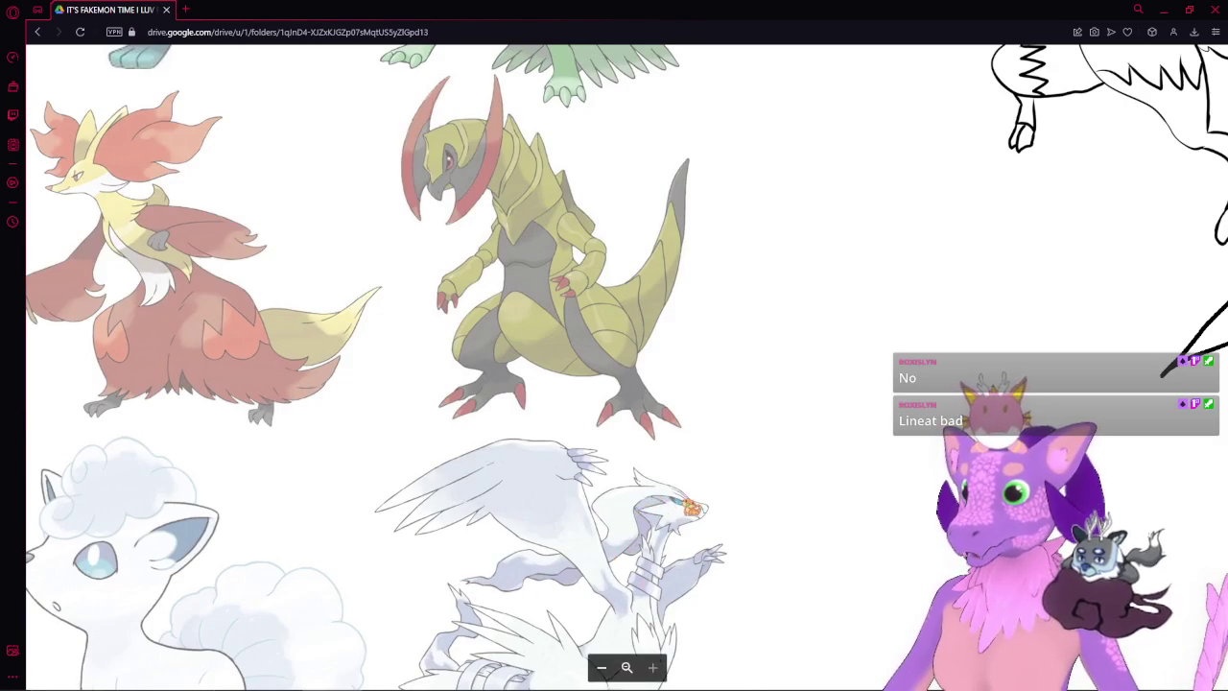
mouse_move(1055, 234)
left_mouse_down()
mouse_move(899, 269)
mouse_move(403, 479)
left_mouse_up()
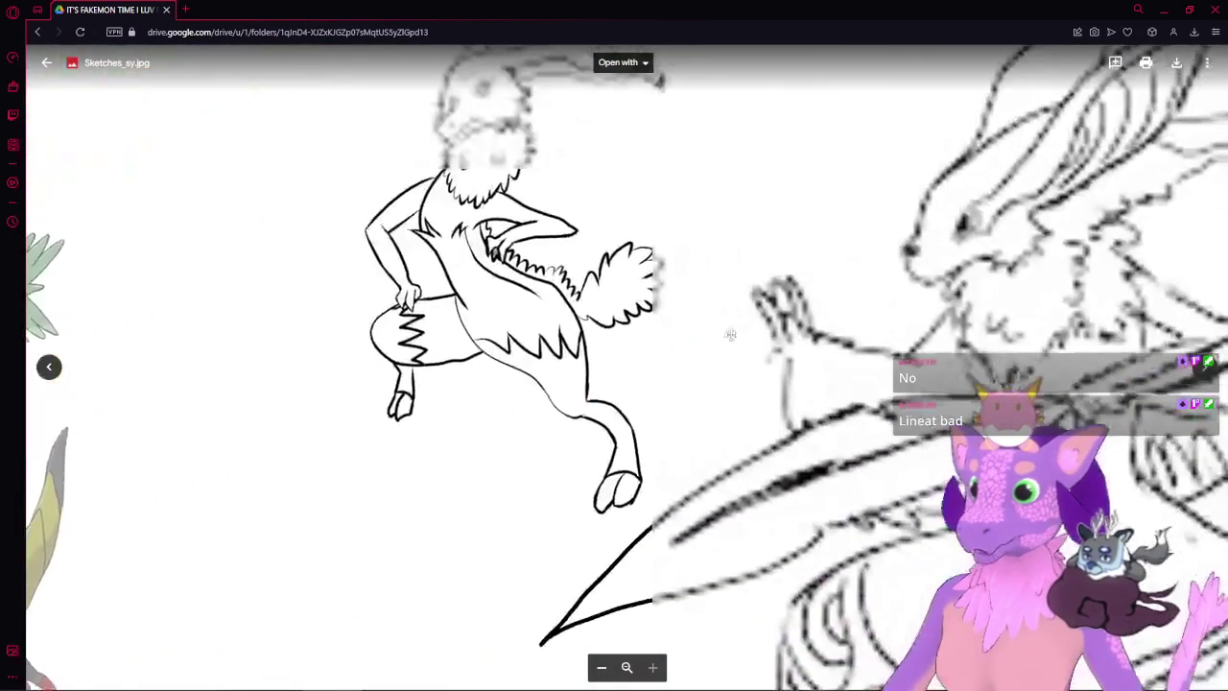
left_click_drag(806, 298, 518, 455)
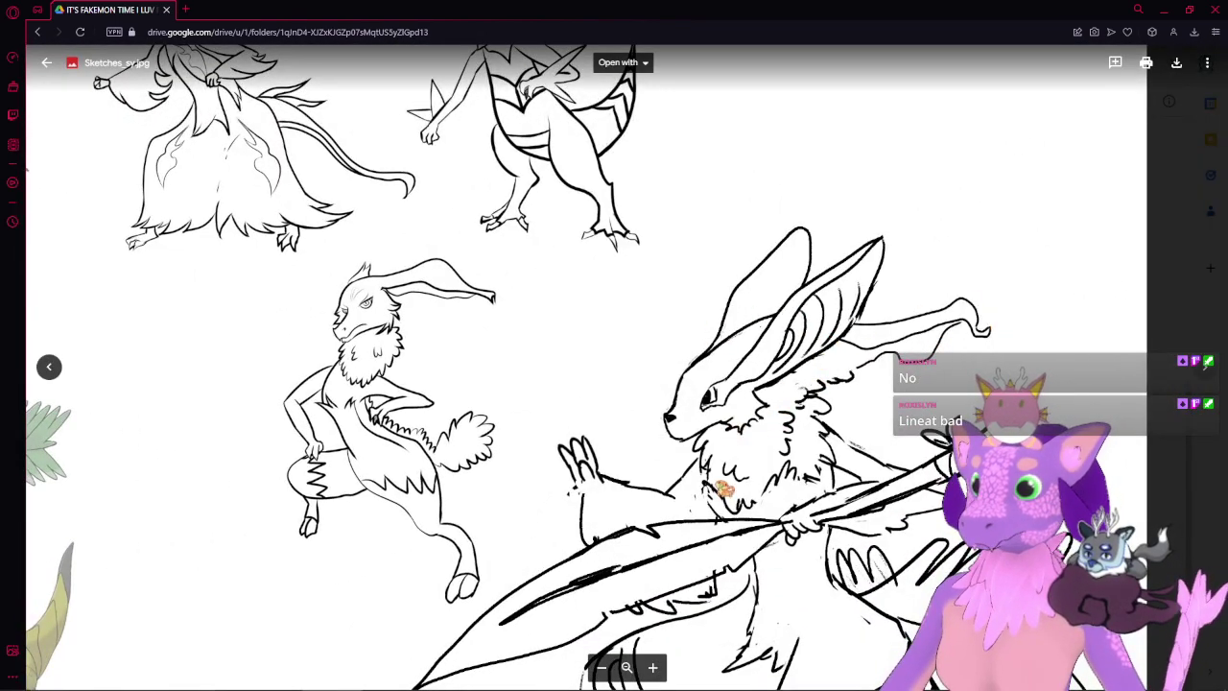
scroll(727, 485, "down", 3)
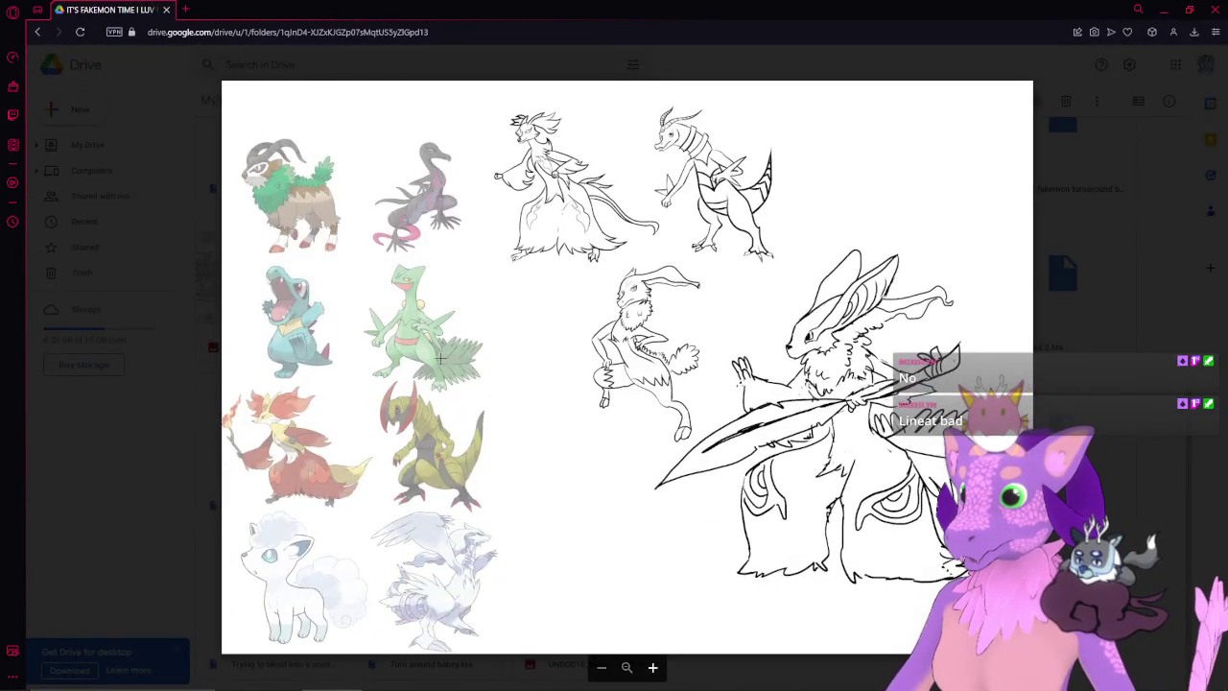
- Outline the green leaf-tailed reference, the large figure's tail and the three smaller sketches for comparison, discarding every comment draft
left_click_drag(370, 261, 508, 383)
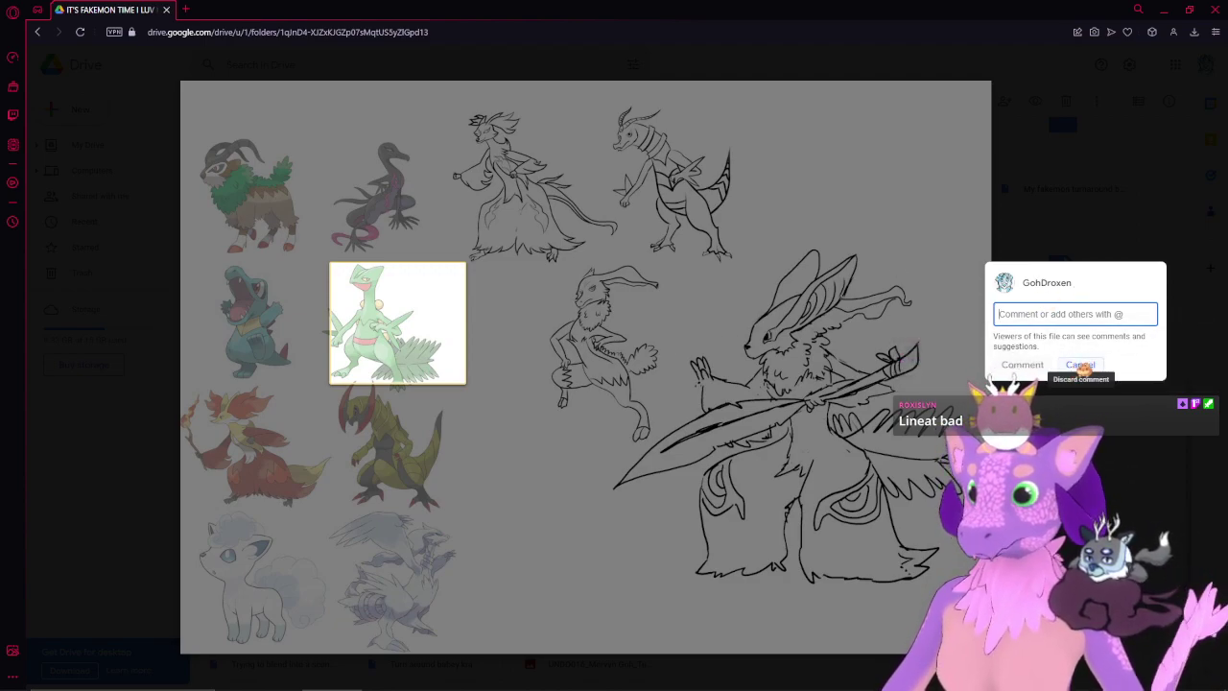
left_click(1080, 366)
left_click_drag(863, 410, 993, 513)
left_click(1080, 514)
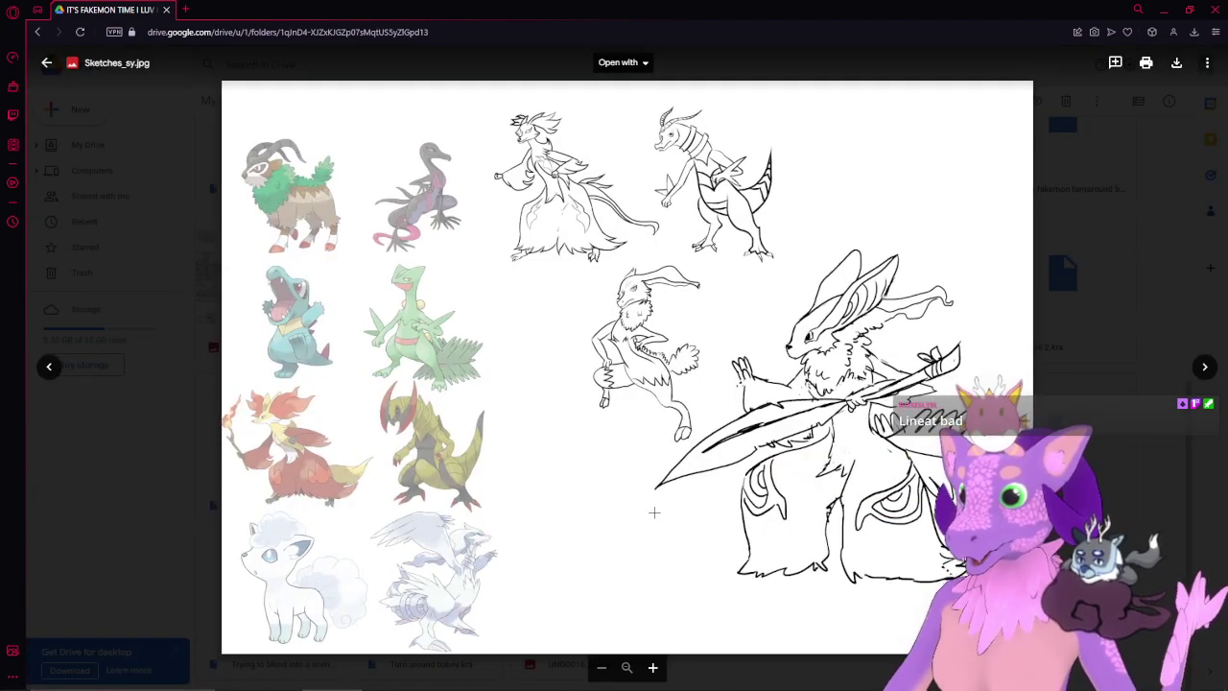
left_click_drag(653, 513, 636, 547)
left_click(1080, 606)
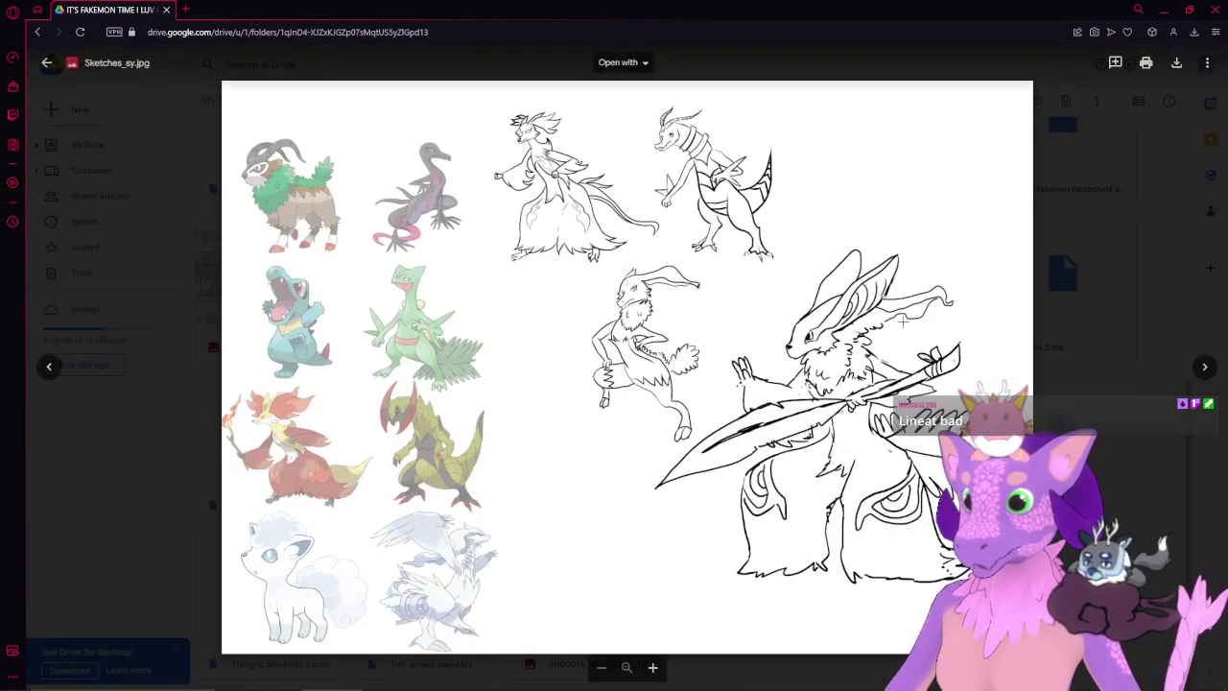
left_click_drag(479, 111, 807, 419)
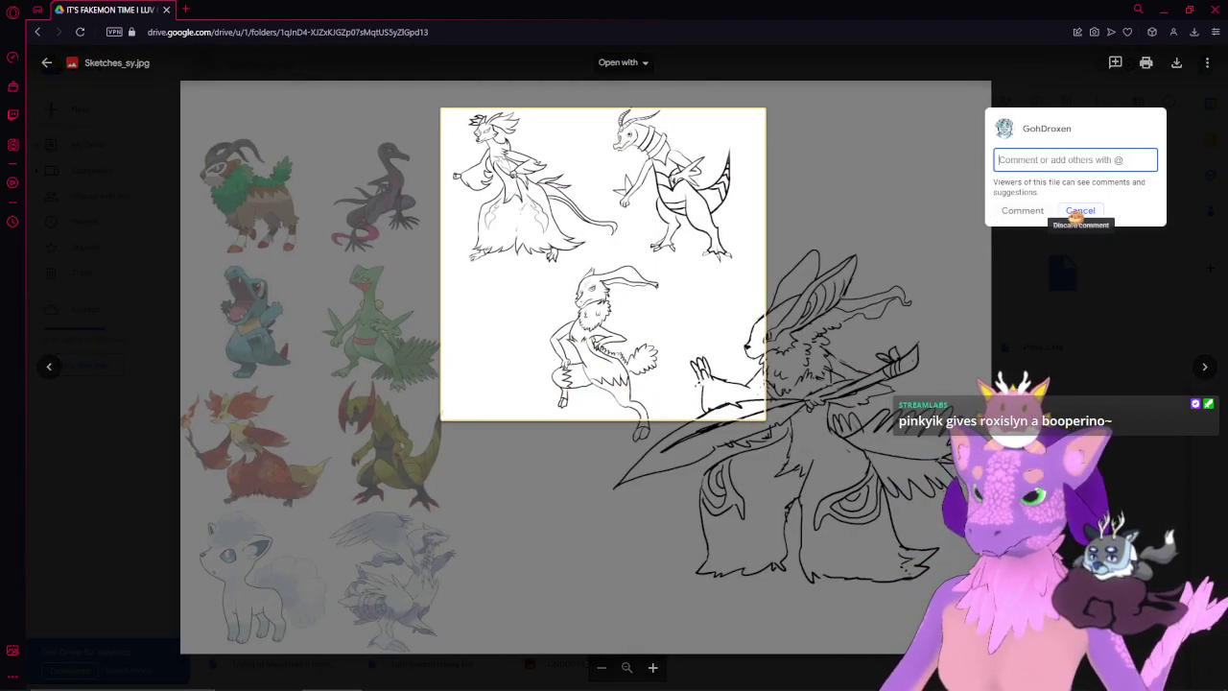
left_click(1081, 210)
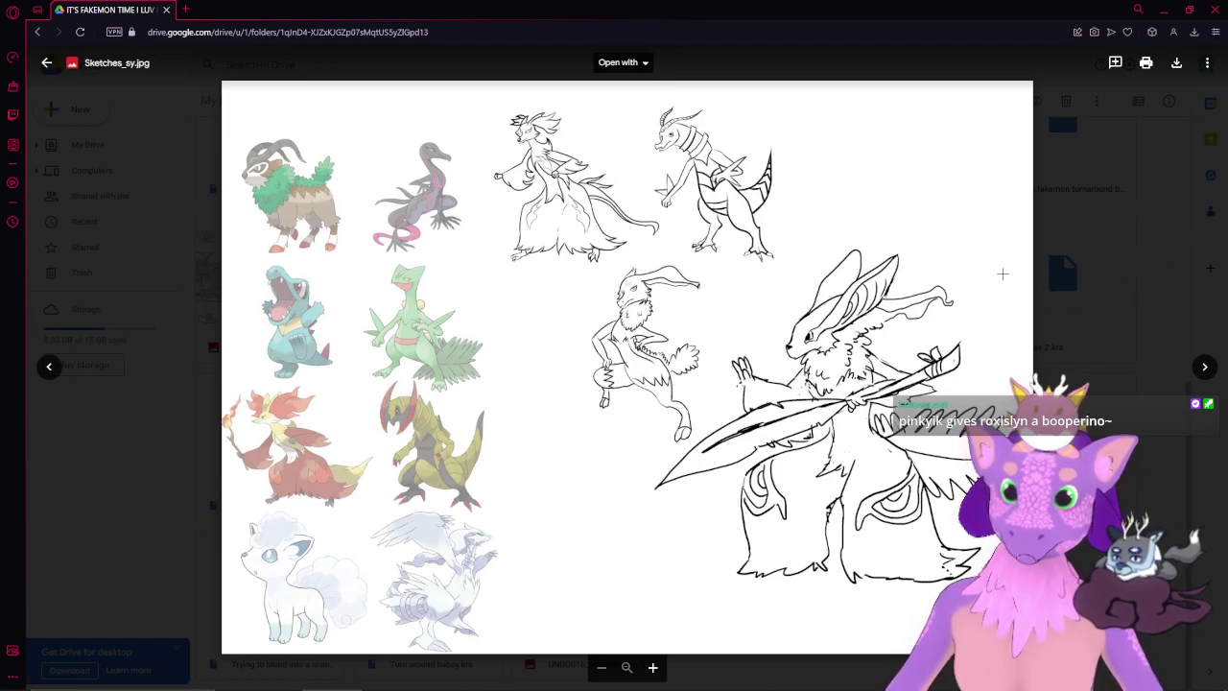
- Close Sketches_sy.jpg and open the black line-art sheet My fakemon turnaround boi.jpg
key("Escape")
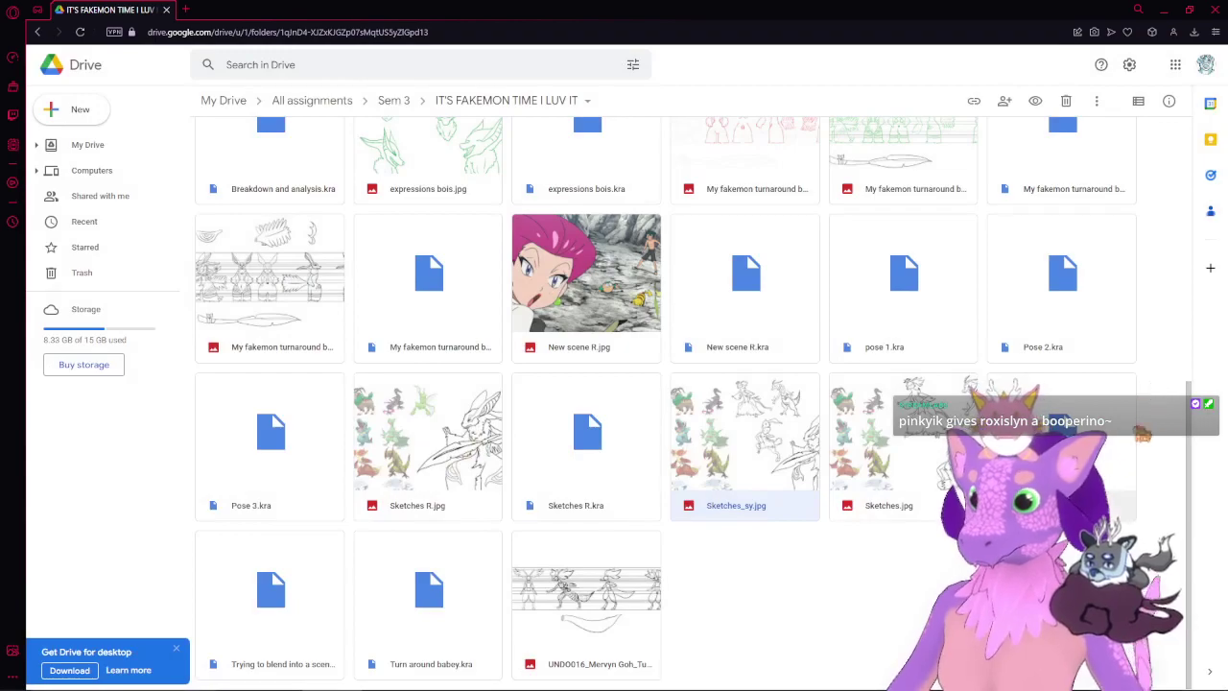
scroll(692, 402, "up", 2)
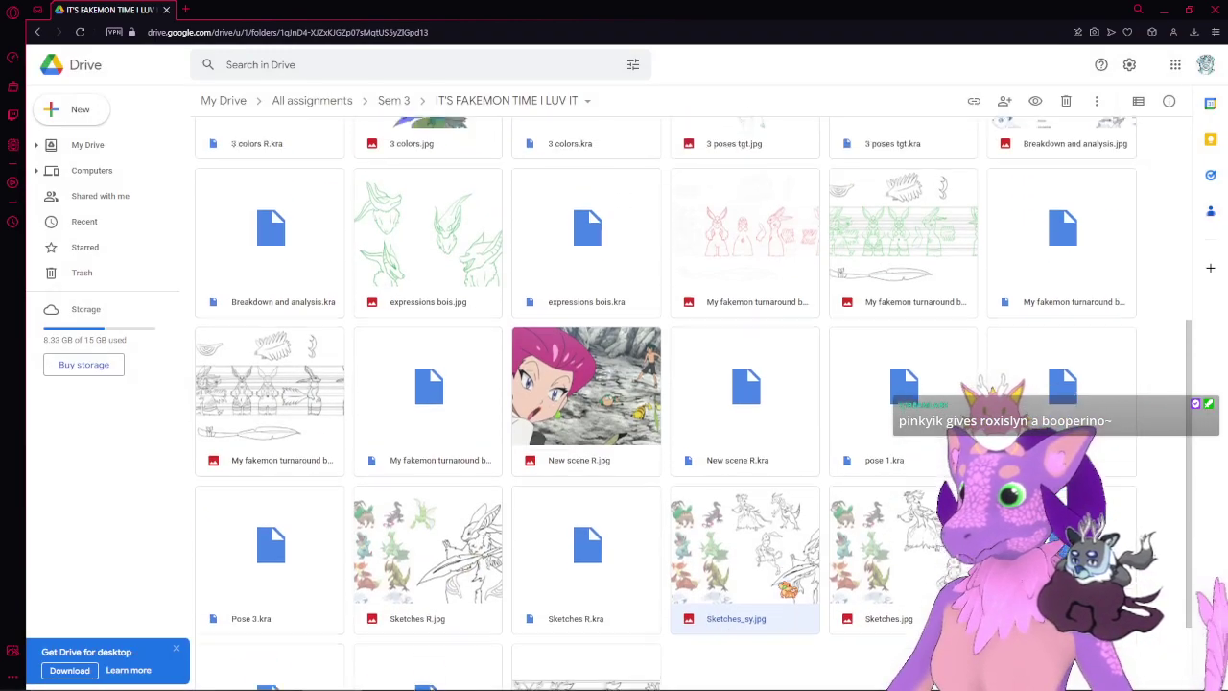
double_click(302, 431)
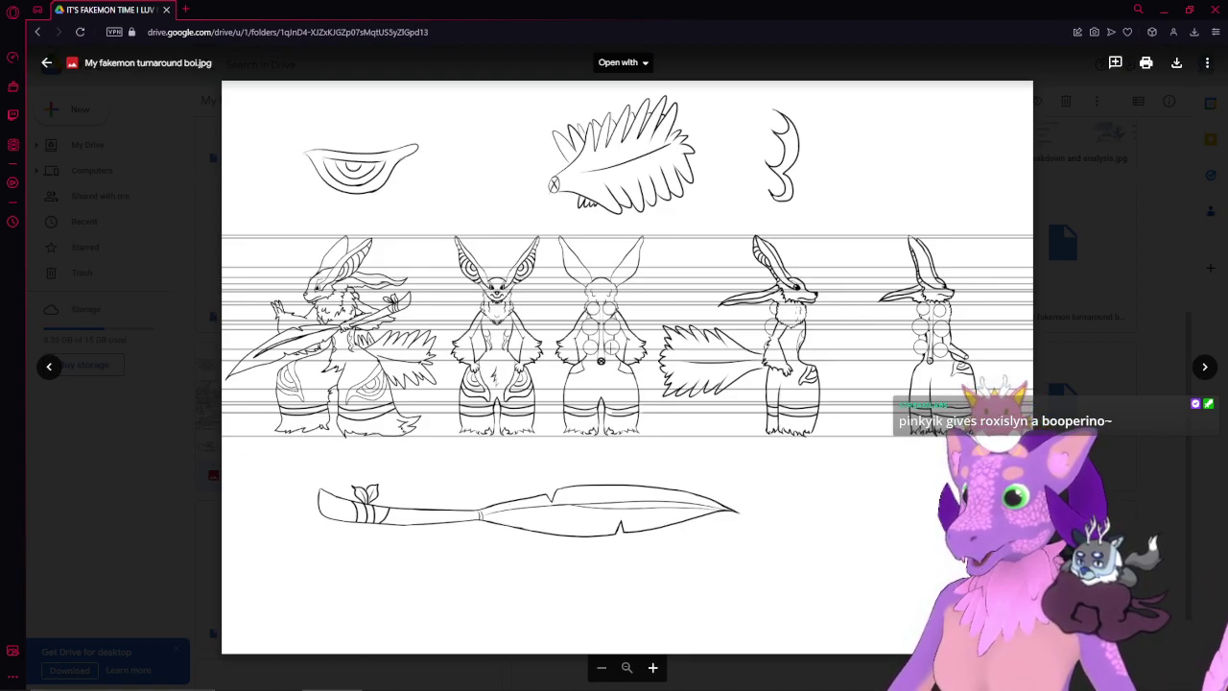
- Examine the katana pose and the front and back views of the turnaround line art up close
scroll(610, 348, "up", 5)
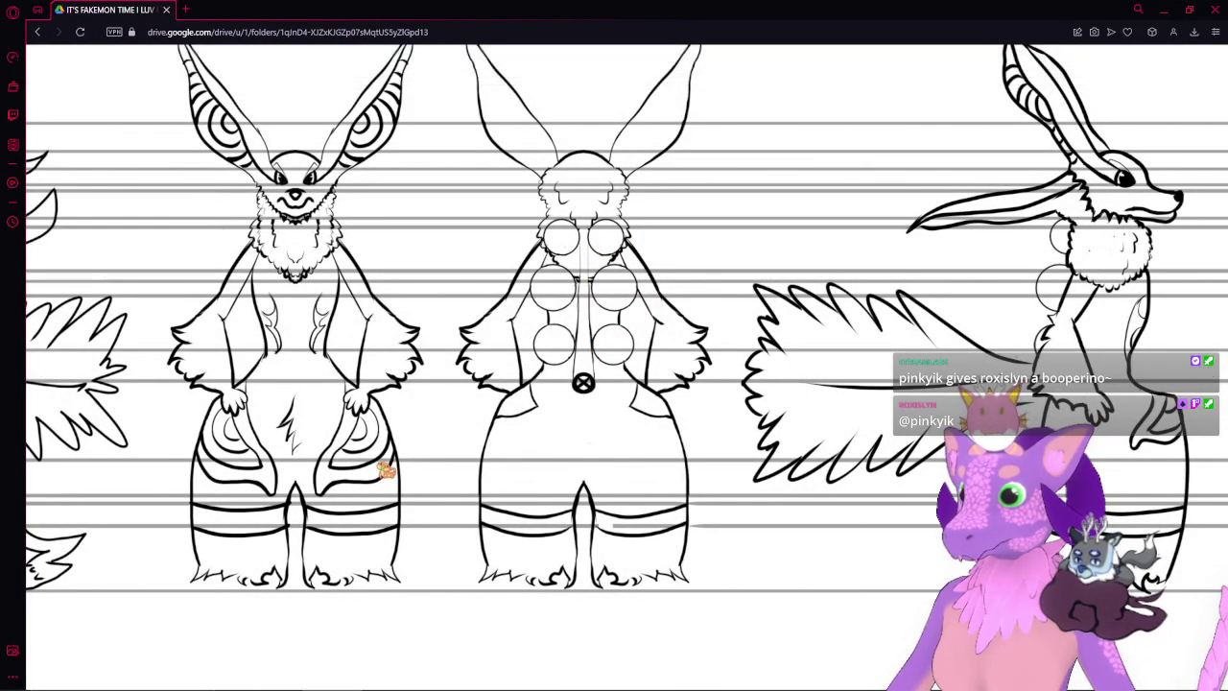
left_click_drag(419, 462, 542, 470)
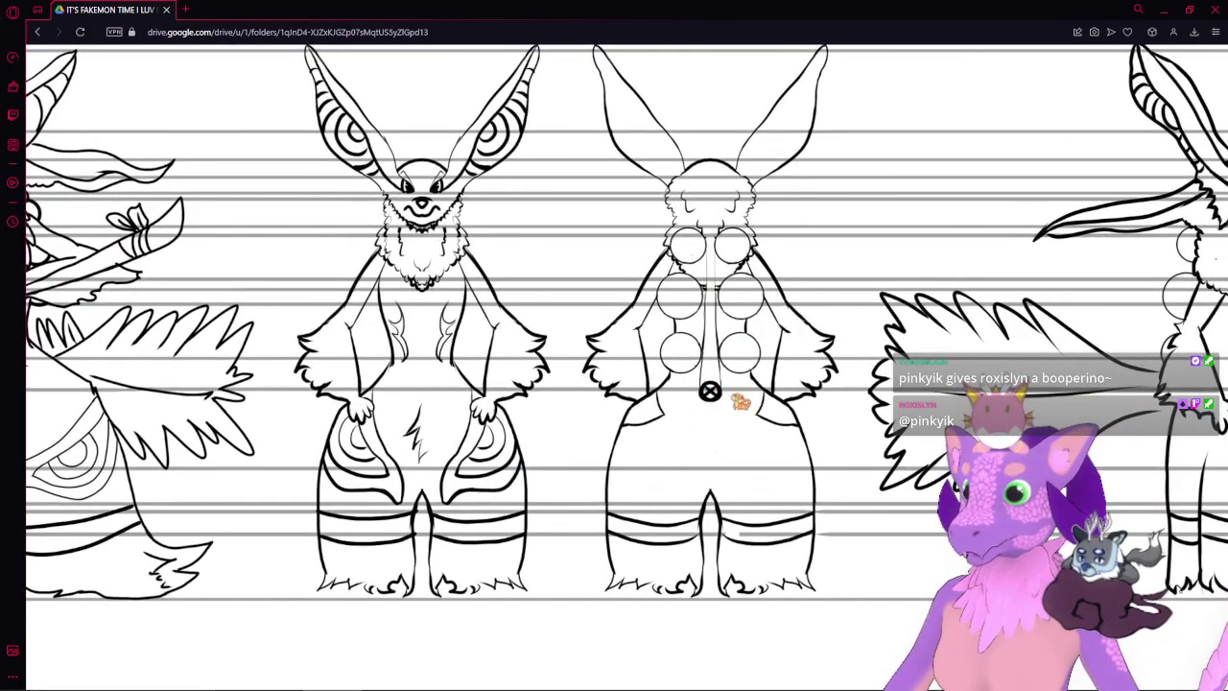
scroll(625, 326, "left", 8)
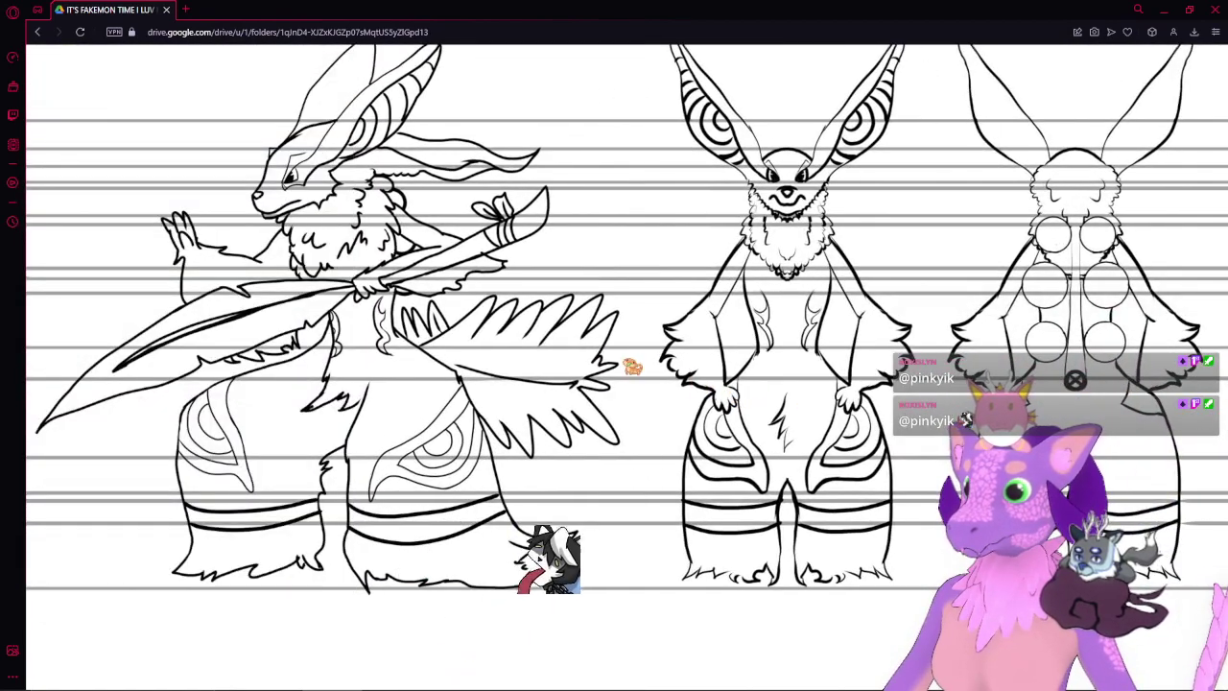
left_click_drag(637, 351, 509, 403)
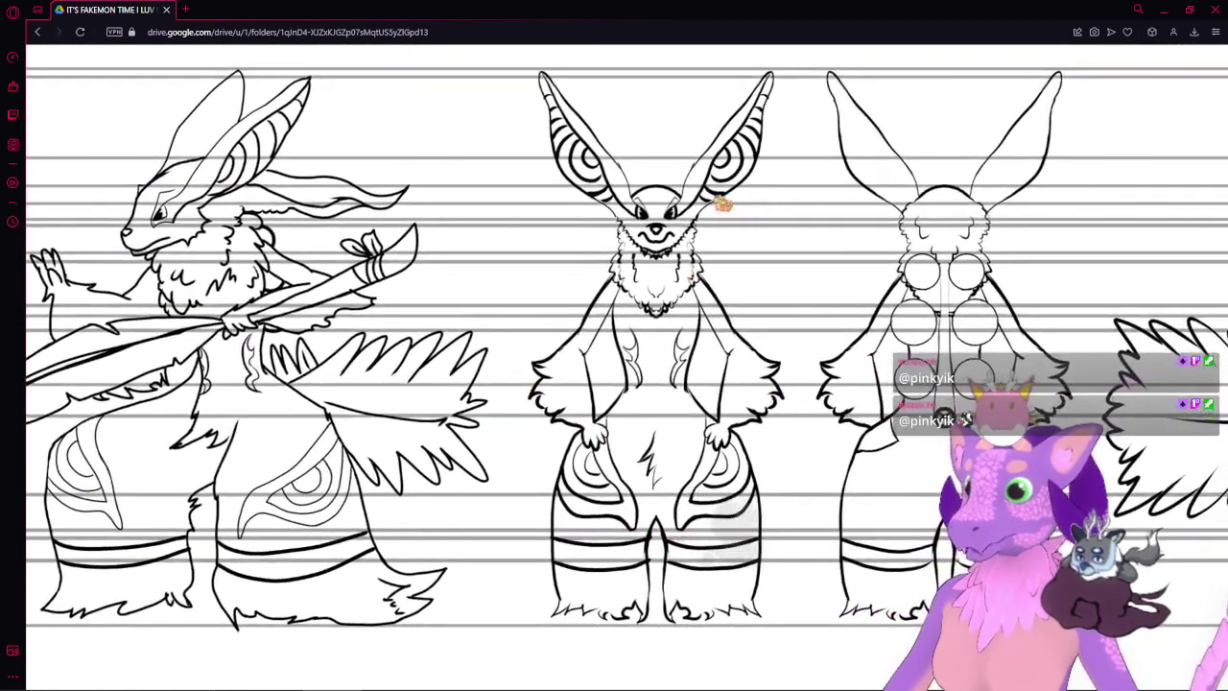
left_click_drag(652, 270, 654, 306)
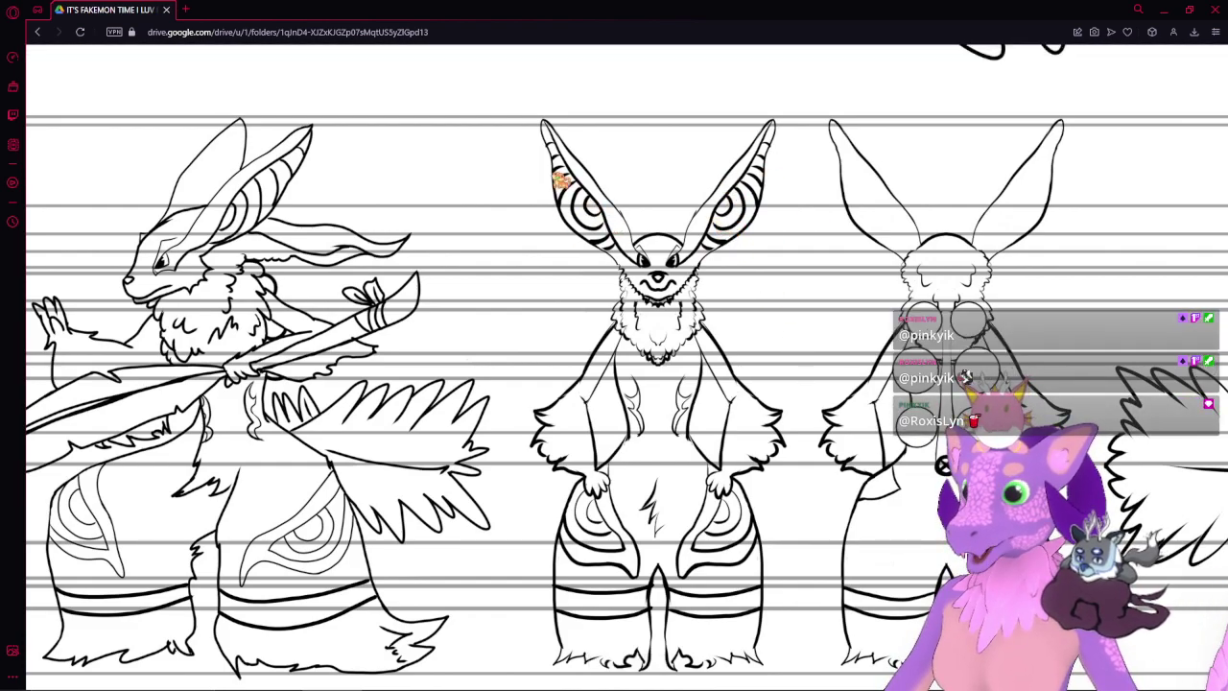
left_click_drag(740, 294, 506, 287)
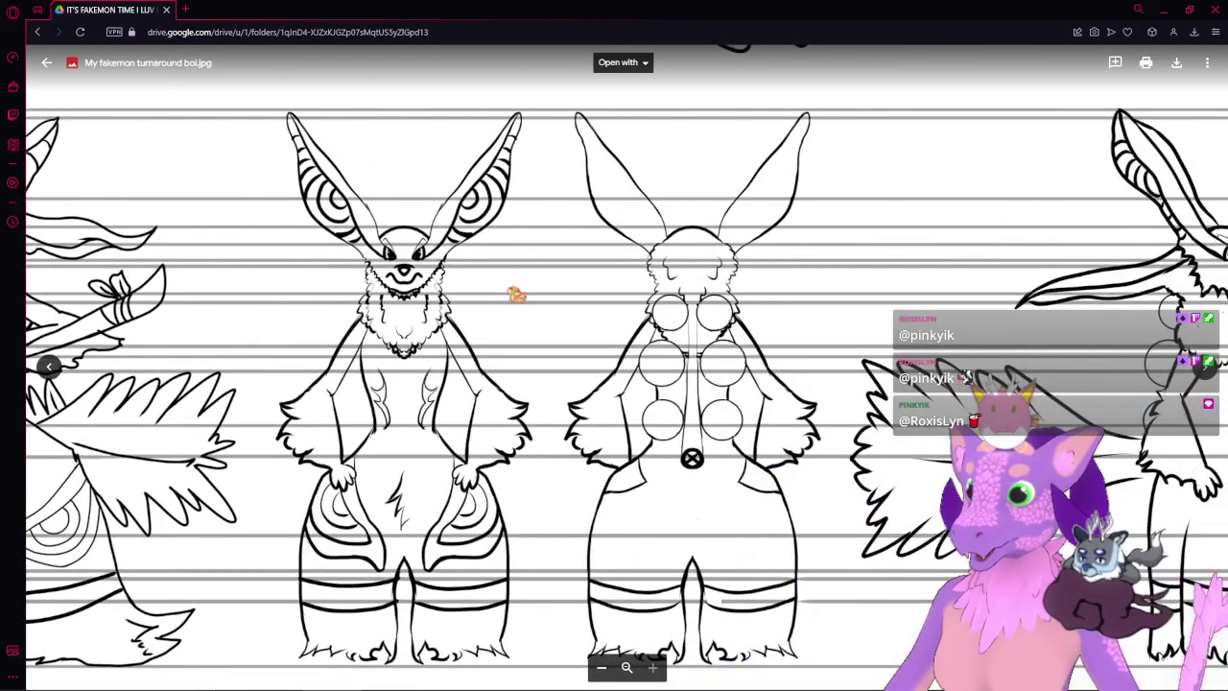
- Examine the turnaround's two side views, including the leaf tail and the back circles, and return to the whole sheet
left_click_drag(822, 283, 475, 269)
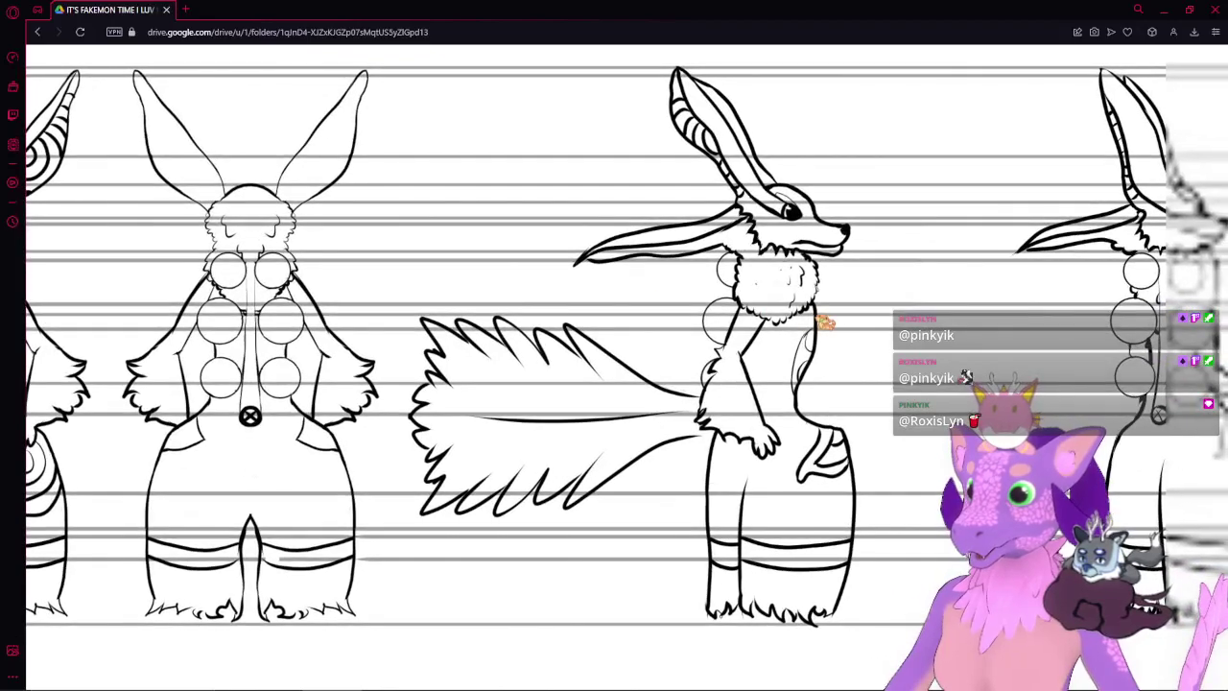
left_click_drag(825, 324, 705, 364)
left_click_drag(963, 305, 866, 293)
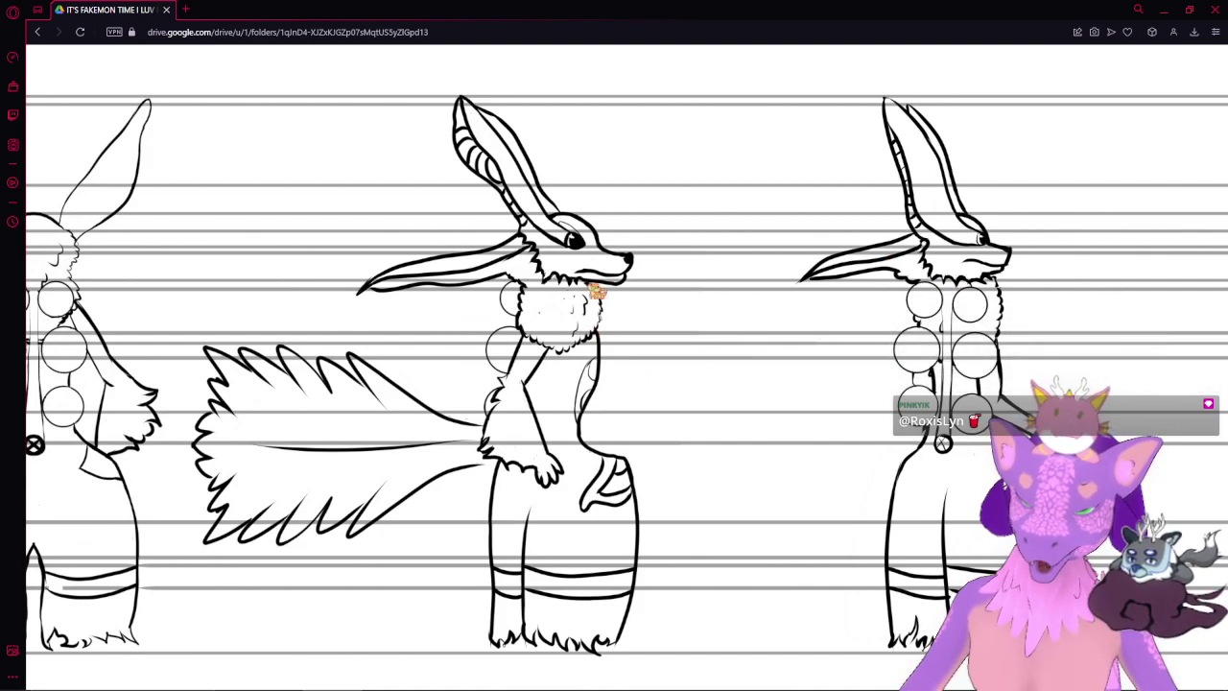
left_click_drag(437, 330, 617, 323)
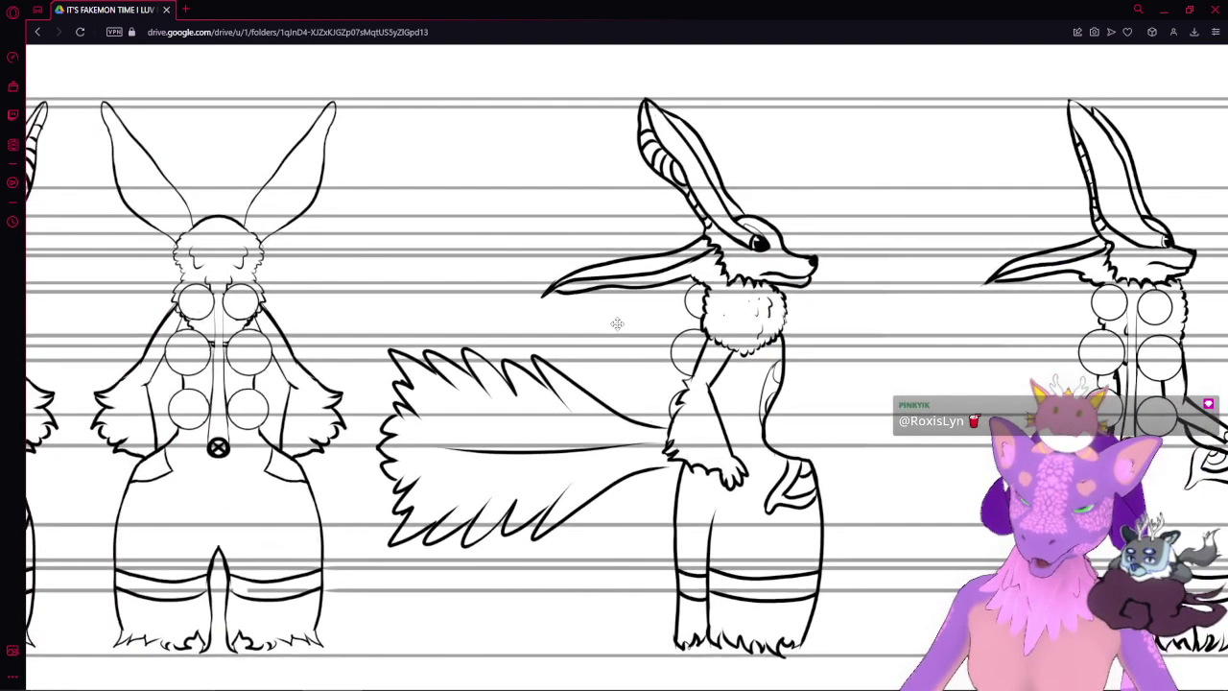
mouse_move(475, 302)
left_mouse_down()
mouse_move(428, 312)
mouse_move(733, 298)
mouse_move(562, 301)
mouse_move(253, 335)
left_mouse_up()
mouse_move(806, 206)
left_mouse_down()
mouse_move(993, 475)
mouse_move(652, 84)
left_mouse_up()
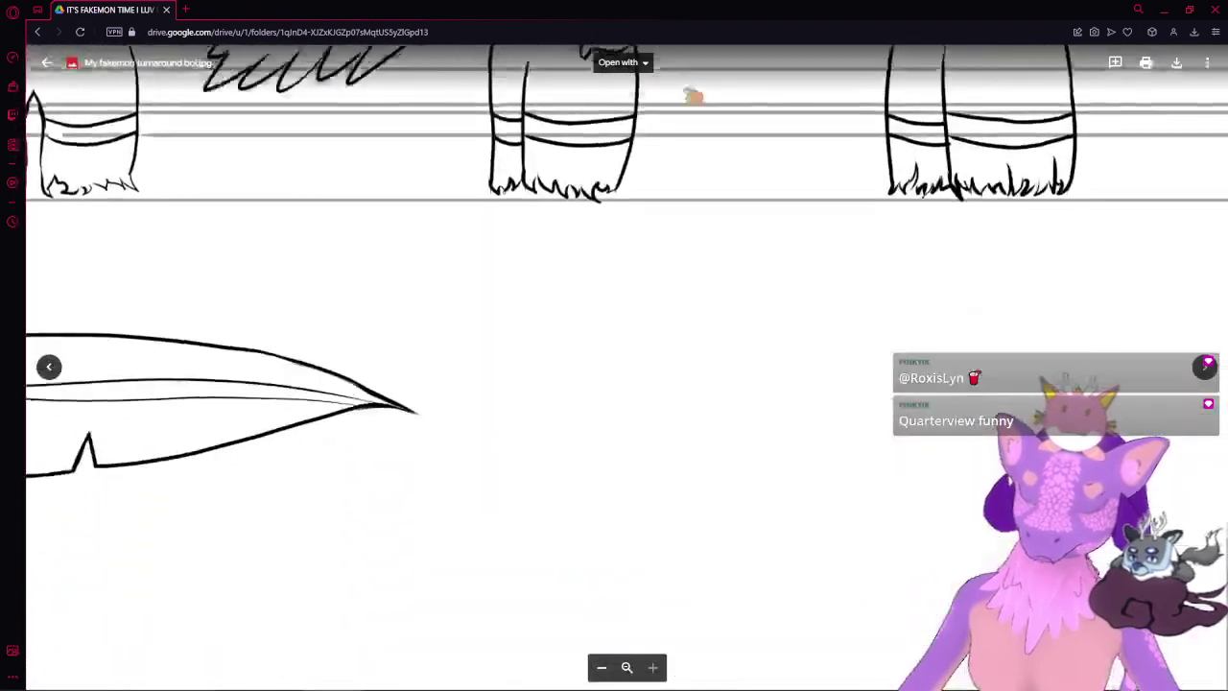
scroll(814, 288, "up", 8)
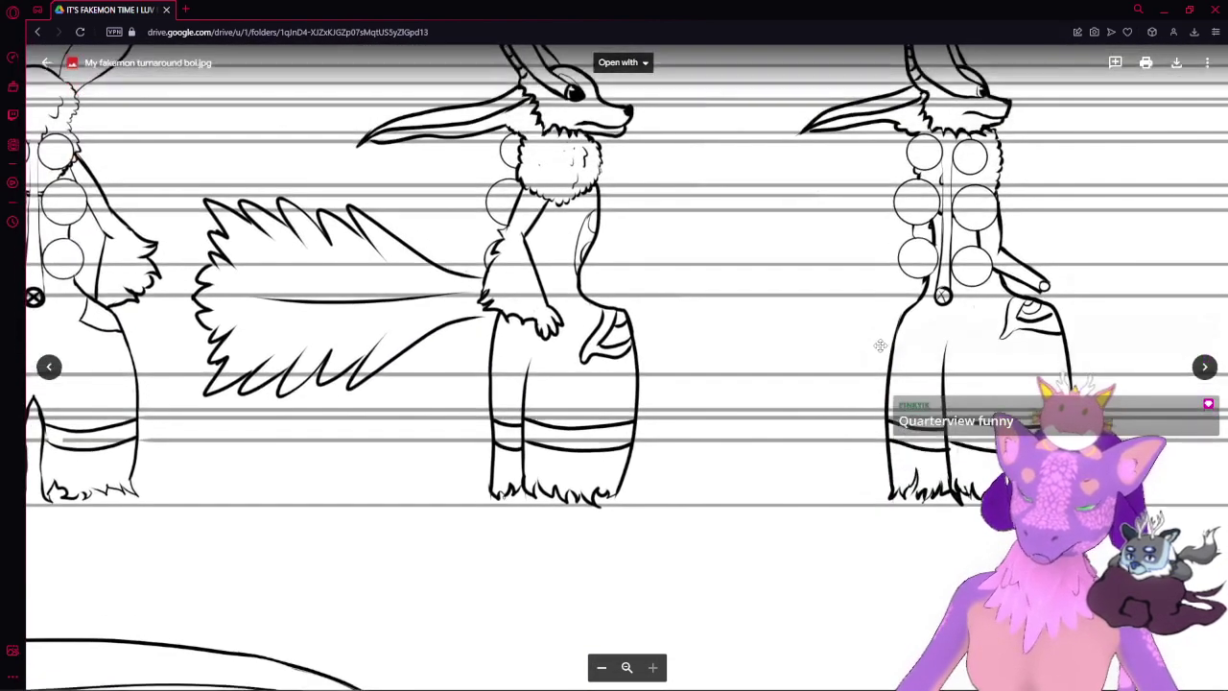
scroll(891, 242, "up", 2)
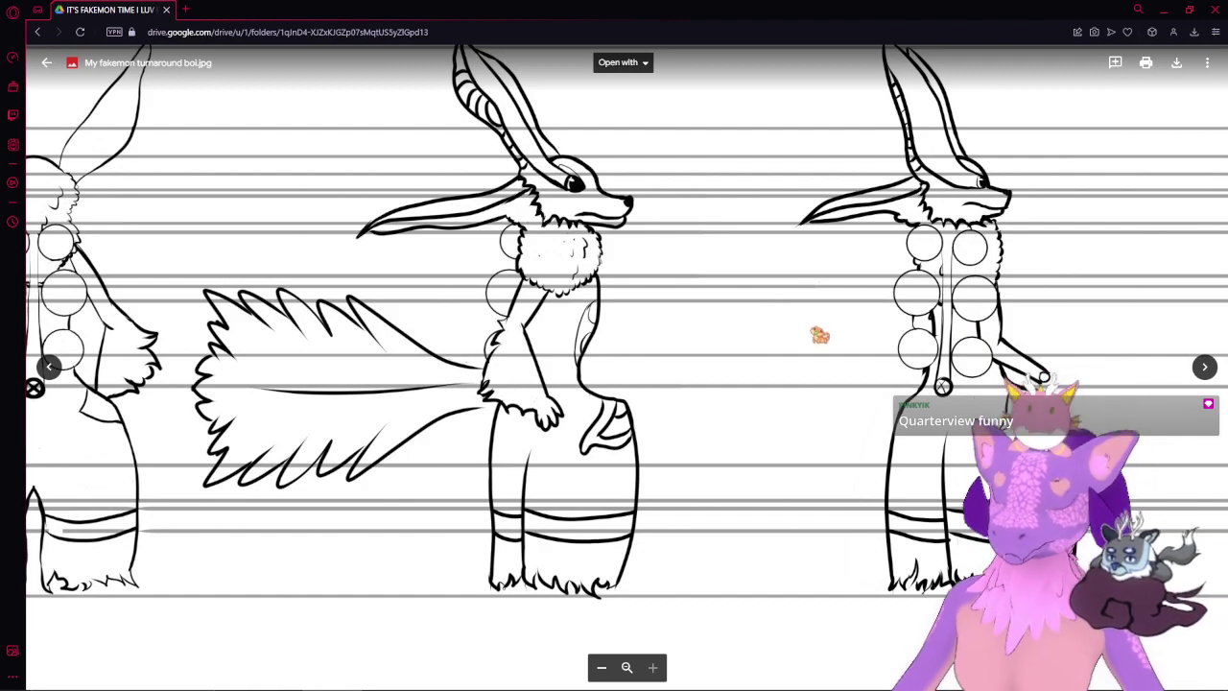
mouse_move(717, 391)
left_mouse_down()
mouse_move(841, 374)
mouse_move(811, 397)
mouse_move(863, 391)
mouse_move(927, 422)
left_mouse_up()
scroll(832, 364, "down", 5)
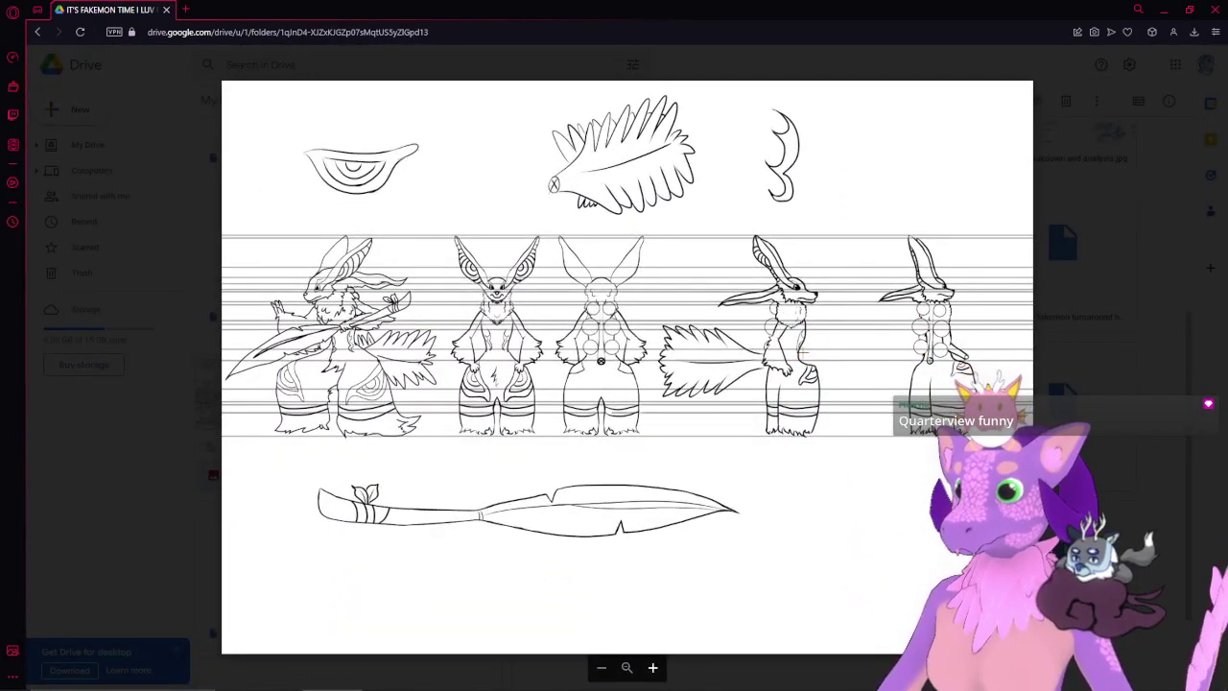
- Close the line-art turnaround and open the red sketch sheet My fakemon turnaround boi Demo.jpg
left_click(1060, 219)
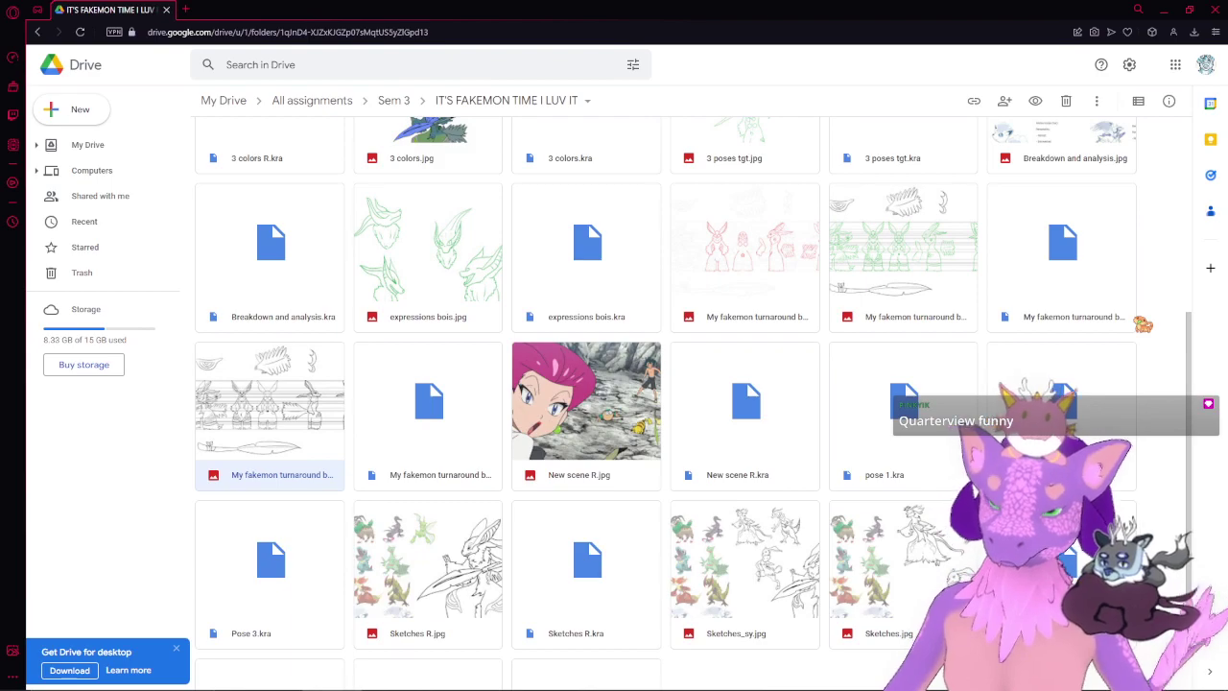
scroll(767, 401, "up", 1)
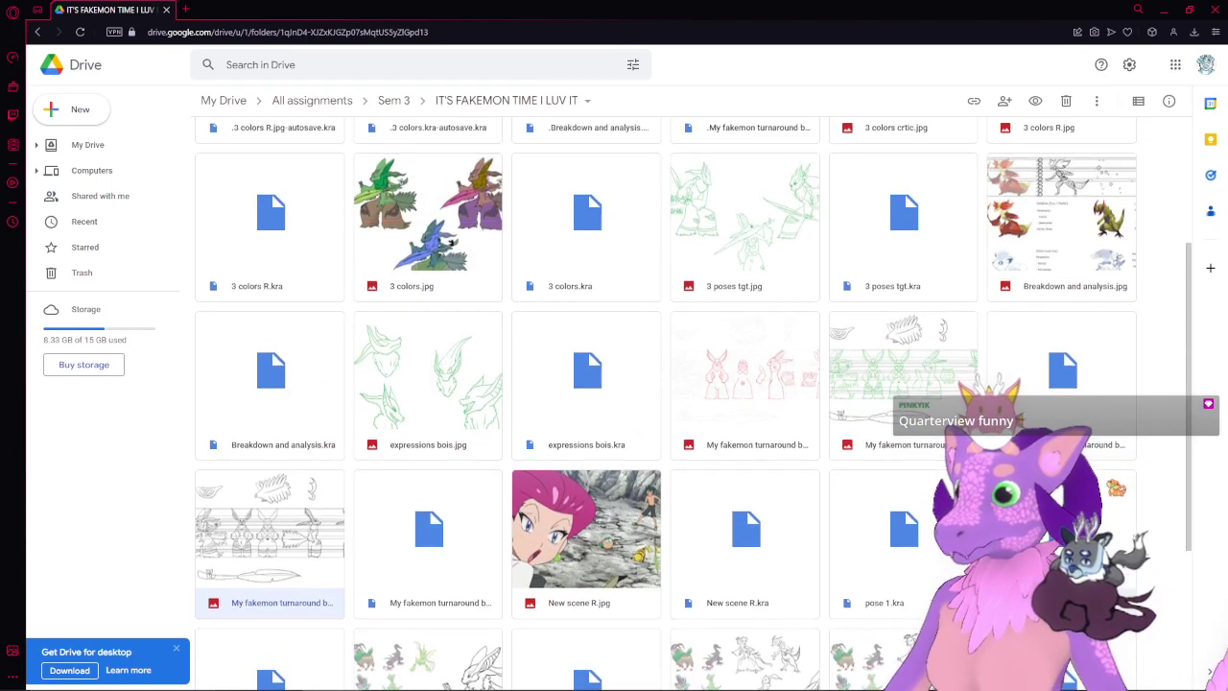
double_click(747, 396)
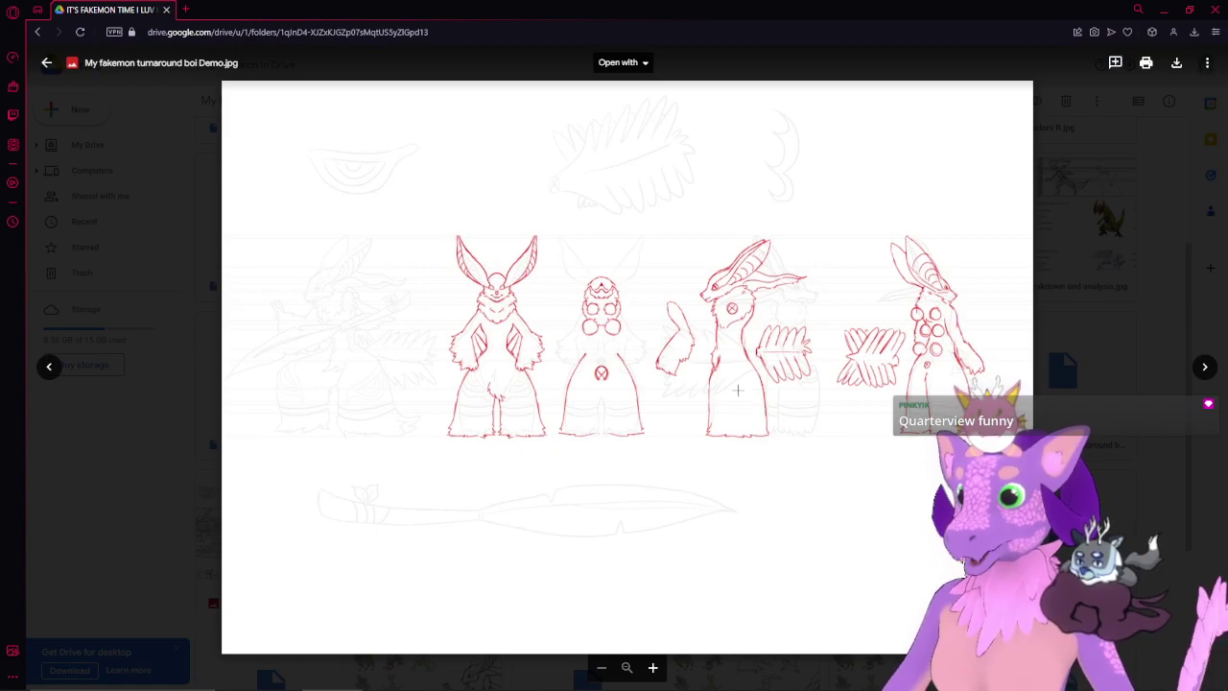
- Examine the red correction sketches of the front, back and side views up close, and return to the whole sheet
scroll(738, 390, "up", 5)
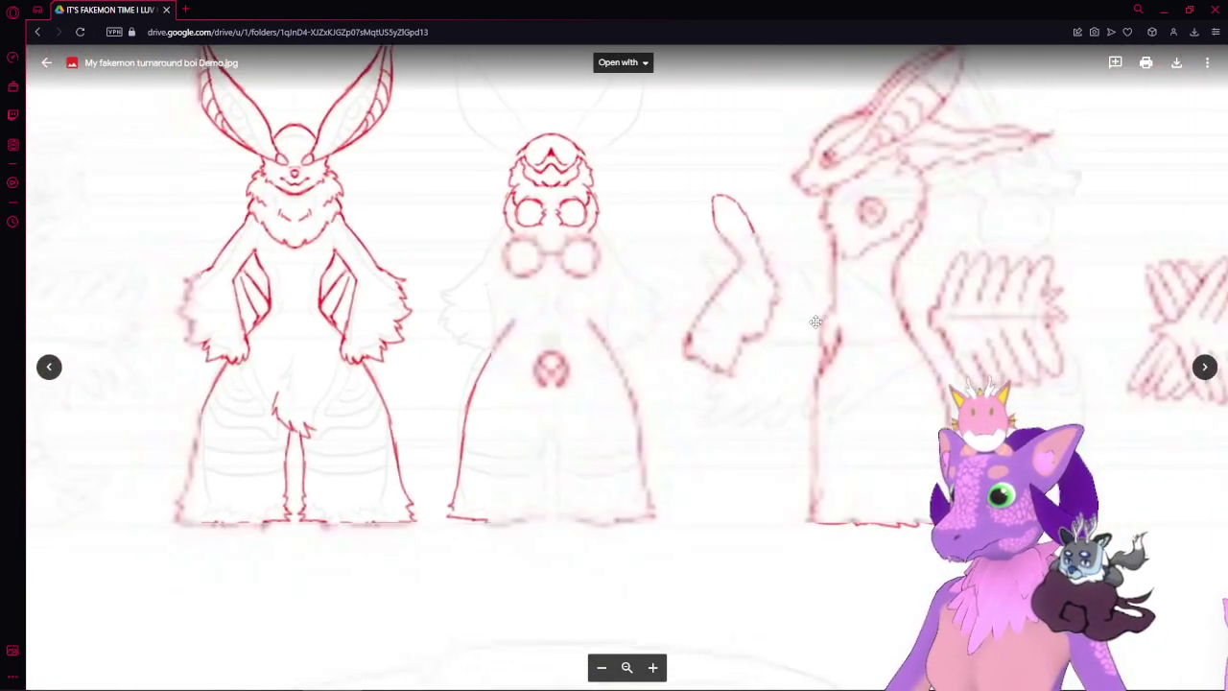
left_click_drag(815, 321, 882, 406)
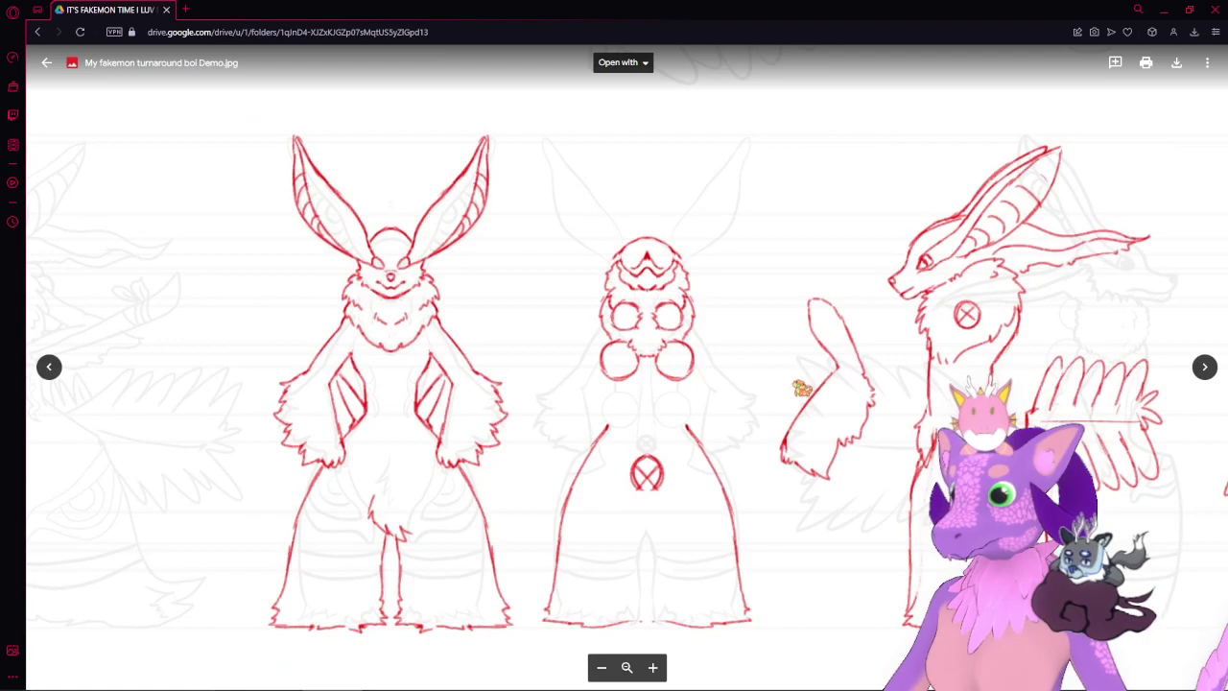
left_click_drag(453, 401, 608, 408)
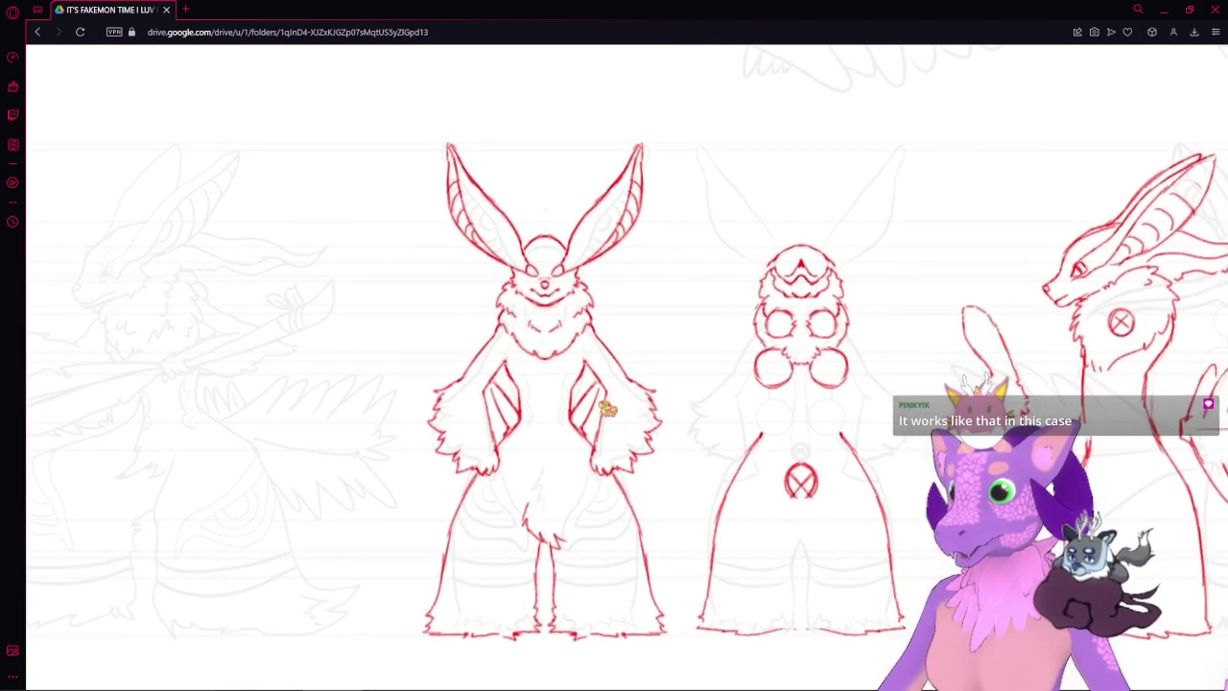
mouse_move(658, 476)
left_mouse_down()
mouse_move(610, 445)
mouse_move(633, 461)
mouse_move(528, 460)
mouse_move(535, 449)
left_mouse_up()
left_click_drag(715, 394, 741, 420)
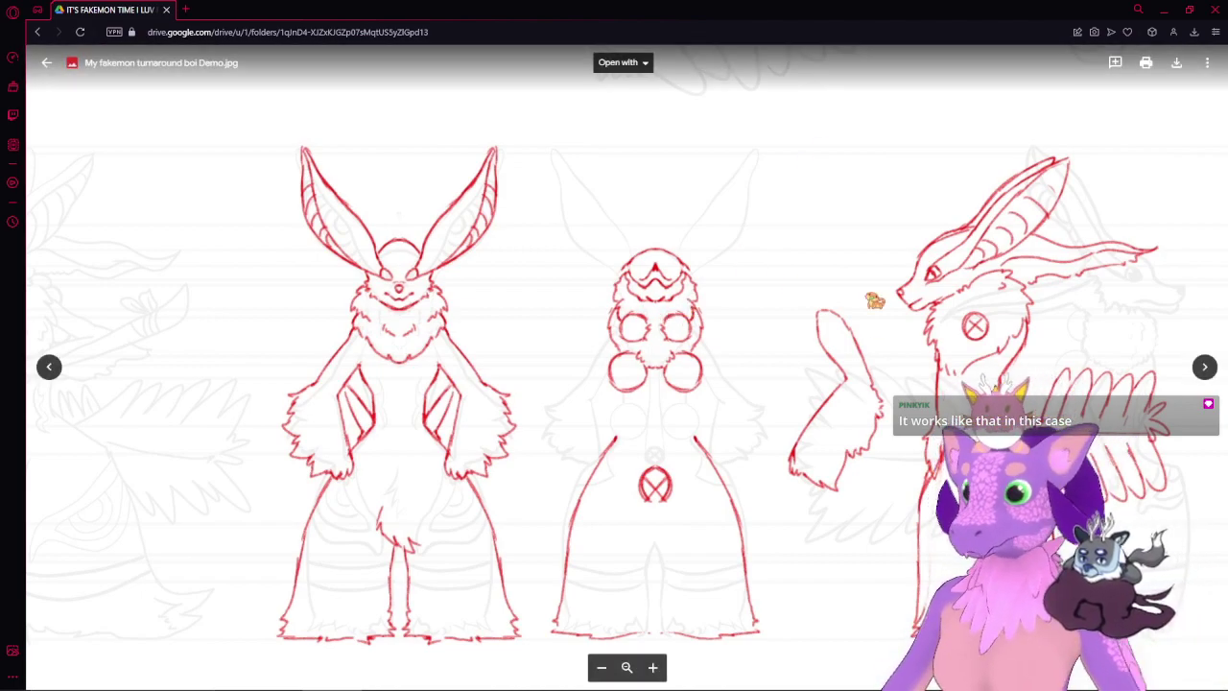
left_click_drag(836, 265, 548, 246)
left_click_drag(647, 250, 638, 247)
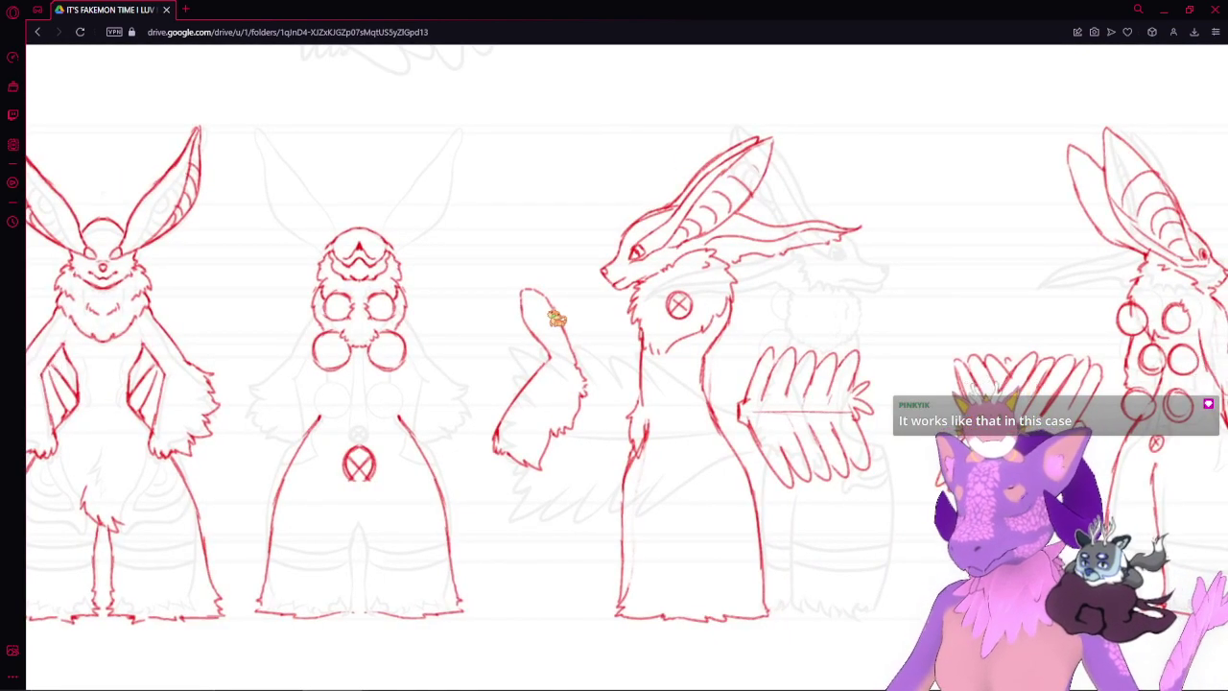
left_click_drag(440, 328, 508, 306)
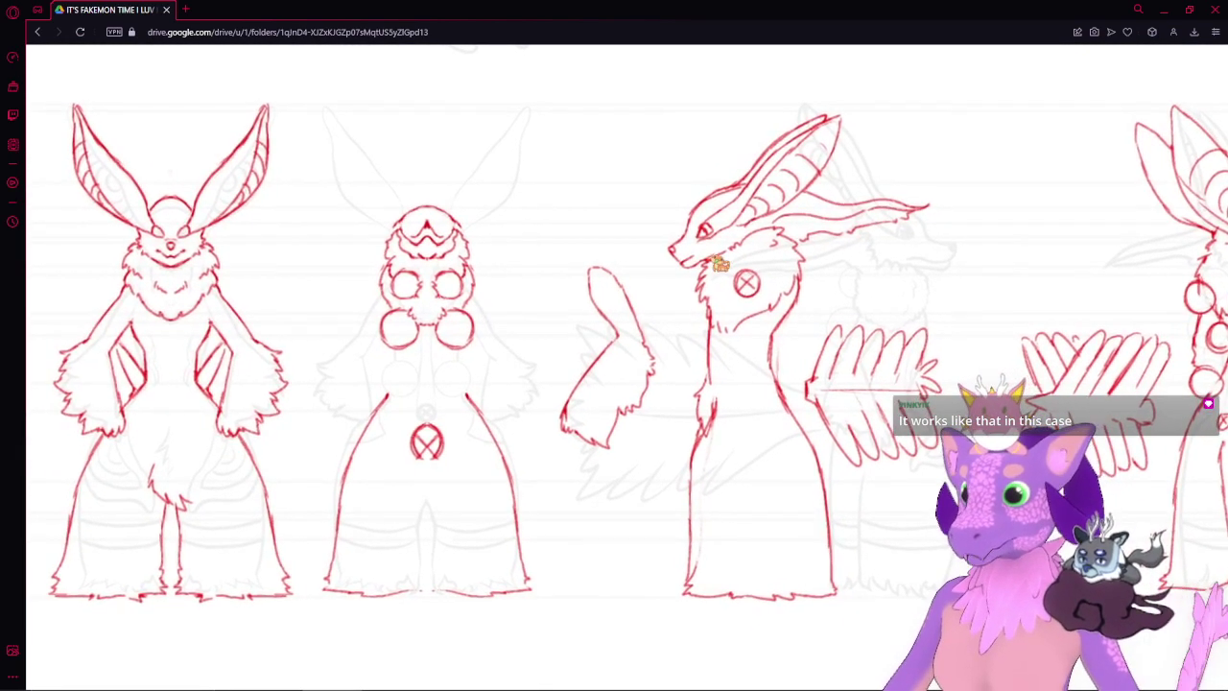
left_click_drag(1020, 278, 693, 283)
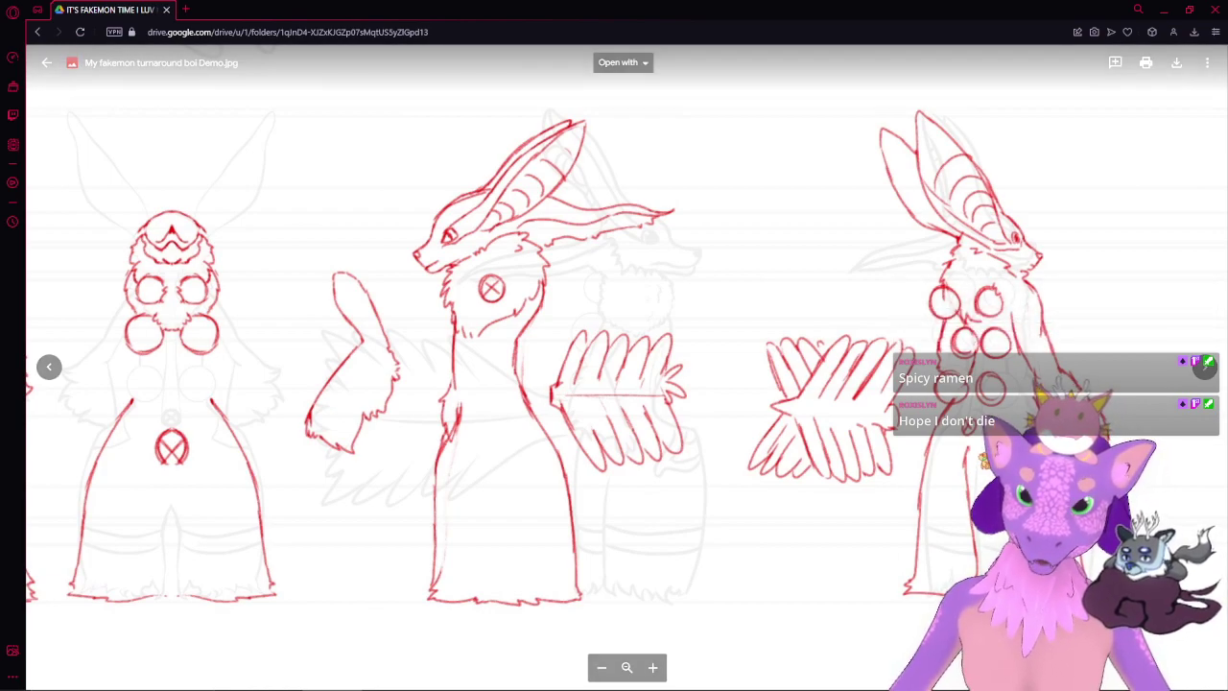
scroll(953, 471, "down", 5)
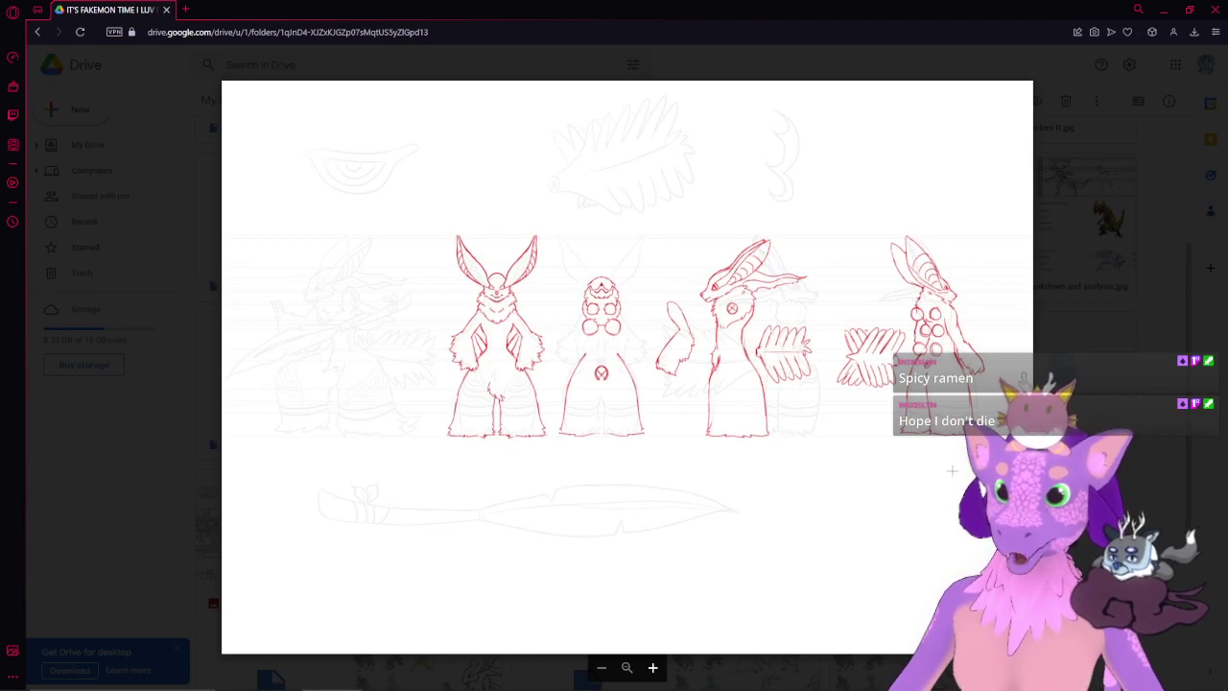
- Close the red demo turnaround and open the colour variant sheet 3 colors.jpg
key("Escape")
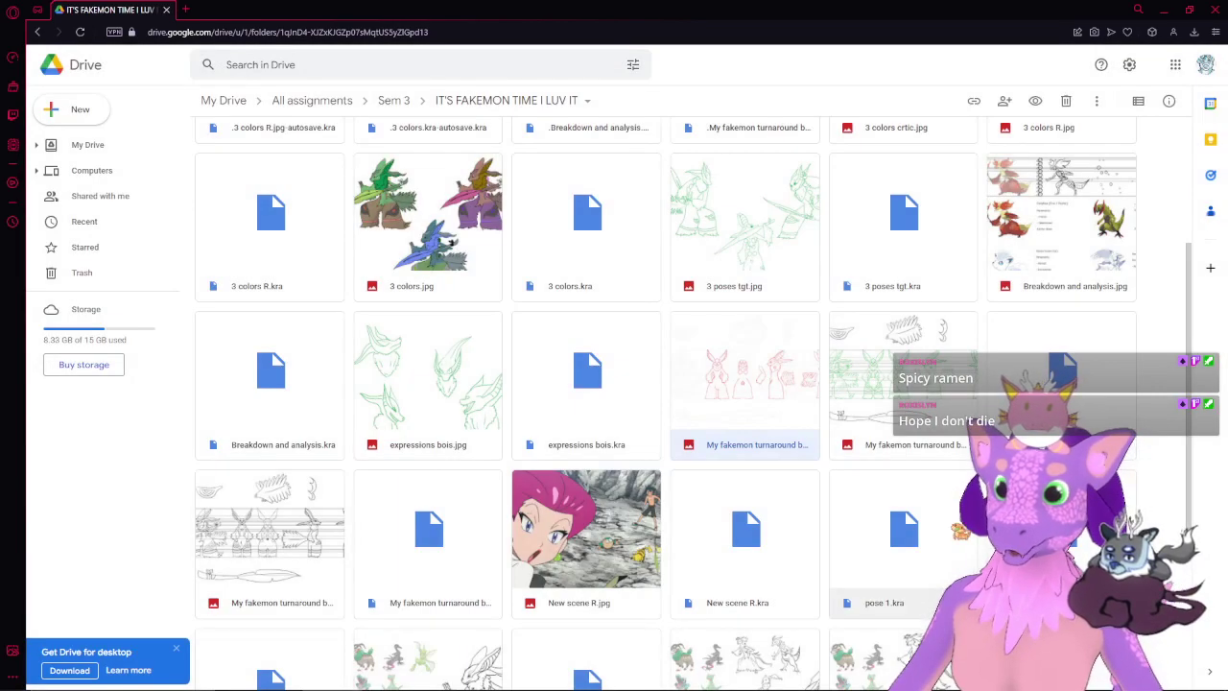
scroll(692, 403, "up", 2)
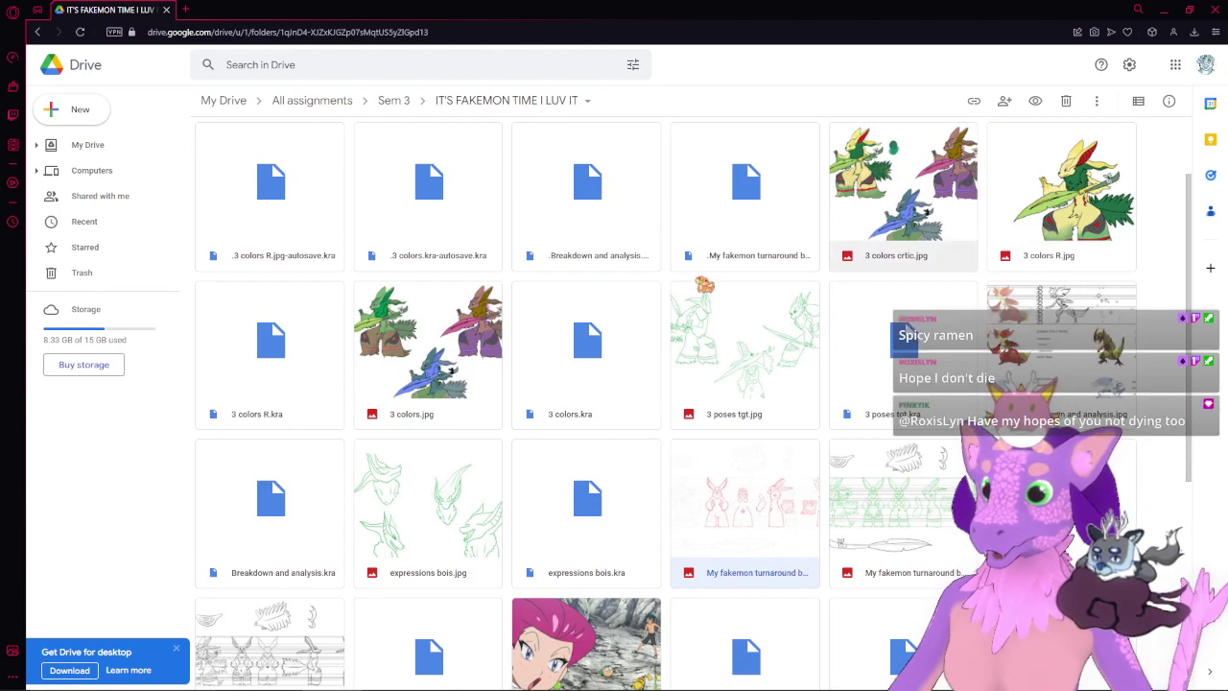
double_click(406, 366)
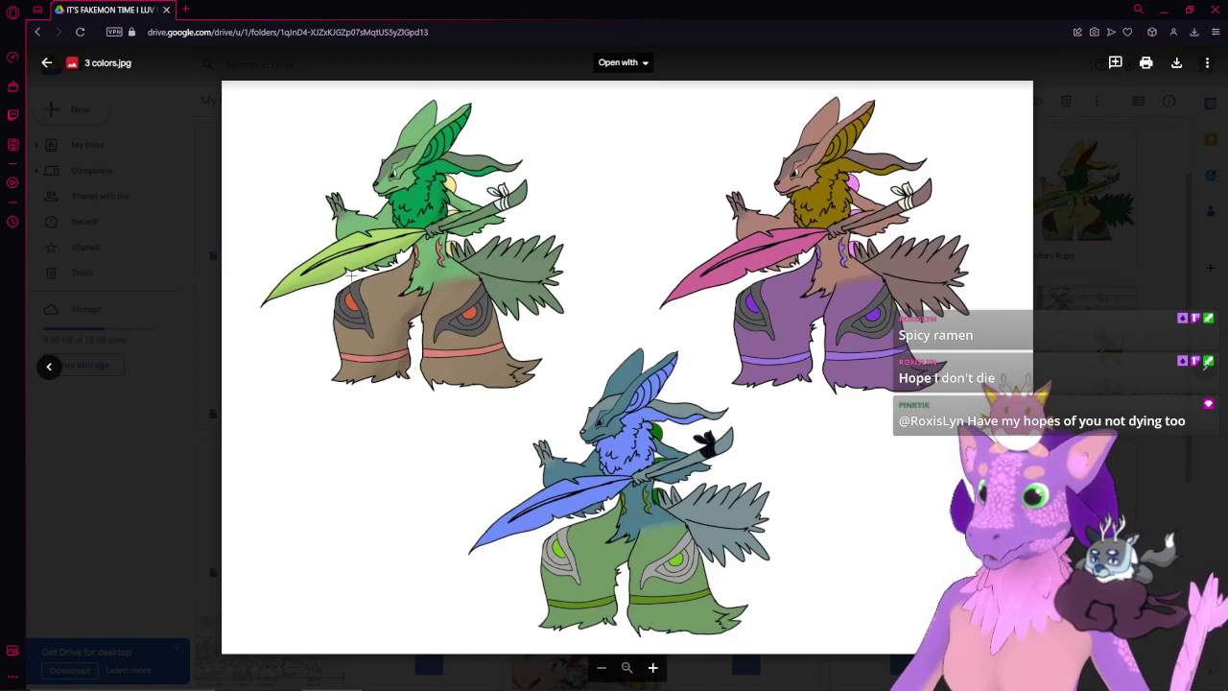
- Examine the green and brown colour variant up close, from its ears and leaf blade to its legs and tail
scroll(314, 243, "up", 5)
scroll(593, 483, "down", 3)
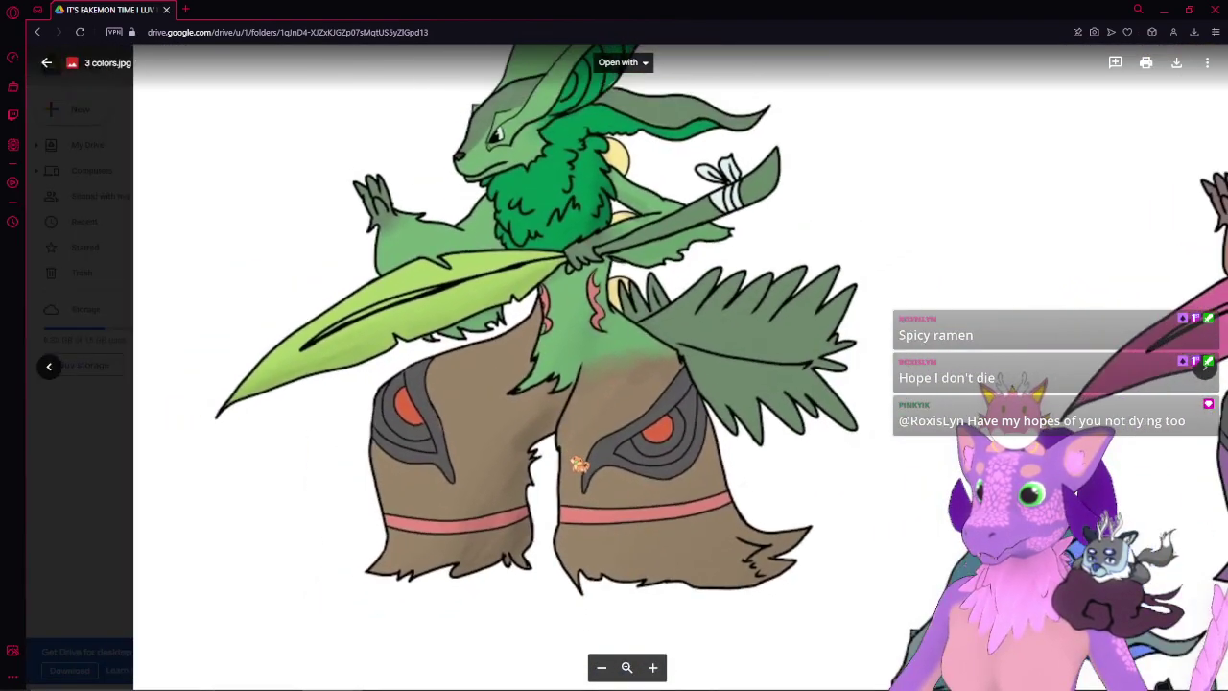
scroll(594, 483, "down", 2)
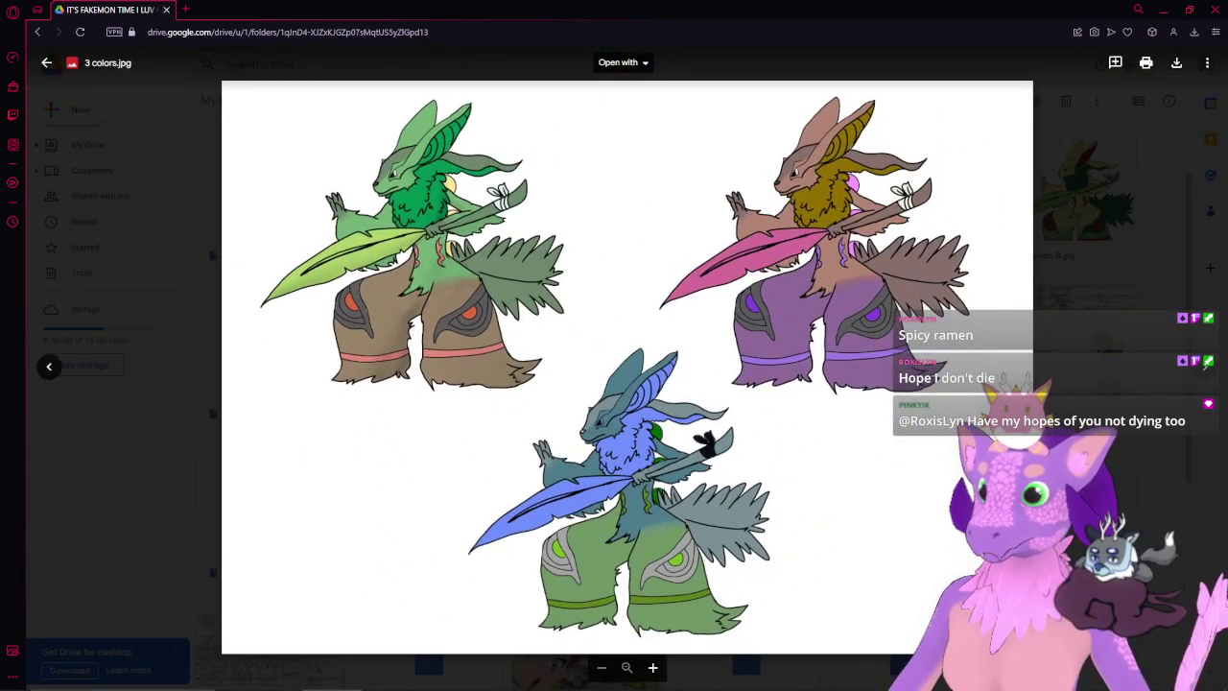
scroll(412, 314, "up", 5)
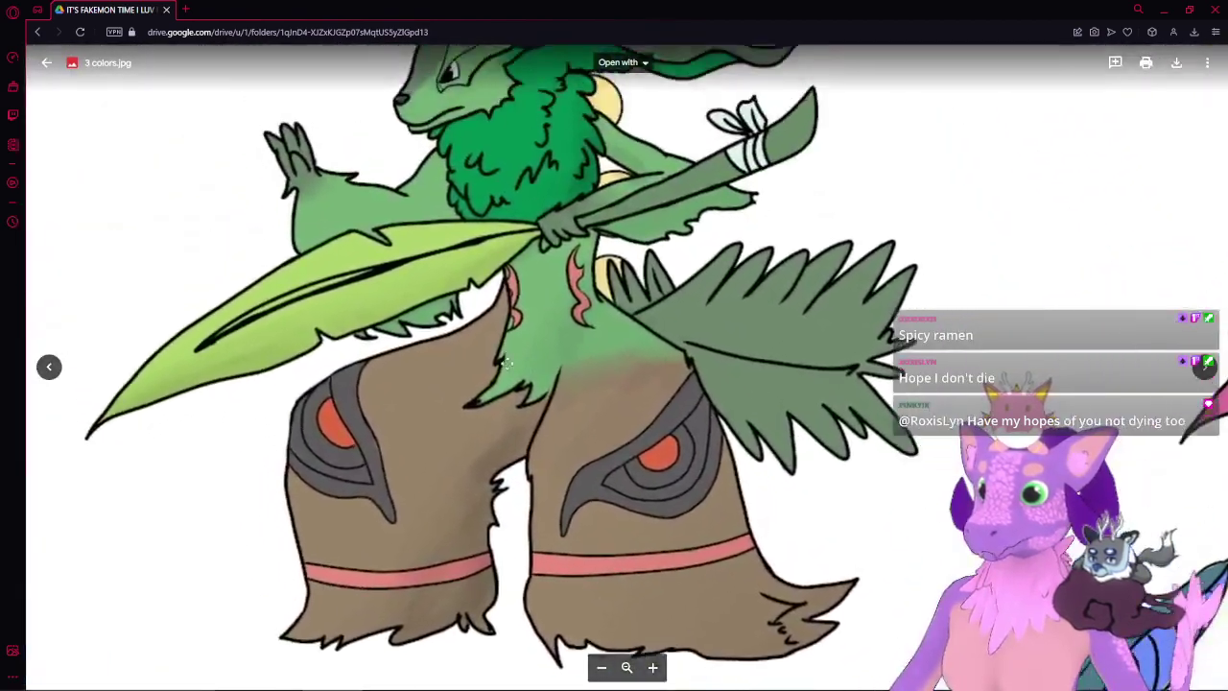
scroll(506, 447, "down", 3)
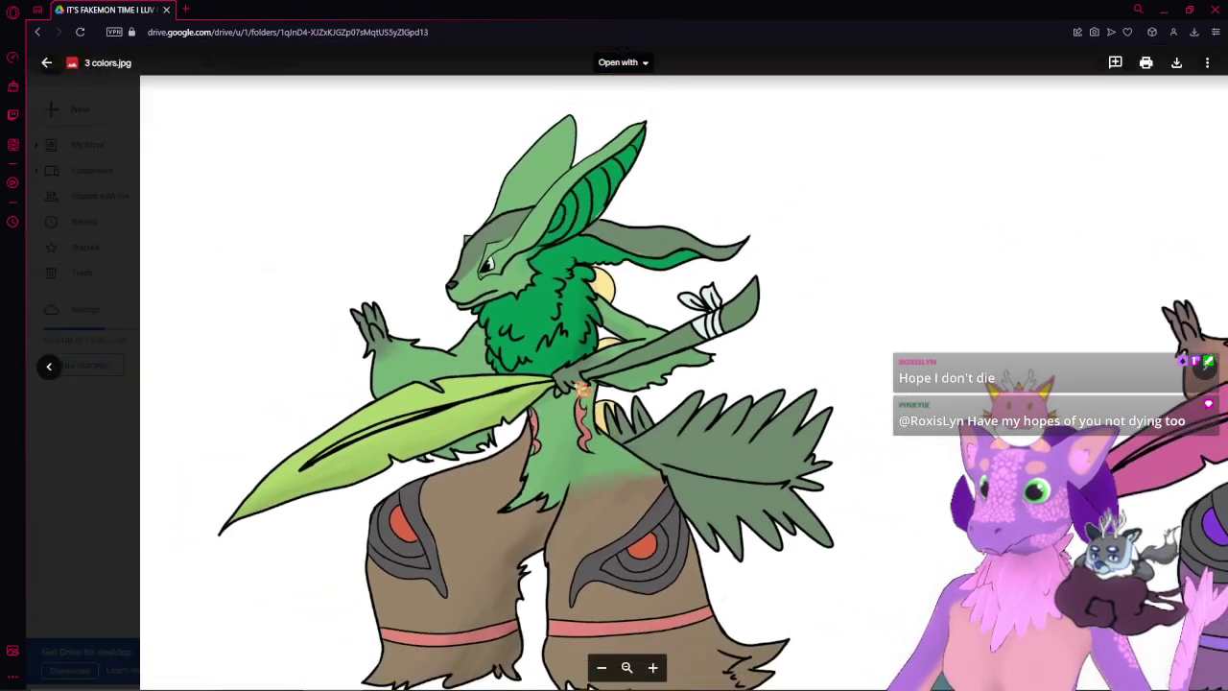
scroll(526, 402, "down", 1)
left_click_drag(591, 462, 567, 368)
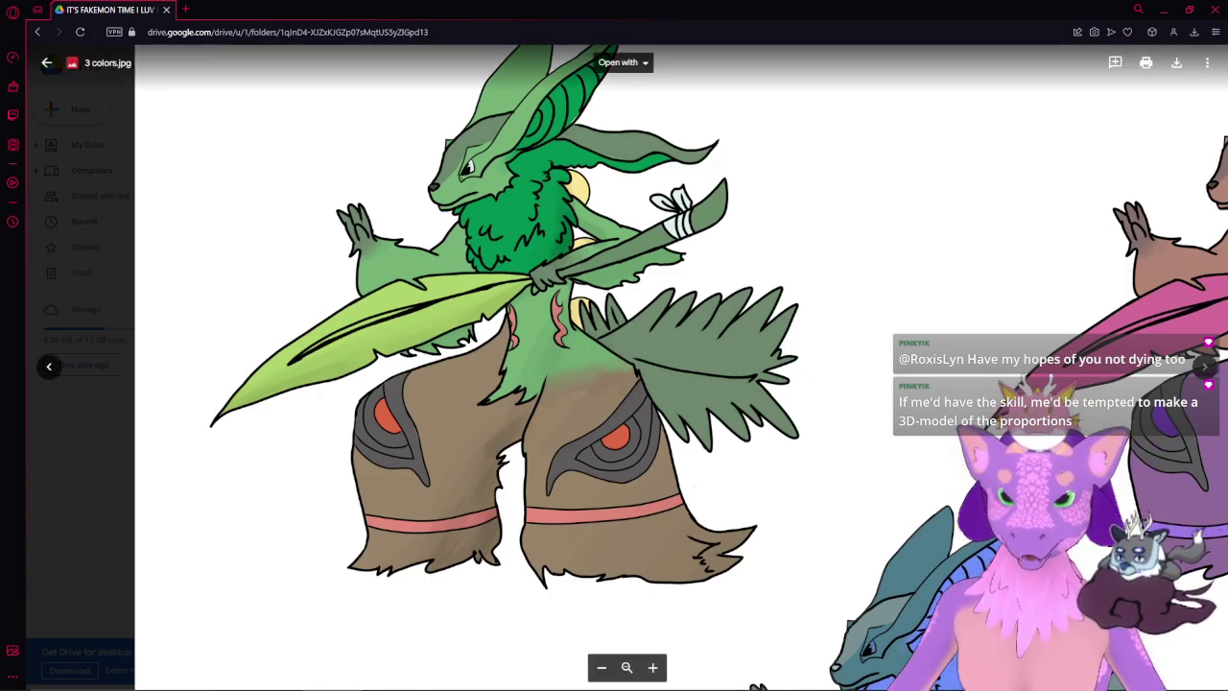
scroll(796, 475, "down", 2)
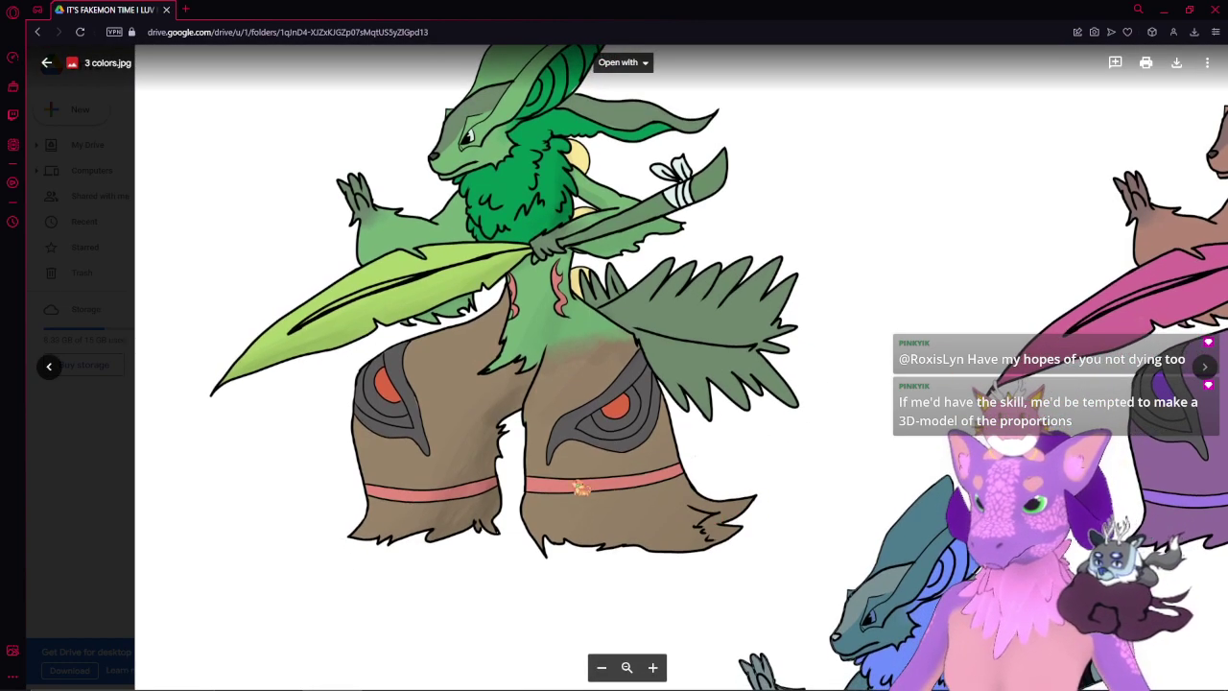
left_click_drag(675, 510, 671, 534)
left_click_drag(659, 477, 623, 530)
scroll(564, 493, "up", 1)
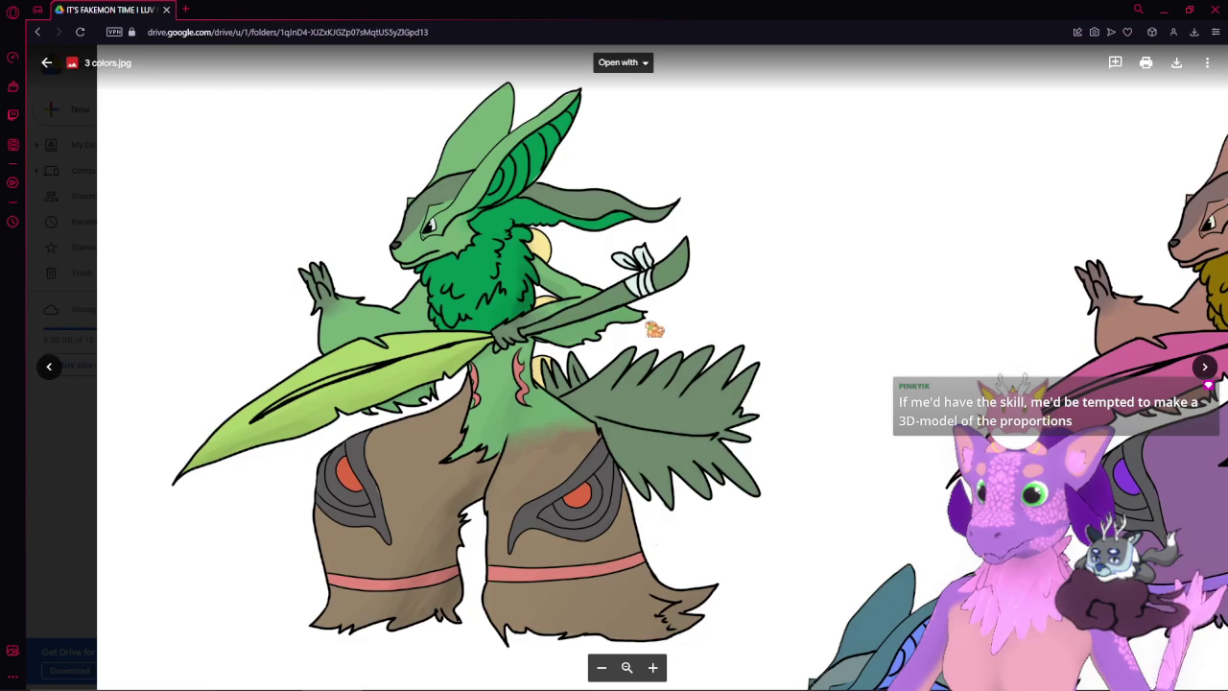
- Examine the blue and green colour variant up close and compare it with the green and brown variant
scroll(654, 329, "right", 5)
scroll(908, 169, "down", 5)
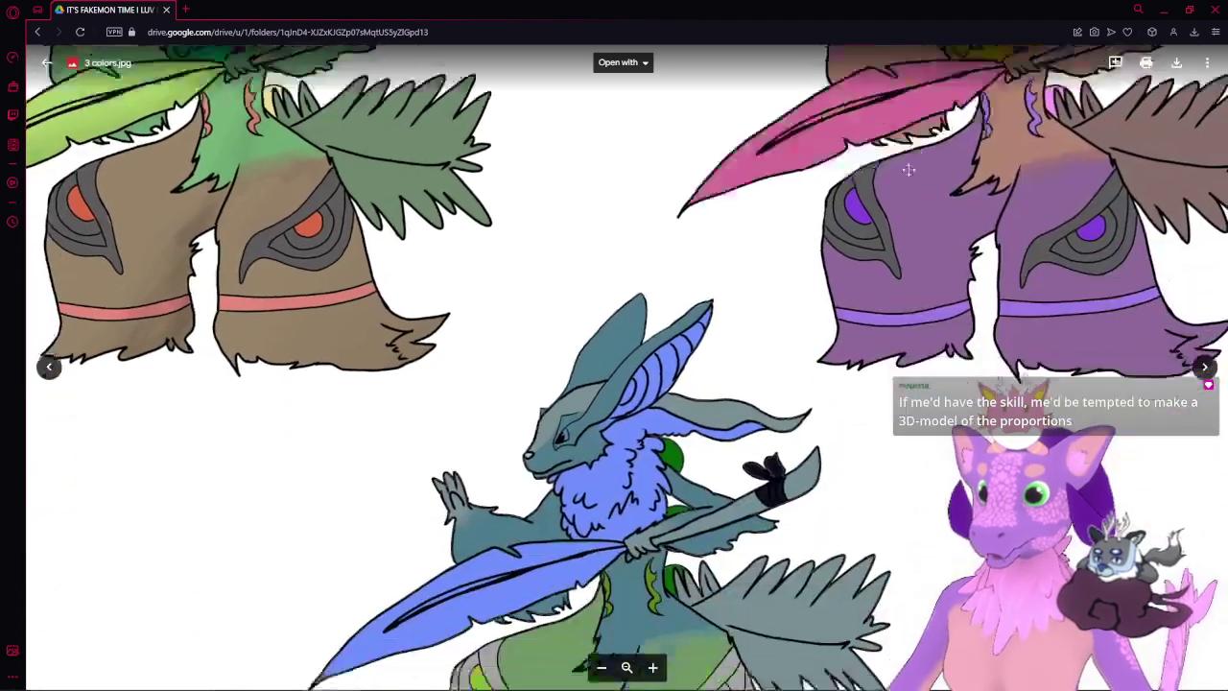
scroll(909, 169, "down", 3)
left_click_drag(767, 207, 847, 203)
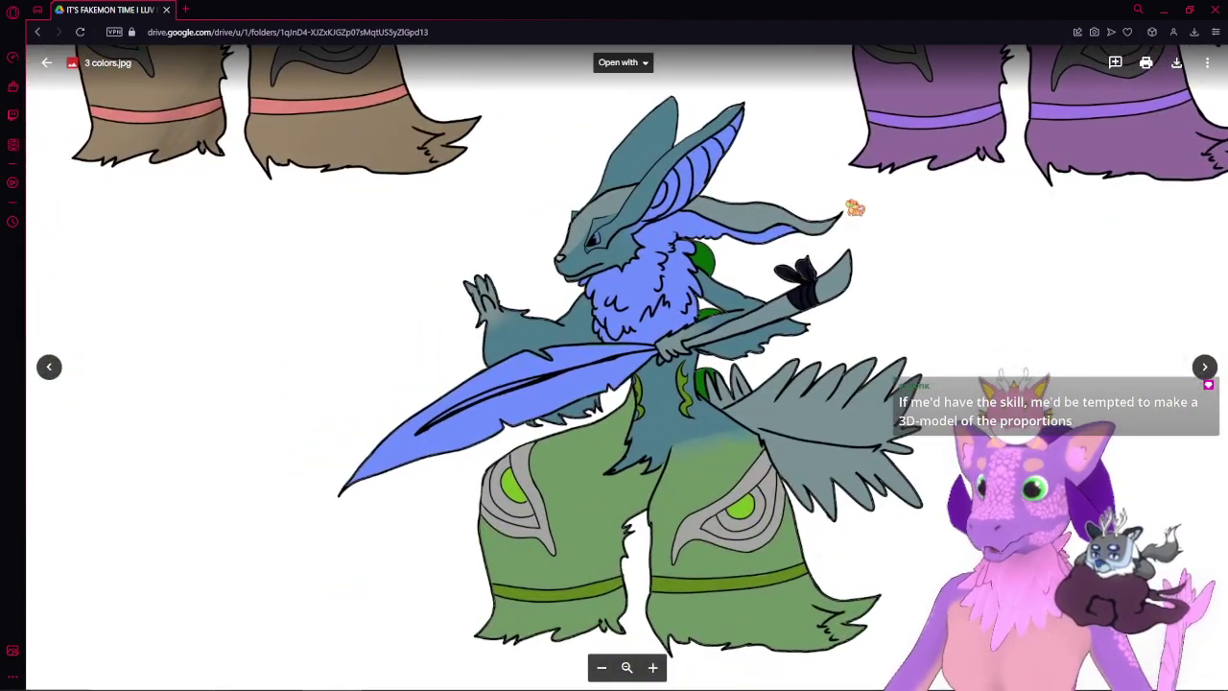
scroll(789, 205, "up", 4)
scroll(790, 206, "left", 2)
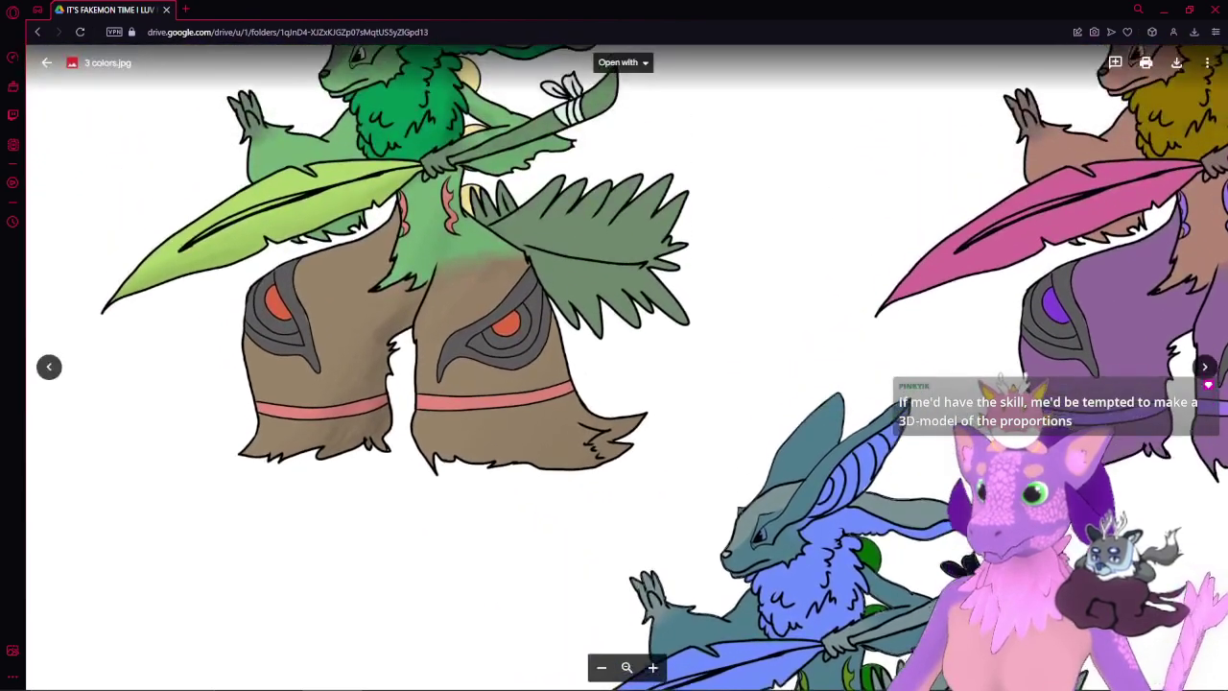
scroll(643, 301, "down", 4)
scroll(643, 302, "right", 3)
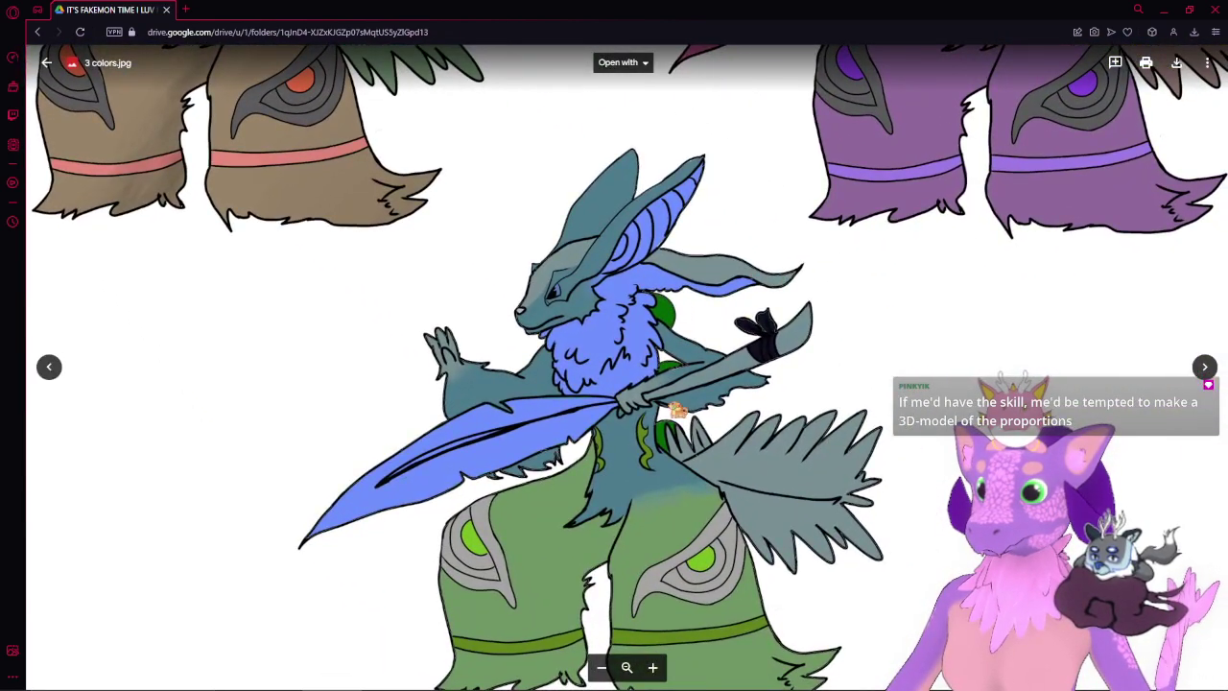
scroll(677, 410, "down", 1)
scroll(677, 410, "left", 1)
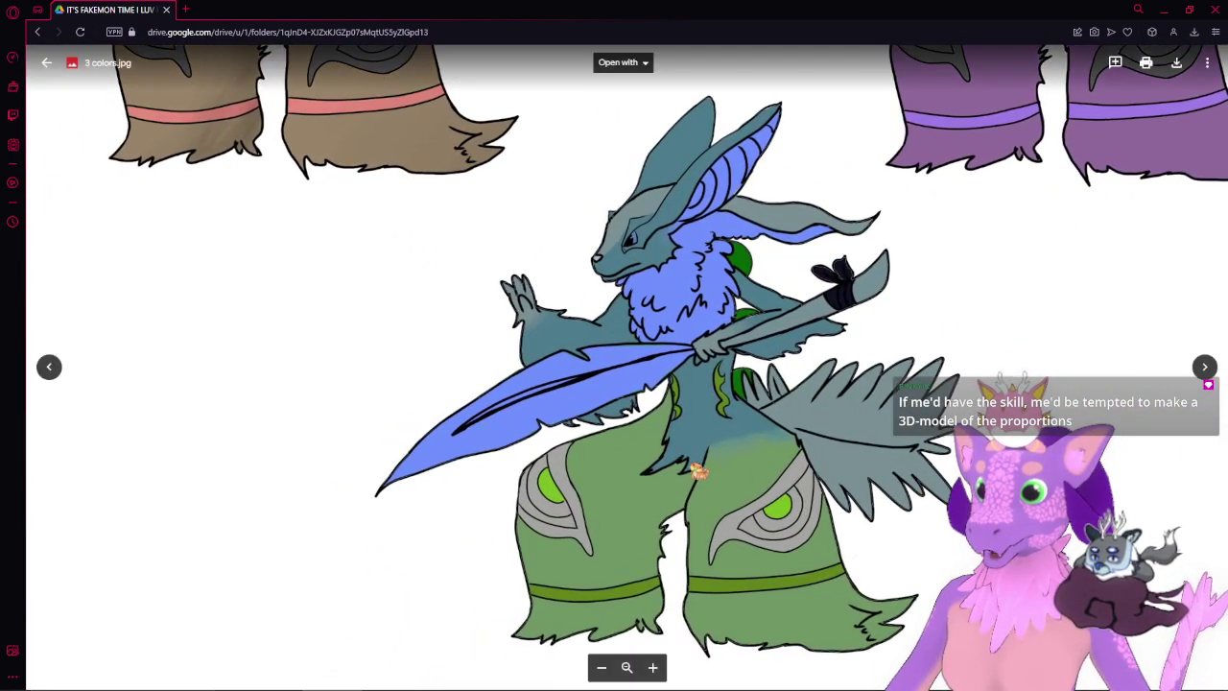
mouse_move(833, 289)
left_mouse_down()
mouse_move(822, 309)
mouse_move(818, 289)
left_mouse_up()
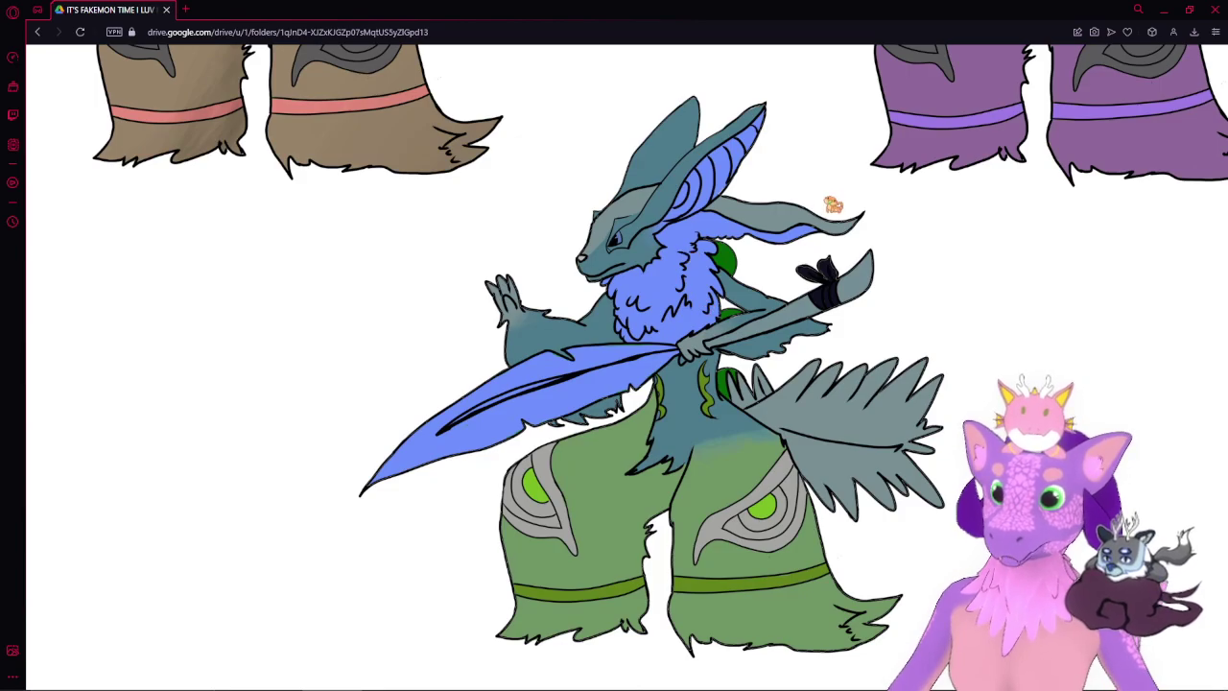
- Examine the green-and-brown and brown-and-purple colour variants side by side, and return to the whole sheet
scroll(914, 410, "up", 5)
scroll(914, 409, "left", 2)
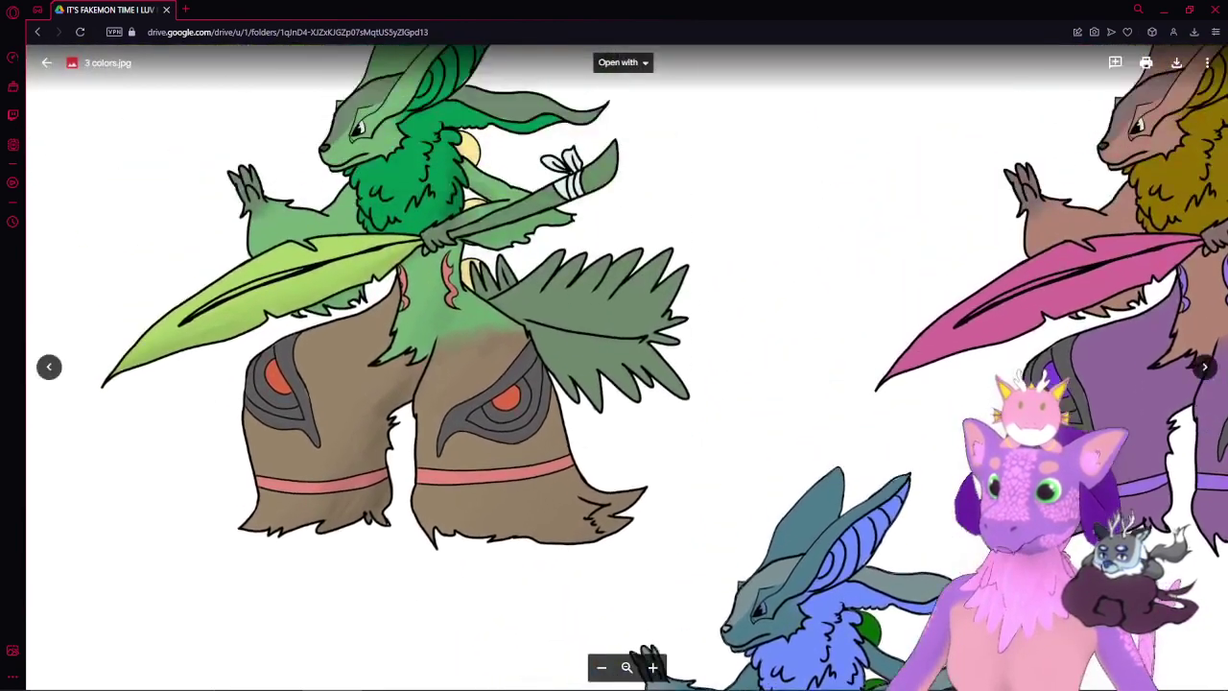
left_click_drag(915, 410, 661, 390)
left_click_drag(696, 320, 588, 335)
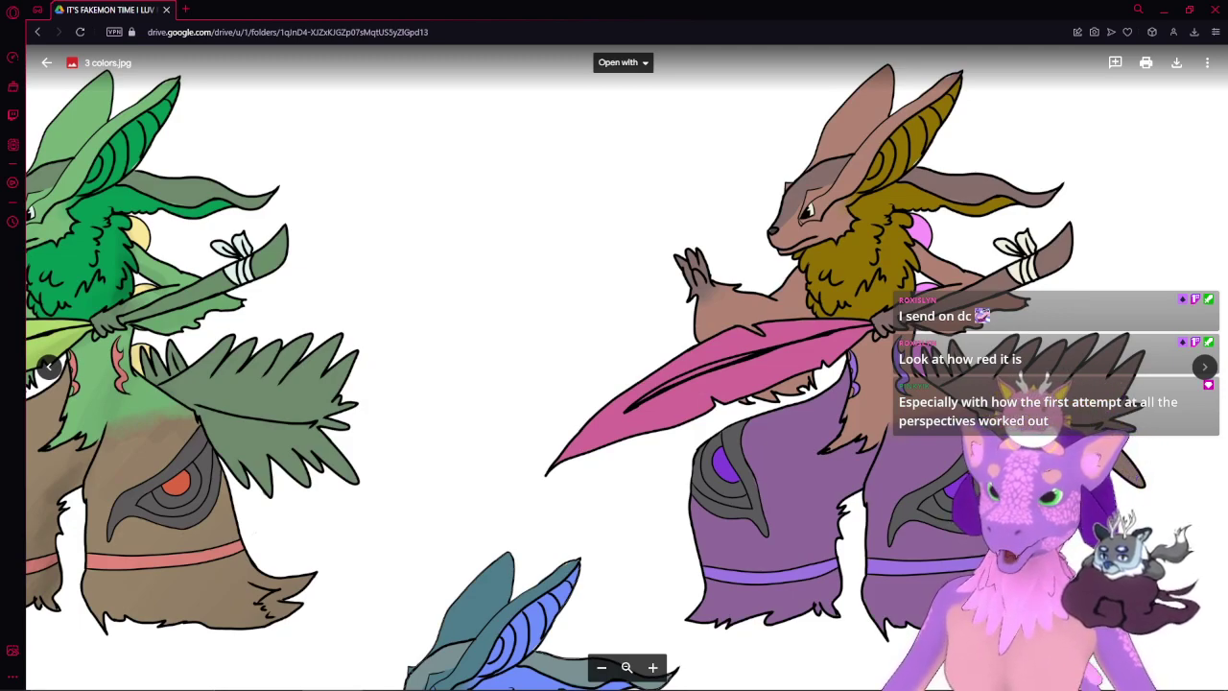
scroll(931, 304, "down", 4)
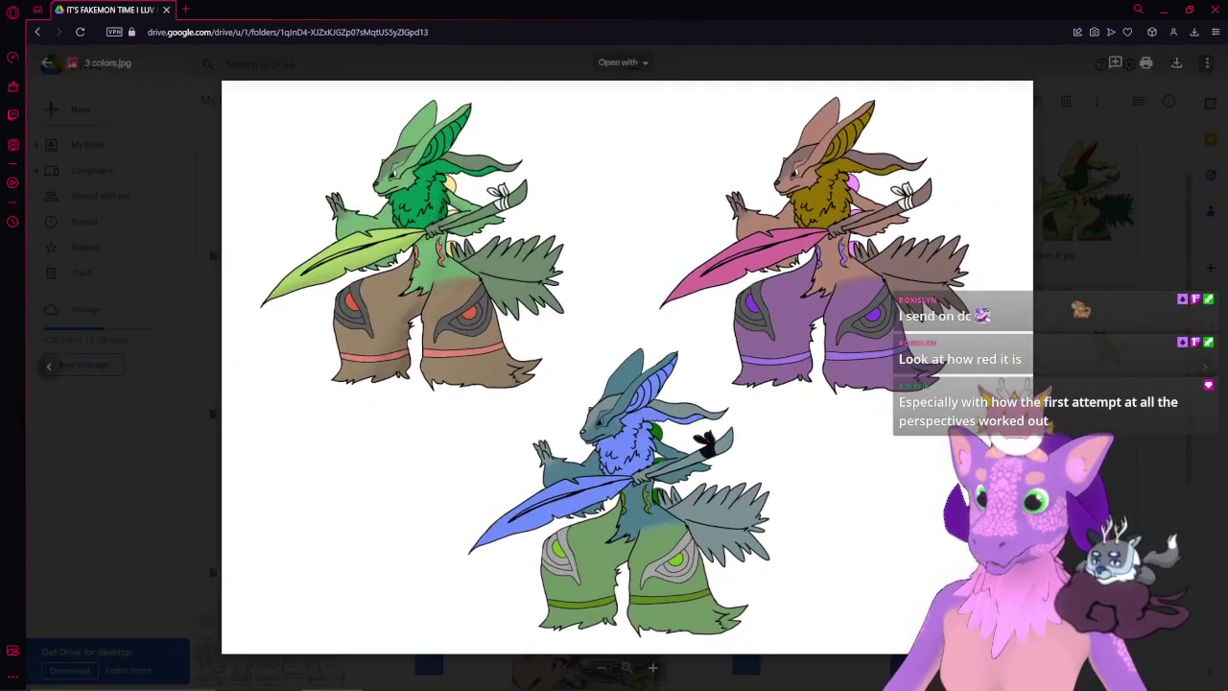
- Close 3 colors.jpg and open the colour critique sheet 3 colors crtic.jpg from the folder
key("Escape")
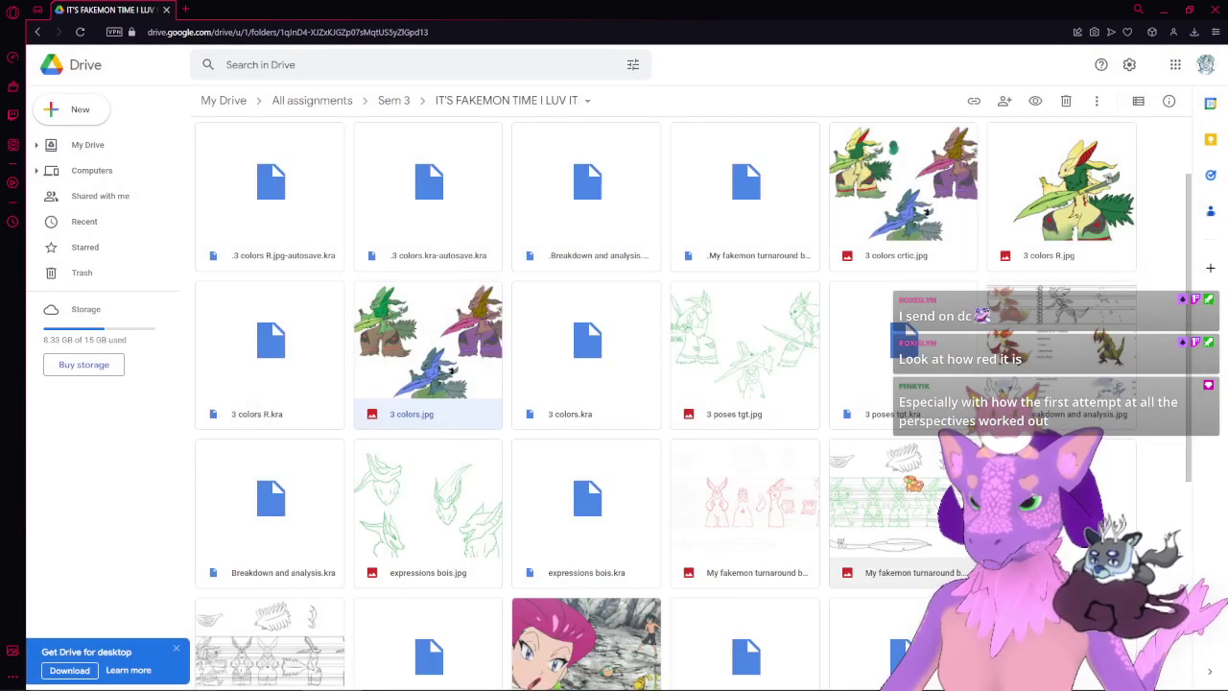
scroll(883, 495, "down", 1)
scroll(883, 495, "up", 2)
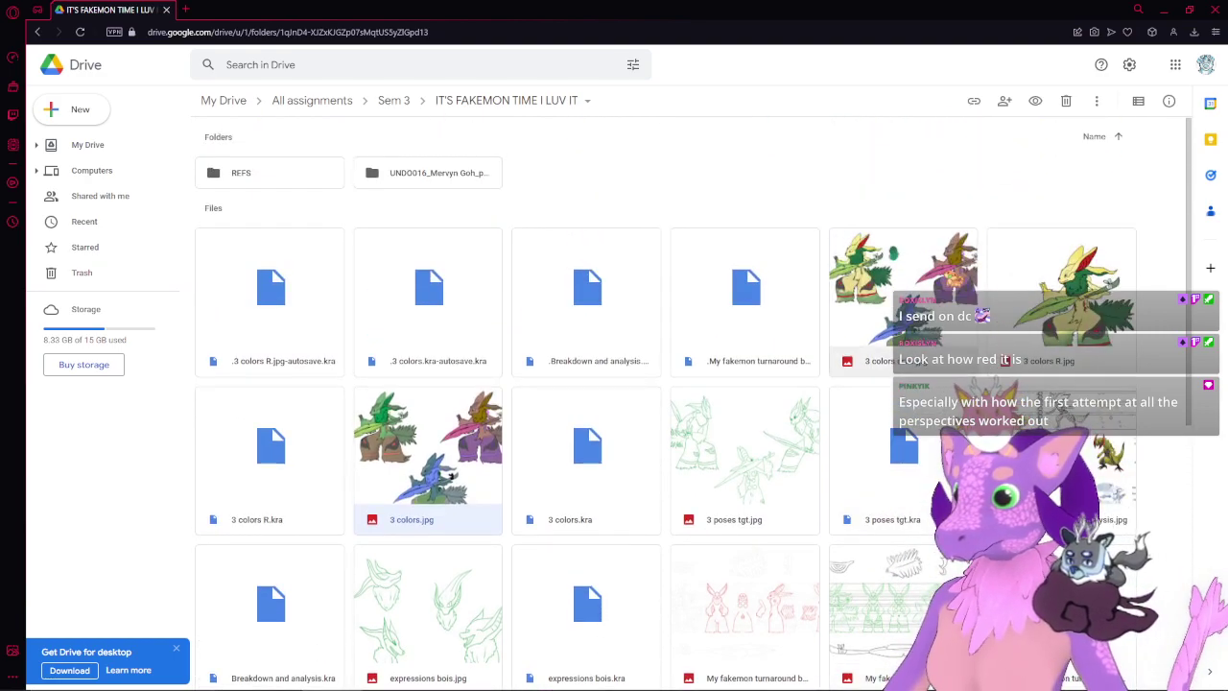
double_click(902, 299)
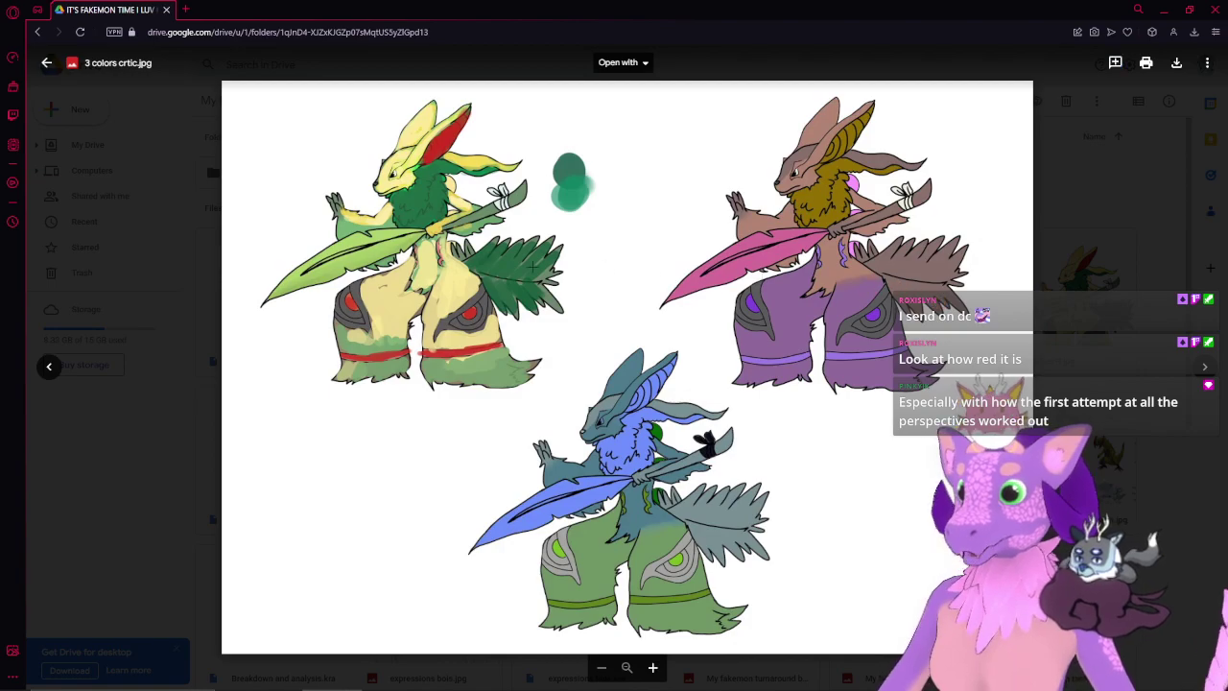
- Examine the yellow and green repainted variant up close, return to the whole sheet, and frame that variant with a comment area, discarding the draft
scroll(520, 257, "up", 3)
left_click_drag(516, 255, 613, 359)
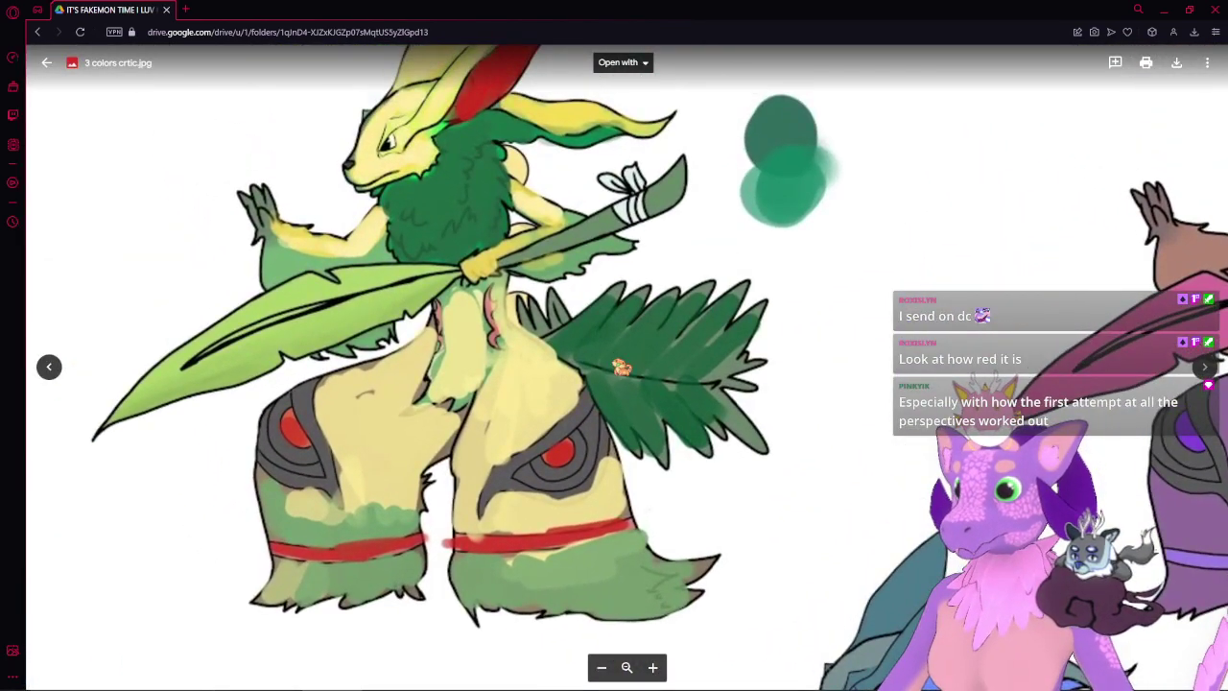
scroll(625, 364, "up", 2)
scroll(625, 364, "down", 2)
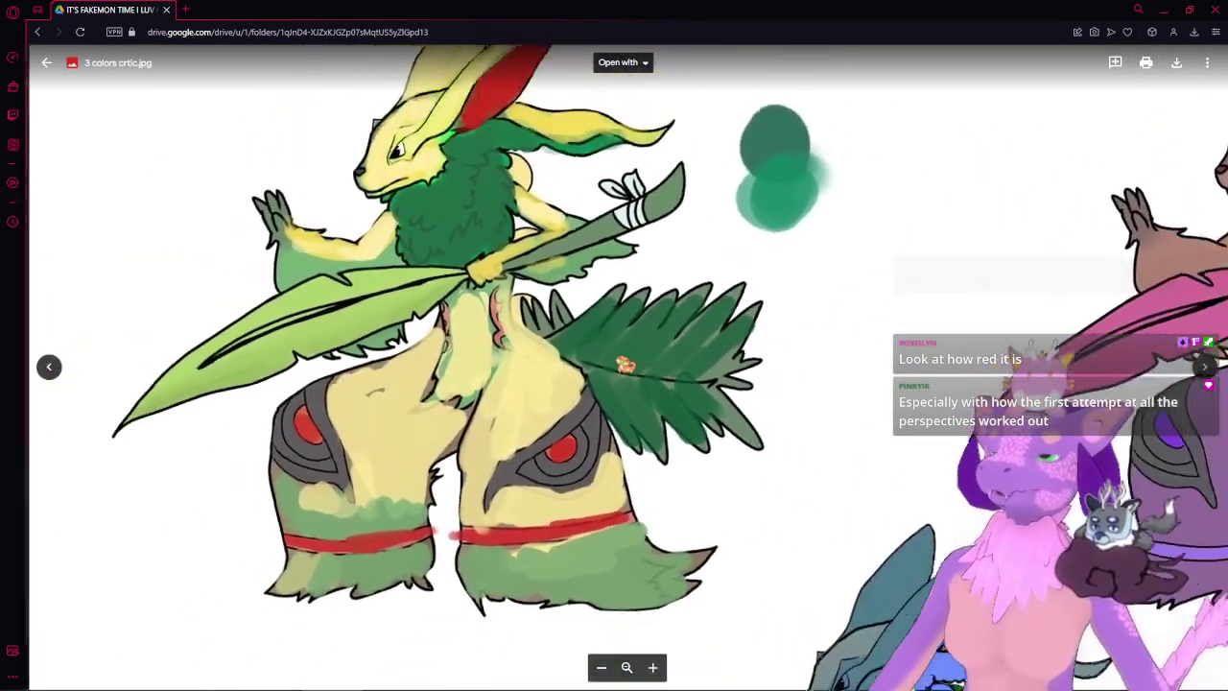
scroll(624, 364, "down", 1)
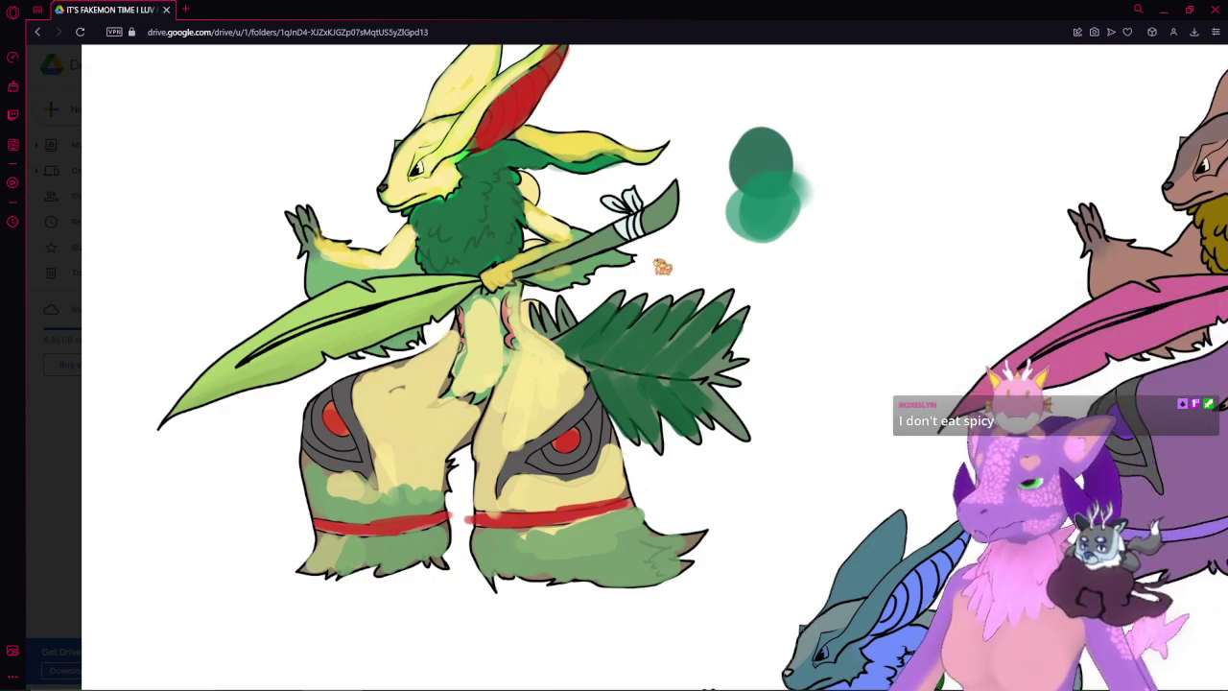
scroll(663, 266, "down", 5)
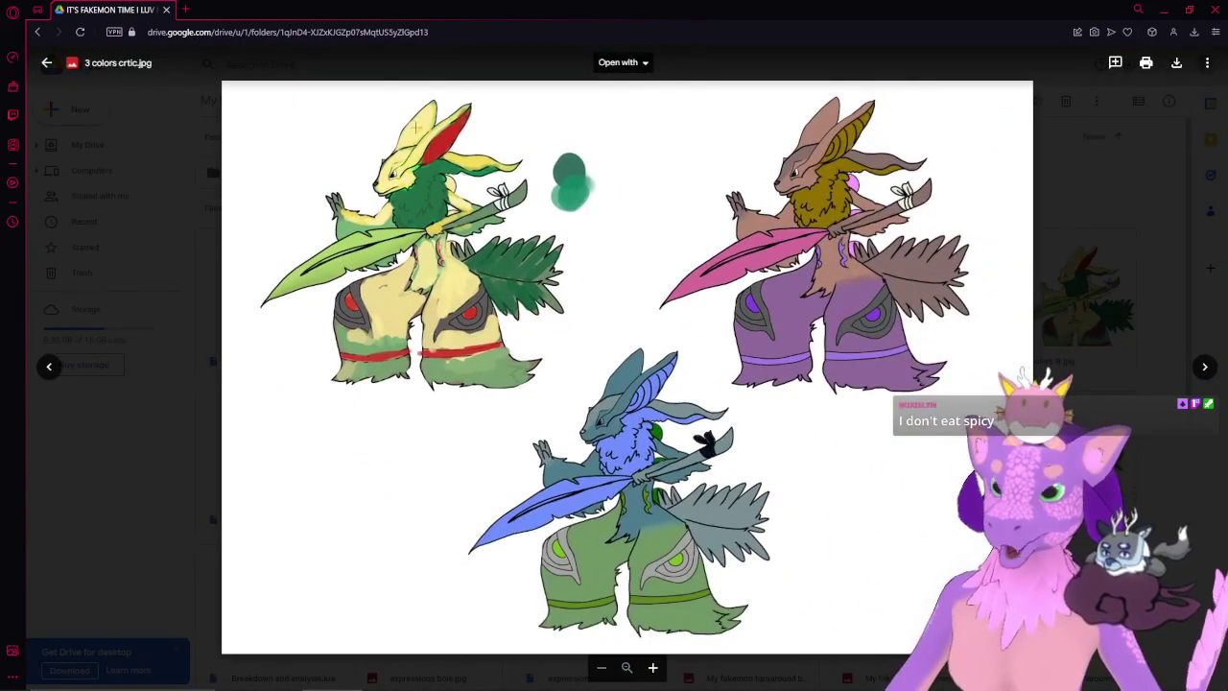
left_click_drag(261, 89, 600, 397)
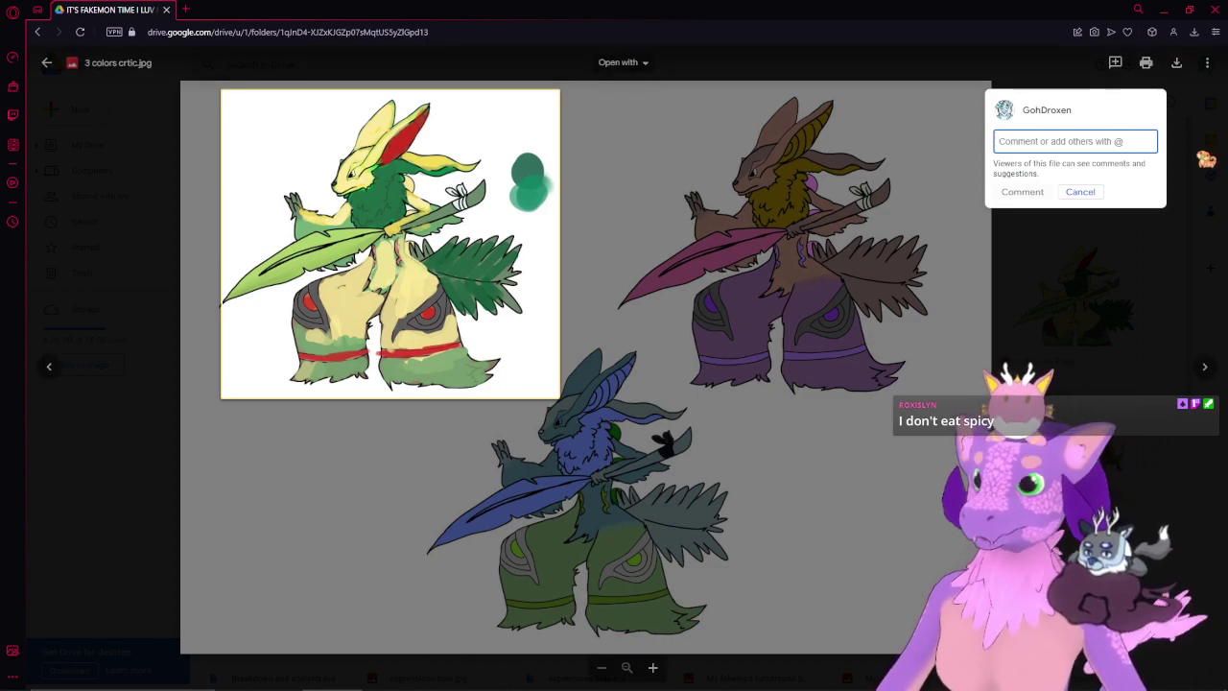
left_click(1088, 195)
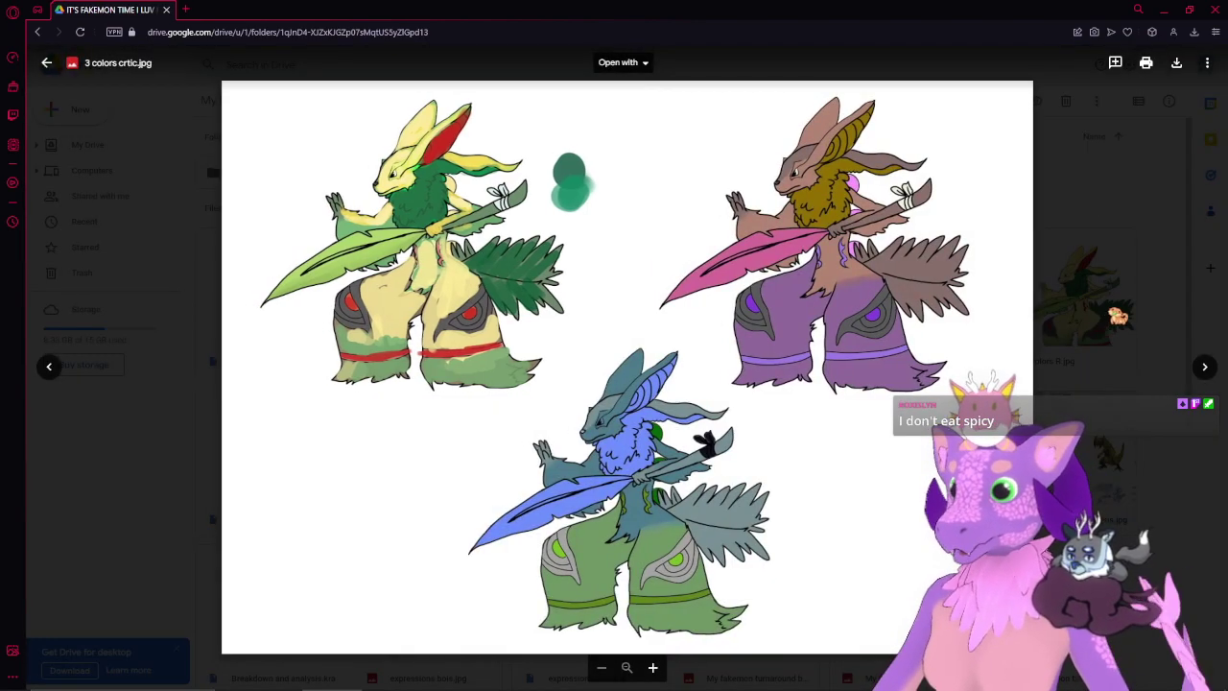
- Close the critique sheet, view the revised colouring 3 colors R.jpg, and return to the folder
key("Escape")
double_click(1080, 307)
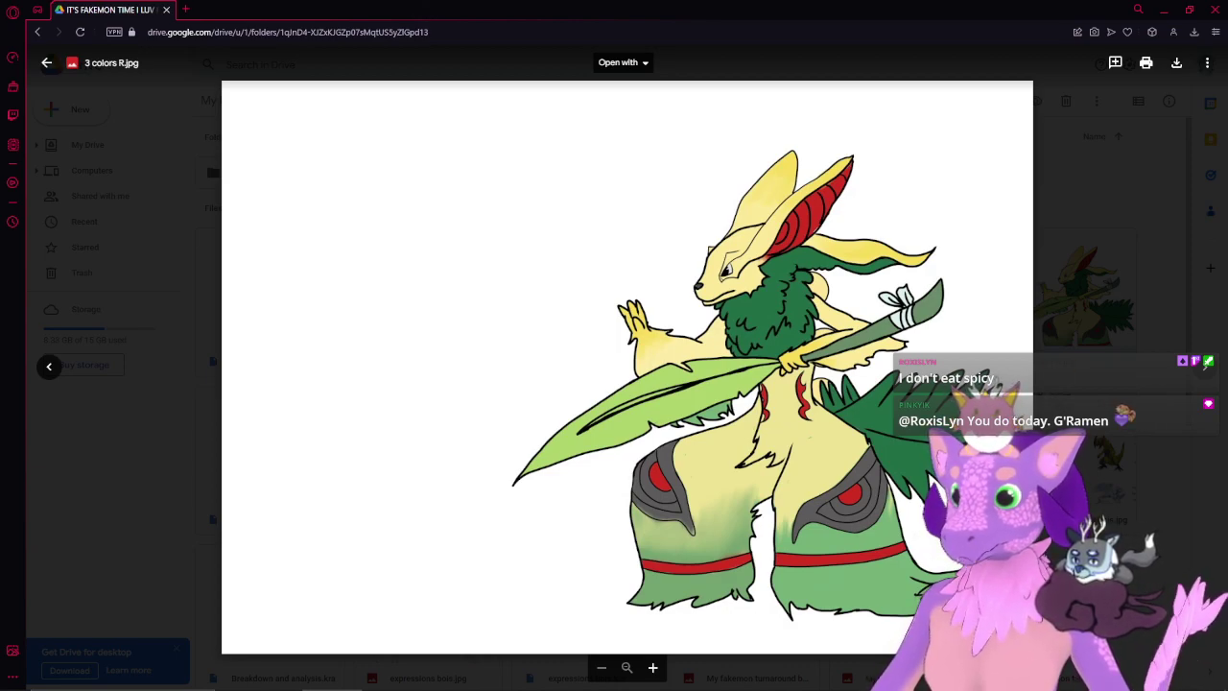
key("Escape")
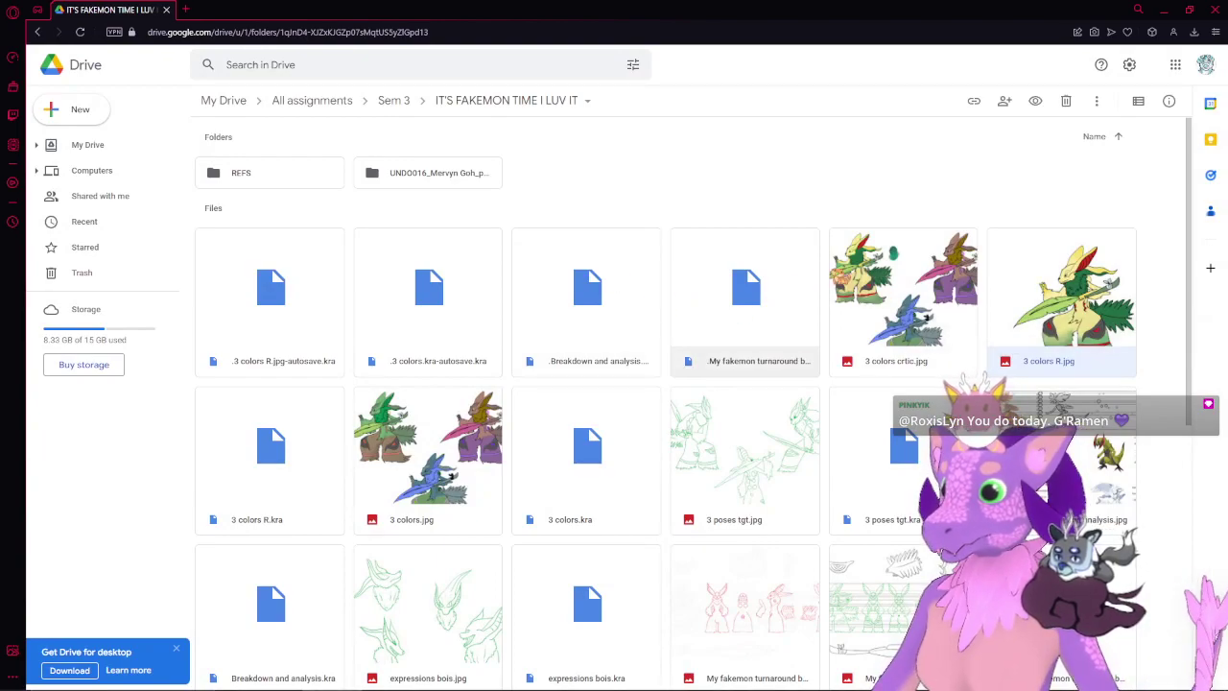
- Find New scene R.jpg further down the folder and open it
scroll(779, 369, "down", 5)
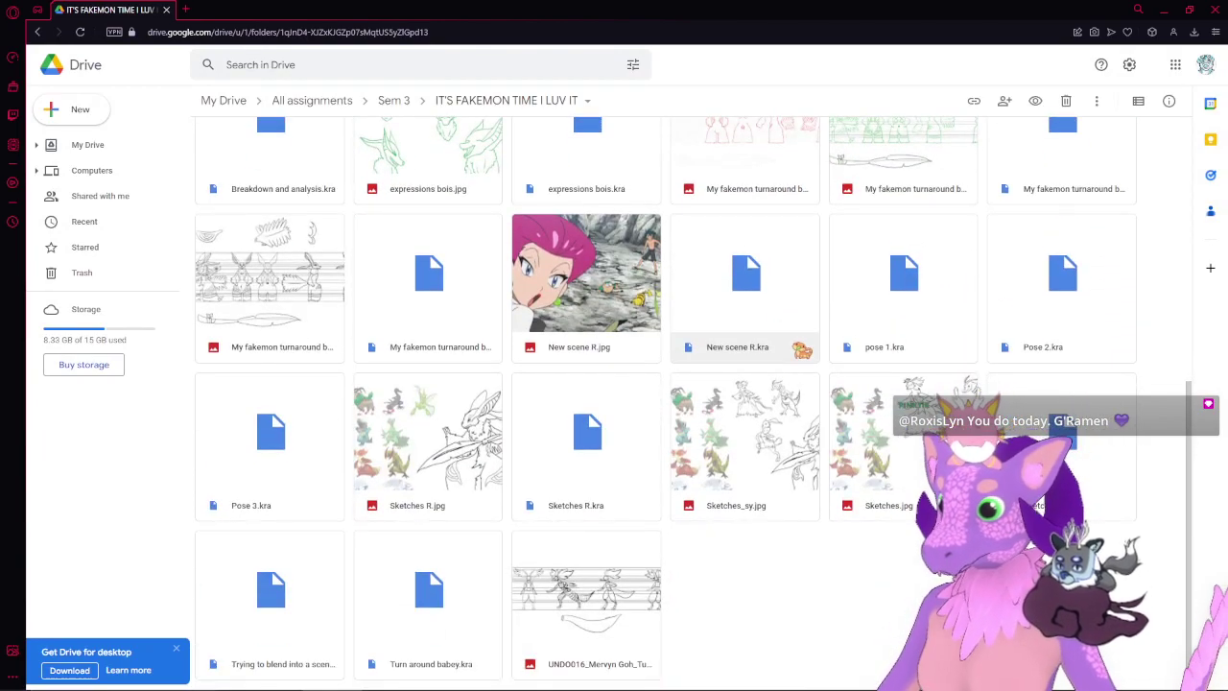
scroll(732, 551, "up", 1)
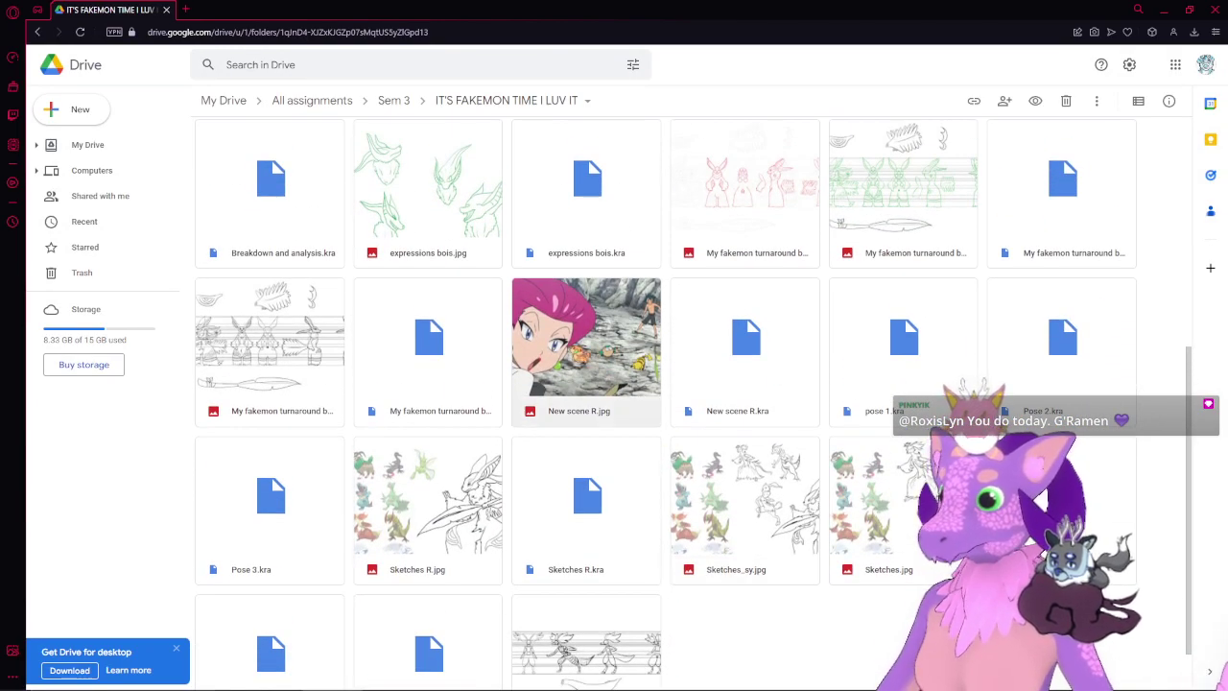
double_click(586, 341)
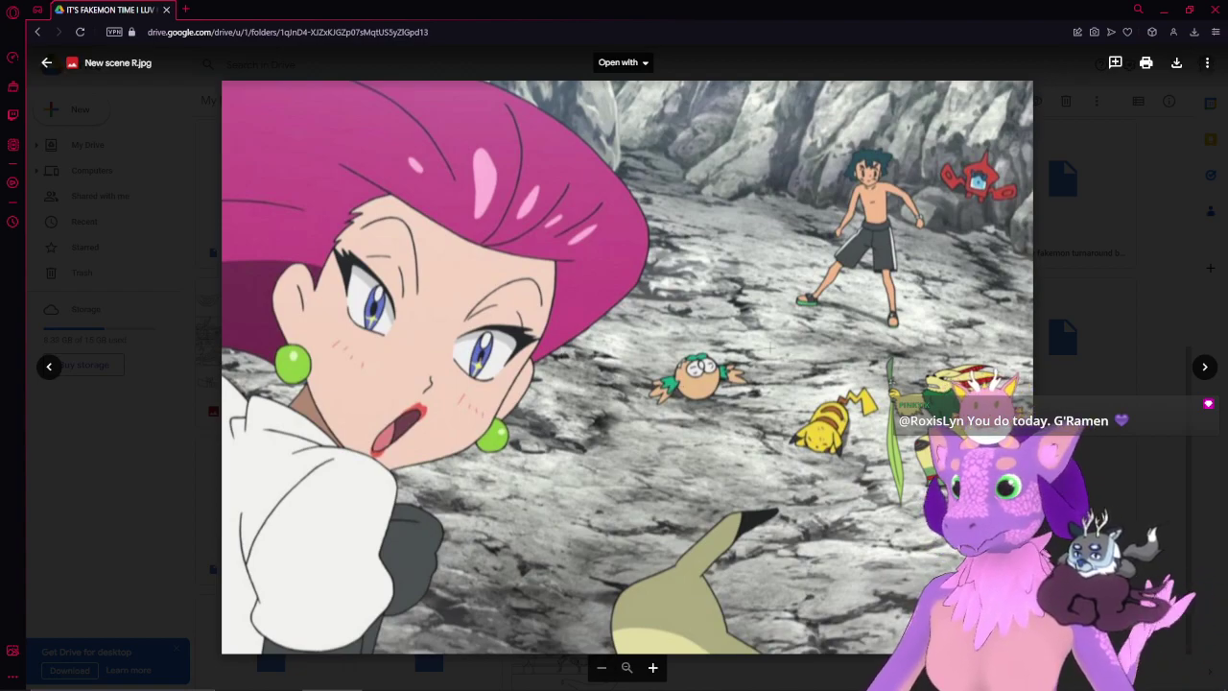
- Examine the kneeling fakemon beside Pikachu up close in the rocky scene, and return to the whole image
scroll(791, 360, "up", 4)
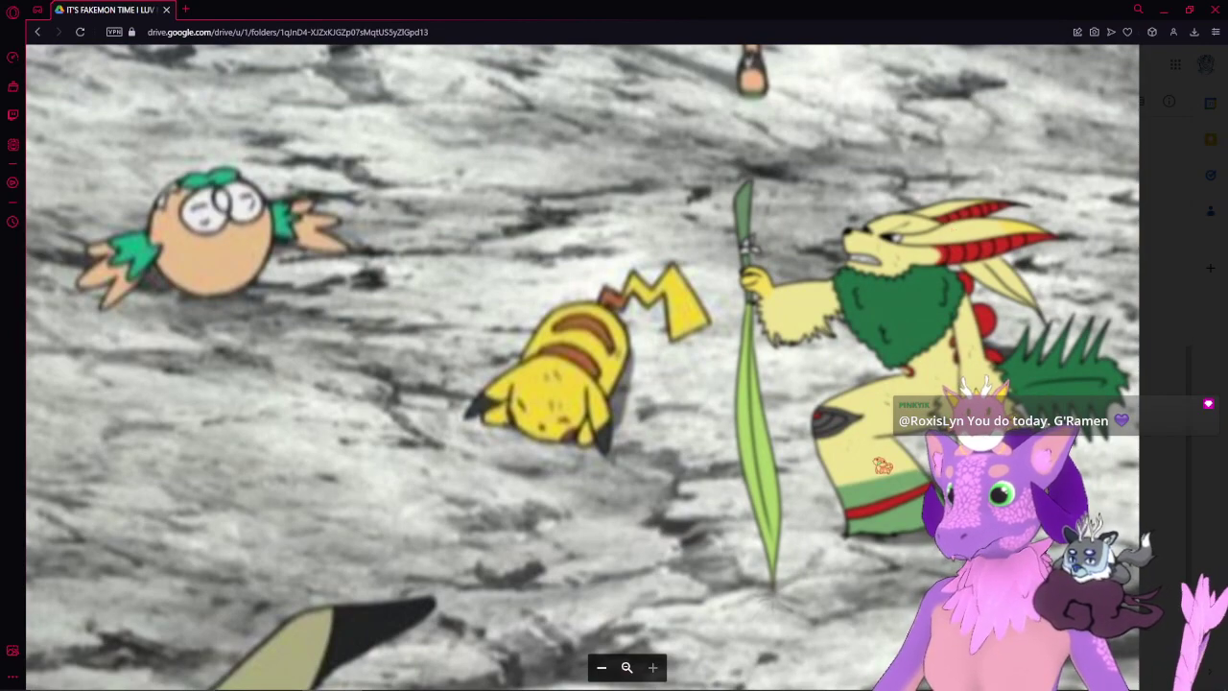
scroll(882, 465, "down", 2)
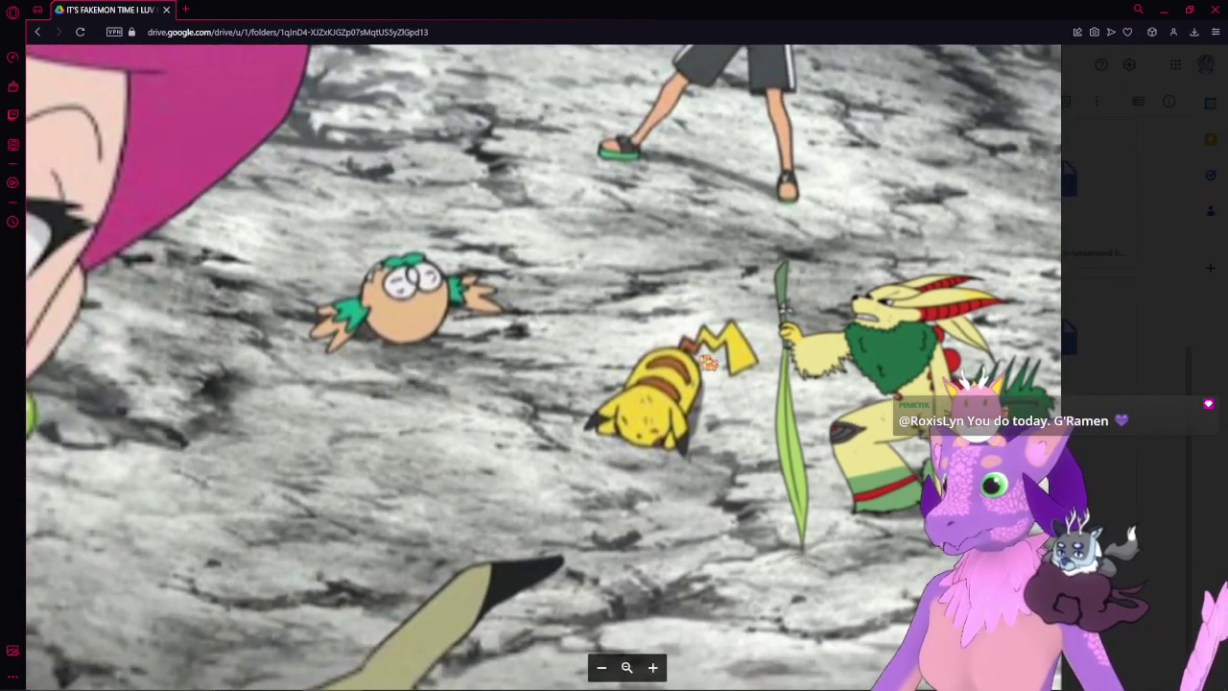
scroll(883, 412, "down", 3)
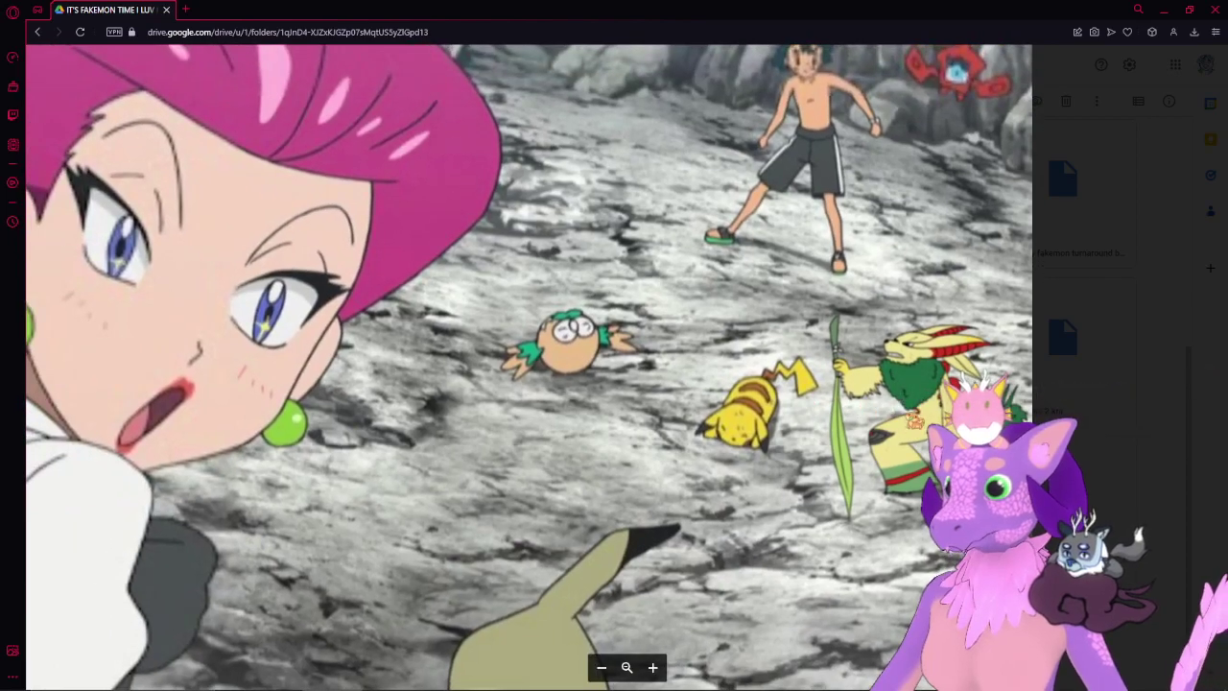
scroll(883, 412, "down", 2)
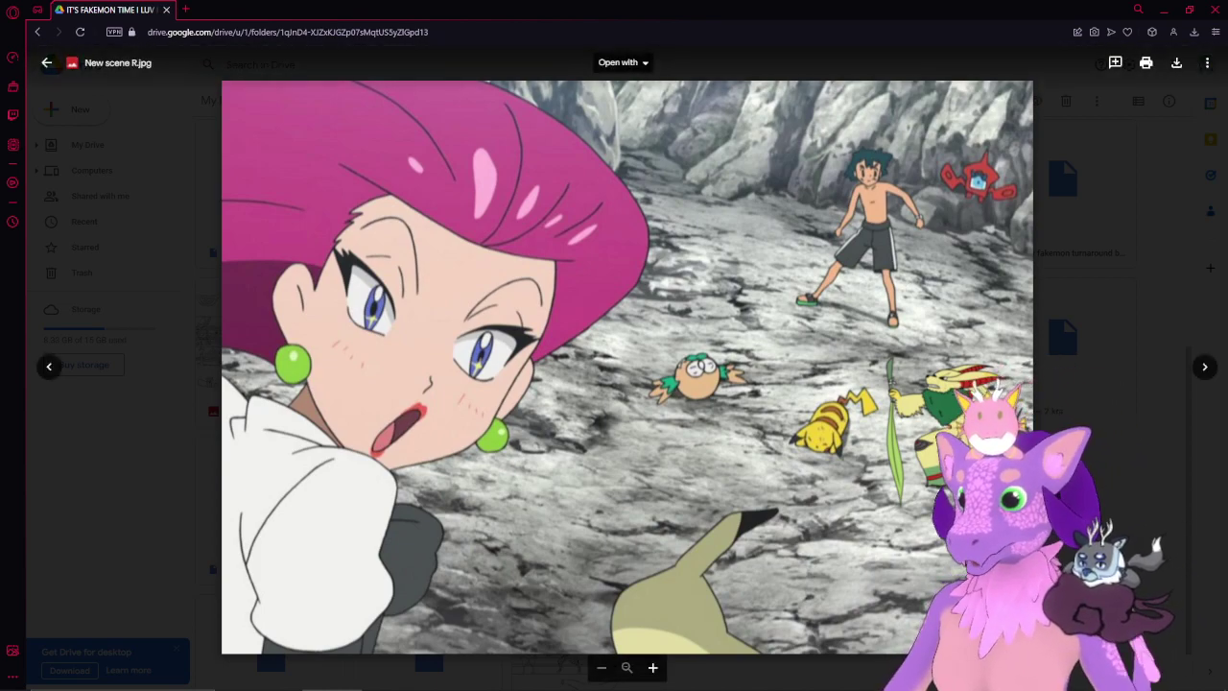
- Frame the kneeling fakemon, foreground tailed creature, pink-haired character and rocky background in turn with comment areas, discarding every draft comment
left_click_drag(884, 347, 1014, 510)
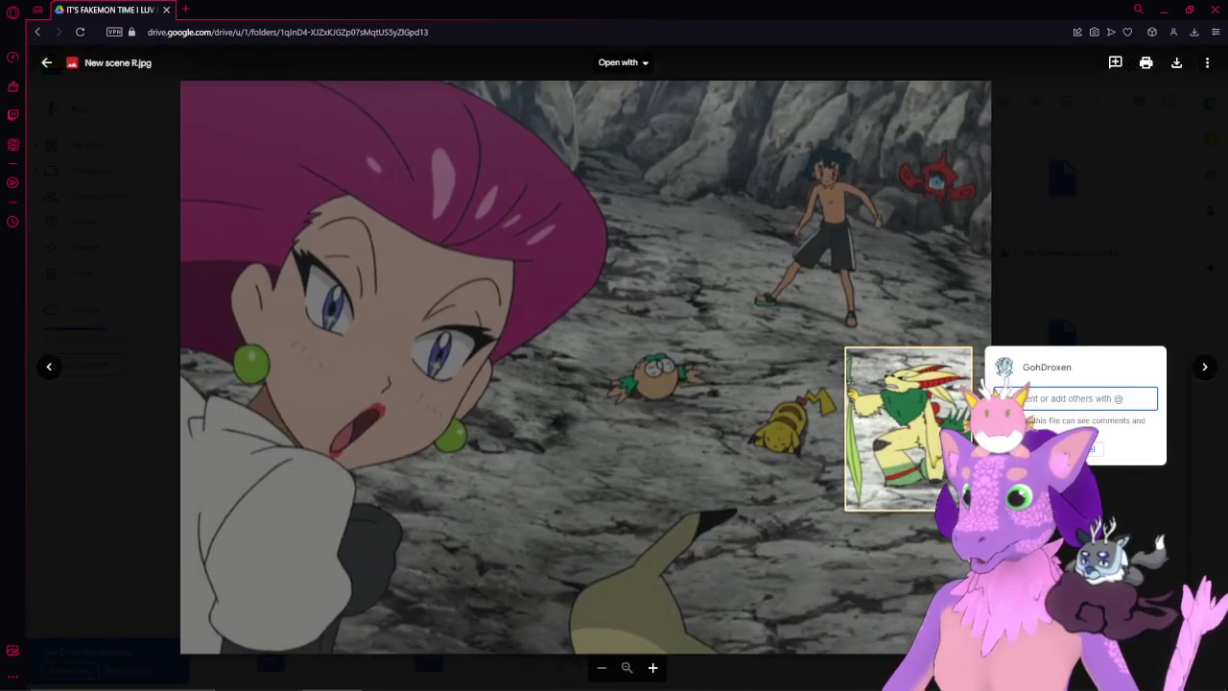
key("Escape")
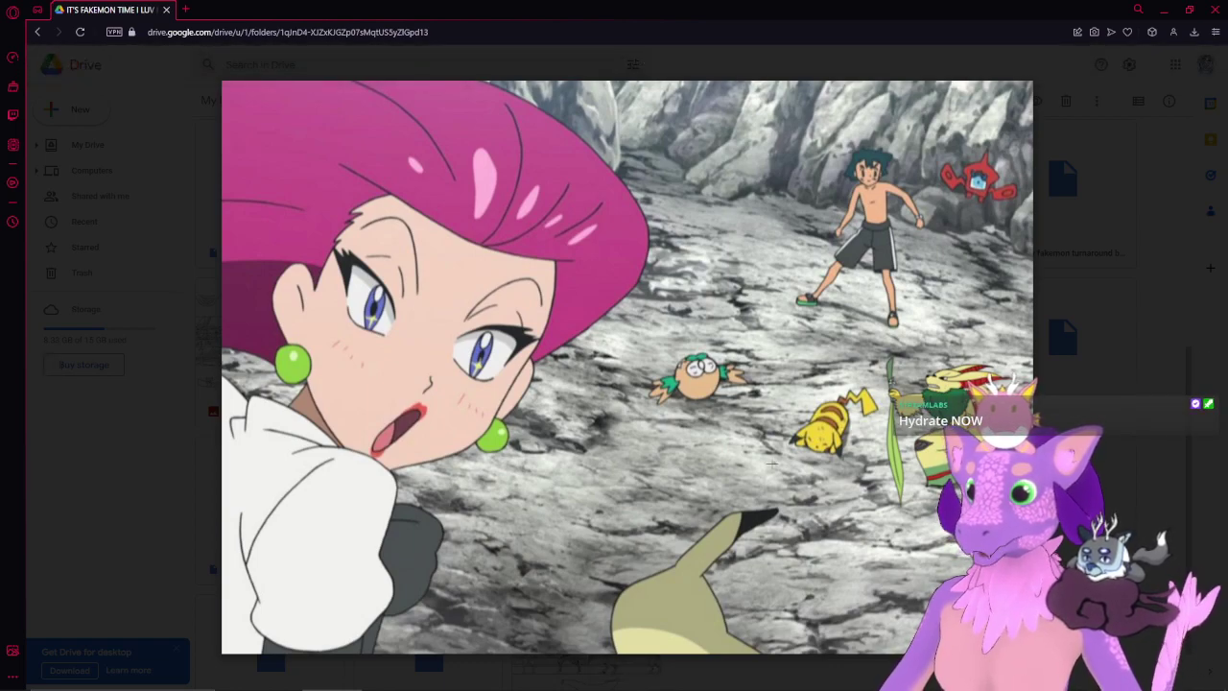
left_click_drag(572, 493, 794, 652)
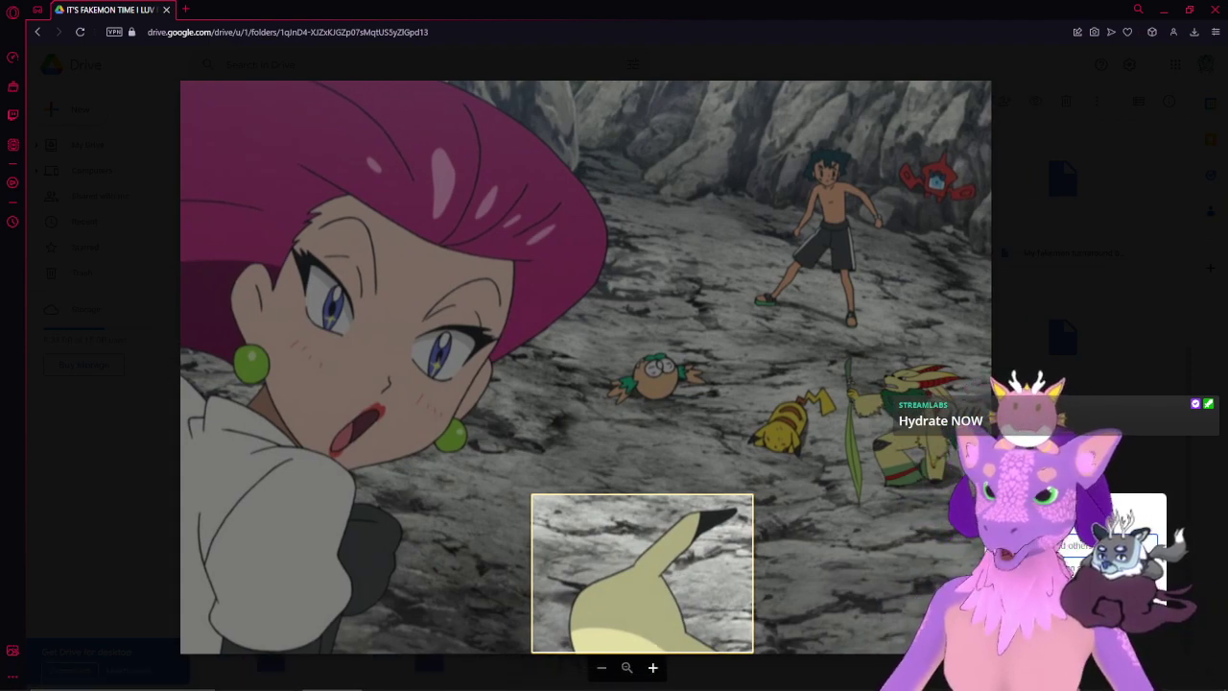
key("Escape")
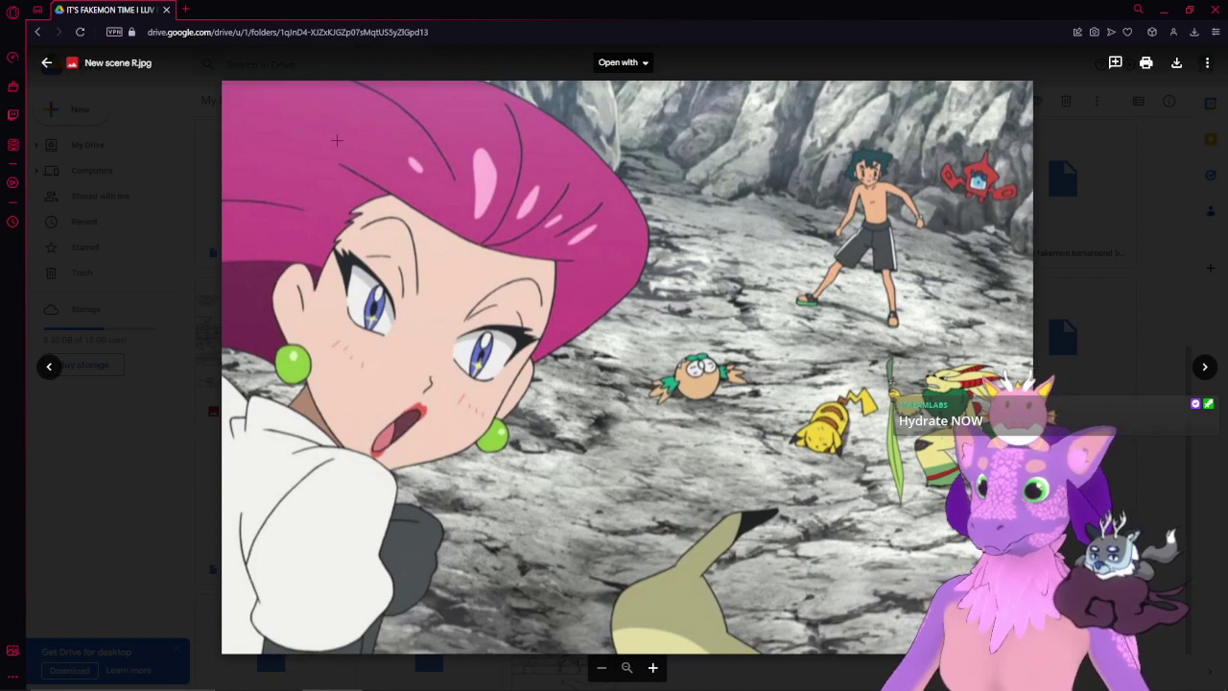
left_click_drag(240, 113, 574, 530)
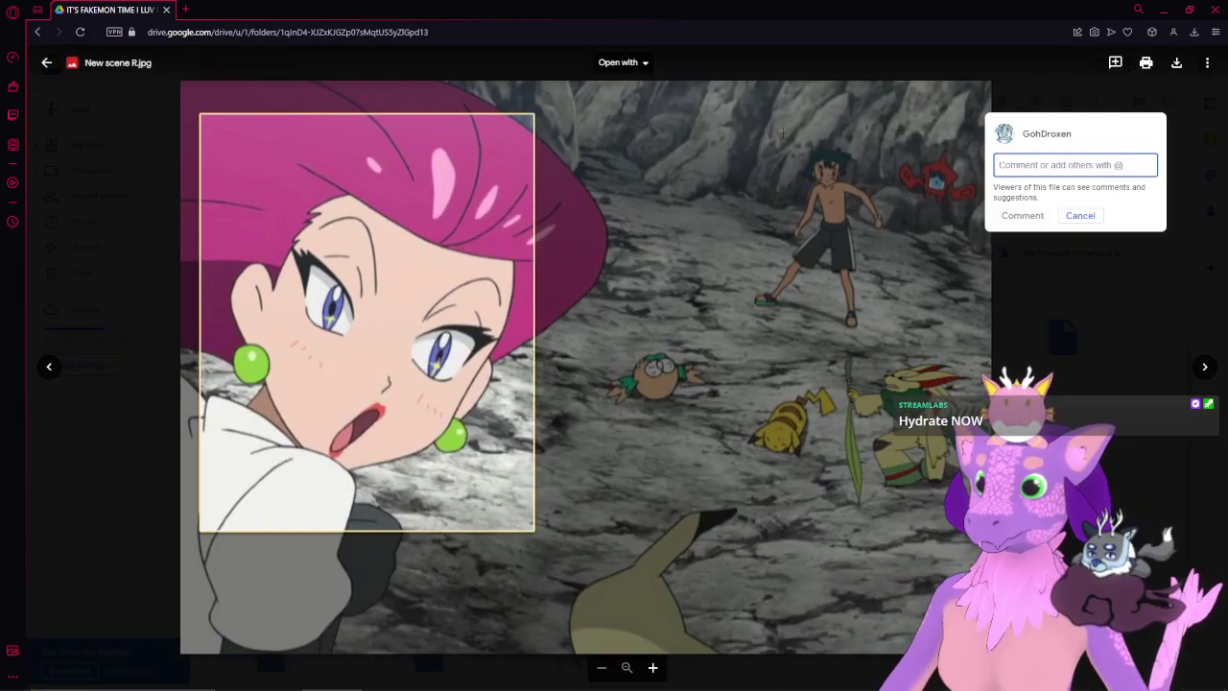
left_click(1076, 215)
left_click_drag(625, 84, 1032, 497)
key("Escape")
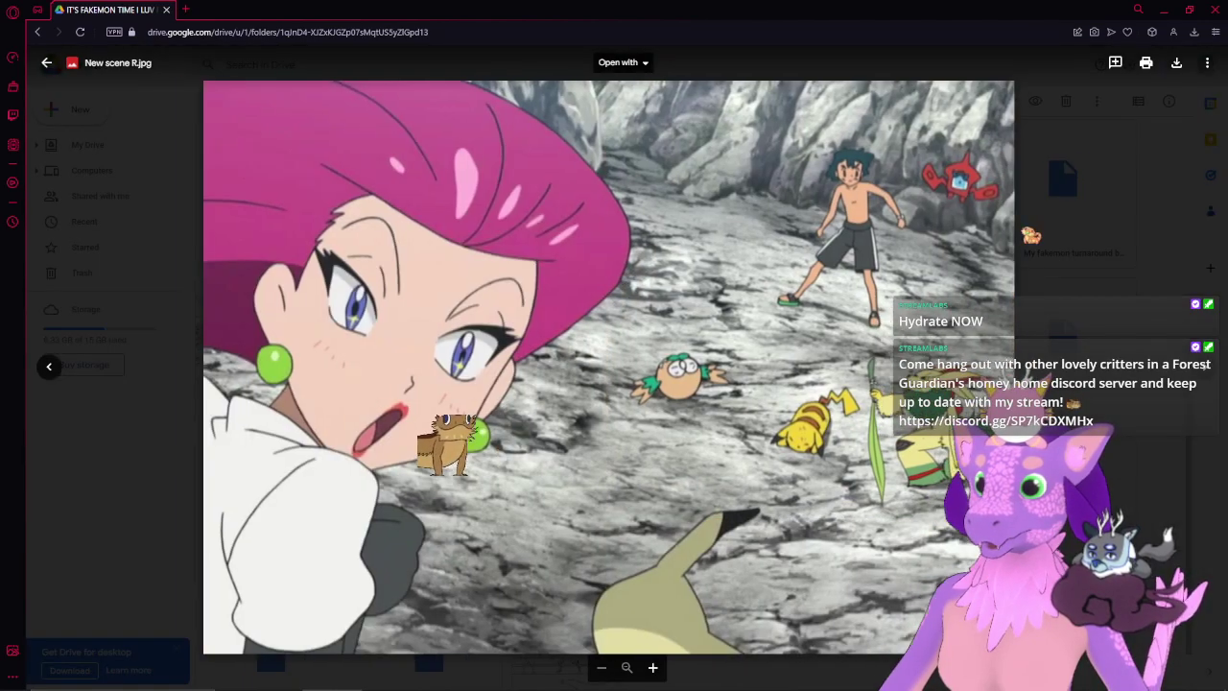
key("ctrl+alt+m")
left_click_drag(576, 524, 809, 652)
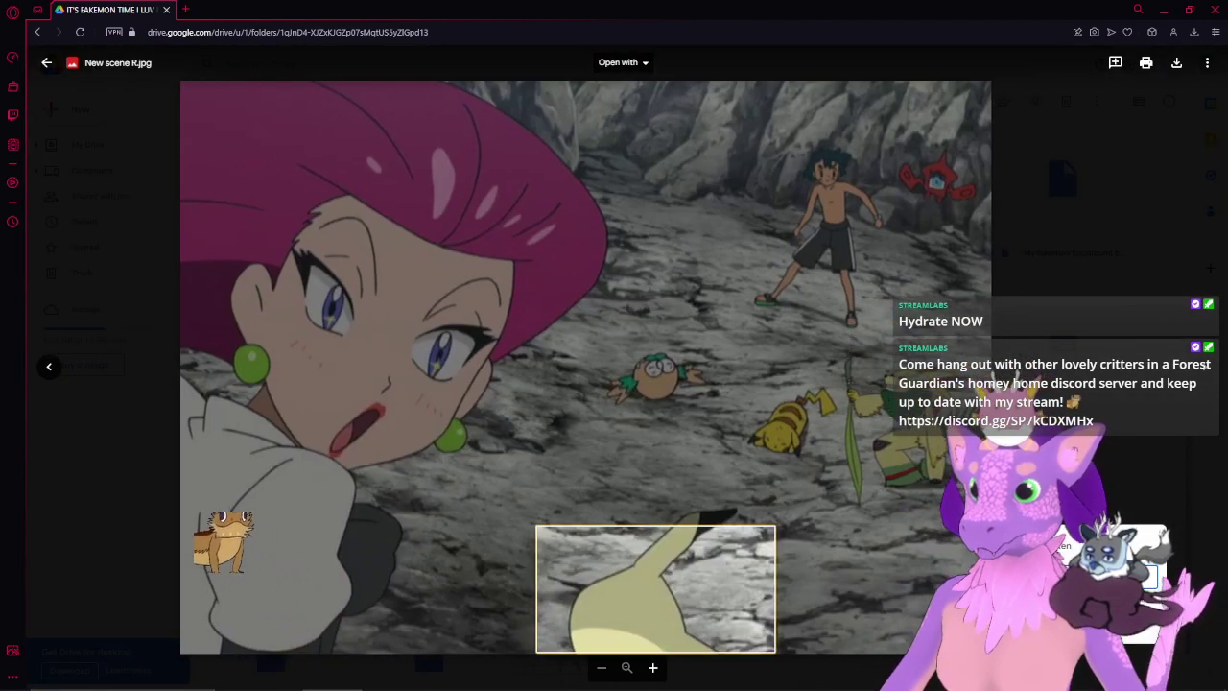
key("Escape")
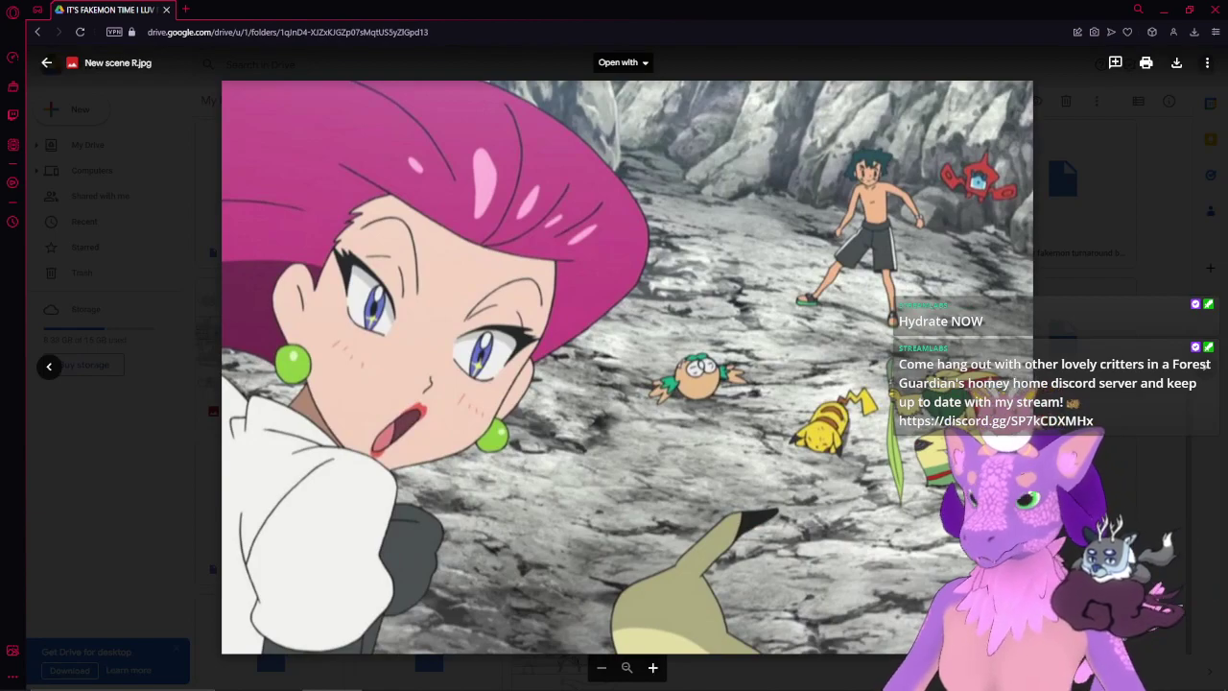
- Frame the foreground creature's tail and the fallen owl with Pikachu in turn as comment areas, discarding both drafts
key("ctrl+alt+m")
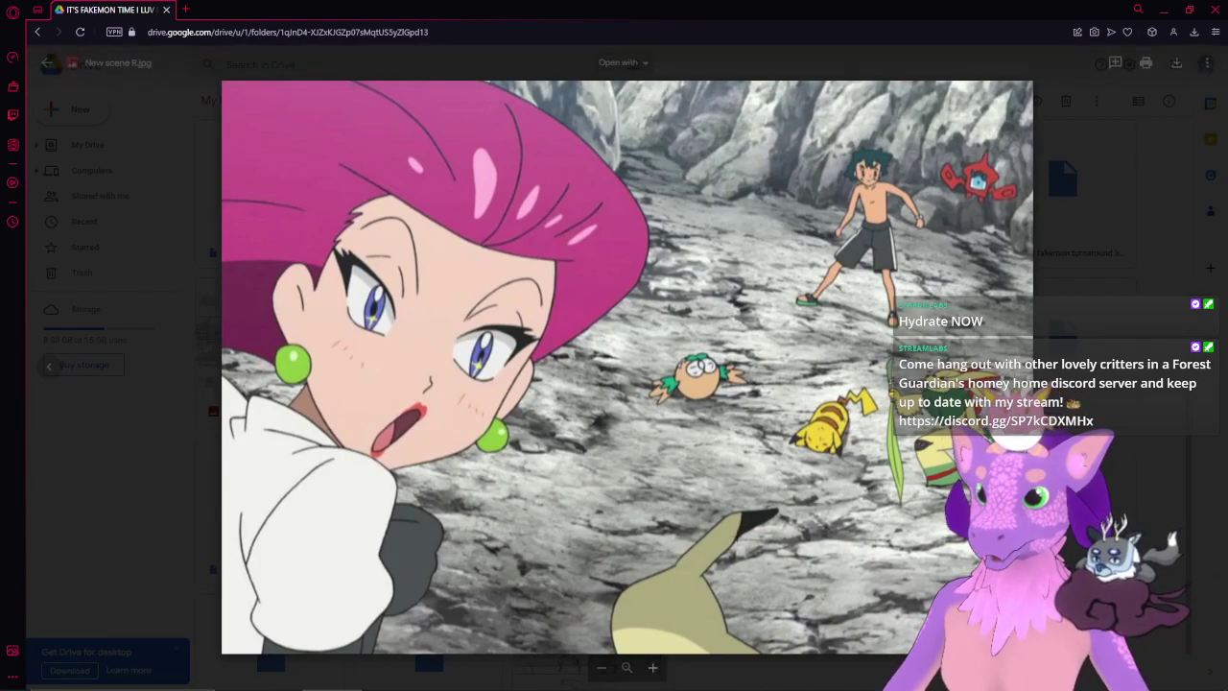
left_click_drag(559, 473, 821, 652)
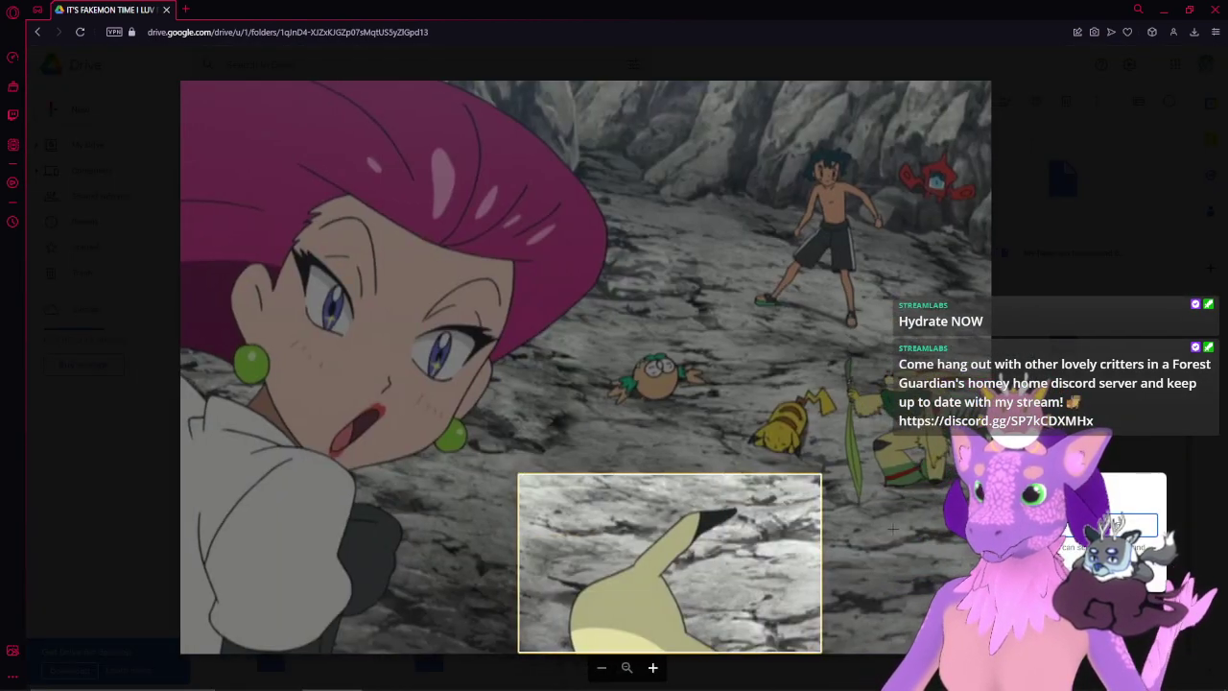
key("Escape")
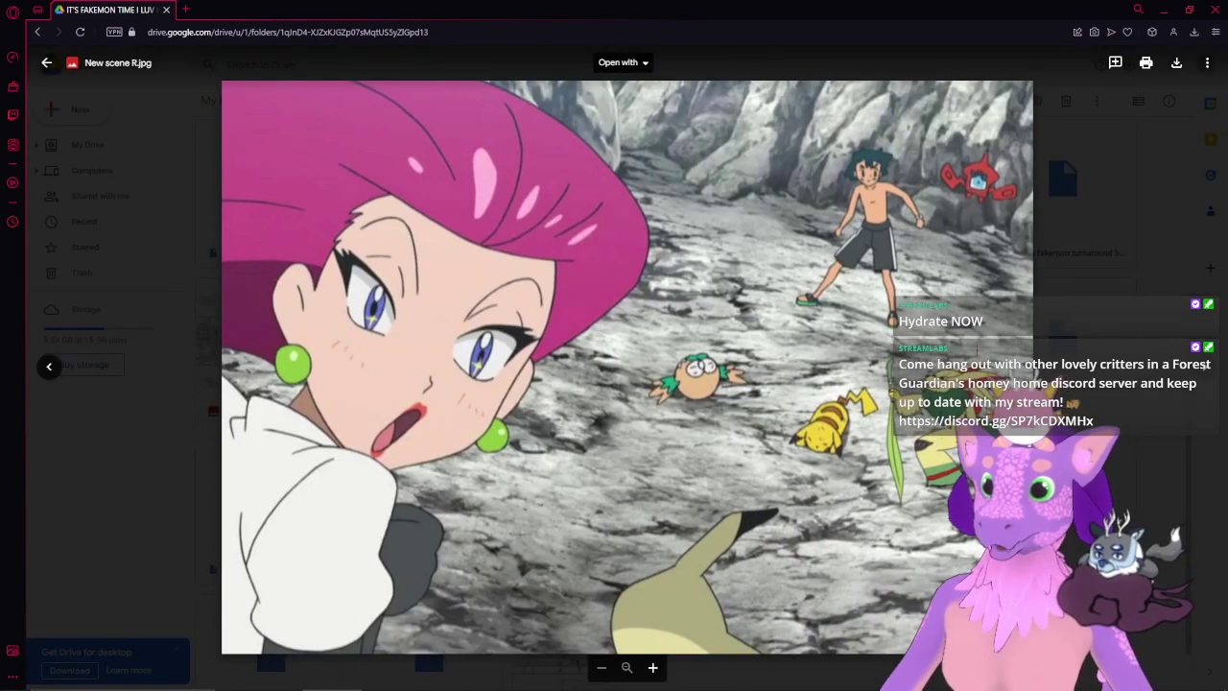
key("ctrl+alt+m")
left_click_drag(645, 345, 880, 486)
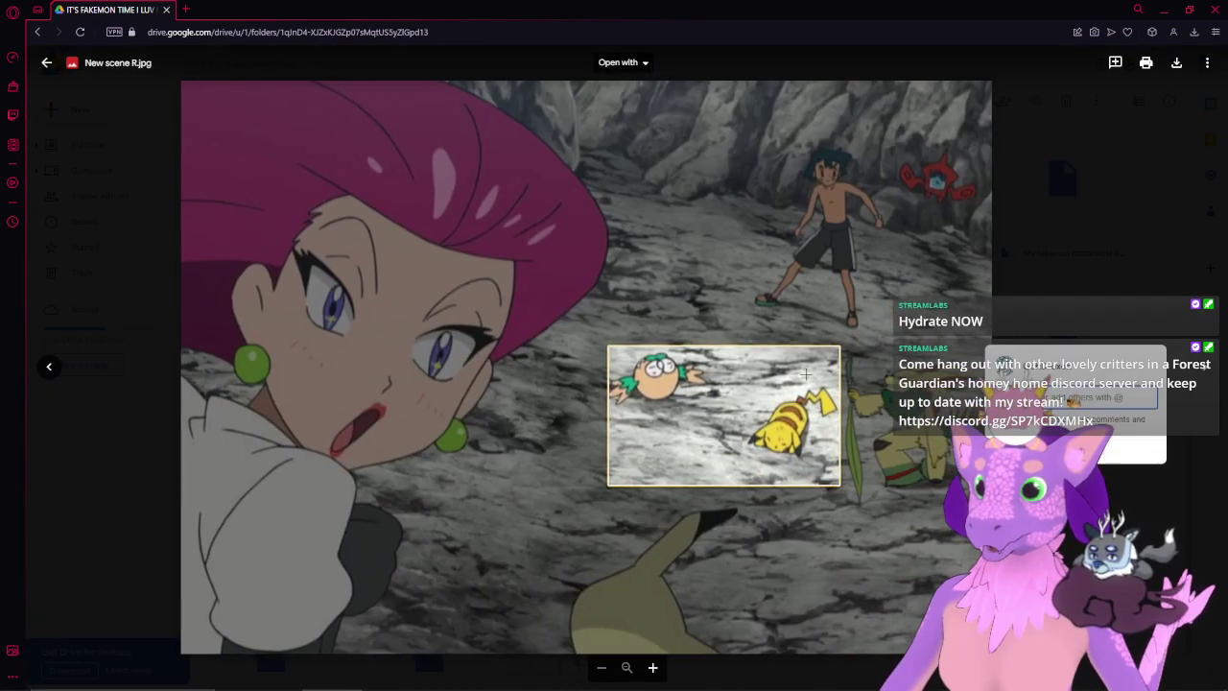
key("Escape")
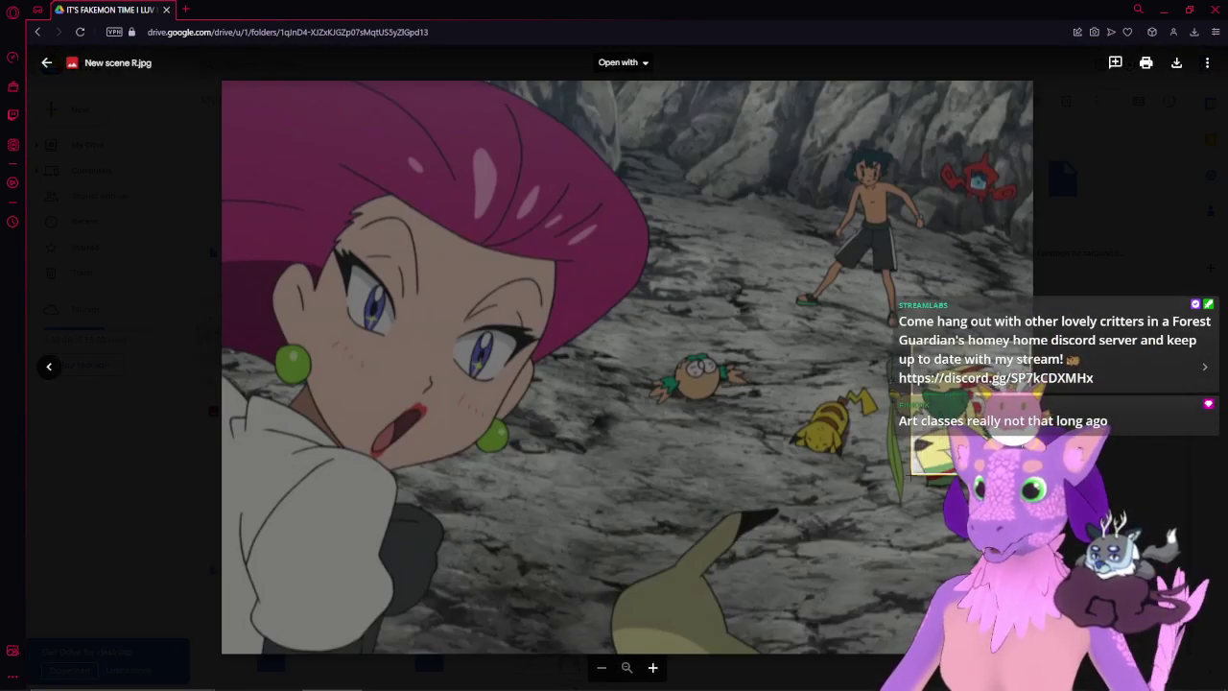
- Frame the kneeling fakemon beside Pikachu twice with comment areas, discarding each draft
left_click_drag(906, 473, 875, 505)
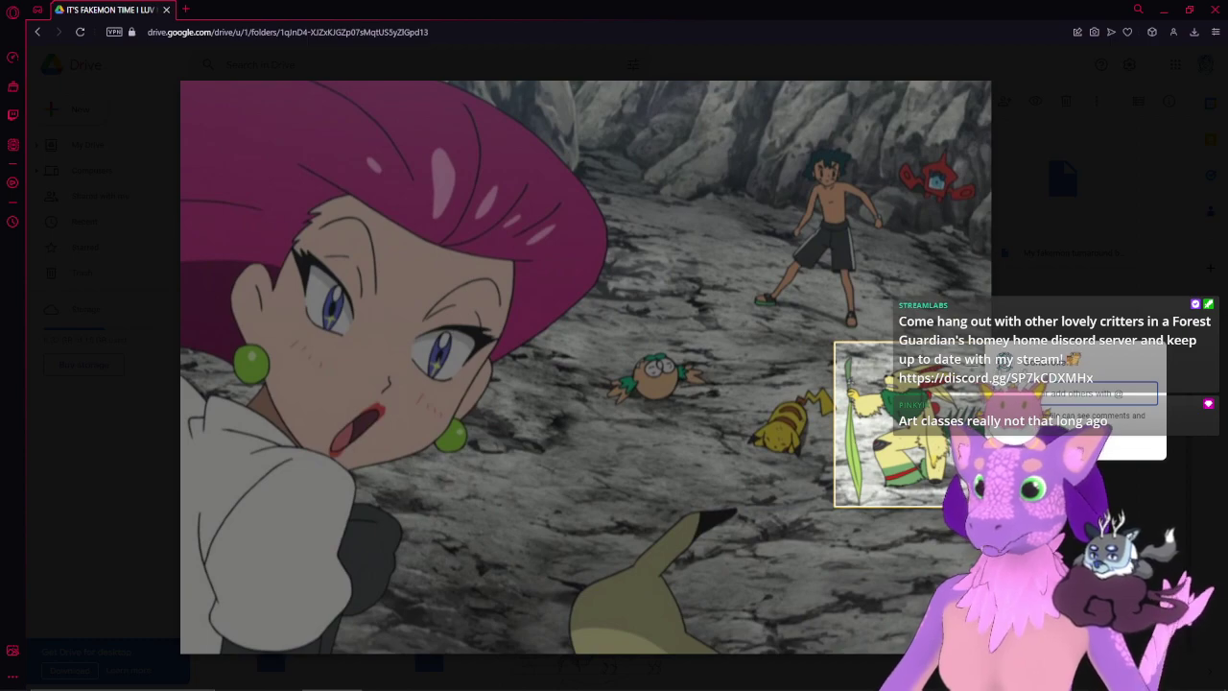
key("Escape")
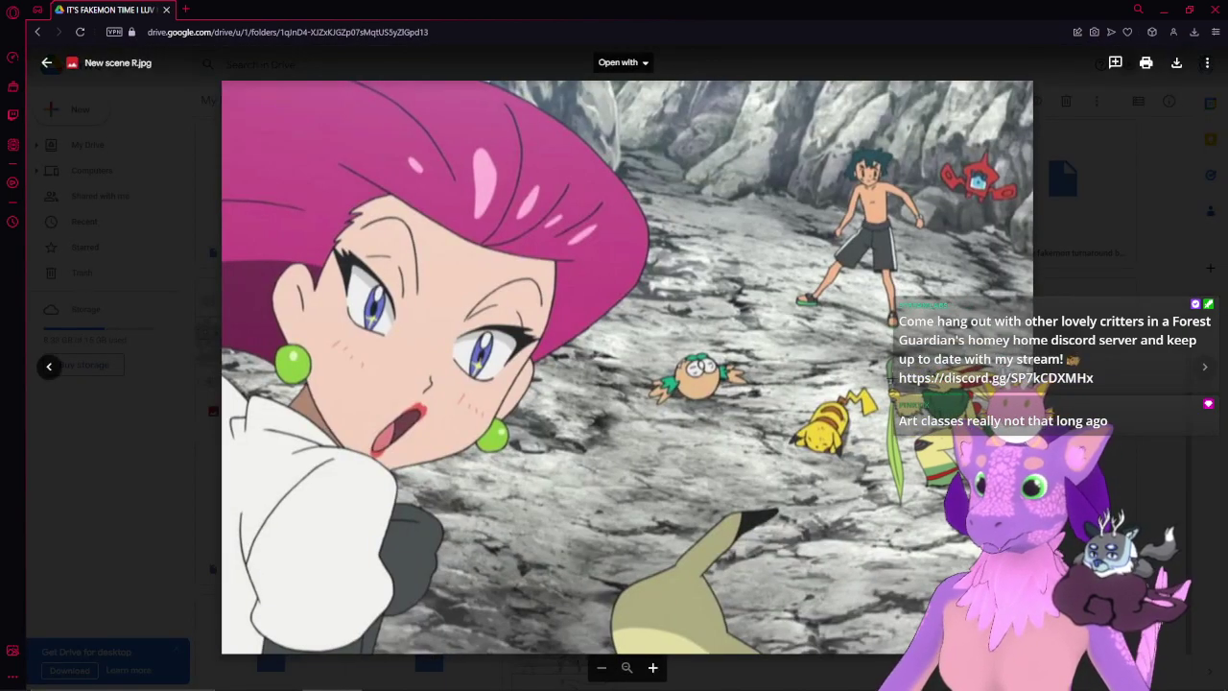
left_click_drag(1028, 354, 882, 509)
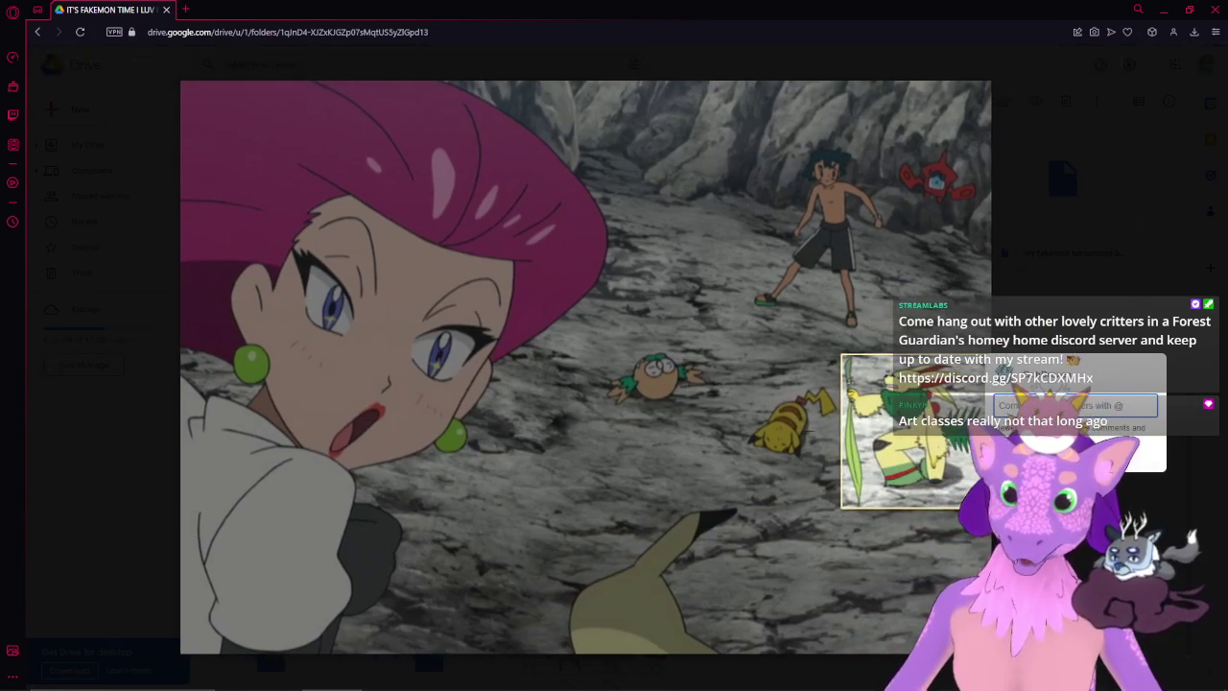
key("Escape")
- View the kneeling fakemon and Pikachu up close, return to the whole scene, and mark out the fakemon with a discarded comment area
scroll(883, 427, "up", 4)
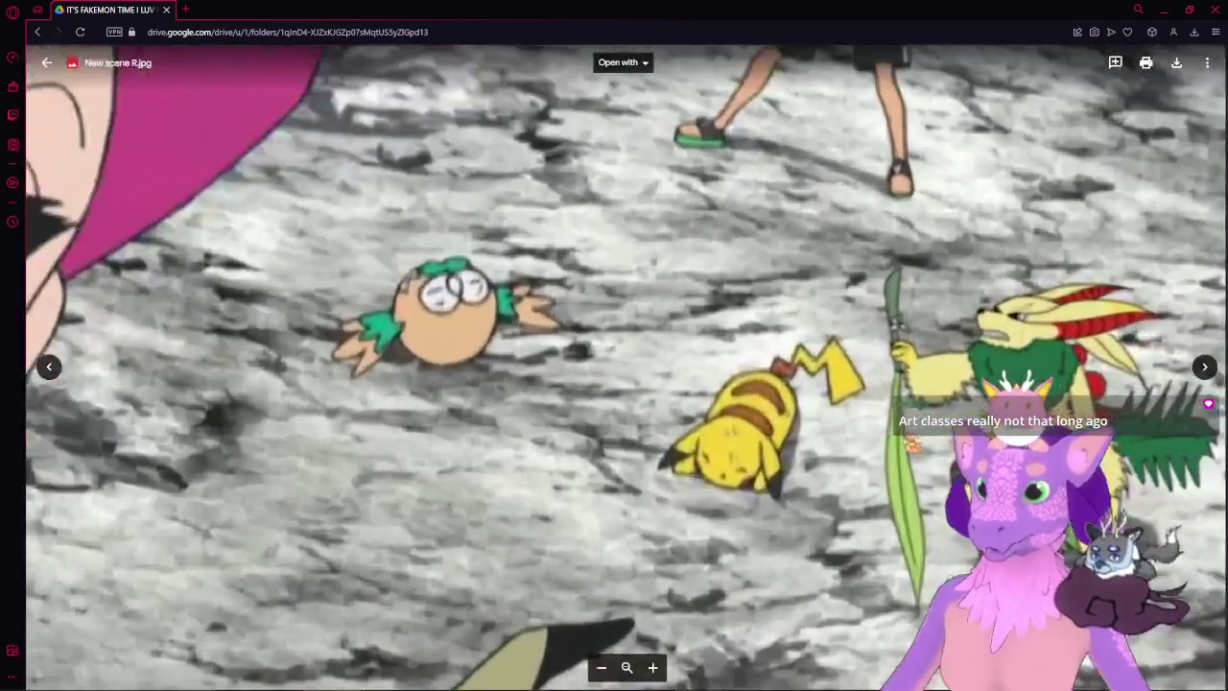
key("minus")
key("minus")
key("minus")
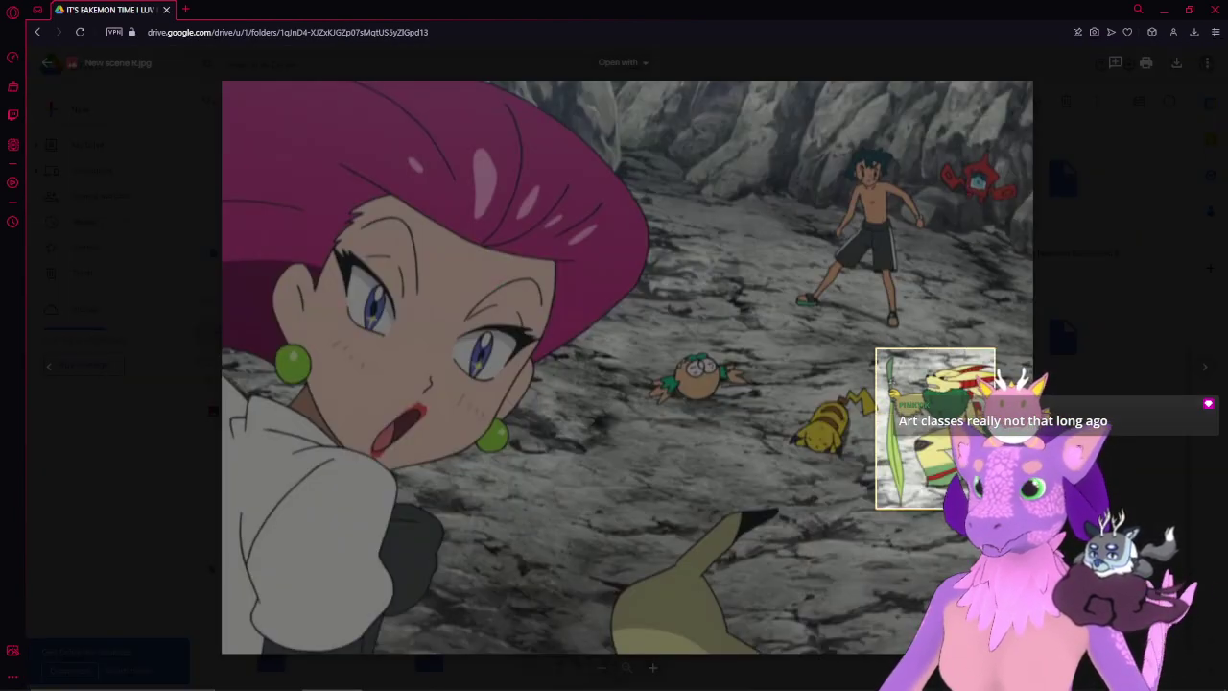
left_click_drag(995, 509, 1024, 512)
key("Escape")
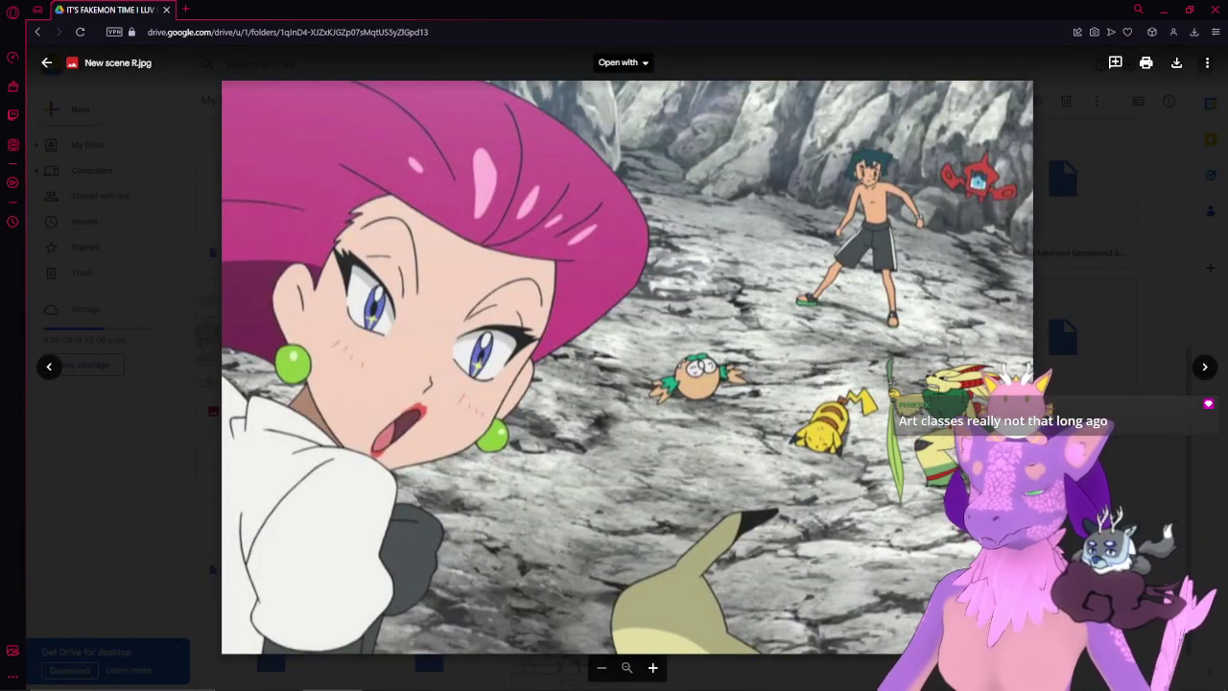
- Examine the kneeling fakemon's pose and leaf weapon up close, discard the draft comment around it, and close the image
scroll(957, 480, "up", 5)
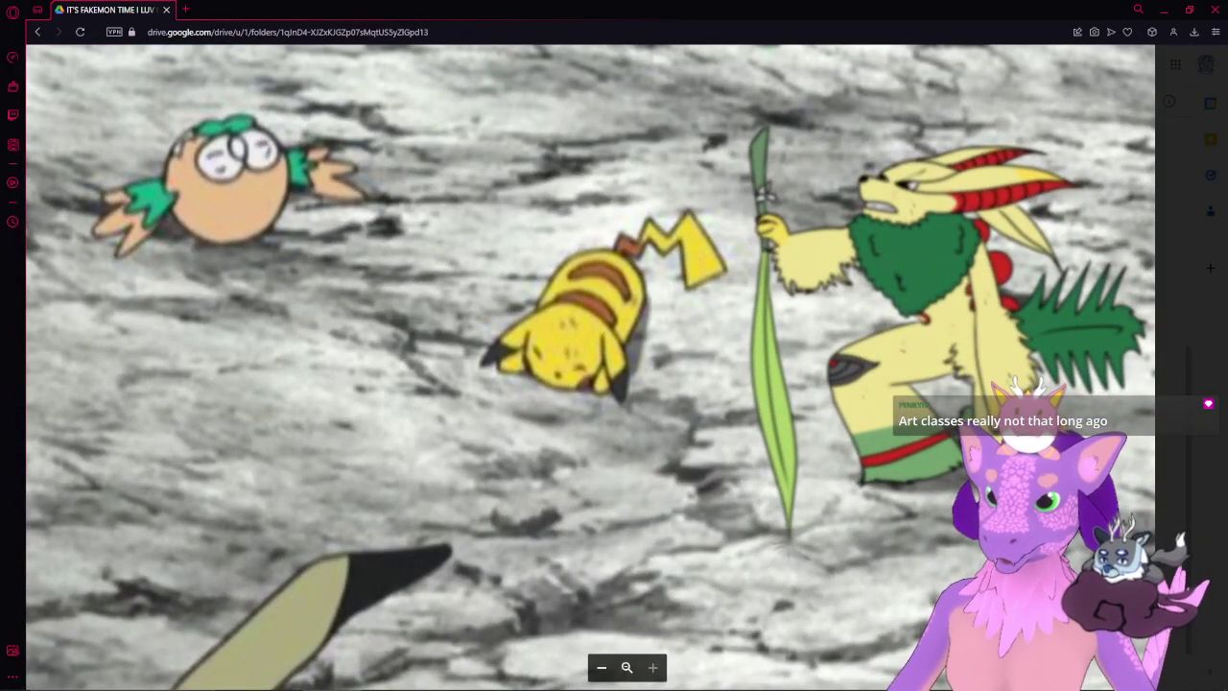
left_click_drag(902, 391, 871, 539)
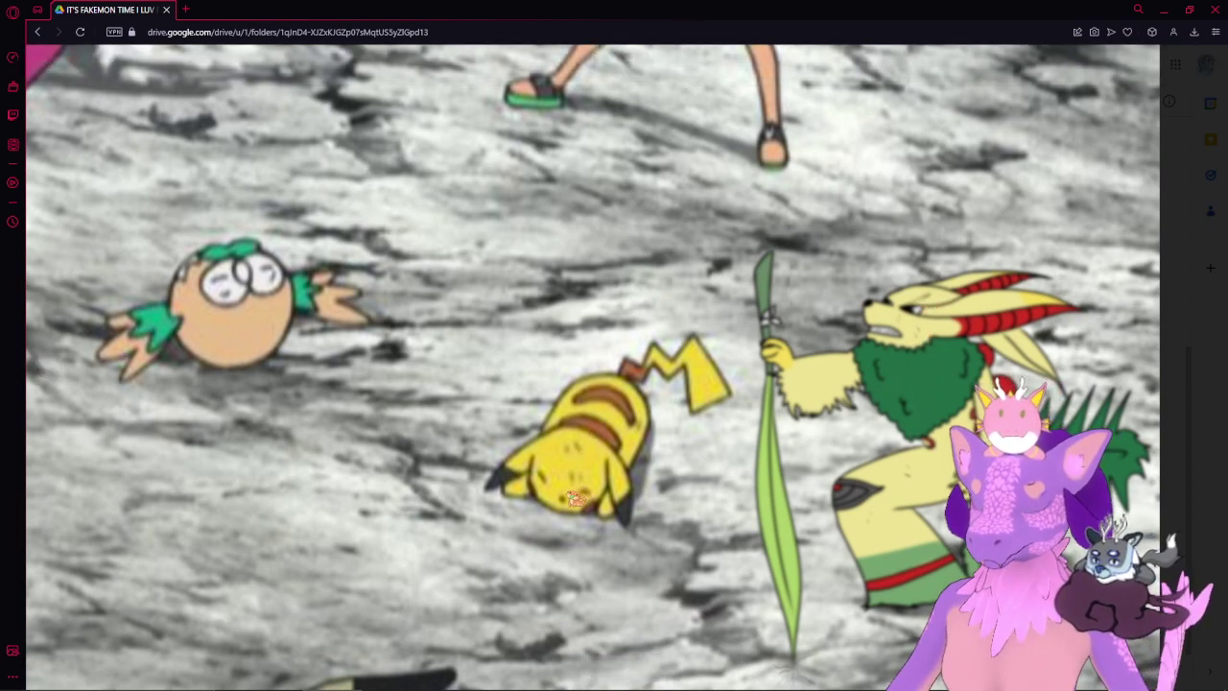
scroll(821, 523, "down", 5)
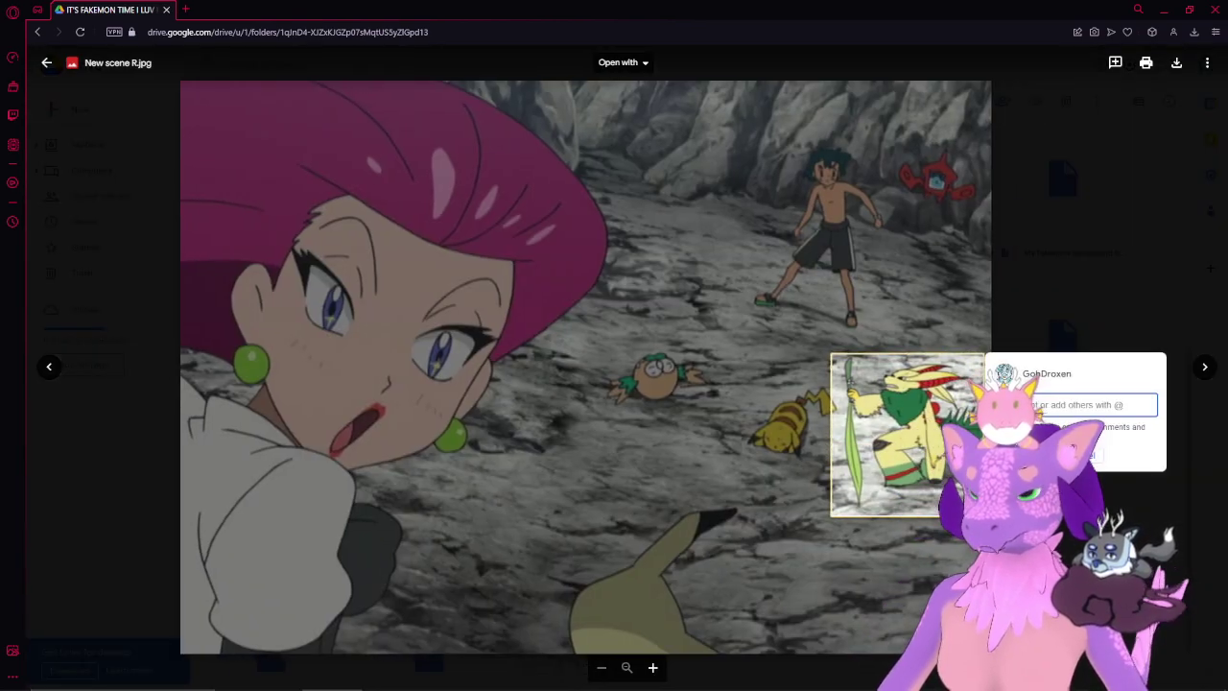
left_click(1157, 435)
left_click(1157, 435)
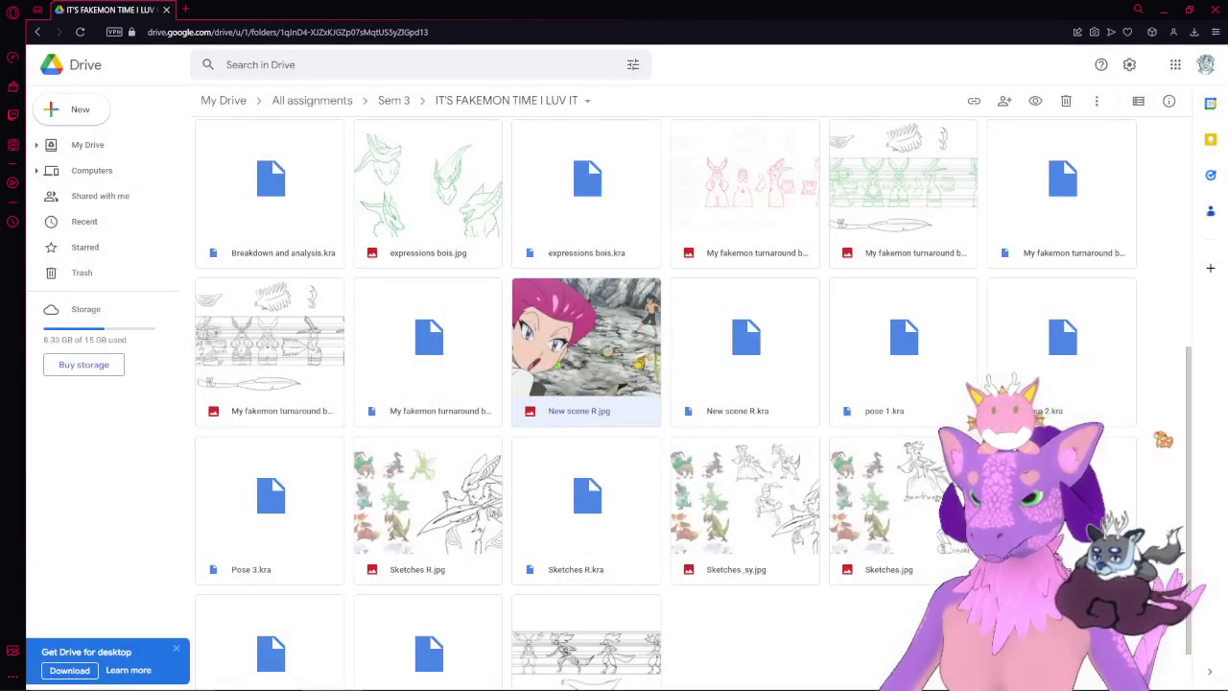
- Look through the folder and reopen New scene R.jpg, discarding the comment area drawn around the kneeling fakemon
scroll(1060, 313, "up", 5)
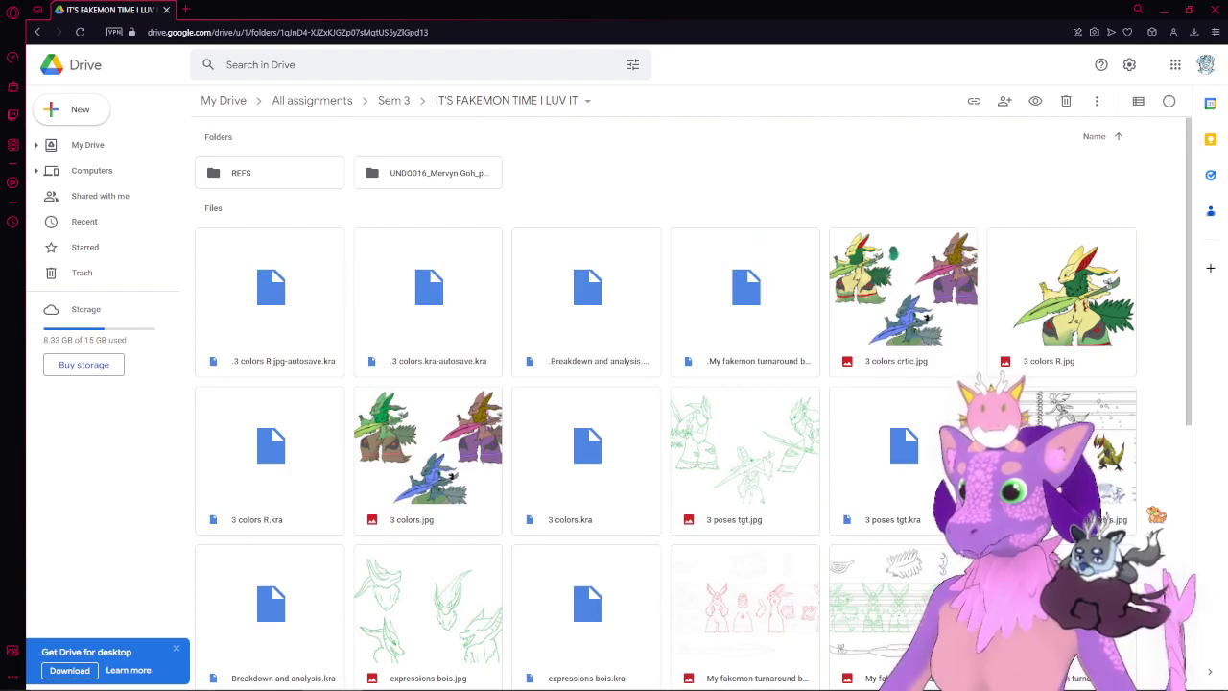
scroll(622, 442, "down", 3)
double_click(621, 442)
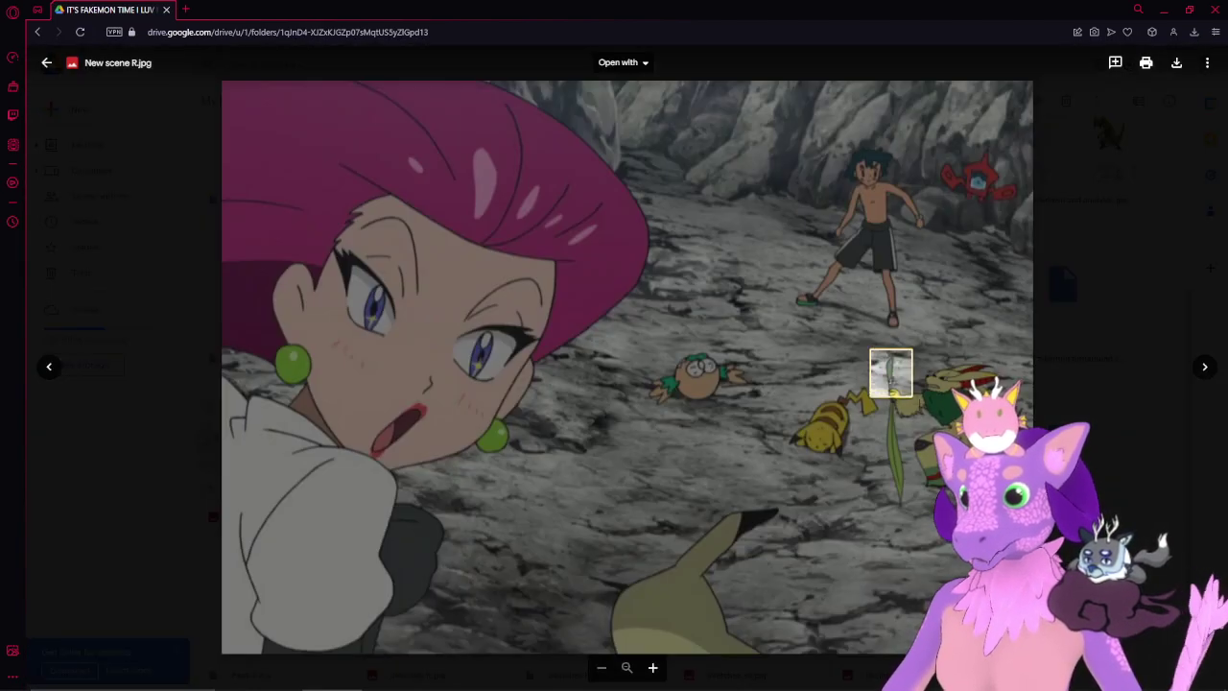
left_click_drag(912, 396, 1033, 505)
key("Escape")
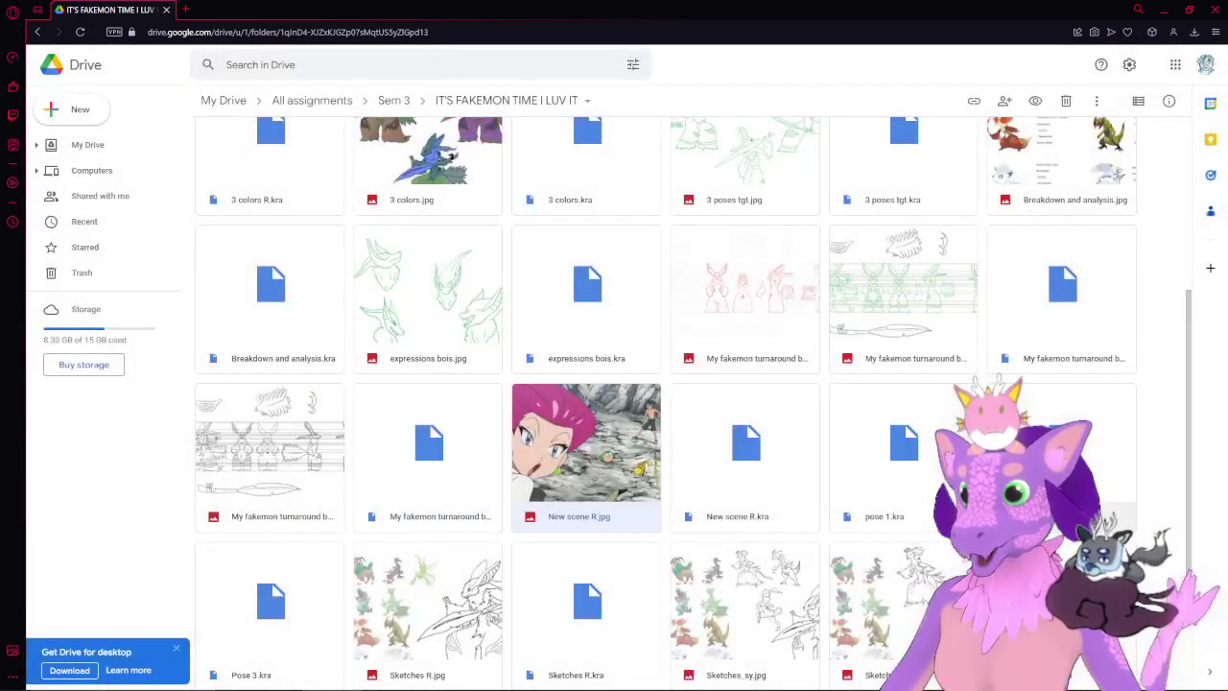
key("Return")
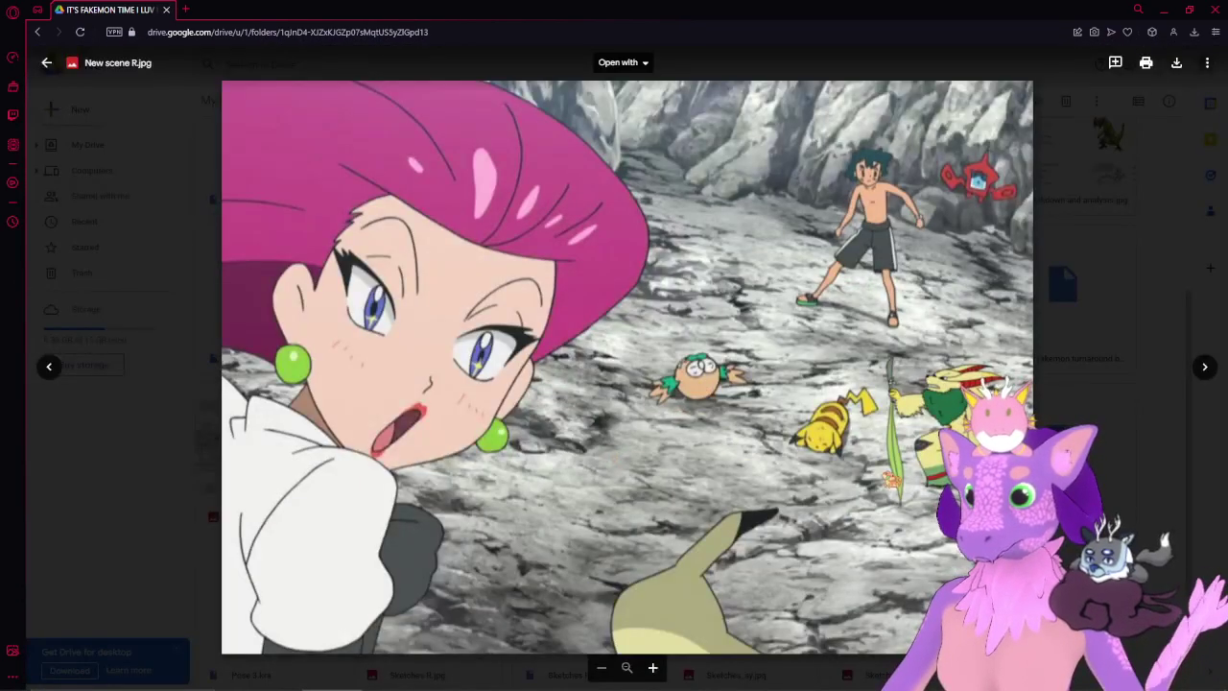
- Inspect the kneeling fakemon against Pikachu and the rocky ground up close, and return to the folder
scroll(884, 473, "up", 5)
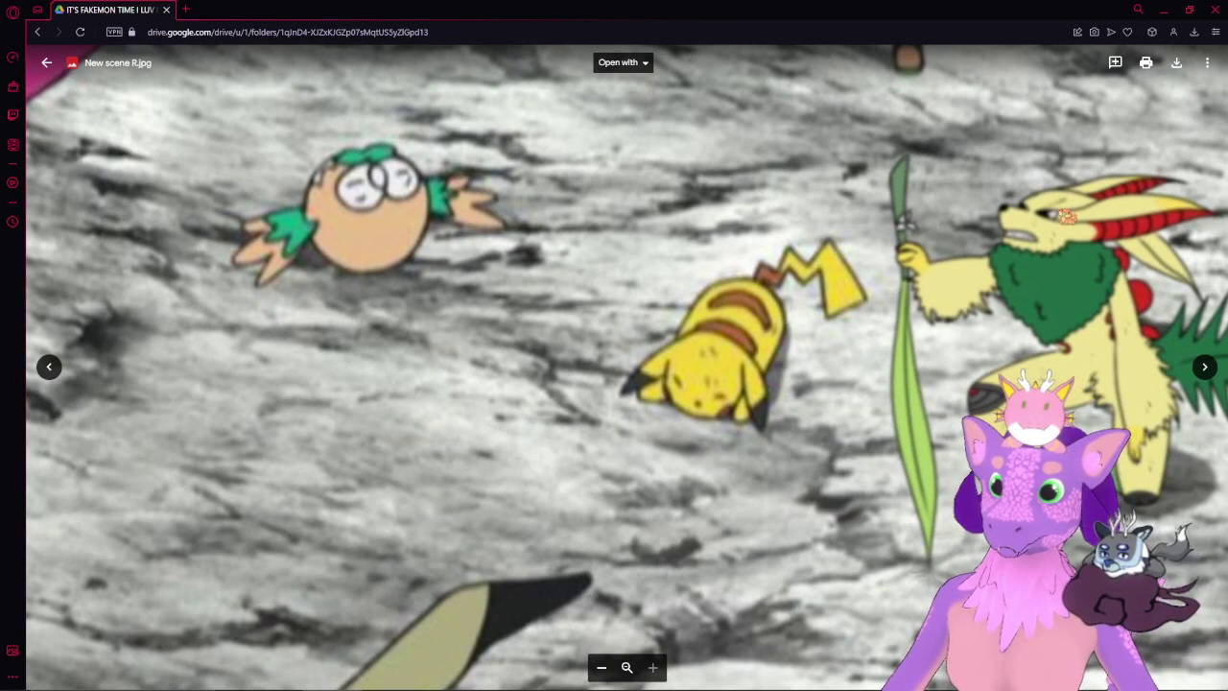
left_click_drag(1019, 216, 952, 252)
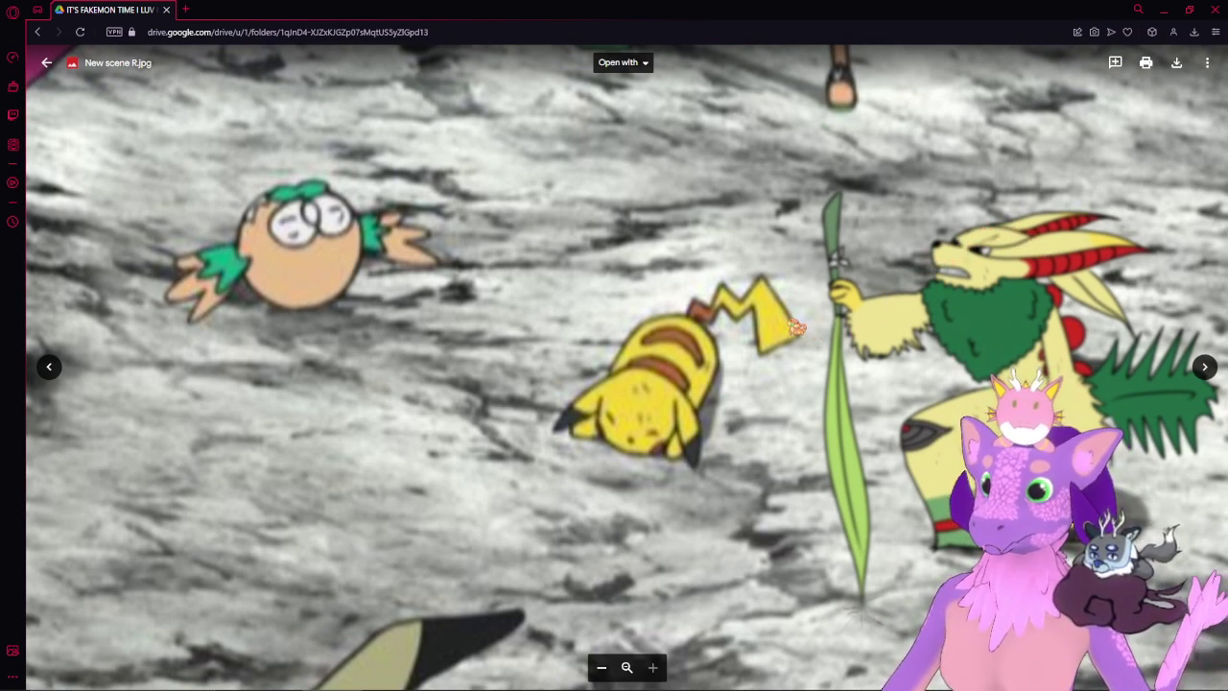
scroll(977, 336, "up", 1)
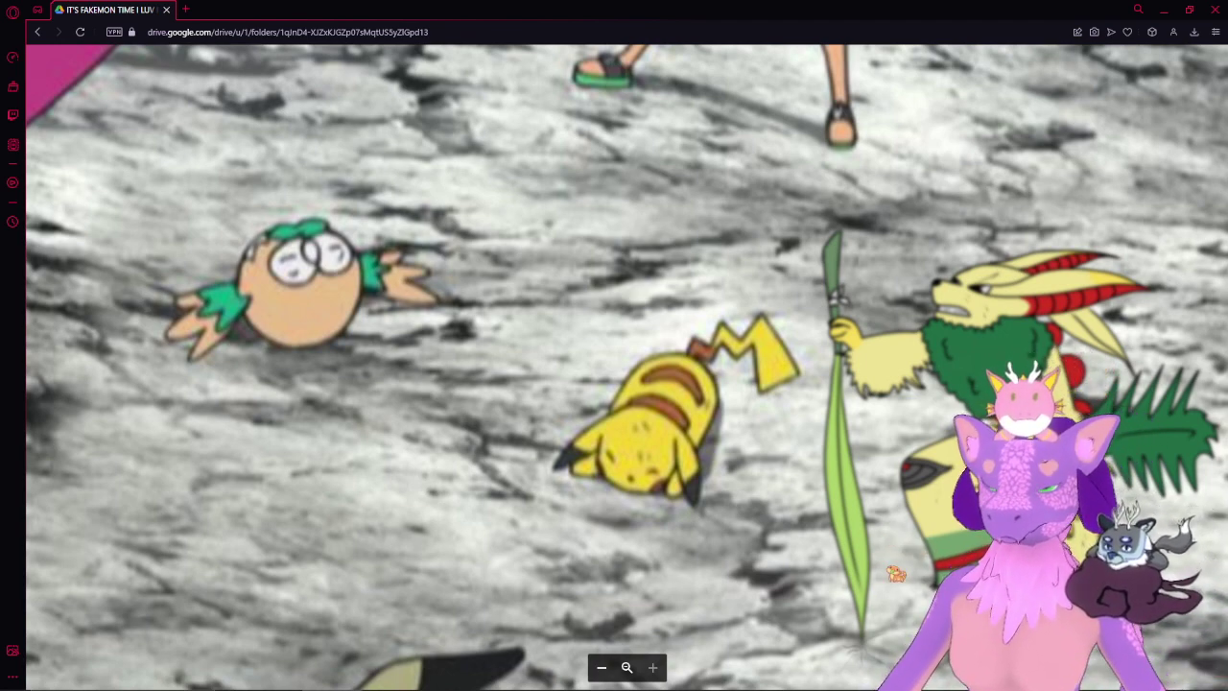
scroll(626, 367, "down", 3)
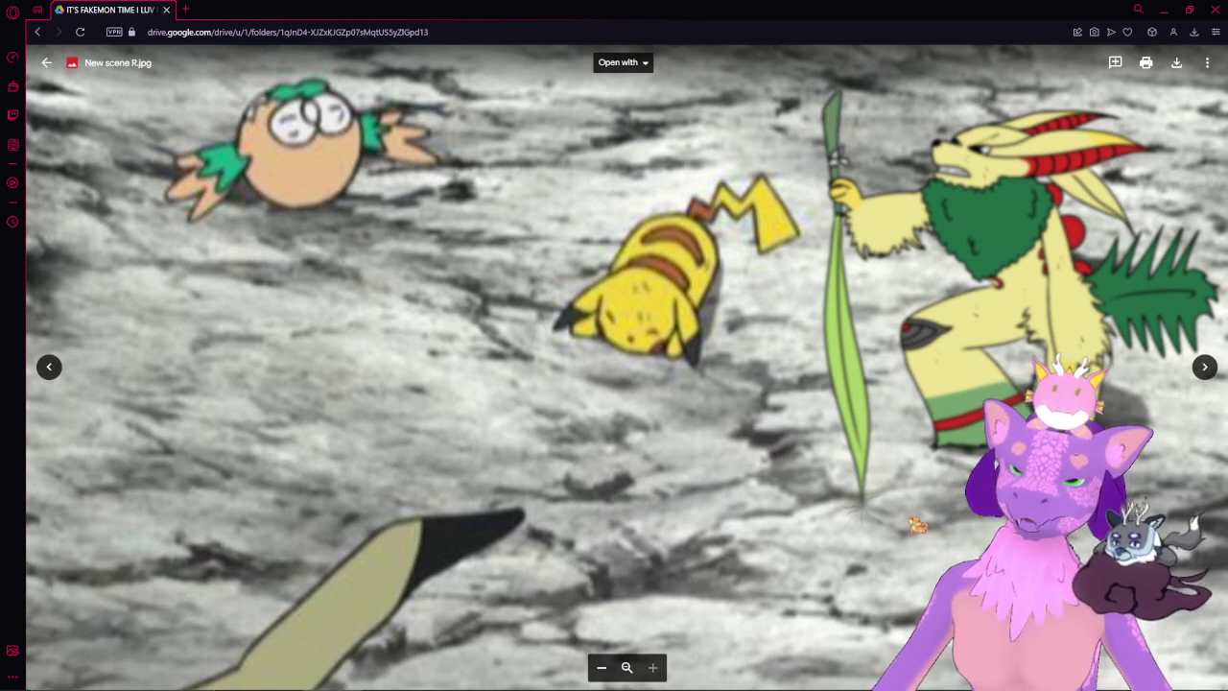
scroll(626, 367, "down", 5)
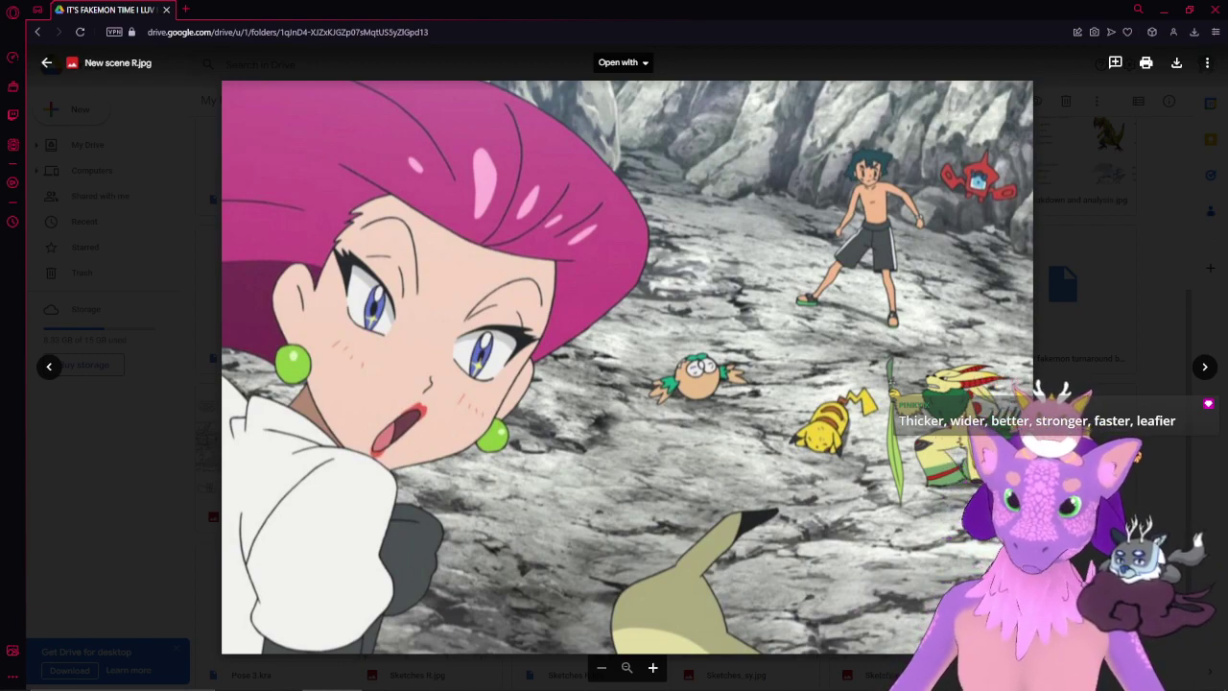
left_click(1060, 260)
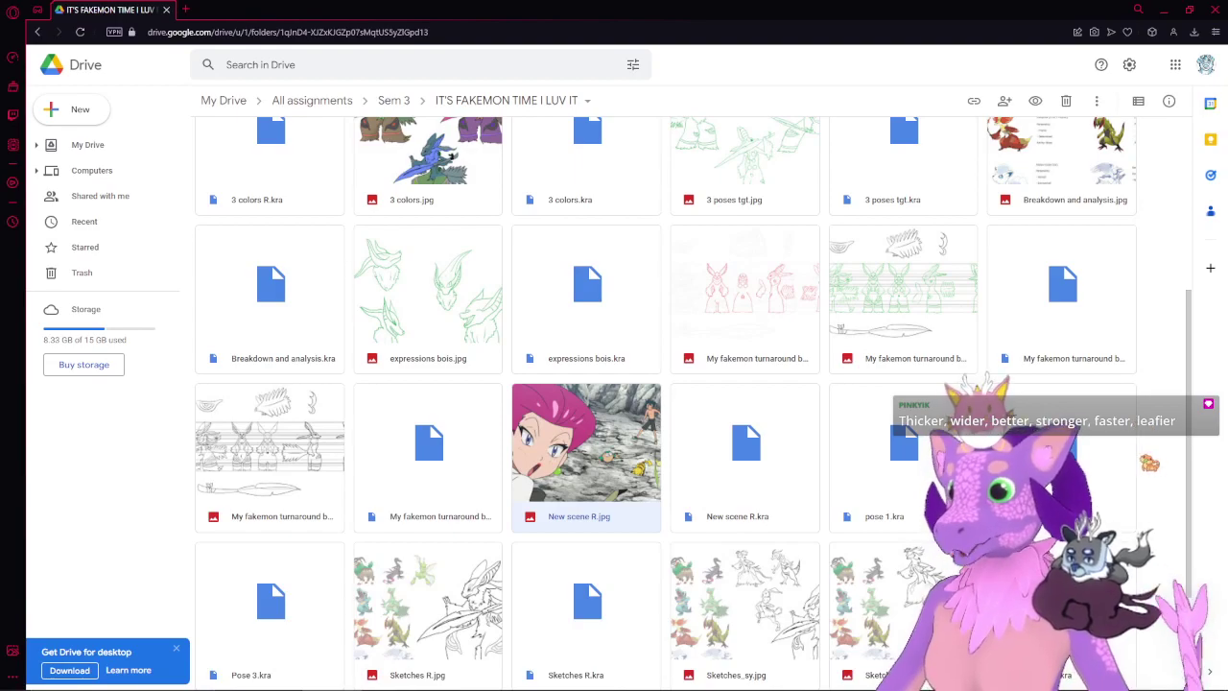
- Open the UNDO016 subfolder, view the head sketches in expressions bois.jpg, and close the image
scroll(666, 403, "up", 4)
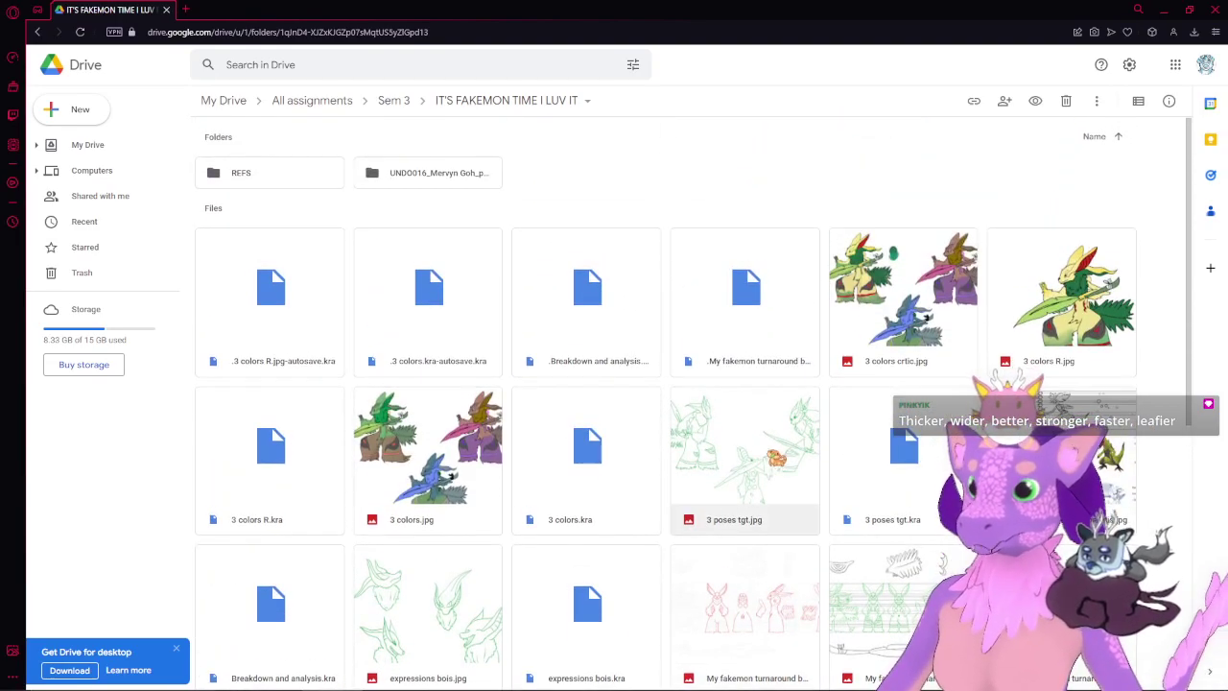
double_click(425, 186)
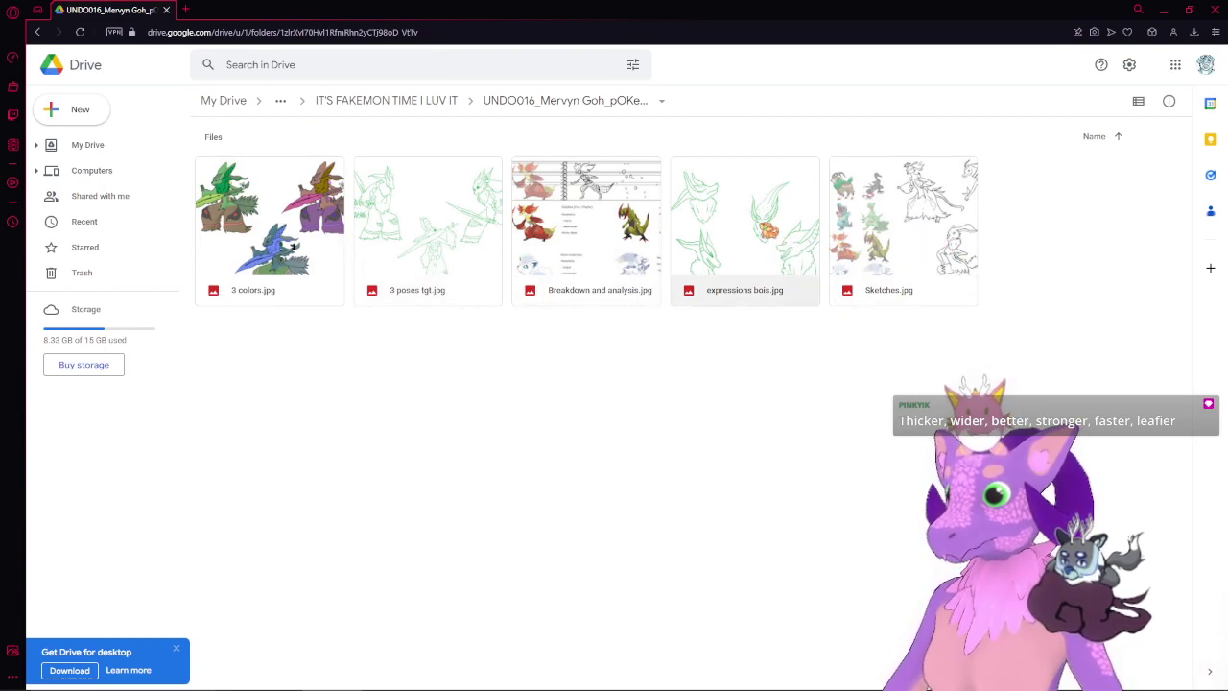
double_click(767, 230)
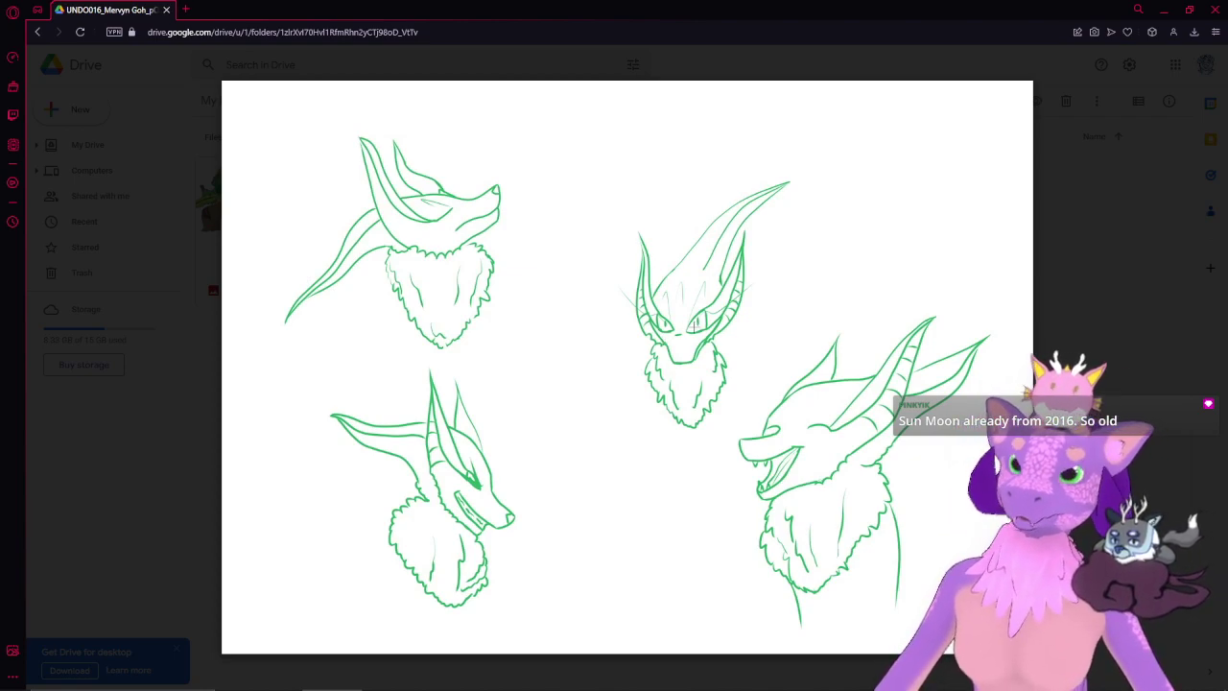
key("Escape")
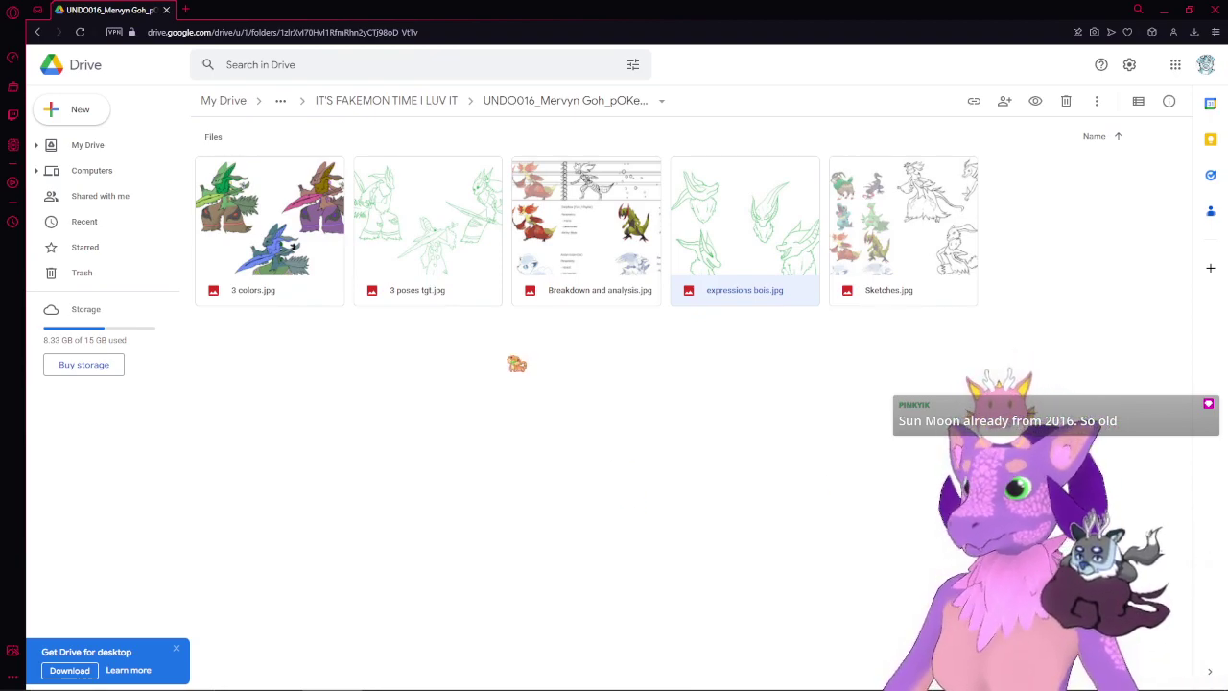
- View 3 poses tgt.jpg, frame its sketched poses with comment areas, discard every draft, and return to the subfolder
double_click(404, 223)
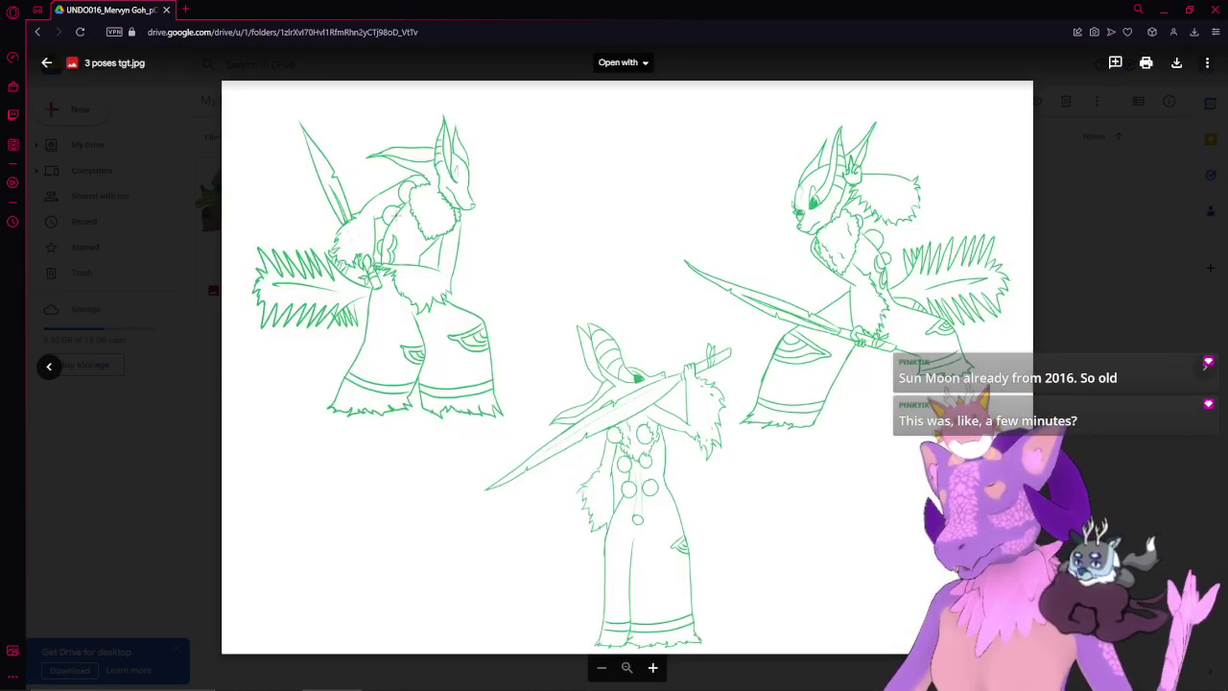
left_click_drag(801, 225, 928, 424)
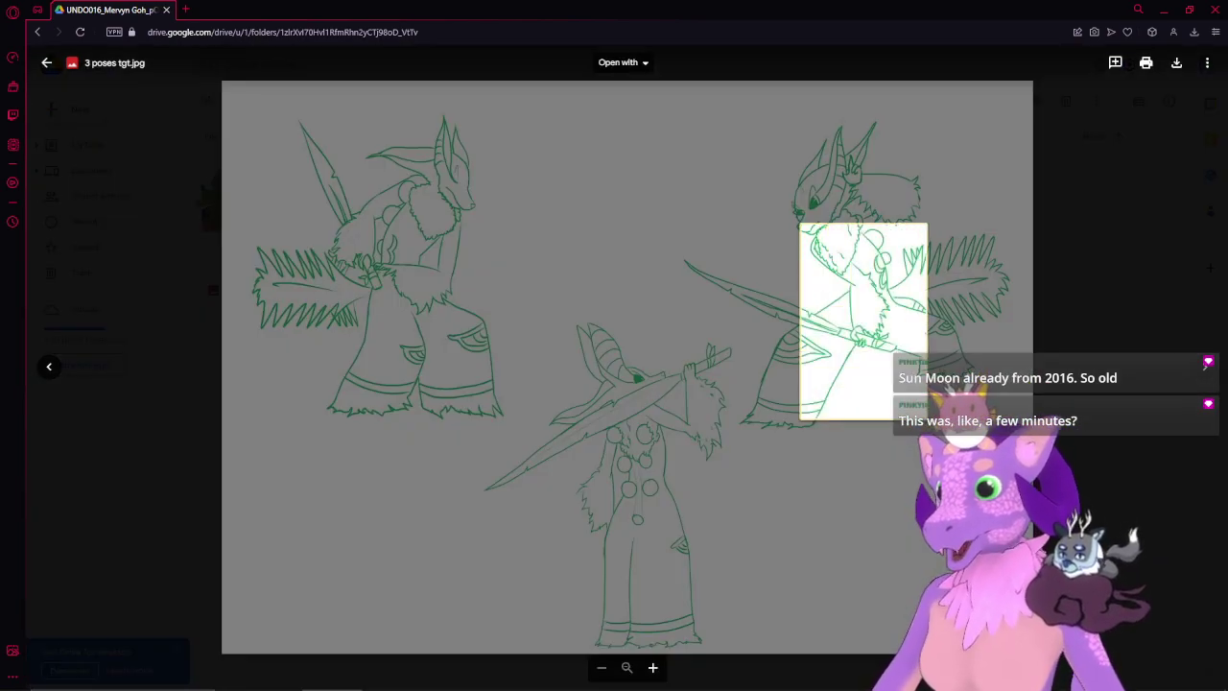
left_click(1080, 326)
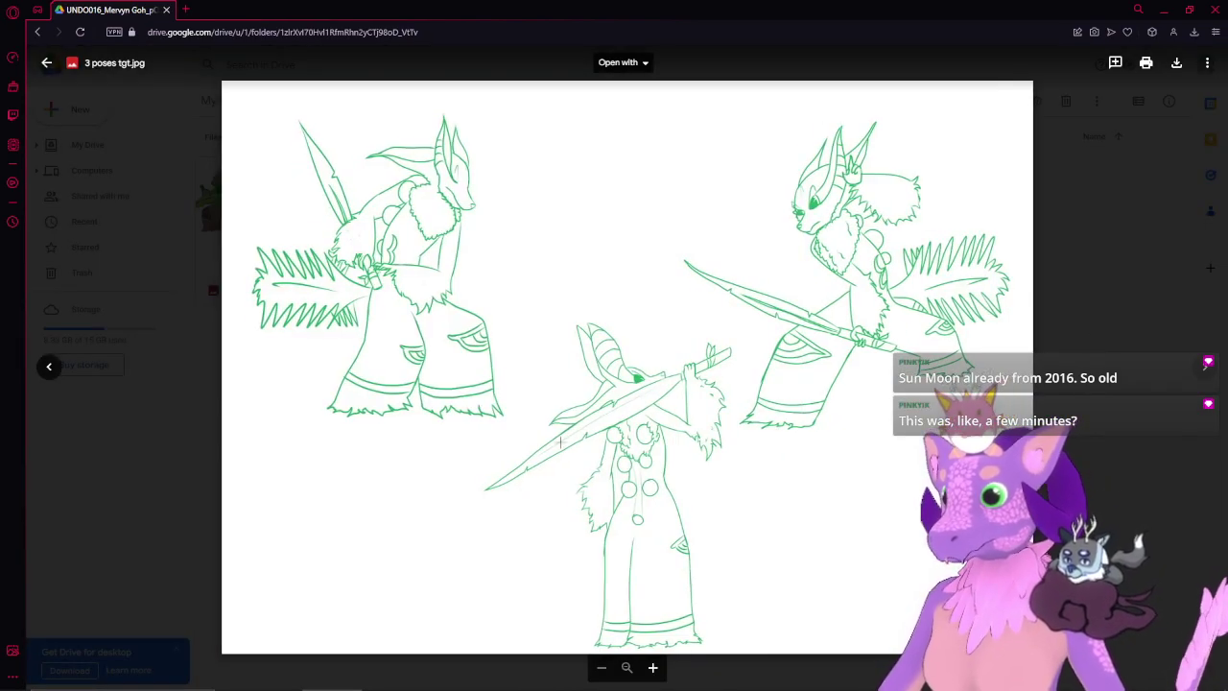
left_click_drag(547, 390, 741, 617)
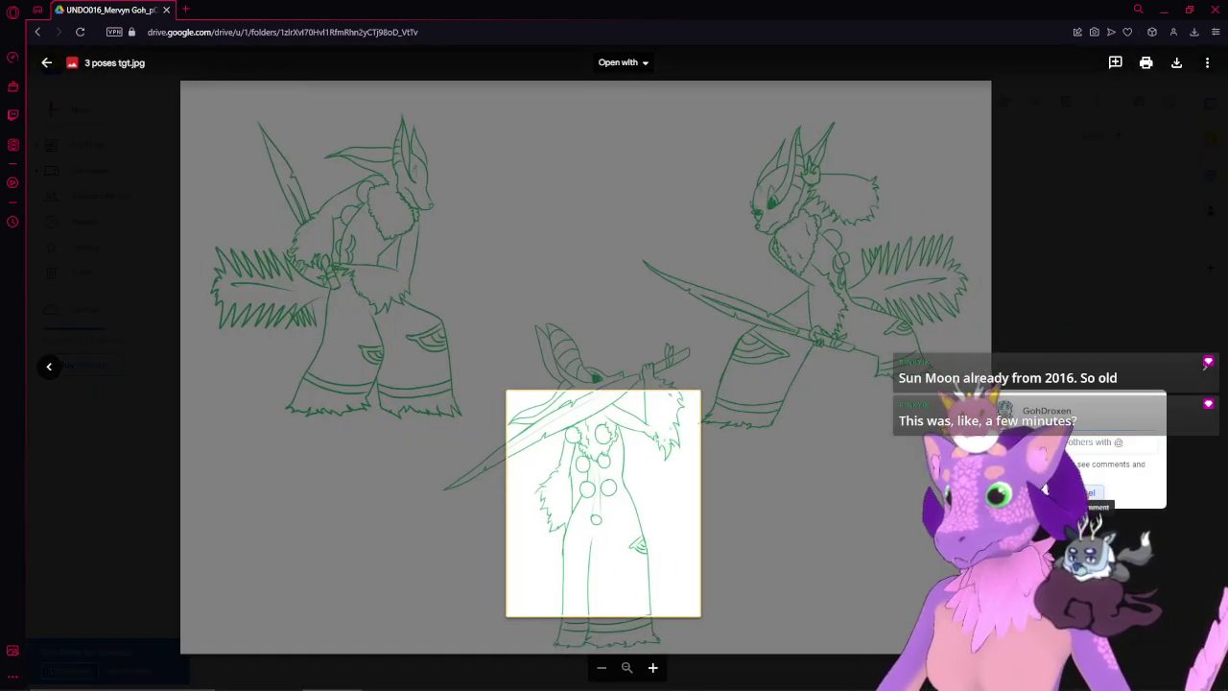
left_click(1046, 490)
left_click_drag(312, 167, 645, 516)
left_click(1082, 272)
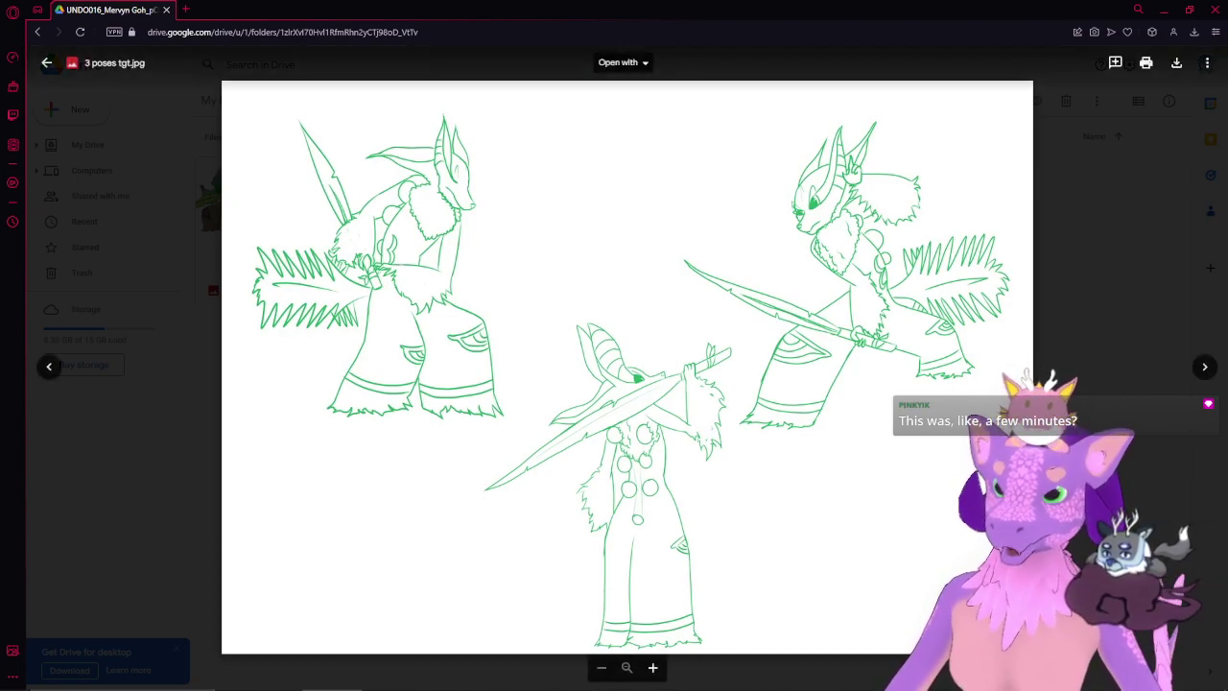
key("Escape")
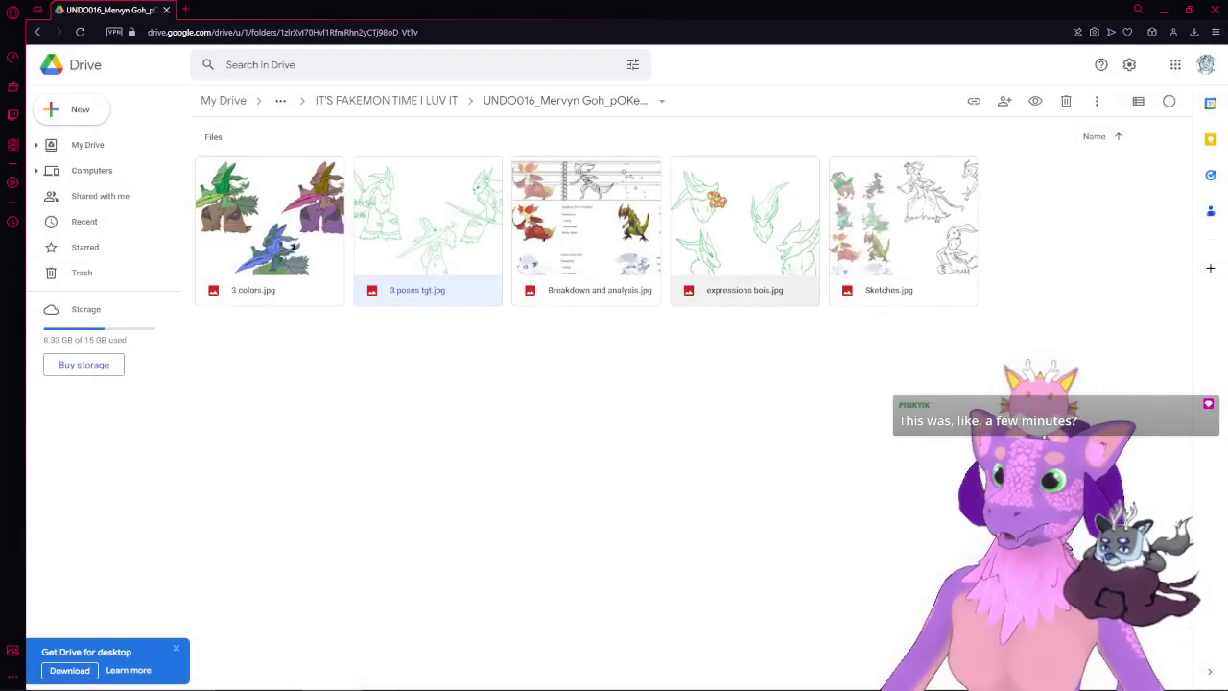
- View the head sketches in expressions bois.jpg and the pose sketches in 3 poses tgt.jpg, closing each image to return to the subfolder
double_click(715, 200)
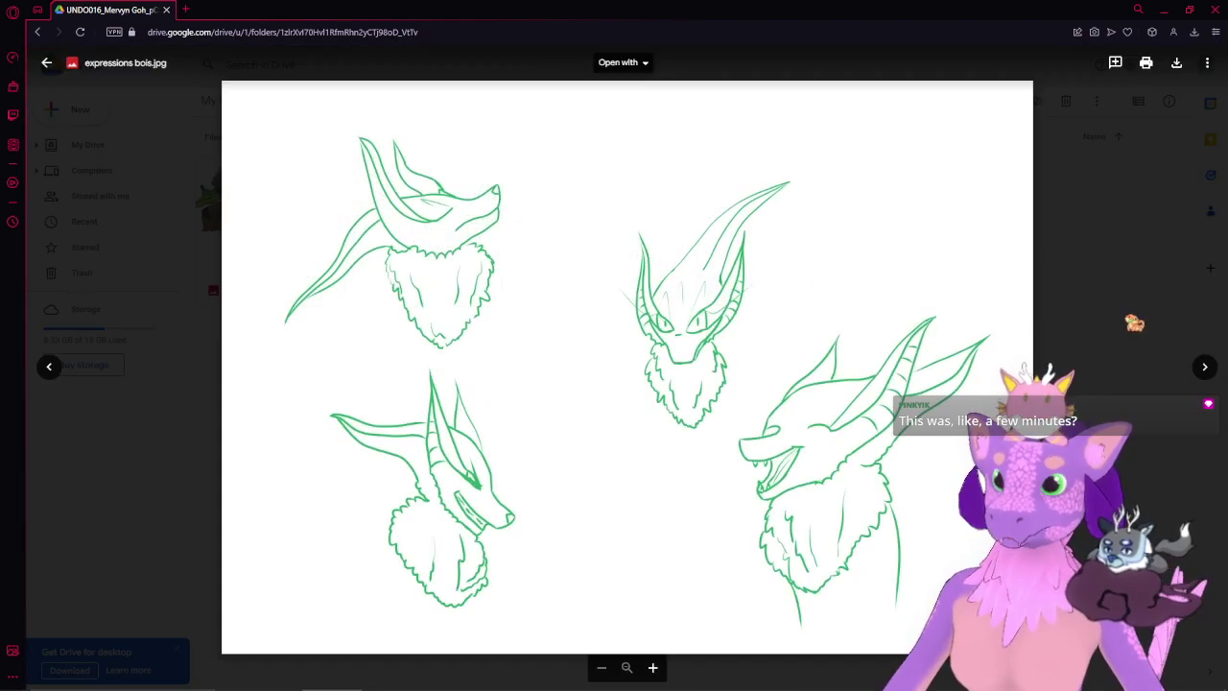
key("Escape")
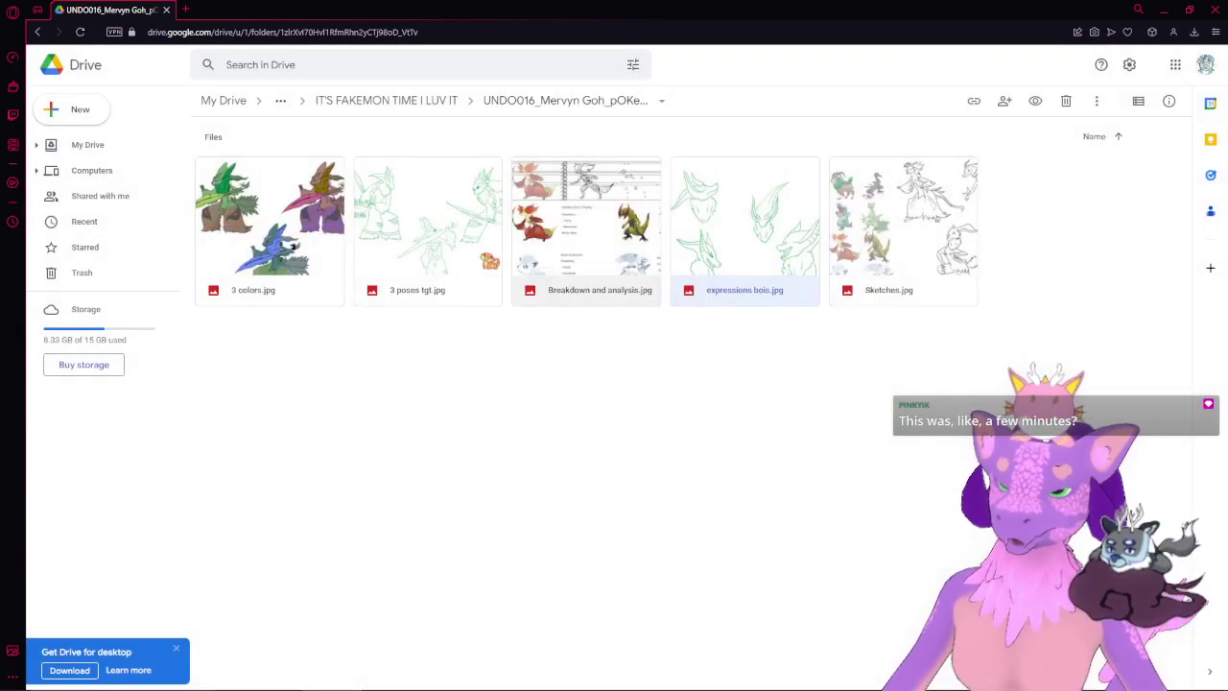
double_click(487, 259)
key("Escape")
- Reopen expressions bois.jpg, frame its individual head sketches with comment areas, discard every draft, and return to the subfolder
double_click(721, 252)
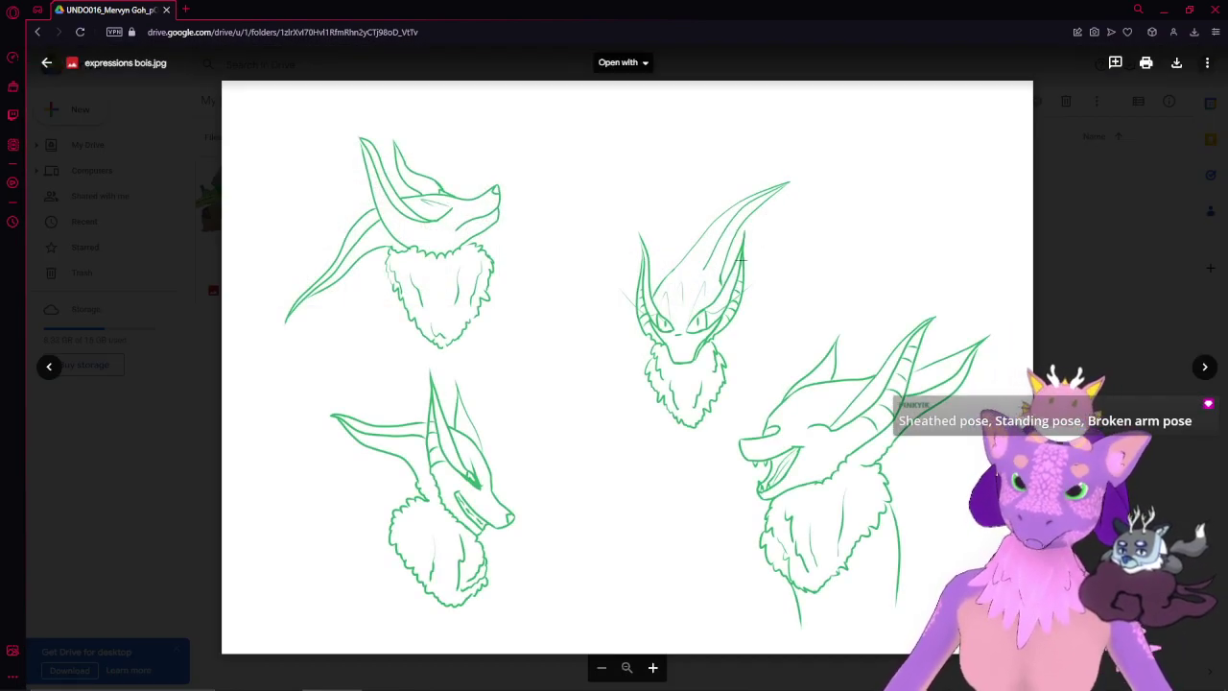
left_click_drag(615, 223, 847, 509)
key("Escape")
left_click(853, 474)
left_click(712, 223)
double_click(712, 223)
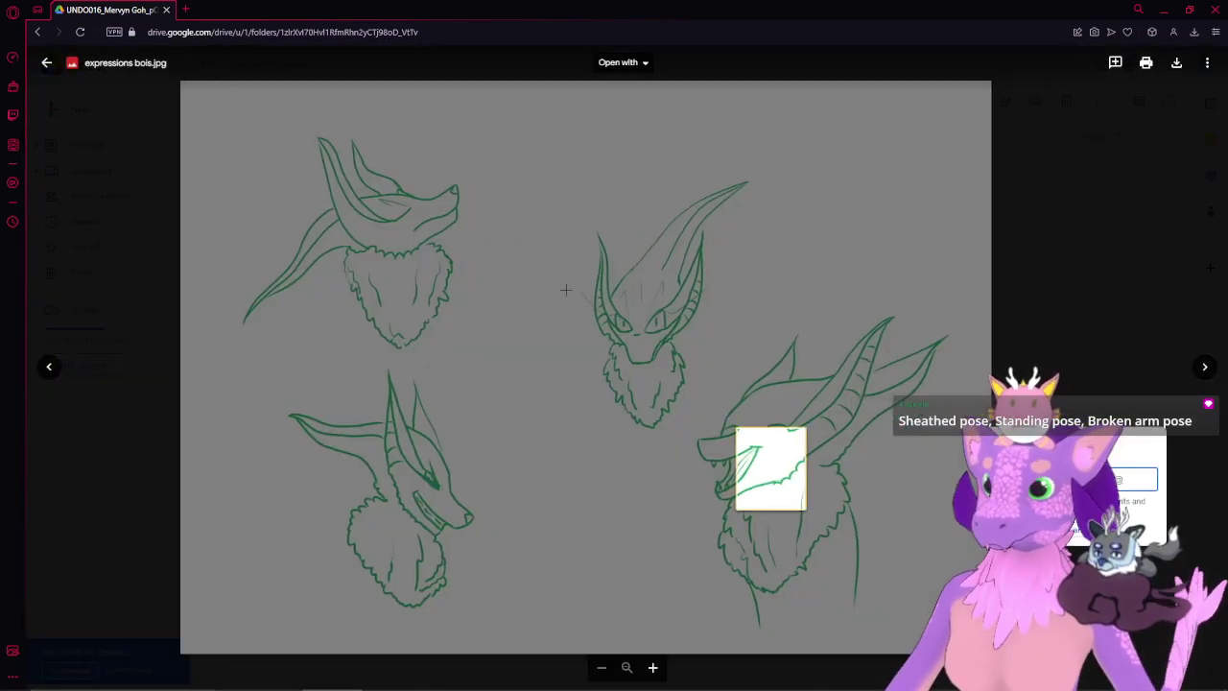
left_click_drag(552, 250, 724, 459)
left_click_drag(342, 239, 264, 349)
left_click_drag(416, 423, 339, 564)
left_click_drag(951, 210, 970, 217)
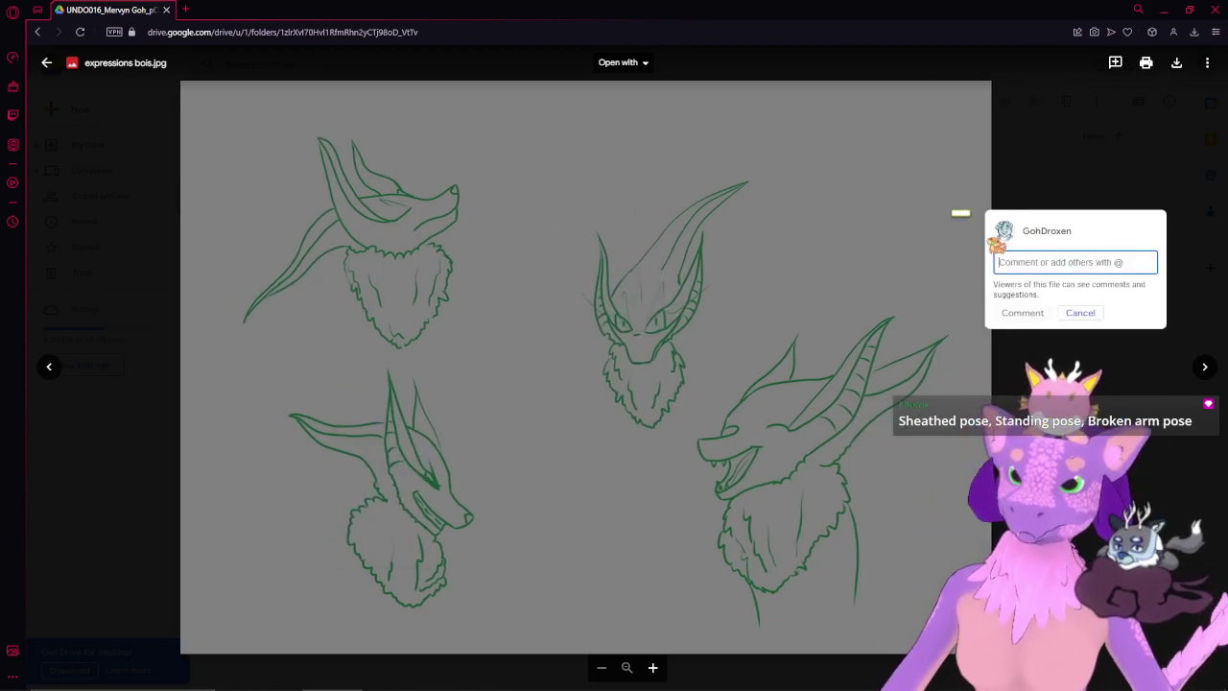
left_click(1174, 448)
left_click(1174, 448)
- Examine the three sword poses in 3 poses tgt.jpg once more and close the image
double_click(406, 218)
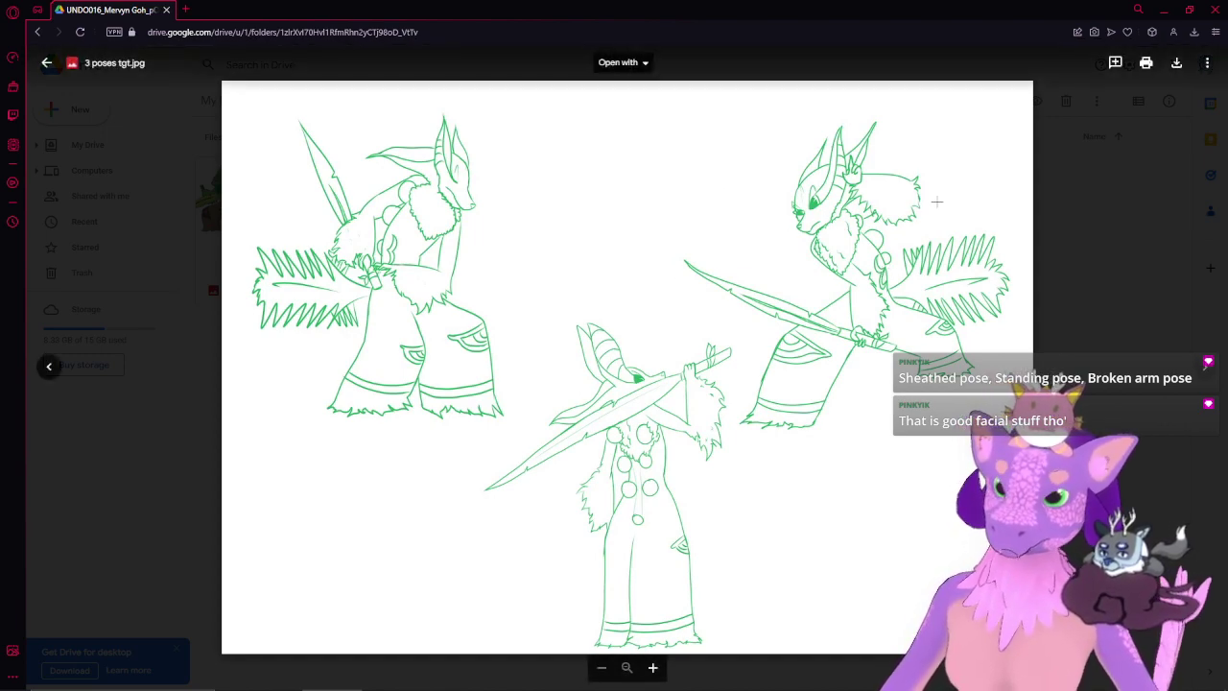
left_click(1052, 362)
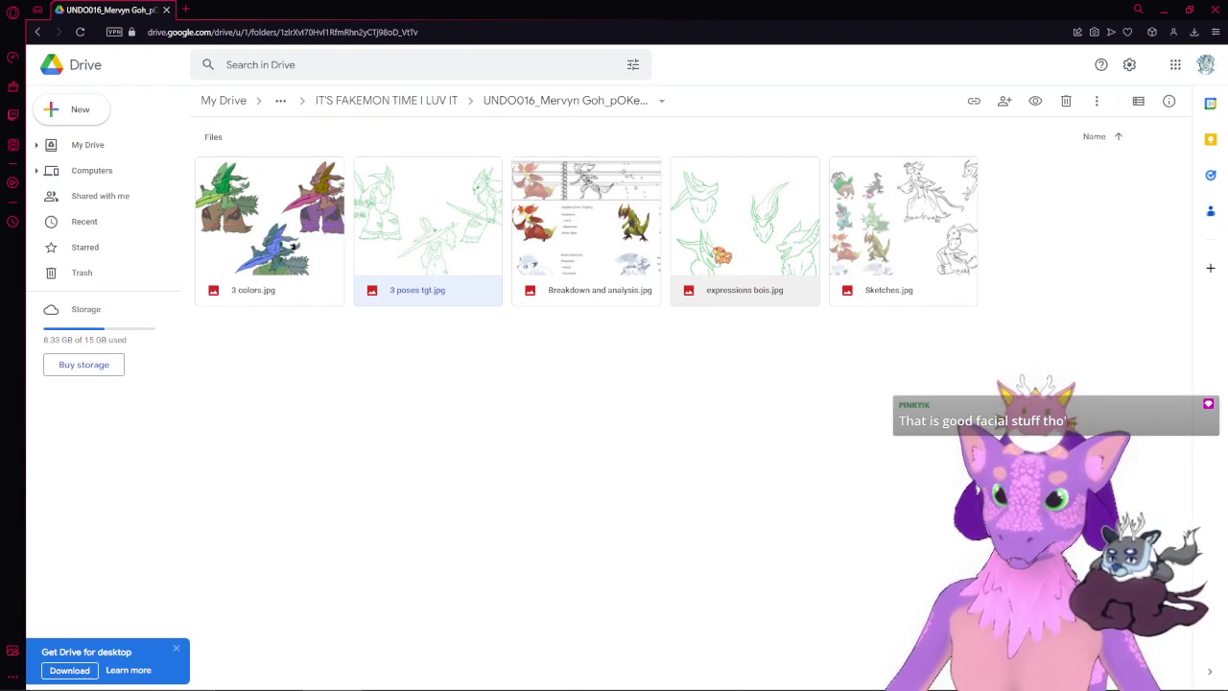
- Open 3 poses tgt.jpg, examine the pose sketches overall and up close, and close the preview
double_click(482, 261)
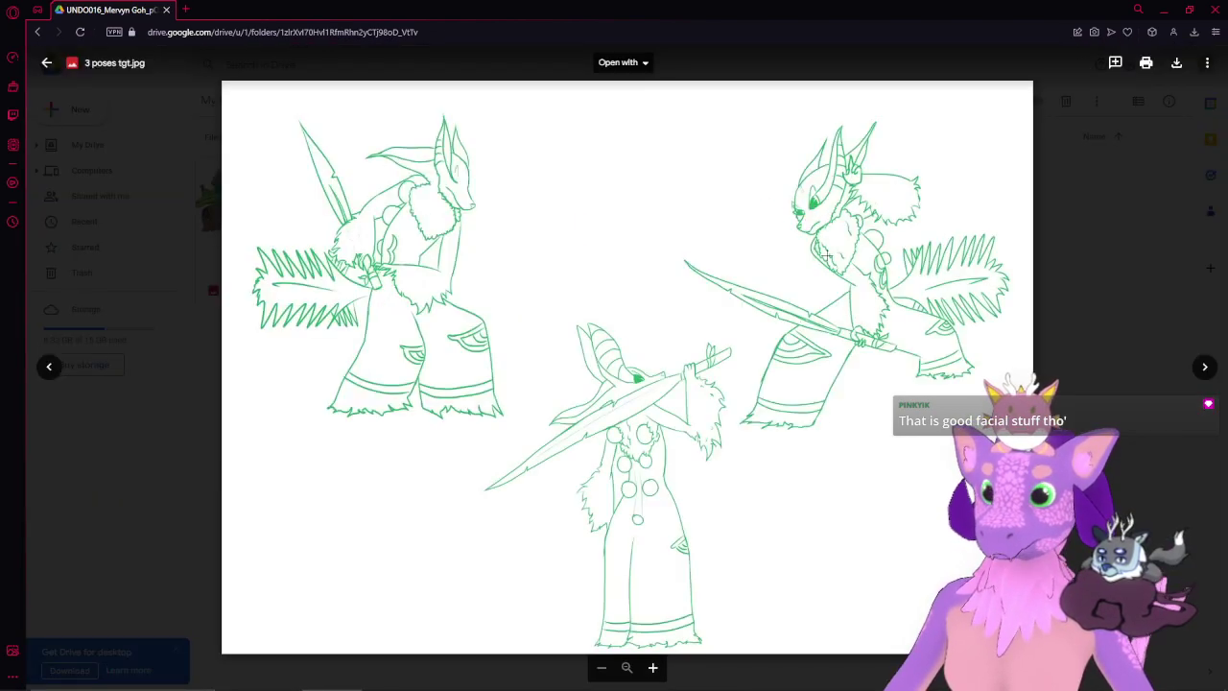
left_click_drag(787, 236, 902, 373)
left_click(1088, 335)
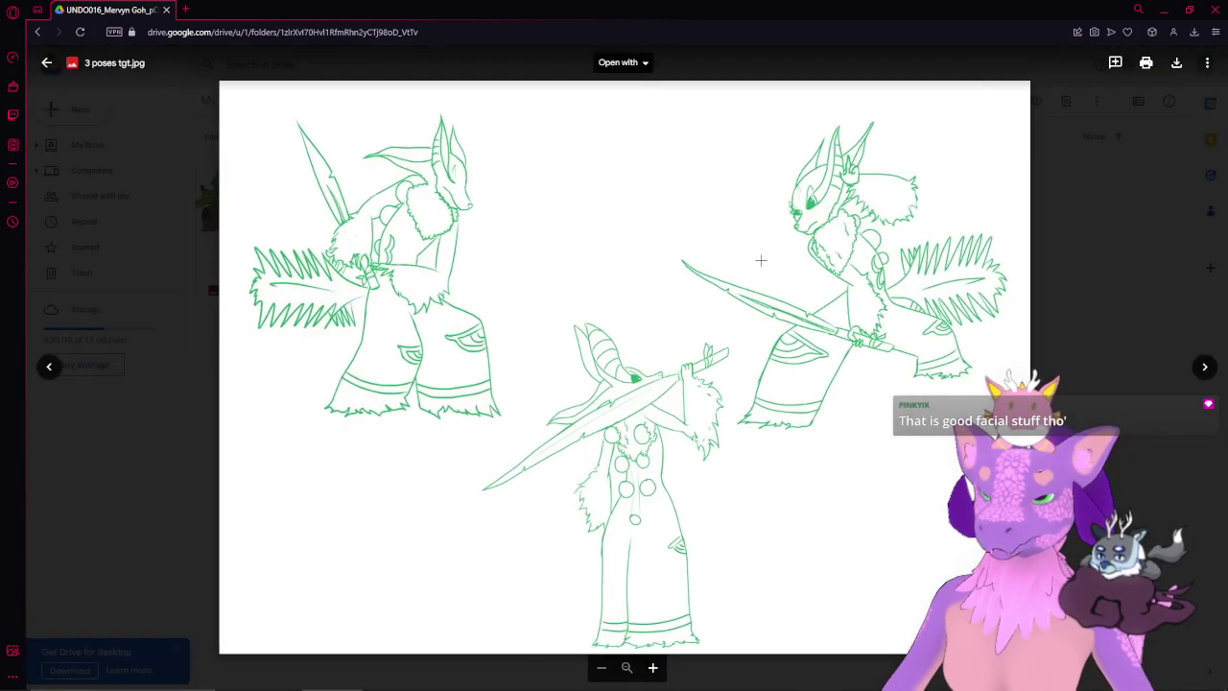
left_click_drag(773, 238, 902, 411)
left_click(1082, 342)
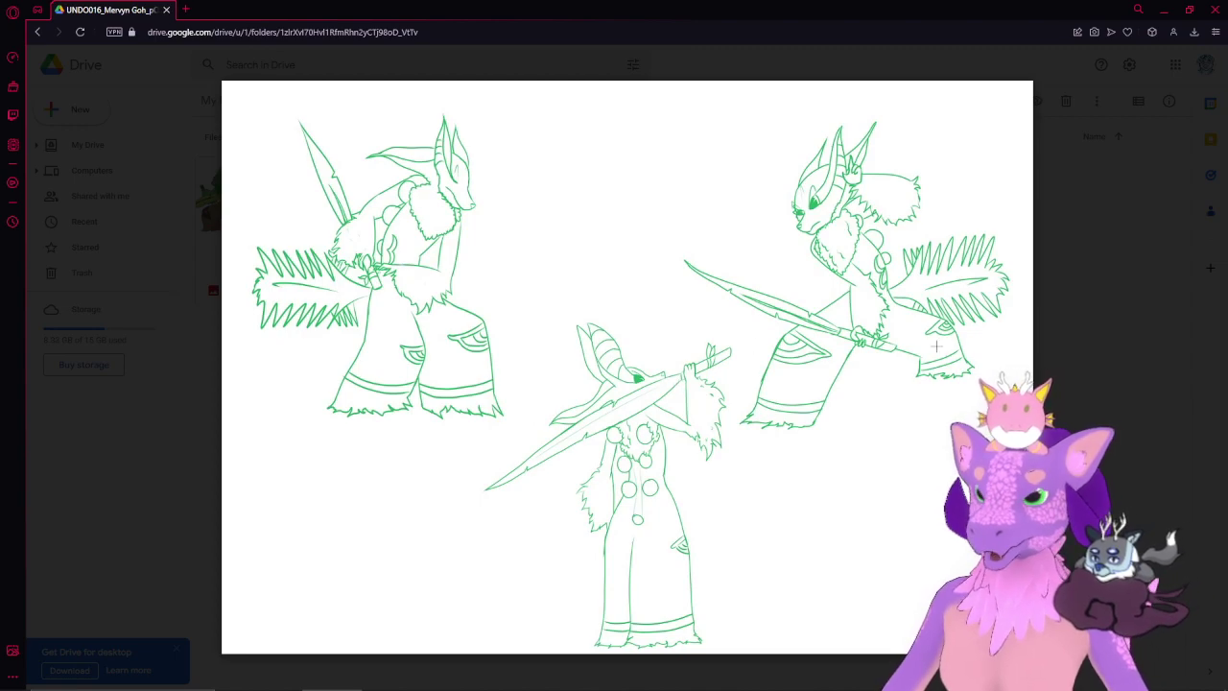
scroll(669, 409, "up", 5)
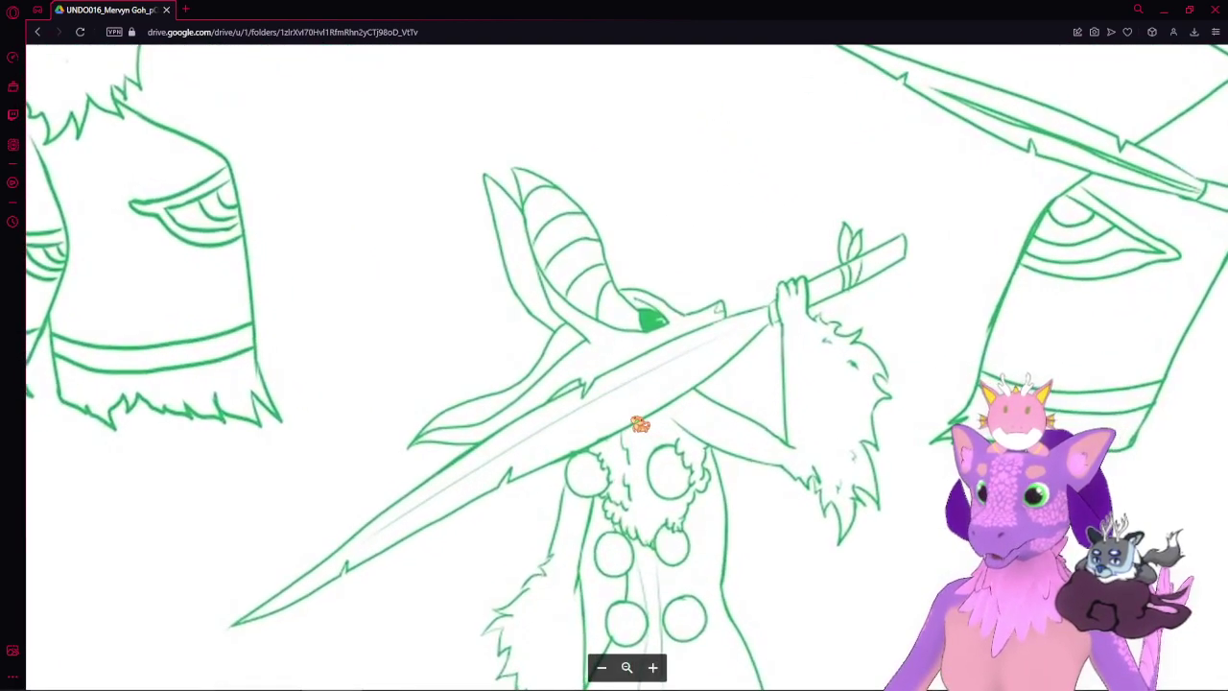
scroll(643, 453, "down", 5)
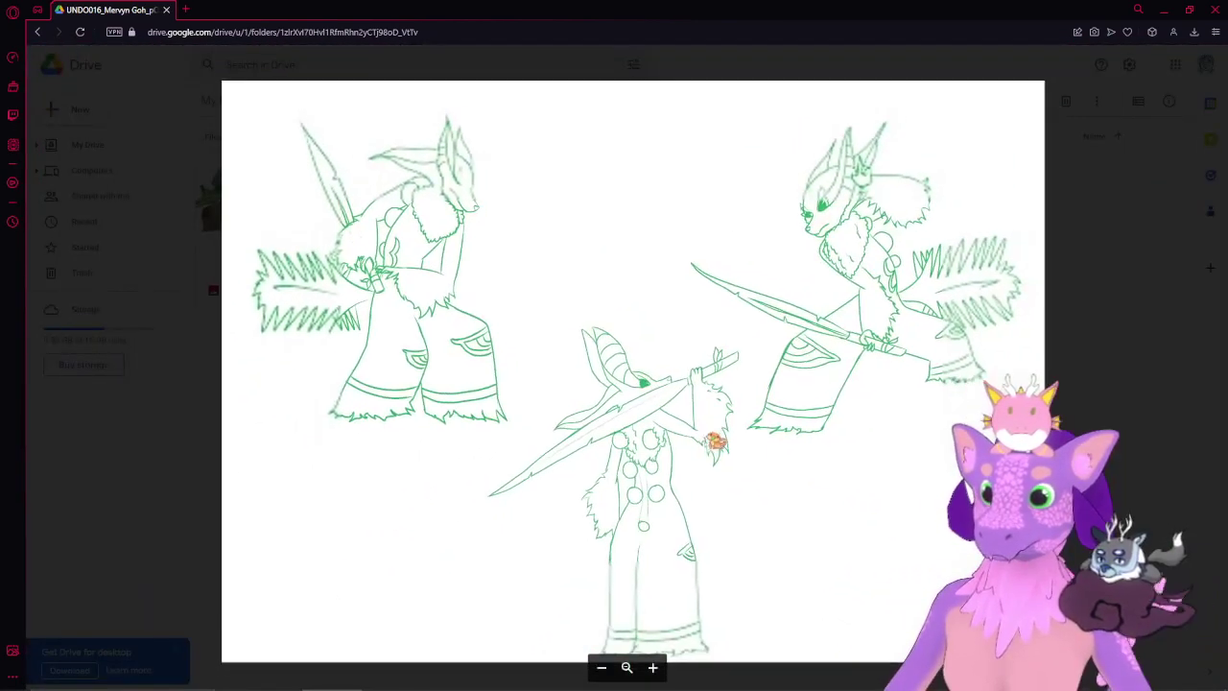
left_click(1090, 362)
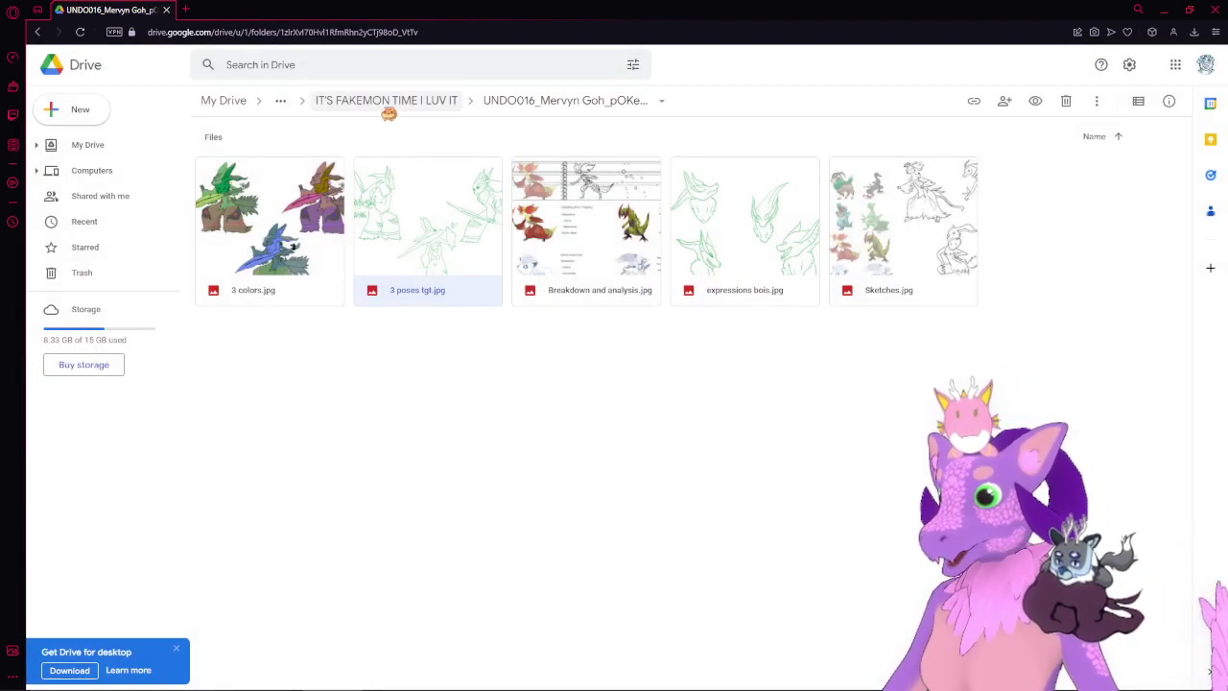
- Go up to the Sem 3 folder and play I think it's done question mark presentation.mov, including a replay
left_click(388, 107)
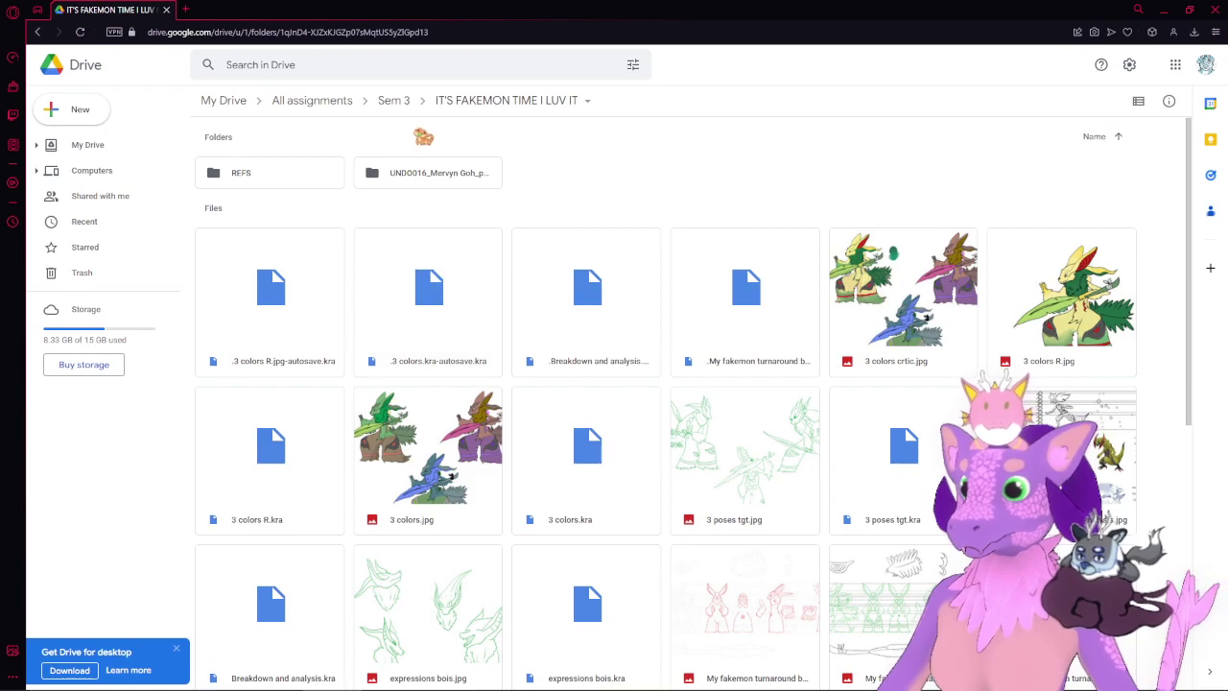
left_click(393, 100)
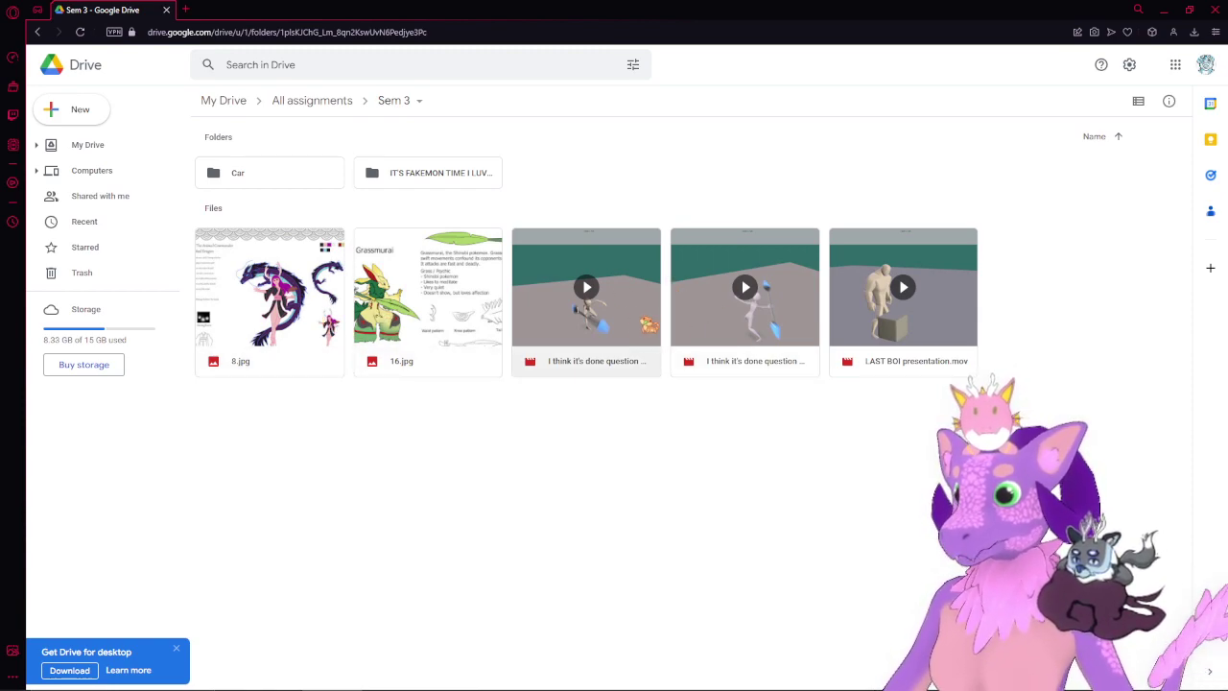
double_click(729, 322)
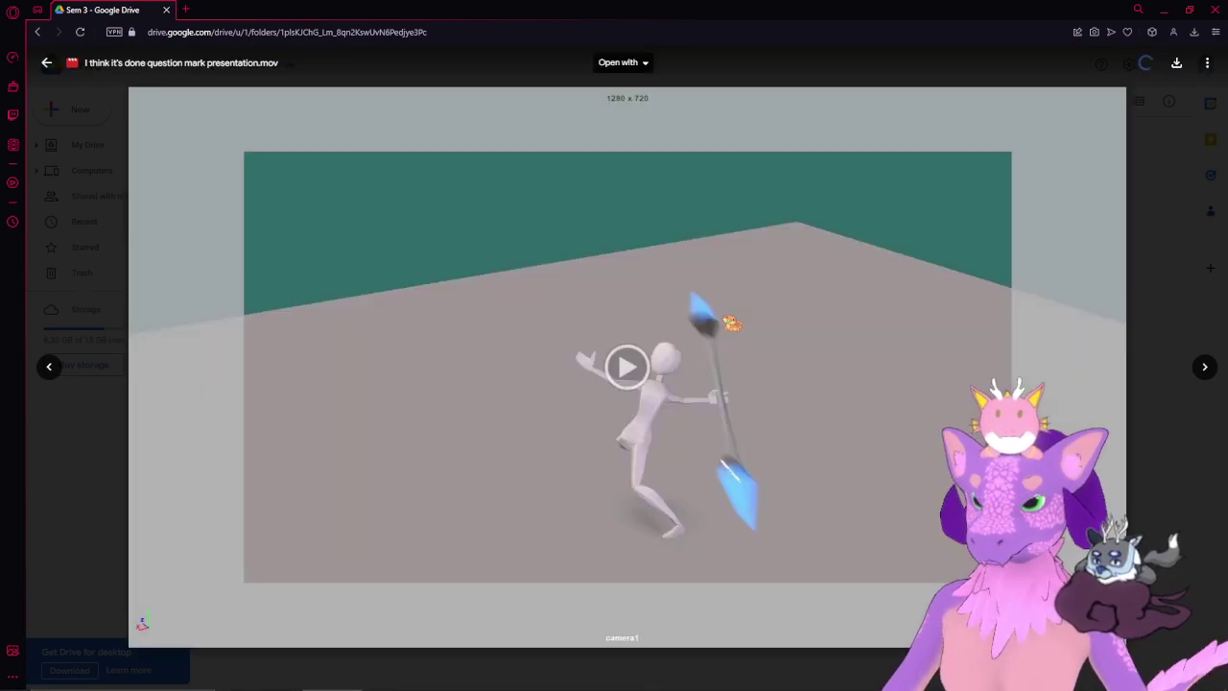
left_click(633, 370)
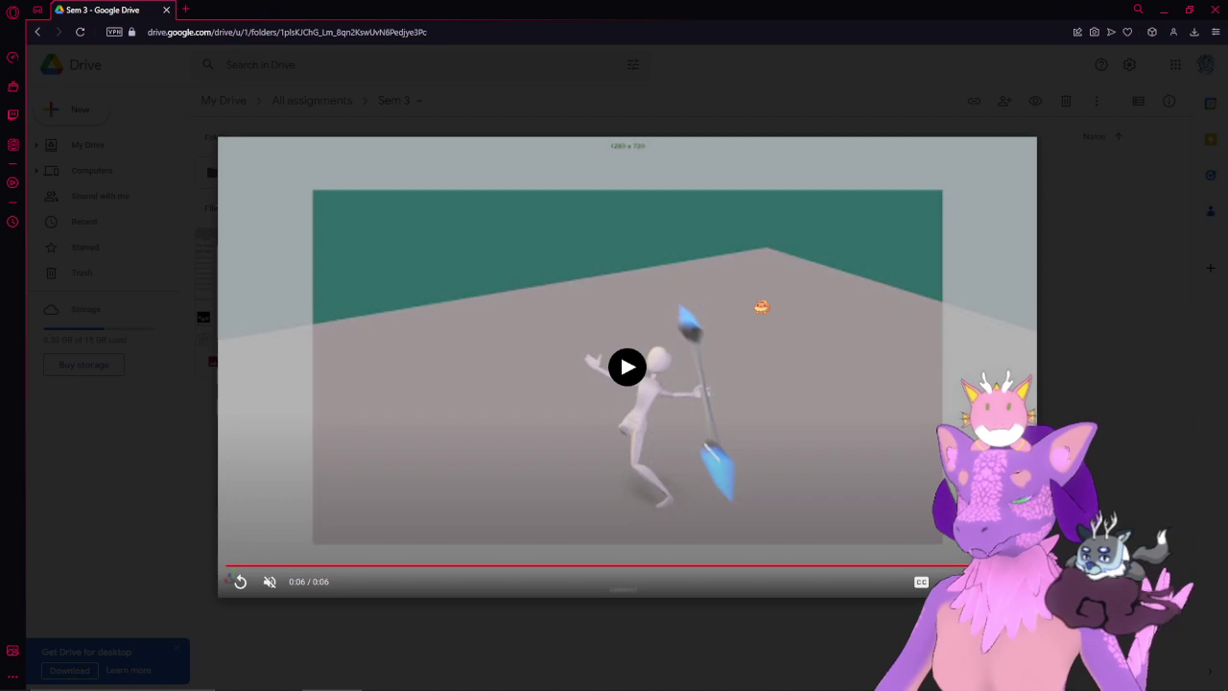
left_click(240, 583)
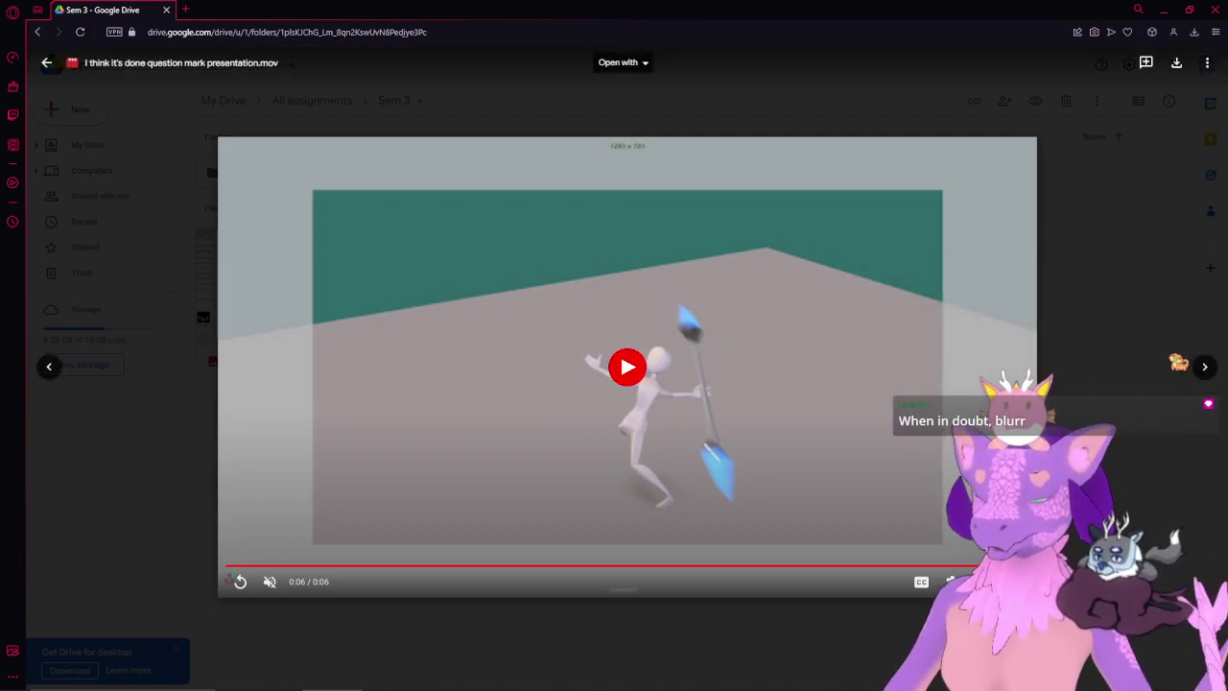
- Leave that video and play I think it's done question mark presentation 2.mov
key("Escape")
key("Return")
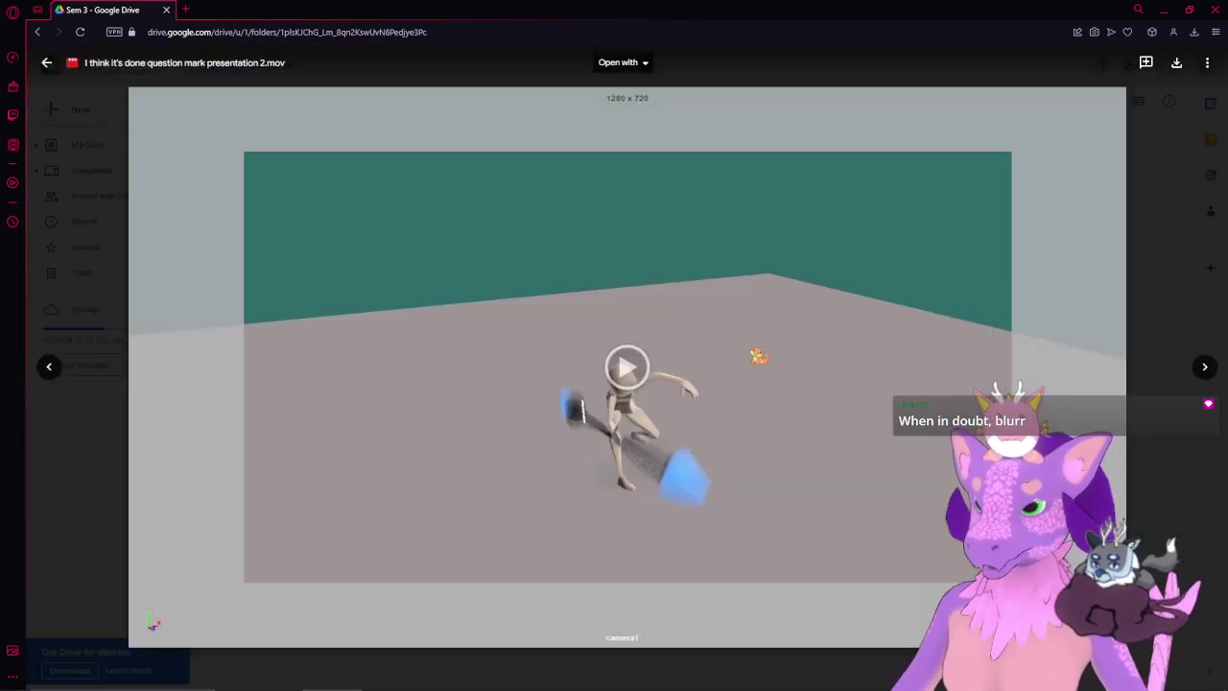
left_click(758, 356)
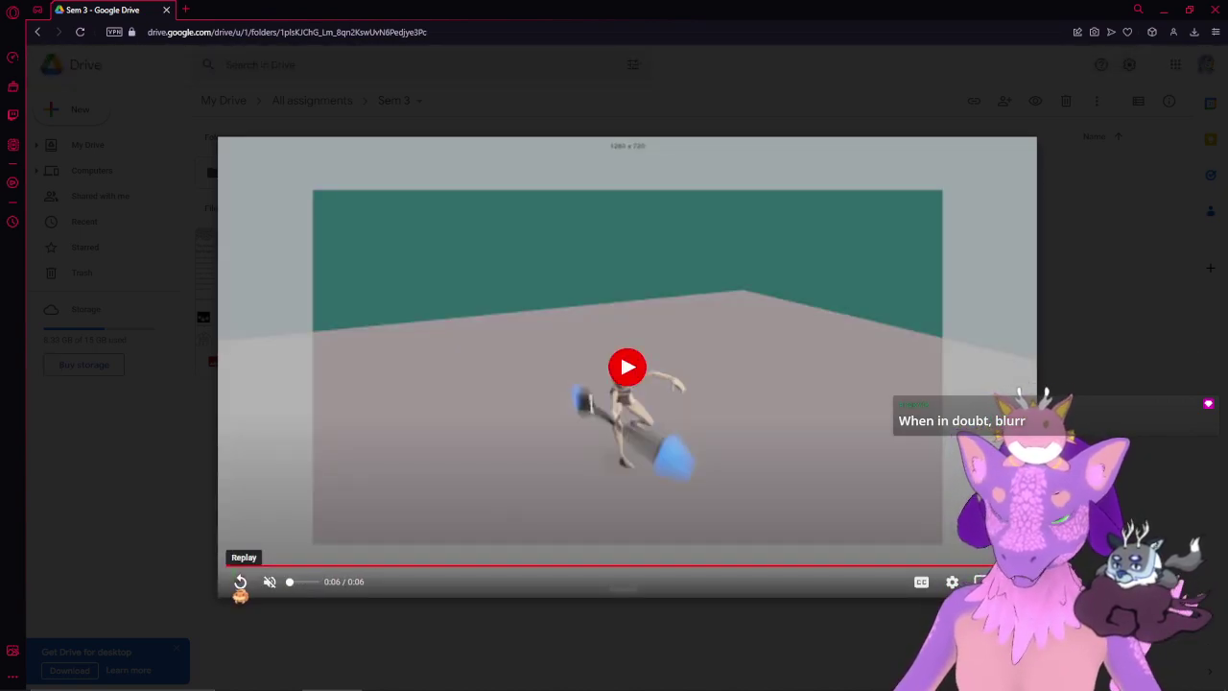
- Set the video's playback speed to 0.25 and replay the animation in slow motion
left_click(952, 581)
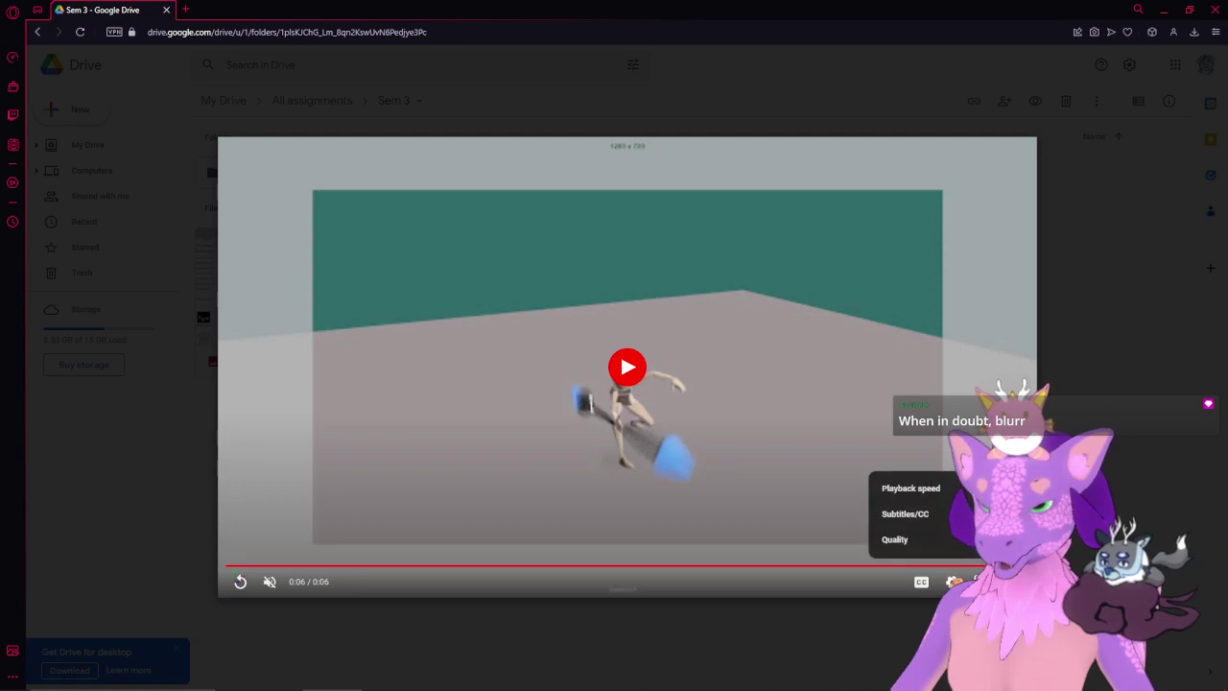
left_click(882, 488)
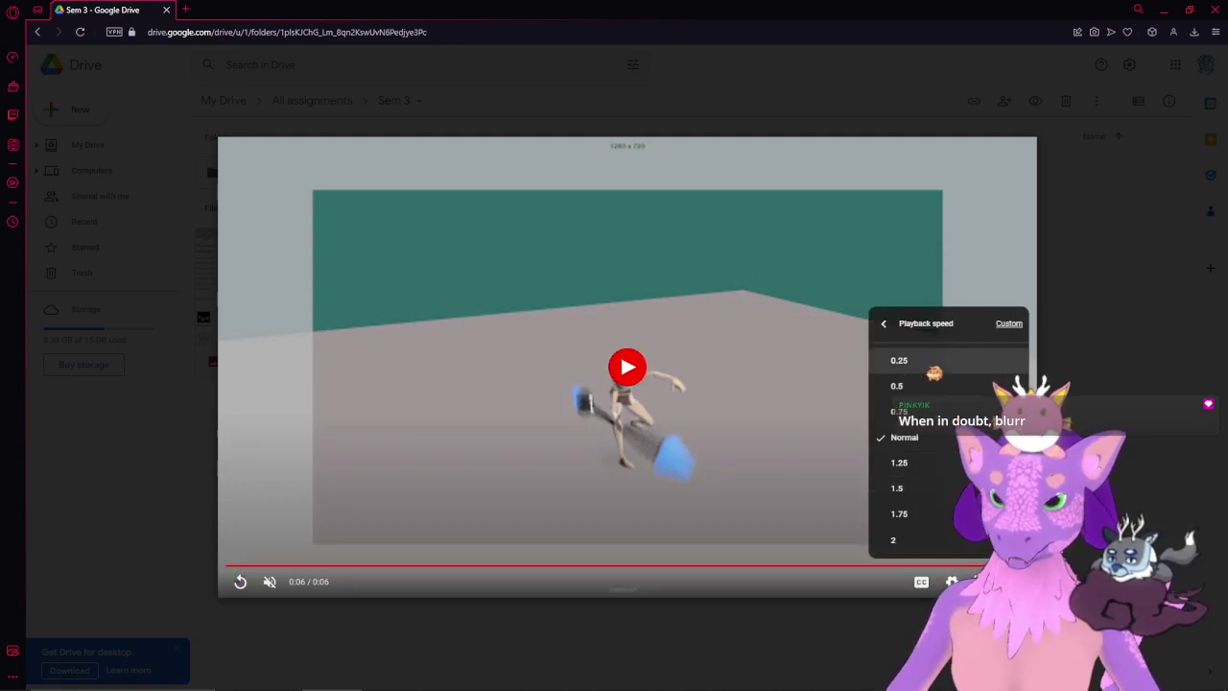
left_click(931, 365)
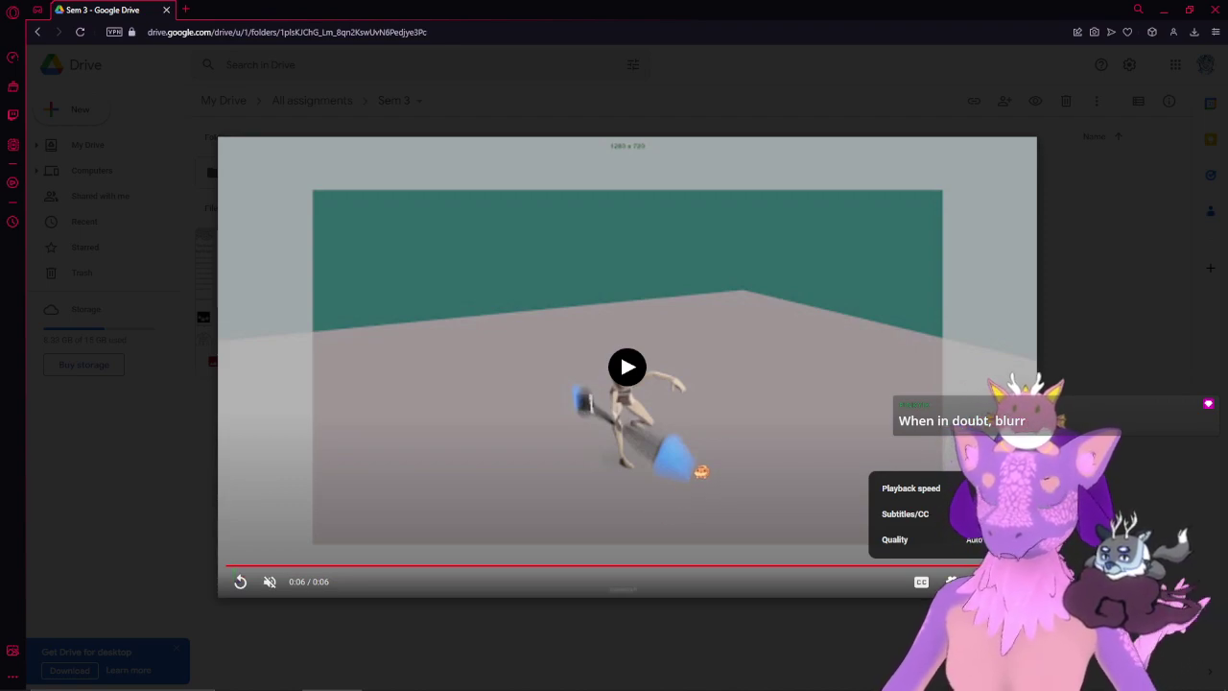
left_click(241, 581)
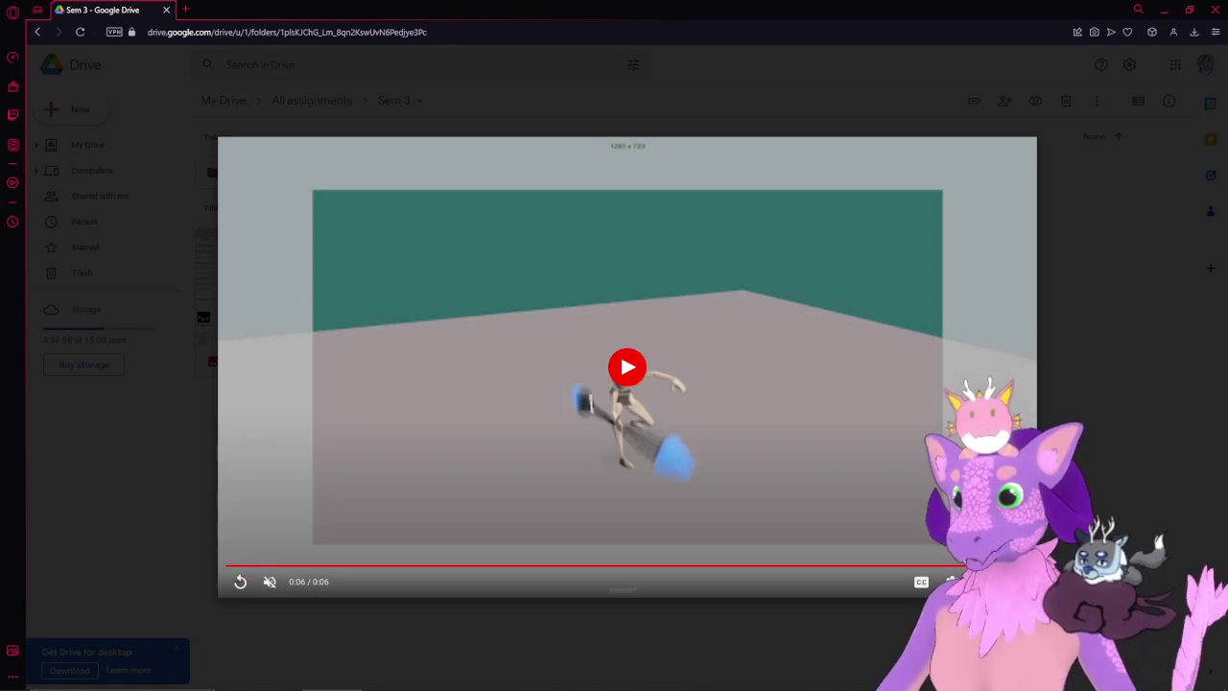
- Close the video preview, select LAST BOI presentation.mov, and close the browser to return to the Krita drawing
left_click(830, 664)
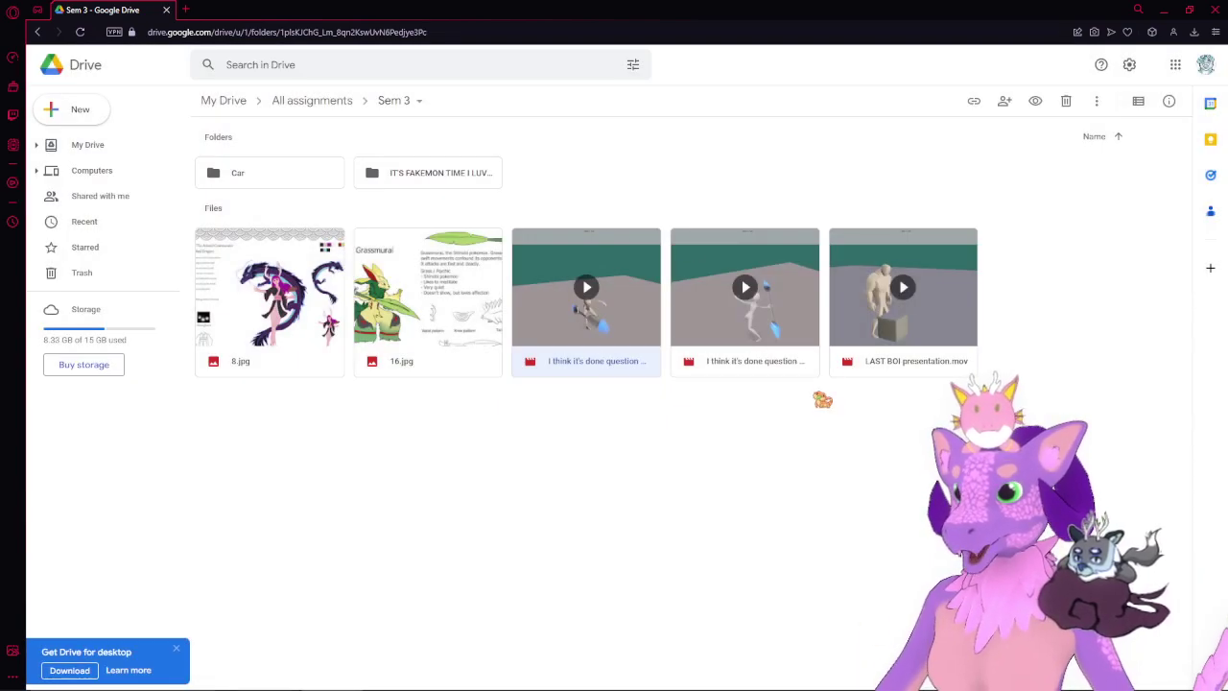
left_click(925, 311)
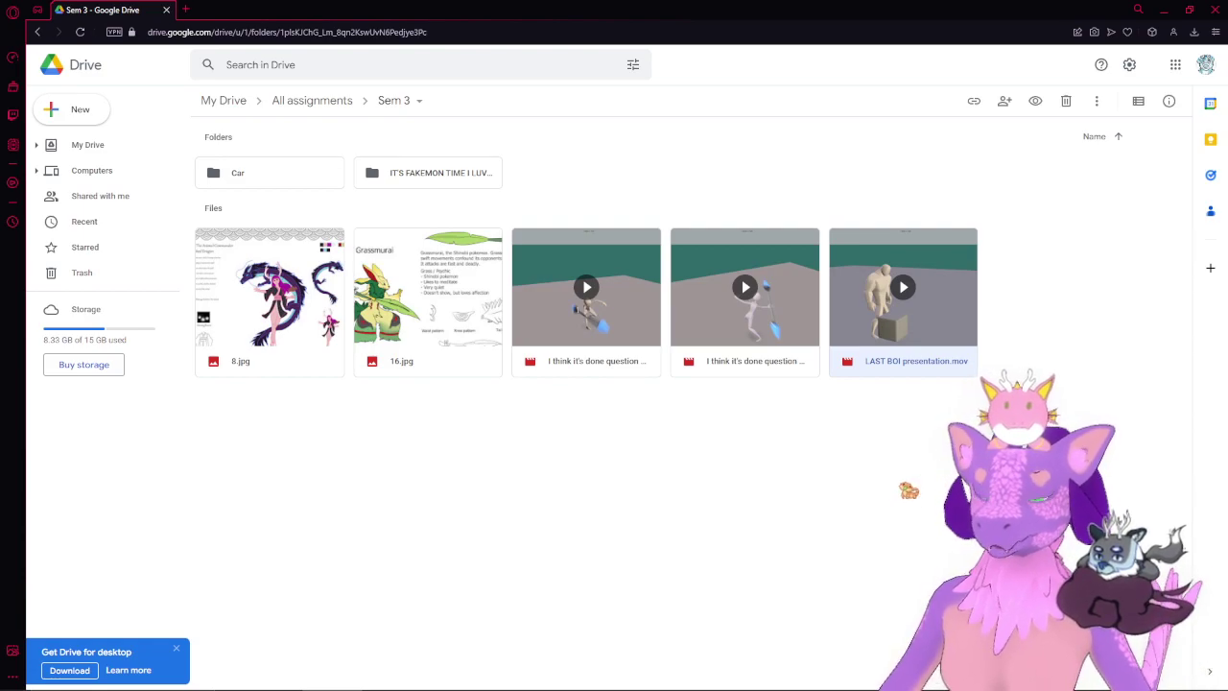
left_click(1214, 8)
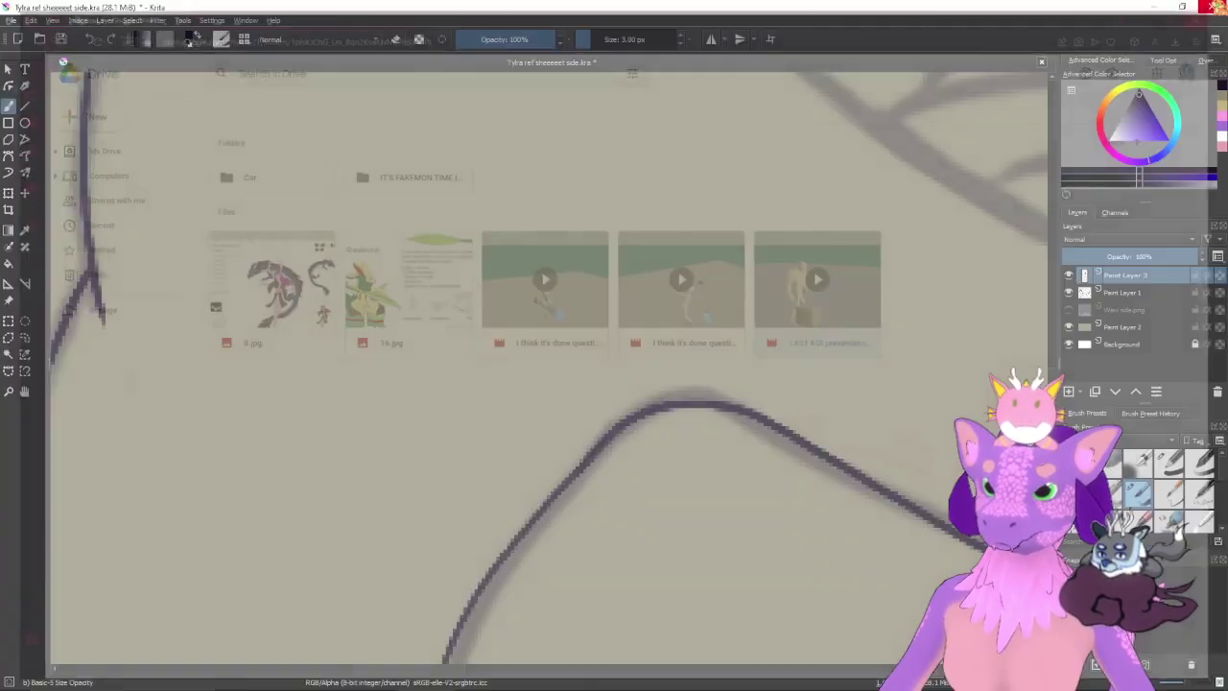
scroll(726, 411, "down", 5)
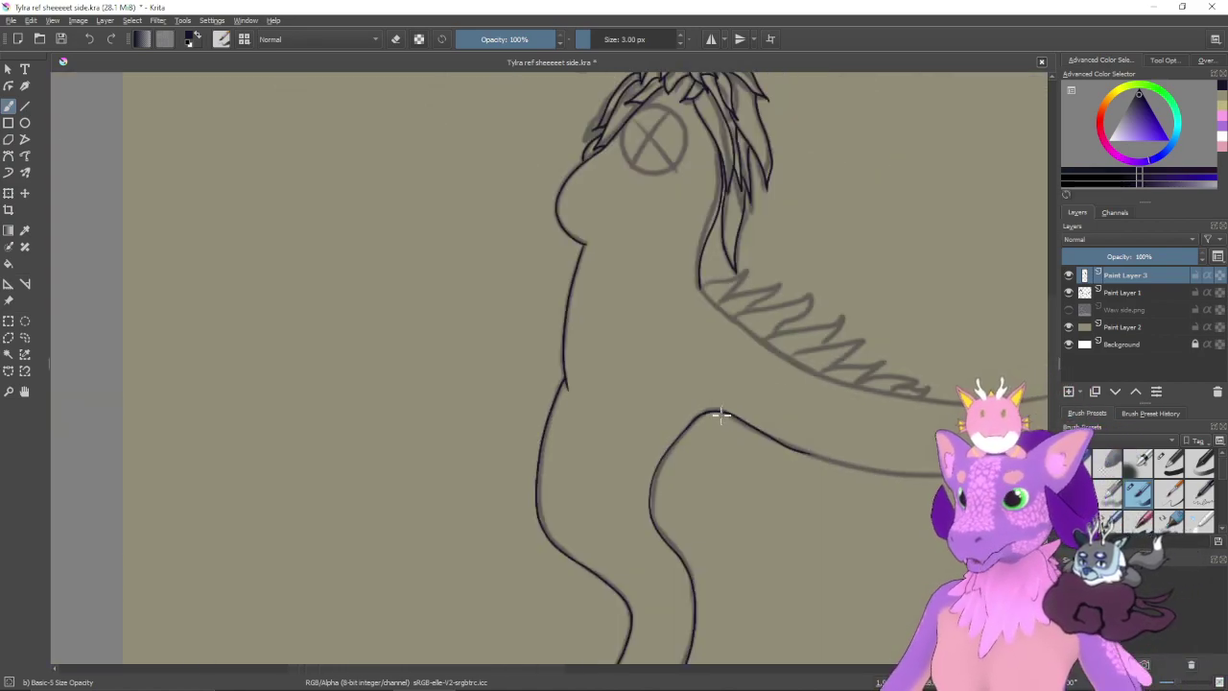
left_click_drag(812, 380, 680, 397)
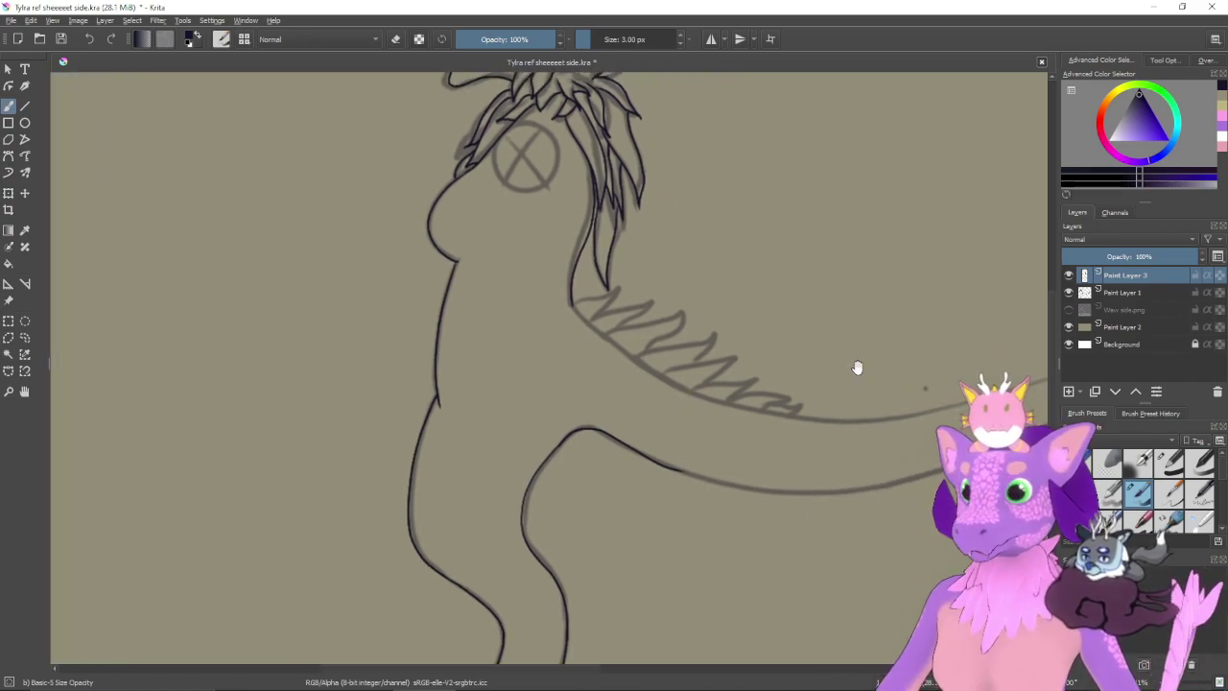
left_click_drag(857, 364, 732, 377)
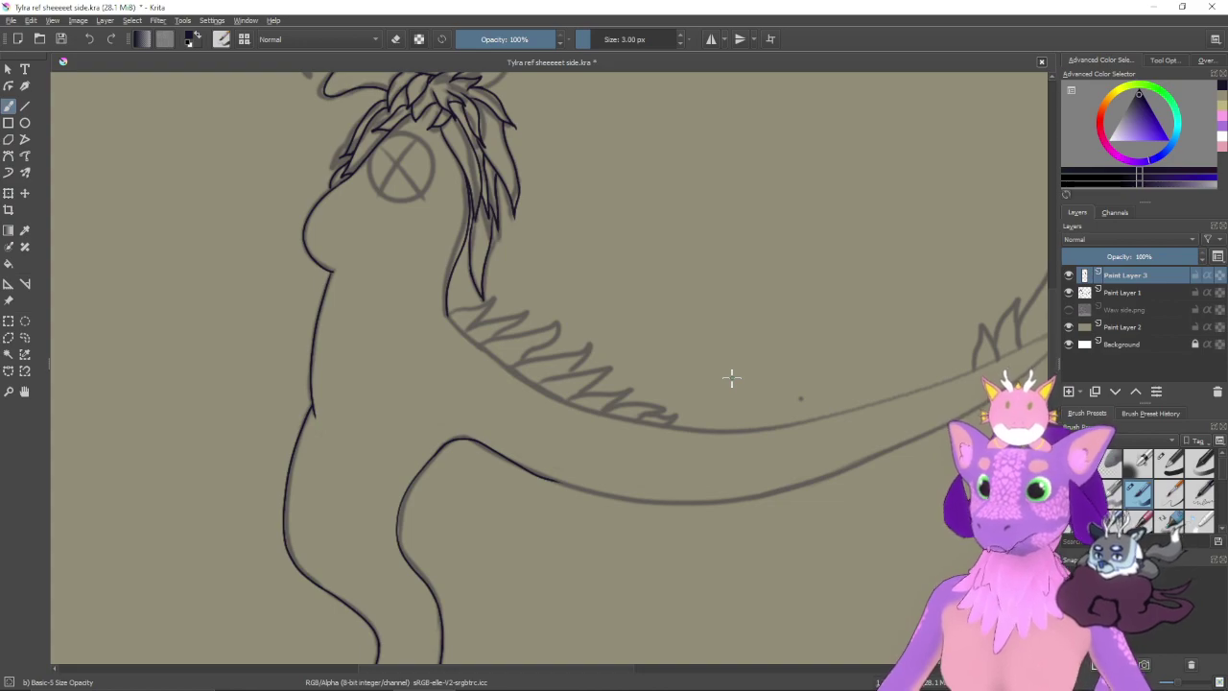
mouse_move(731, 377)
left_mouse_down()
mouse_move(672, 416)
mouse_move(617, 430)
left_mouse_up()
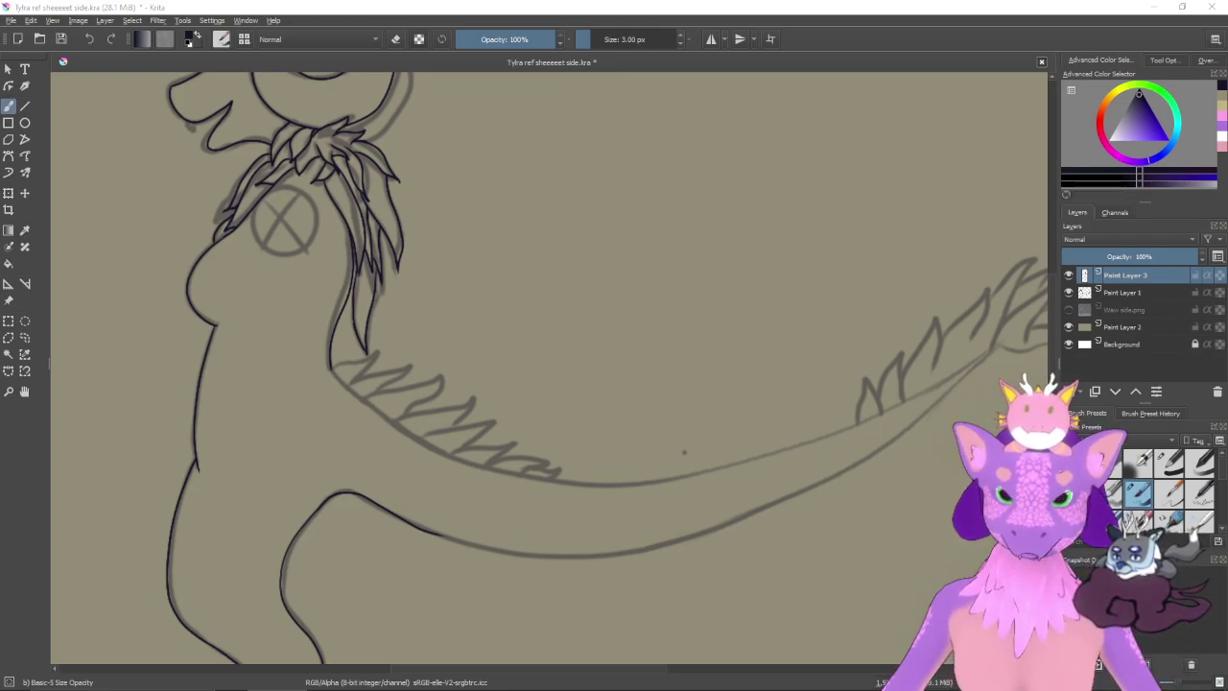
- Switch to Groove Music to check the playing track and return to the Krita drawing
key("alt+Tab")
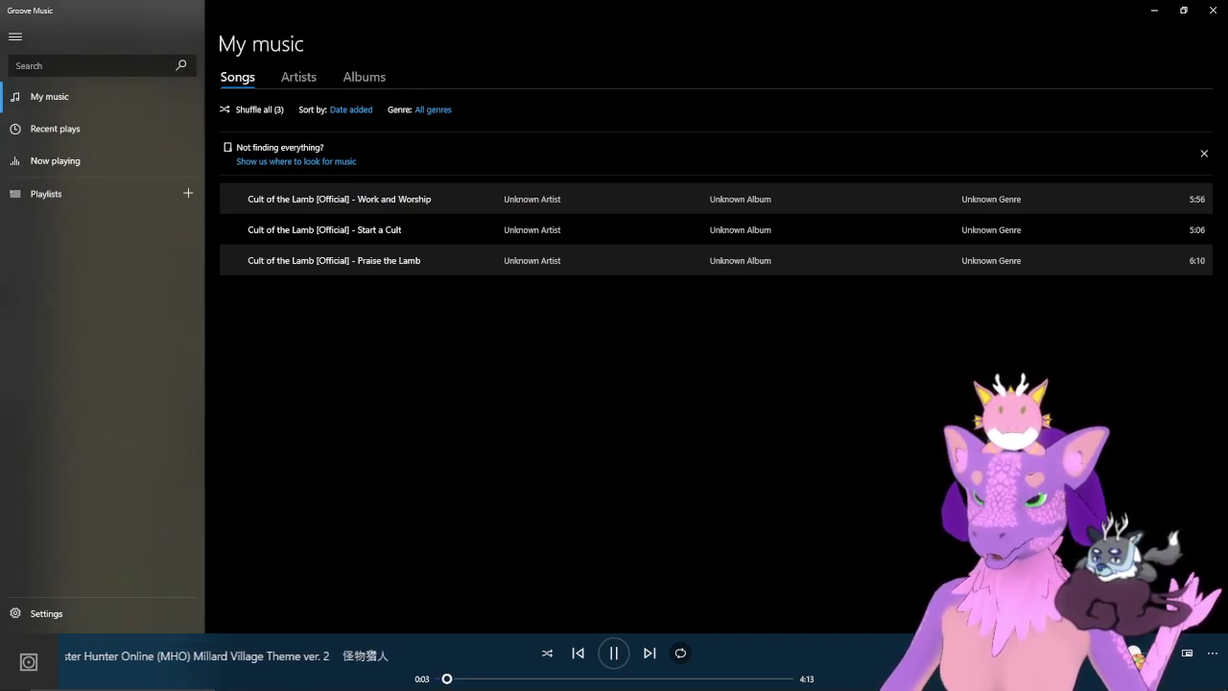
left_click(1154, 10)
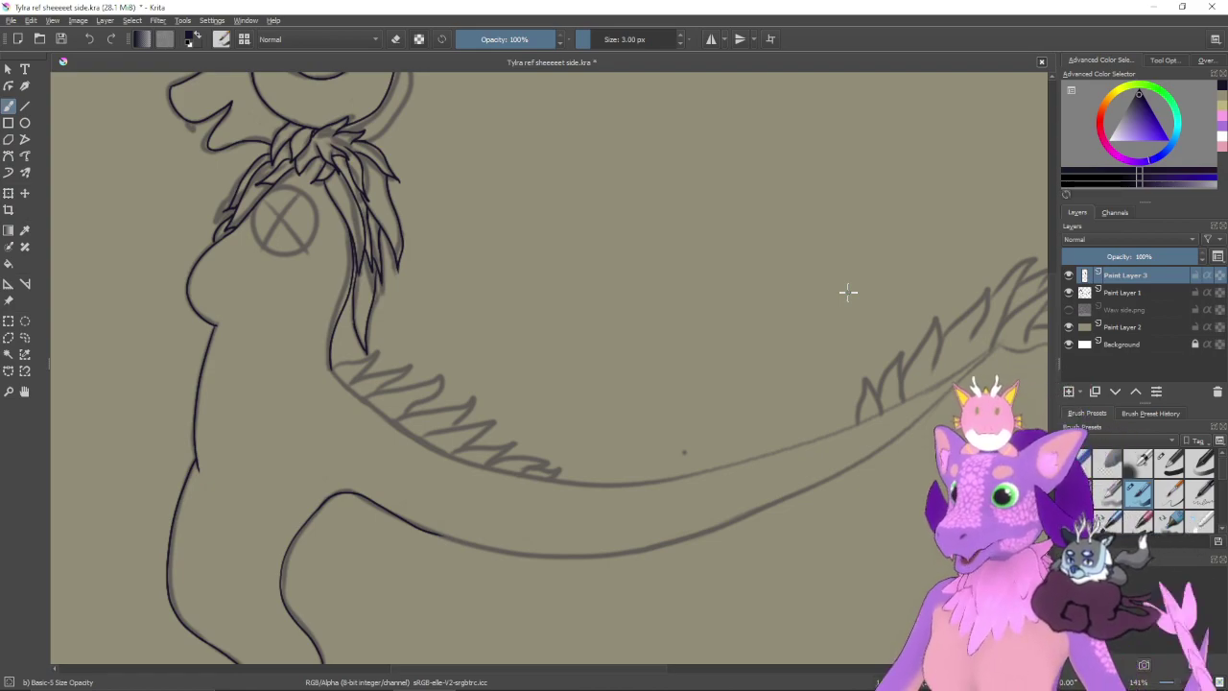
key("4")
key("4")
key("4")
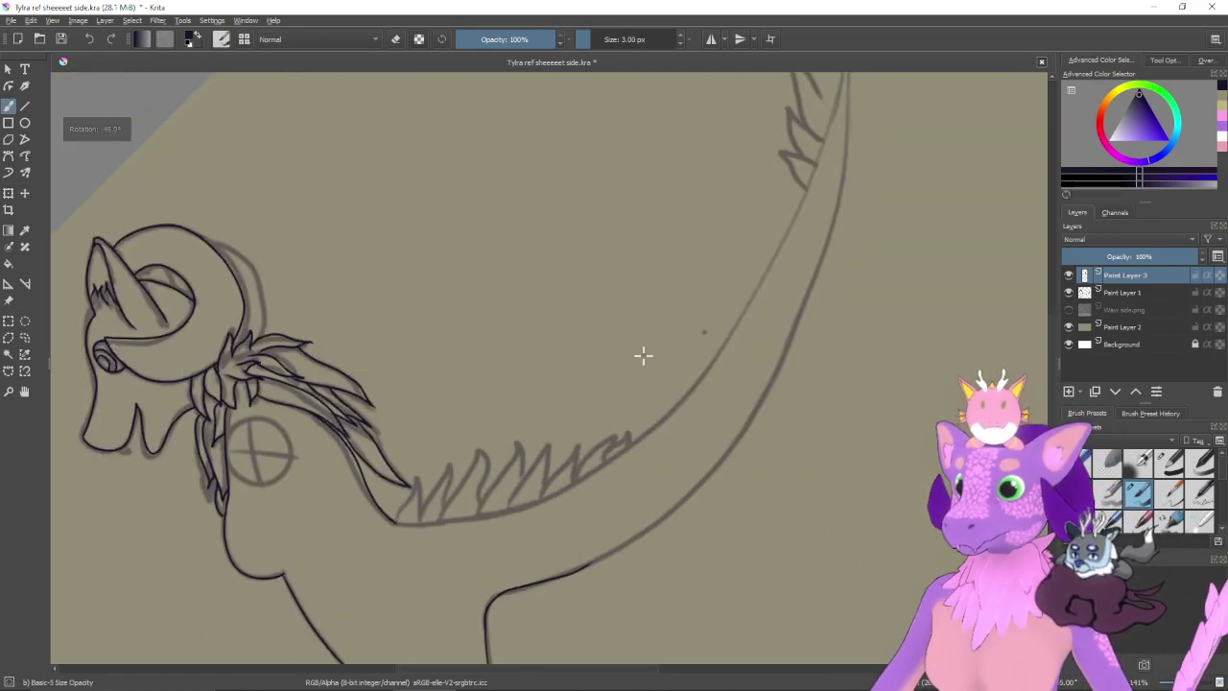
left_click_drag(649, 414, 669, 368)
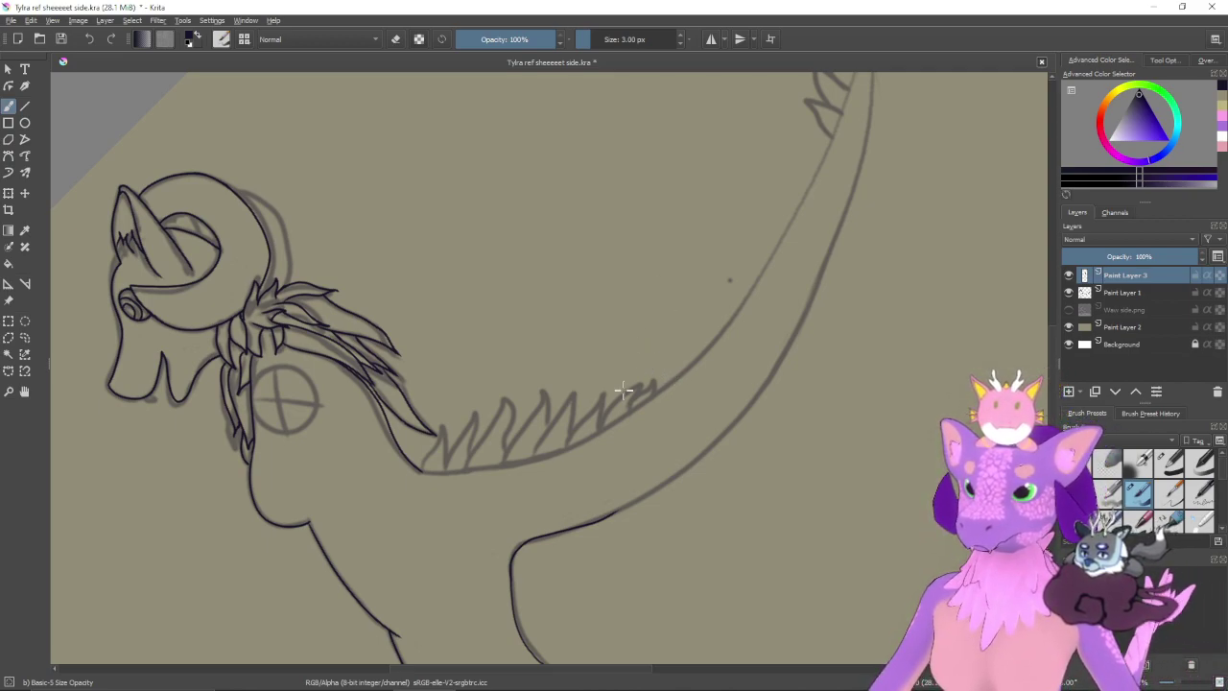
- Bring up Groove Music again to check its playback controls, and minimize it to return to Krita
mouse_move(697, 687)
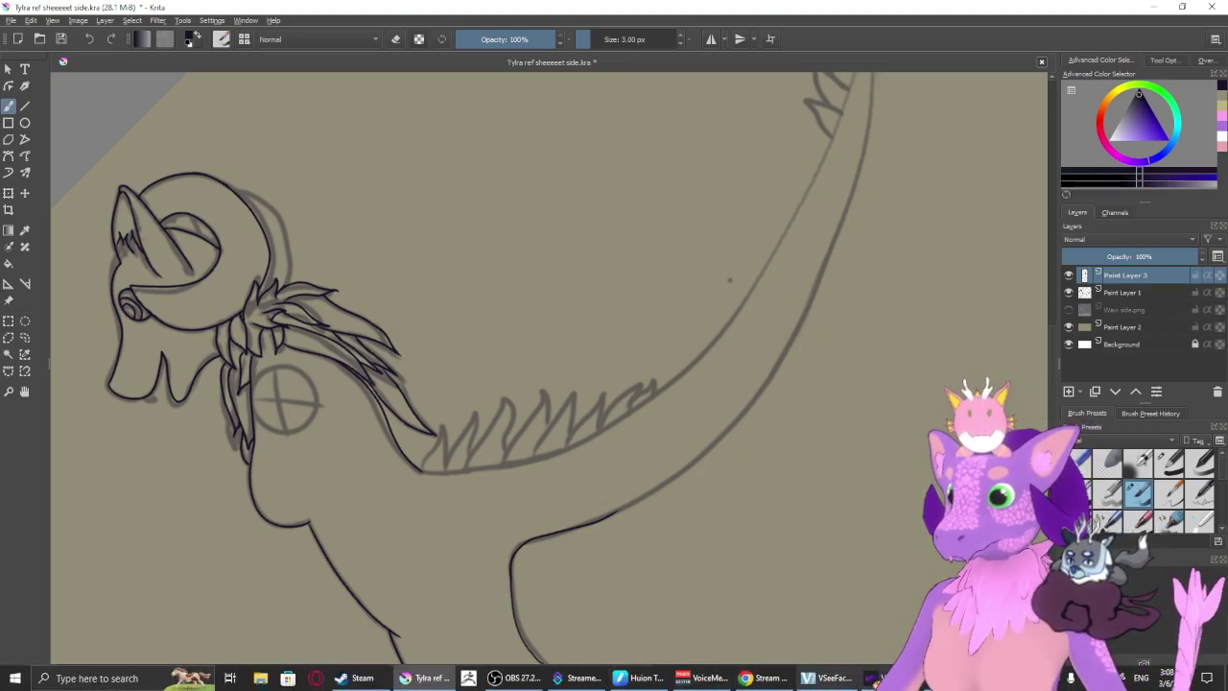
left_click(878, 679)
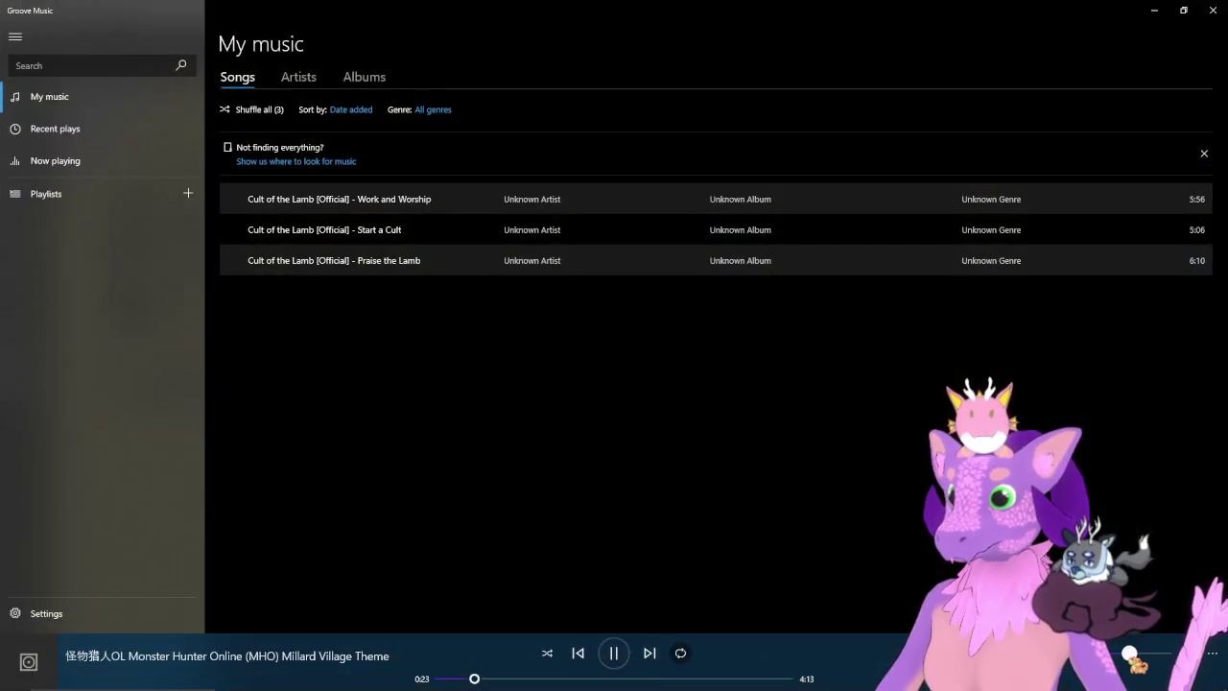
left_click(1154, 9)
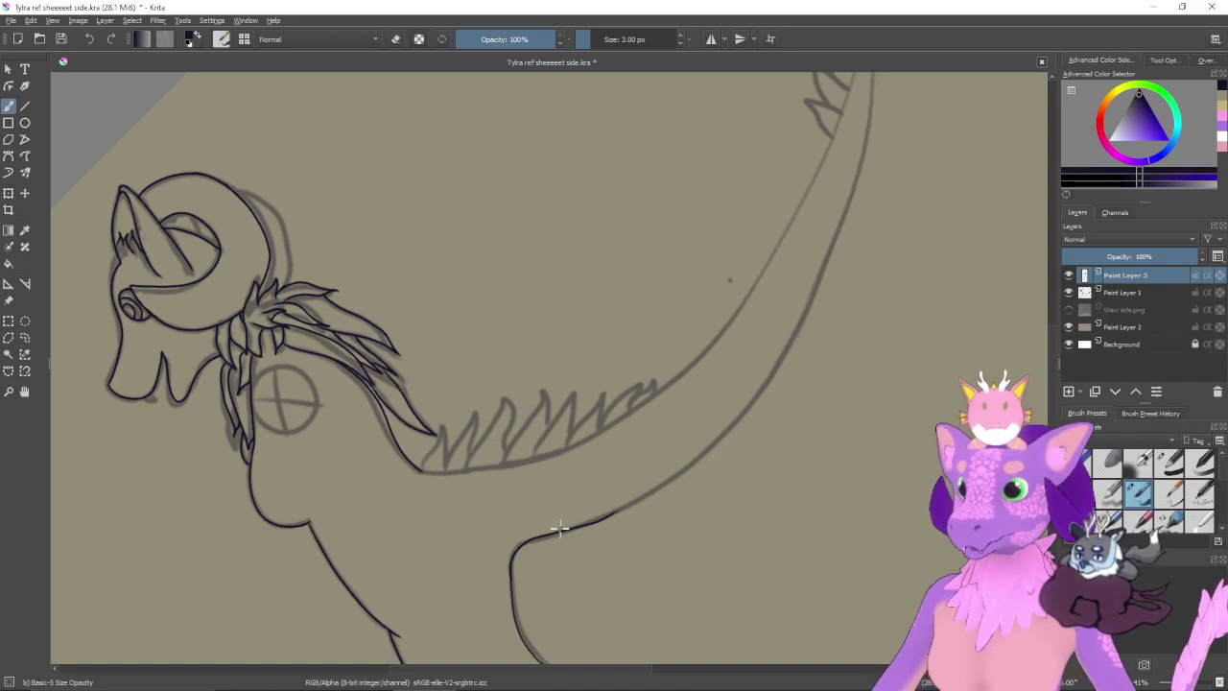
scroll(604, 412, "down", 2)
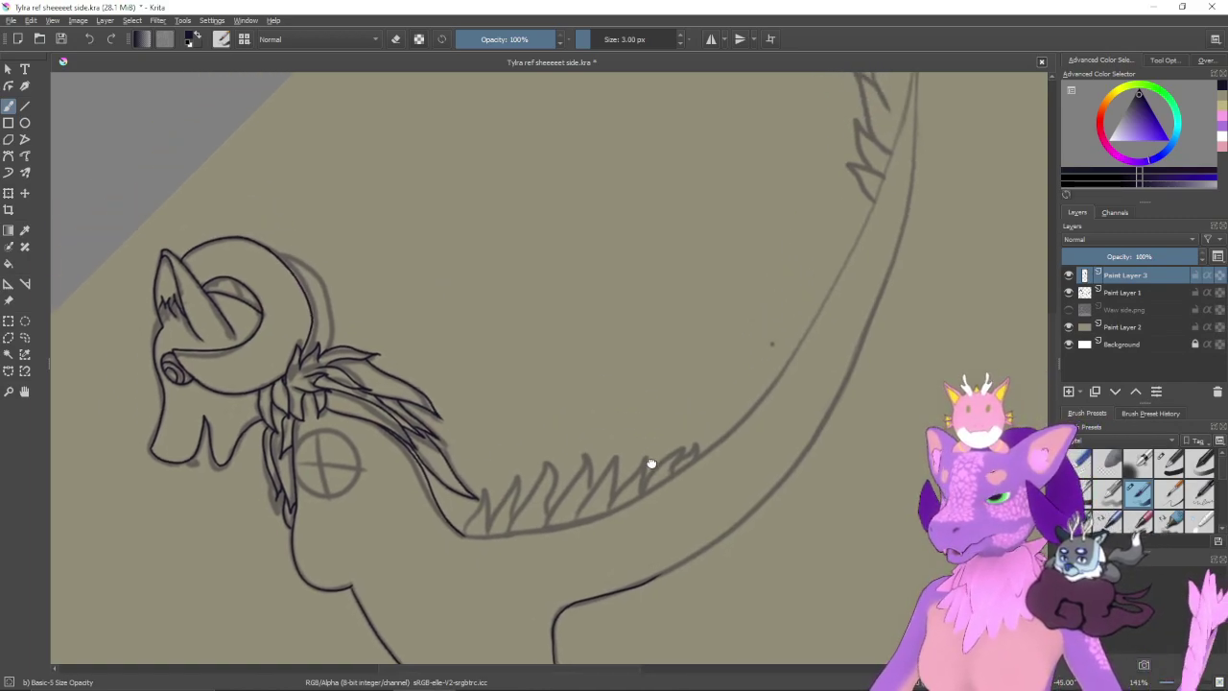
scroll(654, 388, "down", 2)
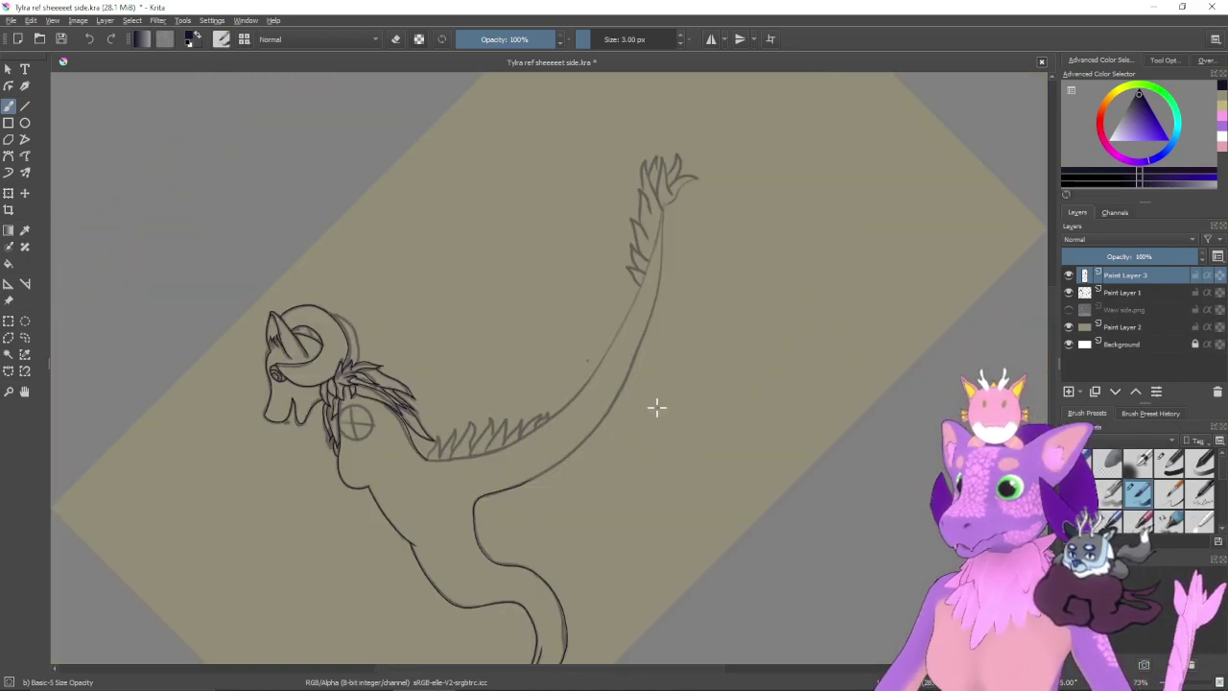
key("4")
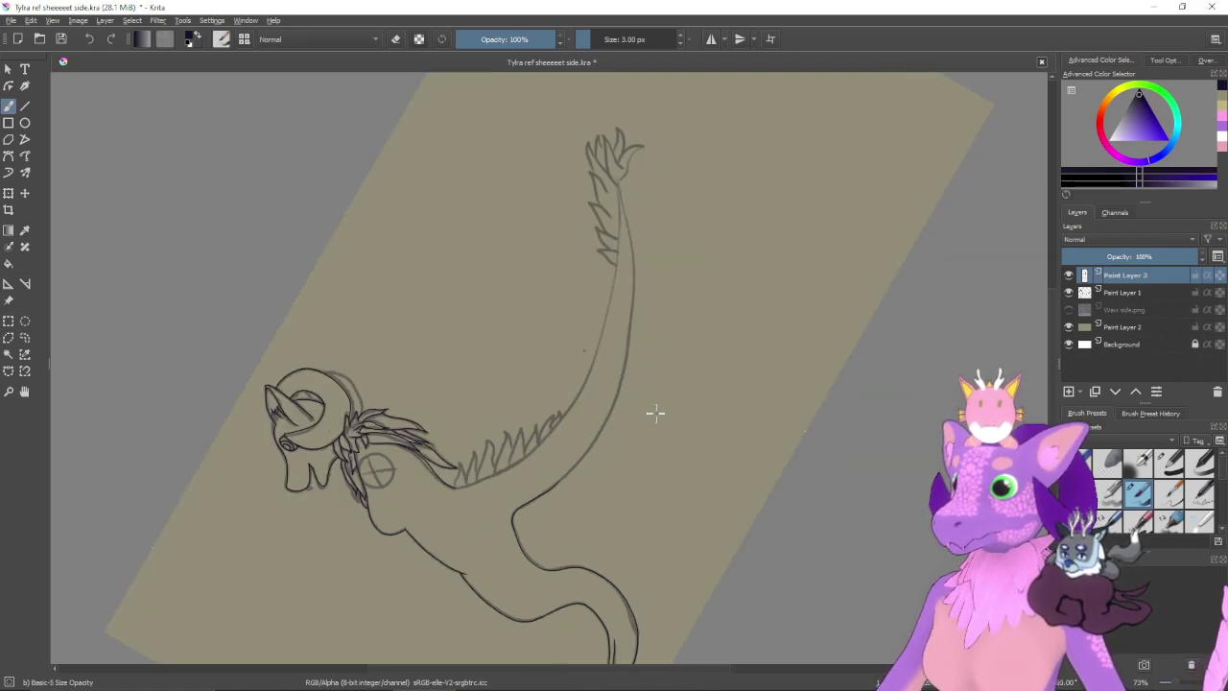
key("5")
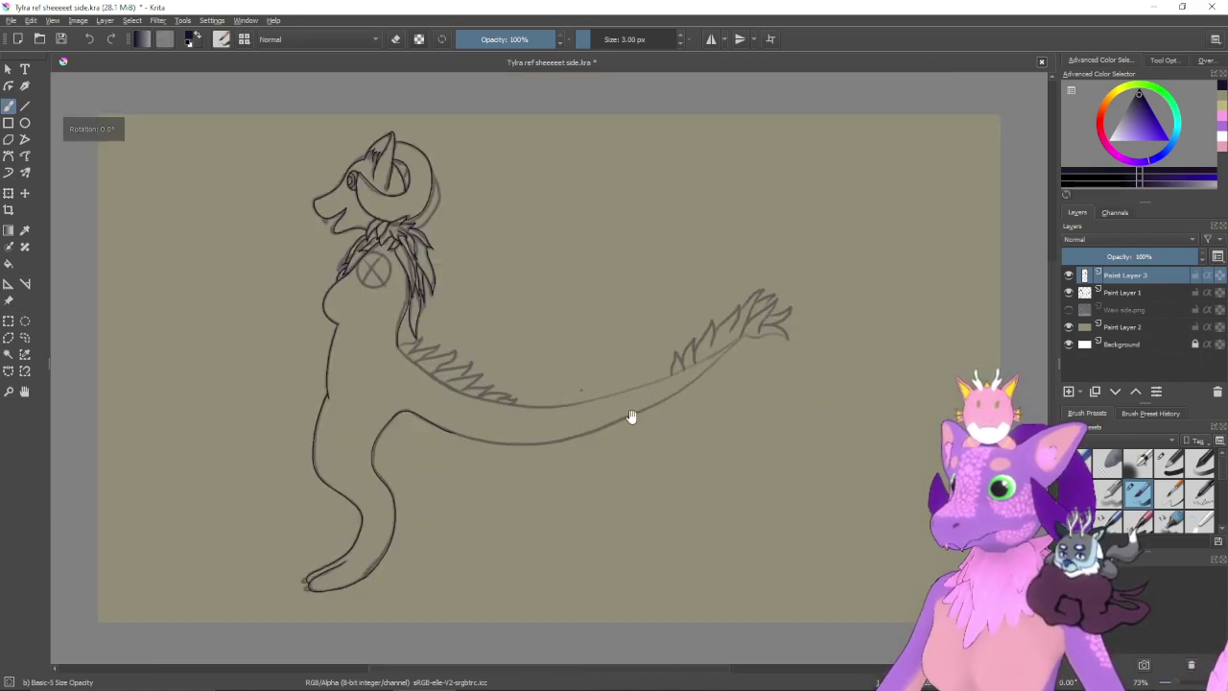
- Try to ink the tail's upper edge outward from the lower back with the canvas rotated, and undo the stroke
left_click_drag(630, 416, 677, 415)
key("ctrl+plus")
key("ctrl+plus")
key("ctrl+plus")
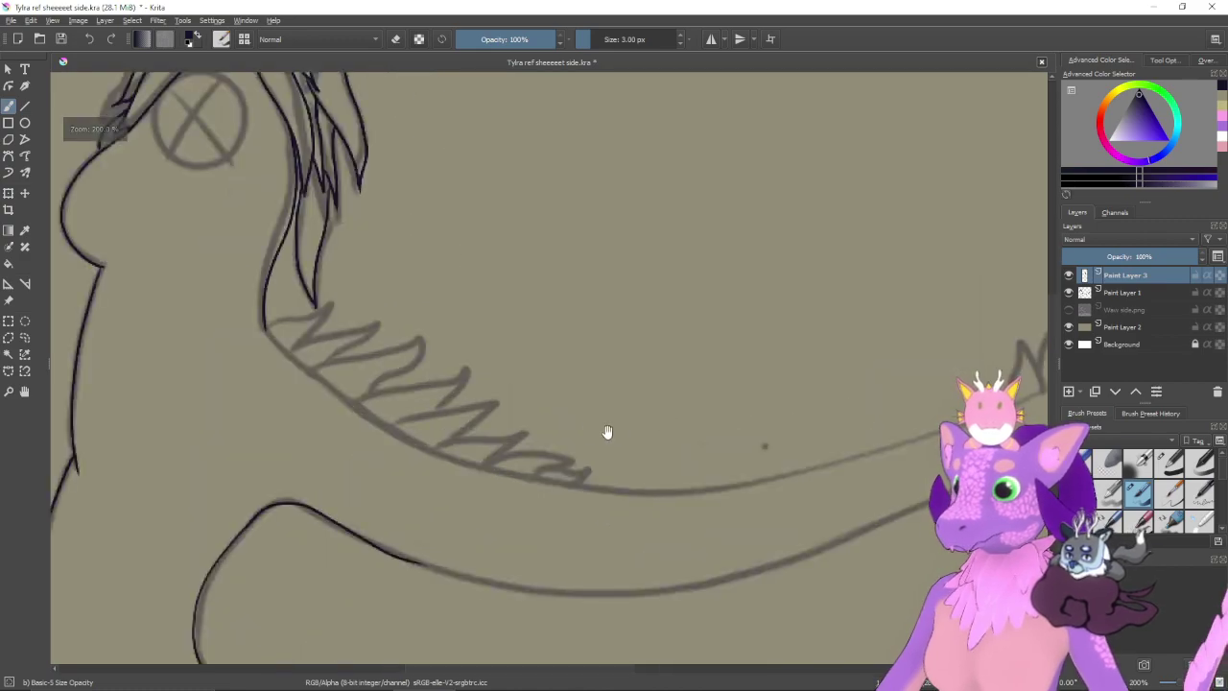
left_click_drag(607, 433, 682, 405)
key("4")
key("4")
key("4")
key("4")
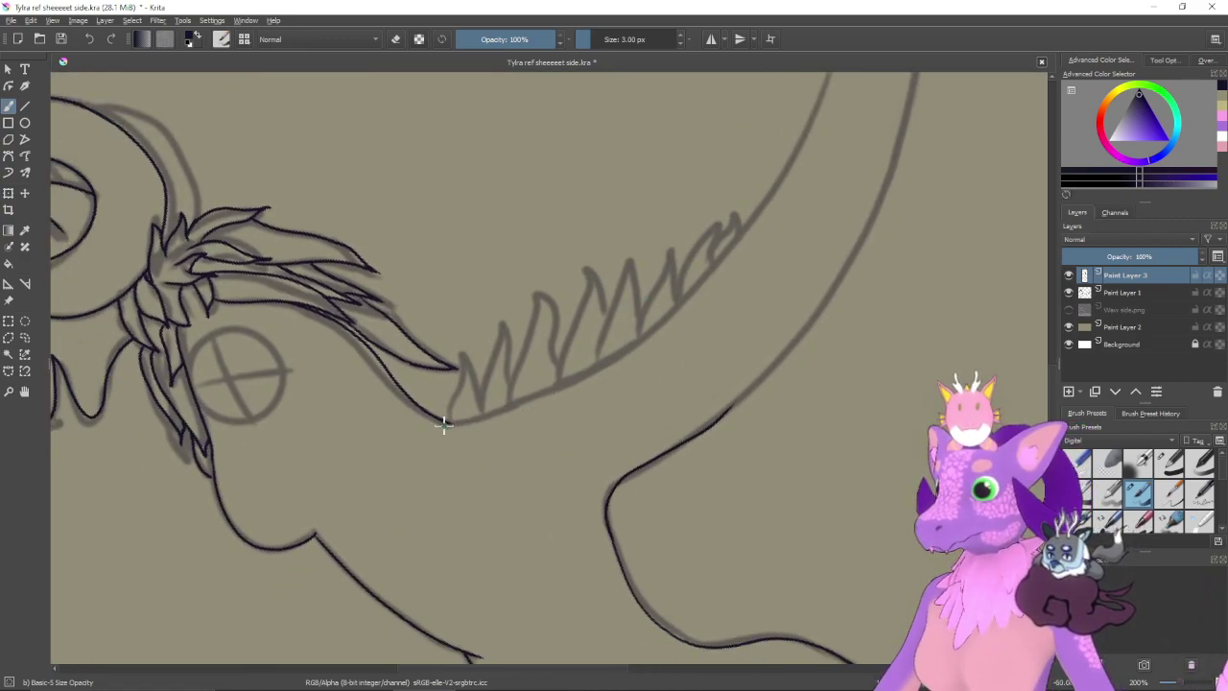
mouse_move(447, 421)
left_mouse_down()
mouse_move(501, 412)
mouse_move(600, 365)
left_mouse_up()
key("ctrl+z")
- Try to ink the tail's upper edge starting from the base of the tip tuft, and undo the stroke
left_click_drag(779, 214, 503, 640)
left_click_drag(672, 255, 679, 398)
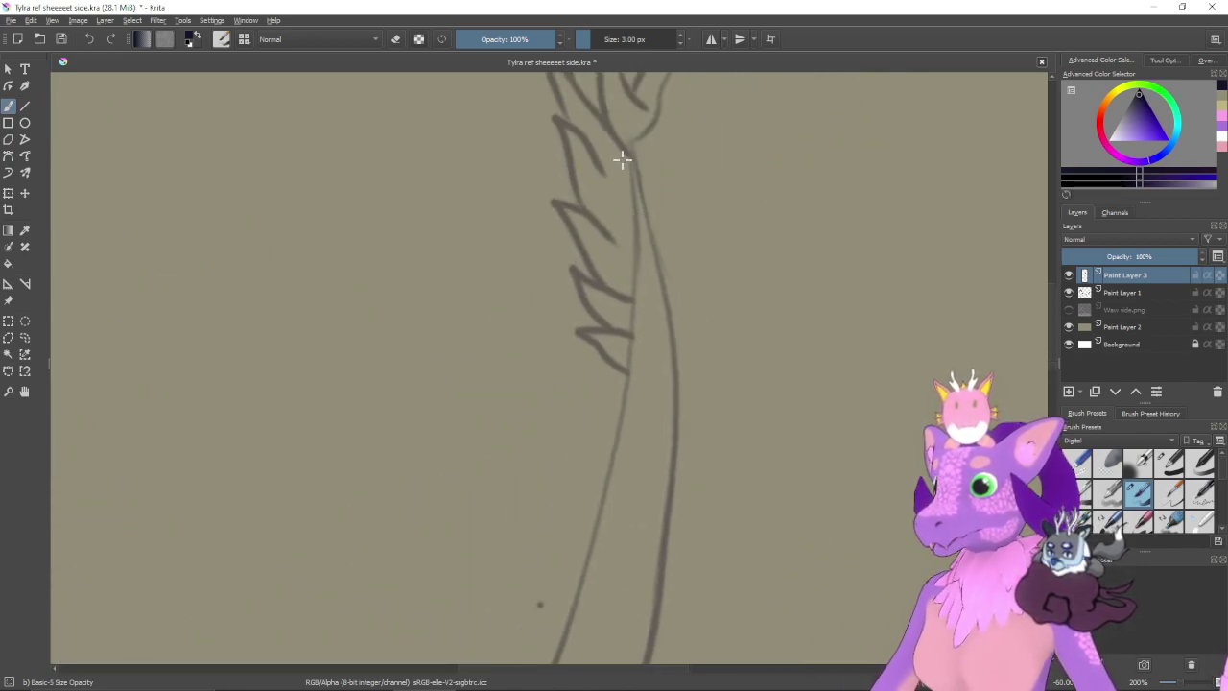
left_click_drag(632, 144, 629, 298)
key("ctrl+z")
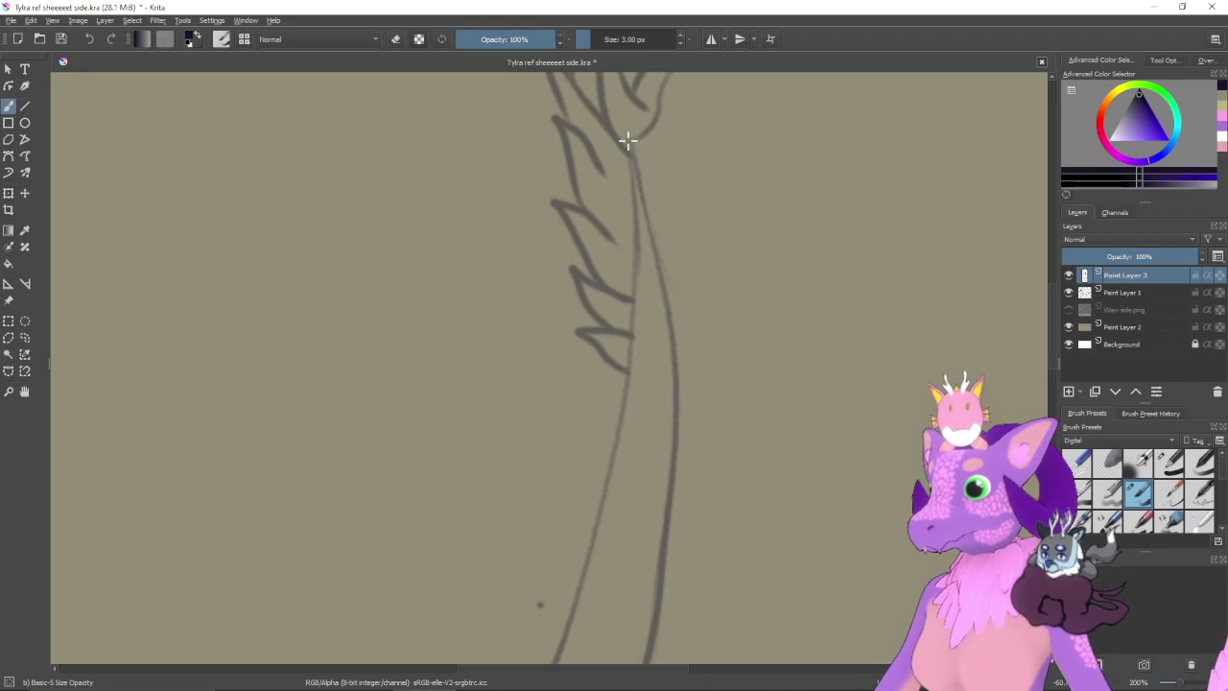
- Ink the tail's upper edge as one long curve from the tip tuft to the lower back, undoing the unsatisfactory attempts
key("ctrl+minus")
key("ctrl+minus")
key("ctrl+minus")
left_click_drag(581, 365, 642, 251)
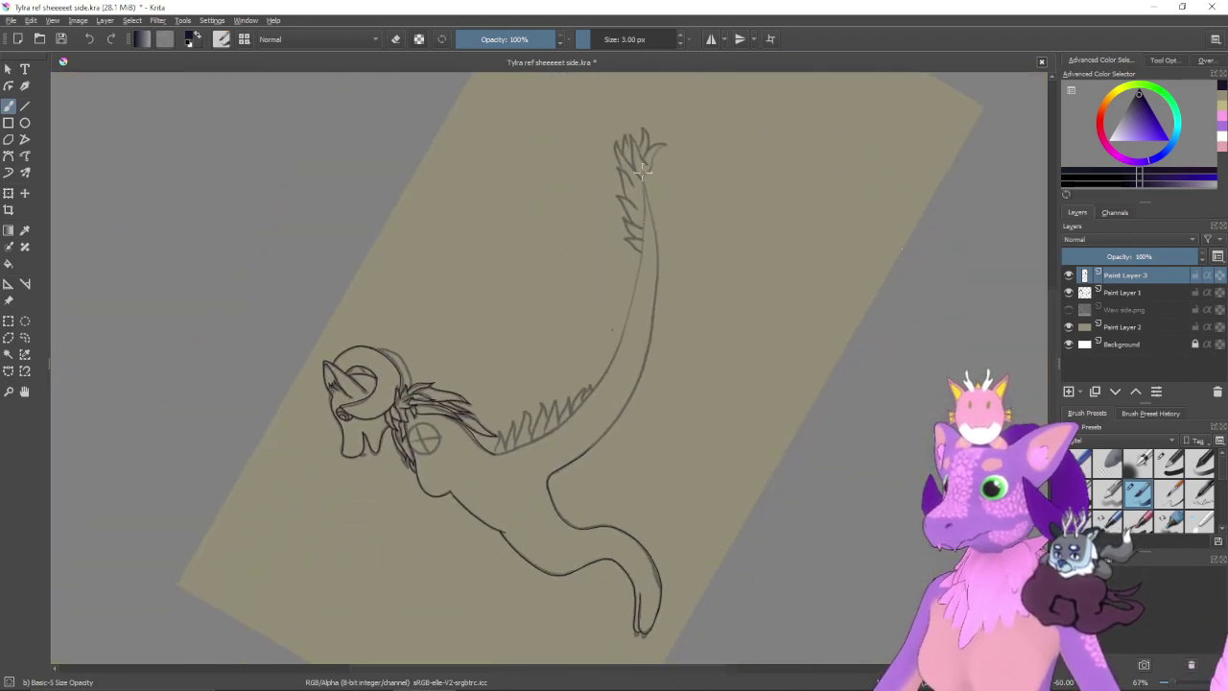
mouse_move(642, 179)
left_mouse_down()
mouse_move(643, 286)
mouse_move(566, 415)
mouse_move(533, 439)
left_mouse_up()
key("ctrl+z")
key("ctrl+z")
mouse_move(641, 180)
left_mouse_down()
mouse_move(616, 342)
mouse_move(534, 444)
mouse_move(491, 458)
left_mouse_up()
key("ctrl+z")
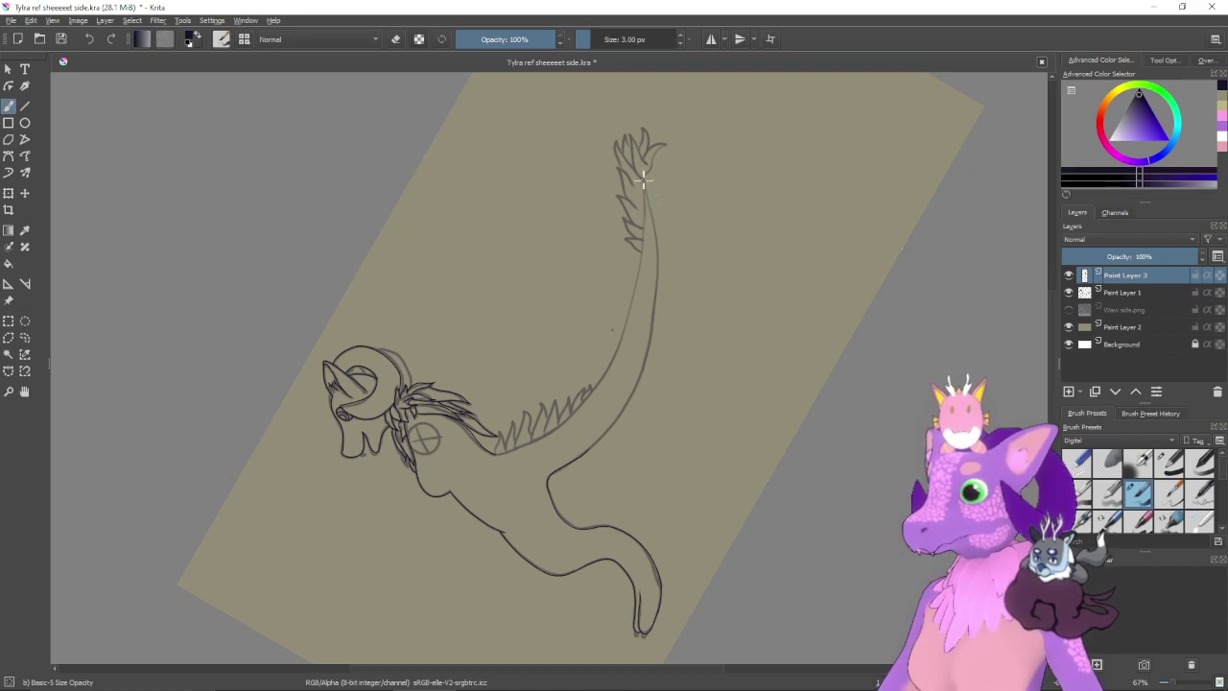
mouse_move(643, 179)
left_mouse_down()
mouse_move(635, 300)
mouse_move(595, 374)
left_mouse_up()
key("ctrl+z")
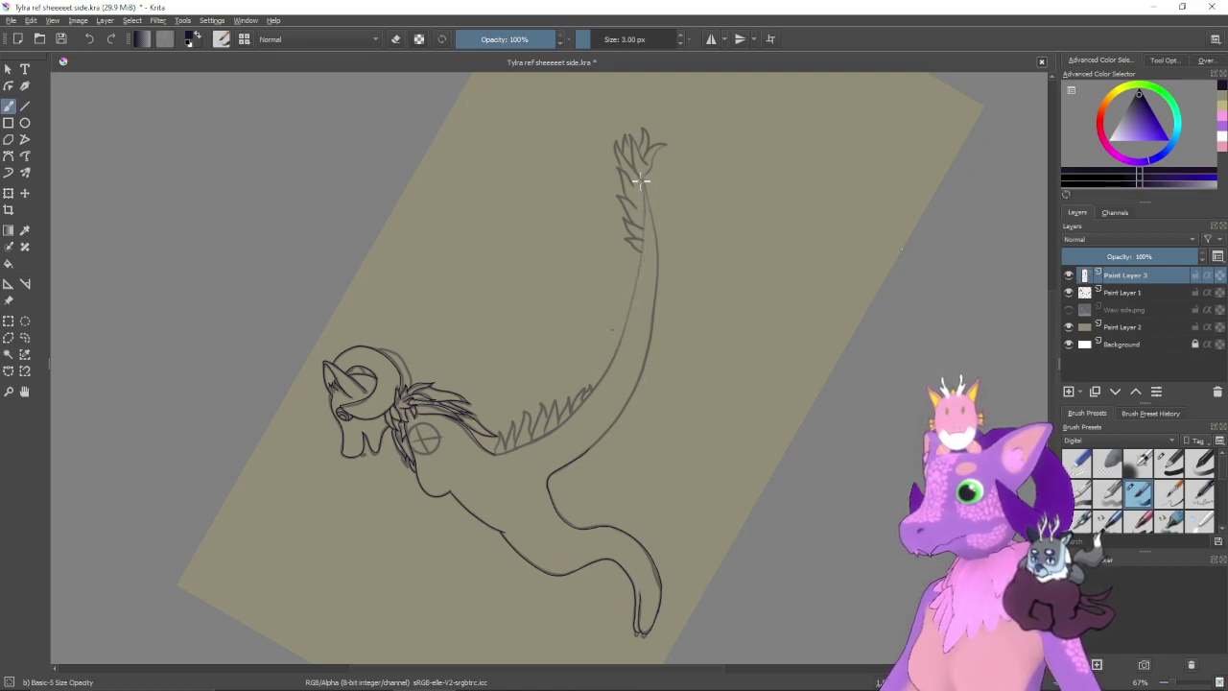
mouse_move(640, 180)
left_mouse_down()
mouse_move(634, 279)
mouse_move(603, 362)
mouse_move(545, 424)
mouse_move(490, 451)
left_mouse_up()
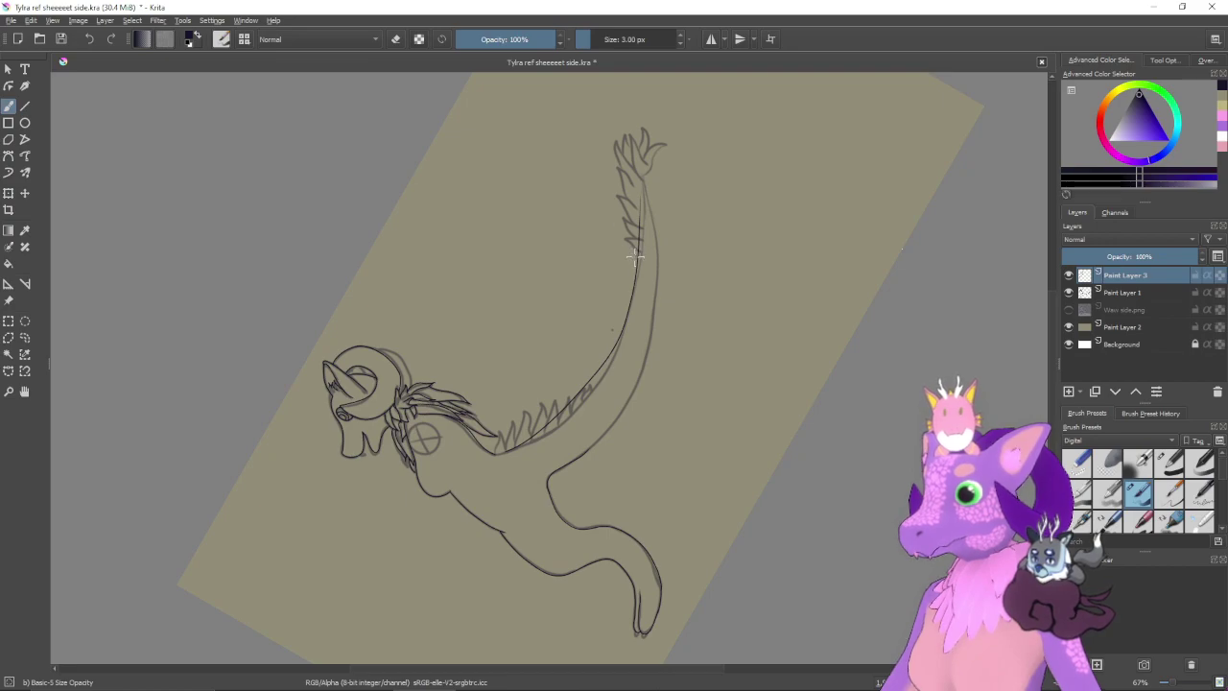
- Reset the canvas rotation and ink a short curve connecting the back line to the base of the upper tail line
key("ctrl+plus")
key("ctrl+plus")
key("ctrl+plus")
key("ctrl+plus")
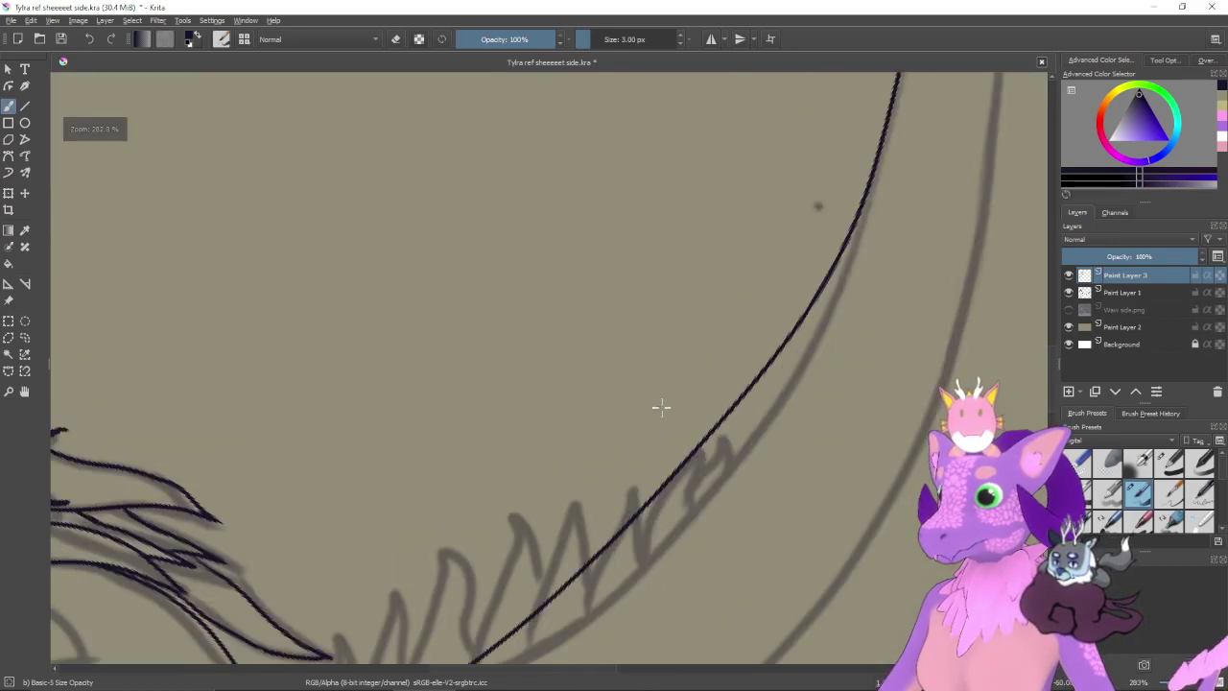
left_click_drag(591, 466, 707, 321)
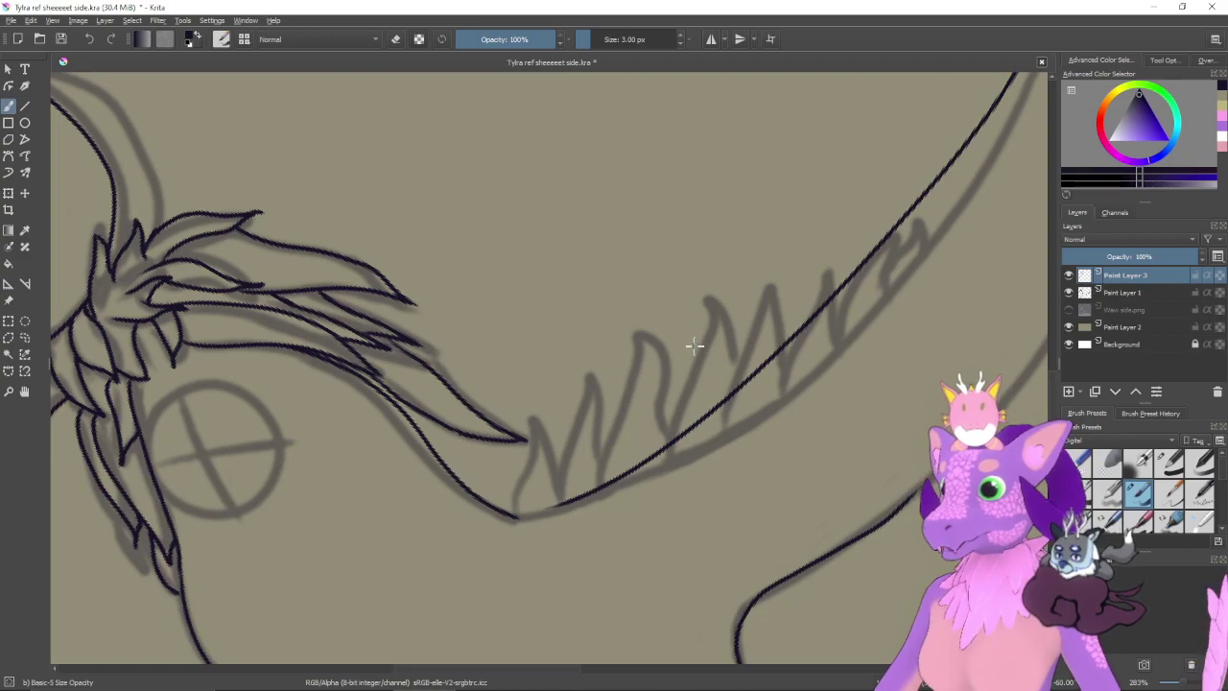
key("5")
left_click_drag(605, 375, 730, 315)
left_click_drag(565, 338, 595, 378)
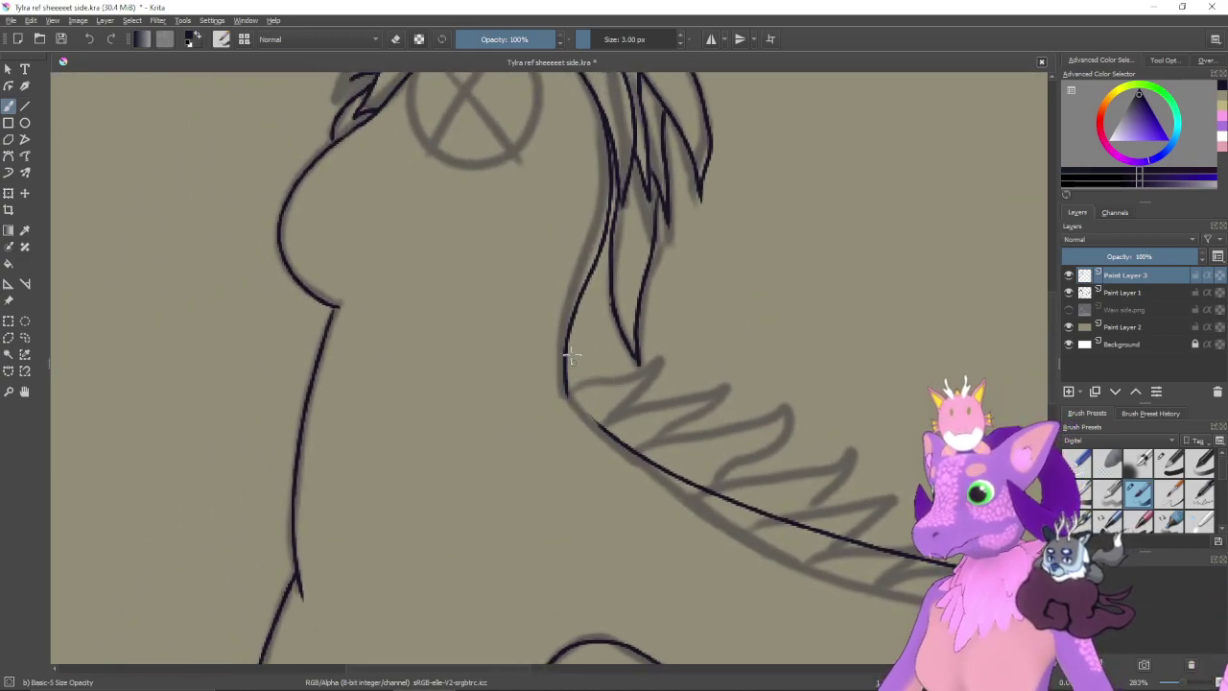
left_click_drag(567, 389, 628, 457)
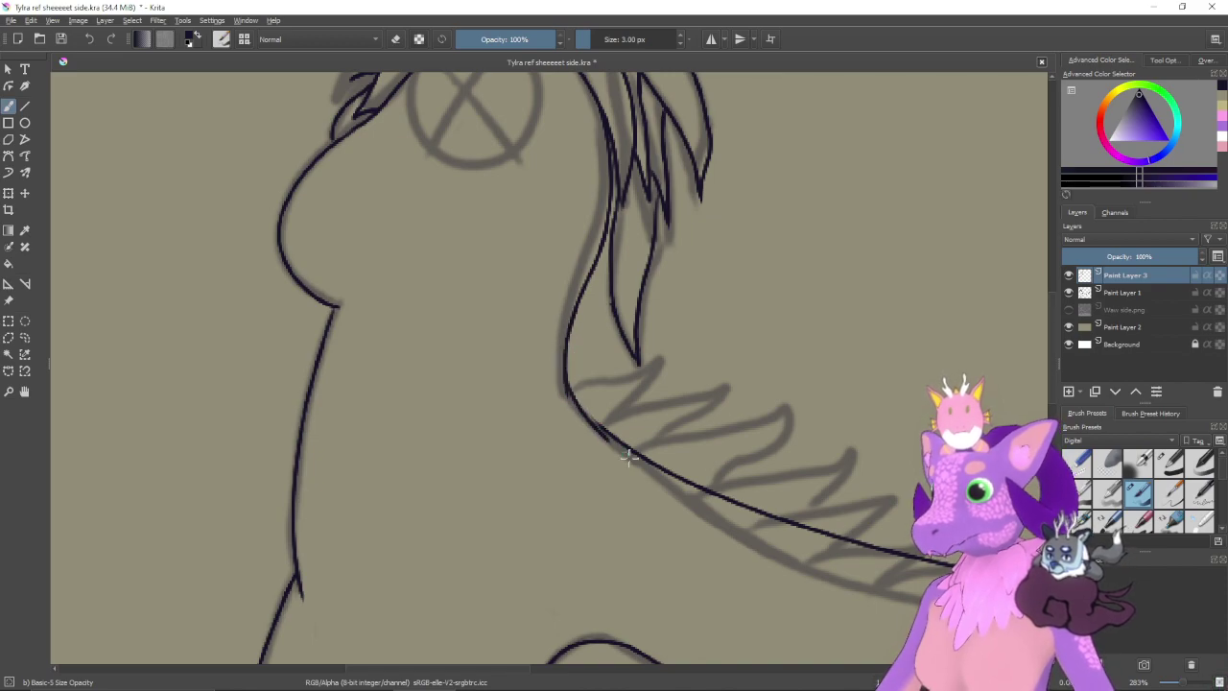
key("ctrl+z")
mouse_move(567, 349)
left_mouse_down()
mouse_move(573, 400)
mouse_move(630, 450)
left_mouse_up()
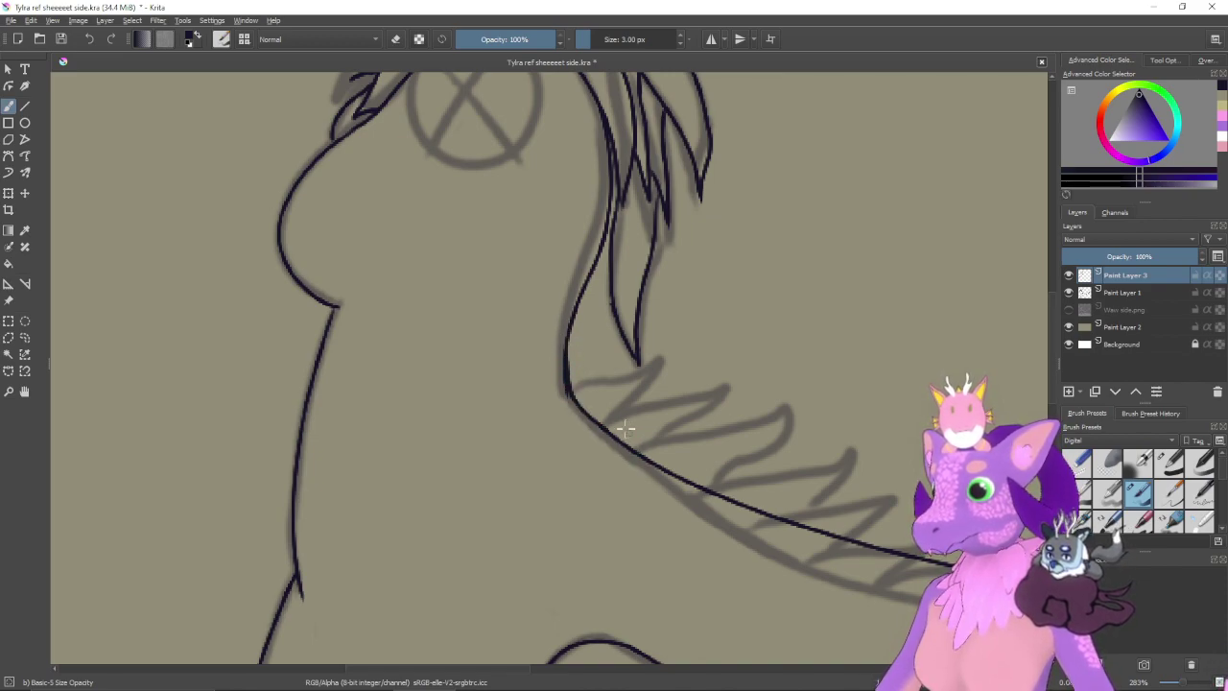
key("e")
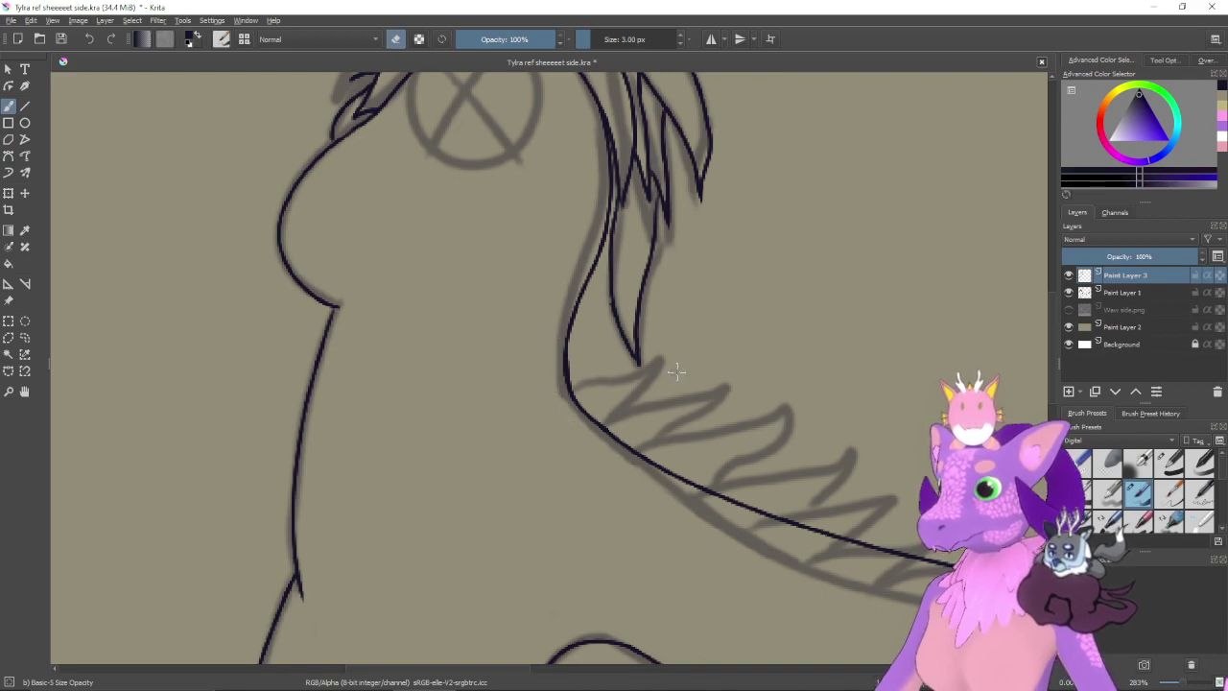
key("e")
- Examine the inked upper tail line against the sketch along its length from base to tip
mouse_move(786, 588)
left_mouse_down()
mouse_move(688, 378)
mouse_move(592, 414)
left_mouse_up()
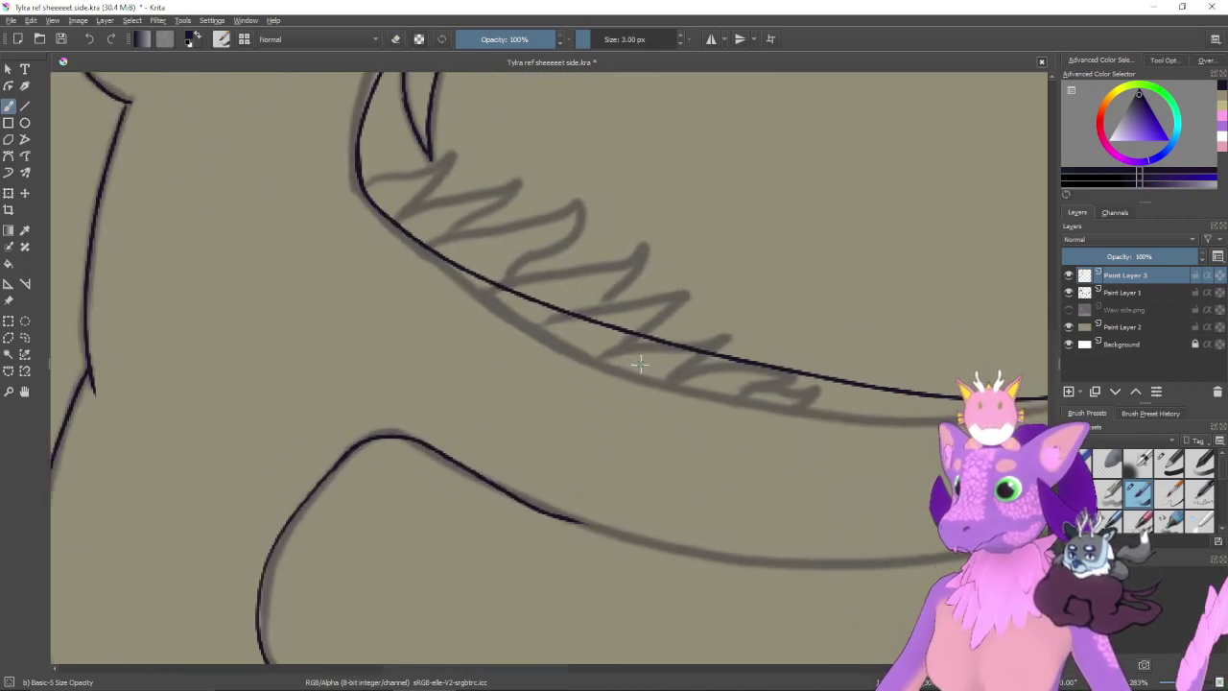
left_click_drag(639, 363, 668, 409)
key("ctrl+minus")
key("ctrl+minus")
key("ctrl+minus")
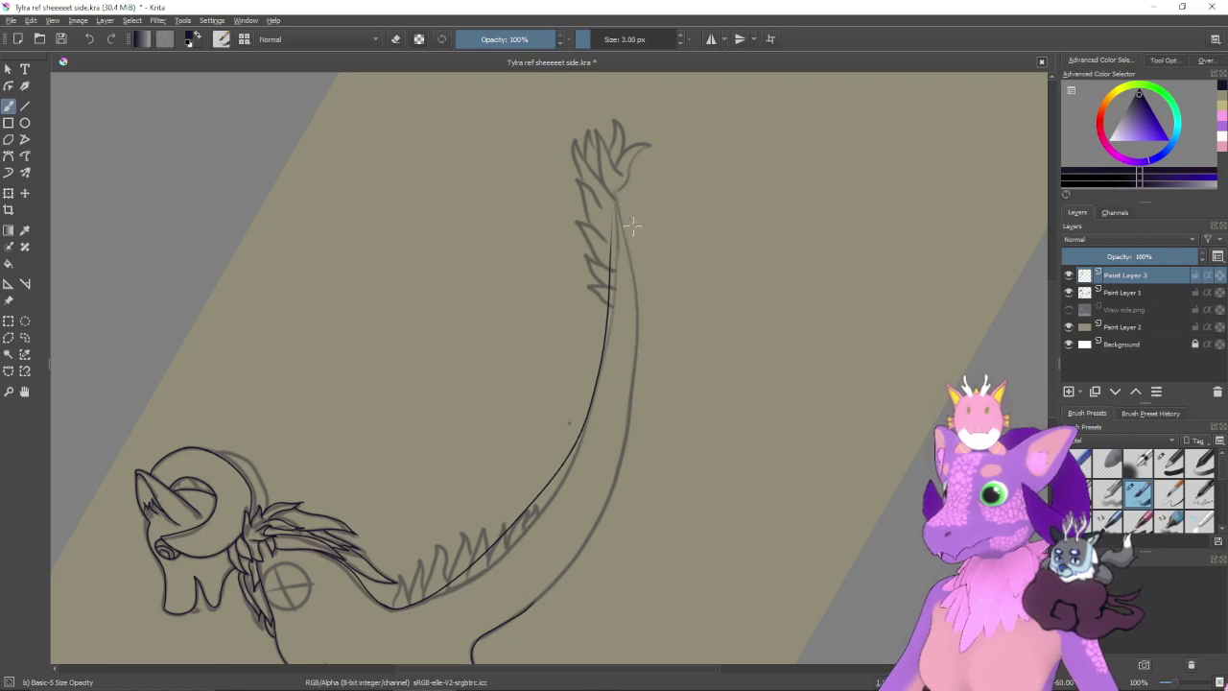
left_click_drag(632, 226, 609, 197)
key("ctrl+minus")
left_click_drag(636, 326, 658, 286)
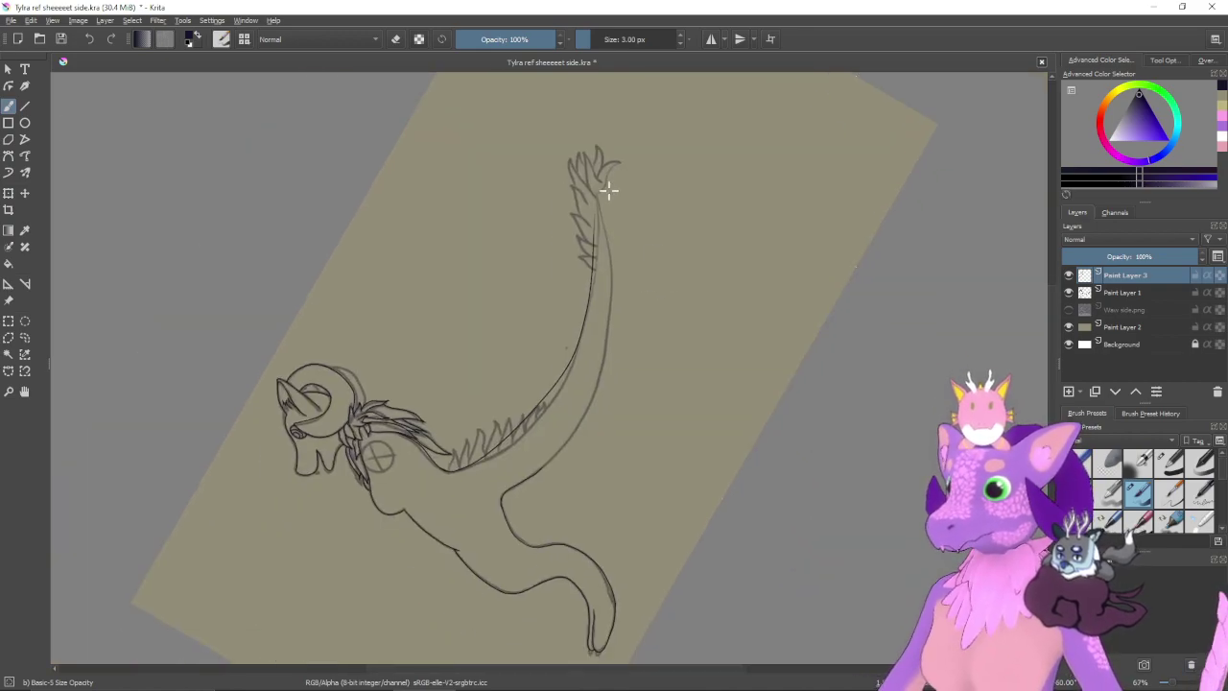
- Try several strokes to re-ink the upper tail line's last stretch up to the tip tuft, undoing each one
key("ctrl+plus")
key("ctrl+plus")
key("ctrl+plus")
key("ctrl+plus")
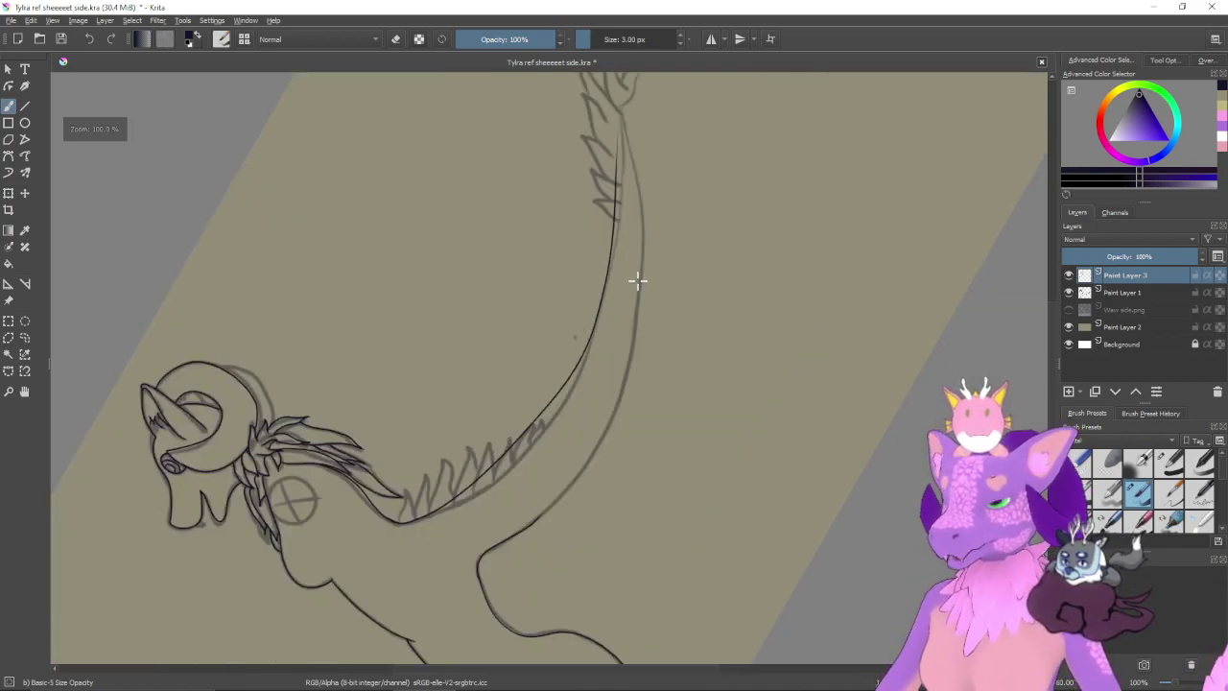
left_click_drag(691, 243, 585, 484)
mouse_move(657, 153)
left_mouse_down()
mouse_move(632, 304)
mouse_move(601, 238)
mouse_move(608, 217)
mouse_move(626, 285)
mouse_move(622, 225)
mouse_move(603, 197)
left_mouse_up()
key("ctrl+minus")
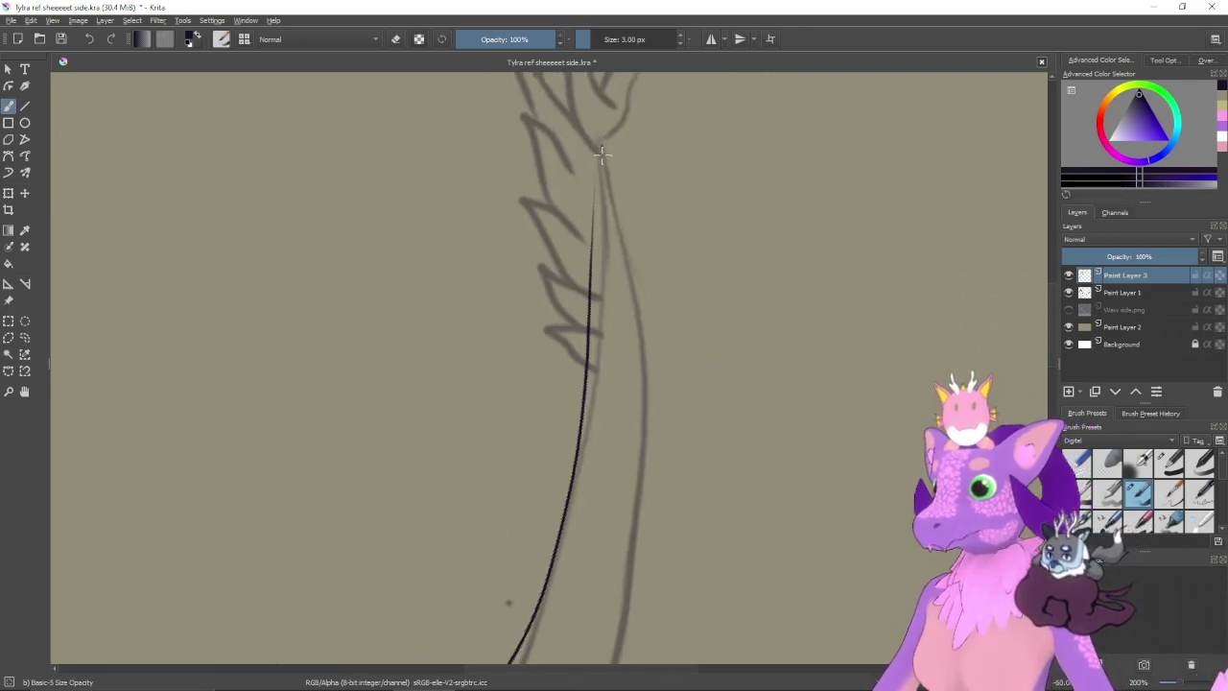
left_click_drag(602, 152, 594, 232)
key("ctrl+z")
left_click_drag(597, 143, 586, 405)
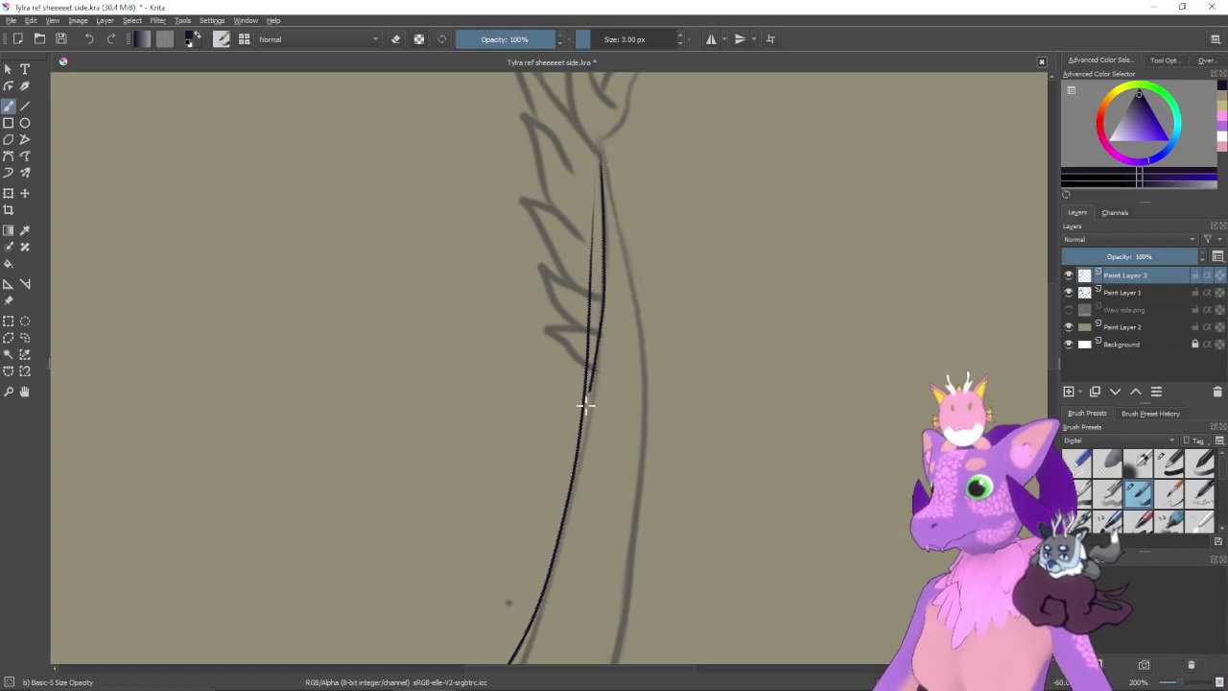
key("ctrl+z")
mouse_move(602, 144)
left_mouse_down()
mouse_move(603, 251)
mouse_move(578, 436)
left_mouse_up()
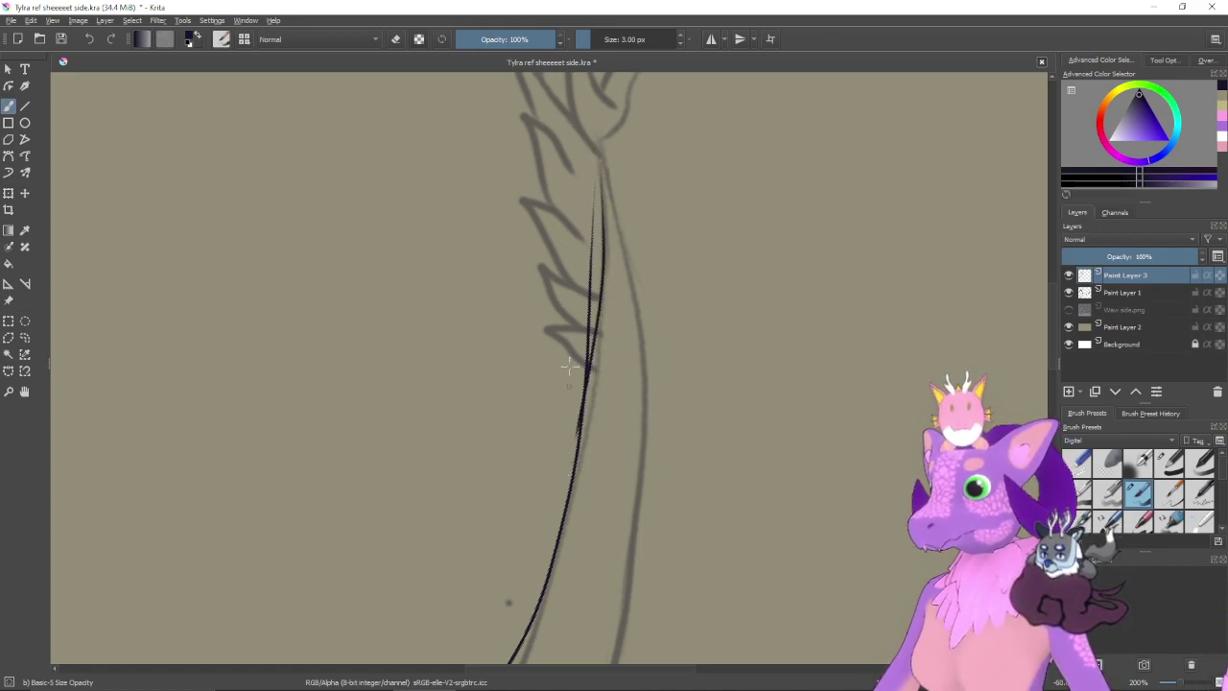
key("ctrl+z")
mouse_move(600, 173)
left_mouse_down()
mouse_move(606, 289)
mouse_move(582, 431)
left_mouse_up()
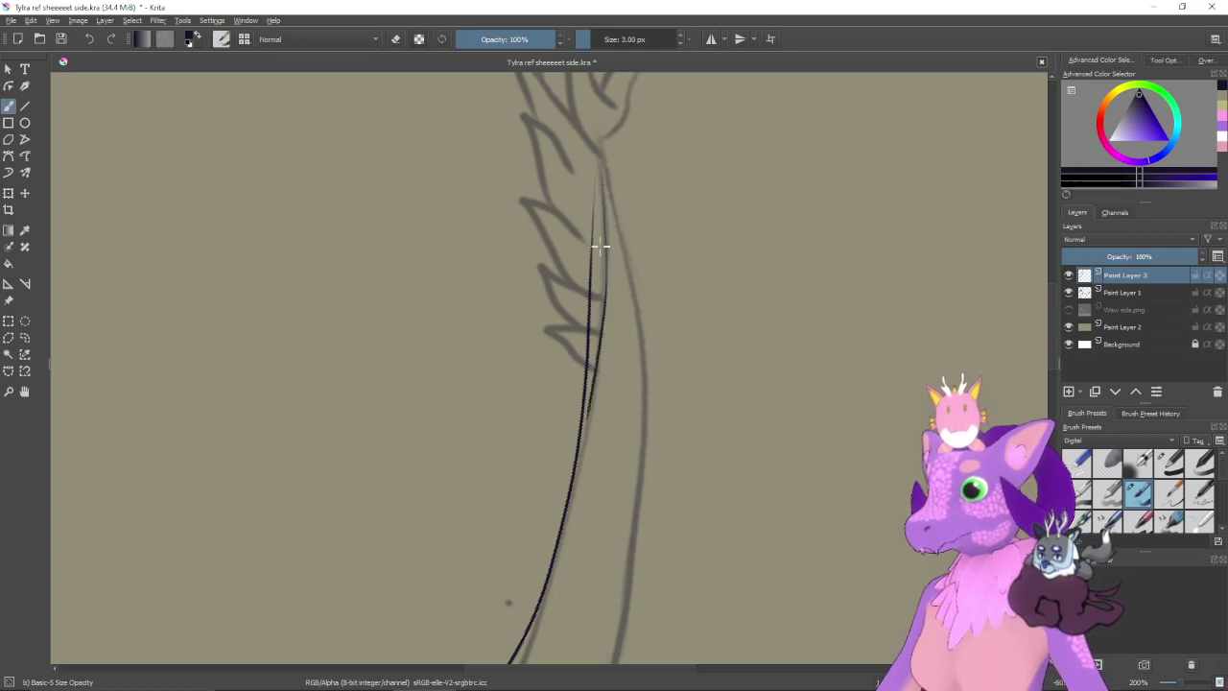
key("ctrl+z")
left_click_drag(604, 228, 590, 326)
key("ctrl+z")
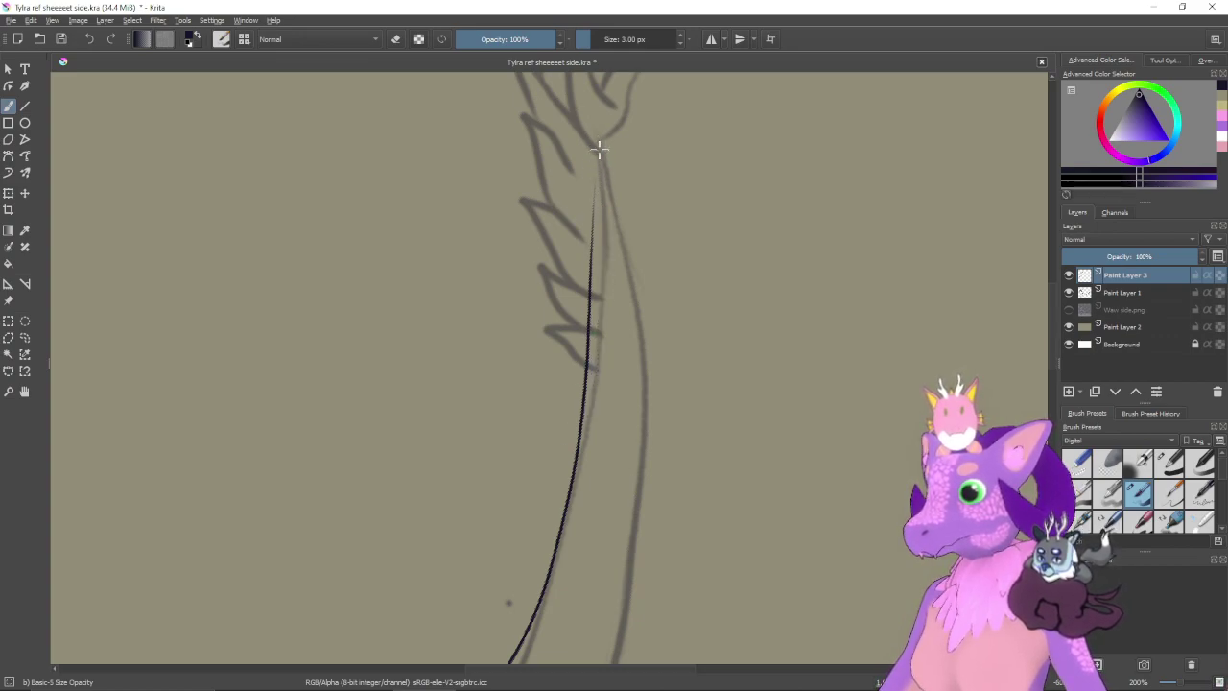
left_click_drag(601, 144, 578, 341)
key("ctrl+z")
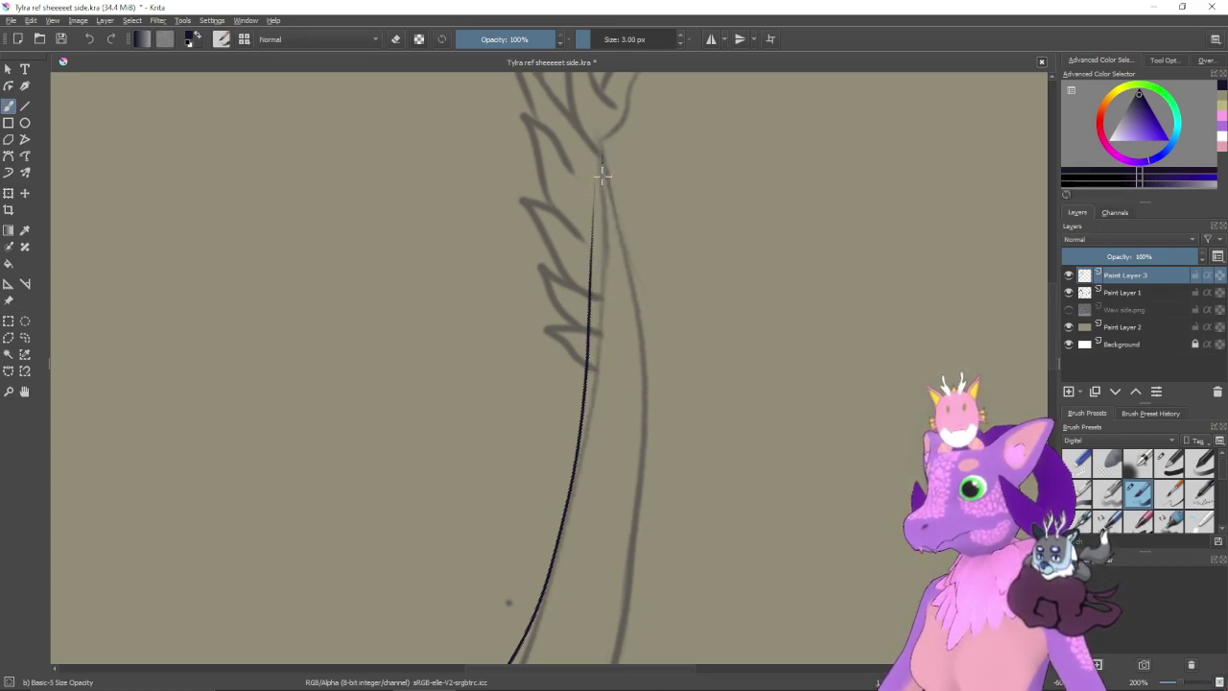
mouse_move(603, 175)
left_mouse_down()
mouse_move(603, 291)
mouse_move(572, 432)
left_mouse_up()
key("ctrl+z")
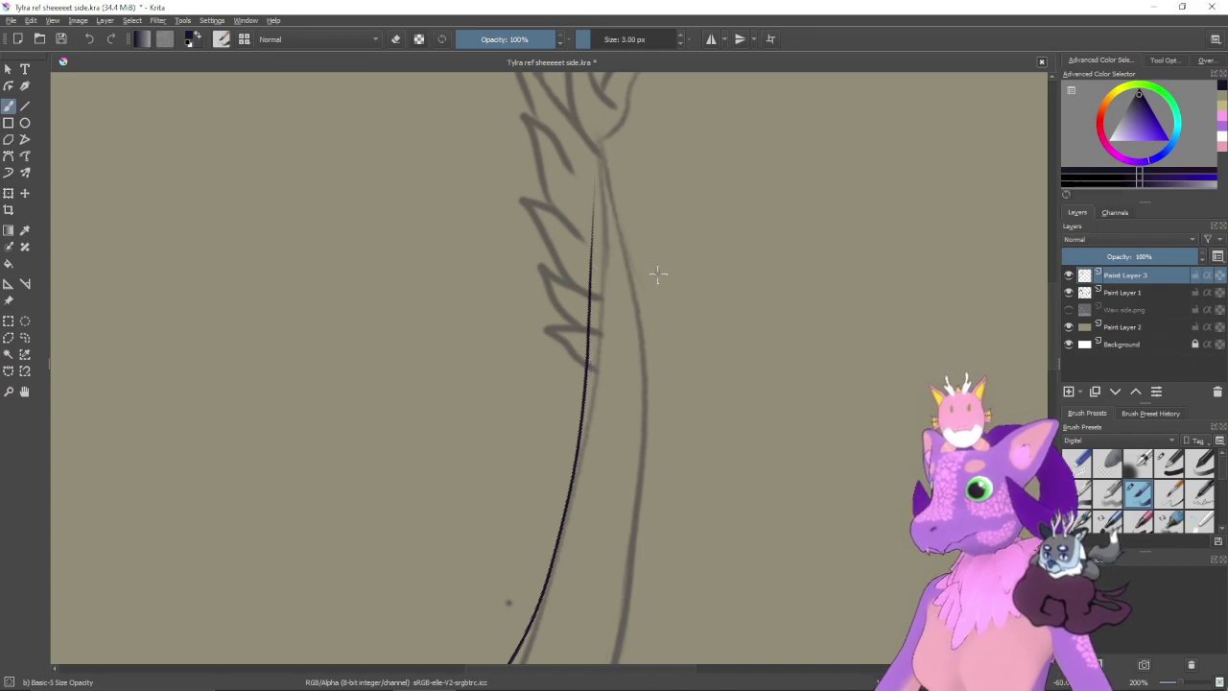
- Rotate the canvas to -30° and ink the tail's upper edge from the tip tuft into the existing tail line
key("6")
key("6")
left_click_drag(661, 332, 700, 293)
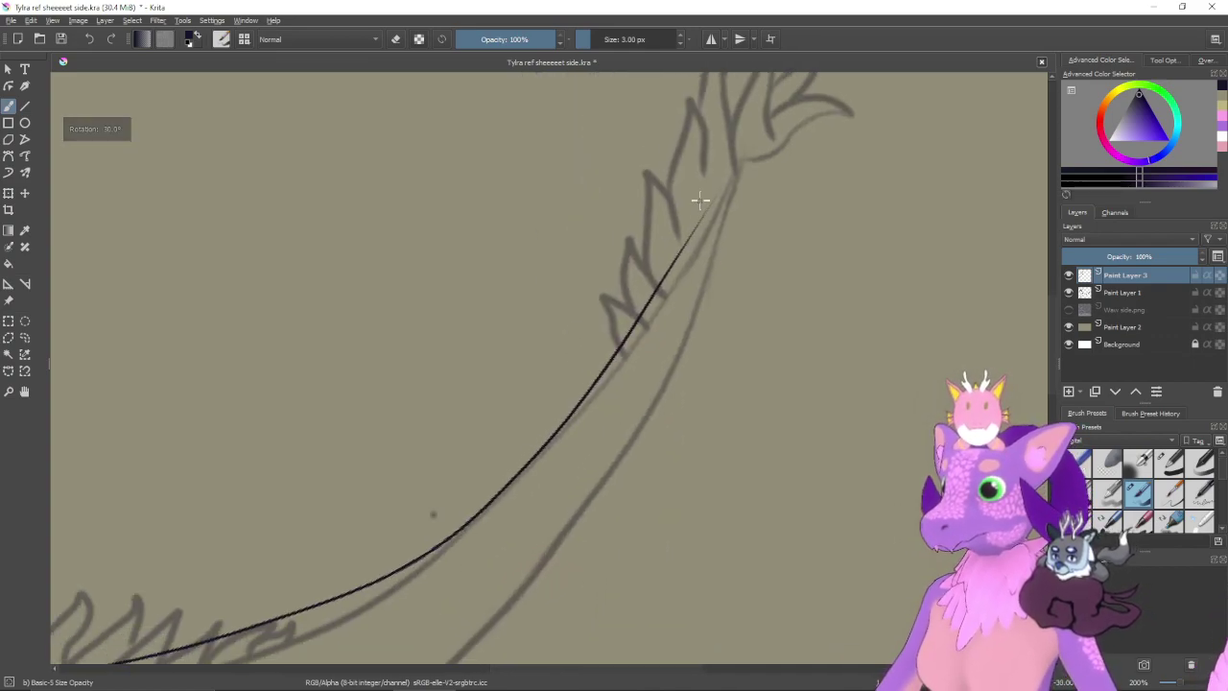
mouse_move(727, 185)
left_mouse_down()
mouse_move(677, 274)
mouse_move(577, 386)
left_mouse_up()
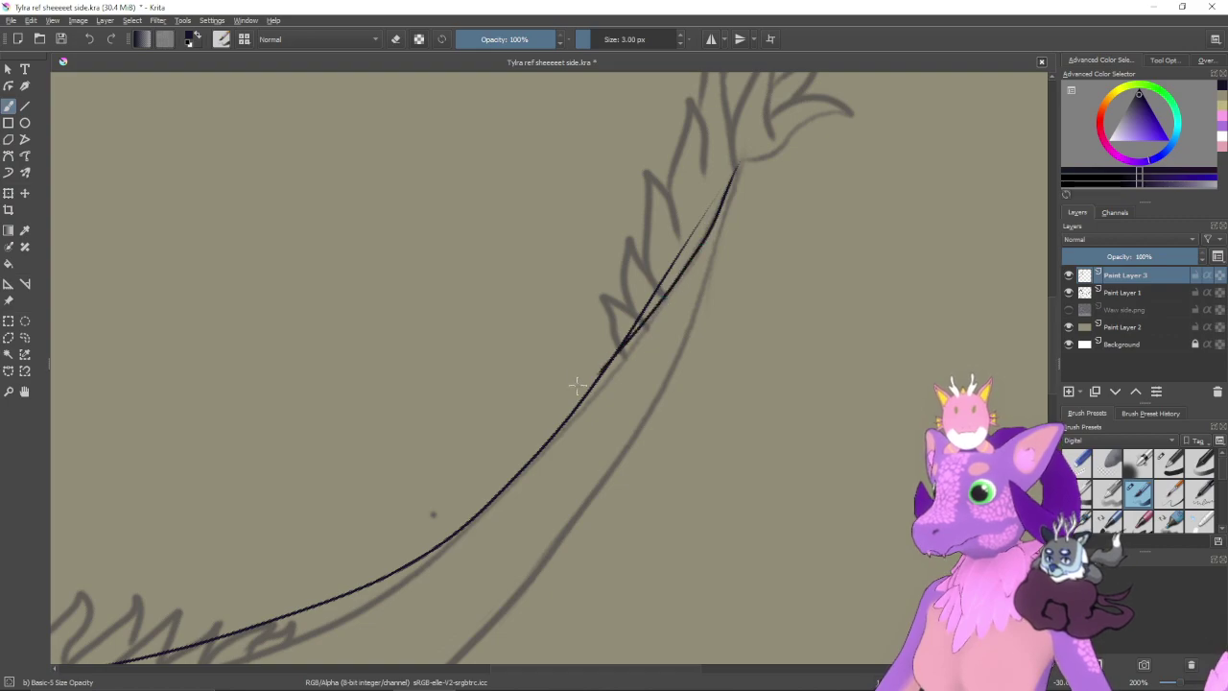
key("ctrl+z")
mouse_move(735, 170)
left_mouse_down()
mouse_move(714, 226)
mouse_move(631, 334)
left_mouse_up()
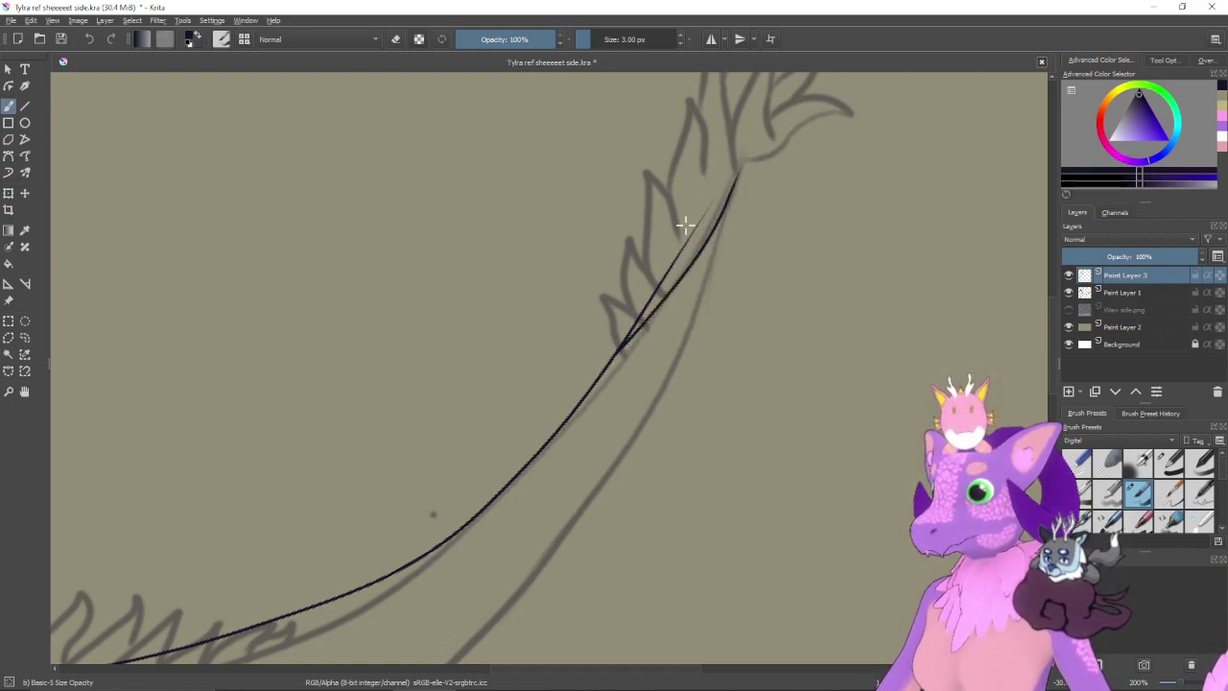
- Erase the old line end overlapping the new stroke near the tail tip, check the join, and return to painting mode
key("e")
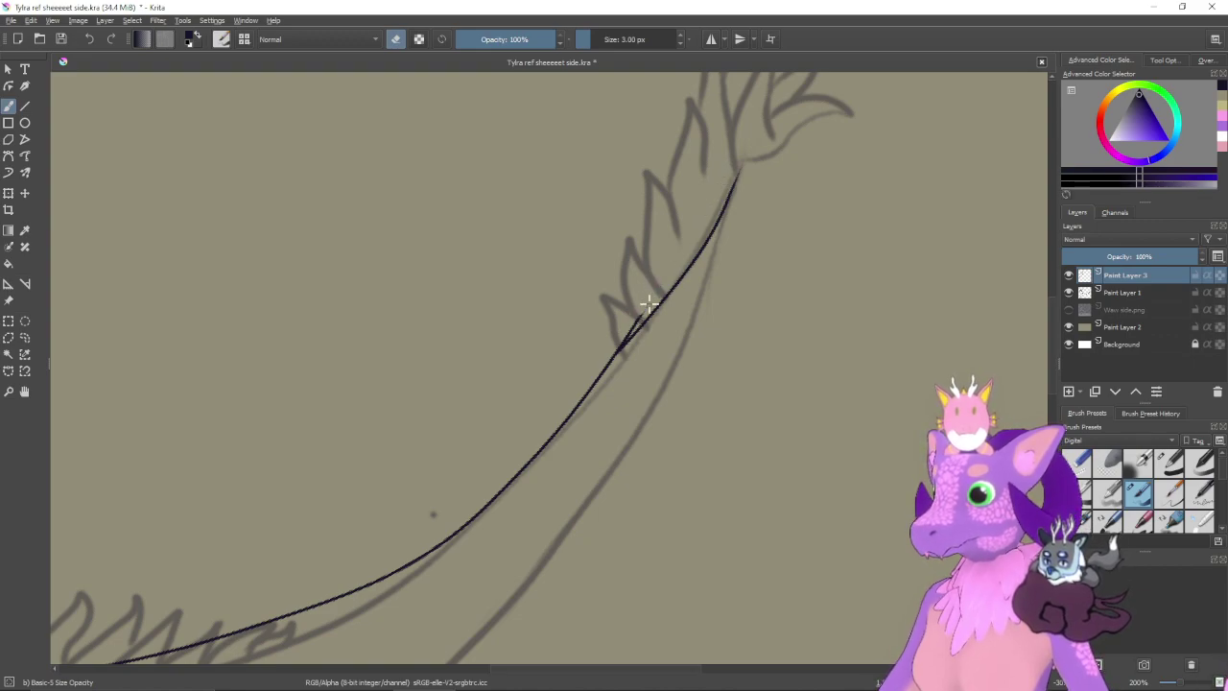
scroll(650, 299, "up", 2)
scroll(680, 297, "up", 1)
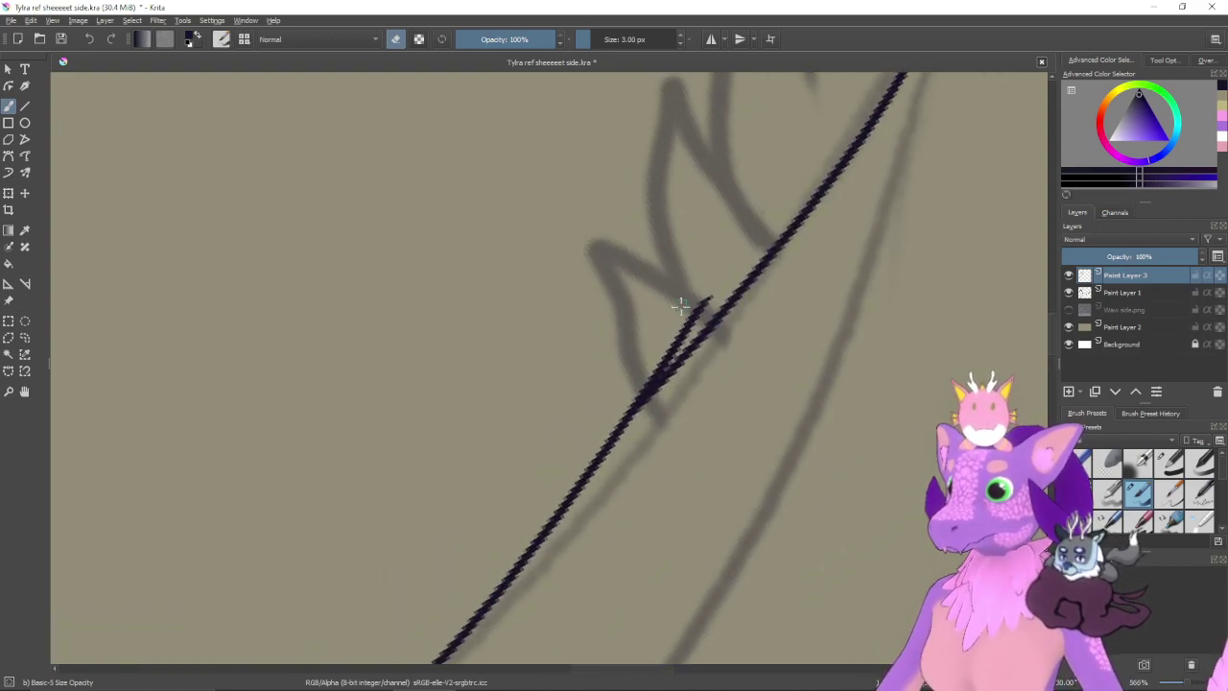
mouse_move(709, 290)
left_mouse_down()
mouse_move(635, 347)
mouse_move(699, 307)
left_mouse_up()
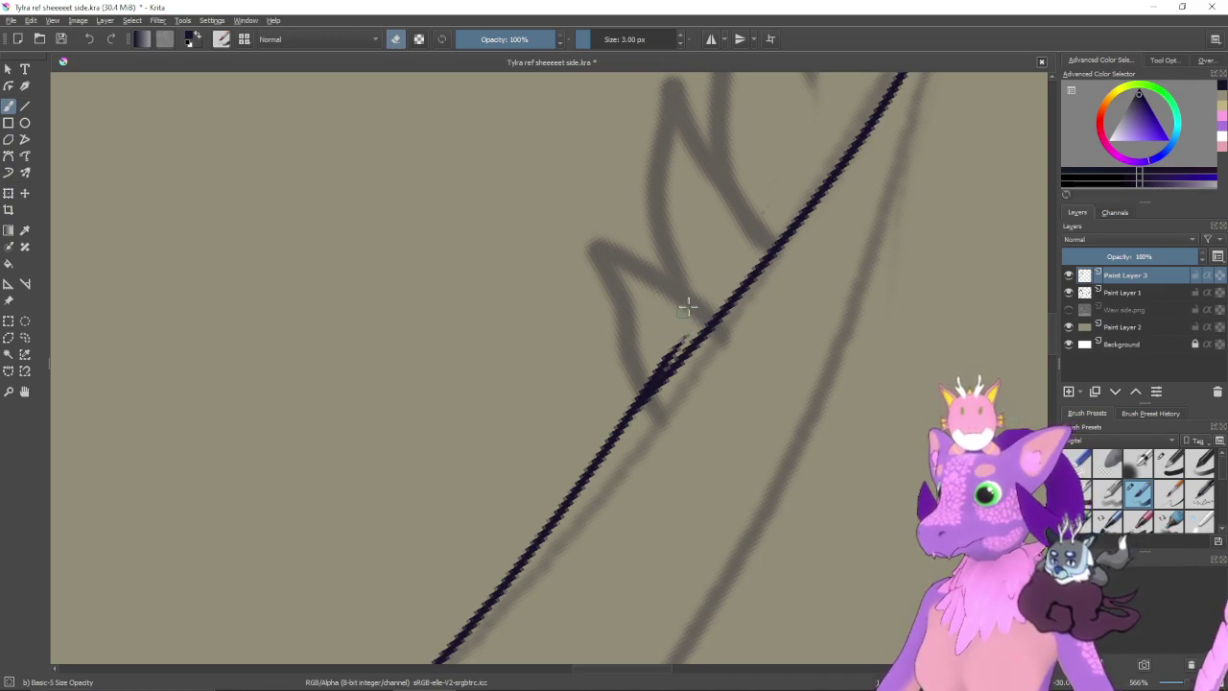
left_click_drag(633, 365, 604, 415)
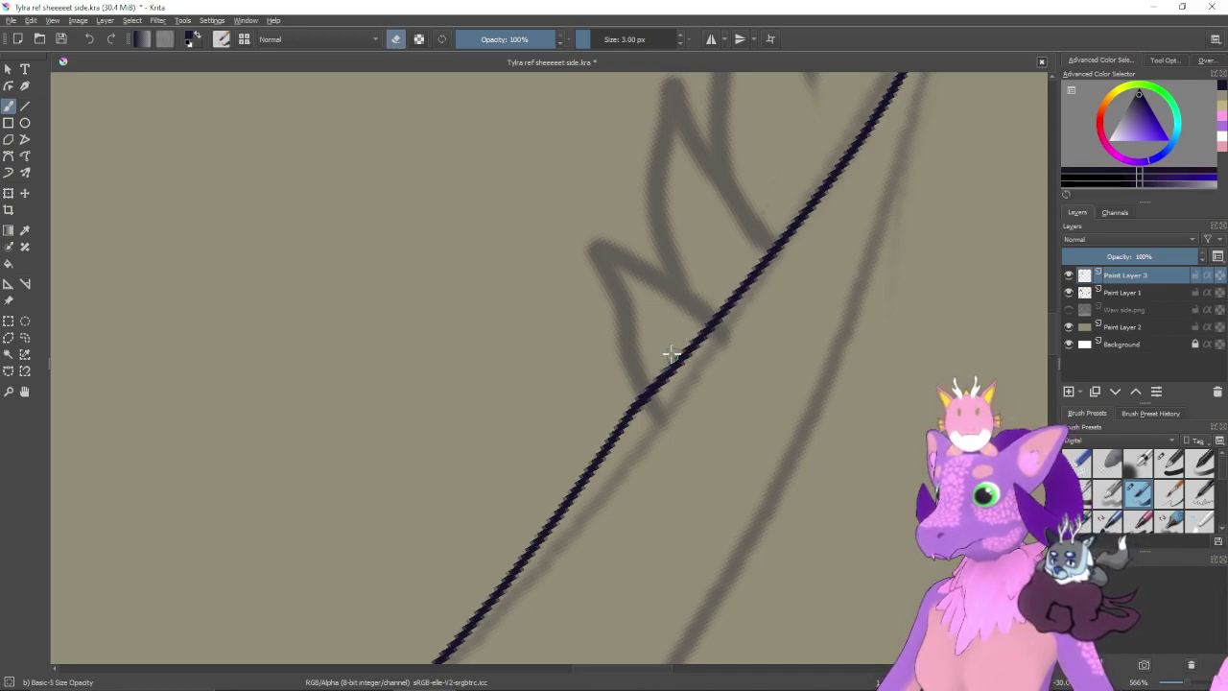
scroll(689, 351, "down", 3)
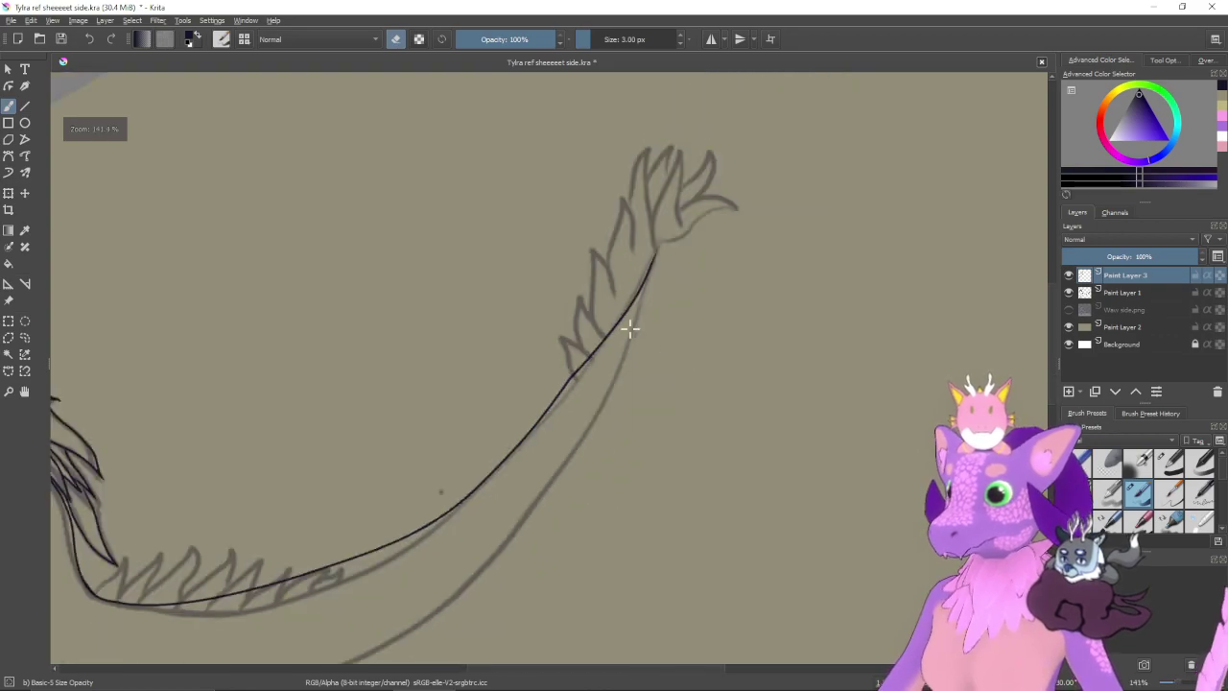
scroll(651, 355, "up", 1)
scroll(651, 355, "up", 3)
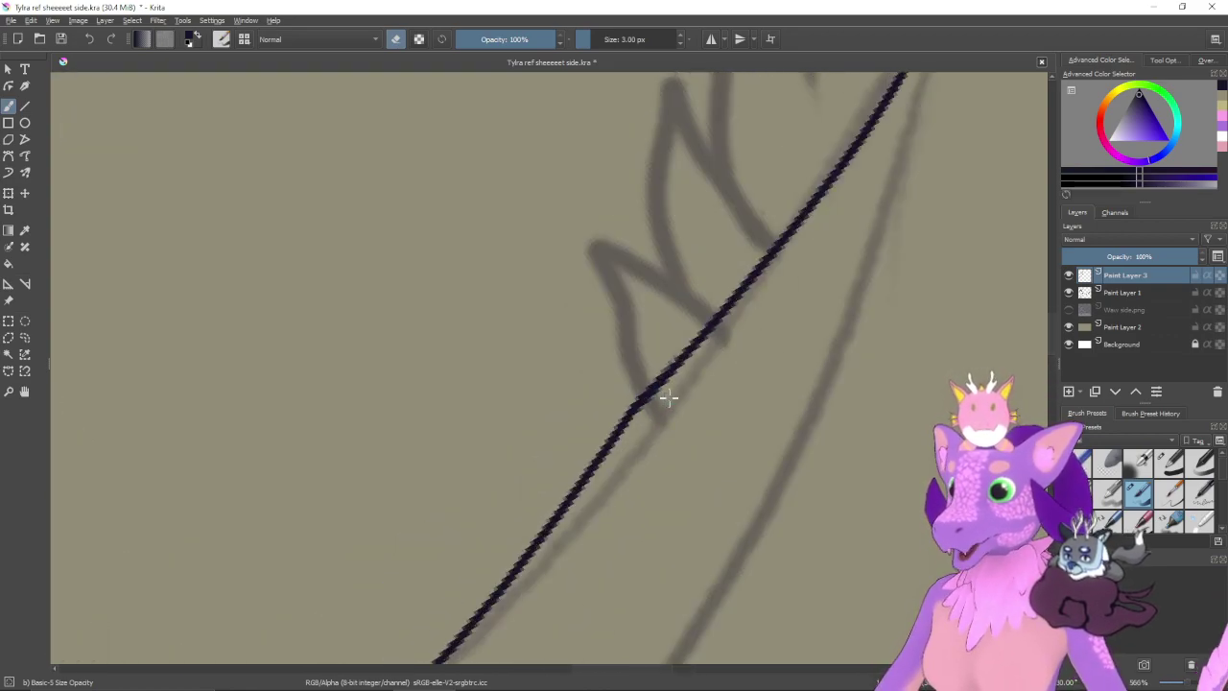
key("e")
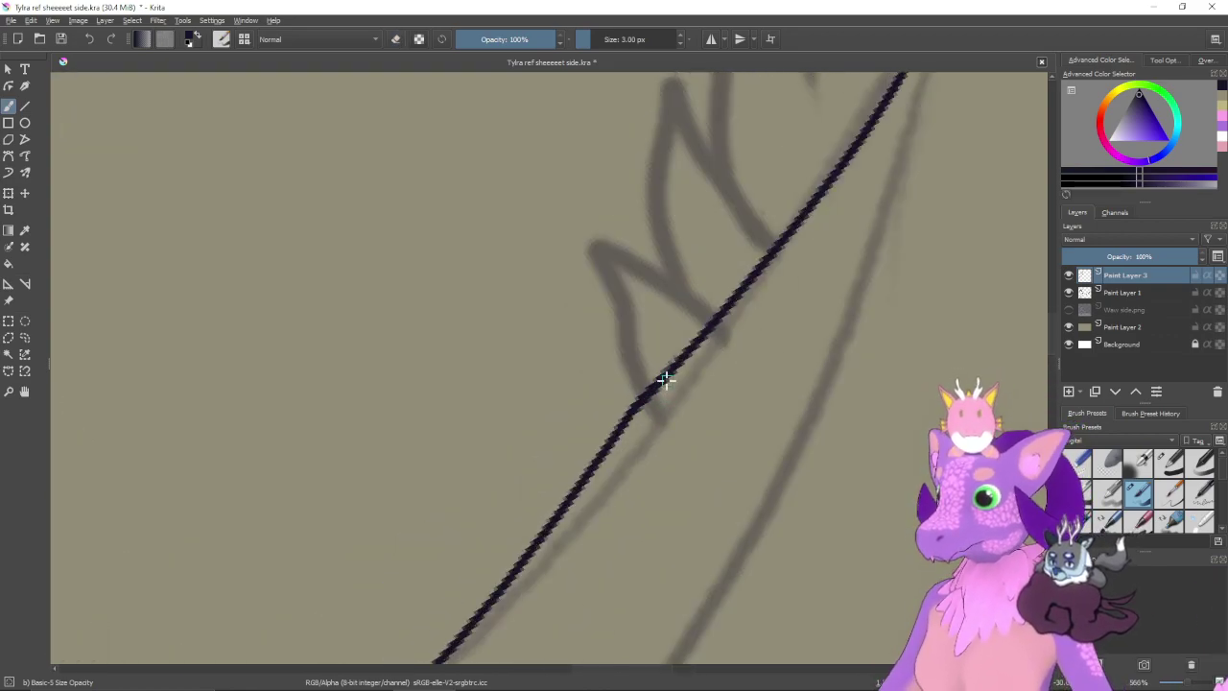
- Thicken the upper tail line at the kink near the tail tip and erase its excess edges to smooth the join
scroll(671, 375, "down", 1)
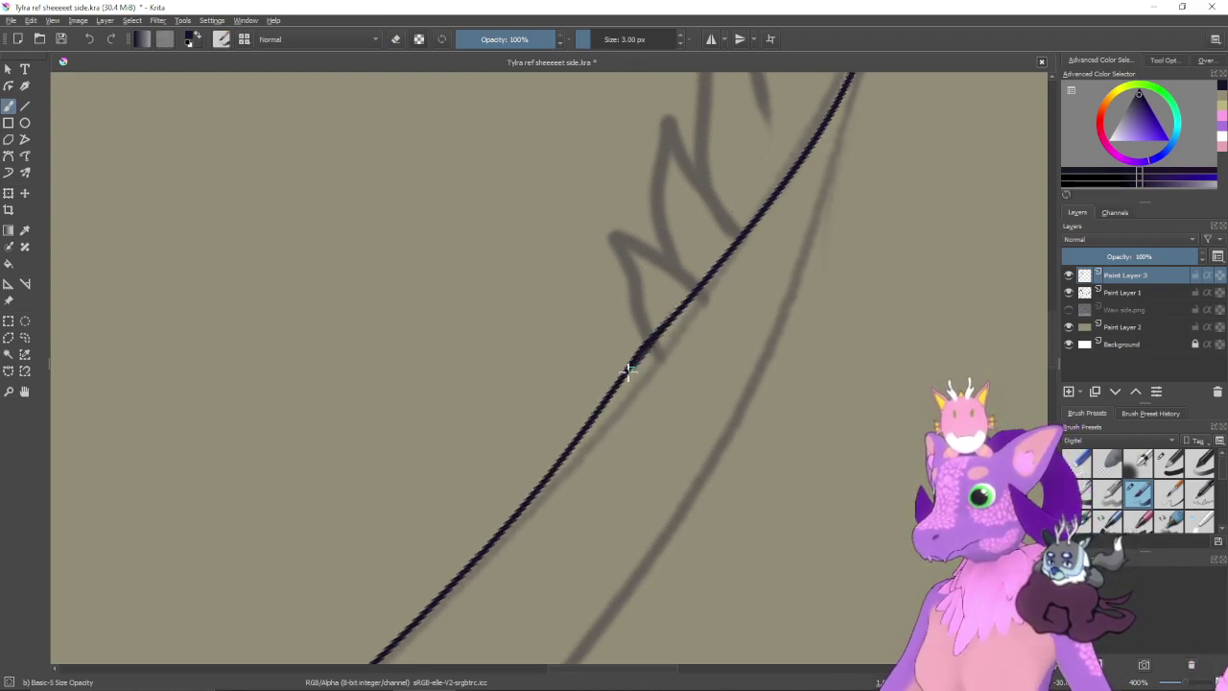
left_click_drag(651, 341, 614, 384)
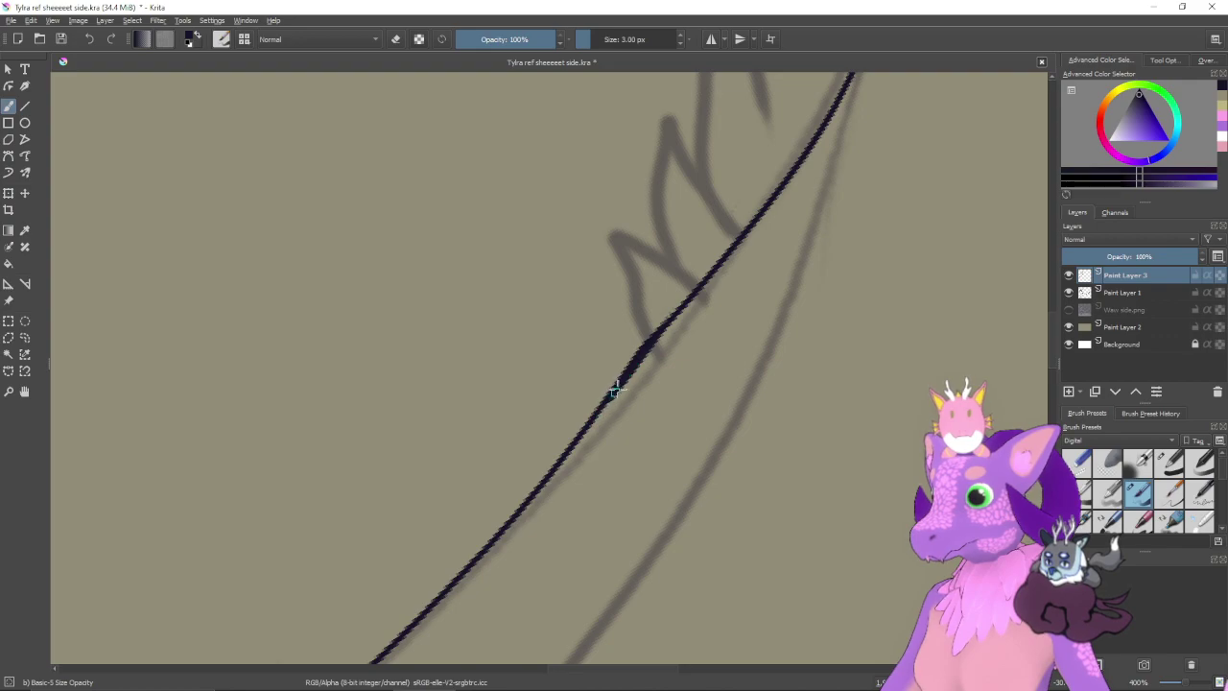
key("e")
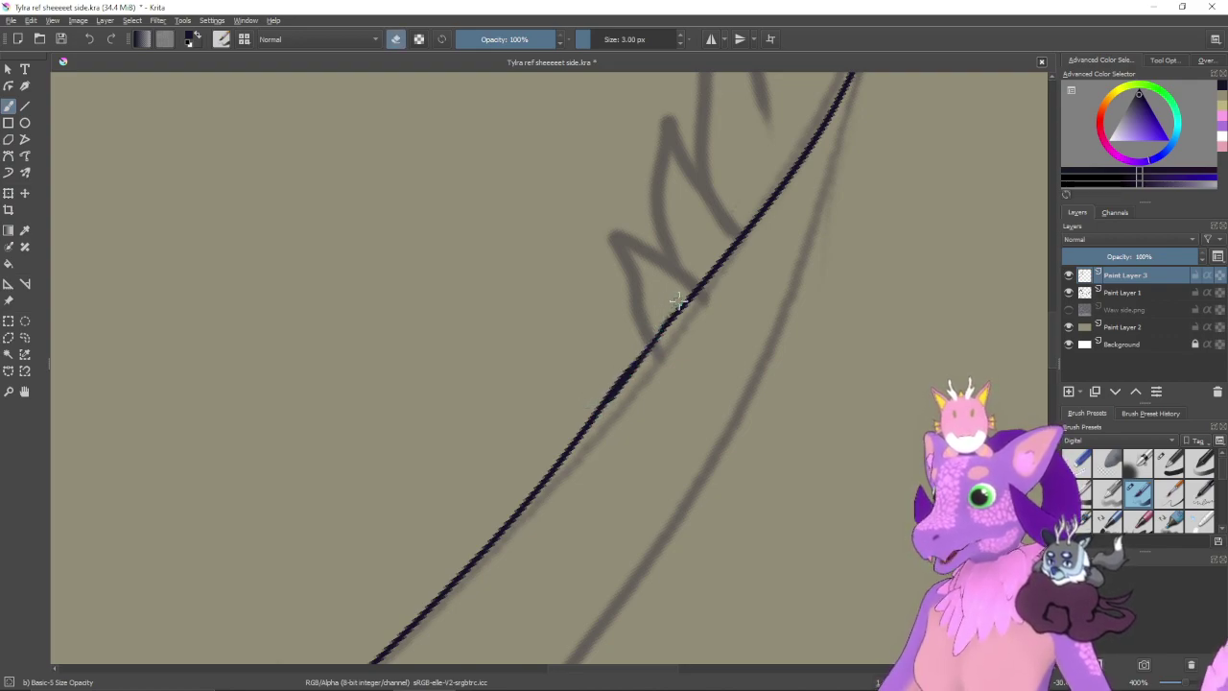
key("e")
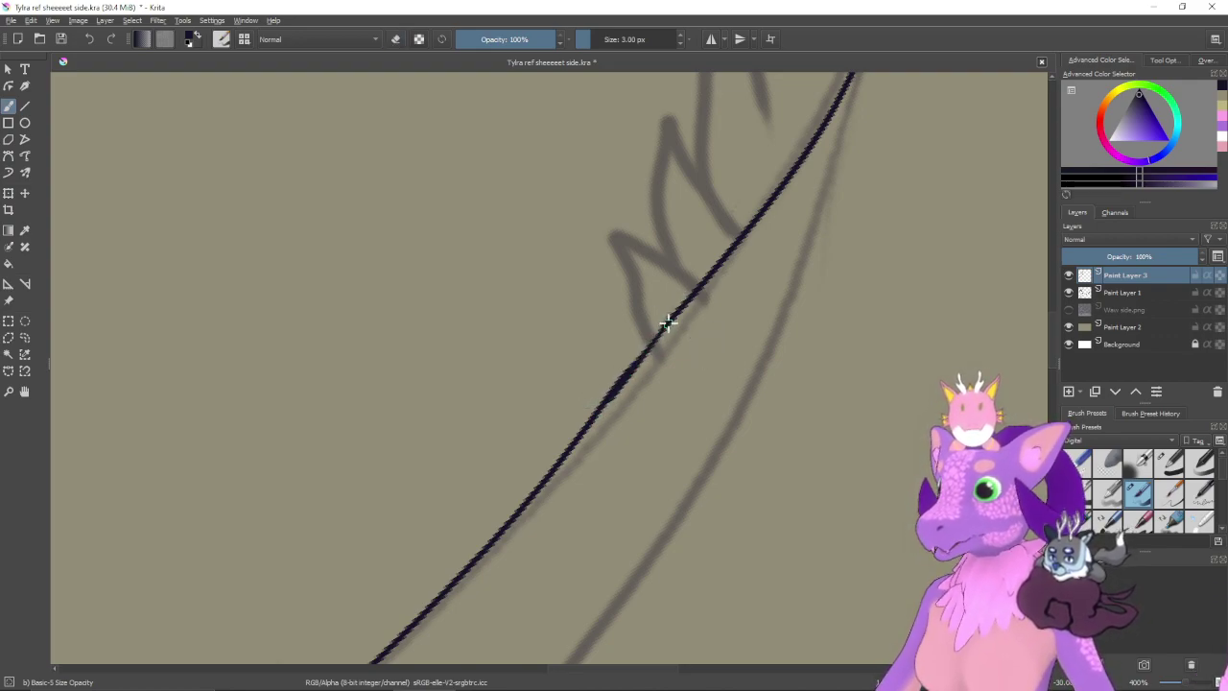
mouse_move(628, 367)
left_mouse_down()
mouse_move(608, 394)
mouse_move(651, 337)
mouse_move(637, 339)
mouse_move(581, 415)
mouse_move(663, 310)
mouse_move(575, 419)
left_mouse_up()
key("e")
left_click_drag(633, 349, 597, 401)
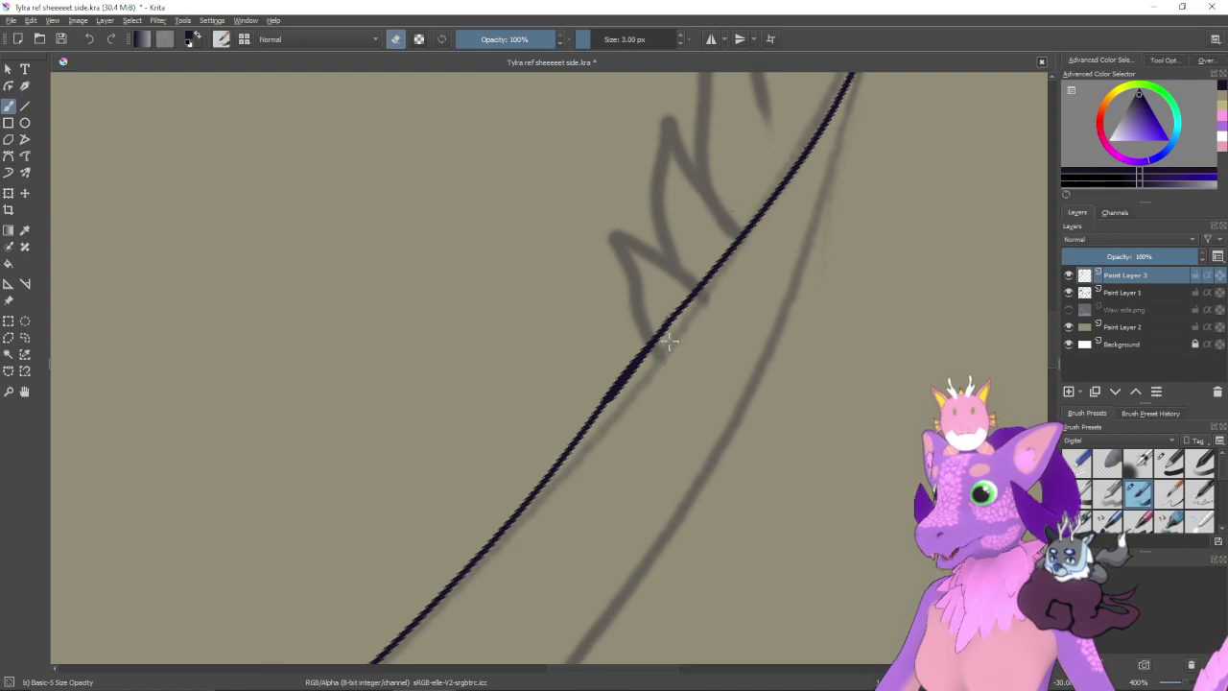
left_click_drag(669, 341, 610, 408)
left_click_drag(640, 365, 609, 411)
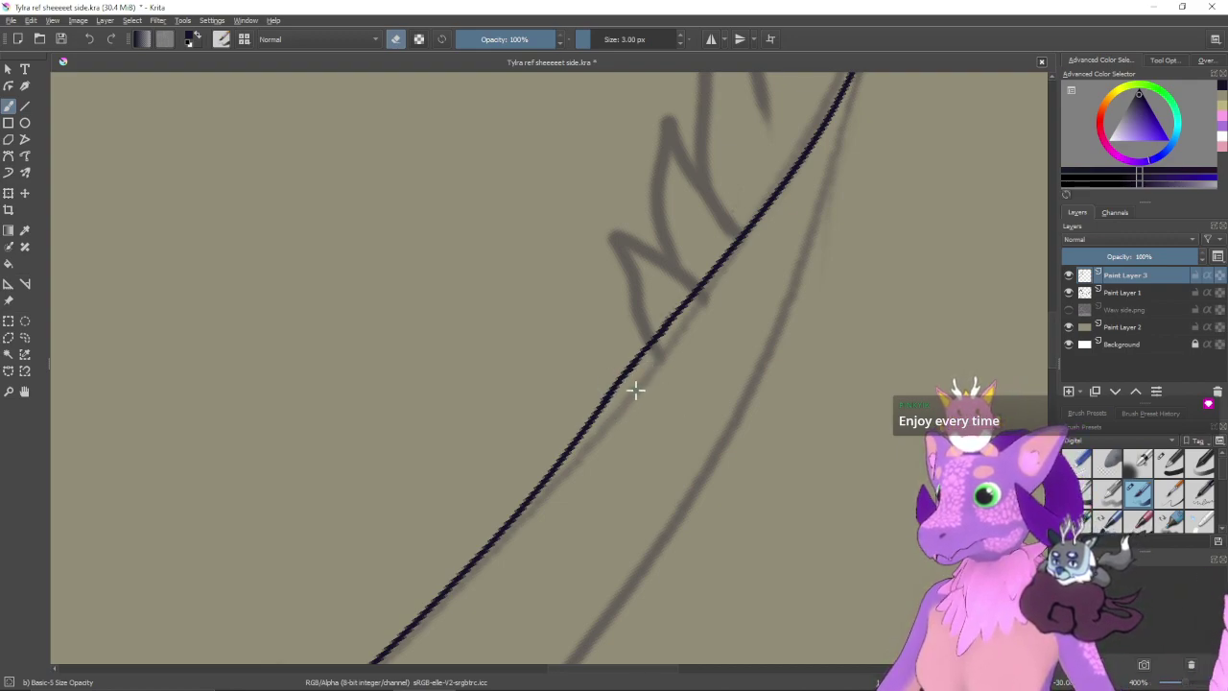
- Rotate the canvas to -45° and ink the tail's lower edge from the tip to the existing line at the tail base
key("ctrl+minus")
key("ctrl+minus")
key("ctrl+minus")
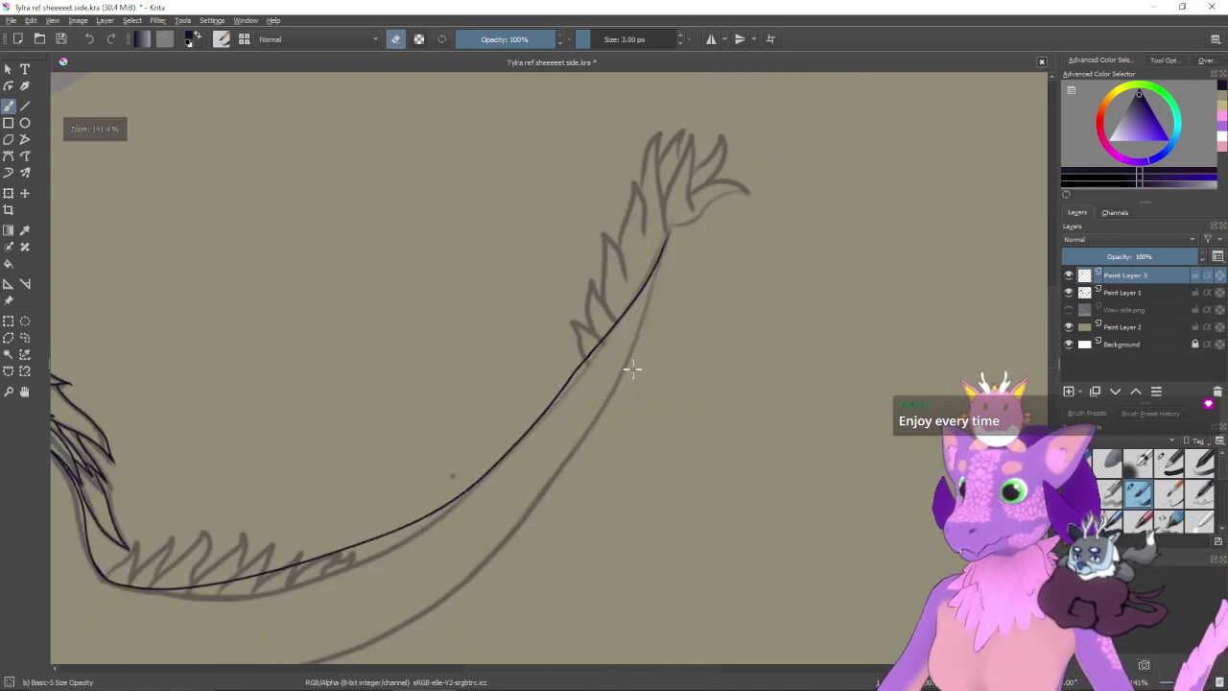
left_click_drag(618, 406, 640, 438)
left_click_drag(697, 401, 700, 390)
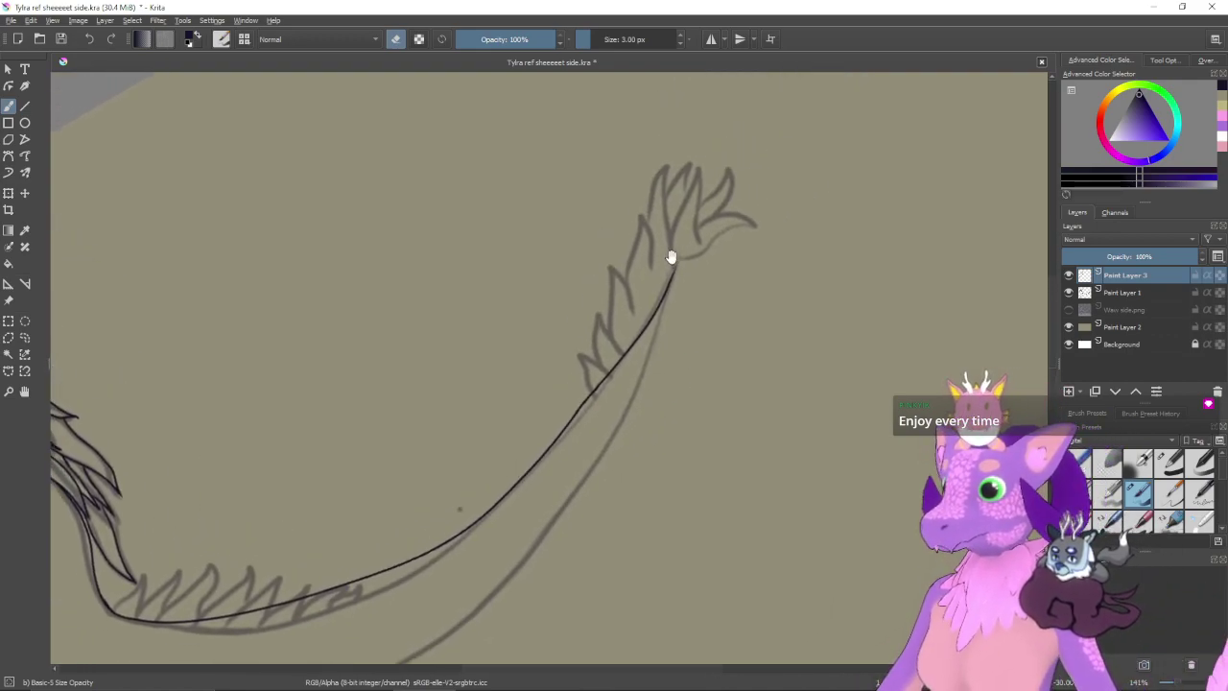
key("e")
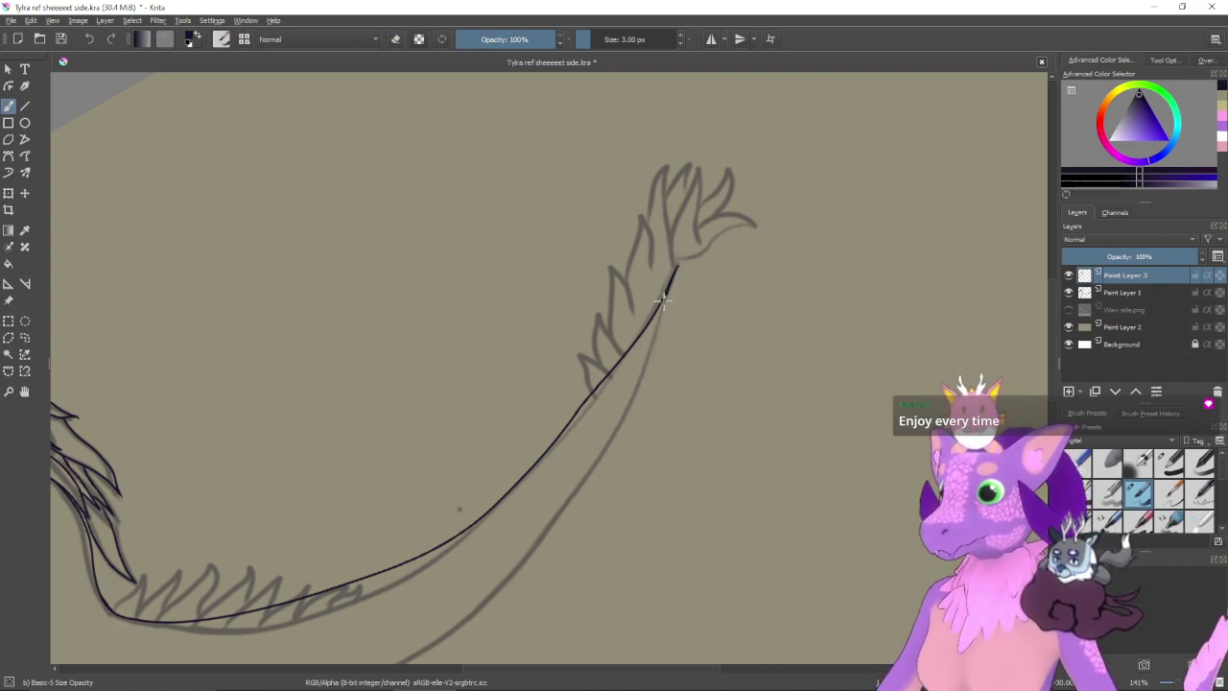
left_click_drag(670, 384, 700, 334)
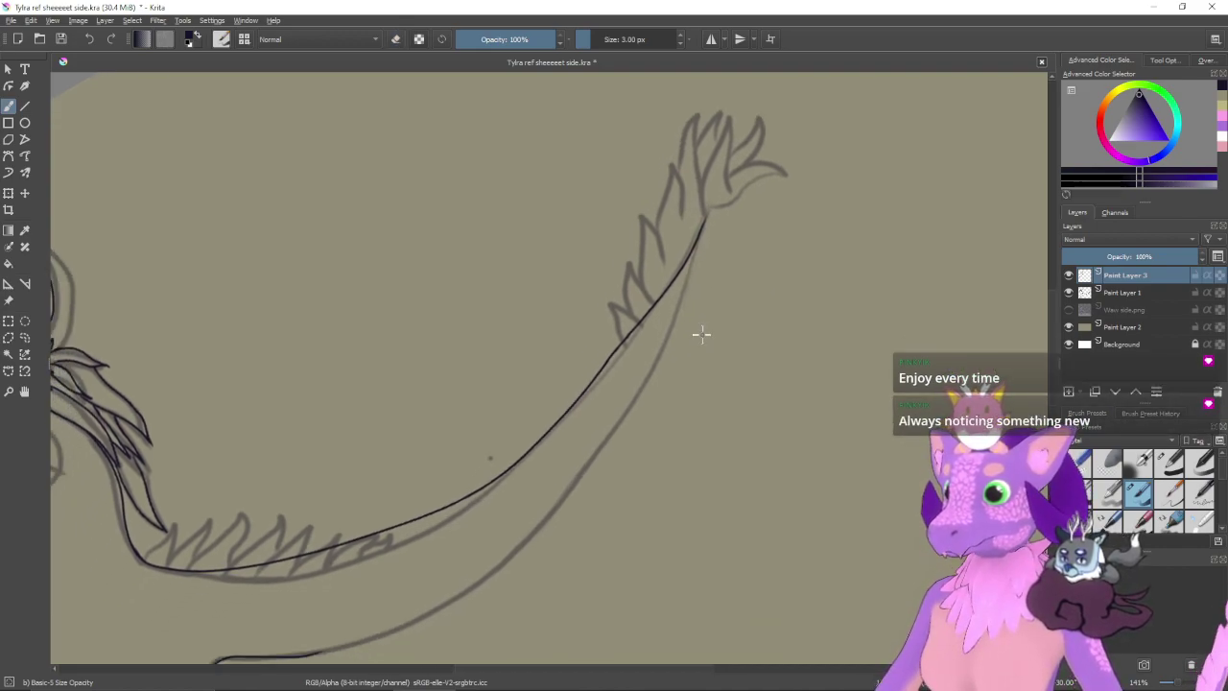
key("4")
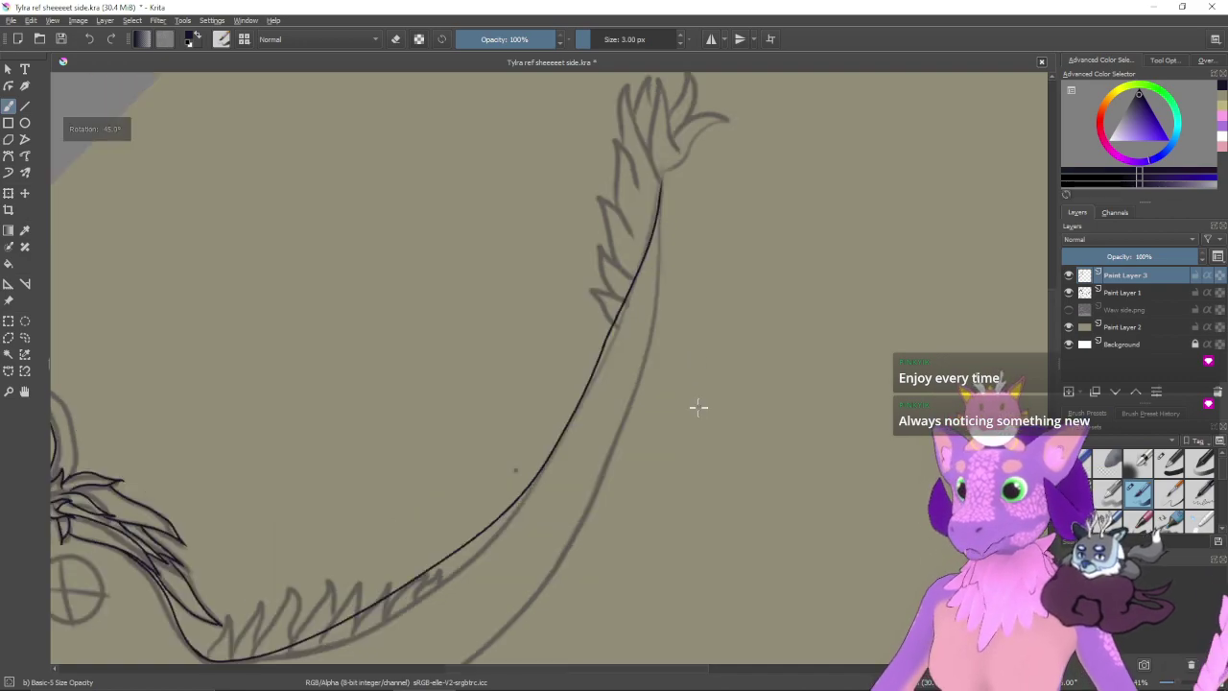
left_click_drag(698, 413, 720, 239)
key("minus")
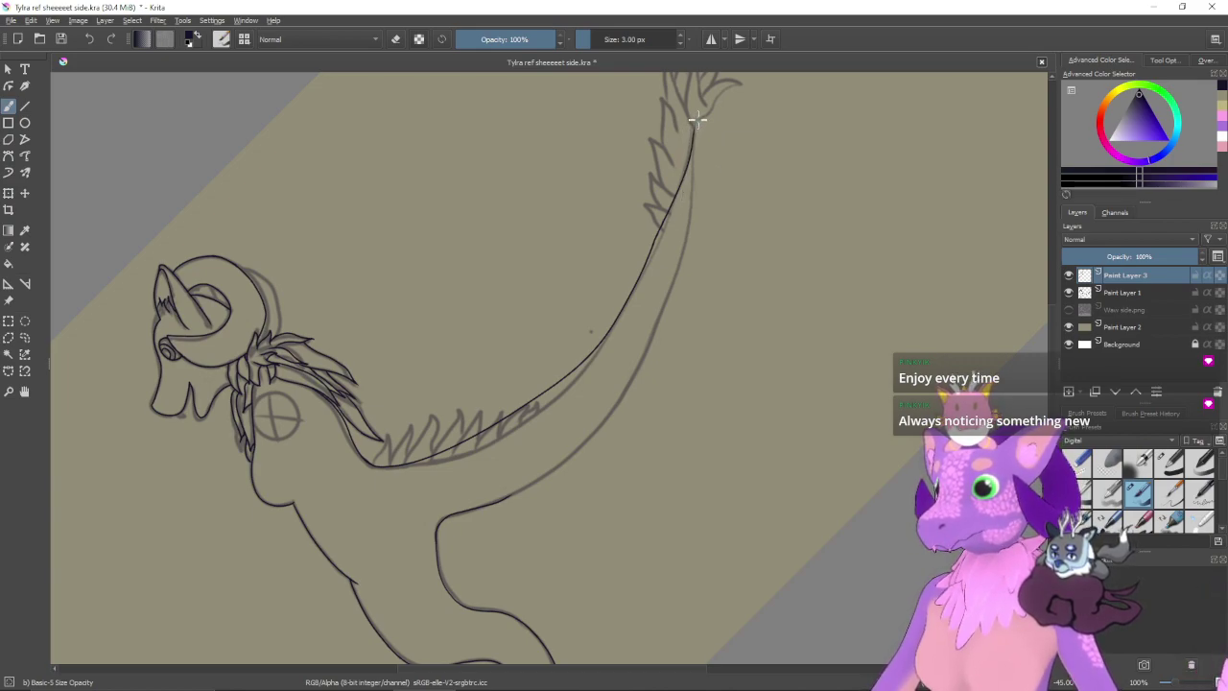
left_click_drag(692, 159, 677, 251)
key("ctrl+z")
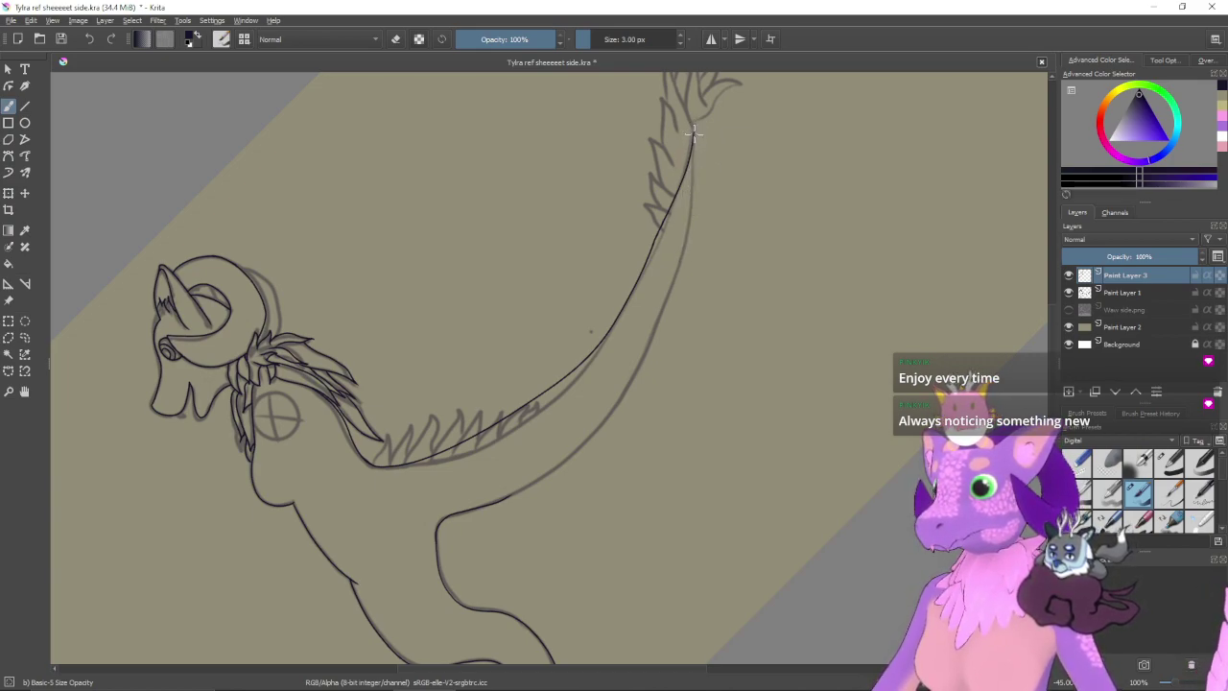
mouse_move(693, 130)
left_mouse_down()
mouse_move(683, 240)
mouse_move(644, 355)
mouse_move(511, 494)
left_mouse_up()
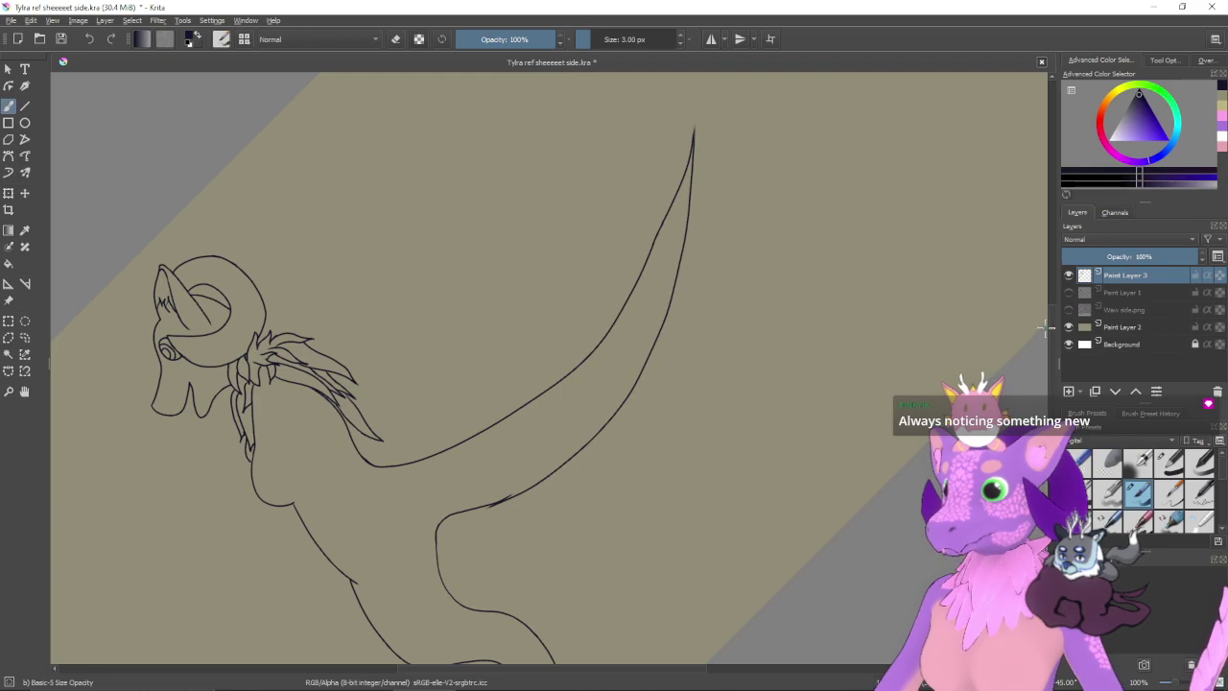
- Examine the inked tail outline from base to tip with the sketch hidden, in both upright and rotated views
key("minus")
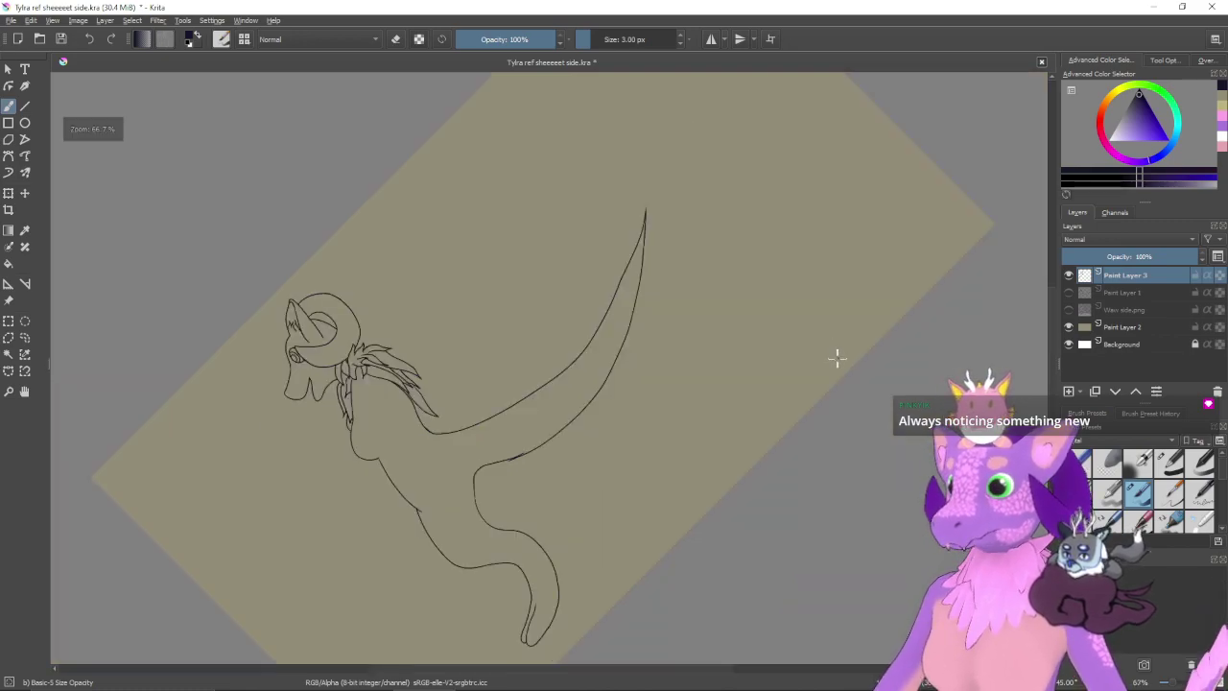
key("plus")
key("5")
left_click_drag(641, 459, 807, 486)
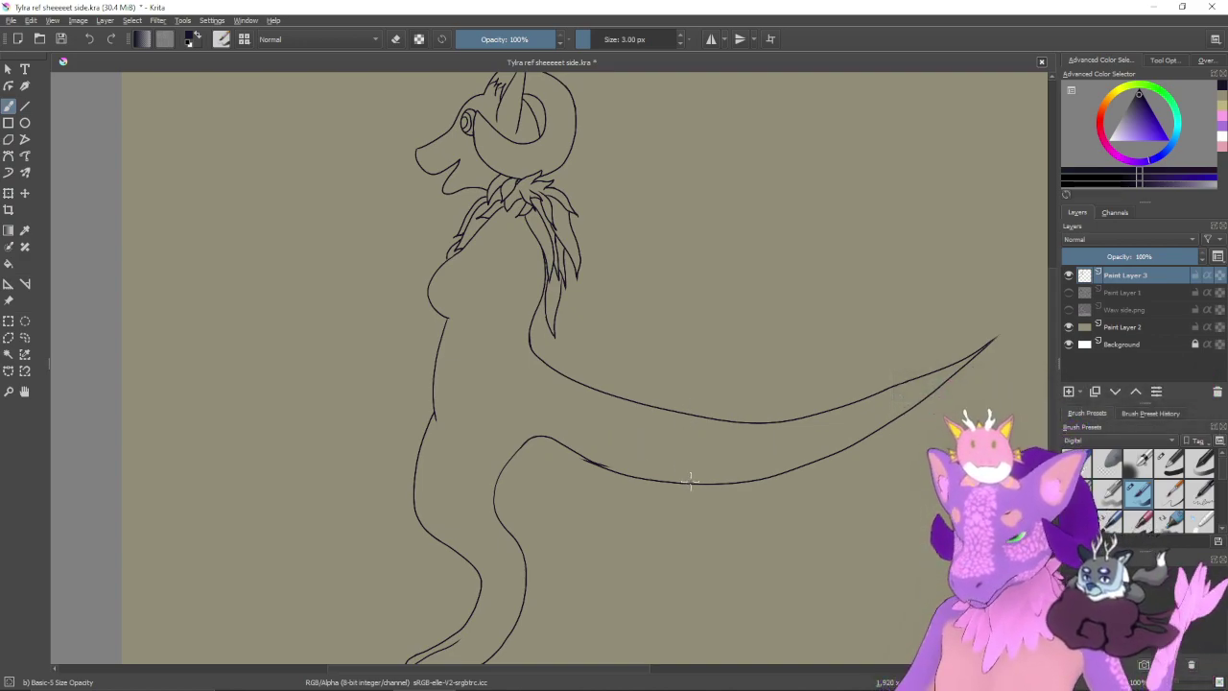
key("plus")
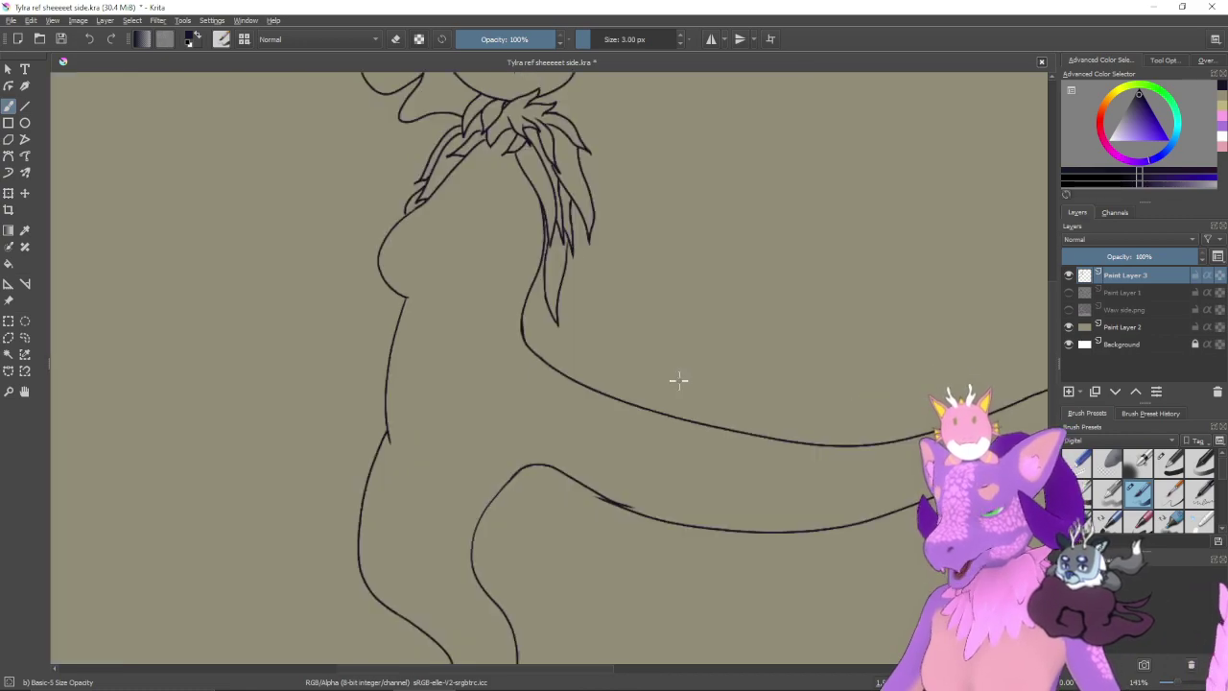
key("4")
key("4")
key("4")
key("4")
key("4")
key("4")
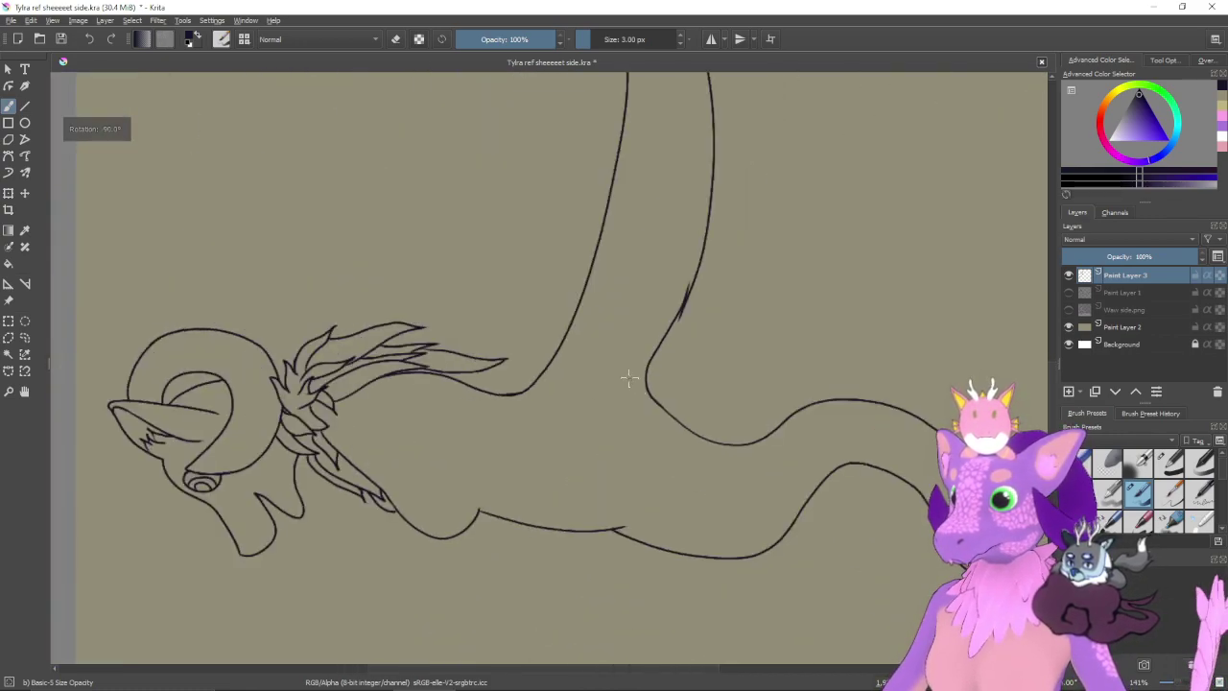
left_click_drag(628, 377, 707, 422)
left_click_drag(699, 234, 654, 434)
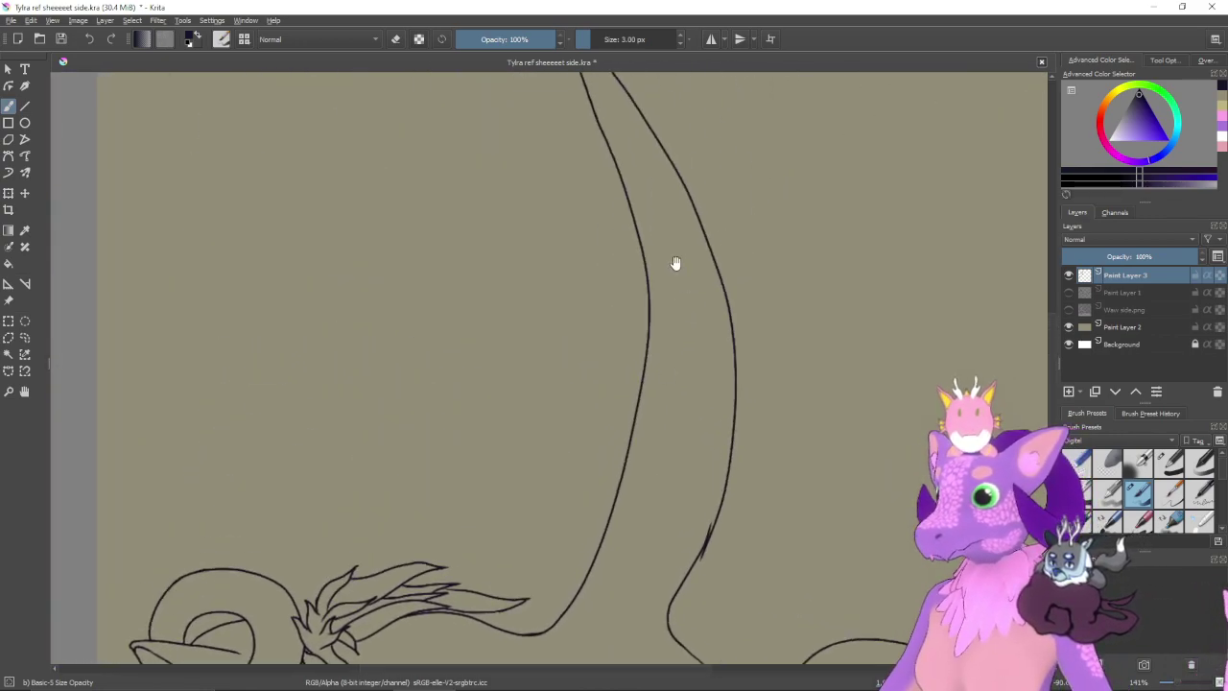
- Undo the lower tail edge and the latest upper-edge touch-ups, and check the remaining line with the canvas at -60°
key("ctrl+z")
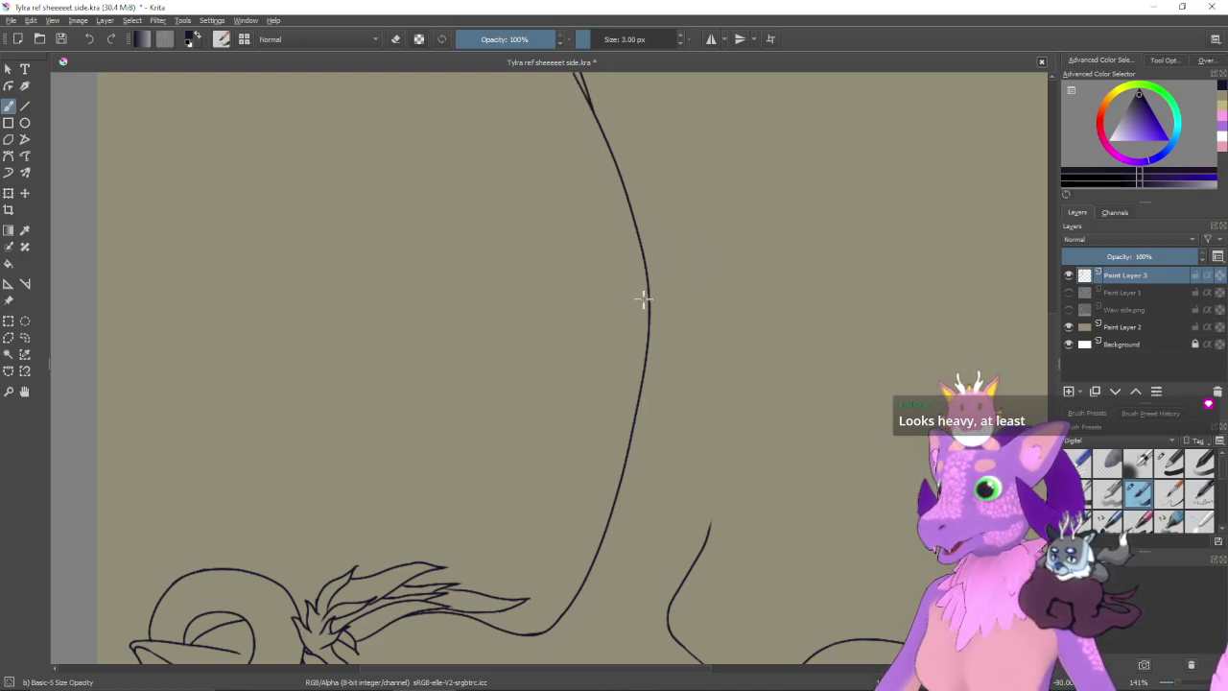
key("minus")
key("minus")
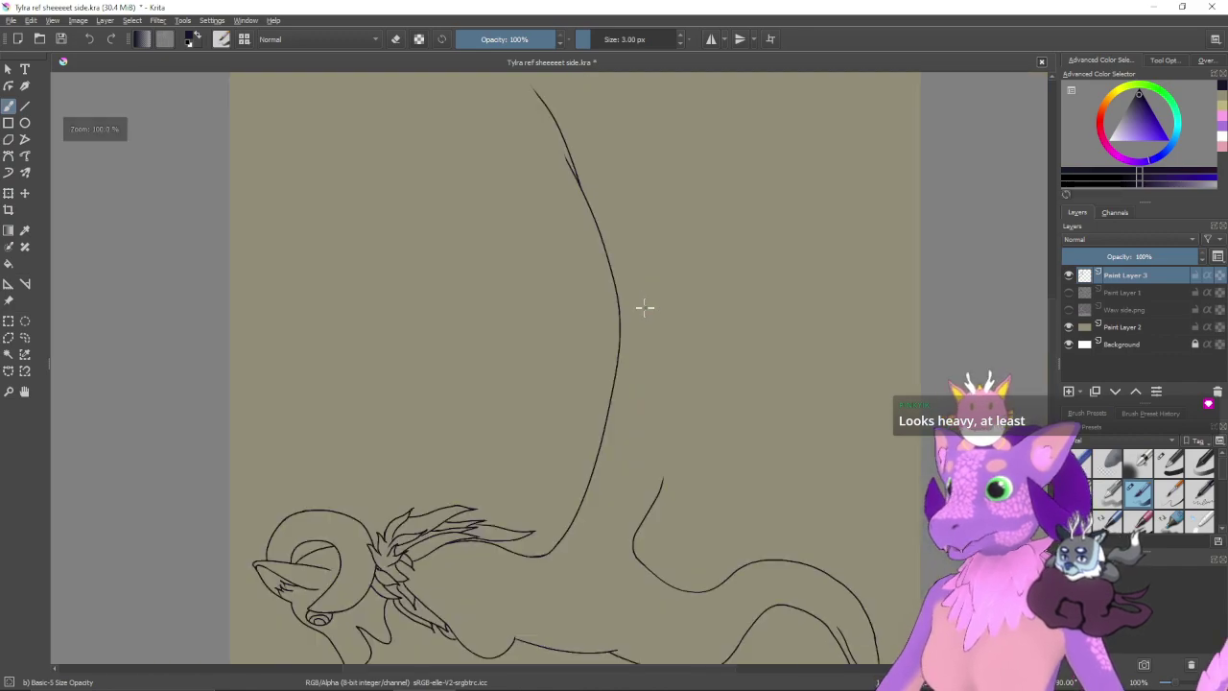
key("plus")
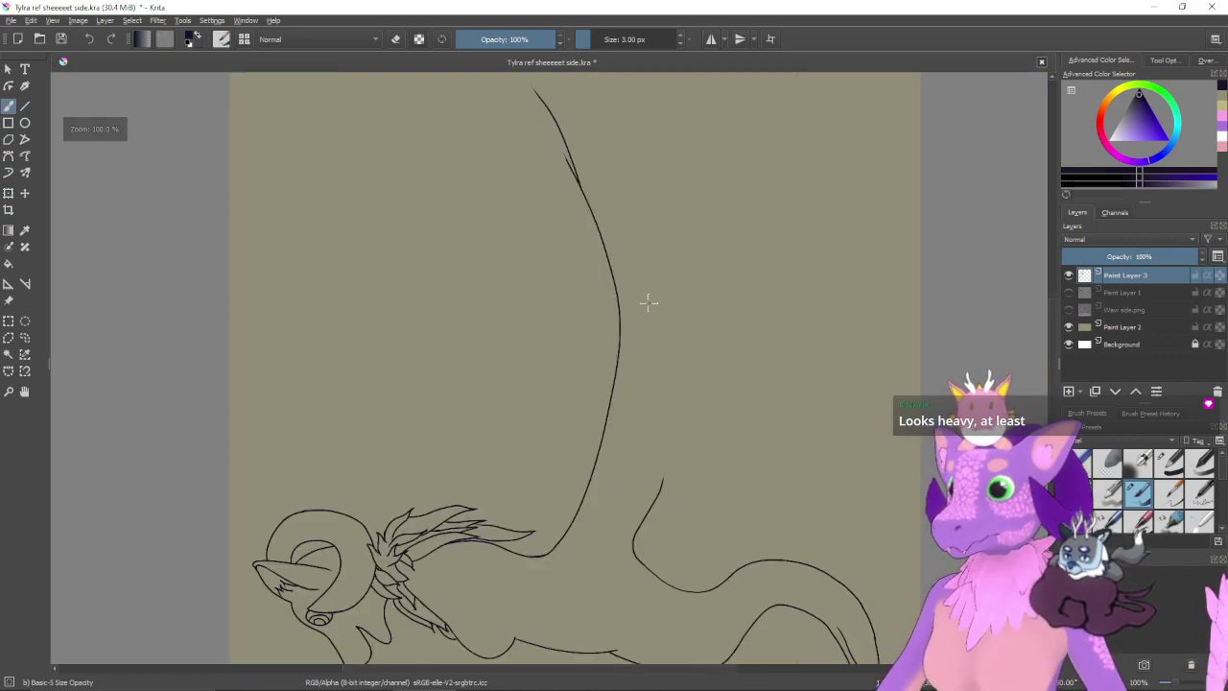
mouse_move(650, 304)
left_mouse_down()
mouse_move(643, 327)
mouse_move(656, 308)
left_mouse_up()
key("6")
key("6")
- Erase the inked upper tail line back to the lower back and trim the lower tail stub with a 90 px eraser
key("e")
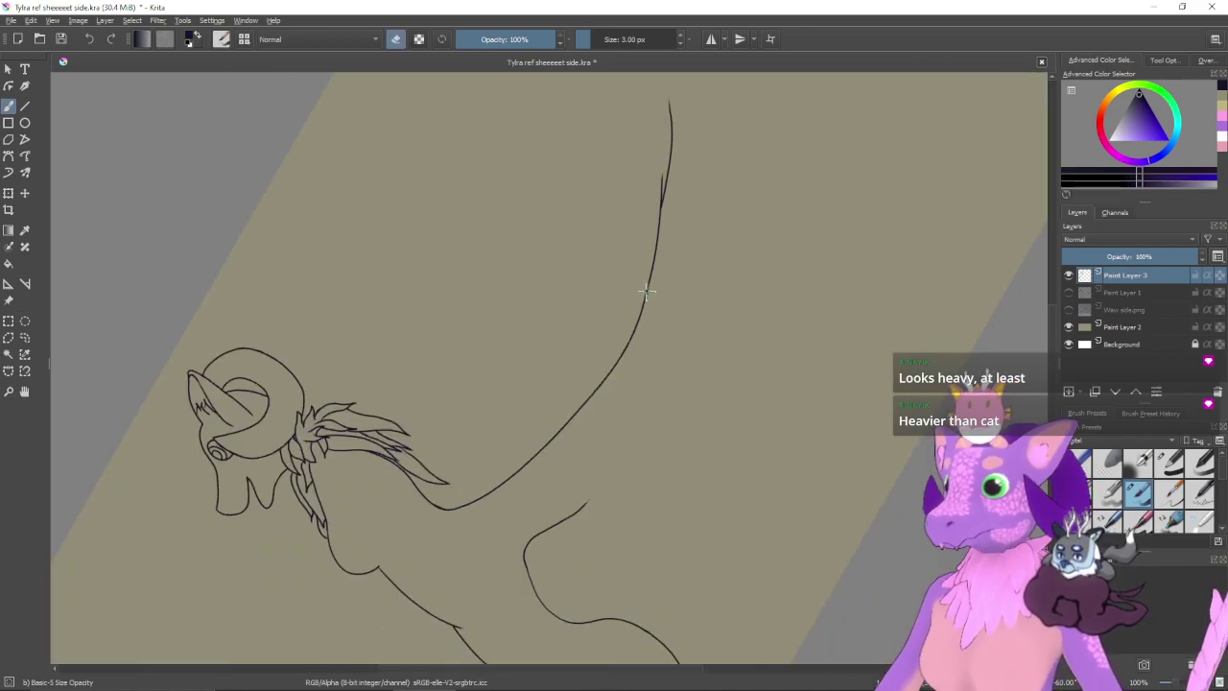
key("bracketright")
key("bracketright")
key("bracketright")
key("bracketright")
key("bracketright")
key("bracketright")
key("bracketright")
key("bracketright")
key("bracketright")
key("bracketright")
key("bracketright")
key("bracketright")
key("bracketright")
key("bracketright")
key("bracketright")
key("bracketright")
key("bracketright")
key("bracketright")
key("bracketright")
key("bracketright")
mouse_move(674, 147)
left_mouse_down()
mouse_move(669, 108)
mouse_move(637, 294)
mouse_move(614, 350)
mouse_move(544, 440)
mouse_move(541, 455)
mouse_move(579, 484)
mouse_move(581, 508)
mouse_move(553, 526)
mouse_move(580, 494)
mouse_move(554, 526)
left_mouse_up()
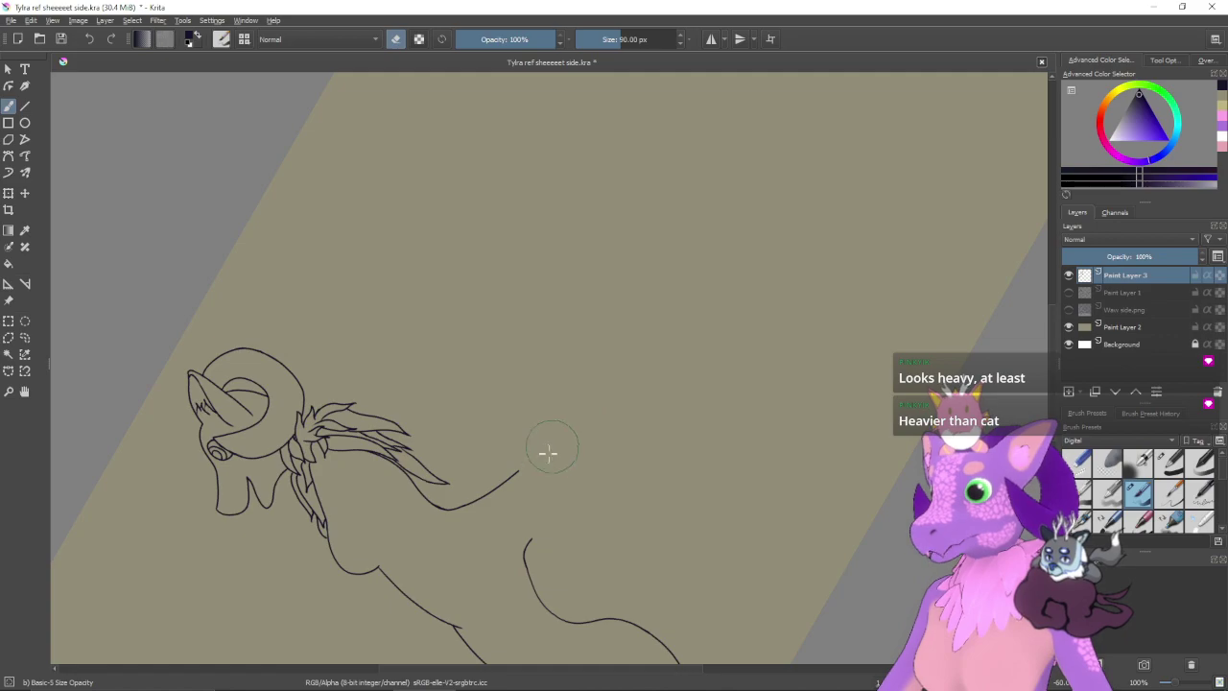
mouse_move(547, 447)
left_mouse_down()
mouse_move(472, 516)
mouse_move(503, 530)
mouse_move(685, 280)
left_mouse_up()
- Reset the canvas rotation, show the Paint Layer 1 sketch again, and return to painting mode with a 3 px brush
key("ctrl+plus")
key("ctrl+plus")
key("ctrl+plus")
key("5")
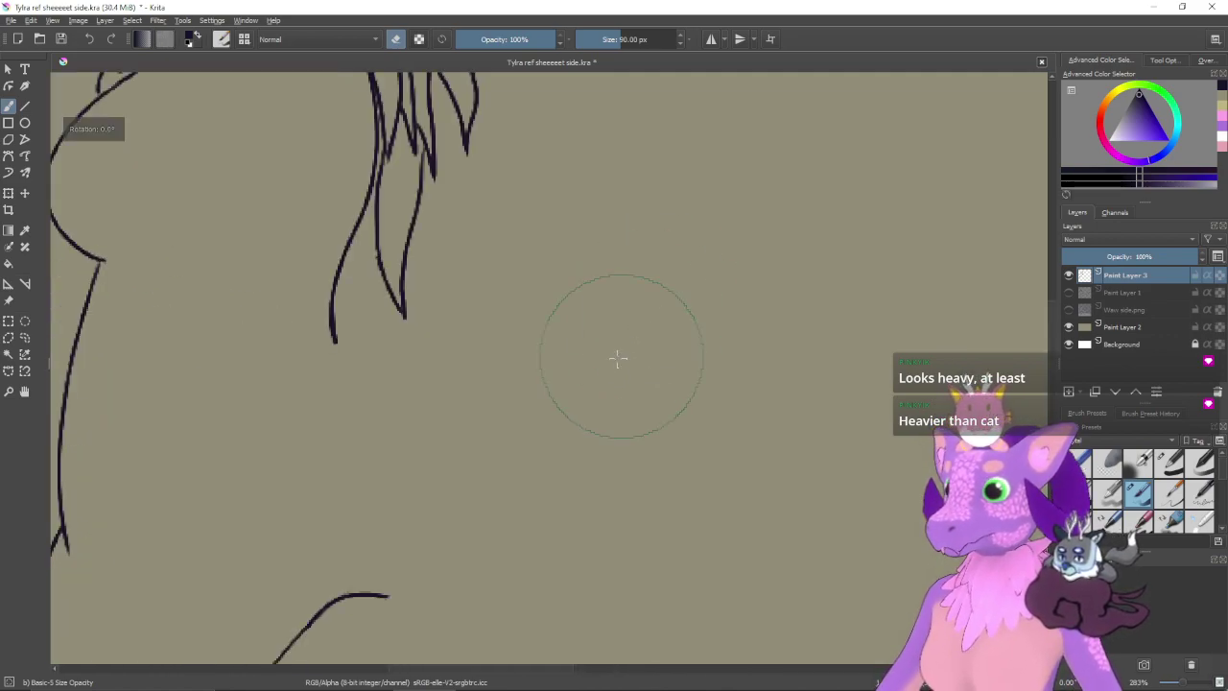
left_click_drag(616, 359, 726, 303)
left_click(1069, 292)
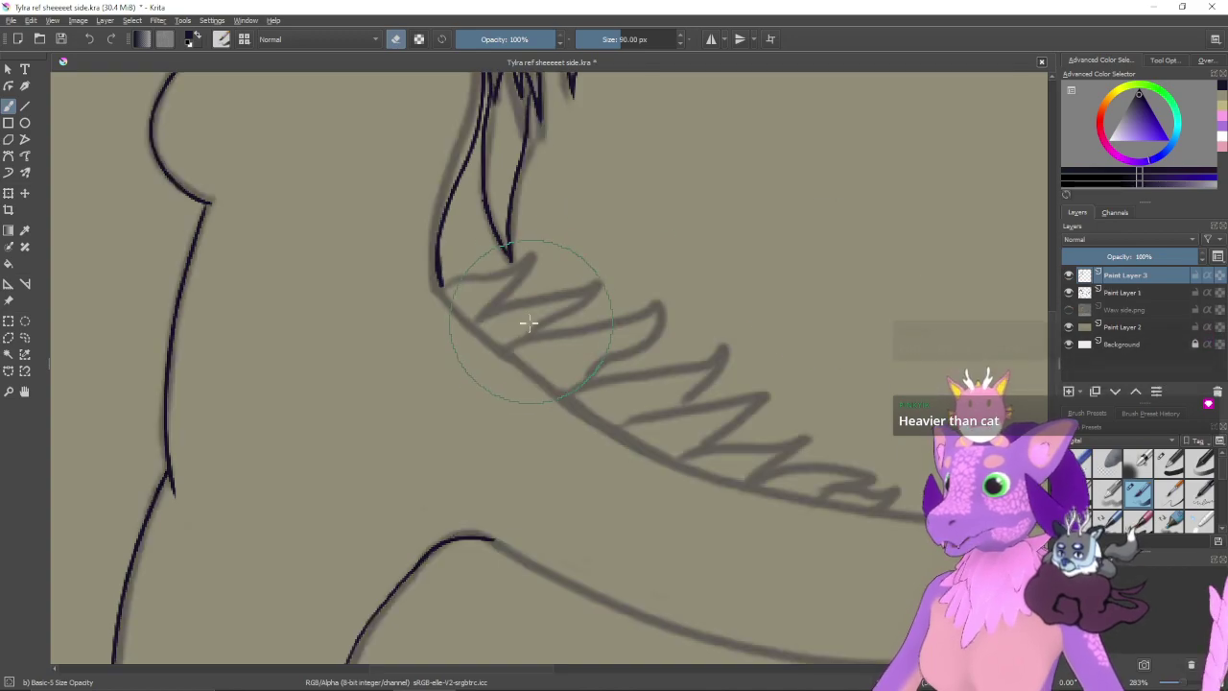
key("e")
key("bracketleft")
key("bracketleft")
key("bracketleft")
key("bracketleft")
key("bracketleft")
key("bracketleft")
key("bracketleft")
key("bracketleft")
key("bracketleft")
key("bracketleft")
key("bracketleft")
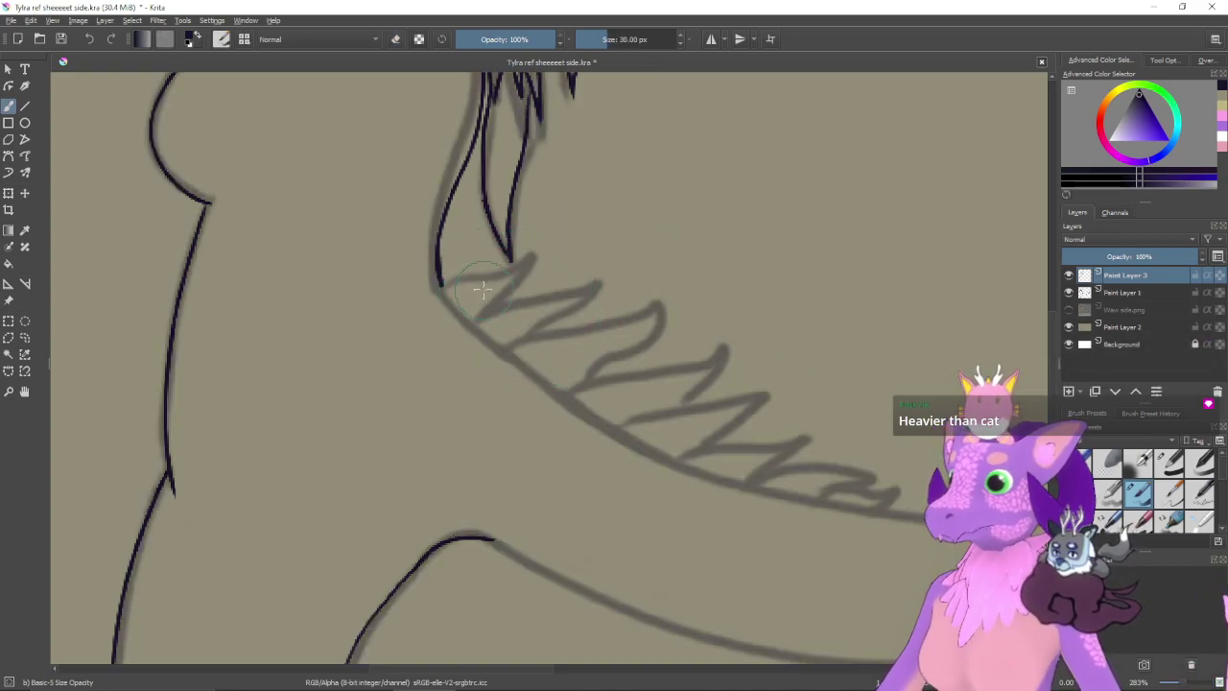
left_click_drag(464, 285, 453, 285)
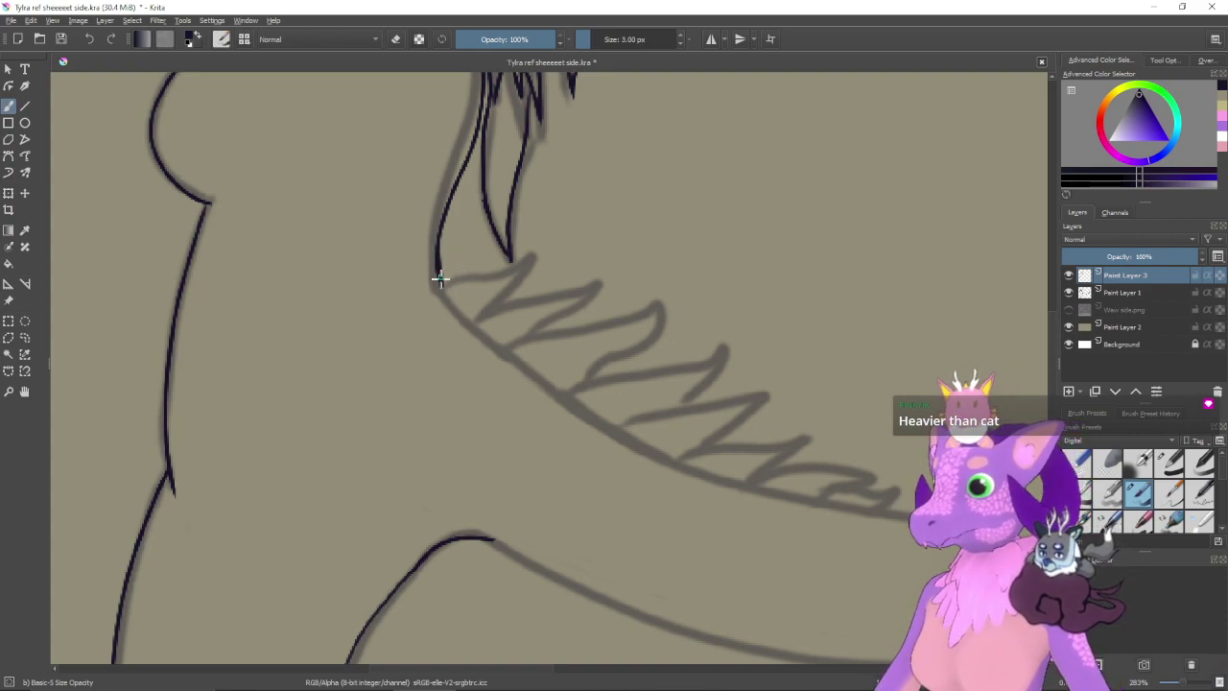
- Ink the curve where the back meets the tail, redoing the stroke from higher up the back line
left_click_drag(441, 285, 463, 325)
key("ctrl+z")
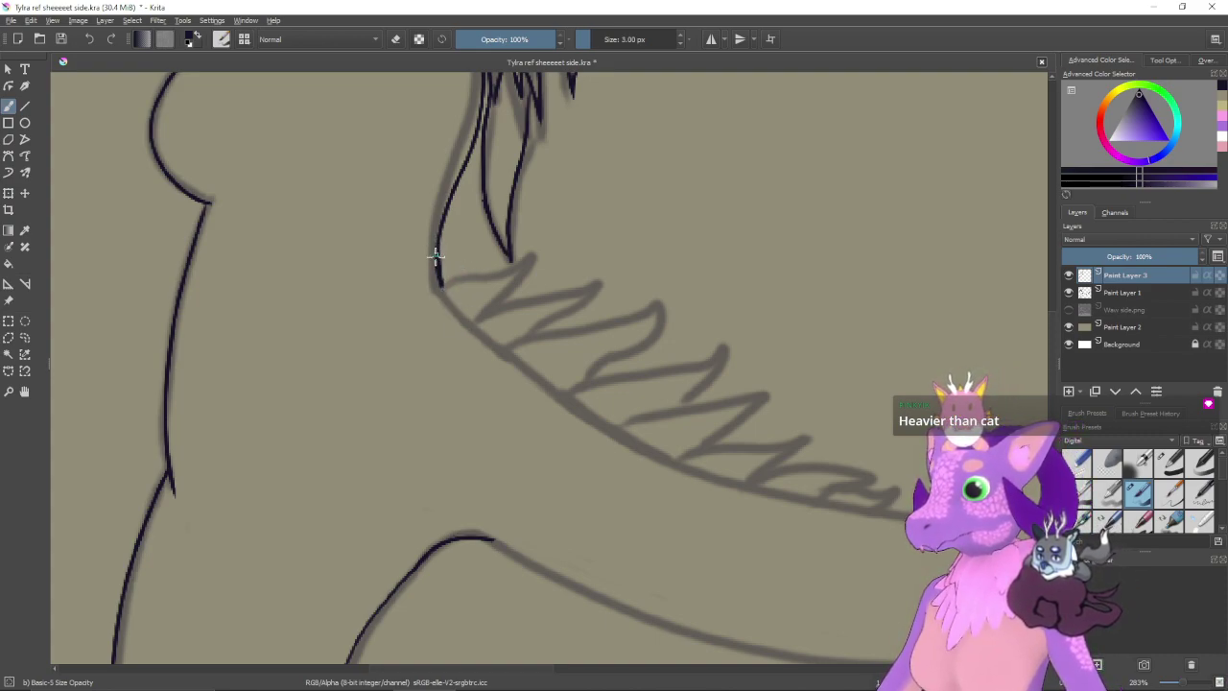
left_click_drag(436, 255, 471, 327)
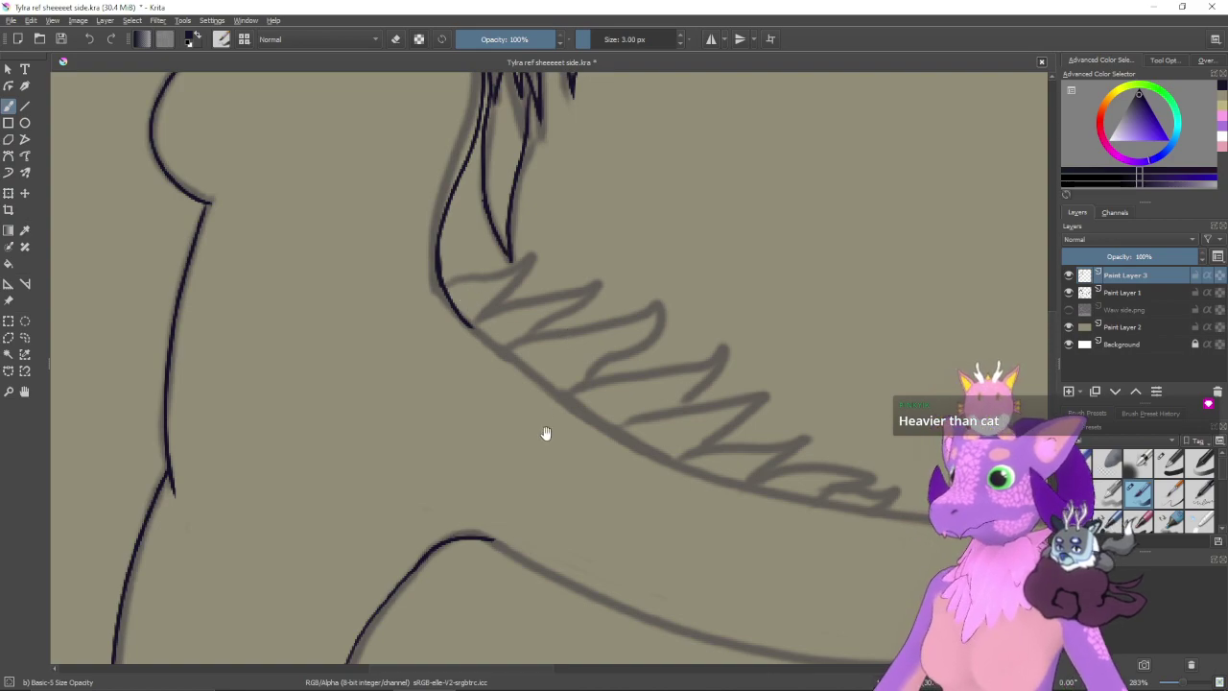
- Try to ink the tail's upper edge from its base along the spikes with the canvas rotated to -60°
left_click_drag(545, 433, 553, 405)
key("4")
key("4")
key("4")
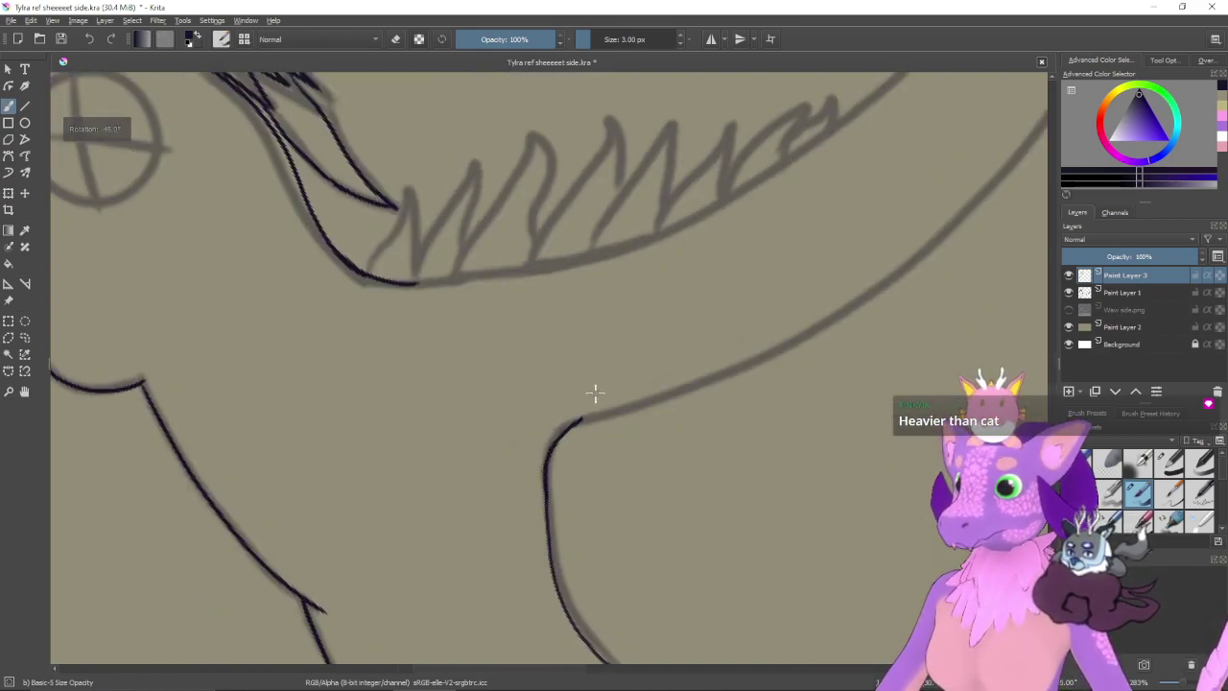
key("4")
key("4")
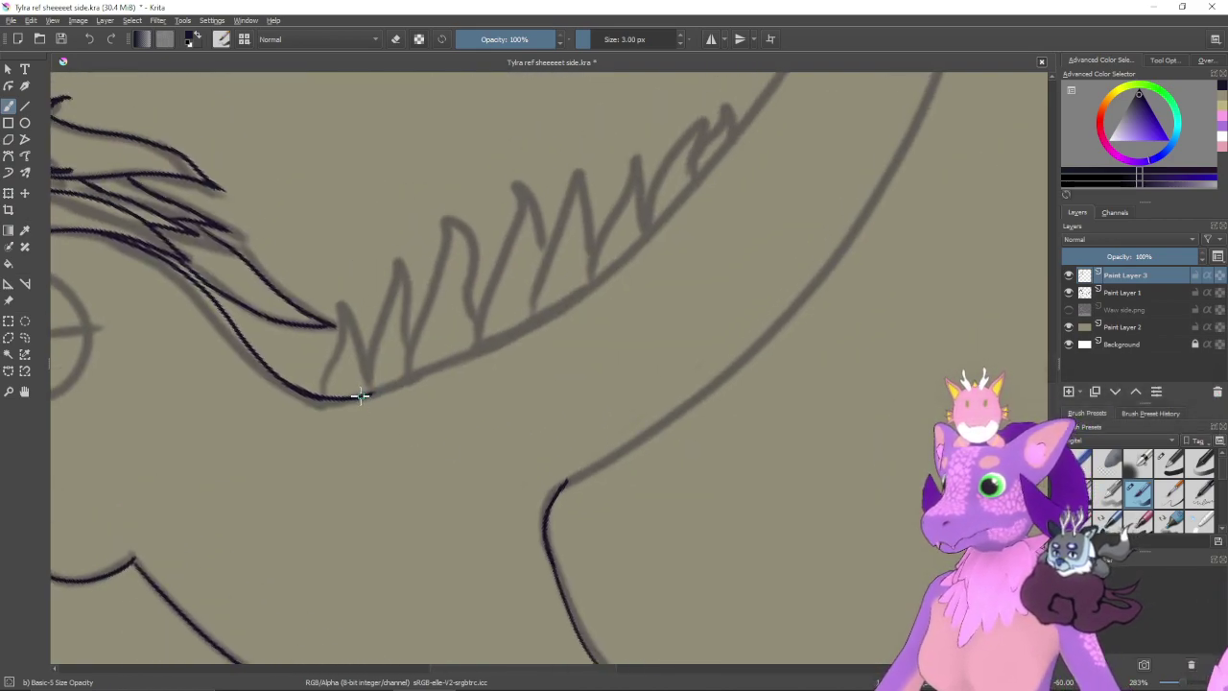
mouse_move(400, 385)
left_mouse_down()
mouse_move(540, 319)
mouse_move(676, 230)
left_mouse_up()
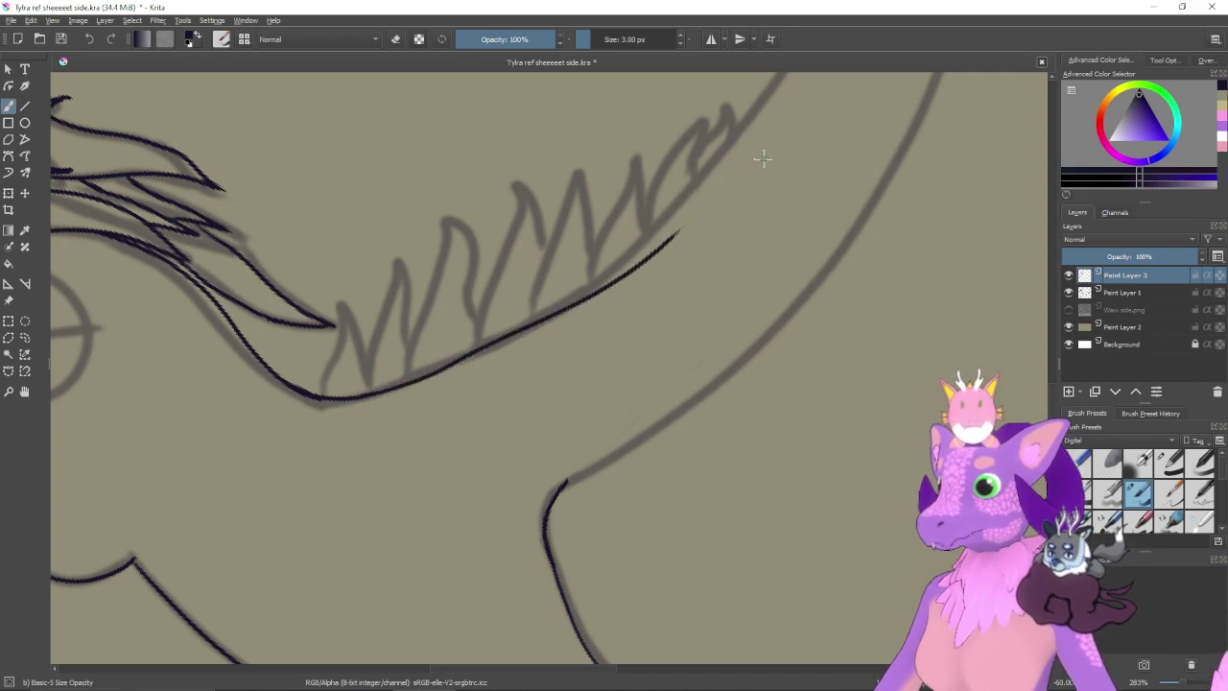
key("ctrl+z")
- Try to ink the tail's upper edge from the lower back past the spikes with the 3 px brush at 141% zoom
key("4")
key("ctrl+minus")
key("ctrl+minus")
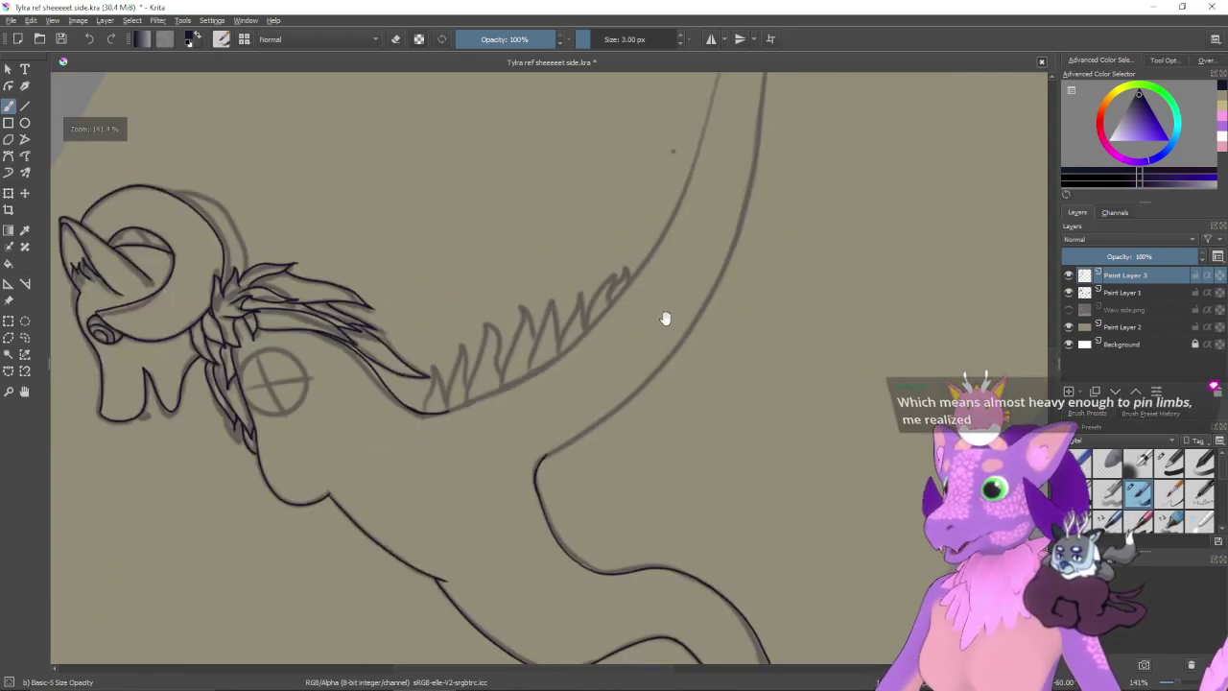
left_click_drag(666, 317, 649, 357)
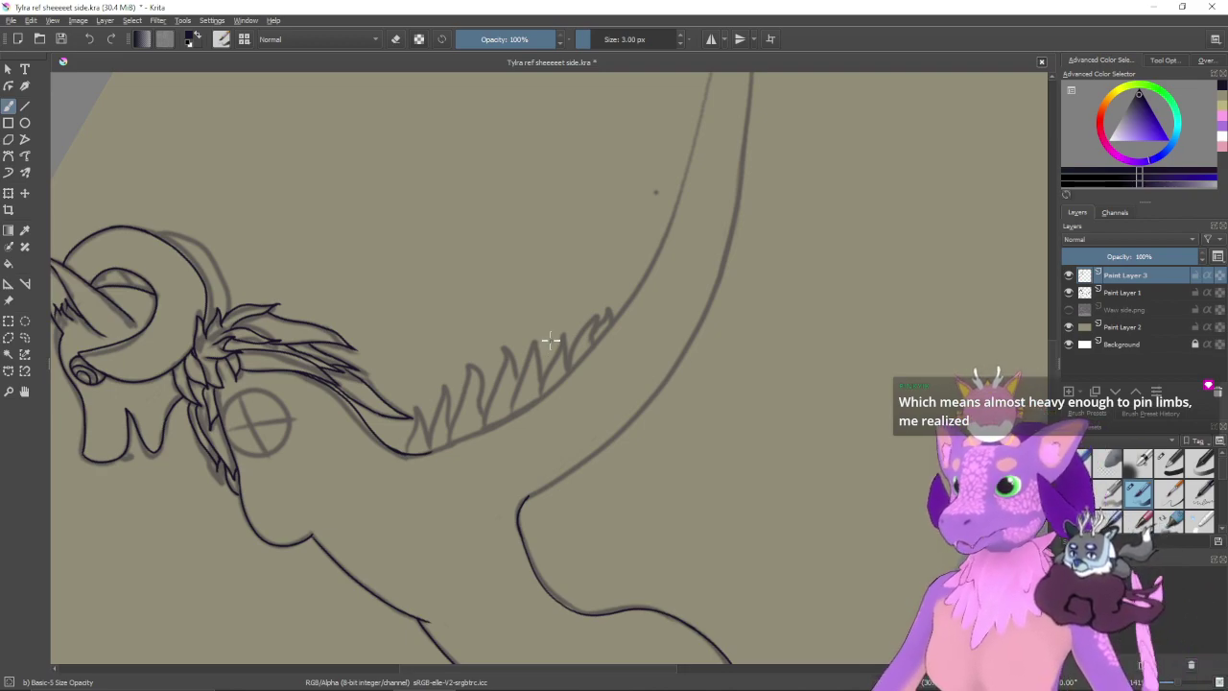
left_click_drag(424, 452, 616, 348)
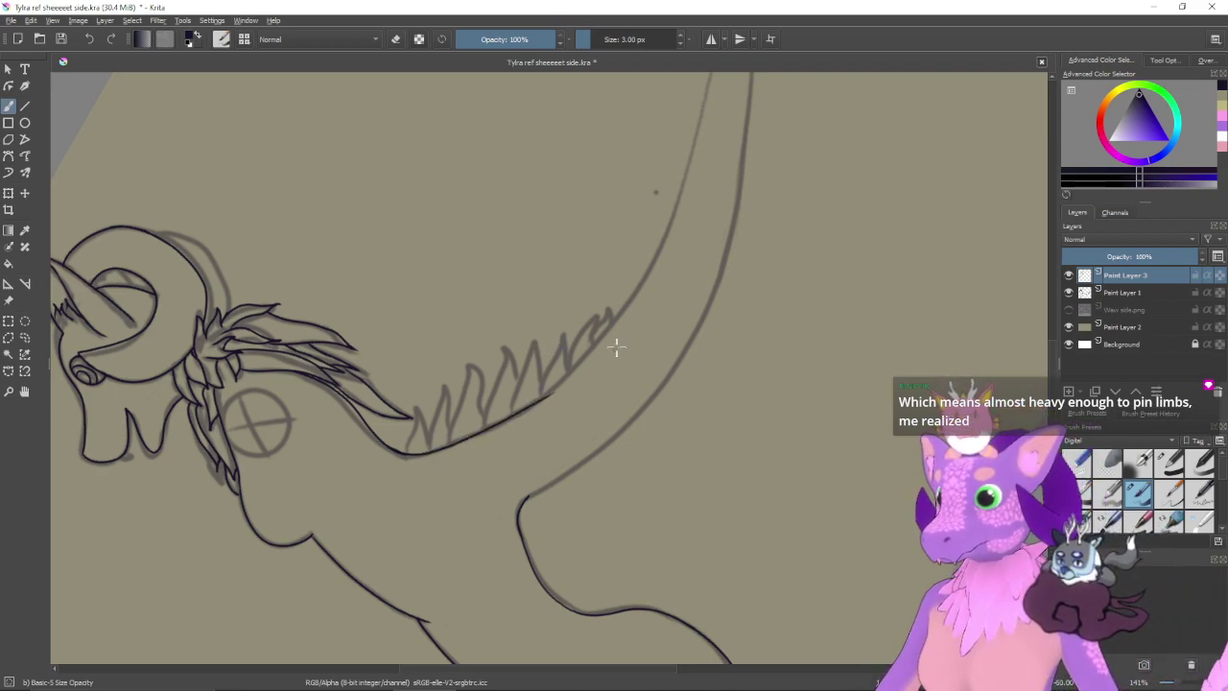
key("ctrl+z")
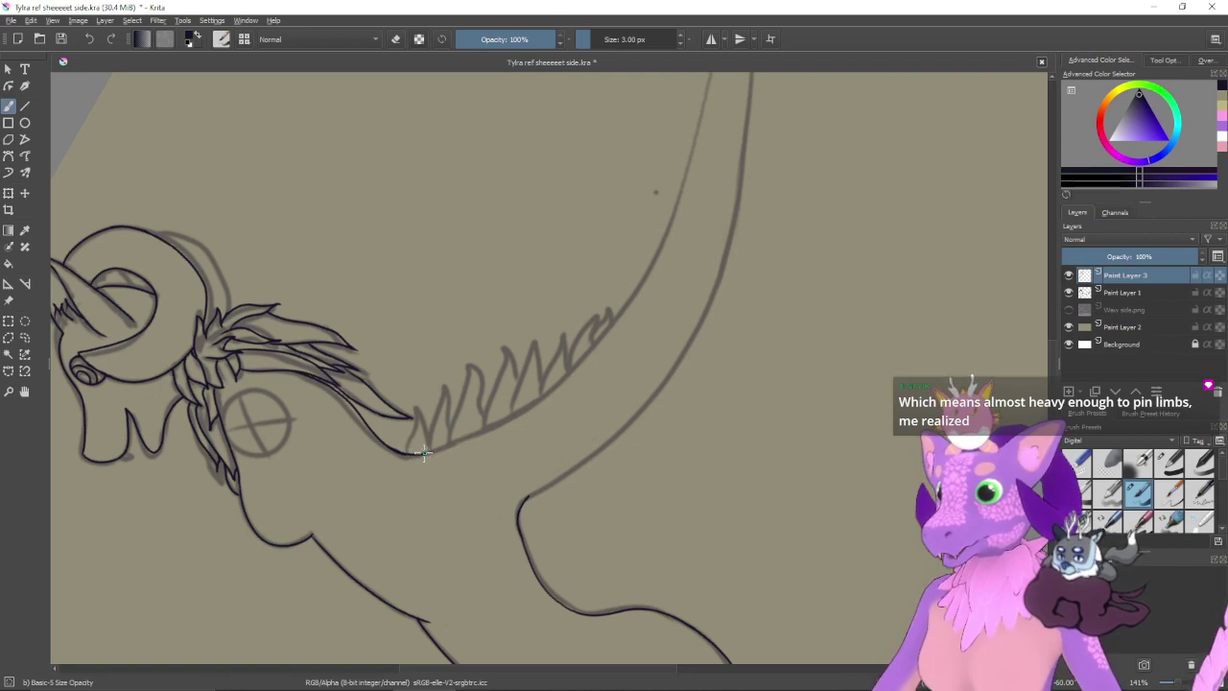
mouse_move(425, 453)
left_mouse_down()
mouse_move(545, 397)
mouse_move(623, 336)
left_mouse_up()
key("ctrl+z")
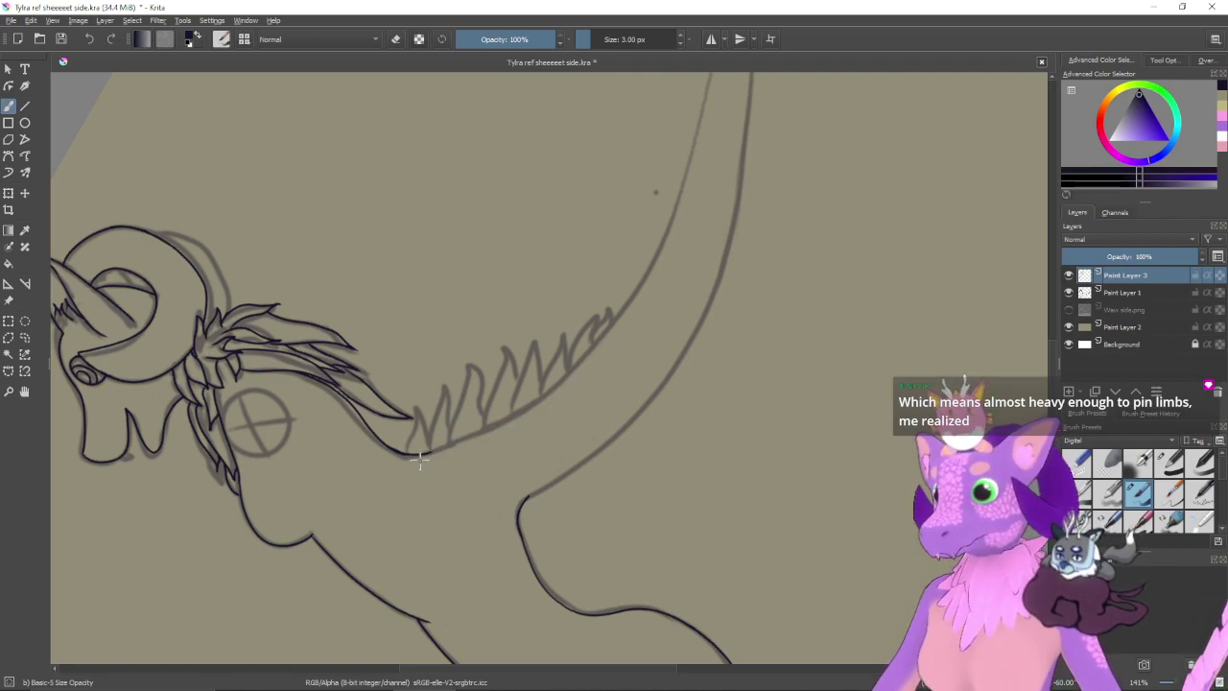
mouse_move(423, 453)
left_mouse_down()
mouse_move(544, 396)
mouse_move(633, 321)
left_mouse_up()
key("ctrl+z")
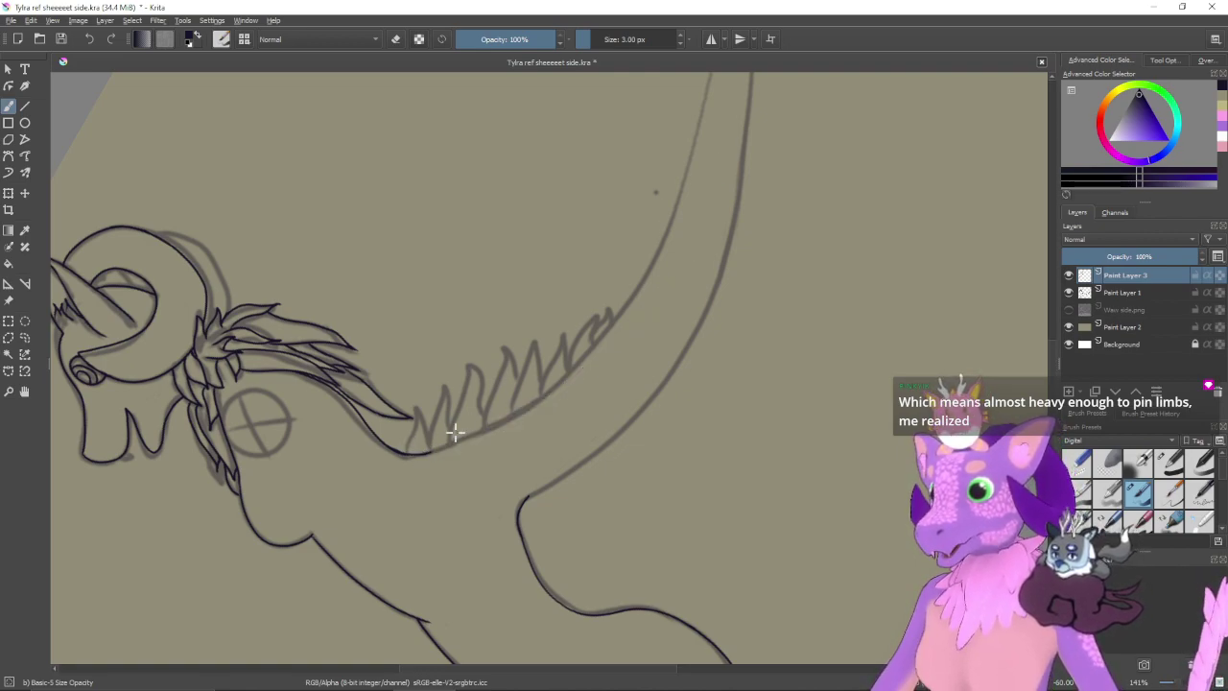
left_click_drag(422, 451, 628, 319)
key("ctrl+z")
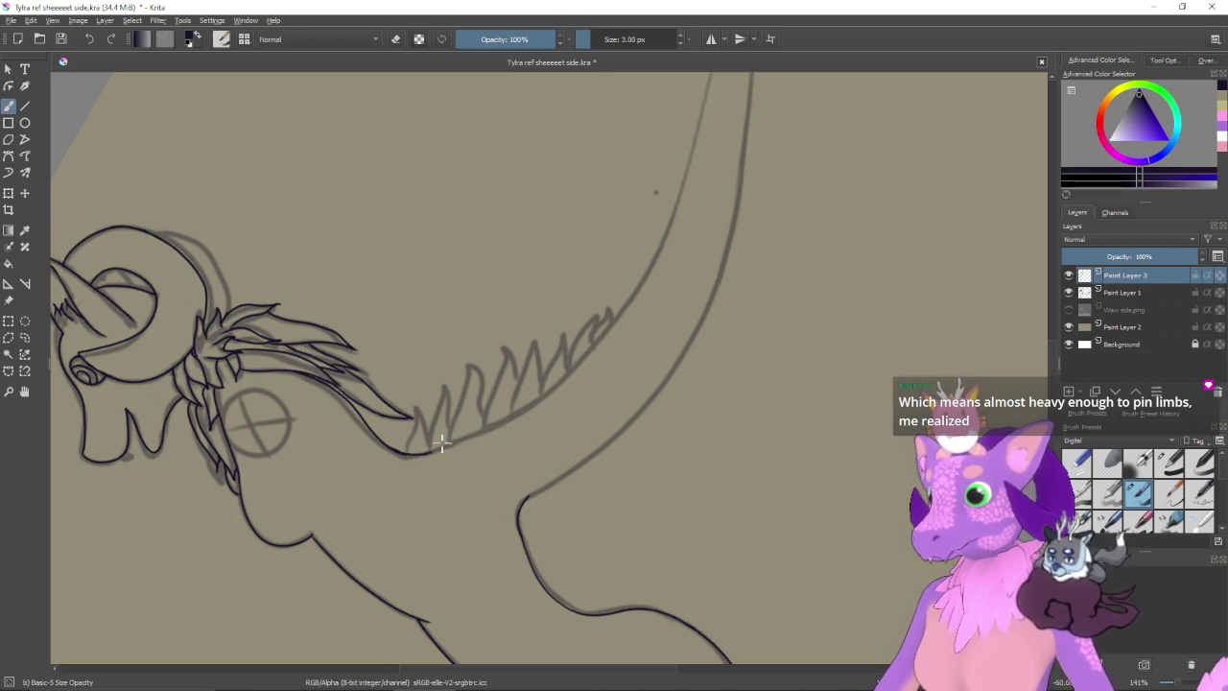
mouse_move(423, 451)
left_mouse_down()
mouse_move(522, 409)
mouse_move(594, 347)
left_mouse_up()
key("ctrl+z")
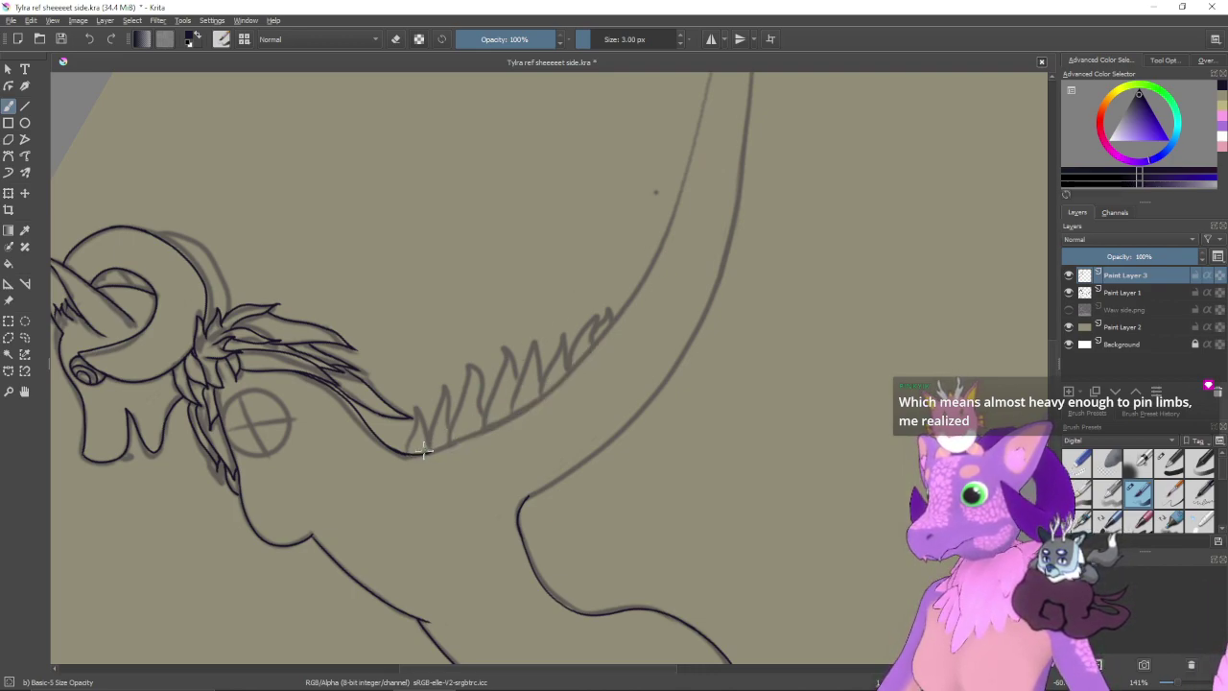
- Ink the tail's upper edge from its base past the back spikes to midway along the tail, redoing the stroke
left_click_drag(423, 450, 629, 305)
key("ctrl+z")
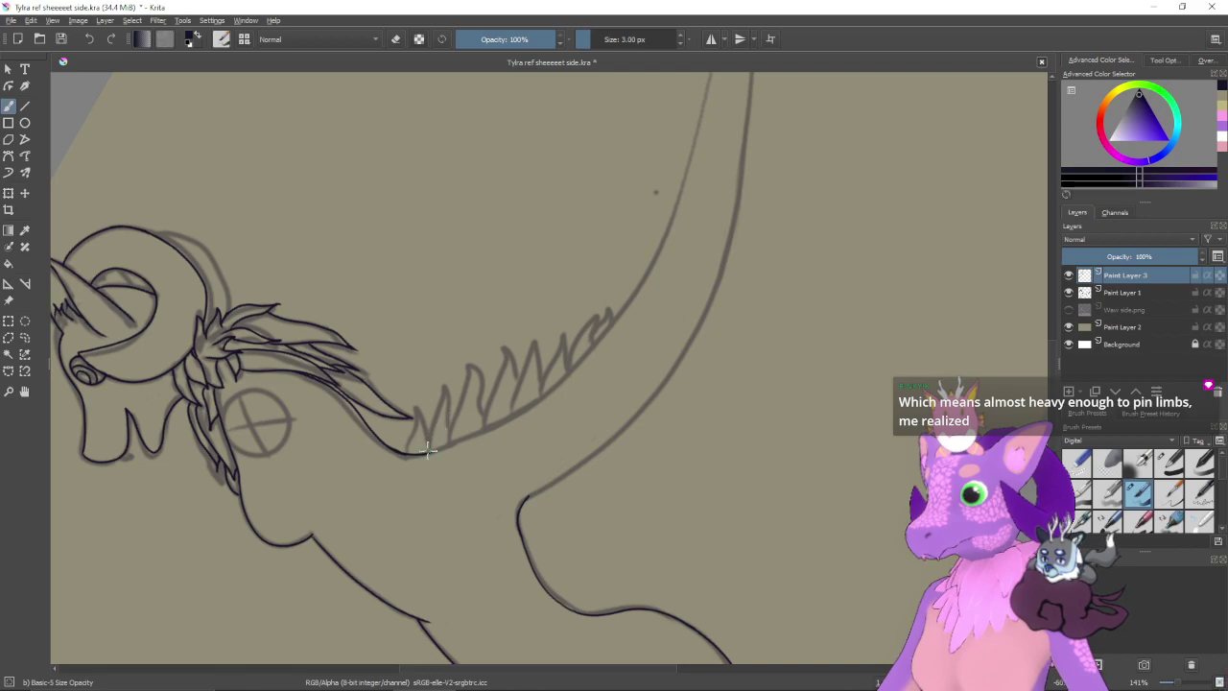
mouse_move(447, 443)
left_mouse_down()
mouse_move(585, 348)
mouse_move(674, 261)
left_mouse_up()
key("ctrl+z")
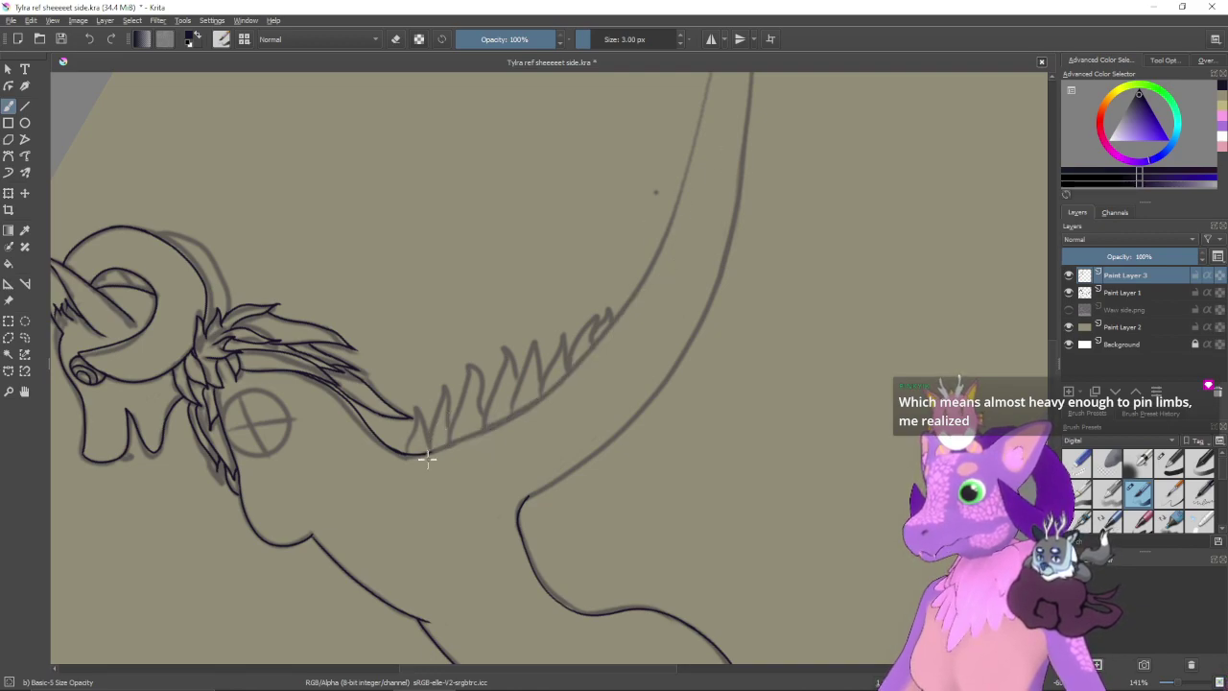
mouse_move(461, 438)
left_mouse_down()
mouse_move(558, 383)
mouse_move(651, 262)
mouse_move(614, 423)
mouse_move(575, 425)
mouse_move(620, 266)
left_mouse_up()
key("ctrl+z")
mouse_move(571, 422)
left_mouse_down()
mouse_move(624, 222)
mouse_move(615, 307)
mouse_move(568, 431)
left_mouse_up()
key("ctrl+z")
- Ink the outer half of the tail's upper edge from near the tuft down to the existing line, redoing the stroke until it joins
left_click_drag(620, 337, 583, 487)
left_click_drag(606, 279, 593, 384)
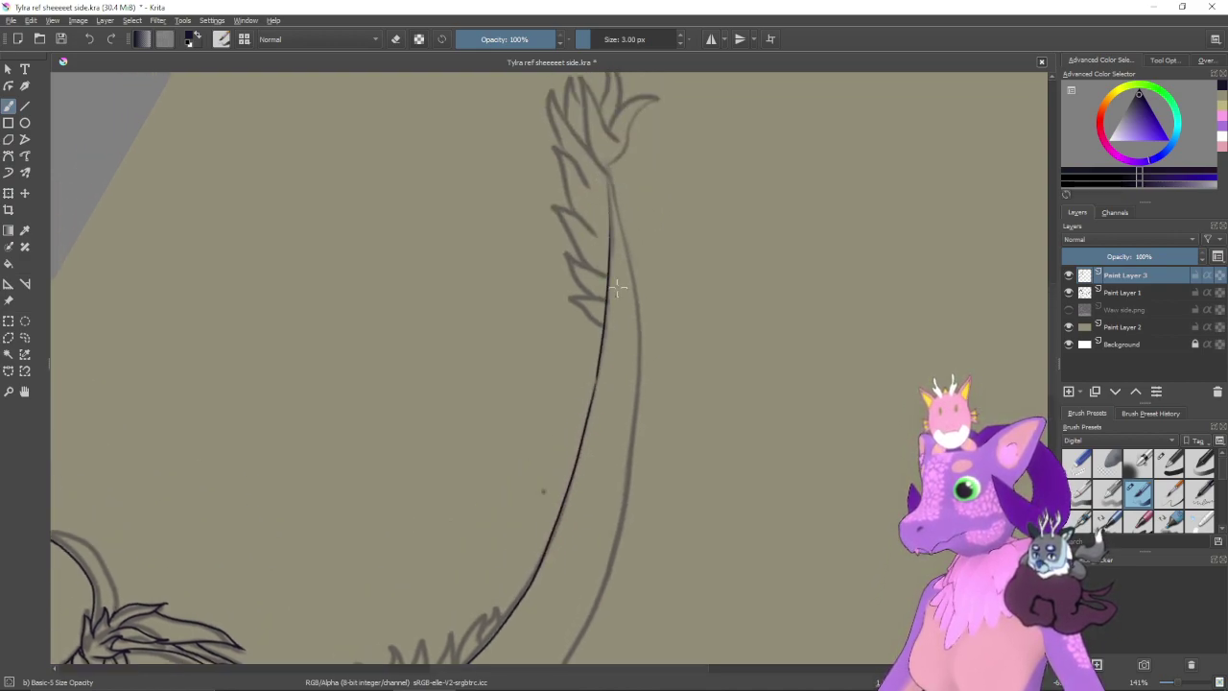
key("ctrl+z")
mouse_move(609, 203)
left_mouse_down()
mouse_move(609, 328)
mouse_move(591, 384)
left_mouse_up()
key("ctrl+z")
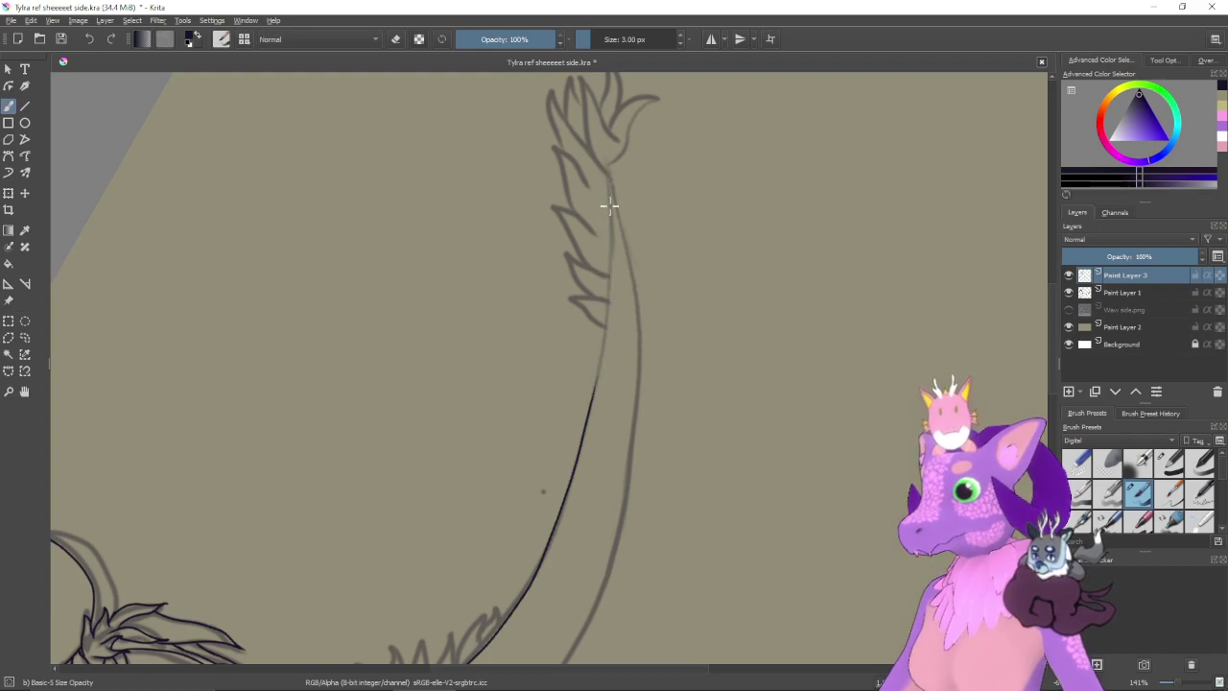
left_click_drag(607, 209, 591, 393)
key("ctrl+z")
mouse_move(608, 184)
left_mouse_down()
mouse_move(604, 325)
mouse_move(591, 405)
left_mouse_up()
key("ctrl+z")
left_click_drag(608, 259, 583, 416)
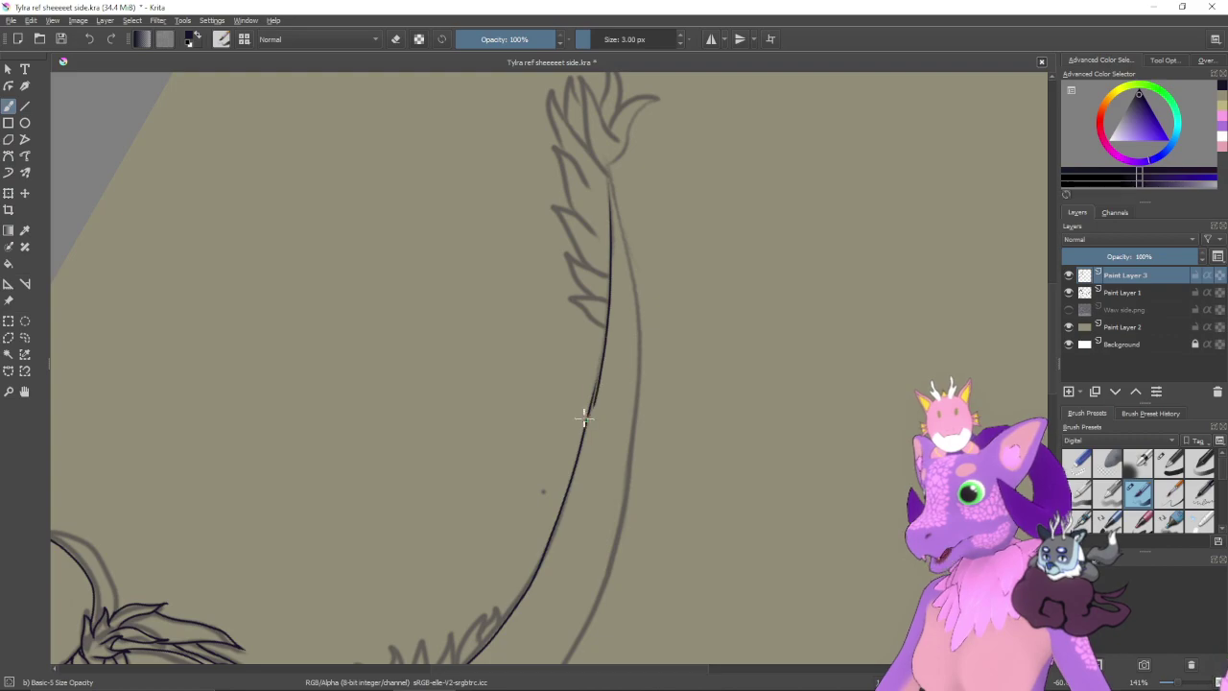
key("ctrl+z")
mouse_move(605, 187)
left_mouse_down()
mouse_move(607, 324)
mouse_move(591, 406)
left_mouse_up()
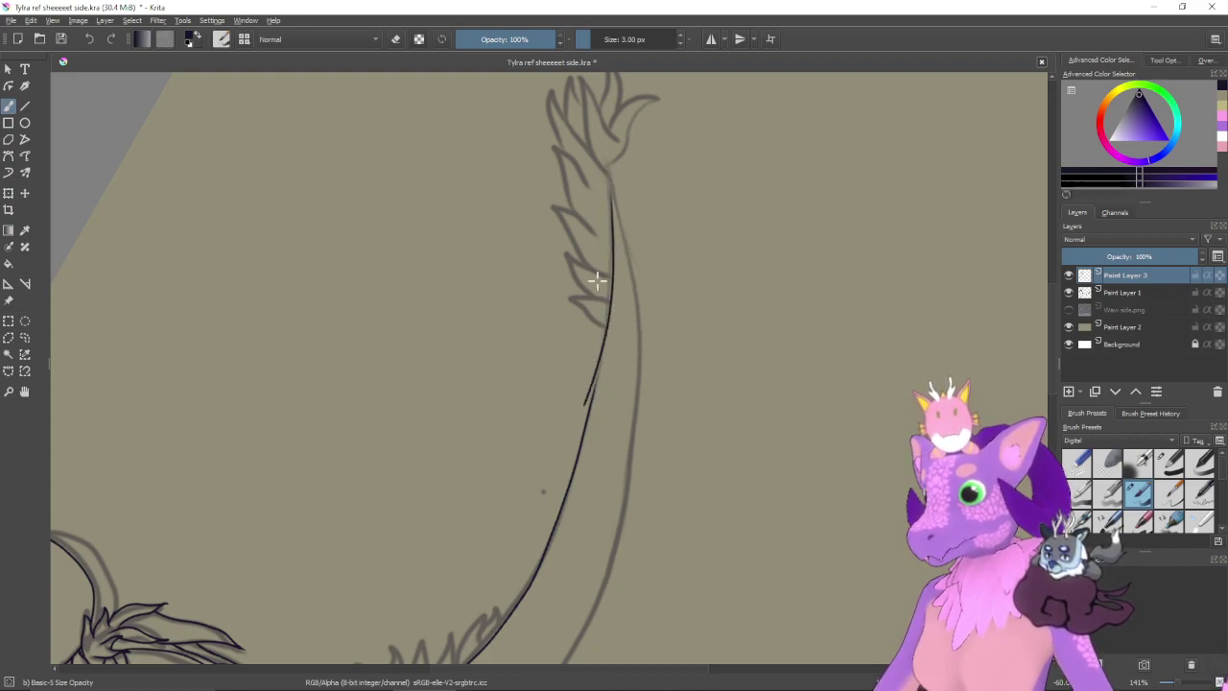
key("ctrl+z")
mouse_move(601, 189)
left_mouse_down()
mouse_move(610, 235)
mouse_move(591, 410)
left_mouse_up()
key("ctrl+z")
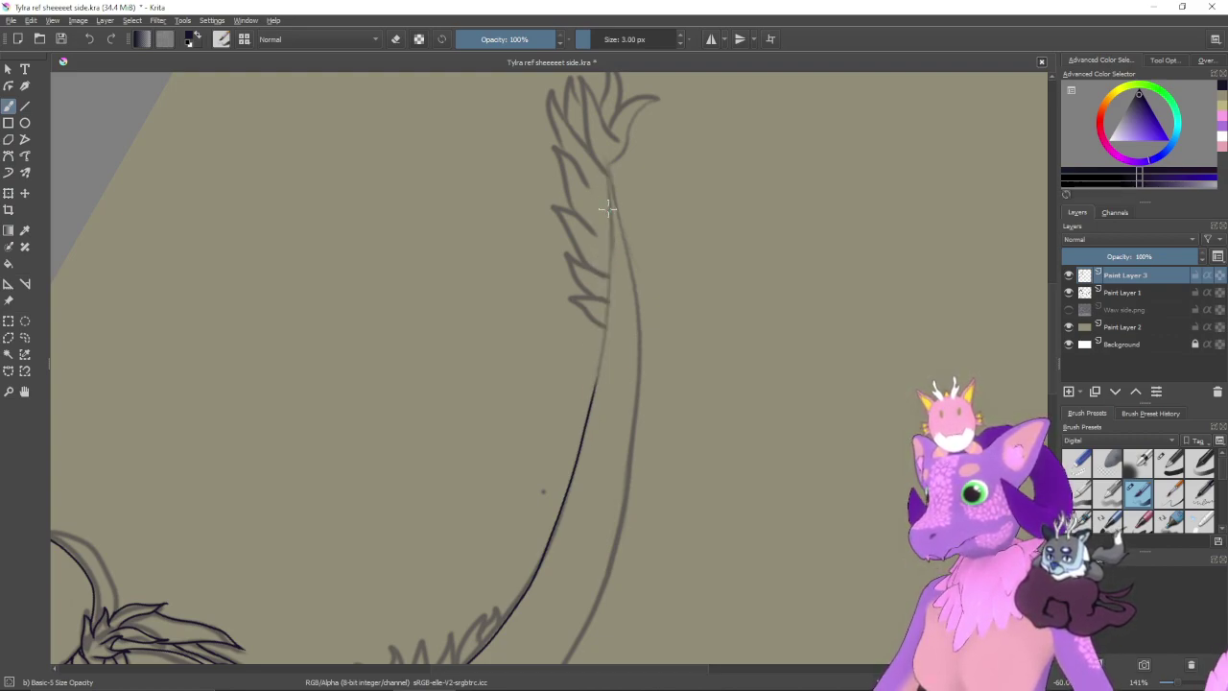
left_click_drag(603, 200, 583, 401)
key("ctrl+z")
left_click_drag(608, 180, 591, 409)
- Try to extend the tail's inked upper edge to the point where the tail tuft begins
left_click_drag(655, 273, 610, 419)
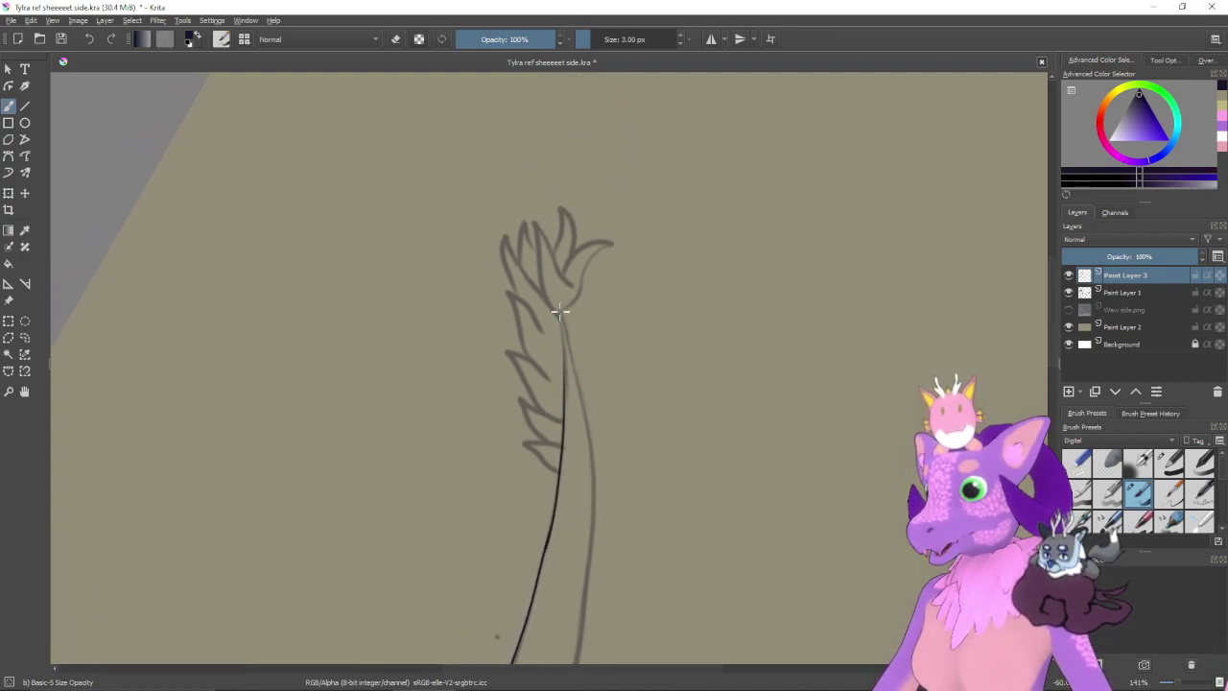
left_click_drag(559, 312, 562, 397)
key("ctrl+z")
left_click_drag(562, 315, 563, 395)
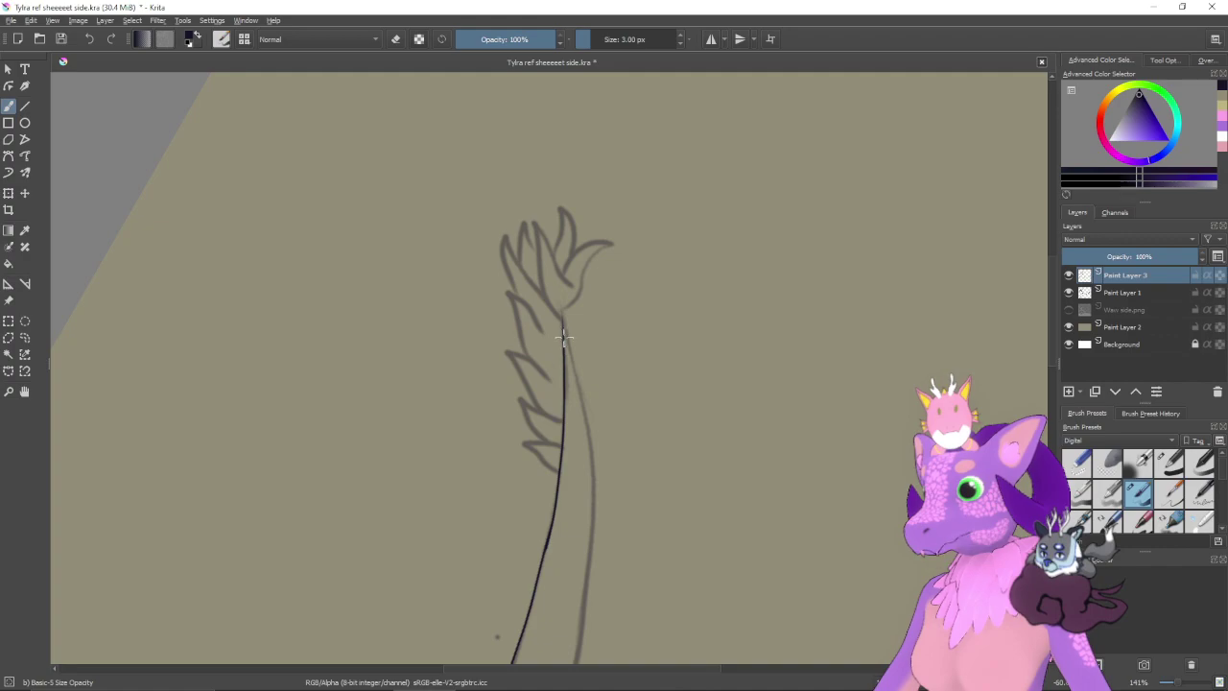
key("ctrl+z")
left_click_drag(564, 320, 563, 403)
key("ctrl+z")
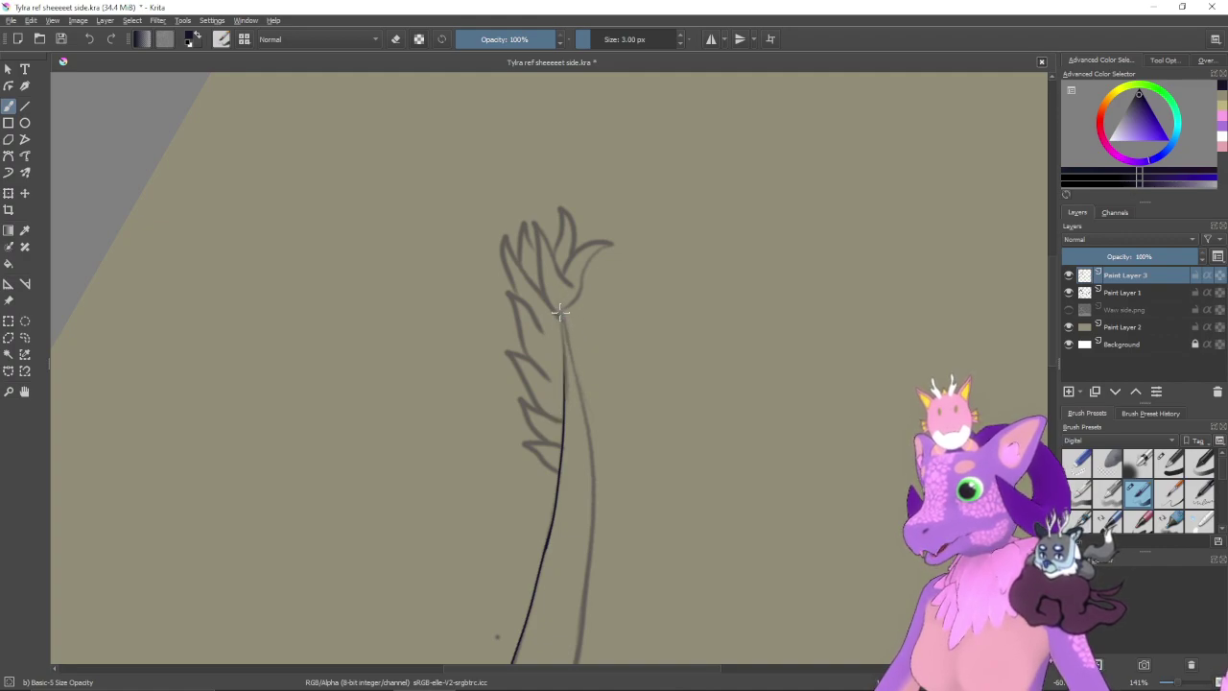
left_click_drag(563, 314, 564, 403)
key("ctrl+z")
left_click_drag(564, 318, 568, 405)
key("ctrl+z")
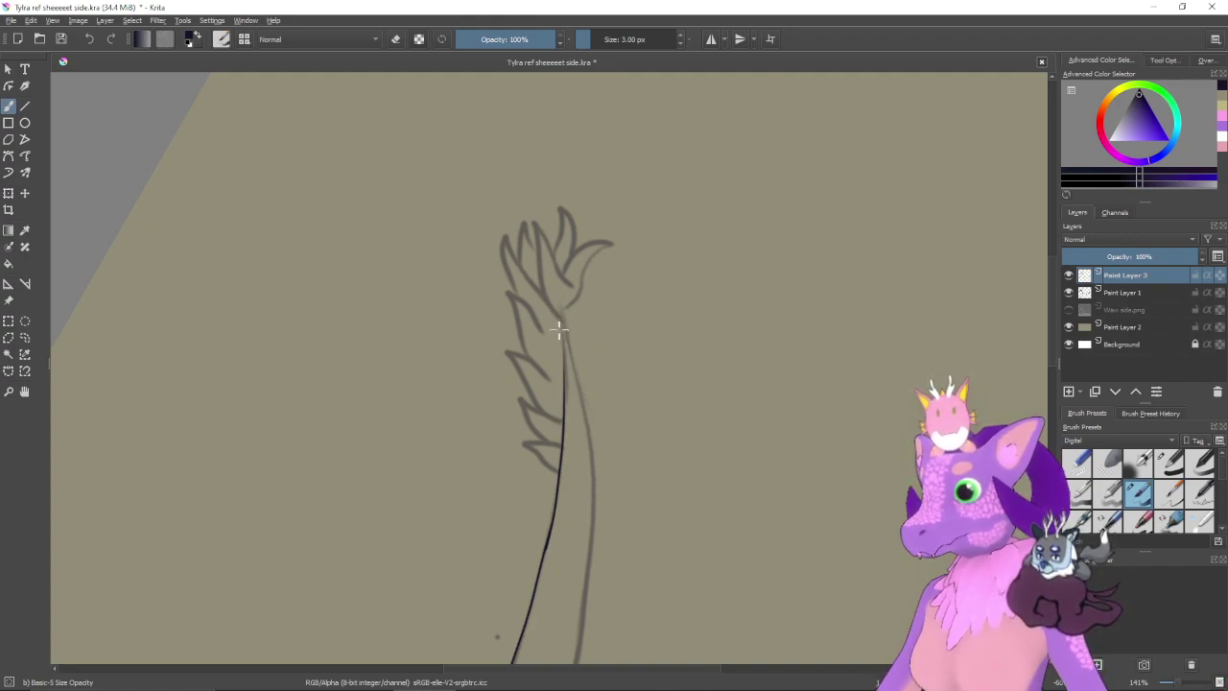
mouse_move(561, 322)
left_mouse_down()
mouse_move(564, 417)
mouse_move(630, 340)
left_mouse_up()
key("ctrl+z")
- Reset the canvas rotation and hide the Paint Layer 1 sketch to view the ink lines alone
key("5")
key("minus")
key("minus")
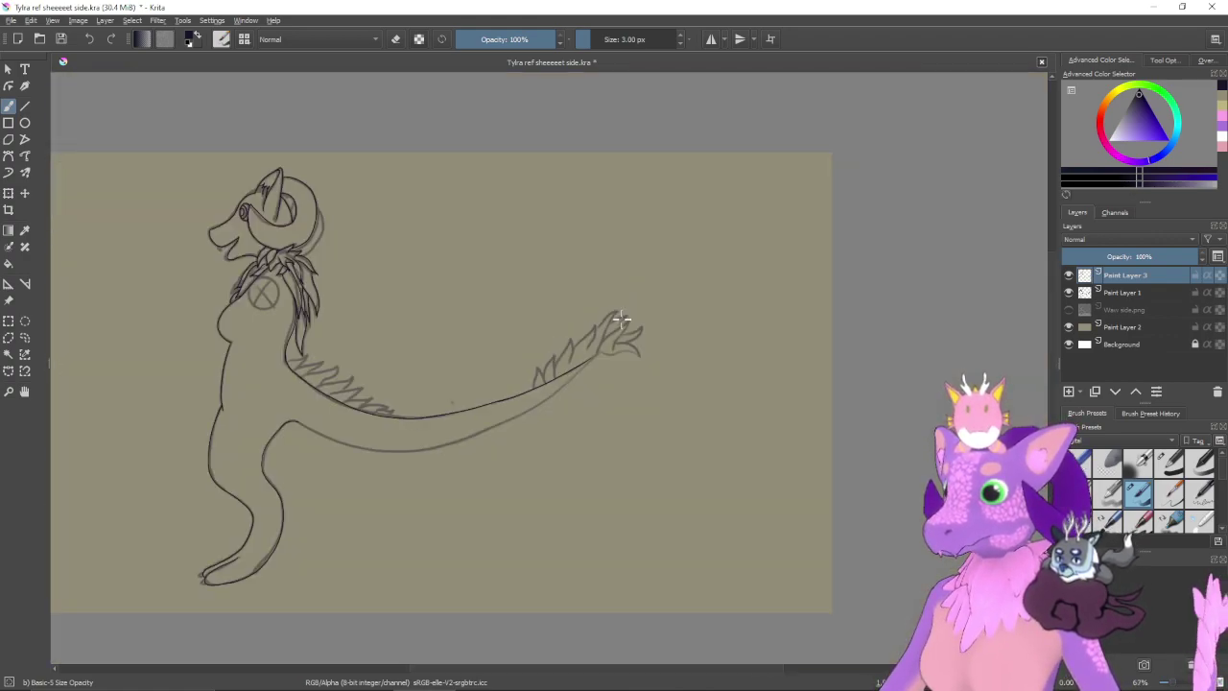
key("minus")
left_click(1068, 291)
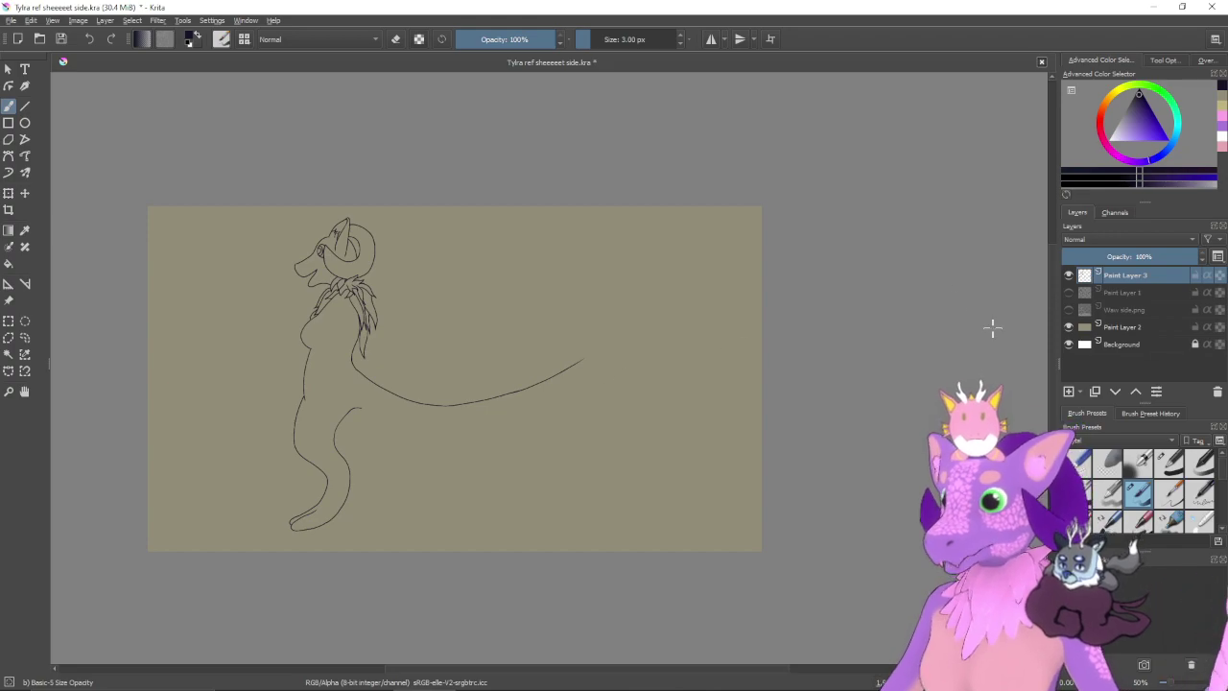
- Trim the thick overlap midway along the tail's upper line with a 3 px eraser, with the canvas rotated to -45°
key("ctrl+plus")
key("ctrl+plus")
key("ctrl+plus")
key("ctrl+plus")
key("ctrl+plus")
key("ctrl+plus")
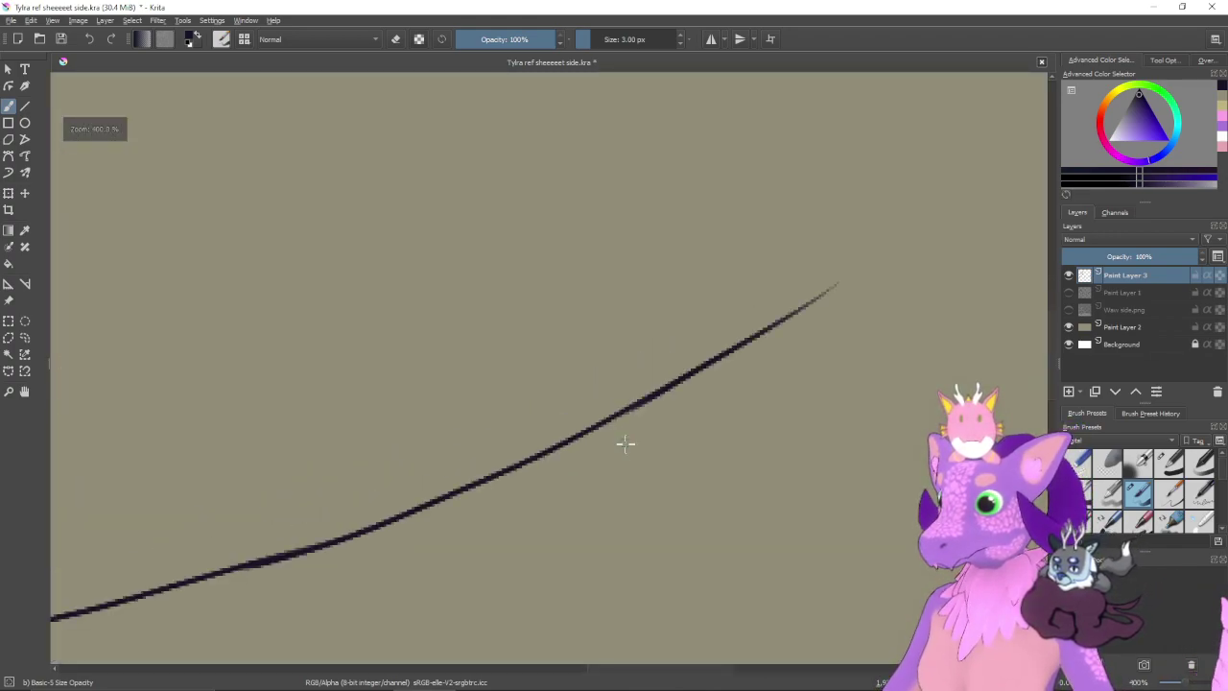
left_click_drag(543, 540, 735, 357)
key("4")
key("4")
key("4")
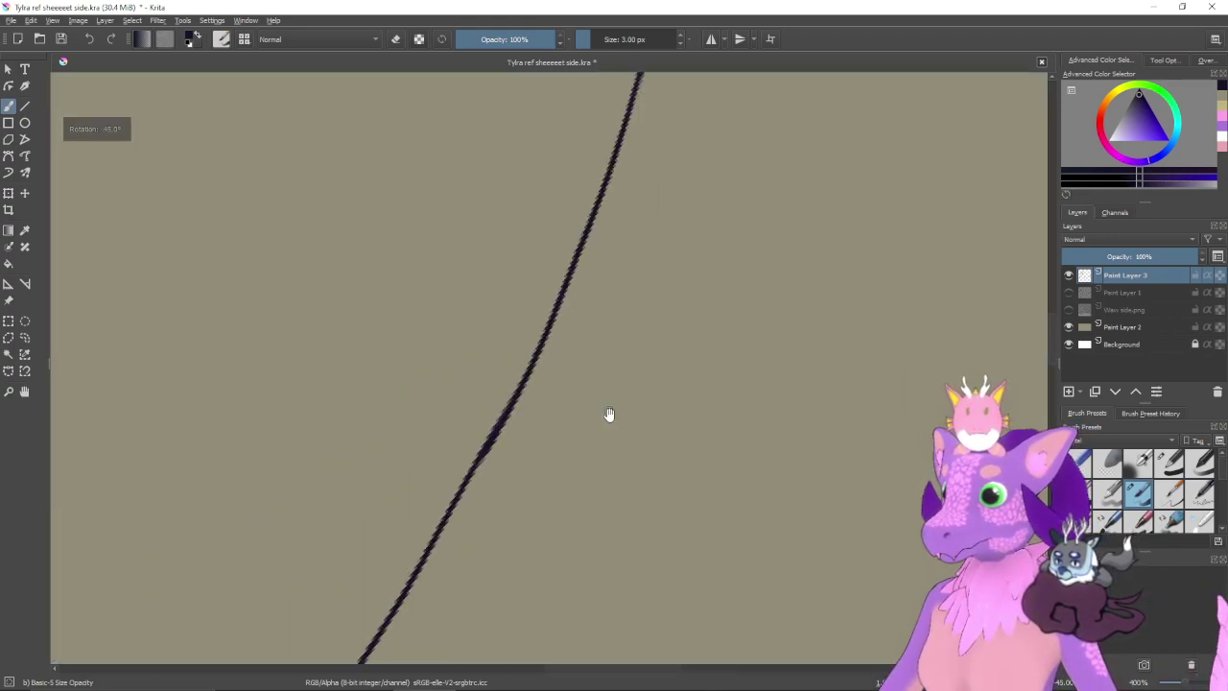
key("e")
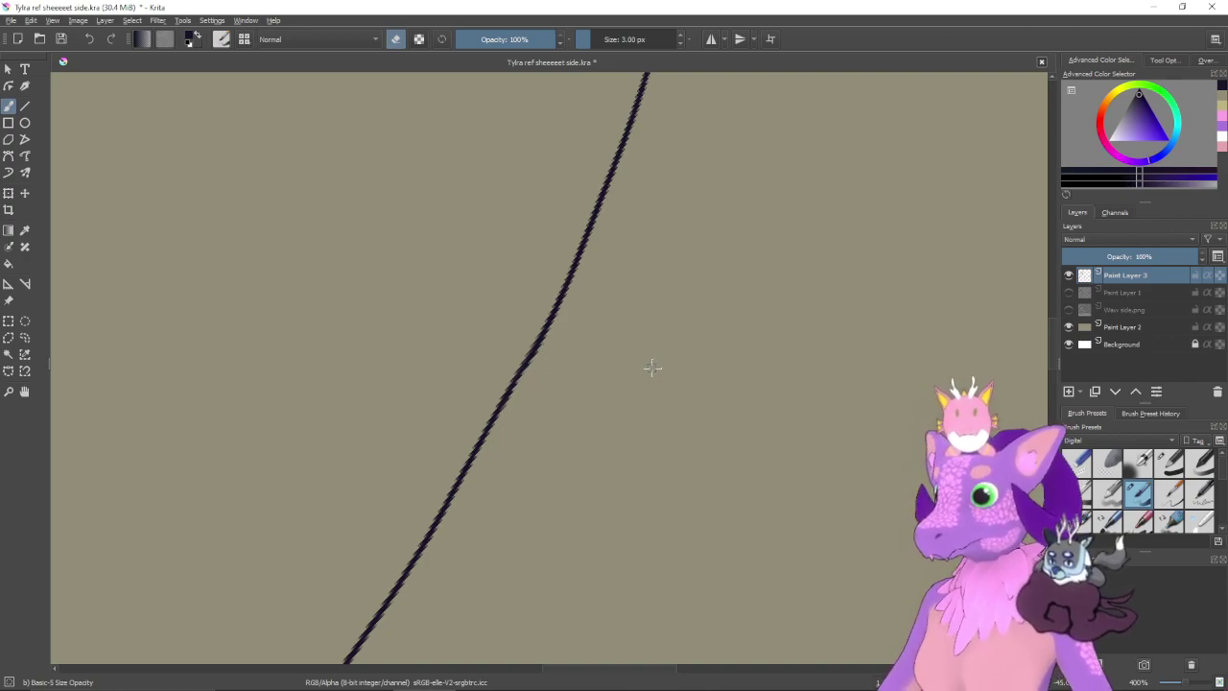
- Examine the smoothness of the tail's upper line up close and from further out, ending with the canvas unrotated
key("minus")
key("minus")
key("minus")
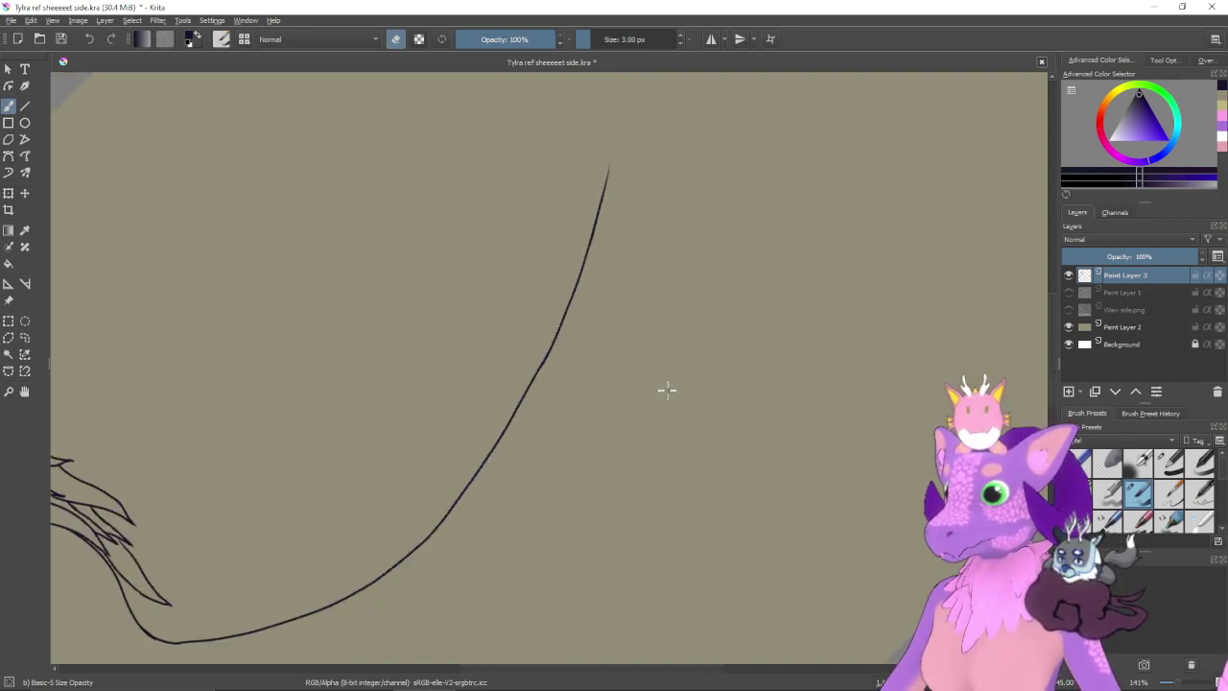
left_click_drag(669, 310, 641, 385)
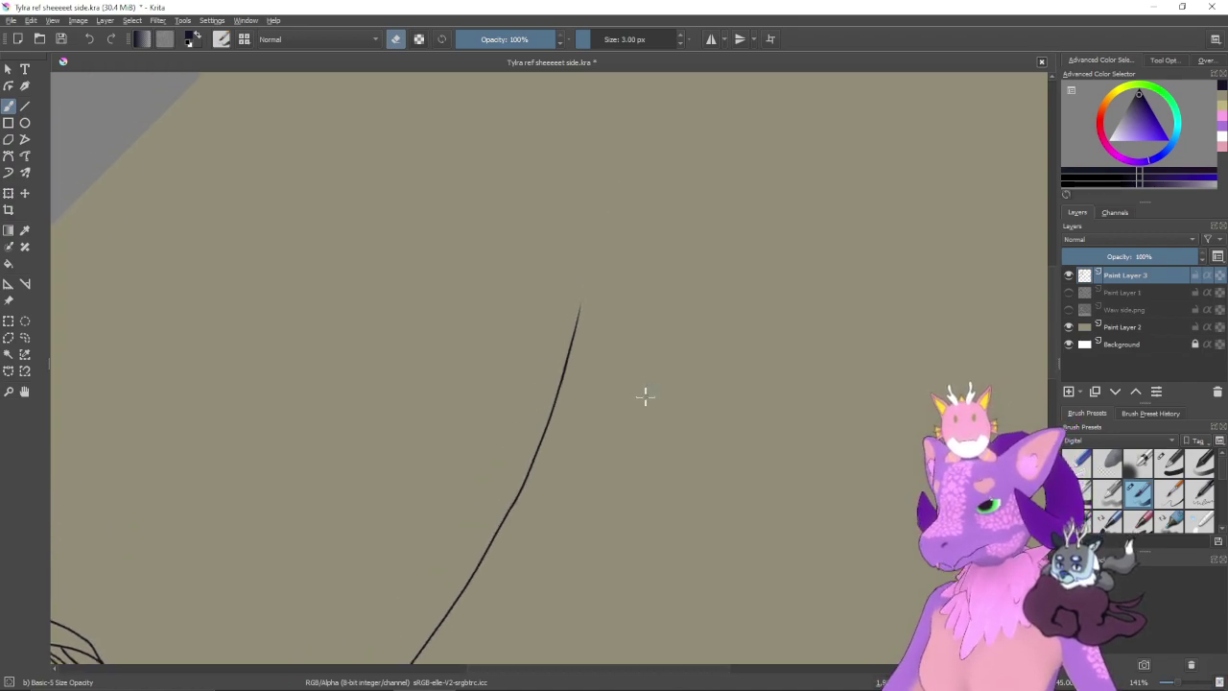
key("plus")
key("plus")
key("plus")
key("plus")
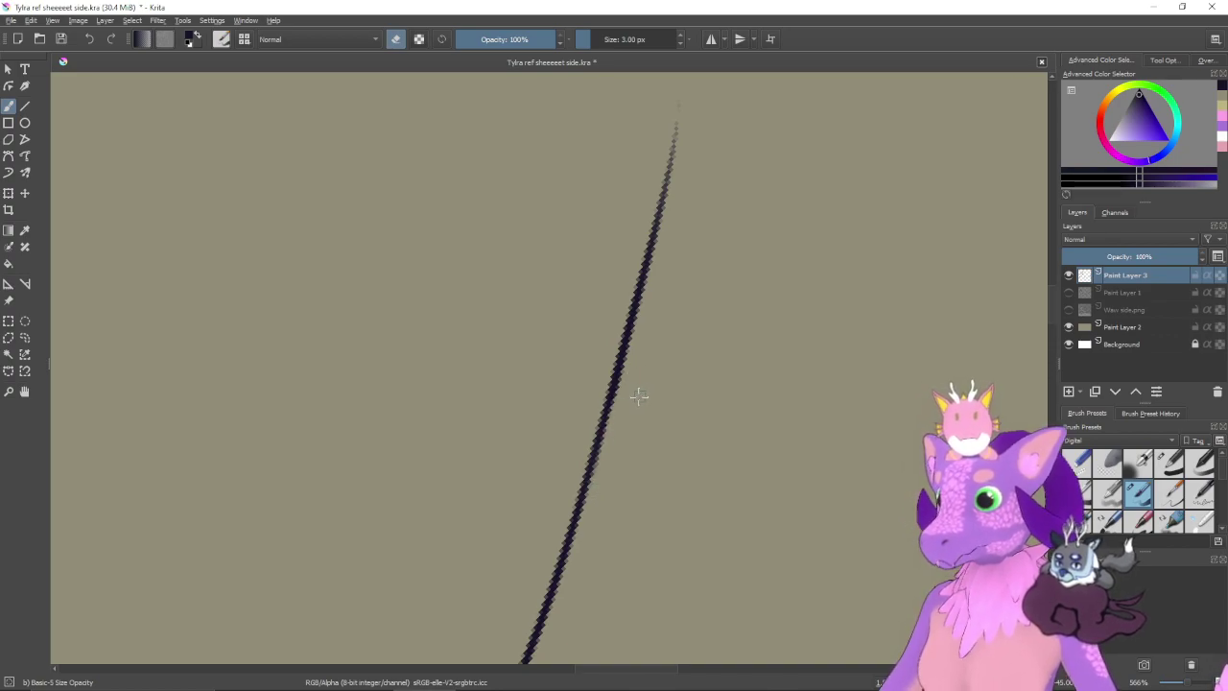
key("minus")
key("minus")
key("minus")
key("minus")
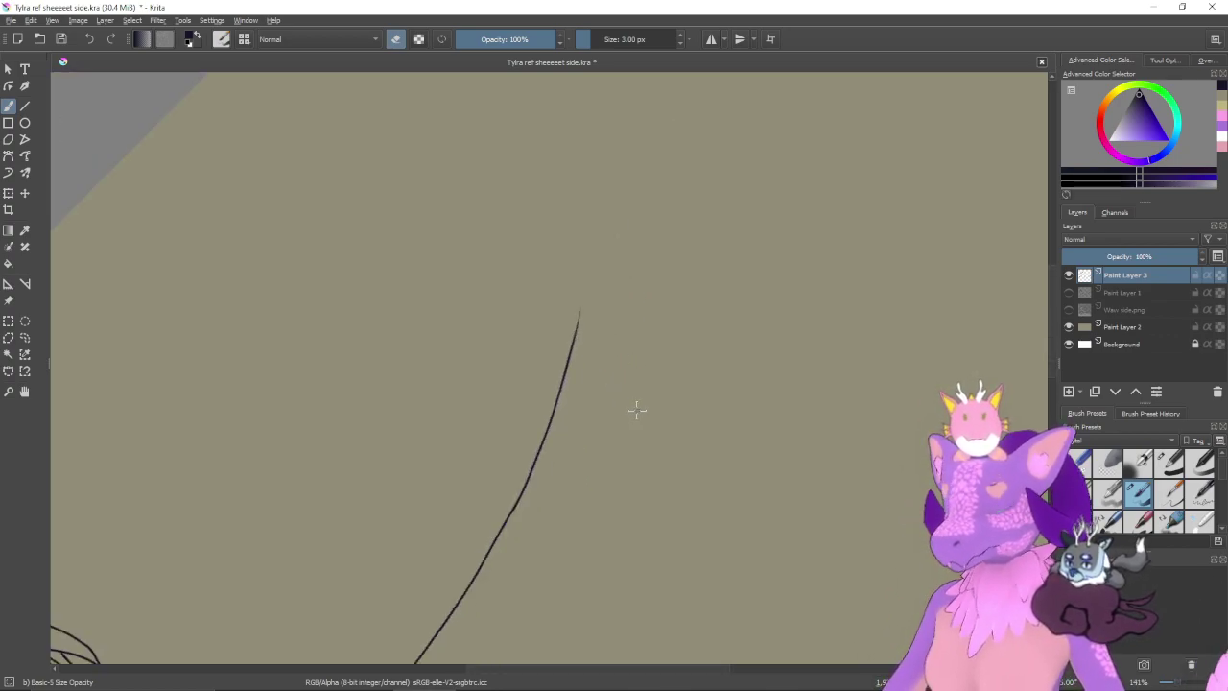
key("5")
left_click_drag(598, 439, 685, 407)
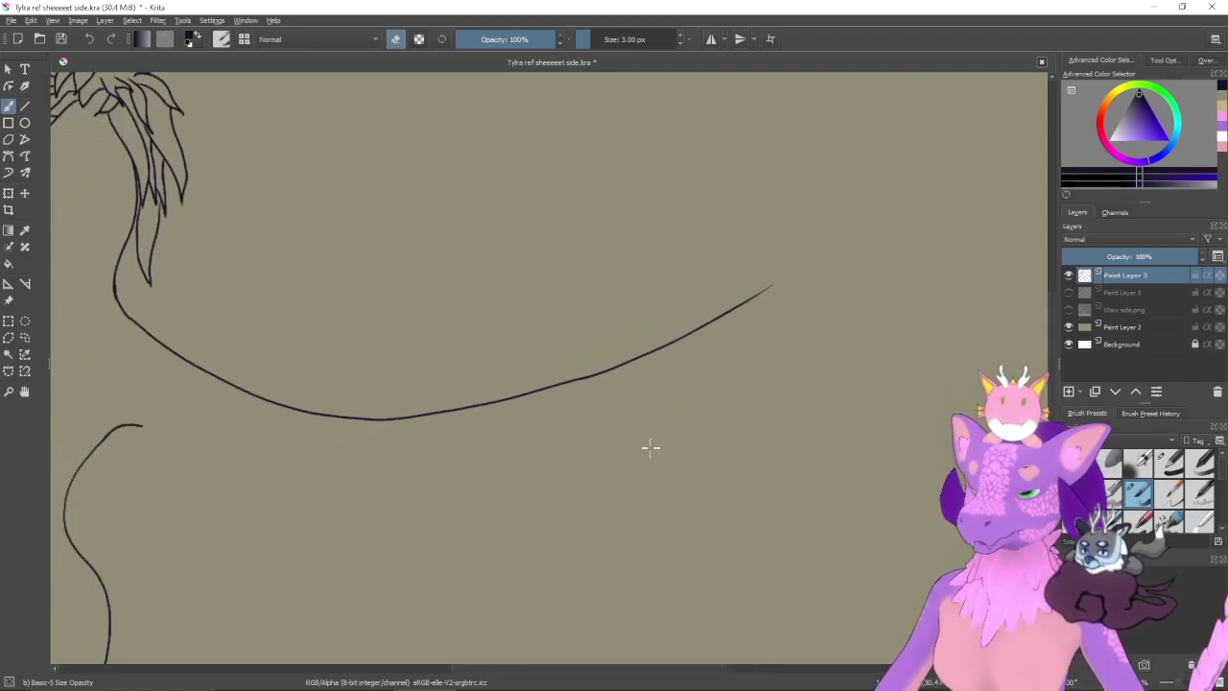
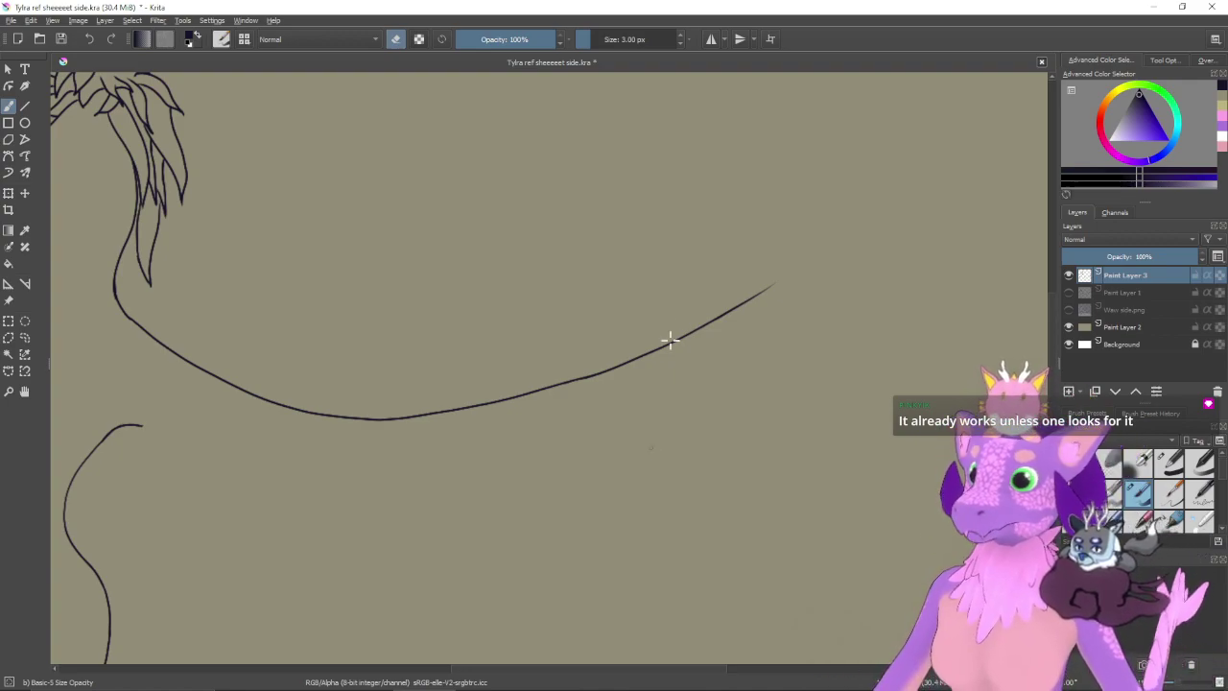
left_click_drag(592, 447, 702, 400)
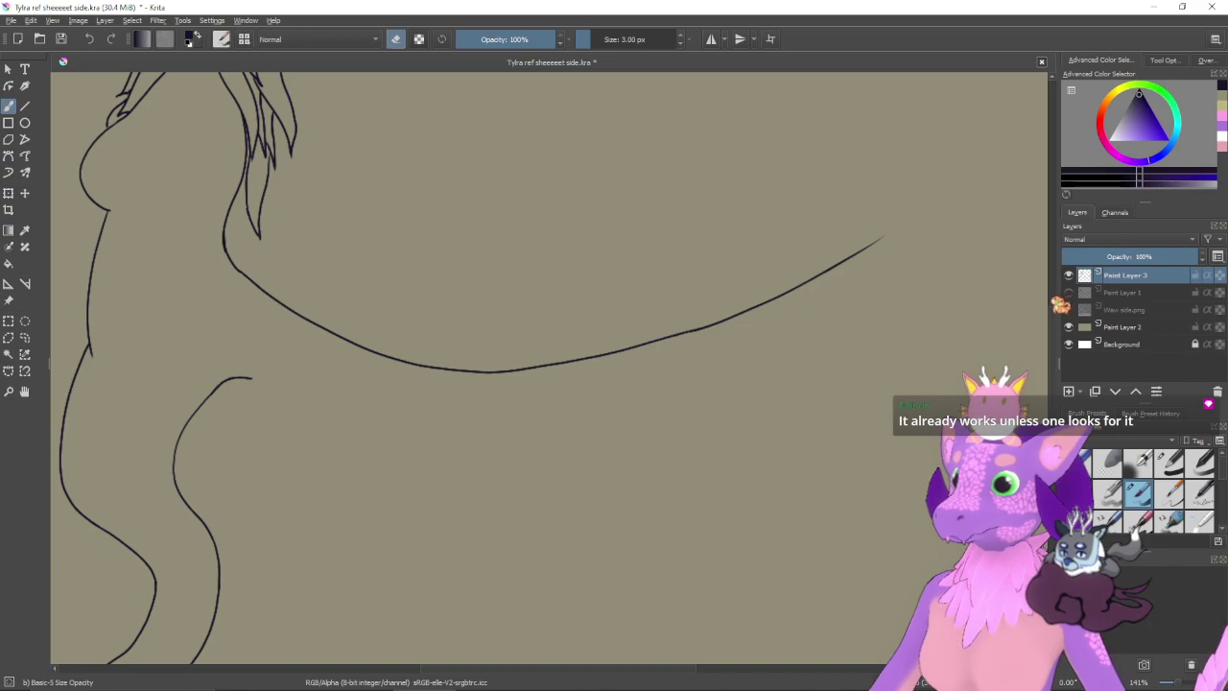
- Show the Paint Layer 1 sketch again and ink the base of the tail's lower edge down to the leg with the canvas at -75°
left_click(1069, 292)
mouse_move(741, 427)
left_mouse_down()
mouse_move(624, 411)
mouse_move(650, 402)
mouse_move(666, 240)
mouse_move(509, 247)
mouse_move(573, 306)
mouse_move(529, 323)
left_mouse_up()
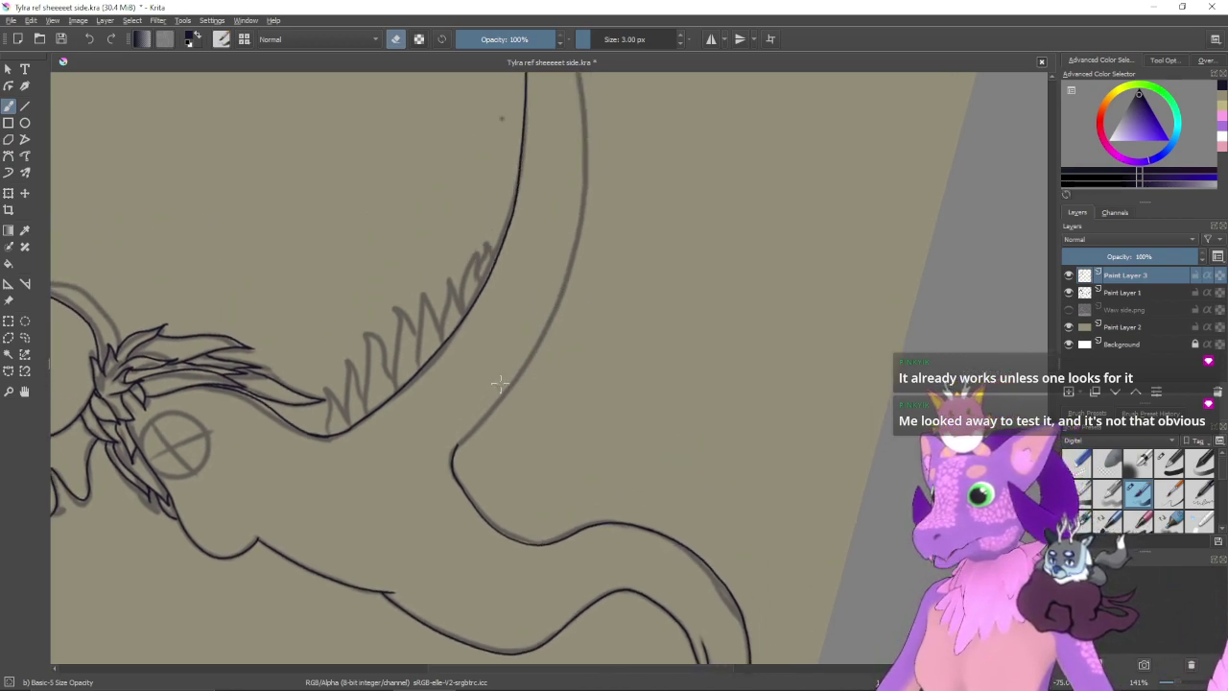
key("e")
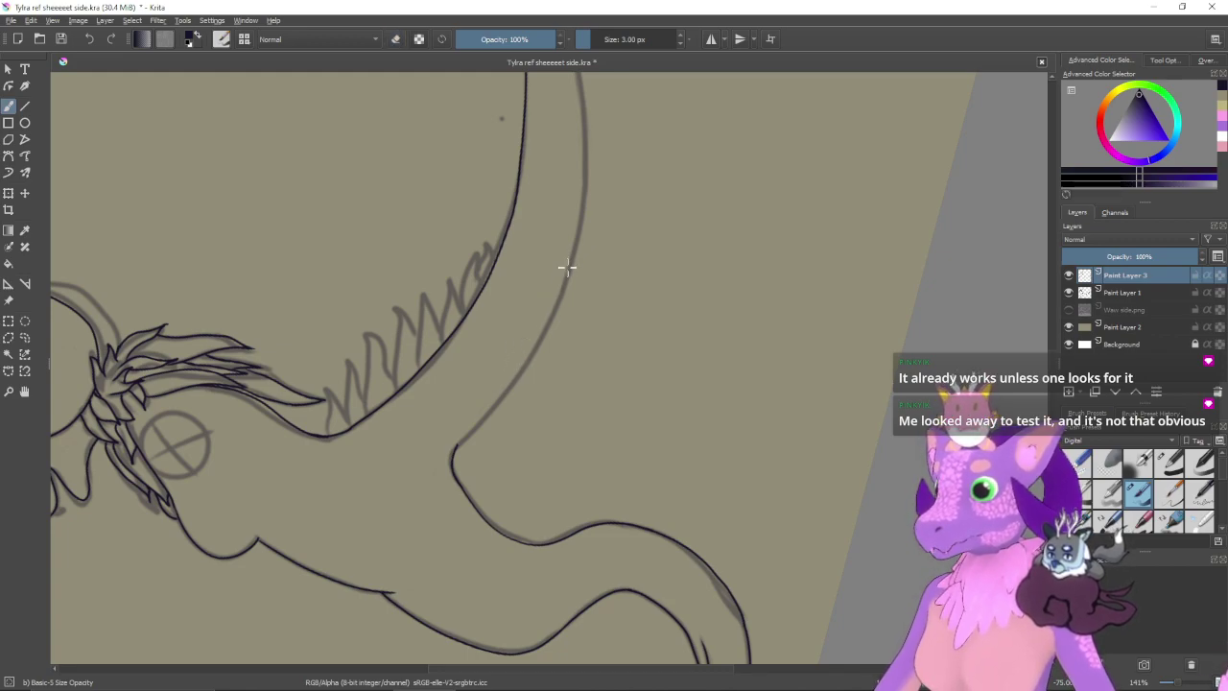
mouse_move(567, 268)
left_mouse_down()
mouse_move(524, 369)
mouse_move(443, 443)
left_mouse_up()
key("ctrl+z")
mouse_move(566, 267)
left_mouse_down()
mouse_move(559, 306)
mouse_move(525, 368)
mouse_move(460, 438)
left_mouse_up()
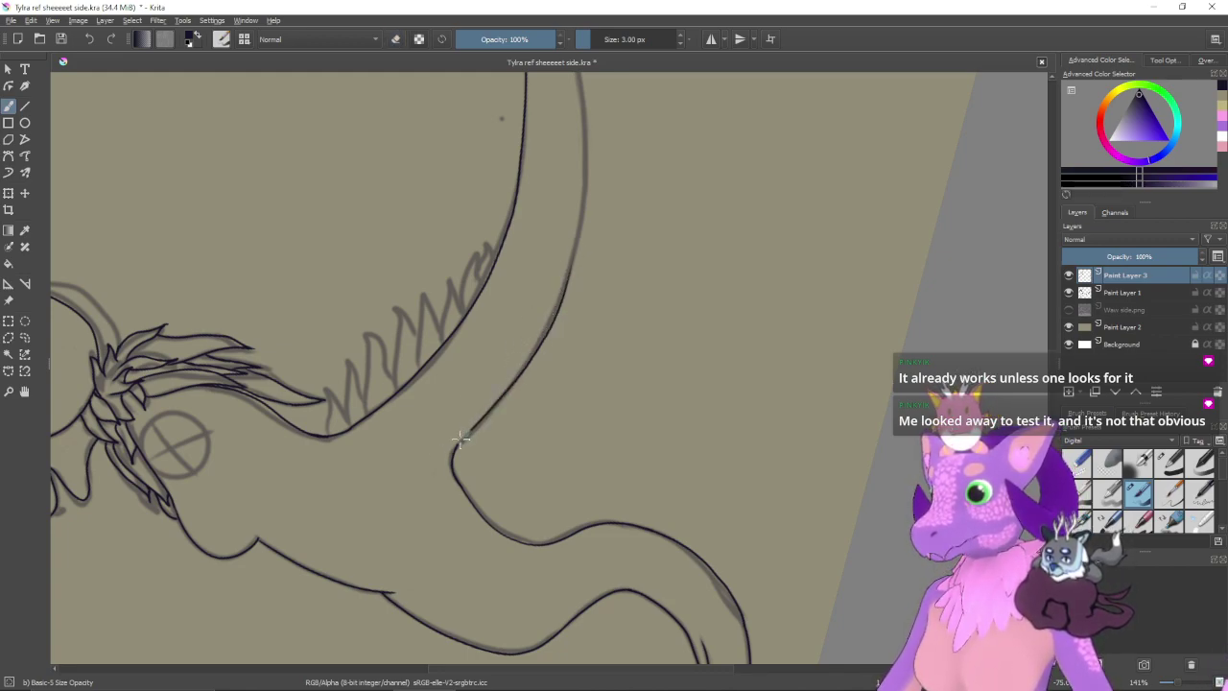
scroll(534, 367, "up", 2)
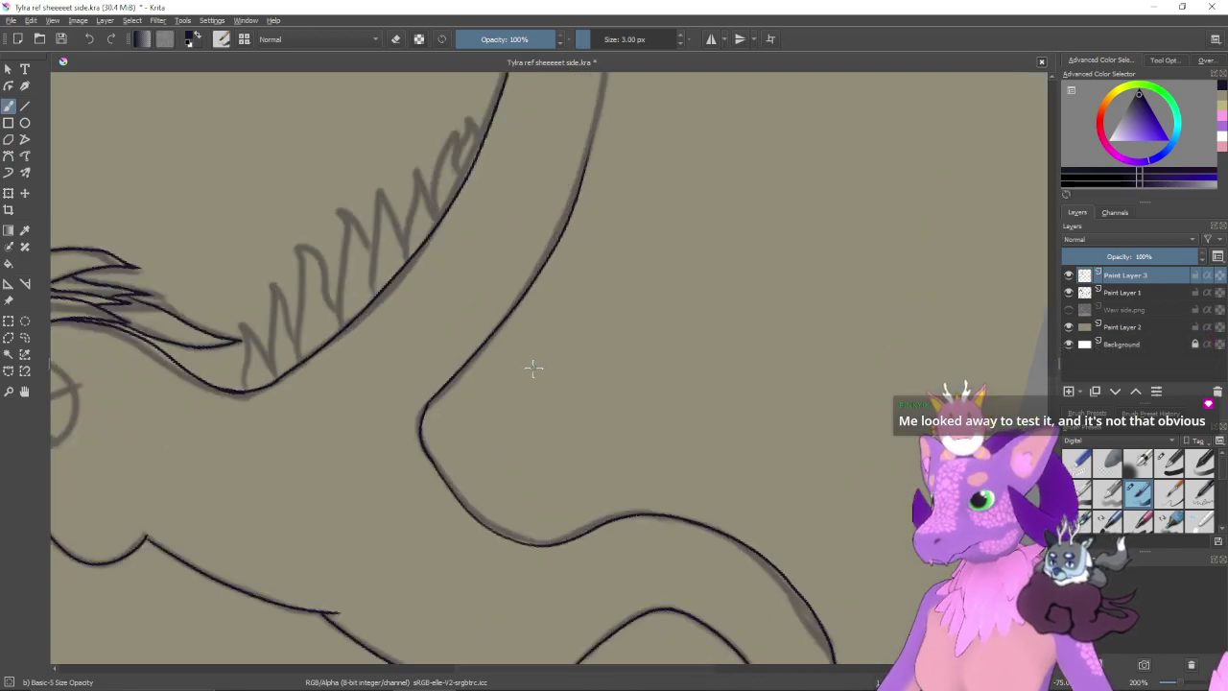
- Refine the corner where the tail's lower edge meets the leg with the 3 px brush and eraser
scroll(533, 367, "up", 2)
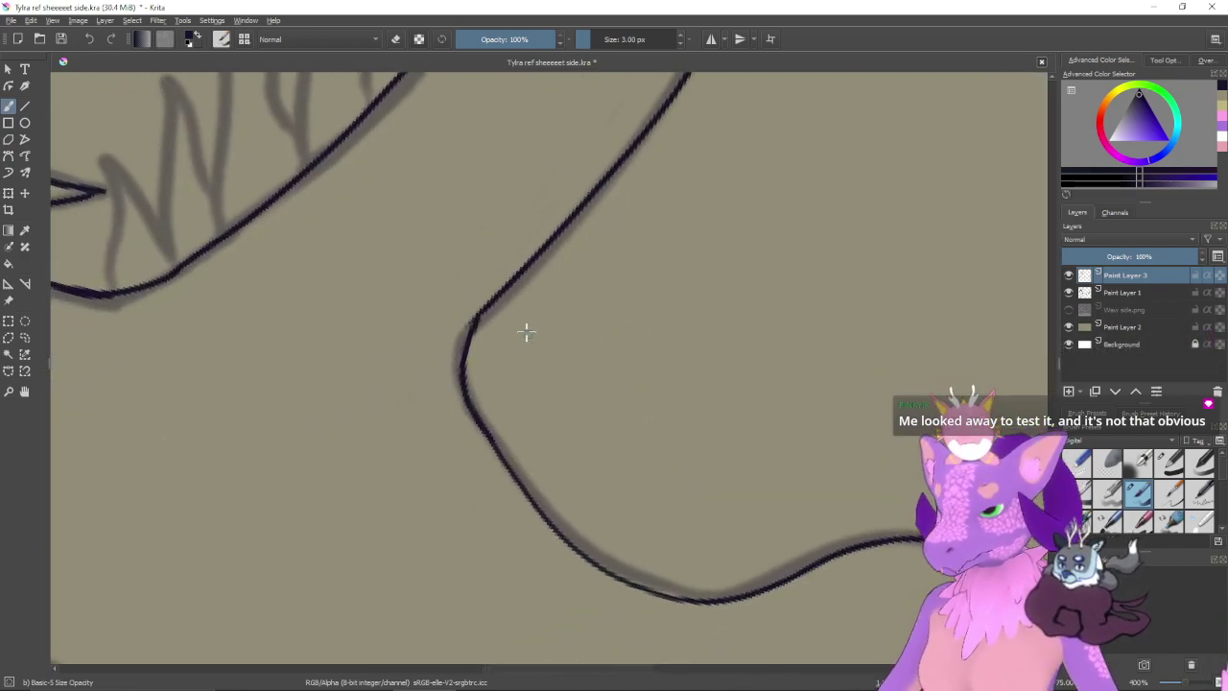
key("e")
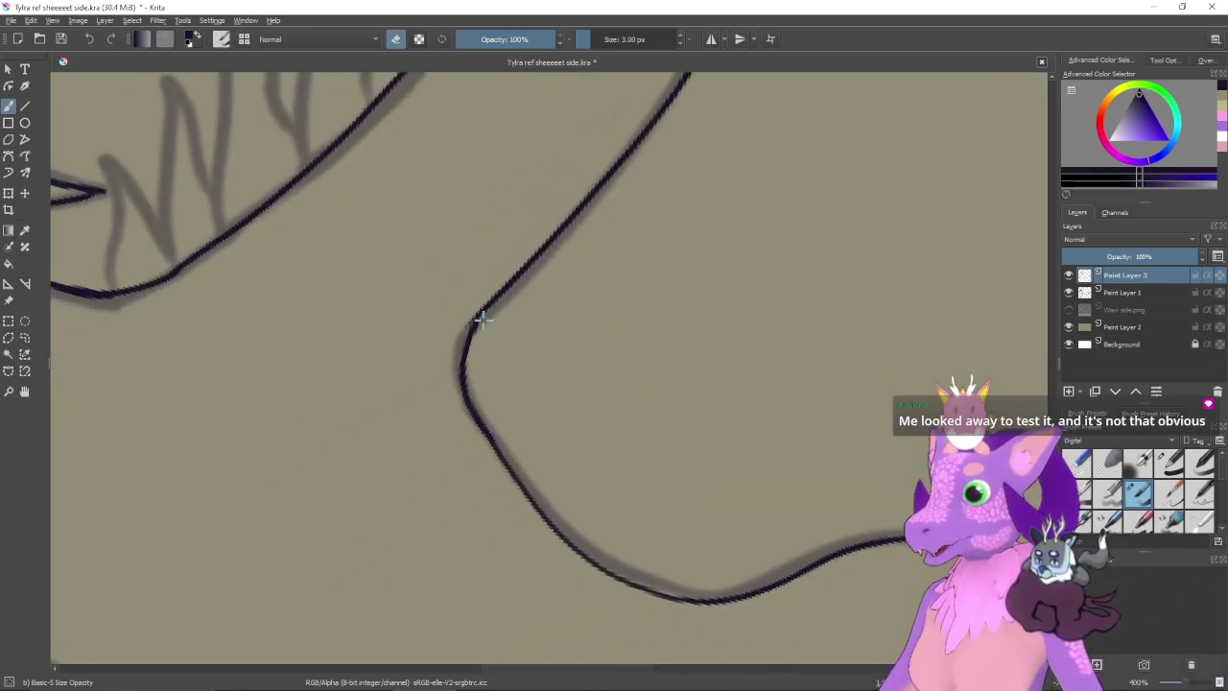
left_click_drag(481, 319, 466, 340)
key("ctrl+z")
key("e")
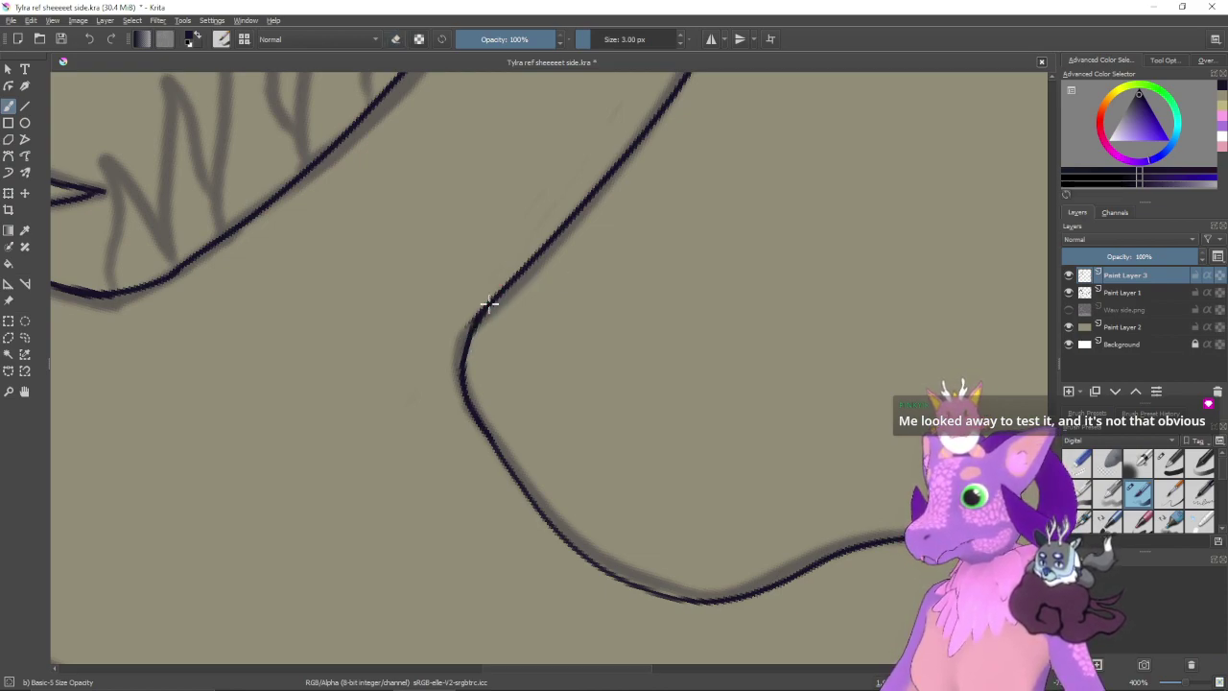
left_click_drag(487, 307, 479, 350)
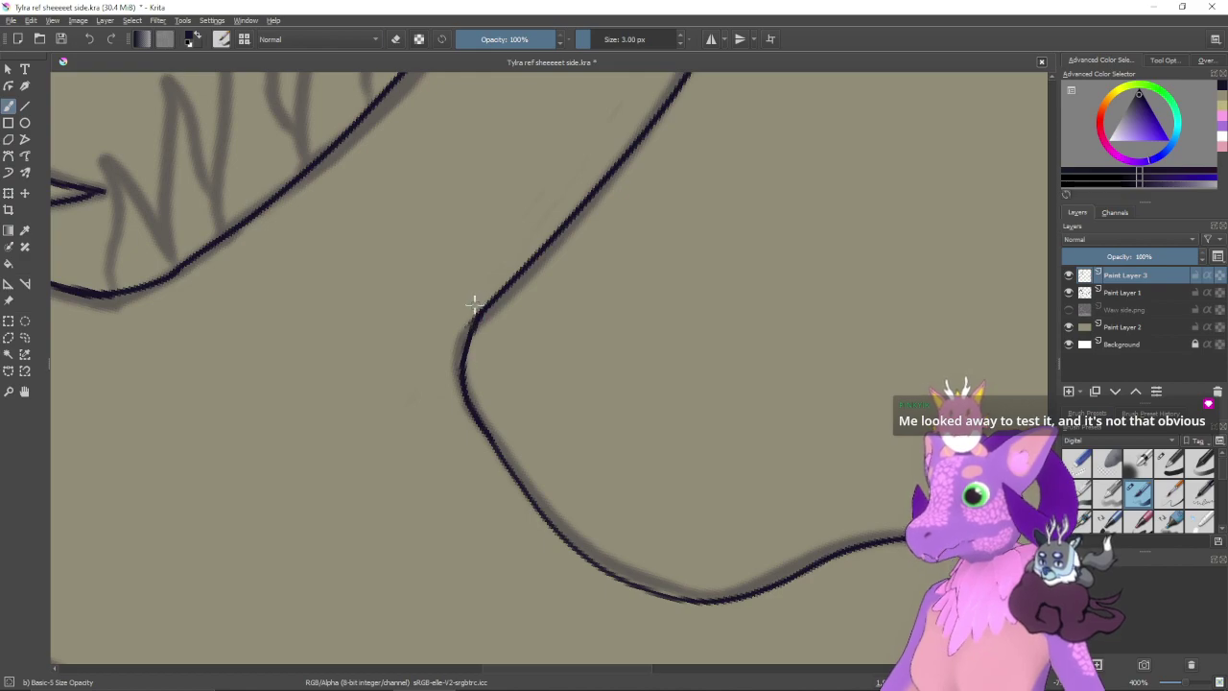
key("e")
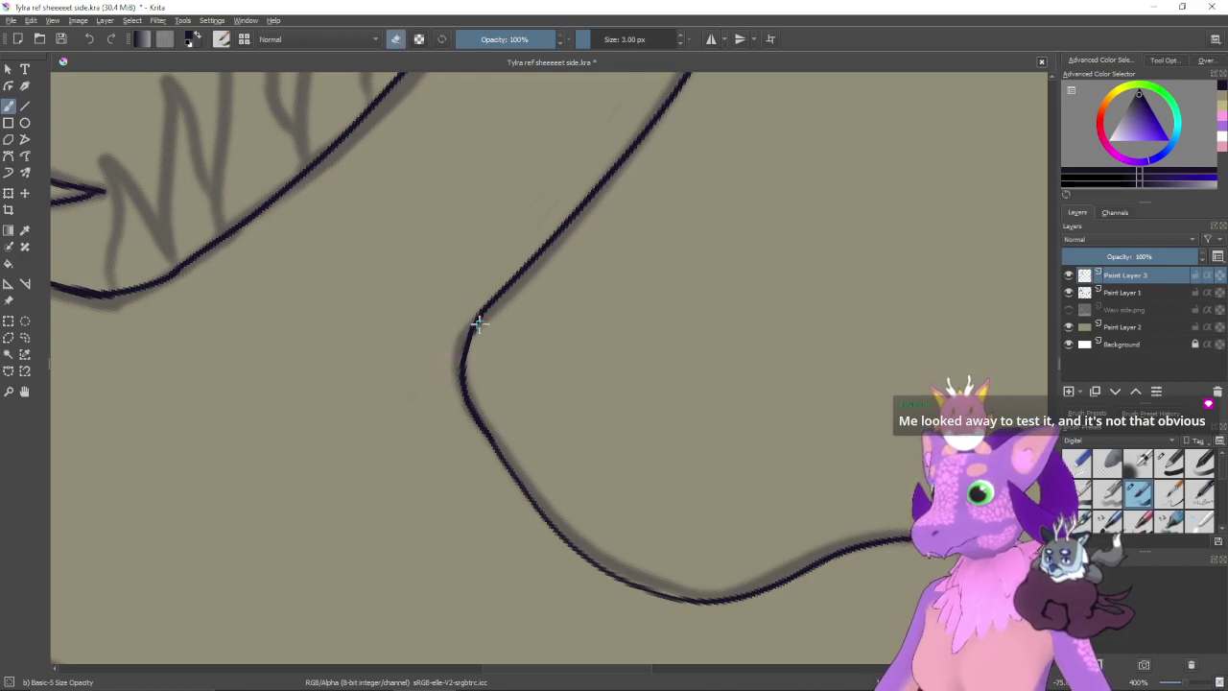
key("minus")
key("minus")
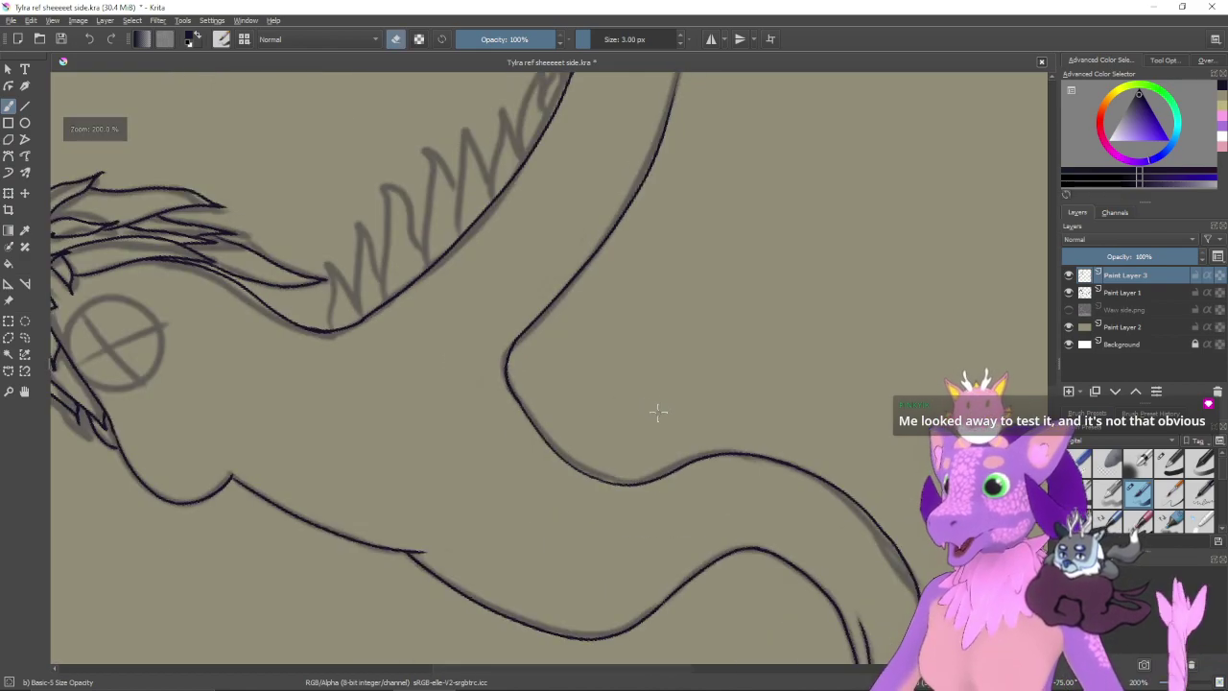
- Extend the tail's lower ink line from its base to about midway along the tail over the sketch
left_click_drag(691, 317, 654, 500)
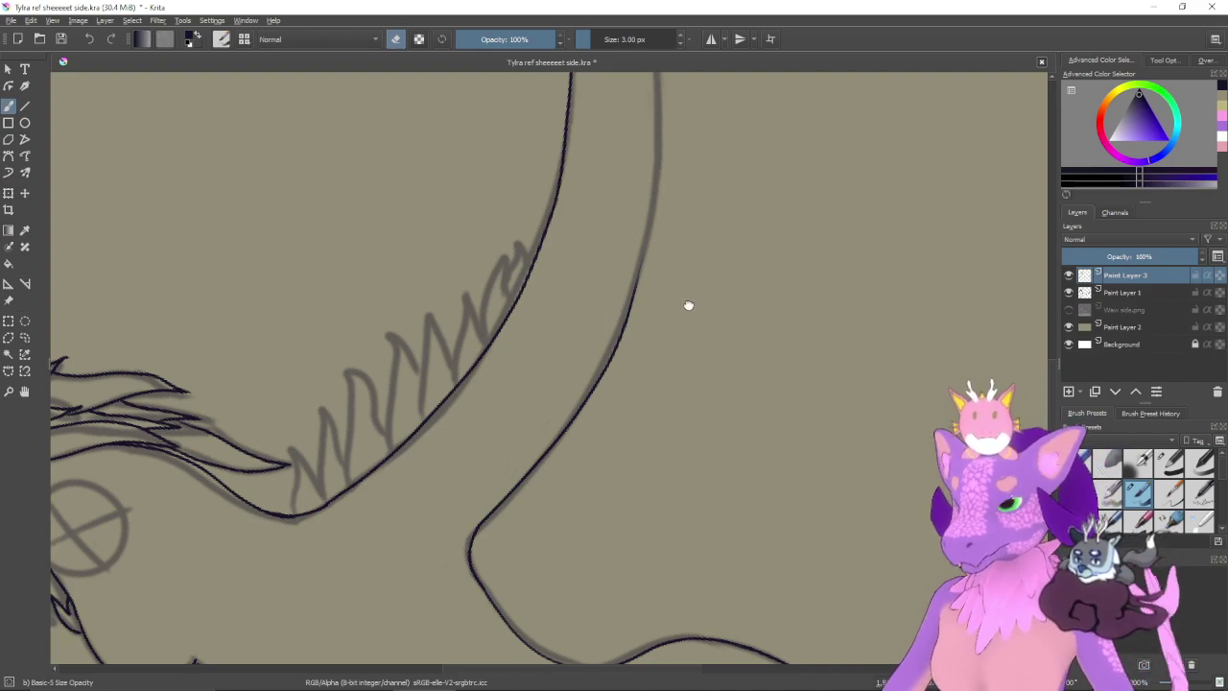
mouse_move(698, 214)
left_mouse_down()
mouse_move(680, 415)
mouse_move(647, 344)
left_mouse_up()
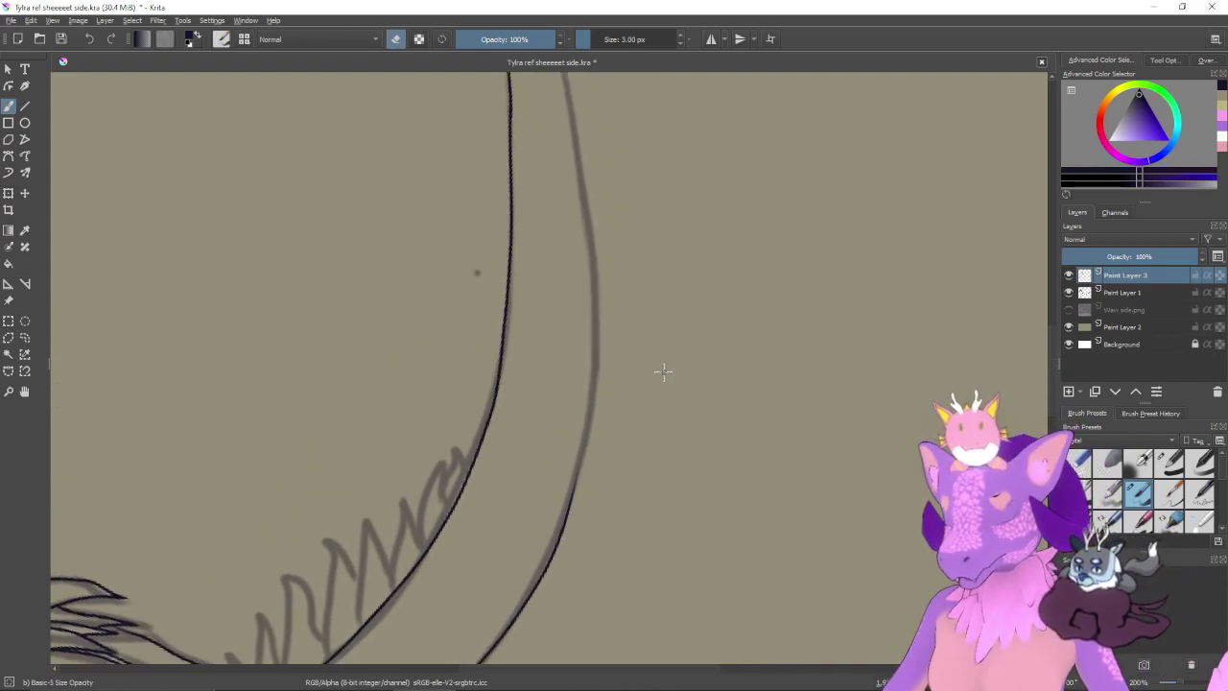
key("e")
scroll(599, 347, "down", 1)
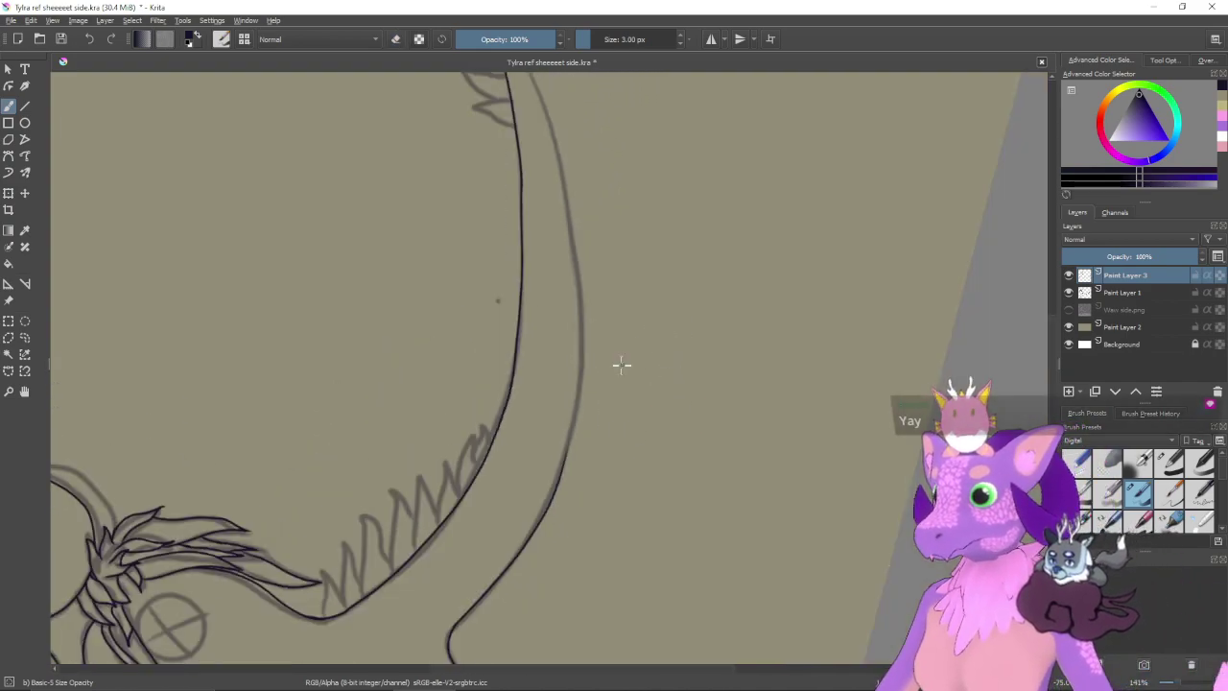
scroll(553, 352, "down", 1)
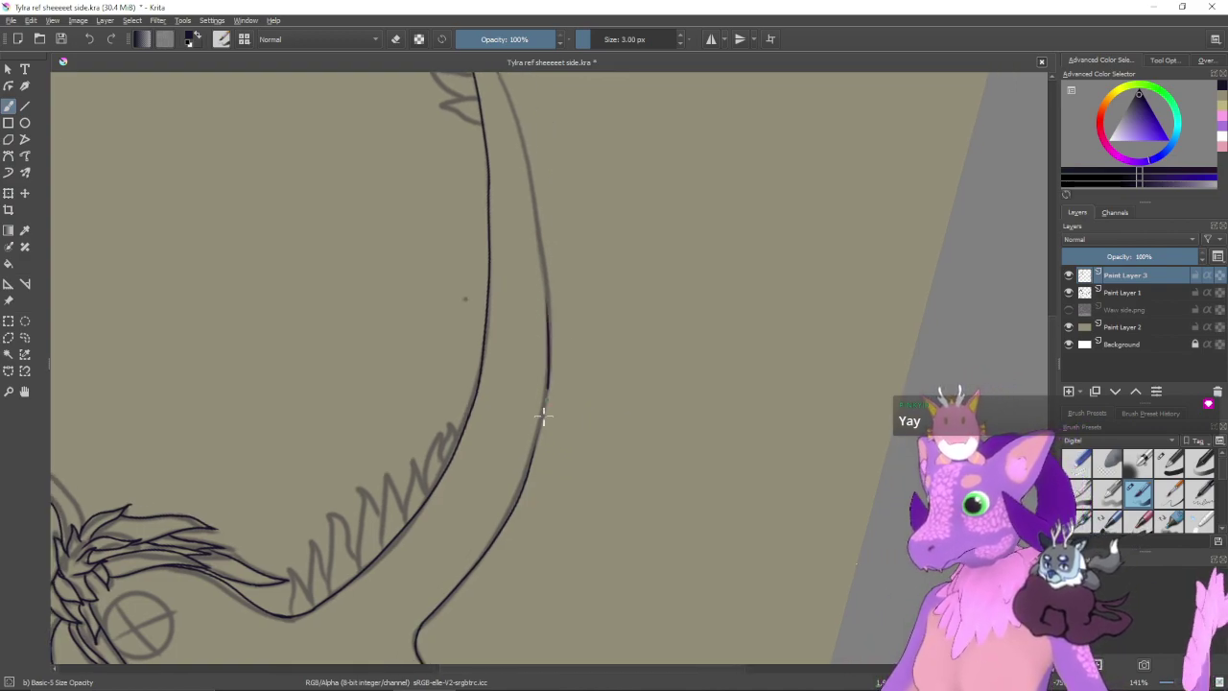
left_click_drag(547, 309, 536, 377)
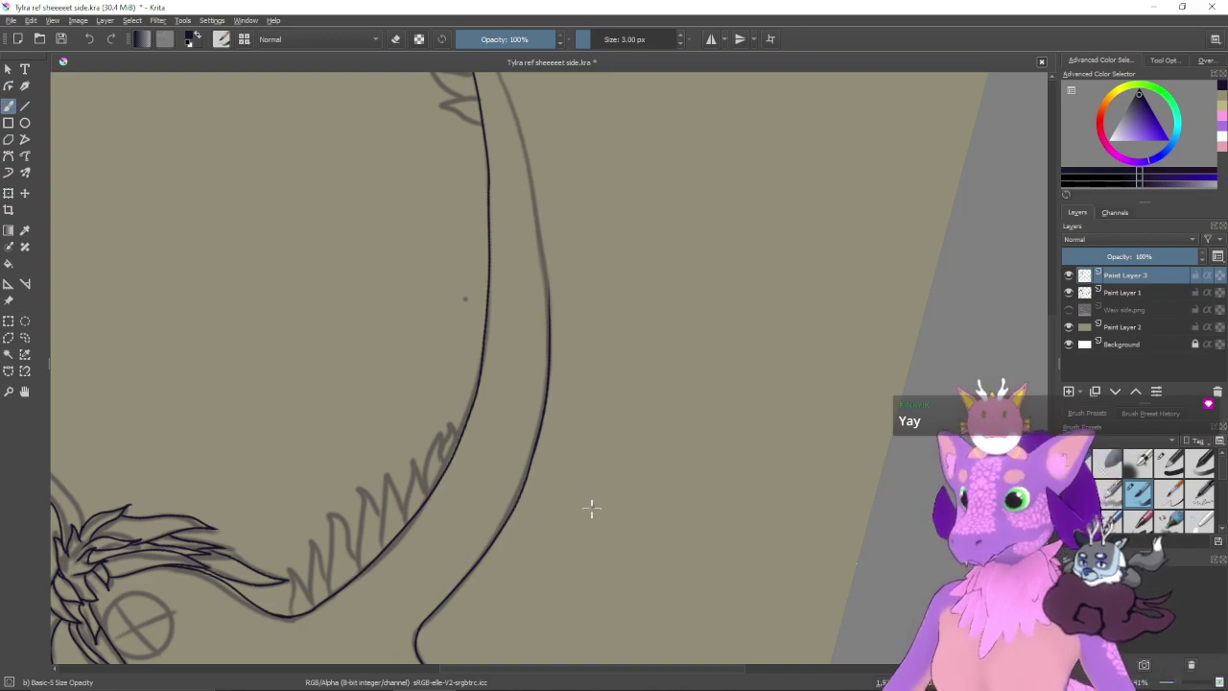
- Continue inking the tail's lower edge from the middle toward the tip with the canvas rotated to -45°
scroll(591, 508, "up", 3)
left_click_drag(591, 506, 686, 289)
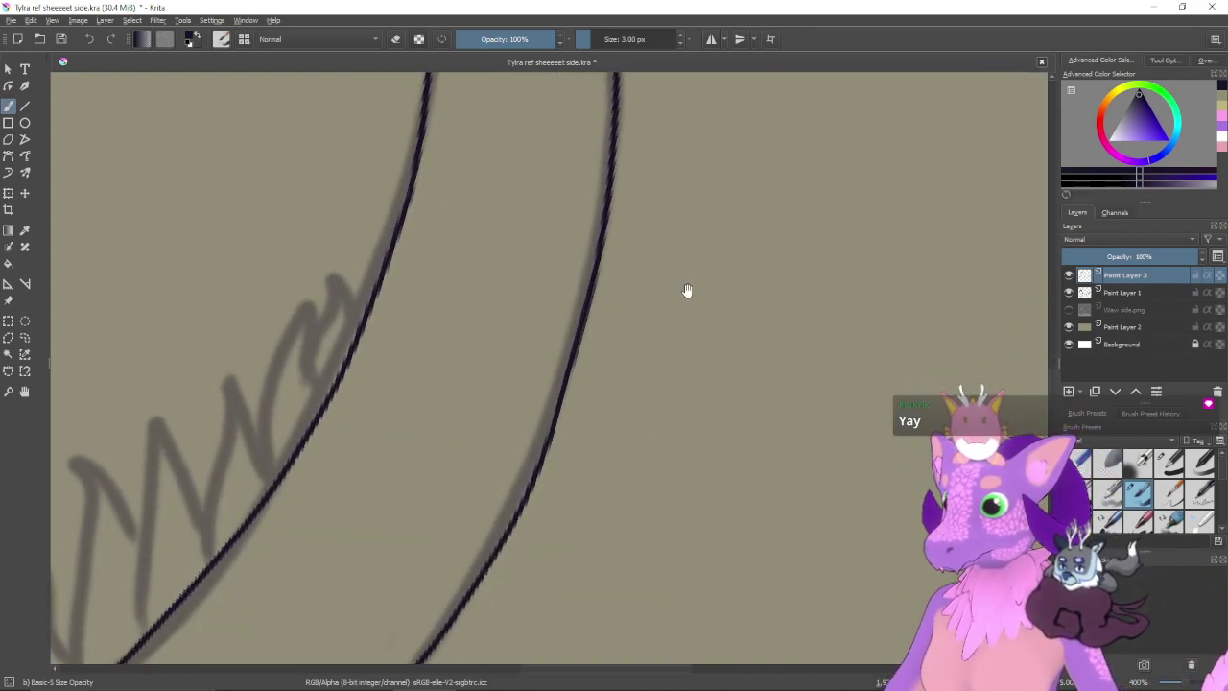
scroll(681, 307, "up", 10)
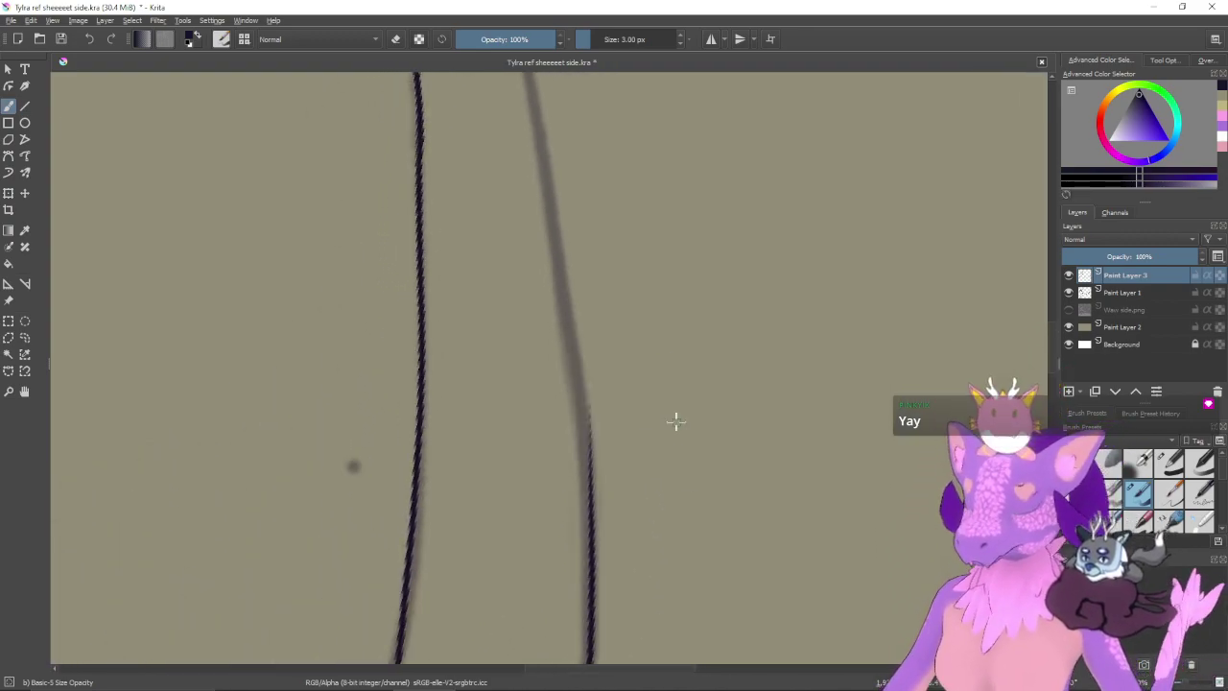
scroll(676, 420, "down", 4)
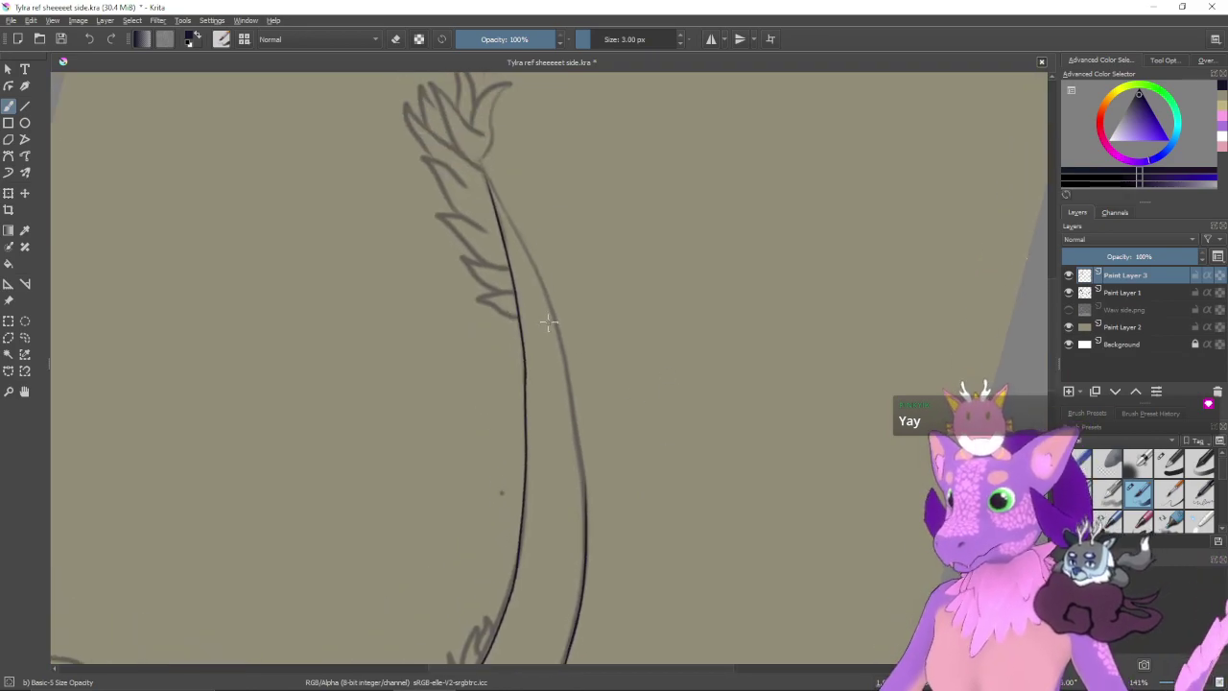
scroll(551, 321, "down", 6)
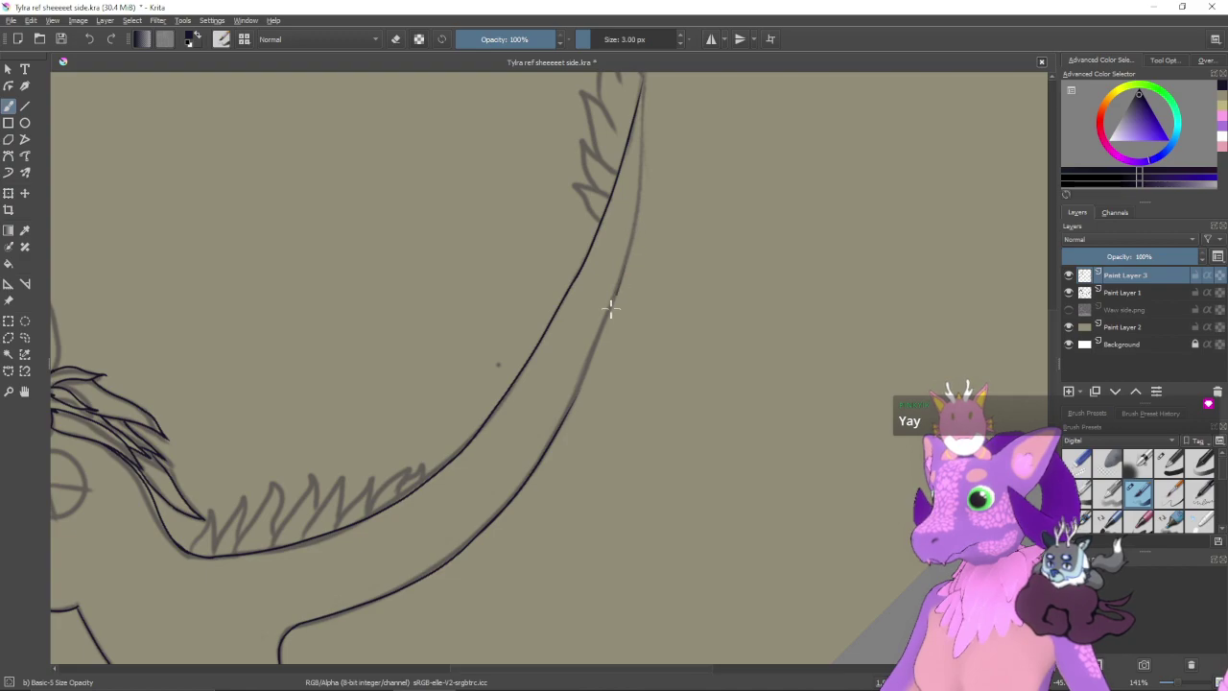
scroll(624, 273, "up", 3)
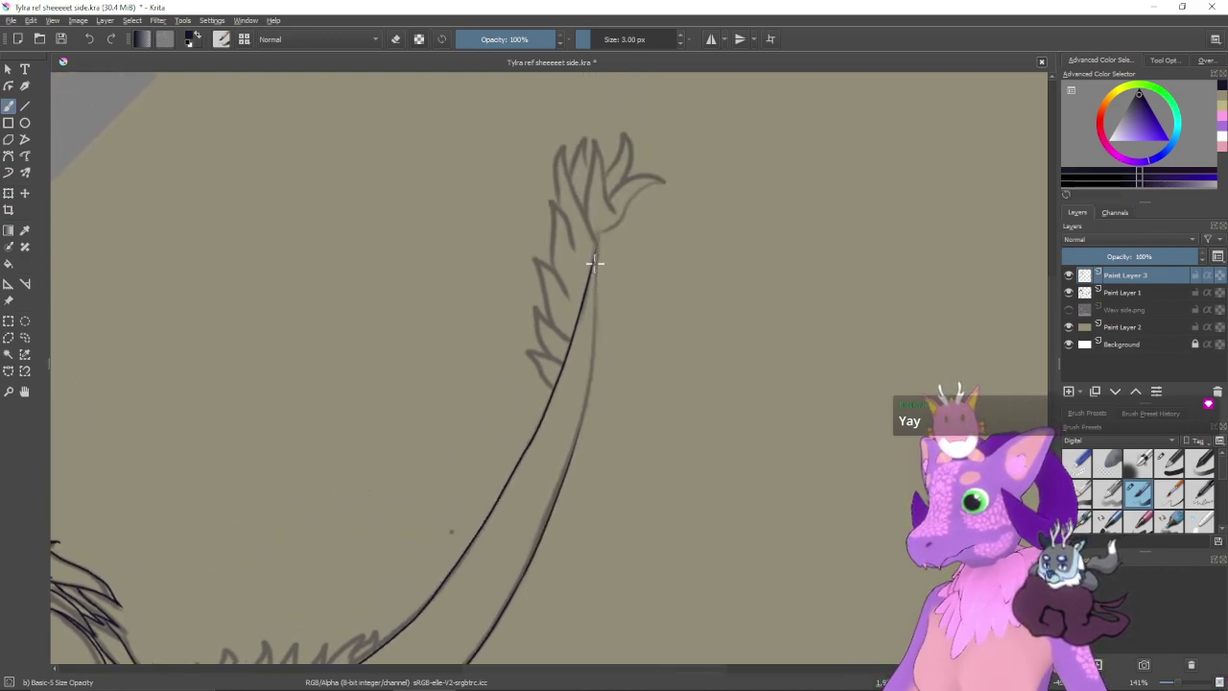
- Ink the last stretch of the tail's lower edge so it tapers into the tip, redoing the stroke until it fits
left_click_drag(595, 264, 578, 462)
key("ctrl+z")
mouse_move(597, 251)
left_mouse_down()
mouse_move(592, 357)
mouse_move(576, 446)
left_mouse_up()
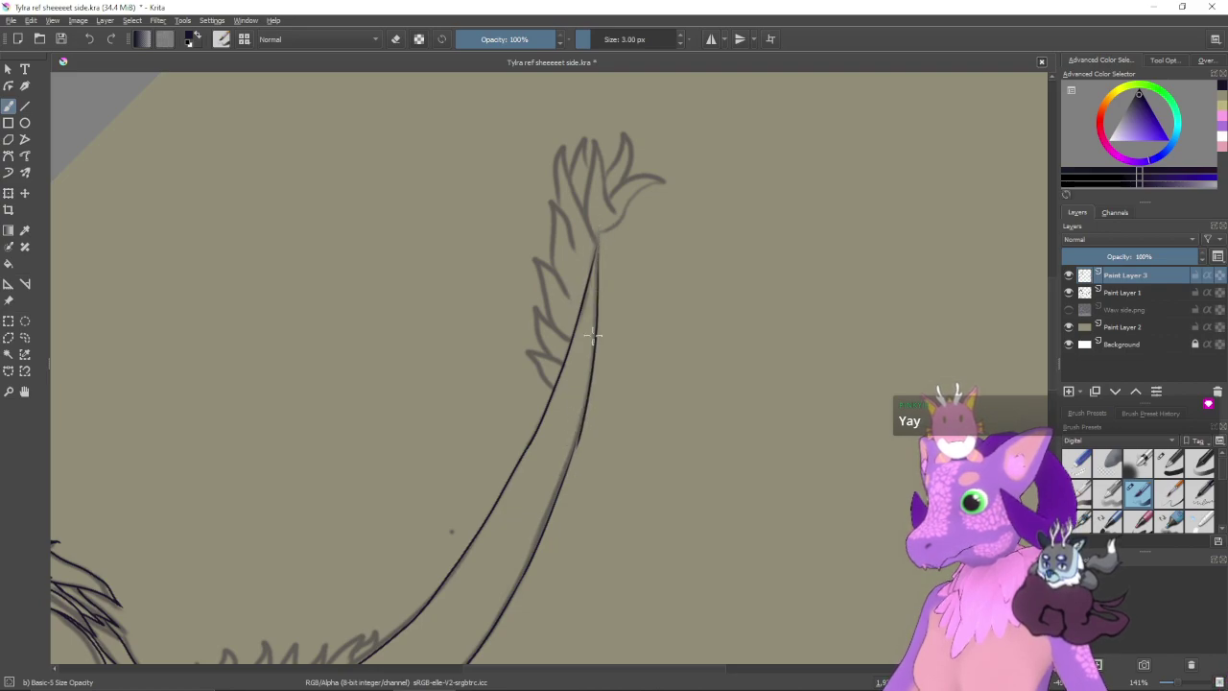
key("ctrl+z")
left_click_drag(595, 250, 573, 458)
key("ctrl+z")
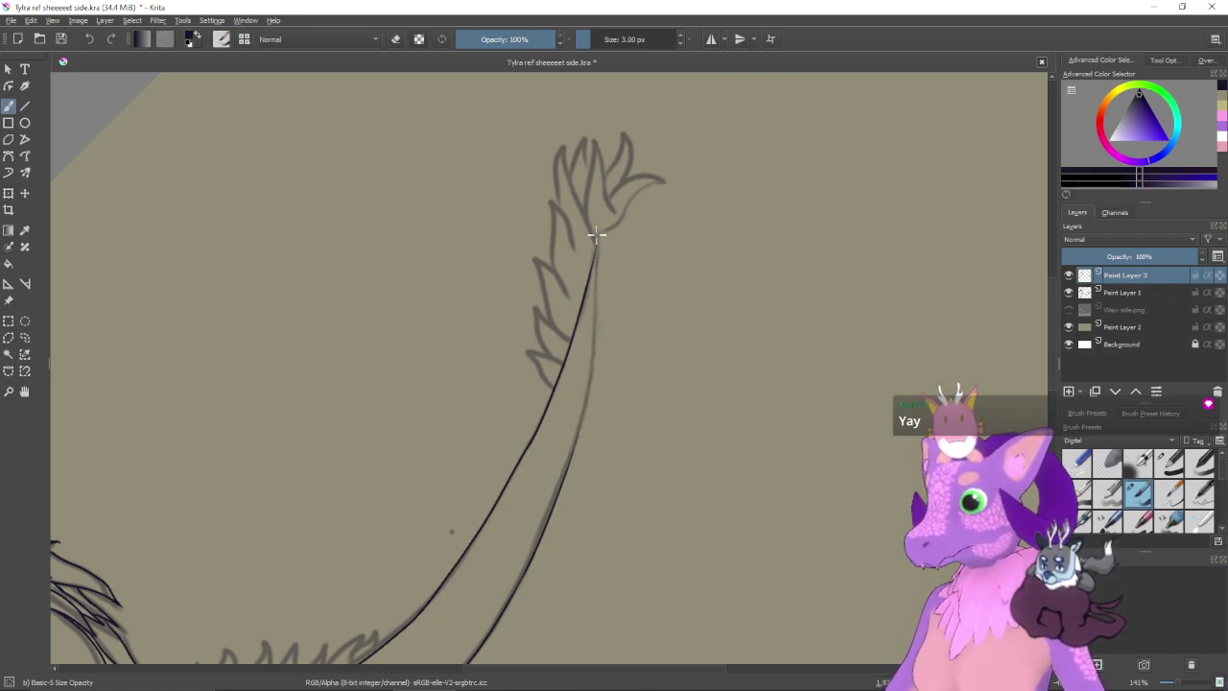
left_click_drag(595, 233, 570, 462)
key("ctrl+z")
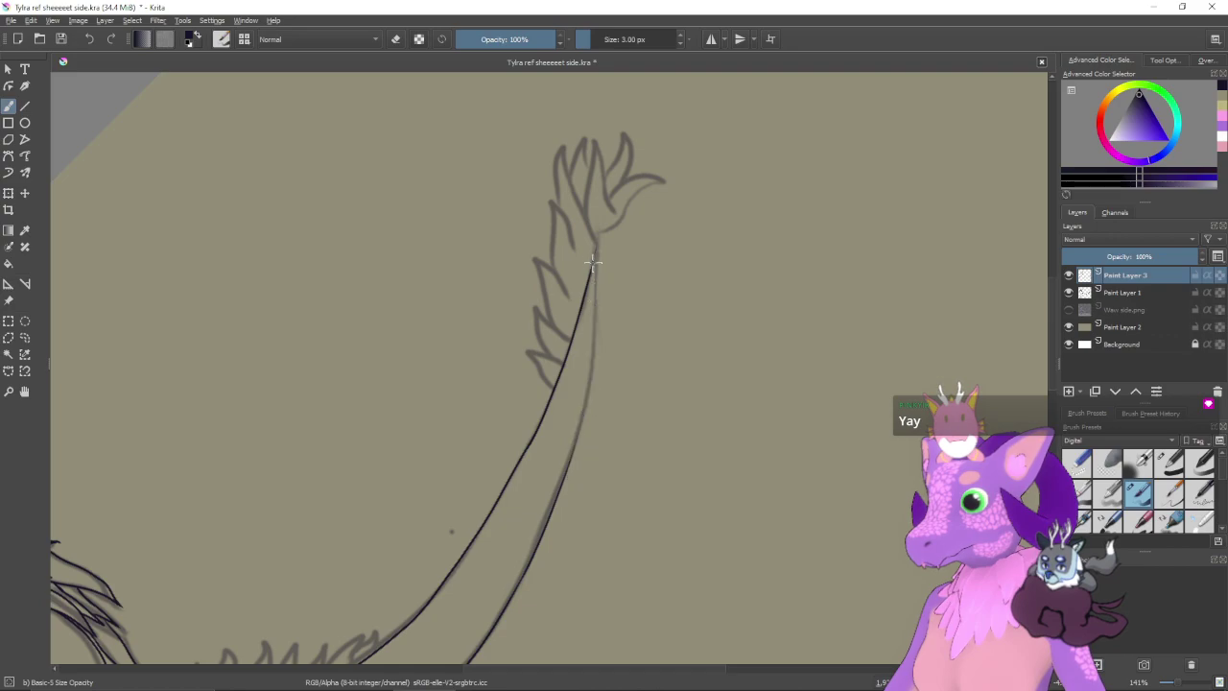
mouse_move(597, 249)
left_mouse_down()
mouse_move(566, 418)
mouse_move(635, 326)
left_mouse_up()
- Hide the Paint Layer 1 sketch and even out the stroke joins along the tail's lower edge with a 3 px brush and eraser
left_click(1069, 292)
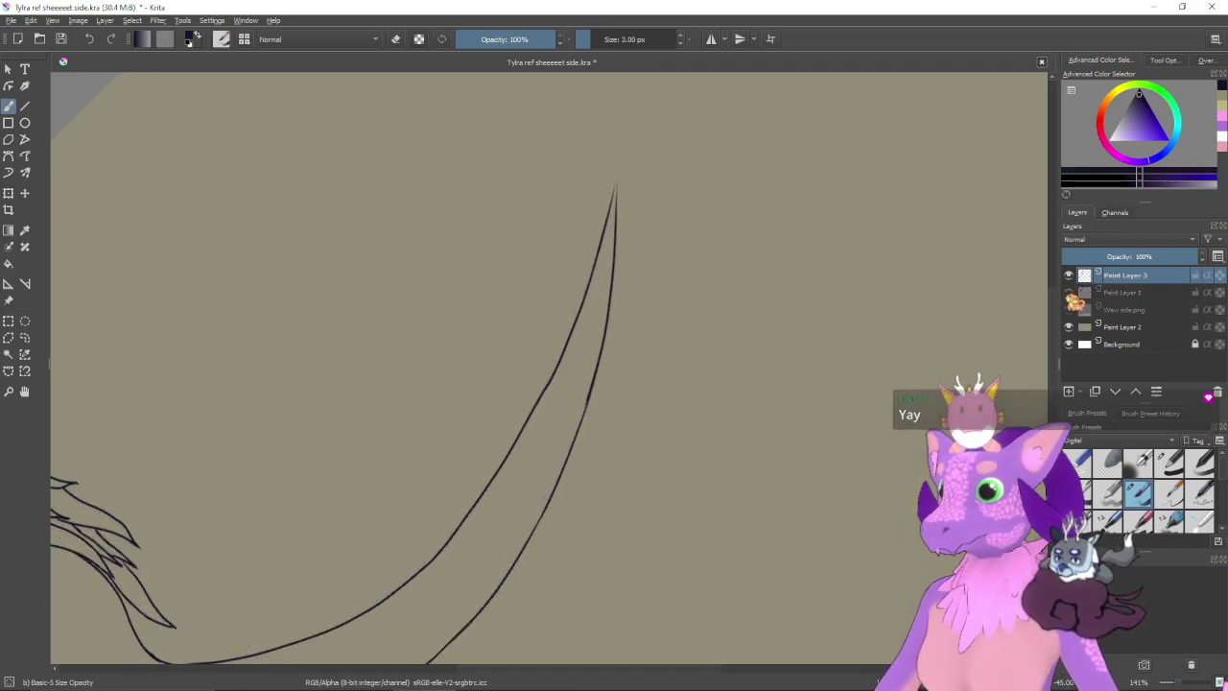
left_click_drag(726, 451, 826, 262)
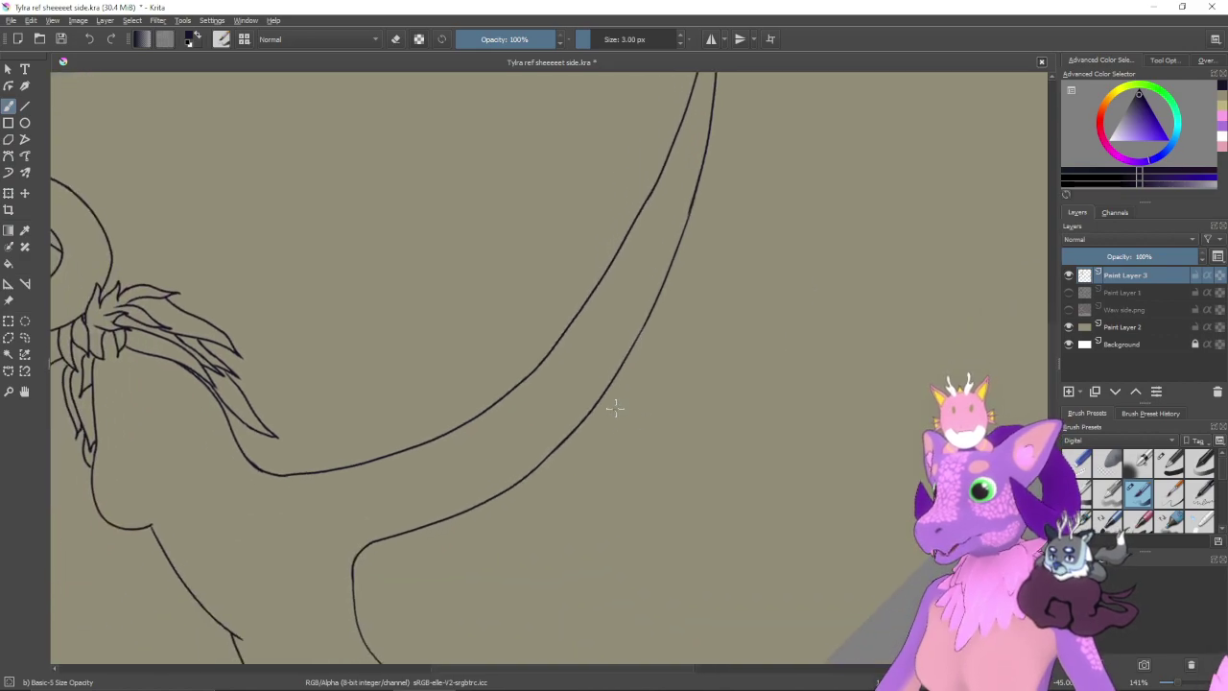
left_click_drag(668, 414, 657, 442)
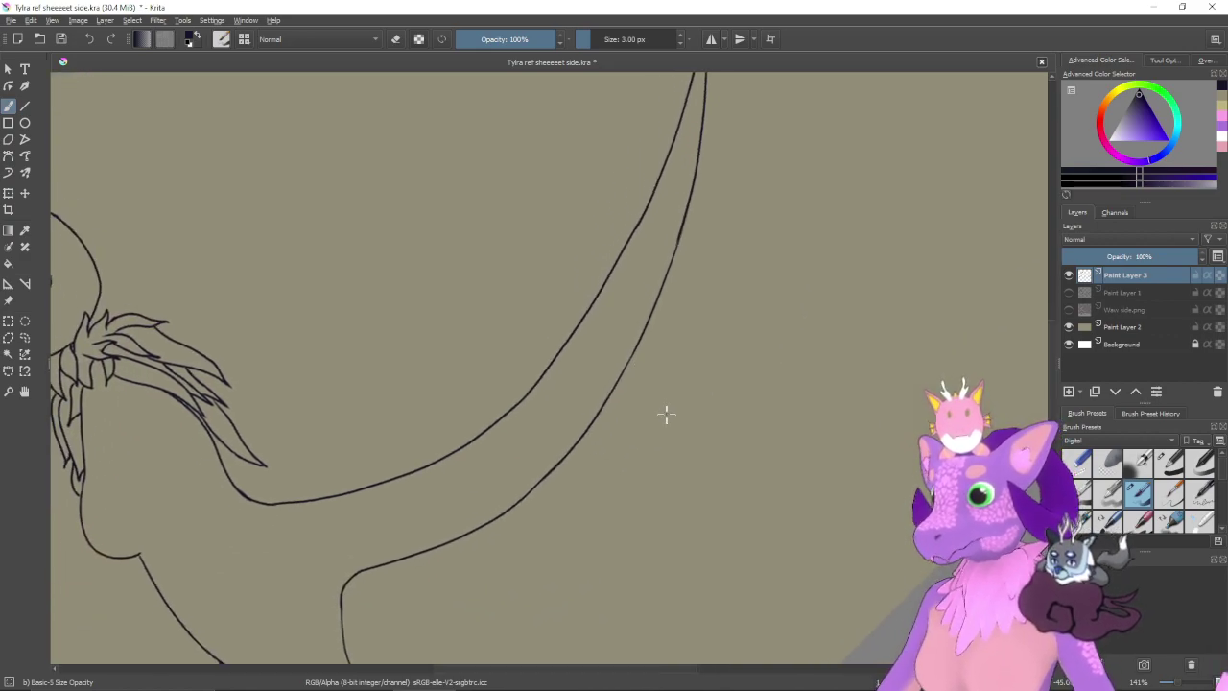
scroll(665, 415, "up", 1)
scroll(630, 349, "up", 1)
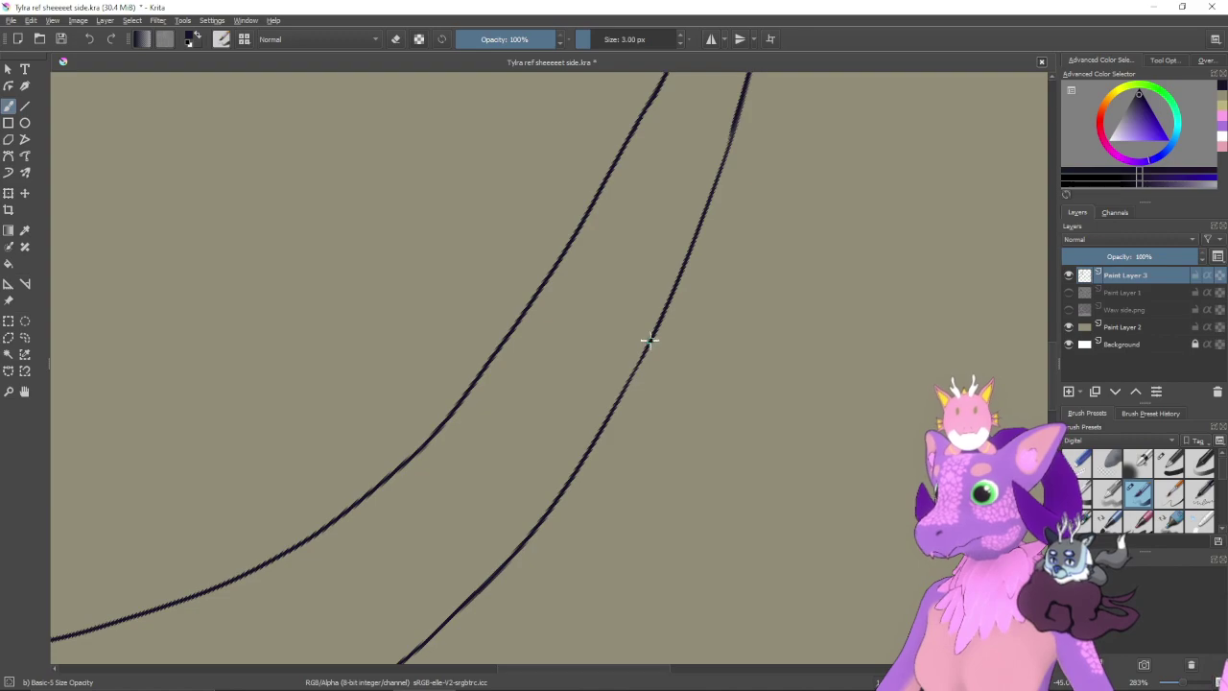
left_click_drag(649, 342, 617, 400)
mouse_move(672, 344)
left_mouse_down()
mouse_move(624, 502)
mouse_move(662, 357)
left_mouse_up()
key("e")
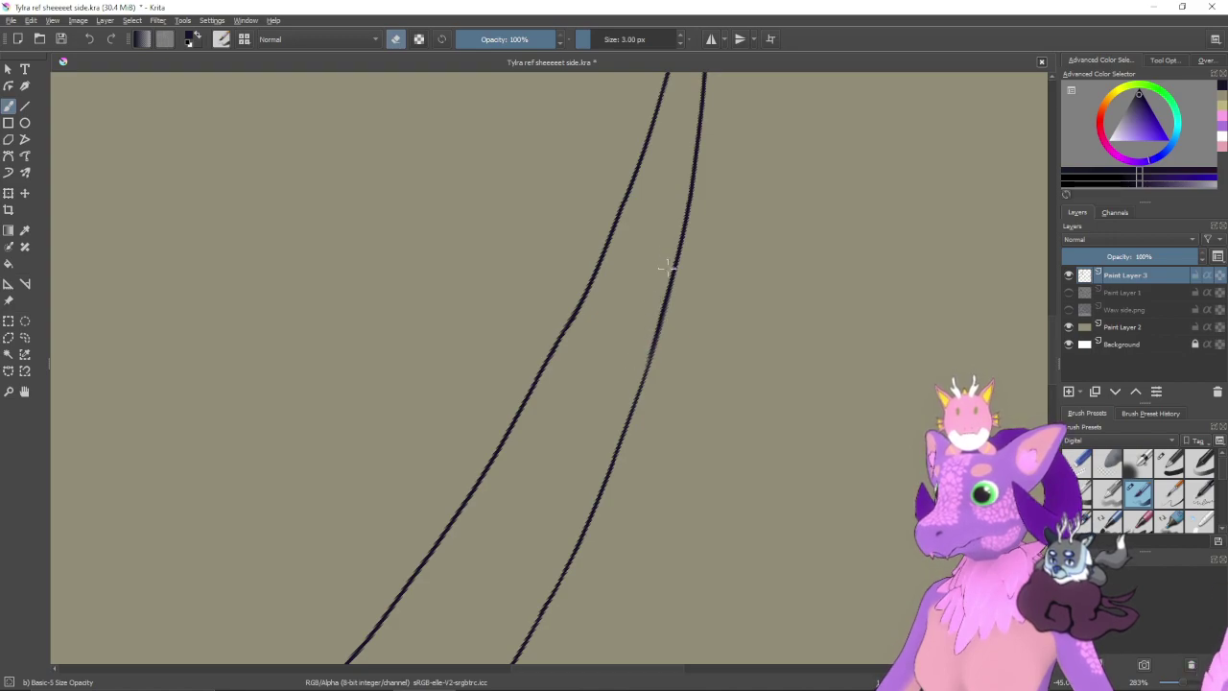
key("e")
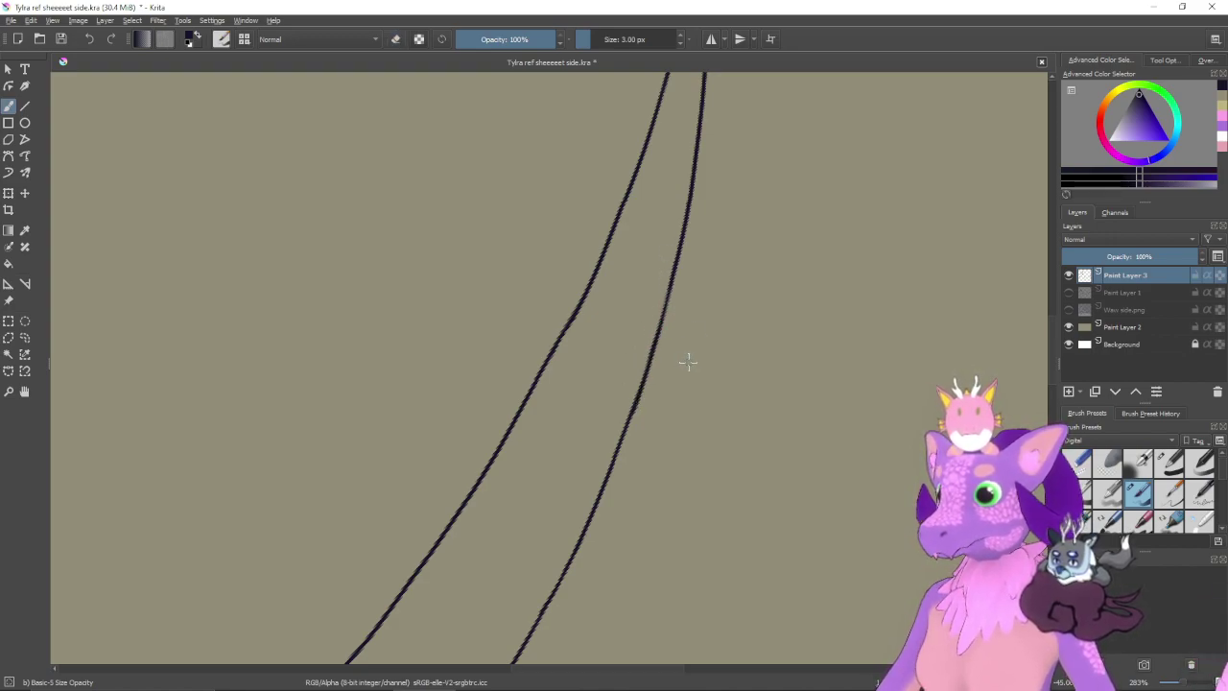
- Reset the canvas rotation and examine the whole figure's line art, marking the tail with a temporary circle and undoing it
scroll(683, 364, "down", 6)
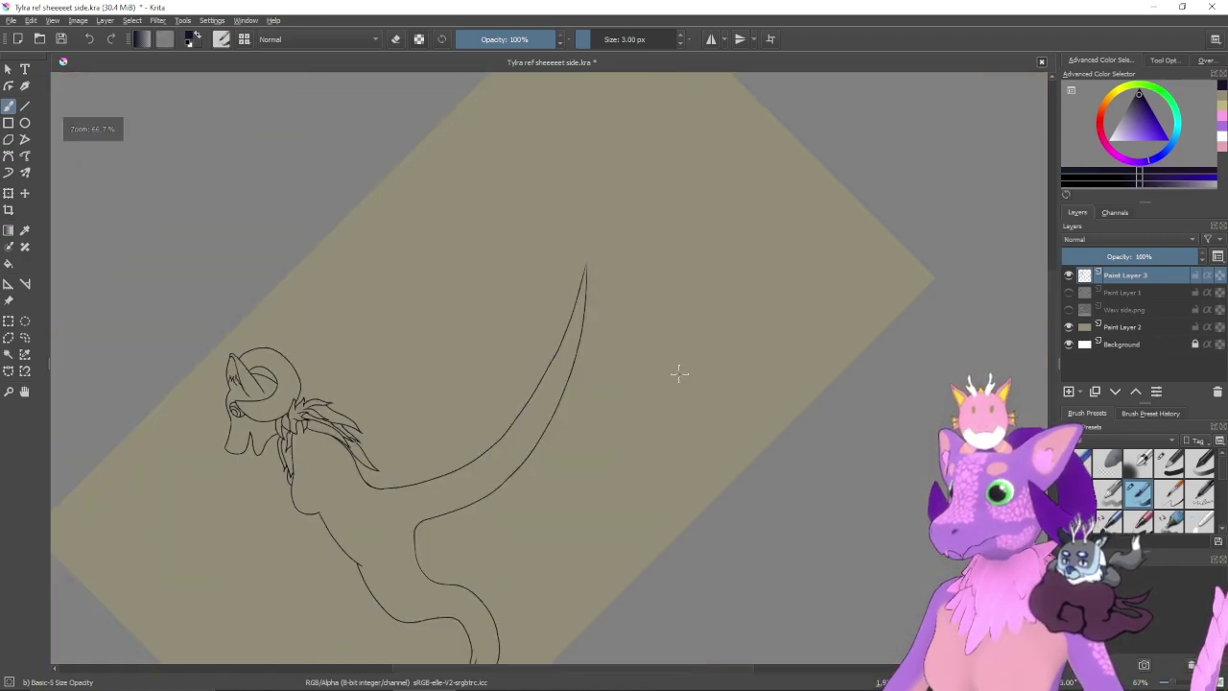
scroll(679, 373, "down", 2)
scroll(678, 375, "up", 1)
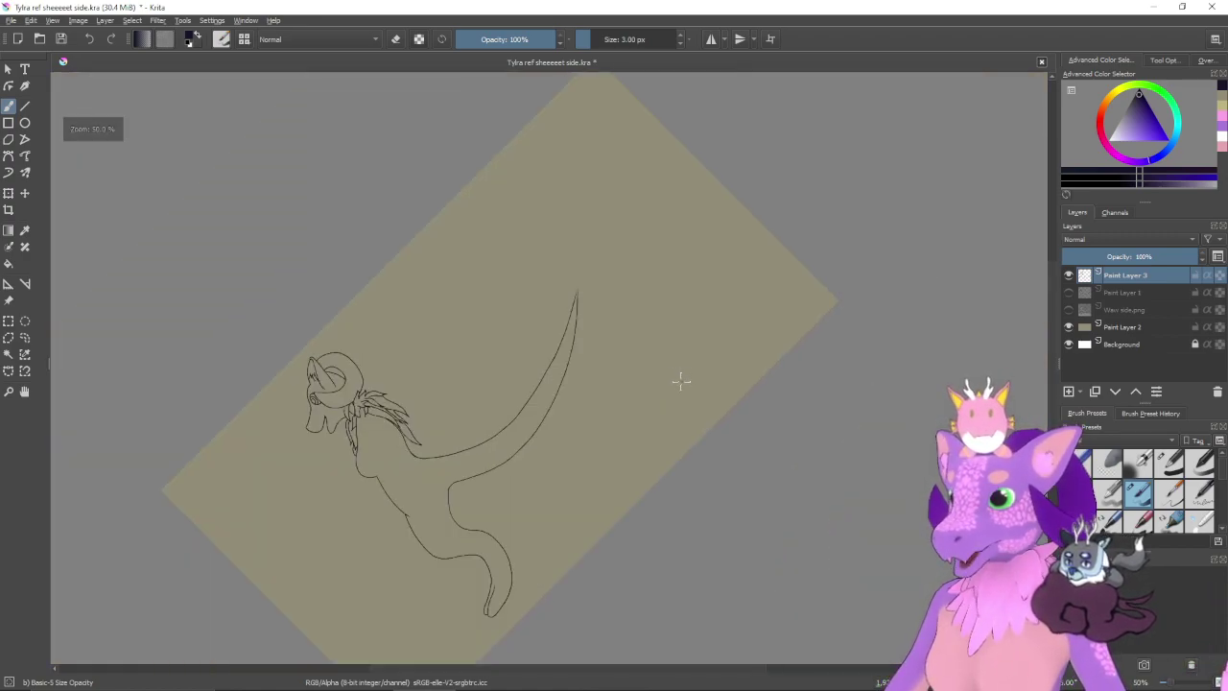
key("5")
left_click_drag(641, 399, 684, 419)
left_click_drag(543, 425, 546, 422)
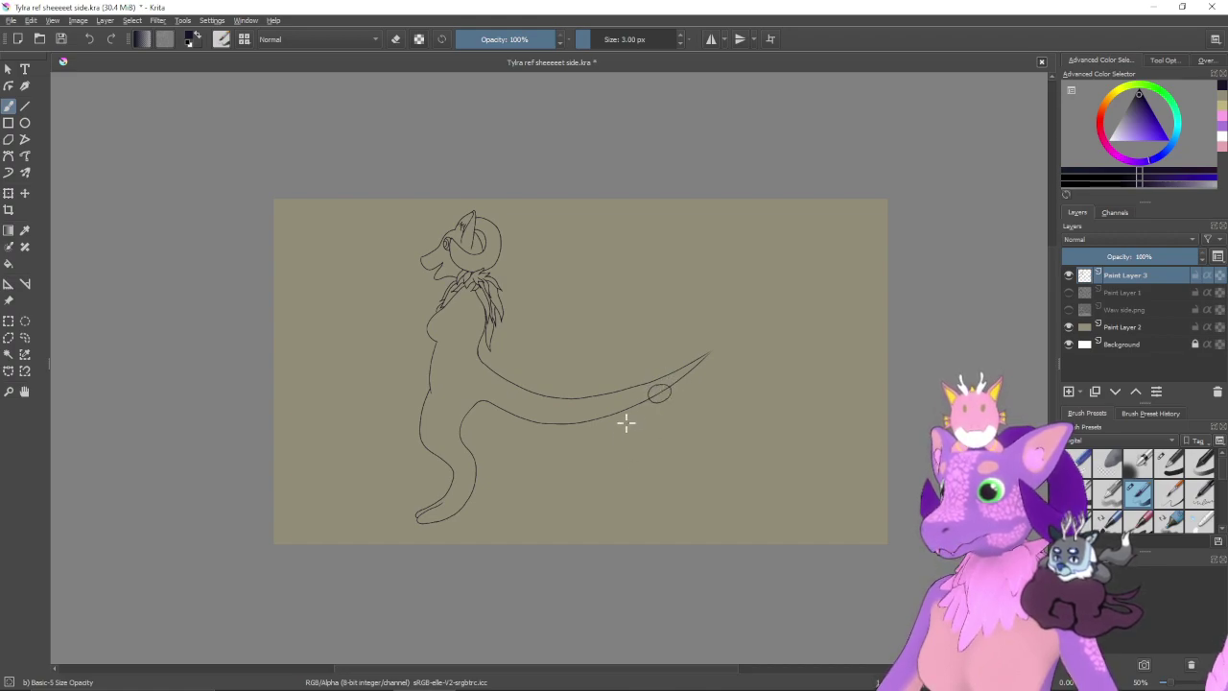
key("ctrl+z")
left_click_drag(600, 427, 648, 465)
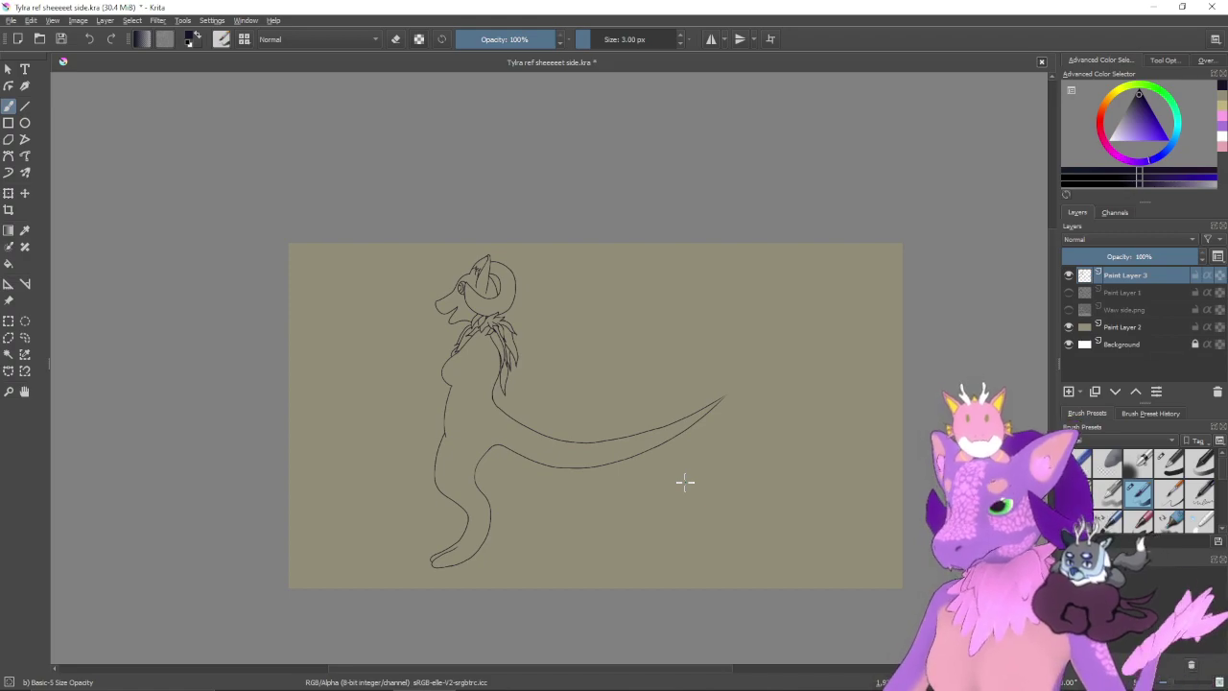
- Examine the tail's outline up close toward the tip at different canvas rotations, ending unrotated
key("ctrl+plus")
key("ctrl+plus")
key("ctrl+plus")
key("ctrl+plus")
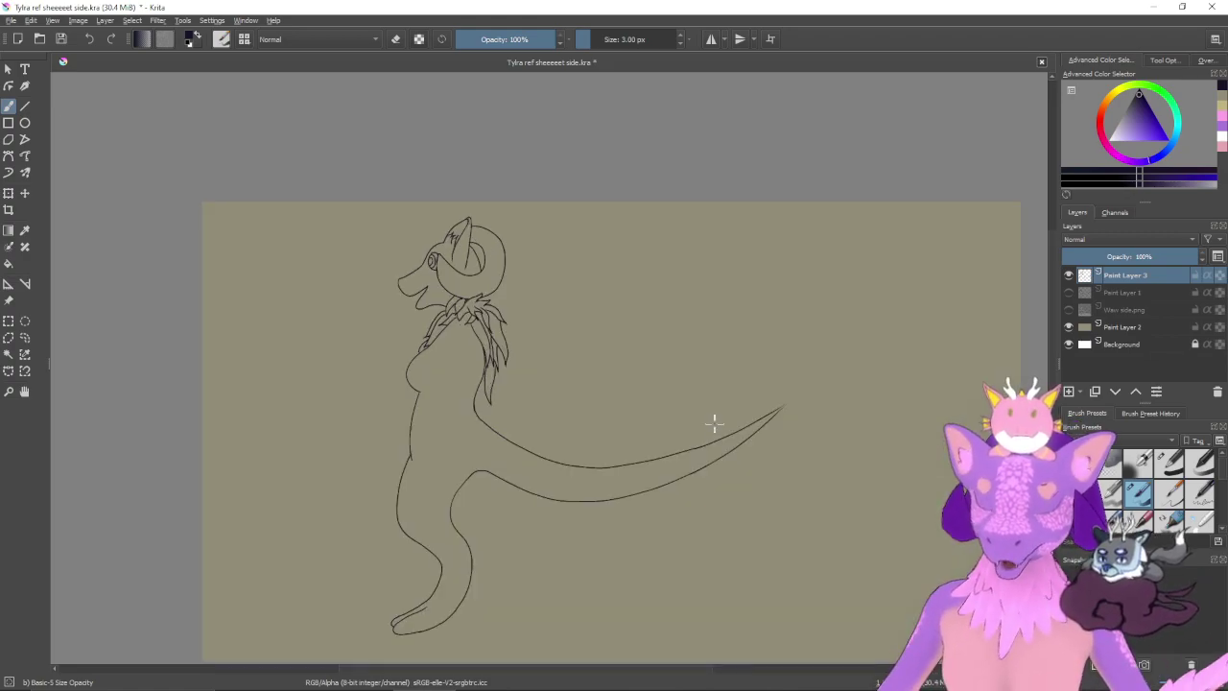
left_click_drag(811, 476, 518, 363)
key("4")
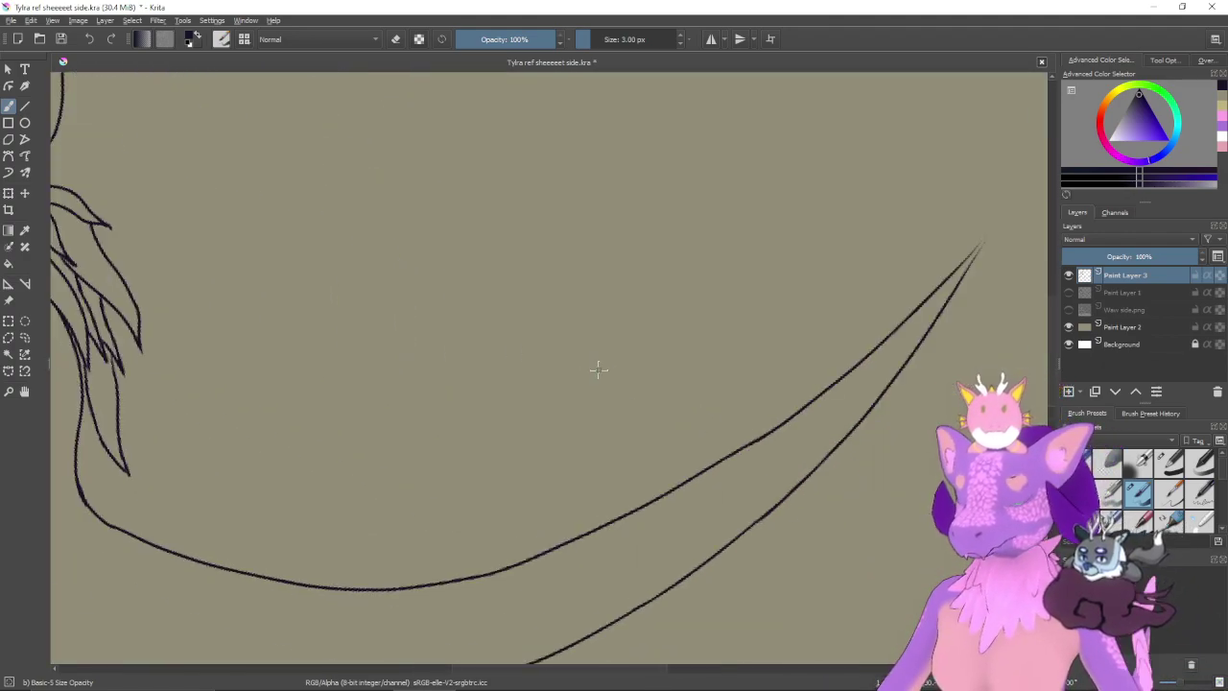
key("4")
key("4")
left_click_drag(707, 286, 589, 392)
key("5")
left_click_drag(684, 384, 681, 431)
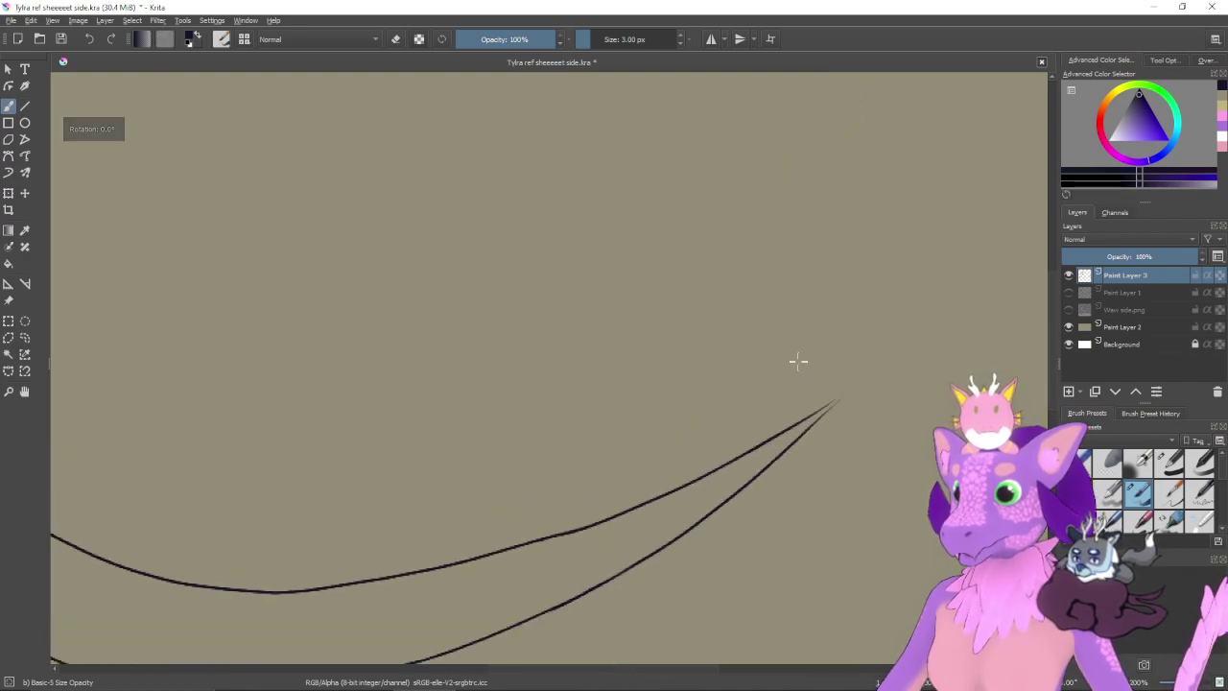
- Strengthen the faded line ends at the tail tip with 3 px strokes, with the canvas rotated to -15°
mouse_move(839, 430)
left_mouse_down()
mouse_move(725, 383)
mouse_move(855, 425)
mouse_move(599, 394)
mouse_move(625, 316)
mouse_move(716, 360)
mouse_move(696, 400)
mouse_move(668, 350)
mouse_move(677, 311)
mouse_move(639, 352)
left_mouse_up()
key("ctrl+plus")
key("ctrl+plus")
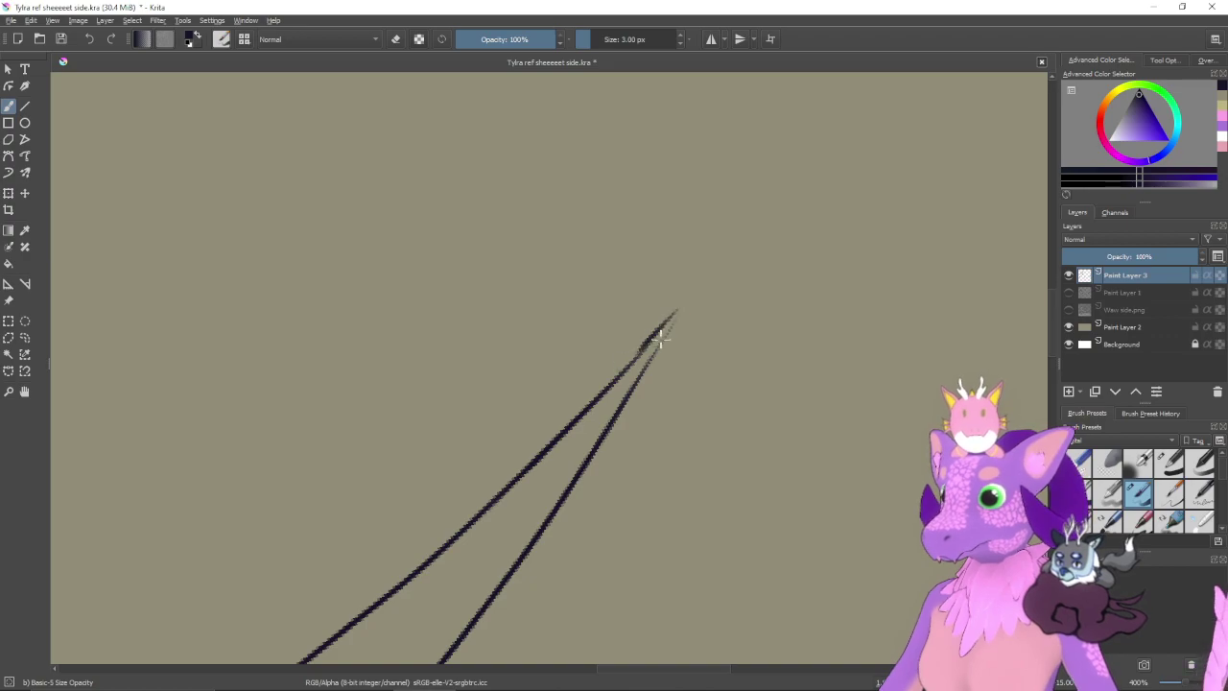
key("ctrl+z")
mouse_move(682, 301)
left_mouse_down()
mouse_move(634, 361)
mouse_move(685, 298)
mouse_move(615, 420)
left_mouse_up()
key("ctrl+z")
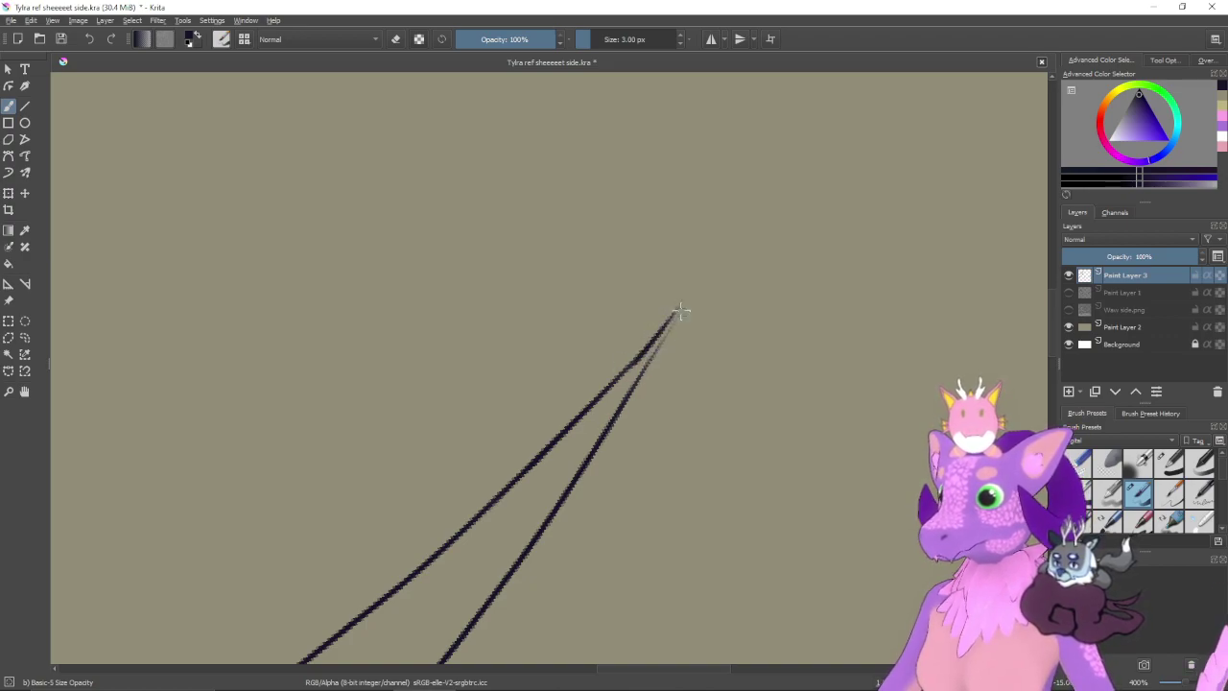
left_click_drag(680, 310, 610, 429)
key("ctrl+z")
left_click_drag(675, 313, 625, 390)
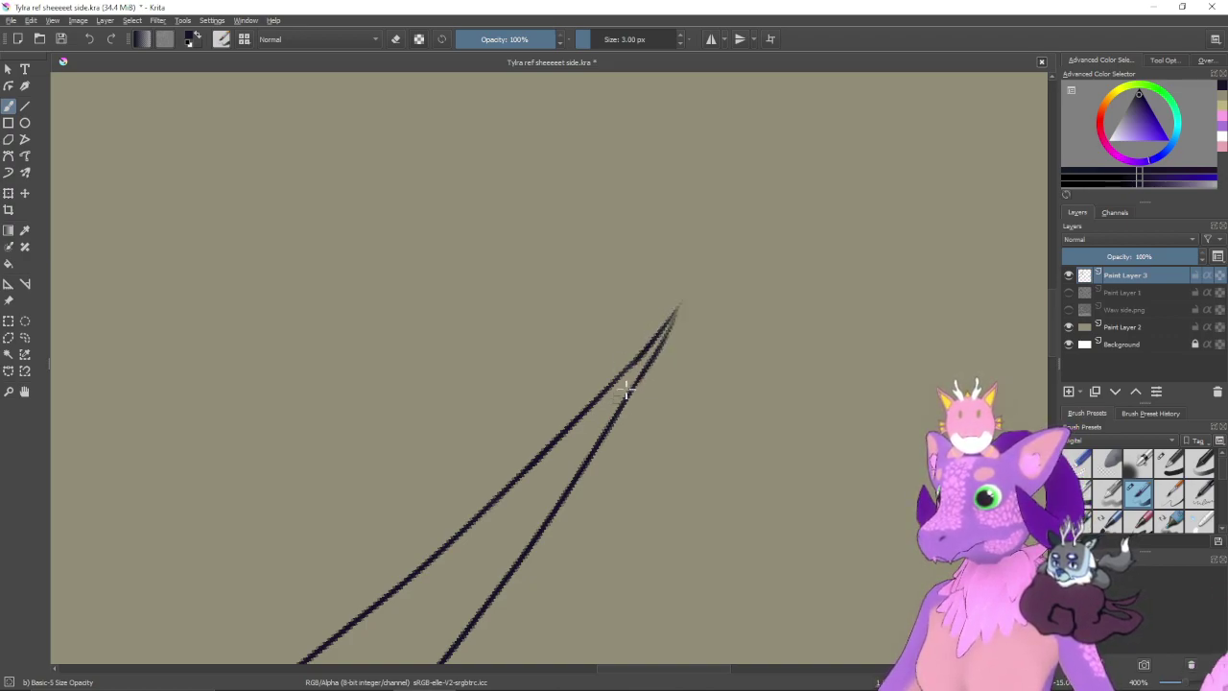
- Undo the last tail-tip stroke and redraw the lower line's end, trimming the outside of the tip with the eraser
key("ctrl+z")
left_click_drag(677, 305, 608, 420)
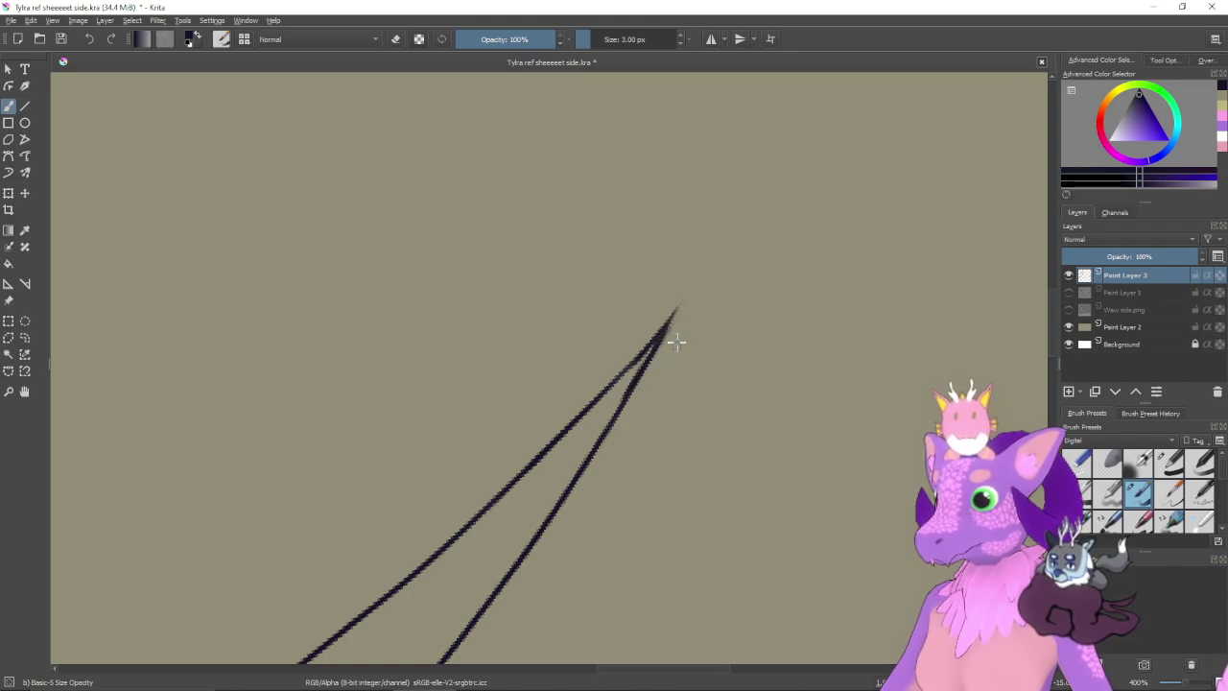
key("e")
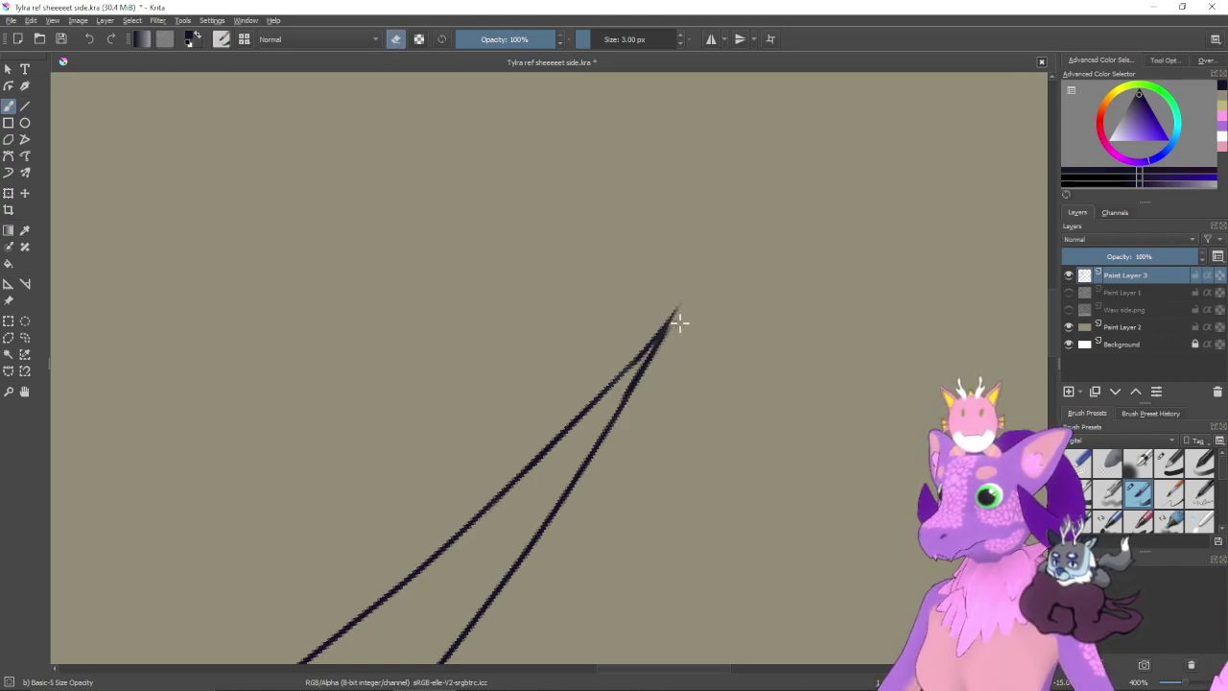
left_click_drag(672, 317, 655, 364)
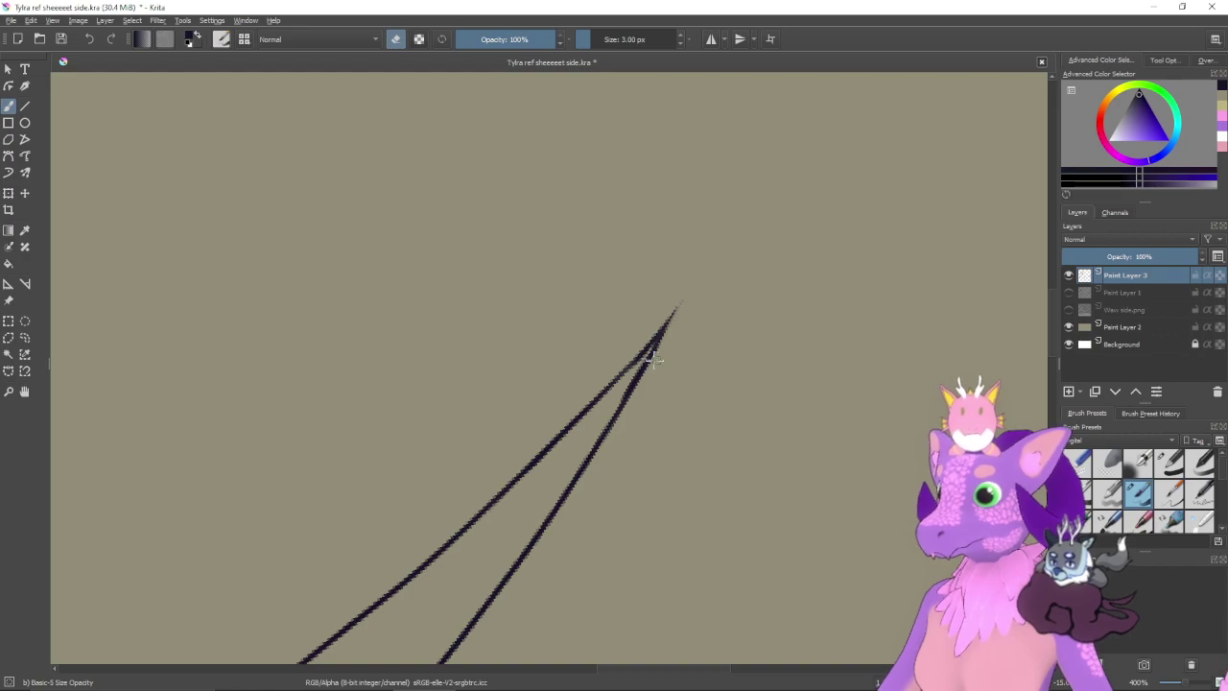
key("e")
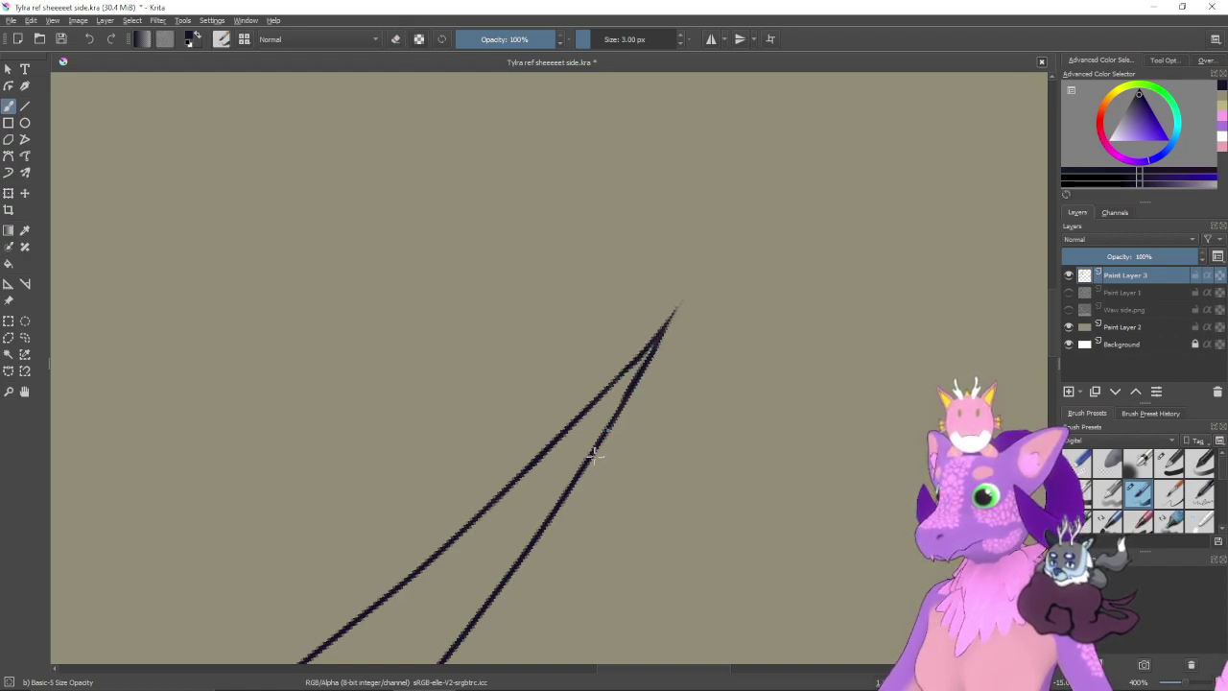
left_click_drag(633, 367, 574, 434)
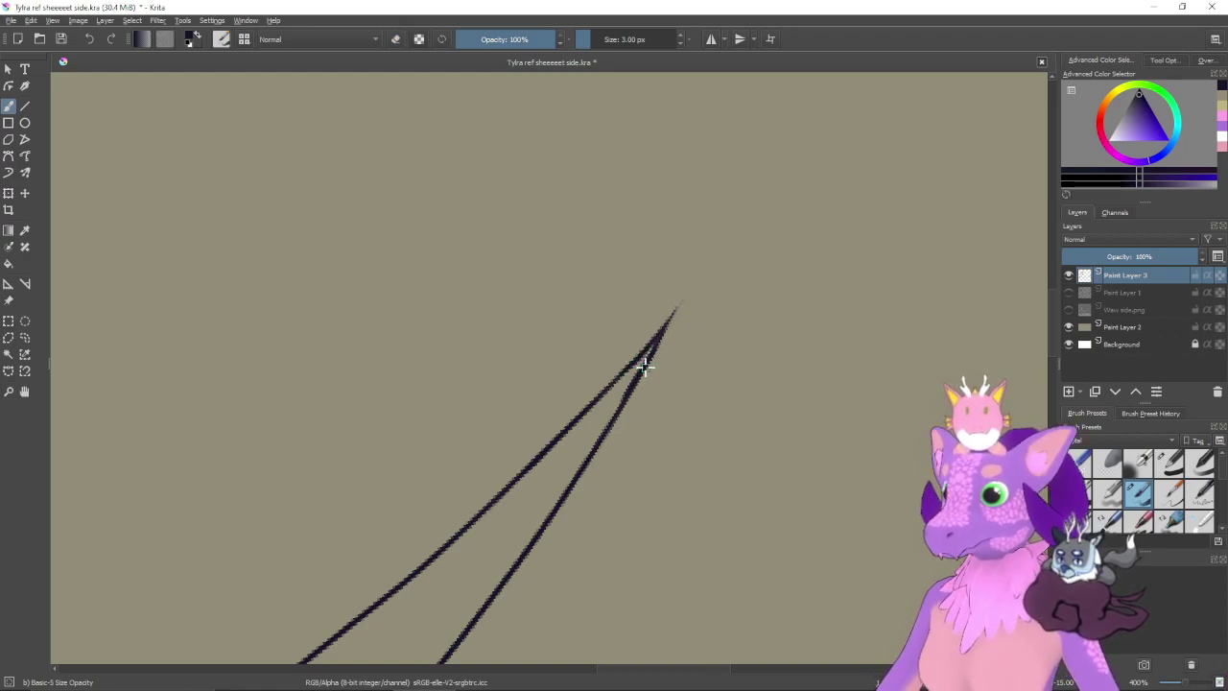
- Show the Paint Layer 1 sketch again beneath the line art
key("minus")
key("minus")
key("minus")
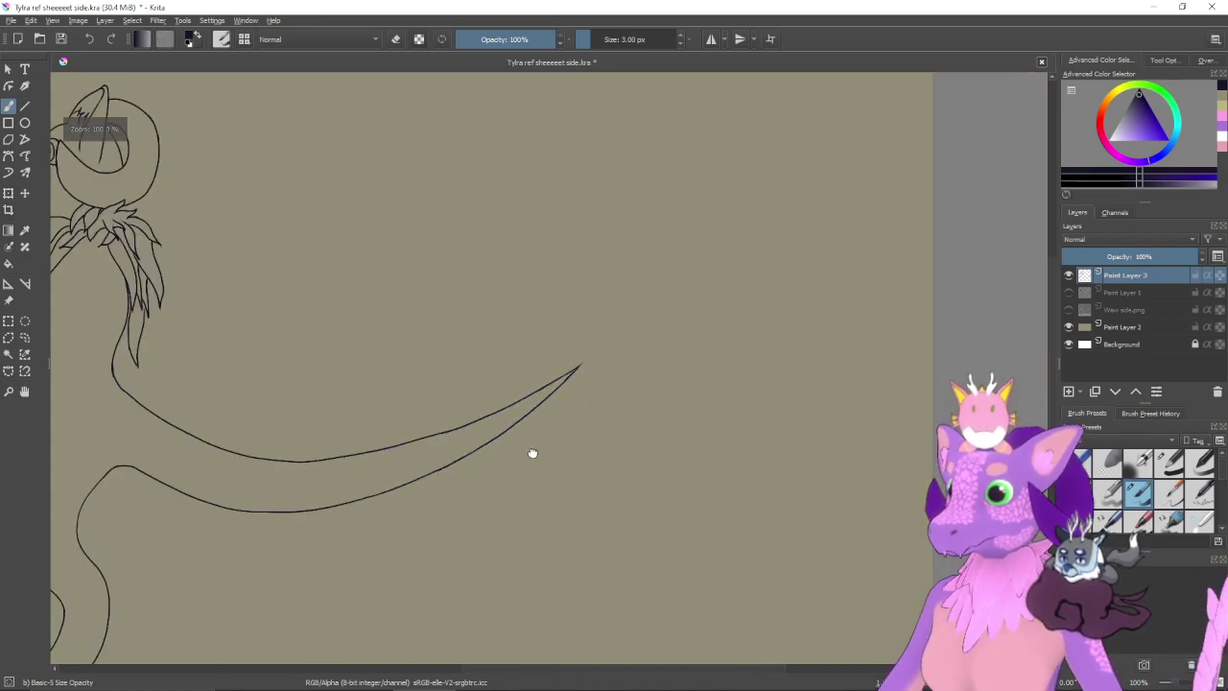
key("minus")
left_click(1068, 291)
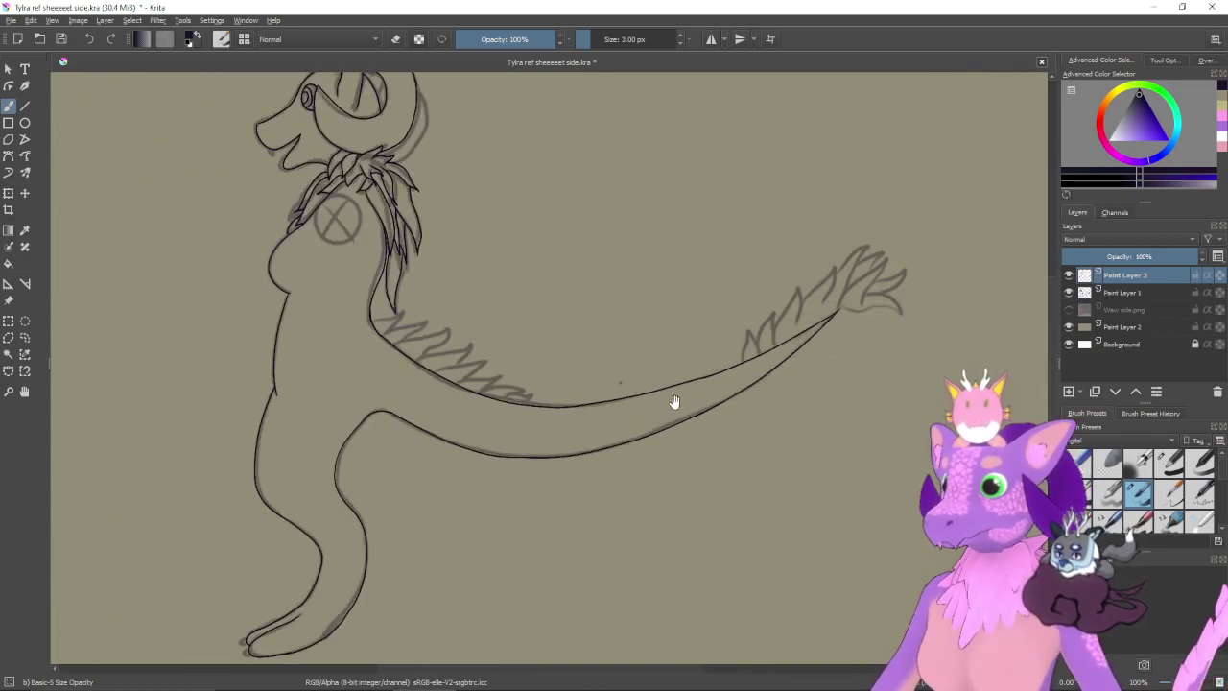
left_click_drag(674, 400, 773, 416)
left_click_drag(699, 406, 729, 442)
- Ink the first three fur spikes along the back over the sketch, with the canvas rotated to -30°, and save the file
key("plus")
key("plus")
key("plus")
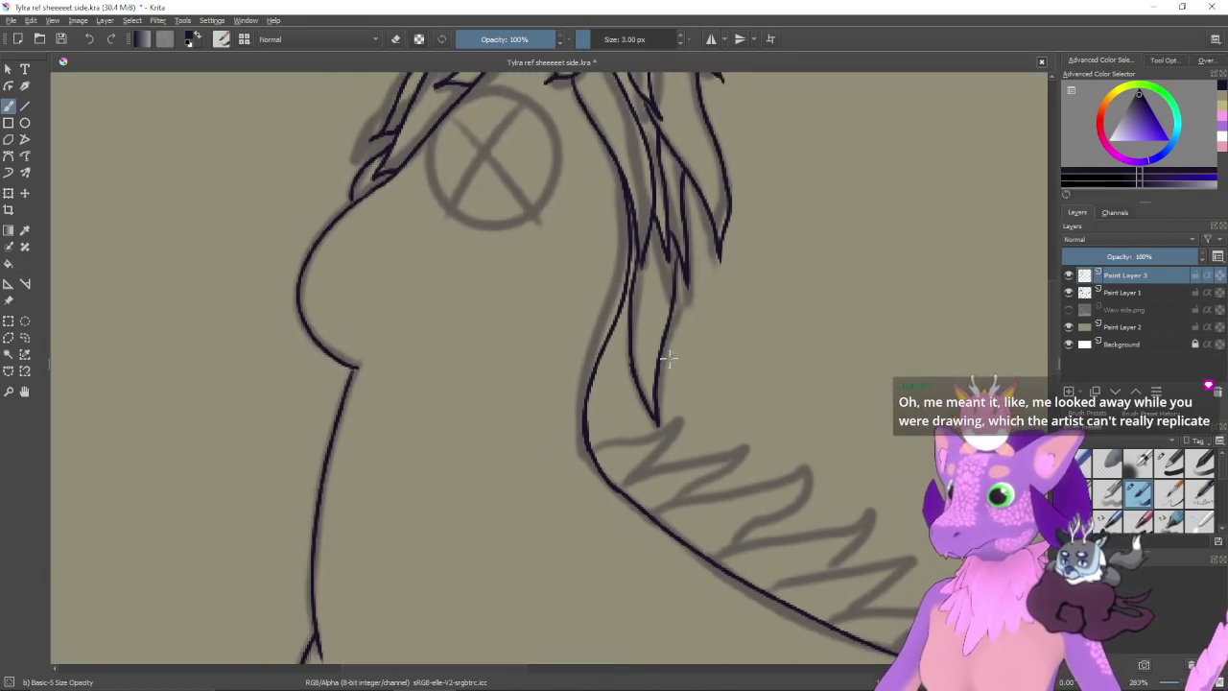
key("4")
key("4")
left_click_drag(661, 366, 630, 430)
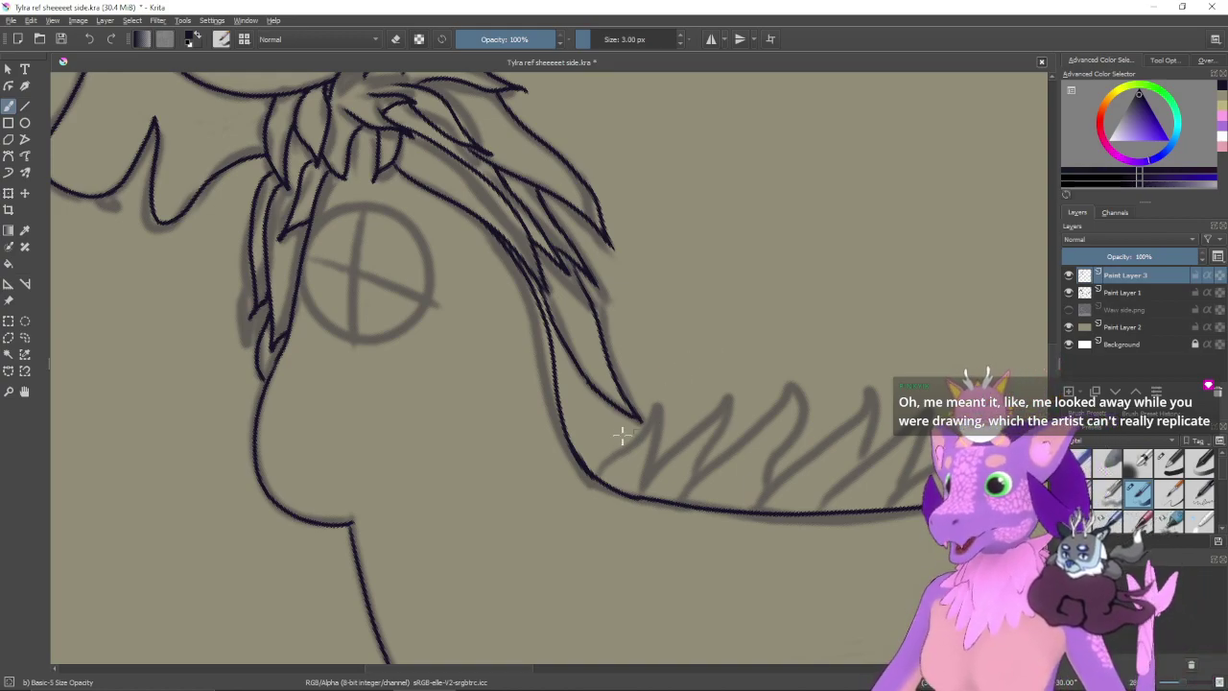
mouse_move(597, 480)
left_mouse_down()
mouse_move(663, 398)
mouse_move(649, 475)
left_mouse_up()
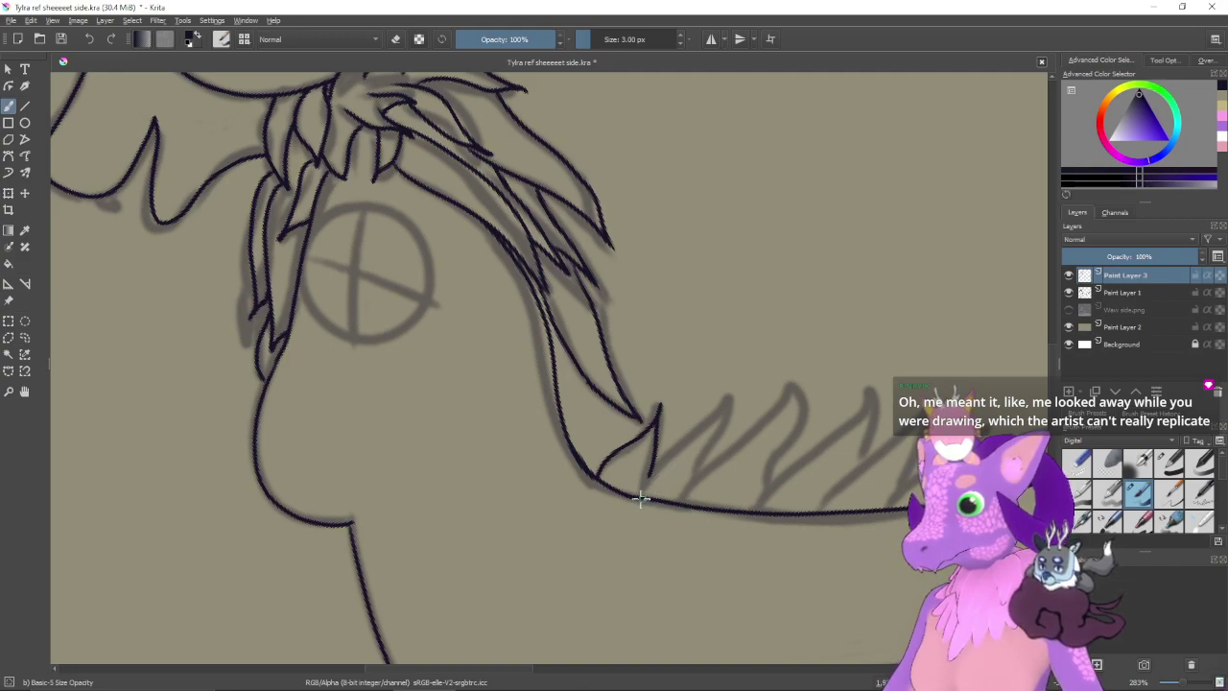
mouse_move(639, 487)
left_mouse_down()
mouse_move(730, 394)
mouse_move(693, 495)
mouse_move(790, 386)
mouse_move(798, 425)
mouse_move(766, 485)
left_mouse_up()
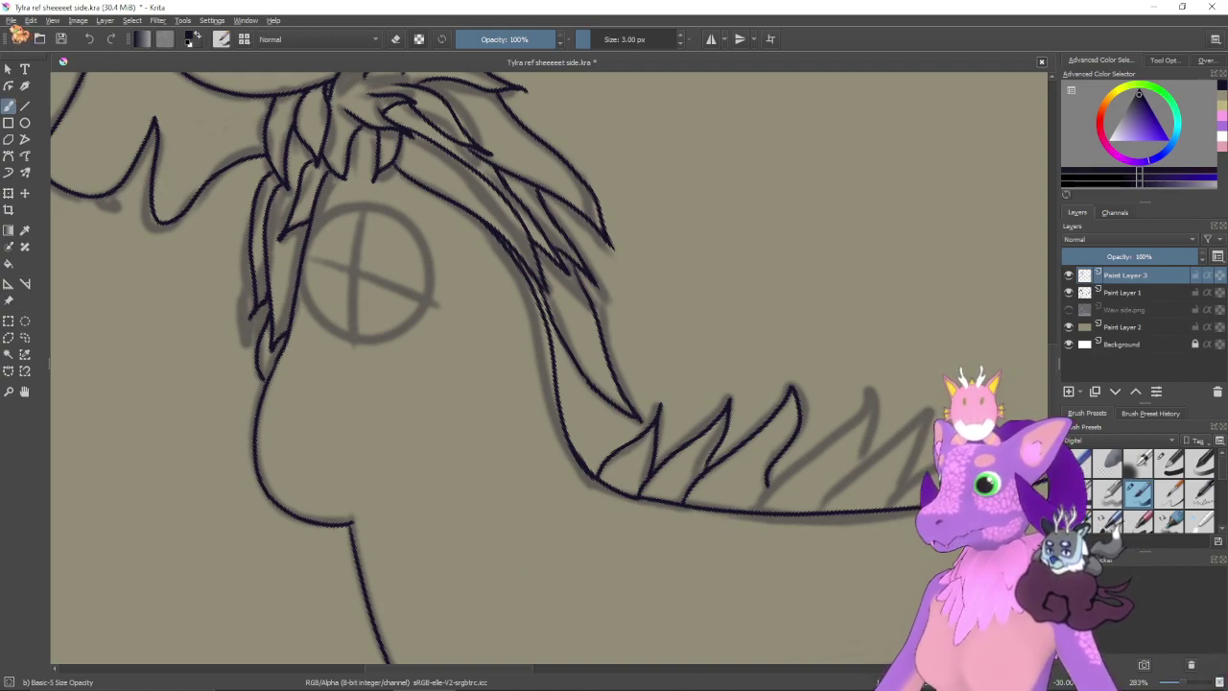
left_click(11, 21)
left_click(58, 87)
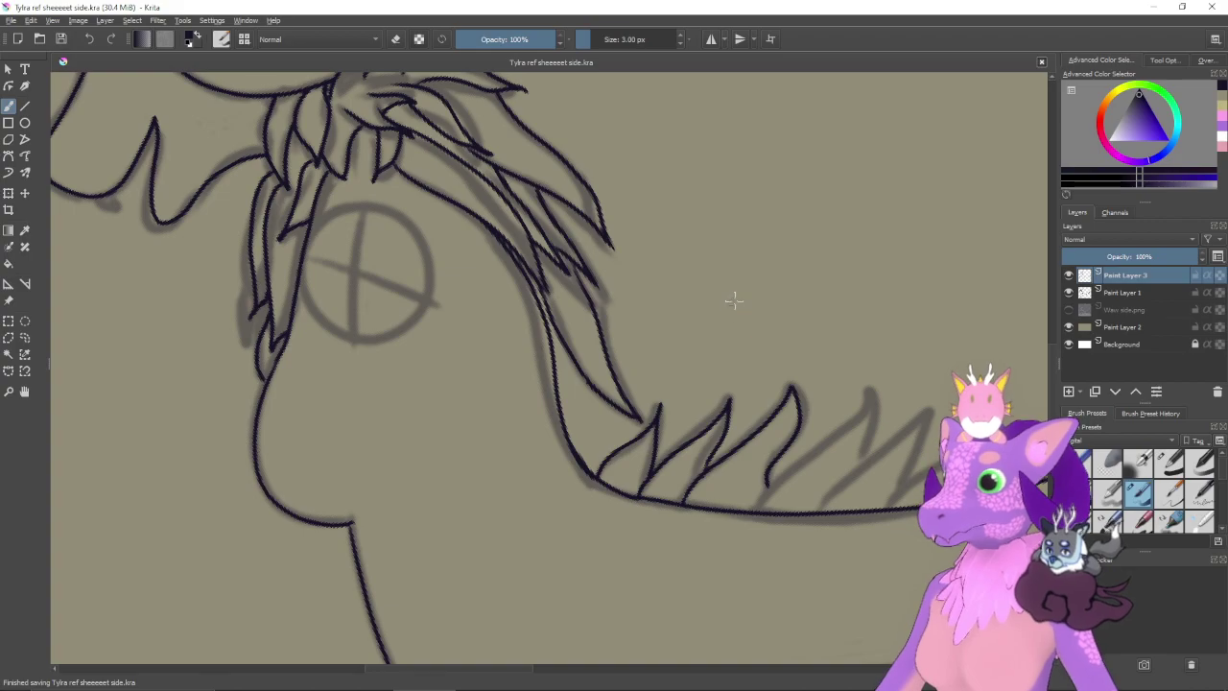
- Examine the whole figure with the Paint Layer 1 sketch hidden and shown again, resetting the canvas rotation to 0°
scroll(753, 329, "down", 5)
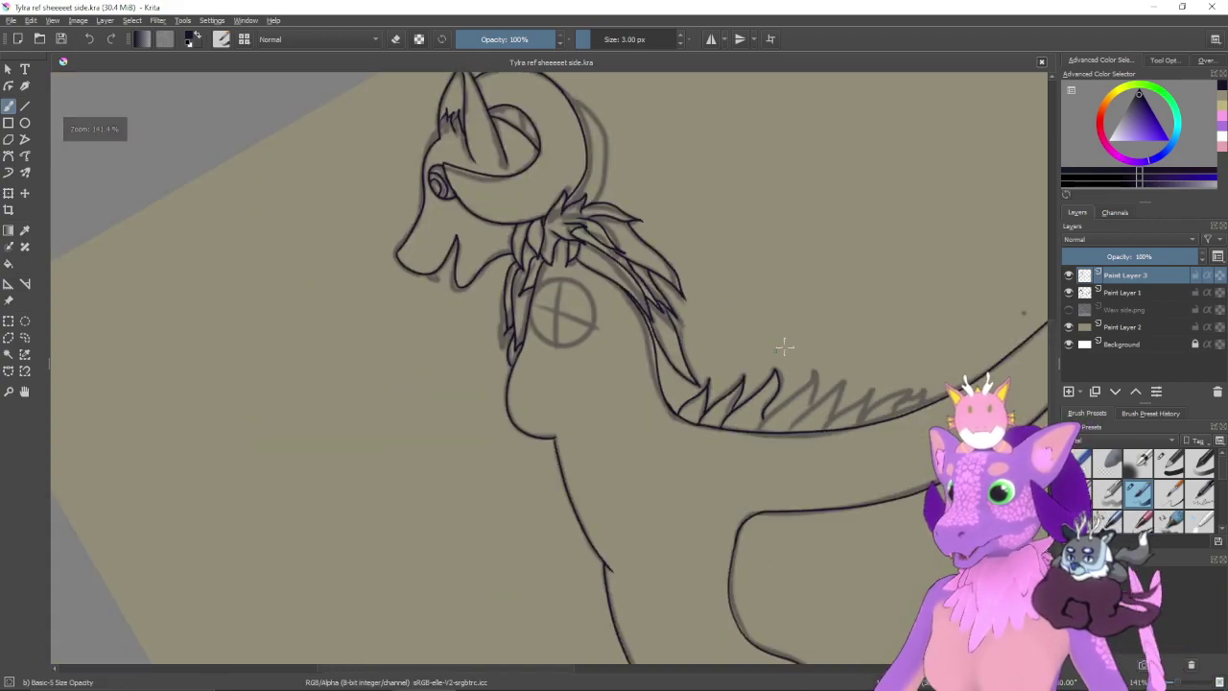
scroll(687, 409, "down", 4)
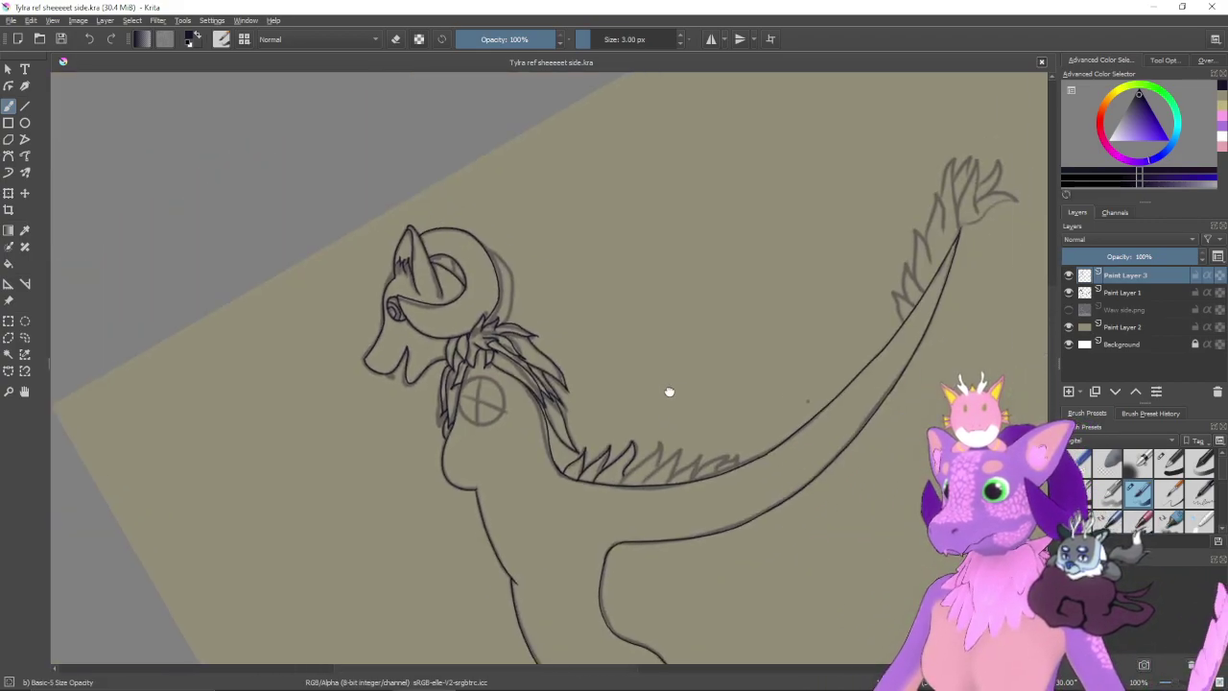
left_click_drag(648, 374, 630, 321)
left_click(1069, 292)
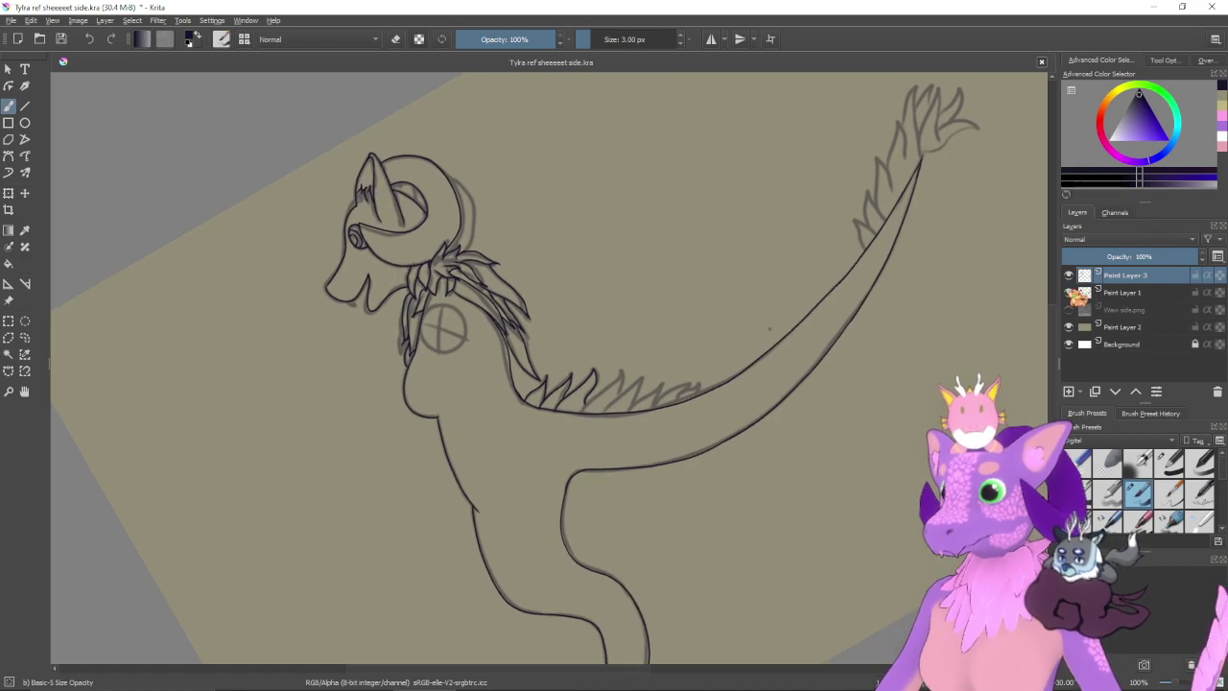
scroll(814, 434, "down", 1)
left_click_drag(806, 458, 783, 445)
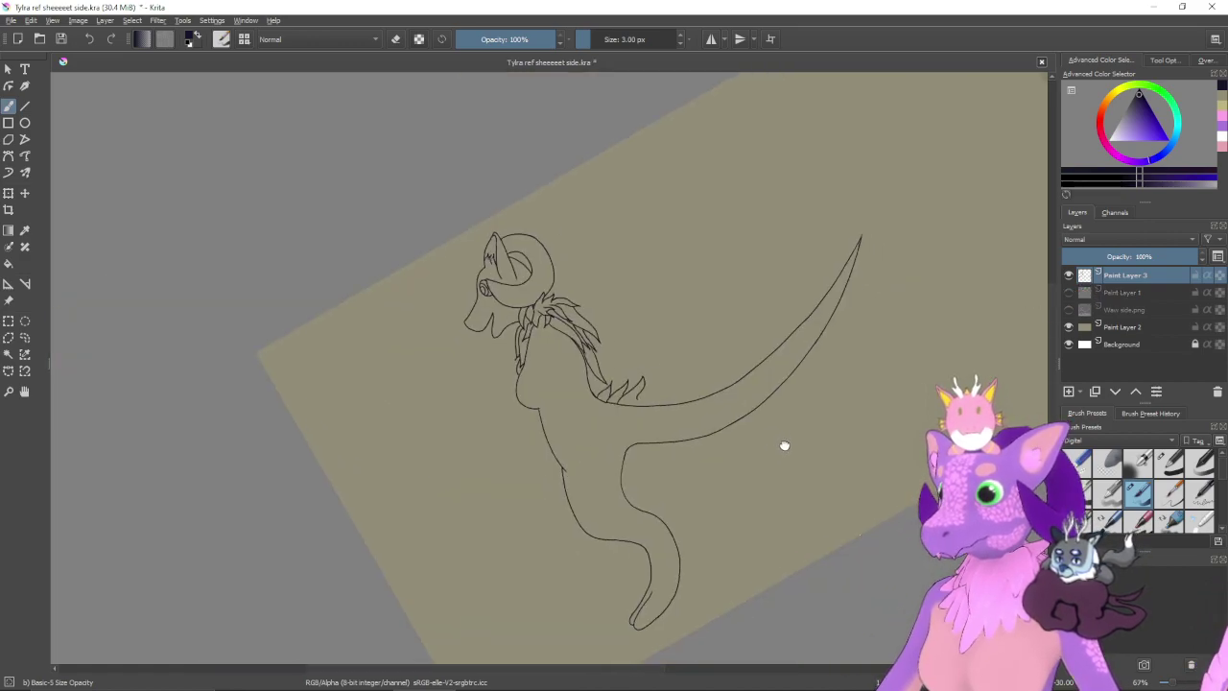
key("5")
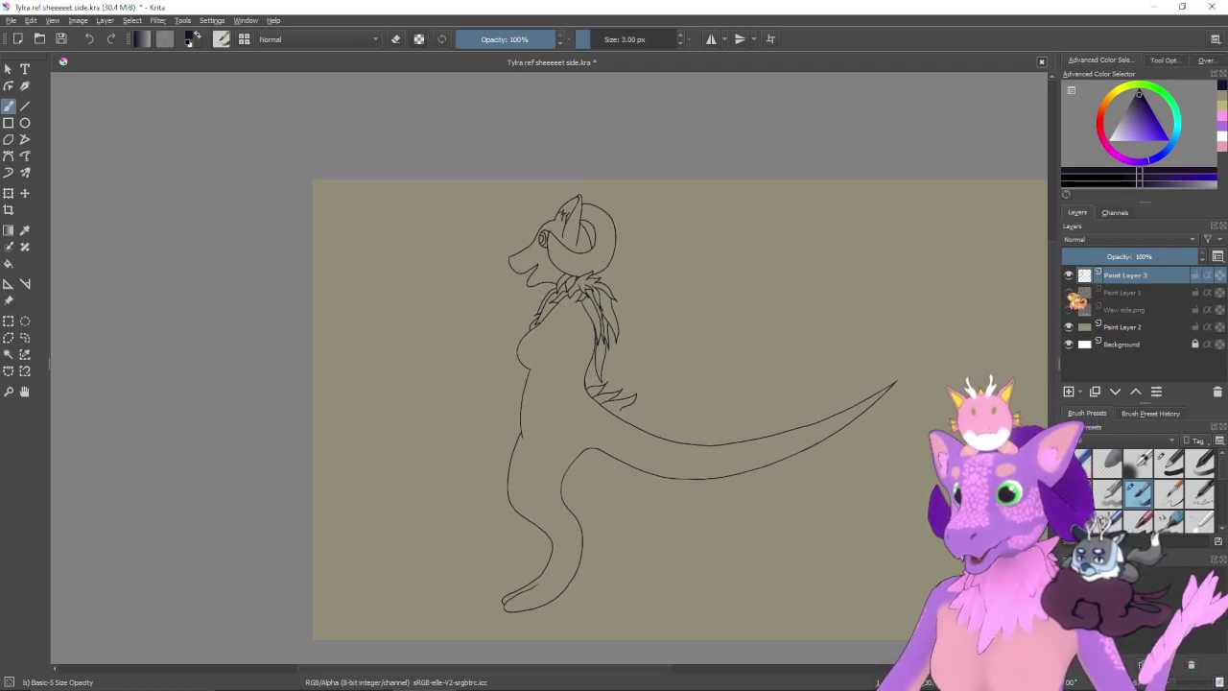
left_click(1068, 292)
left_click_drag(897, 397, 887, 401)
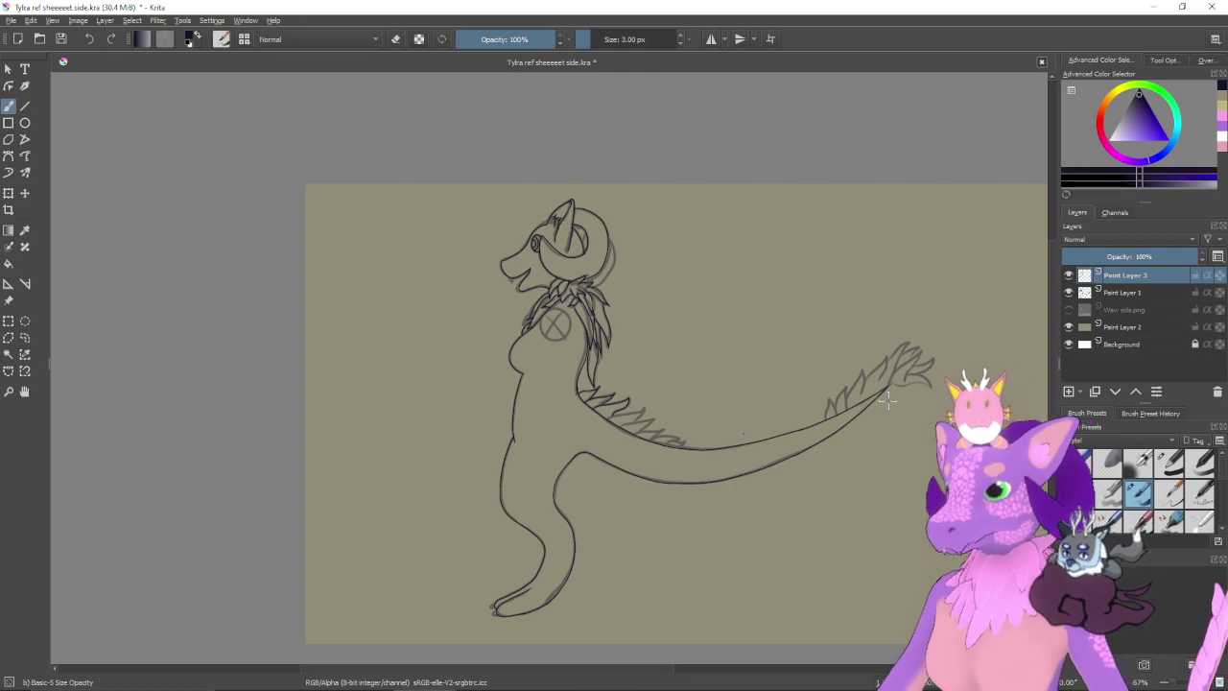
- Add a new paint layer above the line art and set the brush to pink at 47 px
mouse_move(921, 687)
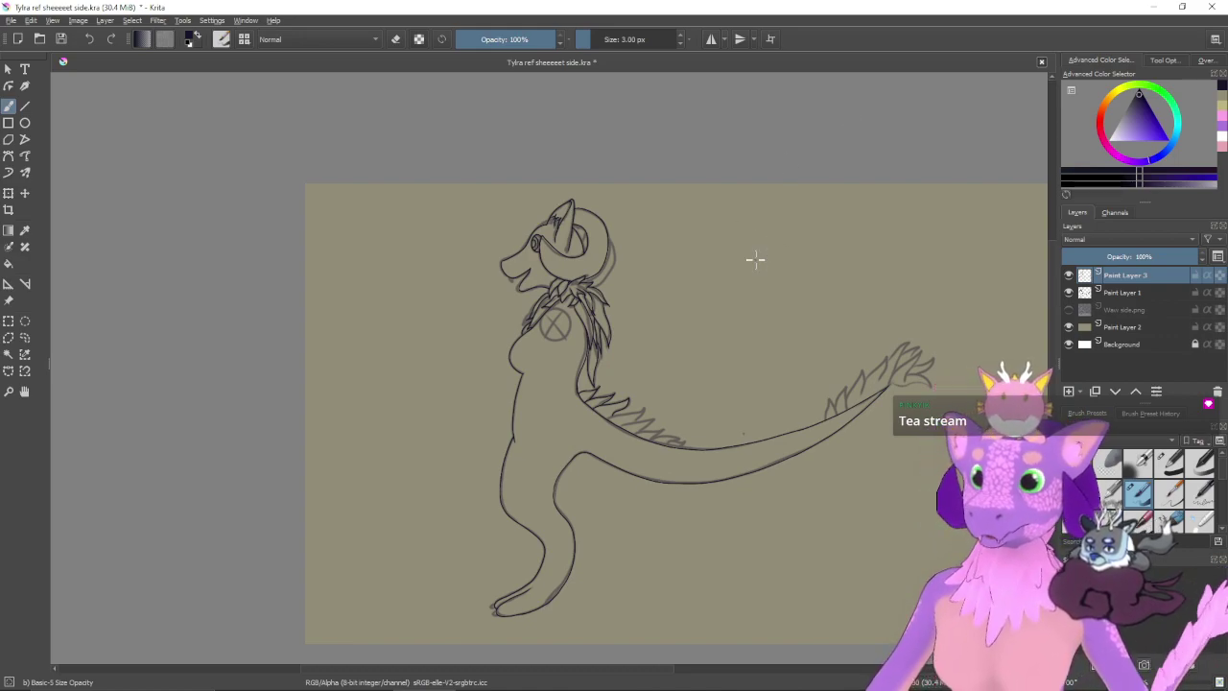
left_click(1069, 391)
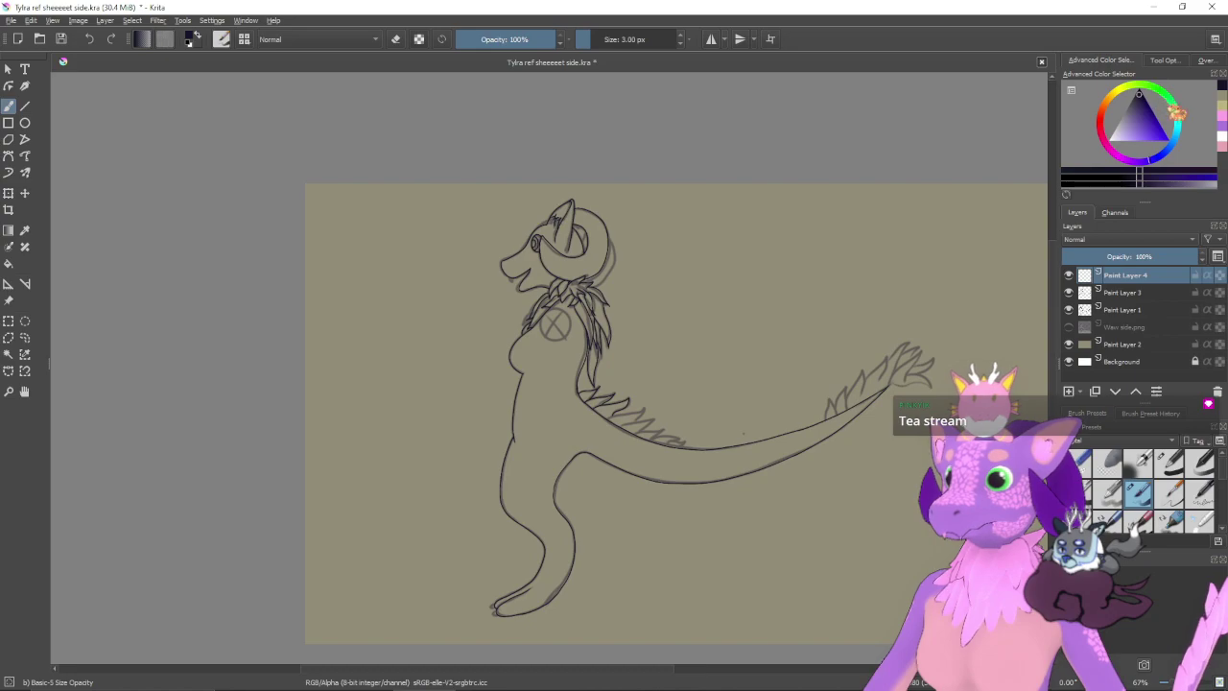
left_click(1221, 117)
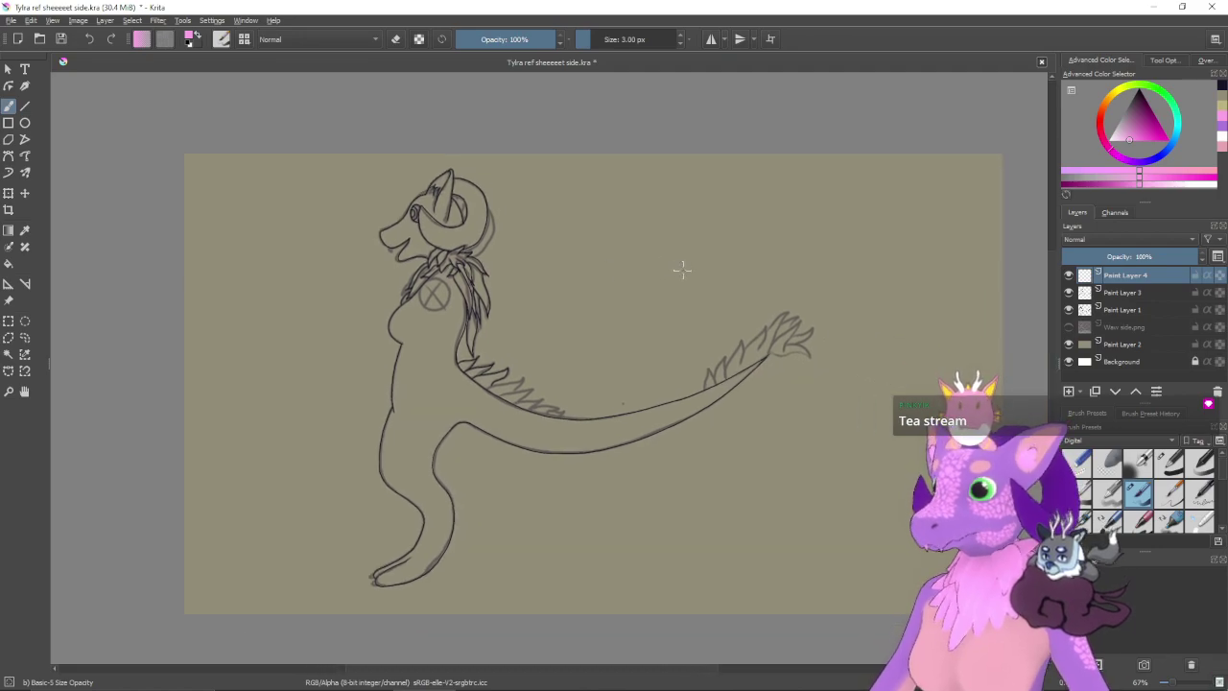
scroll(646, 294, "down", 2)
key("bracketright")
key("bracketright")
key("bracketright")
key("bracketright")
key("bracketright")
key("bracketright")
key("bracketright")
key("bracketright")
key("bracketright")
key("bracketright")
key("bracketright")
key("bracketright")
key("bracketright")
key("bracketright")
key("bracketright")
key("bracketright")
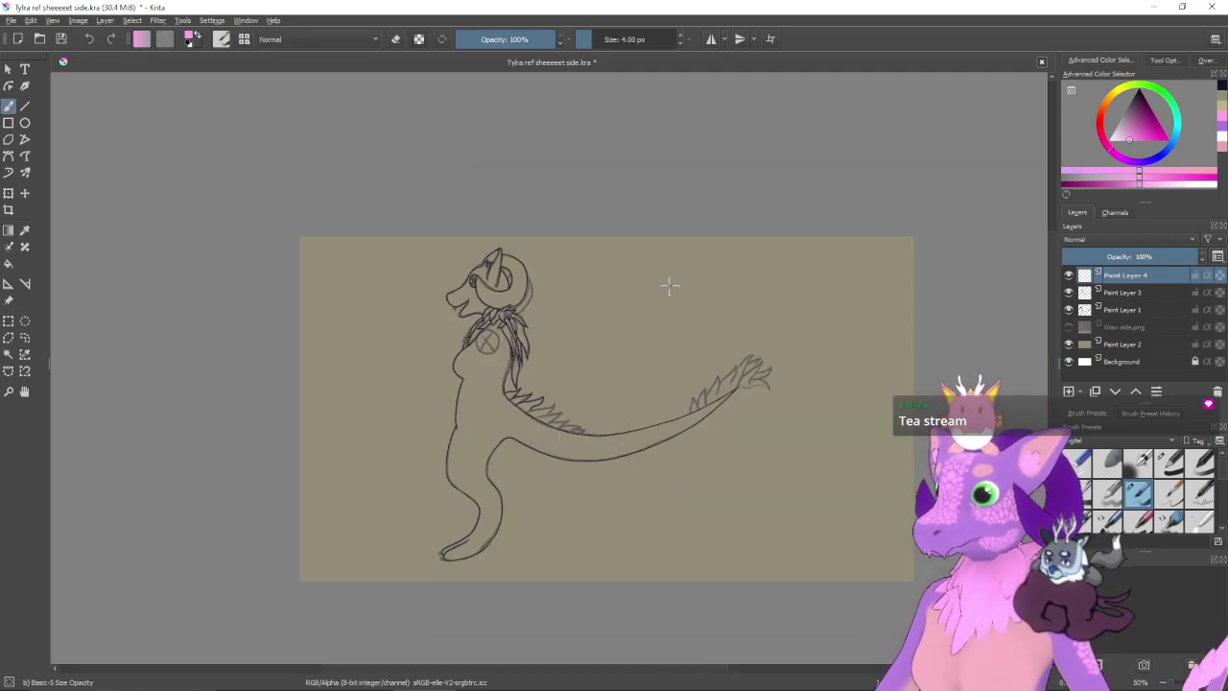
key("bracketright")
key("bracketright")
key("bracketright")
key("bracketright")
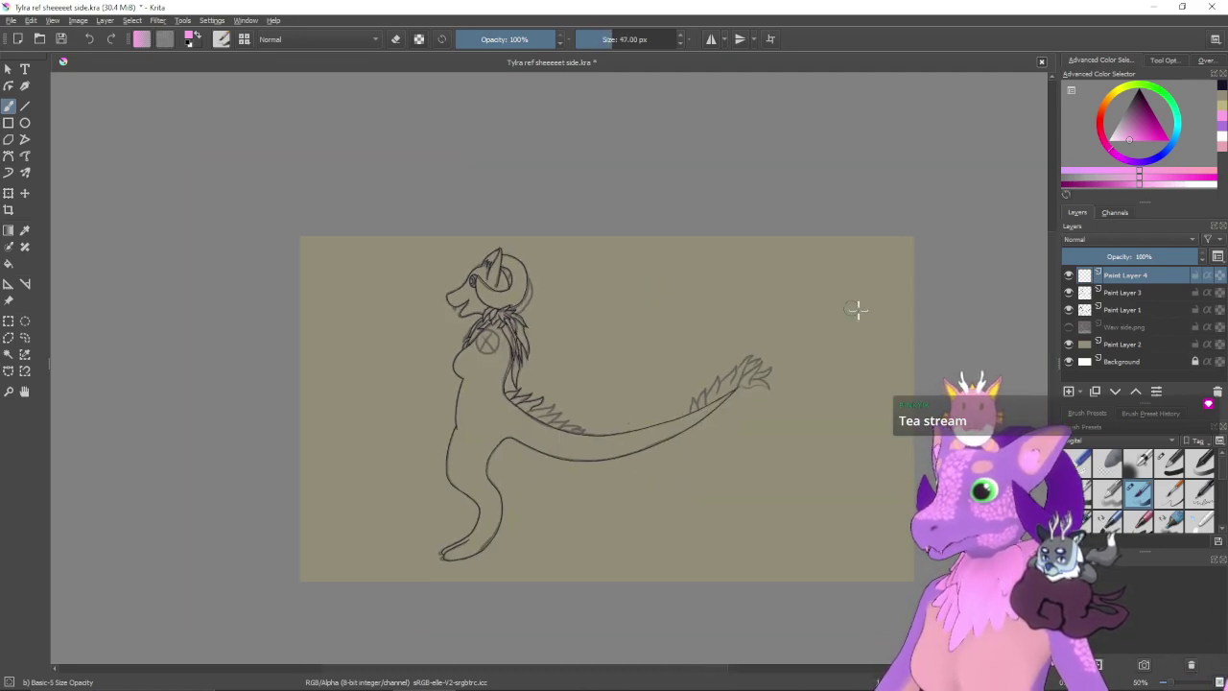
- Hide Paint Layer 3 and Paint Layer 1, and hand-letter a large "BRB" in the canvas's upper-left area
left_click(1069, 292)
left_click(1069, 309)
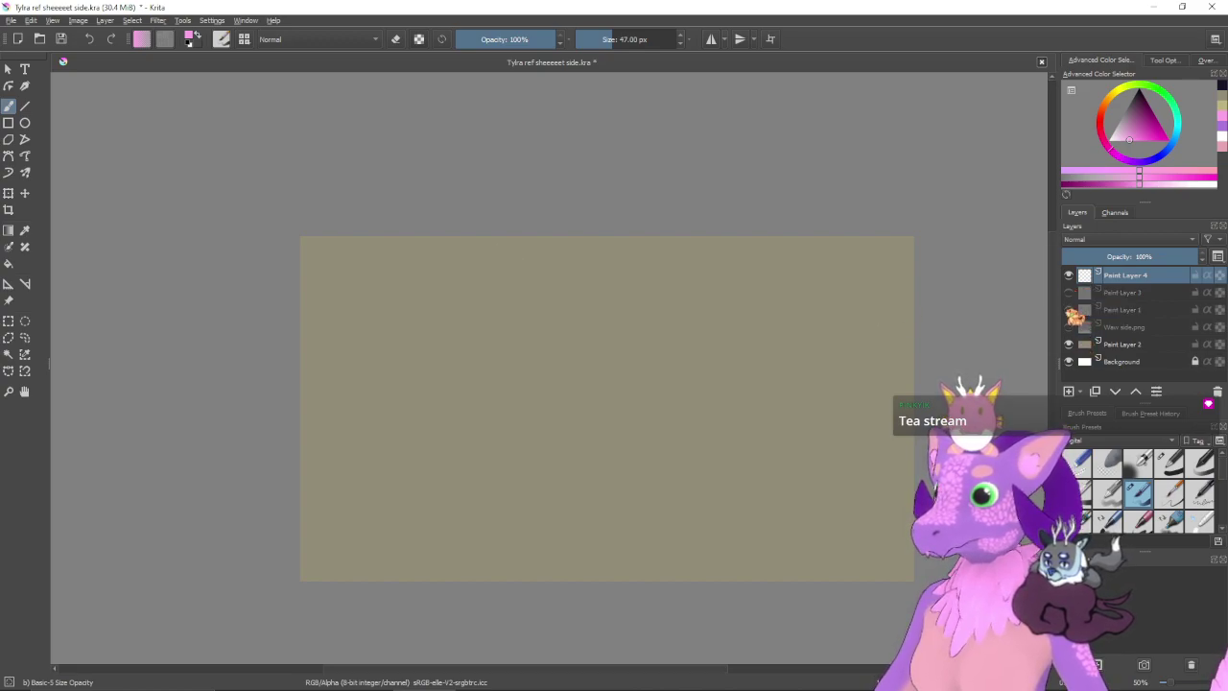
left_click_drag(336, 261, 335, 393)
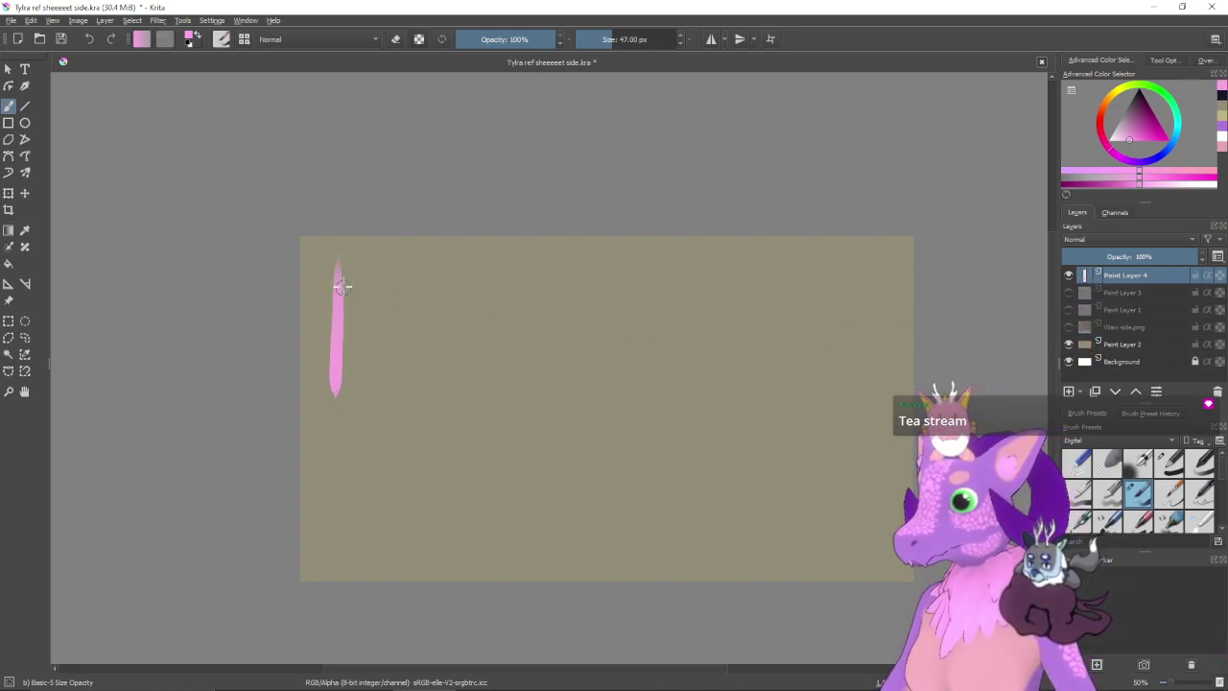
mouse_move(343, 261)
left_mouse_down()
mouse_move(387, 298)
mouse_move(352, 321)
mouse_move(338, 392)
left_mouse_up()
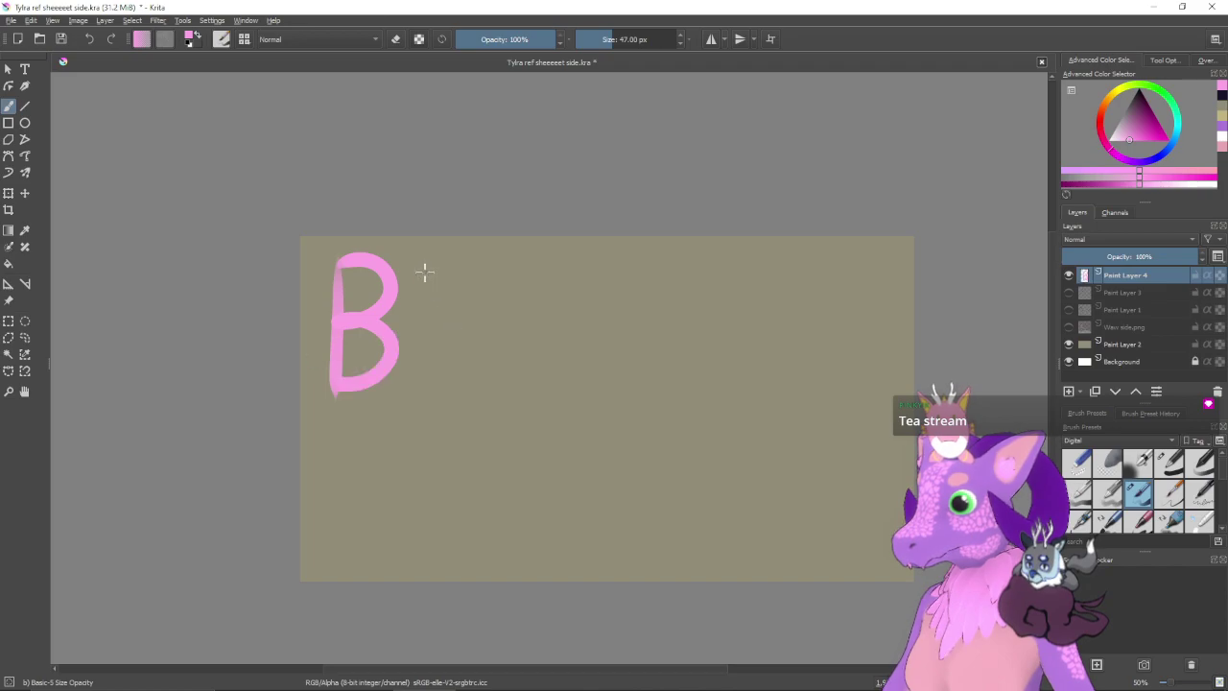
left_click_drag(425, 272, 424, 391)
key("ctrl+z")
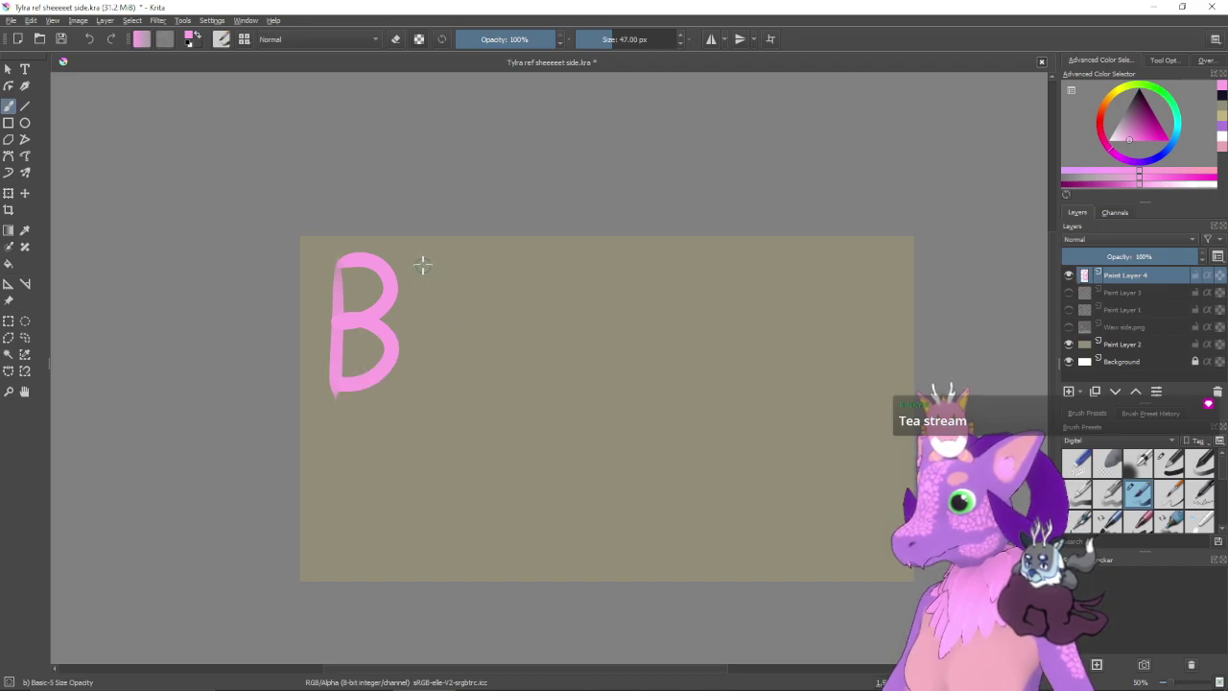
left_click_drag(422, 265, 420, 393)
mouse_move(422, 265)
left_mouse_down()
mouse_move(462, 277)
mouse_move(432, 330)
mouse_move(466, 391)
left_mouse_up()
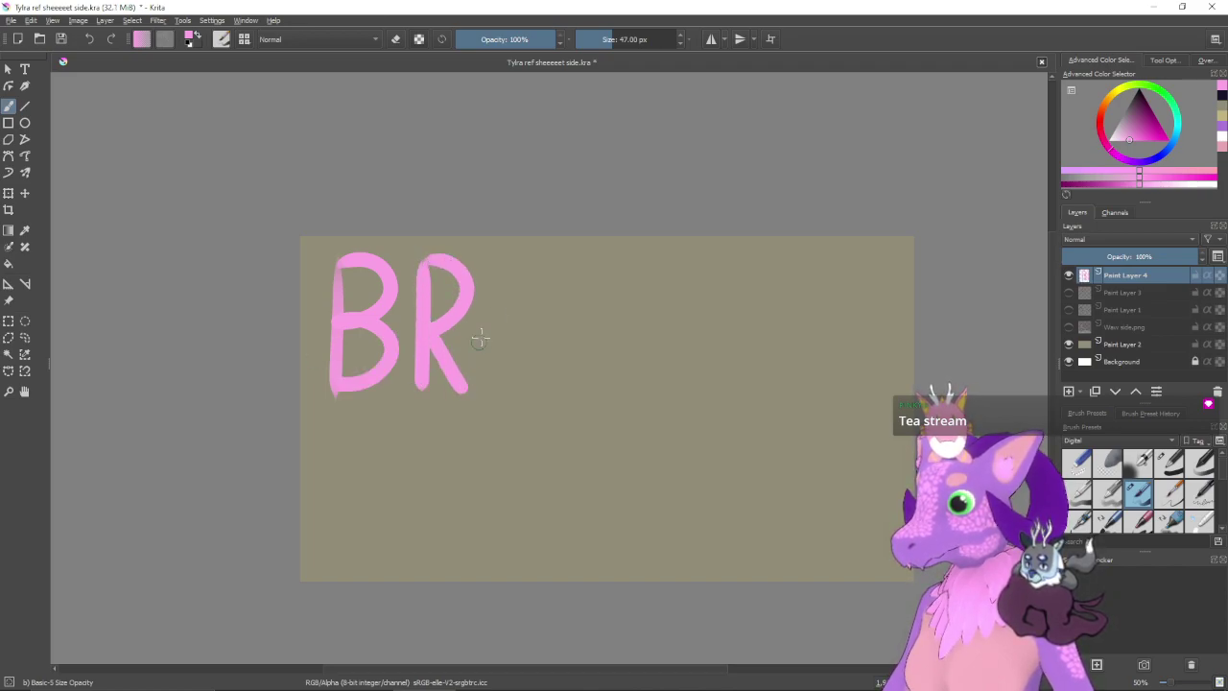
left_click_drag(488, 267, 497, 386)
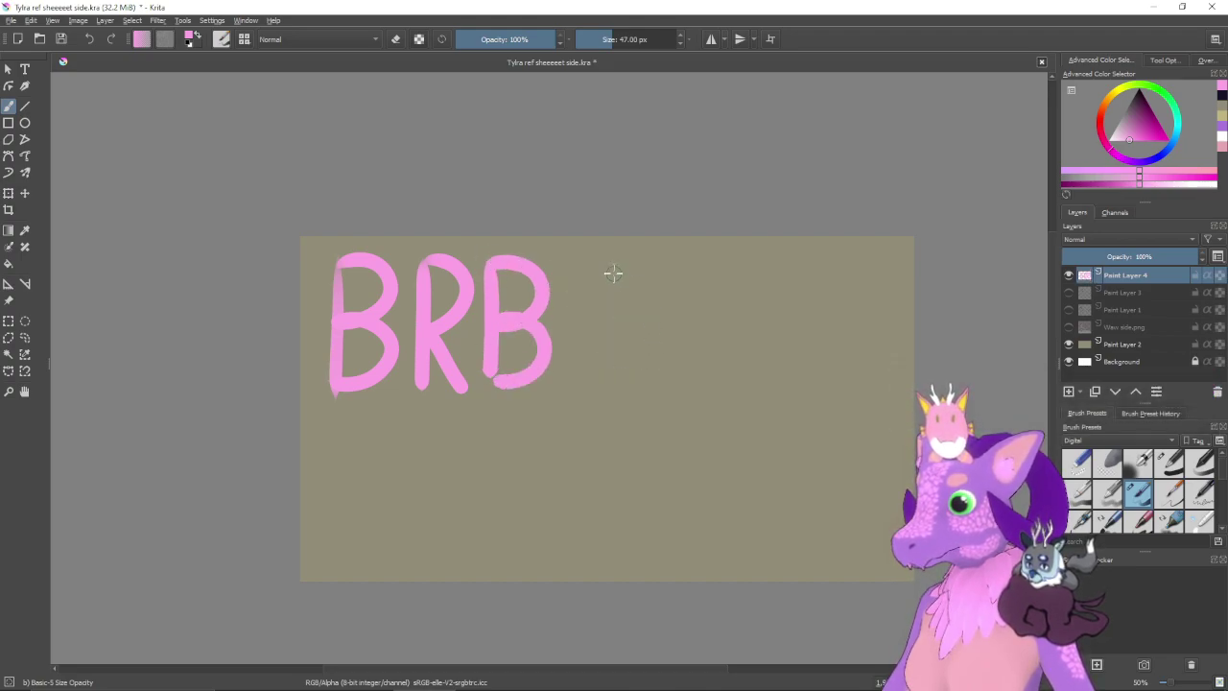
- Hand-letter "macking" in smaller pink letters beside "BRB", redoing the first stroke of the m
mouse_move(613, 273)
left_mouse_down()
mouse_move(627, 301)
mouse_move(664, 313)
left_mouse_up()
key("ctrl+z")
mouse_move(618, 274)
left_mouse_down()
mouse_move(646, 319)
mouse_move(668, 301)
mouse_move(677, 328)
left_mouse_up()
mouse_move(712, 278)
left_mouse_down()
mouse_move(689, 297)
mouse_move(716, 281)
mouse_move(720, 325)
left_mouse_up()
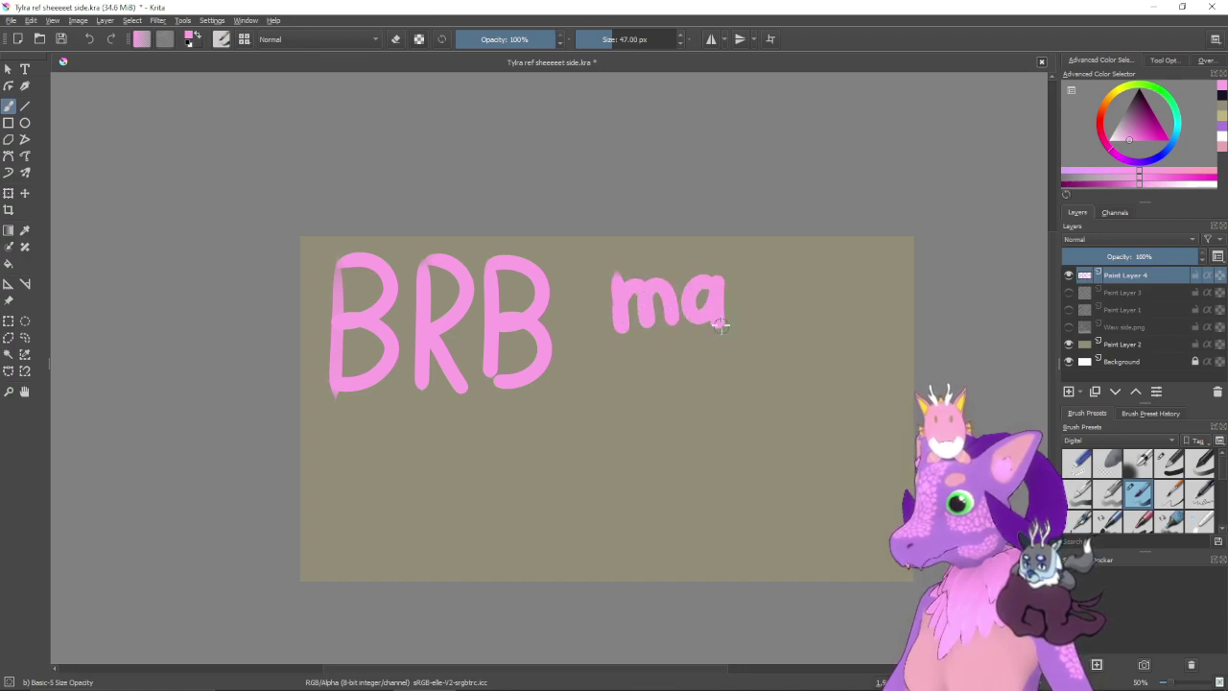
left_click_drag(758, 281, 765, 326)
left_click_drag(775, 255, 777, 331)
mouse_move(806, 280)
left_mouse_down()
mouse_move(804, 328)
mouse_move(820, 260)
mouse_move(827, 312)
mouse_move(859, 290)
mouse_move(871, 328)
left_mouse_up()
left_click(821, 262)
left_click_drag(902, 292, 856, 362)
- Hand-letter "tea" in pink below the word "macking"
left_click_drag(773, 413, 727, 376)
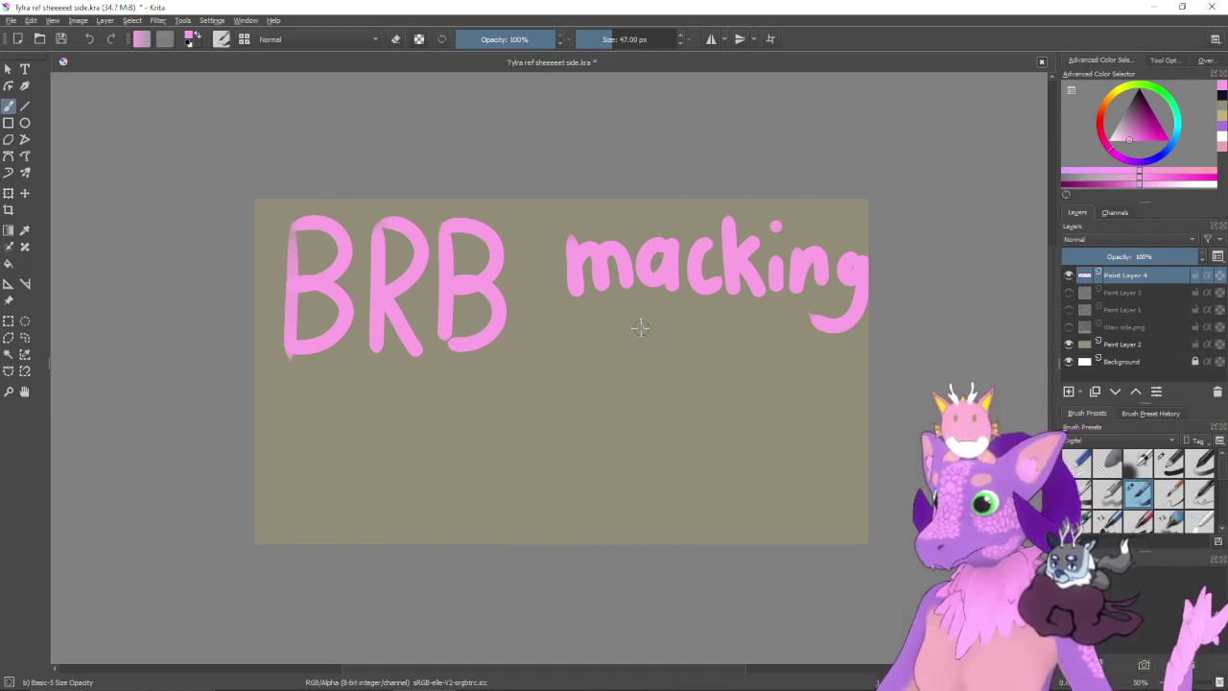
mouse_move(610, 334)
left_mouse_down()
mouse_move(630, 365)
mouse_move(665, 341)
mouse_move(684, 371)
mouse_move(686, 354)
mouse_move(664, 350)
mouse_move(700, 380)
left_mouse_up()
key("ctrl+z")
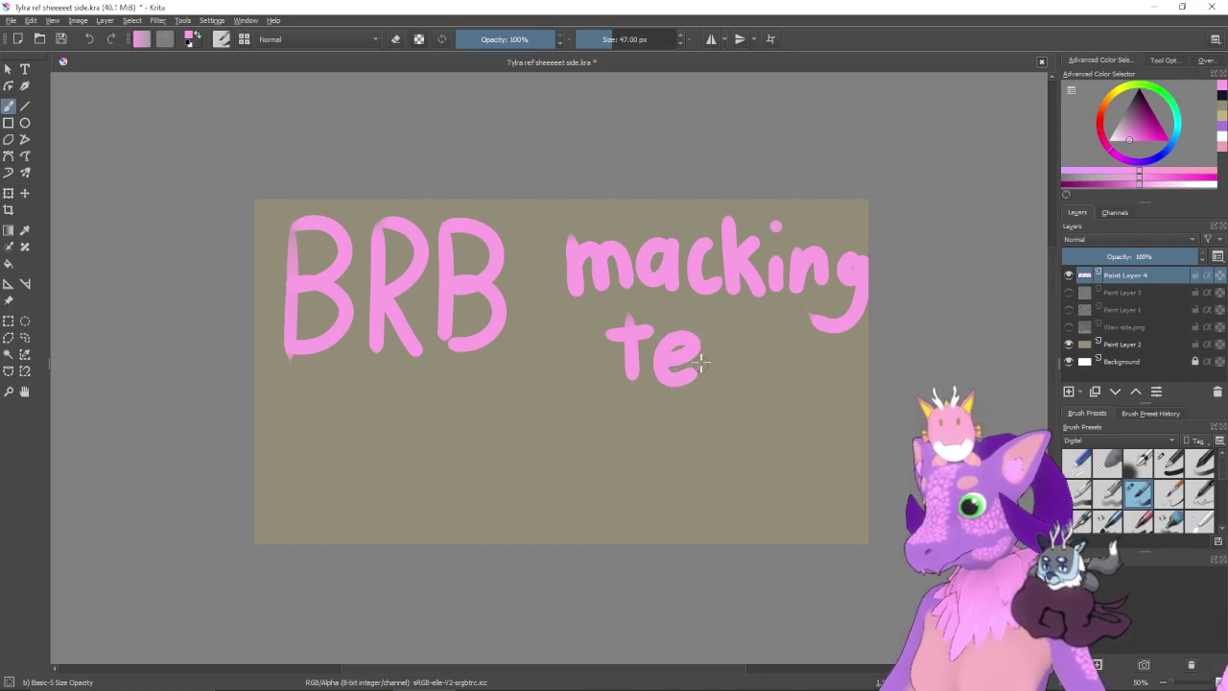
mouse_move(737, 336)
left_mouse_down()
mouse_move(742, 396)
mouse_move(775, 342)
mouse_move(720, 419)
left_mouse_up()
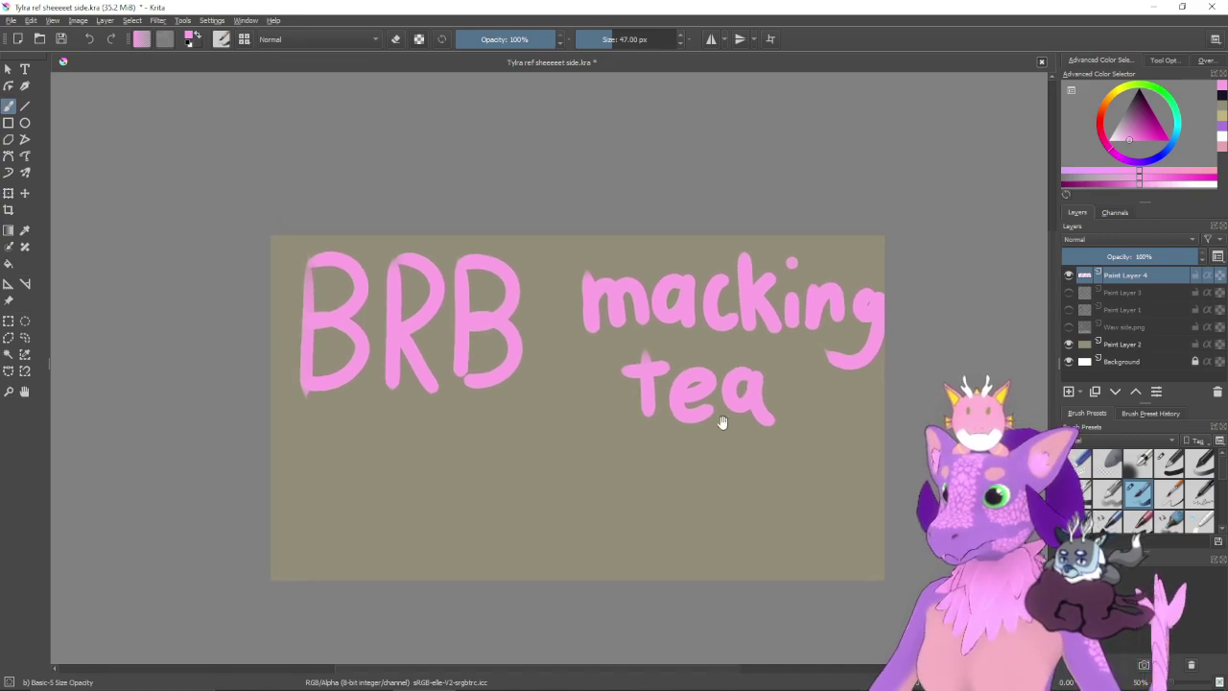
left_click_drag(731, 226, 757, 240)
key("ctrl+z")
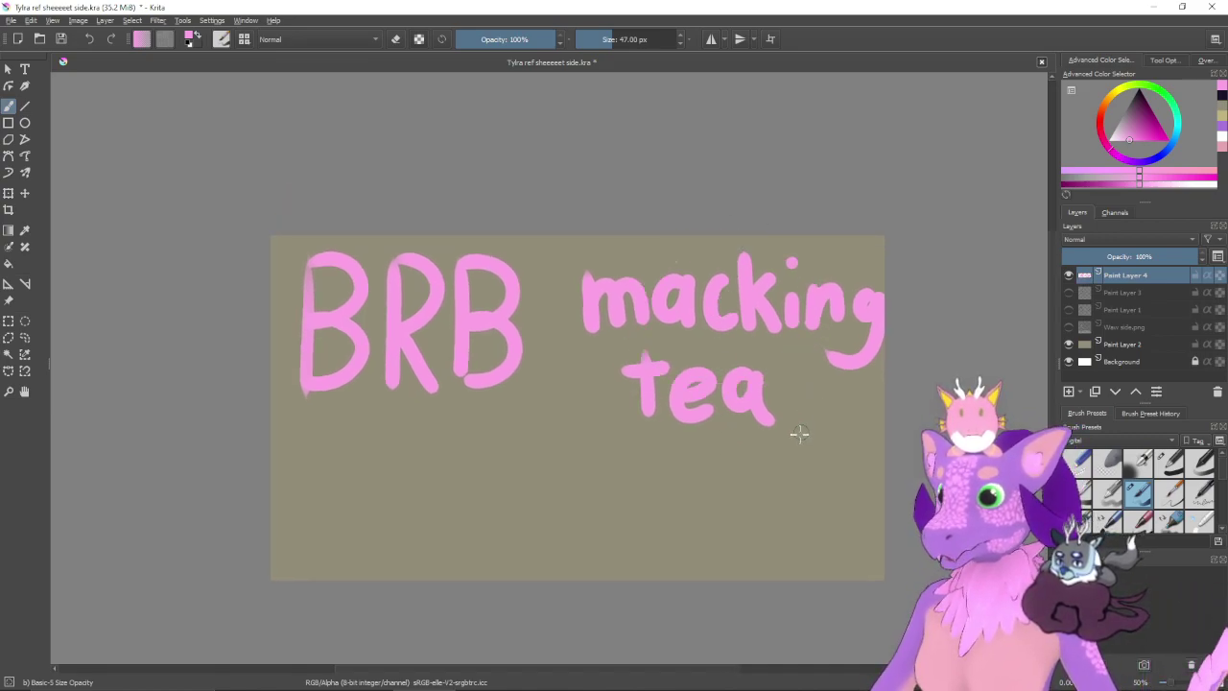
left_click_drag(745, 428, 797, 339)
left_click_drag(771, 414, 742, 419)
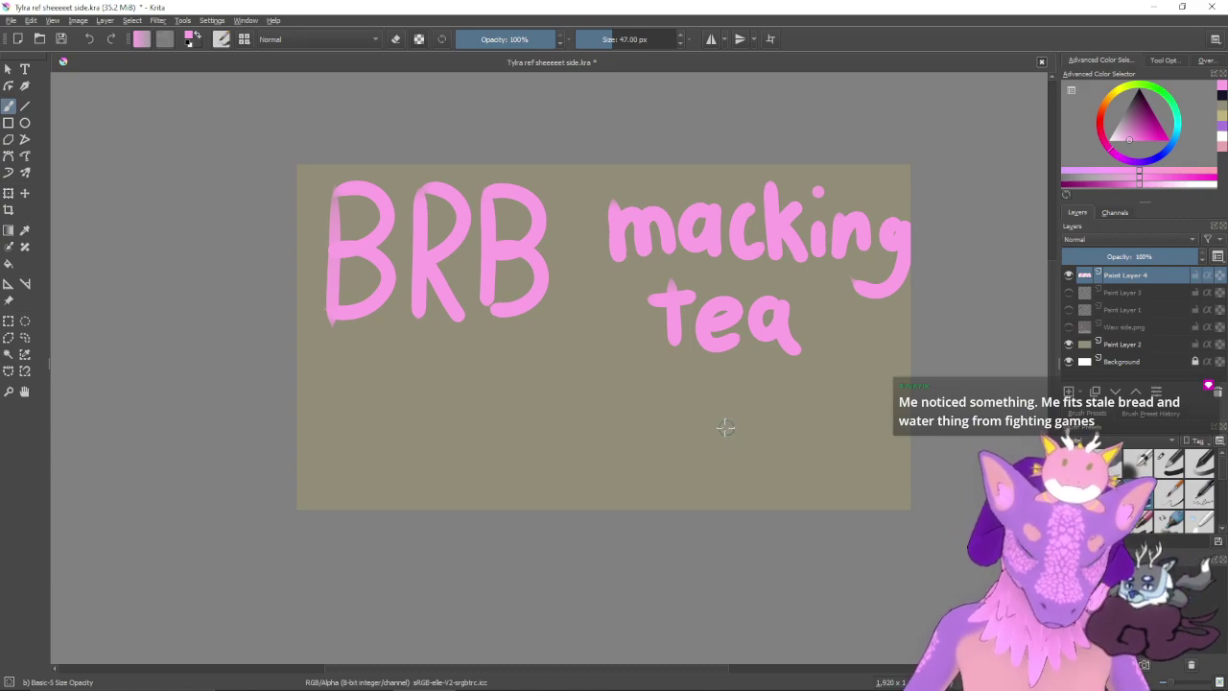
- Pick a golden yellow and draw a teacup with a handle in the lower middle of the canvas, redoing the first stroke
left_click_drag(726, 425, 732, 381)
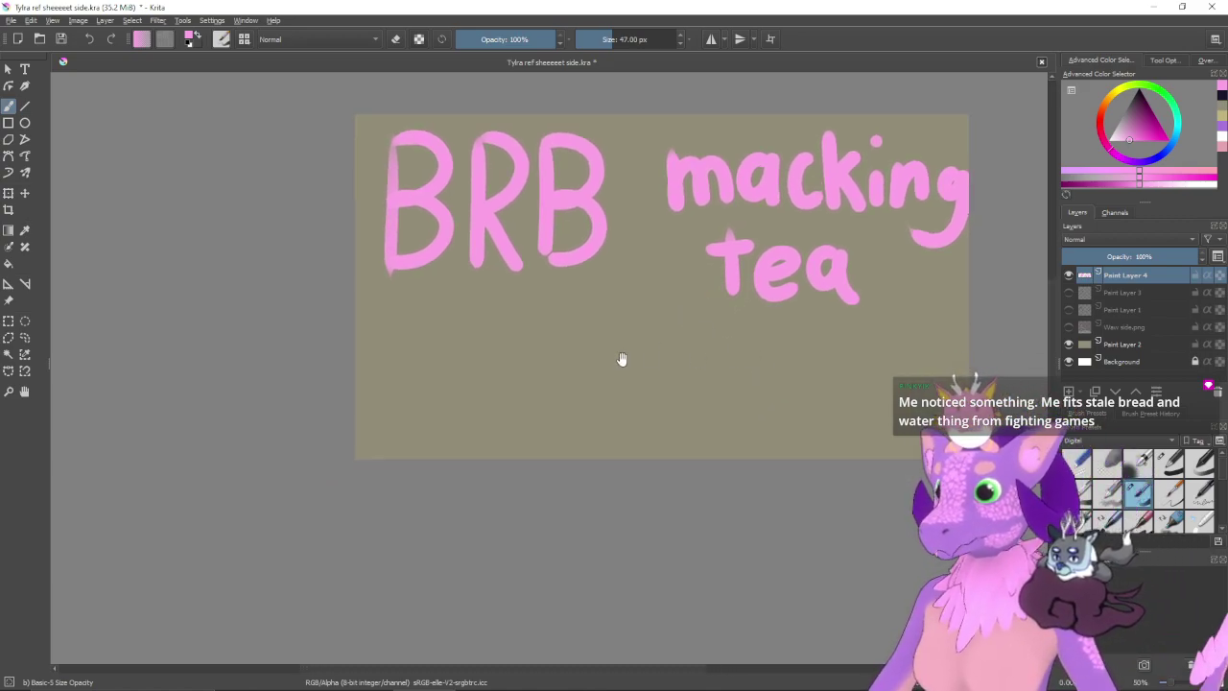
left_click_drag(631, 374, 619, 405)
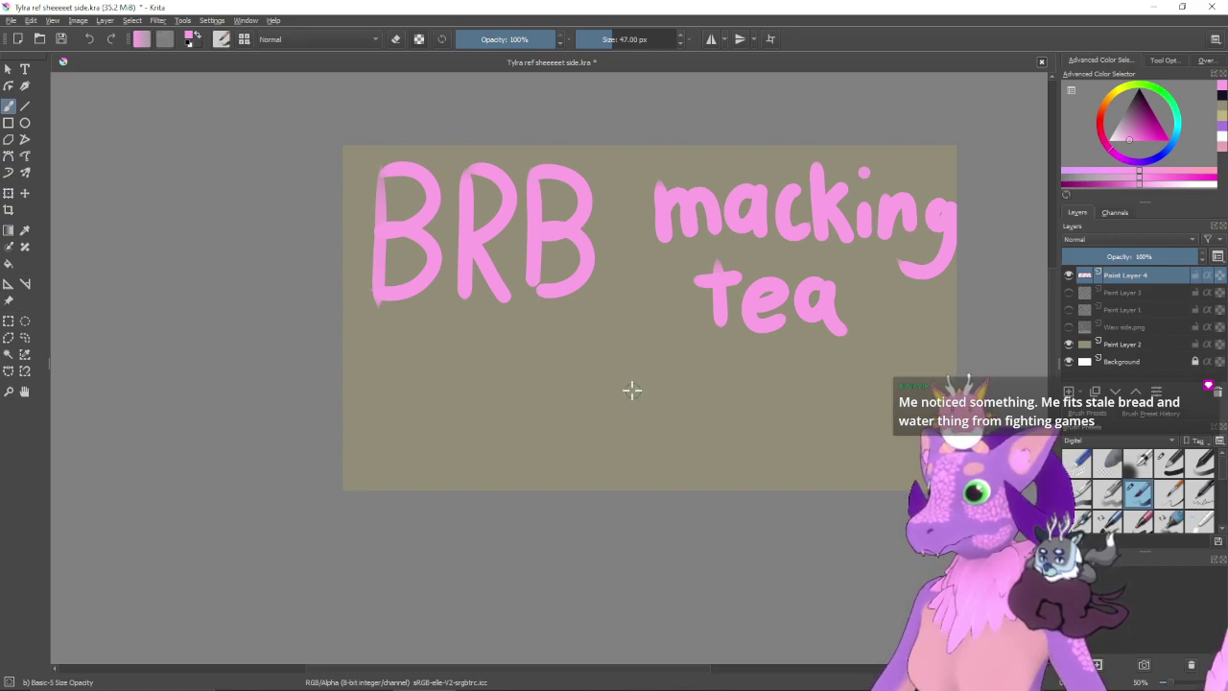
left_click(1134, 112)
left_click(1105, 105)
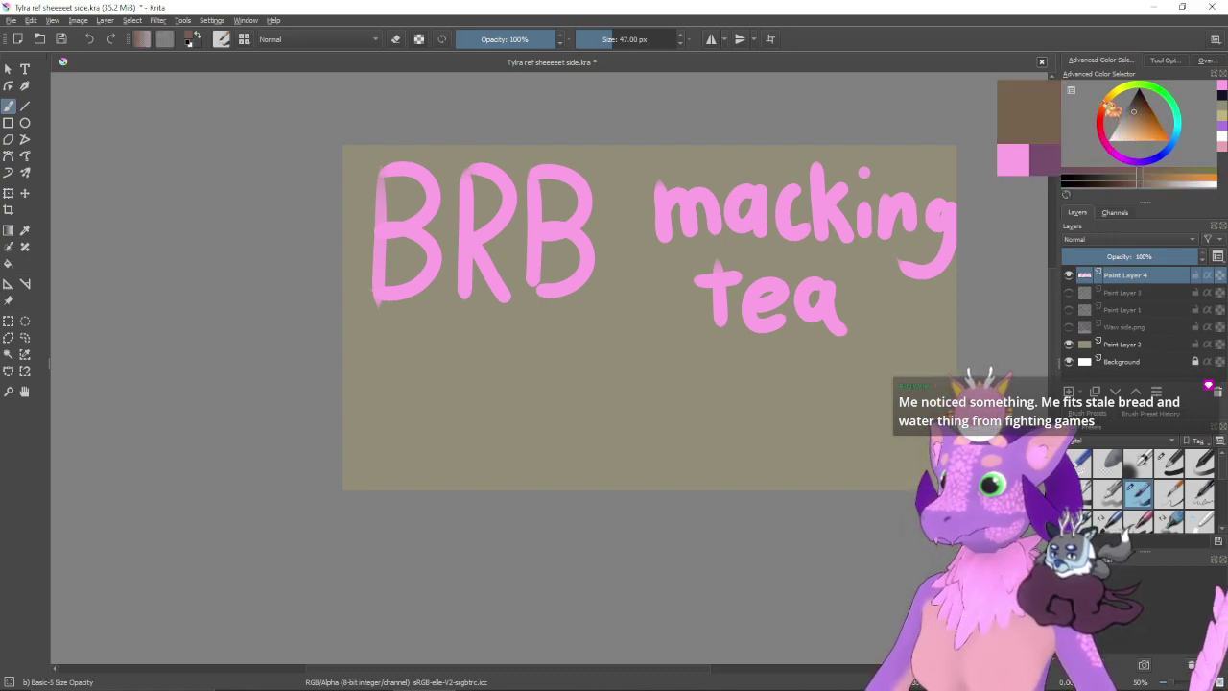
mouse_move(1103, 103)
left_mouse_down()
mouse_move(1111, 94)
mouse_move(1140, 119)
mouse_move(1144, 141)
left_mouse_up()
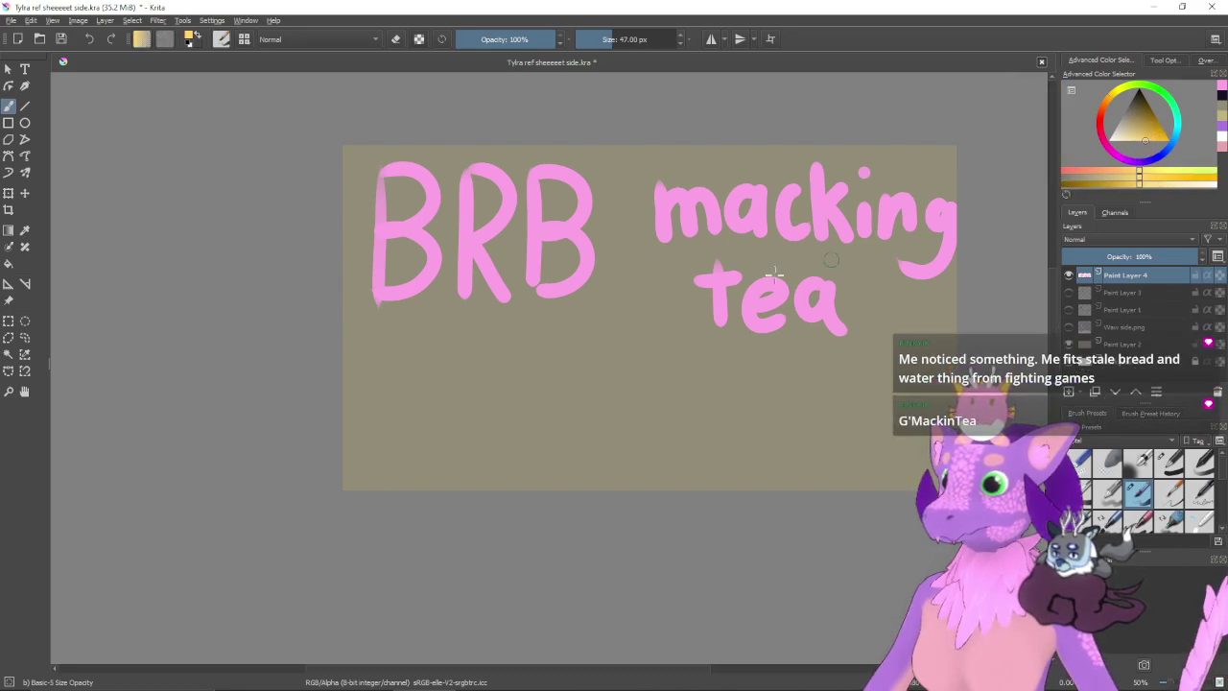
mouse_move(620, 381)
left_mouse_down()
mouse_move(559, 388)
mouse_move(564, 430)
mouse_move(591, 450)
left_mouse_up()
key("ctrl+z")
key("ctrl+z")
left_click_drag(554, 393, 591, 453)
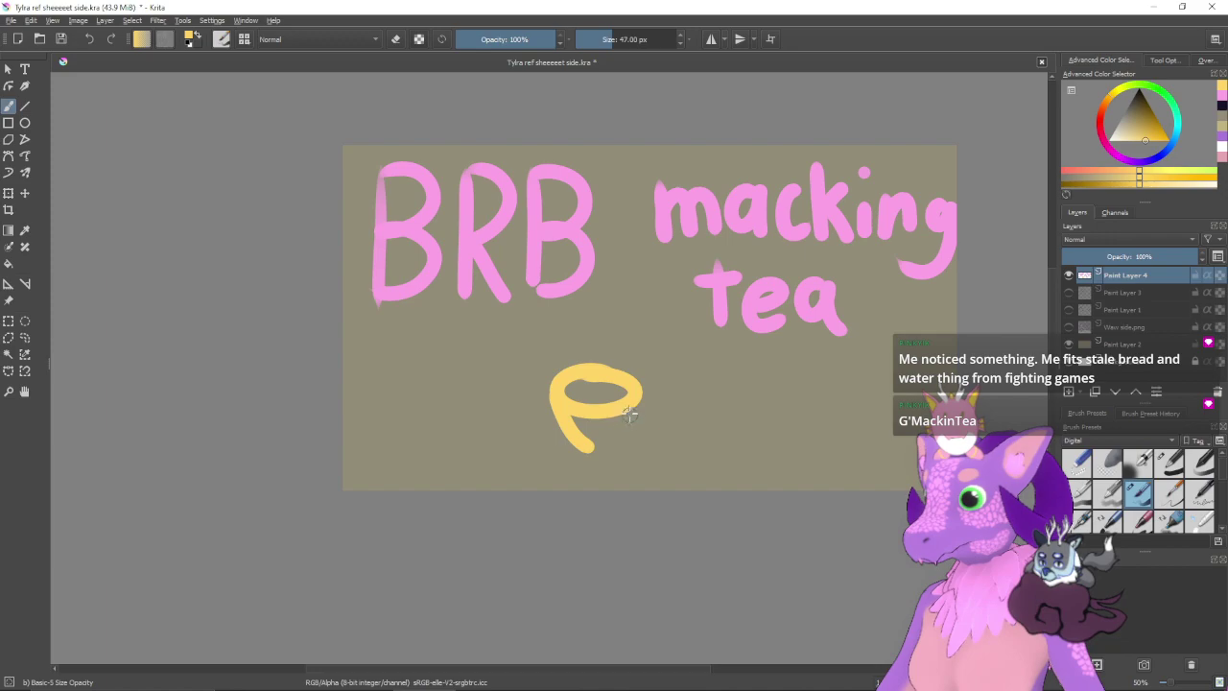
mouse_move(632, 413)
left_mouse_down()
mouse_move(591, 445)
mouse_move(624, 426)
left_mouse_up()
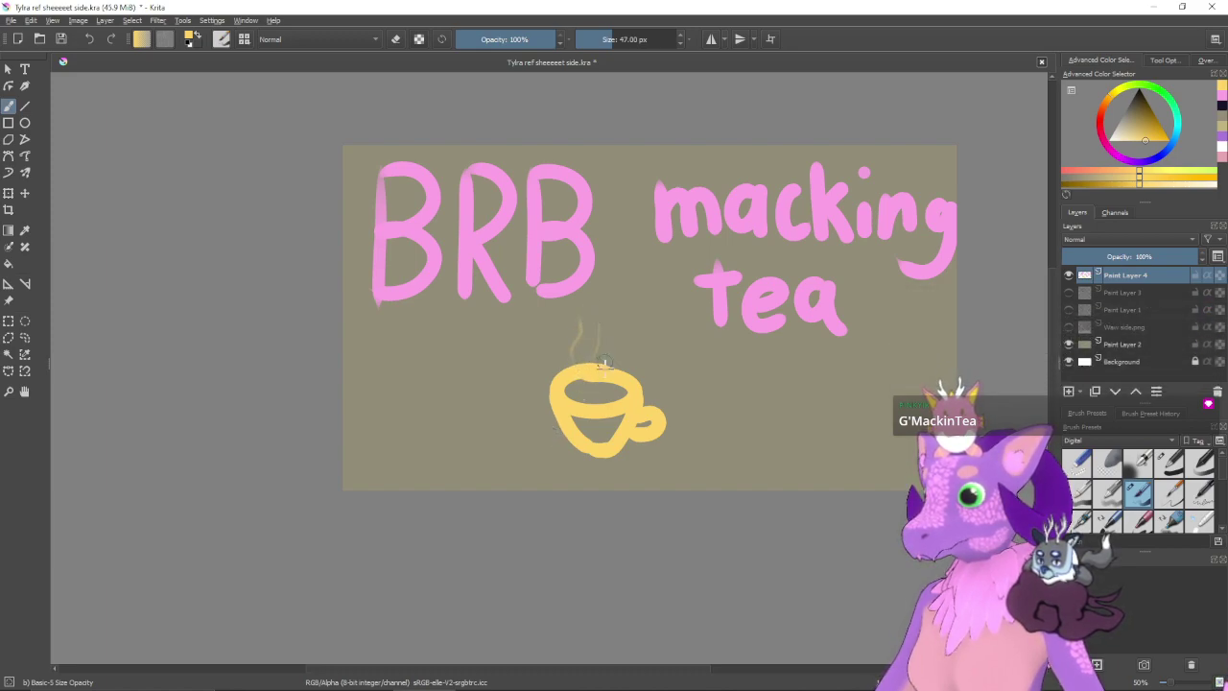
- Undo the yellow steam line and draw white wisps of steam rising from the teacup
key("ctrl+z")
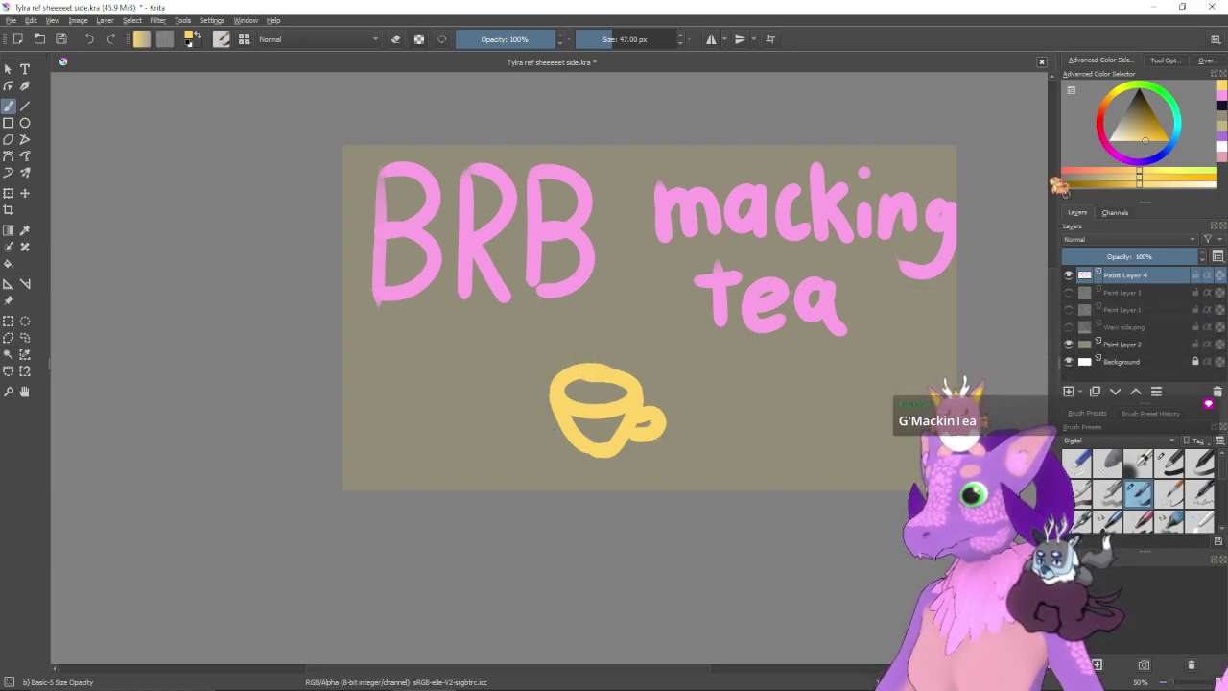
left_click(1162, 140)
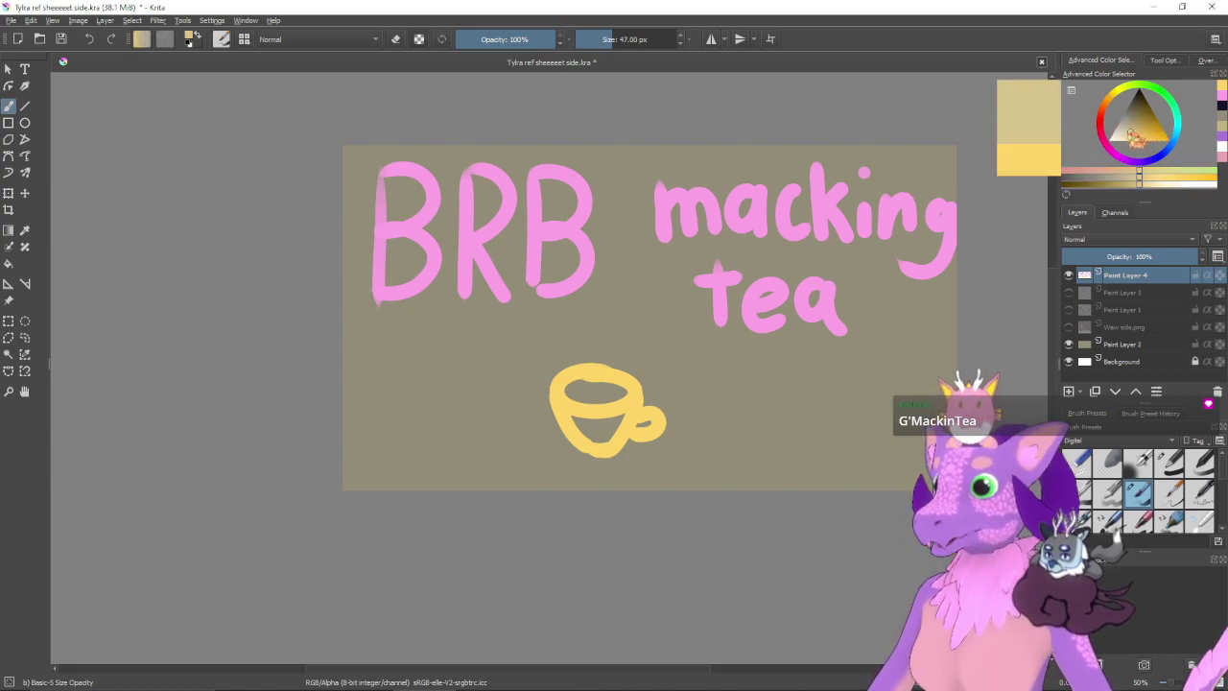
left_click_drag(586, 369, 583, 348)
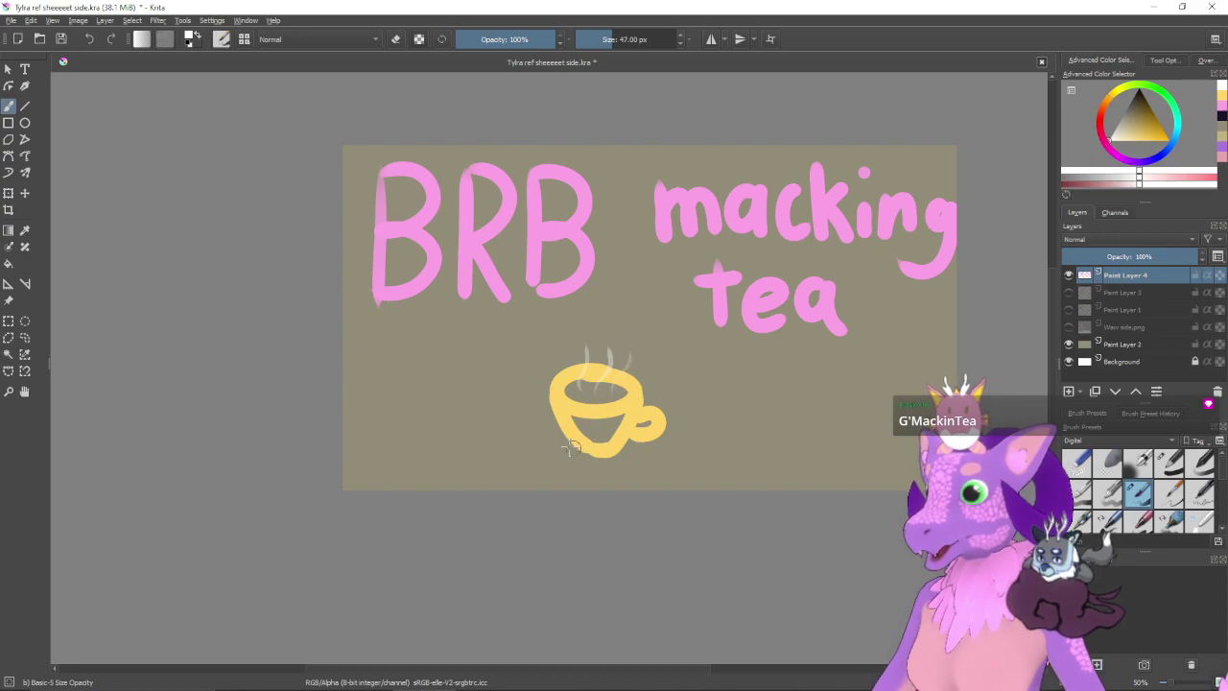
- Undo the white saucer stroke and draw an oval saucer in yellow beneath the teacup
mouse_move(553, 434)
left_mouse_down()
mouse_move(646, 468)
mouse_move(650, 482)
left_mouse_up()
key("ctrl+z")
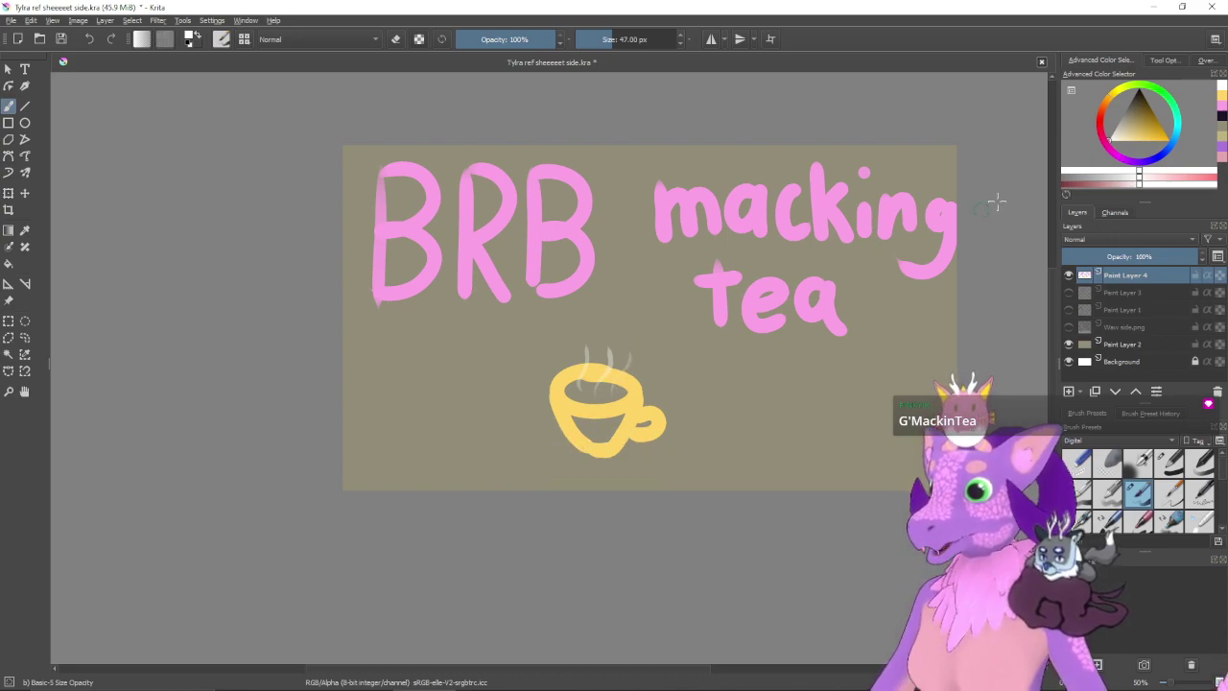
left_click(1145, 141)
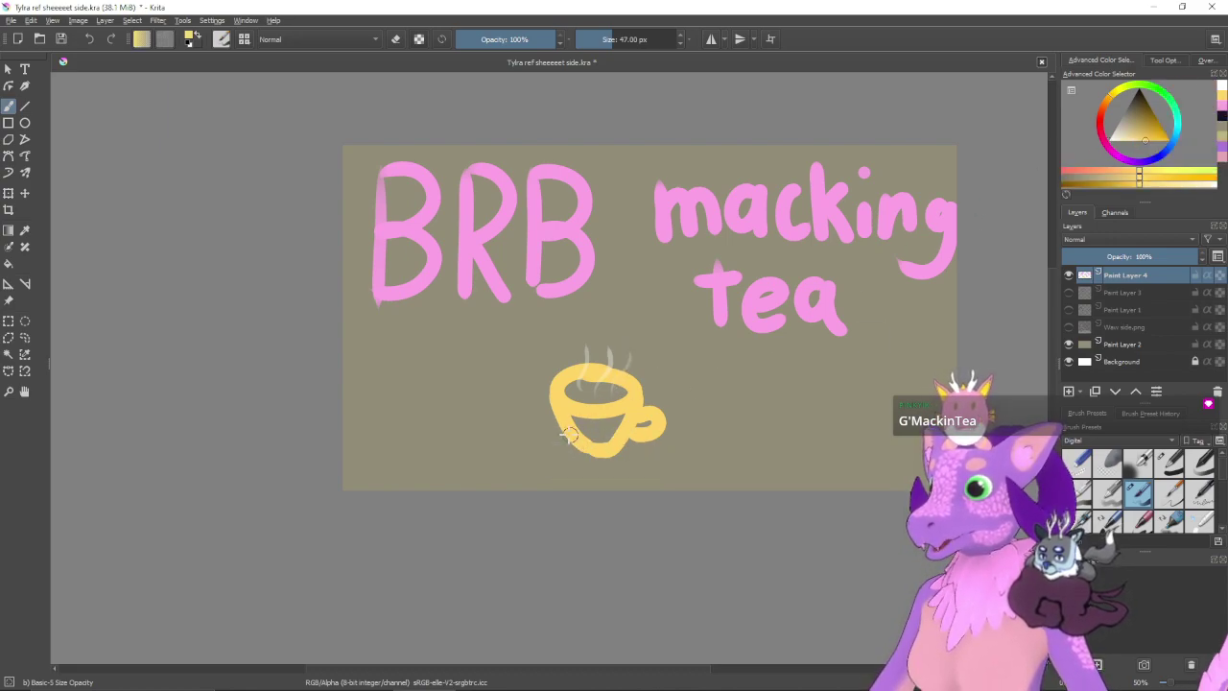
left_click_drag(566, 432, 634, 468)
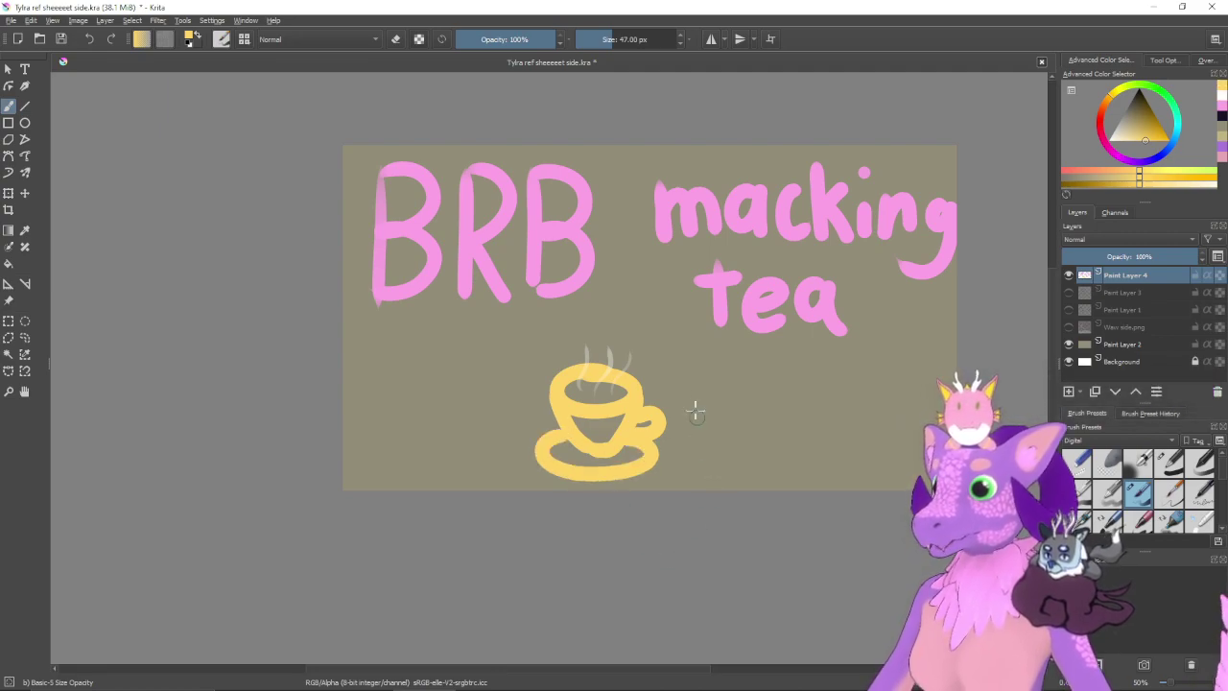
- Hand-letter "UwU" in pink below the word "tea", redoing the misplaced strokes
left_click_drag(787, 406, 764, 425)
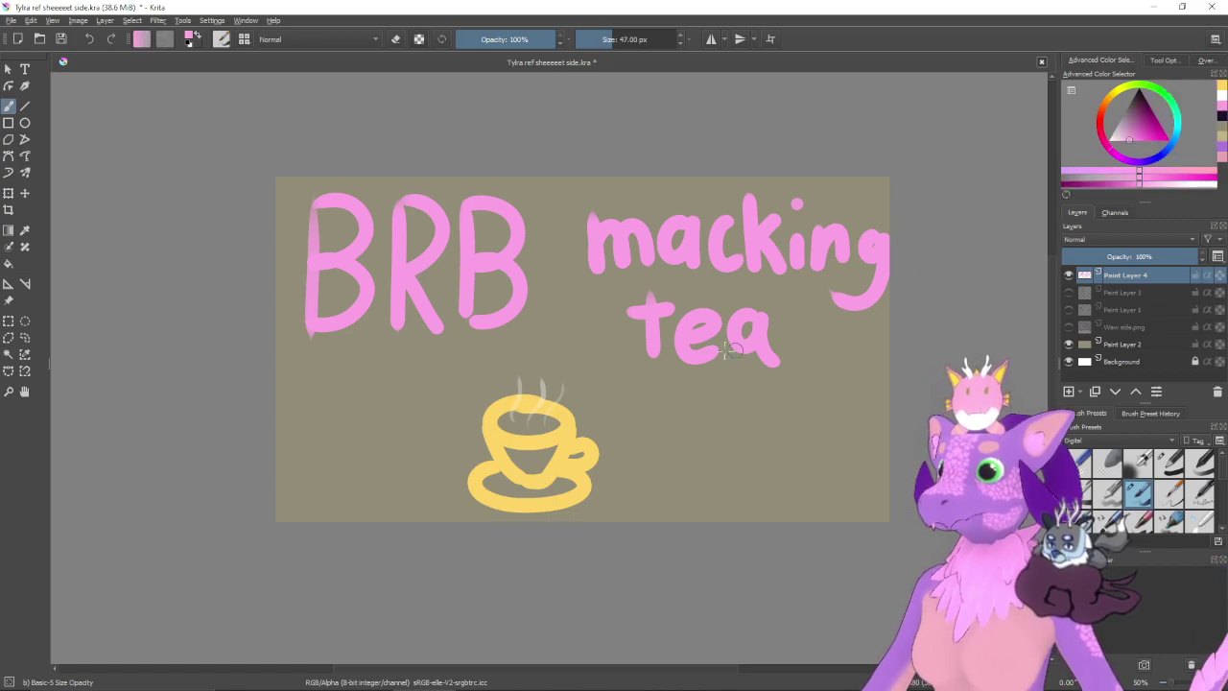
mouse_move(678, 410)
left_mouse_down()
mouse_move(674, 425)
mouse_move(719, 415)
mouse_move(675, 451)
mouse_move(710, 407)
left_mouse_up()
key("ctrl+z")
mouse_move(724, 448)
left_mouse_down()
mouse_move(747, 466)
mouse_move(765, 442)
mouse_move(734, 467)
mouse_move(747, 454)
mouse_move(817, 470)
mouse_move(877, 414)
mouse_move(863, 397)
mouse_move(893, 425)
mouse_move(821, 403)
mouse_move(820, 415)
mouse_move(876, 427)
left_mouse_up()
key("ctrl+z")
- Reduce the brush size to 10 px for small lettering above the word "macking"
key("ctrl+plus")
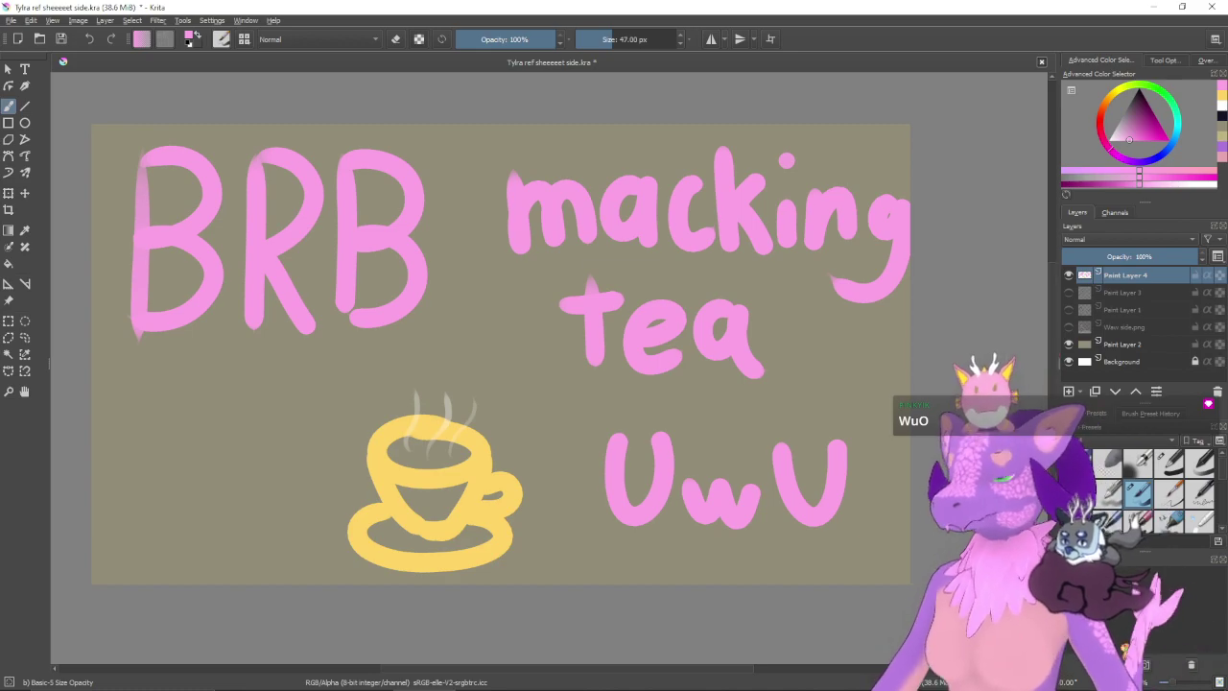
key("ctrl+plus")
key("ctrl+plus")
key("ctrl+plus")
key("ctrl+plus")
key("ctrl+plus")
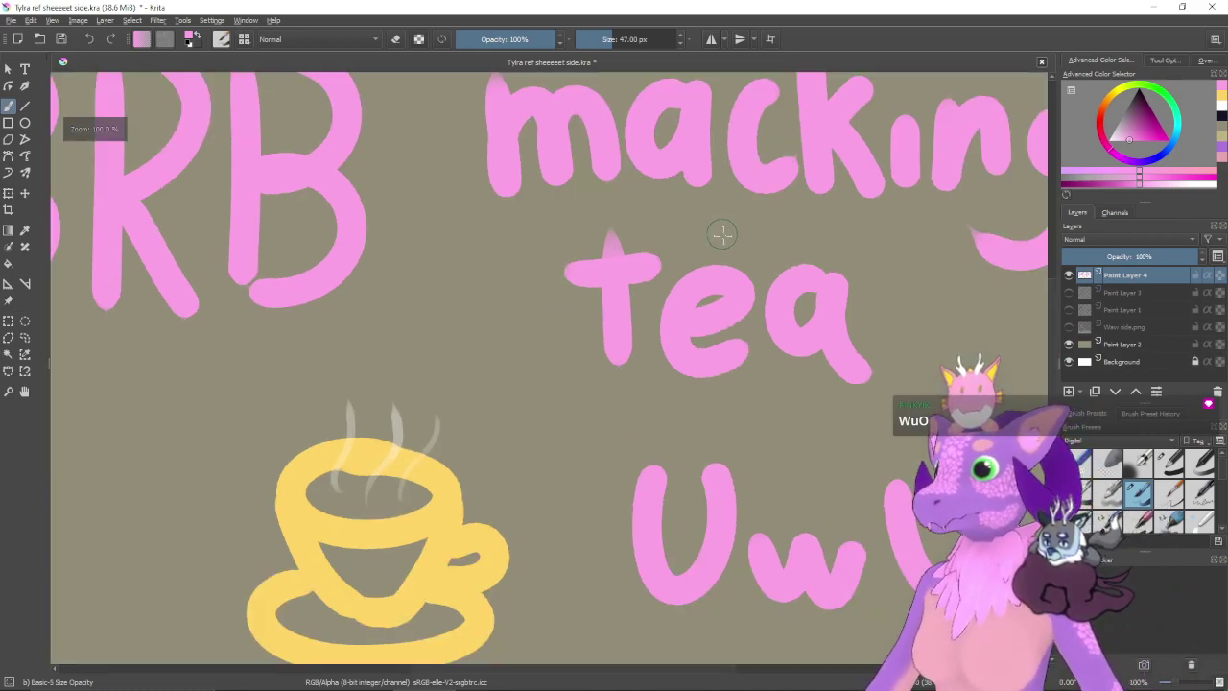
left_click_drag(787, 192, 729, 477)
left_click_drag(827, 95, 735, 452)
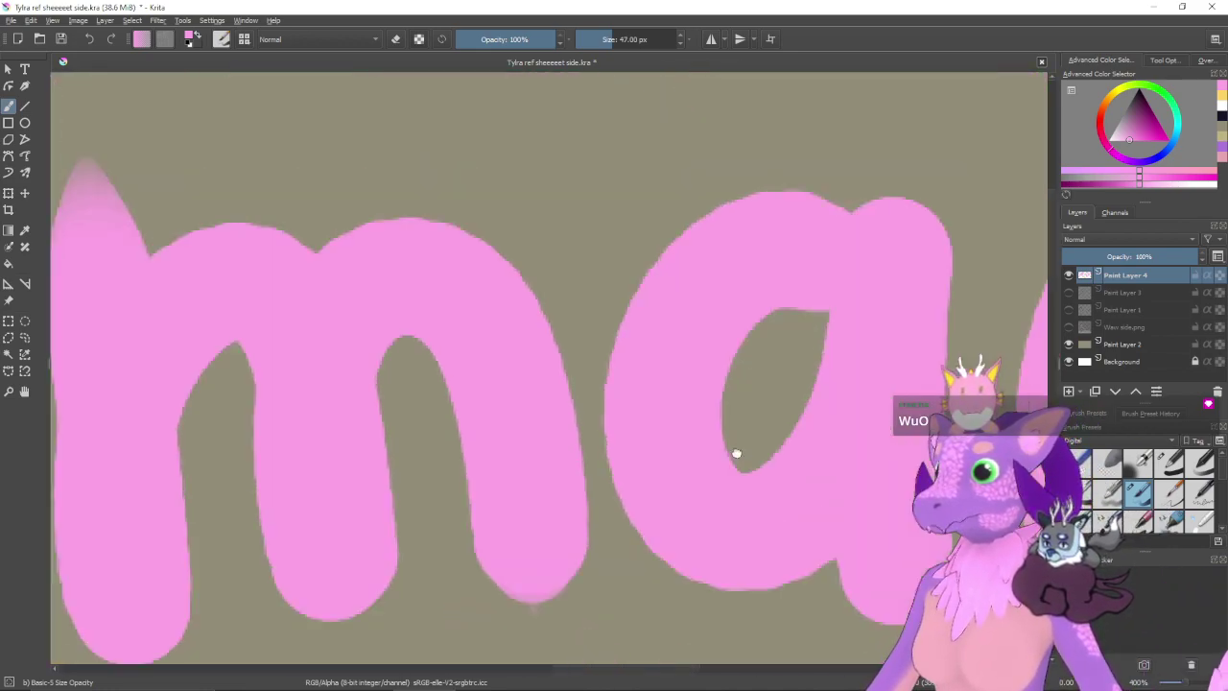
mouse_move(869, 121)
left_mouse_down()
mouse_move(789, 351)
mouse_move(611, 319)
left_mouse_up()
key("bracketleft")
key("bracketleft")
key("bracketleft")
key("bracketleft")
key("bracketleft")
key("bracketleft")
key("bracketleft")
key("bracketleft")
key("bracketleft")
key("bracketleft")
key("bracketleft")
key("bracketleft")
key("bracketleft")
key("bracketleft")
key("bracketleft")
key("bracketleft")
key("bracketleft")
key("bracketleft")
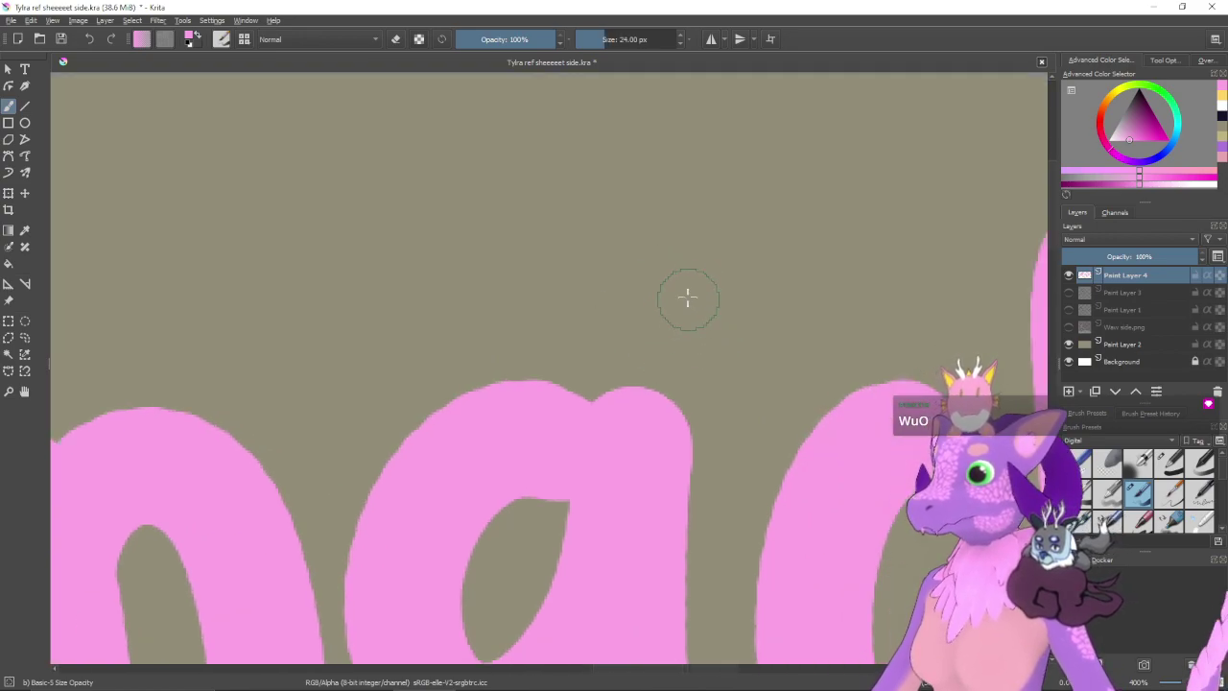
left_click_drag(716, 302, 759, 425)
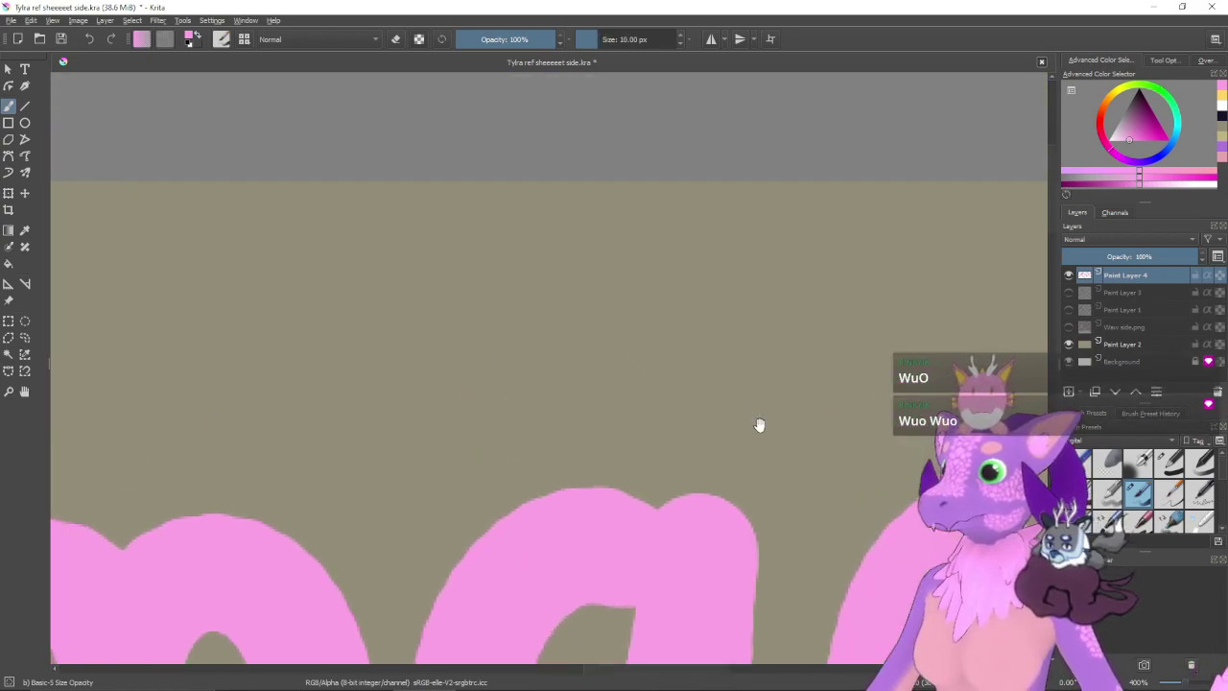
- Hand-letter "Don't worry" in small pink letters above "macking", redoing the first attempts at the D
mouse_move(379, 228)
left_mouse_down()
mouse_move(375, 312)
mouse_move(421, 257)
mouse_move(381, 284)
left_mouse_up()
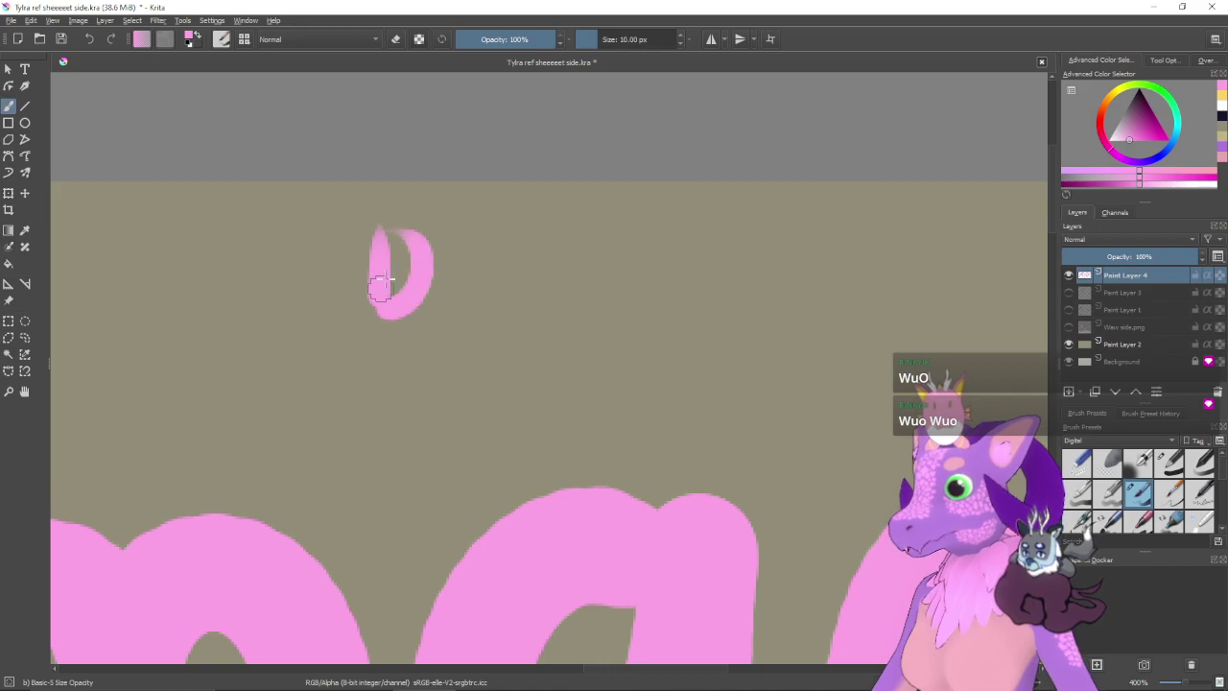
key("ctrl+z")
left_click_drag(384, 236, 385, 292)
key("ctrl+z")
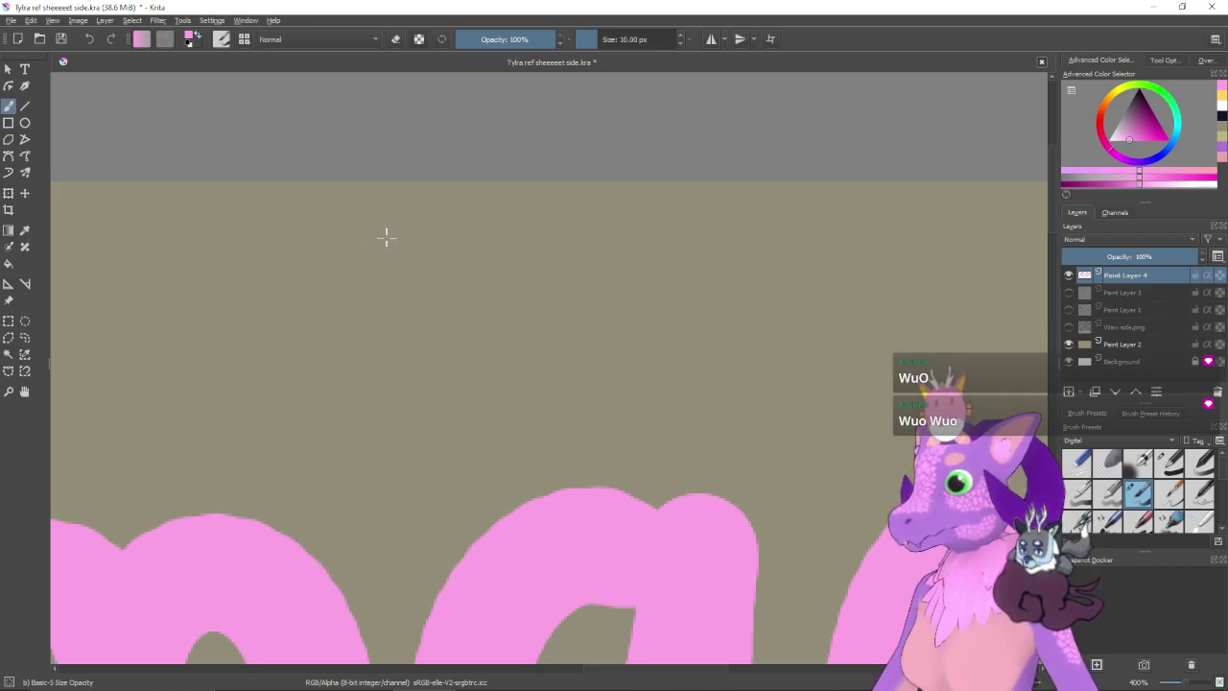
mouse_move(362, 236)
left_mouse_down()
mouse_move(368, 305)
mouse_move(358, 246)
mouse_move(406, 255)
mouse_move(367, 300)
left_mouse_up()
mouse_move(433, 271)
left_mouse_down()
mouse_move(443, 265)
mouse_move(488, 313)
left_mouse_up()
left_click_drag(486, 287, 528, 312)
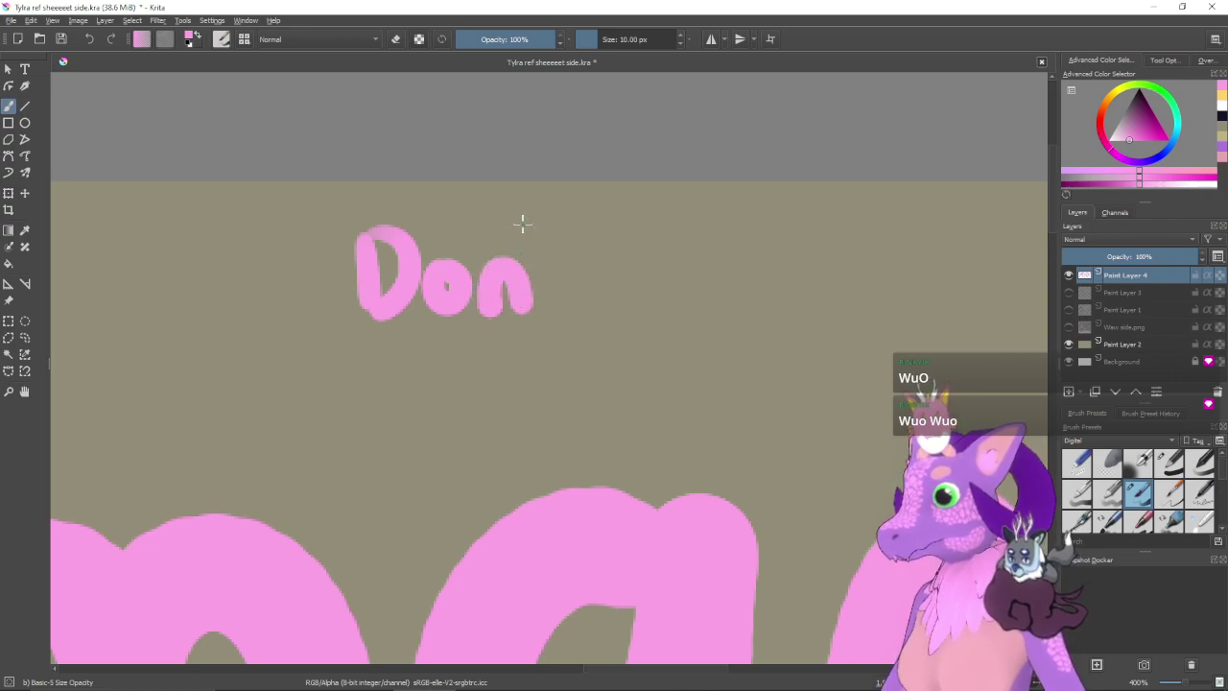
mouse_move(525, 225)
left_mouse_down()
mouse_move(528, 238)
mouse_move(595, 261)
mouse_move(576, 309)
left_mouse_up()
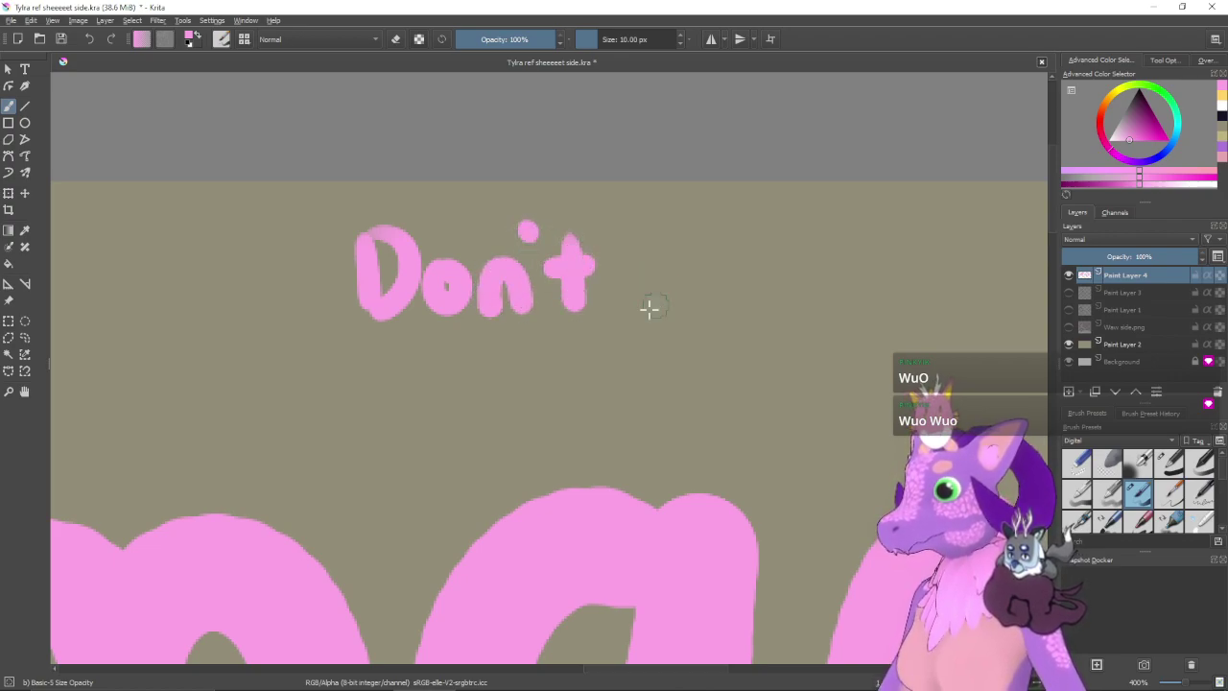
mouse_move(666, 275)
left_mouse_down()
mouse_move(696, 301)
mouse_move(711, 262)
mouse_move(734, 307)
mouse_move(760, 251)
mouse_move(790, 307)
mouse_move(820, 262)
mouse_move(869, 294)
mouse_move(898, 251)
left_mouse_up()
mouse_move(914, 295)
left_mouse_down()
mouse_move(762, 314)
mouse_move(800, 265)
mouse_move(855, 274)
mouse_move(812, 366)
left_mouse_up()
- Hand-letter "about it" in small pink letters beneath "Don't worry", redoing the b
left_click_drag(601, 384, 827, 327)
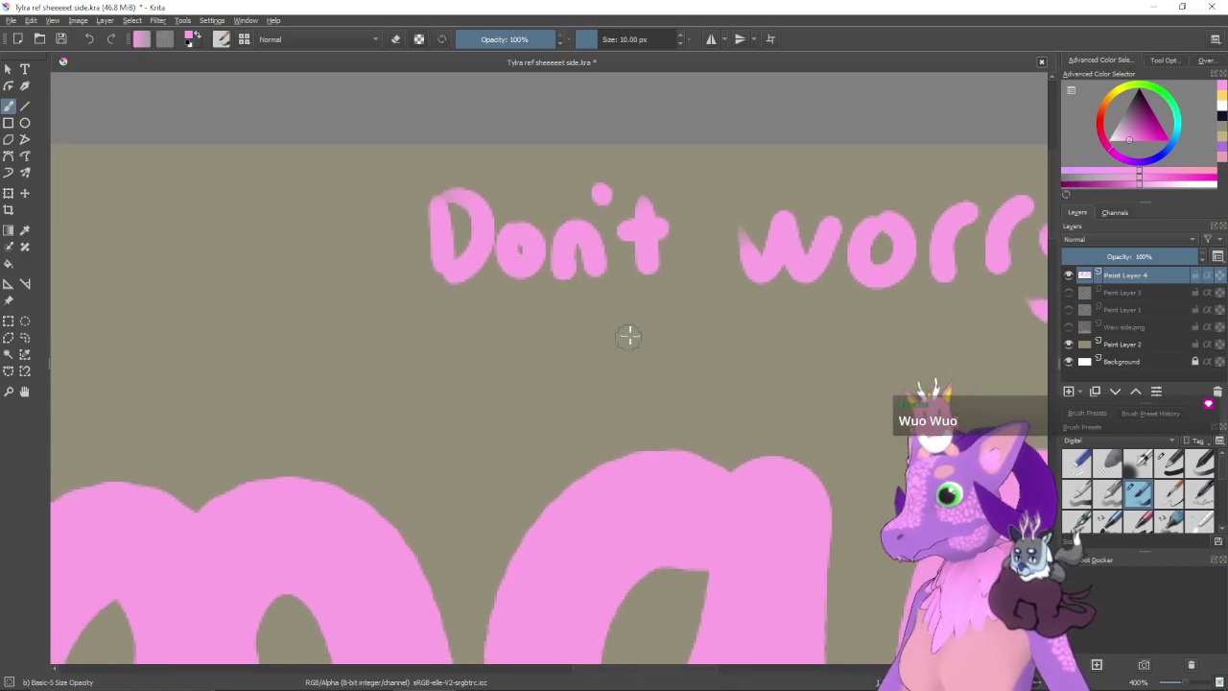
mouse_move(643, 325)
left_mouse_down()
mouse_move(636, 339)
mouse_move(658, 376)
left_mouse_up()
left_click_drag(677, 315, 679, 382)
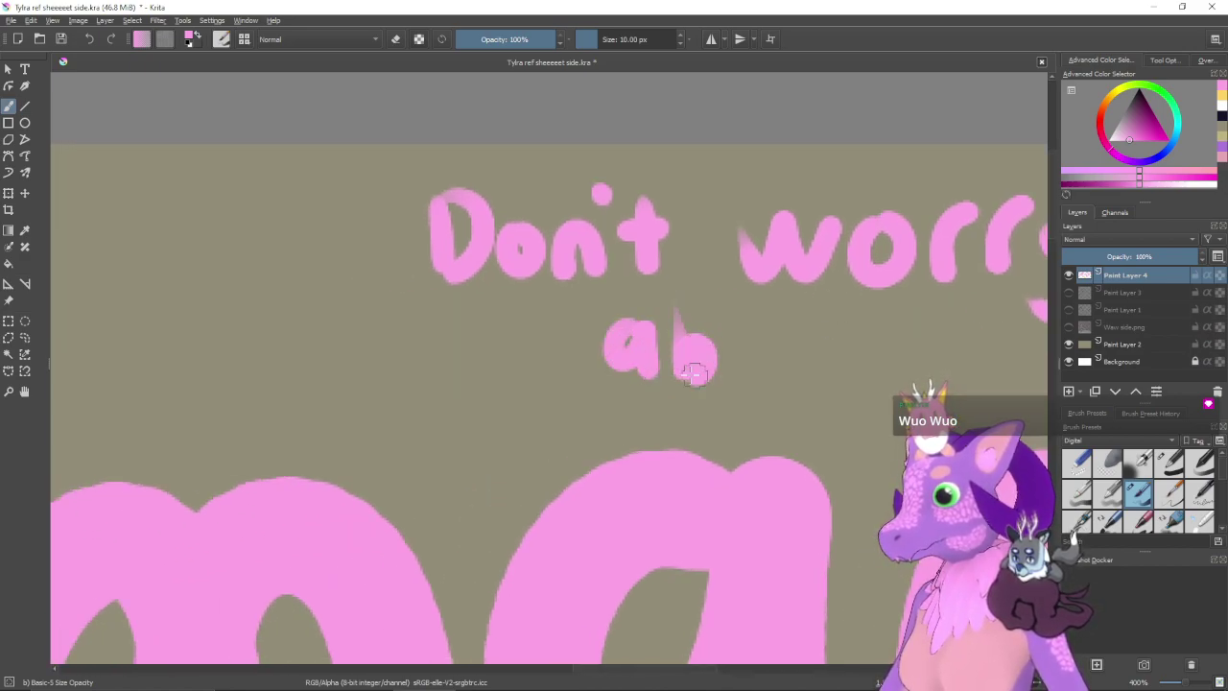
key("ctrl+z")
left_click_drag(682, 301, 687, 382)
mouse_move(695, 336)
left_mouse_down()
mouse_move(700, 377)
mouse_move(731, 376)
left_mouse_up()
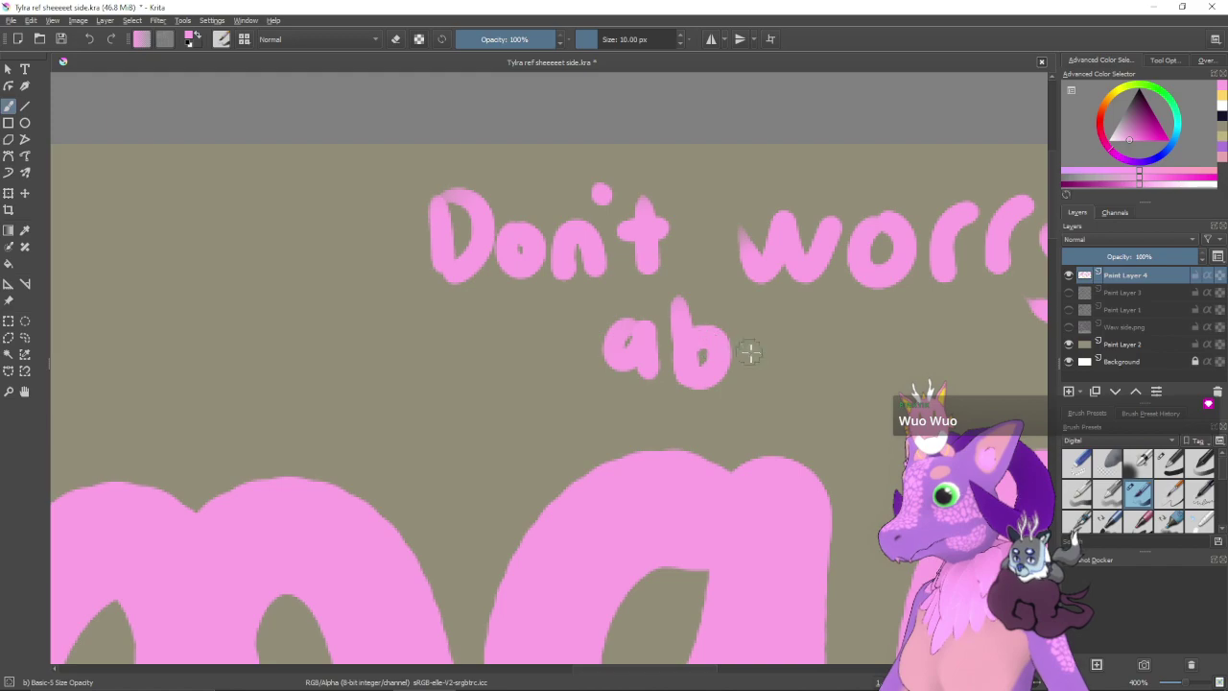
mouse_move(760, 338)
left_mouse_down()
mouse_move(747, 378)
mouse_move(760, 336)
left_mouse_up()
mouse_move(793, 331)
left_mouse_down()
mouse_move(822, 355)
mouse_move(829, 386)
left_mouse_up()
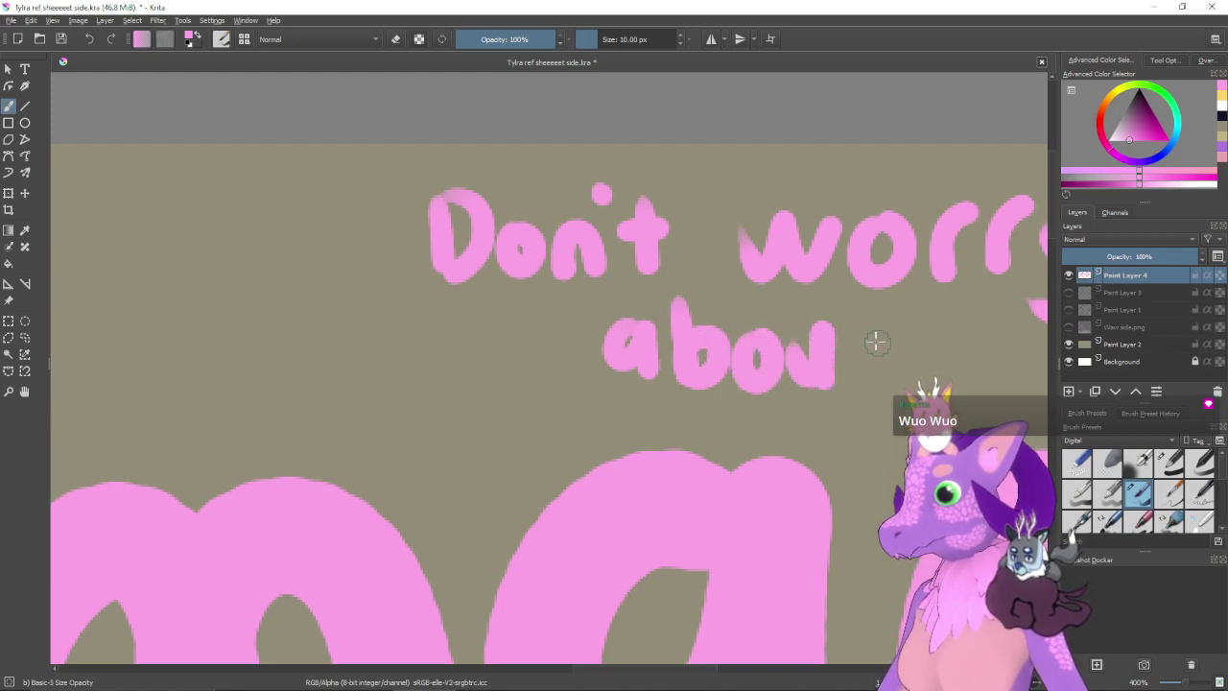
mouse_move(849, 336)
left_mouse_down()
mouse_move(900, 330)
mouse_move(853, 376)
mouse_move(711, 315)
mouse_move(765, 366)
left_mouse_up()
left_click(765, 286)
mouse_move(794, 314)
left_mouse_down()
mouse_move(832, 310)
mouse_move(814, 285)
mouse_move(819, 360)
left_mouse_up()
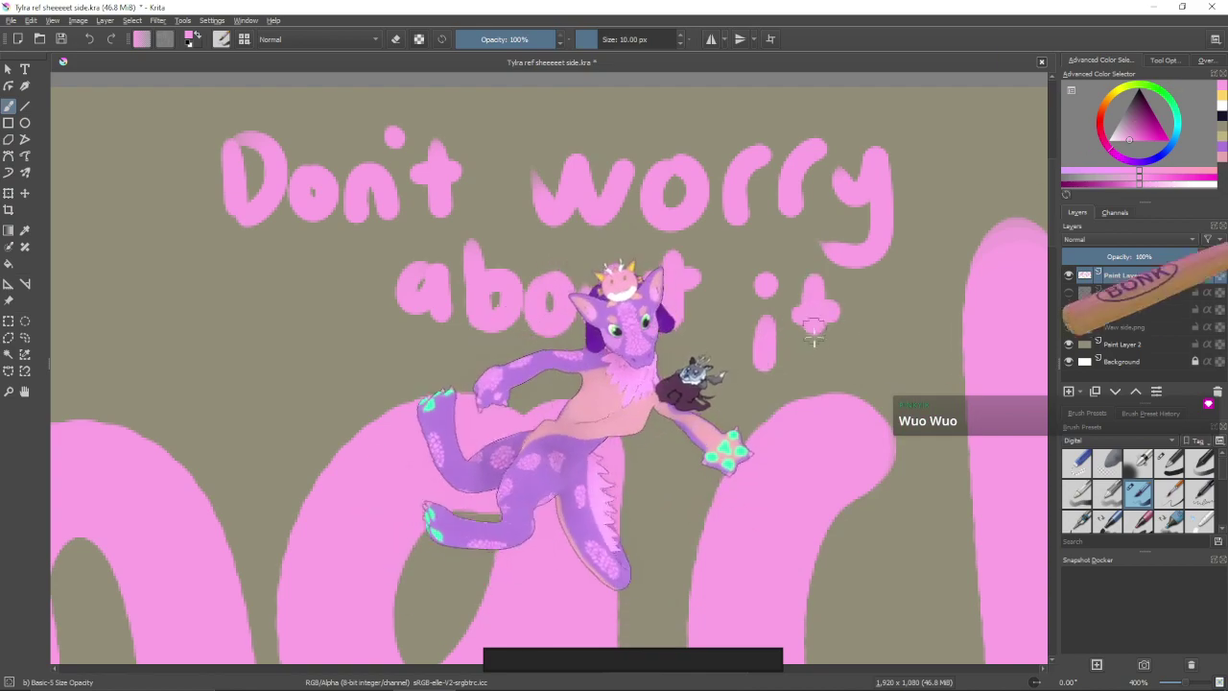
left_click_drag(872, 297, 762, 289)
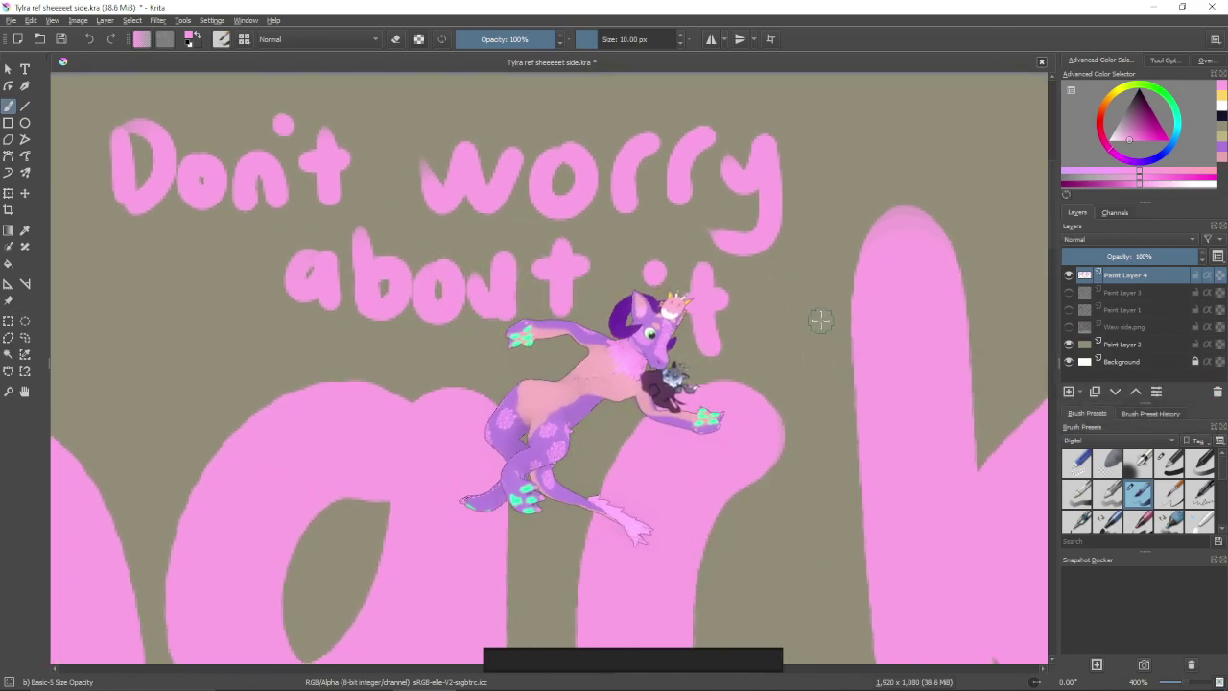
scroll(817, 316, "down", 7)
left_click_drag(754, 436, 781, 332)
scroll(781, 332, "up", 1)
key("ctrl+plus")
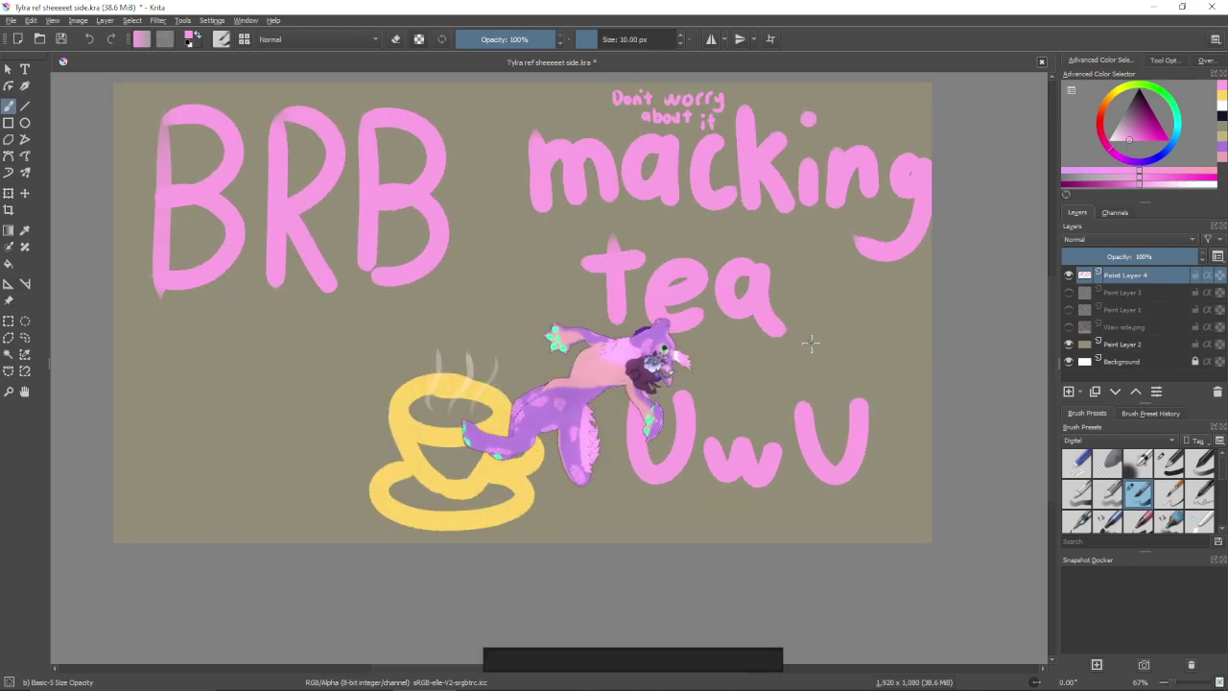
left_click_drag(838, 384, 857, 416)
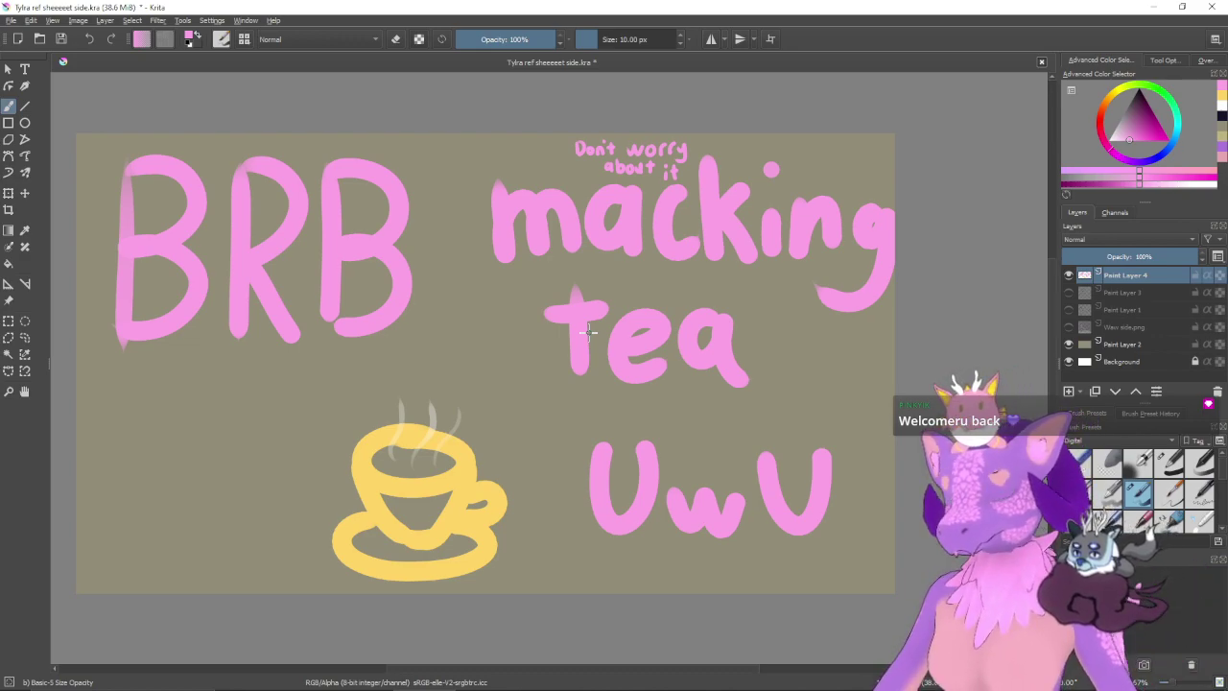
mouse_move(250, 392)
left_mouse_down()
mouse_move(296, 386)
mouse_move(321, 367)
mouse_move(338, 391)
mouse_move(340, 372)
mouse_move(374, 357)
left_mouse_up()
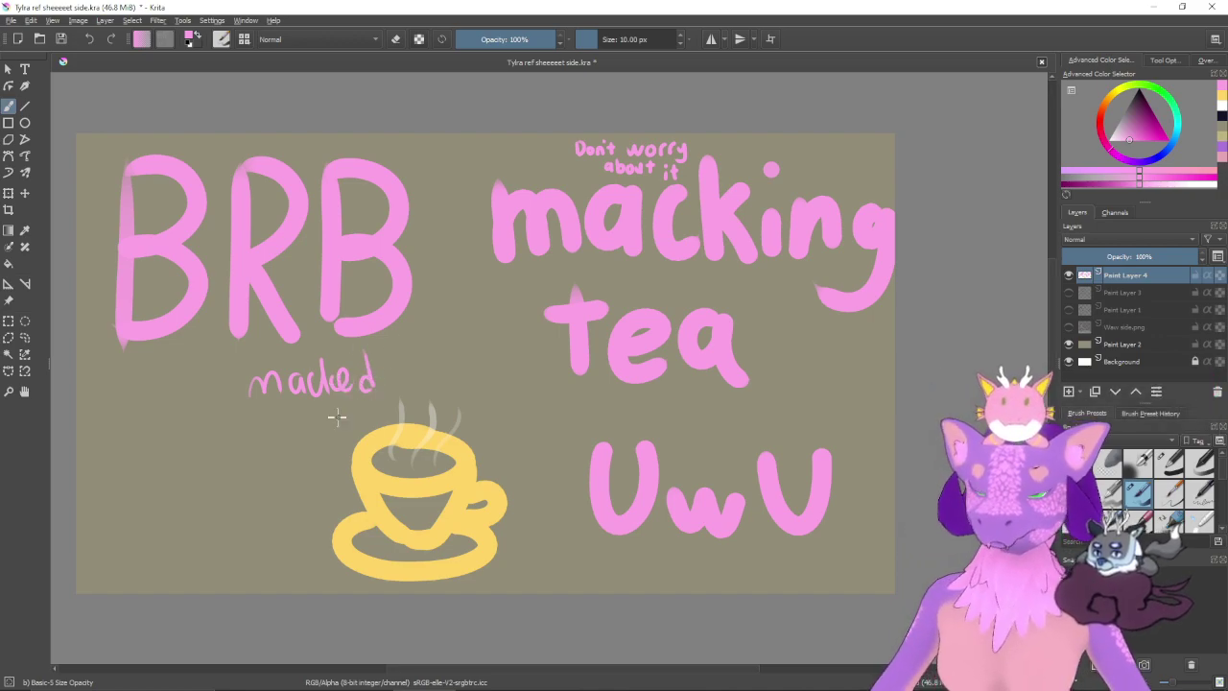
key("ctrl+z")
key("ctrl+z")
key("ctrl+z")
key("ctrl+z")
key("ctrl+z")
key("ctrl+z")
key("ctrl+z")
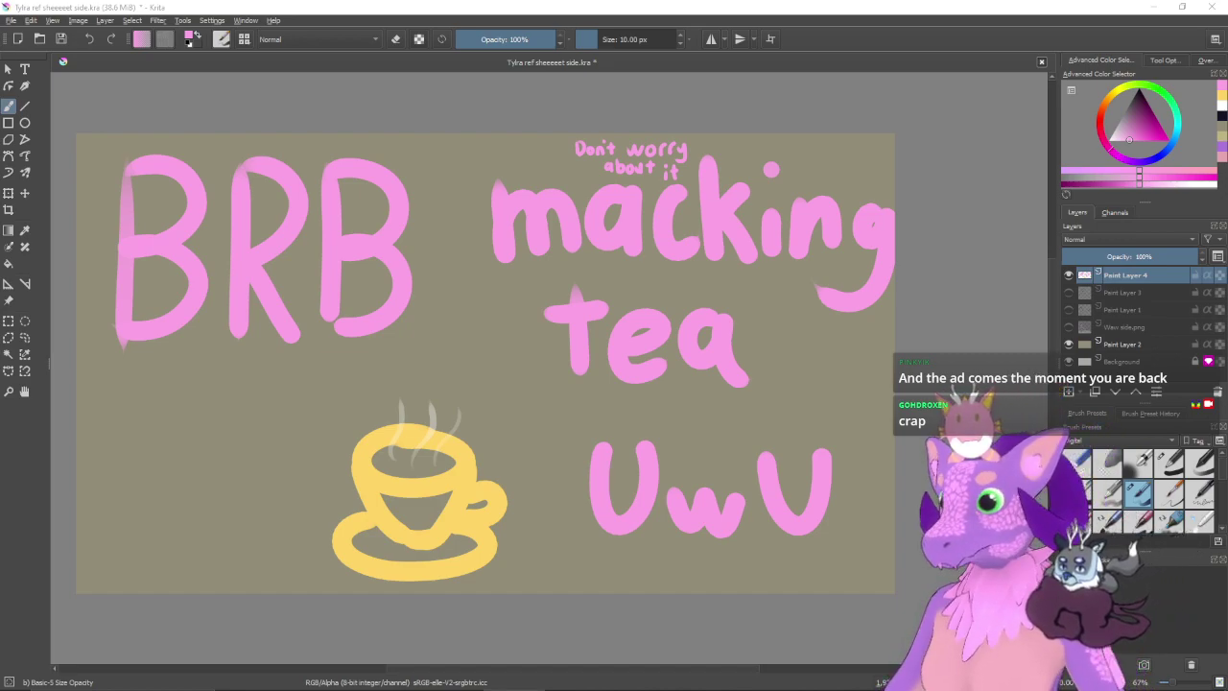
- Hide Paint Layer 4 with the break notice and show Paint Layer 3 and Paint Layer 1 again
left_click(1068, 275)
left_click(1069, 293)
left_click(1069, 310)
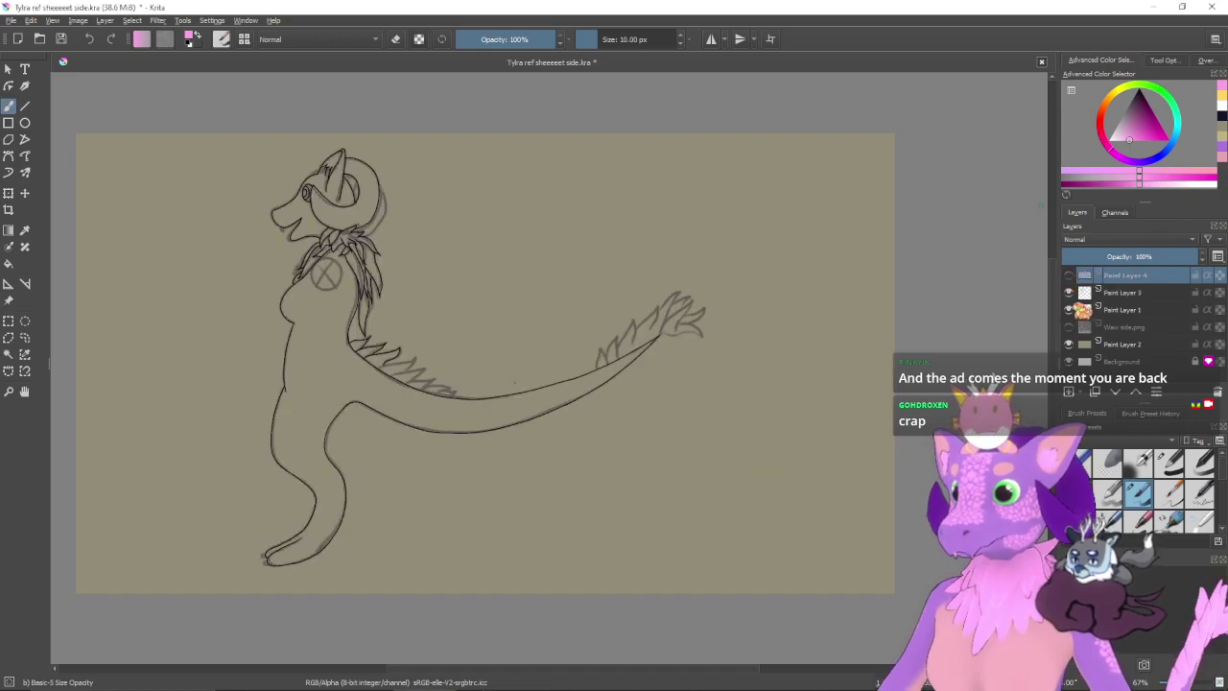
left_click(1068, 327)
left_click(1068, 327)
- Switch to Streamer.bot to check its viewer list and return to the Krita drawing
mouse_move(960, 687)
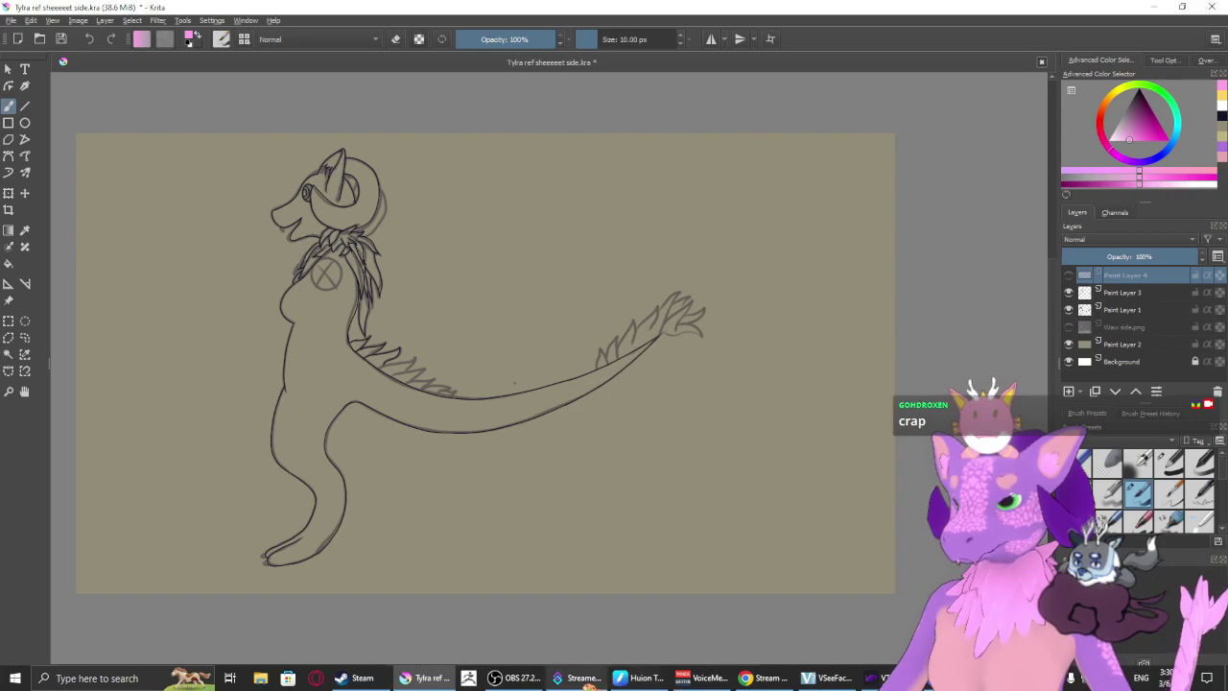
left_click(581, 678)
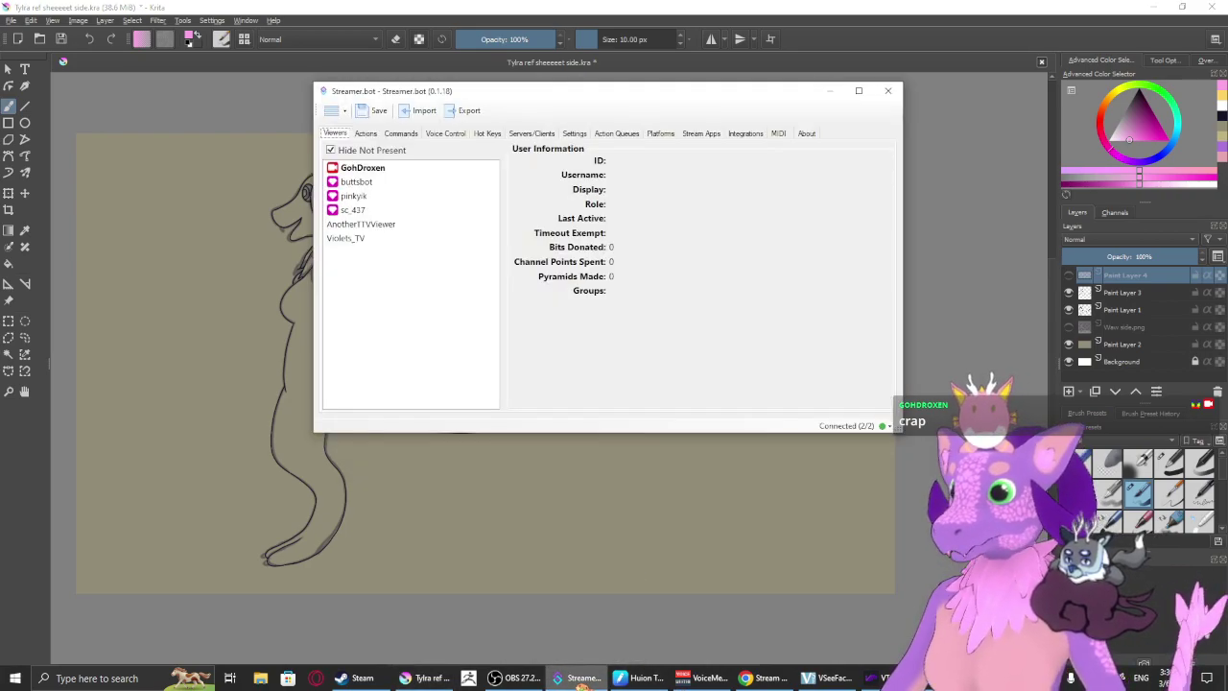
left_click(581, 678)
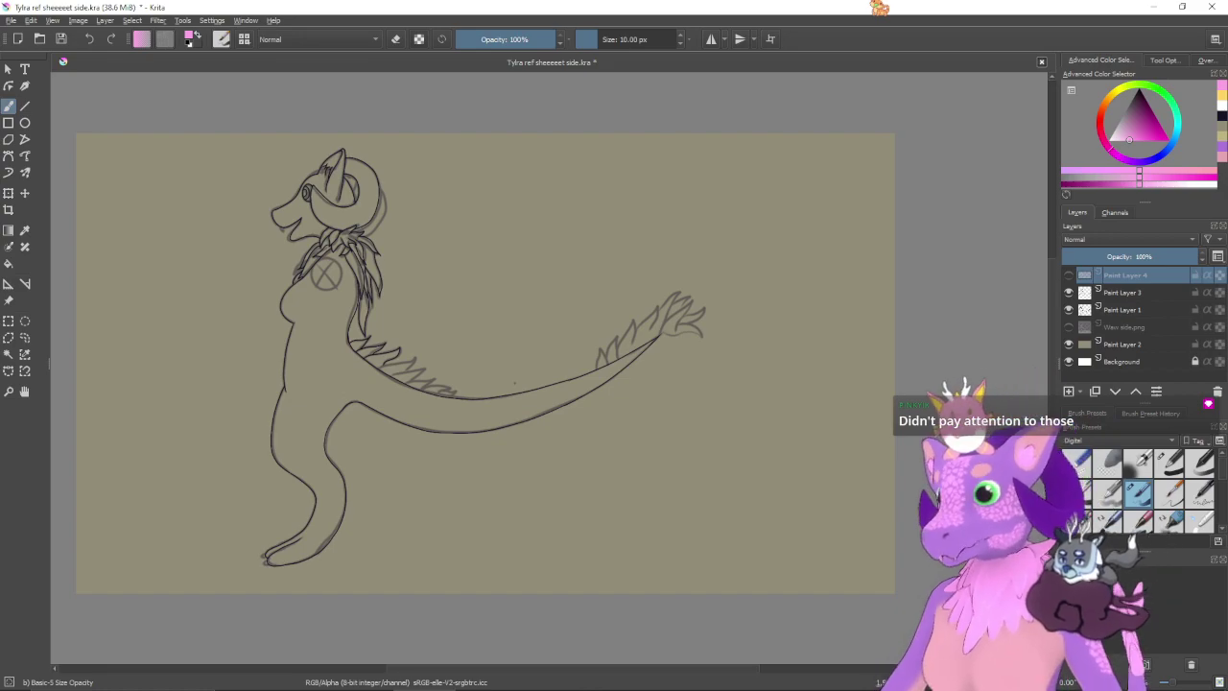
- Delete Paint Layer 4, which holds the hidden break notice
key("plus")
key("plus")
key("plus")
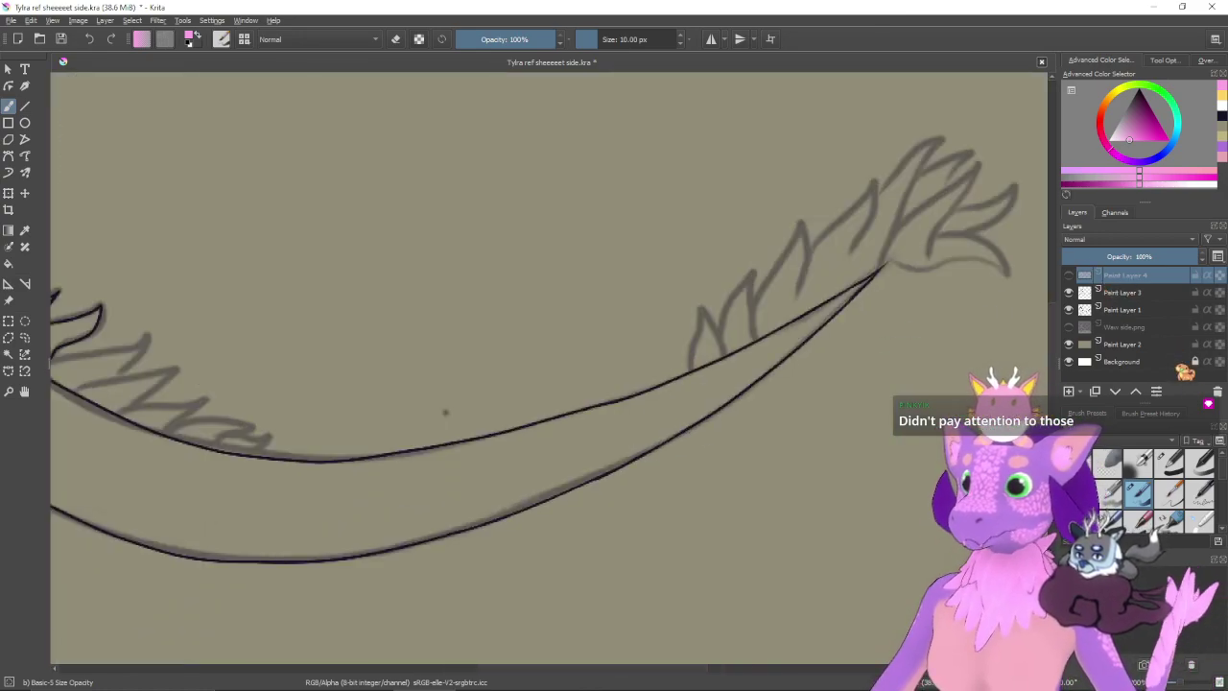
key("shift+Delete")
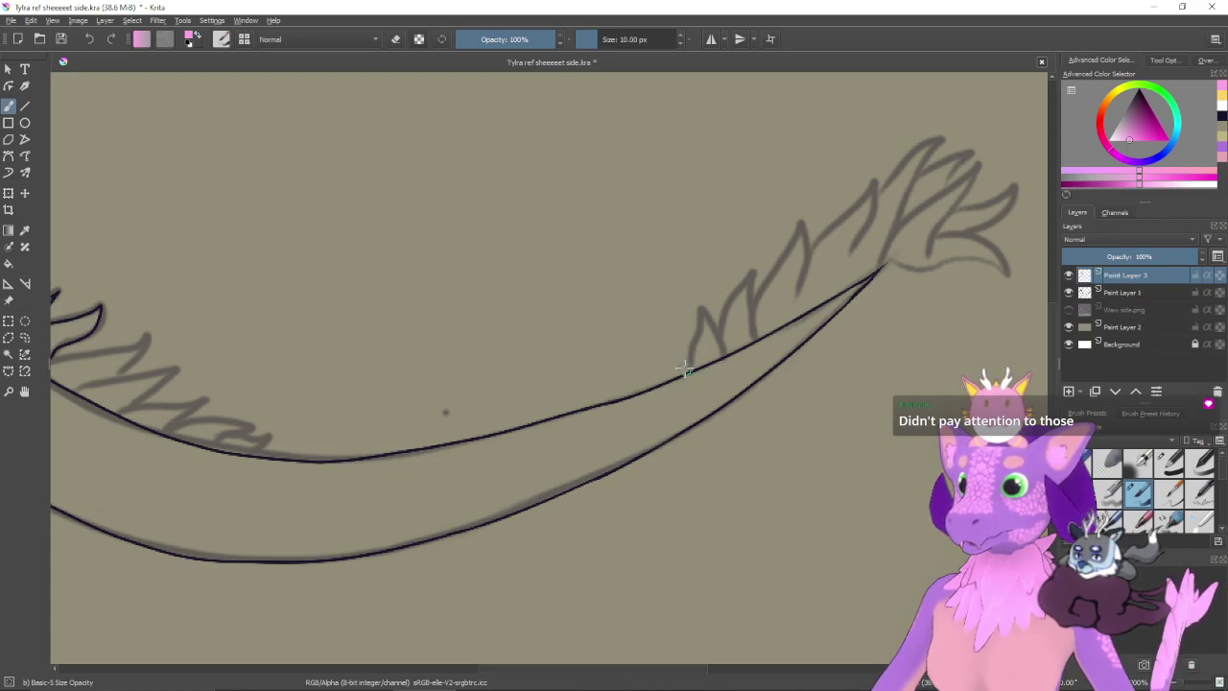
- Pick the near-black line colour and reduce the brush size to 3 px for inking the back fur
left_click_drag(587, 380, 768, 424)
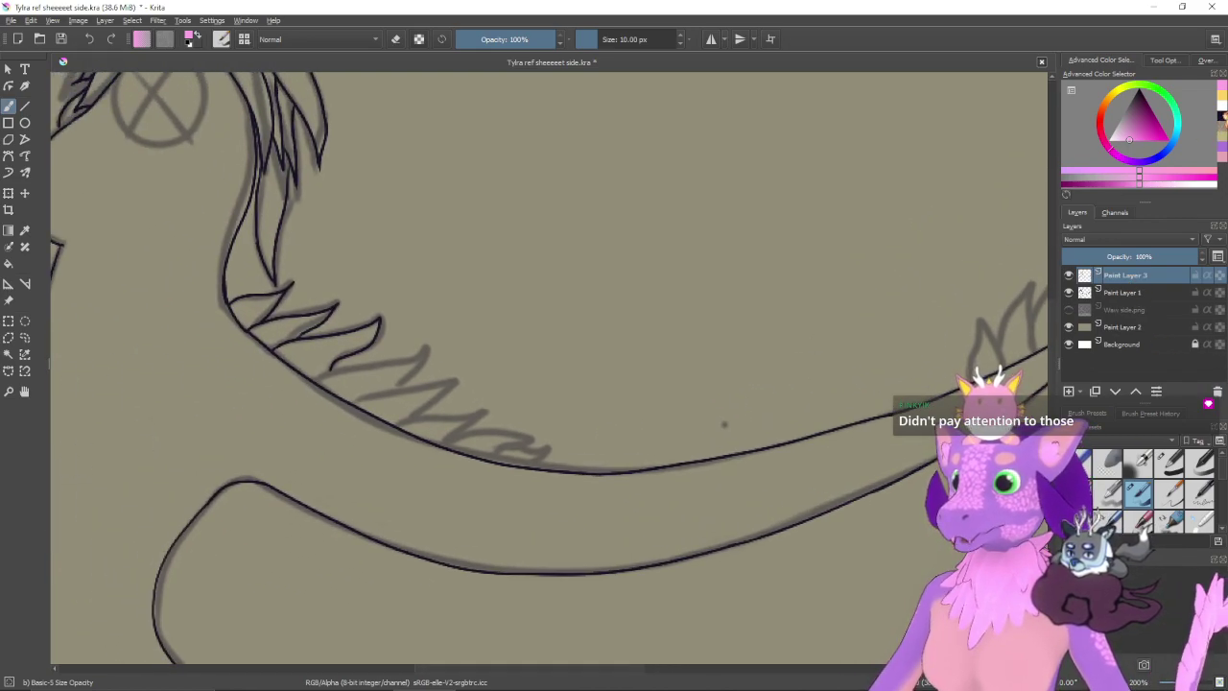
left_click(1221, 116)
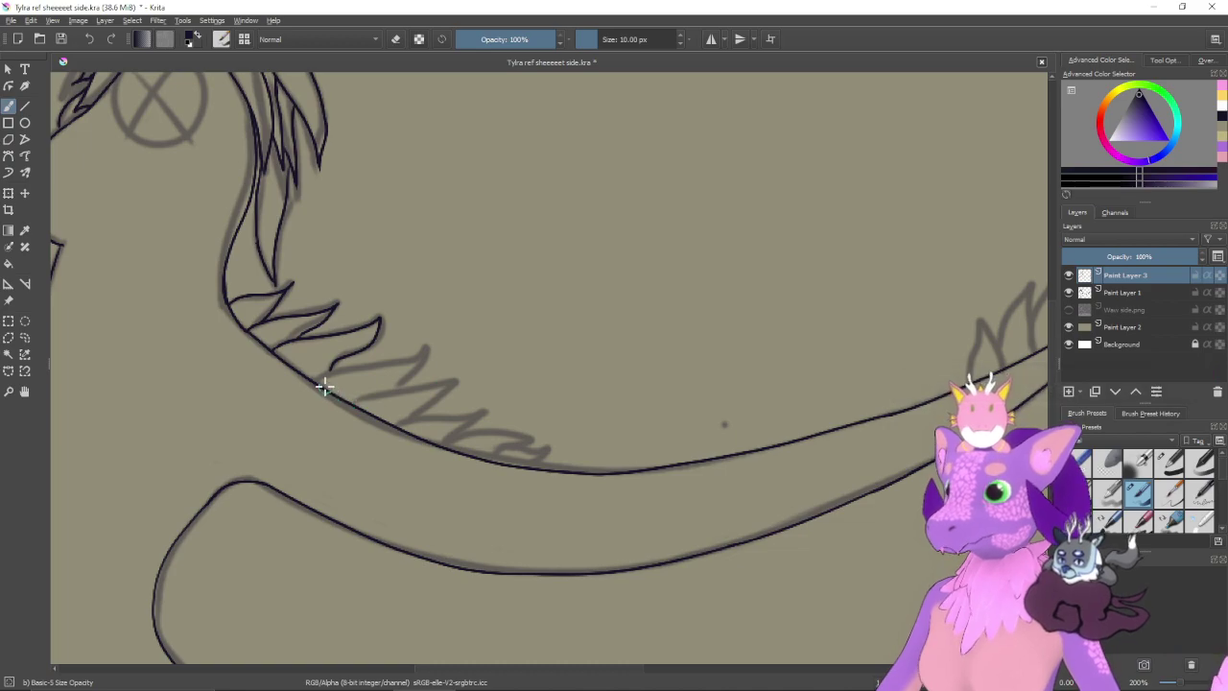
key("bracketleft")
key("bracketleft")
key("bracketleft")
key("bracketleft")
key("bracketleft")
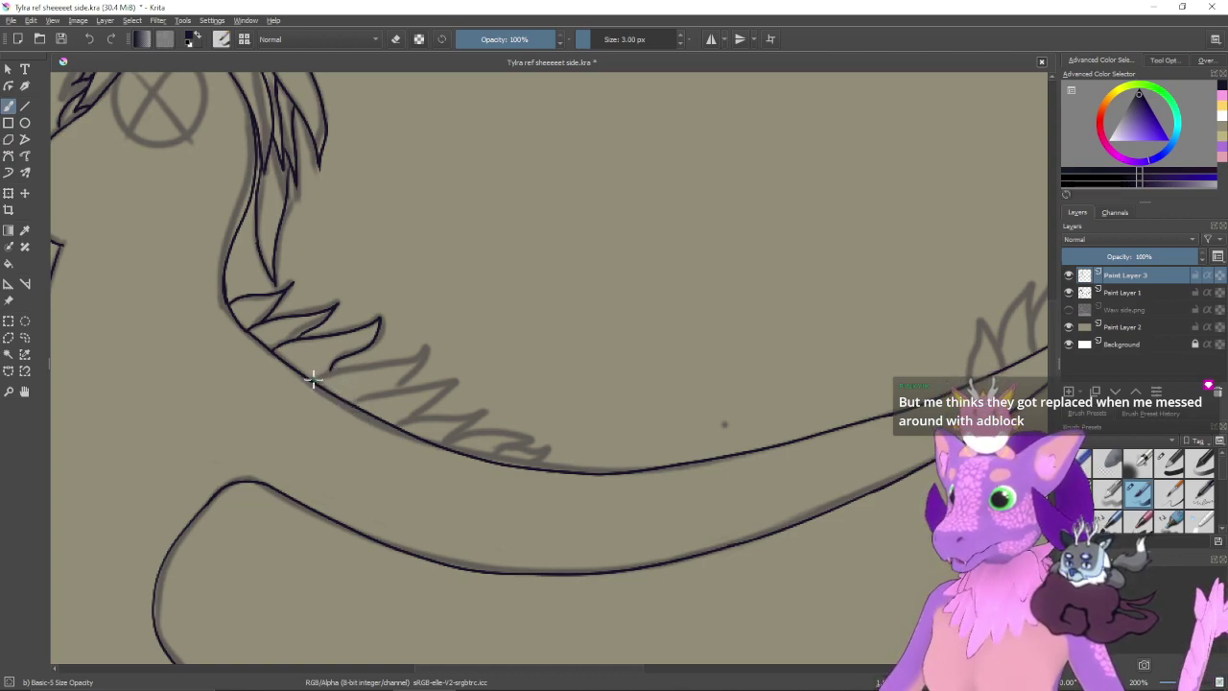
- Ink the fourth and fifth fur tufts along the back over the sketch, redoing the fourth tuft's first strokes
left_click_drag(314, 381, 391, 355)
key("ctrl+z")
mouse_move(317, 382)
left_mouse_down()
mouse_move(424, 343)
mouse_move(422, 378)
left_mouse_up()
key("ctrl+z")
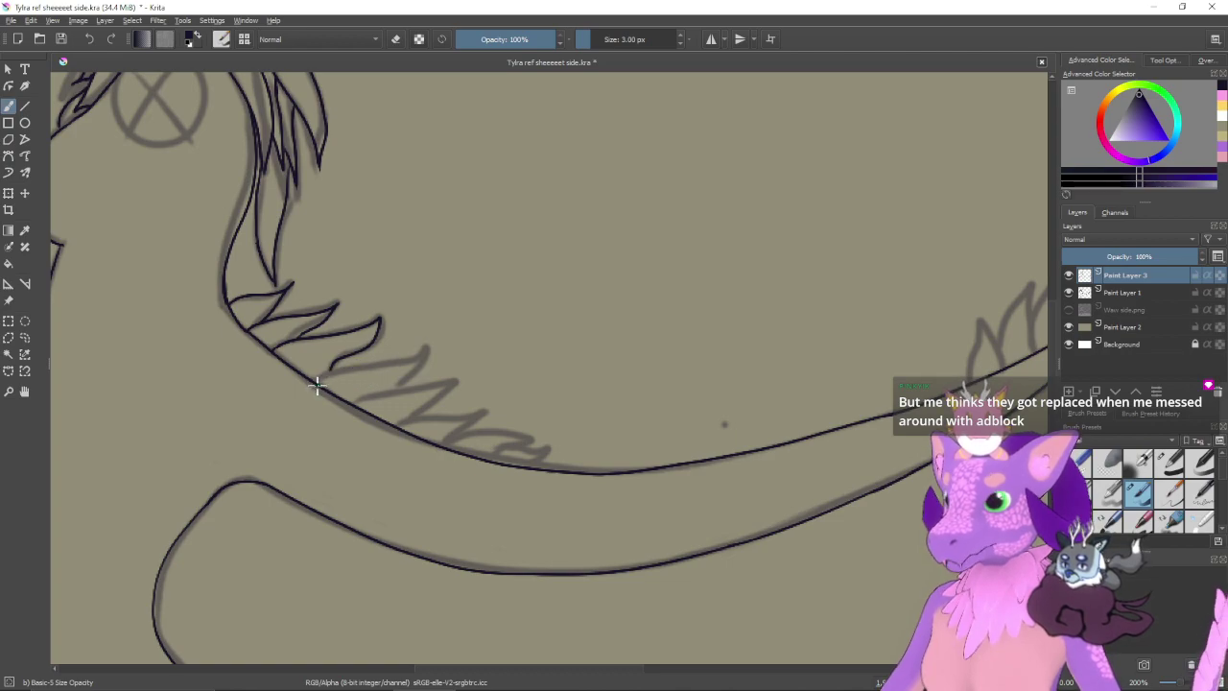
mouse_move(317, 385)
left_mouse_down()
mouse_move(425, 348)
mouse_move(430, 362)
left_mouse_up()
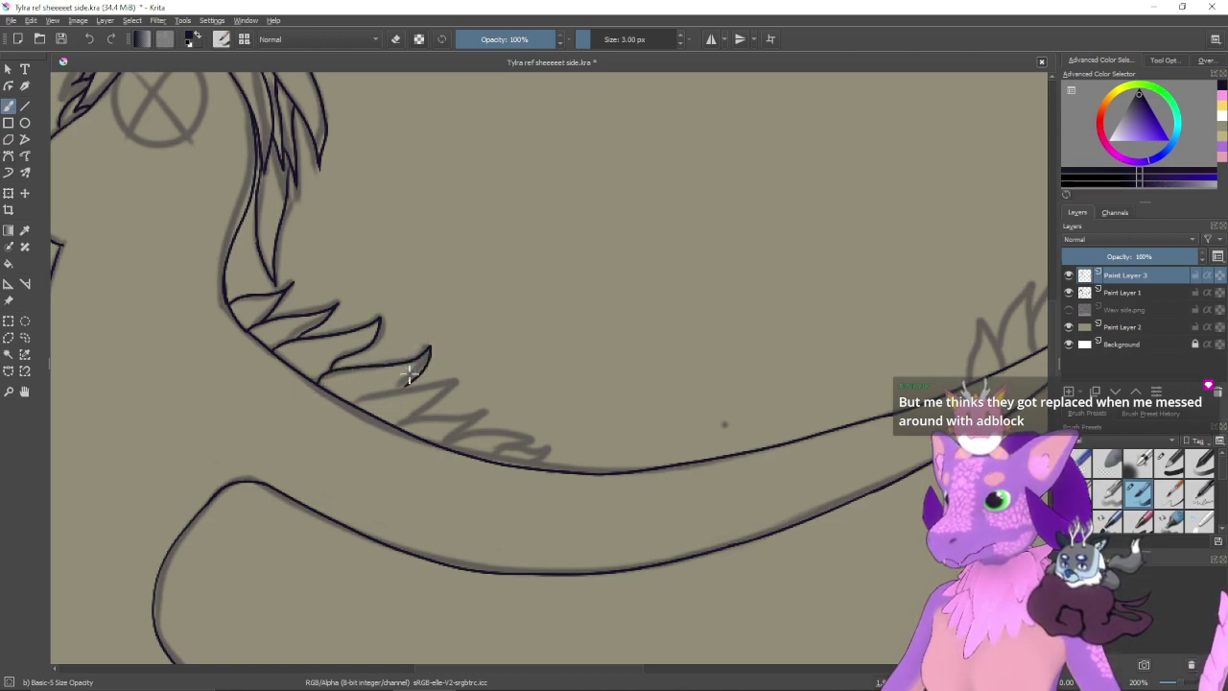
mouse_move(356, 405)
left_mouse_down()
mouse_move(457, 375)
mouse_move(415, 421)
left_mouse_up()
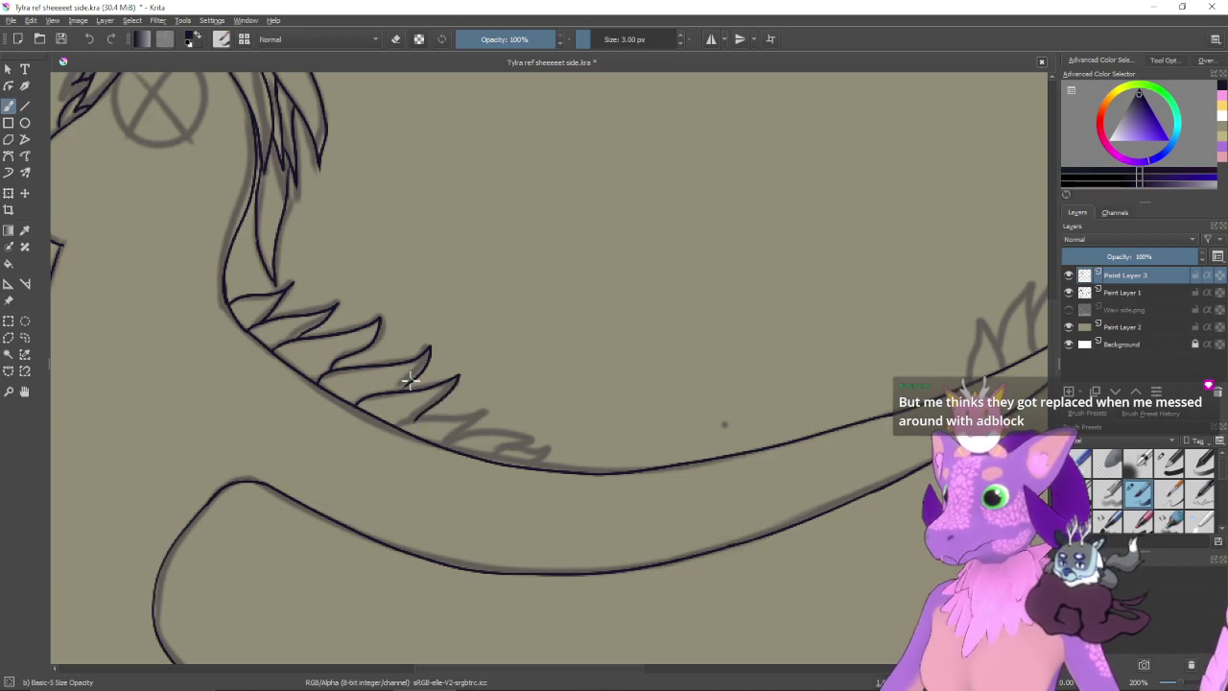
- Ink the remaining small tufts where the back fur tapers off onto the tail, redoing the misplaced strokes
left_click_drag(447, 432, 376, 388)
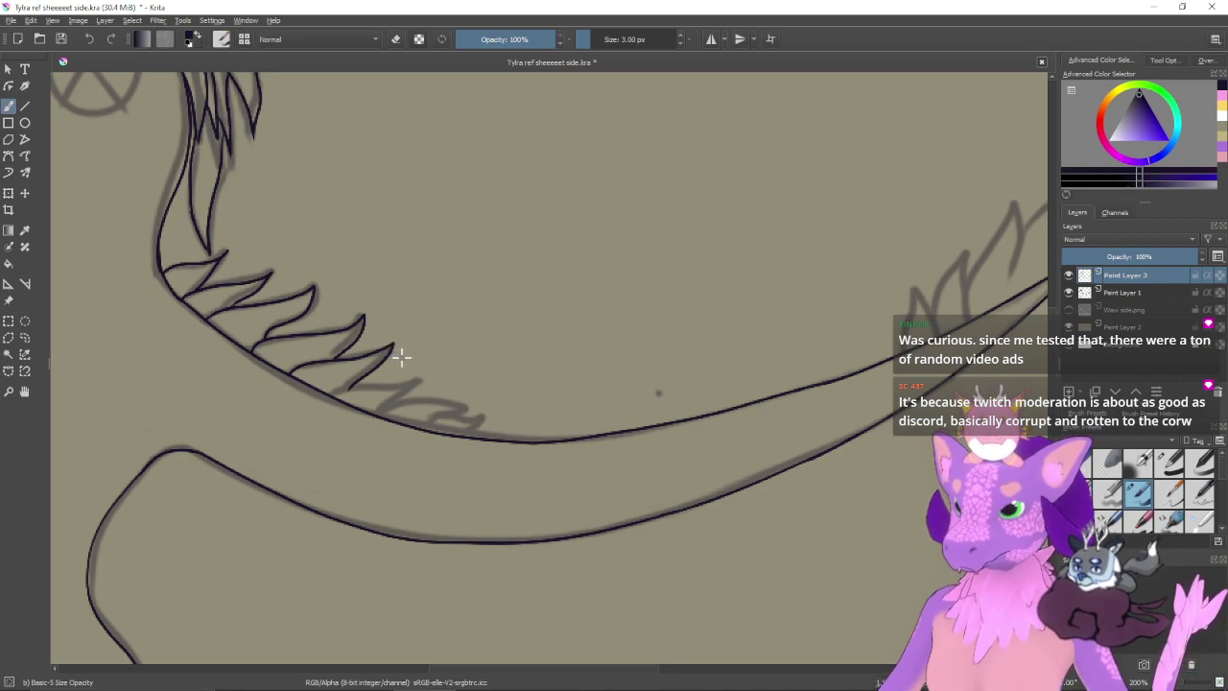
left_click_drag(409, 375, 515, 380)
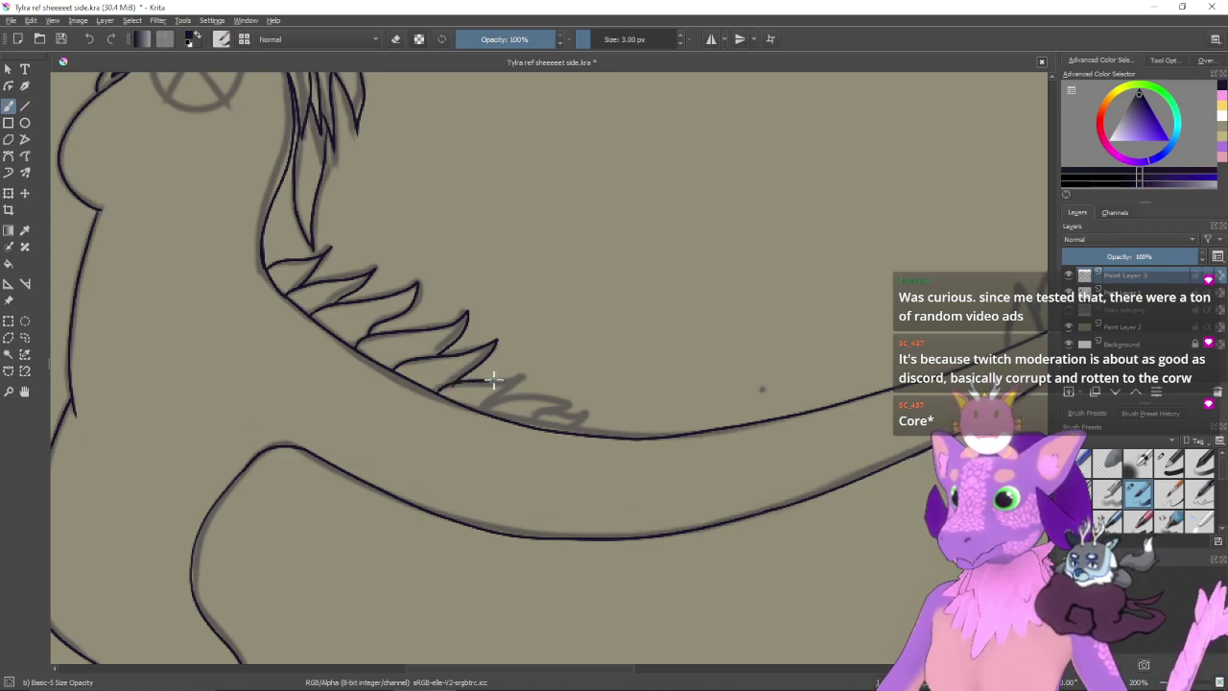
mouse_move(446, 389)
left_mouse_down()
mouse_move(524, 377)
mouse_move(477, 417)
mouse_move(458, 384)
mouse_move(524, 374)
mouse_move(496, 411)
mouse_move(506, 398)
mouse_move(566, 401)
left_mouse_up()
key("ctrl+z")
key("ctrl+z")
mouse_move(483, 410)
left_mouse_down()
mouse_move(571, 401)
mouse_move(542, 414)
mouse_move(585, 412)
mouse_move(571, 432)
left_mouse_up()
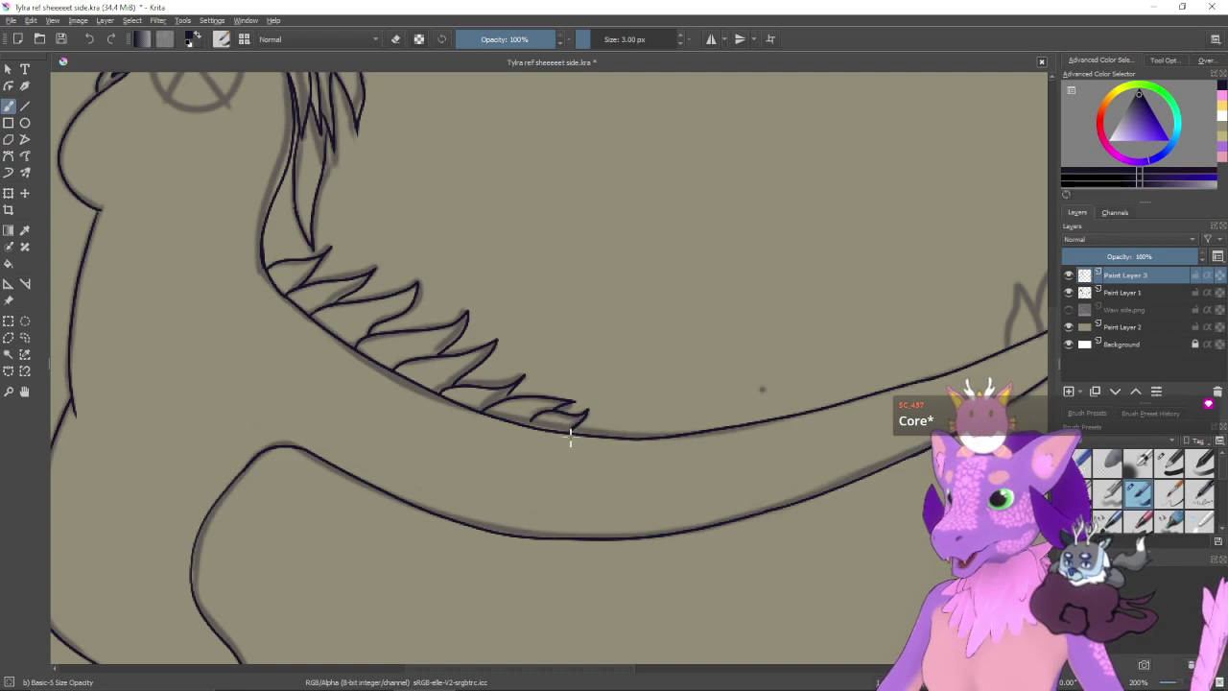
- Hide the Paint Layer 1 sketch and clean up the joins between the back tufts by extending lines and erasing surplus
mouse_move(597, 419)
left_mouse_down()
mouse_move(621, 415)
mouse_move(555, 421)
left_mouse_up()
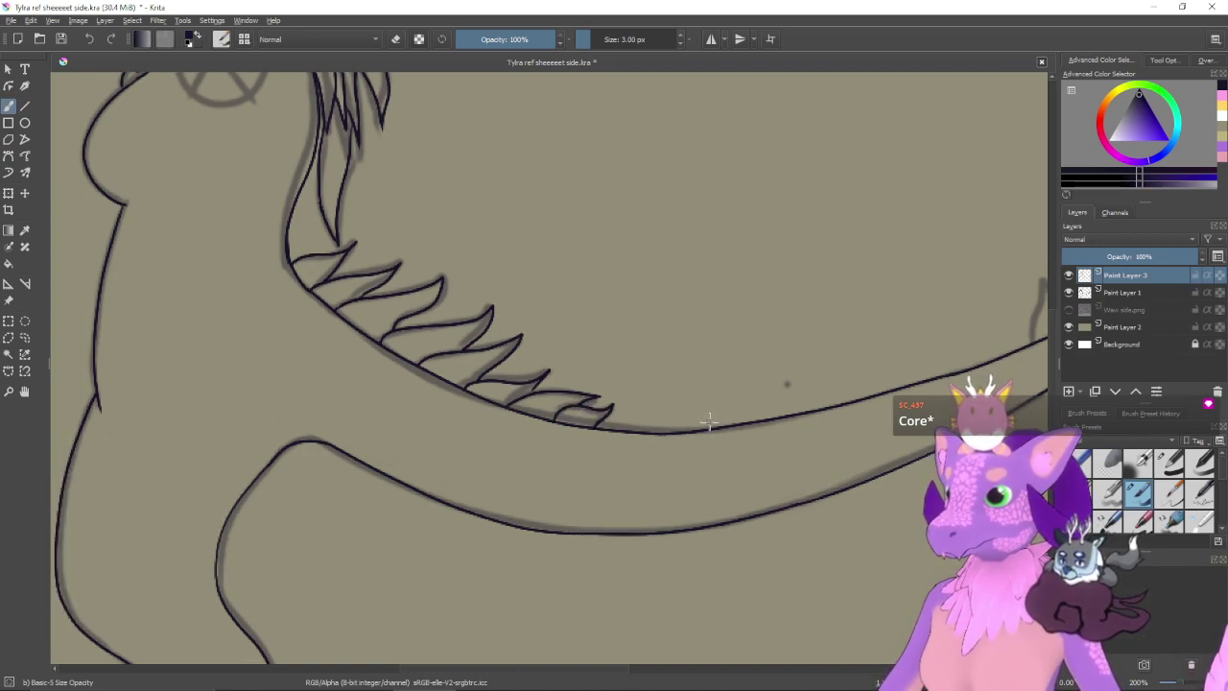
left_click(1069, 292)
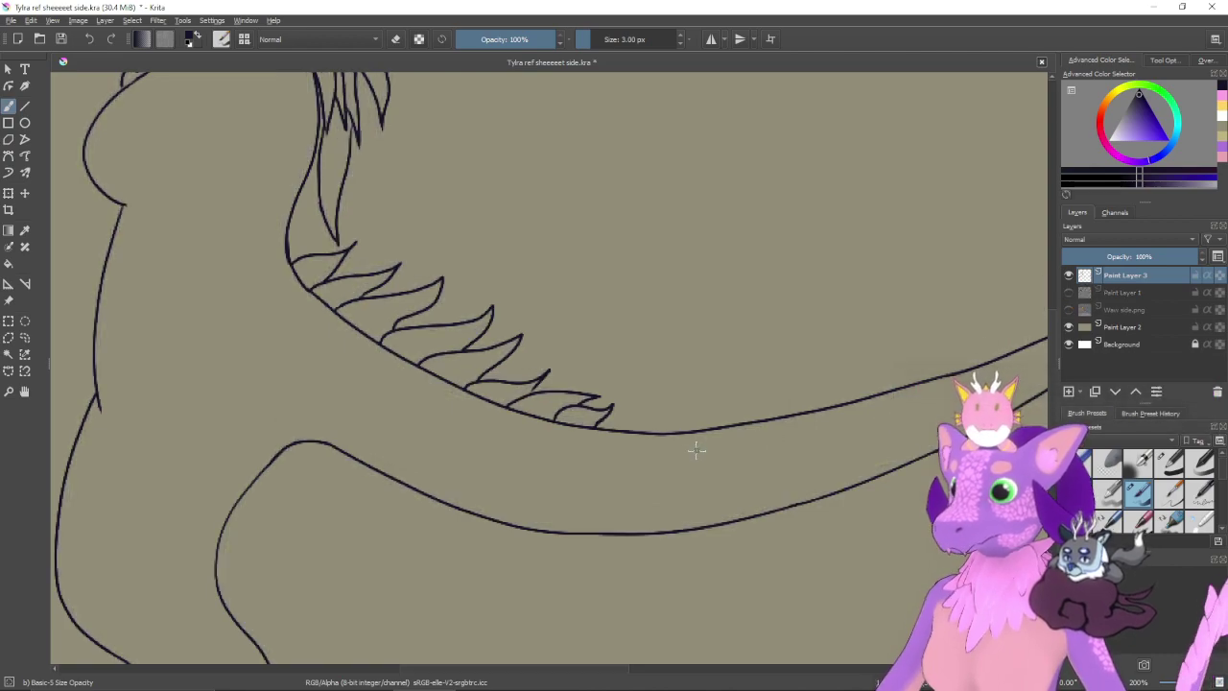
key("plus")
key("plus")
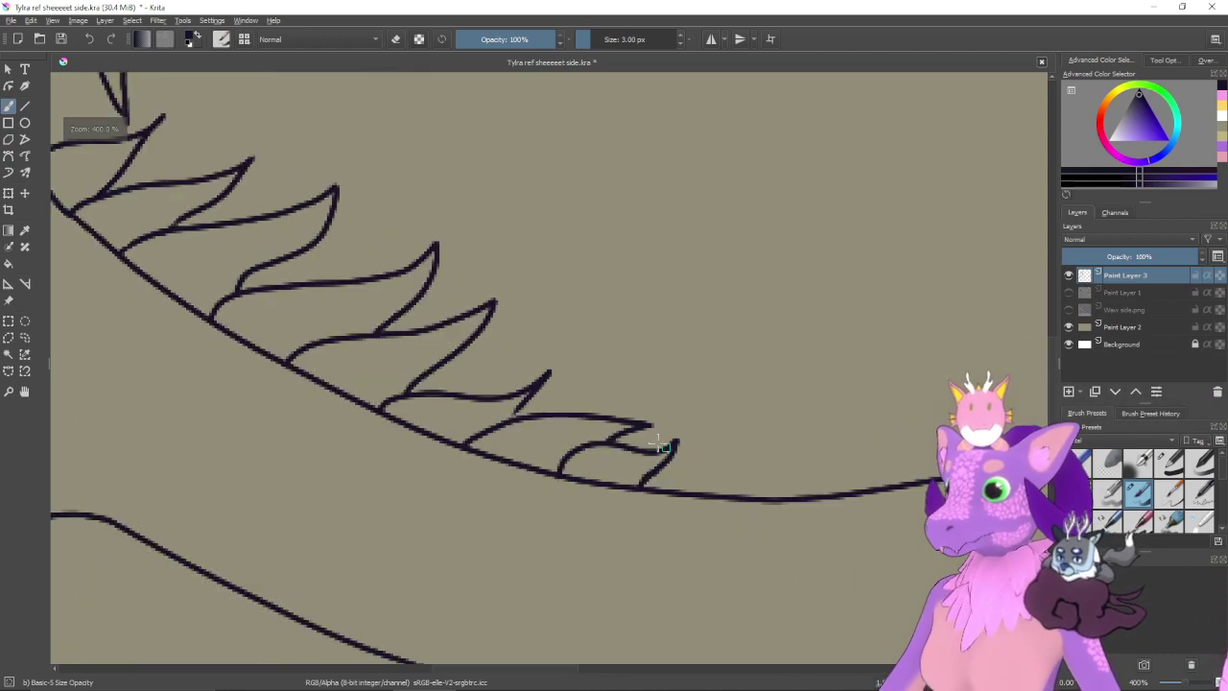
left_click_drag(659, 443, 759, 440)
left_click_drag(624, 401, 613, 416)
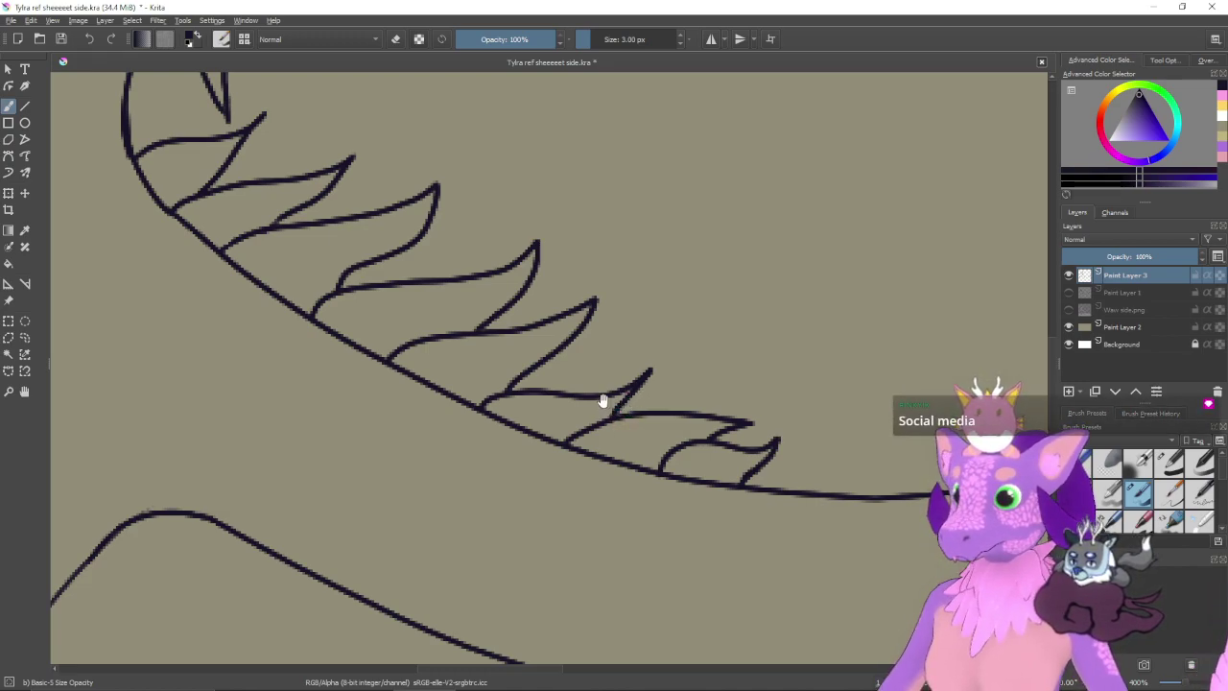
mouse_move(604, 400)
left_mouse_down()
mouse_move(663, 422)
mouse_move(654, 441)
left_mouse_up()
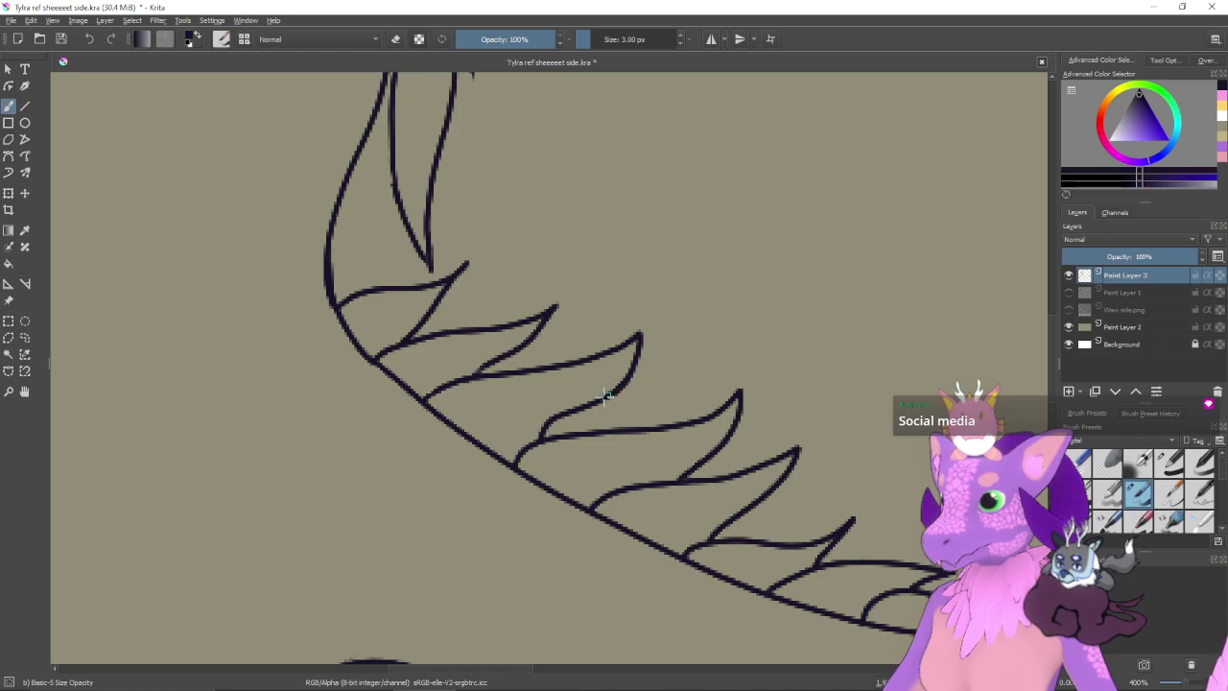
mouse_move(589, 404)
left_mouse_down()
mouse_move(555, 436)
mouse_move(572, 410)
mouse_move(537, 427)
left_mouse_up()
key("e")
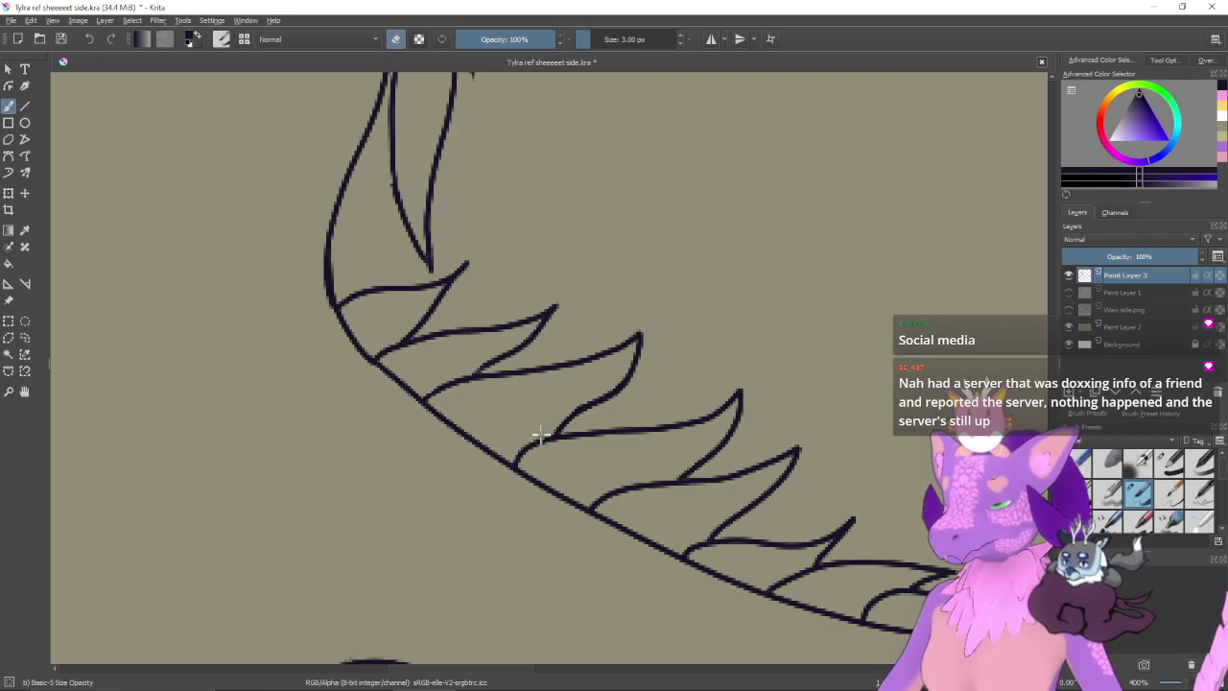
key("e")
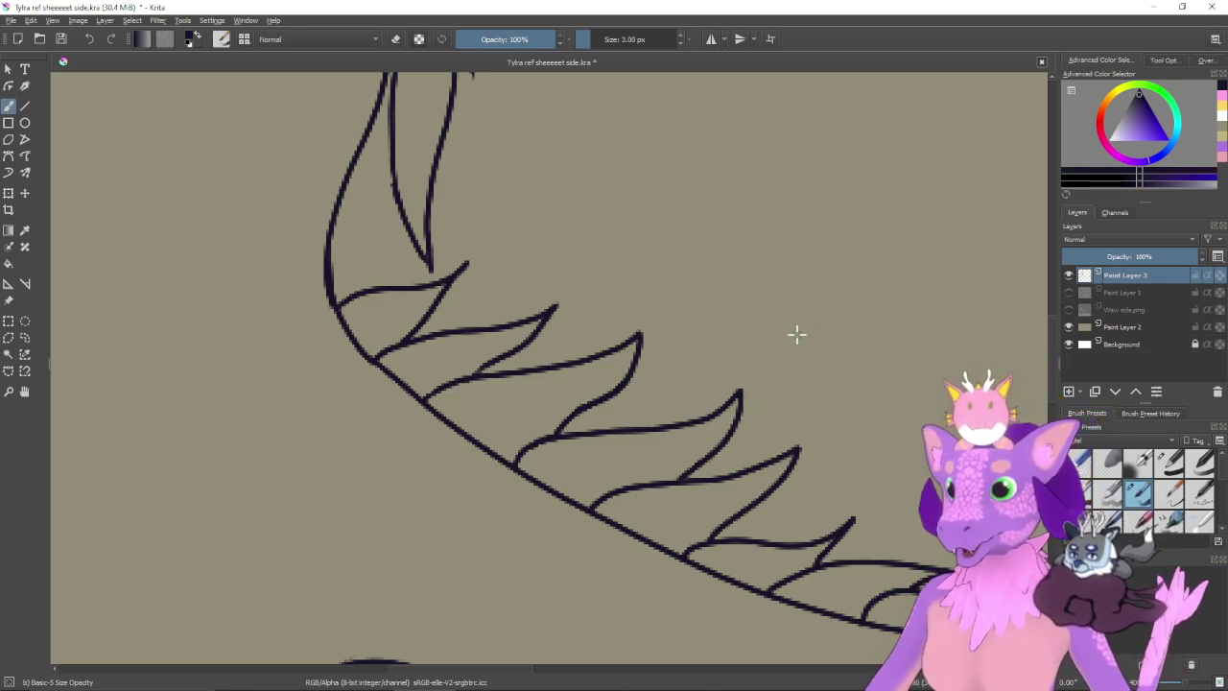
- Show Paint Layer 1 again and ink the first four fur tufts along the upper edge near the tail's end
scroll(795, 336, "down", 2)
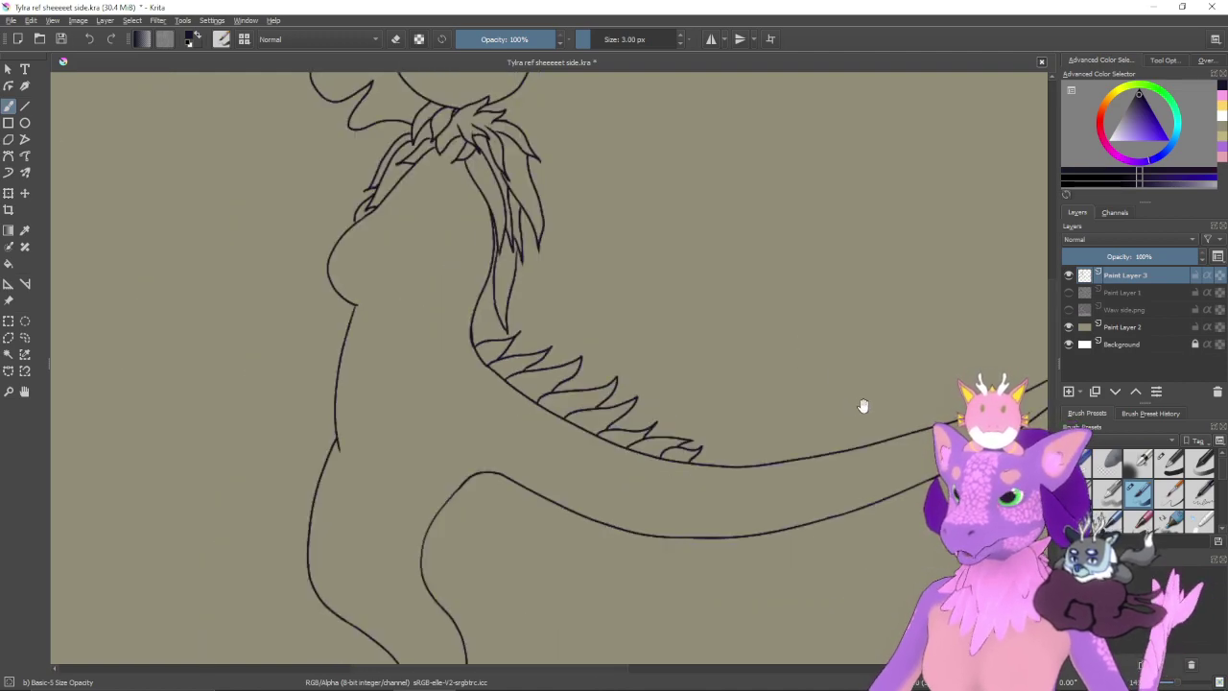
left_click_drag(1016, 370, 716, 400)
left_click(1068, 293)
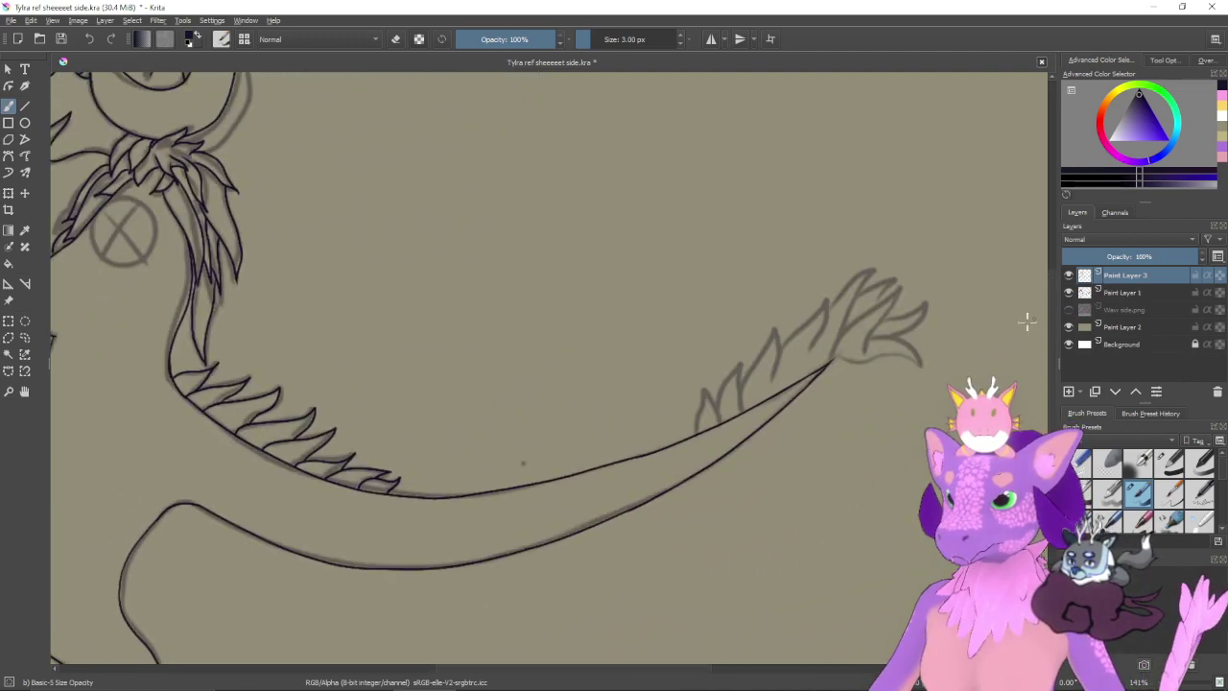
mouse_move(844, 375)
left_mouse_down()
mouse_move(824, 400)
mouse_move(693, 366)
left_mouse_up()
key("ctrl+plus")
key("ctrl+plus")
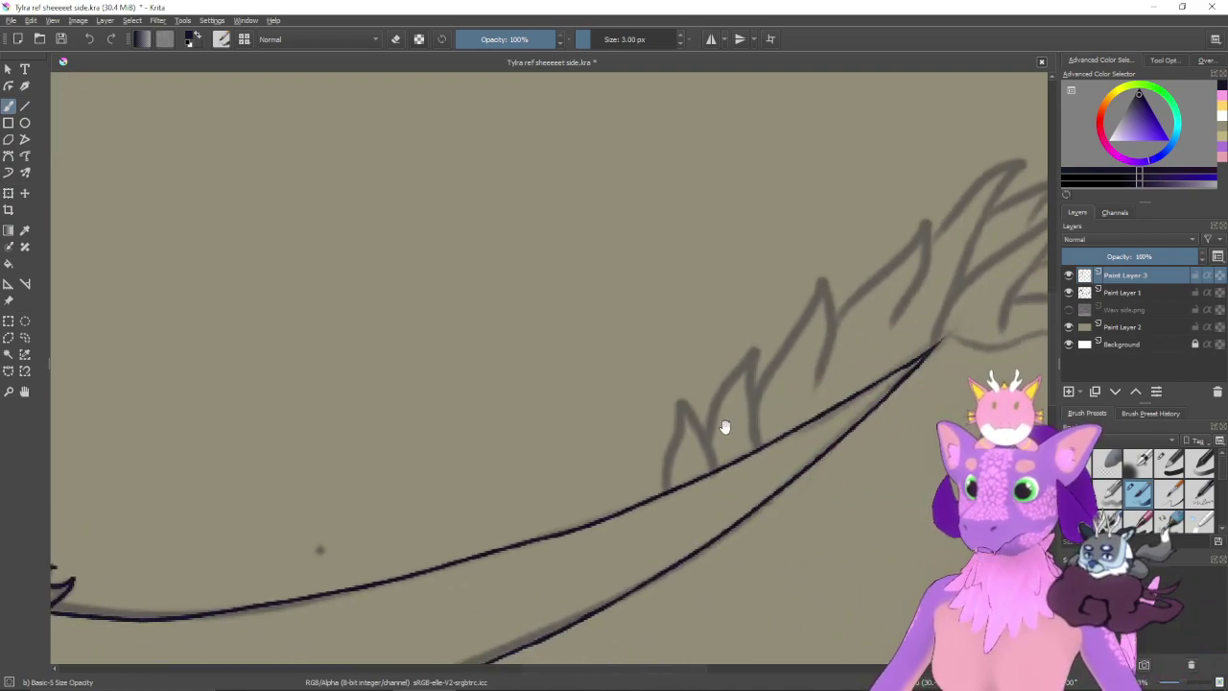
left_click_drag(723, 428, 663, 419)
mouse_move(604, 481)
left_mouse_down()
mouse_move(616, 401)
mouse_move(656, 464)
mouse_move(631, 465)
mouse_move(615, 432)
mouse_move(654, 376)
mouse_move(662, 464)
mouse_move(669, 391)
mouse_move(727, 310)
mouse_move(728, 389)
mouse_move(760, 322)
mouse_move(833, 257)
mouse_move(797, 349)
left_mouse_up()
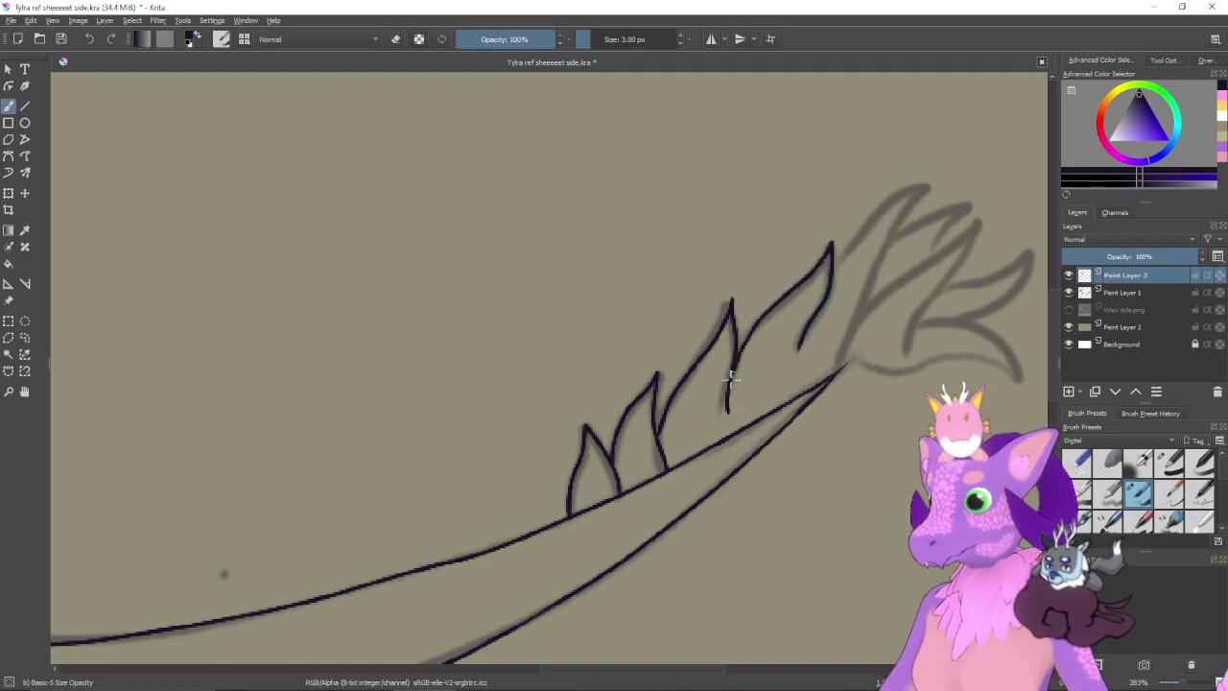
- Ink the long tuft running down to the tail tip and the two tufts beside it, redoing the first long stroke
left_click_drag(803, 332, 692, 464)
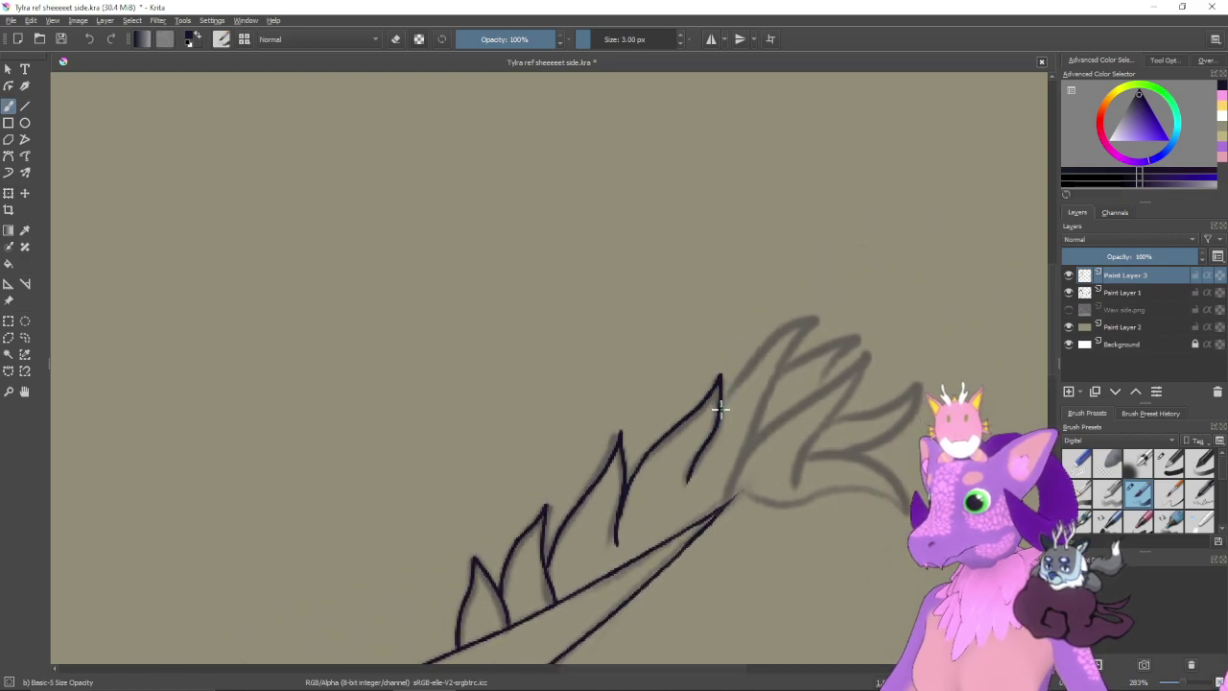
mouse_move(720, 407)
left_mouse_down()
mouse_move(761, 342)
mouse_move(808, 315)
left_mouse_up()
key("ctrl+z")
mouse_move(721, 405)
left_mouse_down()
mouse_move(810, 314)
mouse_move(723, 511)
left_mouse_up()
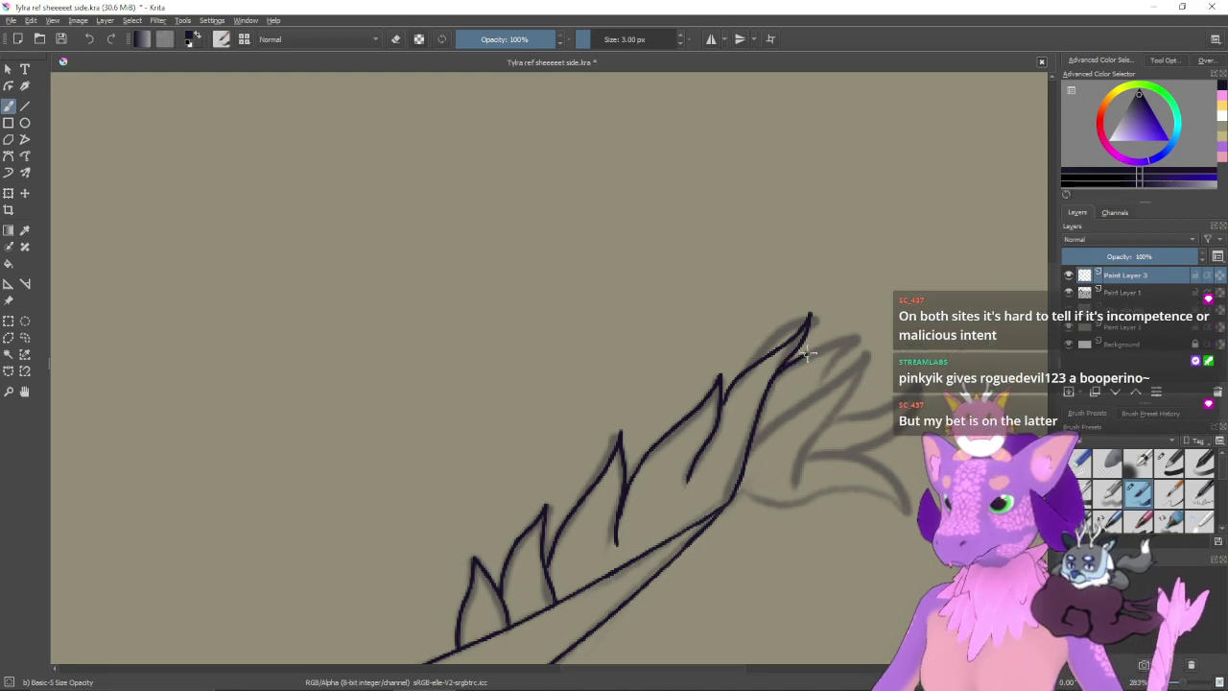
mouse_move(800, 357)
left_mouse_down()
mouse_move(856, 335)
mouse_move(823, 379)
left_mouse_up()
mouse_move(748, 452)
left_mouse_down()
mouse_move(866, 356)
mouse_move(806, 474)
left_mouse_up()
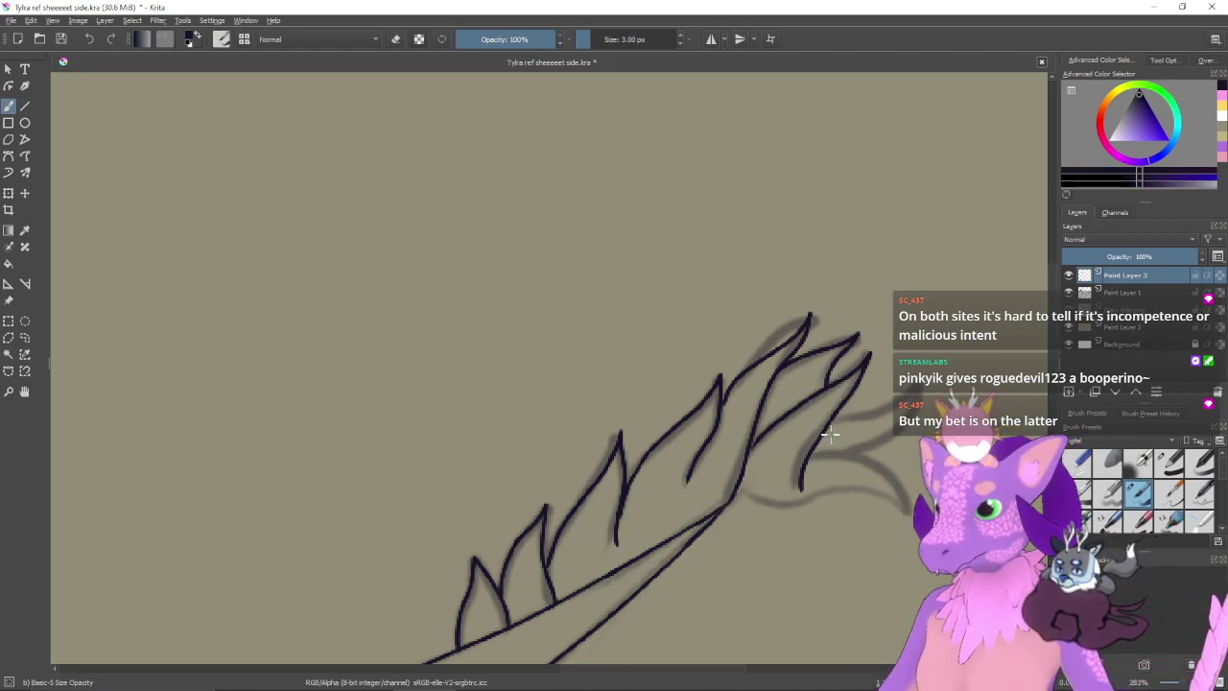
- Ink the outward-curving tuft on the far side of the tail tip, redoing its strokes to follow the sketch
left_click_drag(831, 424, 872, 414)
key("ctrl+z")
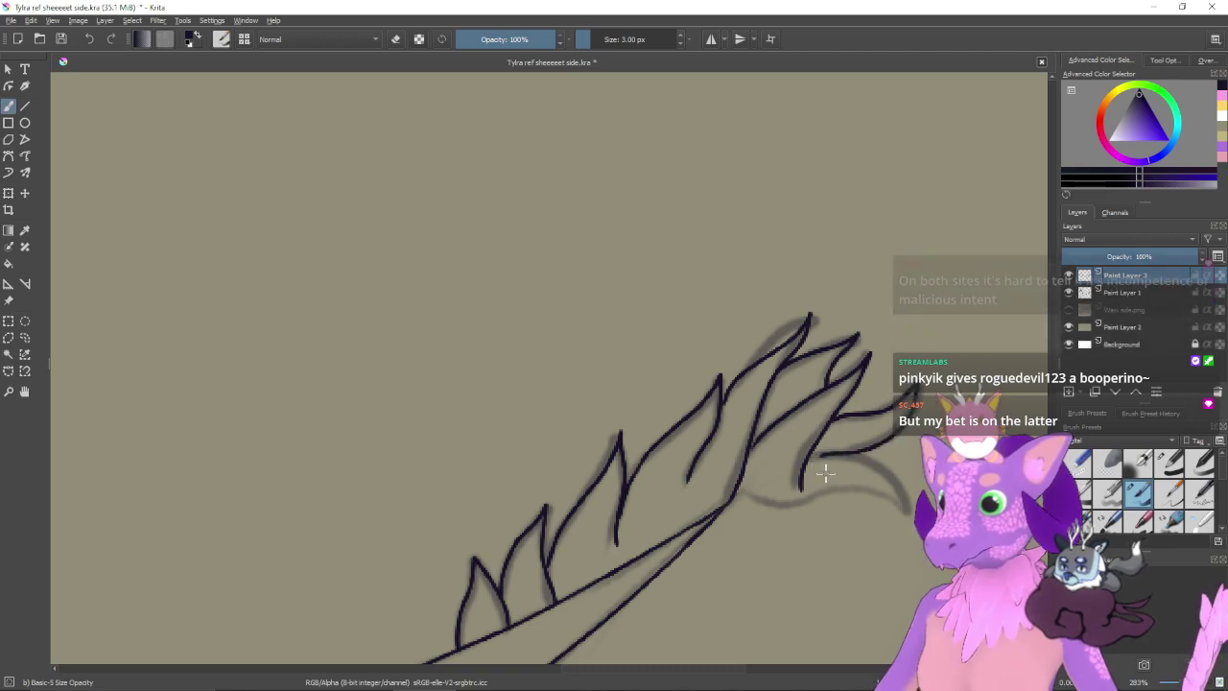
key("ctrl+z")
mouse_move(831, 422)
left_mouse_down()
mouse_move(912, 389)
mouse_move(899, 434)
mouse_move(831, 467)
mouse_move(805, 461)
mouse_move(866, 455)
mouse_move(895, 480)
mouse_move(861, 451)
left_mouse_up()
key("ctrl+z")
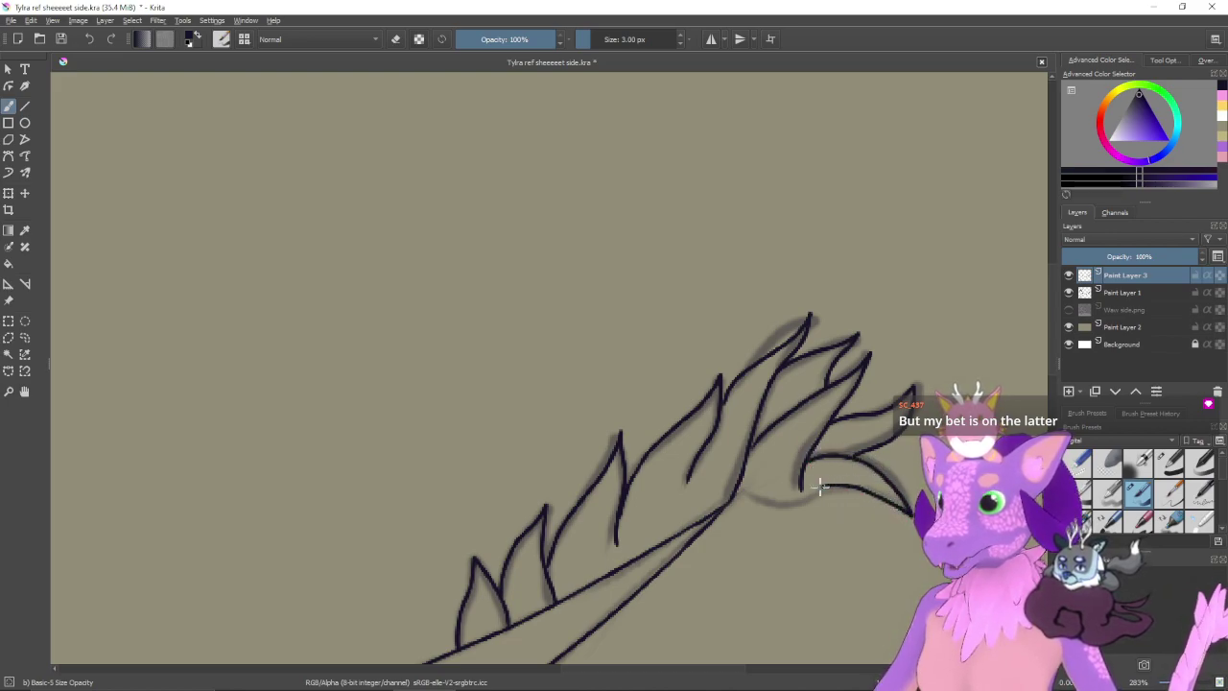
- Ink the lowest tuft and its wavy underside back to the tail tip, redoing the strokes until they join the outline
left_click_drag(792, 494, 745, 489)
key("ctrl+z")
key("ctrl+z")
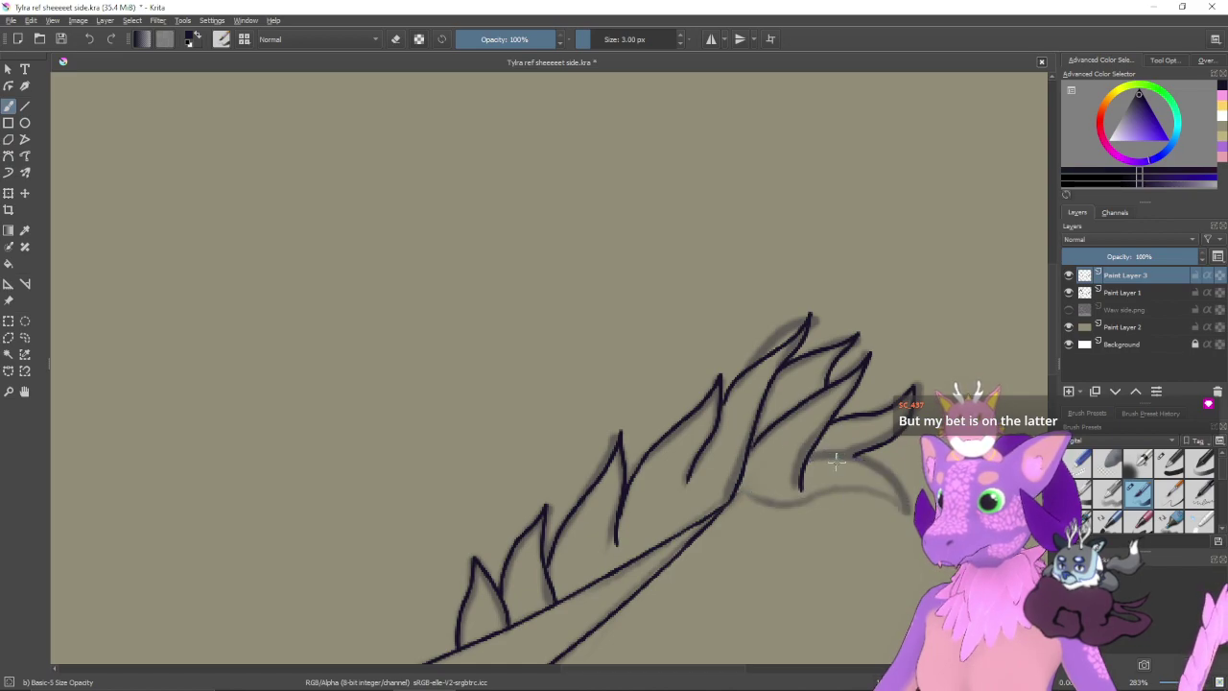
mouse_move(810, 461)
left_mouse_down()
mouse_move(868, 463)
mouse_move(908, 511)
mouse_move(839, 496)
mouse_move(754, 499)
left_mouse_up()
key("ctrl+z")
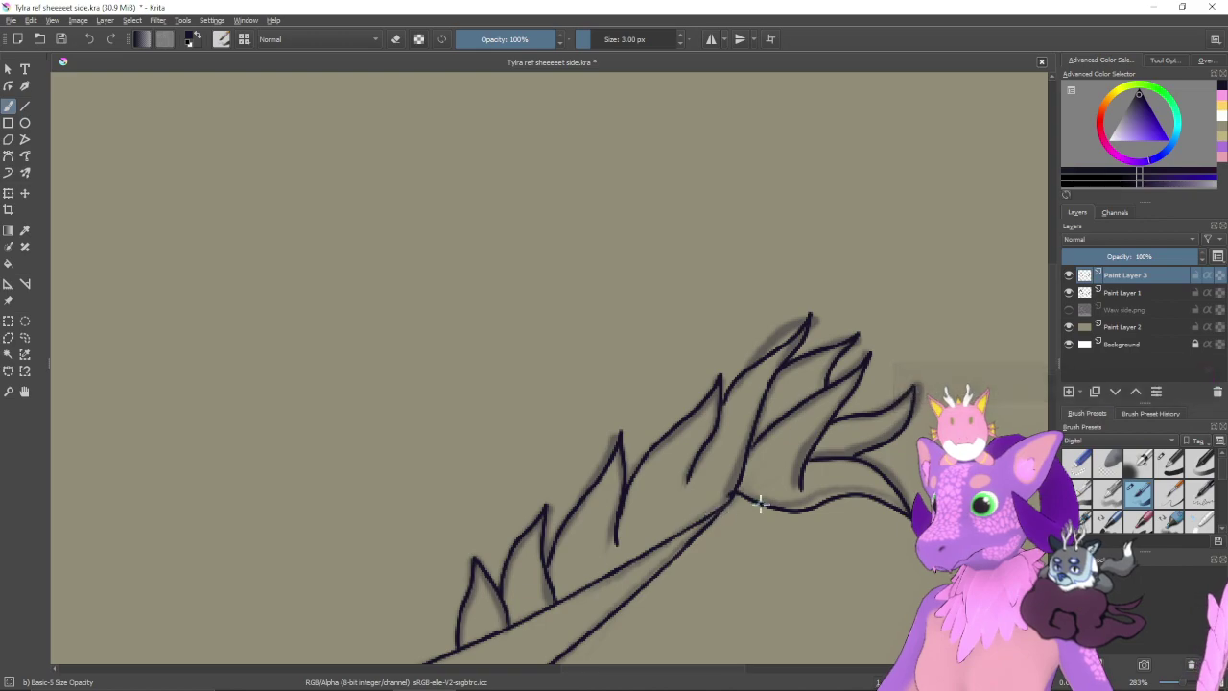
key("ctrl+z")
key("ctrl+z")
left_click_drag(801, 464, 842, 456)
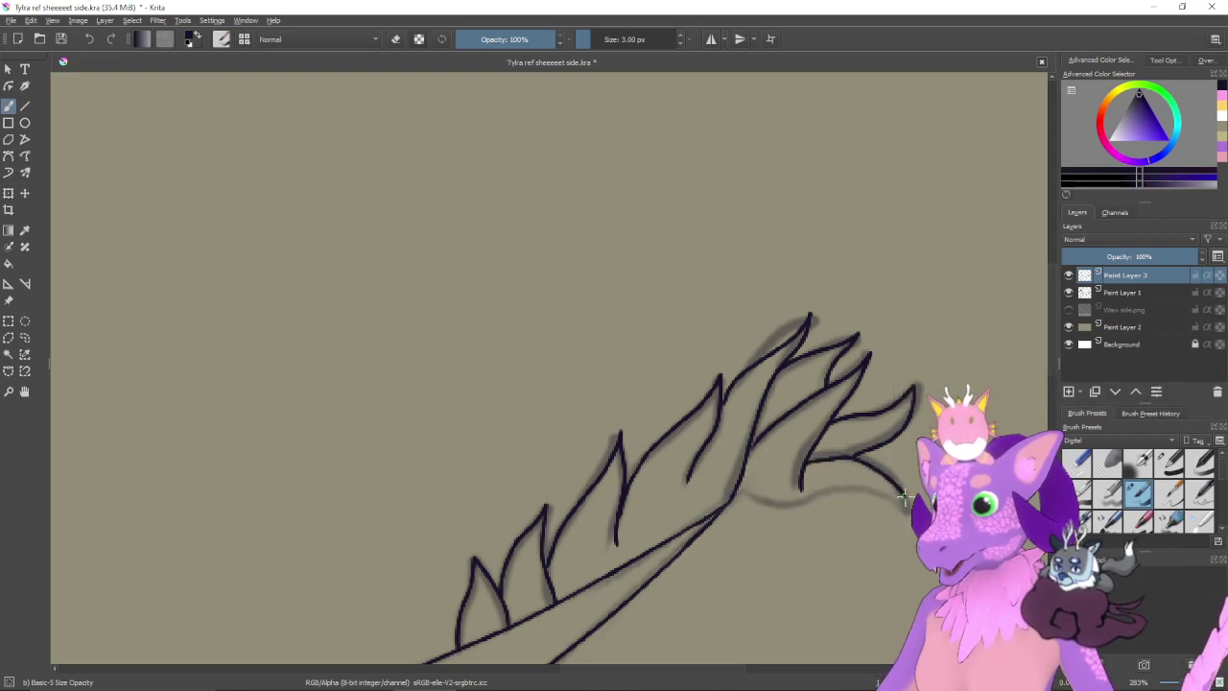
mouse_move(902, 513)
left_mouse_down()
mouse_move(860, 497)
mouse_move(722, 510)
mouse_move(796, 459)
mouse_move(768, 484)
left_mouse_up()
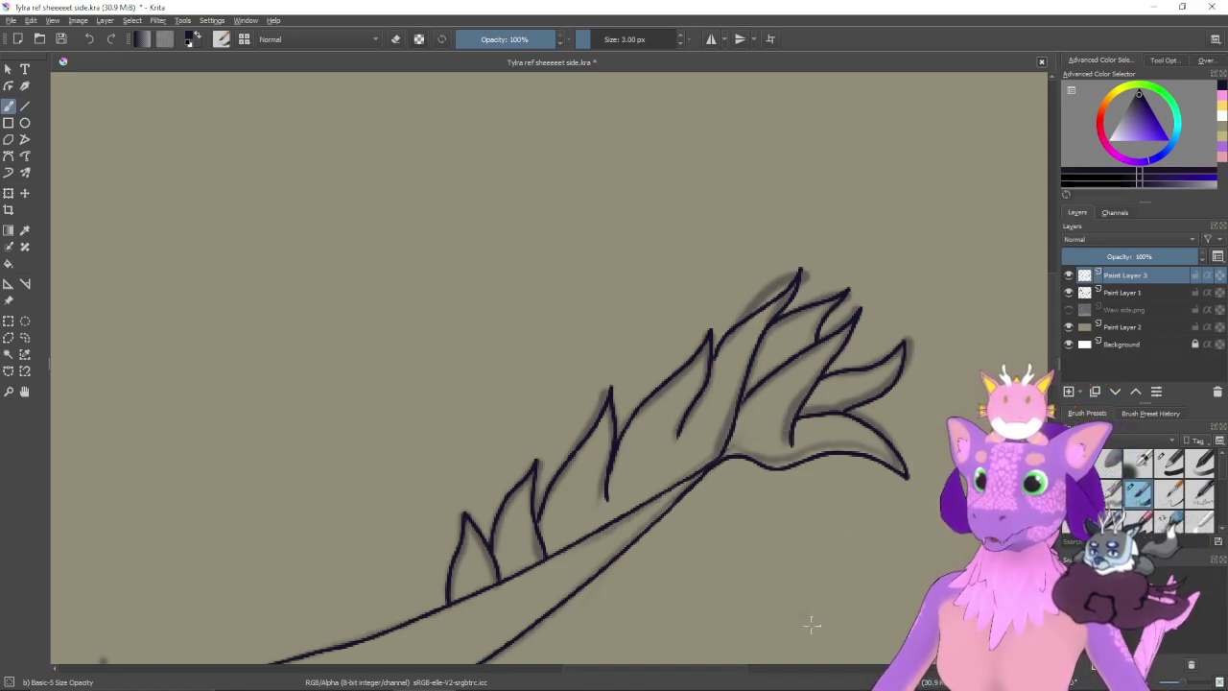
mouse_move(777, 685)
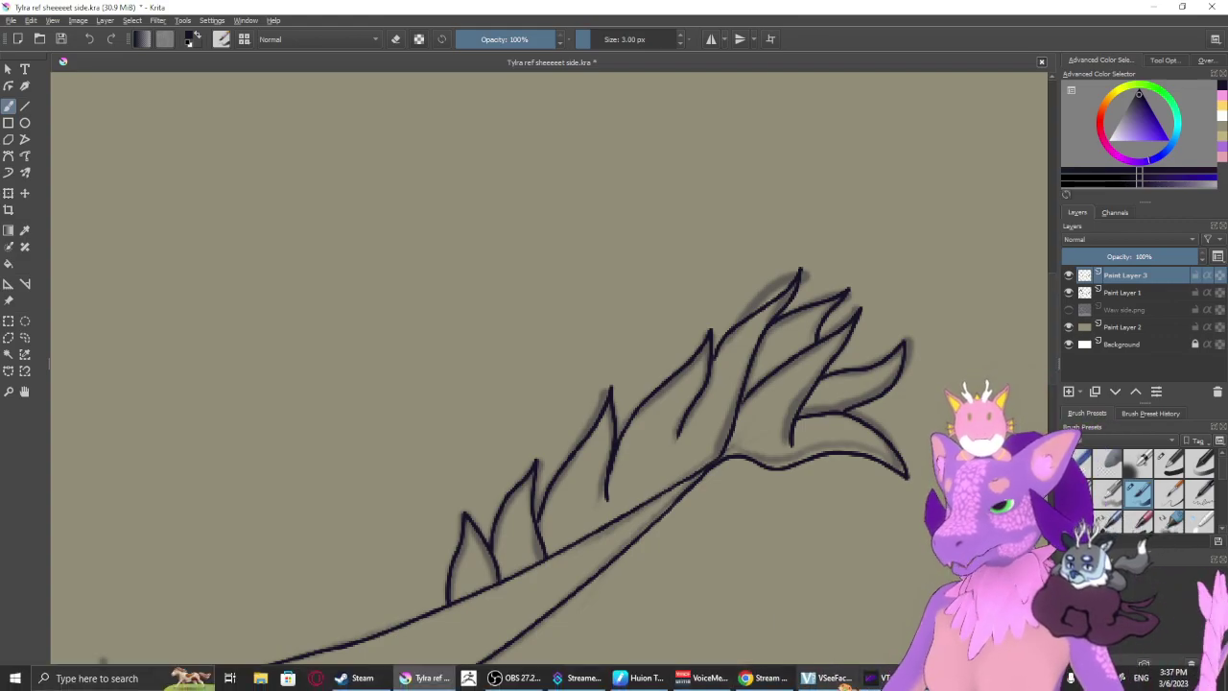
- Switch to Streamer.bot and open the sub-actions of the Scan me action
left_click(580, 678)
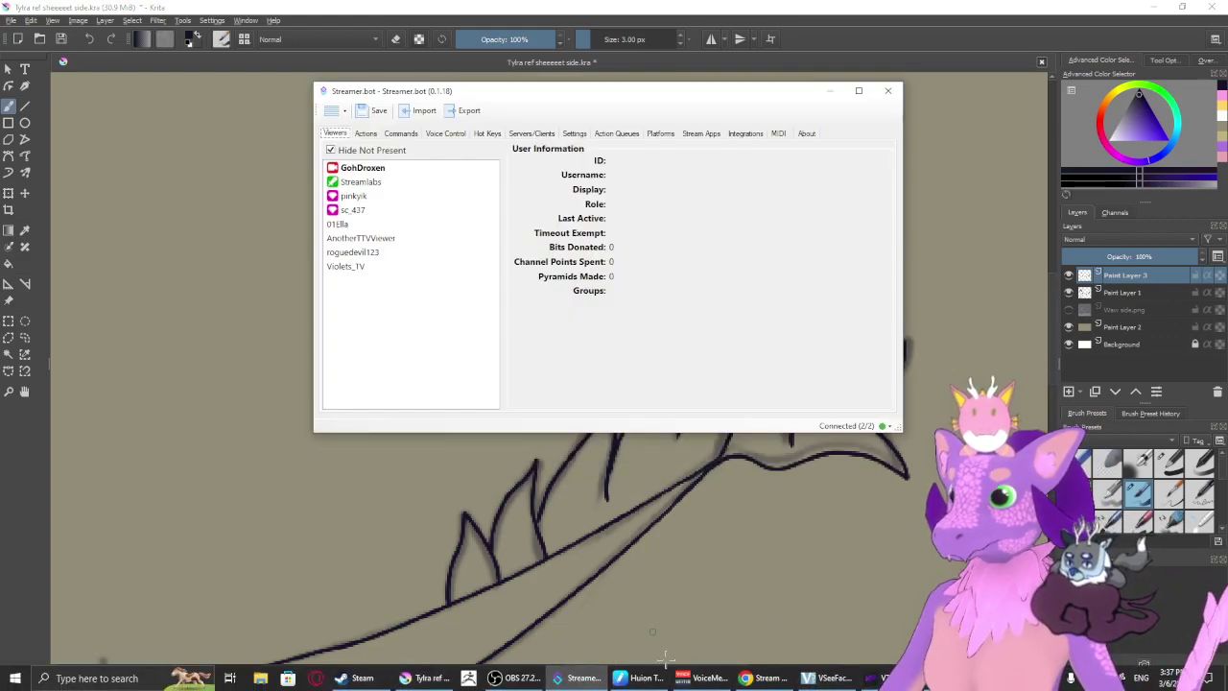
left_click(366, 133)
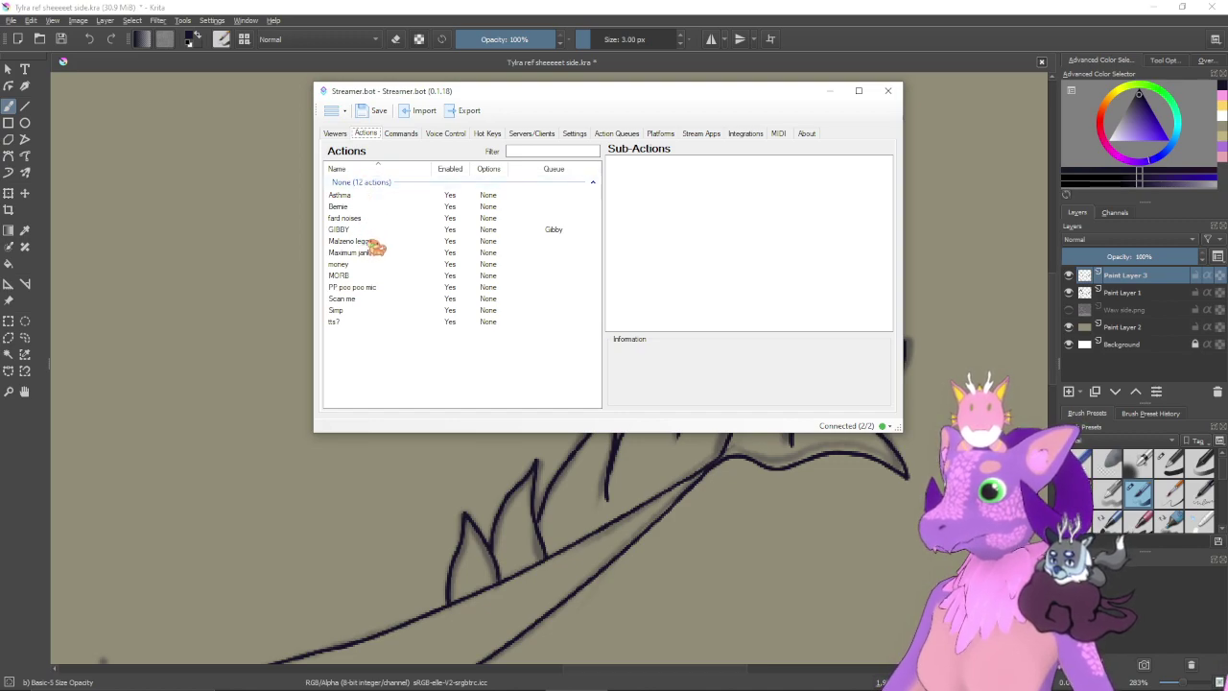
left_click(369, 299)
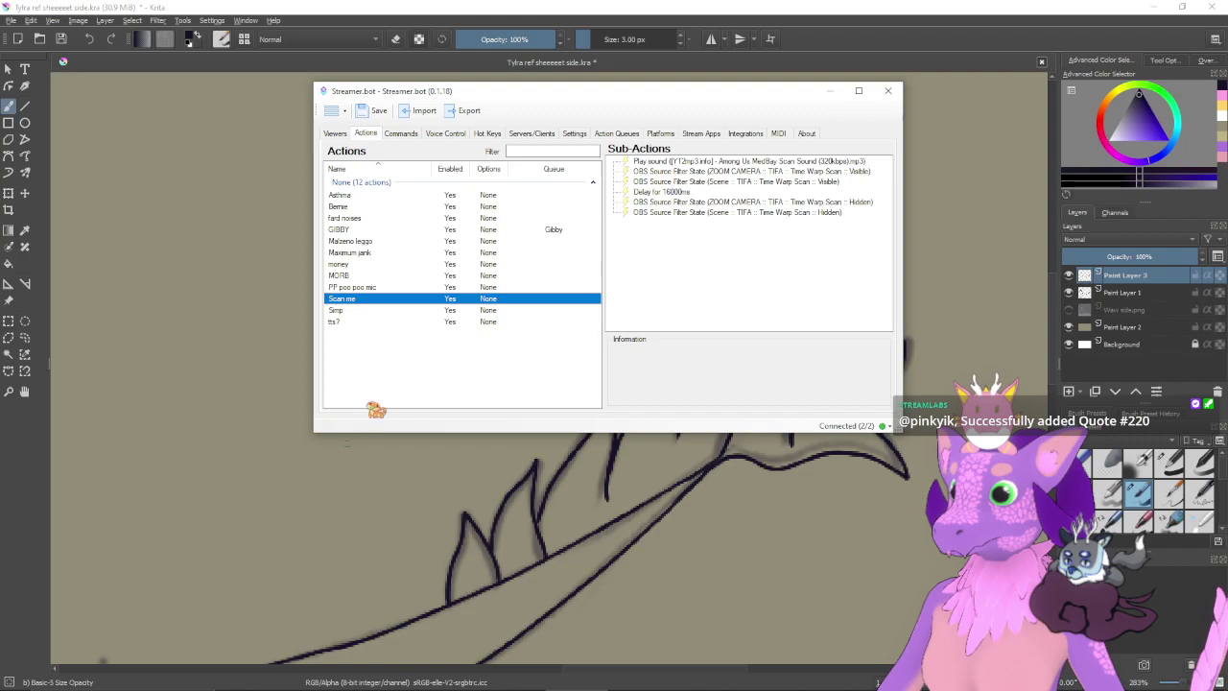
- Set the Scan me action's delay to 20000 ms, save the Streamer.bot configuration, and return to Krita
left_click(691, 195)
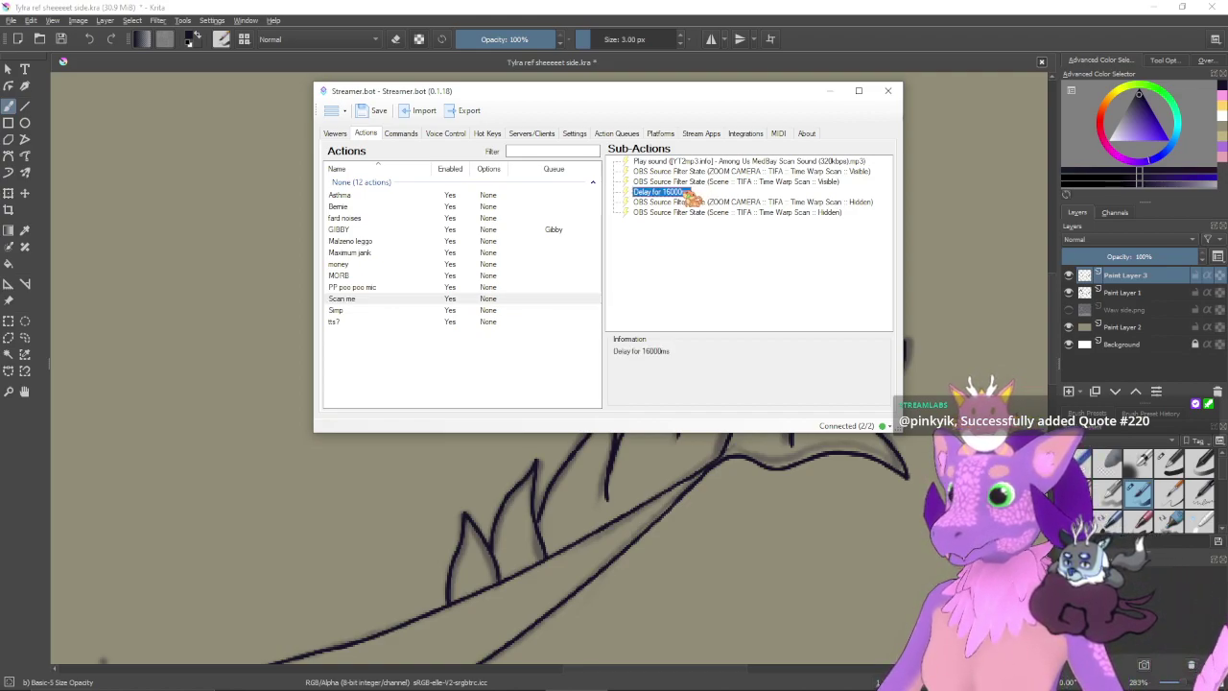
right_click(687, 195)
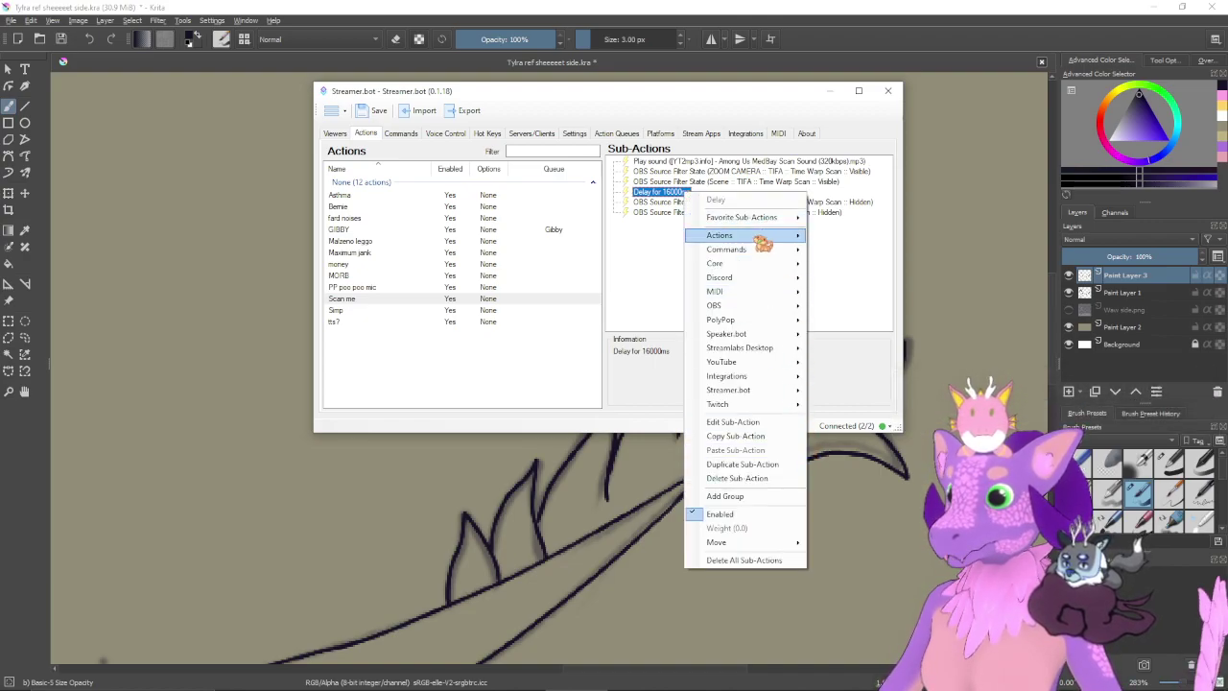
left_click(758, 422)
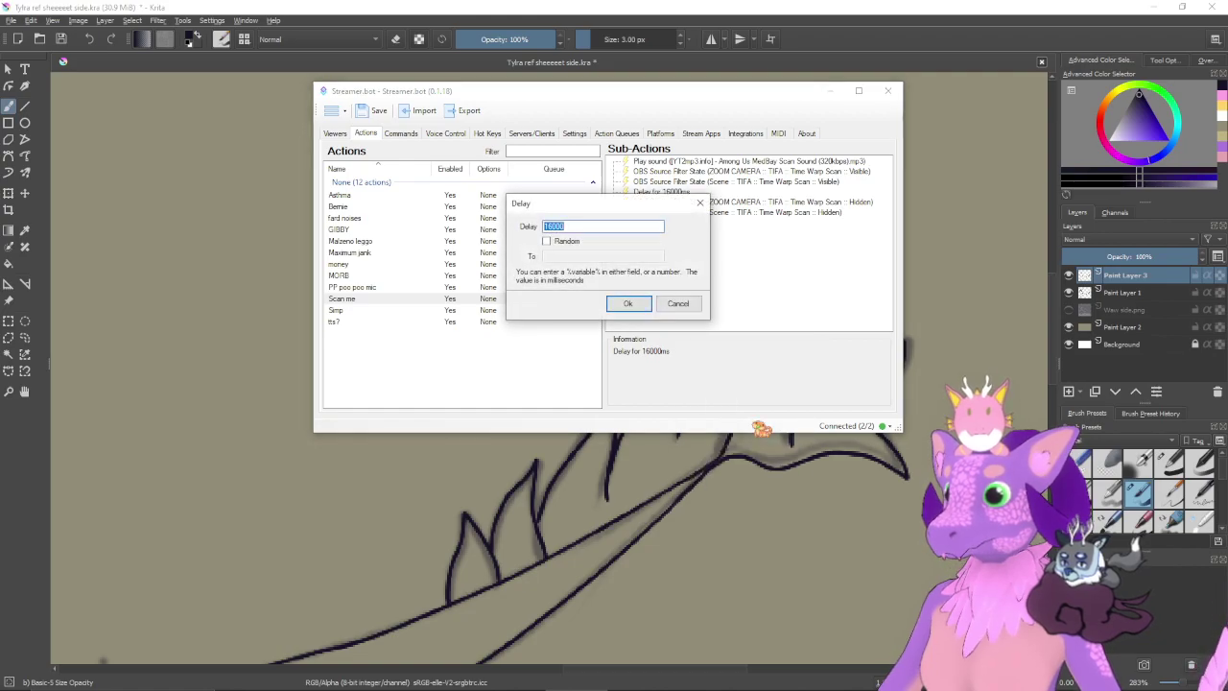
left_click(578, 226)
left_click_drag(544, 234, 544, 246)
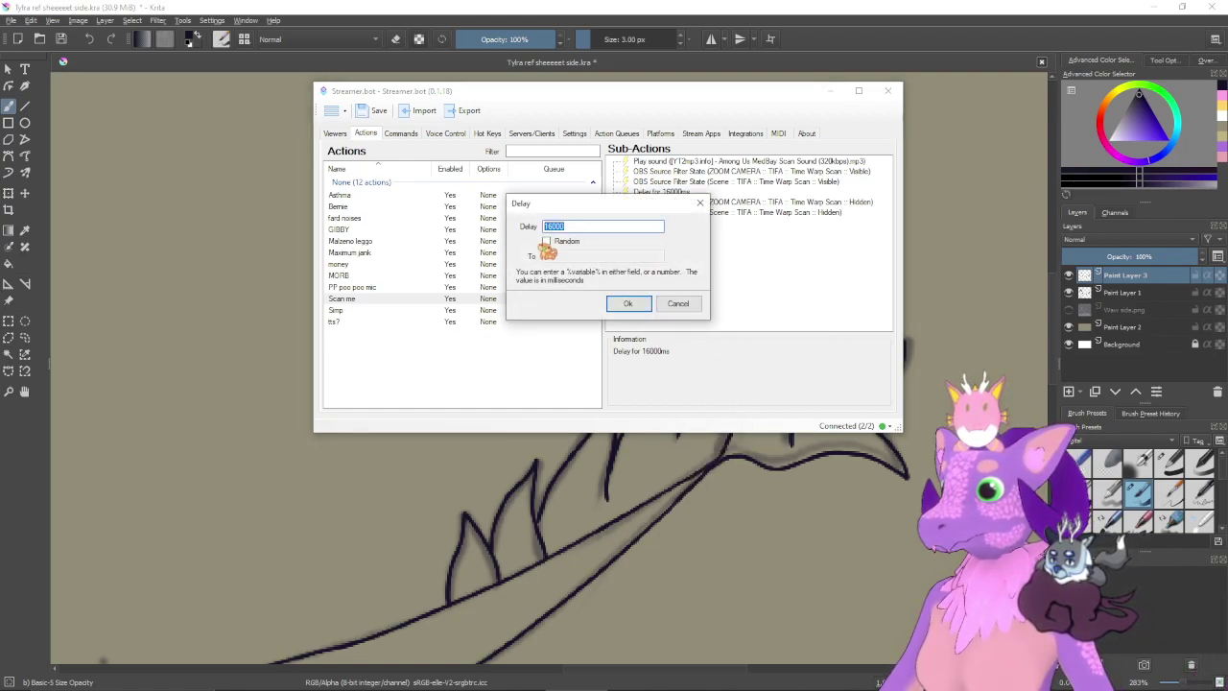
type("20")
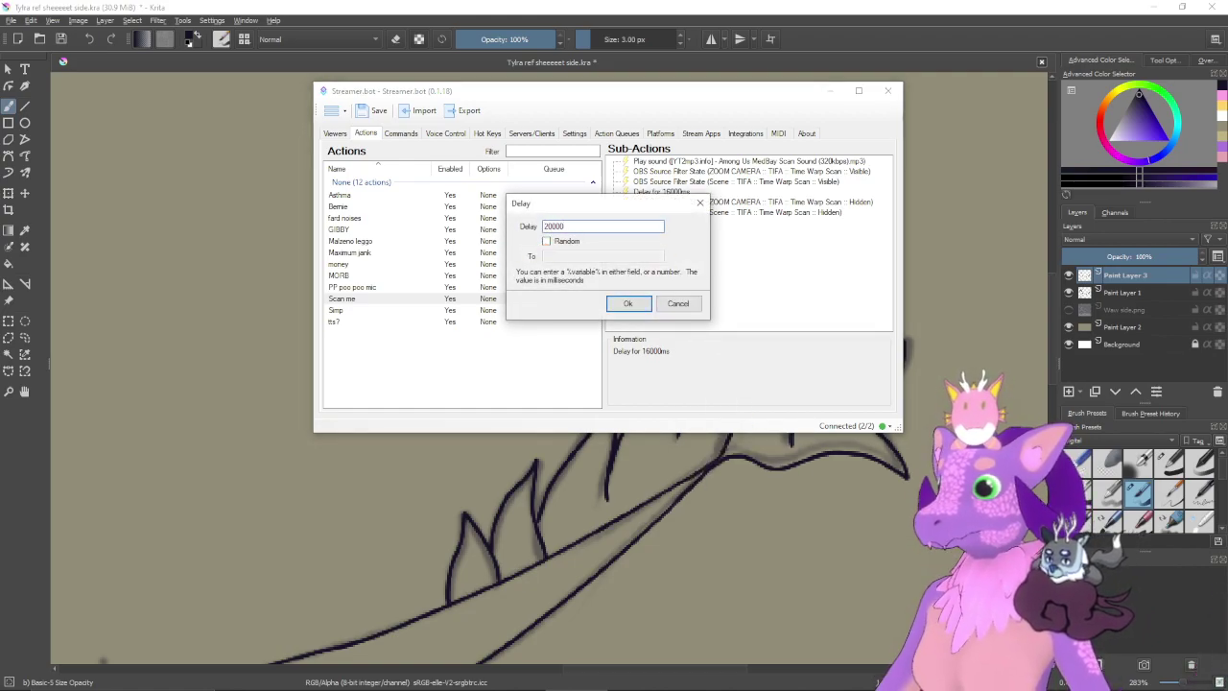
type("000")
left_click(626, 305)
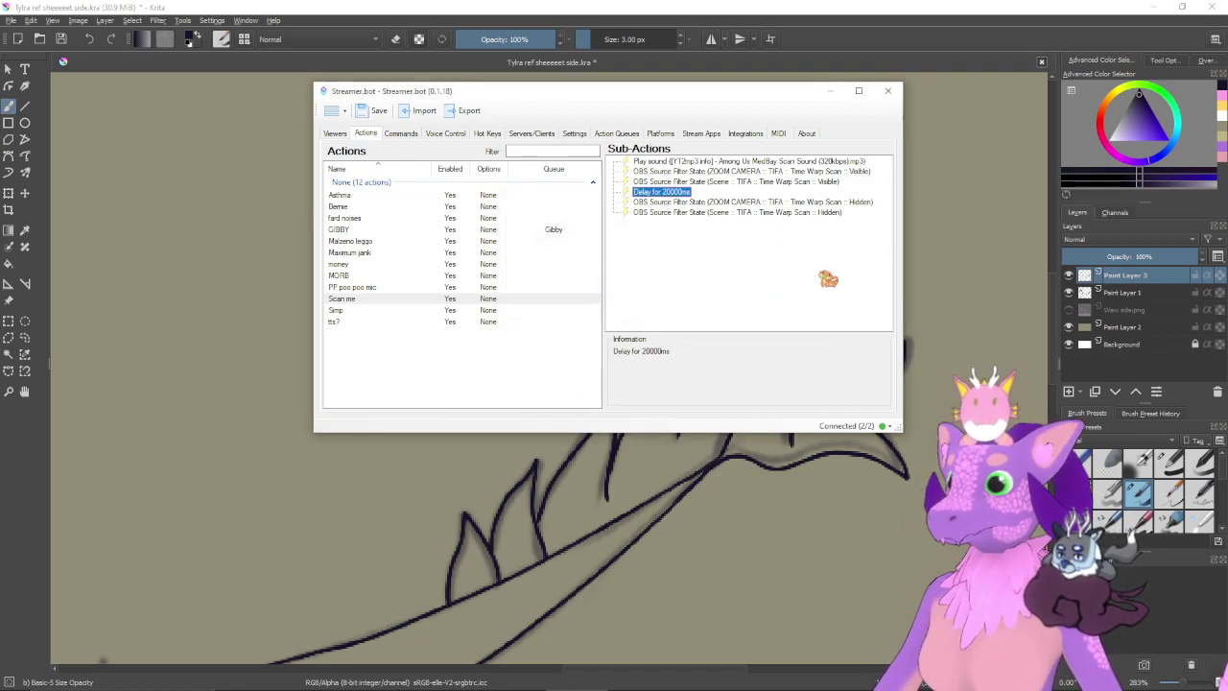
left_click(379, 112)
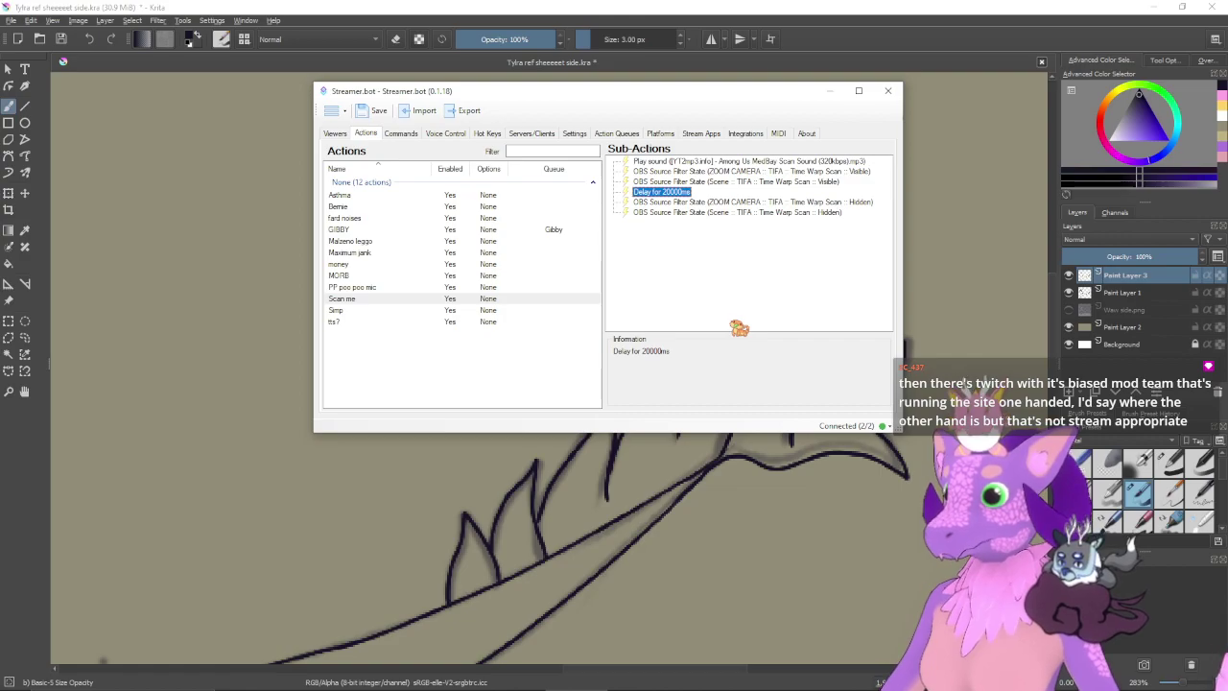
left_click(830, 90)
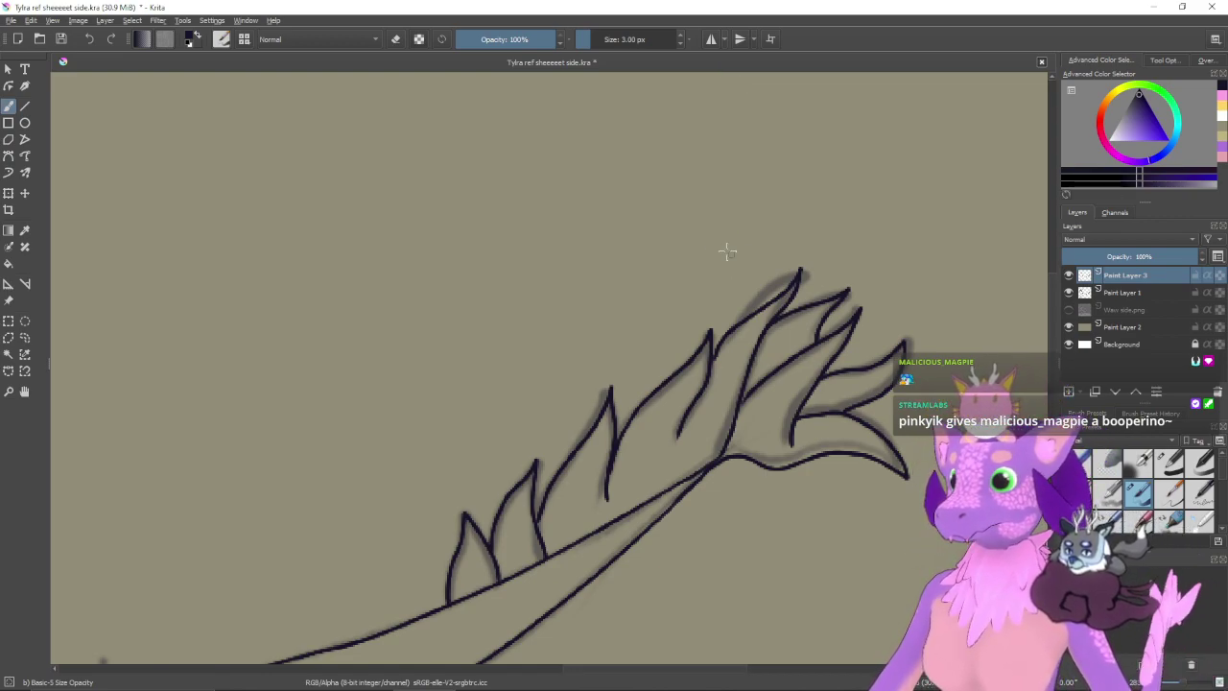
- Hide the sketch on Paint Layer 1 to leave only the inked line art of the character
left_click_drag(666, 215, 714, 249)
key("ctrl+z")
left_click_drag(619, 335, 653, 311)
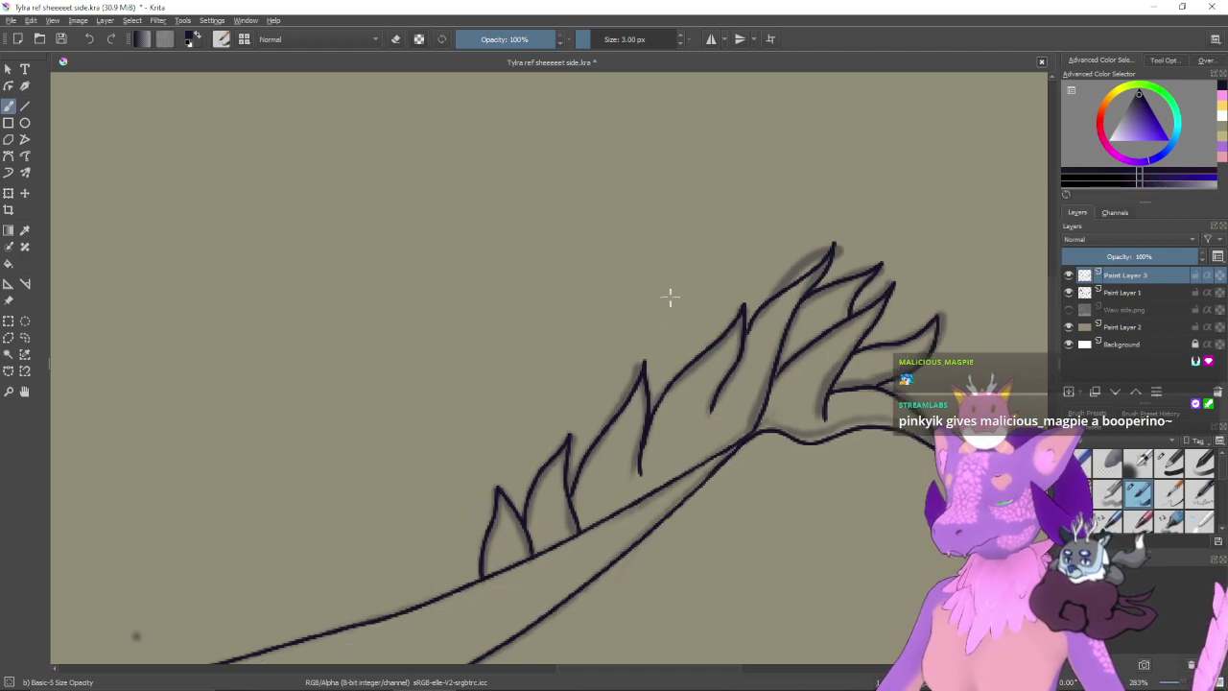
key("ctrl+minus")
key("ctrl+minus")
key("ctrl+minus")
left_click_drag(568, 323, 779, 257)
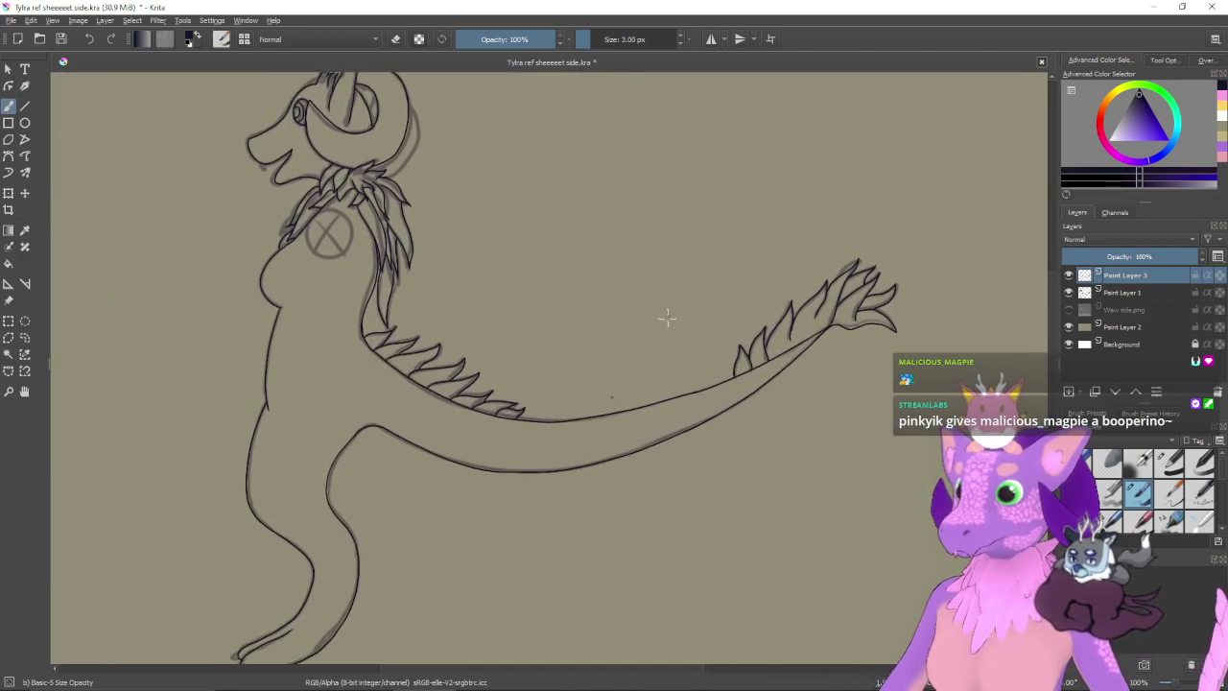
left_click_drag(668, 322, 752, 227)
left_click_drag(678, 220, 728, 369)
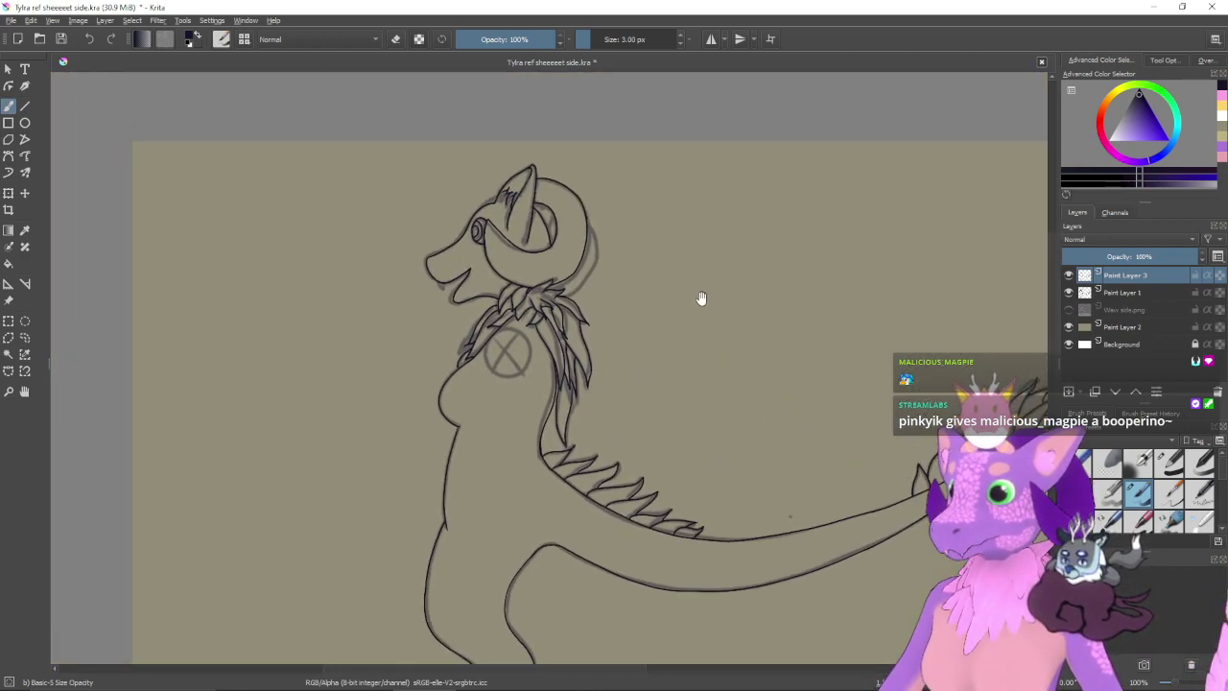
left_click_drag(697, 322, 681, 342)
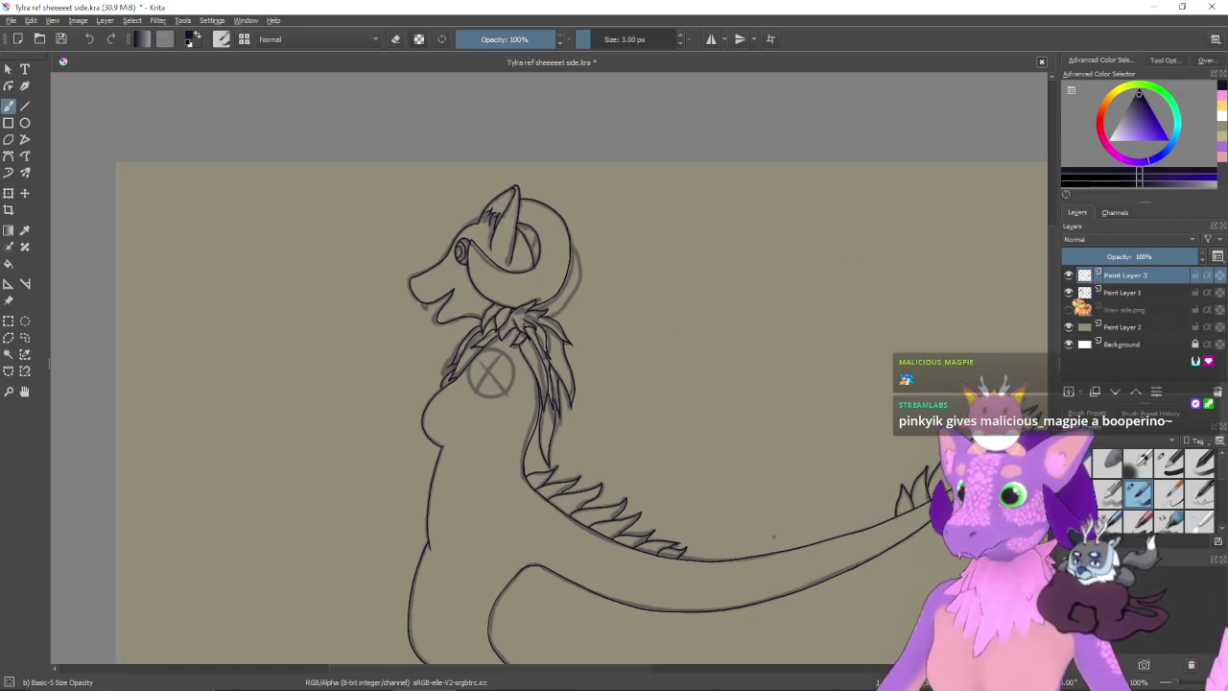
left_click(1068, 292)
- Erase the lowest small fur tuft where the front of the neck ruff meets the chest outline
mouse_move(873, 413)
left_mouse_down()
mouse_move(921, 349)
mouse_move(895, 341)
mouse_move(907, 332)
mouse_move(896, 321)
mouse_move(855, 310)
mouse_move(785, 344)
mouse_move(811, 439)
left_mouse_up()
scroll(696, 381, "up", 7)
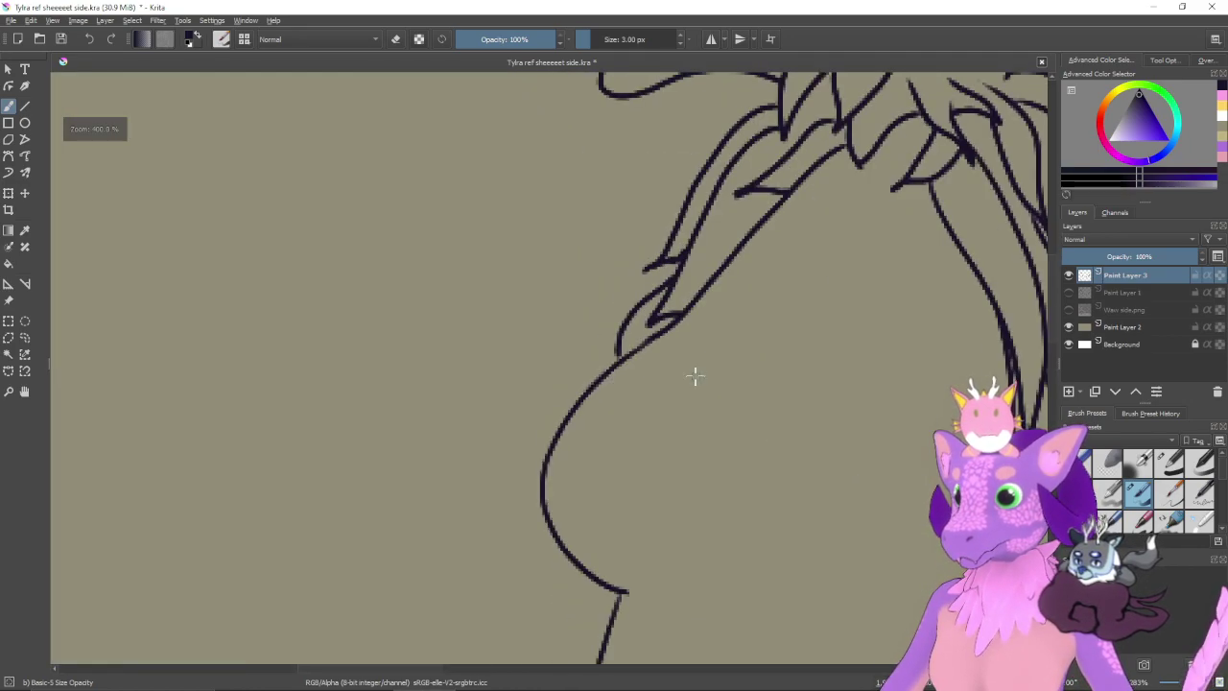
left_click_drag(717, 381, 661, 471)
key("e")
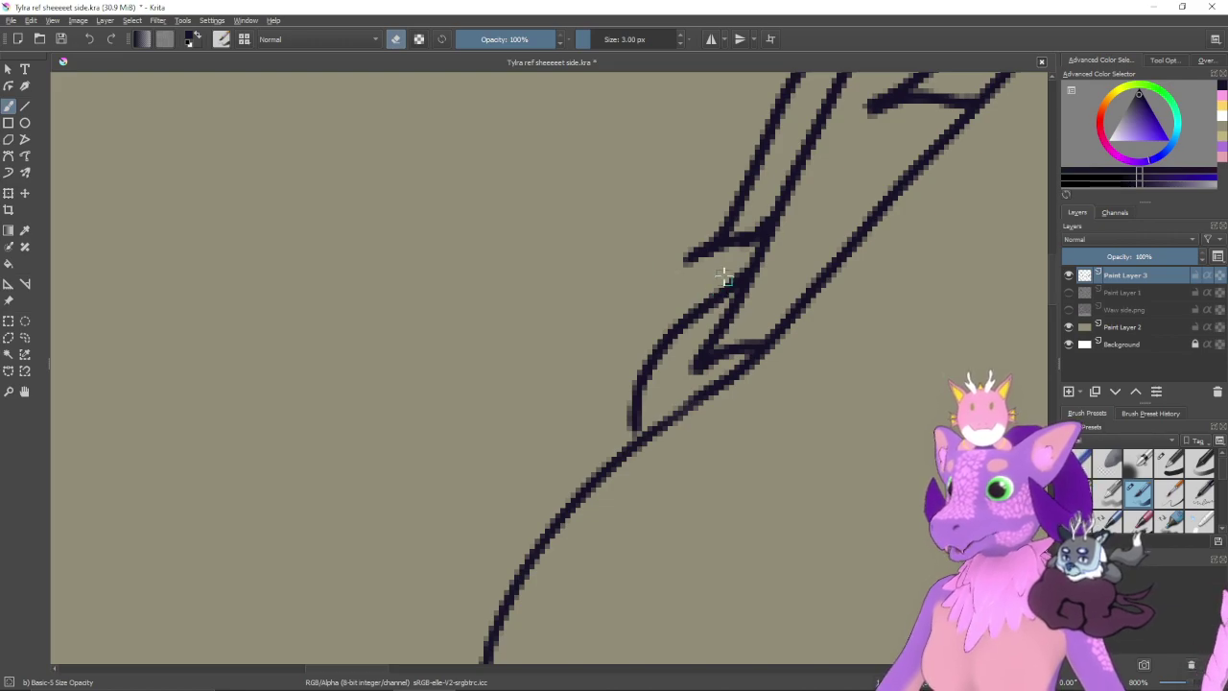
left_click_drag(726, 280, 739, 269)
mouse_move(703, 307)
left_mouse_down()
mouse_move(658, 341)
mouse_move(685, 324)
mouse_move(618, 410)
mouse_move(652, 375)
mouse_move(633, 431)
mouse_move(619, 431)
mouse_move(630, 428)
left_mouse_up()
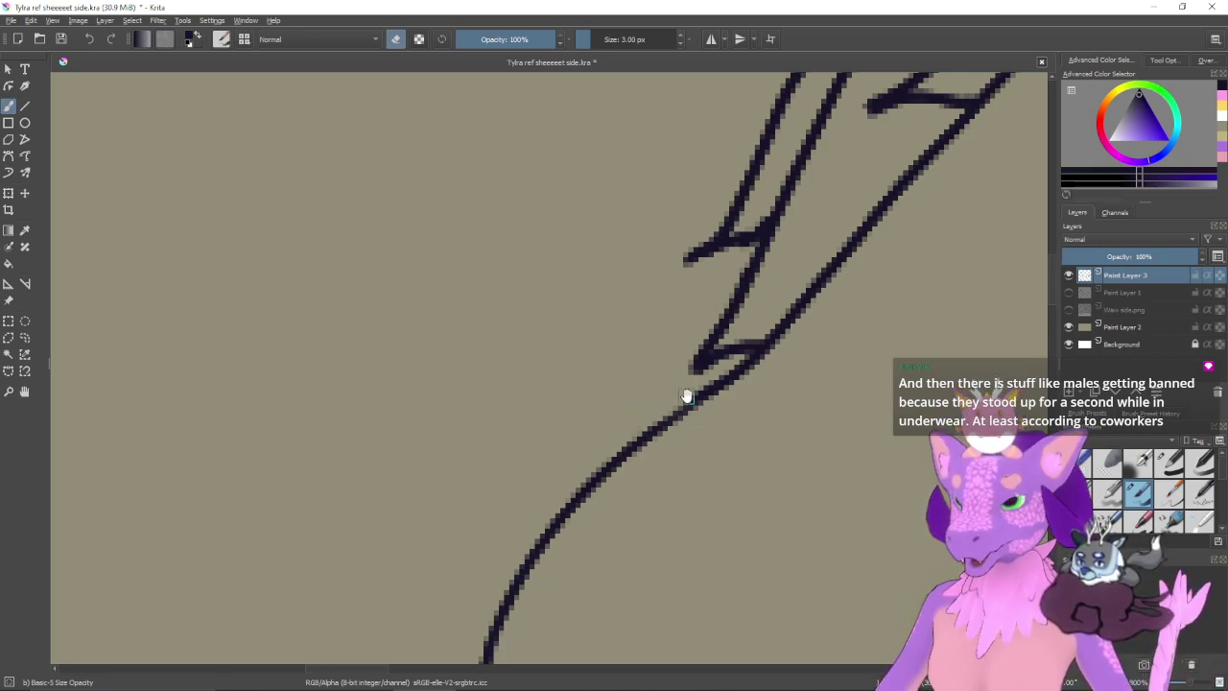
left_click_drag(653, 372, 585, 371)
scroll(643, 397, "down", 8)
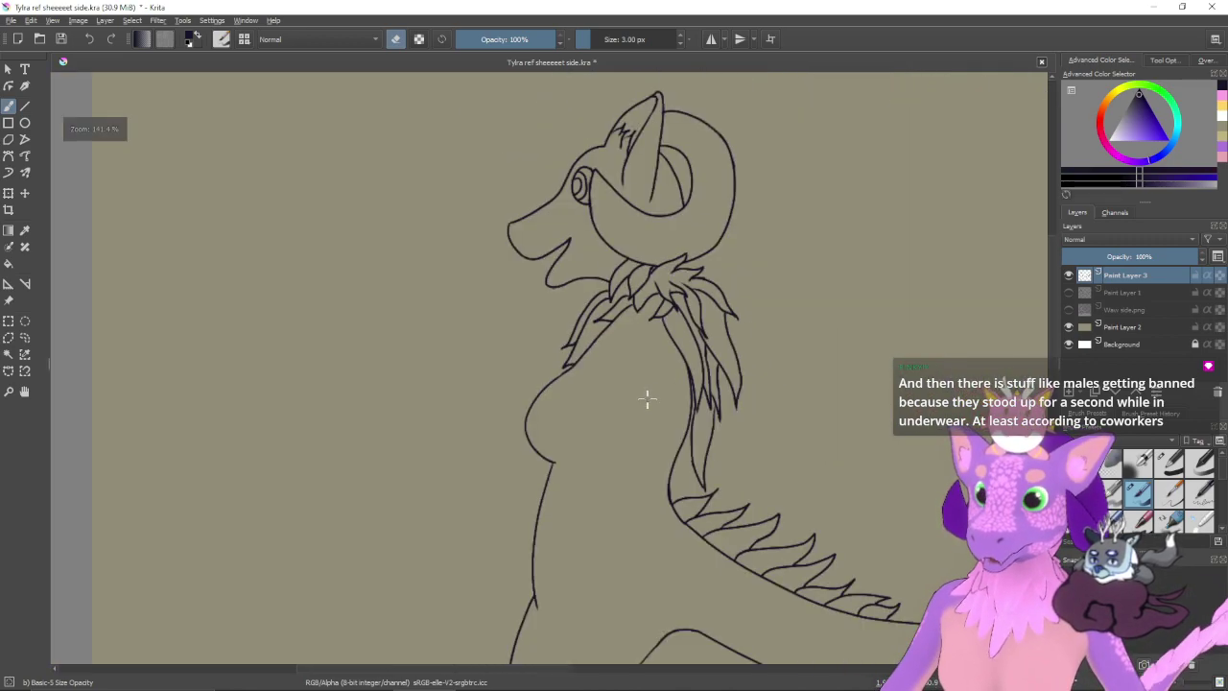
left_click_drag(710, 420, 614, 391)
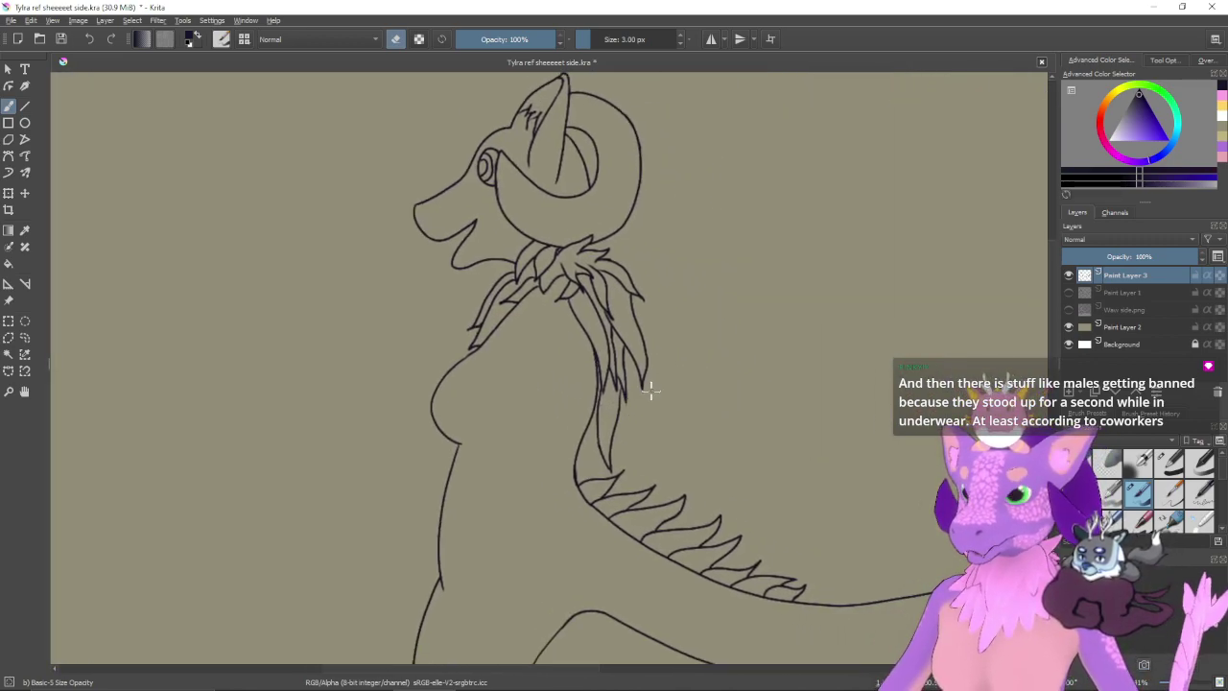
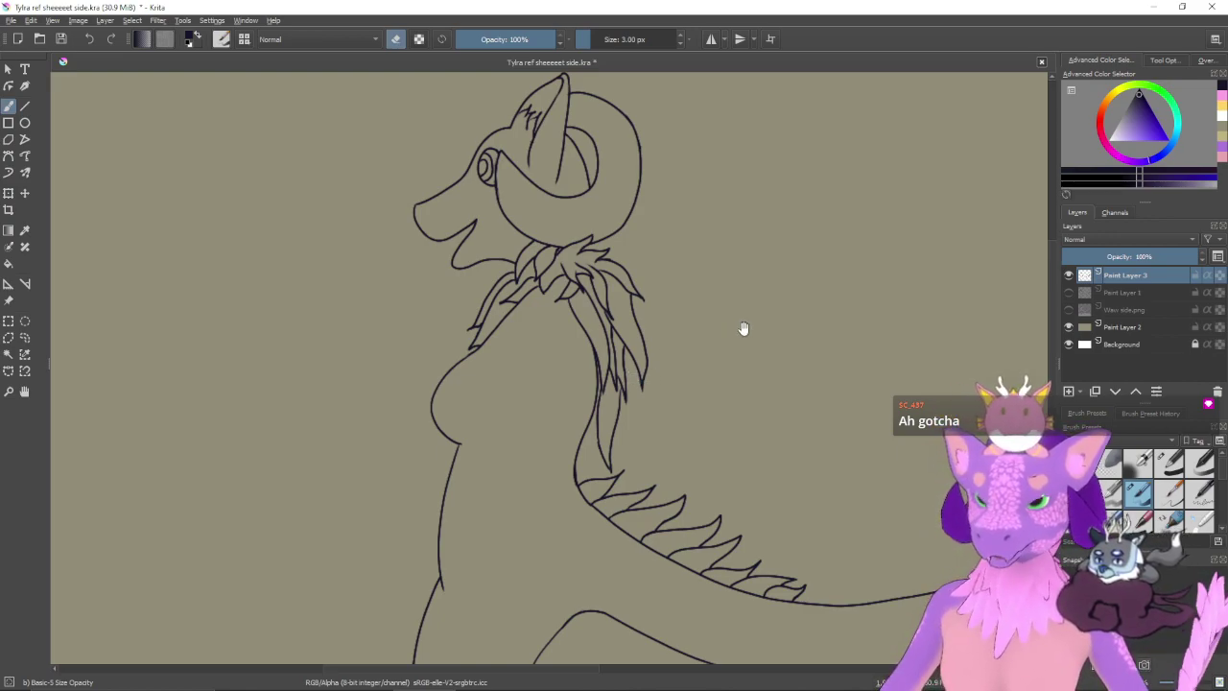
- Switch from erasing to inking and add short fur strokes to the tuft inside the ear, redoing them until they join its edge
mouse_move(739, 329)
left_mouse_down()
mouse_move(704, 365)
mouse_move(720, 367)
mouse_move(711, 355)
left_mouse_up()
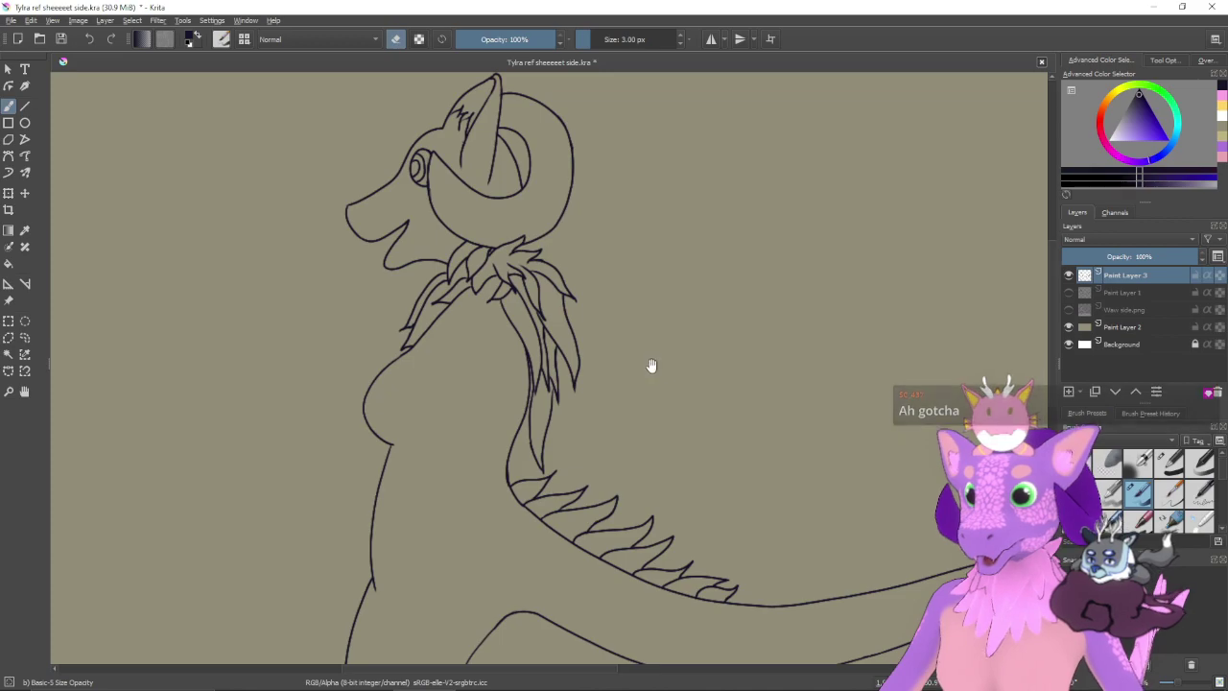
left_click_drag(664, 353, 750, 373)
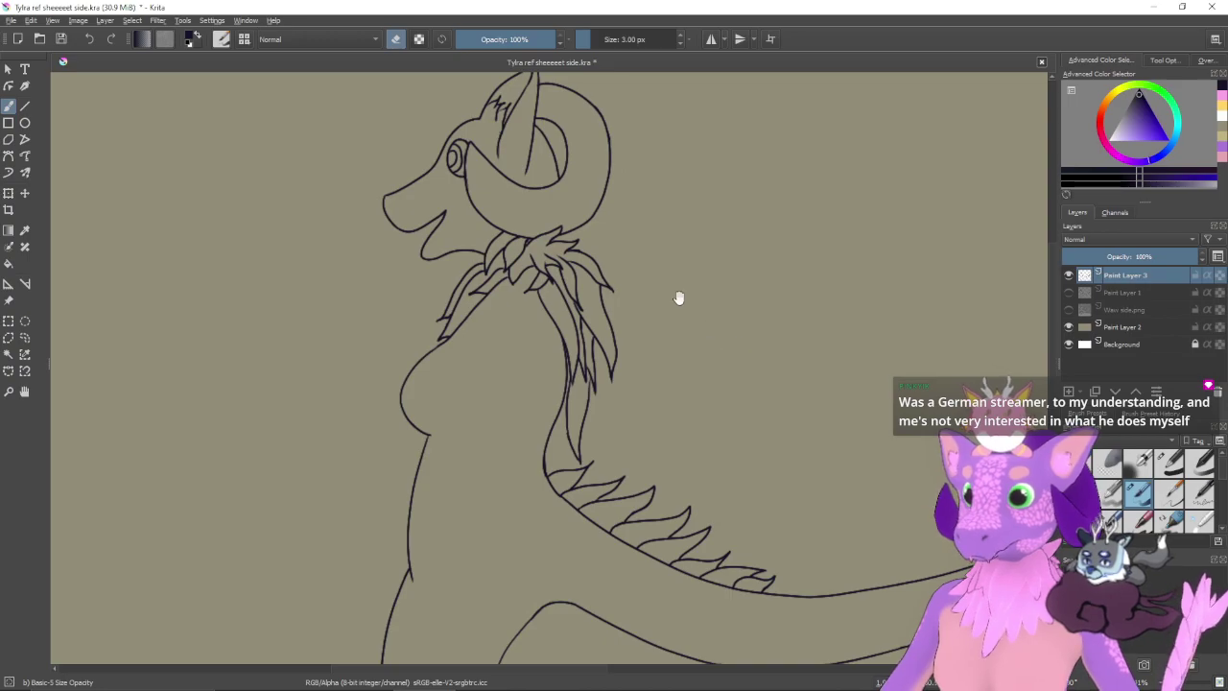
scroll(691, 319, "down", 2)
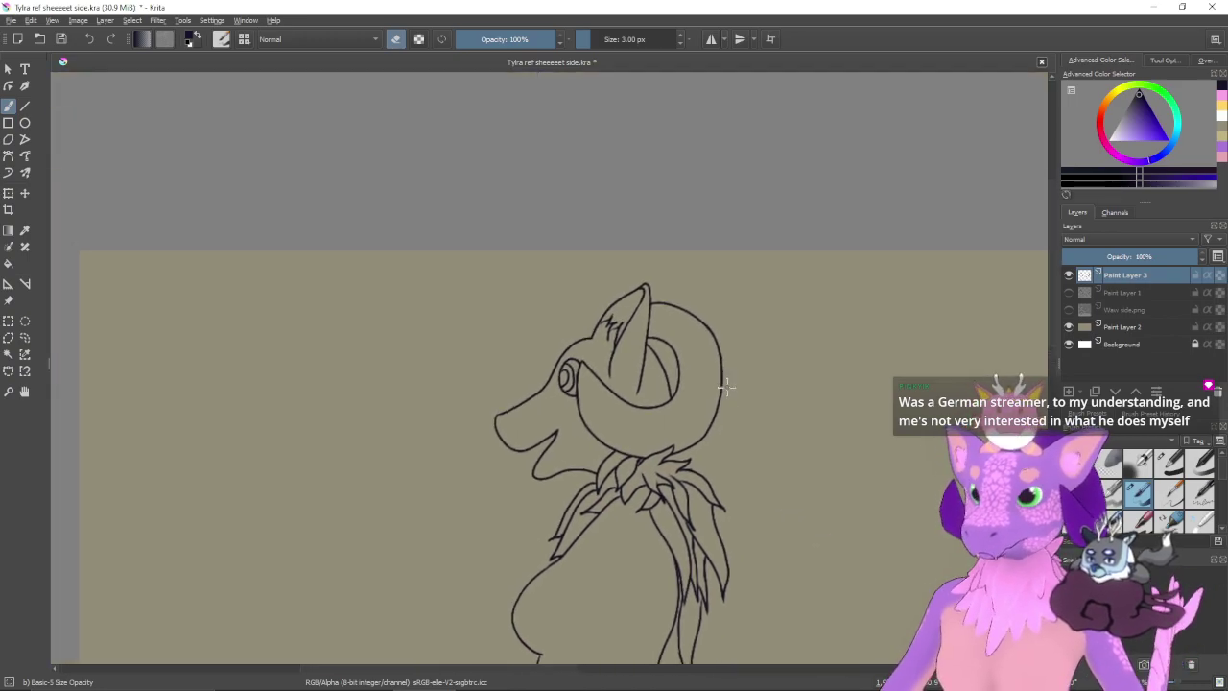
scroll(726, 386, "up", 3)
scroll(729, 386, "up", 2)
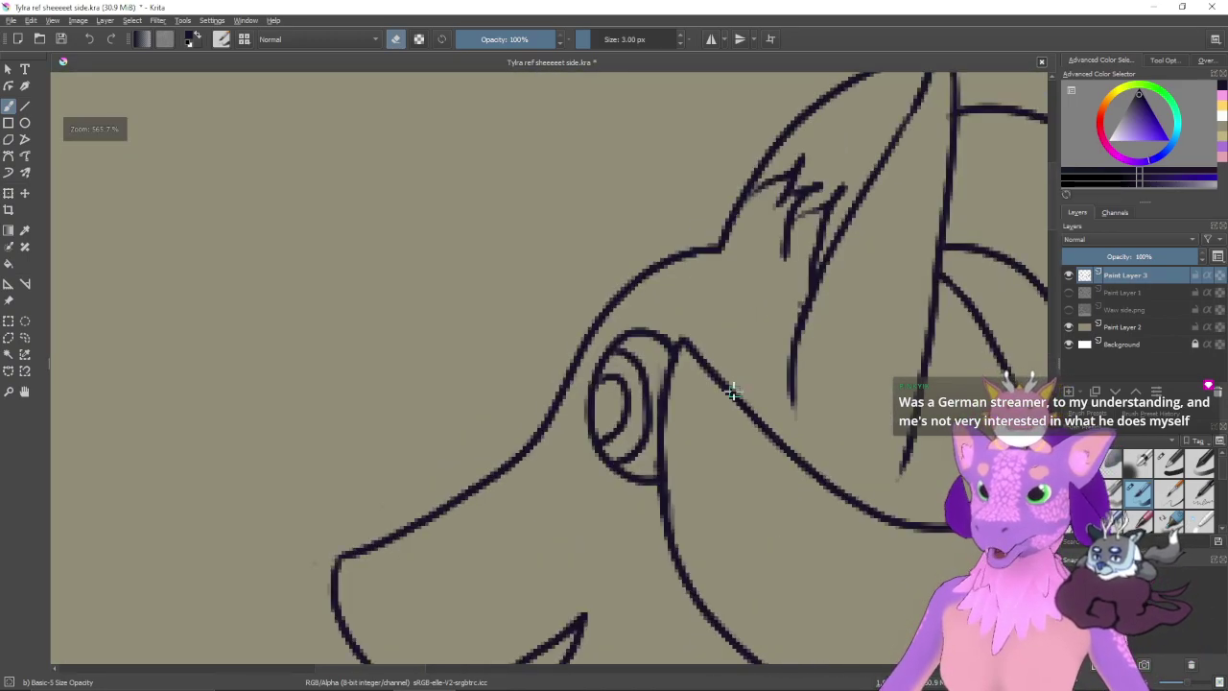
left_click_drag(751, 359, 672, 397)
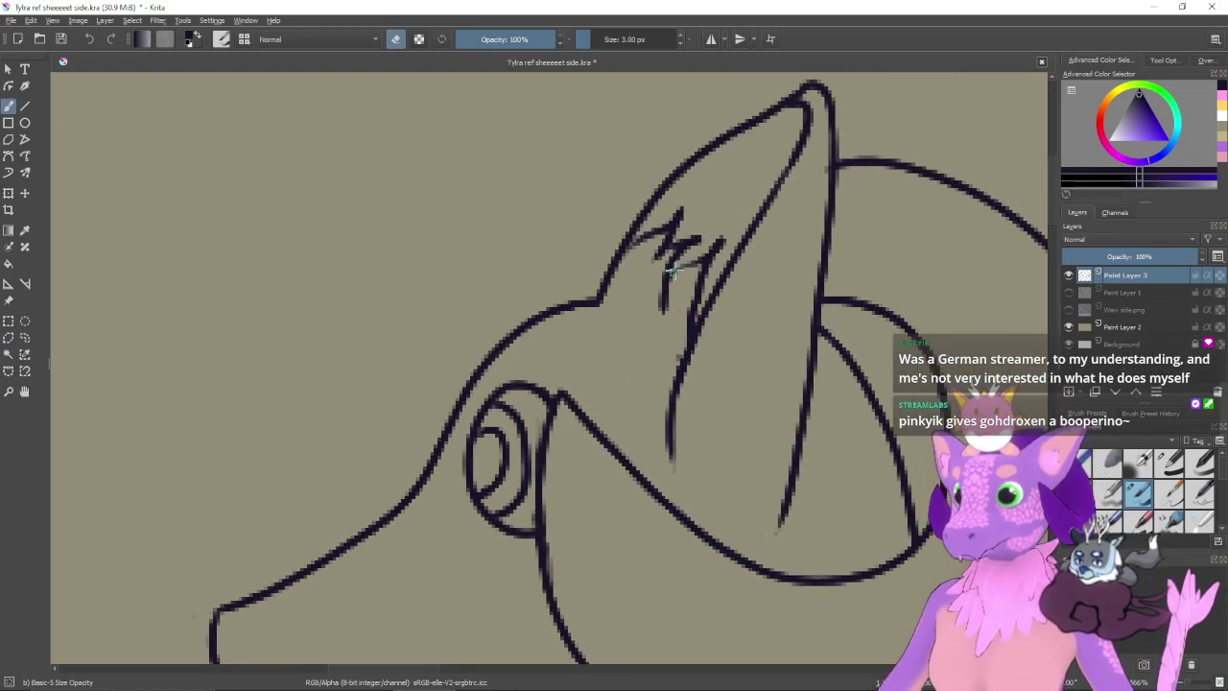
key("e")
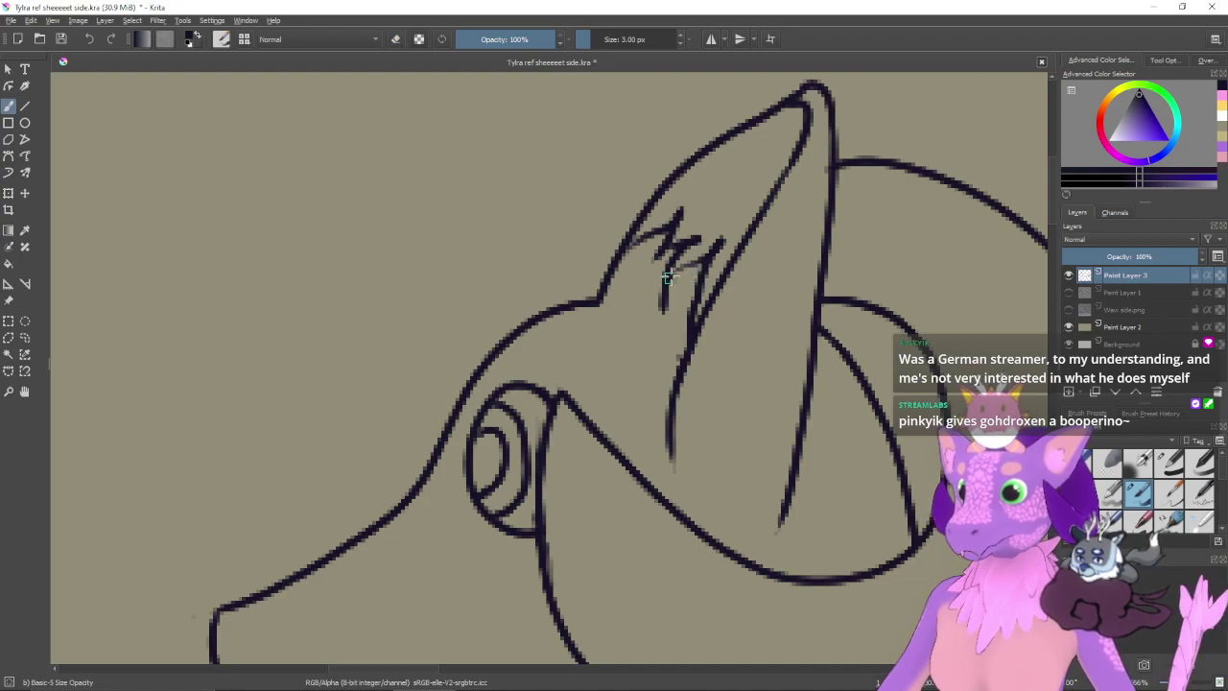
left_click_drag(672, 279, 705, 259)
key("ctrl+z")
key("ctrl+z")
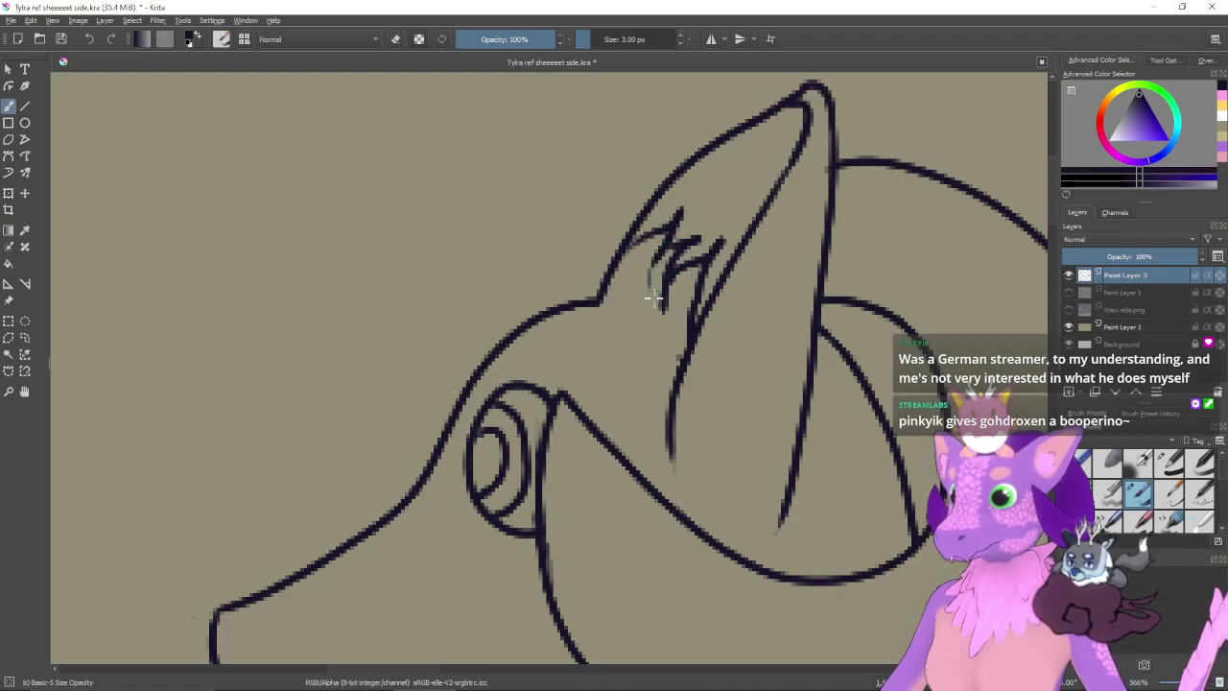
left_click_drag(657, 253, 643, 280)
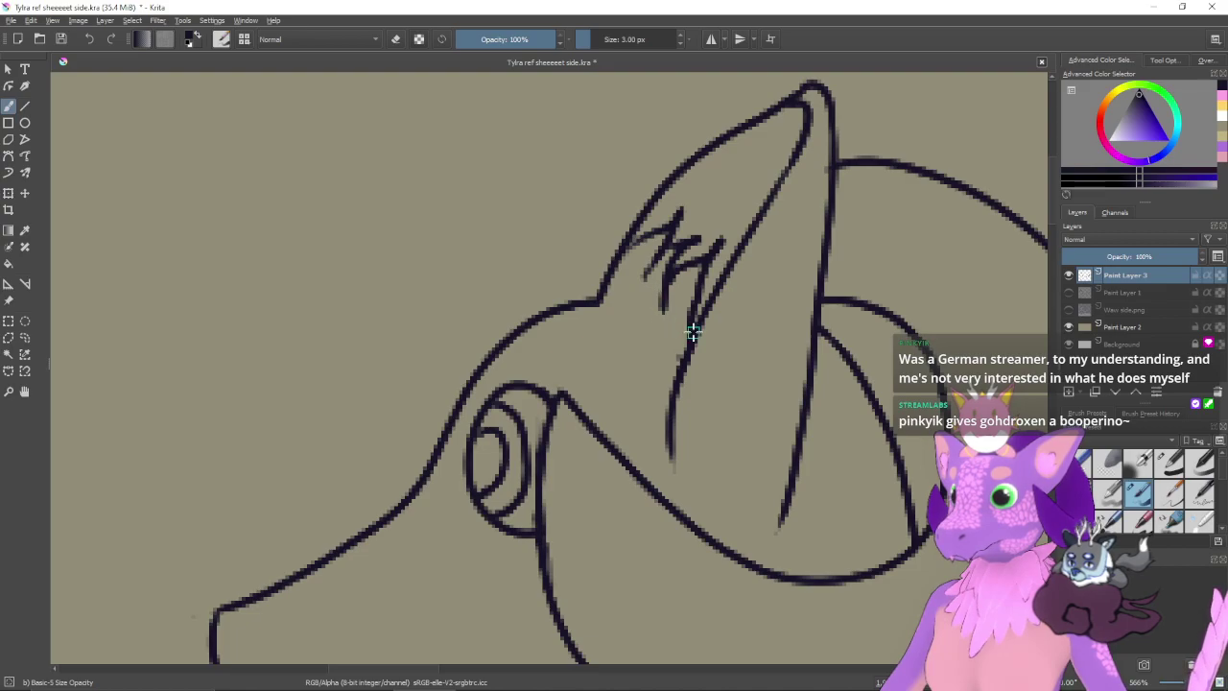
left_click_drag(643, 238, 608, 283)
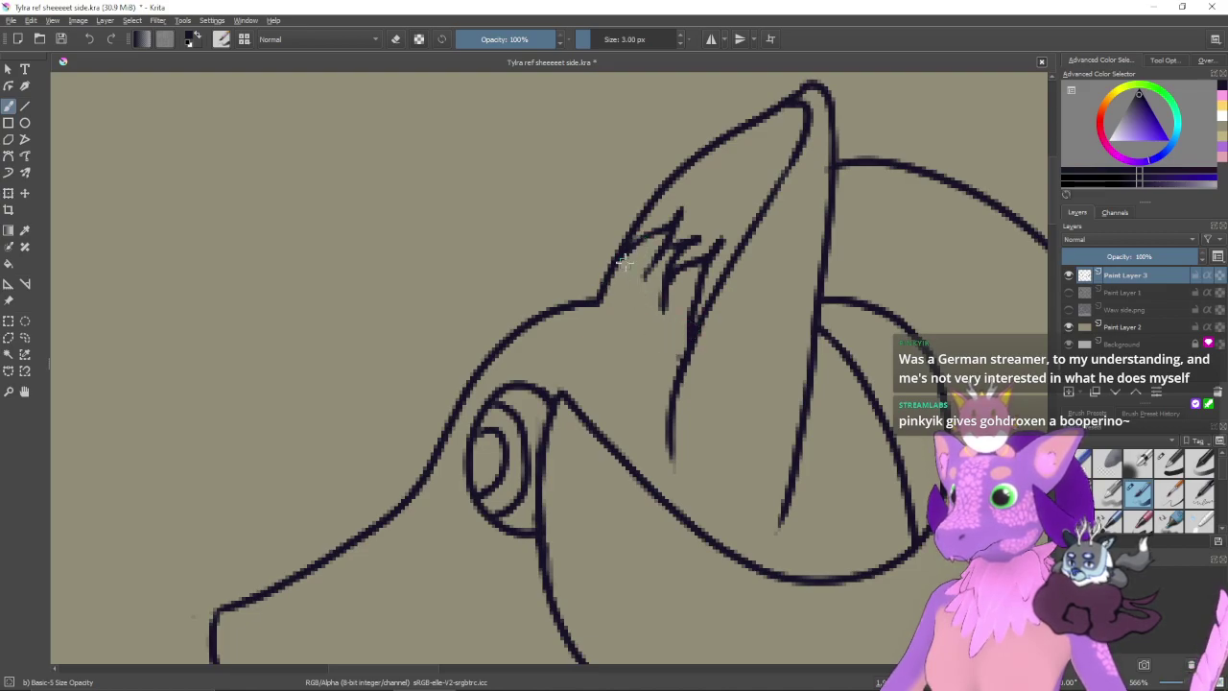
key("ctrl+z")
left_click_drag(642, 239, 616, 275)
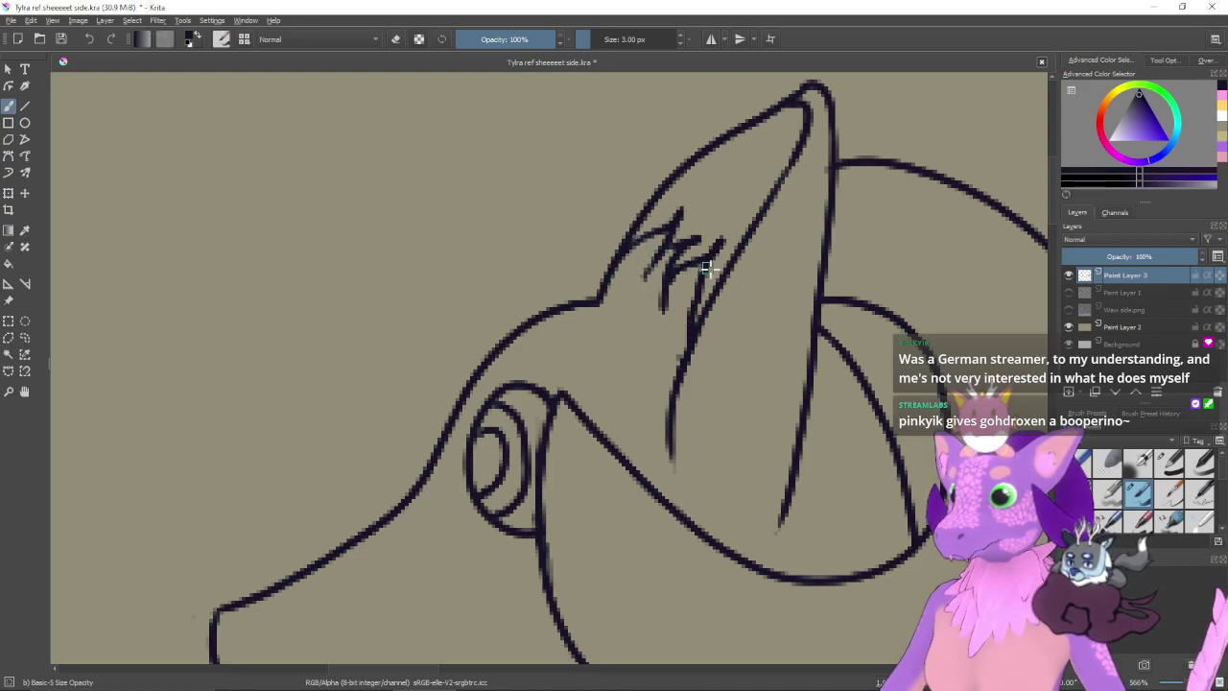
- Examine the line art of the whole character, from the head and neck fur to the tail tip
mouse_move(724, 288)
left_mouse_down()
mouse_move(680, 351)
mouse_move(660, 287)
mouse_move(684, 288)
left_mouse_up()
key("ctrl+minus")
key("ctrl+minus")
key("ctrl+minus")
key("ctrl+minus")
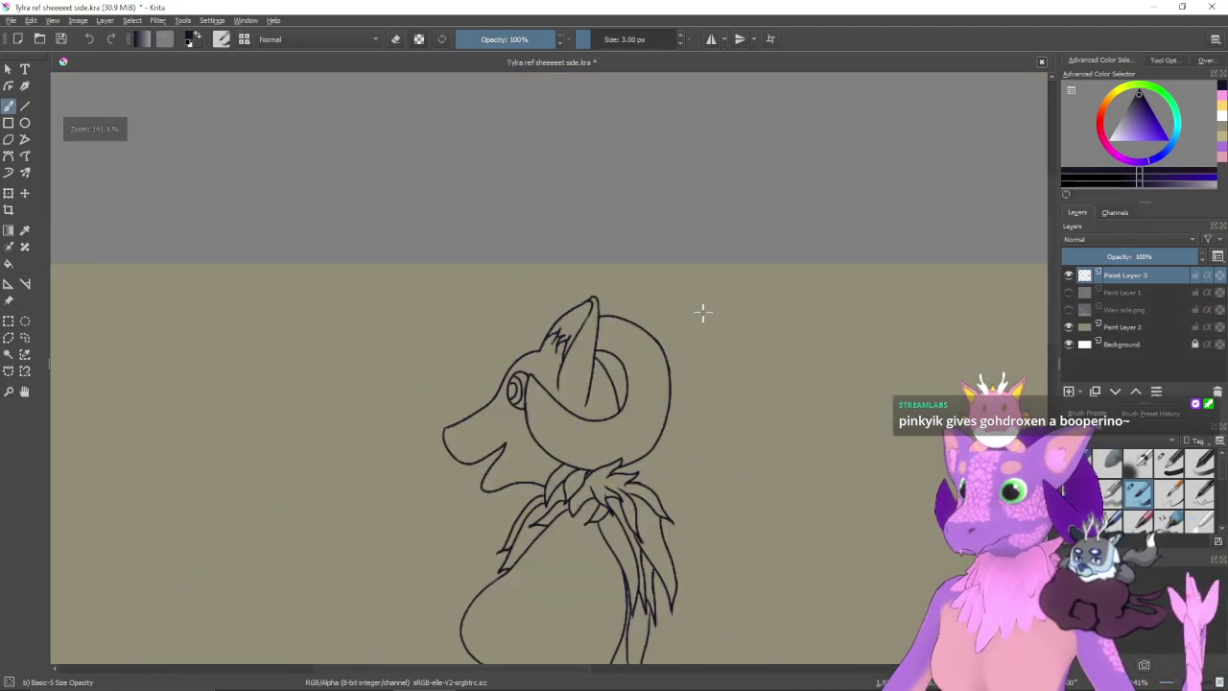
mouse_move(781, 461)
left_mouse_down()
mouse_move(738, 397)
mouse_move(693, 286)
left_mouse_up()
scroll(708, 330, "down", 3)
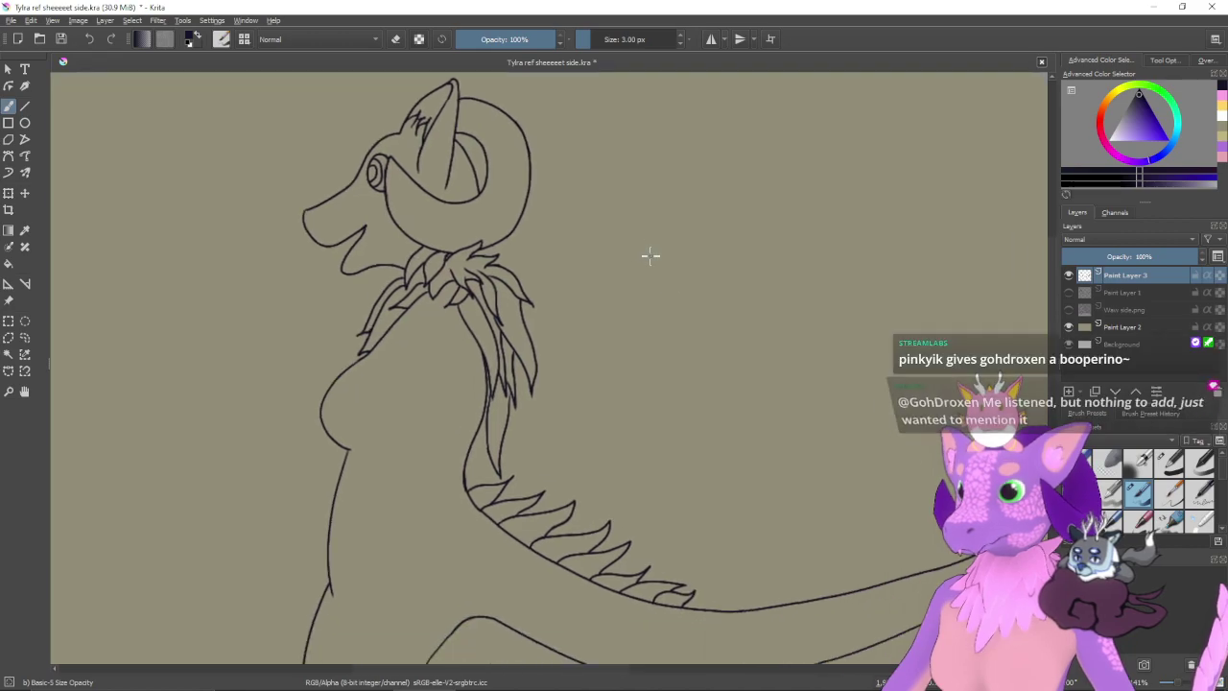
left_click_drag(737, 381, 697, 318)
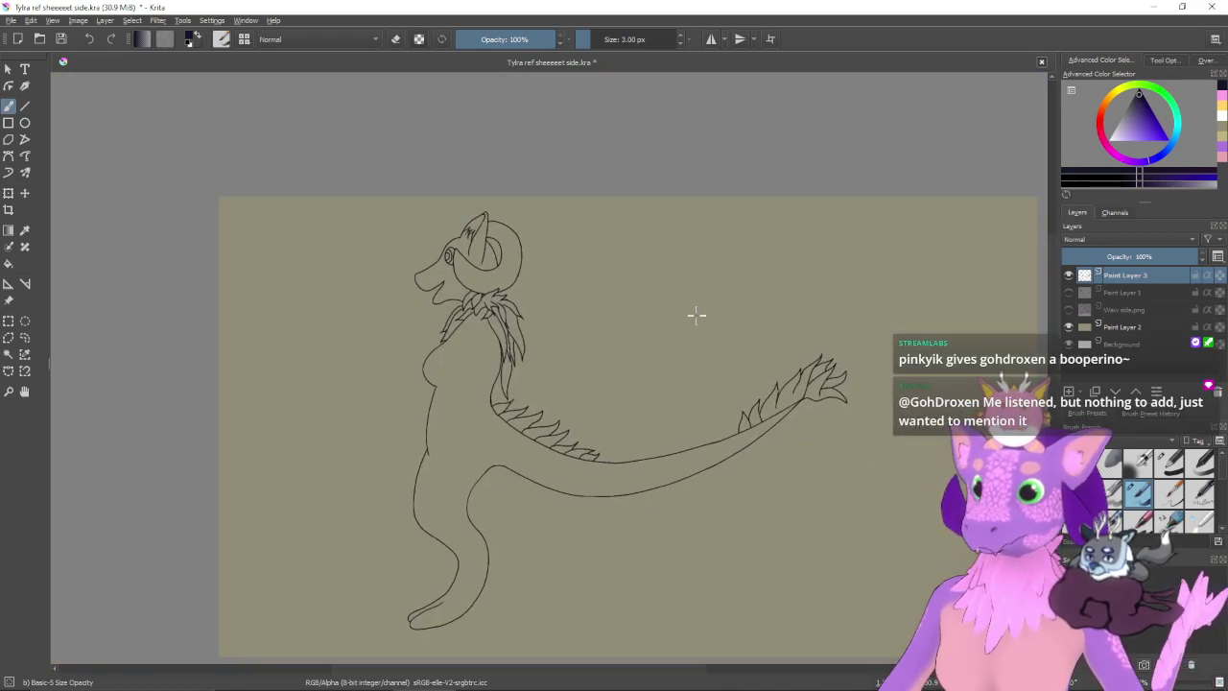
left_click_drag(731, 372, 708, 348)
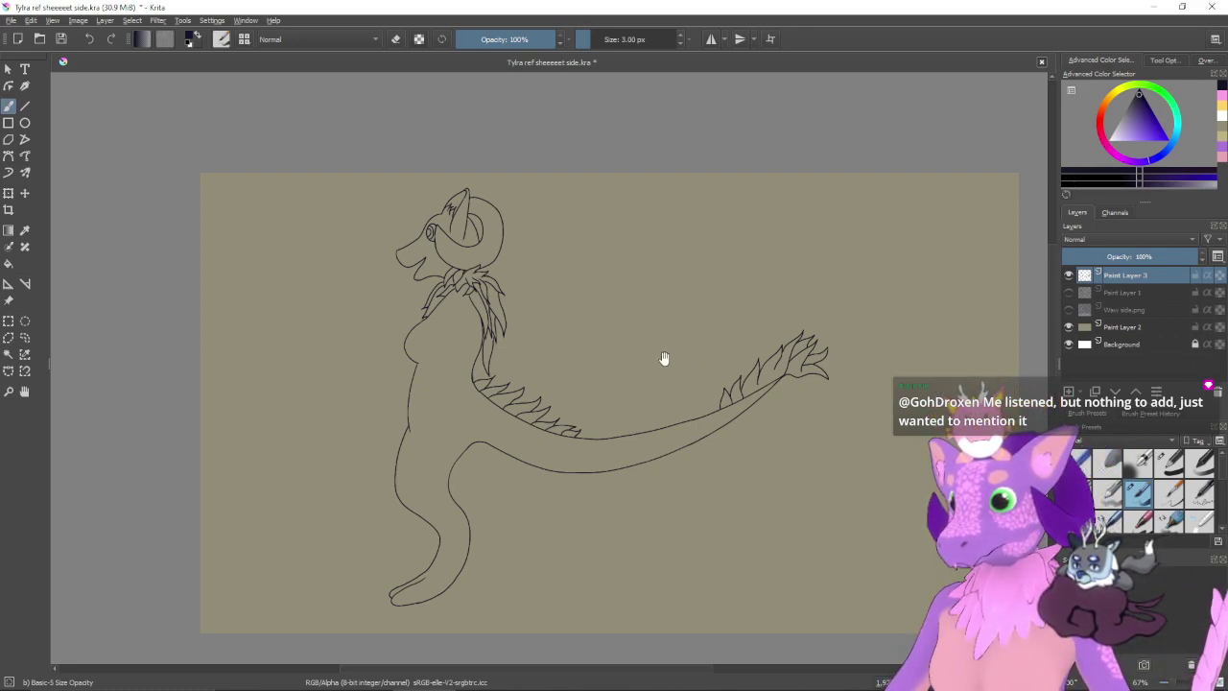
- Show the sketch on Paint Layer 1 and ink the round shoulder marker over it, redrawing the circle until it fits
mouse_move(664, 358)
left_mouse_down()
mouse_move(688, 313)
mouse_move(720, 297)
mouse_move(742, 329)
left_mouse_up()
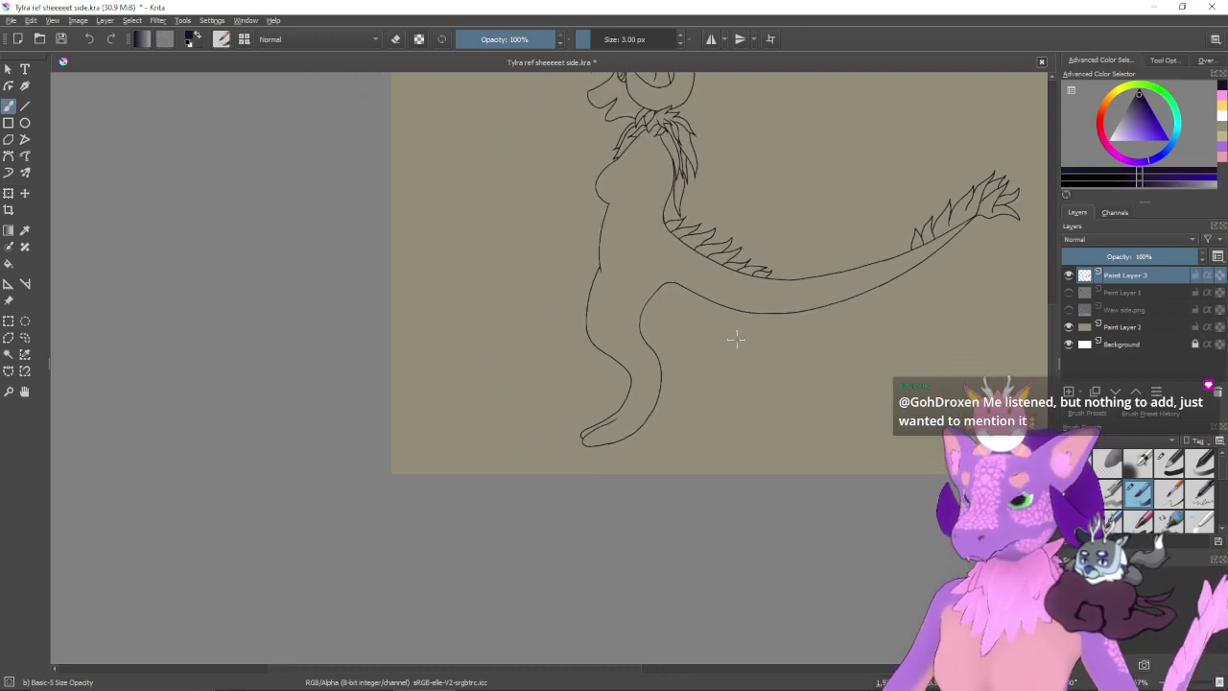
left_click(1068, 293)
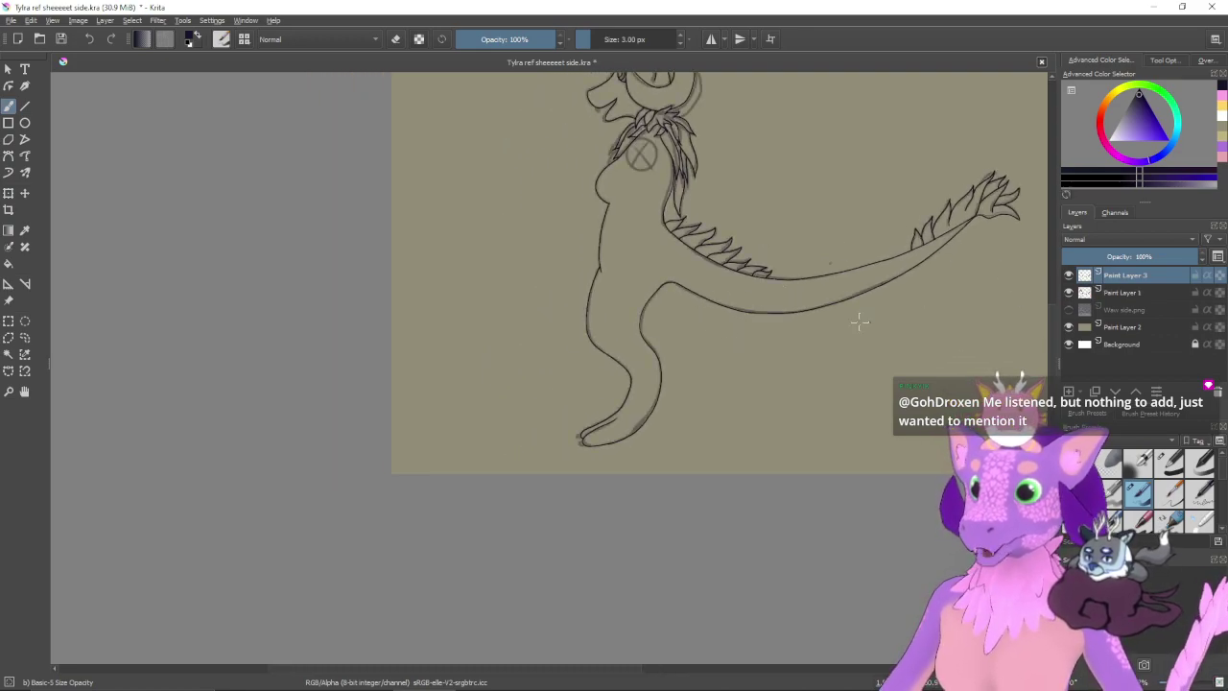
key("1")
left_click_drag(749, 75, 479, 411)
key("ctrl+plus")
key("ctrl+plus")
left_click_drag(699, 277, 664, 319)
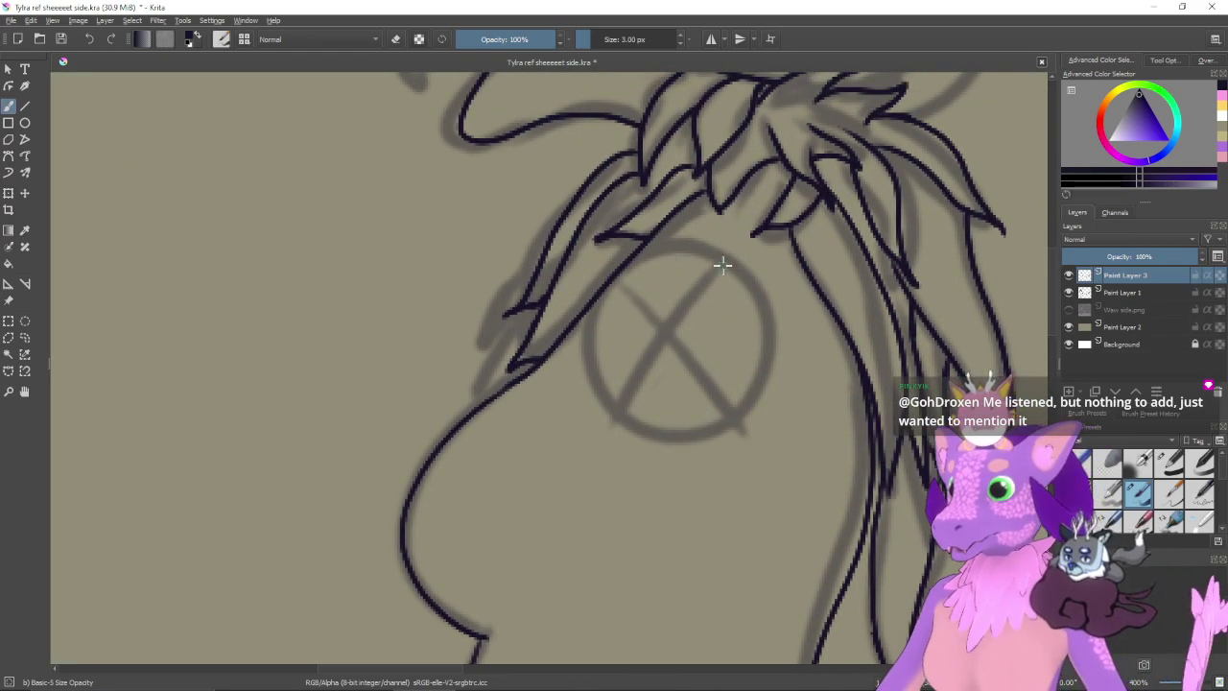
mouse_move(721, 257)
left_mouse_down()
mouse_move(666, 252)
mouse_move(763, 394)
mouse_move(666, 255)
mouse_move(761, 277)
mouse_move(666, 245)
mouse_move(745, 275)
mouse_move(640, 444)
mouse_move(710, 251)
mouse_move(754, 266)
mouse_move(662, 254)
left_mouse_up()
key("ctrl+z")
key("ctrl+z")
key("ctrl+z")
key("ctrl+z")
- Ink the two crossing diagonal lines inside the shoulder circle and hide the sketch on Paint Layer 1
left_click_drag(734, 262, 601, 416)
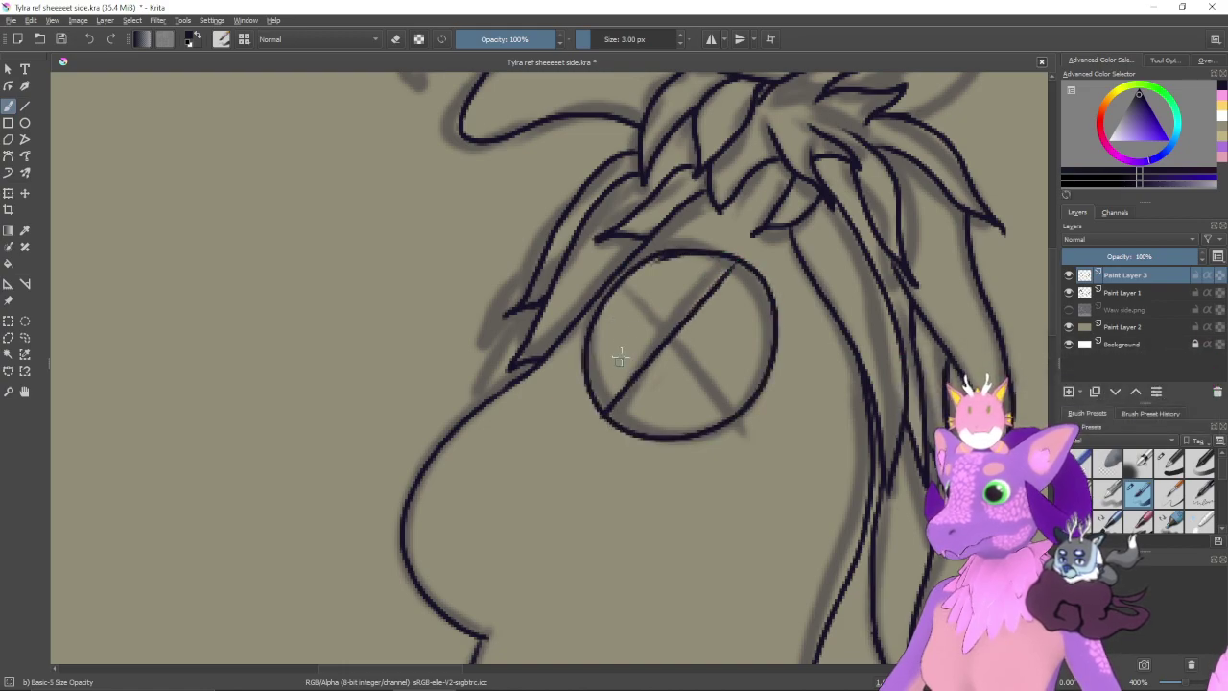
left_click_drag(623, 284, 736, 414)
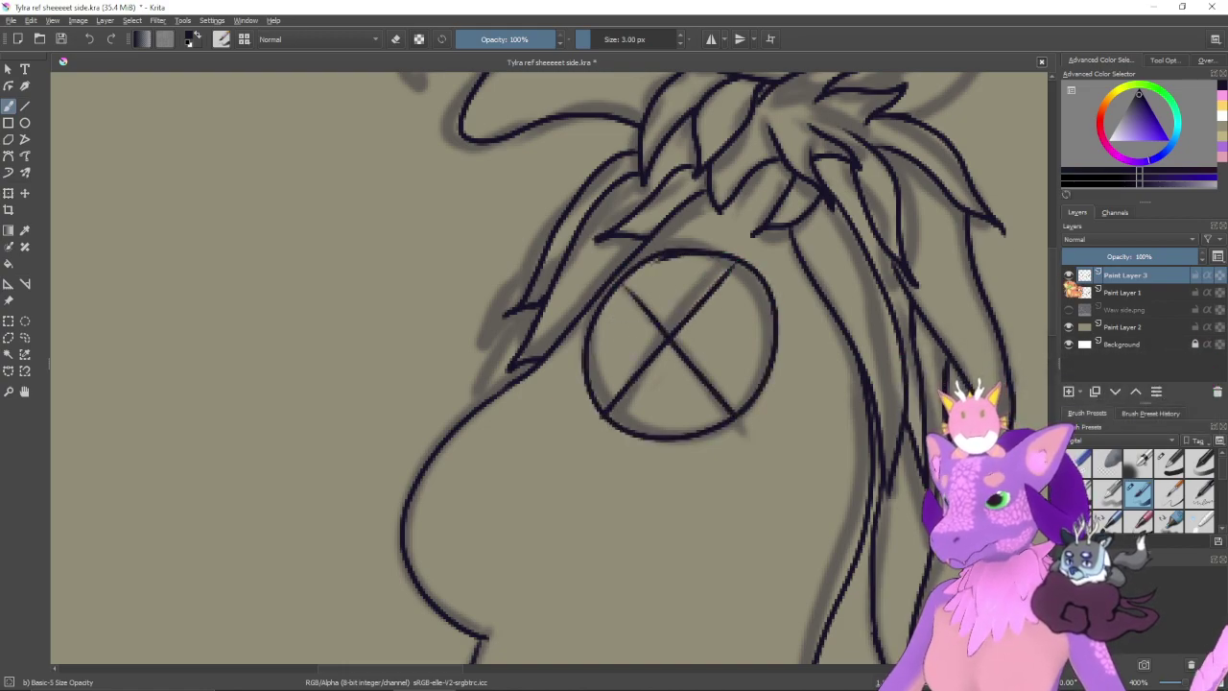
left_click(1069, 291)
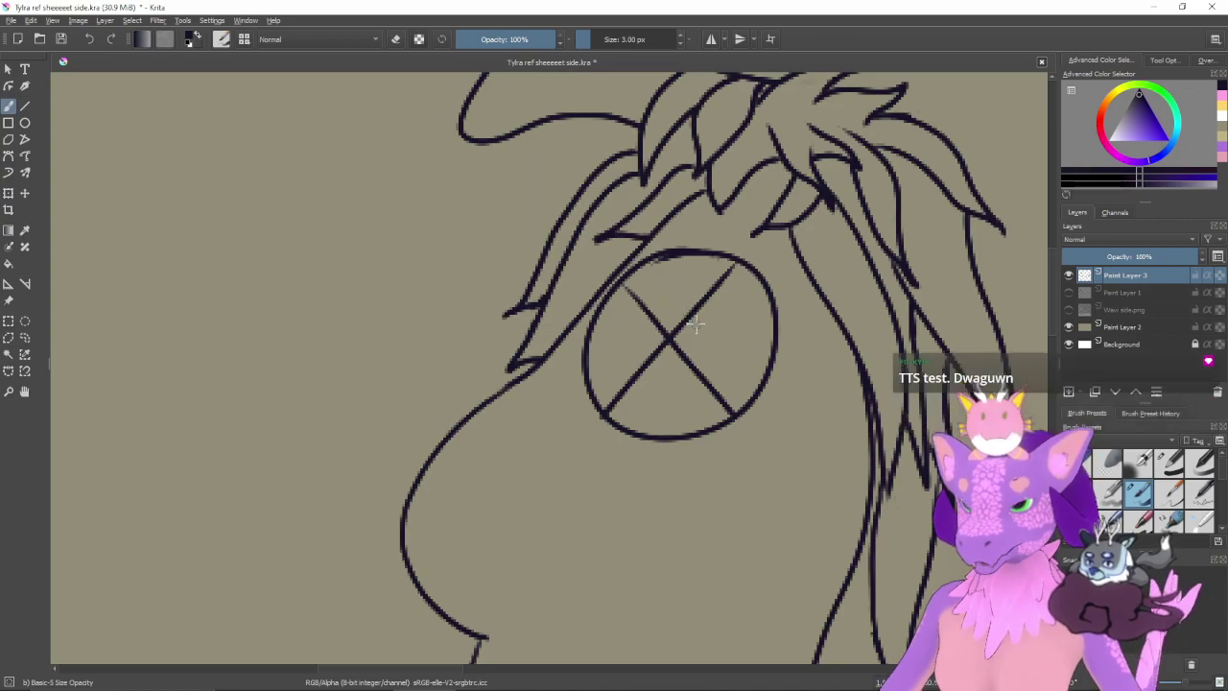
- Ink a small pointed claw at the tip of each of the foot's two toes
left_click_drag(703, 469, 727, 318)
key("minus")
key("minus")
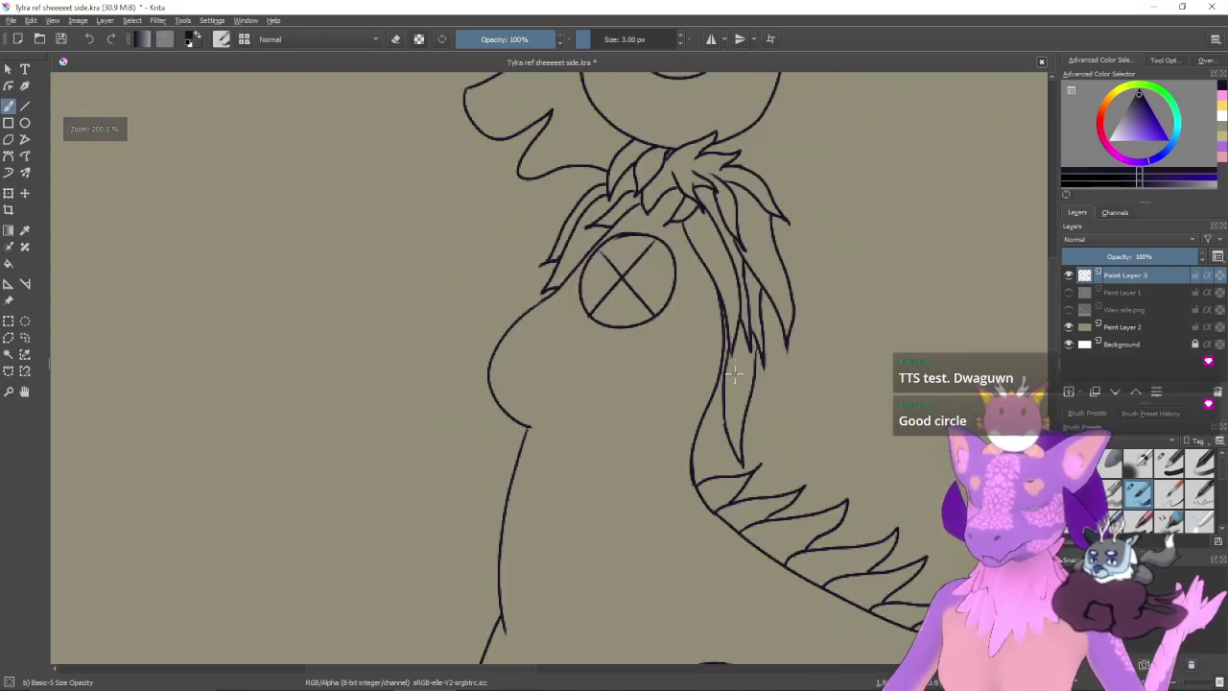
left_click_drag(673, 541, 715, 397)
scroll(714, 396, "down", 10)
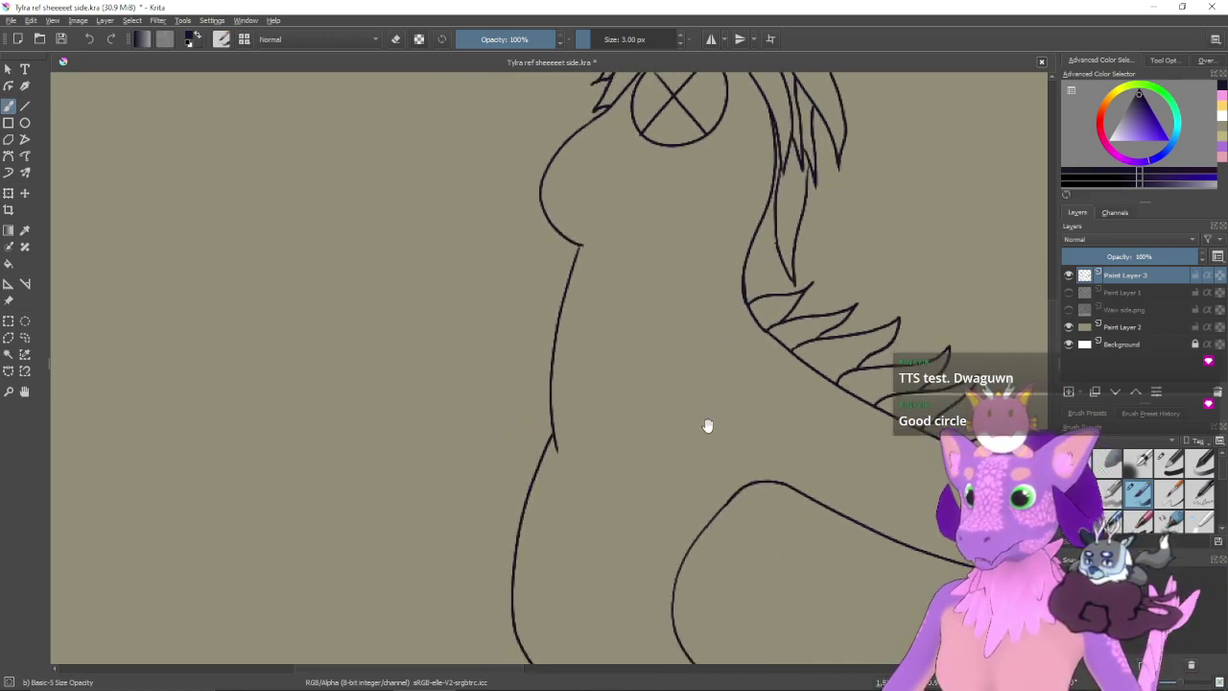
left_click_drag(622, 488, 668, 408)
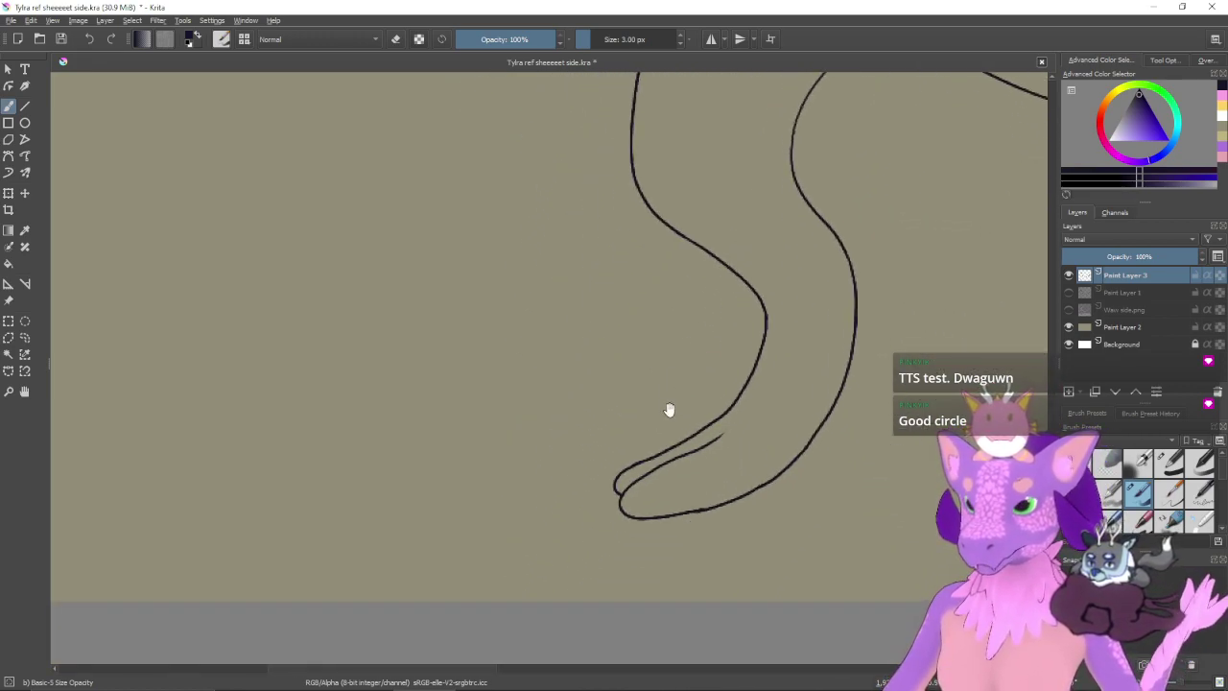
mouse_move(660, 450)
left_mouse_down()
mouse_move(685, 402)
mouse_move(661, 409)
left_mouse_up()
key("ctrl+plus")
key("ctrl+plus")
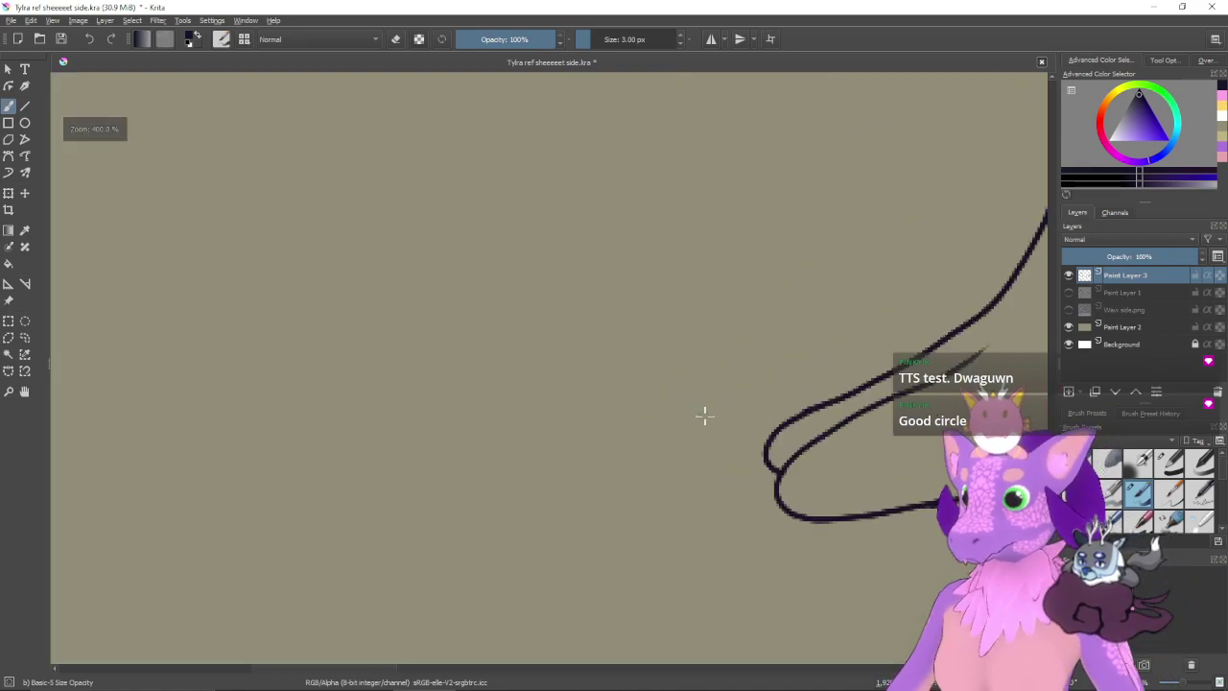
mouse_move(721, 444)
left_mouse_down()
mouse_move(654, 386)
mouse_move(710, 403)
mouse_move(710, 480)
left_mouse_up()
key("ctrl+z")
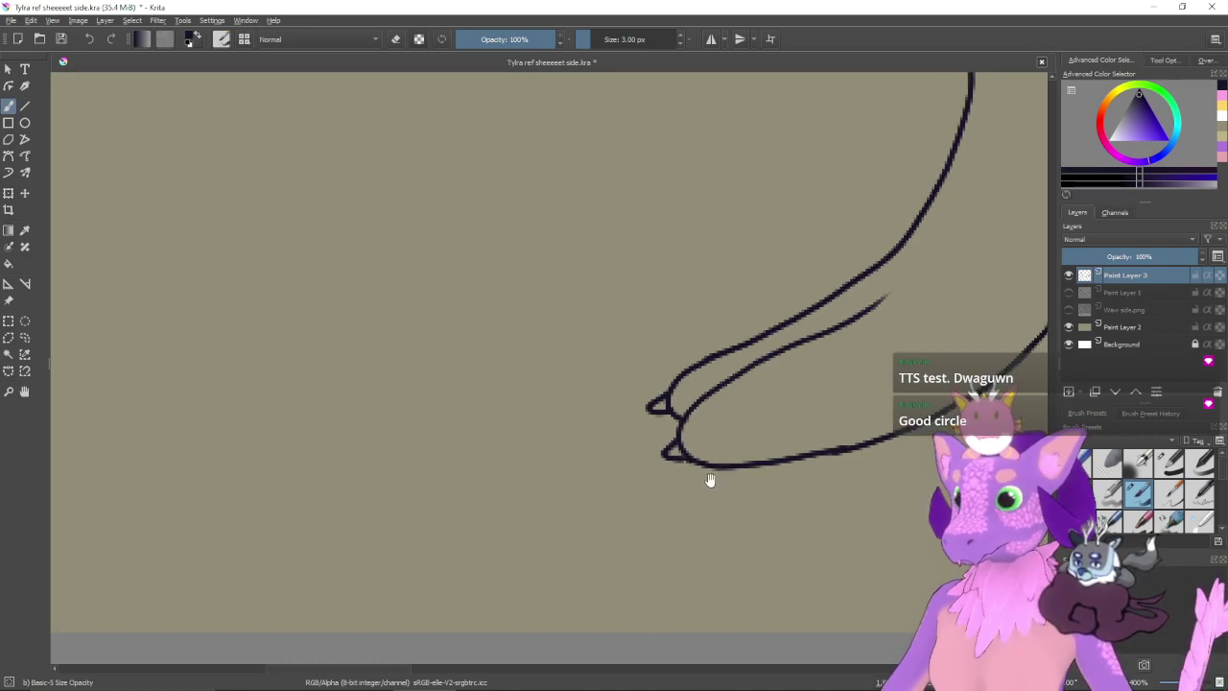
- Try to draw a large freehand circle in the empty area above the tail, undoing and redrawing it
scroll(710, 470, "down", 5)
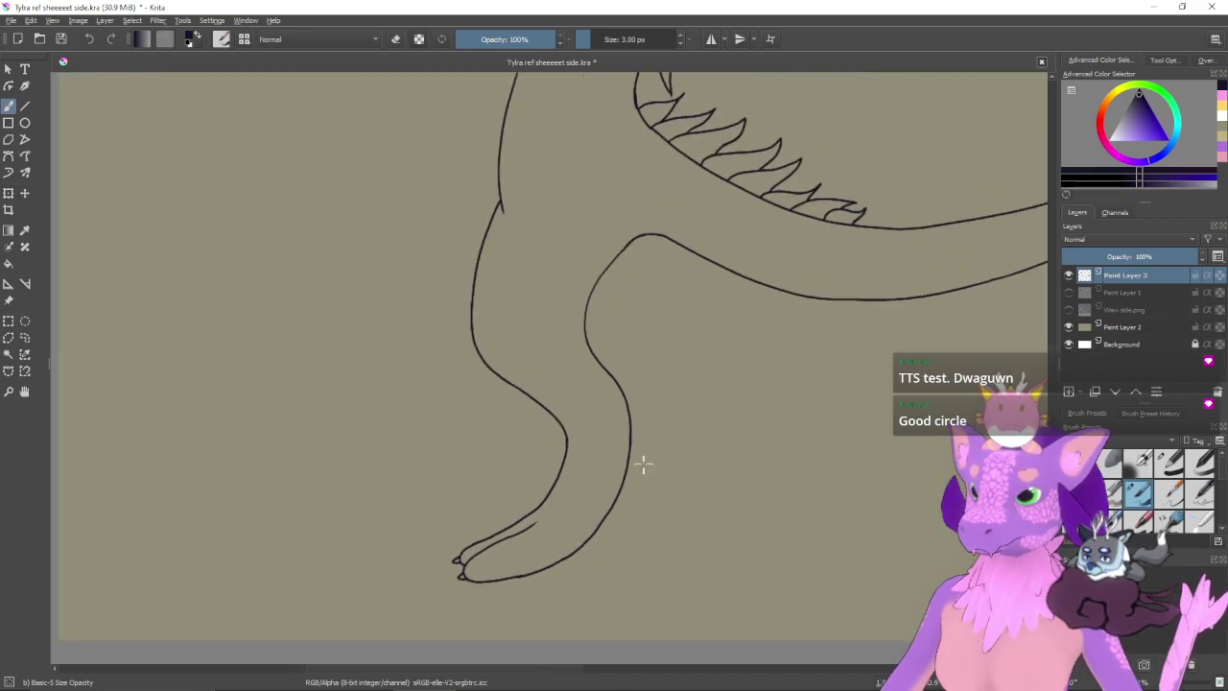
scroll(642, 464, "down", 6)
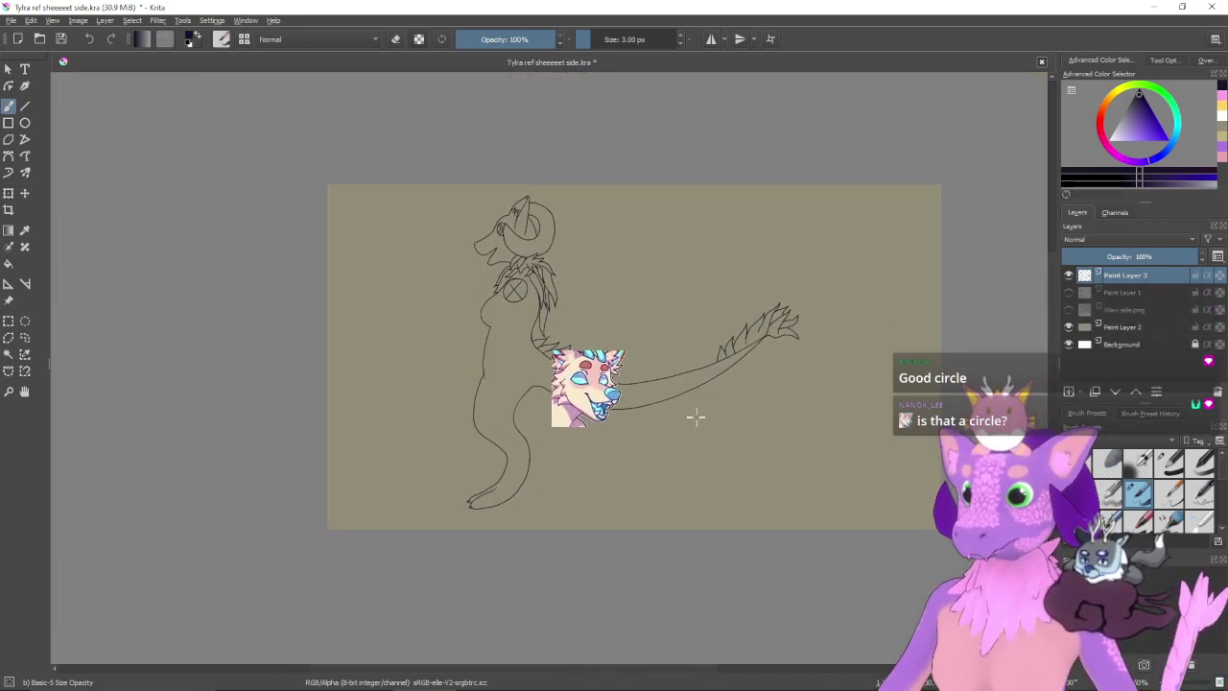
left_click_drag(701, 417, 705, 445)
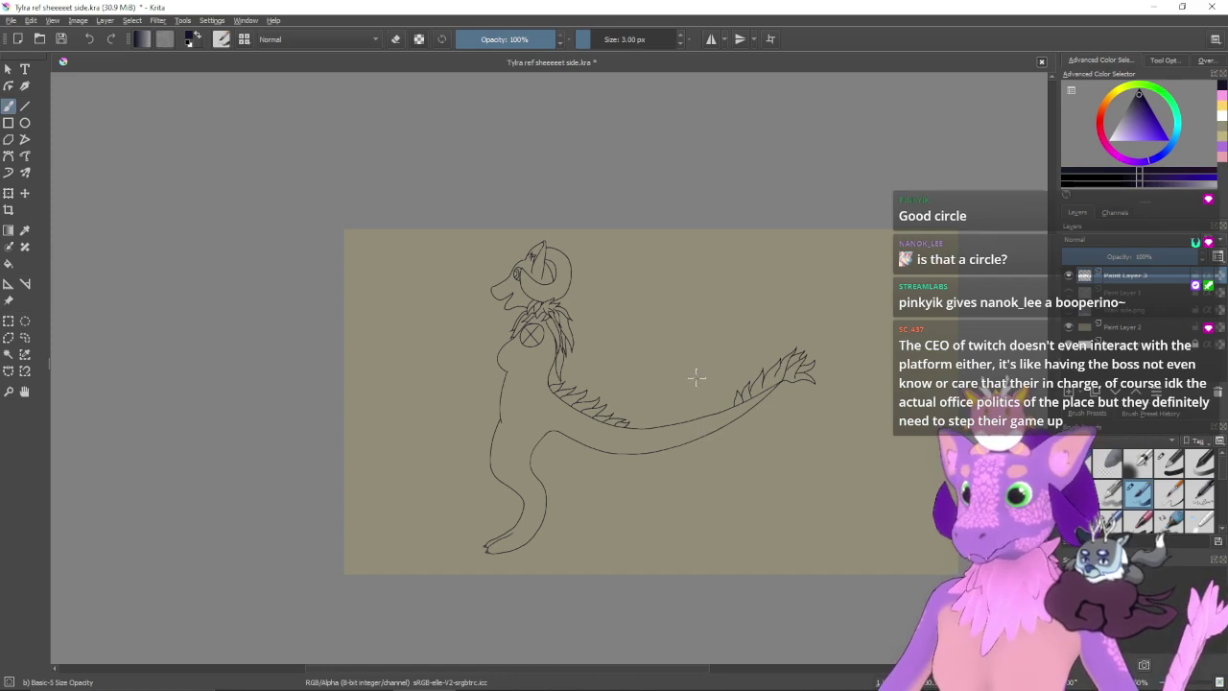
left_click_drag(743, 274, 688, 336)
key("ctrl+z")
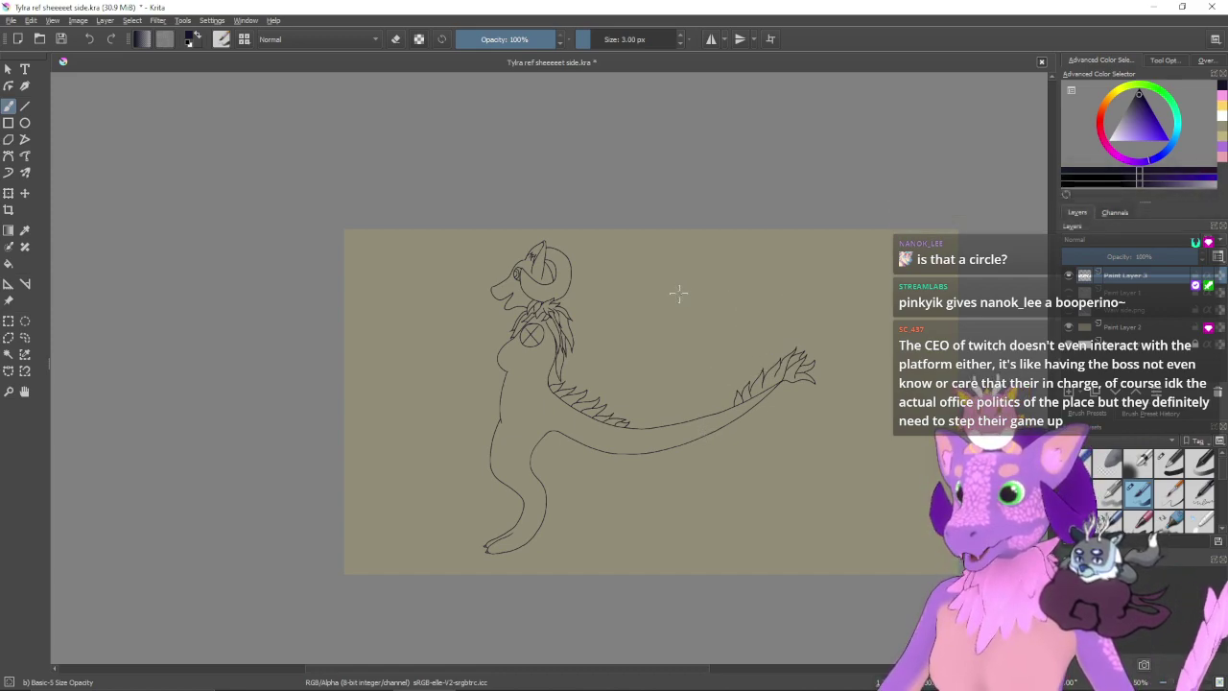
mouse_move(683, 269)
left_mouse_down()
mouse_move(660, 375)
mouse_move(647, 299)
mouse_move(704, 339)
left_mouse_up()
key("ctrl+z")
left_click_drag(672, 271, 655, 339)
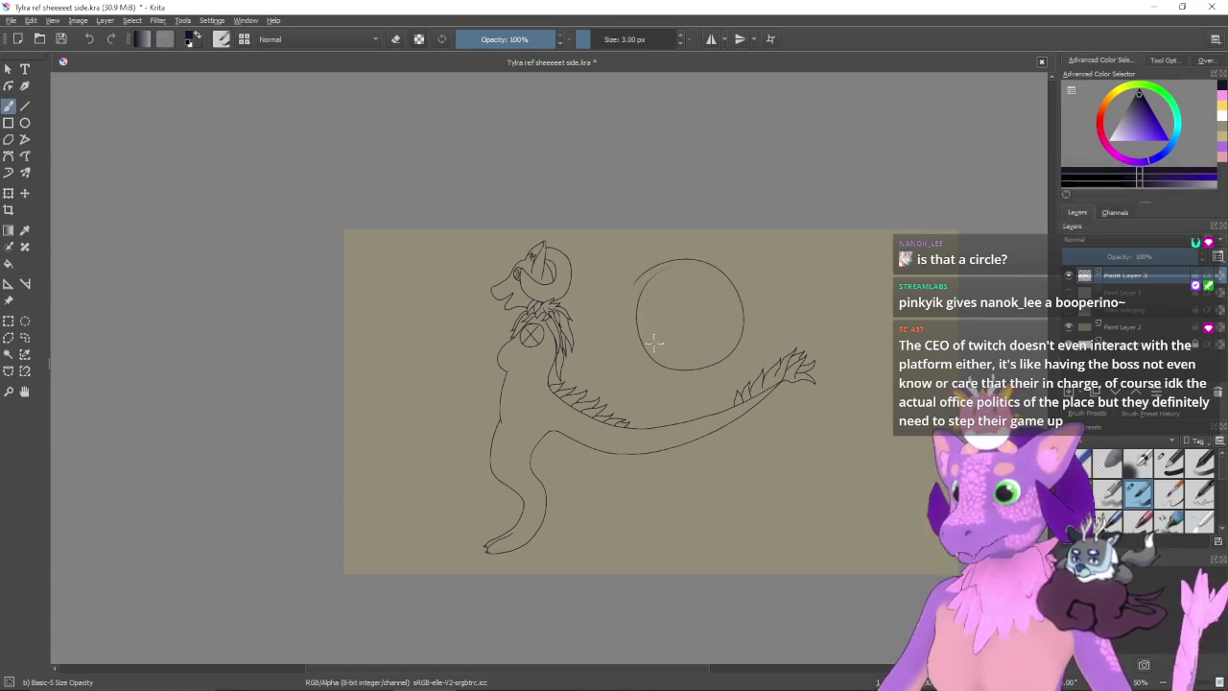
key("ctrl+z")
mouse_move(677, 263)
left_mouse_down()
mouse_move(685, 253)
mouse_move(651, 286)
mouse_move(713, 279)
mouse_move(707, 362)
mouse_move(679, 255)
mouse_move(653, 364)
mouse_move(685, 346)
left_mouse_up()
key("ctrl+z")
key("ctrl+z")
key("ctrl+z")
key("ctrl+z")
mouse_move(665, 253)
left_mouse_down()
mouse_move(713, 345)
mouse_move(655, 264)
mouse_move(718, 330)
mouse_move(639, 342)
left_mouse_up()
key("ctrl+z")
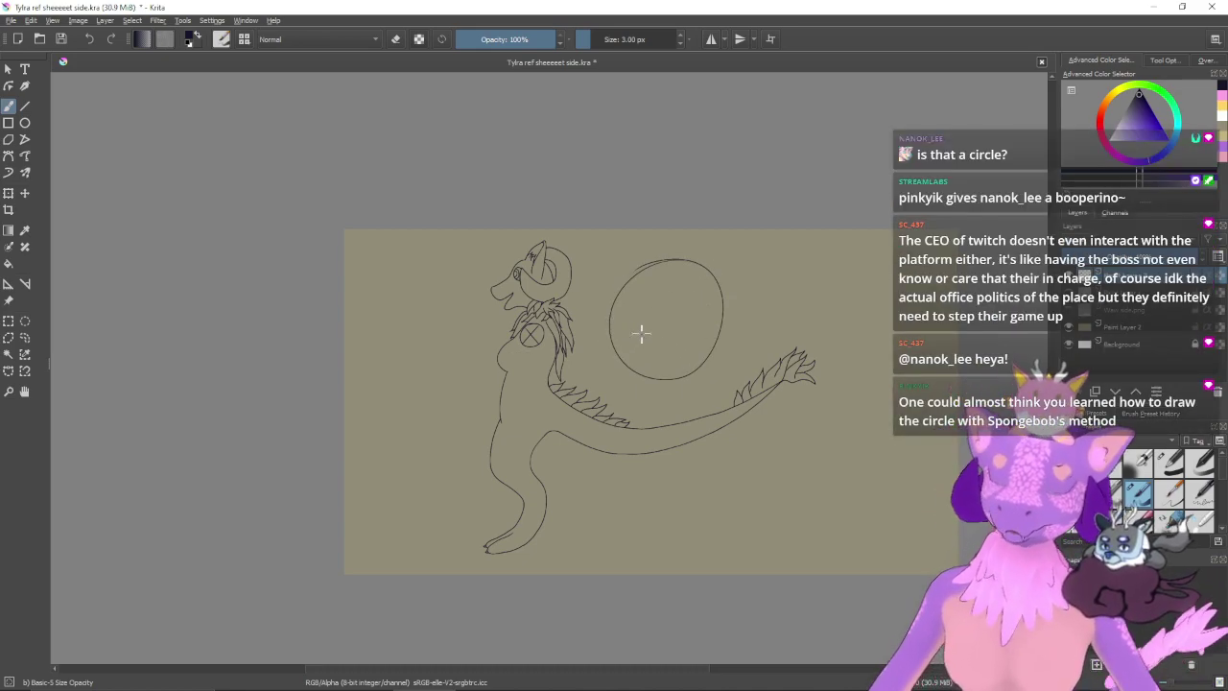
- Compare the freehand circle with one drawn over it using the Ellipse tool, and remove both with the Brush active again
left_click(25, 123)
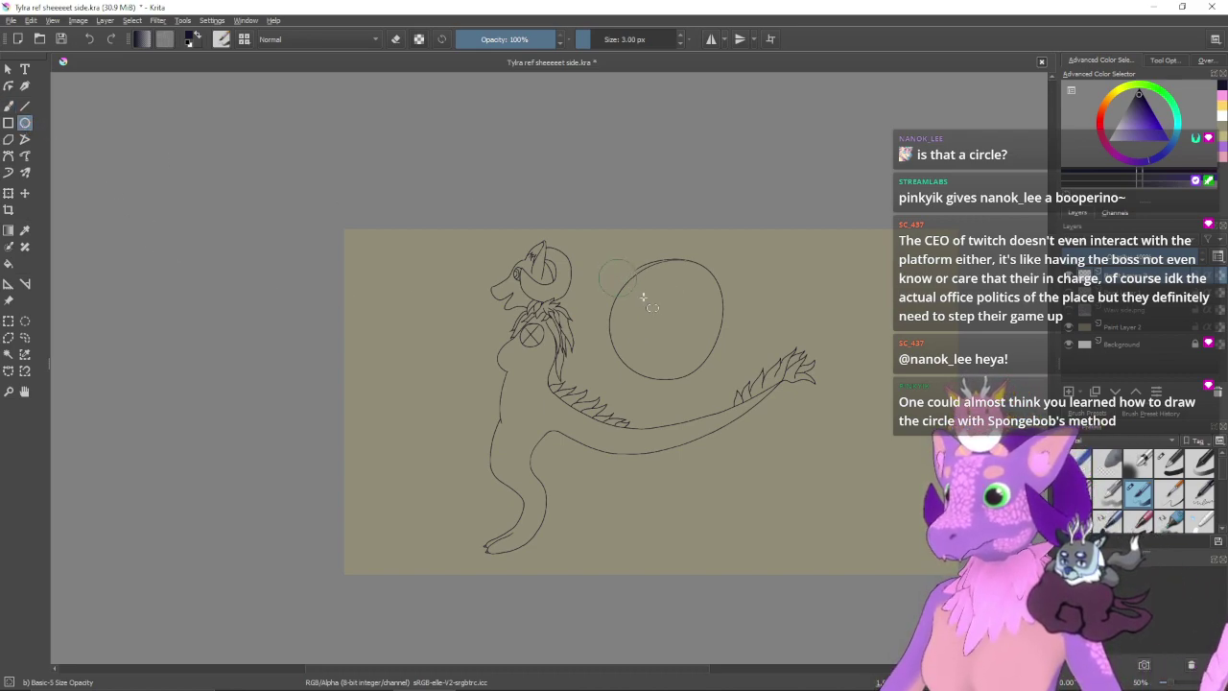
left_click_drag(689, 353, 712, 389)
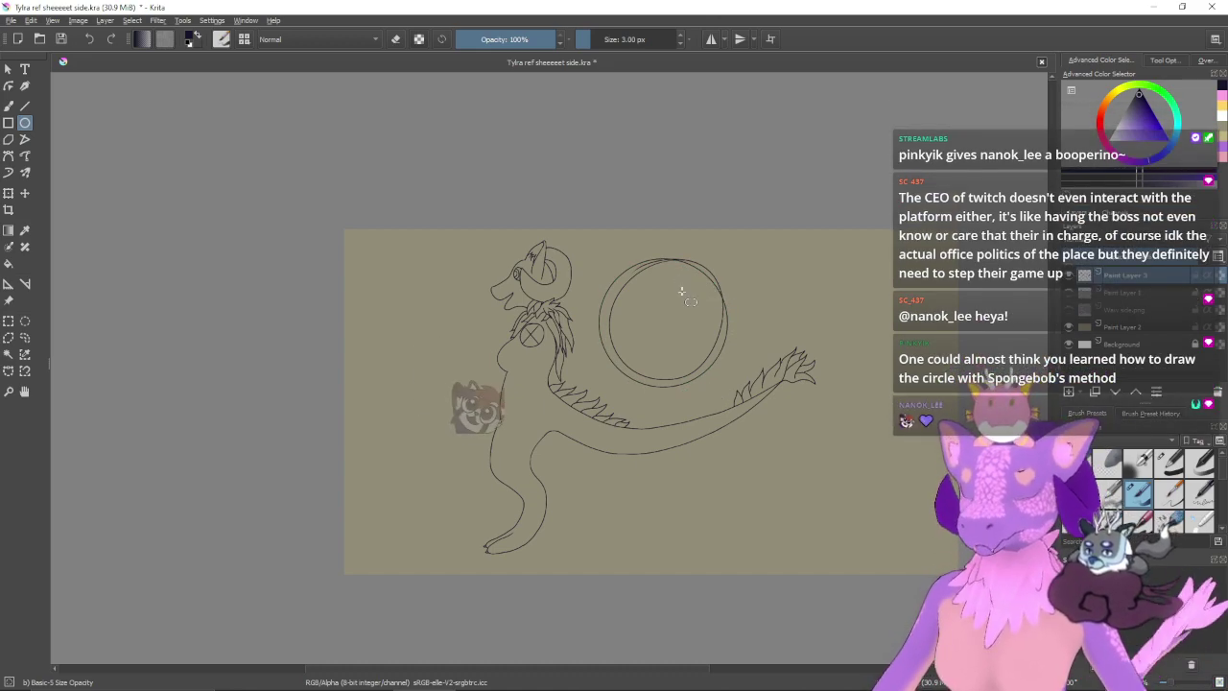
key("b")
key("ctrl+z")
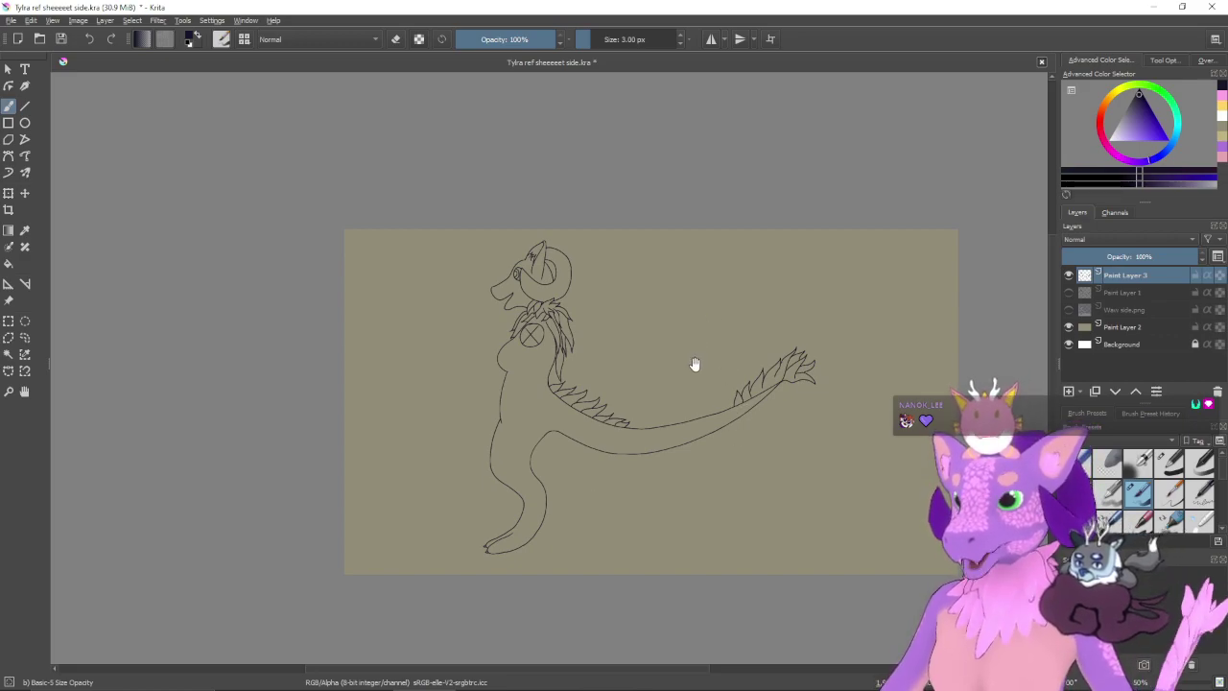
- Try one more large freehand circle above the tail and undo it
left_click_drag(694, 363, 682, 373)
mouse_move(638, 276)
left_mouse_down()
mouse_move(697, 268)
mouse_move(662, 265)
left_mouse_up()
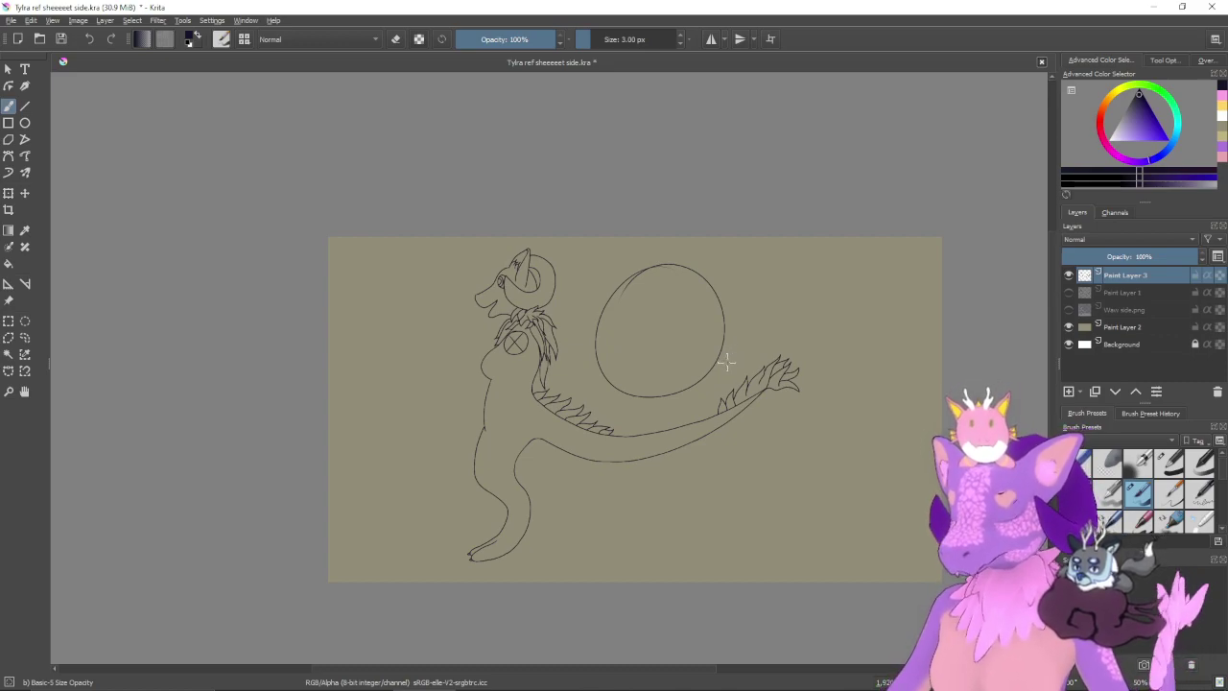
key("ctrl+z")
- Insert the picture of the purple character as a reference image and place it outside the canvas, behind nothing, facing the line art
left_click_drag(701, 367, 785, 378)
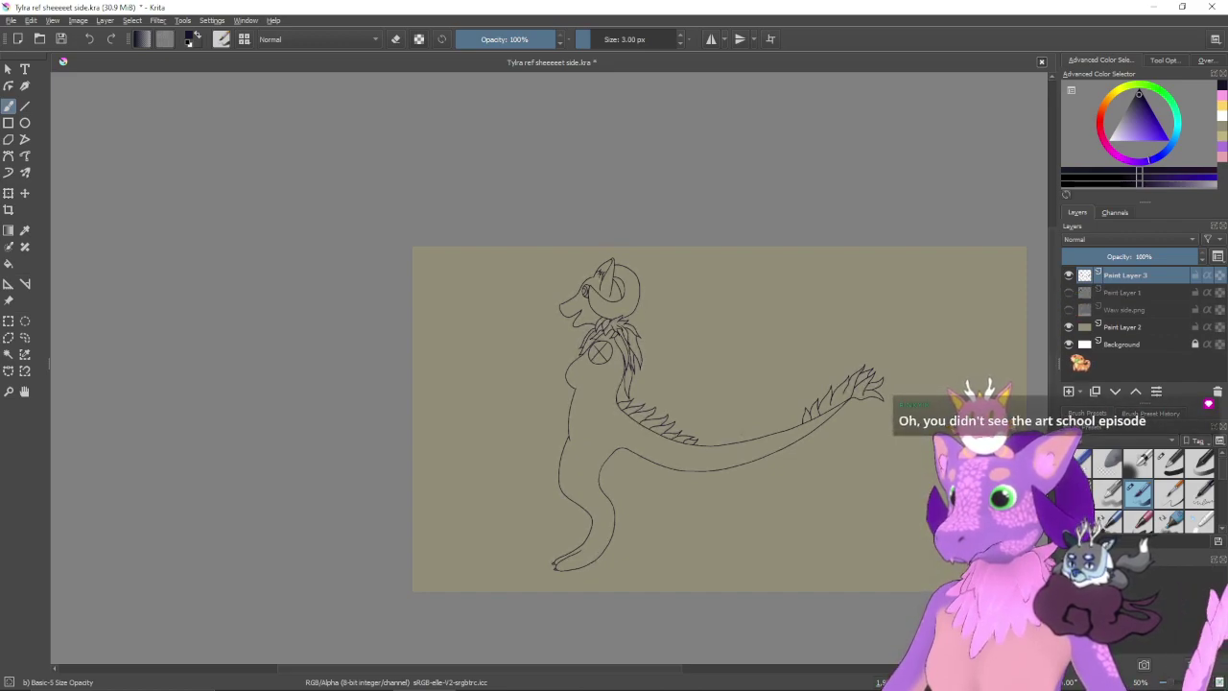
mouse_move(820, 374)
left_mouse_down()
mouse_move(783, 395)
mouse_move(818, 399)
left_mouse_up()
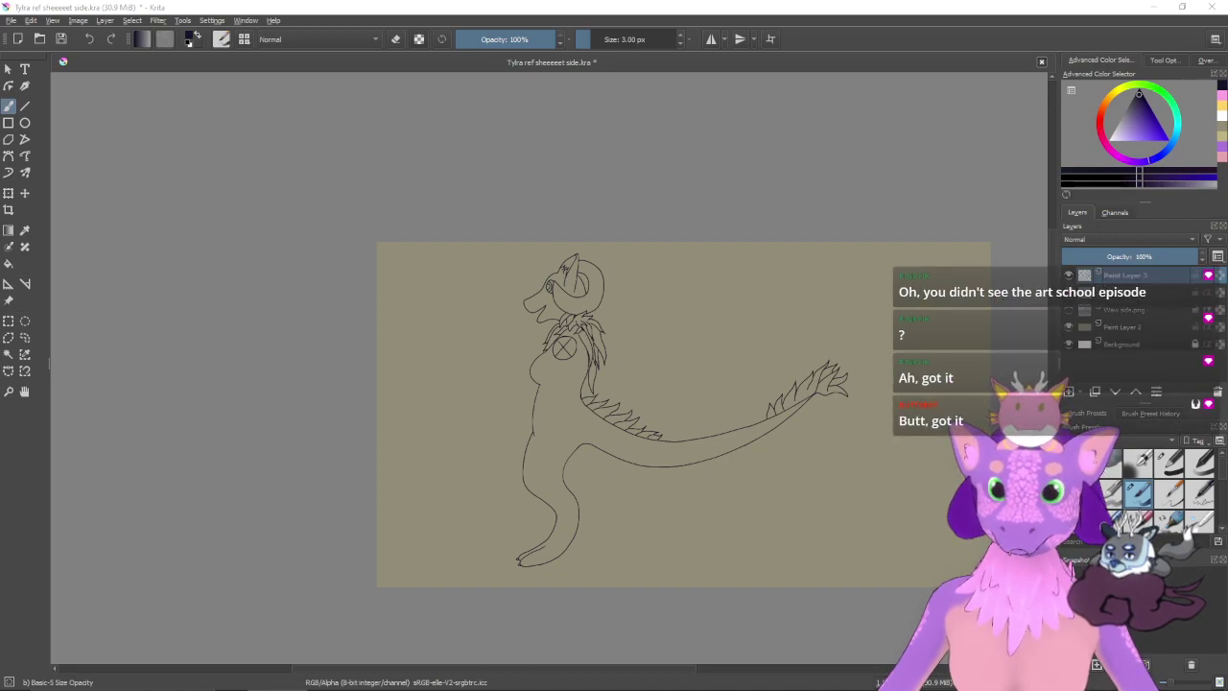
left_click_drag(683, 157, 453, 217)
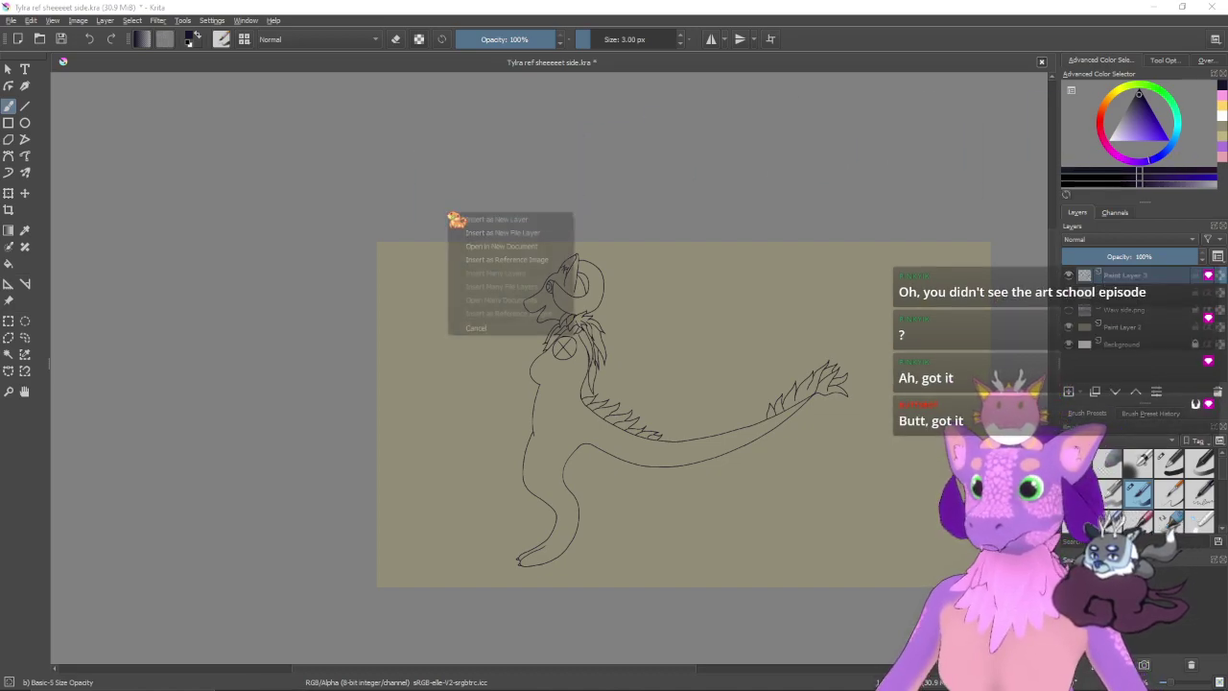
left_click(555, 266)
mouse_move(546, 268)
left_mouse_down()
mouse_move(303, 245)
mouse_move(364, 301)
mouse_move(280, 295)
left_mouse_up()
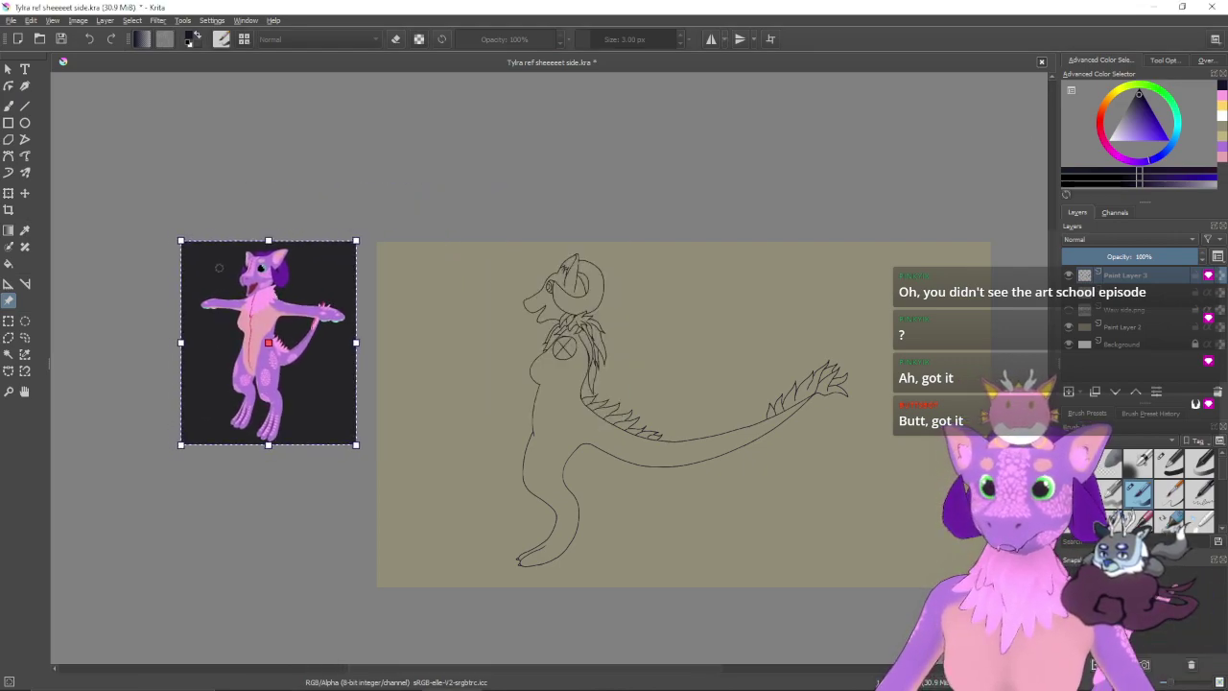
- Insert the eye texture picture as a reference image, place it beneath the character reference, and return to the Brush tool
left_click_drag(340, 453, 265, 519)
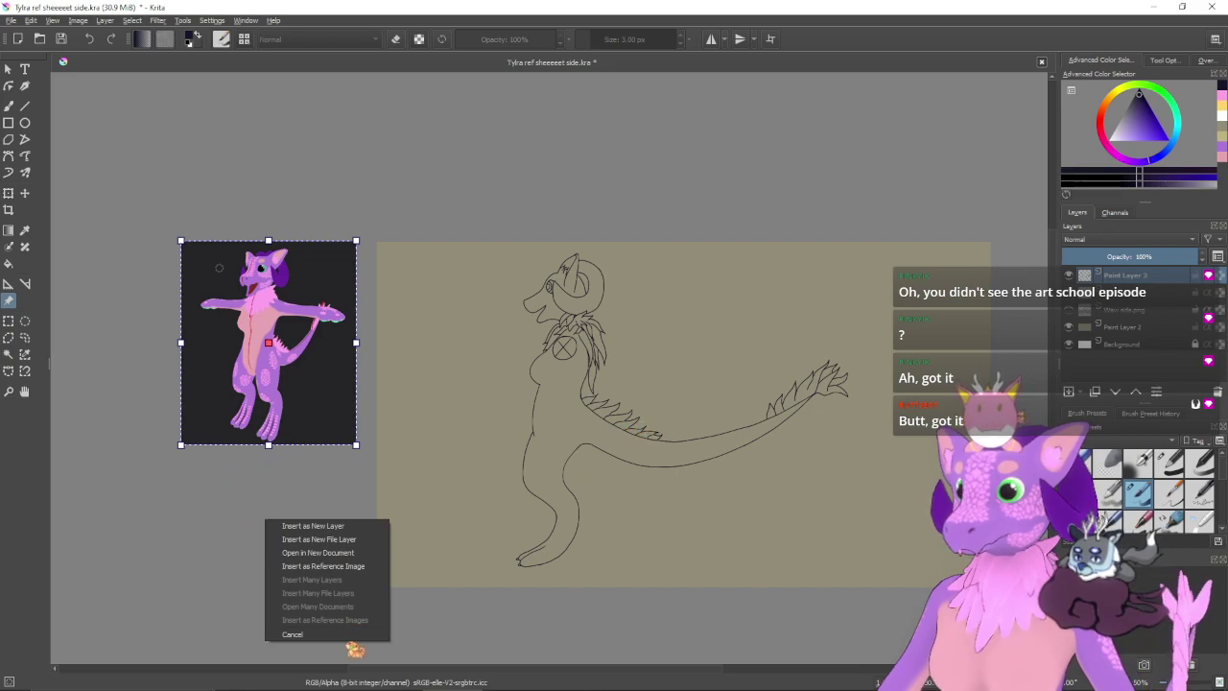
left_click(323, 566)
left_click_drag(336, 580, 219, 522)
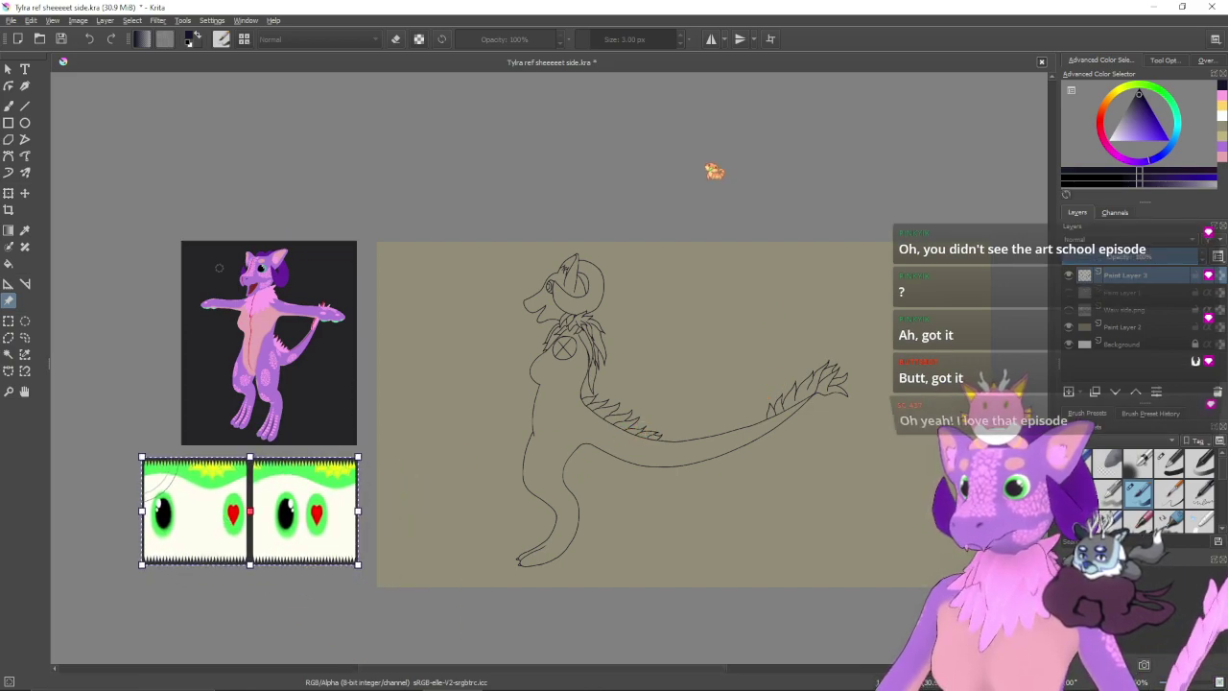
key("b")
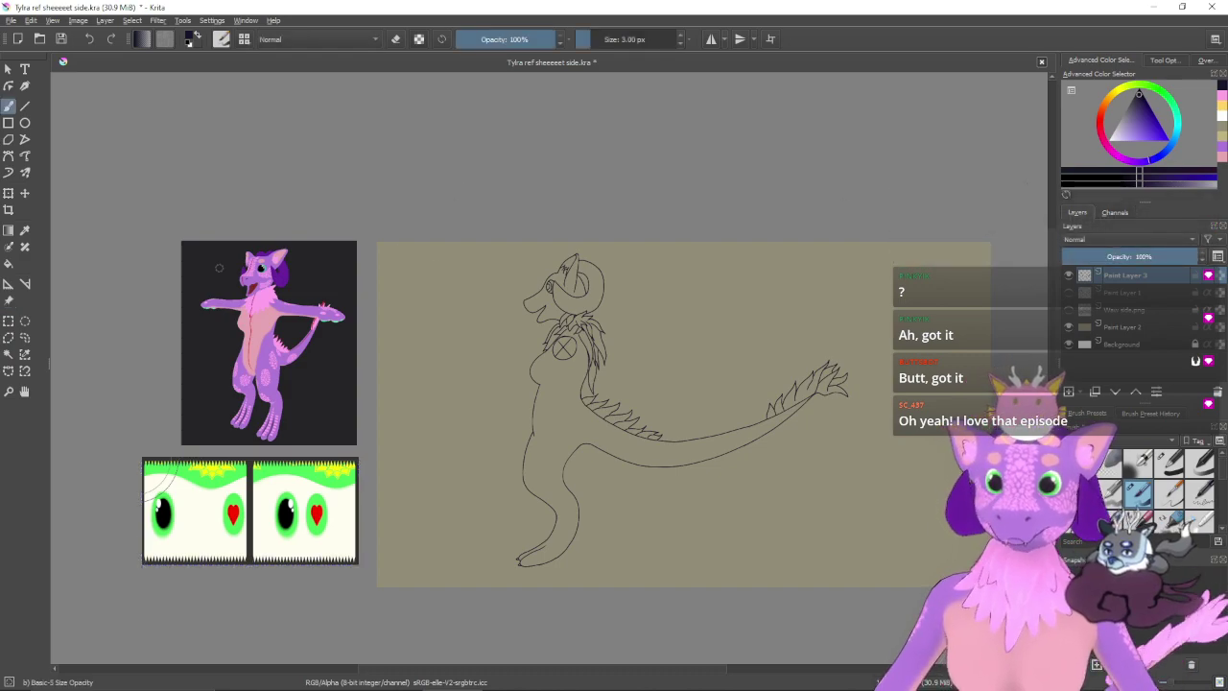
- Pick the purple body colour from the character reference and add a new paint layer above the line art
scroll(710, 386, "up", 1)
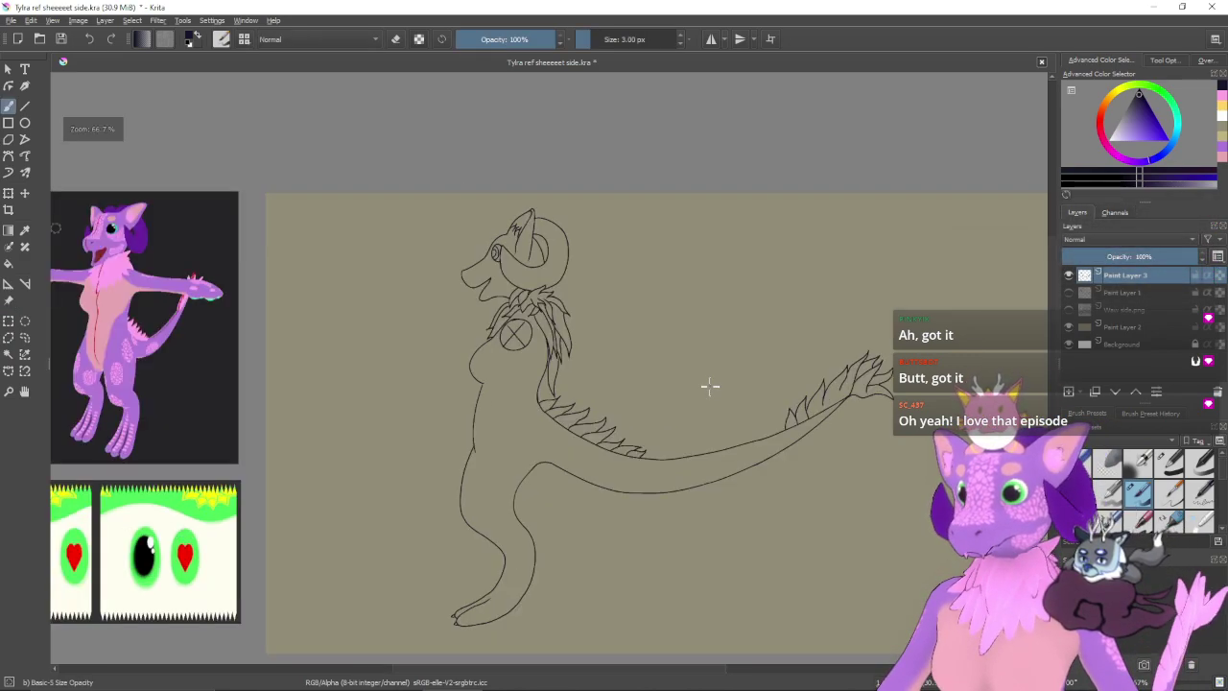
key("space")
left_click_drag(419, 427, 612, 412)
scroll(608, 411, "up", 1)
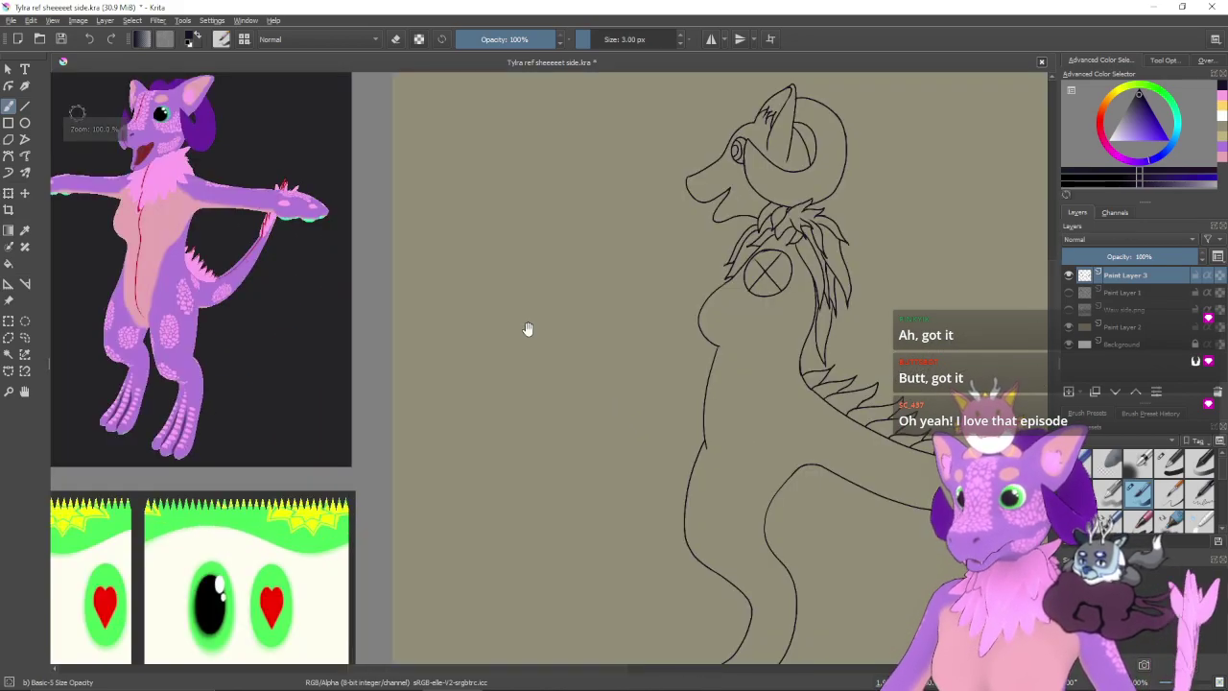
left_click_drag(528, 332, 699, 475)
left_click(412, 332, "ctrl")
left_click_drag(815, 404, 433, 345)
key("Insert")
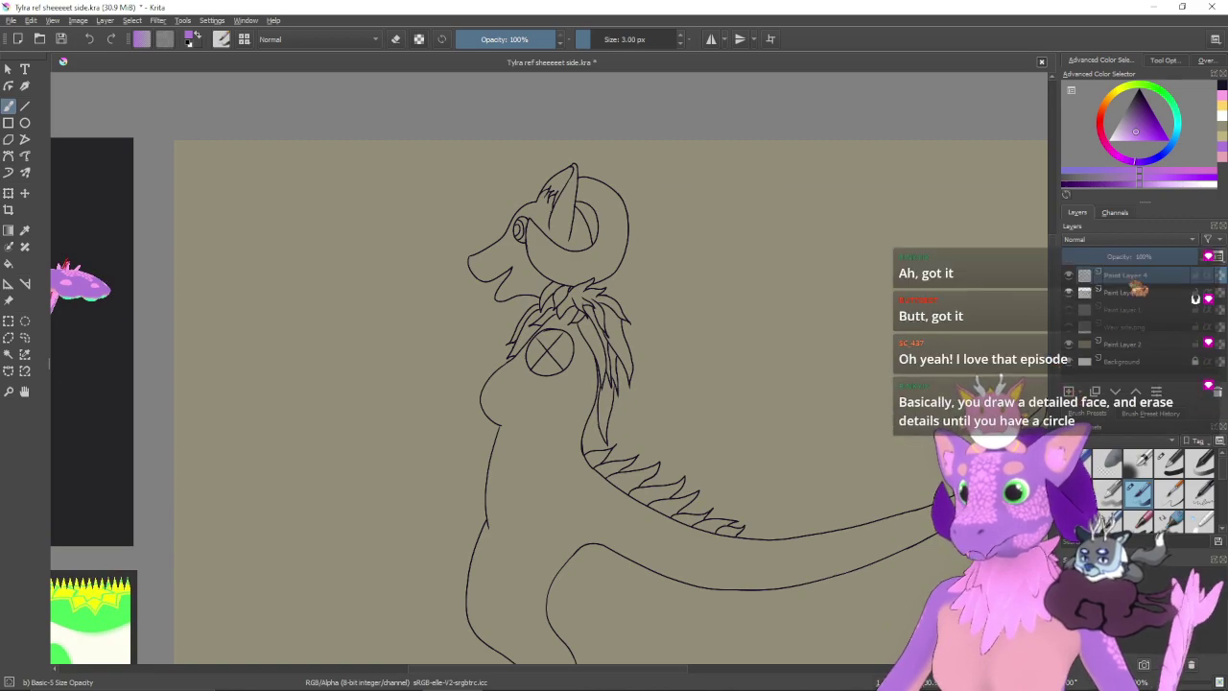
- Rename the line art layer, Paint Layer 3, as Line
double_click(1196, 298)
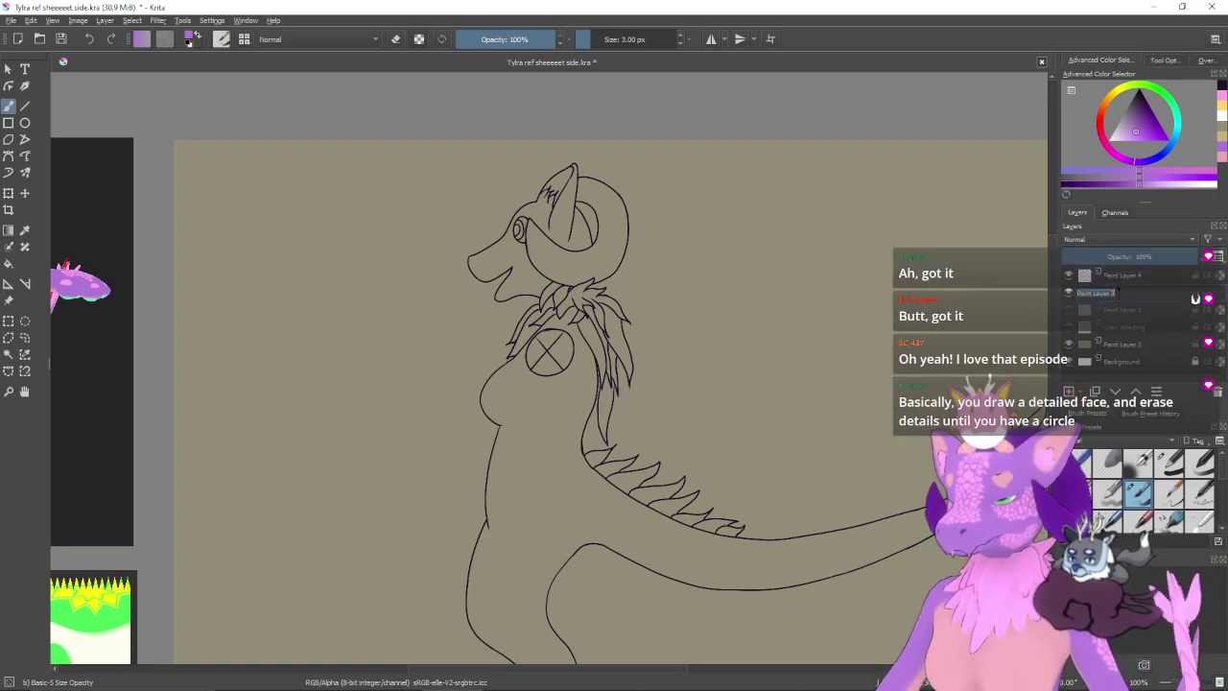
type("l")
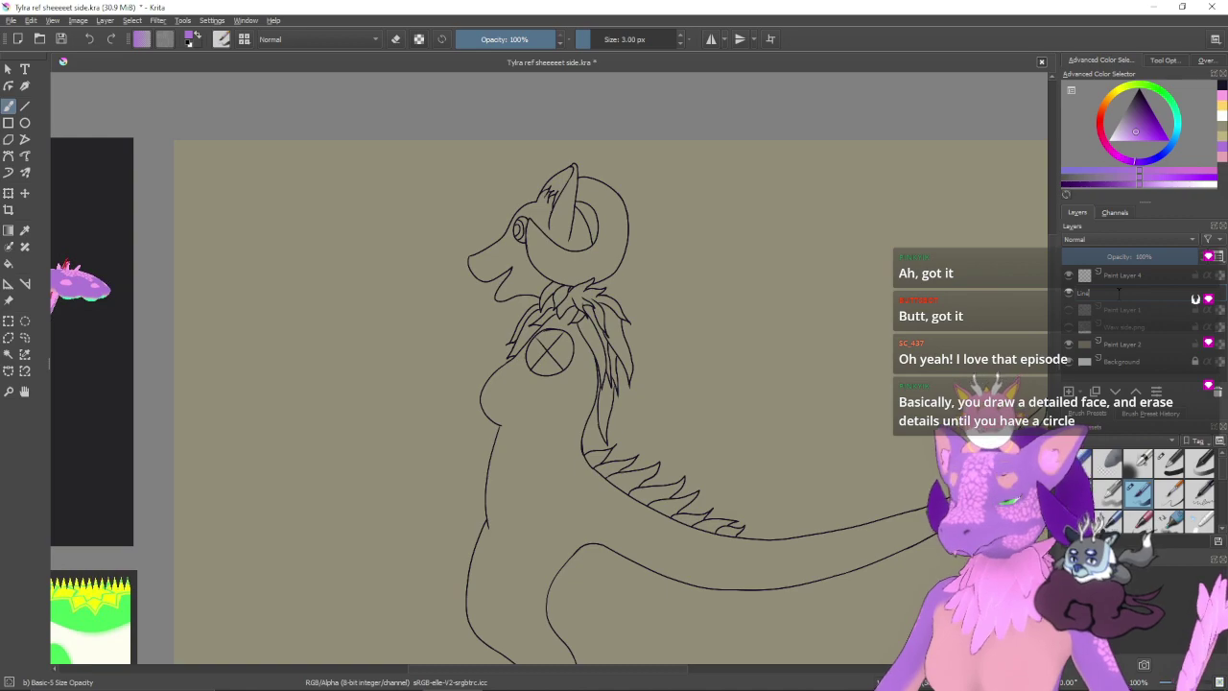
key("Return")
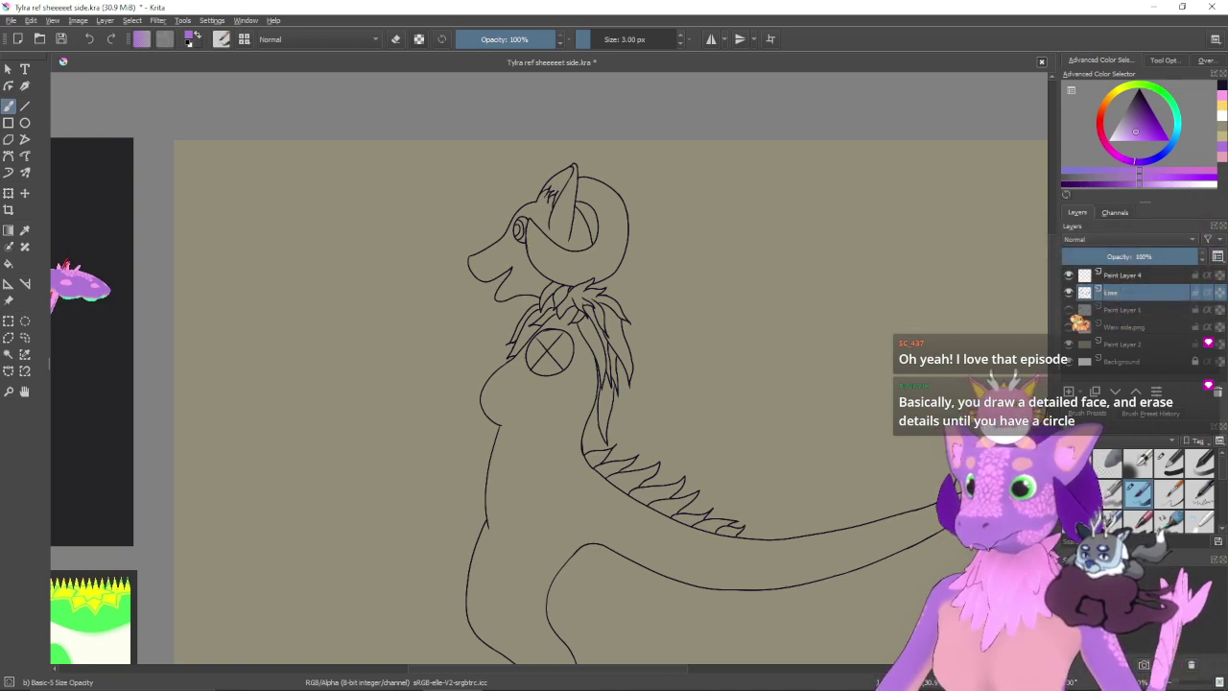
- Show the rough sketch layer, Paint Layer 1, and rename it as Sketchu
left_click(1069, 310)
double_click(1093, 310)
type("s")
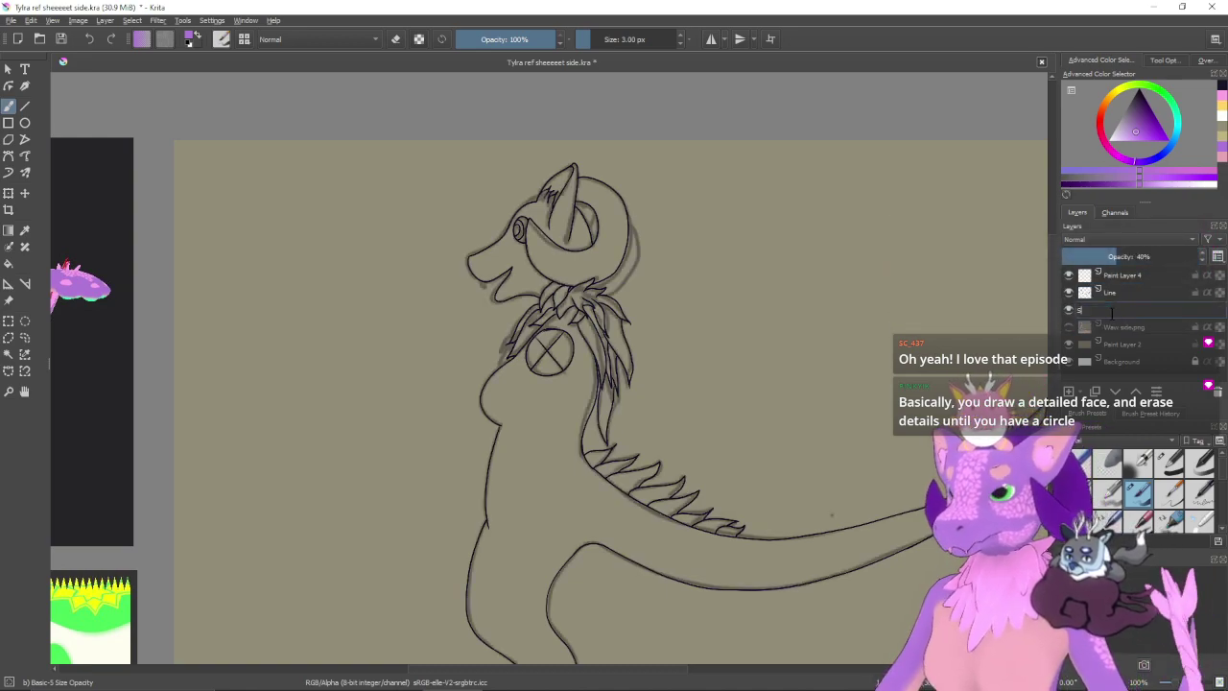
key("Return")
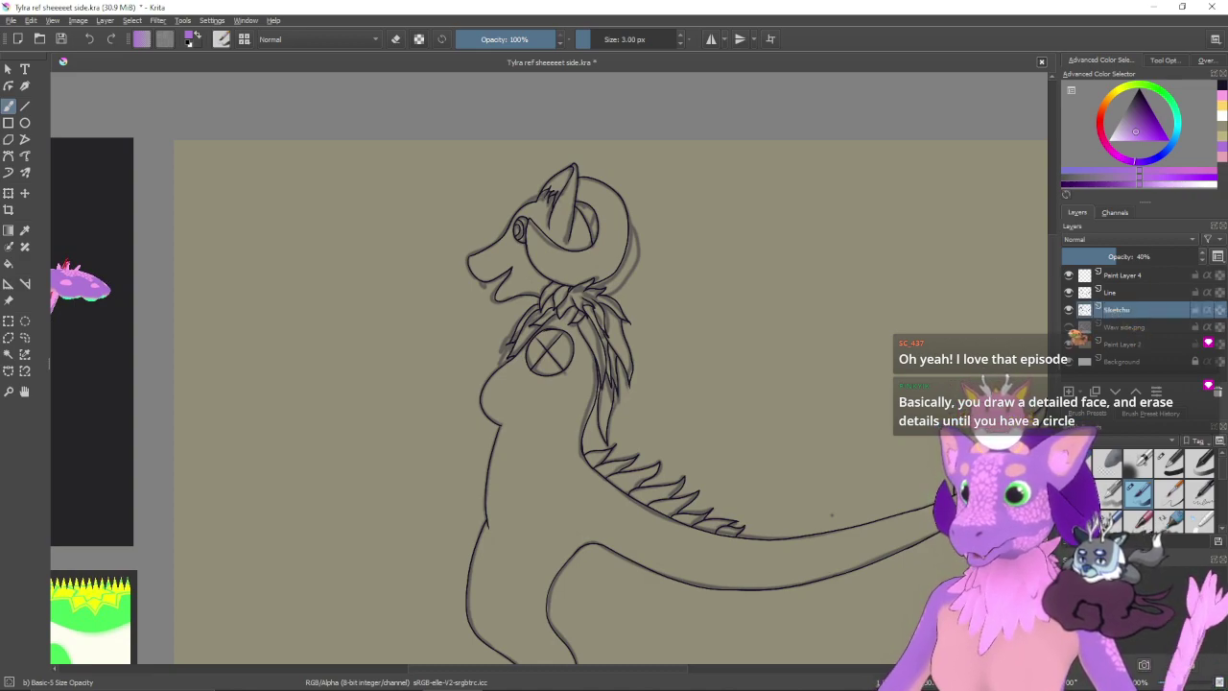
- Check the reference and sketch layers by toggling their visibility, leaving both hidden beneath the line art
left_click(1068, 327)
left_click(1069, 327)
left_click(1068, 309)
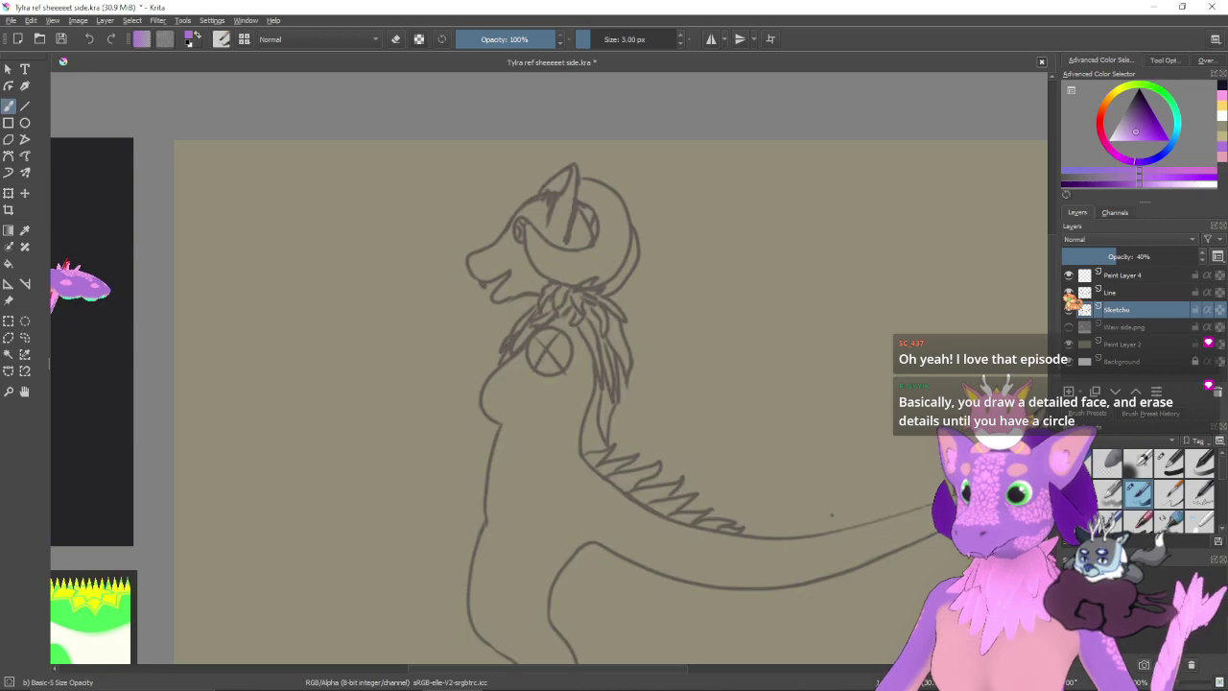
left_click(1069, 309)
left_click(1068, 309)
- Rename Paint Layer 4 as Color and move it directly beneath the Line layer
left_click(1142, 275)
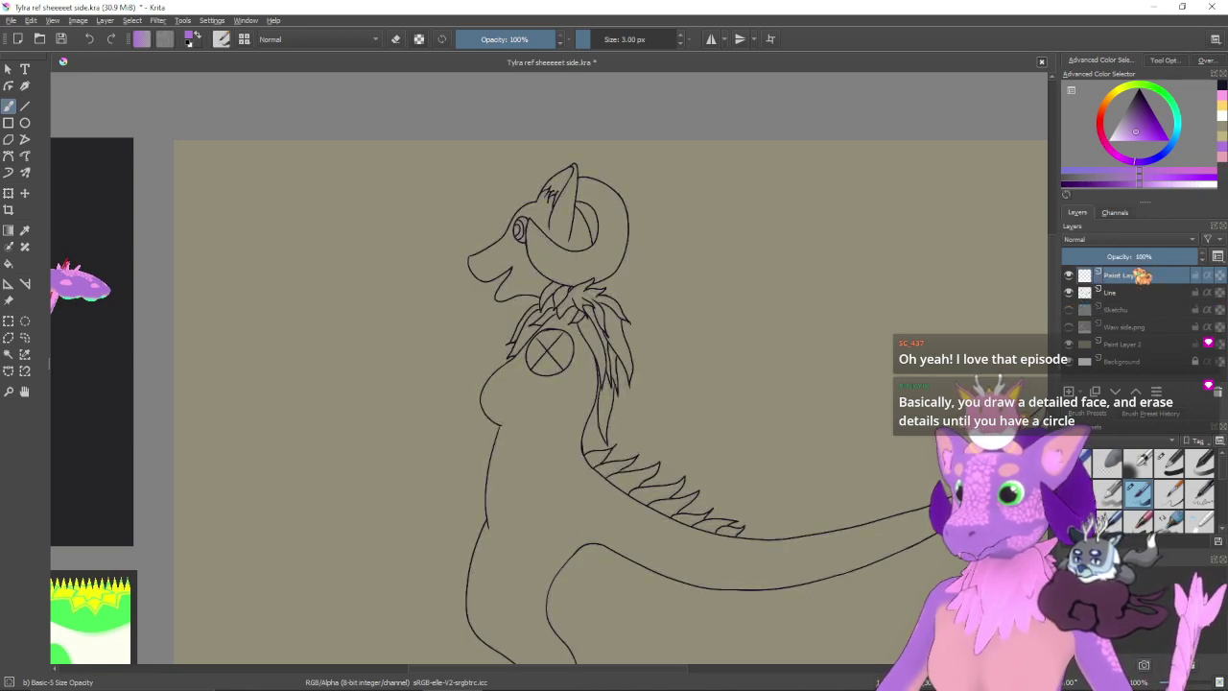
double_click(1112, 276)
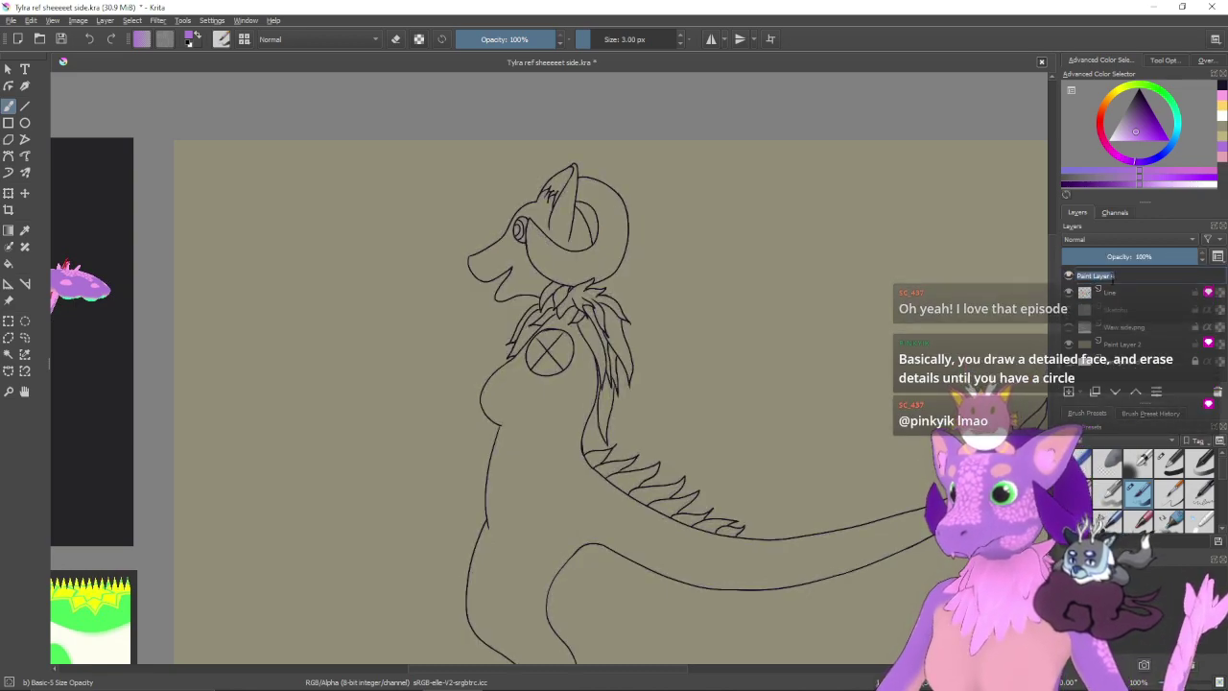
type("Color")
key("Return")
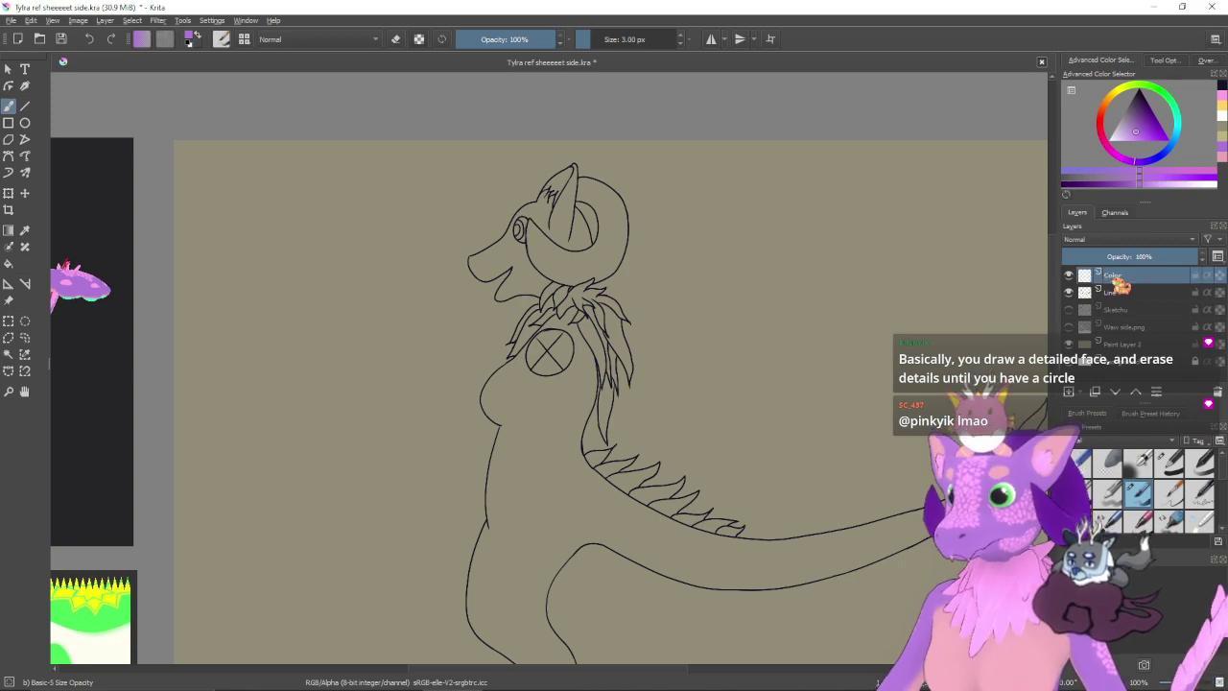
left_click_drag(1117, 279, 1128, 297)
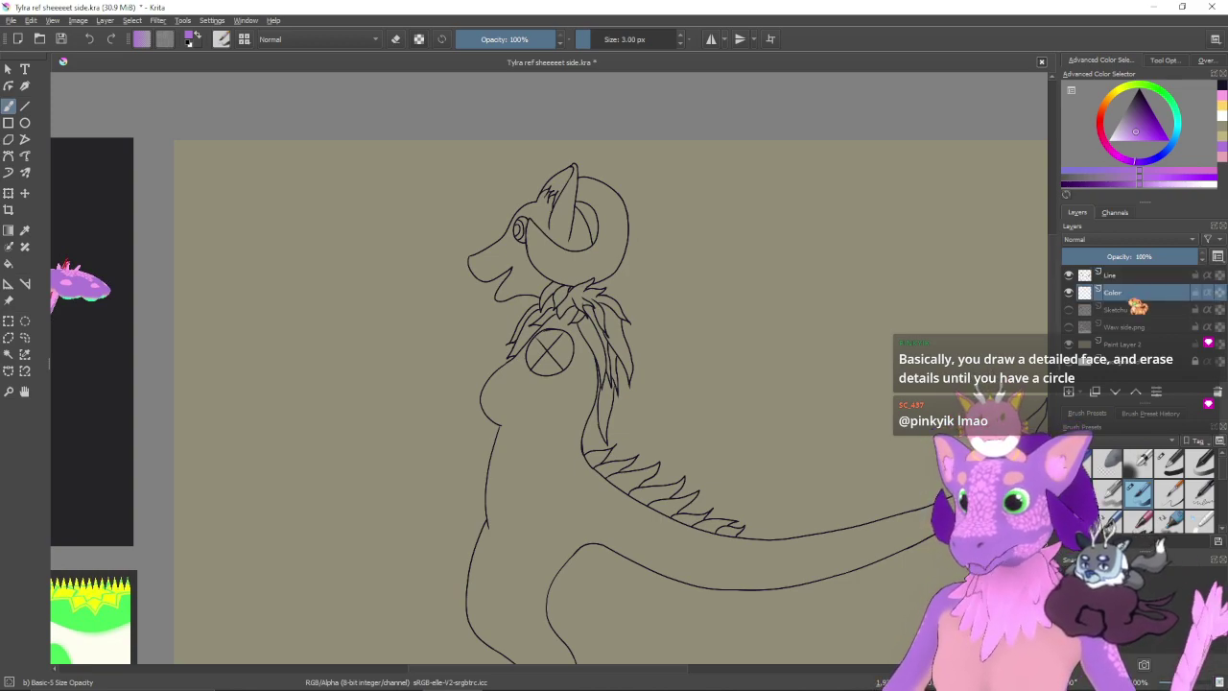
mouse_move(1137, 306)
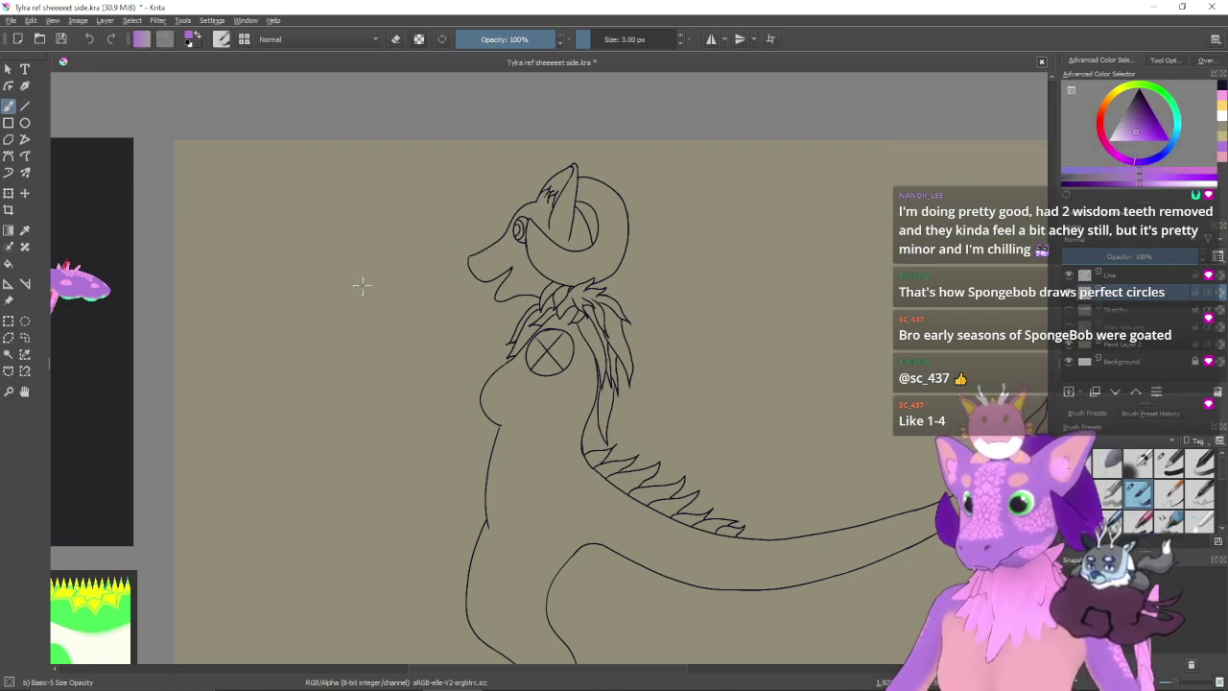
- Fill the head and the body of the line art with the picked purple on the Color layer
mouse_move(401, 400)
left_mouse_down()
mouse_move(438, 422)
mouse_move(751, 417)
mouse_move(516, 424)
left_mouse_up()
scroll(516, 424, "up", 2)
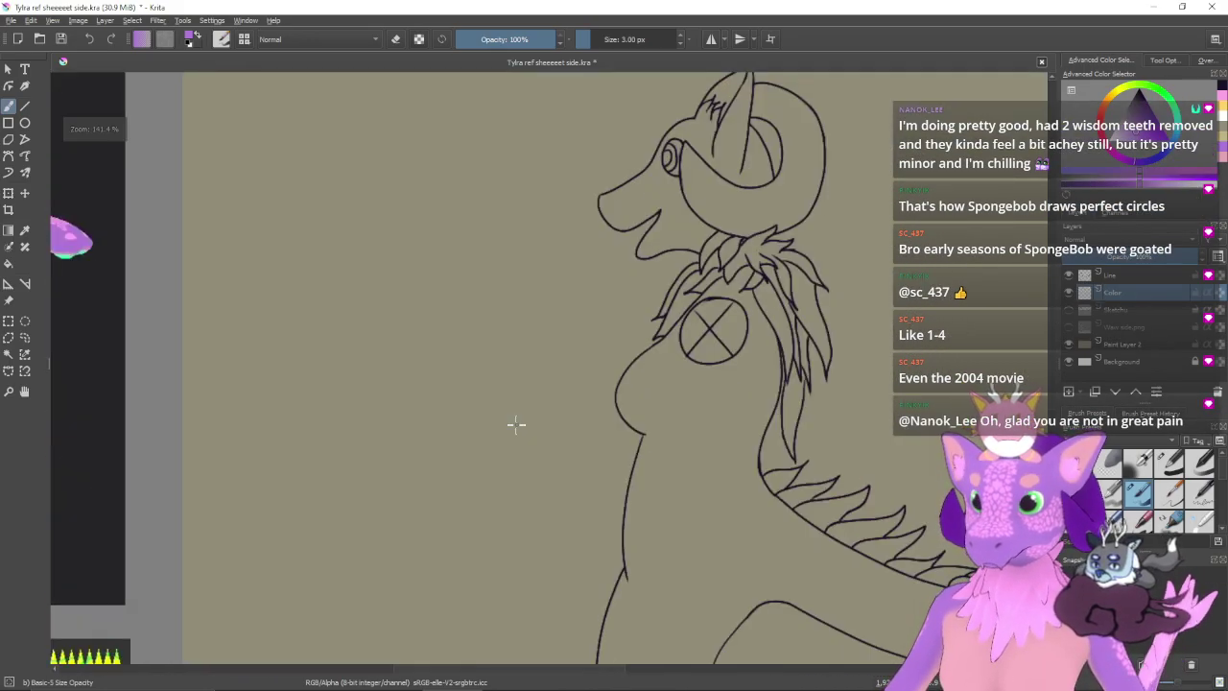
left_click_drag(628, 266, 496, 394)
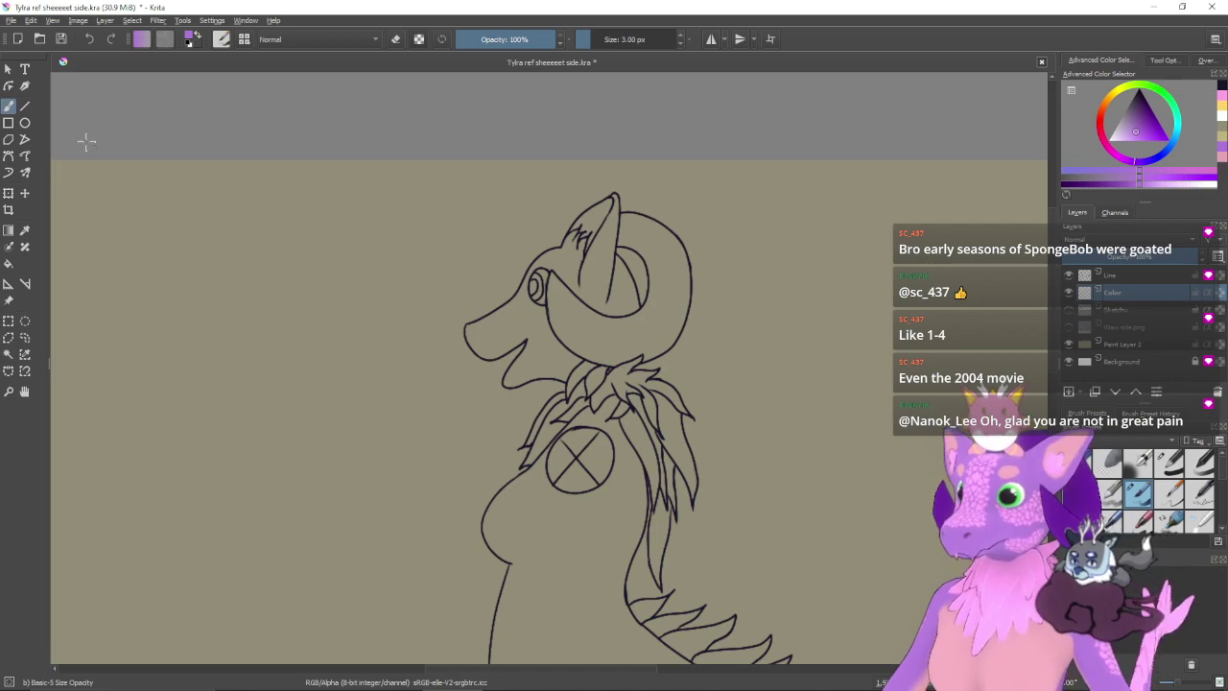
left_click(9, 264)
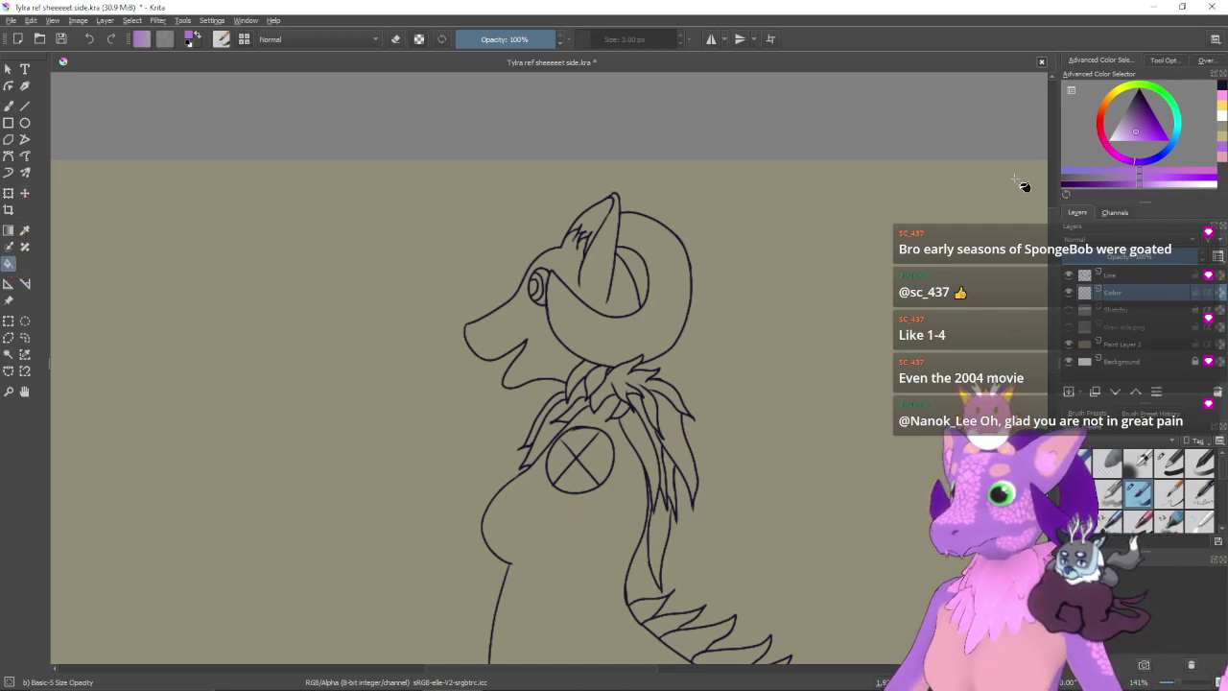
left_click_drag(318, 243, 758, 249)
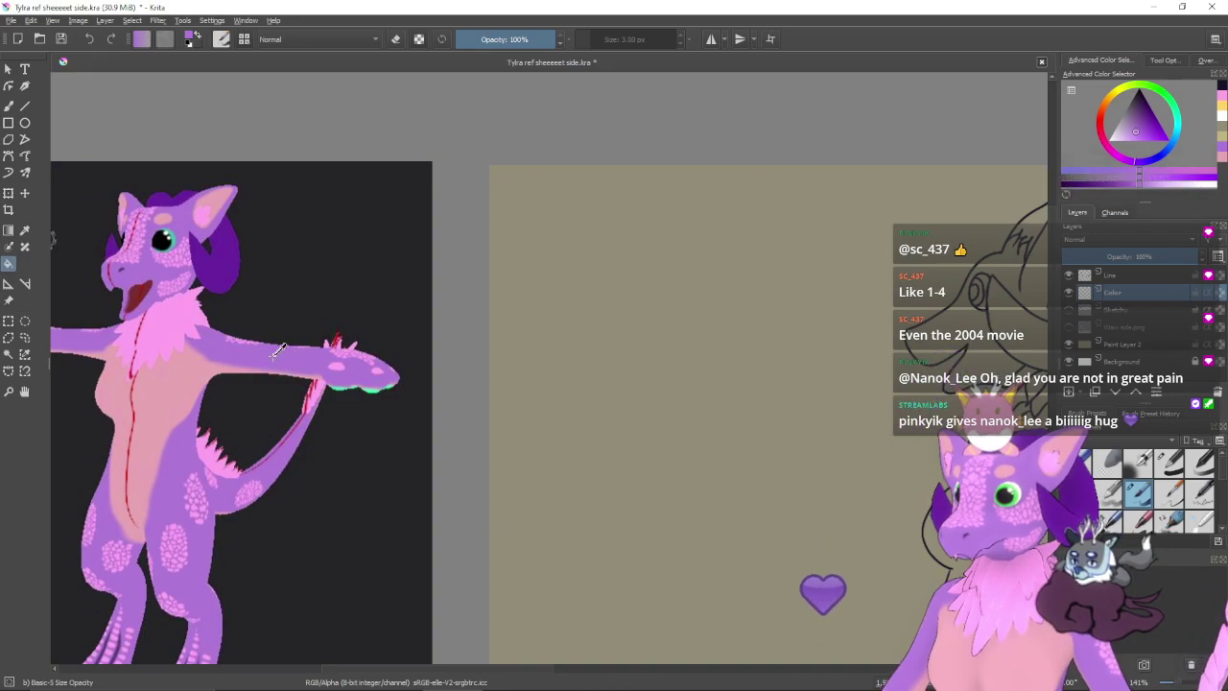
left_click_drag(792, 390, 408, 391)
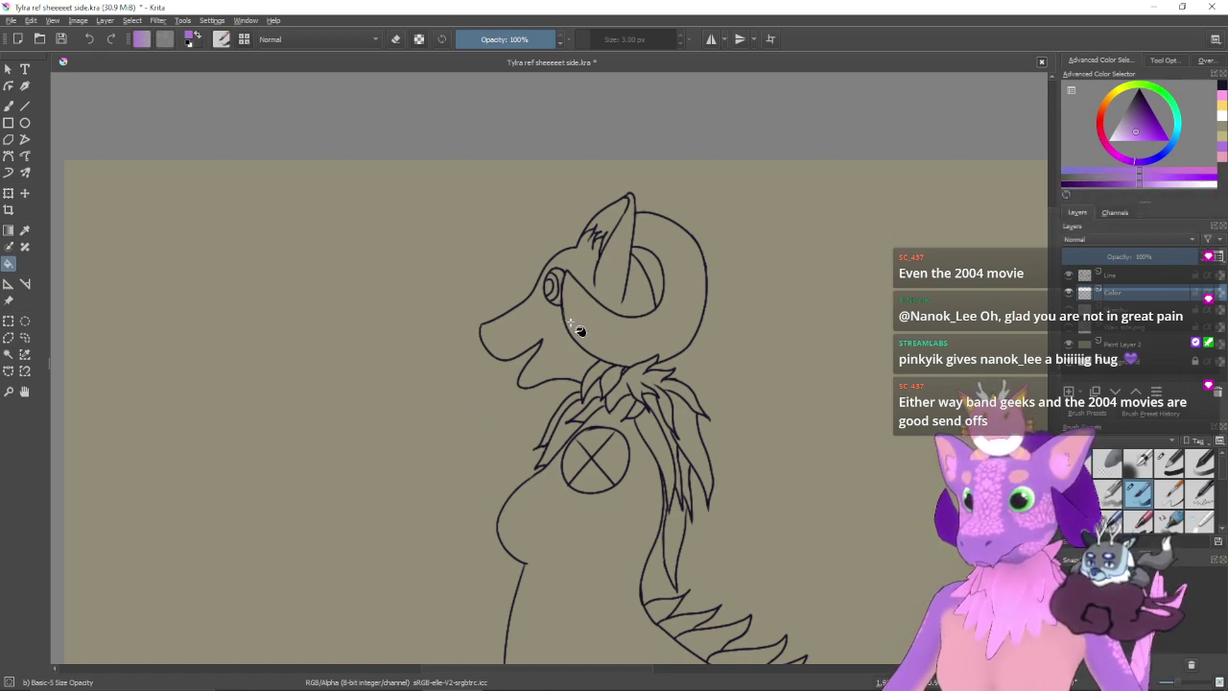
left_click(557, 364)
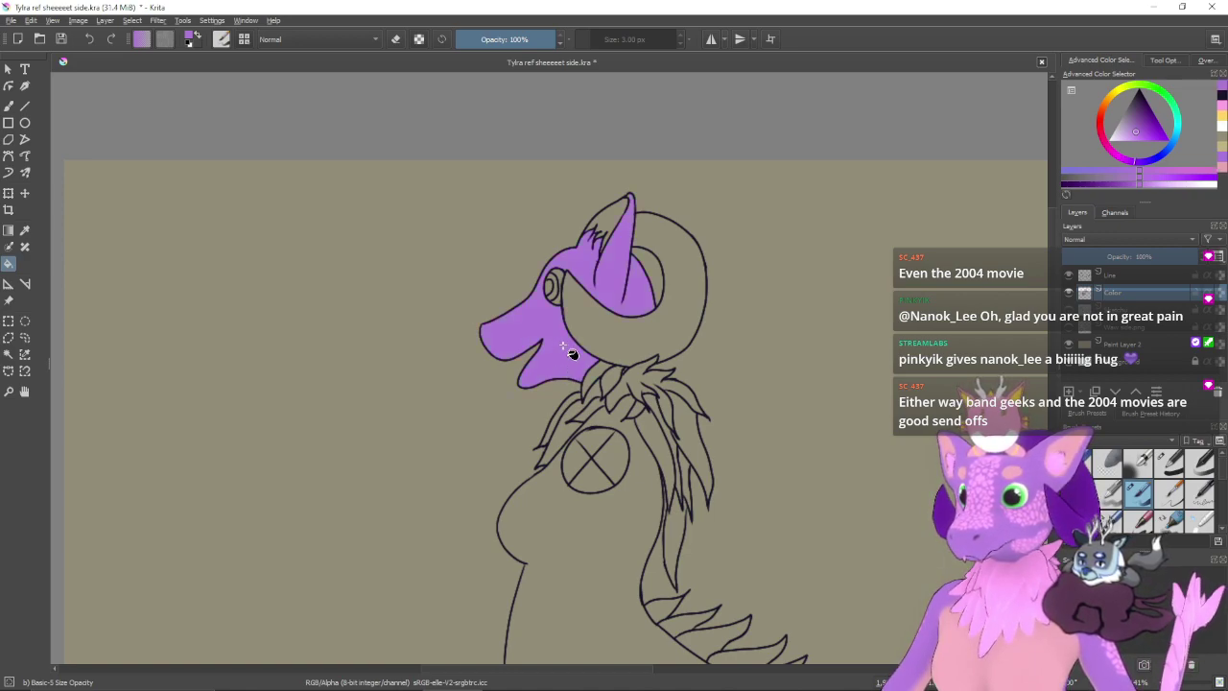
left_click(641, 472)
- Show the Waw side.png reference layer and hide the Color layer to compare the line art with the painting
left_click_drag(748, 528, 820, 208)
mouse_move(245, 351)
left_mouse_down()
mouse_move(838, 448)
mouse_move(559, 460)
mouse_move(387, 428)
left_mouse_up()
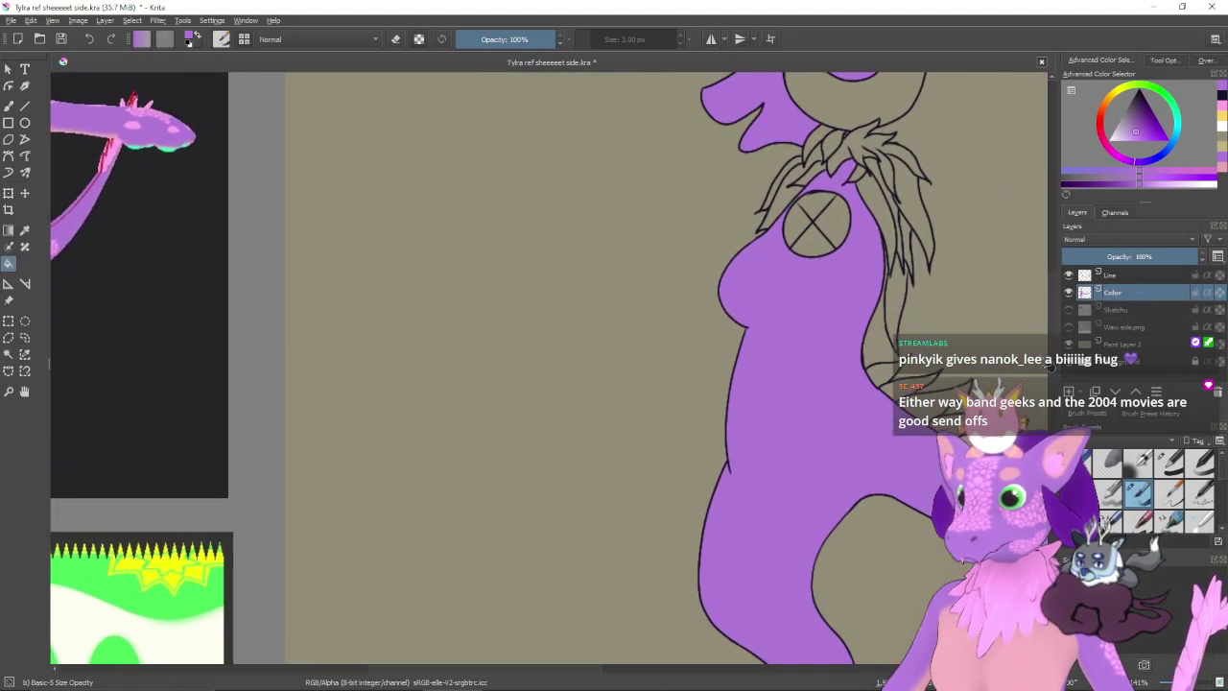
left_click(1069, 327)
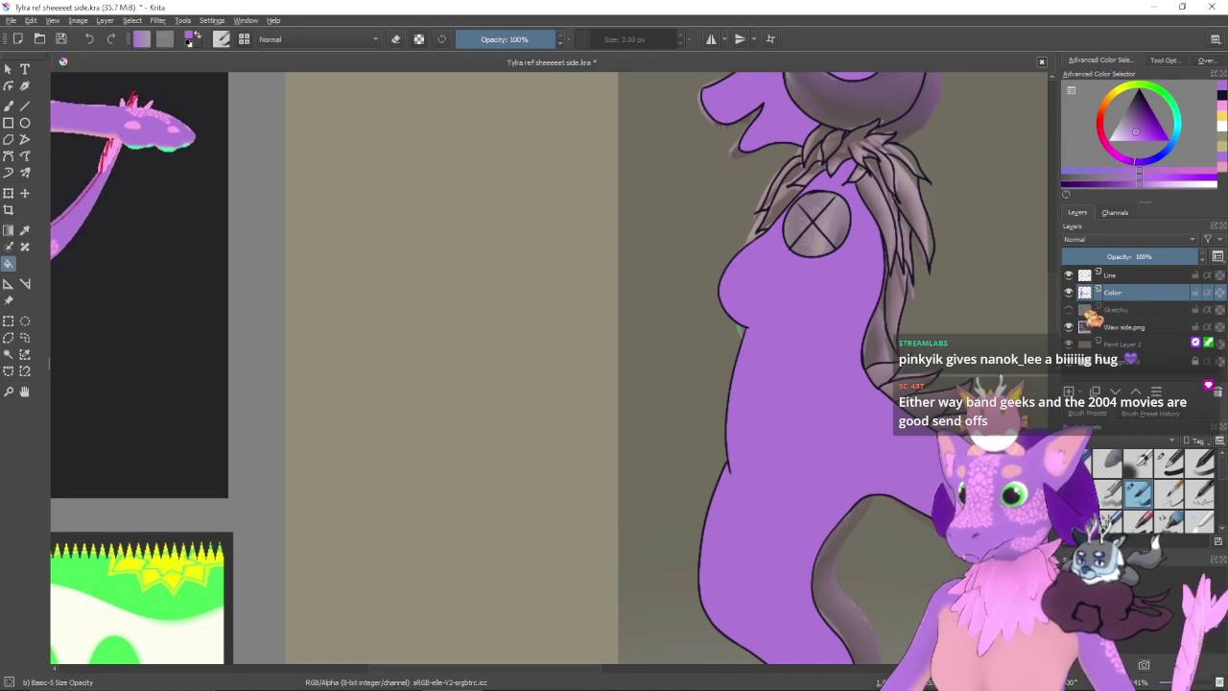
left_click(1069, 291)
left_click_drag(909, 327, 886, 363)
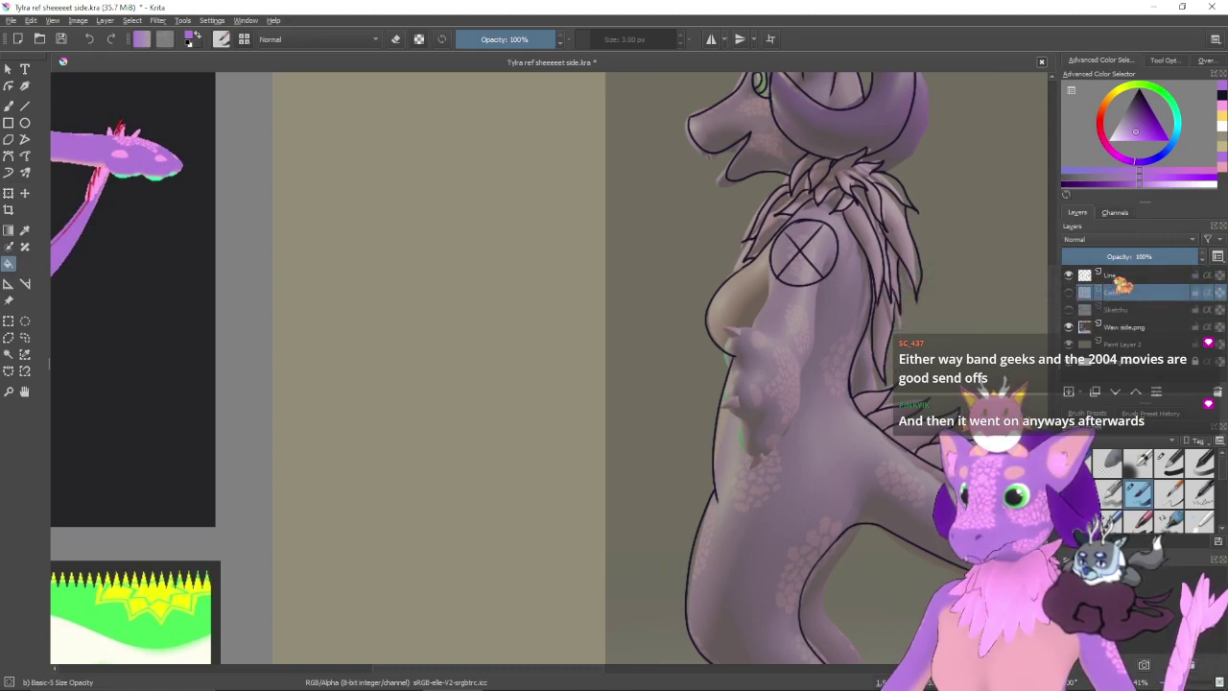
mouse_move(1119, 282)
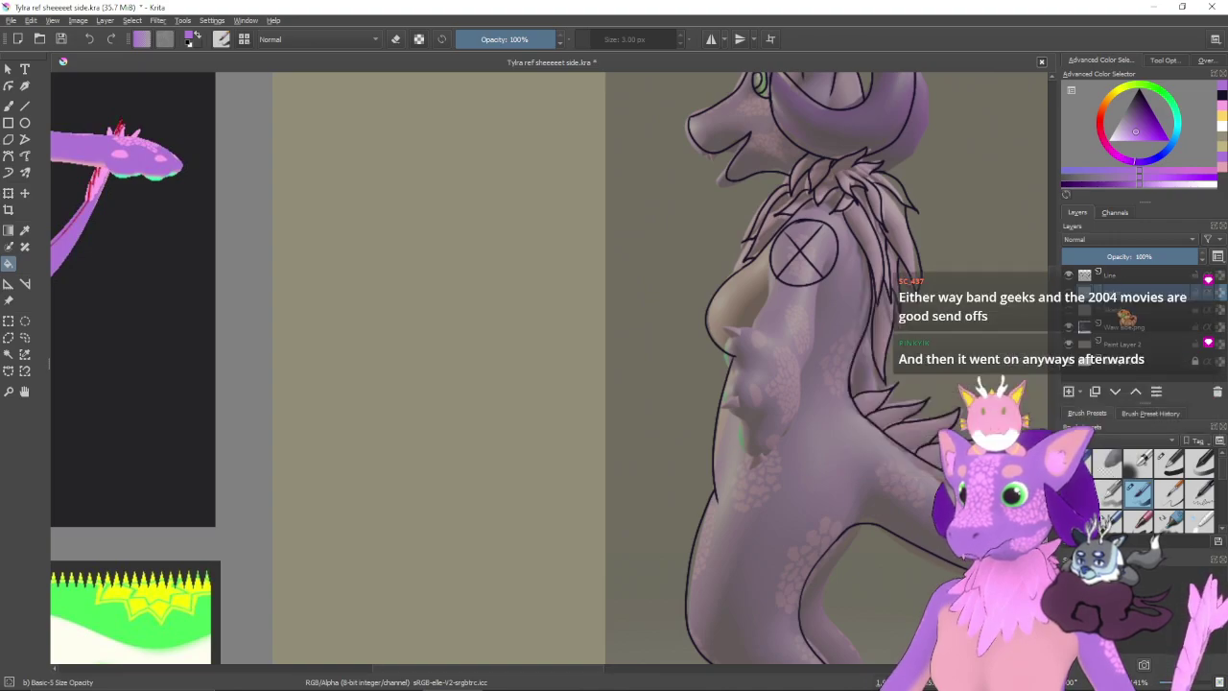
mouse_move(1125, 317)
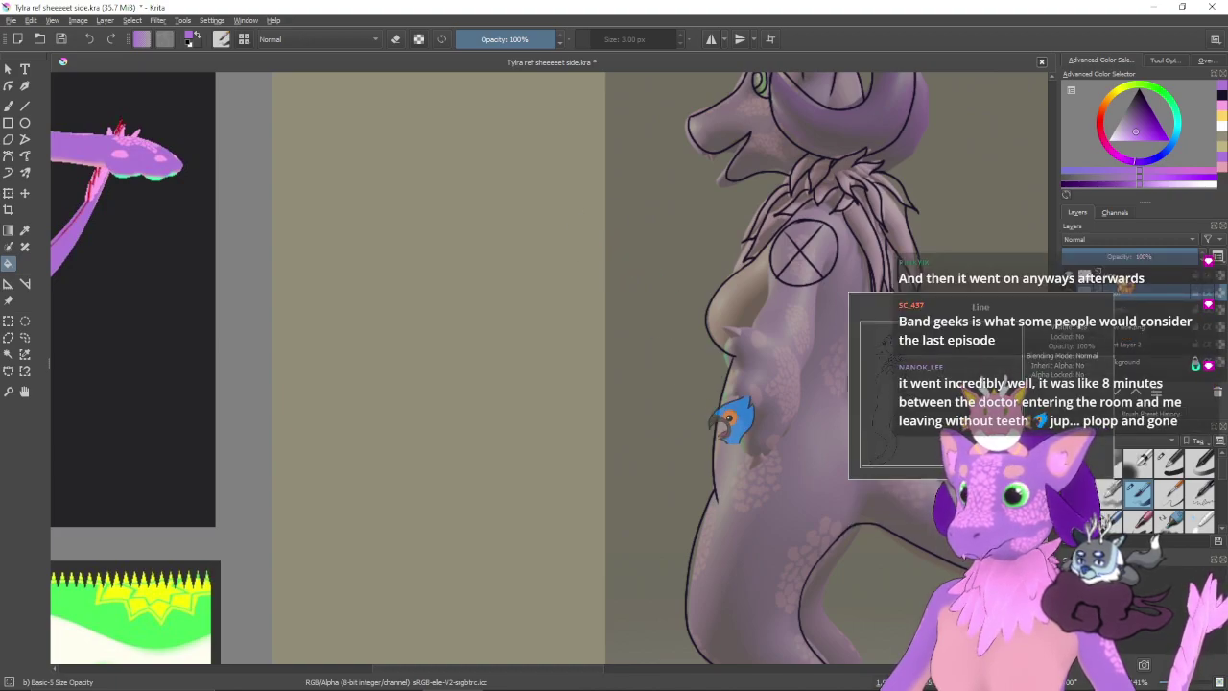
- Toggle the sketch and Line layers to compare them with the reference, and show the Color layer again
left_click(1110, 306)
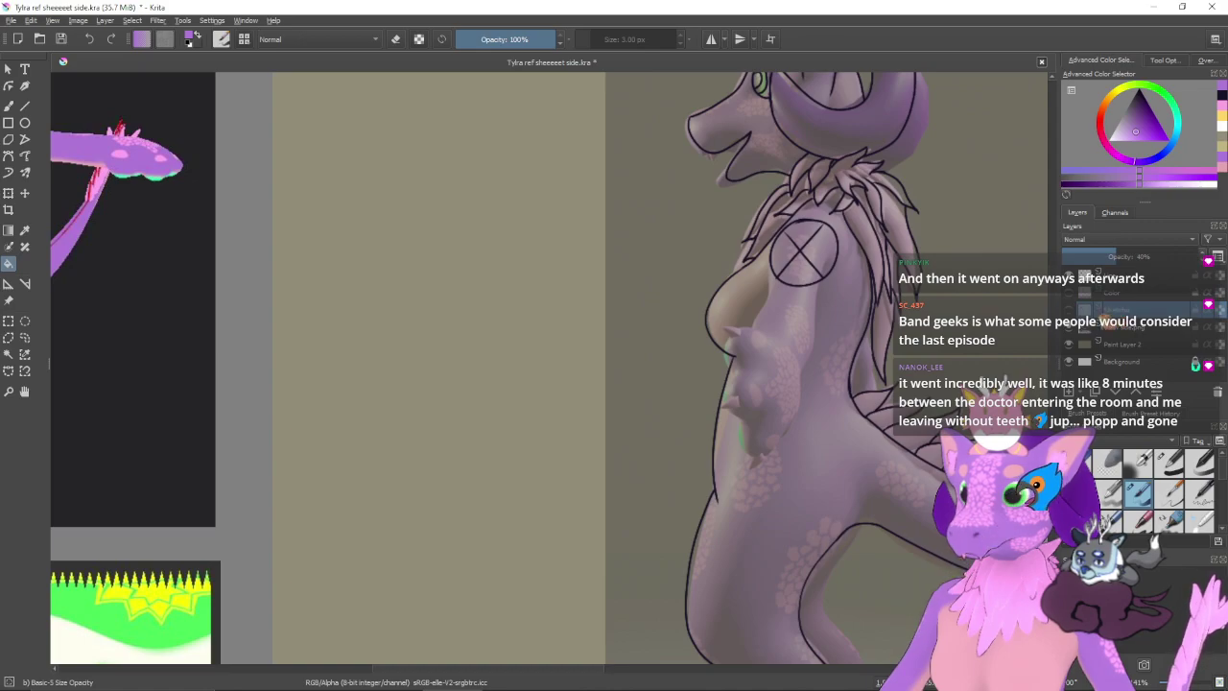
left_click(1069, 309)
left_click(1069, 310)
left_click(1122, 277)
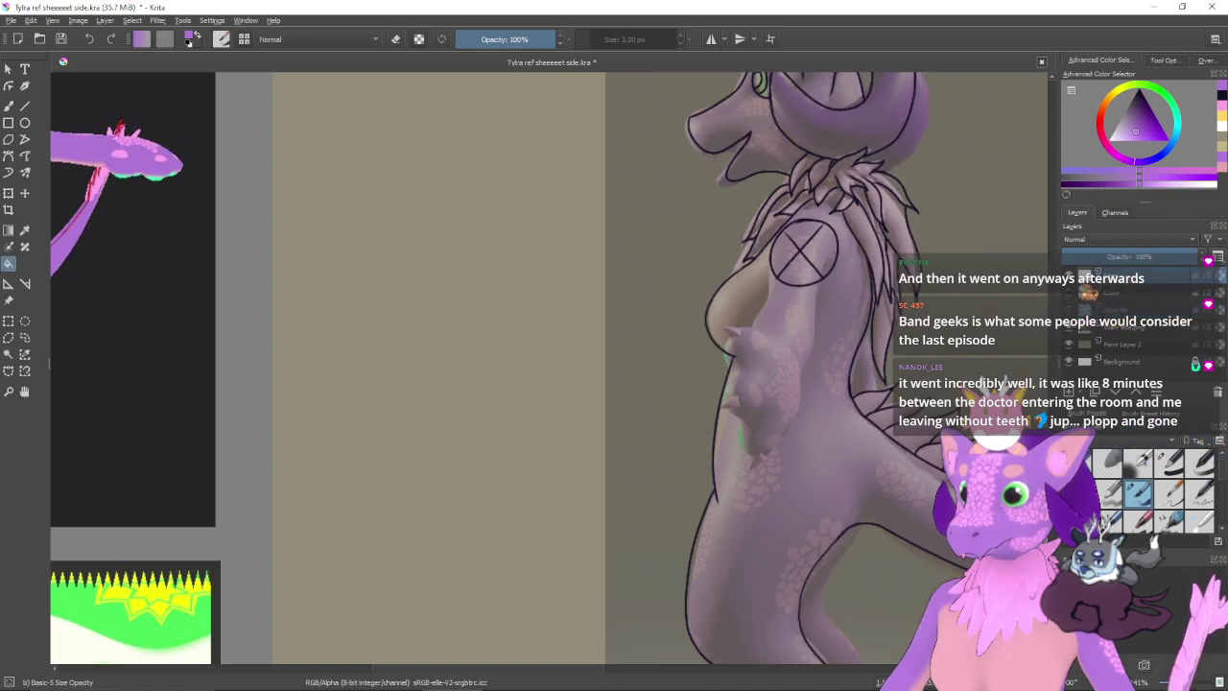
left_click(1069, 277)
left_click(1069, 276)
left_click(1069, 293)
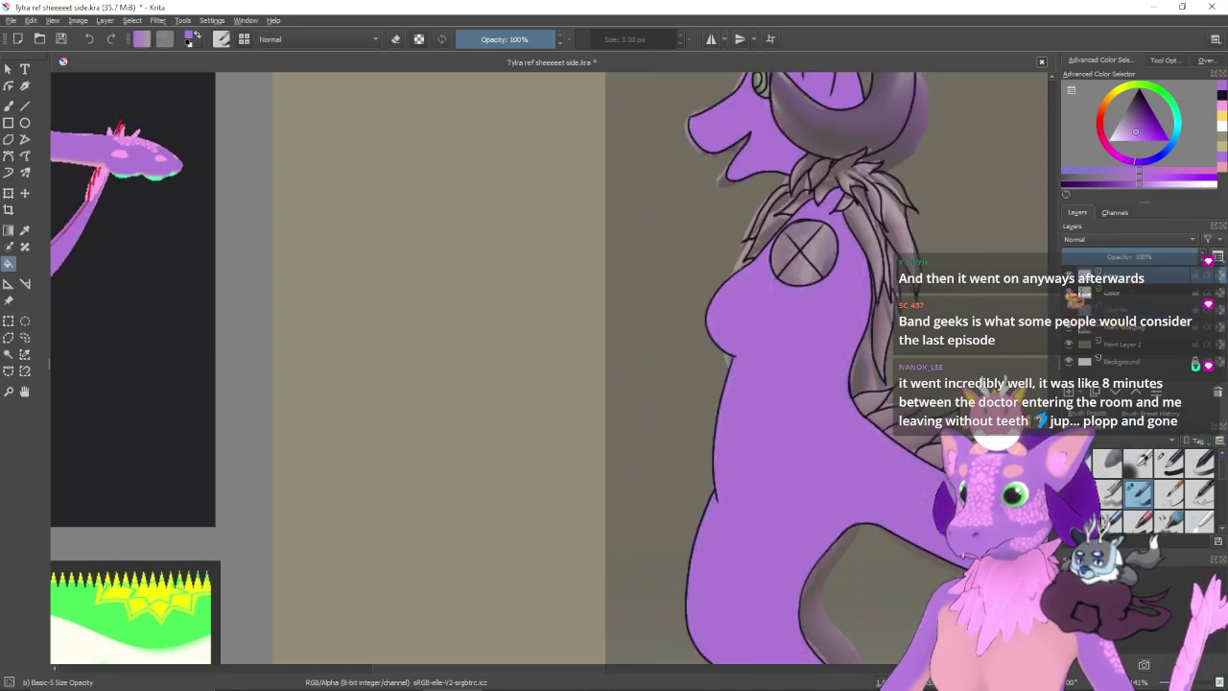
- Undo the purple fills of the body and head, and select the Color layer
left_click(1069, 292)
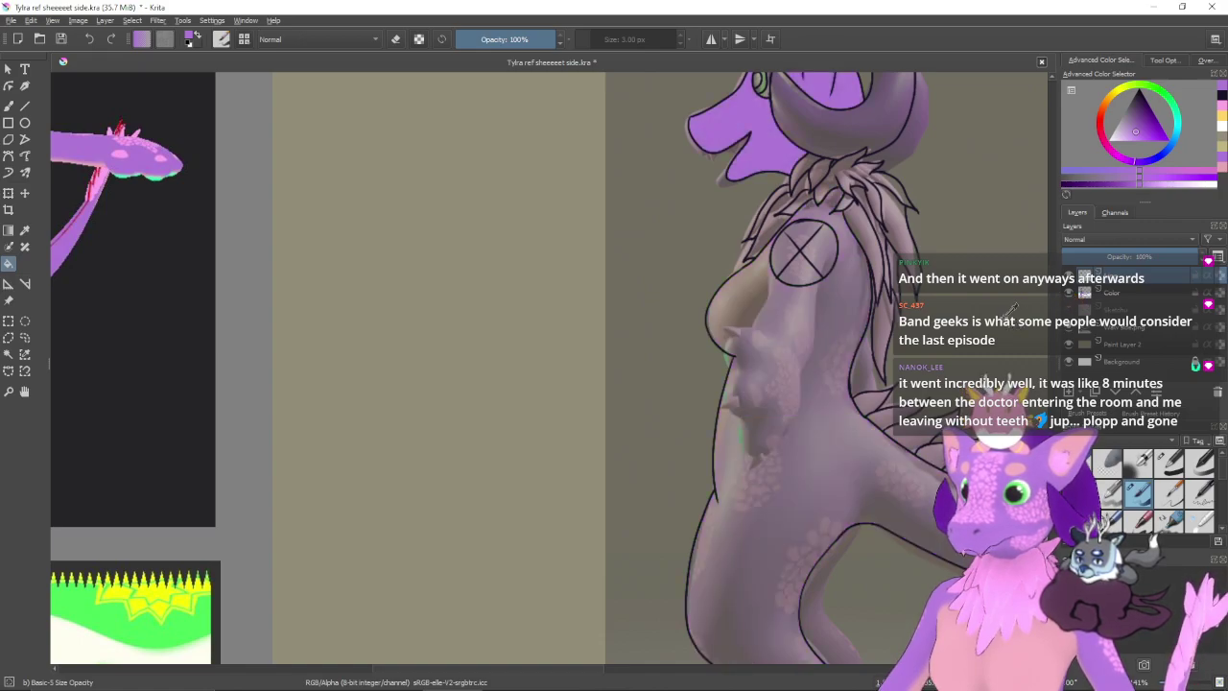
key("ctrl+z")
left_click(1115, 292)
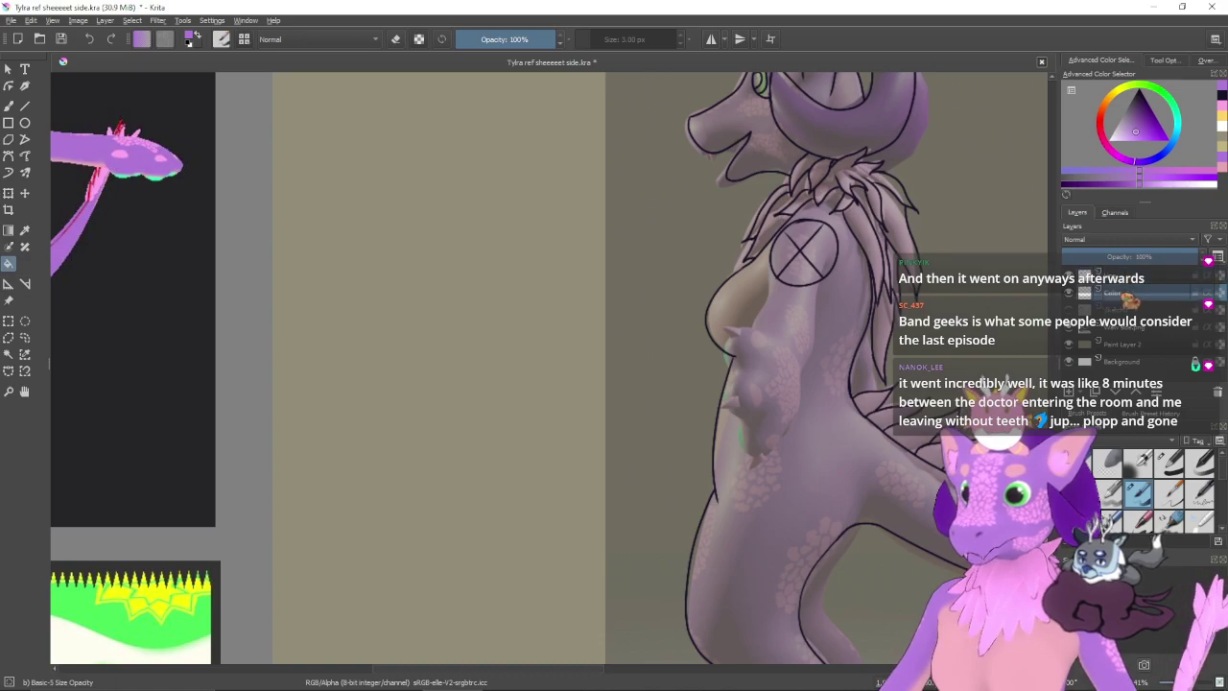
- Return to the Brush tool, add a paint layer above the Line layer, and name it Need delete puya line
left_click_drag(787, 365, 821, 399)
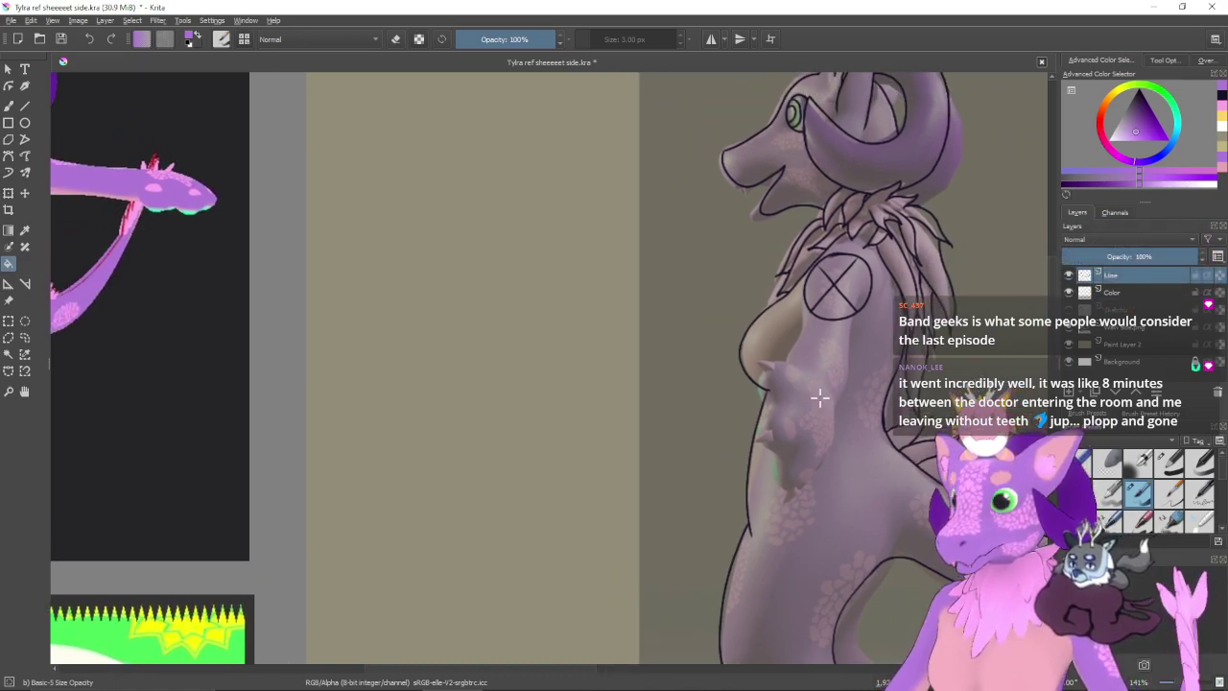
key("b")
left_click(1082, 393)
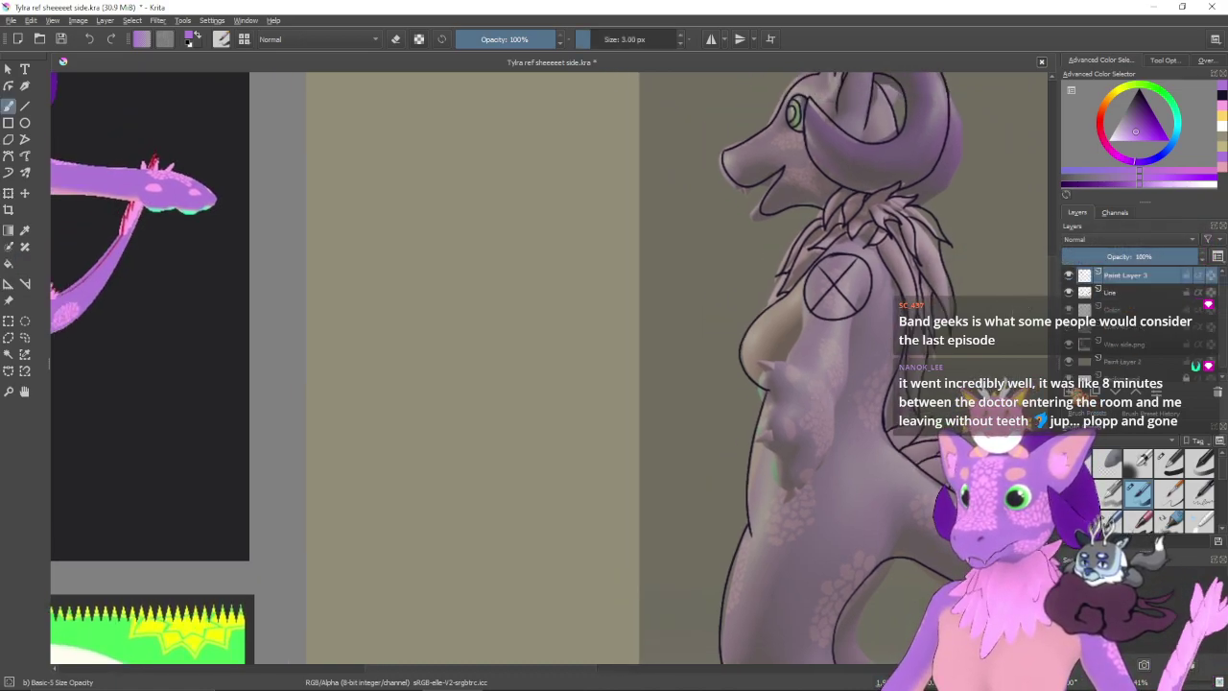
double_click(1129, 276)
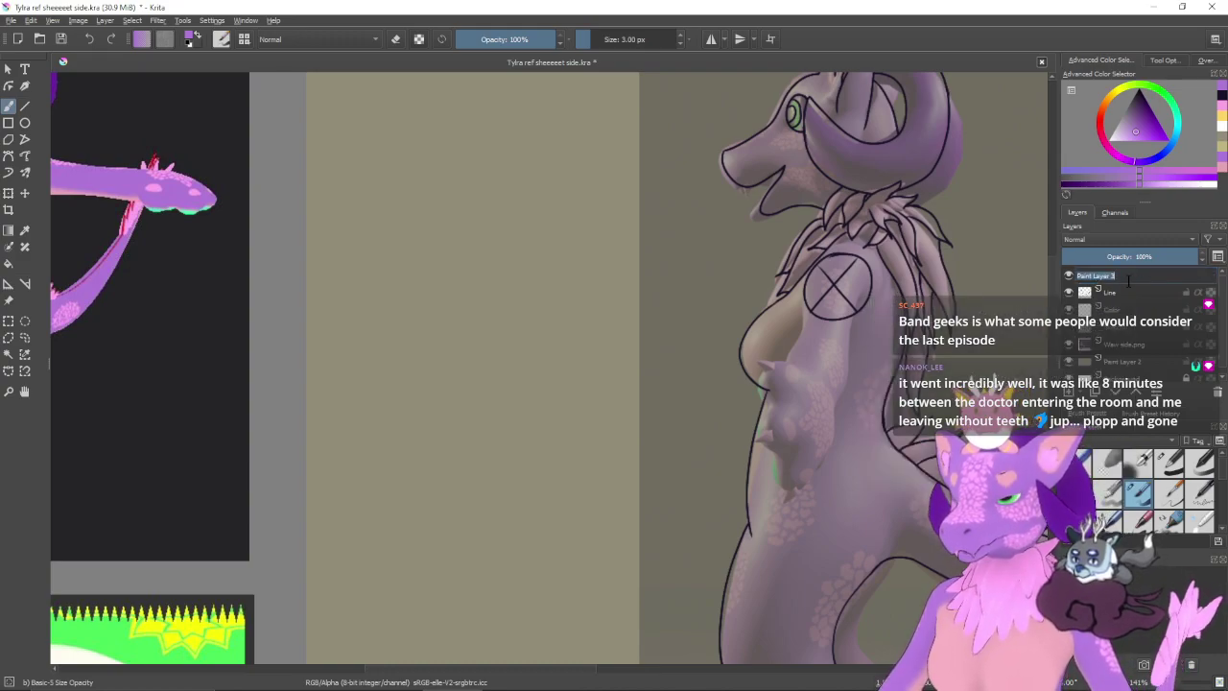
type("Neck")
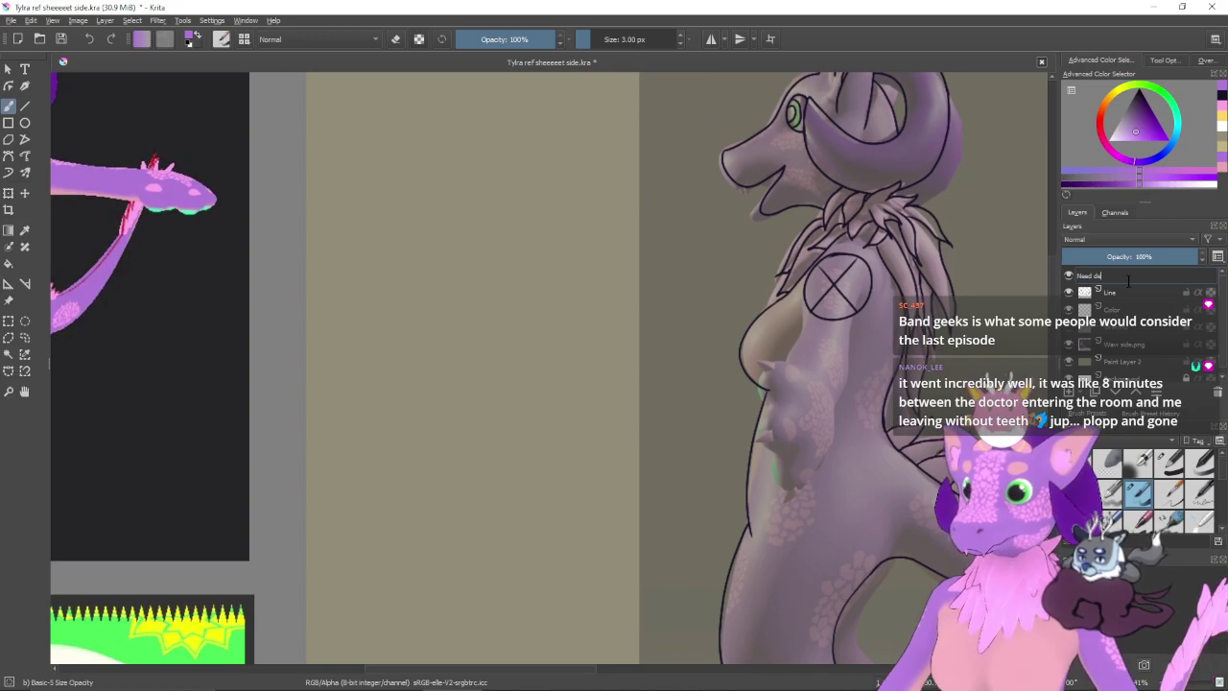
type(" delete puya line")
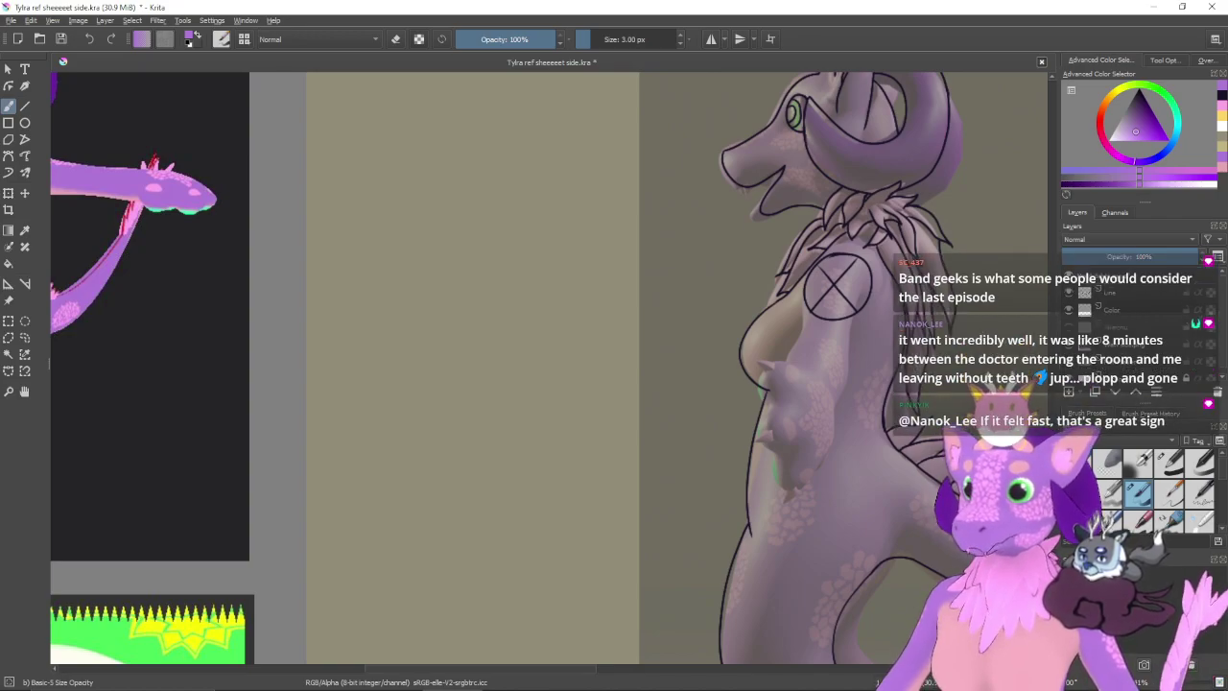
key("Return")
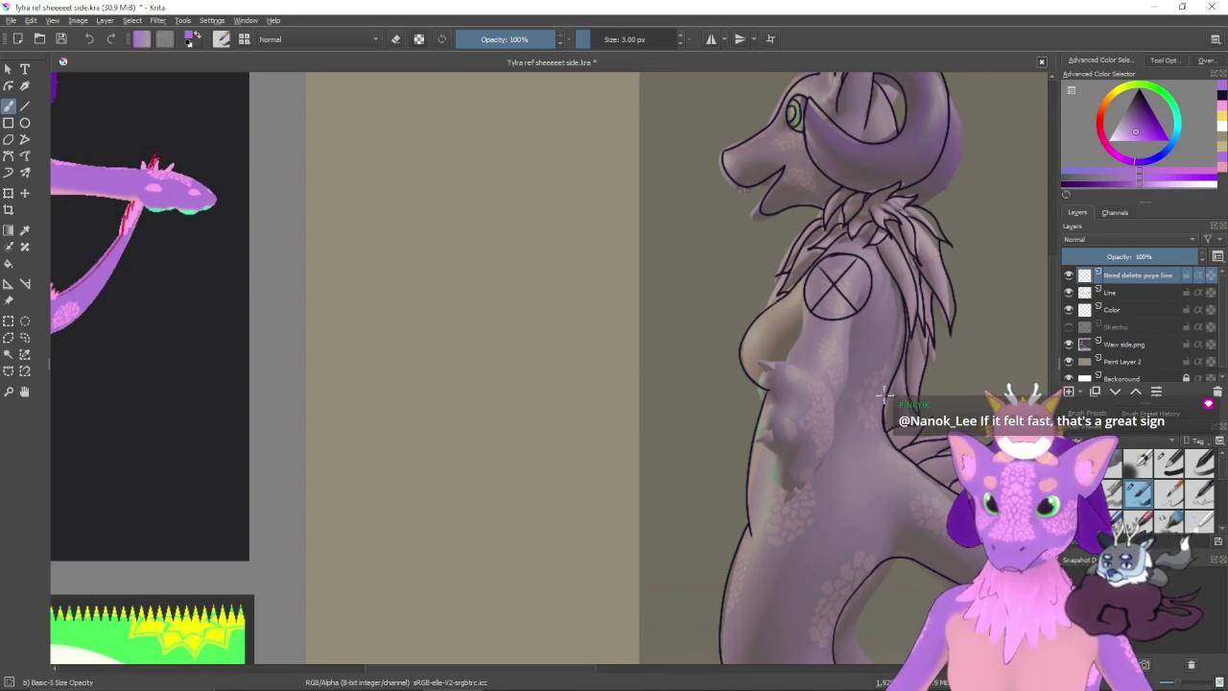
- On the Line layer, draw a small pointed tooth in near-black under the character's upper jaw
key("plus")
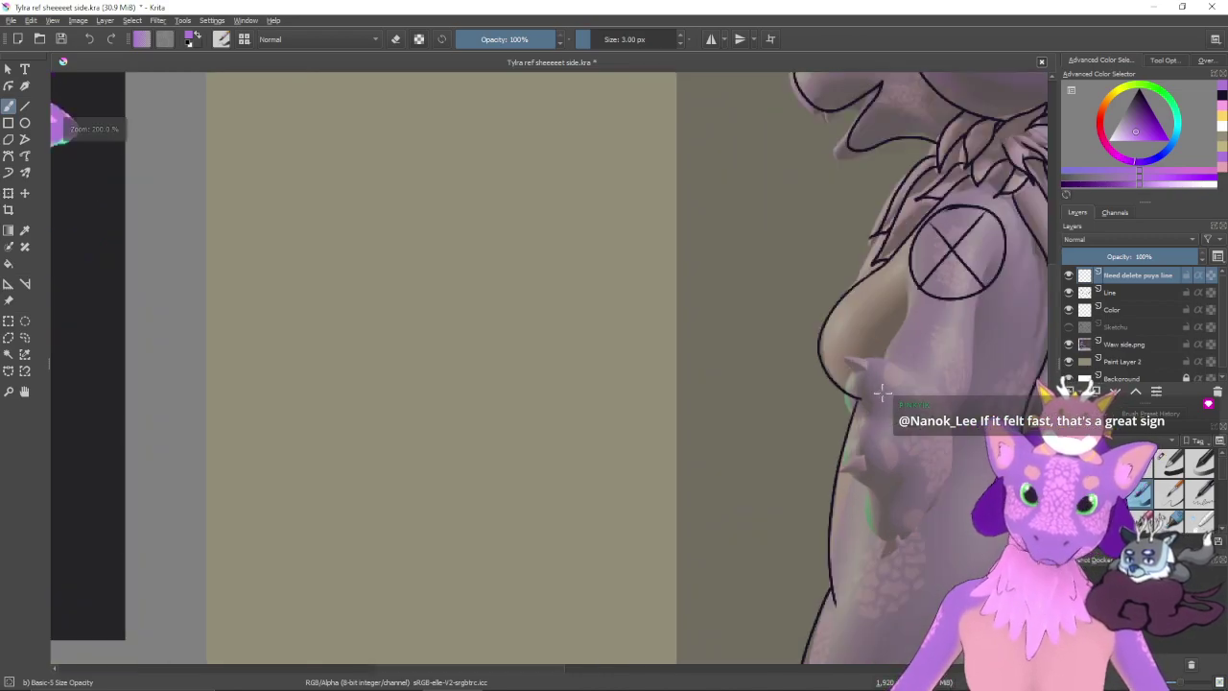
left_click_drag(882, 347, 743, 474)
left_click_drag(700, 397, 672, 476)
scroll(671, 476, "up", 2)
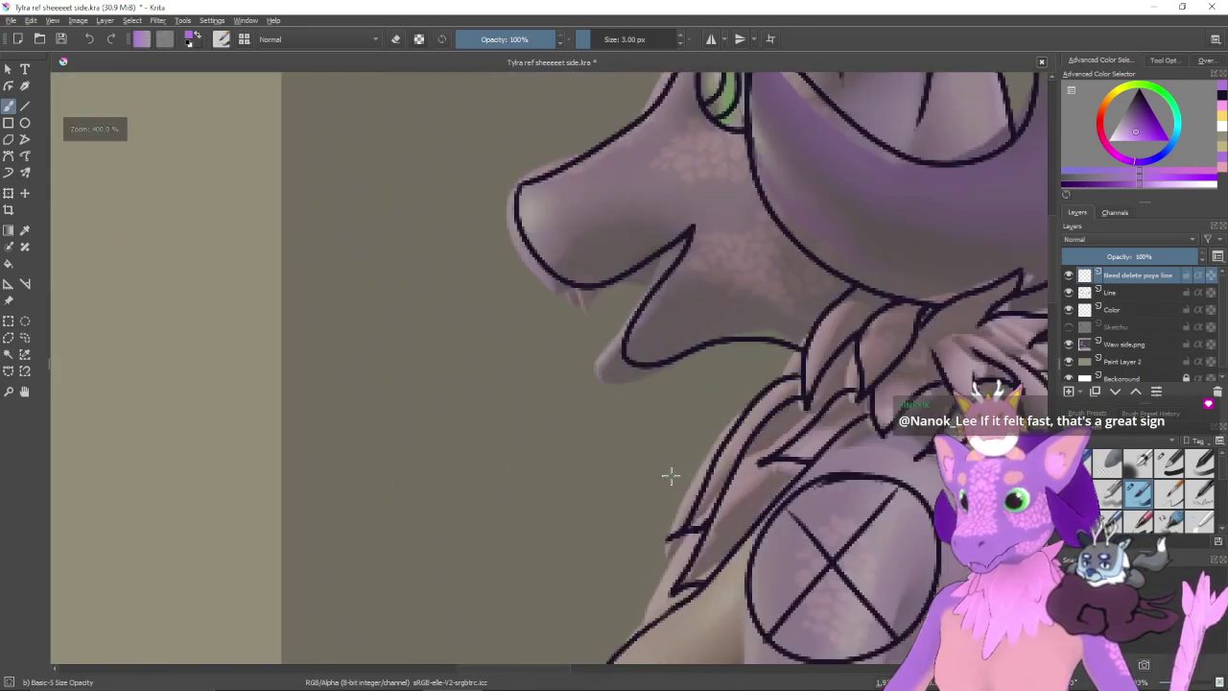
left_click_drag(733, 322, 705, 400)
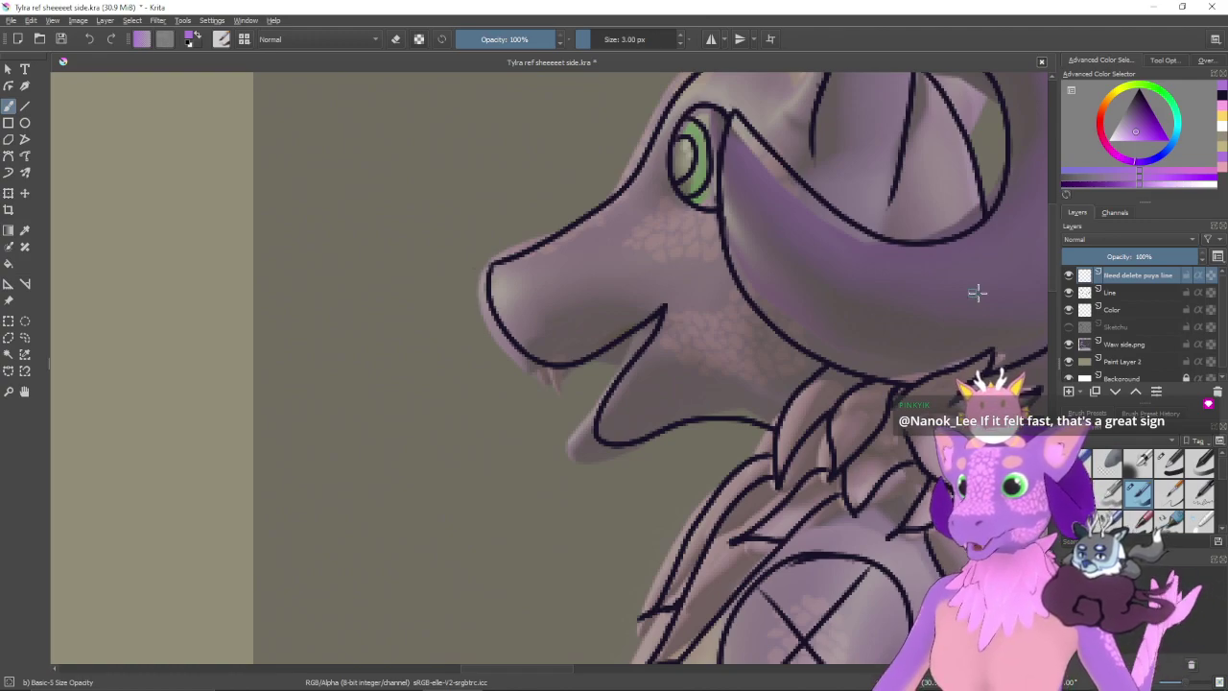
left_click(1121, 294)
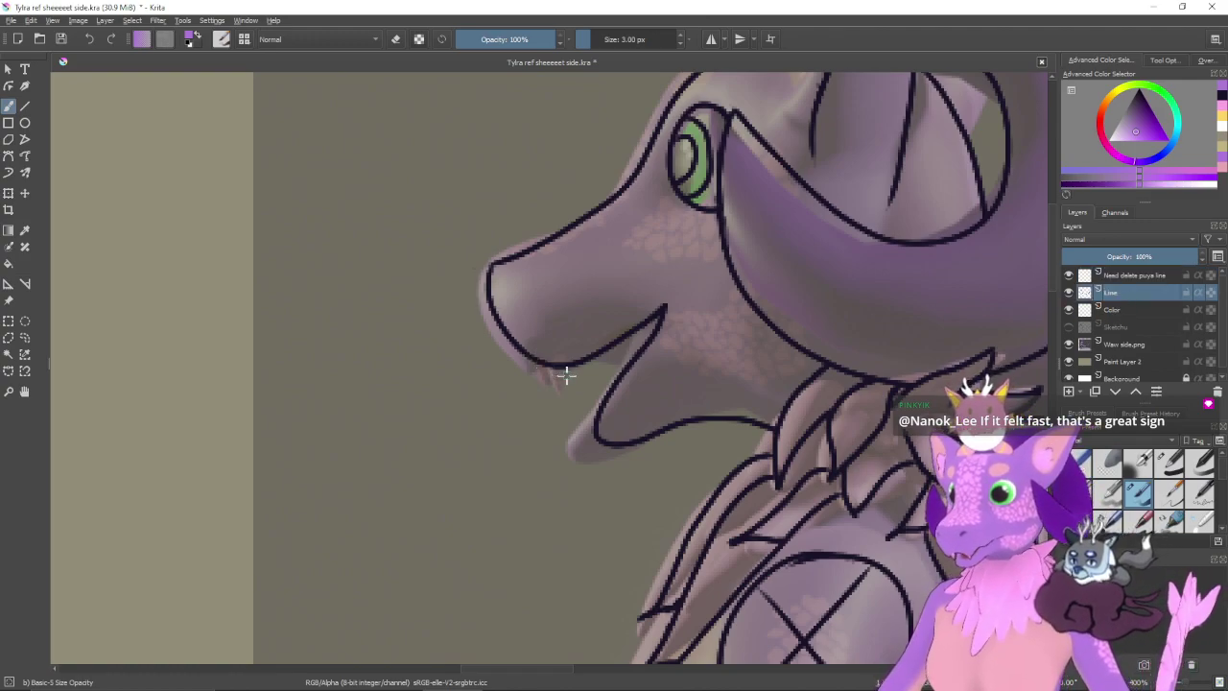
left_click(1220, 101)
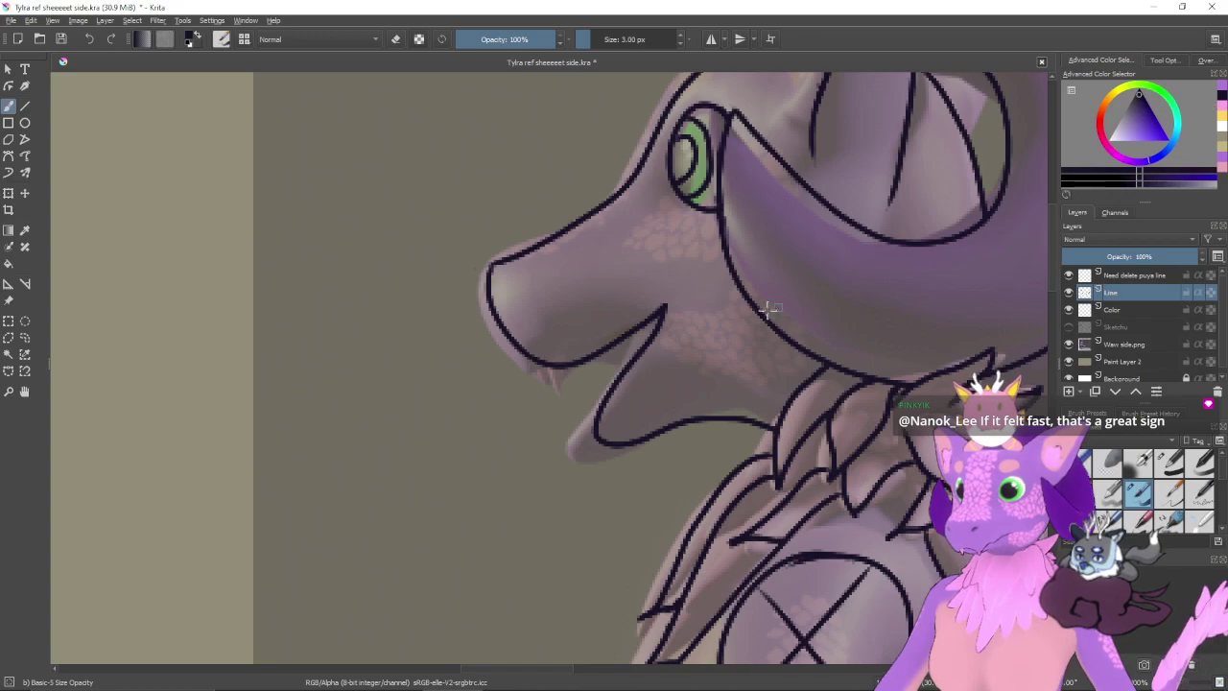
mouse_move(562, 367)
left_mouse_down()
mouse_move(576, 381)
mouse_move(576, 366)
left_mouse_up()
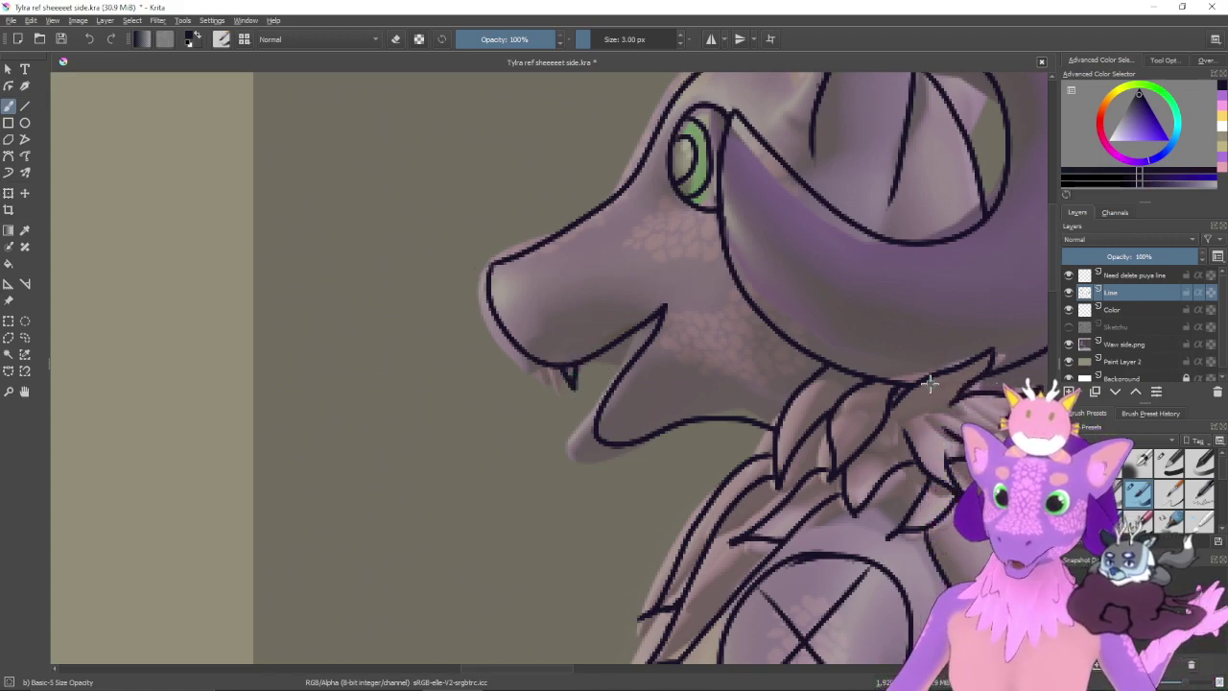
- Make the Need delete puya line layer active for drawing over the torso
key("minus")
key("minus")
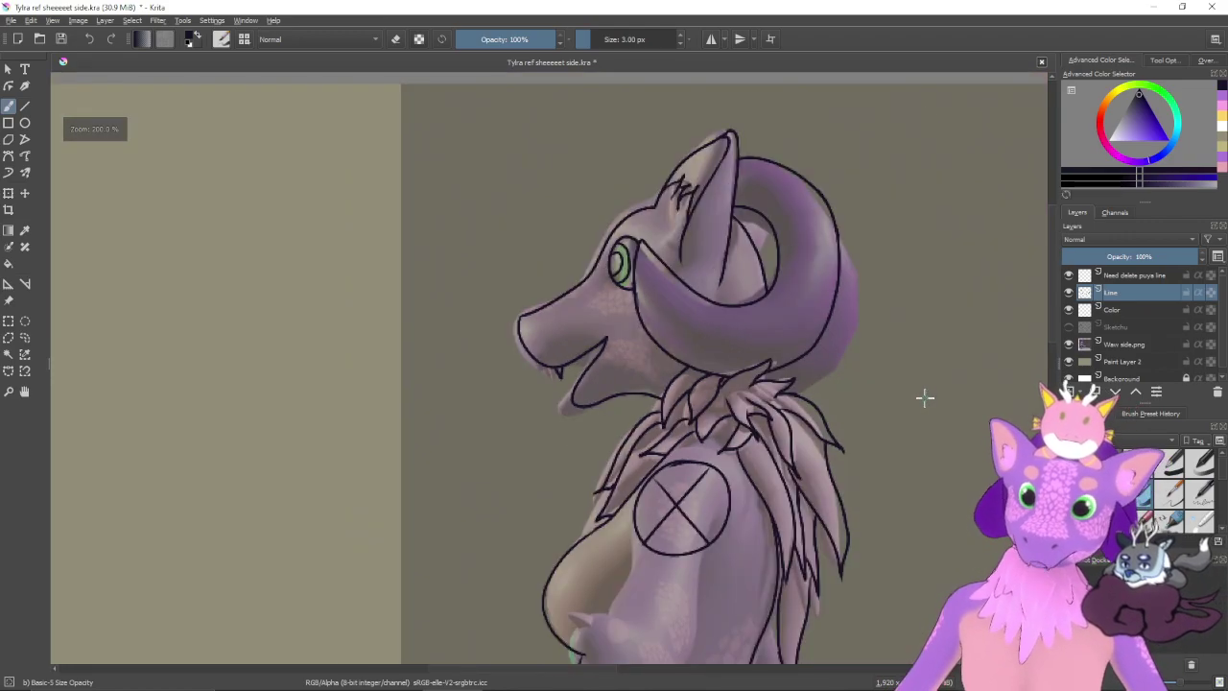
left_click_drag(936, 372, 883, 305)
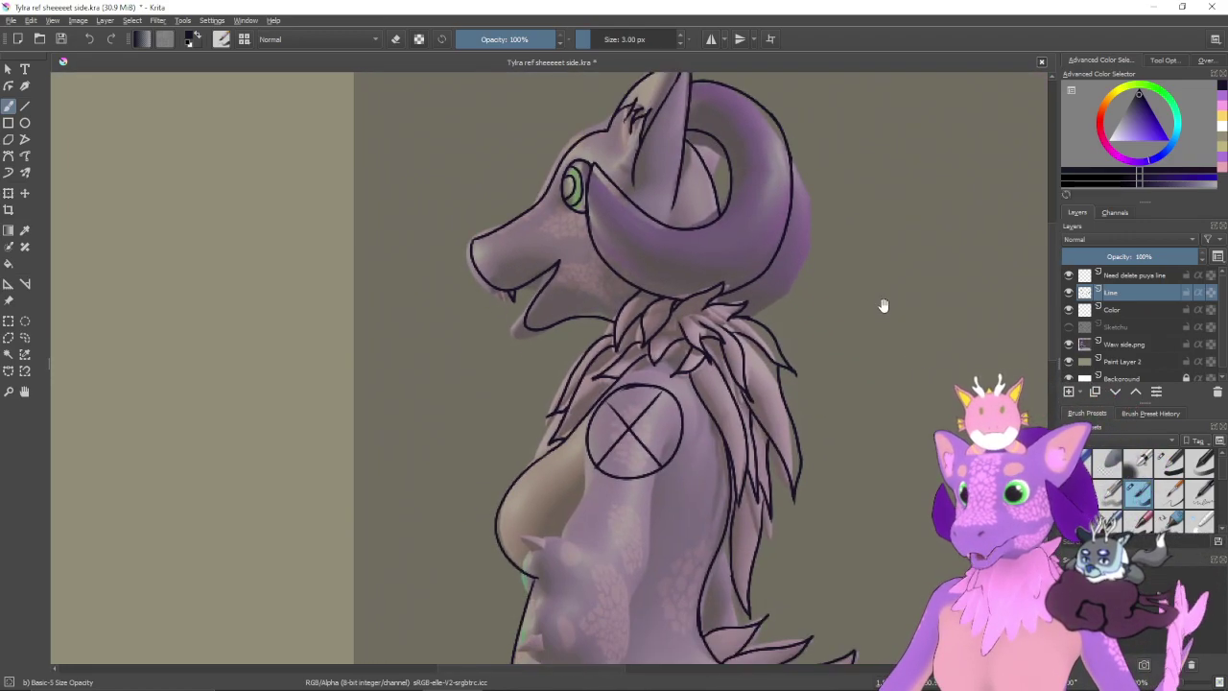
left_click_drag(931, 375, 908, 344)
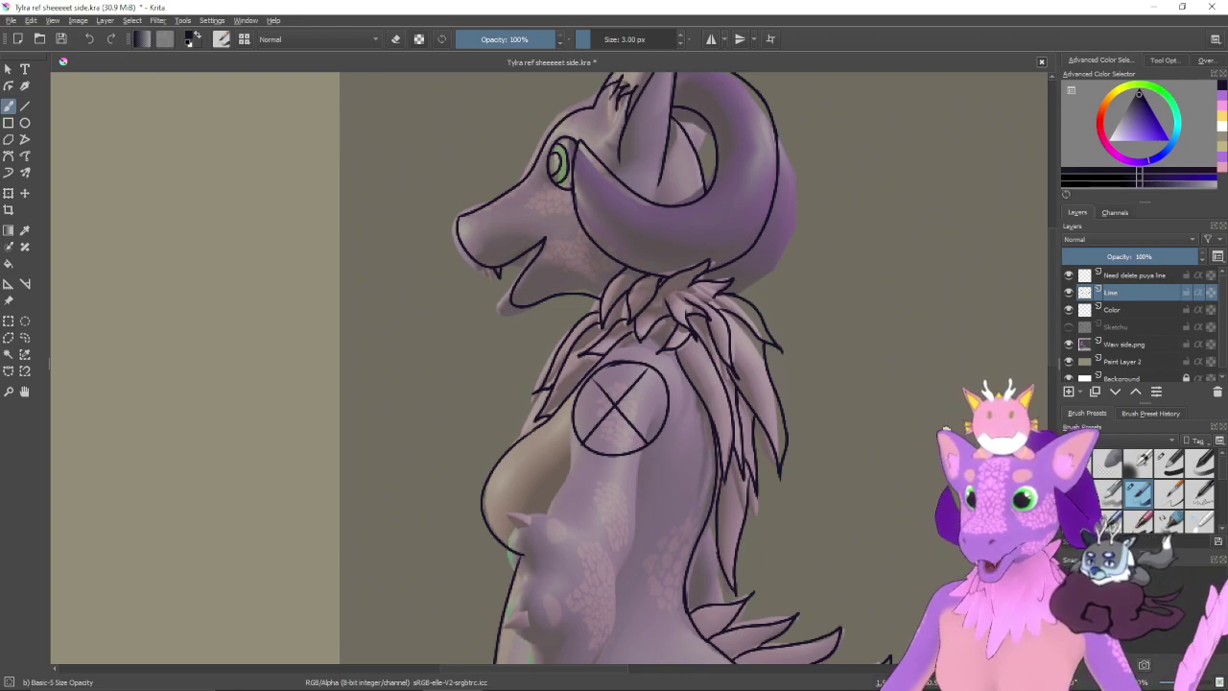
left_click_drag(945, 429, 926, 333)
left_click_drag(910, 374, 930, 378)
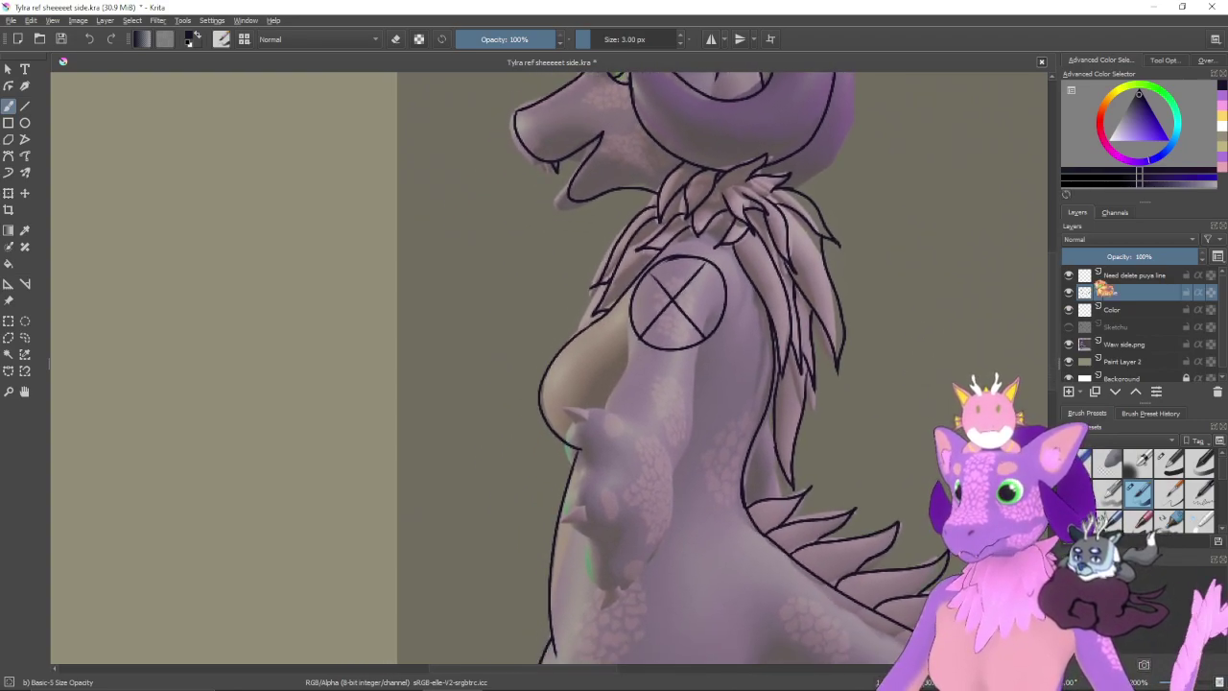
left_click(1142, 277)
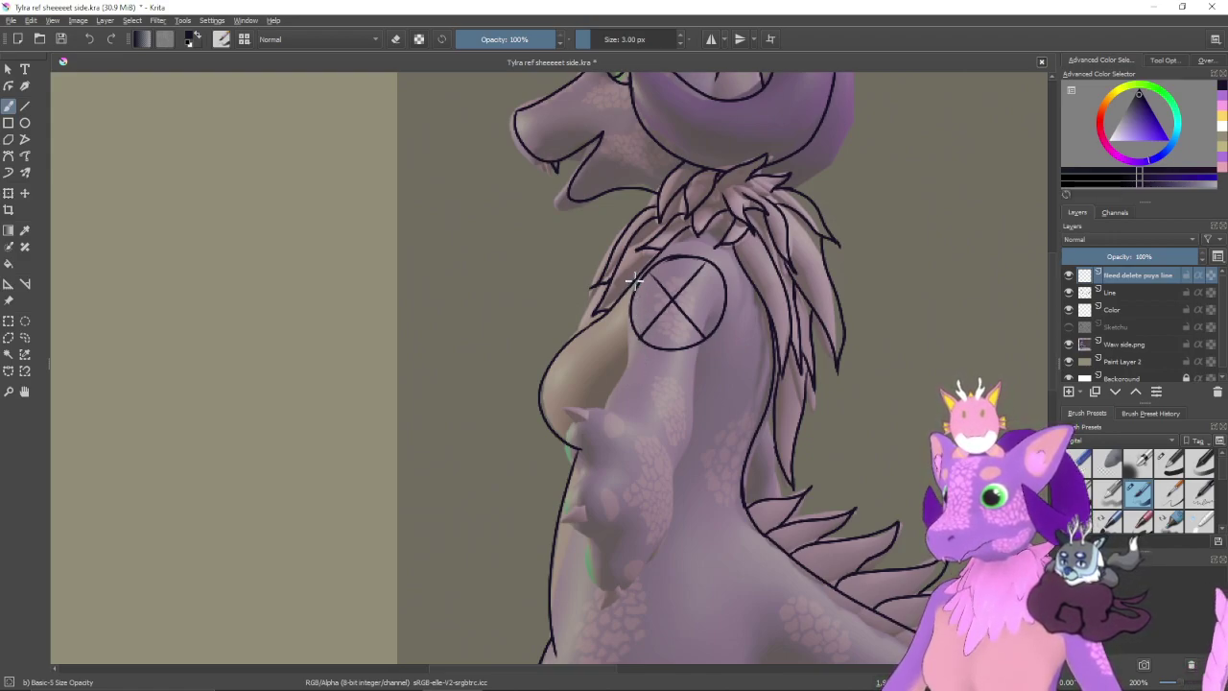
mouse_move(633, 284)
left_mouse_down()
mouse_move(641, 380)
mouse_move(623, 425)
left_mouse_up()
key("ctrl+z")
left_click_drag(636, 280, 617, 425)
left_click_drag(586, 470, 564, 525)
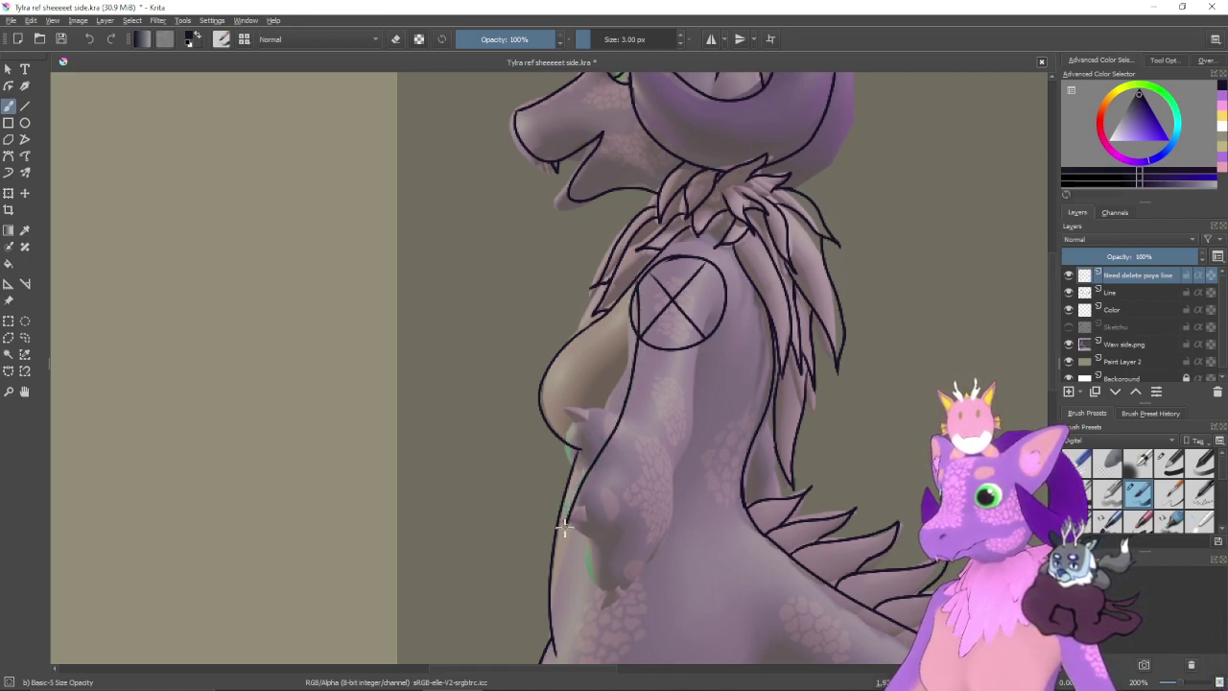
left_click_drag(559, 572, 551, 613)
key("ctrl+z")
key("ctrl+z")
key("ctrl+z")
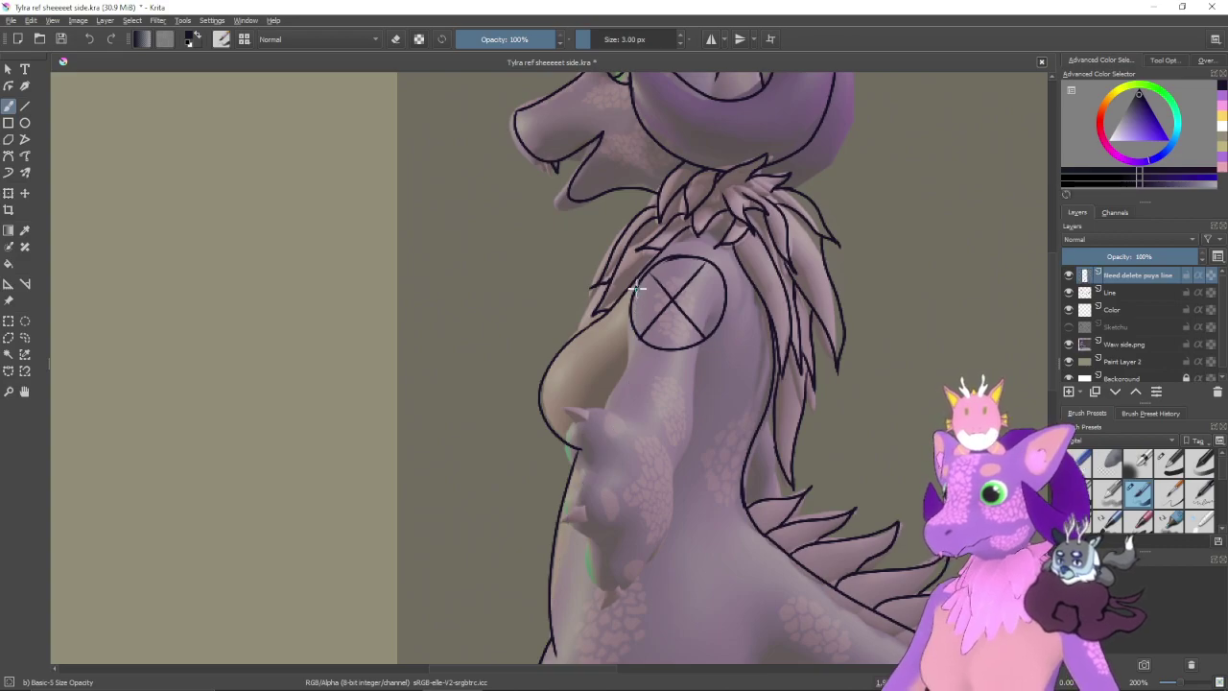
- Draw a continuous torso line from the crossed shoulder circle down across the forearm to the front edge of the belly
mouse_move(637, 278)
left_mouse_down()
mouse_move(627, 410)
mouse_move(566, 570)
left_mouse_up()
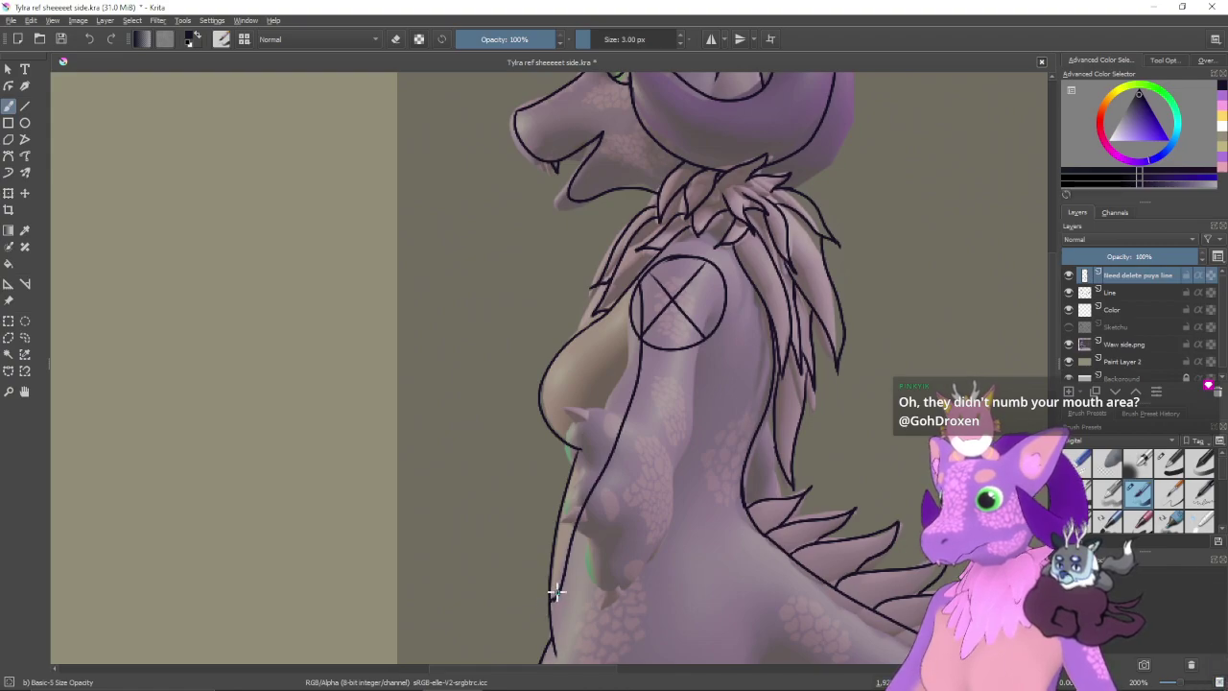
- Erase the part of the arm-side torso line that runs inside the crossed shoulder circle
left_click_drag(560, 582, 561, 470)
scroll(560, 470, "up", 2)
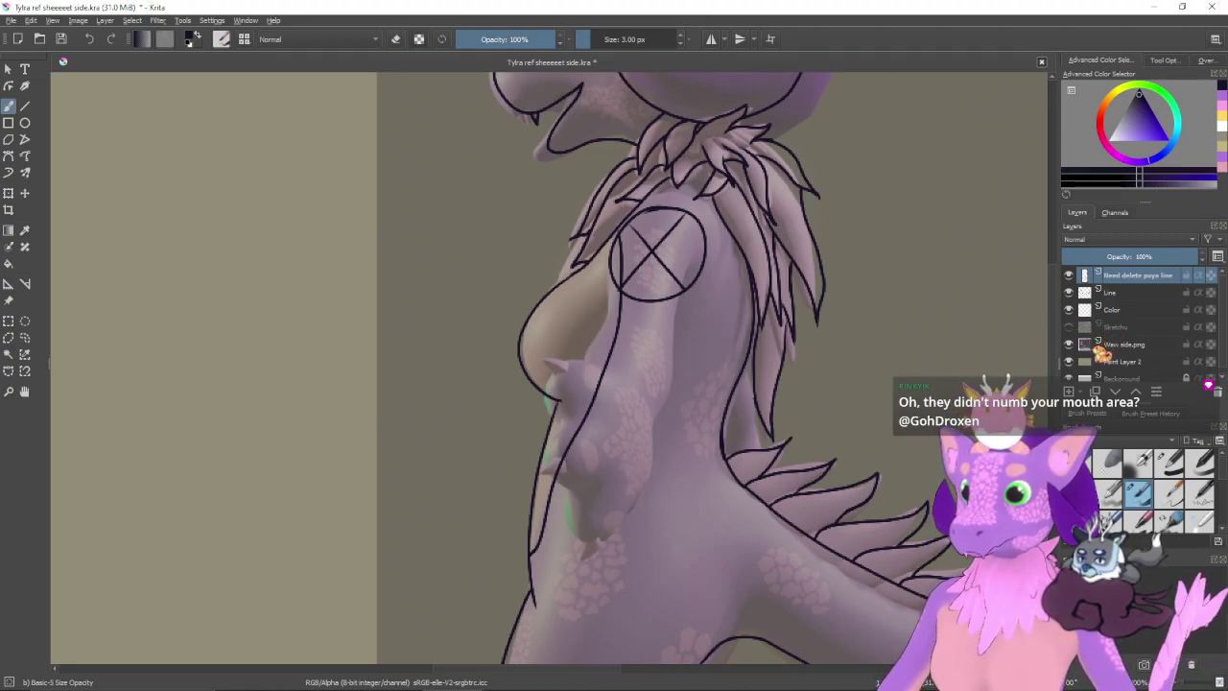
scroll(829, 291, "up", 2)
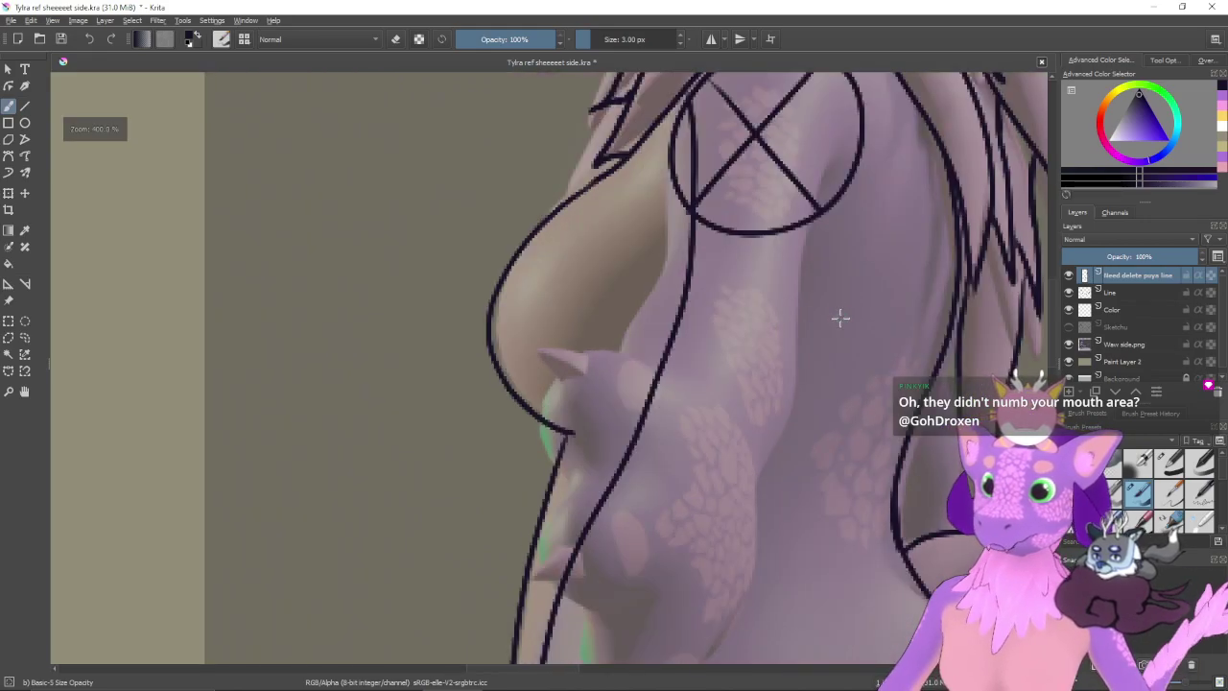
scroll(841, 293, "up", 1)
scroll(817, 341, "down", 1)
key("e")
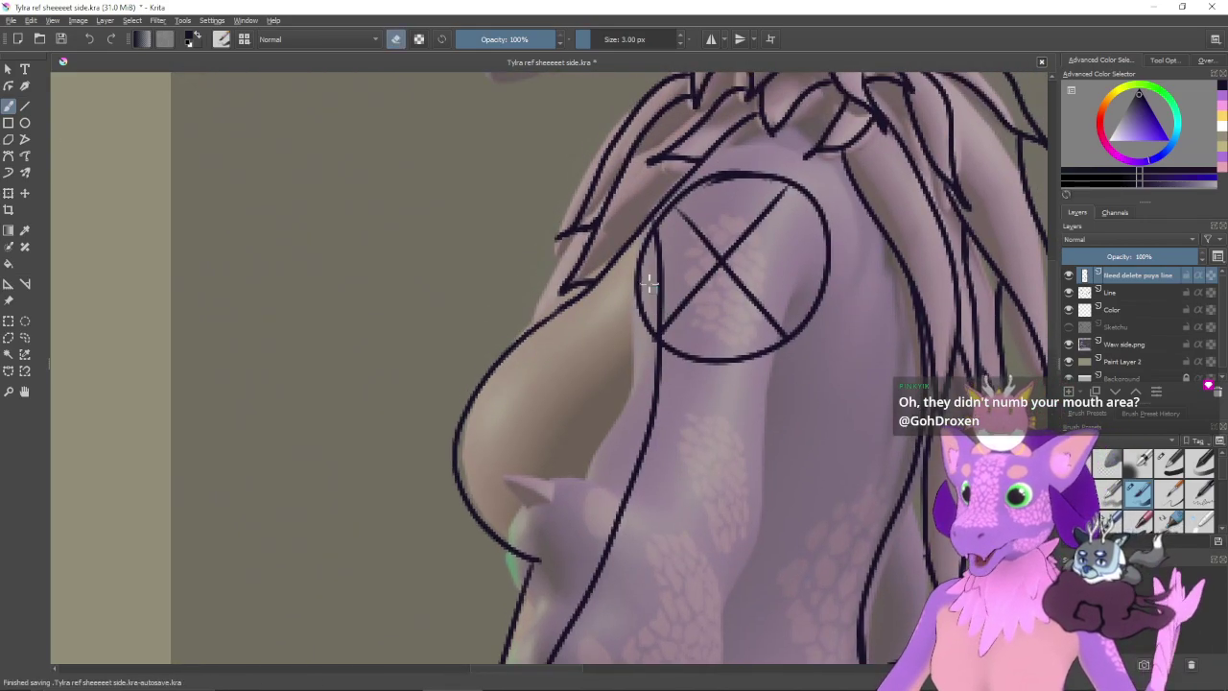
scroll(674, 326, "up", 1)
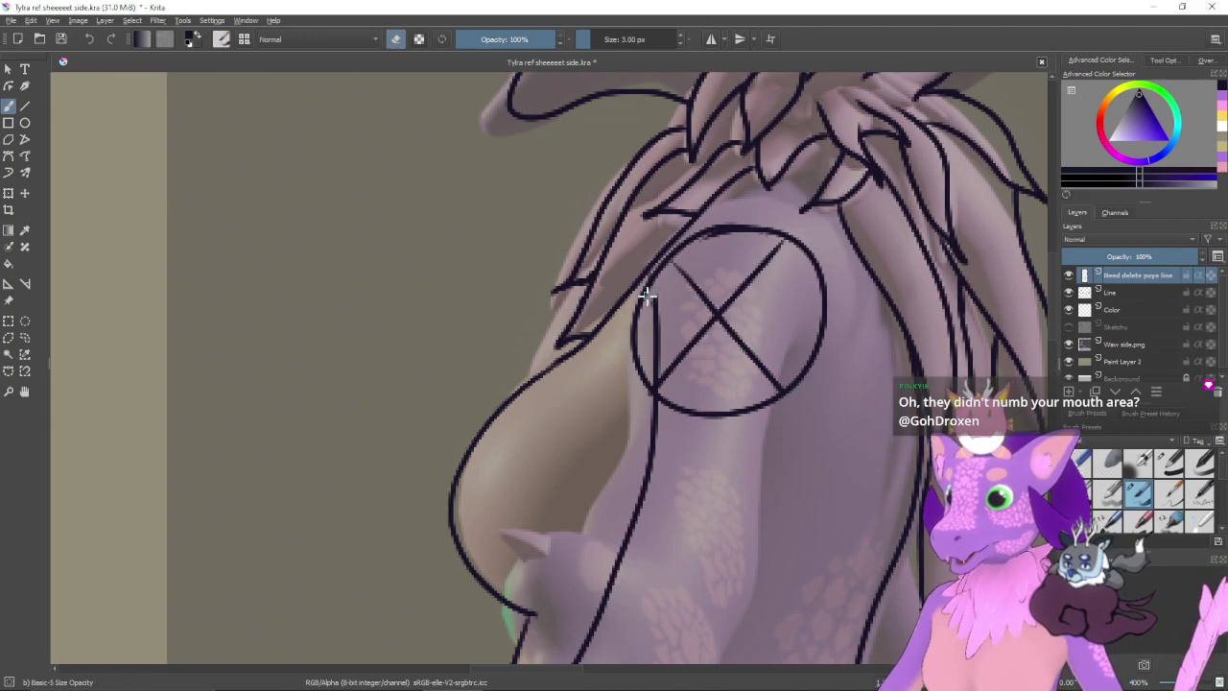
mouse_move(653, 315)
left_mouse_down()
mouse_move(655, 367)
mouse_move(684, 373)
left_mouse_up()
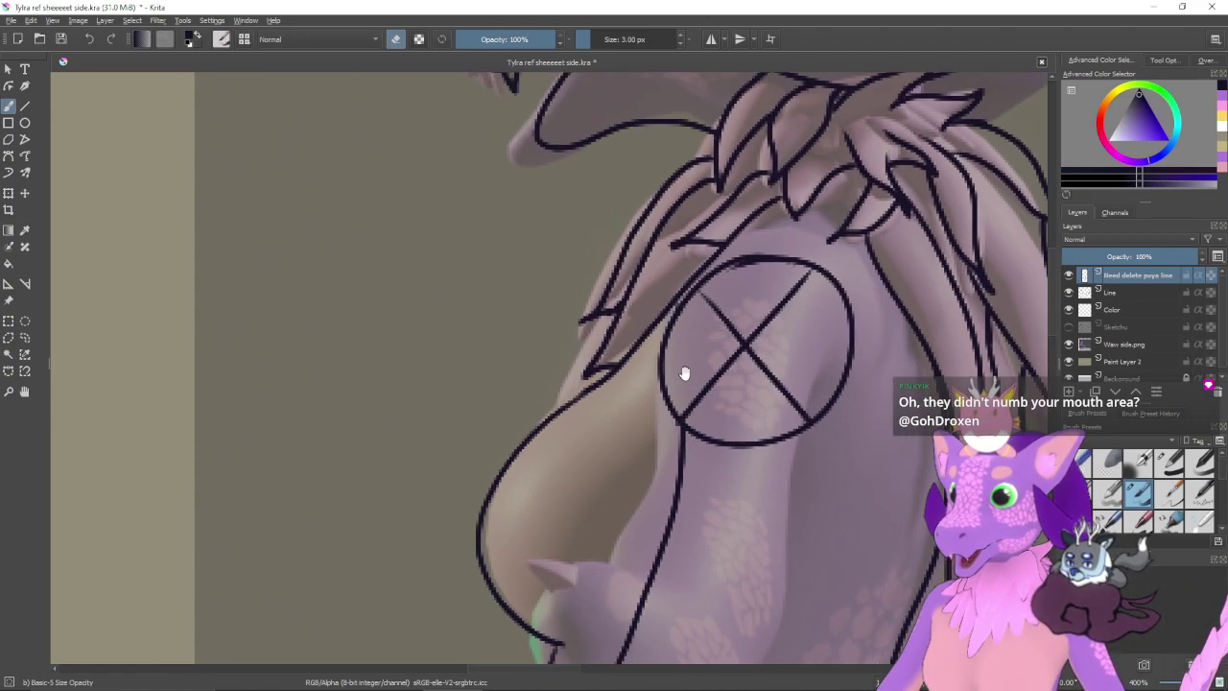
key("e")
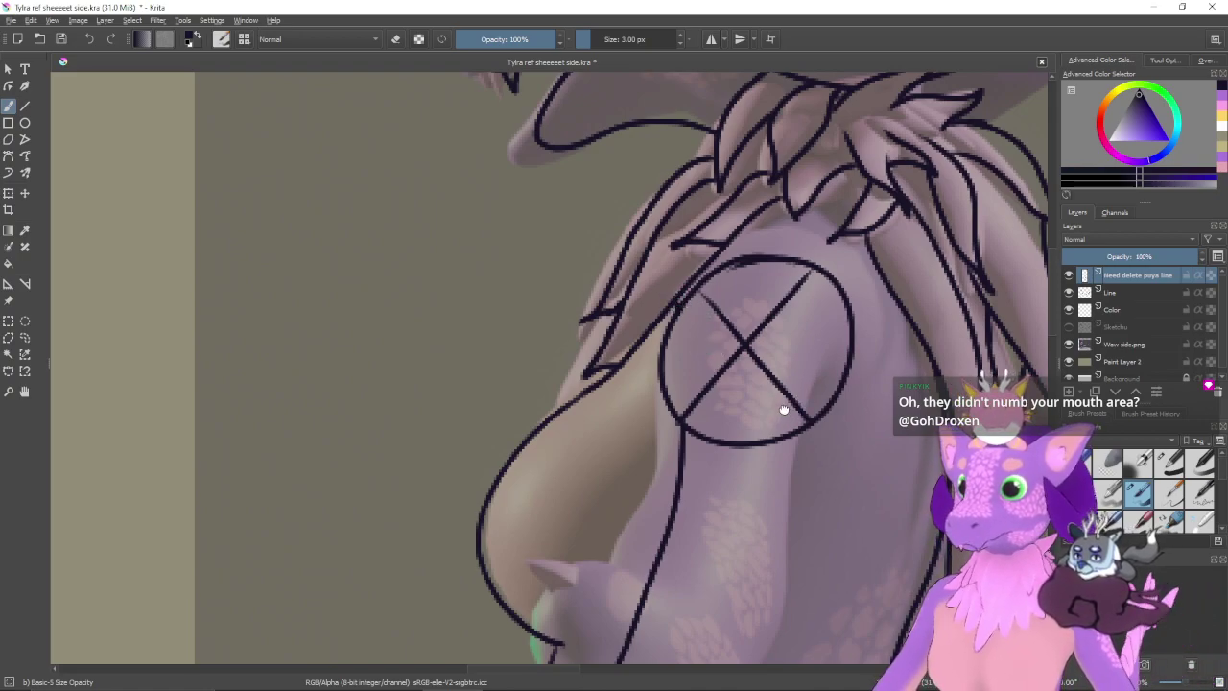
left_click_drag(784, 409, 837, 357)
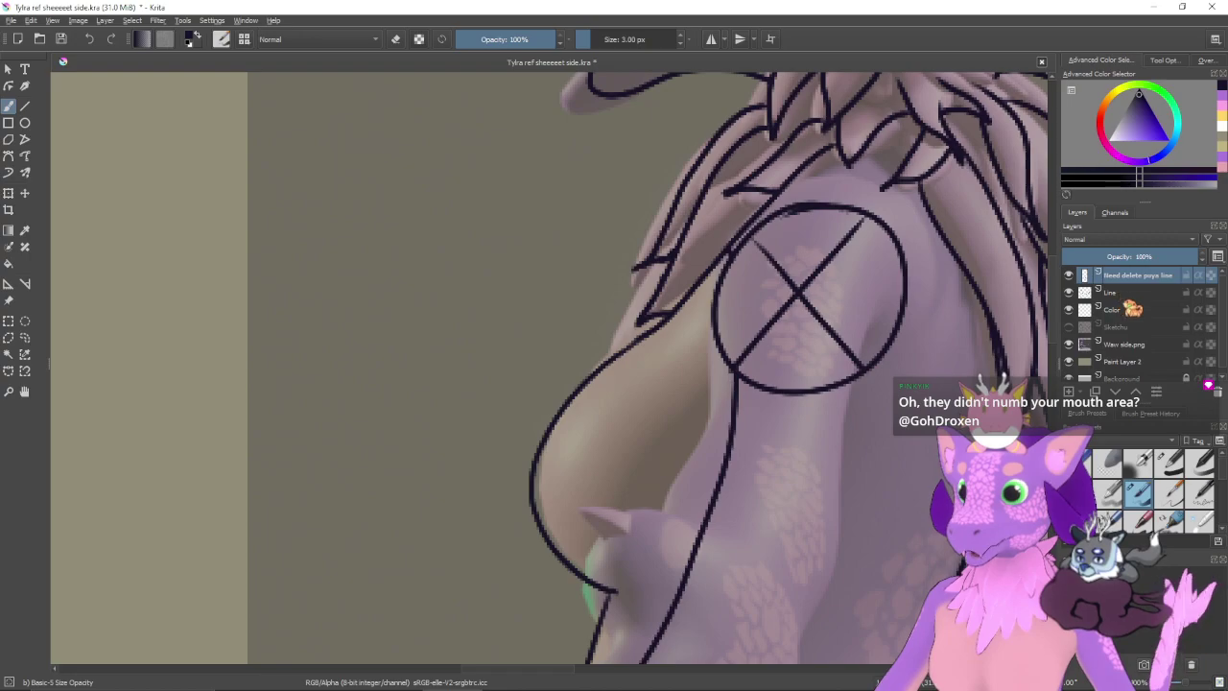
- Make the Color layer active and hide the side-view reference image layer
left_click(1124, 311)
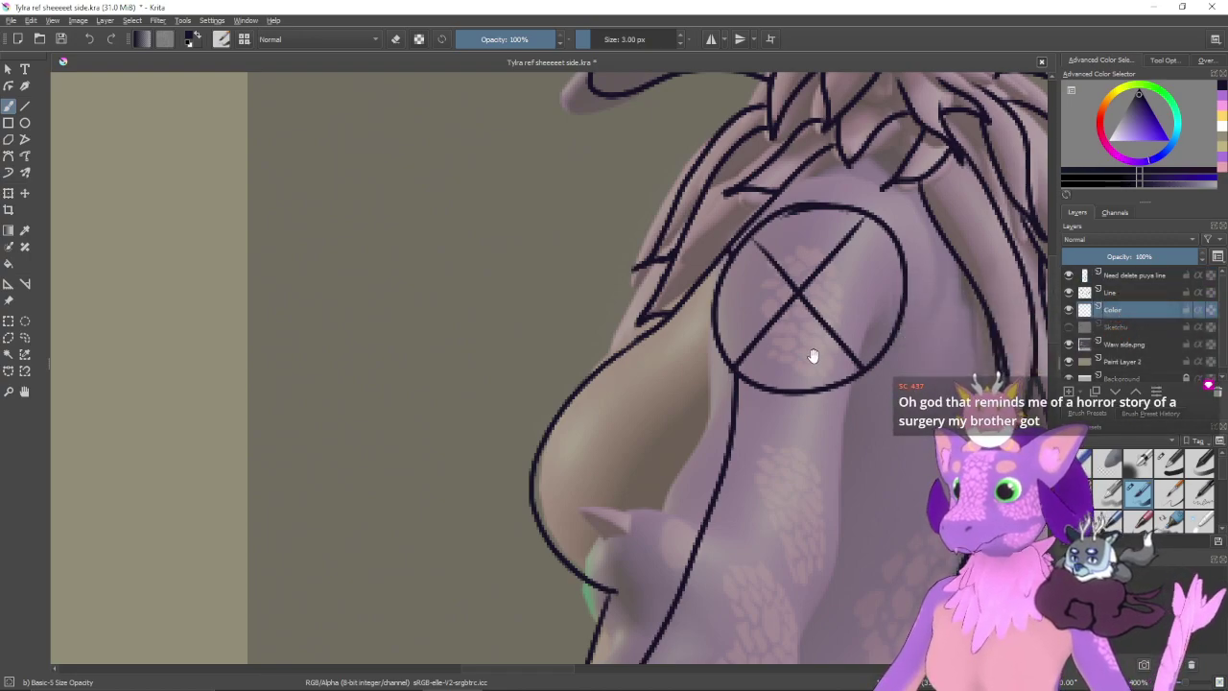
left_click_drag(813, 356, 697, 562)
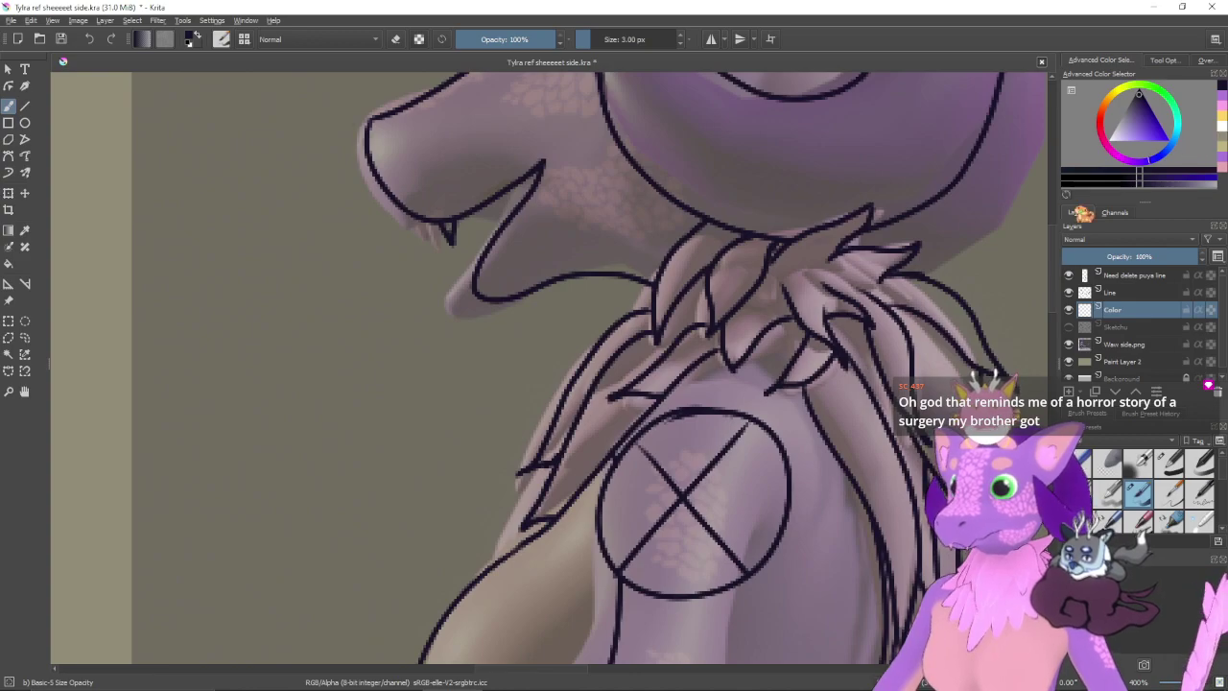
scroll(961, 317, "down", 3)
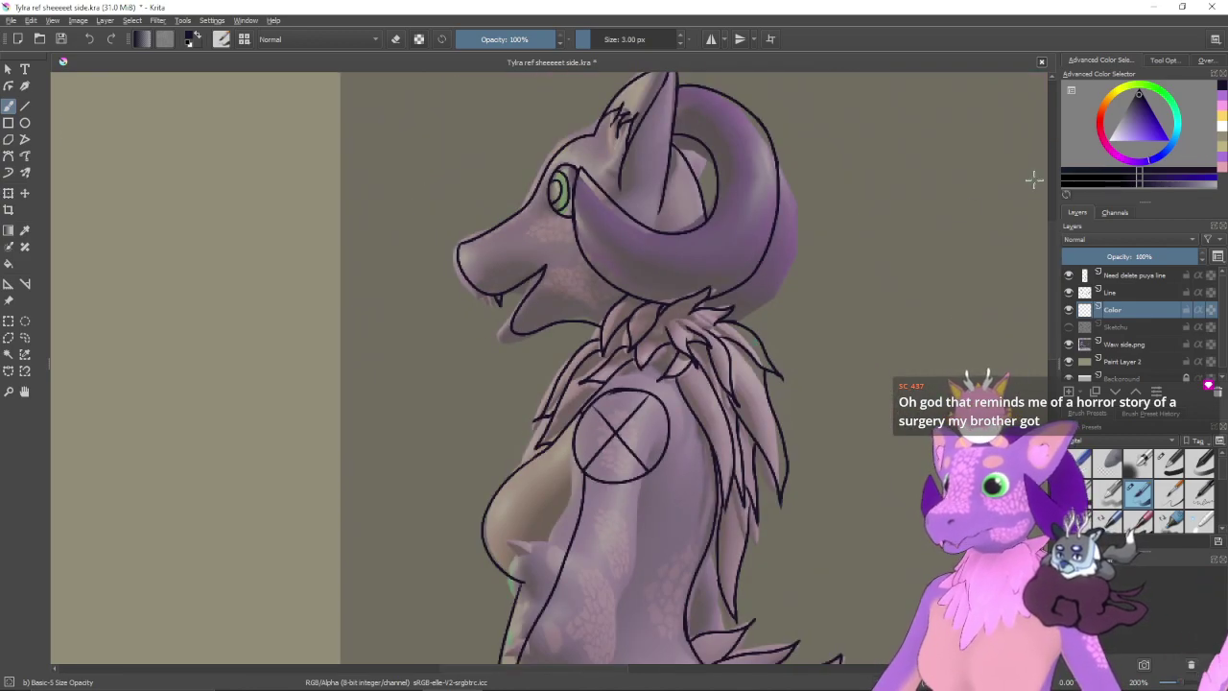
left_click(1069, 343)
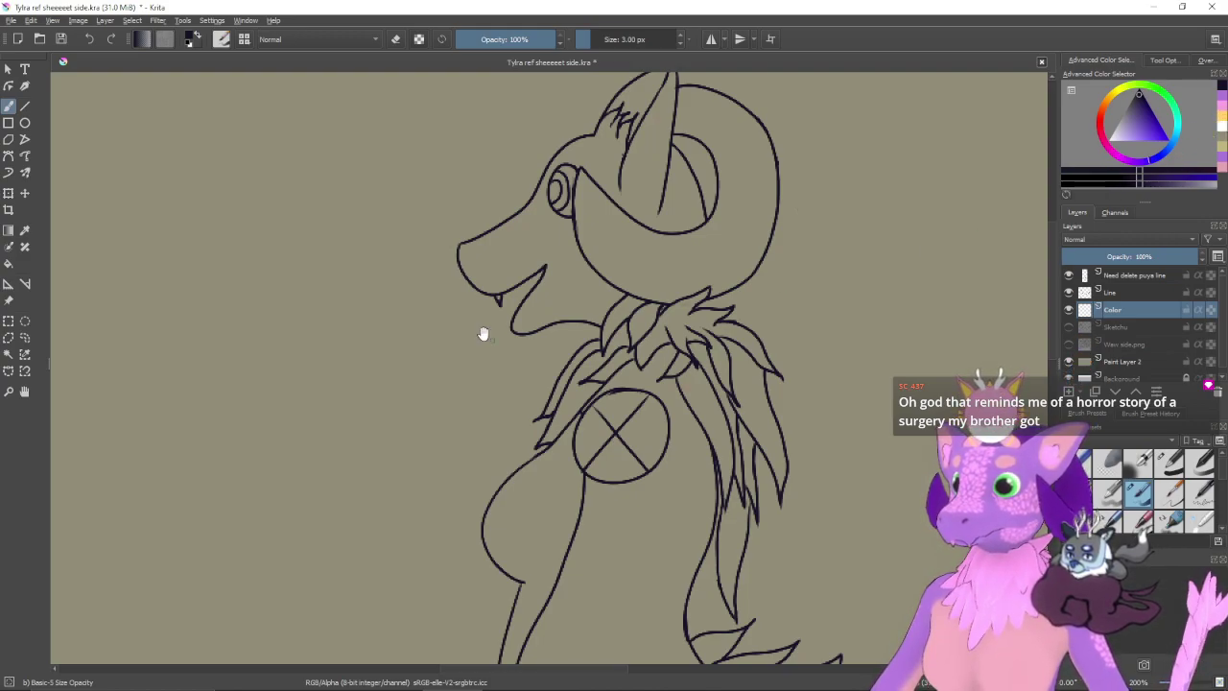
- Sample the character's purple and fill the head, muzzle and ear with it on the Color layer
left_click_drag(483, 335, 739, 322)
left_click_drag(388, 313, 442, 403)
left_click(350, 382, "ctrl")
left_click_drag(804, 323, 507, 378)
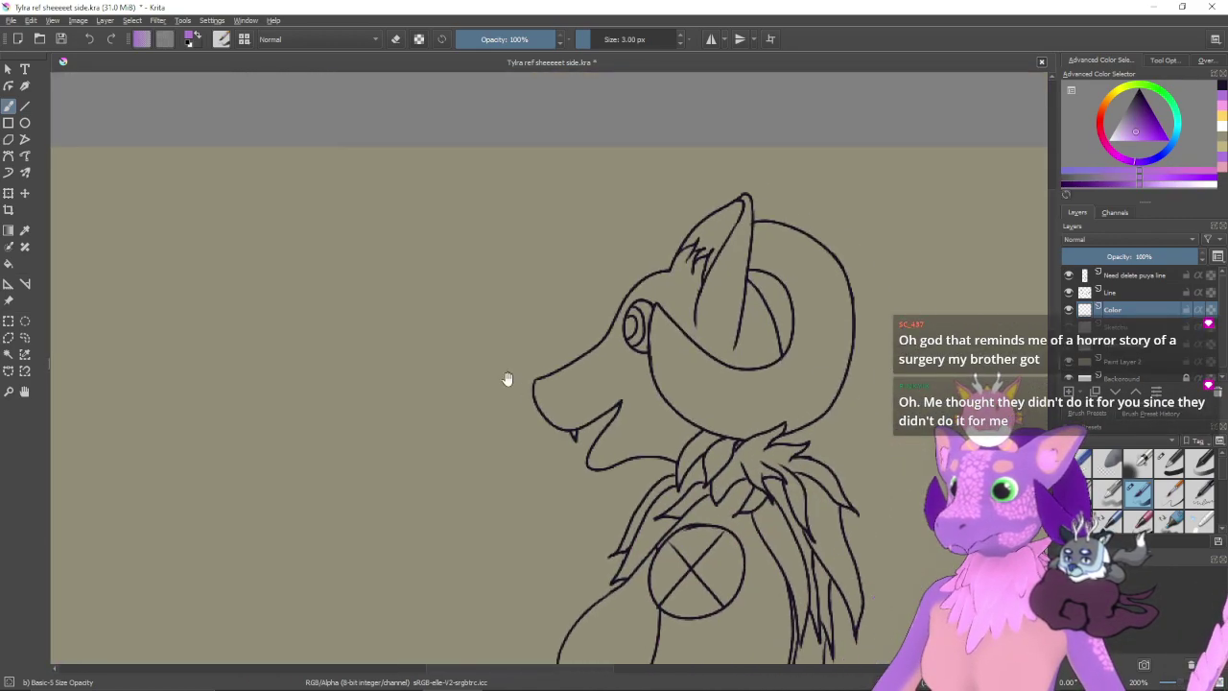
left_click_drag(687, 320, 627, 319)
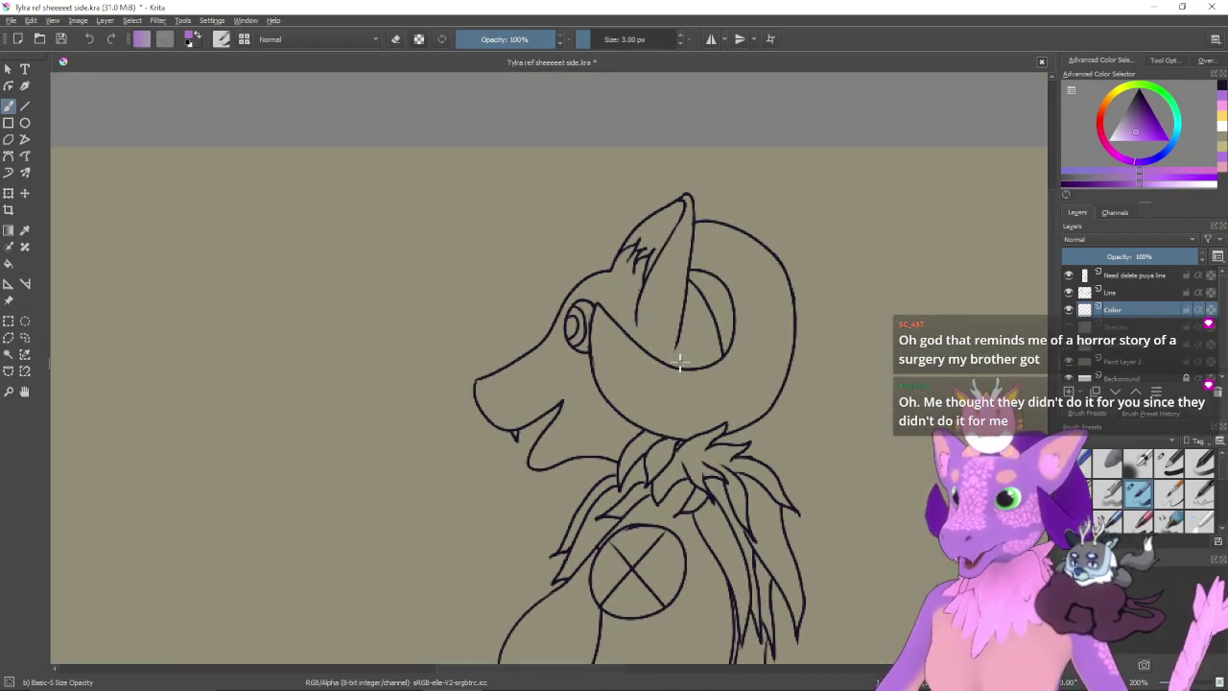
left_click_drag(679, 362, 747, 315)
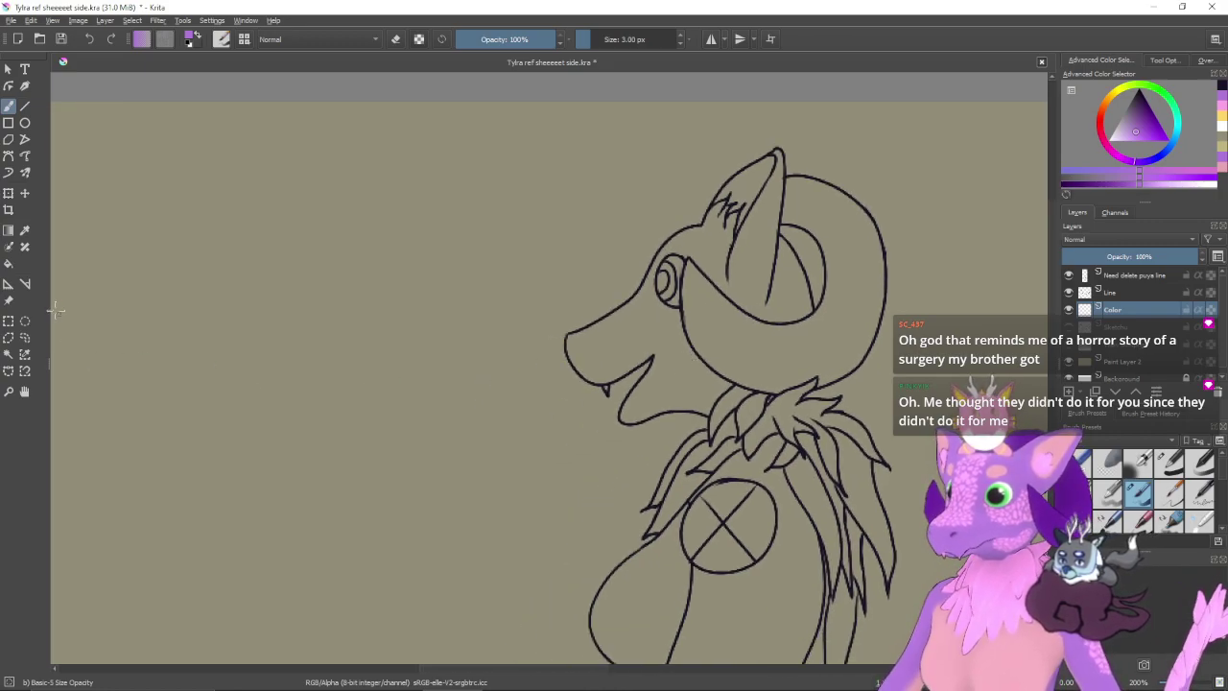
left_click(9, 263)
left_click(690, 378)
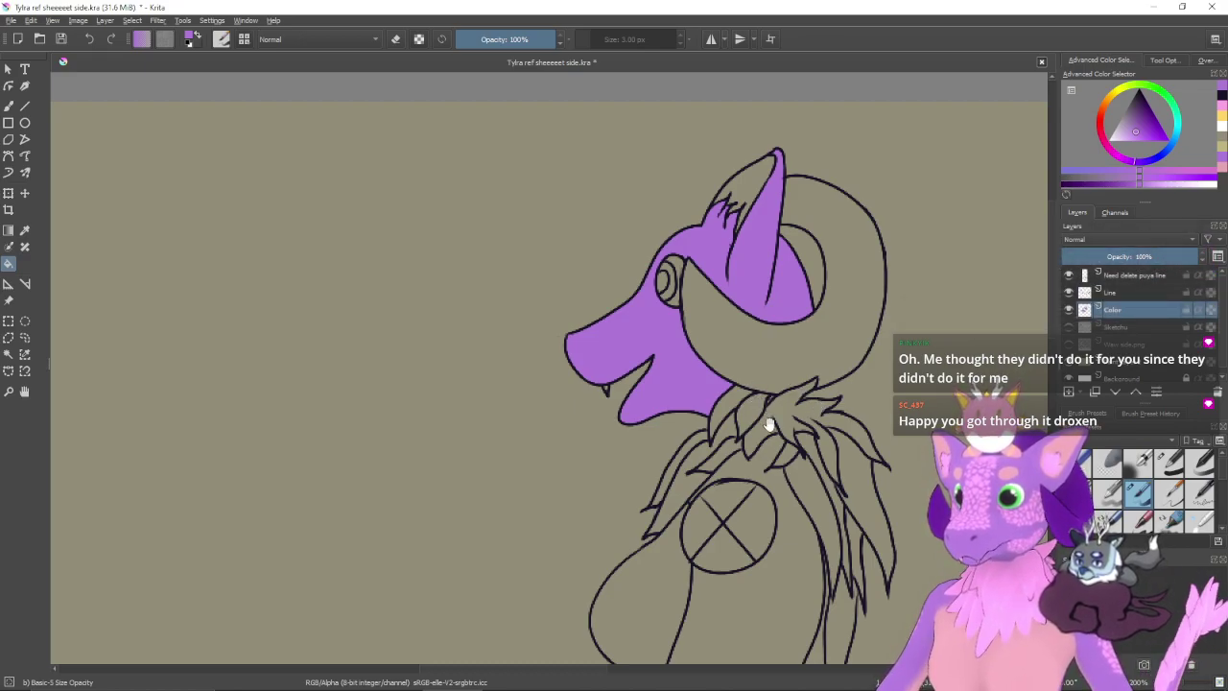
- Try filling the body with the same purple, and undo the fill
left_click_drag(770, 424, 719, 388)
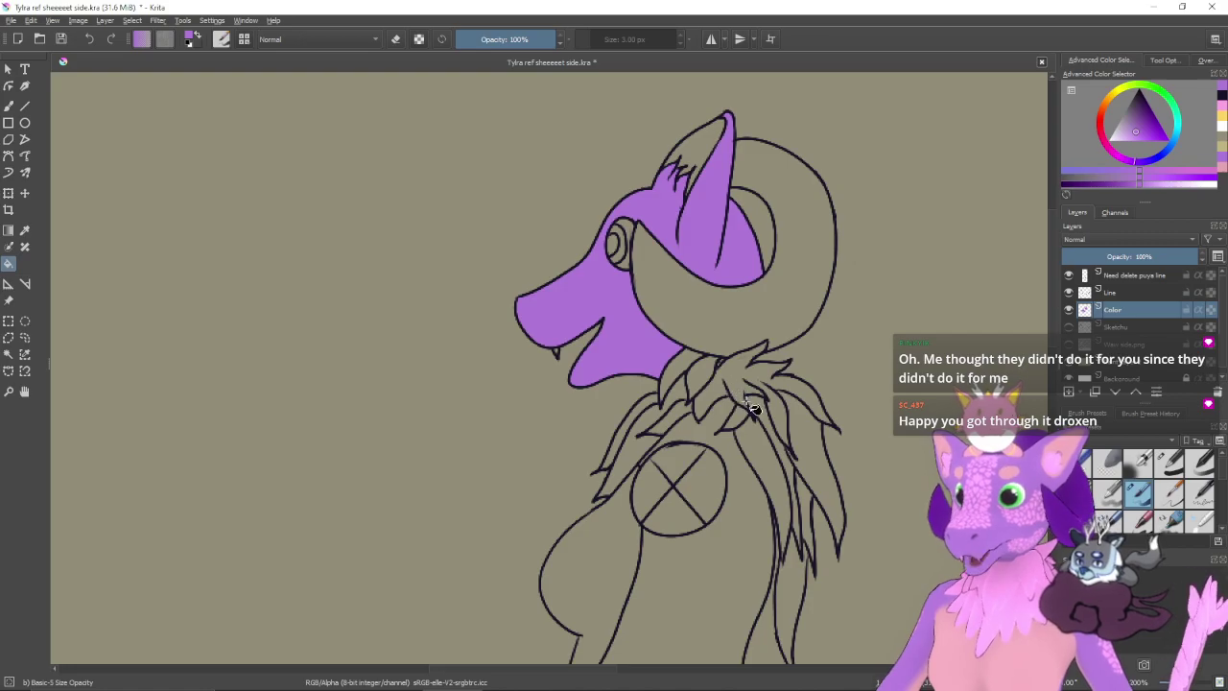
scroll(739, 408, "down", 3)
scroll(754, 464, "down", 5)
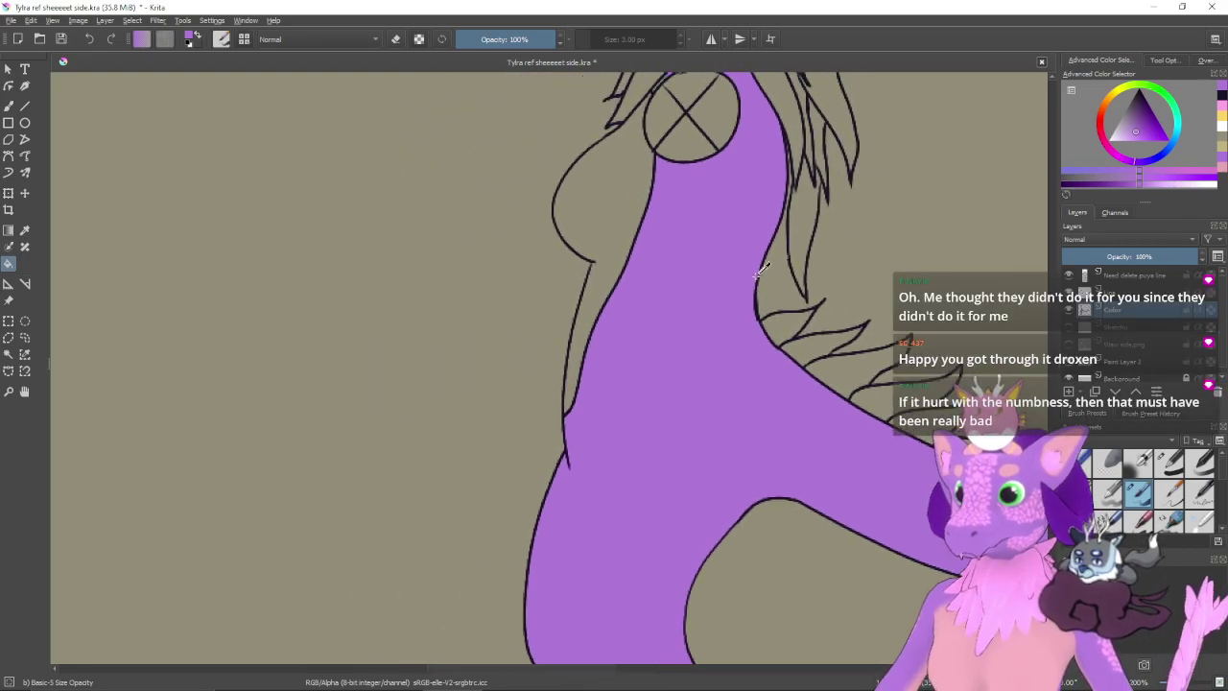
key("ctrl+z")
- Show the side-view reference image layer again and inspect the tail against the line art
left_click_drag(798, 328, 708, 353)
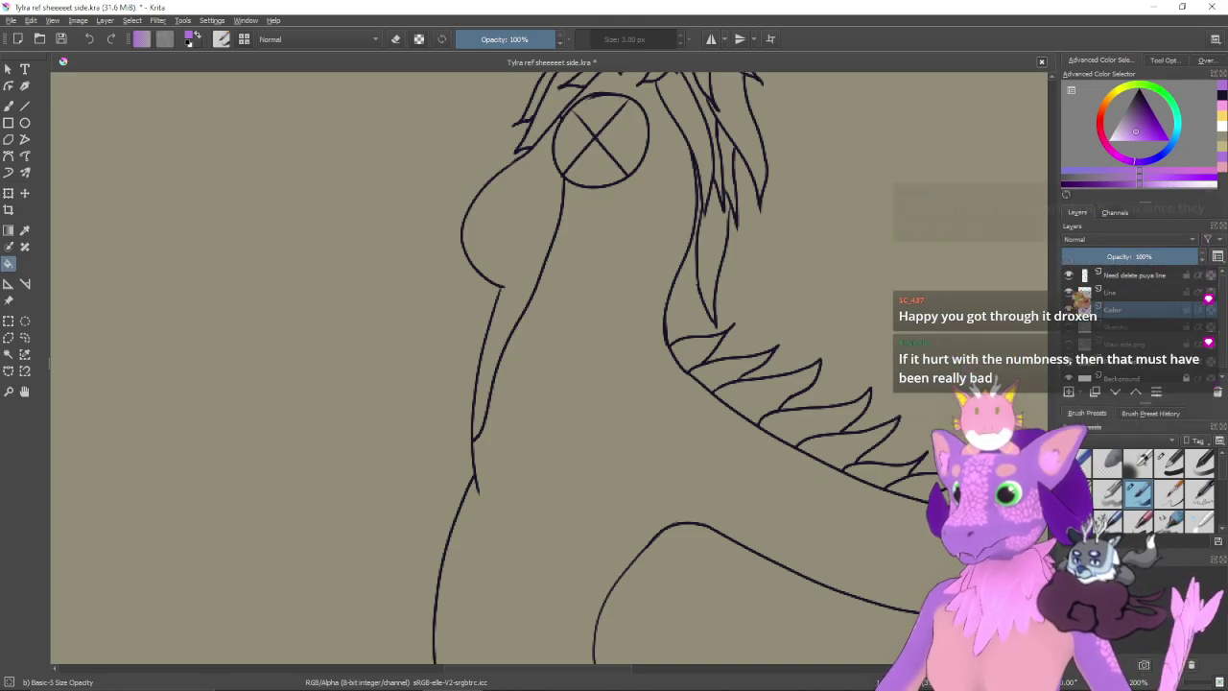
left_click(1069, 344)
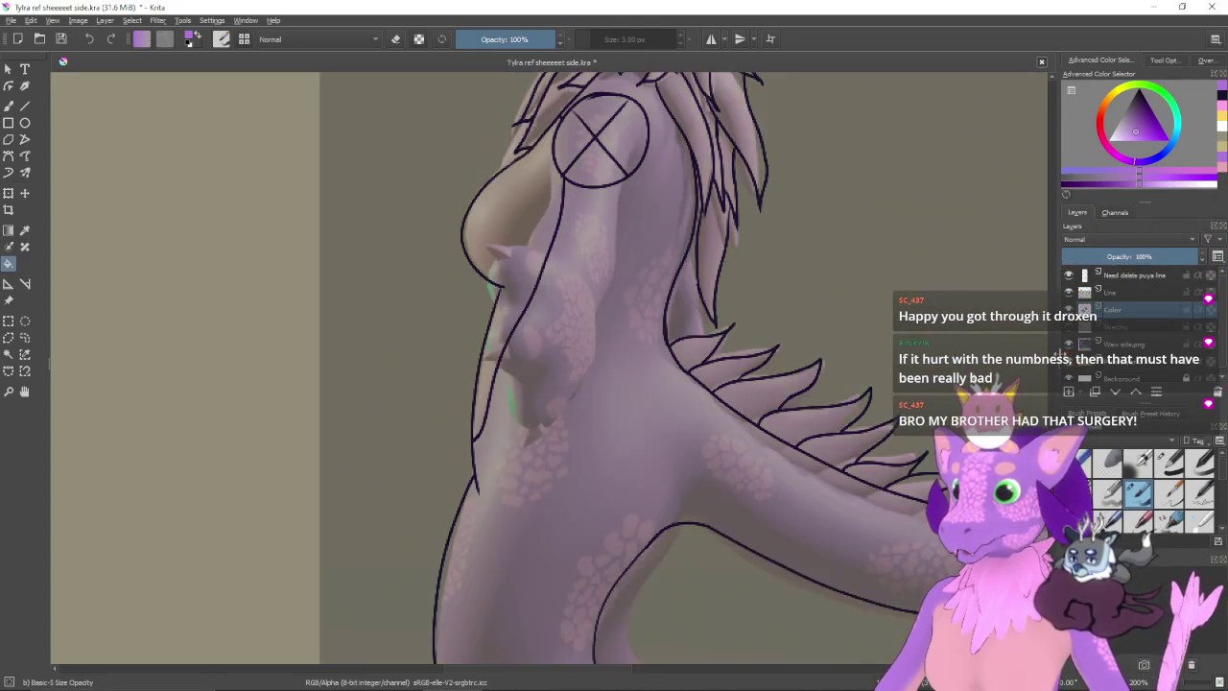
left_click_drag(846, 418, 606, 225)
left_click_drag(753, 316, 661, 328)
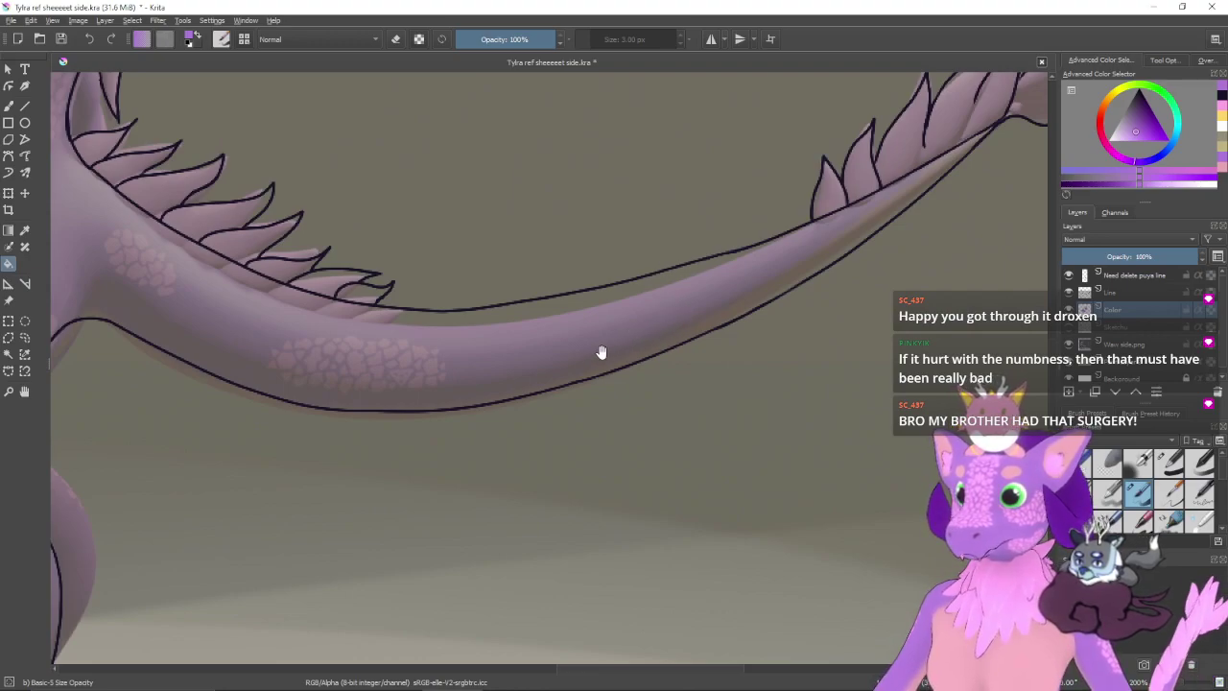
left_click_drag(602, 354, 699, 401)
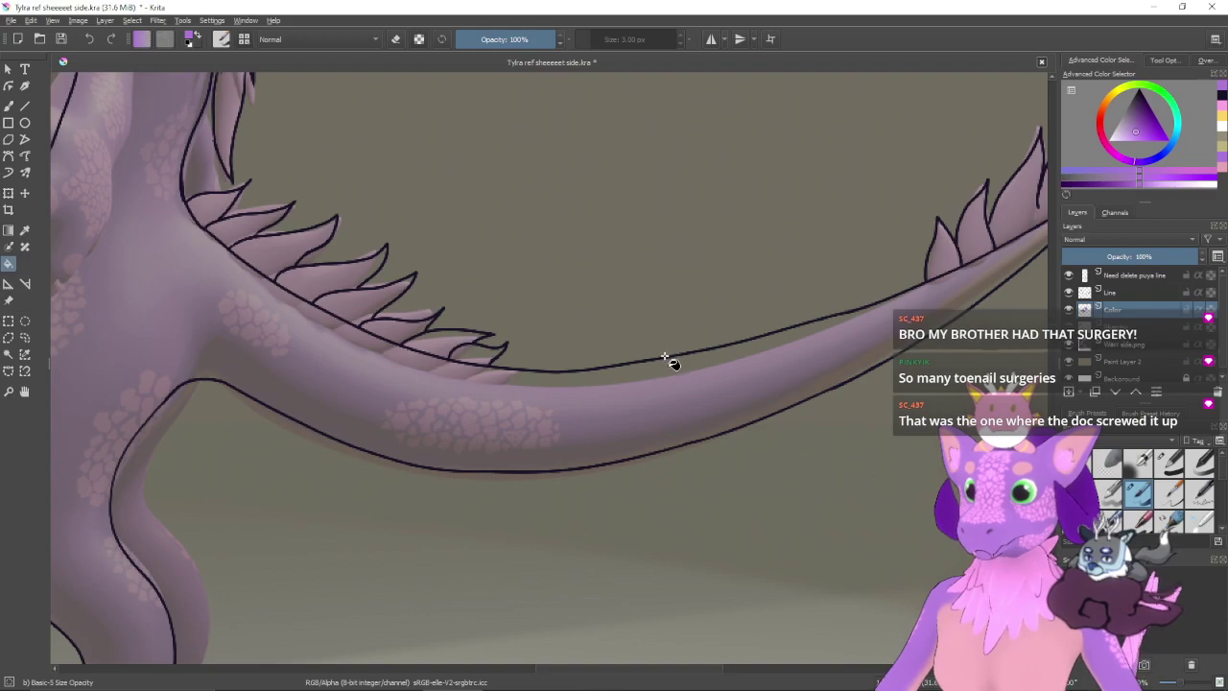
- Make the "Need delete puya line" layer active and set up the brush with the recent dark line color
left_click(1111, 291)
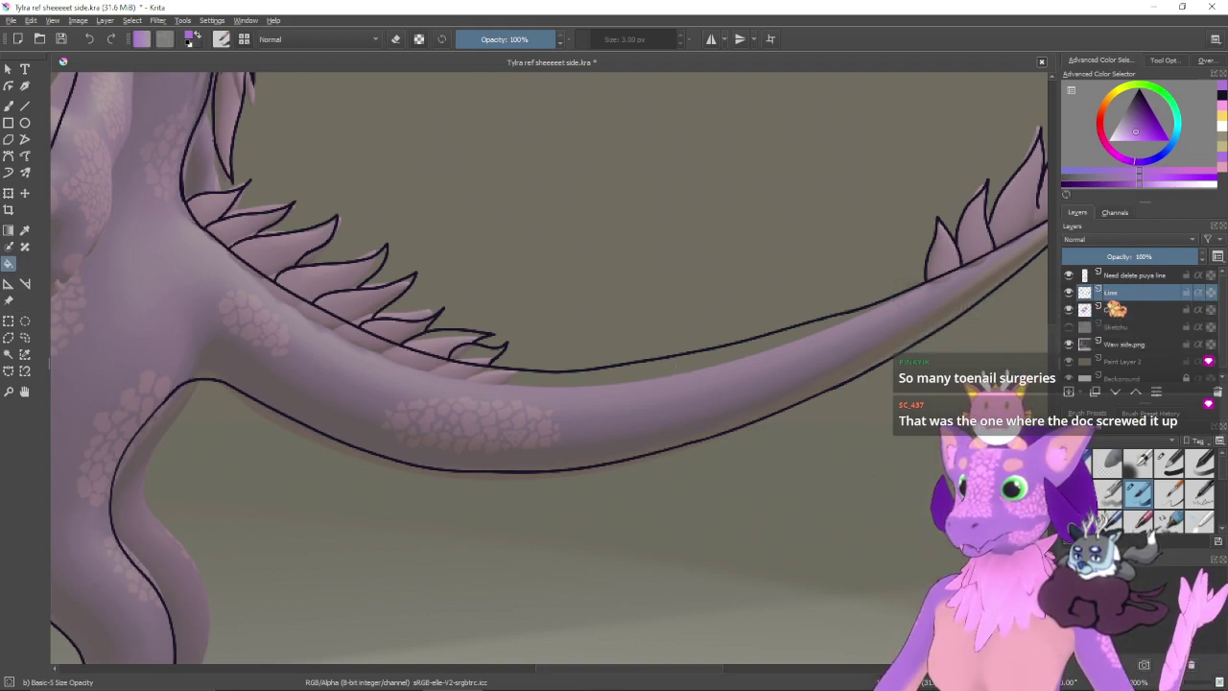
left_click_drag(636, 359, 688, 430)
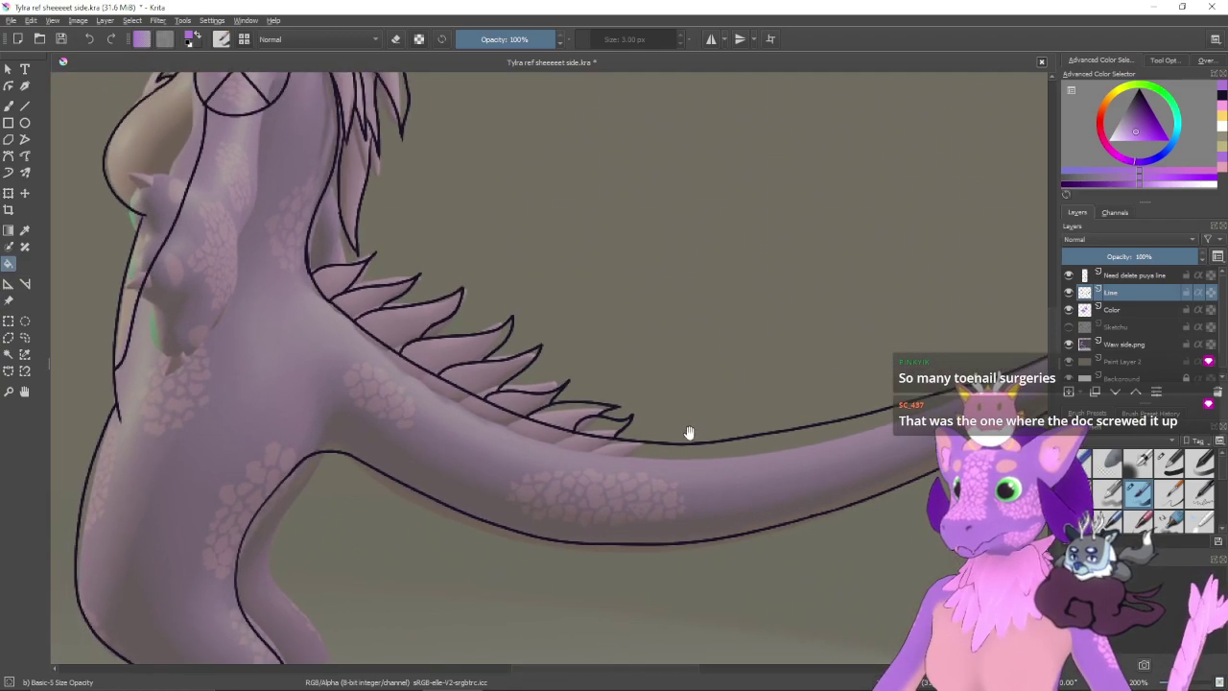
left_click(1139, 278)
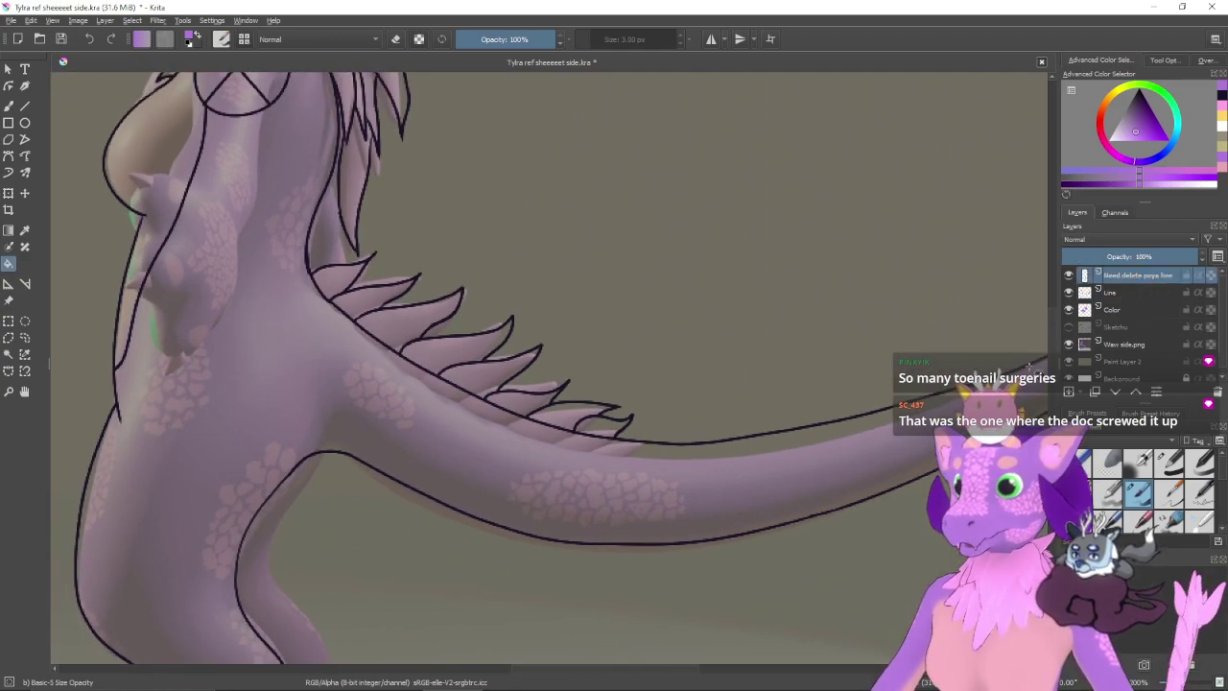
key("b")
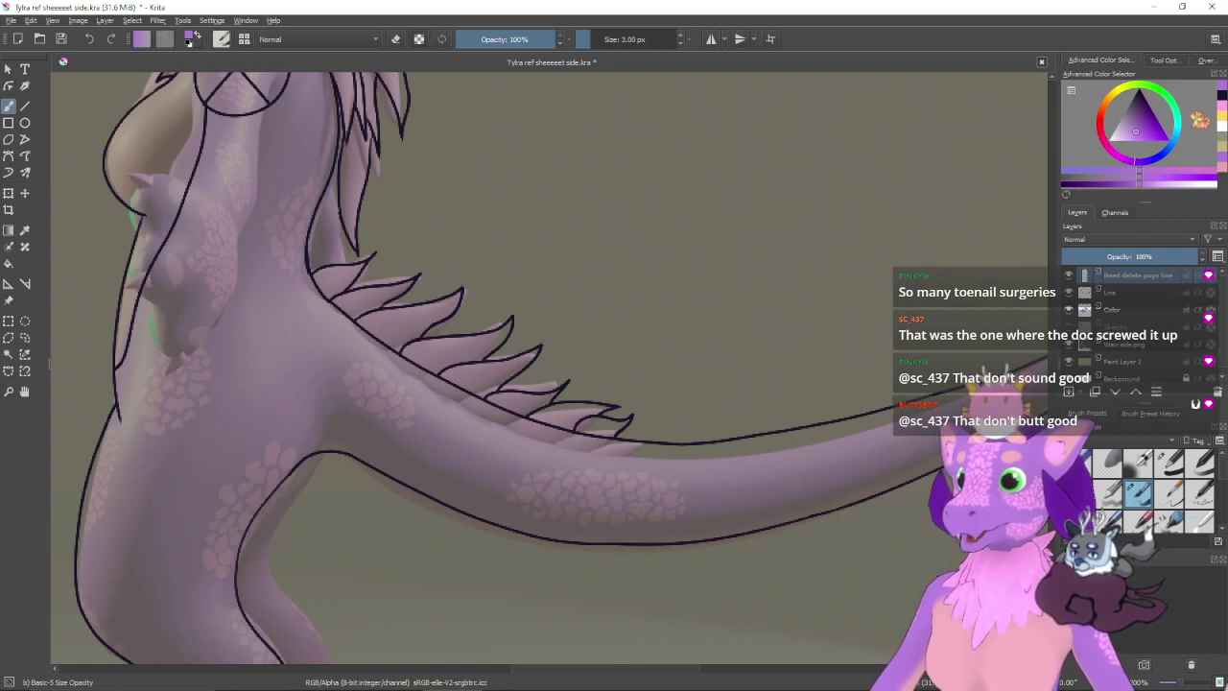
left_click(1221, 96)
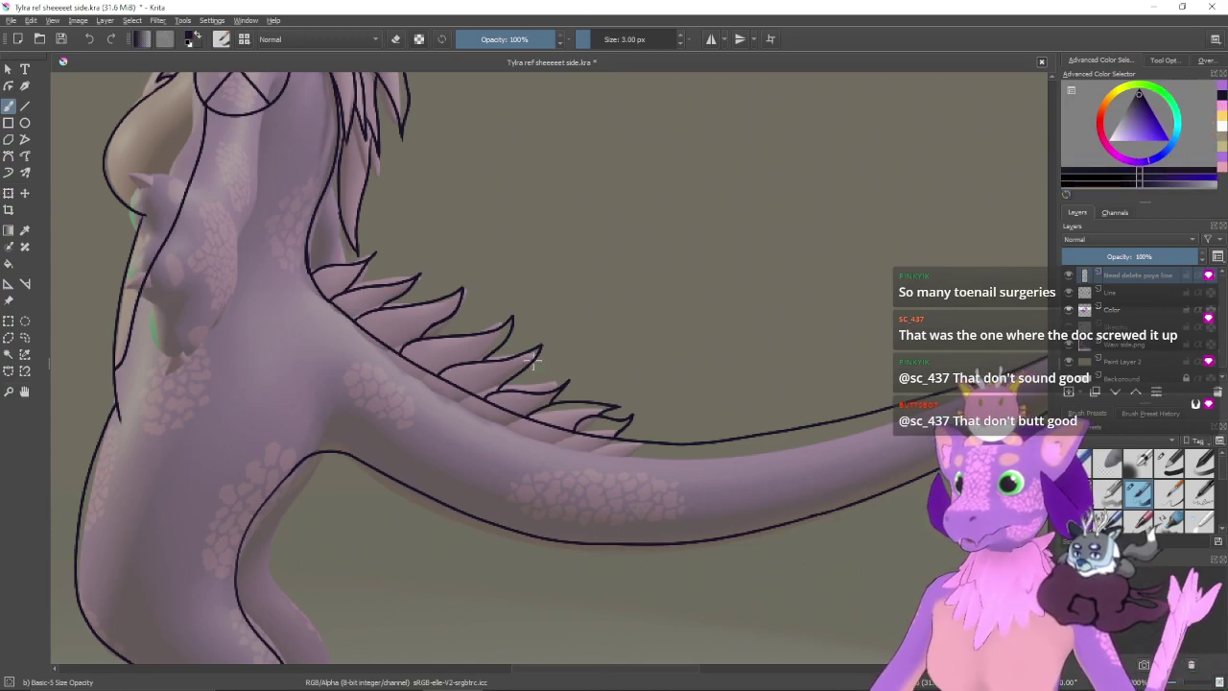
- Try a belly-stripe line along the underside of the tail near its base, and undo it
left_click_drag(473, 418, 546, 346)
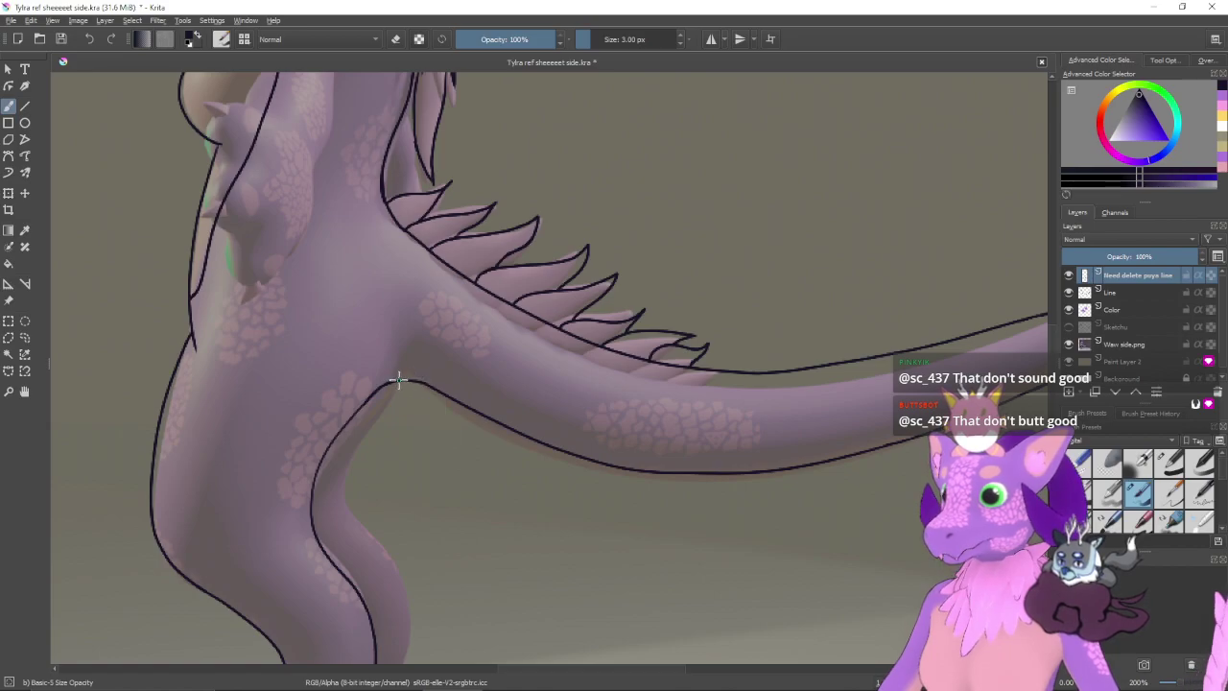
left_click_drag(471, 400, 589, 446)
key("ctrl+z")
- Draw the start of the belly-stripe line along the tail's underside, running down from below the tail-tip spikes
left_click_drag(696, 442, 537, 461)
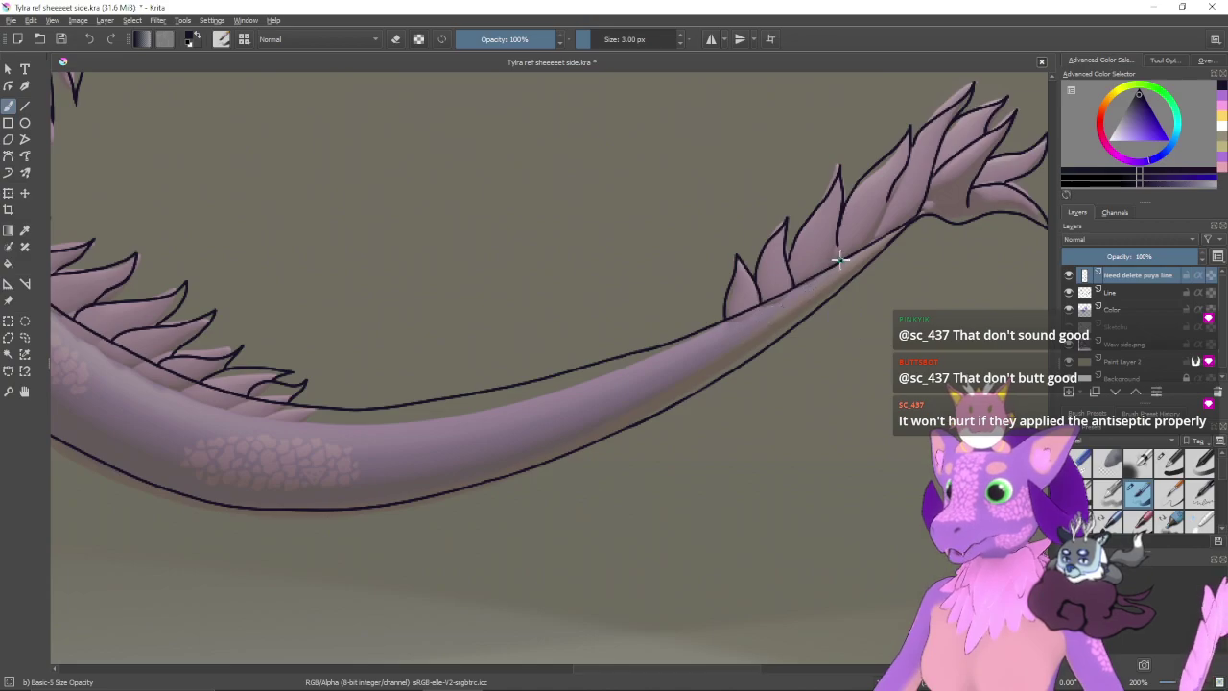
left_click_drag(845, 259, 763, 321)
key("ctrl+z")
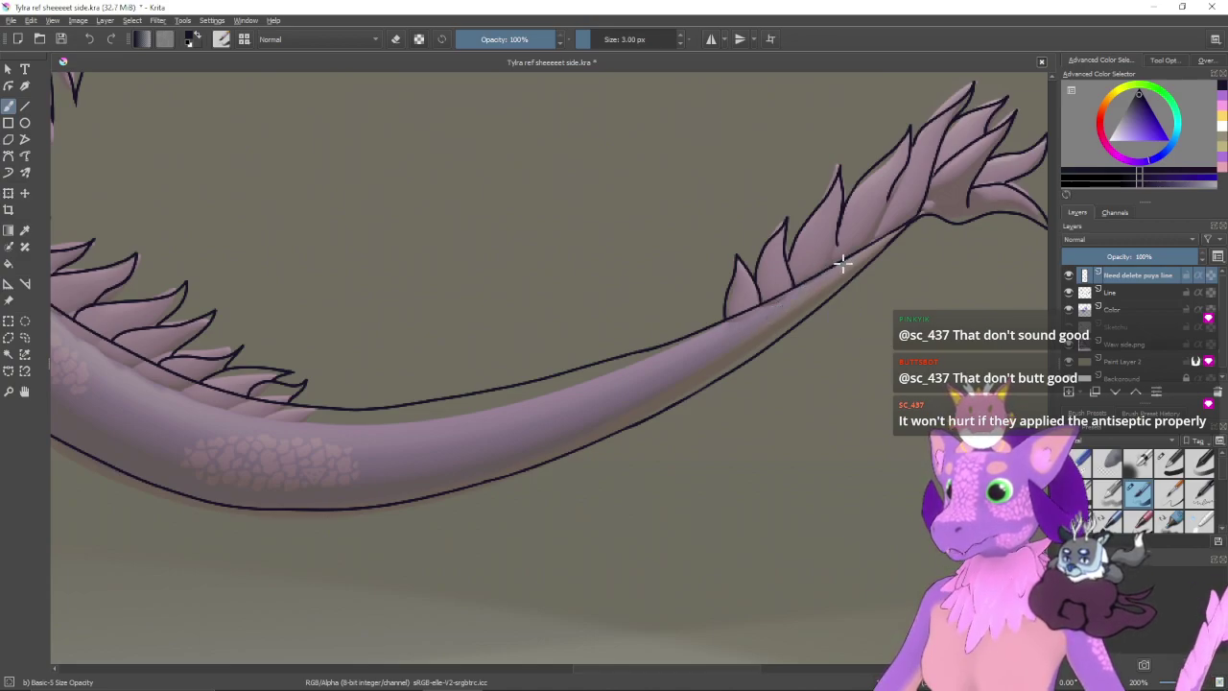
left_click_drag(820, 276, 648, 393)
key("4")
key("4")
key("4")
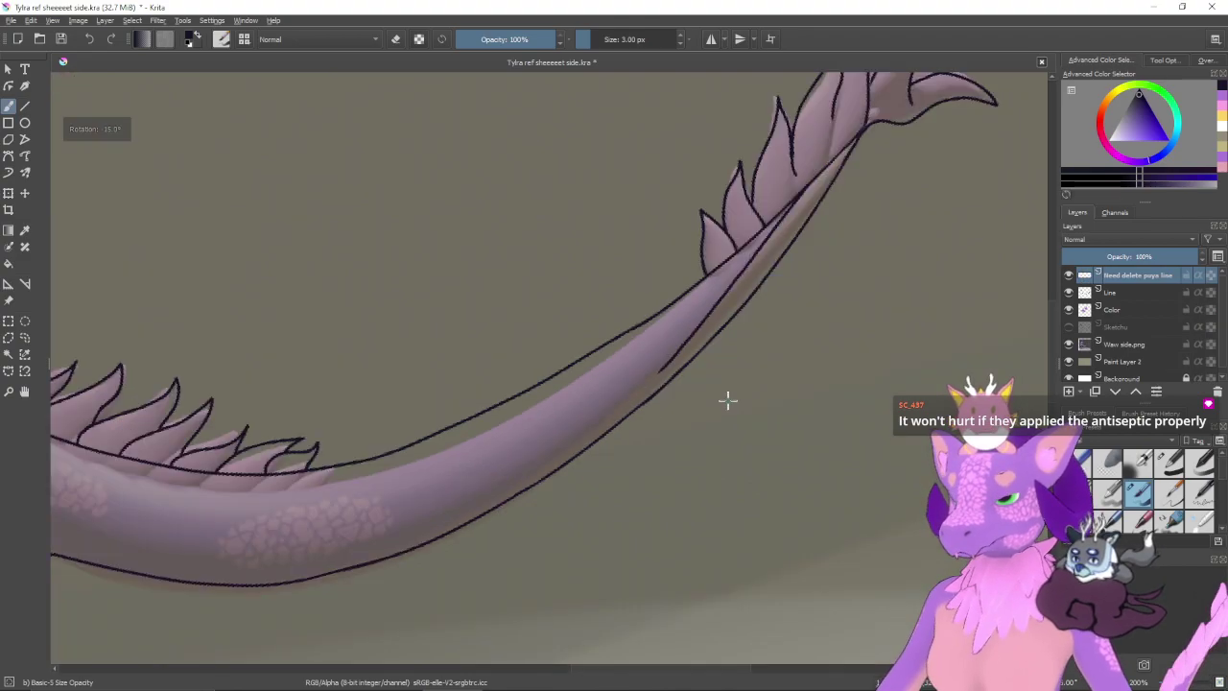
left_click_drag(728, 385, 759, 326)
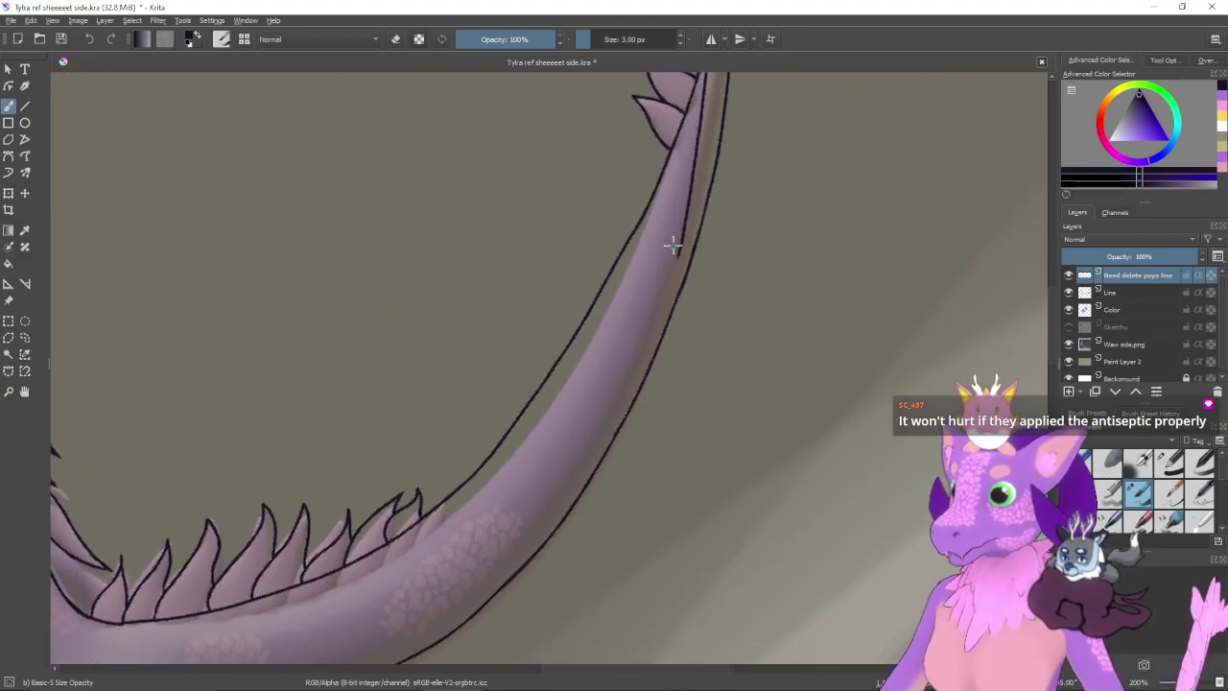
- Try several strokes to continue the belly-stripe line down the middle of the tail, undoing each one
left_click_drag(684, 227, 648, 326)
key("ctrl+z")
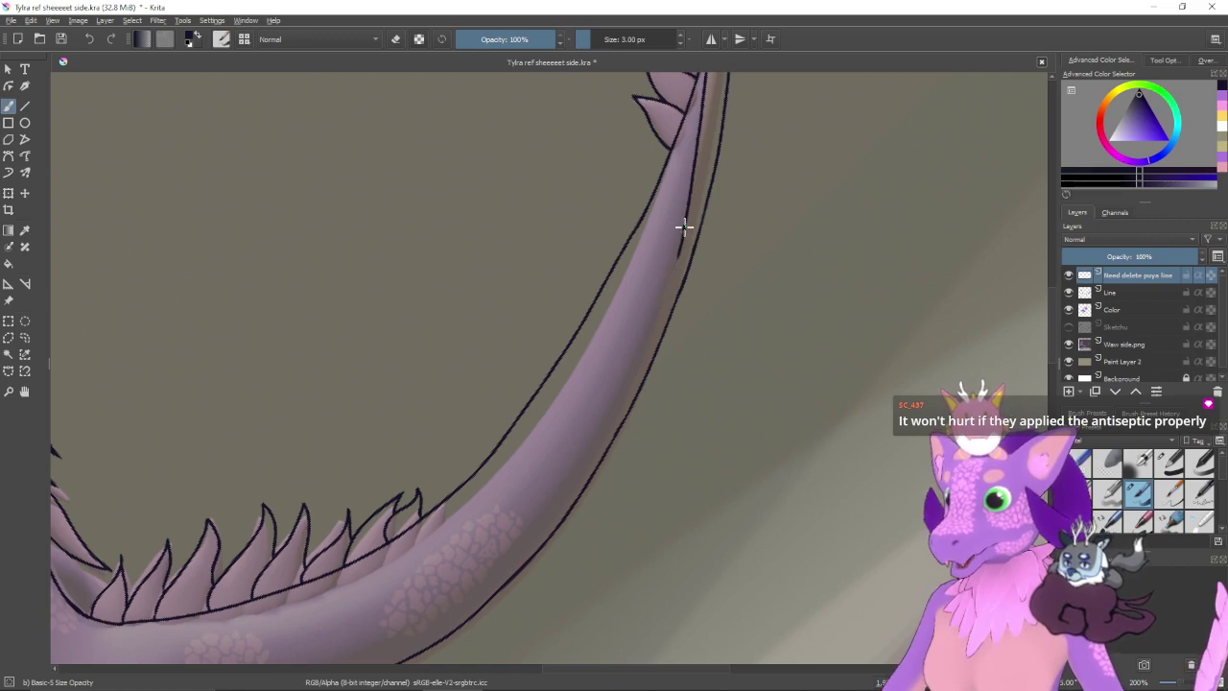
left_click_drag(683, 230, 625, 395)
key("ctrl+z")
mouse_move(685, 225)
left_mouse_down()
mouse_move(646, 331)
mouse_move(665, 291)
left_mouse_up()
key("ctrl+z")
left_click_drag(714, 153, 680, 263)
key("ctrl+z")
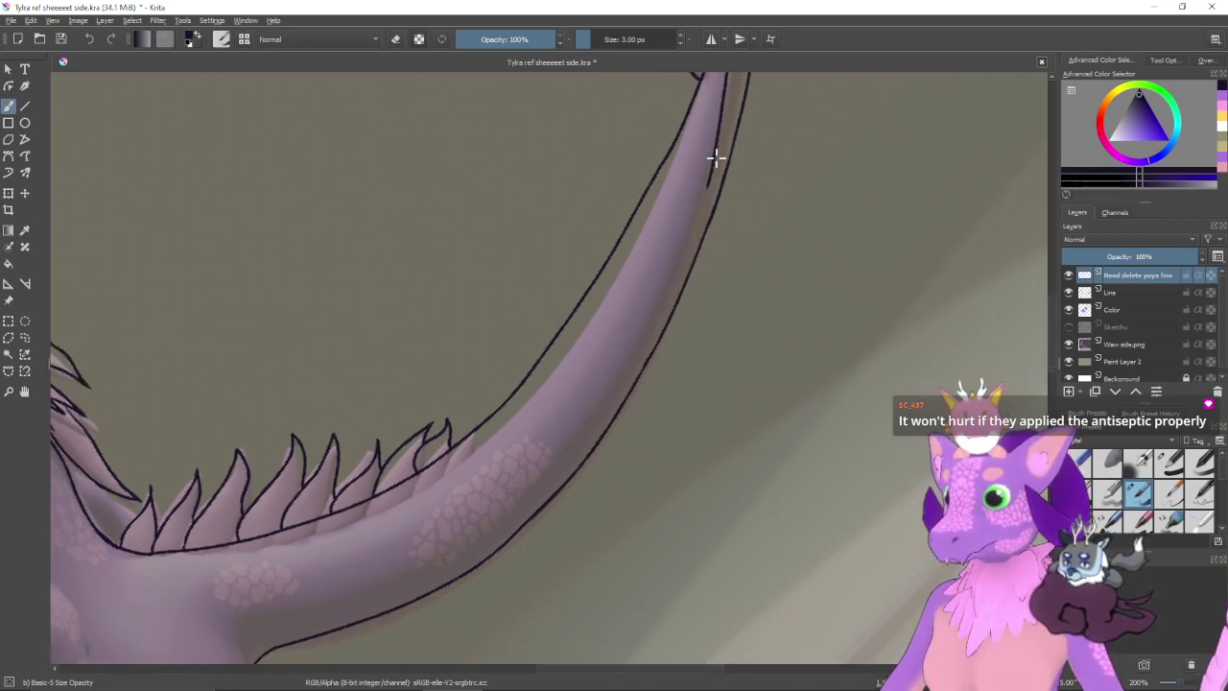
left_click_drag(715, 158, 668, 272)
key("ctrl+z")
left_click_drag(716, 150, 657, 304)
key("ctrl+z")
key("ctrl+z")
- Extend the belly-stripe line down the middle of the tail, parallel to its underside outline, undoing and redrawing strokes
mouse_move(712, 156)
left_mouse_down()
mouse_move(670, 274)
mouse_move(700, 236)
left_mouse_up()
left_click_drag(715, 187, 644, 320)
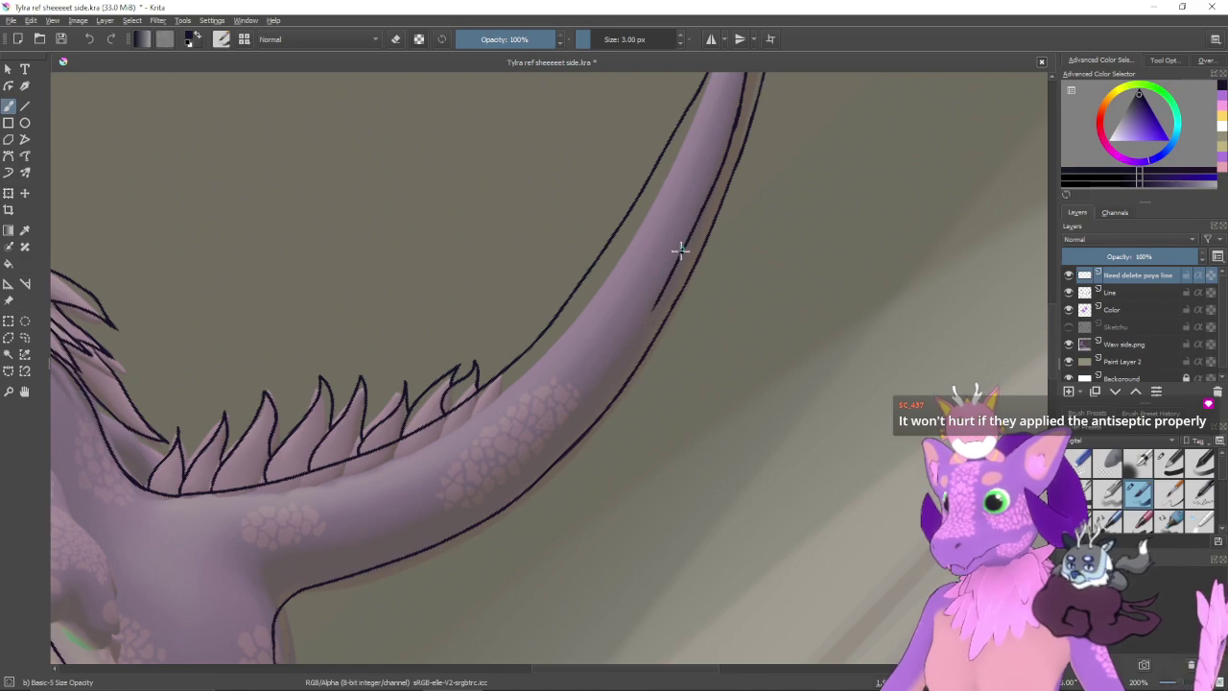
key("ctrl+z")
mouse_move(728, 149)
left_mouse_down()
mouse_move(648, 322)
mouse_move(685, 301)
left_mouse_up()
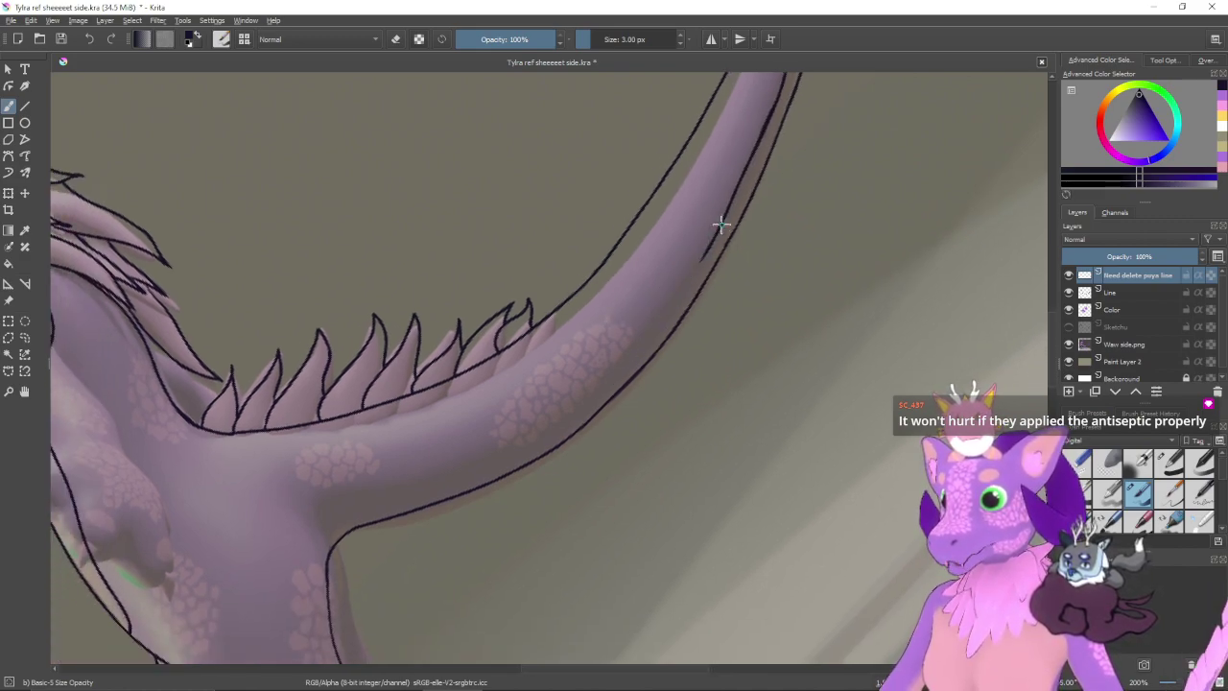
left_click_drag(661, 326, 711, 276)
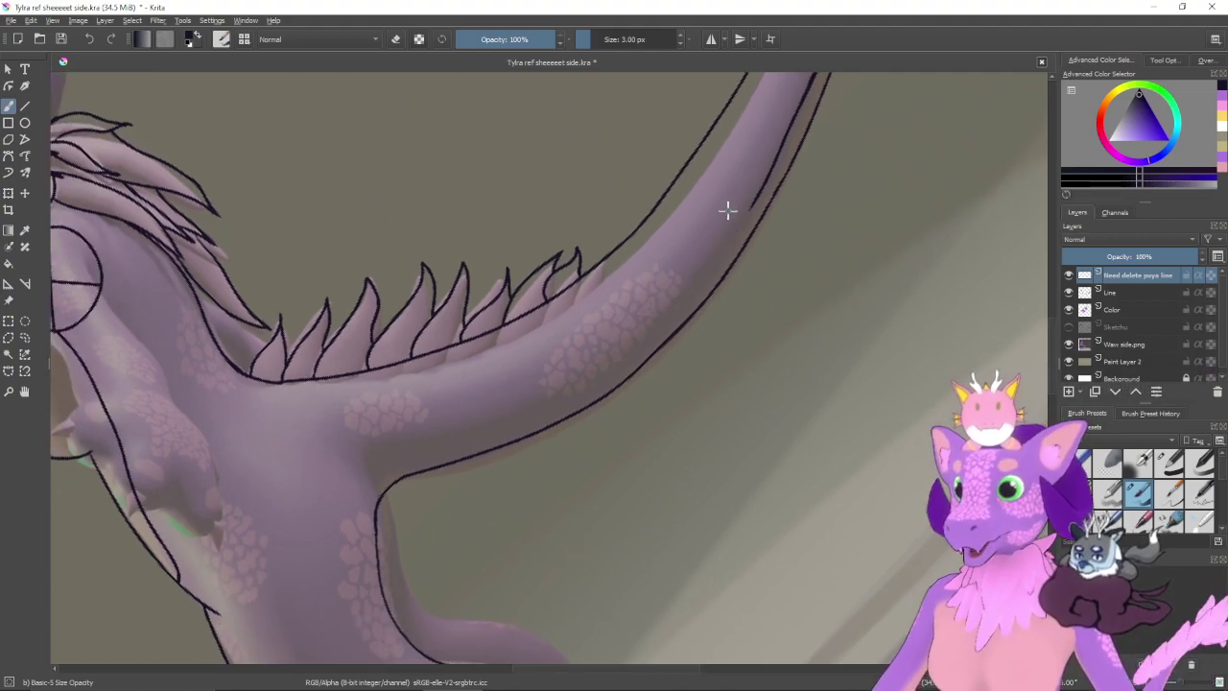
left_click_drag(765, 178, 665, 314)
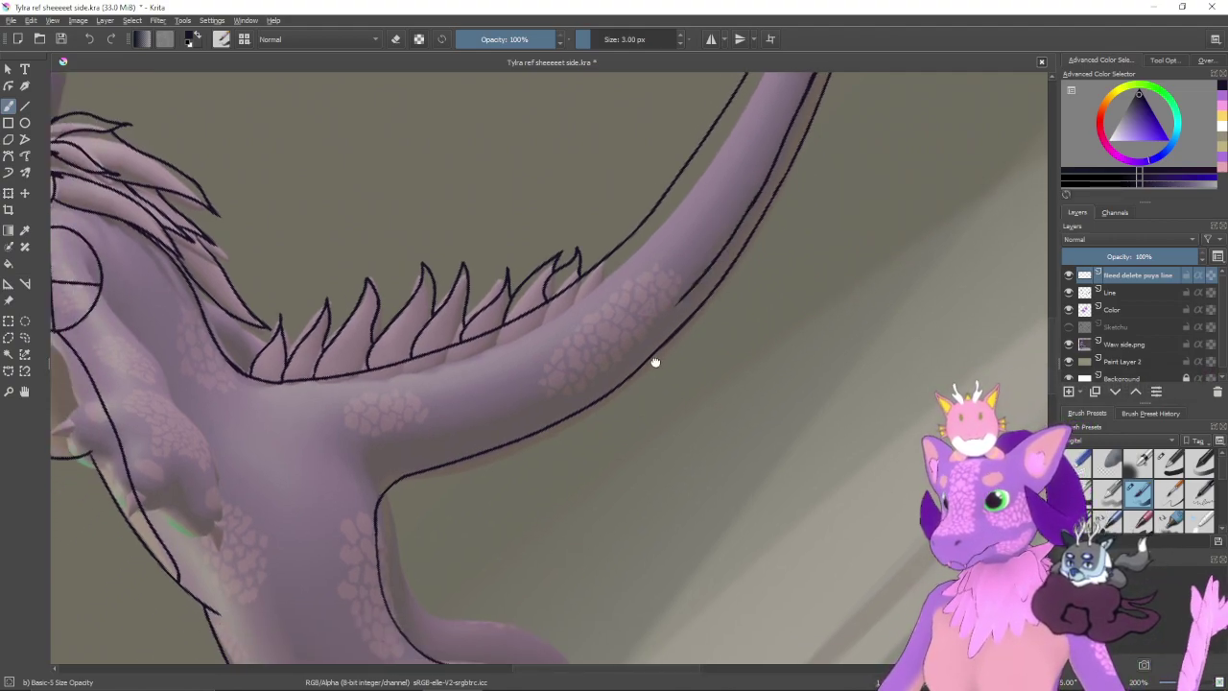
left_click_drag(656, 363, 736, 309)
key("ctrl+z")
left_click_drag(800, 241, 734, 309)
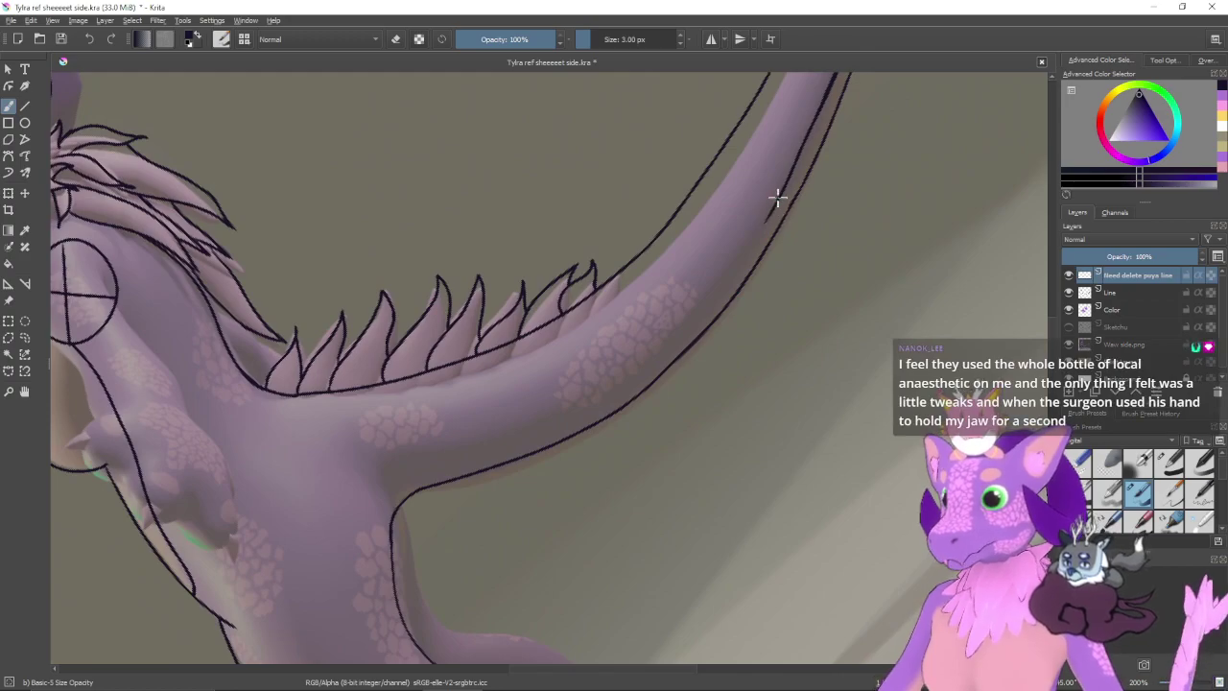
mouse_move(778, 197)
left_mouse_down()
mouse_move(725, 286)
mouse_move(738, 300)
left_mouse_up()
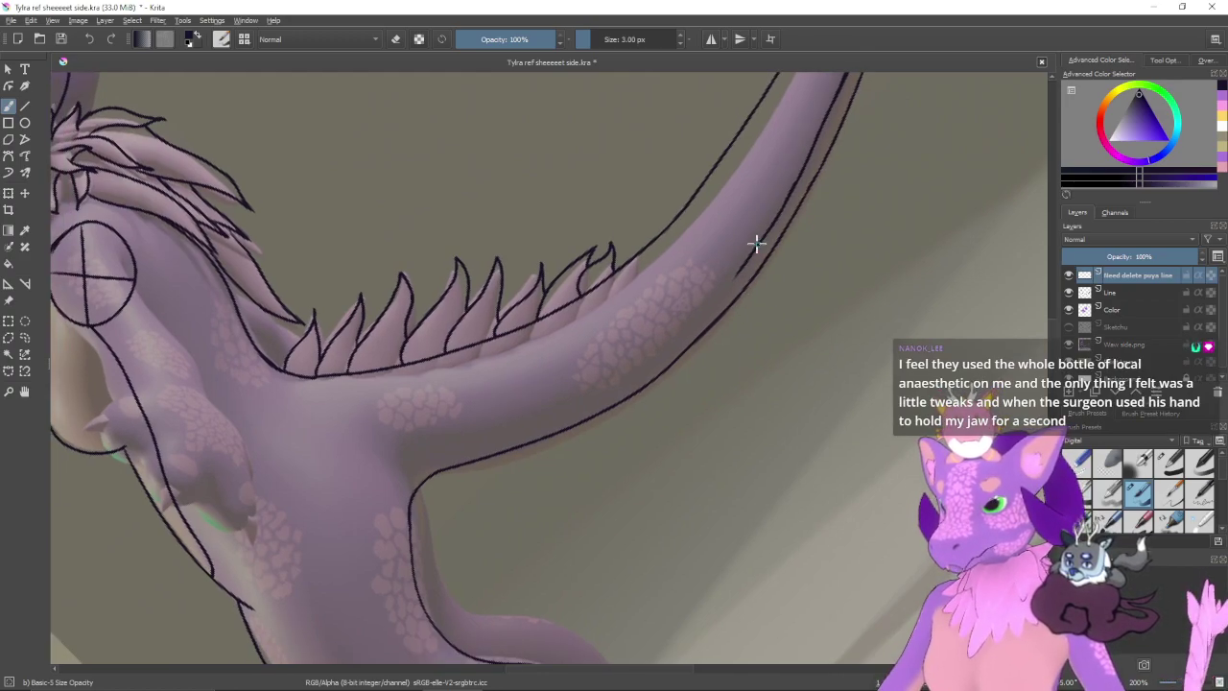
- Continue the belly-stripe line around the tail's lower curve beside the scale patch, redrawing strokes that miss the curve
left_click_drag(756, 243, 685, 336)
key("ctrl+z")
mouse_move(758, 244)
left_mouse_down()
mouse_move(681, 338)
mouse_move(715, 331)
mouse_move(655, 356)
left_mouse_up()
key("ctrl+z")
left_click_drag(724, 291, 689, 324)
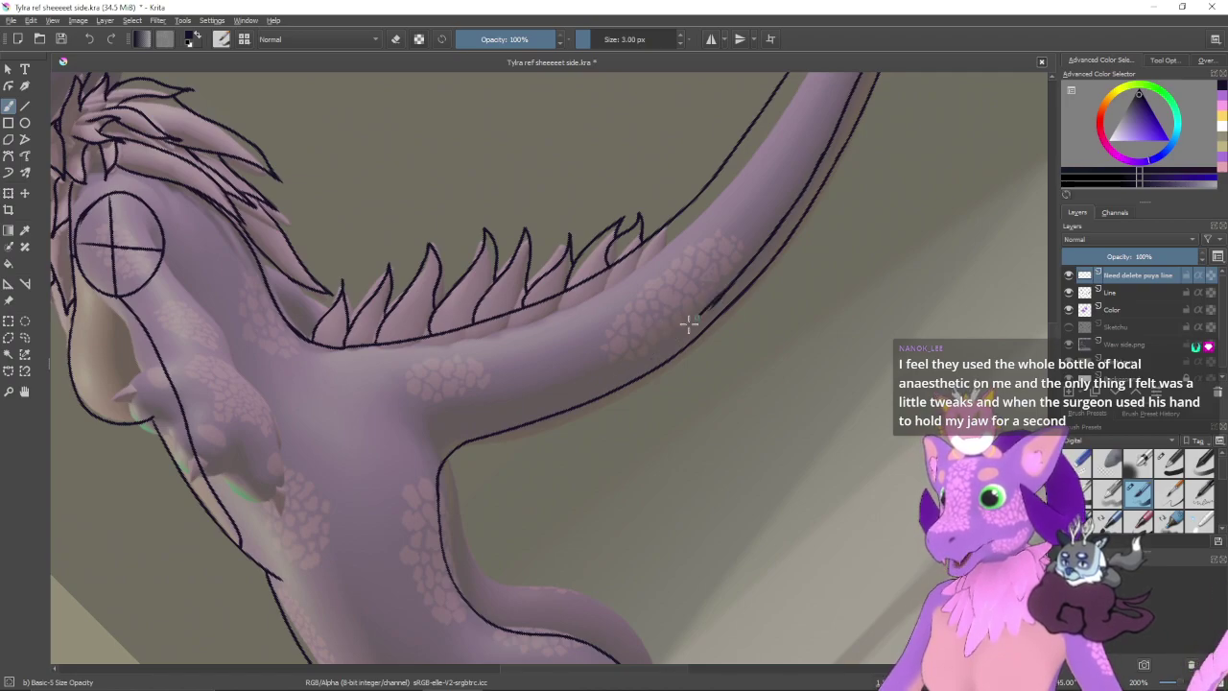
left_click_drag(669, 374, 716, 363)
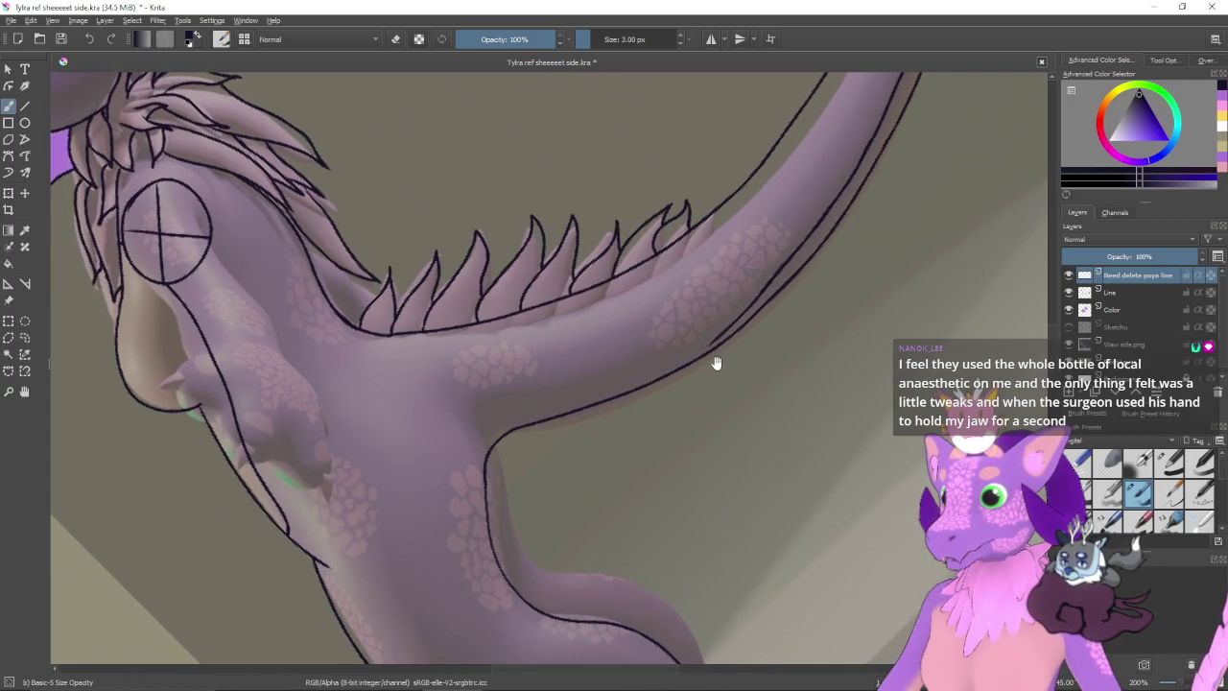
key("ctrl+z")
left_click_drag(763, 284, 660, 360)
key("ctrl+z")
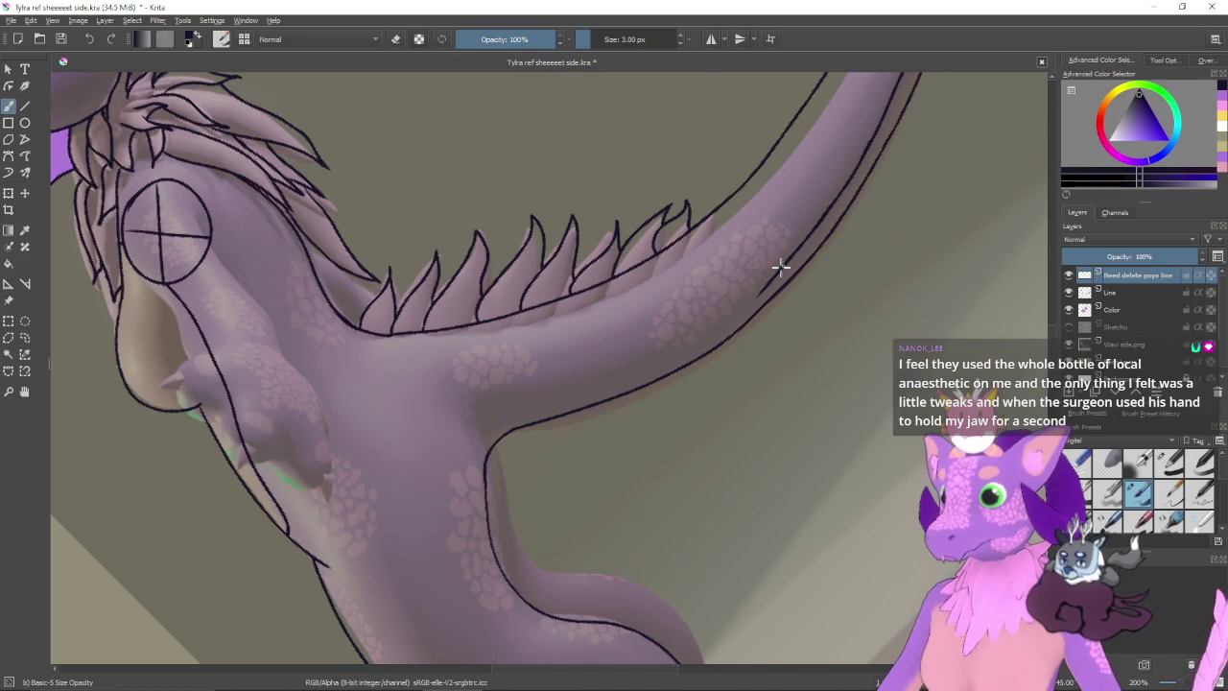
mouse_move(768, 280)
left_mouse_down()
mouse_move(673, 363)
mouse_move(752, 299)
left_mouse_up()
key("ctrl+z")
left_click_drag(685, 349, 793, 293)
left_click_drag(718, 349, 773, 313)
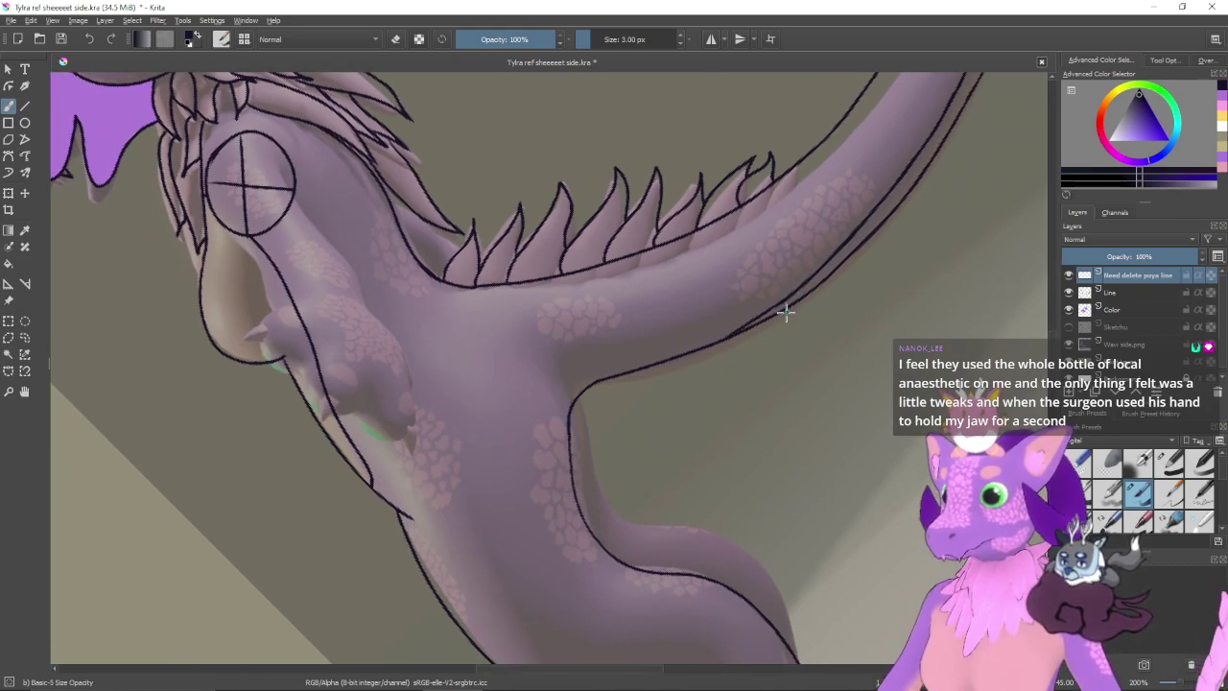
- Finish the belly-stripe line by tapering it into the tail's underside outline near the base, replacing the first closing stroke
left_click_drag(773, 355, 650, 338)
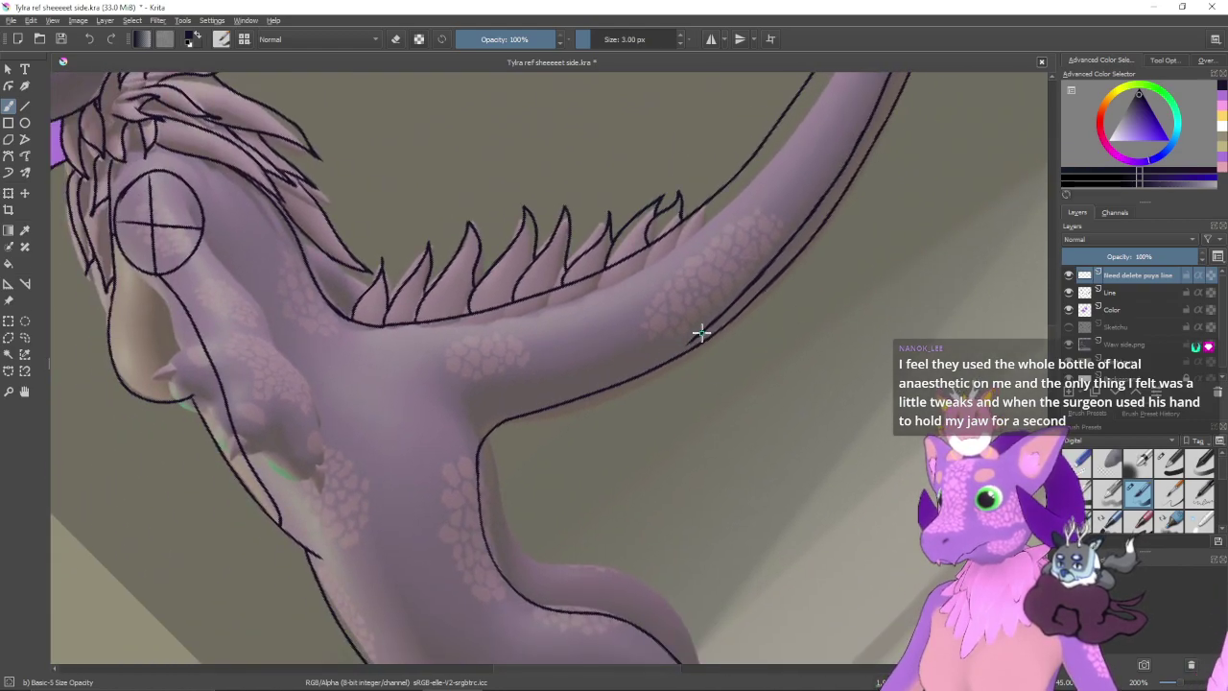
left_click_drag(696, 333, 600, 391)
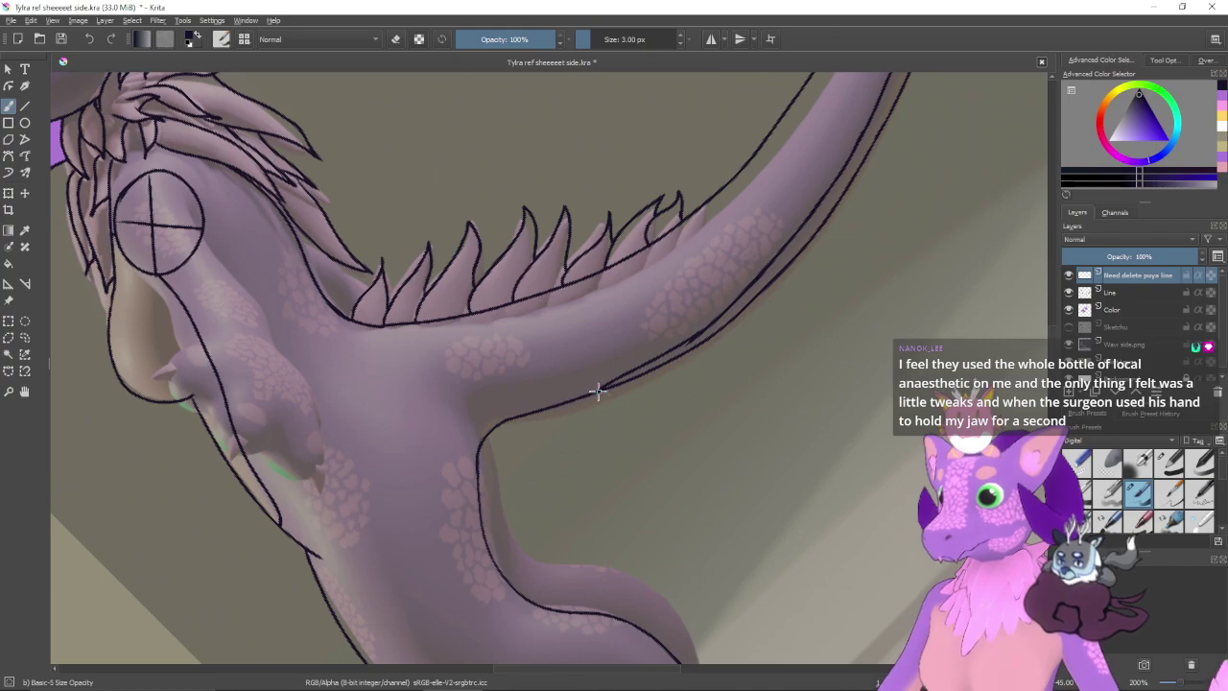
key("ctrl+z")
left_click_drag(709, 326, 604, 388)
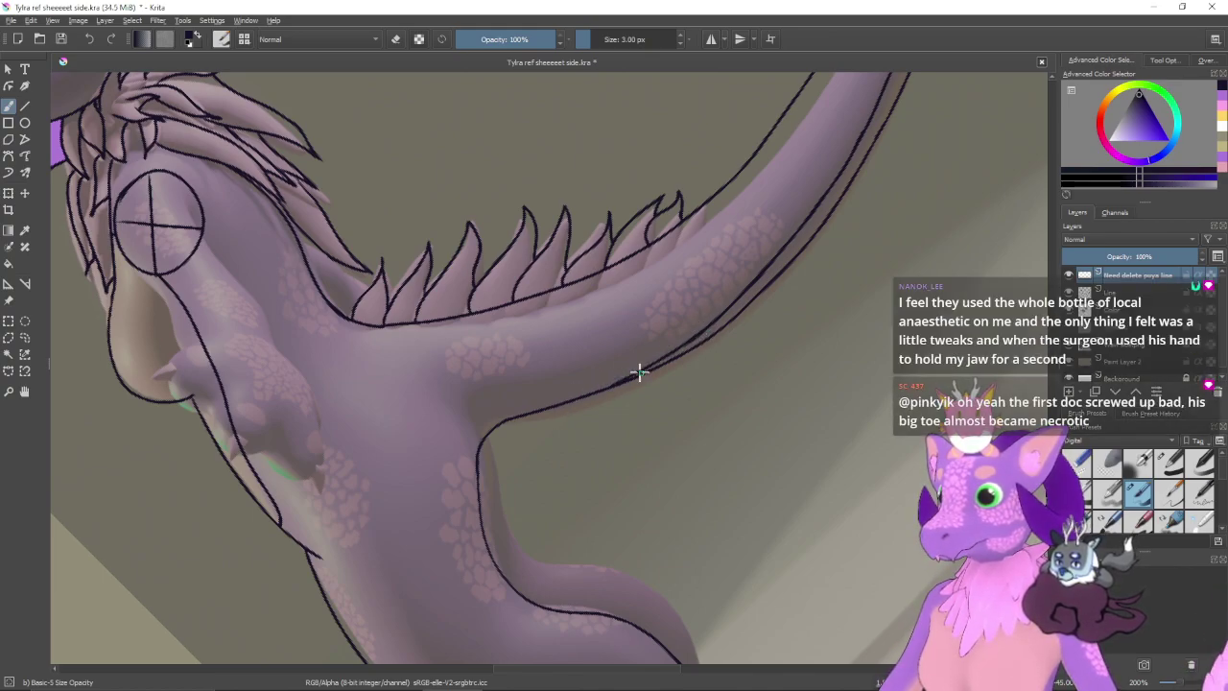
left_click_drag(673, 391, 534, 397)
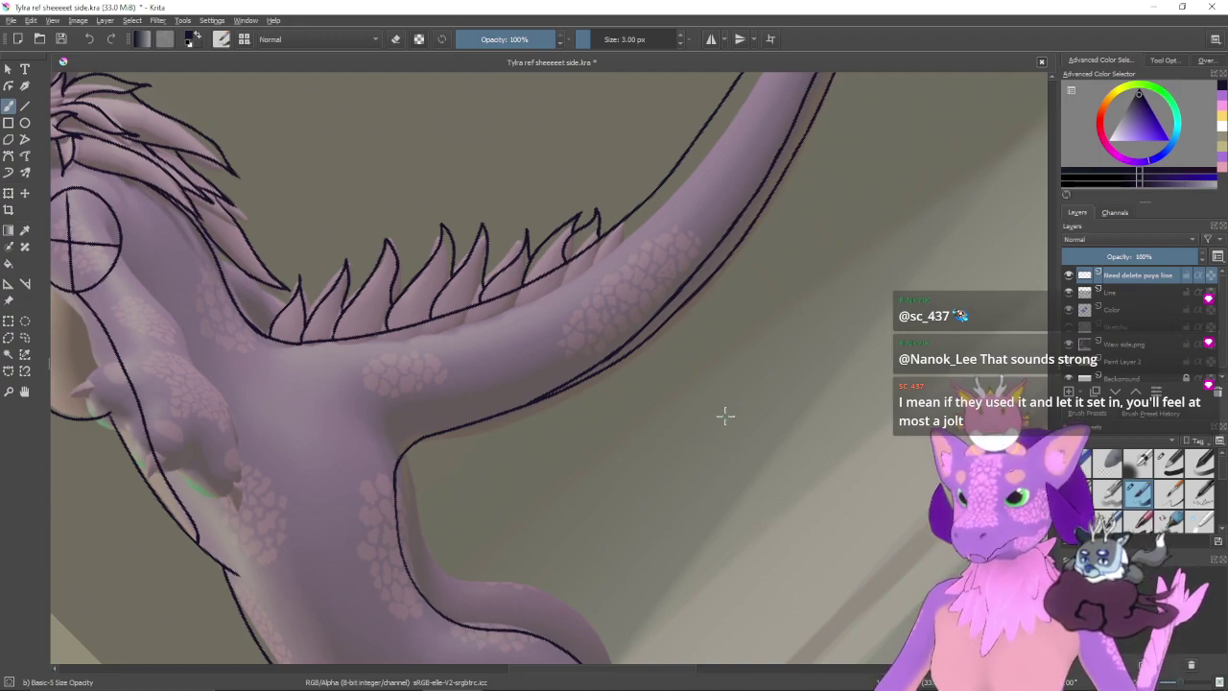
left_click_drag(690, 446, 861, 413)
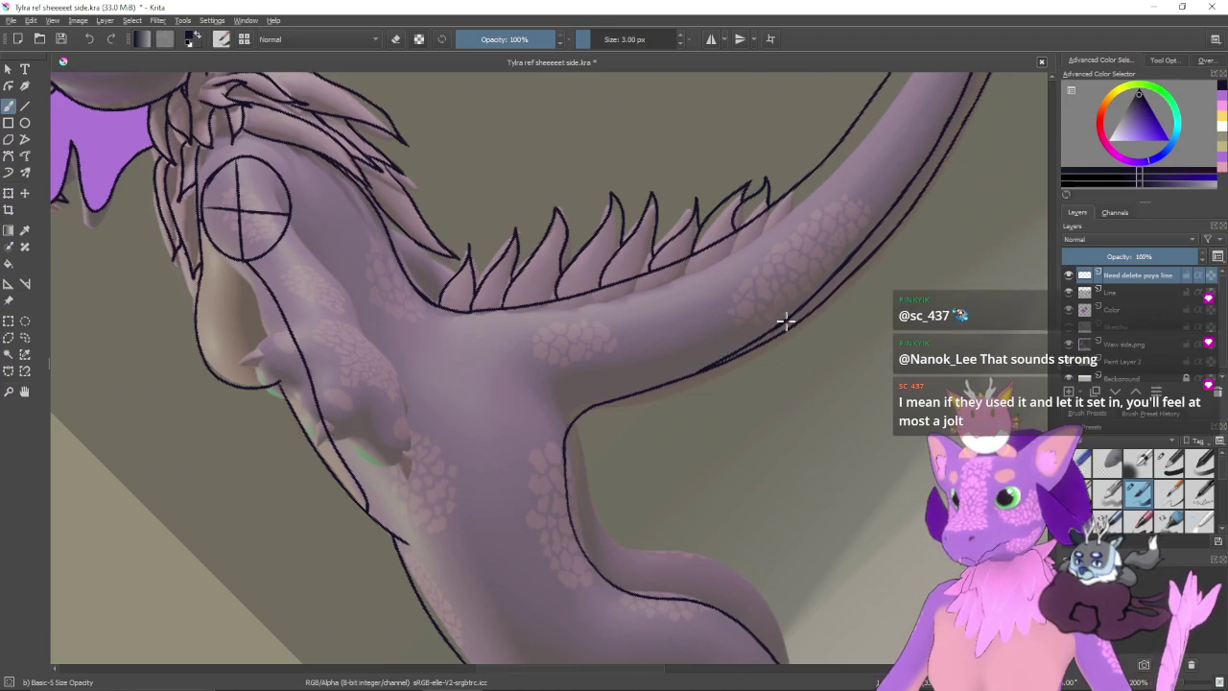
left_click_drag(784, 321, 673, 384)
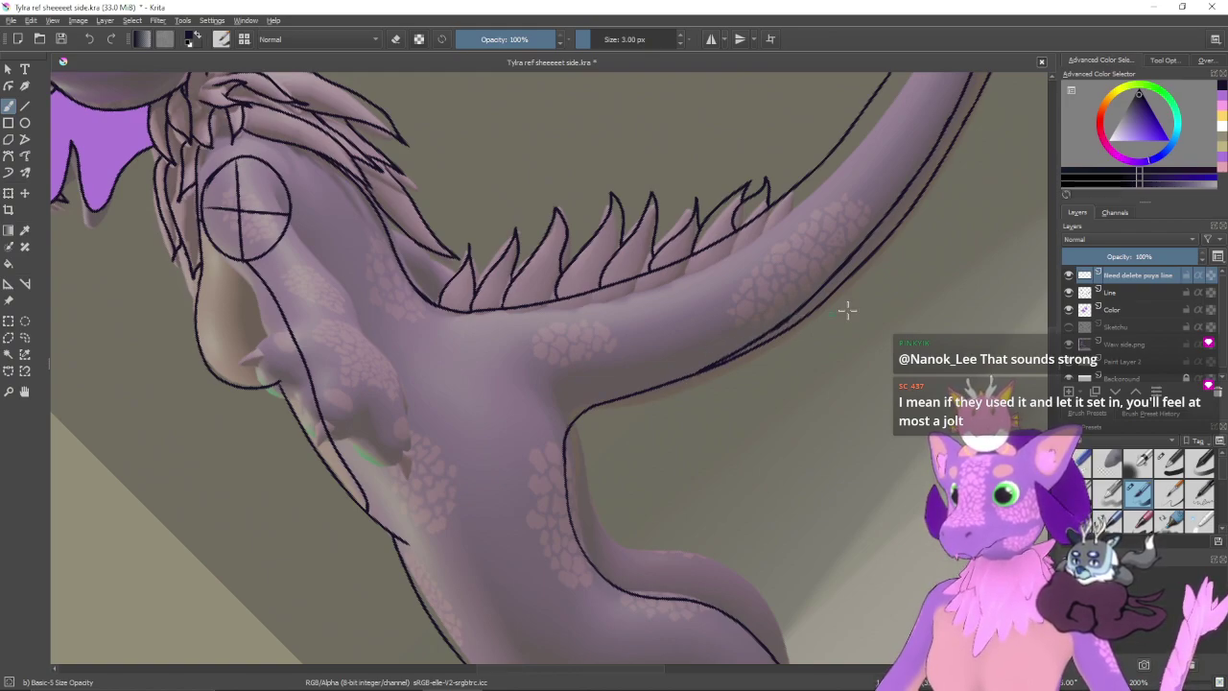
- Temporarily hide the Line layer and examine the tail's belly-stripe line with the canvas upright and more of the figure visible
left_click(1069, 291)
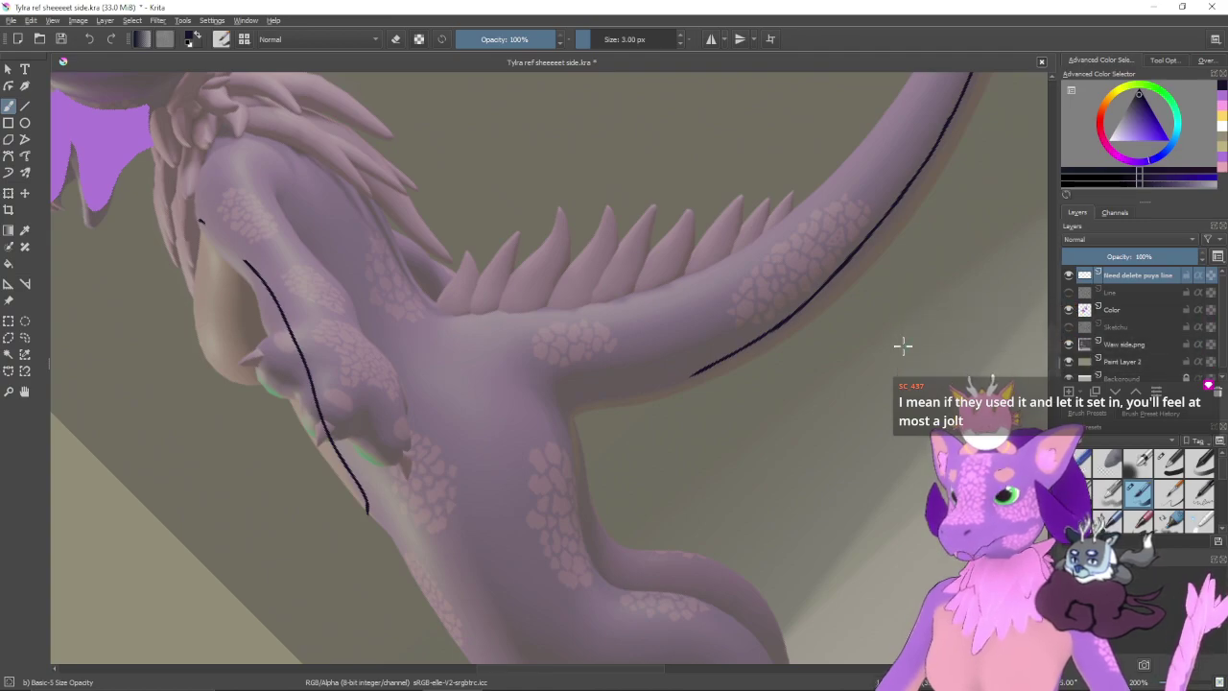
key("6")
key("6")
key("6")
key("ctrl+minus")
key("ctrl+minus")
key("ctrl+minus")
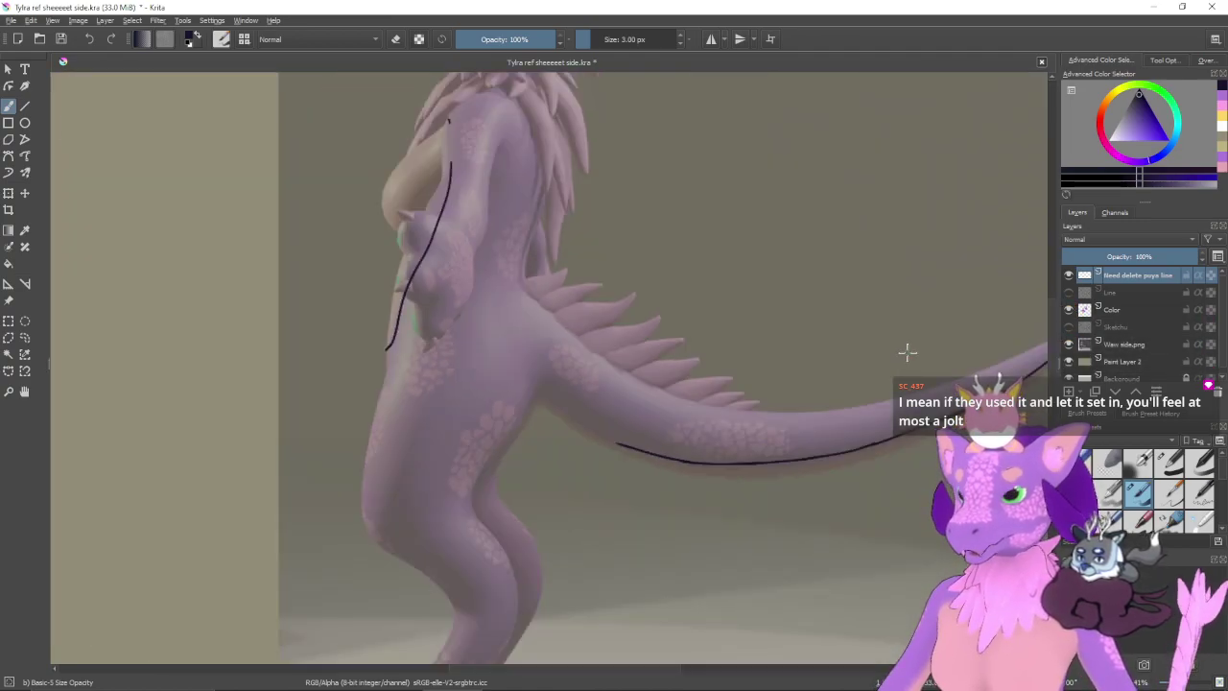
key("plus")
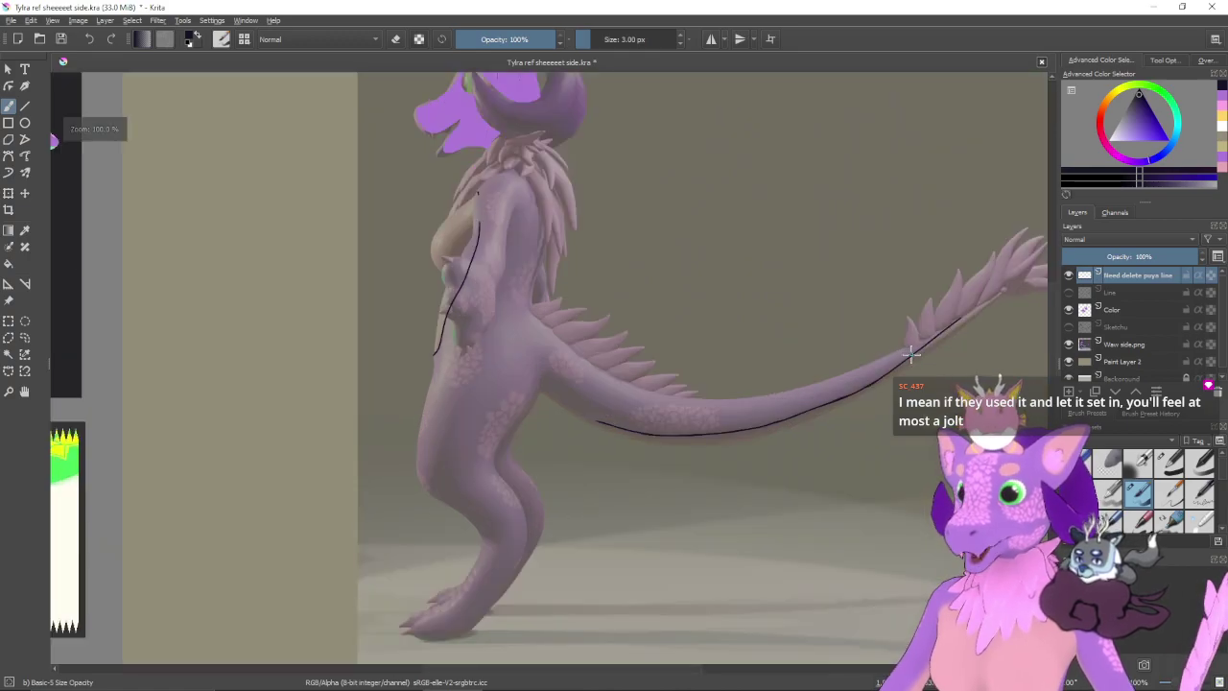
left_click(1069, 293)
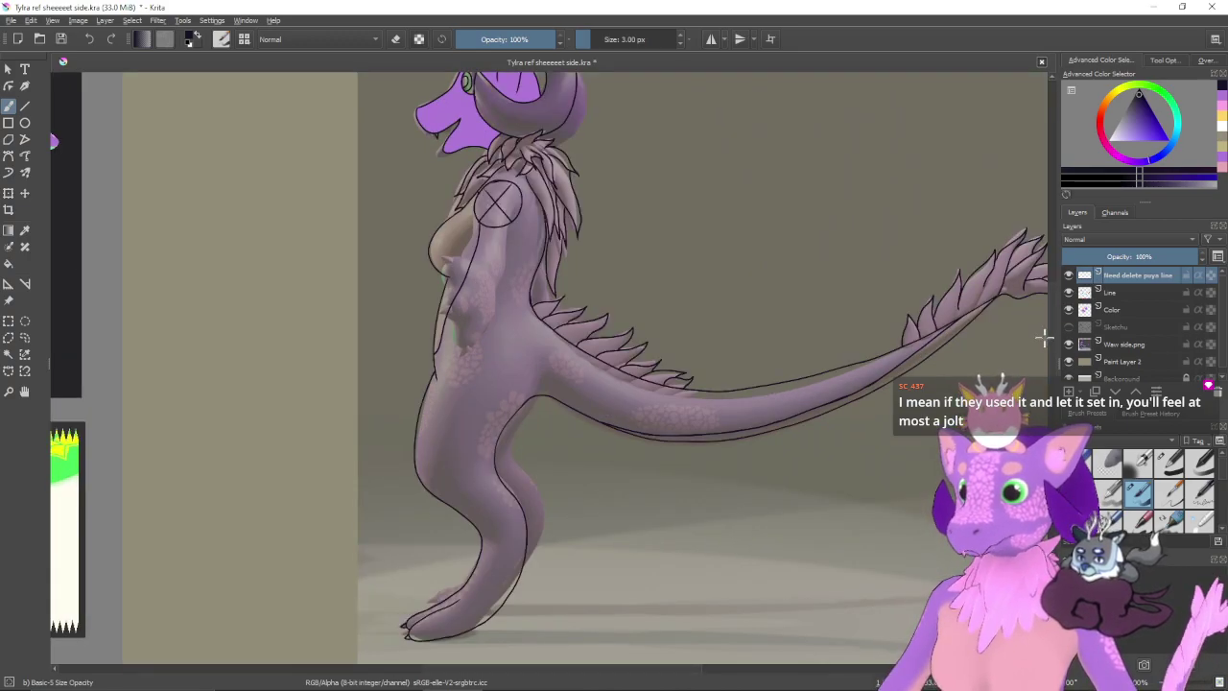
- Make the Color layer active, sample the purple of the character's head, and choose the Fill tool
key("ctrl+plus")
mouse_move(774, 270)
left_mouse_down()
mouse_move(866, 422)
mouse_move(909, 461)
left_mouse_up()
left_click(1116, 313)
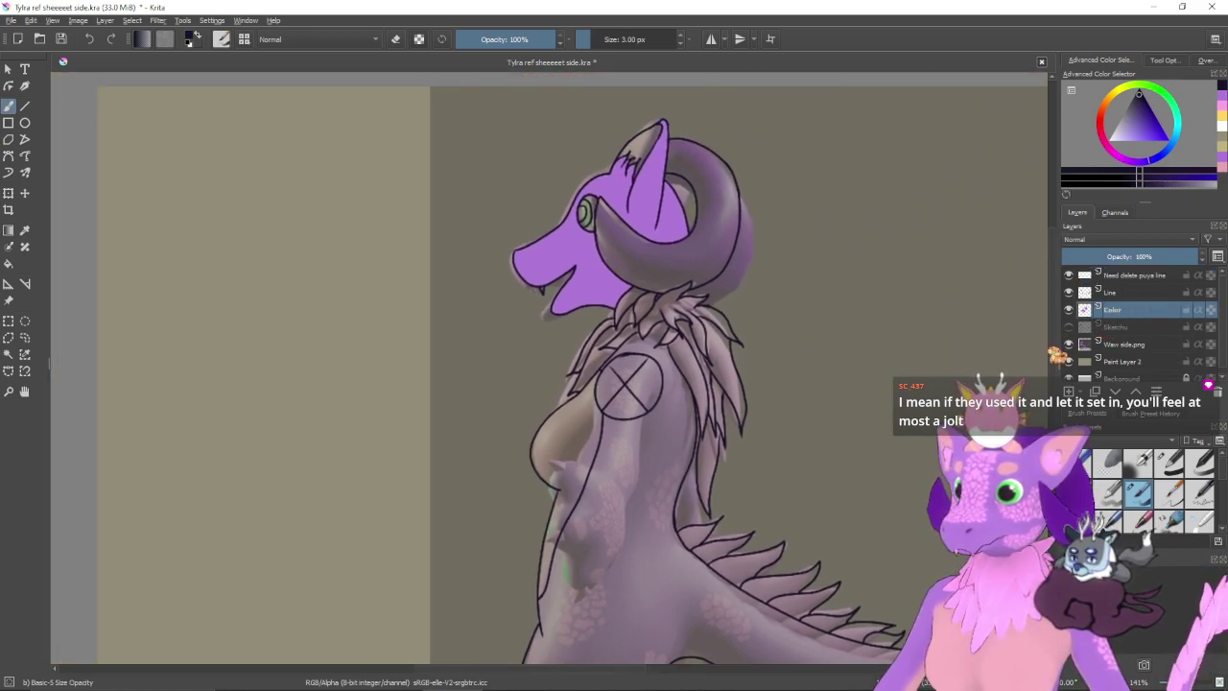
left_click_drag(637, 413, 742, 444)
left_click(708, 315, "ctrl")
left_click_drag(791, 392, 776, 340)
left_click(9, 263)
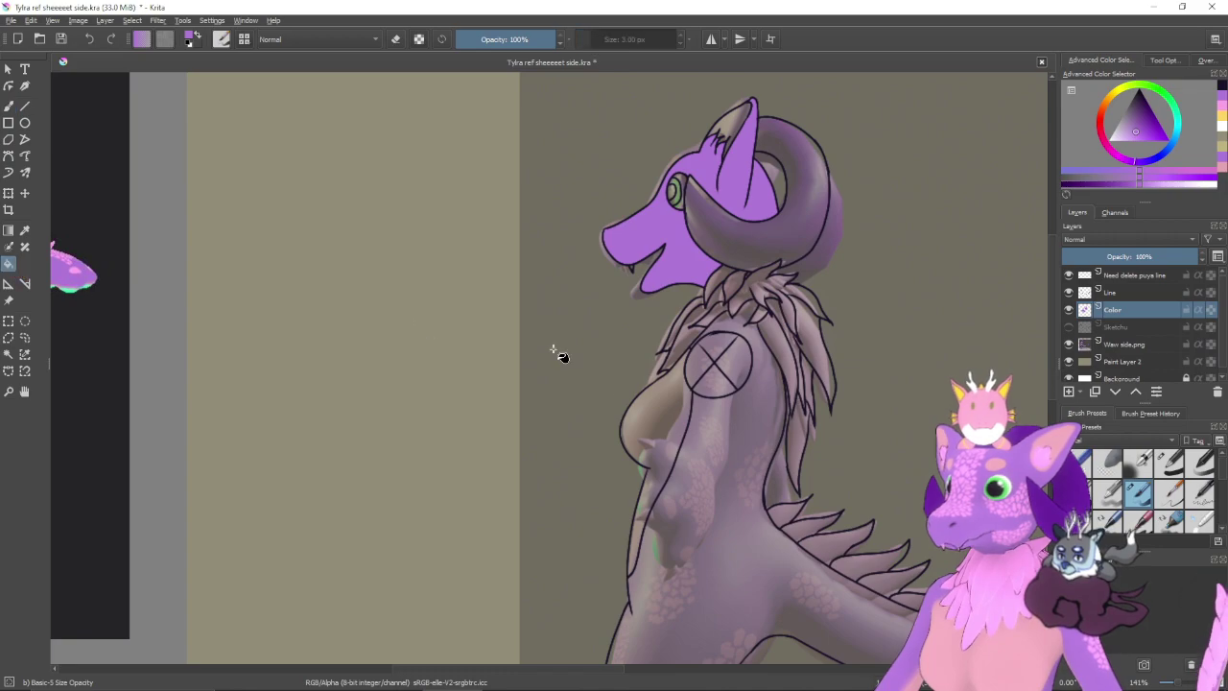
- Try to fill the torso with the sampled purple while the reference image is shown, and undo it
left_click(726, 470)
left_click_drag(872, 437, 683, 263)
left_click_drag(798, 348, 741, 294)
key("ctrl+z")
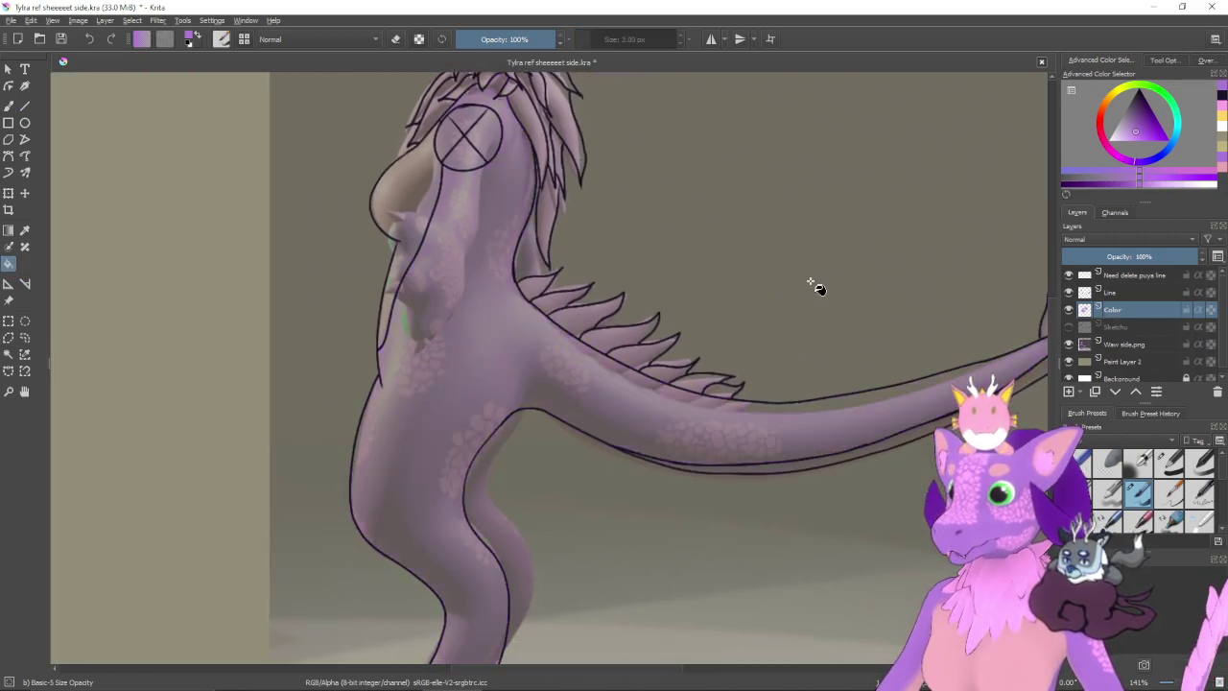
- Hide the side-view reference image layer and fill the body, leg and tail with the sampled purple
left_click(1069, 343)
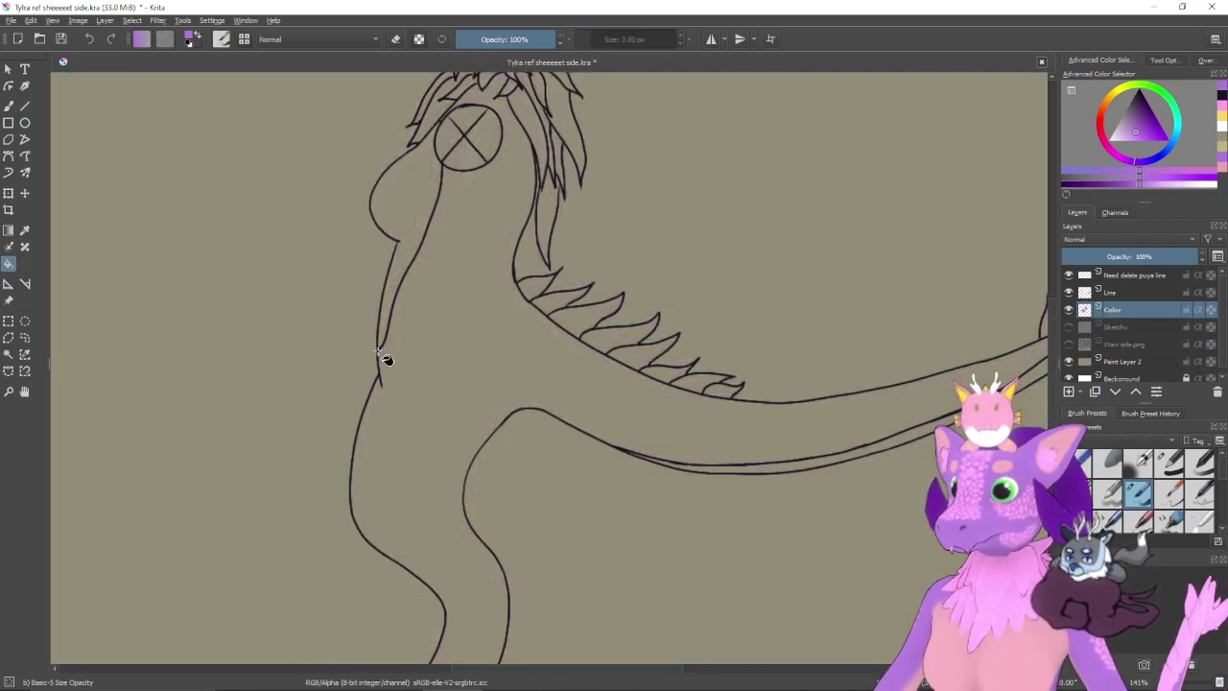
left_click(447, 358)
left_click_drag(762, 376, 662, 339)
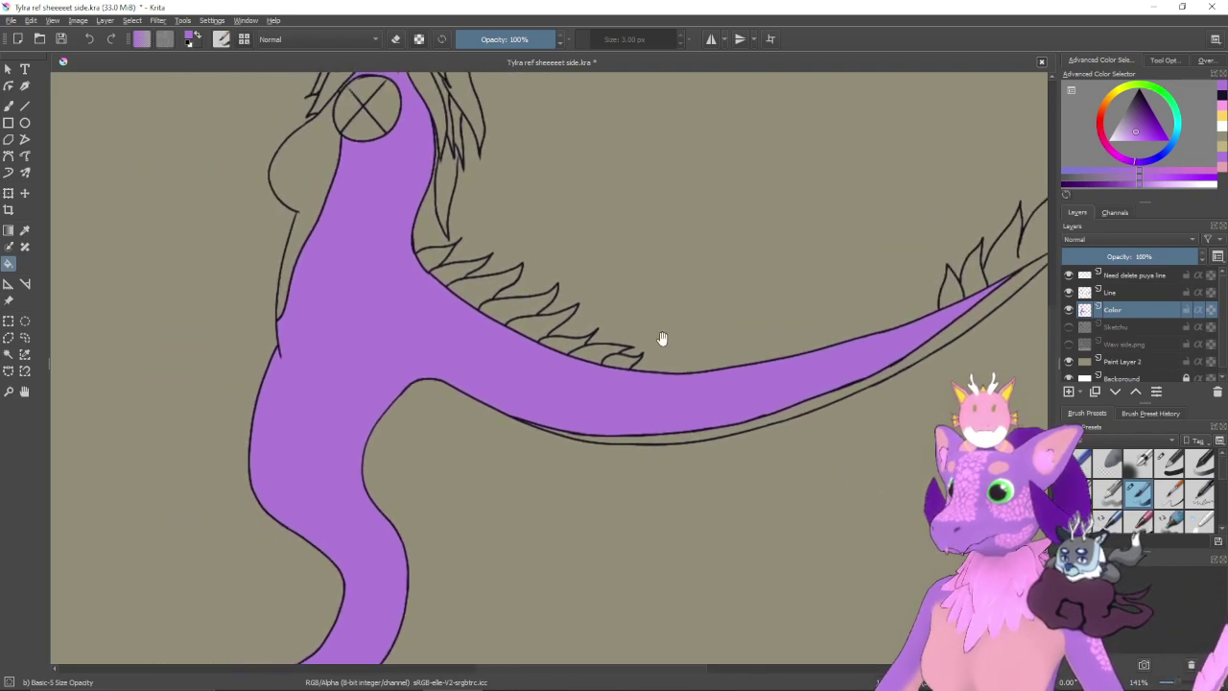
- Sample the pink from the front-view character's belly and fill the side view's chest and belly stripe with it
left_click_drag(534, 292, 684, 391)
left_click_drag(687, 296, 689, 389)
left_click_drag(512, 336, 674, 375)
left_click_drag(364, 346, 595, 340)
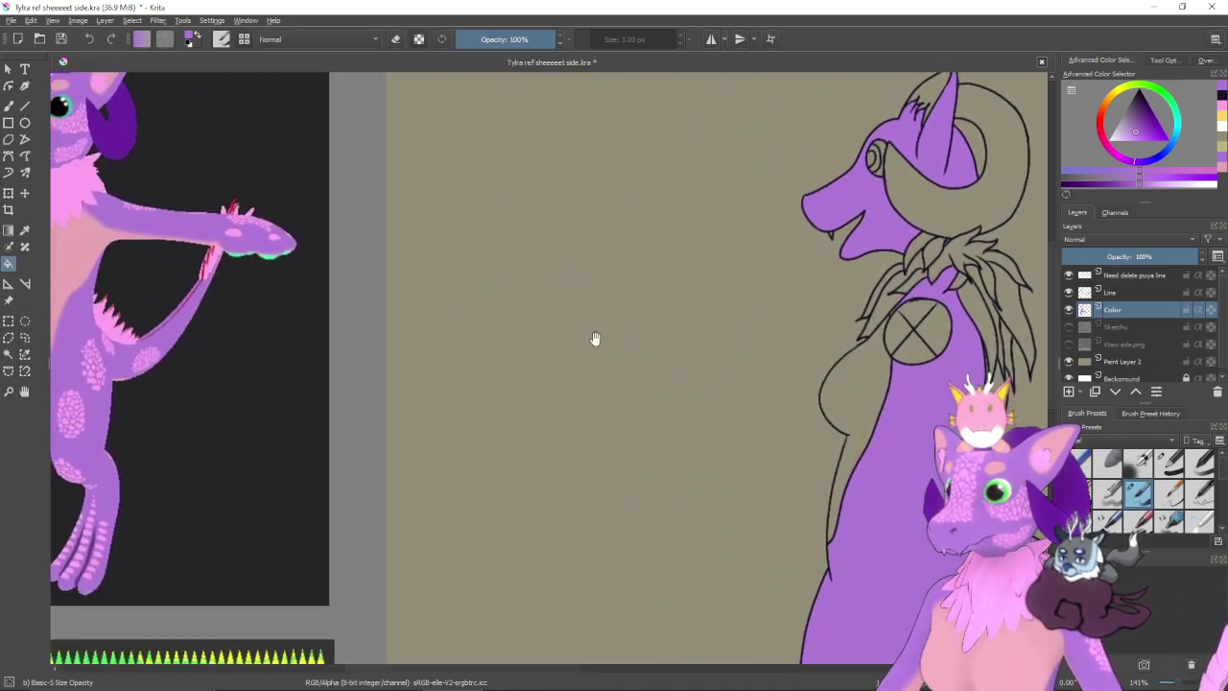
mouse_move(431, 338)
left_mouse_down()
mouse_move(802, 395)
mouse_move(316, 322)
left_mouse_up()
left_click(438, 301, "ctrl")
left_click_drag(763, 371, 646, 365)
left_click(640, 364)
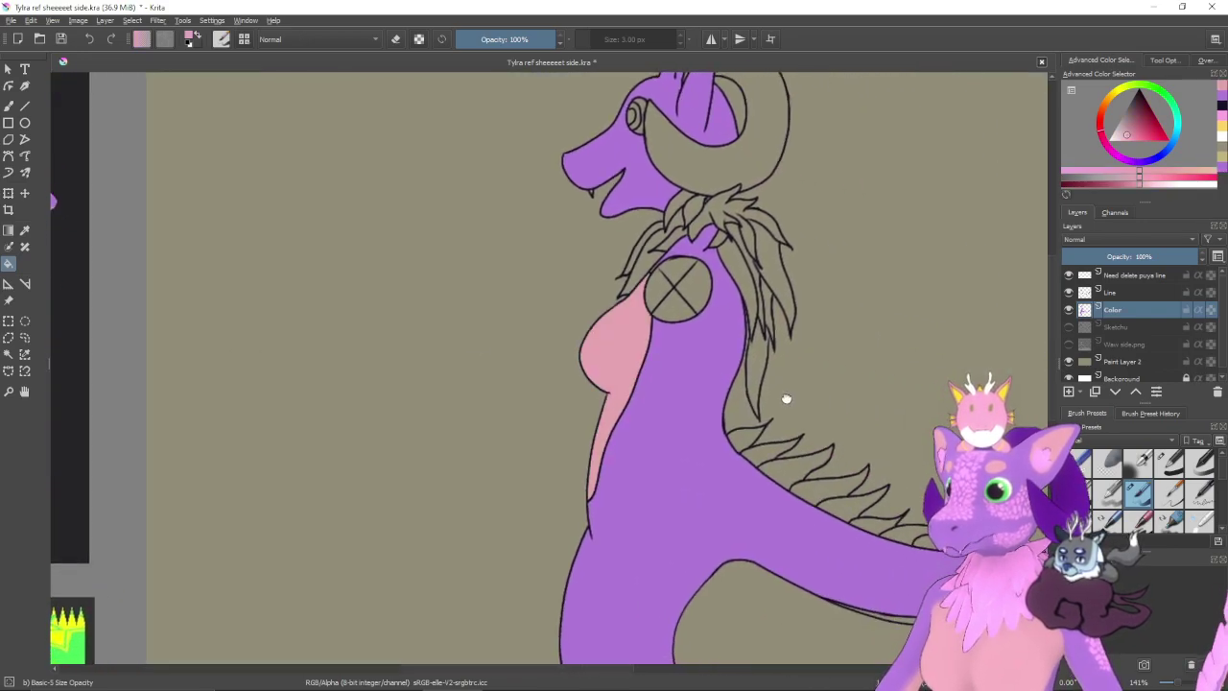
- Fill the stripe along the tail's underside with the same pink
left_click_drag(783, 400, 627, 258)
left_click(820, 491)
left_click_drag(879, 470, 375, 518)
left_click_drag(579, 432, 932, 376)
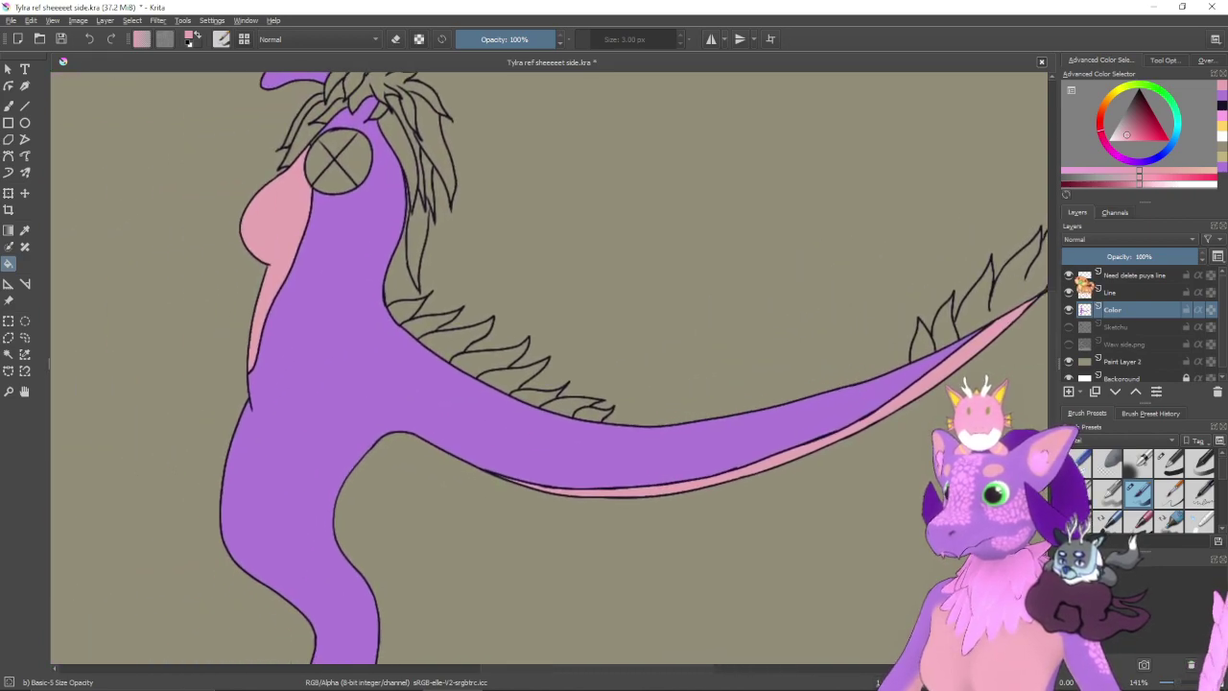
- Hide the "Need delete puya line" layer and check the pink and purple borders on the chest and tail
left_click(1069, 276)
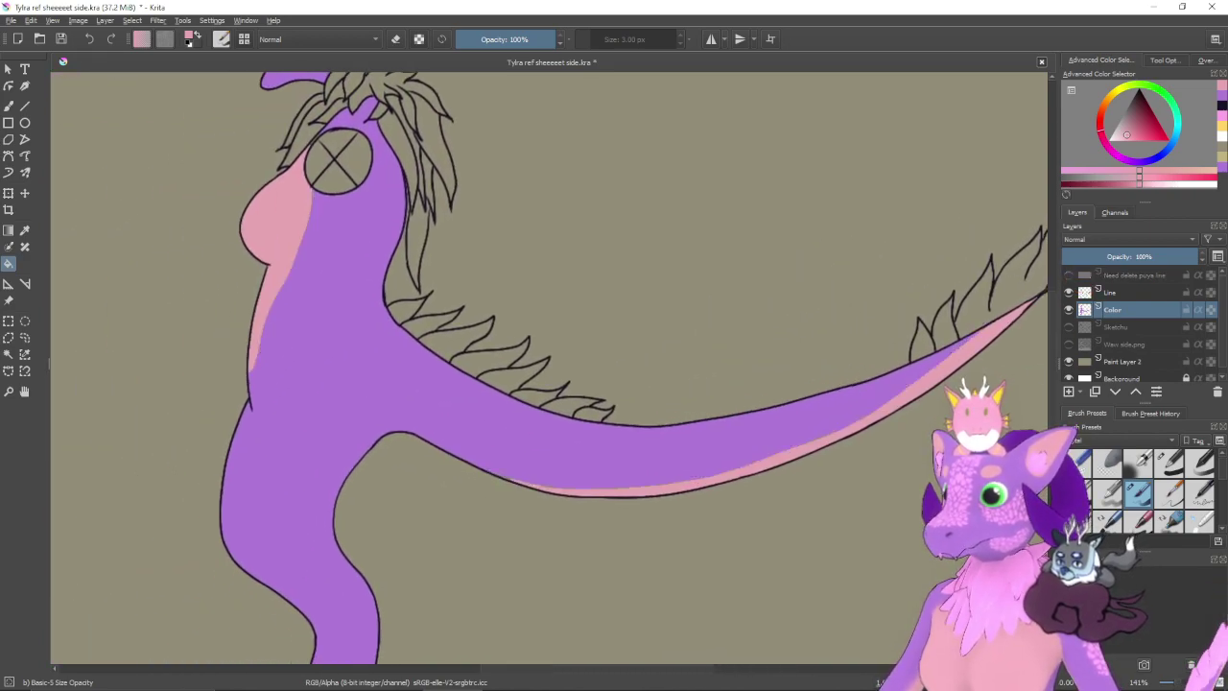
left_click(945, 365)
left_click_drag(672, 481, 857, 477)
left_click_drag(666, 425, 802, 546)
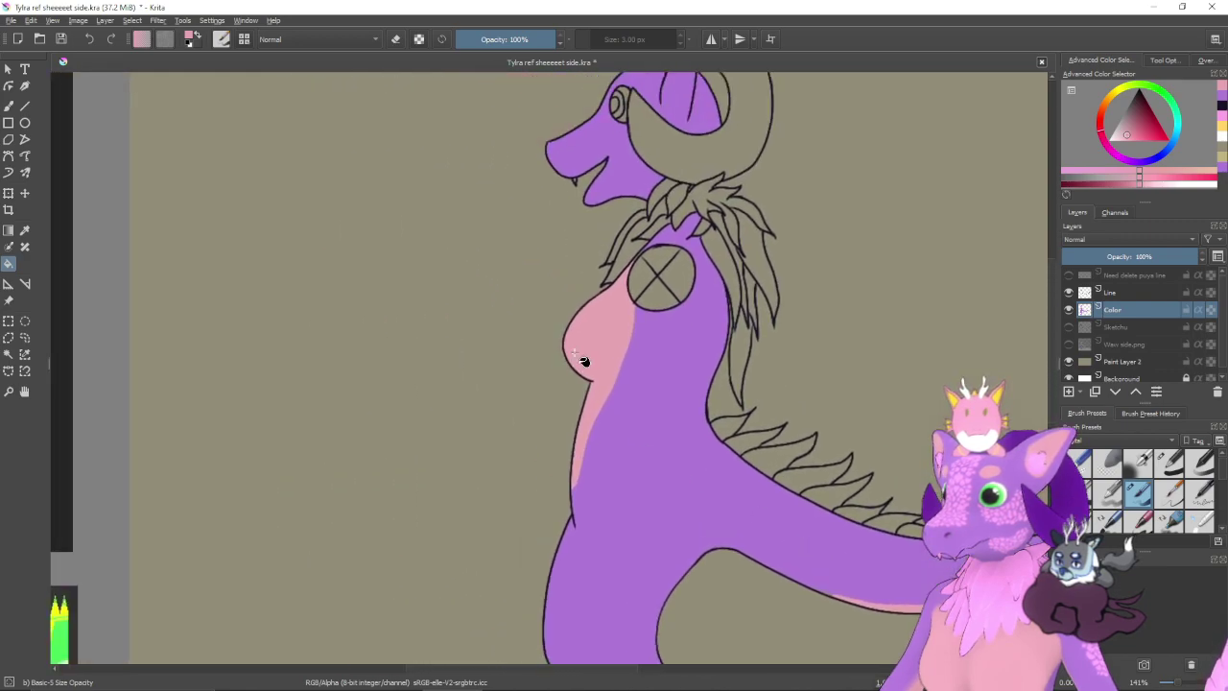
left_click(591, 338)
scroll(689, 365, "right", 5)
scroll(644, 310, "down", 3)
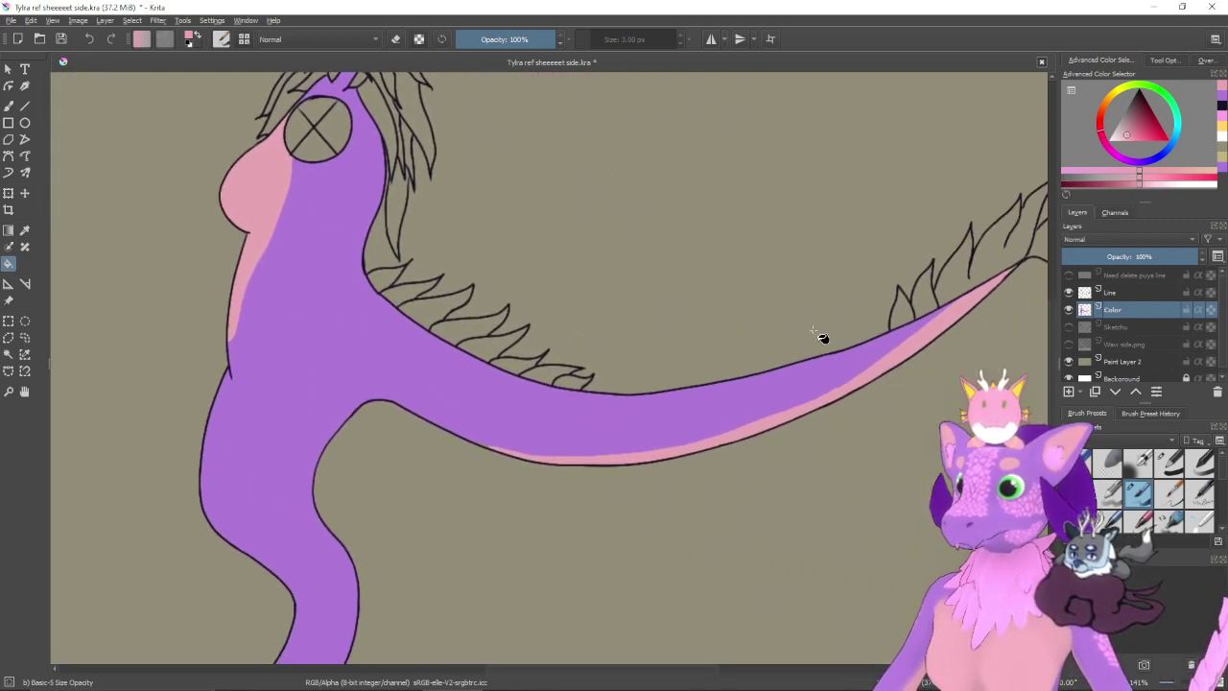
- Compare the side view's torso, leg and tail with the front-view artwork and the temporarily shown reference image layer
left_click_drag(650, 286, 773, 471)
mouse_move(703, 359)
left_mouse_down()
mouse_move(735, 383)
mouse_move(714, 298)
mouse_move(745, 208)
left_mouse_up()
left_click_drag(604, 340, 870, 347)
mouse_move(633, 359)
left_mouse_down()
mouse_move(849, 368)
mouse_move(894, 427)
left_mouse_up()
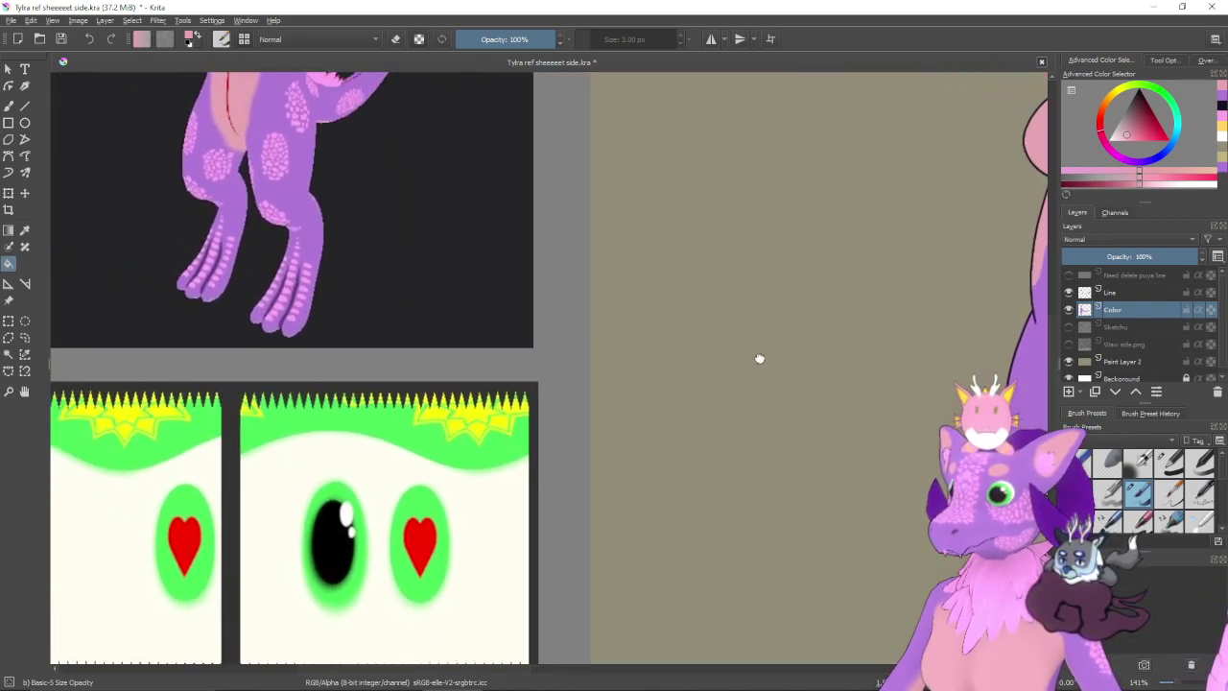
left_click_drag(759, 357, 724, 458)
left_click_drag(890, 438, 597, 381)
left_click(1069, 344)
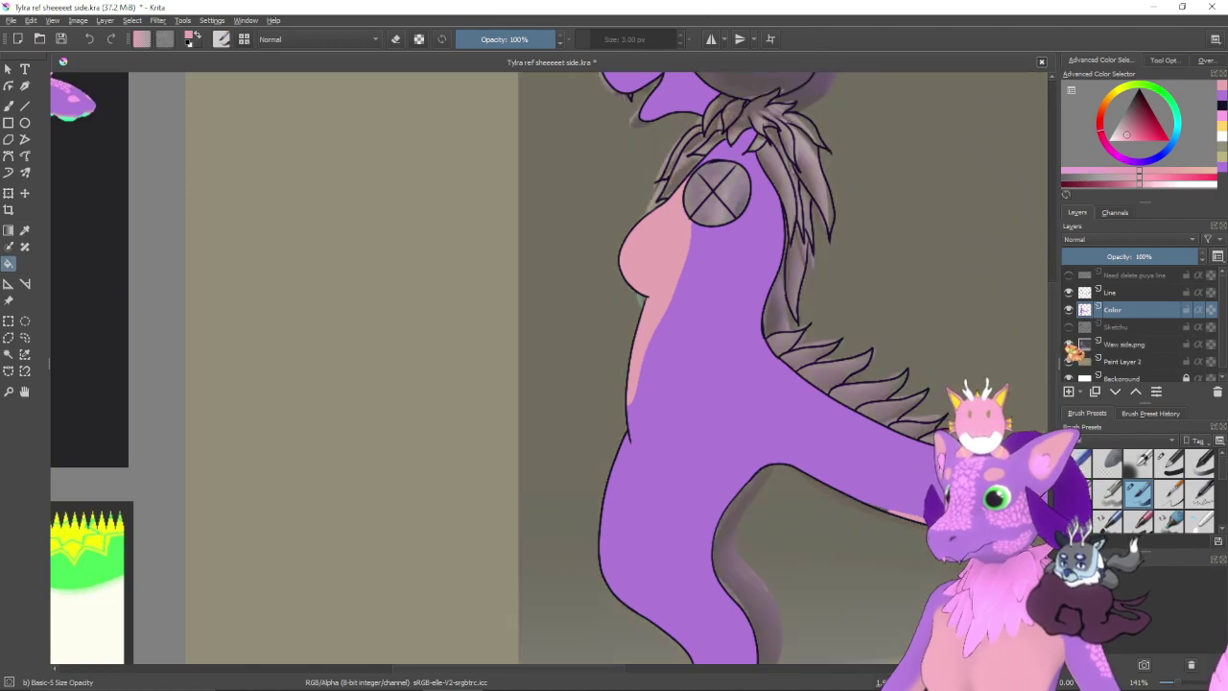
left_click_drag(816, 419, 812, 240)
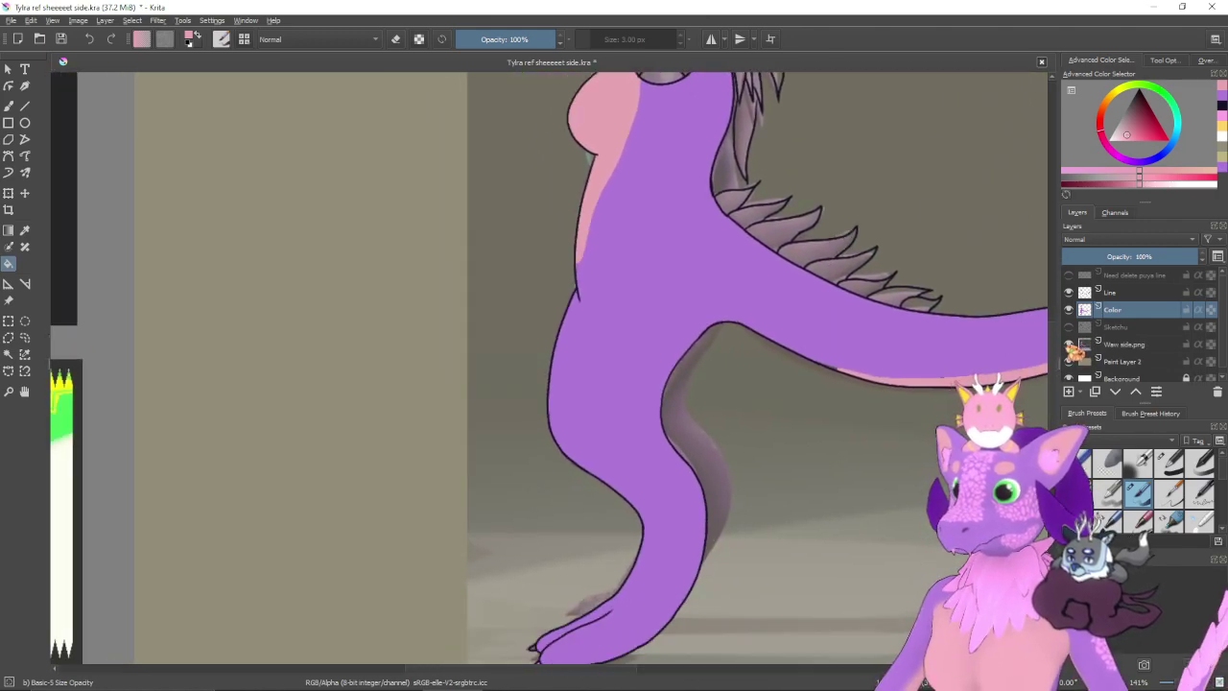
left_click(1069, 345)
left_click_drag(461, 429, 624, 531)
left_click_drag(619, 315, 668, 477)
left_click_drag(733, 392, 705, 389)
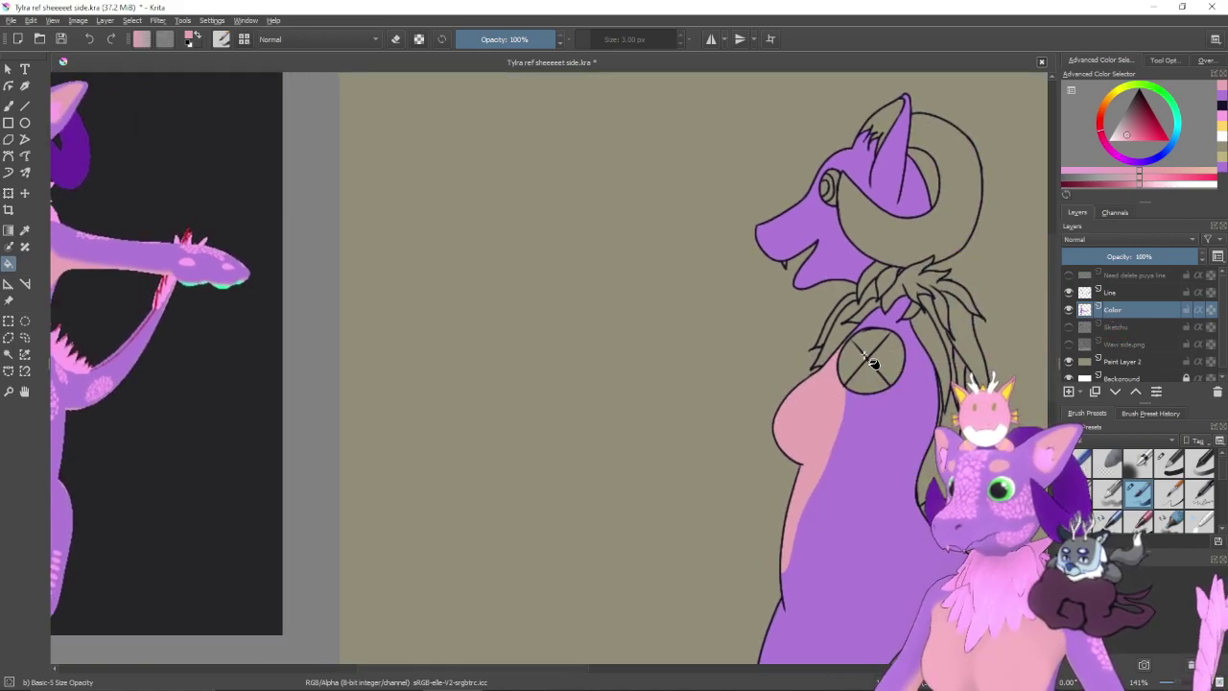
- Sample the pink from the side view's chest and fill the inside of the ear with it
key("ctrl+z")
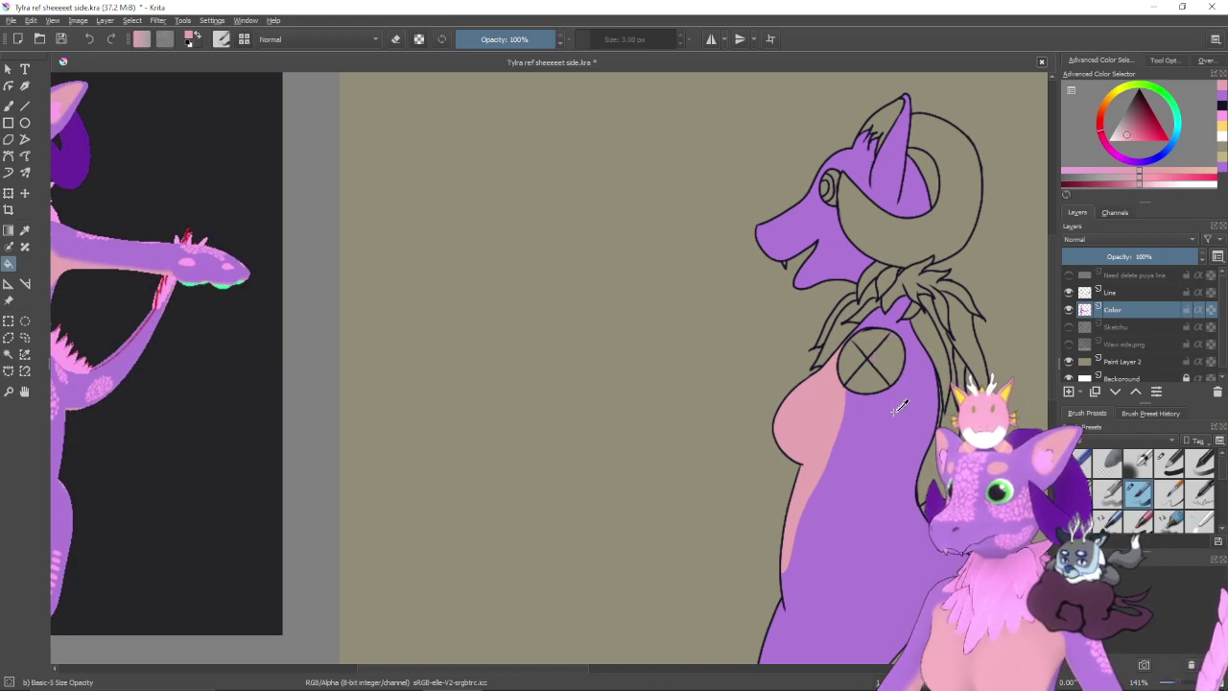
left_click(896, 408, "ctrl")
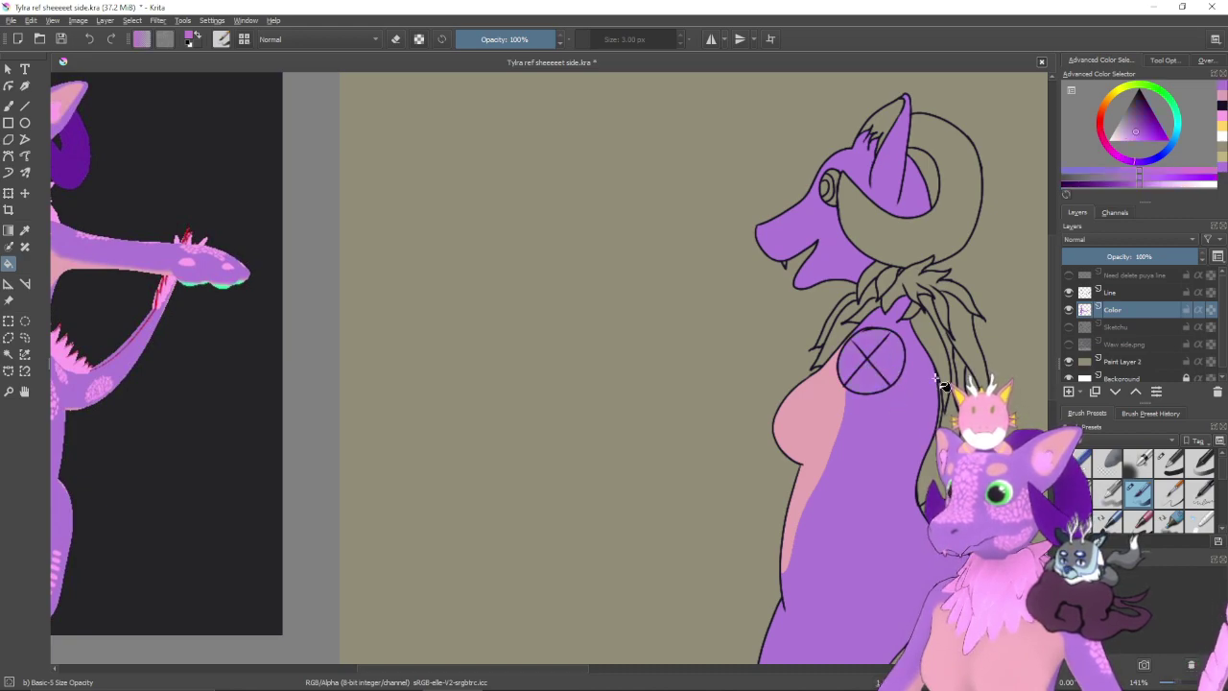
mouse_move(915, 347)
left_mouse_down()
mouse_move(844, 420)
mouse_move(855, 449)
mouse_move(897, 475)
left_mouse_up()
left_click_drag(741, 427, 731, 379)
left_click(852, 477, "ctrl")
left_click_drag(883, 436, 847, 499)
left_click(893, 284)
- Sample the dark purple from the front-view character's horn and fill the side view's curled horn with it
left_click_drag(912, 386, 806, 276)
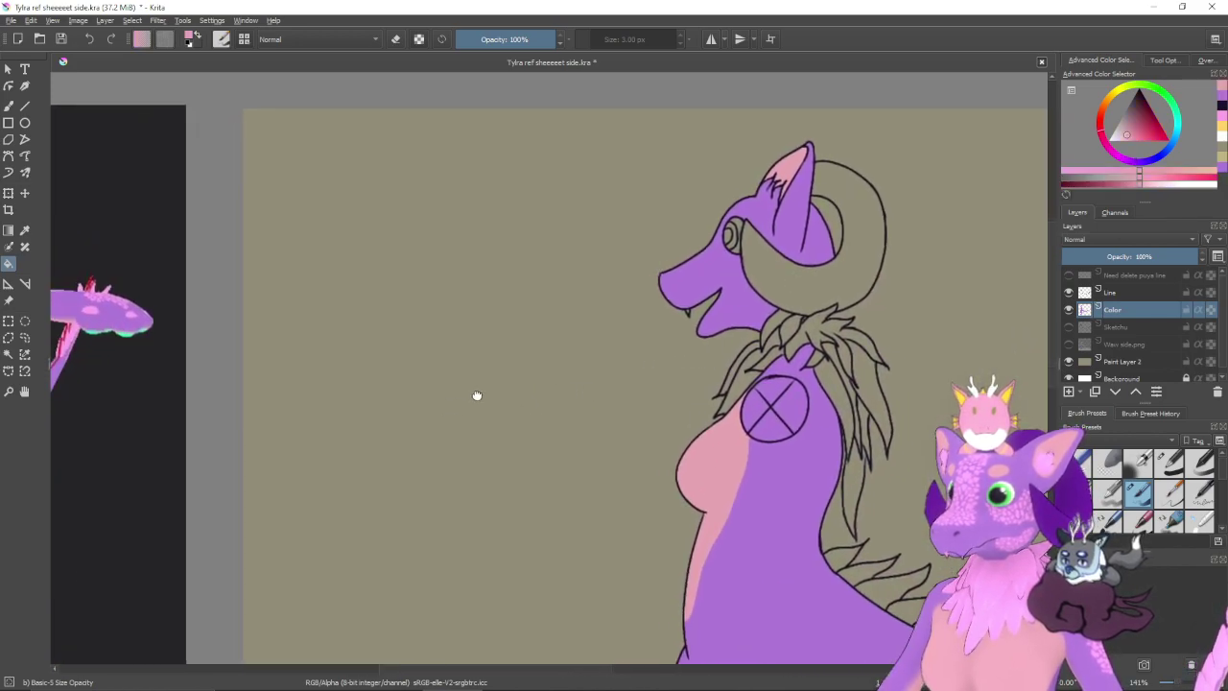
left_click_drag(118, 251, 470, 297)
left_click(326, 252, "ctrl")
left_click_drag(862, 377, 378, 361)
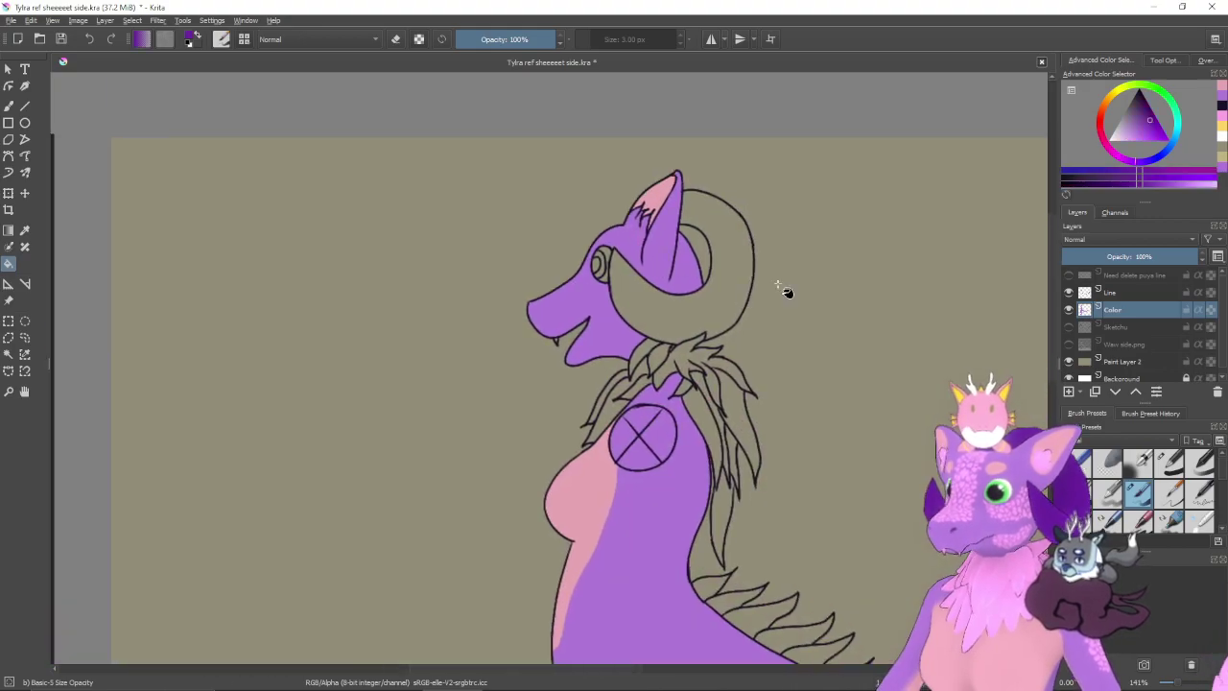
left_click(743, 284)
- Sample the off-white from the eye texture below the front view and fill the white of the side view's eye
scroll(882, 398, "left", 8)
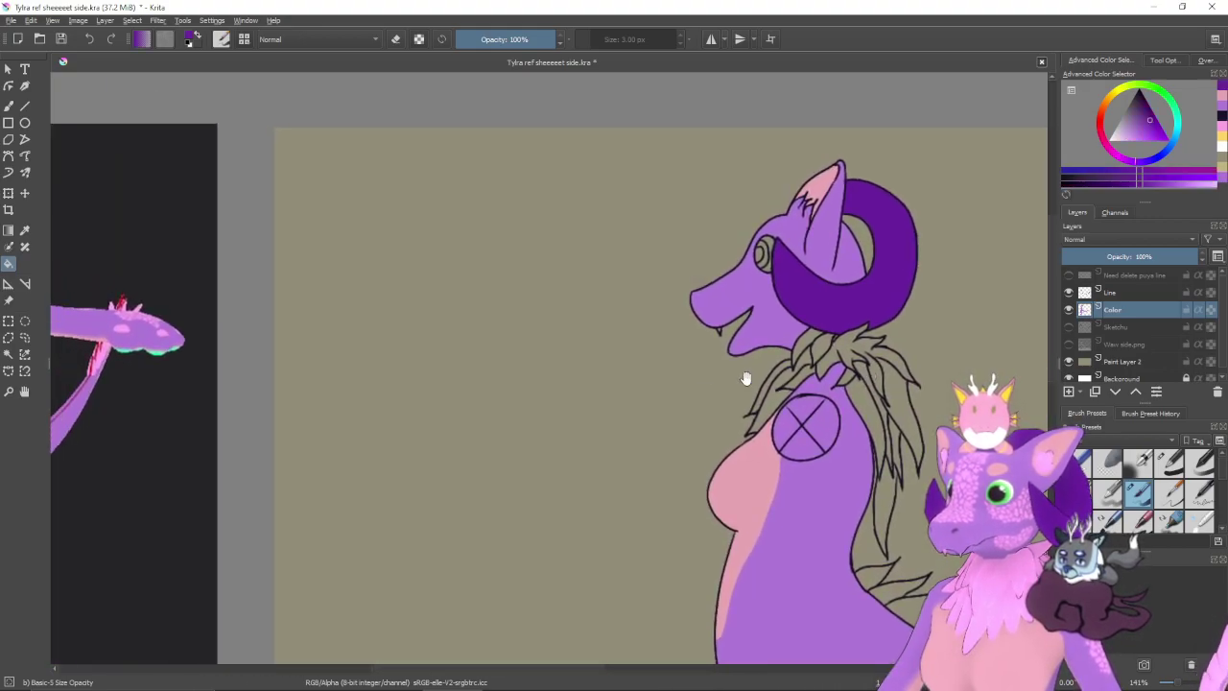
left_click_drag(881, 399, 905, 404)
left_click_drag(603, 549, 745, 259)
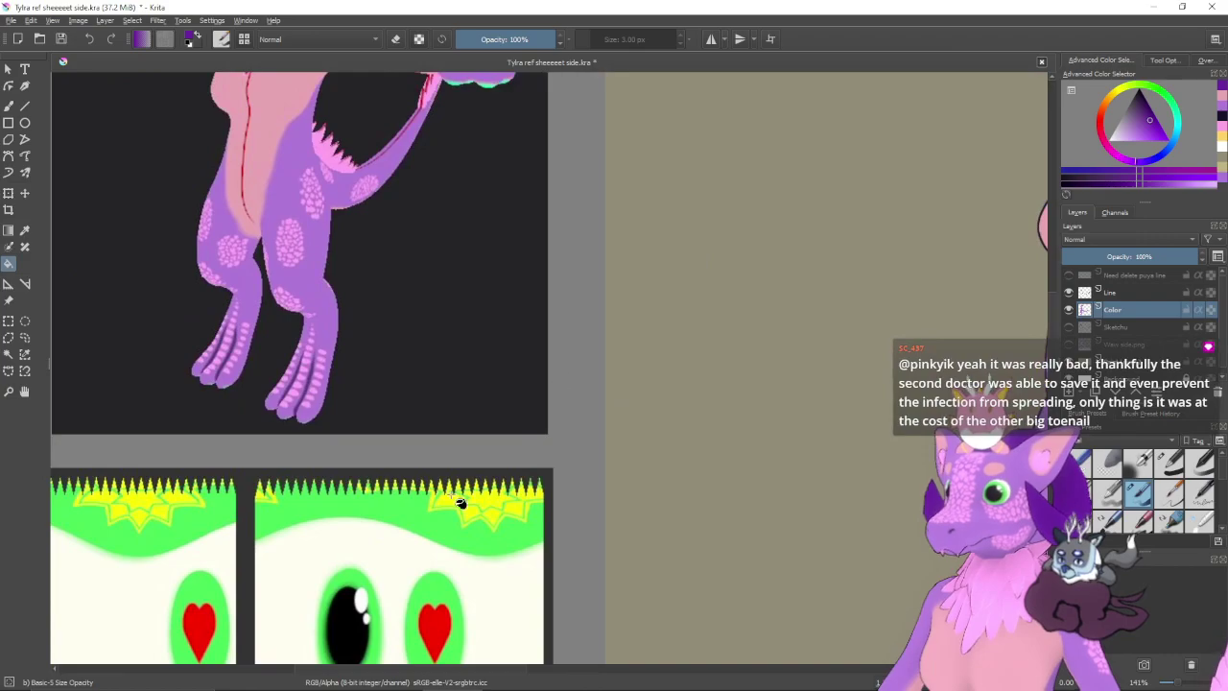
left_click(394, 554, "ctrl")
scroll(535, 502, "right", 5)
scroll(535, 502, "up", 3)
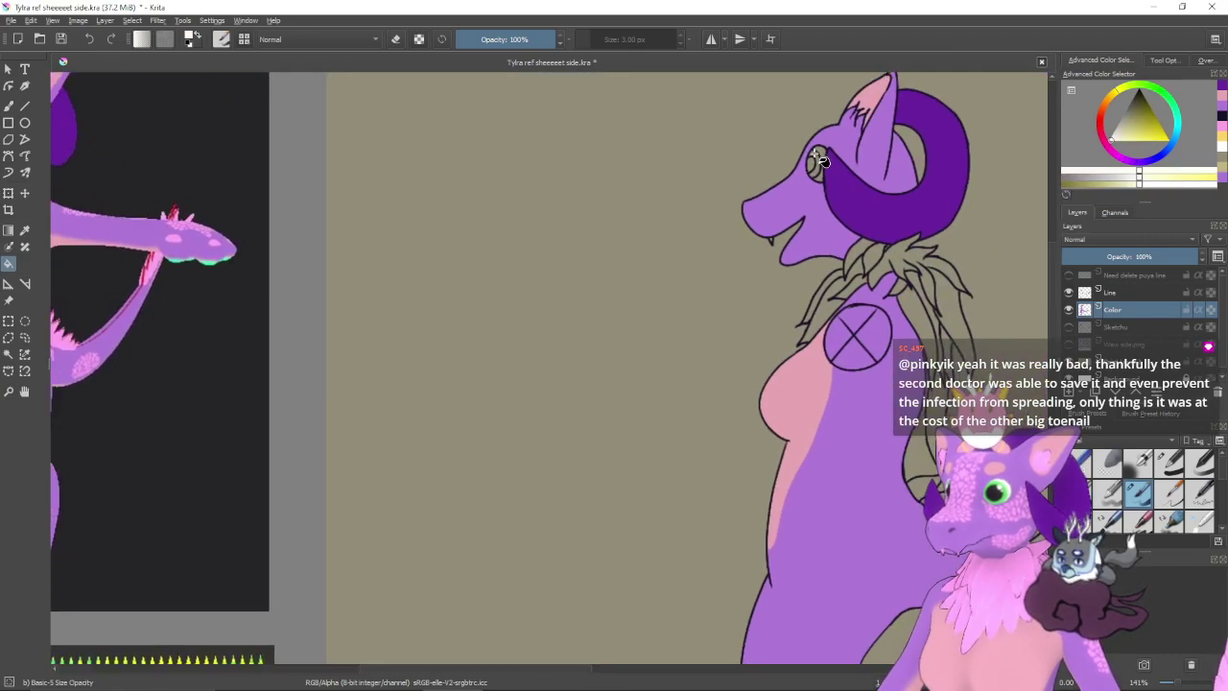
left_click(824, 151)
- Sample the green from the eye texture's iris and fill the side view's iris with it
left_click_drag(471, 438, 796, 209)
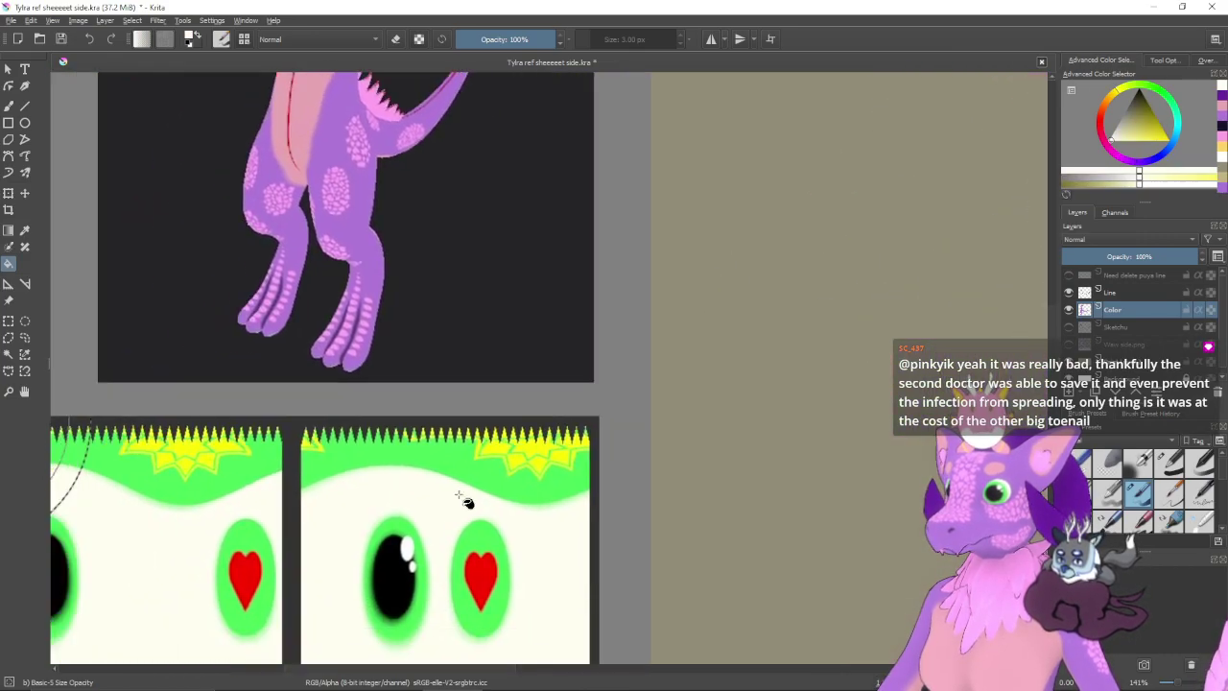
left_click(409, 527, "ctrl")
scroll(479, 471, "right", 5)
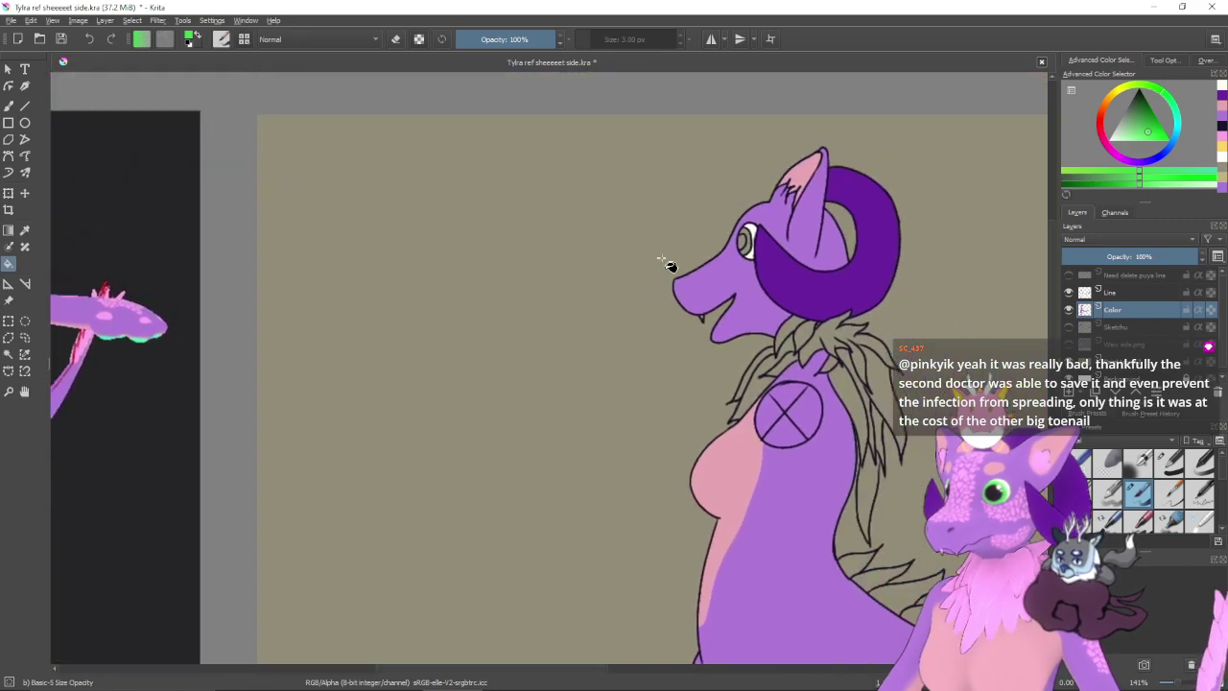
scroll(671, 266, "up", 3)
key("ctrl+plus")
key("ctrl+plus")
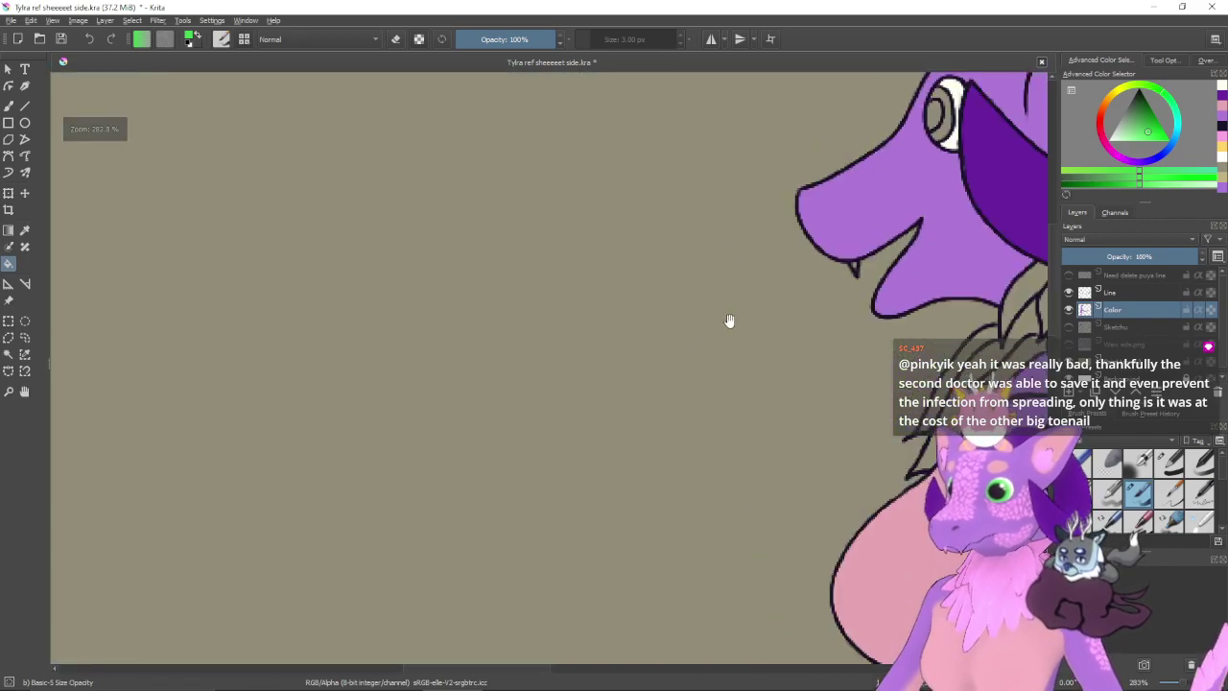
left_click_drag(729, 320, 551, 492)
left_click(765, 283)
scroll(611, 392, "right", 10)
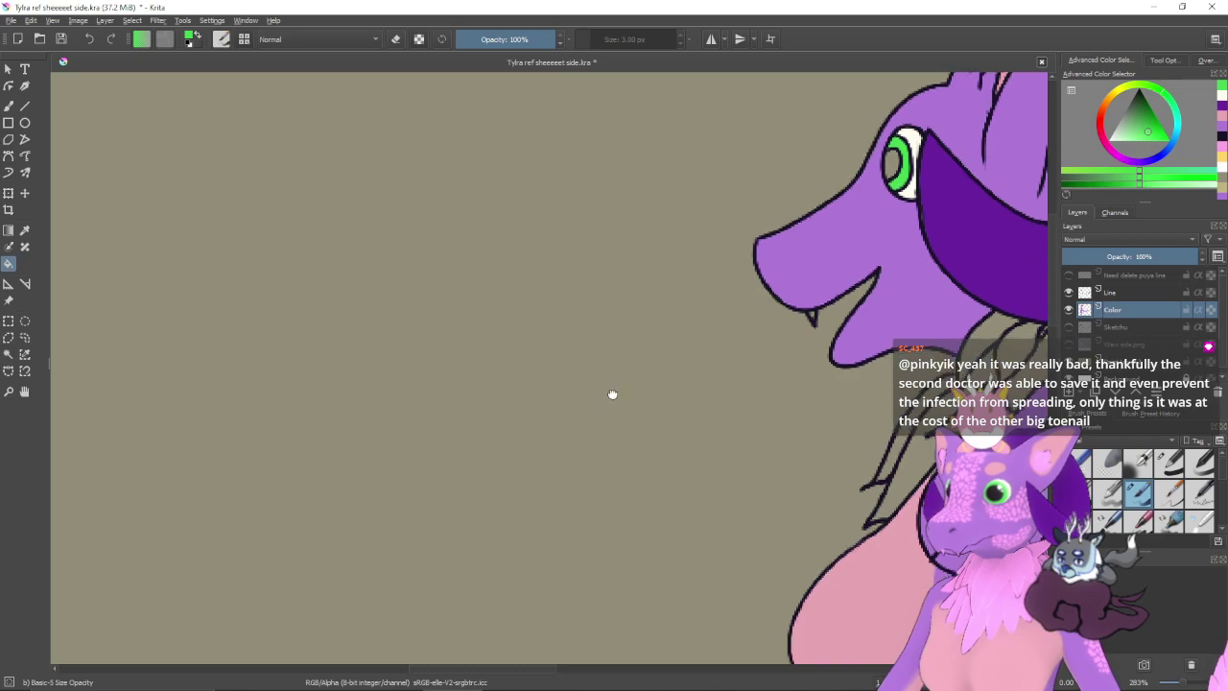
- Sample the black from the front-view character's pupil and fill the side view's pupil with it
scroll(664, 327, "left", 8)
scroll(707, 398, "up", 5)
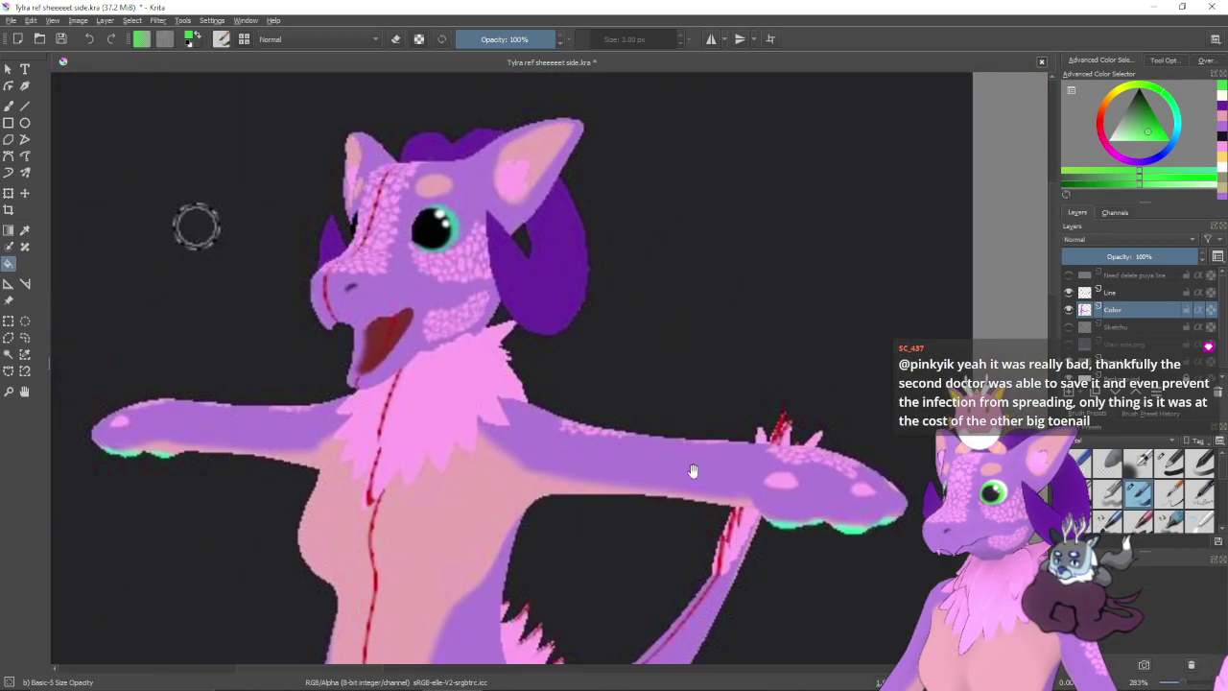
left_click(435, 224, "ctrl")
scroll(835, 356, "right", 12)
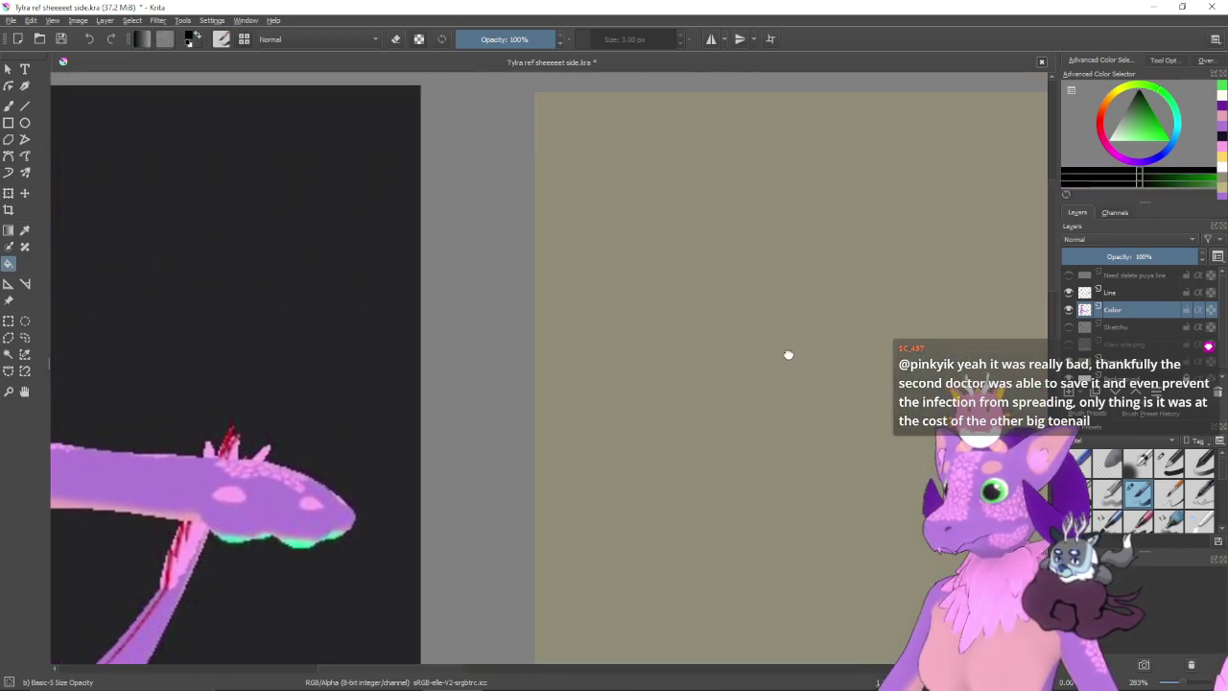
scroll(748, 353, "up", 3)
scroll(720, 384, "right", 4)
left_click(757, 406)
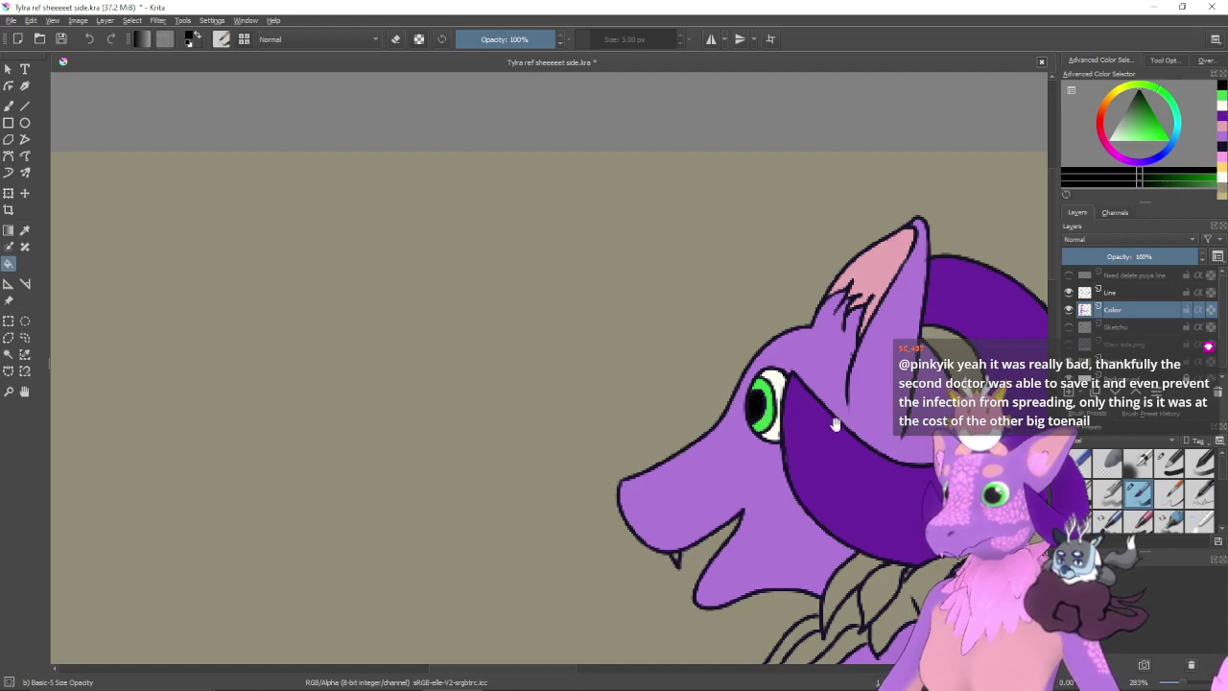
- Add a new paint layer above the Line layer and name it "Eye shine"
left_click_drag(842, 442, 727, 477)
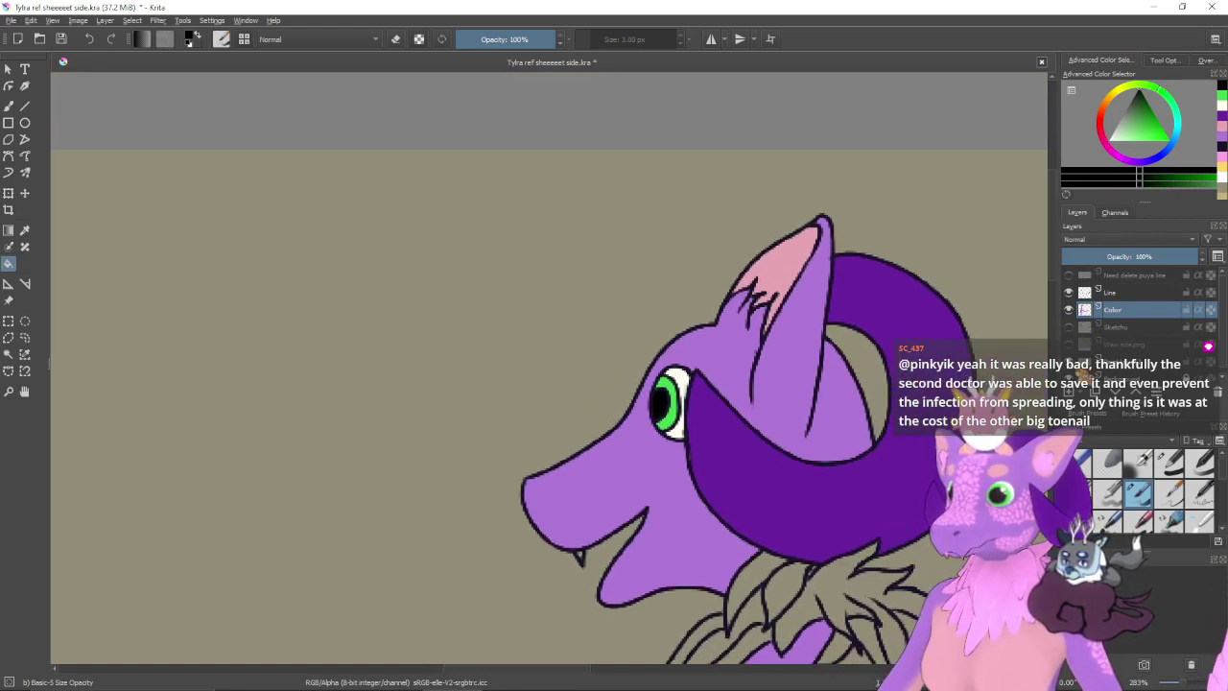
key("Insert")
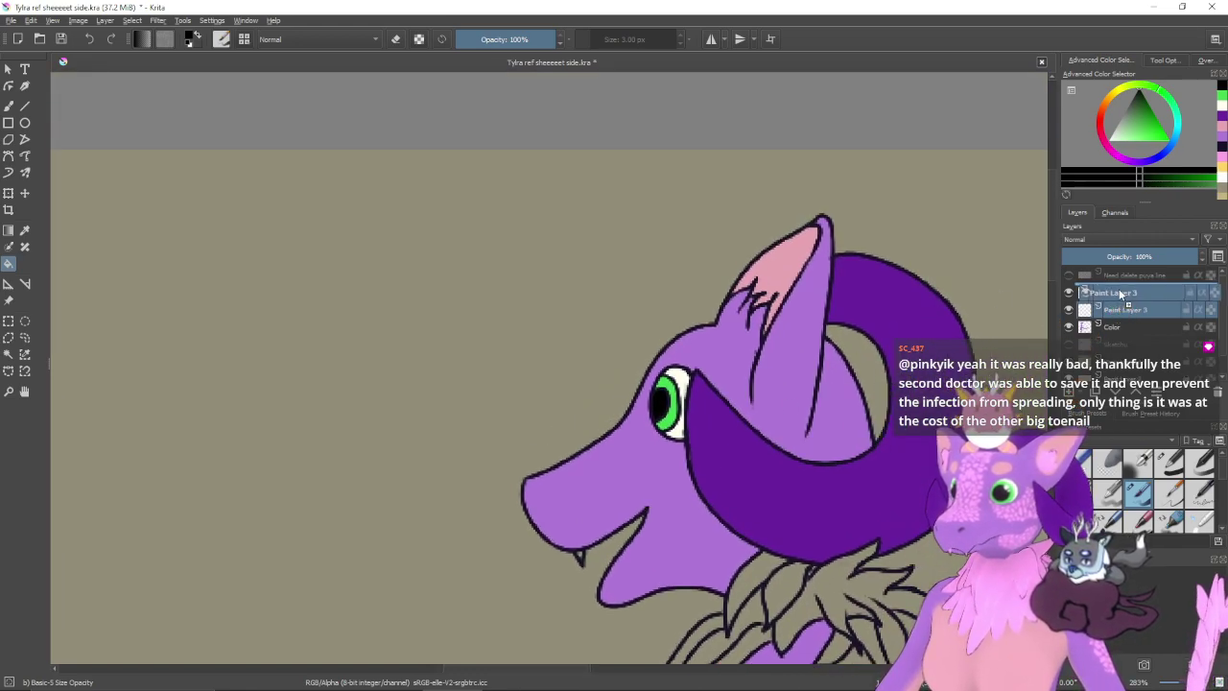
double_click(1130, 293)
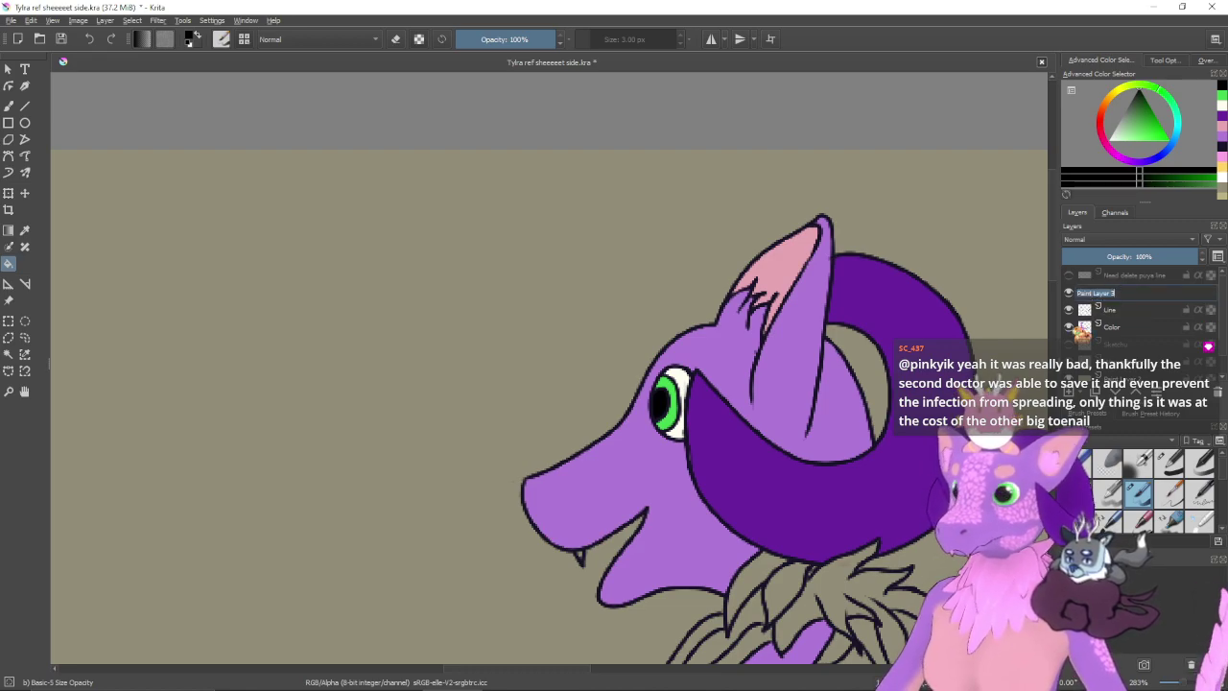
type("Eye stroke")
key("Return")
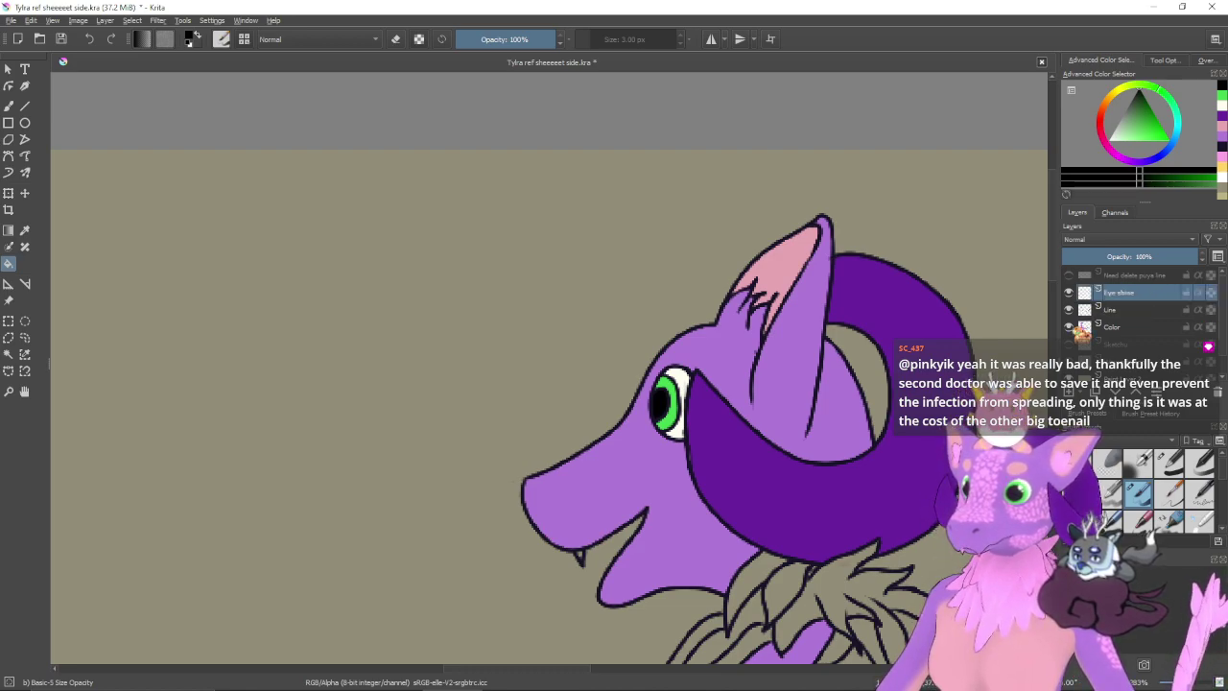
- Paint small white highlights on the side view's eye with the freehand brush on the "Eye shine" layer
key("b")
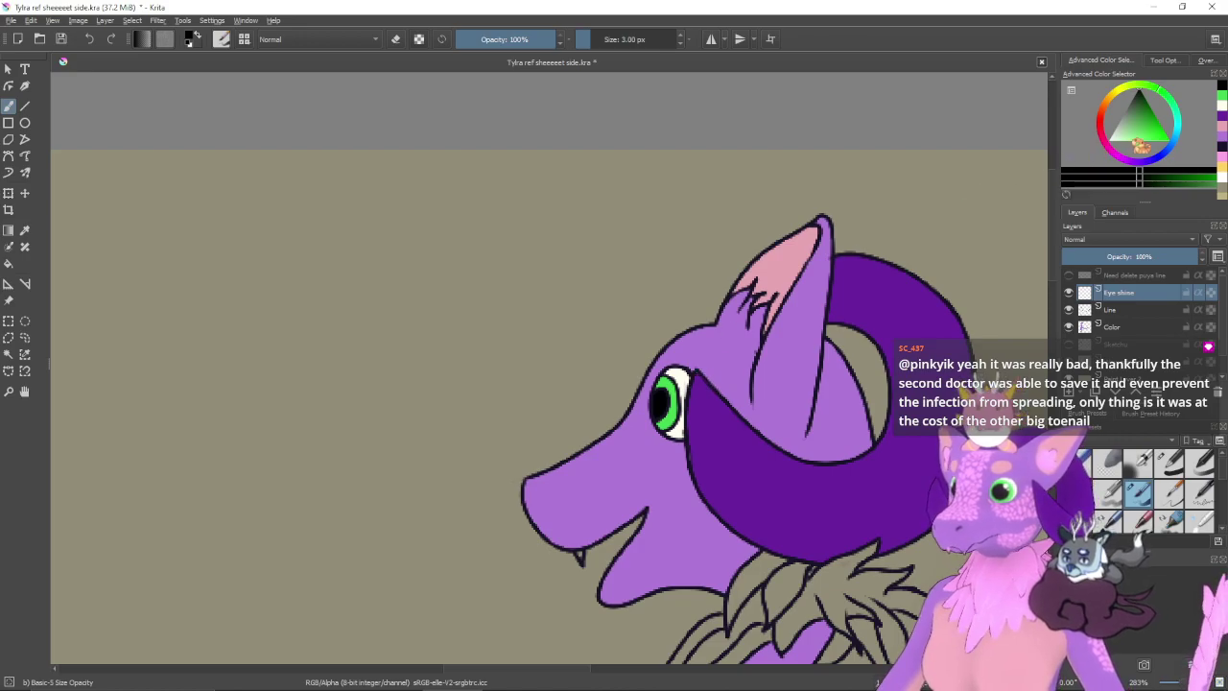
key("x")
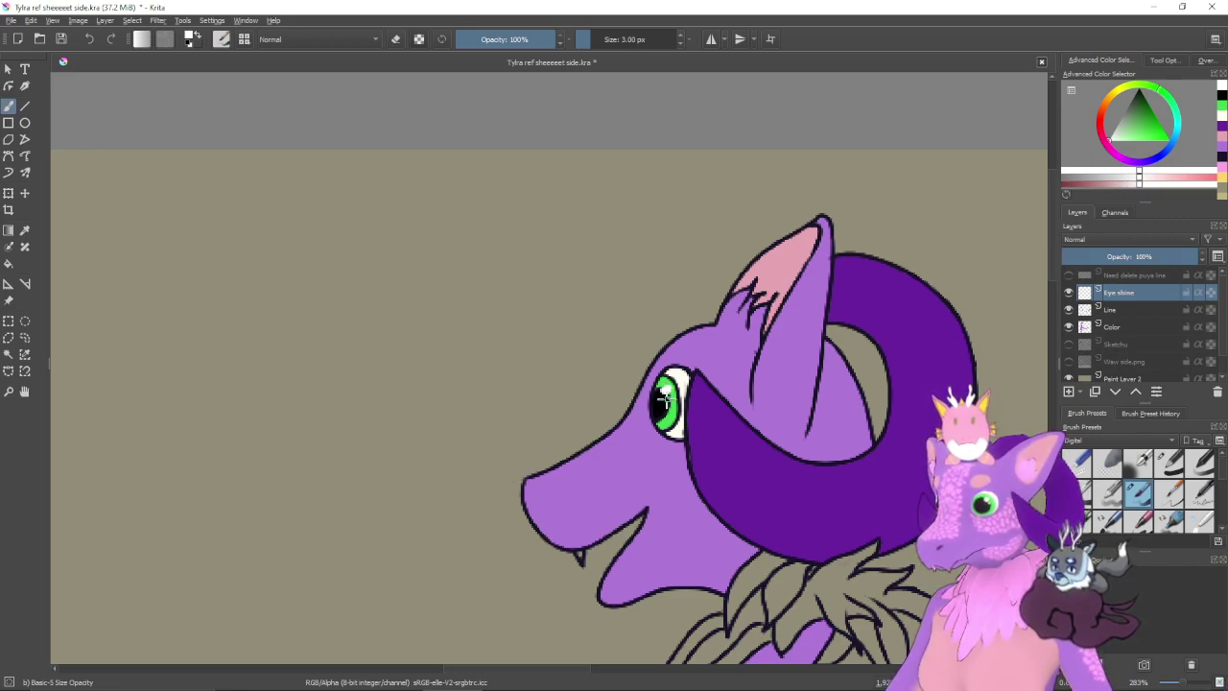
left_click_drag(722, 422, 643, 414)
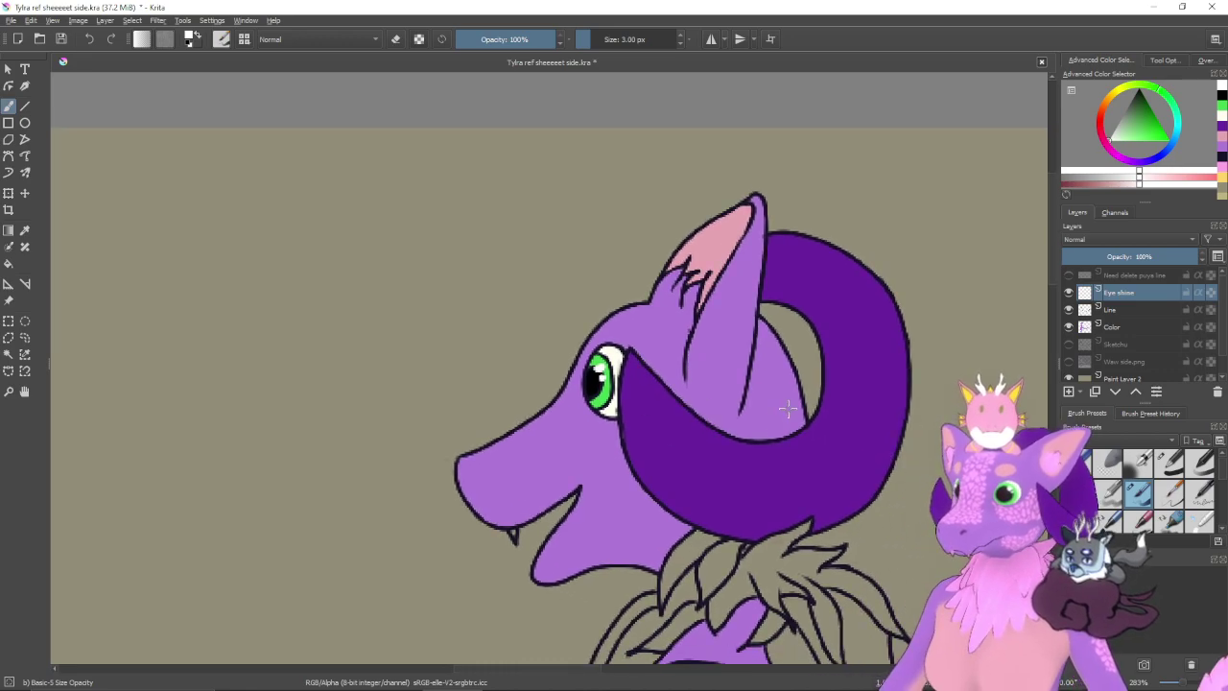
scroll(787, 410, "down", 4)
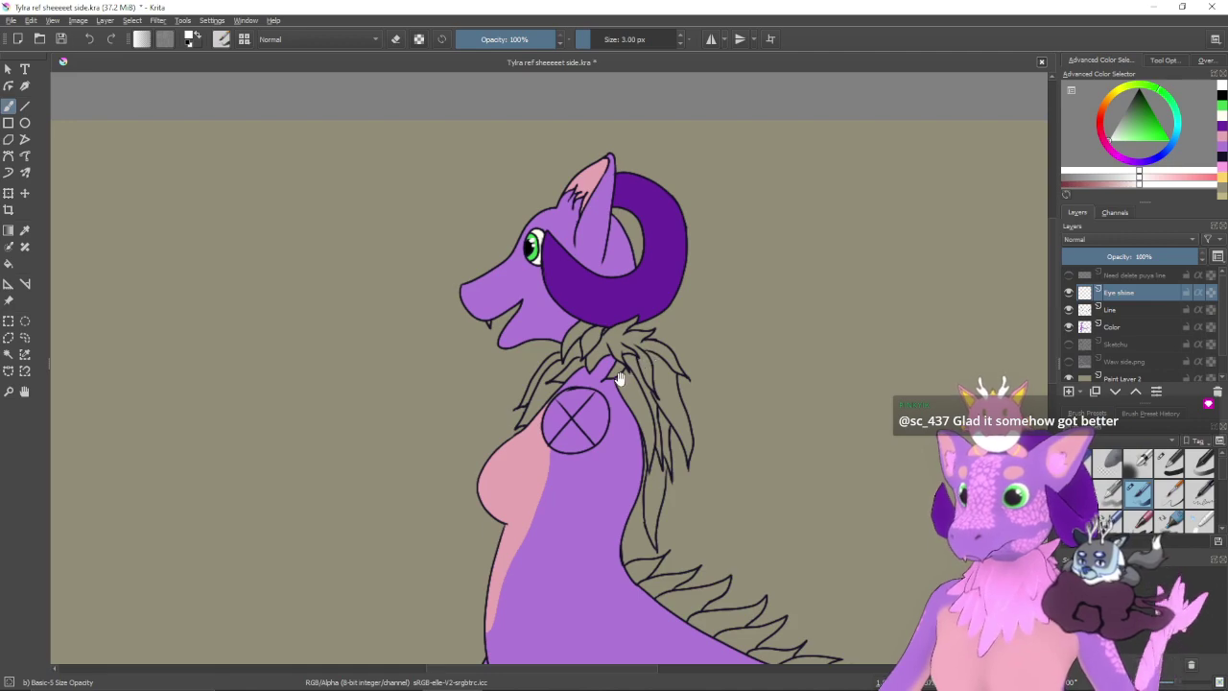
- Draw a small curved black nostril near the tip of the side view's muzzle on the Line layer, using the front view as a guide
left_click_drag(579, 392, 793, 348)
left_click_drag(447, 353, 700, 430)
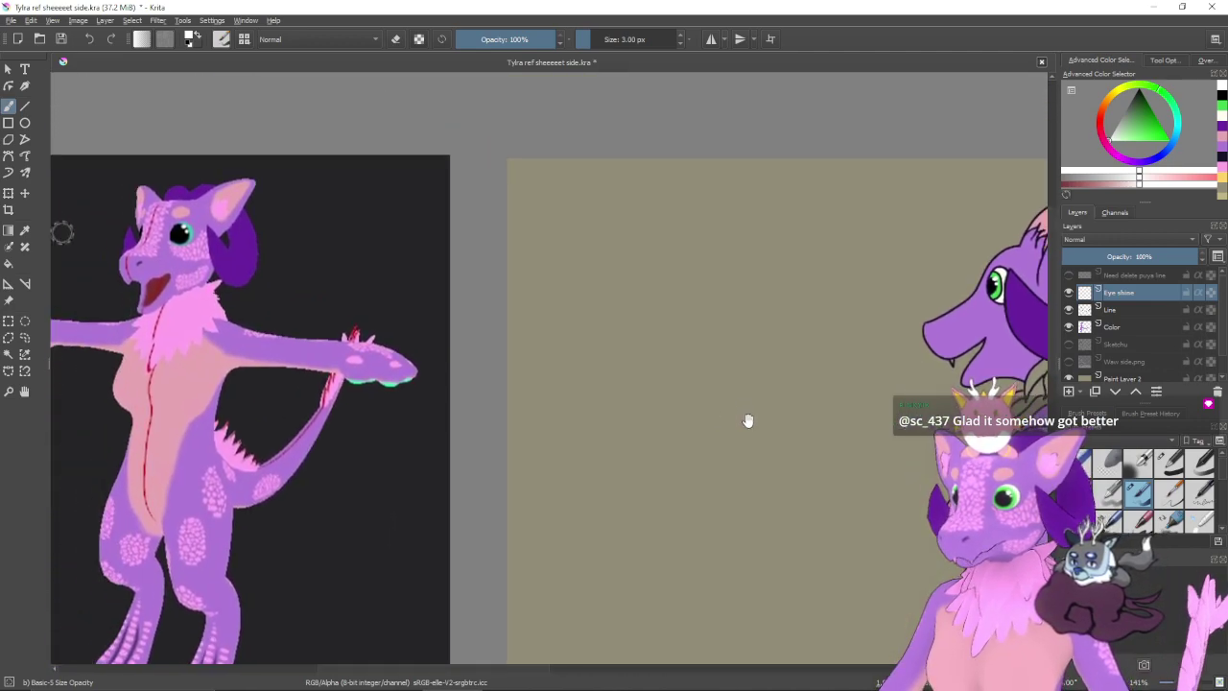
left_click_drag(732, 387, 639, 411)
left_click(1118, 308)
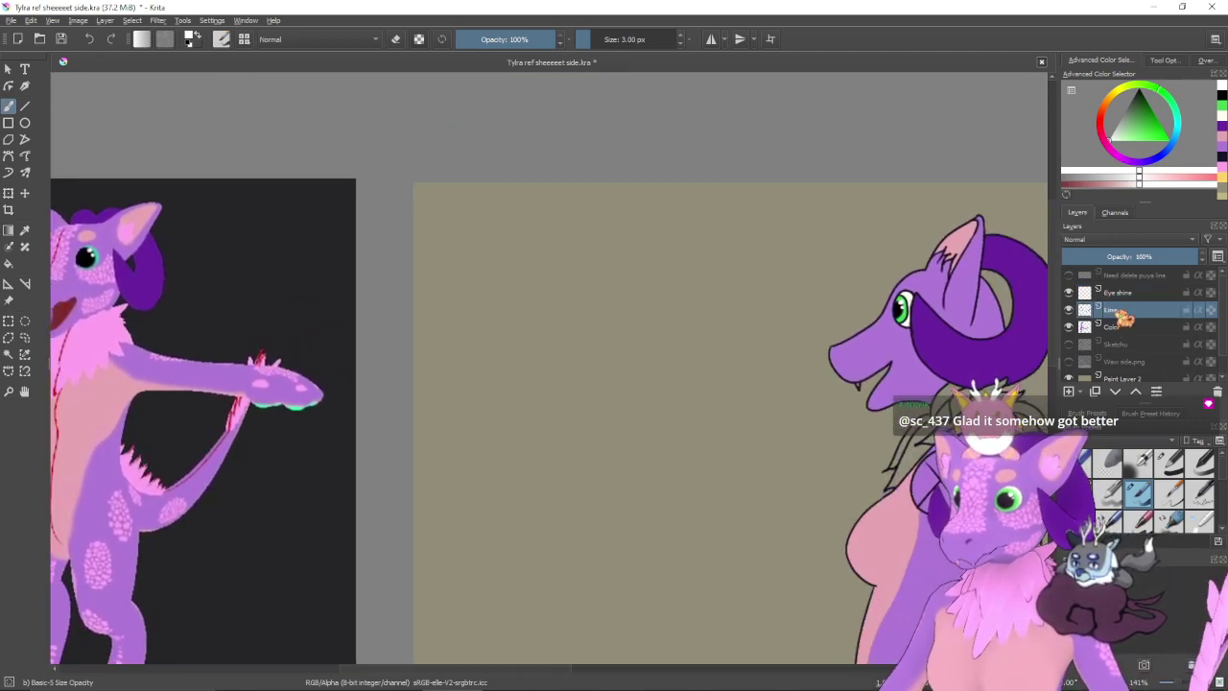
left_click(1145, 90)
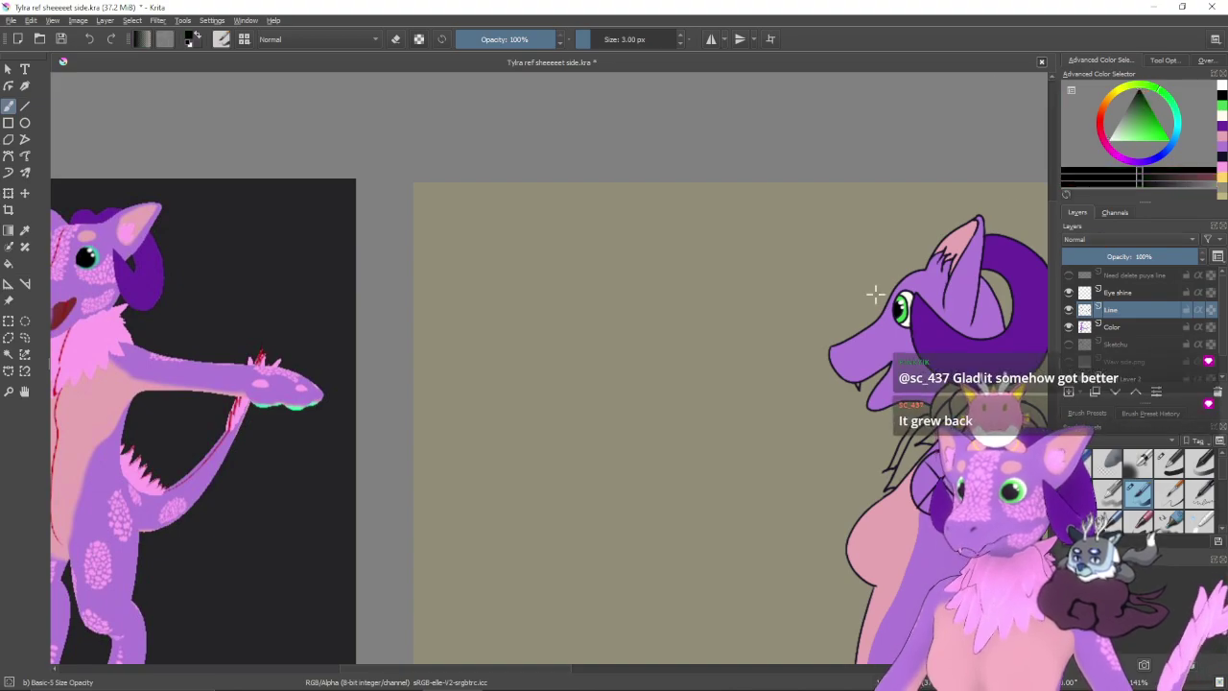
key("plus")
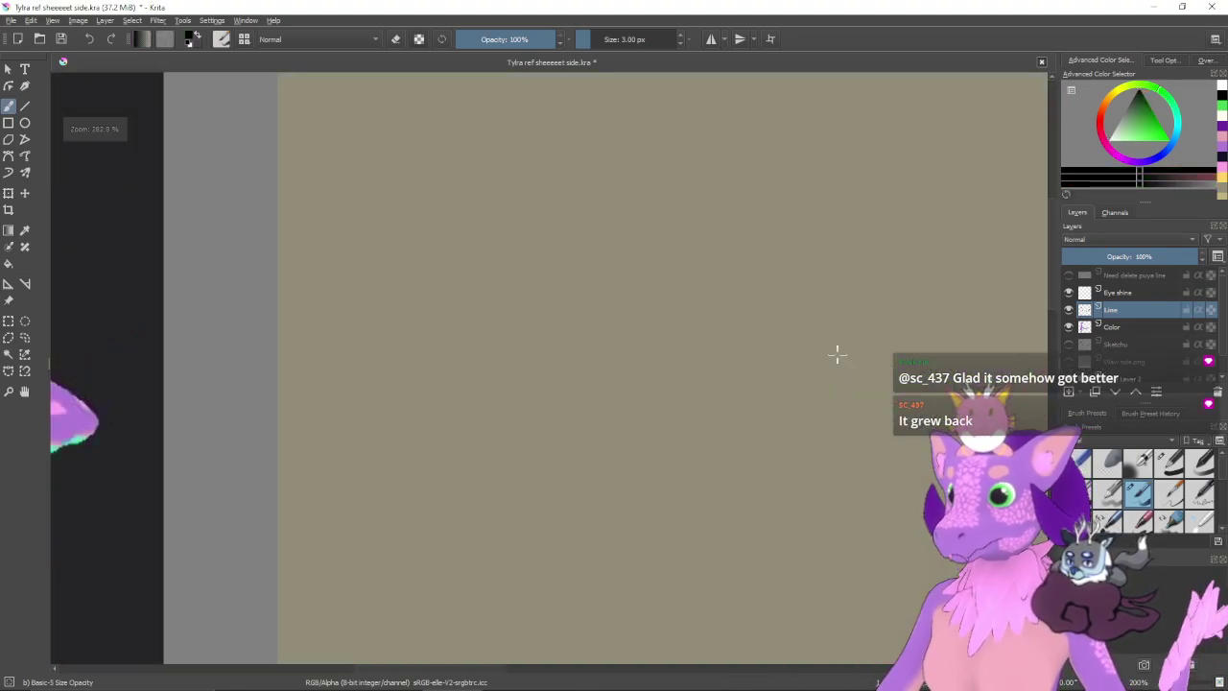
left_click_drag(822, 393, 463, 425)
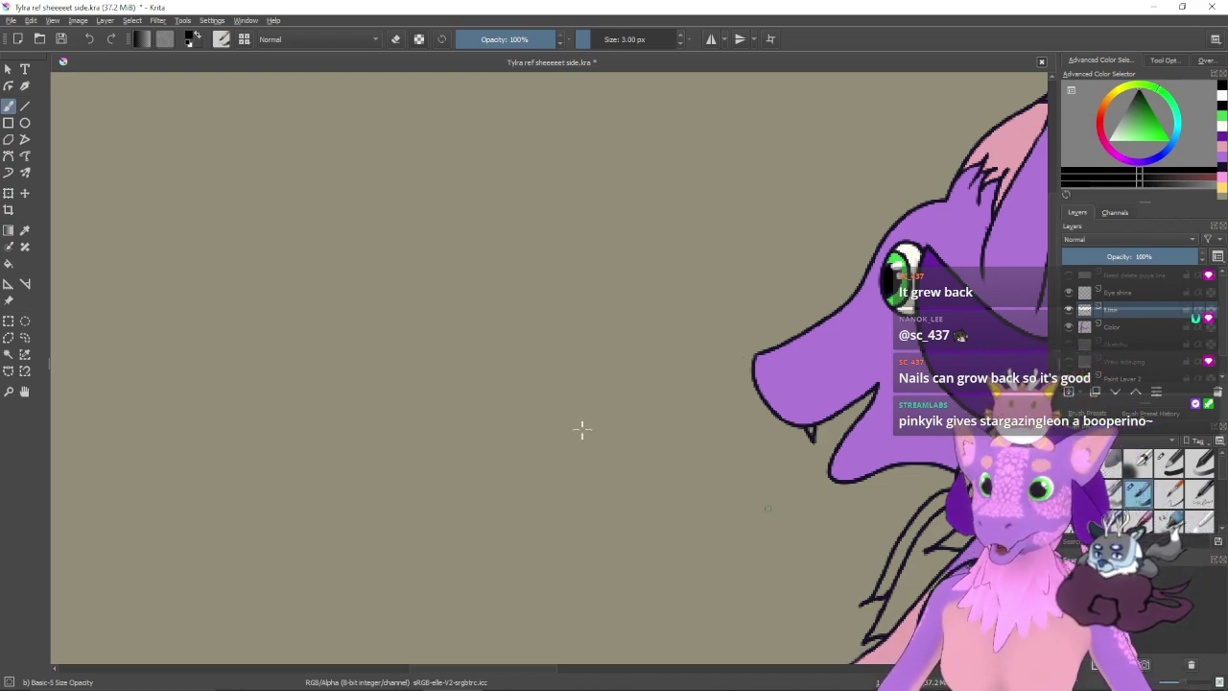
left_click_drag(773, 375, 800, 402)
left_click_drag(671, 406, 738, 370)
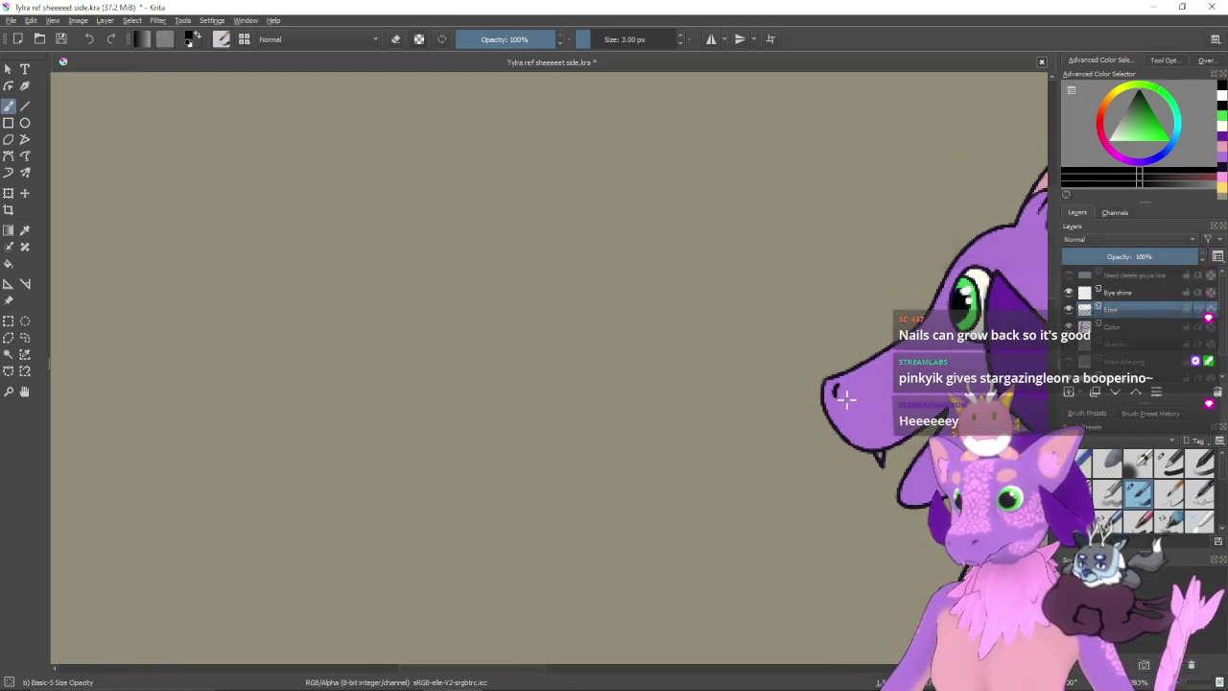
mouse_move(841, 386)
left_mouse_down()
mouse_move(712, 381)
mouse_move(743, 364)
left_mouse_up()
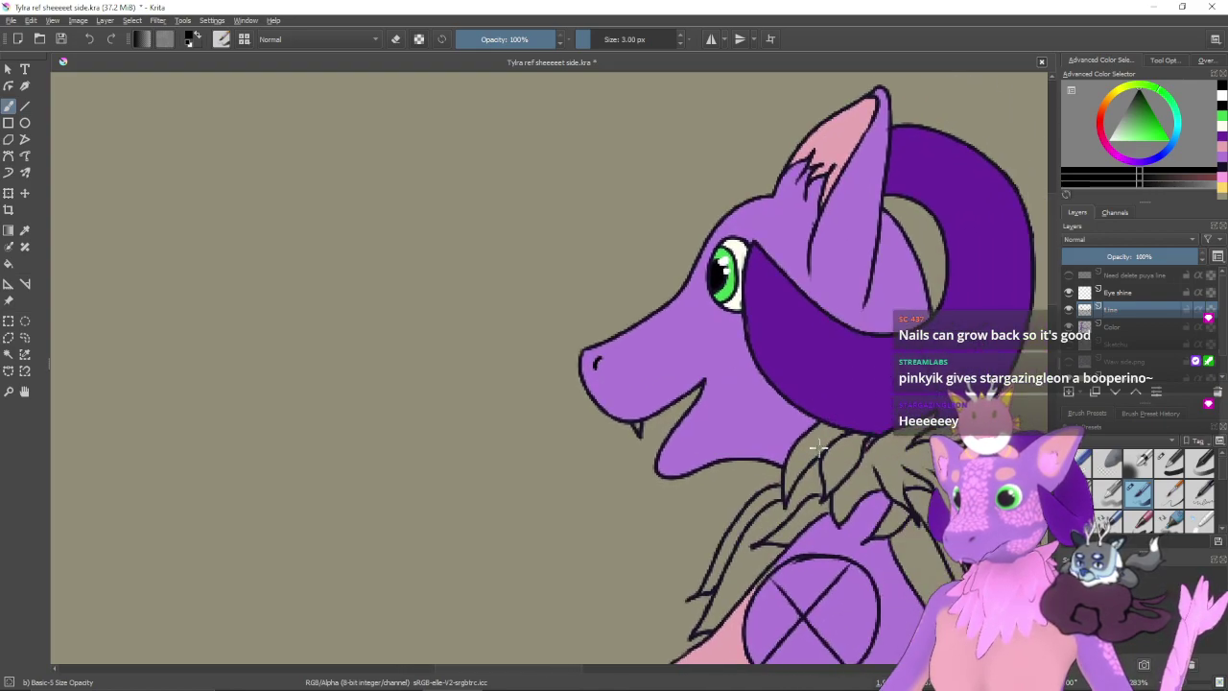
- Sample the light pink from the front view's neck fur and fill the rear upper tufts of the side view's neck fur on the Color layer
scroll(816, 446, "down", 4)
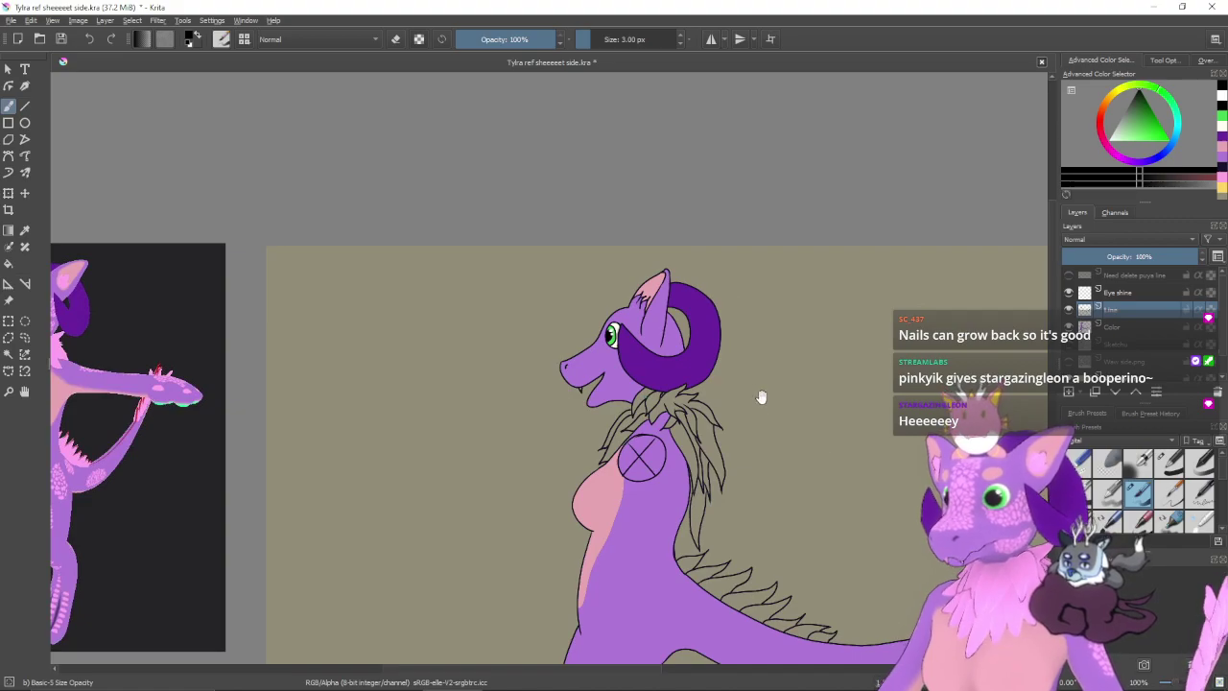
scroll(767, 382, "left", 6)
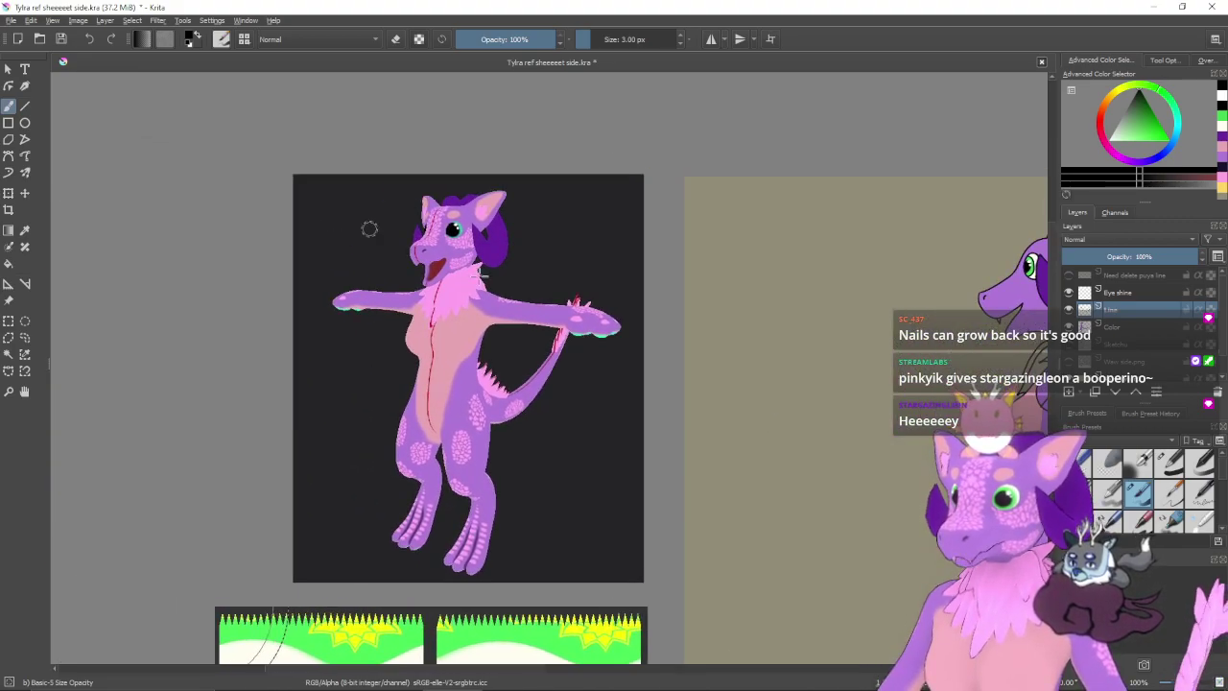
left_click(465, 285, "ctrl")
scroll(614, 362, "up", 4)
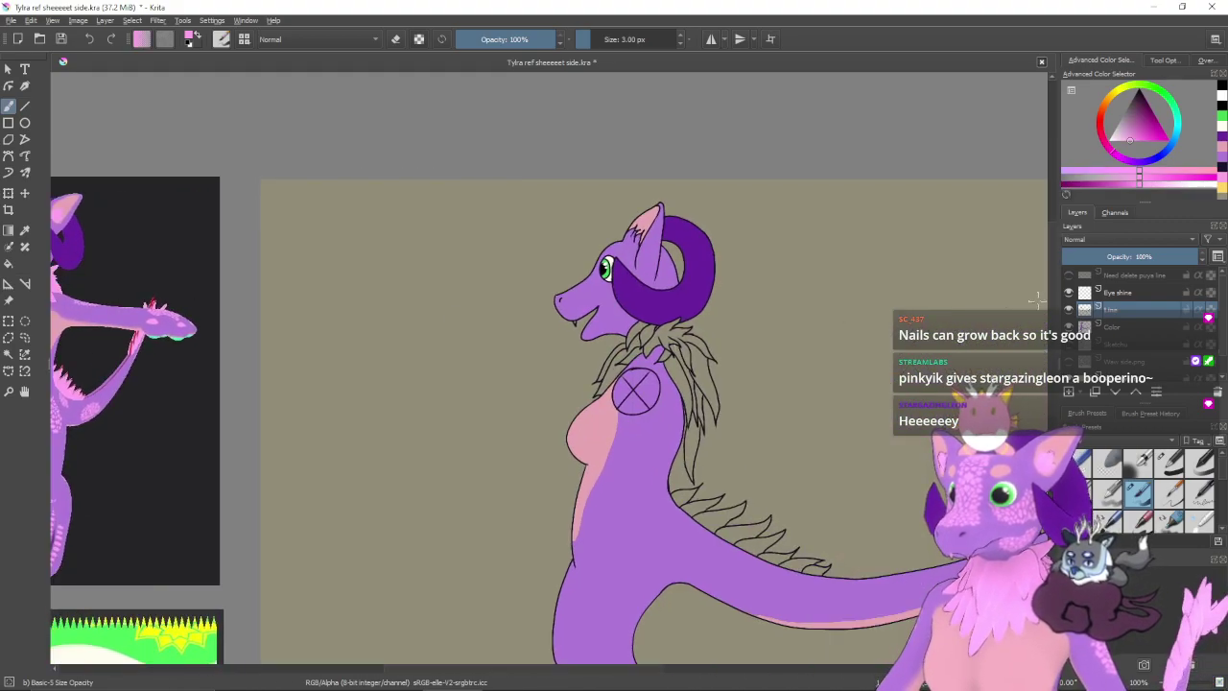
left_click(1118, 327)
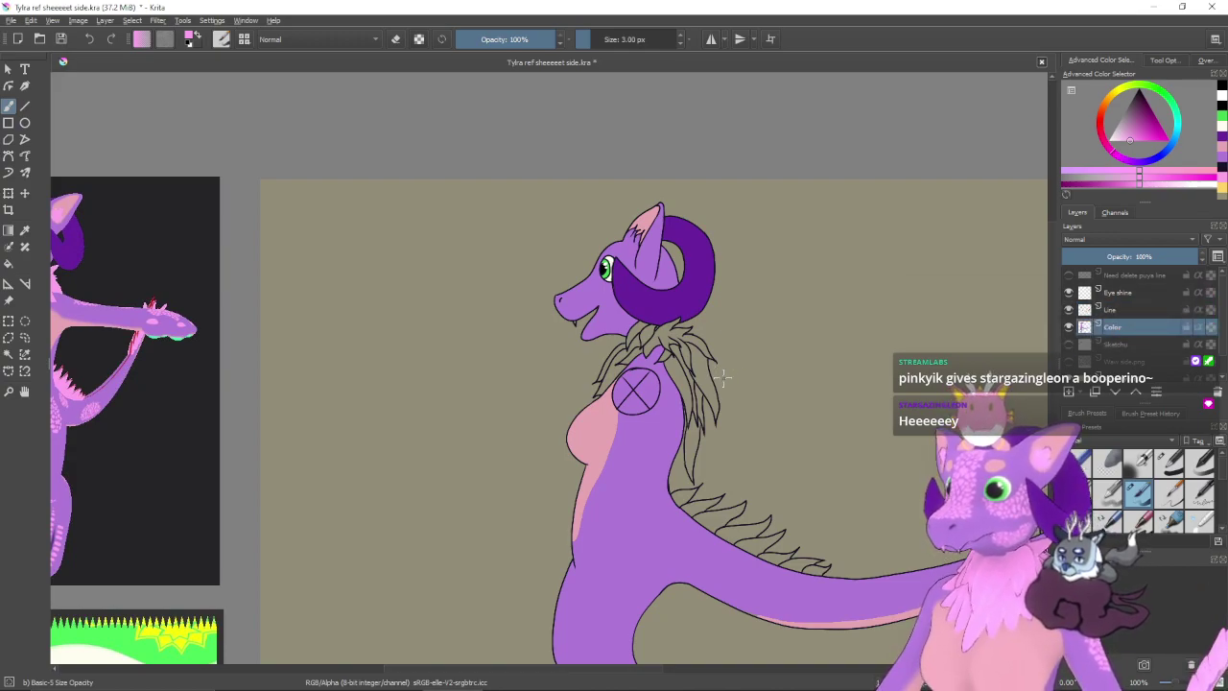
scroll(721, 377, "up", 1)
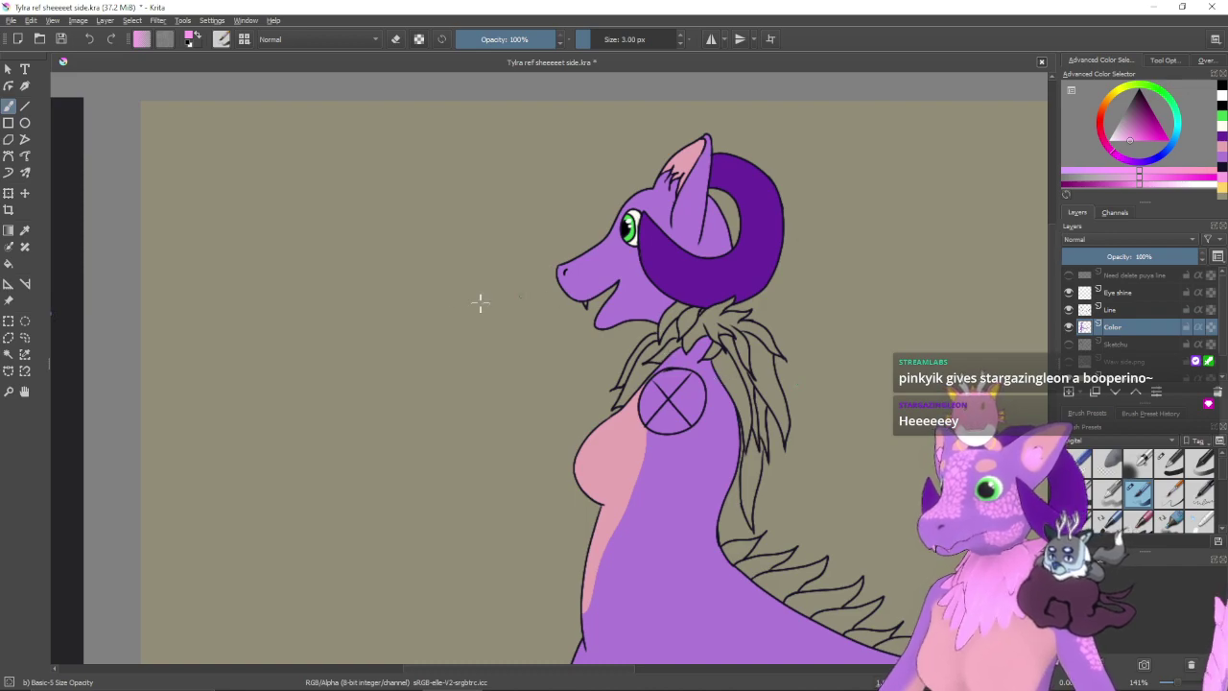
left_click(9, 262)
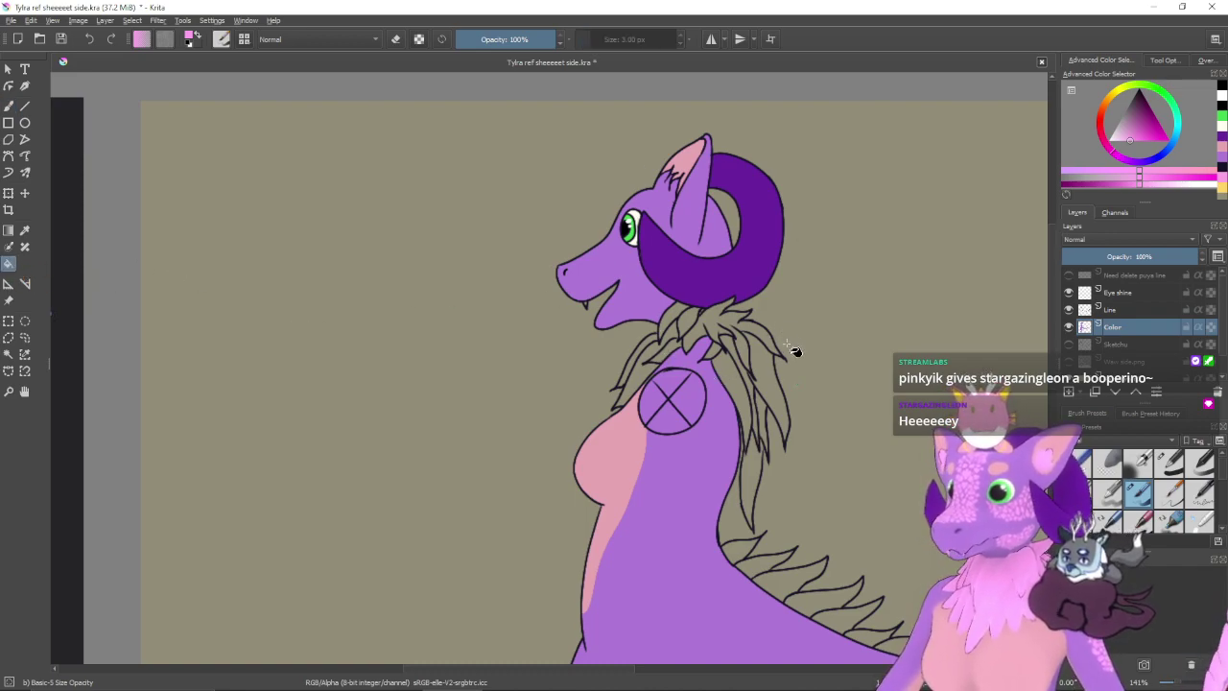
left_click(785, 314)
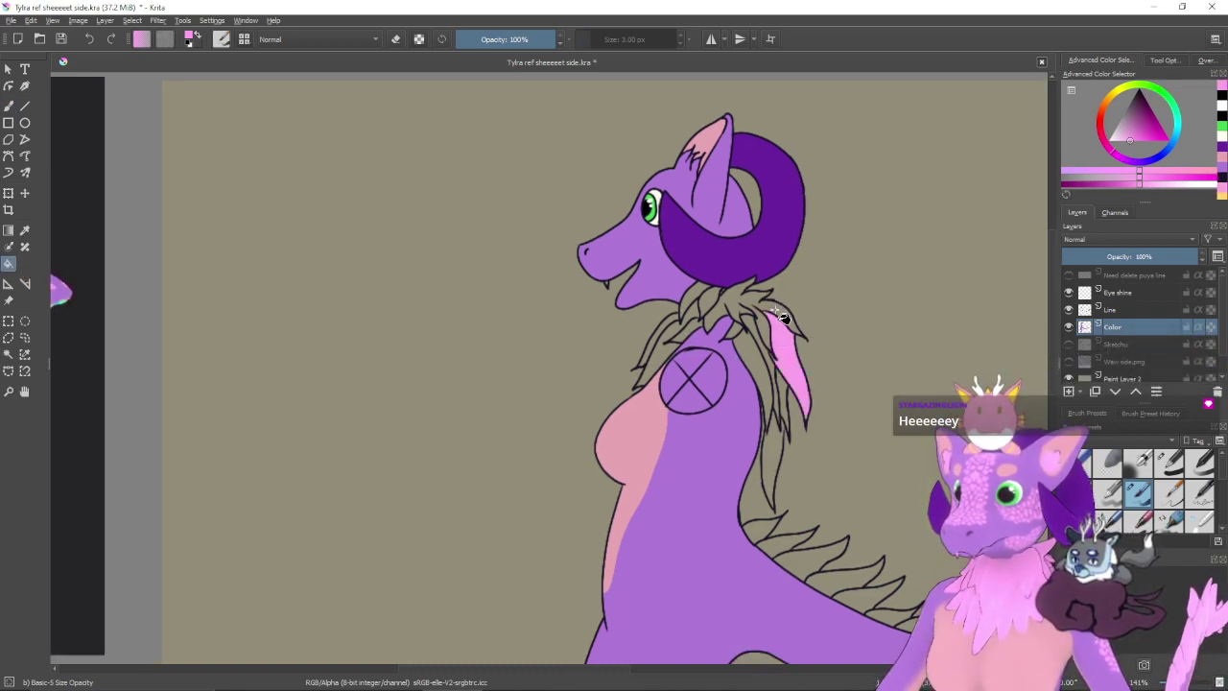
left_click(781, 316)
scroll(792, 331, "up", 1)
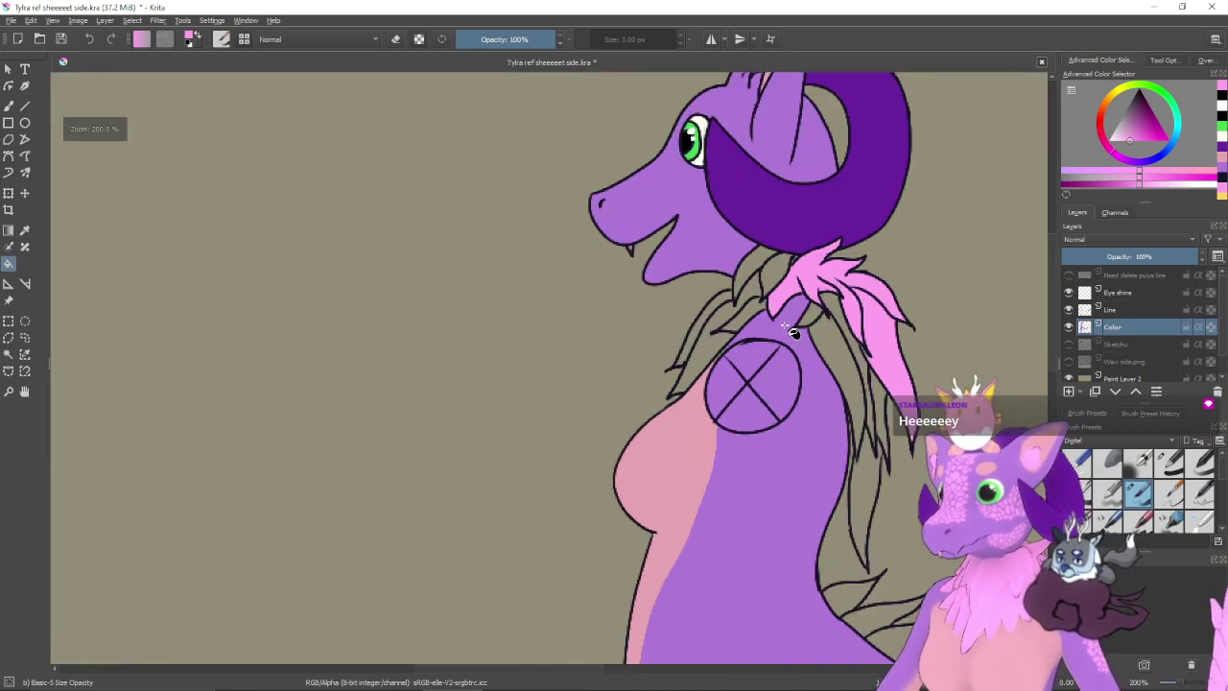
- Fill the tufts of neck fur under the jaw and over the chest with the same light pink
left_click_drag(773, 331, 635, 429)
left_click(648, 373)
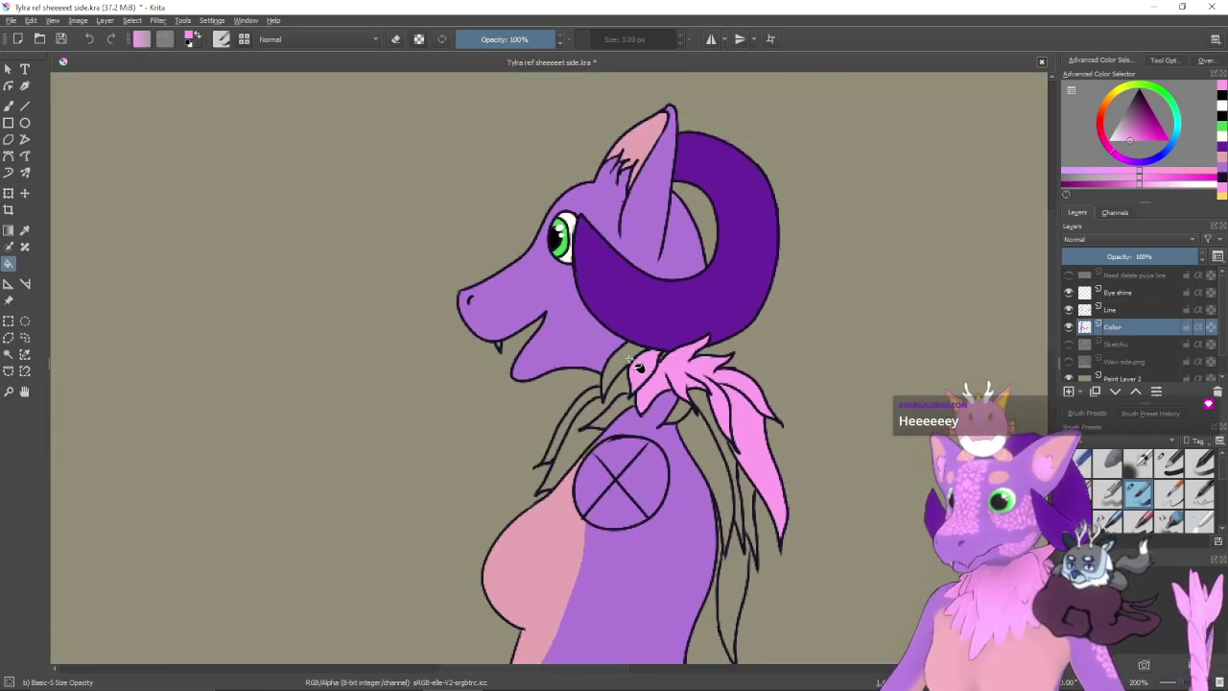
left_click(633, 364)
left_click(624, 403)
left_click(623, 418)
left_click(614, 411)
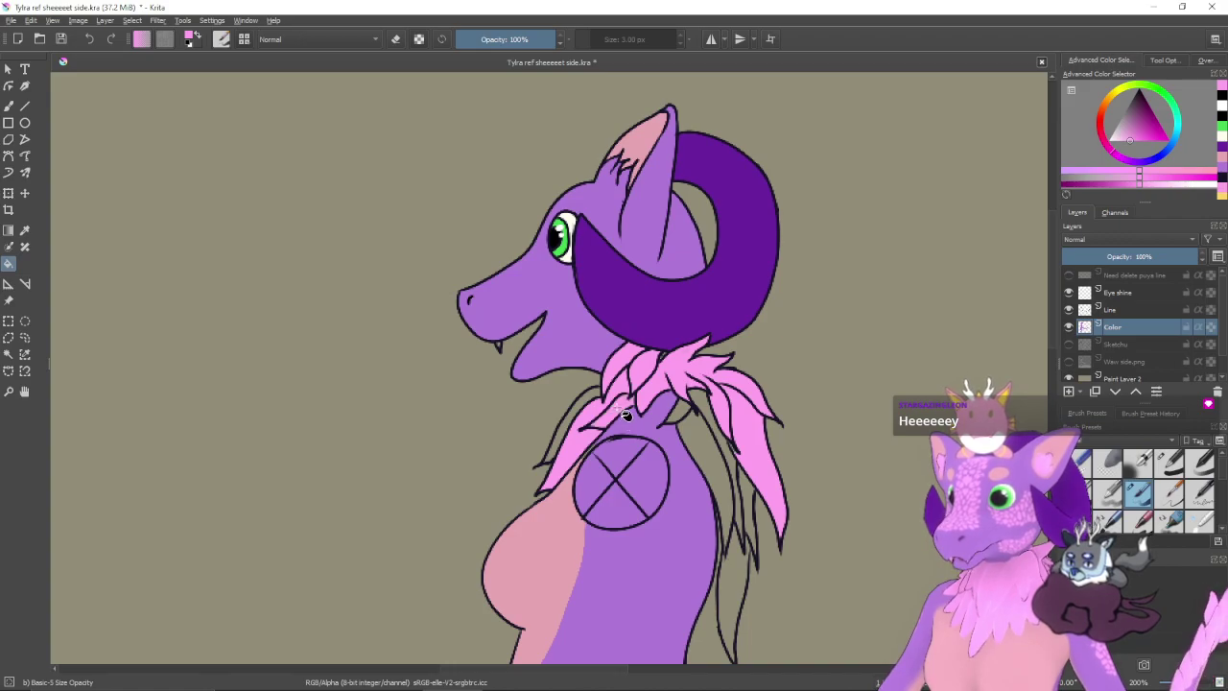
left_click(588, 400)
- Fill the remaining long neck fur strands hanging behind the shoulder with light pink
left_click(699, 436)
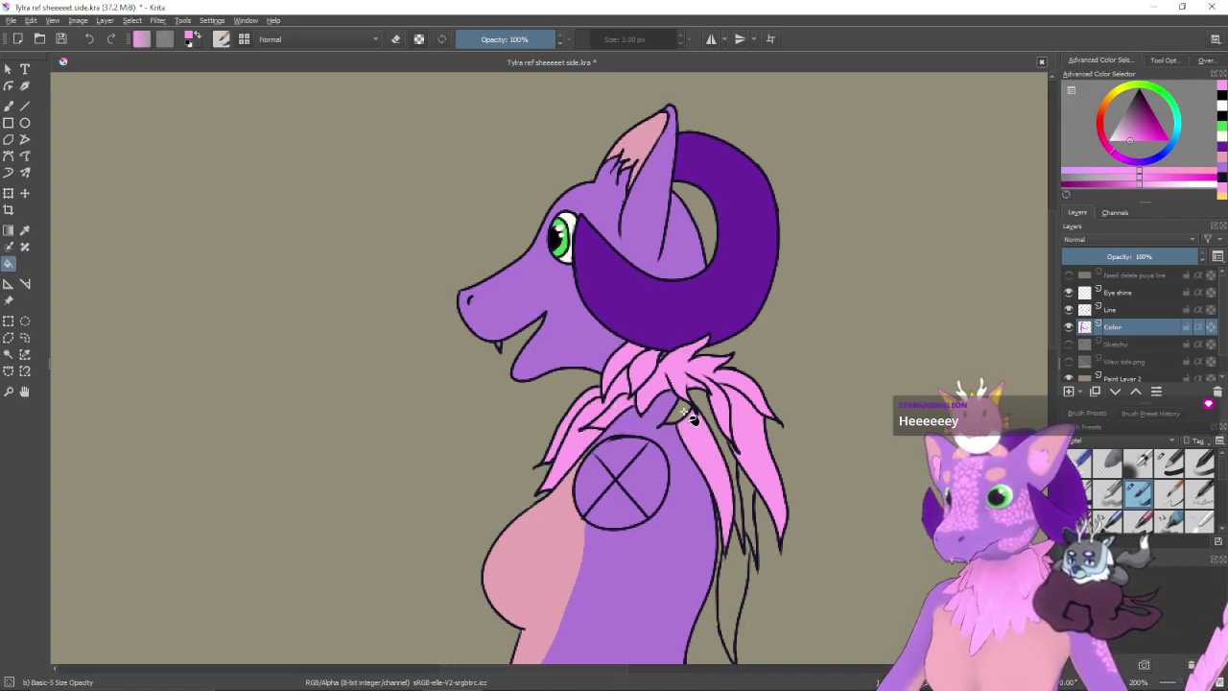
left_click(682, 411)
left_click(708, 407)
left_click_drag(721, 428, 579, 310)
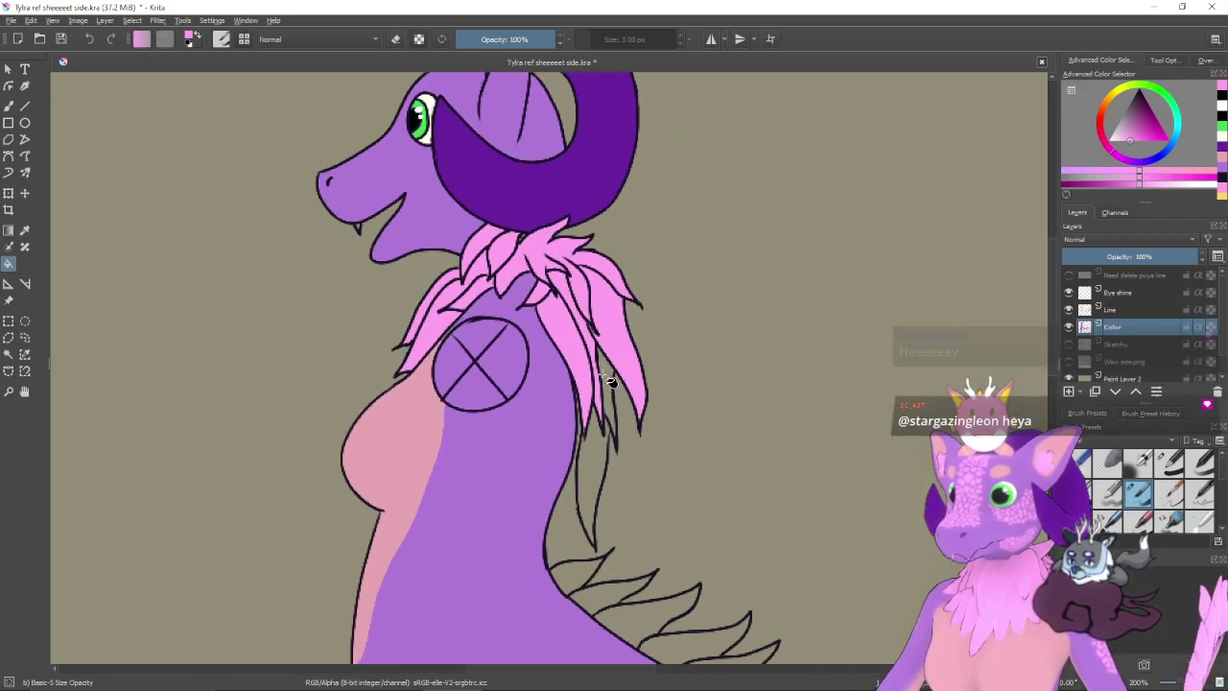
left_click(610, 422)
left_click(607, 470)
- Fill all the fur spikes along the lower back and tail base with light pink
left_click_drag(680, 502, 644, 380)
left_click(561, 415)
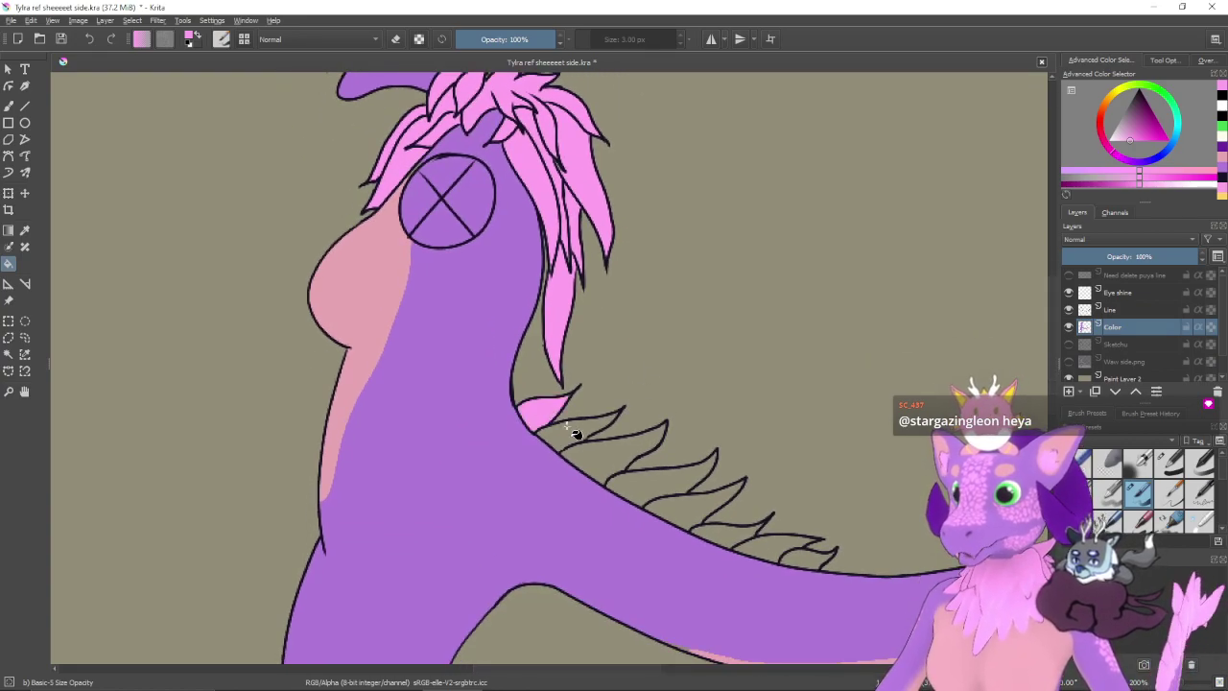
left_click(580, 432)
left_click(619, 465)
left_click(667, 487)
left_click(705, 499)
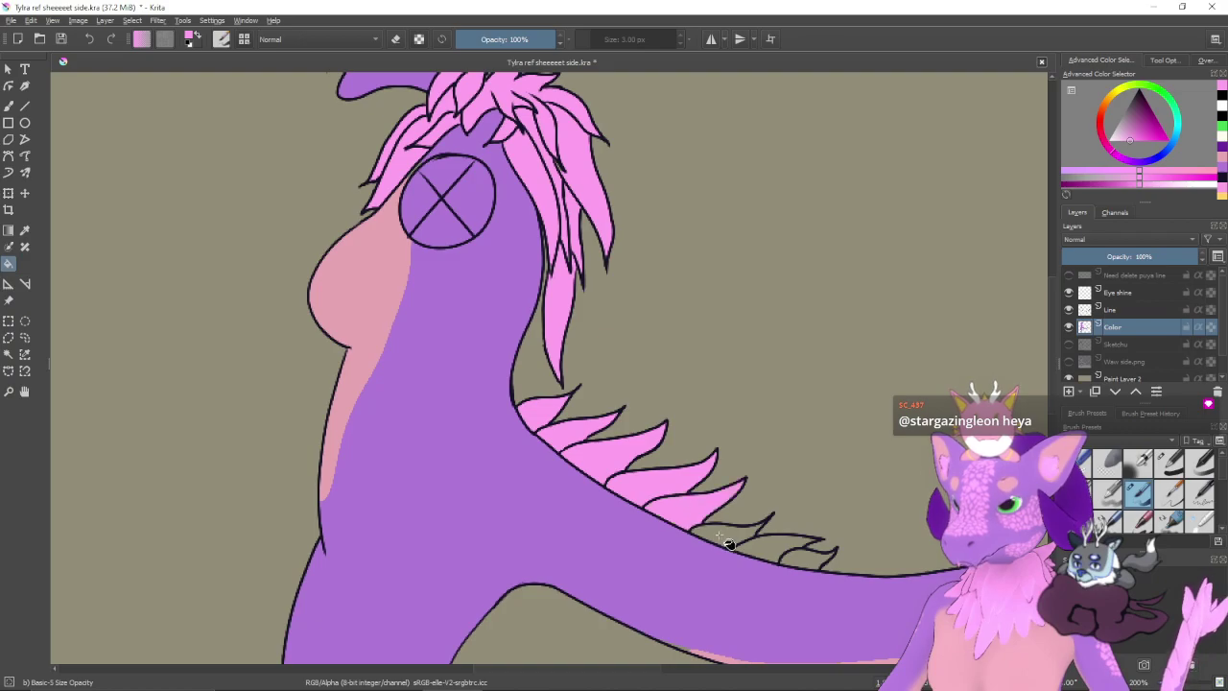
left_click(733, 528)
left_click(773, 547)
left_click(810, 558)
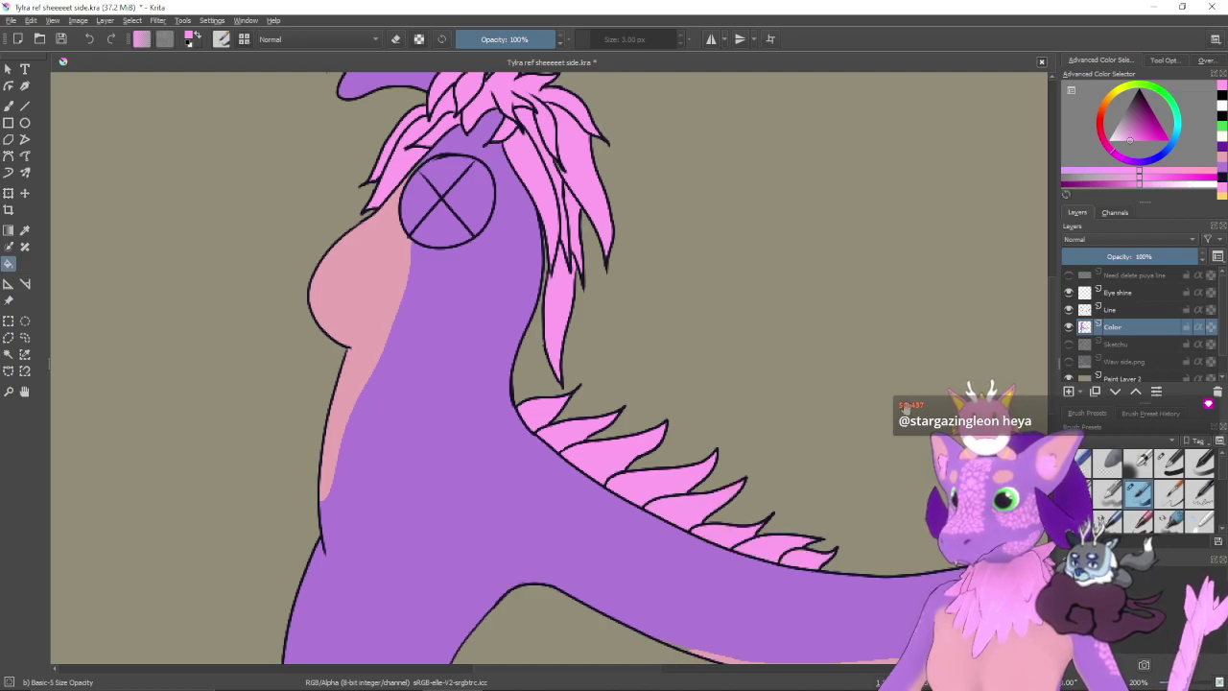
- Fill every tuft of fur at the tail tip with light pink
key("minus")
key("minus")
key("minus")
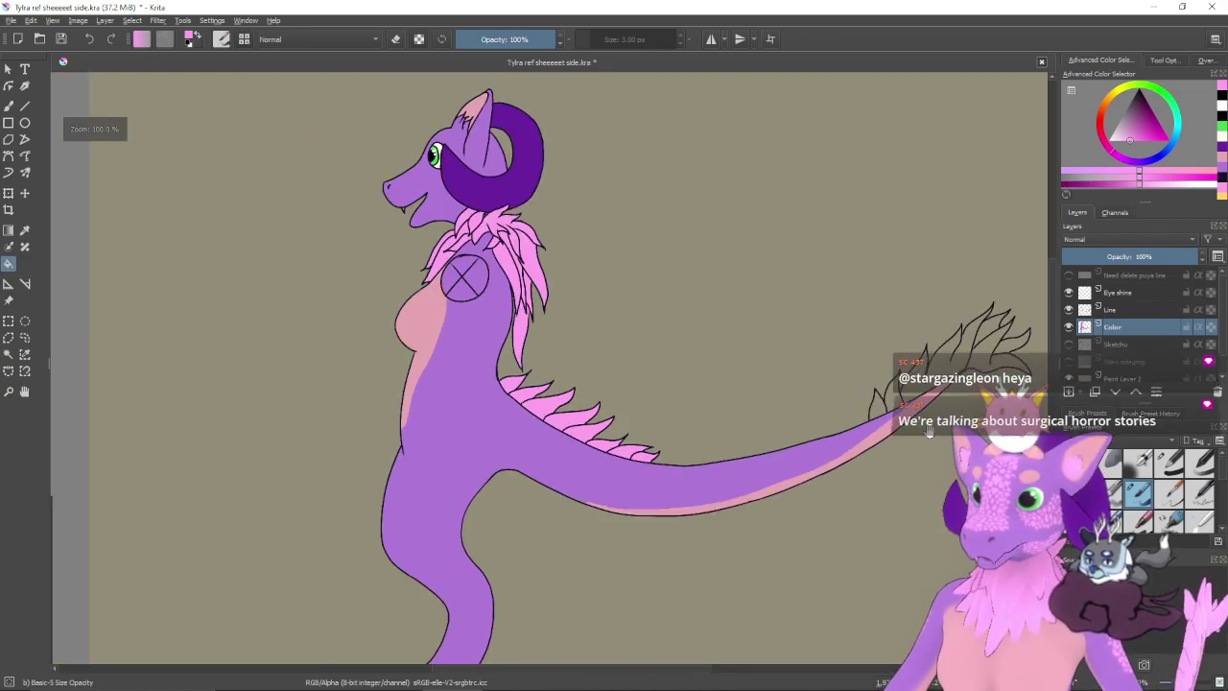
left_click_drag(972, 354, 624, 379)
key("plus")
key("plus")
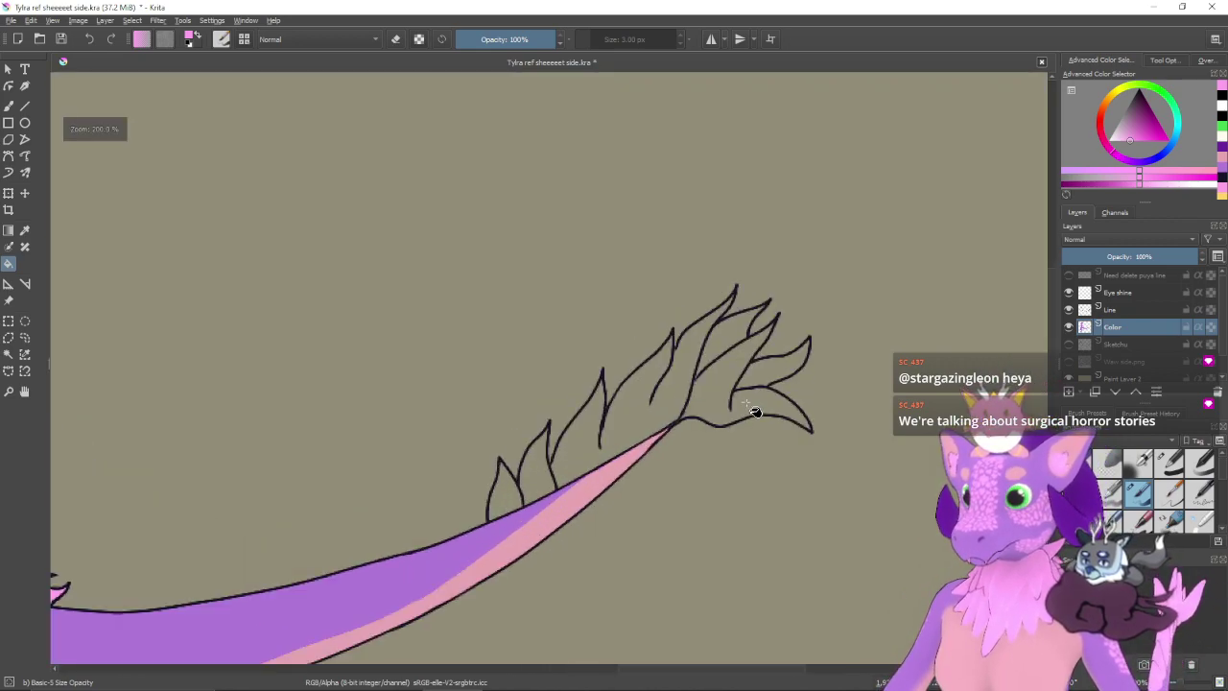
left_click(758, 403)
left_click(779, 396)
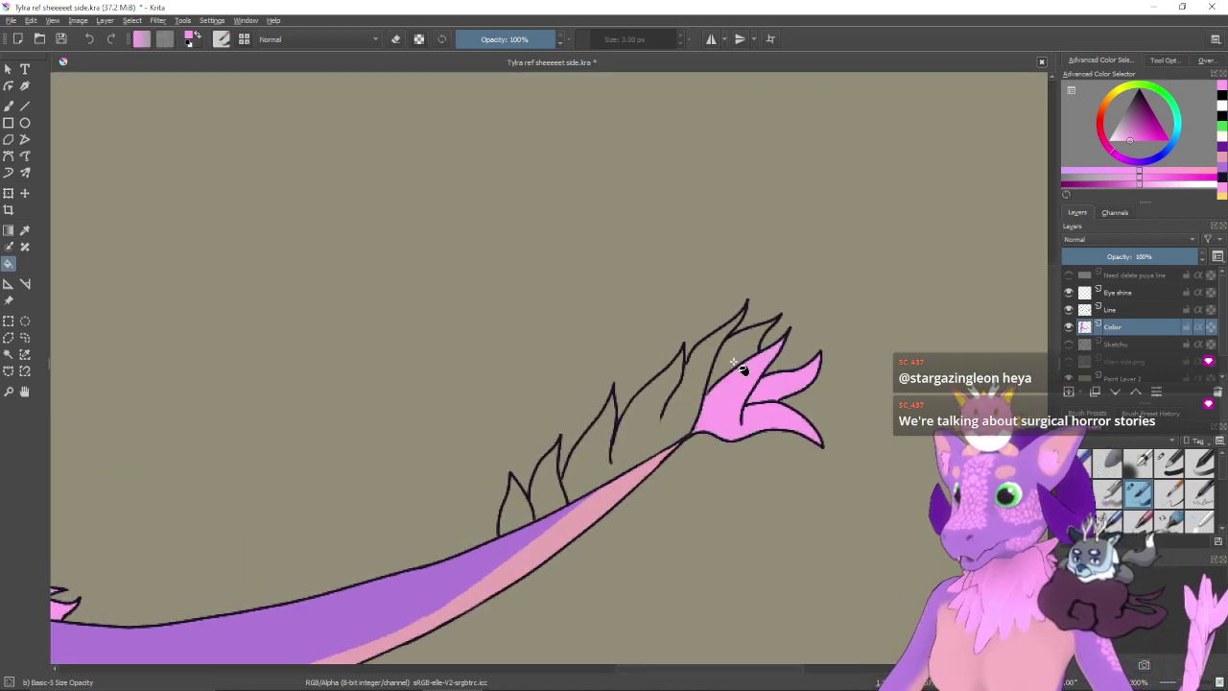
left_click(744, 372)
left_click(712, 376)
left_click(549, 480)
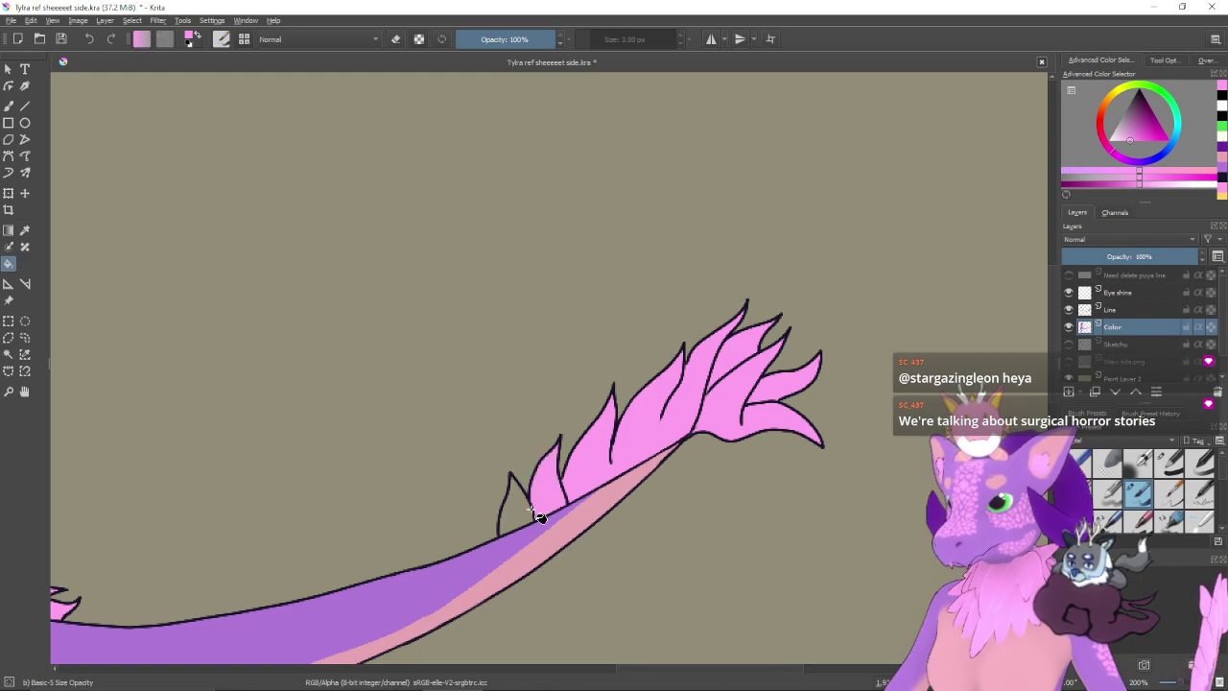
left_click(518, 506)
key("minus")
key("minus")
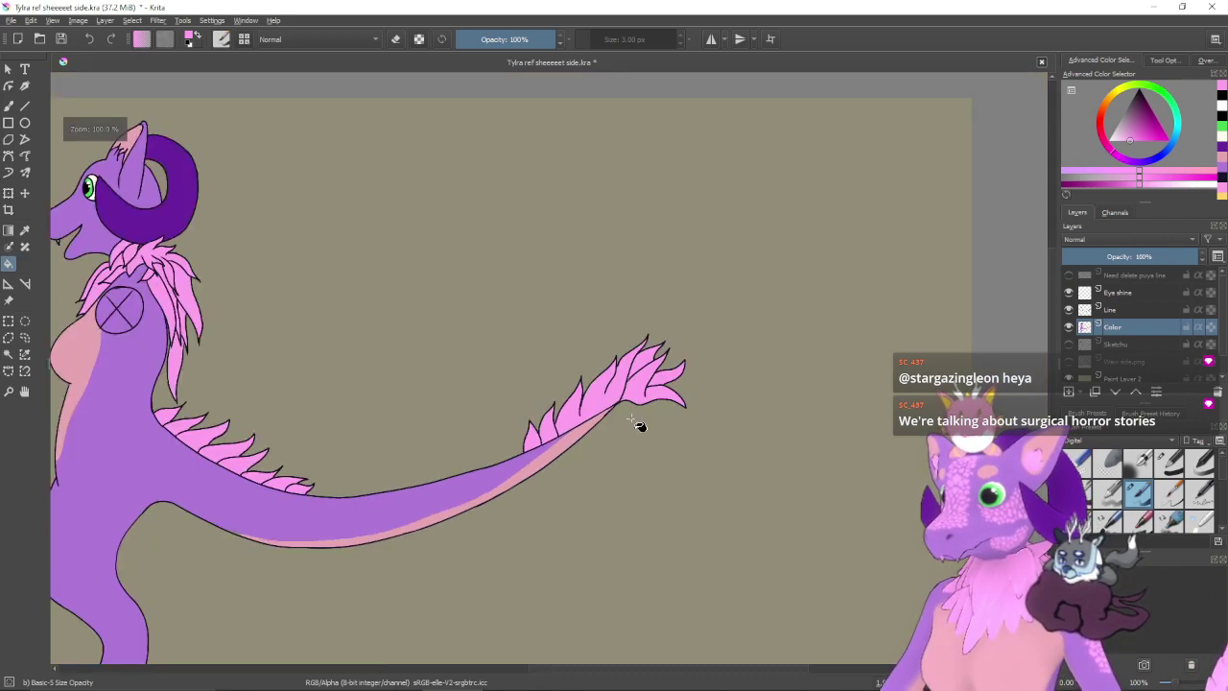
key("space")
left_click_drag(493, 332, 745, 269)
left_click_drag(666, 434, 733, 384)
key("minus")
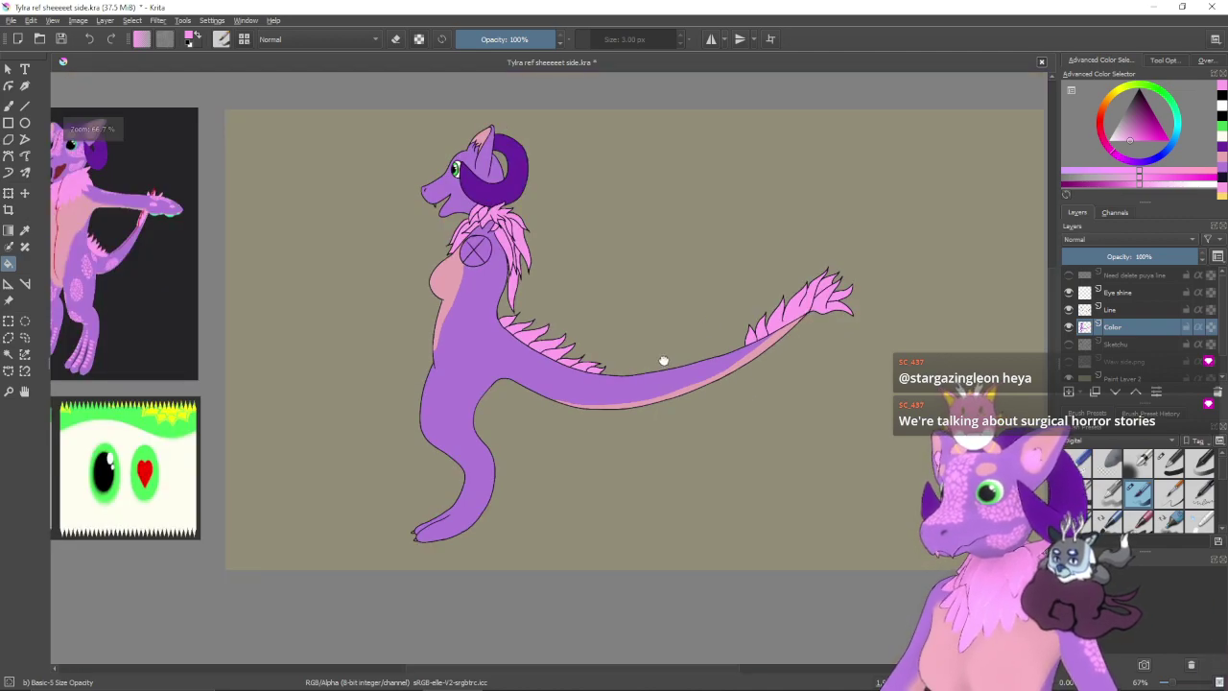
left_click_drag(661, 359, 737, 449)
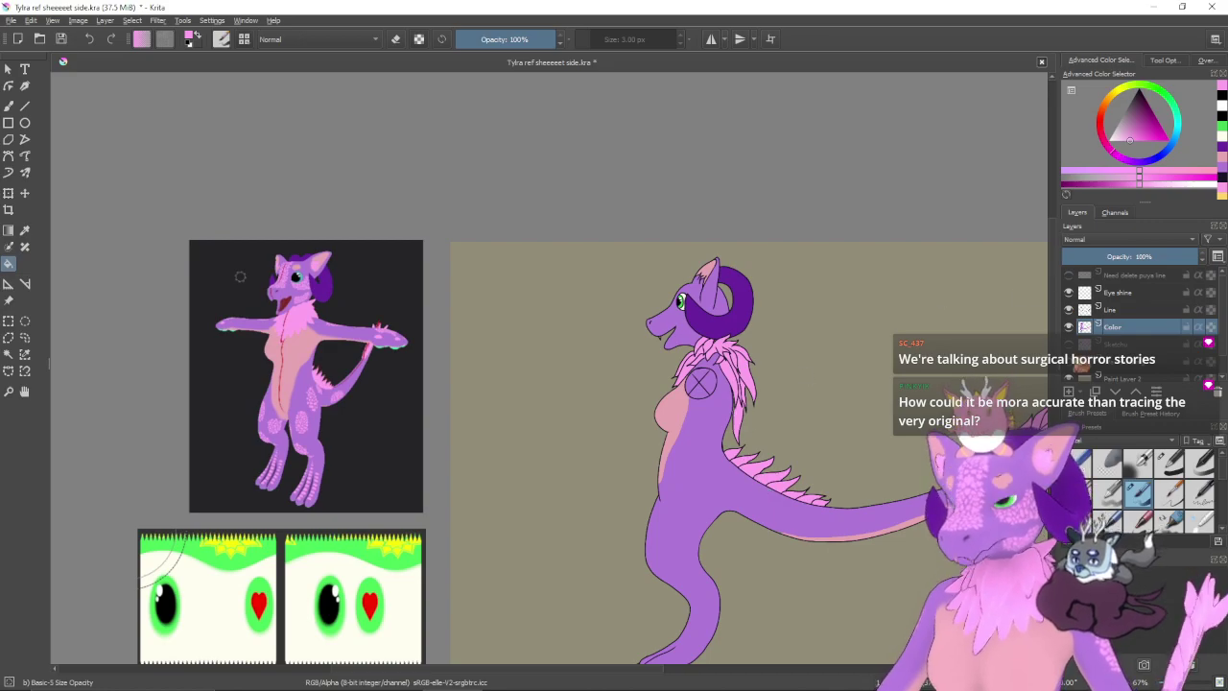
left_click(1069, 361)
left_click(1068, 360)
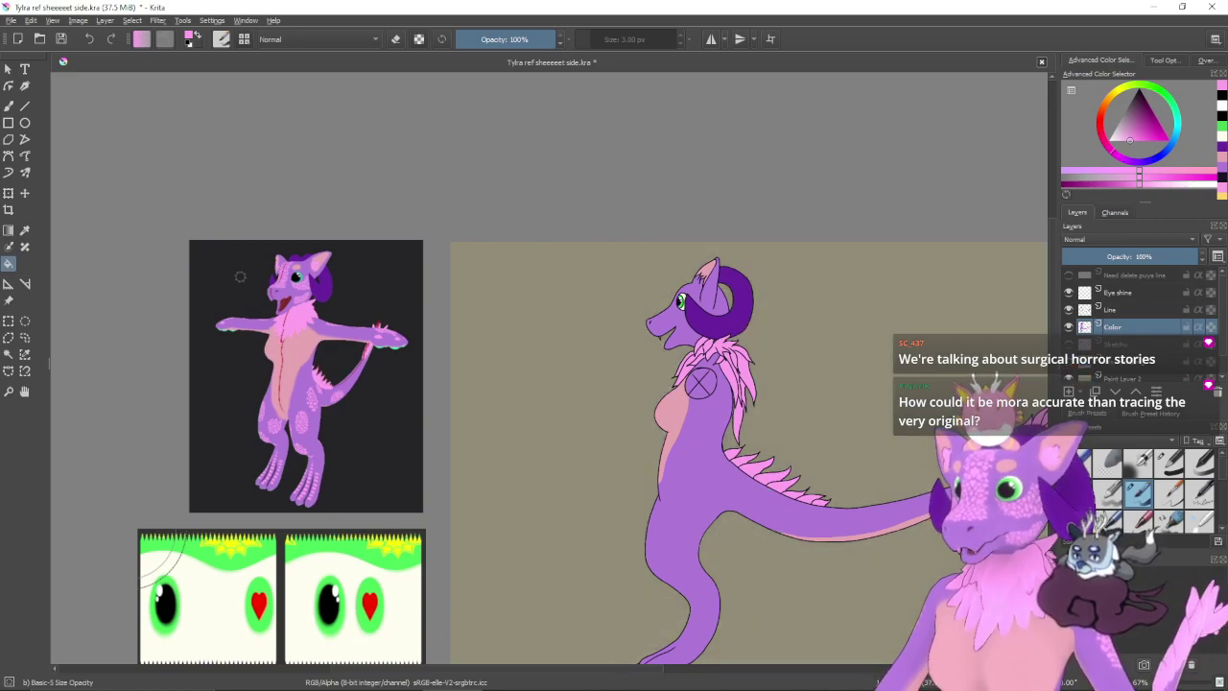
left_click_drag(901, 421, 791, 377)
- Draw the upper curve and short descending front edge of a small black shape on the Line layer, in the empty space above the tail
key("b")
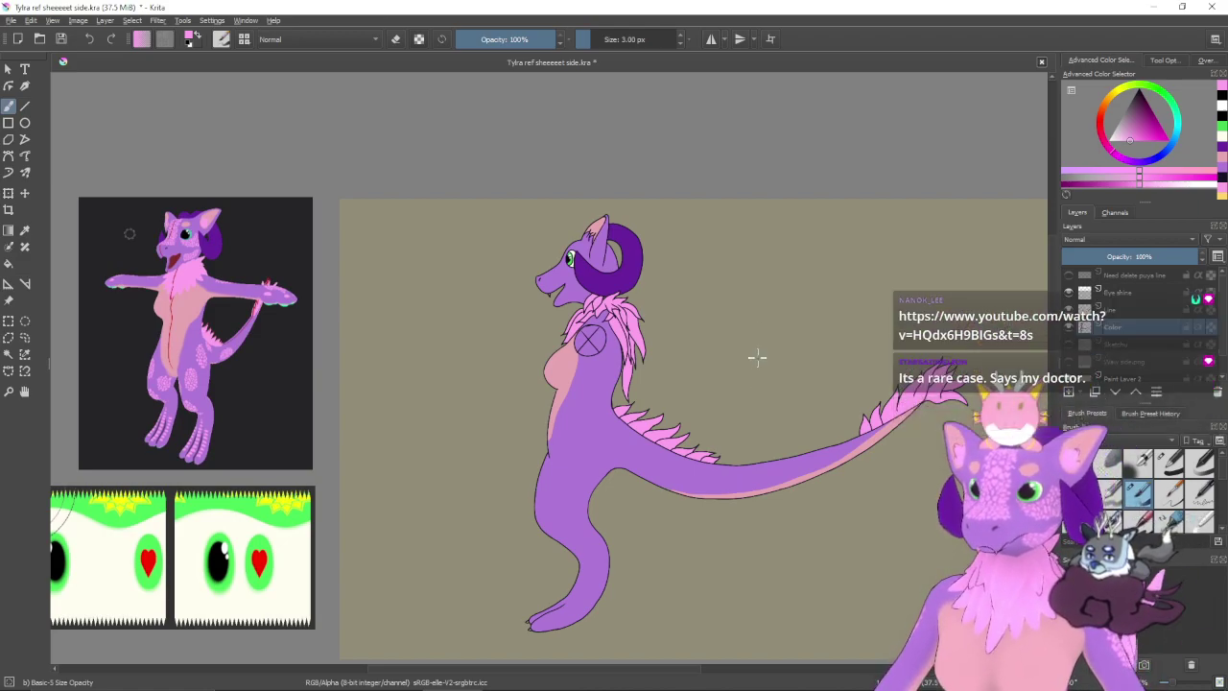
left_click_drag(815, 359, 695, 386)
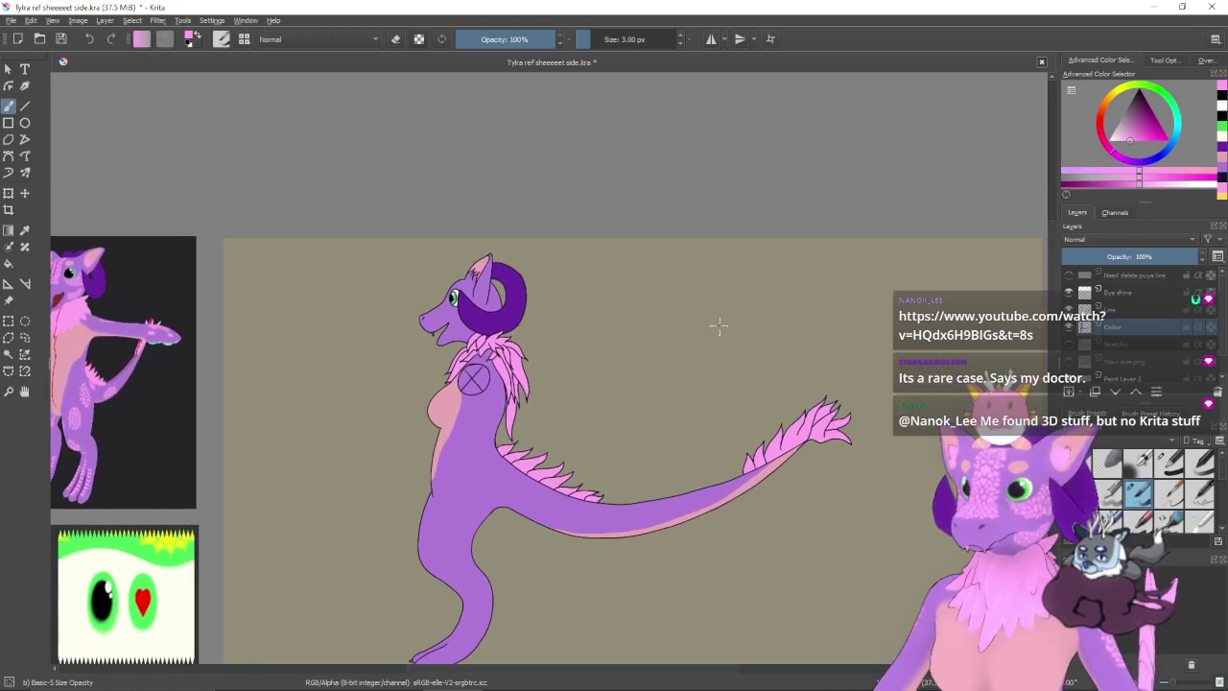
left_click_drag(719, 326, 696, 313)
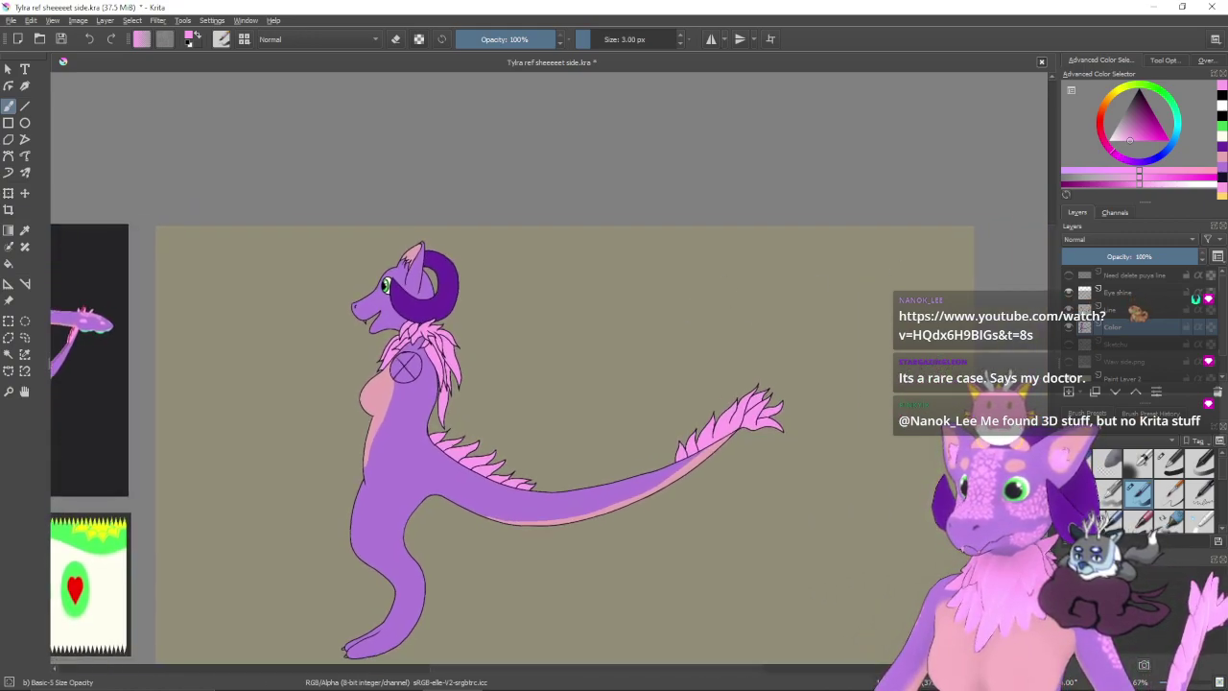
left_click(1113, 313)
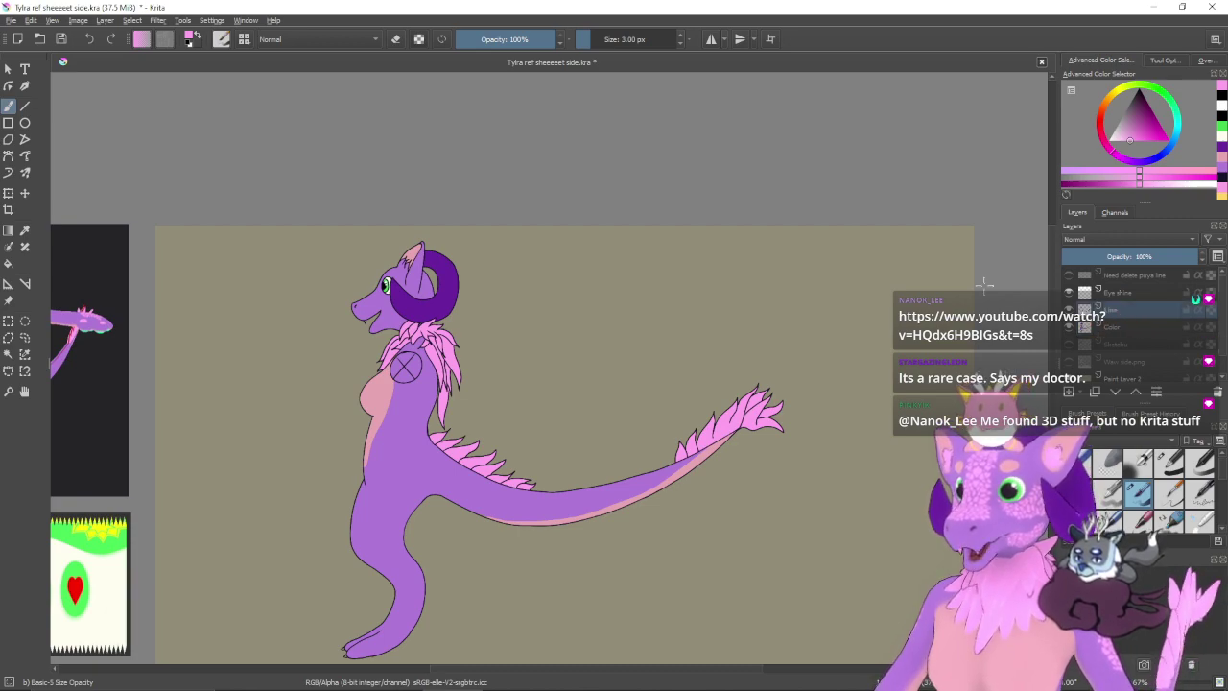
left_click(1219, 106)
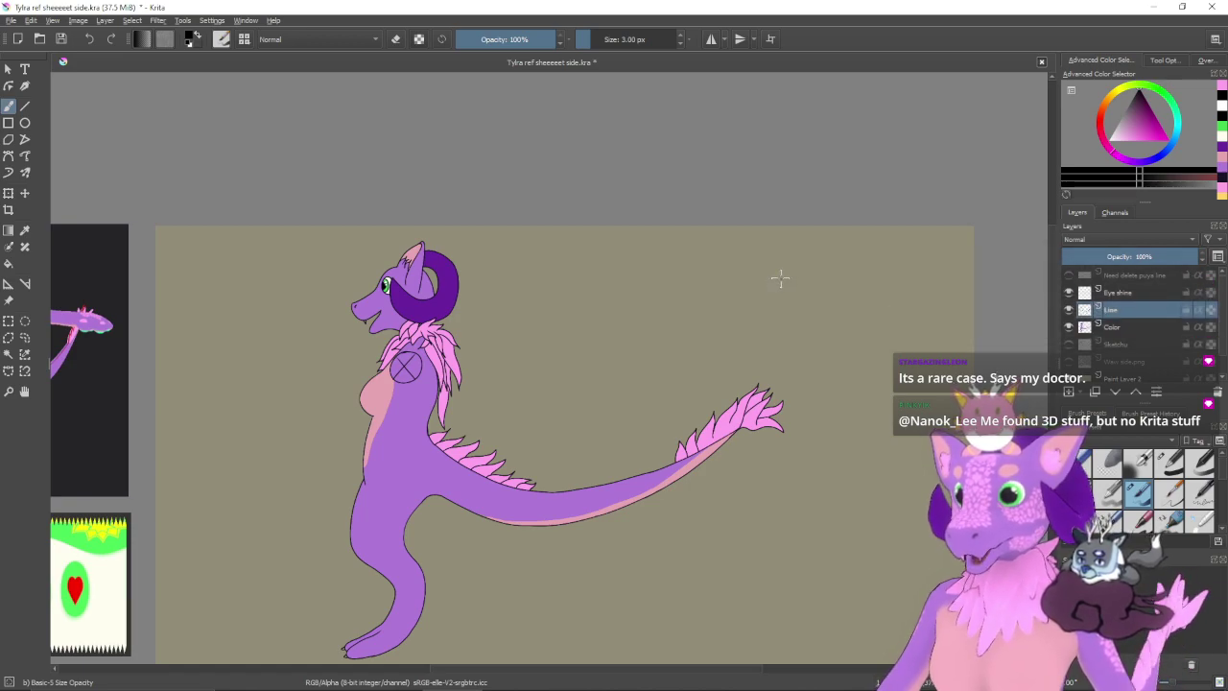
mouse_move(769, 278)
left_mouse_down()
mouse_move(826, 274)
mouse_move(758, 294)
left_mouse_up()
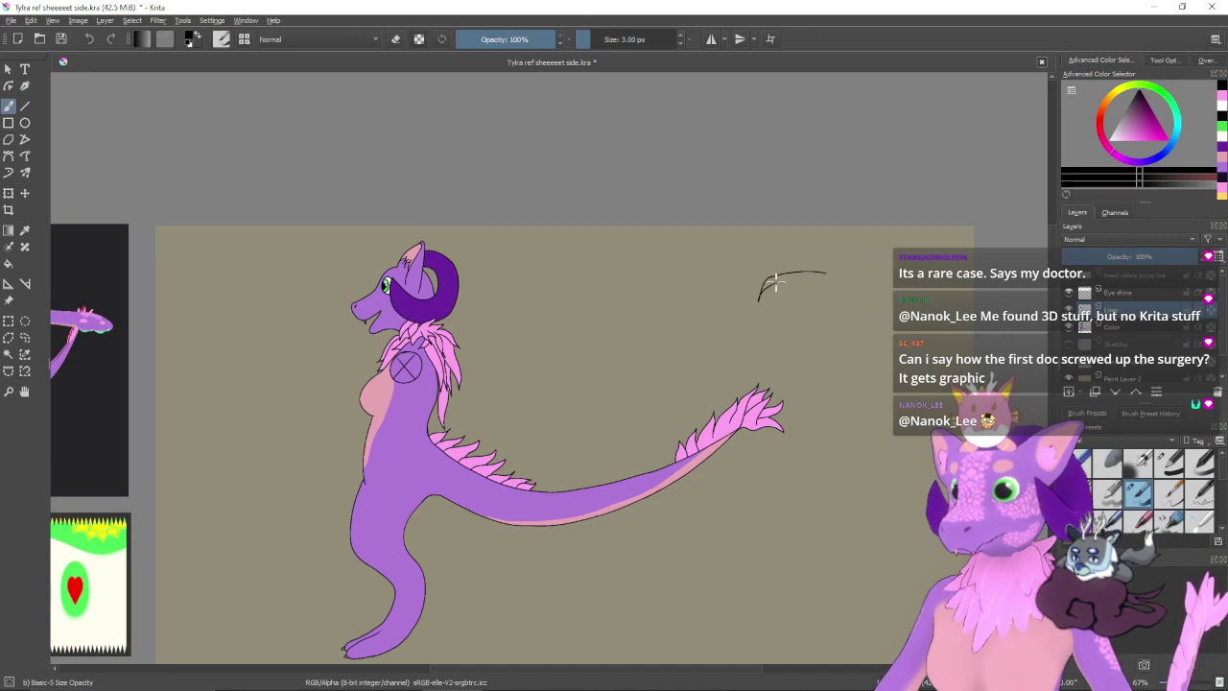
left_click_drag(772, 283, 787, 323)
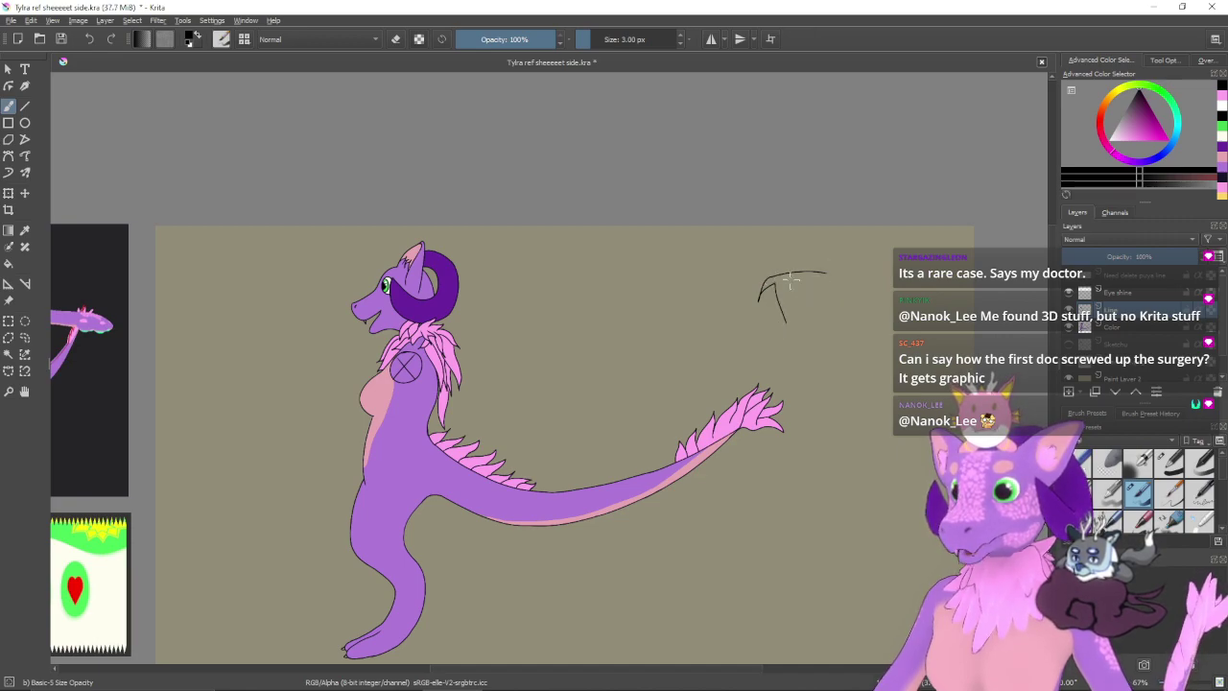
key("ctrl+z")
key("ctrl+z")
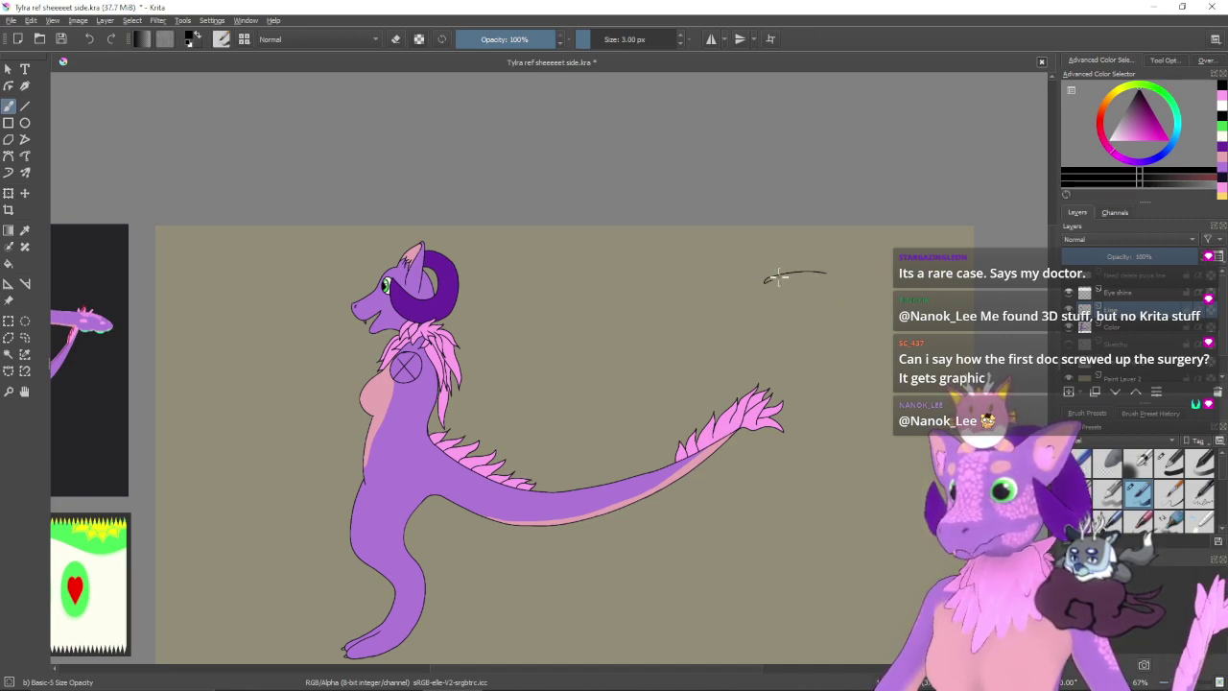
left_click_drag(765, 280, 782, 310)
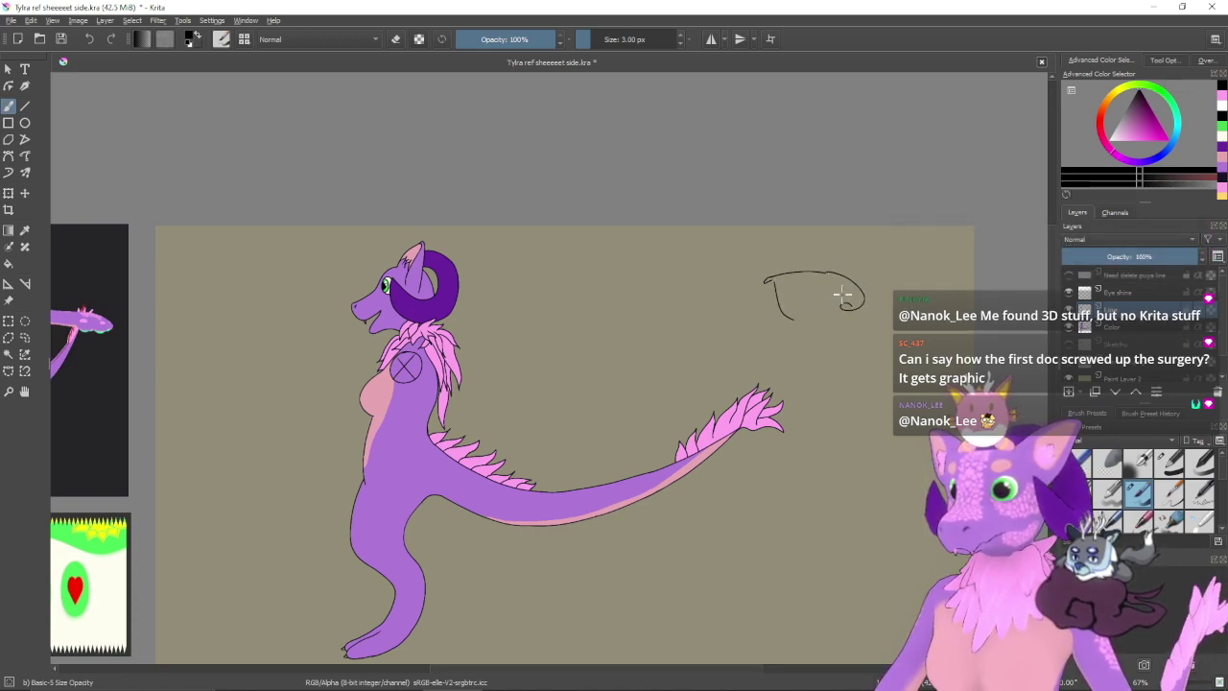
mouse_move(823, 272)
left_mouse_down()
mouse_move(861, 297)
mouse_move(854, 308)
mouse_move(827, 287)
mouse_move(823, 320)
mouse_move(791, 323)
left_mouse_up()
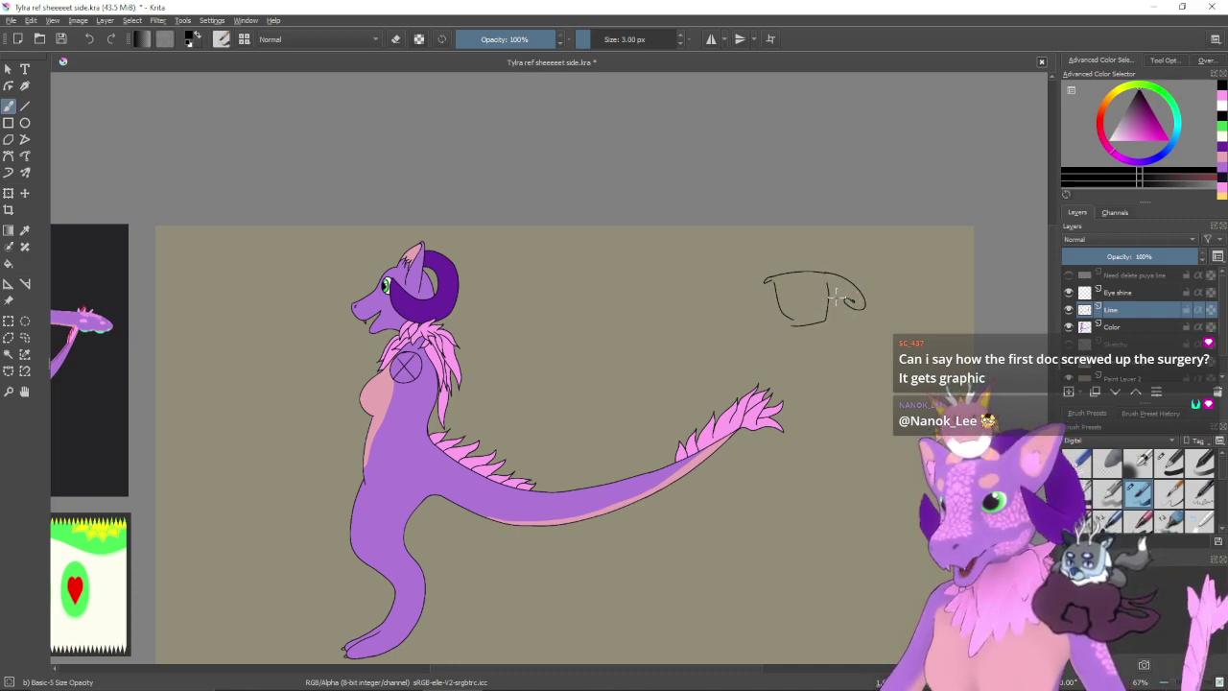
left_click_drag(823, 278, 863, 303)
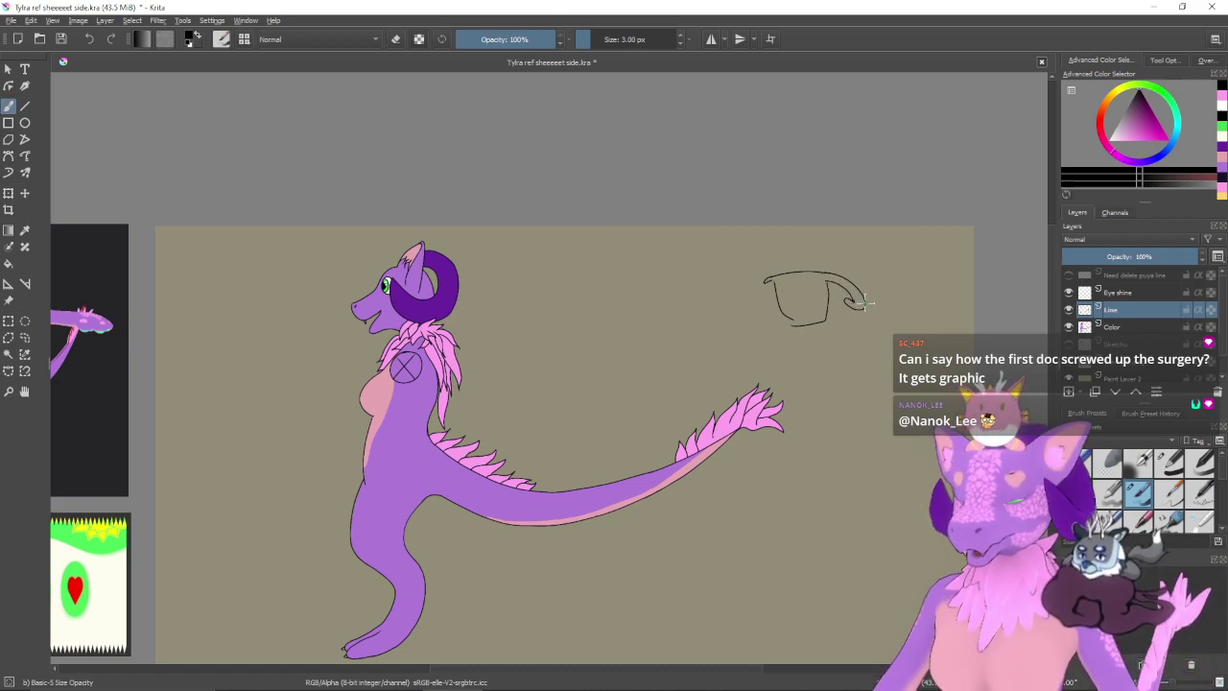
key("ctrl+z")
key("ctrl+z")
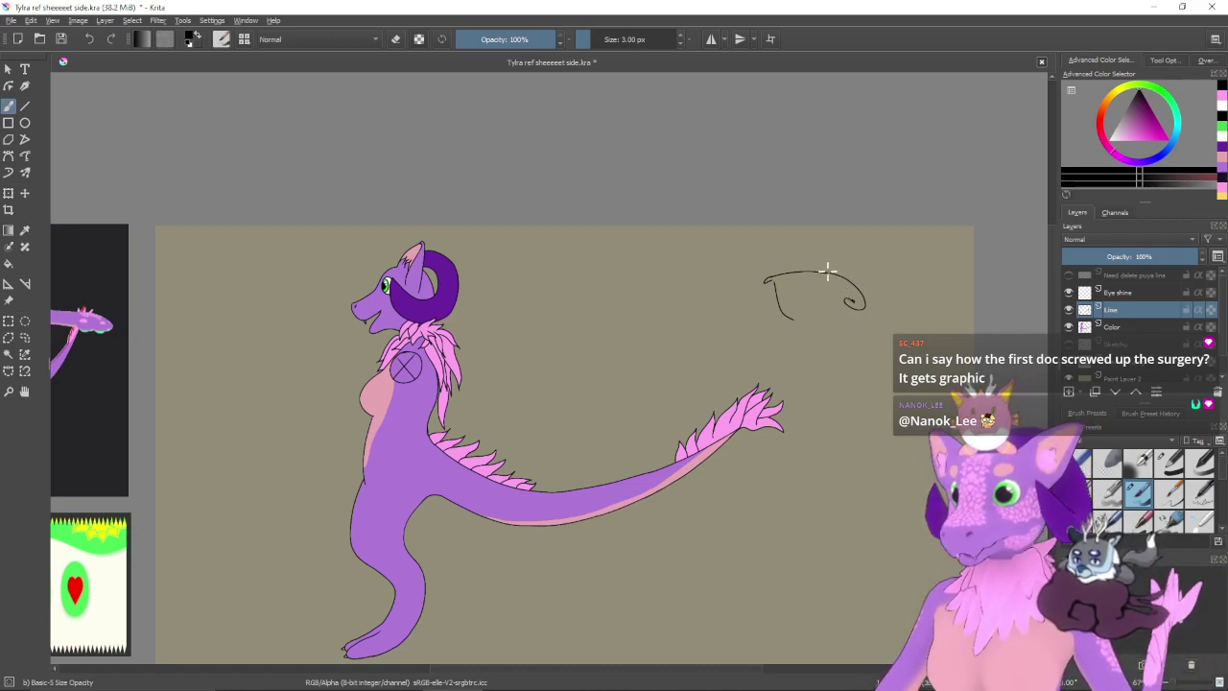
- Draw the curled rear end, inner hook and lower edge of the black shape above the tail, undoing the stray loops
mouse_move(829, 274)
left_mouse_down()
mouse_move(858, 293)
mouse_move(853, 321)
left_mouse_up()
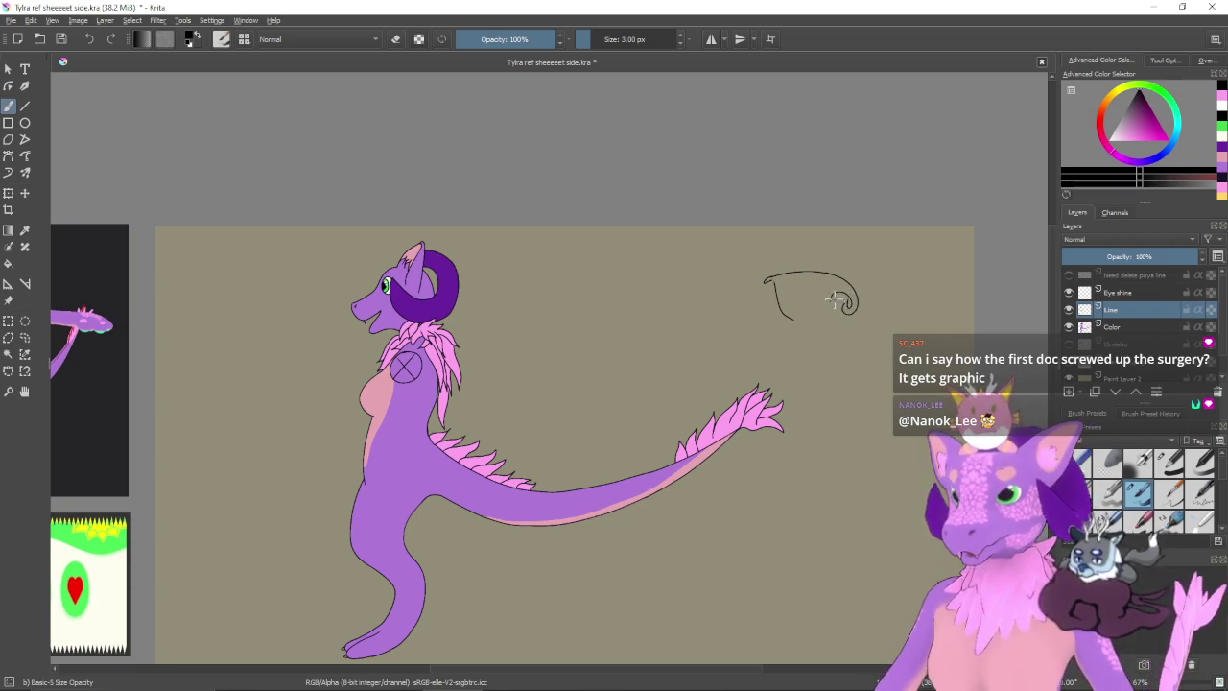
mouse_move(837, 283)
left_mouse_down()
mouse_move(828, 323)
mouse_move(797, 316)
mouse_move(842, 254)
mouse_move(878, 291)
left_mouse_up()
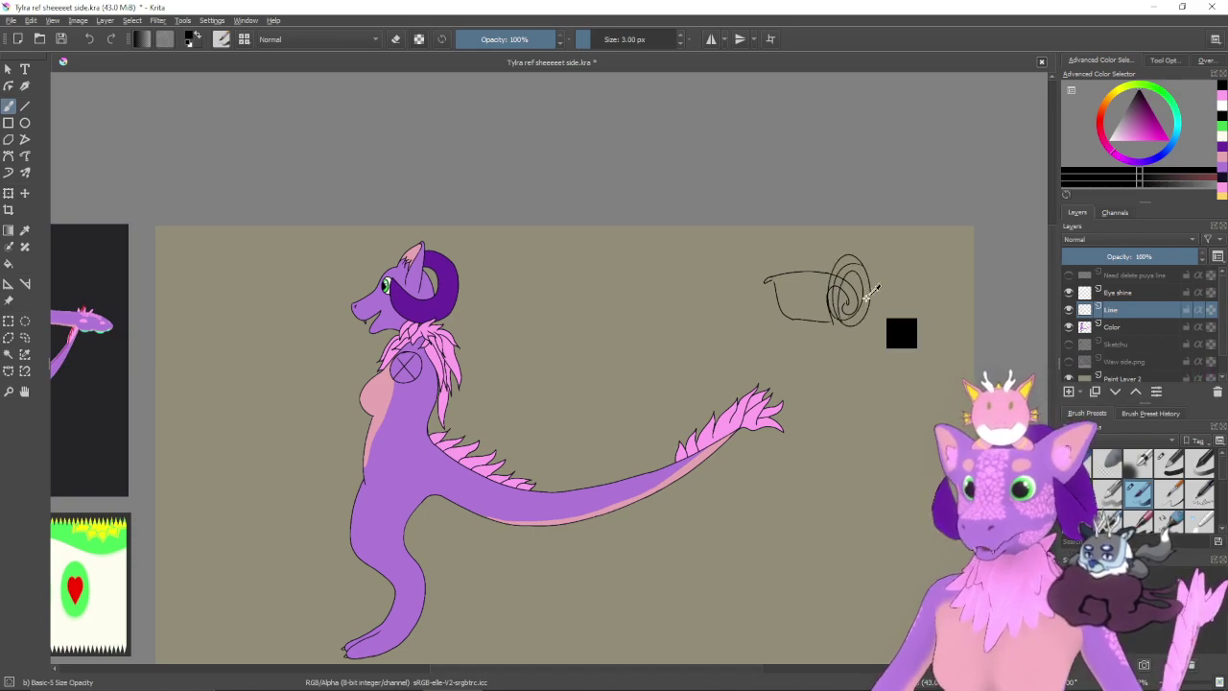
key("ctrl+z")
key("ctrl+plus")
key("ctrl+plus")
key("ctrl+plus")
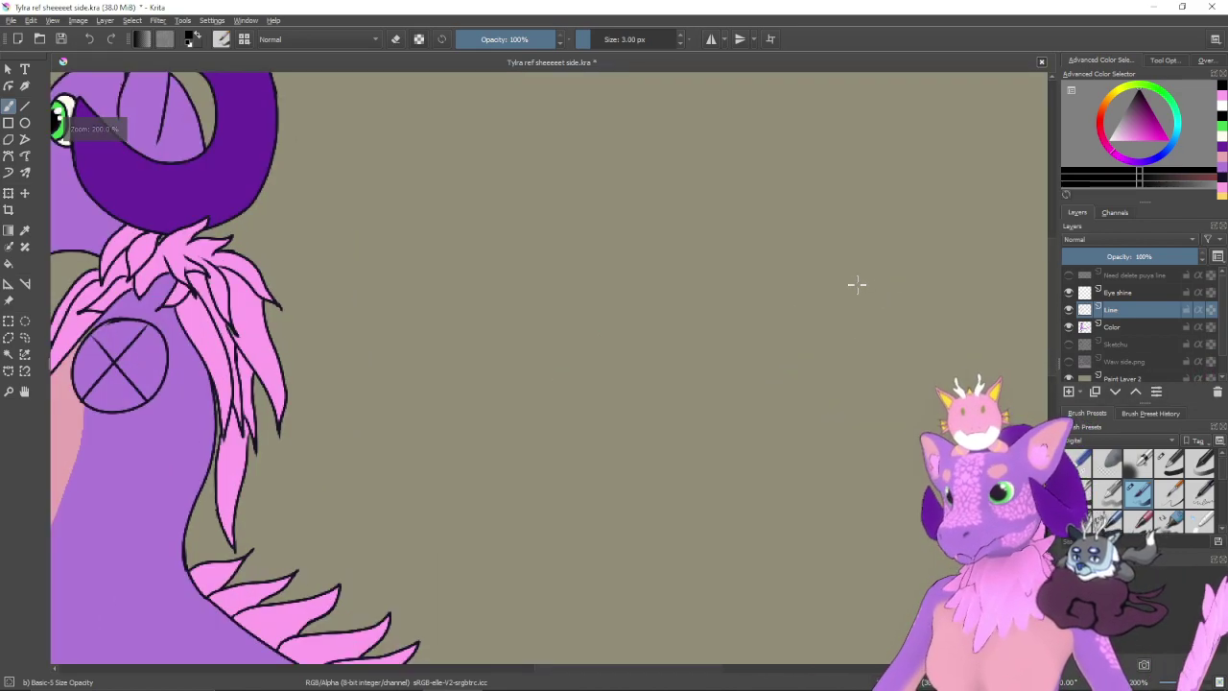
left_click_drag(768, 303, 563, 323)
mouse_move(993, 172)
left_mouse_down()
mouse_move(688, 317)
mouse_move(506, 380)
left_mouse_up()
mouse_move(751, 298)
left_mouse_down()
mouse_move(707, 335)
mouse_move(812, 370)
mouse_move(808, 332)
left_mouse_up()
key("ctrl+z")
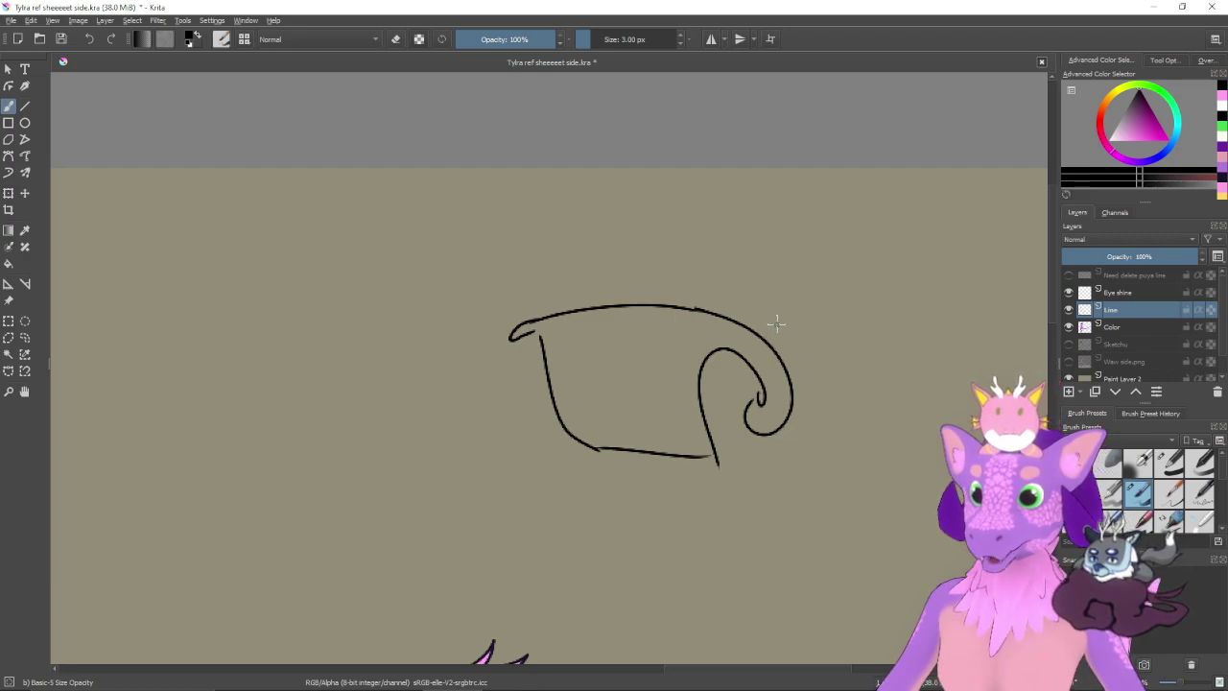
left_click_drag(775, 329, 755, 357)
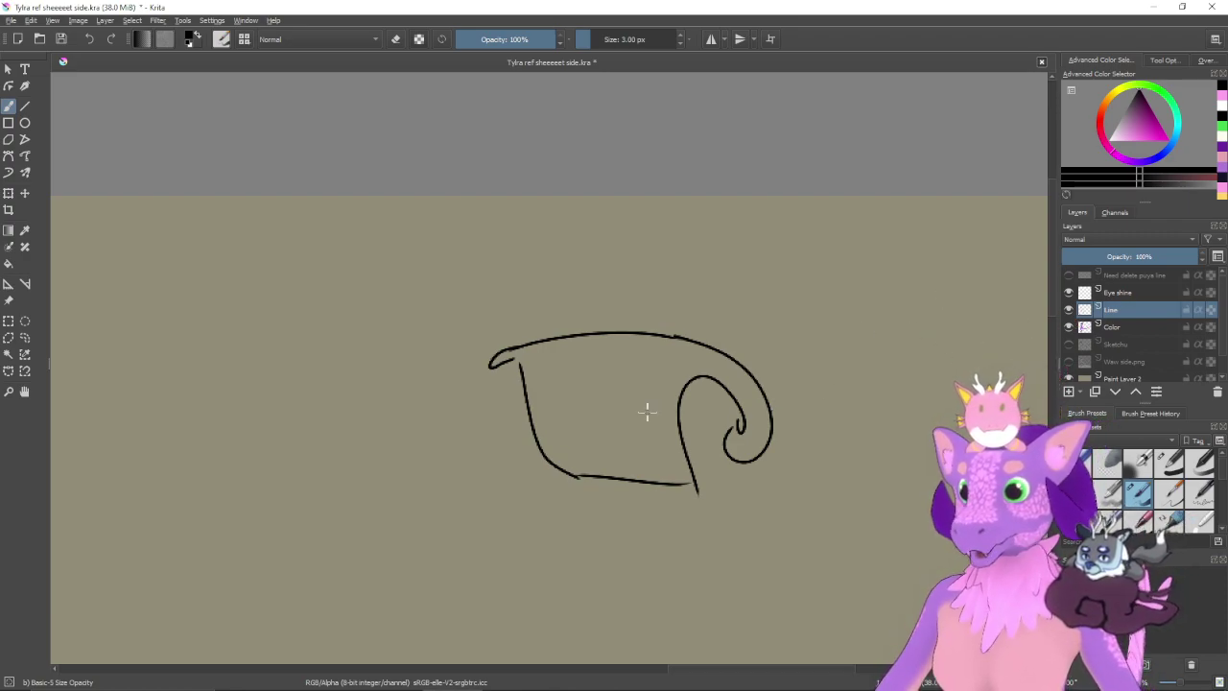
- Erase the entire black shape above the tail from the Line layer with an enlarged eraser, and restore the 3 px drawing brush
key("e")
key("]")
key("]")
key("]")
key("]")
key("]")
key("]")
key("]")
key("]")
key("]")
key("]")
key("]")
key("]")
key("]")
key("]")
key("]")
key("]")
key("]")
key("]")
key("]")
key("]")
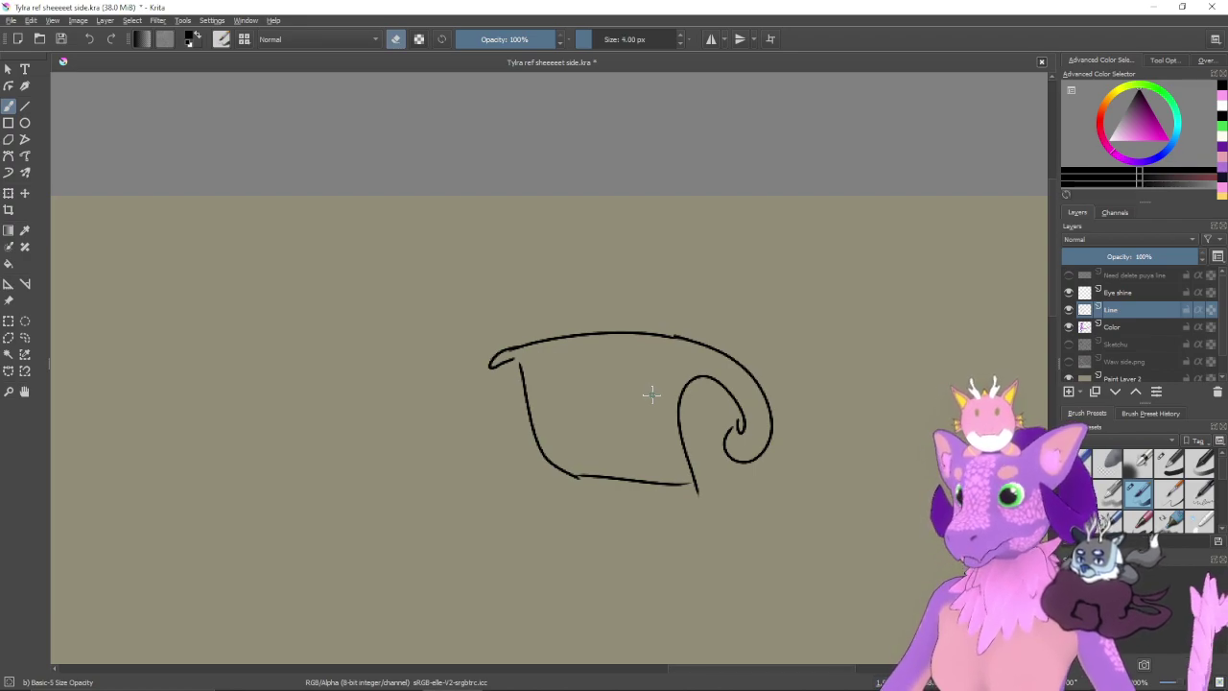
mouse_move(535, 358)
left_mouse_down()
mouse_move(775, 362)
mouse_move(762, 426)
mouse_move(788, 434)
mouse_move(681, 485)
mouse_move(694, 466)
mouse_move(615, 464)
mouse_move(596, 446)
mouse_move(615, 394)
left_mouse_up()
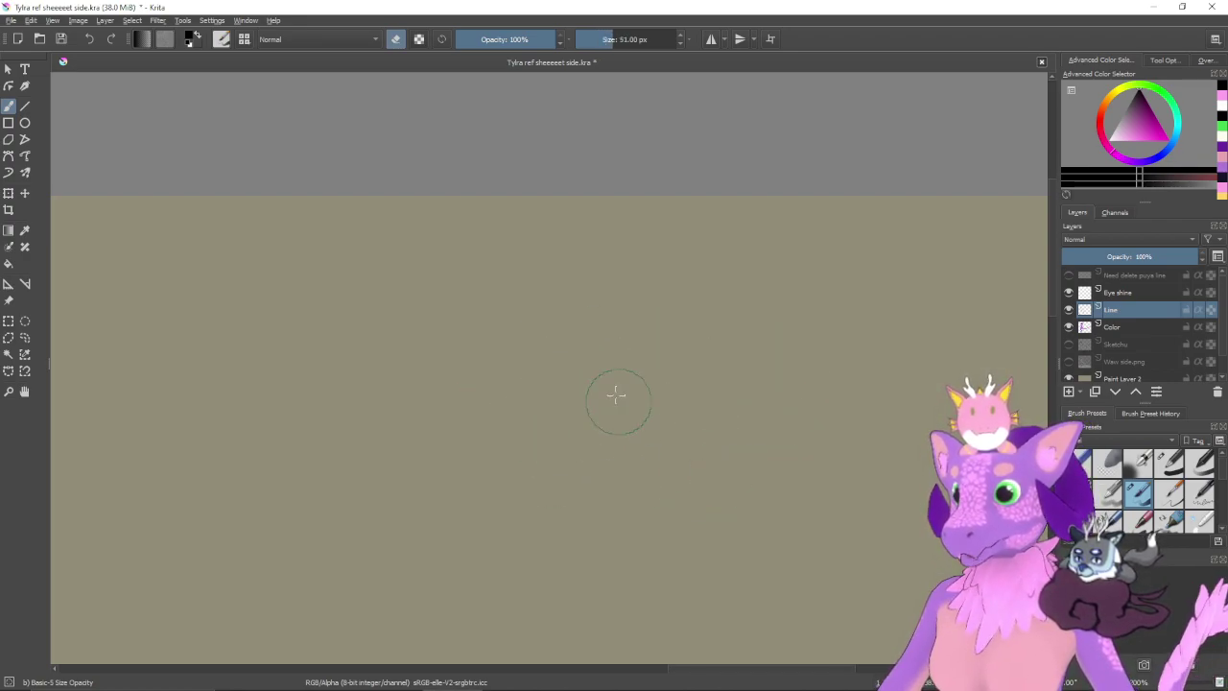
key("[")
key("bracketleft")
key("bracketleft")
key("bracketleft")
key("bracketleft")
key("bracketleft")
key("bracketleft")
key("bracketleft")
key("bracketleft")
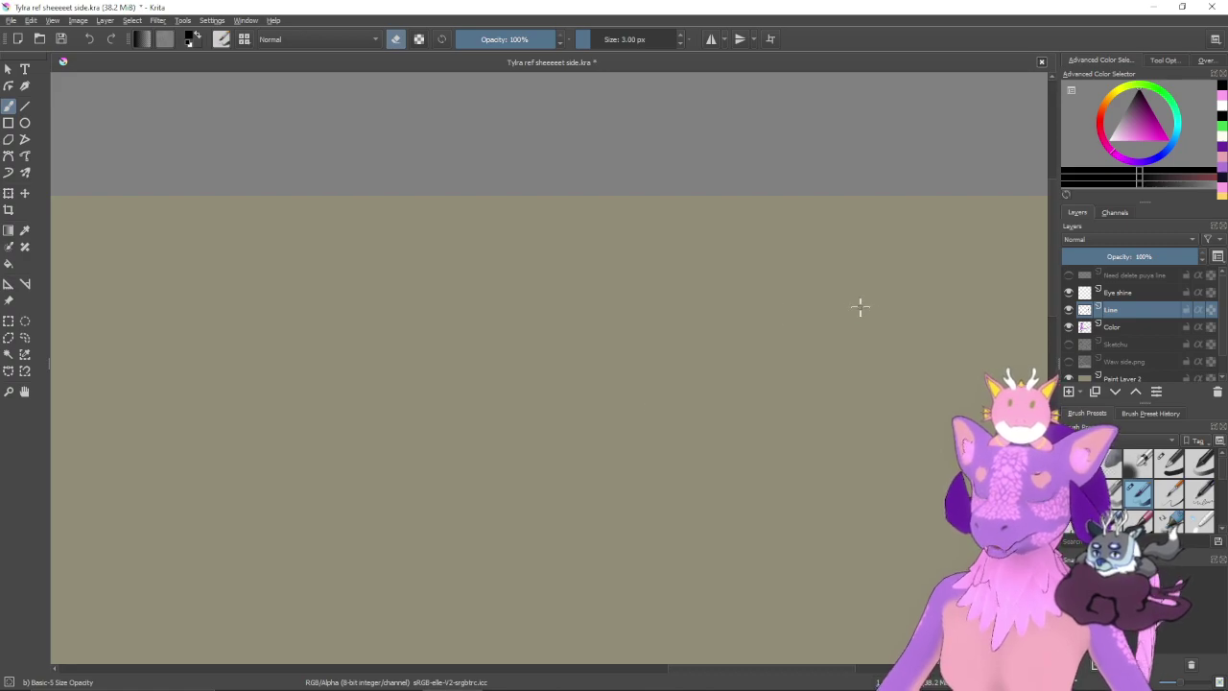
key("e")
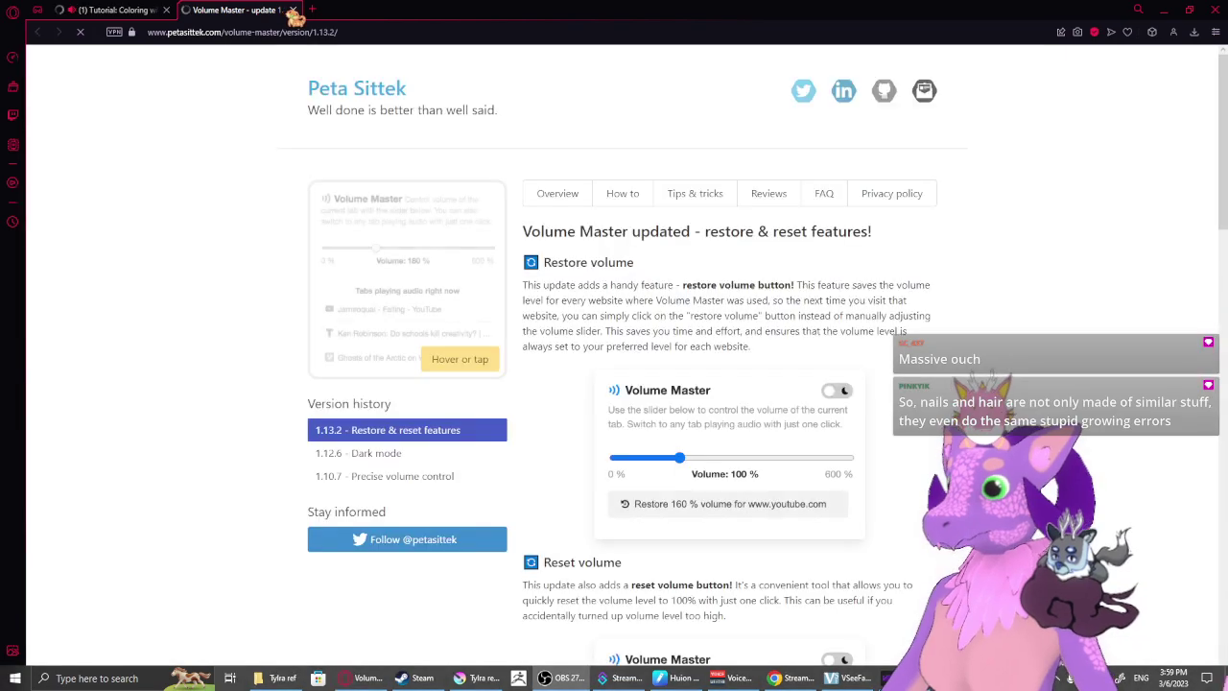
- Close the Volume Master update page in the browser and pause the background music in Groove Music
left_click(295, 11)
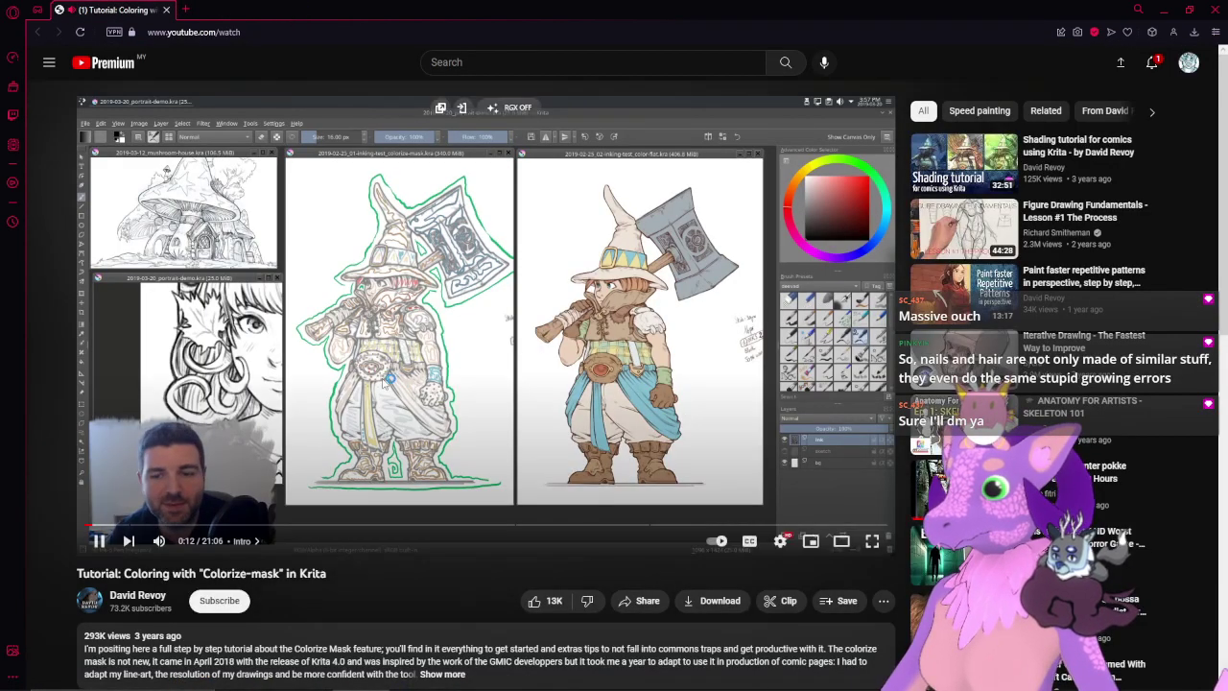
key("space")
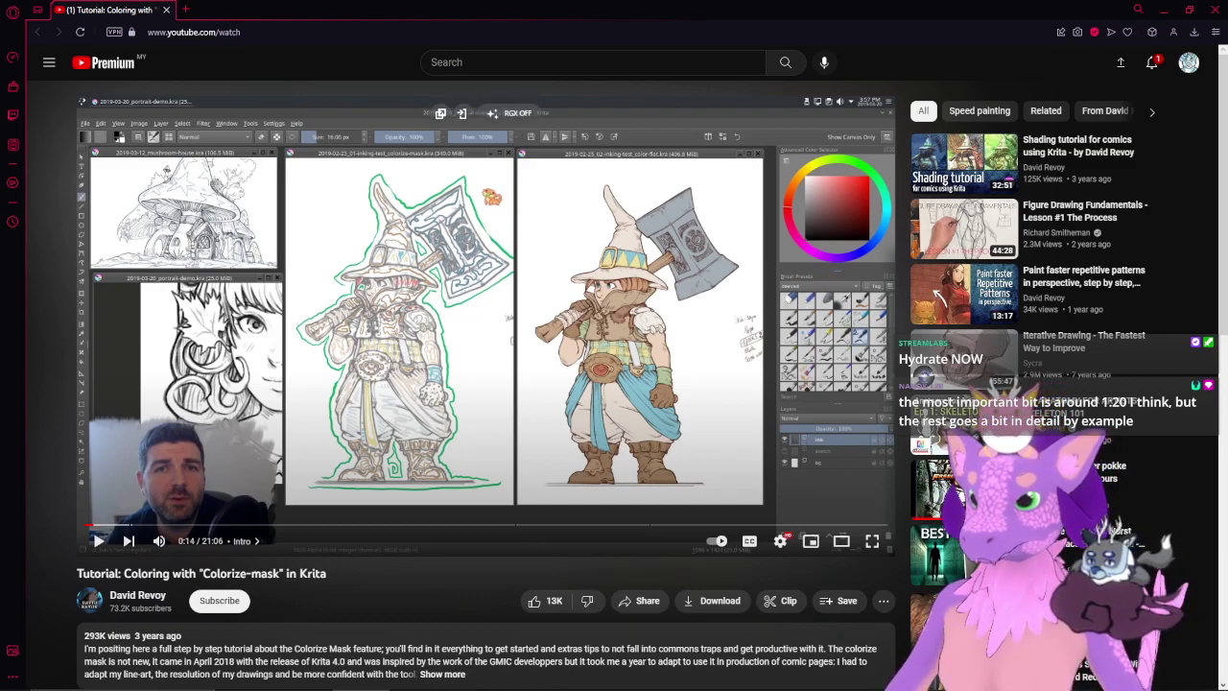
left_click(326, 300)
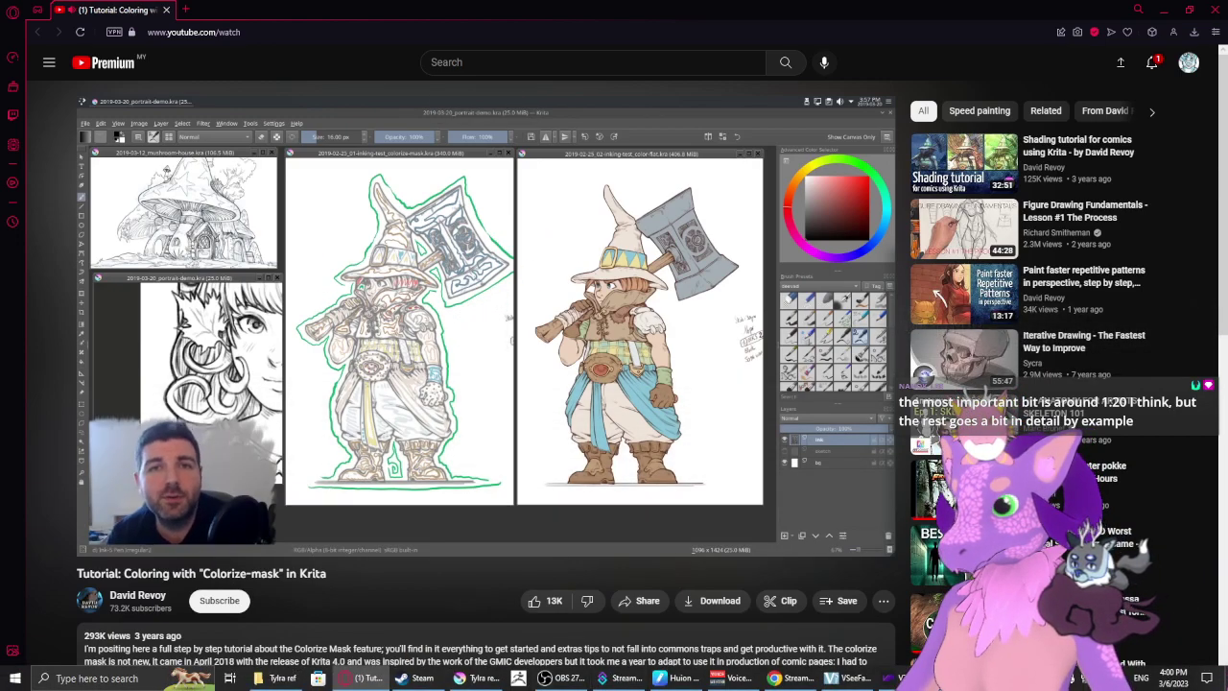
left_click(949, 678)
left_click(614, 652)
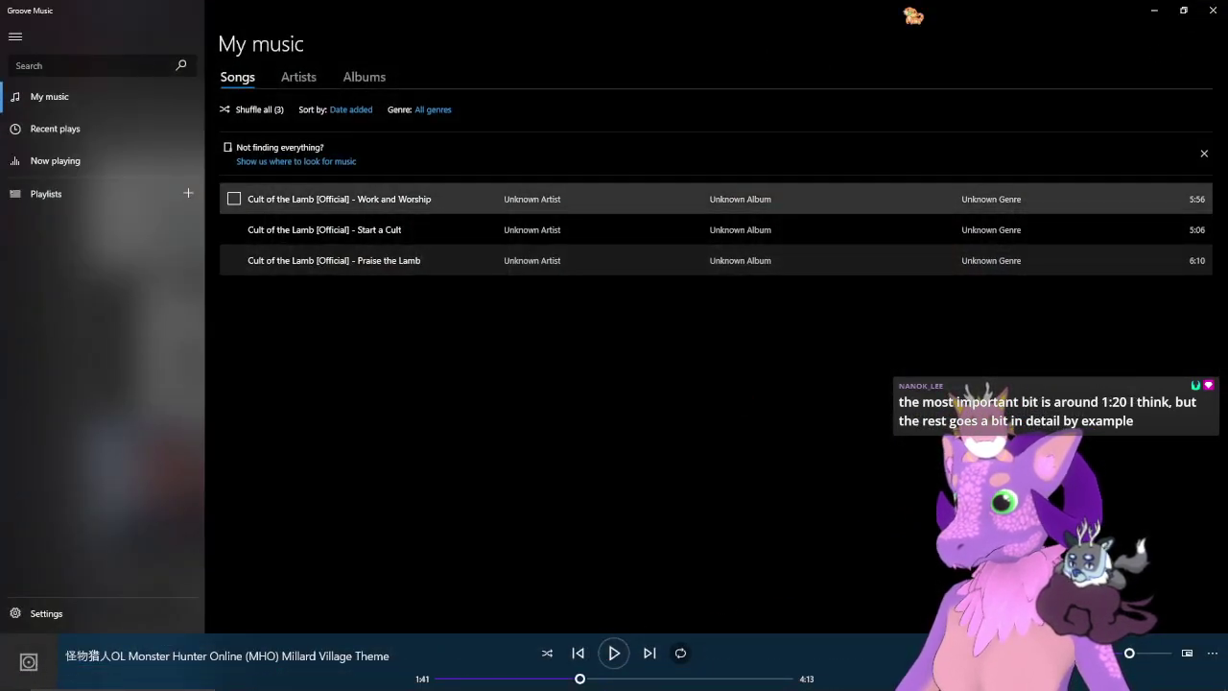
key("alt+Tab")
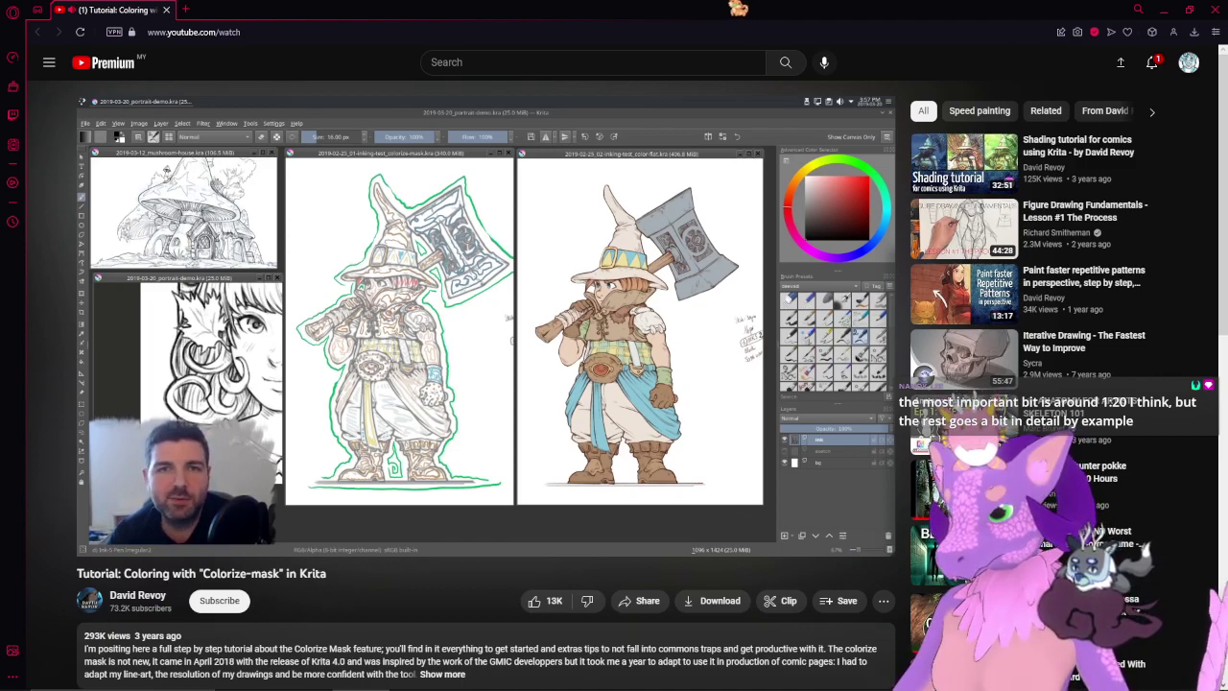
- Enlarge the Krita Colorize-mask tutorial video to theater mode and watch its introduction
mouse_move(881, 561)
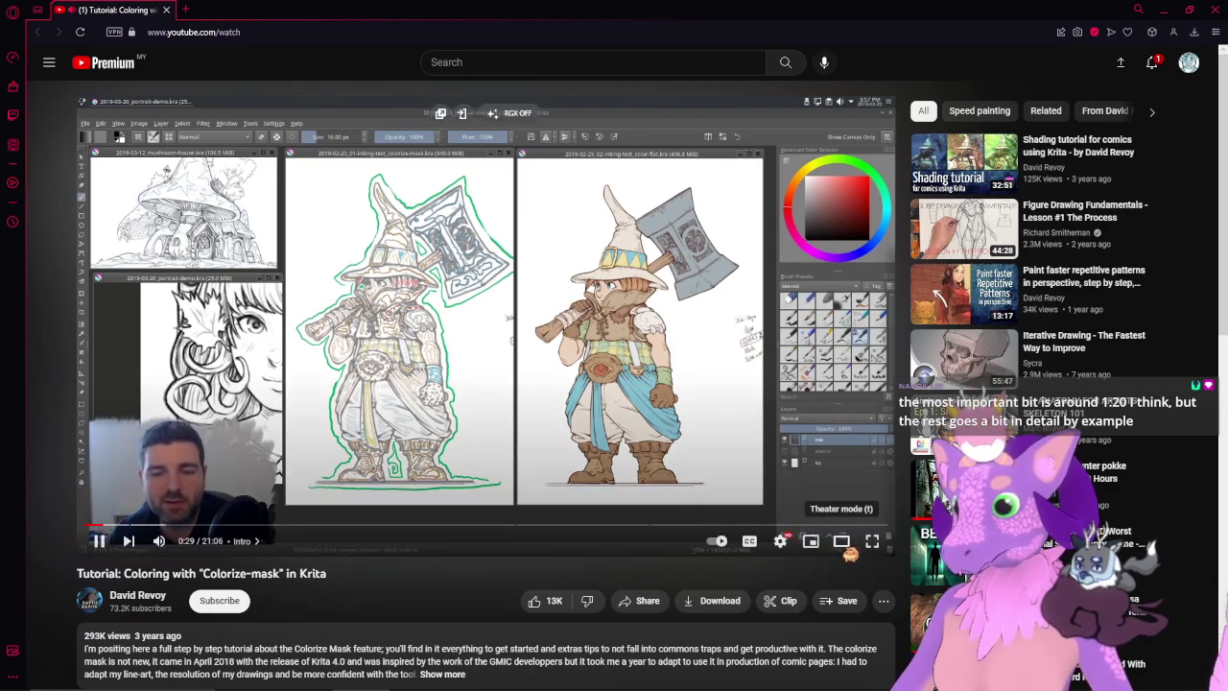
left_click(844, 545)
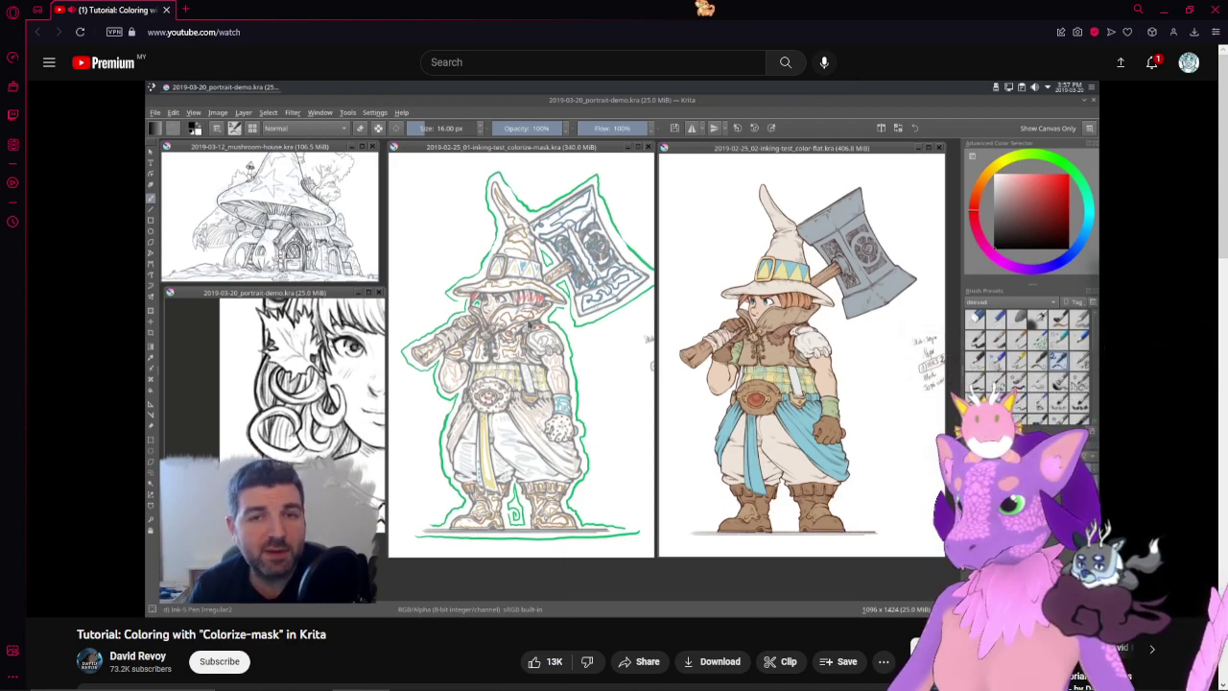
left_click(475, 343)
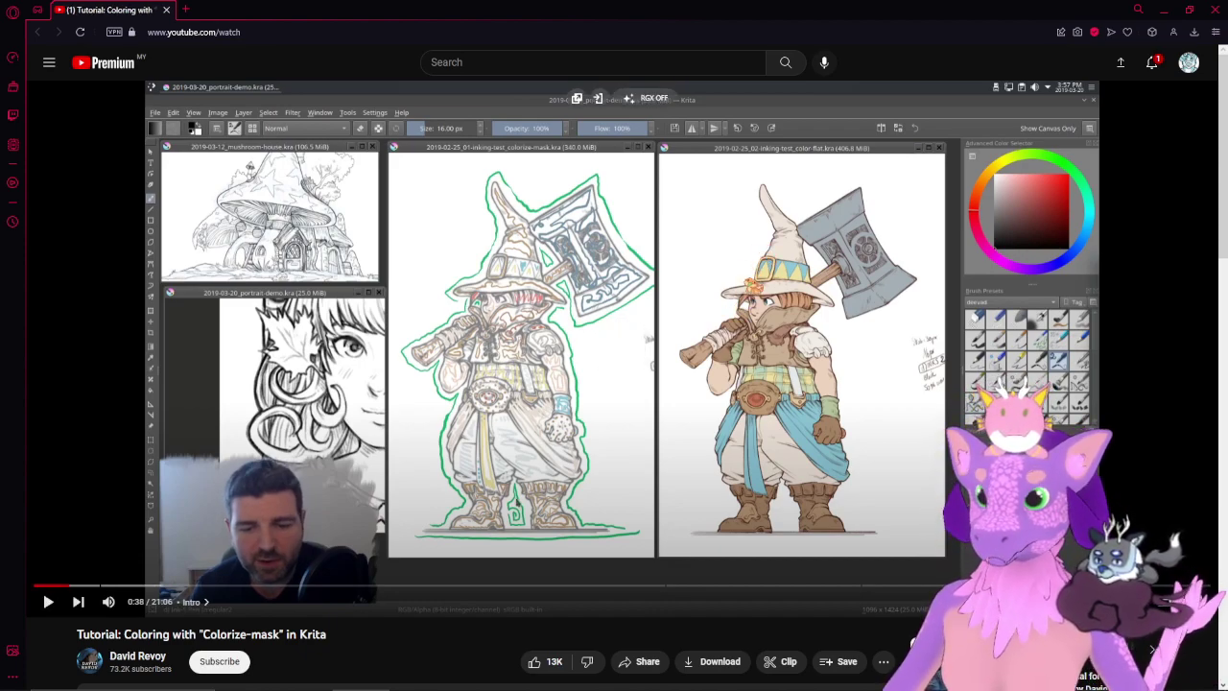
scroll(613, 395, "down", 2)
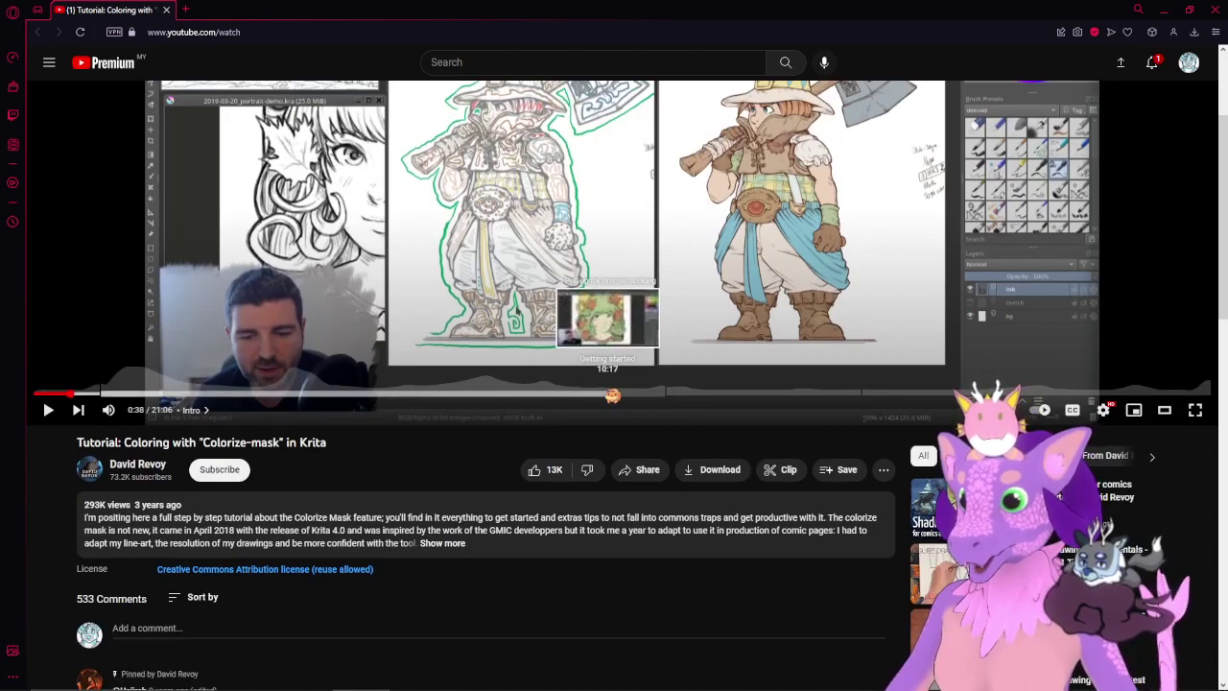
scroll(613, 395, "up", 2)
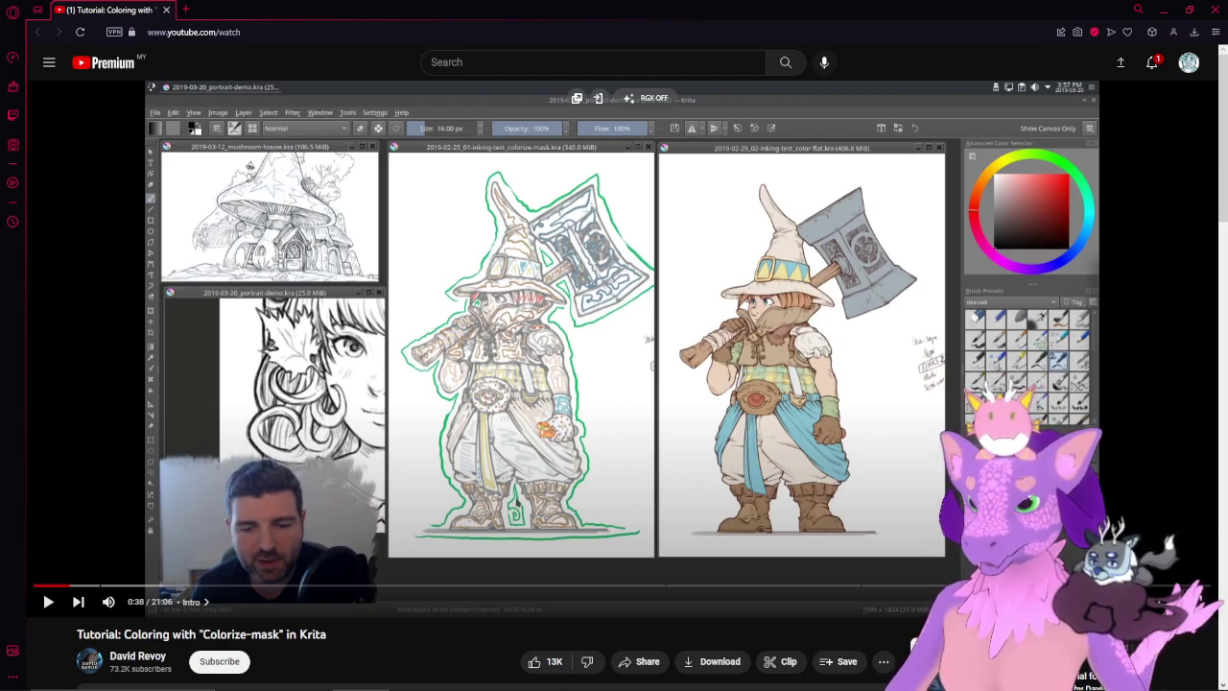
left_click(605, 401)
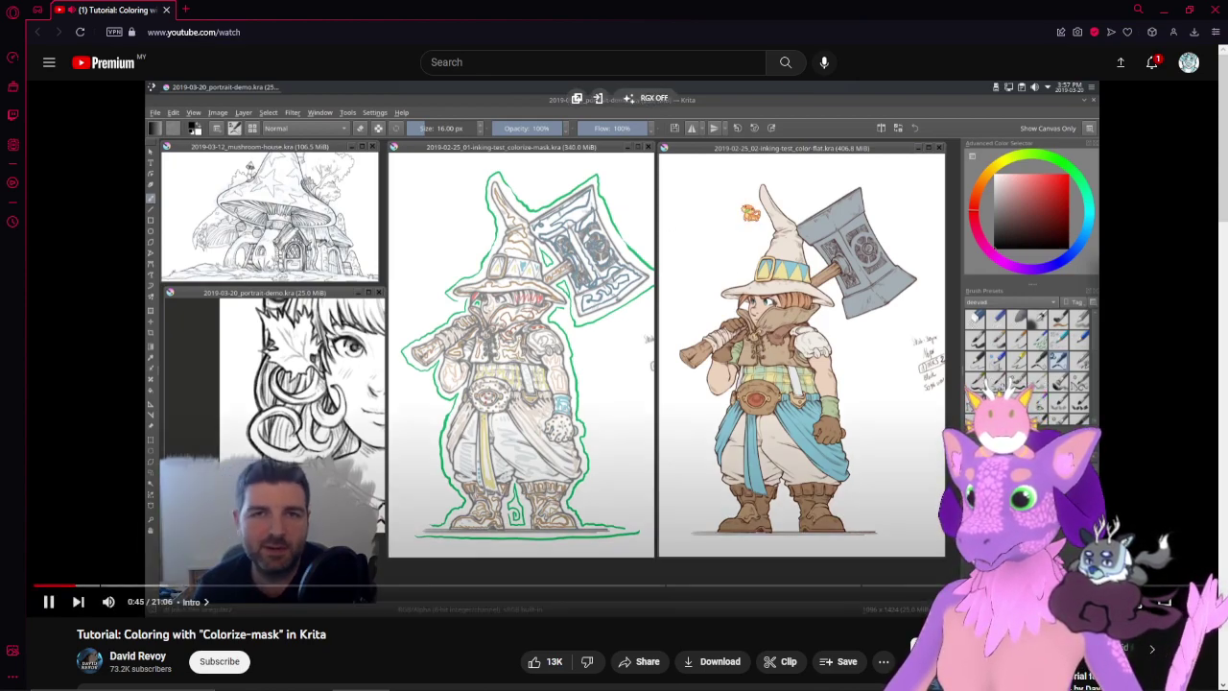
key("space")
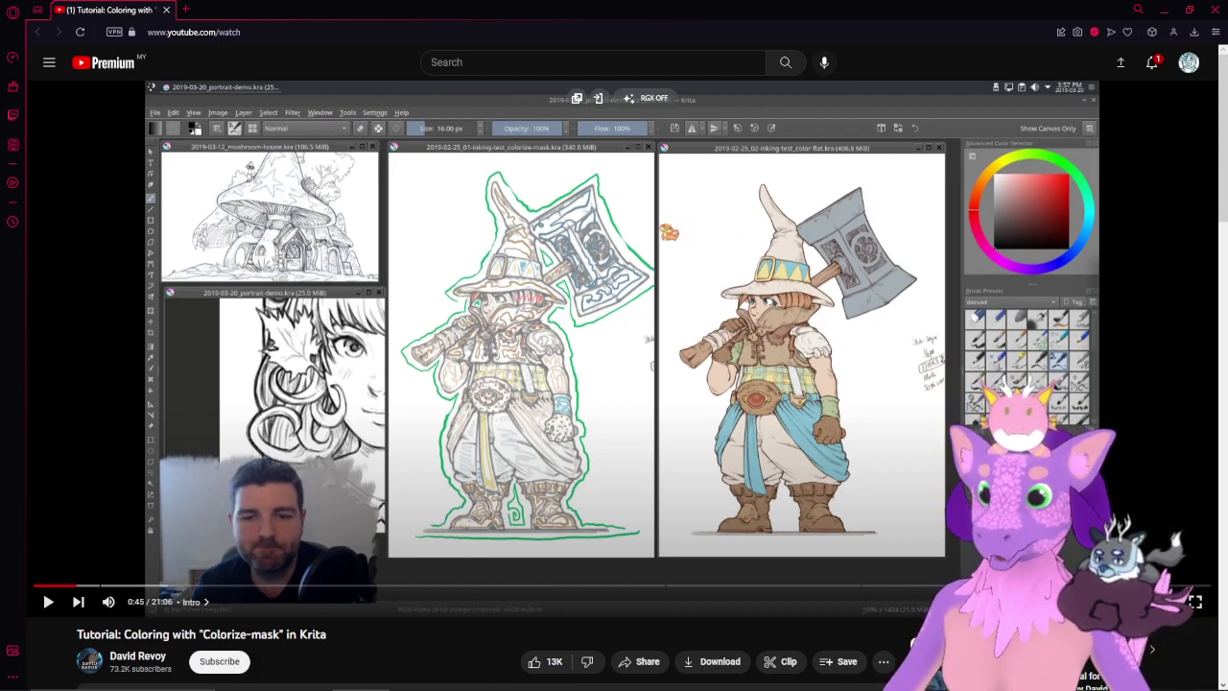
left_click(654, 289)
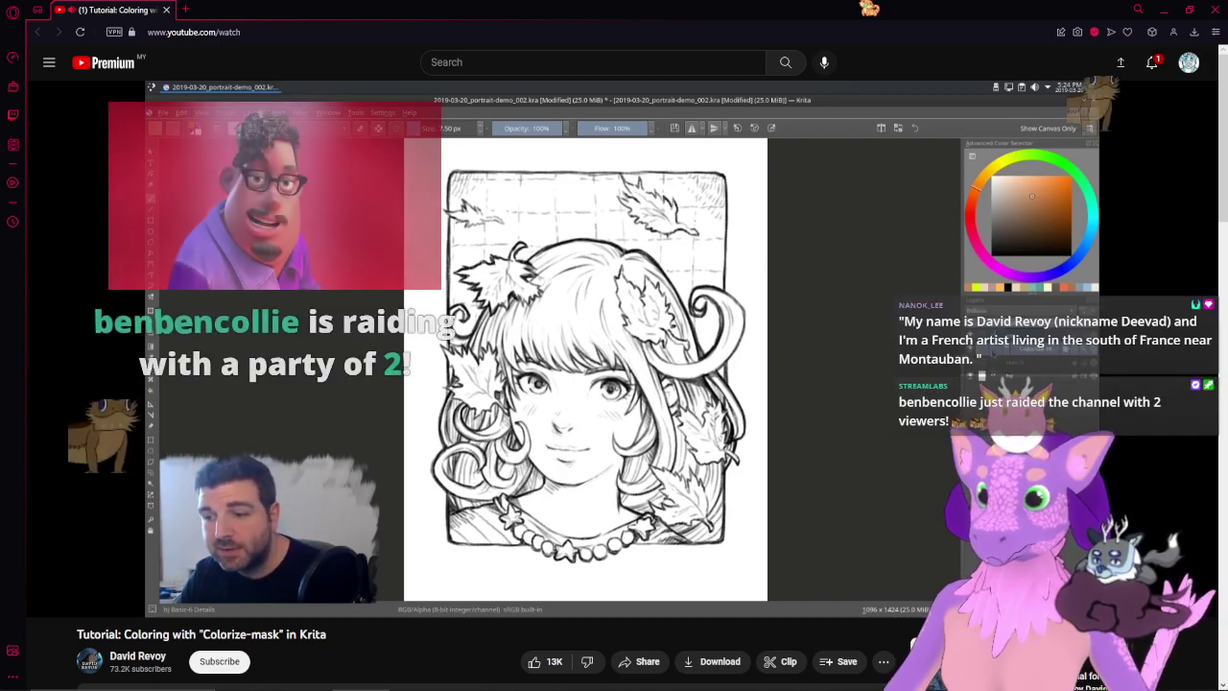
- Lower the tutorial video's volume and watch the Getting started chapter on setting up the Colorize Mask
key("space")
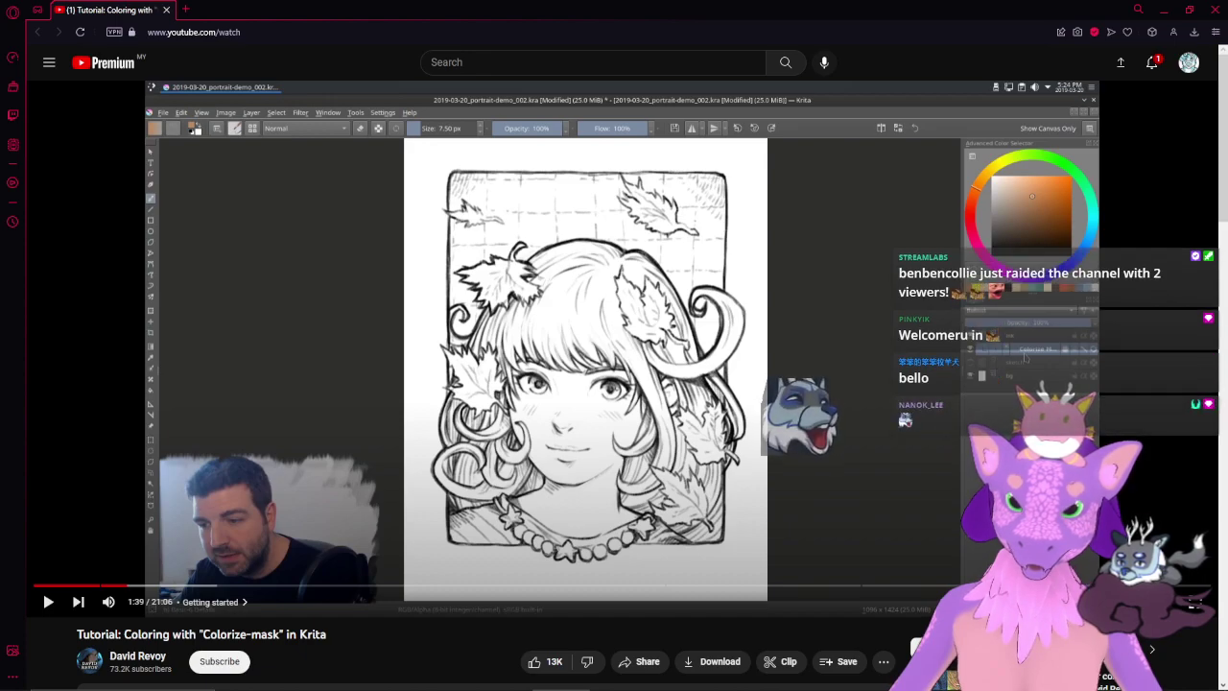
key("ctrl+t")
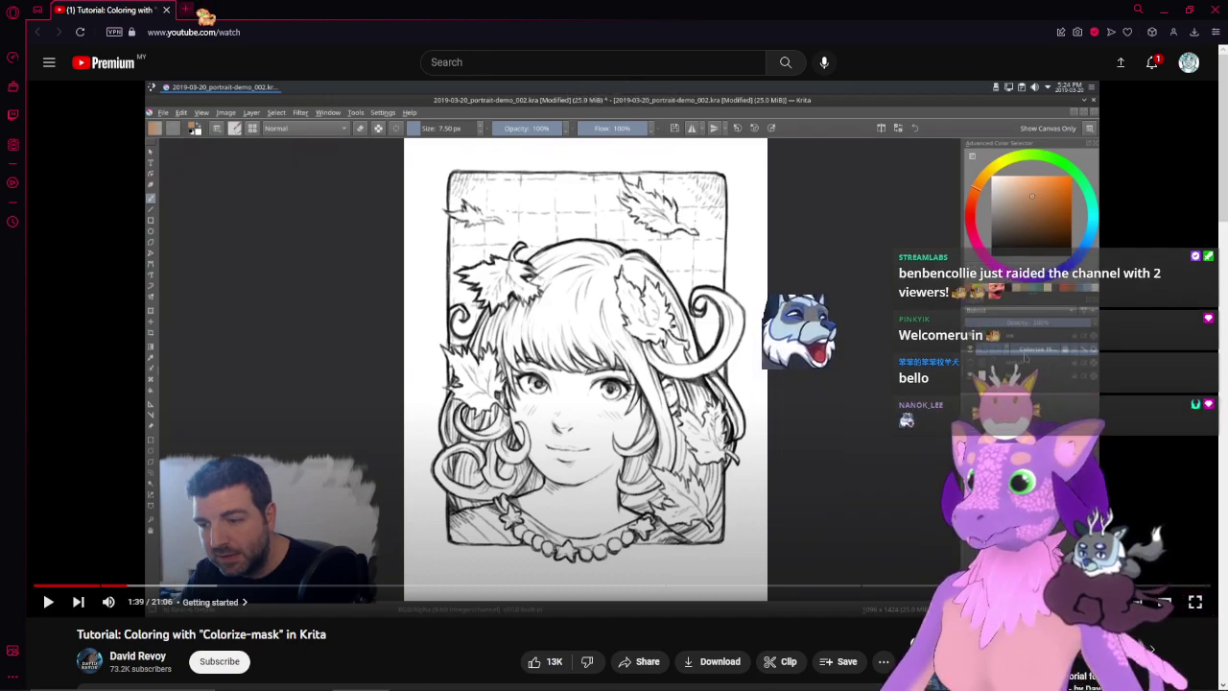
key("ctrl+w")
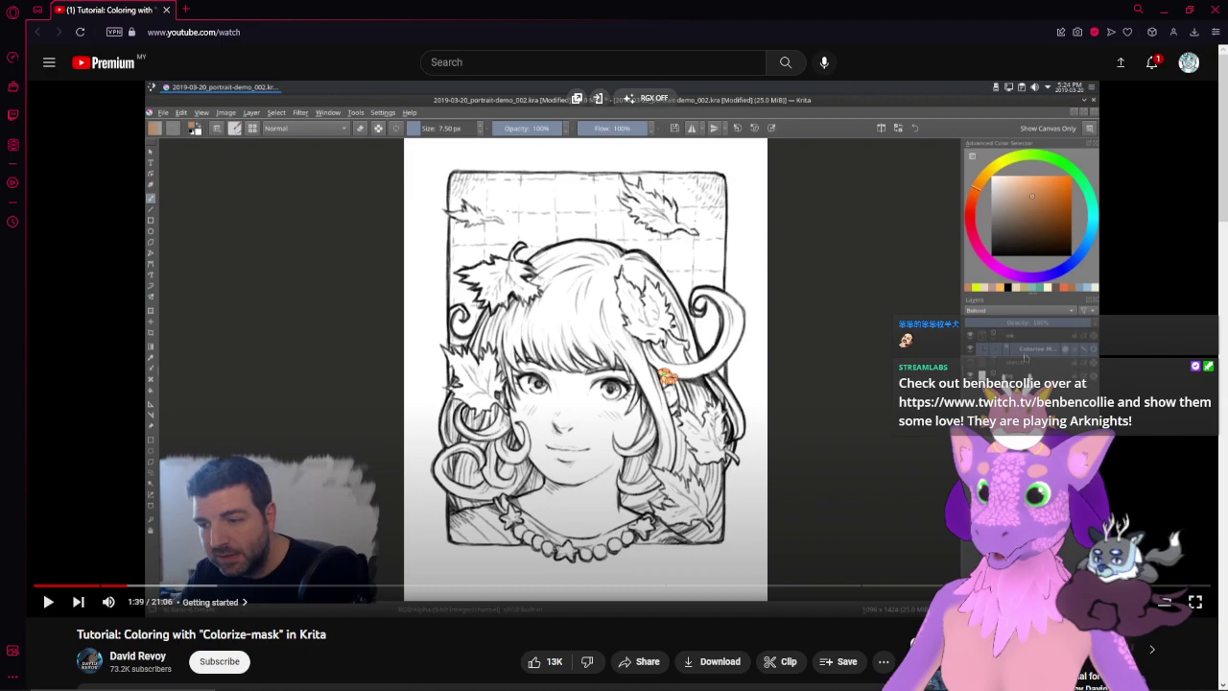
key("space")
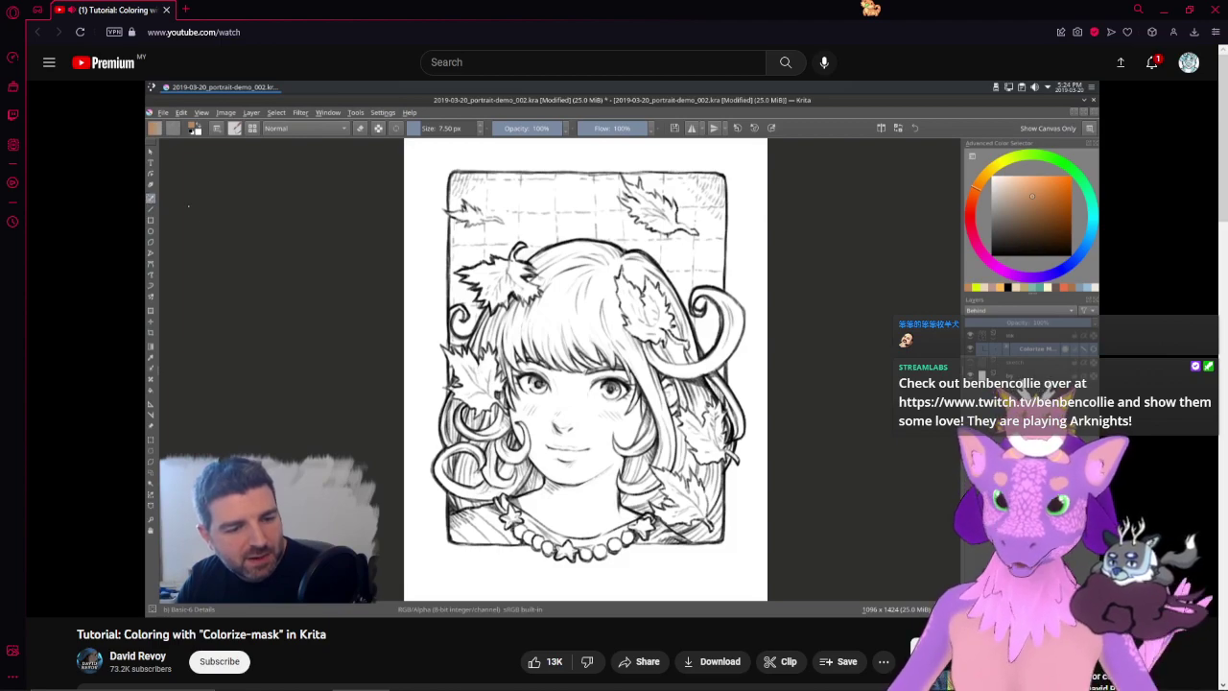
left_click(834, 202)
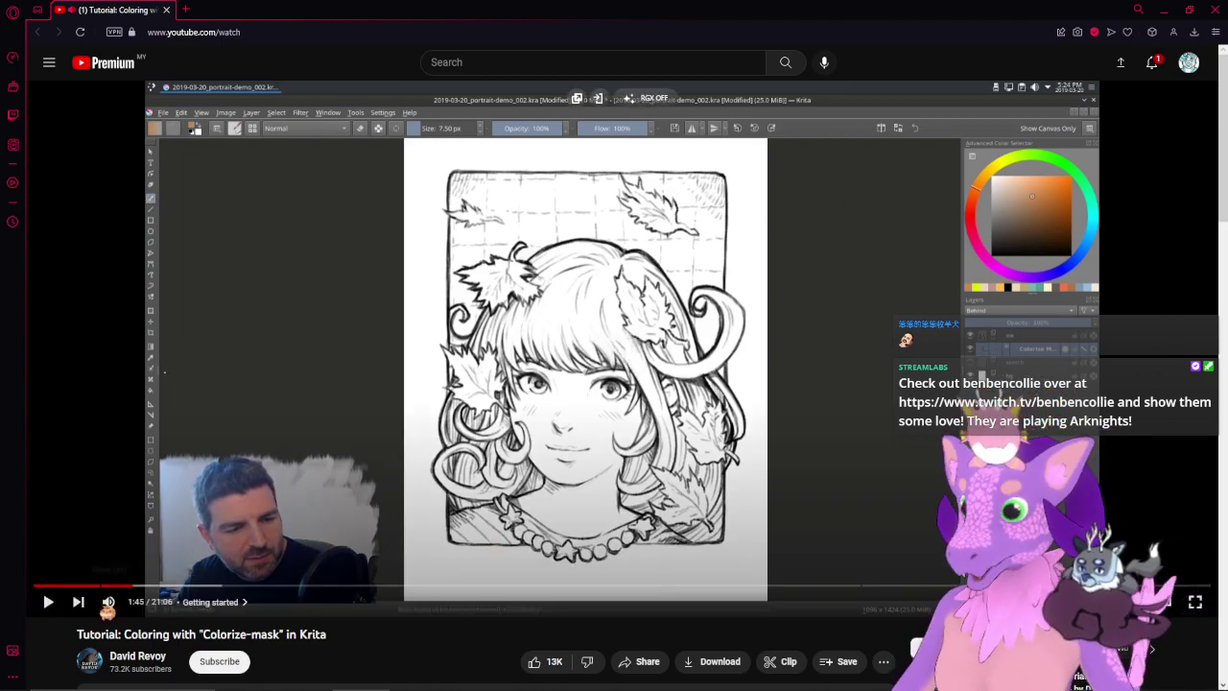
mouse_move(108, 604)
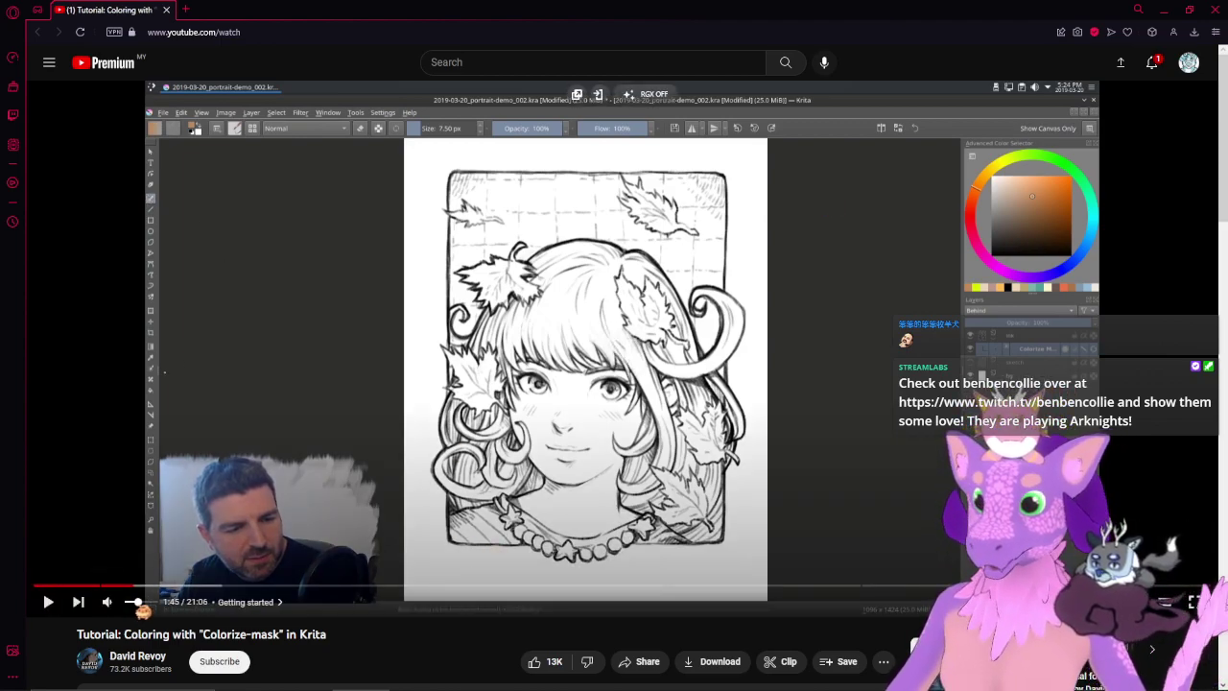
left_click(485, 425)
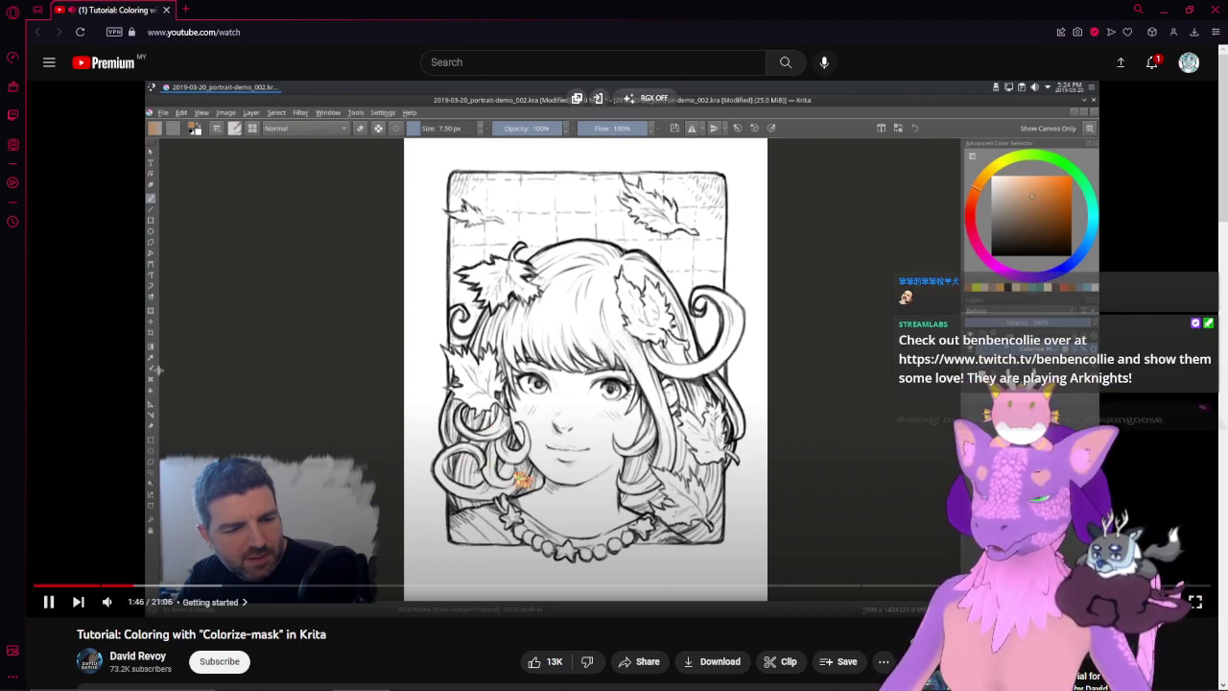
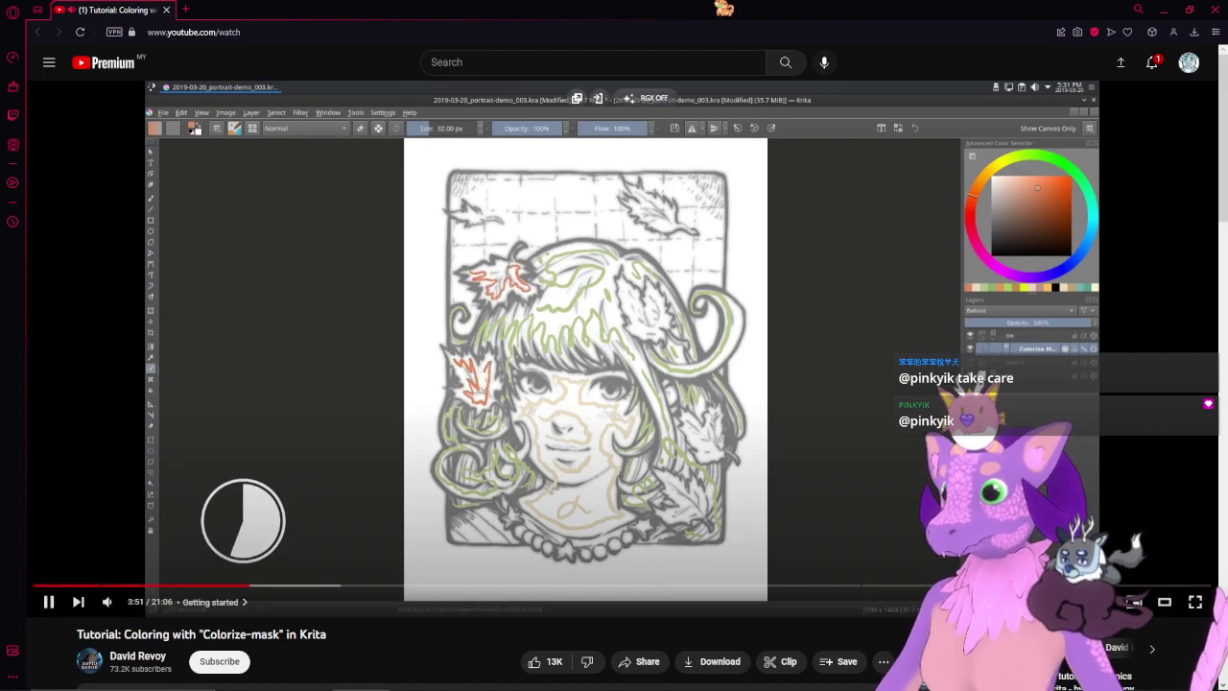
- Skip ahead through the tutorial's color-stroke painting and watch how the Colorize Mask fills the portrait
key("Right")
key("Right")
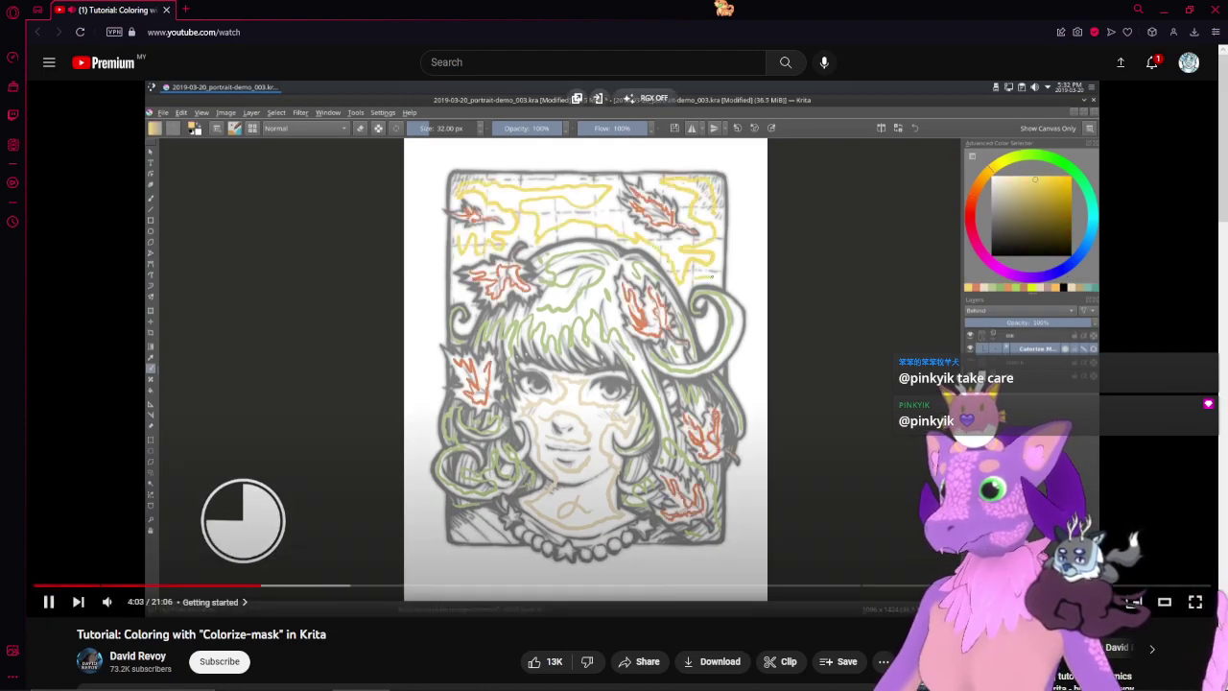
key("l")
key("l")
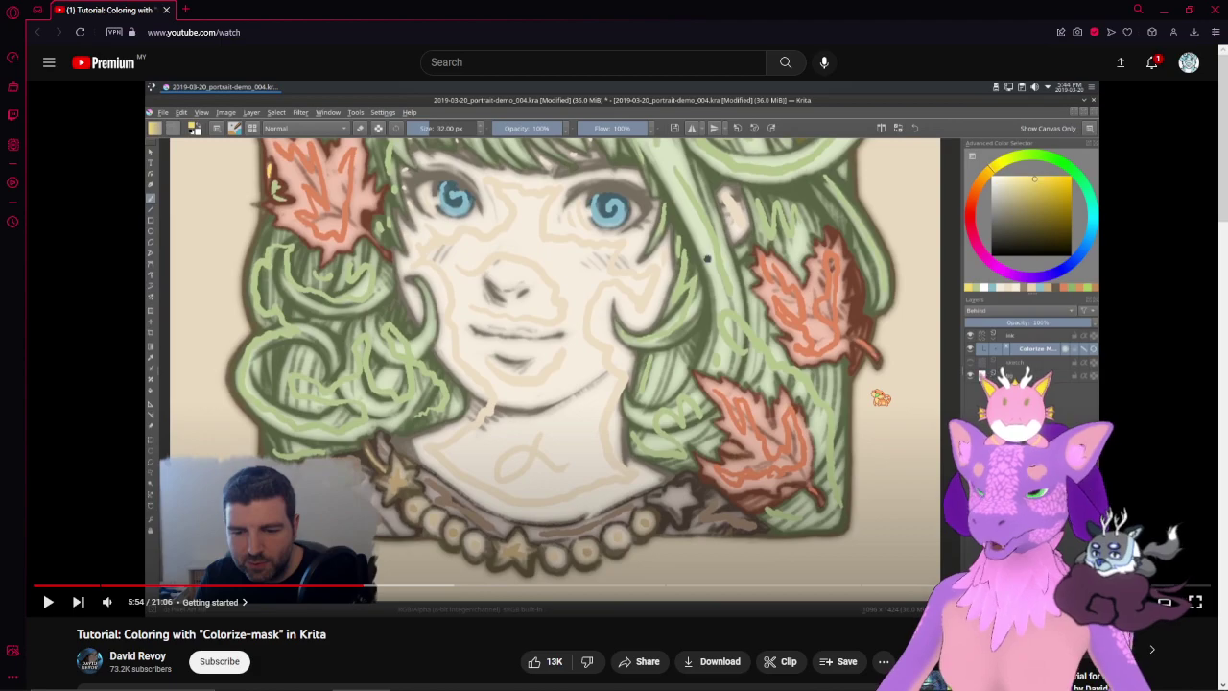
- Switch back to the character drawing in Krita and minimize the Groove Music window
mouse_move(546, 666)
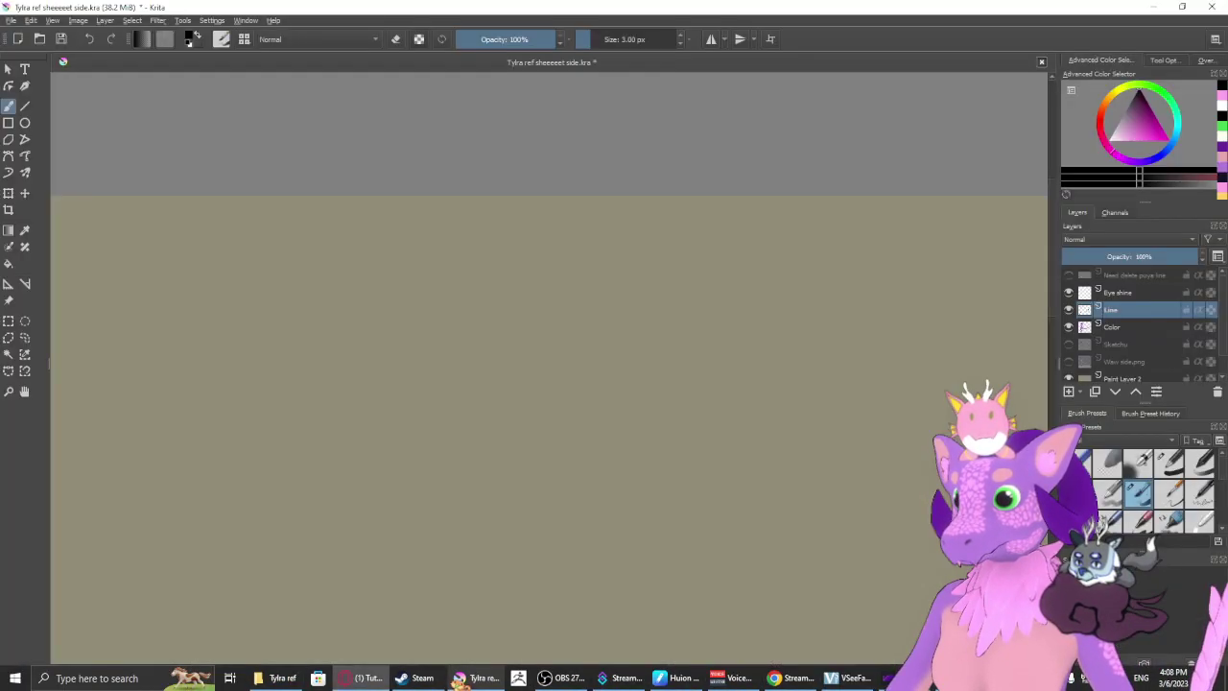
left_click(473, 679)
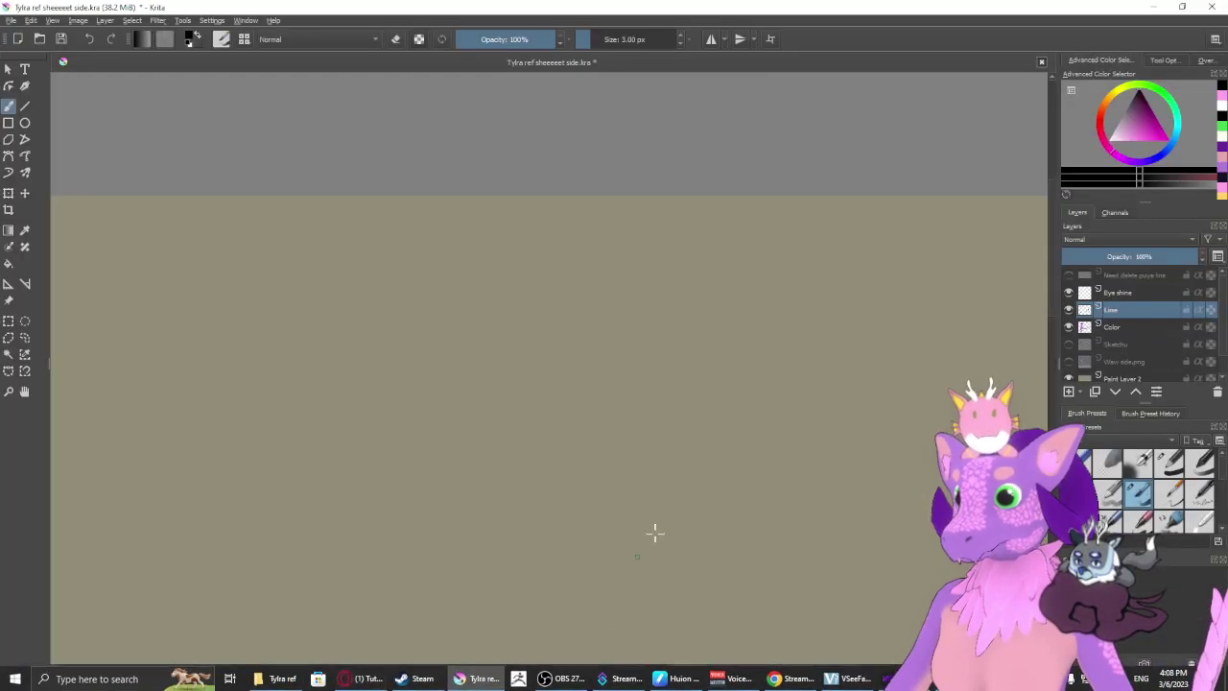
scroll(720, 447, "down", 3)
left_click_drag(702, 513, 889, 326)
scroll(639, 484, "up", 2)
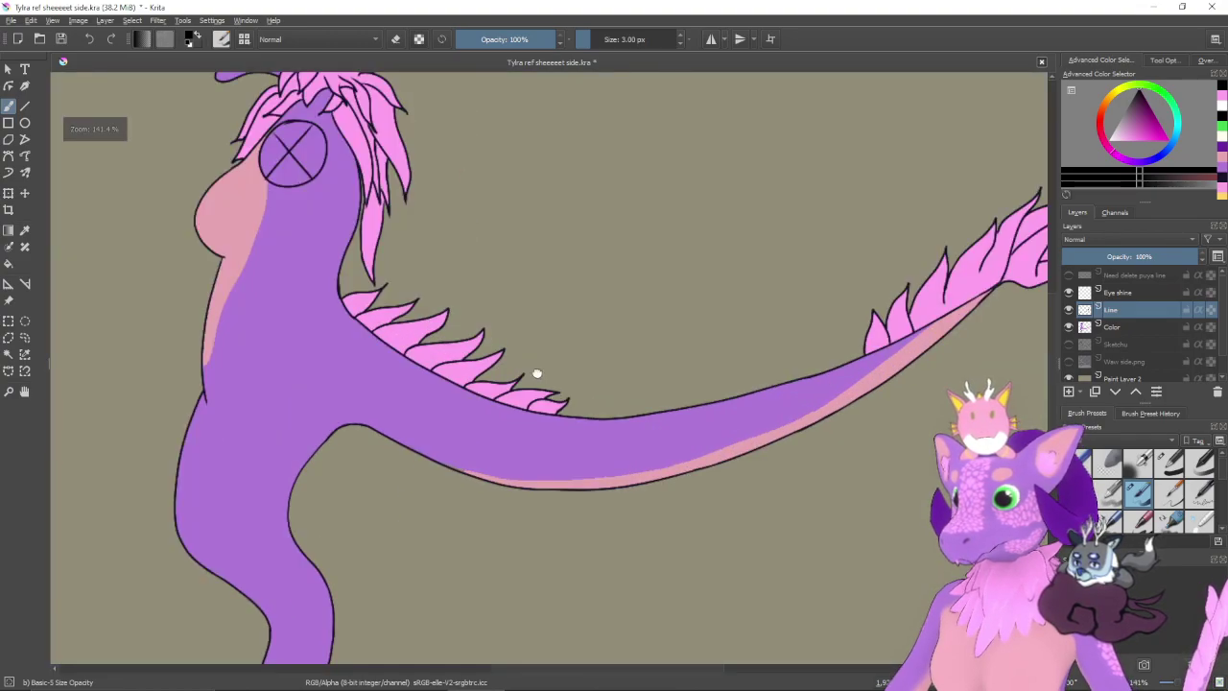
scroll(537, 373, "down", 5)
left_click(887, 678)
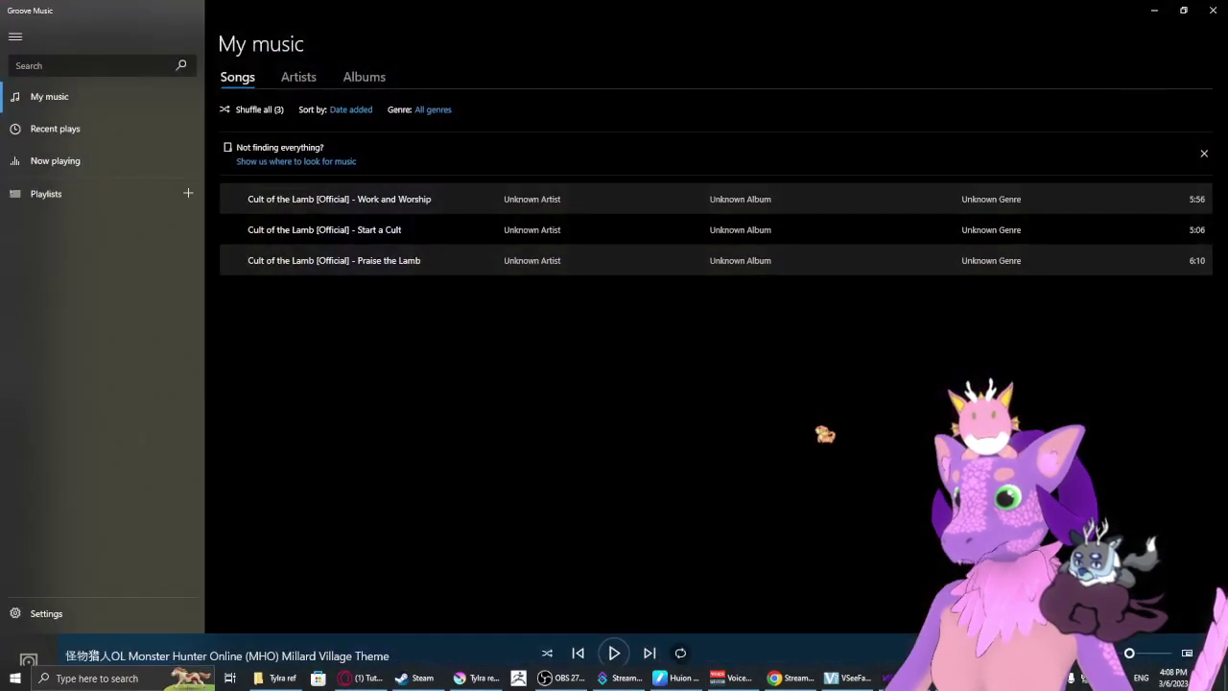
left_click(1154, 10)
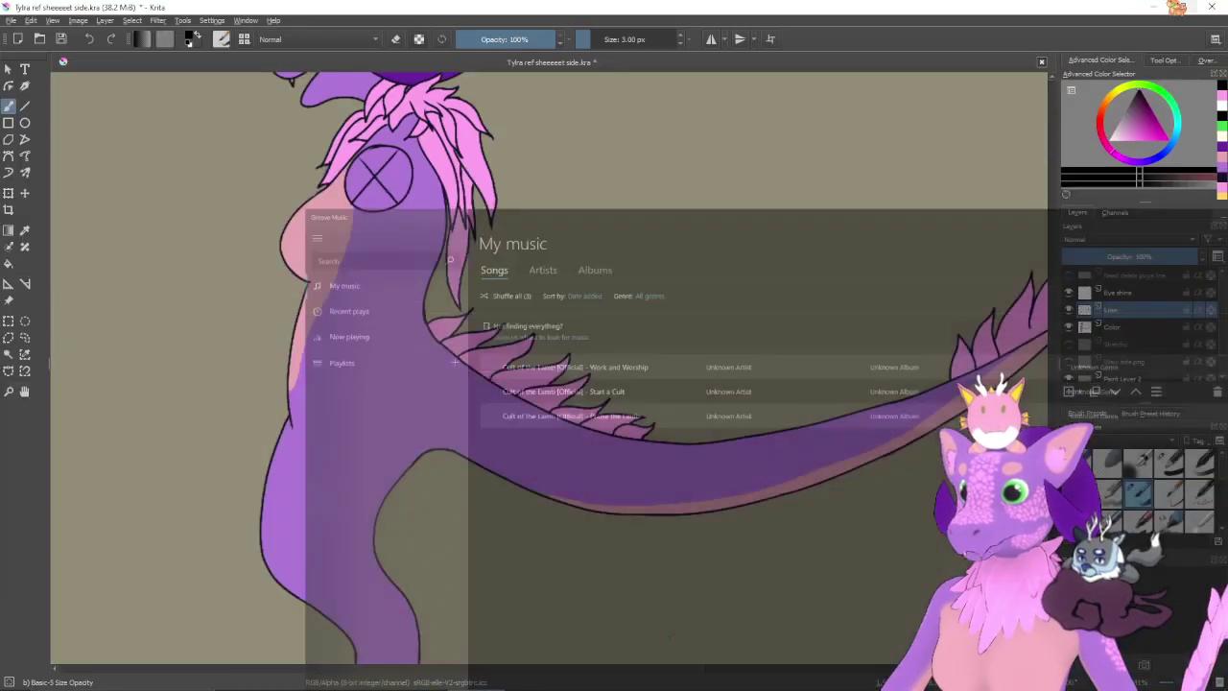
- Select the Color layer and look through the mask types that can be added to it
right_click(1122, 326)
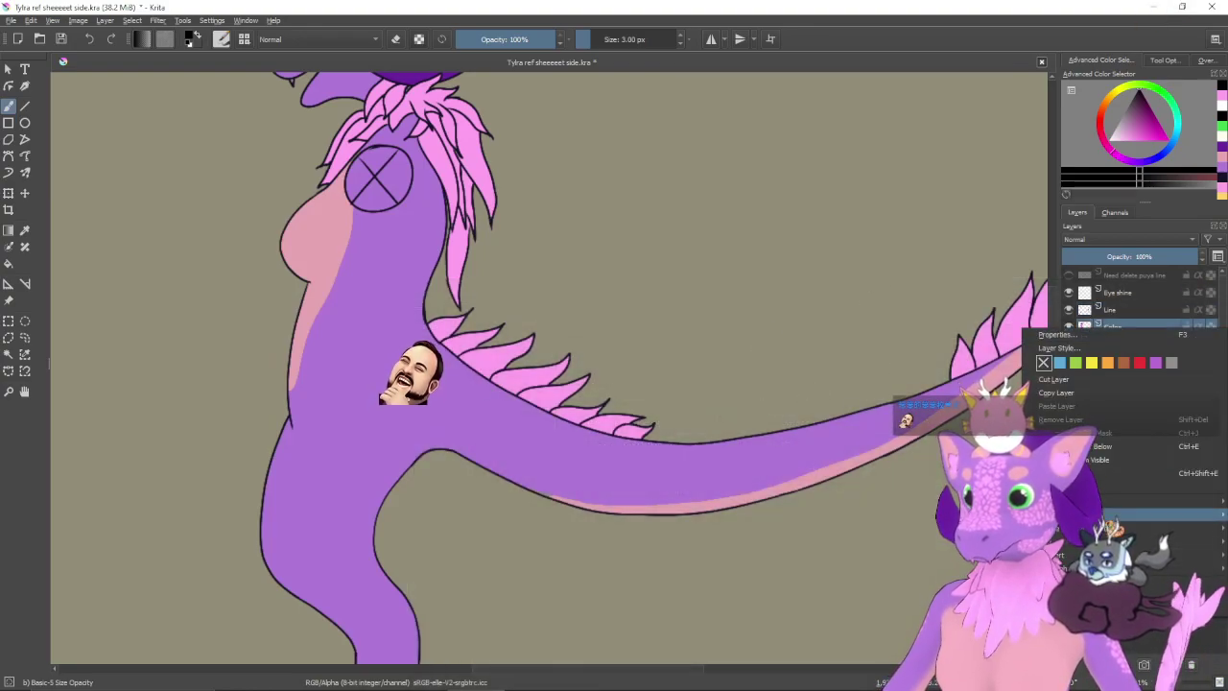
mouse_move(1151, 541)
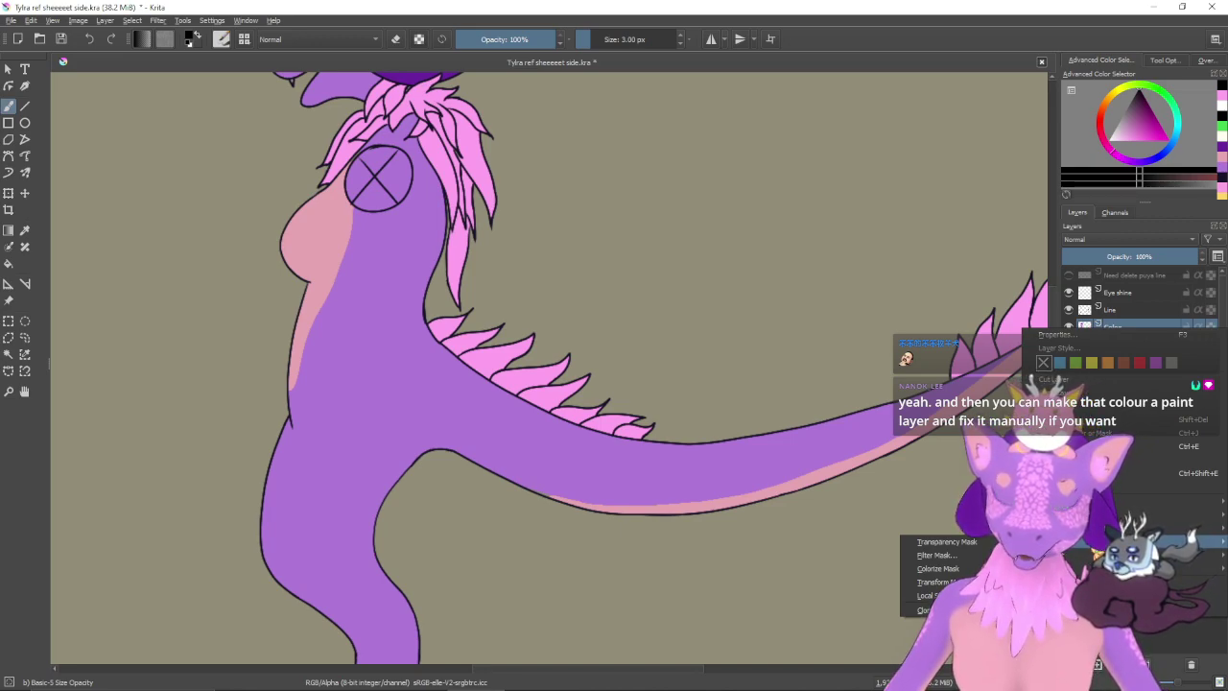
left_click(1136, 232)
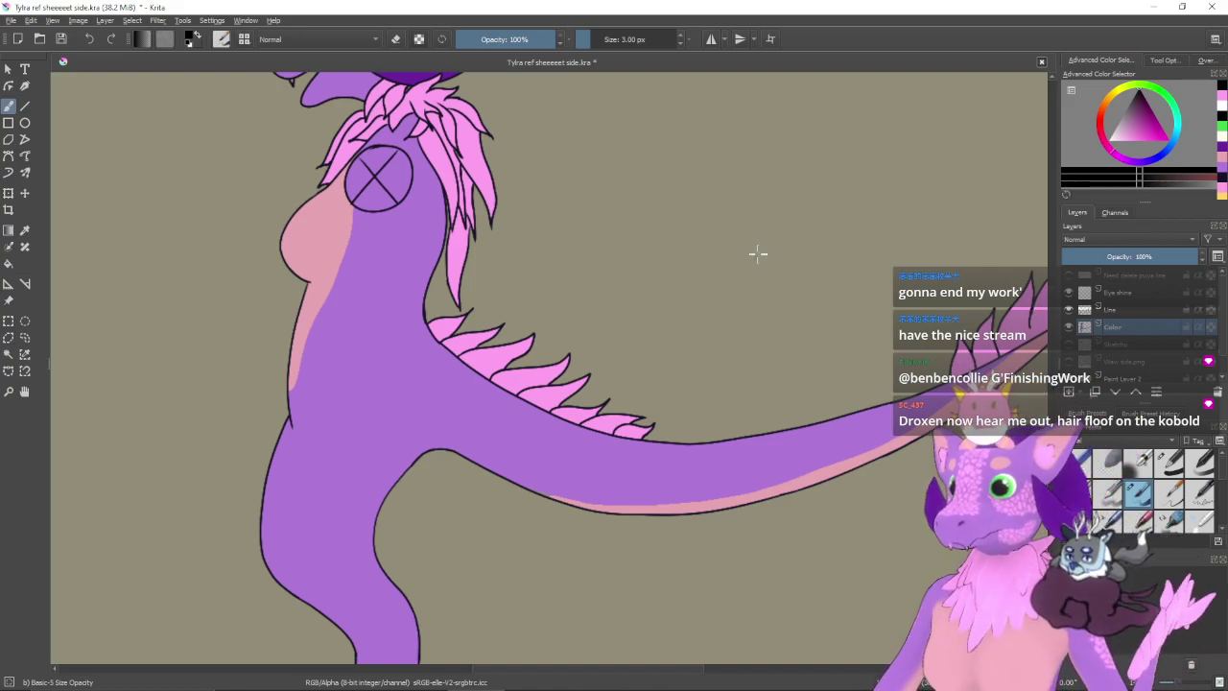
- Try out freehand hair strokes around the character's head and behind the neck on the Color layer
mouse_move(677, 263)
left_mouse_down()
mouse_move(750, 398)
mouse_move(788, 524)
left_mouse_up()
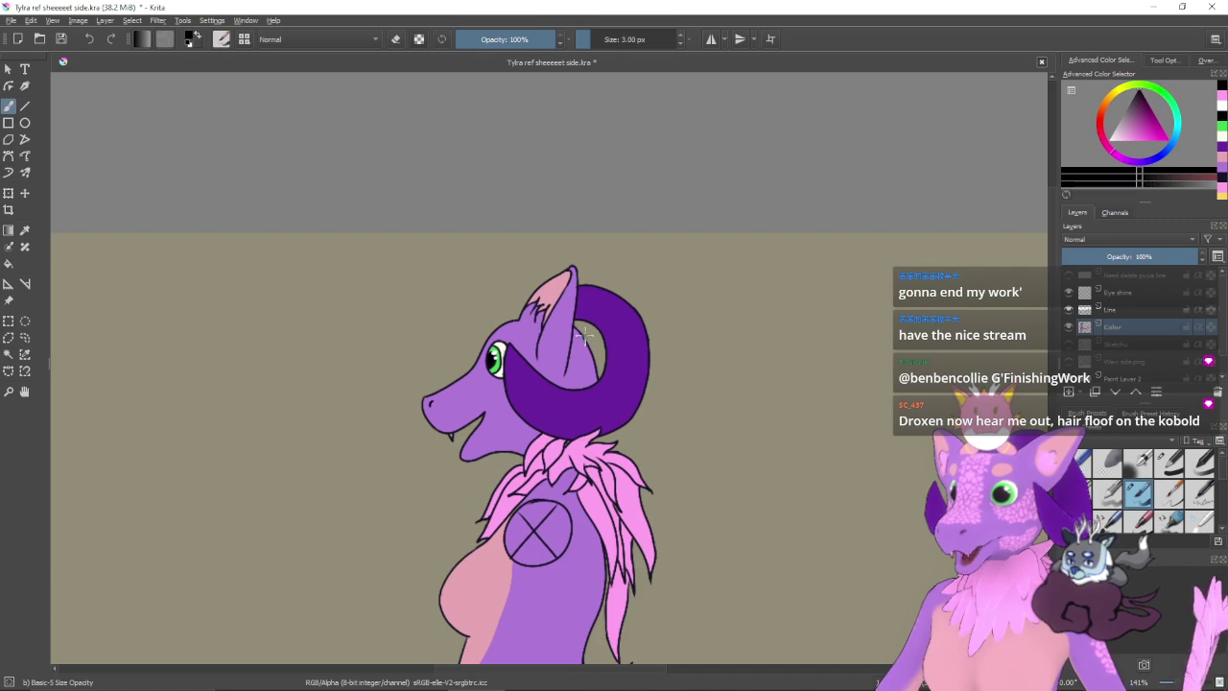
mouse_move(584, 332)
left_mouse_down()
mouse_move(613, 343)
mouse_move(635, 422)
left_mouse_up()
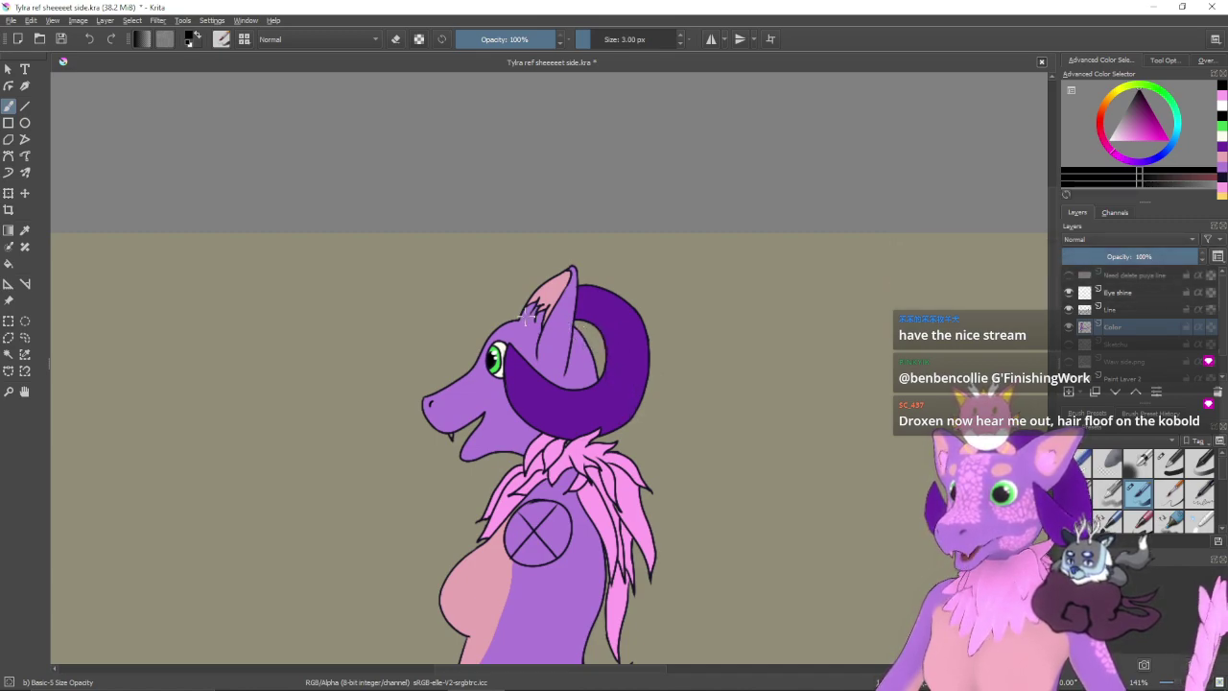
mouse_move(535, 307)
left_mouse_down()
mouse_move(600, 356)
mouse_move(619, 418)
mouse_move(633, 585)
left_mouse_up()
key("ctrl+z")
left_click_drag(686, 477, 691, 366)
key("ctrl+z")
left_click_drag(629, 331, 648, 518)
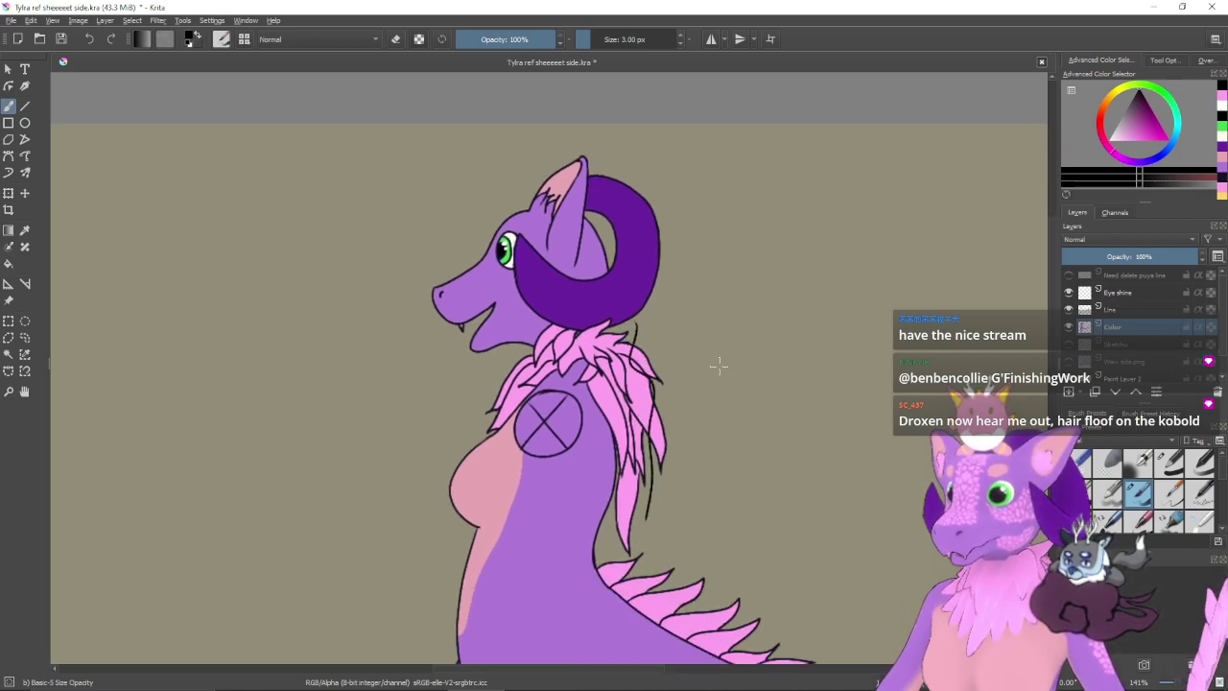
key("ctrl+z")
left_click_drag(712, 372, 723, 475)
left_click_drag(719, 393, 707, 452)
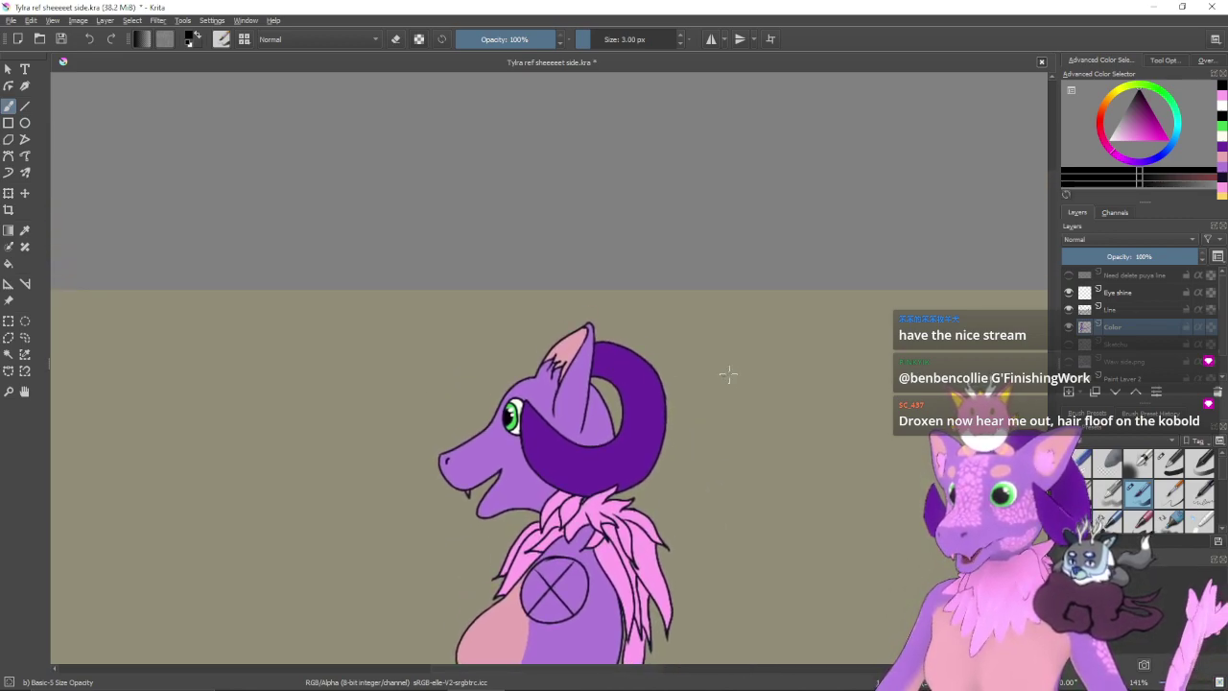
left_click_drag(767, 376, 774, 388)
mouse_move(797, 433)
left_mouse_down()
mouse_move(762, 368)
mouse_move(812, 279)
left_mouse_up()
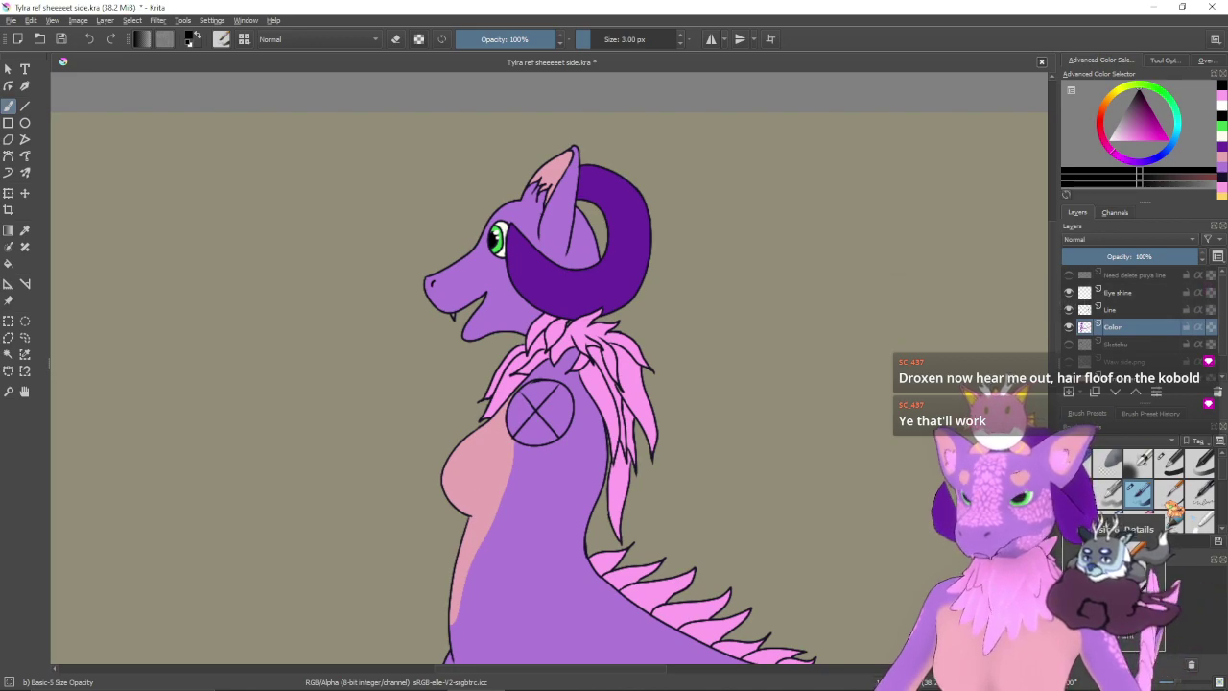
- Minimize Krita and close the browser window with the Colorize-mask tutorial
mouse_move(714, 686)
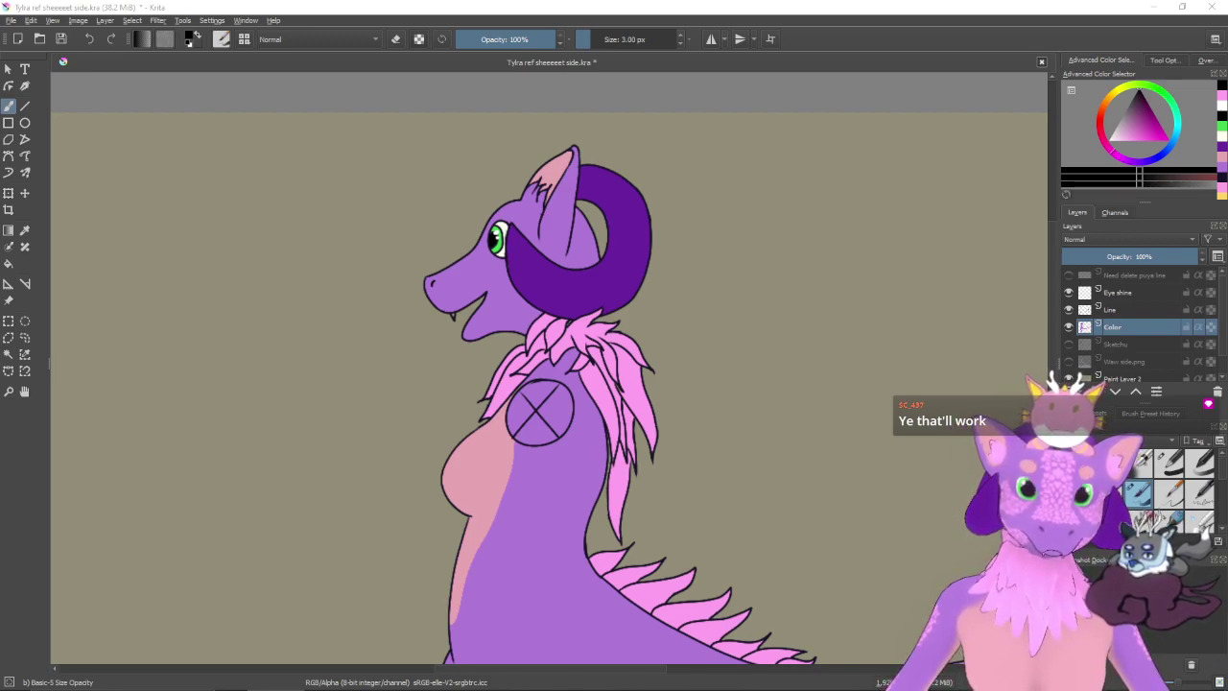
left_click(1154, 7)
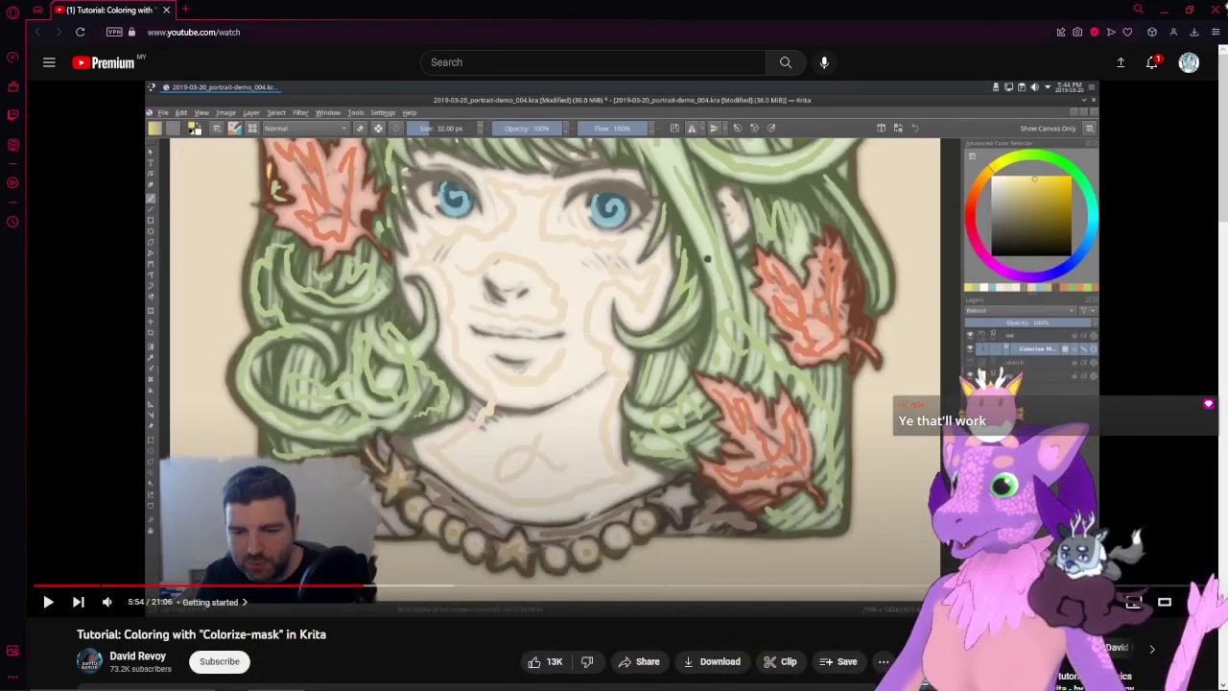
left_click(1212, 9)
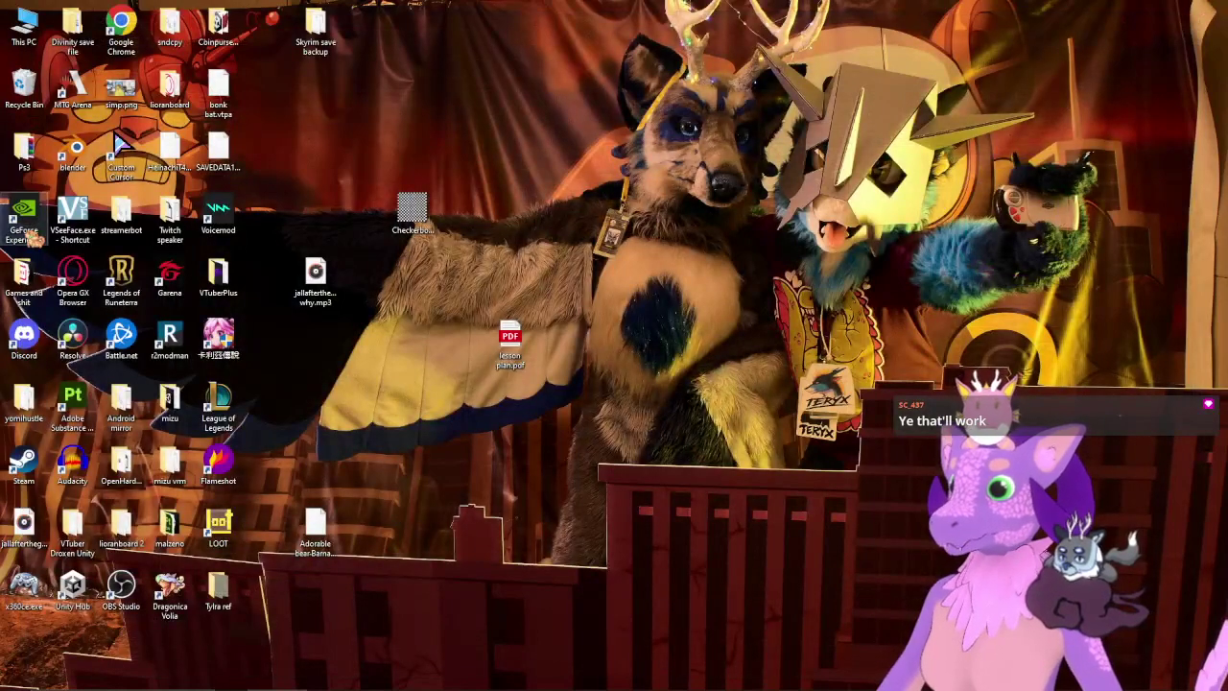
- Launch Blender and open the recent file Kobold retry renderin uwu 18.blend
double_click(73, 150)
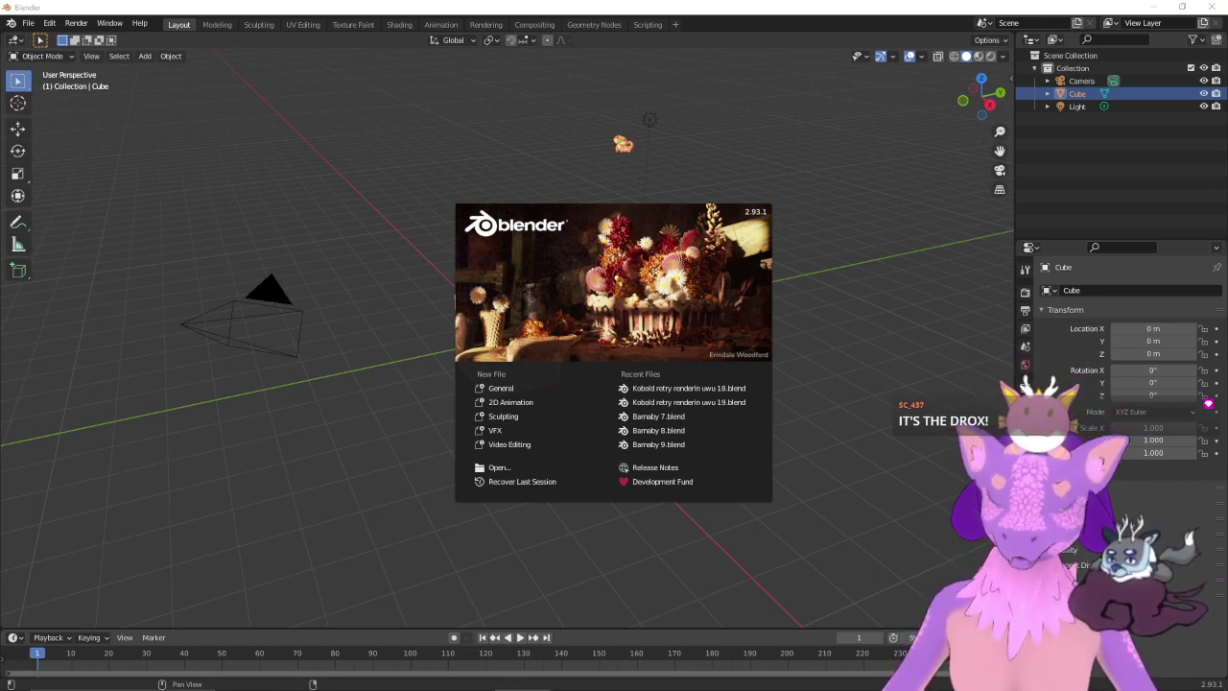
left_click(1158, 7)
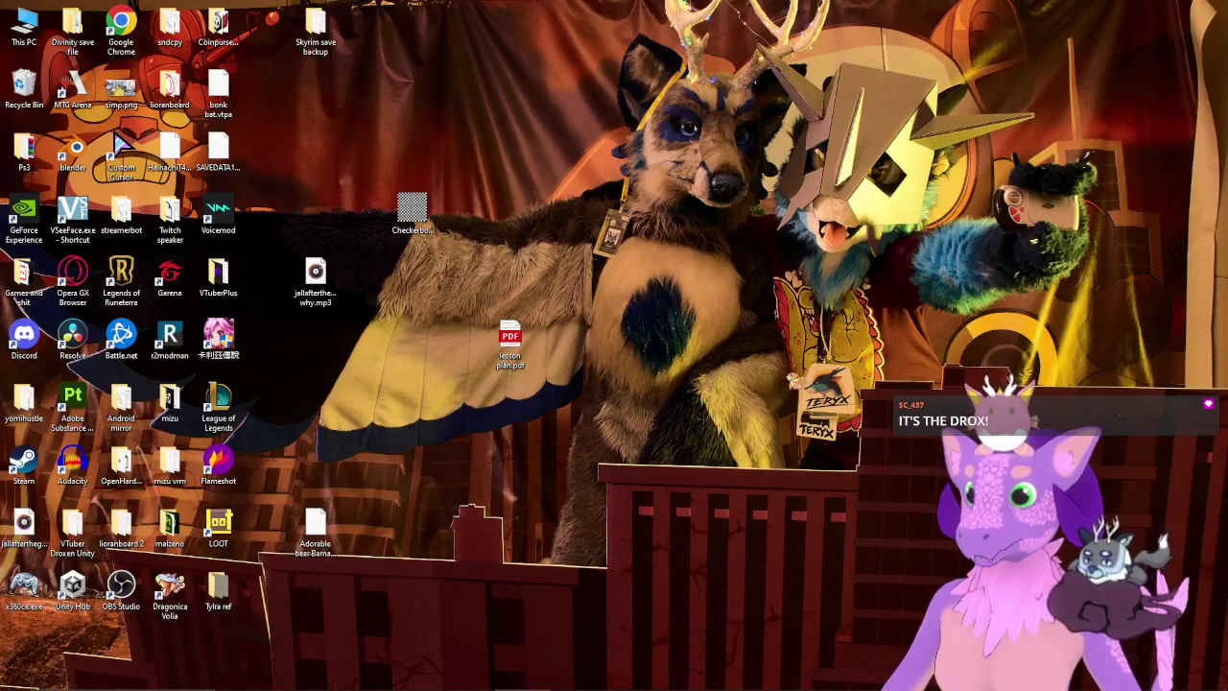
mouse_move(911, 687)
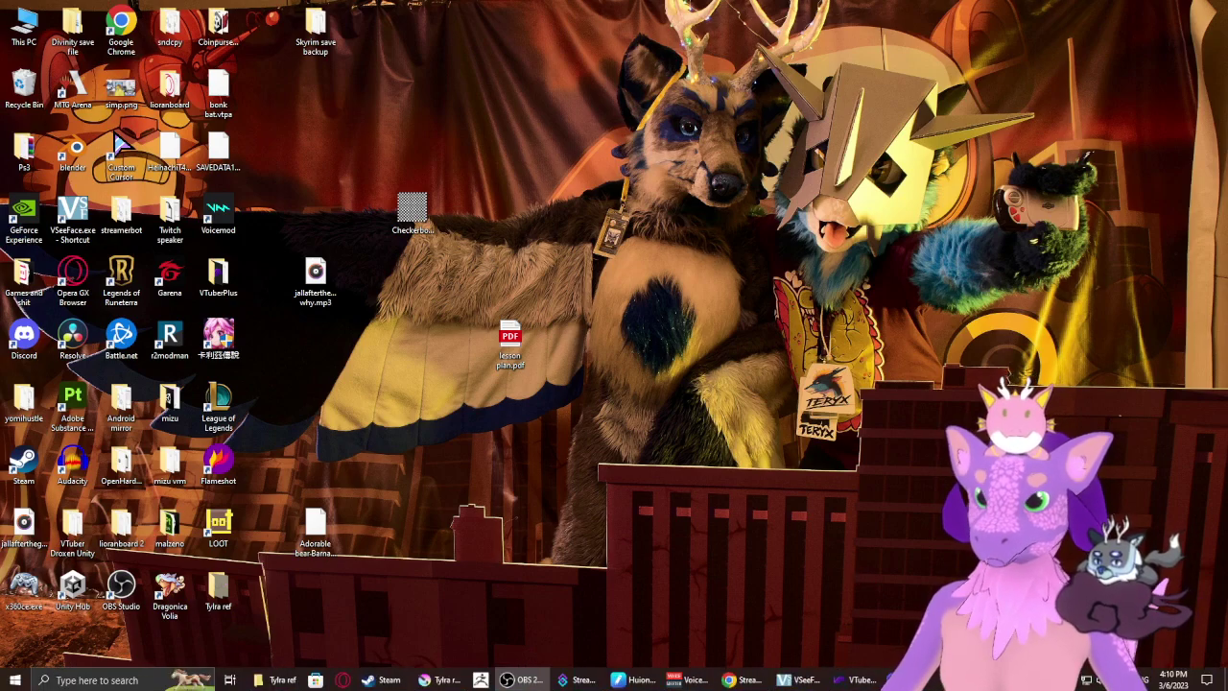
left_click(902, 679)
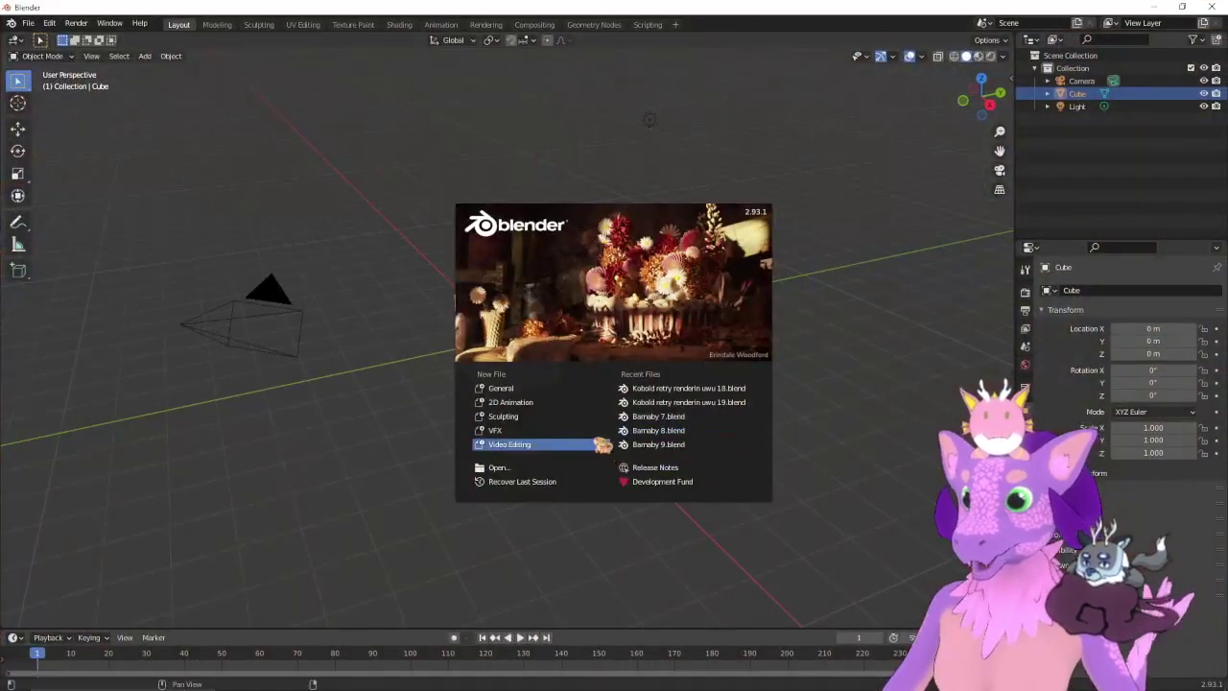
left_click(666, 391)
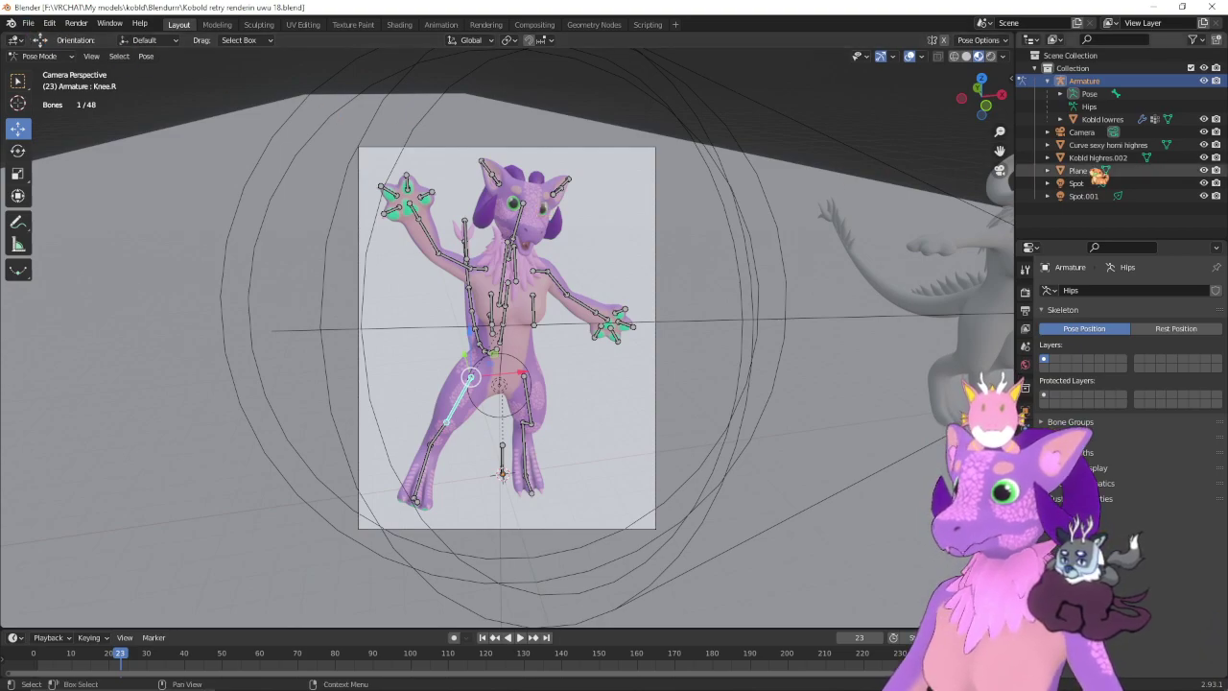
- Clear the user transforms of all the kobold armature's bones and switch to Object Mode
left_click_drag(823, 342, 758, 351)
scroll(736, 356, "down", 1)
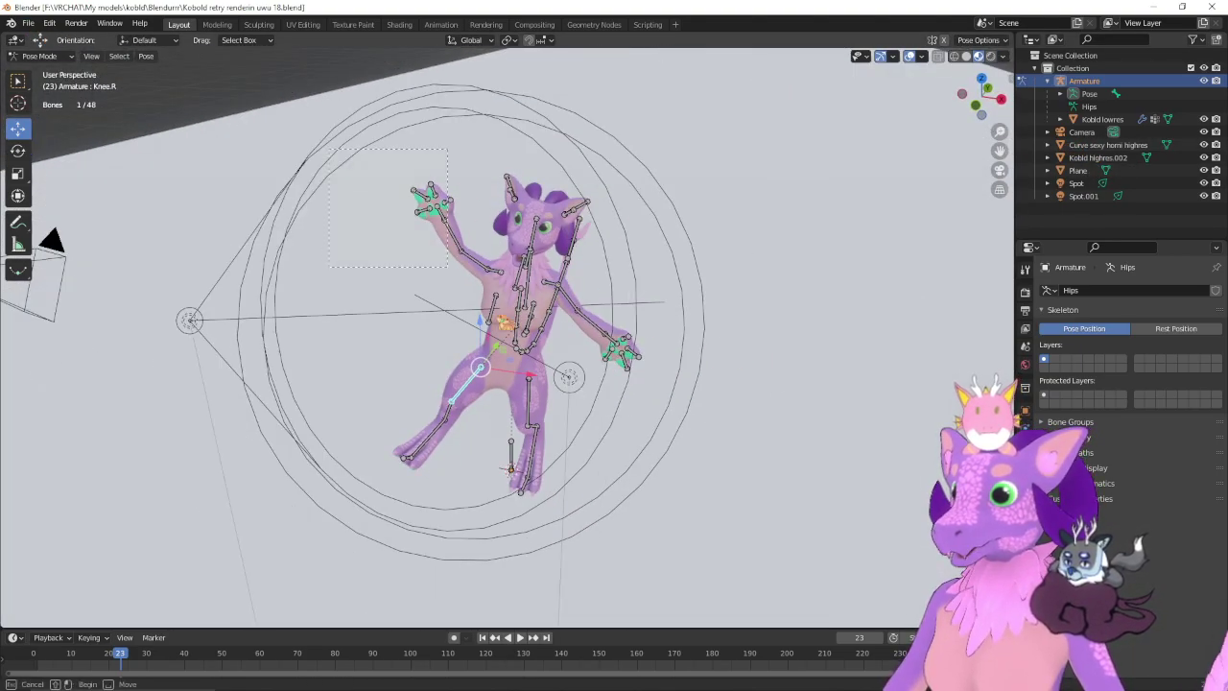
key("a")
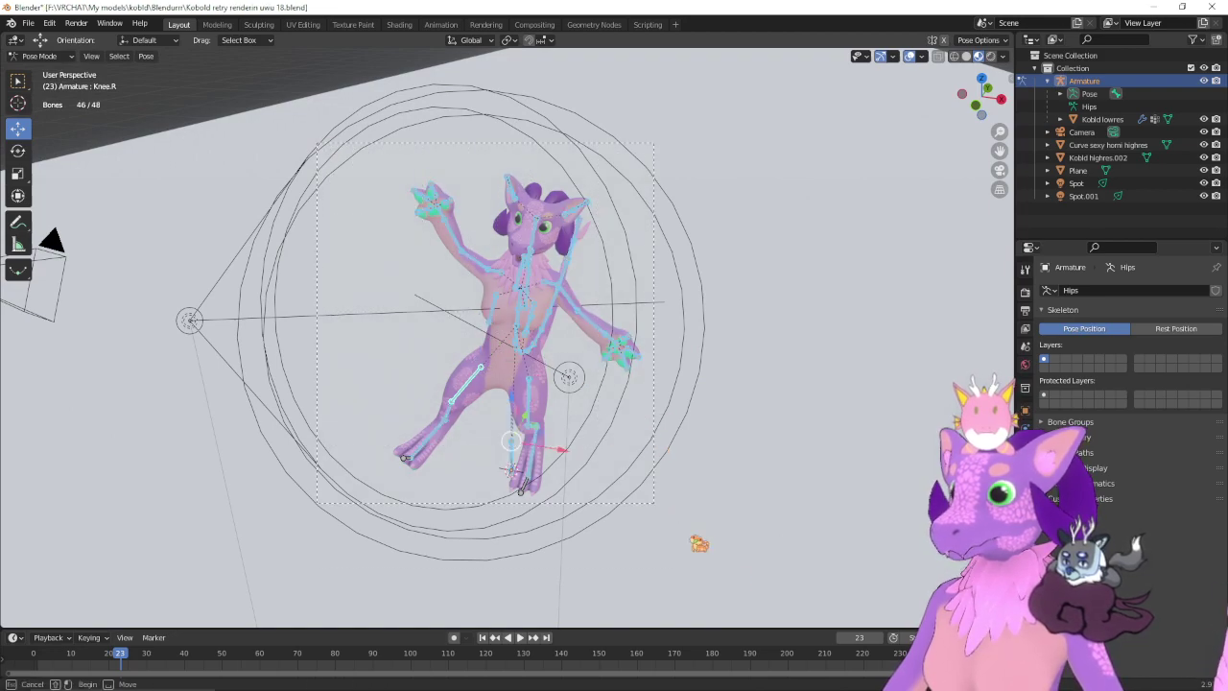
right_click(547, 435)
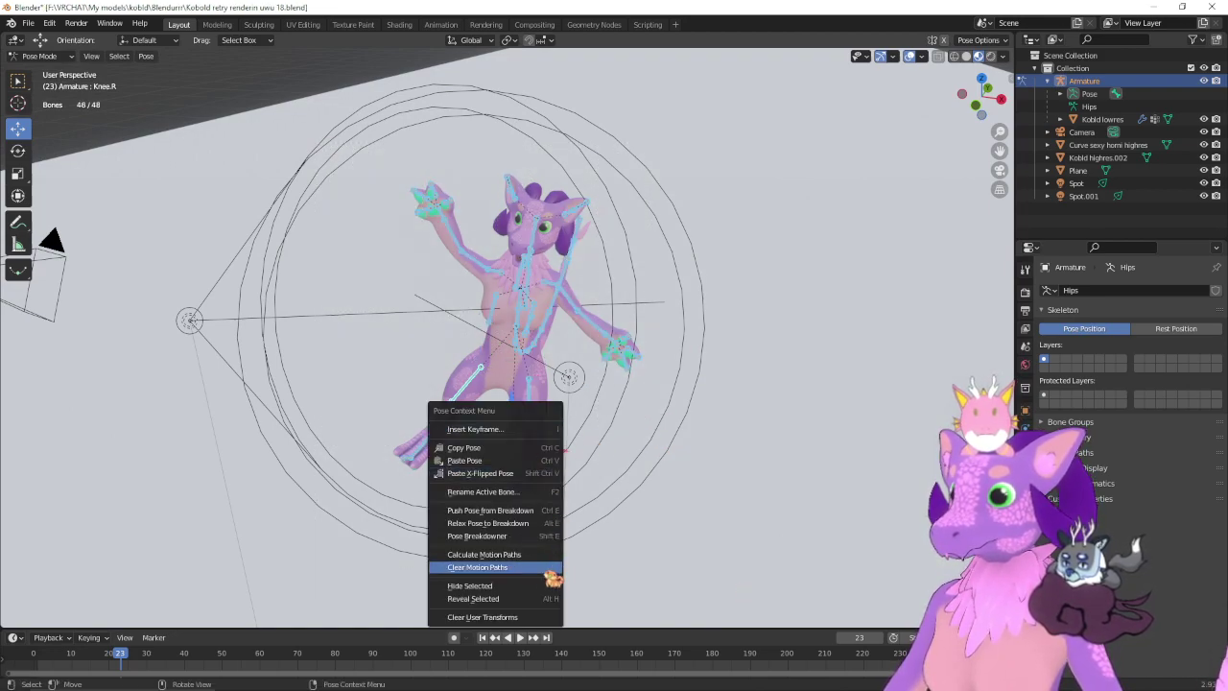
left_click(485, 617)
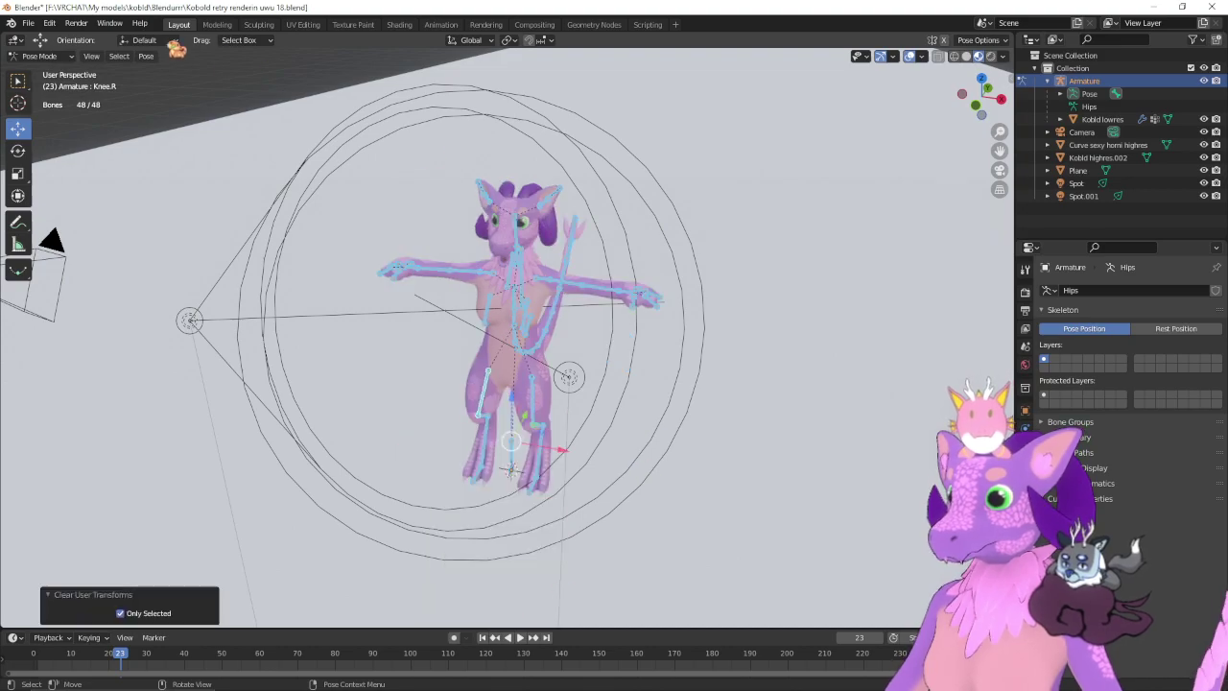
left_click(40, 56)
left_click(43, 69)
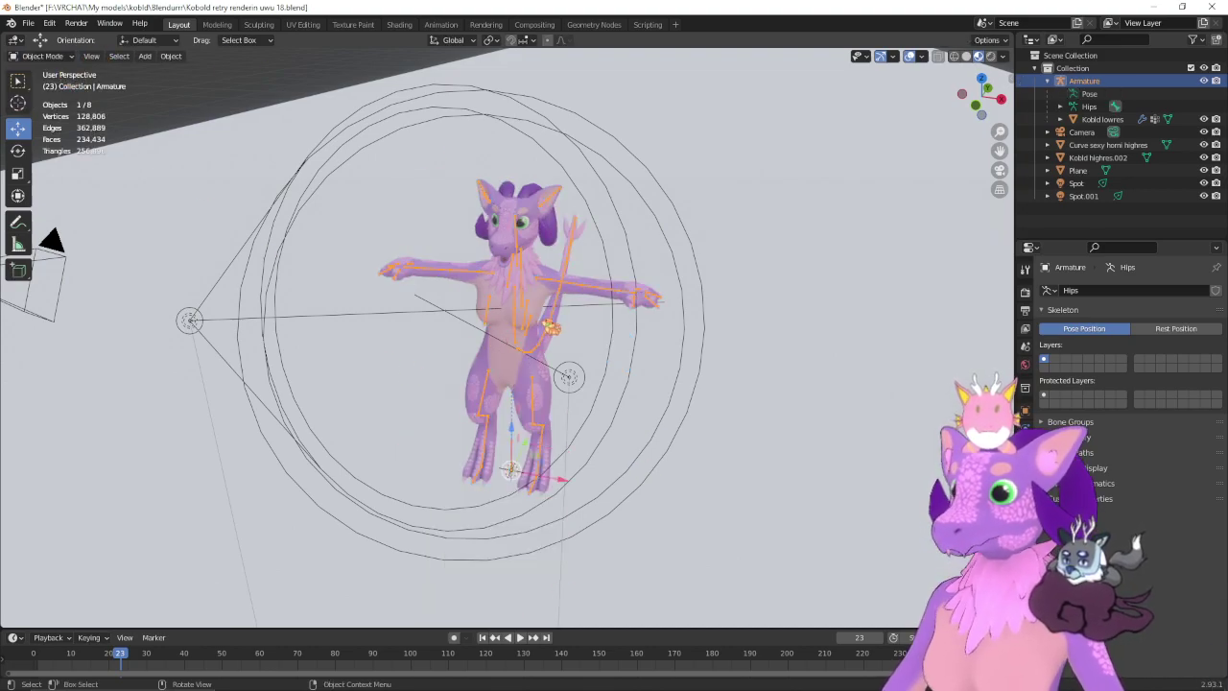
- Hide the two highres meshes, the plane, both spot lights and the armature so only the lowres kobold and camera show
left_click_drag(527, 369, 593, 358)
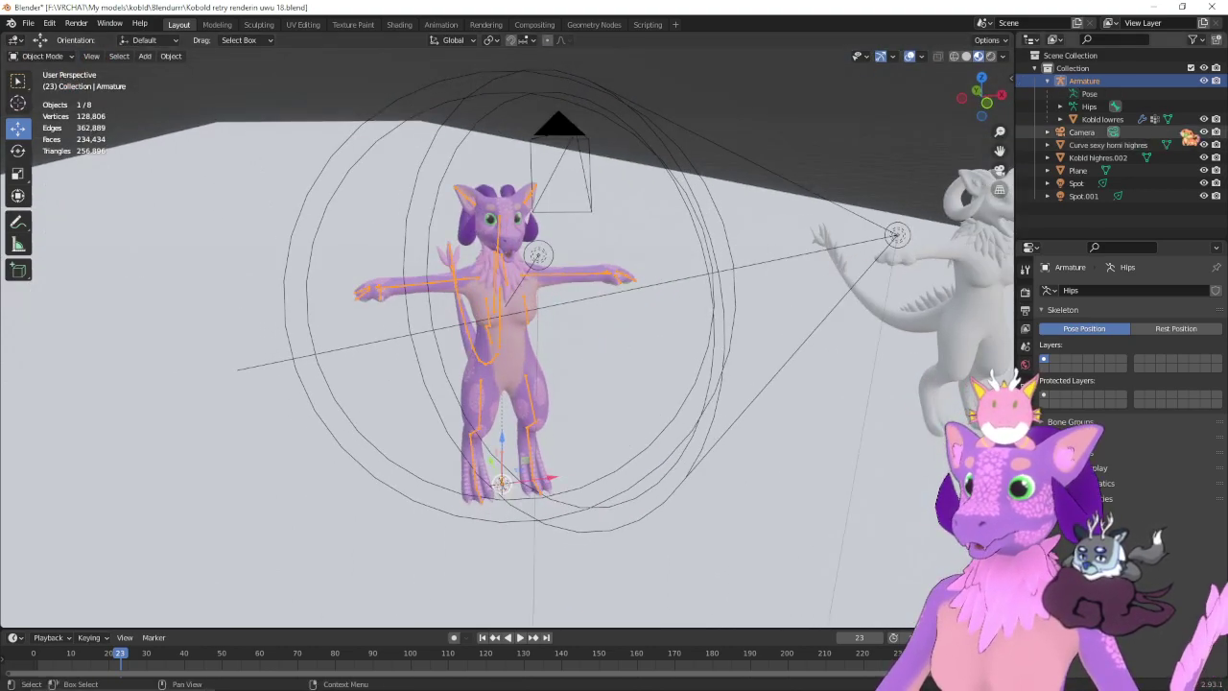
left_click_drag(1205, 196, 1204, 145)
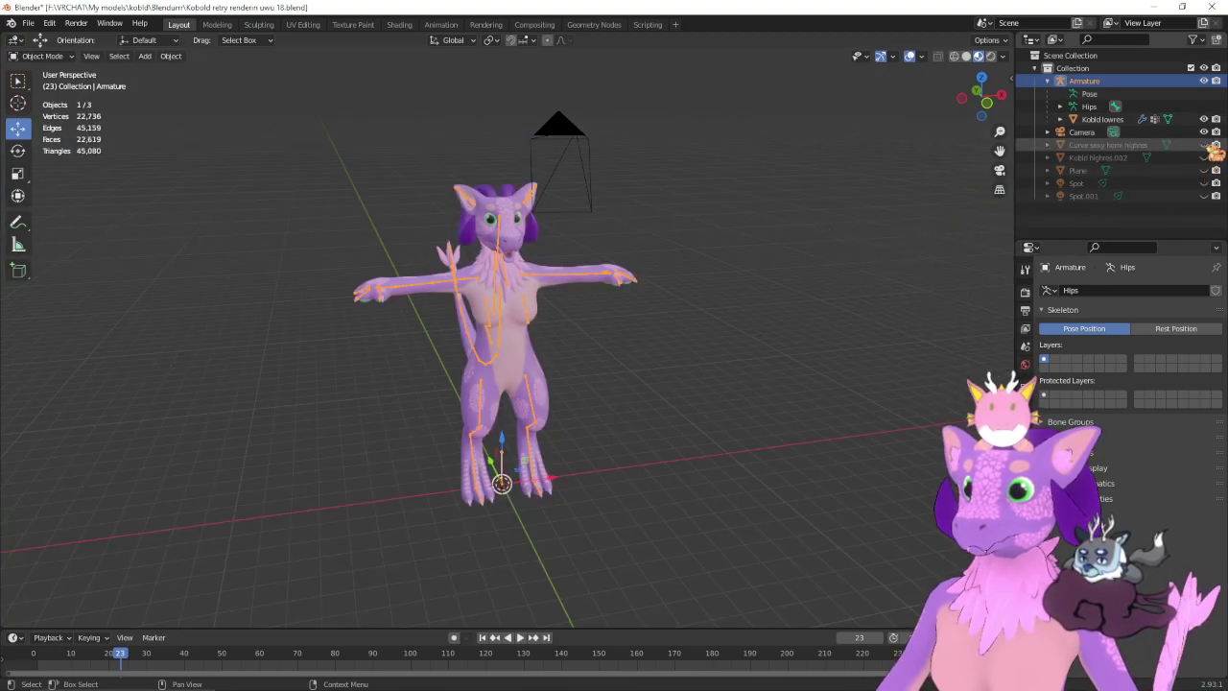
left_click_drag(467, 394, 538, 407)
key("h")
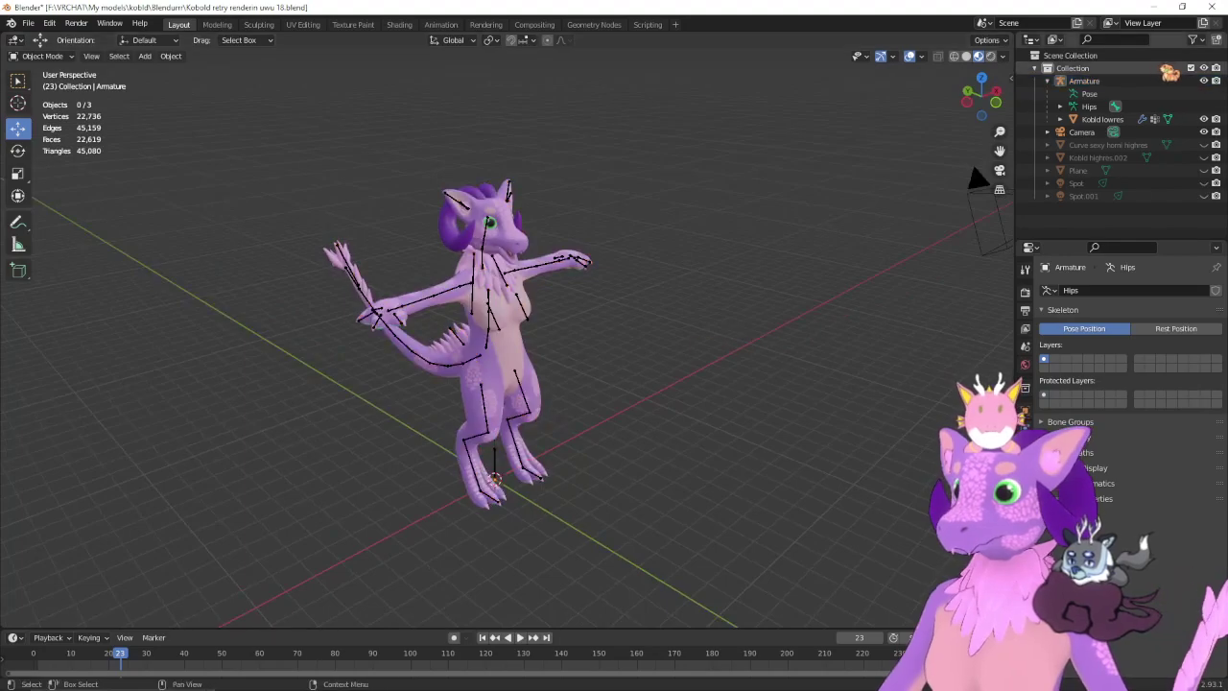
left_click_drag(432, 331, 537, 339)
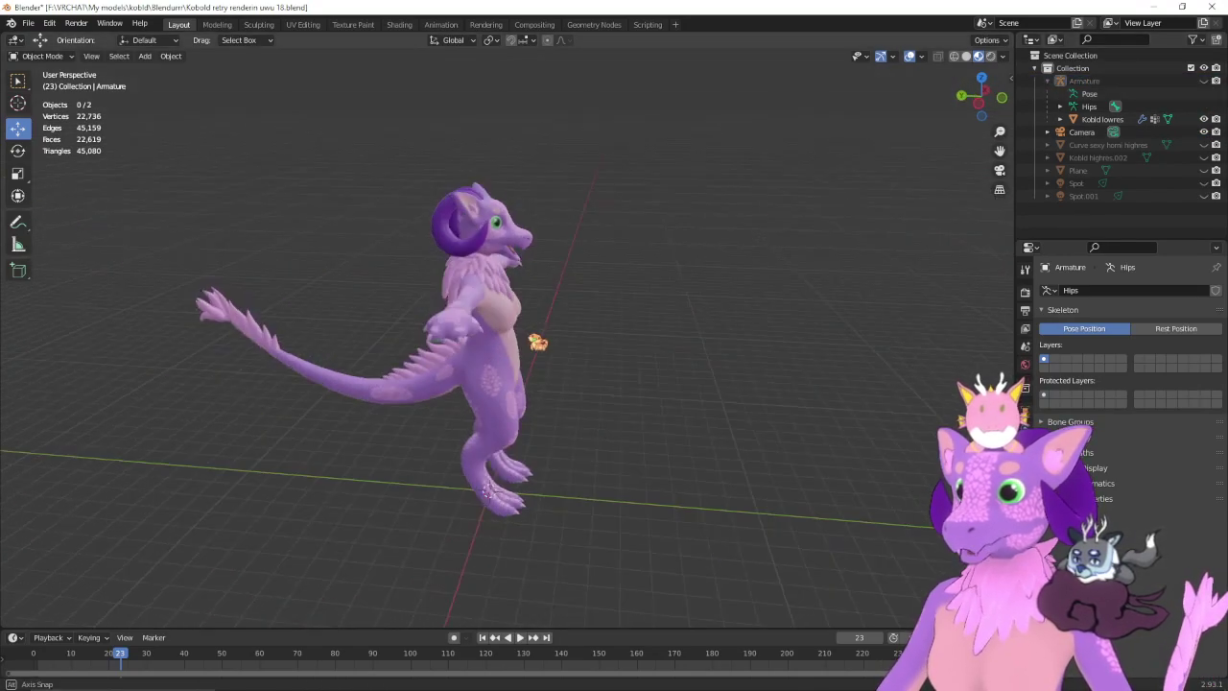
- Examine the kobold model's horns, neck fluff, arms and scale markings from behind, above and the side
left_click_drag(666, 425, 765, 413)
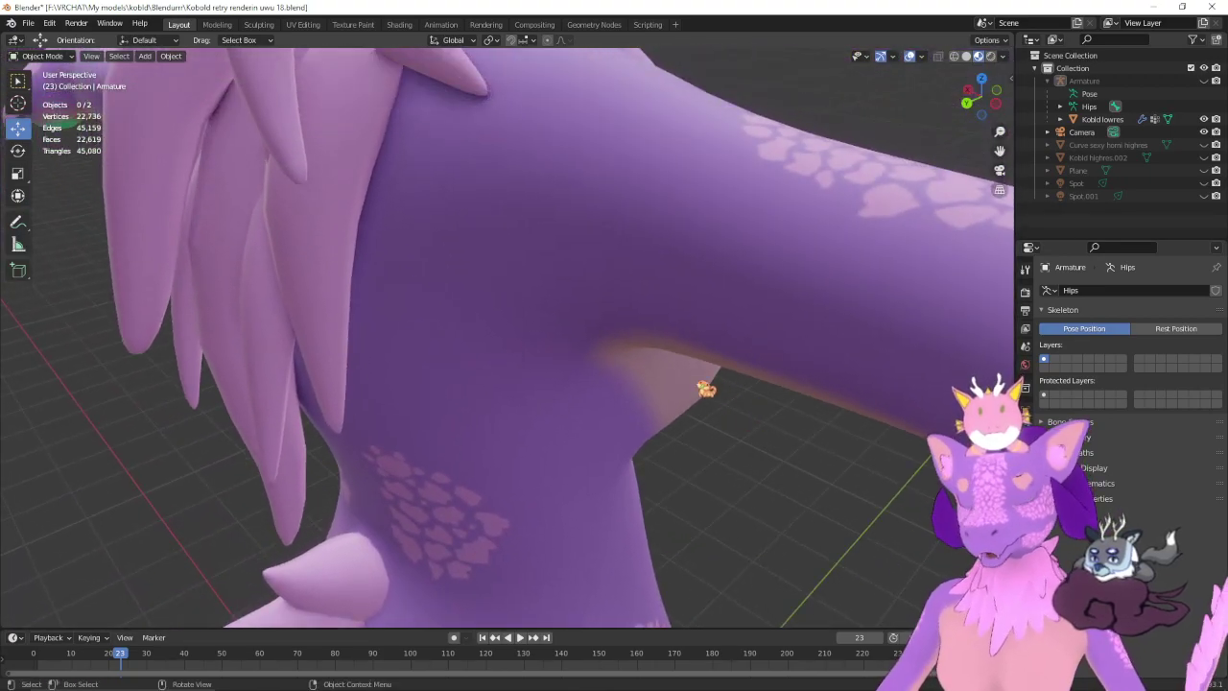
scroll(675, 236, "down", 3)
left_click_drag(674, 236, 664, 309)
scroll(665, 309, "down", 2)
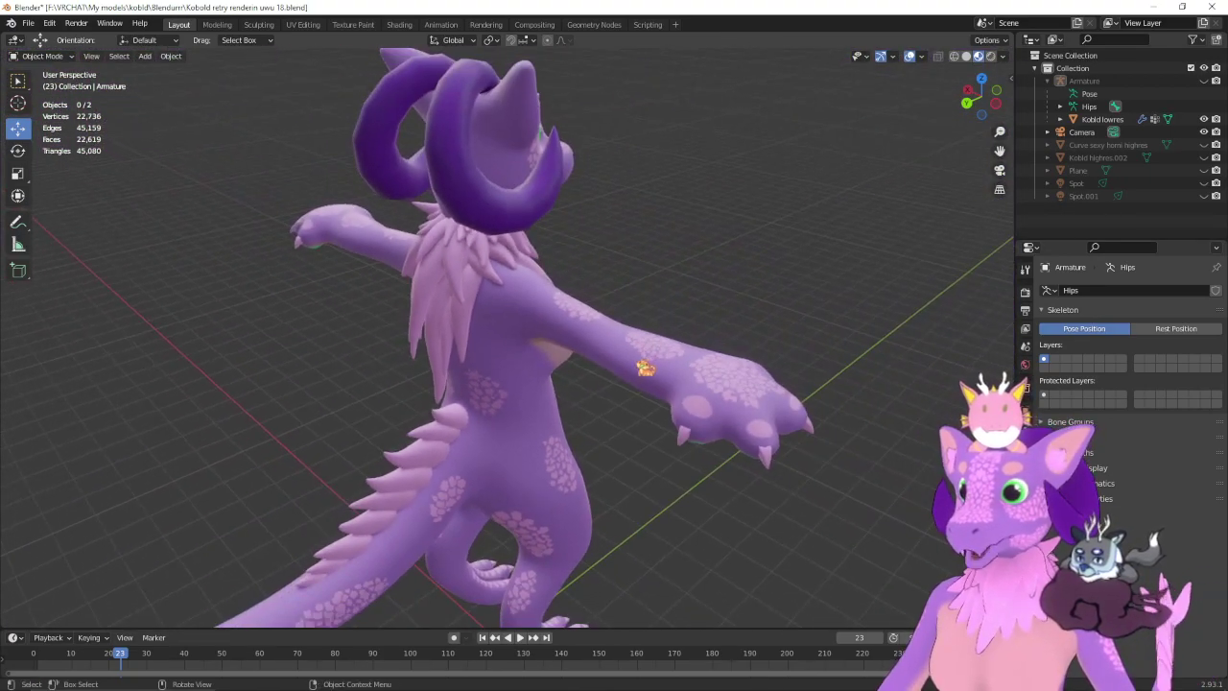
left_click_drag(586, 278, 664, 328)
left_click_drag(528, 196, 595, 288)
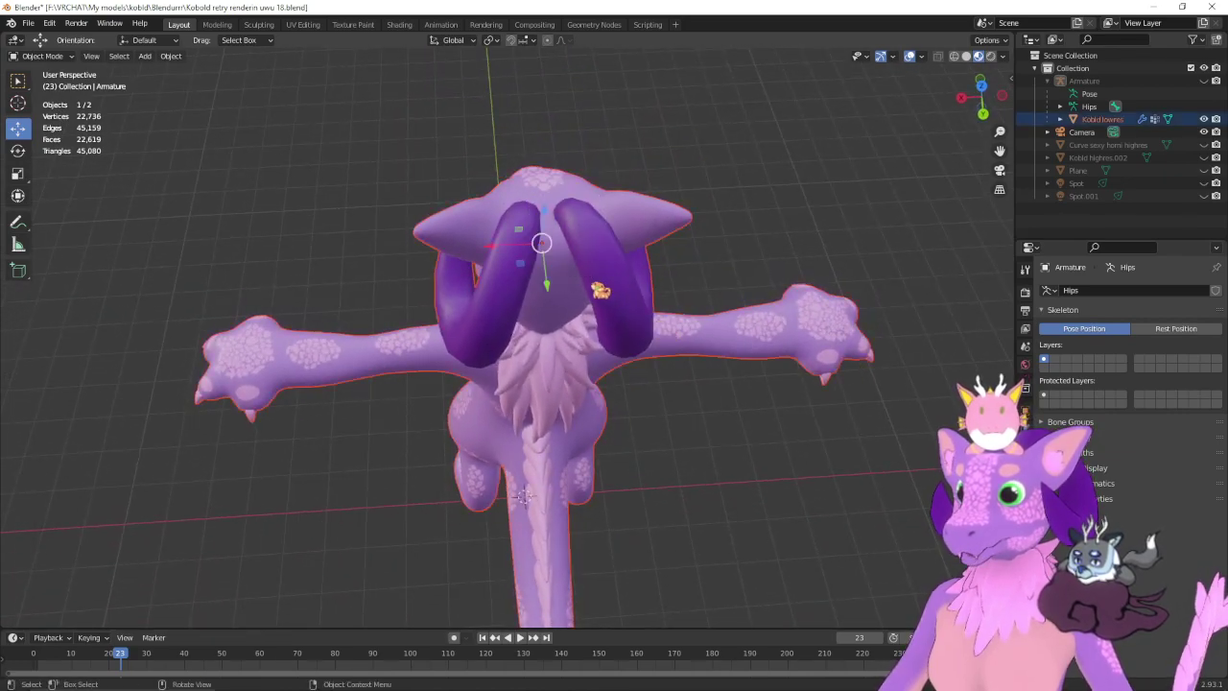
left_click_drag(765, 286, 731, 263)
left_click(731, 263)
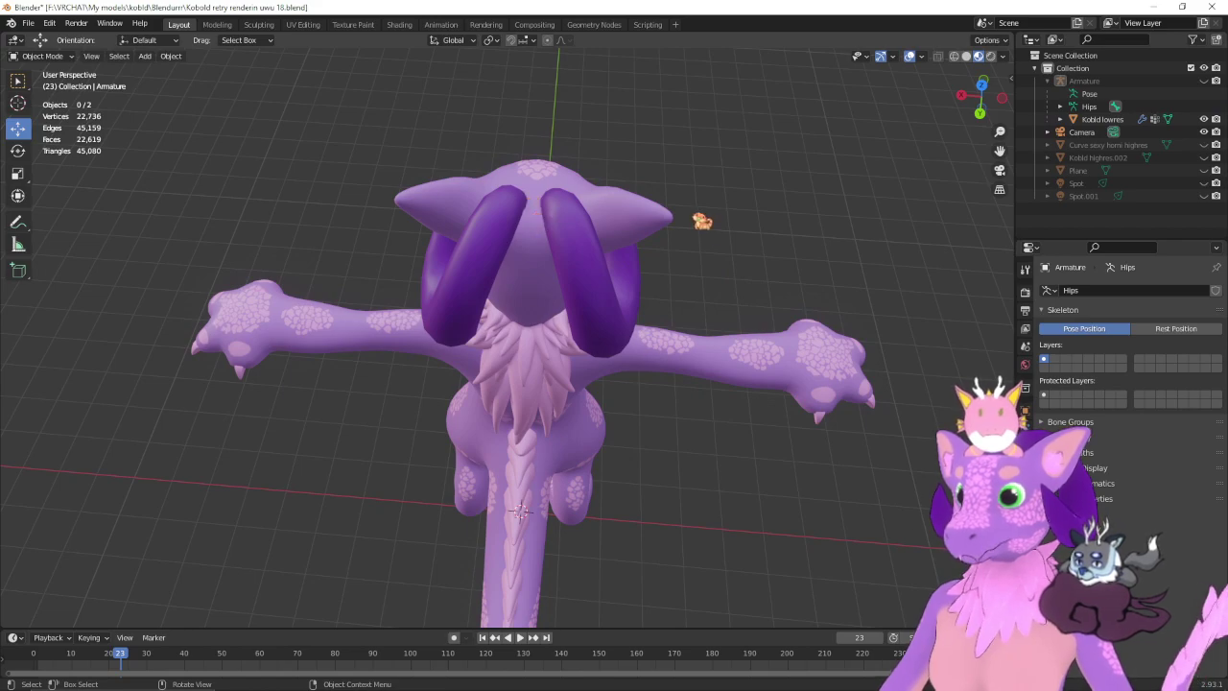
left_click_drag(726, 238, 608, 171)
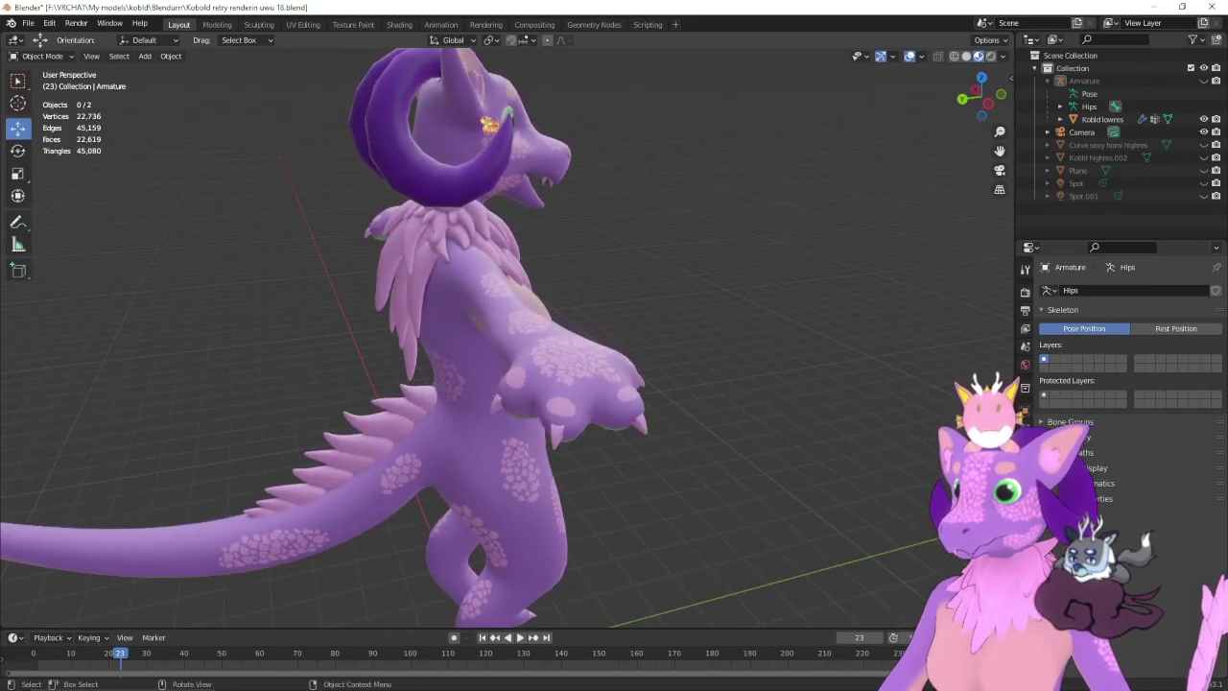
- Examine the kobold model's horns, neck fluff, back and arm scale patches from behind and in side view
left_click_drag(742, 198, 535, 73)
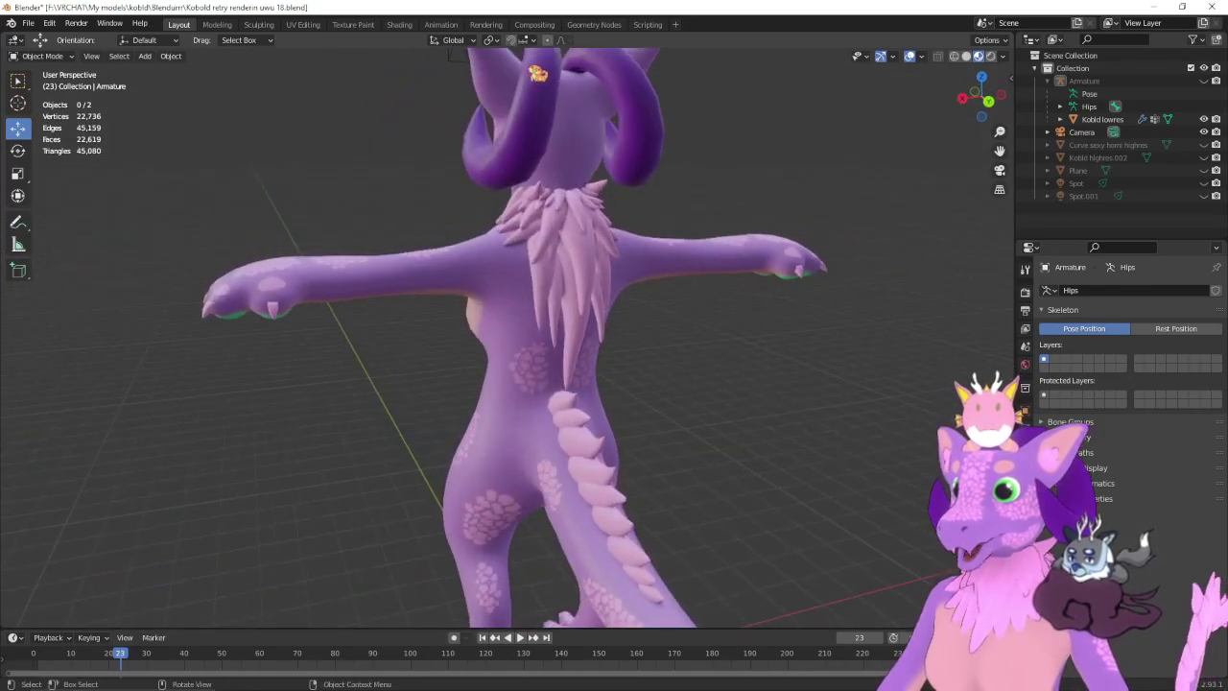
left_click_drag(758, 182, 727, 221)
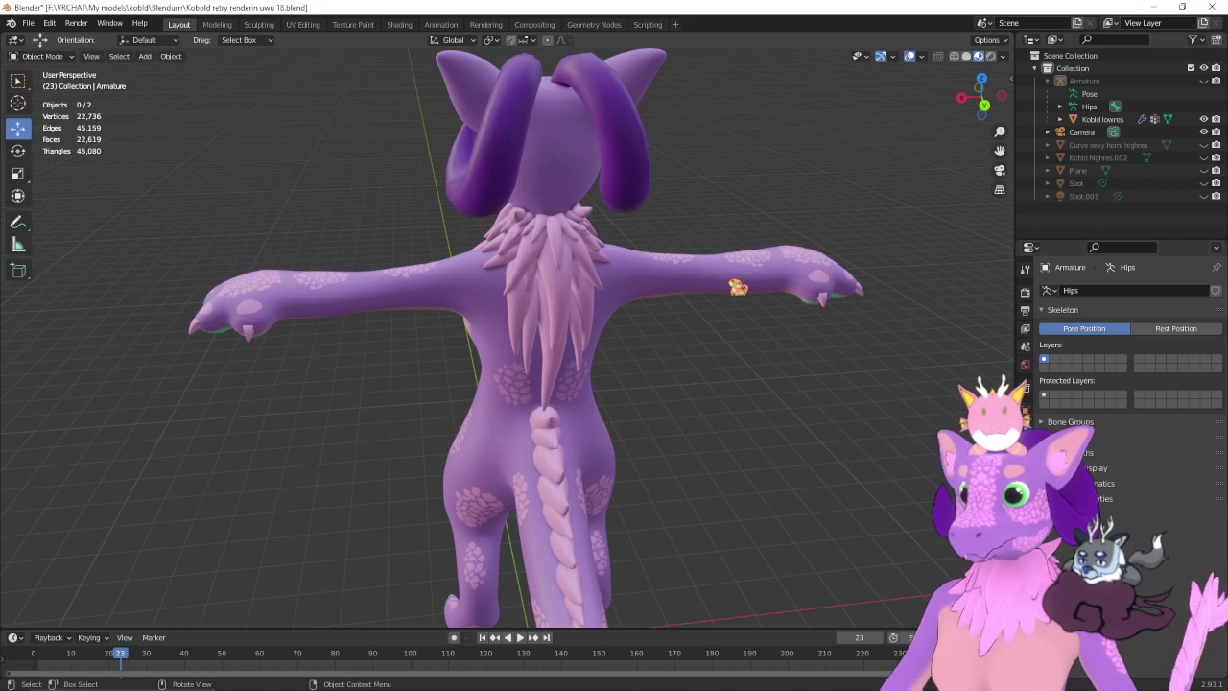
left_click_drag(726, 233, 740, 291)
left_click_drag(743, 315, 835, 257)
left_click_drag(825, 393, 921, 392)
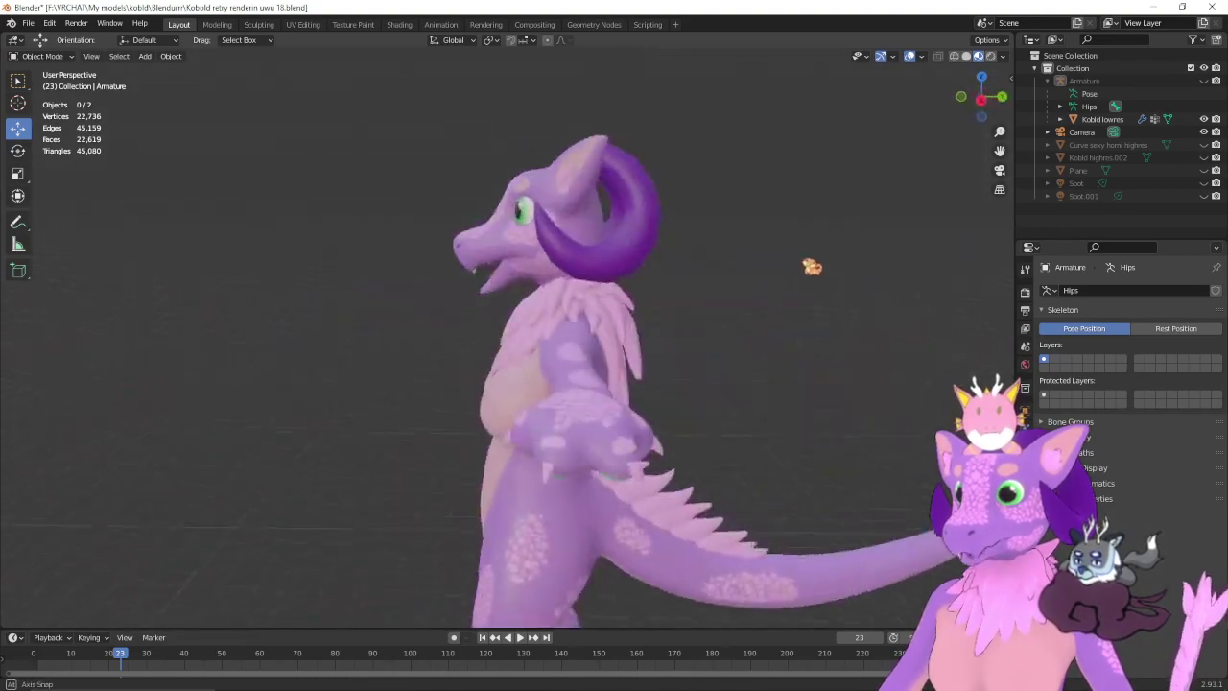
left_click_drag(812, 267, 797, 275)
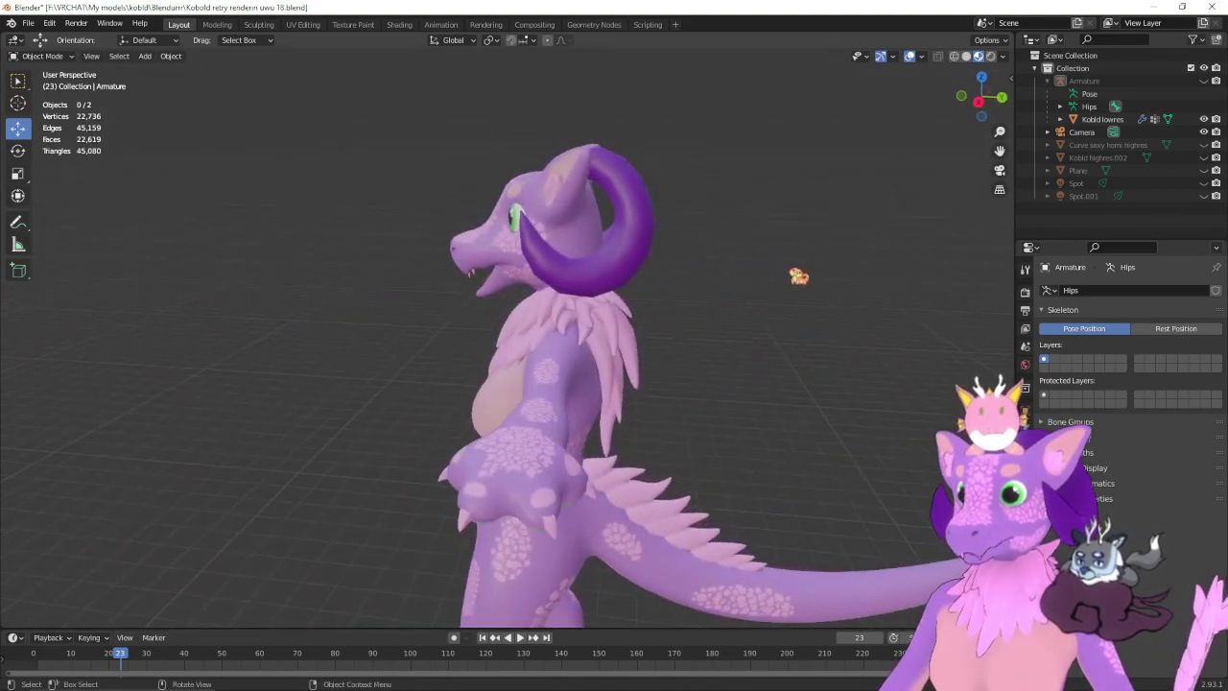
left_click_drag(841, 351, 472, 286)
scroll(795, 285, "down", 4)
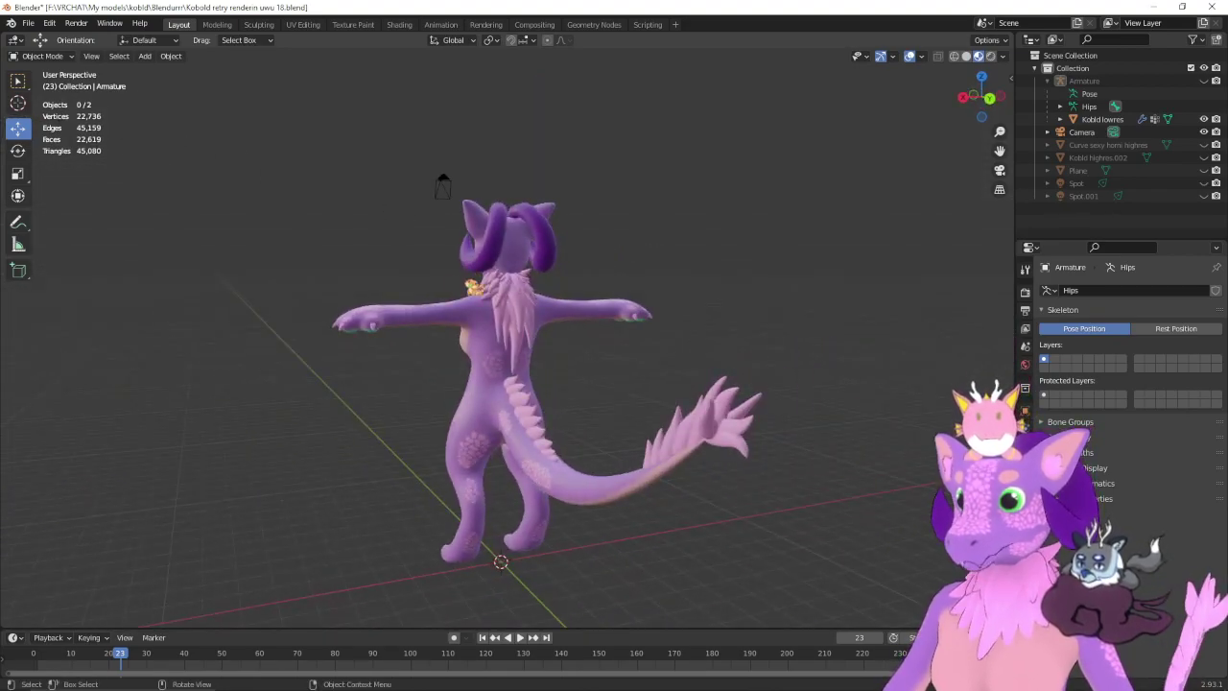
- Examine the kobold's tail along its length, including the dorsal spikes, scale patches and feathered tip
left_click_drag(590, 308, 474, 238)
left_click_drag(758, 247, 589, 231)
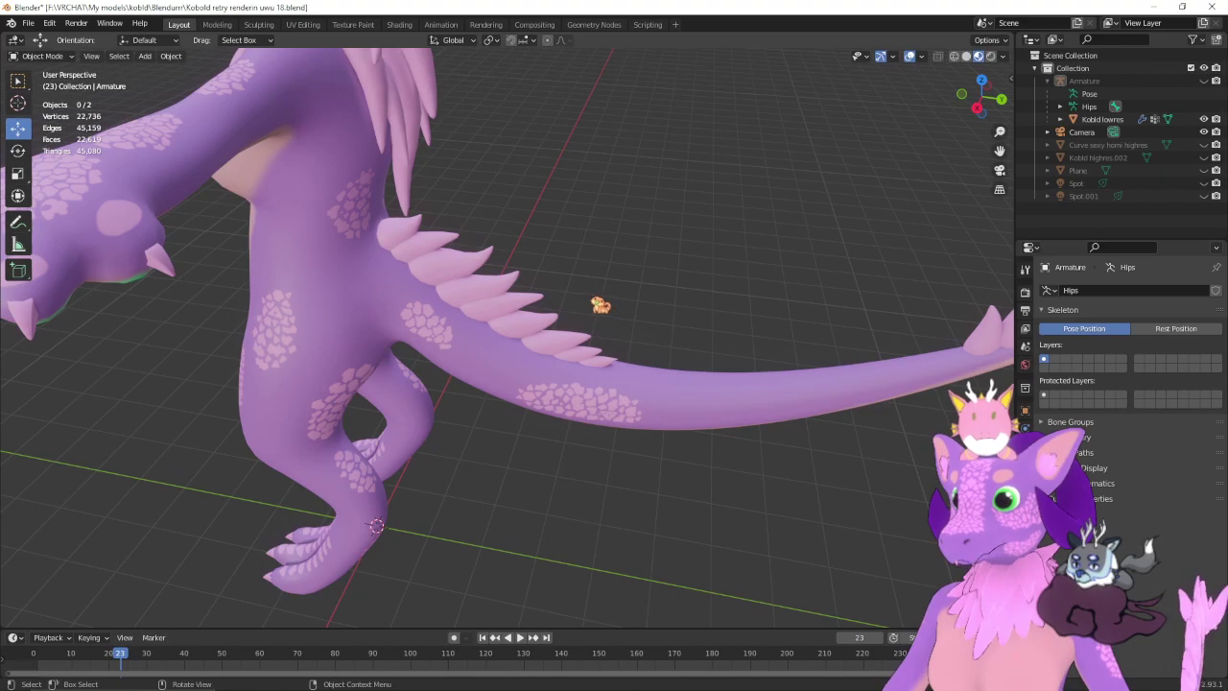
left_click_drag(838, 351, 422, 364)
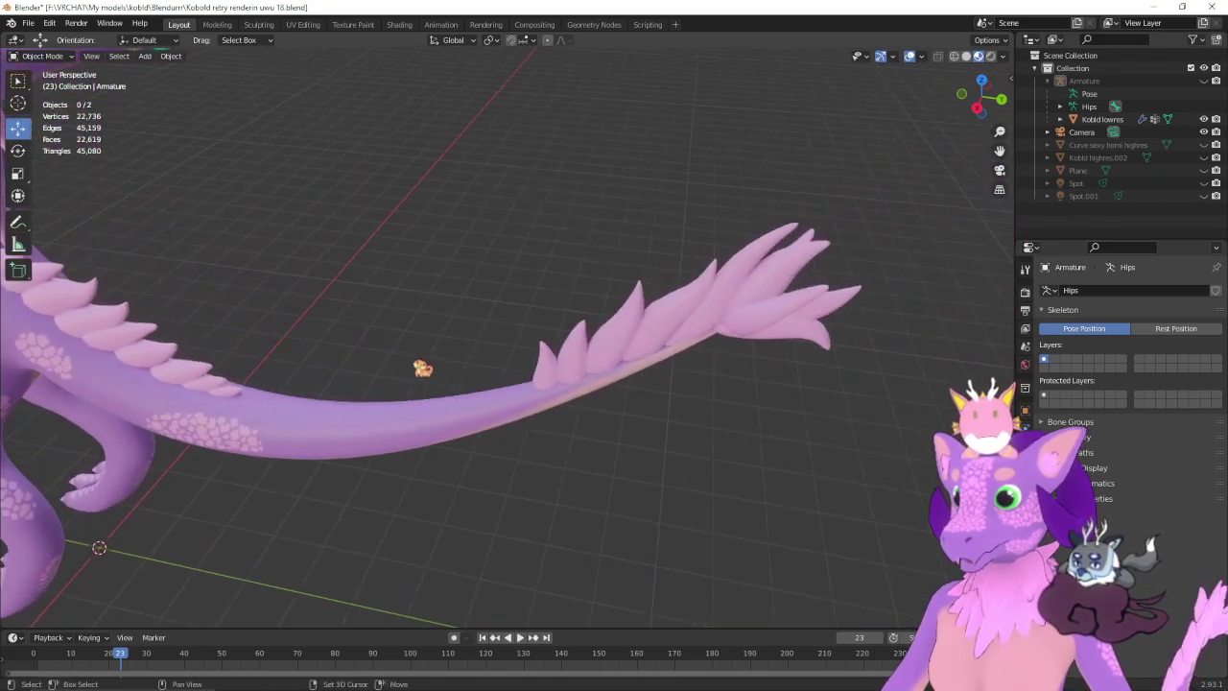
left_click_drag(329, 315, 650, 271)
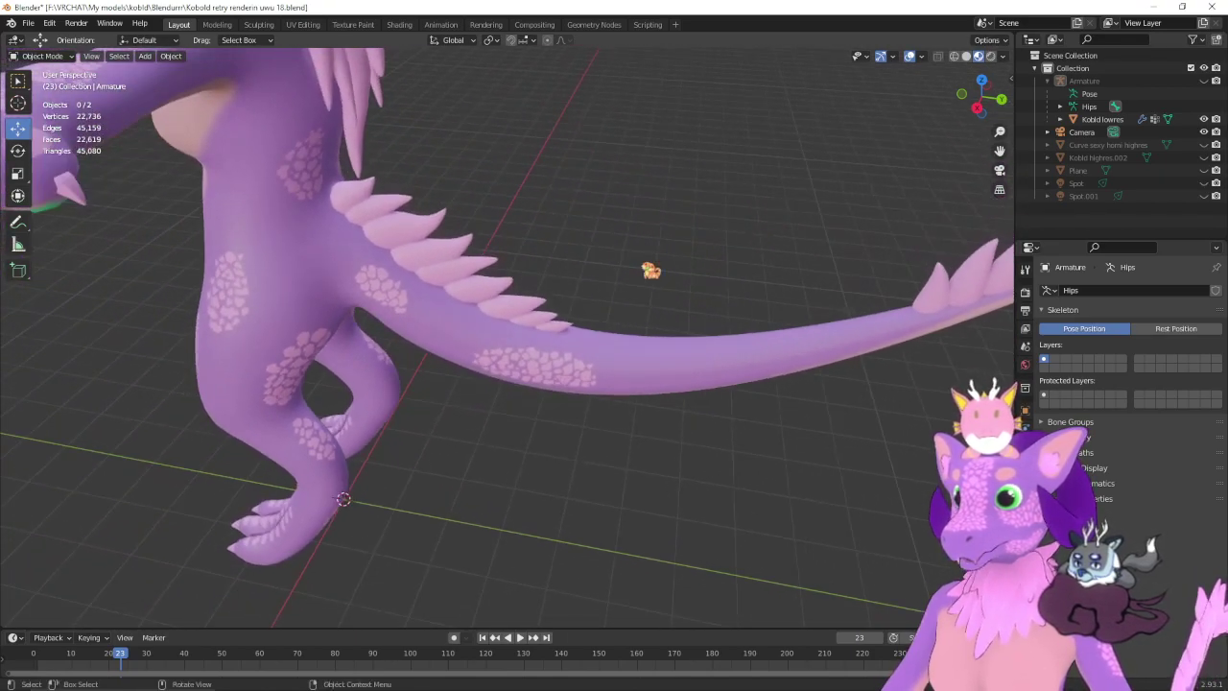
left_click_drag(513, 336, 610, 374)
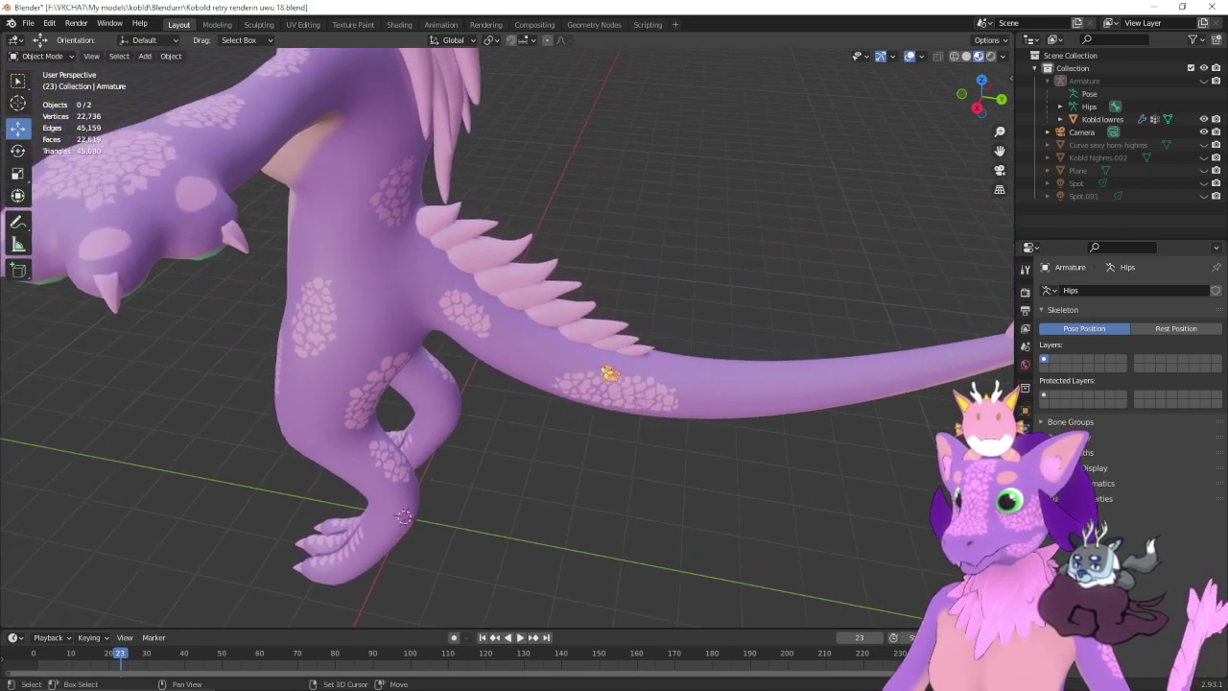
- Examine the kobold's head, horns, arms and tail from above, including the scale markings on the snout and paws
left_click_drag(644, 189, 486, 168)
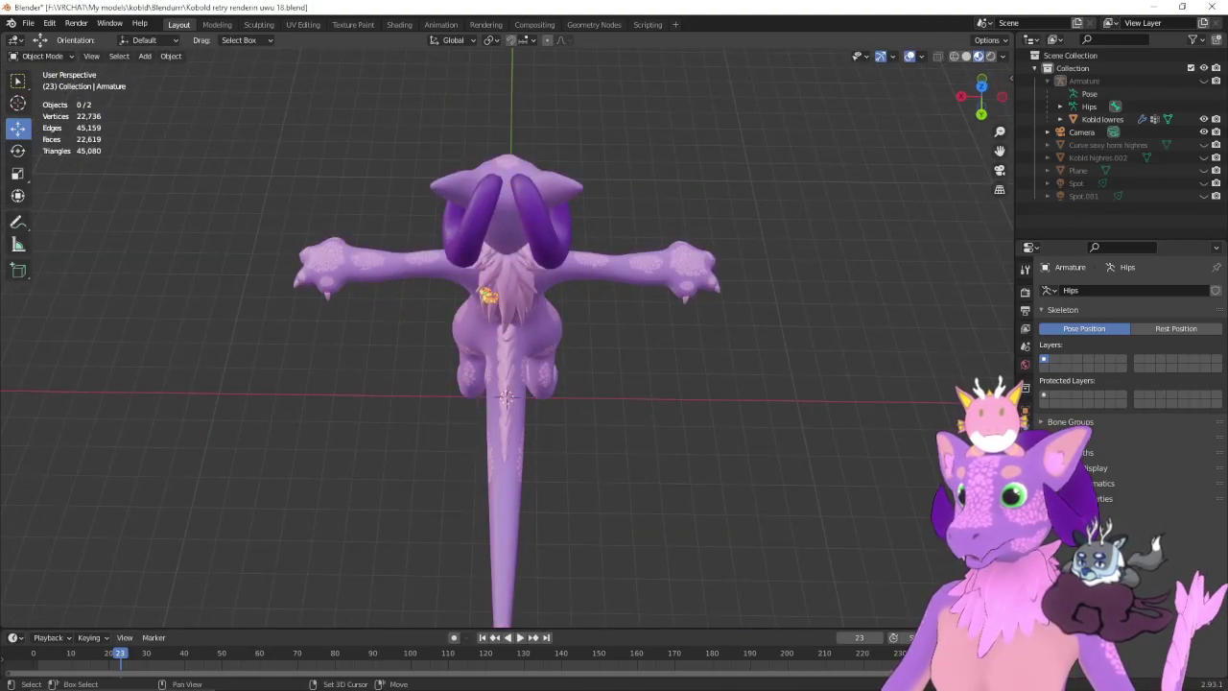
left_click_drag(487, 339, 471, 358)
left_click_drag(496, 241, 528, 313)
scroll(529, 313, "up", 5)
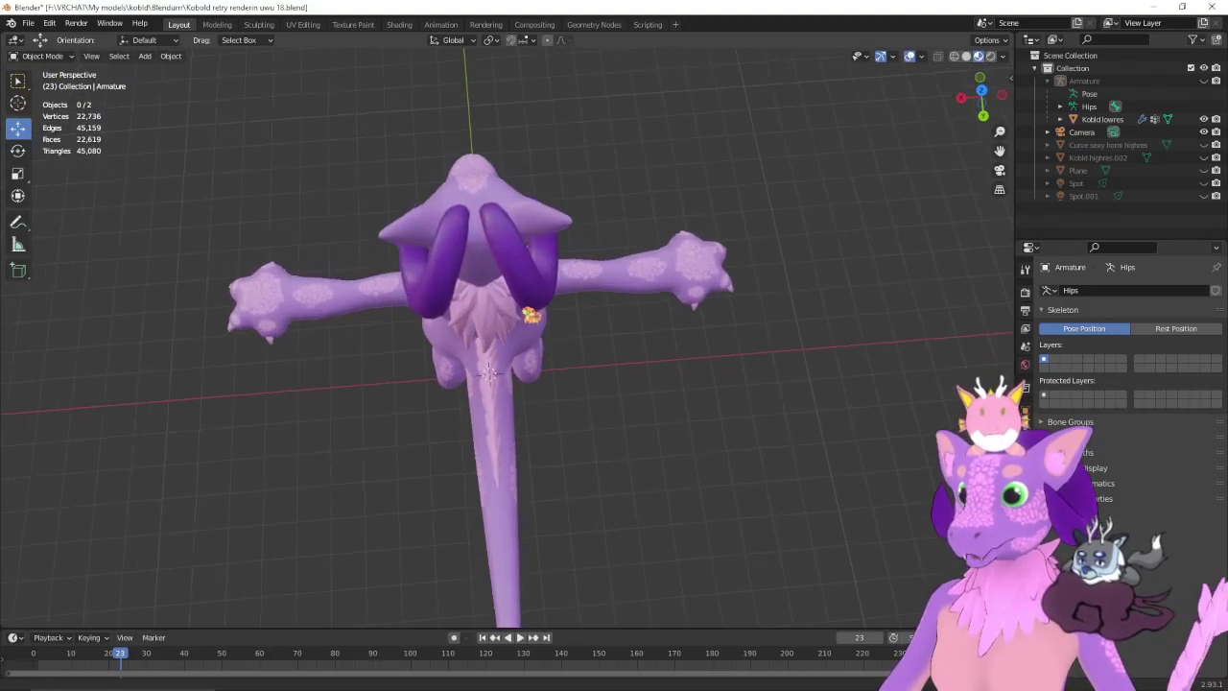
scroll(537, 269, "down", 3)
scroll(561, 283, "up", 1)
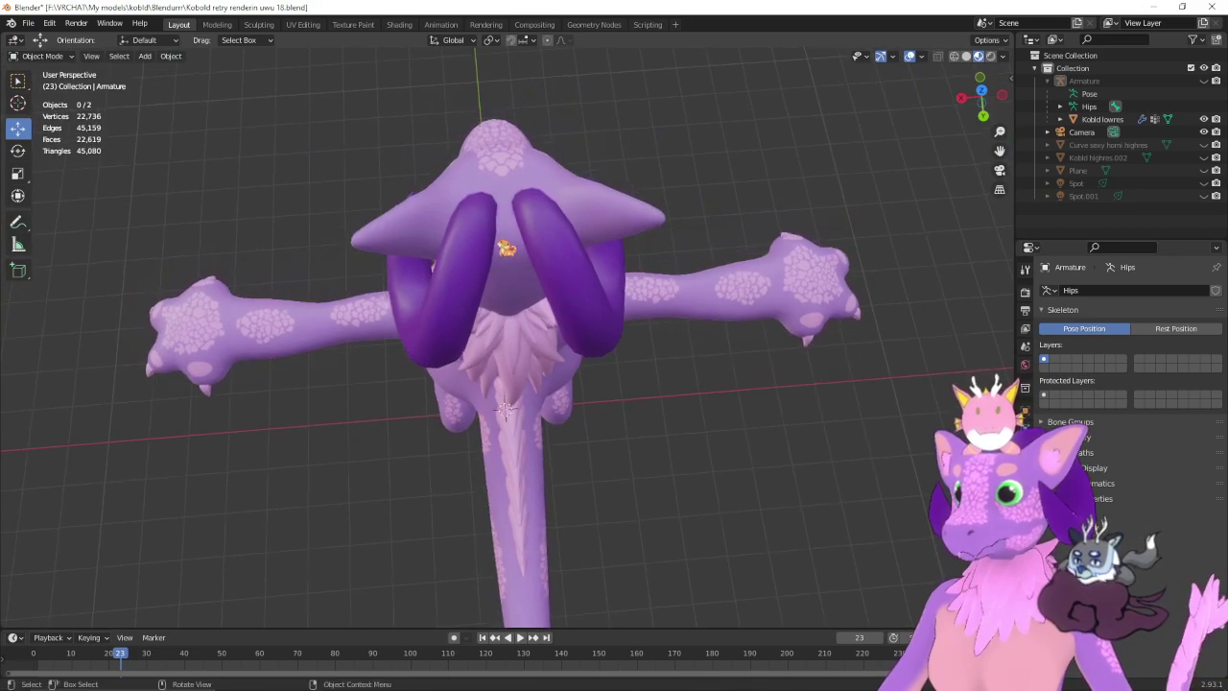
left_click_drag(528, 325, 544, 210)
left_click_drag(507, 494, 441, 492)
left_click_drag(594, 209, 591, 212)
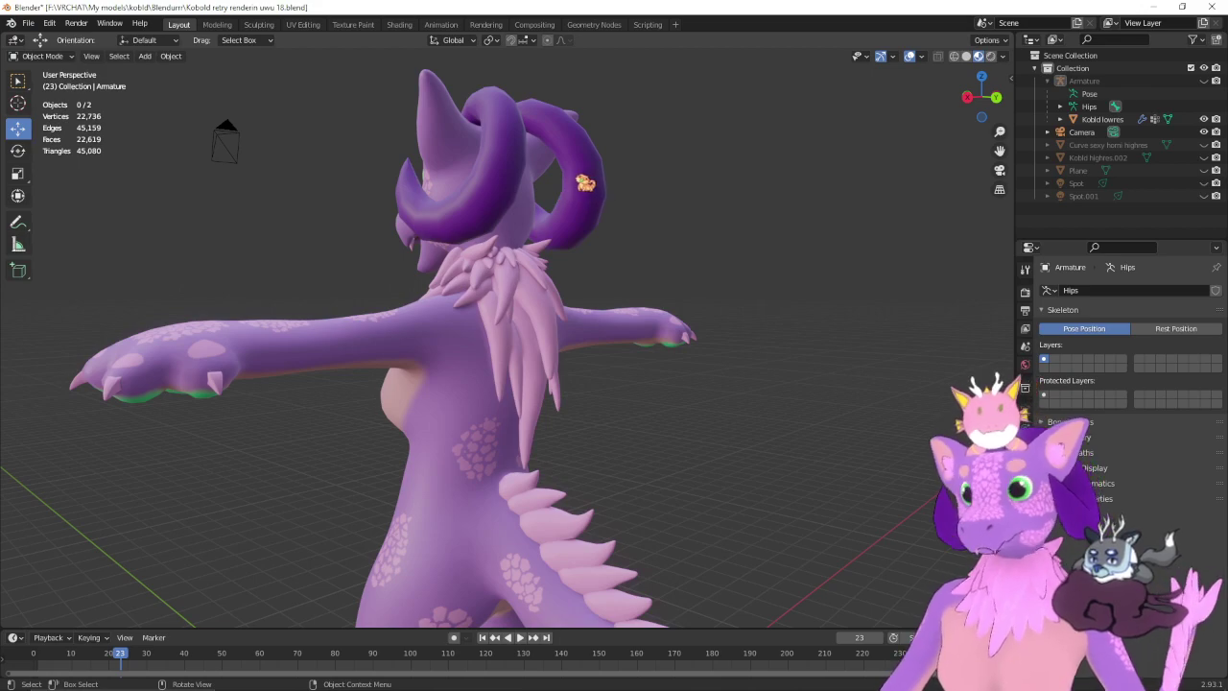
- Examine how the neck fluff falls between the horns and down the kobold's back from rear and raised angles
left_click_drag(589, 188, 540, 211)
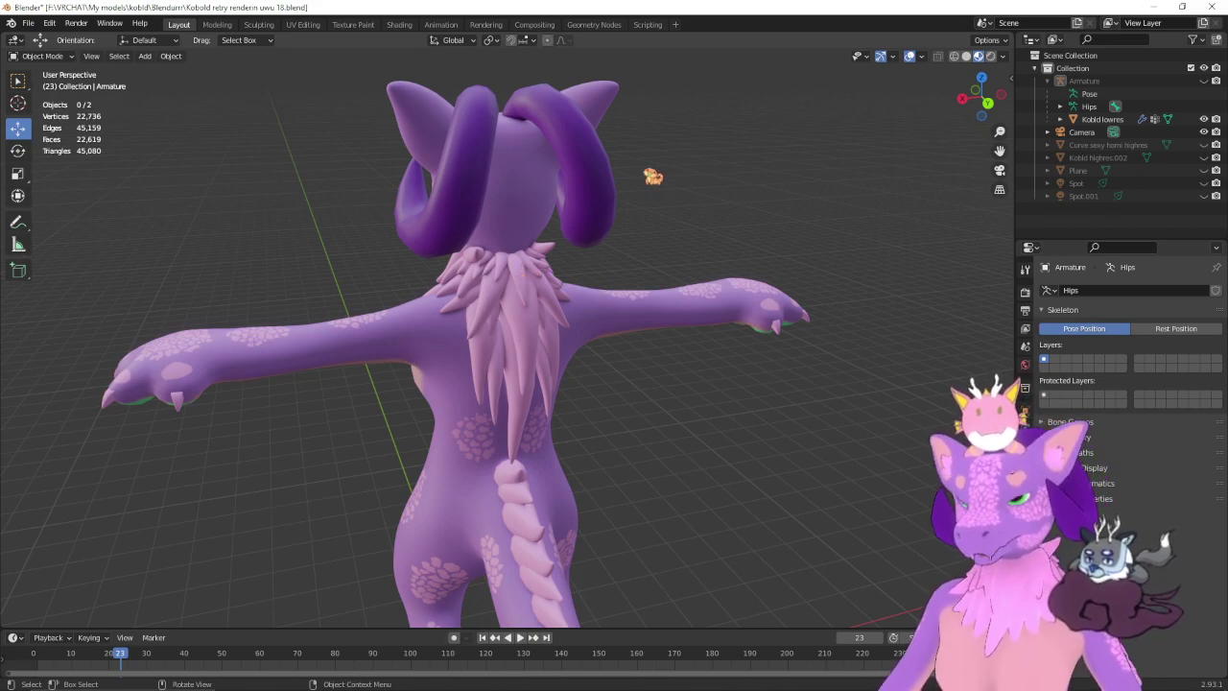
left_click_drag(488, 180, 497, 230)
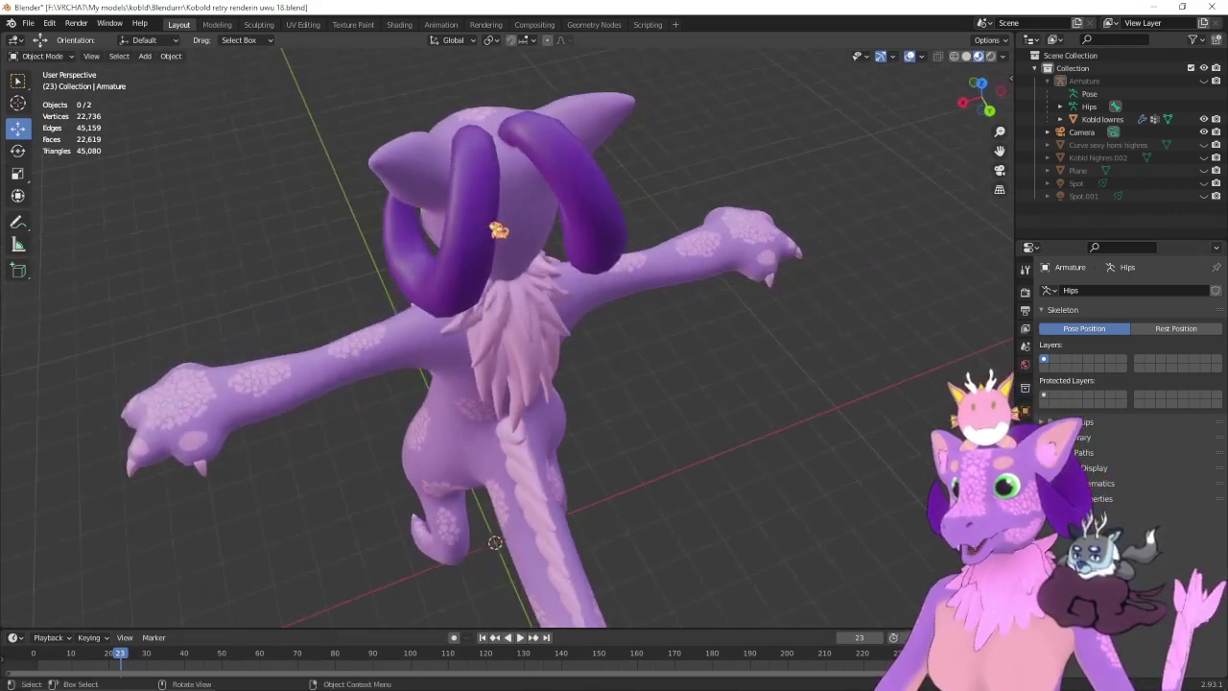
left_click_drag(606, 267, 578, 224)
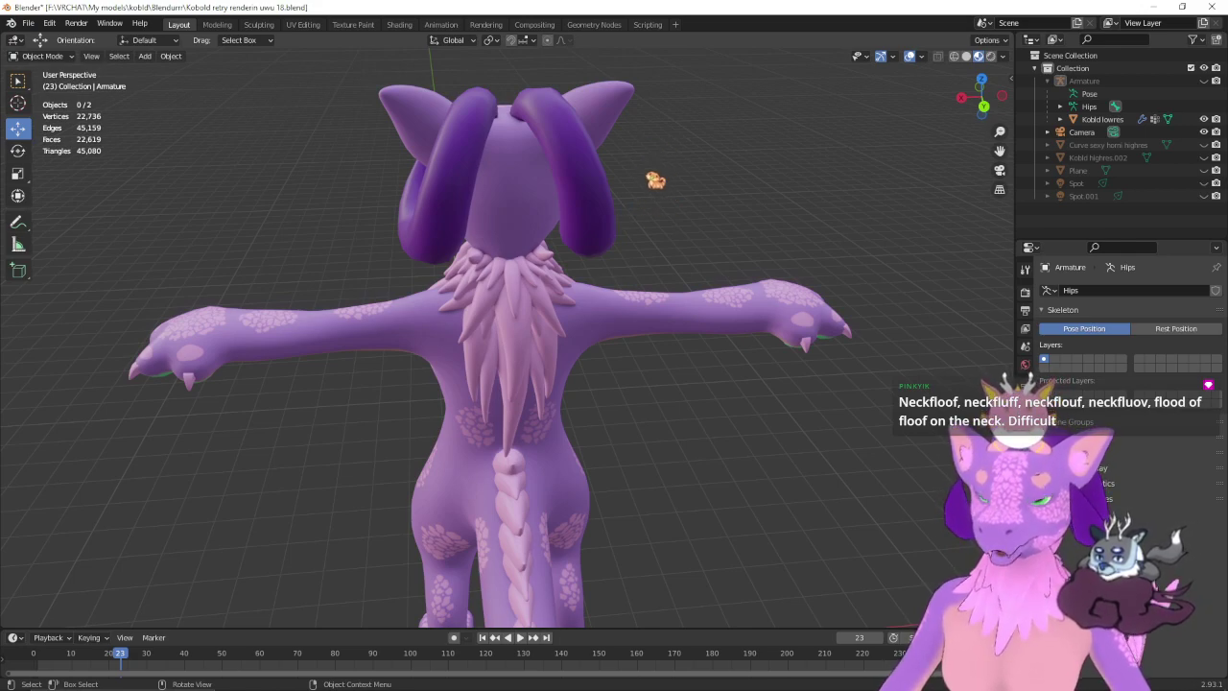
left_click_drag(655, 180, 584, 233)
left_click_drag(778, 354, 814, 329)
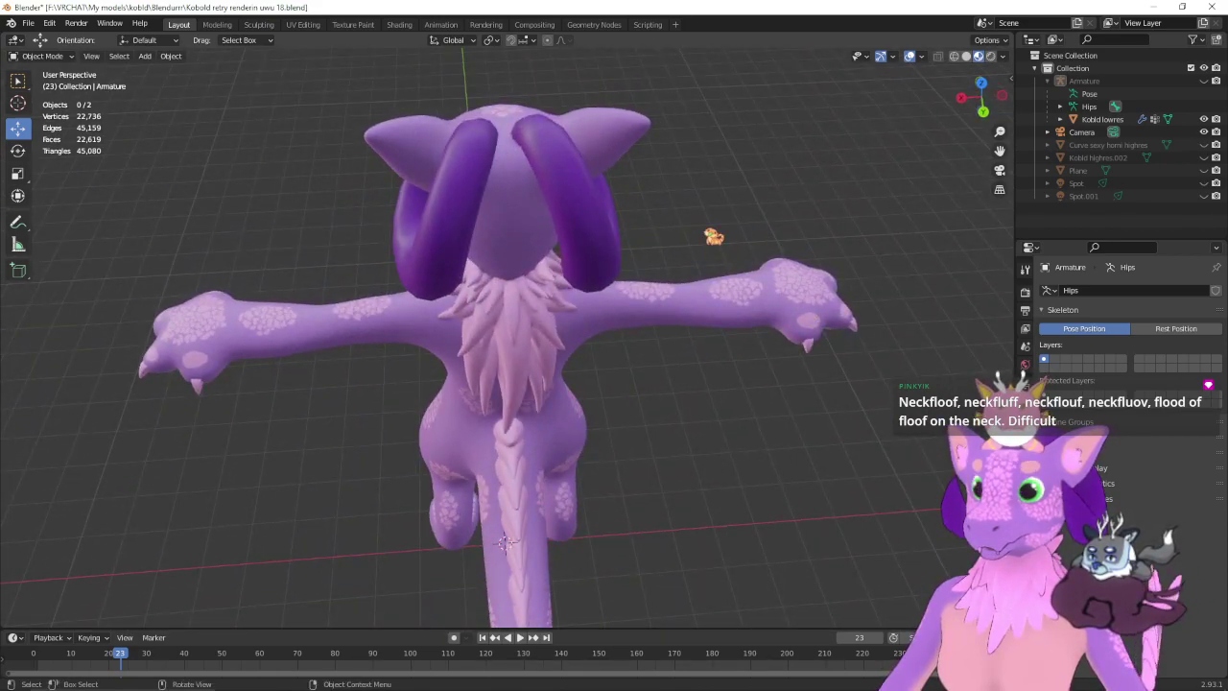
left_click_drag(713, 236, 707, 200)
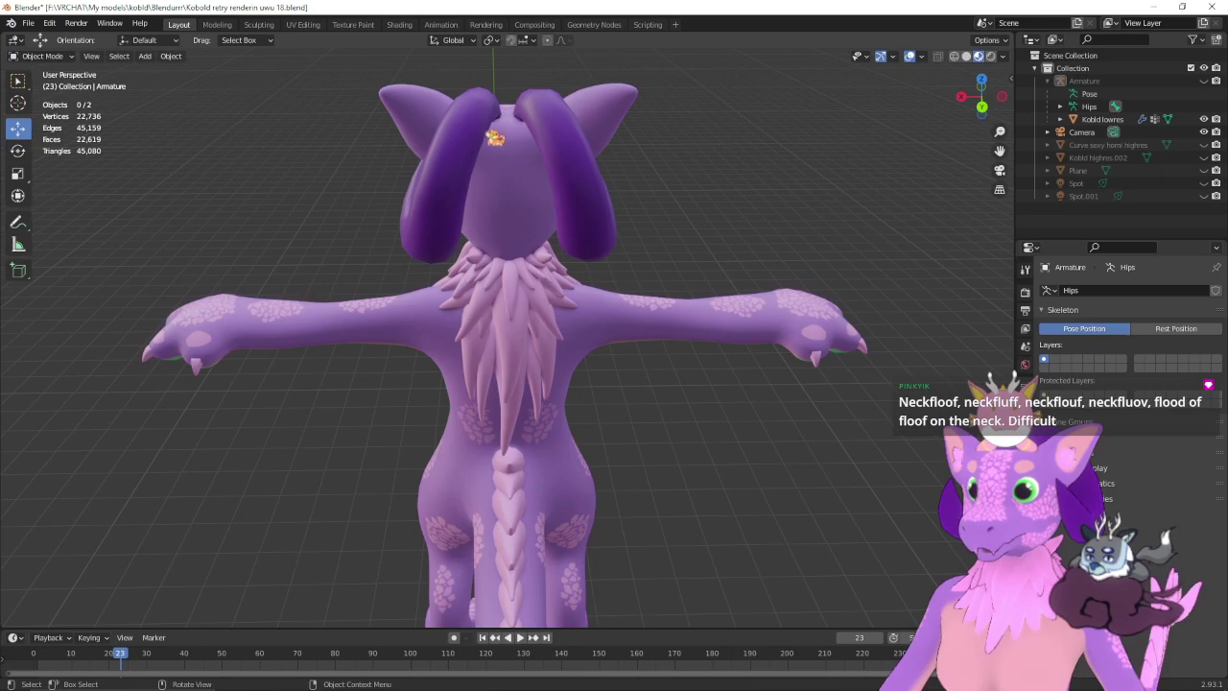
left_click_drag(625, 185, 589, 186)
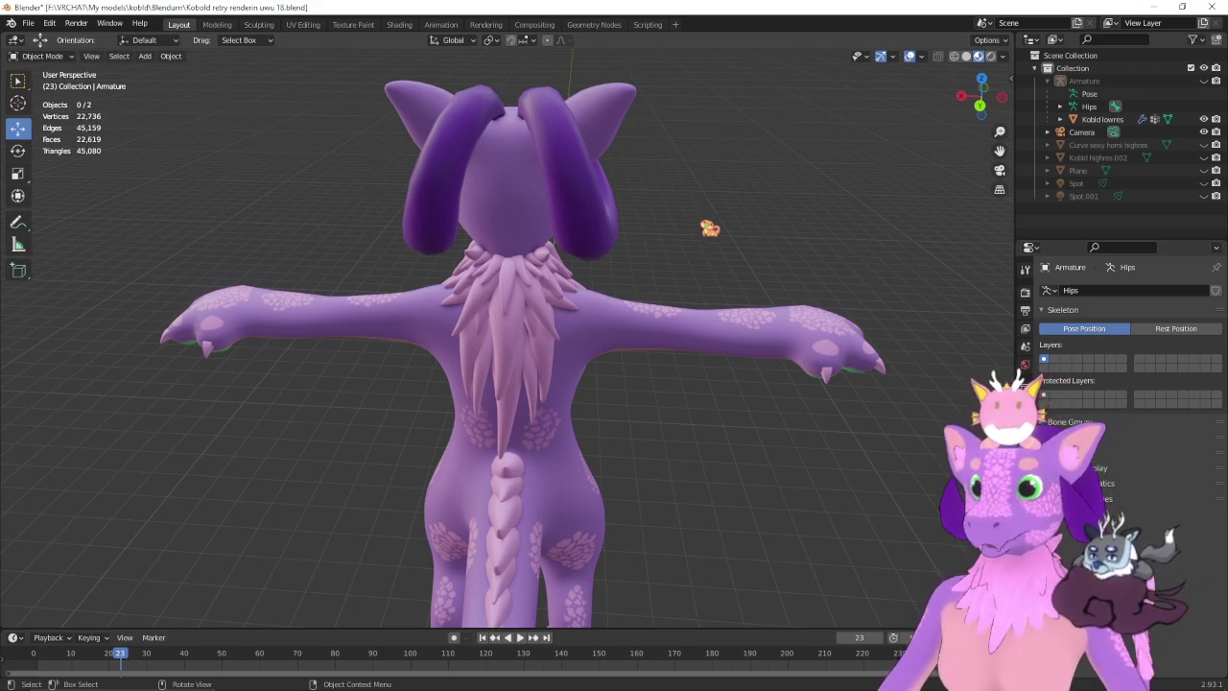
left_click_drag(710, 233, 584, 255)
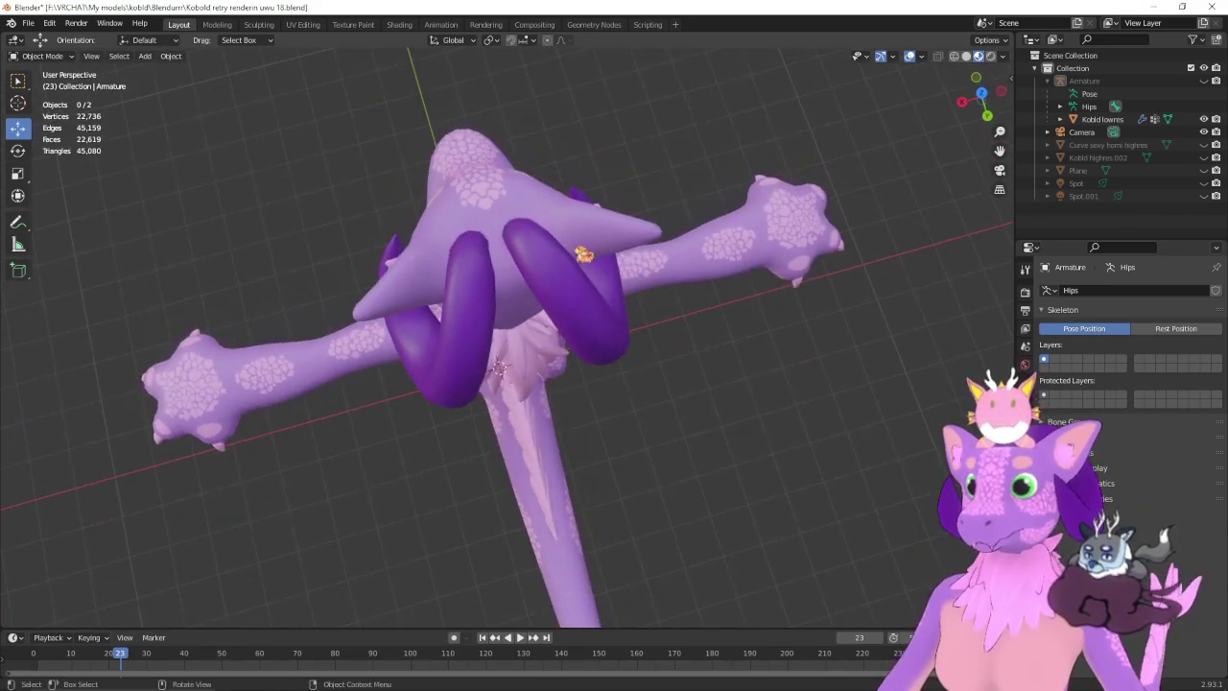
left_click_drag(778, 406, 754, 274)
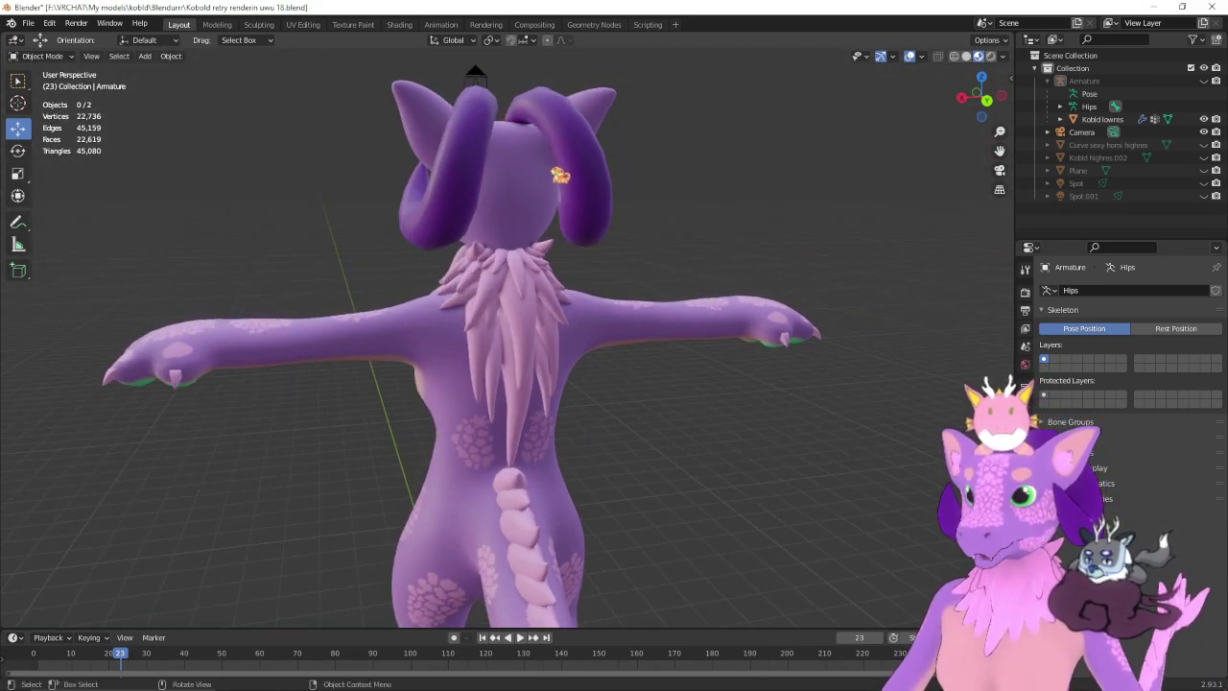
left_click_drag(676, 135, 652, 162)
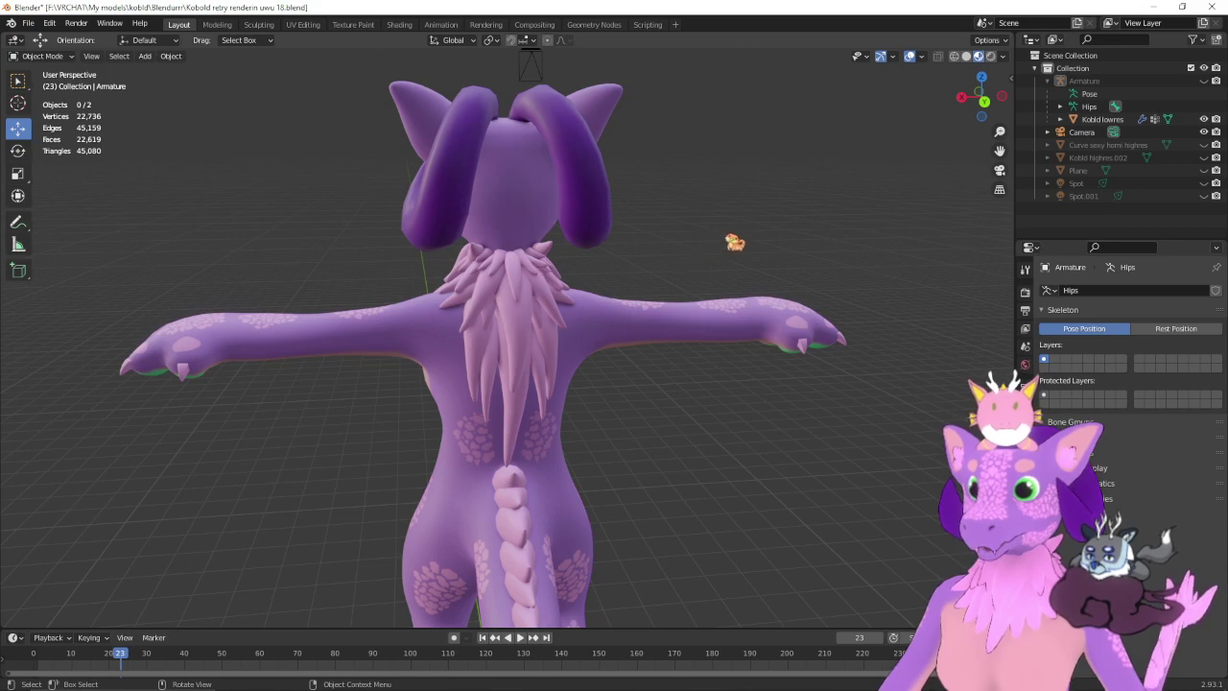
- Compare the kobold's horns, shoulders and arm scale patches from both rear sides and the front
left_click_drag(735, 242, 704, 236)
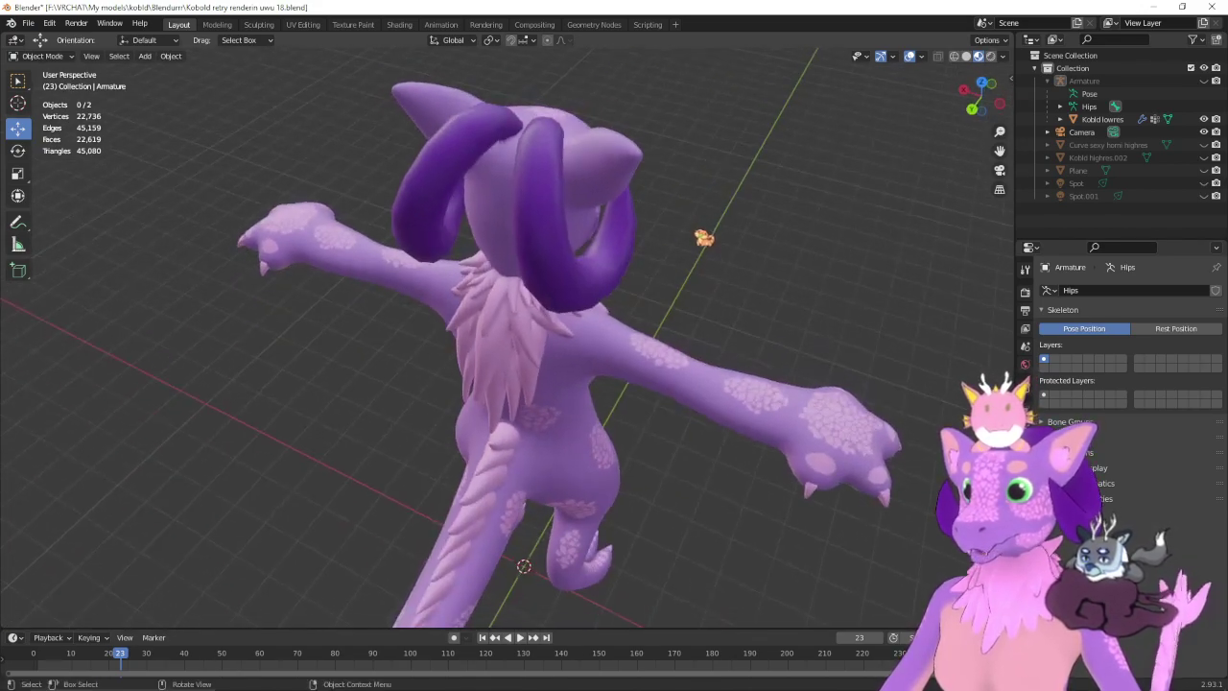
left_click_drag(787, 236, 734, 240)
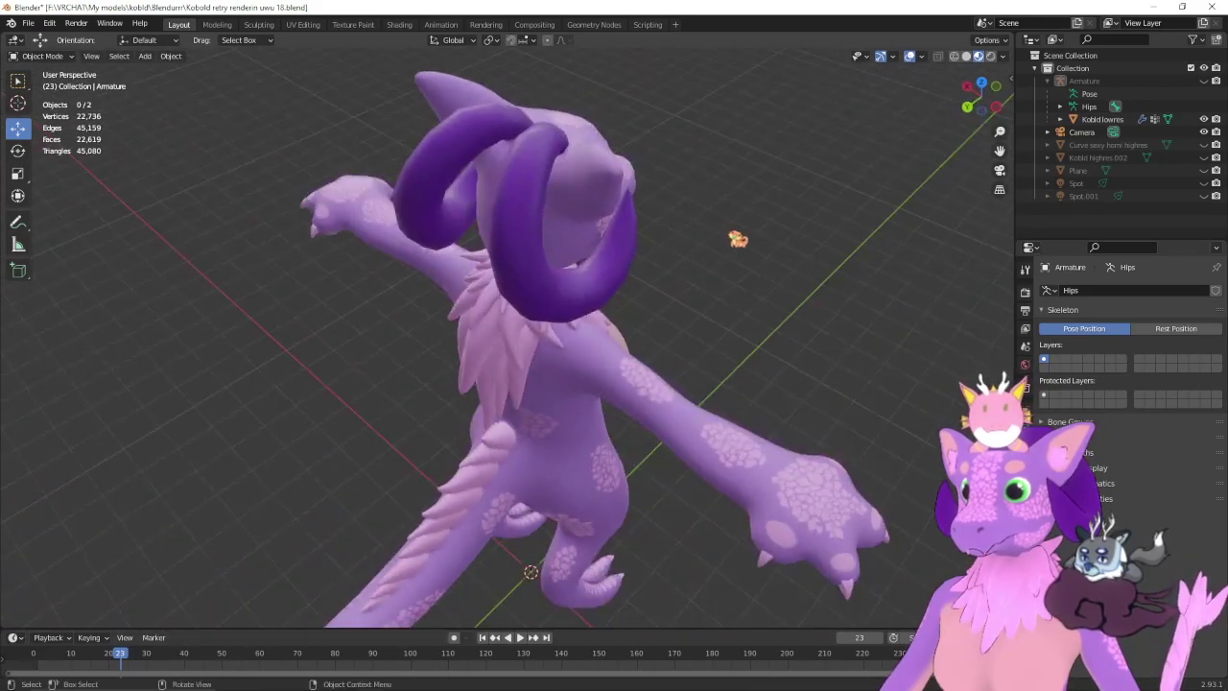
mouse_move(597, 251)
left_mouse_down()
mouse_move(735, 239)
mouse_move(475, 190)
mouse_move(593, 252)
left_mouse_up()
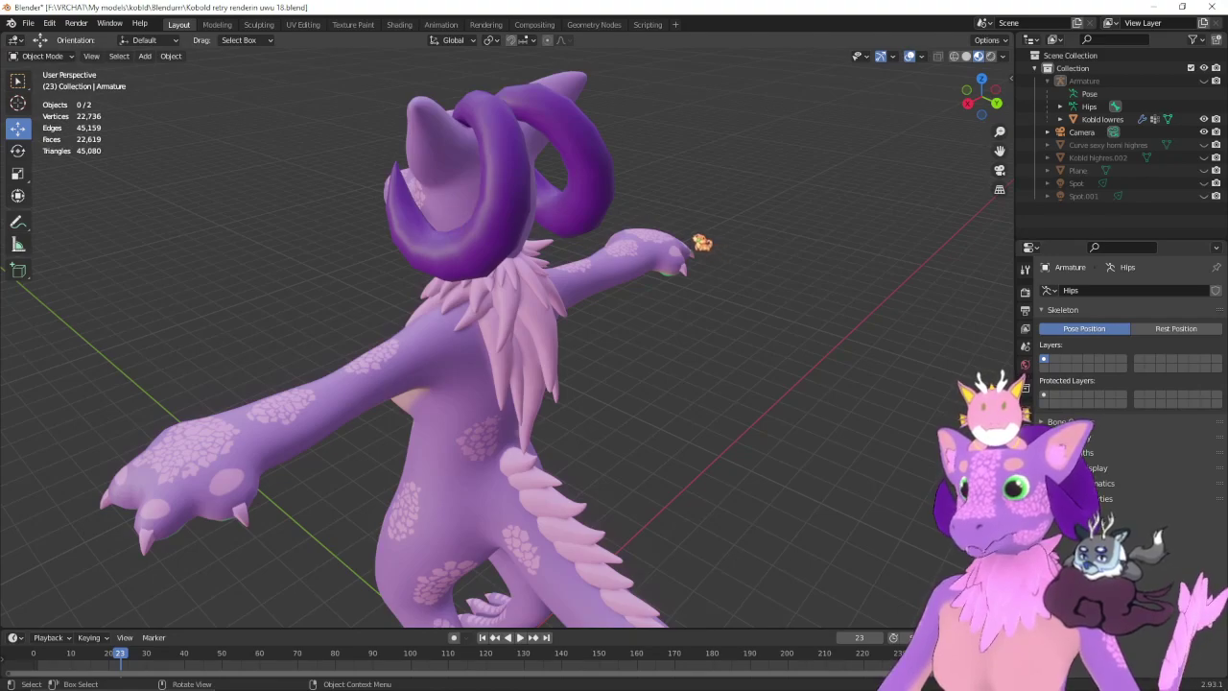
left_click_drag(707, 238, 561, 218)
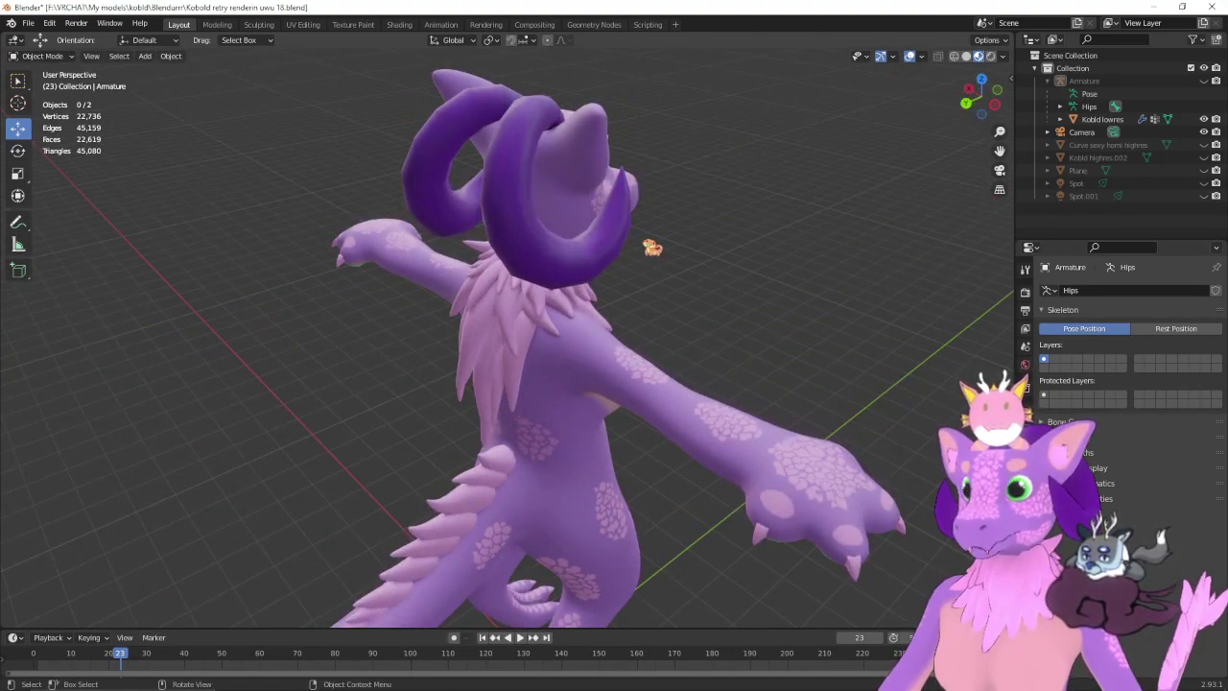
left_click_drag(652, 247, 682, 220)
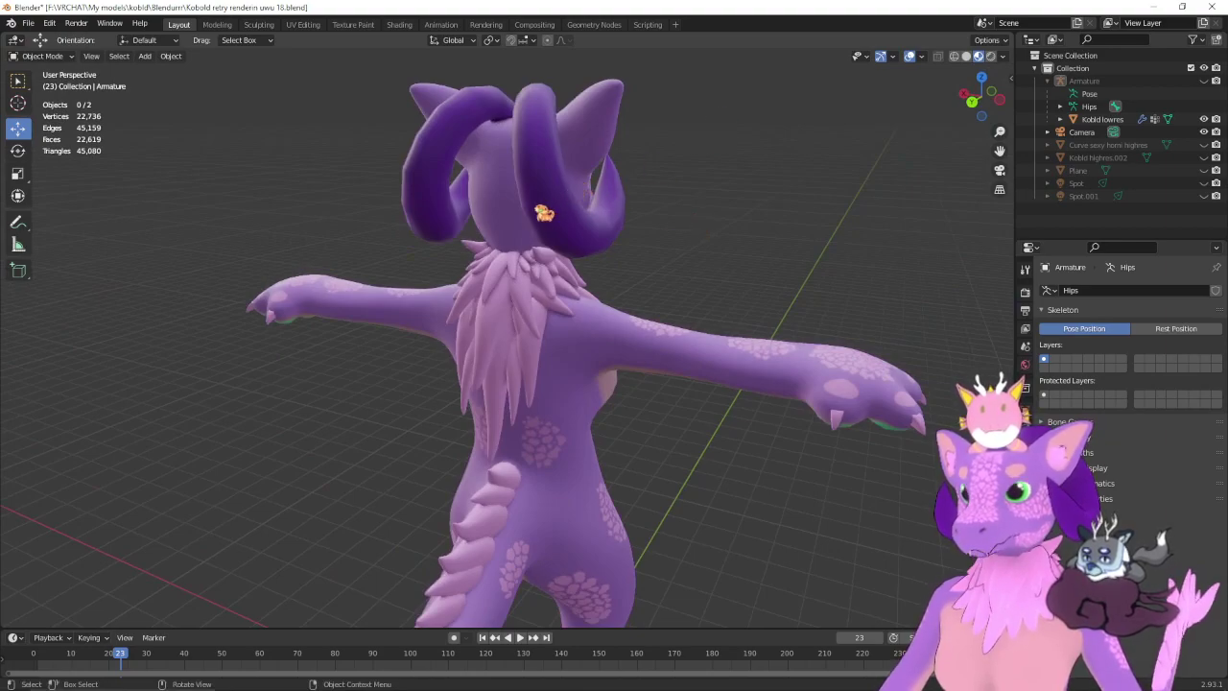
left_click_drag(693, 206, 789, 208)
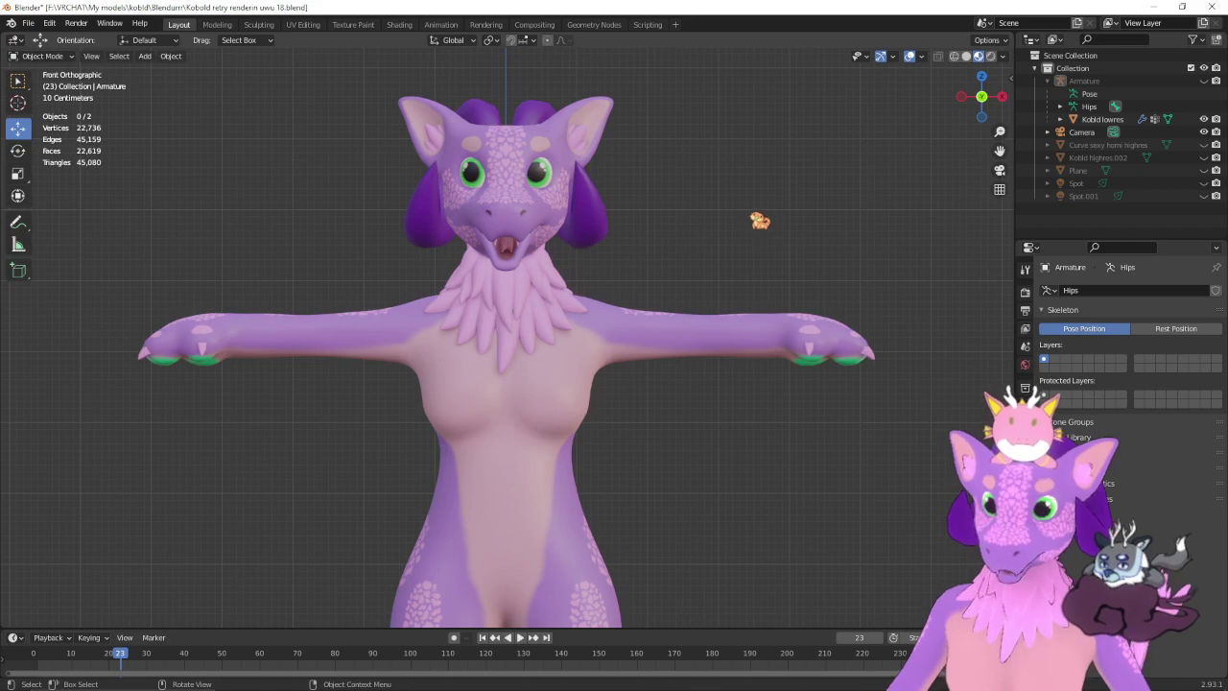
left_click_drag(759, 220, 618, 262)
- Inspect the whole kobold body from the rear and front three-quarter sides, briefly selecting the lowres mesh
scroll(619, 262, "down", 3)
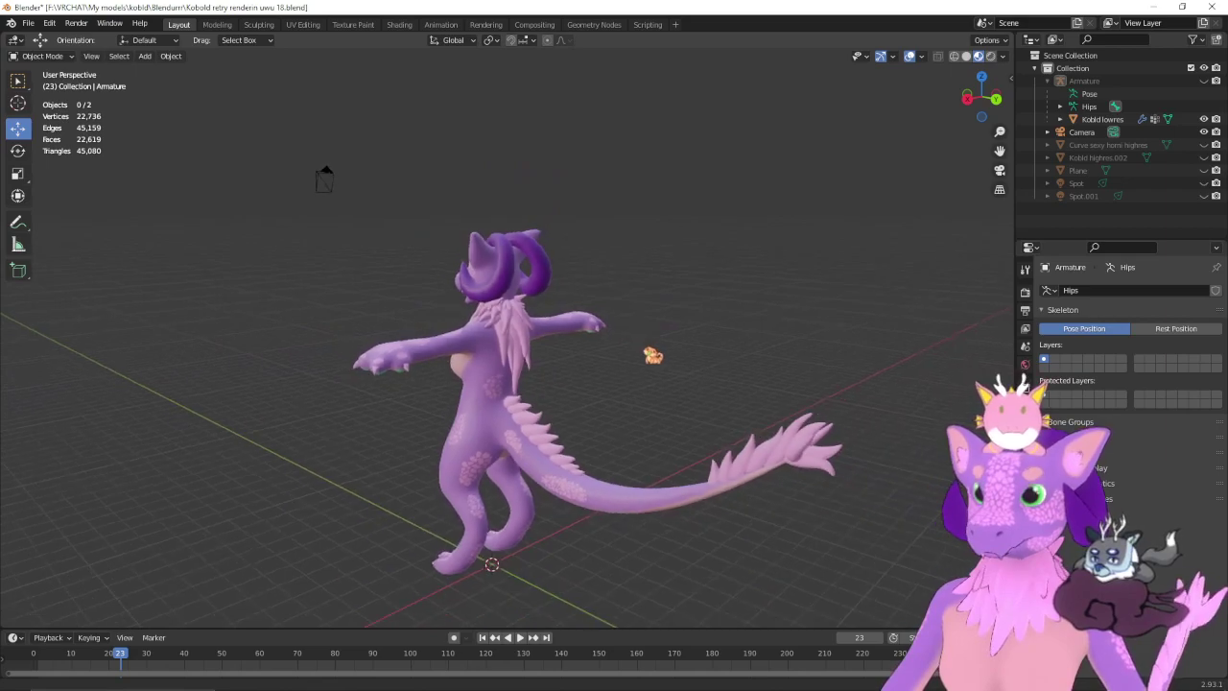
left_click_drag(555, 327, 693, 343)
left_click_drag(292, 170, 844, 629)
left_click(817, 372)
left_click_drag(353, 170, 491, 315)
left_click_drag(430, 255, 429, 256)
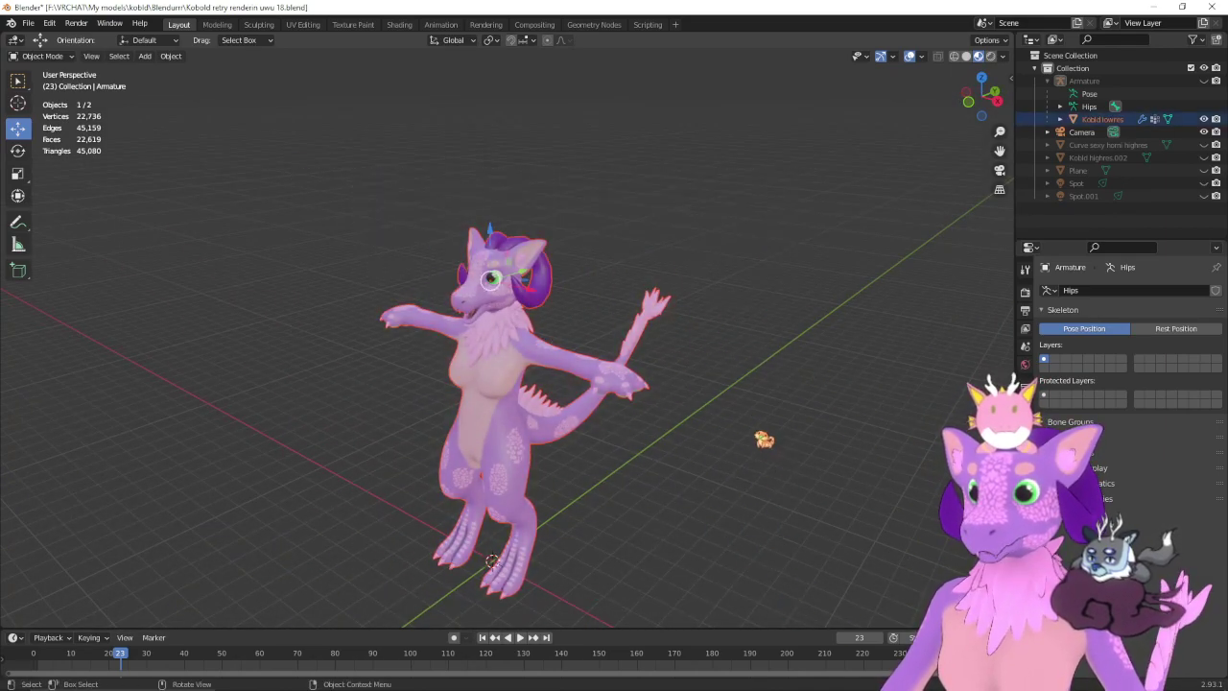
left_click_drag(734, 443, 767, 440)
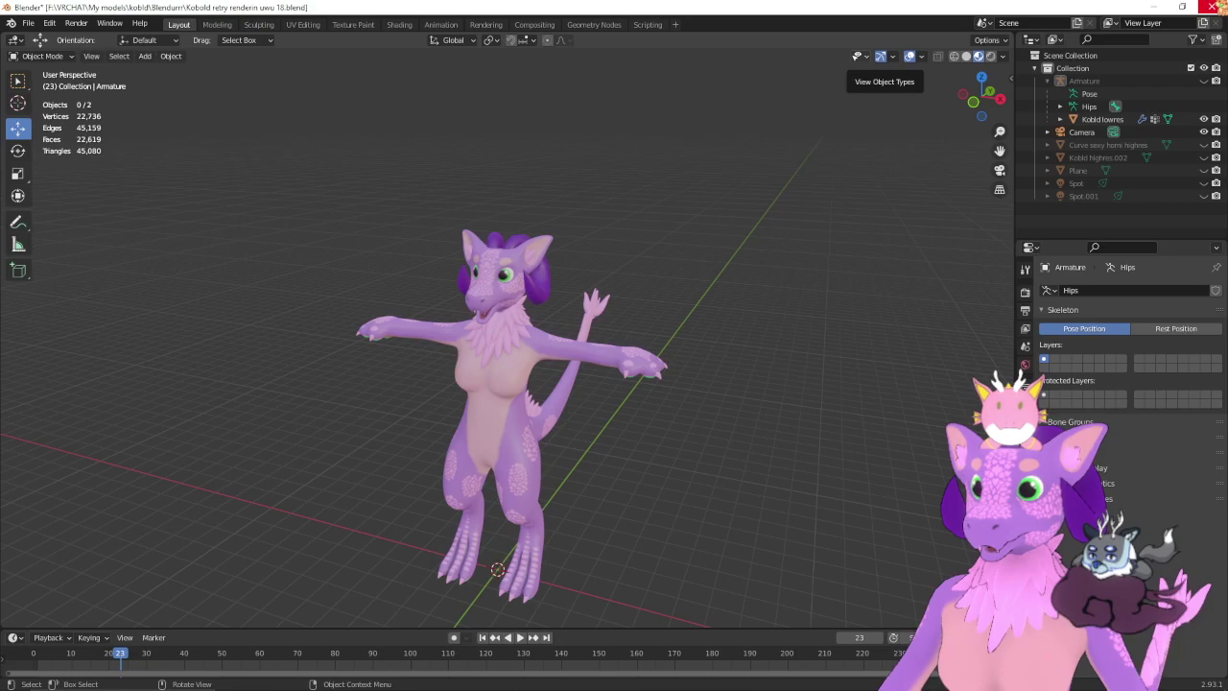
- Quit Blender without saving the changes to Kobold retry renderin uwu 18.blend
left_click(1211, 8)
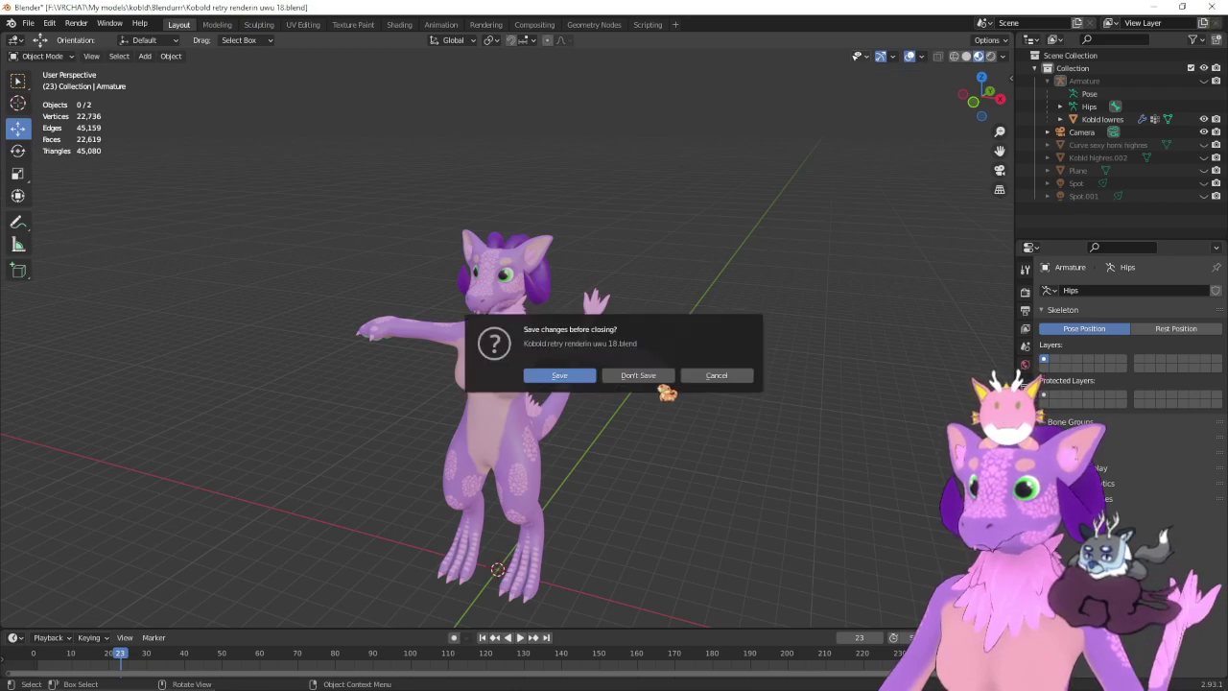
left_click(662, 384)
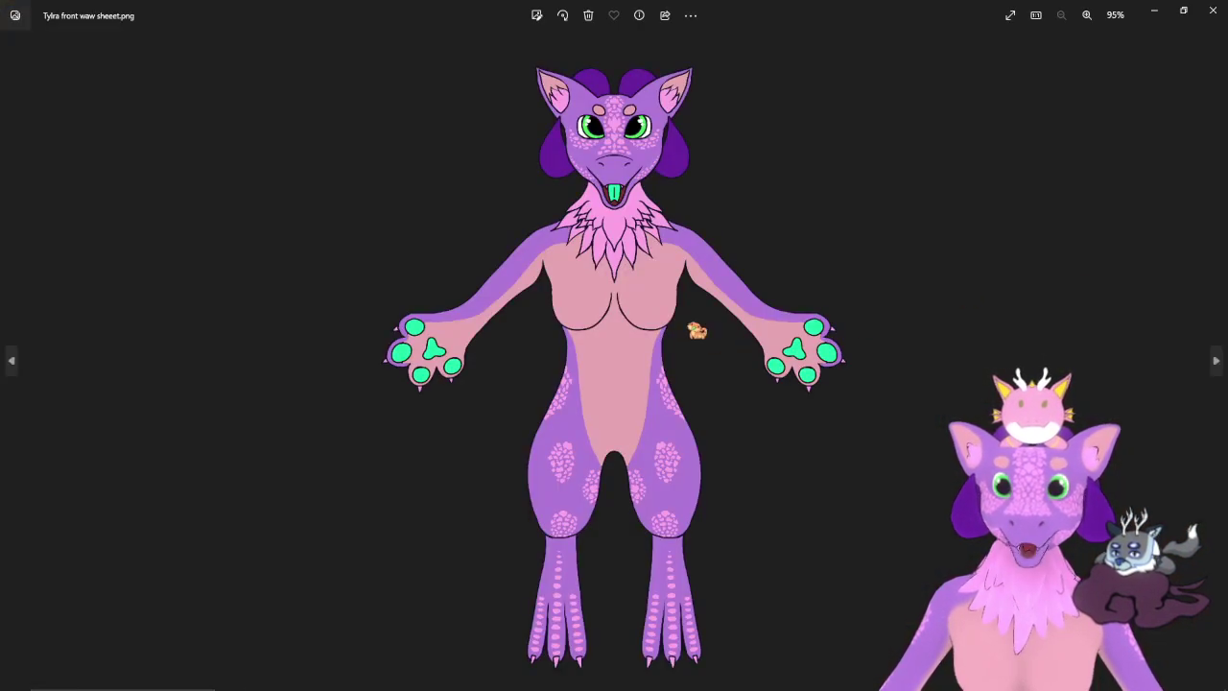
- Examine the open mouth, tongue, neck fluff and chest on the front-view sheet, and close the image
scroll(629, 216, "up", 10)
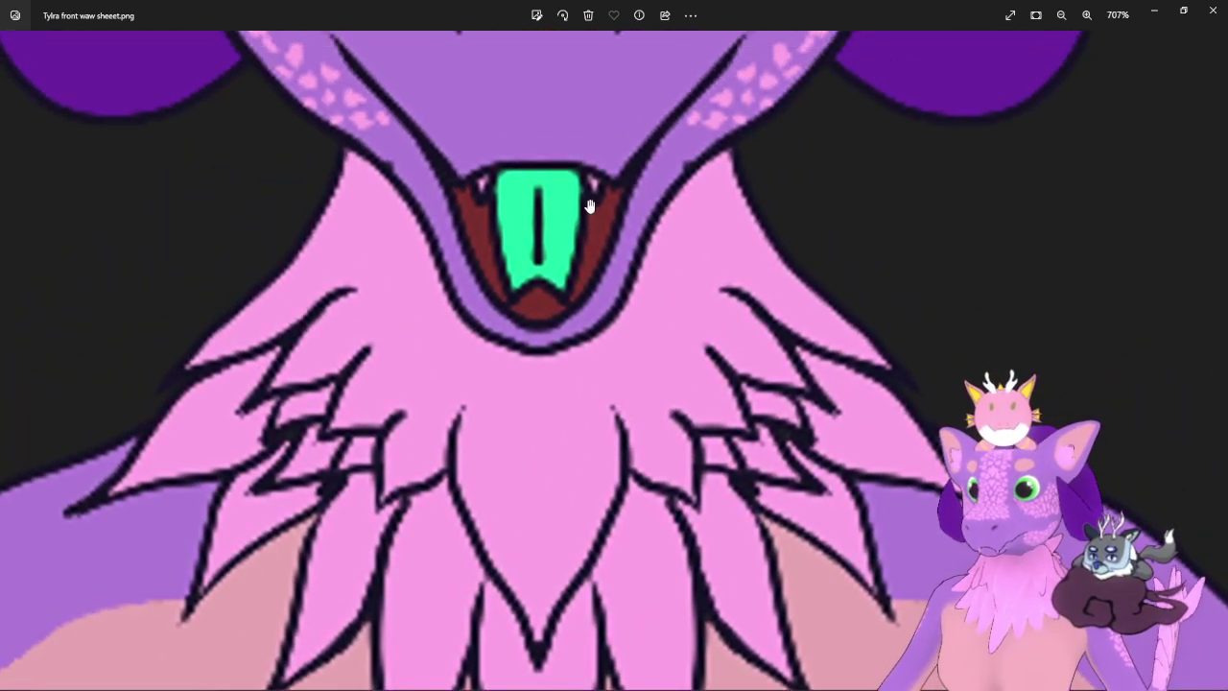
left_click_drag(480, 537, 591, 381)
left_click_drag(461, 489, 573, 351)
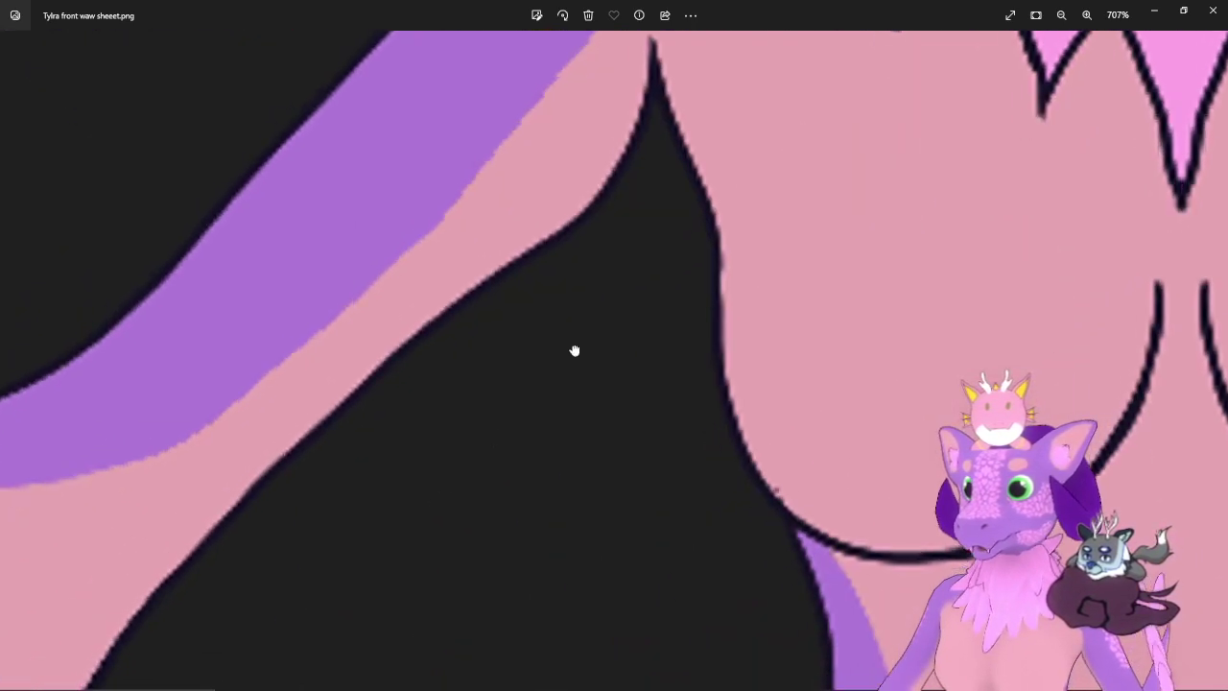
left_click_drag(475, 443, 722, 454)
left_click_drag(851, 161, 500, 477)
left_click_drag(933, 119, 485, 547)
left_click_drag(923, 97, 638, 451)
left_click_drag(831, 167, 777, 248)
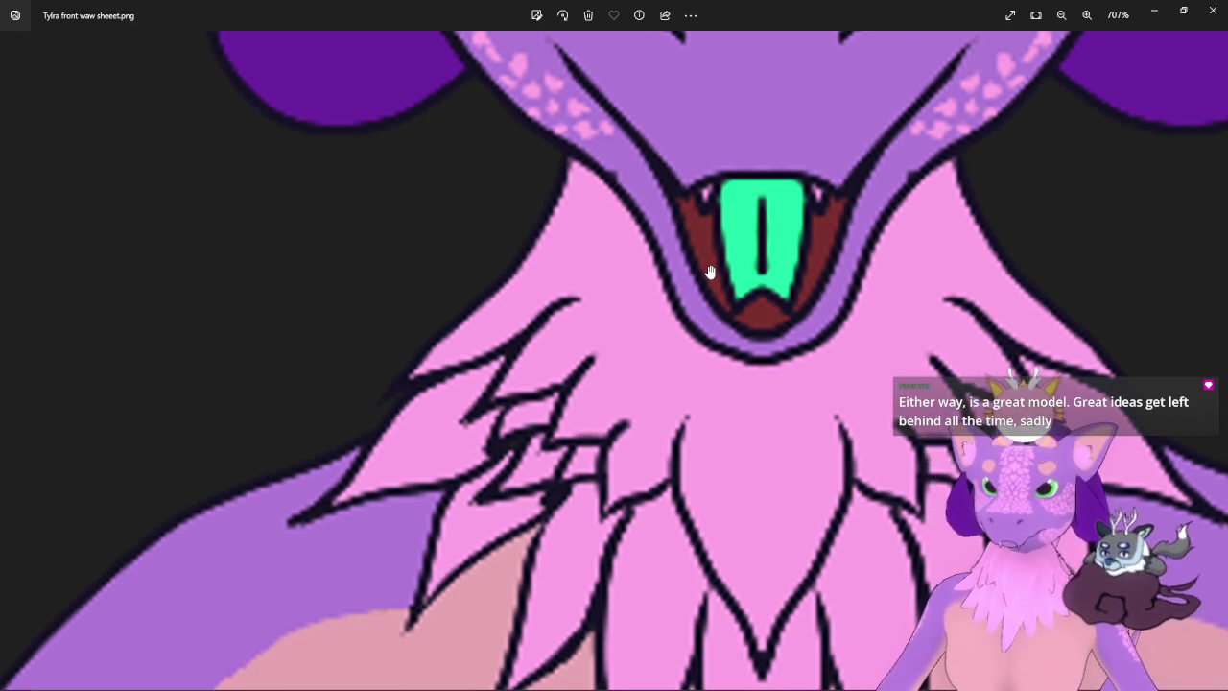
scroll(709, 272, "down", 10)
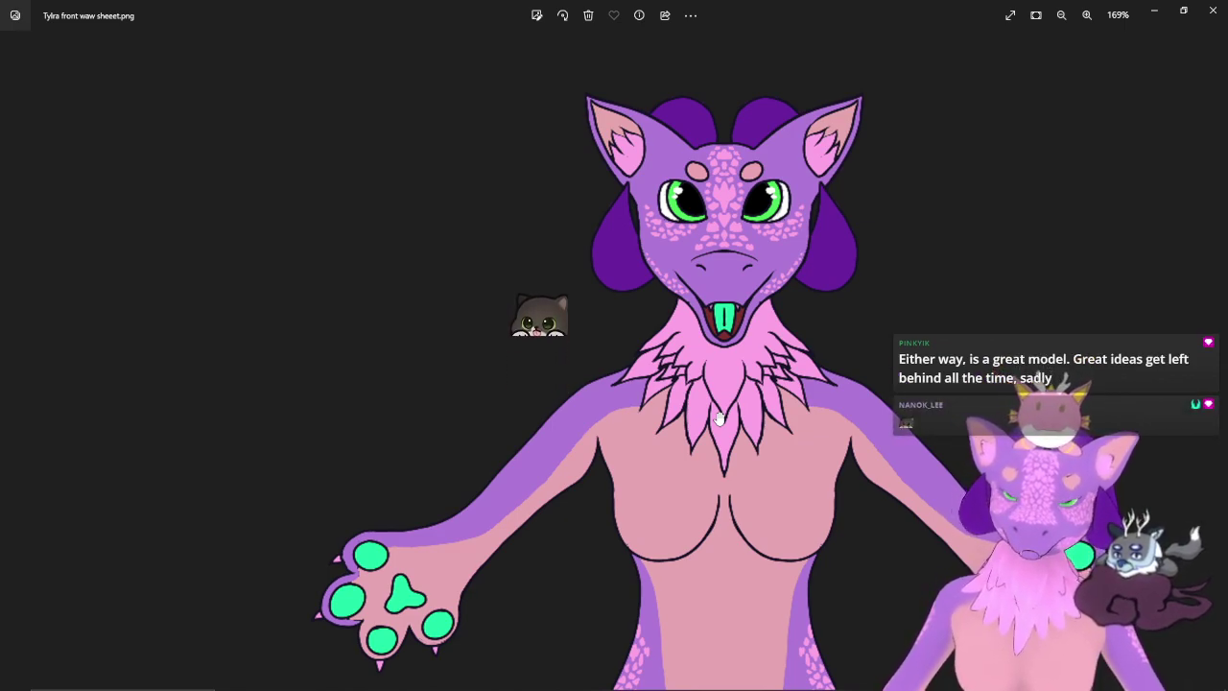
left_click(1213, 12)
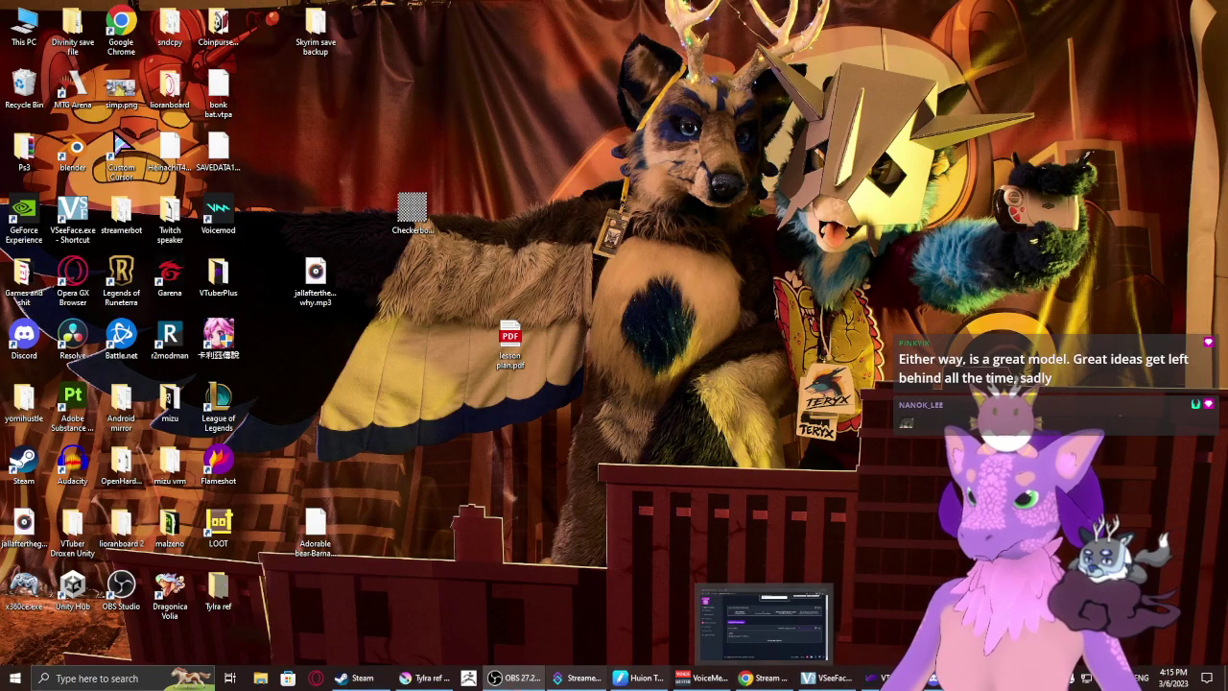
- Switch to Krita, show the Waw side.png reference layer, move it beside the side-view drawing and set its opacity to 100%
left_click(427, 677)
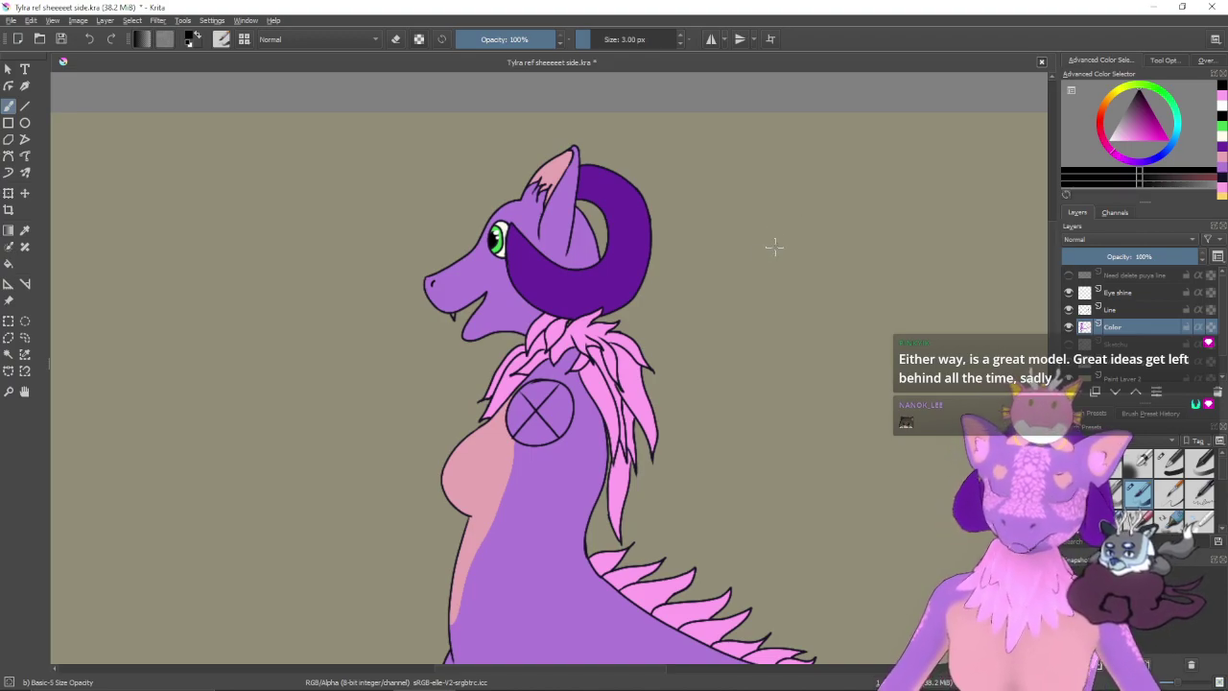
left_click_drag(831, 416, 612, 223)
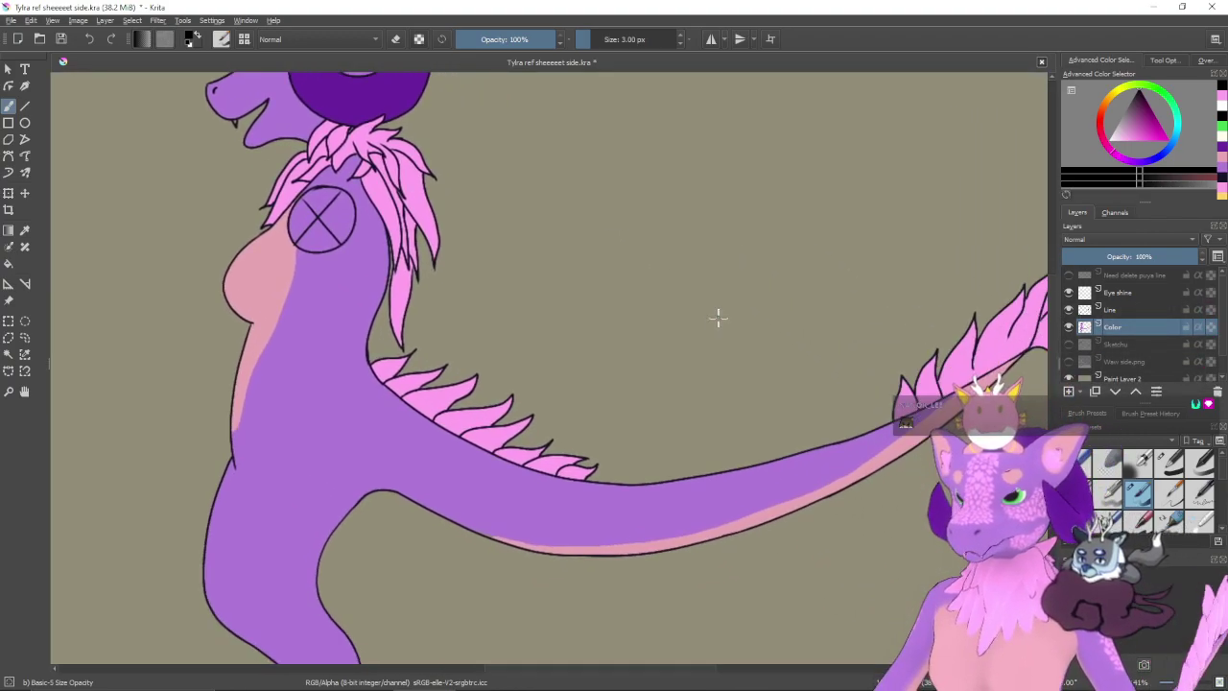
left_click_drag(697, 329, 919, 470)
left_click(1069, 362)
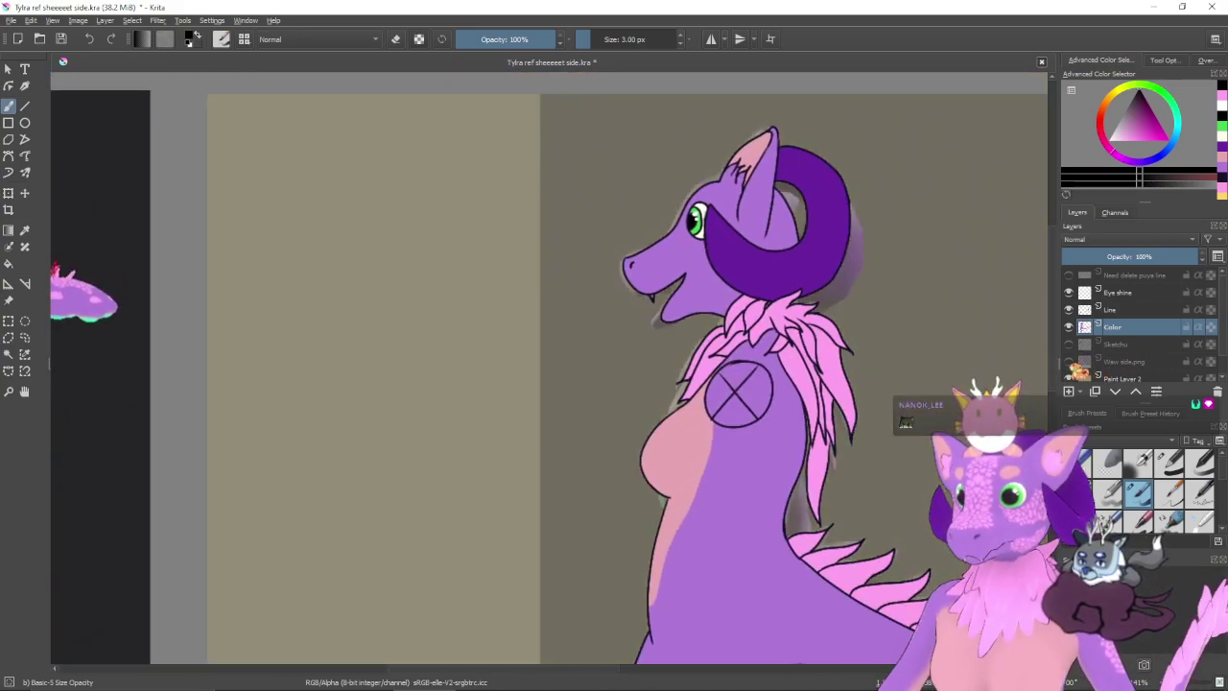
left_click(1069, 361)
left_click(1132, 361)
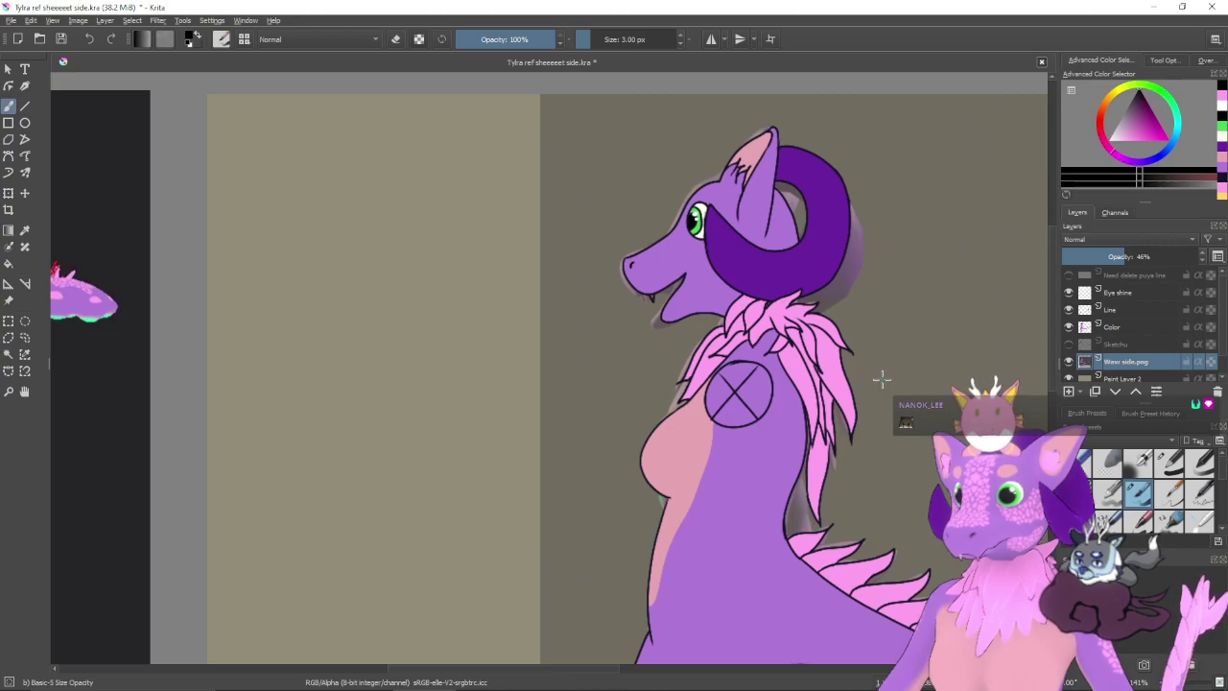
key("ctrl+t")
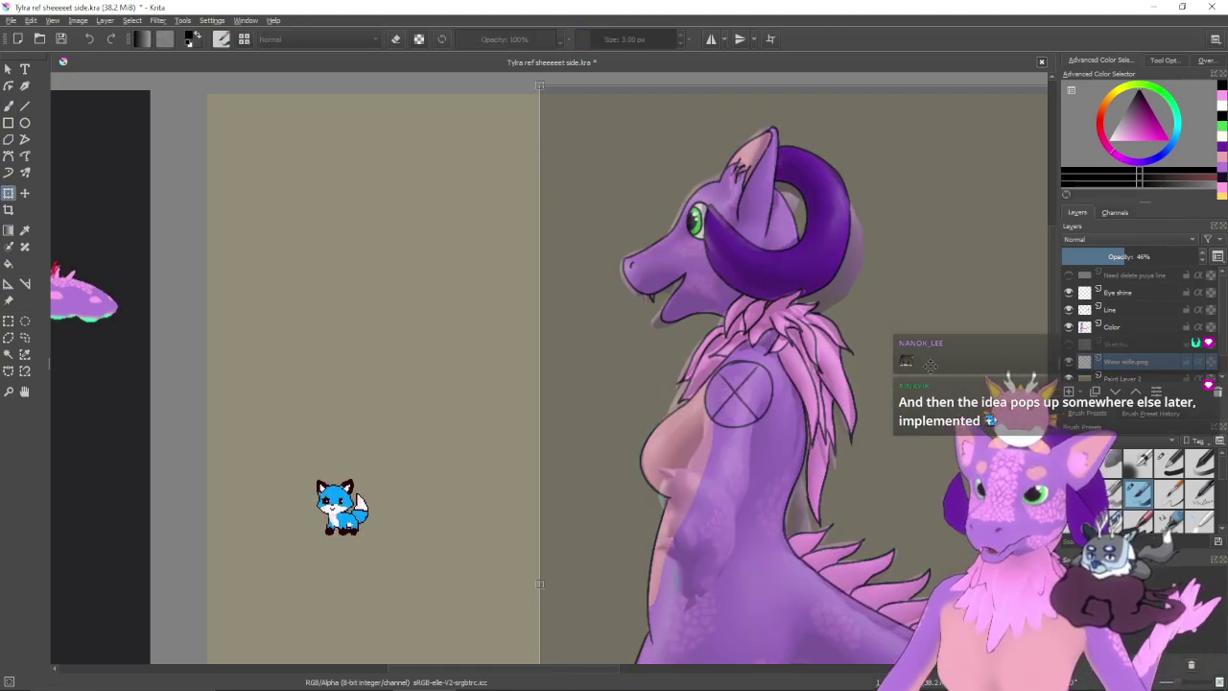
left_click_drag(931, 364, 679, 370)
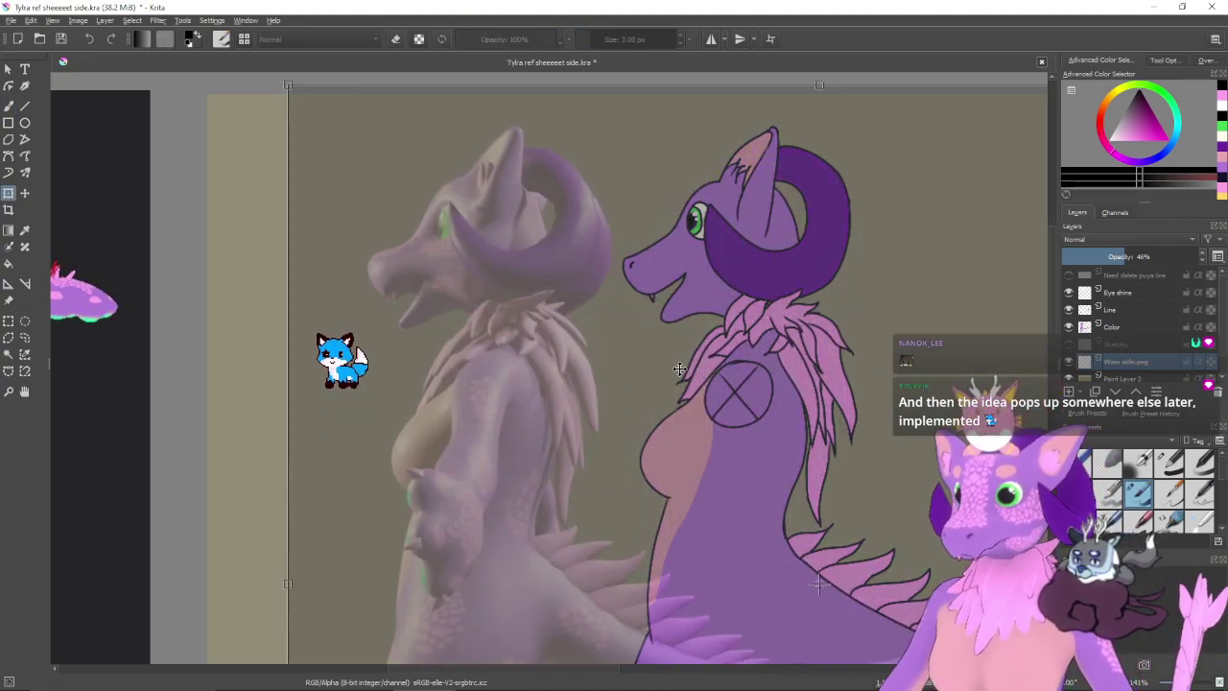
key("Return")
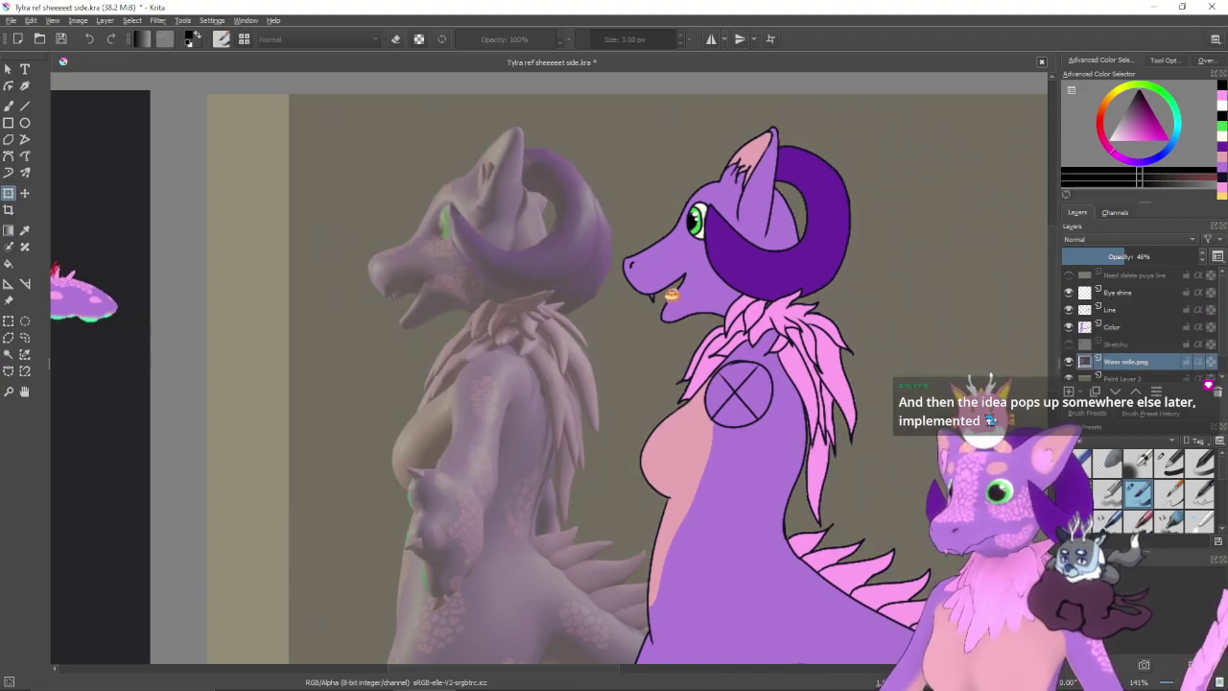
left_click_drag(1134, 257, 1205, 256)
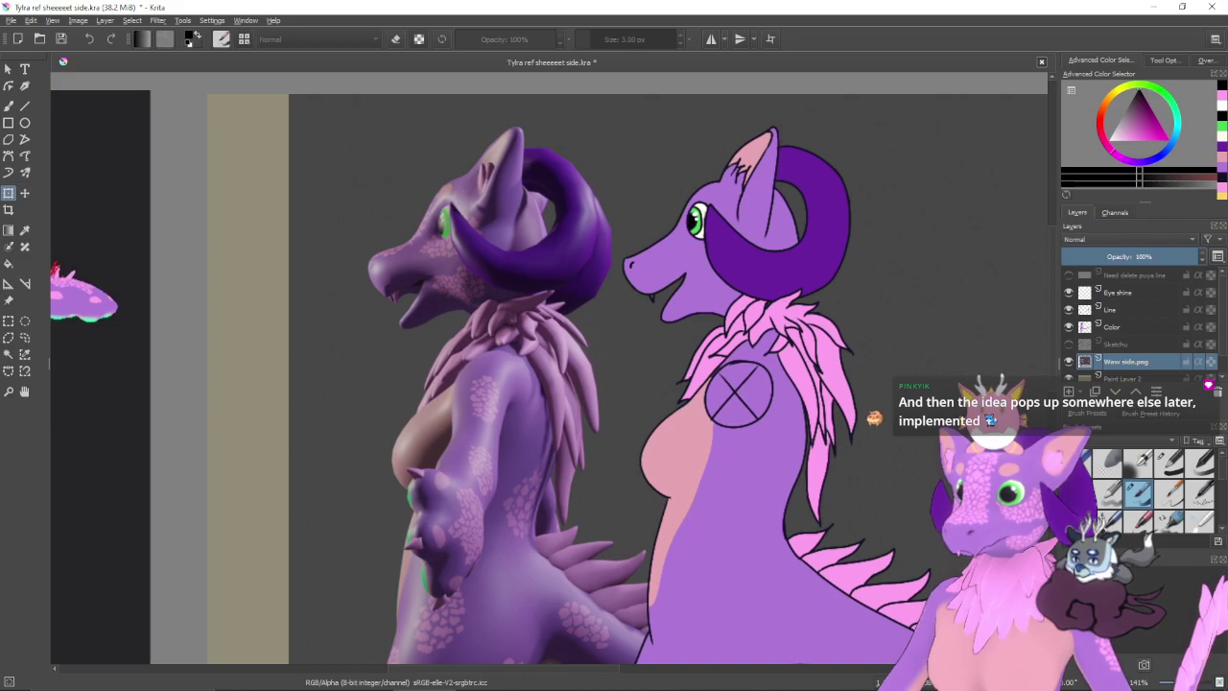
- Add a paint layer directly above the Color layer and name it Scales
left_click(1122, 326)
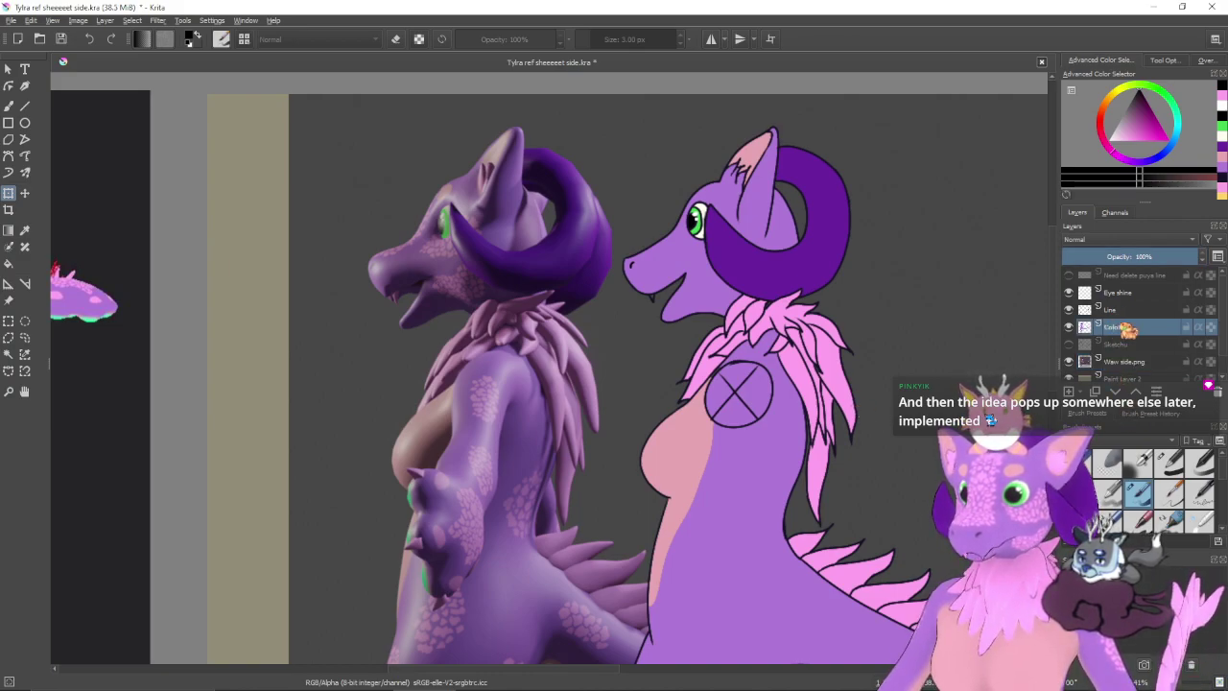
key("Insert")
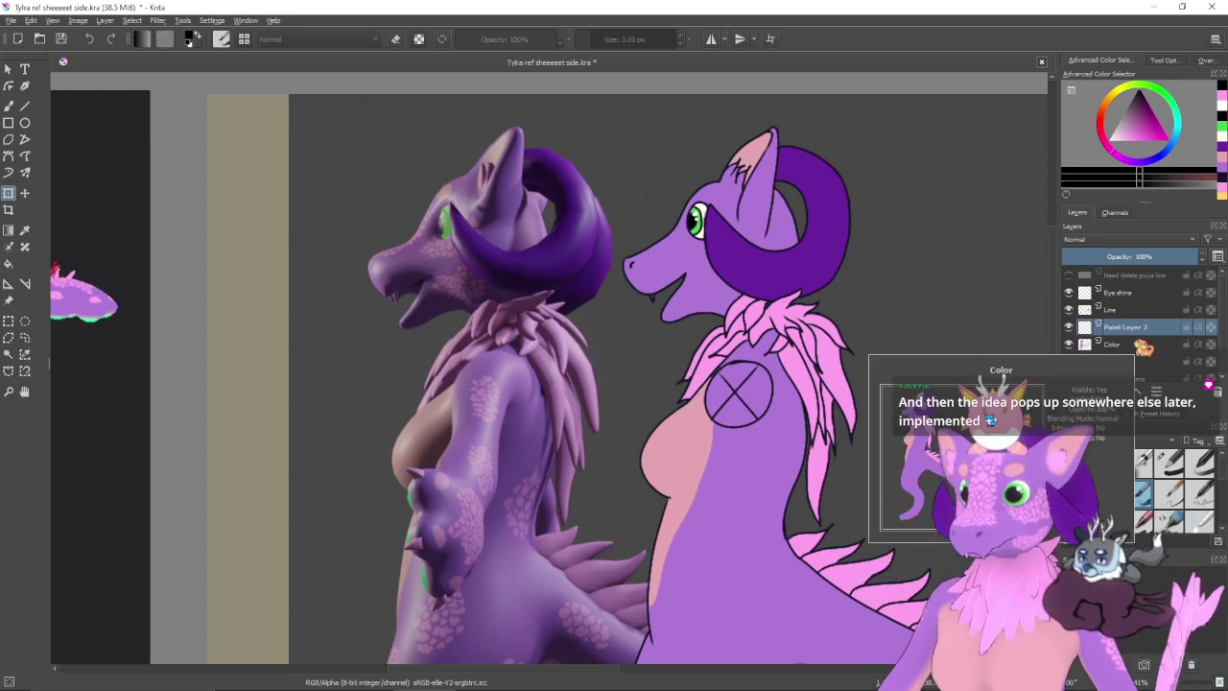
double_click(1132, 327)
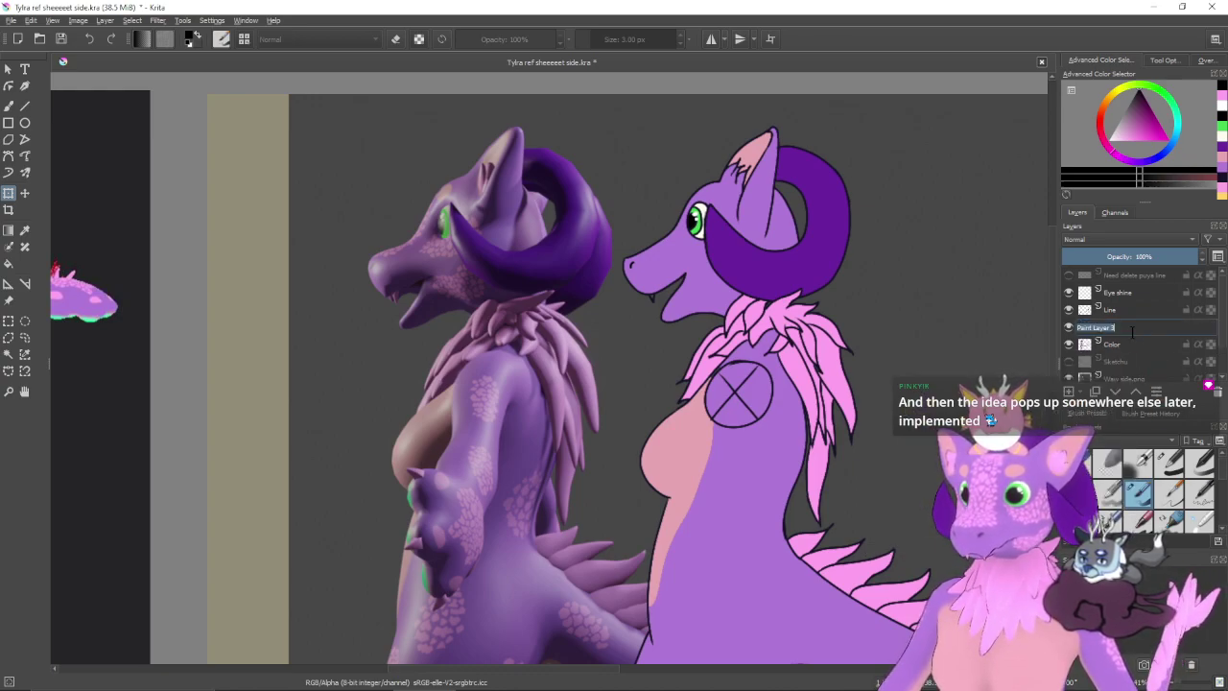
type("scales")
key("Return")
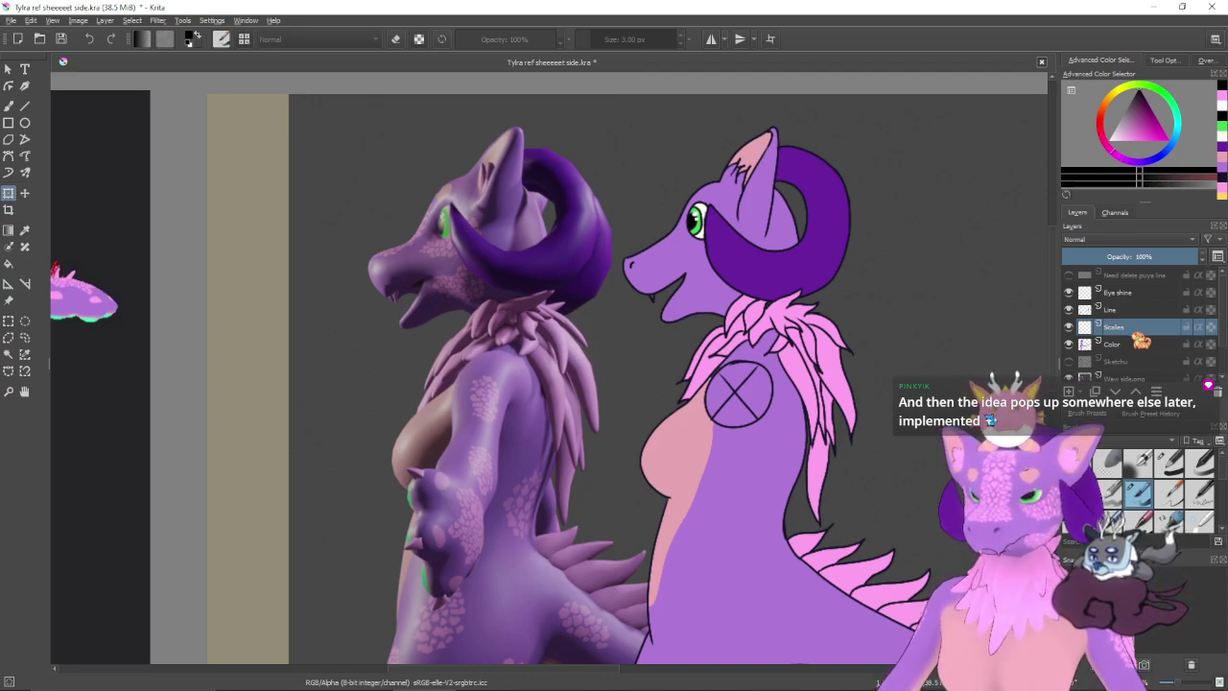
- Paint the side view's fang on the Color layer with the pink sampled from the neck fluff
scroll(800, 451, "up", 1)
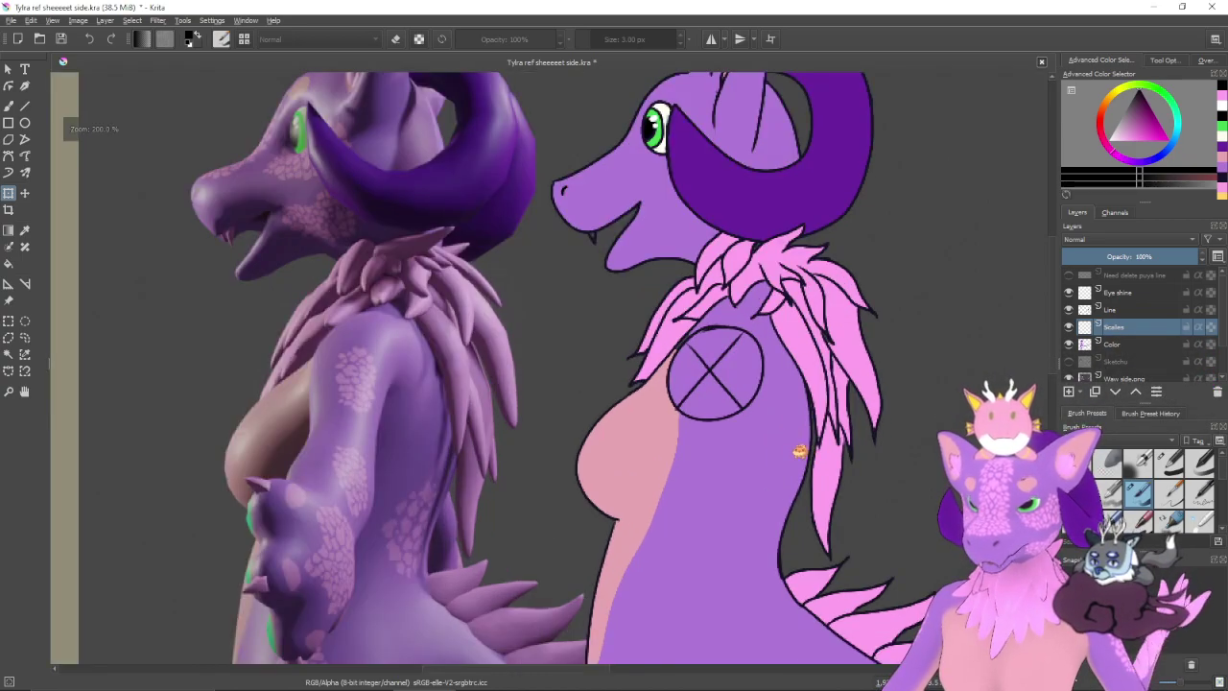
left_click_drag(794, 342, 782, 511)
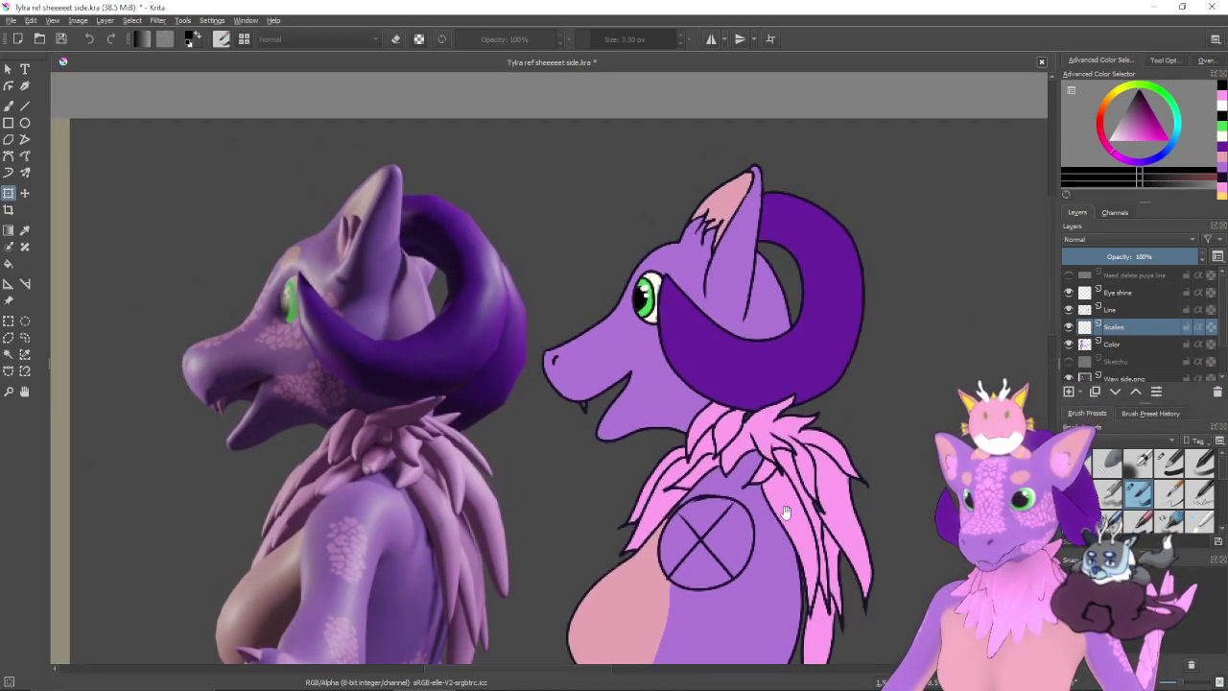
left_click_drag(759, 419, 772, 451)
key("b")
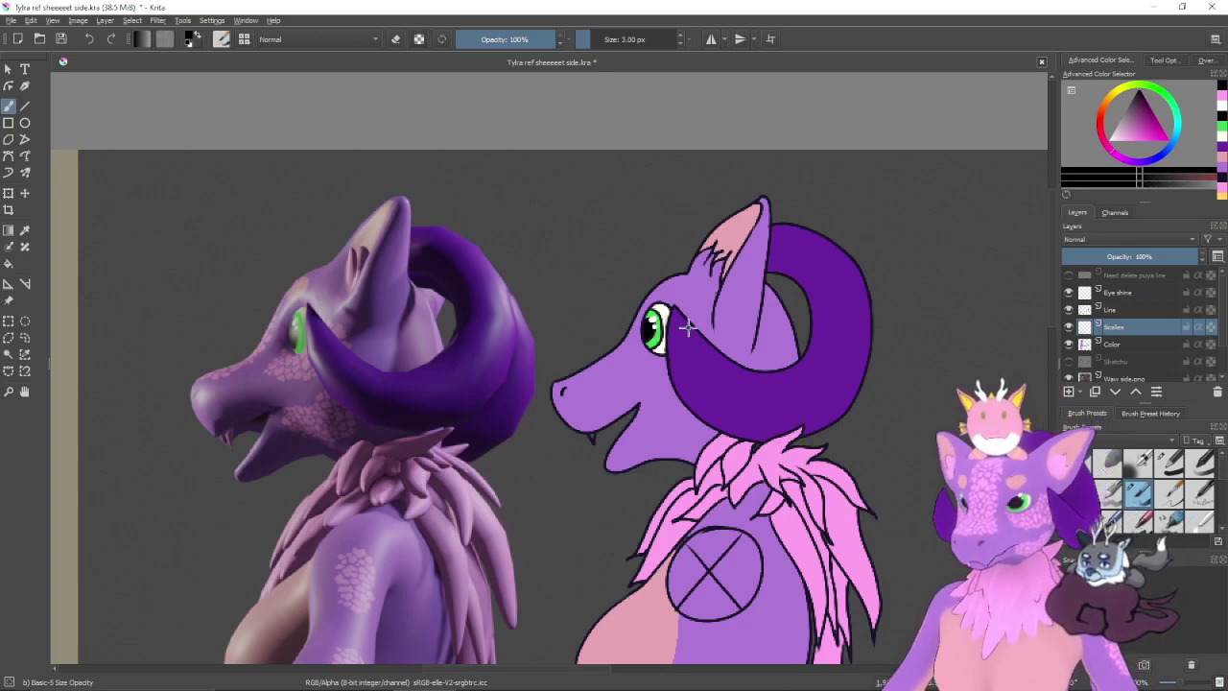
left_click_drag(687, 326, 710, 296)
left_click_drag(640, 334, 705, 364)
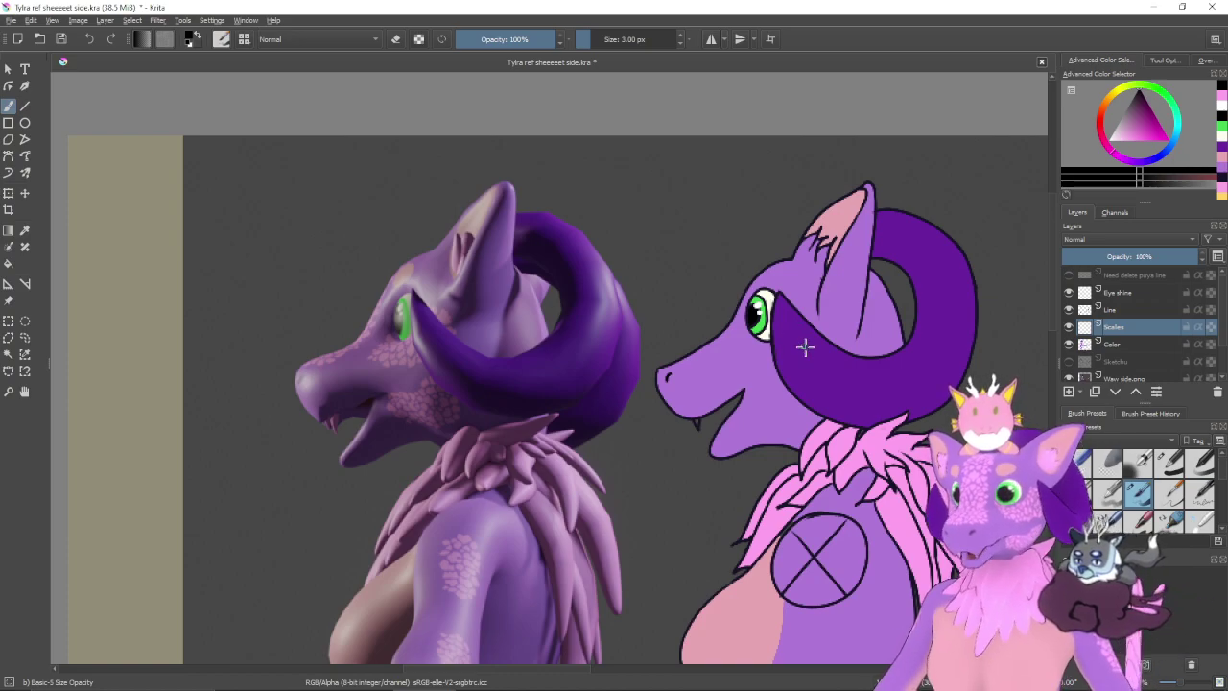
left_click(1121, 344)
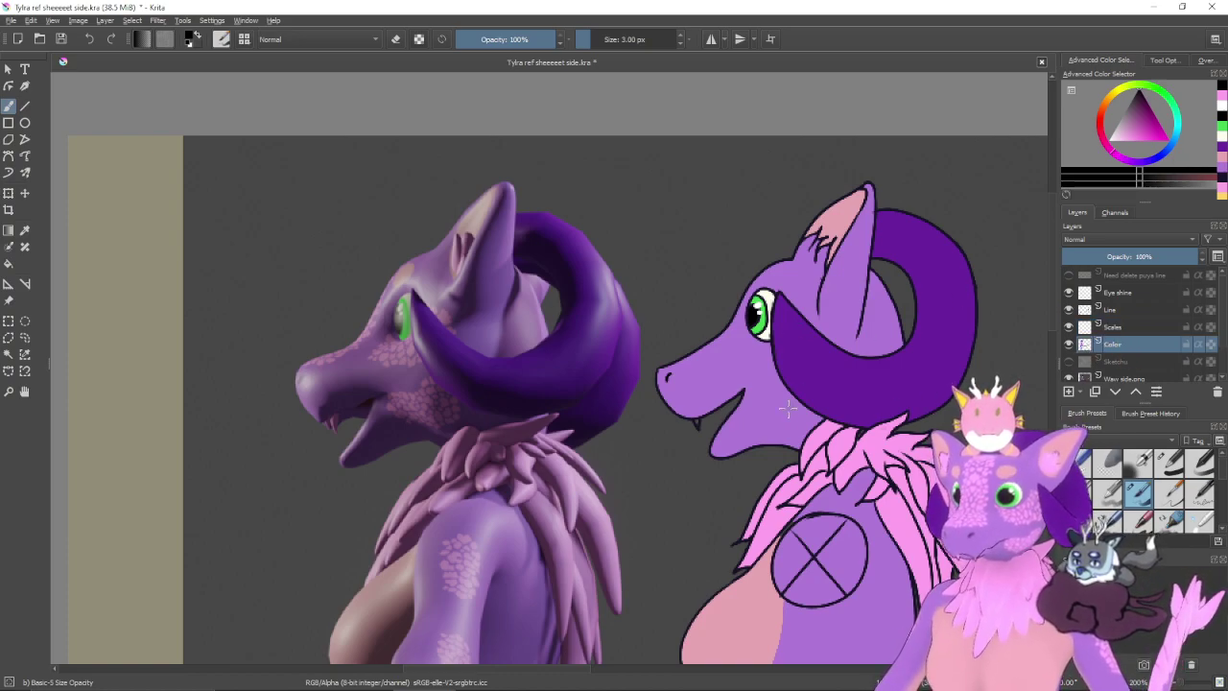
key("plus")
key("plus")
left_click_drag(813, 328, 572, 191)
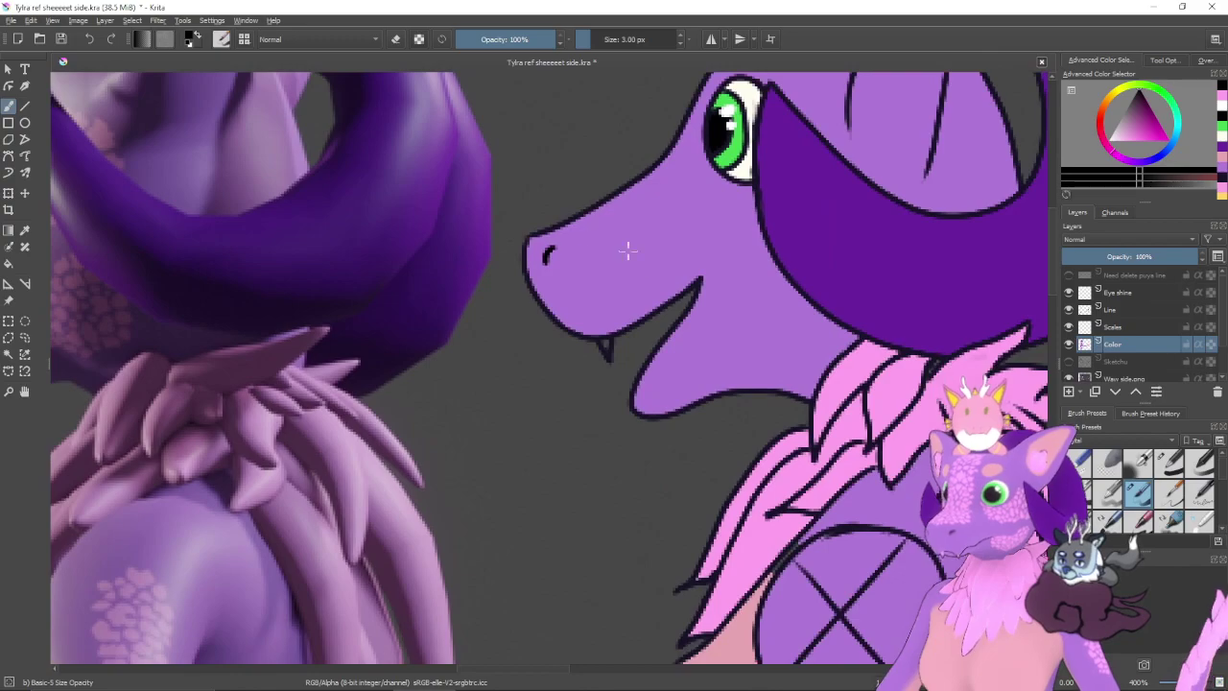
left_click(853, 485, "ctrl")
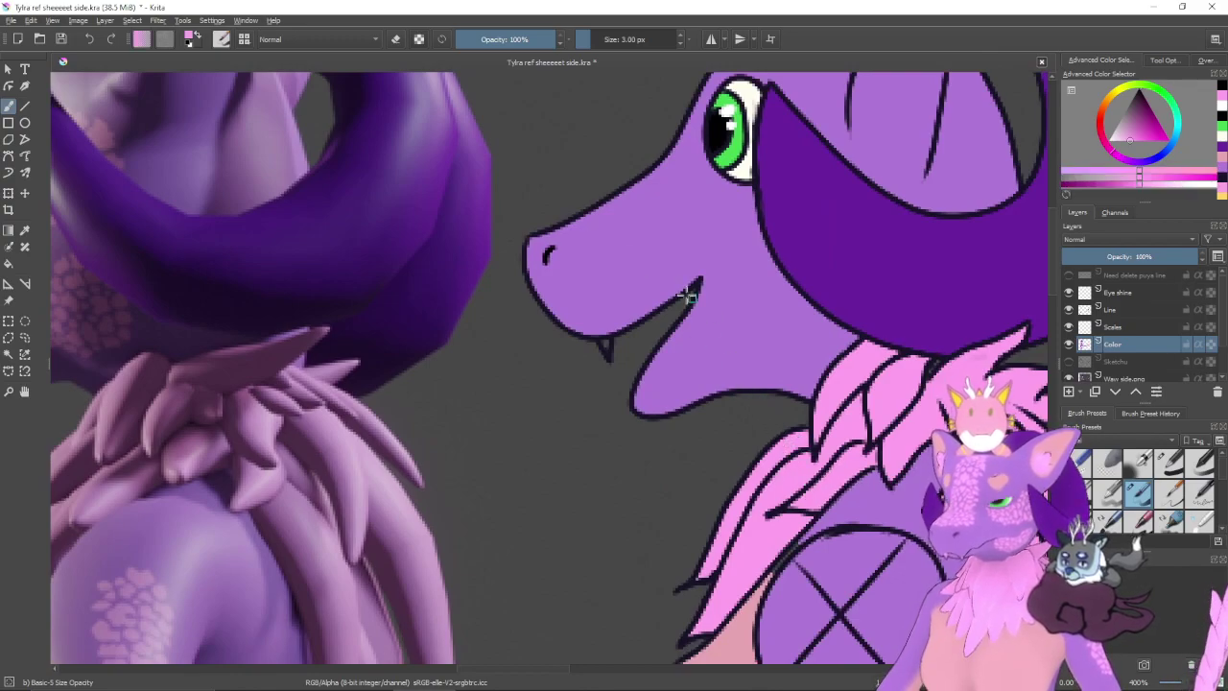
left_click_drag(605, 343, 605, 349)
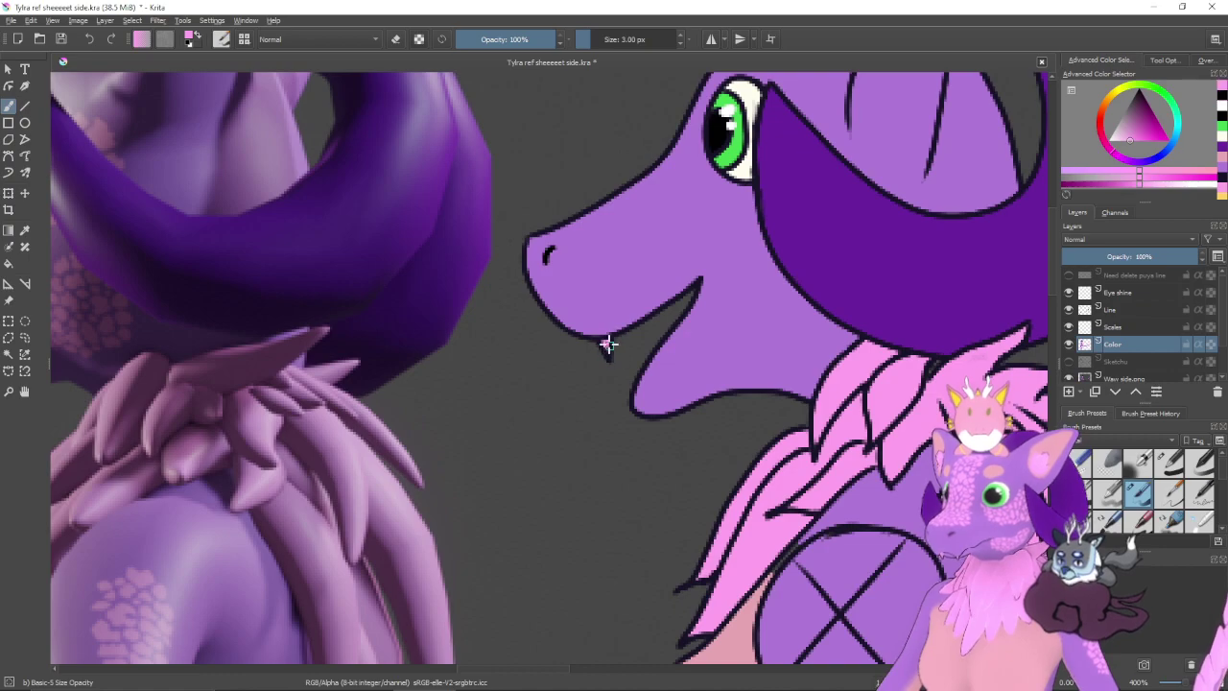
- Paint pink below the ear's tuft lines and along its front edge to the base, undoing the last strokes
mouse_move(708, 303)
left_mouse_down()
mouse_move(641, 390)
mouse_move(627, 465)
mouse_move(720, 472)
mouse_move(745, 356)
mouse_move(646, 351)
left_mouse_up()
left_click_drag(861, 284, 827, 298)
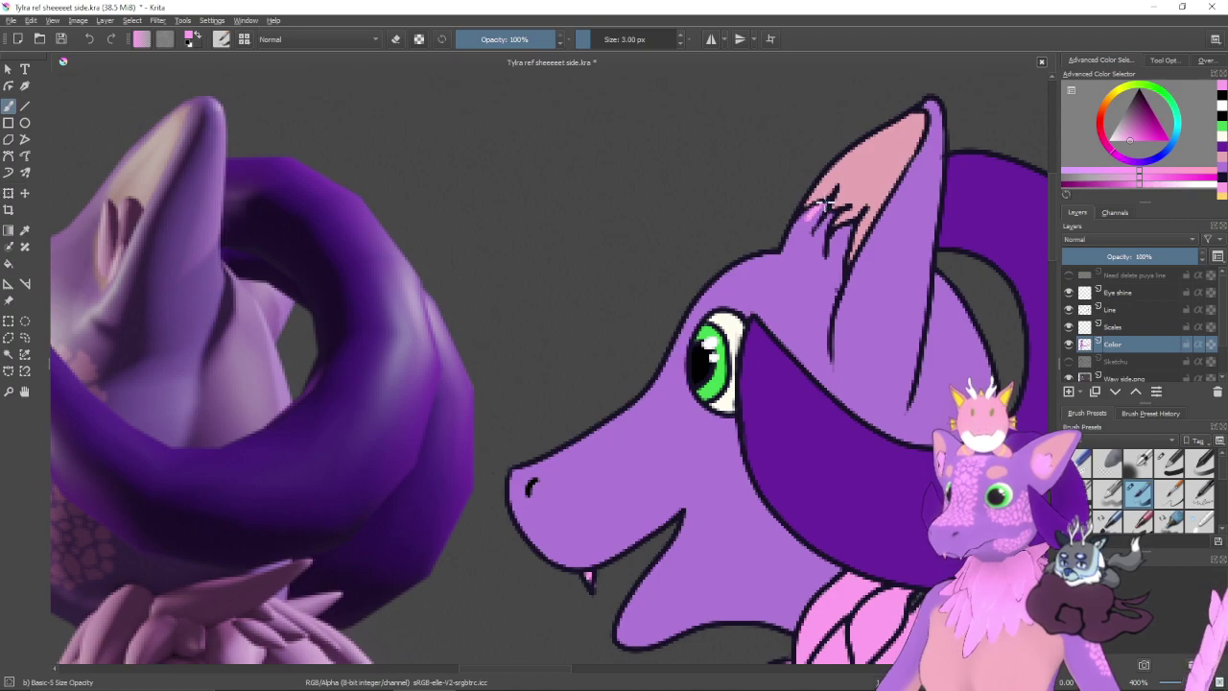
left_click_drag(826, 204, 809, 225)
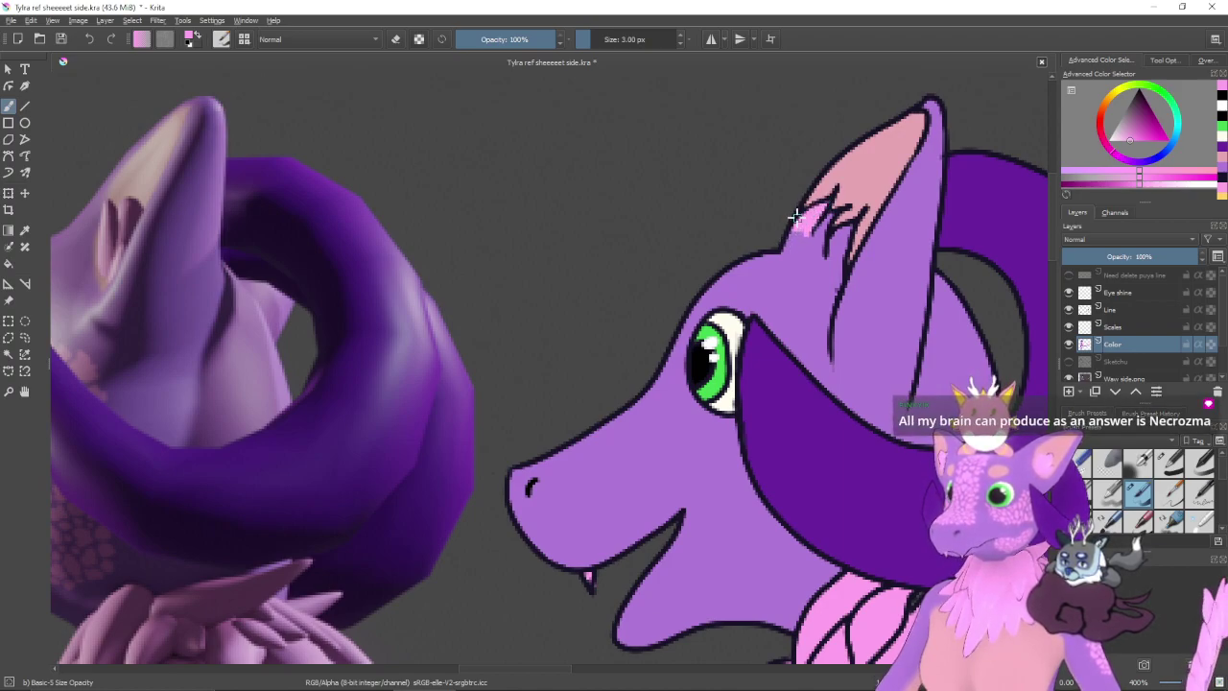
mouse_move(796, 237)
left_mouse_down()
mouse_move(820, 230)
mouse_move(850, 353)
left_mouse_up()
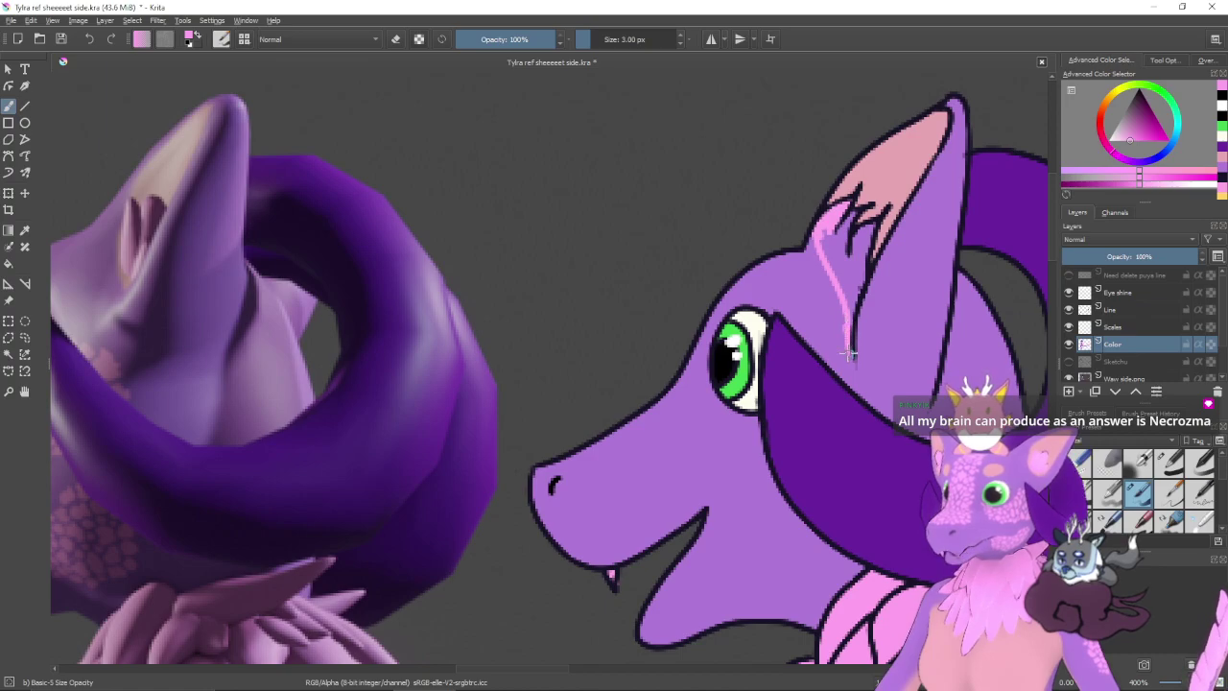
key("ctrl+z")
key("ctrl+z")
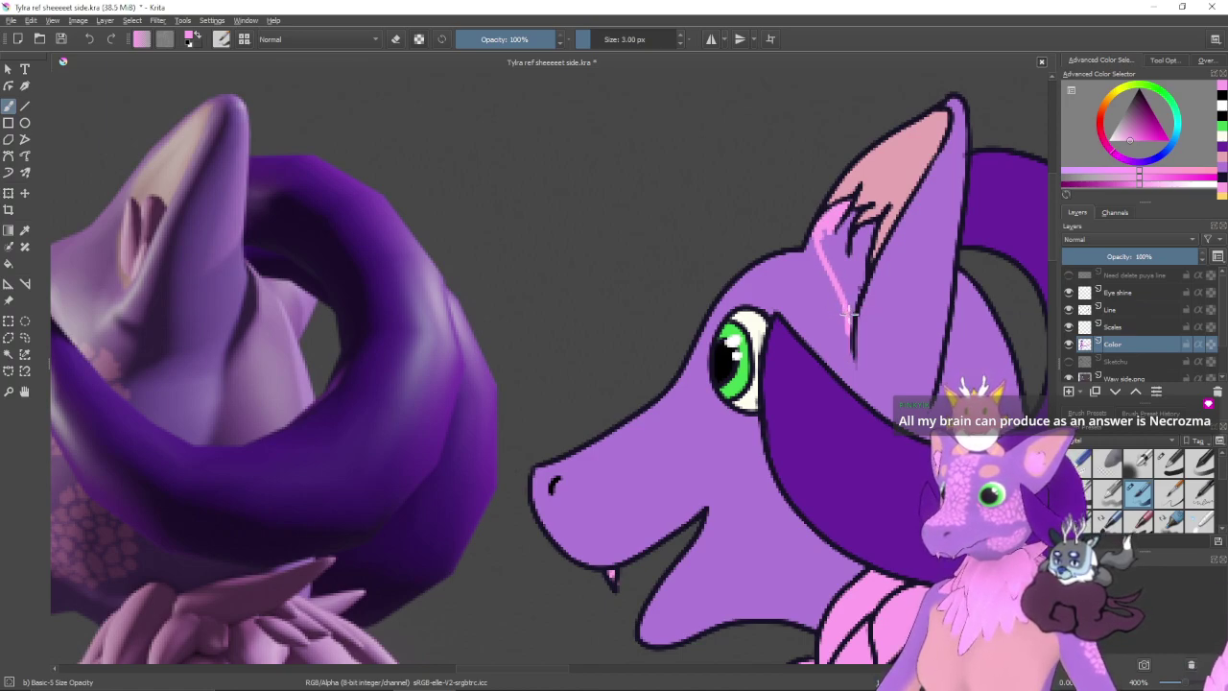
- Fill the rest of the inner ear fluff with its sampled pink, down to the base of the ear
key("e")
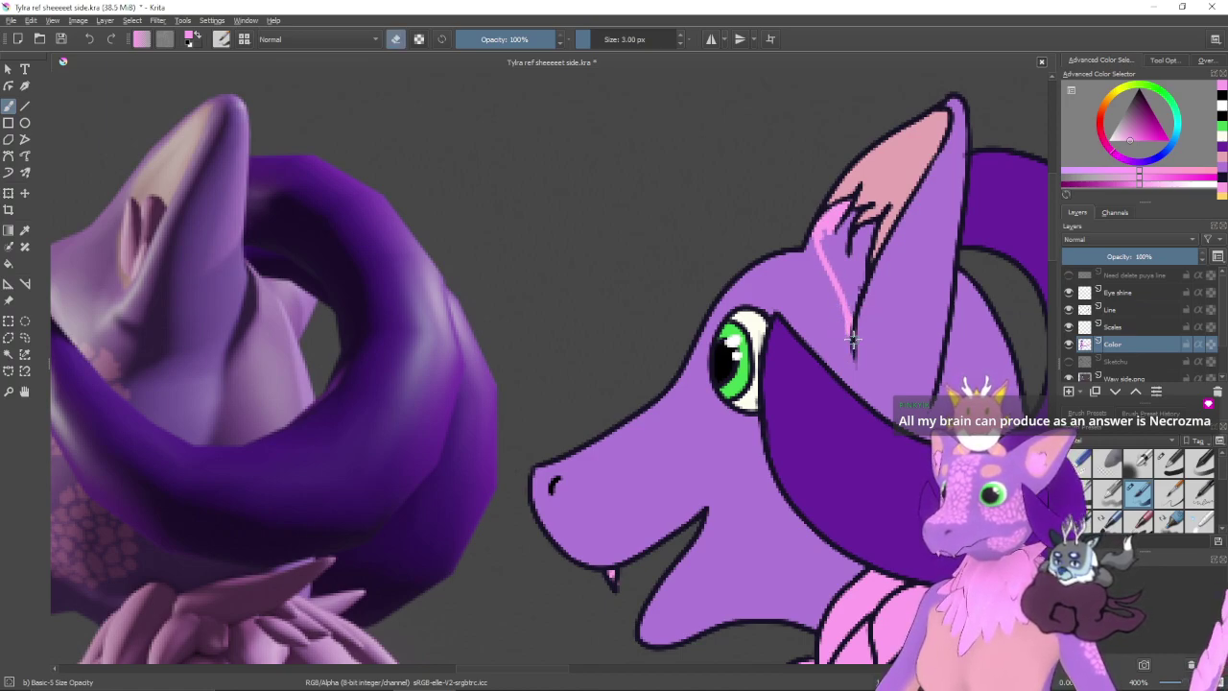
left_click(831, 319, "ctrl")
key("e")
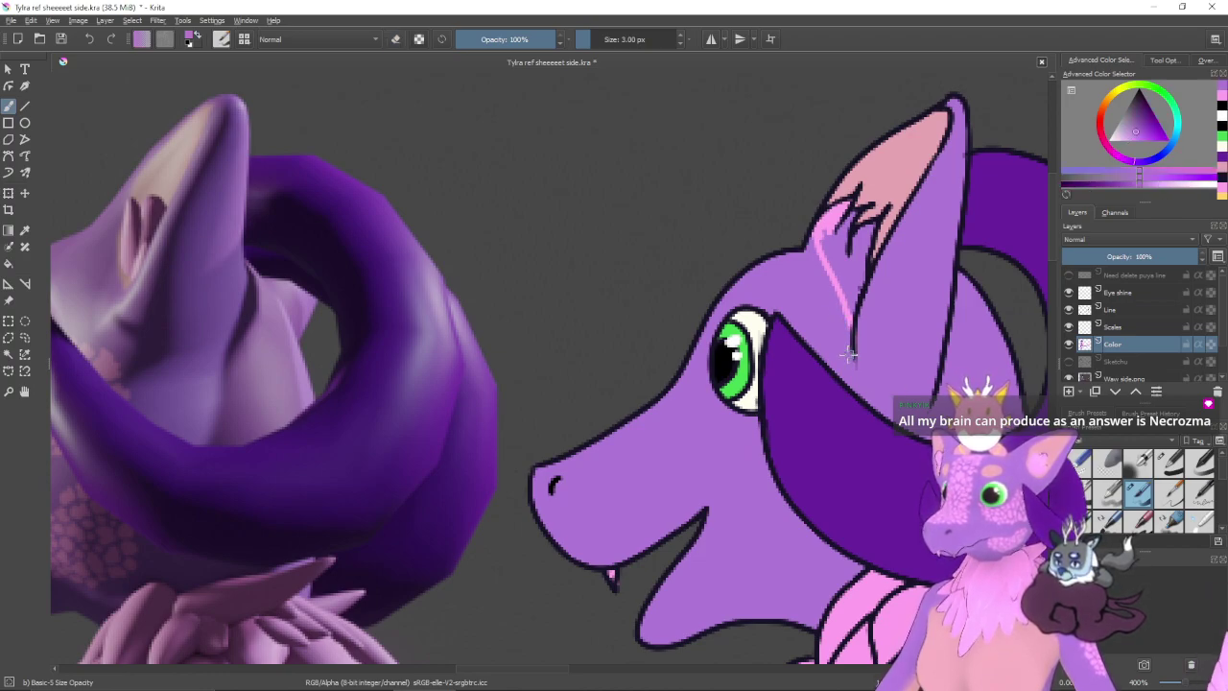
left_click(832, 213, "ctrl")
mouse_move(832, 213)
left_mouse_down()
mouse_move(835, 267)
mouse_move(838, 233)
mouse_move(855, 216)
mouse_move(834, 242)
mouse_move(845, 288)
mouse_move(841, 228)
mouse_move(848, 281)
mouse_move(854, 230)
mouse_move(873, 223)
mouse_move(863, 246)
mouse_move(873, 222)
mouse_move(849, 305)
mouse_move(831, 267)
mouse_move(850, 307)
mouse_move(864, 277)
mouse_move(875, 285)
mouse_move(769, 334)
mouse_move(868, 288)
left_mouse_up()
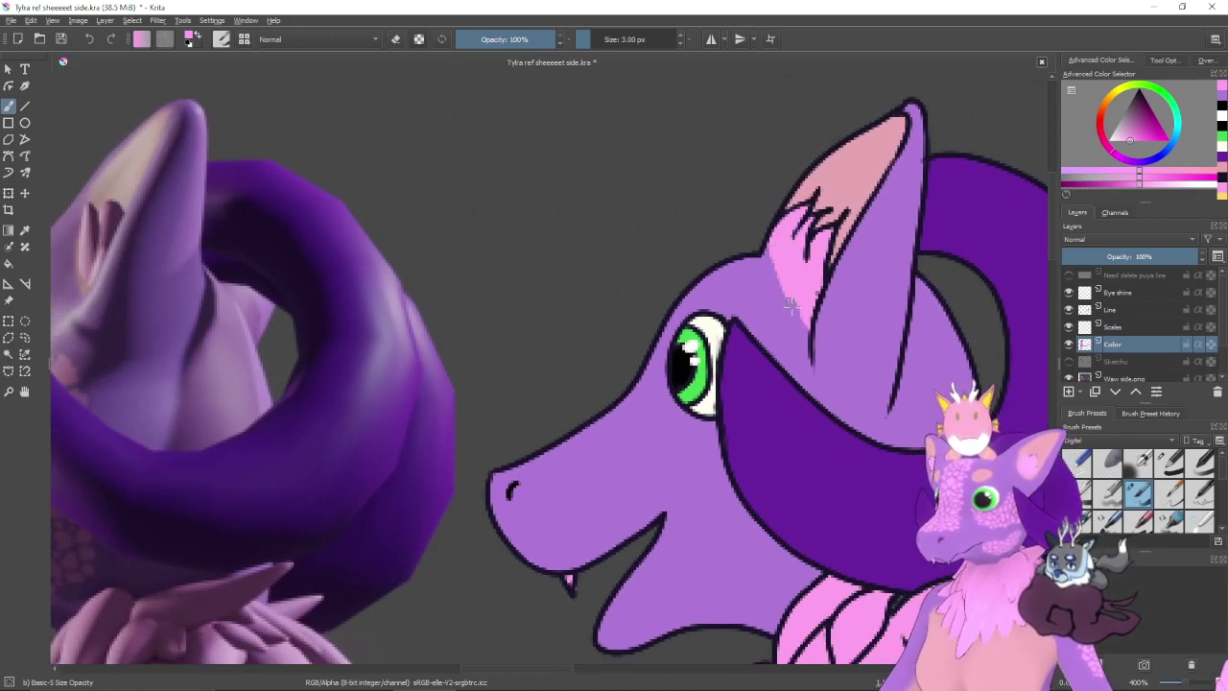
mouse_move(792, 306)
left_mouse_down()
mouse_move(784, 275)
mouse_move(807, 328)
mouse_move(894, 255)
left_mouse_up()
mouse_move(811, 278)
left_mouse_down()
mouse_move(890, 249)
mouse_move(848, 299)
mouse_move(775, 336)
left_mouse_up()
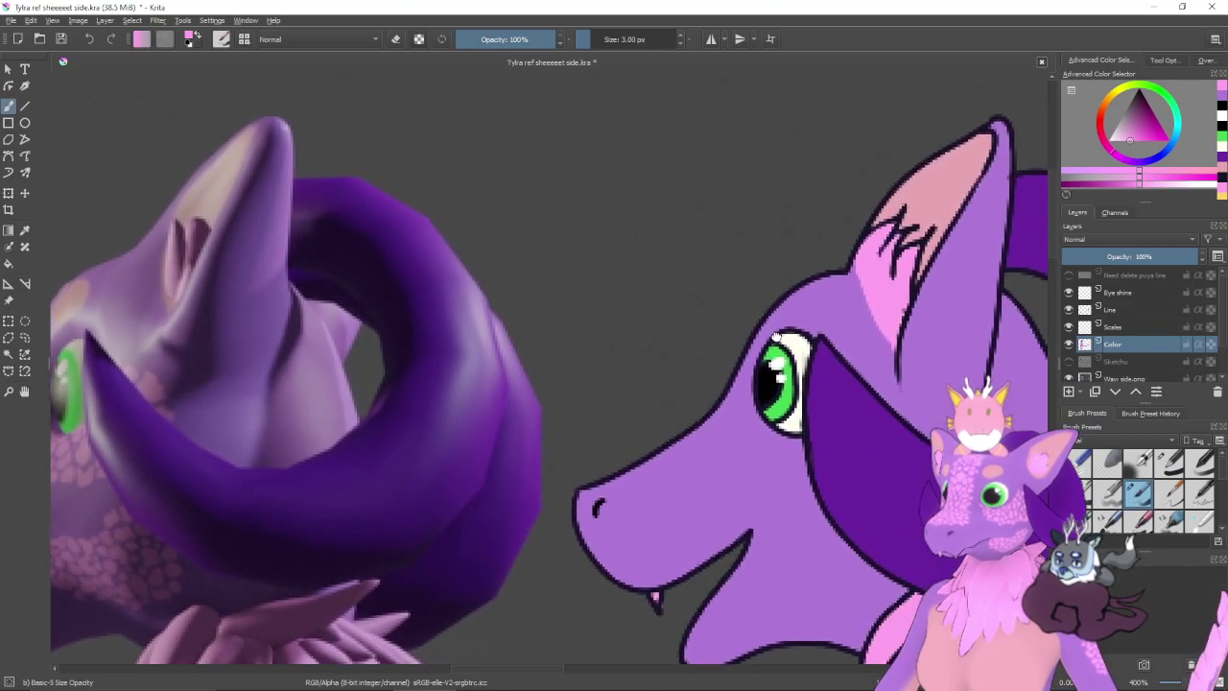
- Shape the lower front edge of the pink ear fluff into jagged tufts using the head's sampled purple
left_click(836, 308, "ctrl")
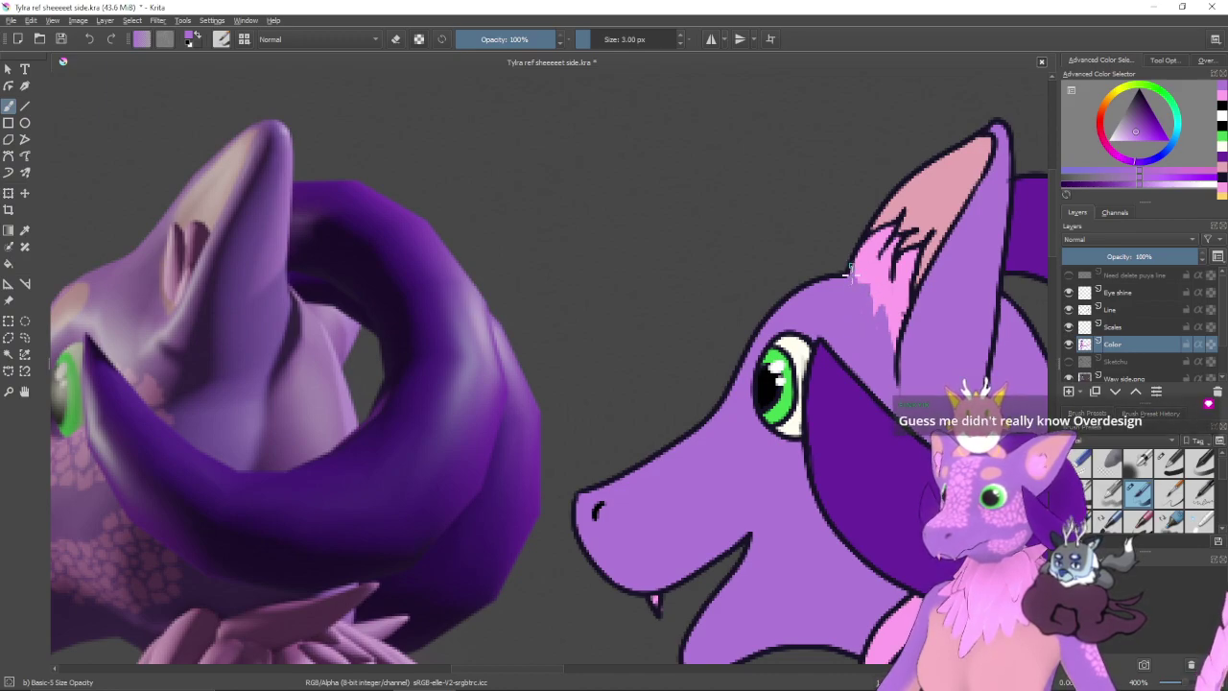
left_click_drag(874, 324, 759, 289)
mouse_move(815, 324)
left_mouse_down()
mouse_move(804, 355)
mouse_move(777, 375)
left_mouse_up()
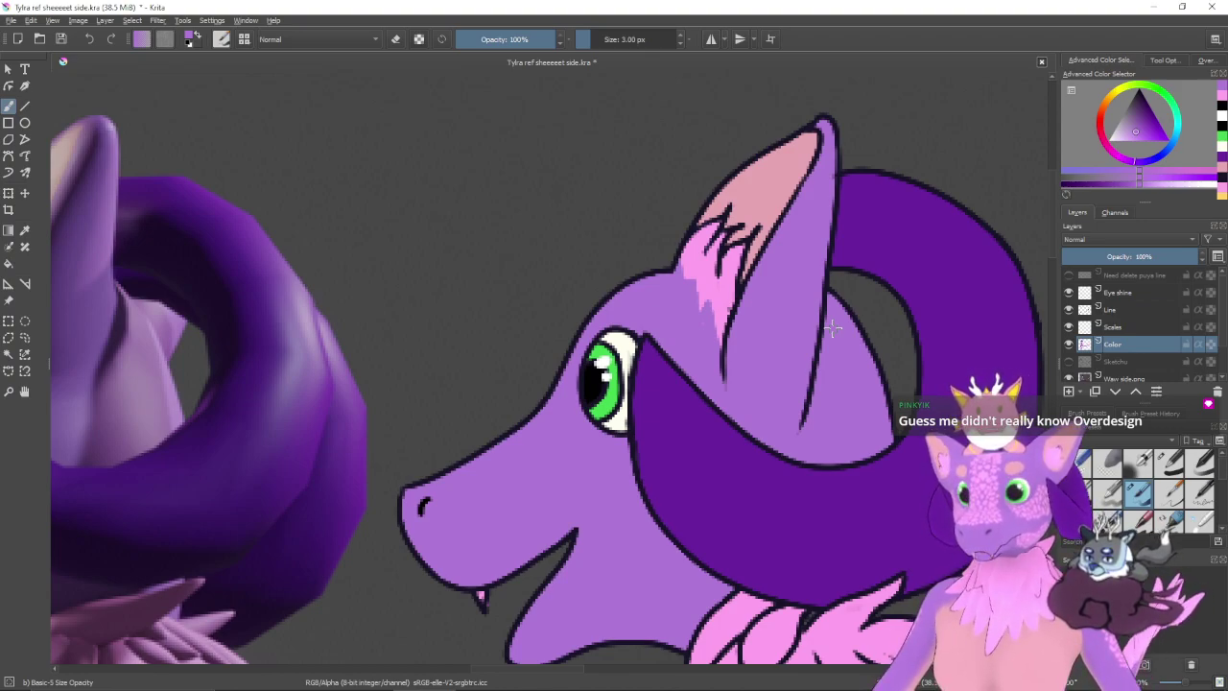
- Switch to the web browser and open the base, Dusk Mane, Dawn Wings and Ultra Necrozma image pages from the Necrozma article in new tabs
mouse_move(470, 685)
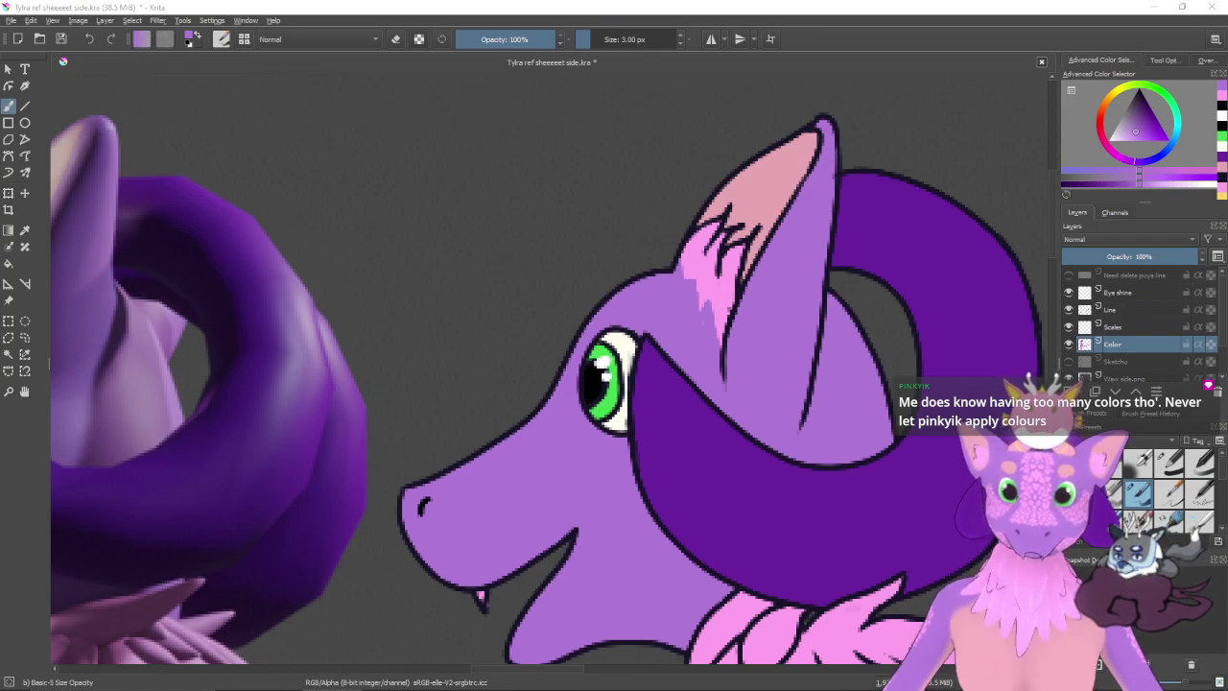
key("alt+Tab")
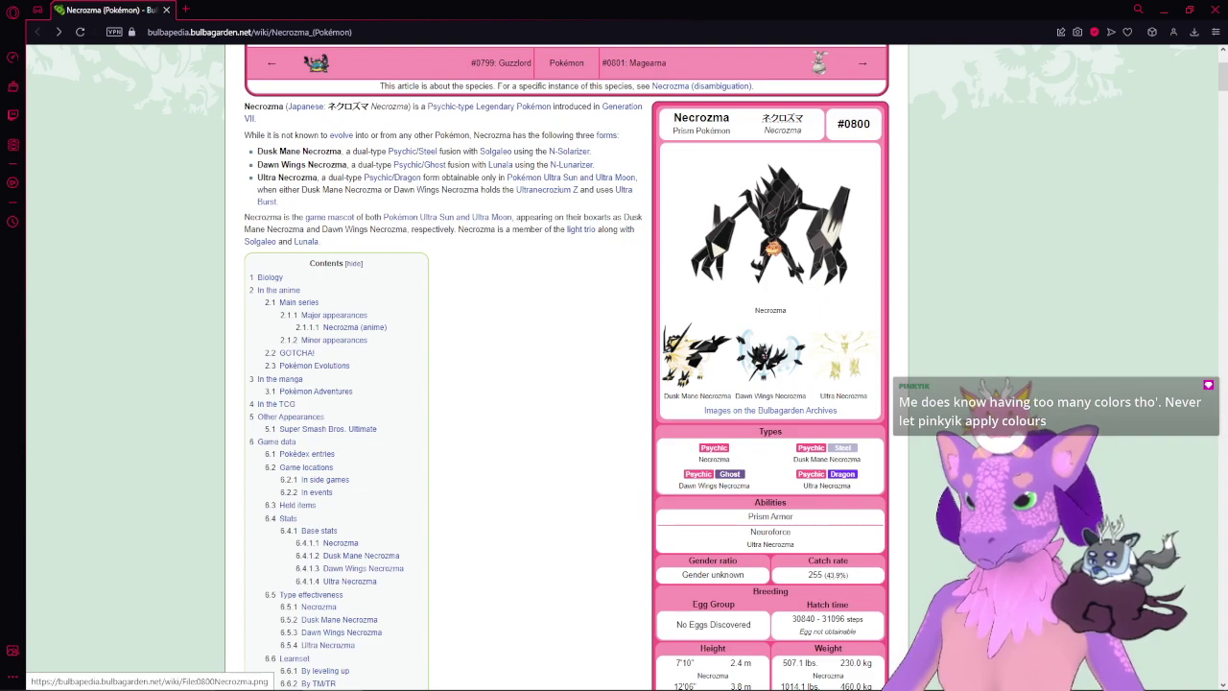
middle_click(773, 247)
middle_click(765, 357)
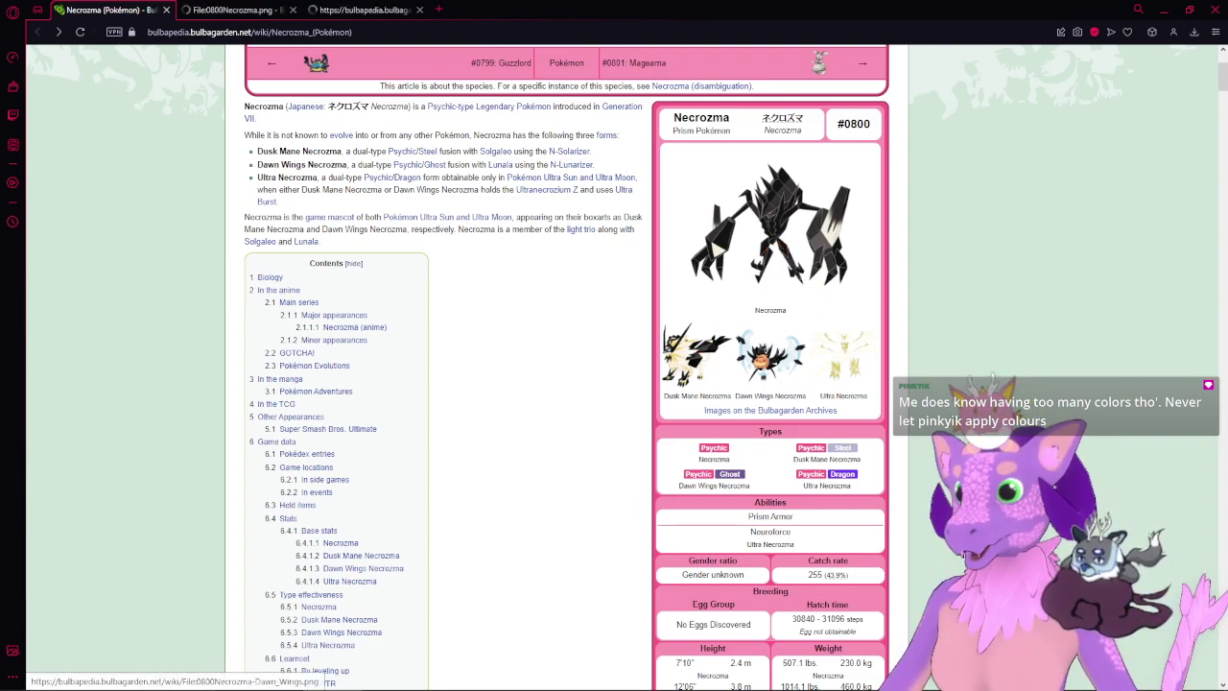
middle_click(837, 355)
- View the base, Dusk Mane, Dawn Wings and Ultra Necrozma file pages one after another
left_click(269, 10)
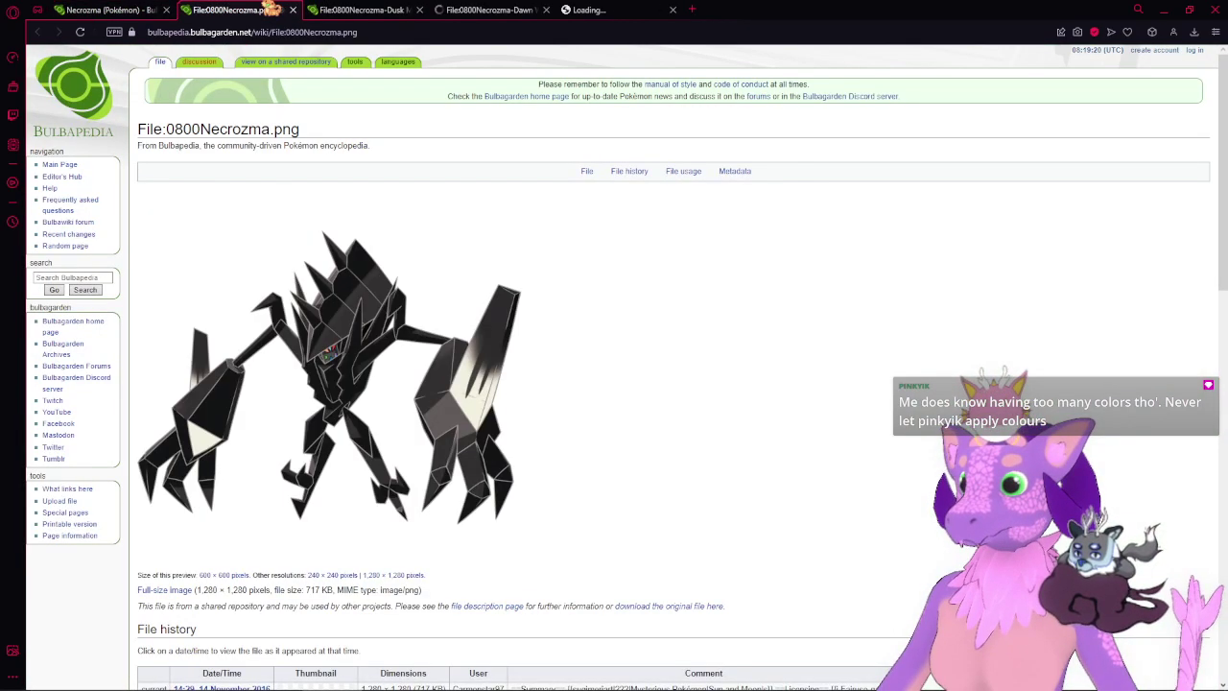
left_click(347, 10)
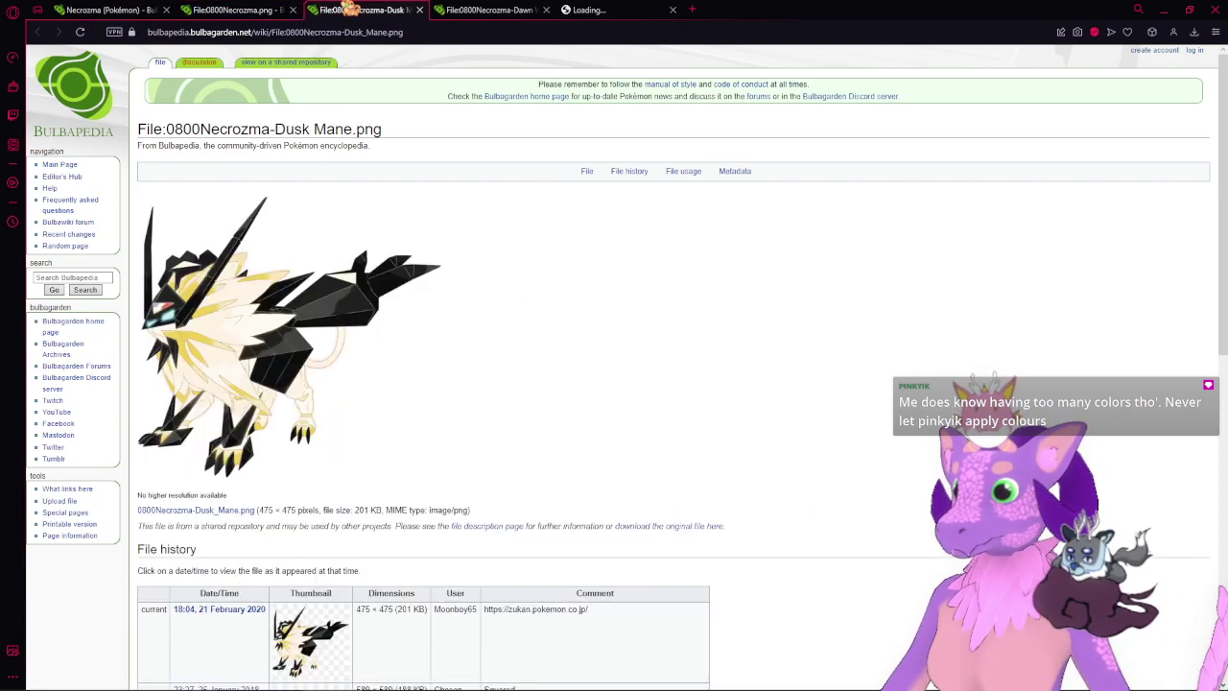
left_click(487, 9)
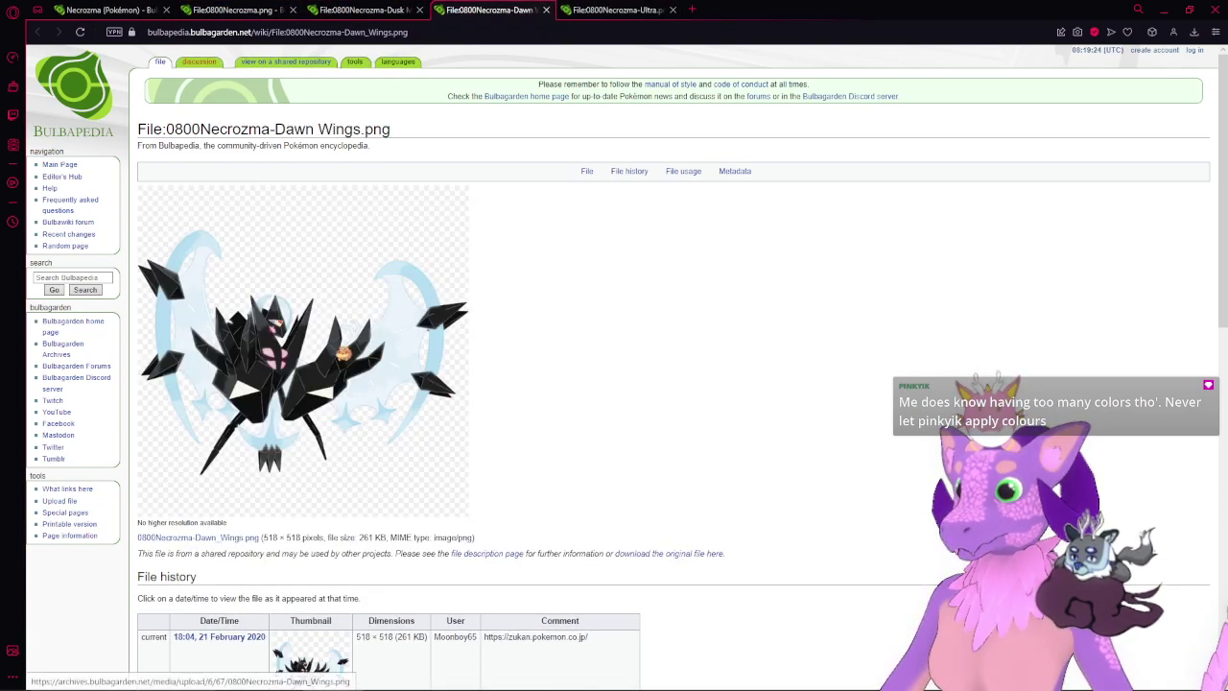
left_click(617, 9)
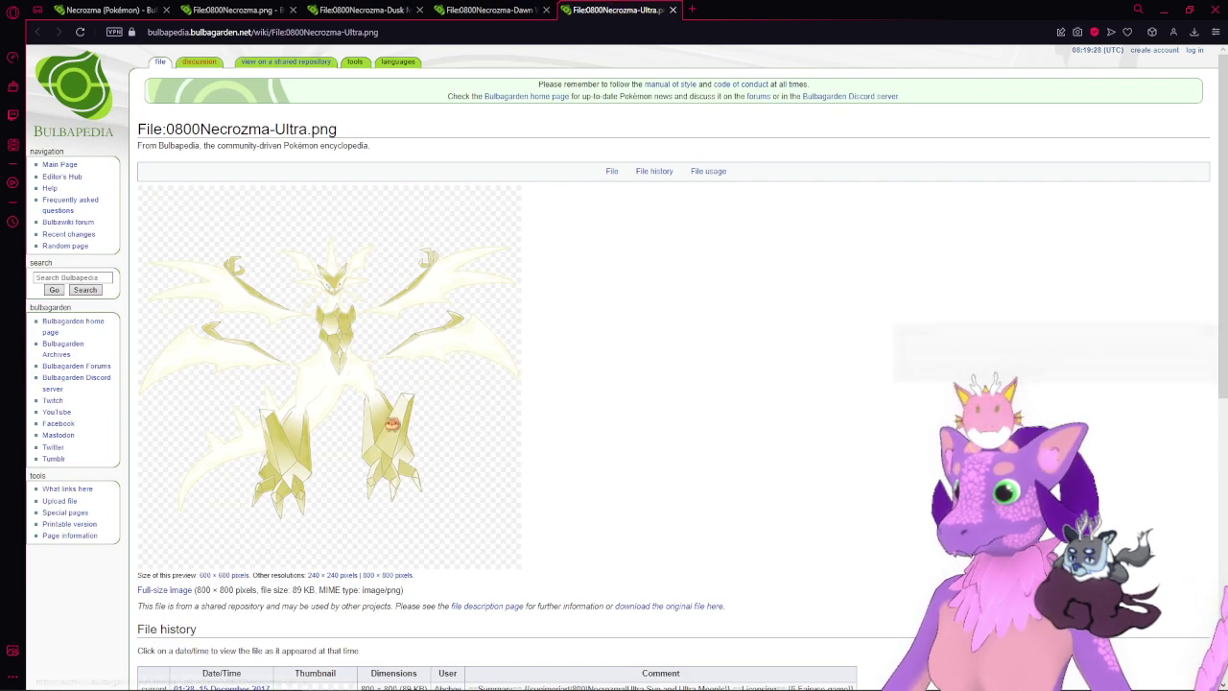
- Open the full-size Ultra Necrozma image and examine the whole figure
left_click(336, 364)
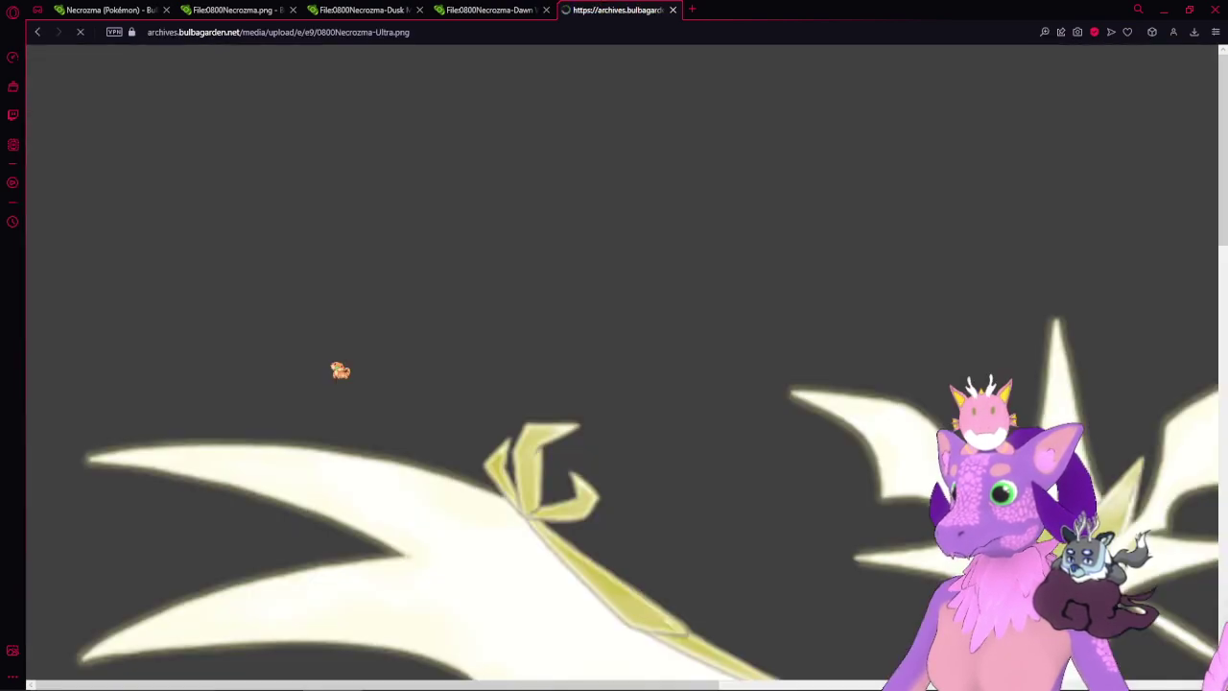
scroll(878, 380, "down", 1)
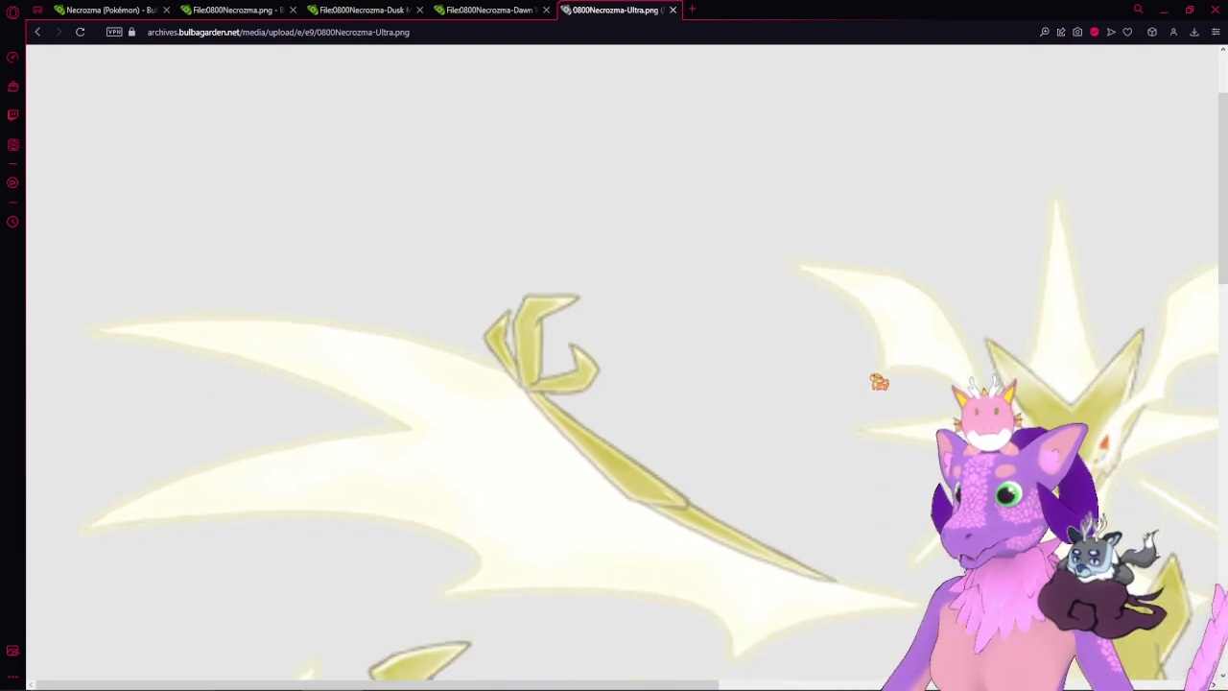
scroll(878, 382, "down", 3)
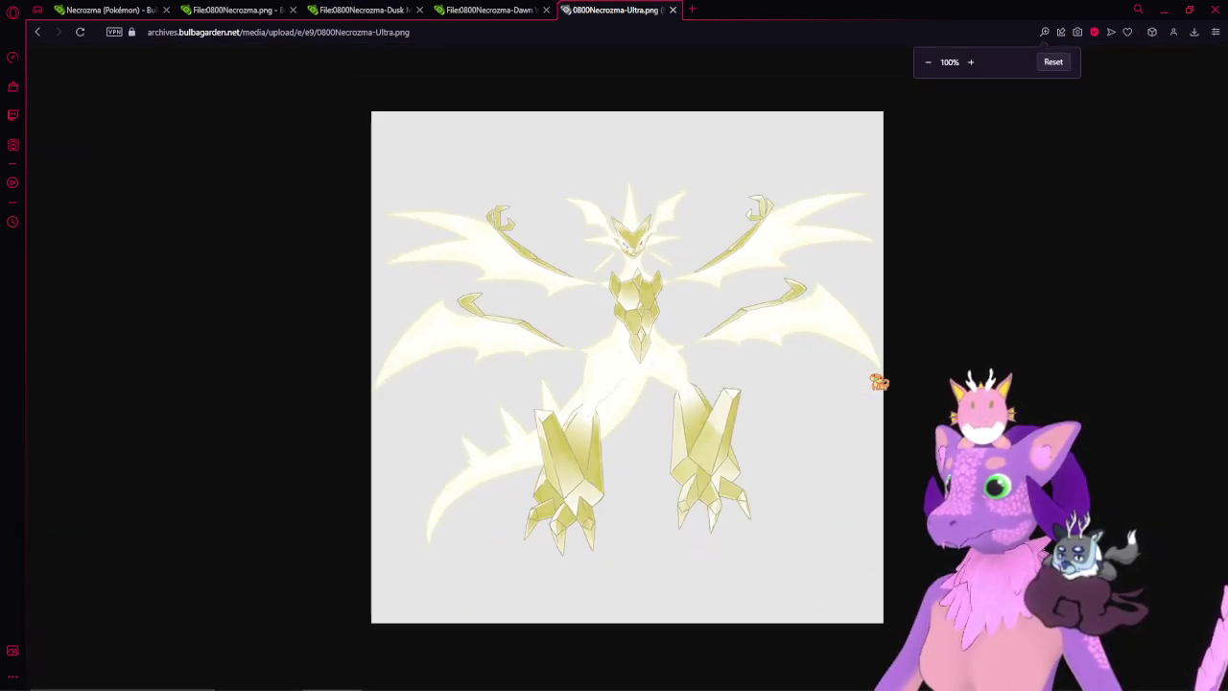
scroll(878, 382, "up", 1)
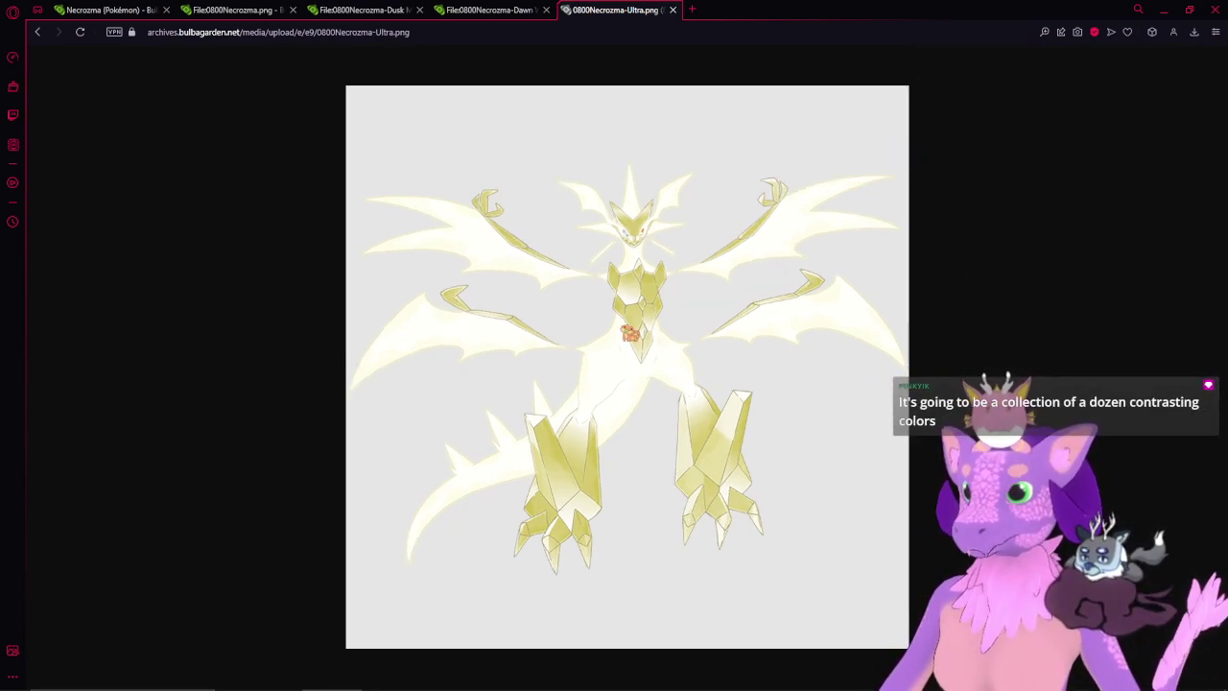
scroll(629, 332, "up", 2)
scroll(630, 332, "down", 1)
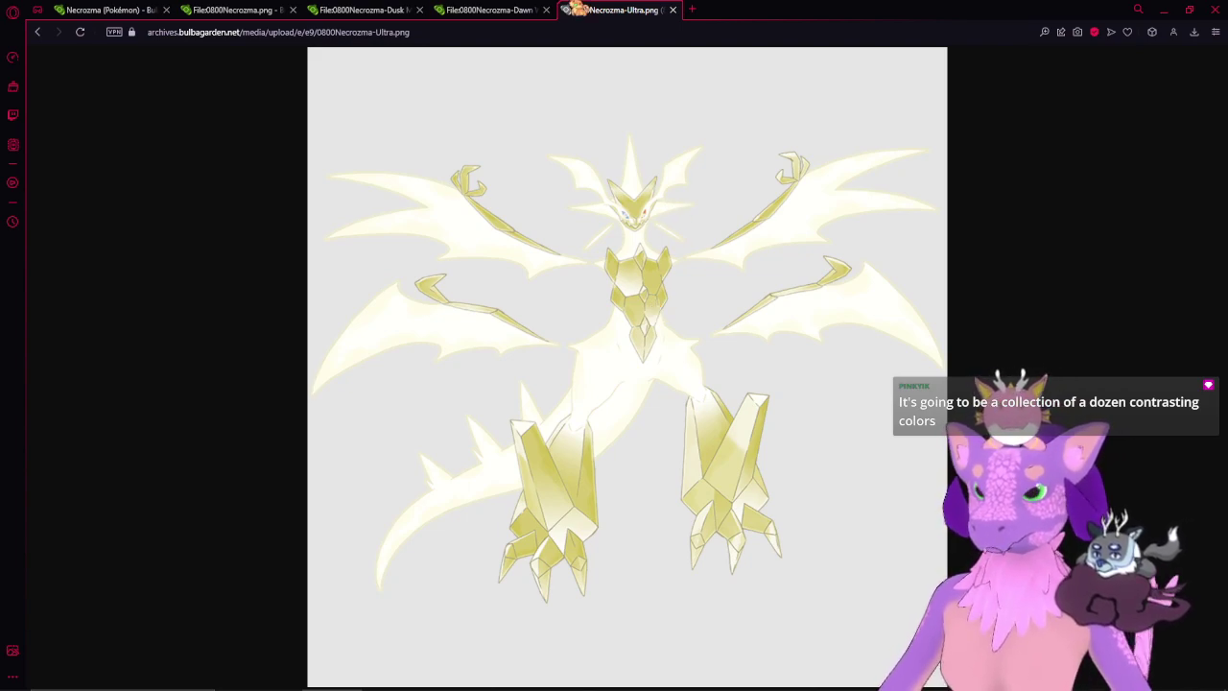
- Open the full-size Dawn Wings and Dusk Mane Necrozma images and return to the base Necrozma file page
left_click(518, 9)
left_click(343, 308)
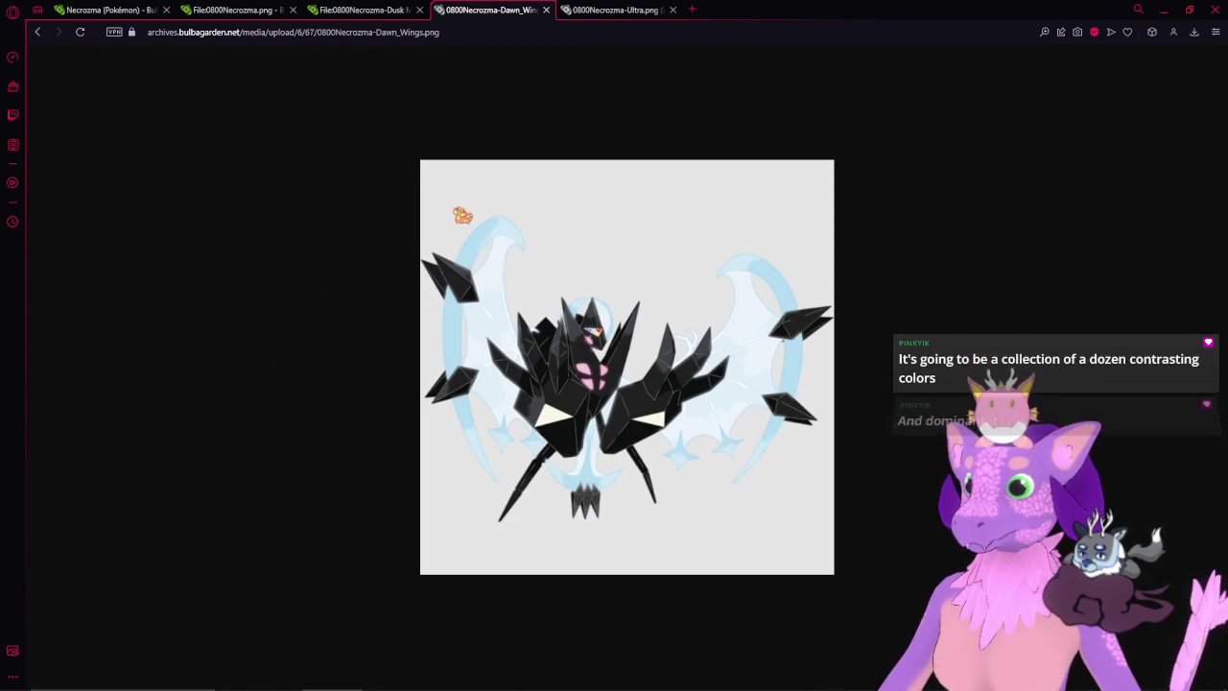
left_click(388, 11)
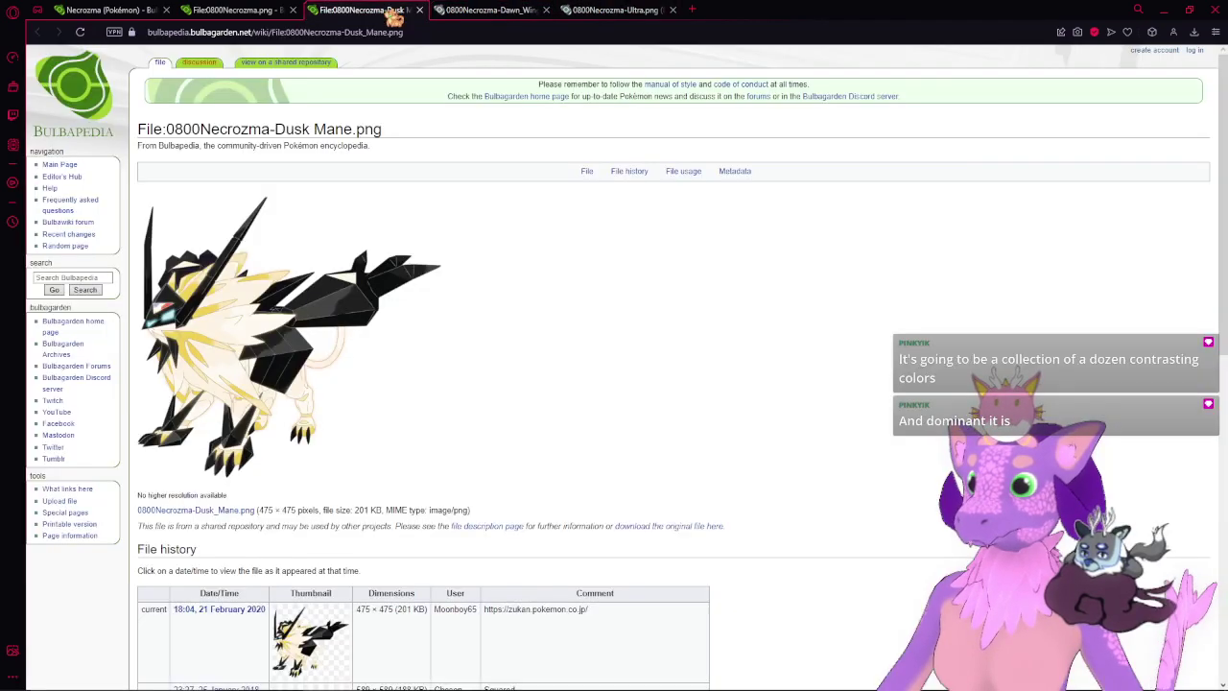
left_click(292, 347)
left_click(283, 9)
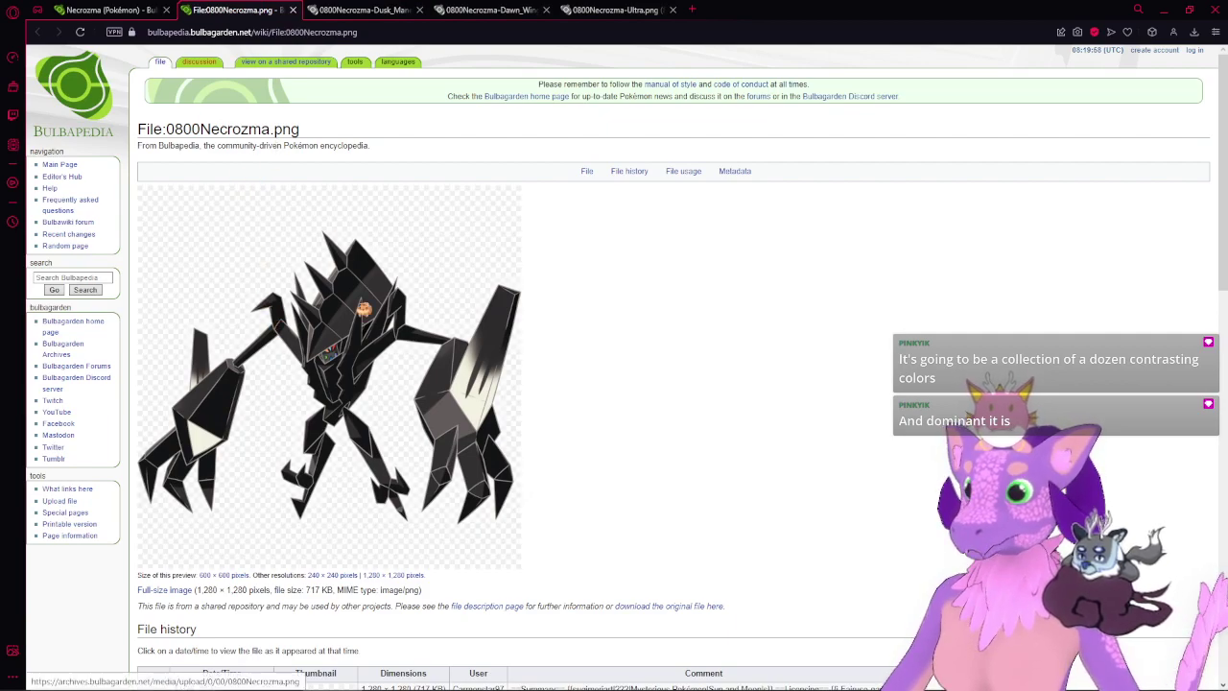
- Compare the colors of the Dusk Mane, Dawn Wings, Ultra and base Necrozma artwork, ending on the Necrozma article
left_click(362, 10)
left_click(501, 9)
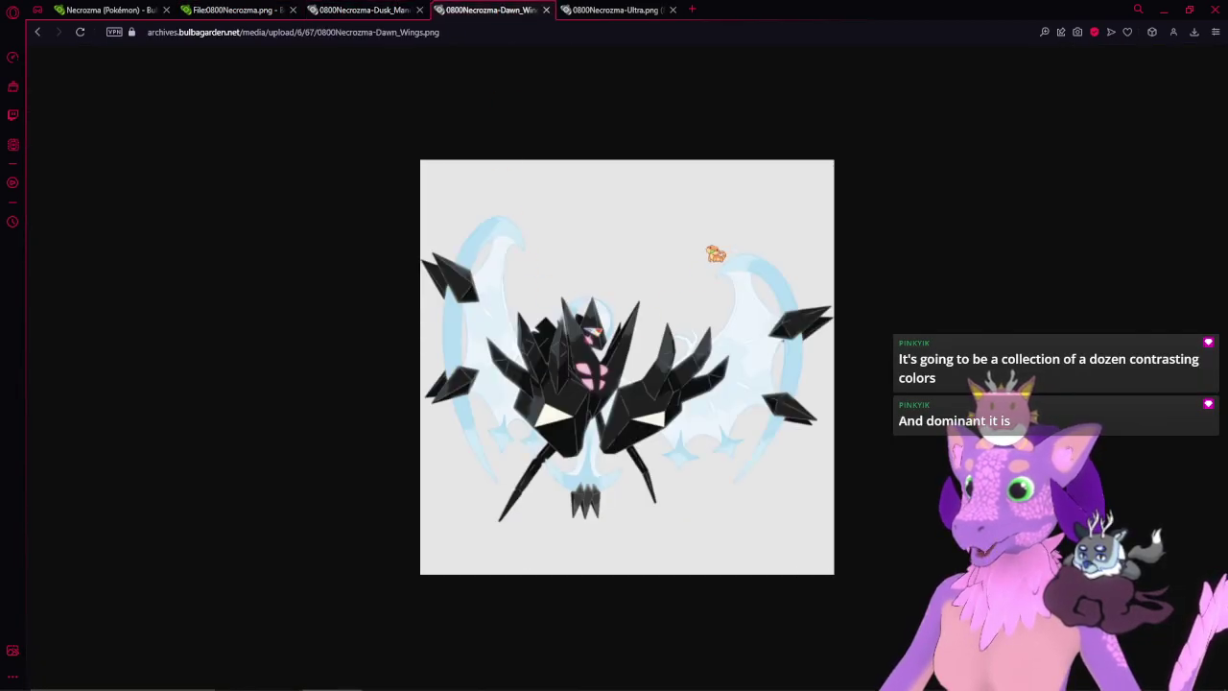
left_click(232, 10)
left_click(614, 9)
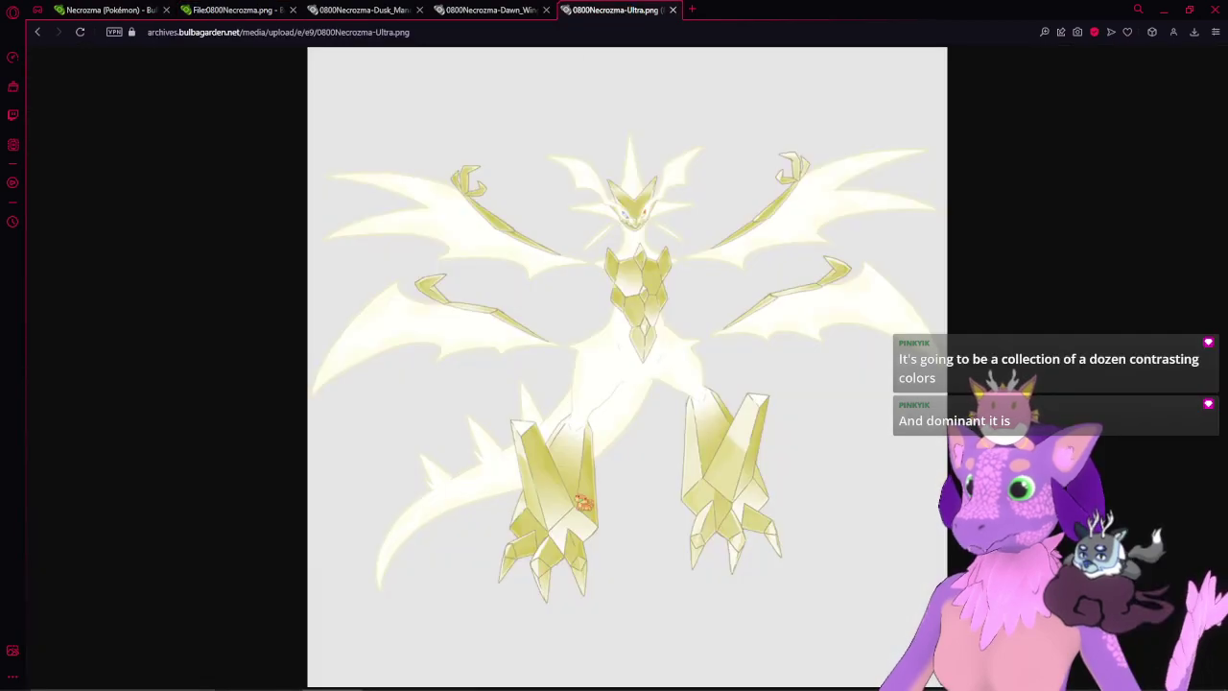
left_click(473, 9)
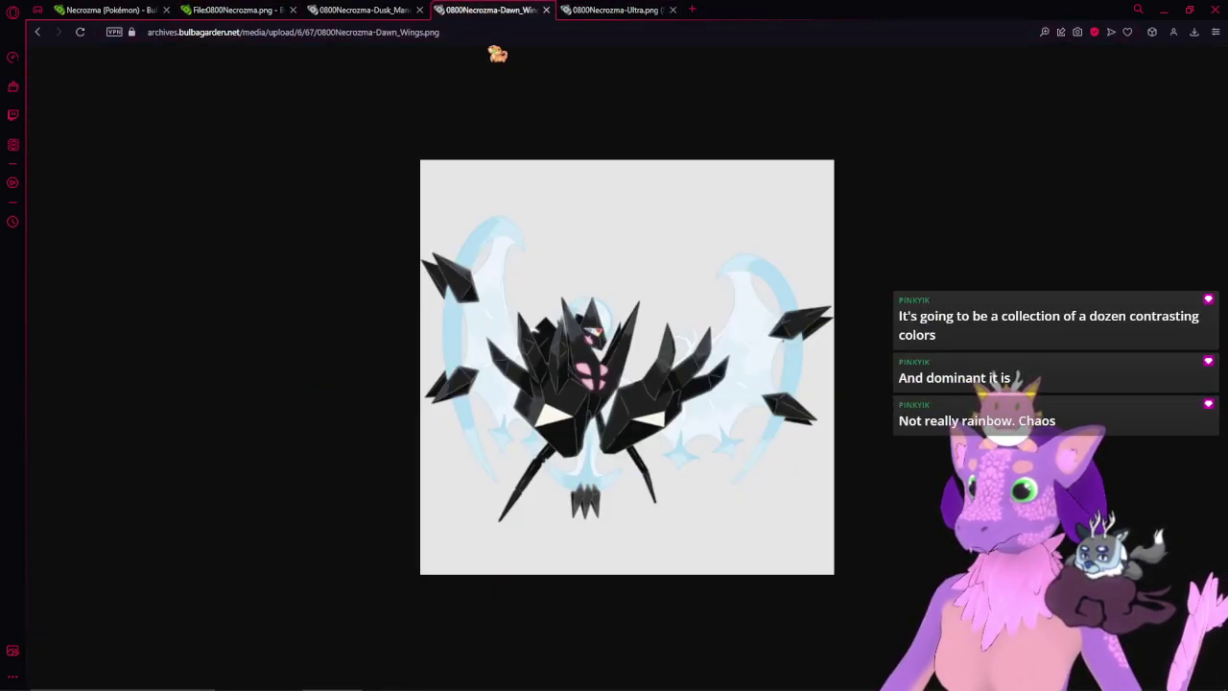
left_click(211, 10)
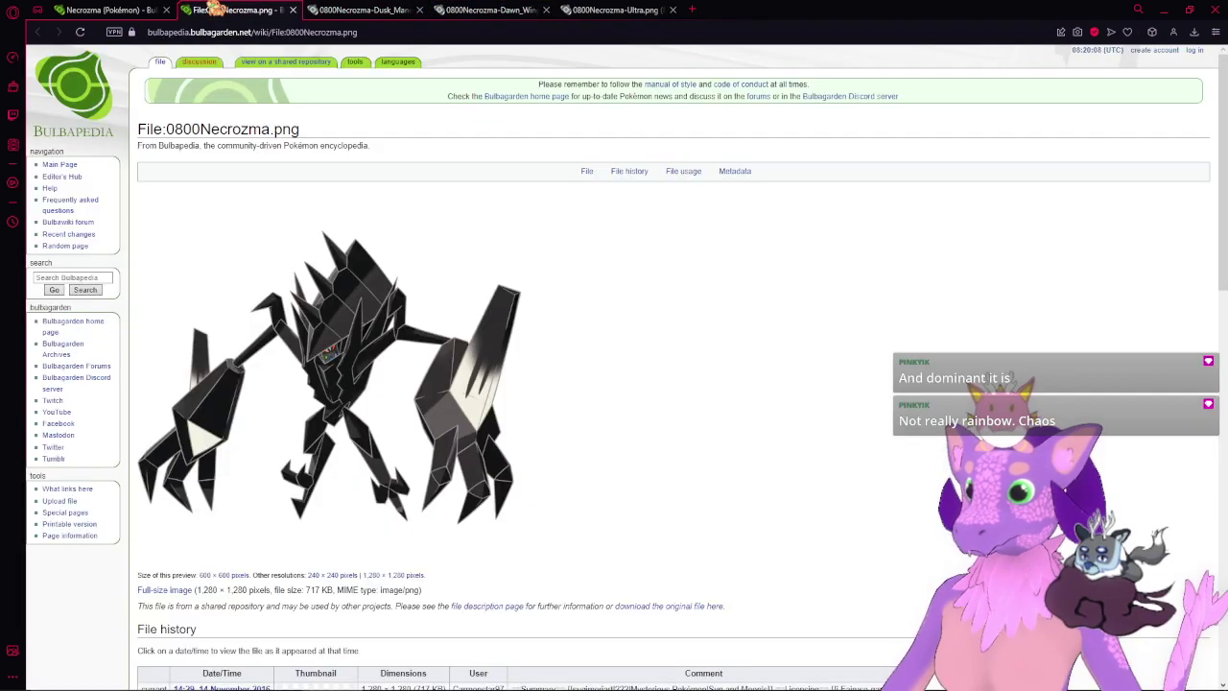
left_click(154, 9)
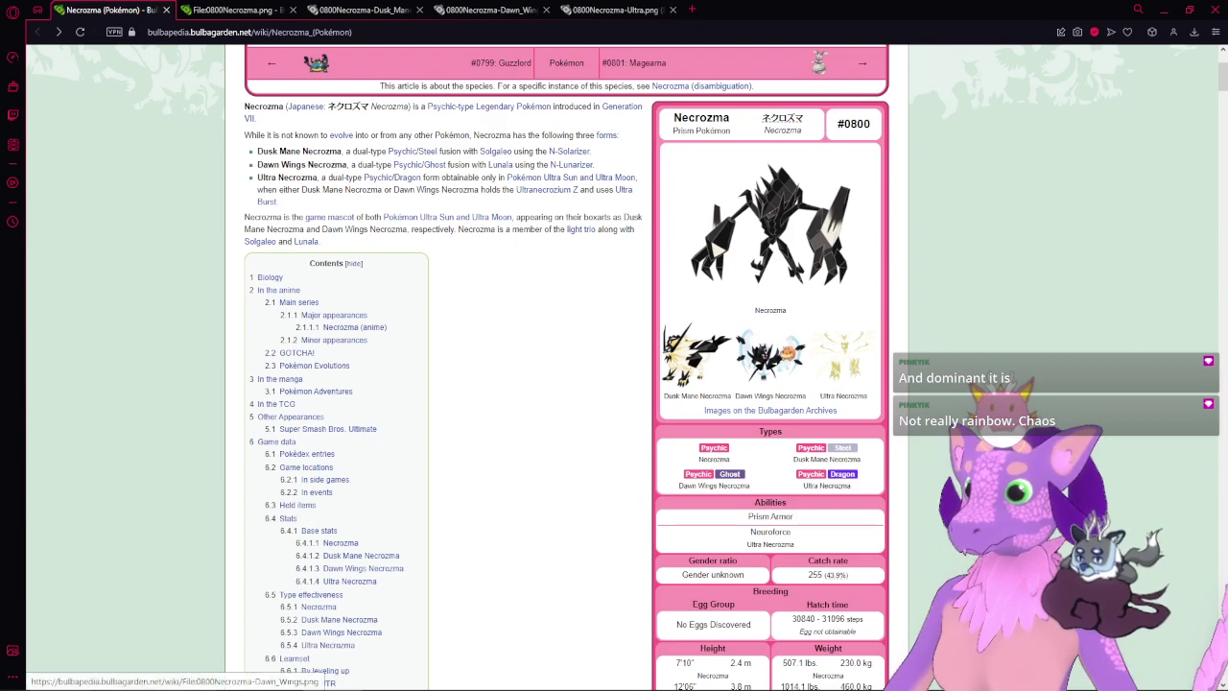
left_click(461, 9)
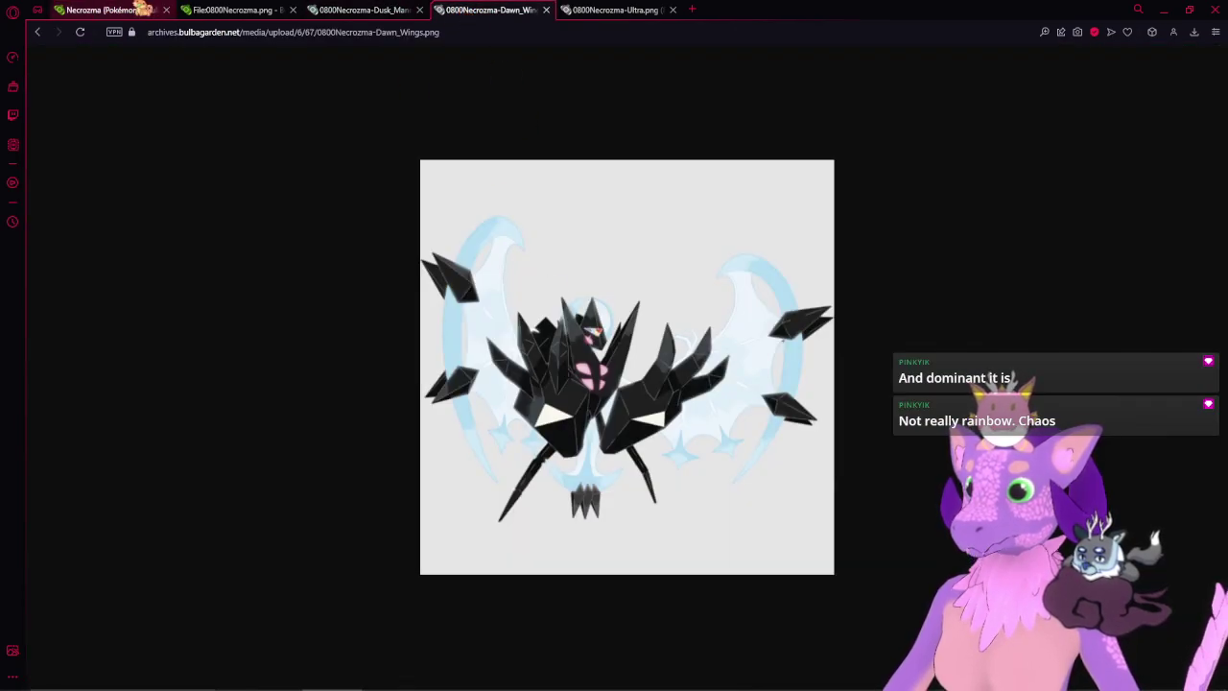
left_click(120, 9)
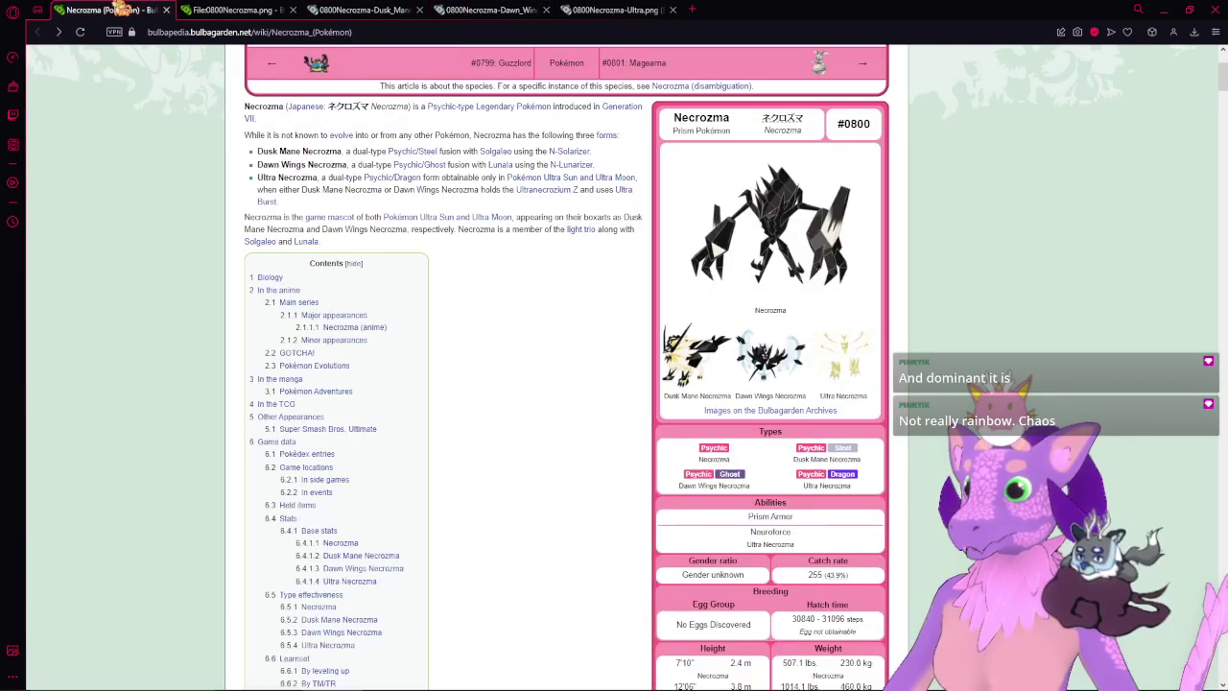
- Open the Lunala article from the Necrozma page and load Lunala's artwork file page
left_click(499, 168)
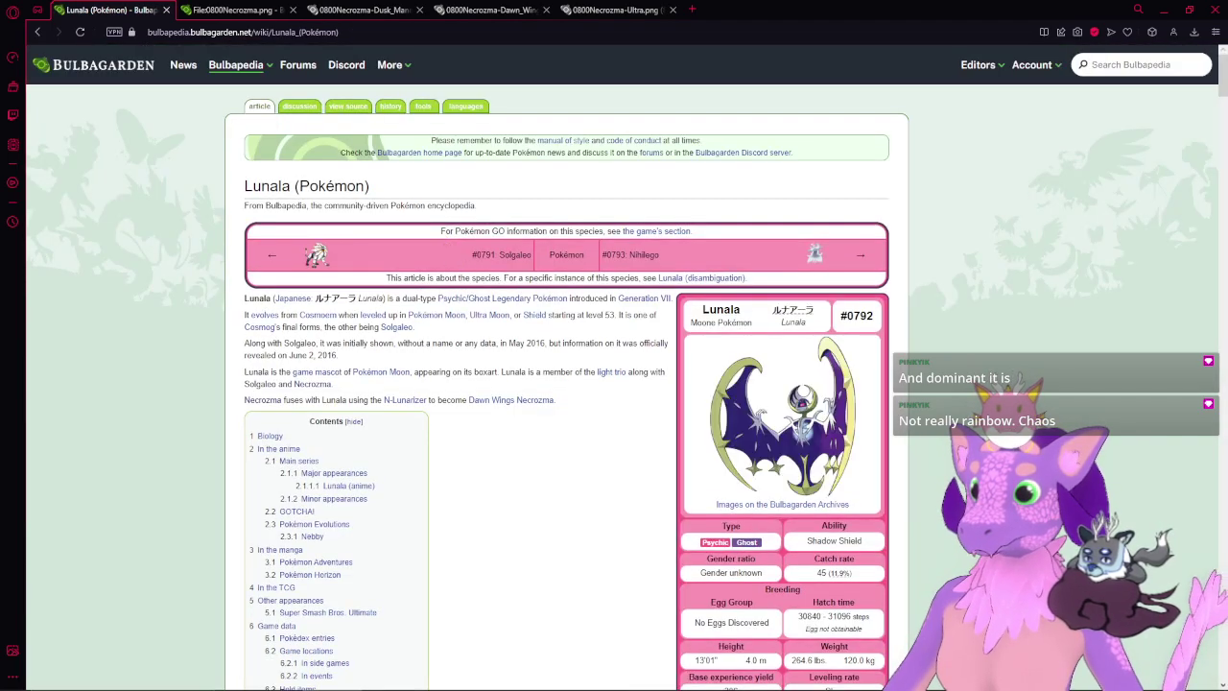
scroll(819, 362, "down", 1)
left_click(819, 362)
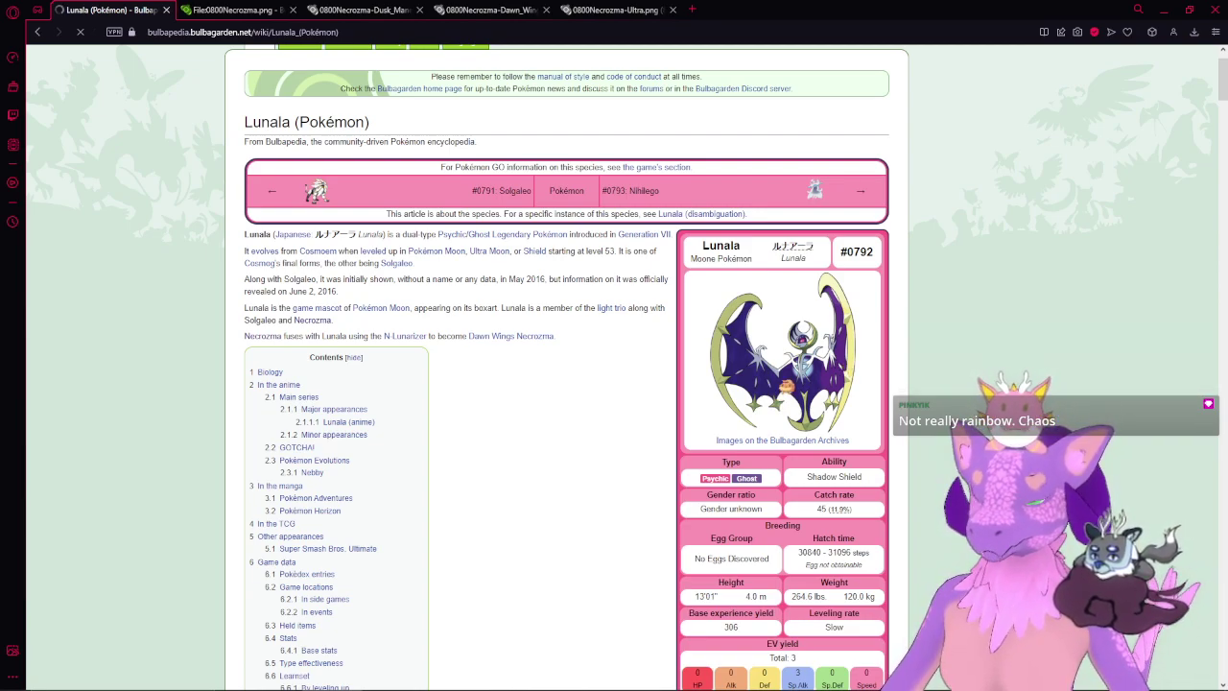
middle_click(784, 385)
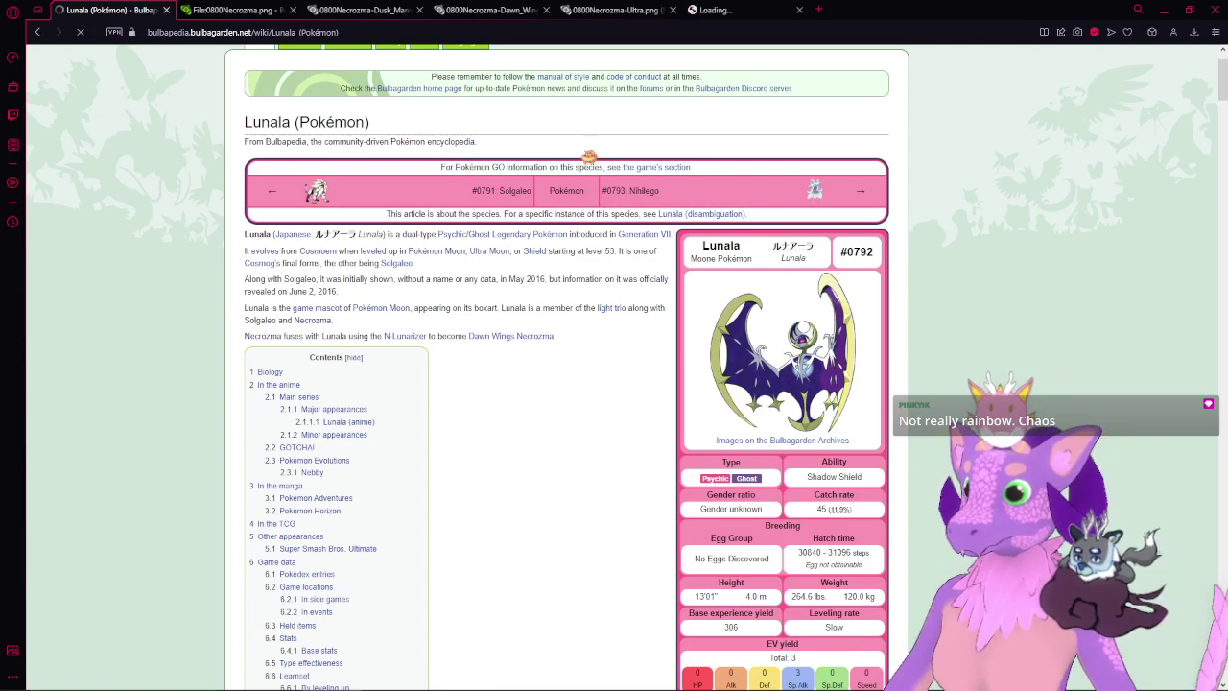
left_click(714, 10)
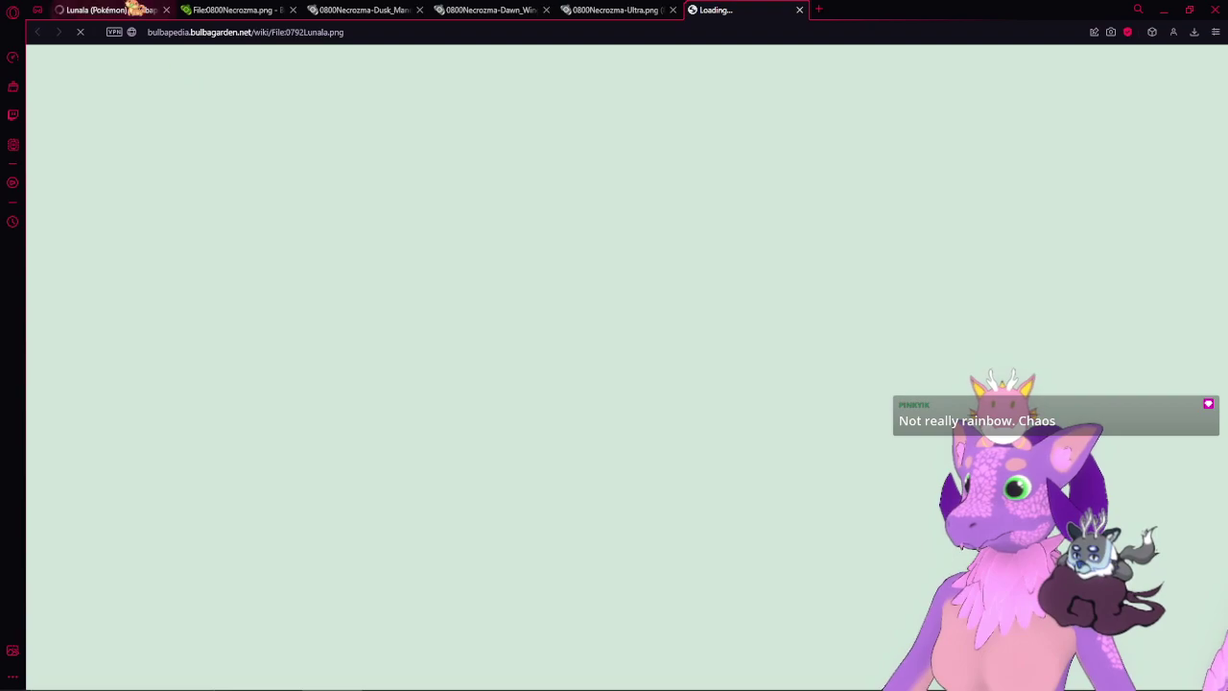
- Return to the first Lunala tab and close the duplicate tab with Lunala's artwork file page
left_click(124, 9)
scroll(480, 276, "down", 1)
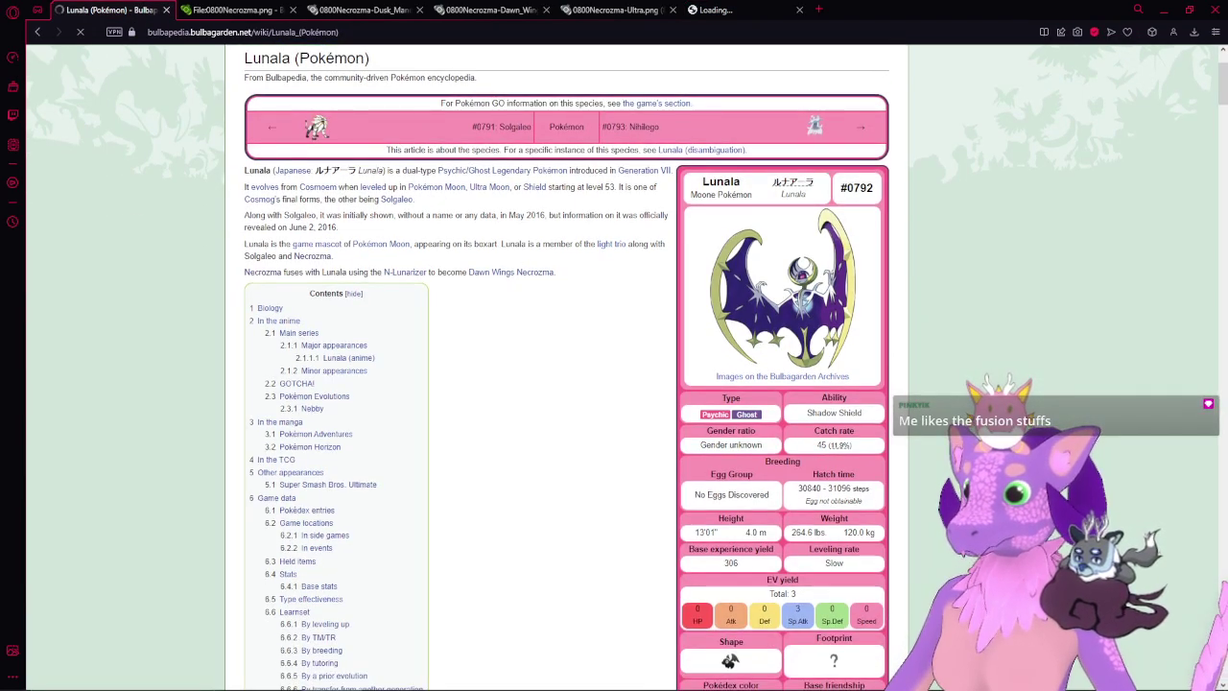
scroll(566, 367, "down", 5)
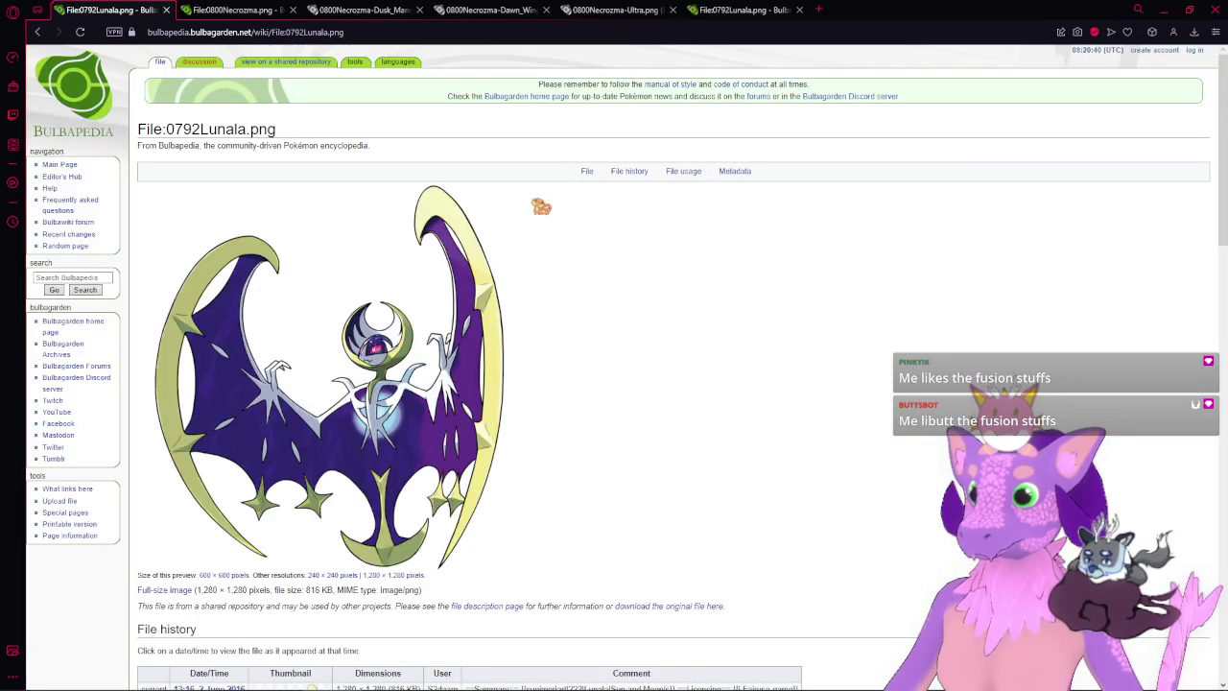
left_click(800, 9)
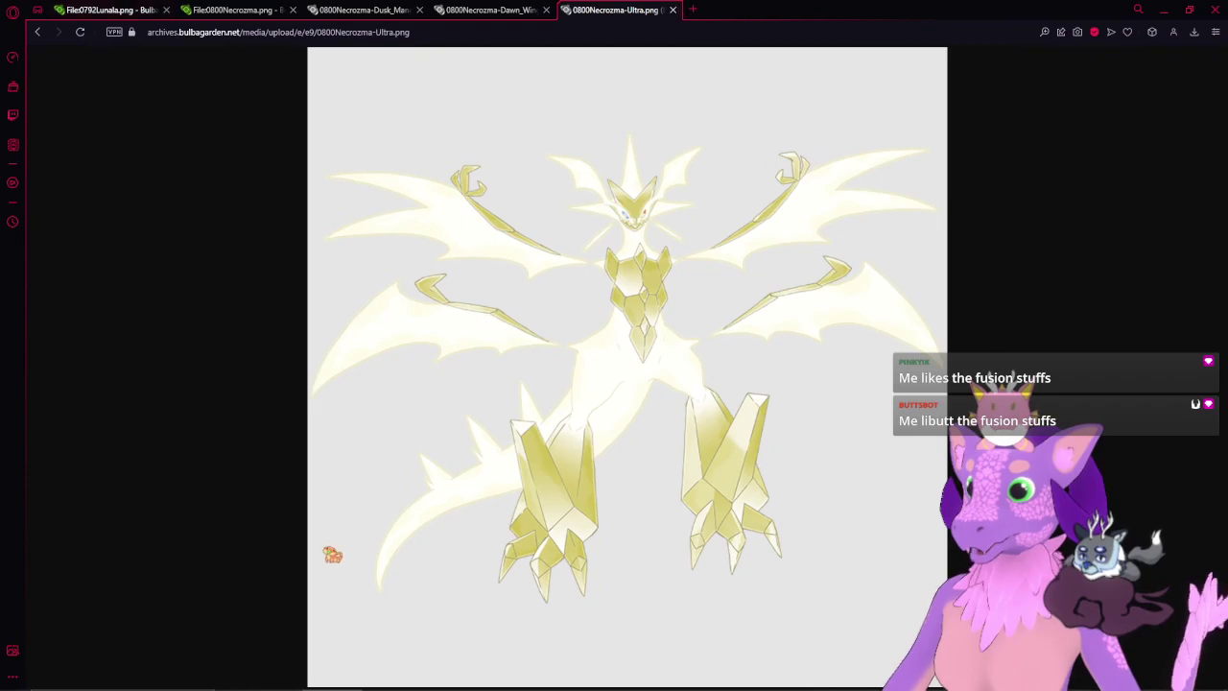
left_click(105, 9)
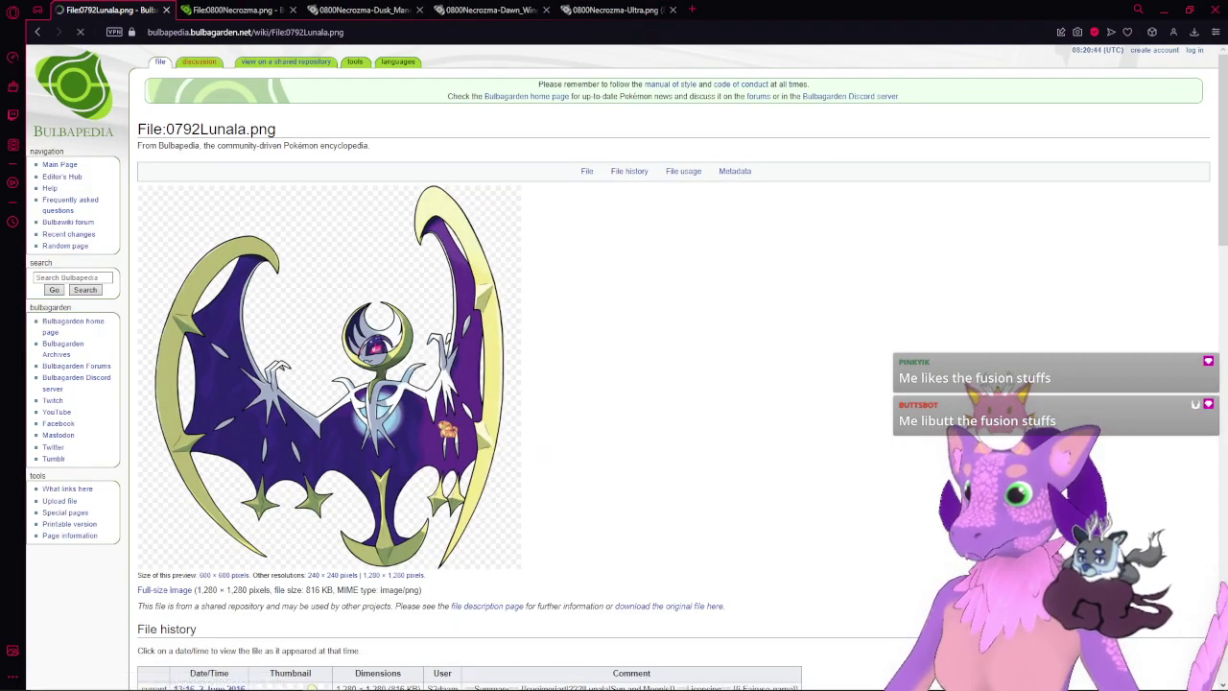
- Examine the colors and design details of the full-size Lunala artwork at different magnifications
scroll(754, 437, "down", 4)
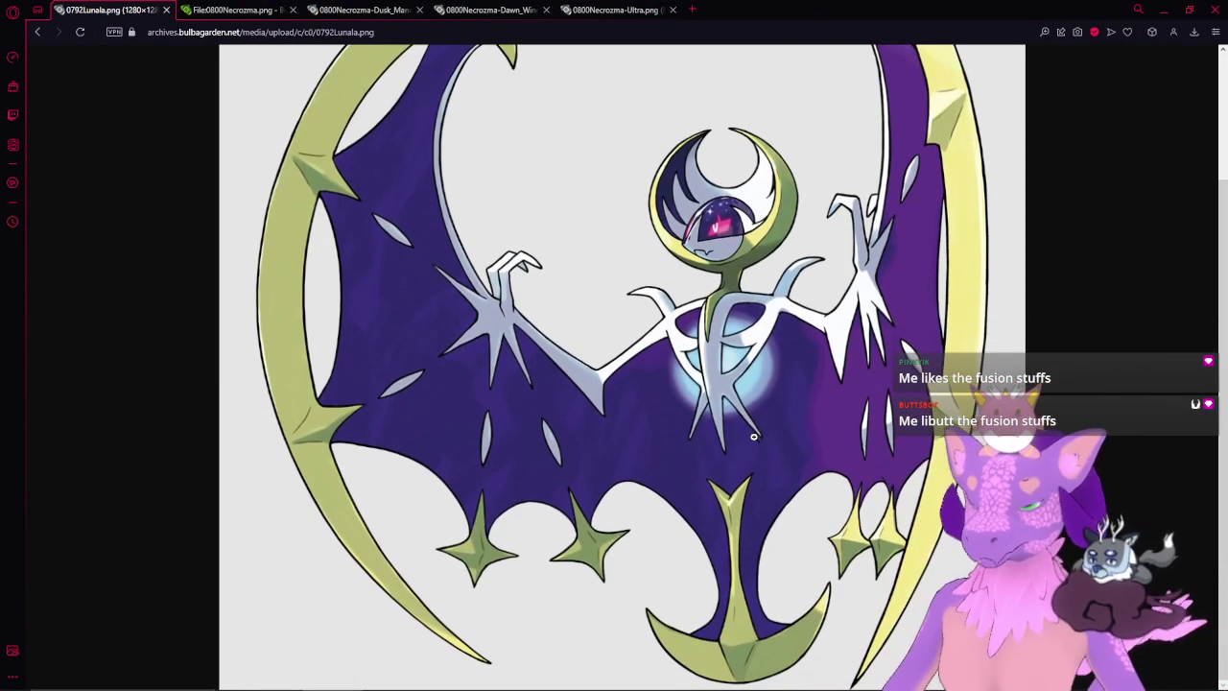
left_click(754, 436)
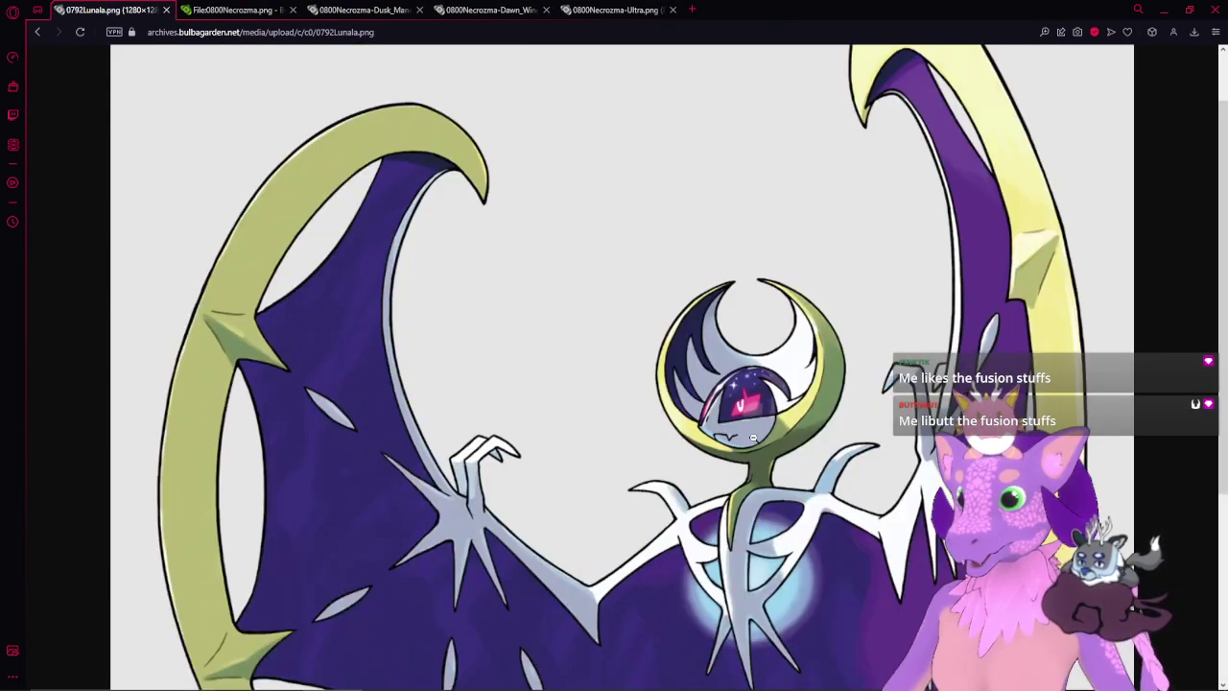
left_click(780, 505)
scroll(825, 508, "down", 2)
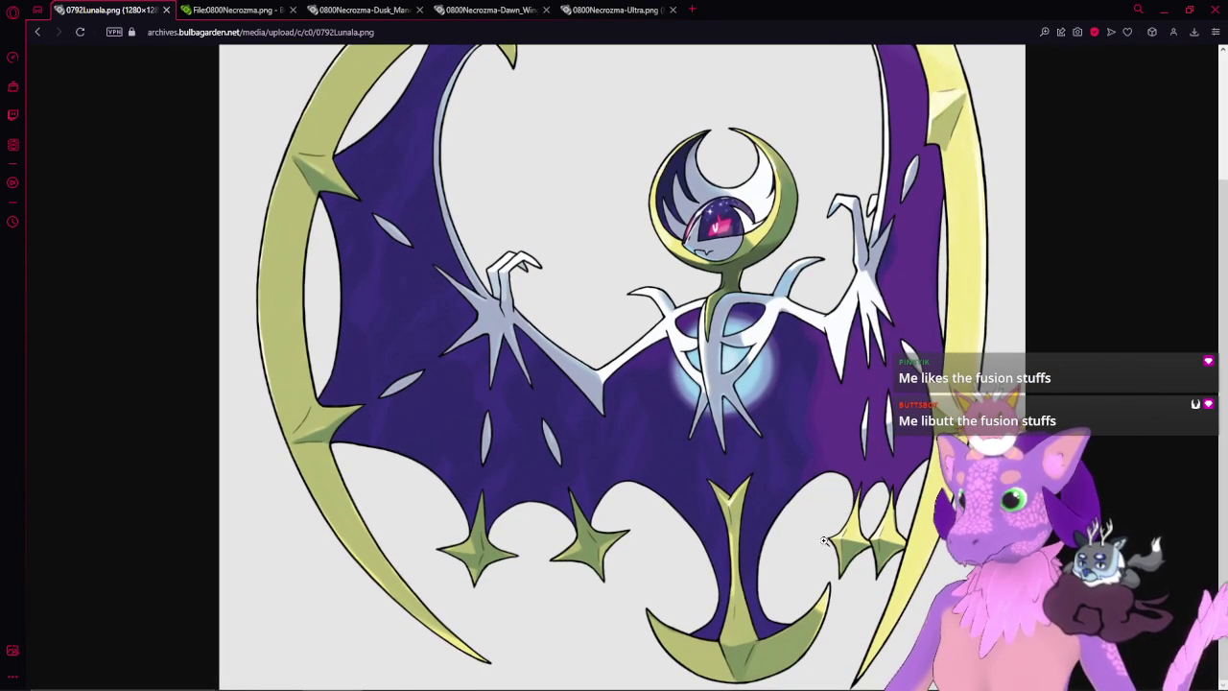
scroll(814, 545, "up", 2)
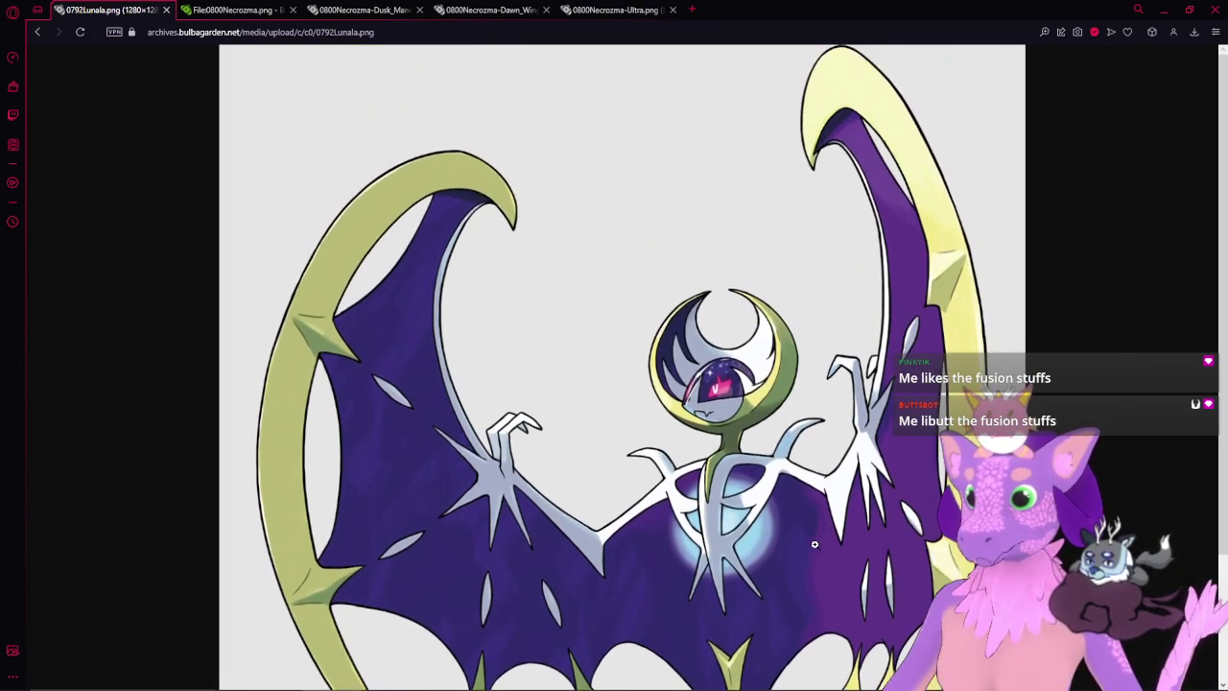
left_click(814, 544)
left_click(811, 544)
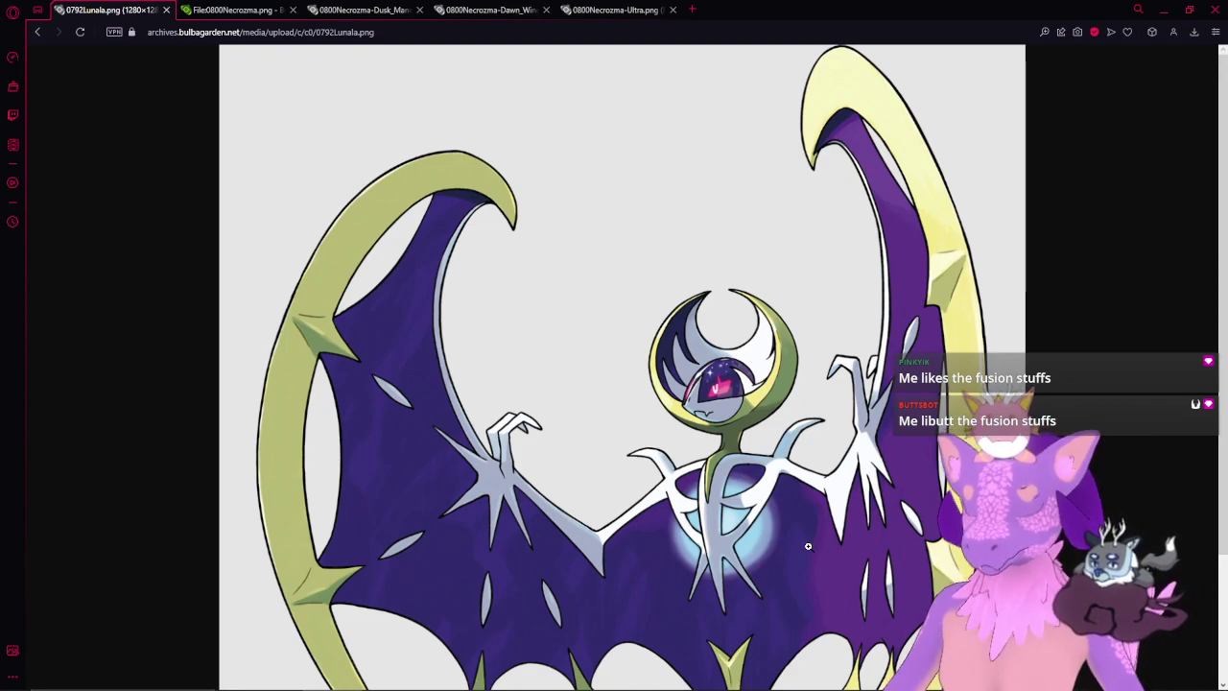
- Compare the Dawn Wings, Dusk Mane and Ultra Necrozma artwork once more
left_click(808, 546)
left_click(480, 9)
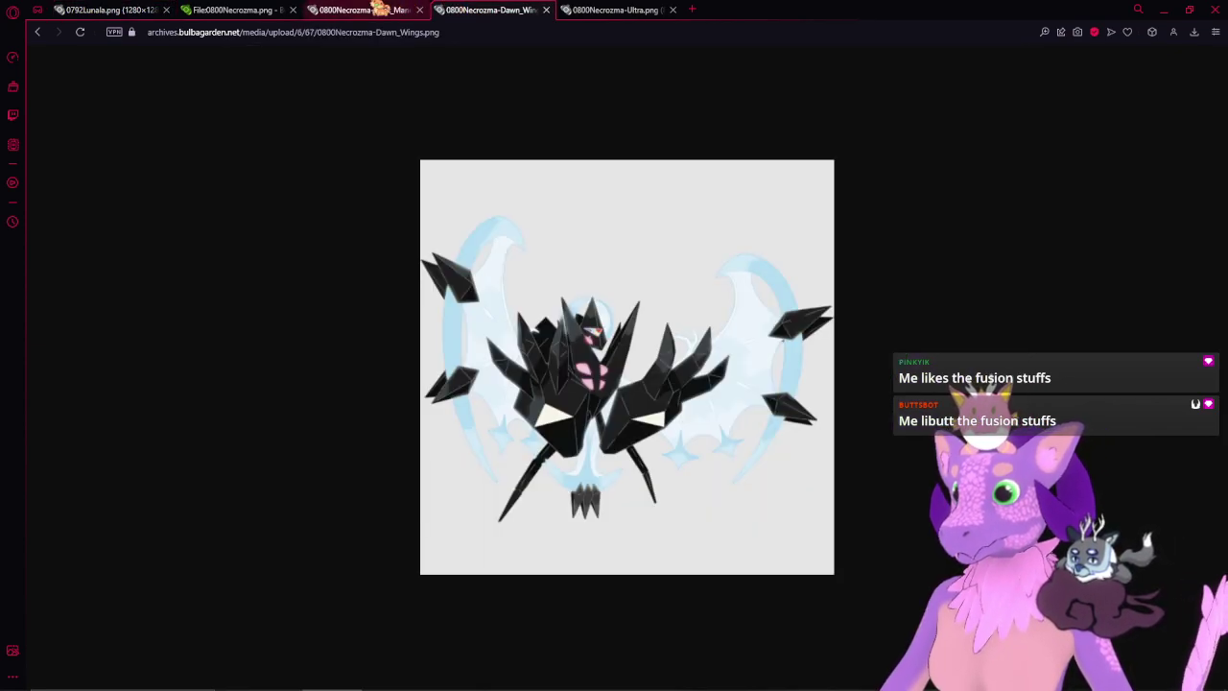
left_click(379, 9)
left_click(452, 9)
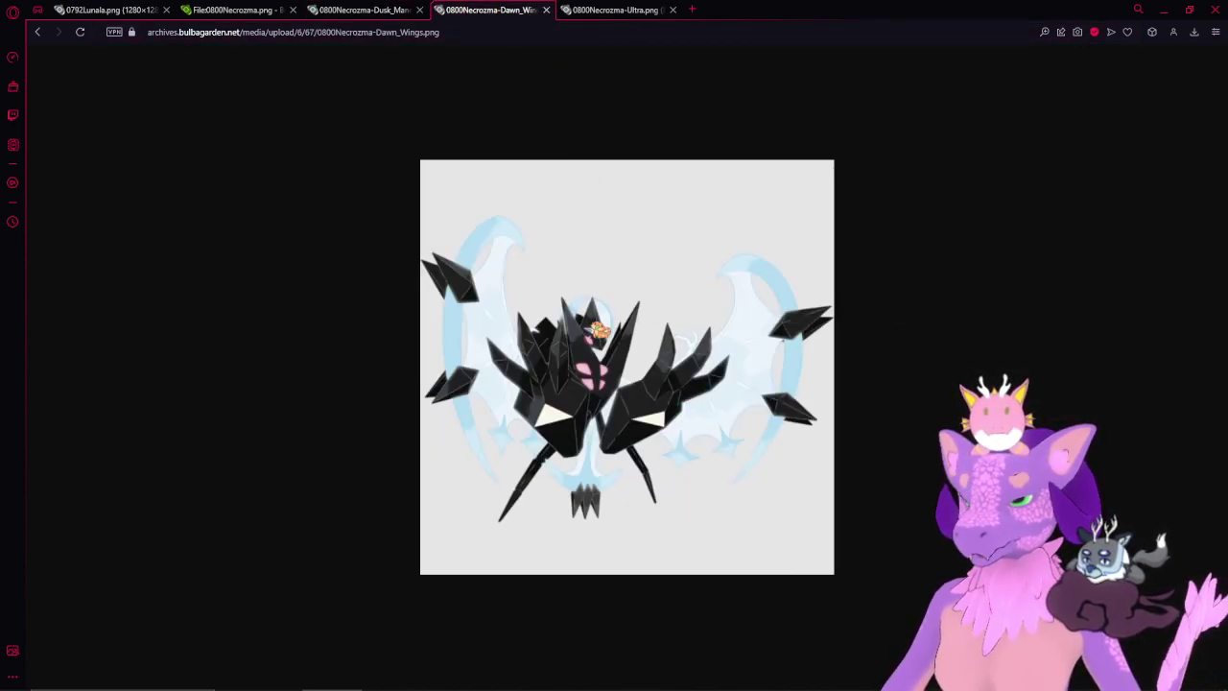
left_click(624, 9)
left_click(498, 10)
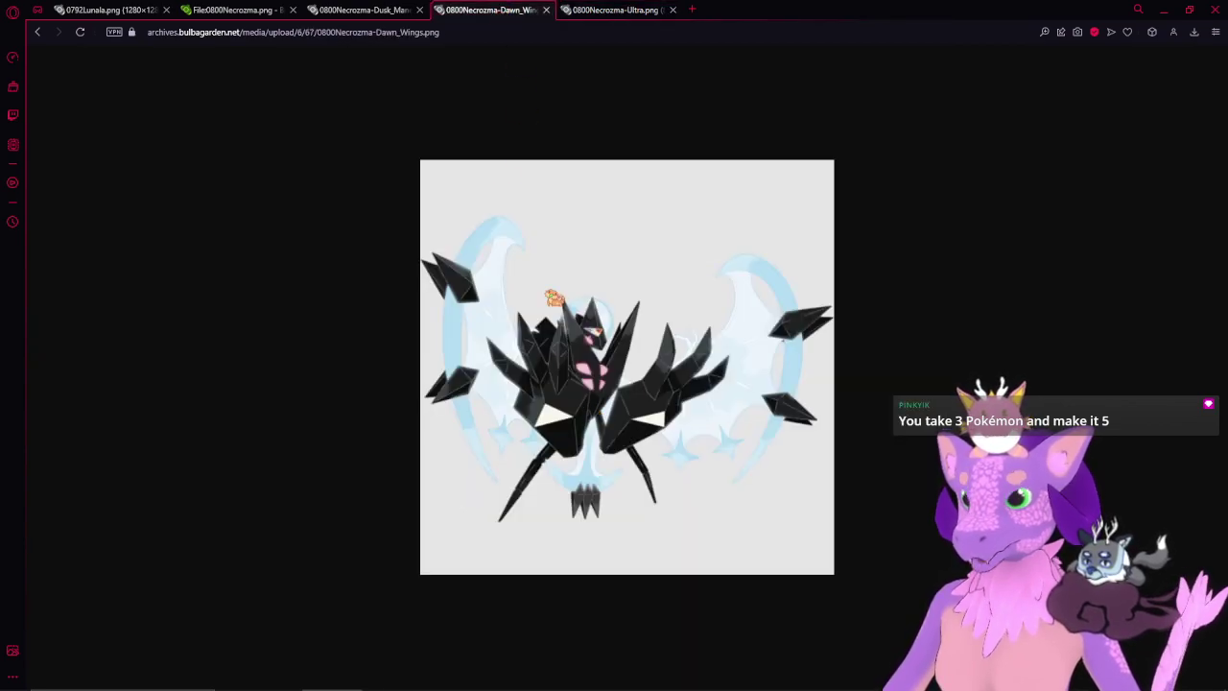
left_click(395, 9)
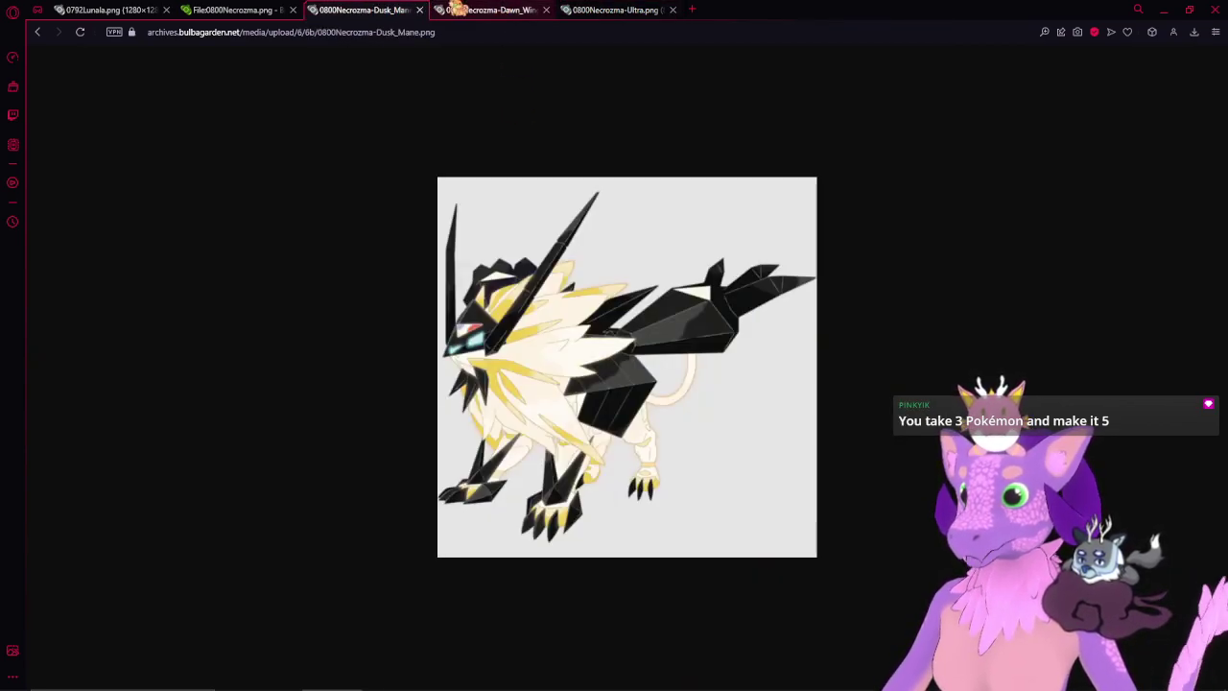
- Close the Dawn Wings, Dusk Mane, Ultra and base Necrozma pages, keeping only the Lunala artwork open
left_click(499, 9)
left_click(546, 9)
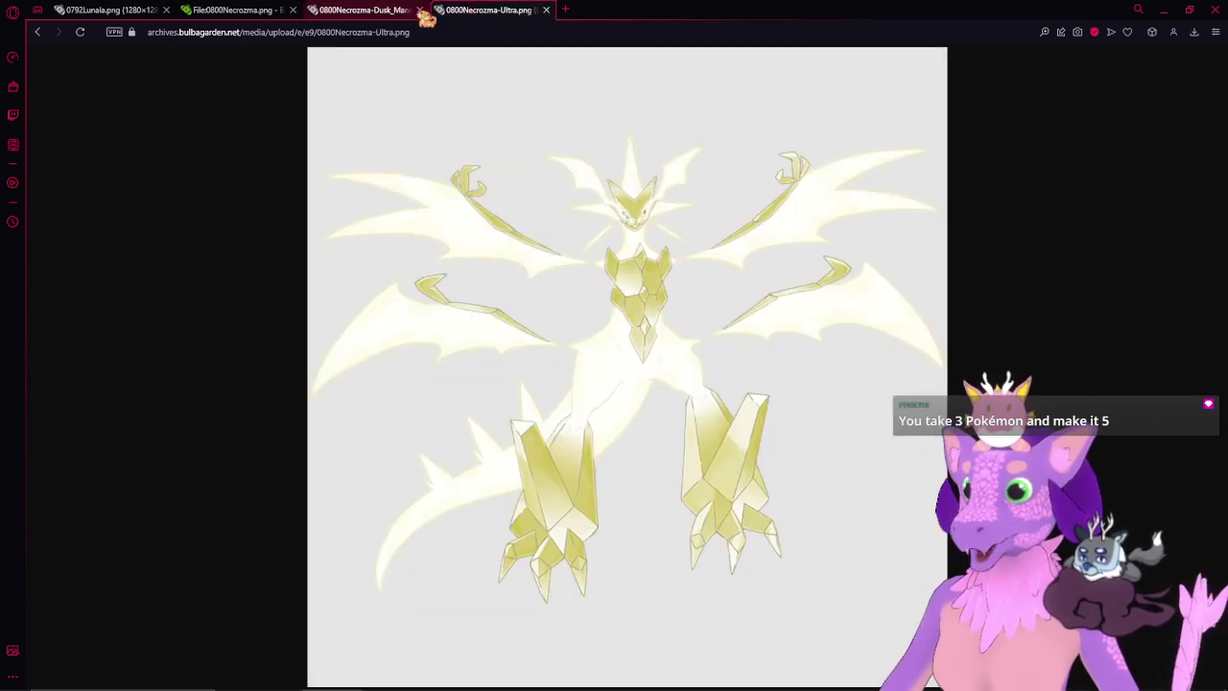
left_click(419, 9)
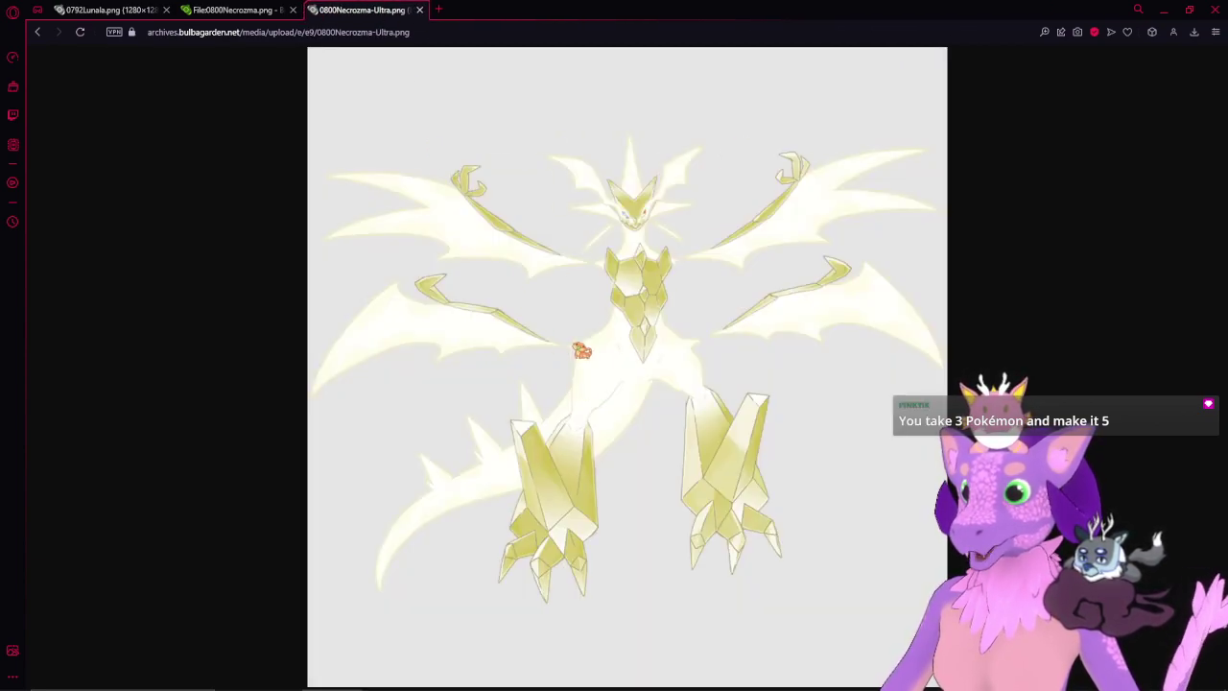
left_click(419, 10)
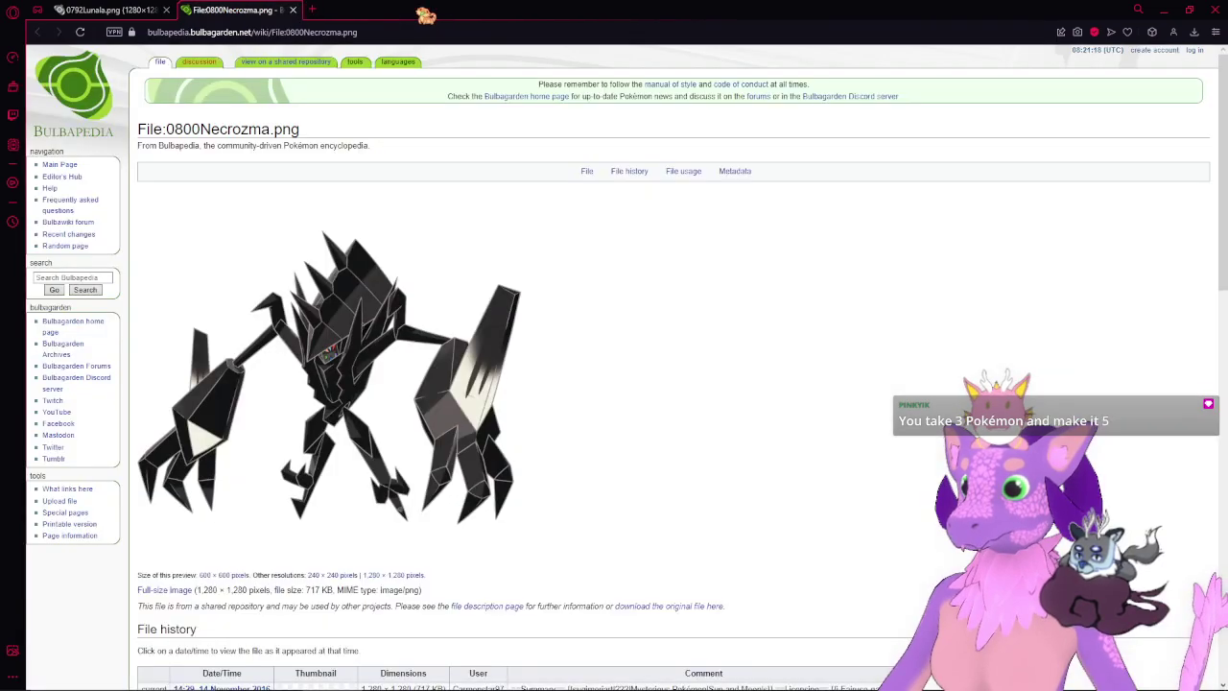
left_click(293, 10)
- Examine the full-size Lunala artwork from the wing tips down to the crescent-shaped tail
scroll(862, 501, "down", 1)
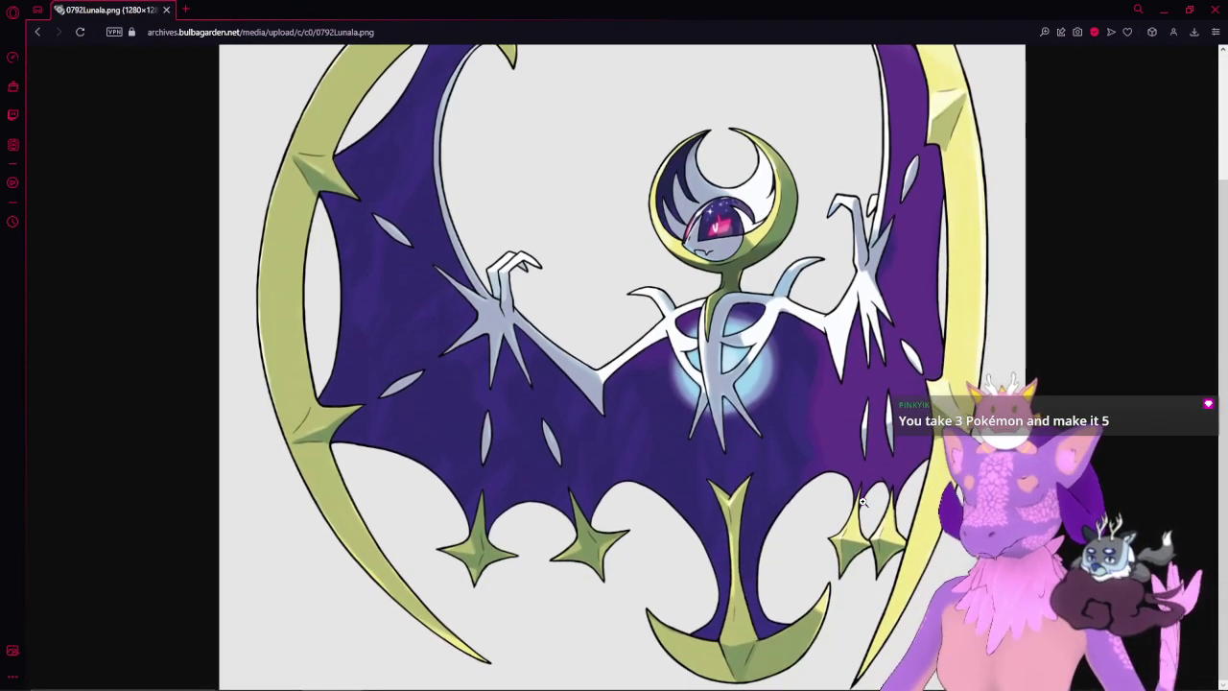
scroll(863, 501, "up", 2)
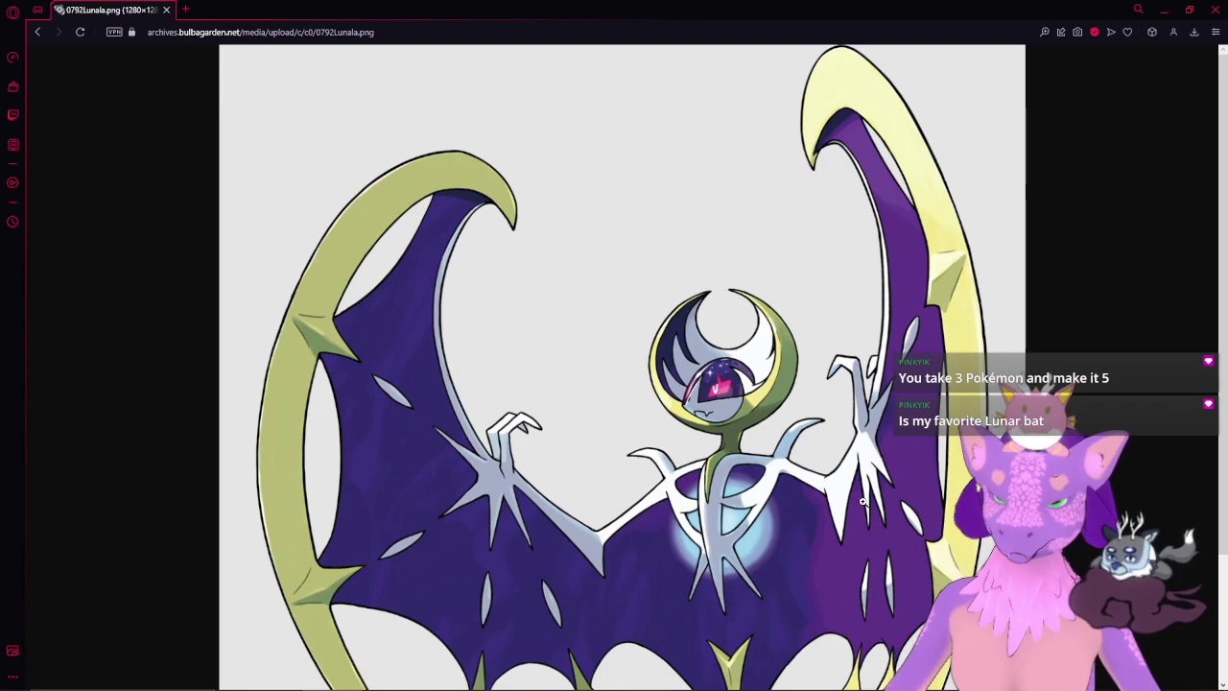
left_click(863, 501)
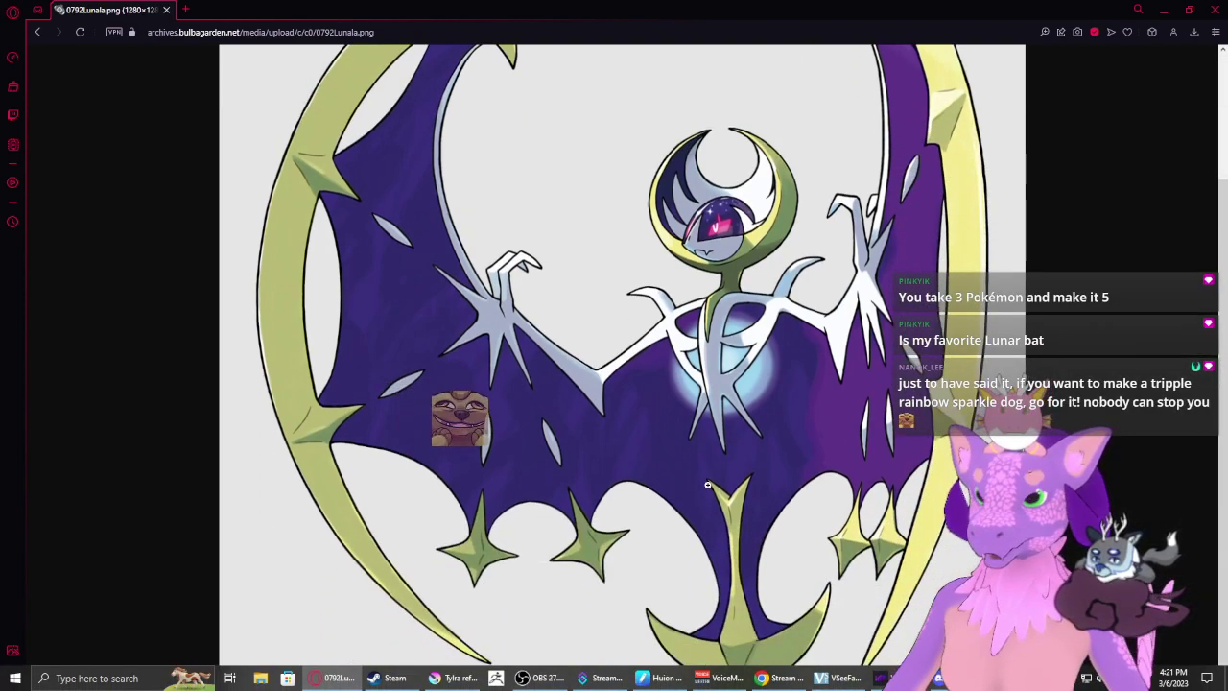
left_click(707, 485)
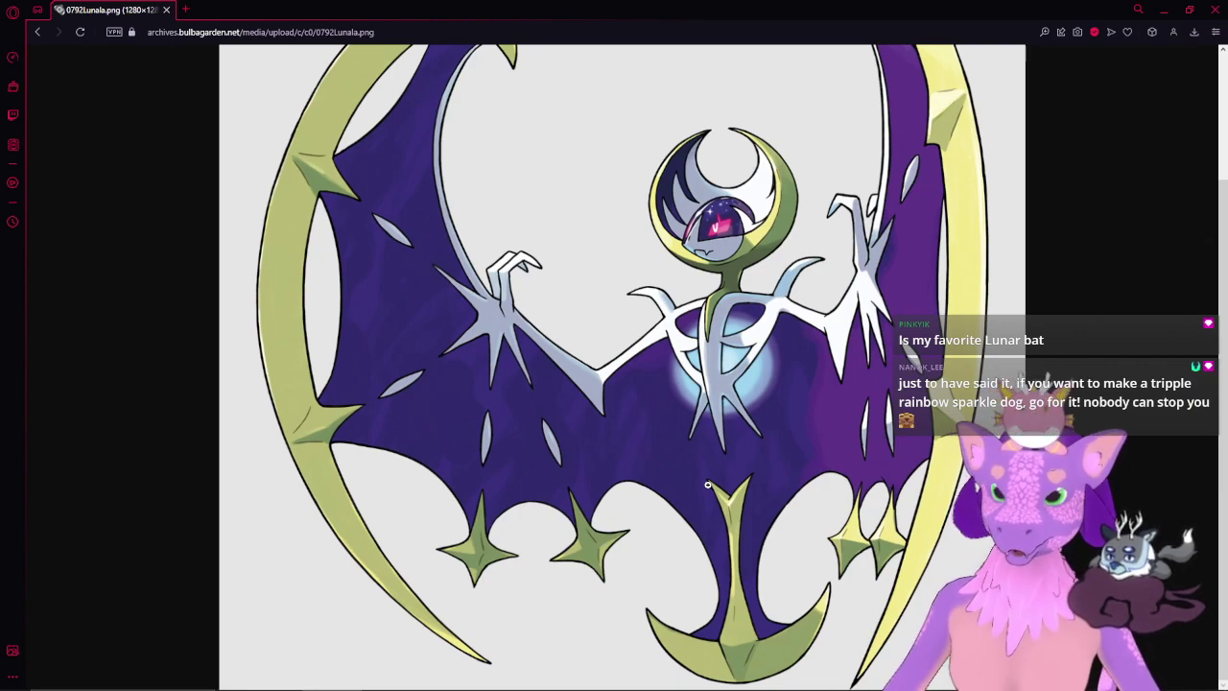
scroll(707, 484, "up", 2)
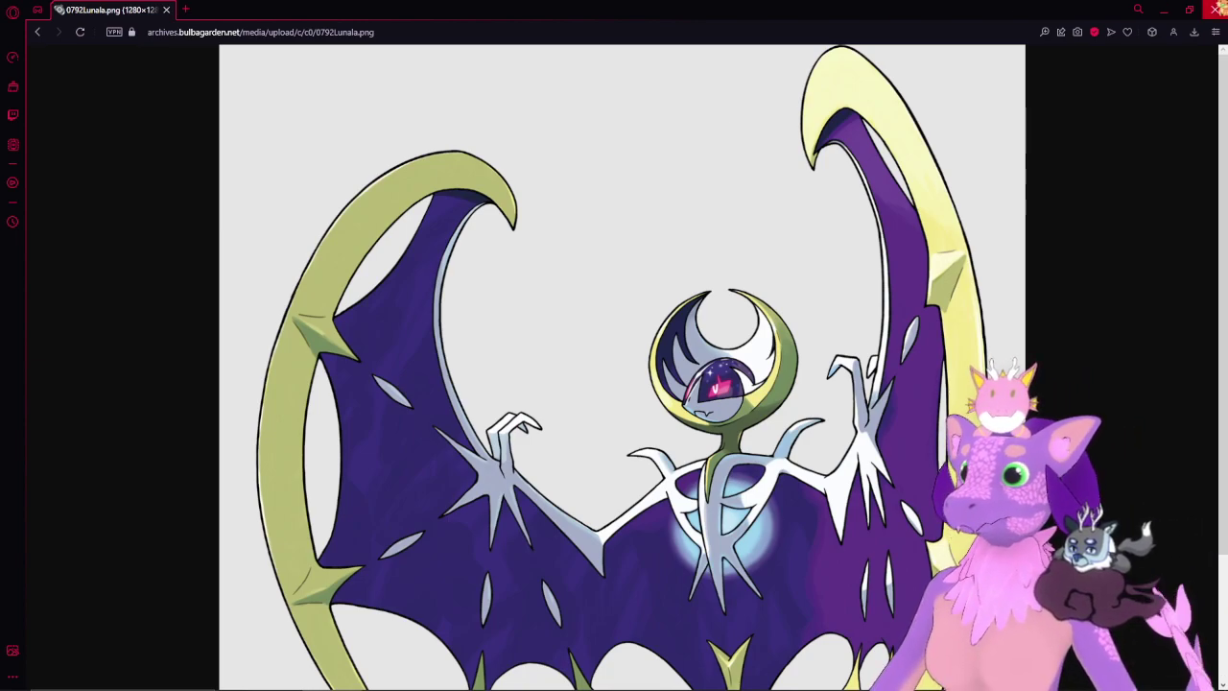
- Close the browser to return to Krita and paint a brow spot above the eye on the Color layer in the inner ear's salmon pink
left_click(1214, 9)
scroll(836, 310, "down", 2)
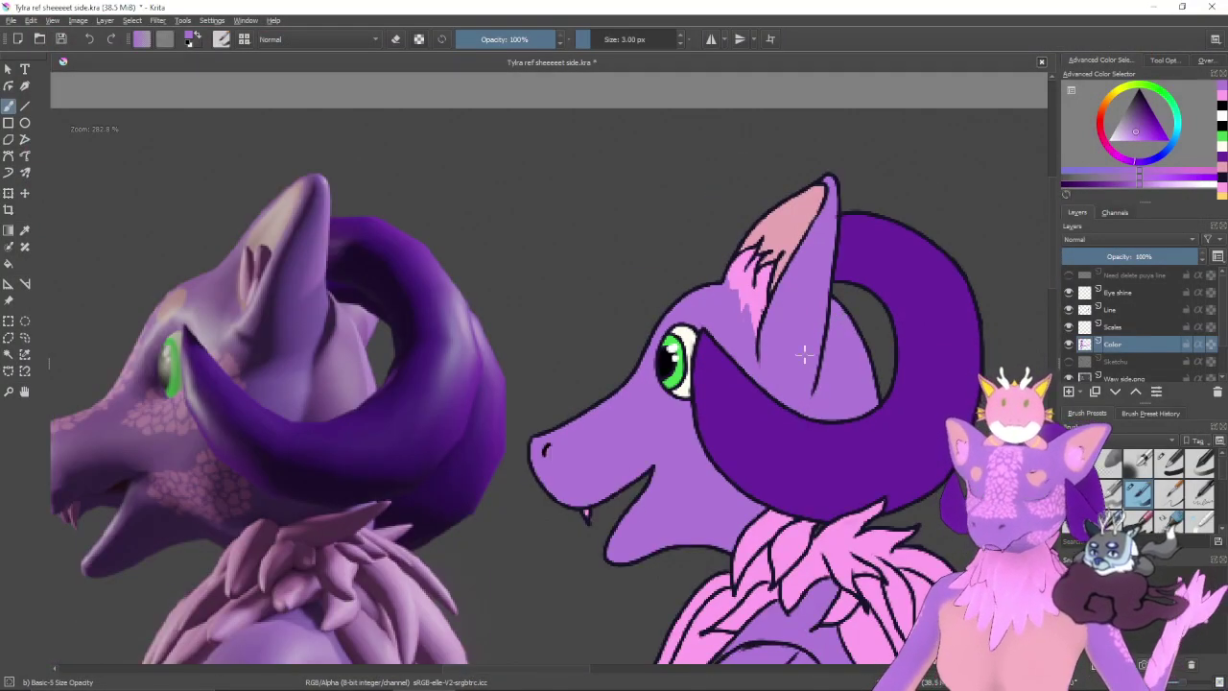
left_click_drag(579, 483, 685, 412)
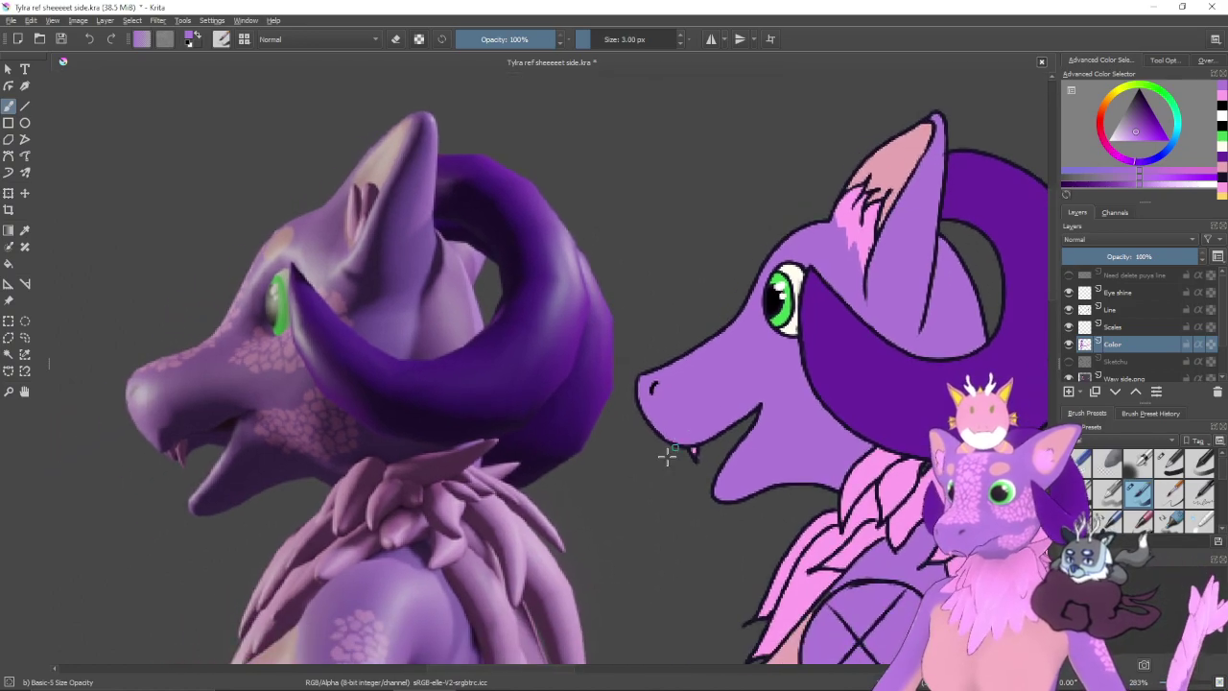
scroll(654, 474, "up", 1)
mouse_move(583, 416)
left_mouse_down()
mouse_move(824, 442)
mouse_move(580, 425)
left_mouse_up()
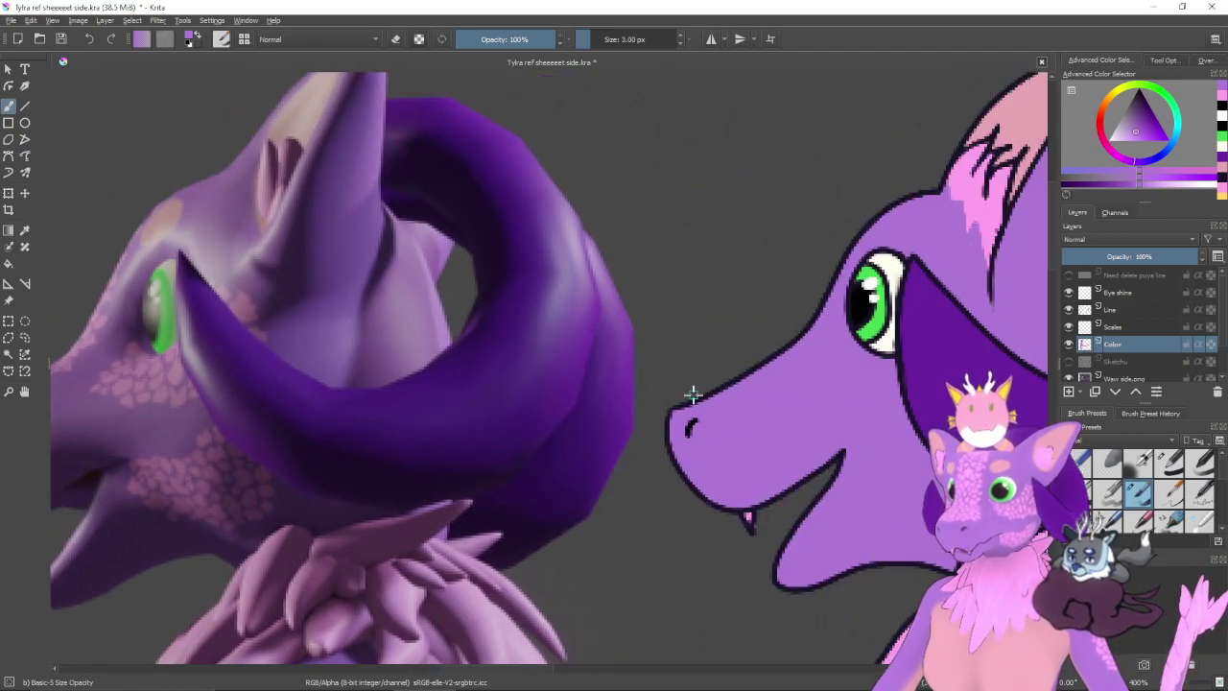
mouse_move(635, 358)
left_mouse_down()
mouse_move(712, 405)
mouse_move(658, 420)
left_mouse_up()
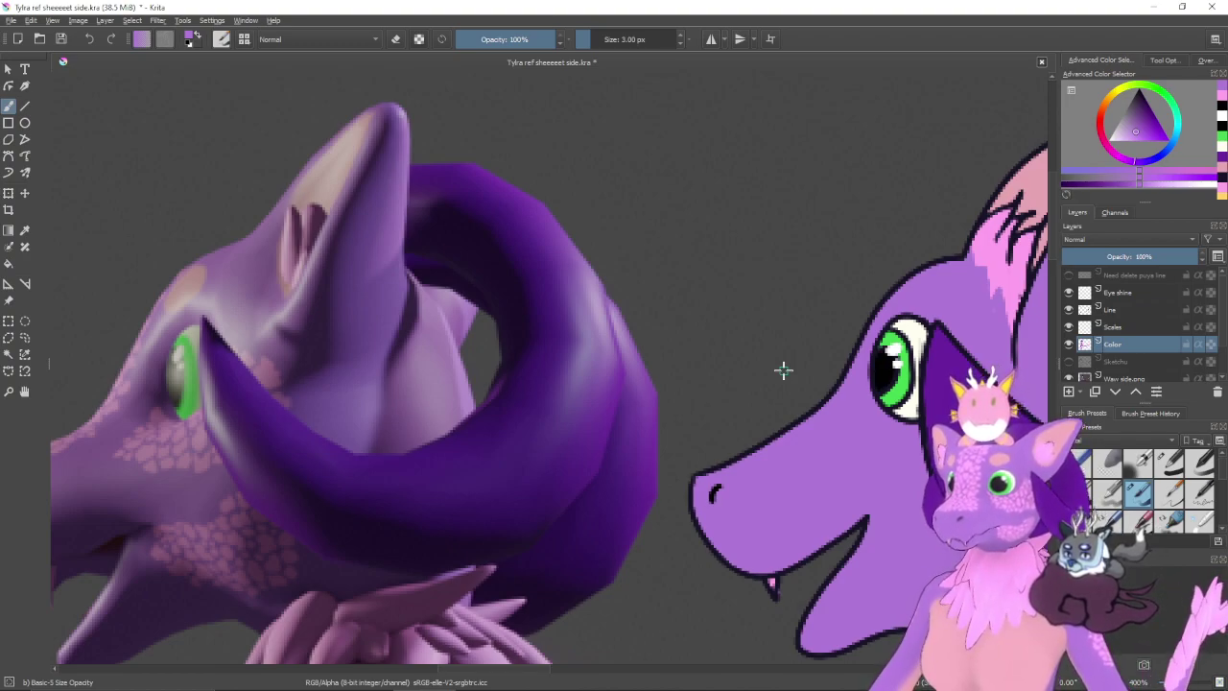
left_click_drag(783, 361, 654, 414)
left_click(932, 222, "ctrl")
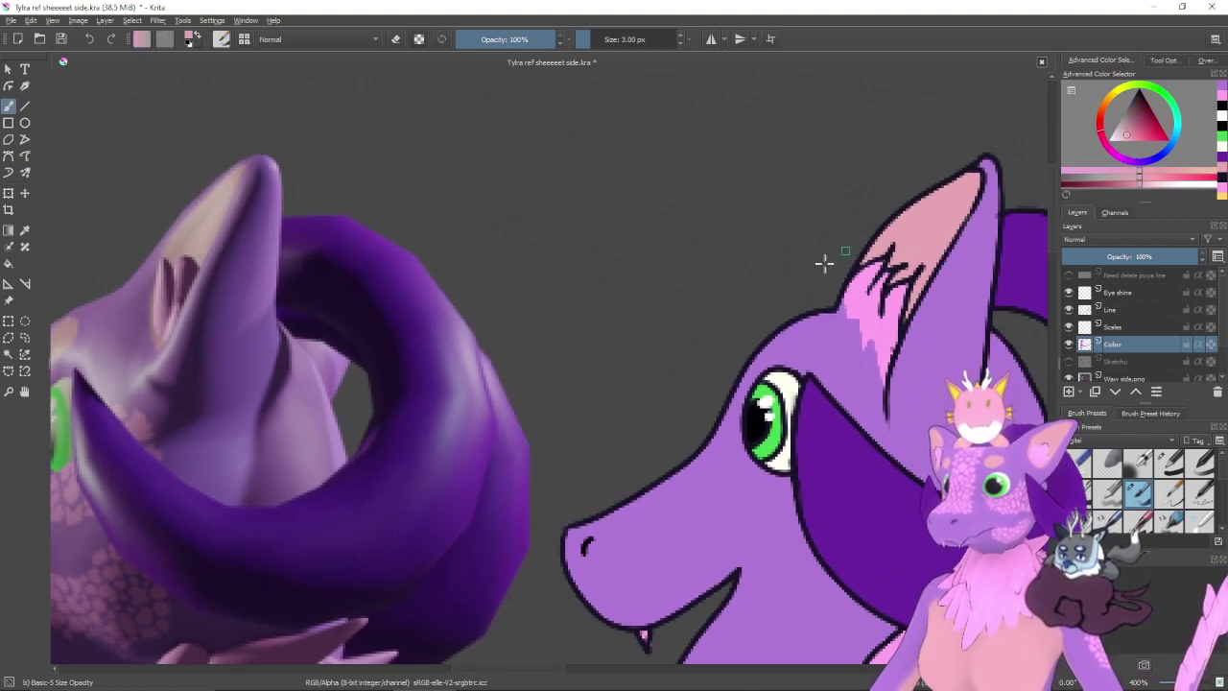
left_click_drag(726, 338, 888, 278)
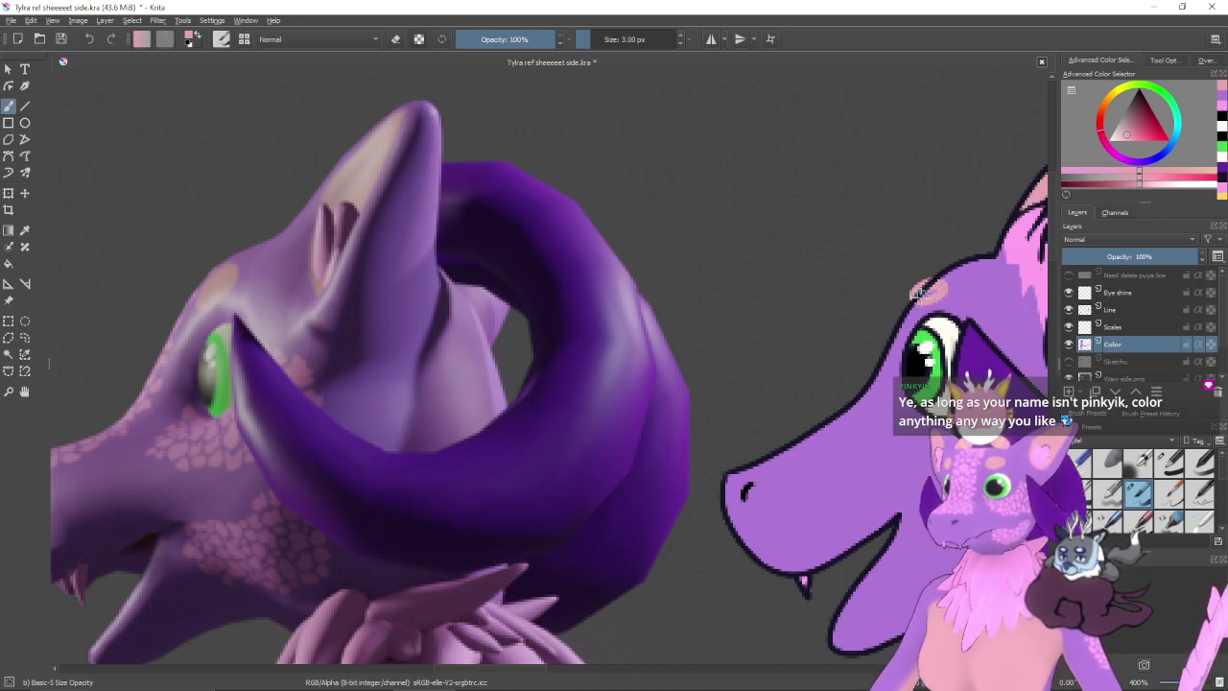
key("e")
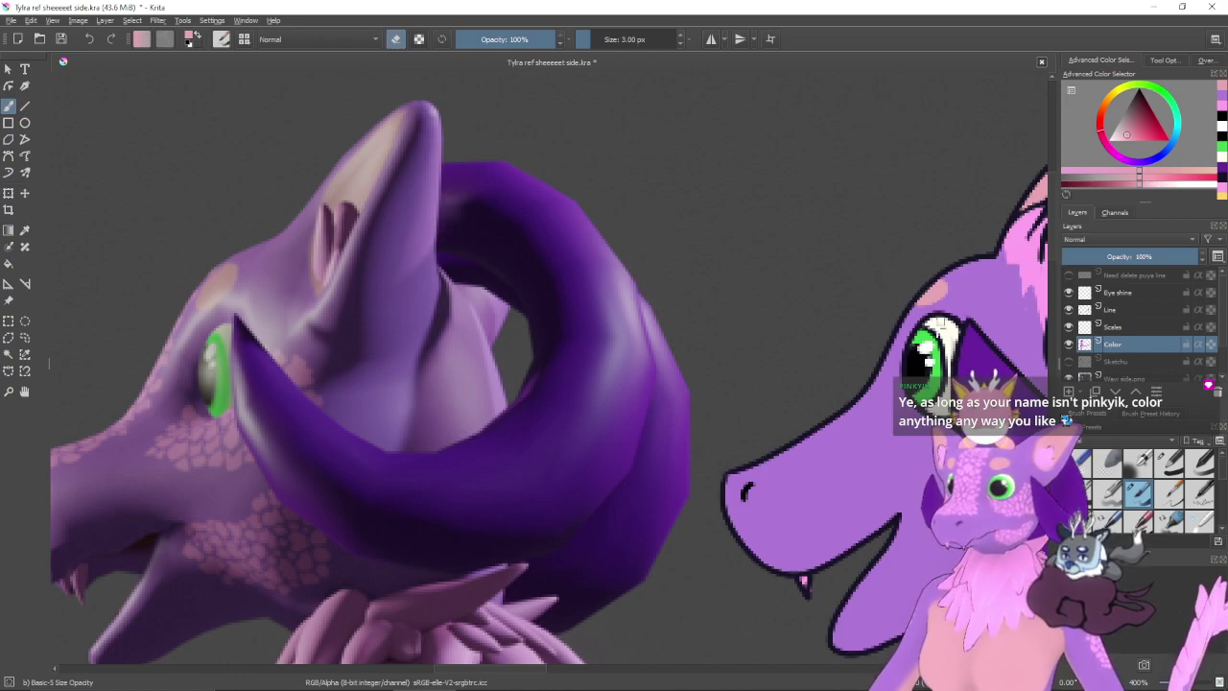
key("e")
- Paint small bright-pink scale spots in front of the eye, following the markings on the 3D reference head
left_click_drag(914, 372, 775, 343)
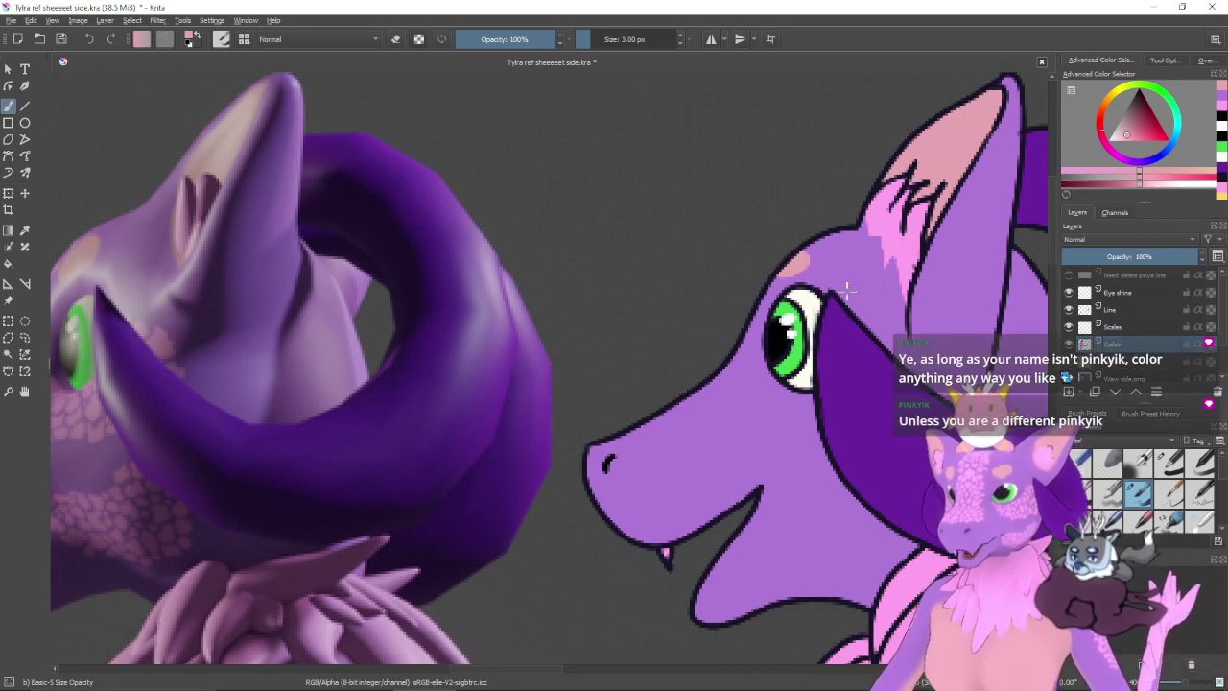
mouse_move(617, 476)
left_mouse_down()
mouse_move(693, 448)
mouse_move(738, 376)
mouse_move(834, 350)
mouse_move(843, 412)
mouse_move(796, 361)
mouse_move(884, 430)
left_mouse_up()
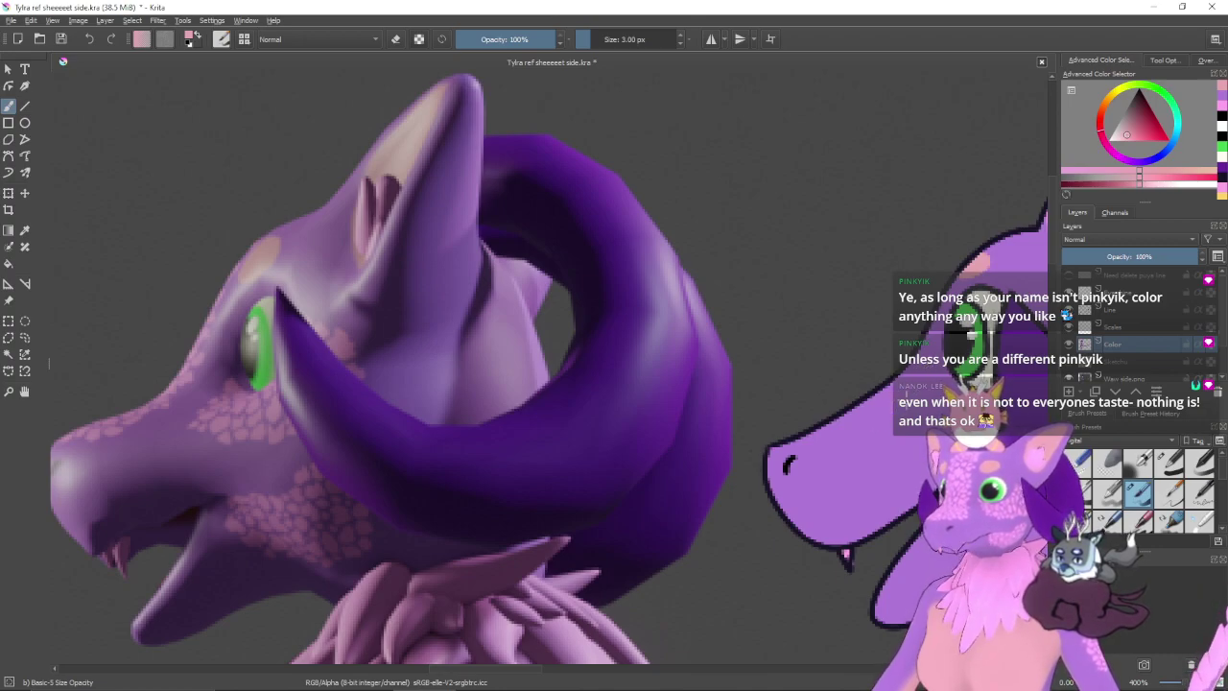
mouse_move(912, 396)
left_mouse_down()
mouse_move(898, 427)
mouse_move(762, 408)
mouse_move(834, 375)
mouse_move(786, 390)
mouse_move(806, 381)
mouse_move(830, 396)
mouse_move(858, 440)
left_mouse_up()
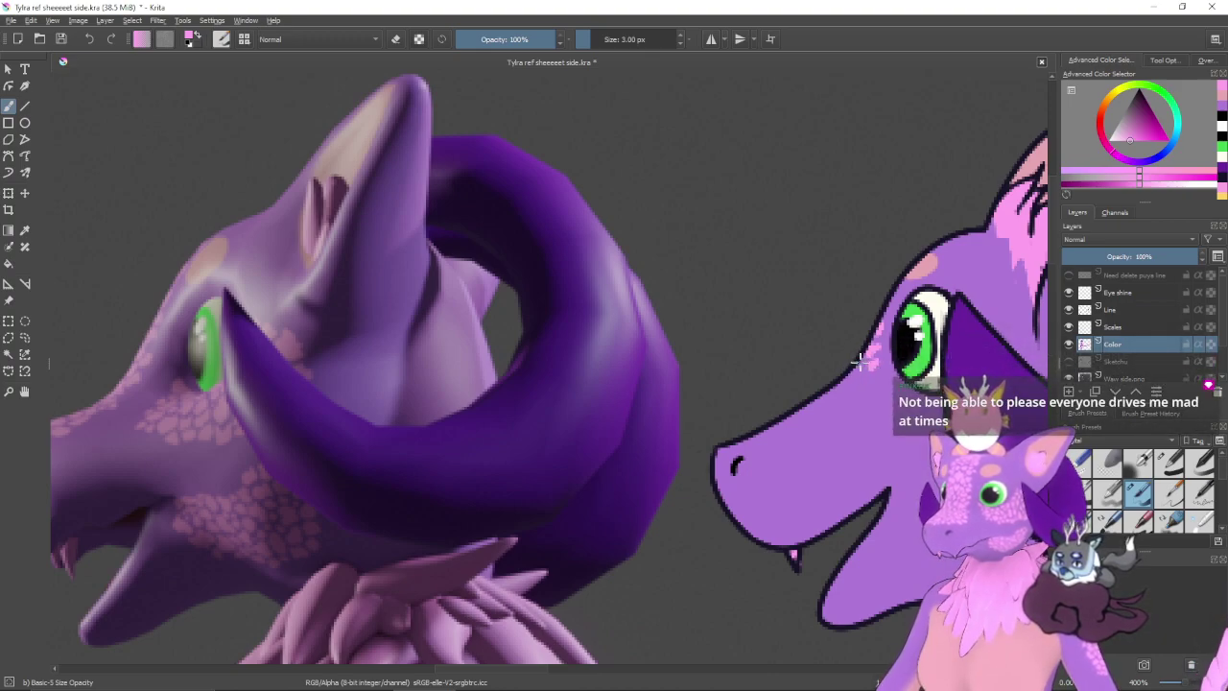
mouse_move(859, 361)
left_mouse_down()
mouse_move(894, 393)
mouse_move(881, 403)
left_mouse_up()
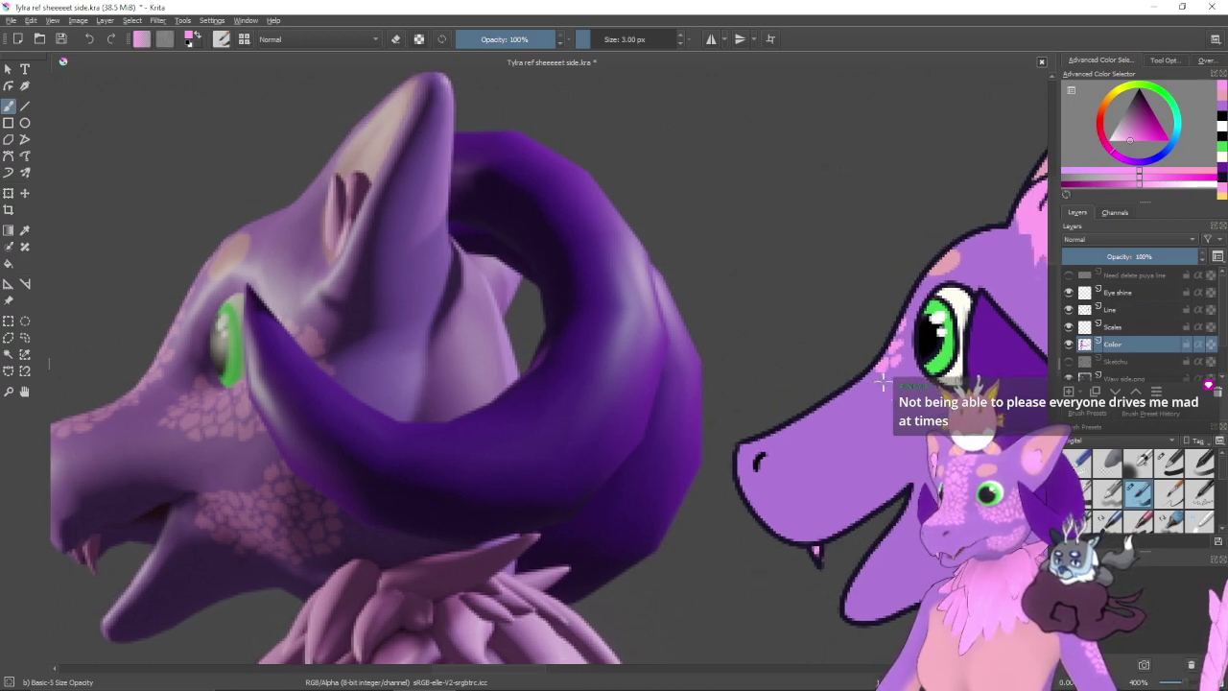
left_click_drag(875, 379, 901, 386)
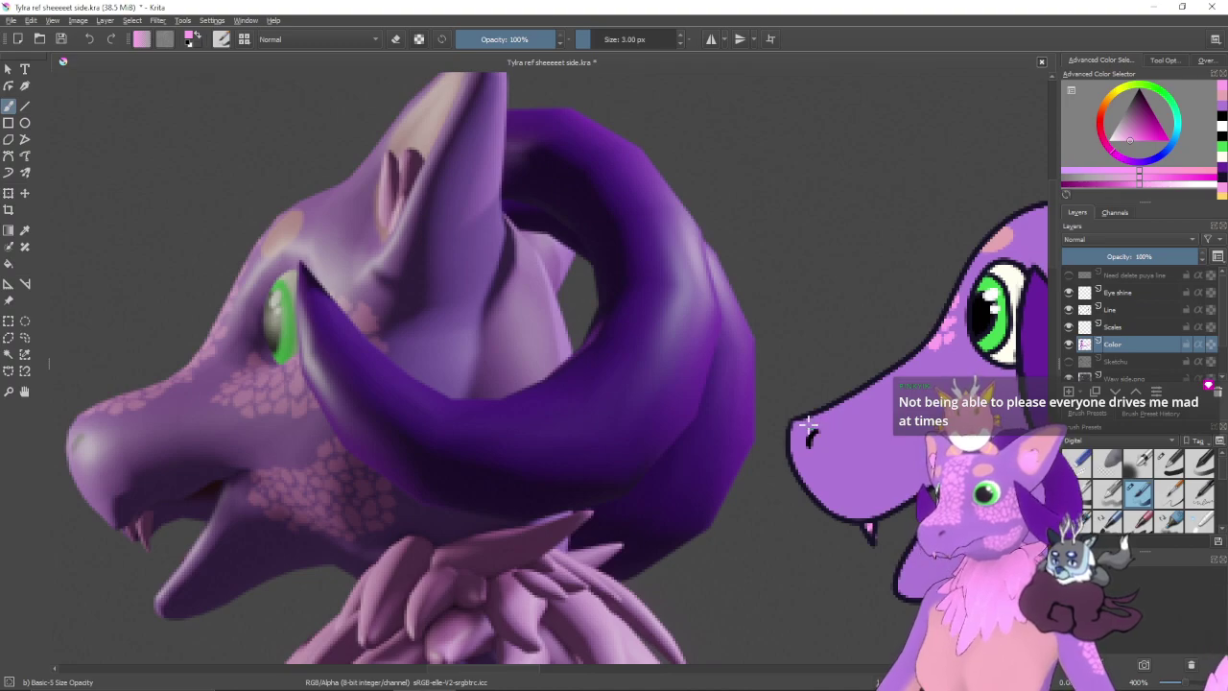
- On the Line layer, refine the outline at the top of the snout's tip using the recent dark navy color and the eraser
left_click(1120, 310)
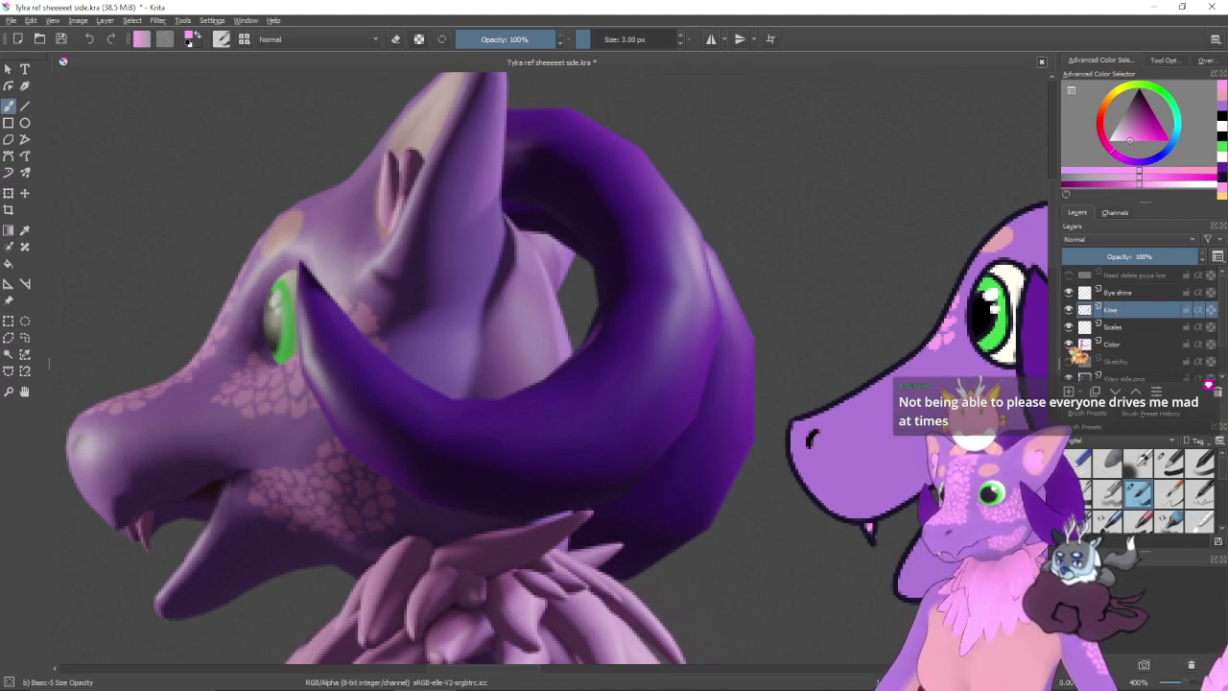
key("d")
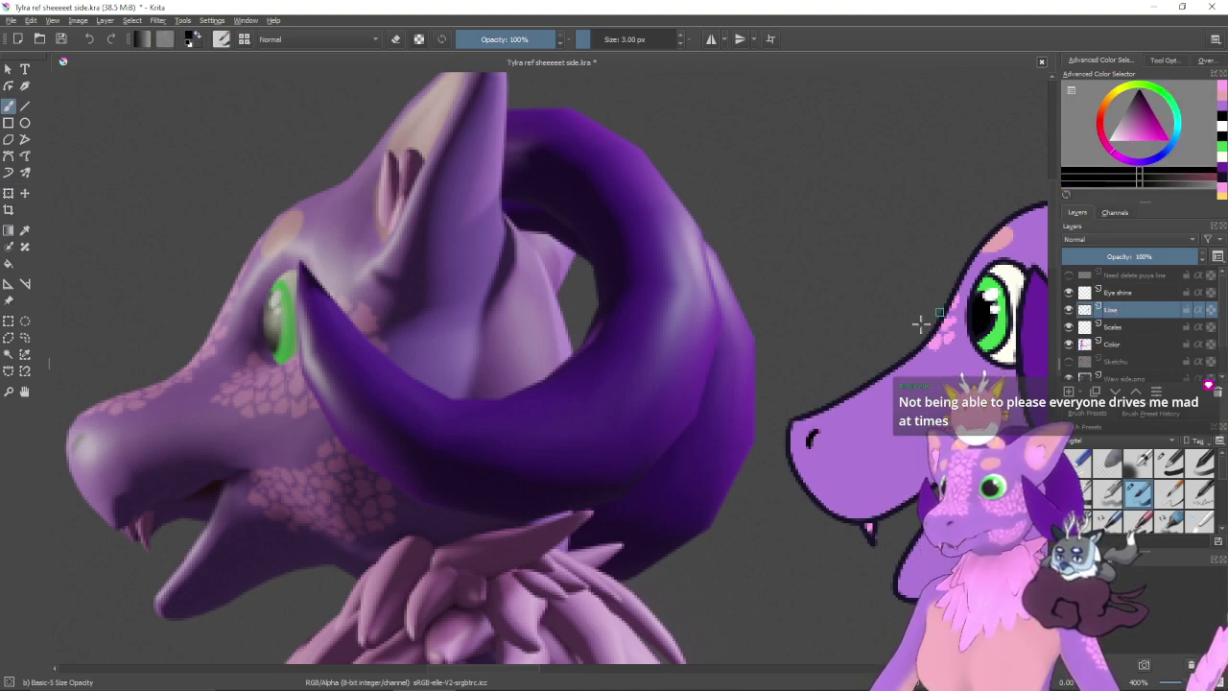
left_click(1221, 137)
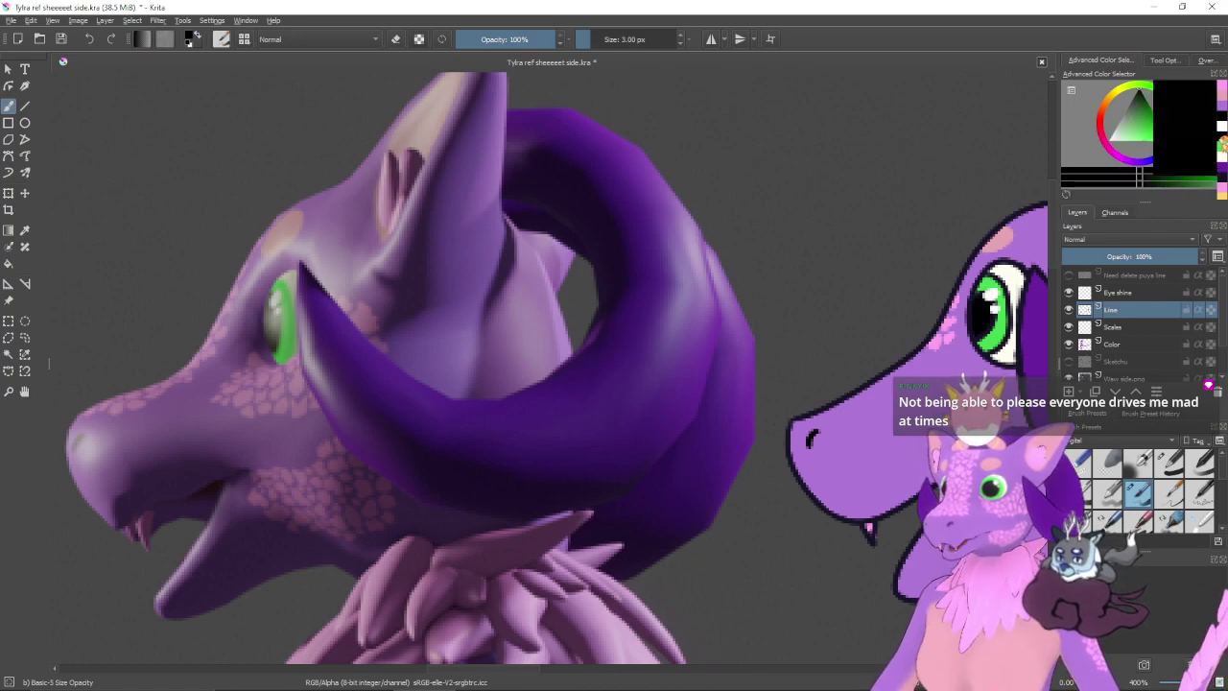
left_click(1223, 175)
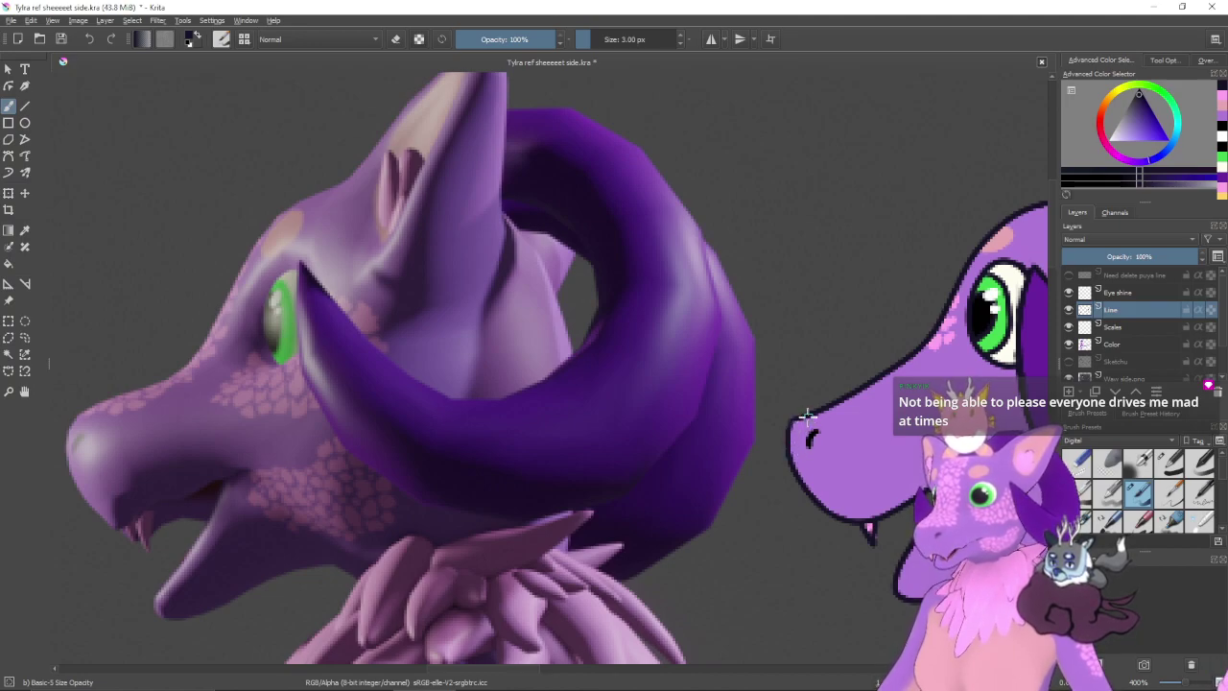
left_click_drag(802, 418, 795, 456)
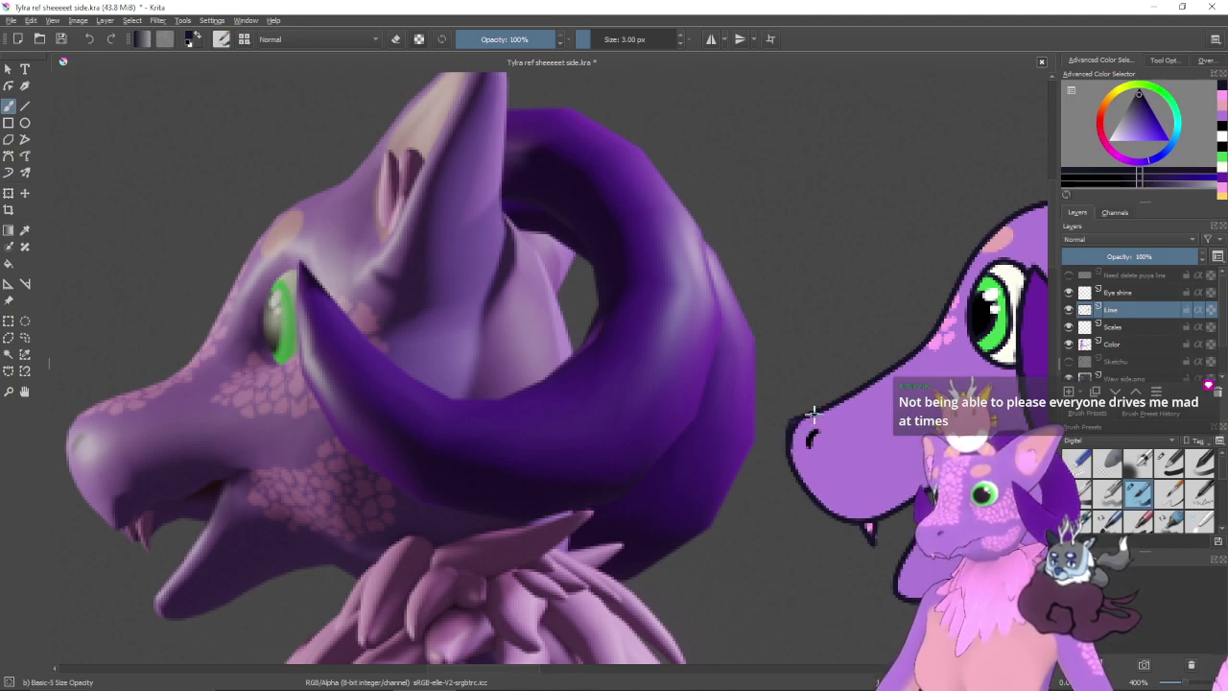
key("e")
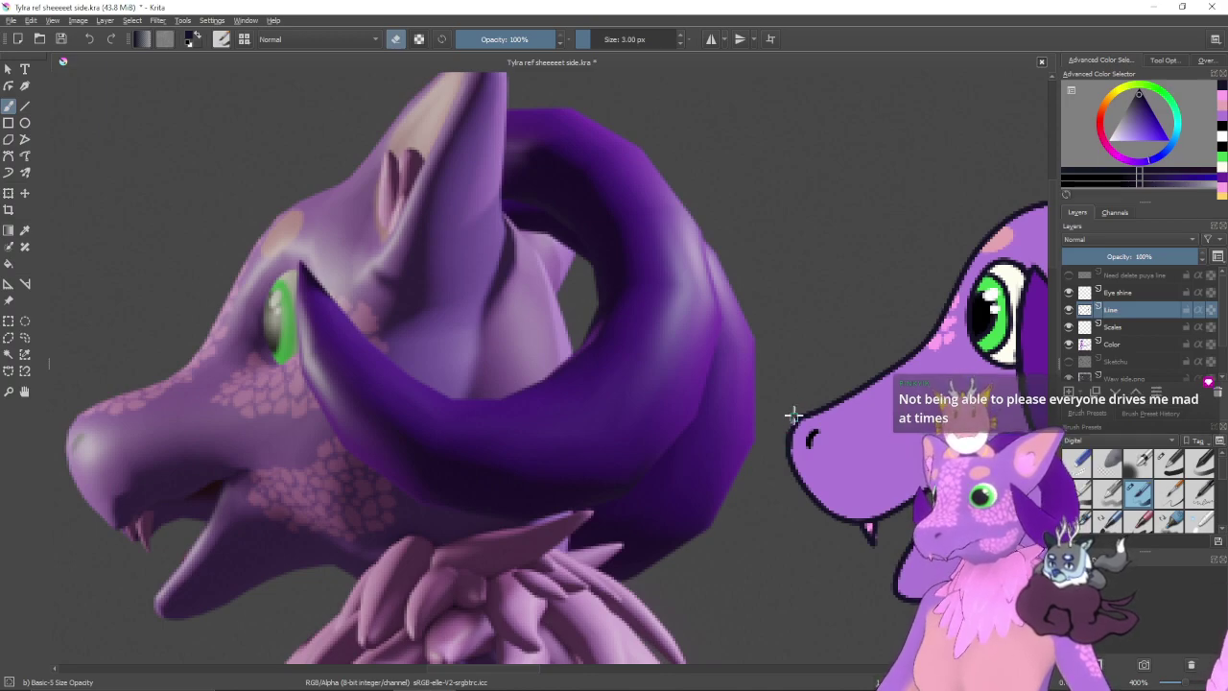
key("e")
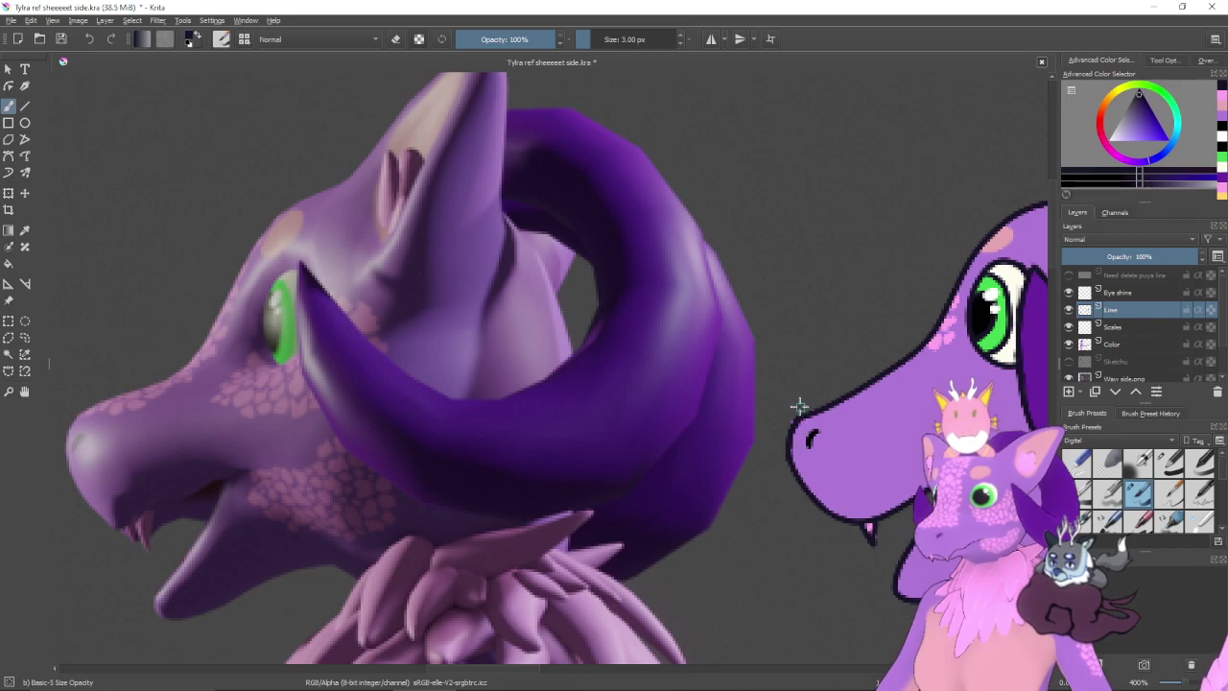
- Return to the Color layer and clean up the fill along the snout's outline with the eraser
key("Page_Down")
key("Page_Down")
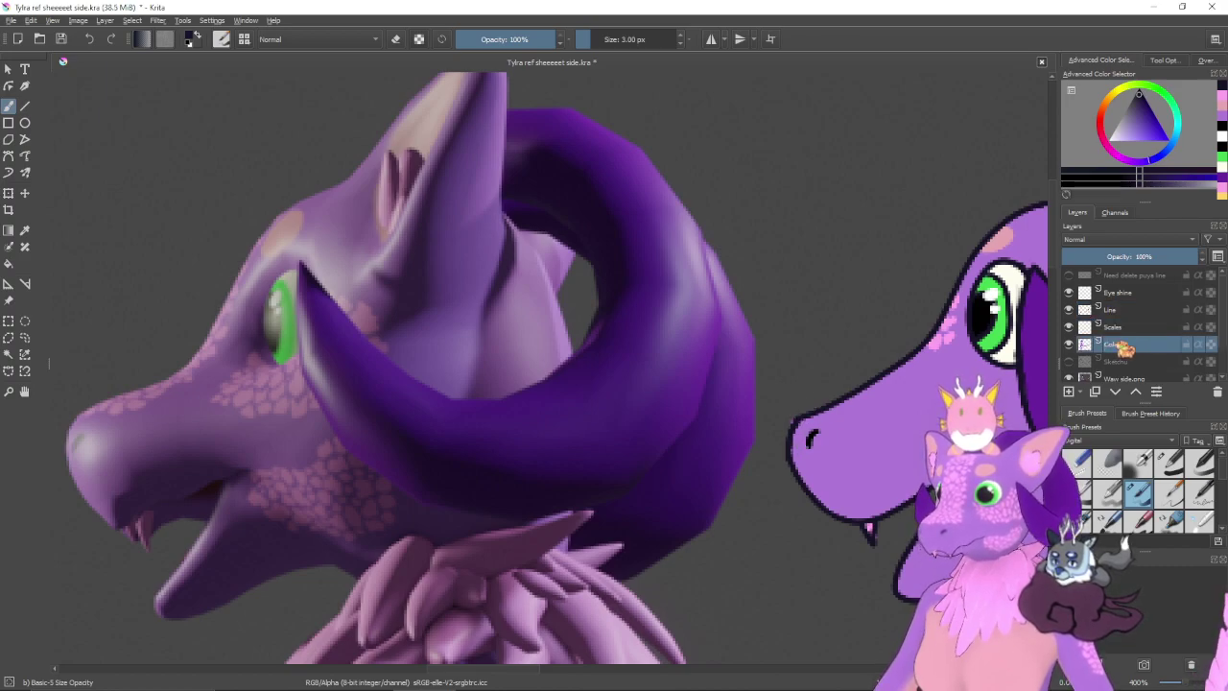
key("e")
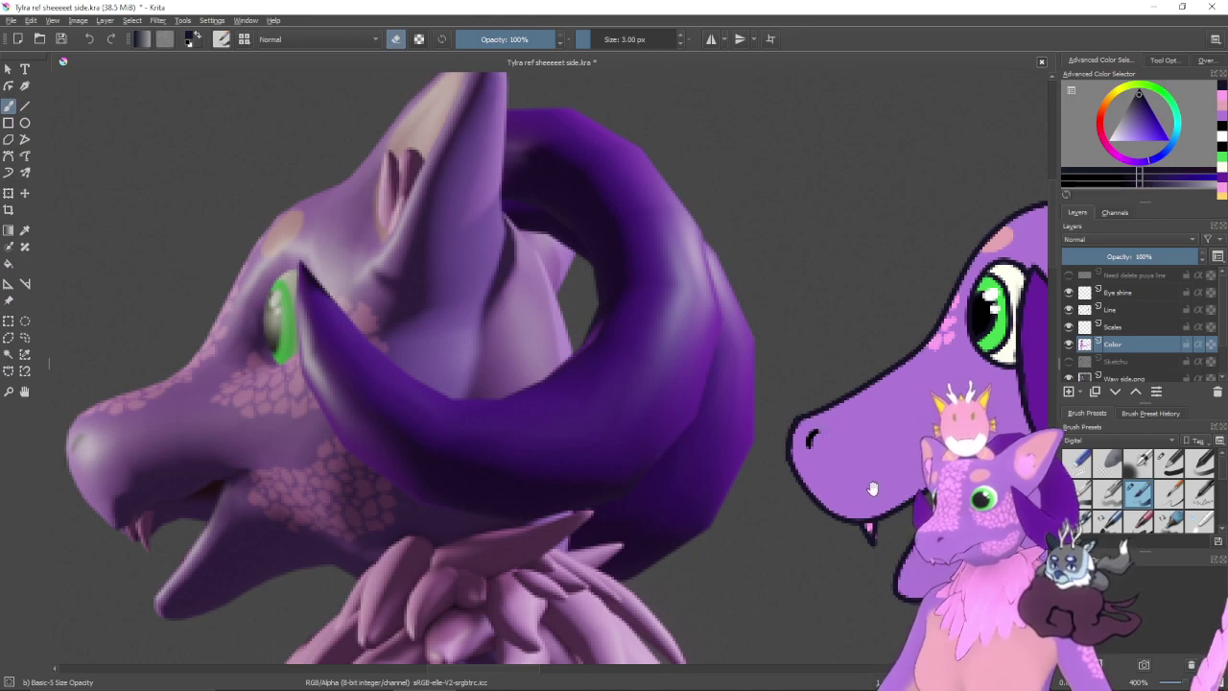
mouse_move(872, 488)
left_mouse_down()
mouse_move(731, 480)
mouse_move(806, 407)
mouse_move(800, 425)
left_mouse_up()
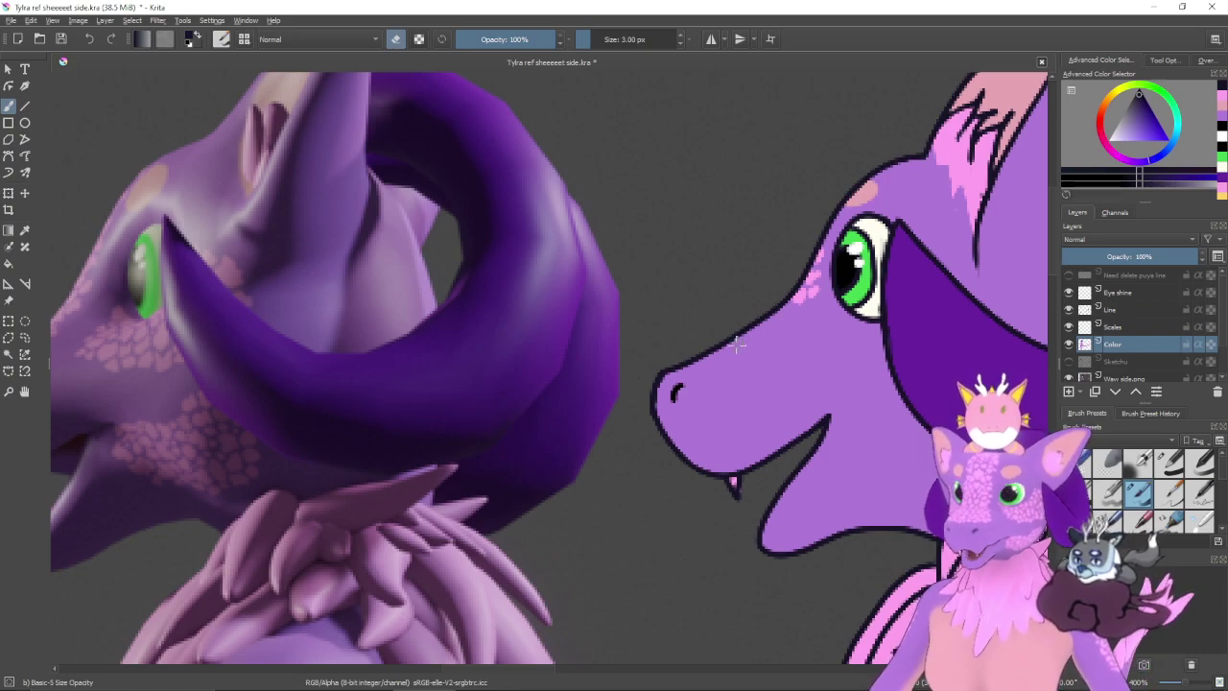
left_click_drag(737, 344, 776, 465)
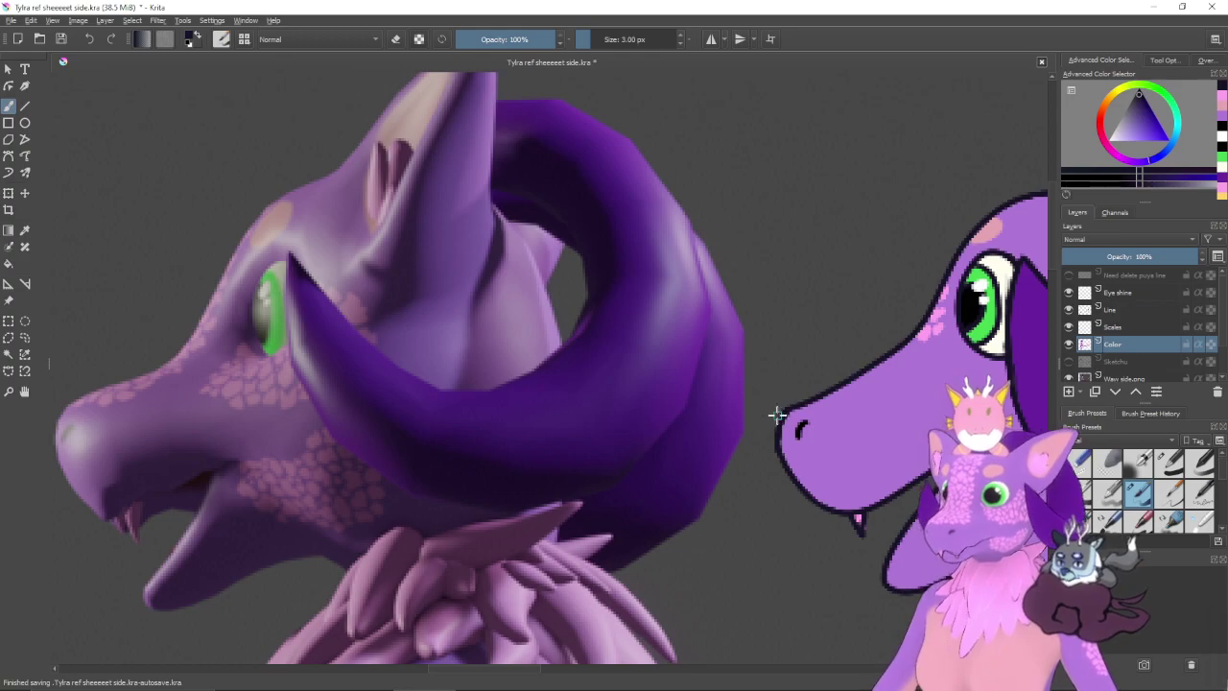
- Refine the nostril's outline at the tip of the snout on the Line layer with the eraser
key("e")
left_click(1113, 309)
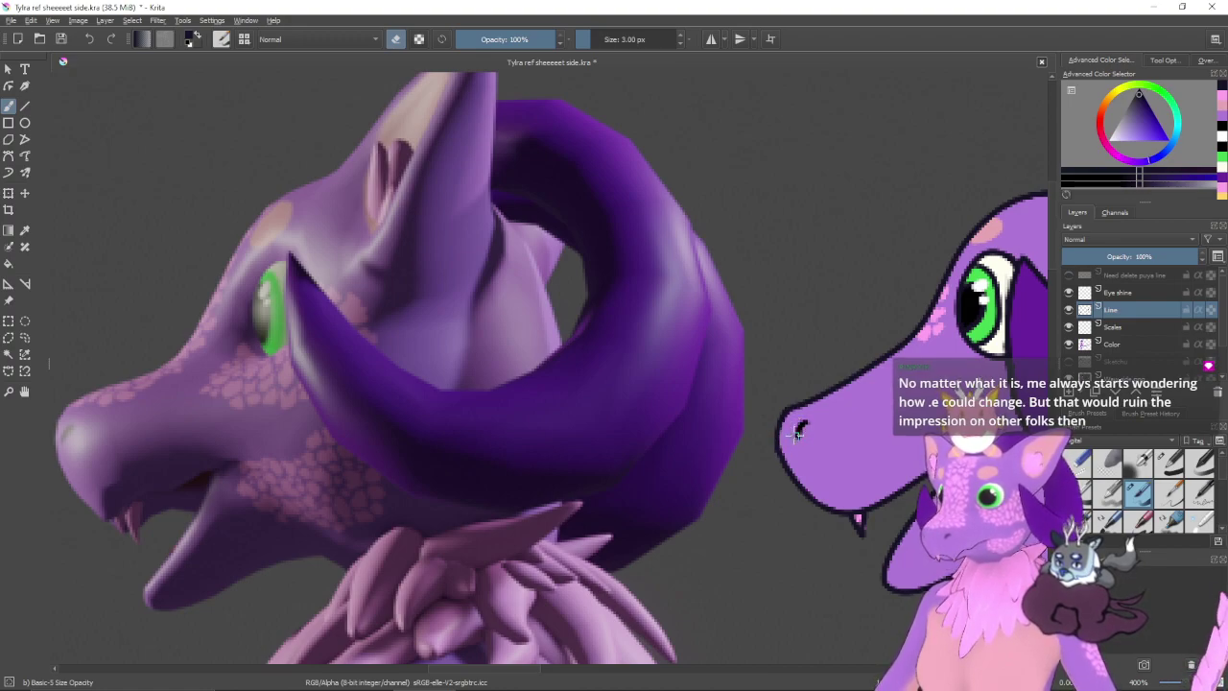
left_click_drag(825, 462, 779, 455)
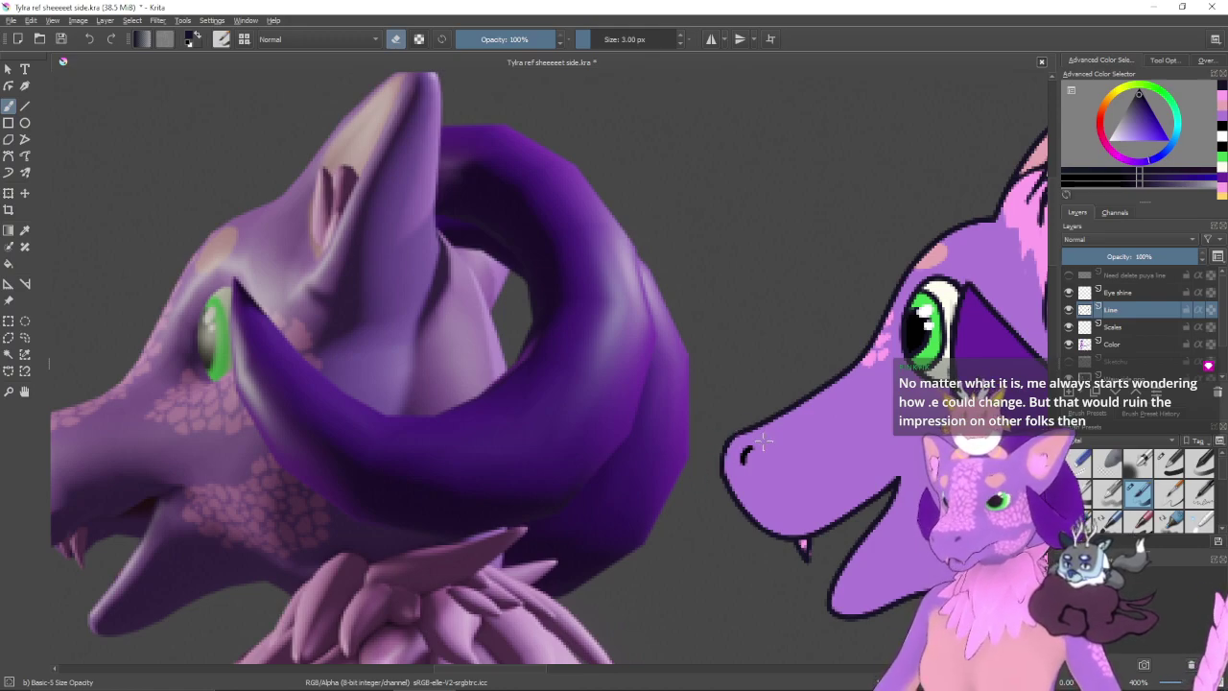
left_click_drag(812, 474, 790, 484)
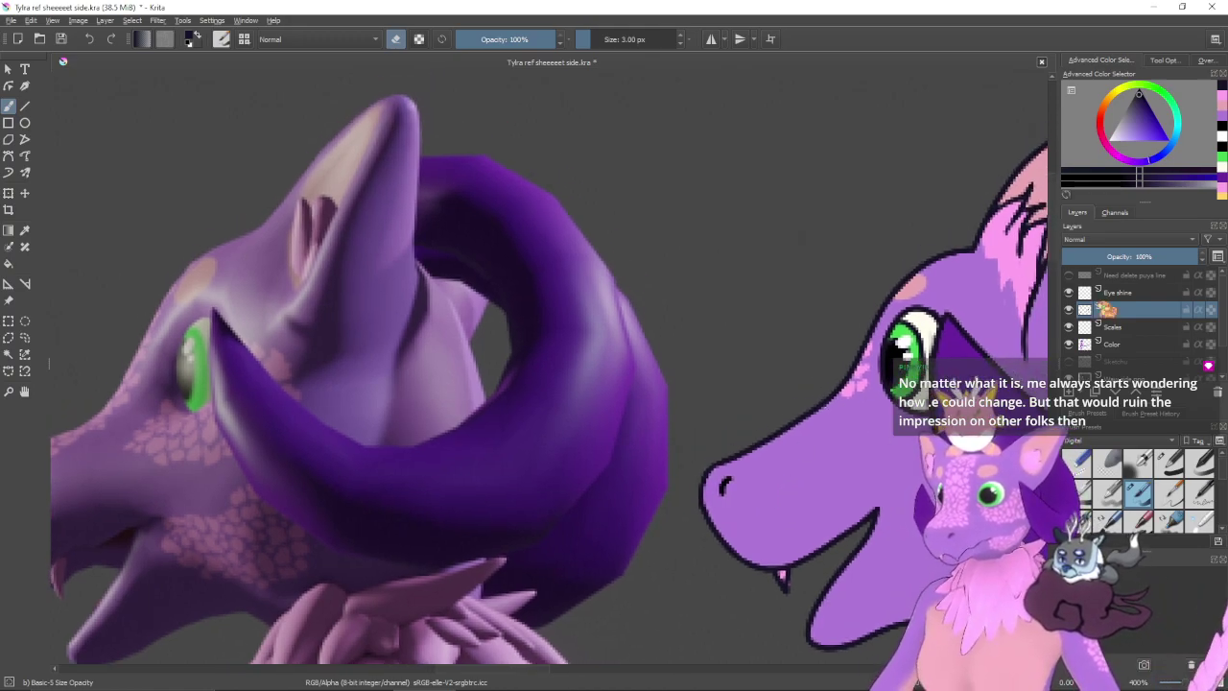
- On the Scales layer, paint bright-pink scale spots along the bridge of the snout, following the 3D reference head
left_click(1122, 344)
left_click(1127, 328)
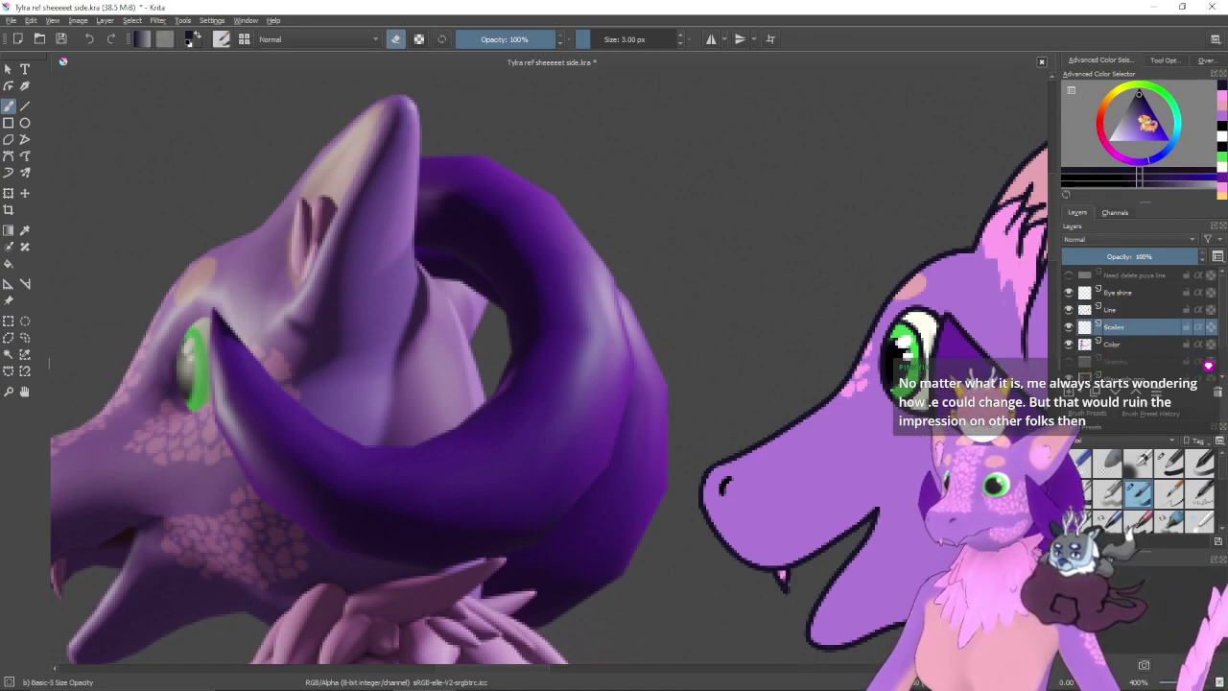
left_click(1208, 107)
left_click(1129, 141)
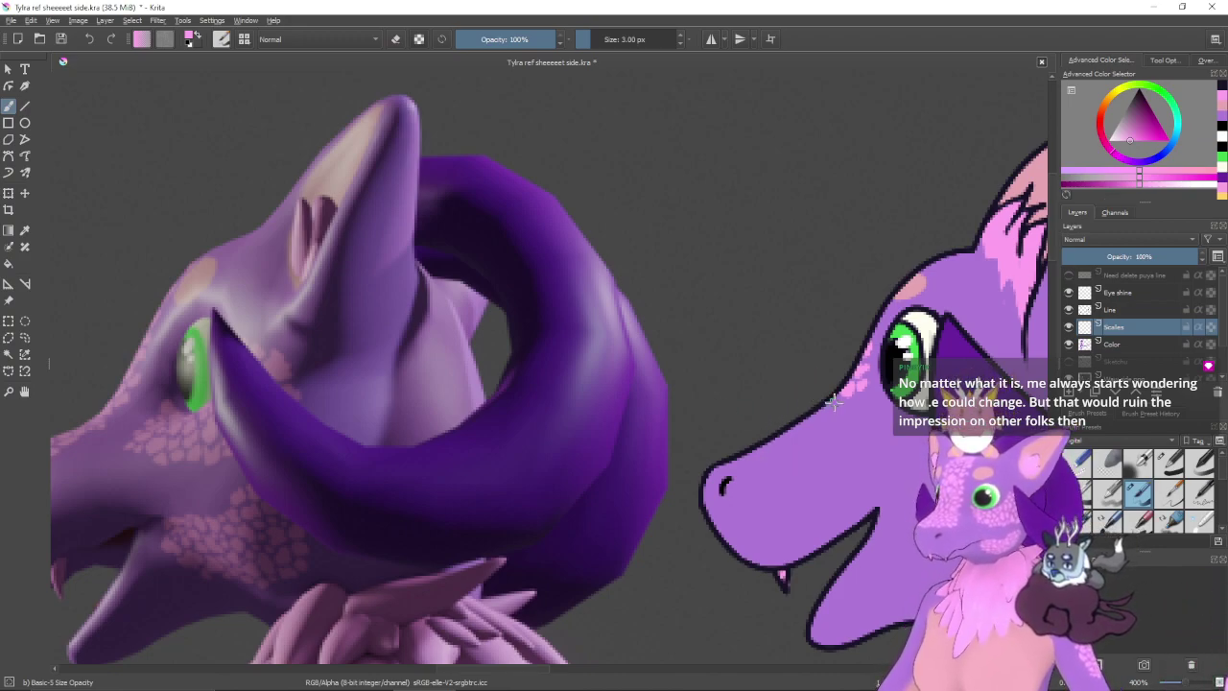
left_click_drag(809, 411, 867, 423)
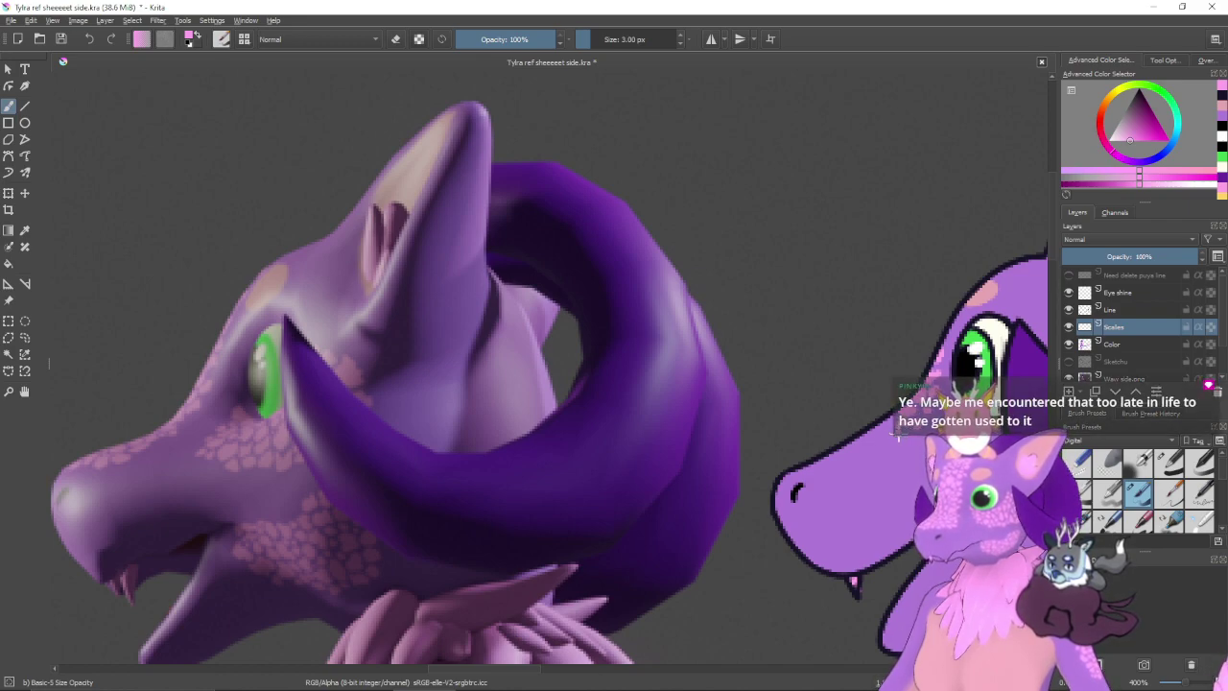
left_click_drag(912, 463, 924, 466)
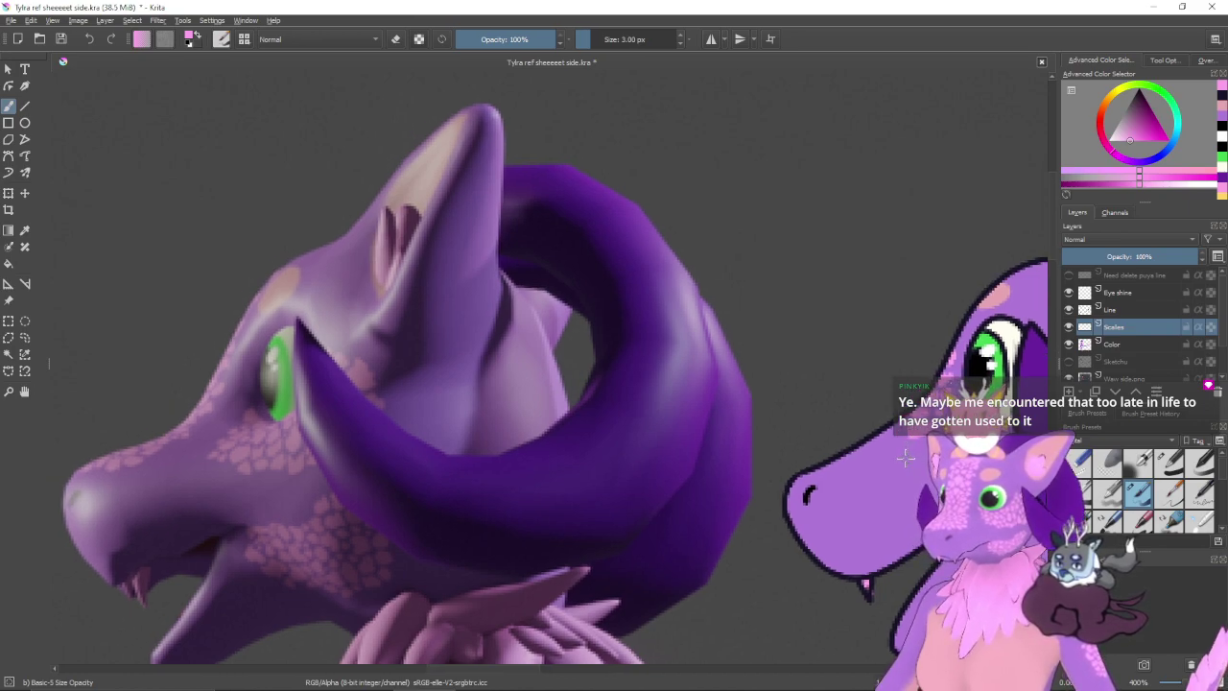
left_click_drag(911, 459, 901, 457)
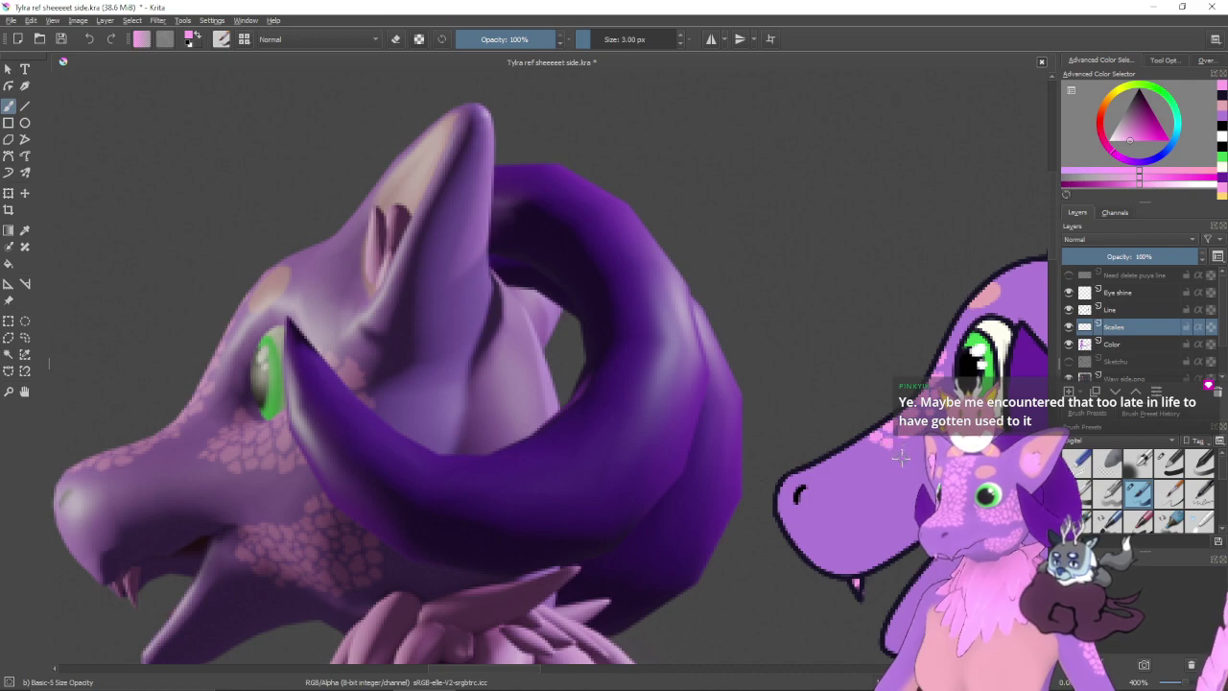
left_click_drag(872, 460, 887, 449)
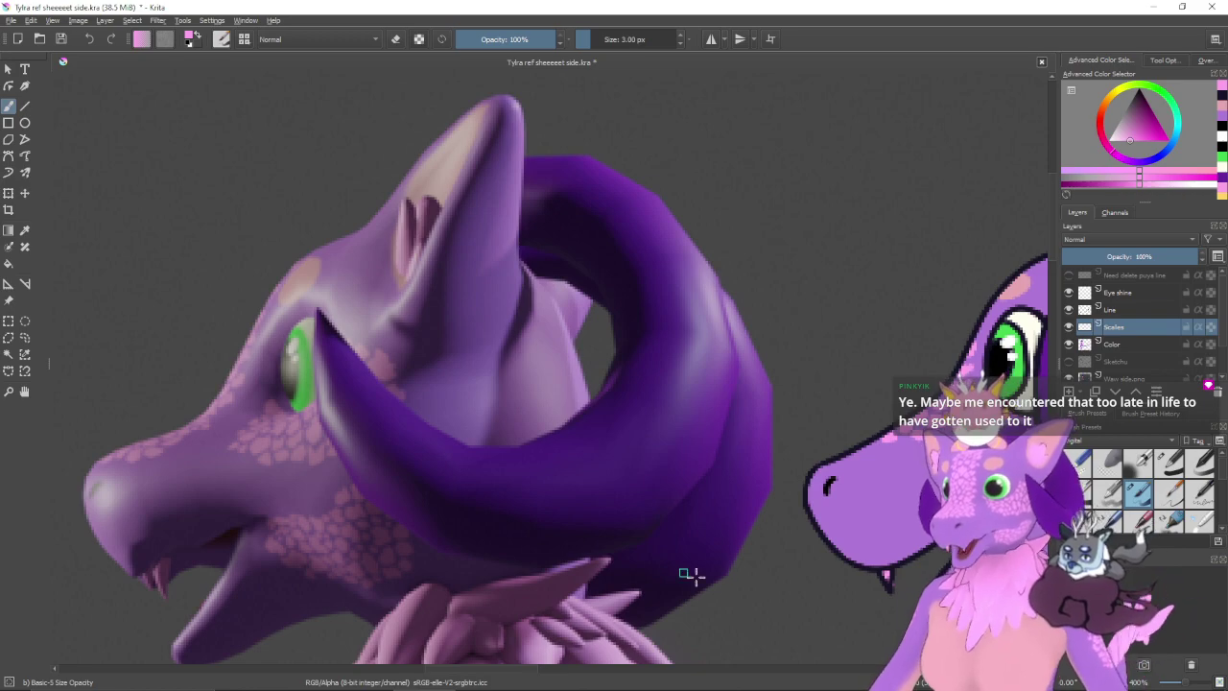
- Switch the keyboard input to Chinese Pinyin, then search for "tr" in the Opera browser and open Google Translate
left_click(1140, 677)
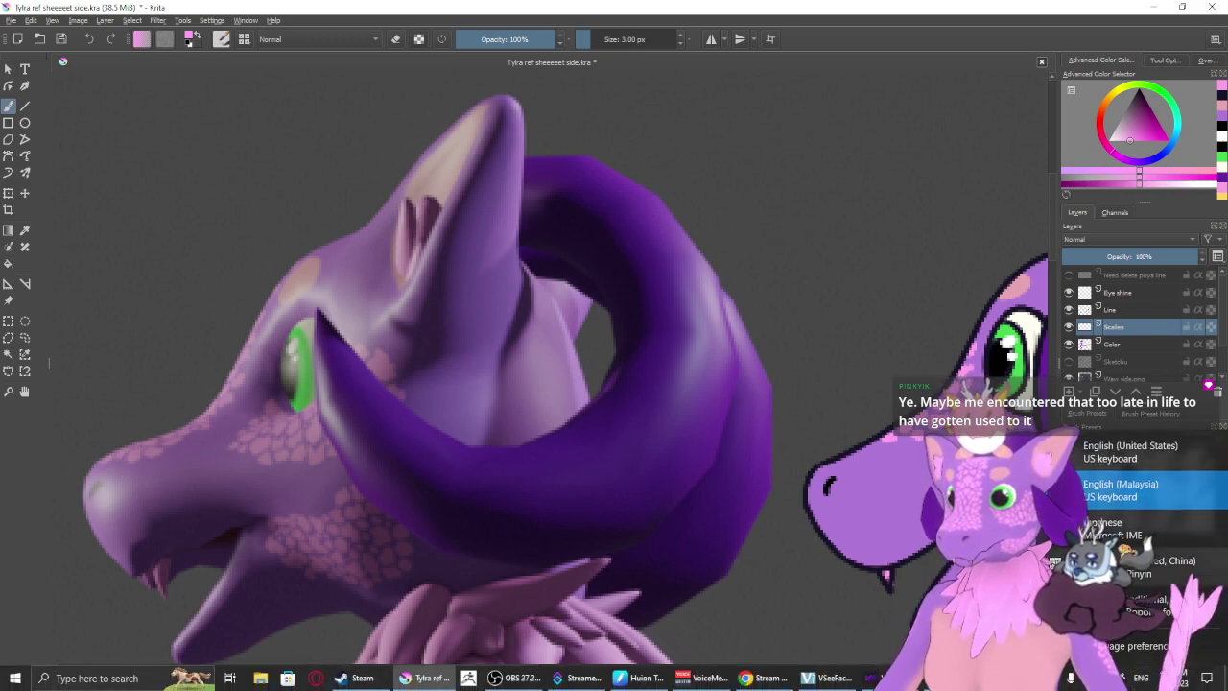
left_click(1175, 566)
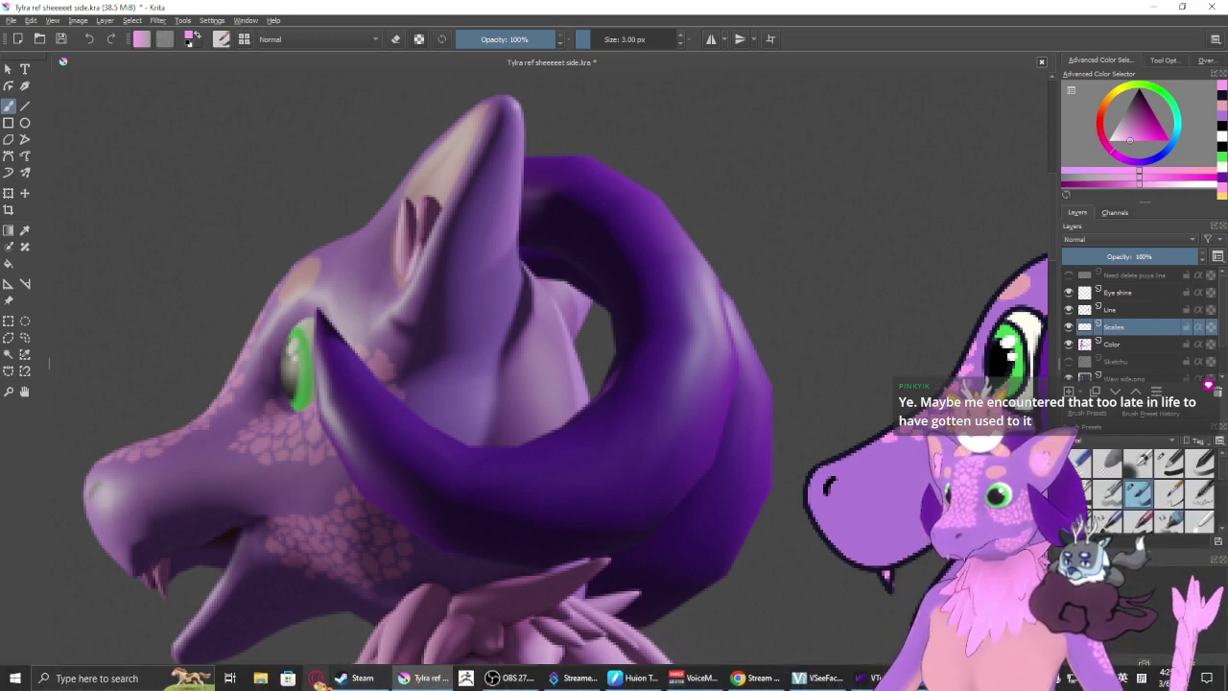
left_click(315, 678)
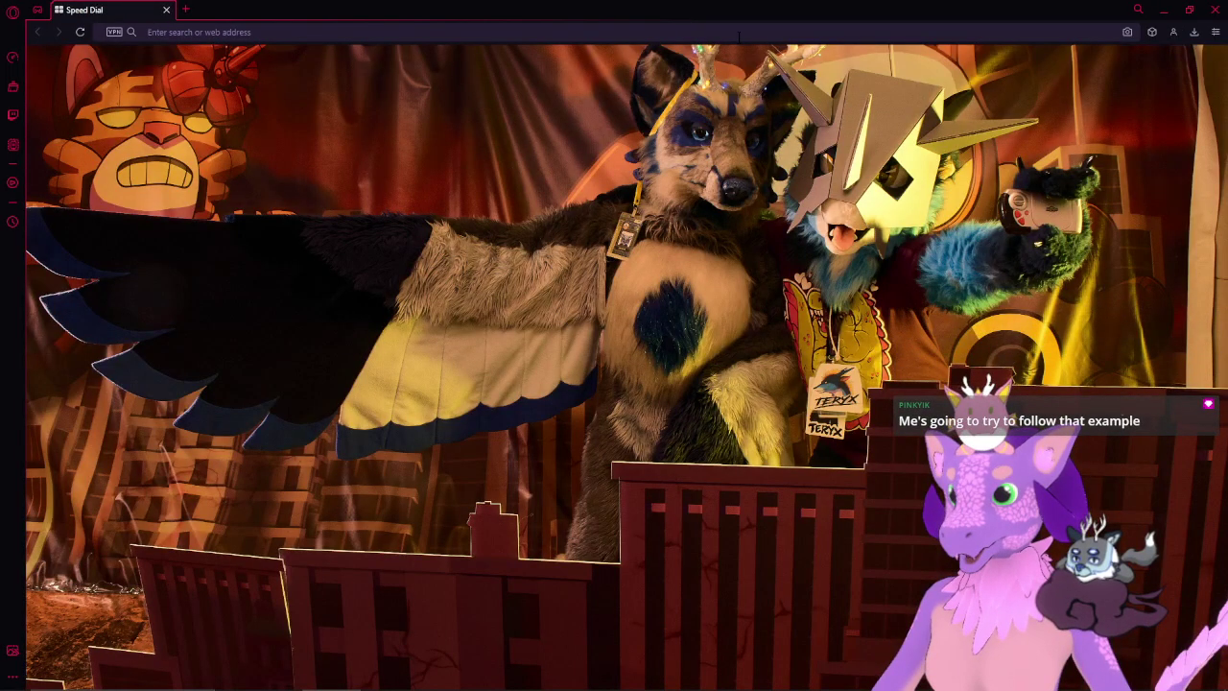
type("tr")
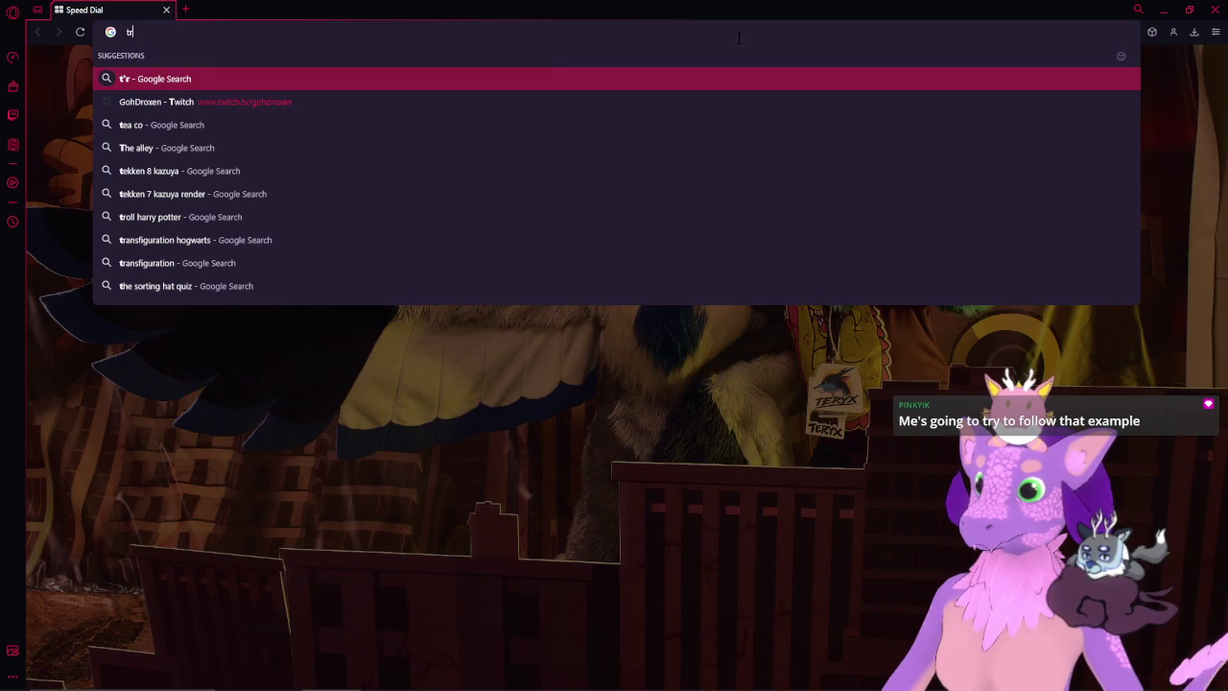
key("Return")
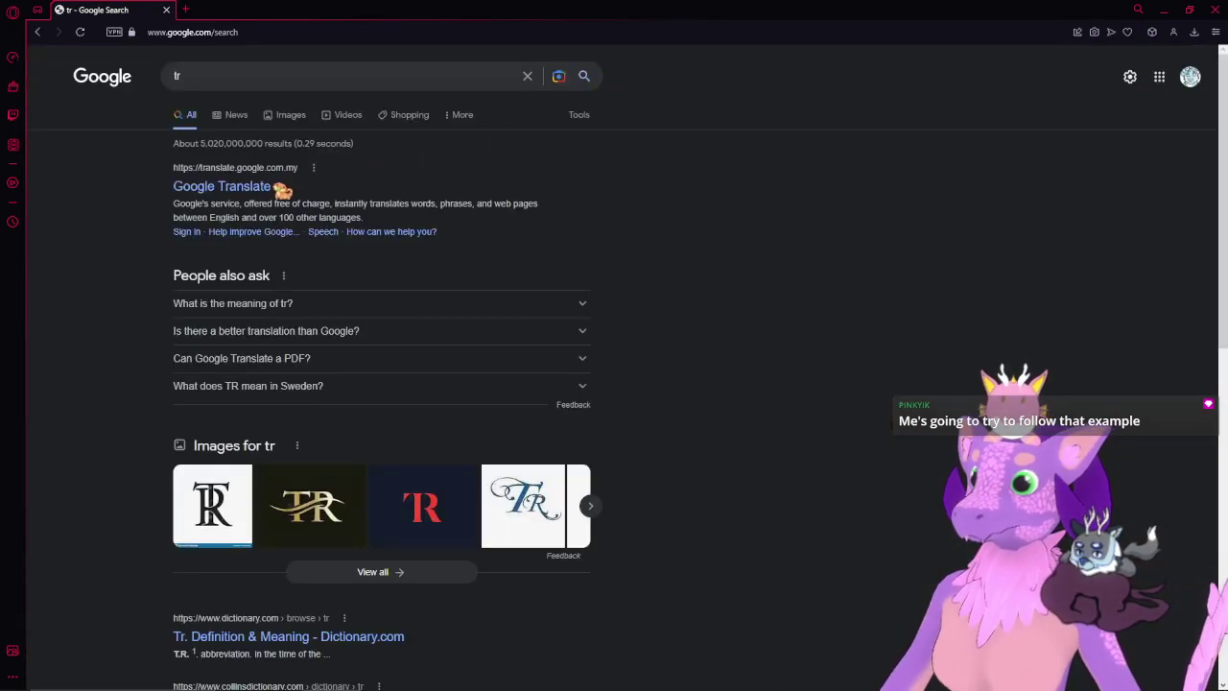
left_click(271, 190)
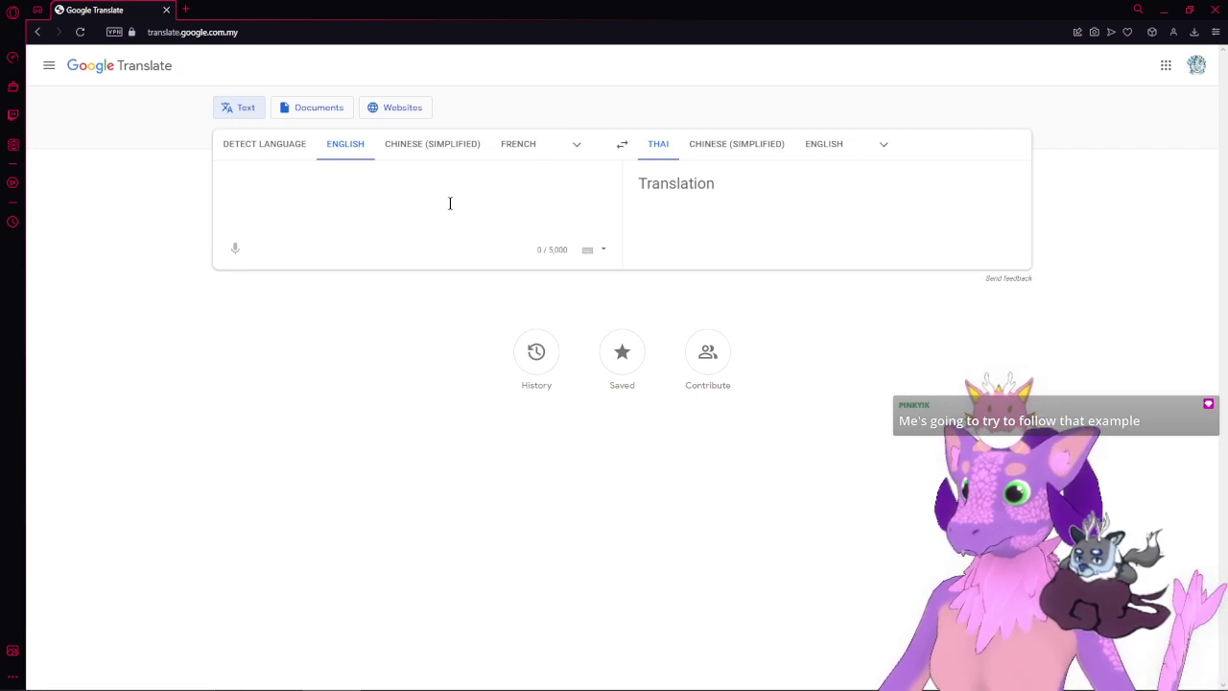
- Set the translation from Chinese (Simplified) to English and enter the phrase 人生大道理
left_click(438, 145)
left_click(729, 144)
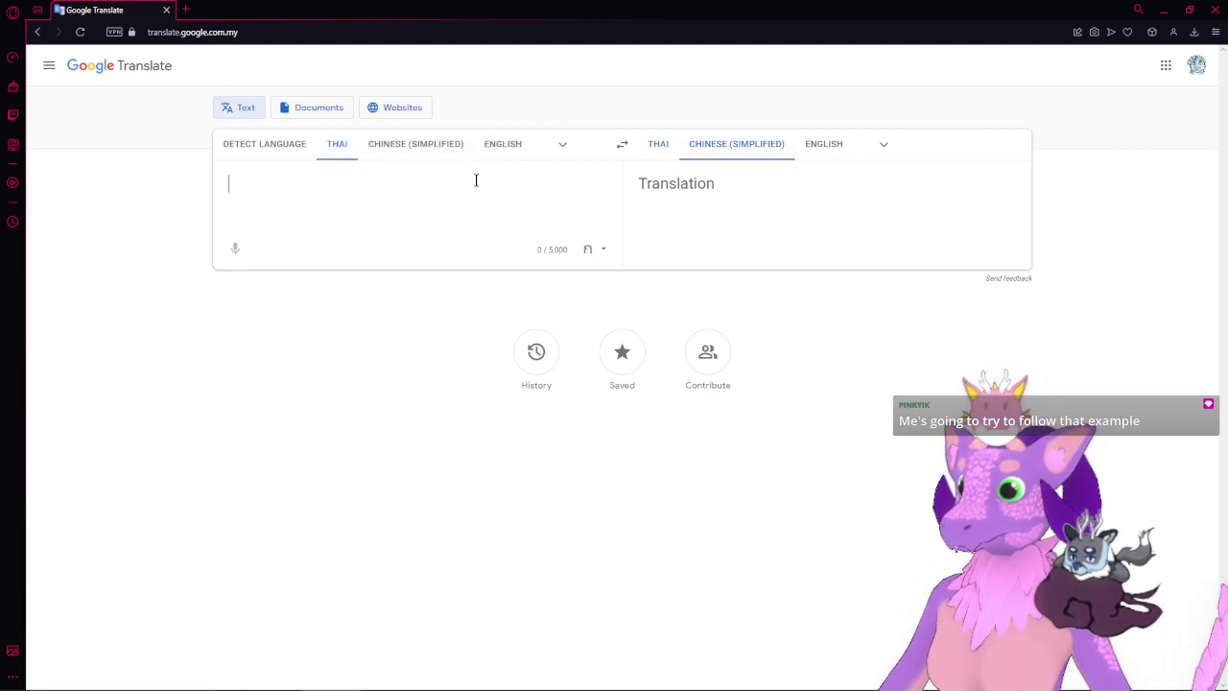
left_click(840, 146)
left_click(425, 147)
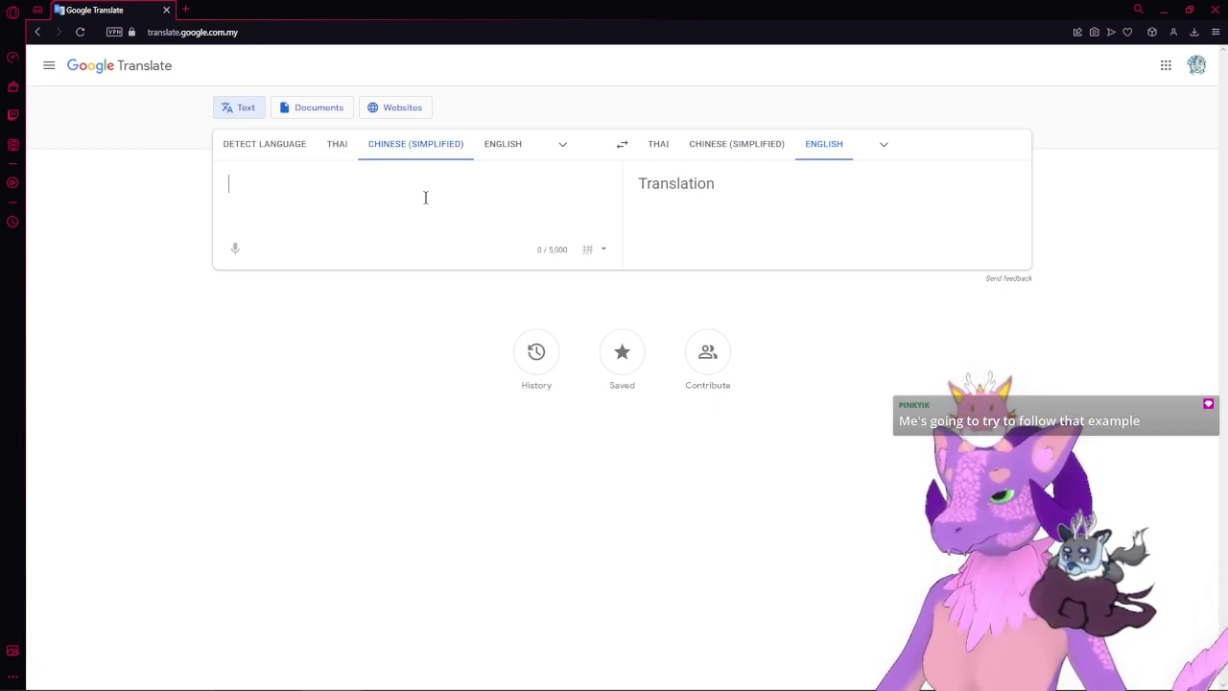
type("renshengdad")
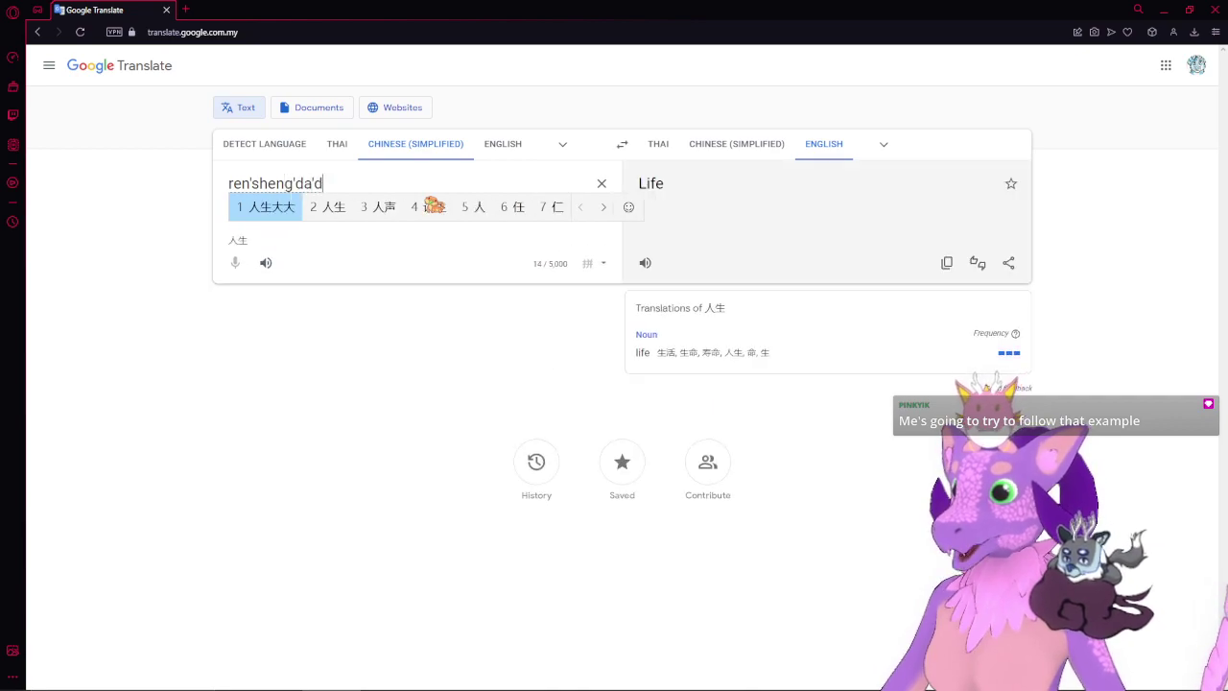
type("aoli")
key("space")
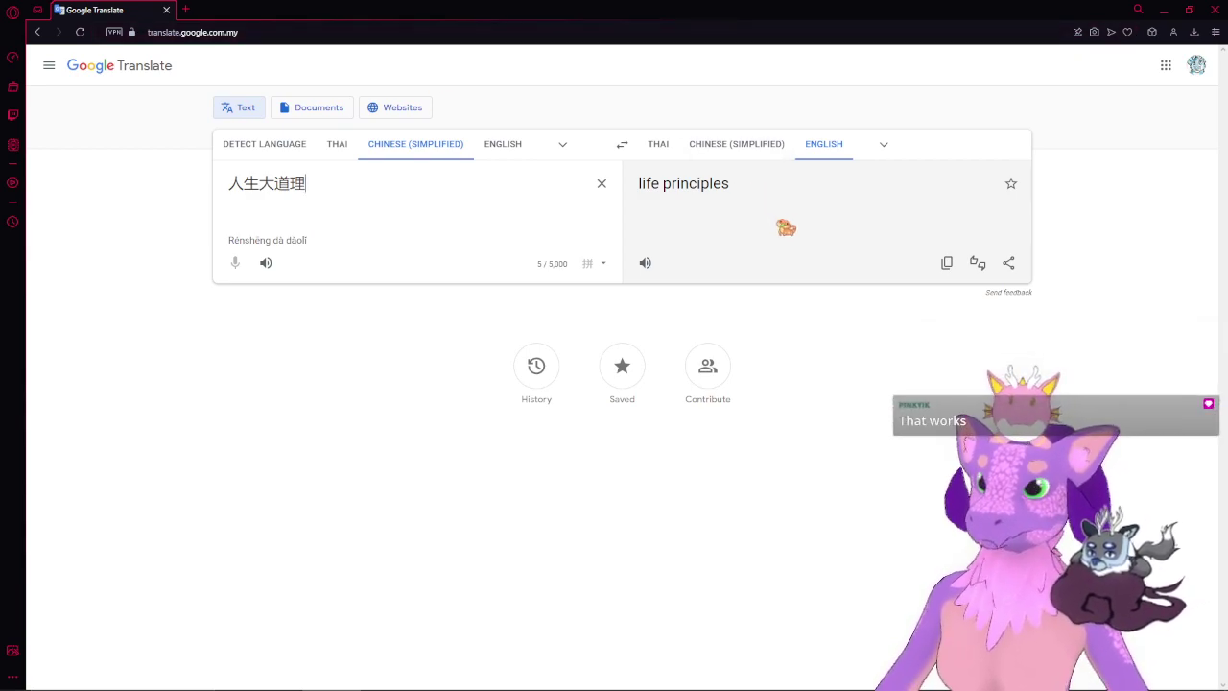
- Examine the phrase's English translation and its pinyin, and listen to the Chinese pronunciation several times
left_click_drag(752, 184, 631, 183)
left_click(400, 228)
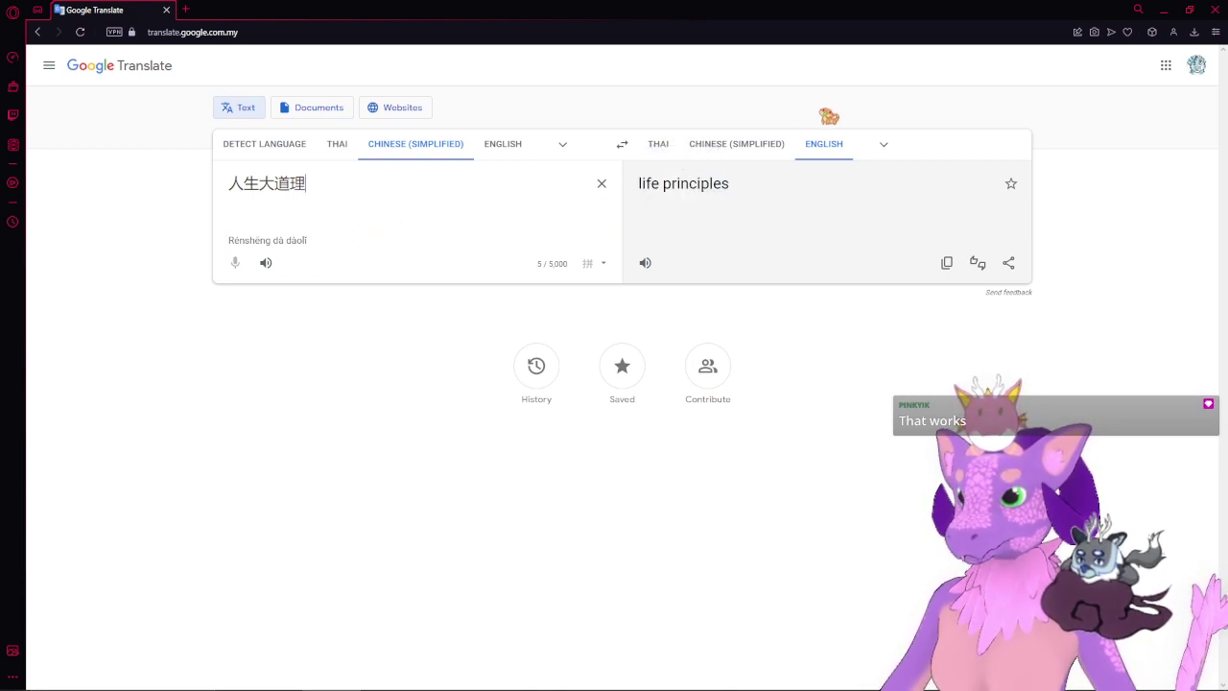
left_click_drag(735, 175, 635, 194)
left_click(745, 233)
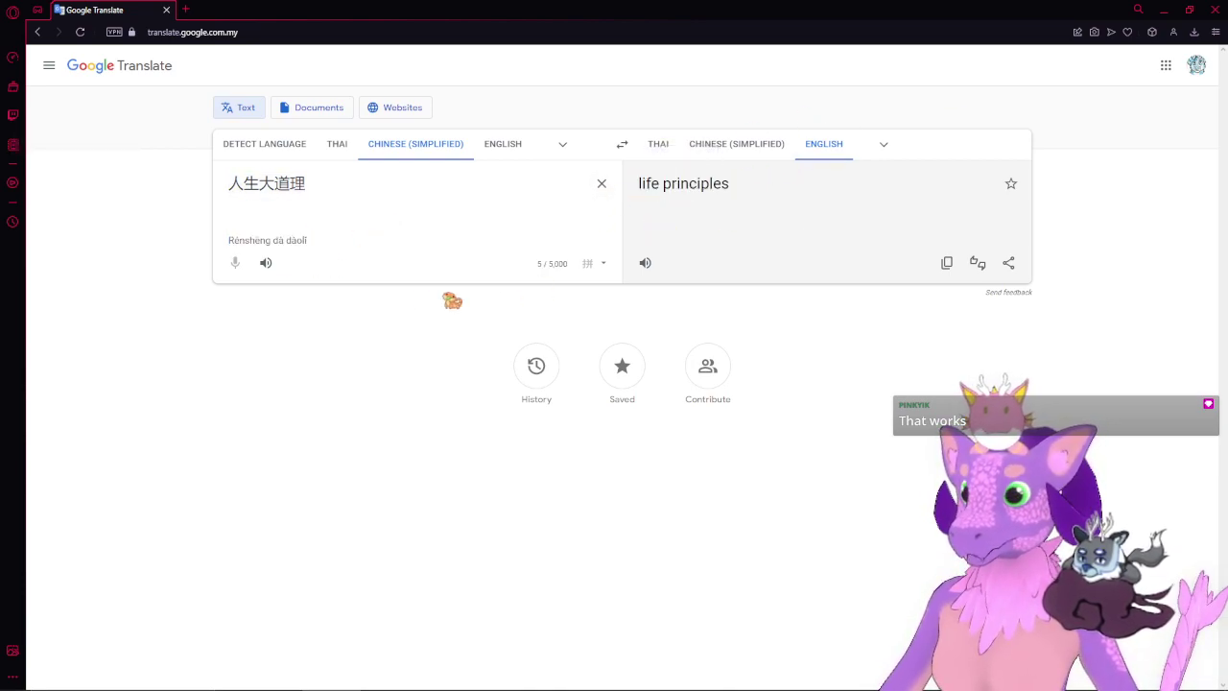
left_click(273, 266)
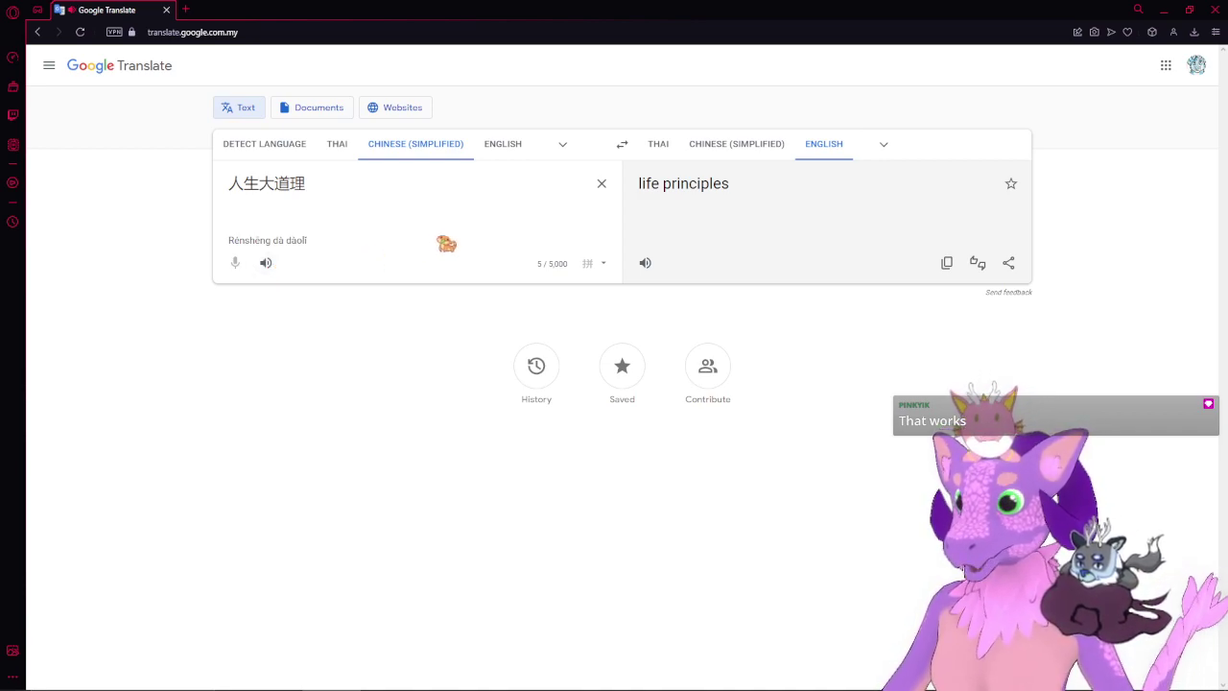
left_click(268, 265)
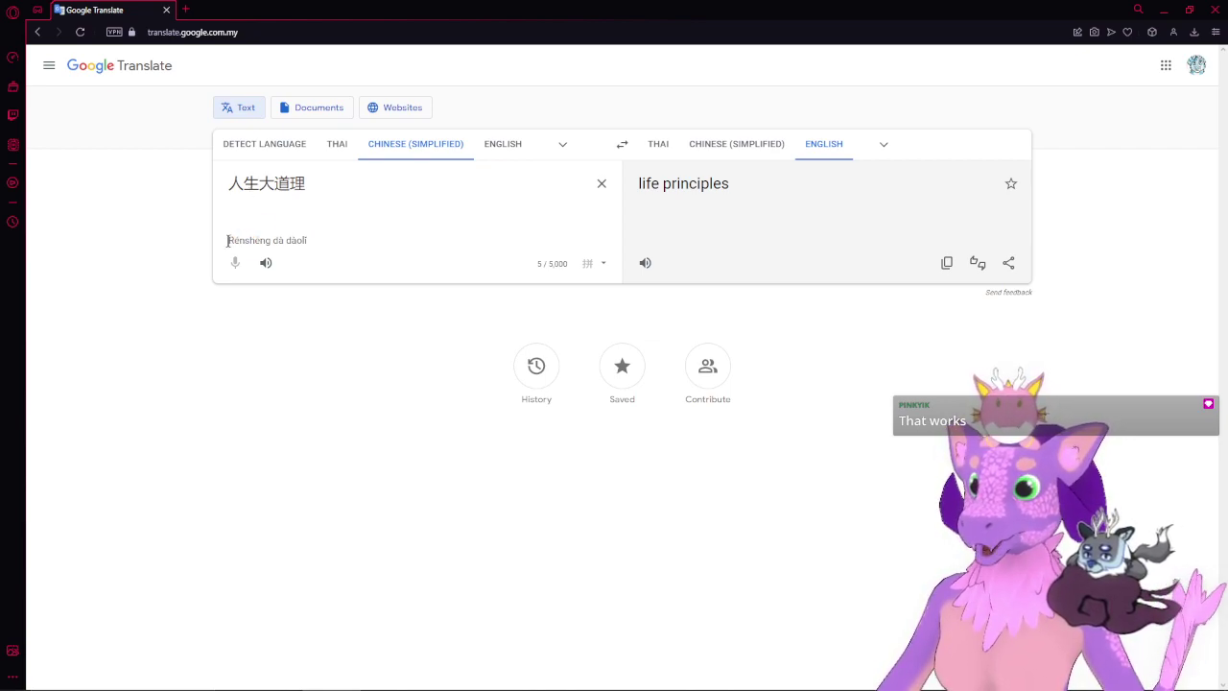
left_click_drag(228, 240, 240, 240)
left_click(430, 250)
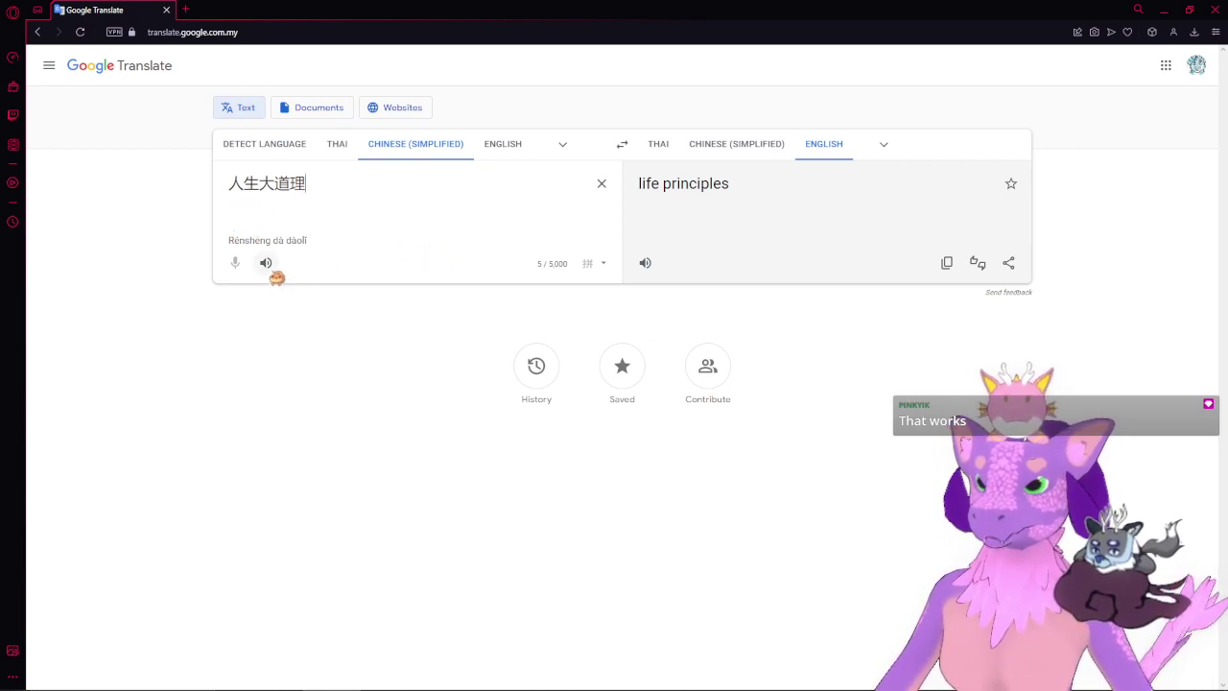
left_click(271, 271)
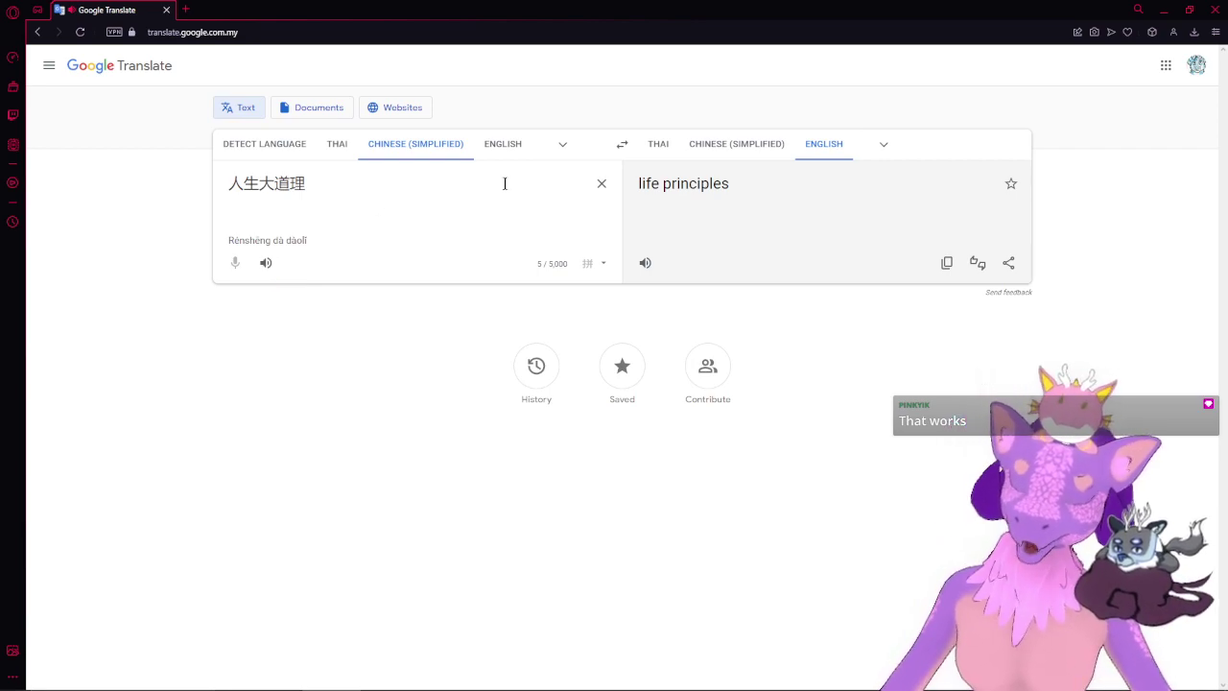
- Close the browser to return to Krita and extend the pink scale spots down the snout's bridge toward the nostril
left_click(1216, 9)
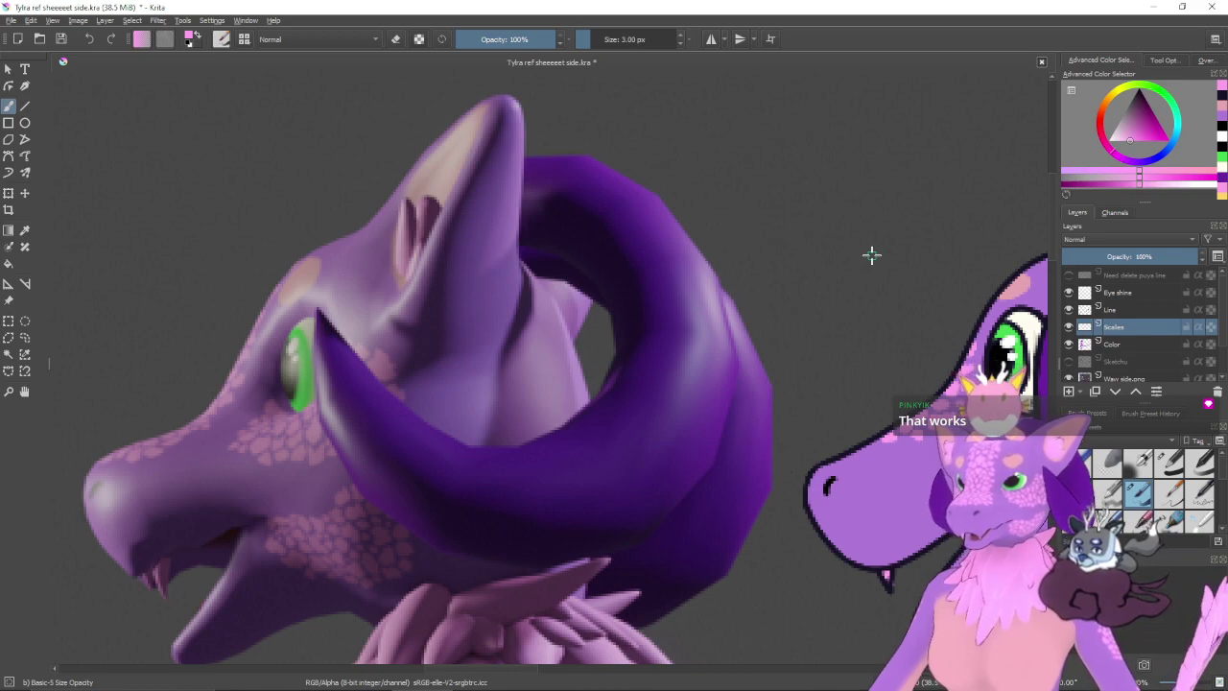
left_click_drag(822, 427, 758, 398)
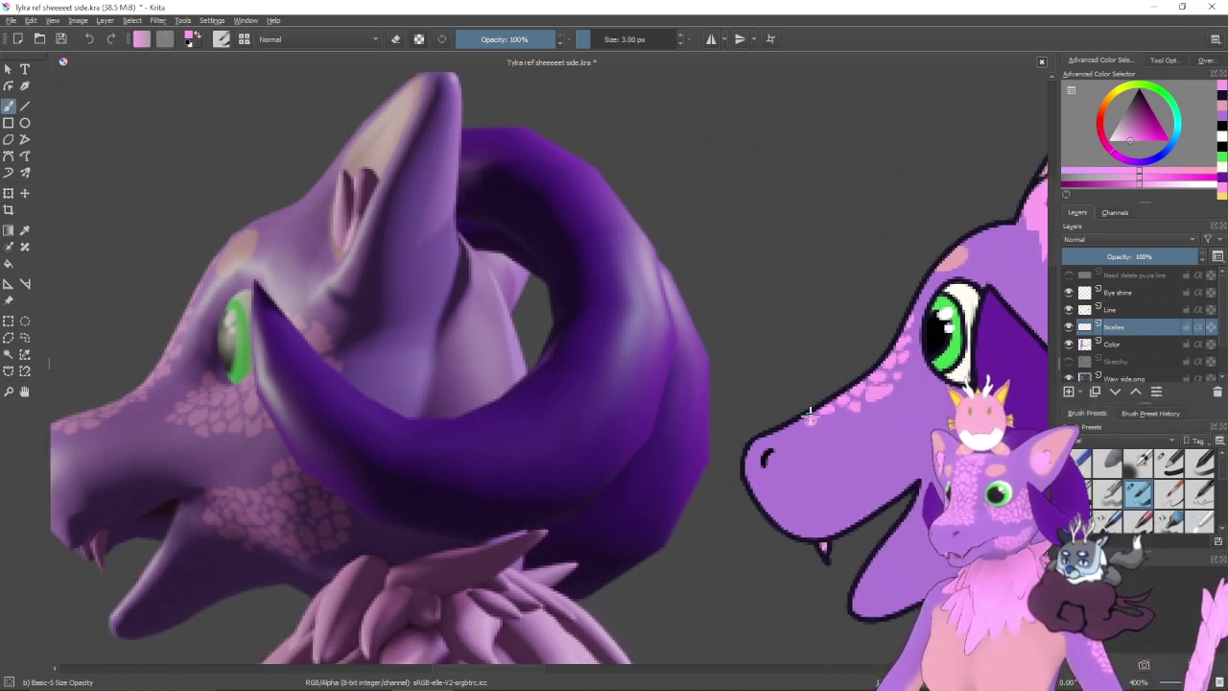
left_click_drag(825, 418, 842, 446)
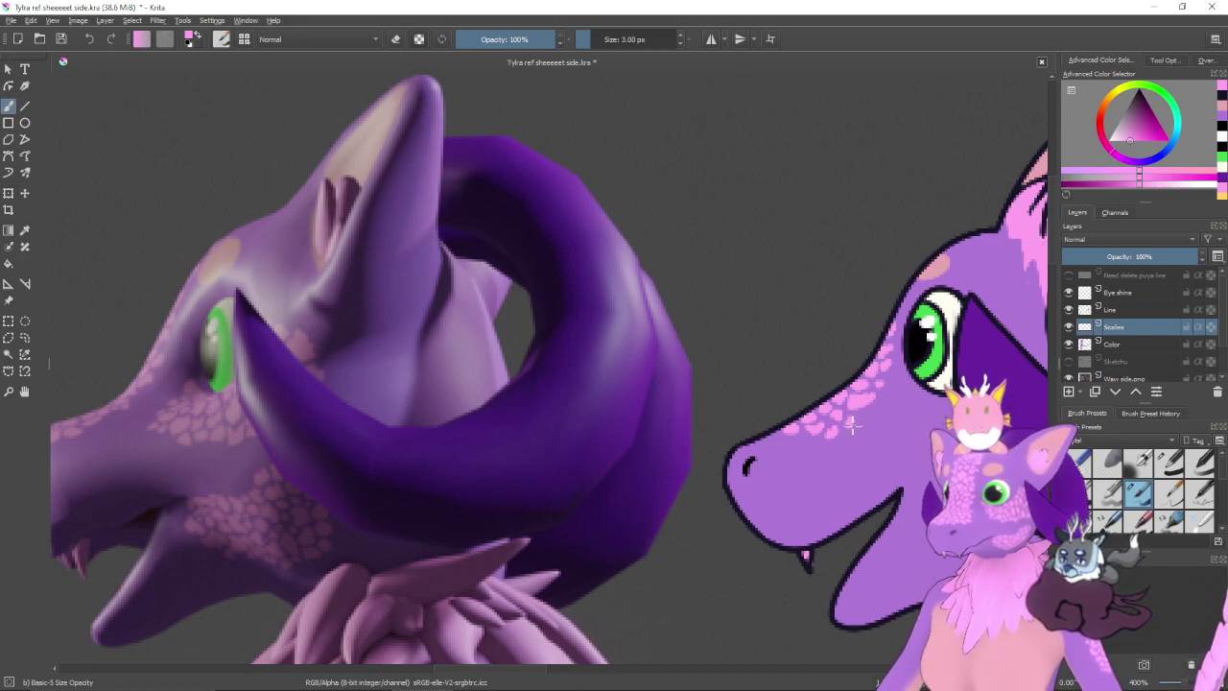
mouse_move(827, 456)
left_mouse_down()
mouse_move(861, 440)
mouse_move(815, 436)
mouse_move(896, 437)
left_mouse_up()
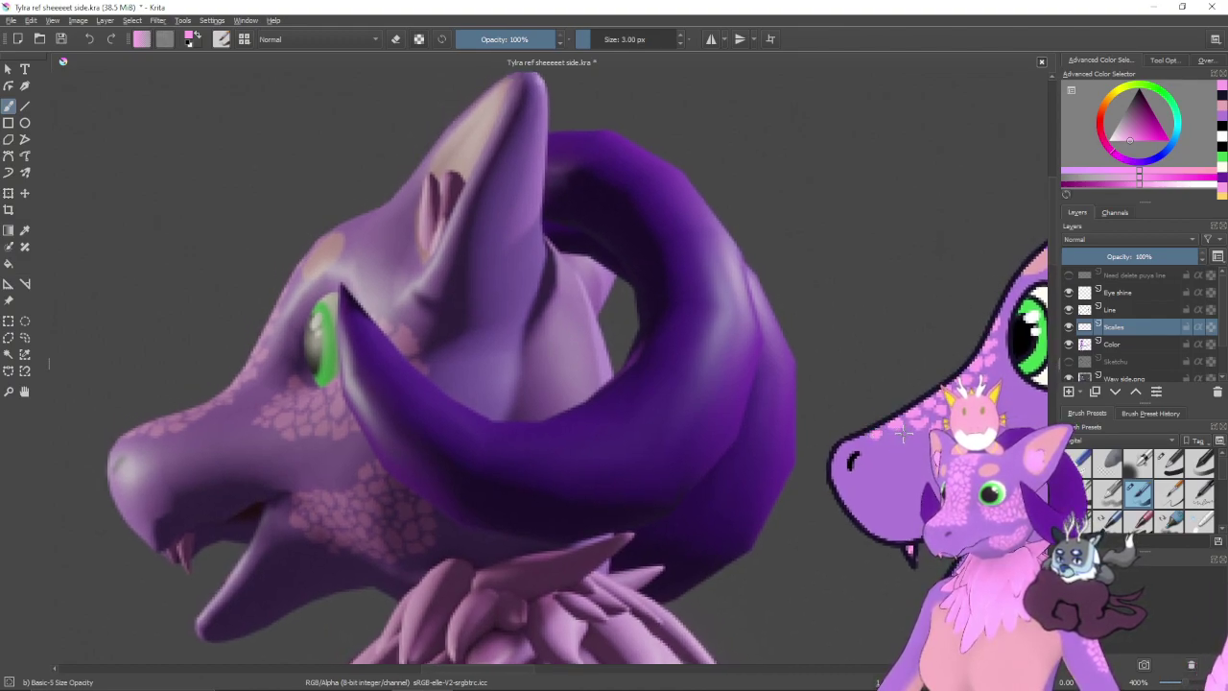
mouse_move(928, 457)
left_mouse_down()
mouse_move(735, 440)
mouse_move(825, 463)
mouse_move(897, 521)
mouse_move(891, 425)
mouse_move(916, 428)
left_mouse_up()
- Paint a cluster of pink scale spots on the side-view drawing's cheek, just below the eye and in front of the horn
left_click(882, 312)
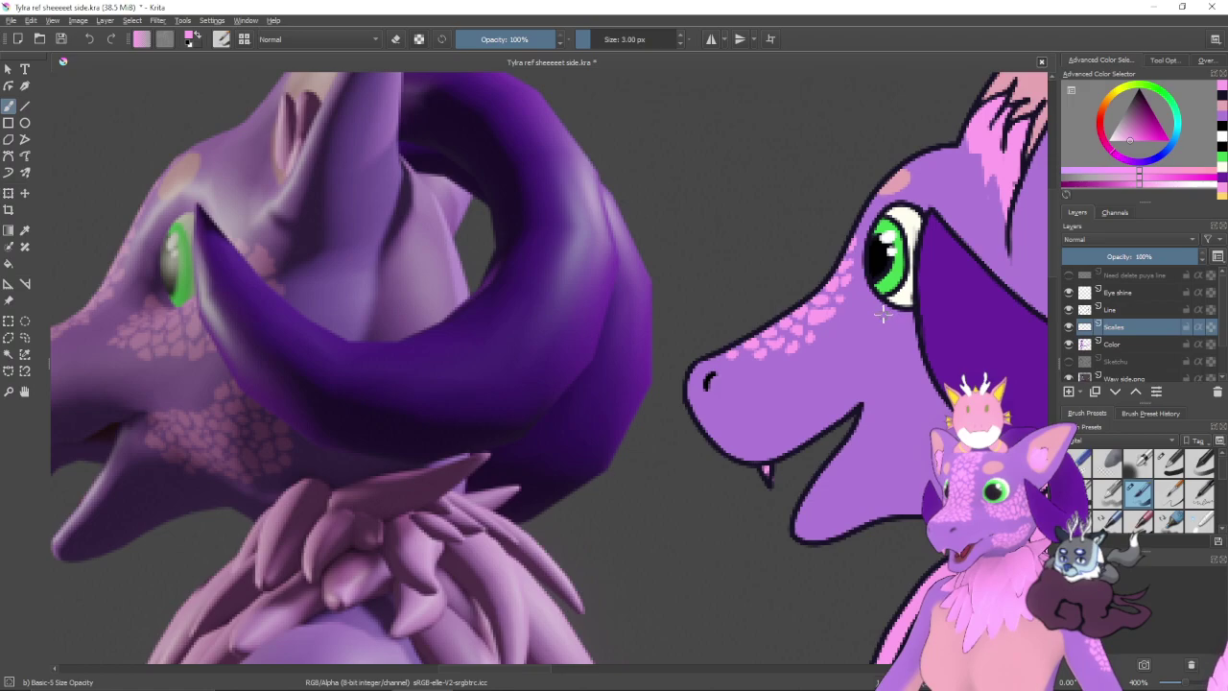
left_click(878, 318)
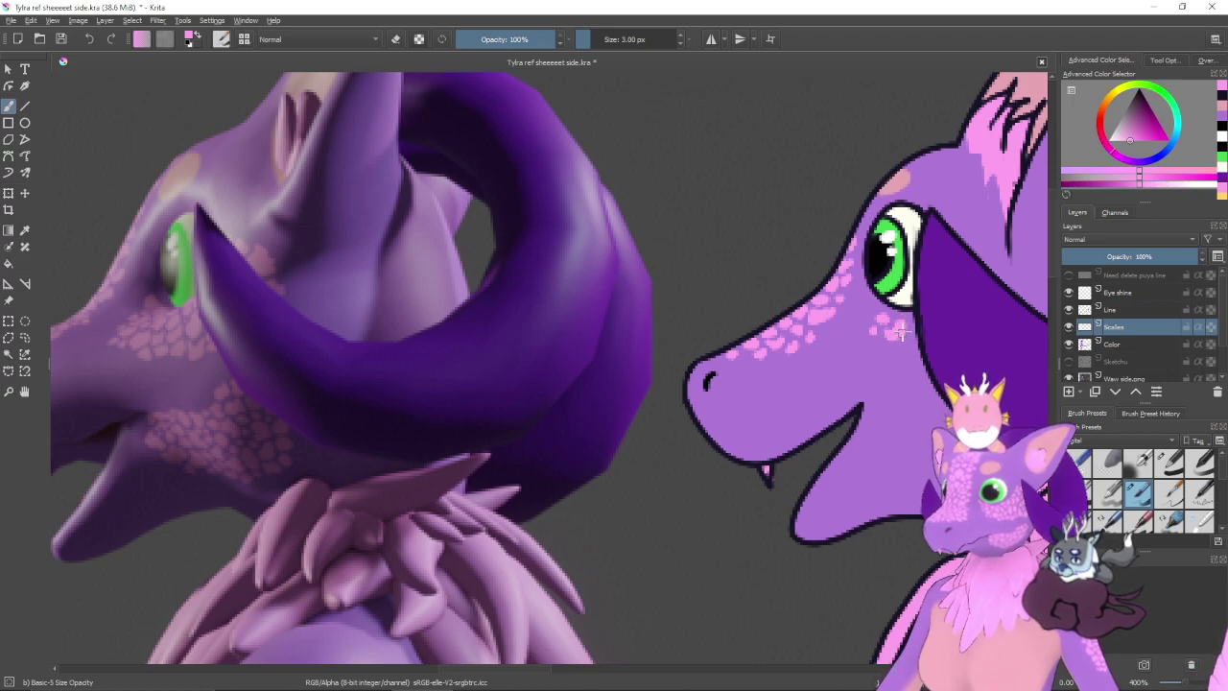
left_click_drag(881, 363, 864, 370)
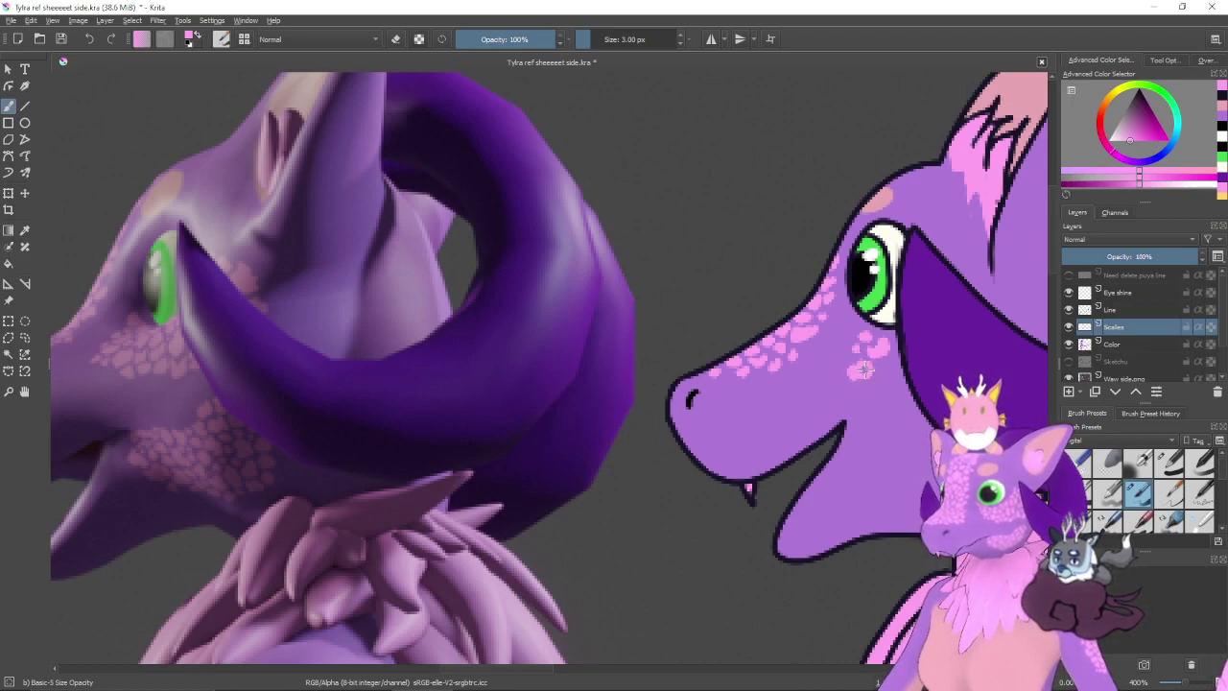
mouse_move(853, 395)
left_mouse_down()
mouse_move(829, 405)
mouse_move(930, 408)
mouse_move(898, 411)
left_mouse_up()
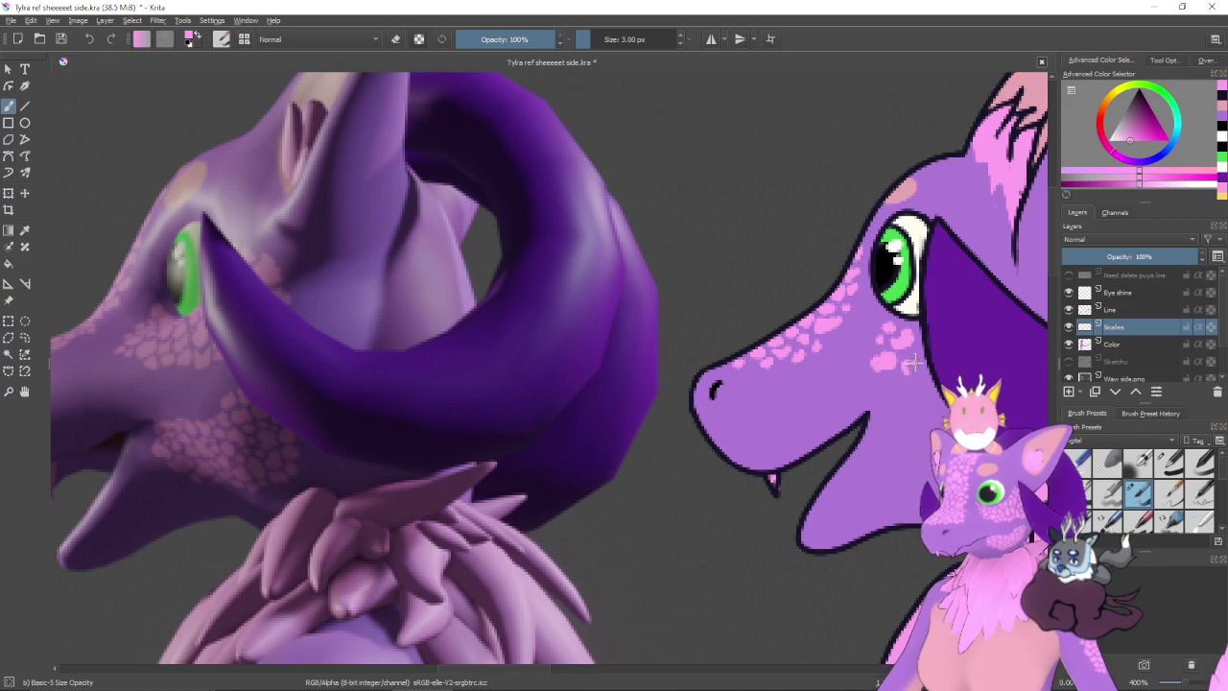
- Paint a small patch of pink scales along the horn's upper edge, below the base of the ear
mouse_move(919, 385)
left_mouse_down()
mouse_move(883, 384)
mouse_move(825, 422)
mouse_move(868, 413)
mouse_move(846, 423)
left_mouse_up()
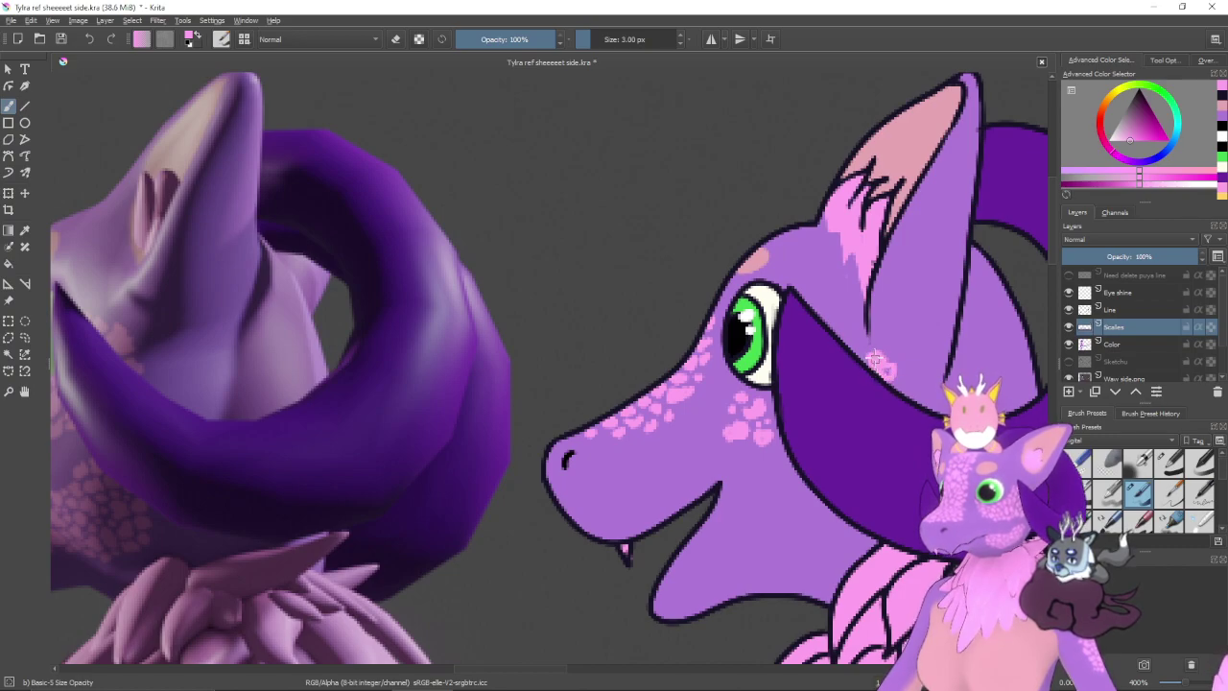
left_click_drag(886, 370, 894, 373)
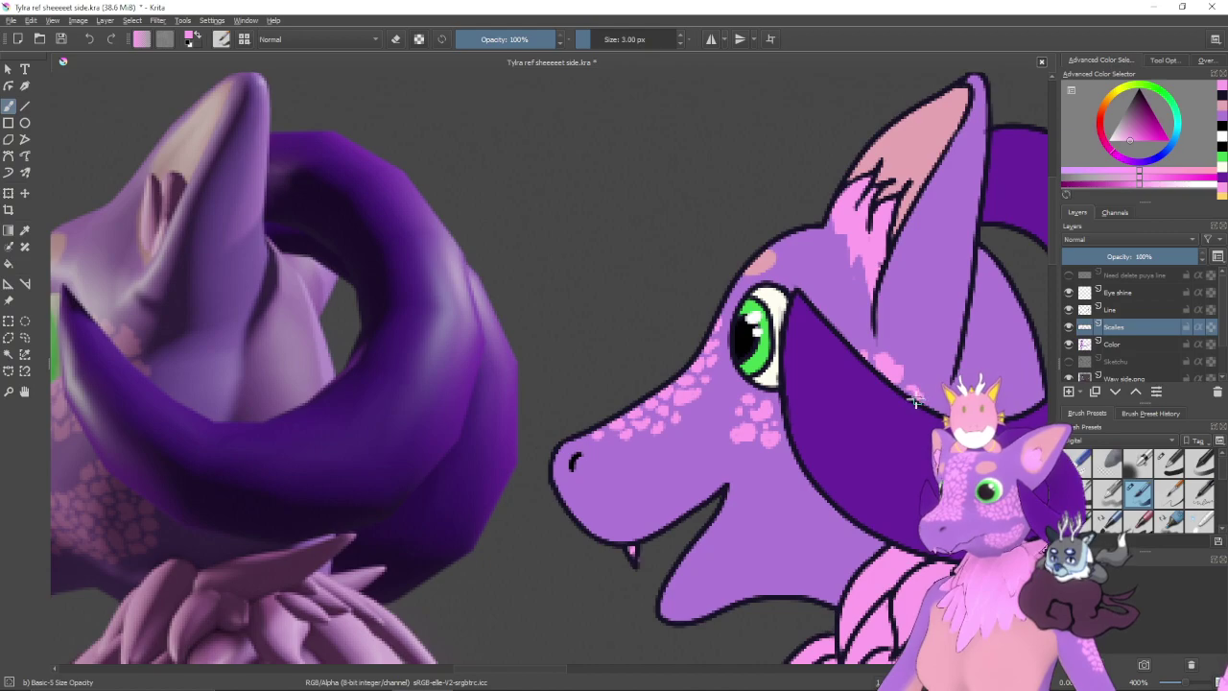
left_click_drag(914, 401, 873, 376)
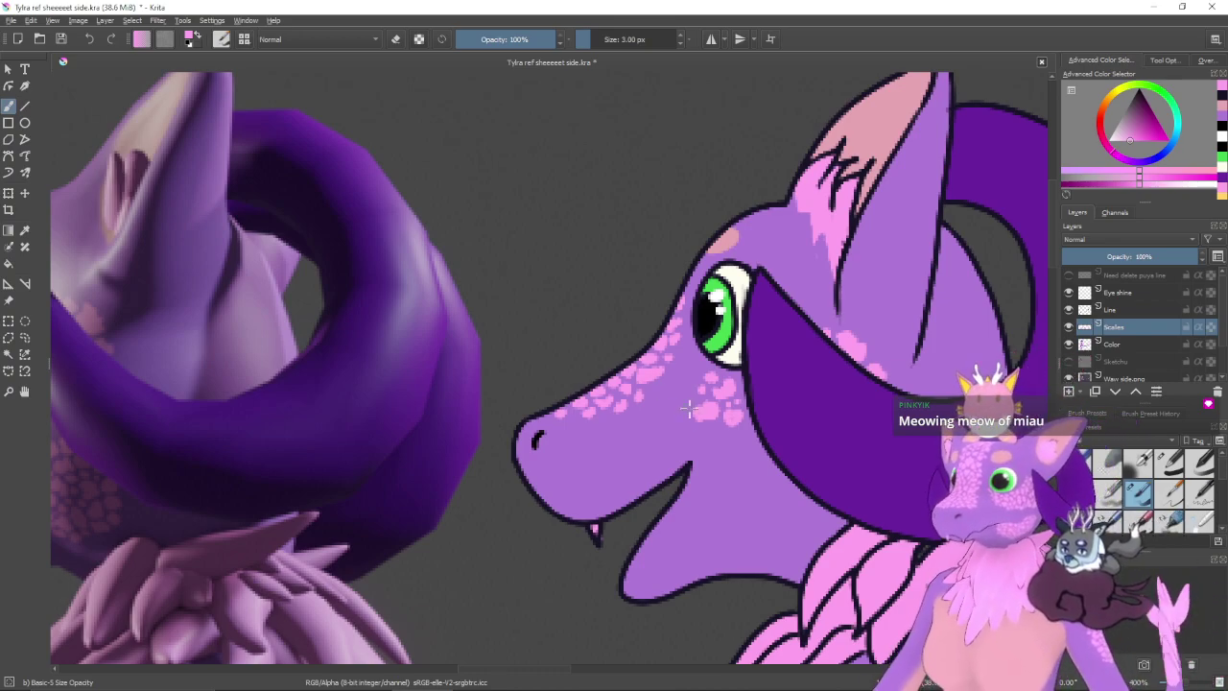
- Start a cluster of pink scale spots on the jaw, behind the corner of the mouth
left_click_drag(686, 471, 742, 353)
left_click_drag(710, 451, 767, 425)
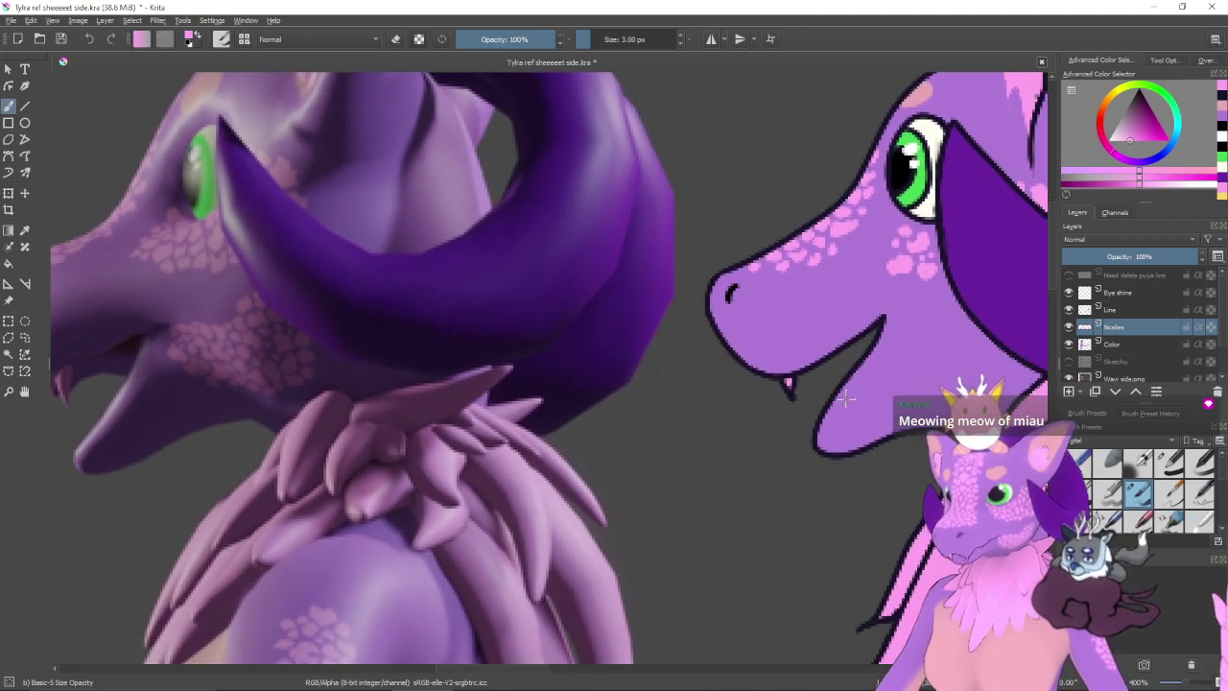
left_click(912, 330, "ctrl")
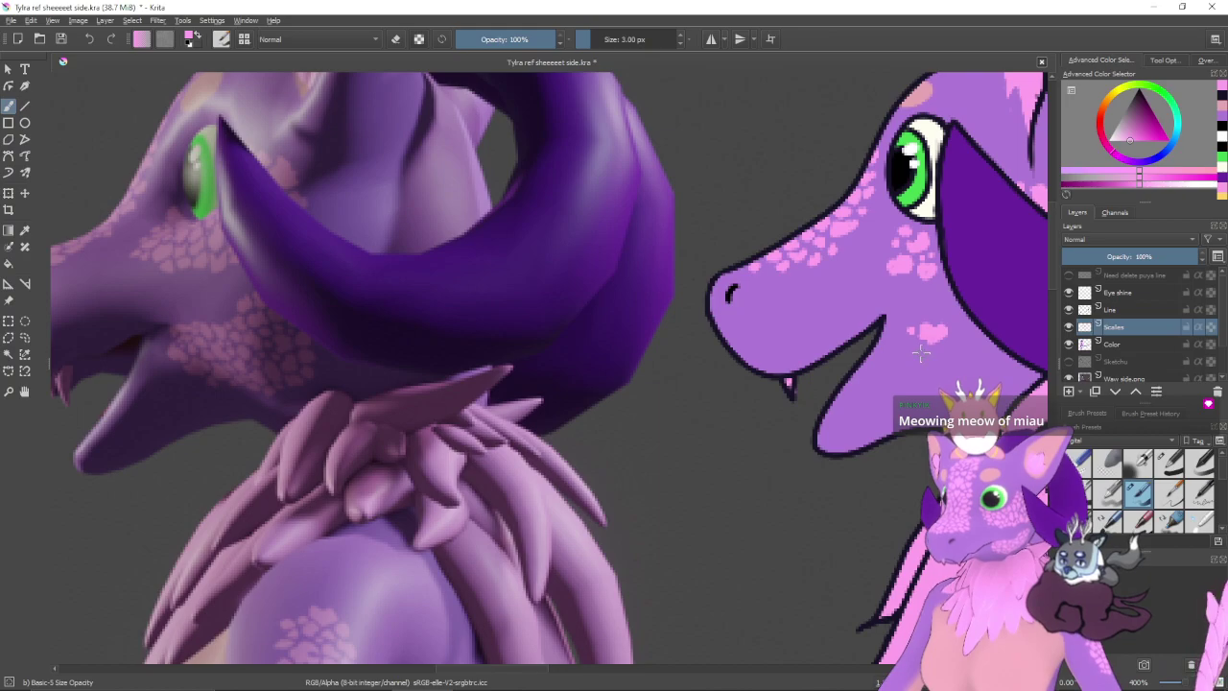
left_click_drag(919, 349, 929, 353)
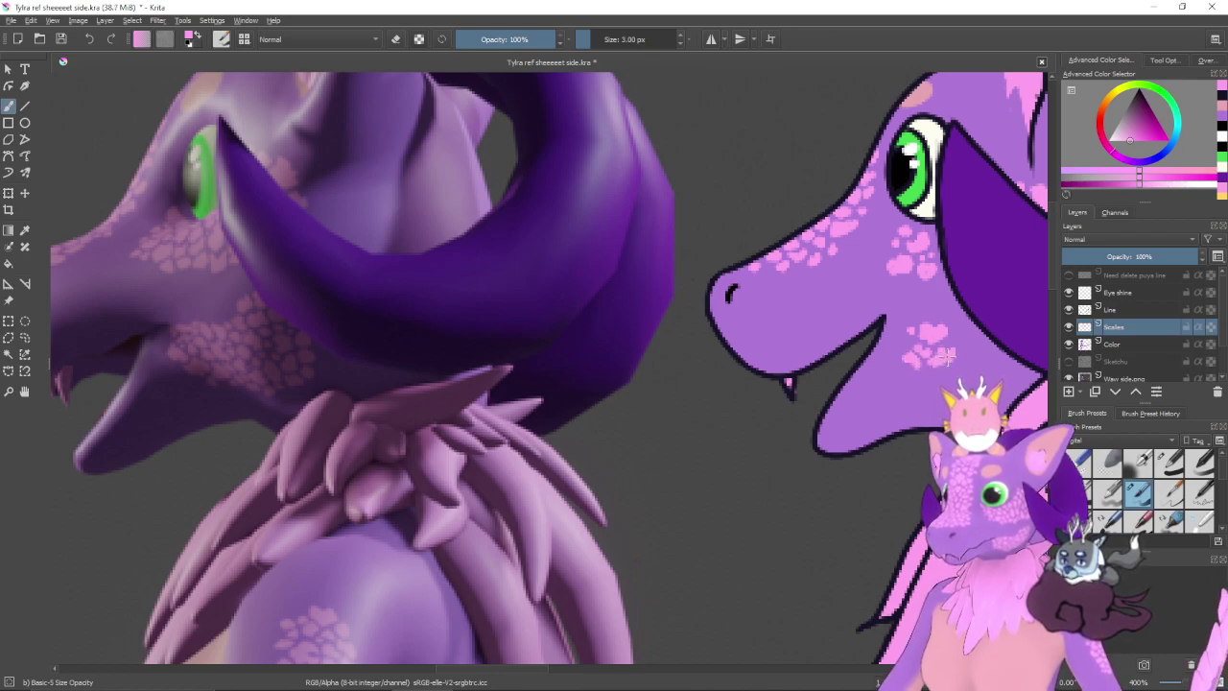
left_click_drag(945, 355, 926, 390)
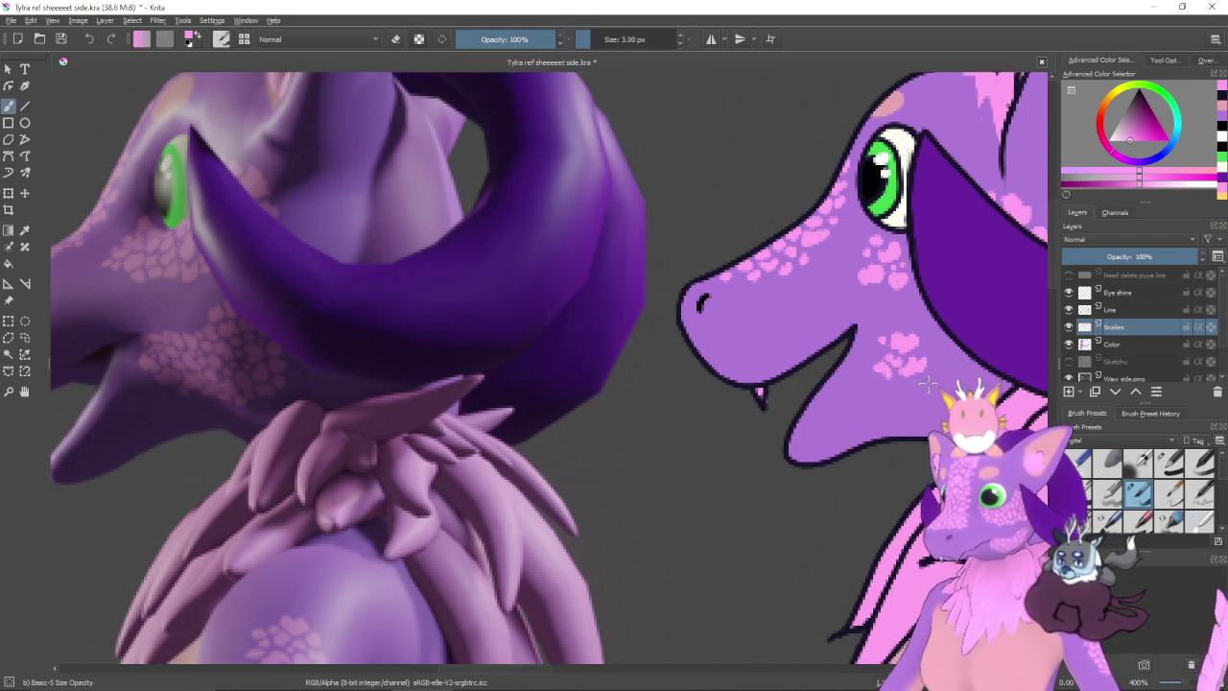
- Undo the stray curved stroke on the jaw and extend the jaw's pink scale cluster back toward the neck fluff
mouse_move(965, 409)
left_mouse_down()
mouse_move(931, 420)
mouse_move(862, 391)
left_mouse_up()
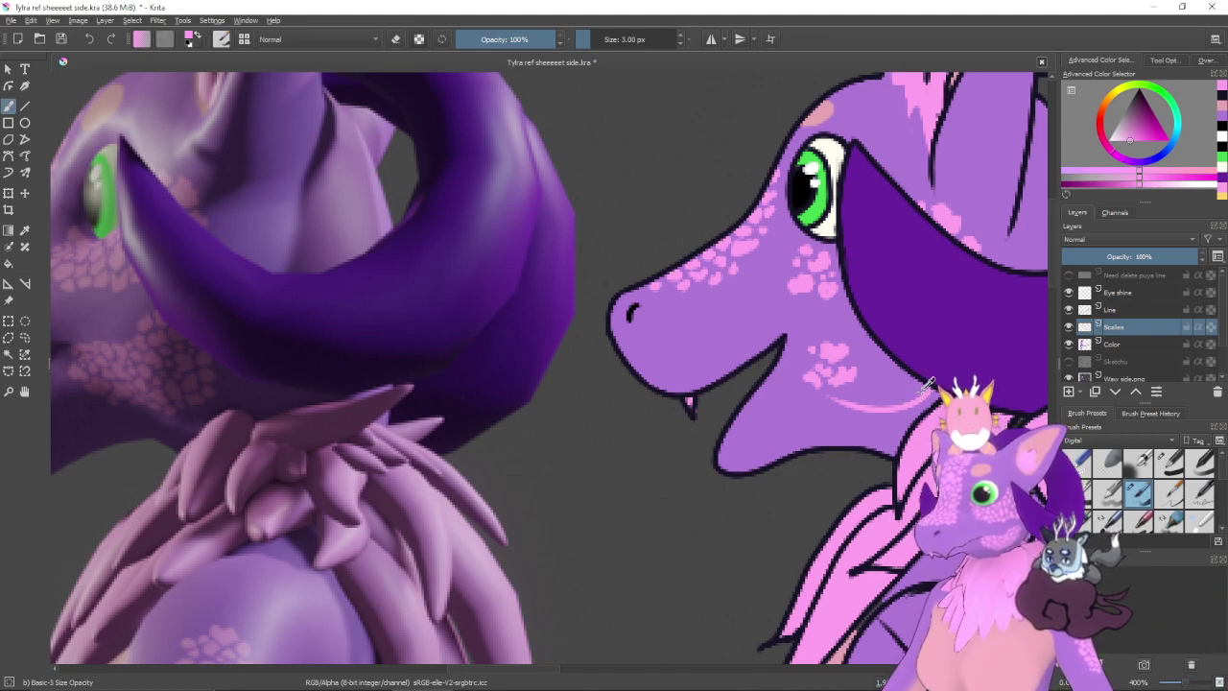
key("ctrl+z")
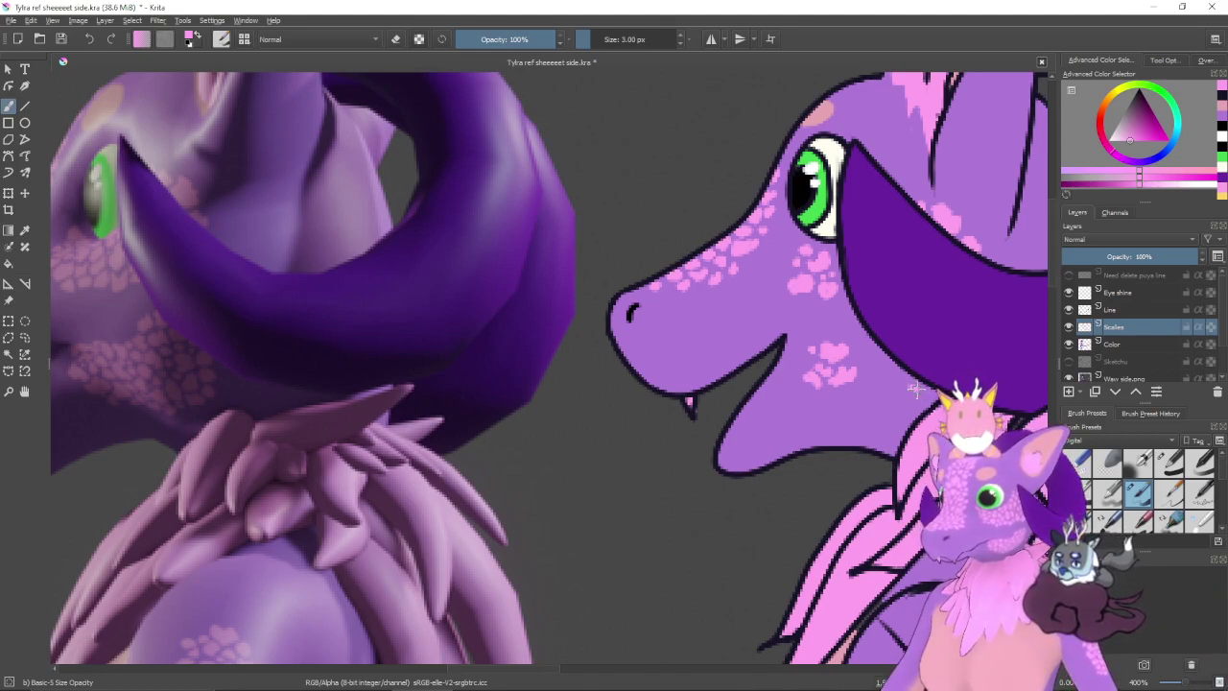
left_click_drag(906, 415, 910, 422)
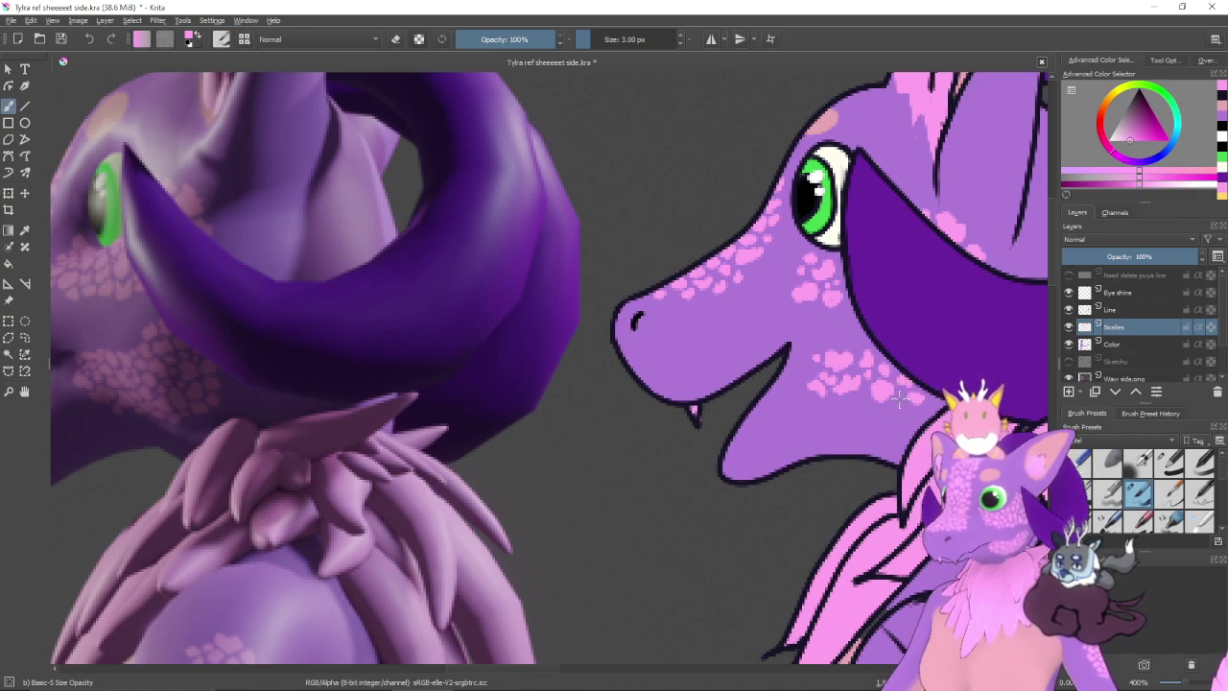
left_click_drag(890, 429, 916, 427)
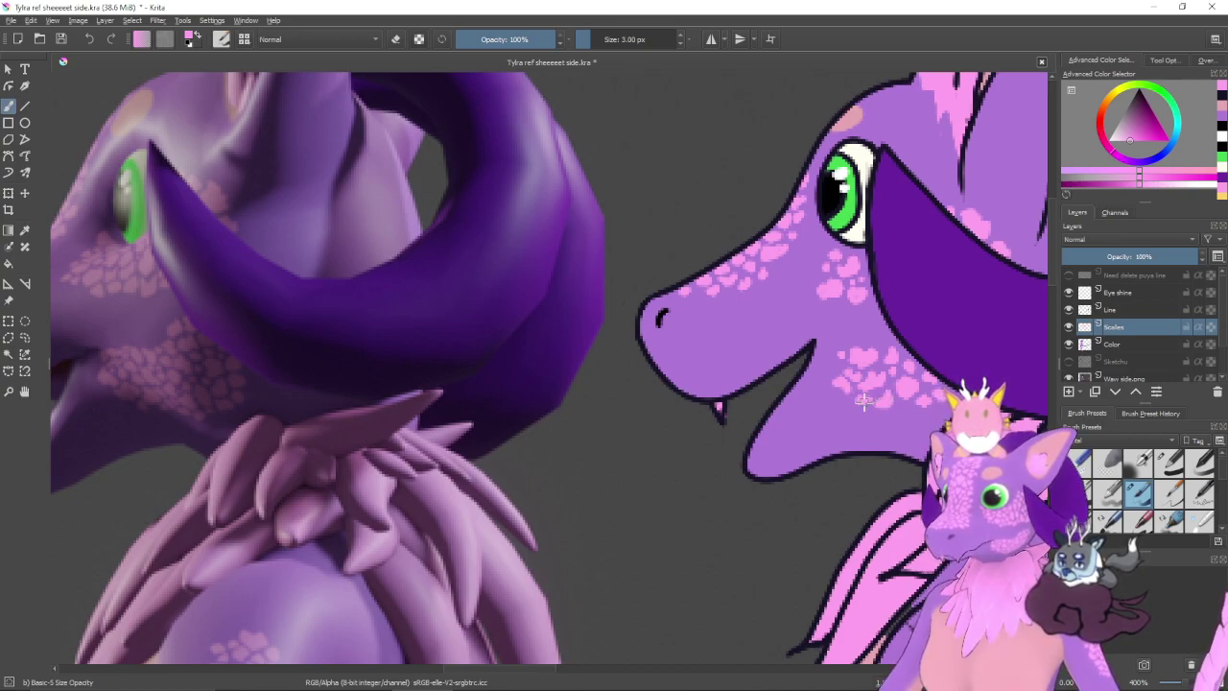
left_click_drag(881, 417, 863, 410)
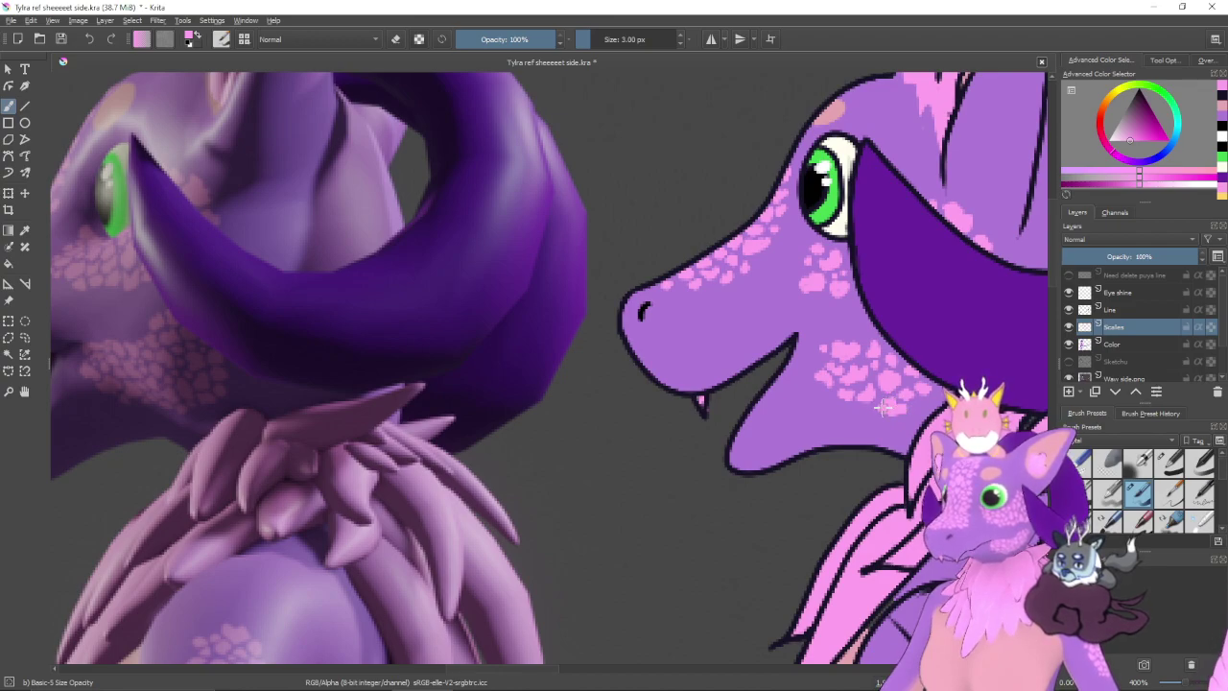
left_click_drag(890, 411, 892, 425)
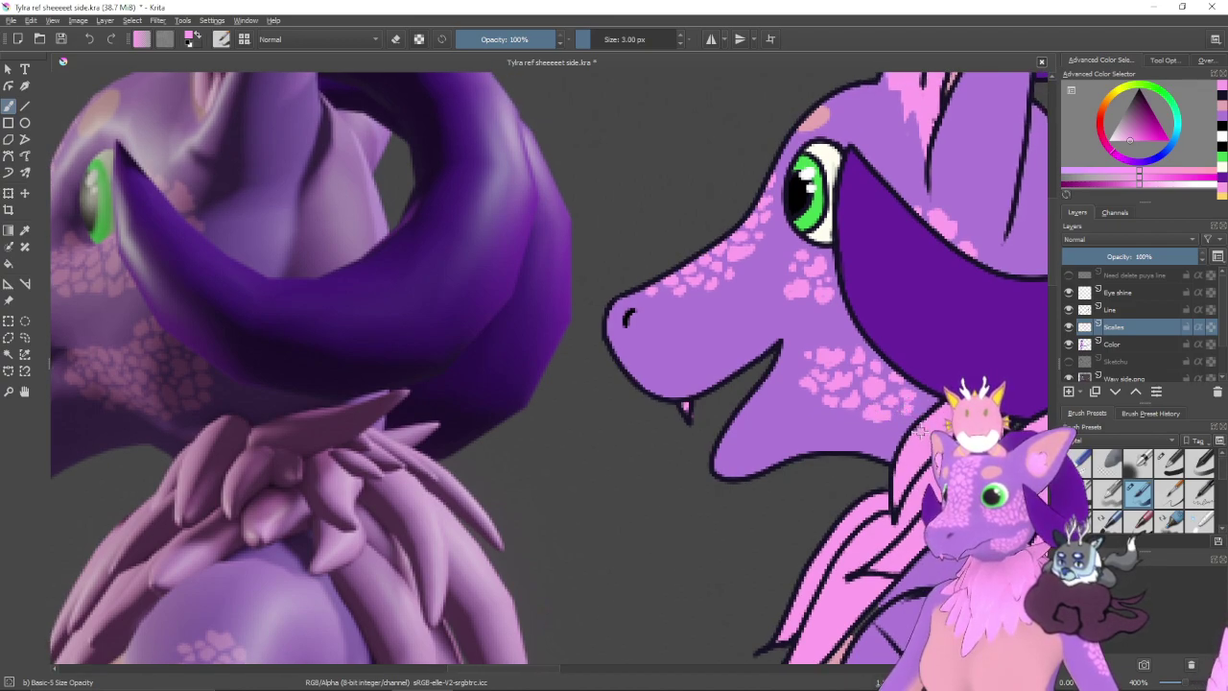
left_click_drag(903, 411, 864, 311)
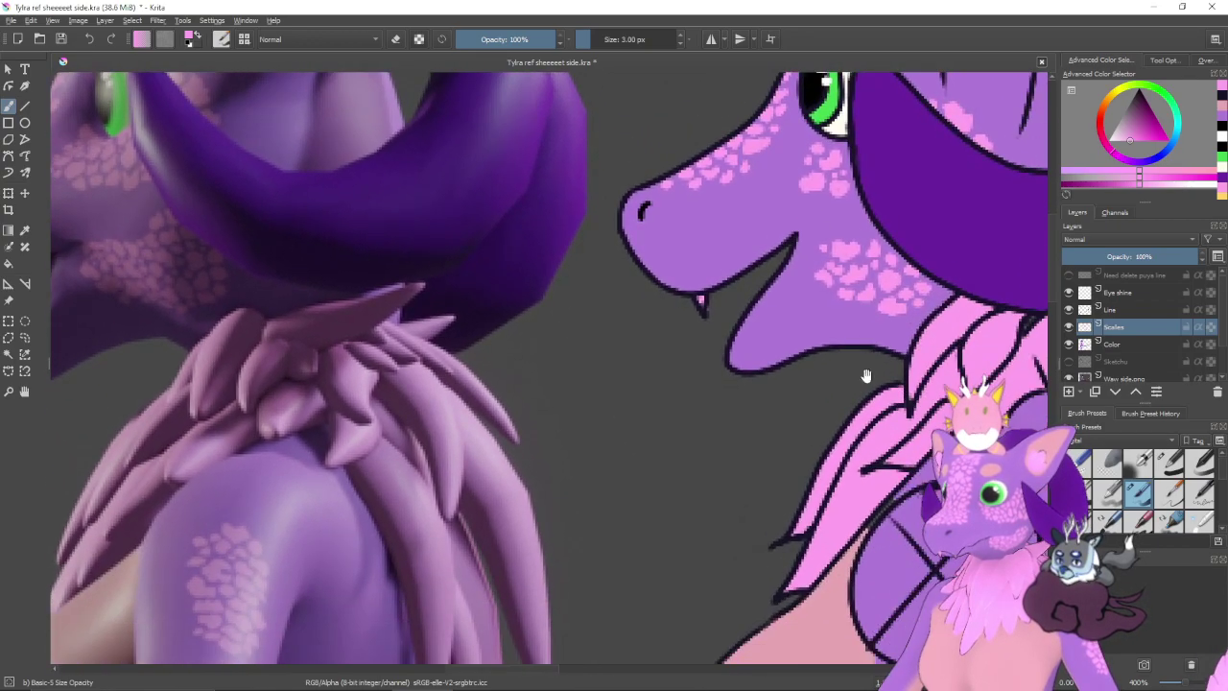
left_click_drag(866, 375, 805, 302)
mouse_move(890, 410)
left_mouse_down()
mouse_move(800, 310)
mouse_move(836, 247)
mouse_move(787, 279)
mouse_move(793, 340)
mouse_move(940, 285)
mouse_move(754, 249)
mouse_move(669, 329)
mouse_move(872, 471)
mouse_move(803, 411)
left_mouse_up()
mouse_move(904, 351)
left_mouse_down()
mouse_move(844, 505)
mouse_move(778, 375)
mouse_move(838, 329)
mouse_move(786, 384)
mouse_move(931, 233)
left_mouse_up()
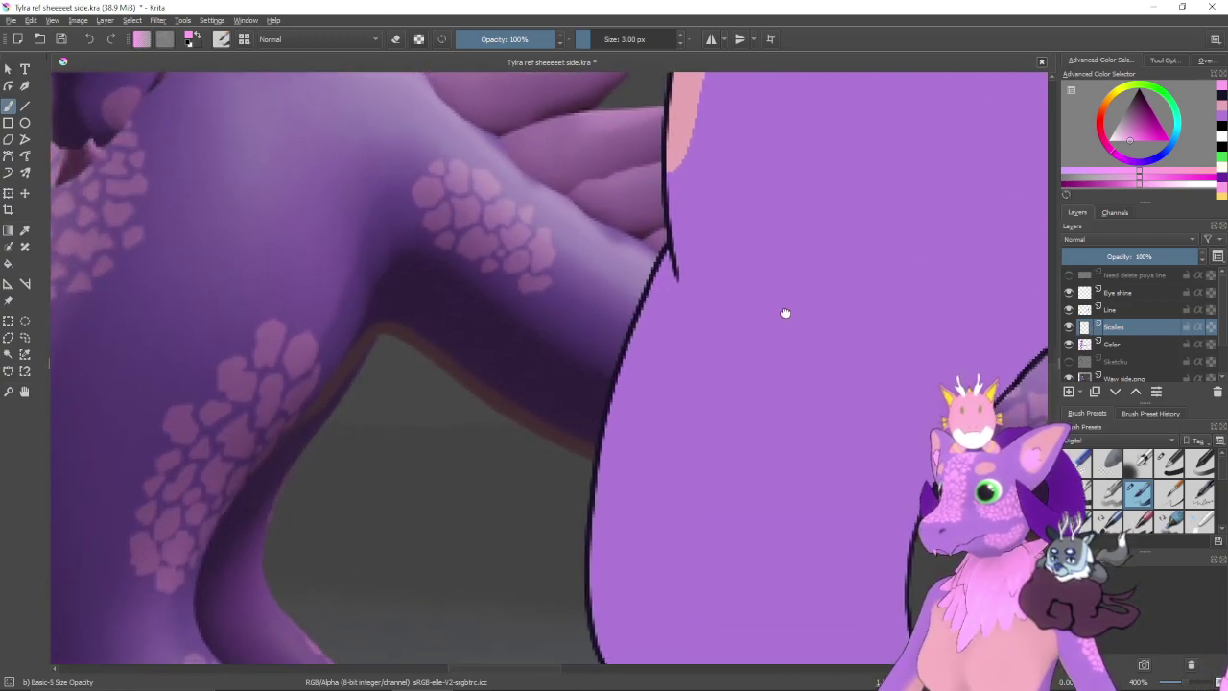
left_click_drag(784, 313, 844, 483)
mouse_move(834, 408)
left_mouse_down()
mouse_move(792, 534)
mouse_move(811, 446)
mouse_move(895, 509)
mouse_move(870, 371)
left_mouse_up()
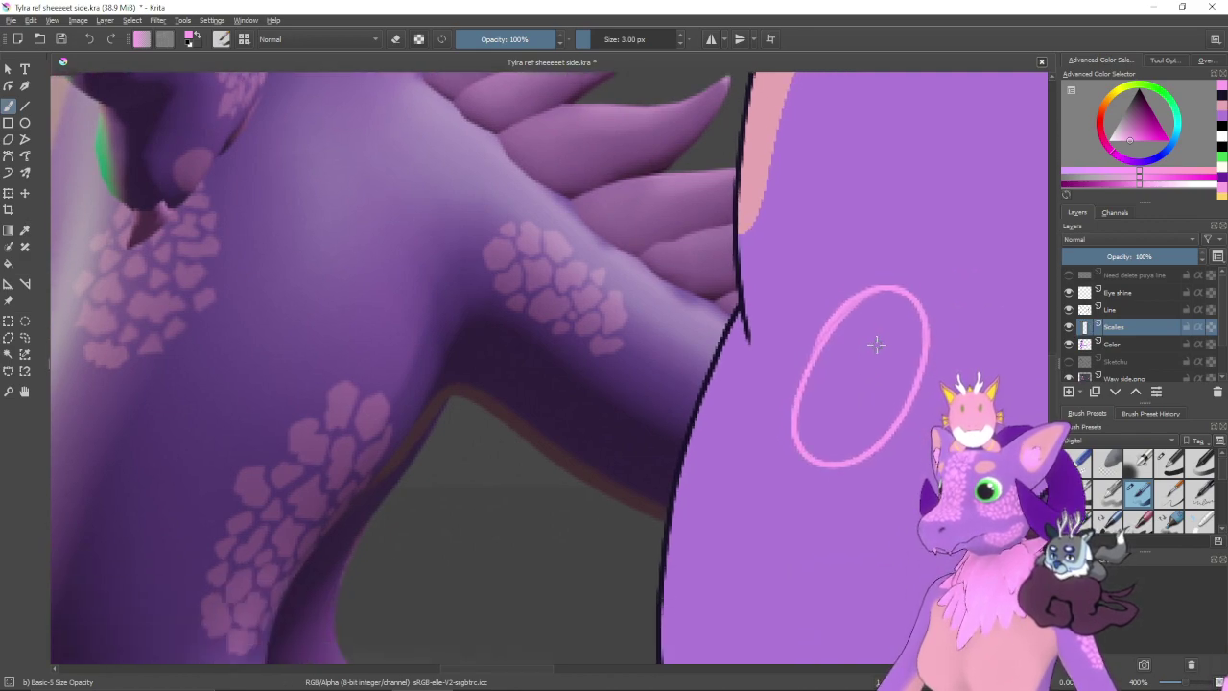
key("ctrl+z")
- Paint a ring of pink scale spots on the side of the torso, beside the back outline just above the waist
left_click_drag(868, 377, 786, 359)
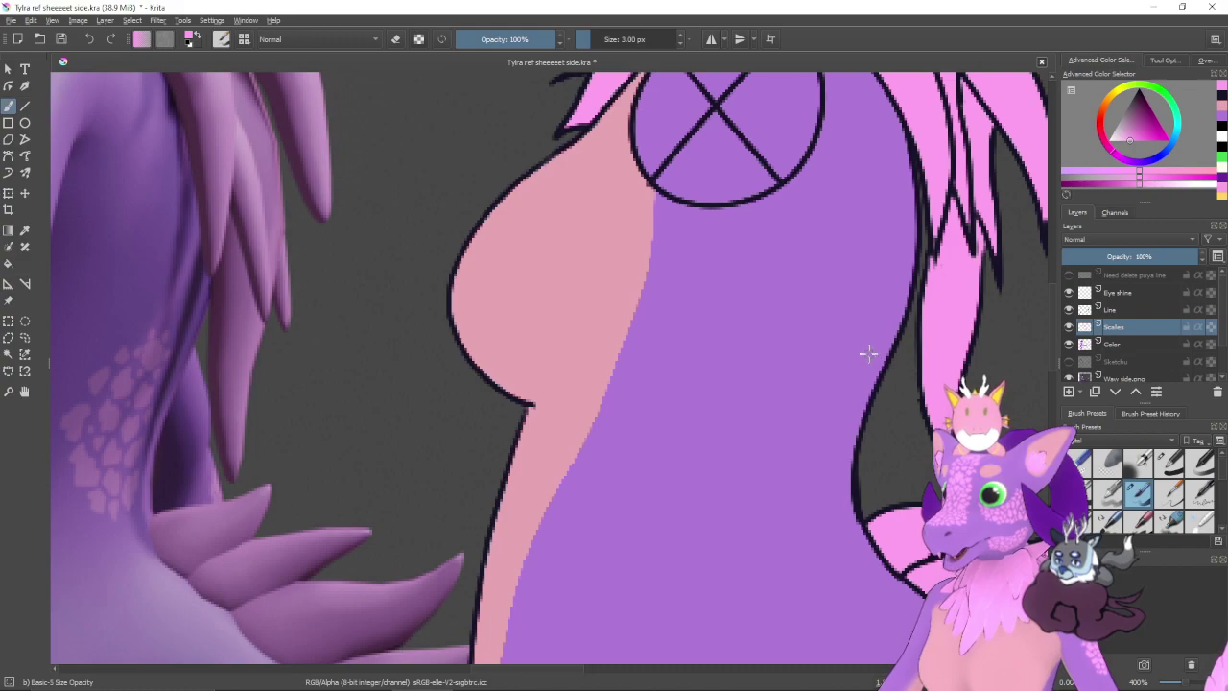
mouse_move(846, 372)
left_mouse_down()
mouse_move(851, 349)
mouse_move(864, 382)
left_mouse_up()
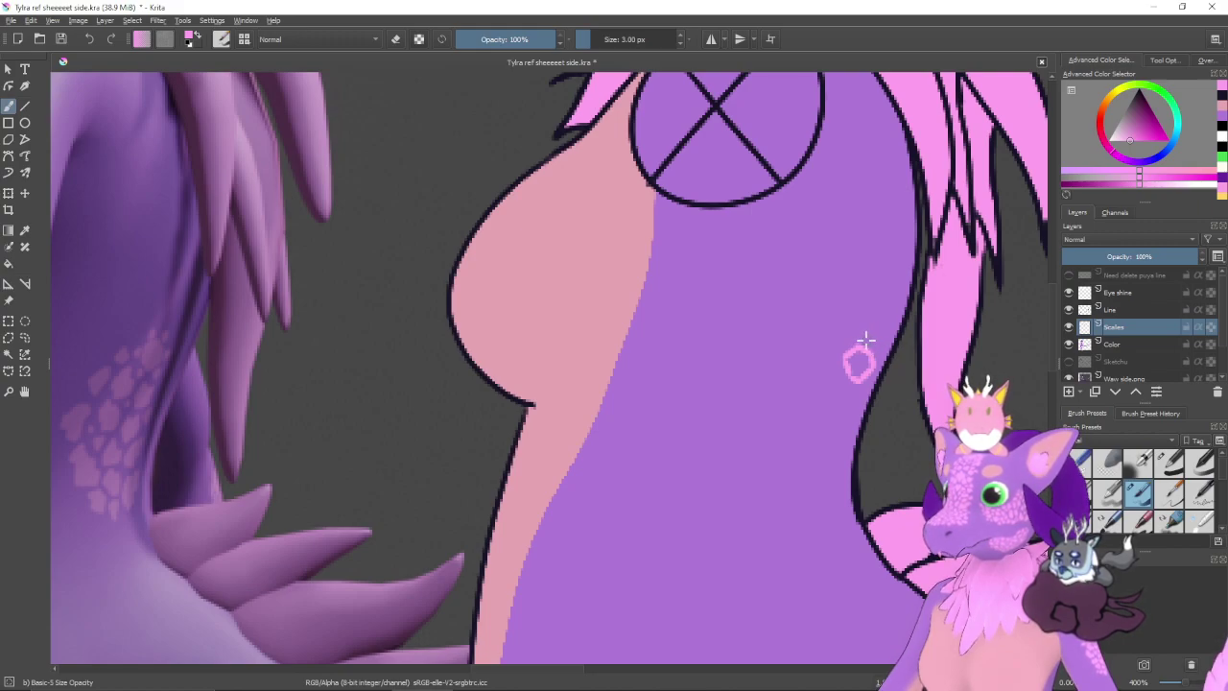
mouse_move(869, 338)
left_mouse_down()
mouse_move(847, 343)
mouse_move(838, 376)
mouse_move(866, 376)
left_mouse_up()
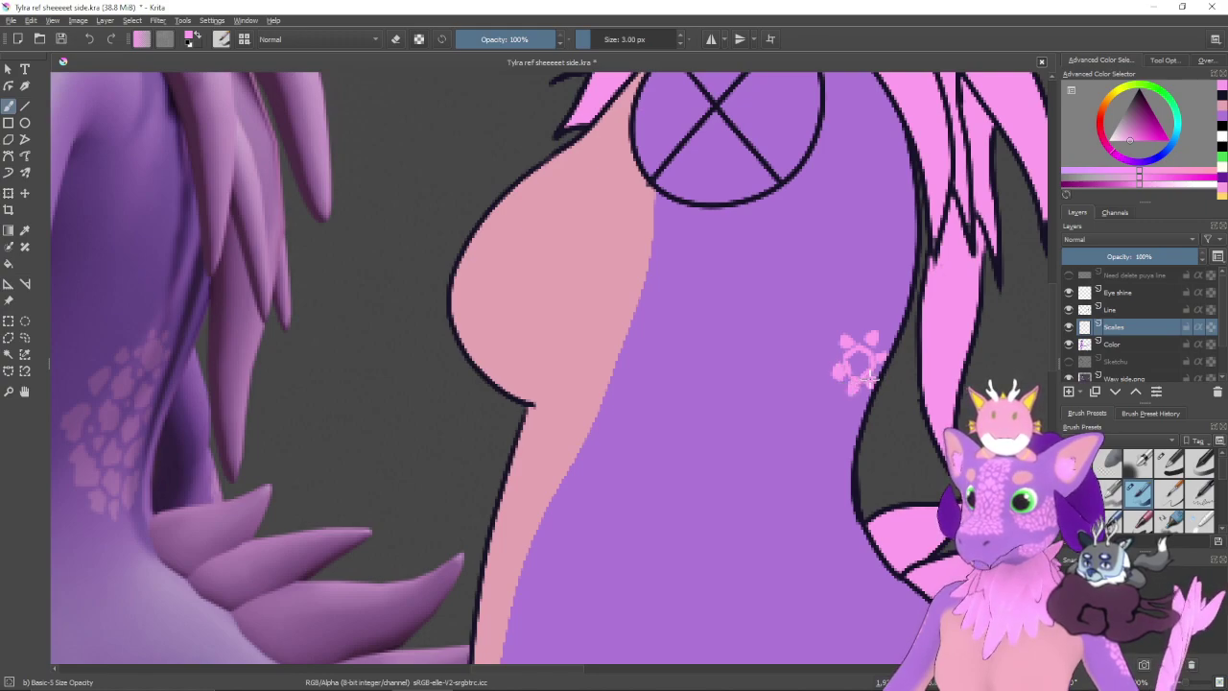
- Fill the centre of the pink scale ring on the lower back and paint smaller scales around its front and underside with a 3 px brush
left_click_drag(862, 365, 855, 368)
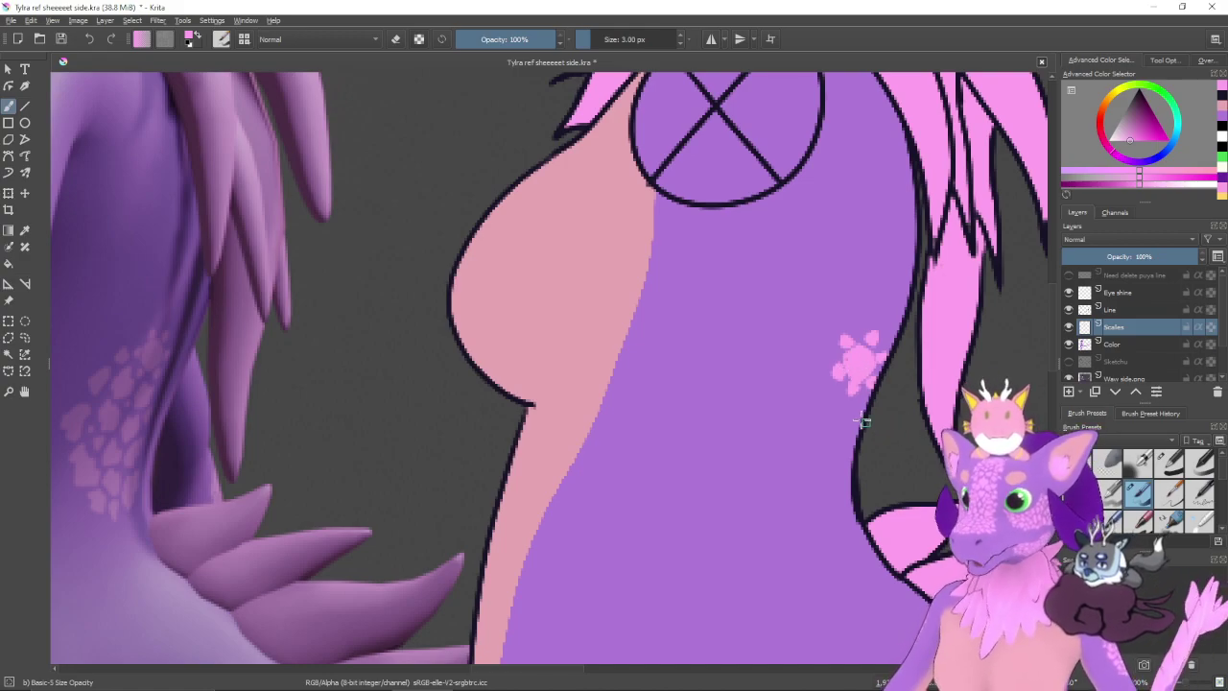
left_click_drag(837, 438, 856, 427)
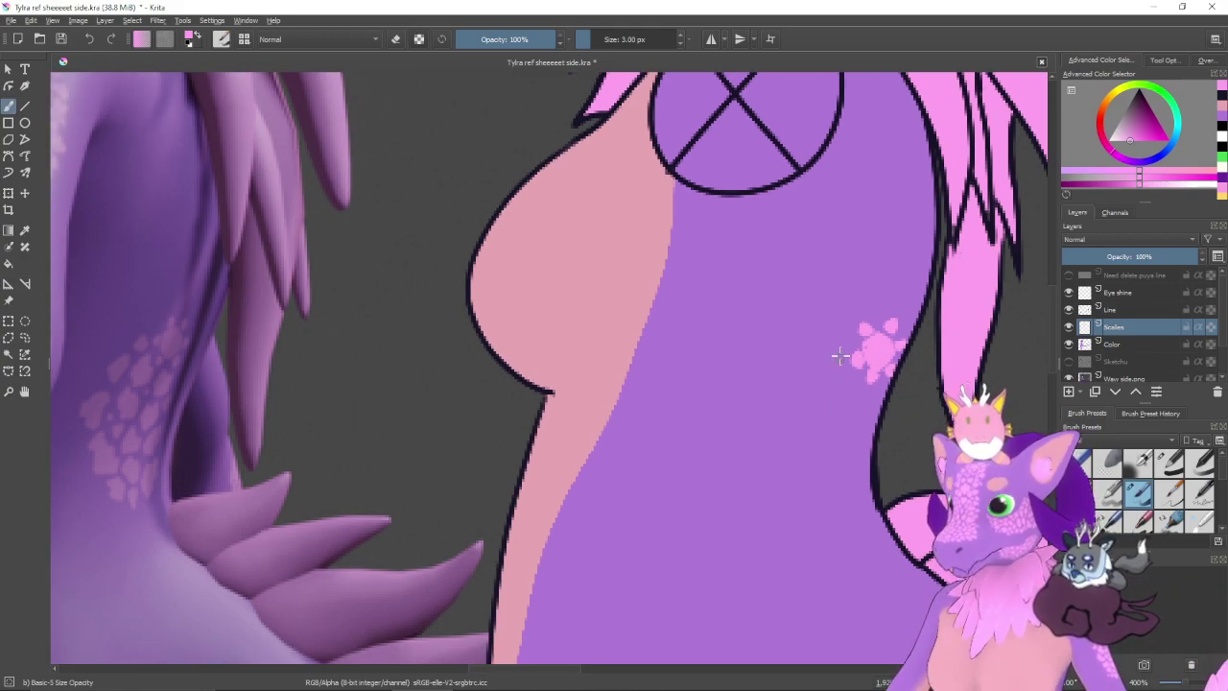
mouse_move(840, 356)
left_mouse_down()
mouse_move(857, 379)
mouse_move(846, 380)
left_mouse_up()
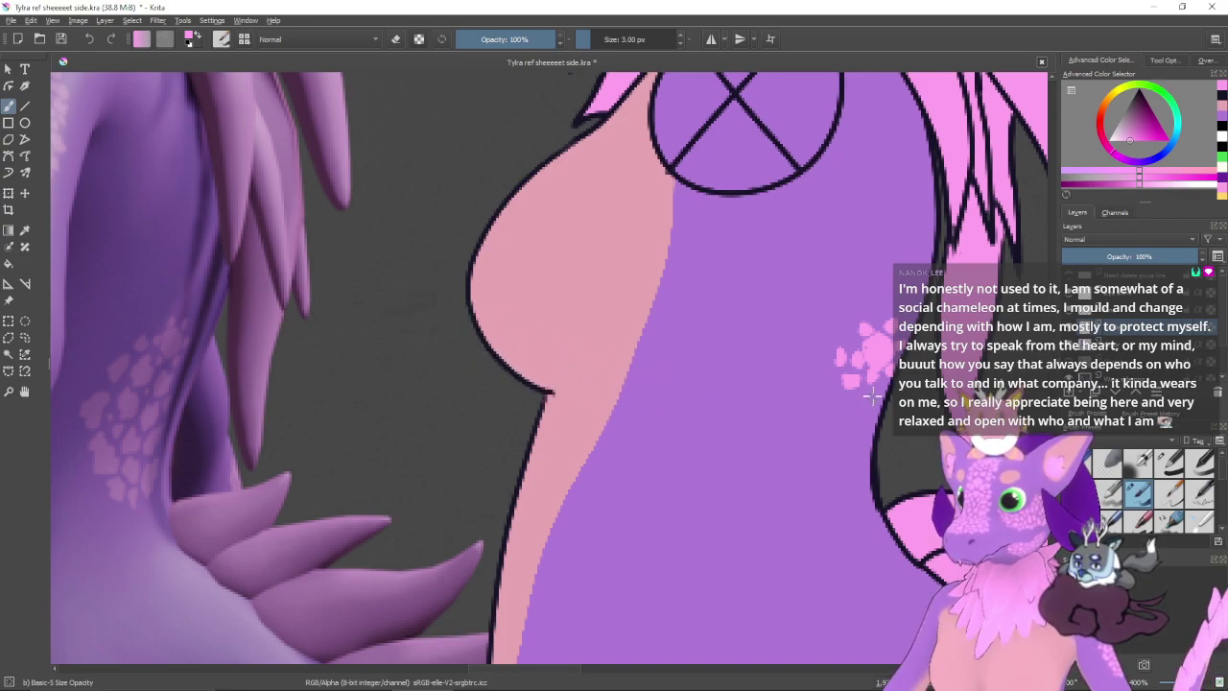
mouse_move(869, 397)
left_mouse_down()
mouse_move(840, 403)
mouse_move(873, 399)
mouse_move(863, 414)
mouse_move(863, 387)
left_mouse_up()
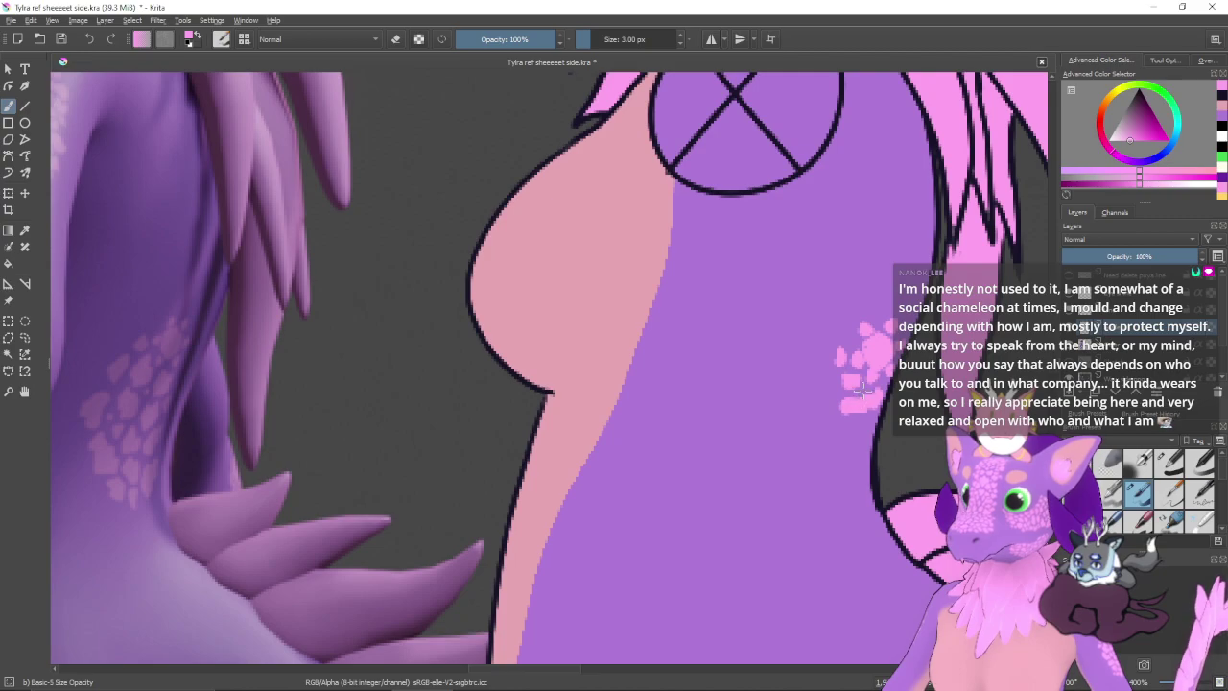
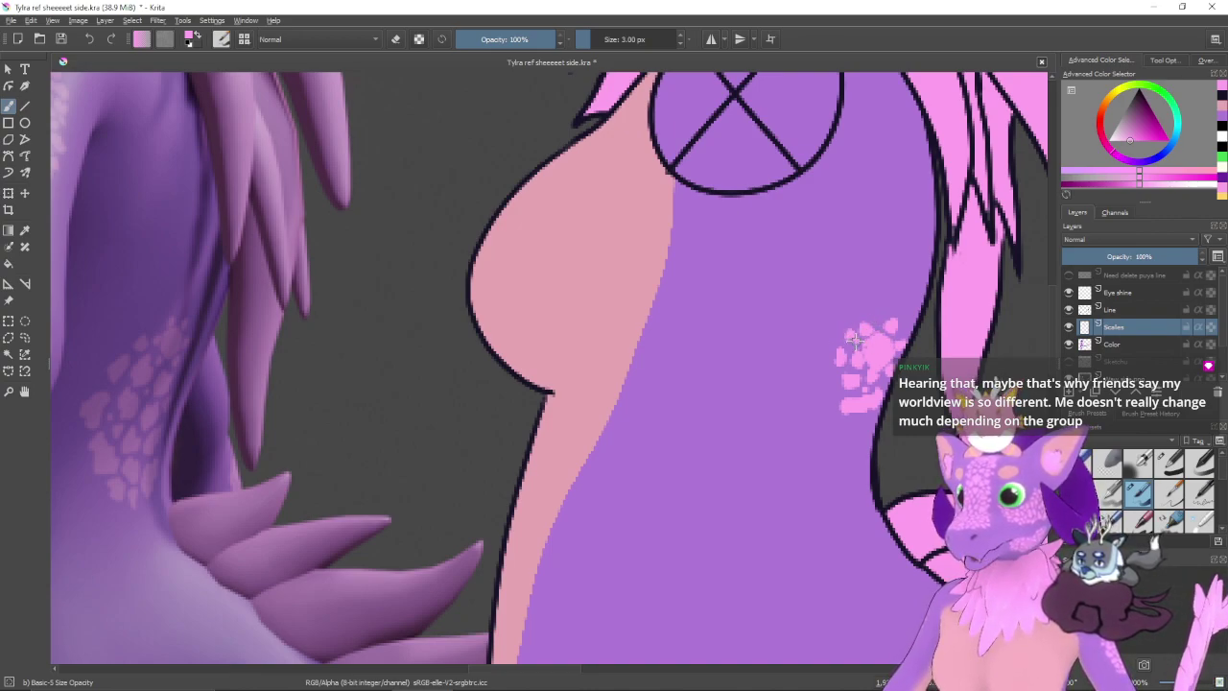
mouse_move(881, 421)
left_mouse_down()
mouse_move(850, 358)
mouse_move(841, 410)
mouse_move(826, 417)
left_mouse_up()
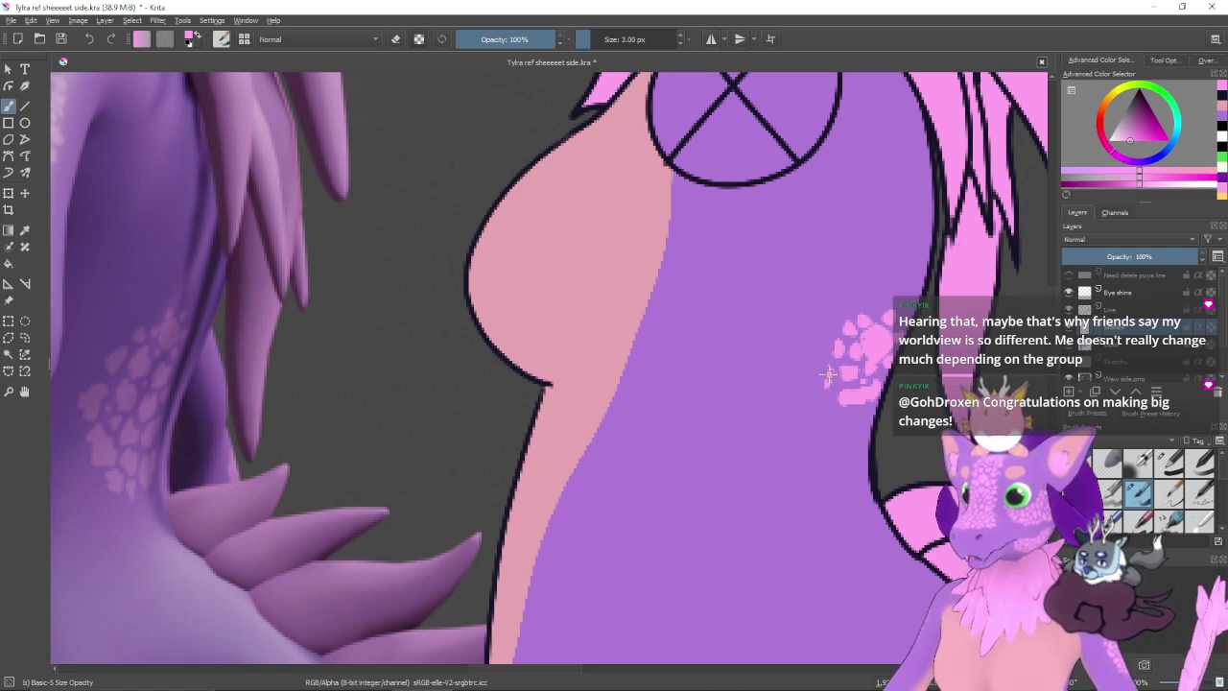
mouse_move(828, 374)
left_mouse_down()
mouse_move(797, 411)
mouse_move(828, 430)
left_mouse_up()
left_click(817, 393)
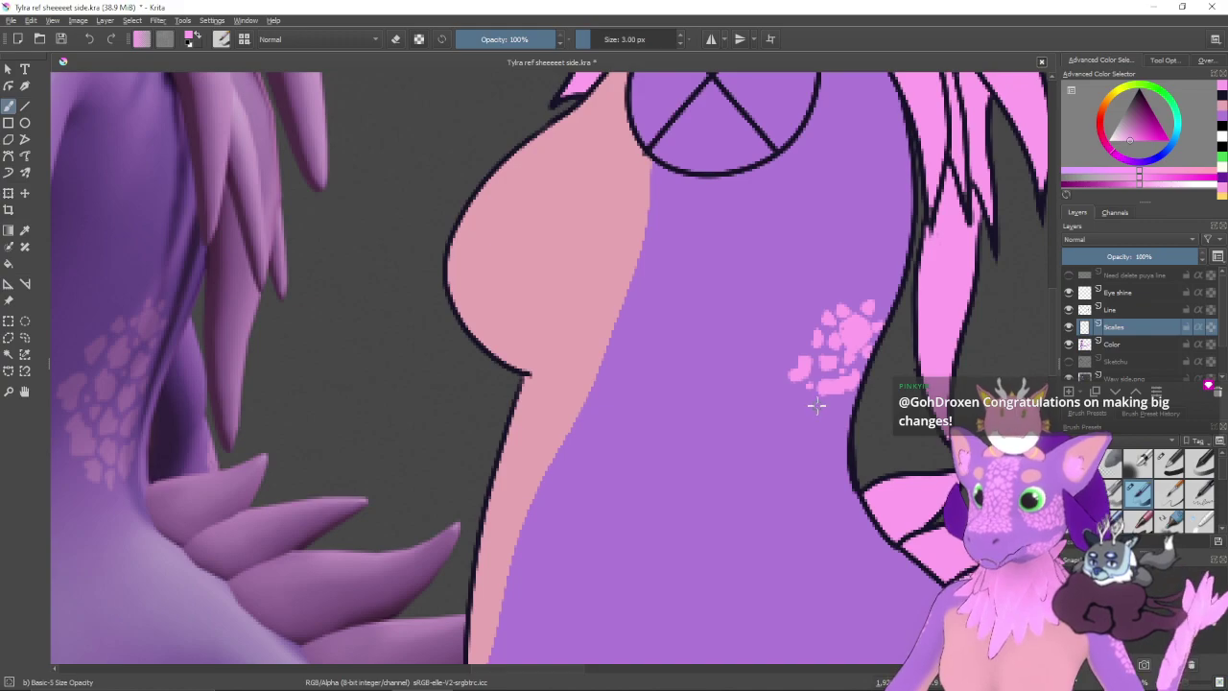
- Extend the lower-back scale patch downward along the body outline to the first tail spike, following the reference render
mouse_move(820, 407)
left_mouse_down()
mouse_move(836, 413)
mouse_move(823, 406)
left_mouse_up()
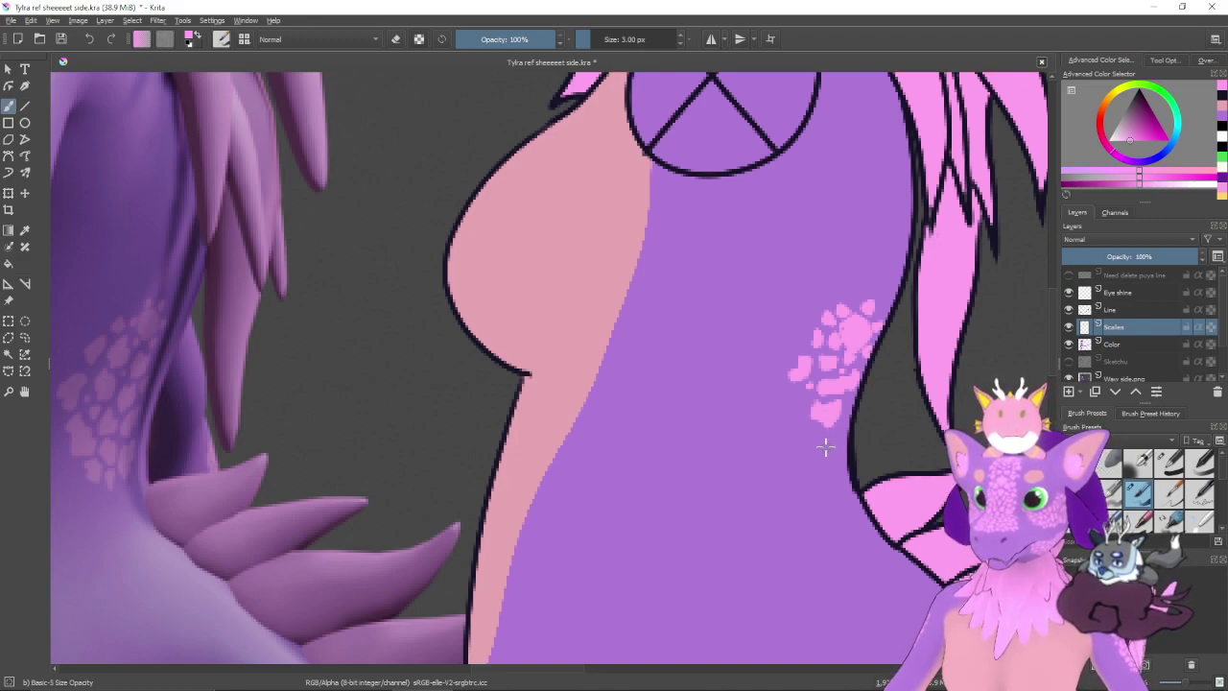
left_click_drag(824, 437, 840, 452)
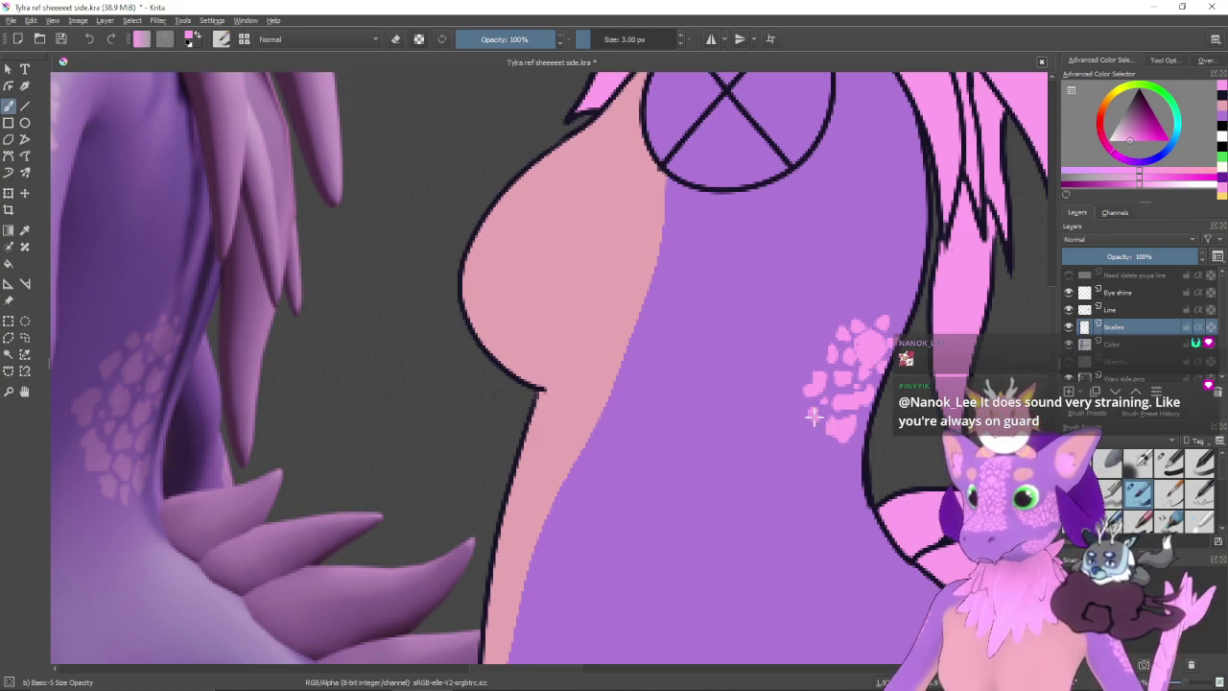
mouse_move(850, 423)
left_mouse_down()
mouse_move(821, 419)
mouse_move(831, 447)
mouse_move(819, 444)
mouse_move(843, 449)
left_mouse_up()
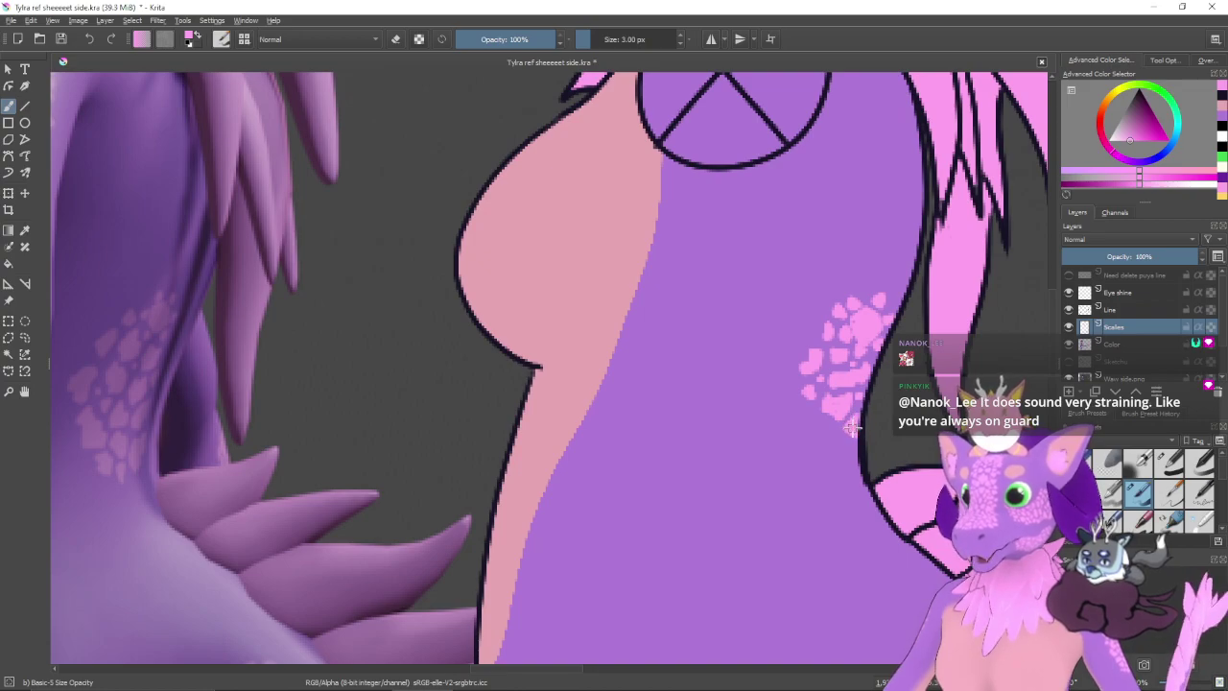
mouse_move(846, 453)
left_mouse_down()
mouse_move(858, 432)
mouse_move(855, 444)
left_mouse_up()
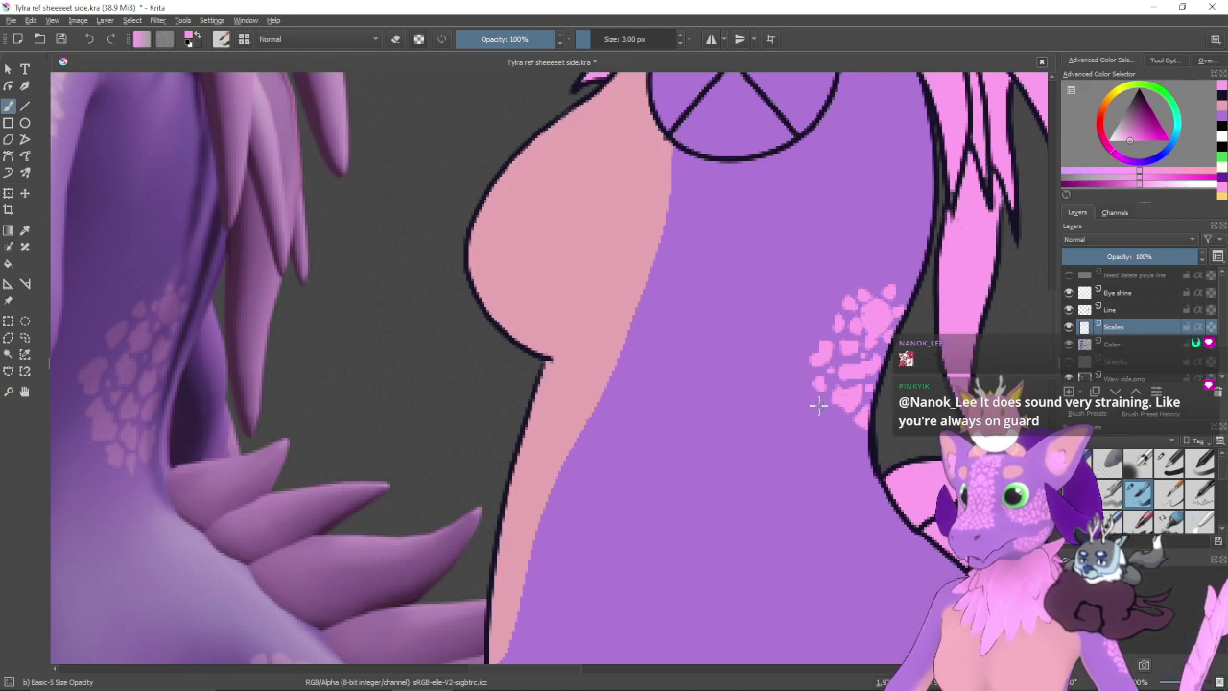
mouse_move(817, 401)
left_mouse_down()
mouse_move(825, 444)
mouse_move(836, 422)
mouse_move(817, 410)
mouse_move(831, 424)
mouse_move(824, 438)
mouse_move(833, 422)
left_mouse_up()
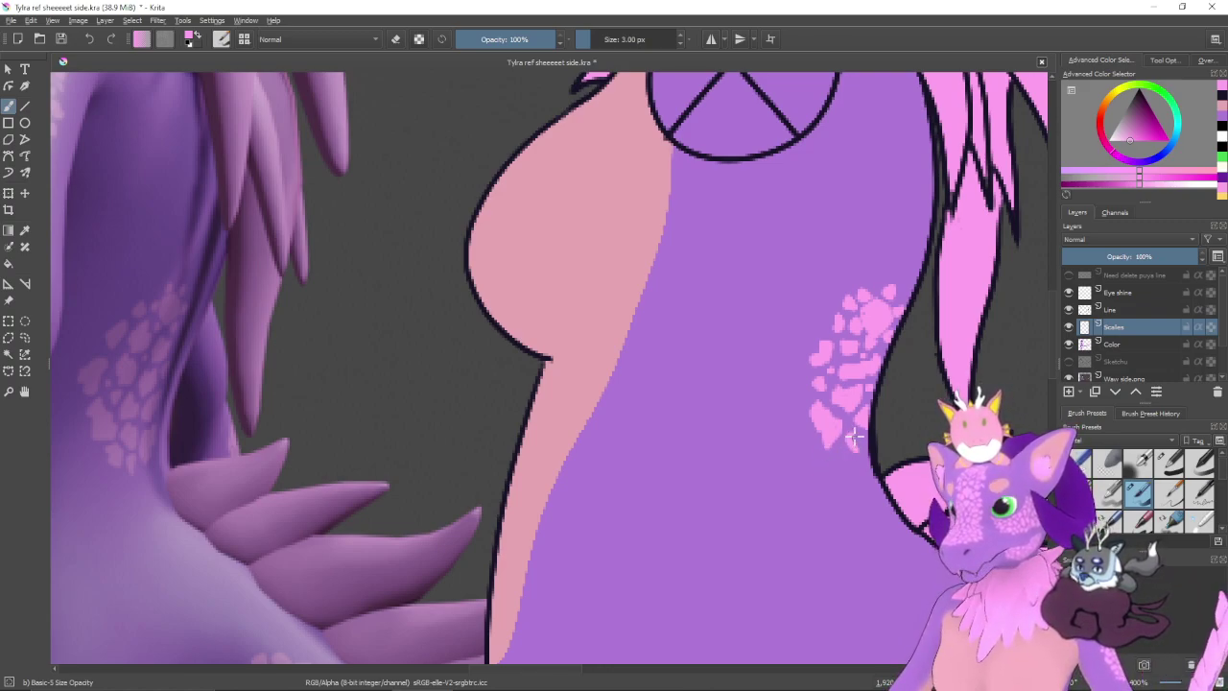
left_click_drag(845, 435, 853, 439)
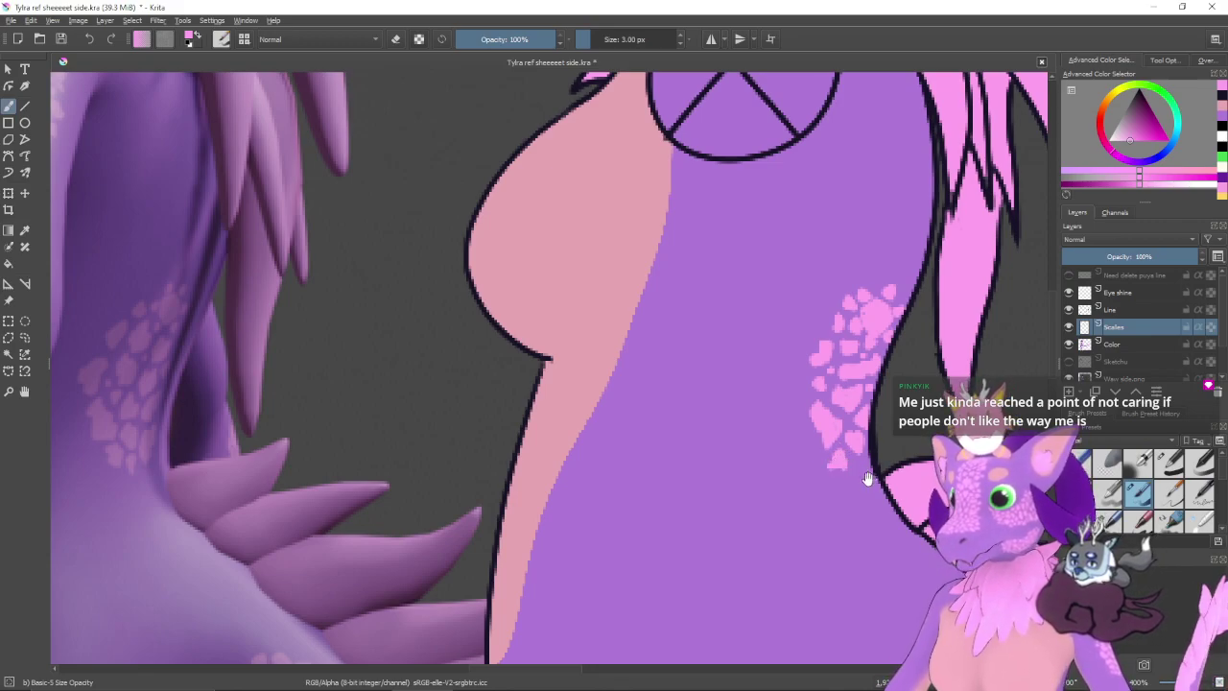
left_click_drag(868, 479, 849, 477)
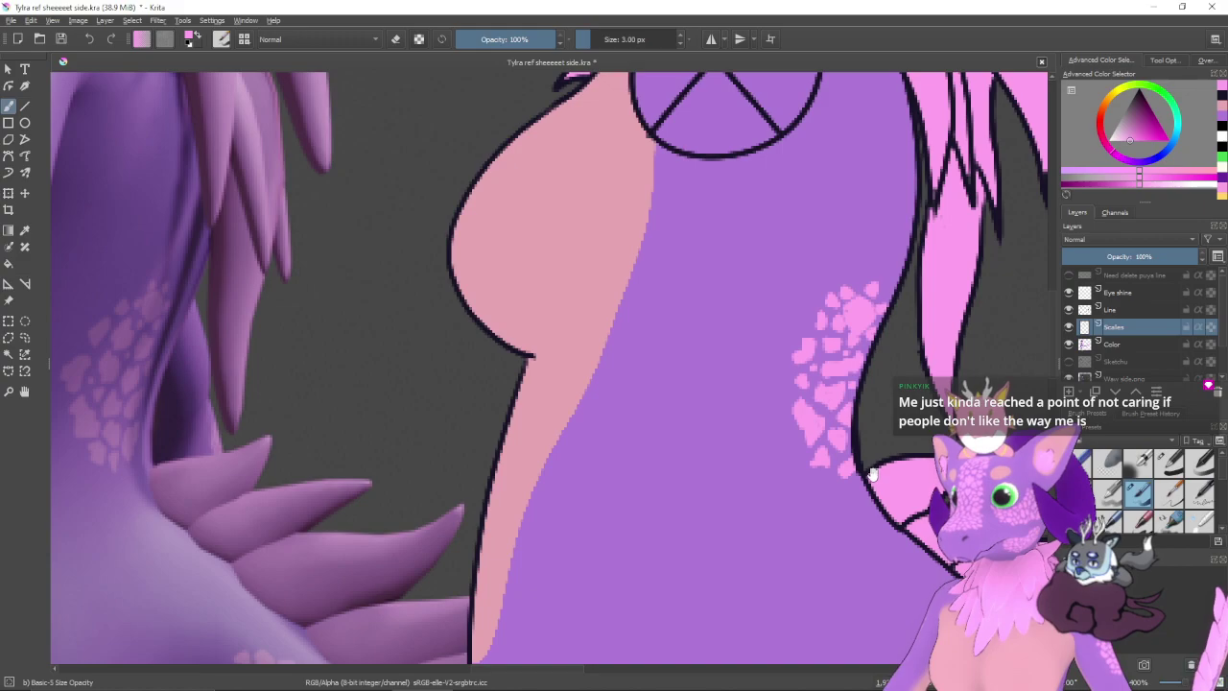
left_click_drag(872, 477, 861, 507)
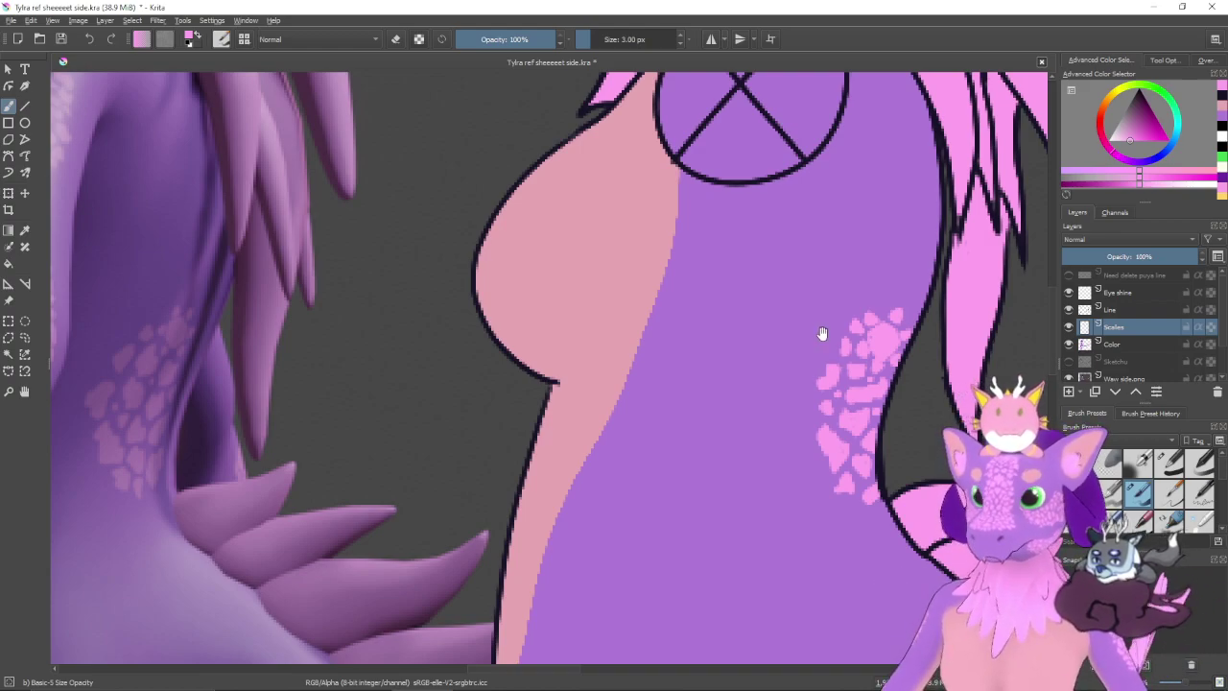
- Erase thin gaps between the large round scale and its neighbours on the lower back using a 2 px eraser
scroll(816, 350, "up", 1)
scroll(820, 385, "up", 1)
scroll(822, 388, "up", 1)
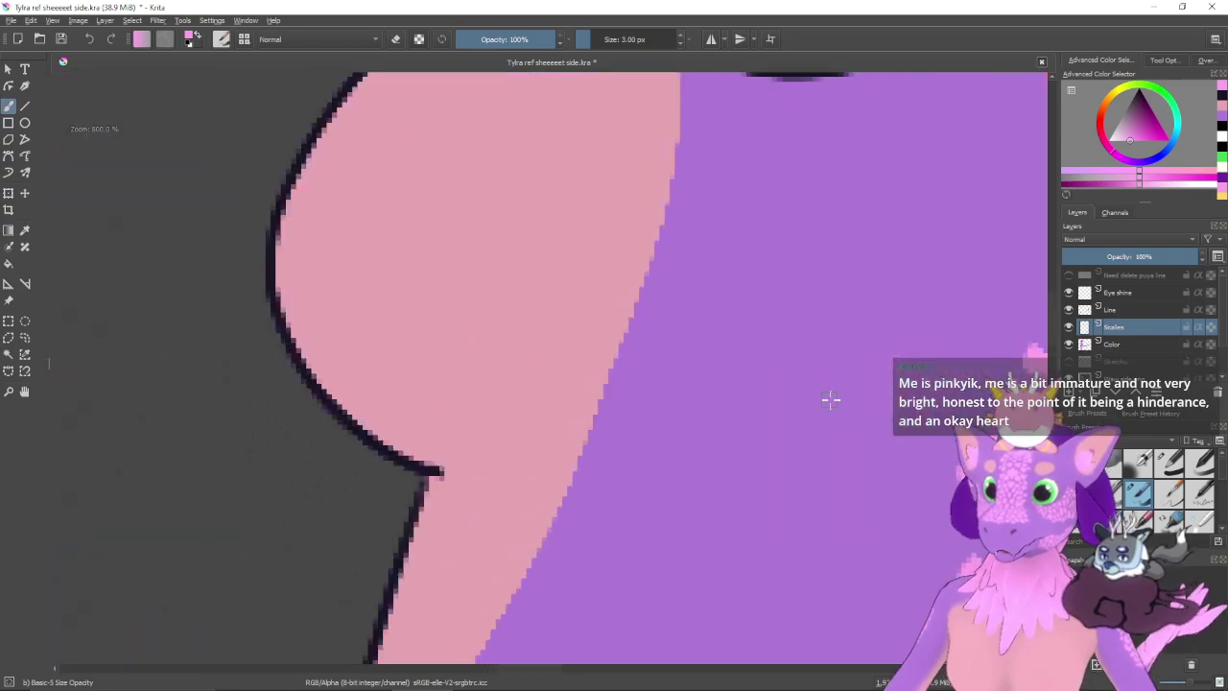
scroll(854, 422, "up", 2)
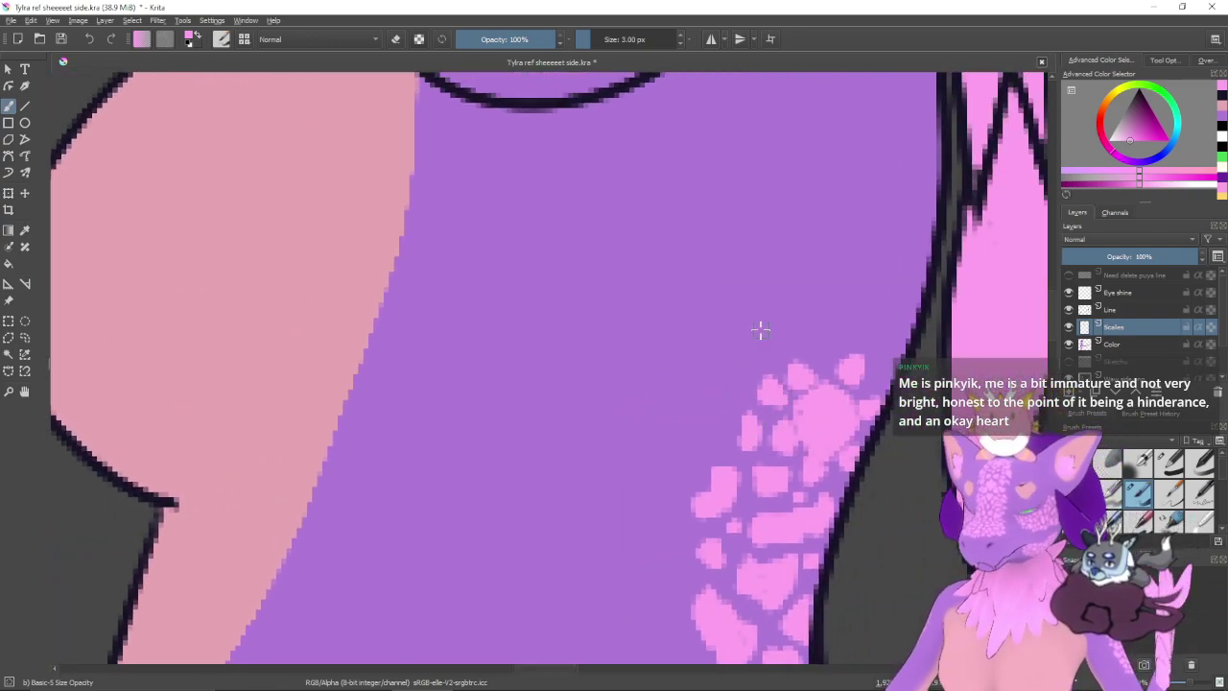
key("e")
key("bracketleft")
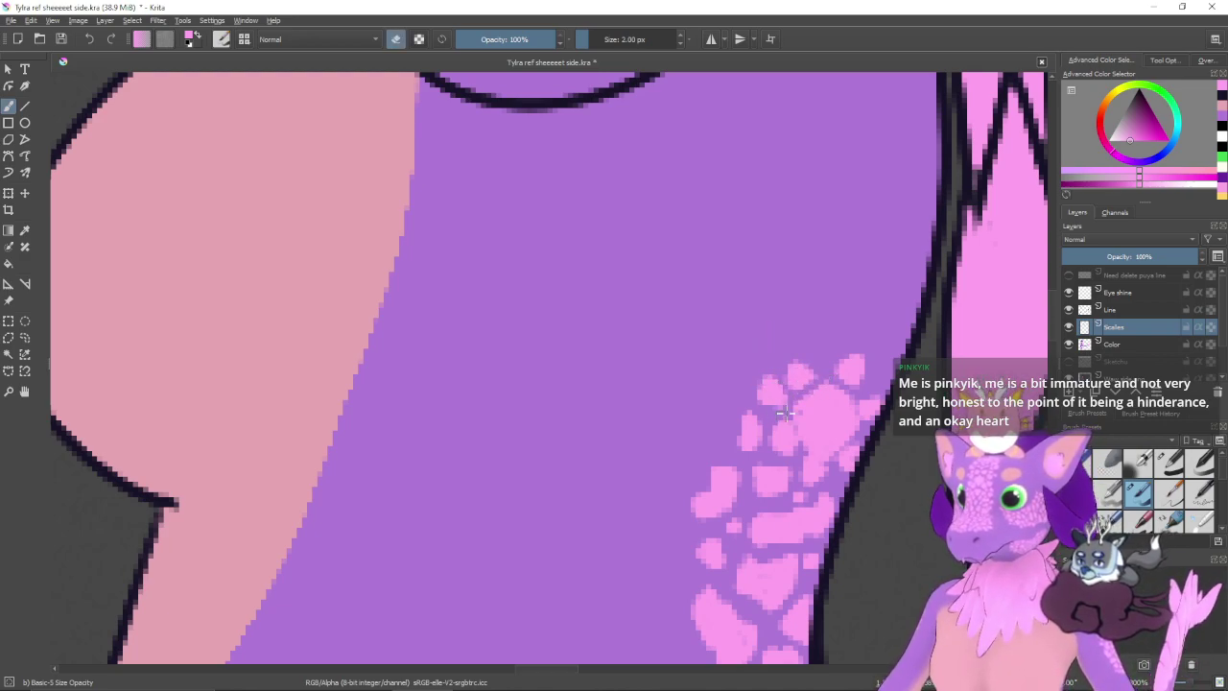
left_click_drag(789, 414, 802, 407)
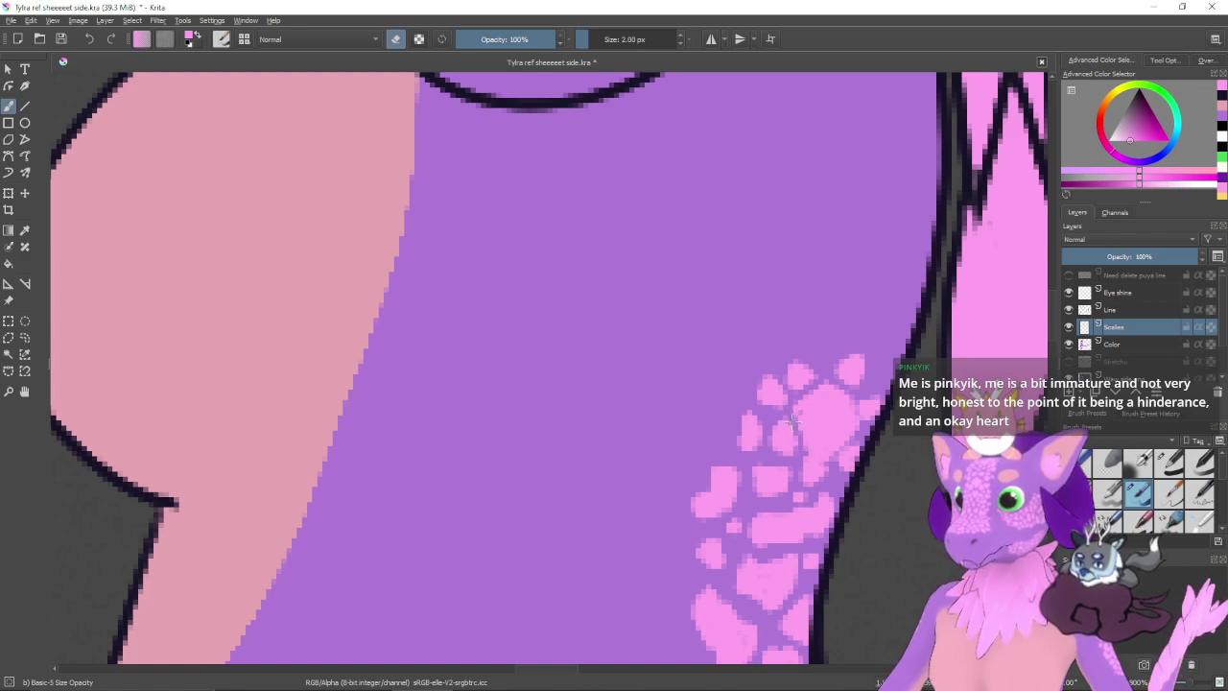
mouse_move(805, 451)
left_mouse_down()
mouse_move(835, 464)
mouse_move(824, 458)
mouse_move(864, 423)
mouse_move(855, 397)
mouse_move(872, 441)
mouse_move(795, 397)
left_mouse_up()
key("ctrl+minus")
key("ctrl+minus")
key("ctrl+minus")
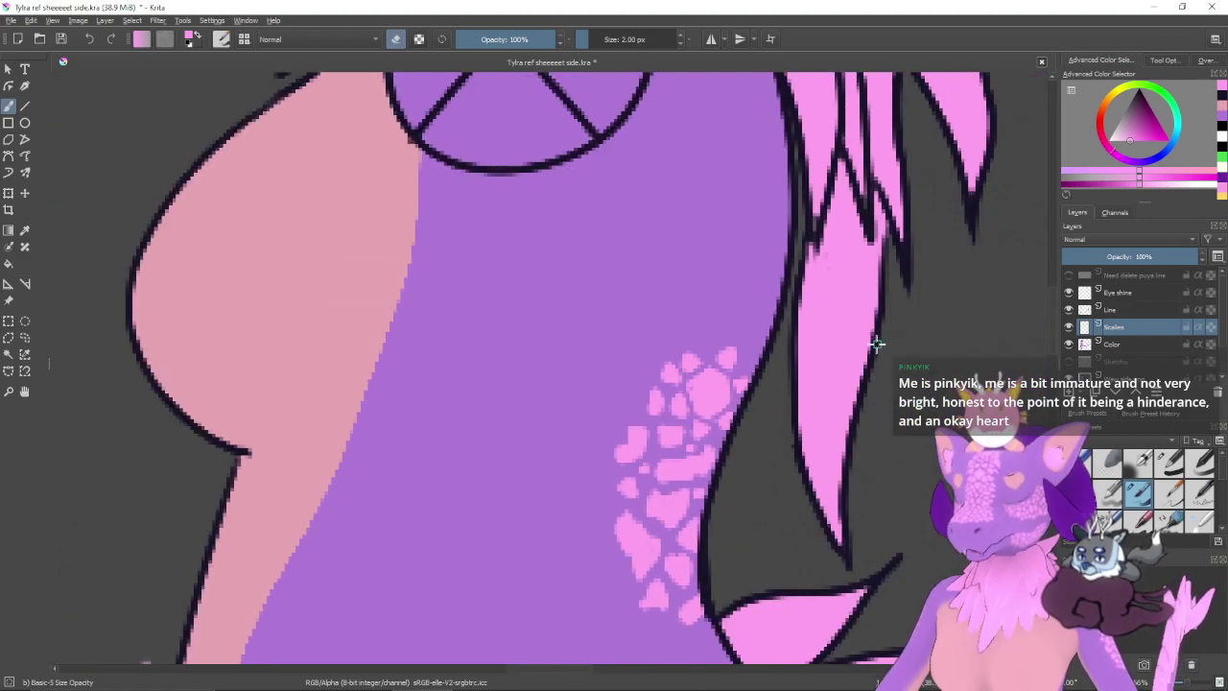
- Return to painting at 3 px and start a second pink scale patch on the hip with its first two scales
mouse_move(711, 429)
left_mouse_down()
mouse_move(844, 422)
mouse_move(811, 428)
mouse_move(823, 407)
left_mouse_up()
key("bracketright")
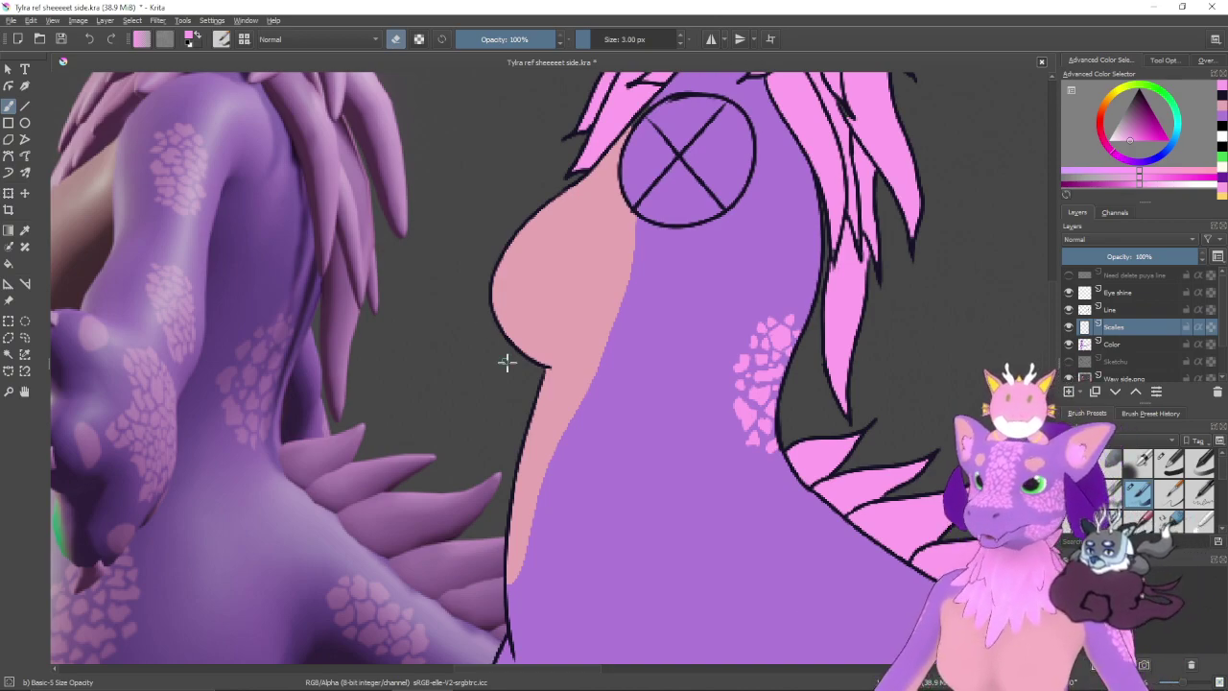
mouse_move(667, 442)
left_mouse_down()
mouse_move(605, 394)
mouse_move(619, 373)
mouse_move(663, 380)
mouse_move(759, 332)
mouse_move(704, 301)
mouse_move(663, 349)
mouse_move(712, 368)
mouse_move(675, 405)
mouse_move(754, 310)
left_mouse_up()
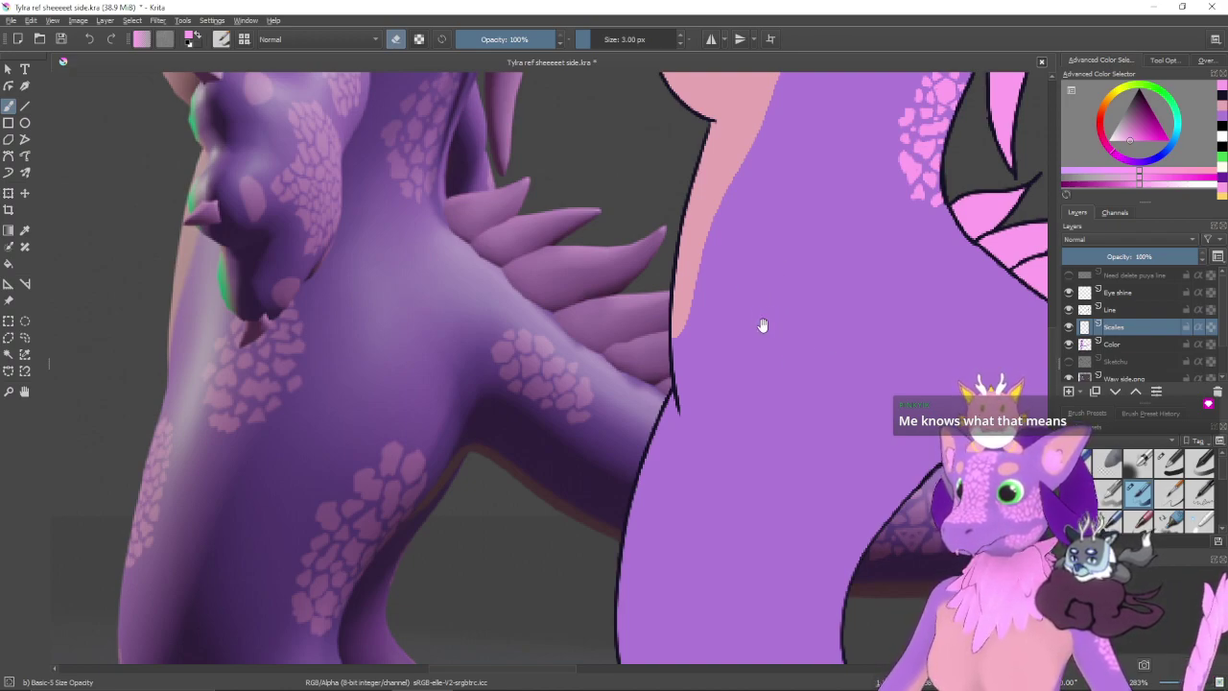
left_click_drag(761, 326, 783, 340)
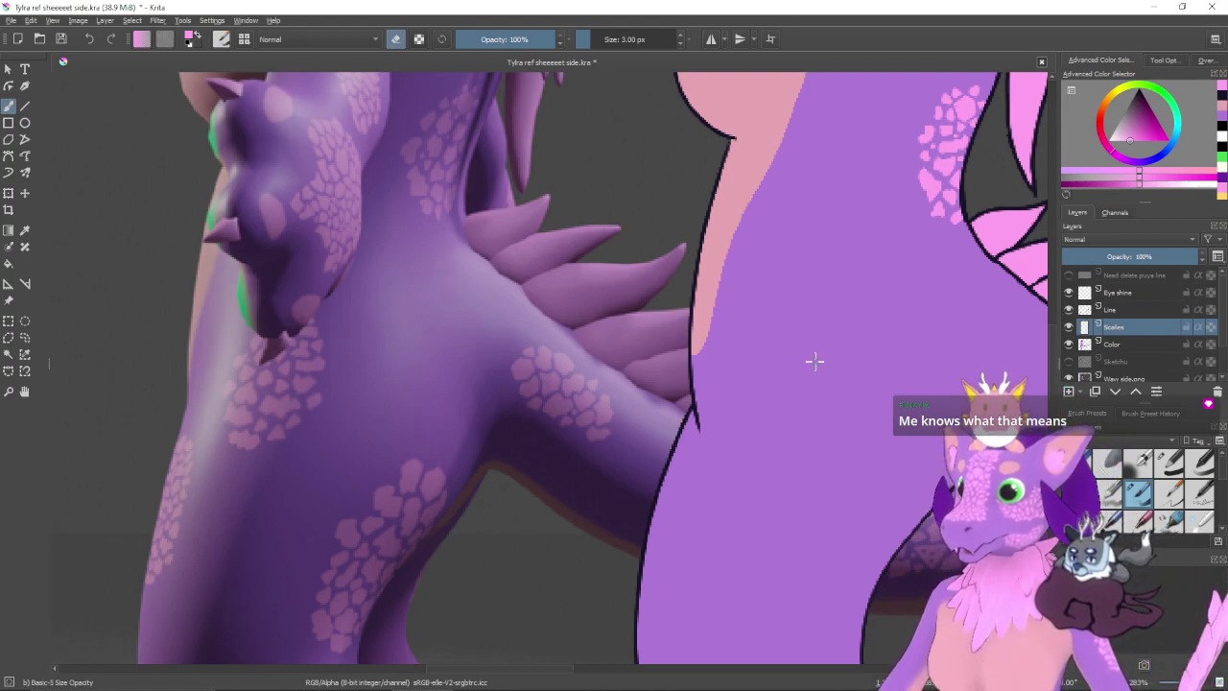
key("e")
left_click_drag(797, 375, 813, 376)
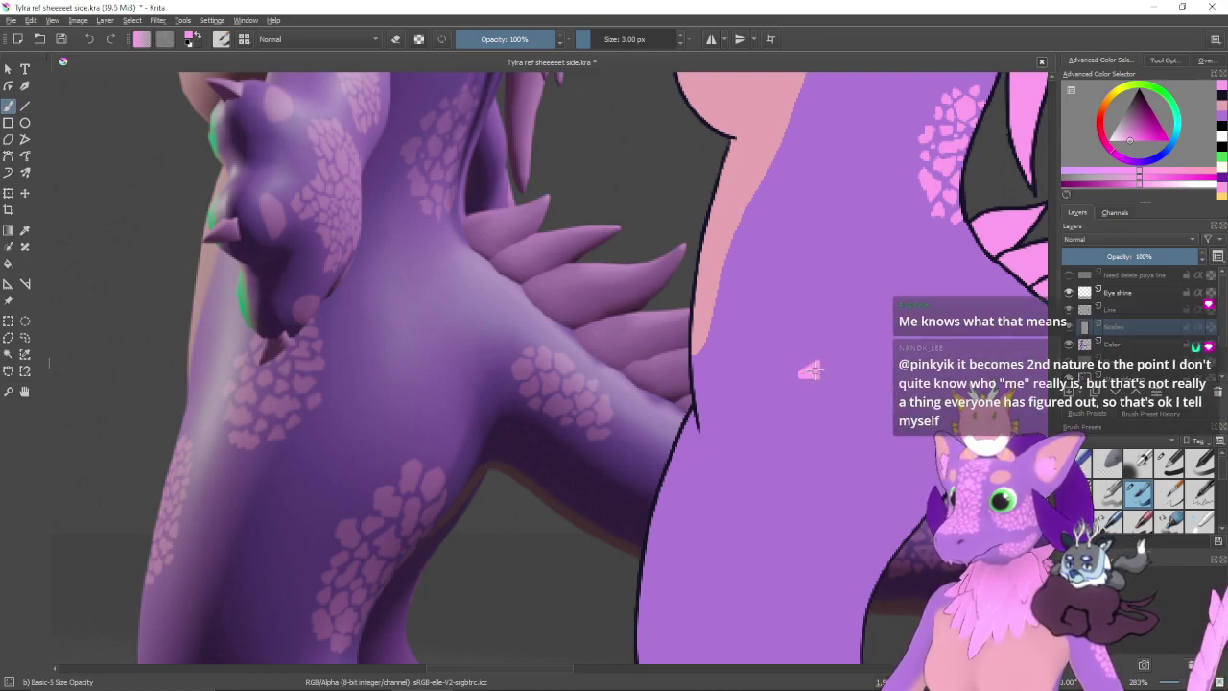
left_click_drag(844, 408, 831, 405)
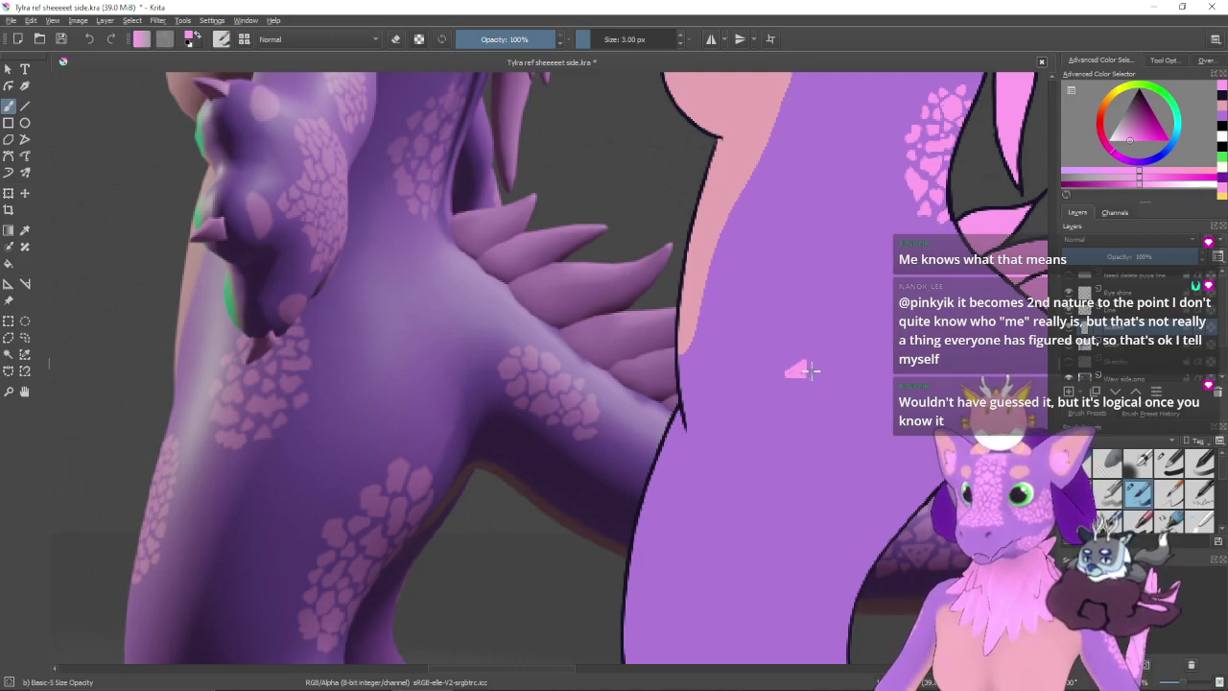
mouse_move(812, 371)
left_mouse_down()
mouse_move(833, 367)
mouse_move(815, 364)
mouse_move(819, 375)
left_mouse_up()
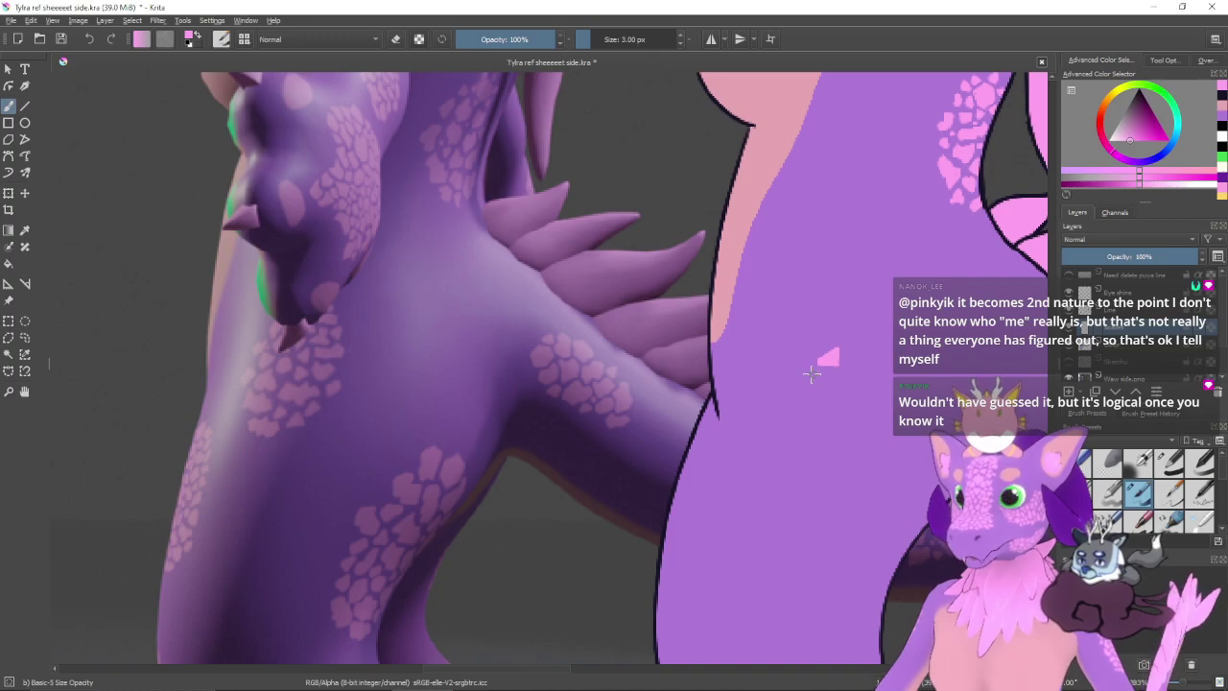
mouse_move(821, 362)
left_mouse_down()
mouse_move(808, 369)
mouse_move(819, 370)
left_mouse_up()
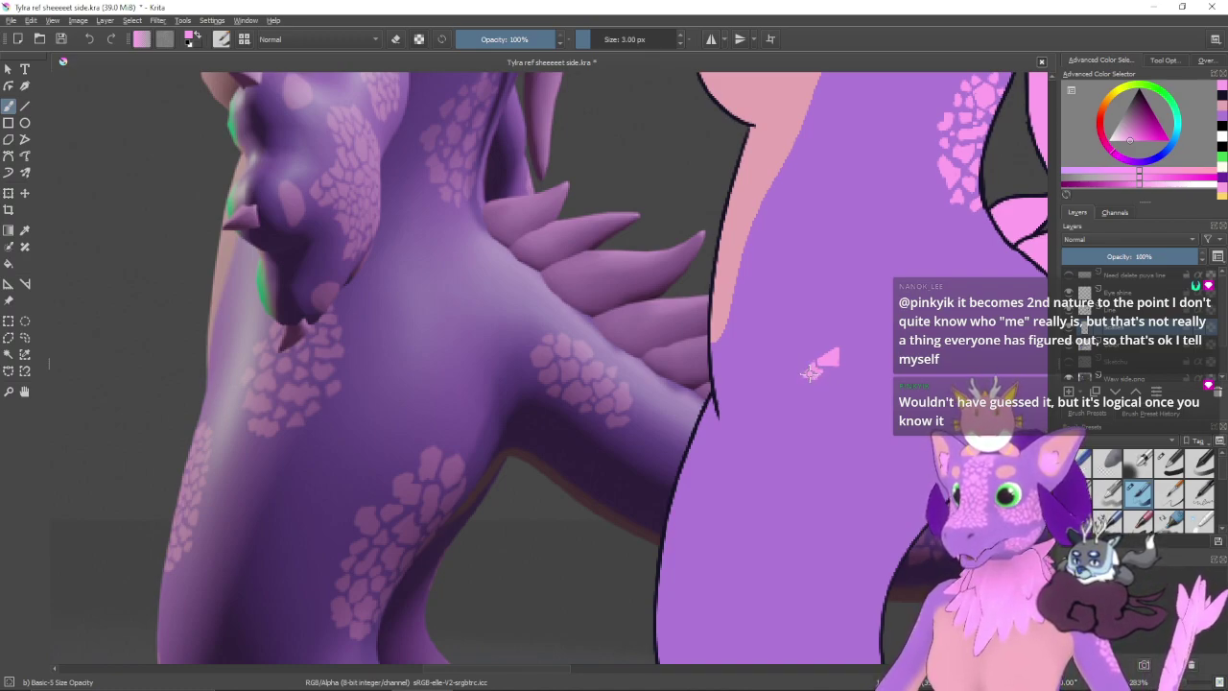
left_click_drag(808, 397, 817, 408)
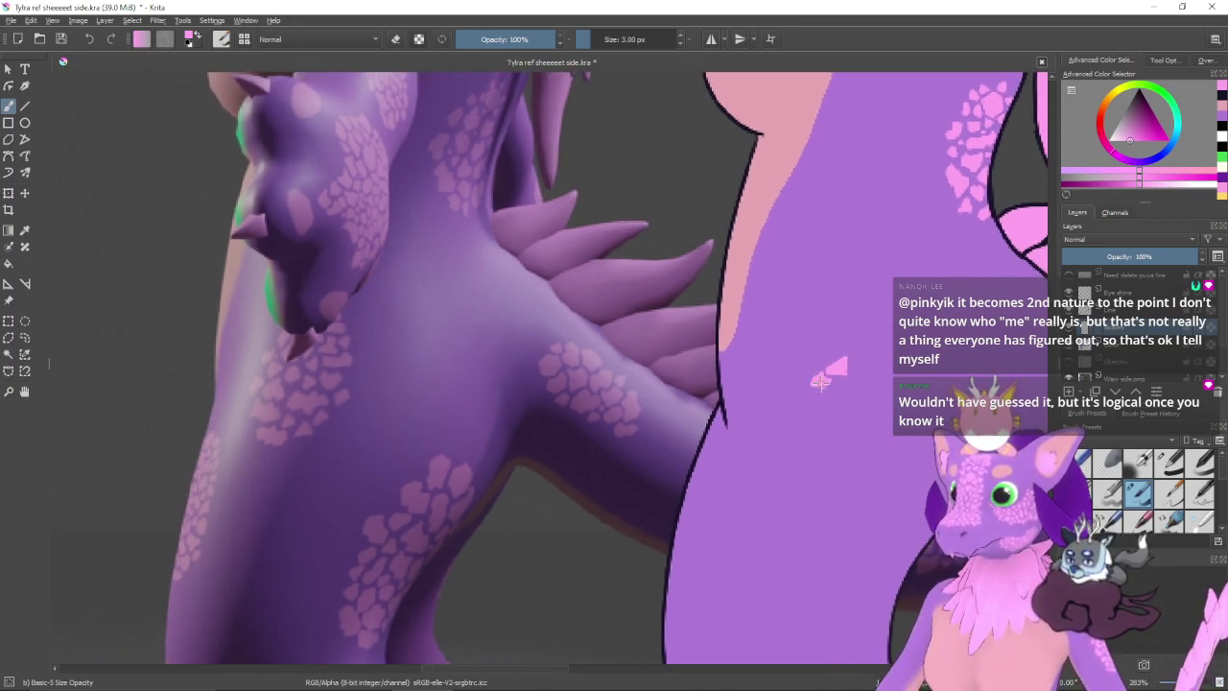
- Add small pink scales behind and below the first two on the hip, then fill a heart-shaped scale at the patch's centre
mouse_move(839, 384)
left_mouse_down()
mouse_move(865, 423)
mouse_move(863, 396)
mouse_move(842, 418)
left_mouse_up()
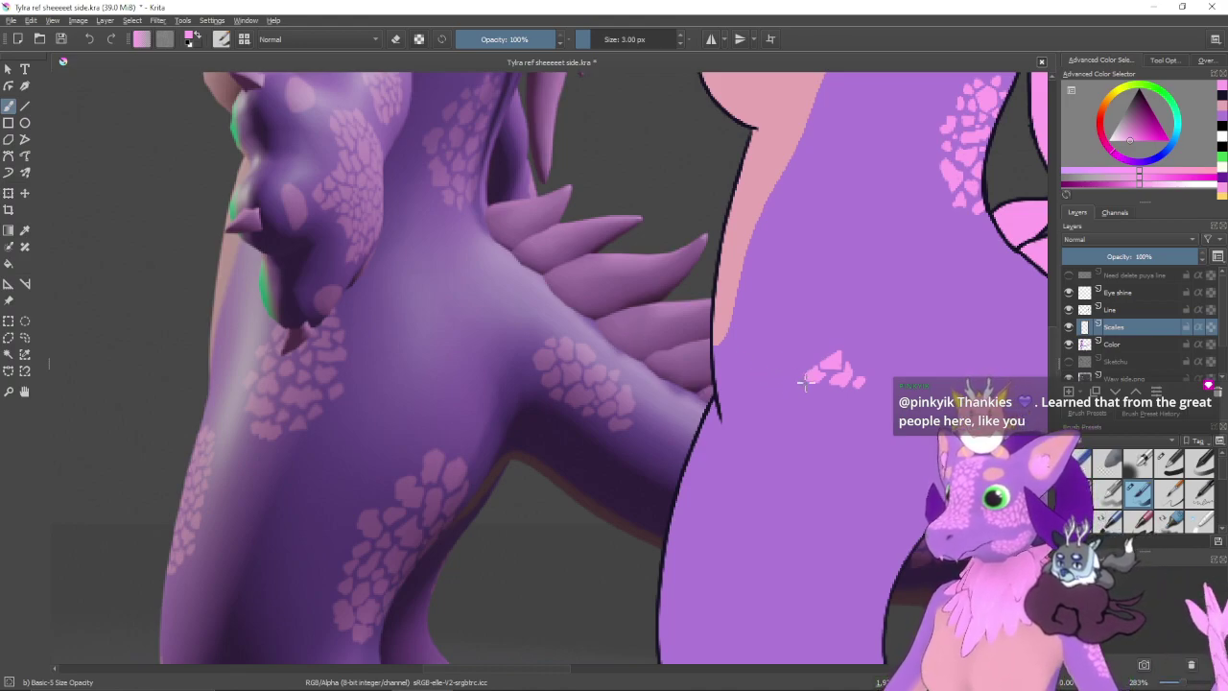
left_click_drag(826, 395, 820, 392)
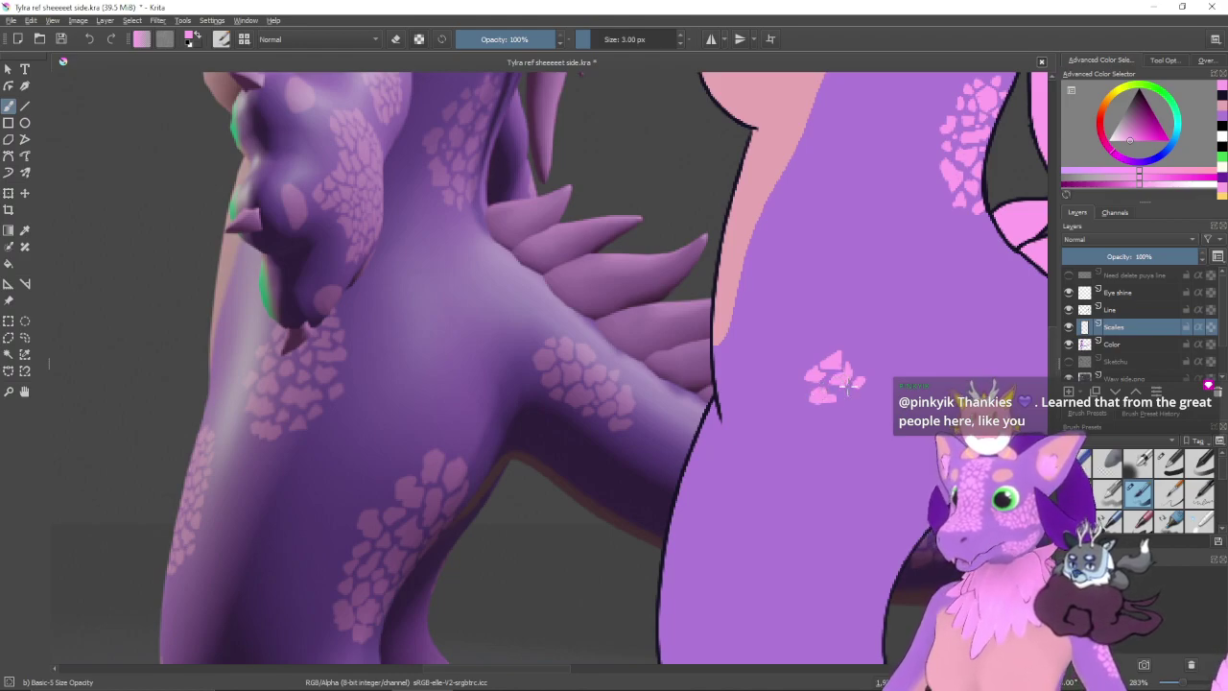
left_click_drag(846, 402, 811, 418)
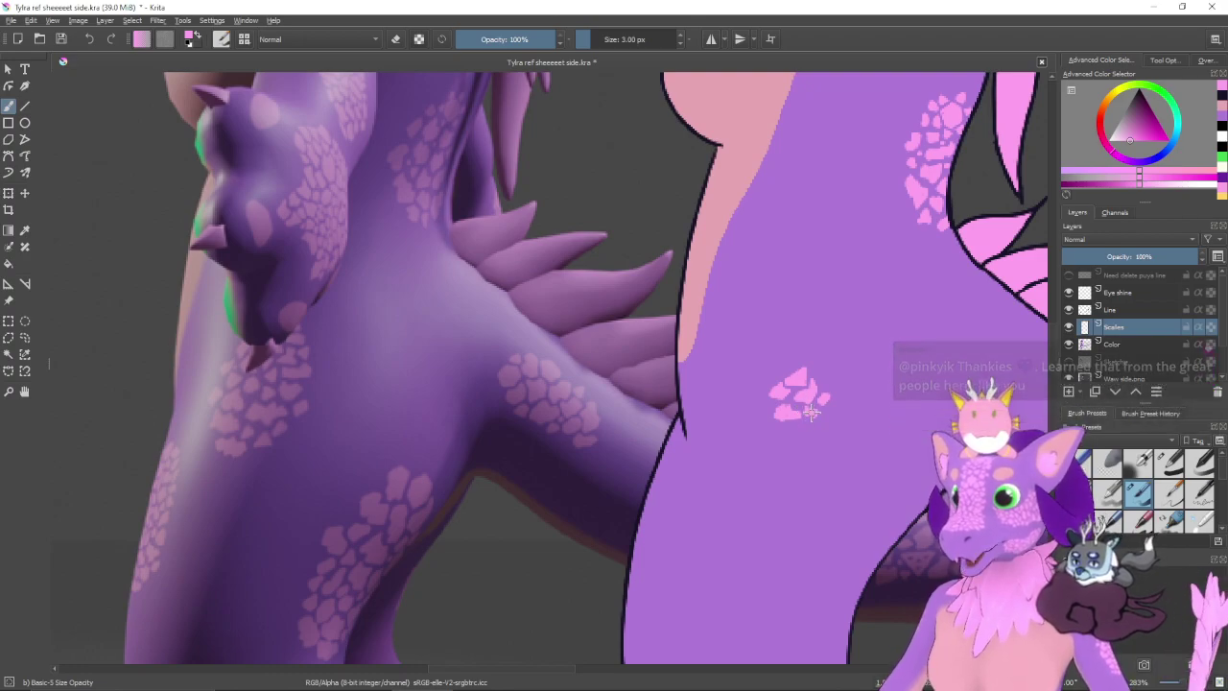
left_click_drag(773, 435, 805, 432)
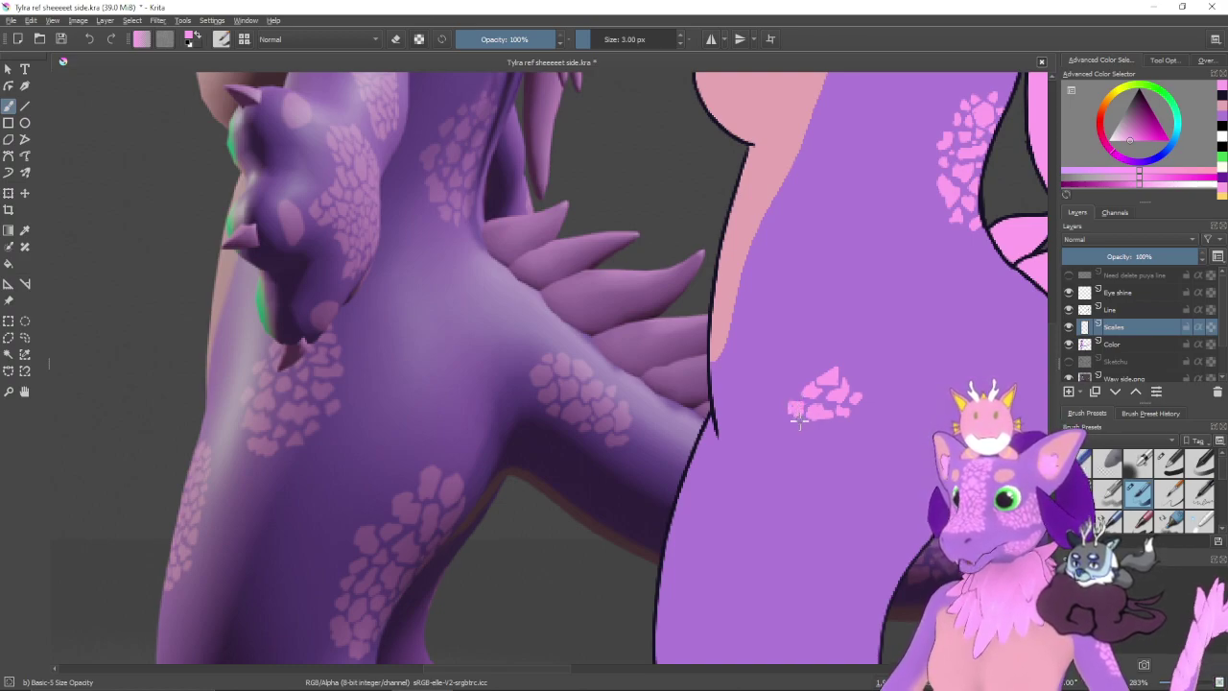
left_click_drag(797, 428, 788, 414)
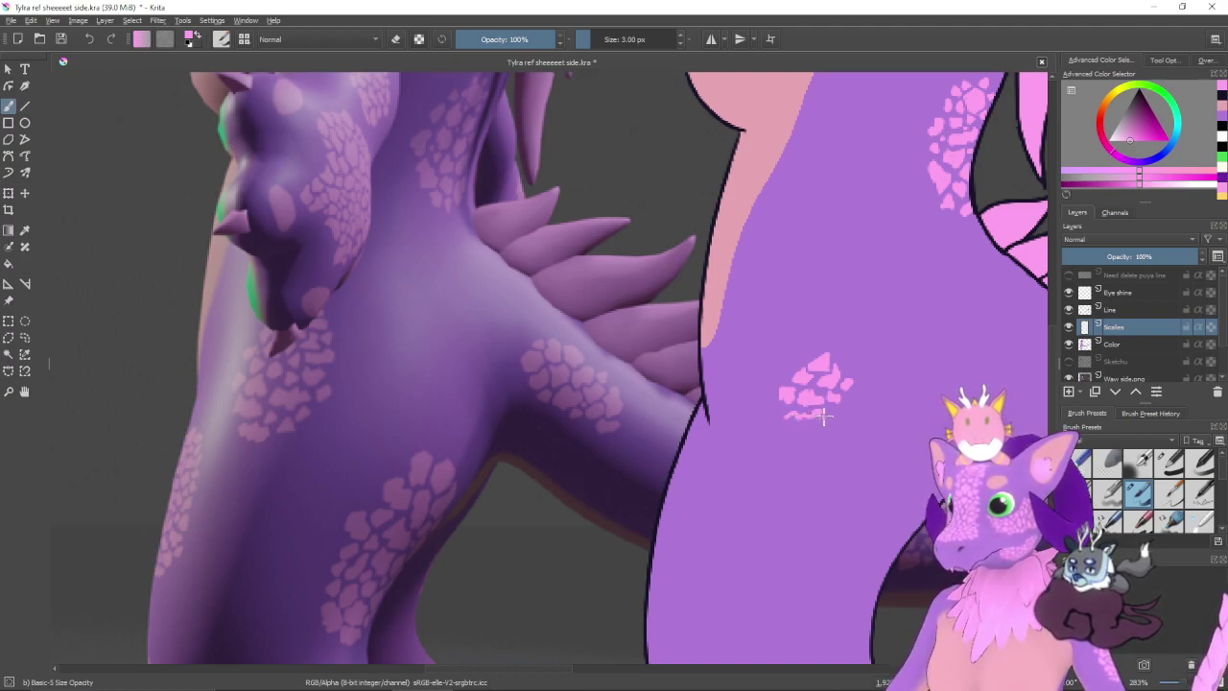
mouse_move(792, 423)
left_mouse_down()
mouse_move(811, 439)
mouse_move(796, 419)
left_mouse_up()
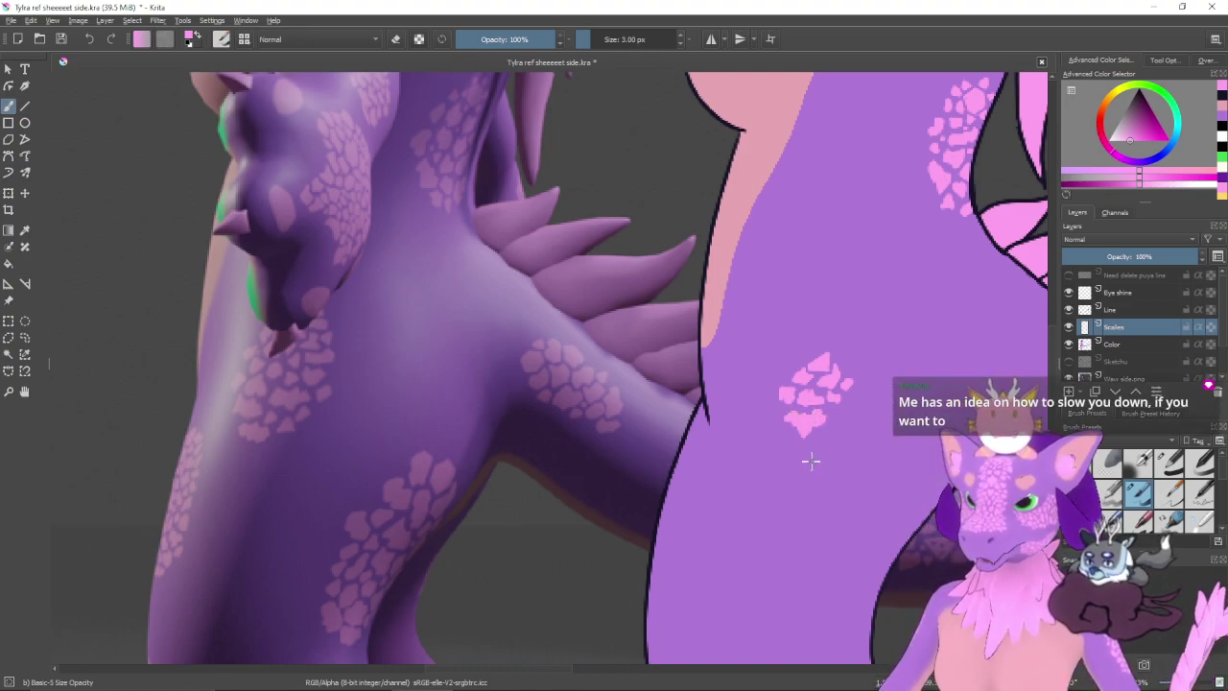
- Extend the hip patch with small scales around the heart-shaped one and a large rounded scale at its lower end
left_click_drag(787, 433, 775, 443)
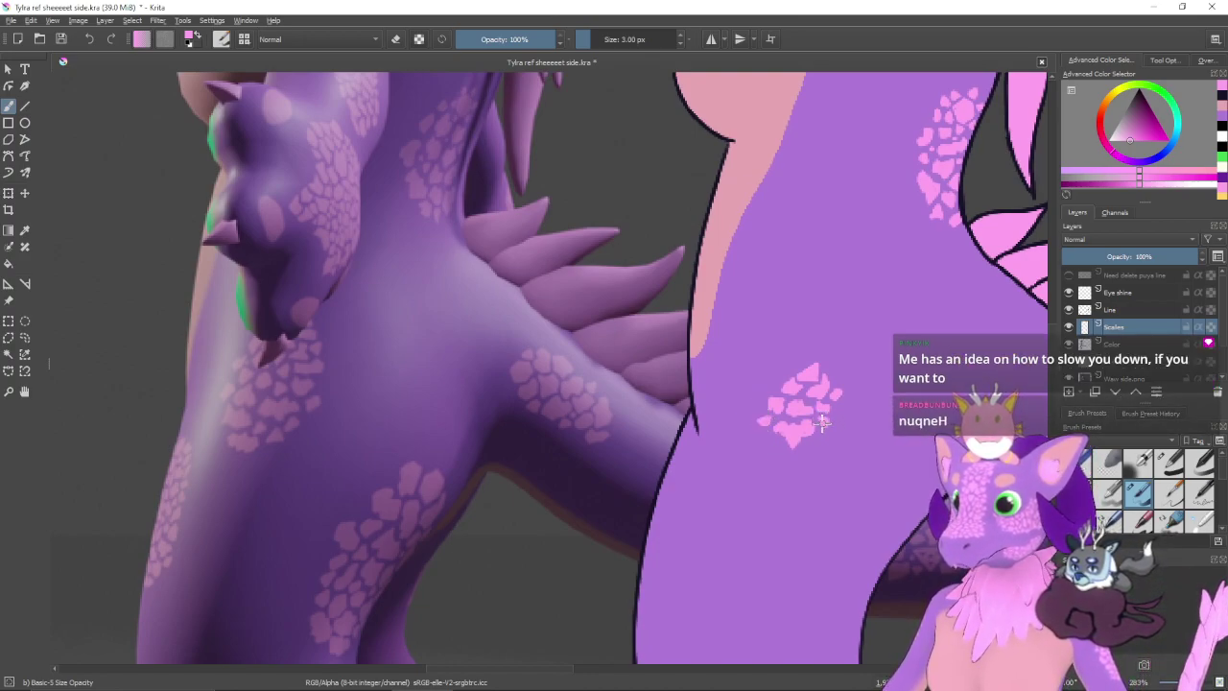
left_click_drag(837, 453, 810, 442)
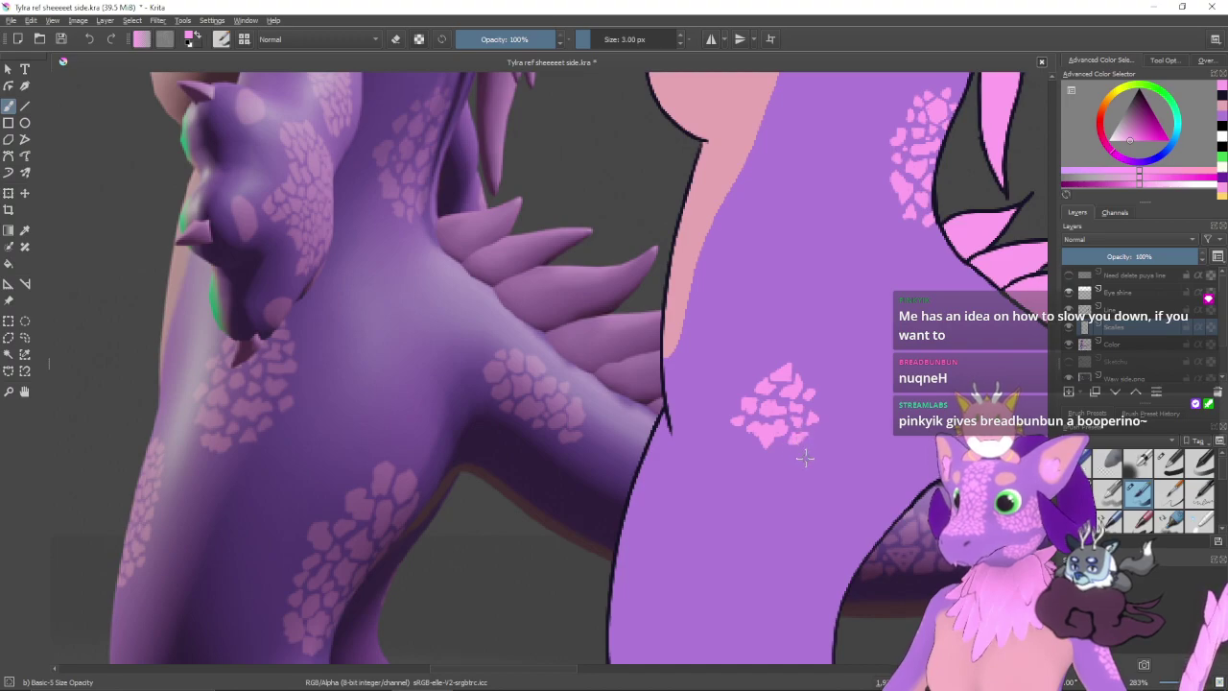
left_click_drag(791, 466, 812, 443)
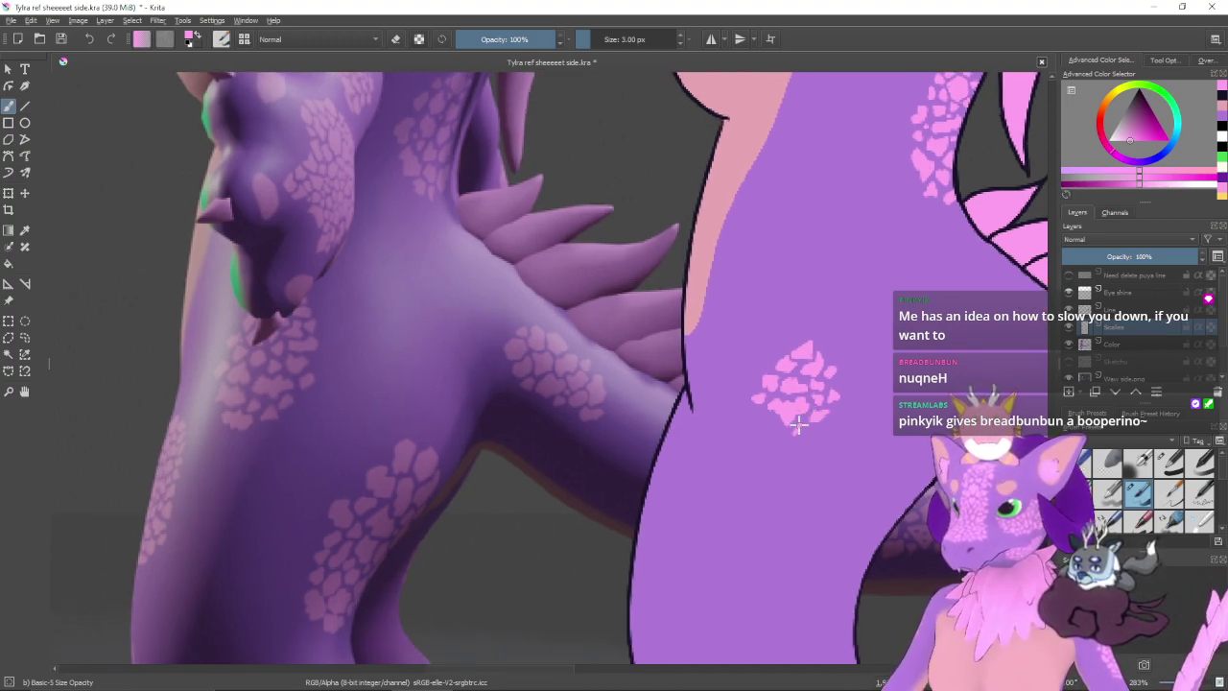
mouse_move(814, 444)
left_mouse_down()
mouse_move(830, 427)
mouse_move(807, 473)
left_mouse_up()
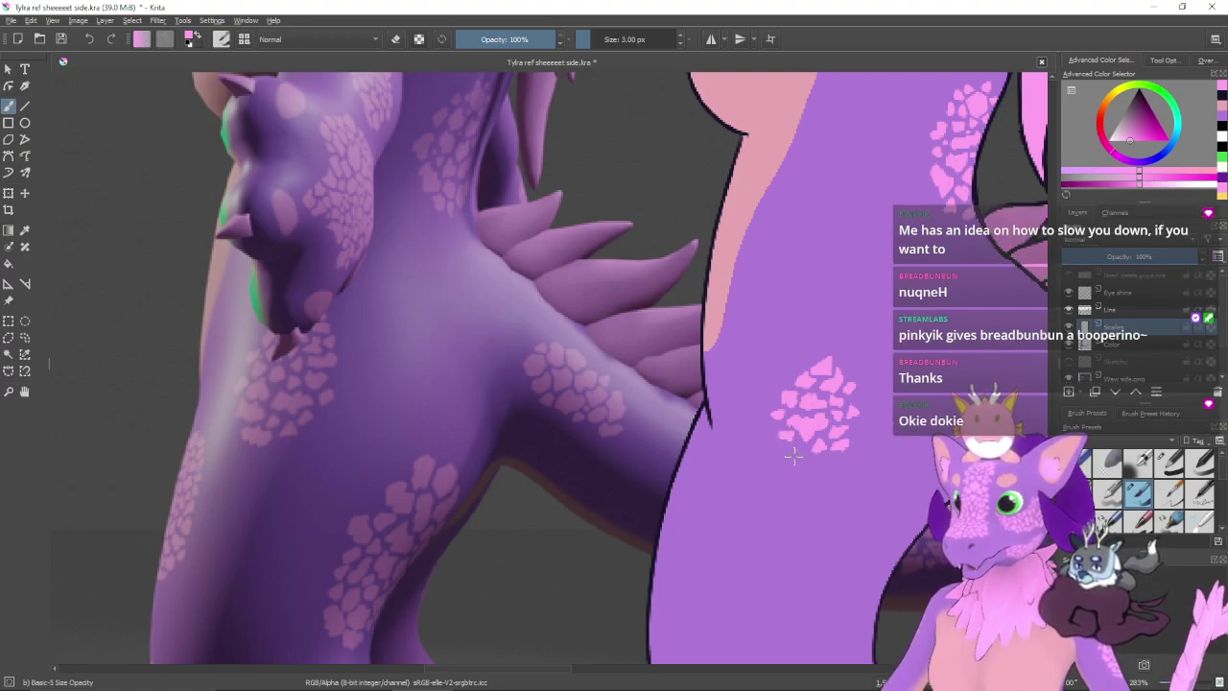
left_click_drag(781, 428, 782, 446)
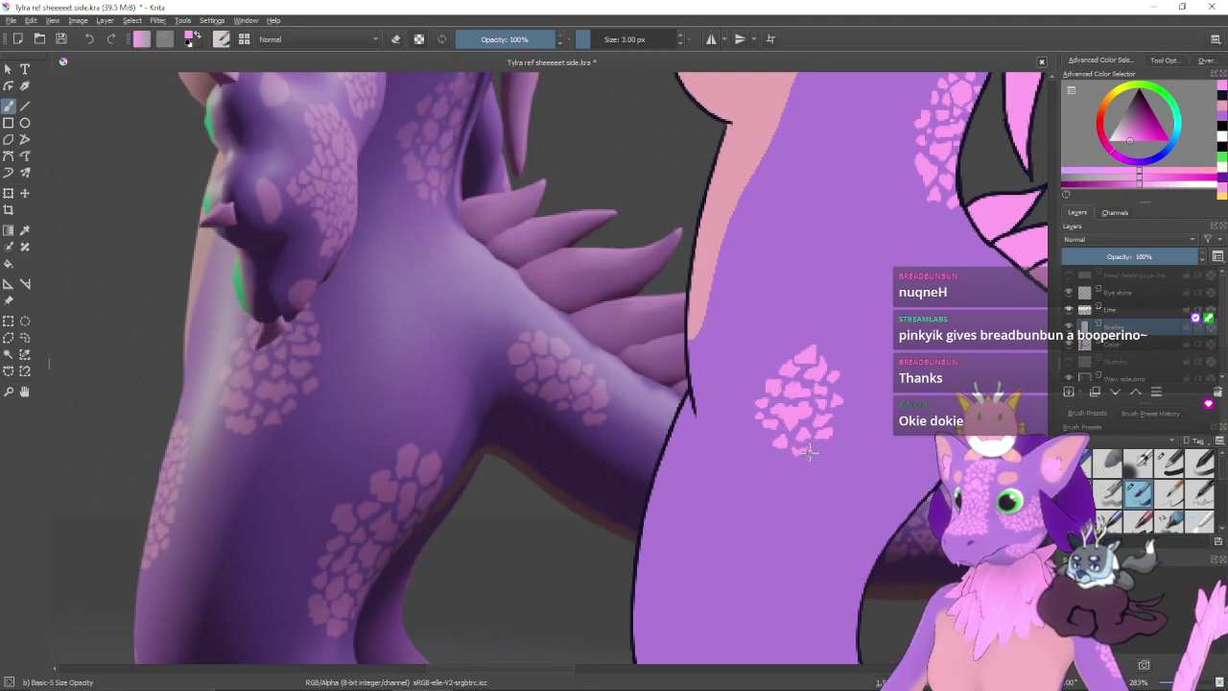
left_click(808, 453)
mouse_move(787, 457)
left_mouse_down()
mouse_move(817, 462)
mouse_move(797, 458)
mouse_move(813, 468)
mouse_move(803, 484)
left_mouse_up()
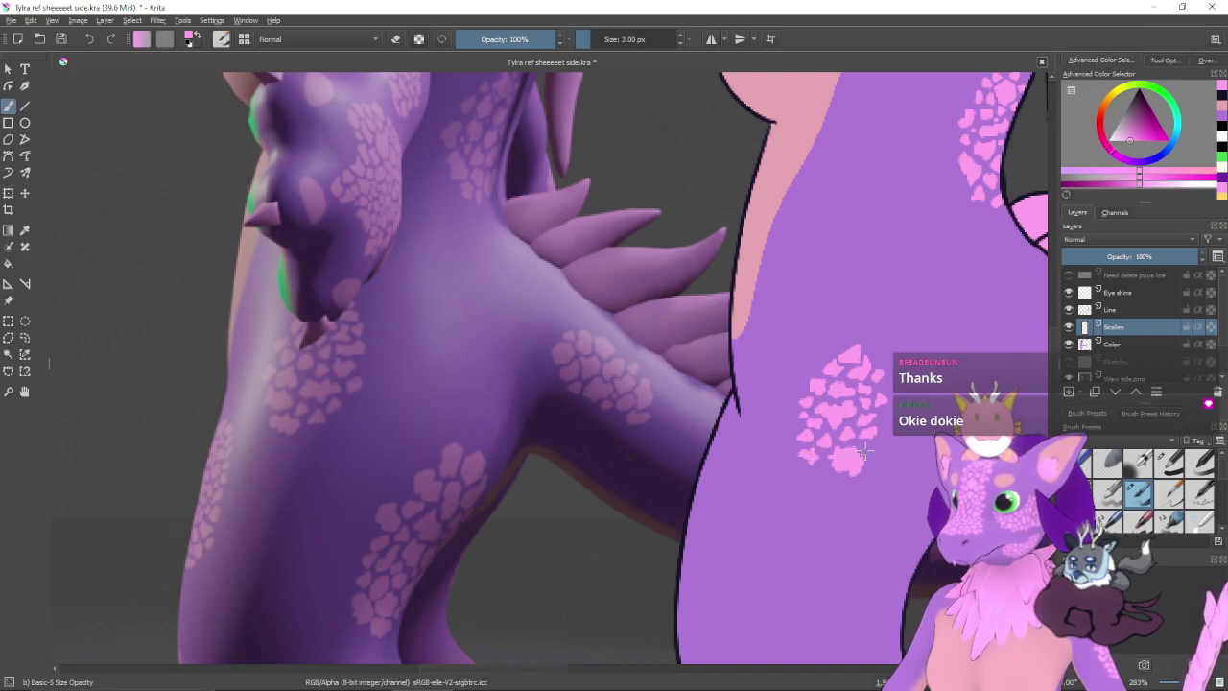
left_click_drag(866, 443, 835, 392)
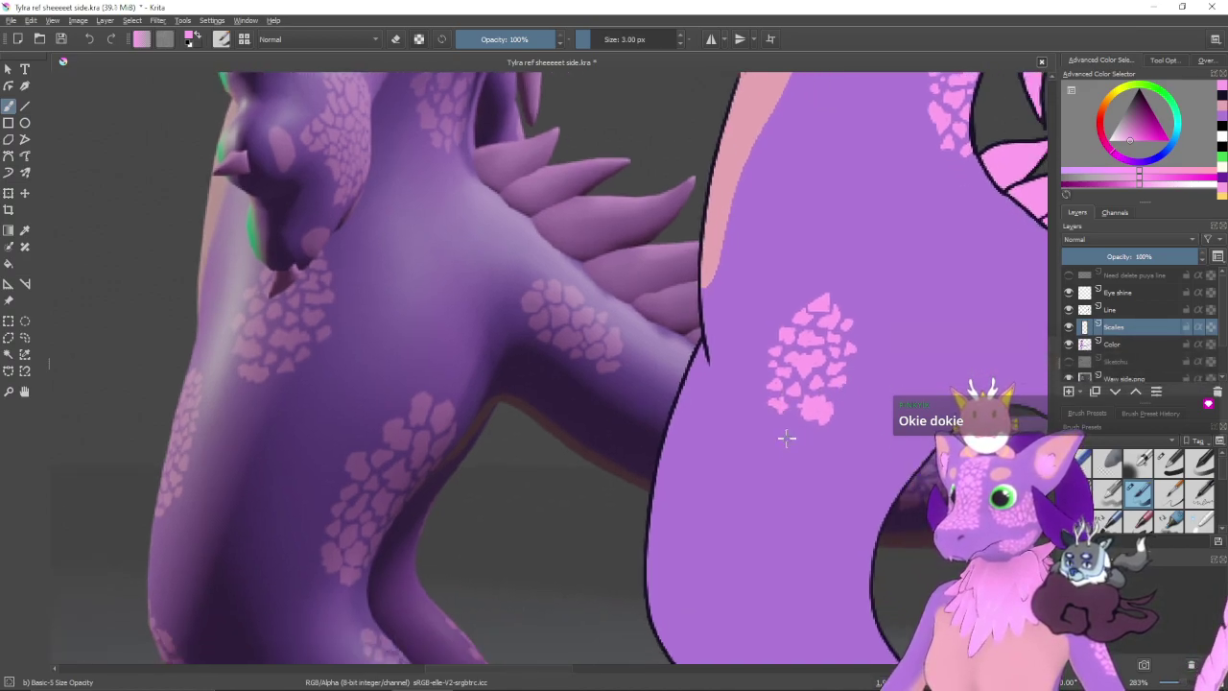
left_click_drag(791, 450, 890, 372)
left_click_drag(787, 324, 739, 455)
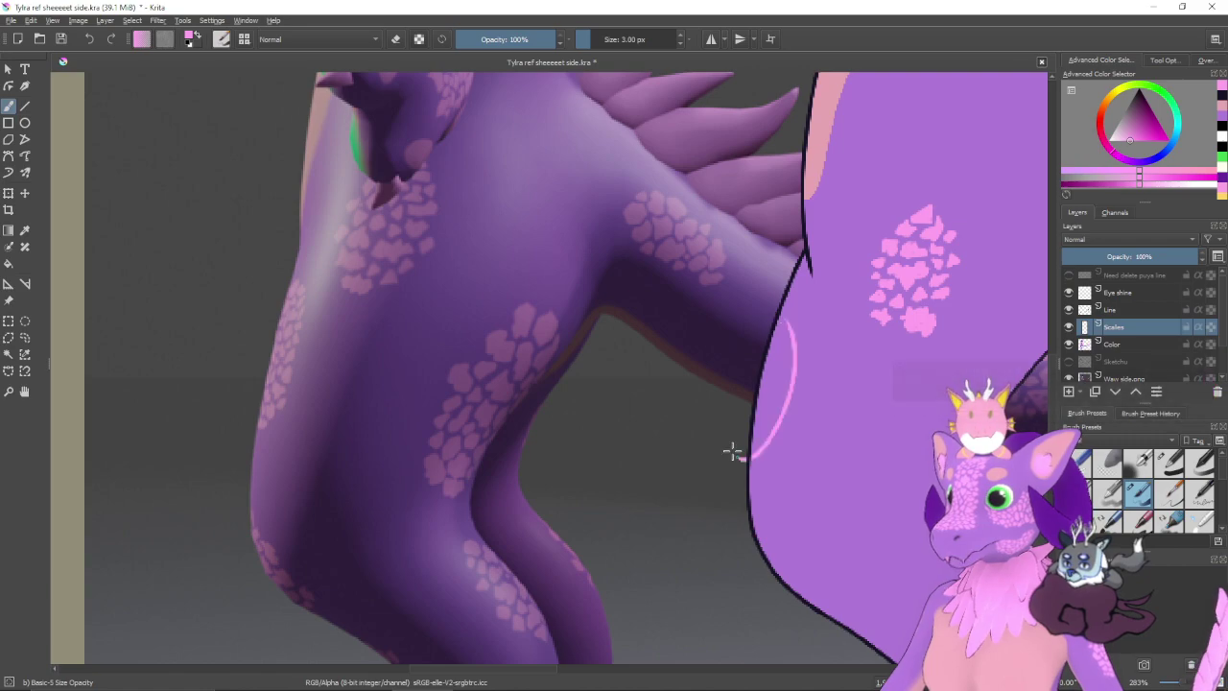
left_click_drag(844, 481, 862, 413)
key("ctrl+z")
left_click_drag(798, 271, 767, 376)
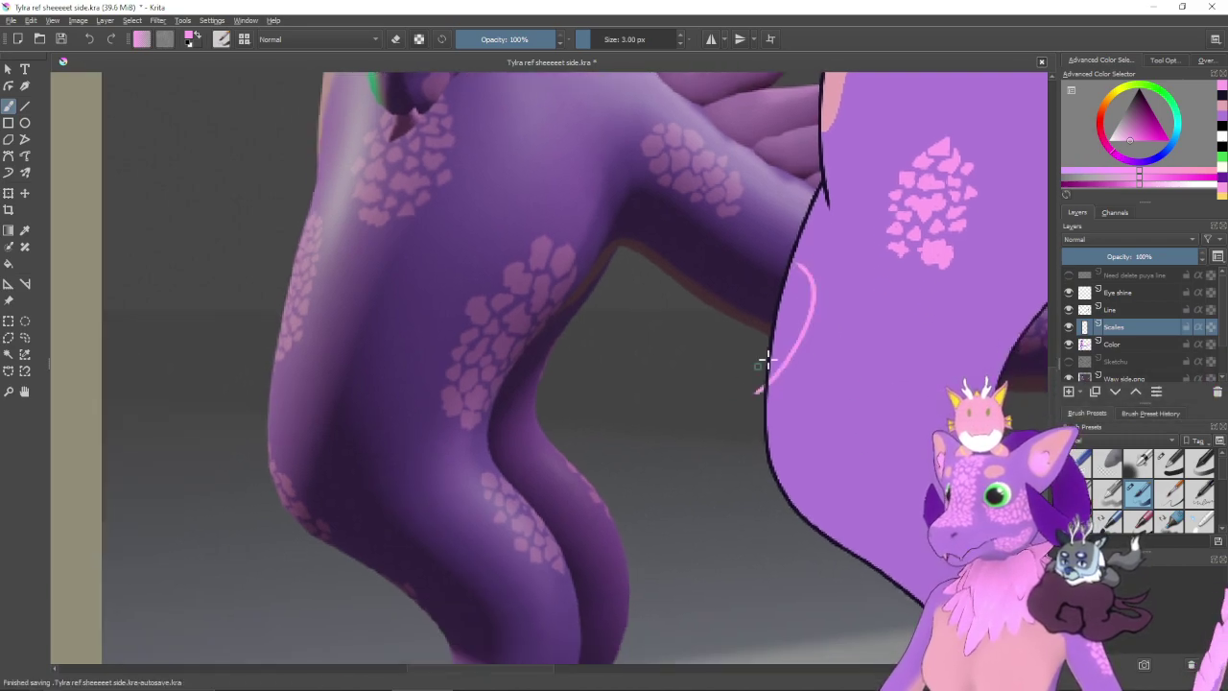
key("ctrl+z")
left_click_drag(857, 404, 822, 283)
mouse_move(752, 300)
left_mouse_down()
mouse_move(704, 340)
mouse_move(720, 332)
left_mouse_up()
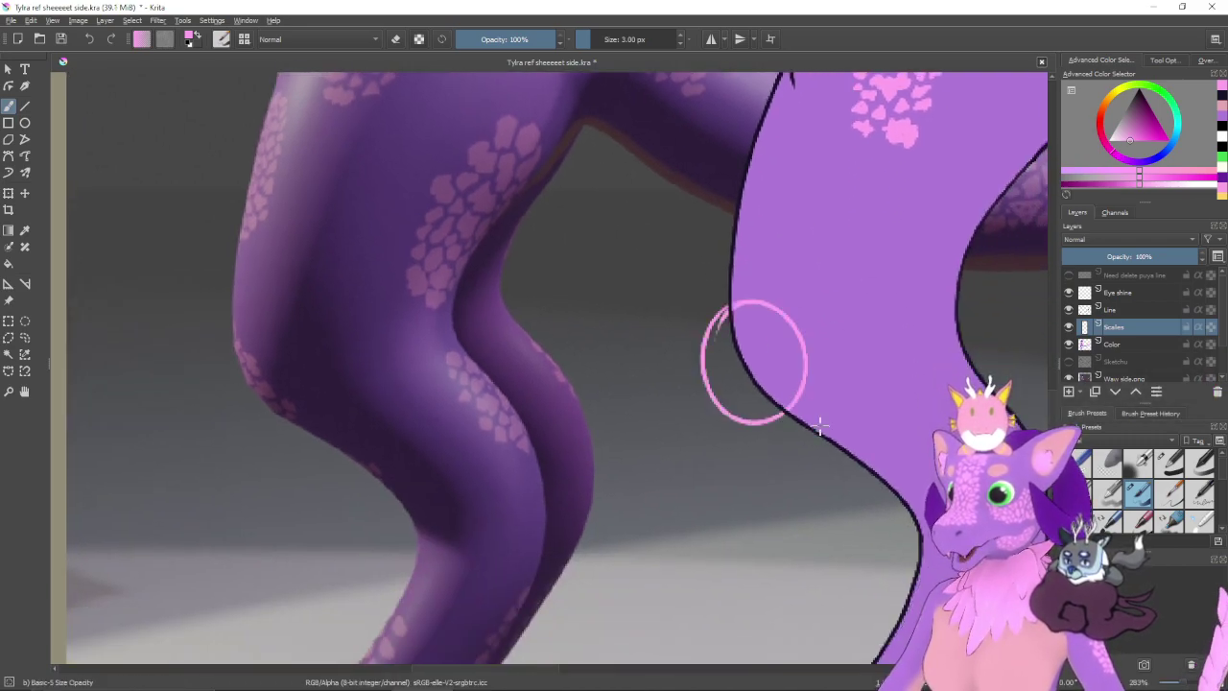
key("ctrl+z")
left_click_drag(801, 285, 762, 494)
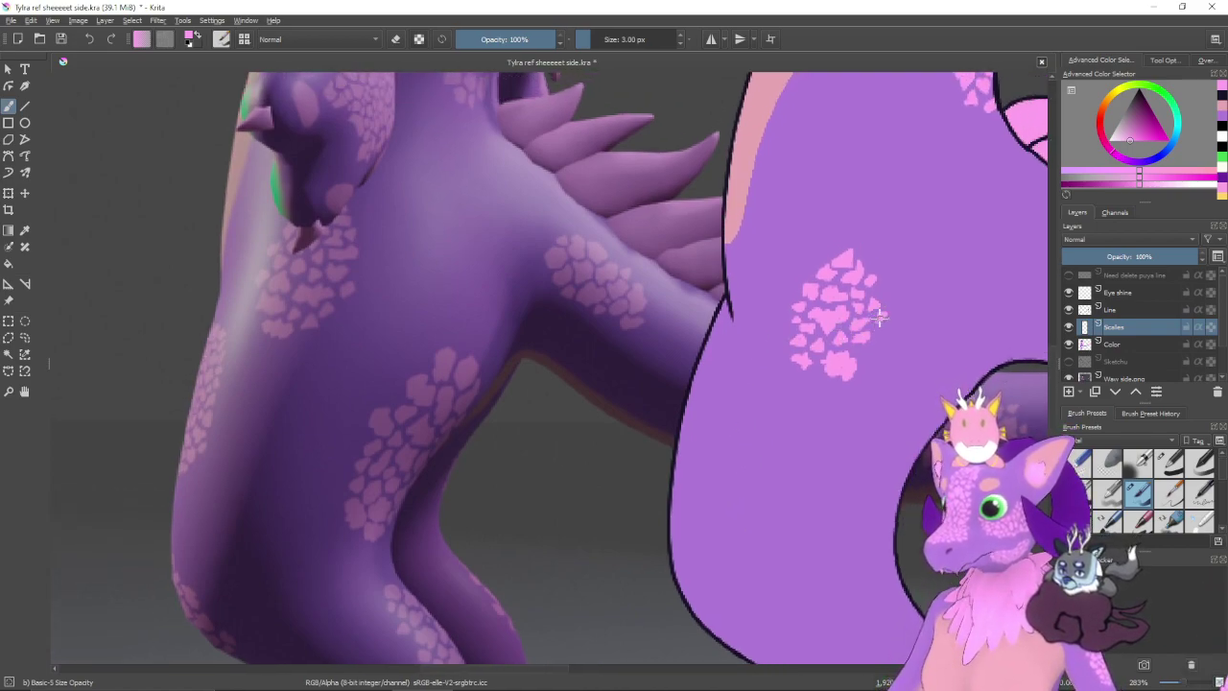
- Paint more small pink scales along the rear edge of the hip patch and beneath its lower end
left_click_drag(872, 354, 854, 370)
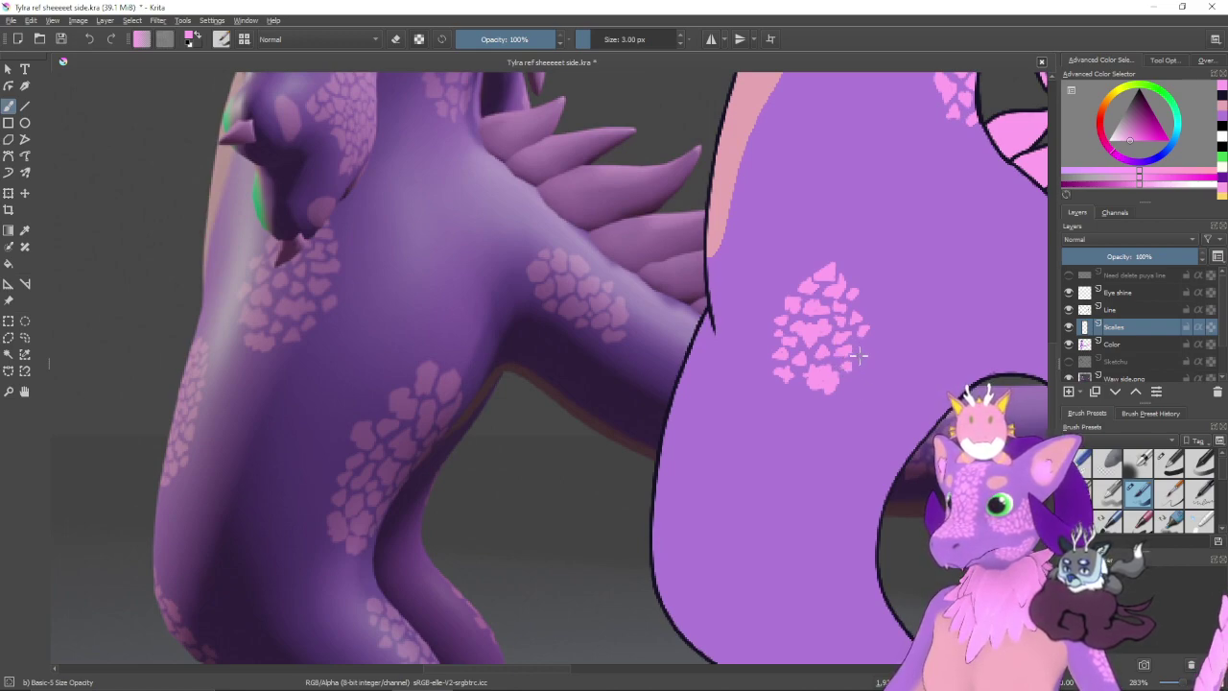
left_click_drag(861, 349, 864, 357)
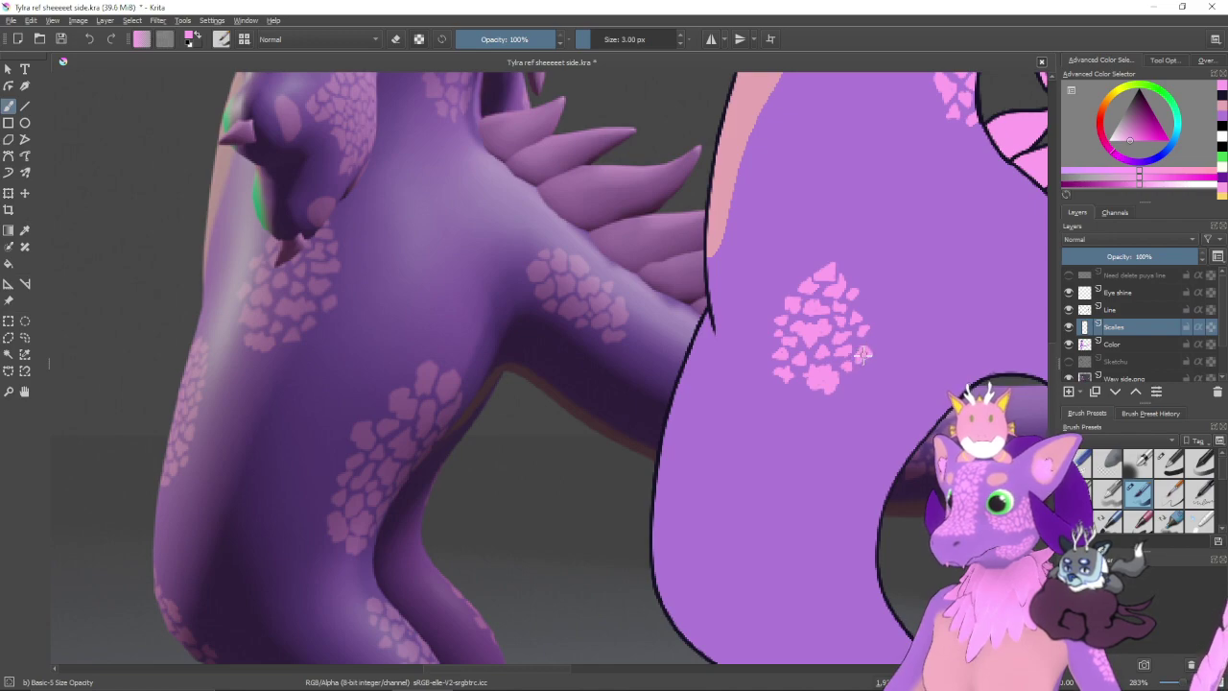
left_click_drag(844, 403, 850, 345)
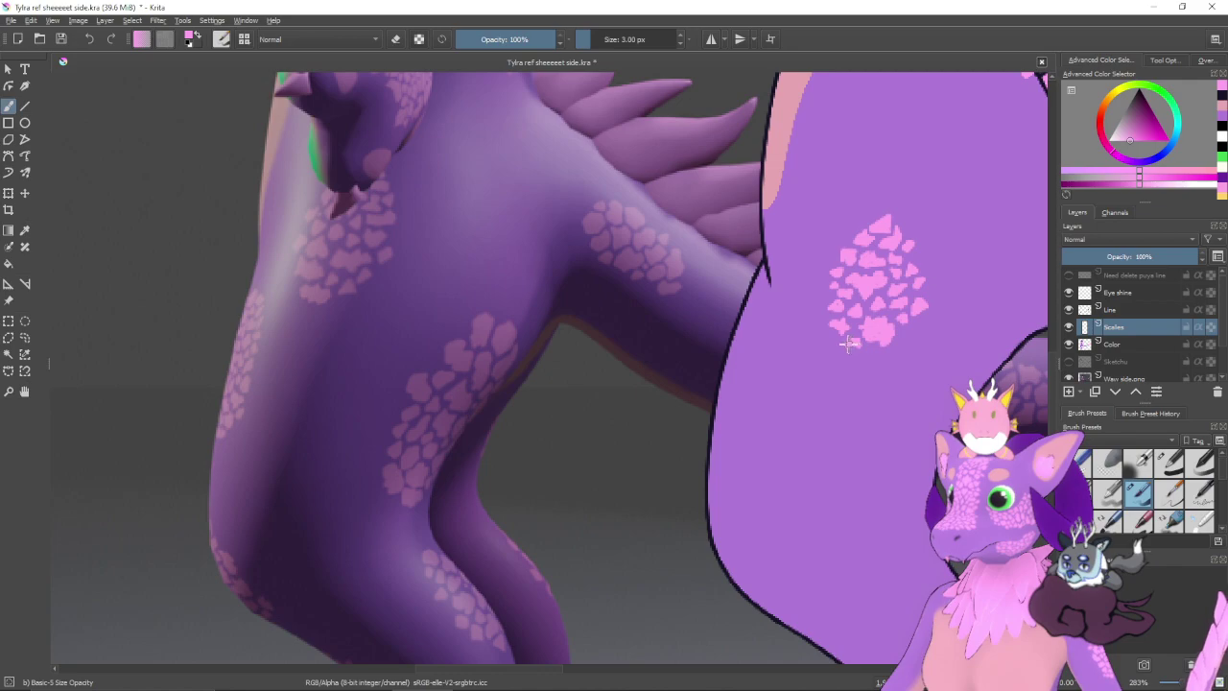
left_click_drag(854, 343, 853, 350)
- Start a pink scale patch against the front outline of the thigh with a cluster of small scales, following the reference render
left_click_drag(841, 414, 896, 371)
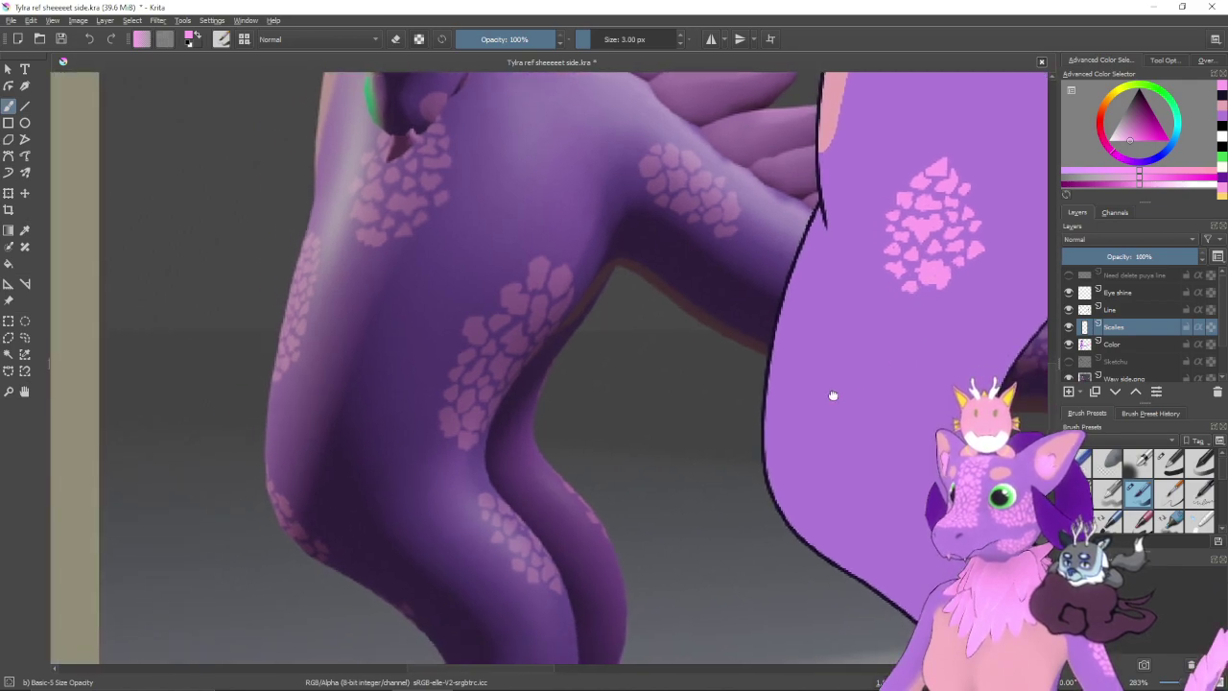
mouse_move(834, 394)
left_mouse_down()
mouse_move(896, 365)
mouse_move(824, 439)
left_mouse_up()
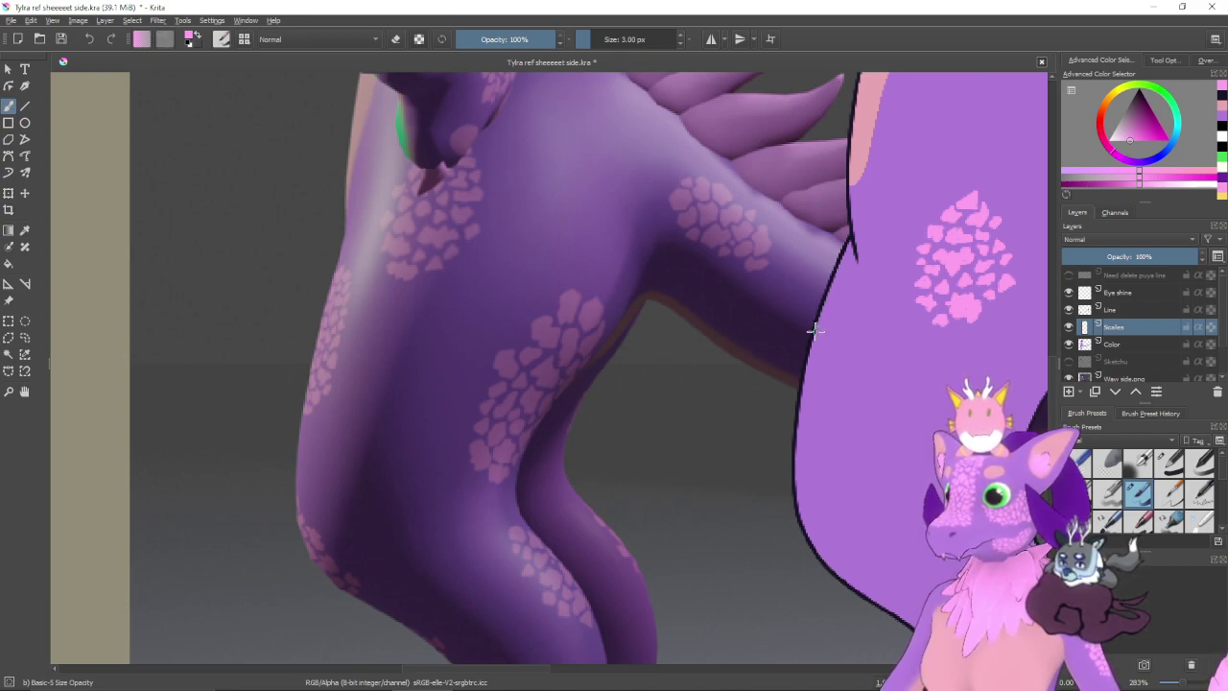
left_click_drag(823, 328, 820, 340)
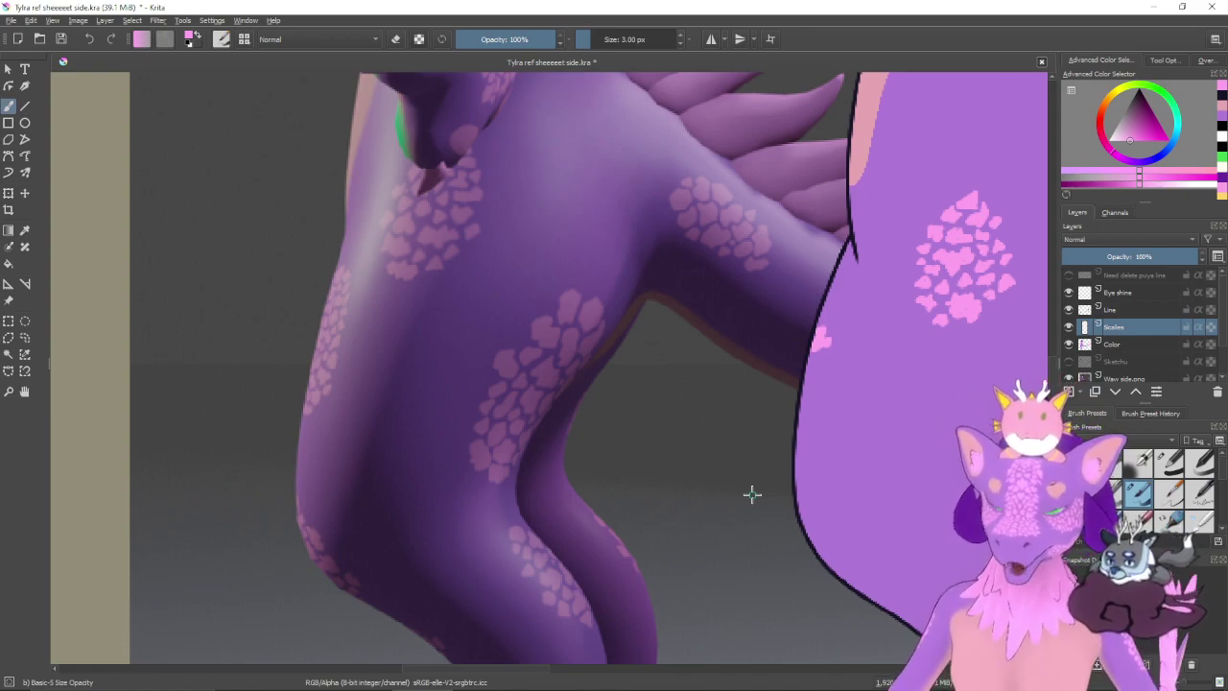
left_click(823, 354)
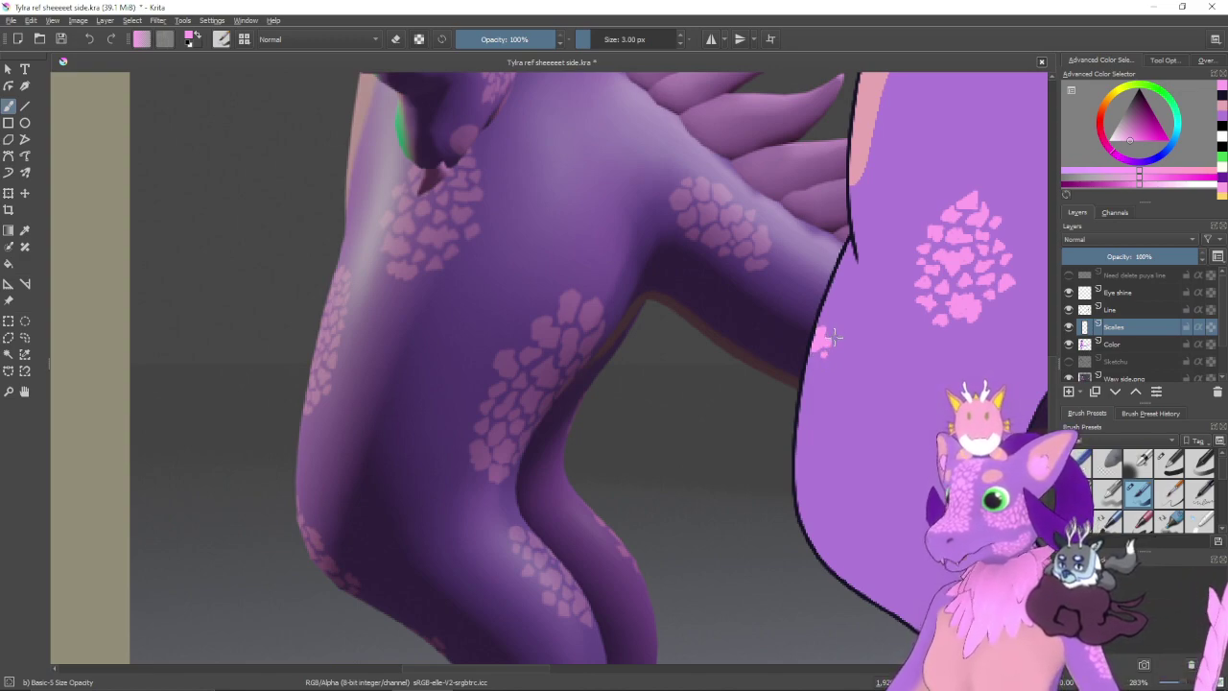
left_click_drag(838, 347, 841, 350)
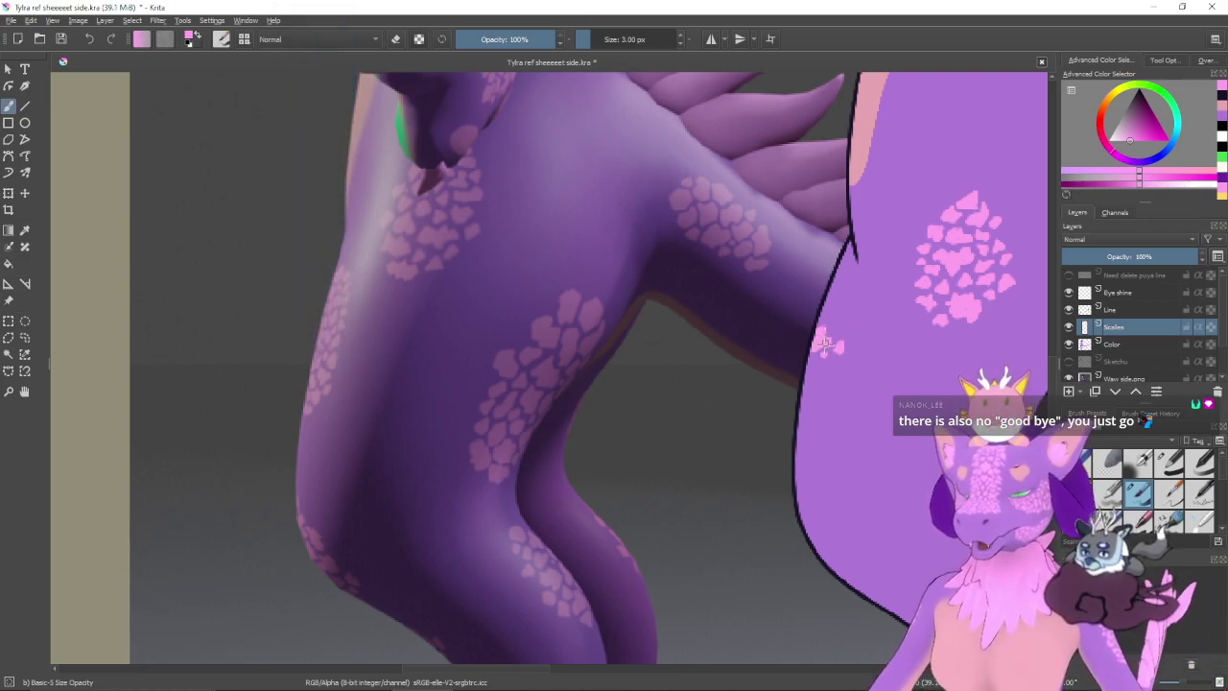
left_click_drag(871, 397, 869, 409)
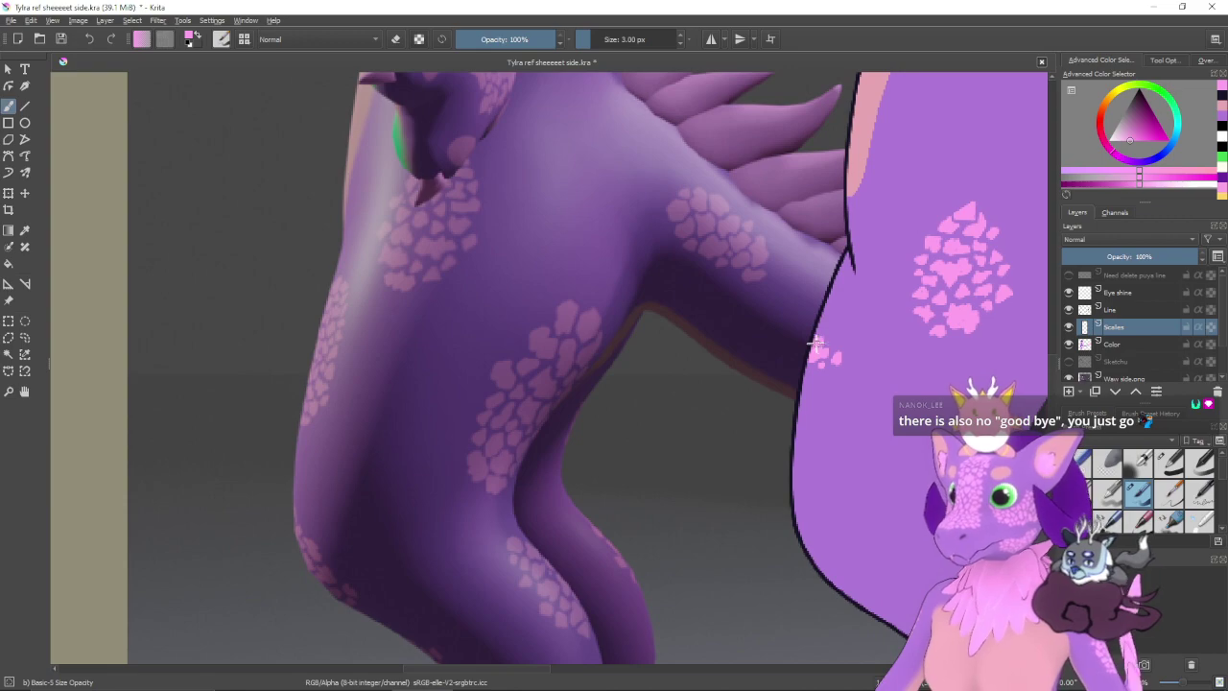
left_click_drag(827, 338, 837, 344)
scroll(836, 369, "down", 1)
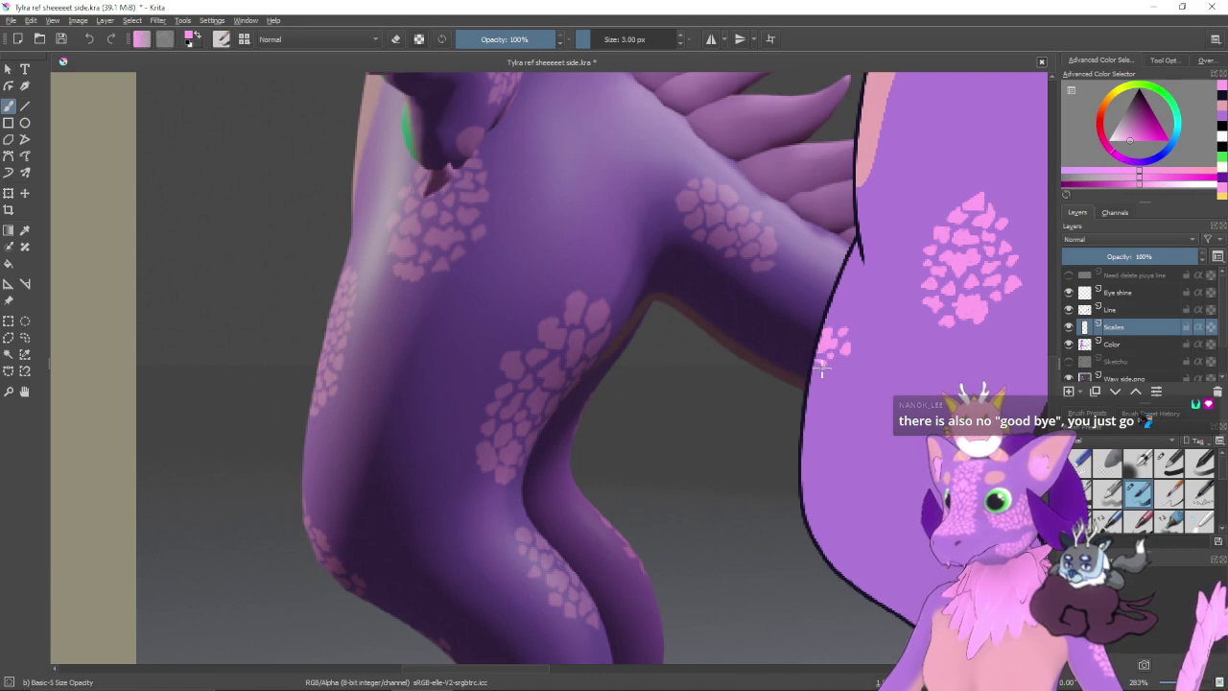
- Extend the front-thigh patch downward along the leg outline with rows of small scales, tapering it to a narrow lower end
mouse_move(817, 375)
left_mouse_down()
mouse_move(821, 361)
mouse_move(814, 372)
left_mouse_up()
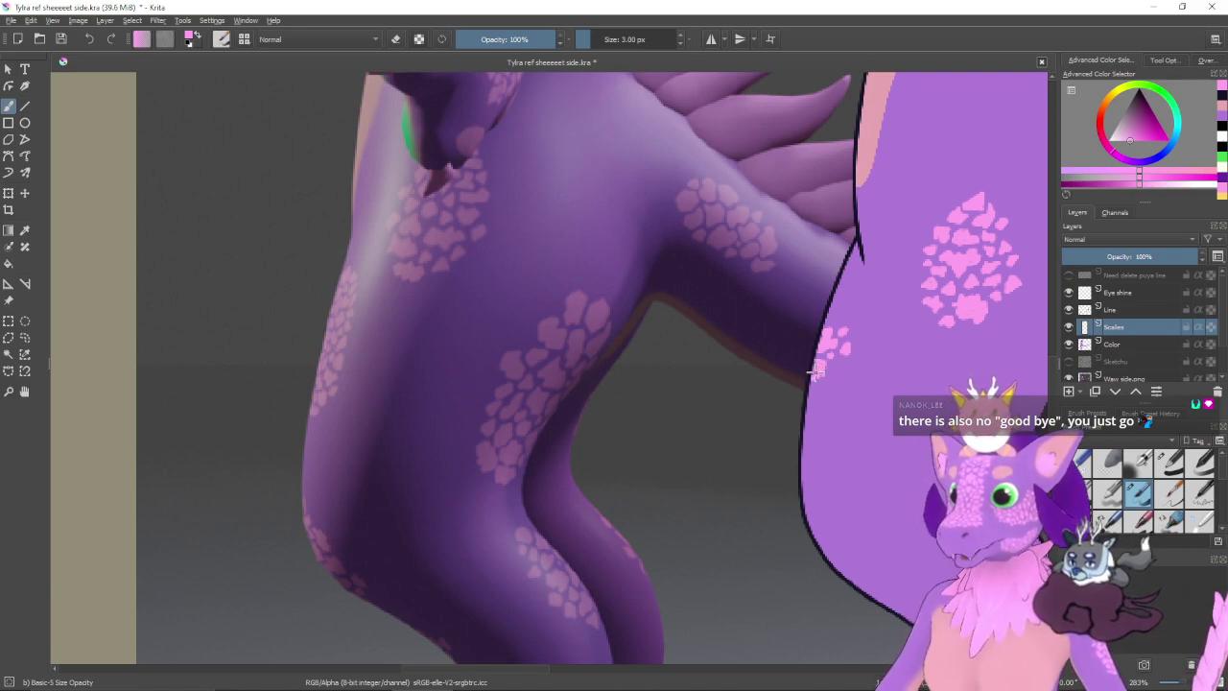
key("ctrl+z")
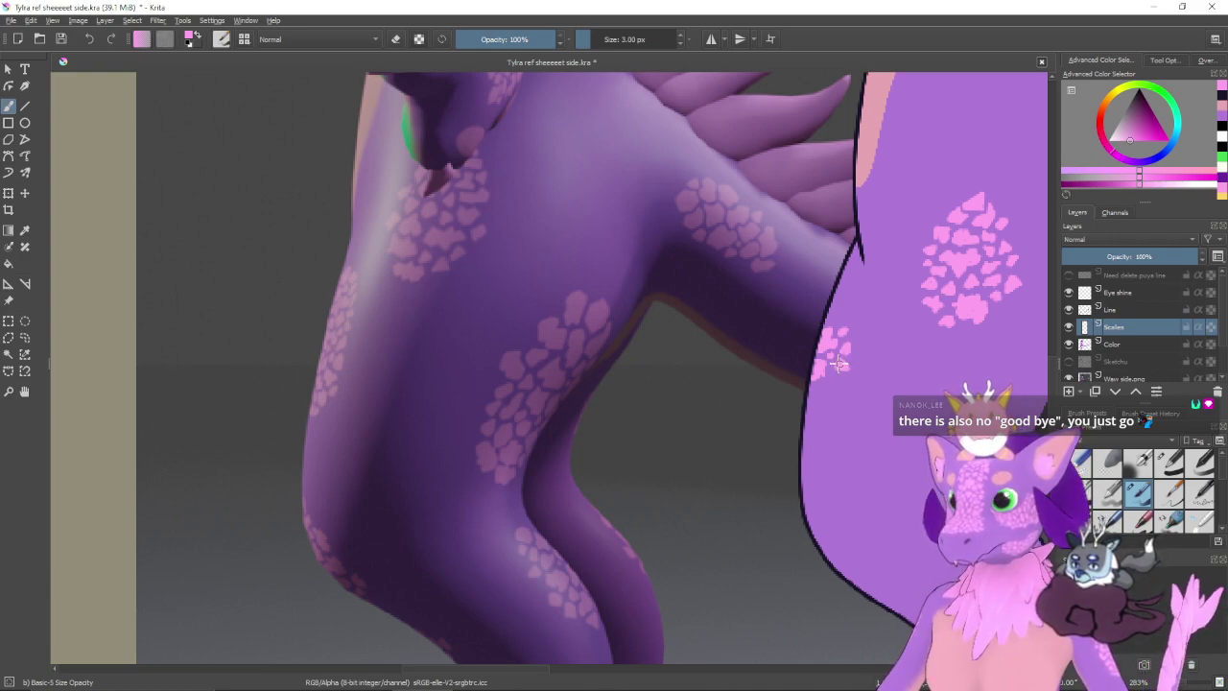
left_click_drag(836, 378, 840, 386)
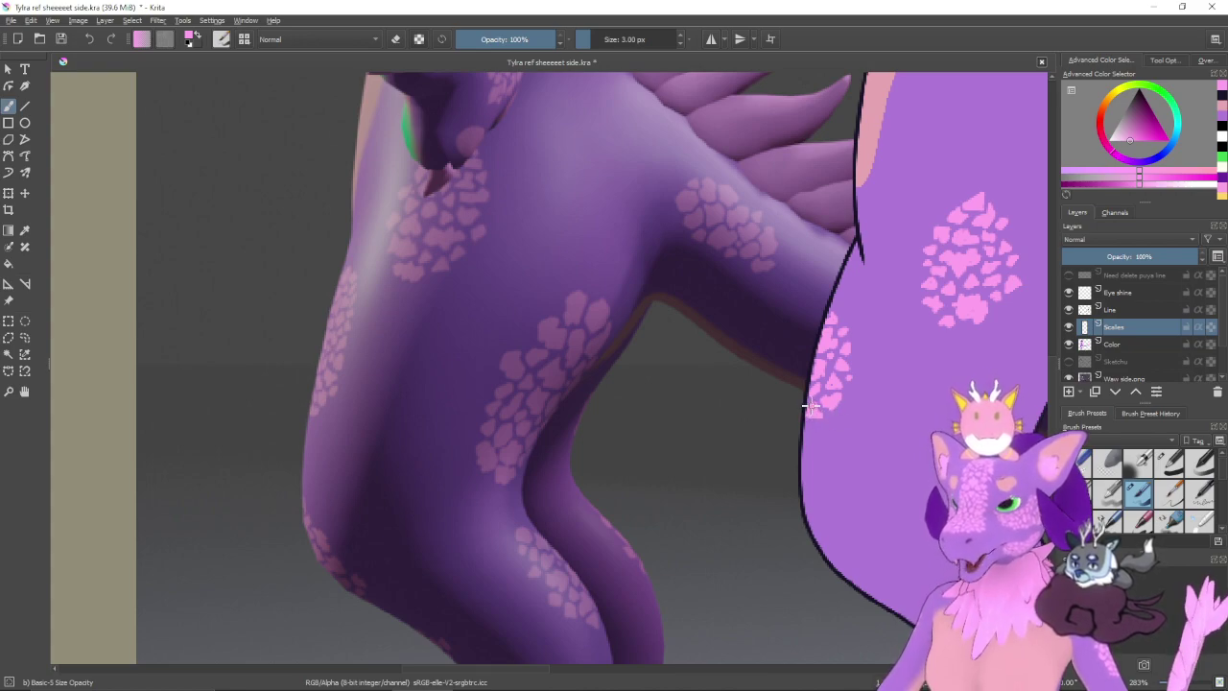
left_click_drag(845, 425, 830, 437)
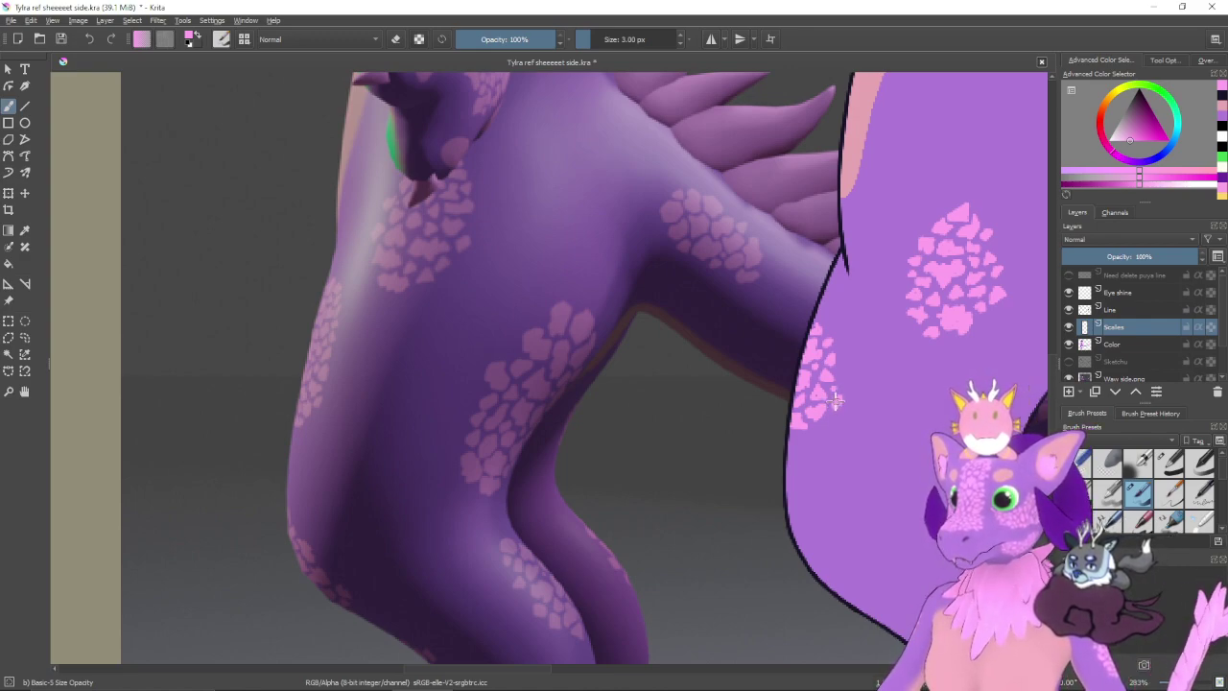
left_click_drag(838, 432, 852, 405)
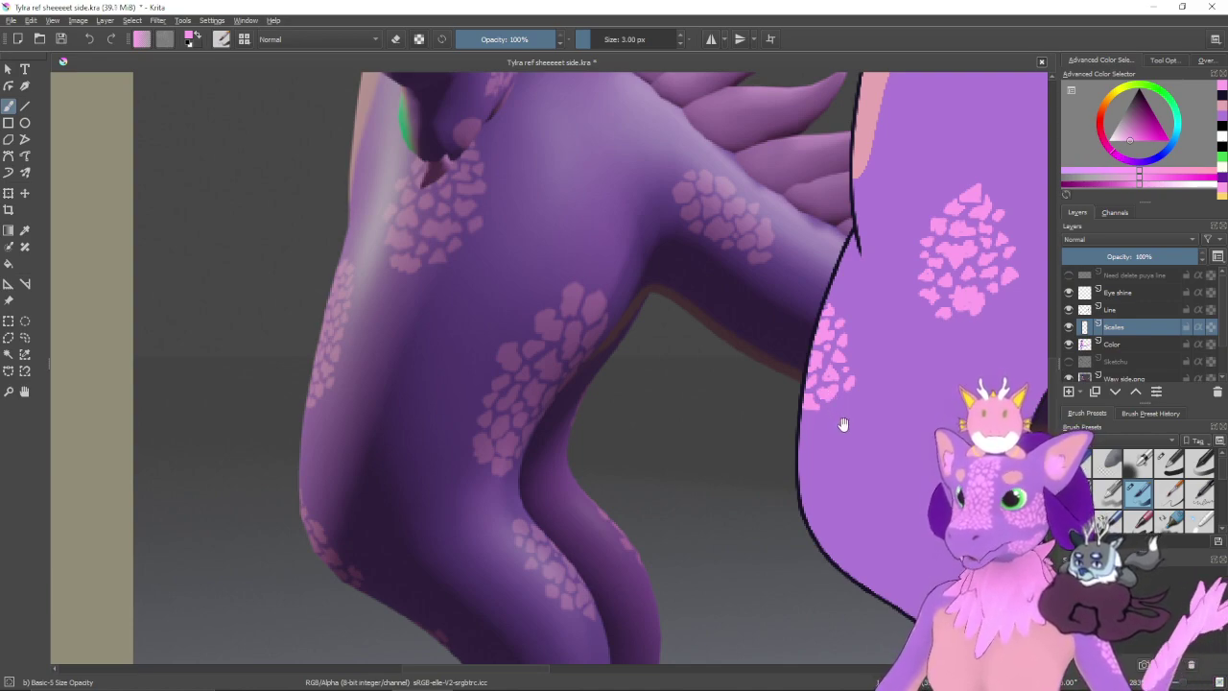
left_click_drag(843, 424, 830, 430)
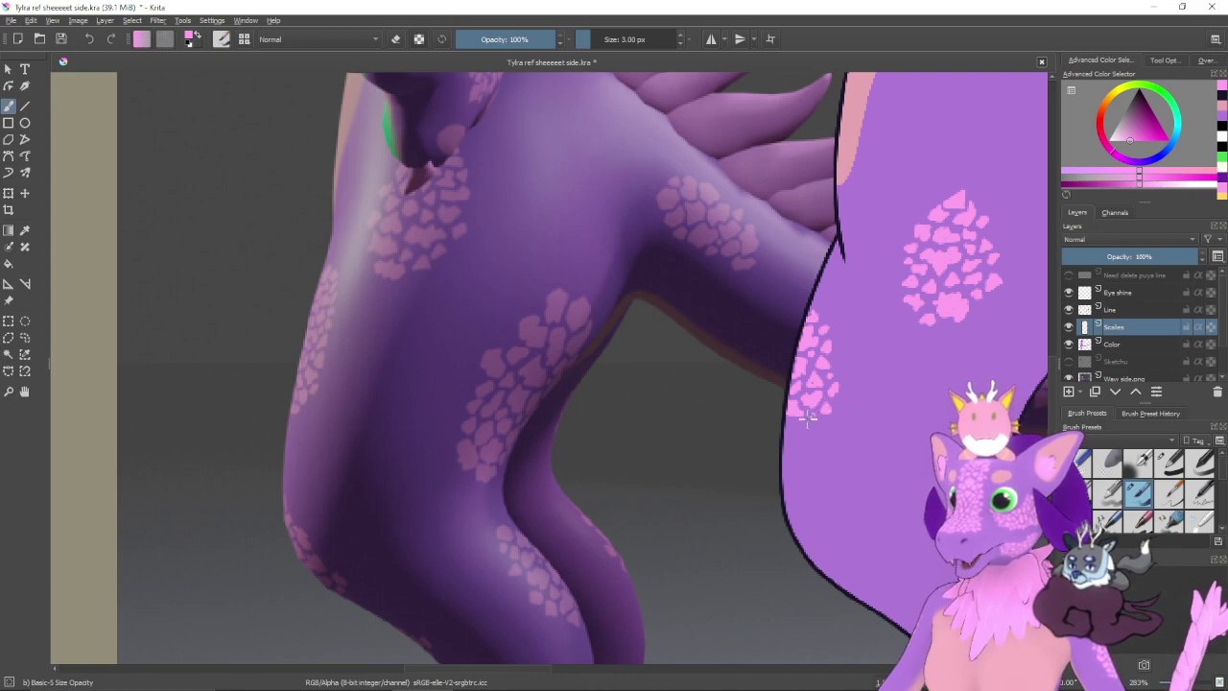
left_click_drag(813, 436, 826, 431)
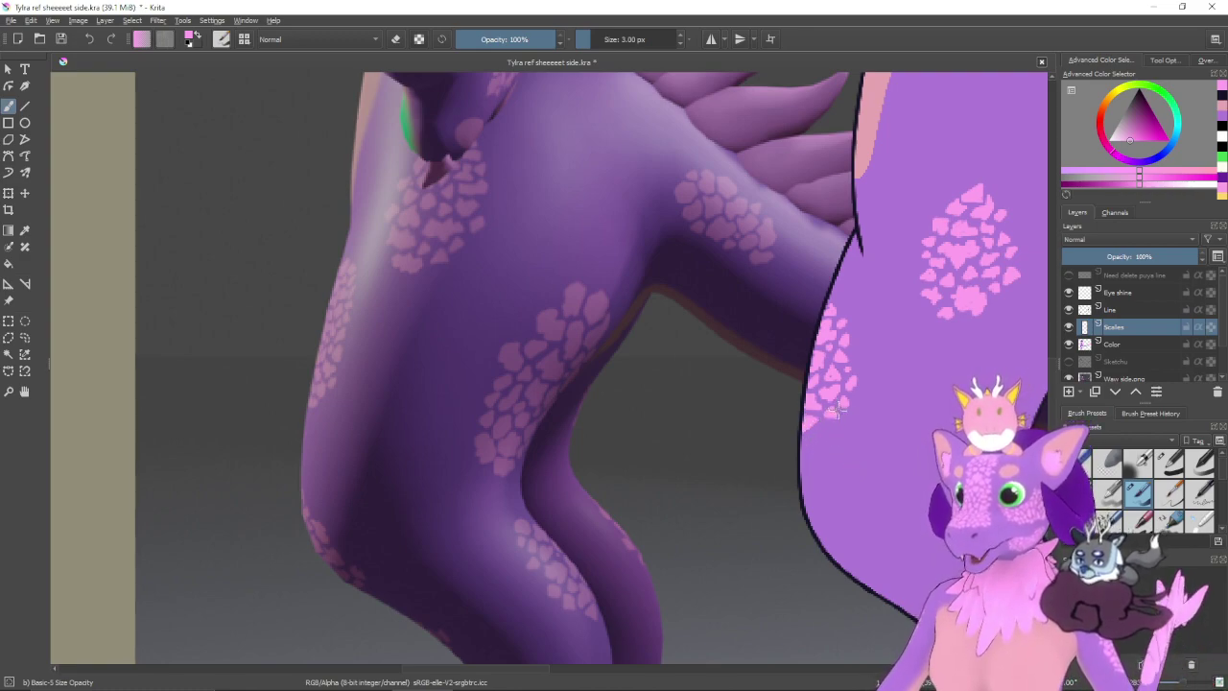
mouse_move(858, 466)
left_mouse_down()
mouse_move(855, 416)
mouse_move(816, 387)
left_mouse_up()
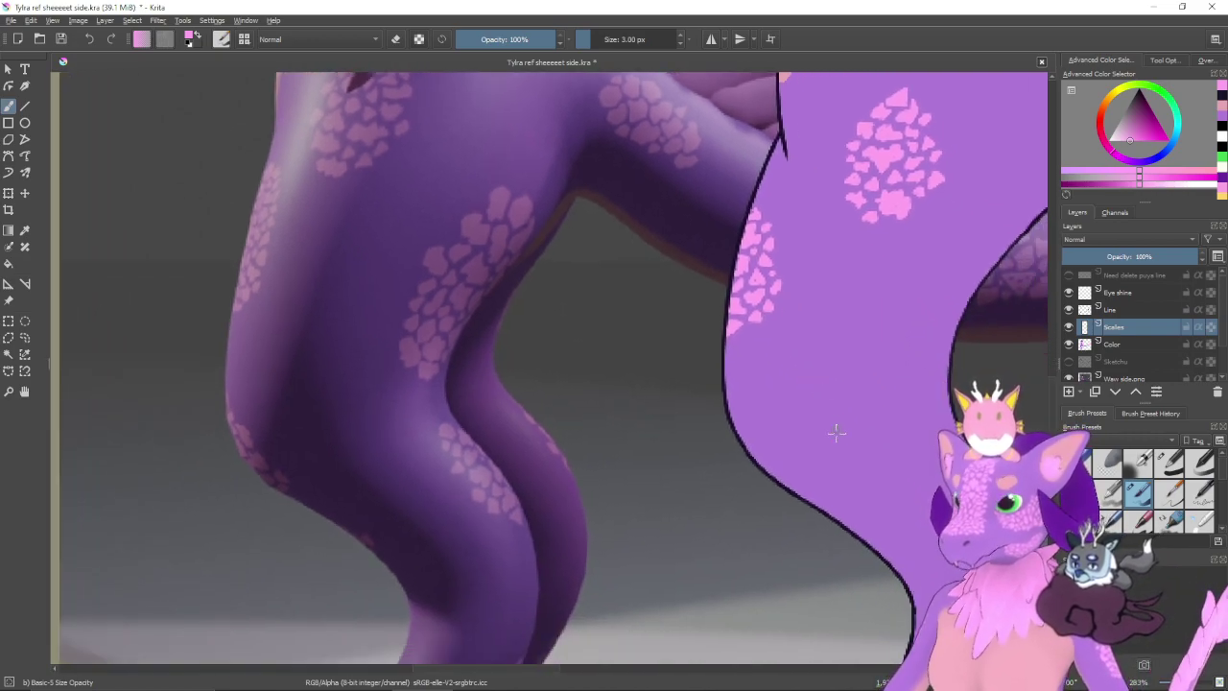
- Paint a small patch of pink scales against the front outline of the knee, tapering down along the shin as in the reference render
left_click_drag(802, 440, 825, 409)
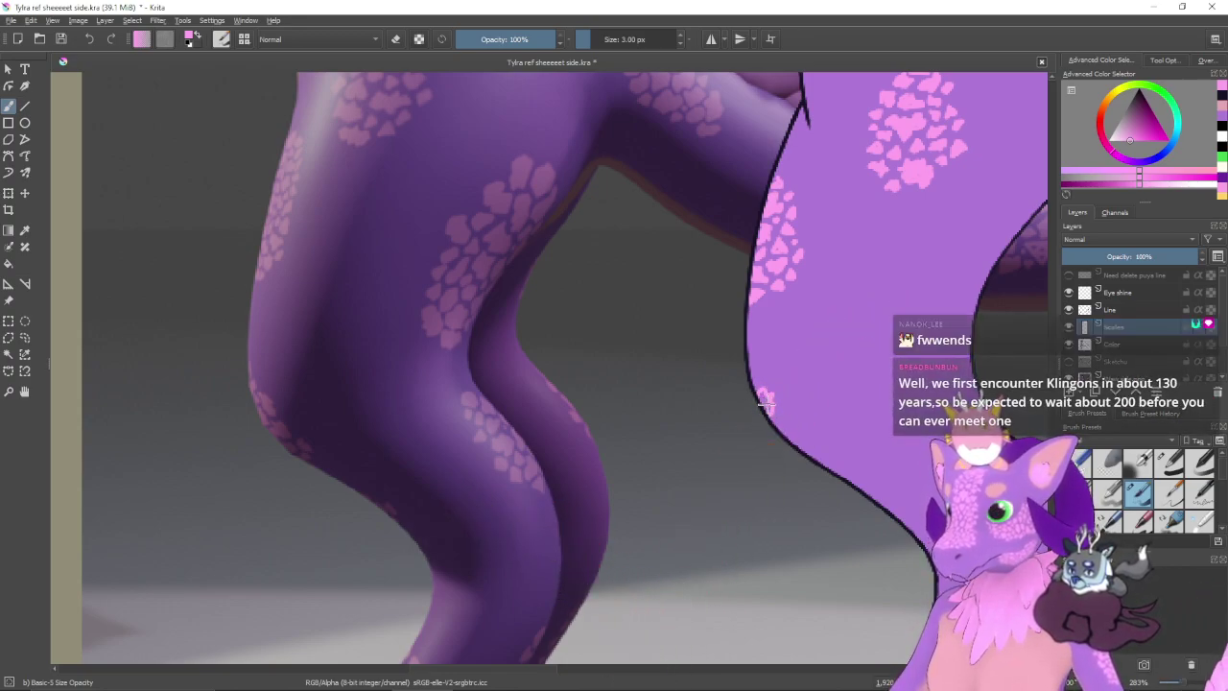
mouse_move(765, 405)
left_mouse_down()
mouse_move(757, 394)
mouse_move(770, 409)
left_mouse_up()
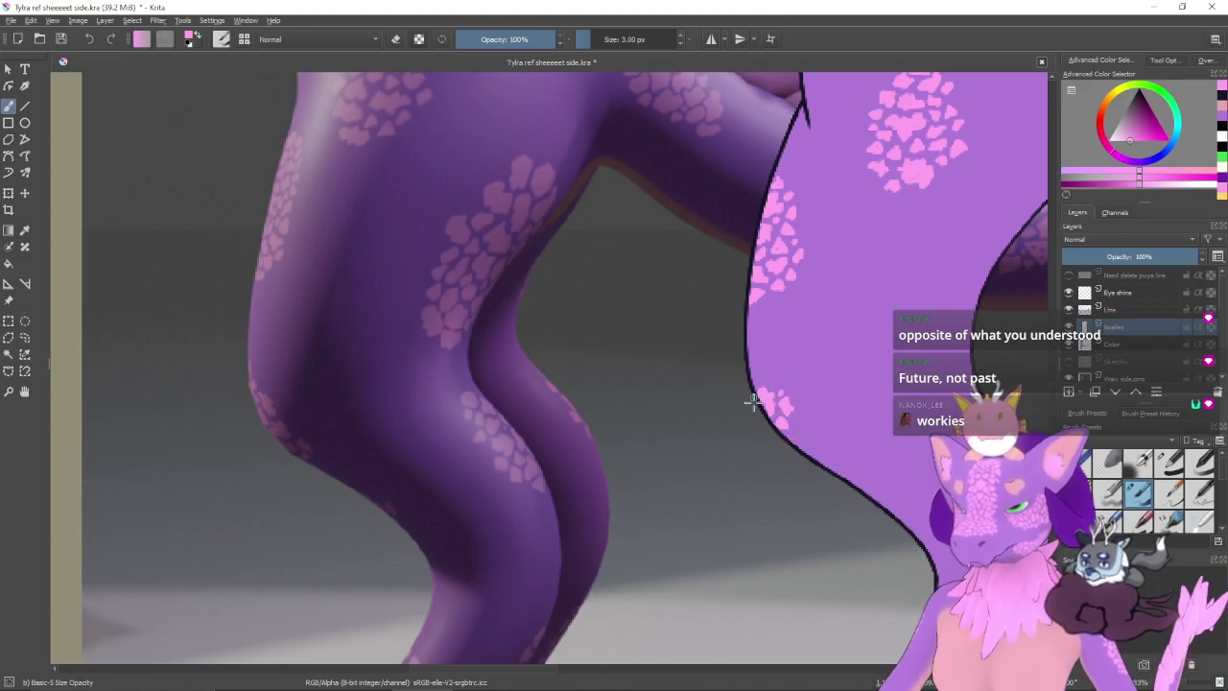
left_click_drag(778, 435, 742, 427)
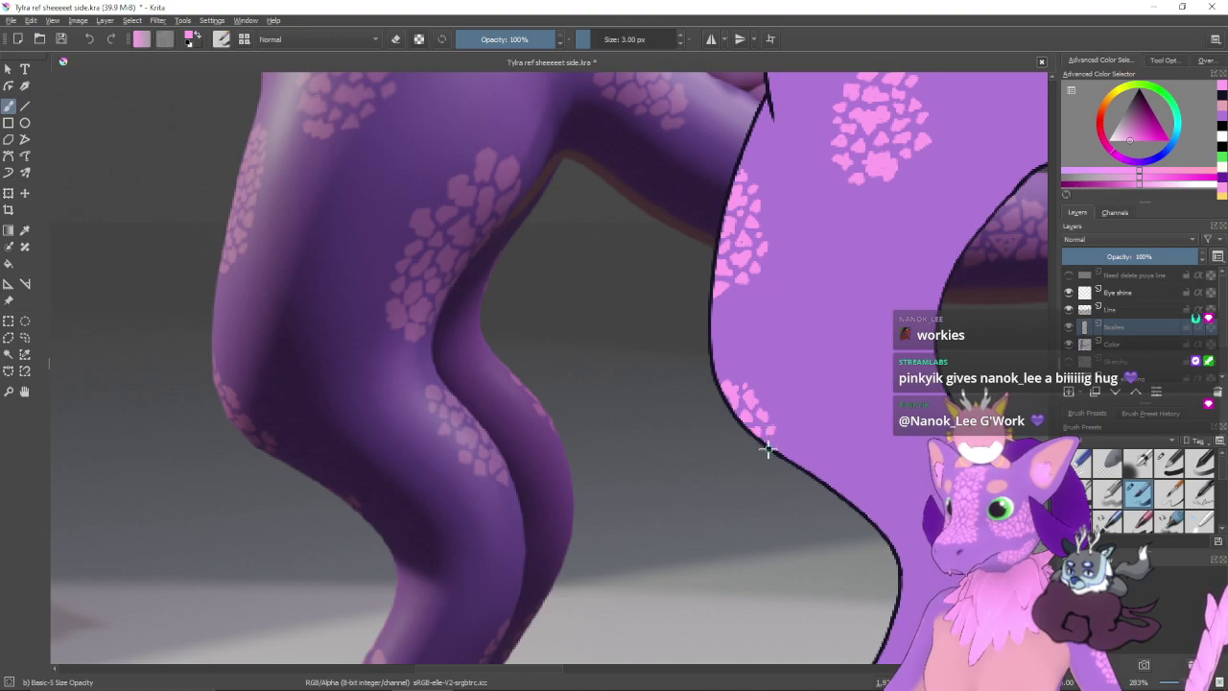
mouse_move(769, 447)
left_mouse_down()
mouse_move(796, 457)
mouse_move(754, 471)
left_mouse_up()
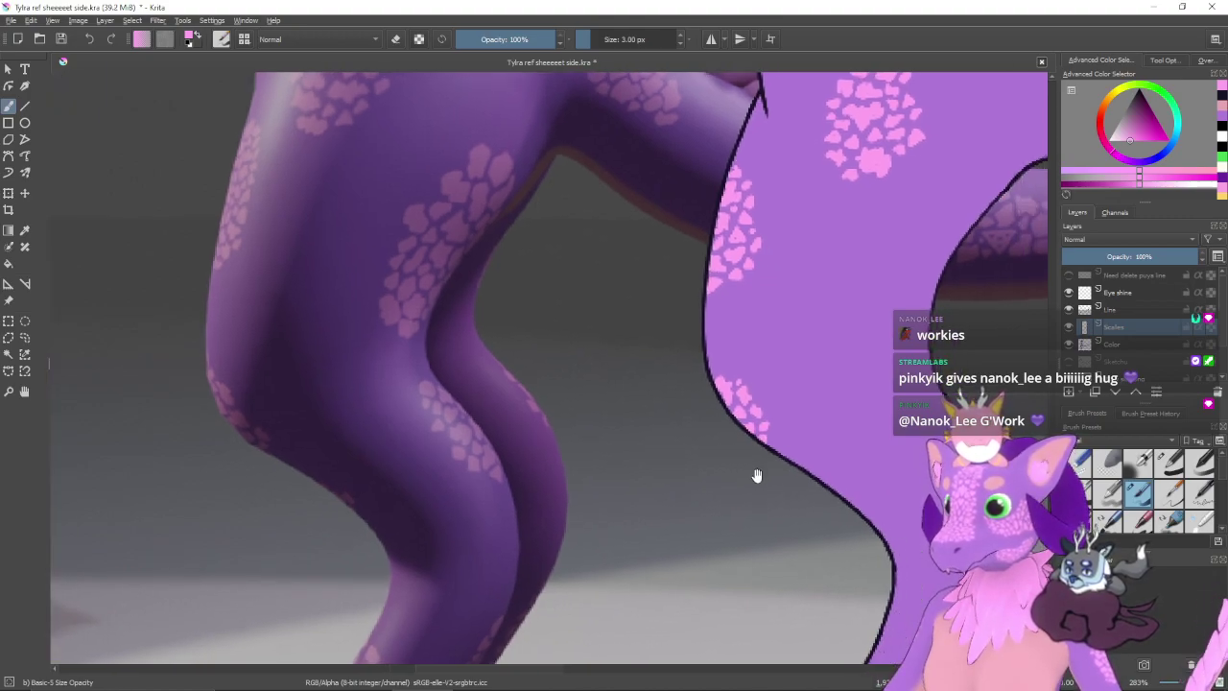
left_click_drag(755, 390, 760, 396)
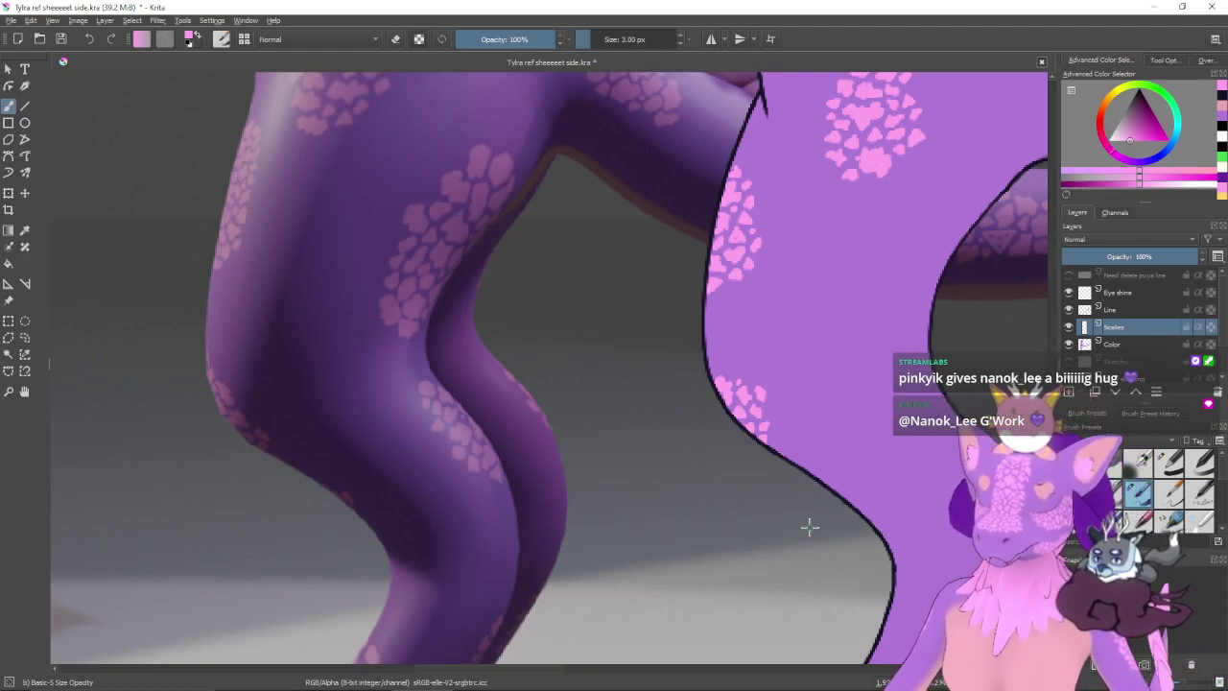
- Paint a row of six filled pink oval scales along the top of the outer toe, just below the toe dividing line
left_click_drag(794, 463, 739, 304)
left_click_drag(683, 511, 728, 384)
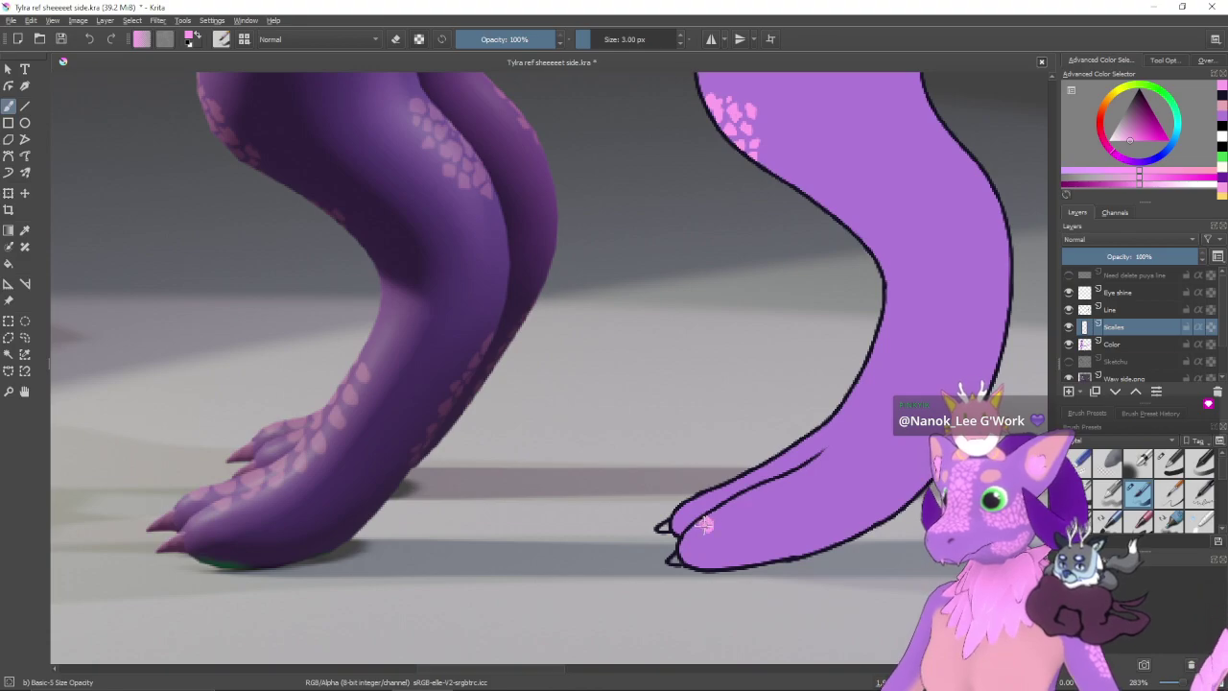
left_click_drag(704, 525, 706, 524)
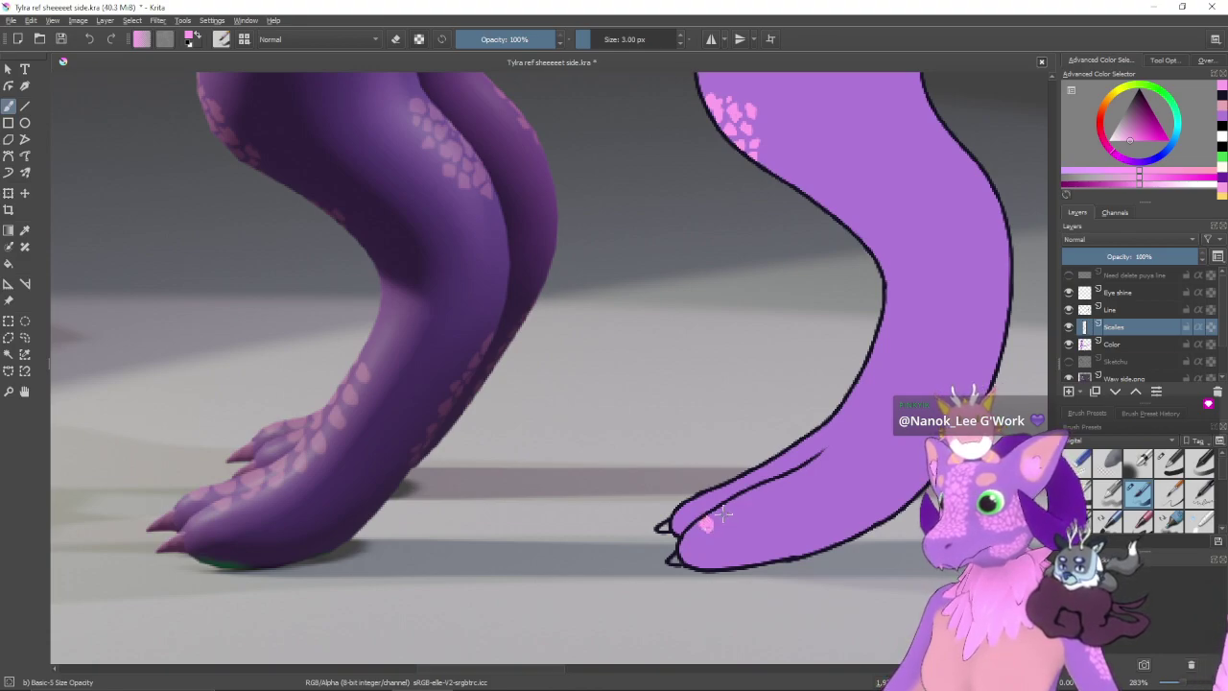
key("ctrl+z")
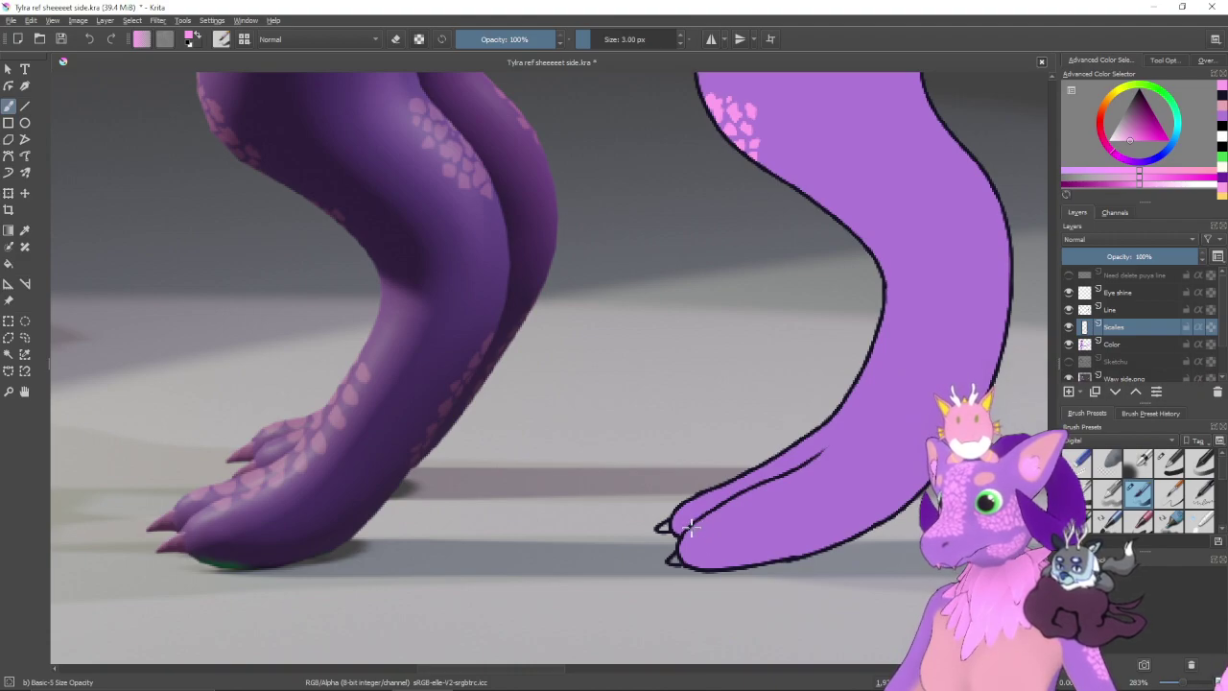
mouse_move(696, 523)
left_mouse_down()
mouse_move(729, 525)
mouse_move(714, 509)
mouse_move(739, 512)
mouse_move(702, 535)
mouse_move(701, 516)
mouse_move(730, 529)
mouse_move(716, 508)
mouse_move(736, 502)
mouse_move(727, 528)
mouse_move(720, 503)
mouse_move(752, 521)
mouse_move(747, 491)
mouse_move(771, 499)
mouse_move(771, 477)
mouse_move(801, 492)
mouse_move(790, 476)
mouse_move(816, 462)
mouse_move(819, 484)
mouse_move(813, 457)
mouse_move(820, 480)
mouse_move(799, 486)
mouse_move(796, 469)
mouse_move(796, 497)
mouse_move(778, 484)
mouse_move(796, 476)
mouse_move(791, 506)
left_mouse_up()
key("ctrl+z")
key("ctrl+z")
key("ctrl+z")
key("ctrl+z")
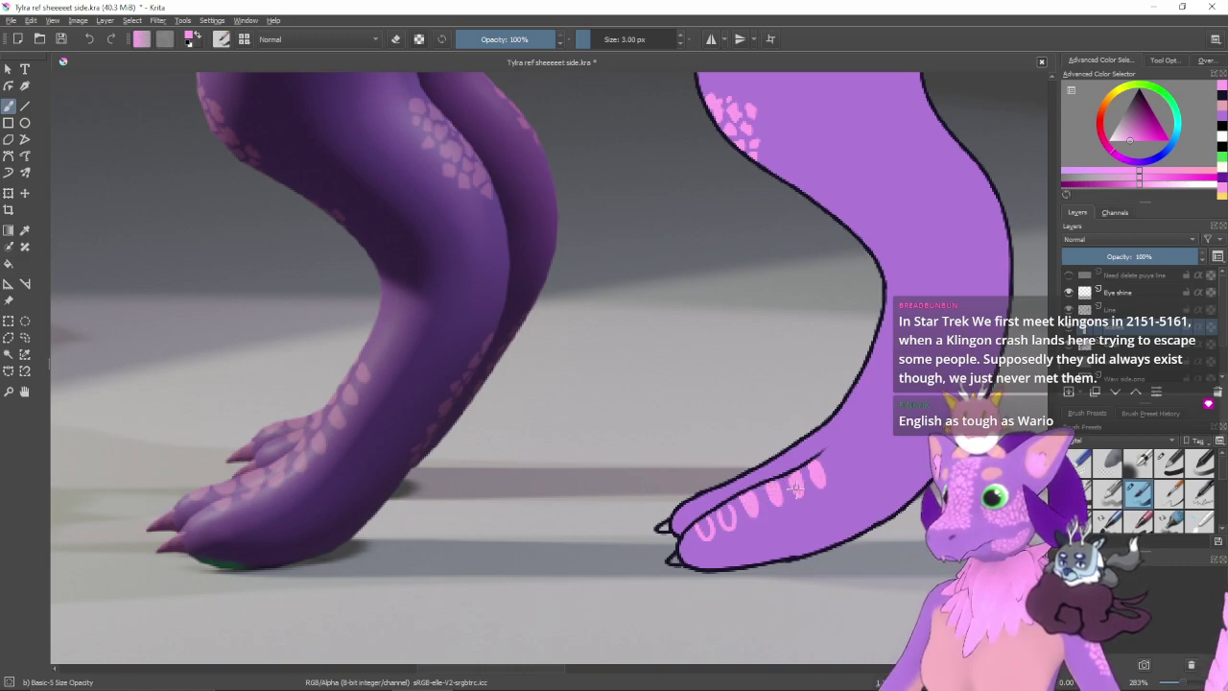
left_click_drag(791, 482, 817, 476)
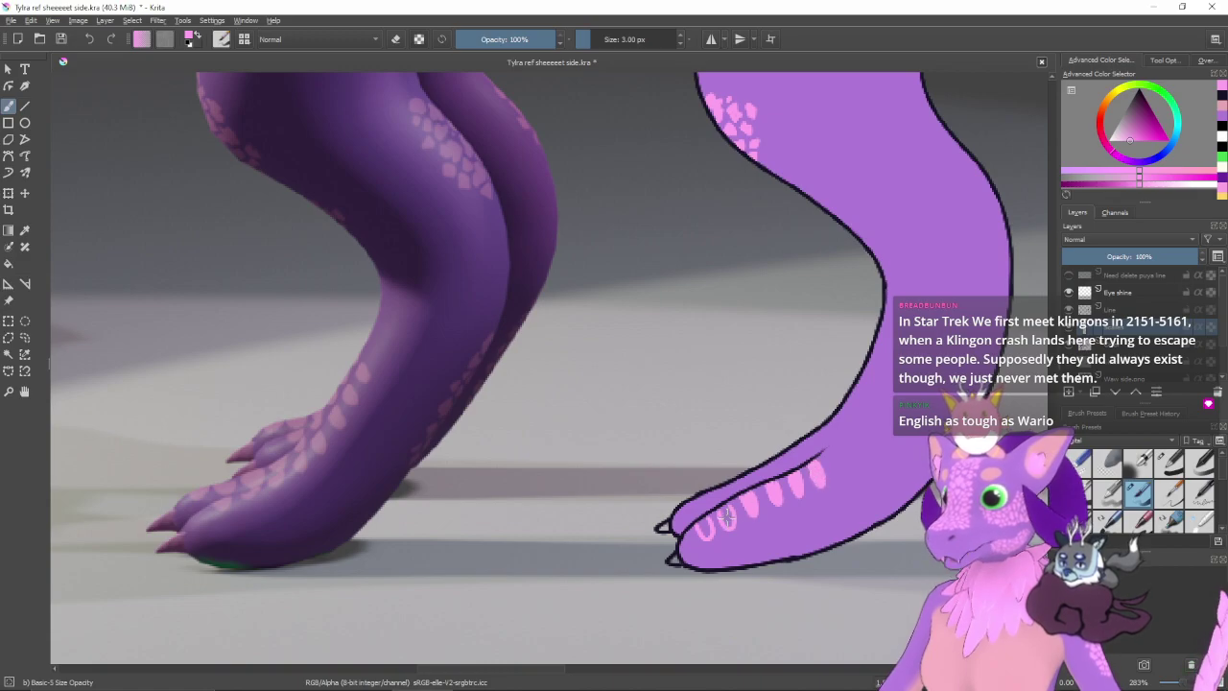
mouse_move(731, 521)
left_mouse_down()
mouse_move(697, 526)
mouse_move(706, 531)
left_mouse_up()
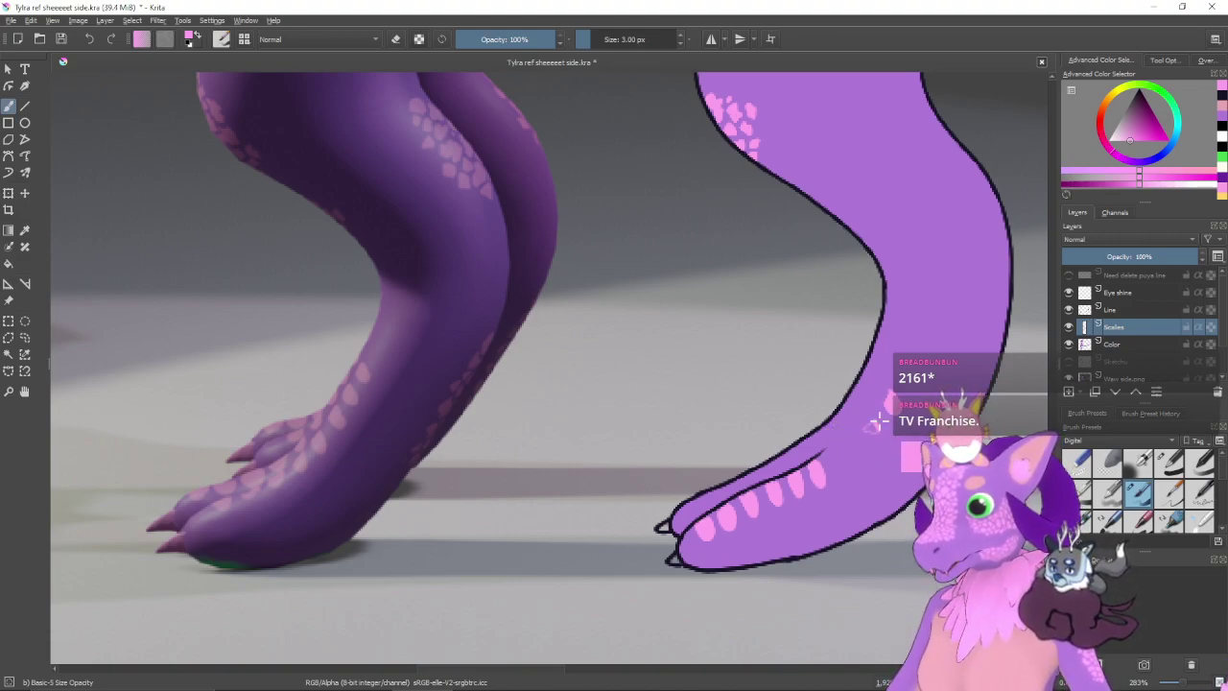
- Extend the outer toe's row of oval scales up over the foot toward the ankle
mouse_move(867, 432)
left_mouse_down()
mouse_move(883, 438)
mouse_move(875, 427)
left_mouse_up()
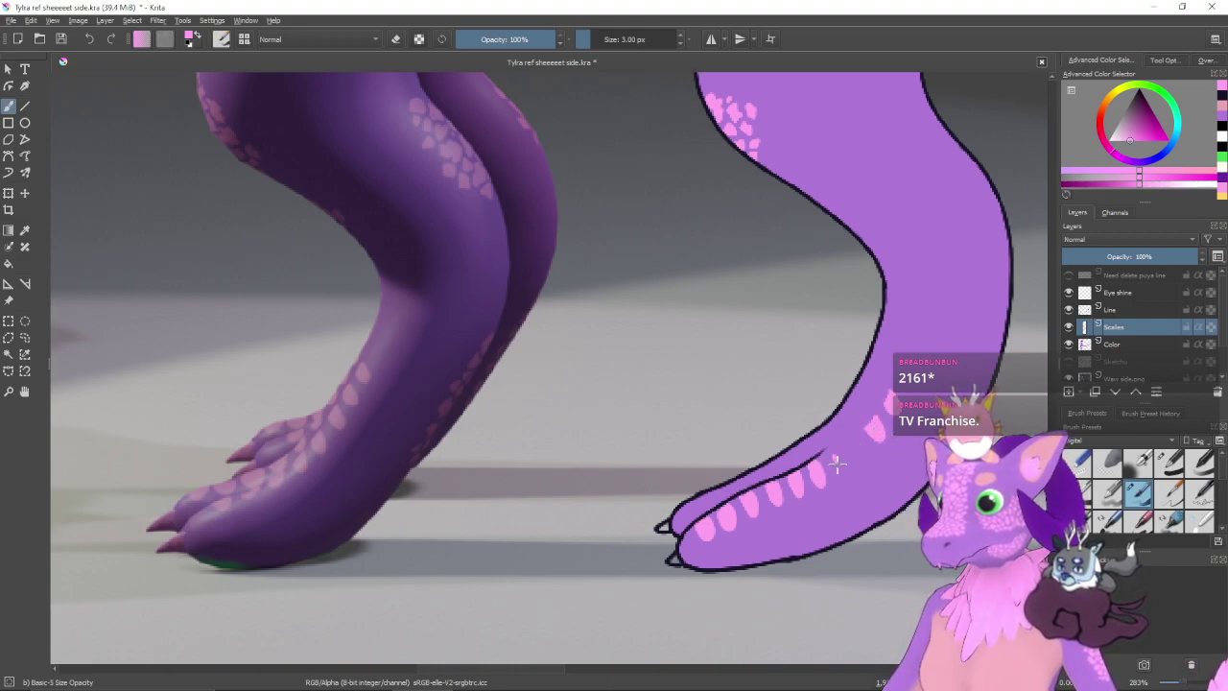
mouse_move(836, 464)
left_mouse_down()
mouse_move(833, 454)
mouse_move(846, 466)
left_mouse_up()
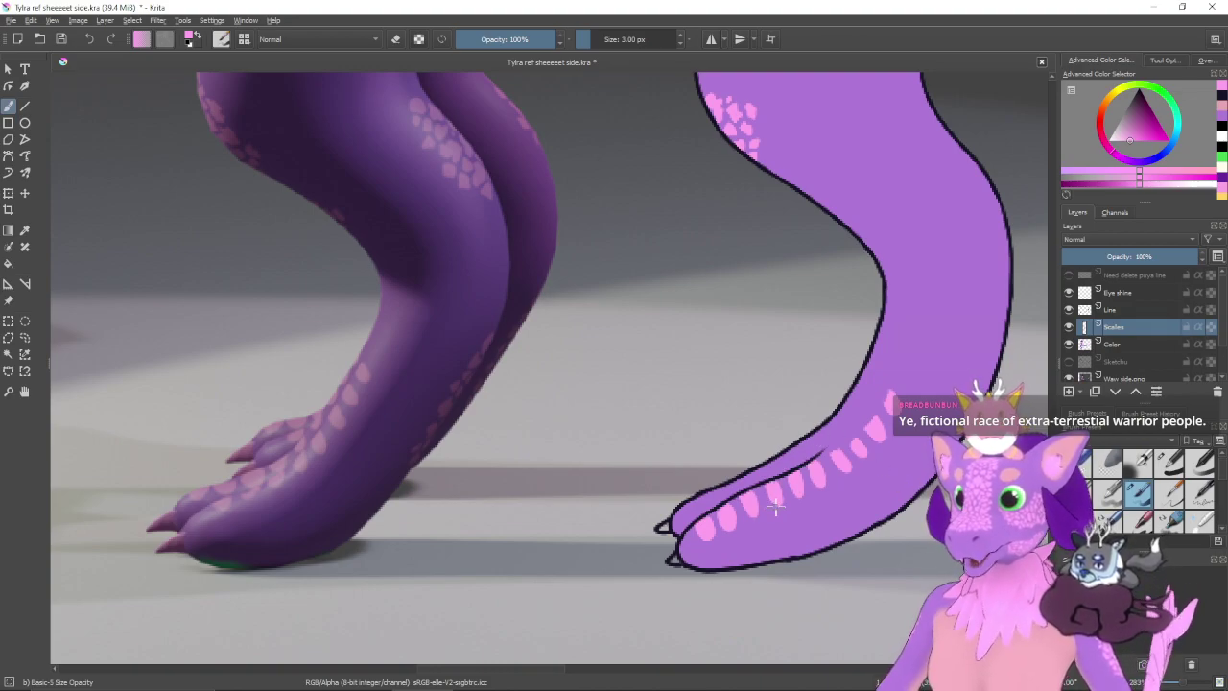
left_click_drag(776, 507, 809, 532)
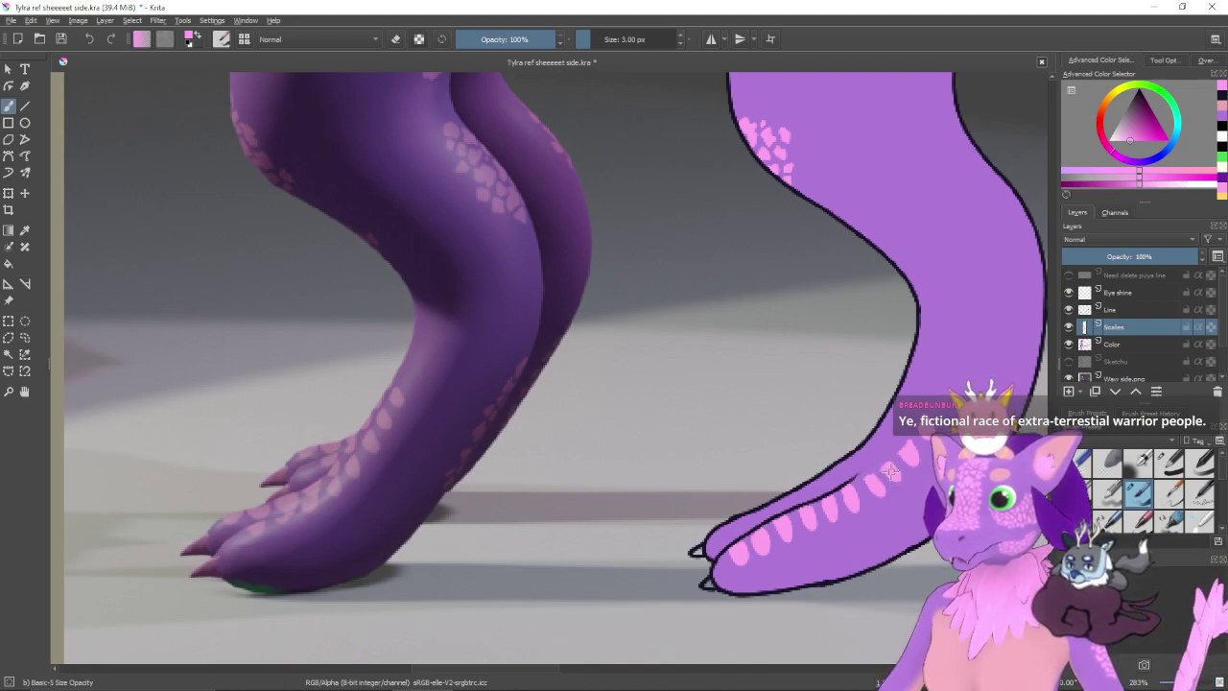
left_click_drag(887, 471, 885, 474)
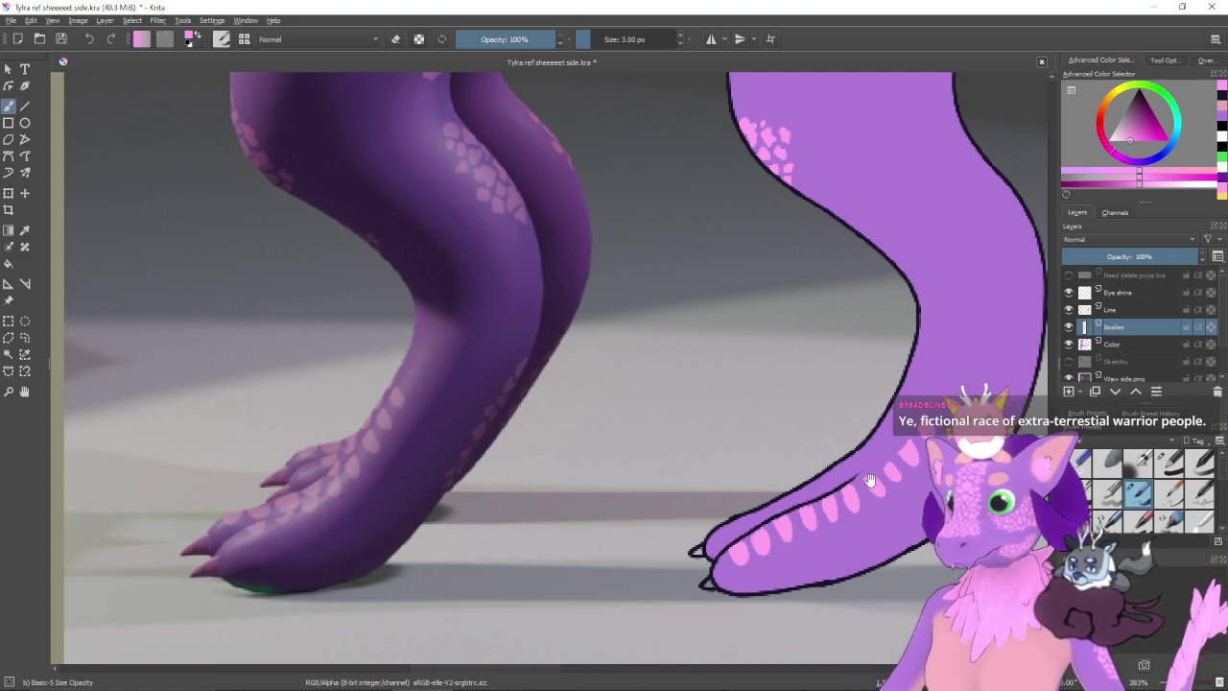
- Paint a row of small pink scales along the inner toe, between the foot's upper outline and the toe dividing line
left_click_drag(870, 480, 914, 467)
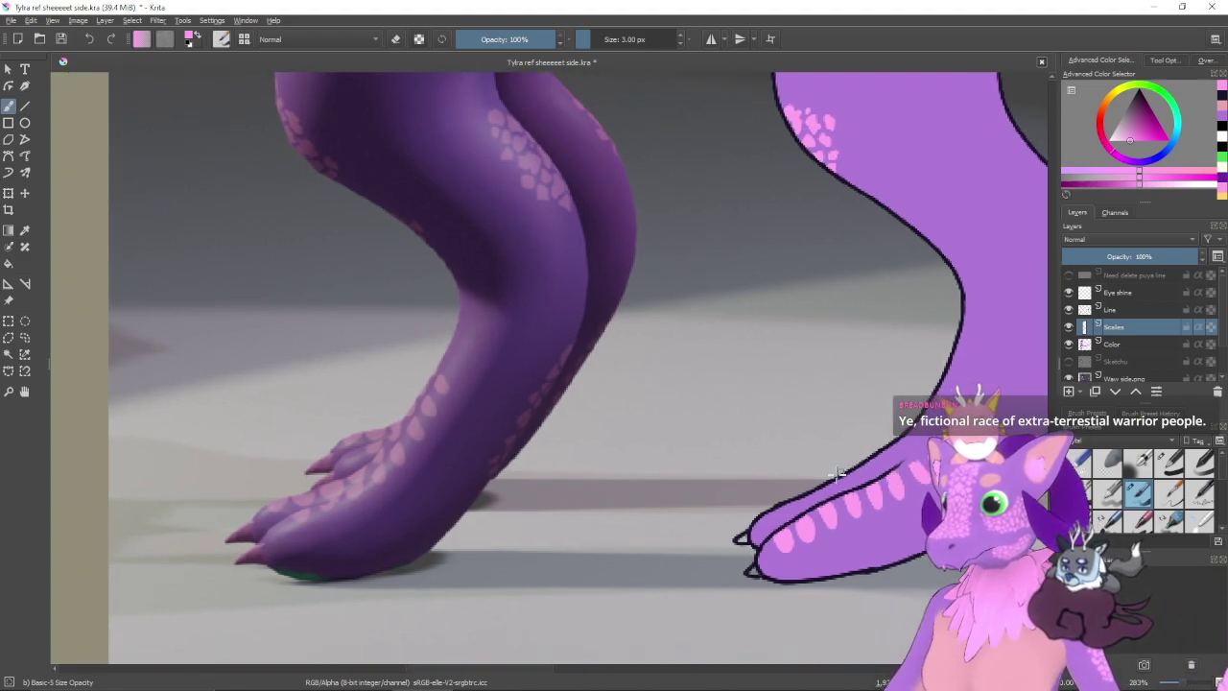
left_click_drag(775, 516, 796, 507)
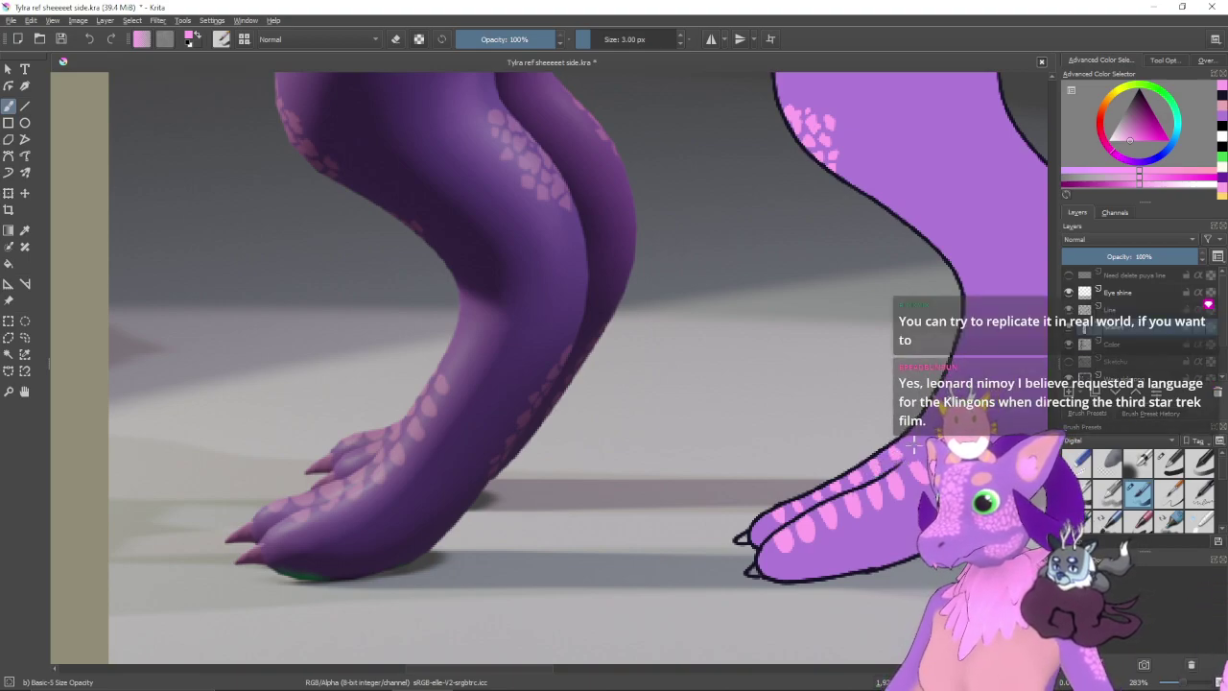
- On the Line layer, extend the toe dividing line in a dark colour, curving it up to meet the front outline of the shin
left_click(1119, 309)
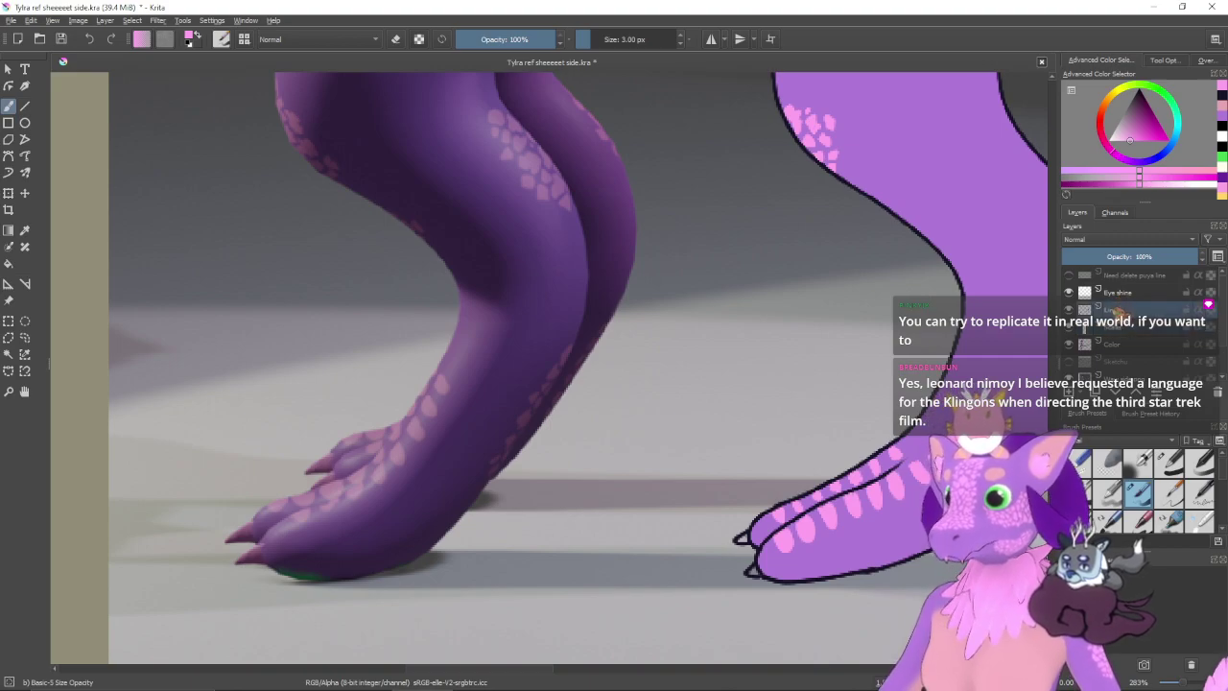
left_click(1220, 144)
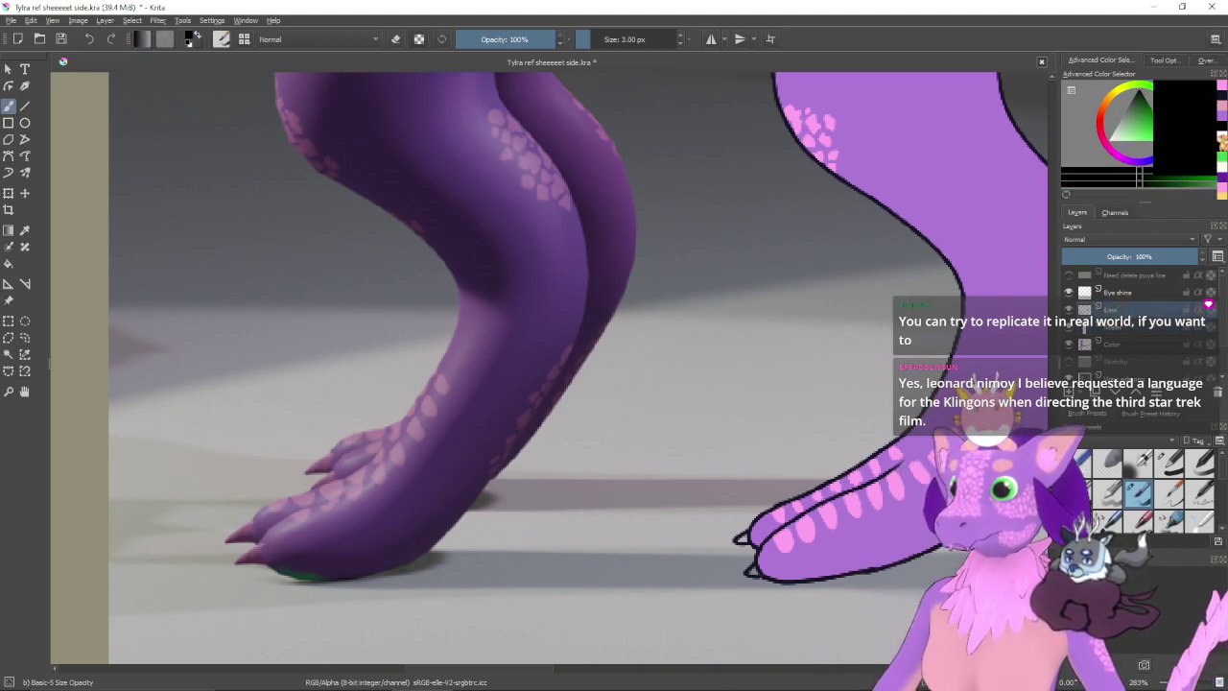
left_click(1221, 97)
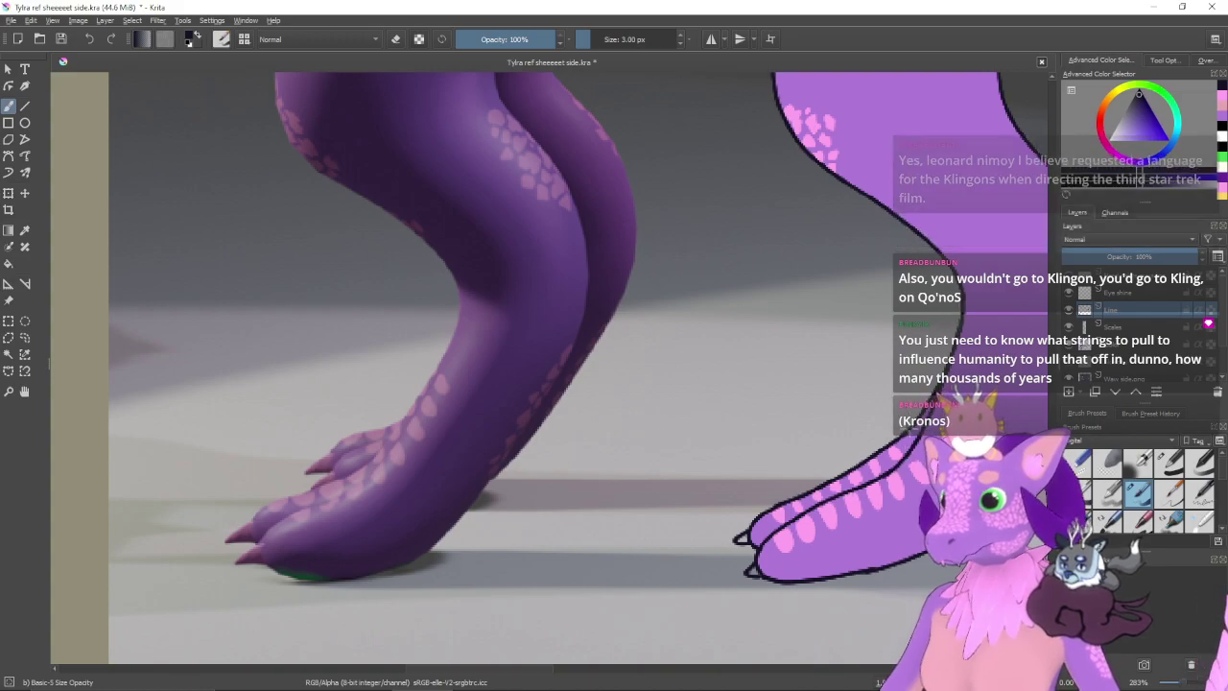
key("ctrl+plus")
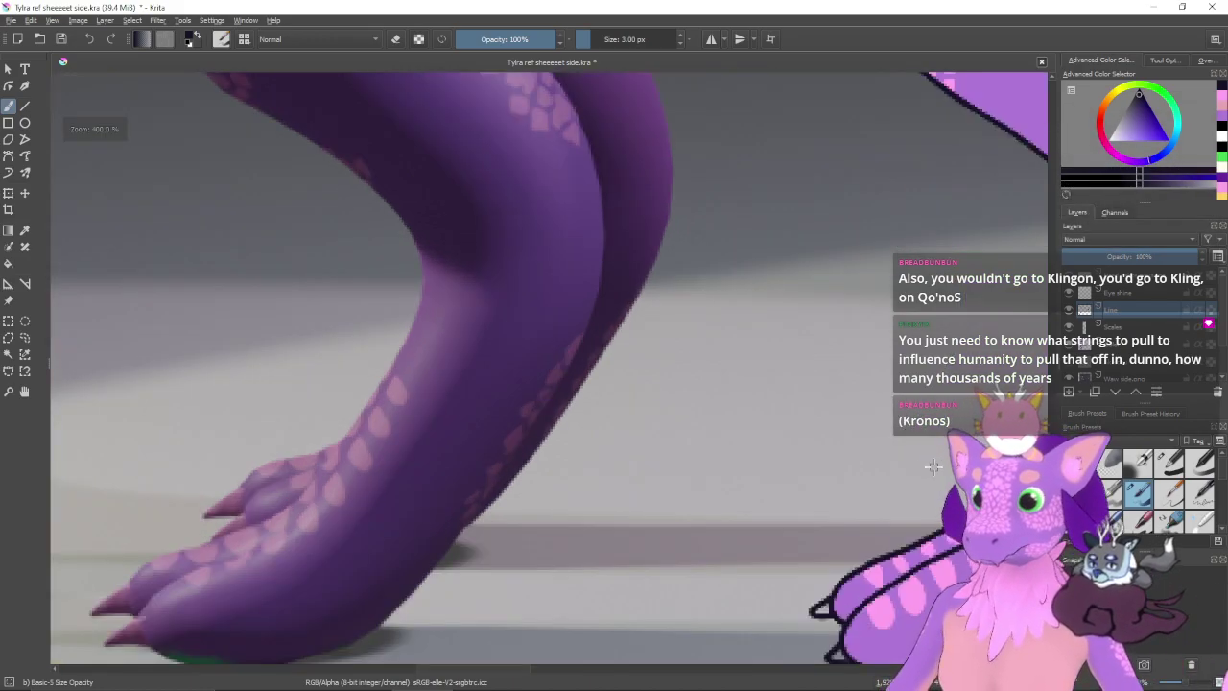
left_click_drag(1032, 444, 758, 430)
key("e")
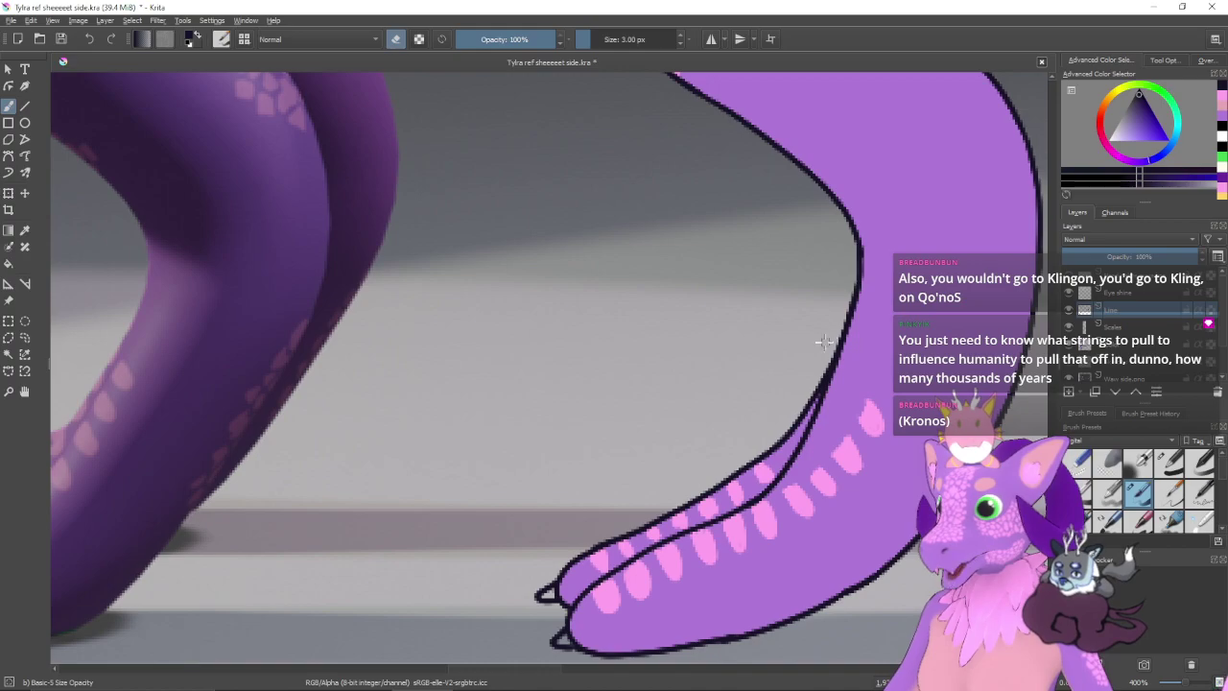
mouse_move(758, 388)
left_mouse_down()
mouse_move(851, 340)
mouse_move(825, 384)
left_mouse_up()
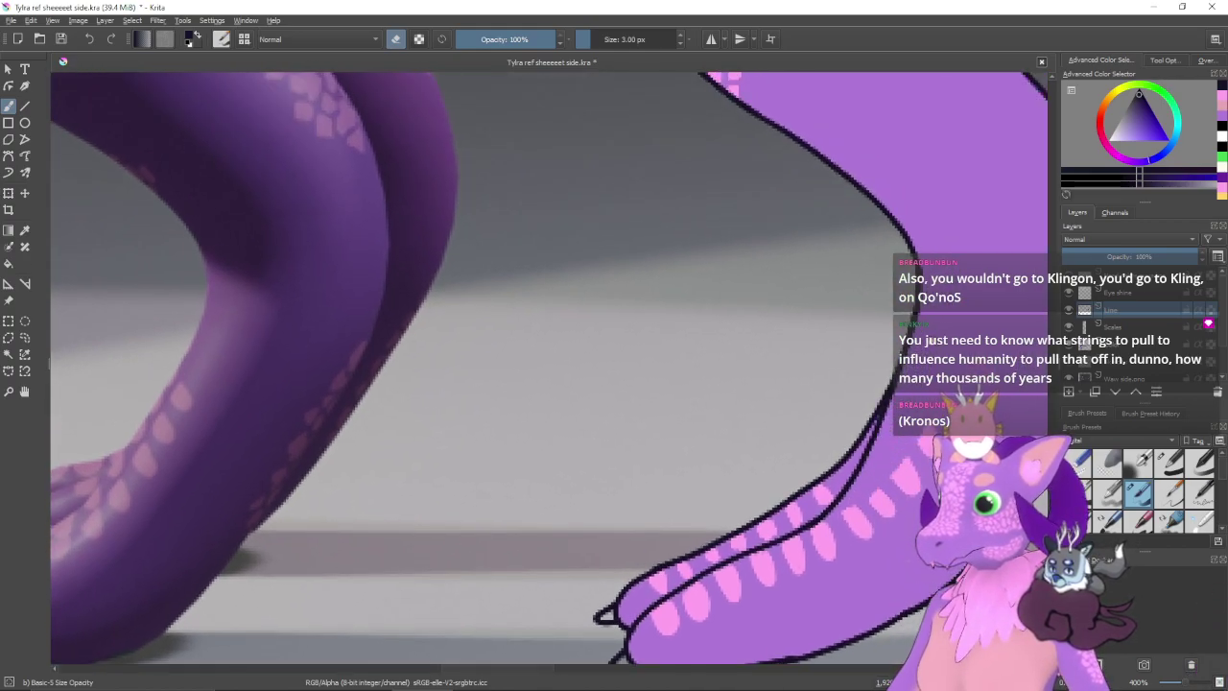
left_click_drag(886, 327, 738, 384)
mouse_move(754, 468)
left_mouse_down()
mouse_move(890, 335)
mouse_move(786, 496)
mouse_move(891, 416)
mouse_move(963, 388)
left_mouse_up()
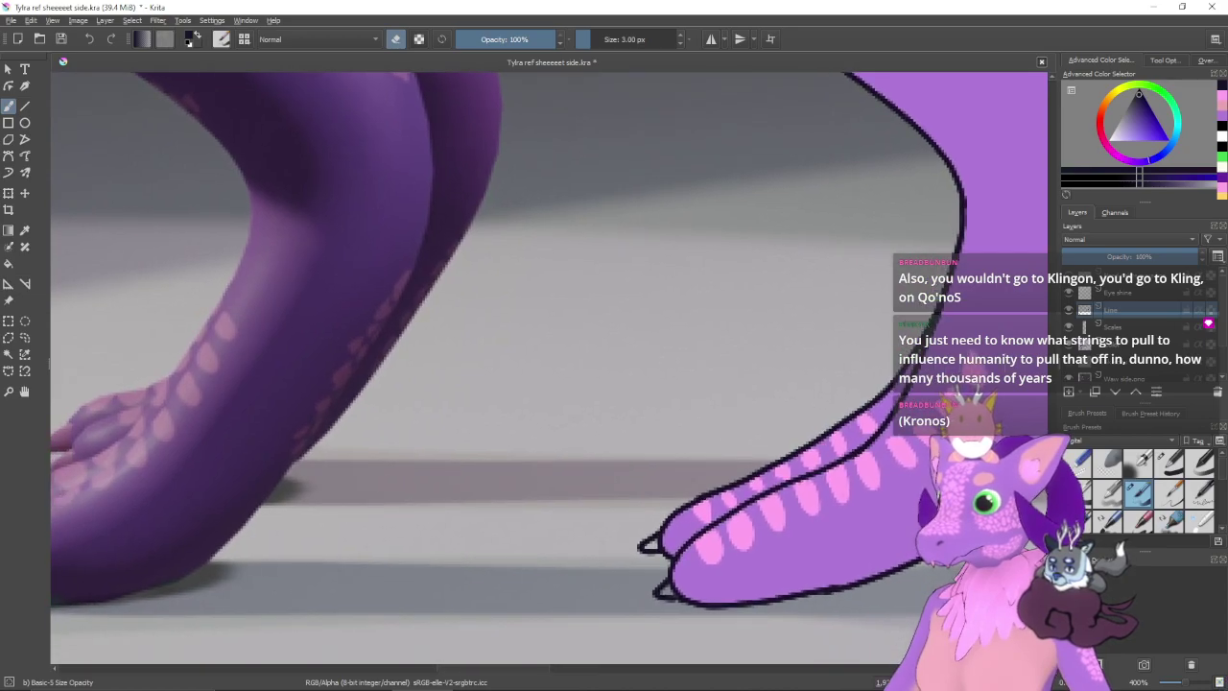
- Return to the Scales layer with the pink colour and erase the ankle scales beyond the outer toe row using an 11 px eraser
left_click(1113, 326)
key("e")
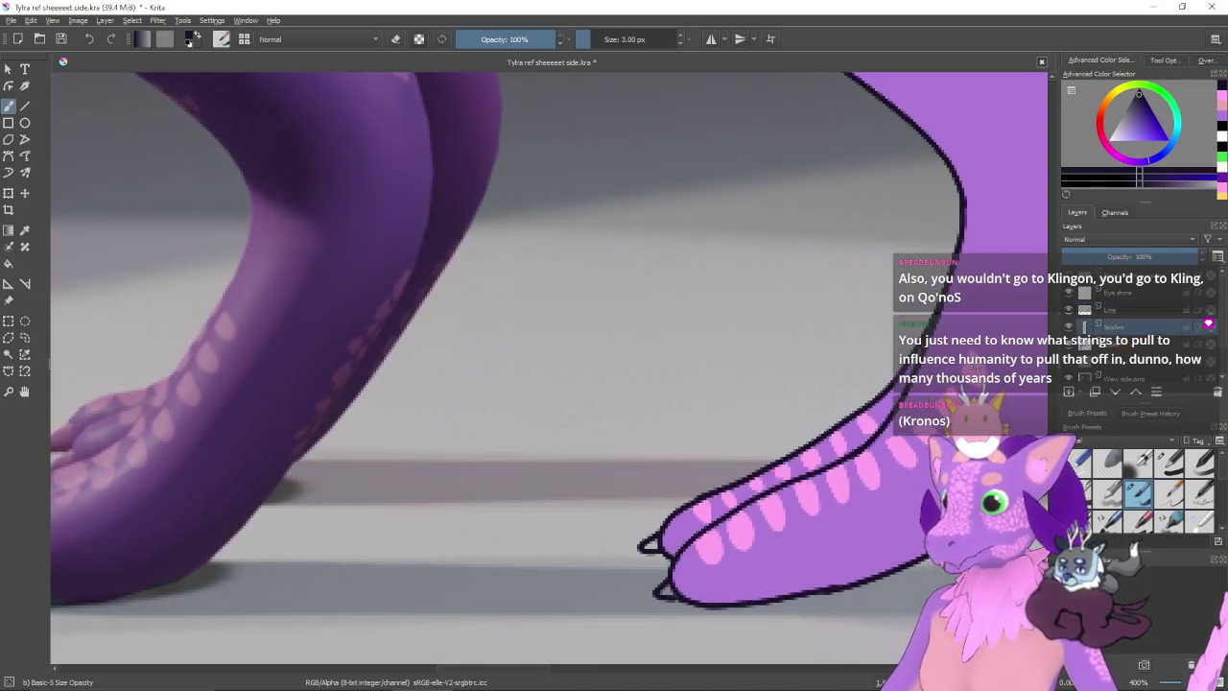
left_click(1221, 95)
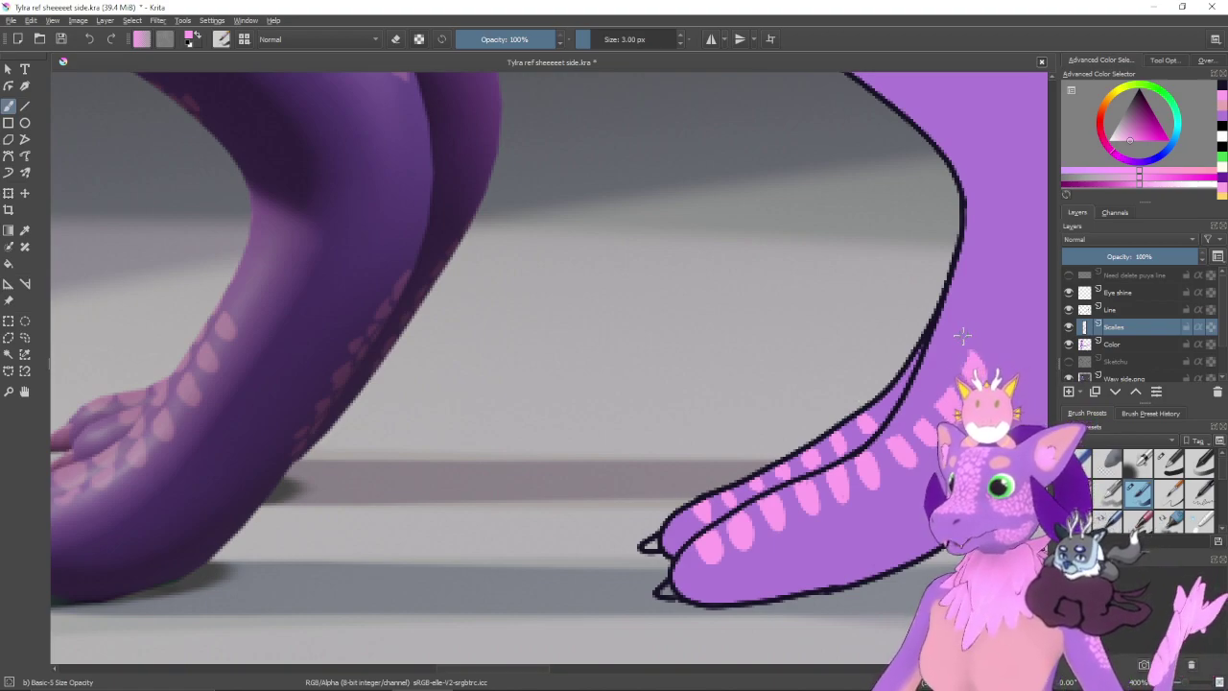
key("e")
left_click_drag(907, 315, 866, 309, "shift")
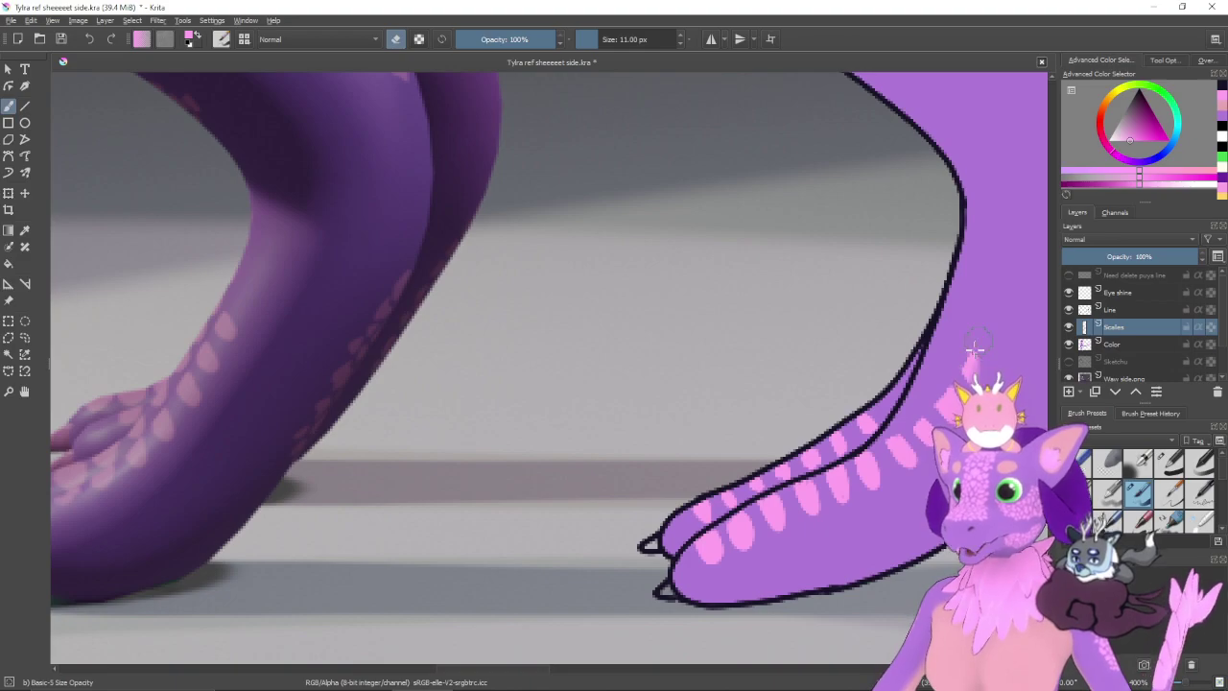
left_click_drag(915, 473, 891, 445)
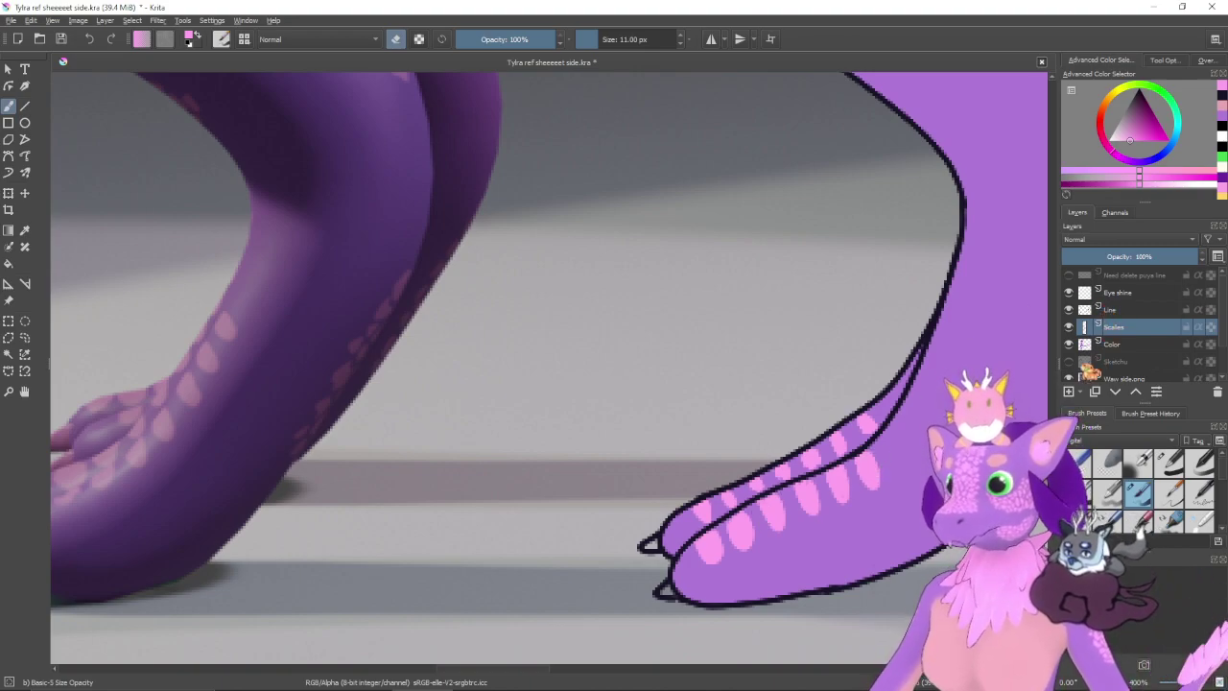
key("e")
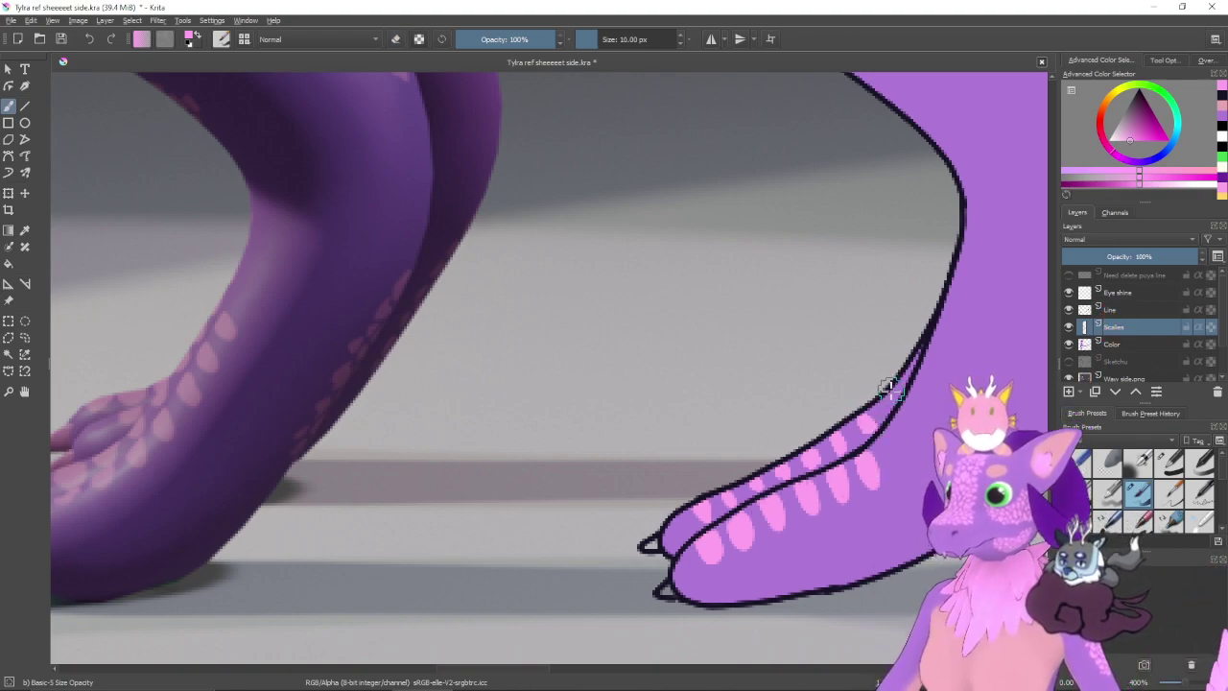
- Paint smaller pink oval scales with a 3 px brush, continuing the outer toe row up along the new dividing line
key("bracketleft")
key("bracketleft")
key("bracketleft")
key("bracketleft")
key("bracketleft")
key("bracketleft")
key("bracketleft")
key("bracketleft")
key("bracketleft")
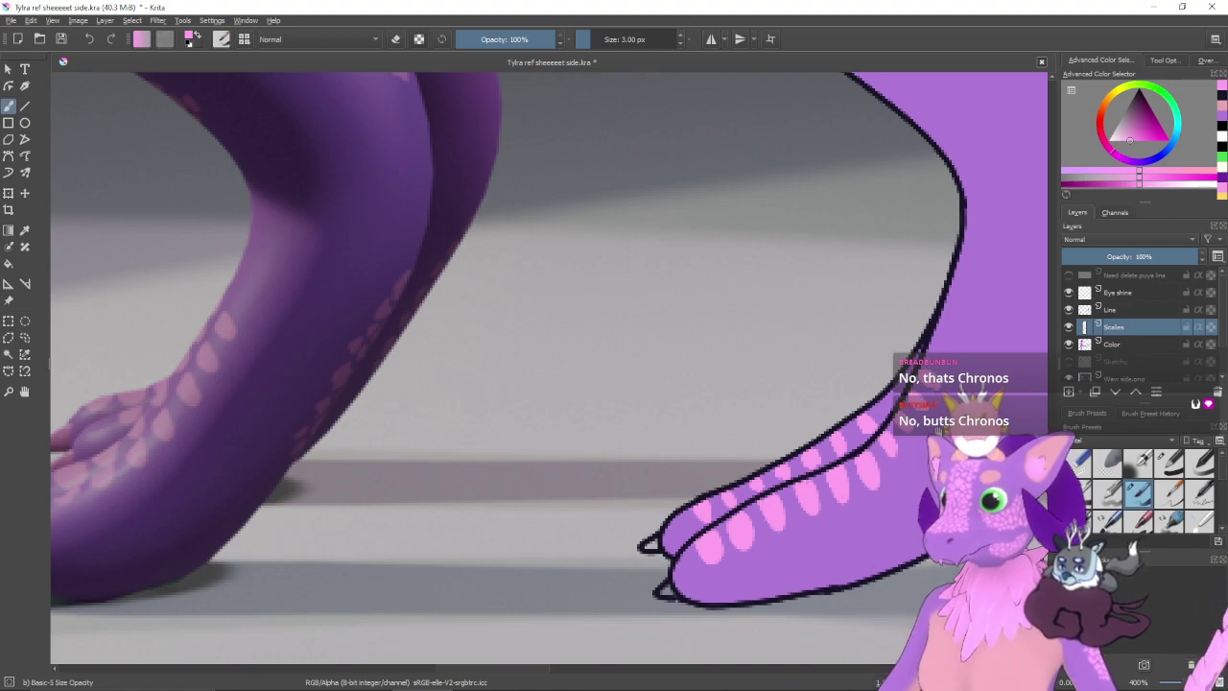
left_click_drag(939, 431, 928, 482)
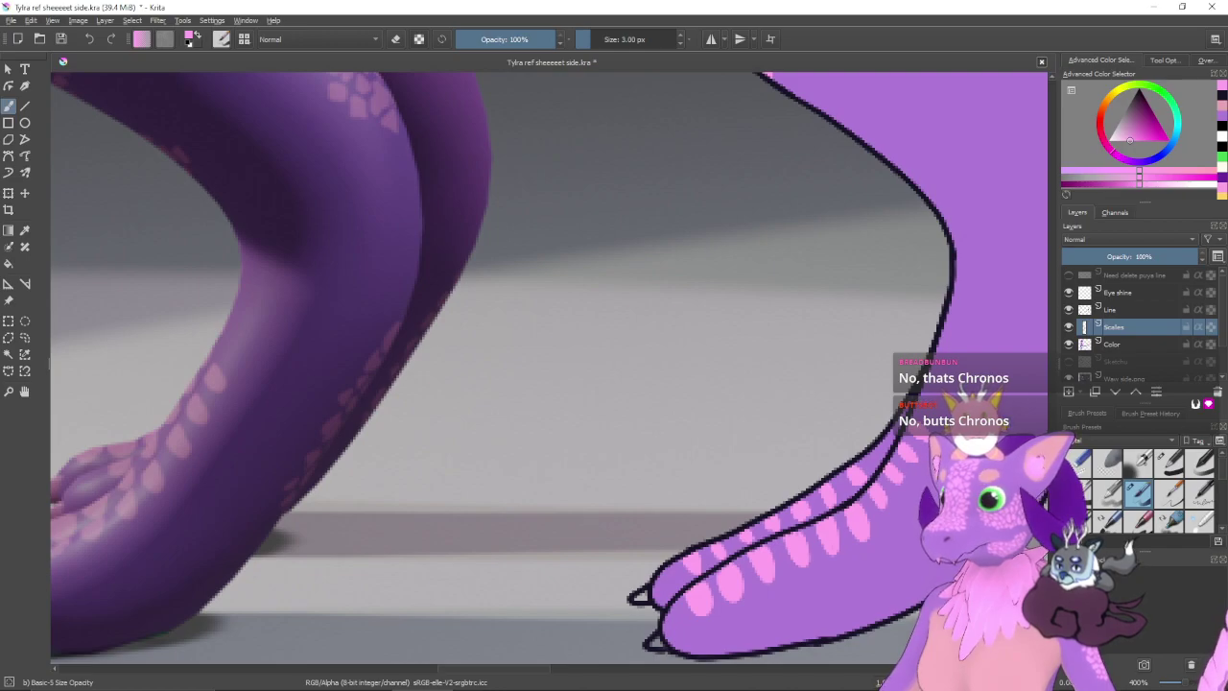
left_click_drag(962, 481, 818, 432)
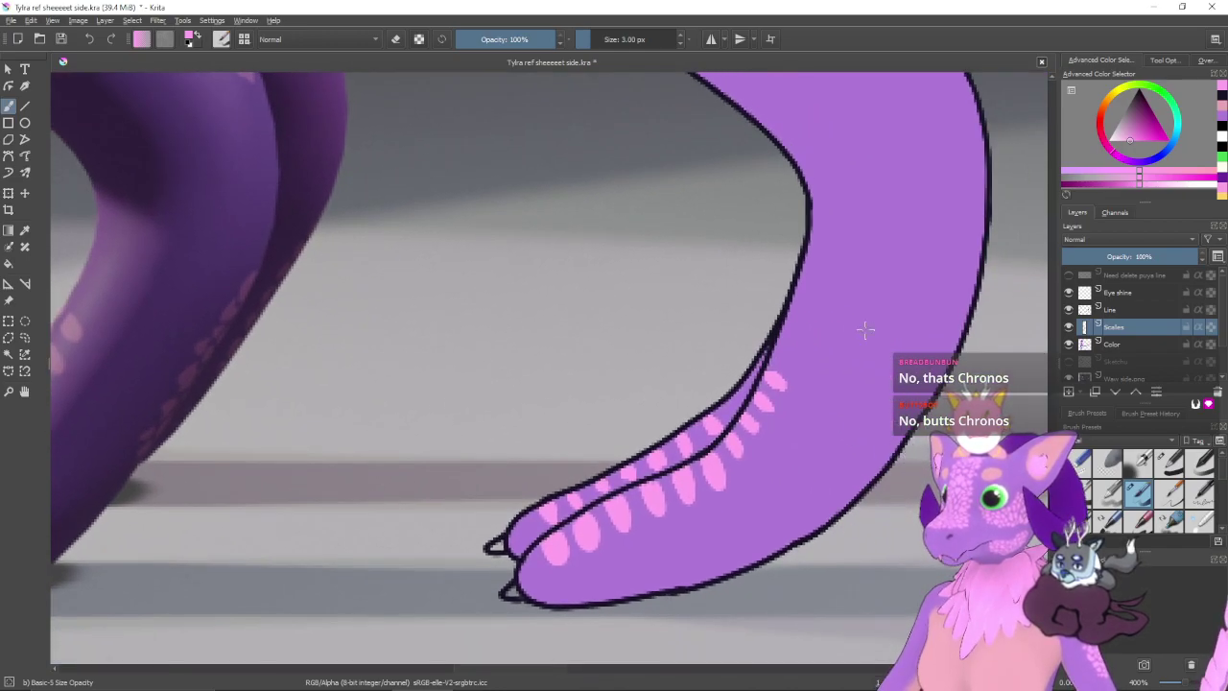
mouse_move(884, 350)
left_mouse_down()
mouse_move(926, 290)
mouse_move(829, 451)
left_mouse_up()
key("ctrl+z")
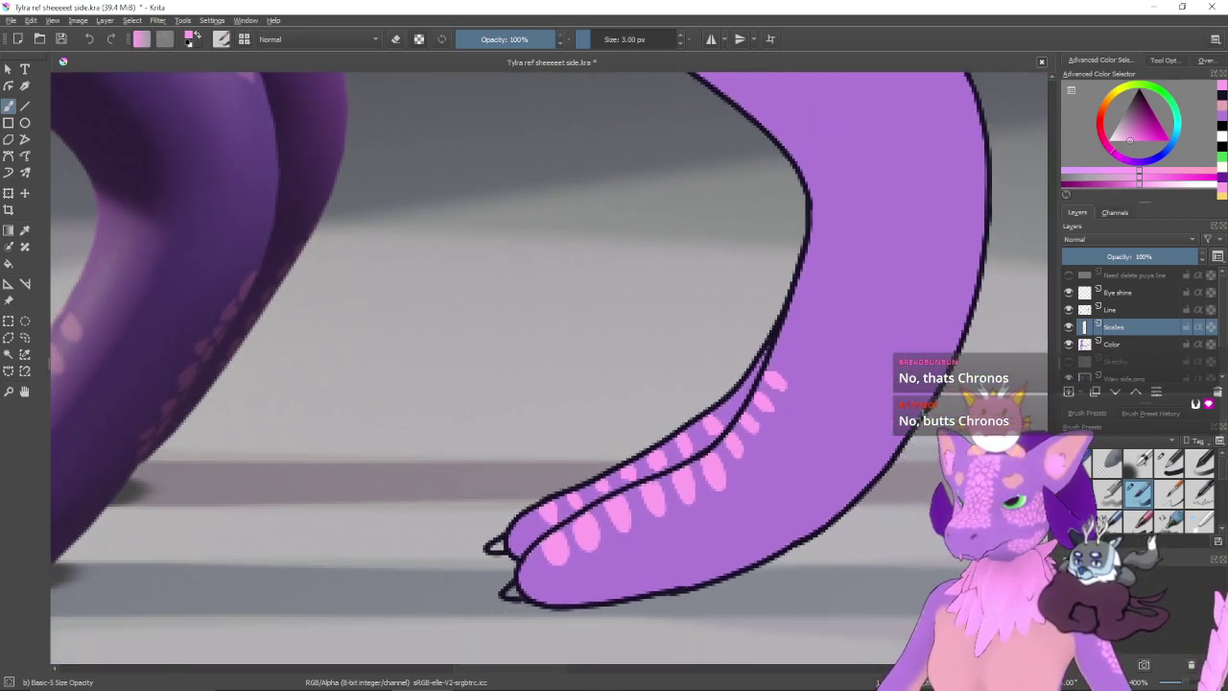
- Examine the whole side-view figure beside the reference render and the front-view artwork to compare the leg and foot scales
key("ctrl+minus")
key("ctrl+minus")
key("ctrl+minus")
key("ctrl+minus")
key("ctrl+minus")
left_click_drag(800, 384, 840, 541)
key("ctrl+minus")
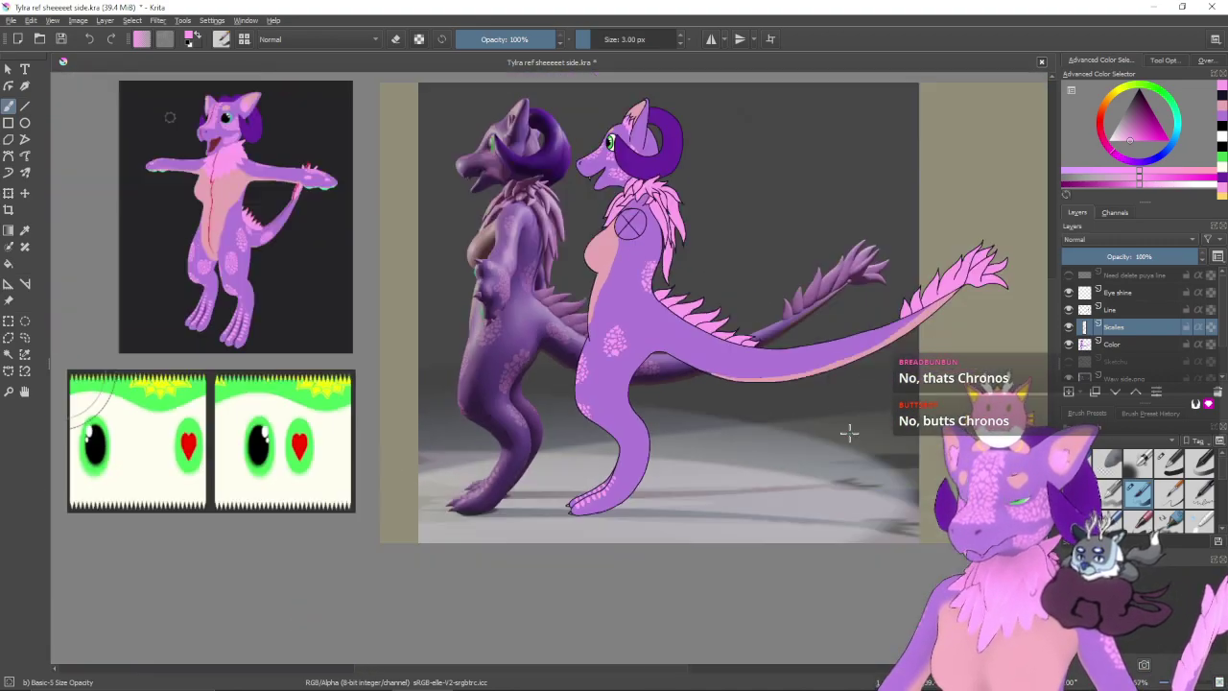
left_click_drag(844, 435, 867, 451)
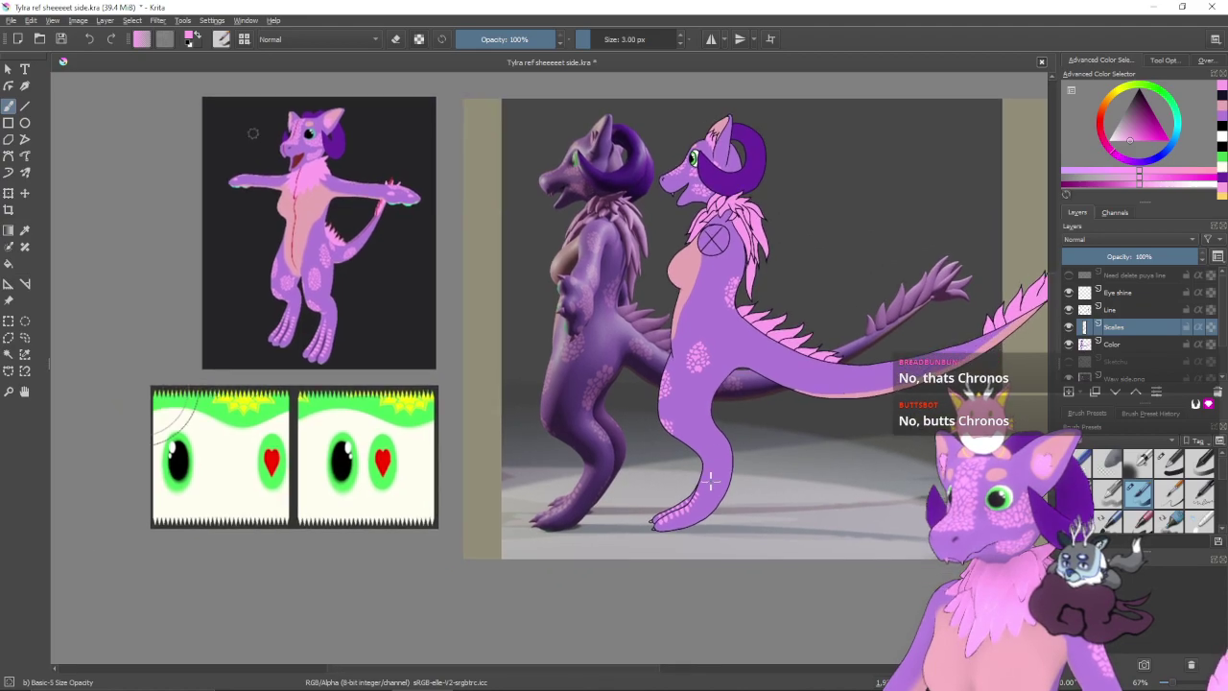
left_click_drag(711, 482, 689, 551)
key("ctrl+z")
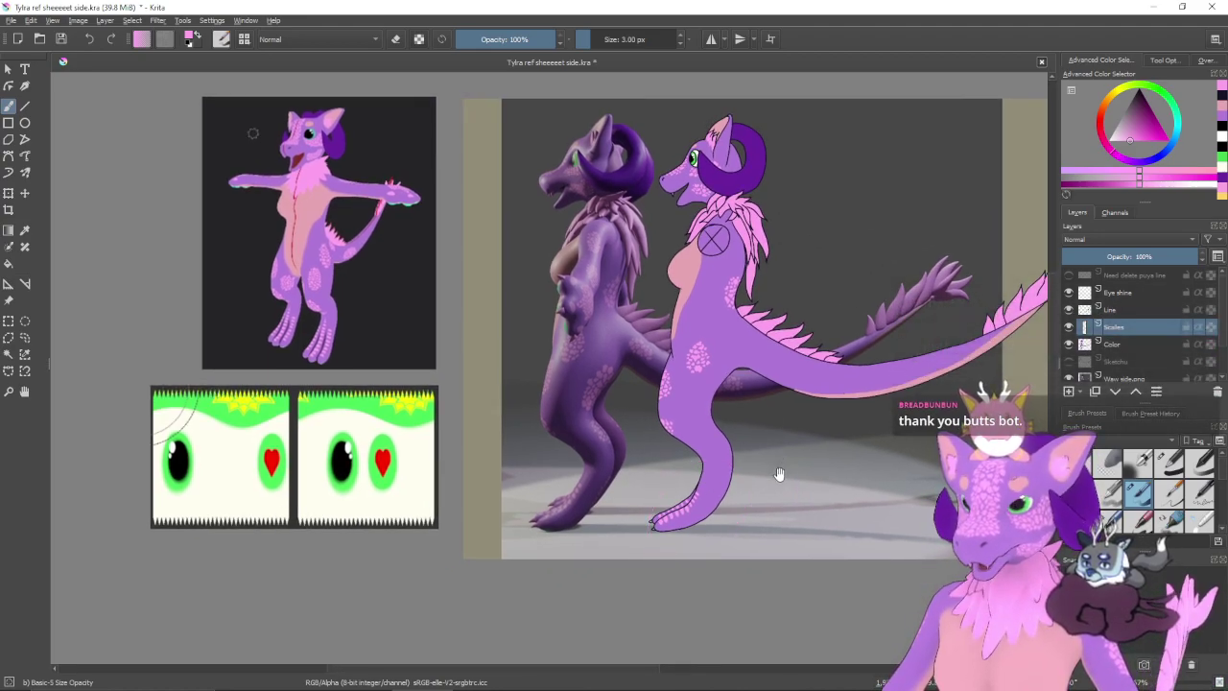
left_click_drag(797, 458, 773, 487)
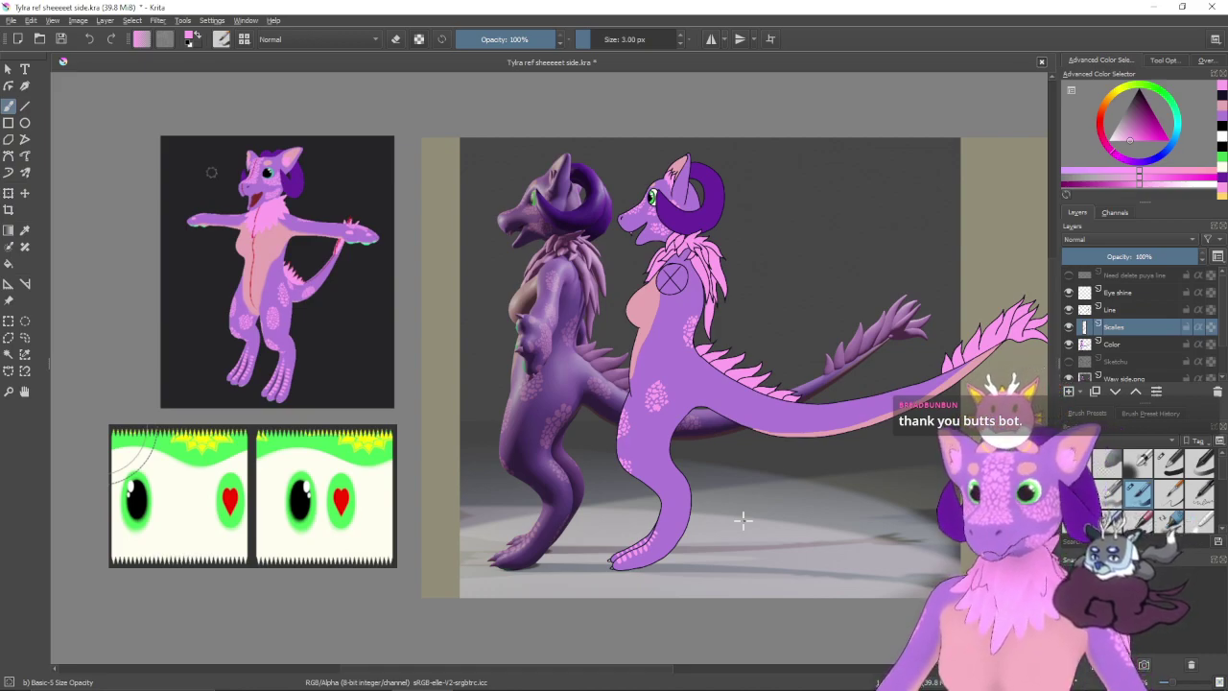
- Switch to the Opera browser and change the keyboard input language from Chinese to English
mouse_move(591, 687)
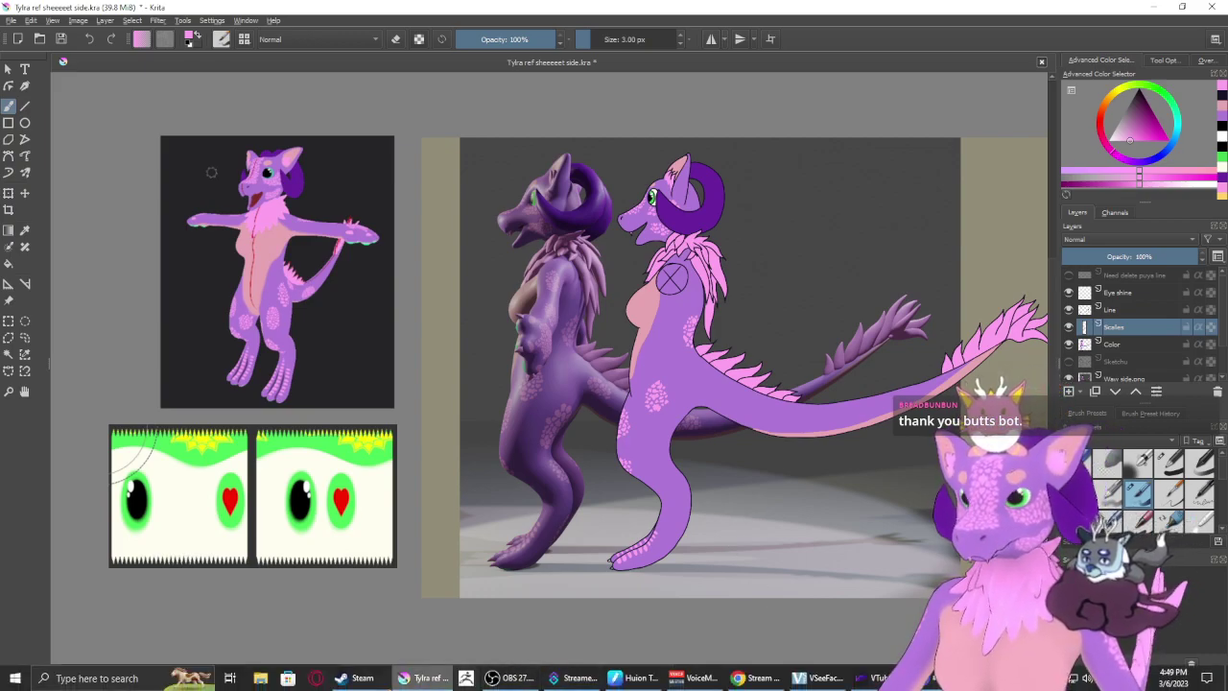
left_click(322, 680)
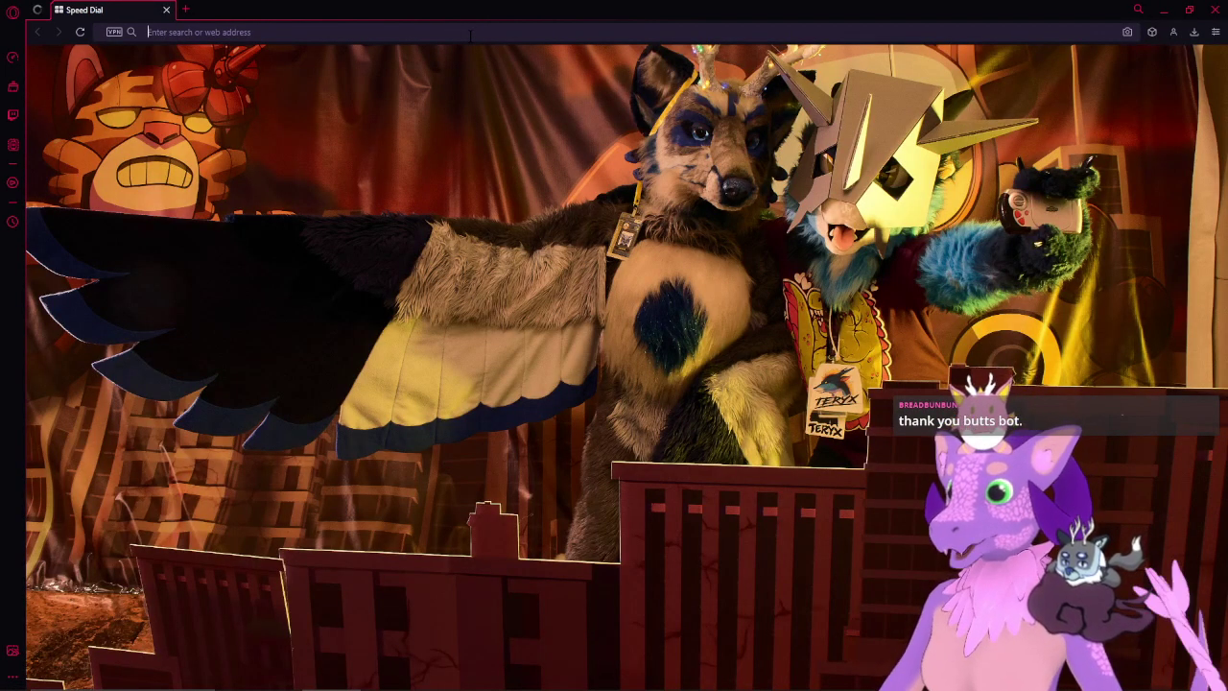
type("khn")
key("BackSpace")
type("r")
key("BackSpace")
key("BackSpace")
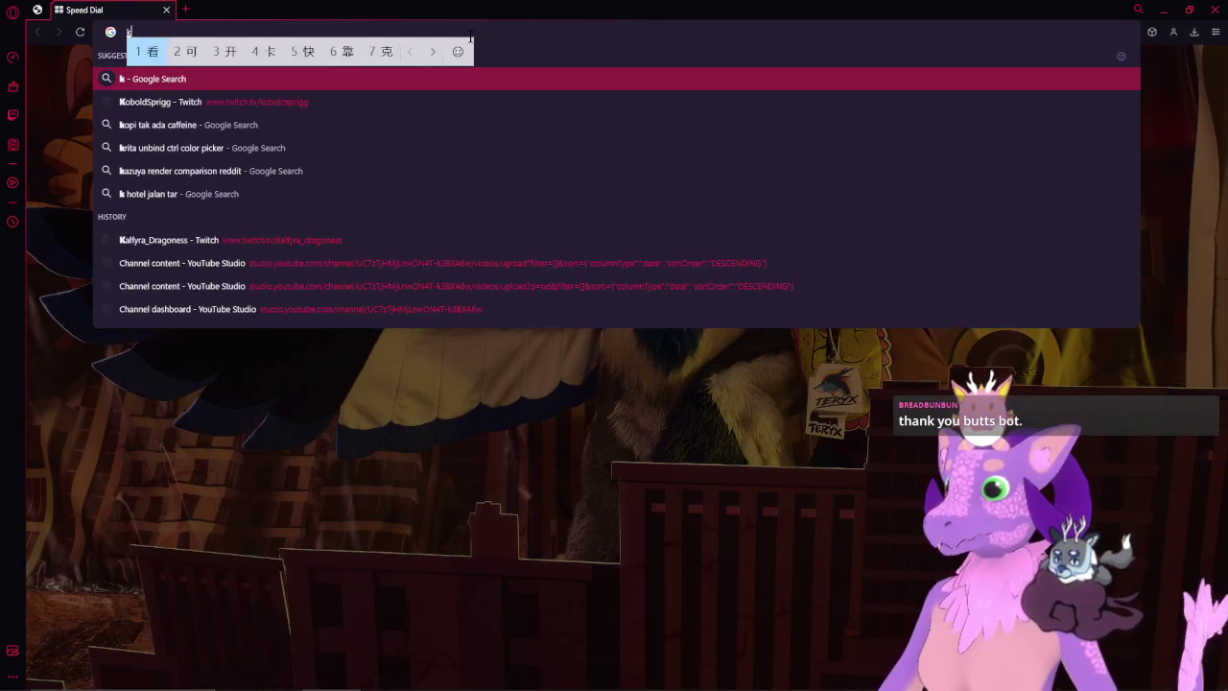
key("Escape")
left_click(1145, 678)
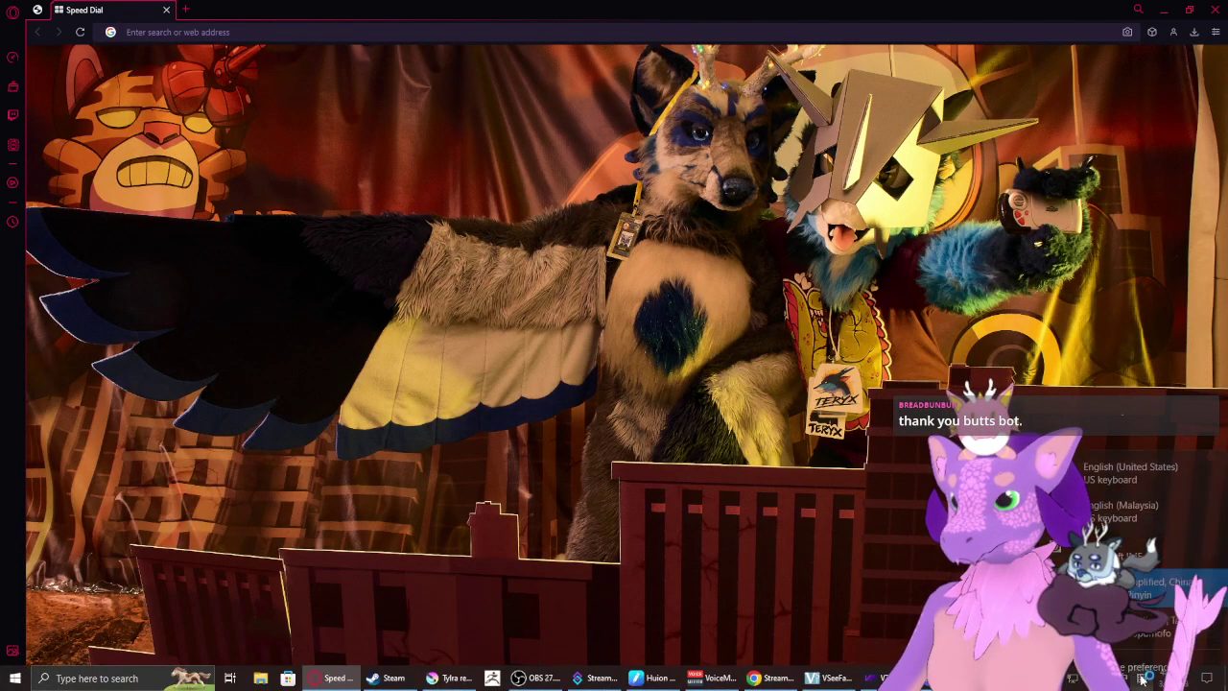
left_click(1134, 499)
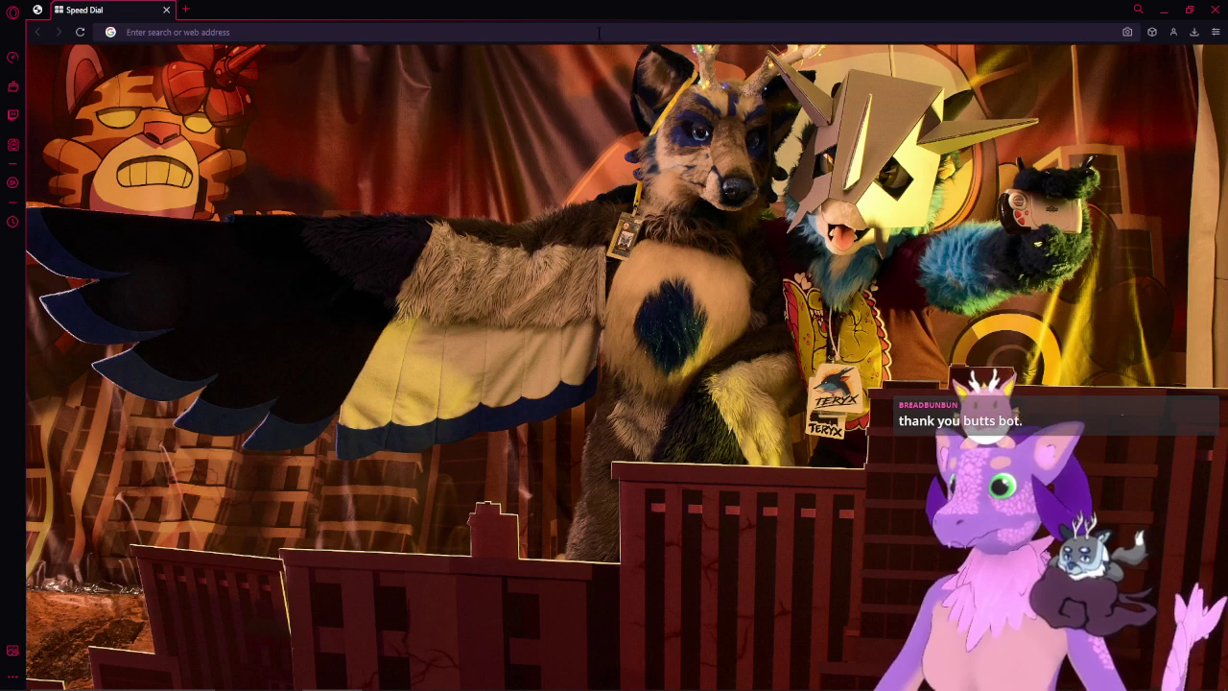
- Search the web for "kronos dislyte" and open the Kronos guide on playdislyte.com
type("kro")
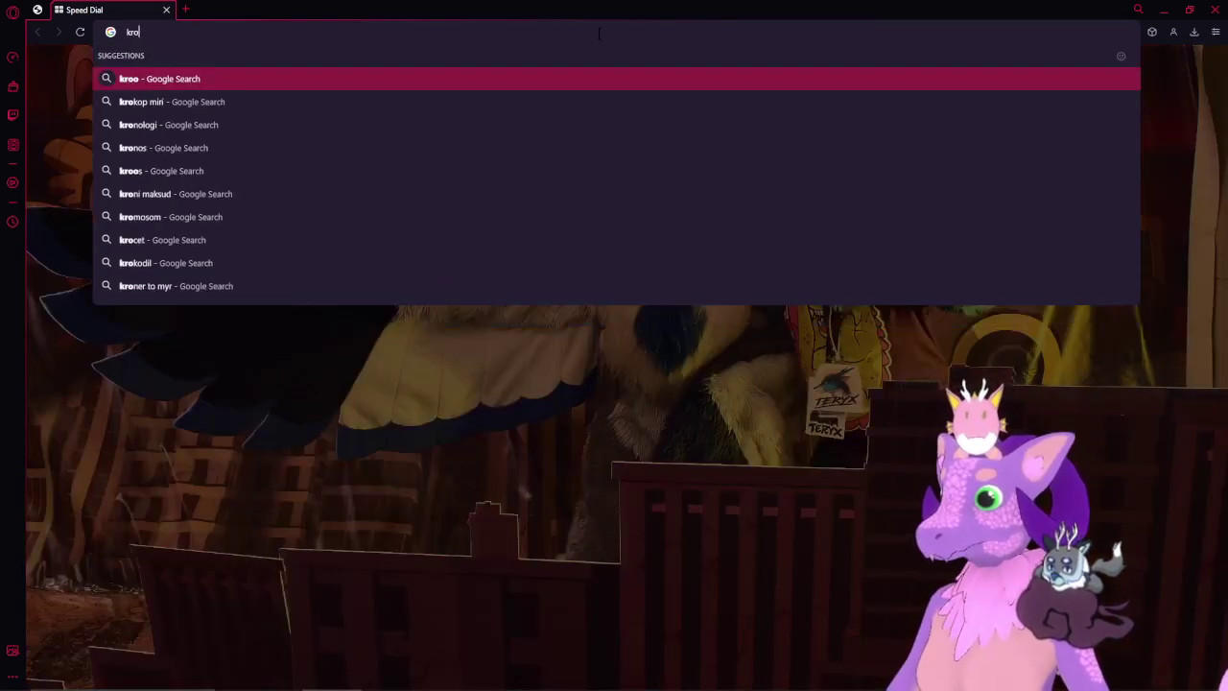
type("nos dy")
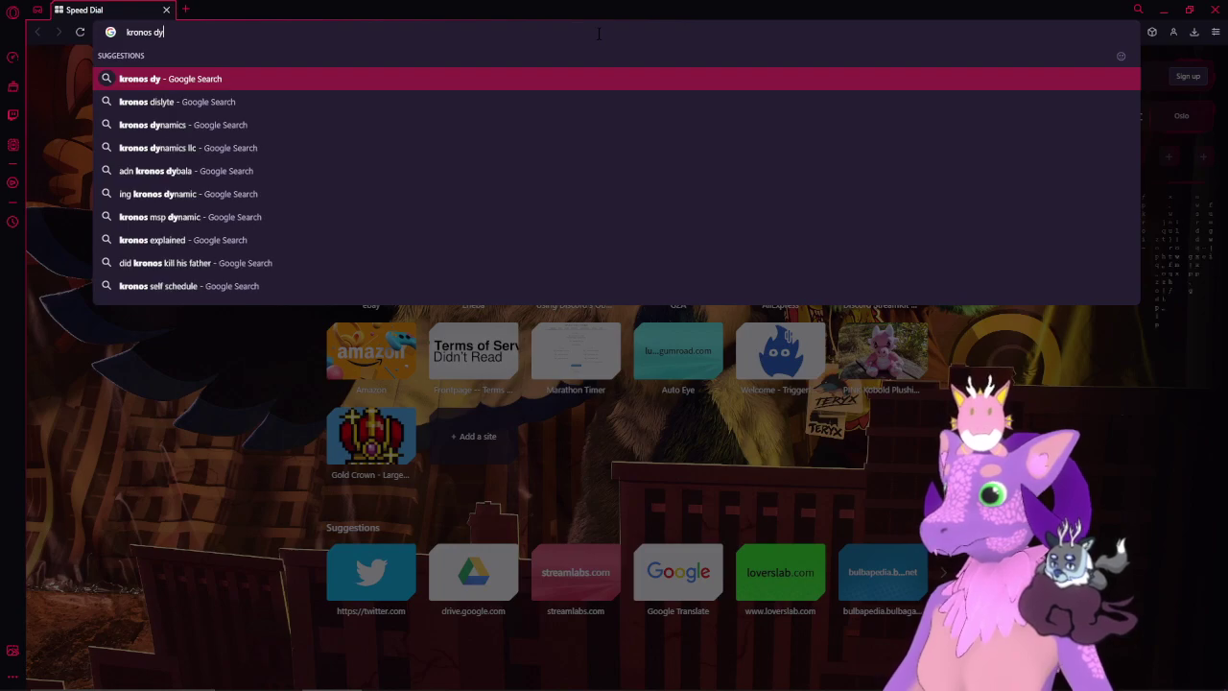
key("BackSpace")
type("is")
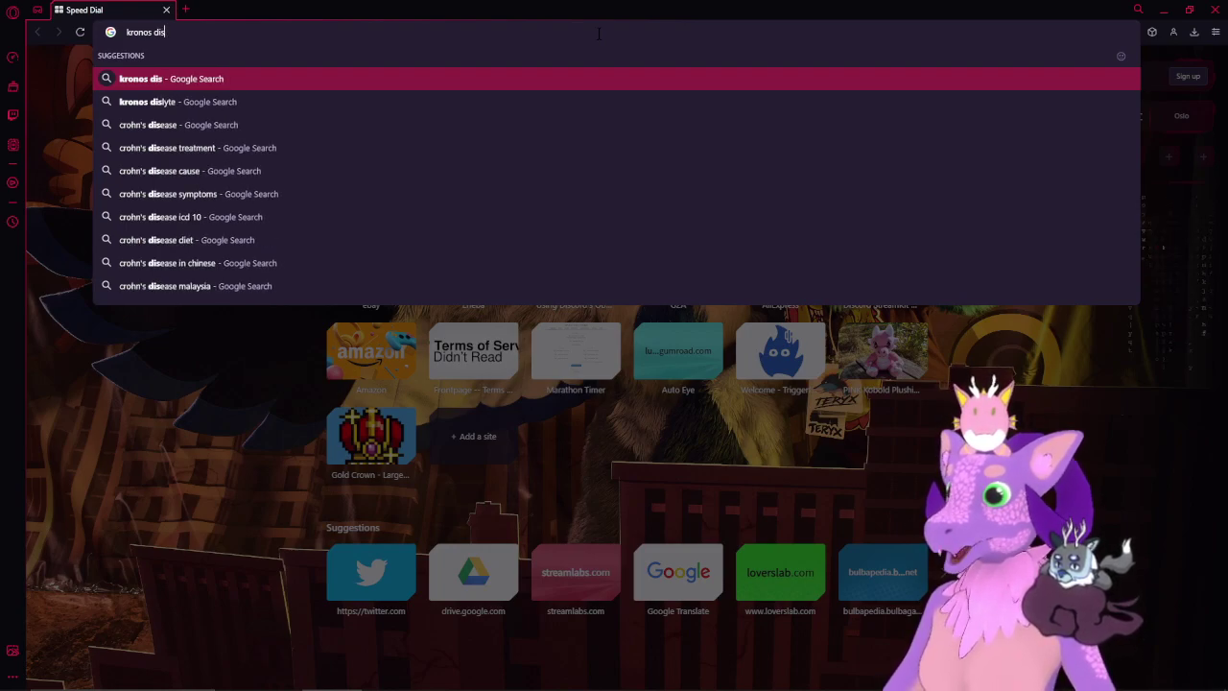
key("Down")
key("Return")
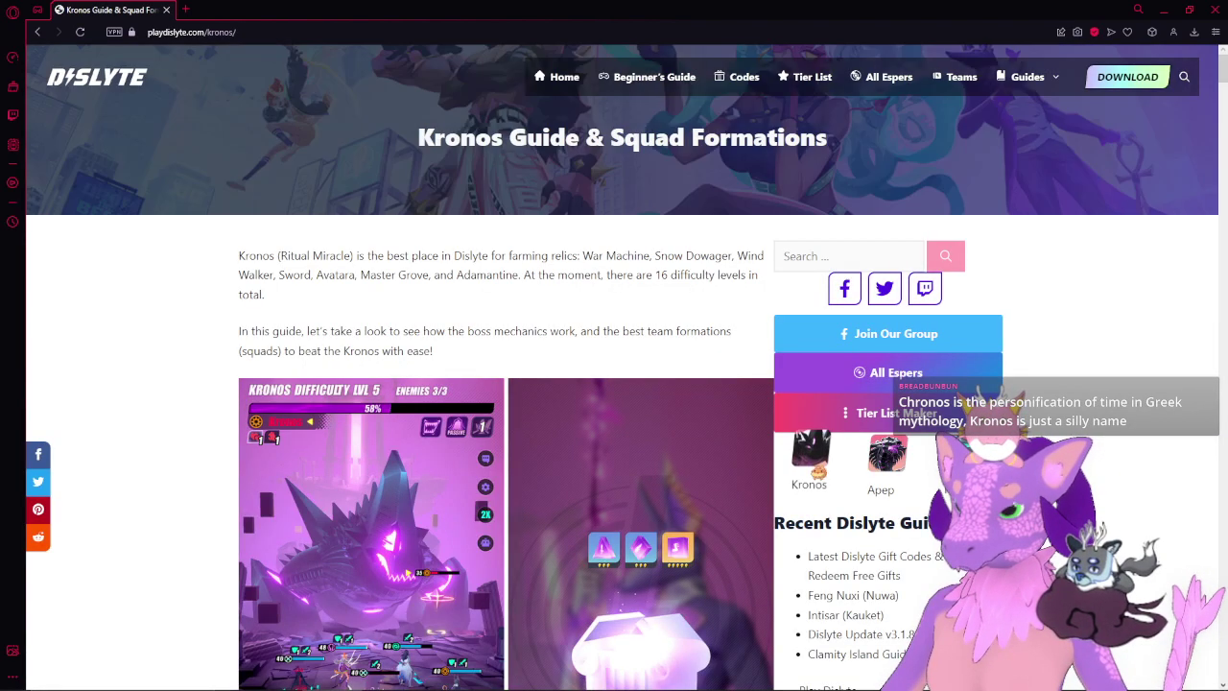
- Open the guide's Kronos battle and rewards image in a new tab to view it enlarged
scroll(91, 425, "down", 2)
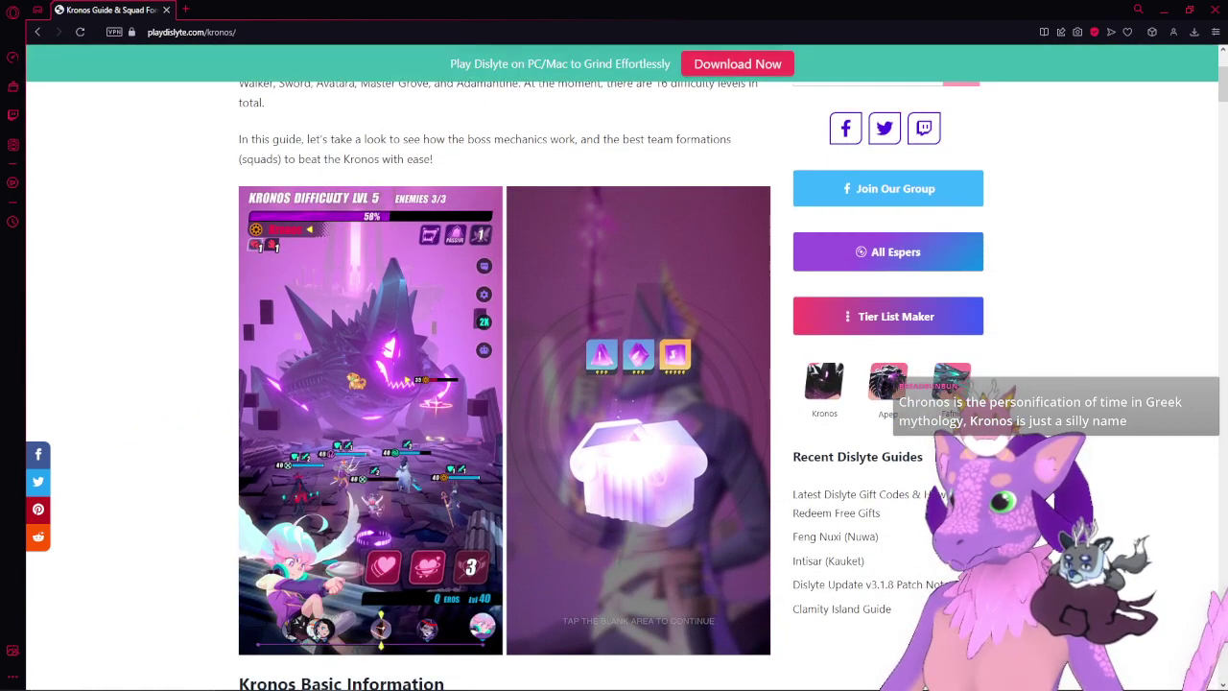
right_click(383, 329)
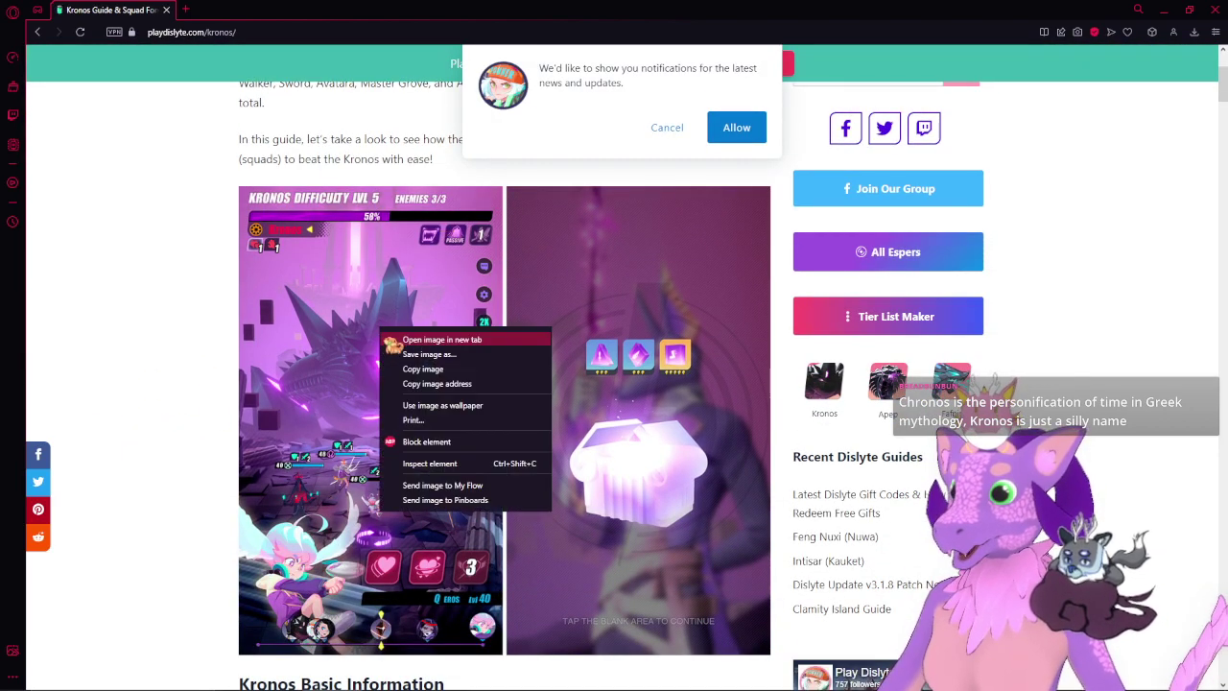
left_click(447, 337)
left_click(241, 8)
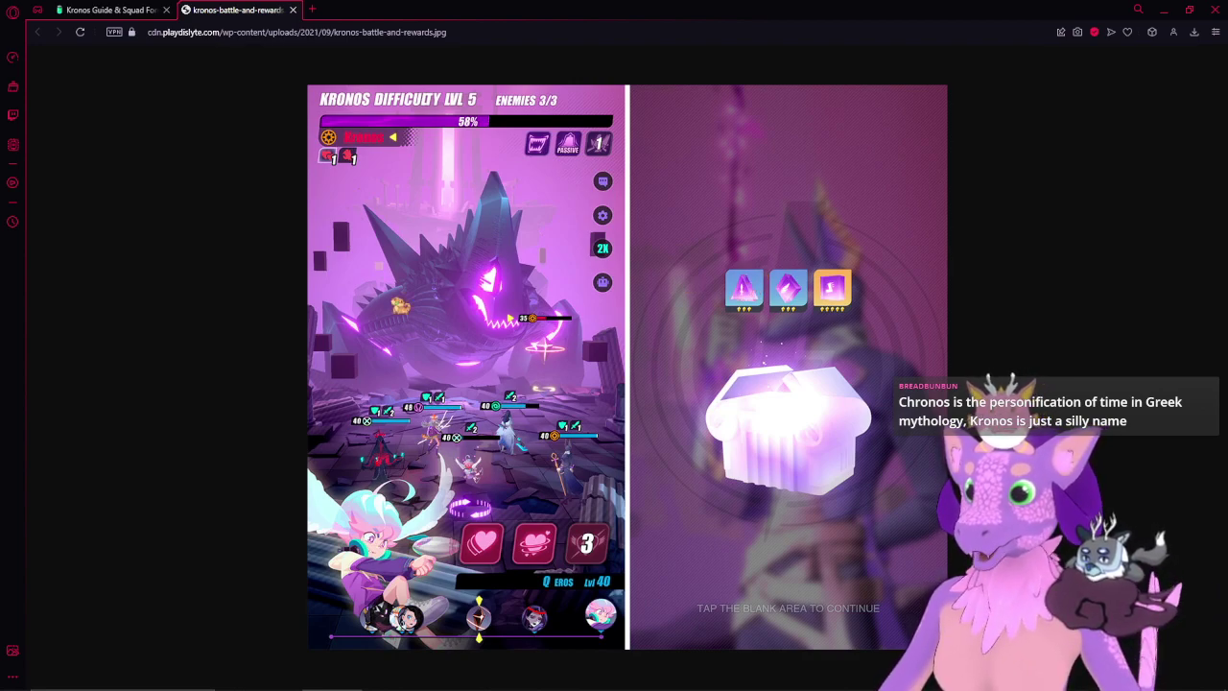
- Return to the Kronos guide, read its basic boss information and follow the Dislyte PC version link in the tip
left_click(105, 10)
scroll(144, 334, "down", 3)
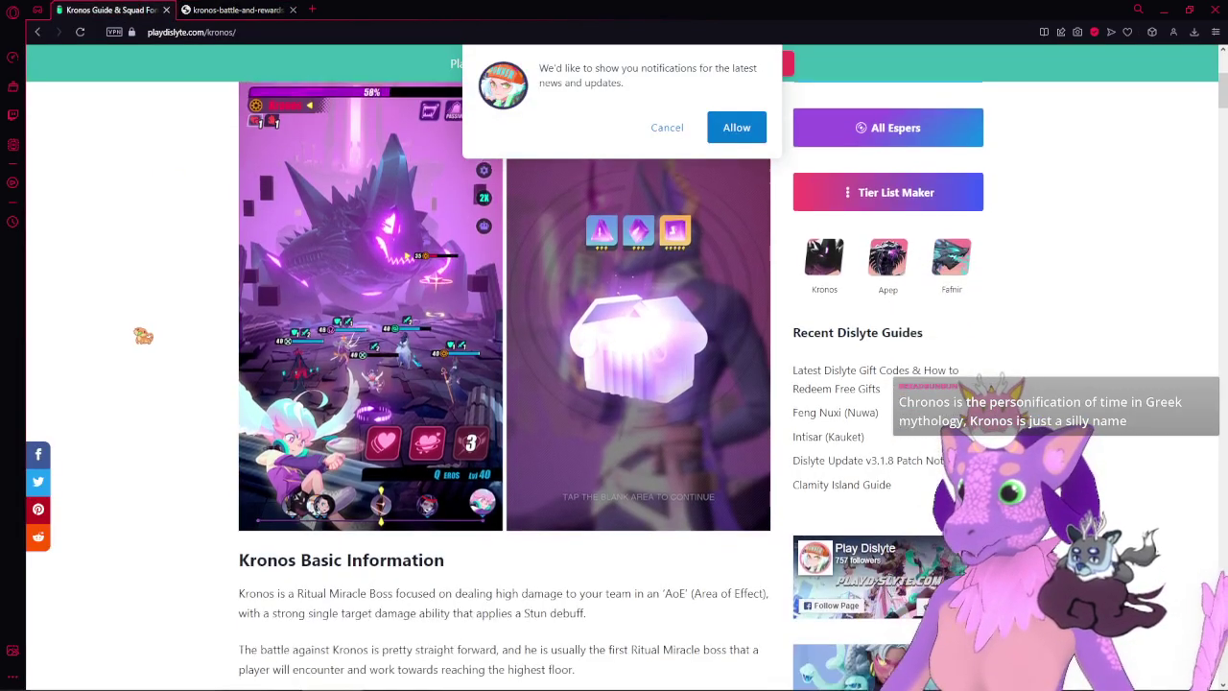
scroll(144, 337, "down", 2)
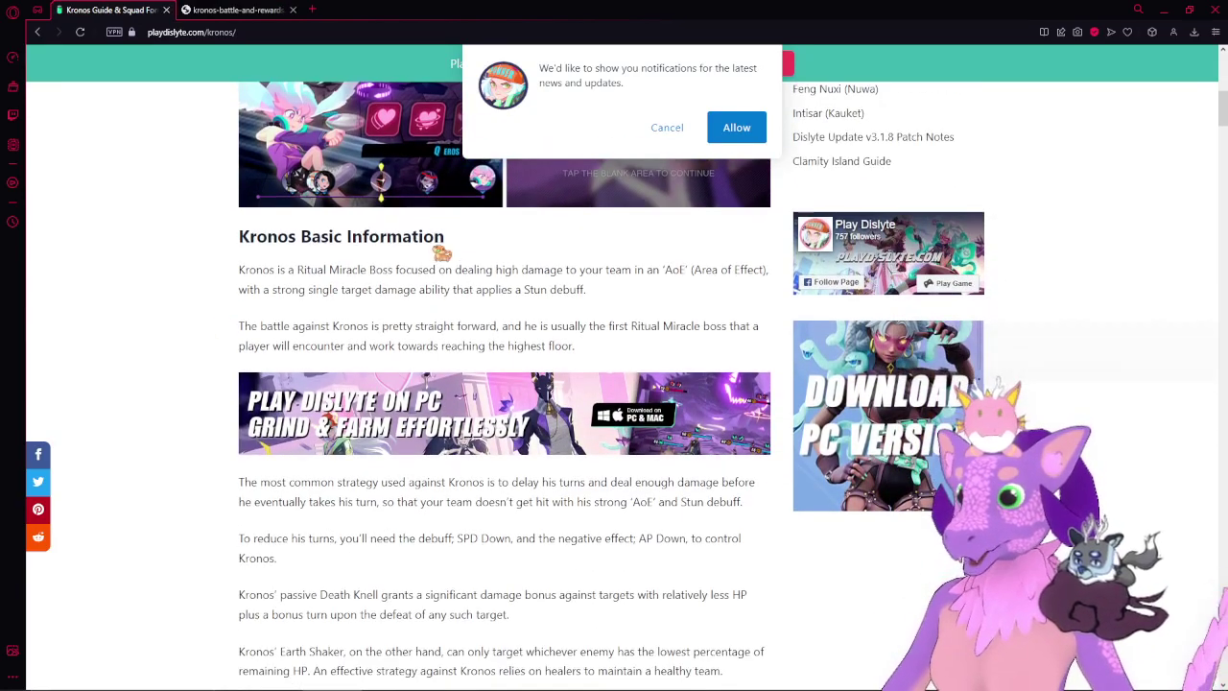
scroll(191, 412, "down", 4)
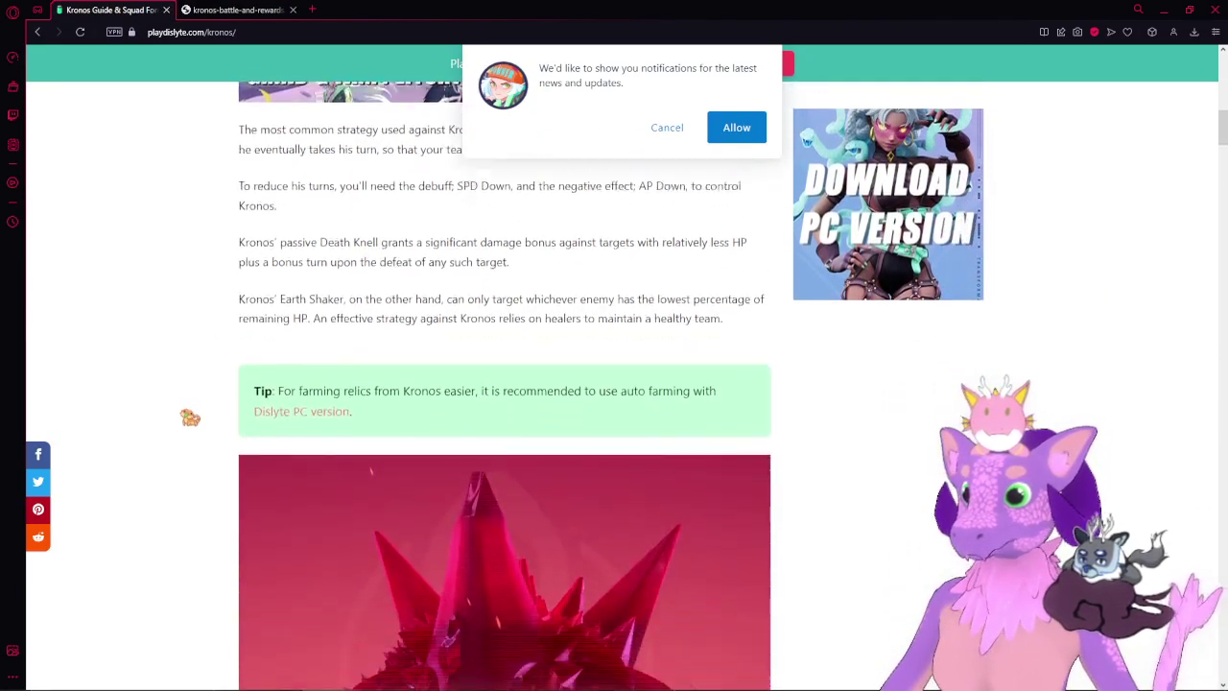
scroll(184, 419, "down", 1)
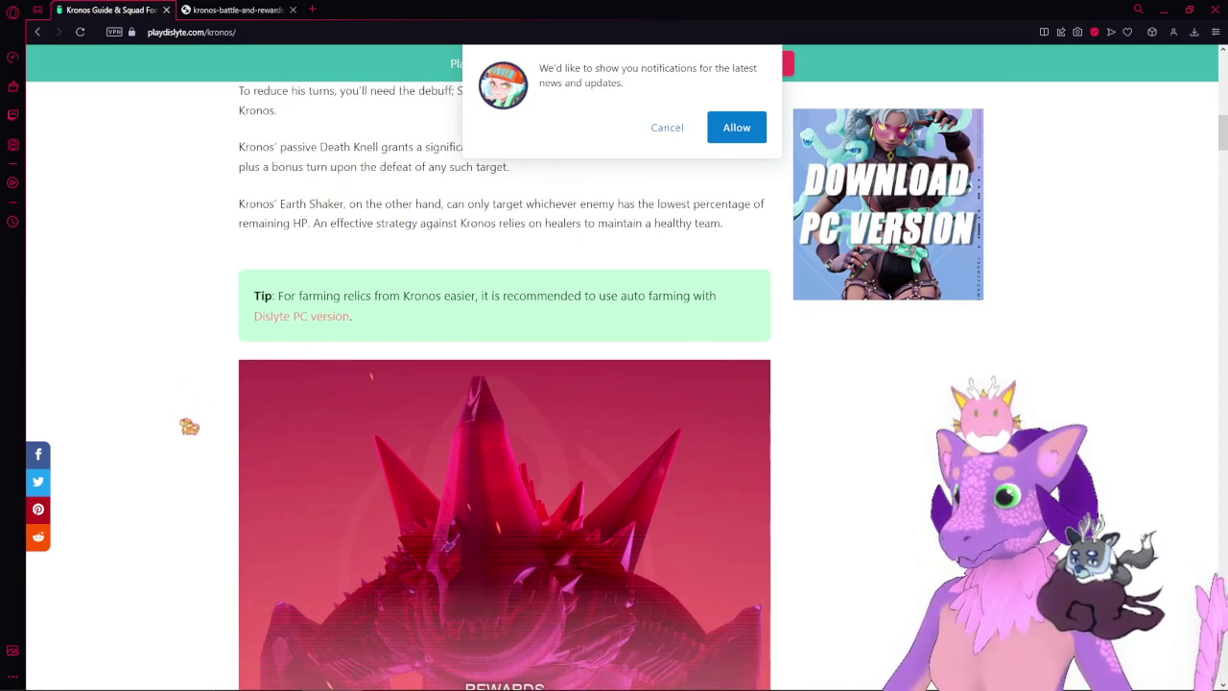
scroll(183, 451, "down", 2)
scroll(184, 458, "up", 4)
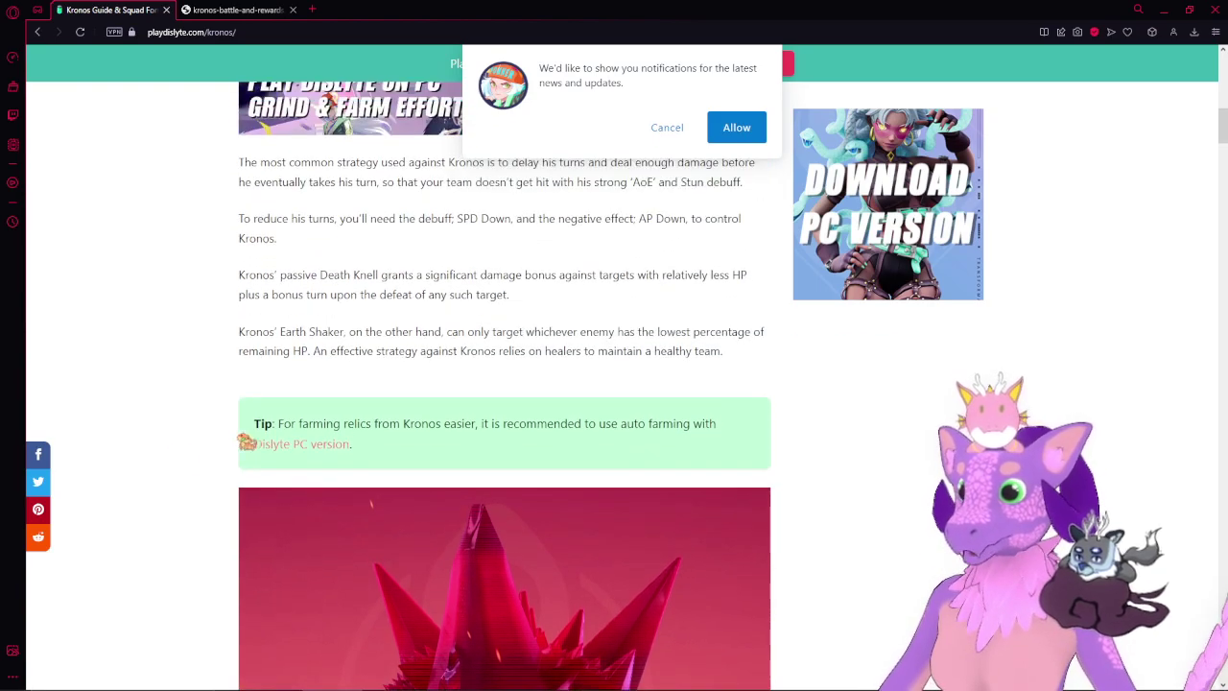
left_click_drag(265, 445, 269, 449)
left_click(269, 446)
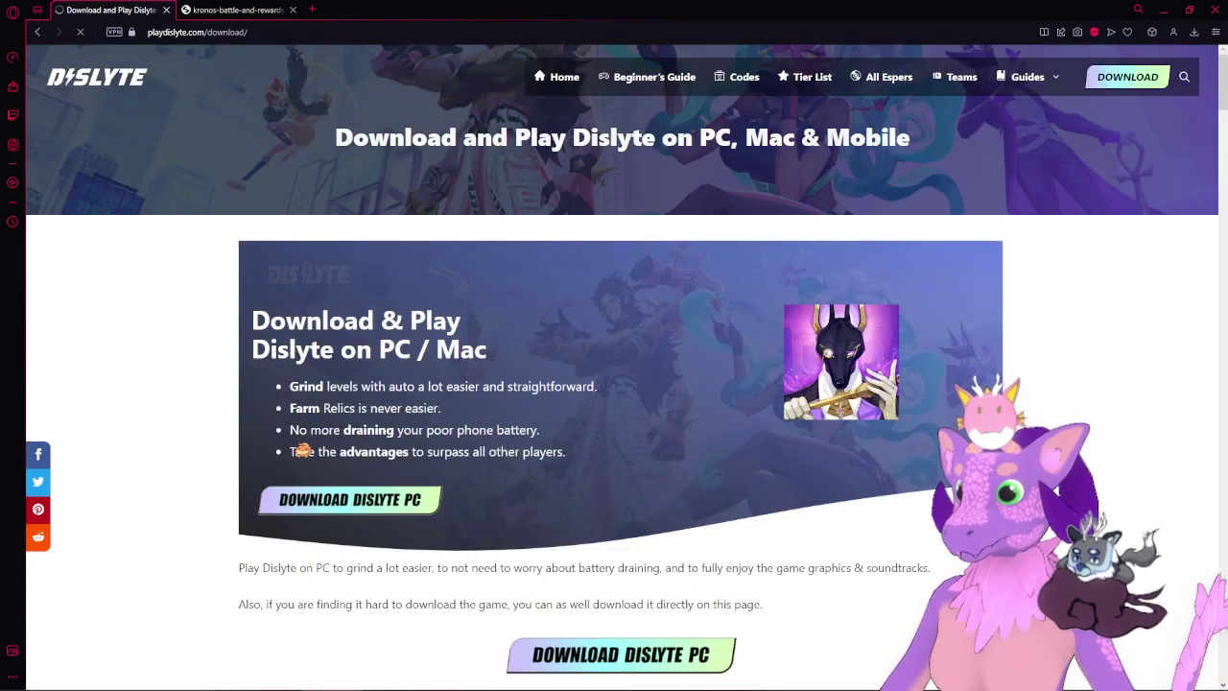
- Look over the Dislyte download page's PC and Mac instructions and decline its notification request
scroll(214, 419, "down", 7)
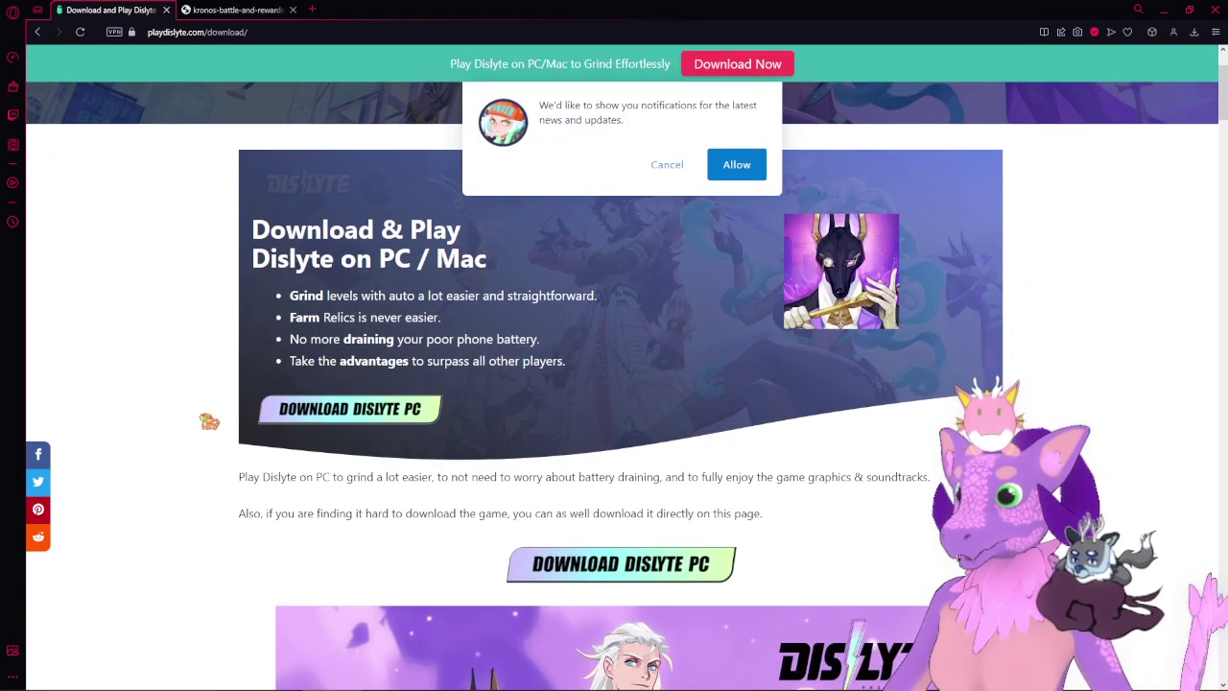
scroll(208, 422, "down", 8)
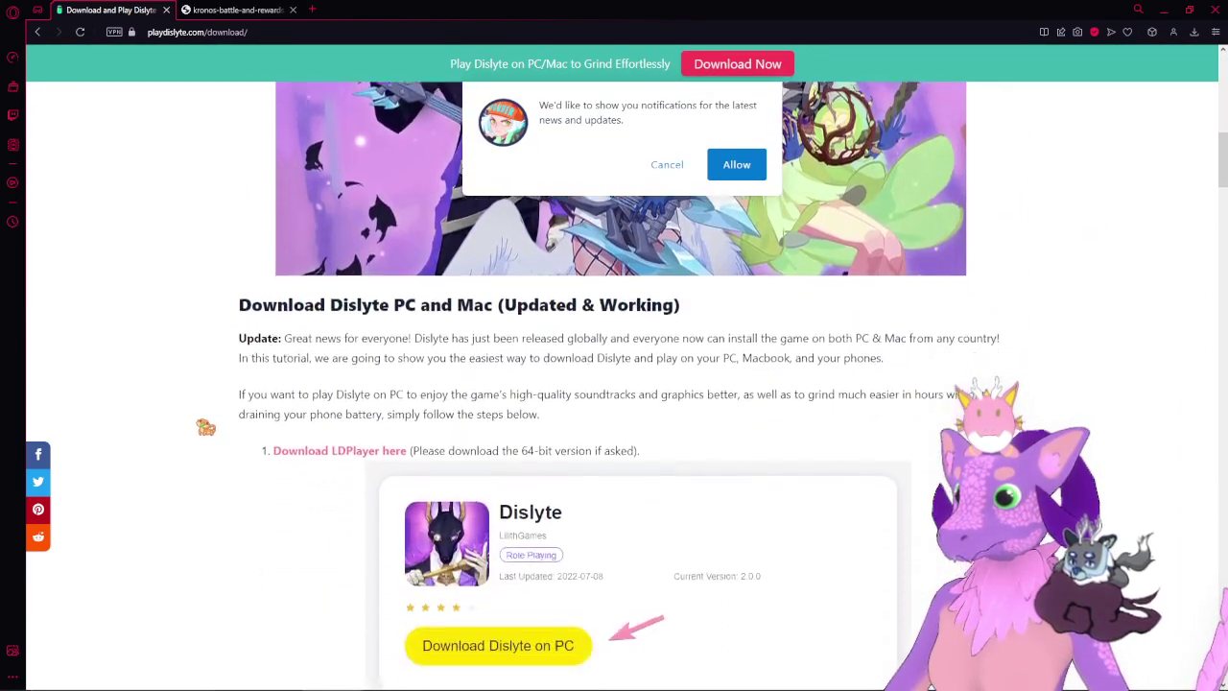
scroll(206, 427, "up", 8)
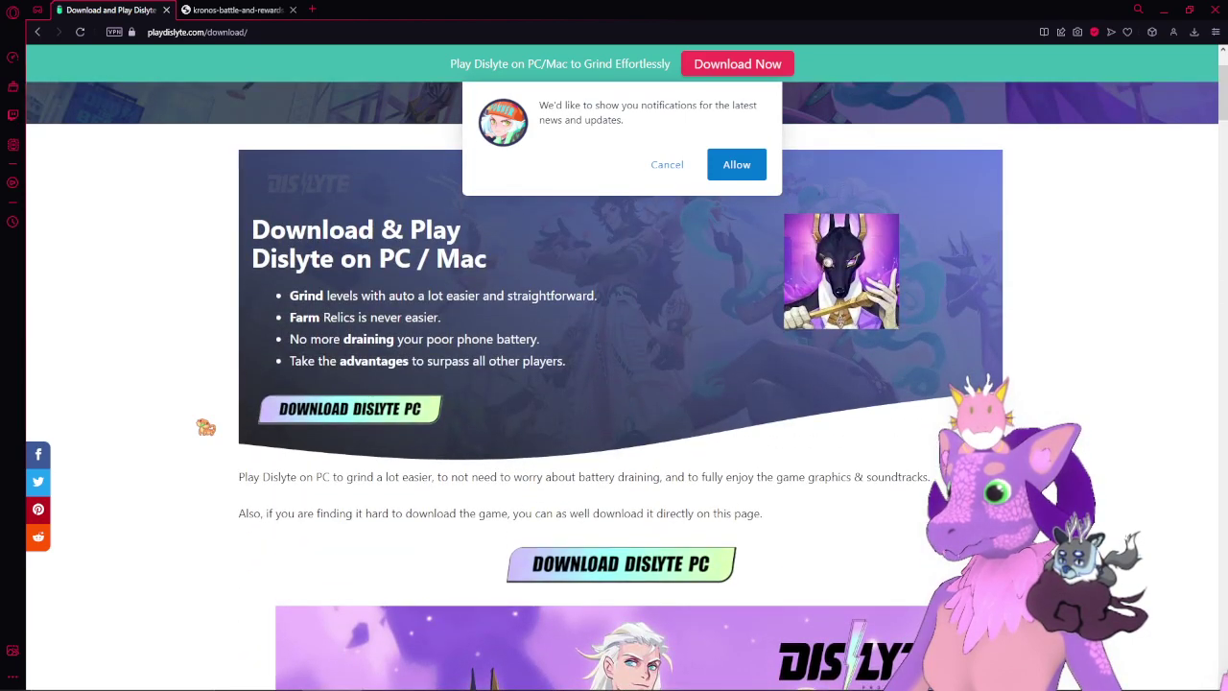
scroll(205, 427, "up", 1)
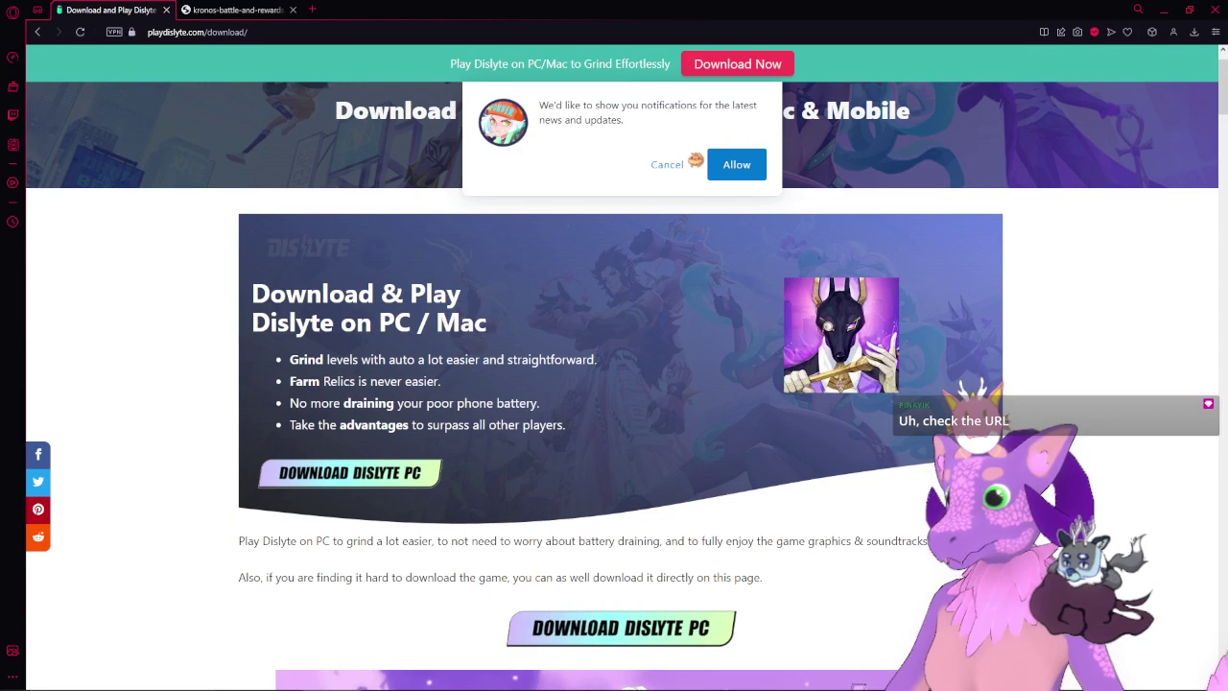
left_click(670, 165)
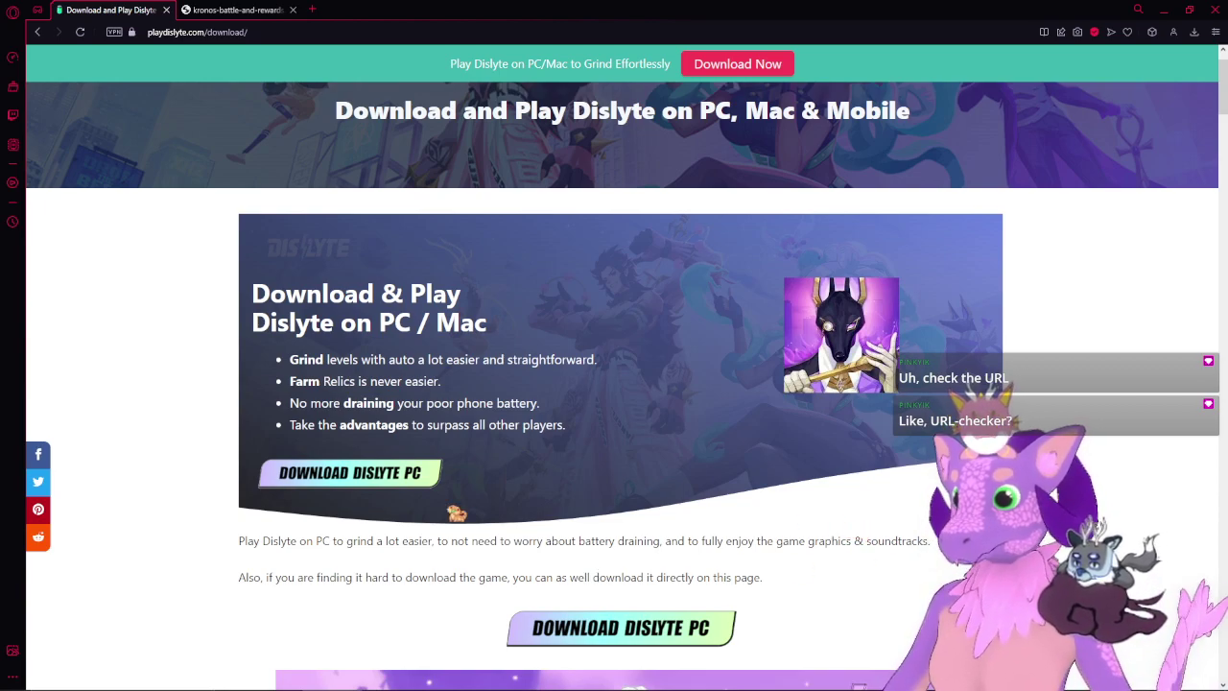
- Copy the link address of the upper Download Dislyte PC banner and dismiss the full-page download promotion
right_click(380, 477)
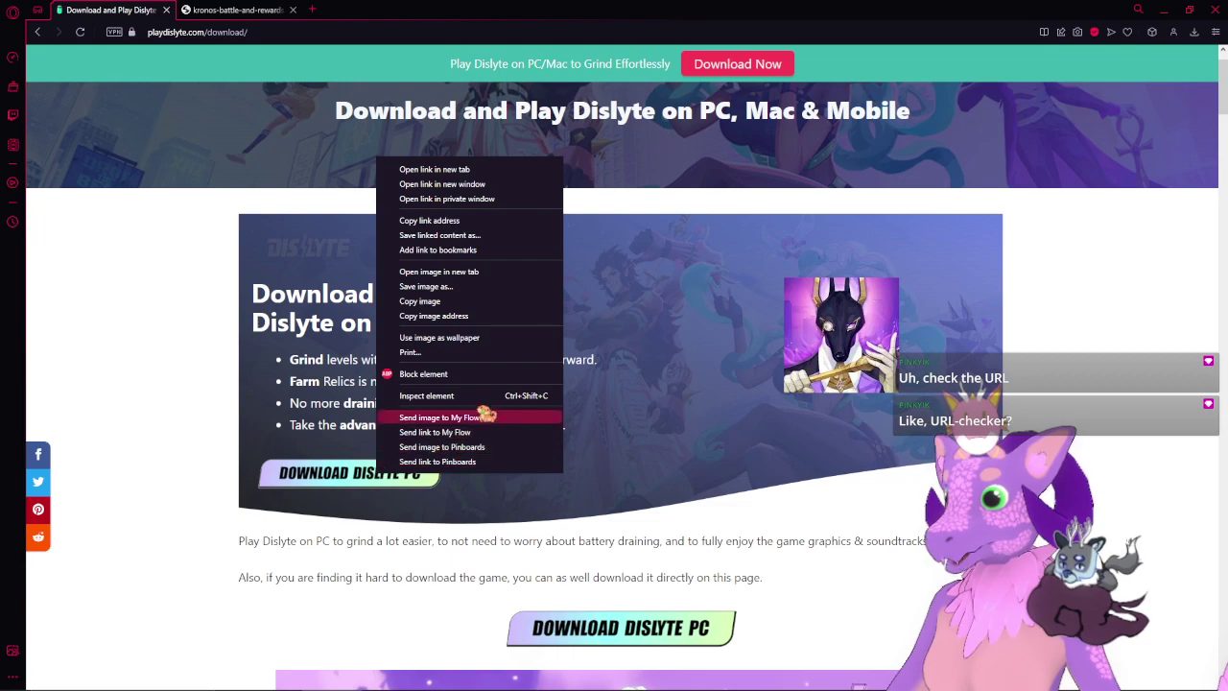
left_click(487, 227)
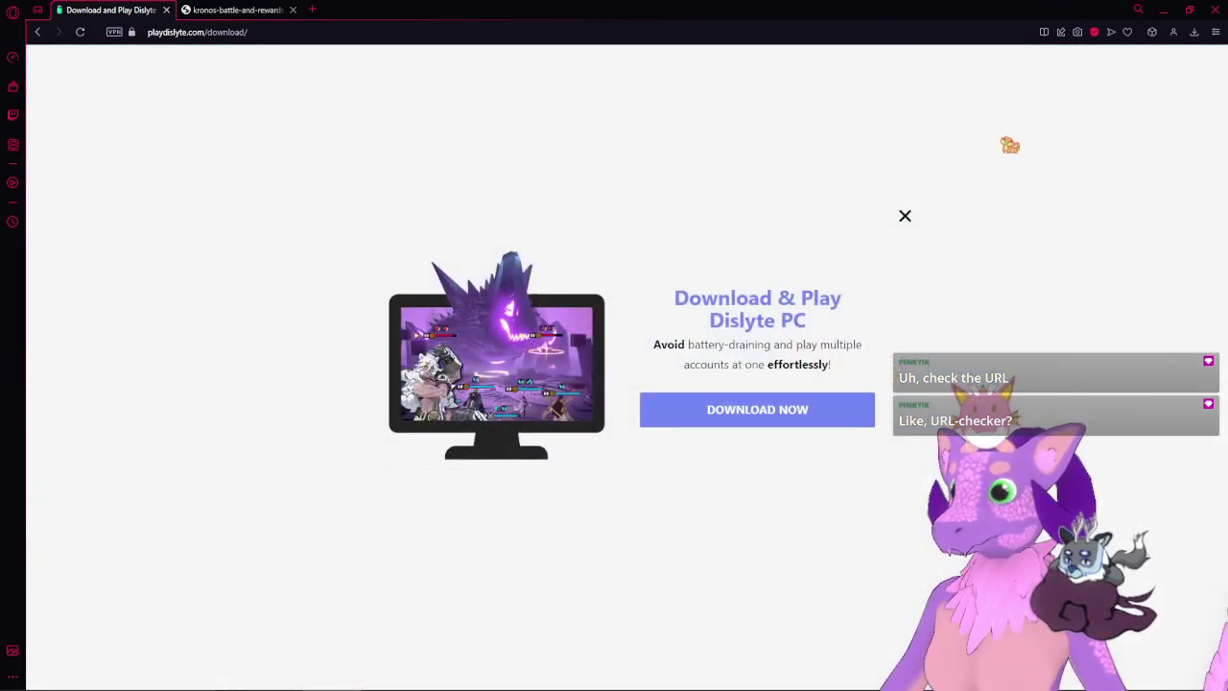
left_click(904, 216)
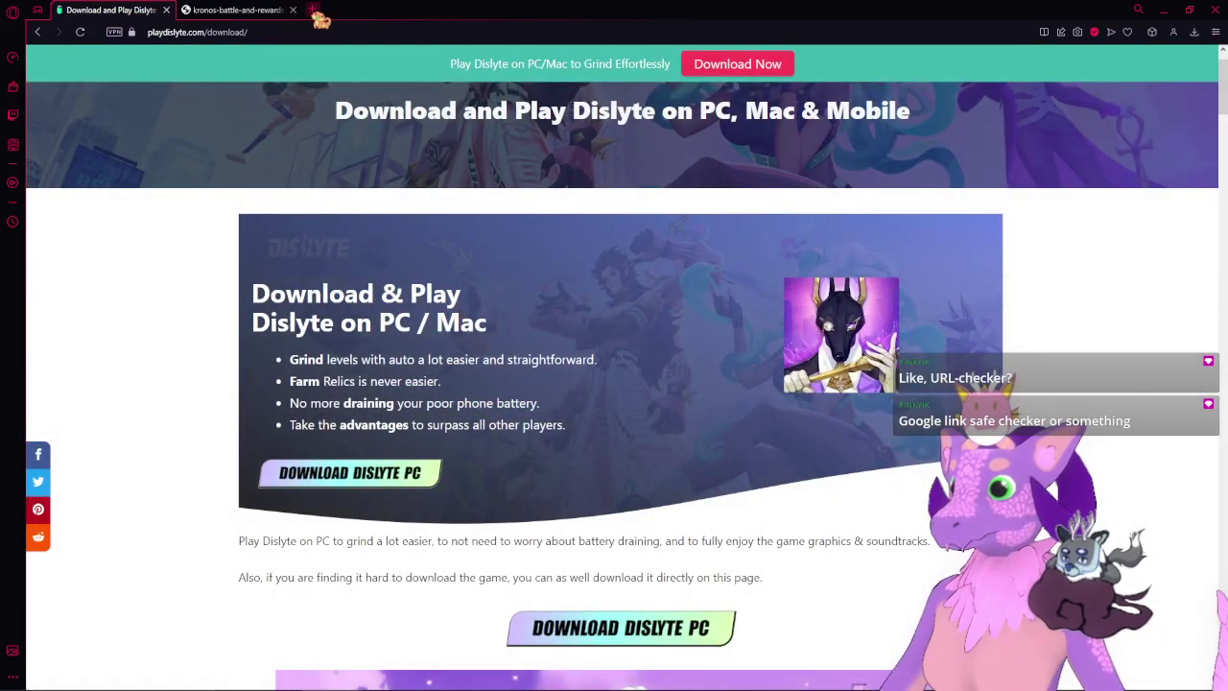
- Reuse the battle image tab to search for "google link safety checker" and open Google Transparency Report's Safe Browsing site status page
left_click(237, 9)
left_click(272, 32)
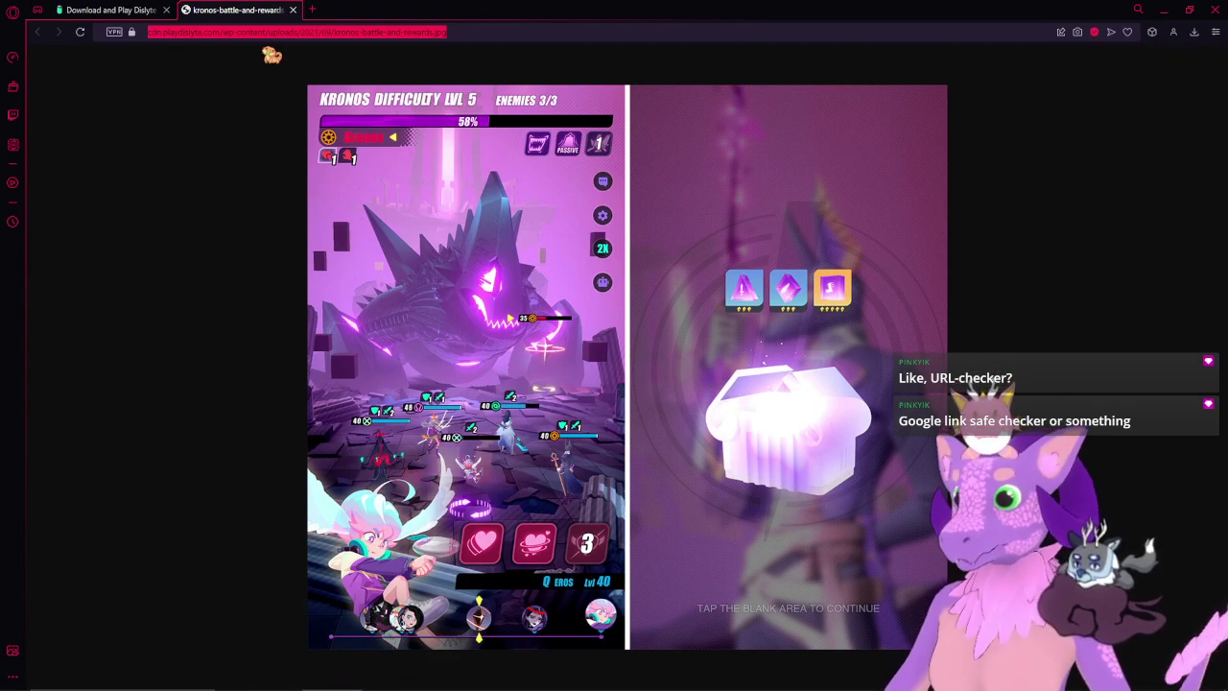
type("google link sa")
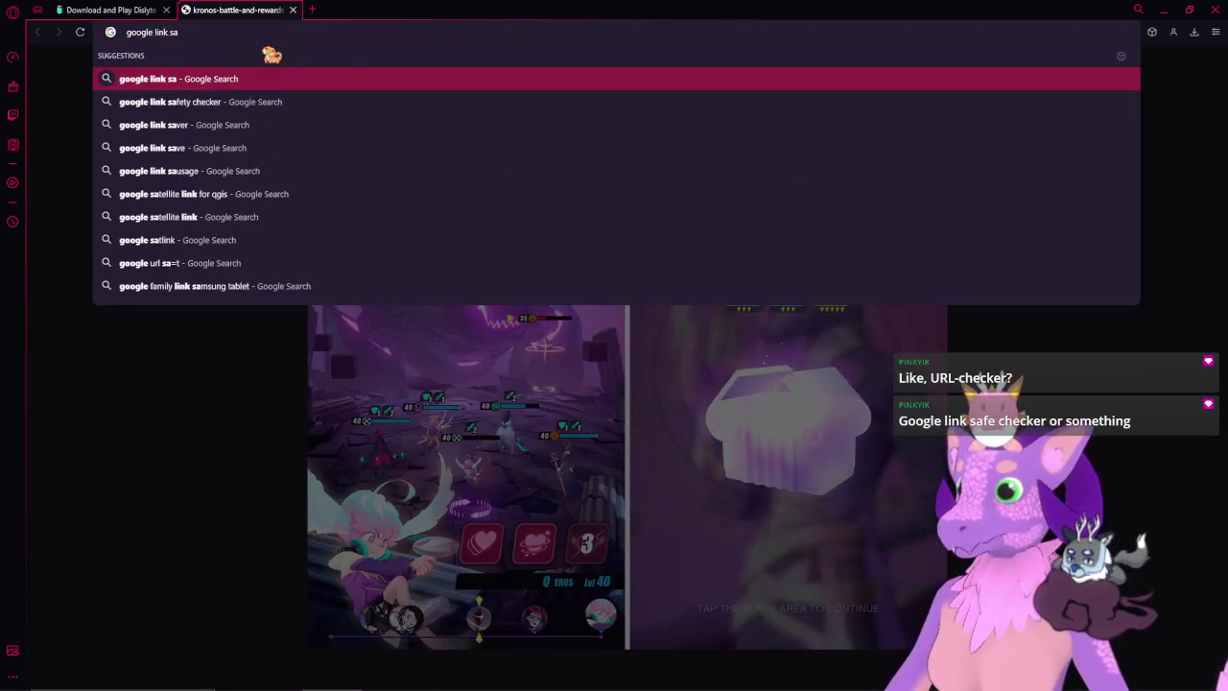
key("Down")
key("Return")
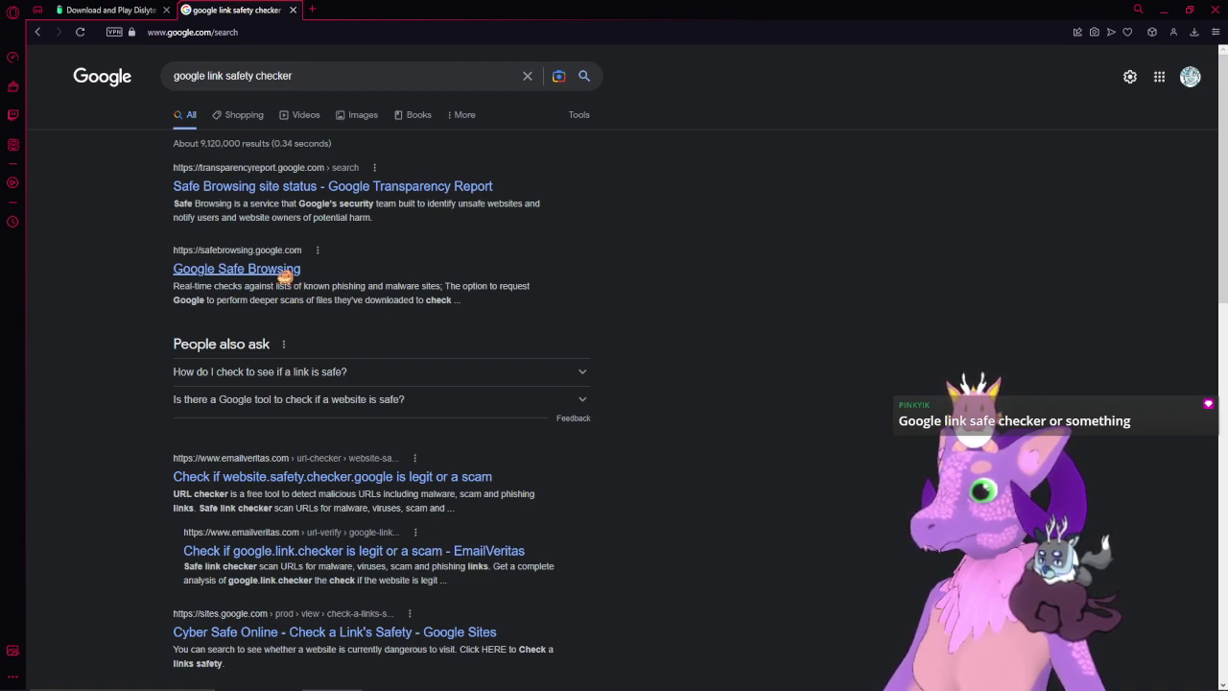
left_click(341, 371)
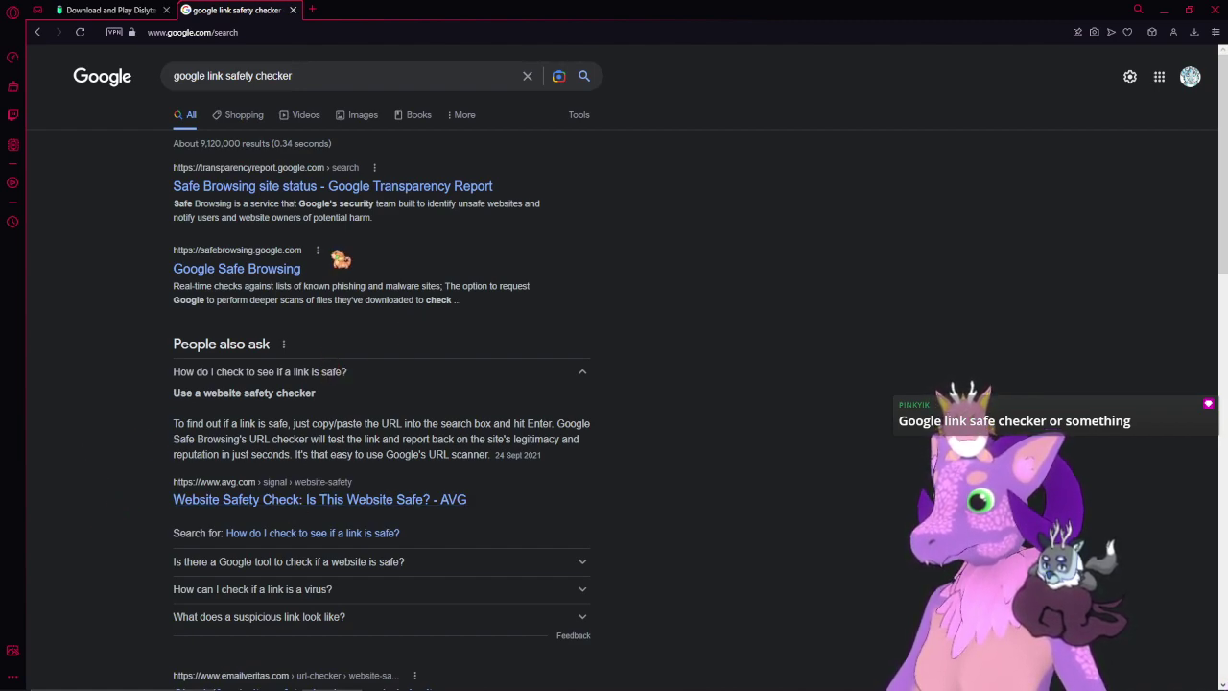
left_click(421, 193)
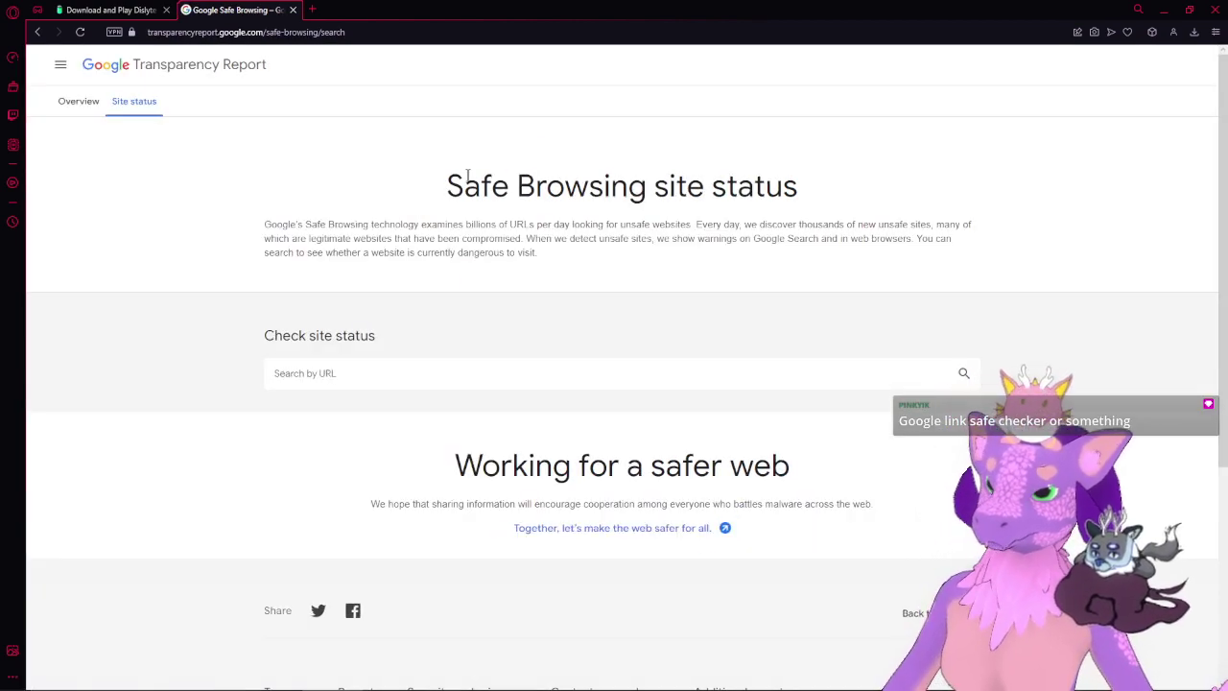
left_click(446, 381)
key("ctrl+v")
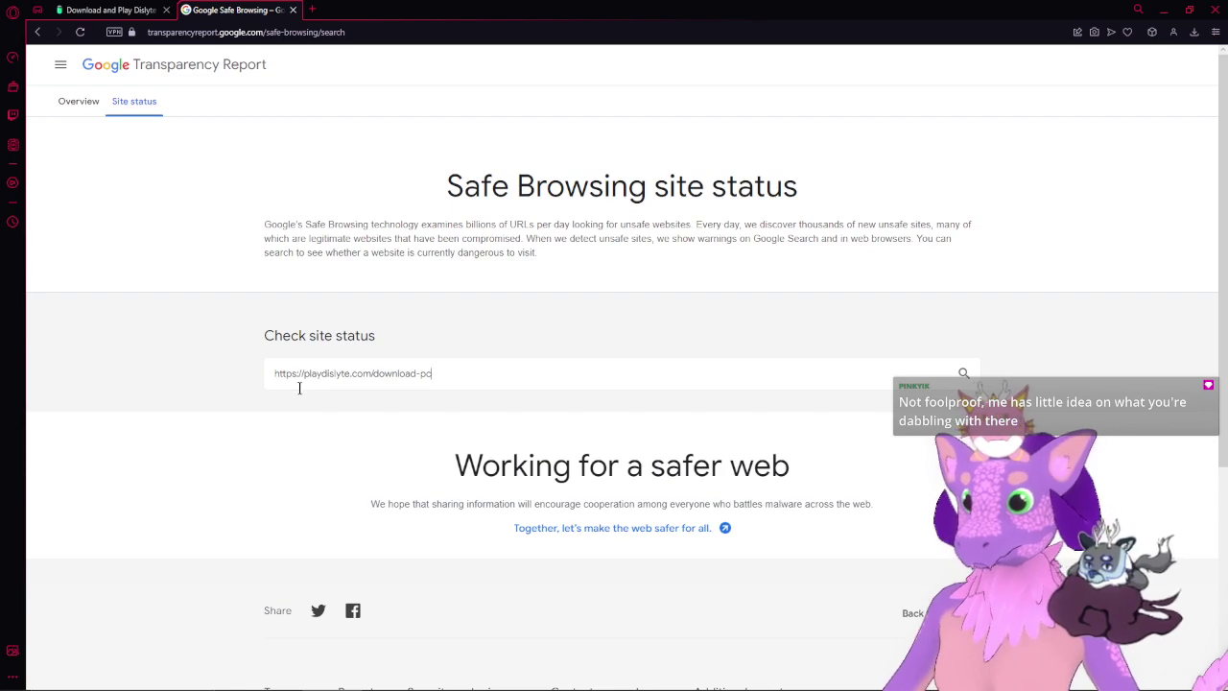
key("Return")
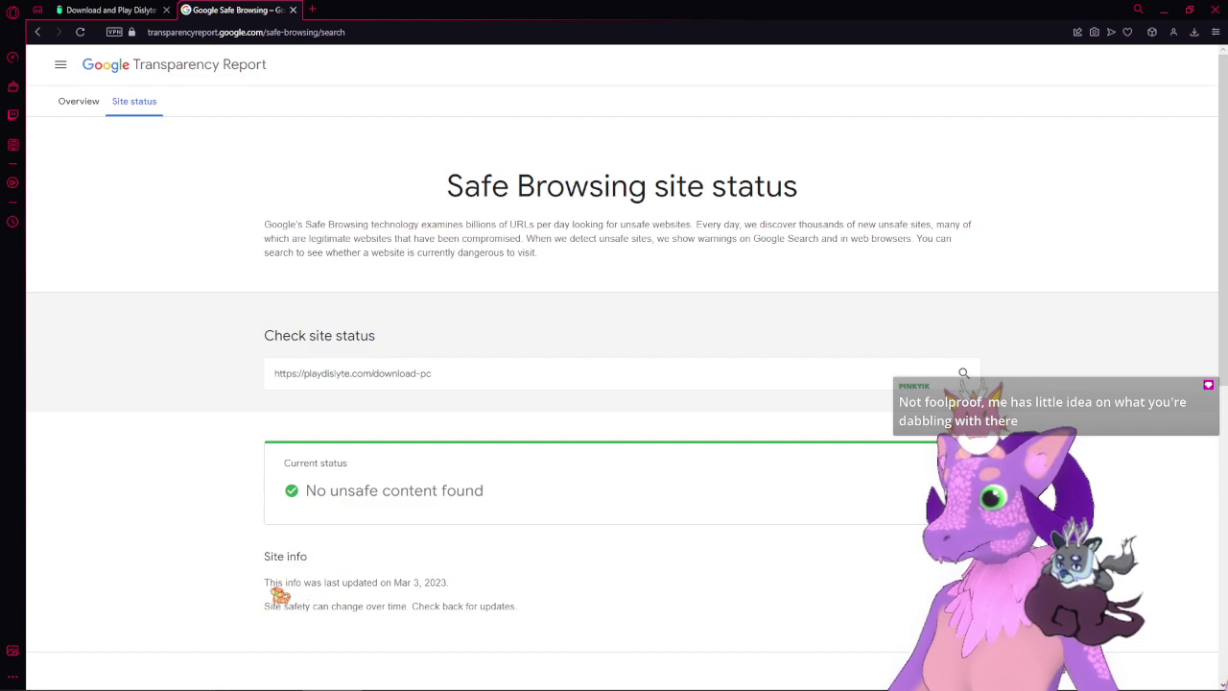
- Read the current status and last-updated date in the Safe Browsing result, comparing the date with the system calendar date
mouse_move(1172, 685)
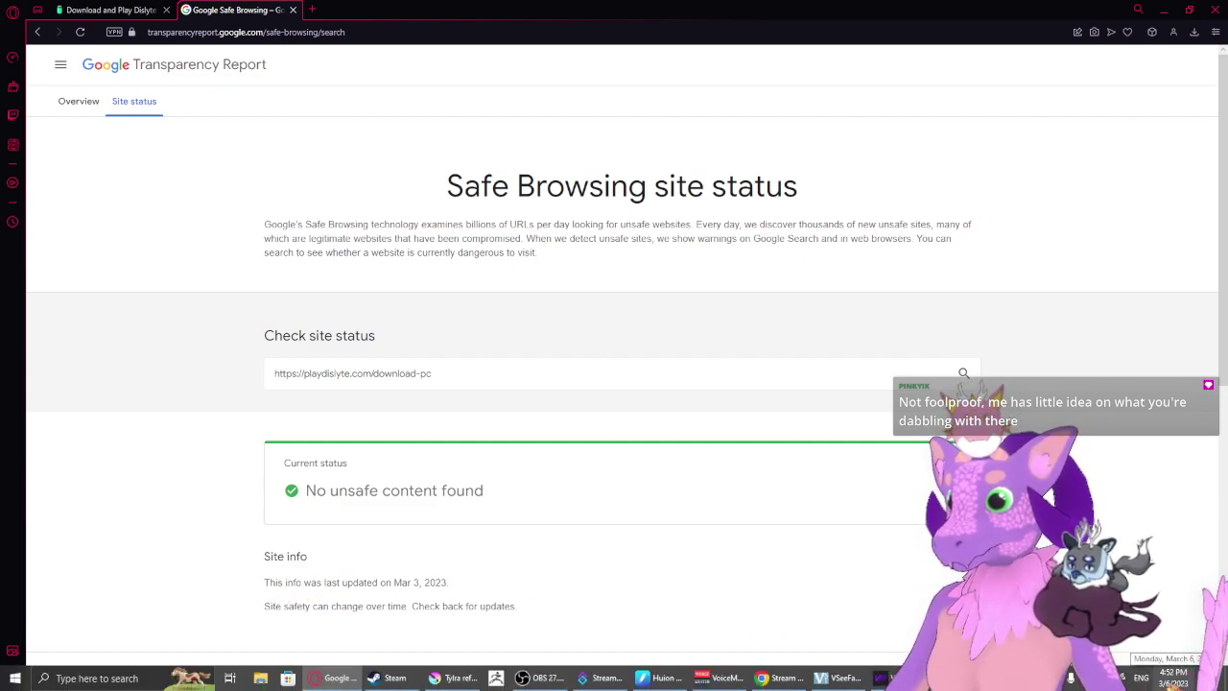
scroll(735, 578, "down", 1)
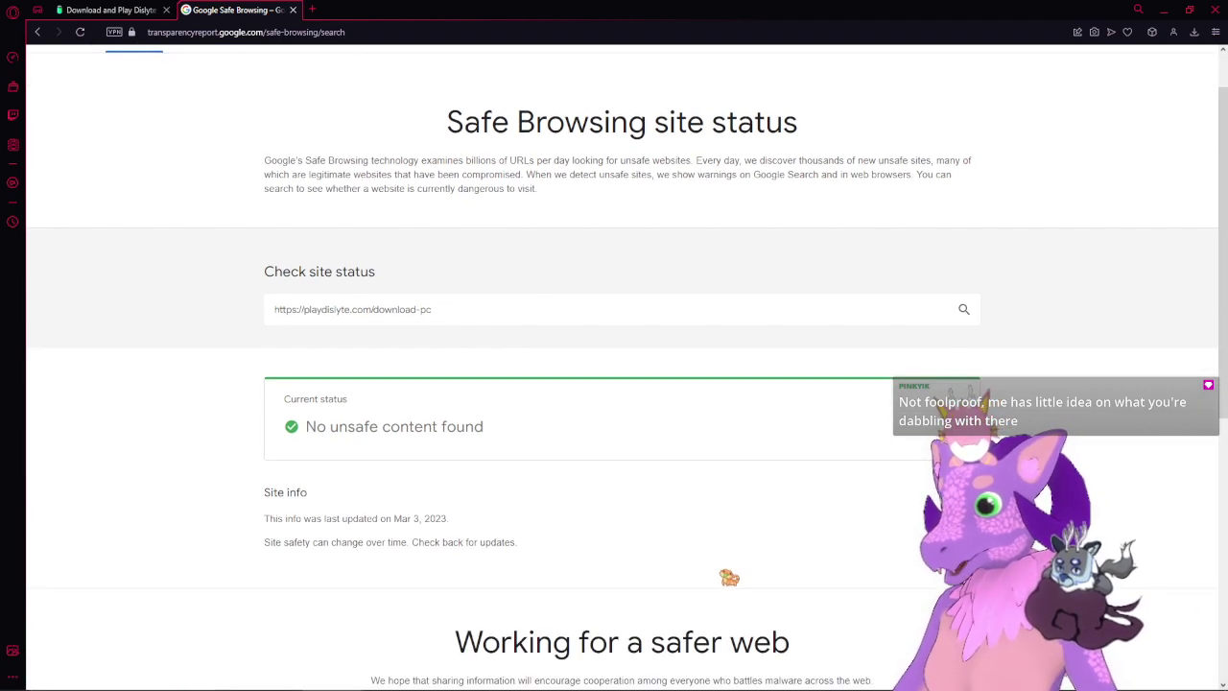
scroll(729, 577, "down", 3)
scroll(638, 576, "up", 4)
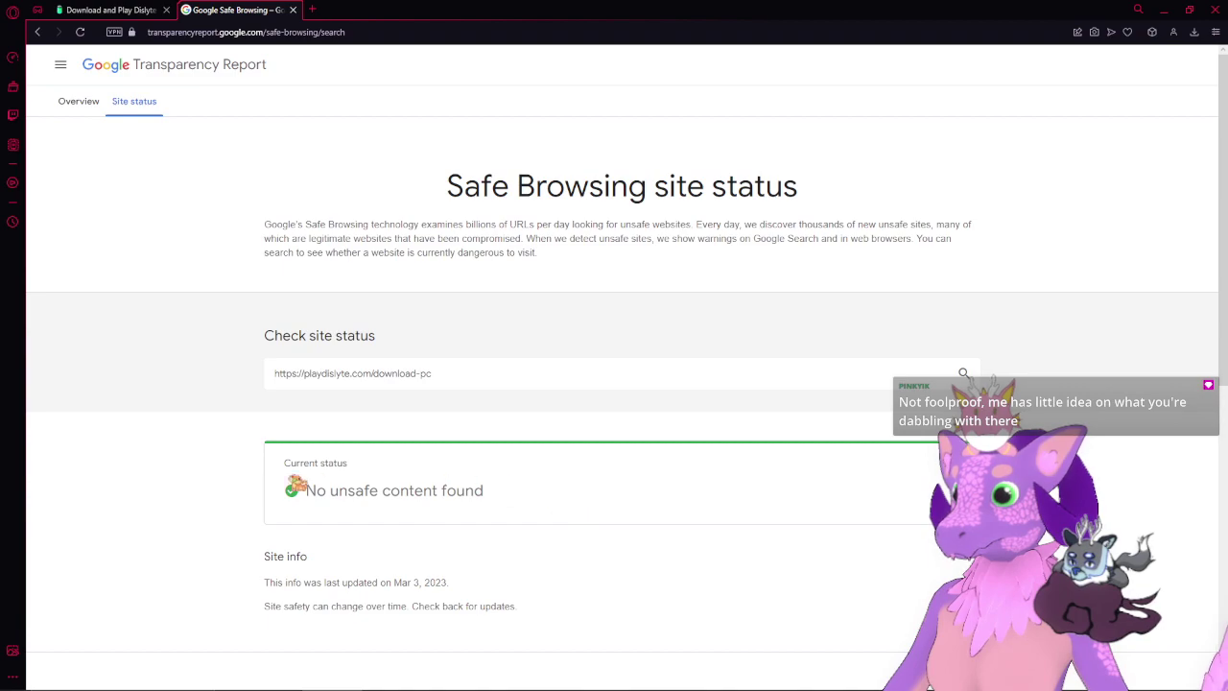
left_click_drag(290, 492, 597, 502)
left_click(737, 549)
- Follow the upper Download Dislyte PC banner to the LDPlayer page and copy the link address of its Download Dislyte on PC link
left_click(110, 10)
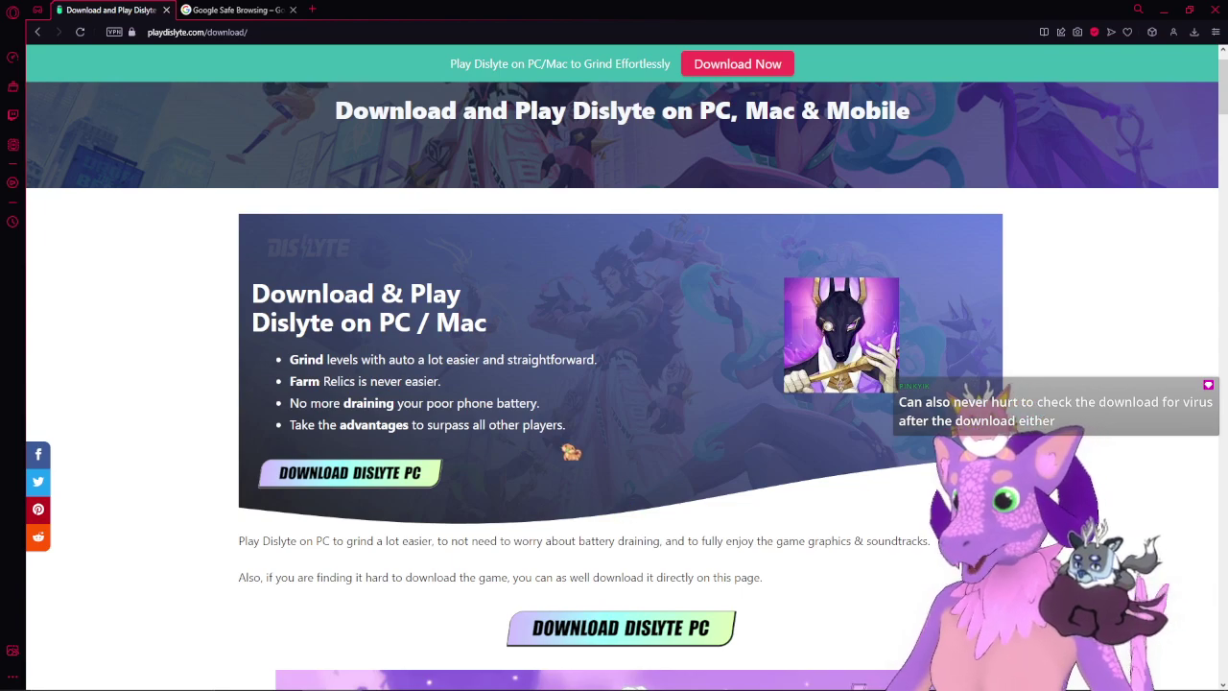
left_click(401, 474)
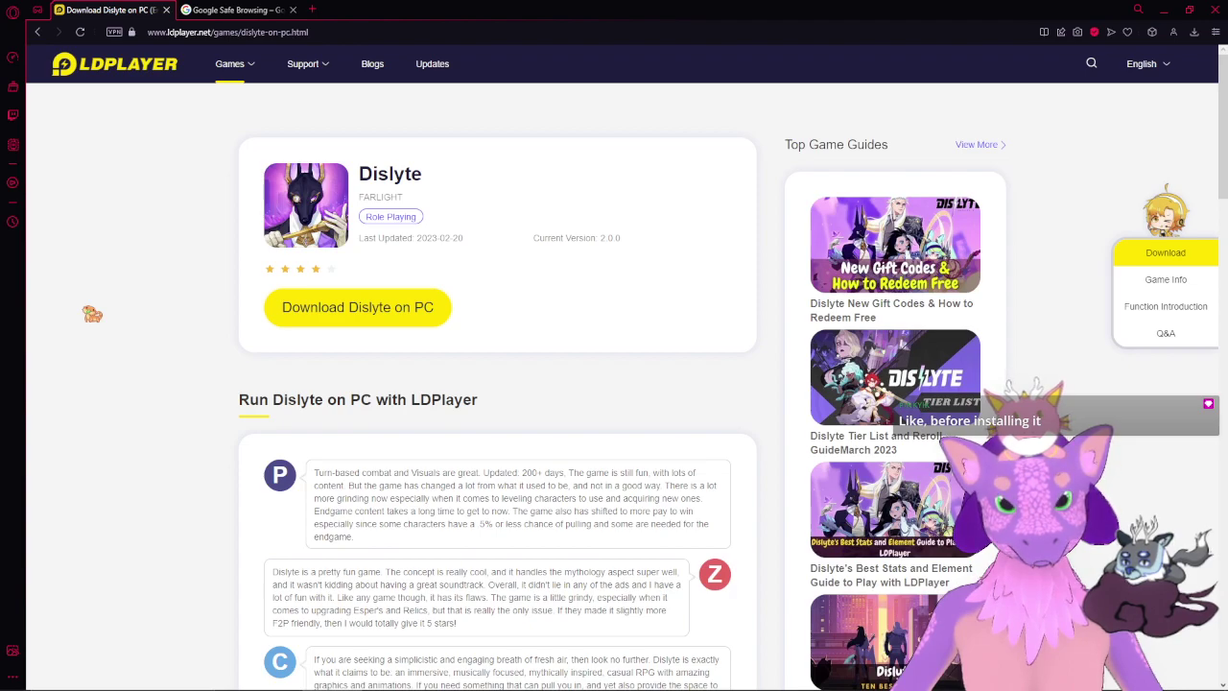
right_click(343, 306)
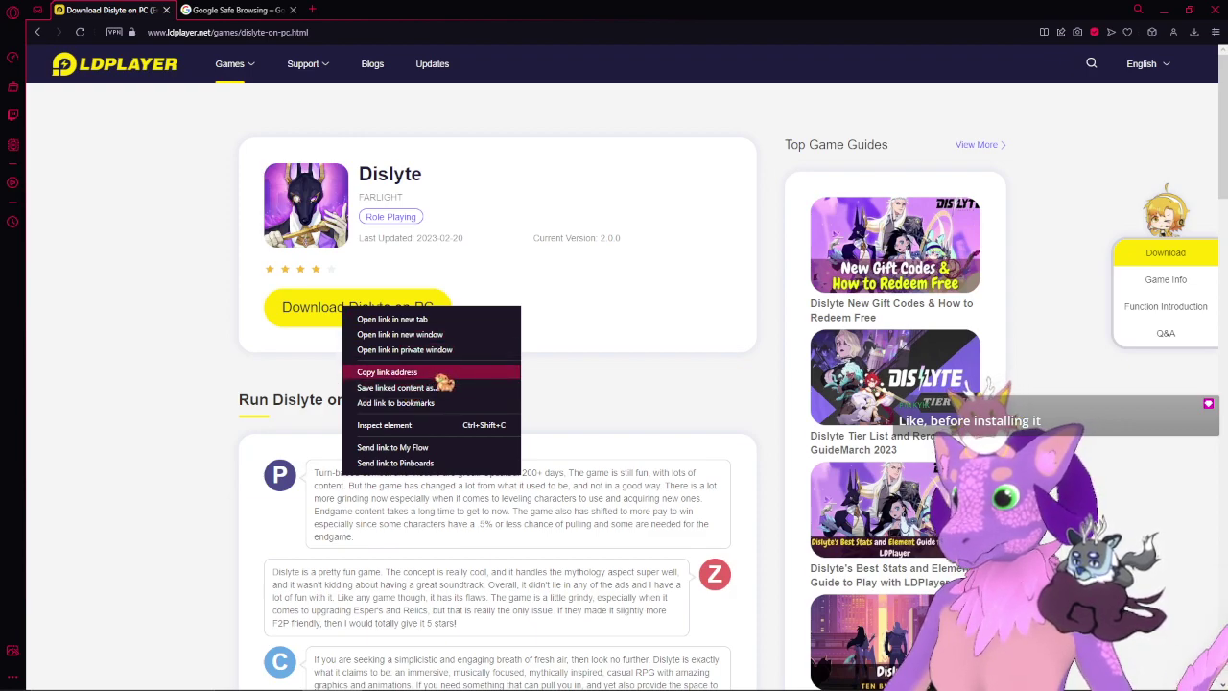
left_click(391, 370)
- Check the Safe Browsing status of the copied LDPlayer9.exe link and inspect the .exe ending of the URL
left_click(239, 10)
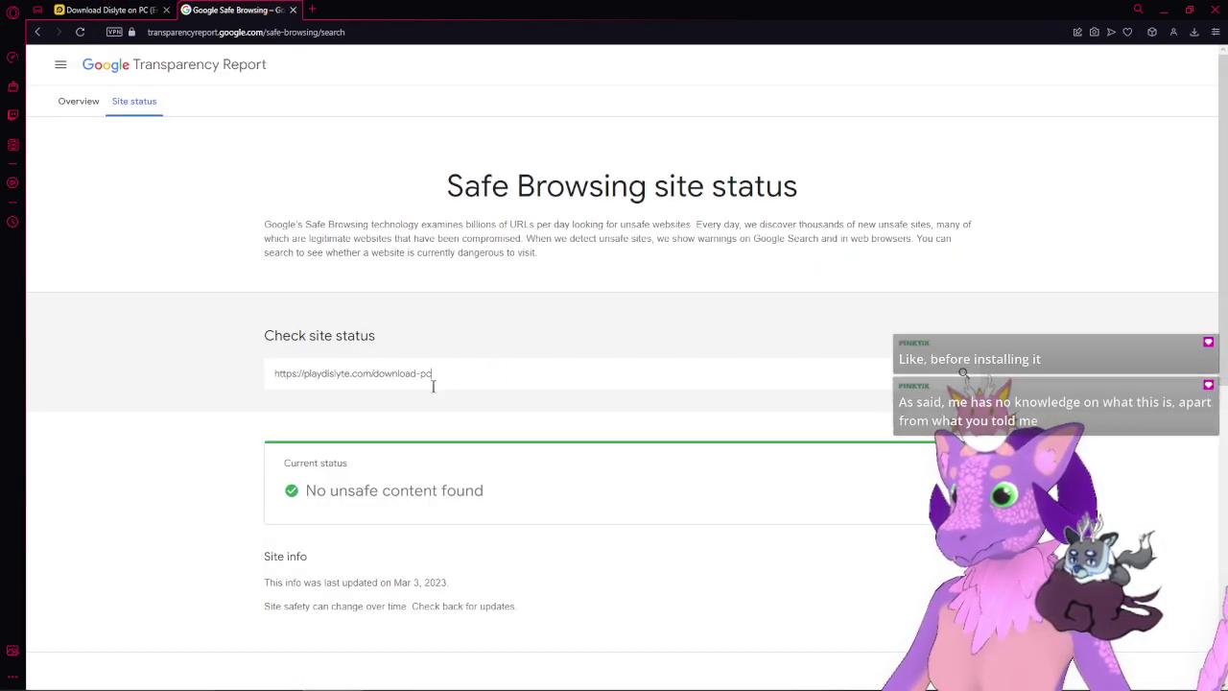
left_click_drag(484, 368, 203, 397)
key("ctrl+v")
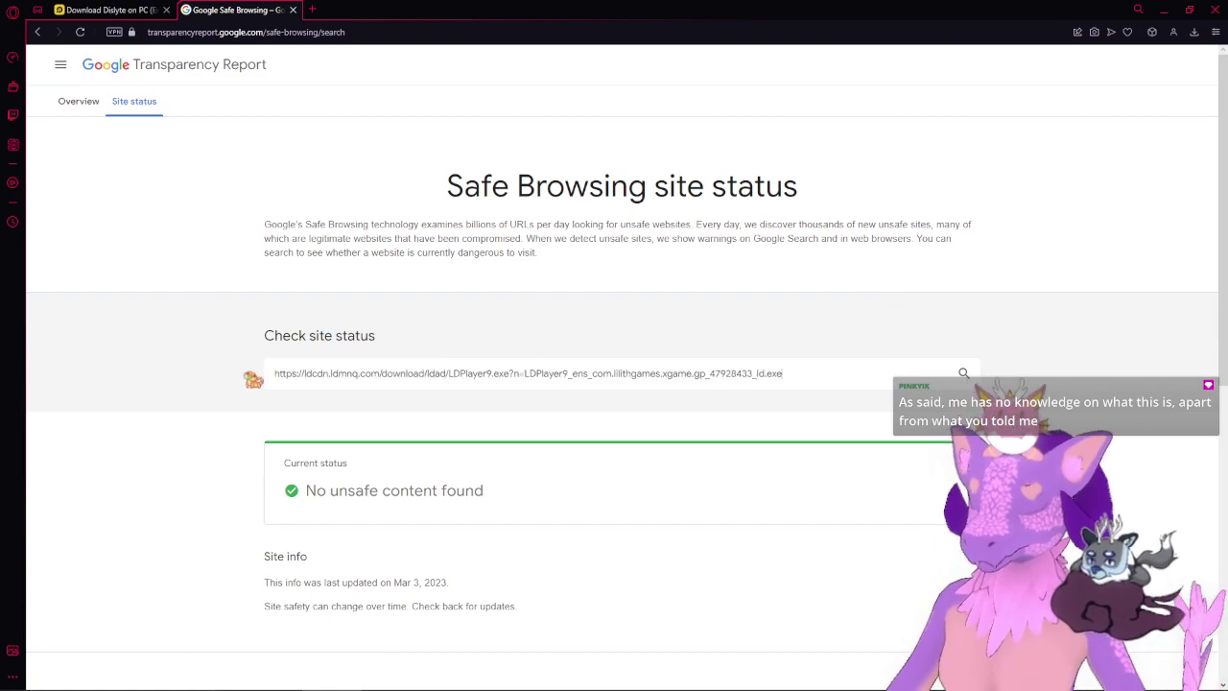
left_click(964, 371)
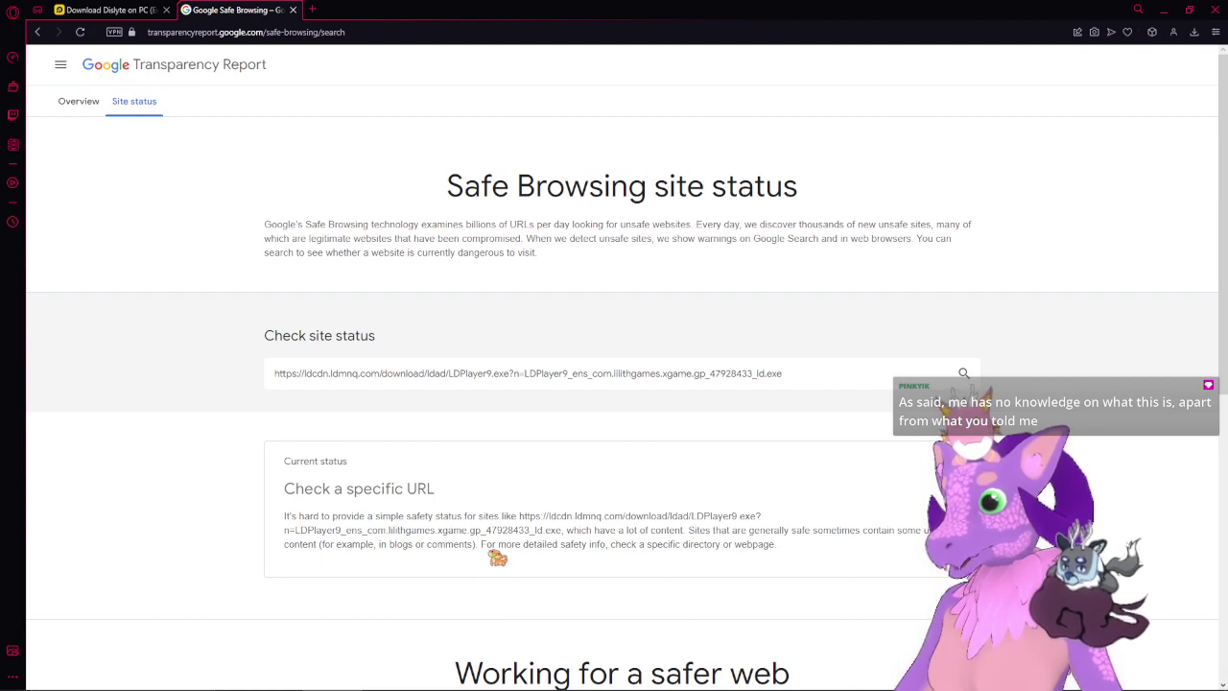
left_click(109, 10)
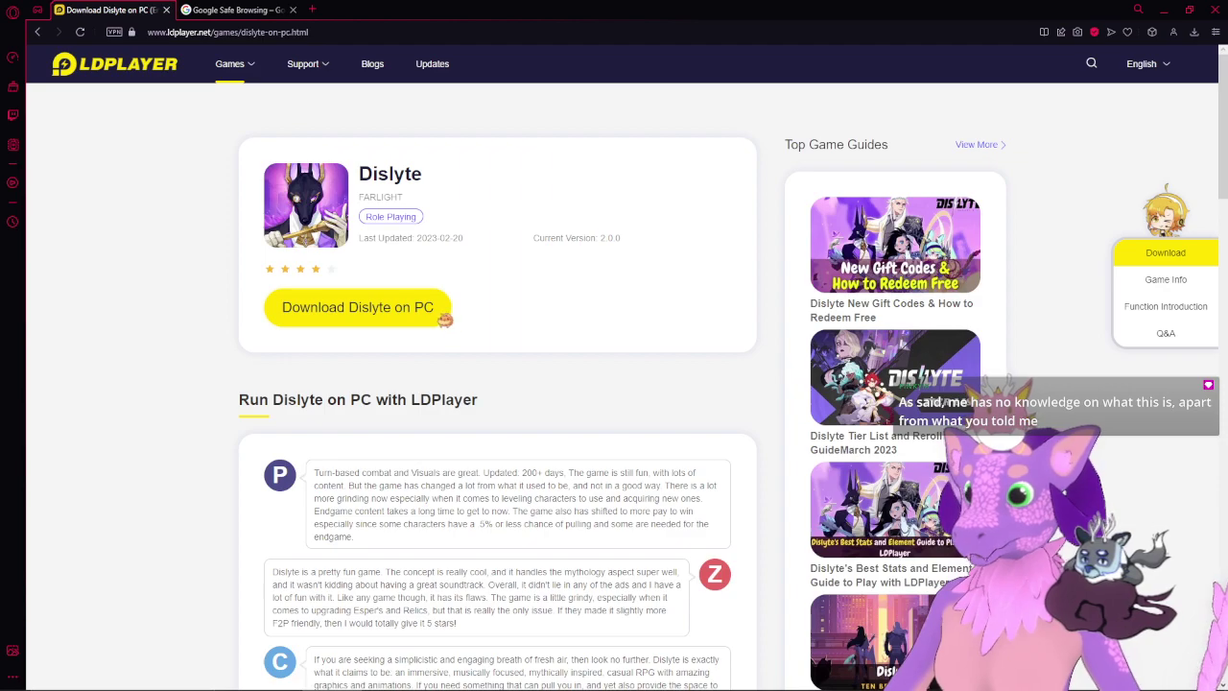
key("ctrl+Tab")
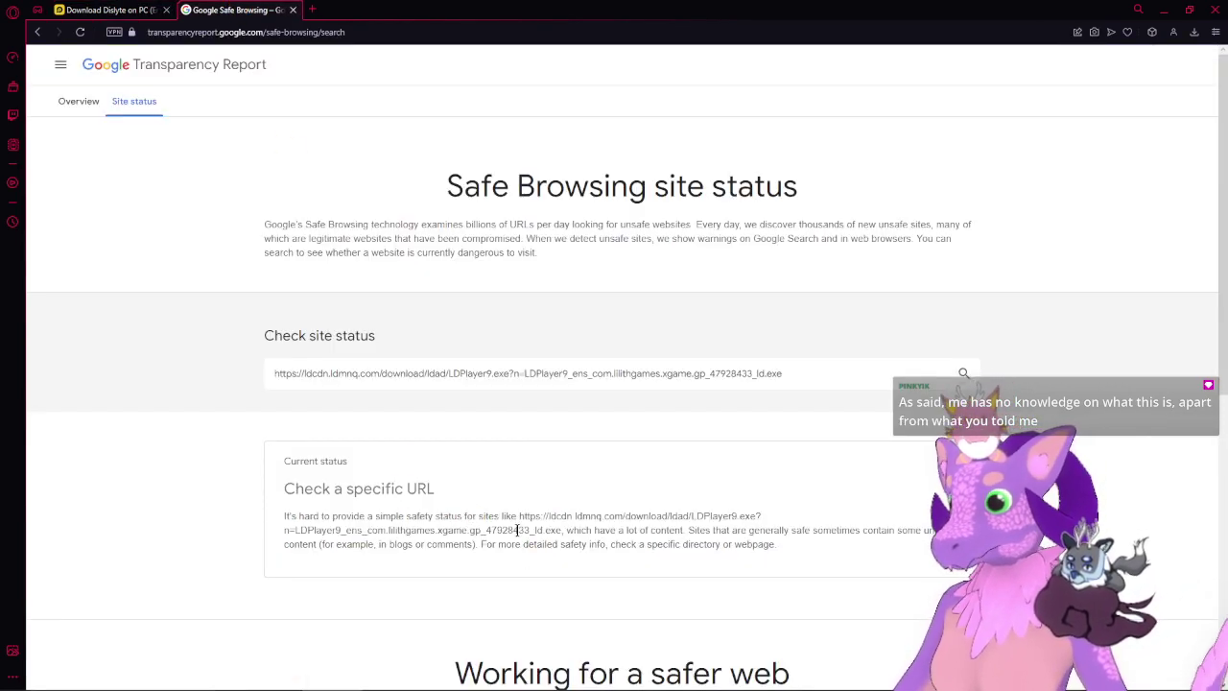
double_click(544, 530)
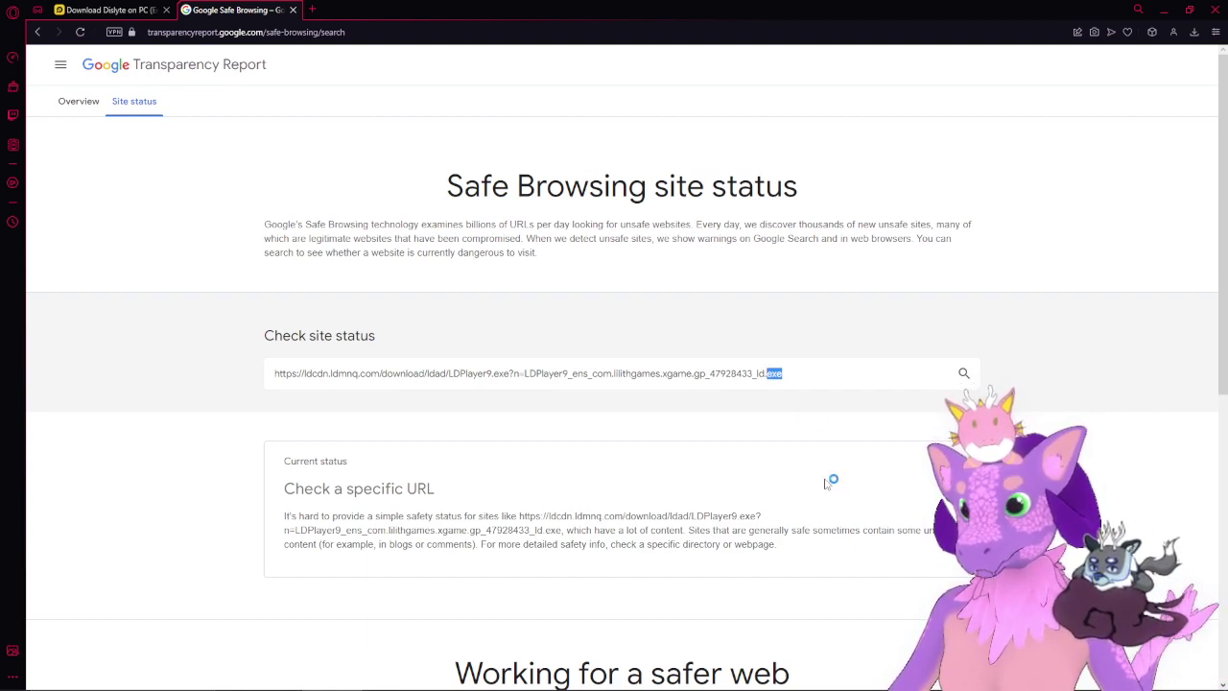
left_click(823, 484)
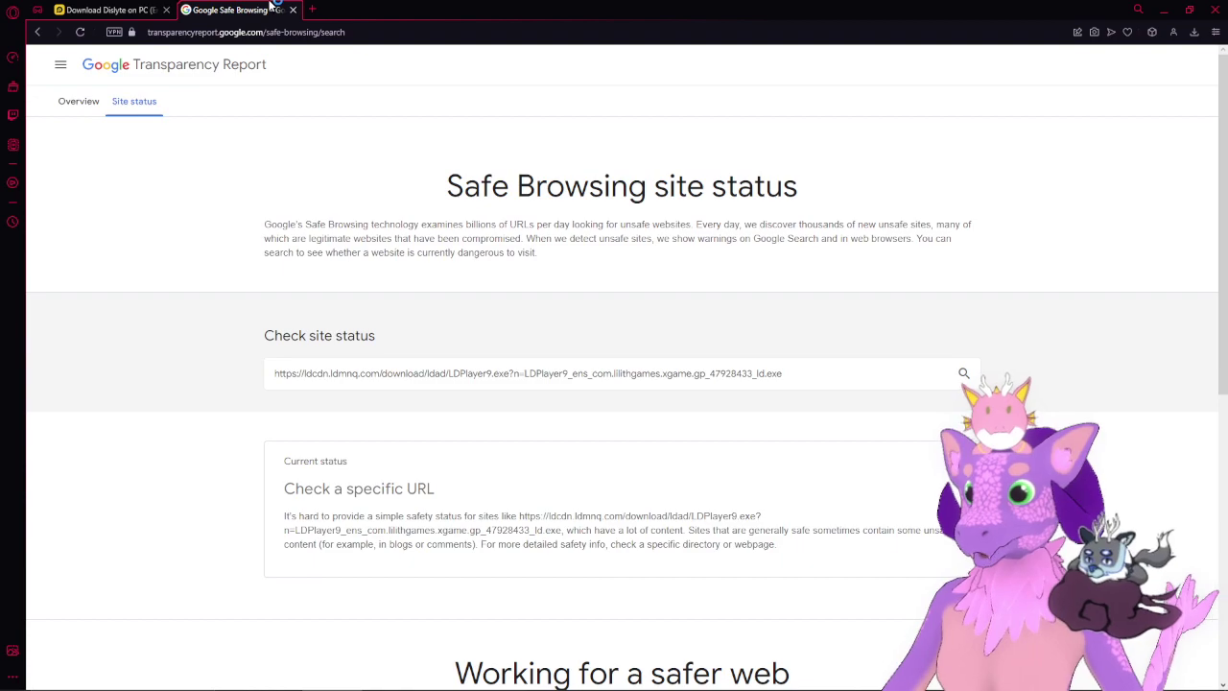
- Close the site status page and save the Dislyte LDPlayer installer in the Downloads folder
left_click(294, 10)
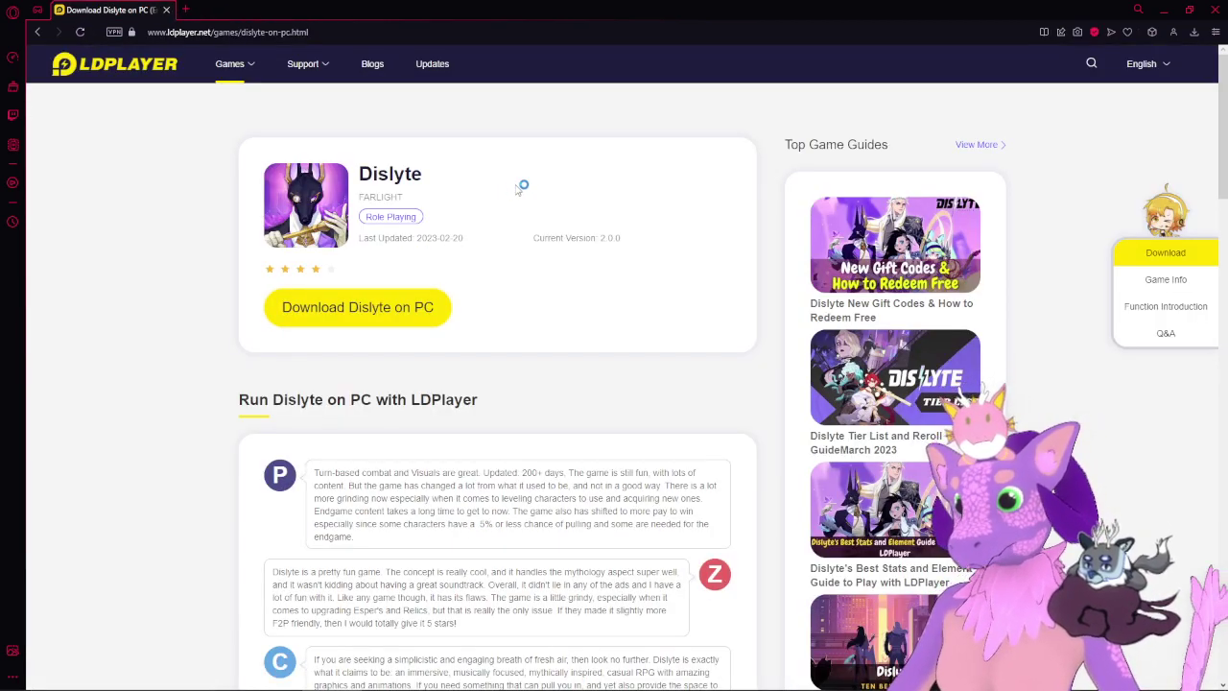
left_click(349, 308)
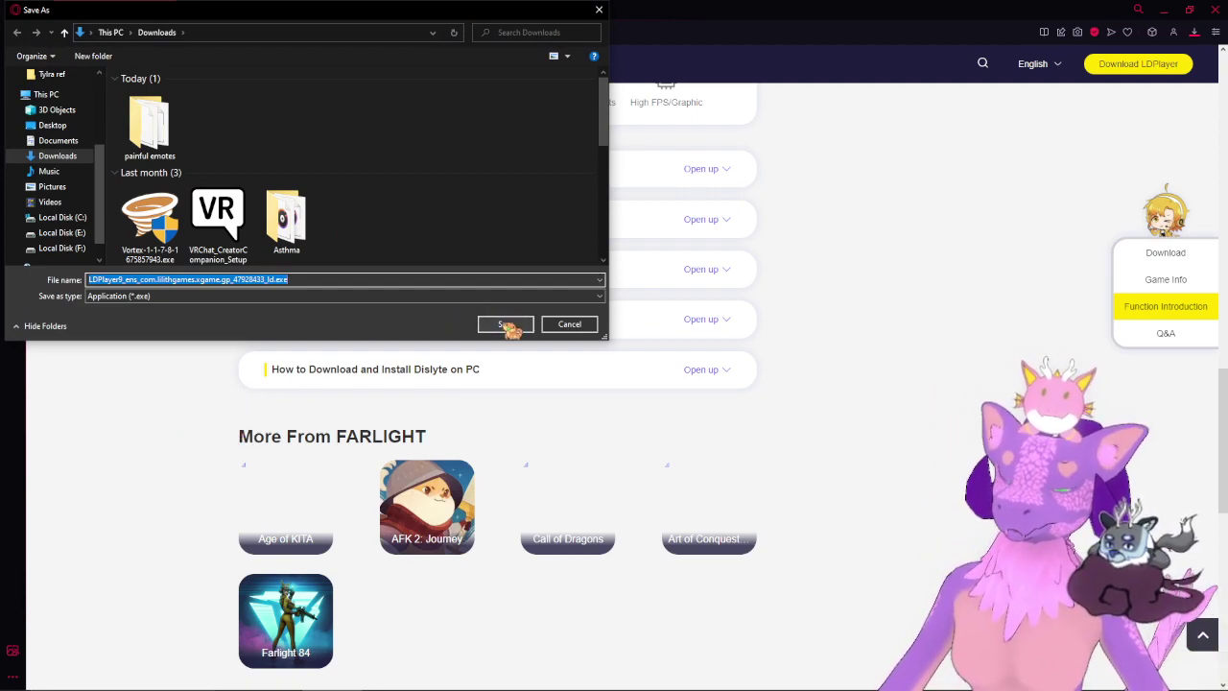
left_click(505, 325)
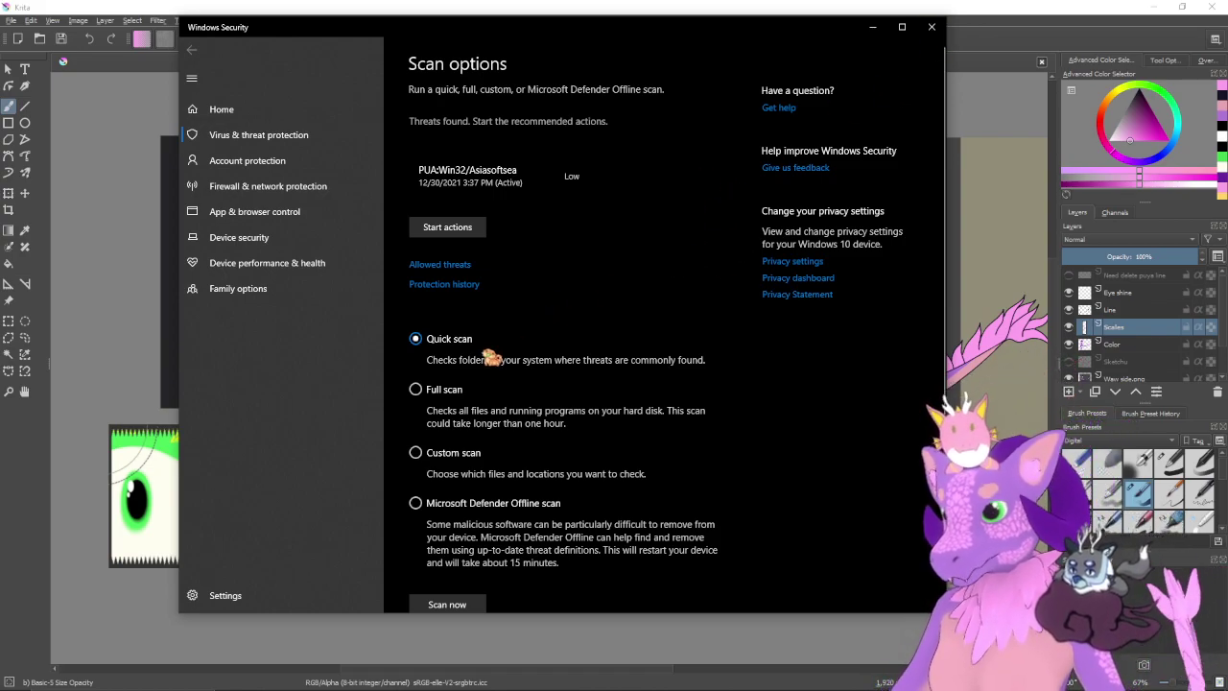
- Close Windows Security, return to Krita and paint one filled pink scale on the side-view thigh just below the tail base
left_click(931, 27)
scroll(422, 422, "up", 1)
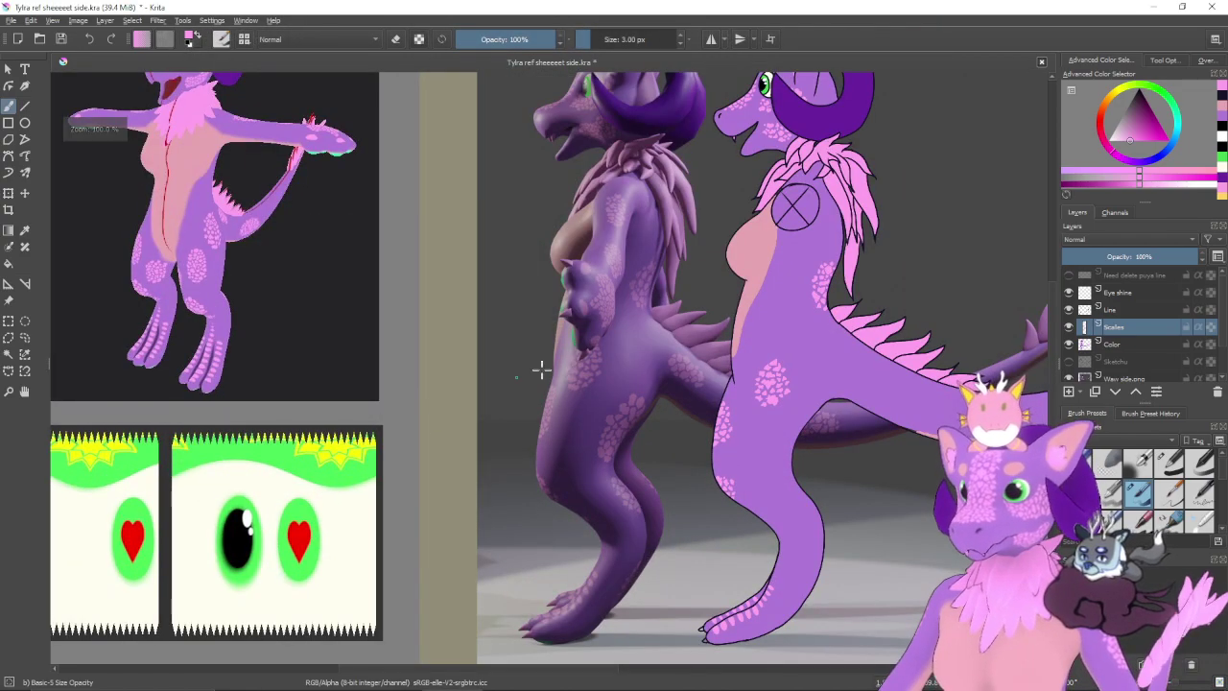
left_click_drag(698, 342, 629, 375)
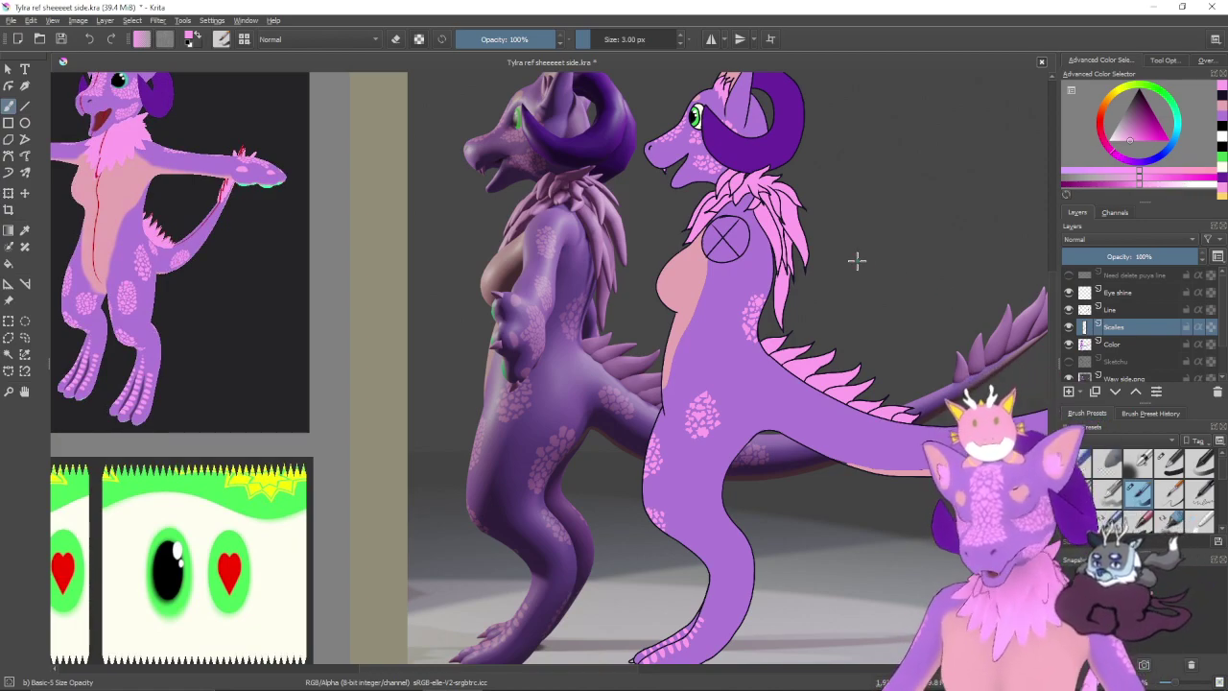
mouse_move(644, 392)
left_mouse_down()
mouse_move(735, 412)
mouse_move(690, 411)
left_mouse_up()
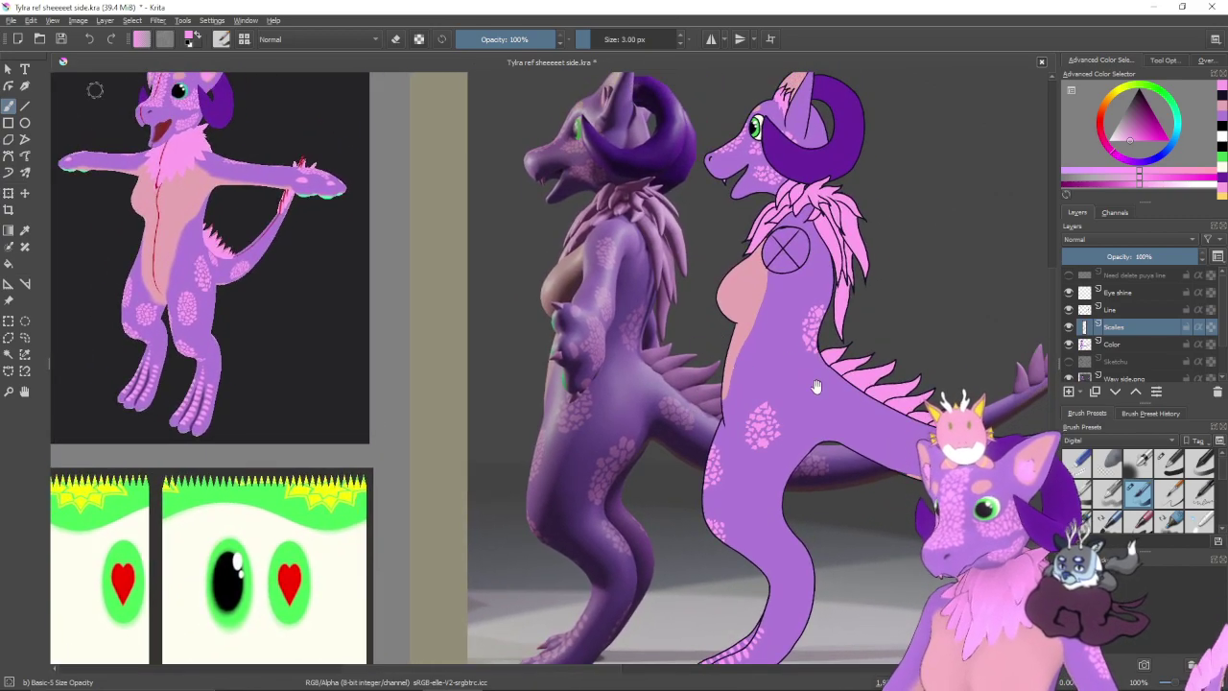
left_click_drag(788, 392, 737, 382)
scroll(738, 371, "up", 1)
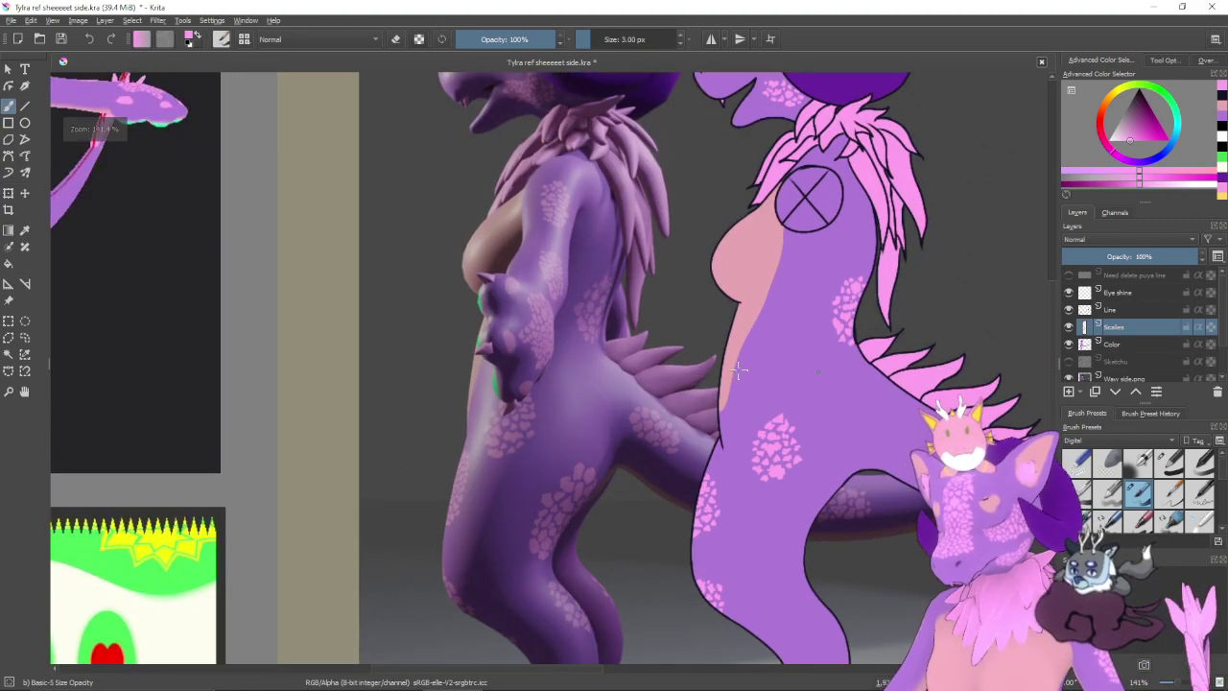
left_click_drag(907, 455, 705, 394)
left_click_drag(664, 464, 700, 357)
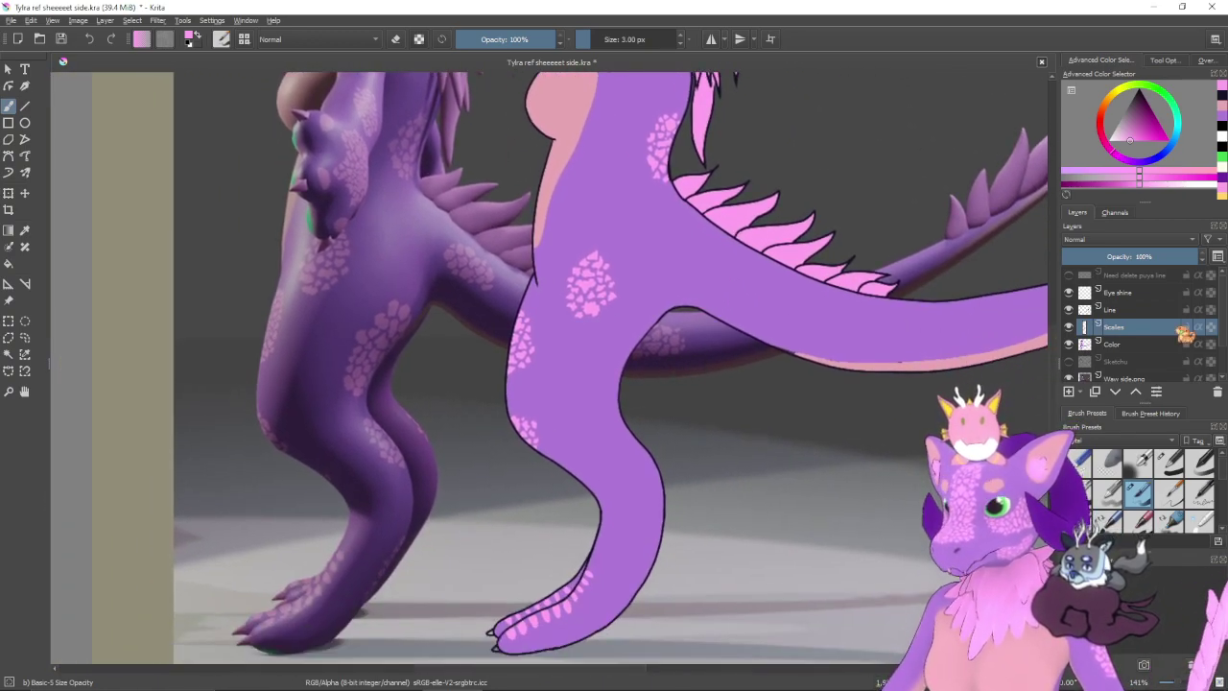
key("ctrl+plus")
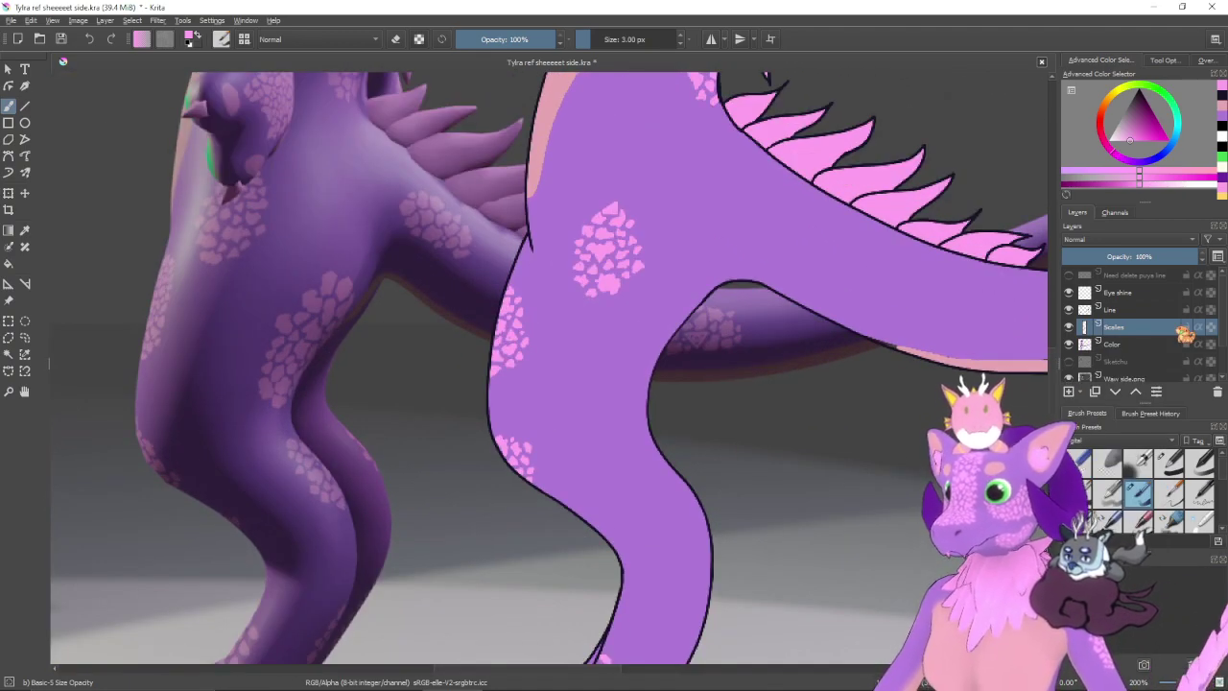
left_click_drag(713, 384, 787, 376)
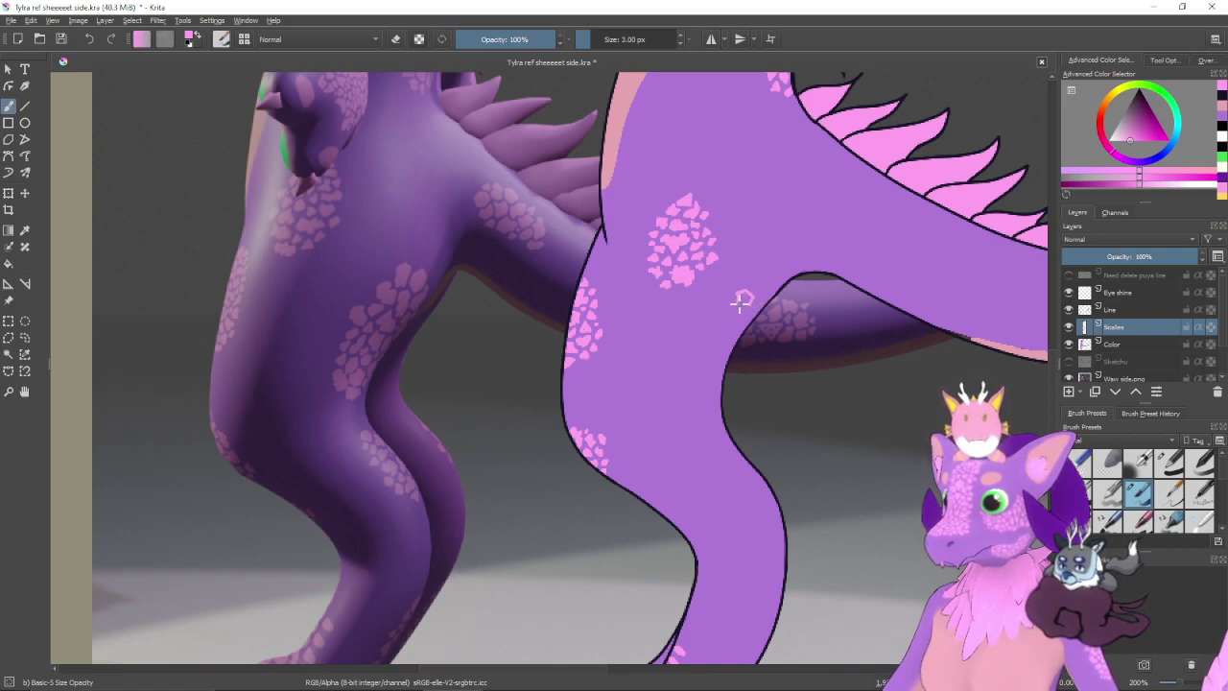
left_click(744, 299)
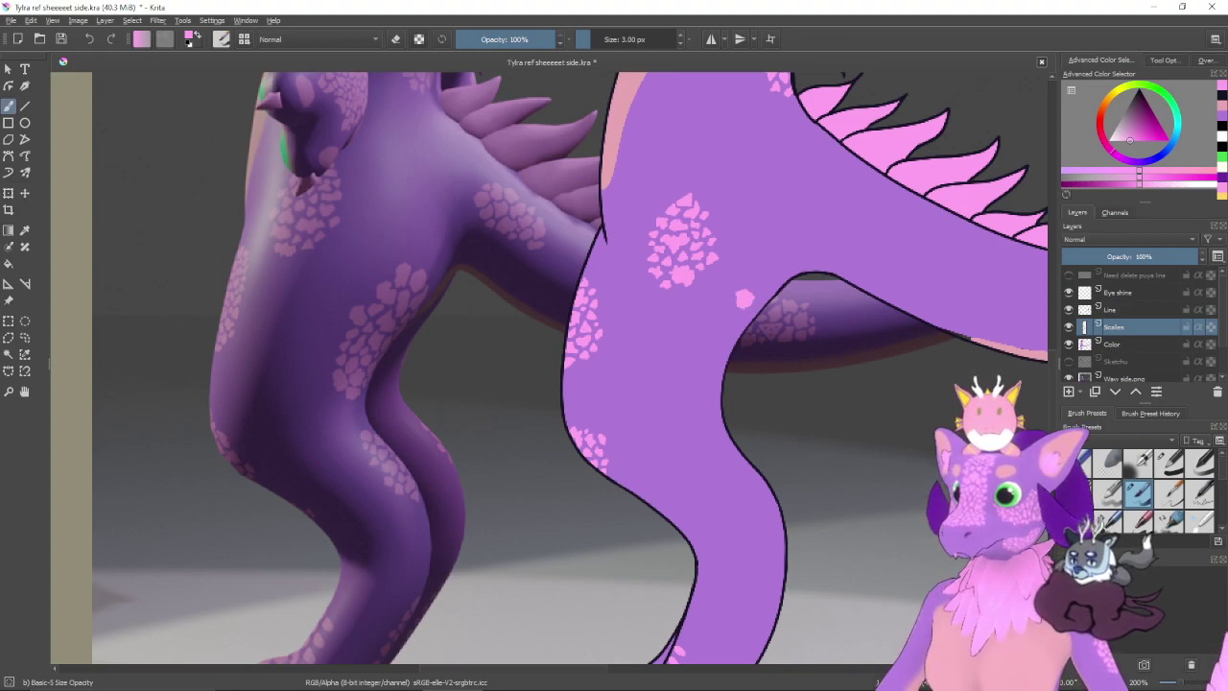
key("ctrl+plus")
left_click_drag(760, 322, 677, 393)
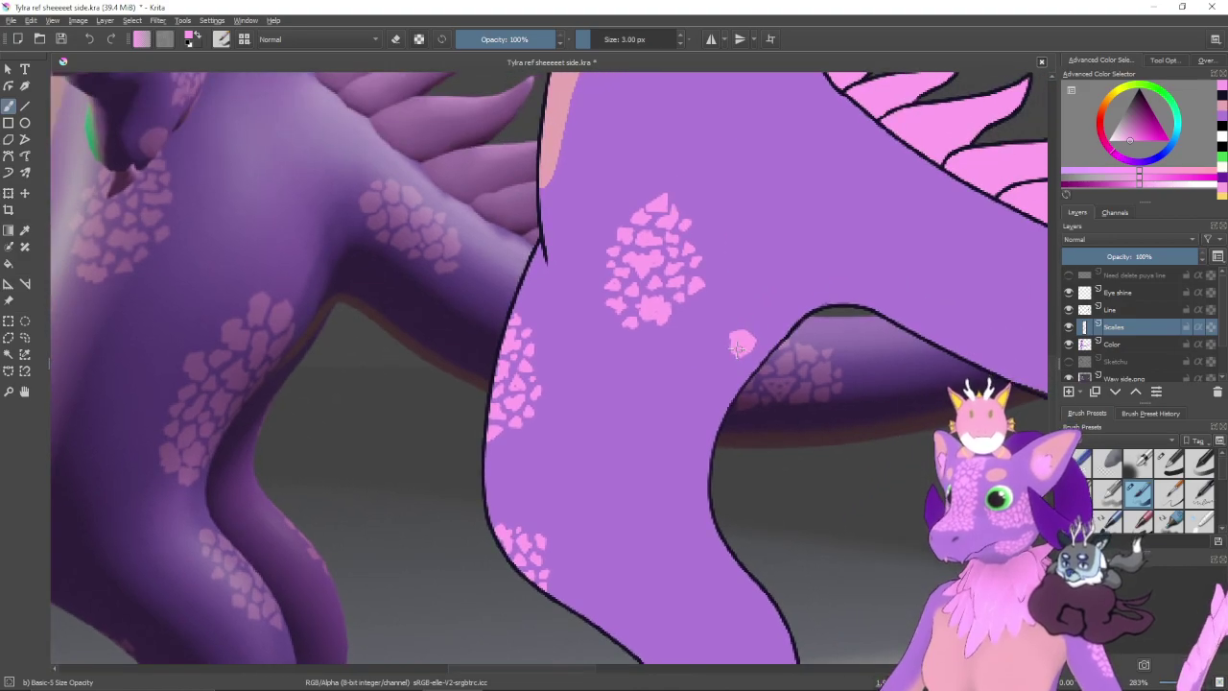
mouse_move(737, 349)
left_mouse_down()
mouse_move(731, 338)
mouse_move(741, 351)
left_mouse_up()
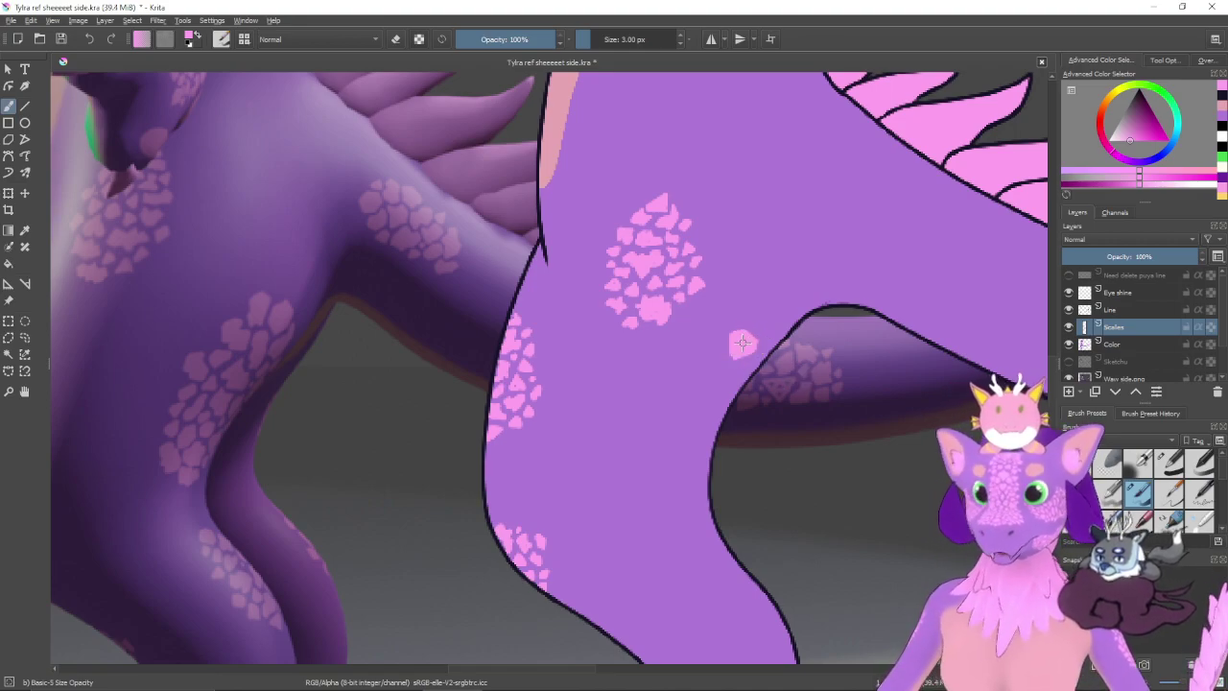
- Paint several smaller pink scales below and beside the first one, following the back edge of the thigh
left_click_drag(728, 392, 718, 388)
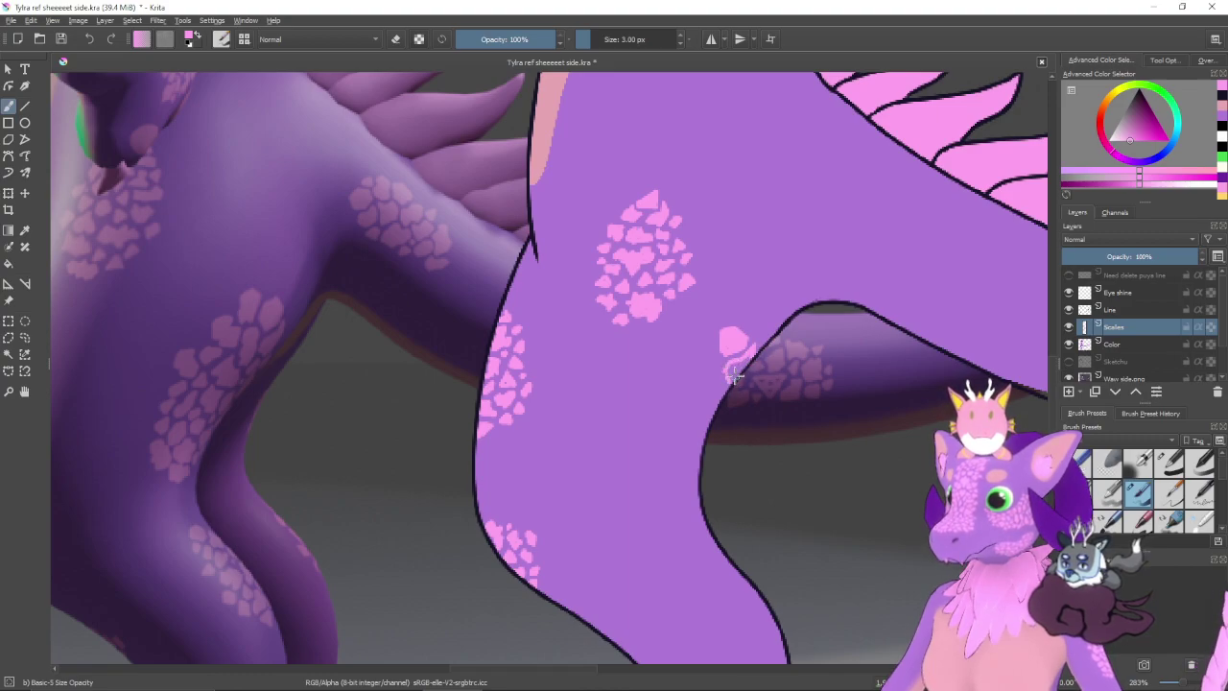
left_click_drag(736, 366, 740, 382)
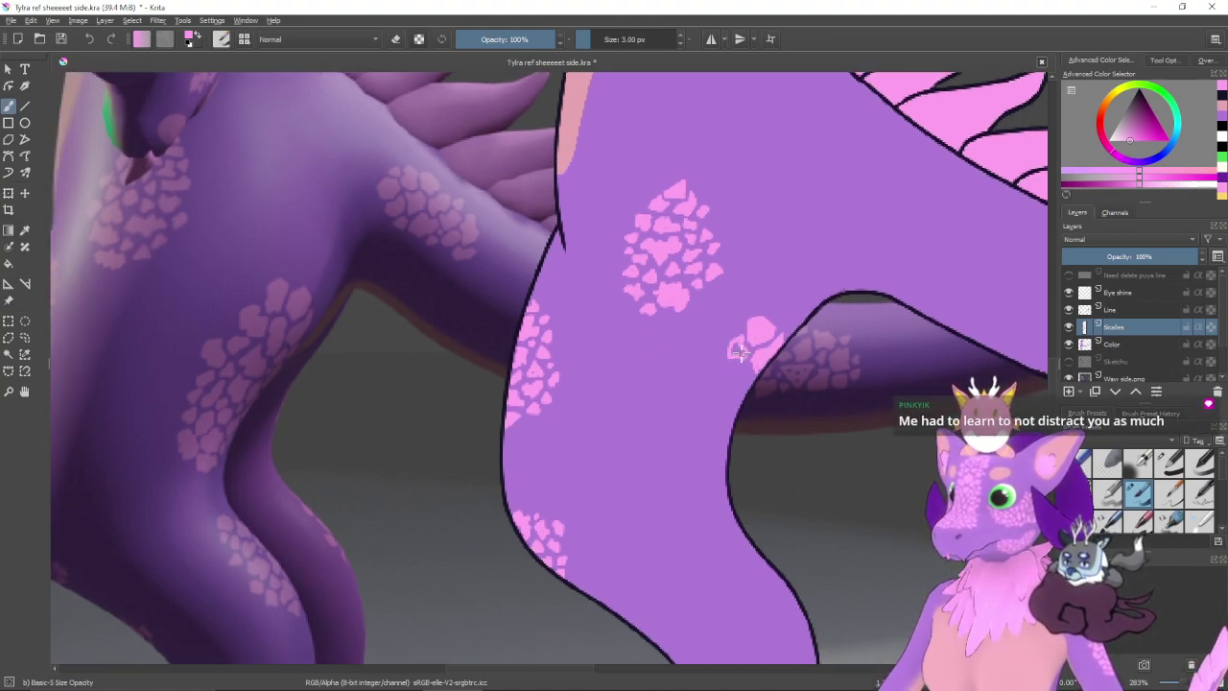
left_click_drag(739, 353, 746, 358)
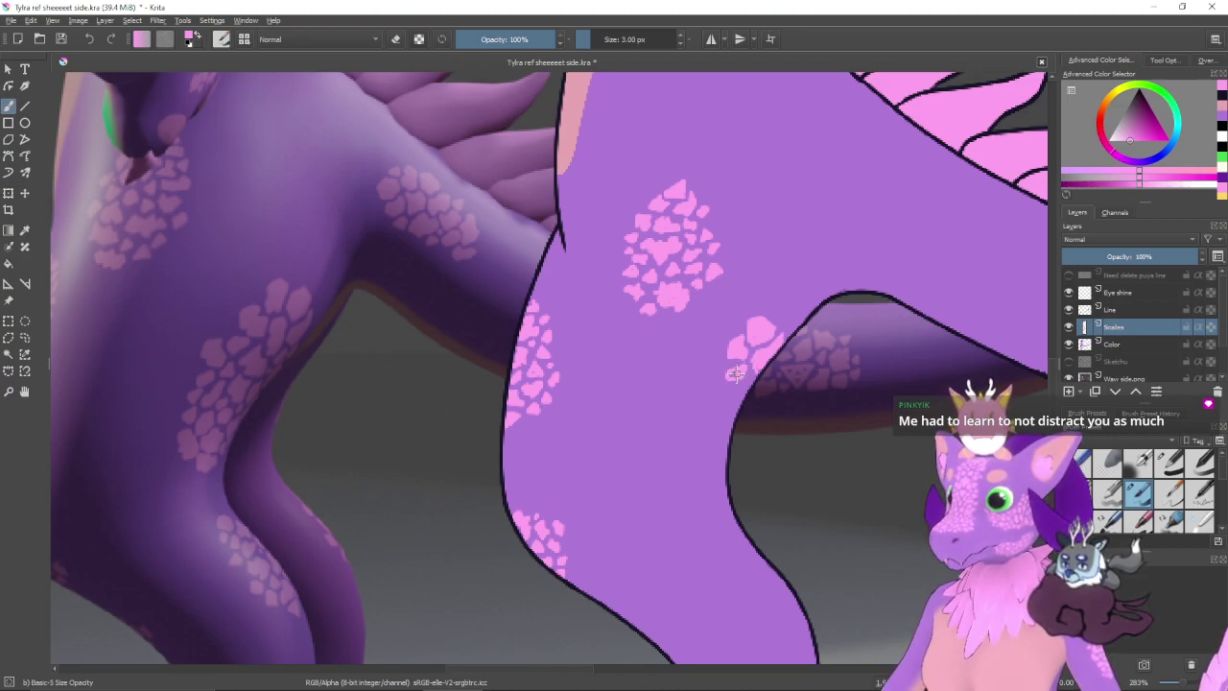
left_click_drag(736, 374, 723, 404)
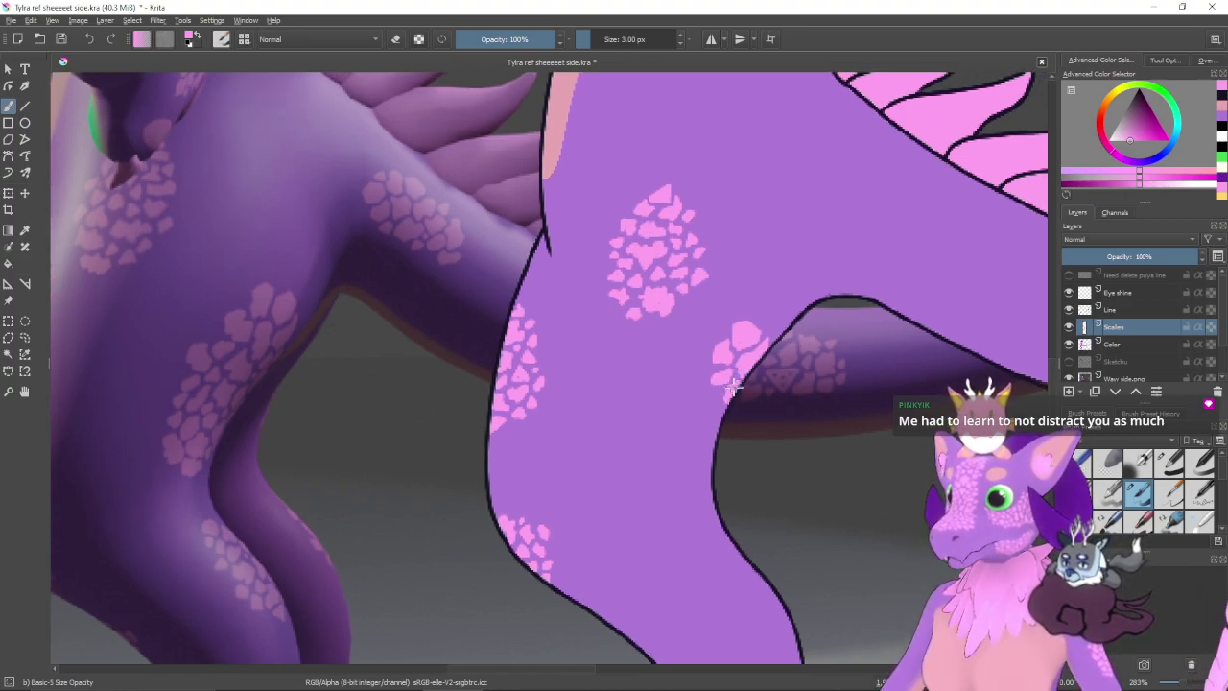
left_click_drag(729, 401, 731, 413)
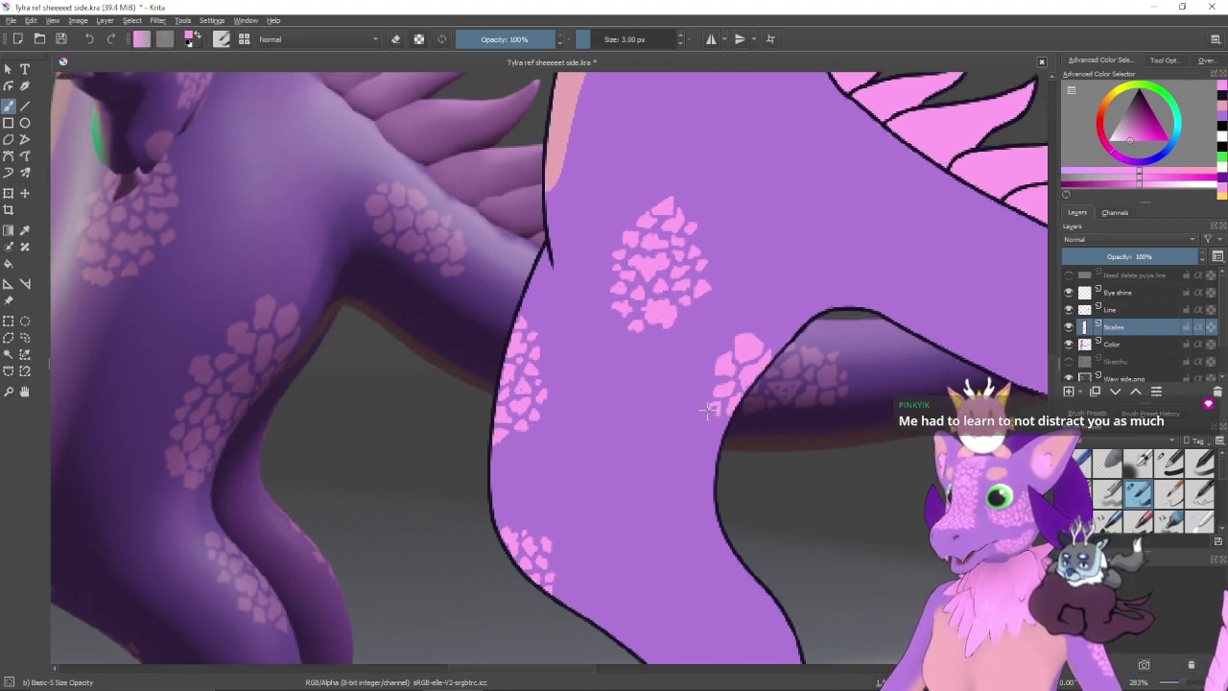
- Paint more small pink scales along the inner side and lower end of the patch on the back of the thigh
mouse_move(712, 417)
left_mouse_down()
mouse_move(703, 423)
mouse_move(688, 397)
left_mouse_up()
left_click(711, 426)
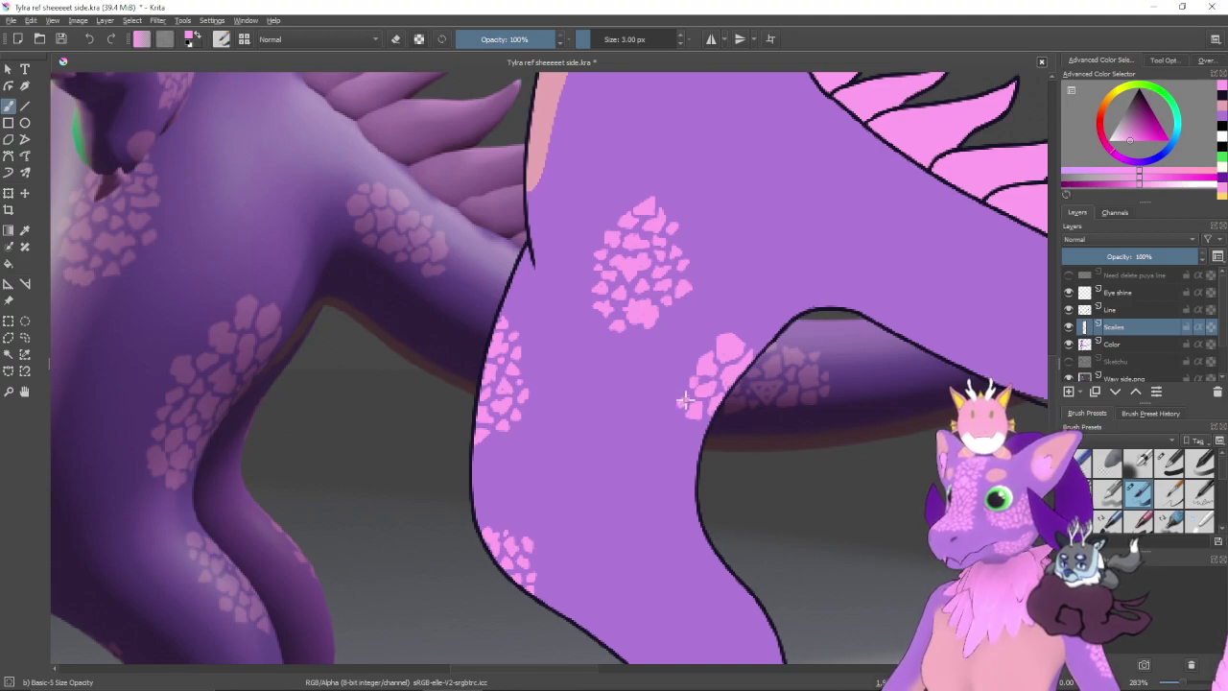
mouse_move(718, 420)
left_mouse_down()
mouse_move(699, 413)
mouse_move(724, 416)
left_mouse_up()
scroll(720, 425, "up", 2)
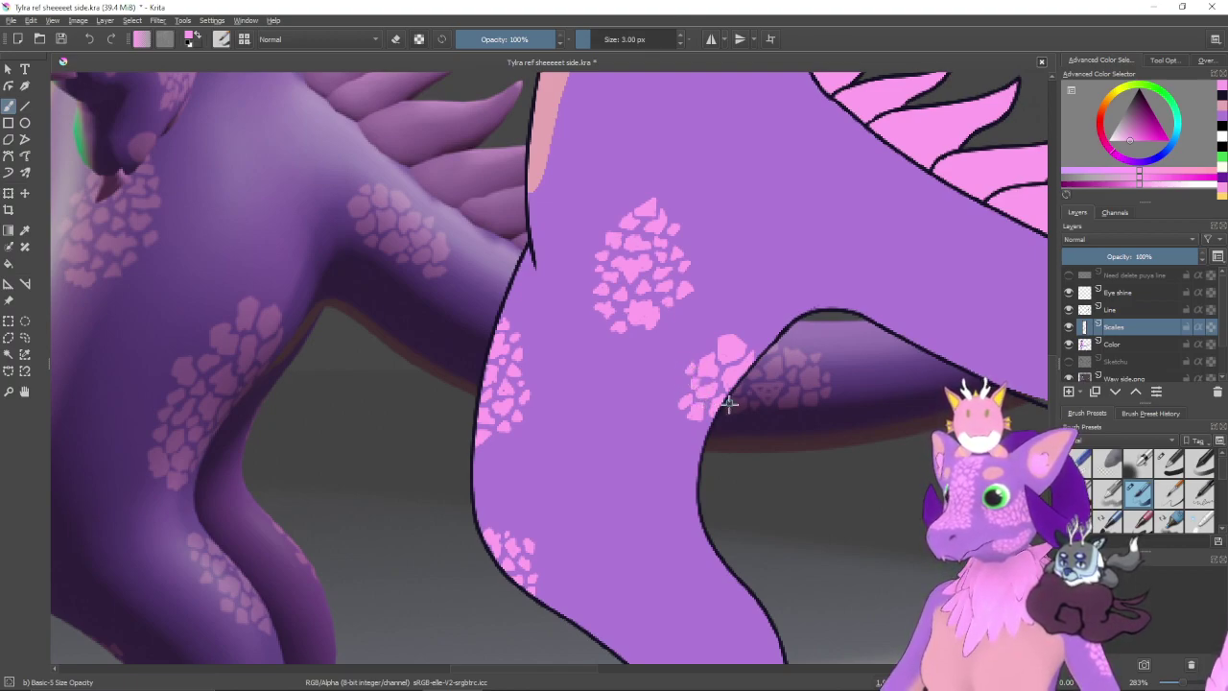
scroll(710, 384, "down", 2)
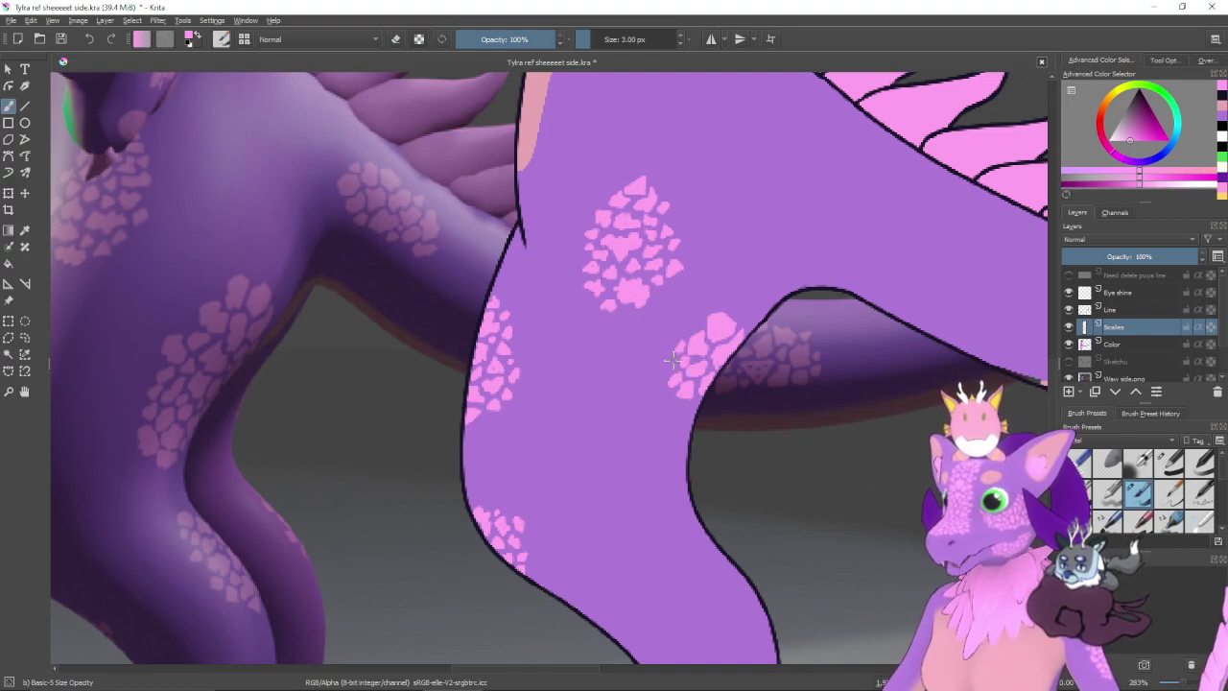
scroll(705, 407, "down", 2)
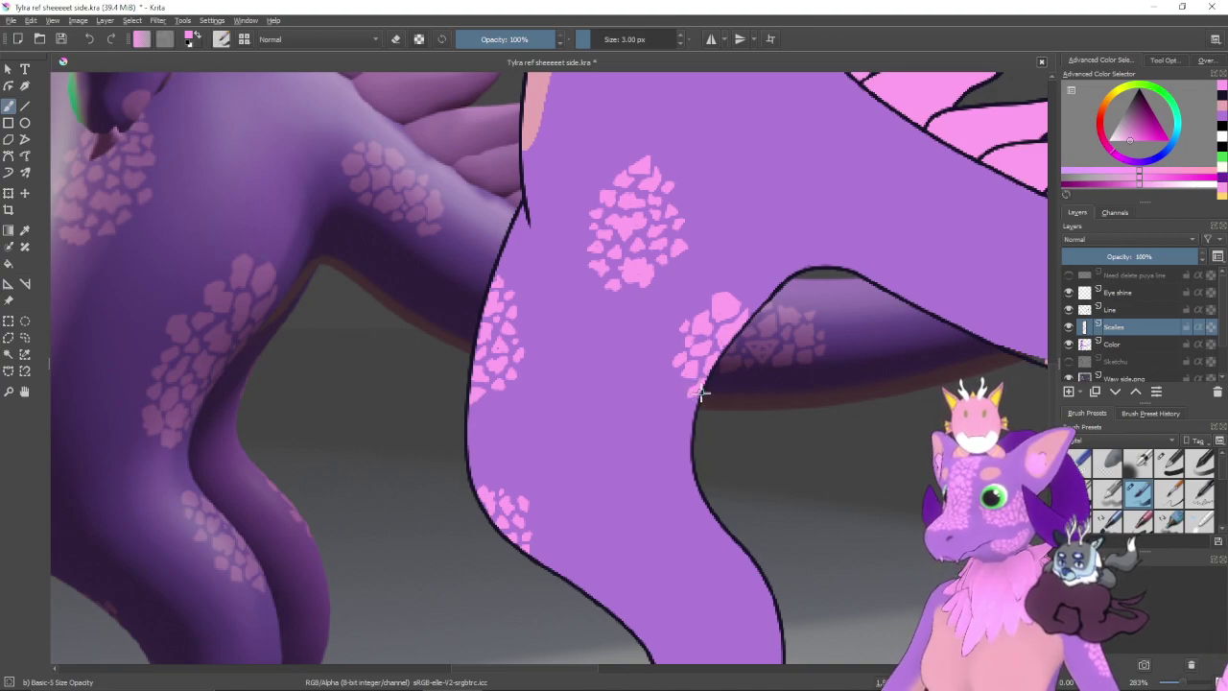
- Extend the thigh's scale patch down the back edge of the leg, tapering it with small pink scales toward the knee bend
left_click_drag(686, 405, 695, 407)
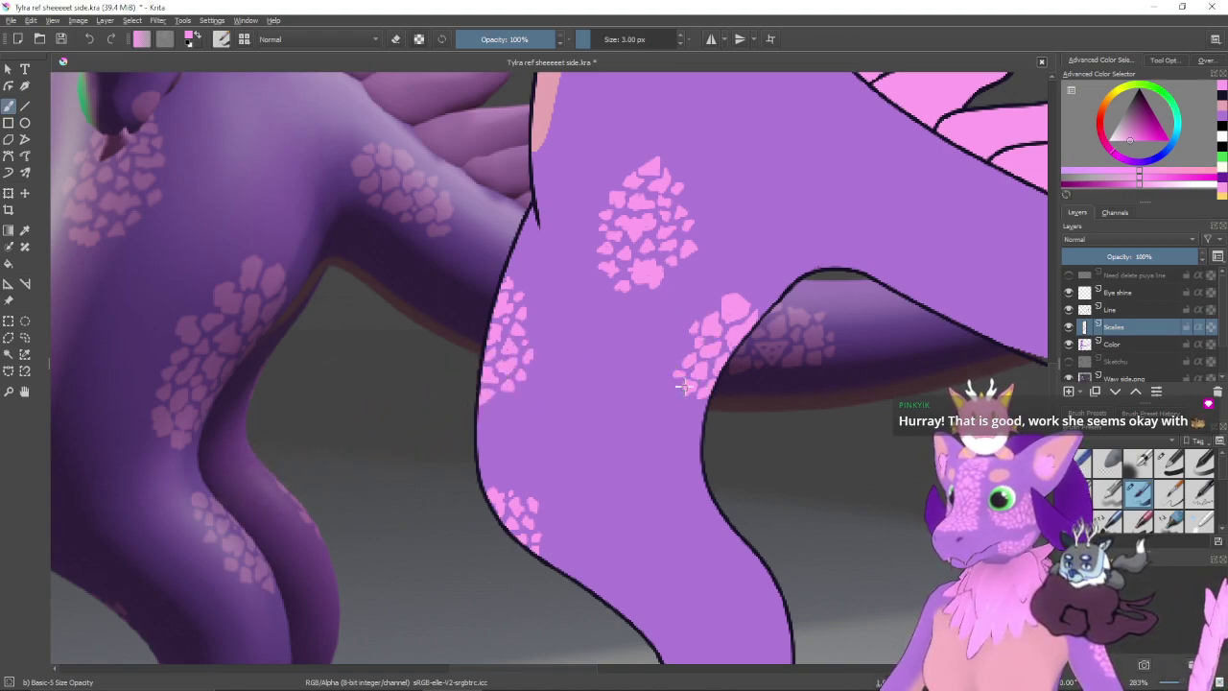
left_click_drag(685, 391, 671, 374)
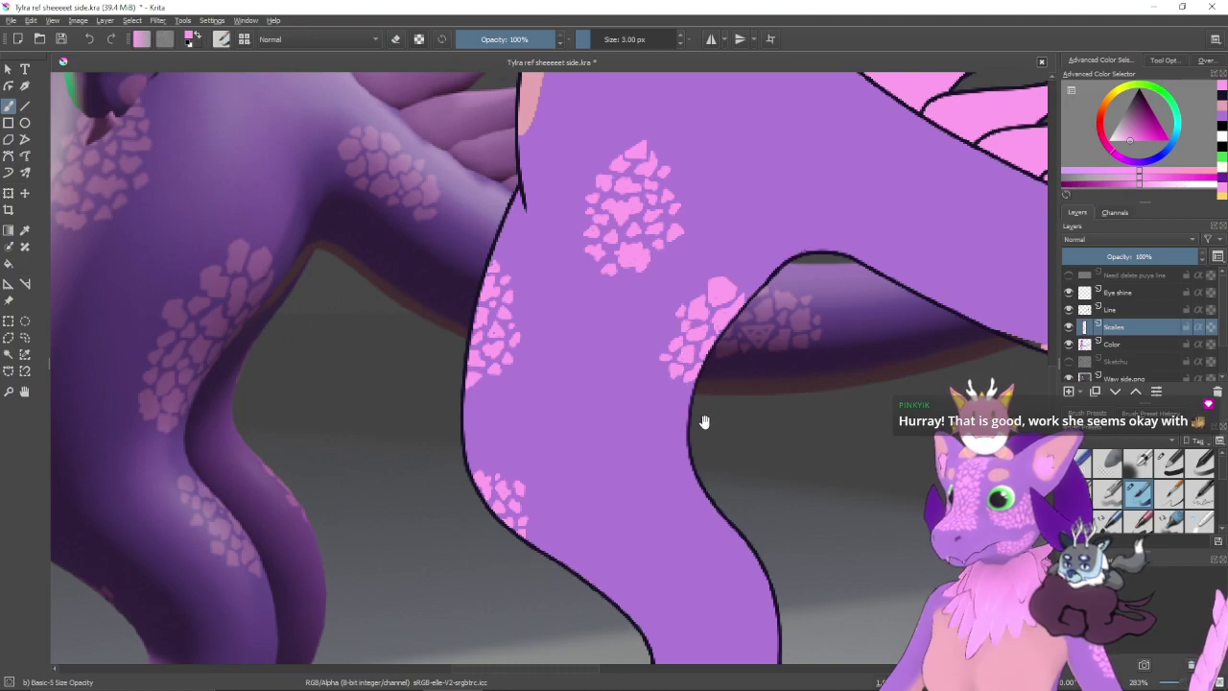
left_click_drag(704, 422, 689, 407)
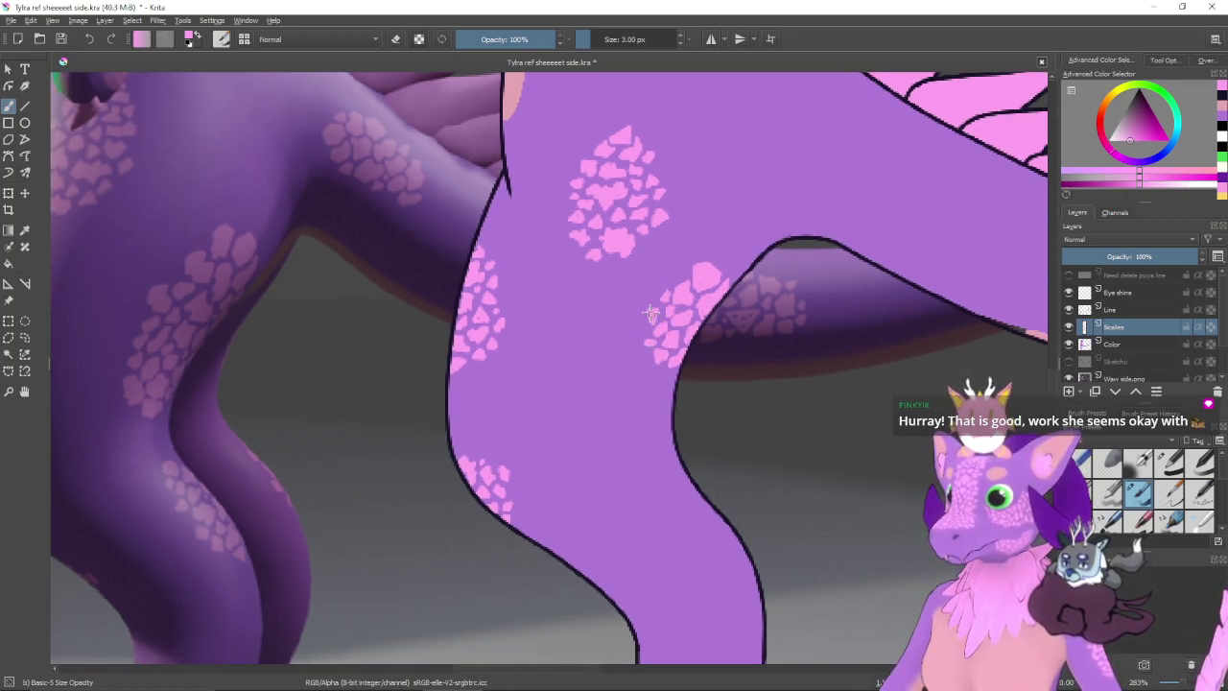
left_click_drag(688, 400, 651, 386)
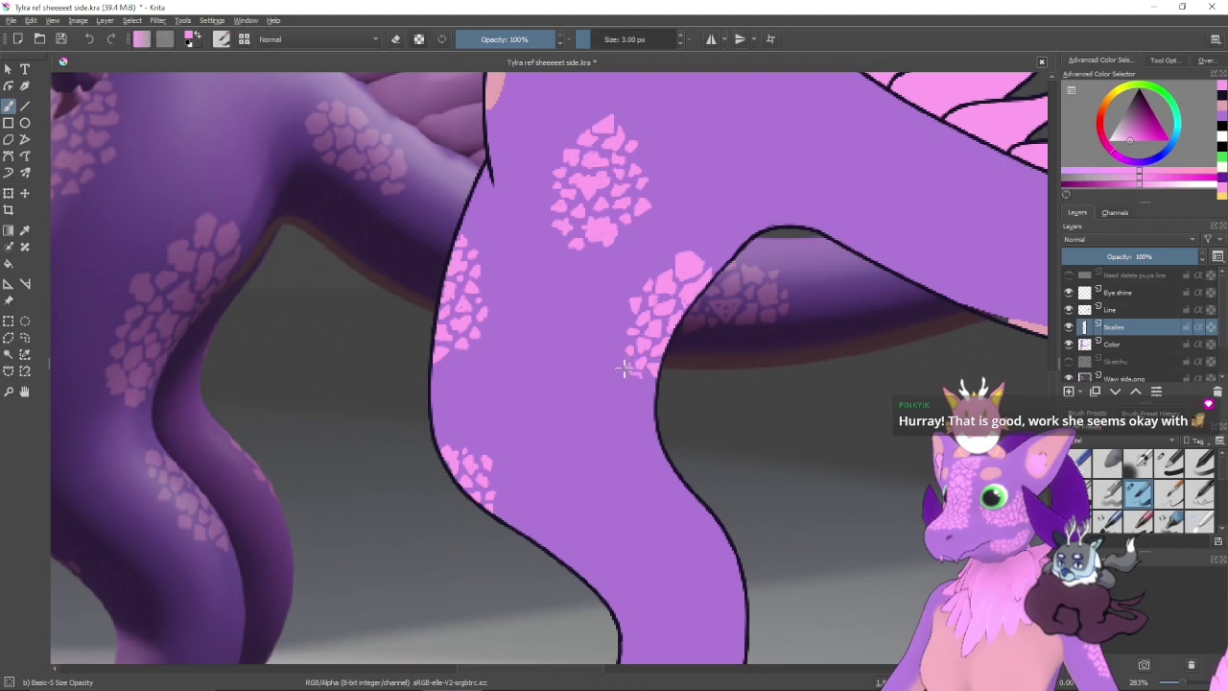
mouse_move(627, 368)
left_mouse_down()
mouse_move(624, 380)
mouse_move(626, 369)
mouse_move(636, 378)
left_mouse_up()
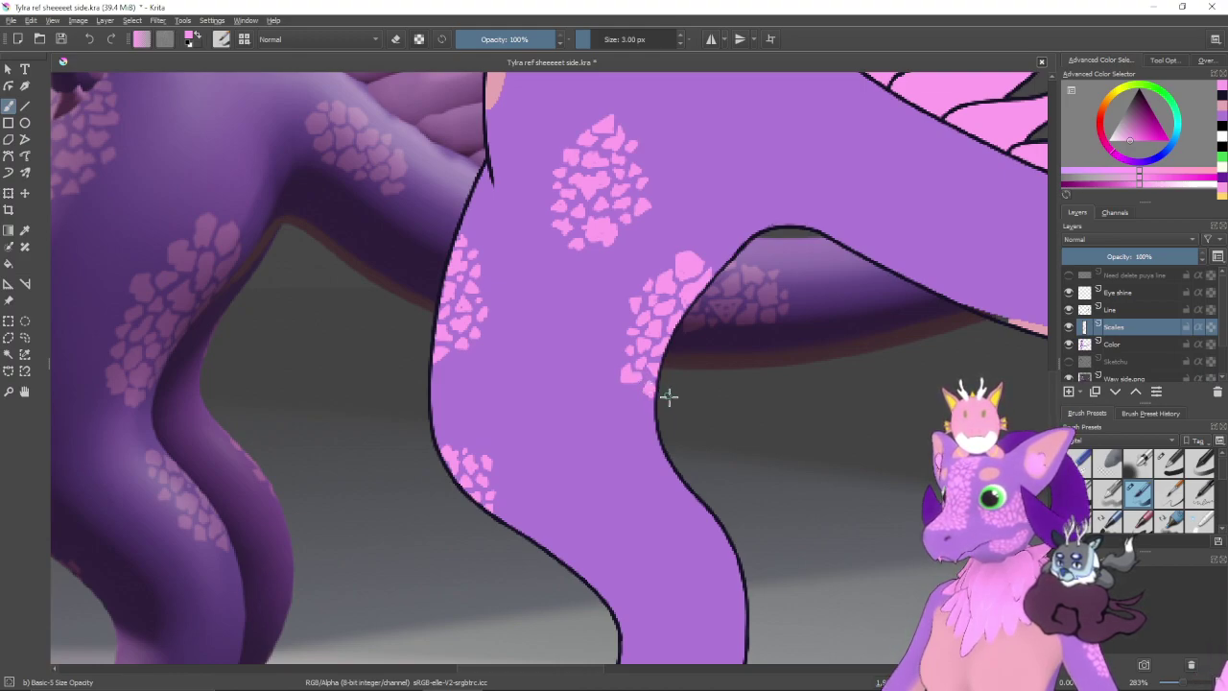
left_click_drag(655, 412, 678, 407)
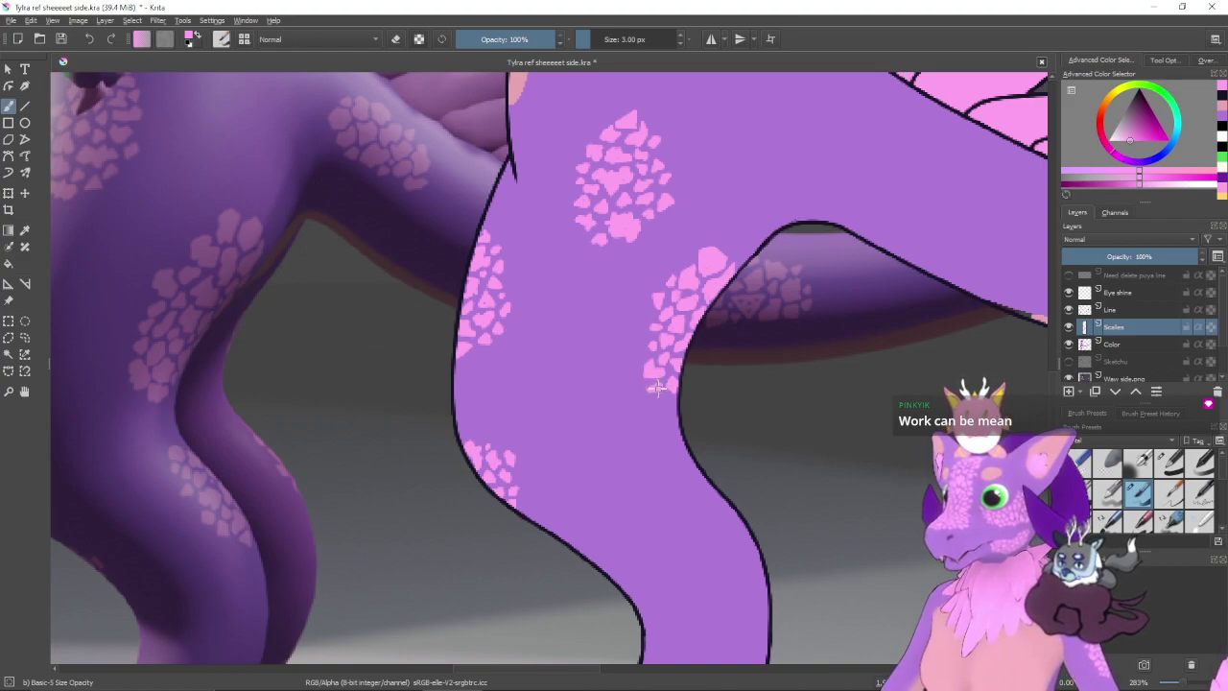
left_click_drag(663, 384, 654, 390)
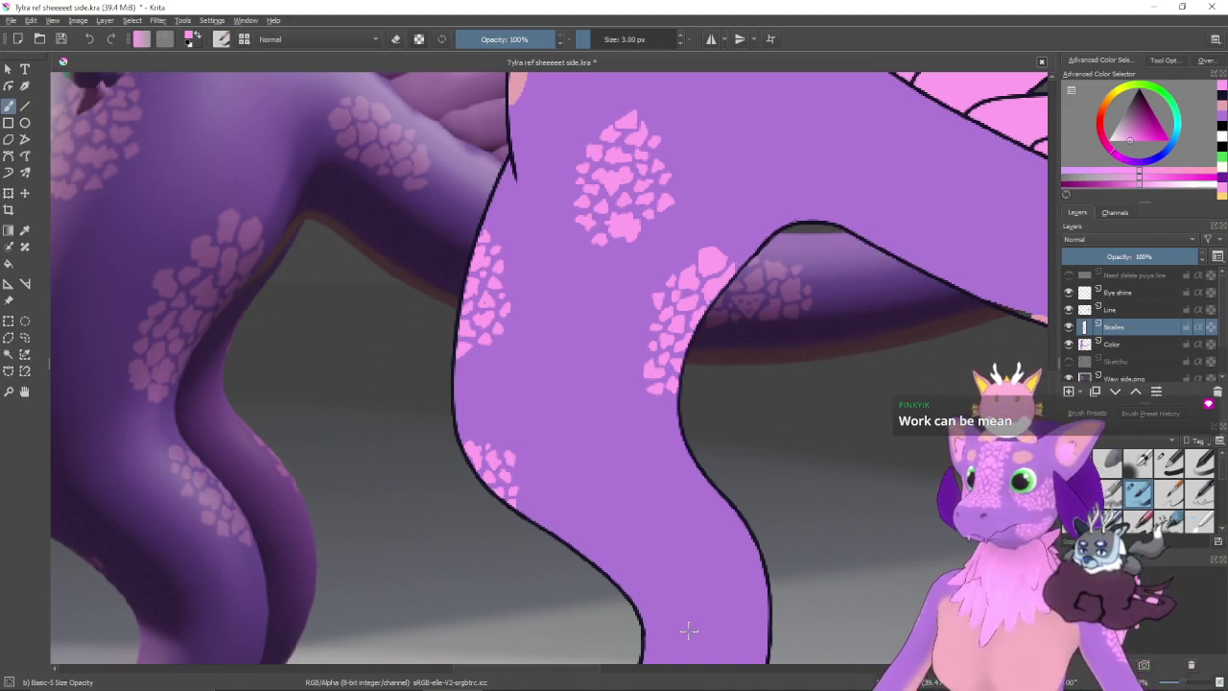
- Start a separate pink scale patch at the back edge of the leg just below the knee bend, with one larger scale on top
mouse_move(652, 411)
left_mouse_down()
mouse_move(624, 383)
mouse_move(648, 385)
left_mouse_up()
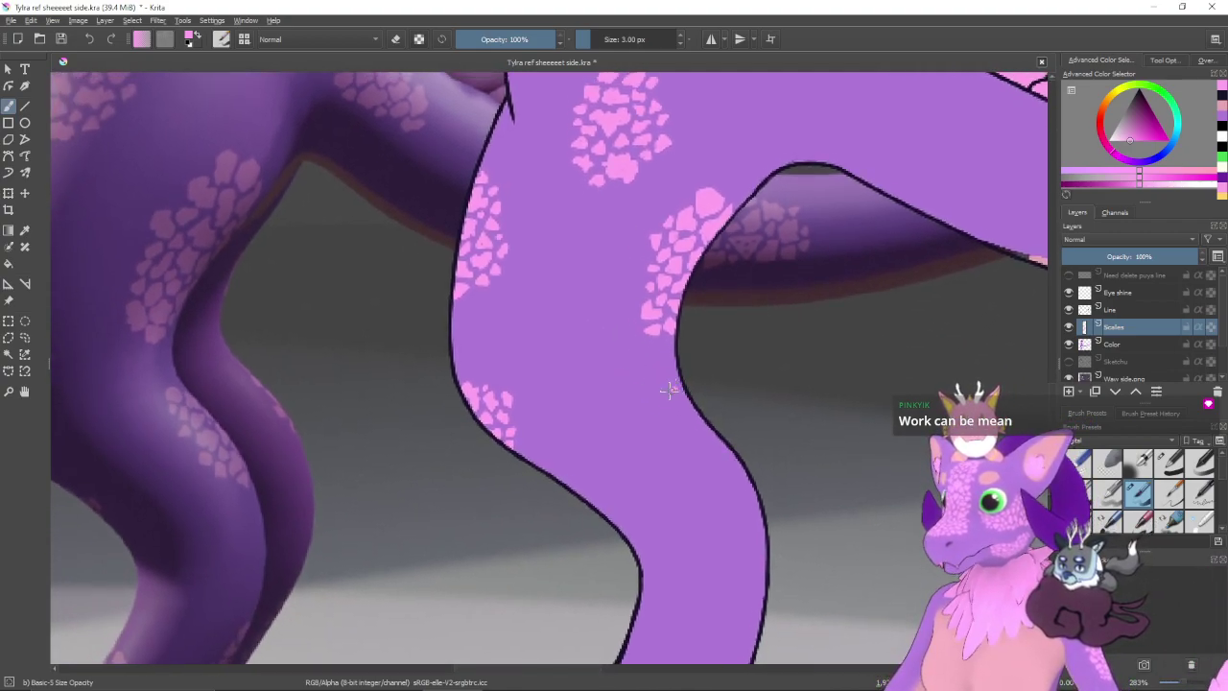
mouse_move(666, 393)
left_mouse_down()
mouse_move(676, 402)
mouse_move(680, 391)
mouse_move(668, 403)
left_mouse_up()
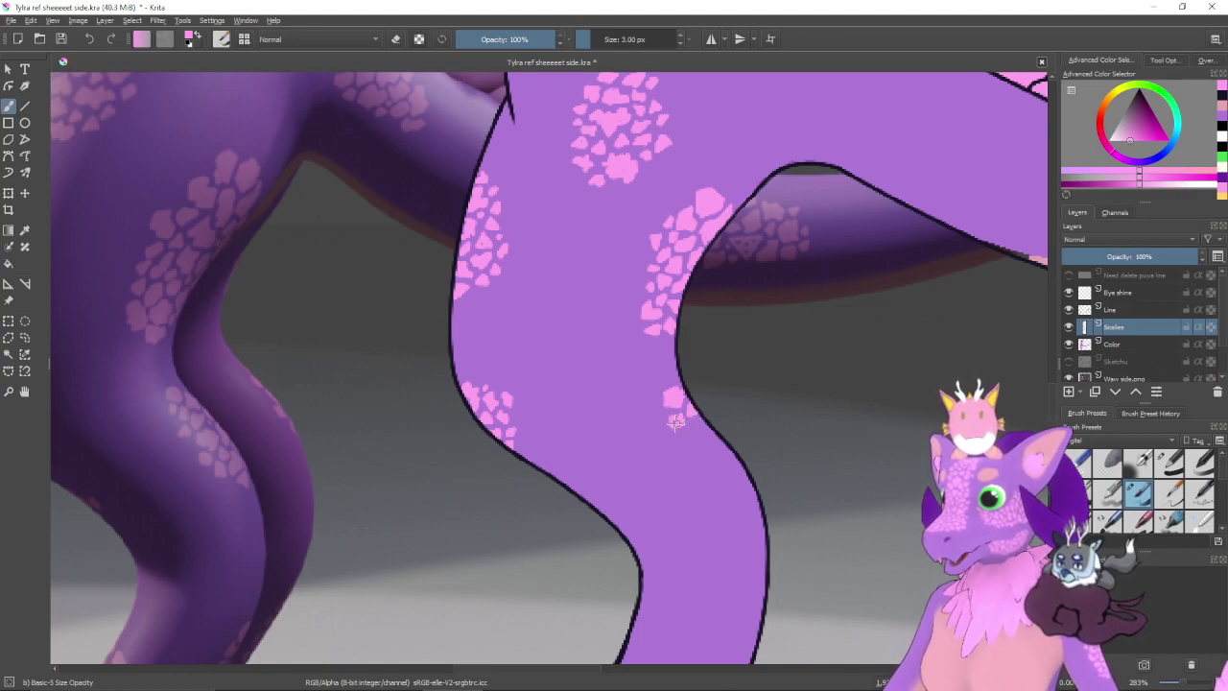
left_click_drag(702, 437, 667, 434)
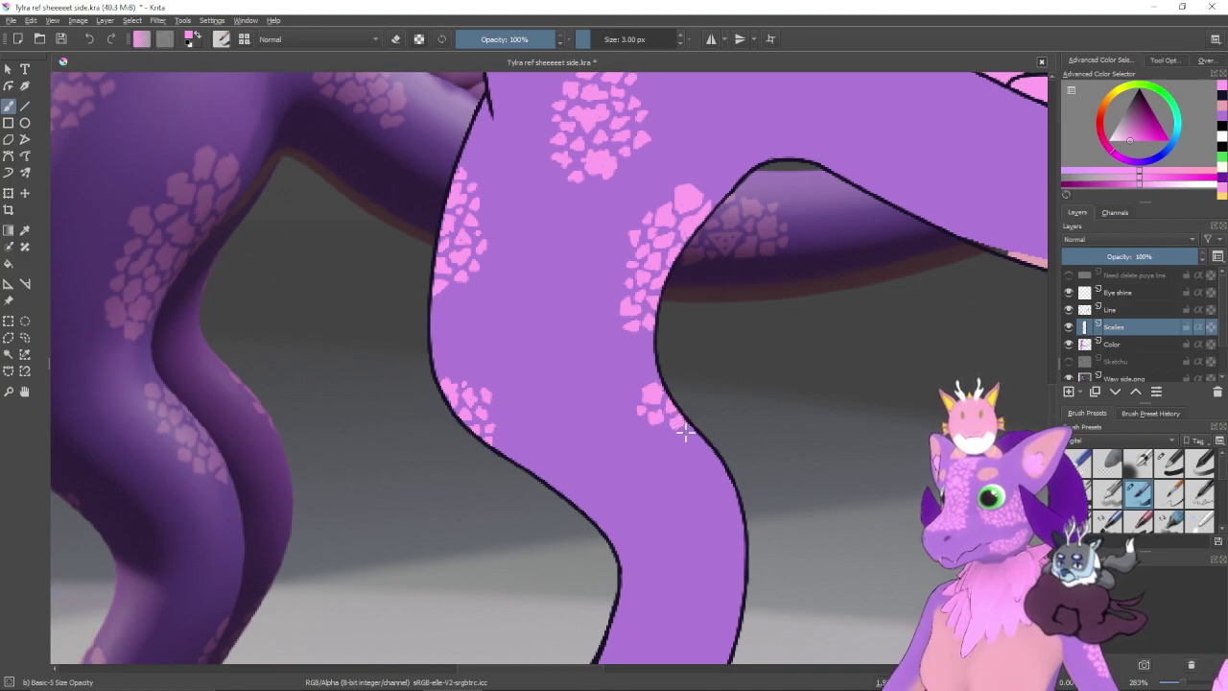
left_click_drag(685, 432, 677, 417)
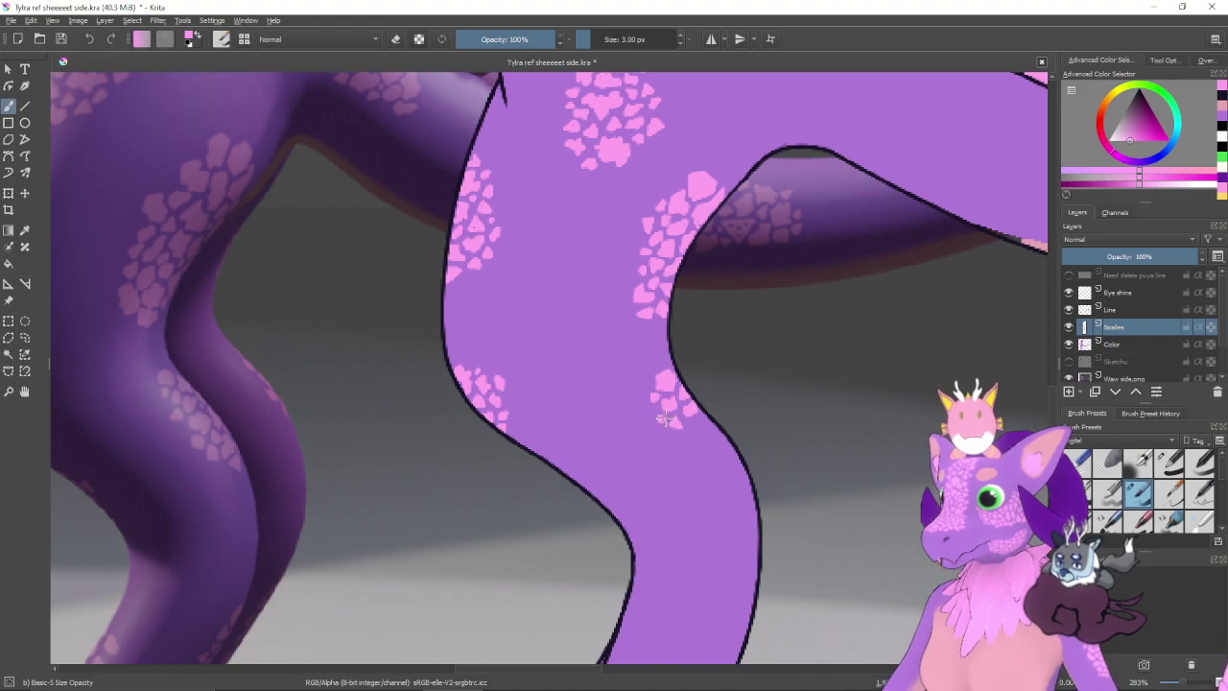
left_click_drag(701, 432, 682, 432)
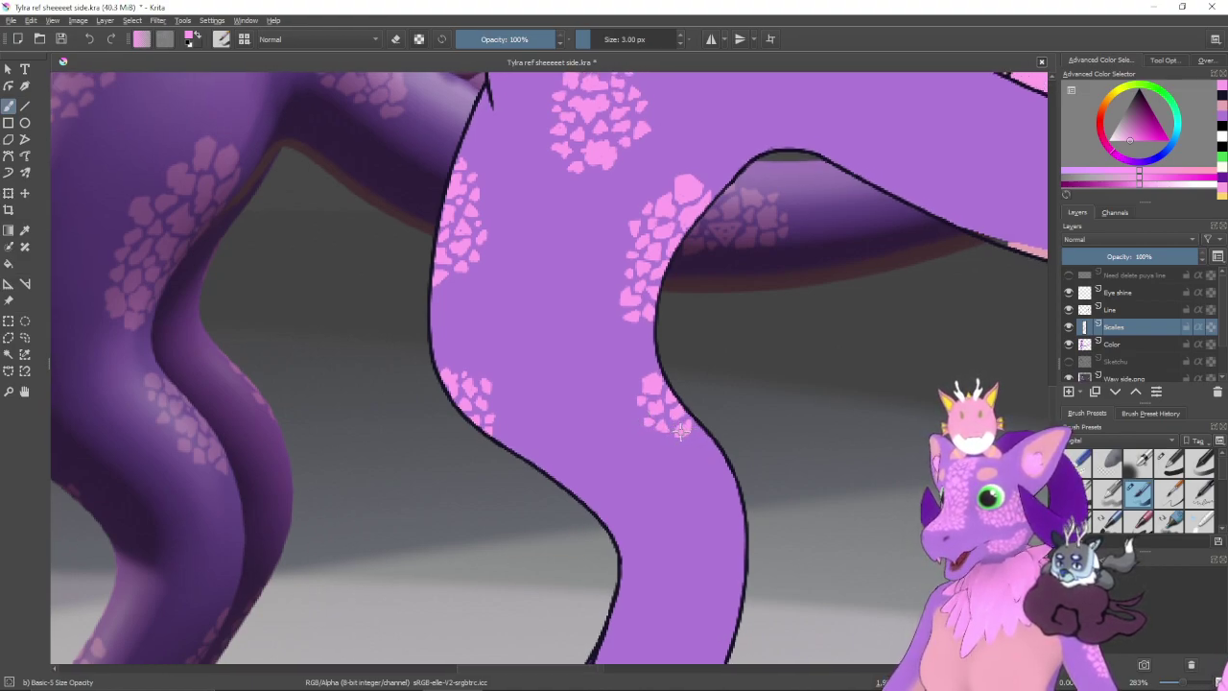
- Continue the patch below the knee bend with small pink scales down the outer curve of the calf
mouse_move(704, 431)
left_mouse_down()
mouse_move(691, 441)
mouse_move(695, 422)
left_mouse_up()
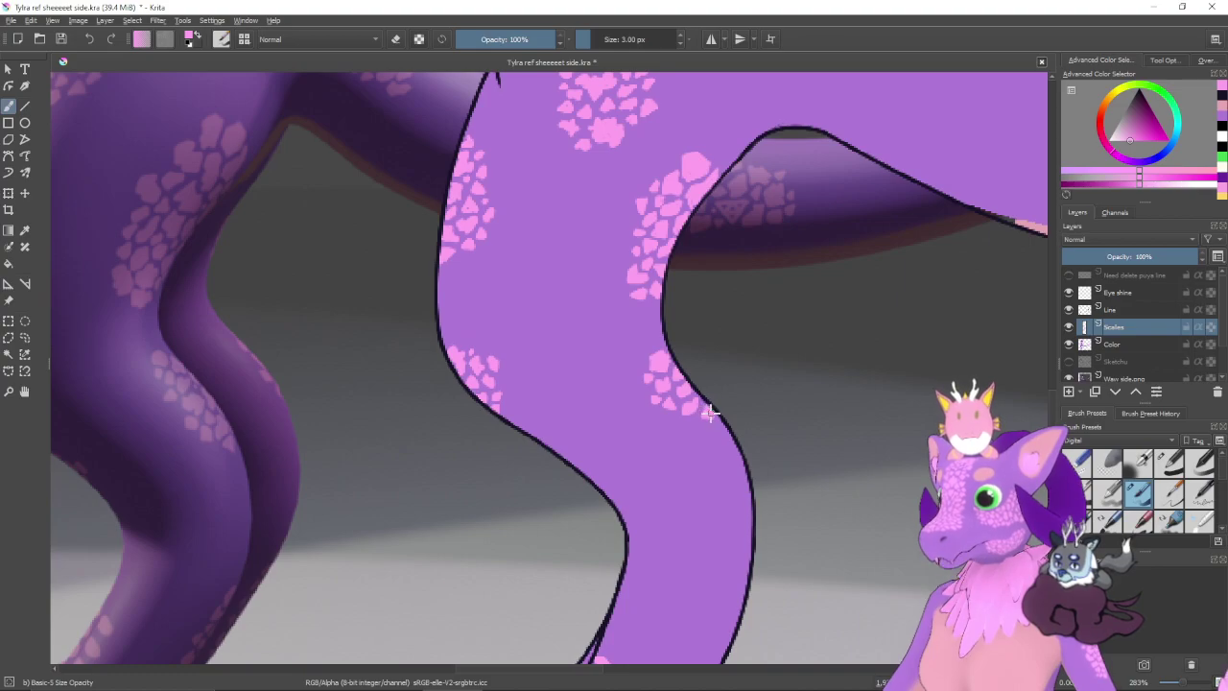
mouse_move(710, 422)
left_mouse_down()
mouse_move(697, 411)
mouse_move(718, 430)
left_mouse_up()
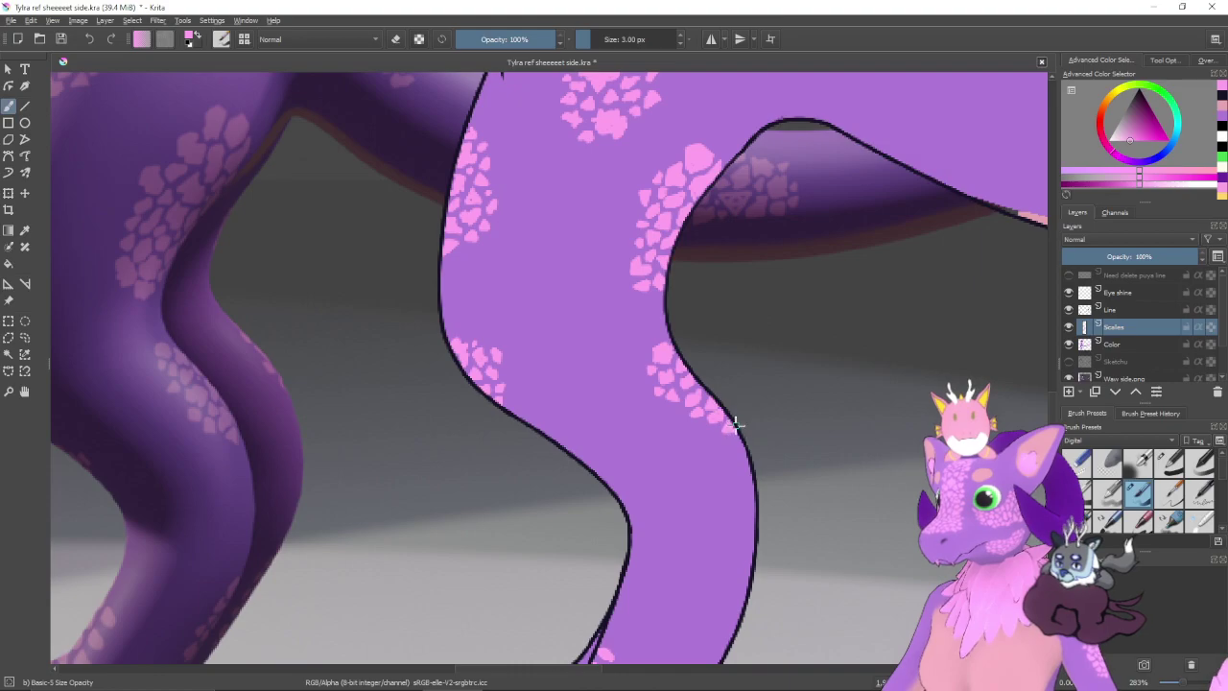
left_click_drag(706, 442, 718, 446)
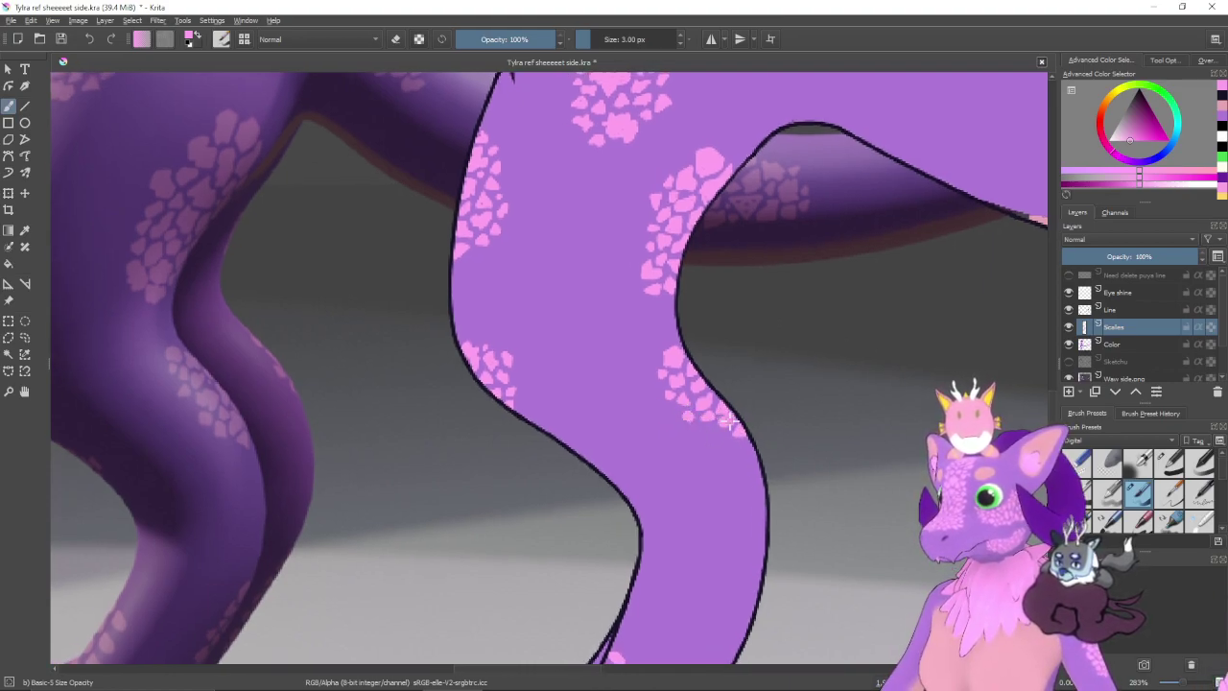
left_click_drag(731, 422, 701, 389)
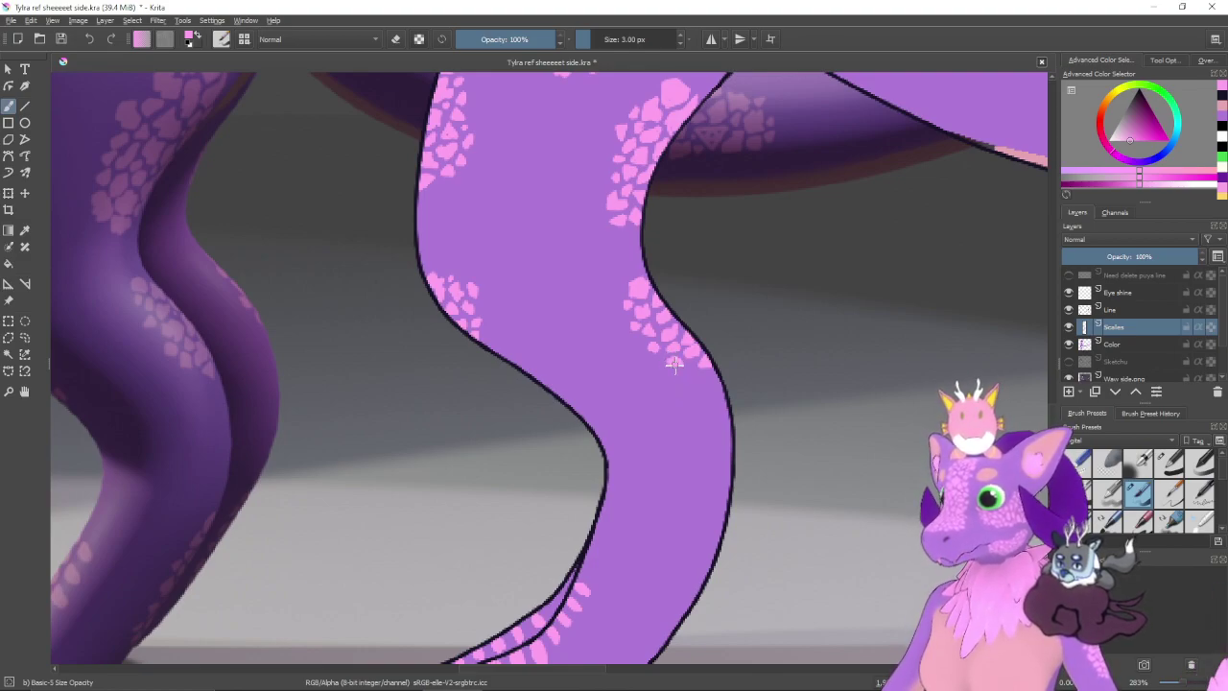
left_click_drag(716, 411, 700, 435)
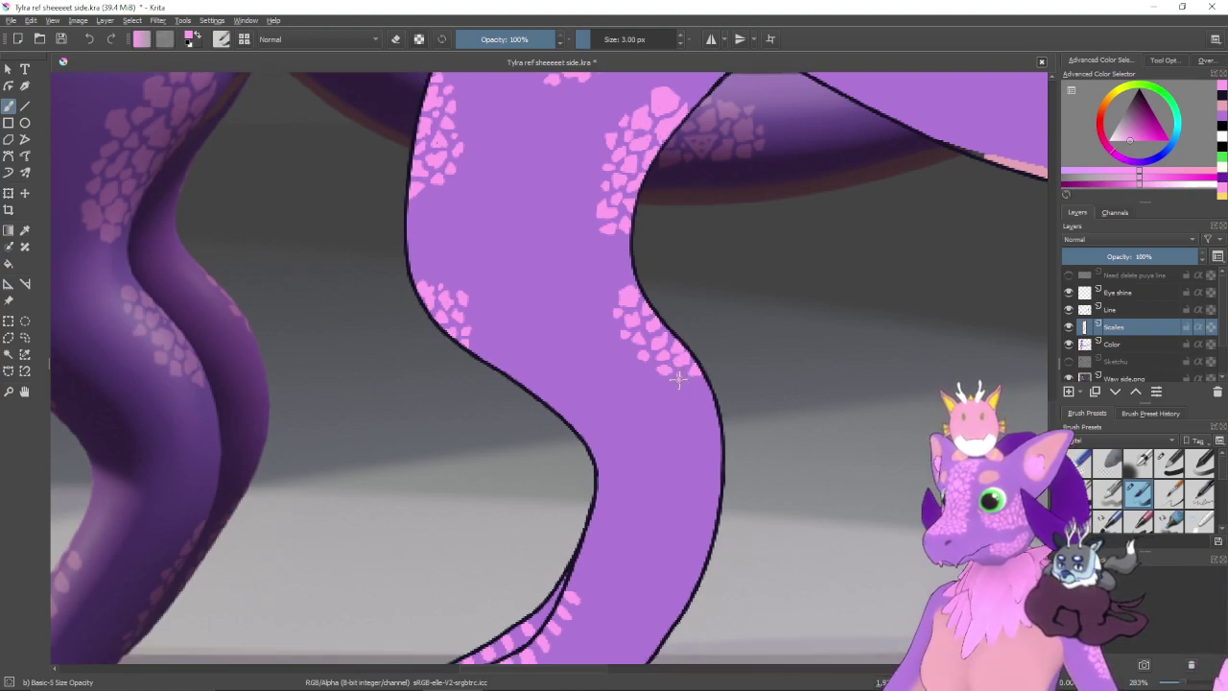
left_click_drag(675, 400, 661, 419)
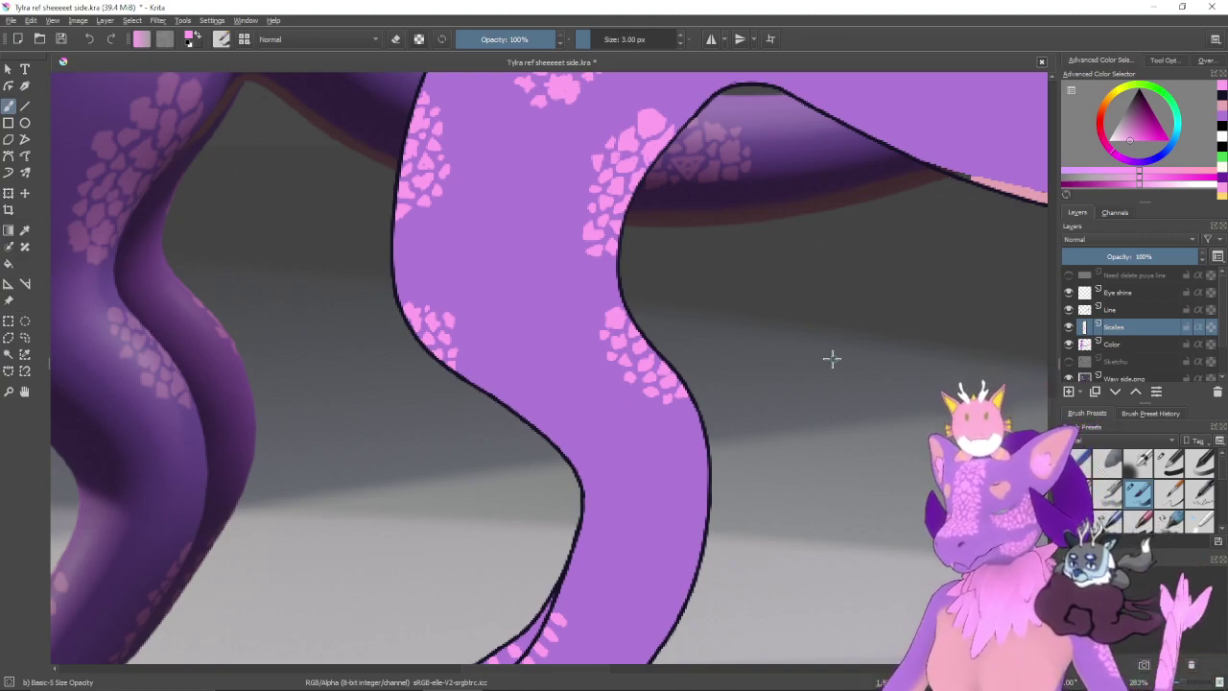
- Paint a narrow patch of small pink scales along the back edge of the lower leg above the heel
left_click_drag(716, 447, 775, 420)
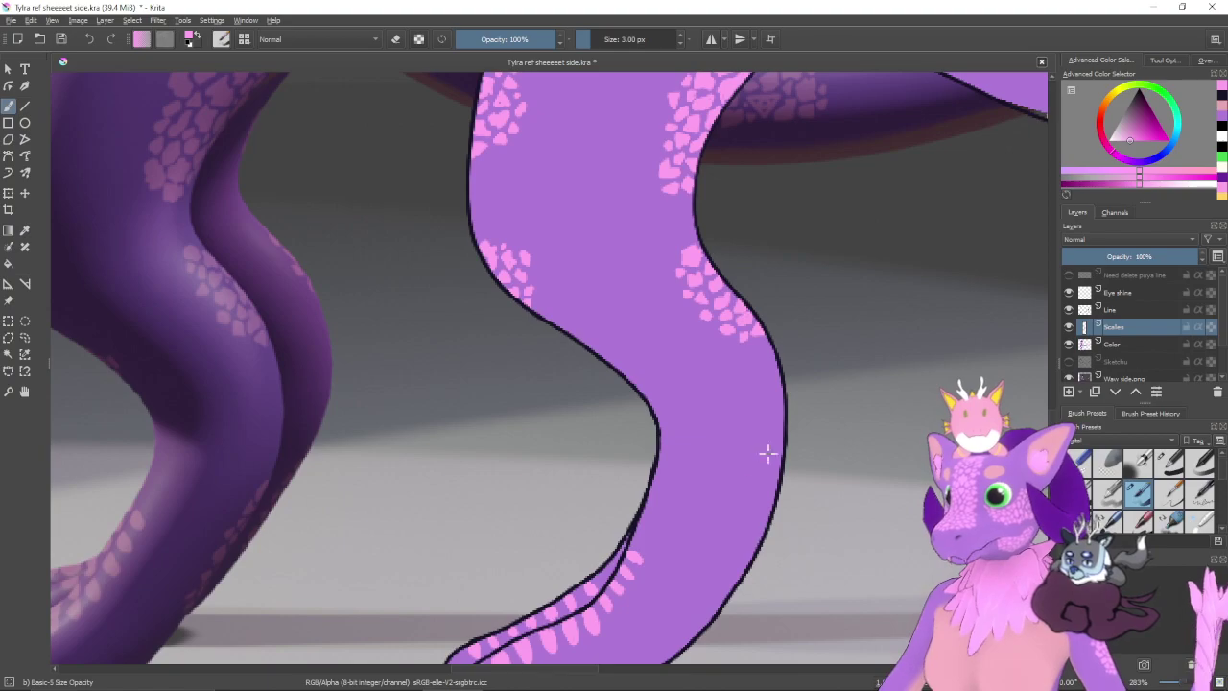
left_click_drag(736, 502, 799, 347)
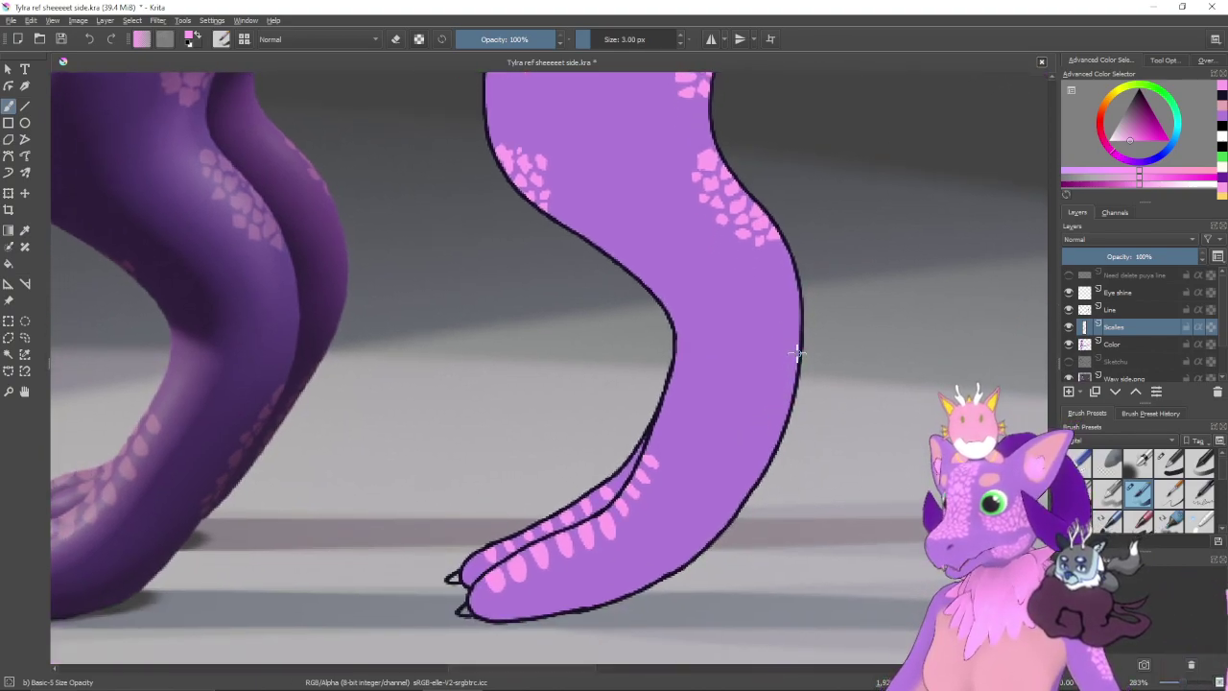
left_click_drag(794, 360, 796, 361)
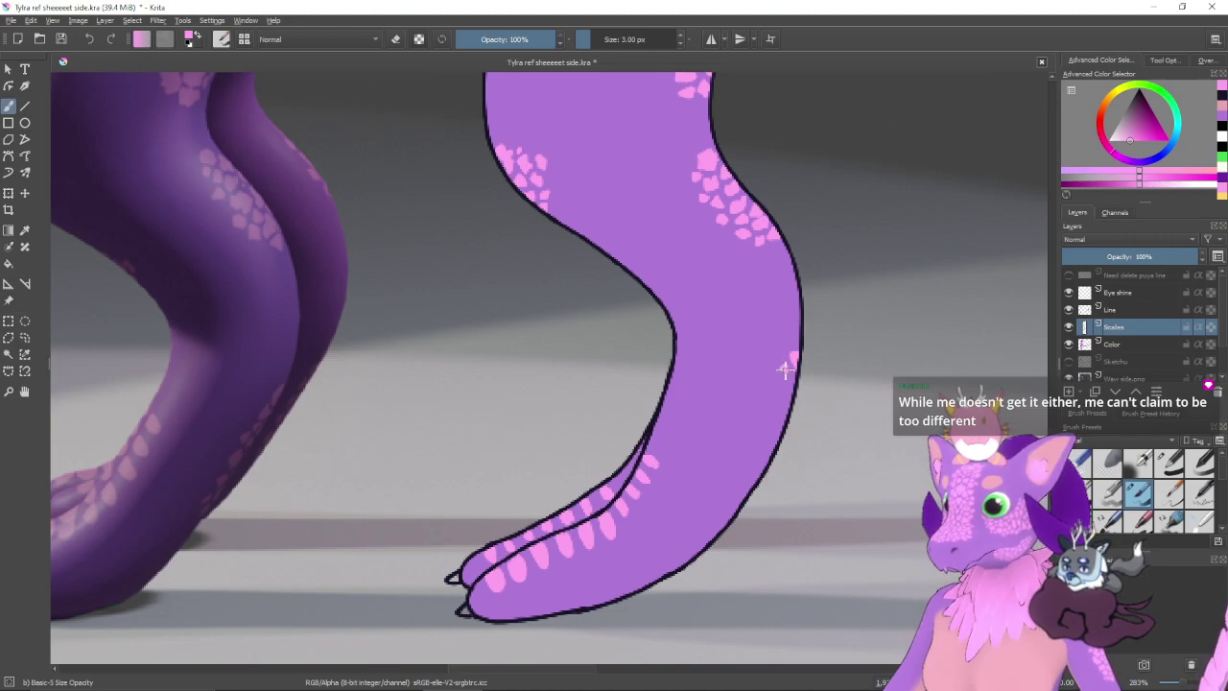
left_click_drag(785, 369, 782, 363)
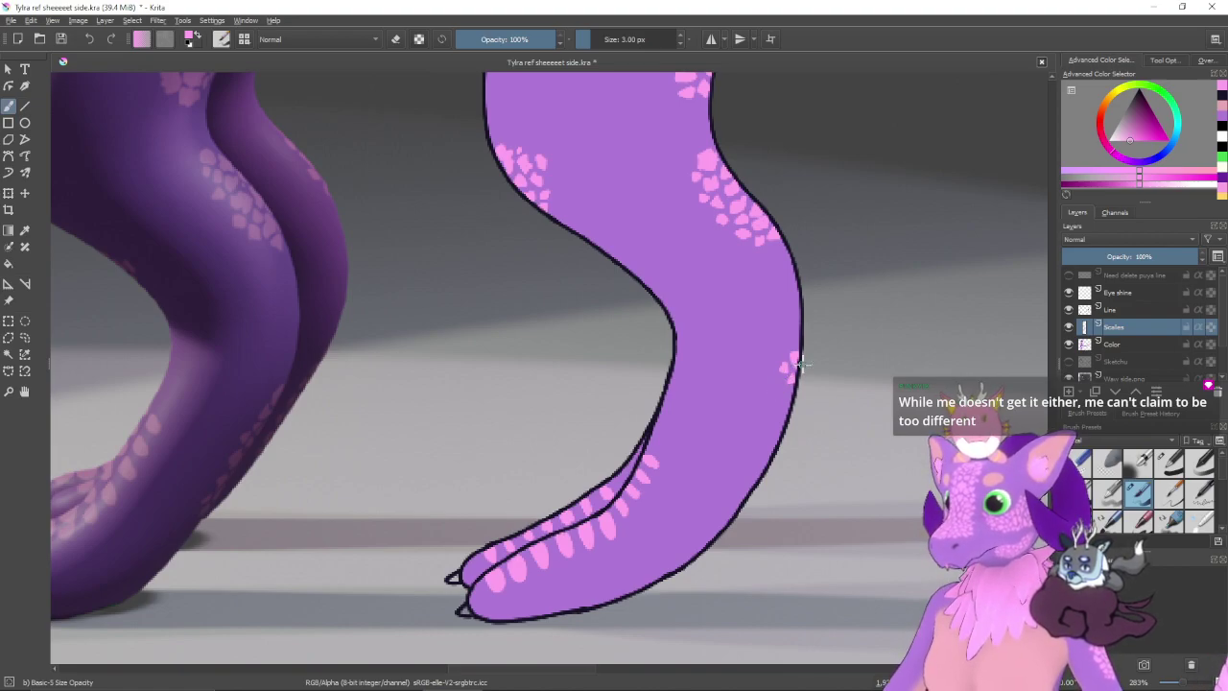
left_click_drag(784, 379, 787, 408)
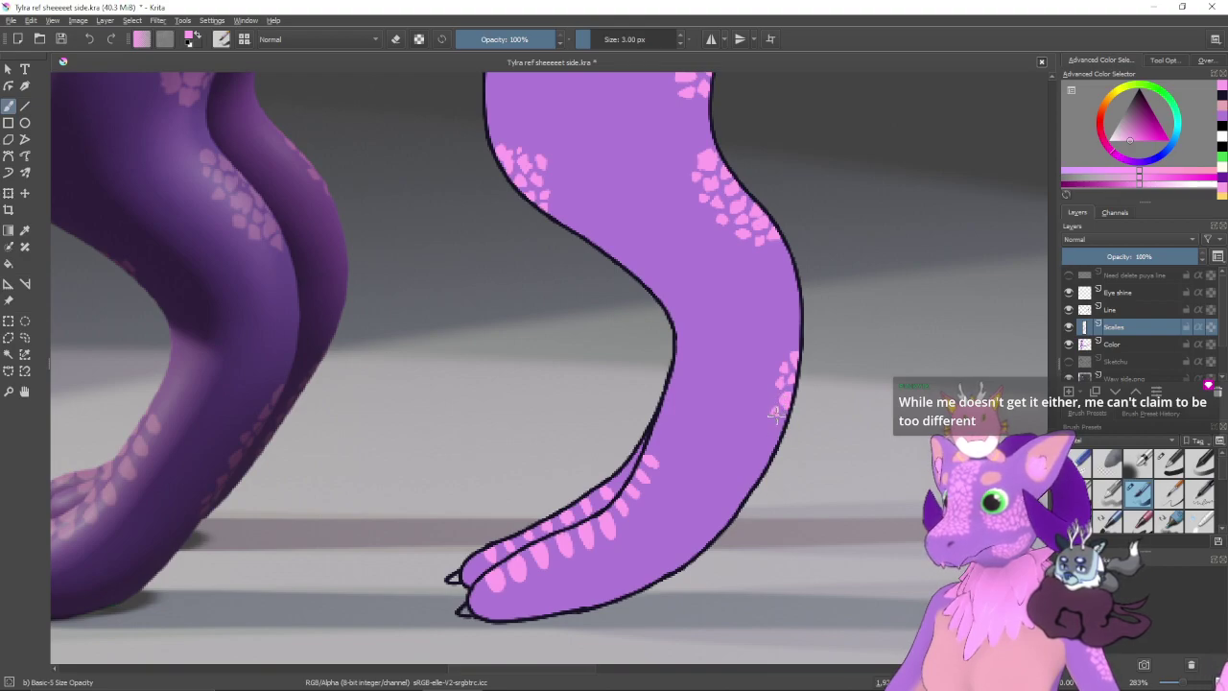
left_click_drag(772, 404, 776, 415)
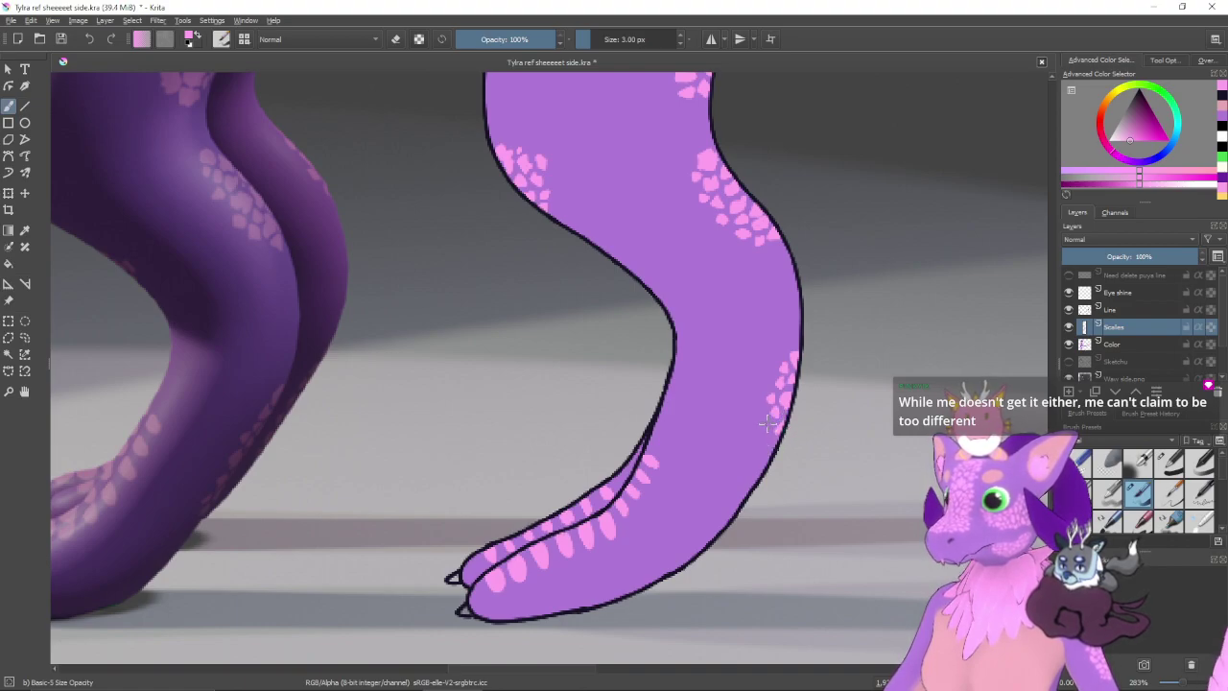
mouse_move(771, 423)
left_mouse_down()
mouse_move(761, 408)
mouse_move(769, 447)
left_mouse_up()
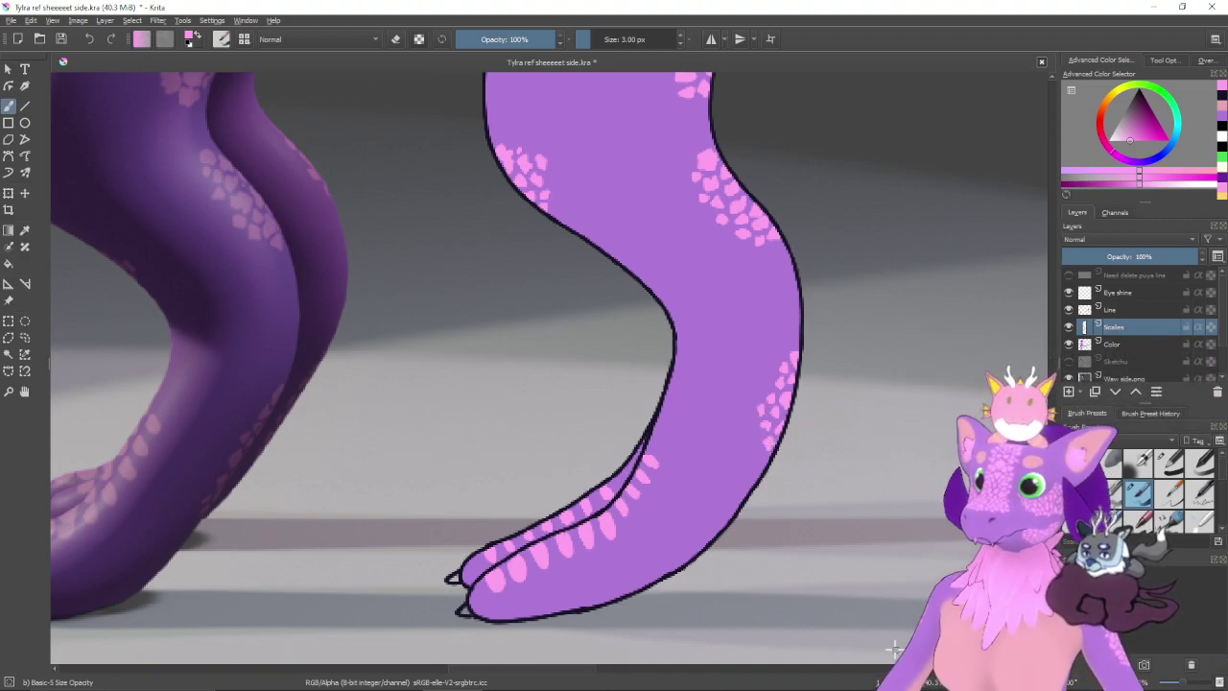
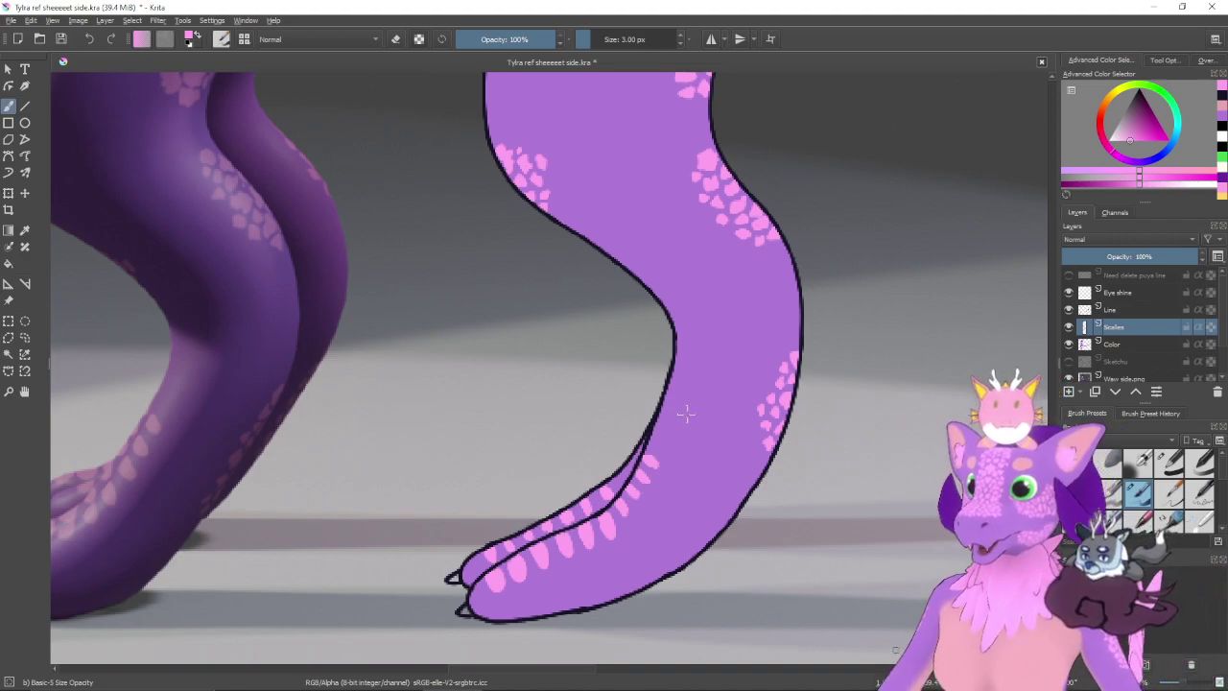
- On the Color layer, sample the peach belly colour and fill the uncoloured gap at the tip of the stripe under the tail
left_click_drag(757, 265, 655, 500)
mouse_move(773, 248)
left_mouse_down()
mouse_move(719, 455)
mouse_move(719, 431)
mouse_move(675, 449)
mouse_move(720, 466)
left_mouse_up()
scroll(720, 469, "up", 4)
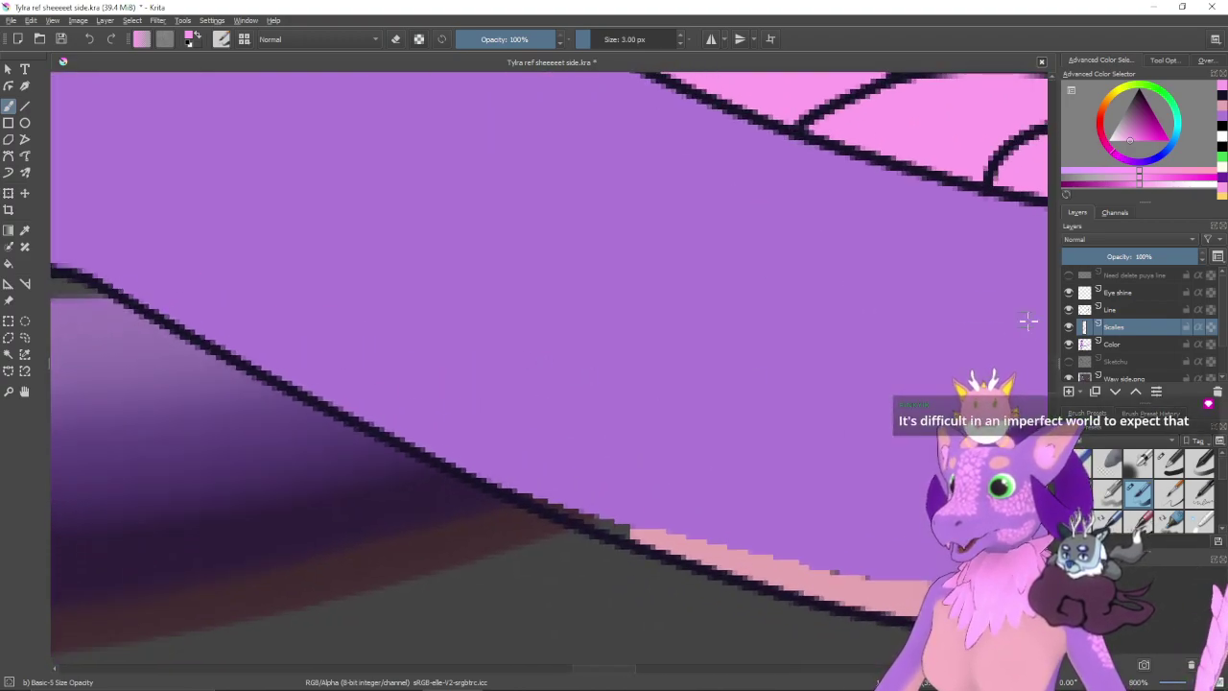
left_click(1111, 343)
left_click_drag(843, 427, 745, 351)
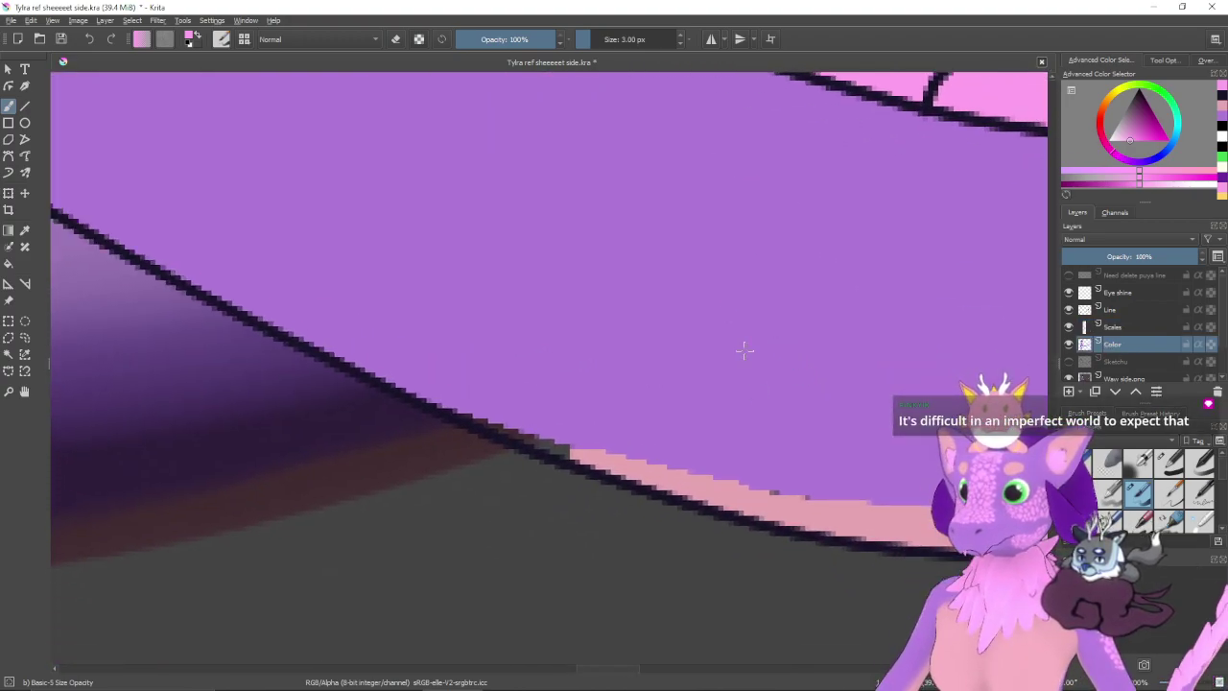
left_click(720, 485, "ctrl")
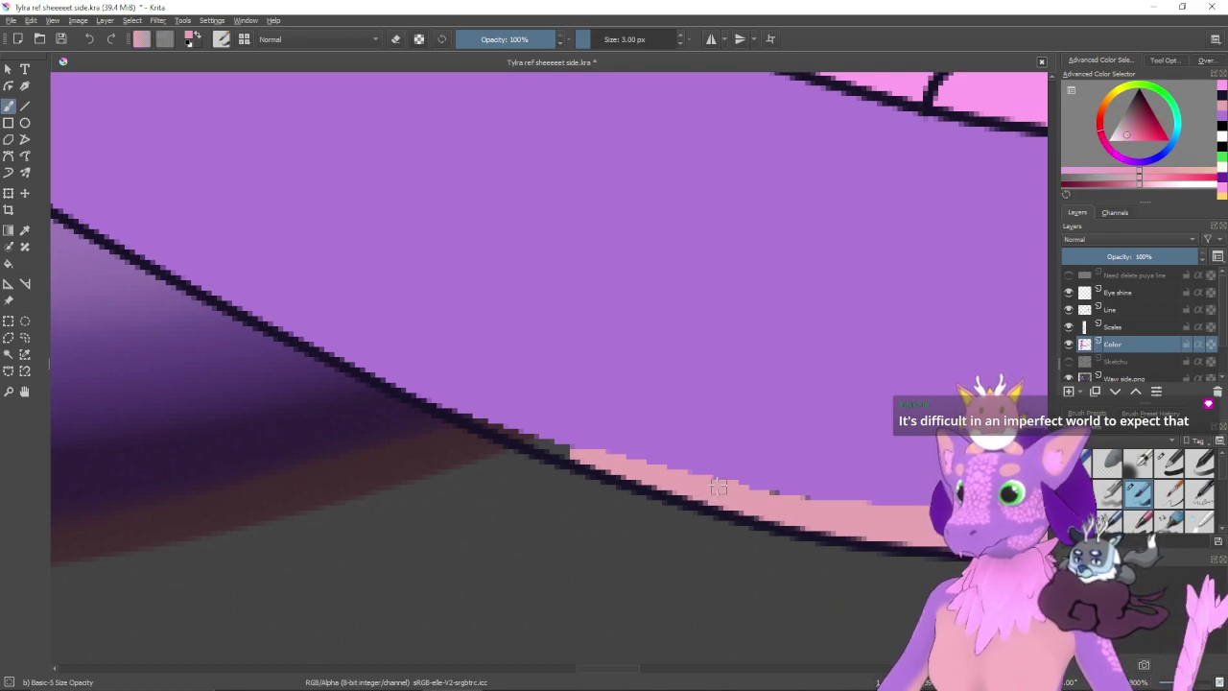
left_click_drag(717, 487, 768, 510)
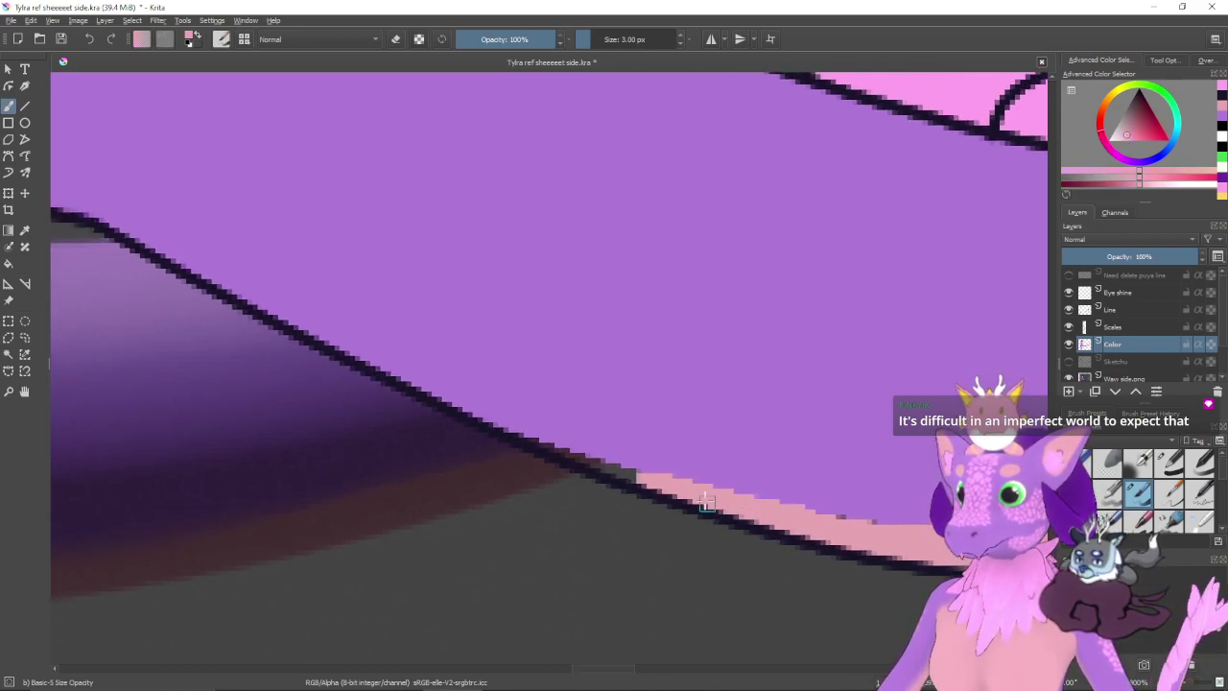
mouse_move(636, 471)
left_mouse_down()
mouse_move(546, 461)
mouse_move(518, 440)
mouse_move(633, 486)
mouse_move(512, 438)
mouse_move(666, 481)
mouse_move(591, 472)
left_mouse_up()
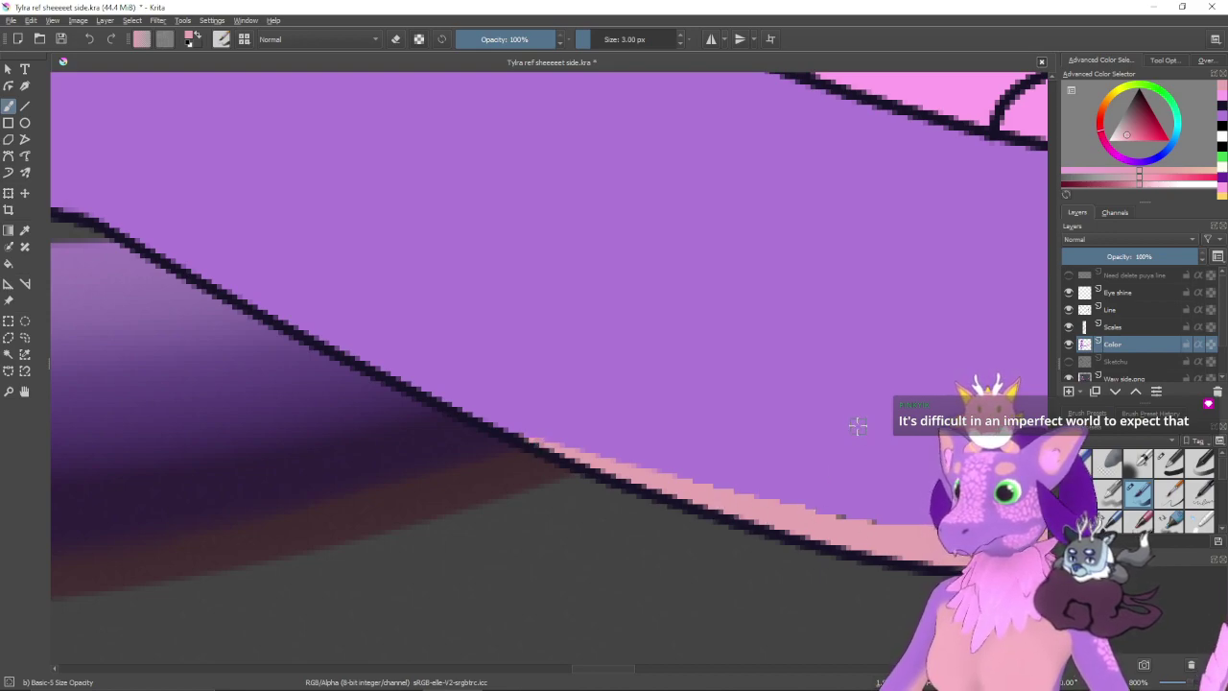
- On the Scales layer, sample the pink scale colour and start a patch of small scales on the base of the tail below the back spikes
scroll(856, 425, "down", 3)
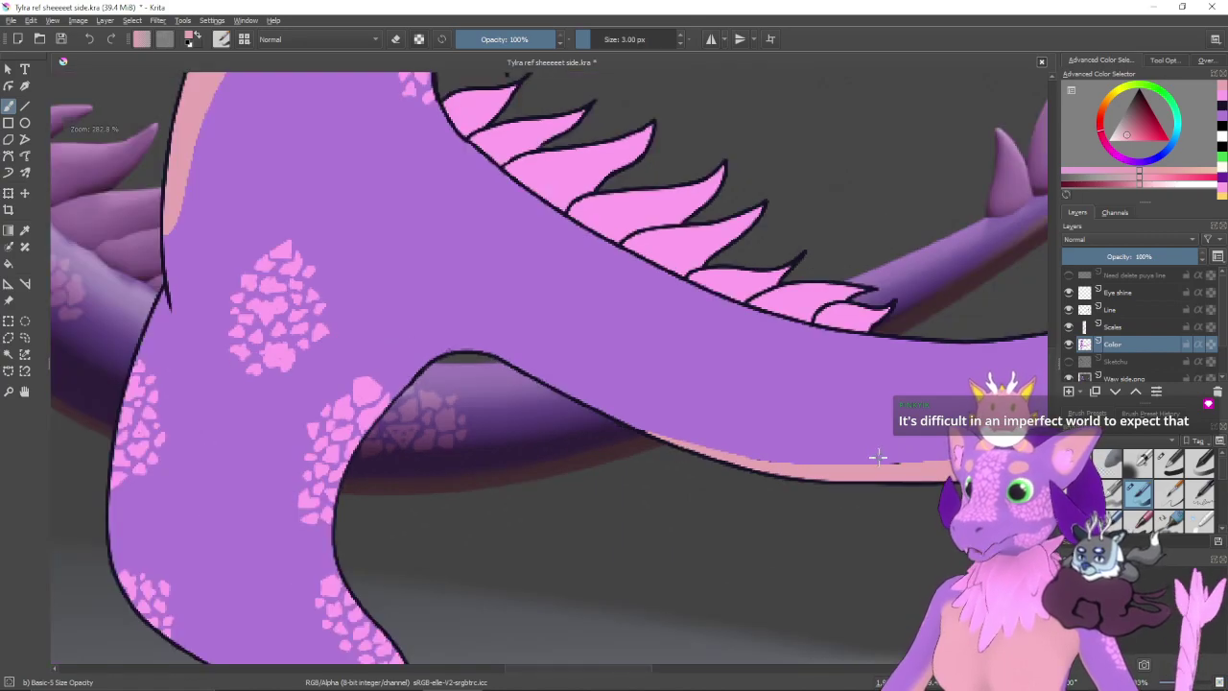
left_click_drag(714, 413, 883, 496)
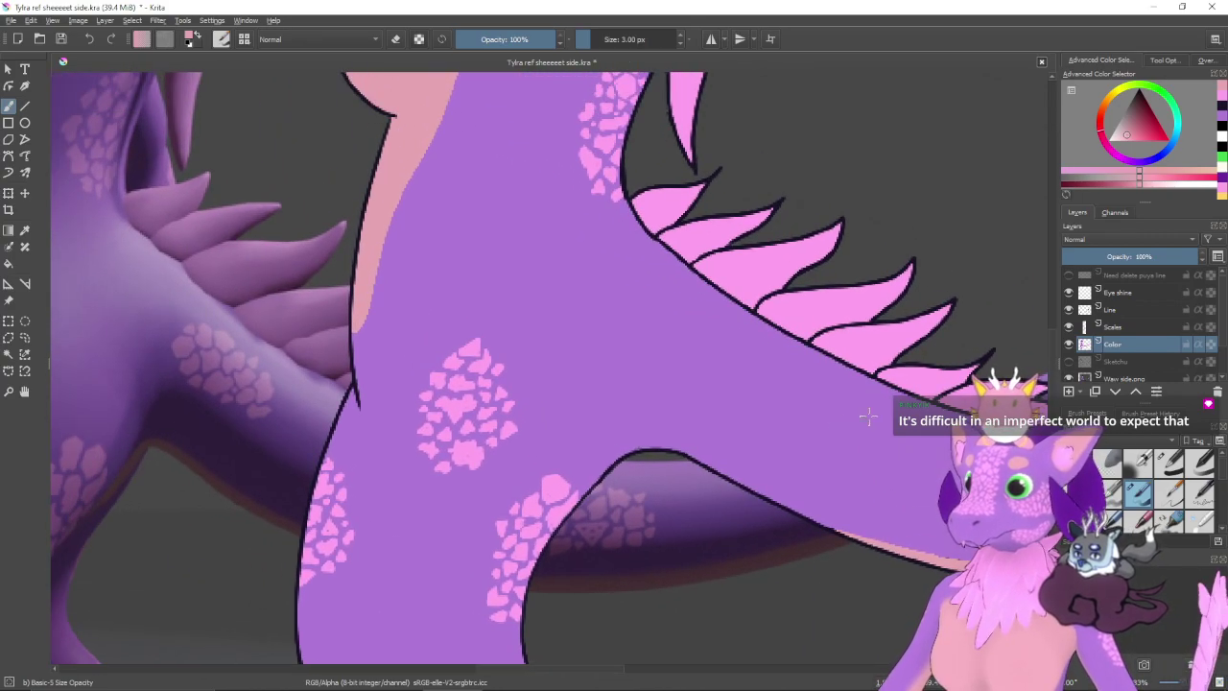
left_click(1118, 327)
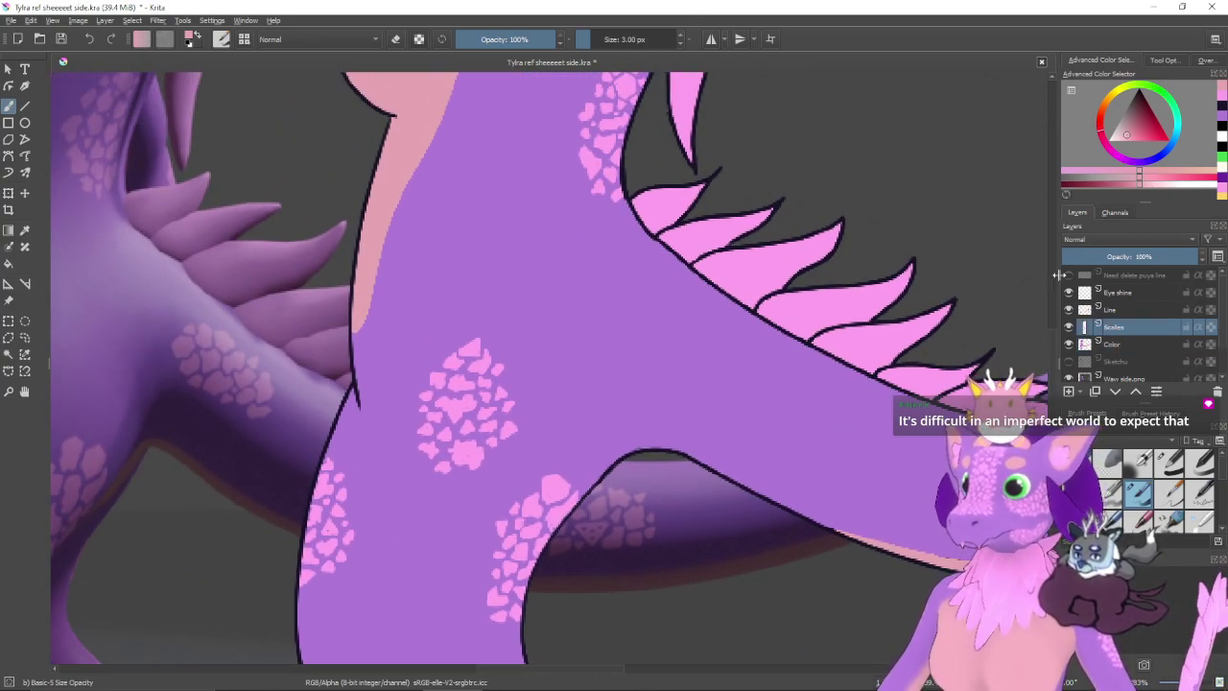
left_click(460, 409, "ctrl")
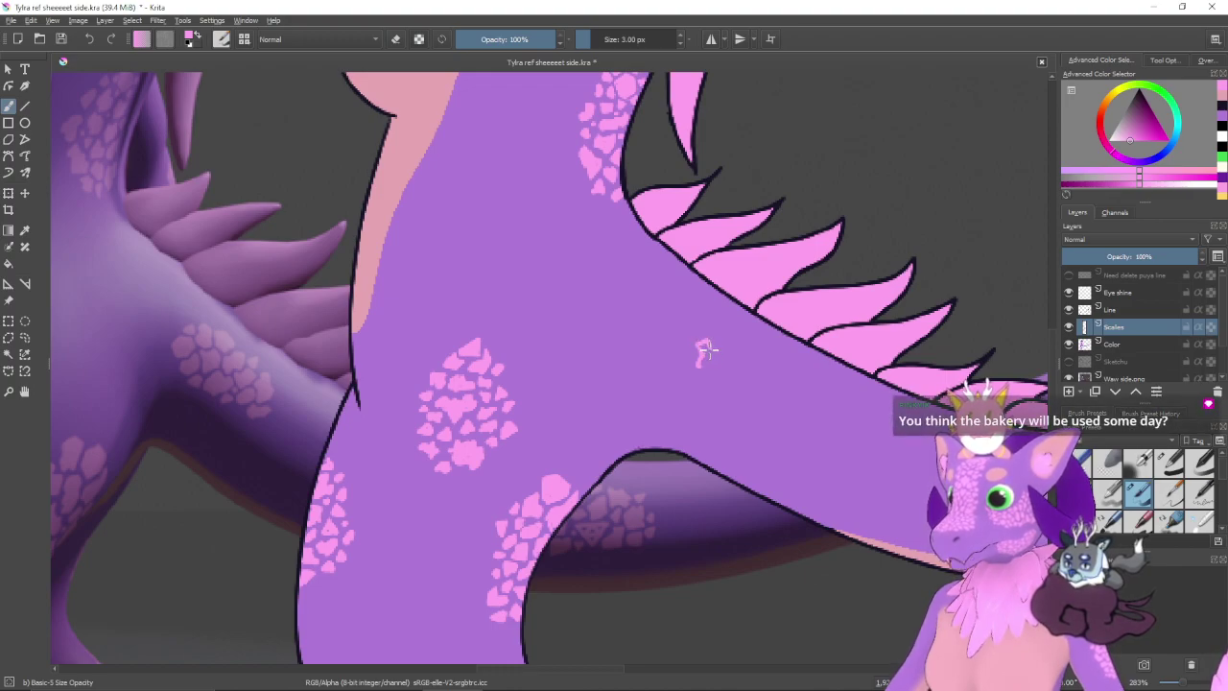
left_click_drag(702, 367, 703, 351)
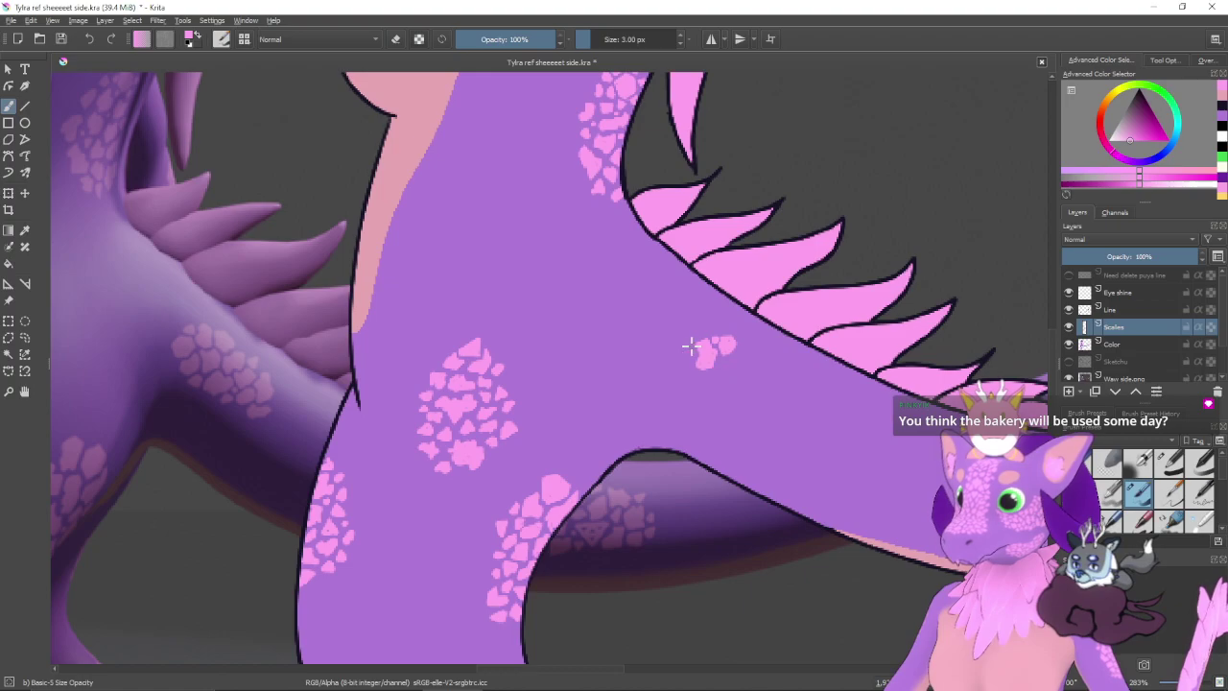
mouse_move(693, 353)
left_mouse_down()
mouse_move(679, 361)
mouse_move(700, 392)
mouse_move(724, 384)
mouse_move(719, 369)
mouse_move(717, 384)
left_mouse_up()
key("ctrl+z")
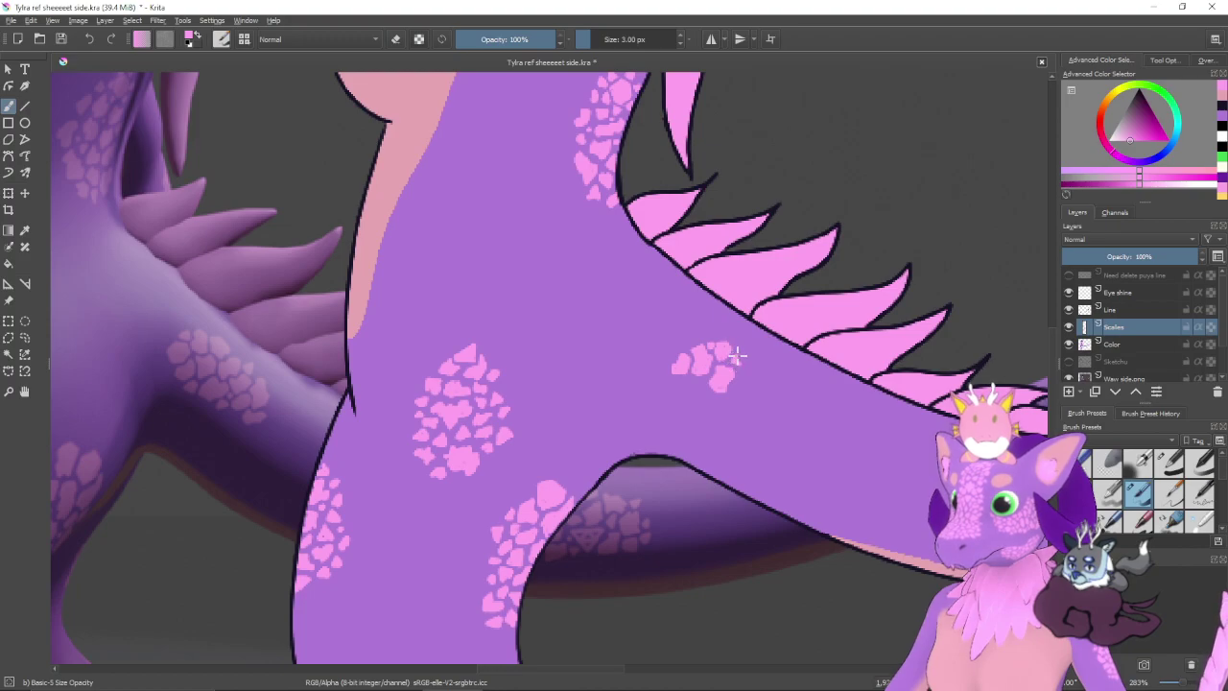
- Extend the tail-base patch with small pink scales along its upper edge and down its side nearest the hip
mouse_move(739, 347)
left_mouse_down()
mouse_move(754, 364)
mouse_move(750, 392)
left_mouse_up()
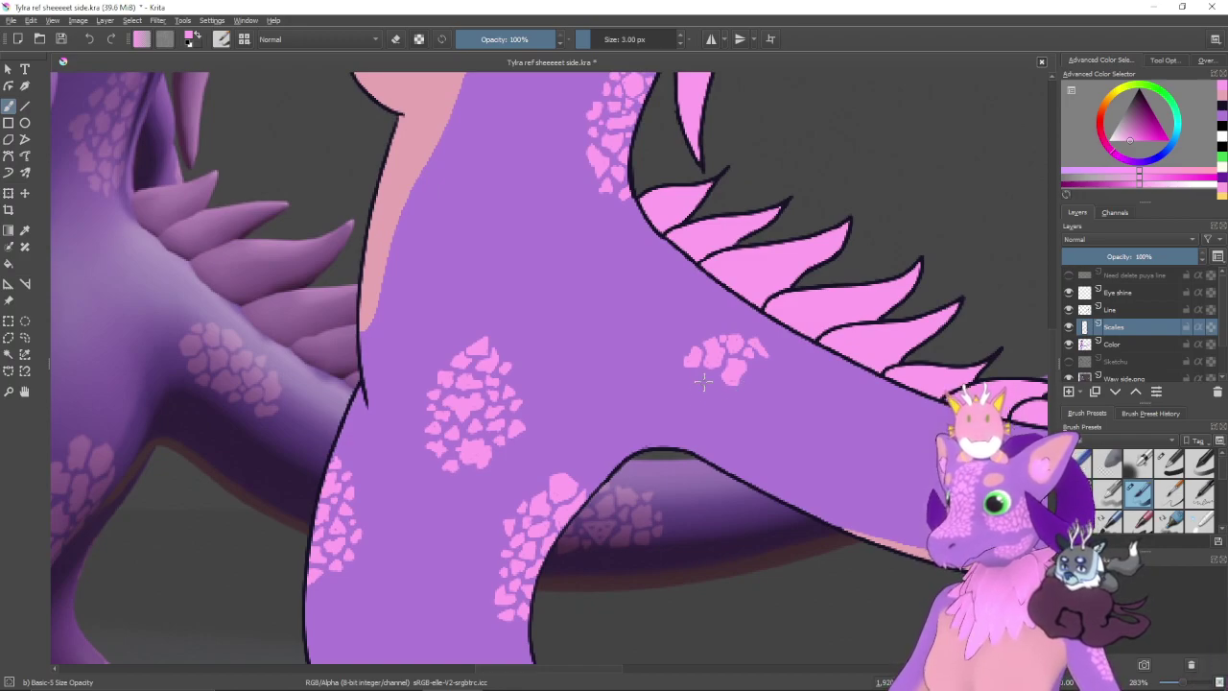
mouse_move(723, 379)
left_mouse_down()
mouse_move(697, 378)
mouse_move(717, 402)
left_mouse_up()
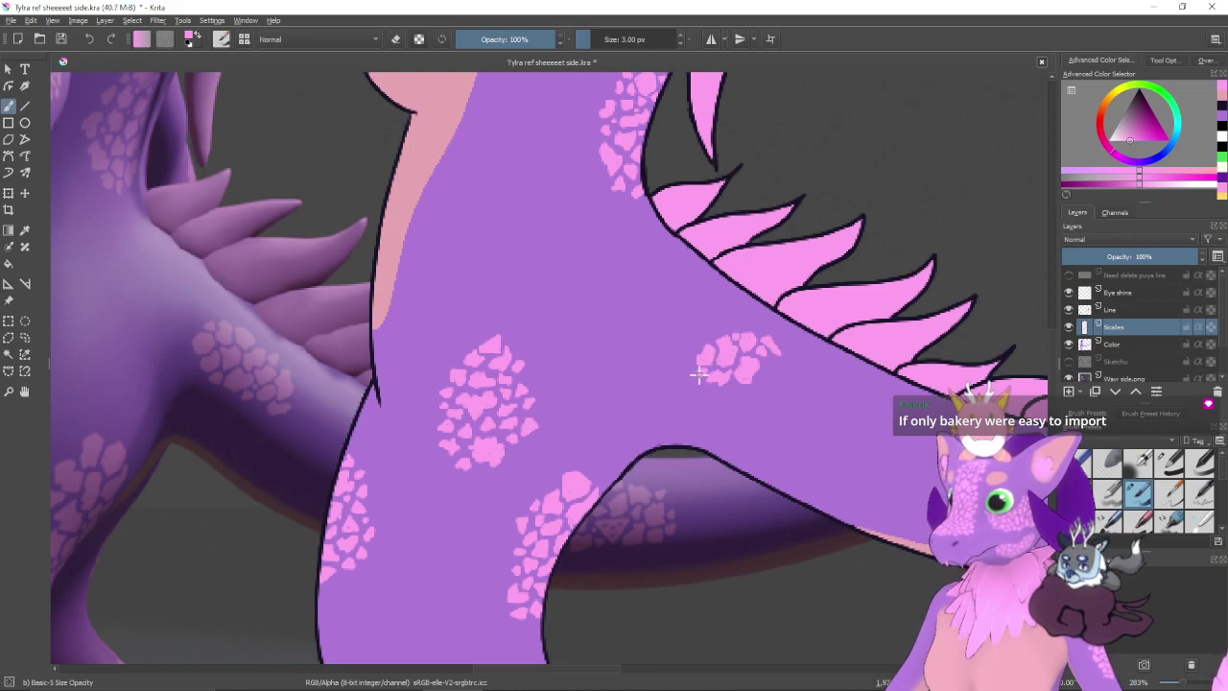
left_click_drag(727, 411, 708, 409)
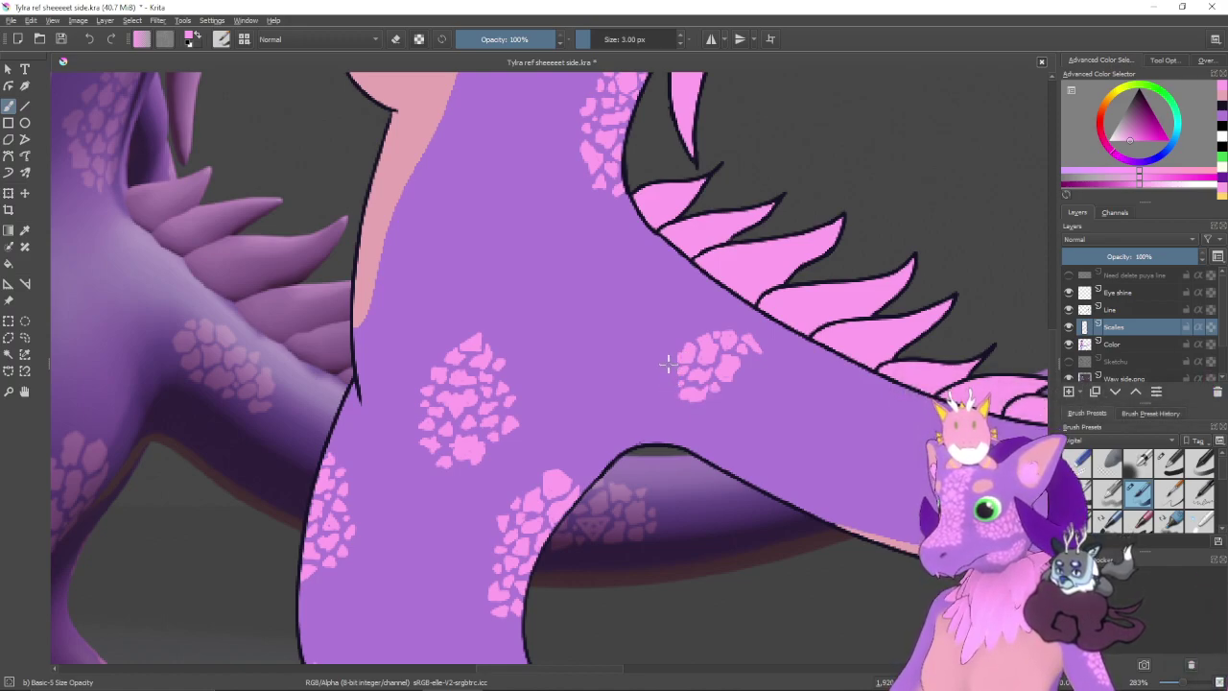
mouse_move(665, 382)
left_mouse_down()
mouse_move(673, 360)
mouse_move(671, 397)
left_mouse_up()
mouse_move(751, 428)
left_mouse_down()
mouse_move(702, 428)
mouse_move(696, 444)
mouse_move(726, 428)
left_mouse_up()
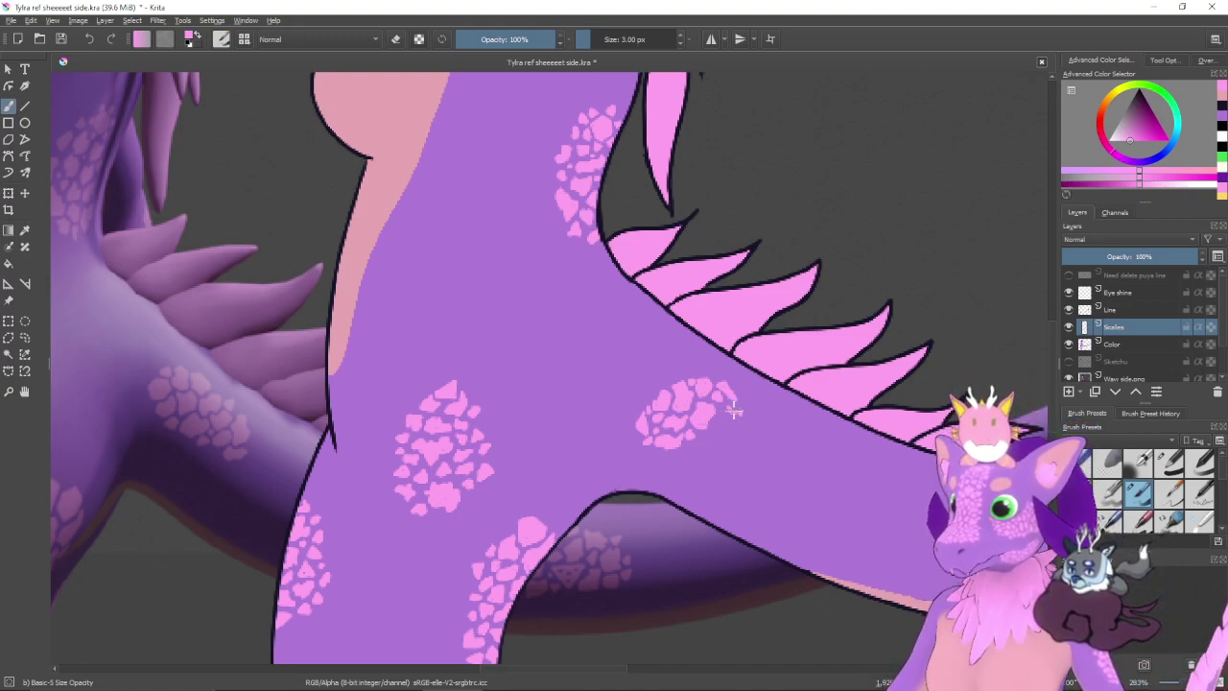
- Fill out the tail-base patch with pink scales along its lower edge and the side facing the tail tip
left_click_drag(727, 409, 729, 412)
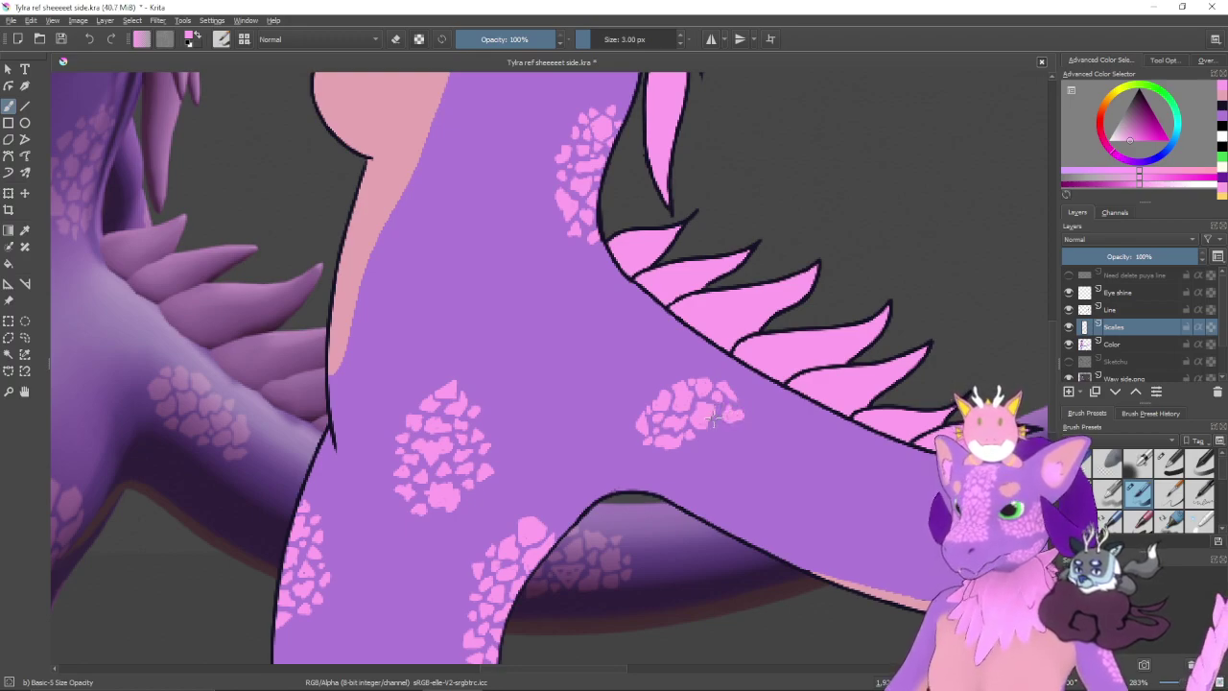
key("ctrl+z")
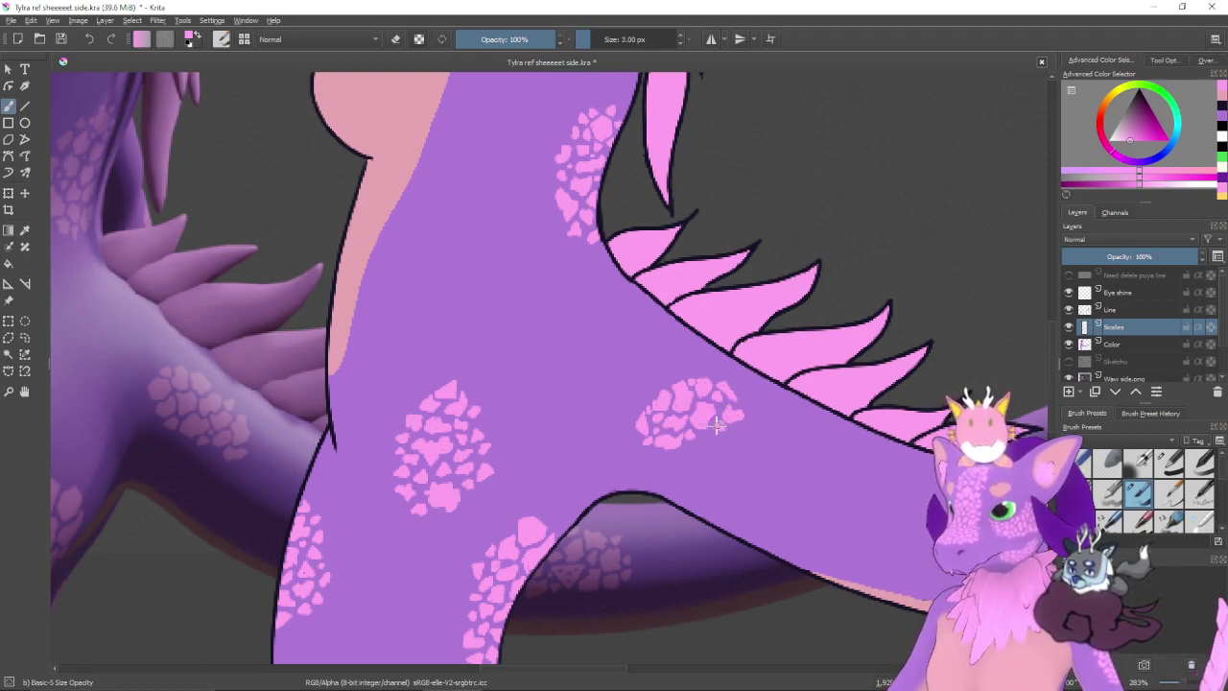
left_click_drag(699, 446, 707, 442)
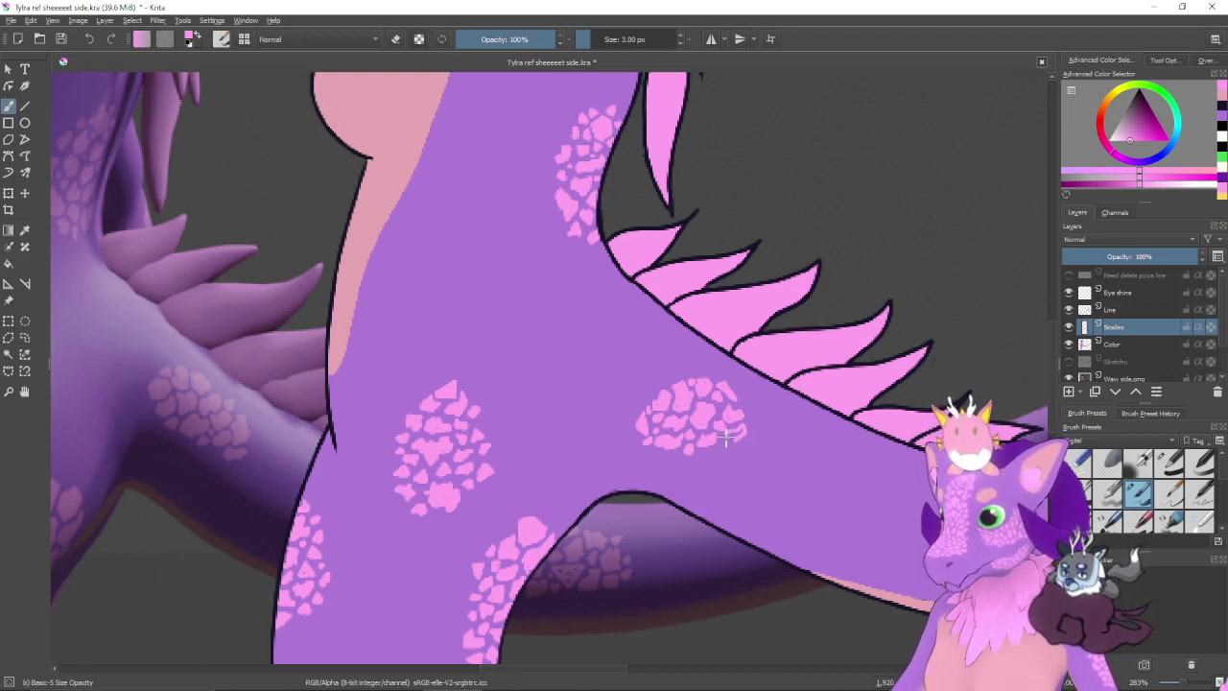
left_click_drag(726, 438, 732, 434)
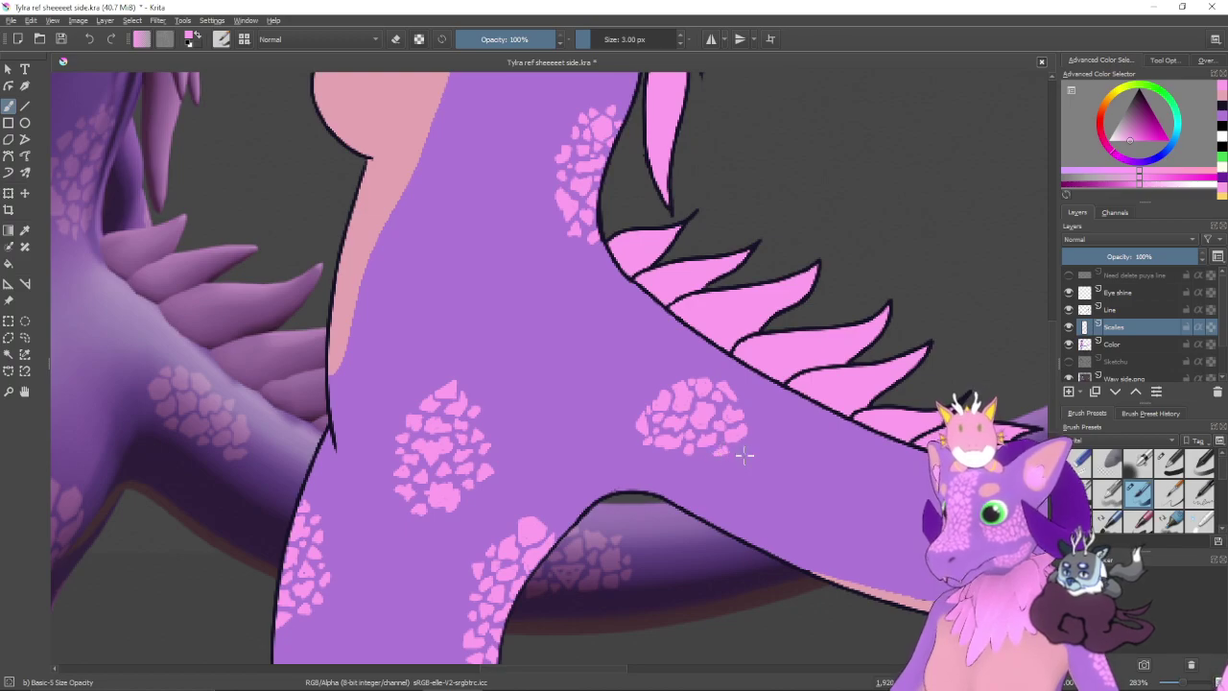
left_click_drag(768, 471, 770, 460)
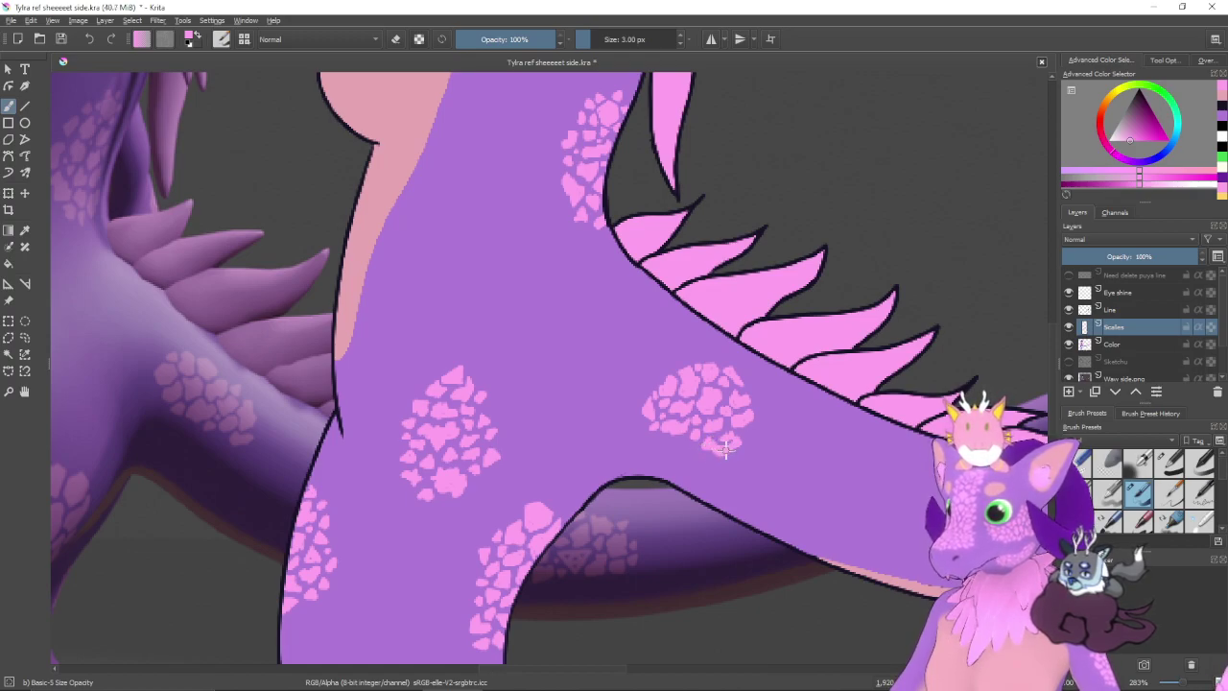
left_click_drag(745, 471, 750, 497)
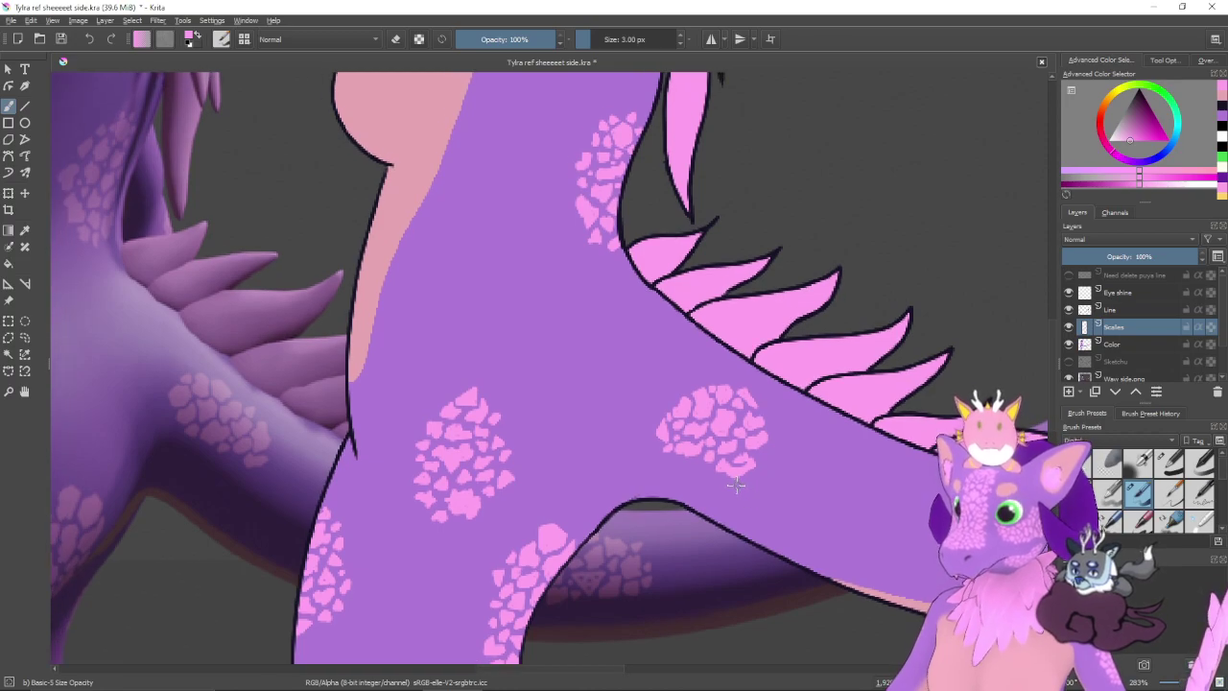
- Paint a small pink inverted triangle emblem with a smaller triangle inside on the tail, between the last back spike and the peach stripe
left_click_drag(664, 436, 918, 470)
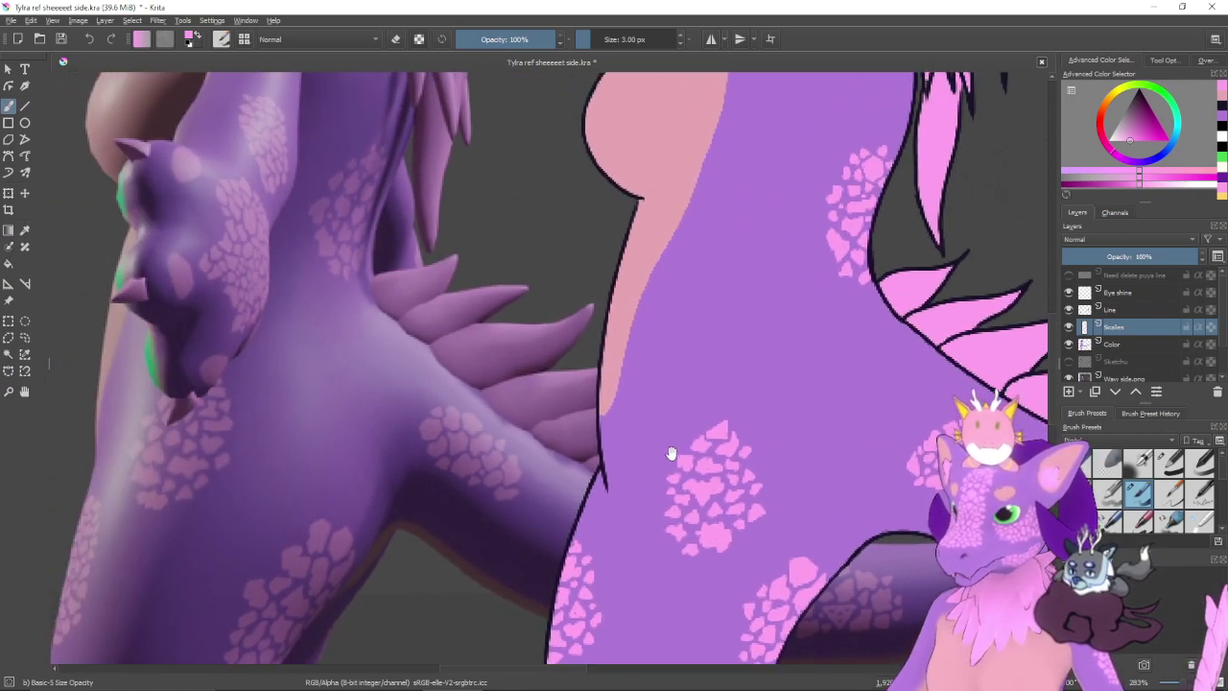
mouse_move(670, 452)
left_mouse_down()
mouse_move(739, 473)
mouse_move(740, 460)
mouse_move(669, 429)
left_mouse_up()
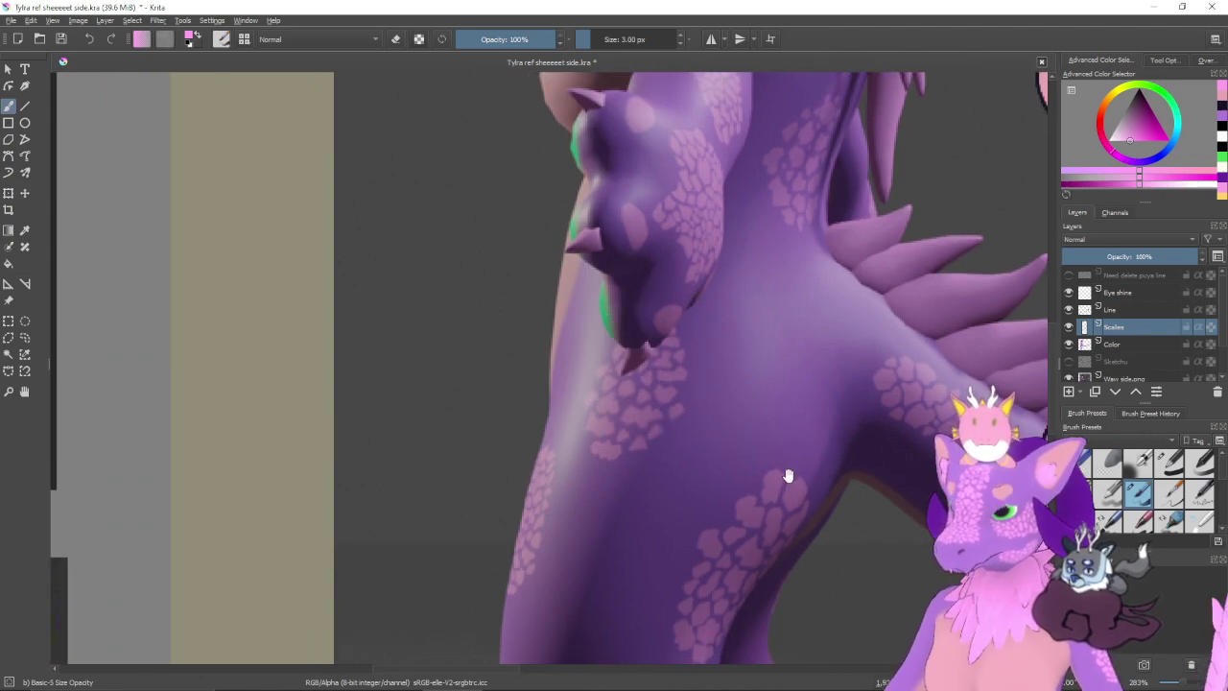
left_click_drag(786, 476, 672, 442)
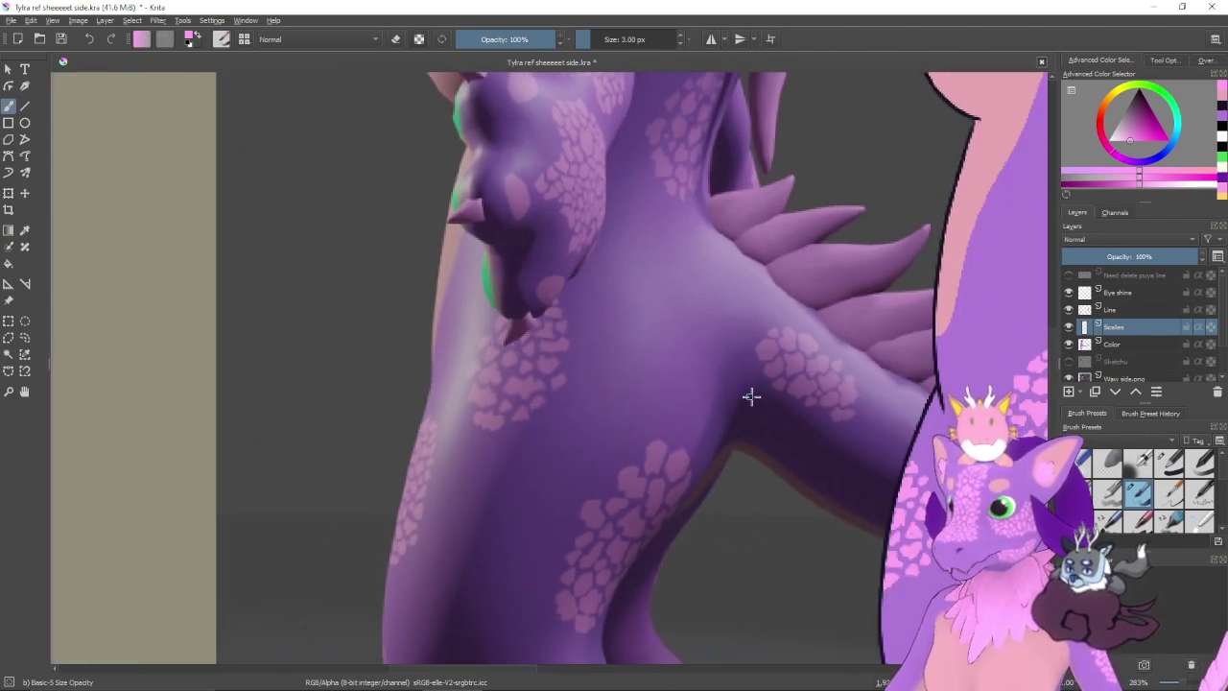
left_click_drag(785, 478, 422, 515)
left_click_drag(697, 468, 614, 464)
mouse_move(719, 459)
left_mouse_down()
mouse_move(610, 468)
mouse_move(644, 449)
mouse_move(740, 455)
mouse_move(580, 412)
mouse_move(675, 442)
left_mouse_up()
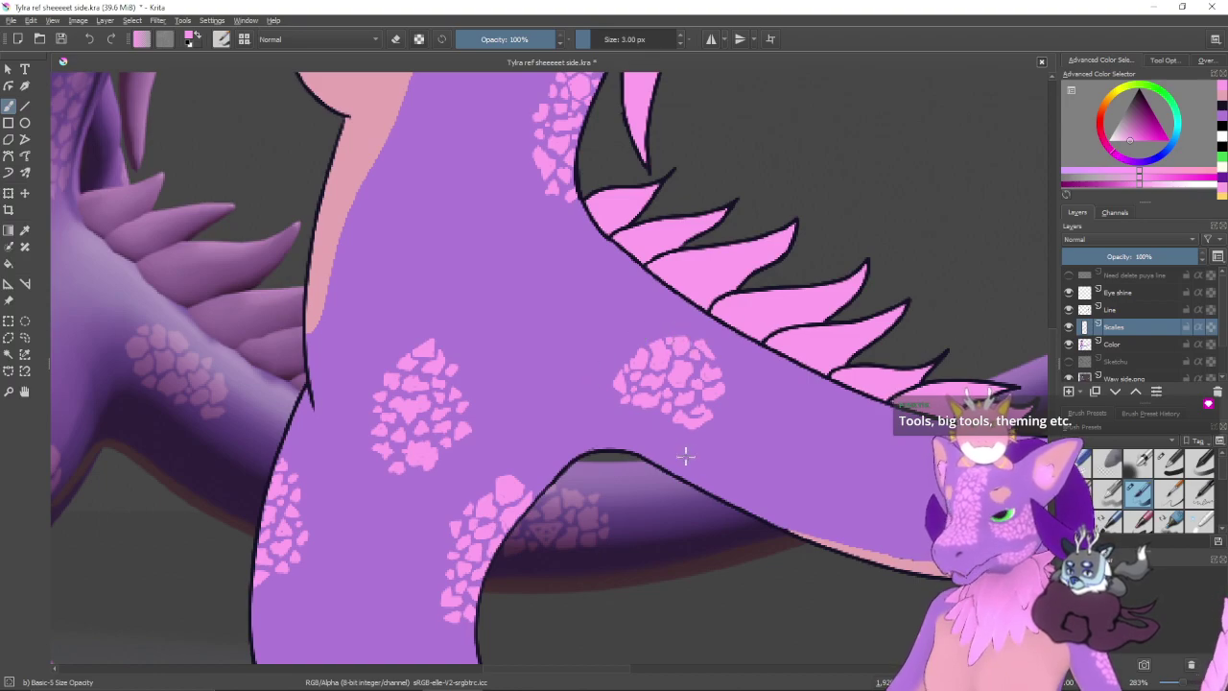
mouse_move(762, 477)
left_mouse_down()
mouse_move(653, 433)
mouse_move(667, 437)
left_mouse_up()
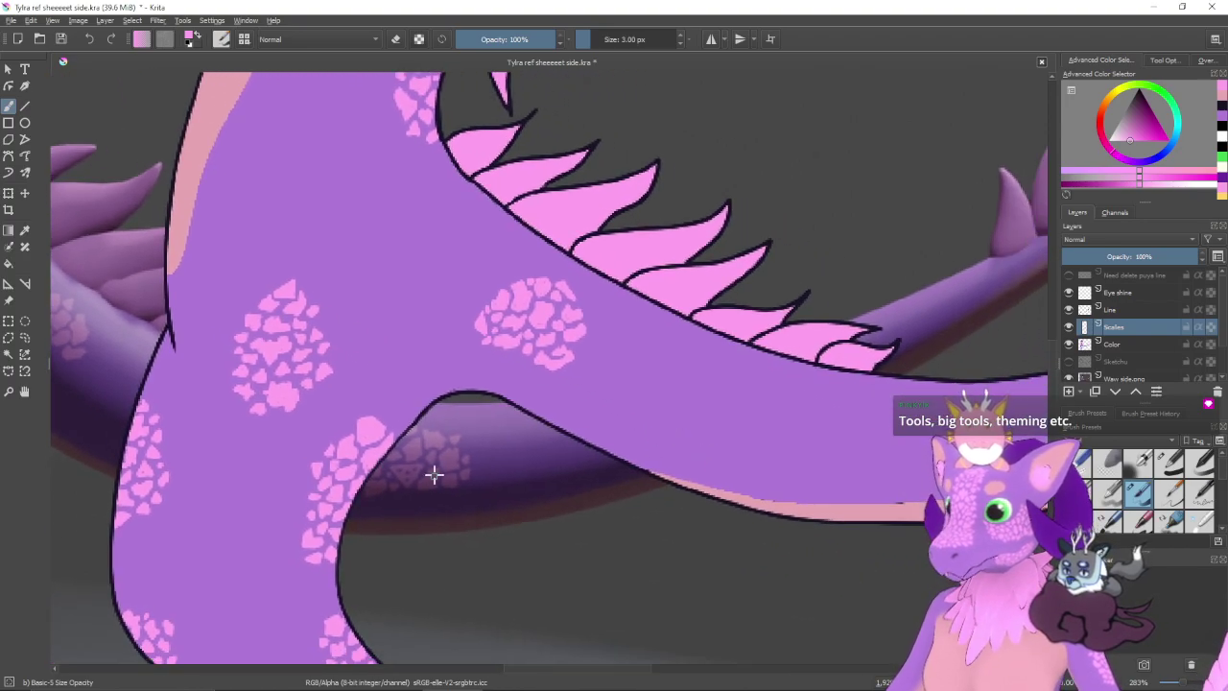
mouse_move(433, 474)
left_mouse_down()
mouse_move(386, 480)
mouse_move(403, 509)
left_mouse_up()
mouse_move(595, 490)
left_mouse_down()
mouse_move(666, 504)
mouse_move(710, 456)
mouse_move(623, 438)
left_mouse_up()
key("ctrl+z")
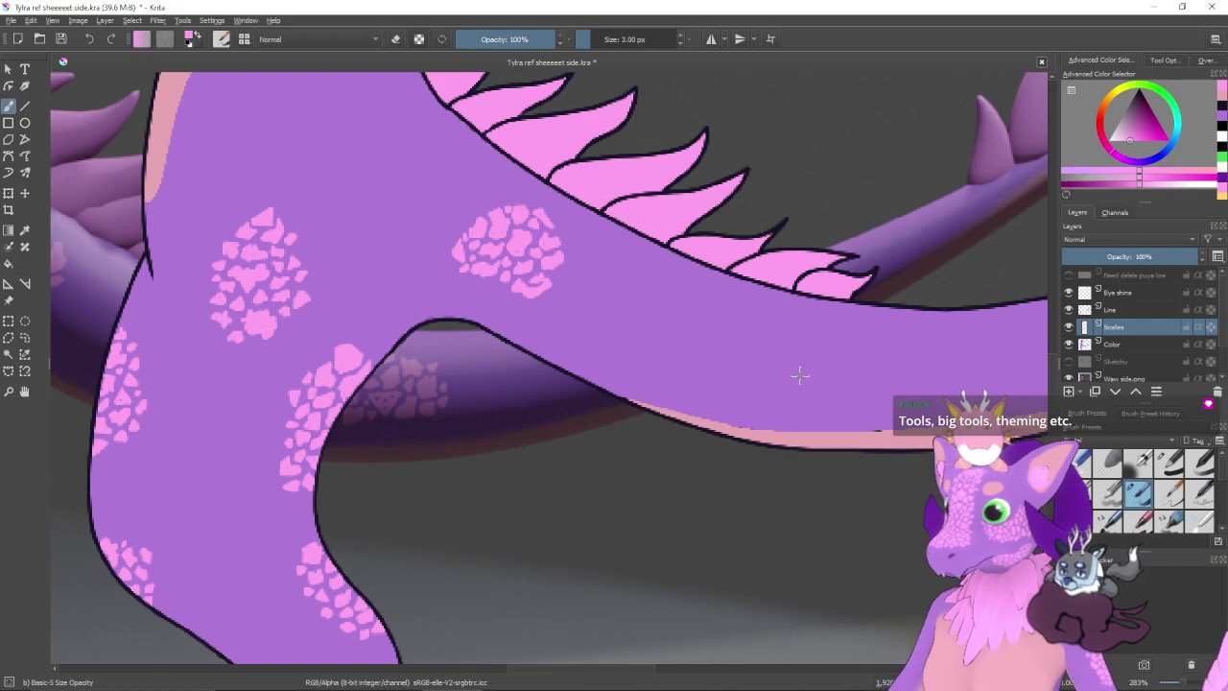
mouse_move(800, 376)
left_mouse_down()
mouse_move(827, 374)
mouse_move(822, 388)
mouse_move(802, 378)
mouse_move(831, 388)
mouse_move(815, 383)
mouse_move(821, 376)
mouse_move(827, 401)
mouse_move(813, 380)
mouse_move(825, 387)
left_mouse_up()
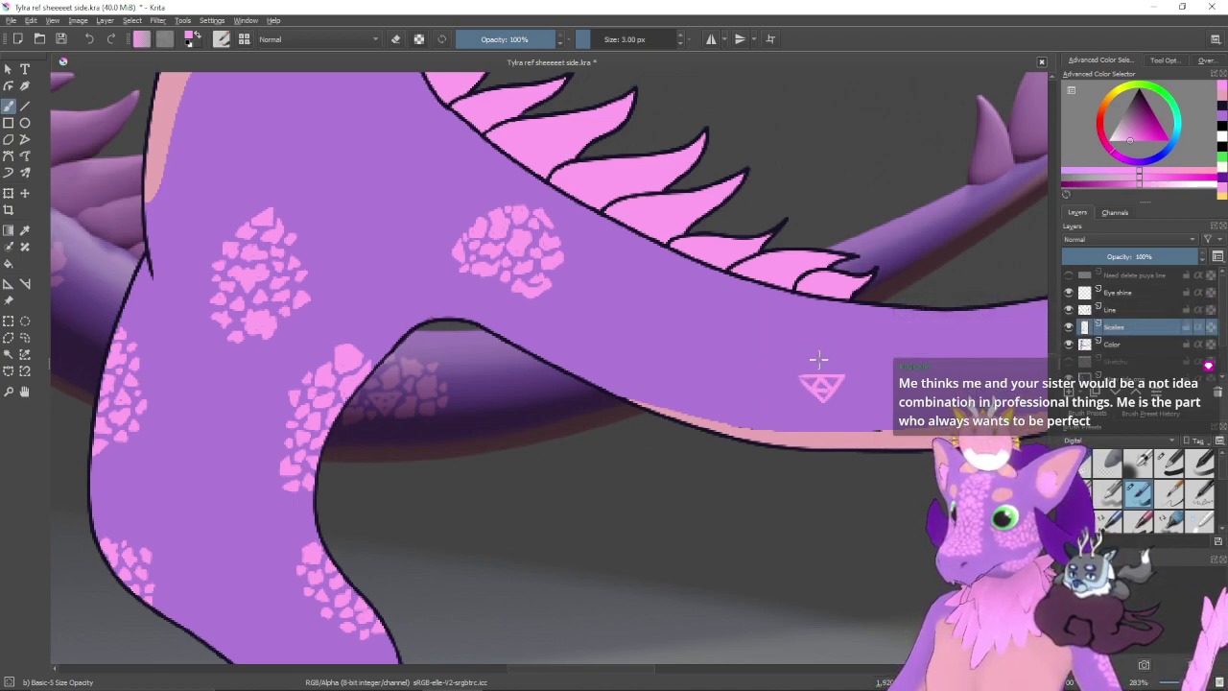
- Paint small pink scales above the triangle emblem and down its side facing the tail tip
mouse_move(824, 361)
left_mouse_down()
mouse_move(839, 344)
mouse_move(821, 361)
mouse_move(833, 362)
mouse_move(820, 345)
left_mouse_up()
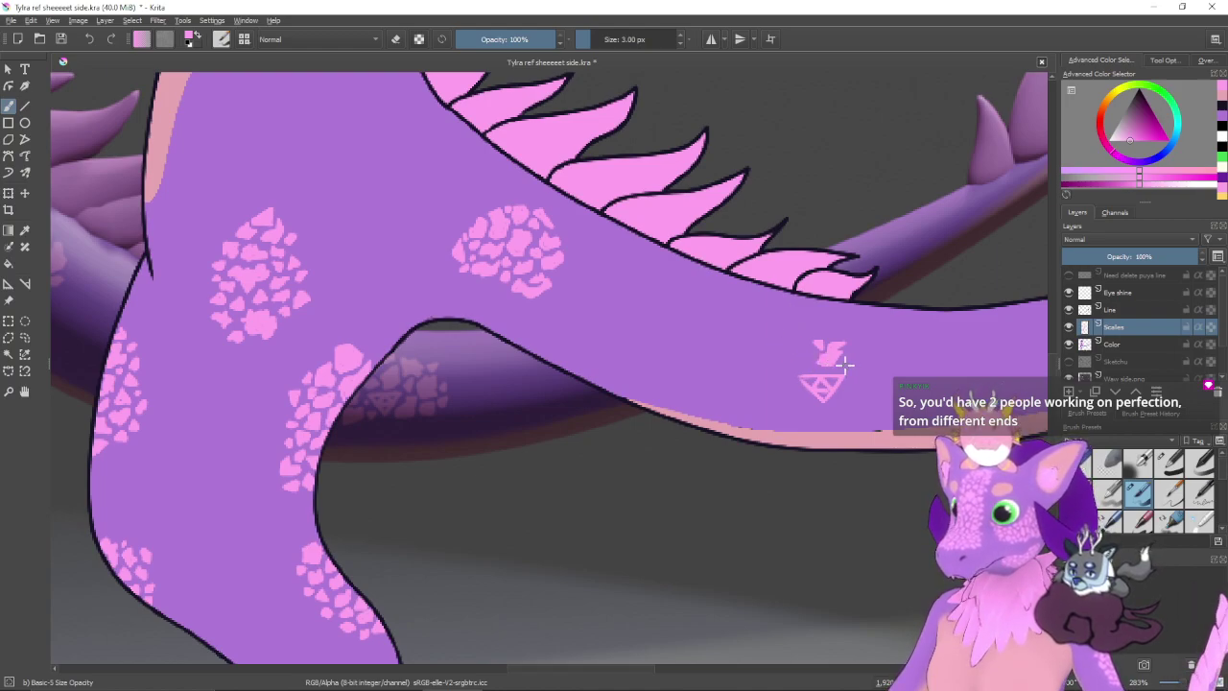
mouse_move(847, 364)
left_mouse_down()
mouse_move(854, 352)
mouse_move(825, 407)
left_mouse_up()
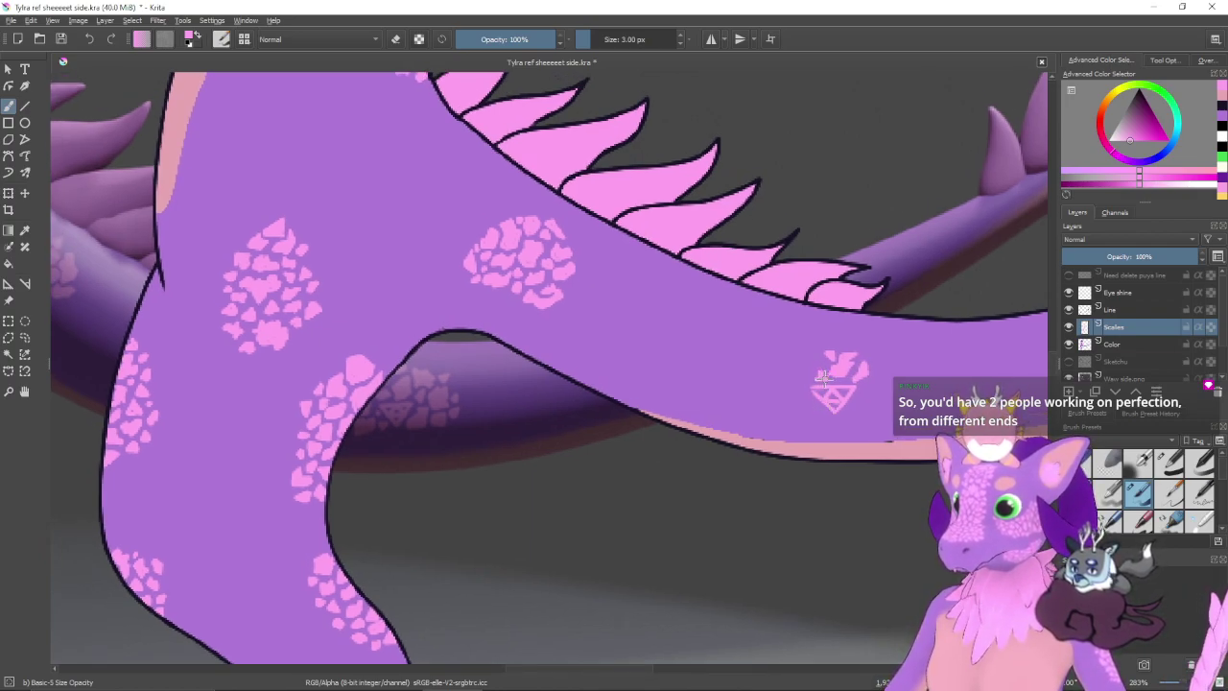
left_click_drag(857, 397, 833, 394)
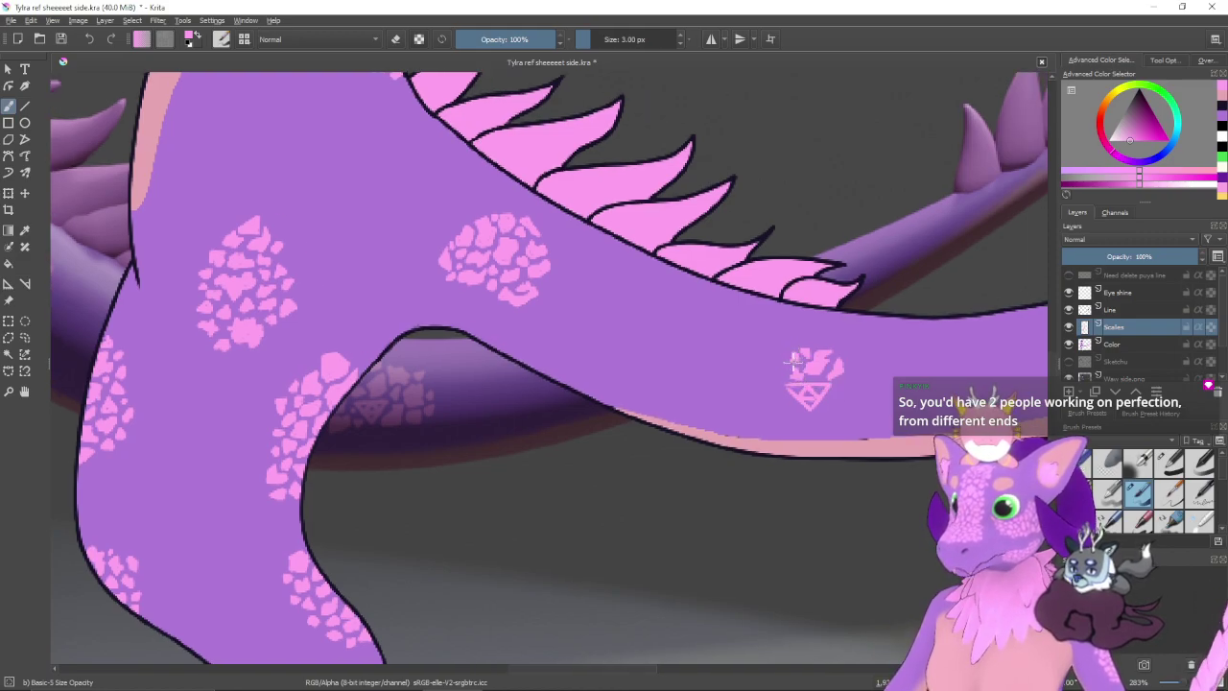
left_click_drag(808, 409, 764, 383)
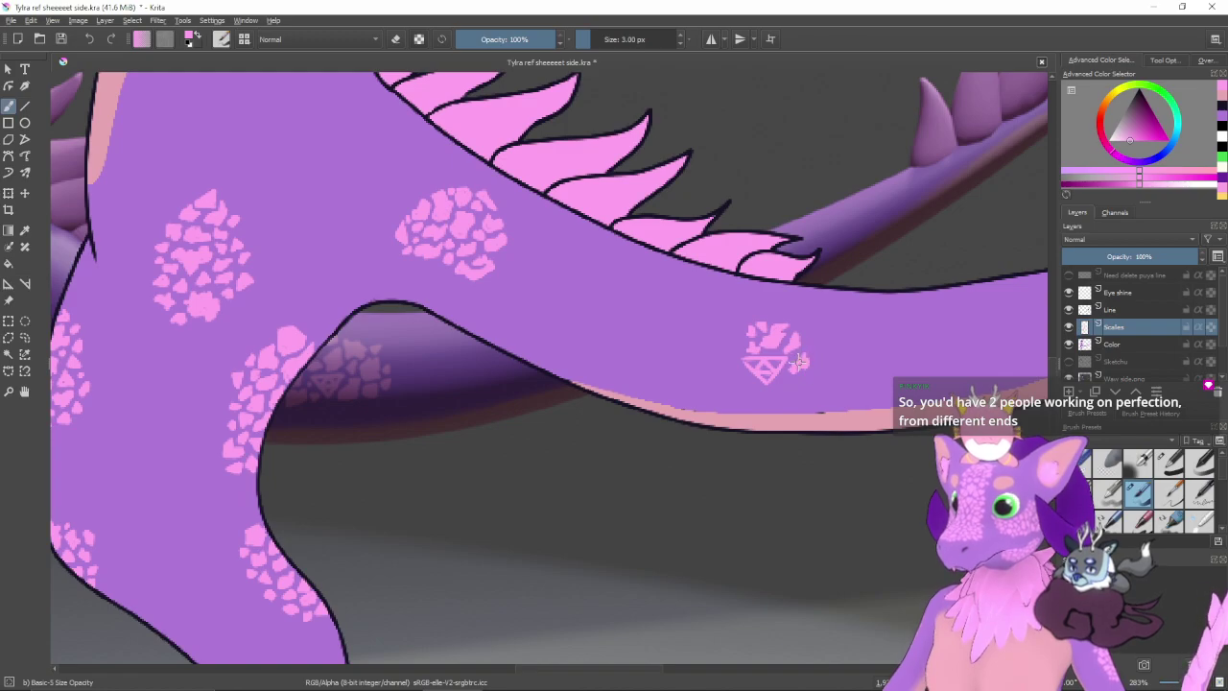
left_click_drag(794, 367, 834, 356)
scroll(767, 375, "up", 1)
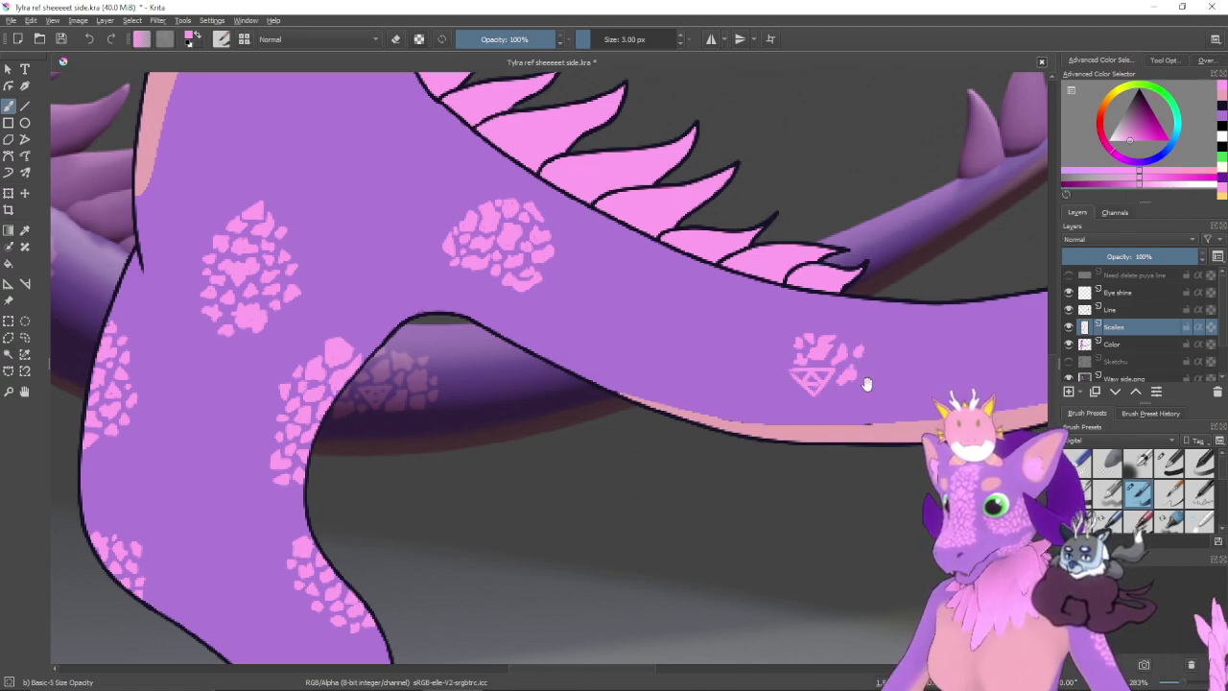
scroll(853, 353, "up", 1)
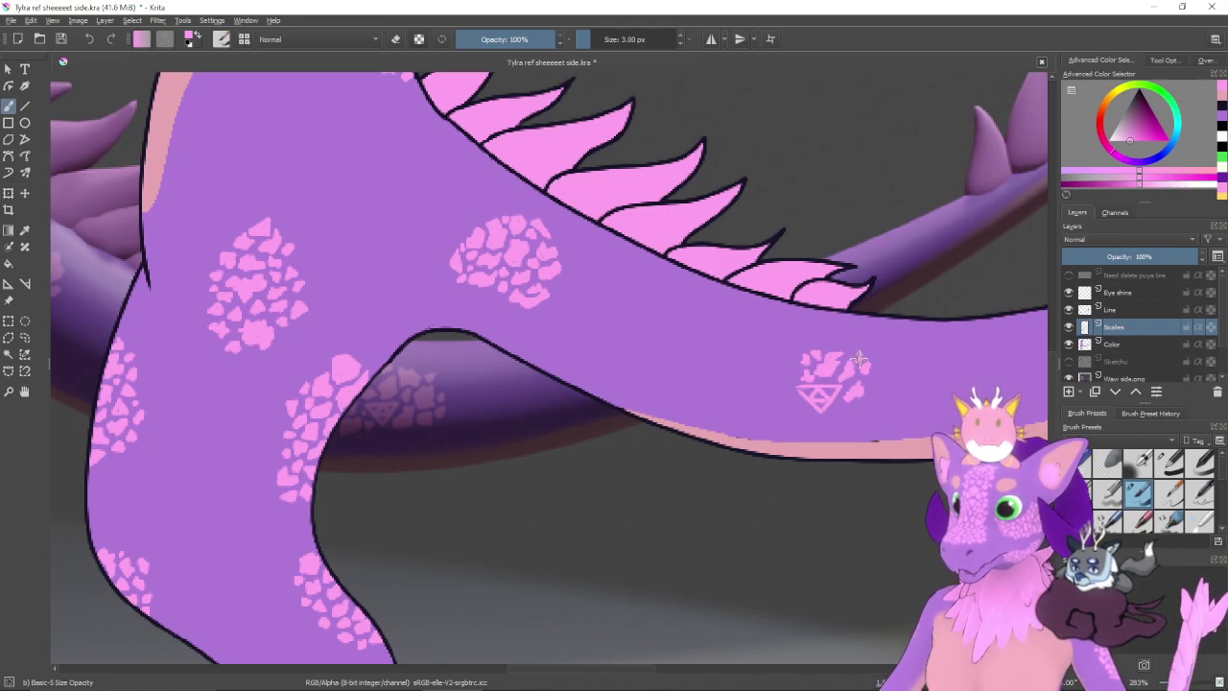
- Close the ring of pink scales around the triangle emblem along its hip side and below its point, and check the whole figure
mouse_move(847, 392)
left_mouse_down()
mouse_move(860, 385)
mouse_move(804, 366)
left_mouse_up()
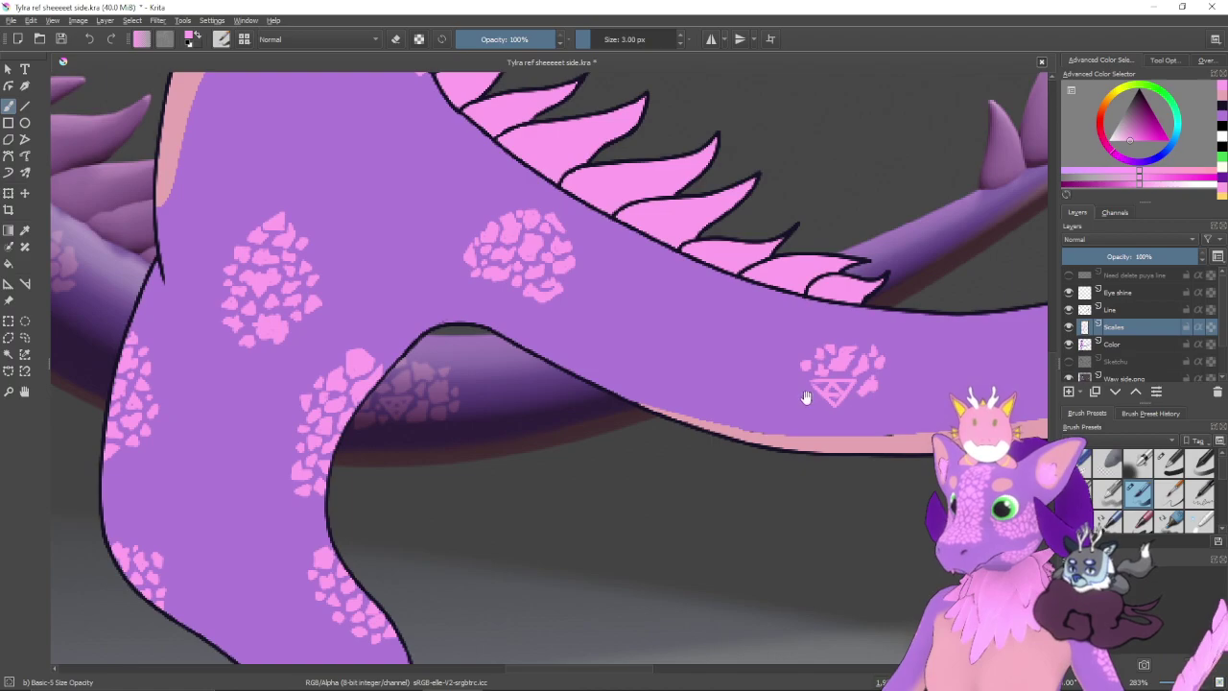
scroll(806, 383, "left", 1)
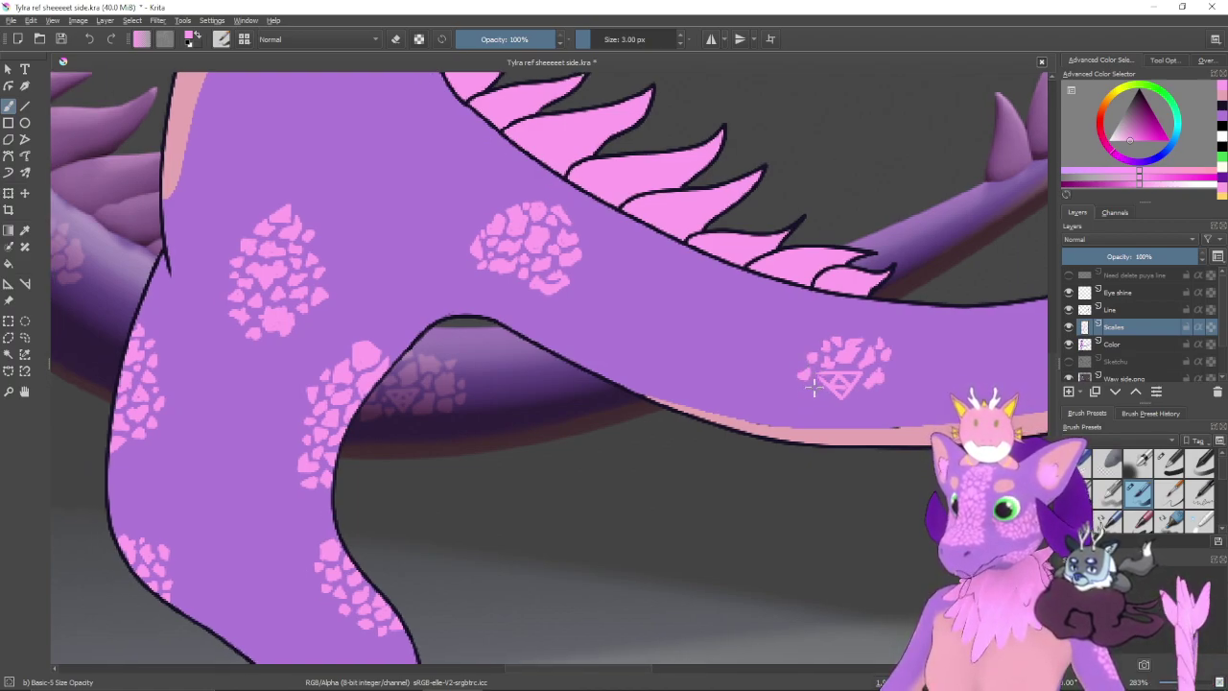
mouse_move(818, 391)
left_mouse_down()
mouse_move(808, 390)
mouse_move(840, 397)
left_mouse_up()
scroll(820, 402, "right", 1)
key("ctrl+z")
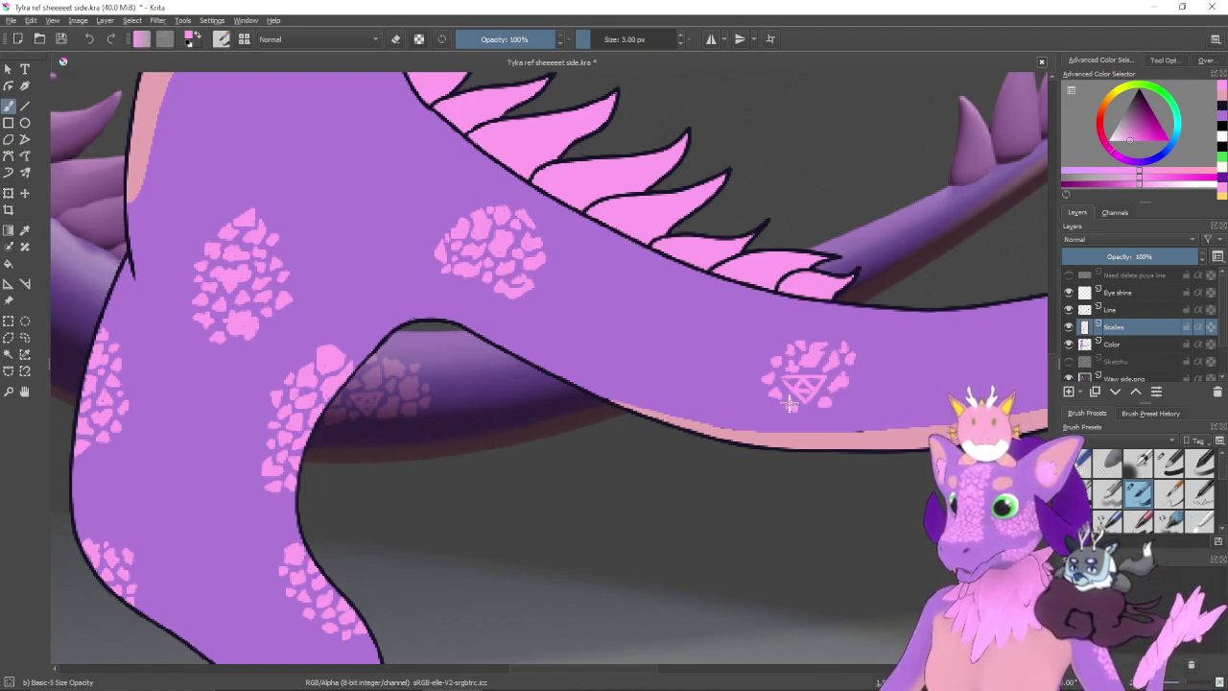
left_click_drag(810, 421, 789, 431)
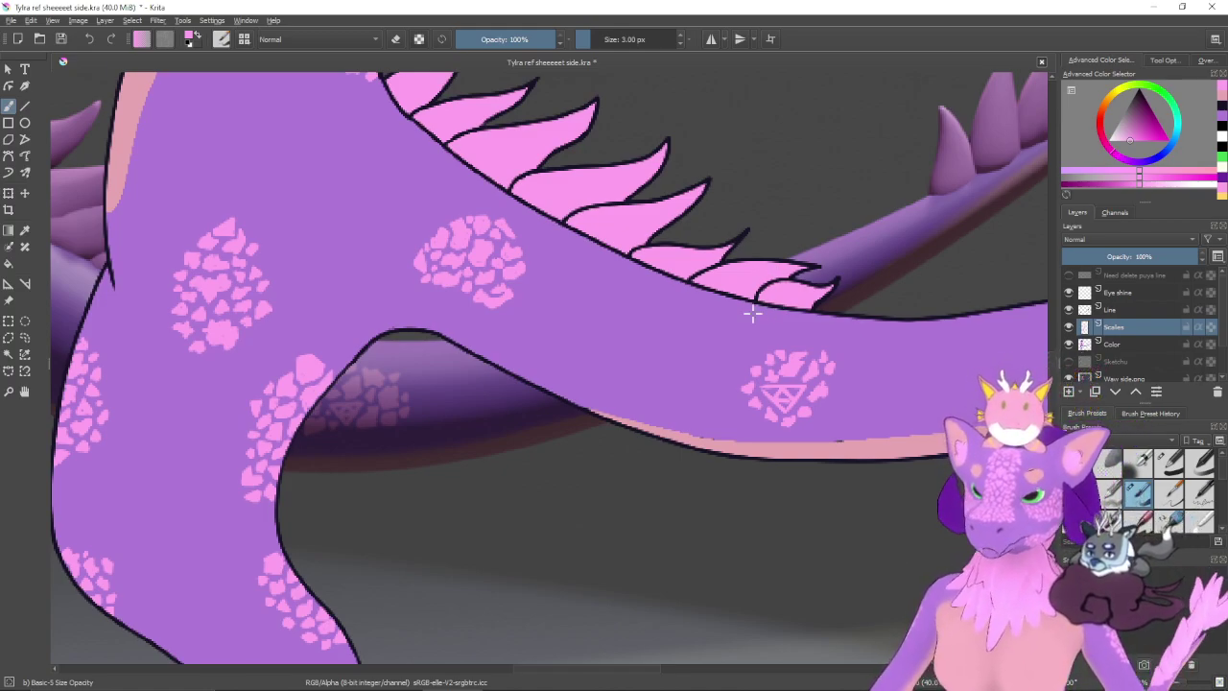
scroll(752, 312, "down", 5)
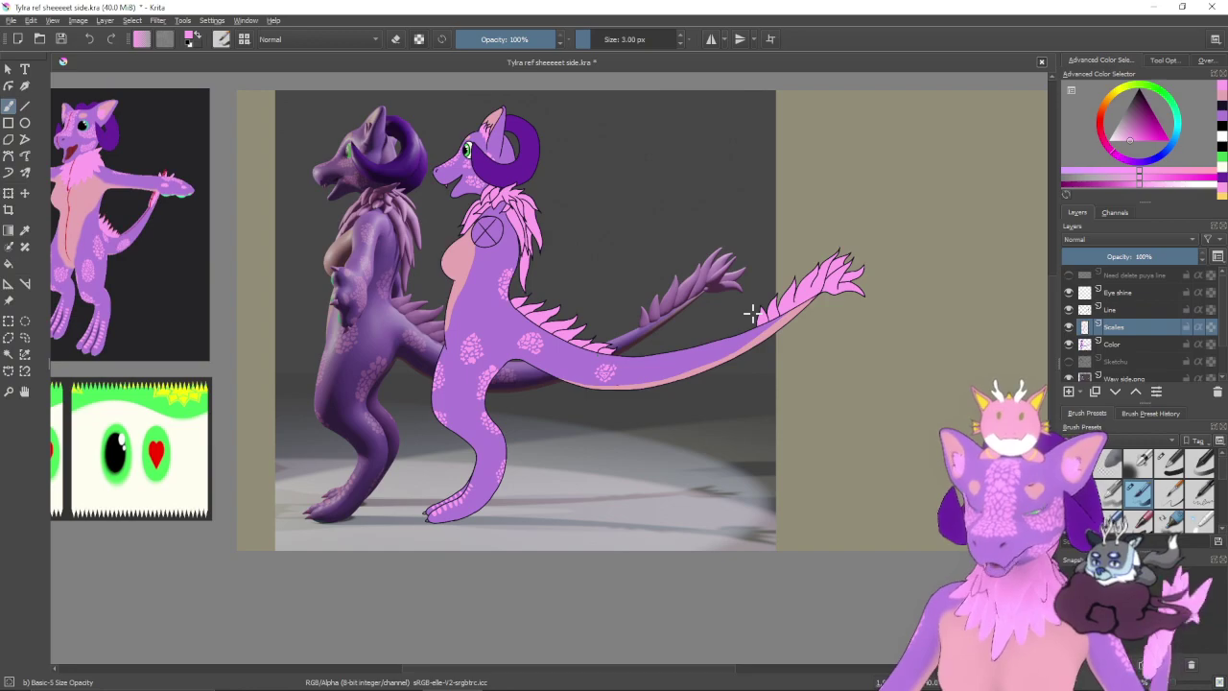
scroll(752, 312, "up", 4)
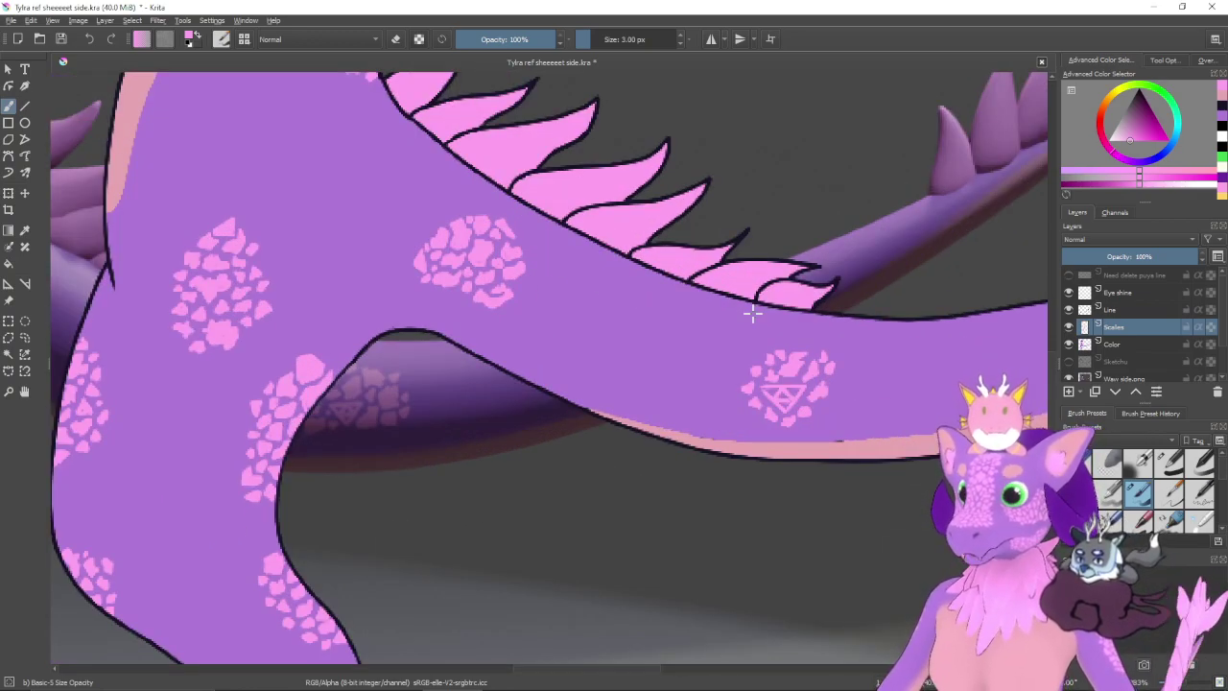
- Fill out the scale patch around the triangle emblem with more pink scales on the side facing the tail tip
scroll(707, 412, "up", 3)
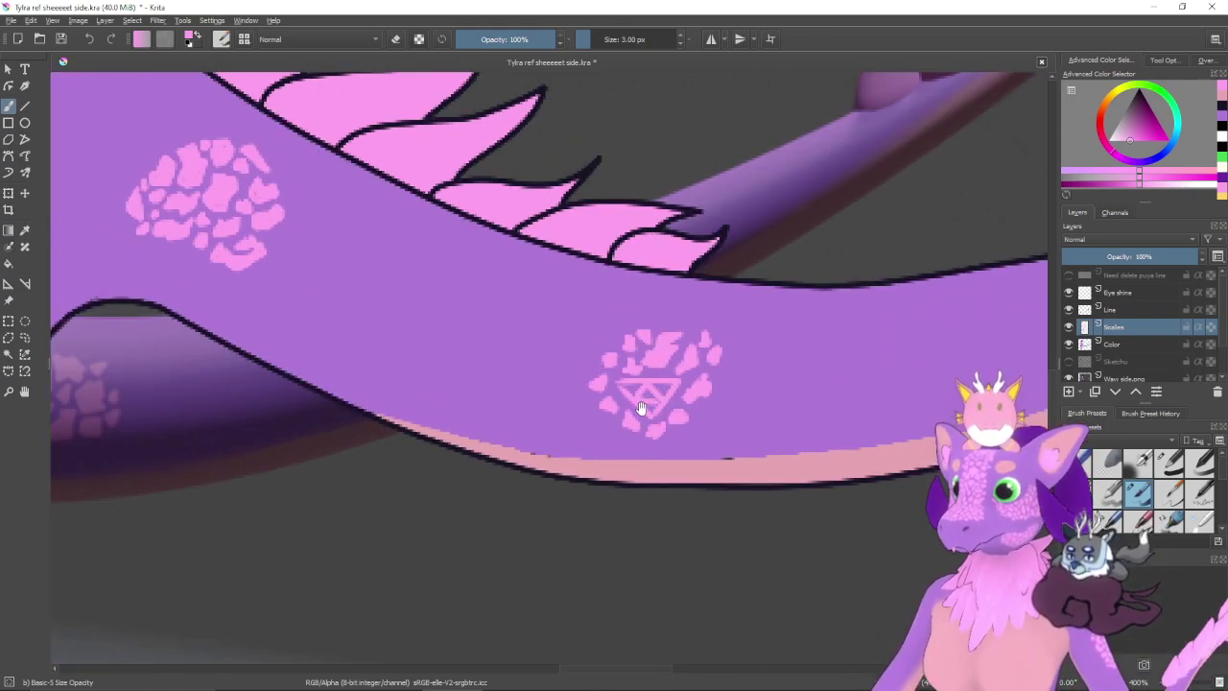
mouse_move(594, 400)
left_mouse_down()
mouse_move(641, 447)
mouse_move(699, 458)
left_mouse_up()
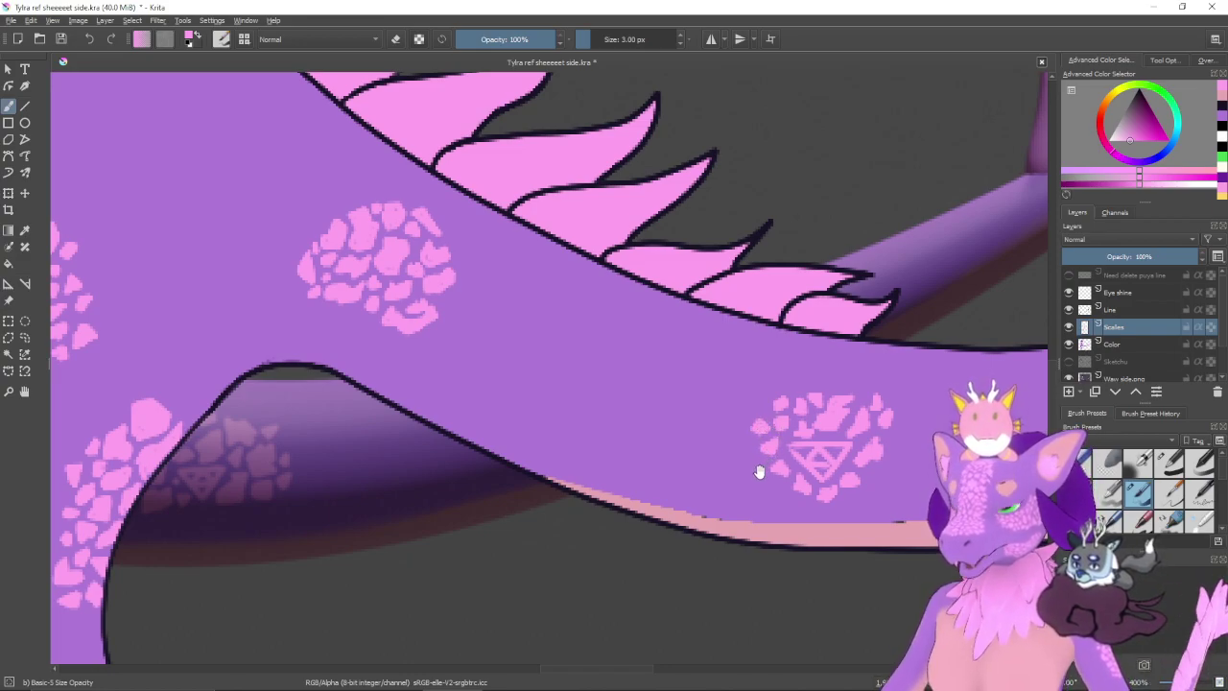
mouse_move(759, 471)
left_mouse_down()
mouse_move(738, 462)
mouse_move(717, 477)
left_mouse_up()
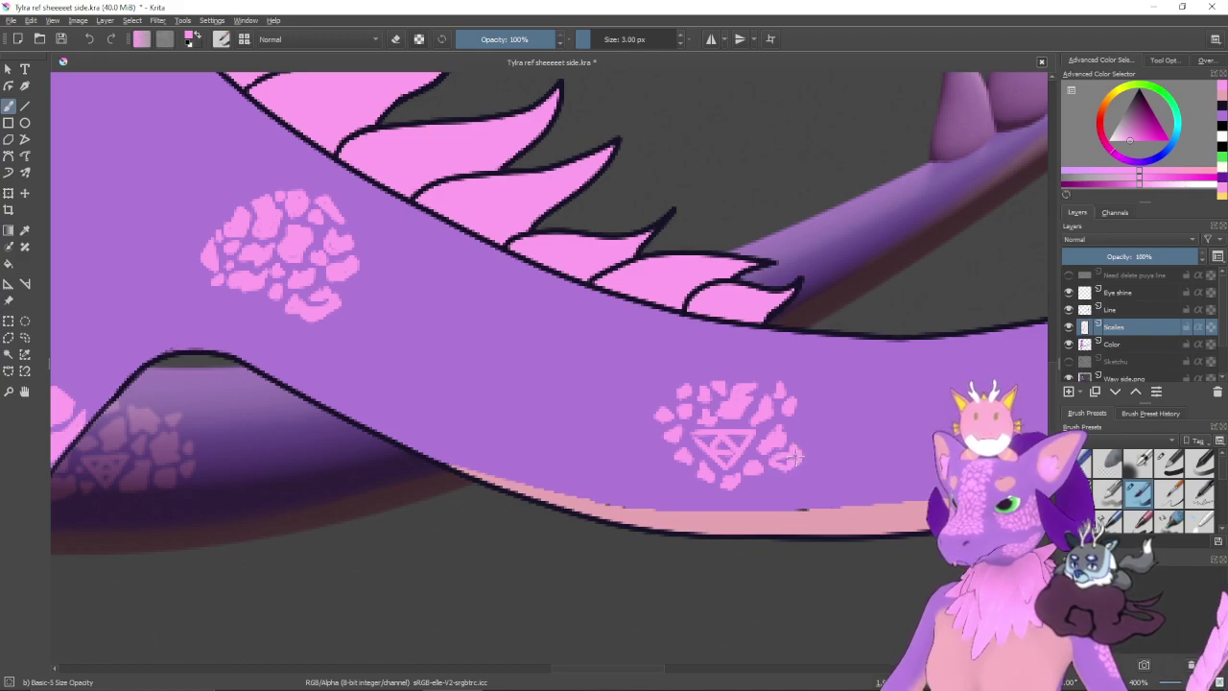
mouse_move(796, 479)
left_mouse_down()
mouse_move(784, 493)
mouse_move(802, 445)
mouse_move(772, 501)
left_mouse_up()
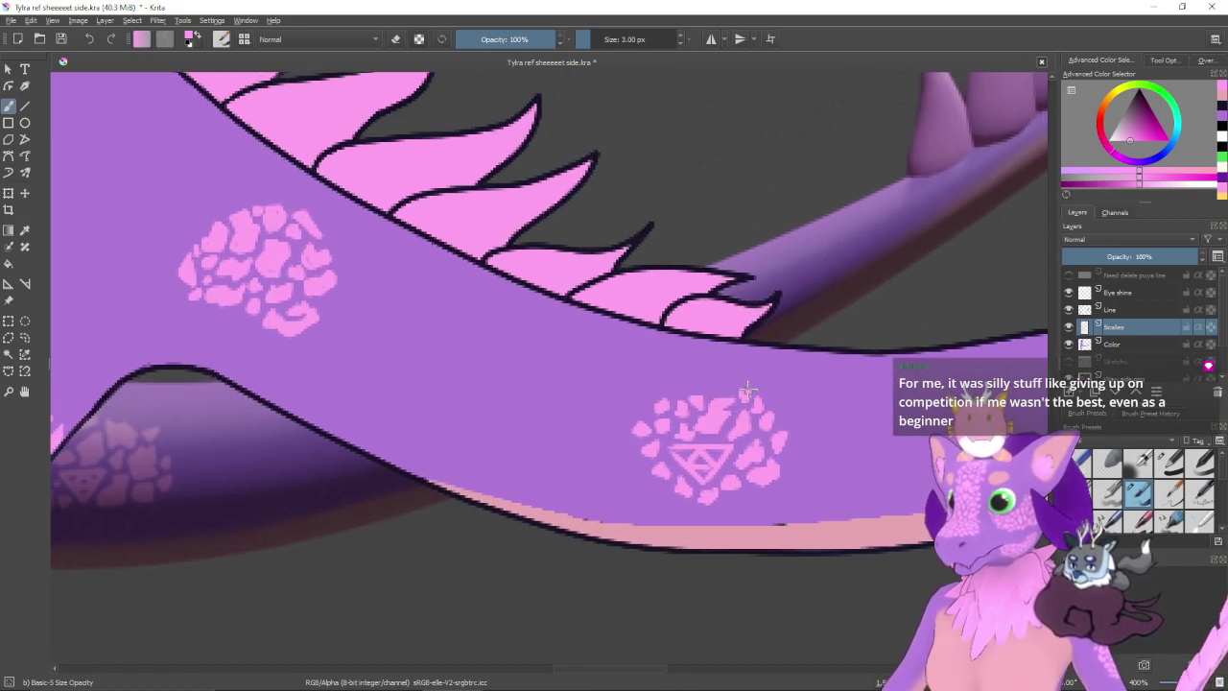
left_click_drag(805, 480, 779, 460)
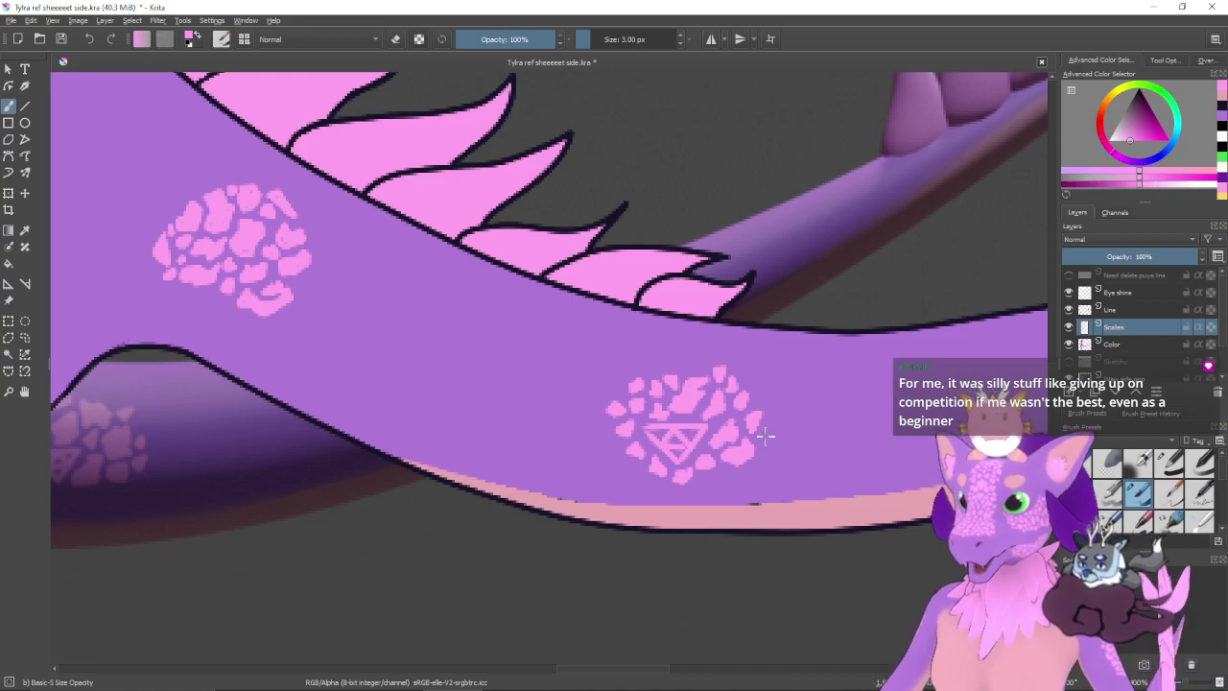
mouse_move(707, 439)
left_mouse_down()
mouse_move(804, 424)
mouse_move(761, 398)
left_mouse_up()
mouse_move(825, 471)
left_mouse_down()
mouse_move(747, 486)
mouse_move(754, 460)
mouse_move(813, 470)
left_mouse_up()
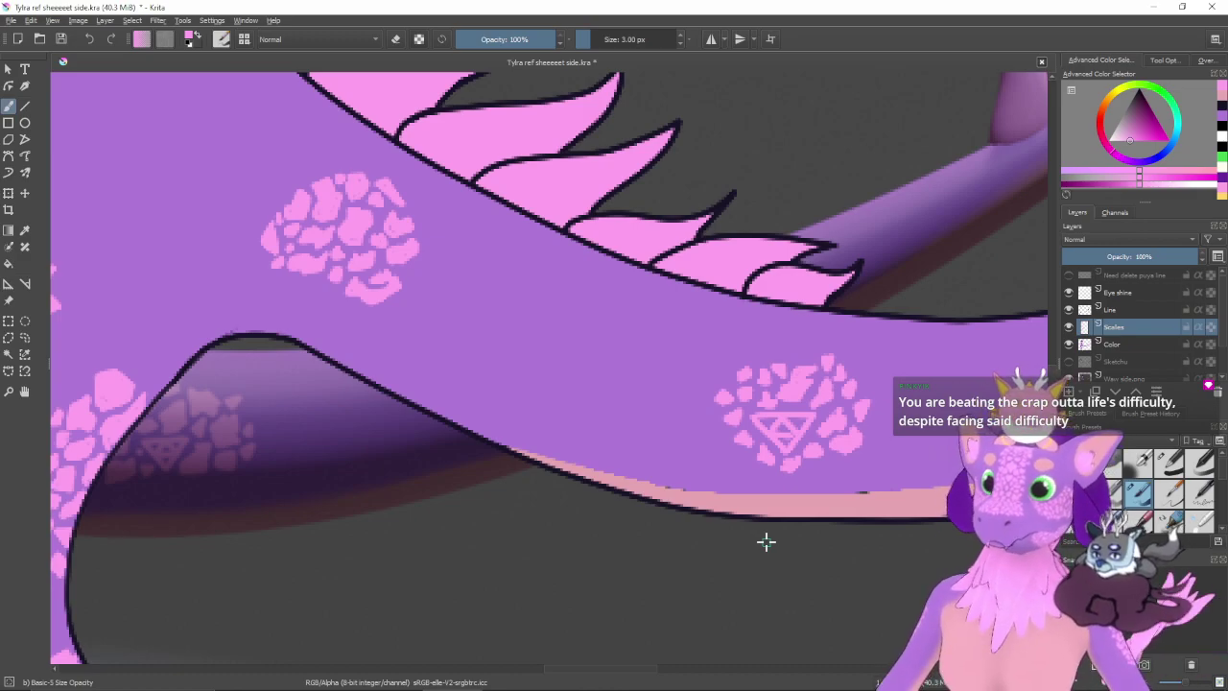
left_click_drag(792, 397, 841, 378)
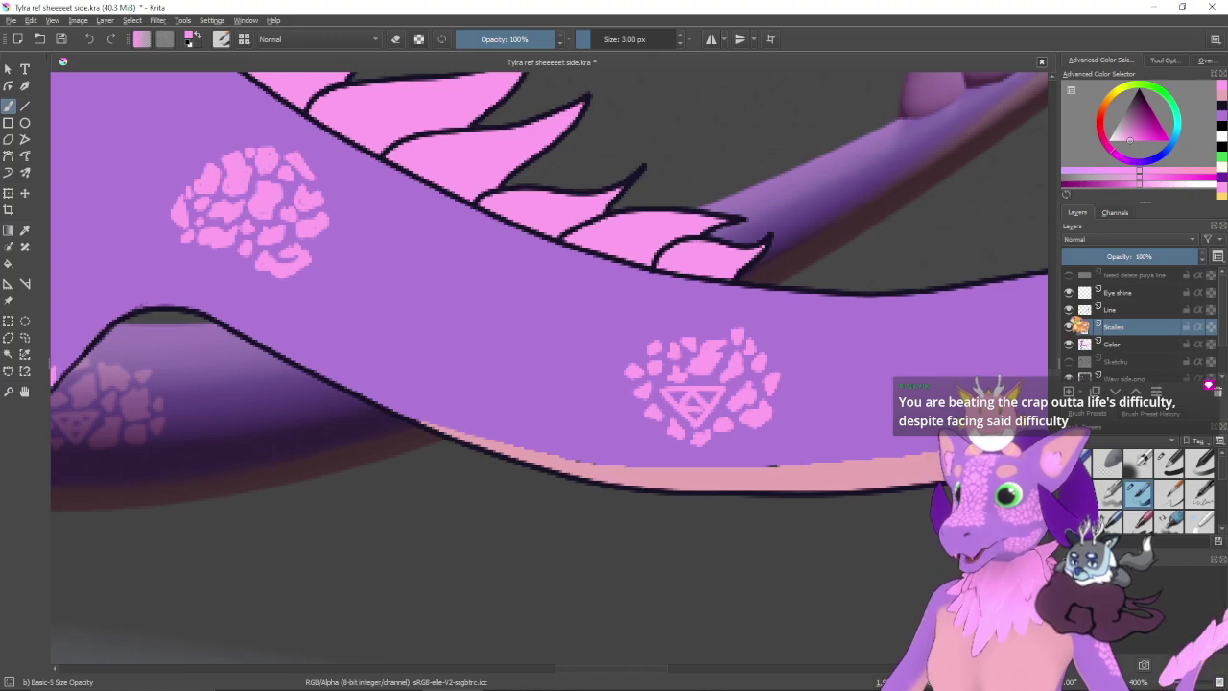
- Check the tail scale patches with the Color layer hidden and shown again, and review the whole side-view figure
left_click(1068, 343)
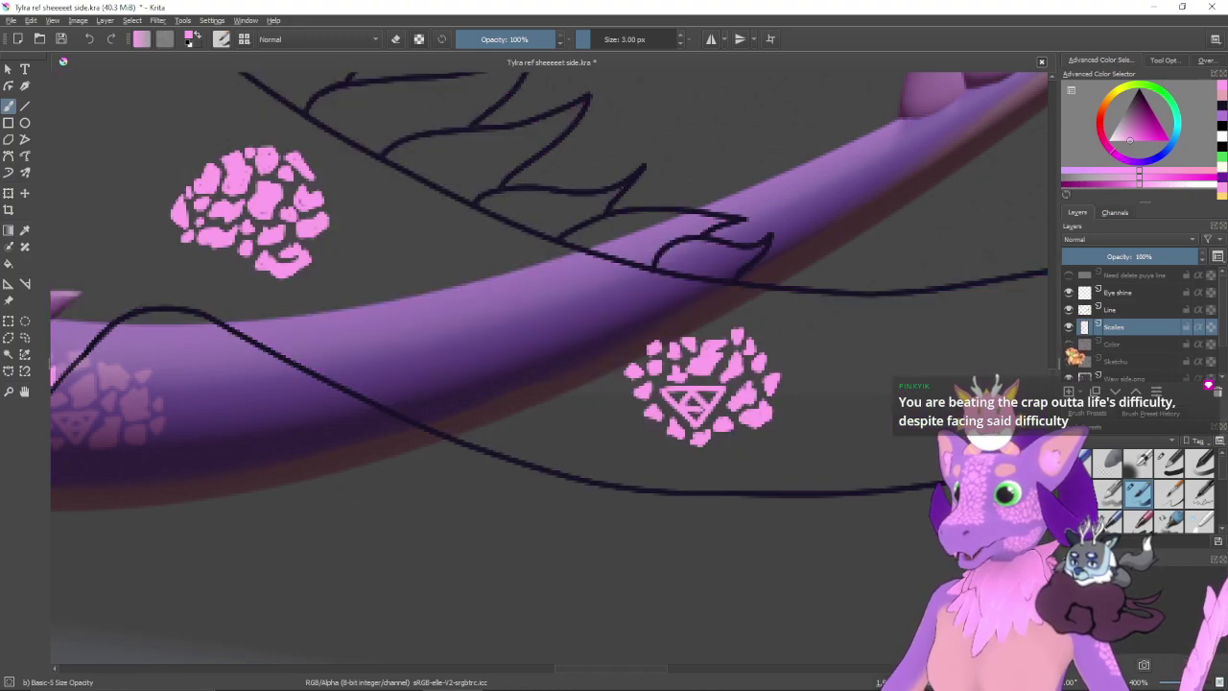
left_click(1068, 344)
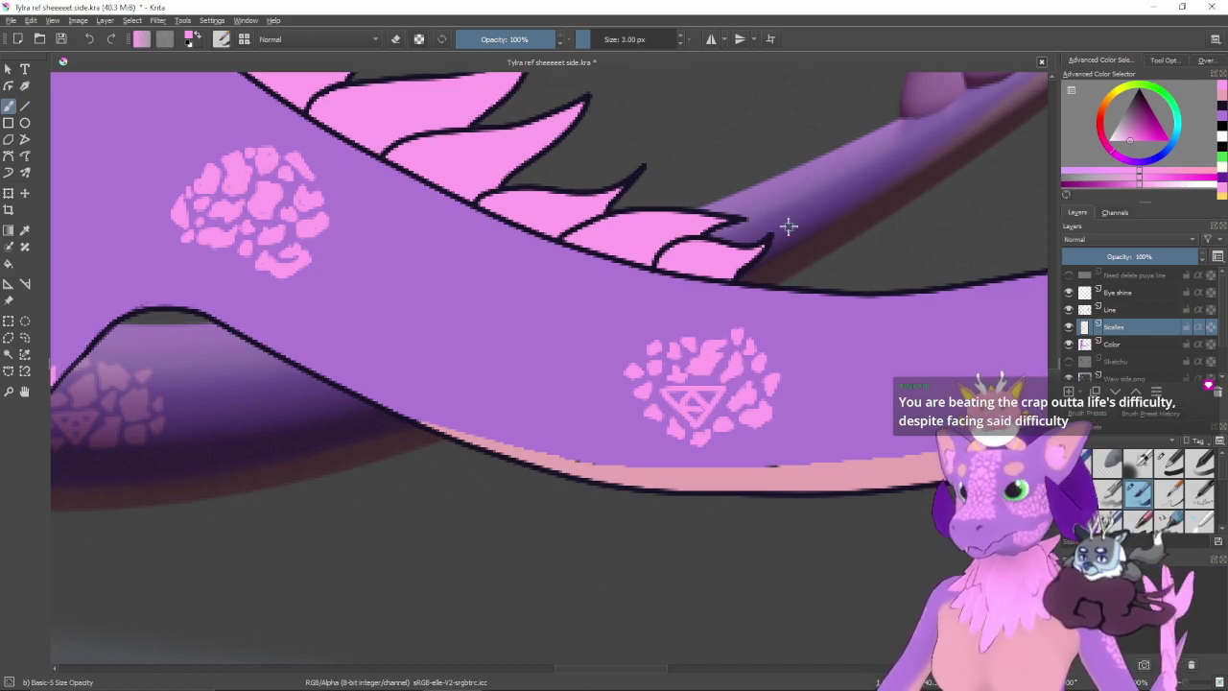
key("minus")
key("minus")
key("minus")
key("minus")
left_click_drag(749, 261, 742, 370)
key("minus")
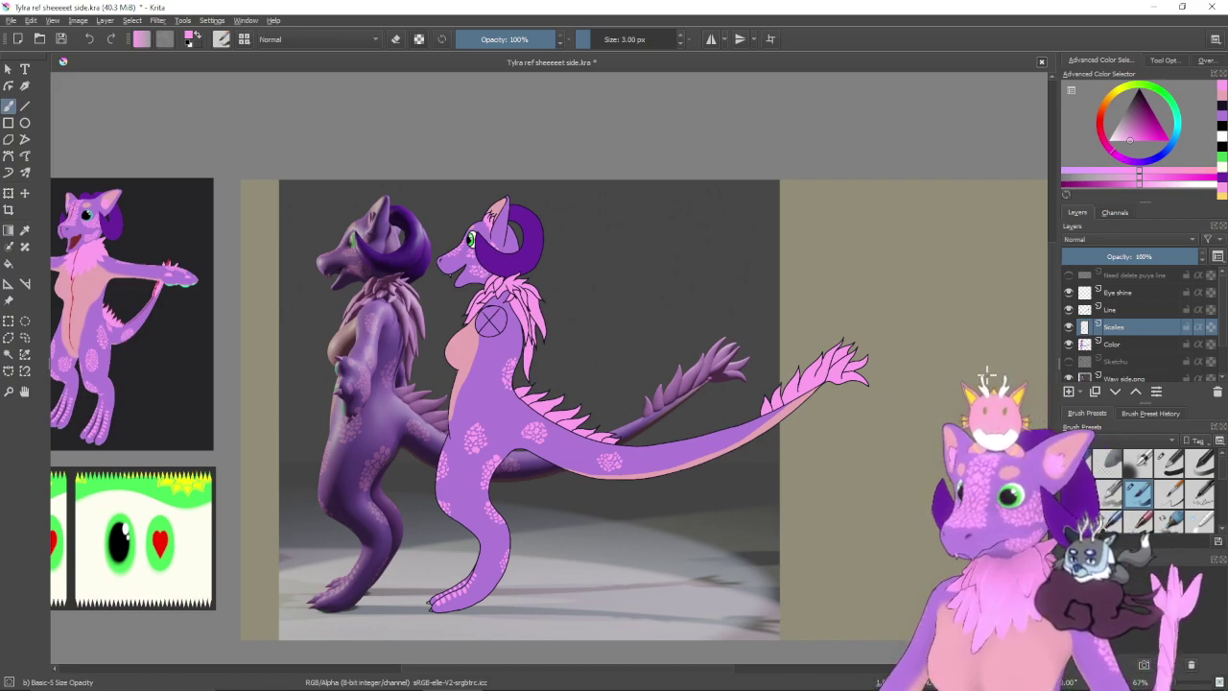
- Scribble a test stroke beside the tail tip, undo it, and compare the side view with the front-view reference
left_click_drag(924, 297, 943, 347)
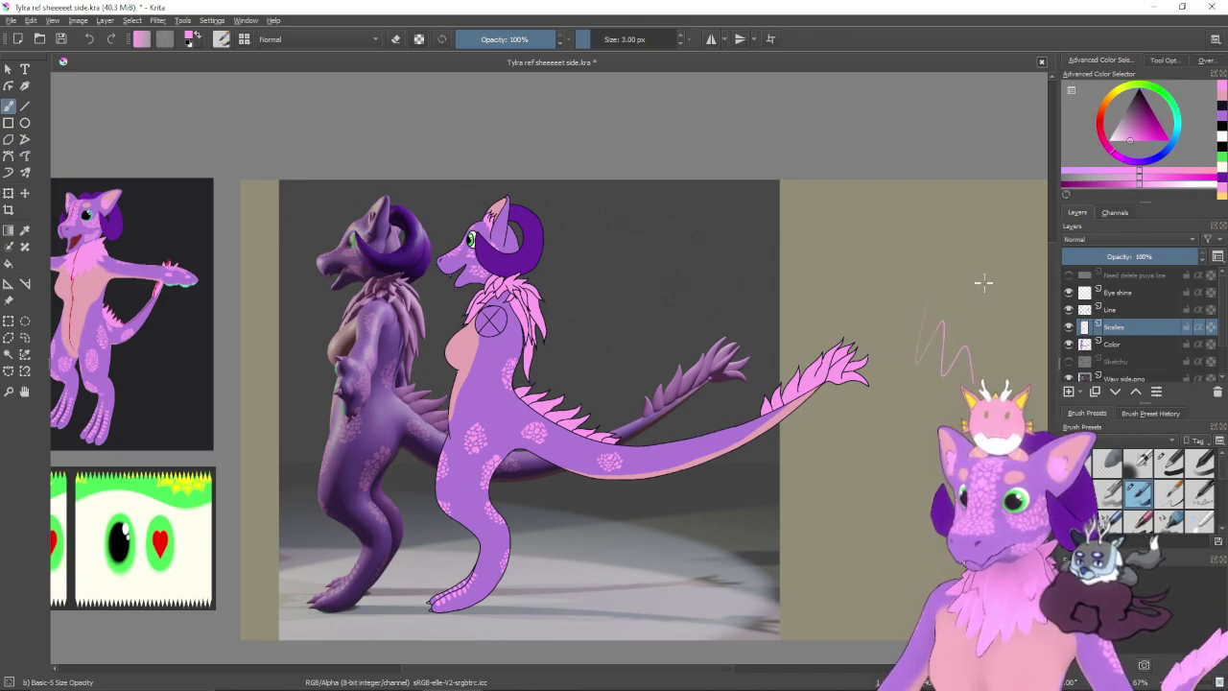
key("ctrl+z")
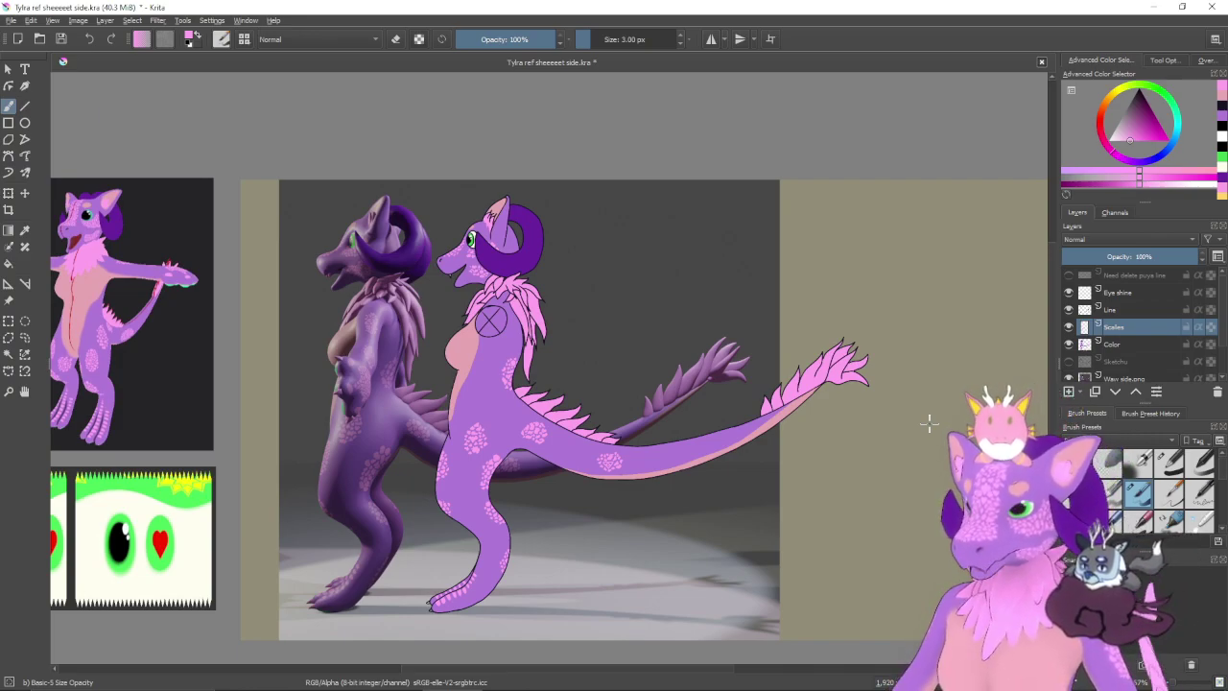
left_click_drag(803, 321, 885, 345)
scroll(852, 370, "down", 2)
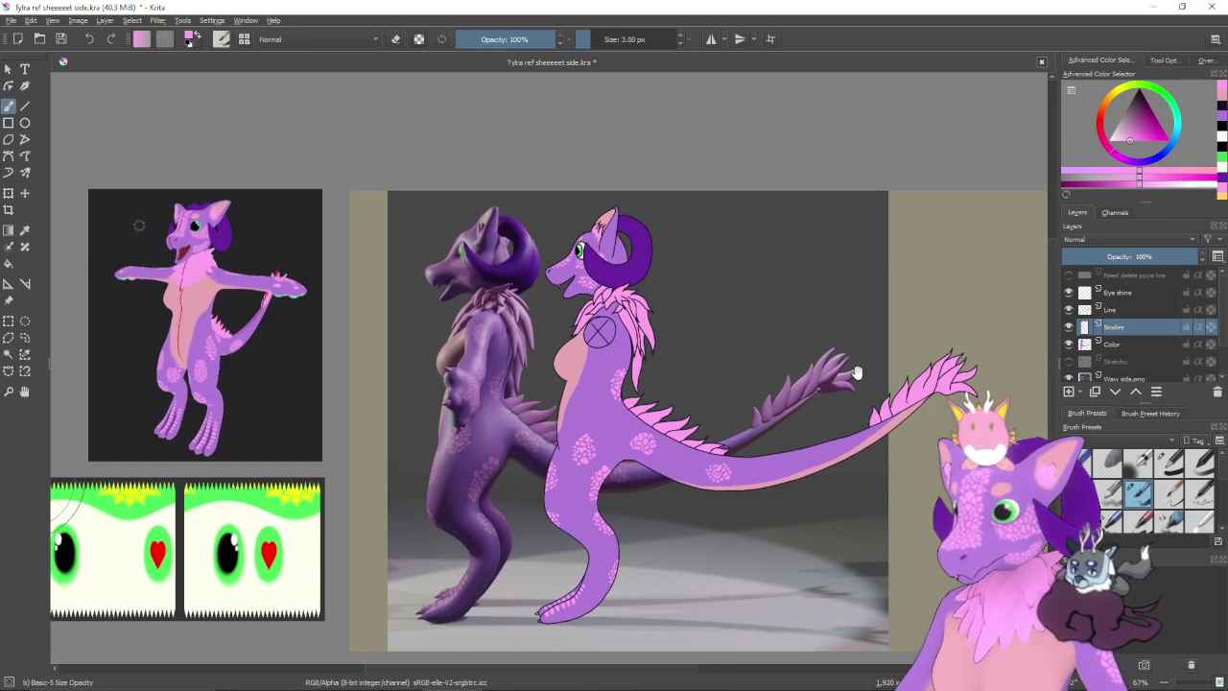
scroll(863, 374, "left", 3)
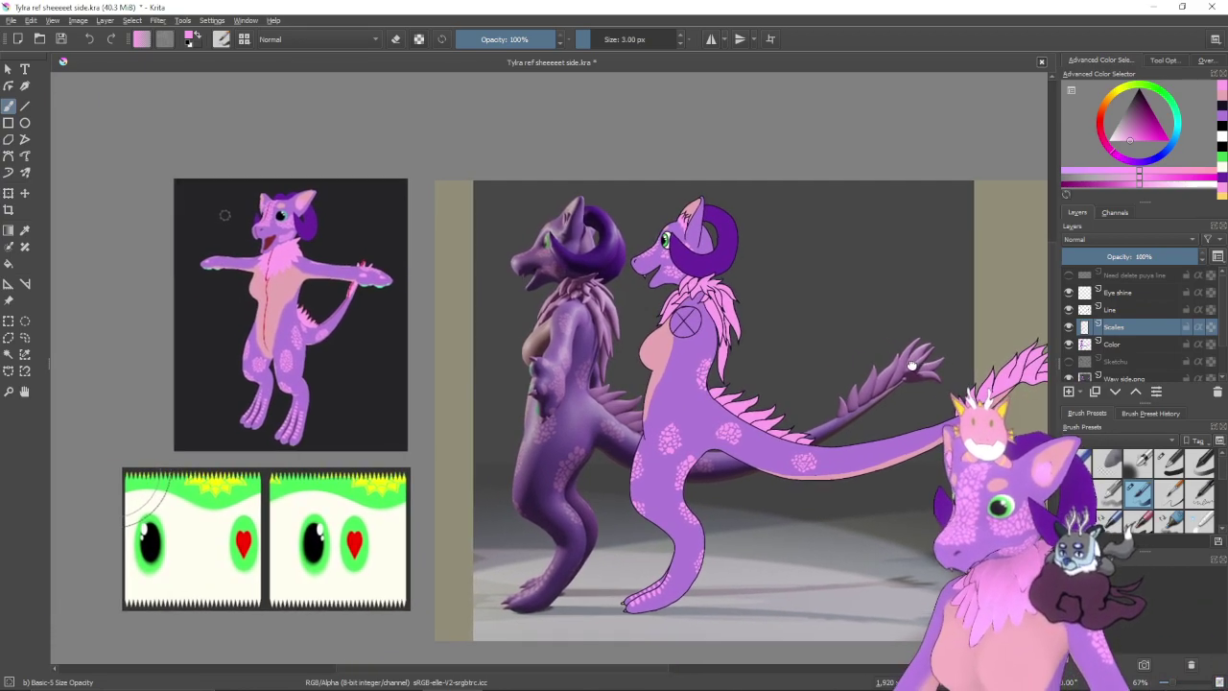
scroll(848, 357, "left", 2)
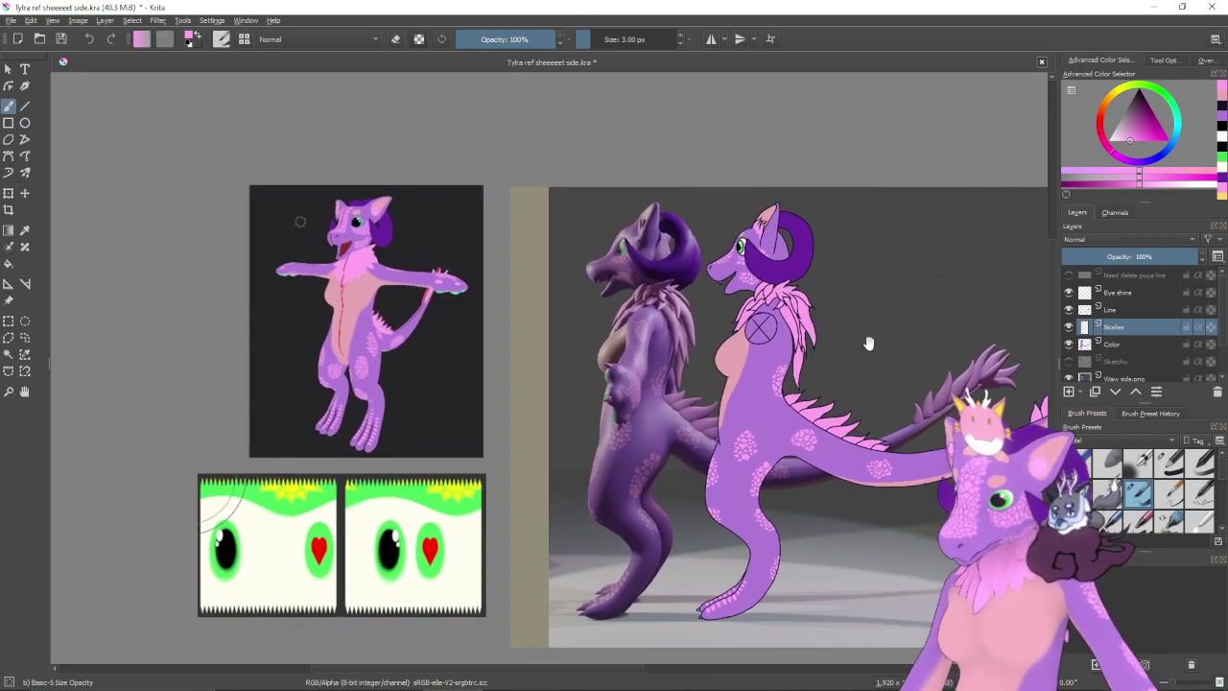
scroll(848, 330, "right", 3)
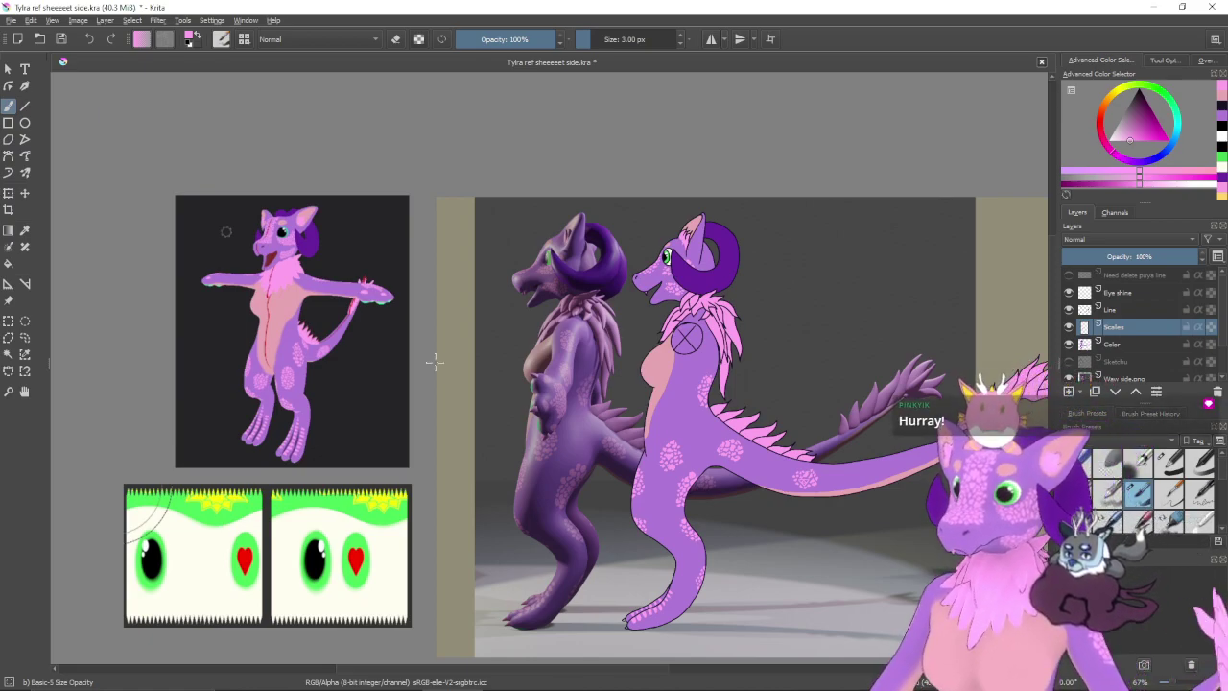
left_click_drag(645, 346, 465, 331)
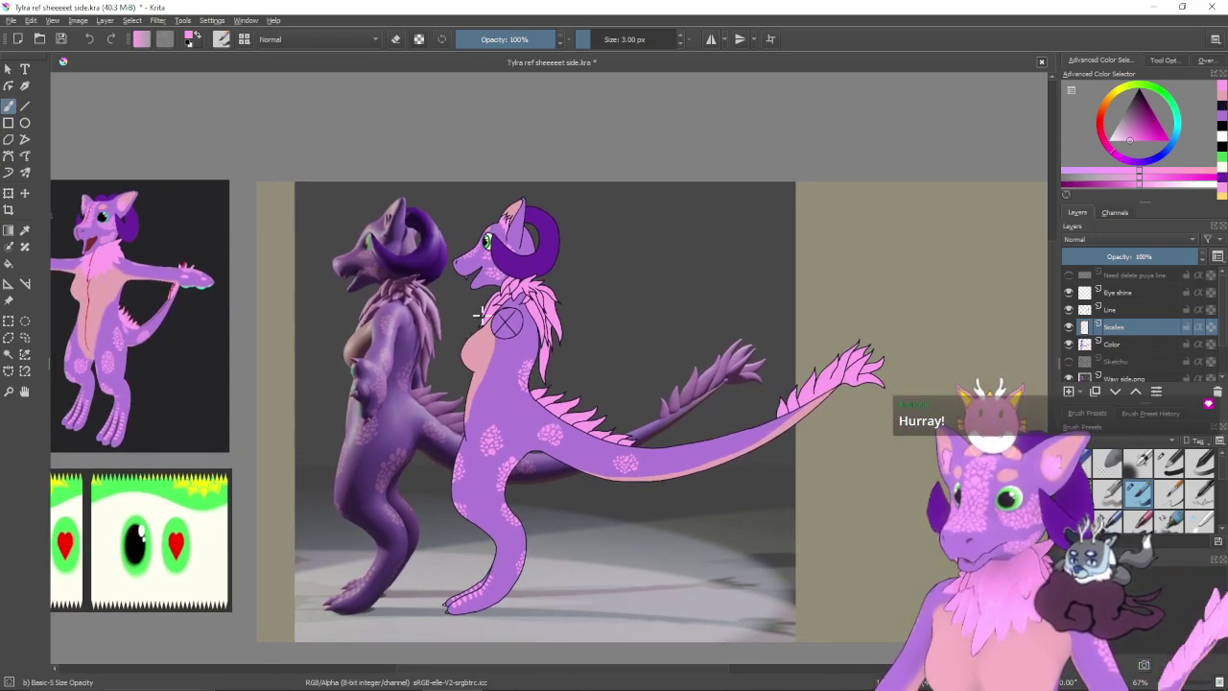
- Hide the rendered side reference, Paint Layer 2 and Background layers behind the drawing
scroll(1132, 326, "down", 2)
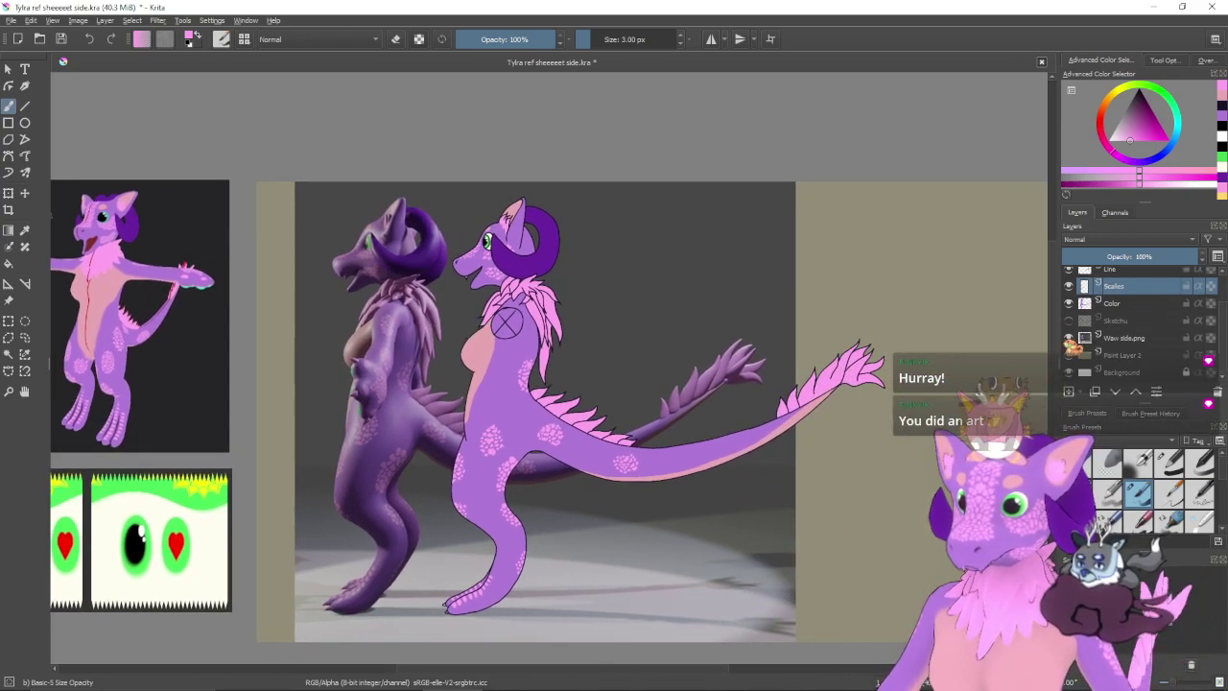
left_click(1069, 338)
left_click(1068, 355)
left_click(1069, 372)
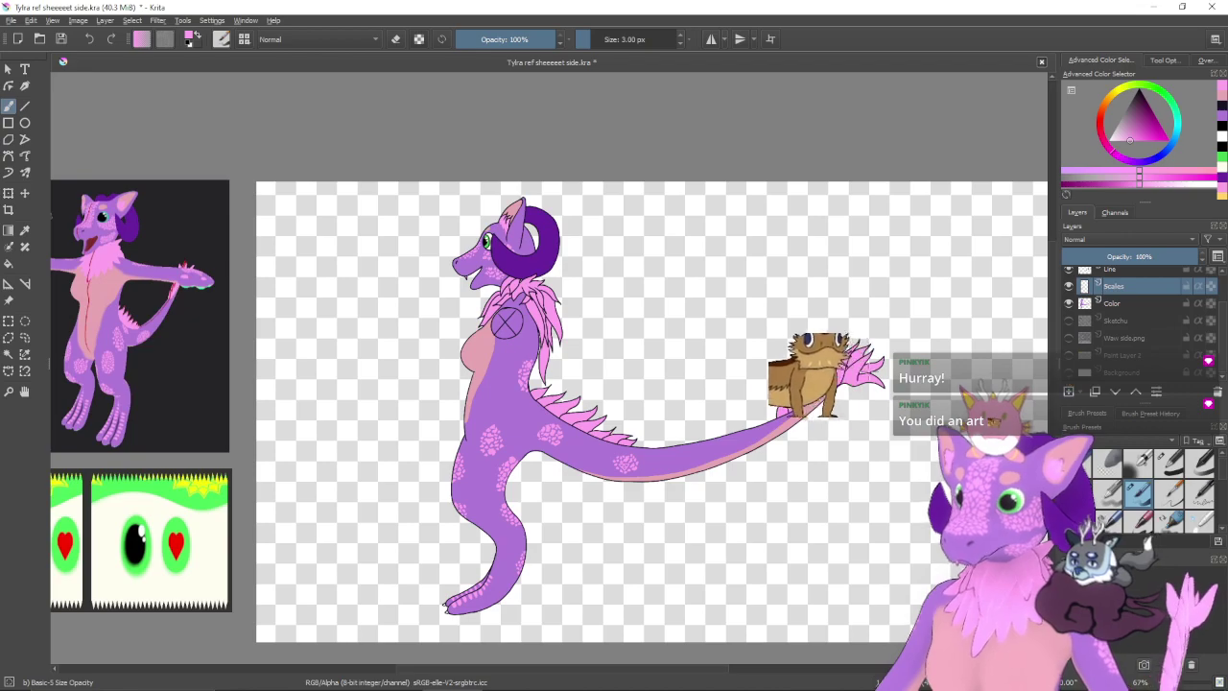
- Show Paint Layer 2 again and fill the two unpainted toe claws with pink on the Color layer
scroll(626, 419, "up", 1)
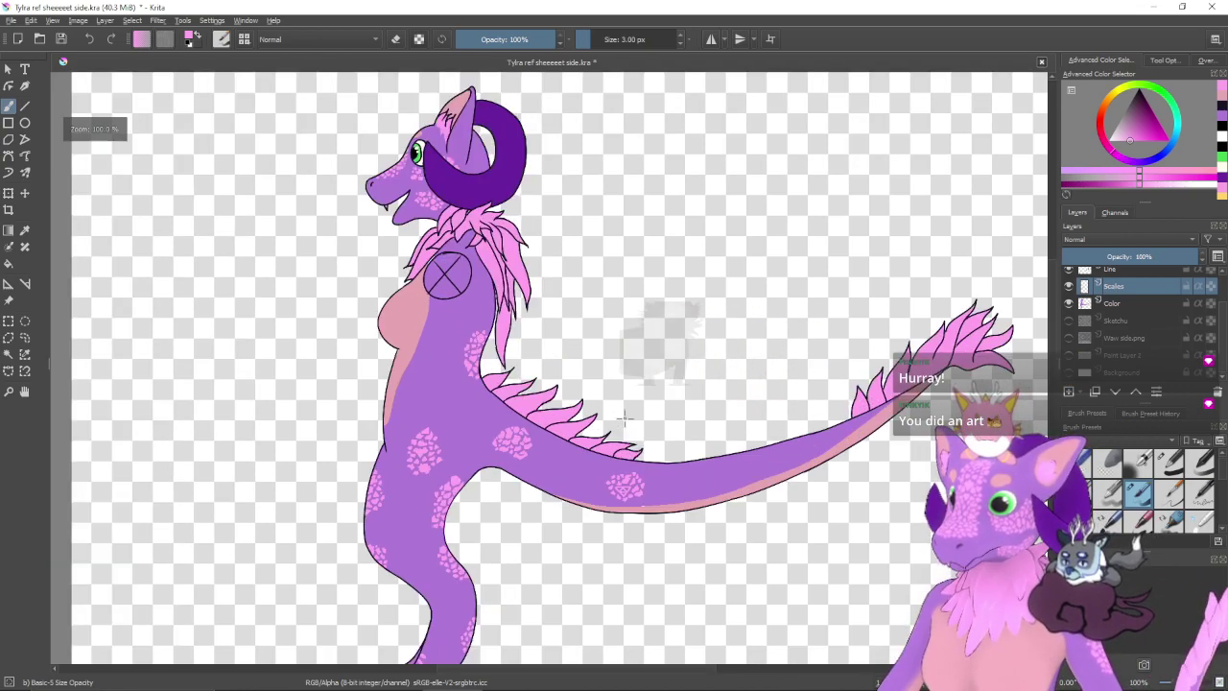
left_click_drag(499, 432, 680, 277)
scroll(641, 432, "up", 5)
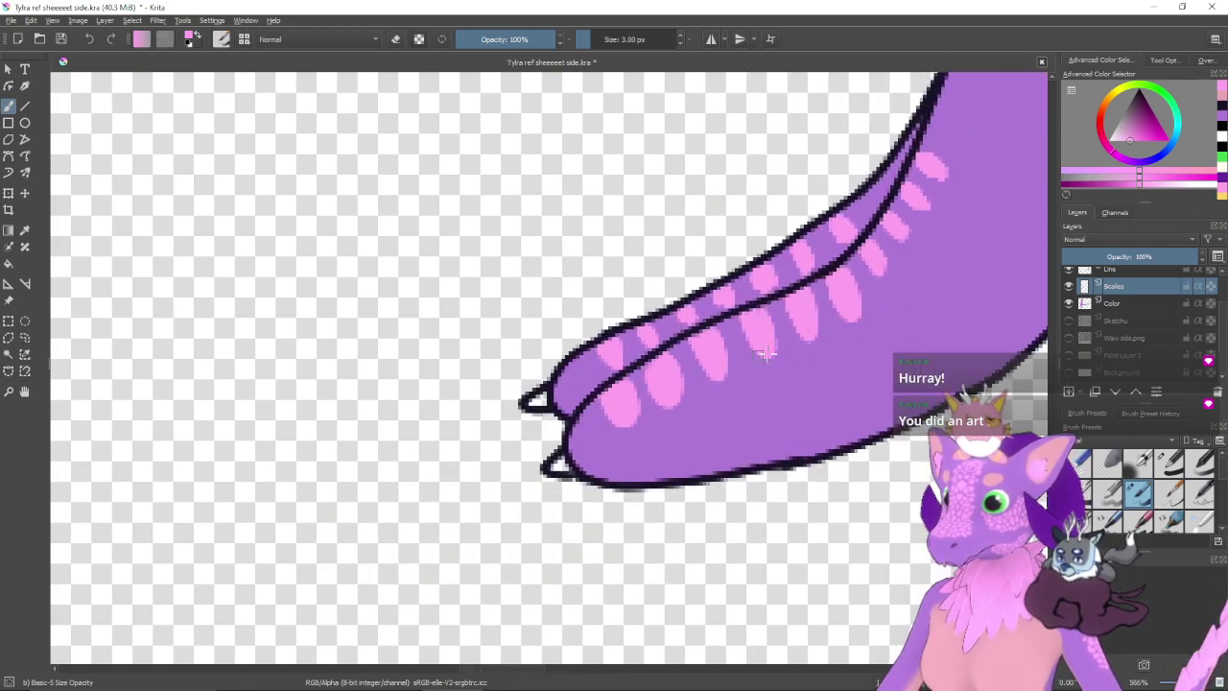
left_click(1111, 305)
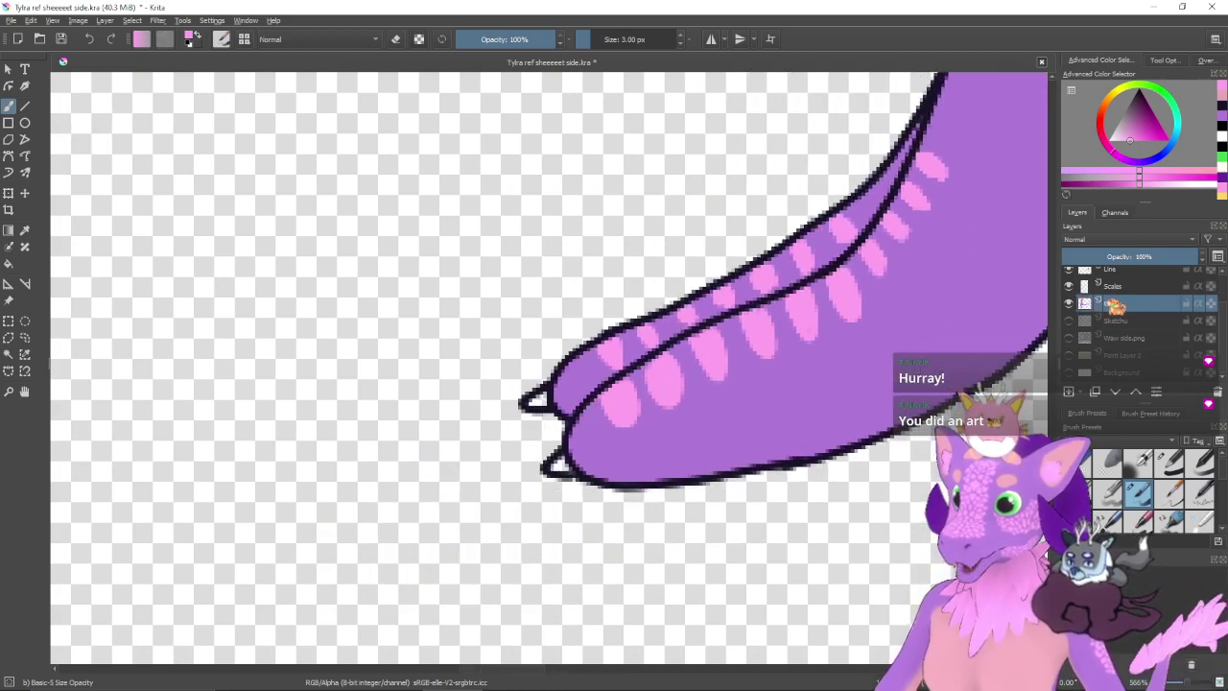
left_click(1073, 355)
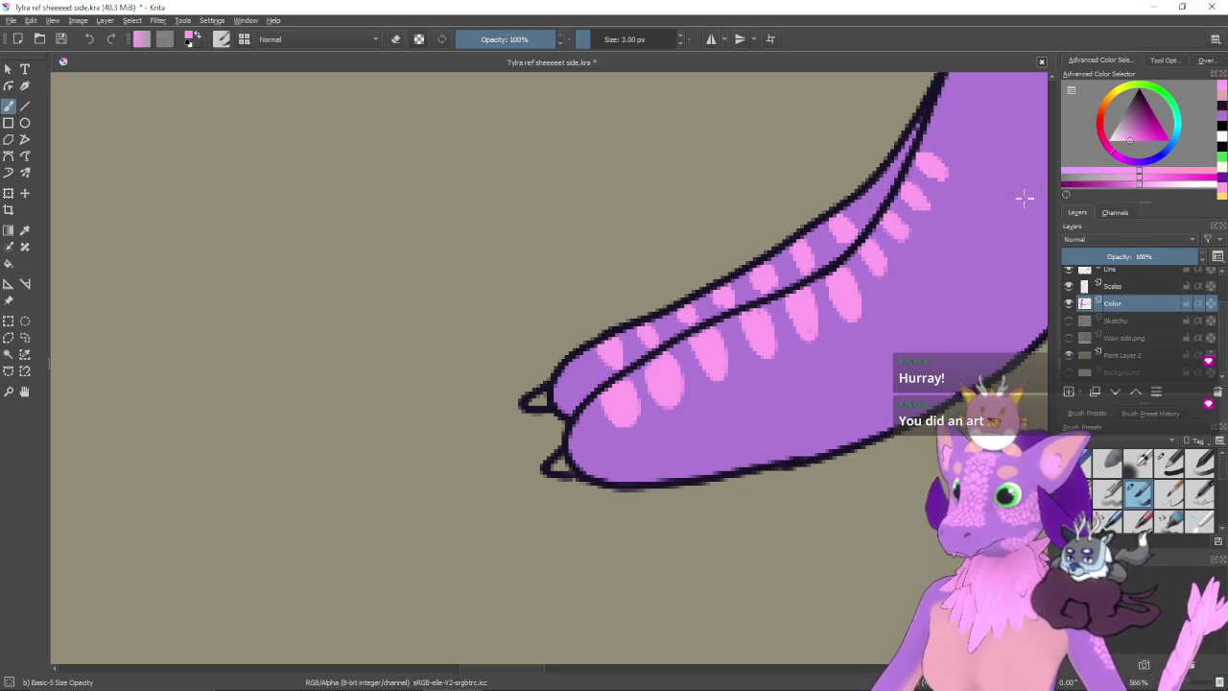
left_click_drag(562, 469, 557, 472)
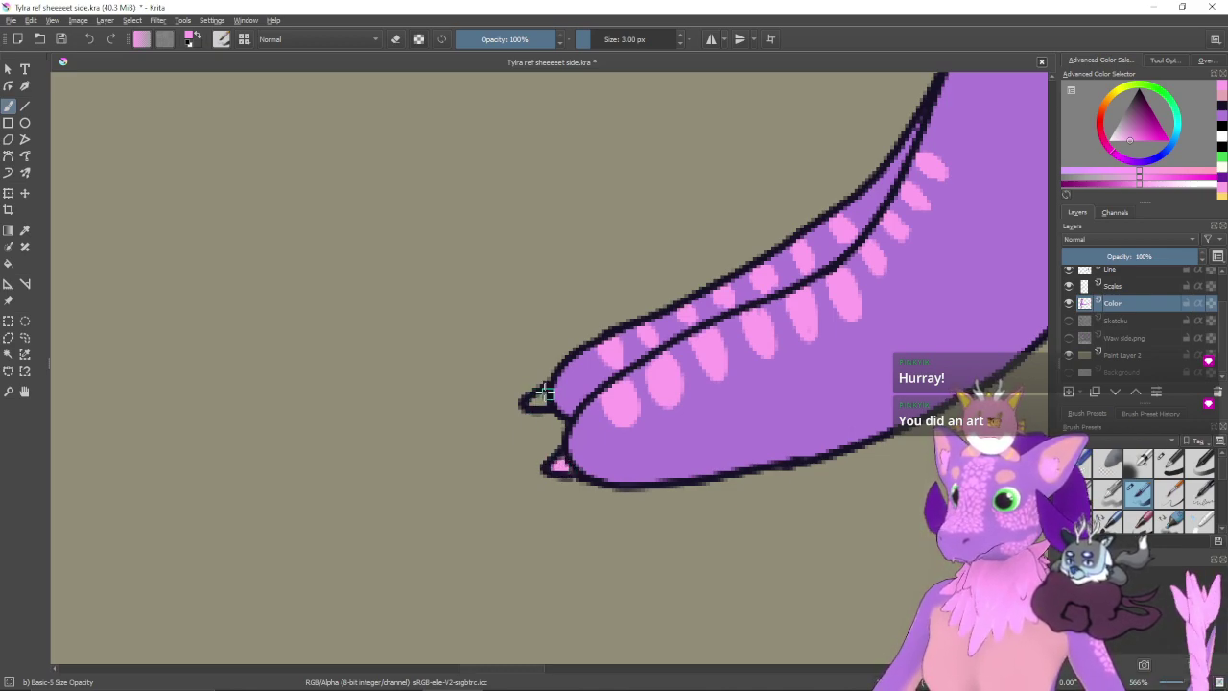
mouse_move(544, 393)
left_mouse_down()
mouse_move(529, 400)
mouse_move(543, 400)
left_mouse_up()
- Inspect the legs, tail, torso and head against the plain backdrop for unpainted gaps, including a view of the whole figure
left_click_drag(825, 316, 718, 392)
scroll(732, 414, "down", 3)
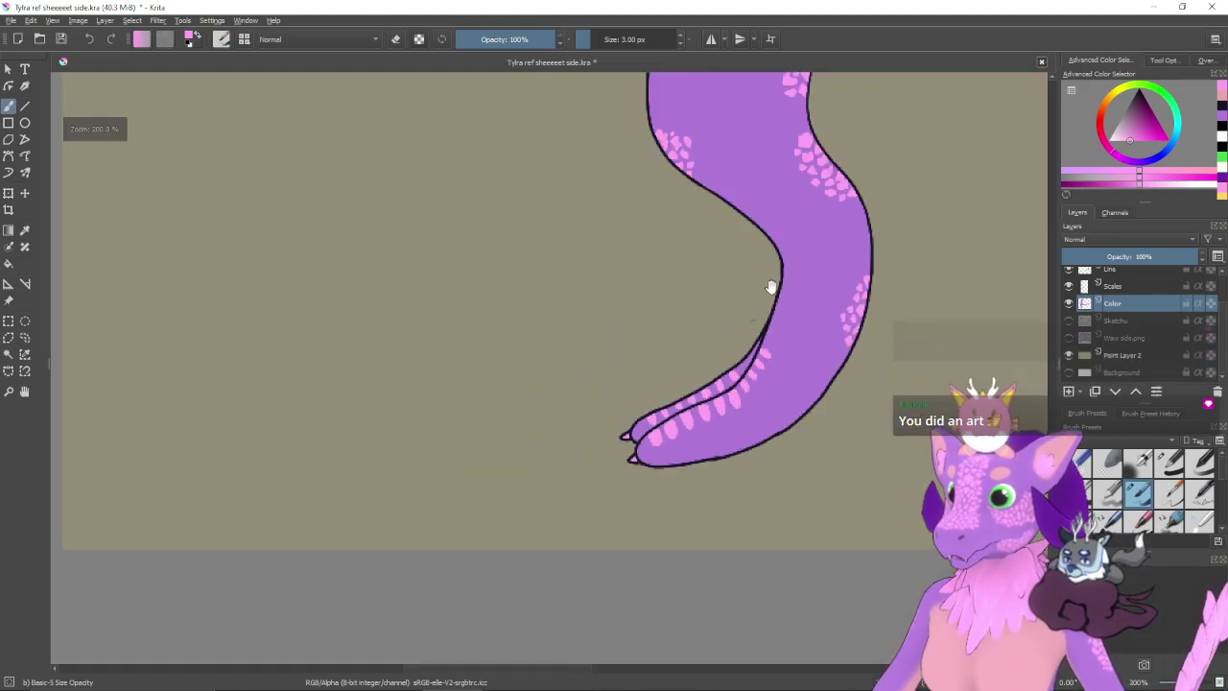
left_click_drag(770, 288, 629, 557)
left_click_drag(731, 240, 654, 430)
left_click_drag(831, 463, 227, 362)
left_click_drag(794, 304, 528, 428)
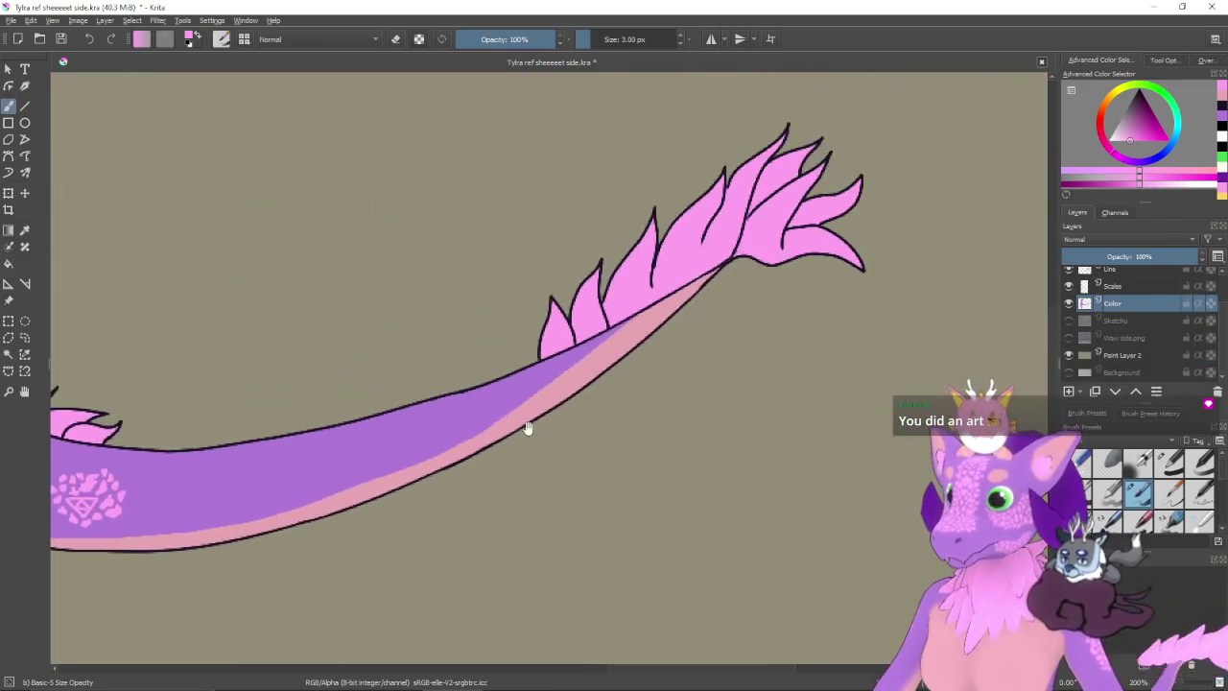
left_click_drag(492, 330, 600, 416)
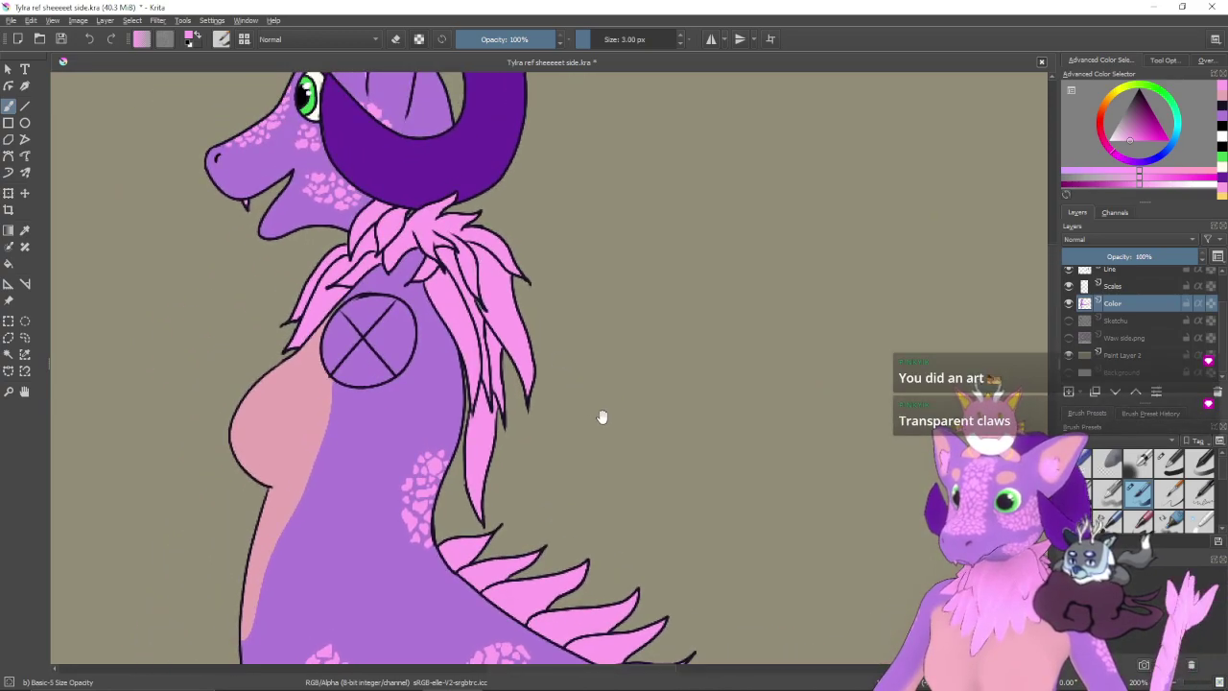
left_click_drag(451, 326, 568, 412)
left_click_drag(468, 384, 643, 488)
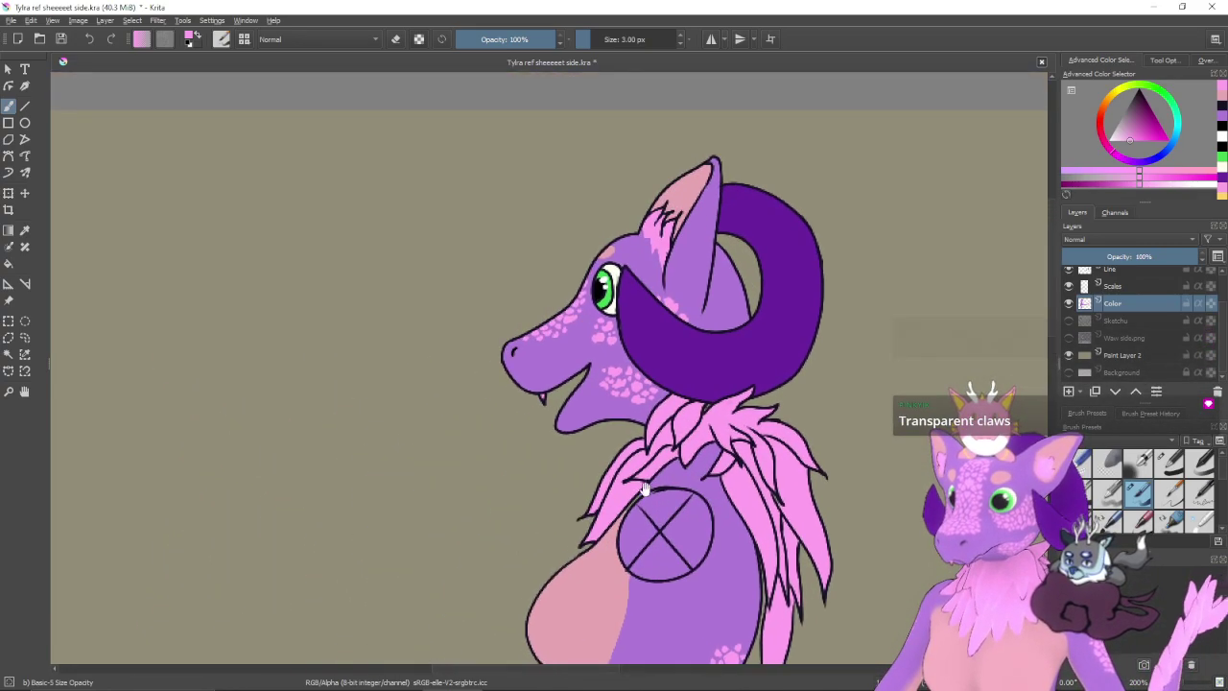
scroll(562, 488, "down", 4)
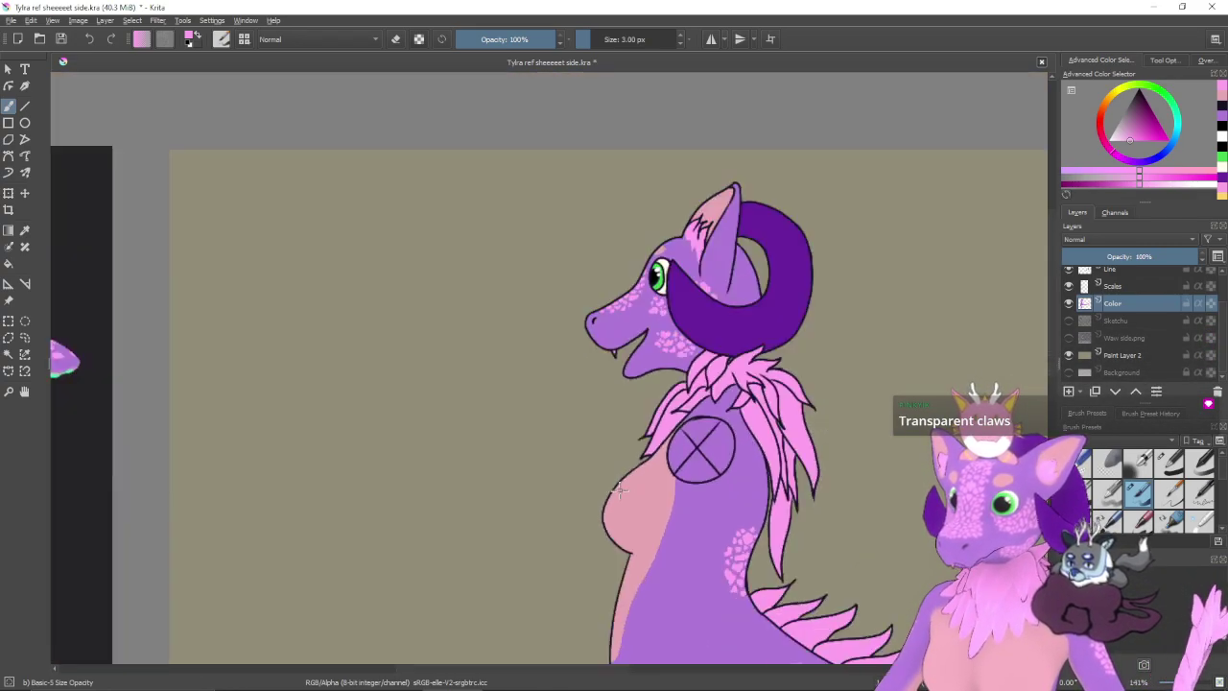
left_click_drag(561, 549, 699, 384)
scroll(683, 391, "down", 1)
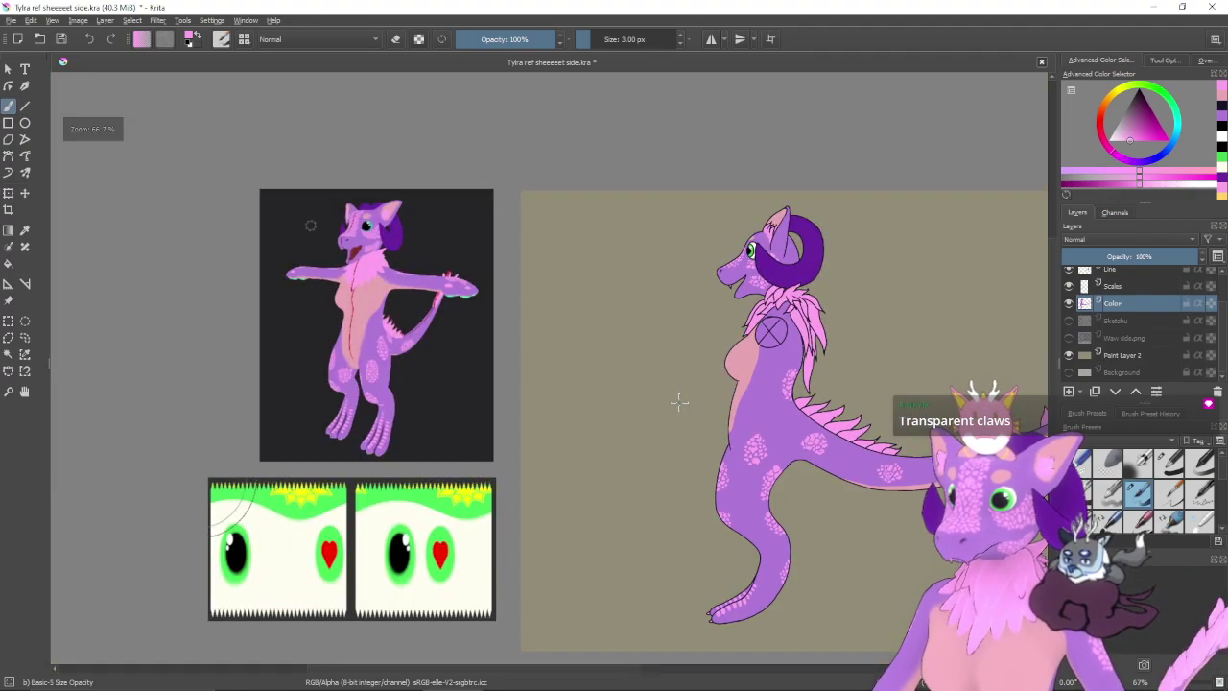
left_click_drag(667, 484, 614, 507)
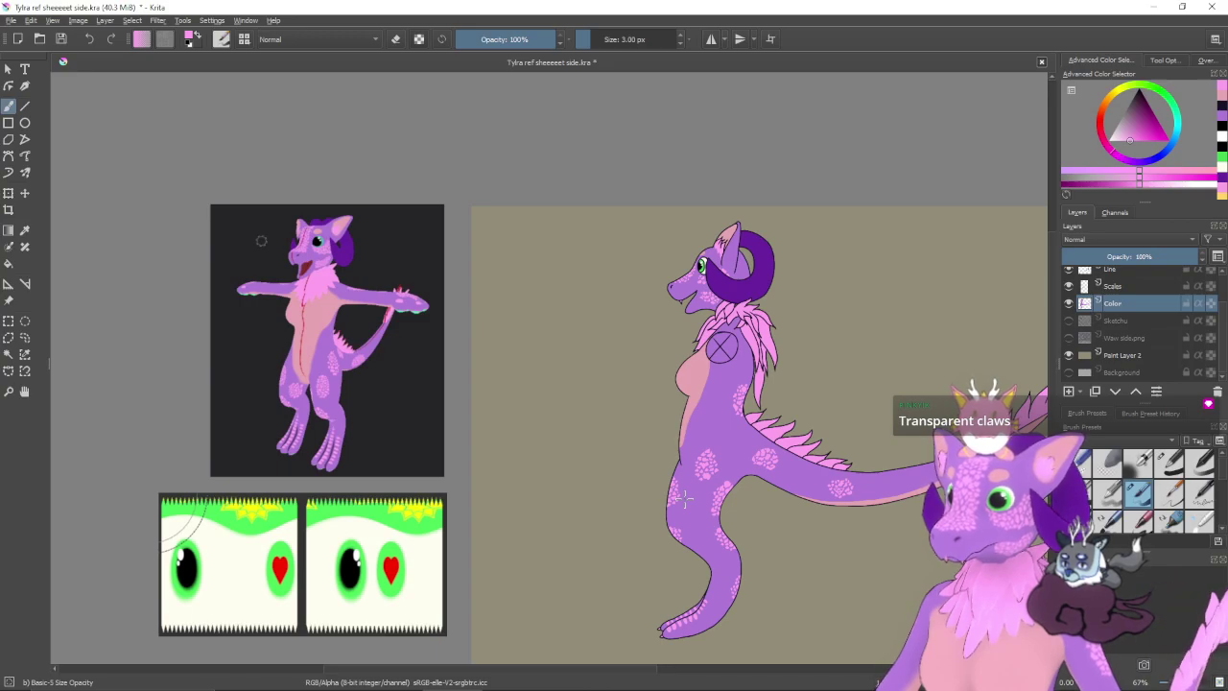
mouse_move(803, 462)
left_mouse_down()
mouse_move(588, 455)
mouse_move(735, 438)
mouse_move(671, 430)
left_mouse_up()
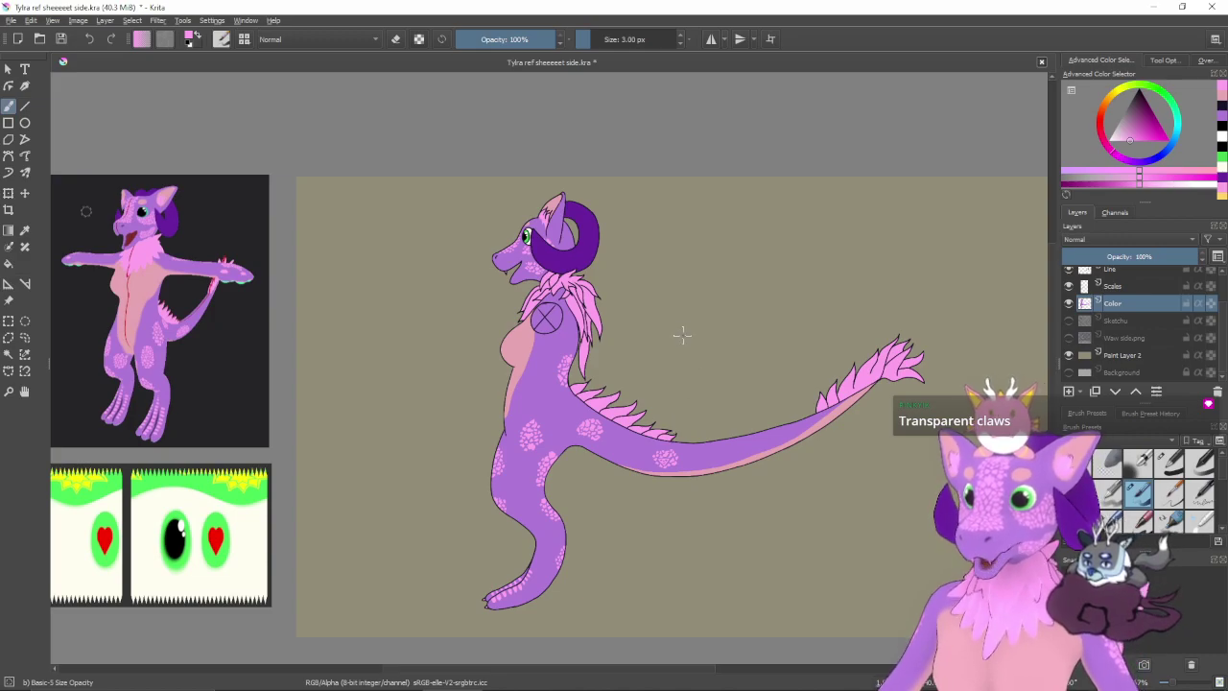
- Hide the beige Paint Layer 2 behind the finished figure
mouse_move(833, 687)
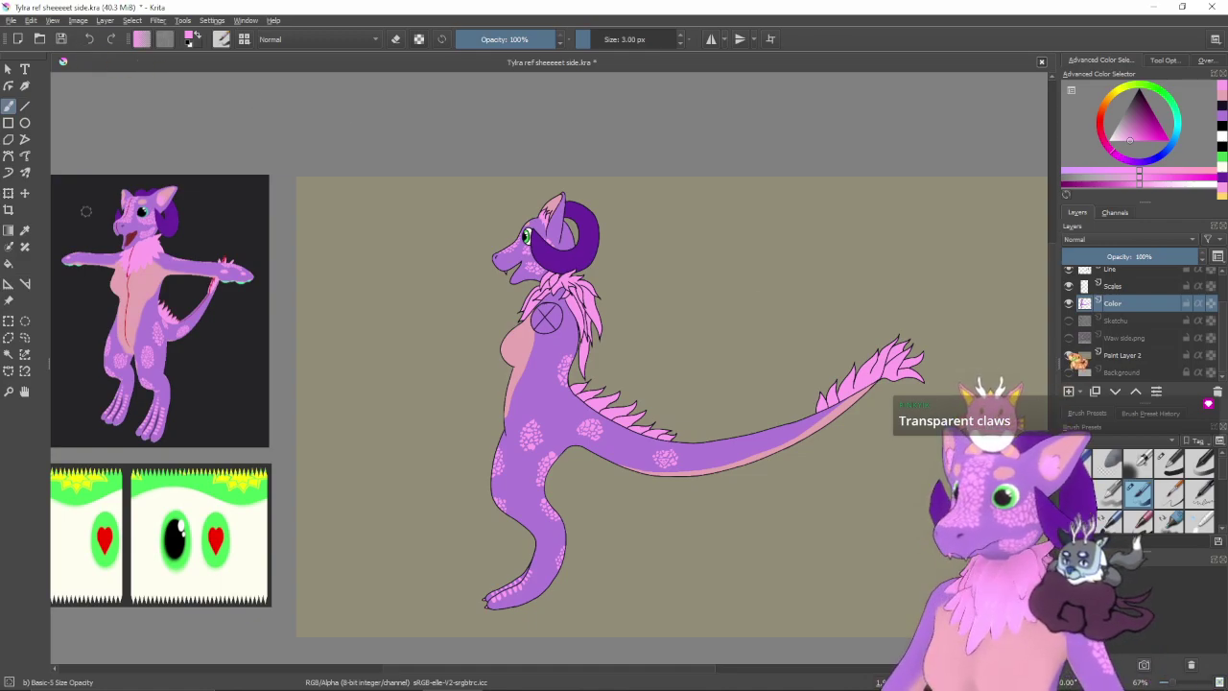
left_click(1069, 355)
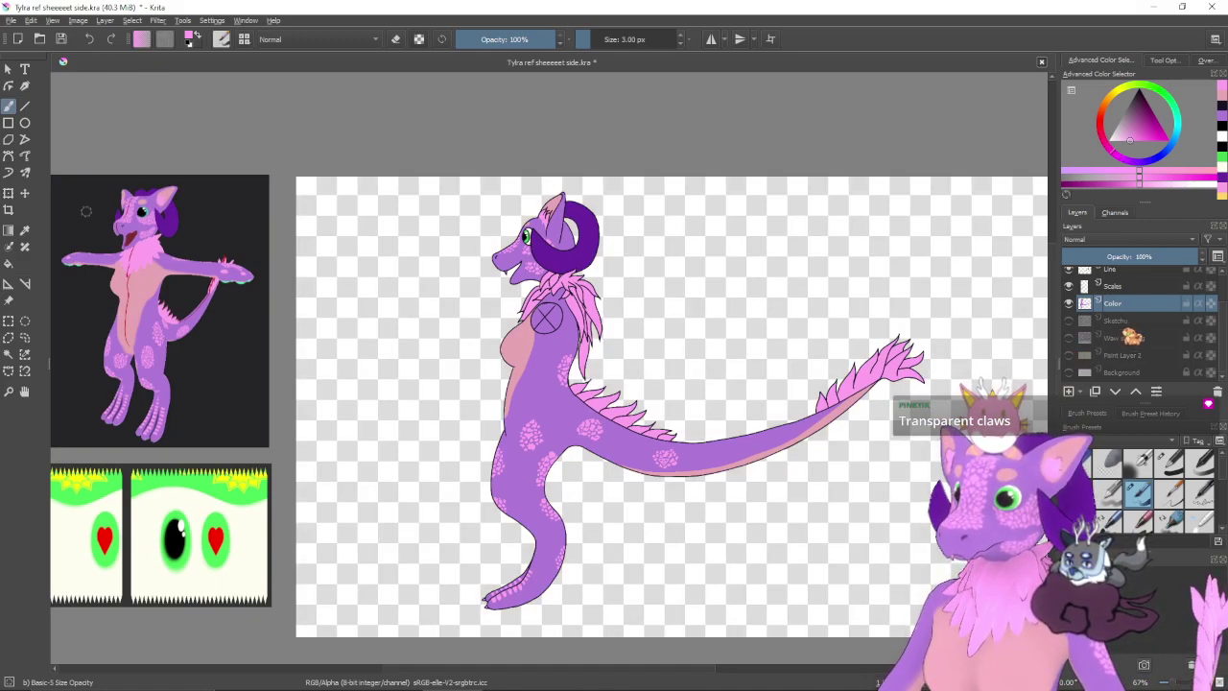
scroll(1132, 337, "up", 2)
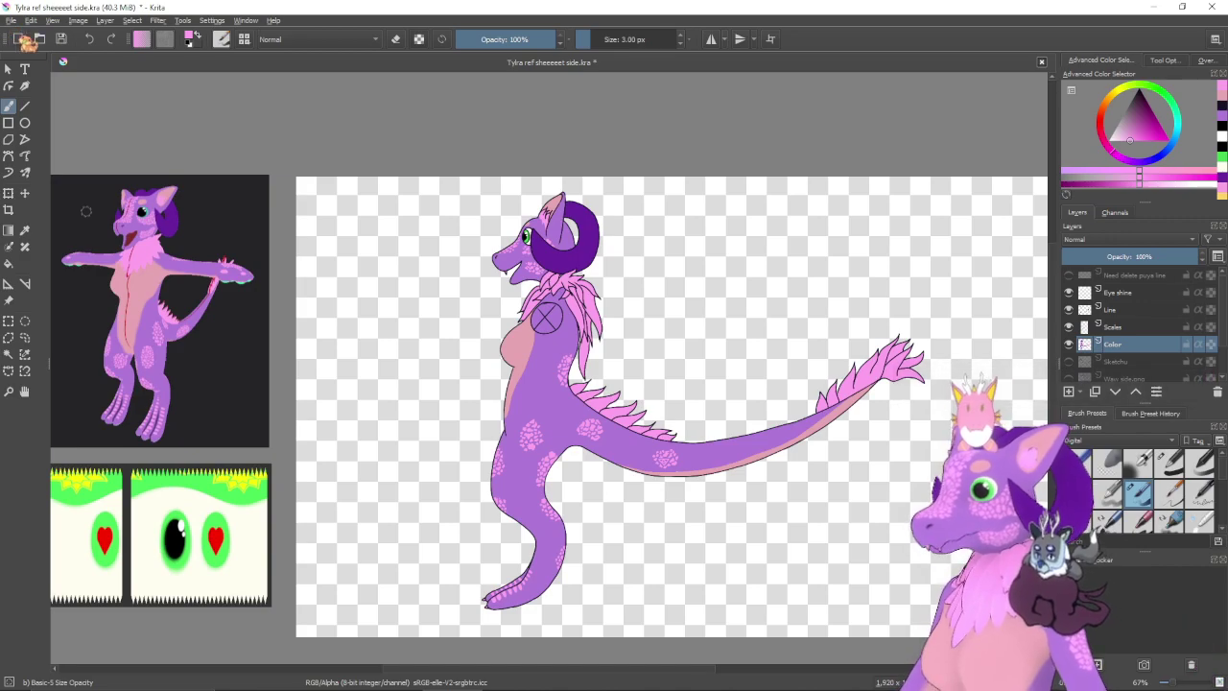
- Save the Krita document, and save a transparent PNG copy named "Tylra side waw sheeet.png" in the Tylra ref folder
left_click(10, 20)
left_click(57, 78)
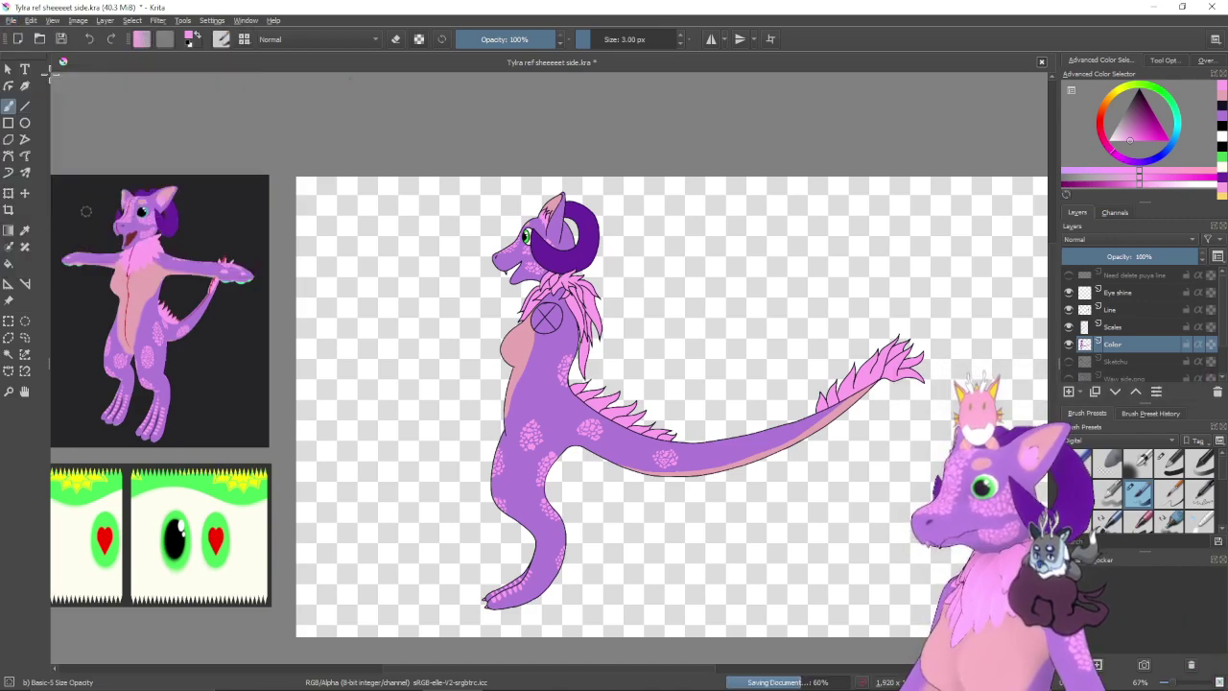
left_click(11, 20)
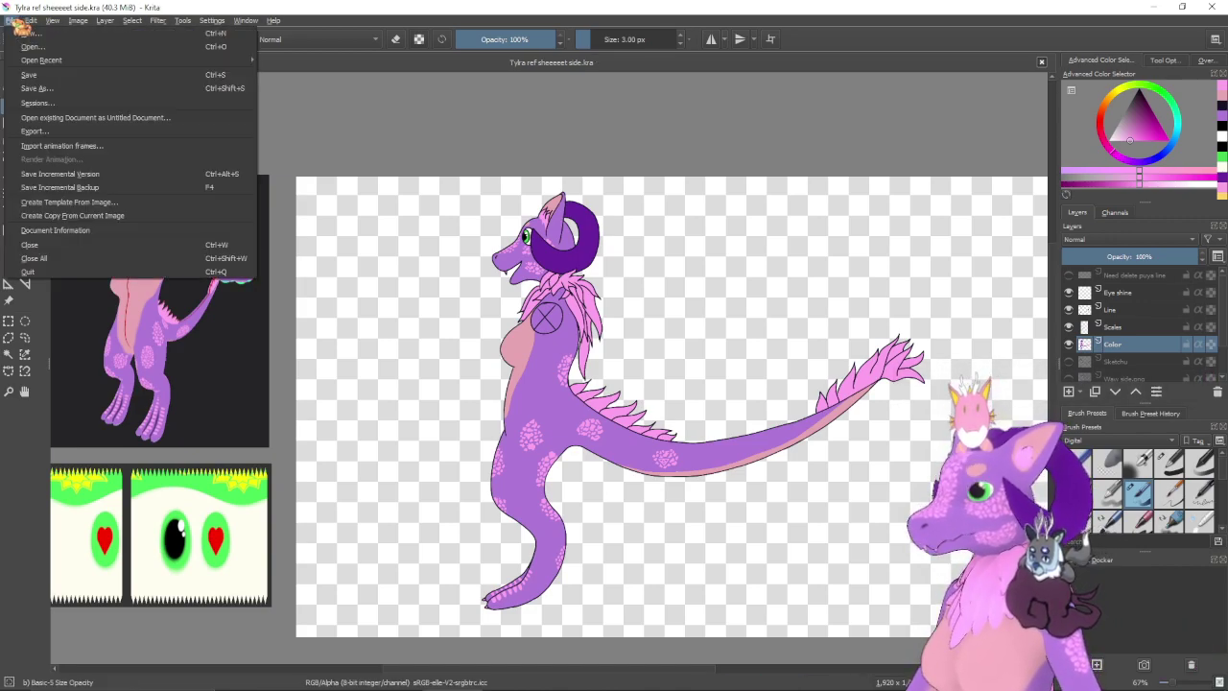
left_click(53, 90)
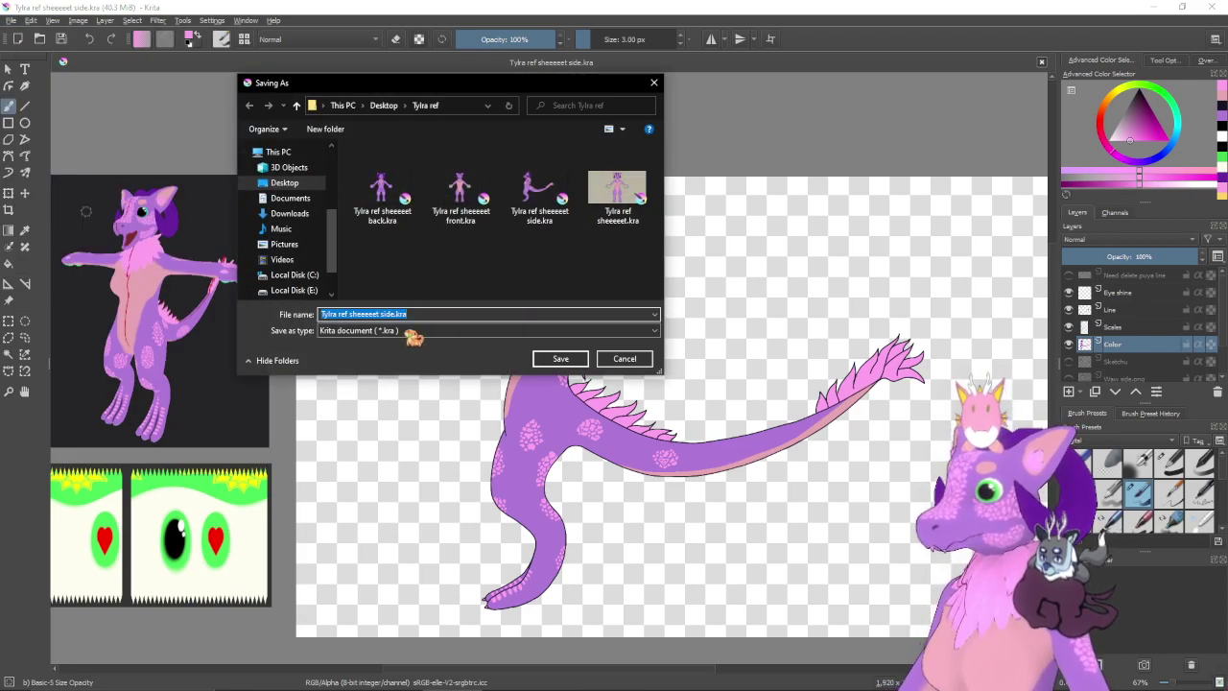
left_click(411, 331)
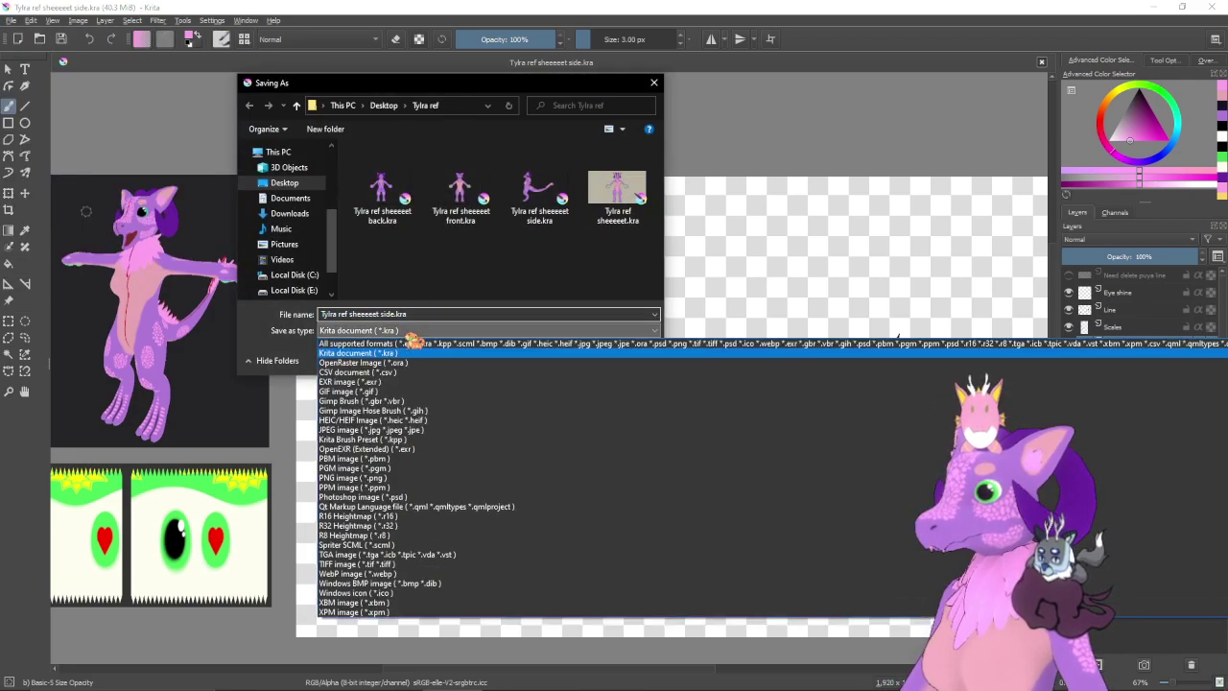
left_click(422, 477)
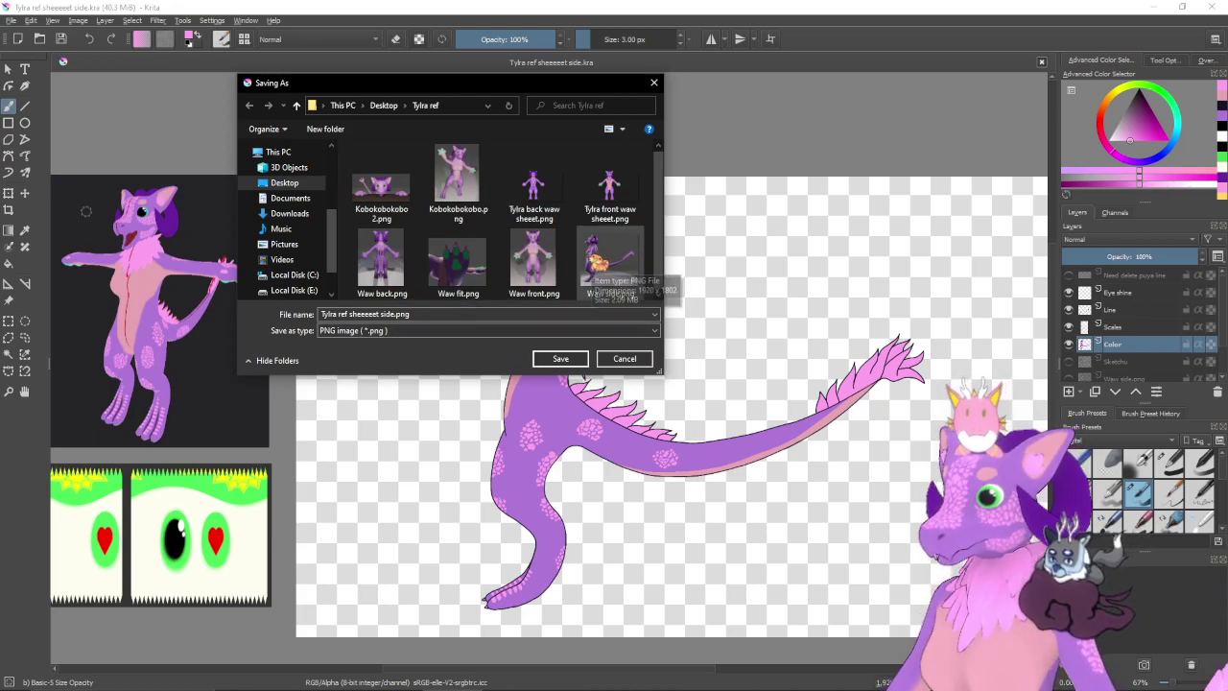
left_click(562, 197)
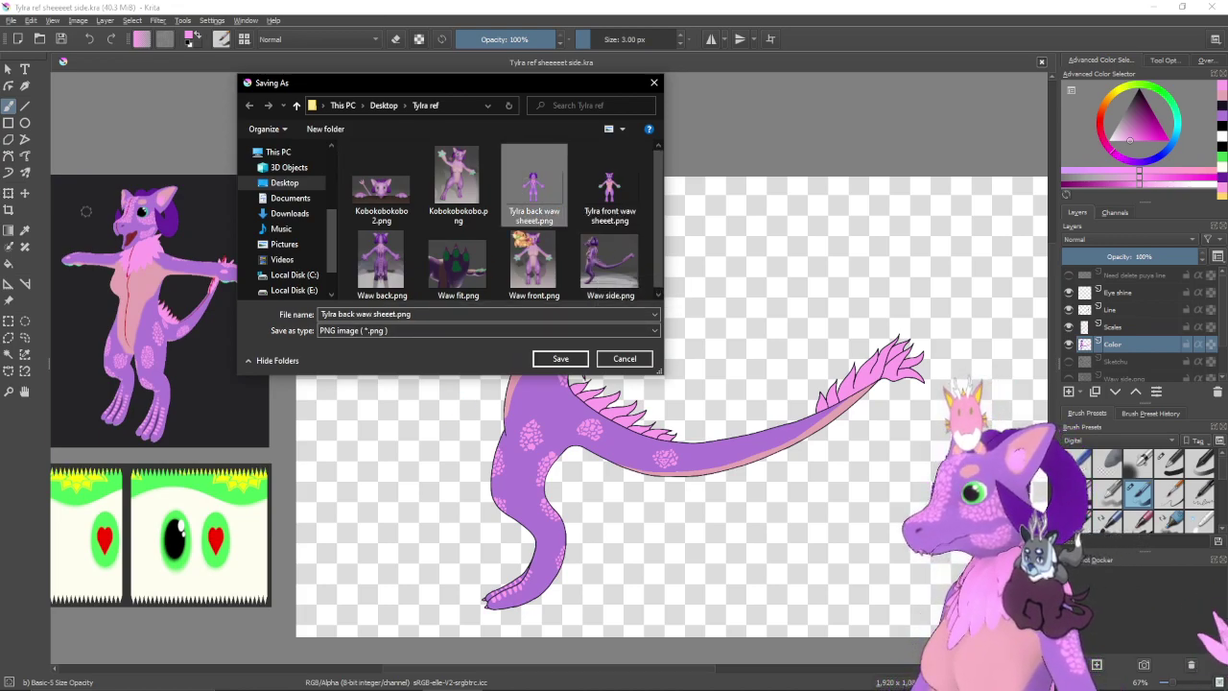
double_click(353, 314)
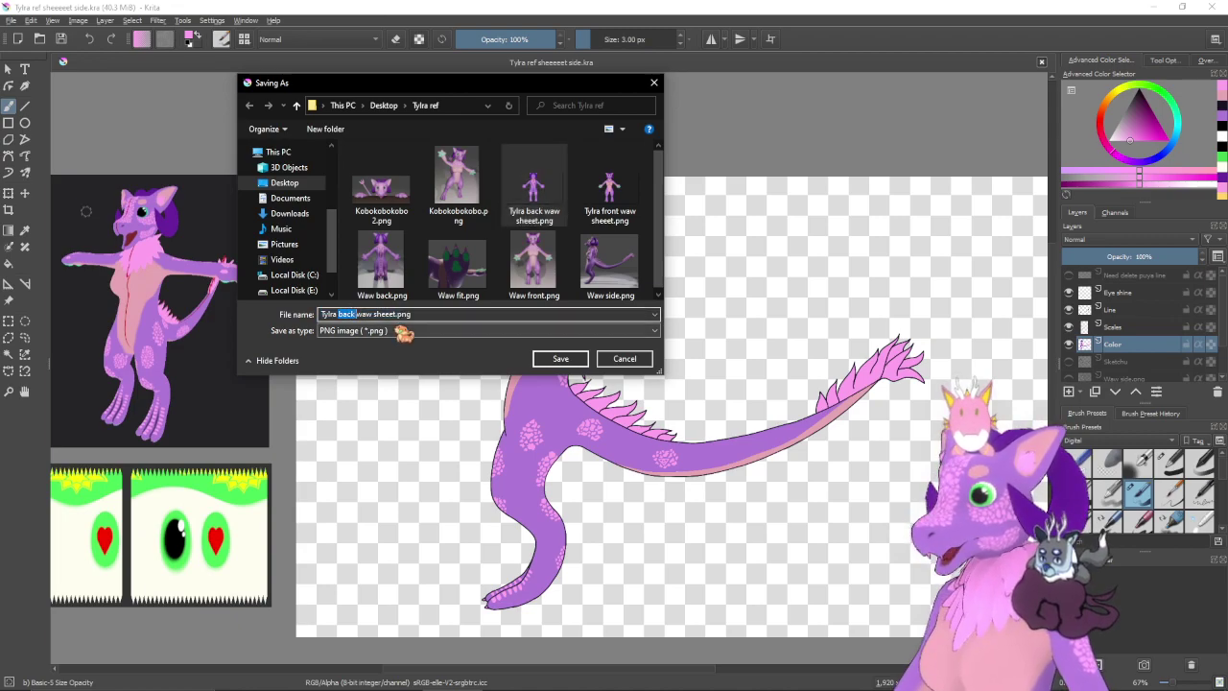
type("side")
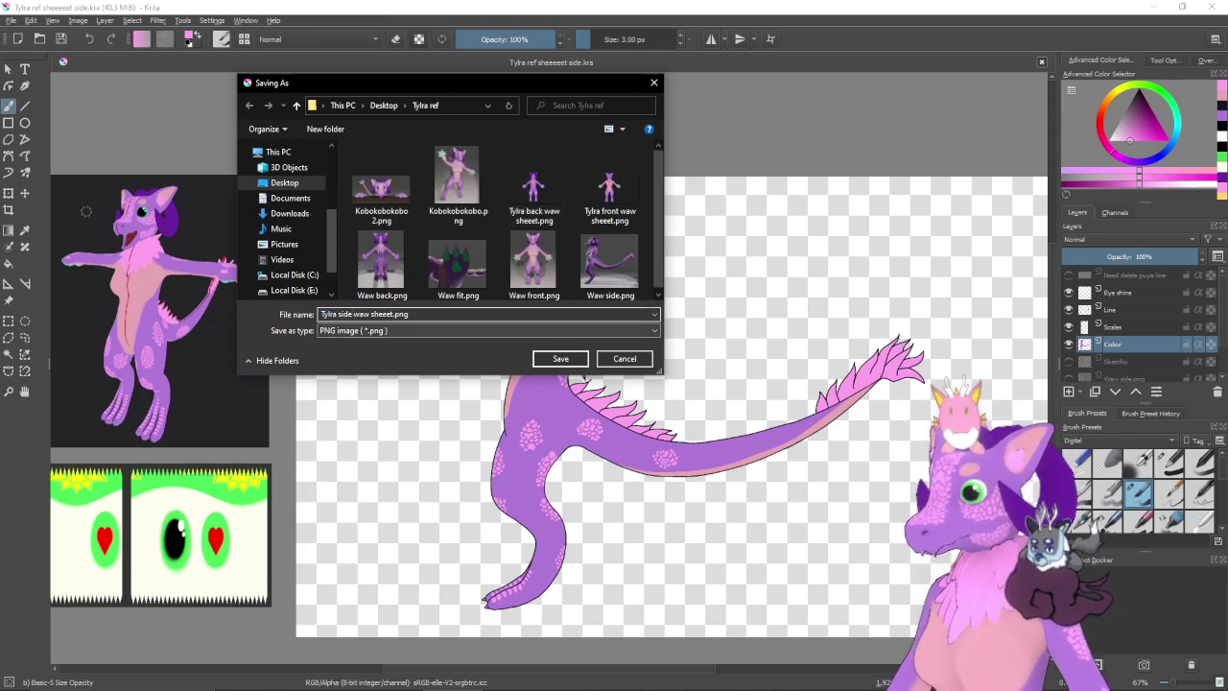
left_click(558, 361)
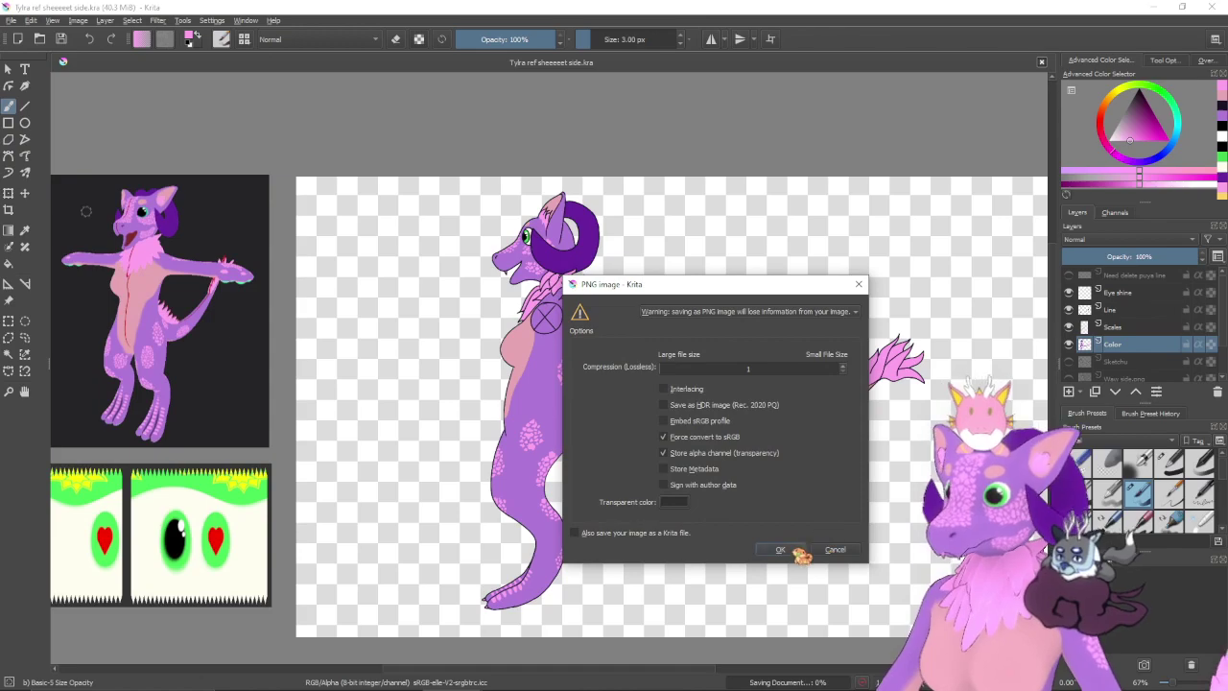
left_click(792, 551)
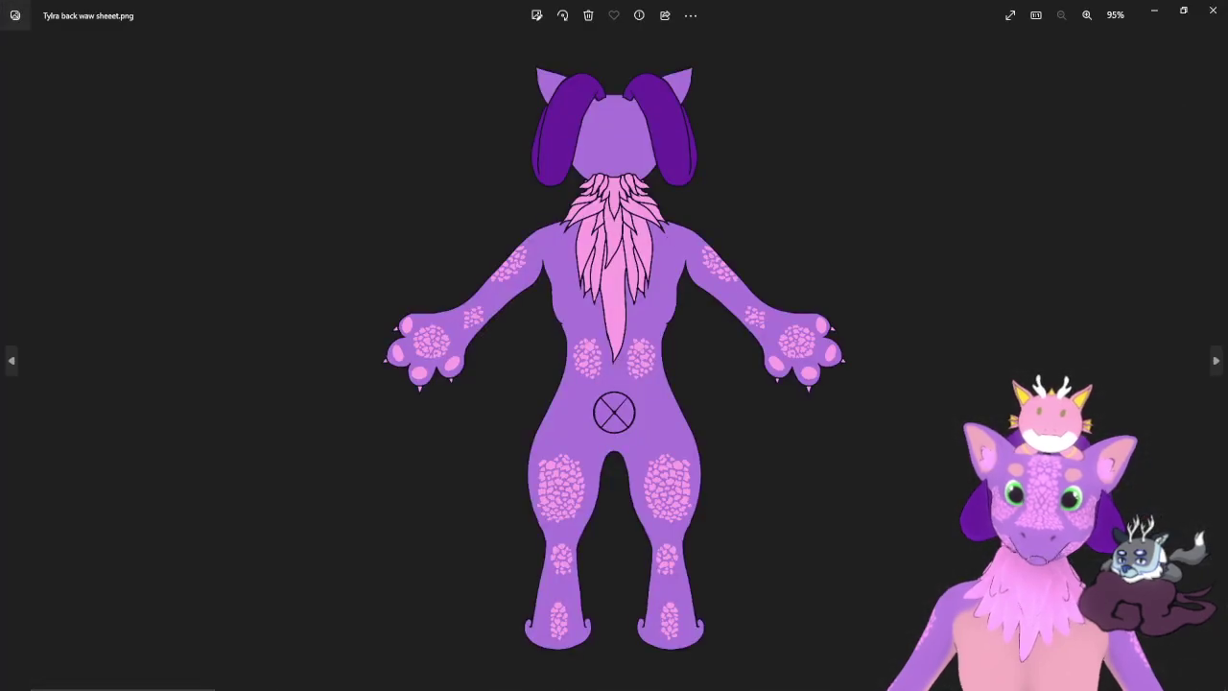
- Review the exported back, front and side PNG images in the image viewer and close it
key("Right")
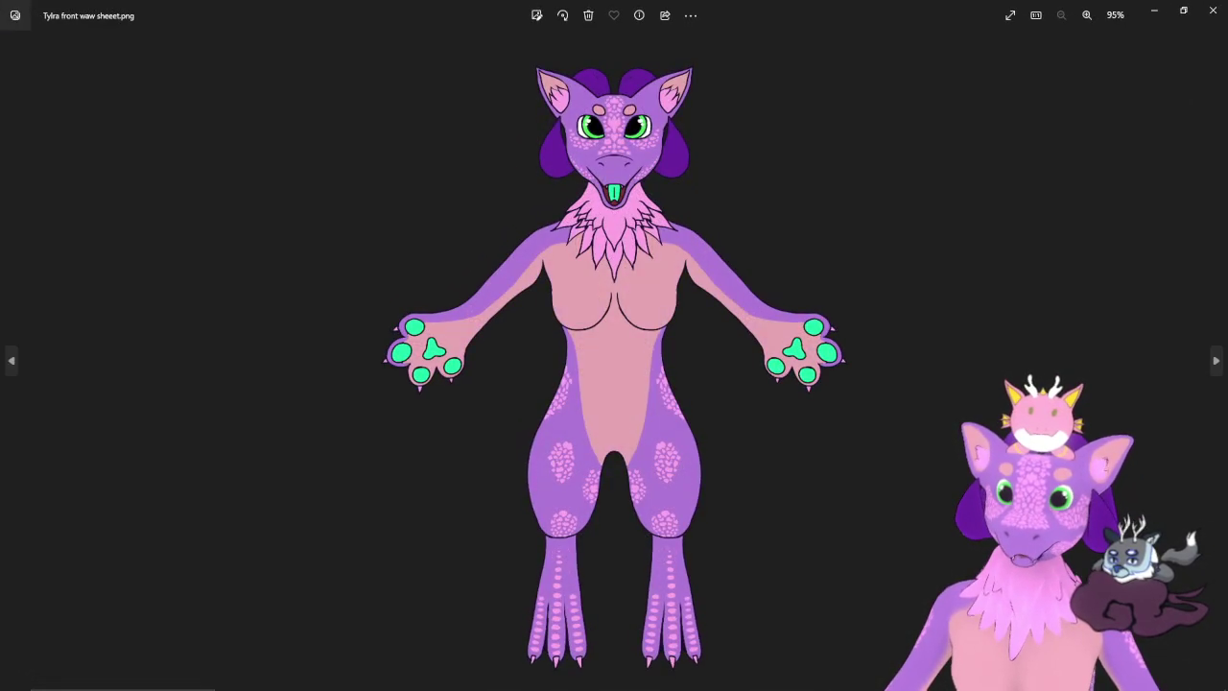
key("Right")
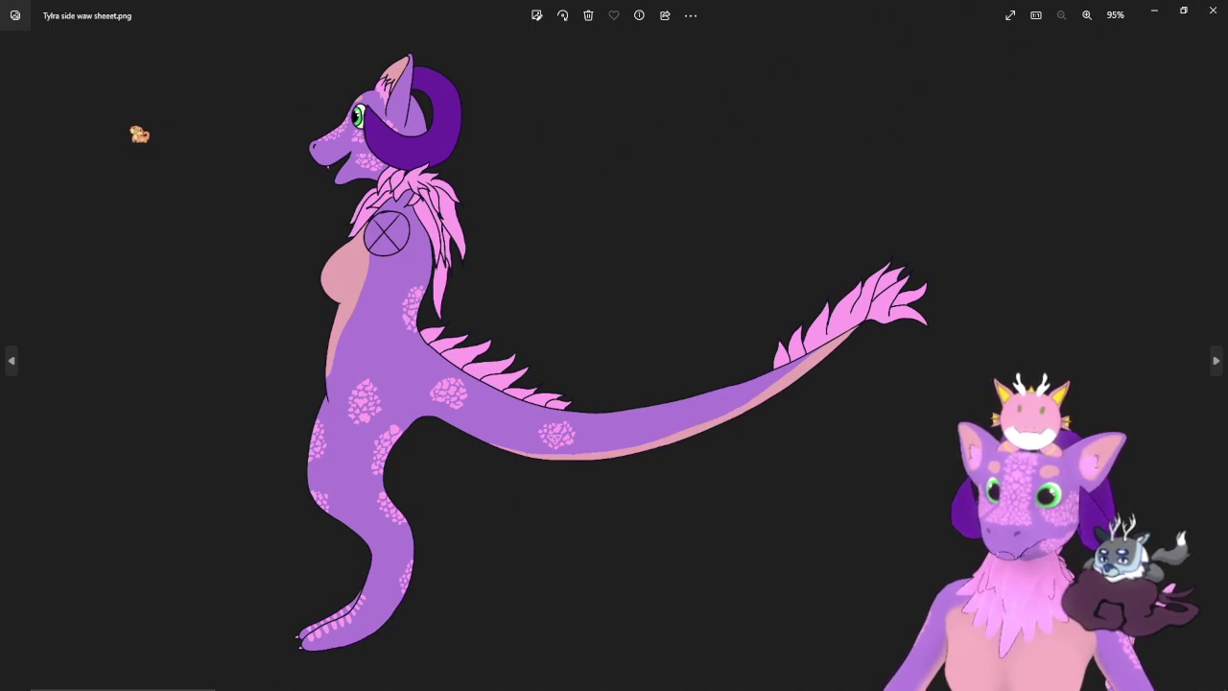
key("Left")
key("Left")
left_click(1216, 13)
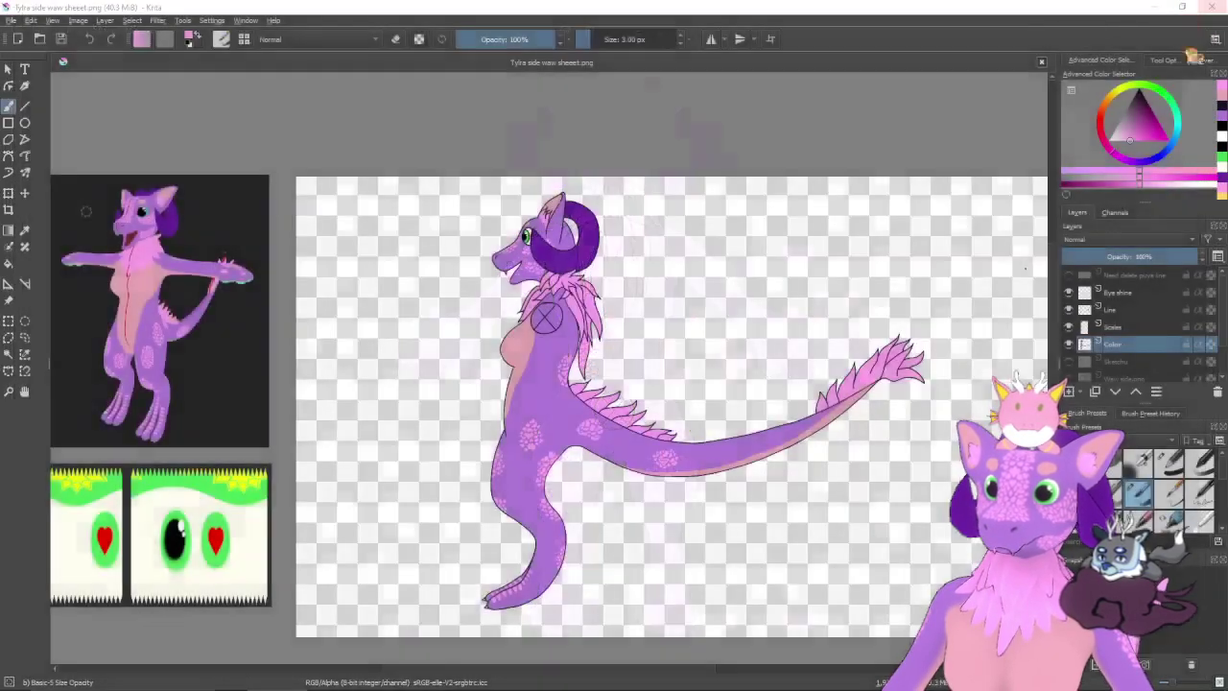
- Close the side-view drawing and create a new 1920 × 1080 px custom document at 300 ppi
left_click(1043, 64)
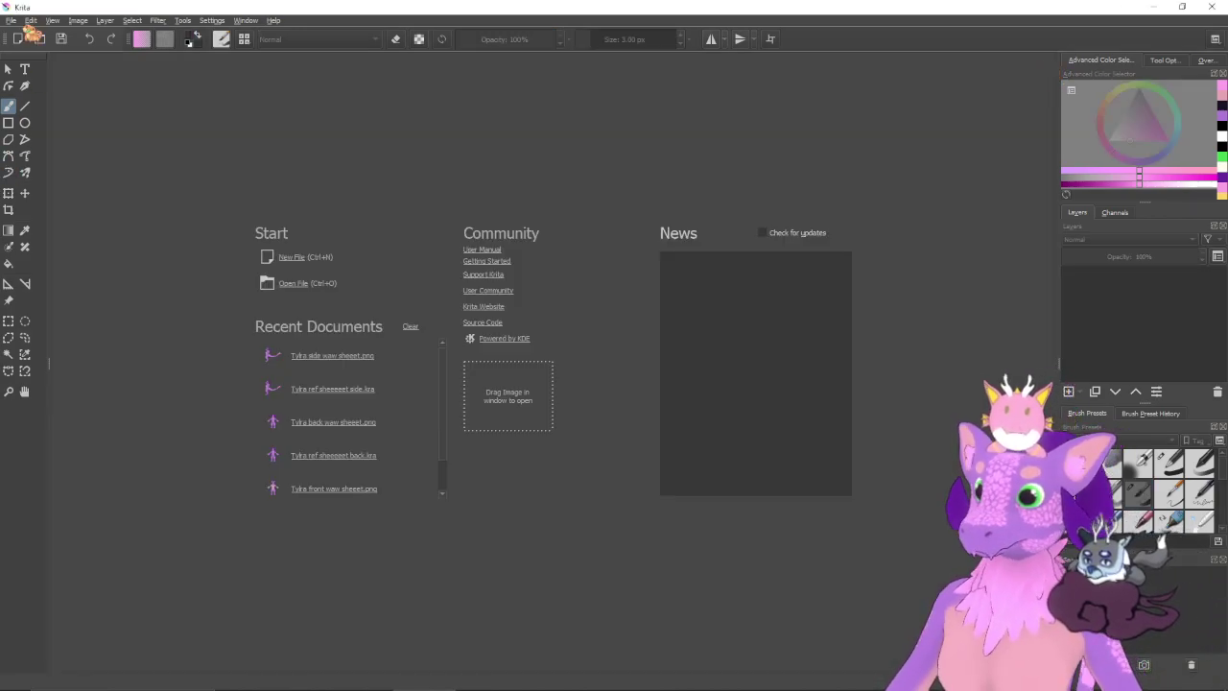
left_click(11, 20)
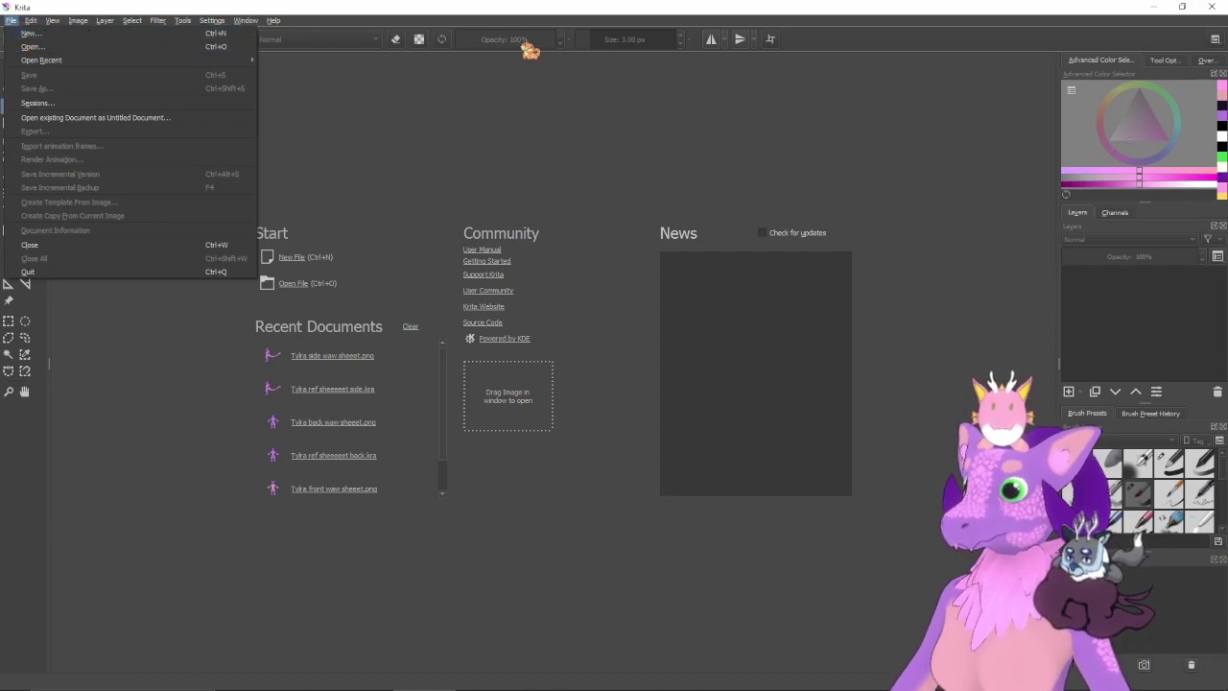
left_click(27, 33)
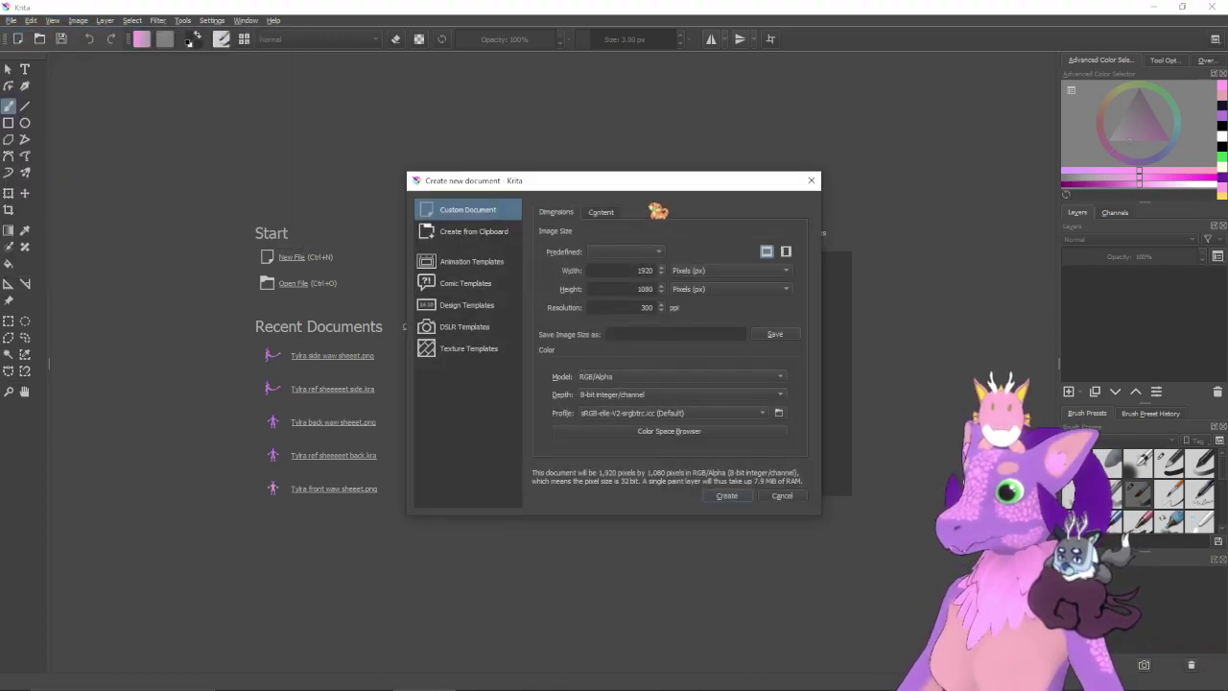
left_click(727, 496)
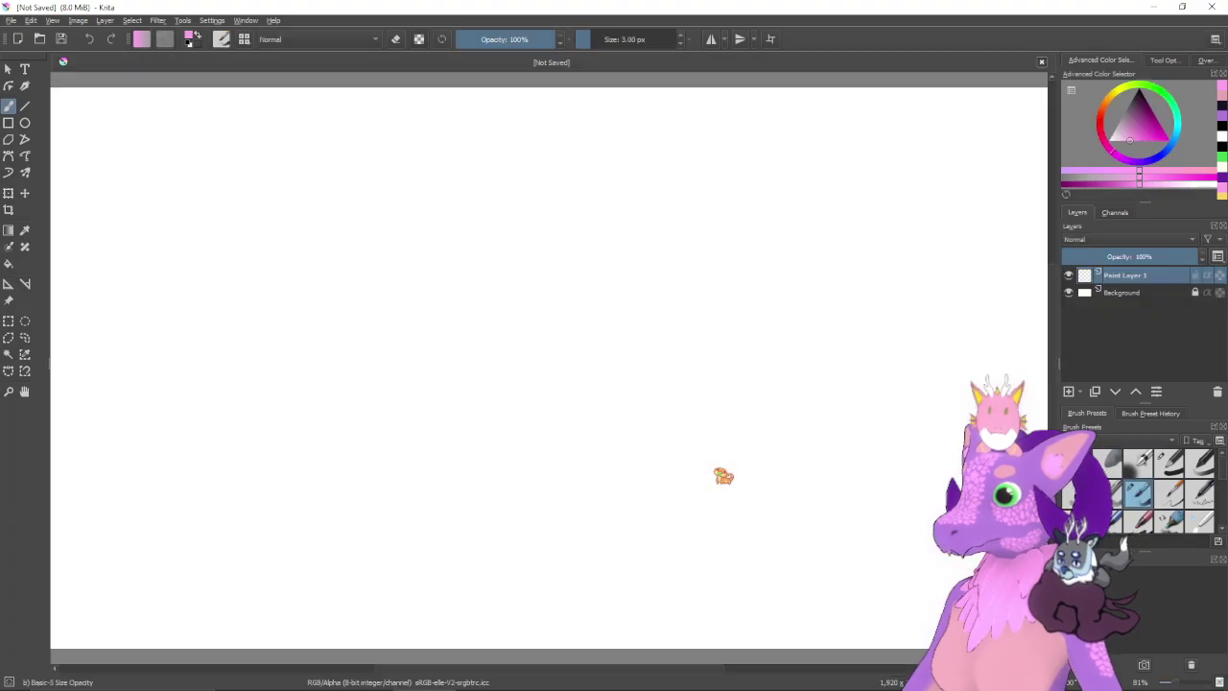
scroll(723, 475, "down", 1)
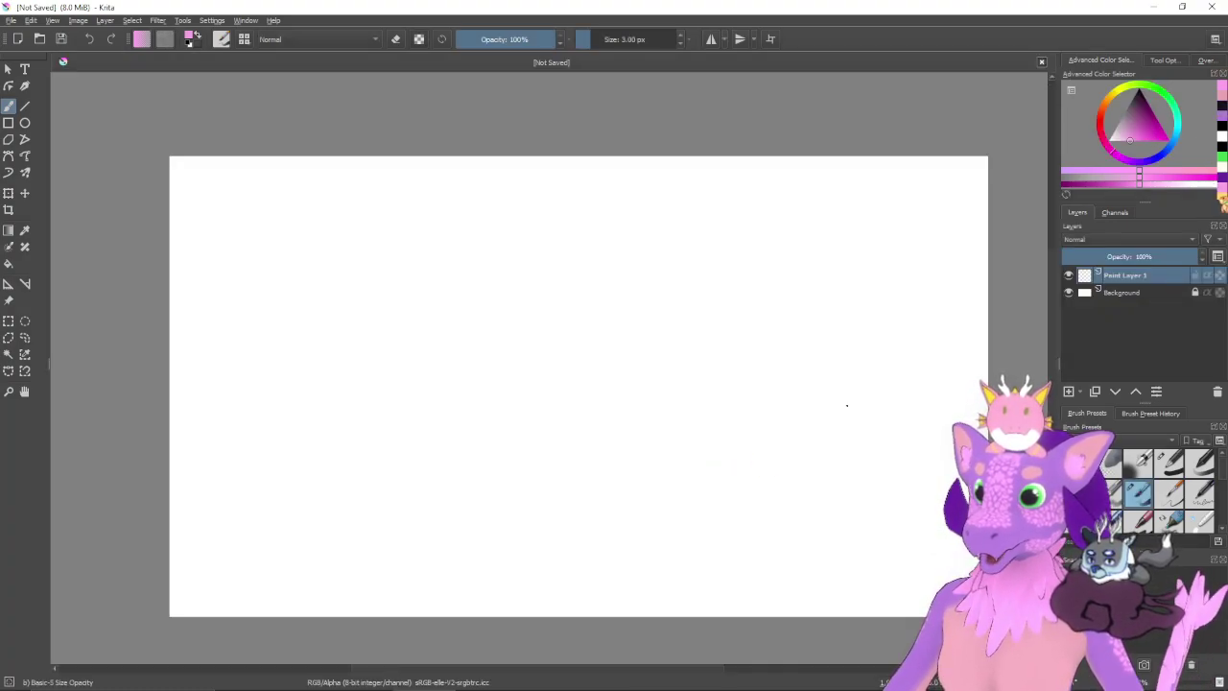
- Fill Paint Layer 1 with a muted greyish beige derived from the recent yellow colour
left_click(1221, 197)
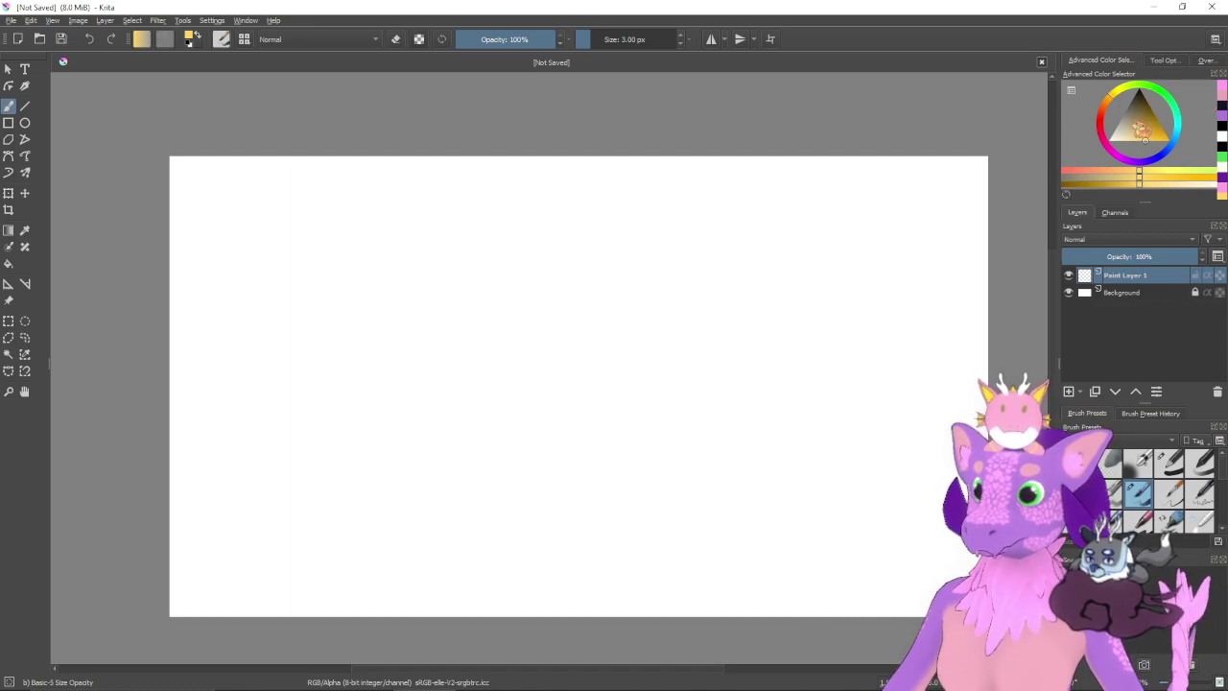
left_click(1137, 127)
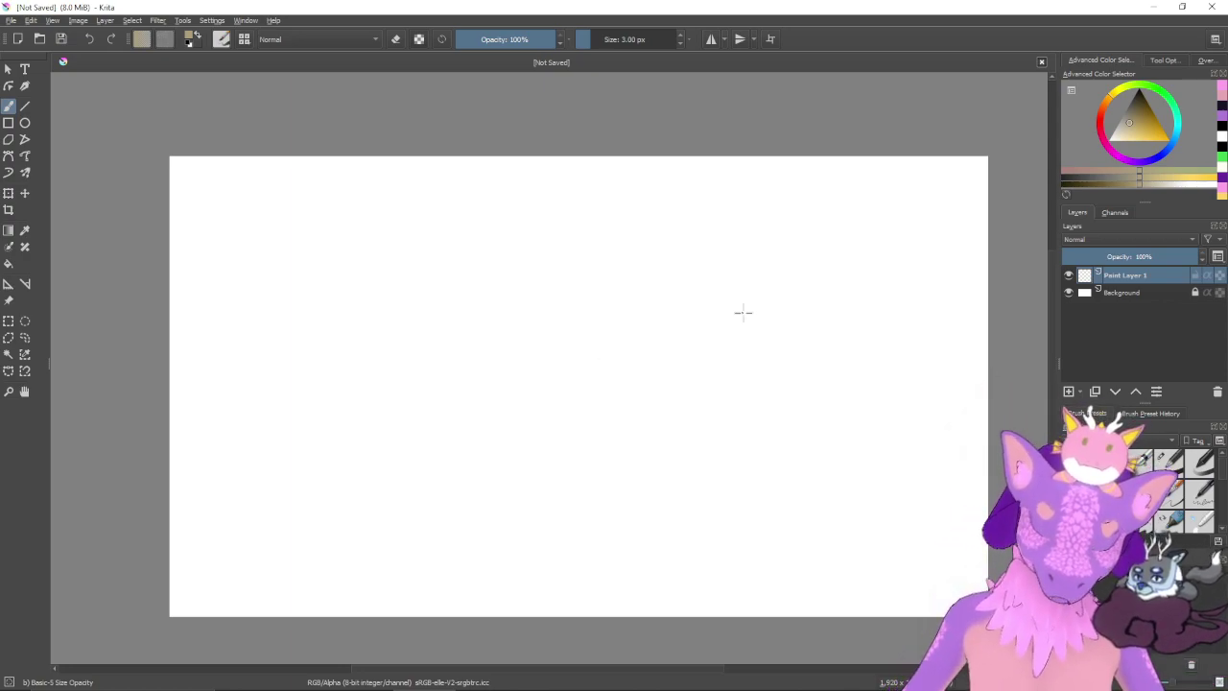
key("shift+BackSpace")
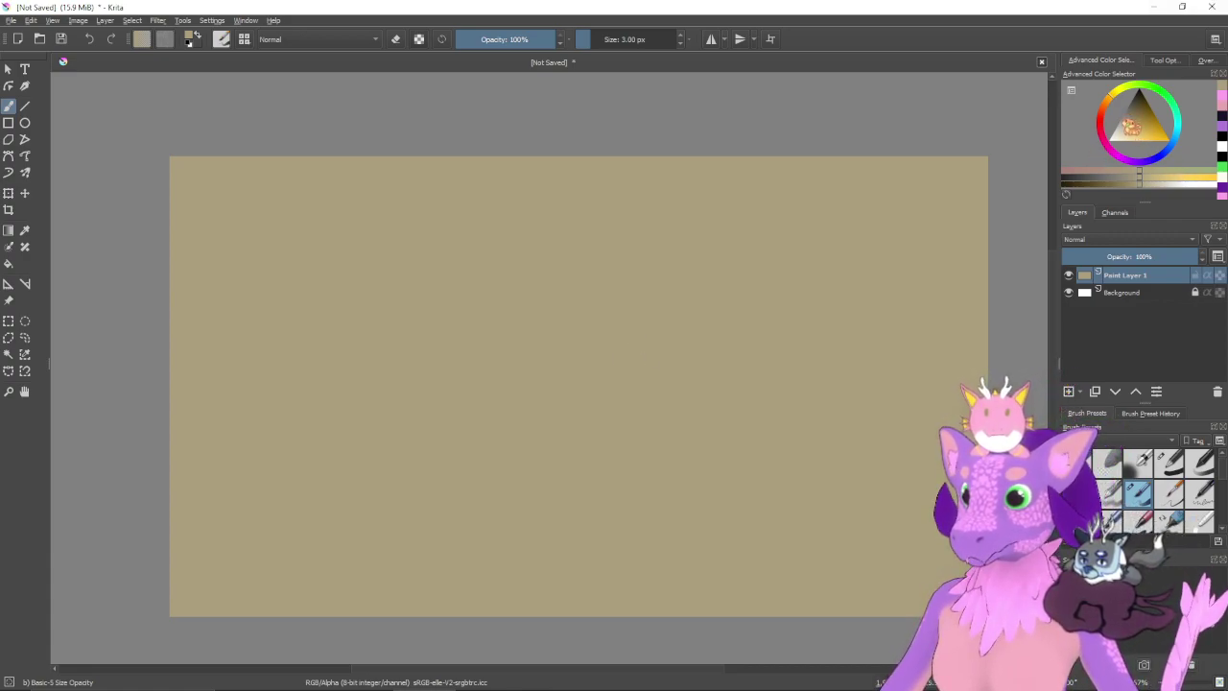
left_click(1132, 126)
left_click_drag(1132, 126, 1126, 120)
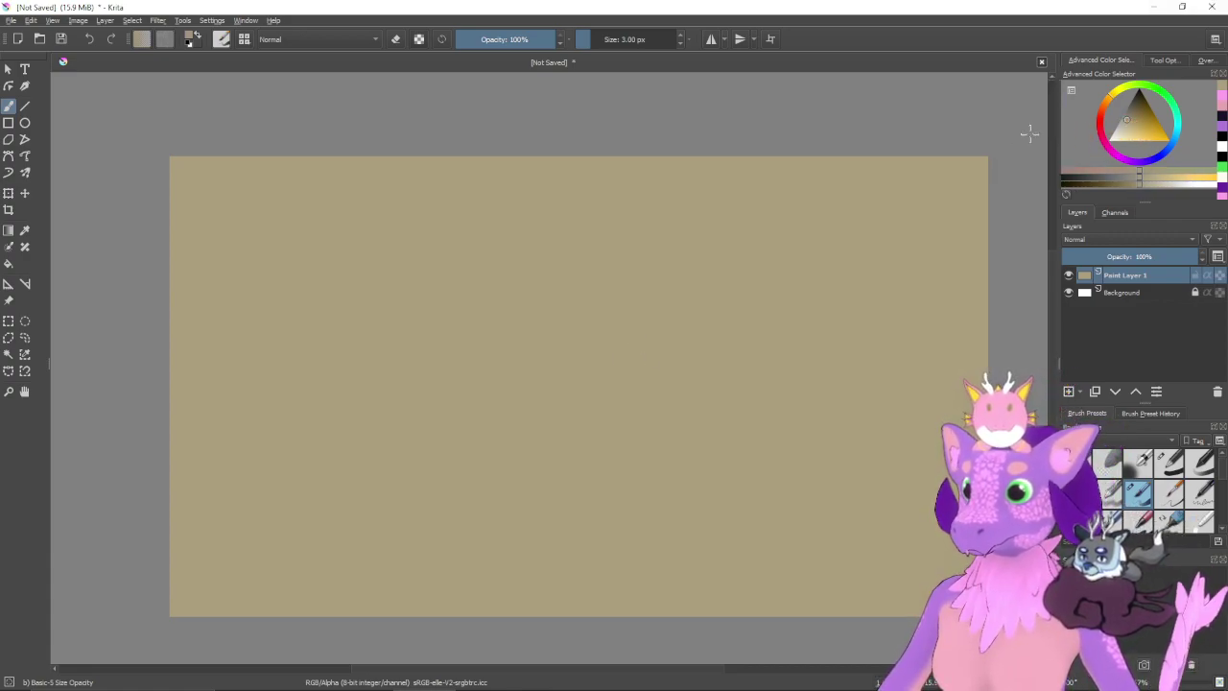
key("shift+BackSpace")
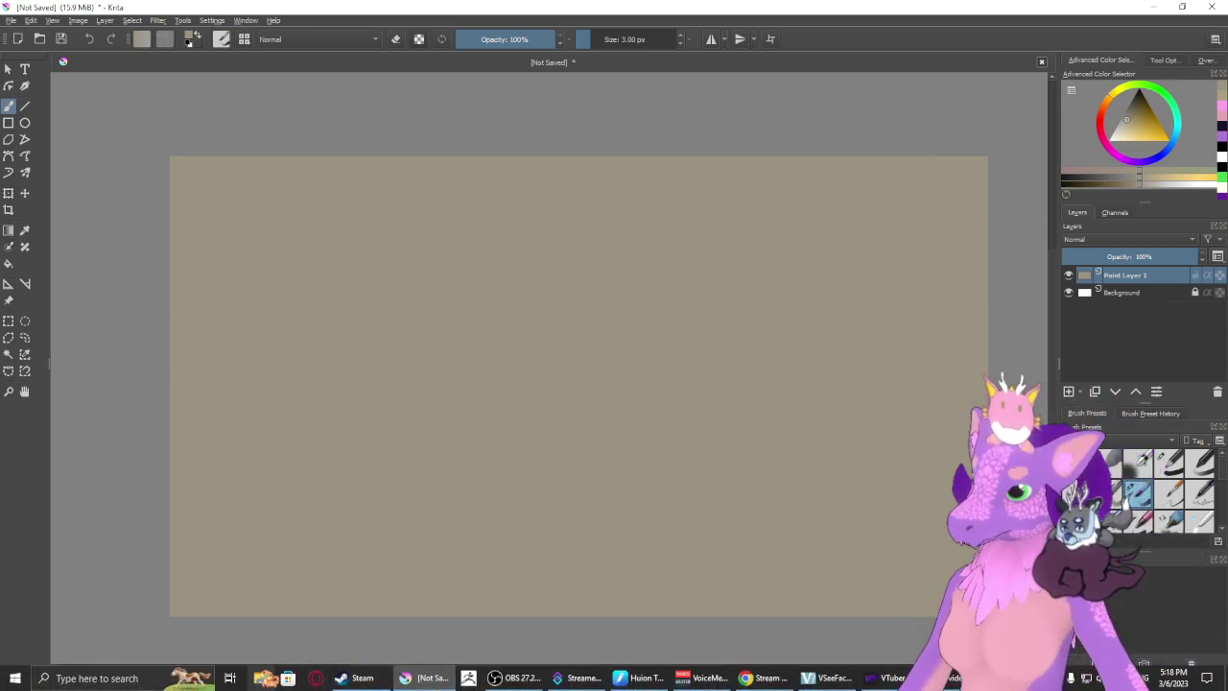
- Insert "Tylra front waw sheeet.png" from the file browser as a new layer and move the figure to the canvas's left side
left_click(269, 683)
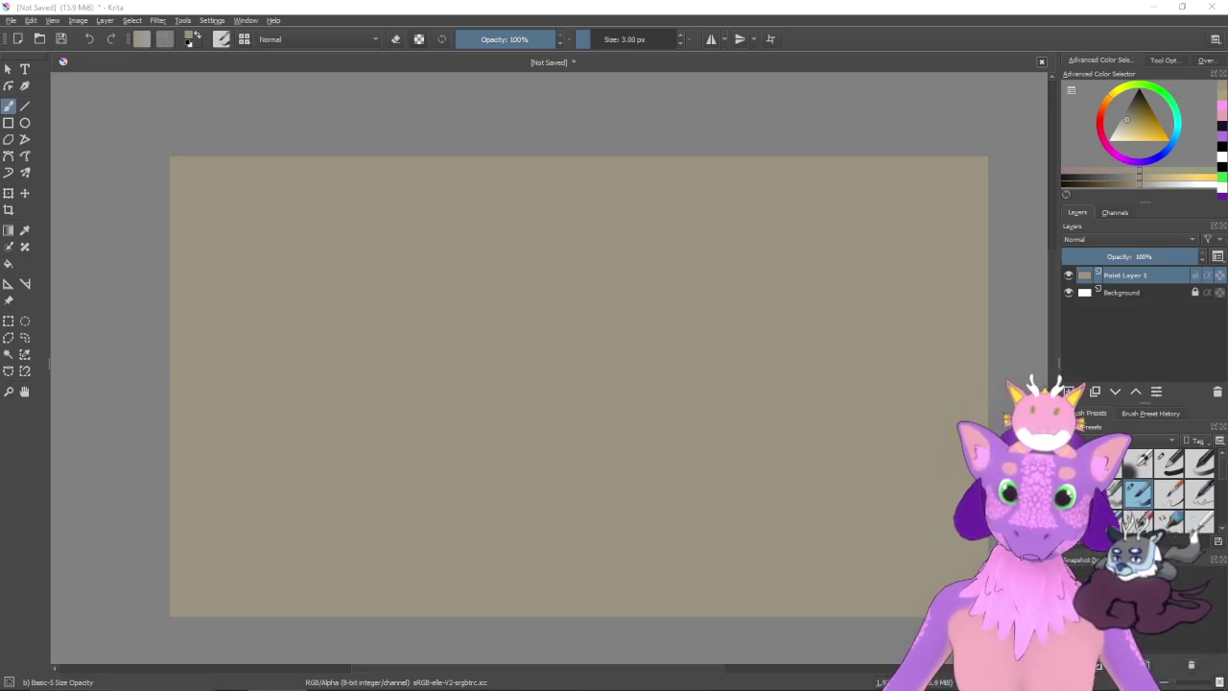
left_click_drag(1227, 240, 683, 286)
left_click(702, 292)
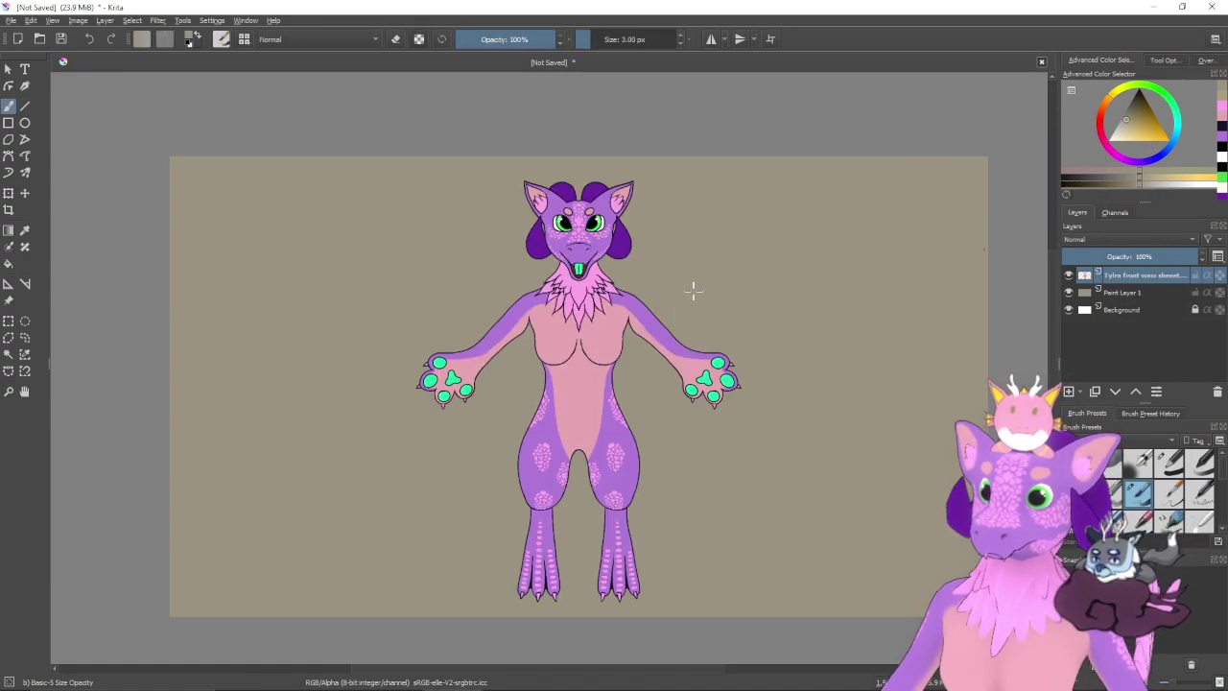
key("ctrl+t")
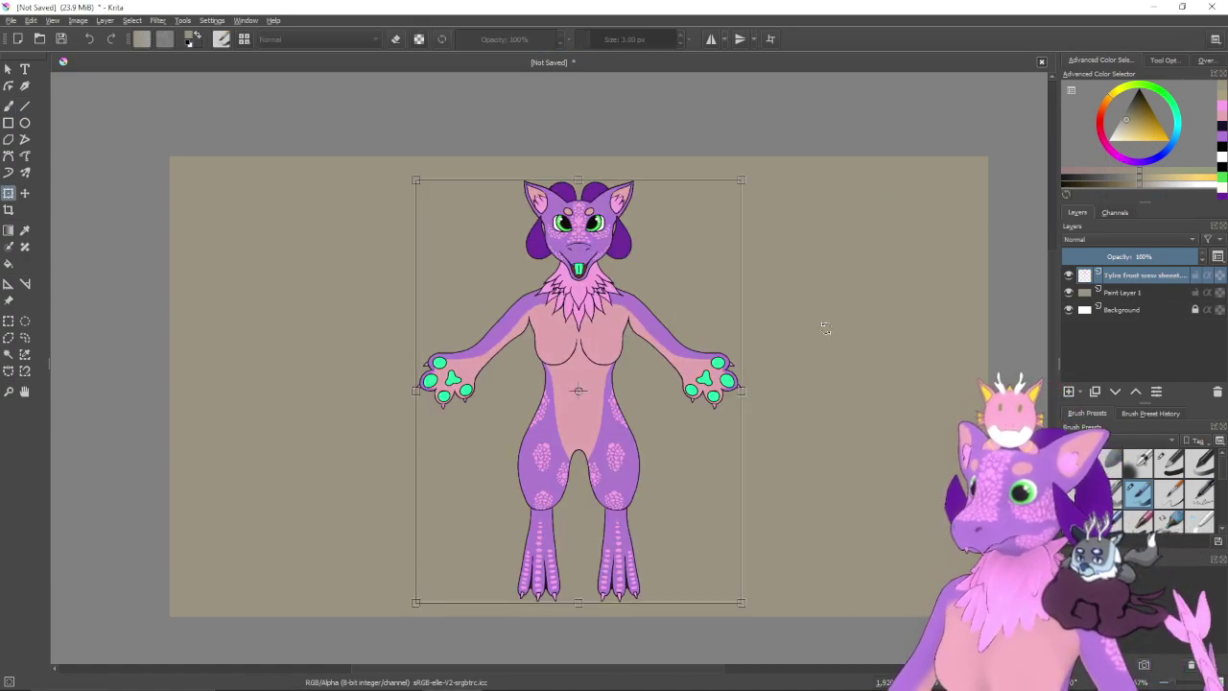
left_click_drag(691, 337, 467, 321)
key("Return")
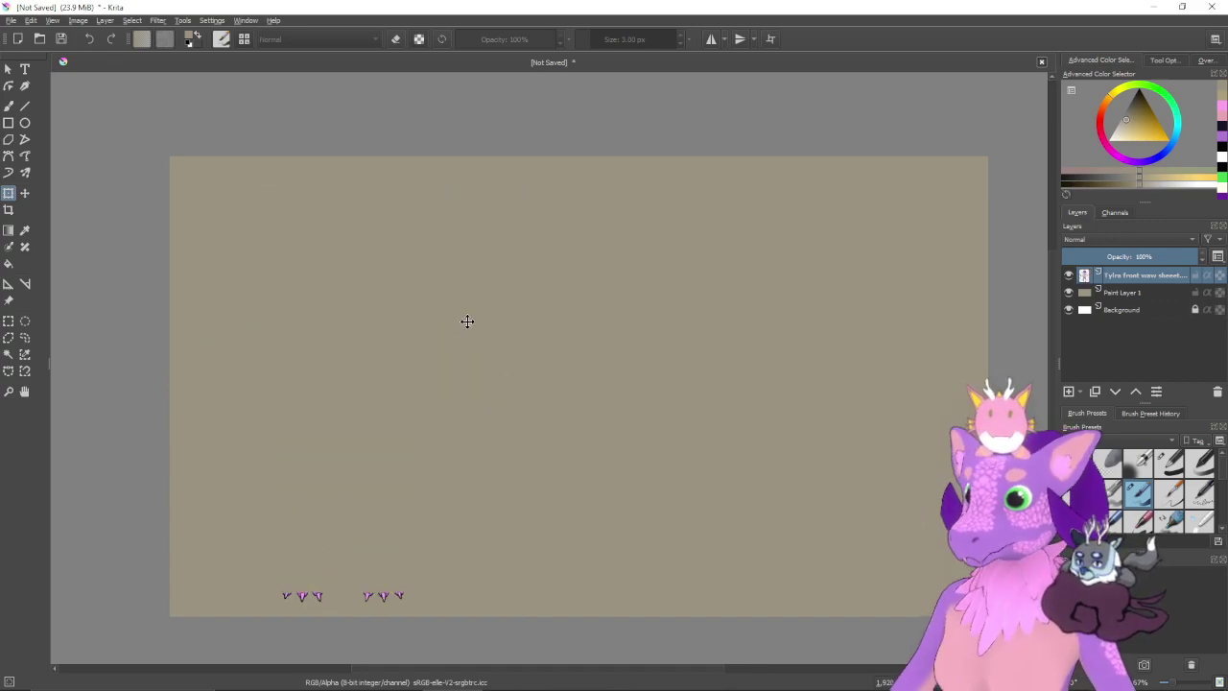
- Insert "Tylra back waw sheeet.png" as a new layer and move it beside the front view so the hands do not overlap
left_click_drag(1227, 345, 754, 372)
left_click(767, 376)
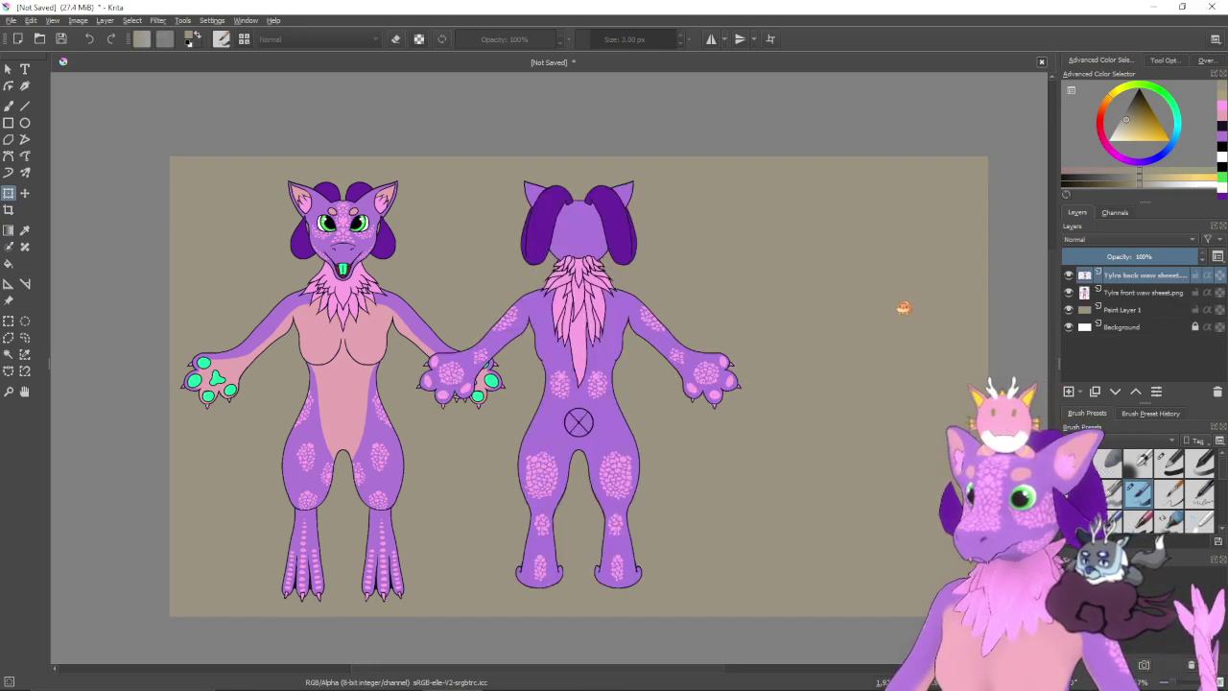
left_click_drag(607, 321, 706, 316)
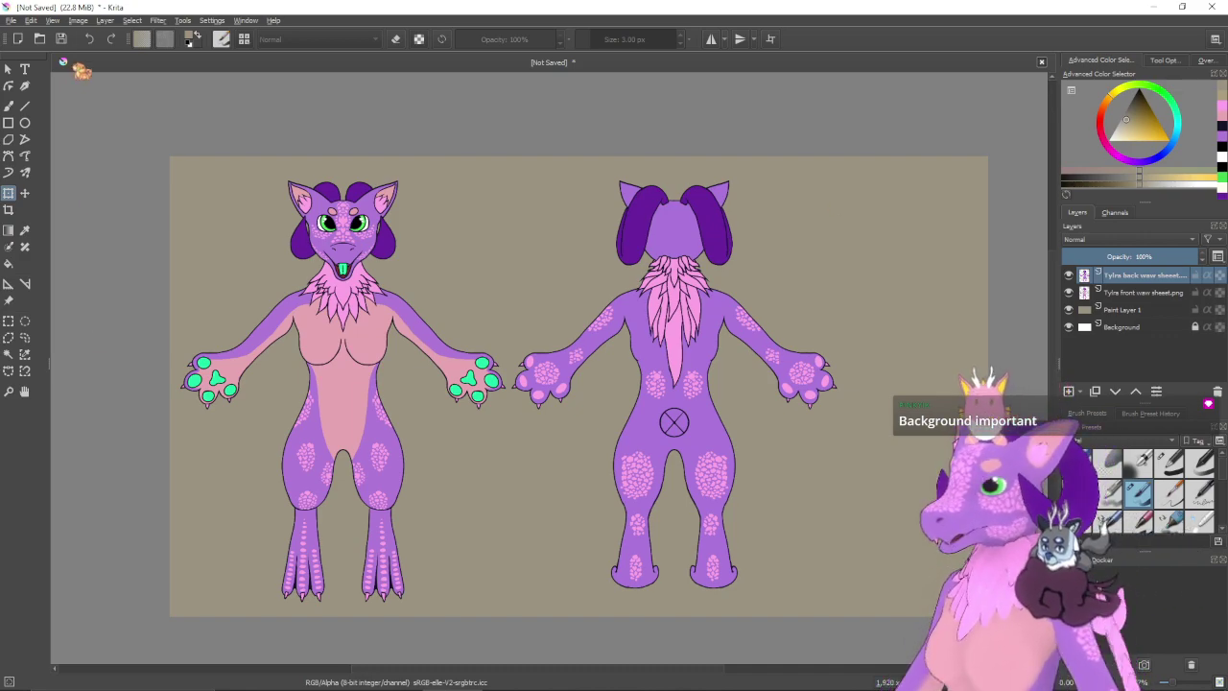
- Resize the canvas to 3000 px wide, anchored at the middle of its left edge so the space is added on the right
left_click(79, 21)
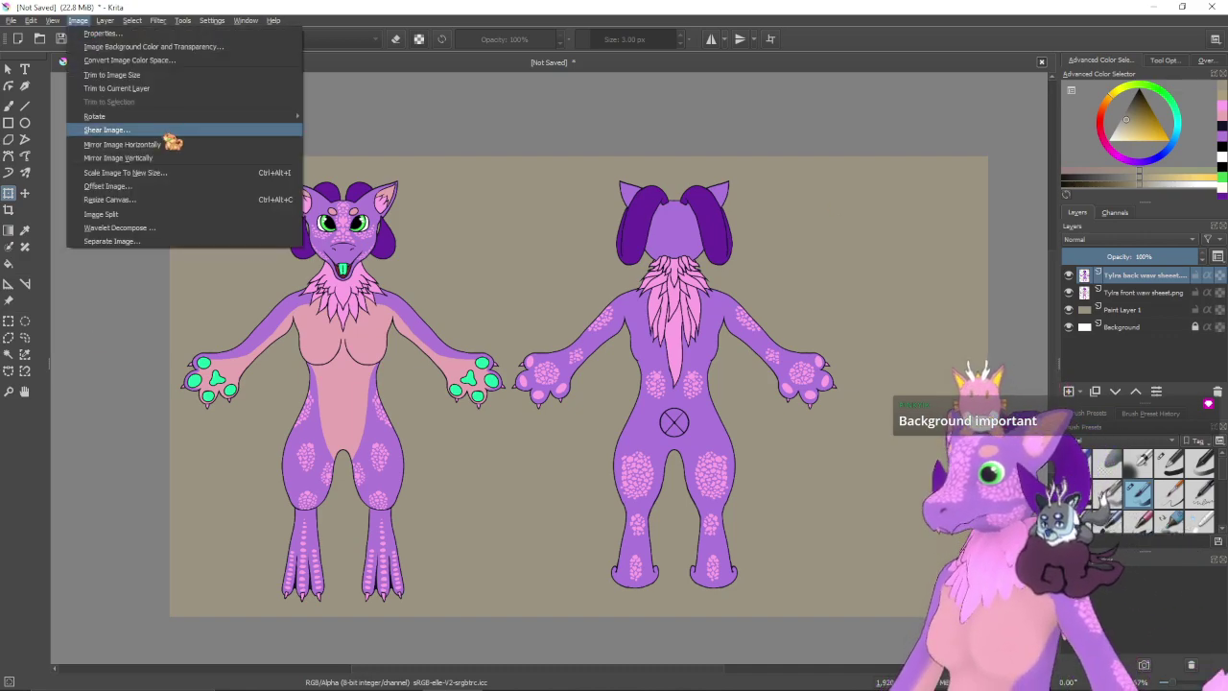
left_click(153, 200)
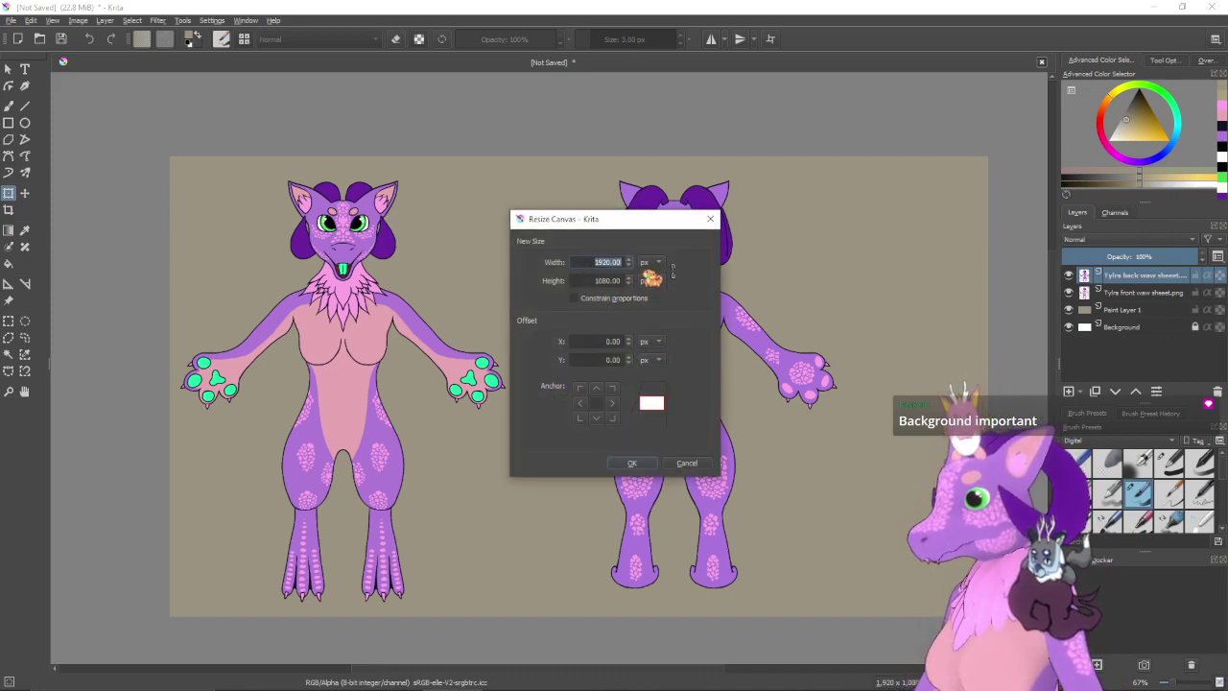
type("3000")
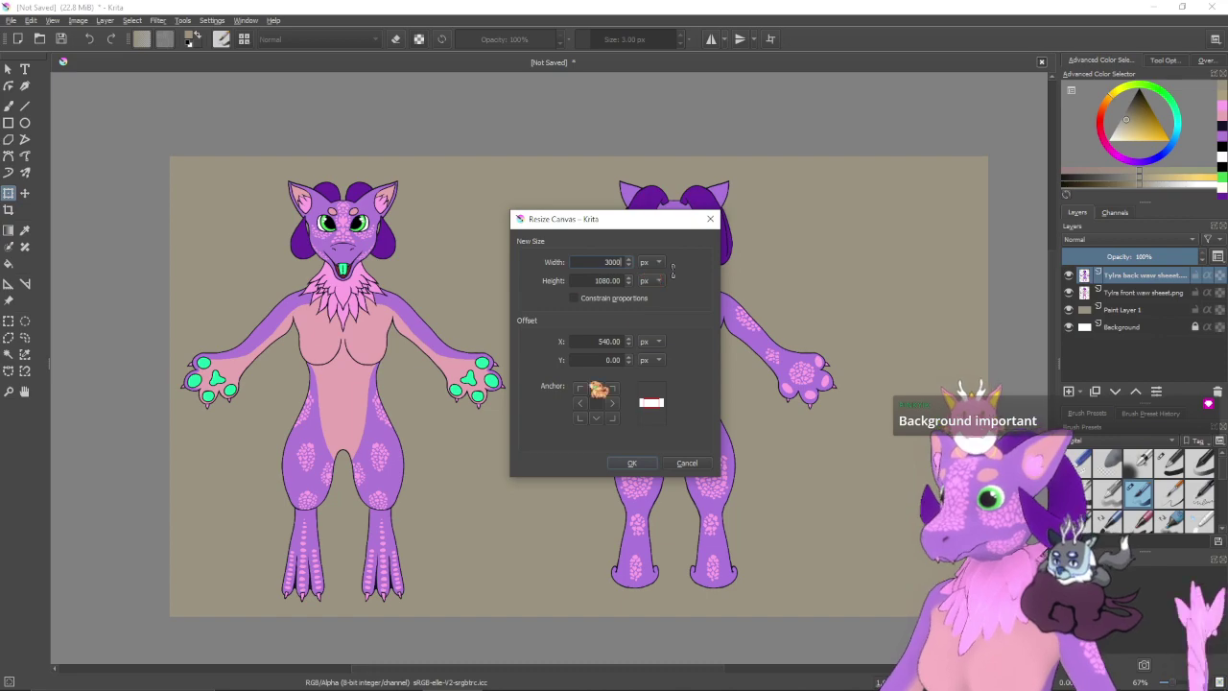
left_click(581, 402)
left_click(633, 462)
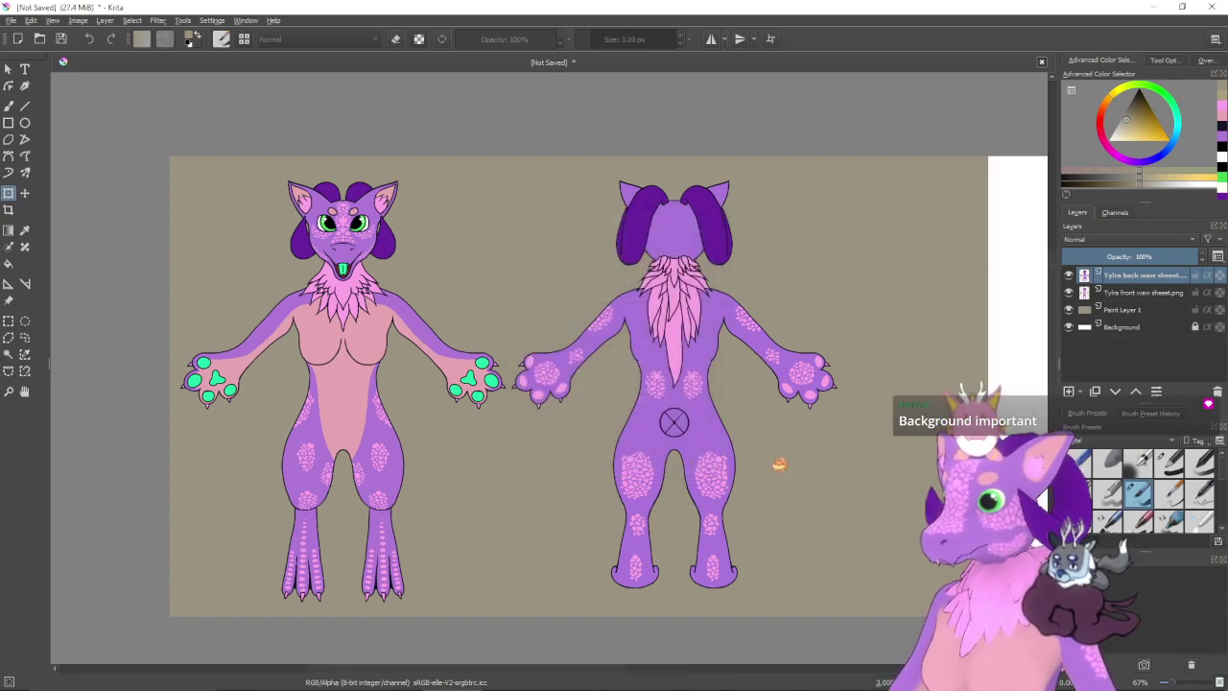
- Refill Paint Layer 1 with the greyish beige so it covers the whole widened canvas
scroll(630, 431, "down", 1)
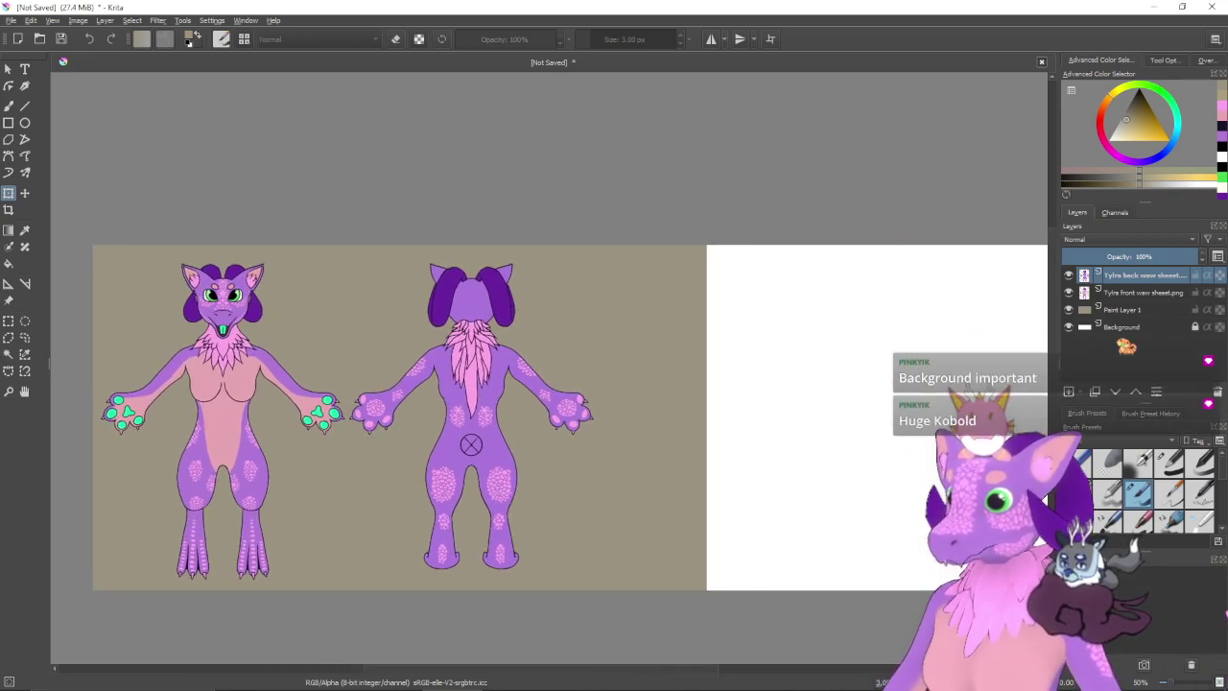
left_click(1129, 312)
key("shift+BackSpace")
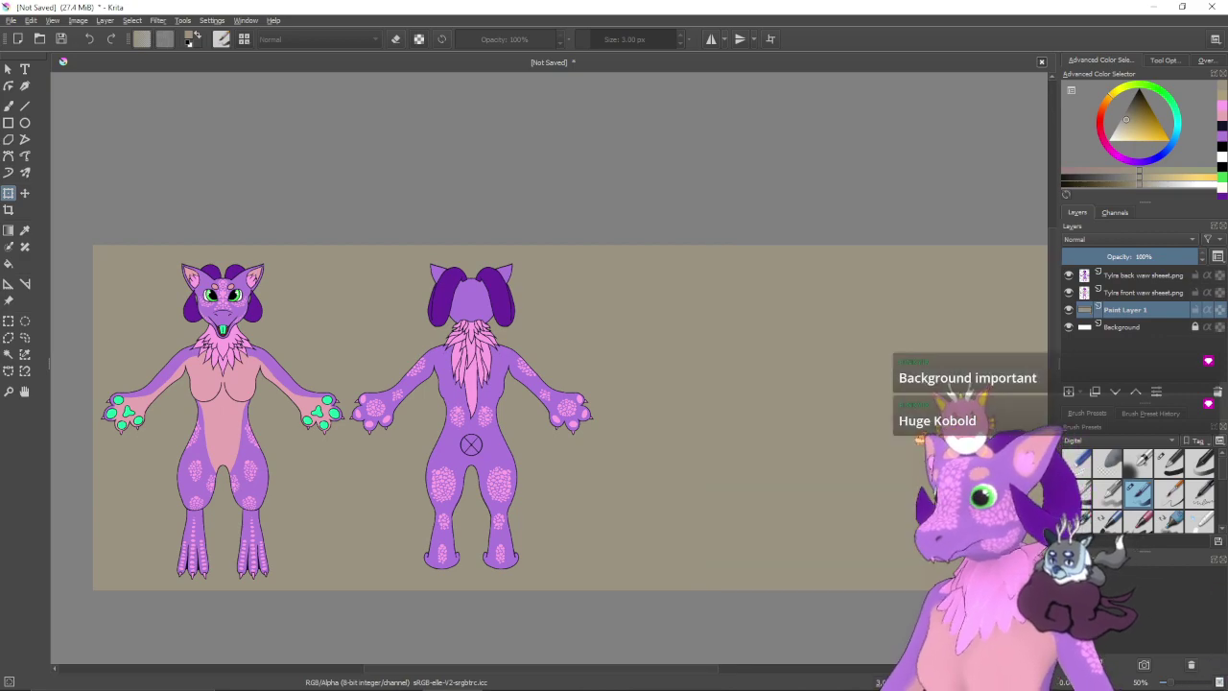
- Insert "Tylra side waw sheeet.png" from the file browser as a new layer and move it to the right of the back view
left_click_drag(912, 440, 838, 393)
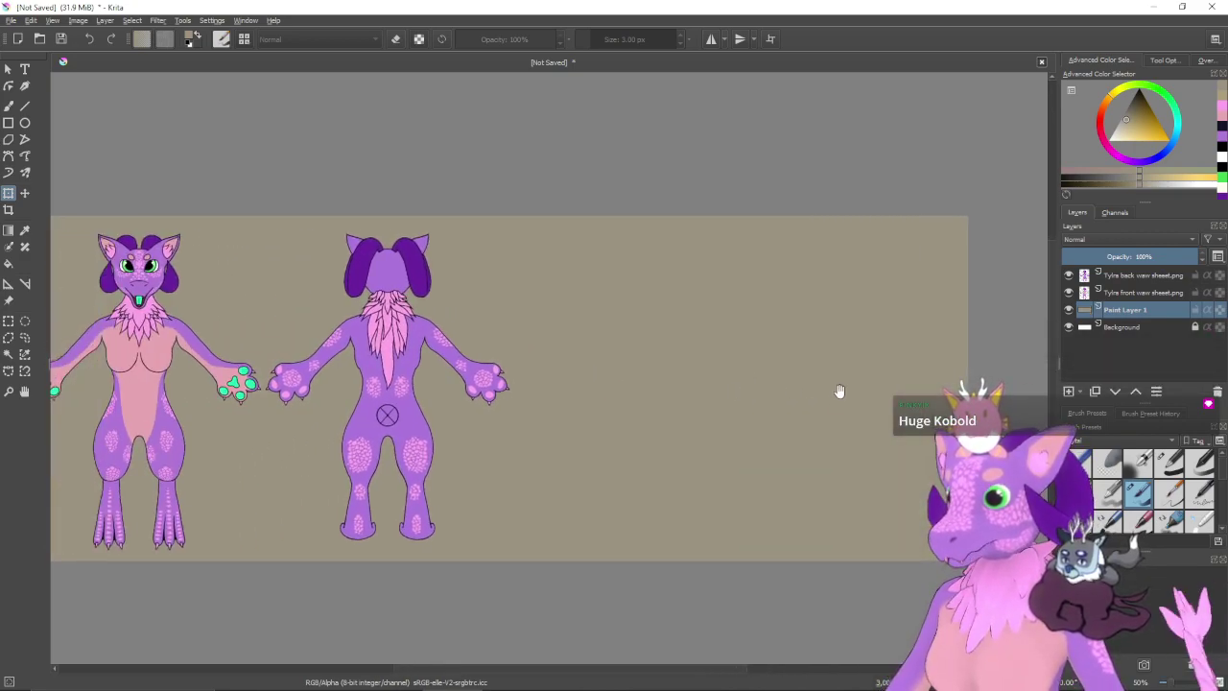
scroll(729, 403, "down", 3)
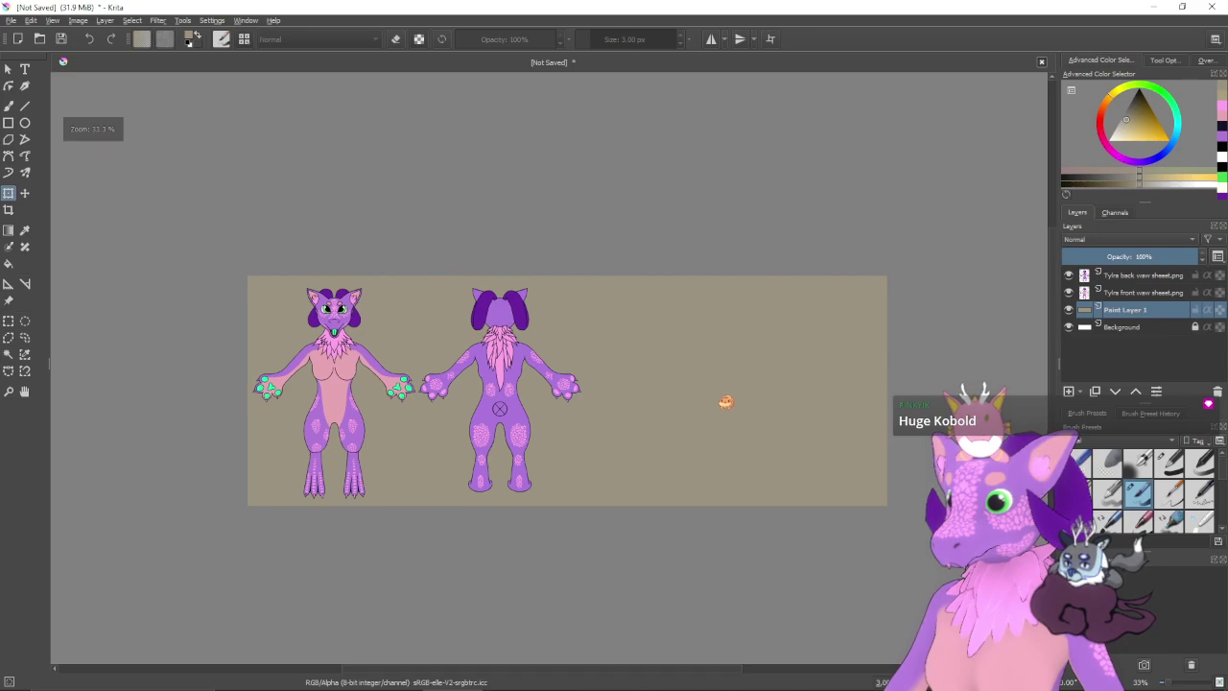
left_click_drag(768, 376, 700, 392)
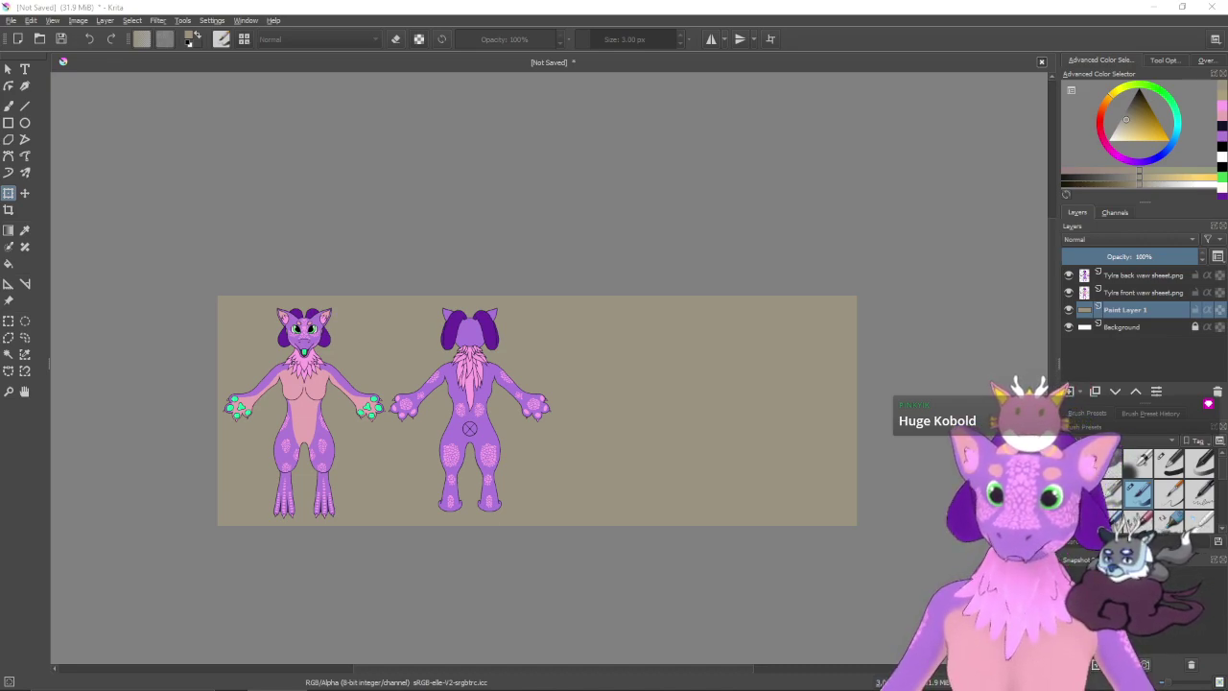
left_click_drag(911, 299, 796, 339)
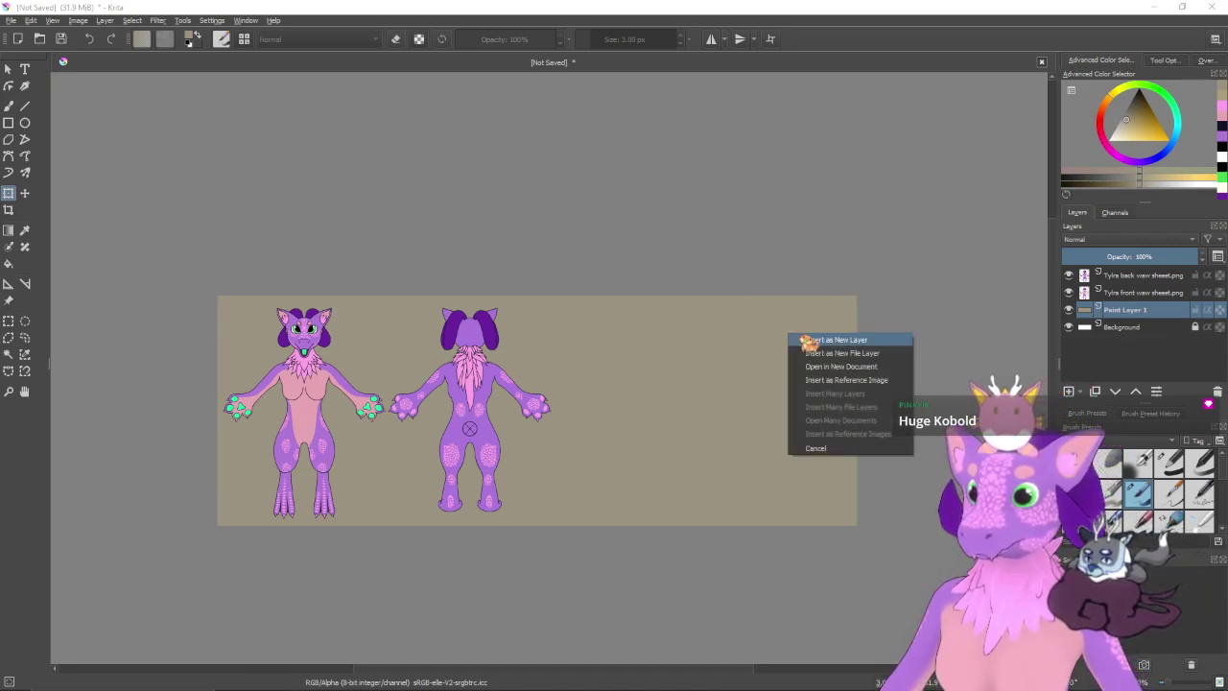
left_click(810, 341)
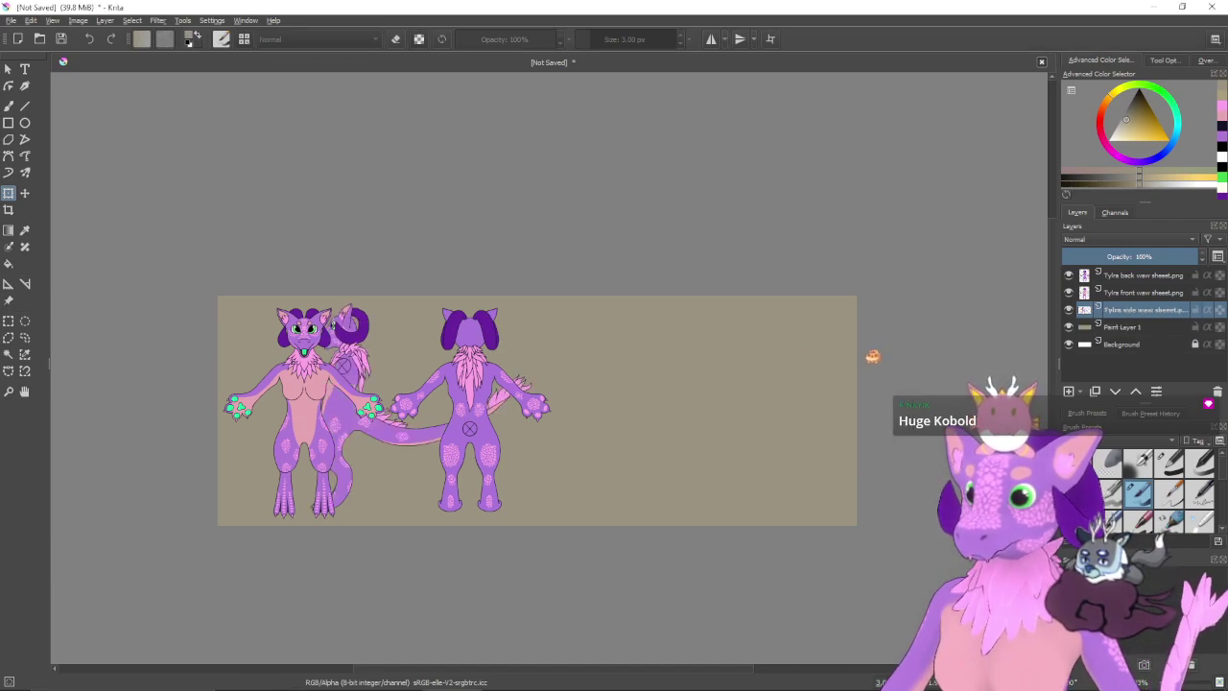
left_click(446, 395)
left_click_drag(446, 396, 666, 378)
key("Return")
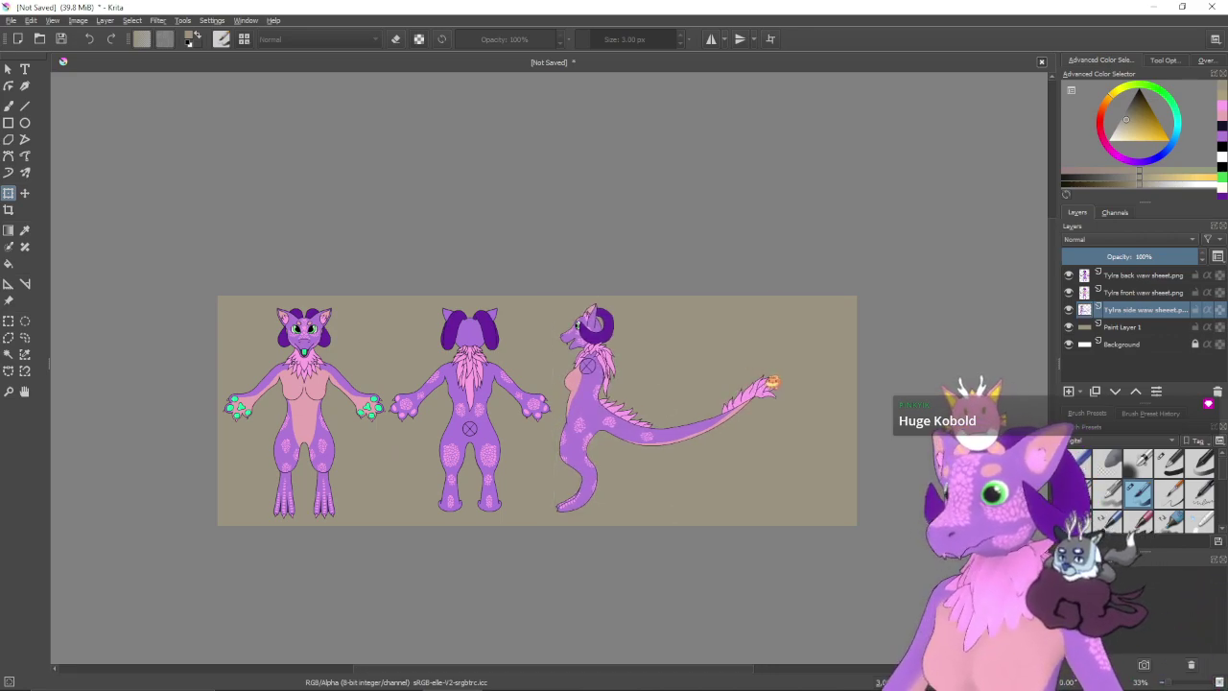
- Look over the assembled front, back and side views, view the paw reference image "Waw fit.png" and close it
scroll(773, 381, "up", 1)
left_click_drag(561, 405, 757, 394)
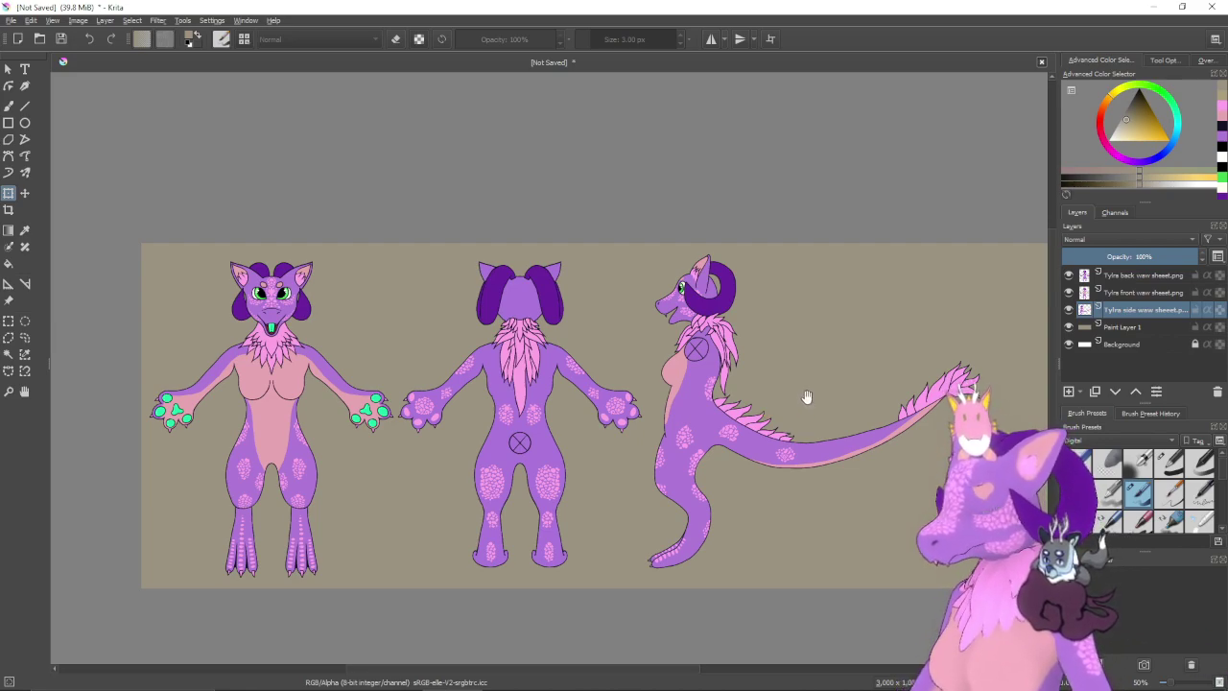
left_click_drag(807, 397, 661, 398)
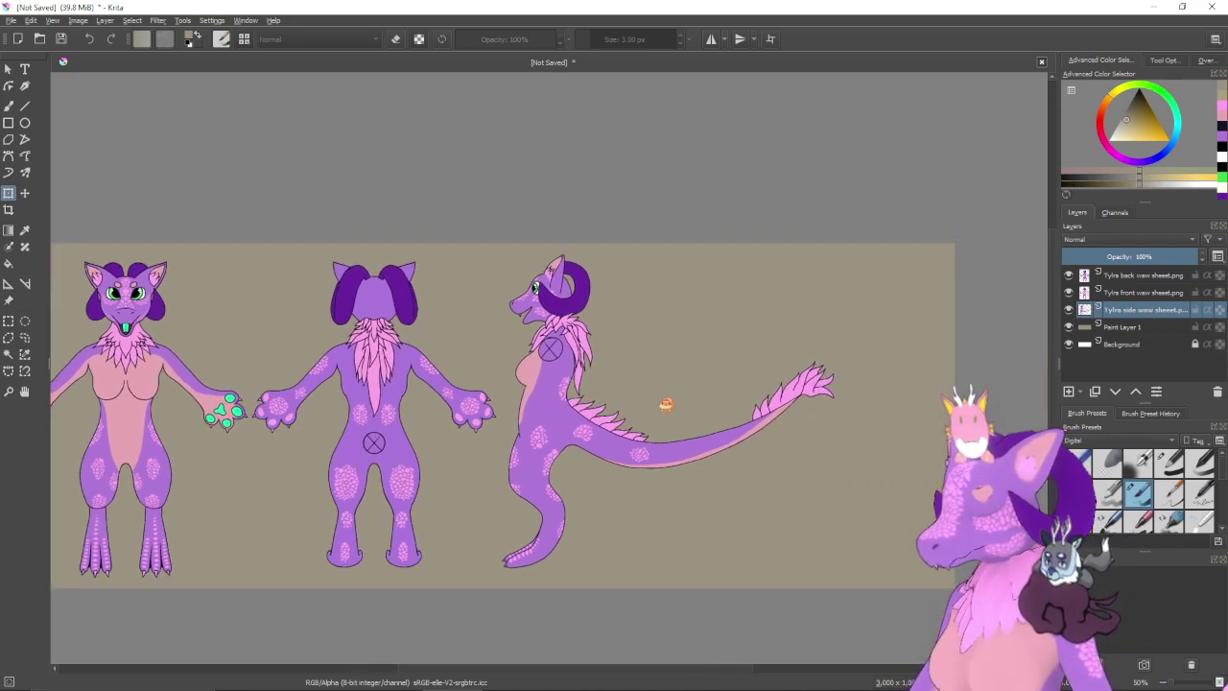
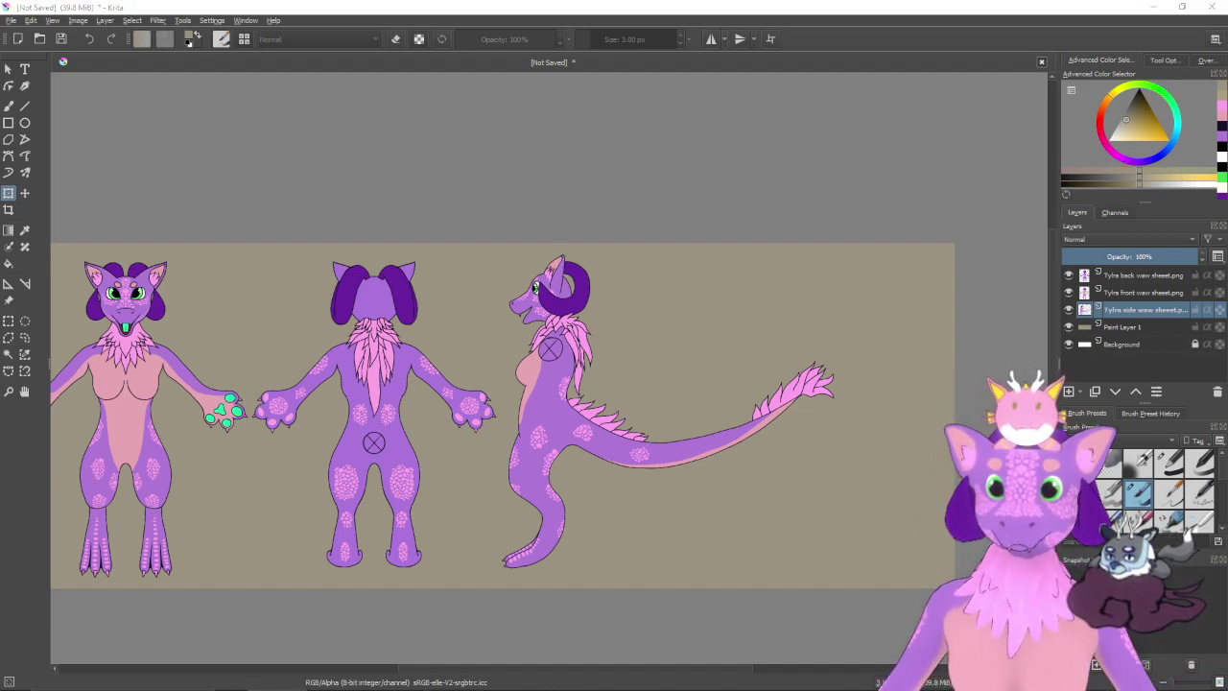
left_click_drag(368, 467, 544, 468)
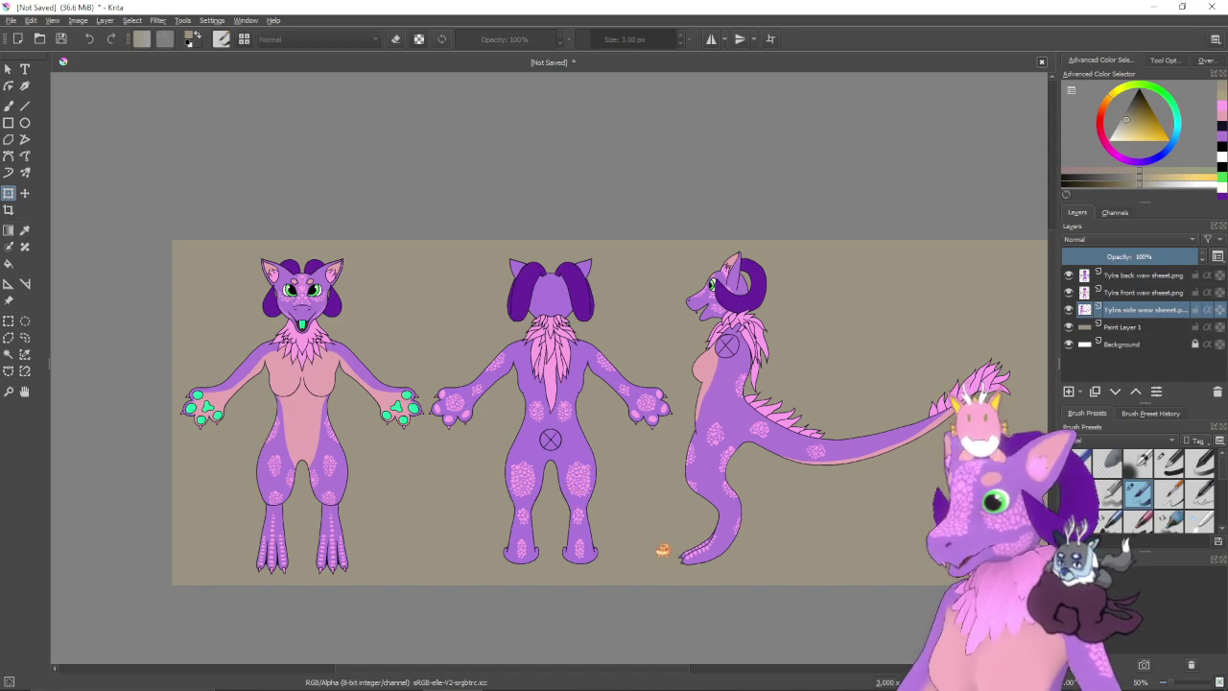
left_click_drag(737, 532, 653, 549)
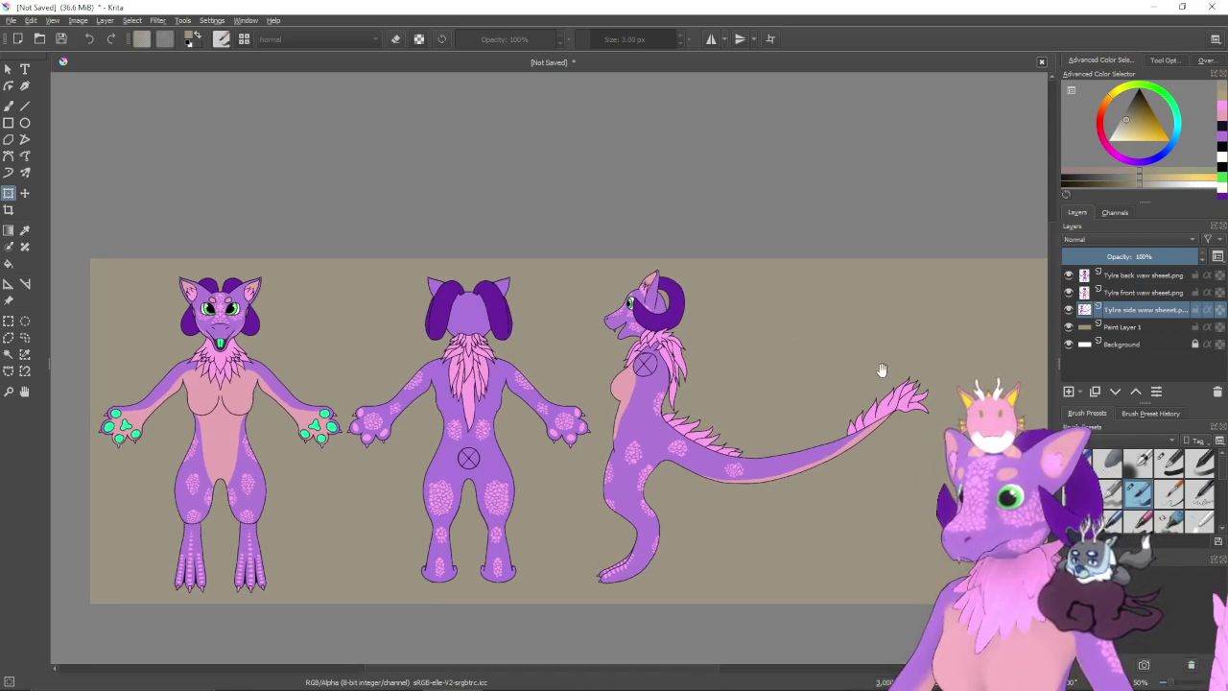
left_click_drag(888, 359, 721, 412)
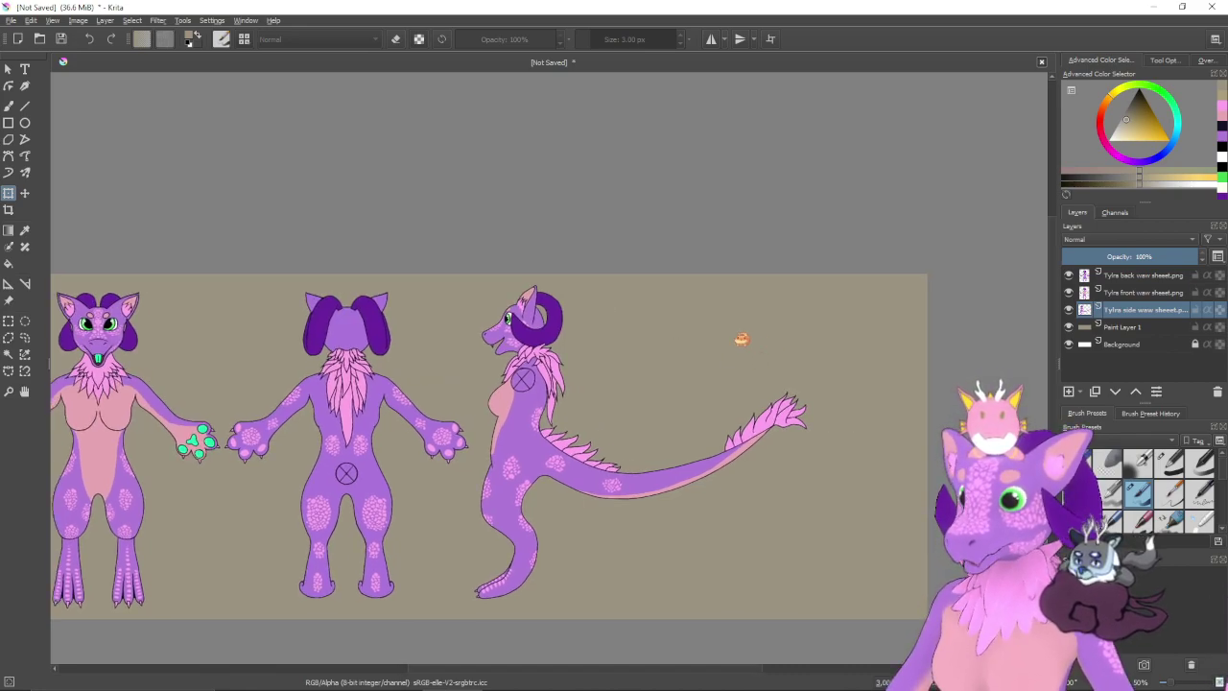
left_click_drag(666, 352, 787, 357)
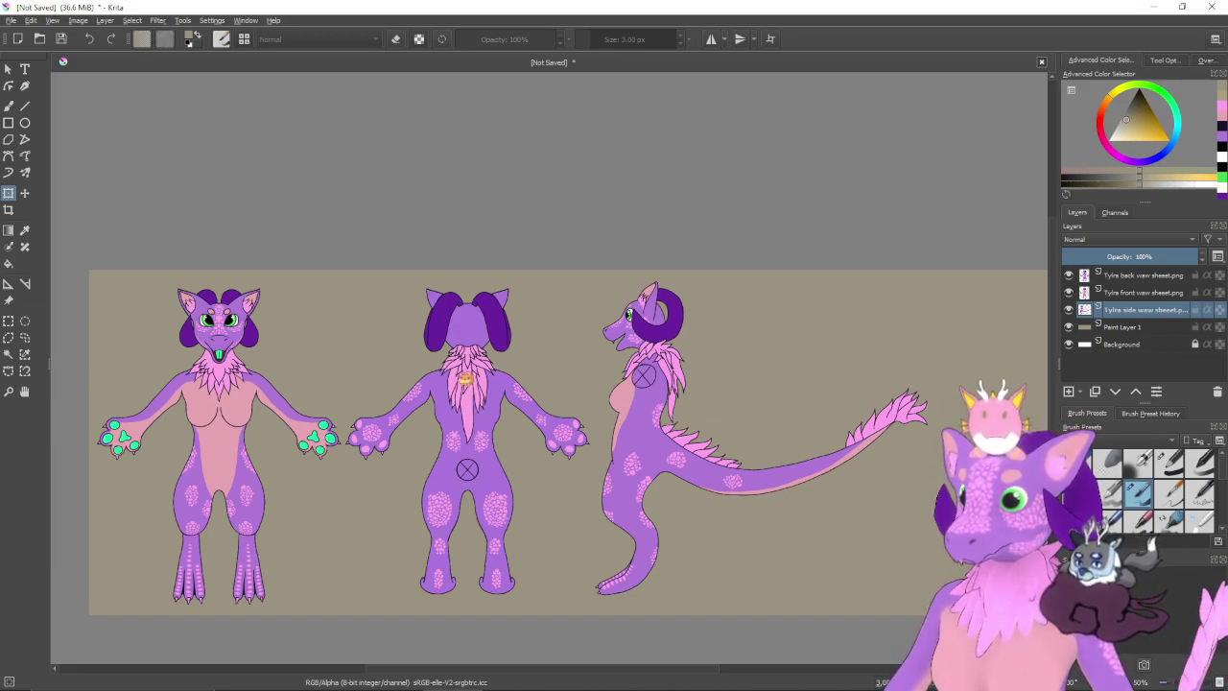
left_click_drag(684, 446, 480, 415)
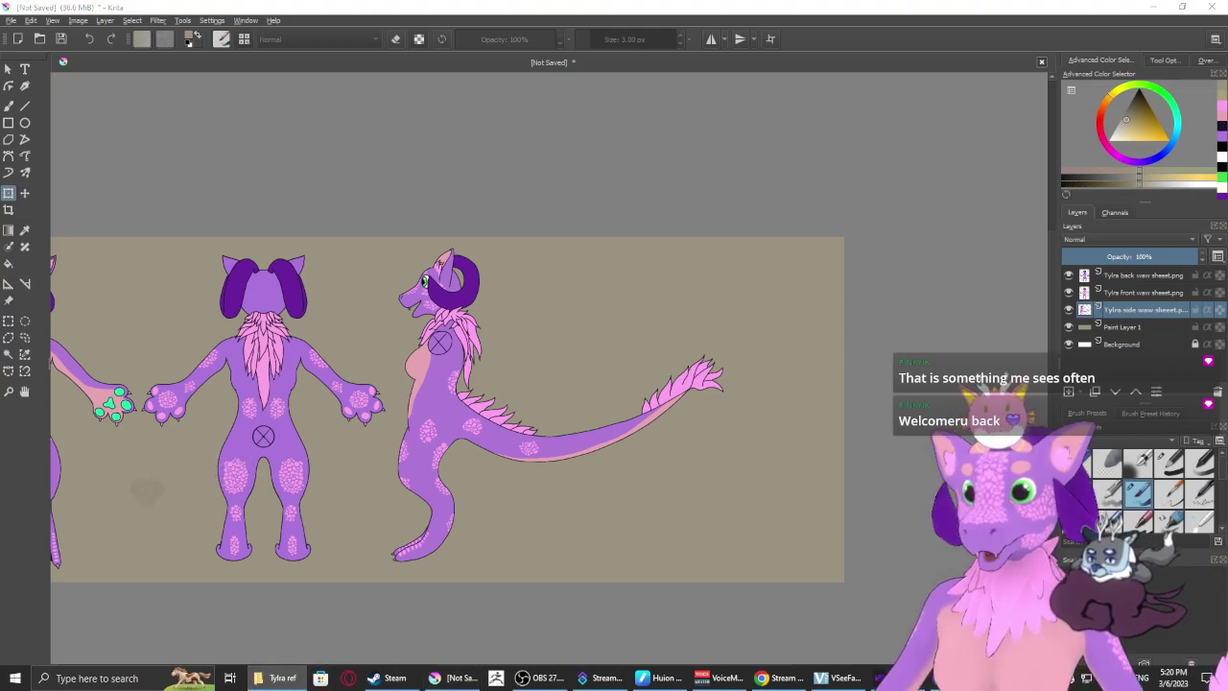
key("alt+Tab")
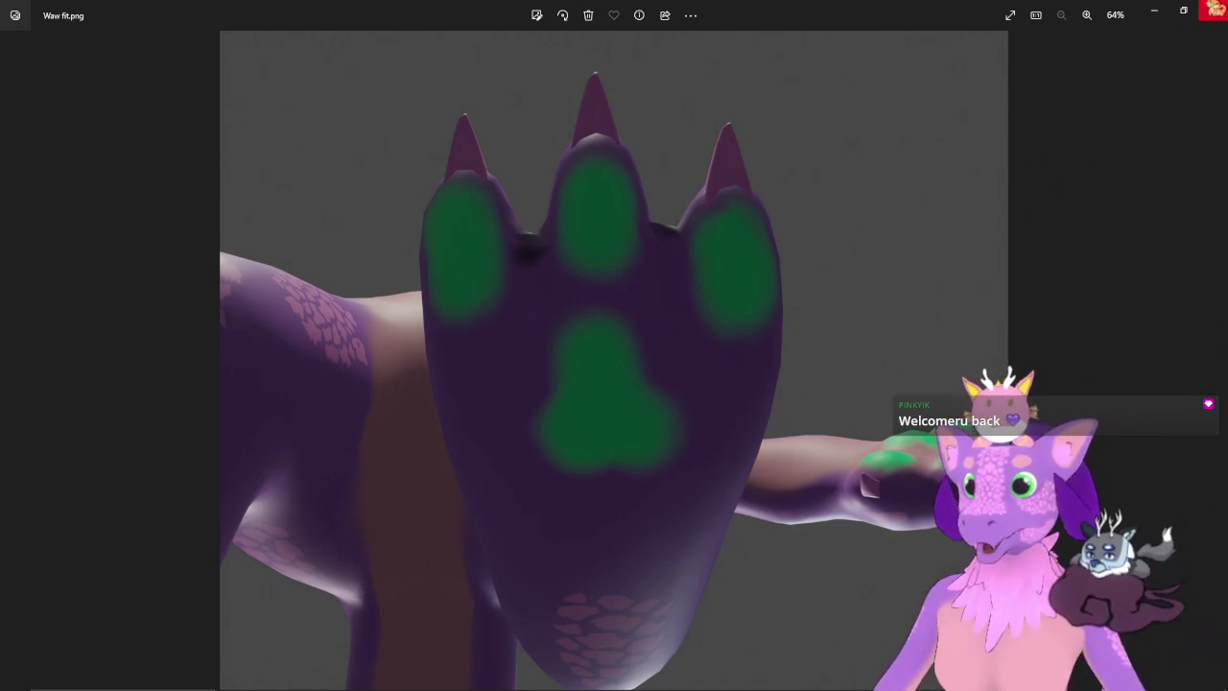
left_click(1213, 9)
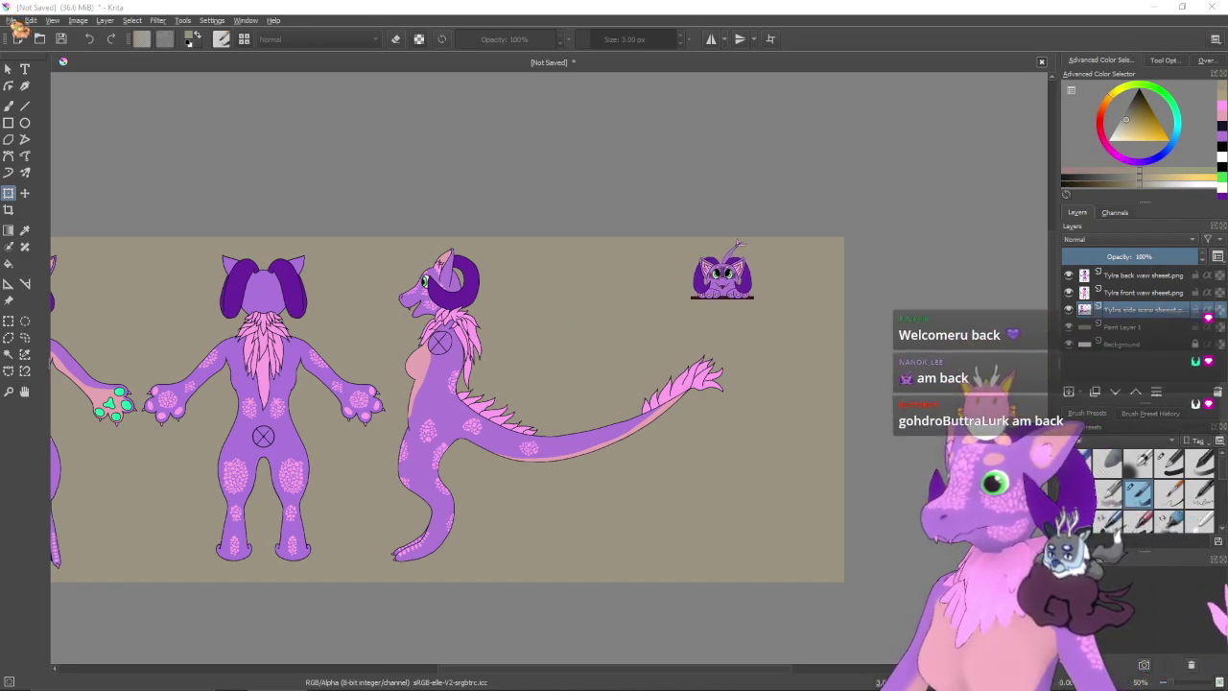
- Save the sheet as the Krita document "Compilation ref uwu" in the Tylra ref folder and close it
left_click(14, 20)
left_click(39, 88)
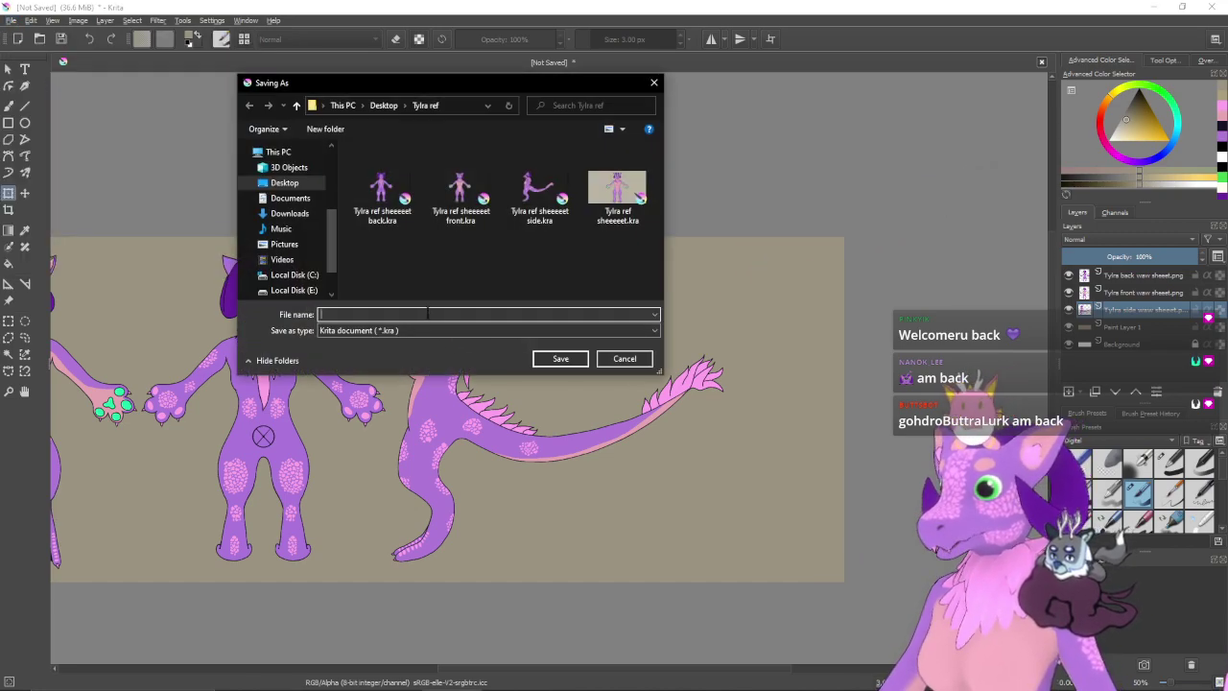
type("Compi")
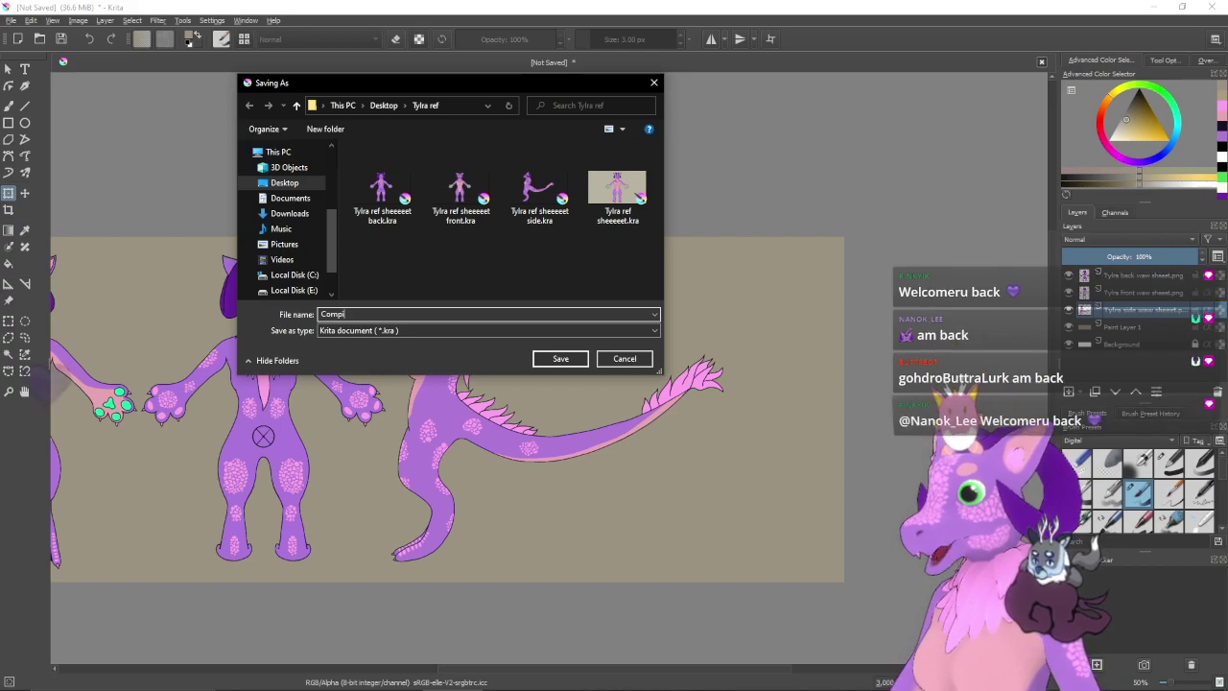
type("lation ref uwu")
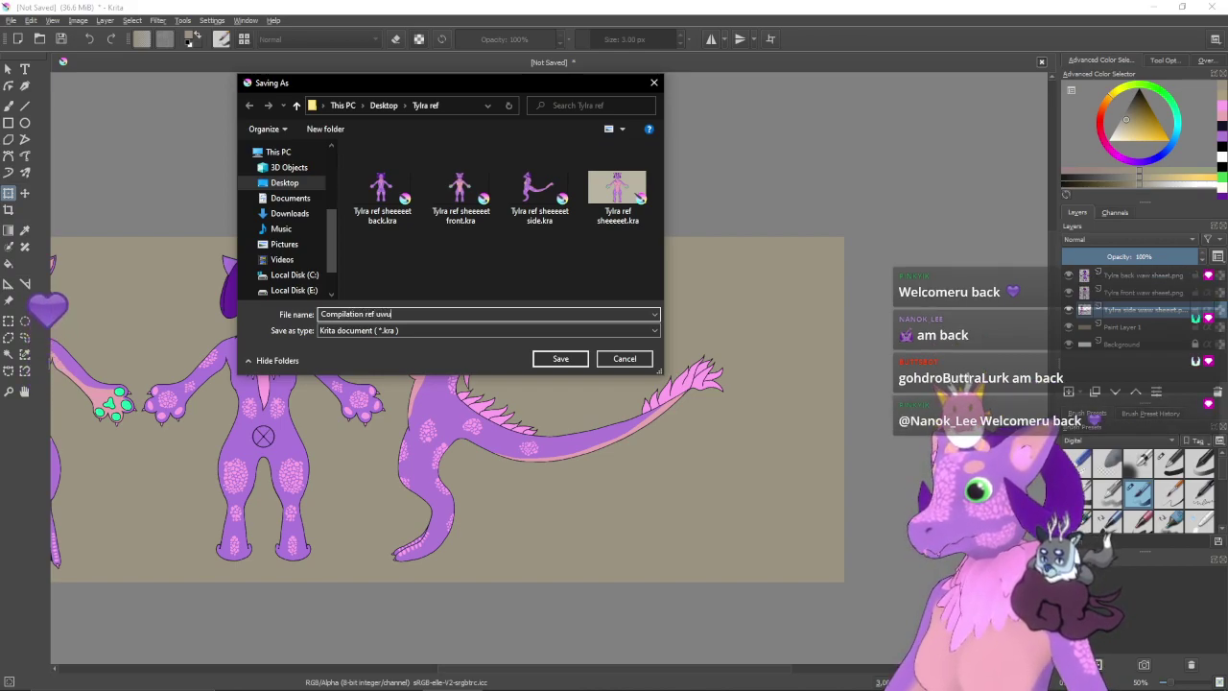
key("Return")
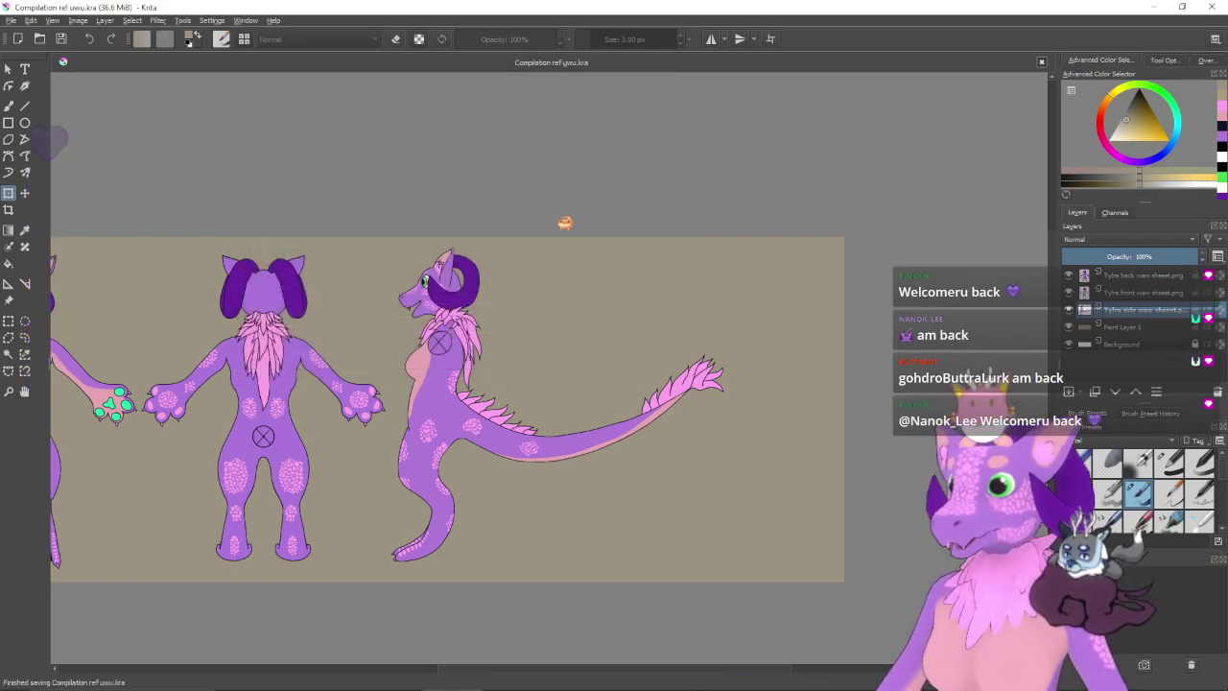
left_click(1042, 61)
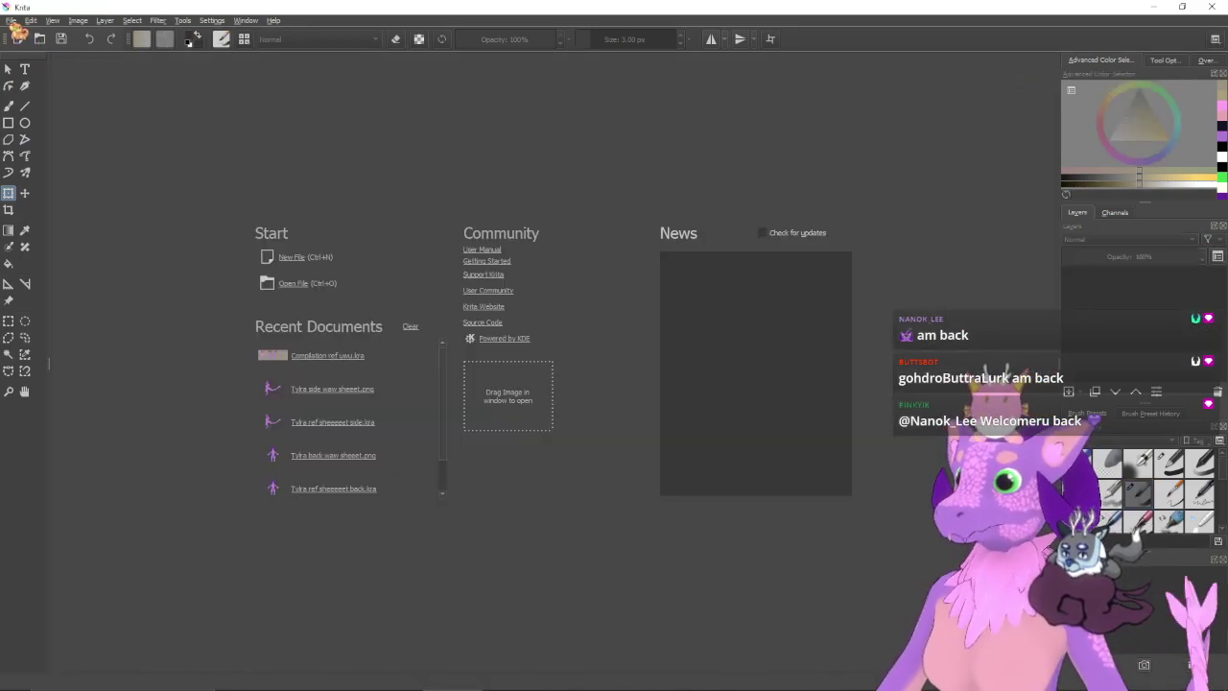
- Create a new 1920 x 1080 px document at 300 ppi and fill Paint Layer 1 with the greyish beige
left_click(289, 258)
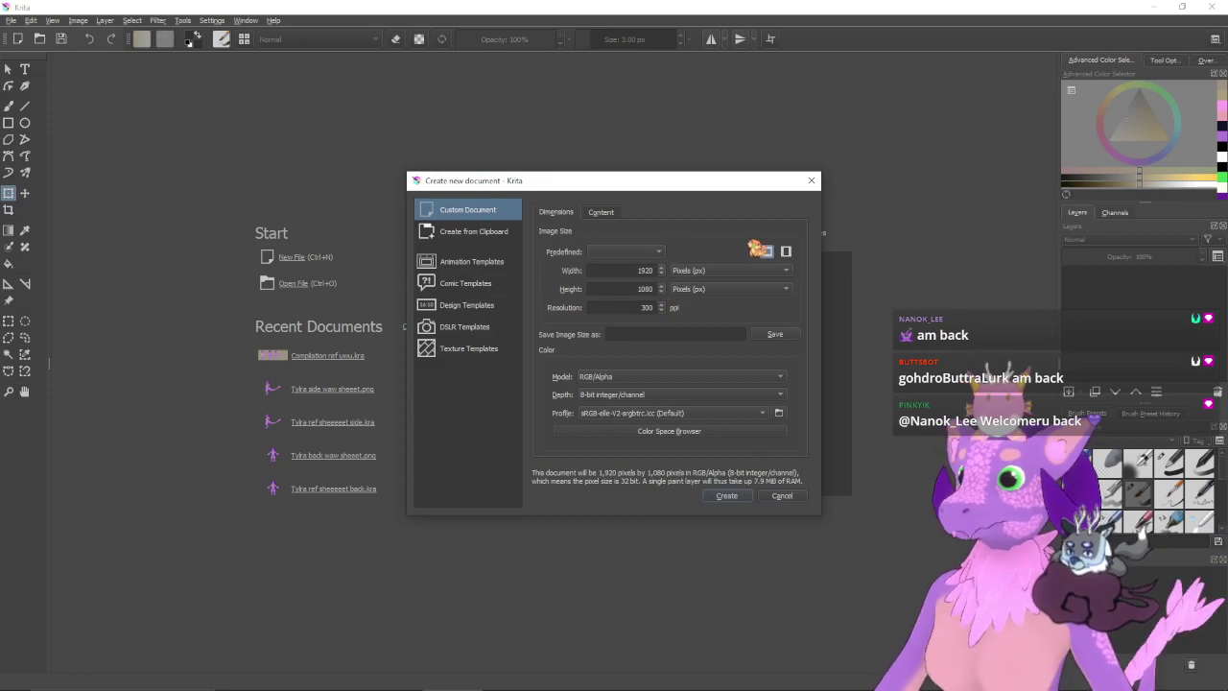
left_click(729, 498)
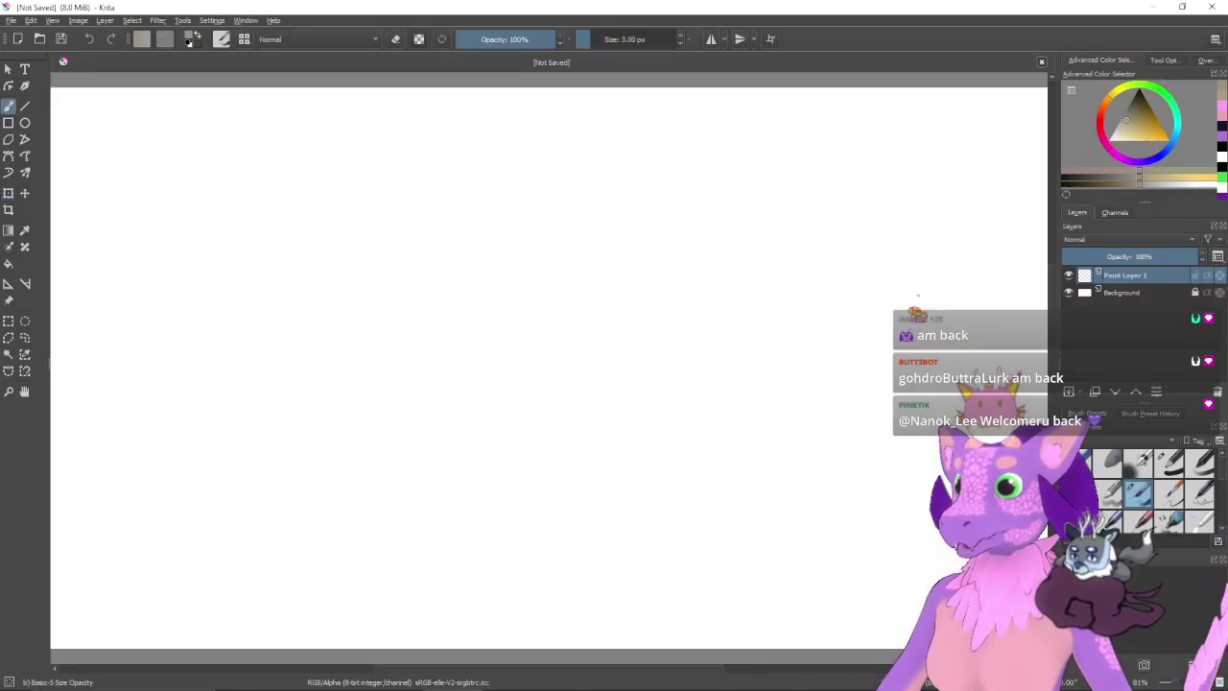
key("shift+BackSpace")
key("minus")
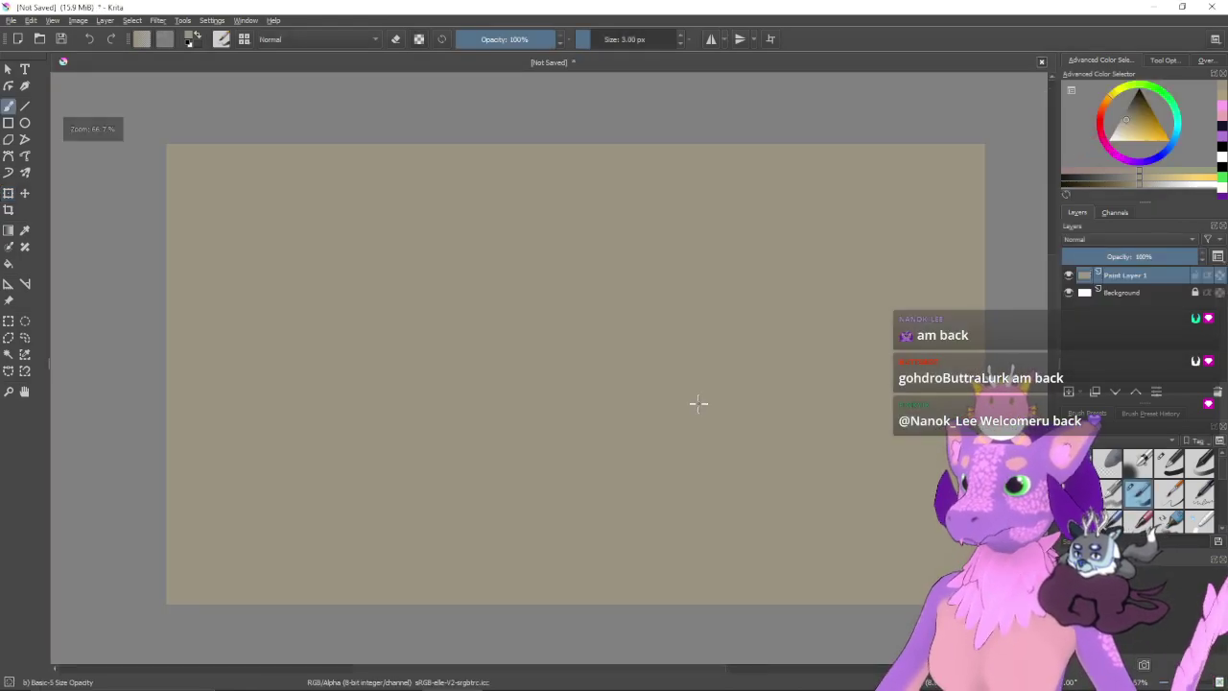
- Insert "Waw fit.png" as a new layer, scale it down to the canvas height and centre it horizontally
left_click_drag(1227, 315, 572, 315)
left_click(636, 324)
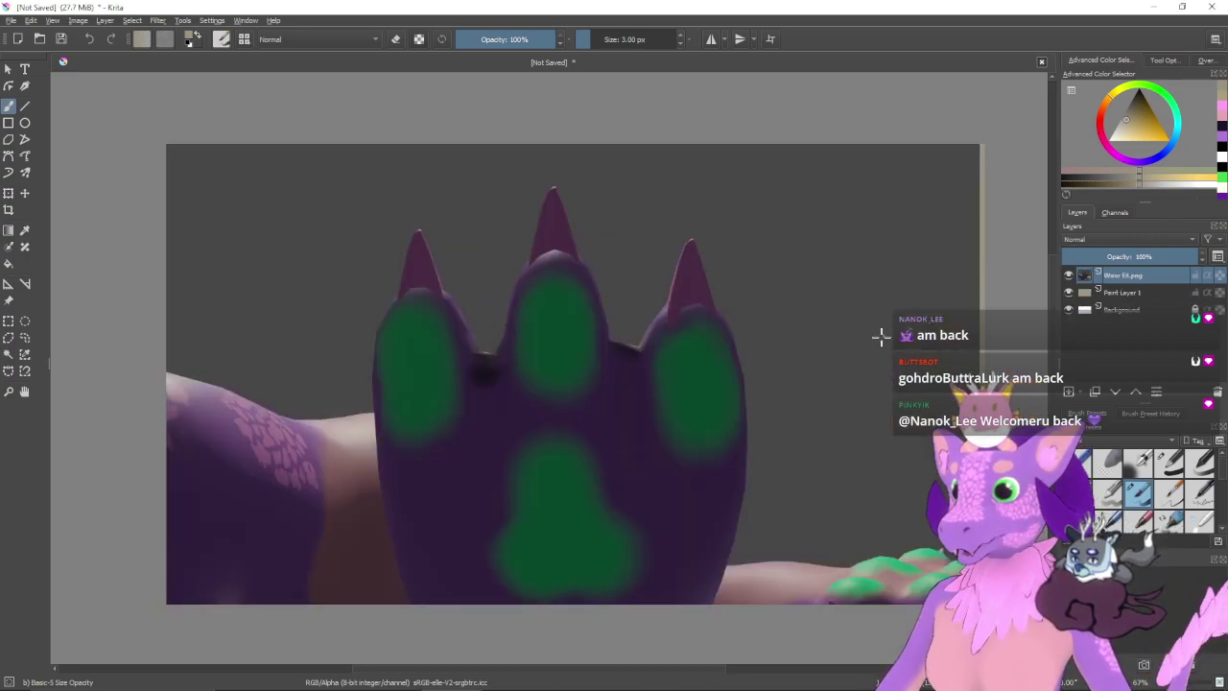
key("ctrl+t")
key("minus")
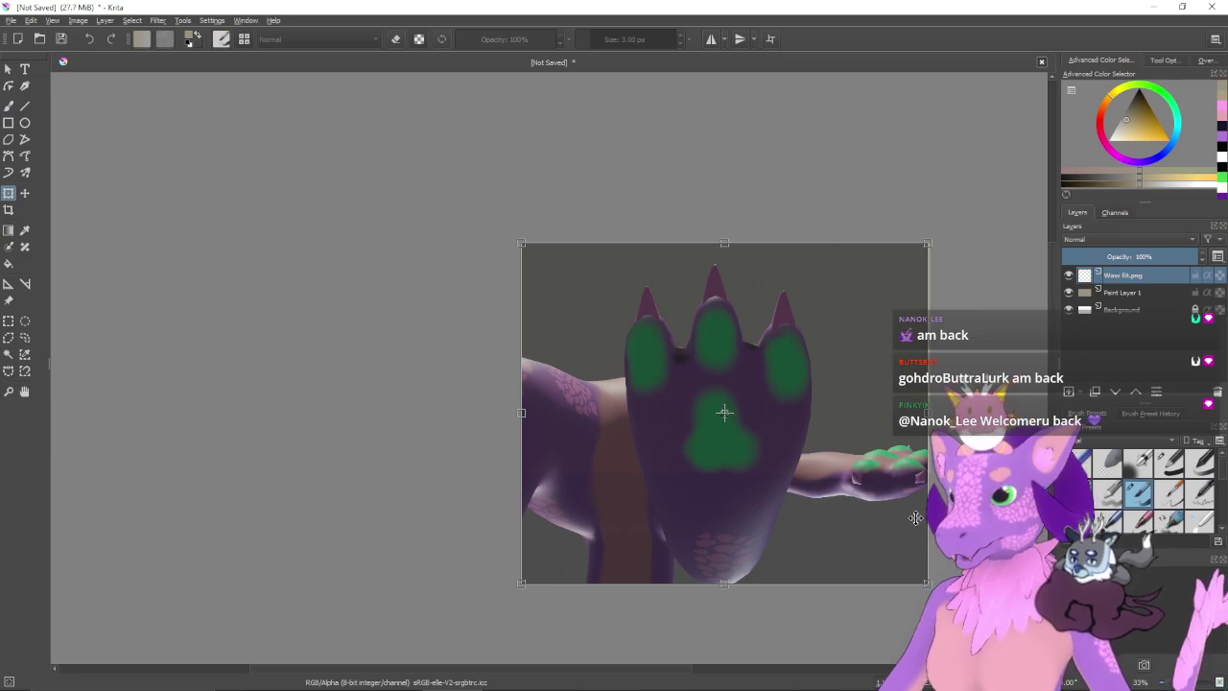
left_click_drag(926, 582, 805, 462)
left_click_drag(697, 404, 766, 403)
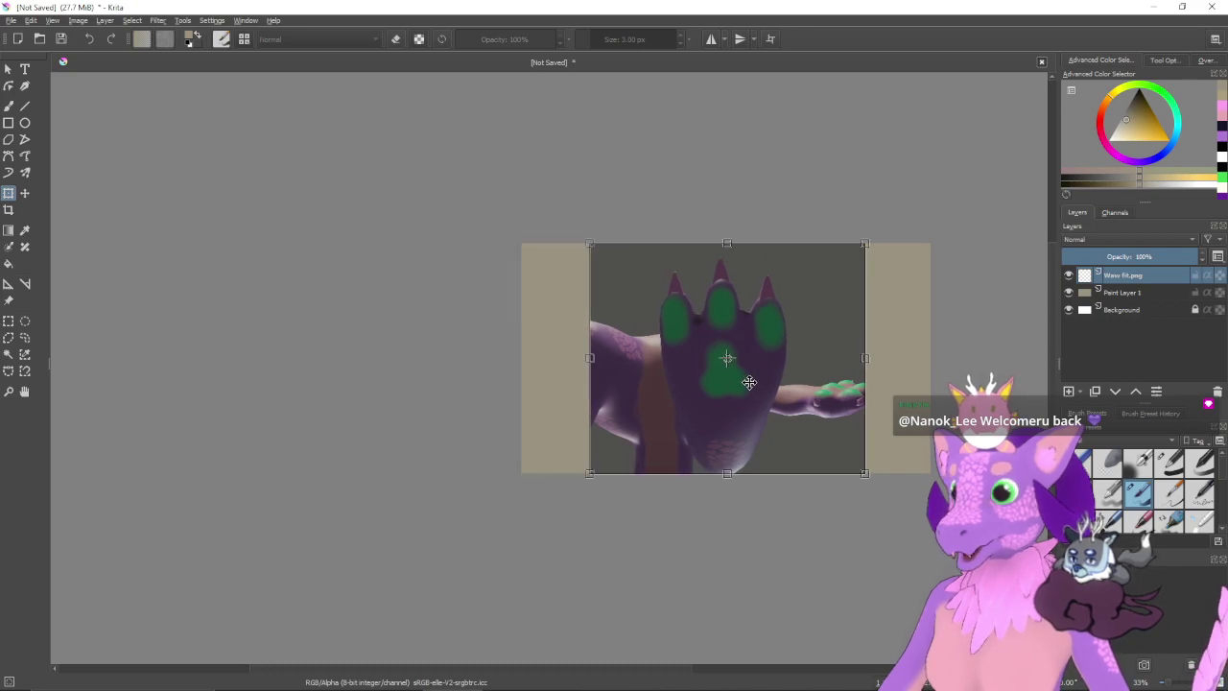
key("Return")
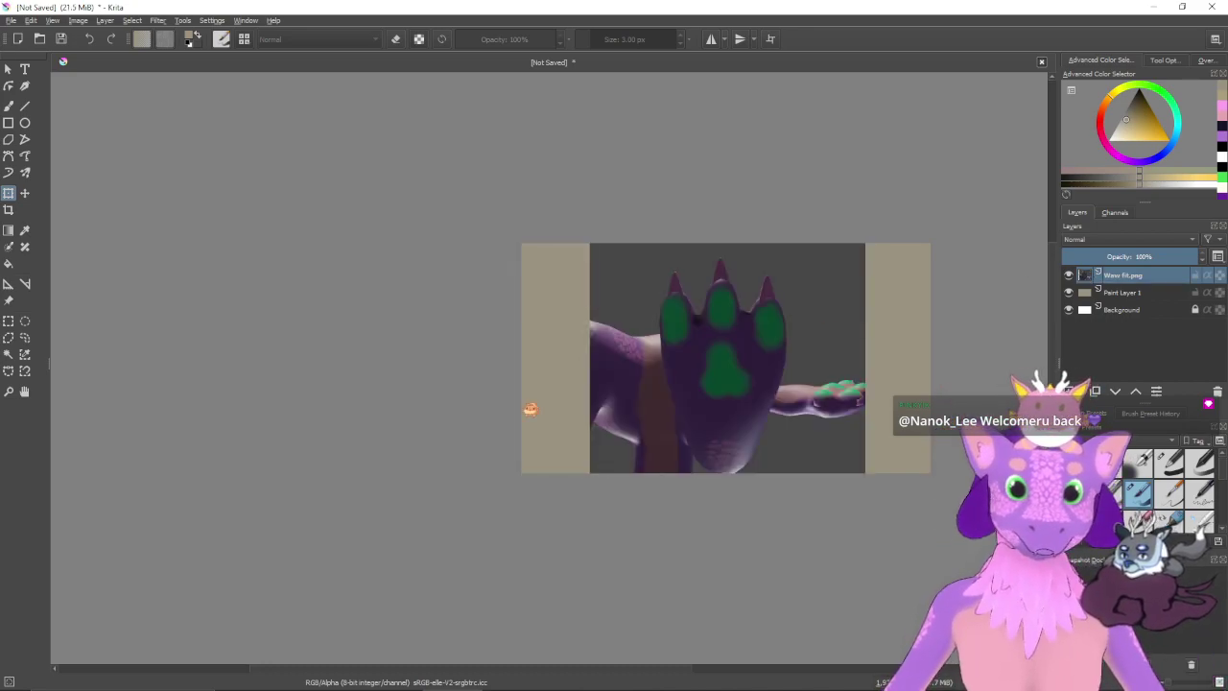
- Add a new paint layer above the Waw fit.png paw reference
scroll(544, 473, "up", 2)
left_click_drag(622, 325, 374, 399)
scroll(534, 448, "up", 1)
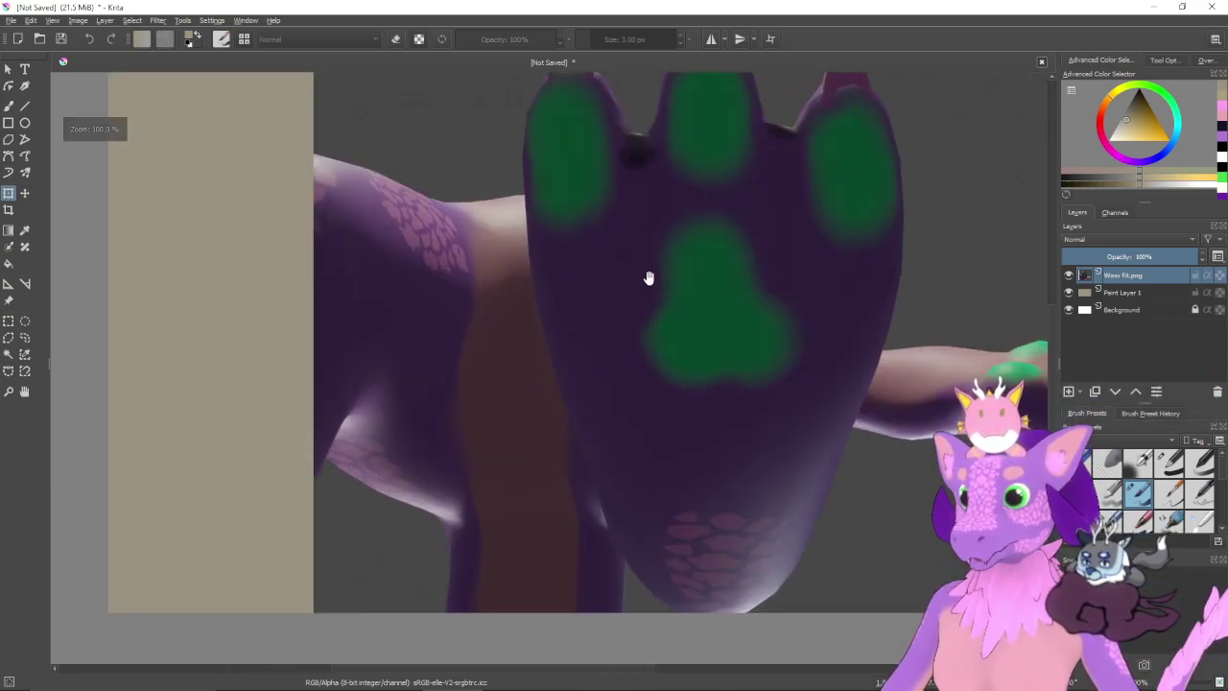
scroll(601, 378, "down", 2)
scroll(597, 400, "down", 2)
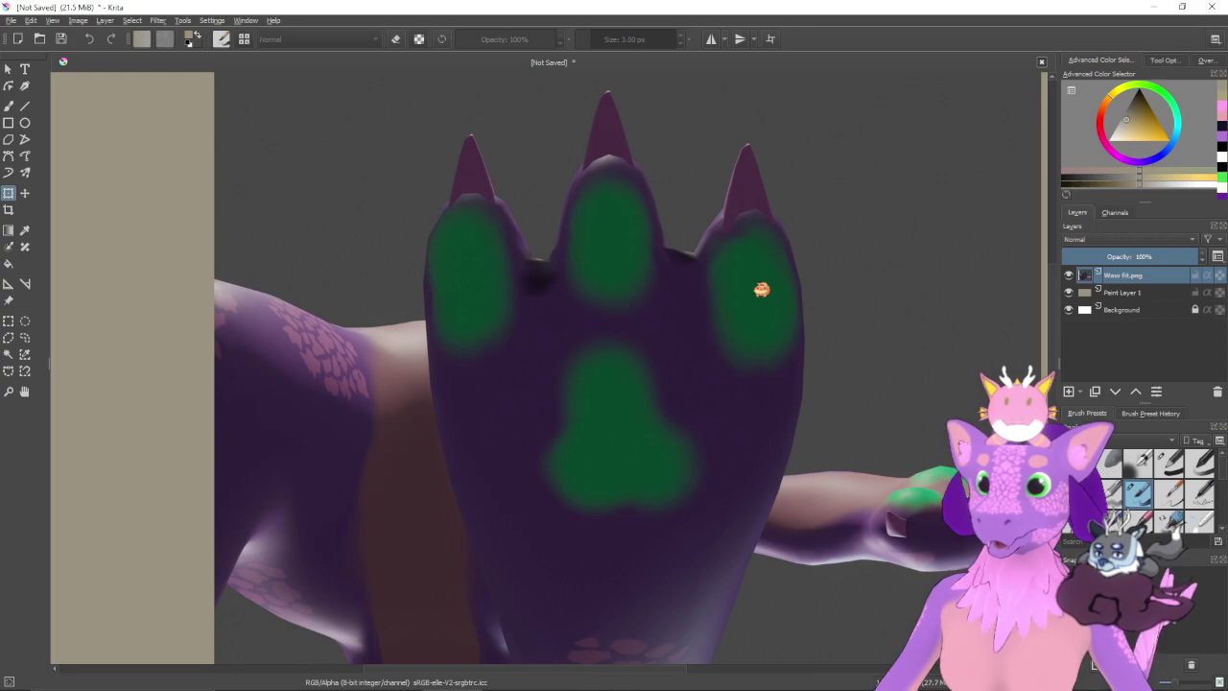
left_click(1069, 391)
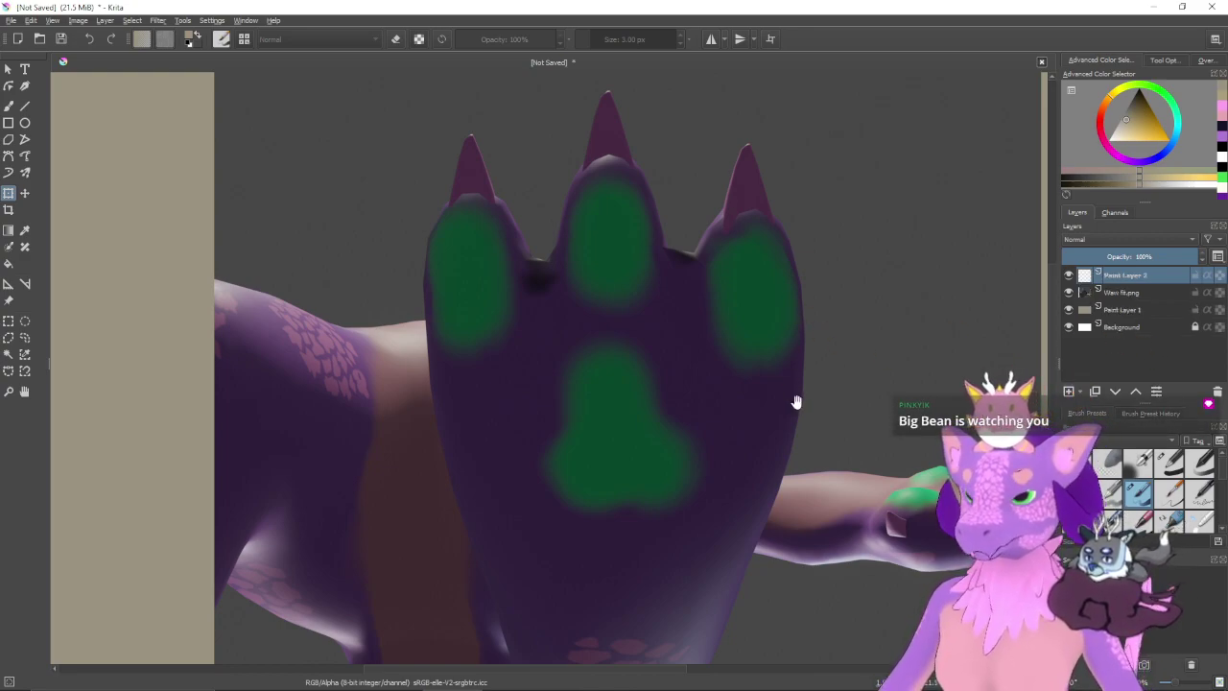
left_click_drag(795, 401, 726, 387)
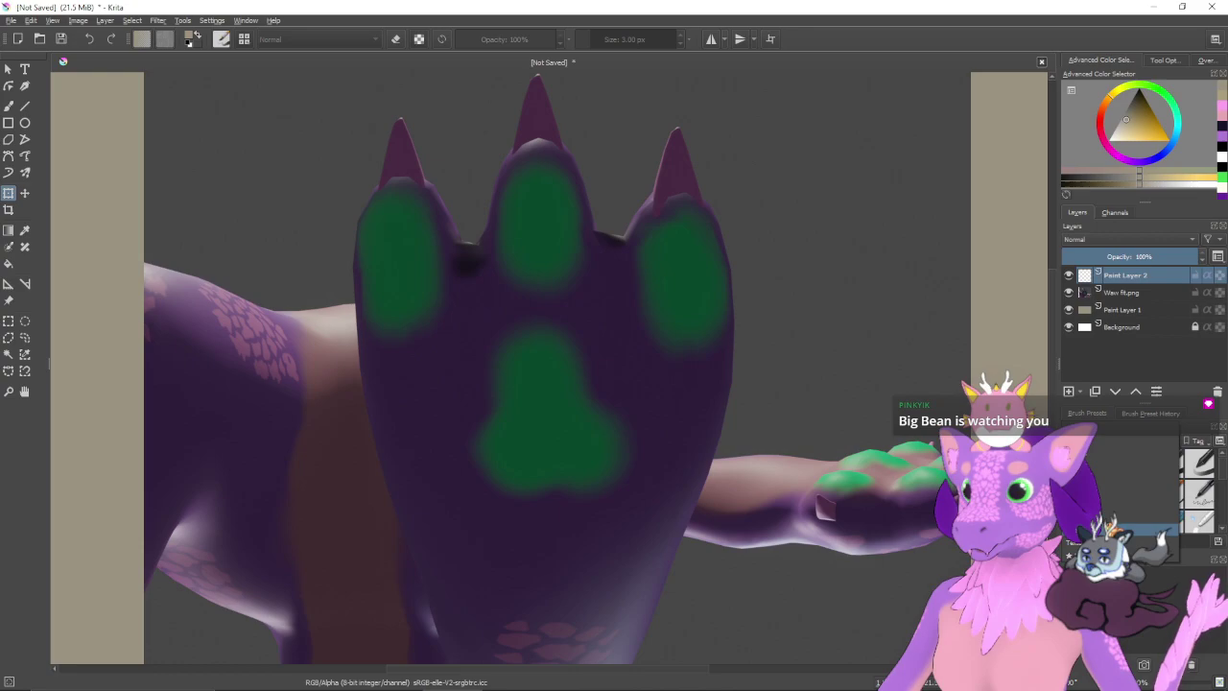
- Choose the Pencil-2 preset for the freehand brush and try a stroke over the reference's right toe pad, undoing it
left_click(1151, 528)
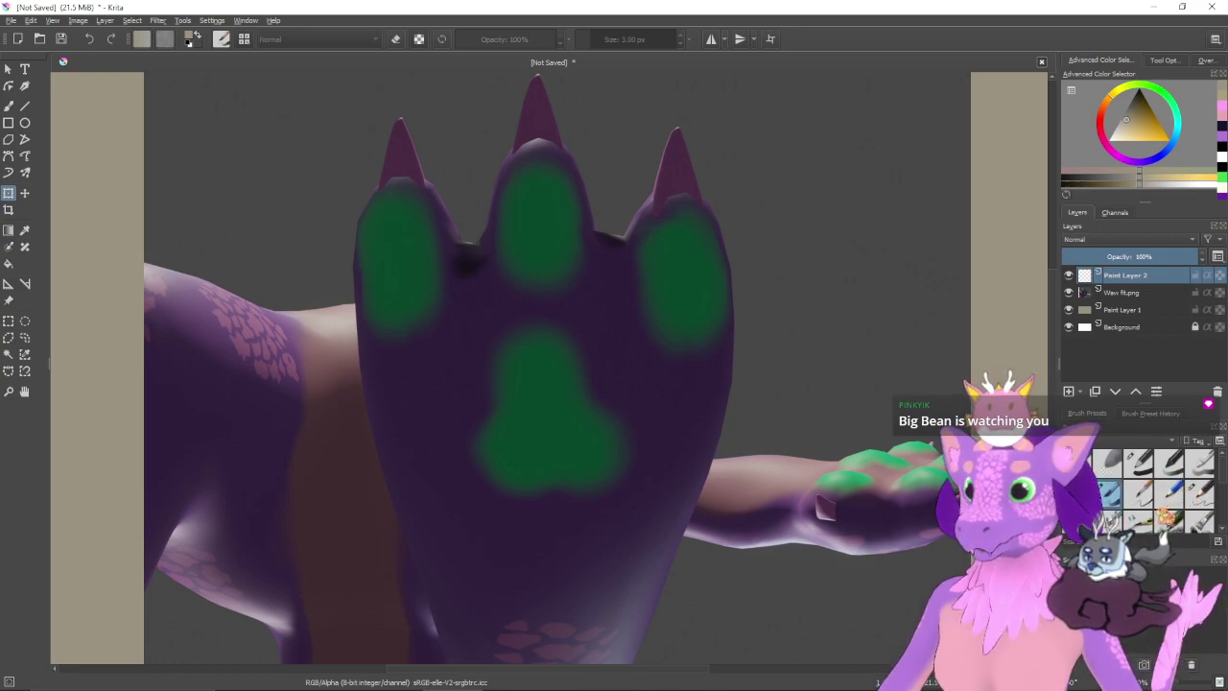
left_click(1199, 488)
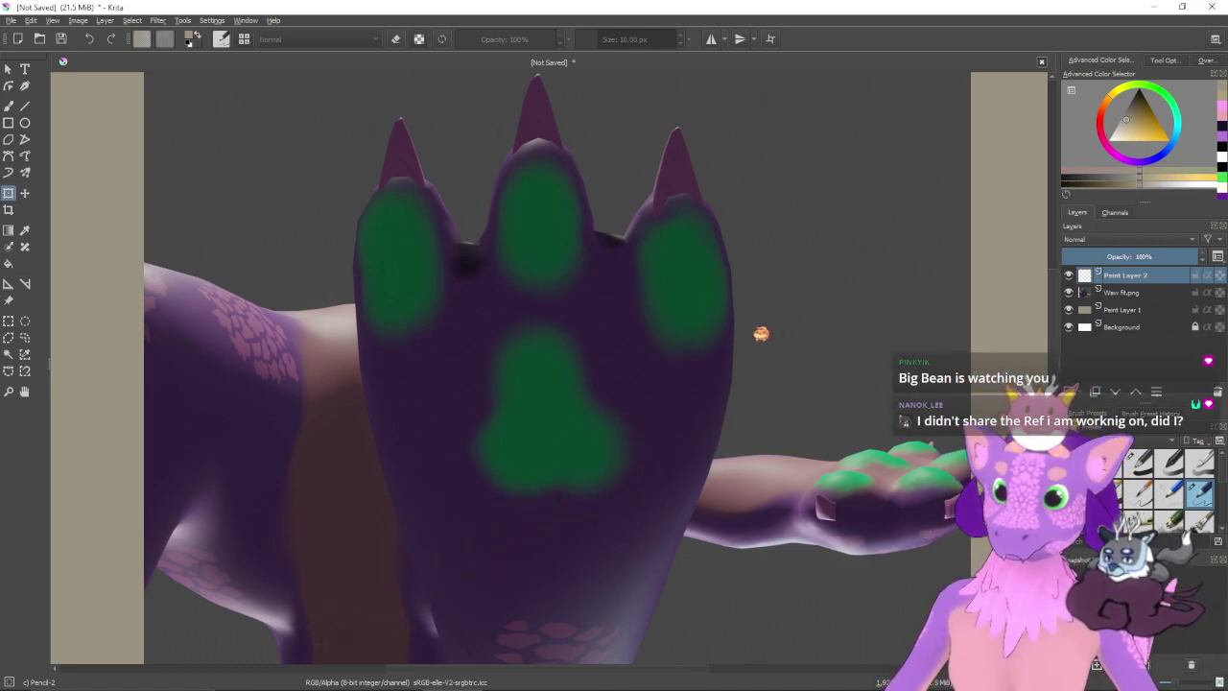
key("b")
mouse_move(671, 247)
left_mouse_down()
mouse_move(573, 375)
mouse_move(697, 360)
left_mouse_up()
key("ctrl+z")
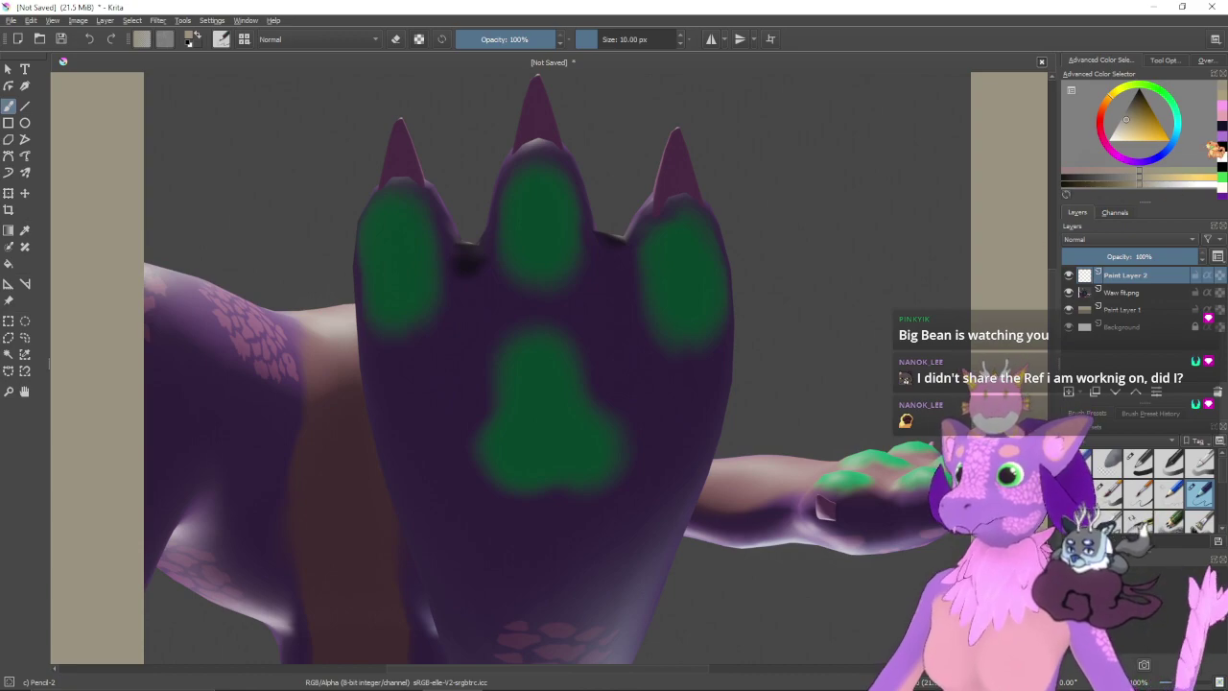
- Set the brush colour to a near-black dark blue for sketching on Paint Layer 2
left_click(1219, 126)
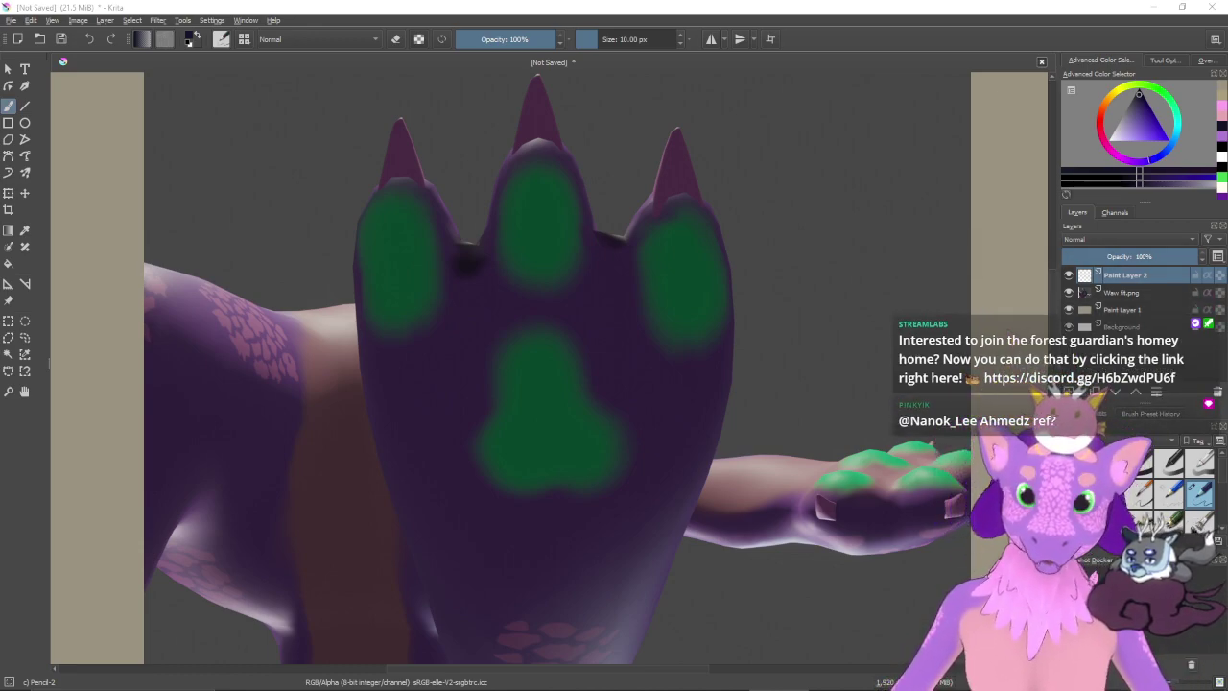
- Switch to Groove Music and close its window
mouse_move(780, 686)
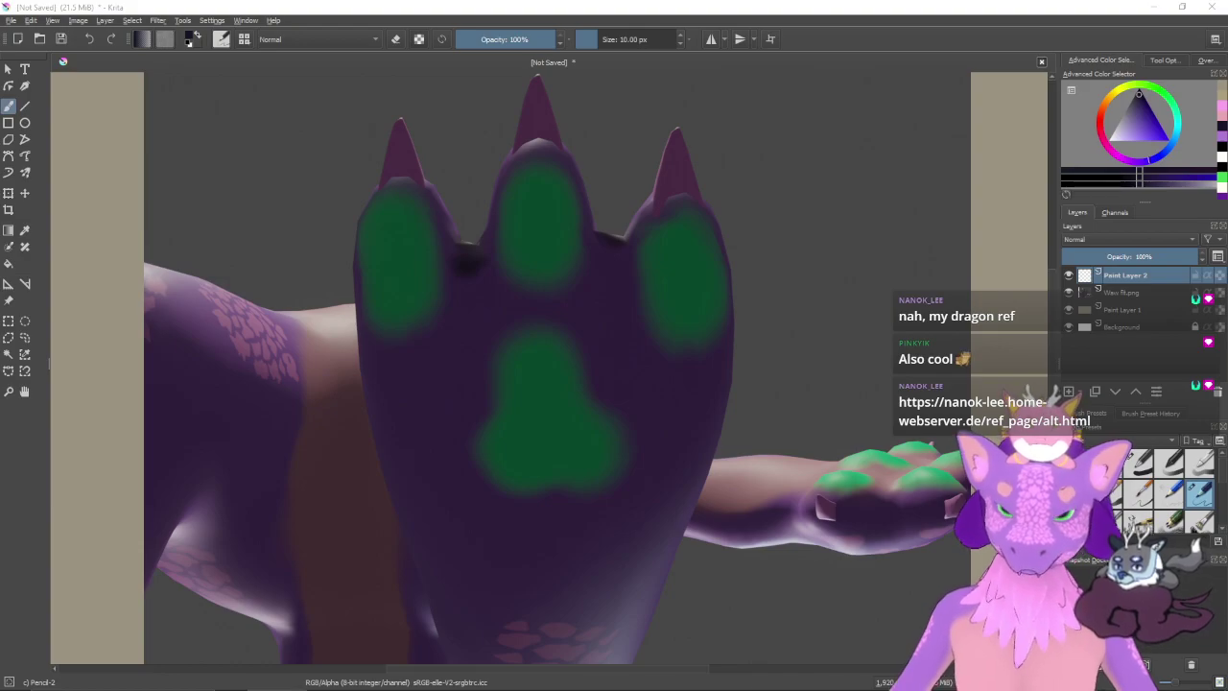
key("alt+Tab")
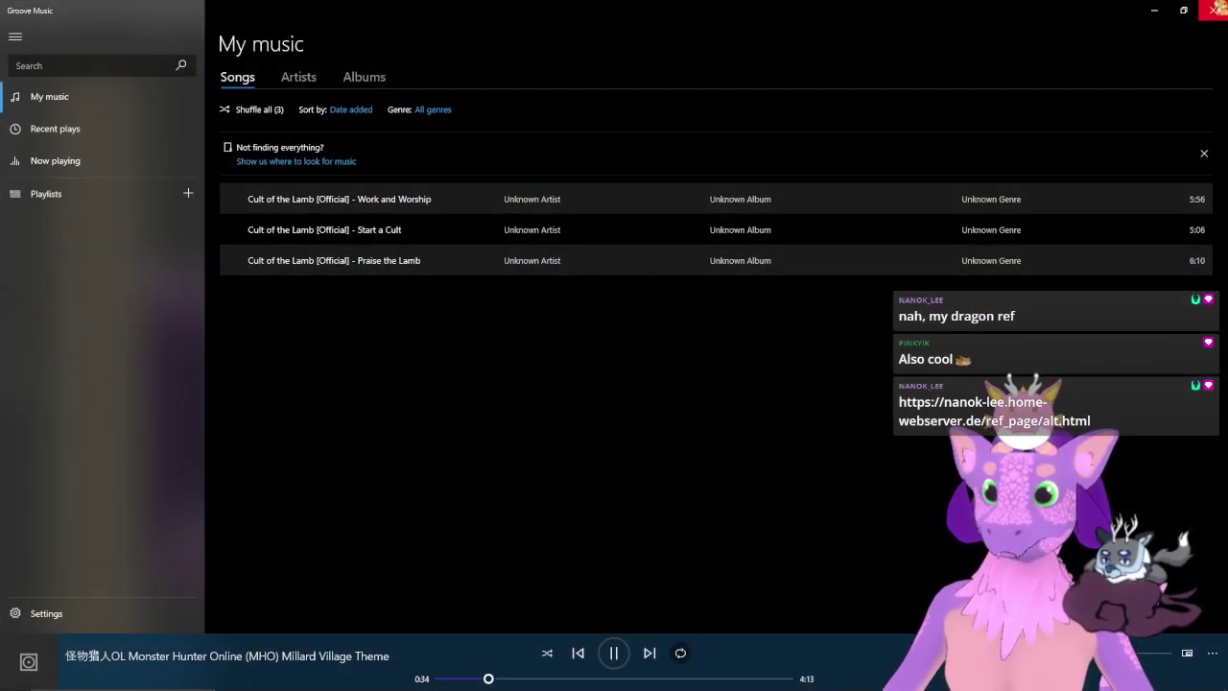
left_click(1215, 10)
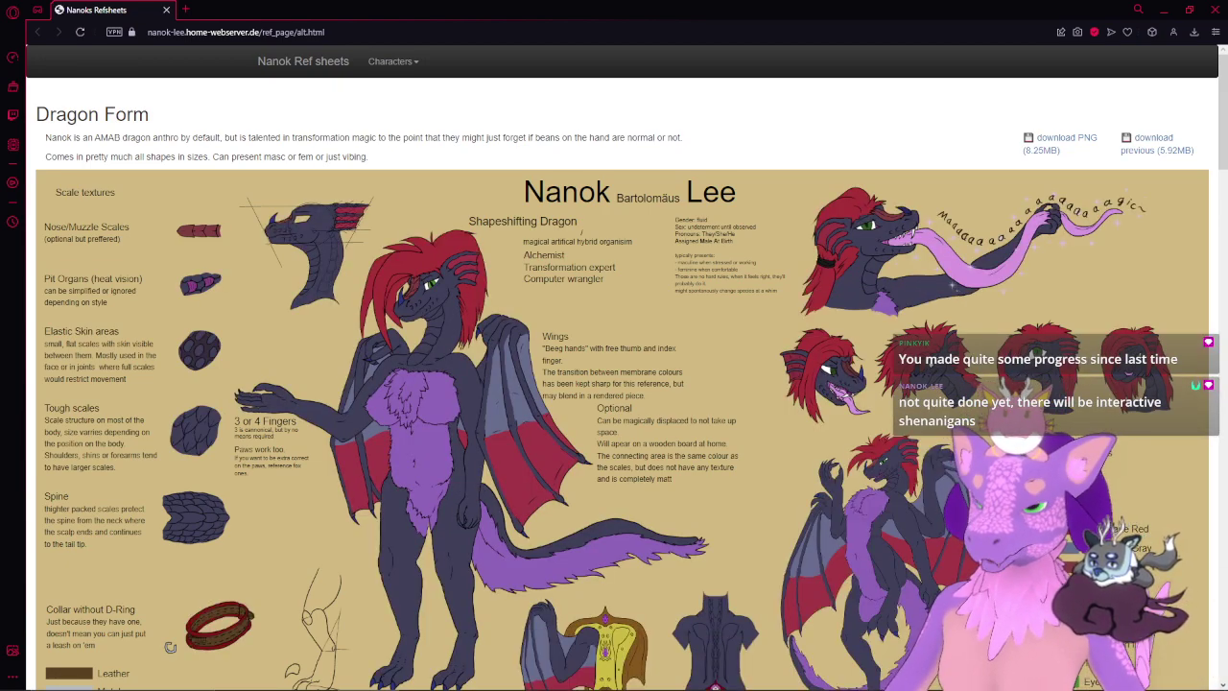
- In the browser, examine the Dragon Form reference sheet and the list of detail sections beneath it
scroll(614, 383, "down", 1)
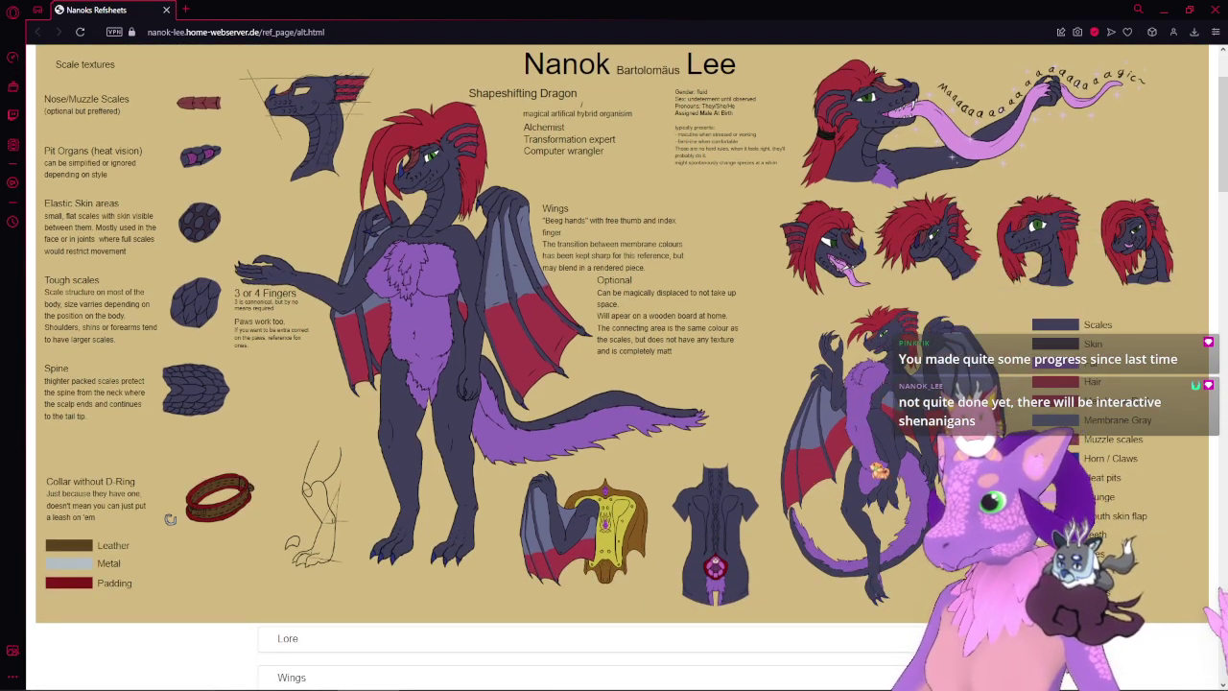
scroll(614, 384, "up", 1)
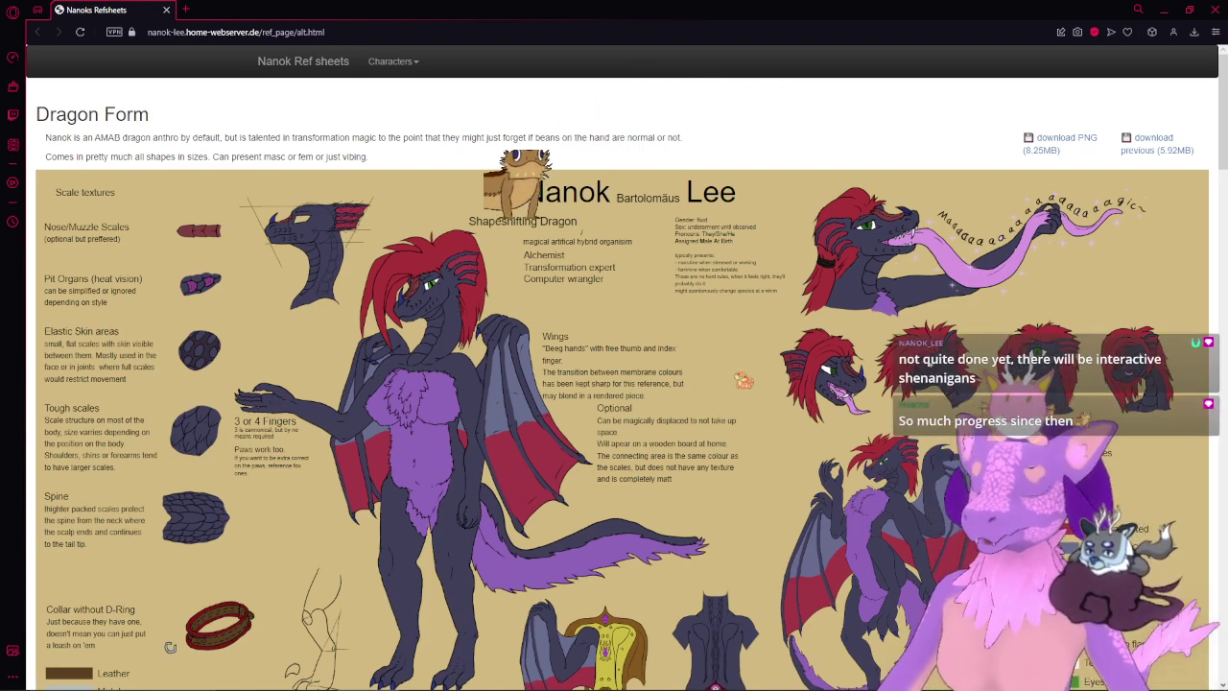
scroll(614, 383, "down", 1)
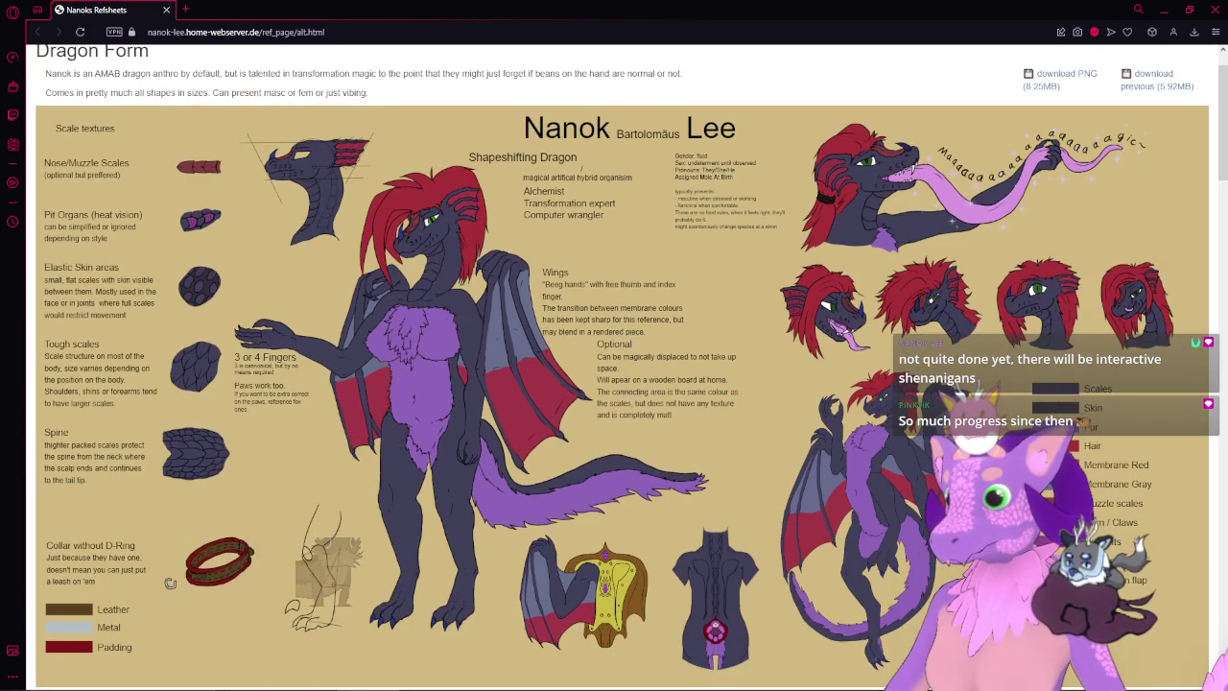
scroll(614, 383, "down", 1)
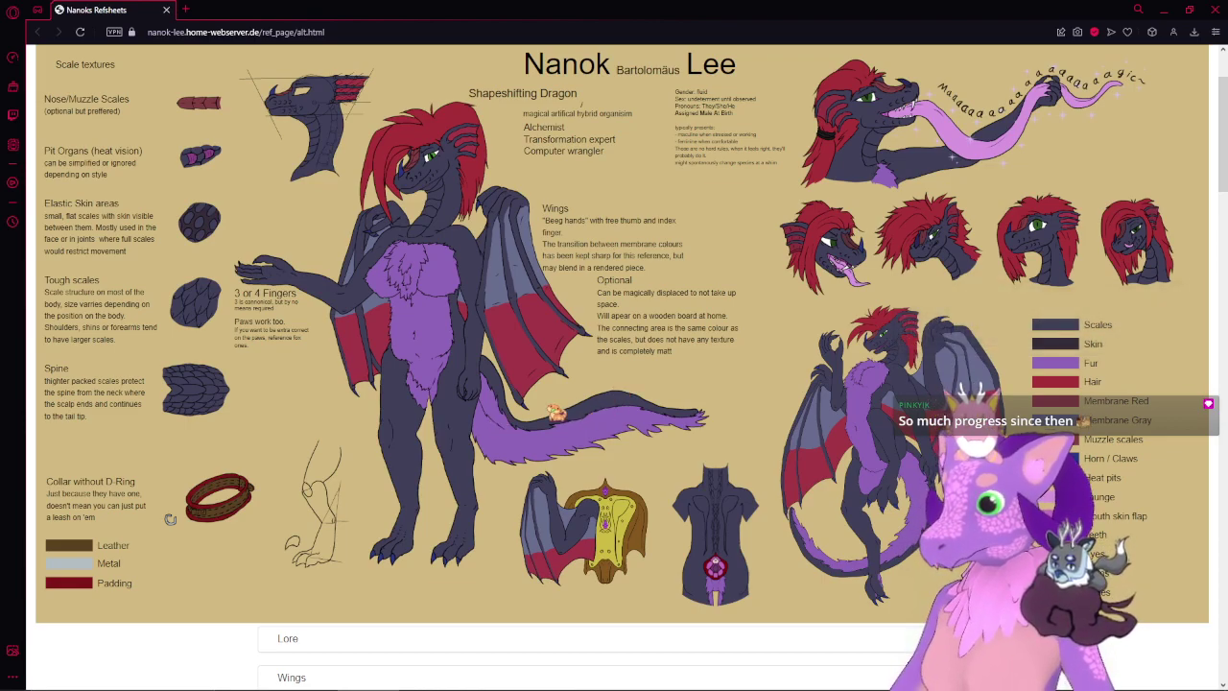
scroll(621, 366, "up", 1)
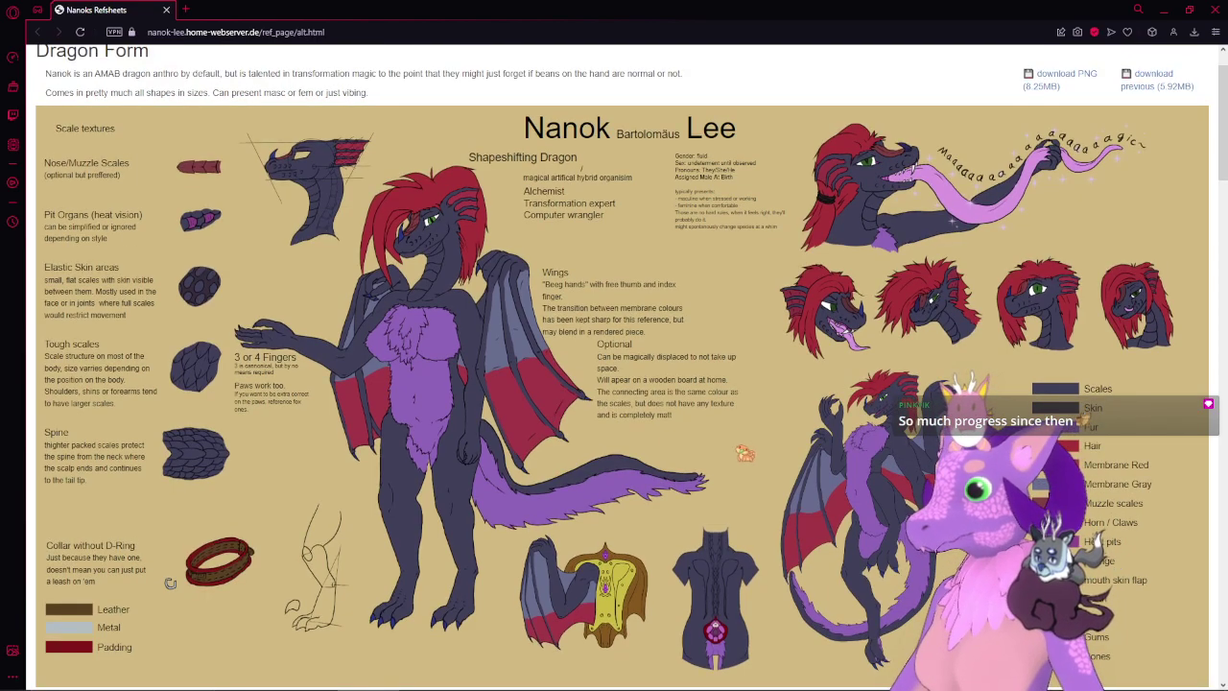
scroll(622, 366, "down", 2)
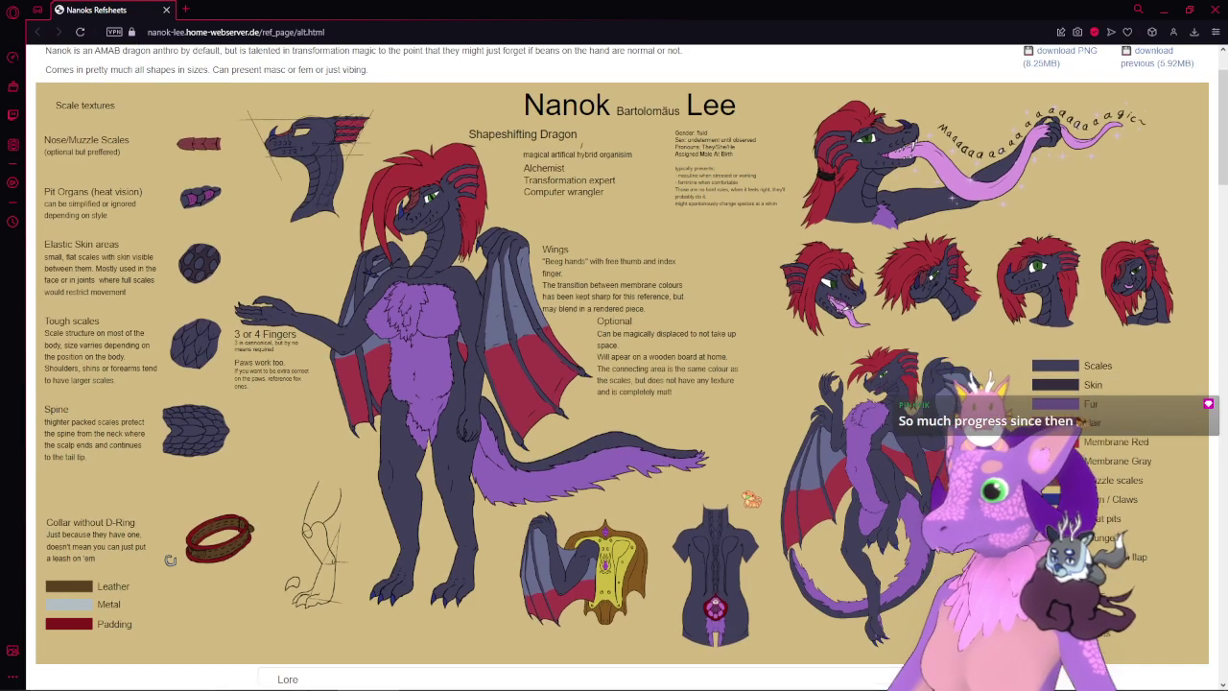
scroll(751, 499, "down", 3)
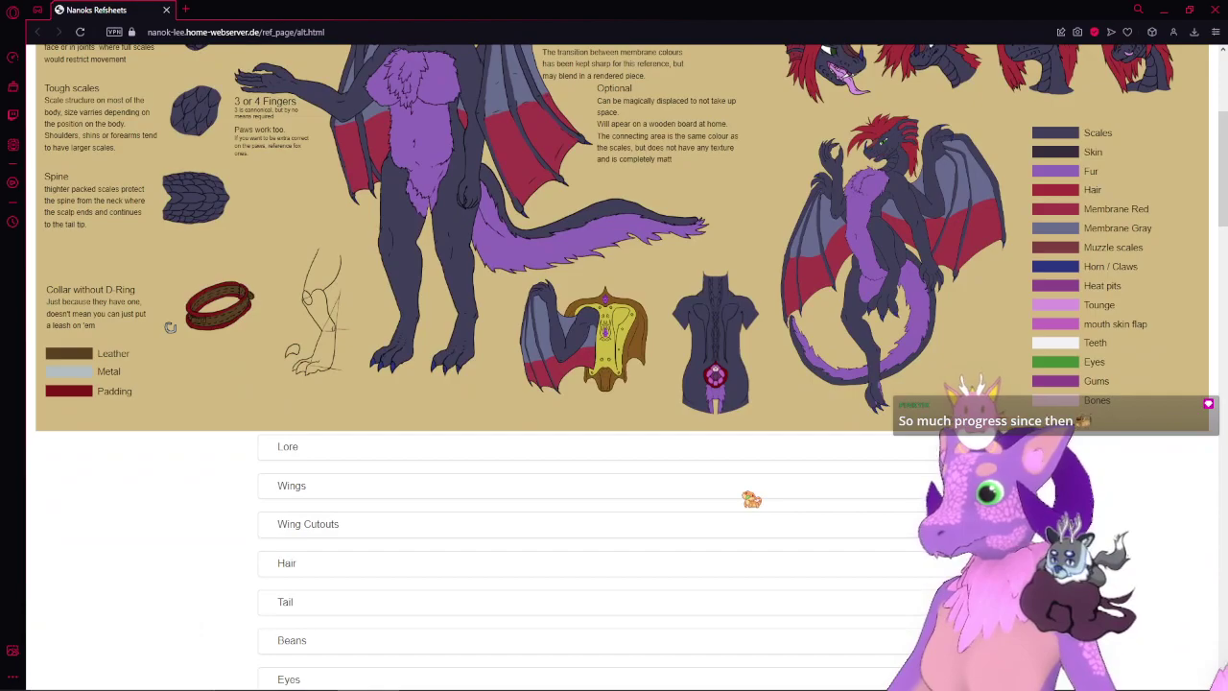
scroll(751, 499, "down", 1)
scroll(883, 545, "down", 5)
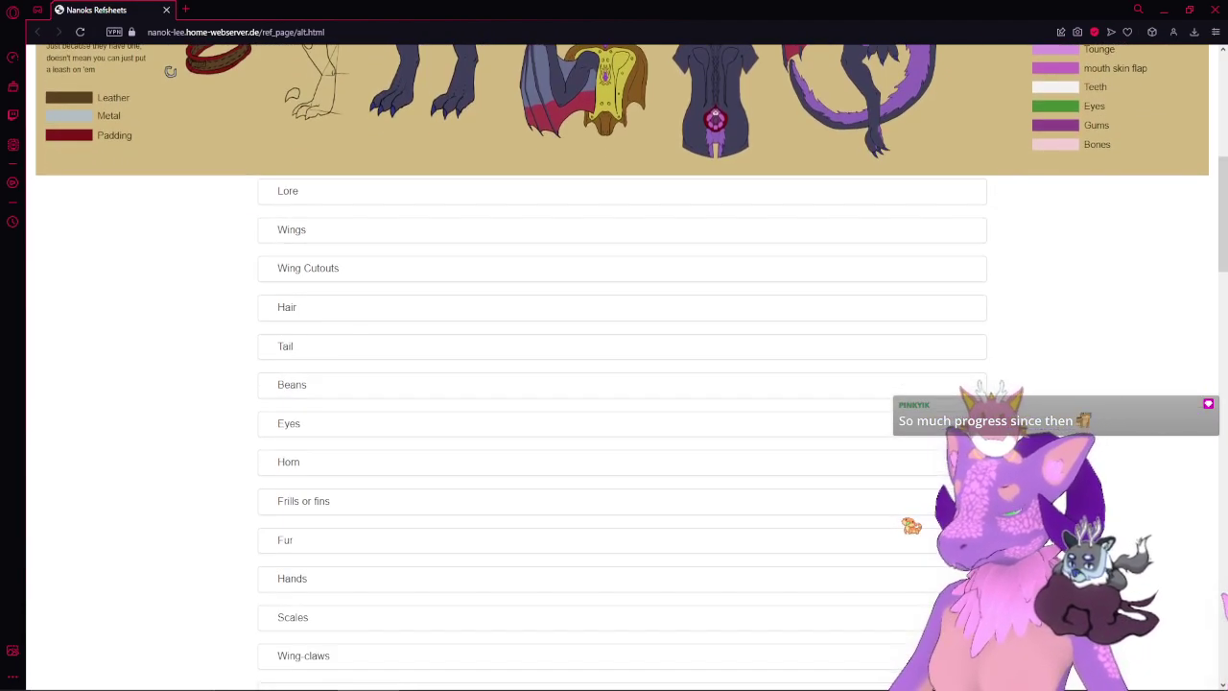
scroll(621, 367, "down", 8)
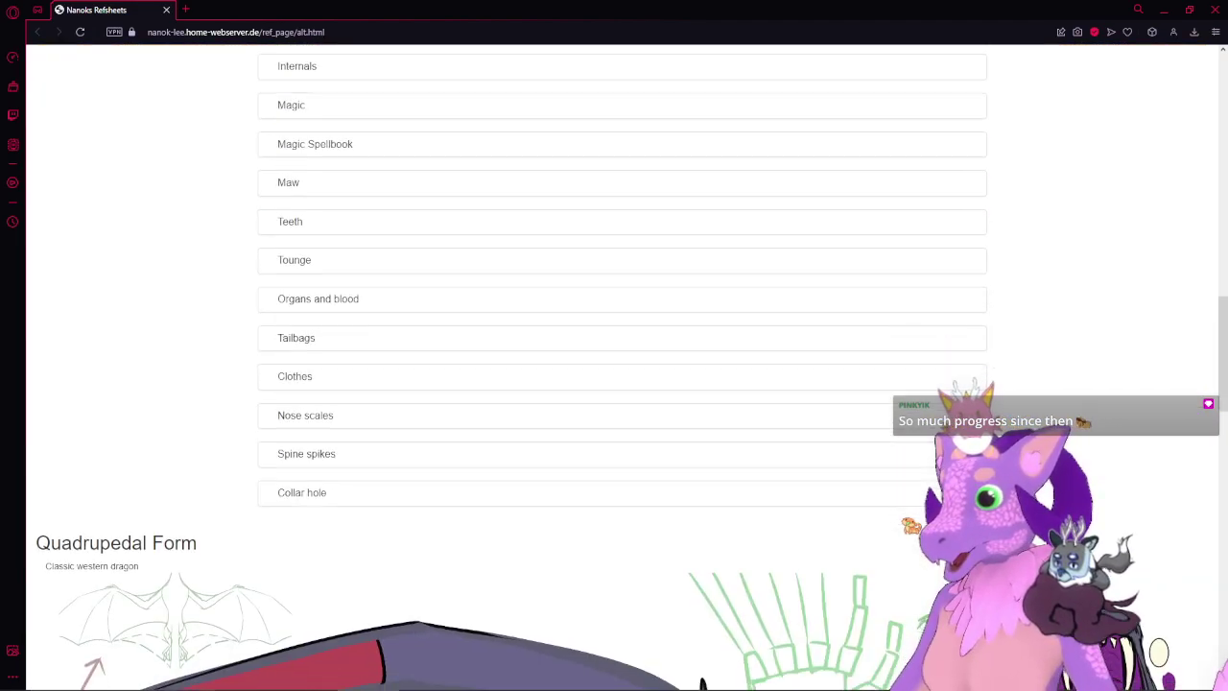
scroll(621, 383, "down", 2)
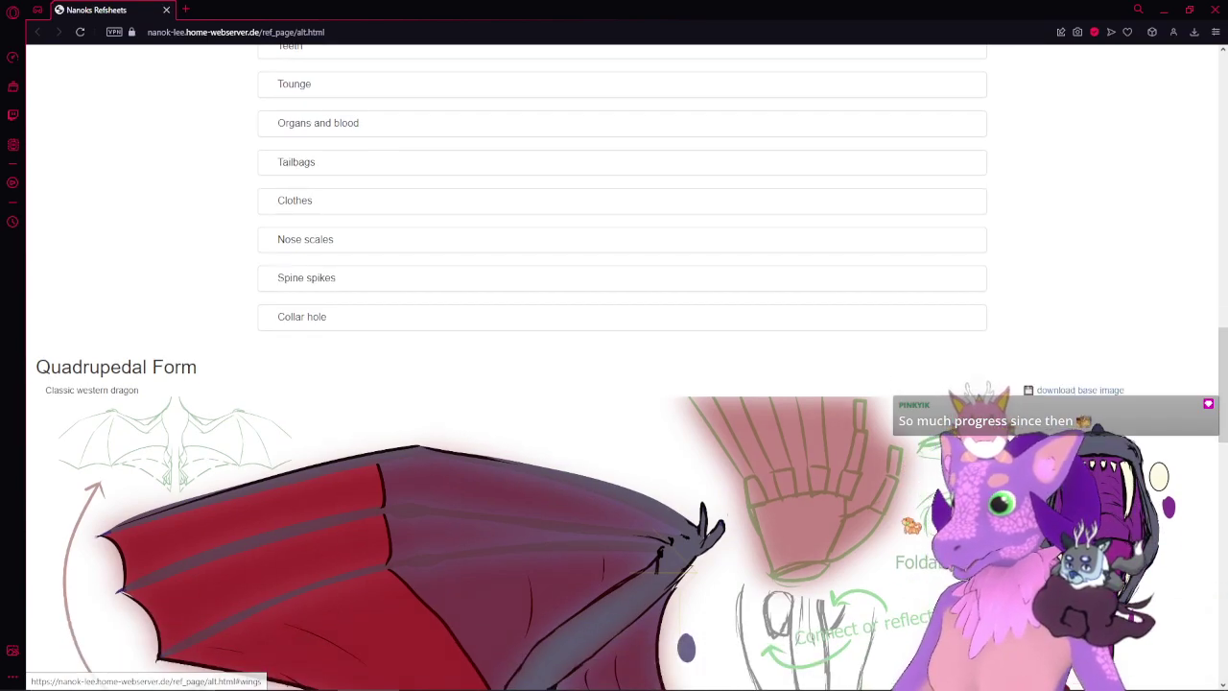
- Examine the Quadrupedal Form and Bat Form drawings with their notes on the reference page
scroll(622, 384, "down", 3)
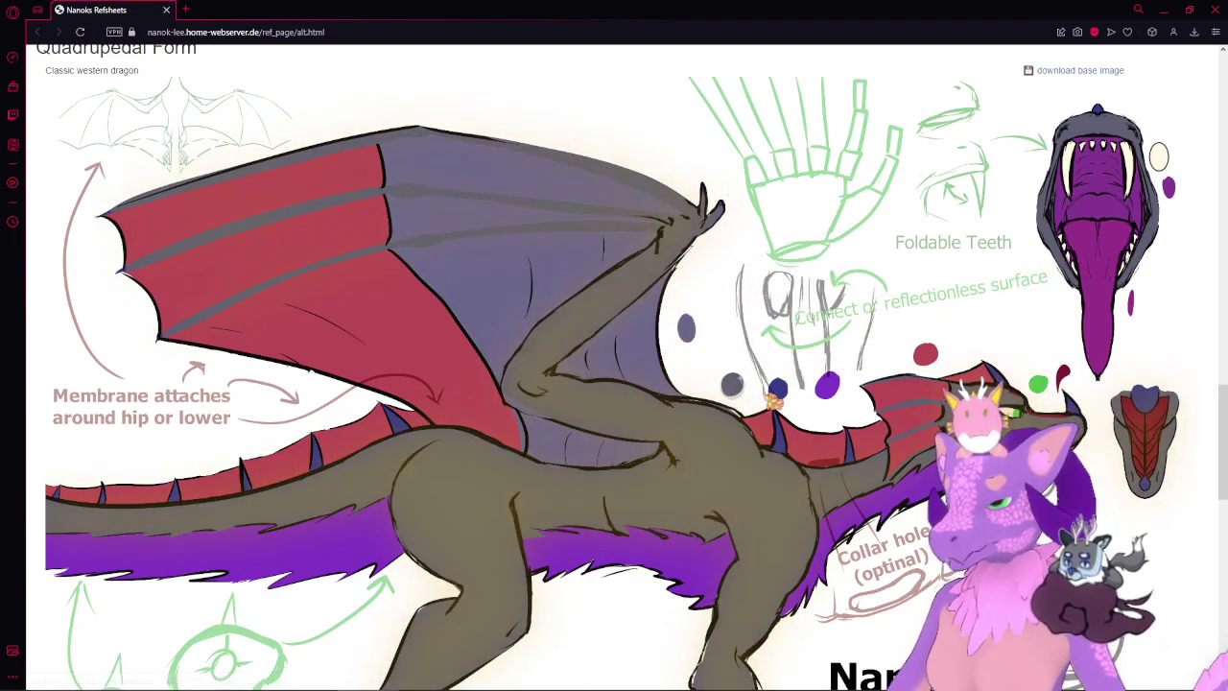
scroll(789, 393, "down", 1)
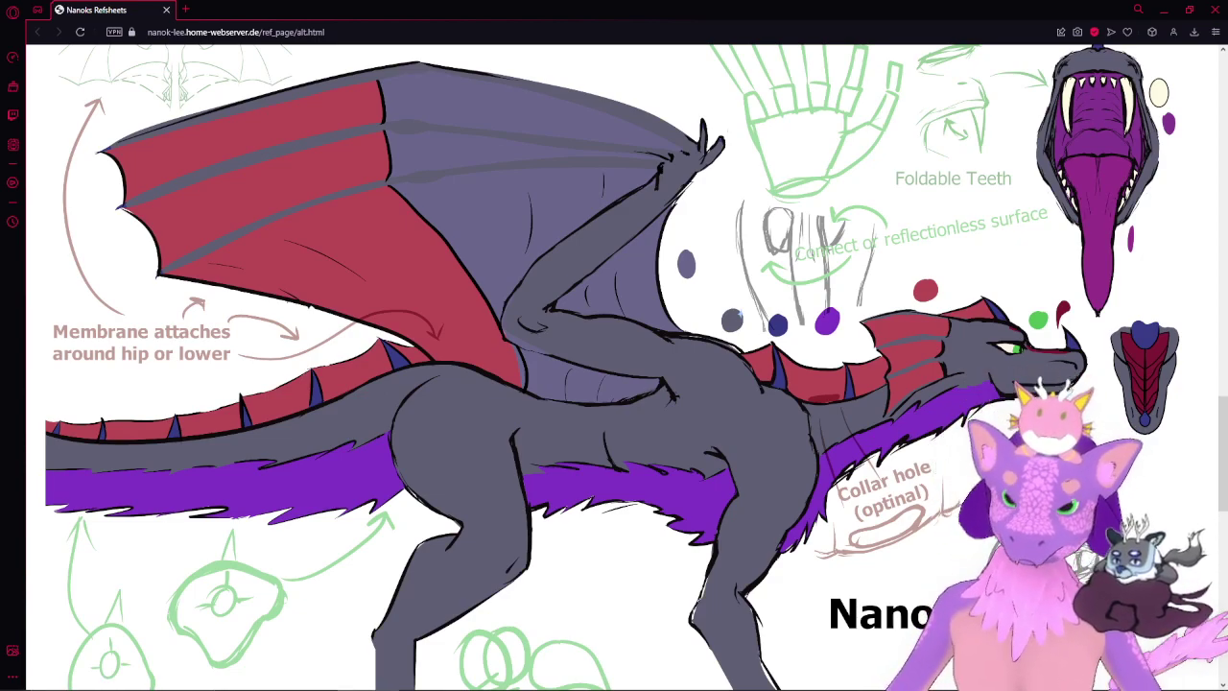
scroll(614, 365, "down", 2)
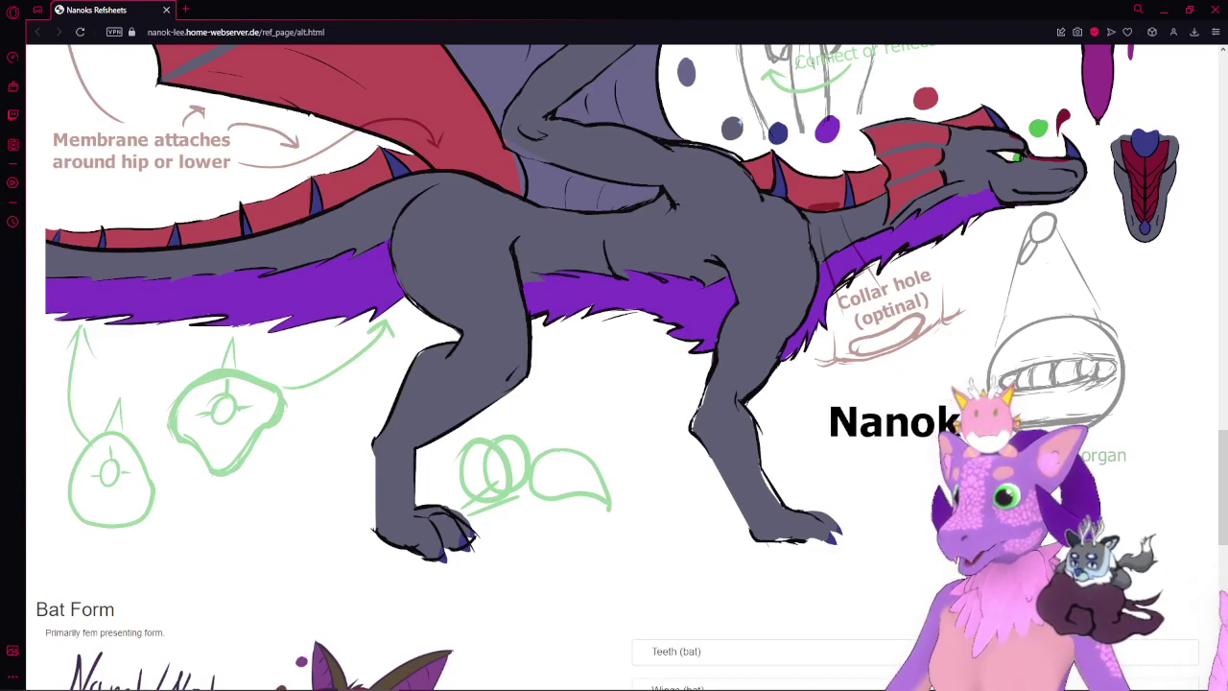
scroll(614, 365, "down", 2)
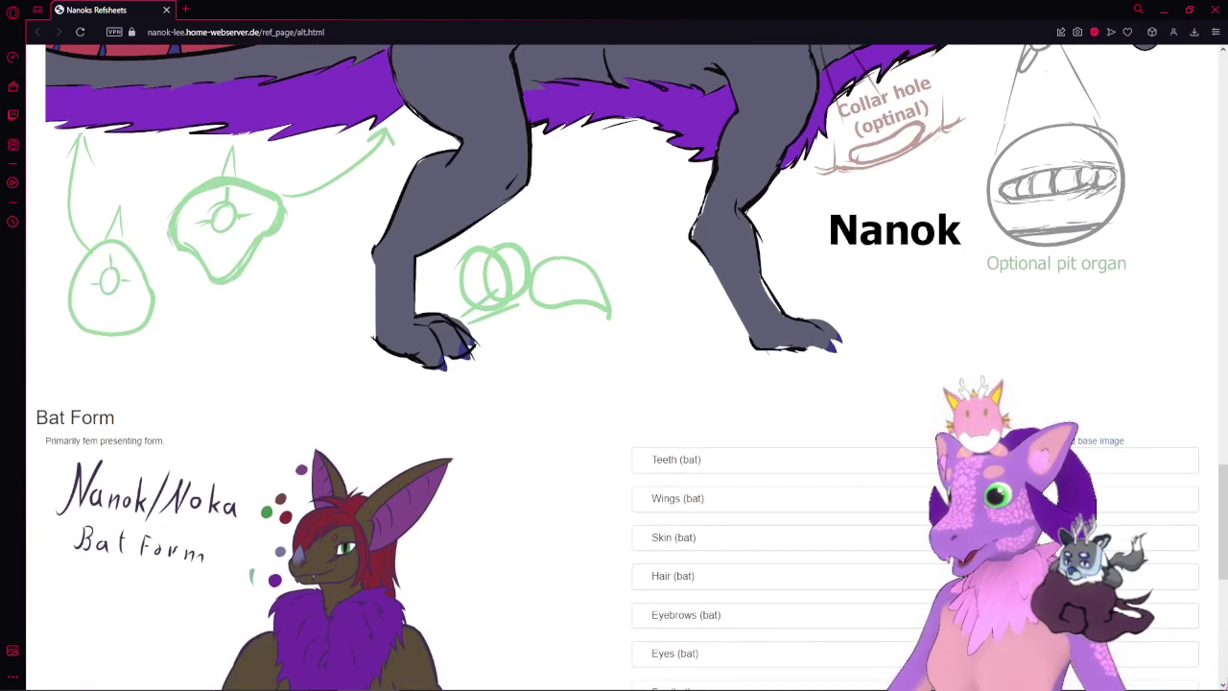
scroll(614, 364, "down", 1)
scroll(613, 364, "down", 2)
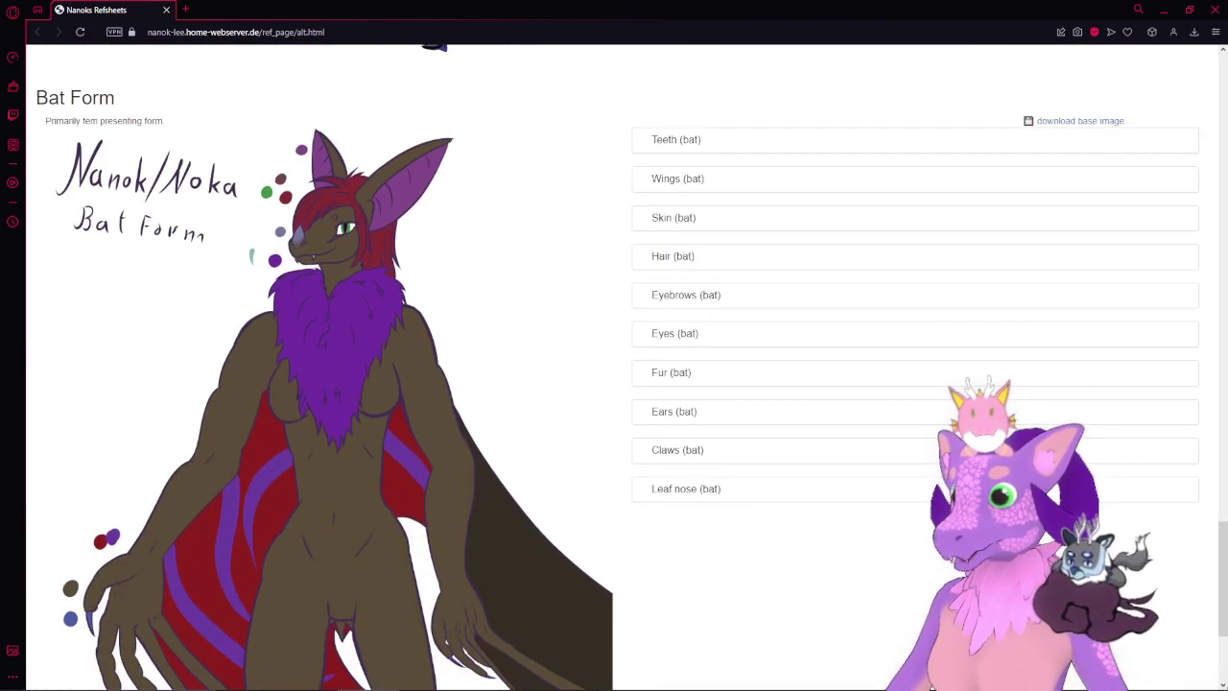
scroll(614, 364, "down", 2)
scroll(614, 364, "down", 1)
scroll(614, 364, "up", 2)
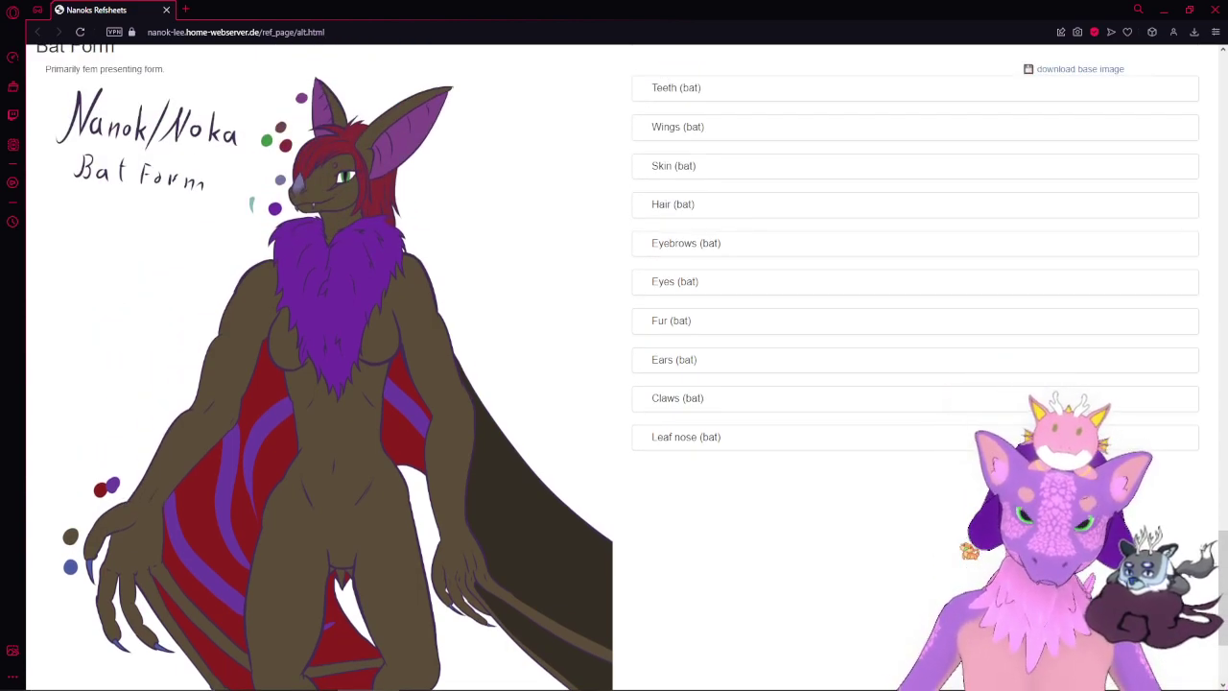
scroll(614, 365, "up", 1)
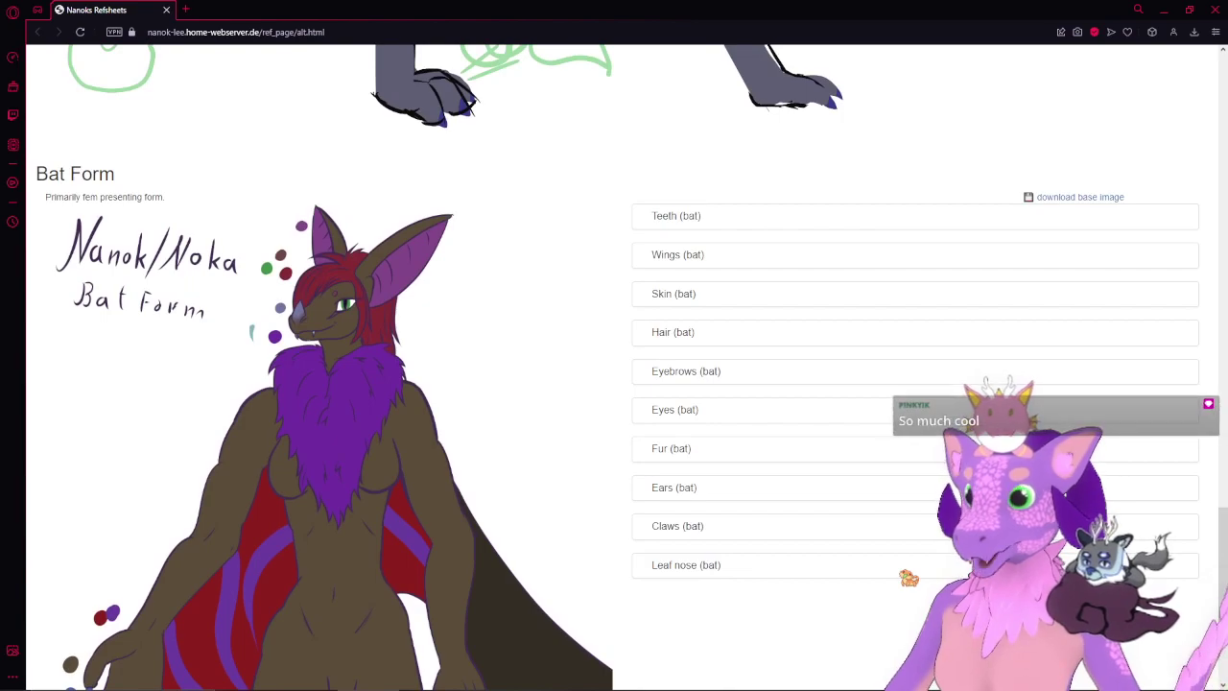
- Return to the Dragon Form sheet and review its poses, head studies and colour palette again
scroll(729, 518, "up", 2)
scroll(566, 470, "up", 2)
scroll(588, 460, "up", 5)
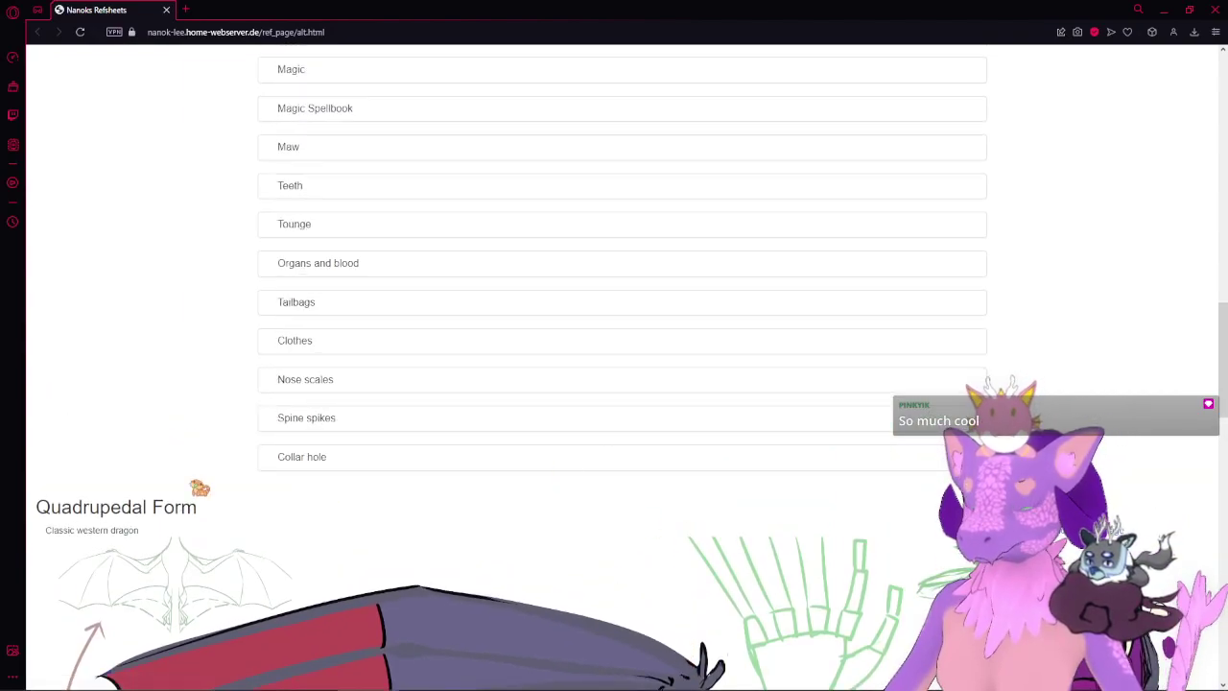
scroll(197, 489, "up", 4)
scroll(198, 489, "up", 10)
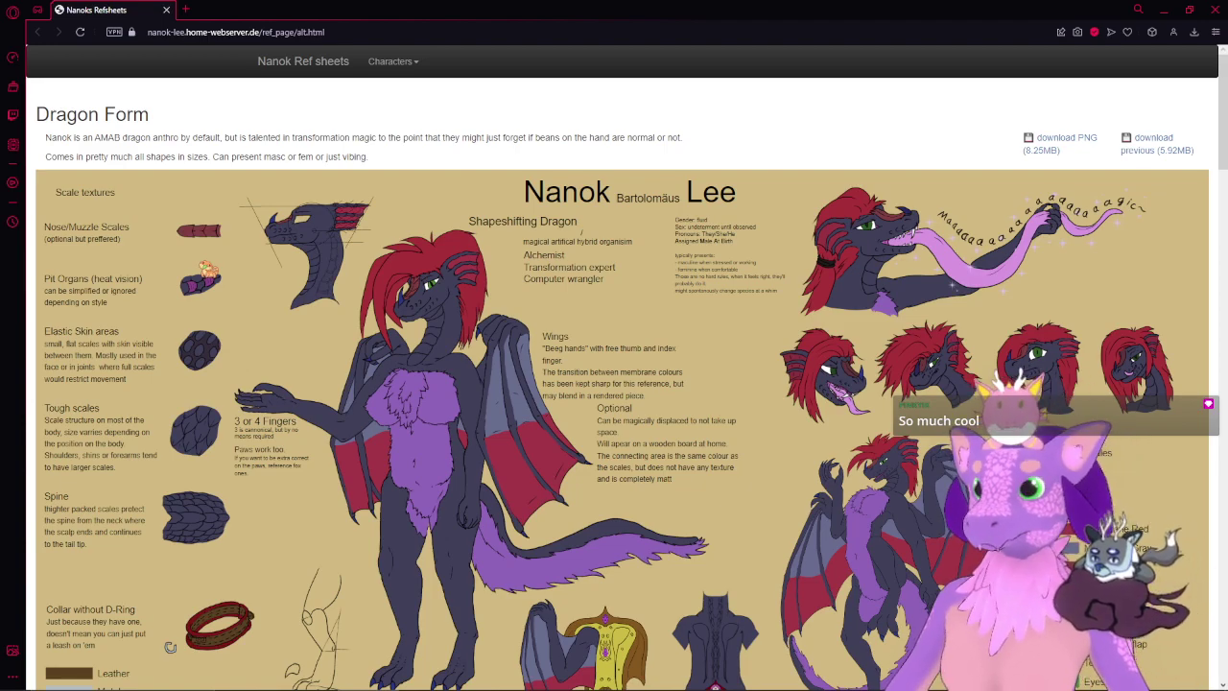
scroll(205, 268, "down", 1)
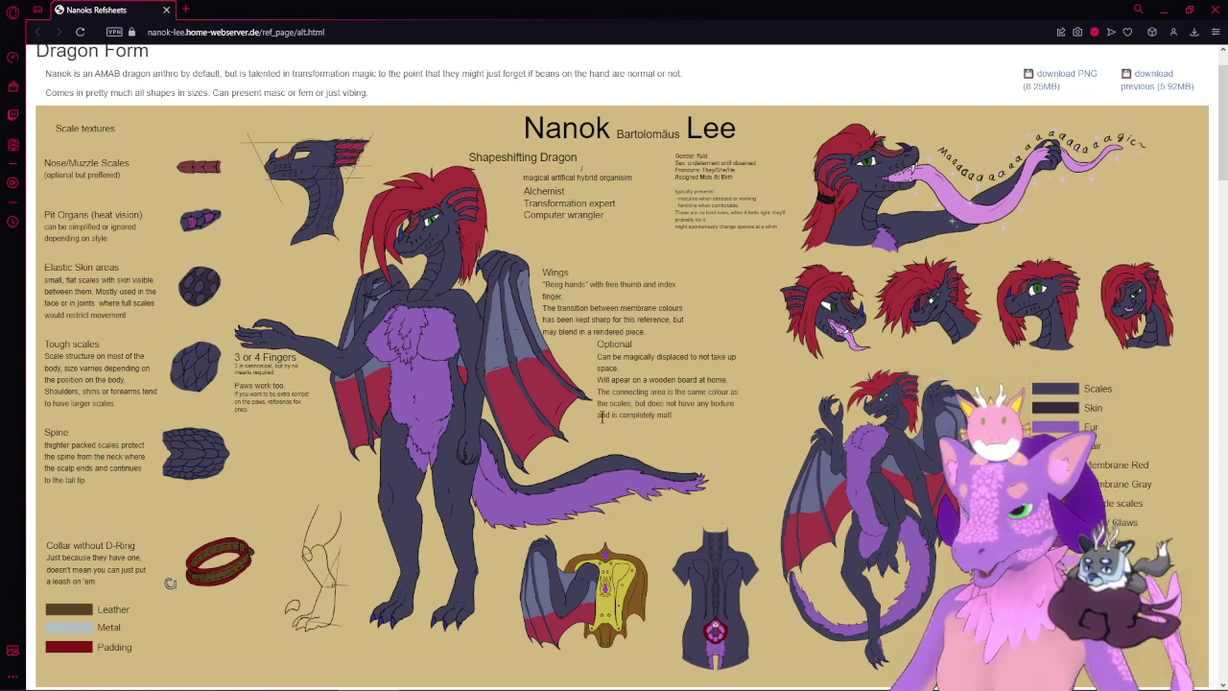
scroll(662, 460, "down", 2)
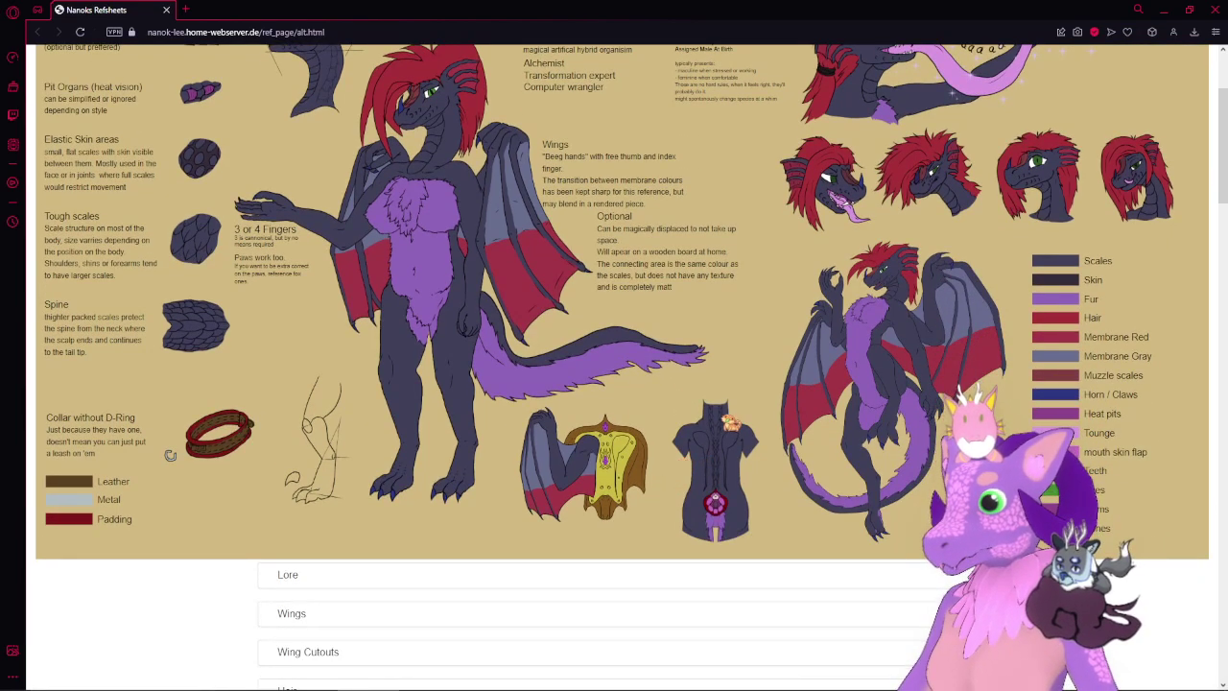
scroll(622, 367, "up", 2)
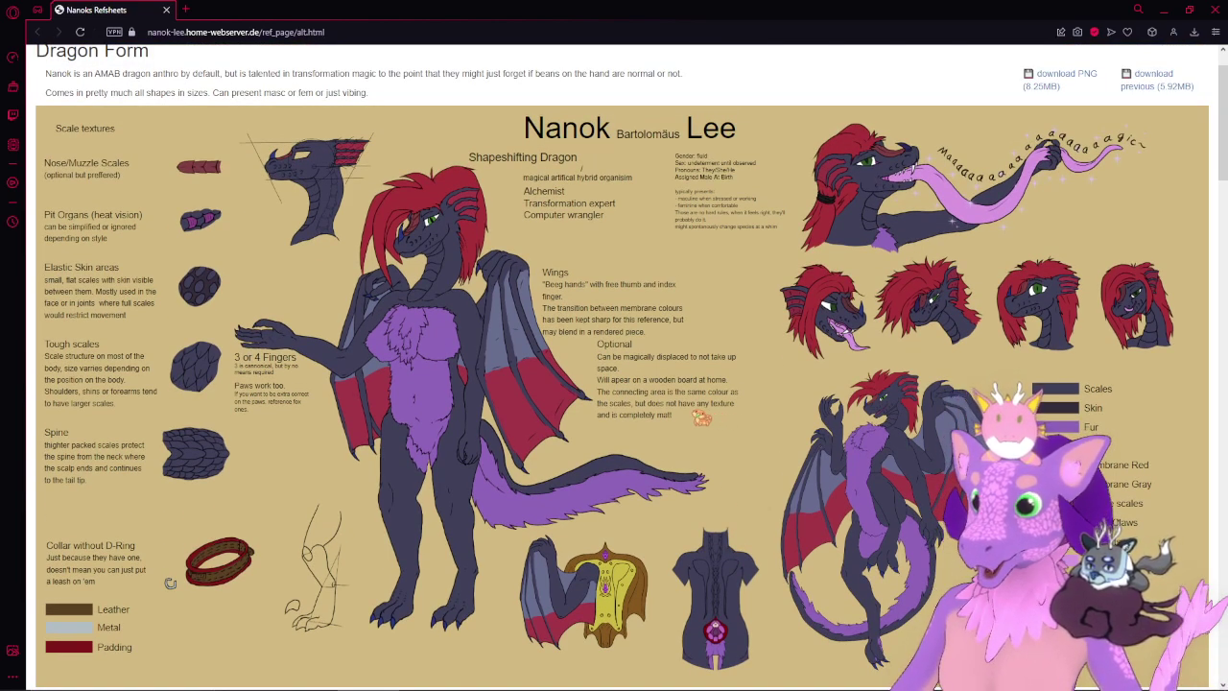
scroll(738, 441, "down", 3)
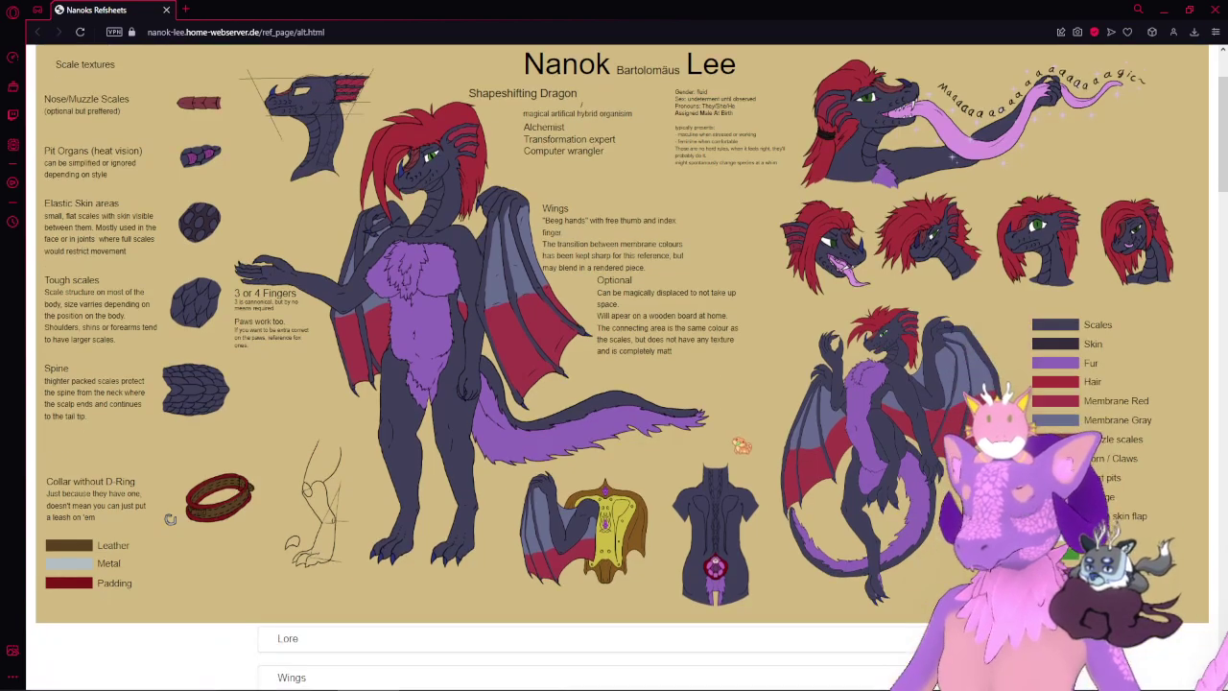
scroll(835, 489, "up", 5)
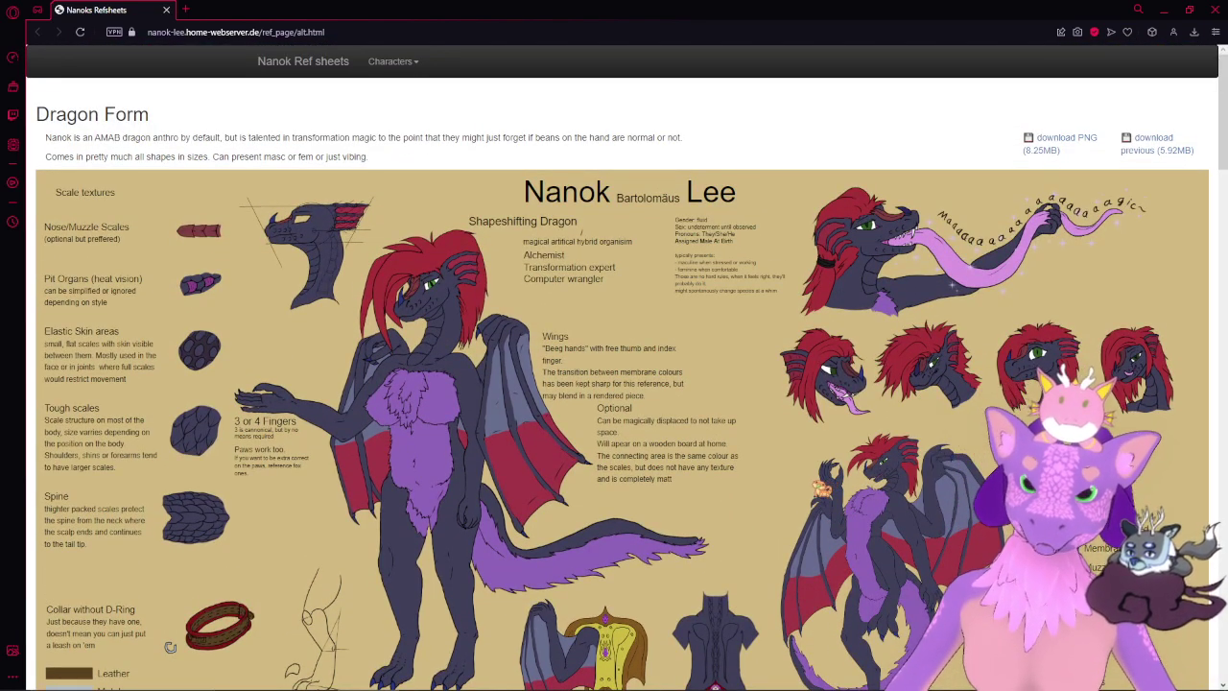
- Revisit the Quadrupedal Form drawing and inspect its highlighted wing and scale areas
scroll(827, 485, "down", 1)
scroll(614, 384, "down", 20)
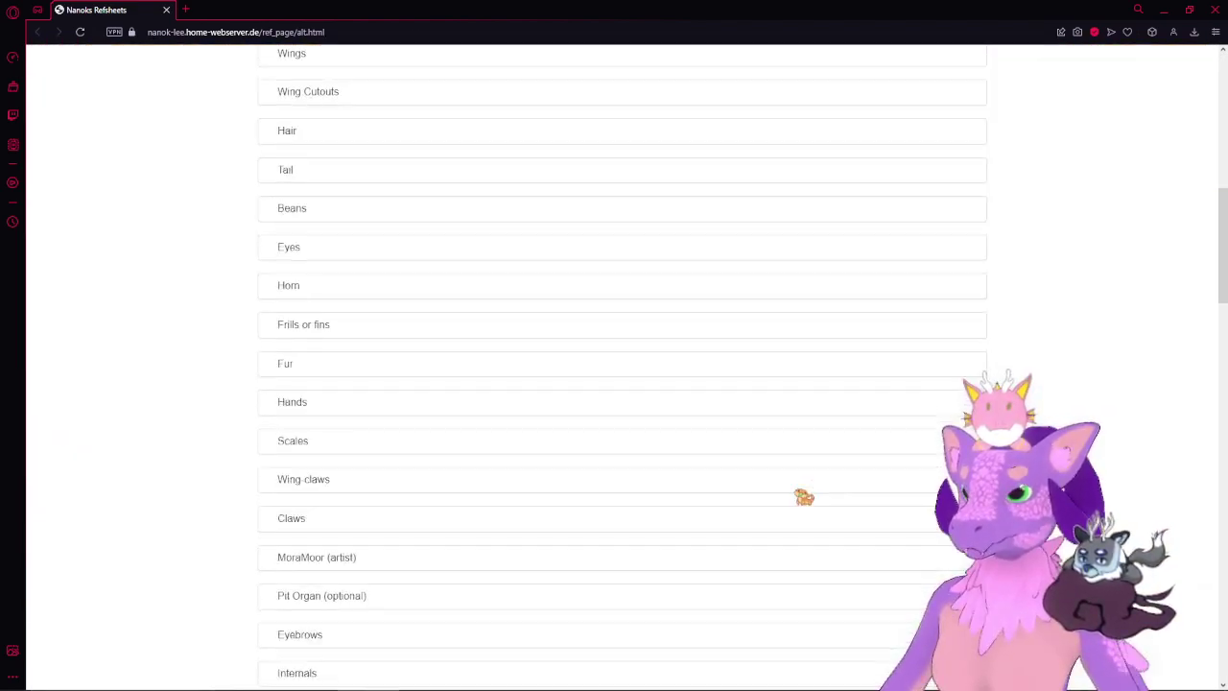
scroll(797, 502, "down", 8)
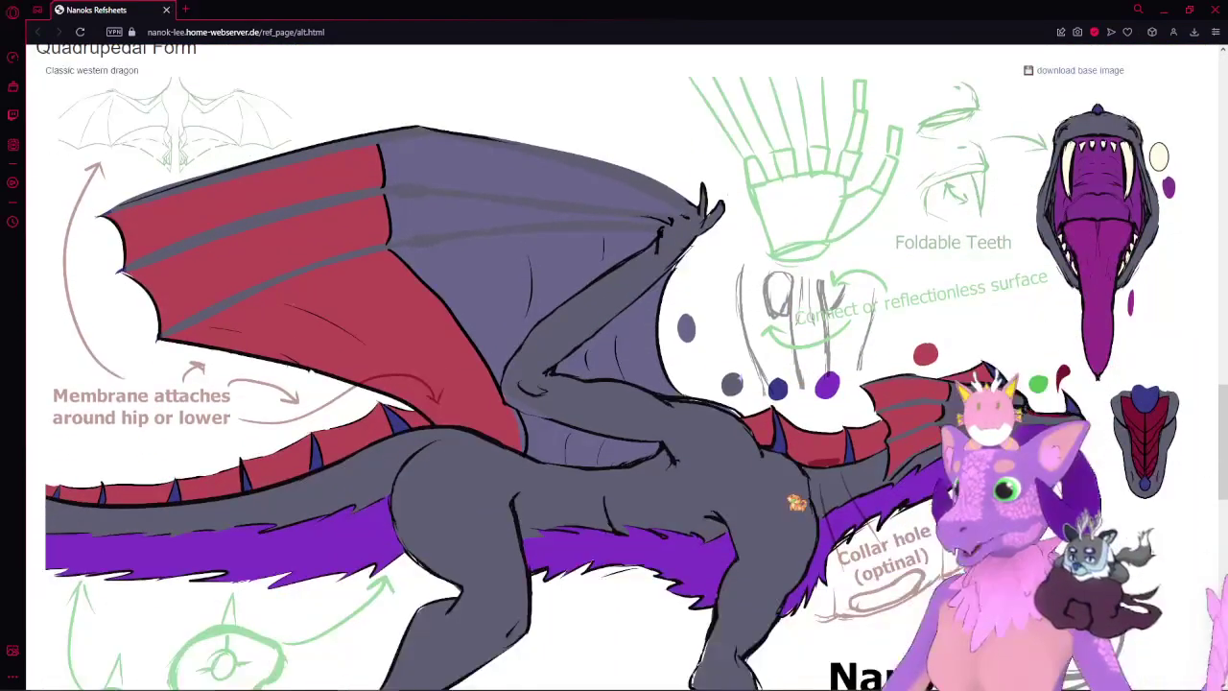
scroll(792, 501, "down", 2)
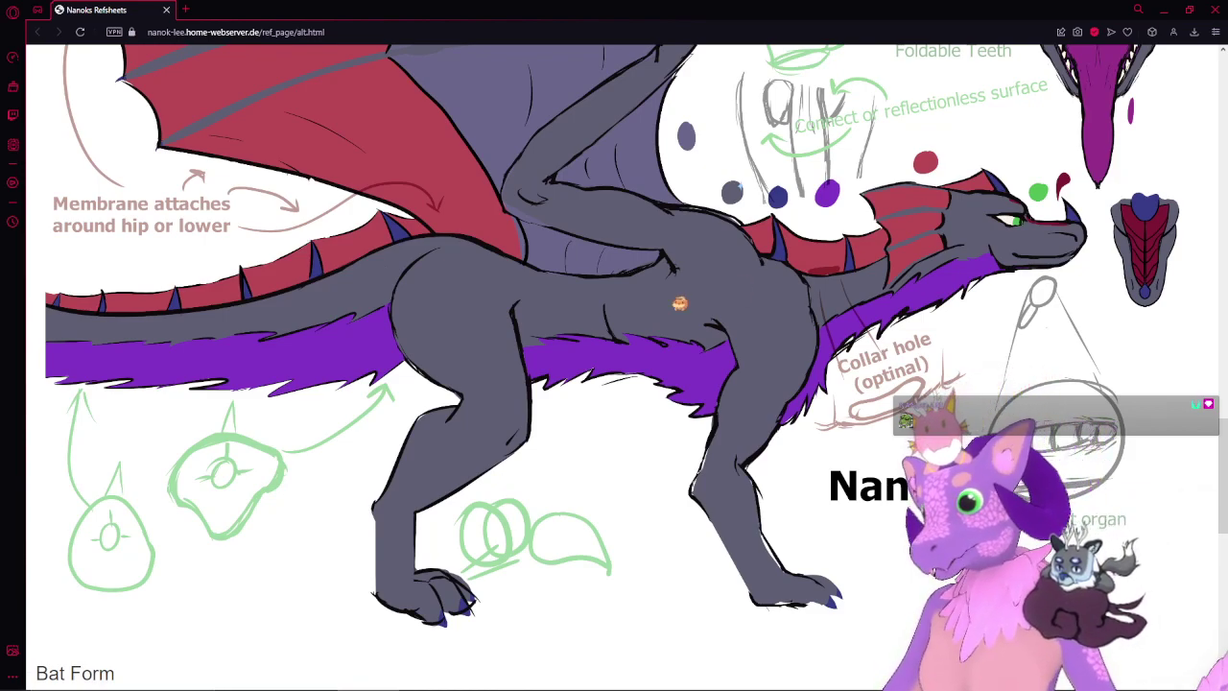
scroll(614, 364, "up", 2)
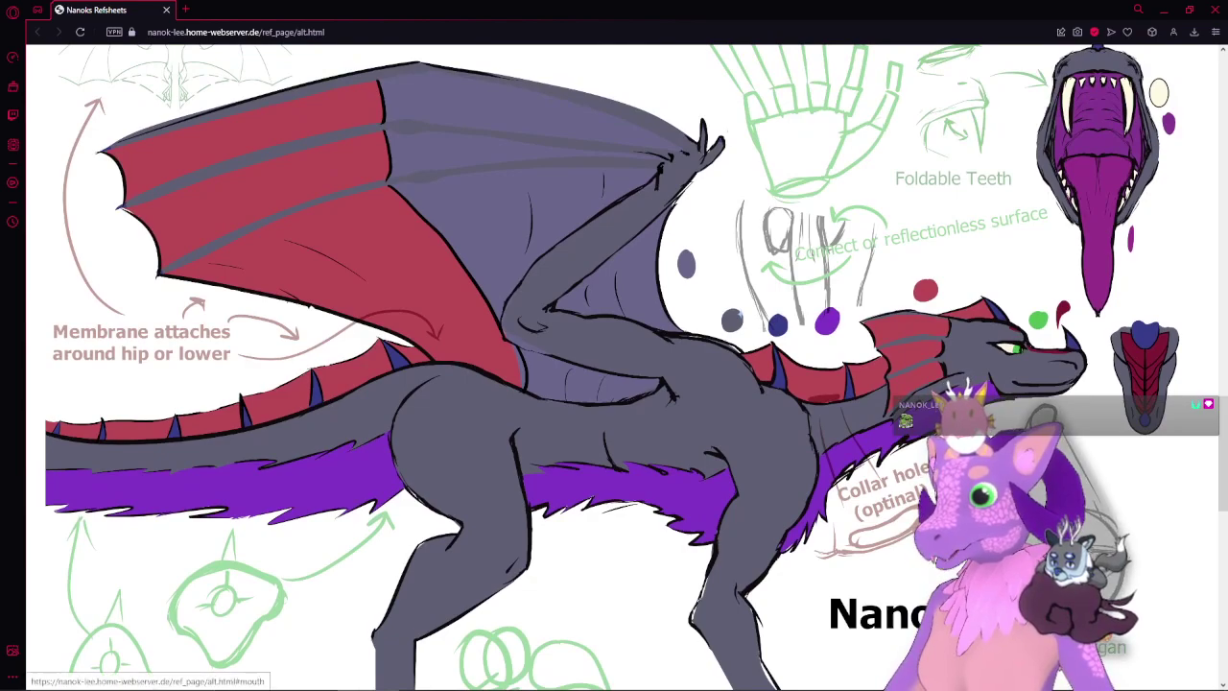
scroll(1160, 621, "up", 1)
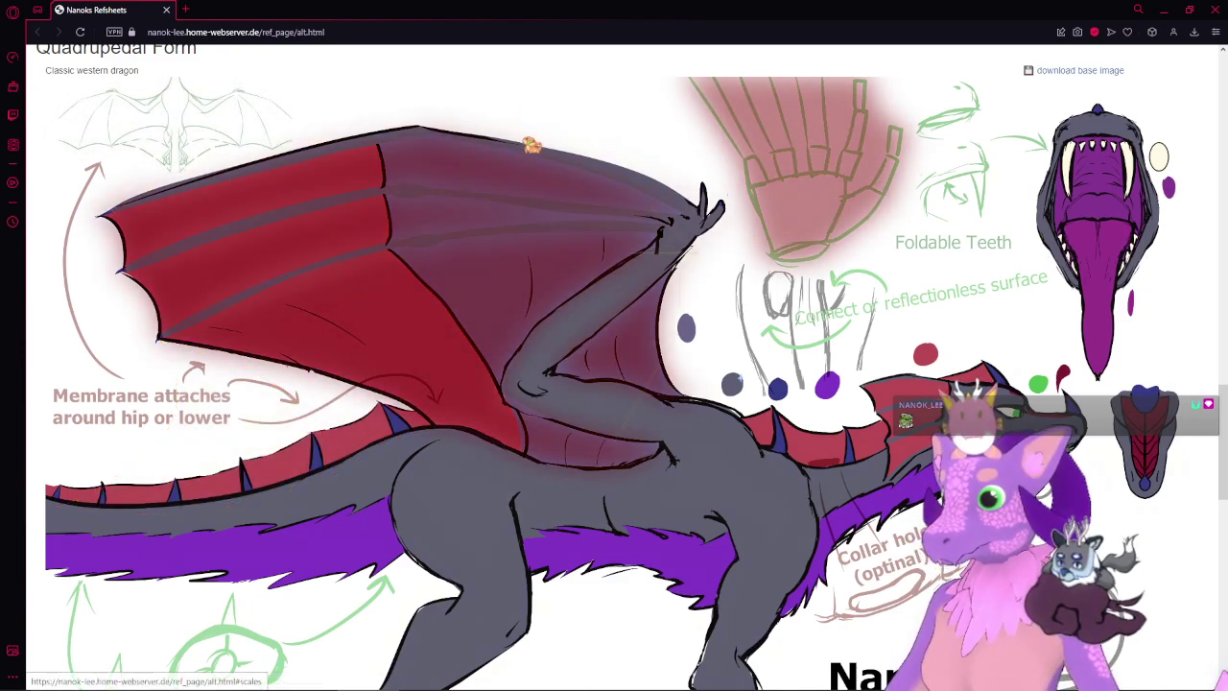
scroll(523, 148, "up", 1)
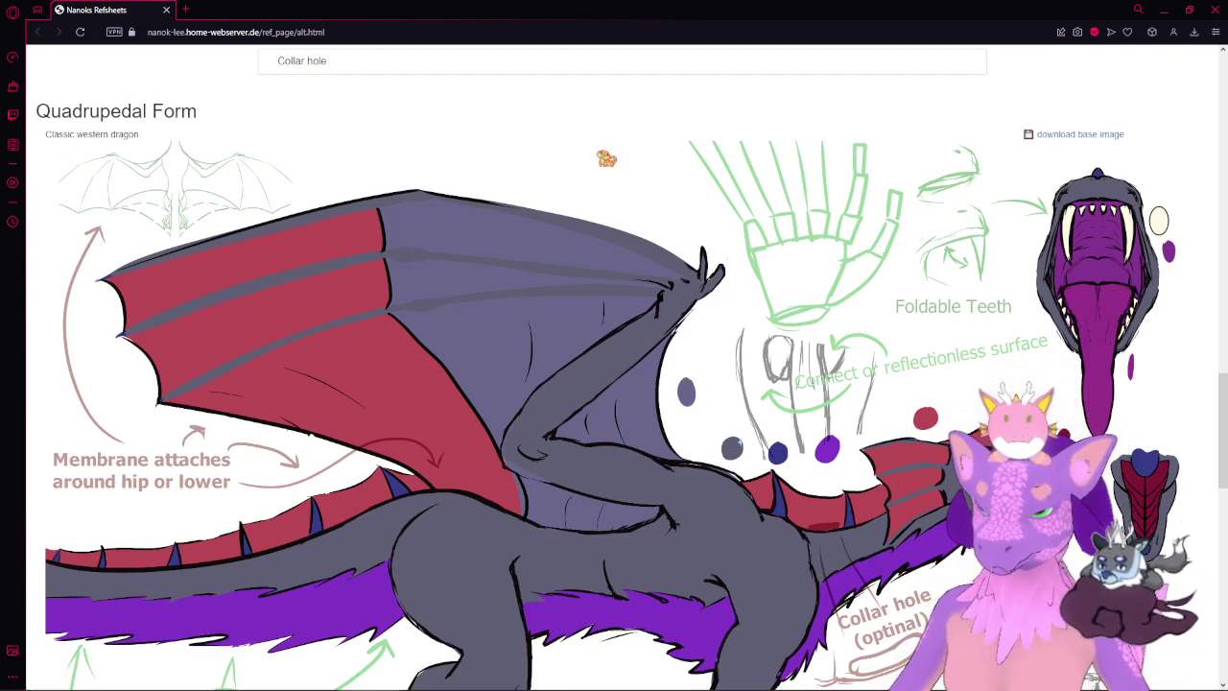
scroll(607, 158, "up", 10)
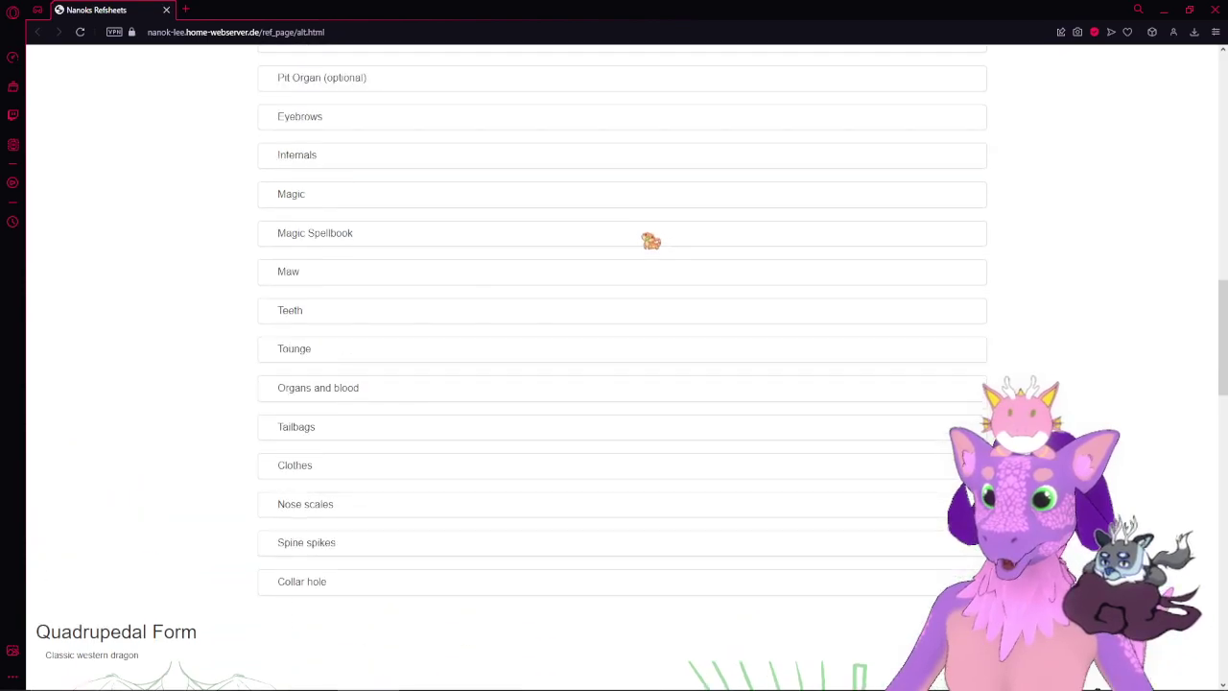
- Look over the top of the Dragon Form sheet once more and close the browser to return to Krita
scroll(650, 244, "up", 10)
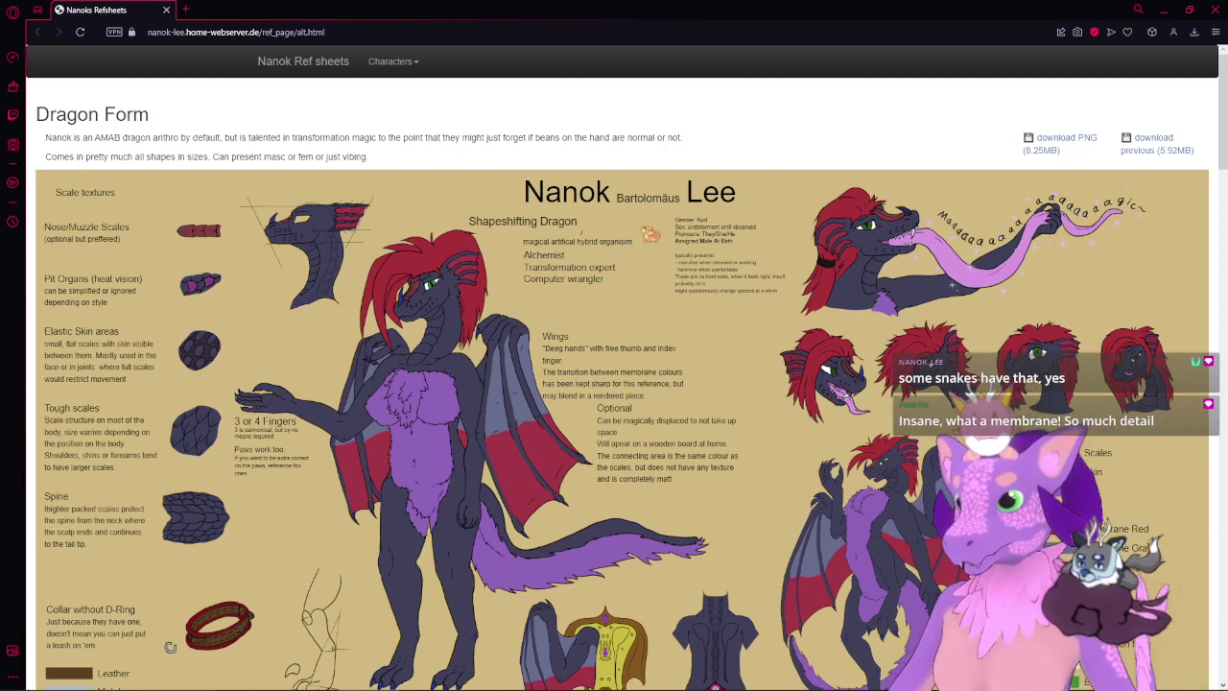
scroll(676, 161, "down", 1)
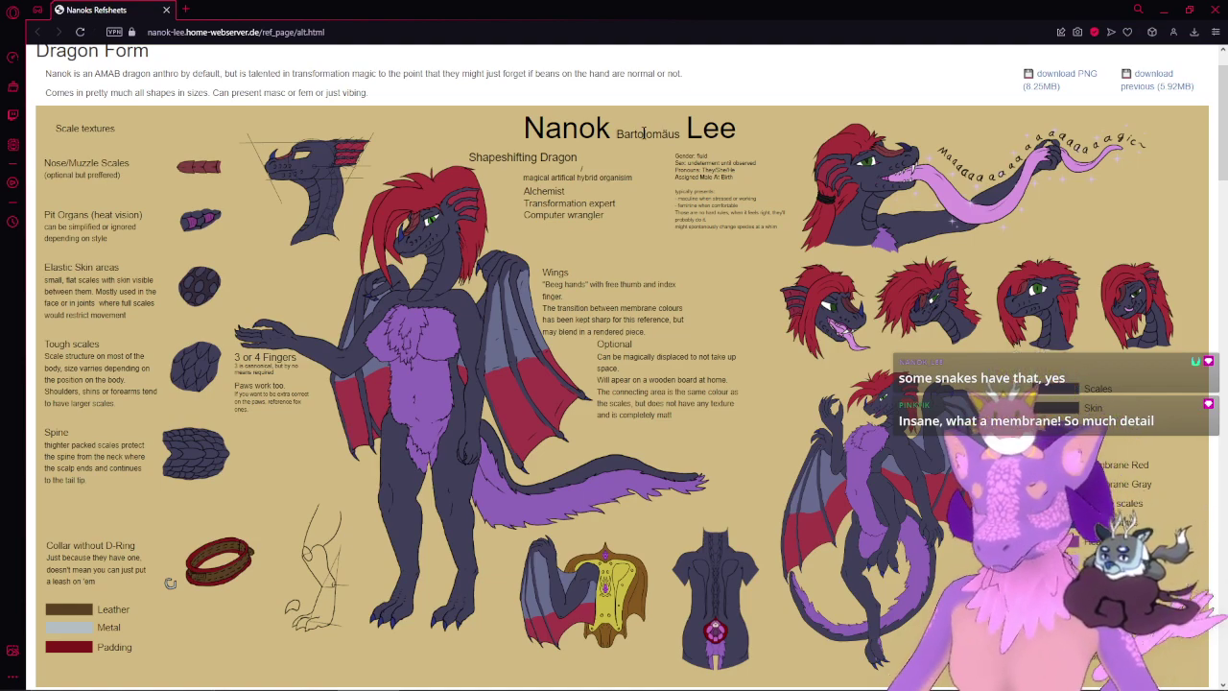
left_click(1216, 8)
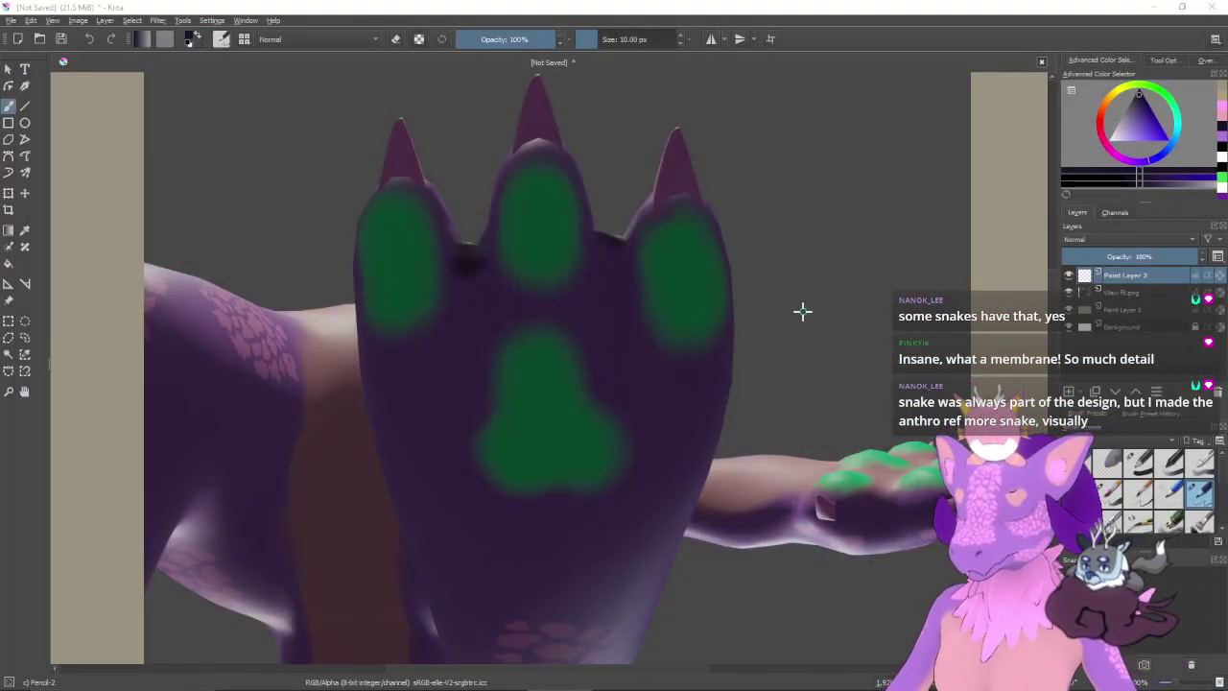
- Lower the Waw fit.png reference layer's opacity to 38% and make the empty paint layer above it active
scroll(796, 324, "down", 1)
left_click_drag(807, 326, 764, 342)
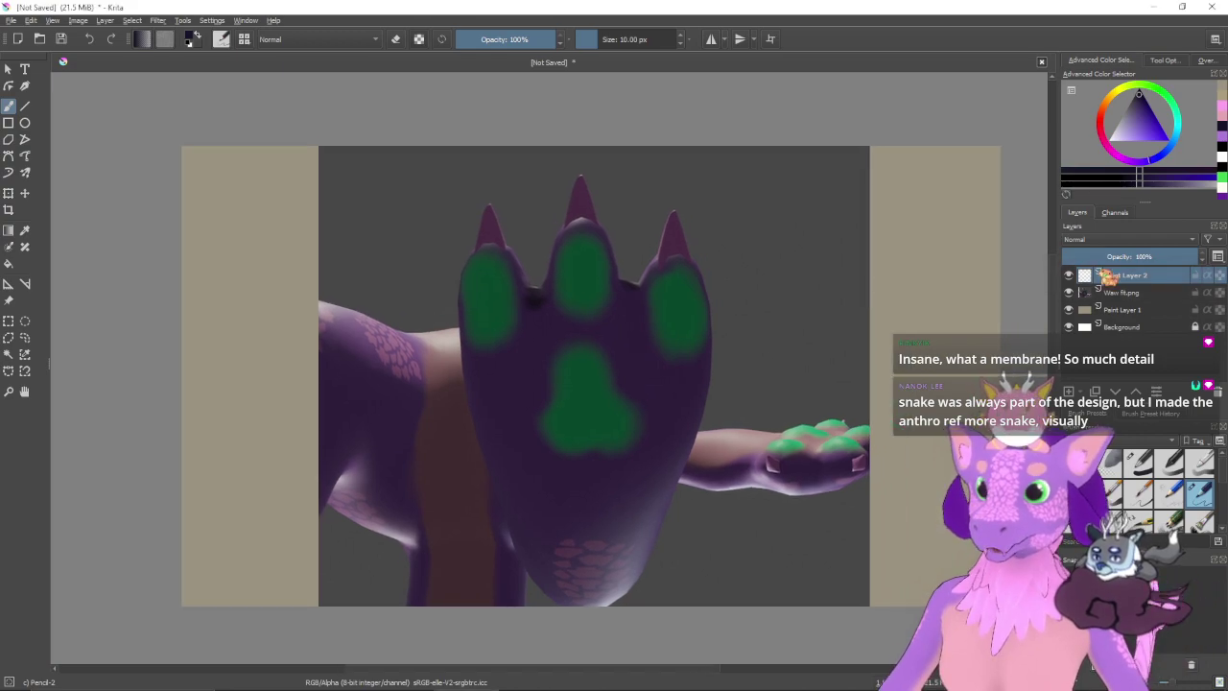
left_click(1132, 291)
left_click(1113, 256)
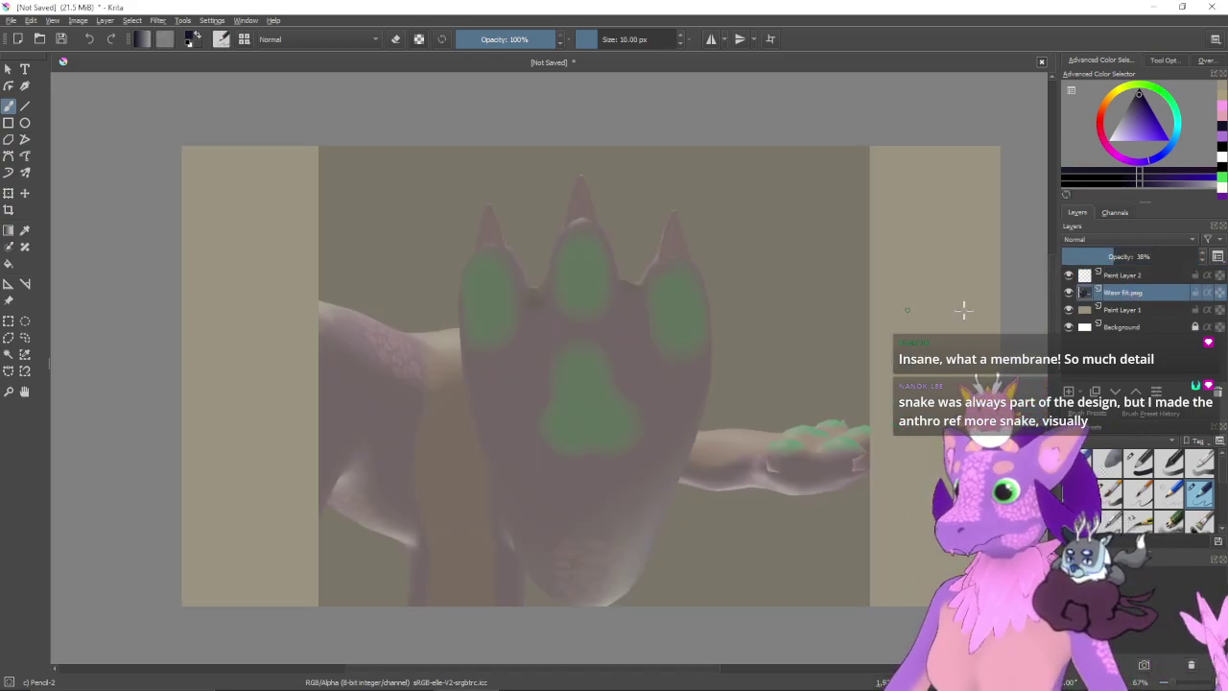
left_click(1154, 280)
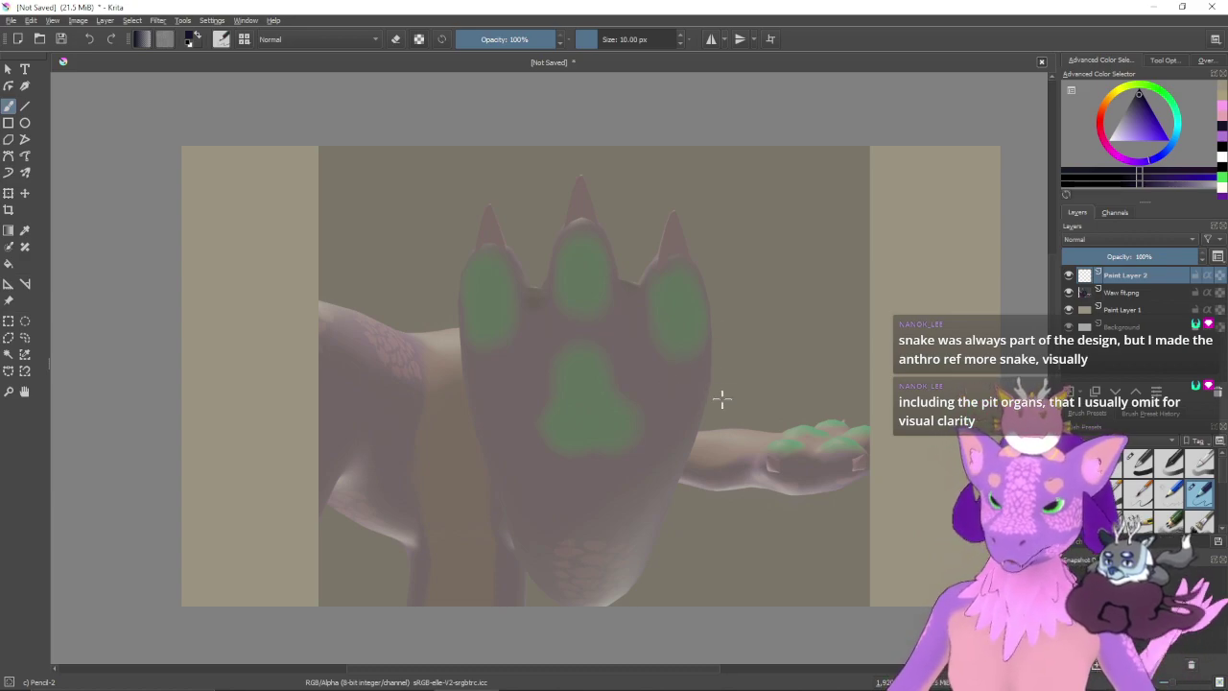
- Try outlining the leftmost toe of the foot paw with the 10 px pencil, and undo the stroke
key("ctrl+plus")
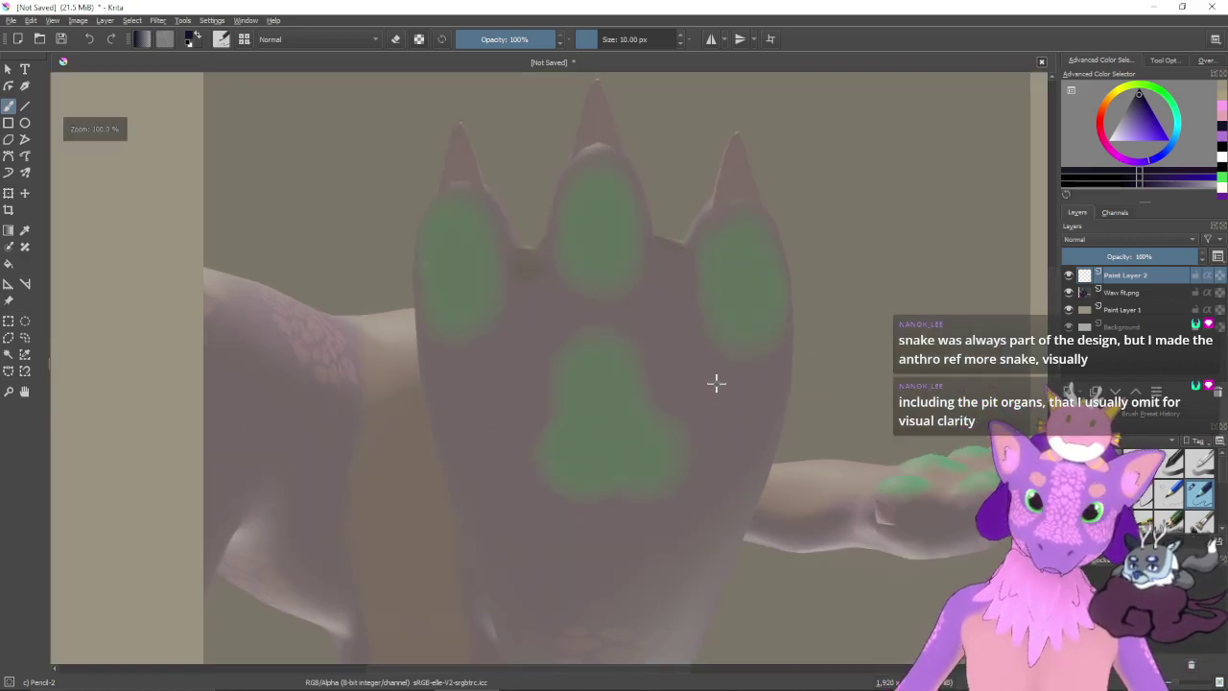
left_click_drag(711, 395, 741, 464)
left_click_drag(551, 384, 574, 322)
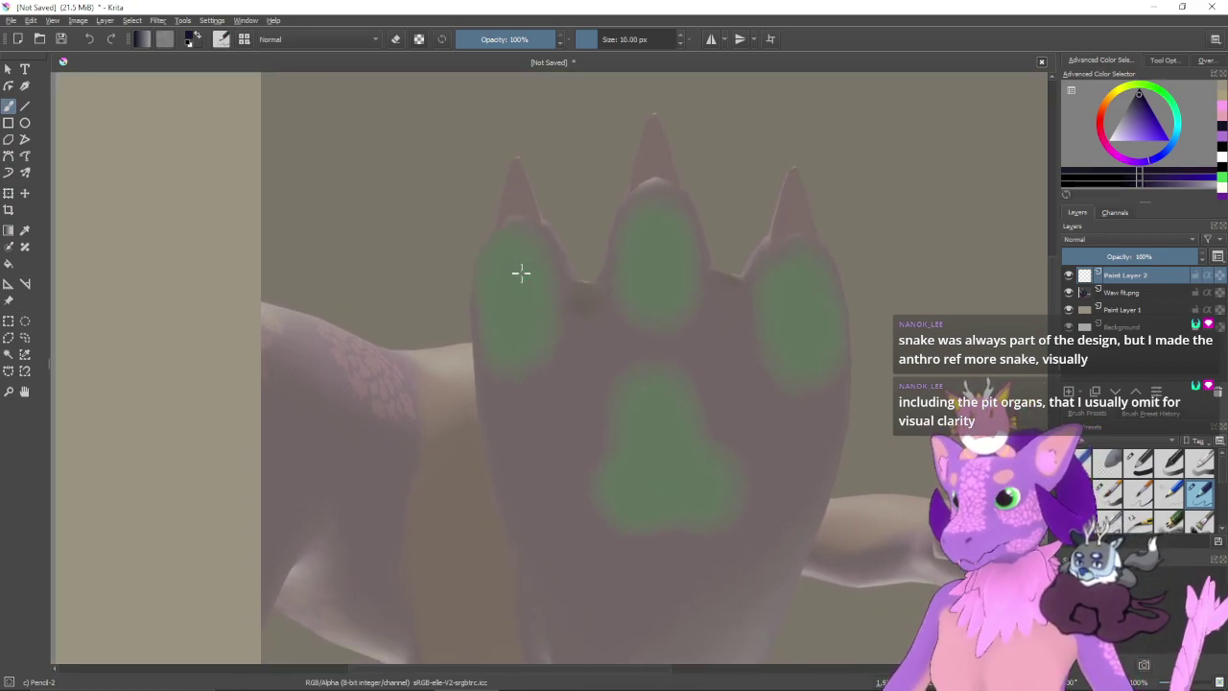
left_click_drag(536, 222, 470, 359)
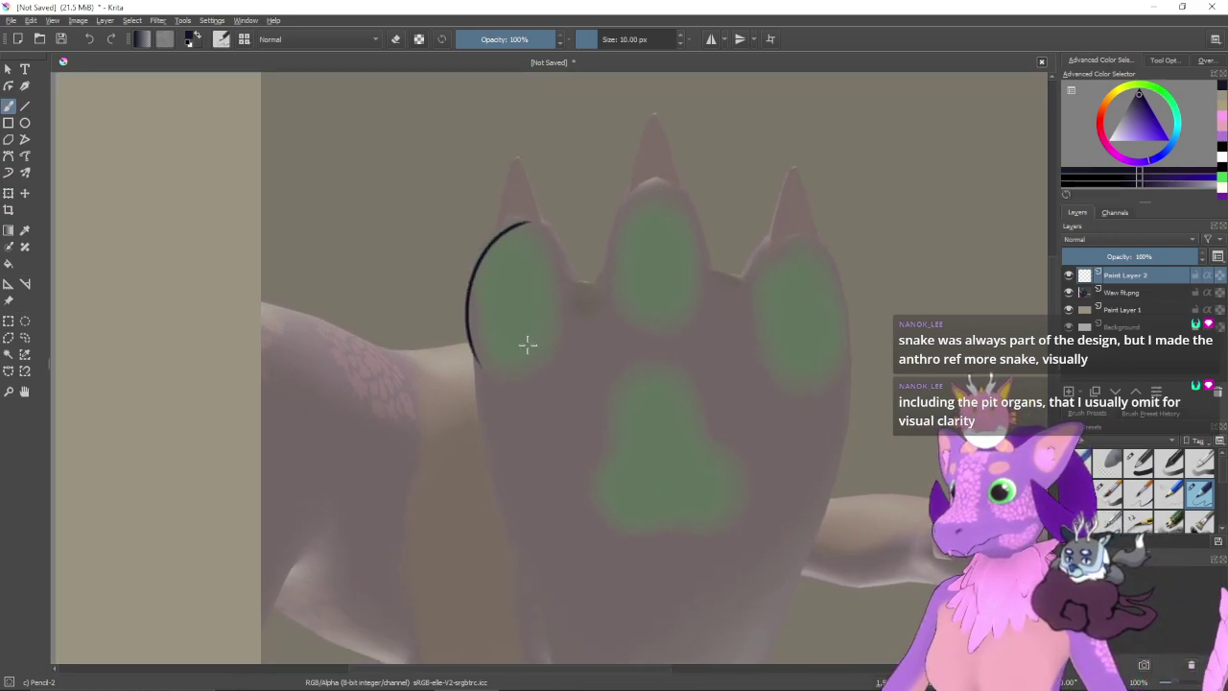
key("ctrl+z")
- Reduce the pencil brush size to 3 px for thinner line art
key("[")
key("[")
key("[")
key("[")
key("[")
key("[")
key("[")
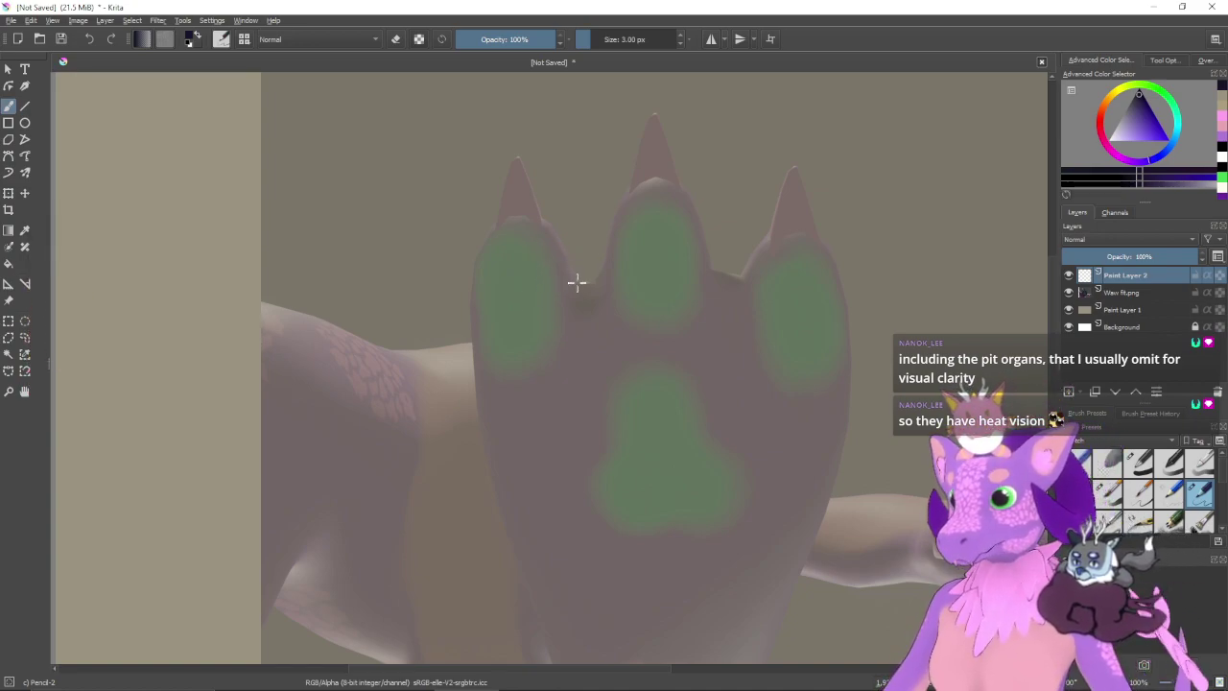
- Try several thin curved strokes around the leftmost toe and down the paw's outer edge, undoing each one
left_click_drag(553, 240, 495, 408)
key("ctrl+z")
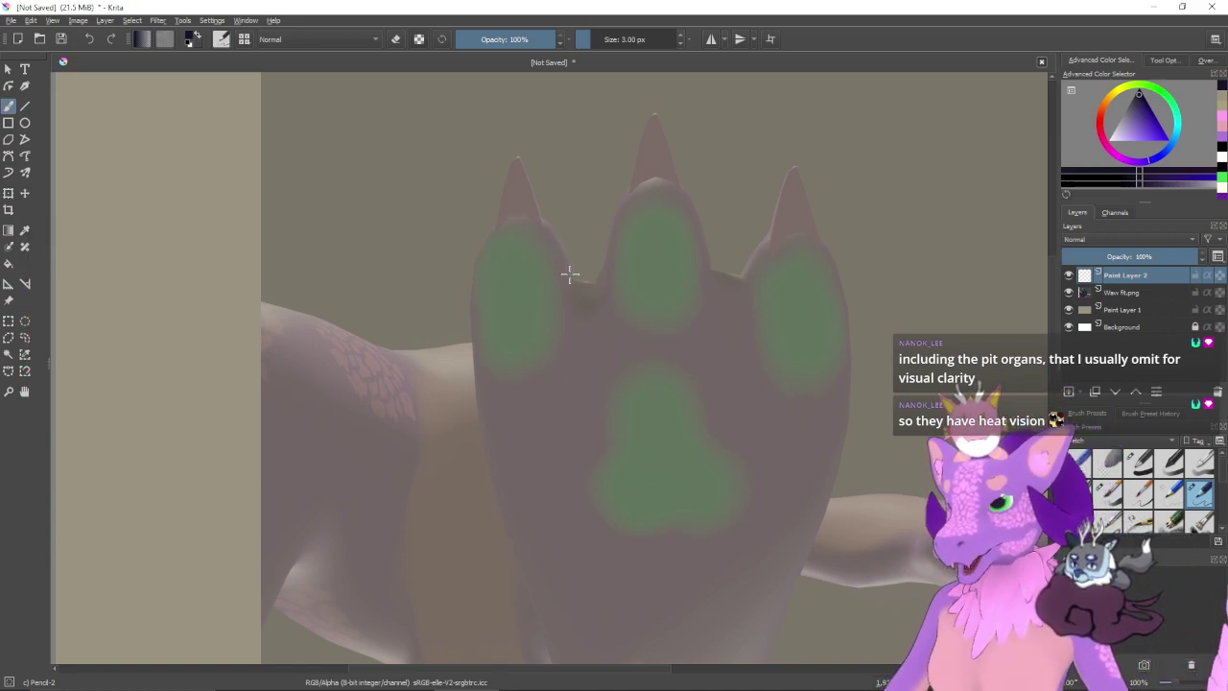
mouse_move(547, 240)
left_mouse_down()
mouse_move(479, 287)
mouse_move(502, 380)
left_mouse_up()
key("ctrl+z")
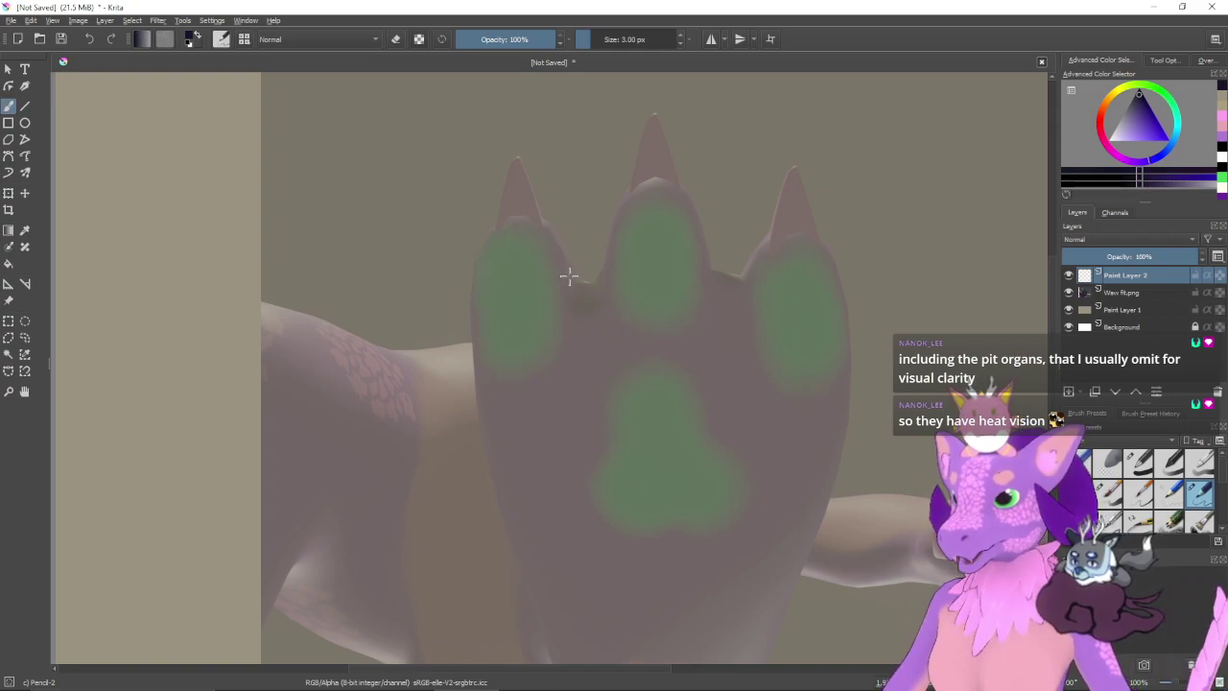
left_click_drag(535, 234, 509, 381)
key("ctrl+z")
mouse_move(573, 290)
left_mouse_down()
mouse_move(483, 331)
mouse_move(502, 420)
left_mouse_up()
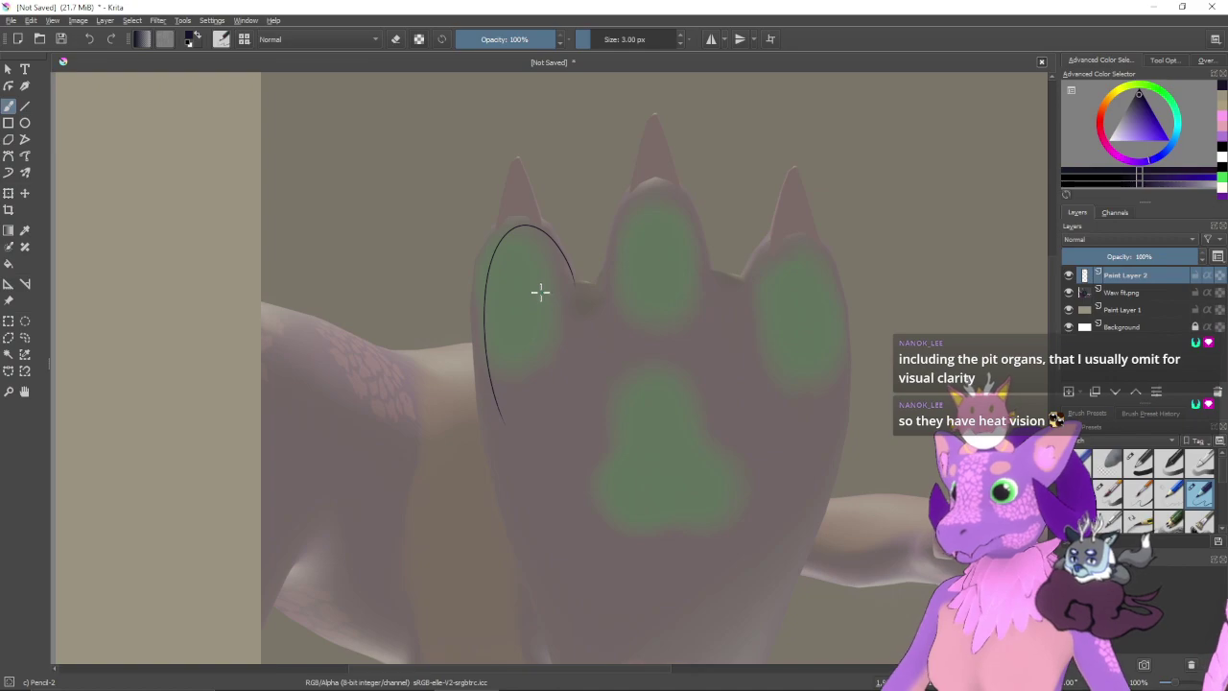
key("ctrl+z")
scroll(571, 282, "up", 3)
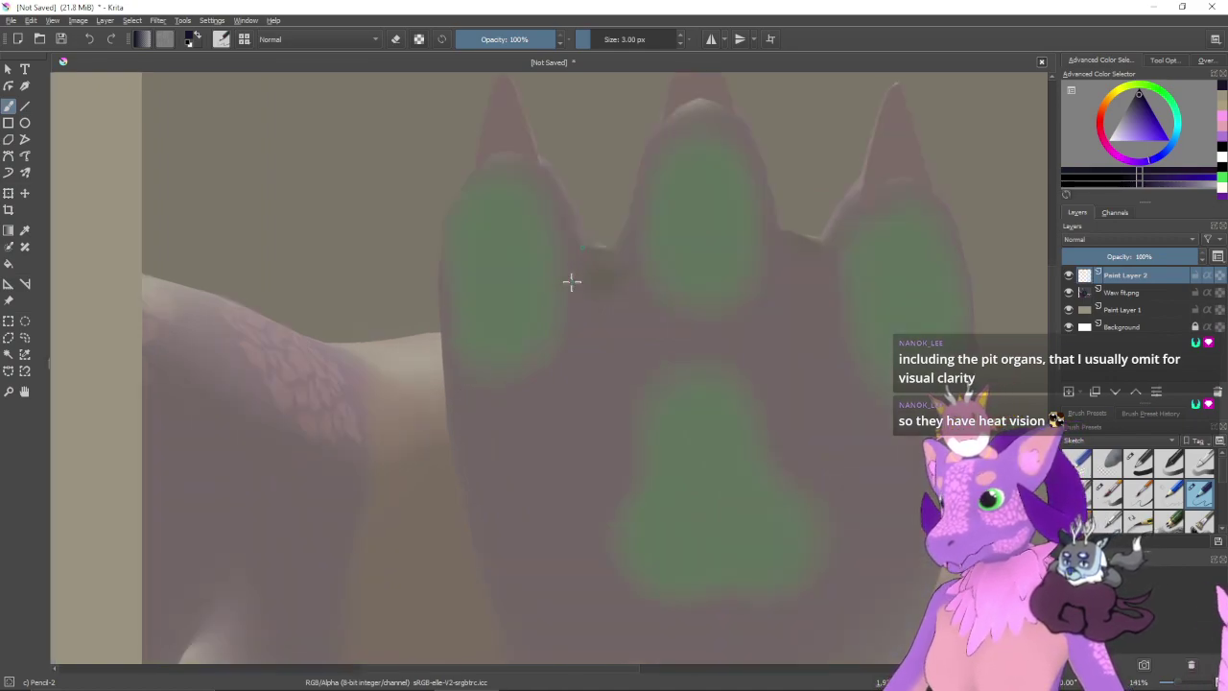
left_click_drag(589, 265, 430, 510)
key("ctrl+z")
scroll(581, 369, "down", 1)
scroll(584, 369, "down", 1)
left_click_drag(677, 476, 589, 391)
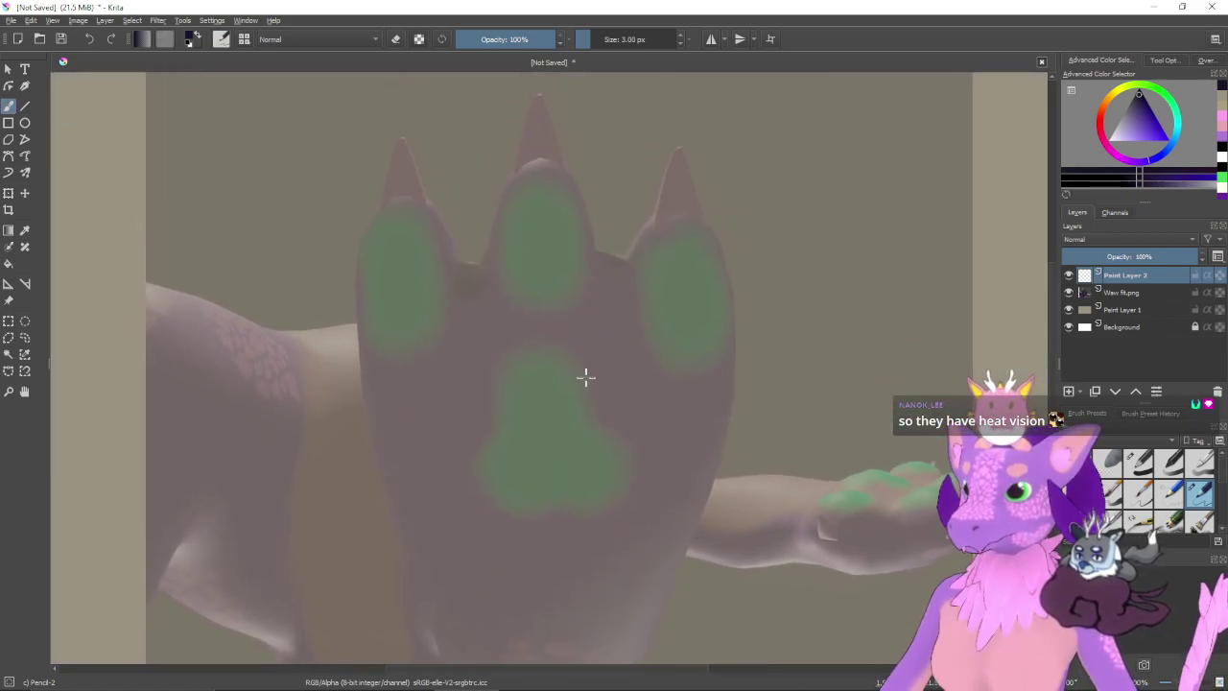
scroll(595, 389, "down", 1)
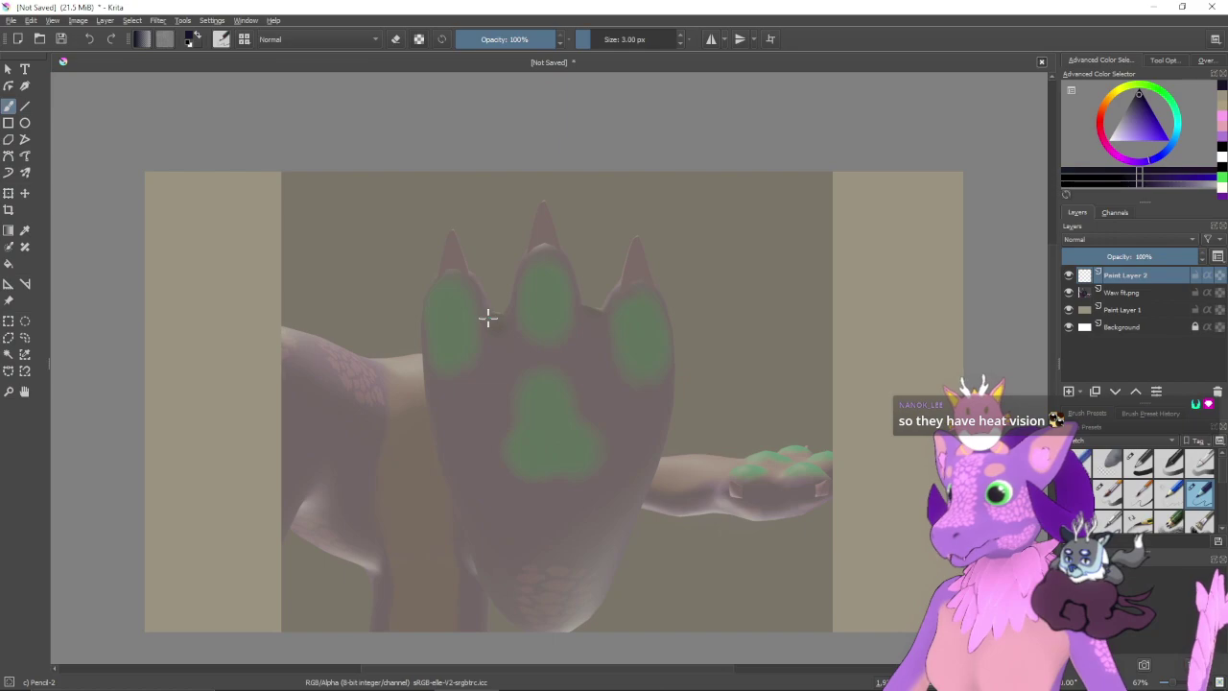
- Enlarge the brush to 10 px and outline the leftmost toe, continuing down the upper side of the paw
key("bracketright")
key("bracketright")
key("bracketright")
key("bracketright")
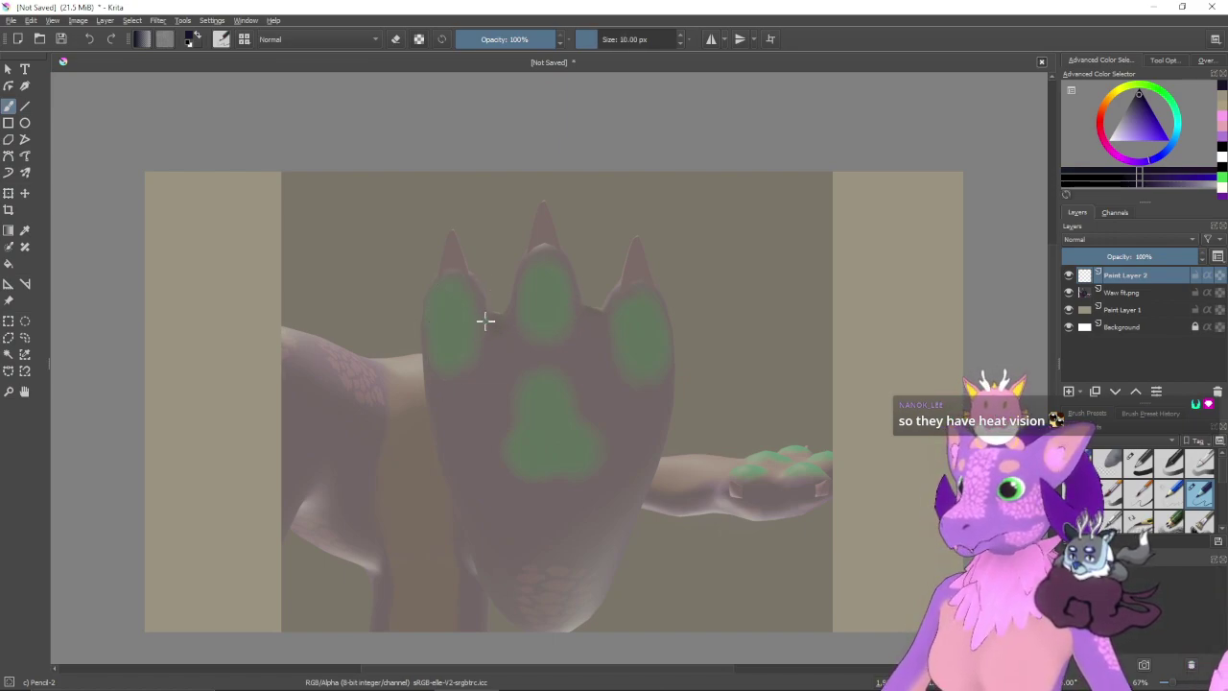
mouse_move(487, 315)
left_mouse_down()
mouse_move(419, 337)
mouse_move(422, 395)
left_mouse_up()
key("ctrl+z")
mouse_move(487, 316)
left_mouse_down()
mouse_move(432, 288)
mouse_move(442, 425)
left_mouse_up()
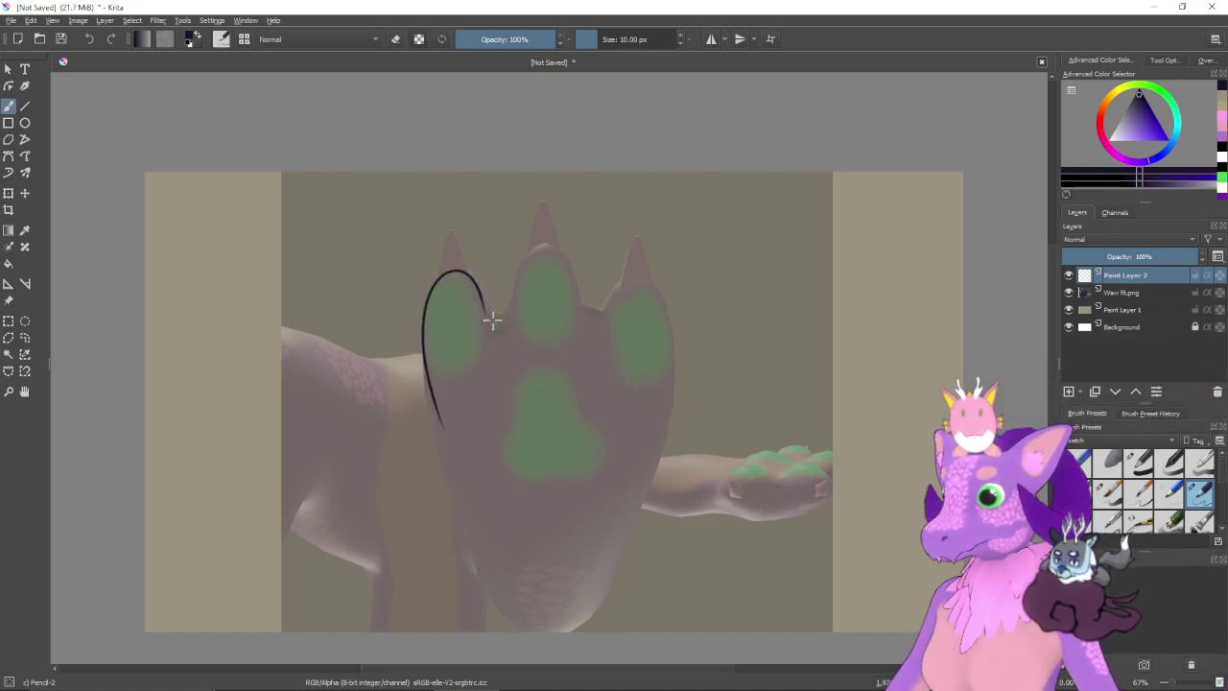
- Continue the paw outline with a smooth contour around the middle toe and the rightmost toe
mouse_move(481, 303)
left_mouse_down()
mouse_move(512, 272)
mouse_move(568, 326)
left_mouse_up()
key("ctrl+z")
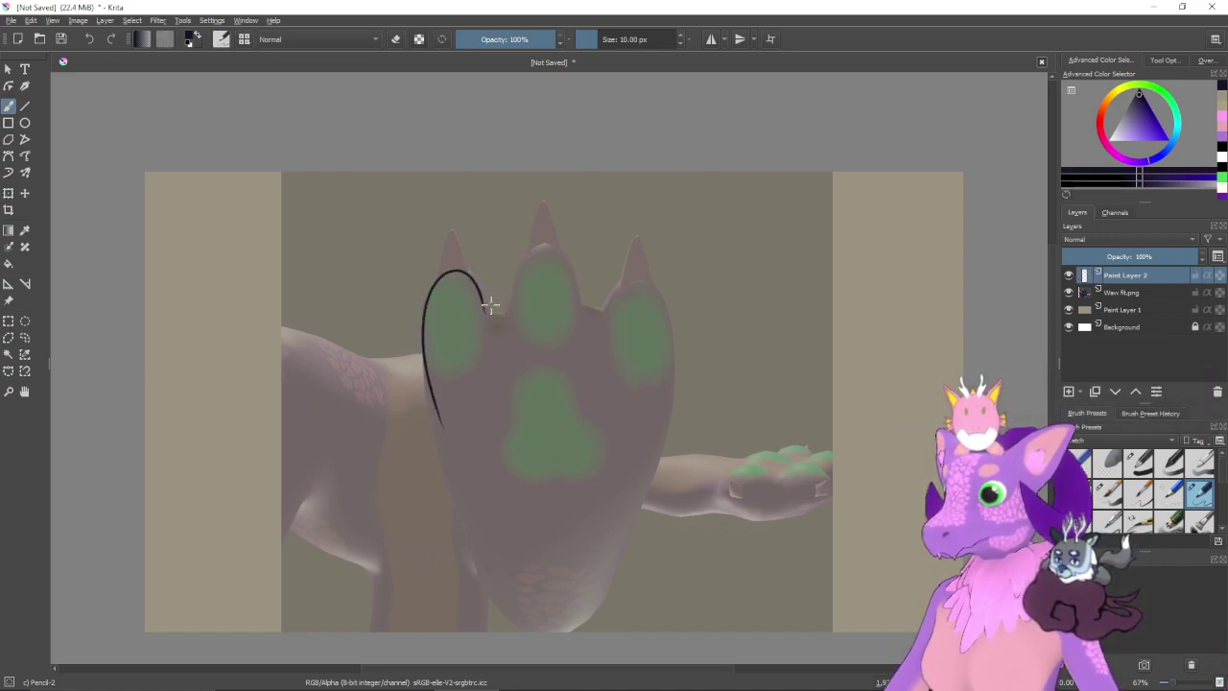
mouse_move(483, 310)
left_mouse_down()
mouse_move(538, 250)
mouse_move(581, 341)
mouse_move(603, 307)
mouse_move(667, 343)
left_mouse_up()
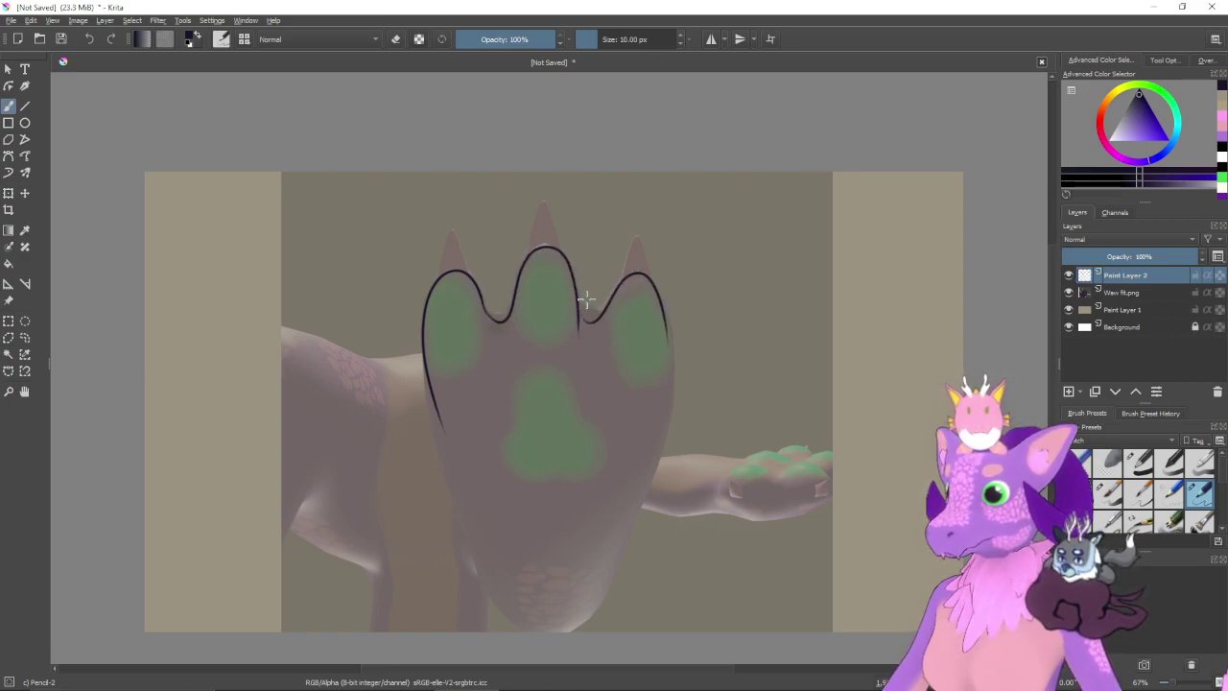
key("ctrl+z")
key("ctrl+z")
mouse_move(483, 313)
left_mouse_down()
mouse_move(573, 263)
mouse_move(581, 305)
left_mouse_up()
key("ctrl+z")
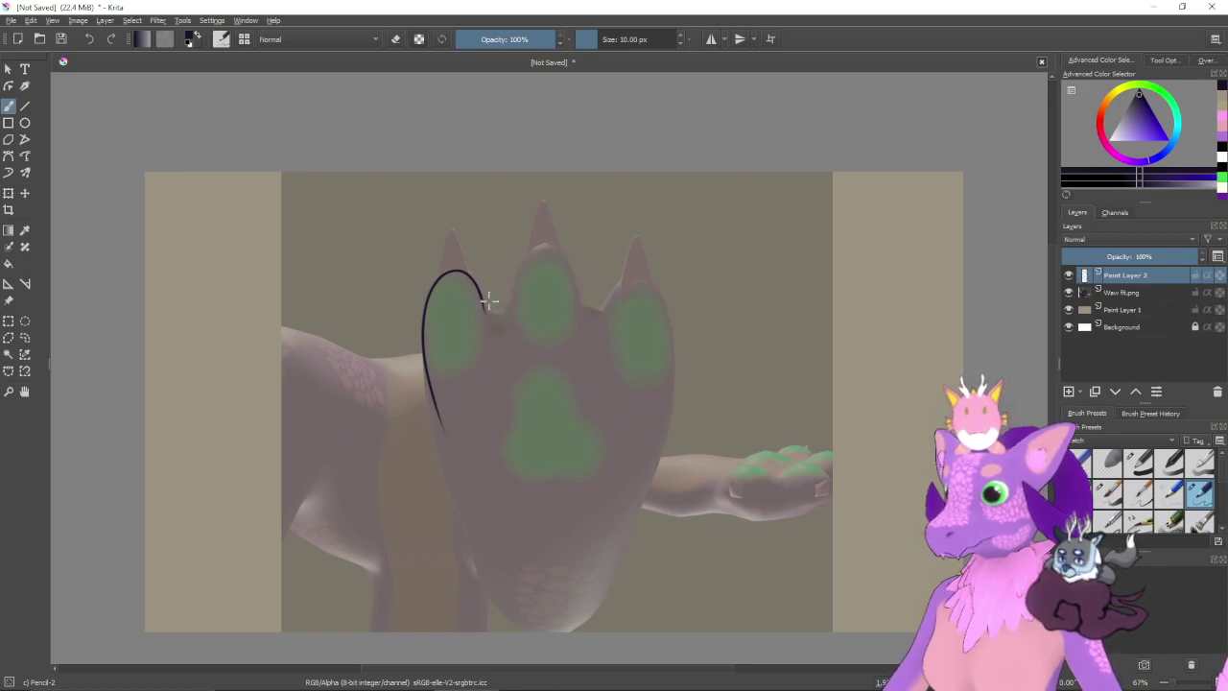
mouse_move(486, 307)
left_mouse_down()
mouse_move(531, 252)
mouse_move(585, 326)
mouse_move(617, 282)
mouse_move(675, 372)
left_mouse_up()
key("ctrl+z")
mouse_move(580, 307)
left_mouse_down()
mouse_move(617, 292)
mouse_move(669, 315)
mouse_move(647, 483)
mouse_move(664, 328)
left_mouse_up()
left_click_drag(660, 265, 623, 467)
key("ctrl+z")
left_click_drag(662, 268, 622, 408)
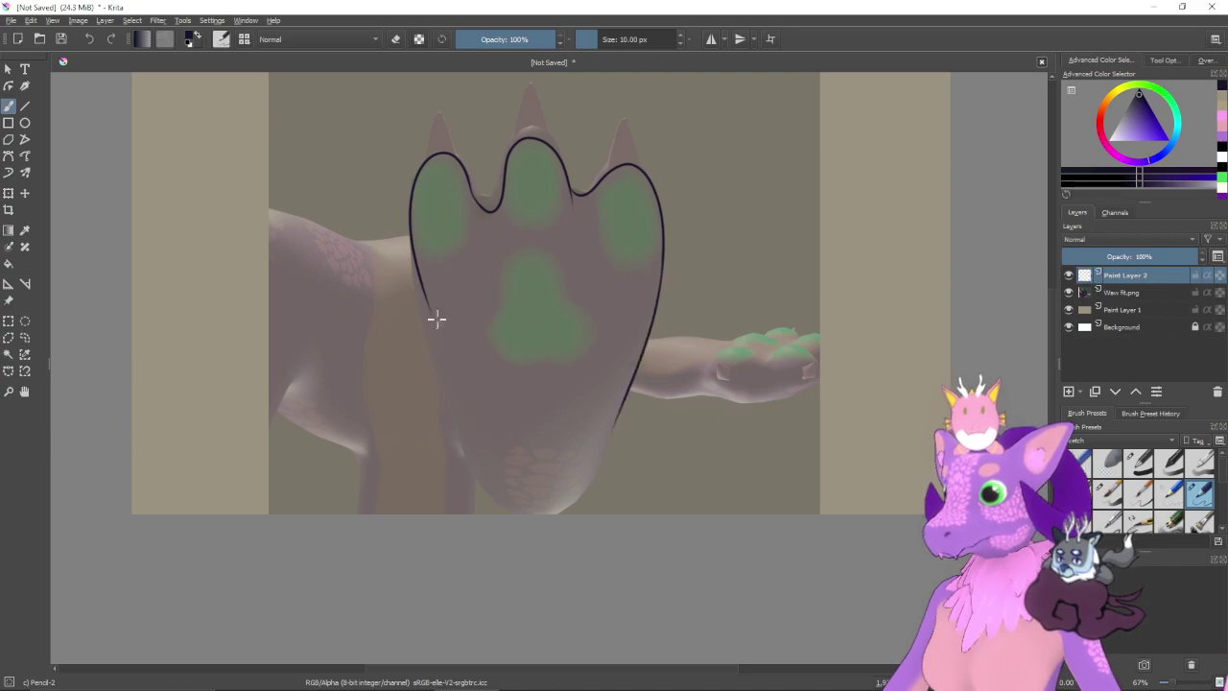
mouse_move(414, 270)
left_mouse_down()
mouse_move(449, 358)
mouse_move(480, 380)
mouse_move(623, 408)
left_mouse_up()
key("ctrl+z")
key("ctrl+z")
key("ctrl+z")
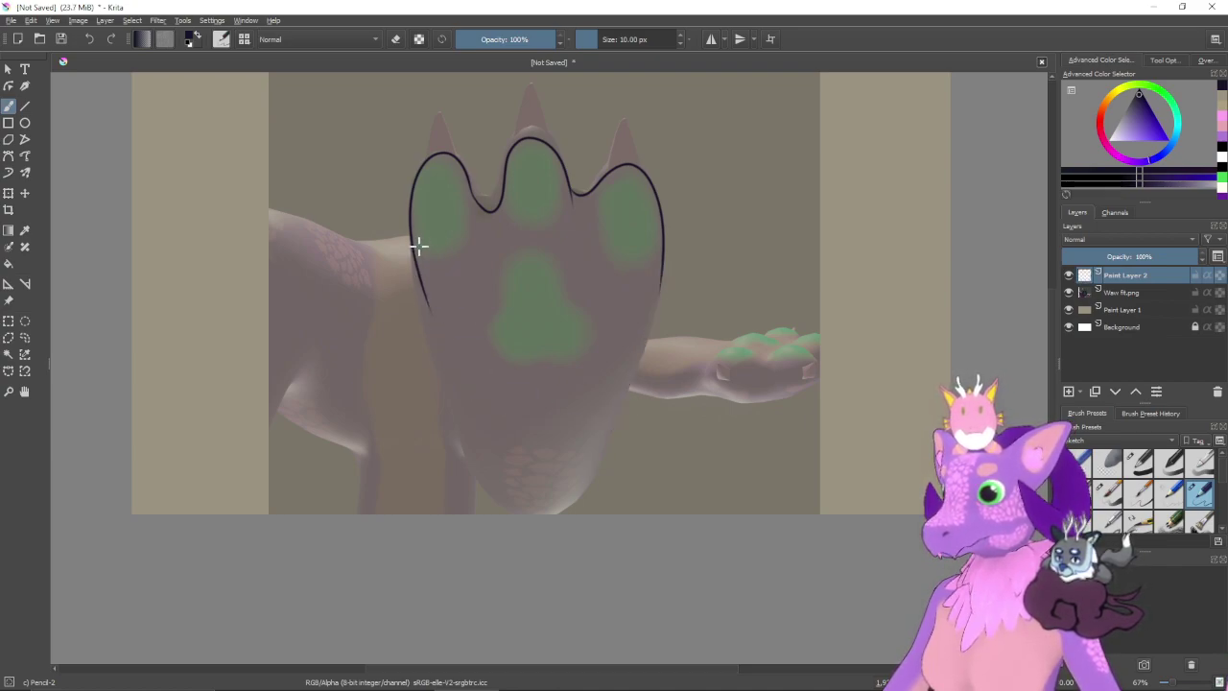
- Draw the paw's left side down toward the heel and add a curved line across the sole above the heel
left_click_drag(413, 244, 445, 379)
key("ctrl+z")
left_click_drag(416, 251, 449, 395)
key("ctrl+z")
mouse_move(416, 287)
left_mouse_down()
mouse_move(447, 393)
mouse_move(628, 386)
left_mouse_up()
key("ctrl+z")
left_click_drag(445, 388, 642, 384)
left_click_drag(537, 418, 603, 489)
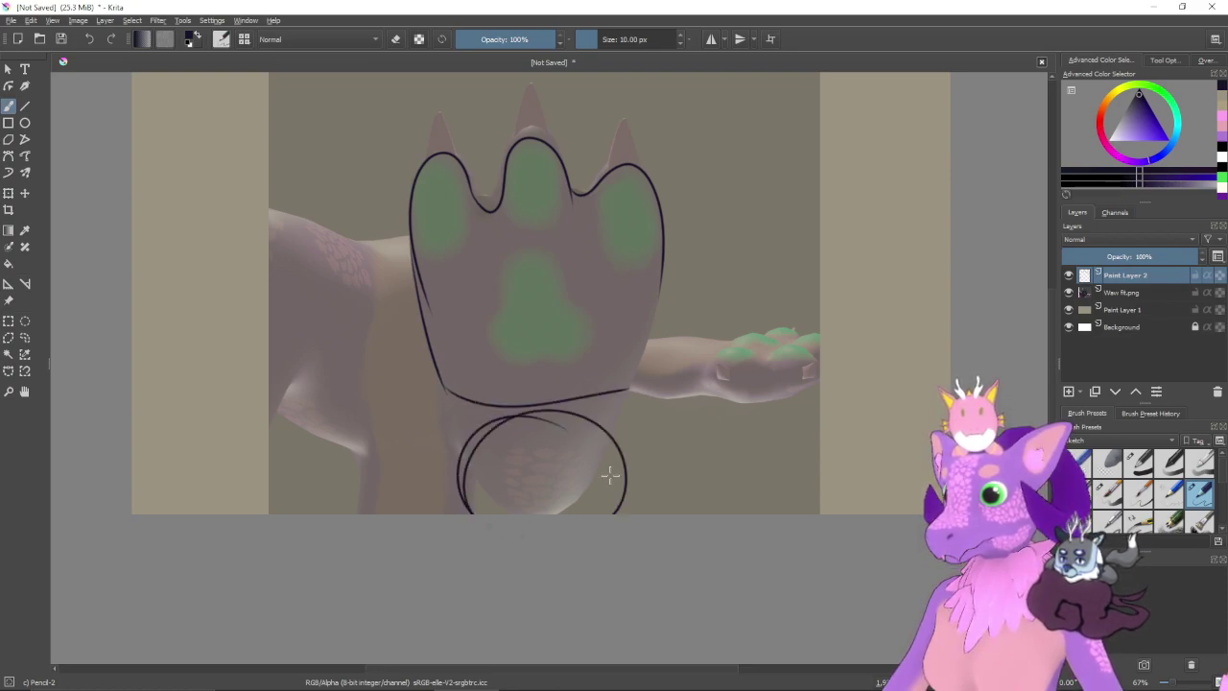
key("ctrl+z")
- Try to draw the paw's right side from below the outer toe down to the curved line above the heel
left_click_drag(663, 274, 625, 422)
key("ctrl+z")
left_click_drag(663, 274, 622, 389)
key("ctrl+z")
left_click_drag(660, 249, 624, 391)
key("e")
key("ctrl+z")
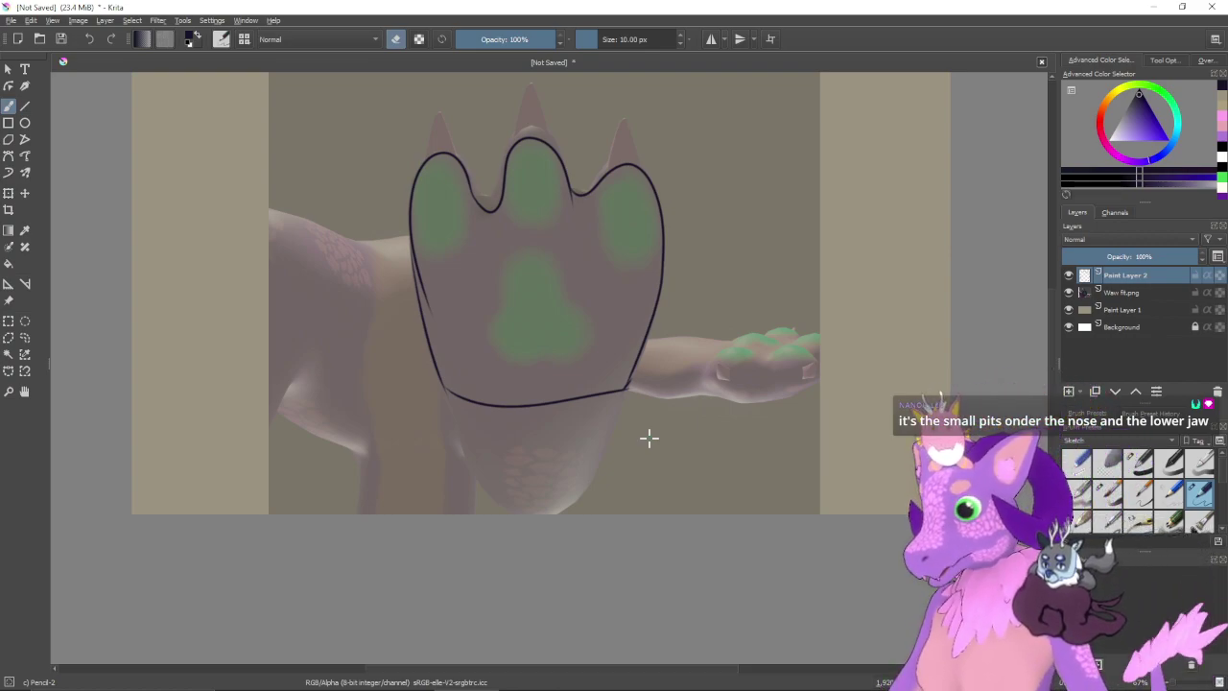
- Switch to the browser and examine the enlarged emerald tree boa photo and the full-size "Danger lurks" snake image
left_click_drag(598, 330, 632, 308)
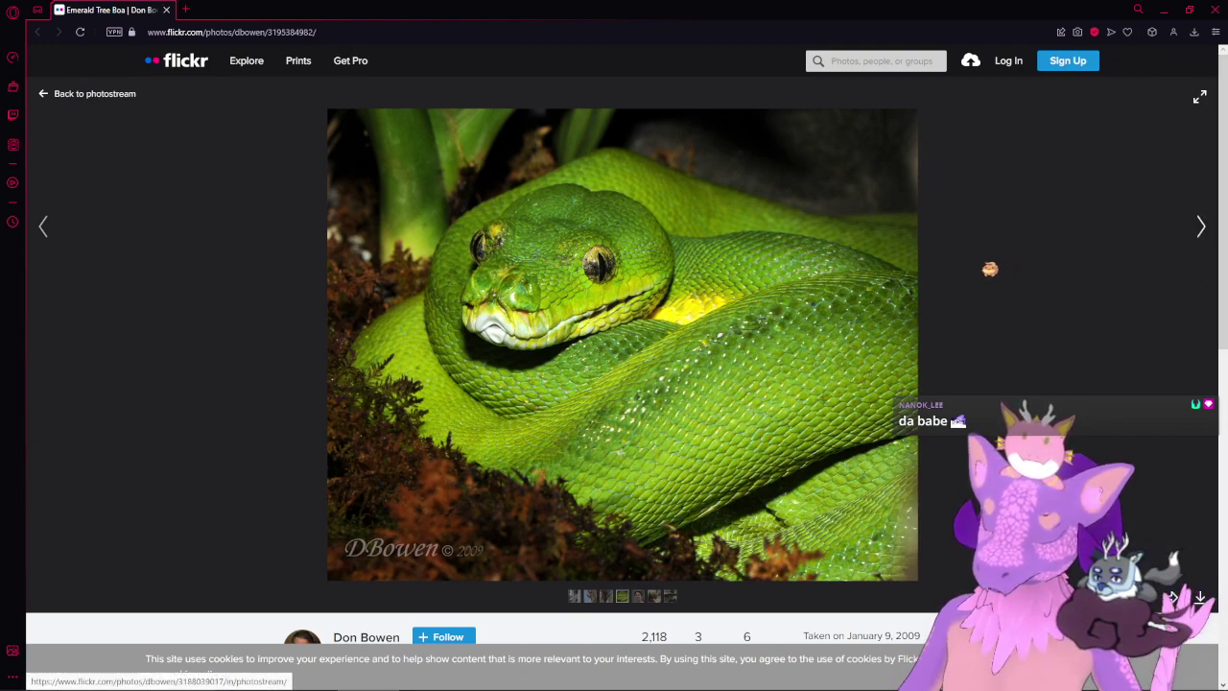
left_click(633, 340)
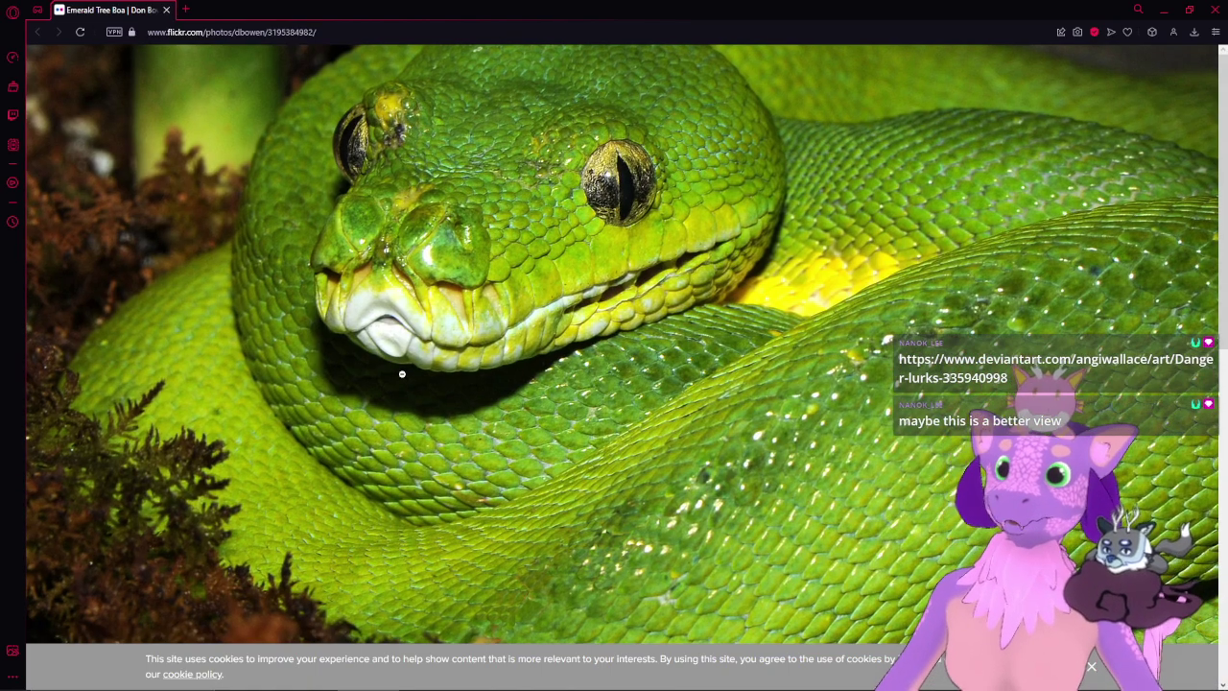
left_click(402, 373)
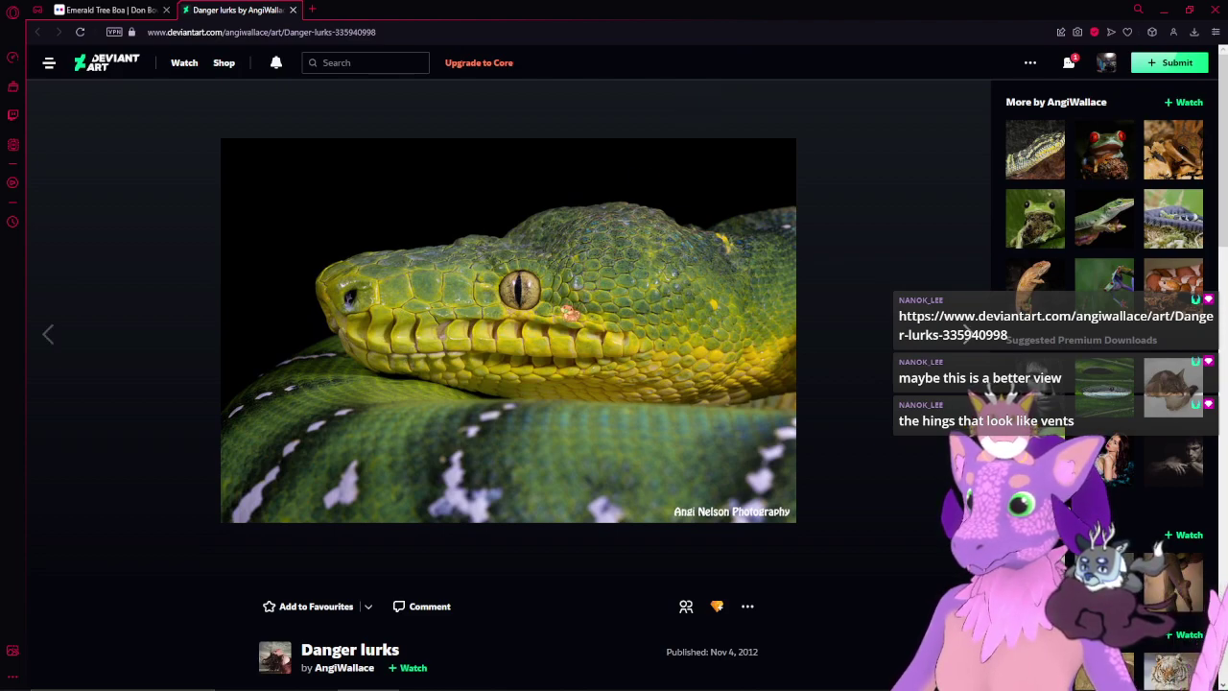
right_click(564, 310)
left_click(614, 323)
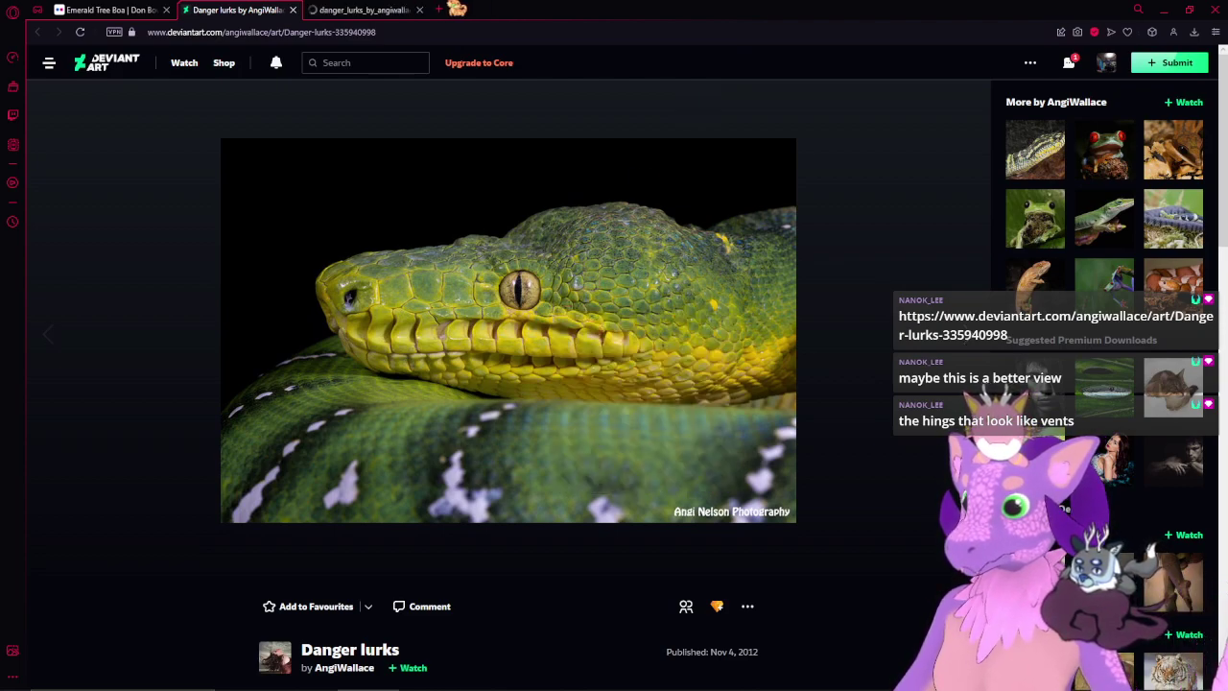
key("ctrl+Tab")
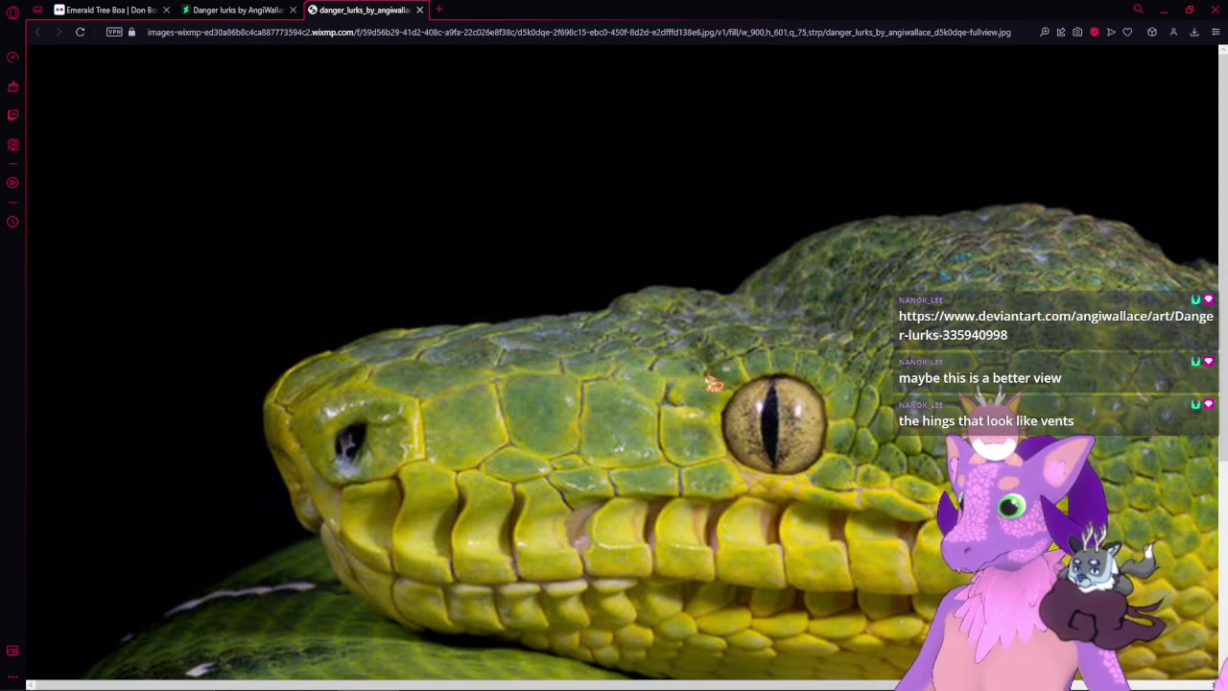
middle_click(704, 384)
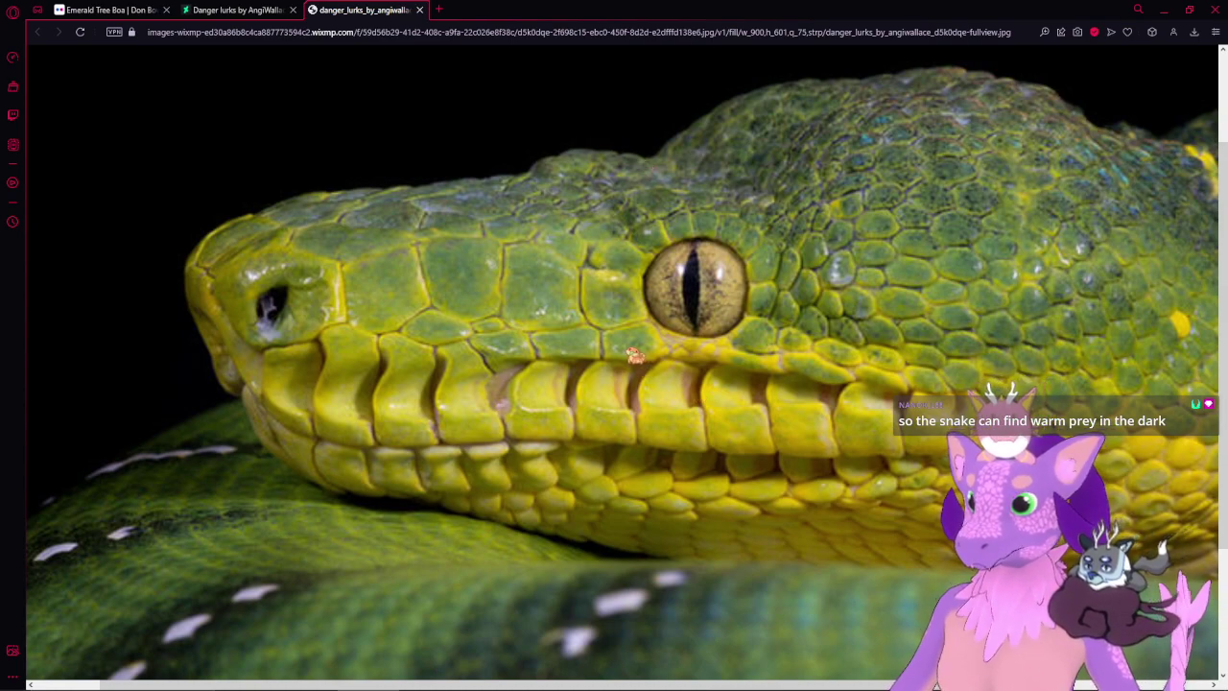
- Close both "Danger lurks" tabs and take another close look at the emerald tree boa's head
left_click(420, 10)
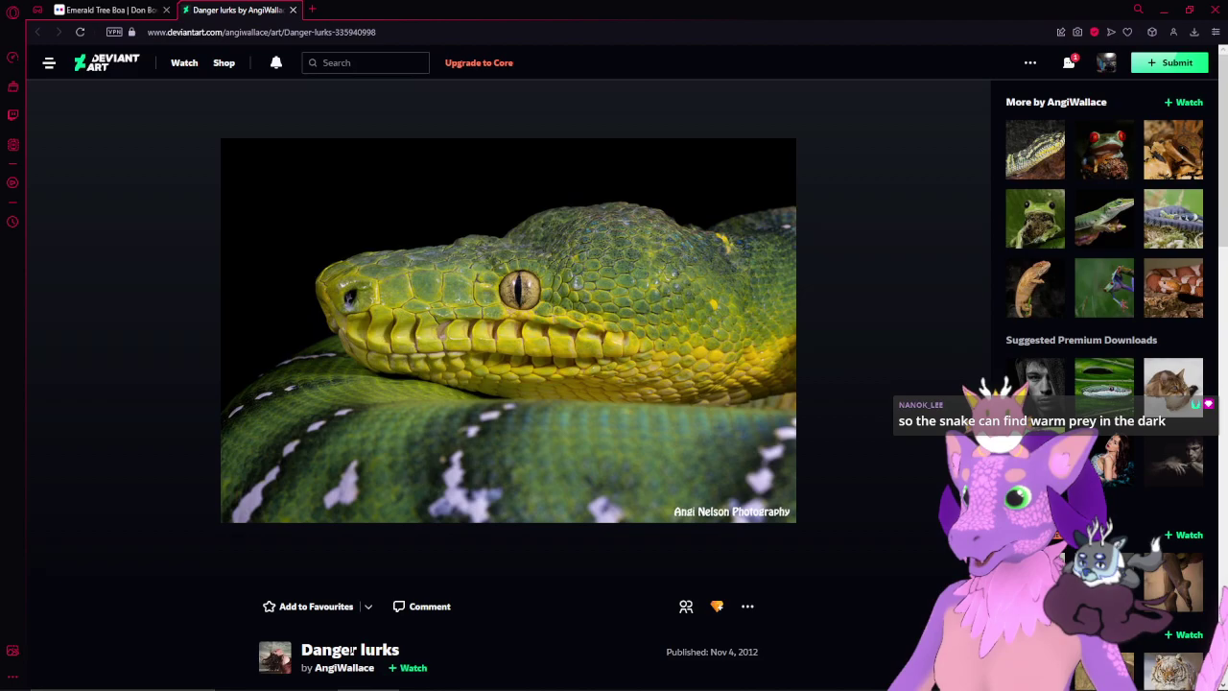
left_click(292, 10)
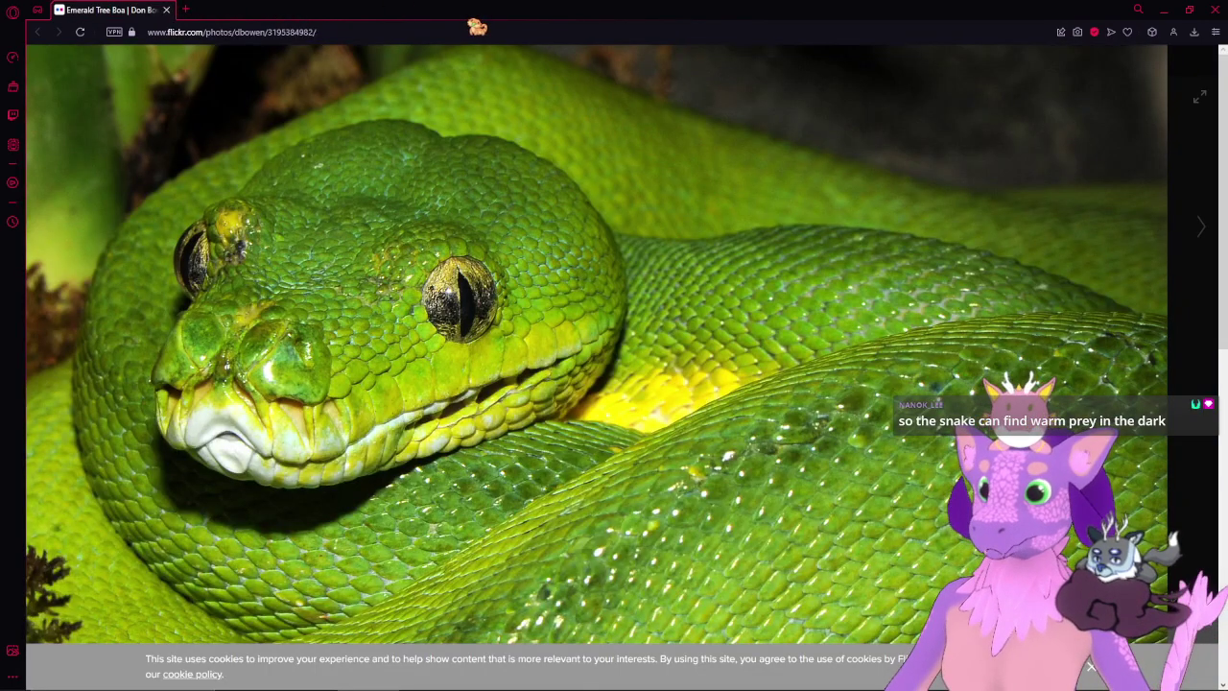
left_click(433, 259)
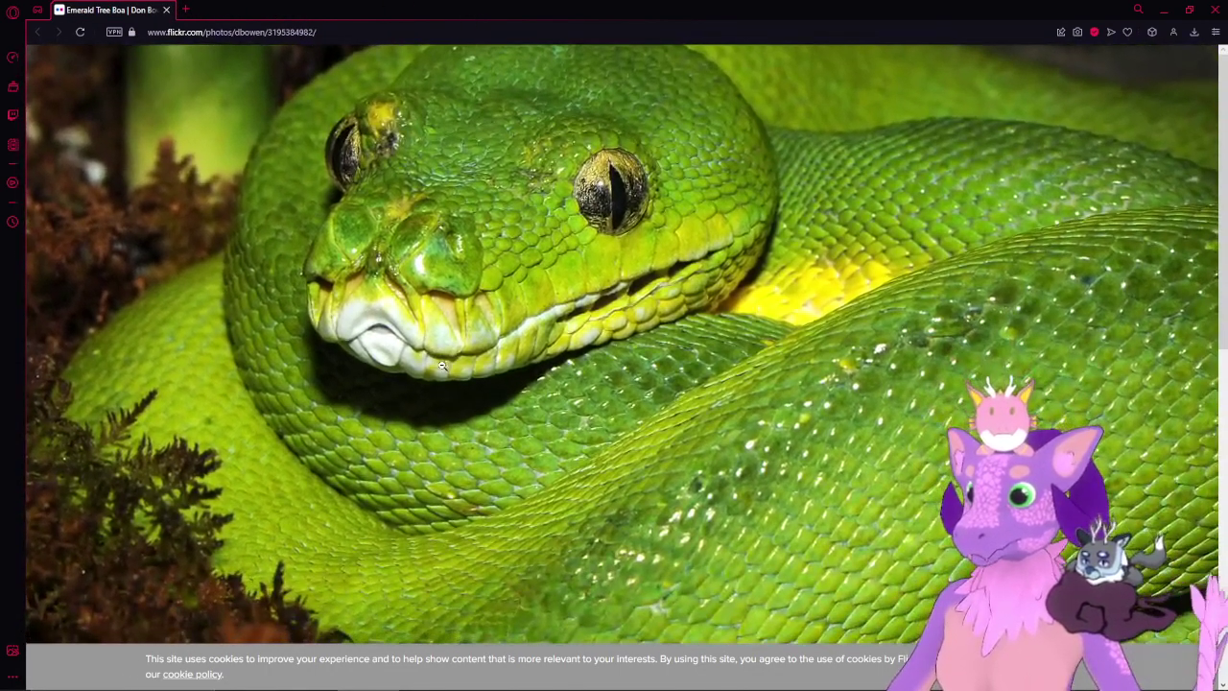
left_click(537, 299)
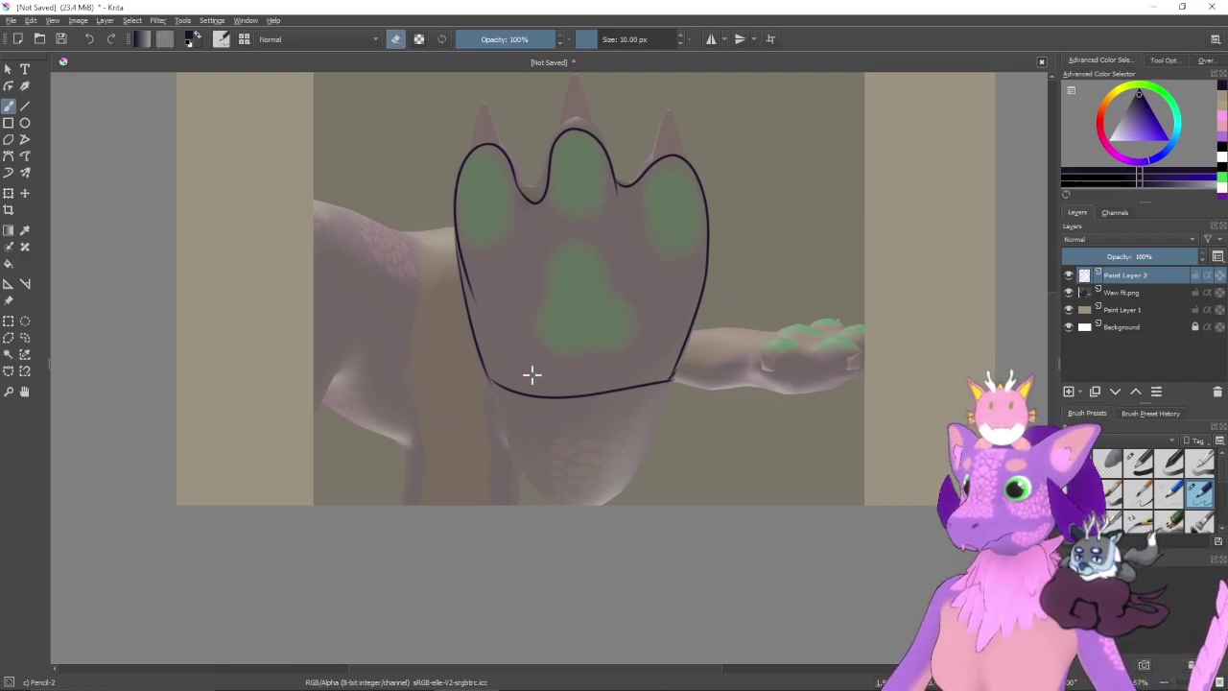
- Return to Krita, undo the sole line and the right side, and redraw the paw's right side tapering toward the heel
key("ctrl+z")
key("ctrl+z")
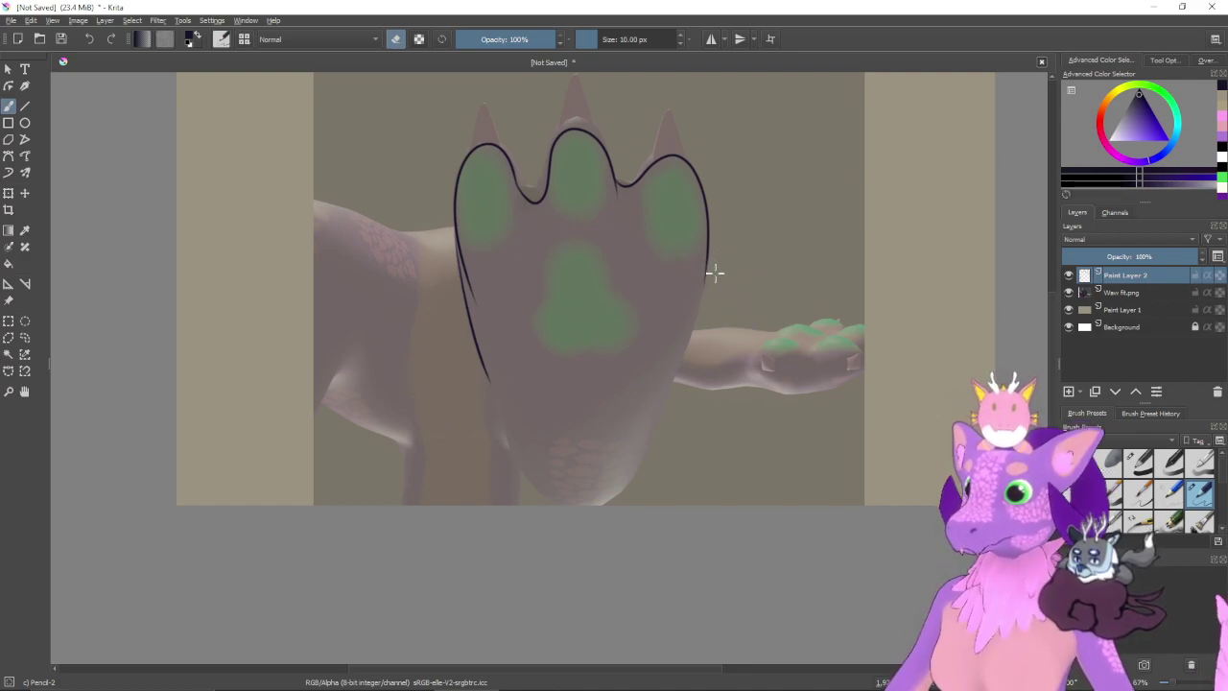
key("e")
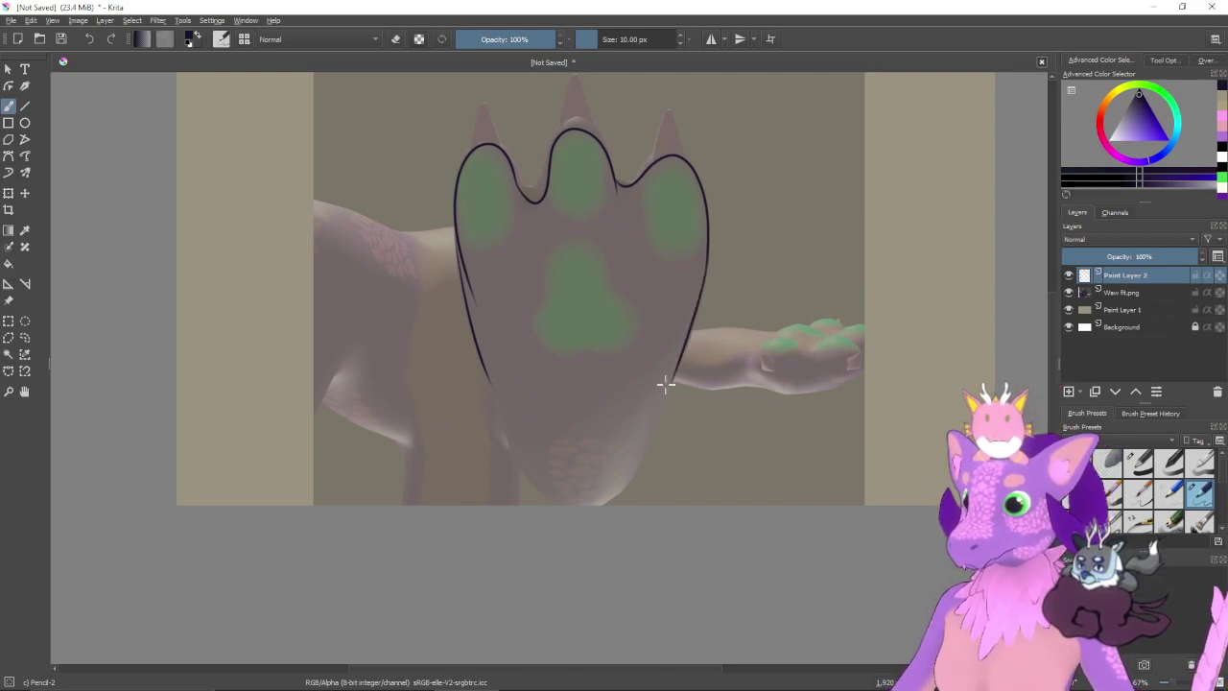
left_click_drag(708, 249, 658, 375)
key("ctrl+z")
left_click_drag(707, 257, 662, 398)
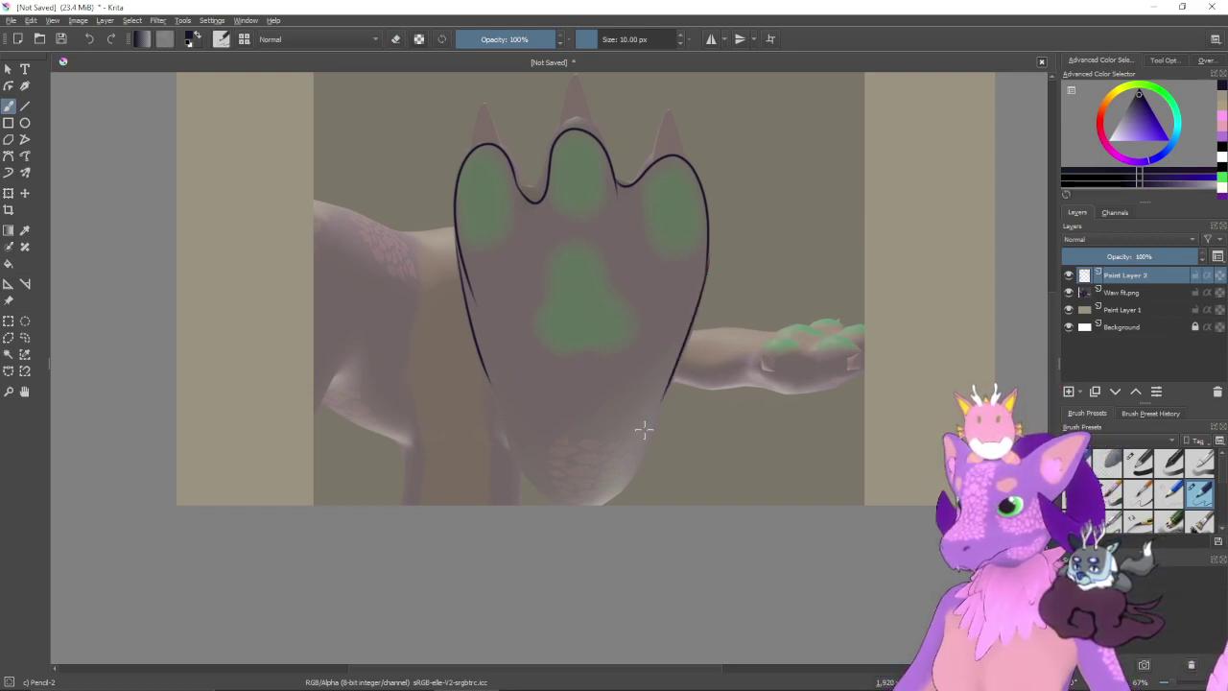
left_click_drag(627, 311, 657, 400)
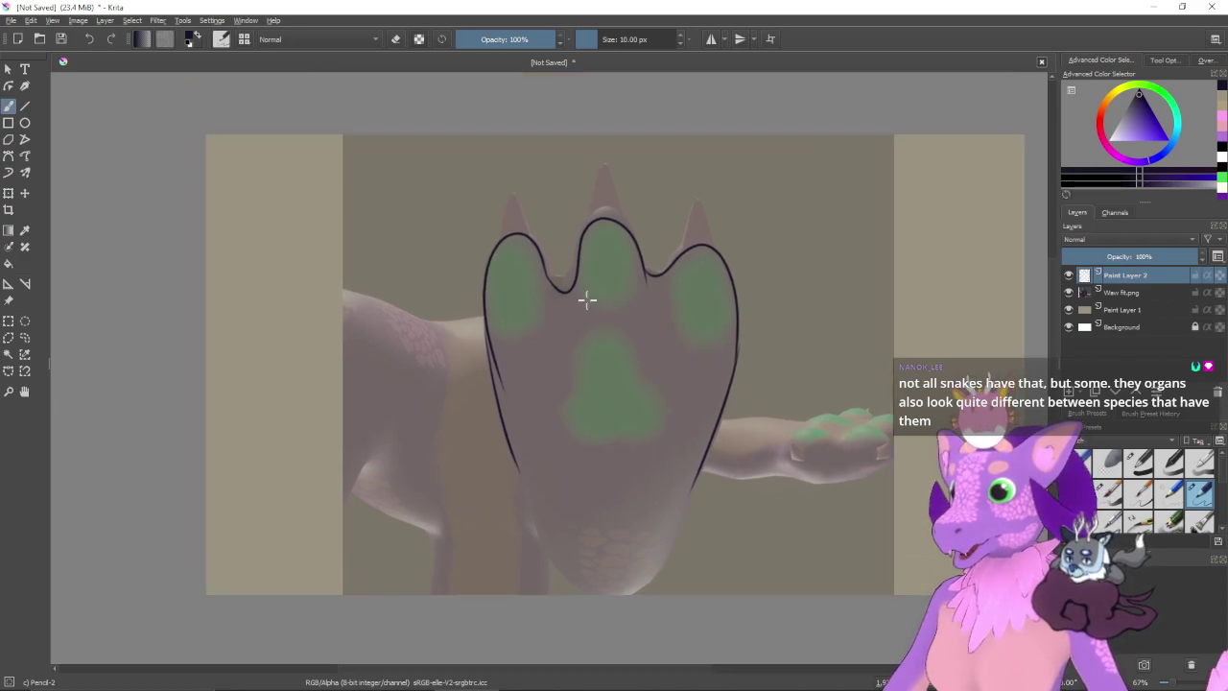
- Outline the leftmost toe's green pad with an oval
mouse_move(510, 253)
left_mouse_down()
mouse_move(529, 307)
mouse_move(509, 294)
mouse_move(510, 325)
mouse_move(521, 257)
mouse_move(496, 284)
mouse_move(535, 279)
mouse_move(504, 296)
mouse_move(537, 305)
left_mouse_up()
key("ctrl+z")
key("ctrl+z")
key("ctrl+z")
key("ctrl+z")
left_click_drag(518, 252, 537, 306)
key("ctrl+z")
mouse_move(511, 242)
left_mouse_down()
mouse_move(524, 313)
mouse_move(506, 247)
left_mouse_up()
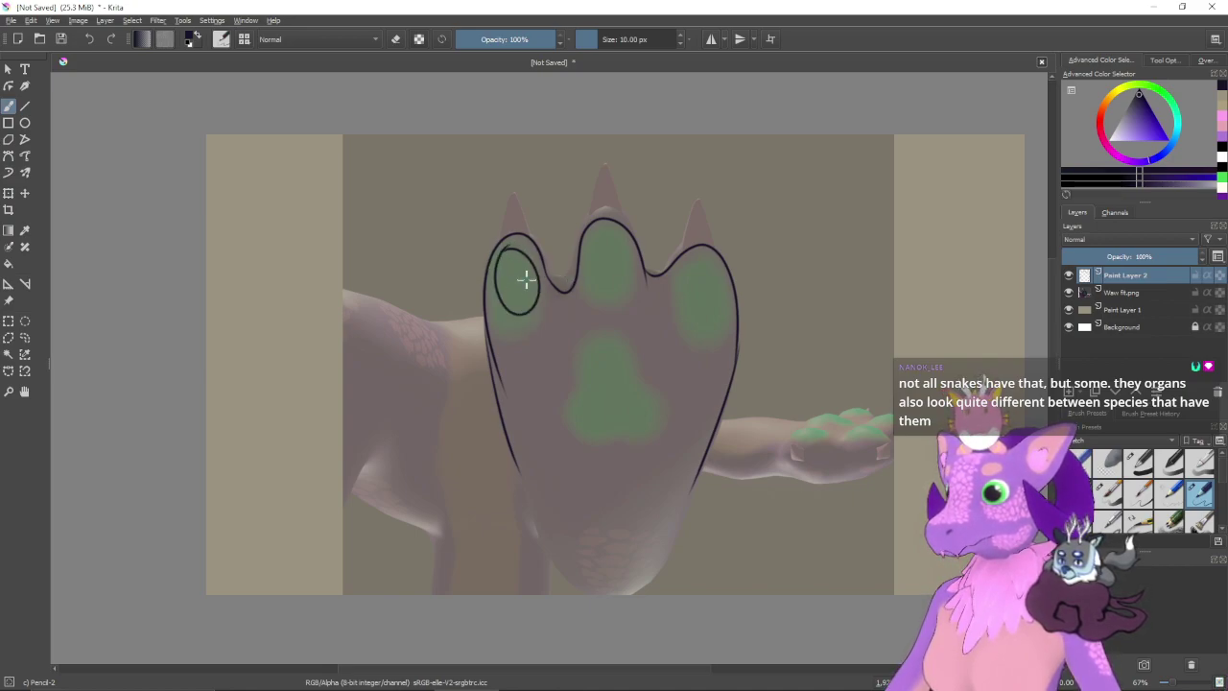
- Outline the green pads of the middle and rightmost toes with ovals
mouse_move(610, 234)
left_mouse_down()
mouse_move(602, 305)
mouse_move(605, 236)
mouse_move(599, 293)
mouse_move(612, 236)
mouse_move(590, 263)
mouse_move(633, 261)
mouse_move(602, 303)
mouse_move(601, 239)
left_mouse_up()
key("ctrl+z")
key("ctrl+z")
key("ctrl+z")
mouse_move(700, 264)
left_mouse_down()
mouse_move(711, 344)
mouse_move(677, 281)
mouse_move(694, 329)
mouse_move(693, 270)
mouse_move(679, 286)
mouse_move(719, 274)
mouse_move(707, 333)
mouse_move(678, 286)
mouse_move(684, 317)
mouse_move(697, 260)
mouse_move(709, 323)
left_mouse_up()
key("ctrl+z")
key("ctrl+z")
key("ctrl+z")
key("ctrl+z")
key("ctrl+z")
mouse_move(707, 268)
left_mouse_down()
mouse_move(719, 319)
mouse_move(708, 252)
left_mouse_up()
left_click_drag(706, 340, 706, 351)
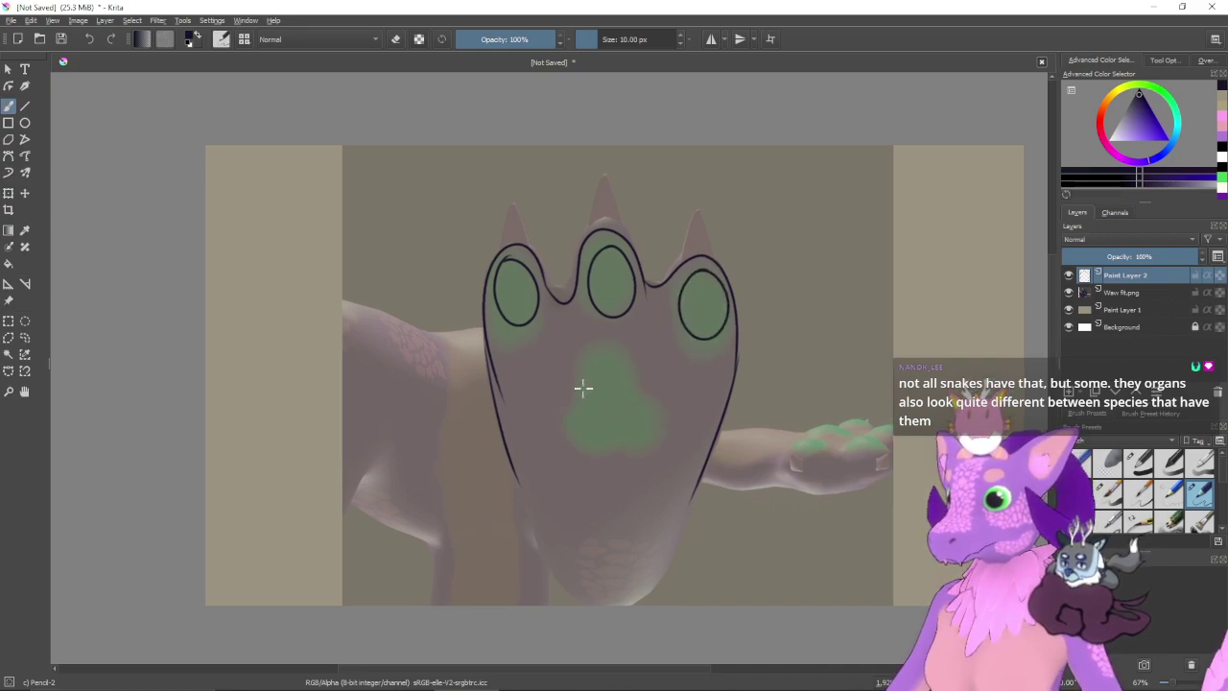
- Outline the central paw pad as a rounded three-lobed shape with a narrow upper lobe
mouse_move(581, 399)
left_mouse_down()
mouse_move(559, 438)
mouse_move(588, 454)
mouse_move(652, 444)
mouse_move(616, 364)
mouse_move(598, 356)
mouse_move(578, 401)
left_mouse_up()
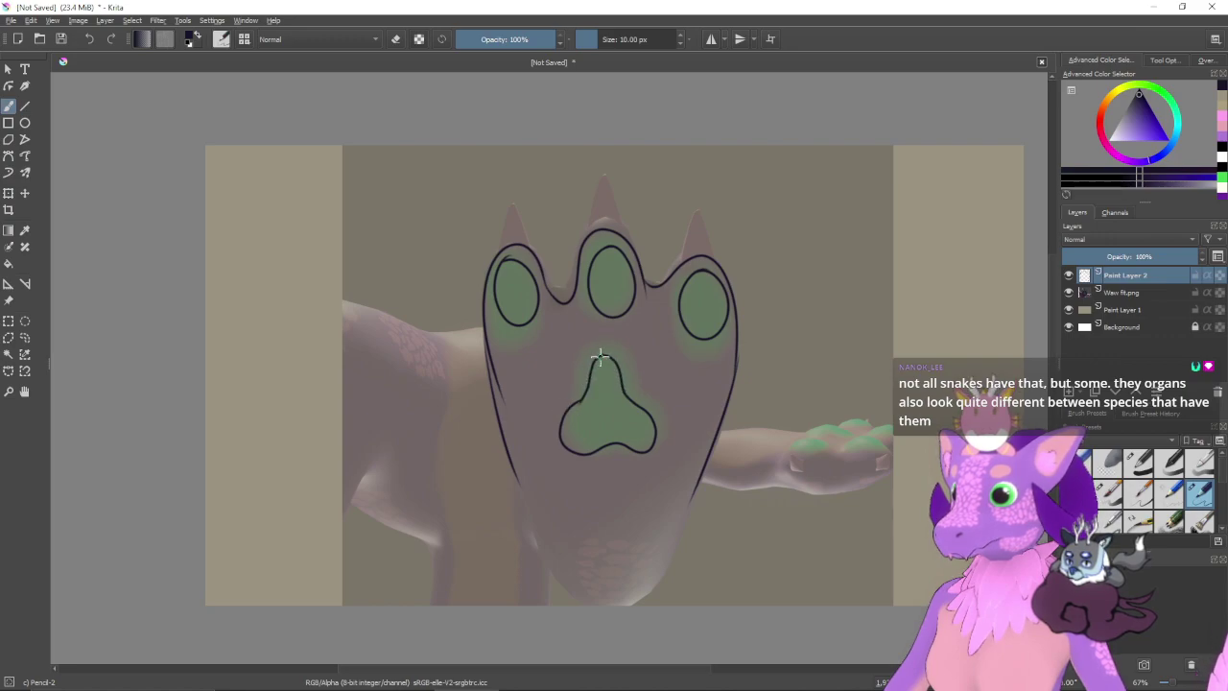
left_click_drag(696, 399, 695, 359)
key("ctrl+z")
mouse_move(579, 360)
left_mouse_down()
mouse_move(561, 390)
mouse_move(571, 410)
mouse_move(622, 410)
mouse_move(652, 386)
mouse_move(626, 326)
mouse_move(609, 312)
mouse_move(588, 331)
mouse_move(659, 365)
left_mouse_up()
left_click_drag(682, 412, 683, 392)
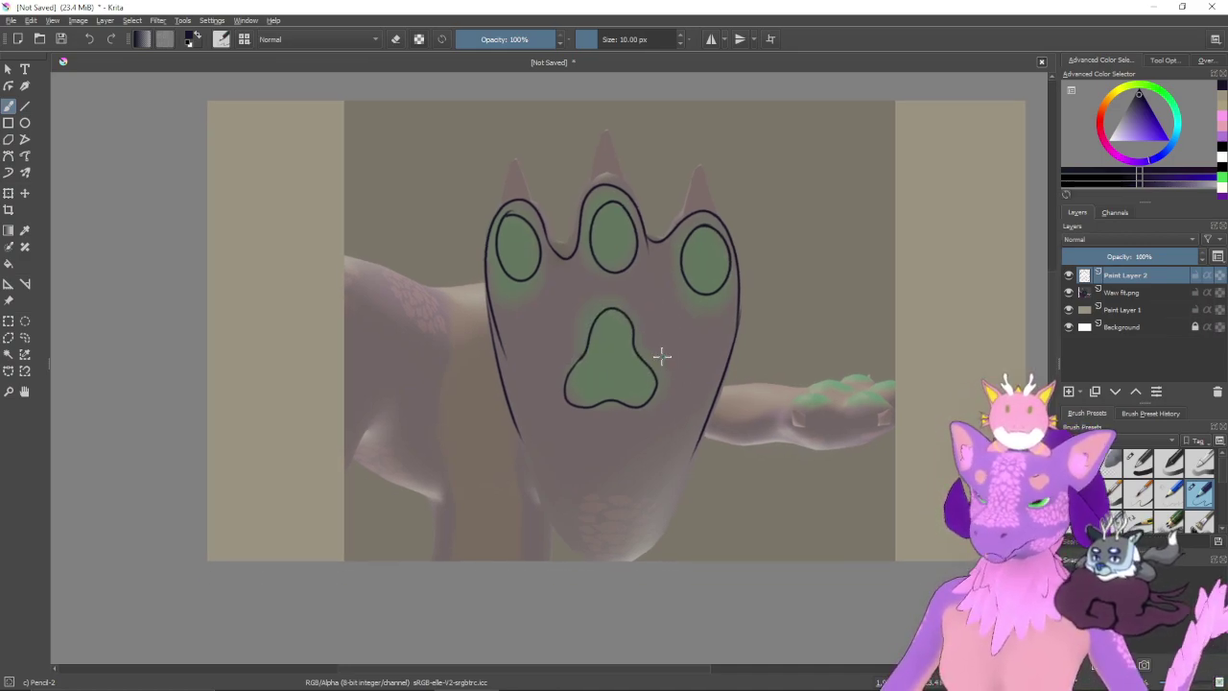
left_click_drag(659, 321, 673, 358)
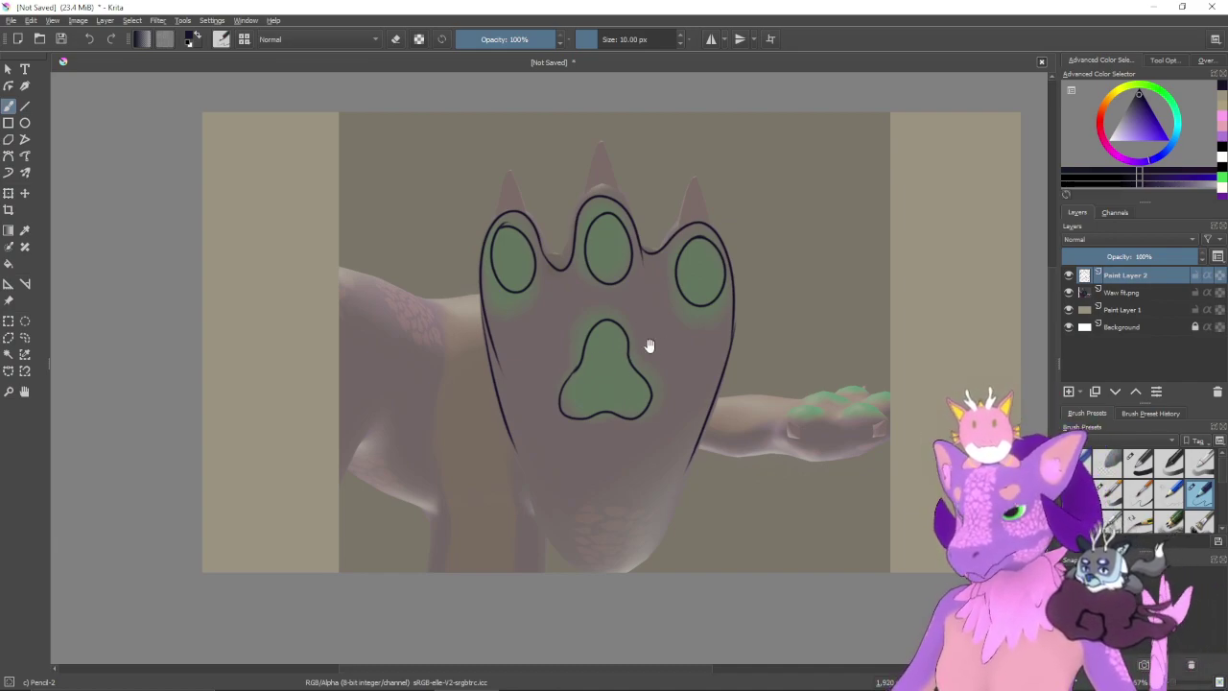
mouse_move(713, 416)
left_mouse_down()
mouse_move(743, 427)
mouse_move(721, 432)
left_mouse_up()
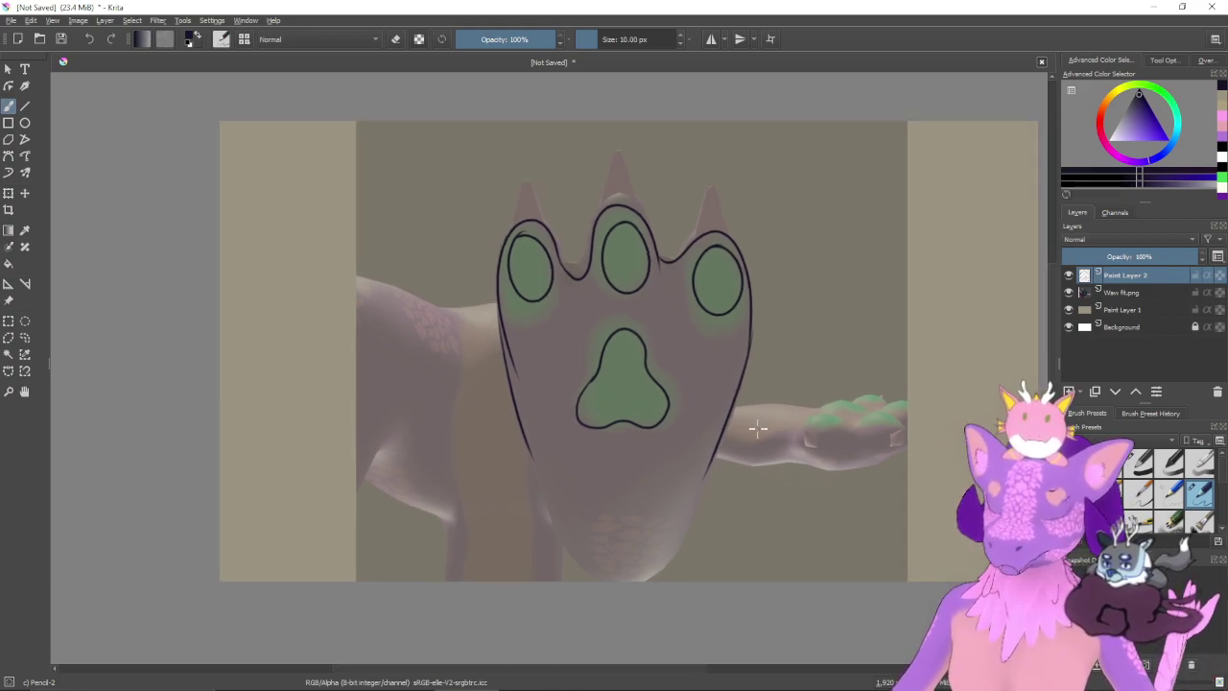
key("ctrl+plus")
left_click_drag(771, 464, 720, 486)
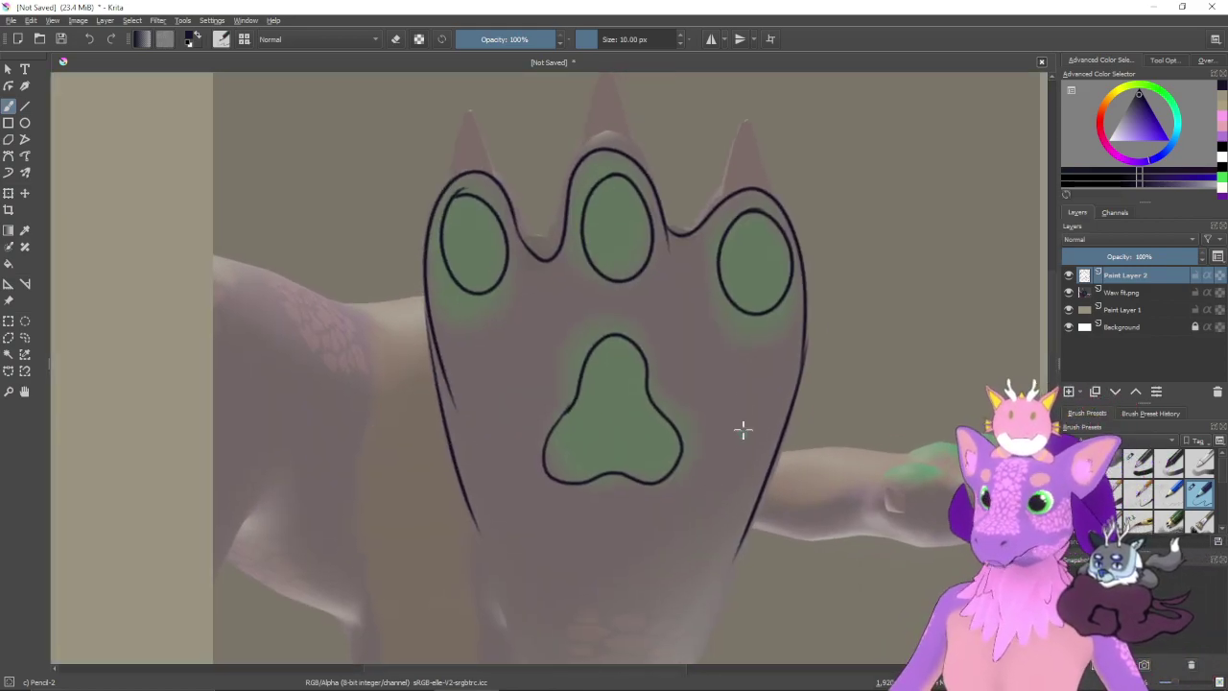
left_click_drag(734, 426, 748, 441)
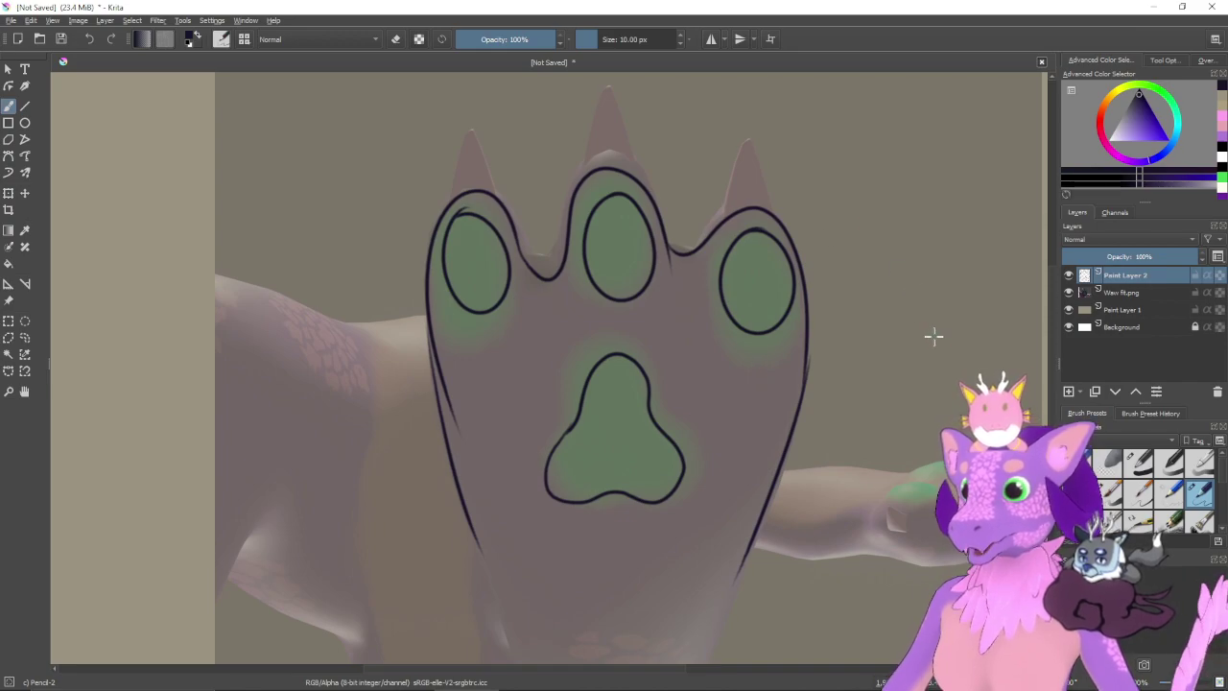
mouse_move(893, 255)
left_mouse_down()
mouse_move(908, 375)
mouse_move(922, 381)
mouse_move(932, 304)
mouse_move(974, 313)
left_mouse_up()
key("ctrl+z")
key("ctrl+z")
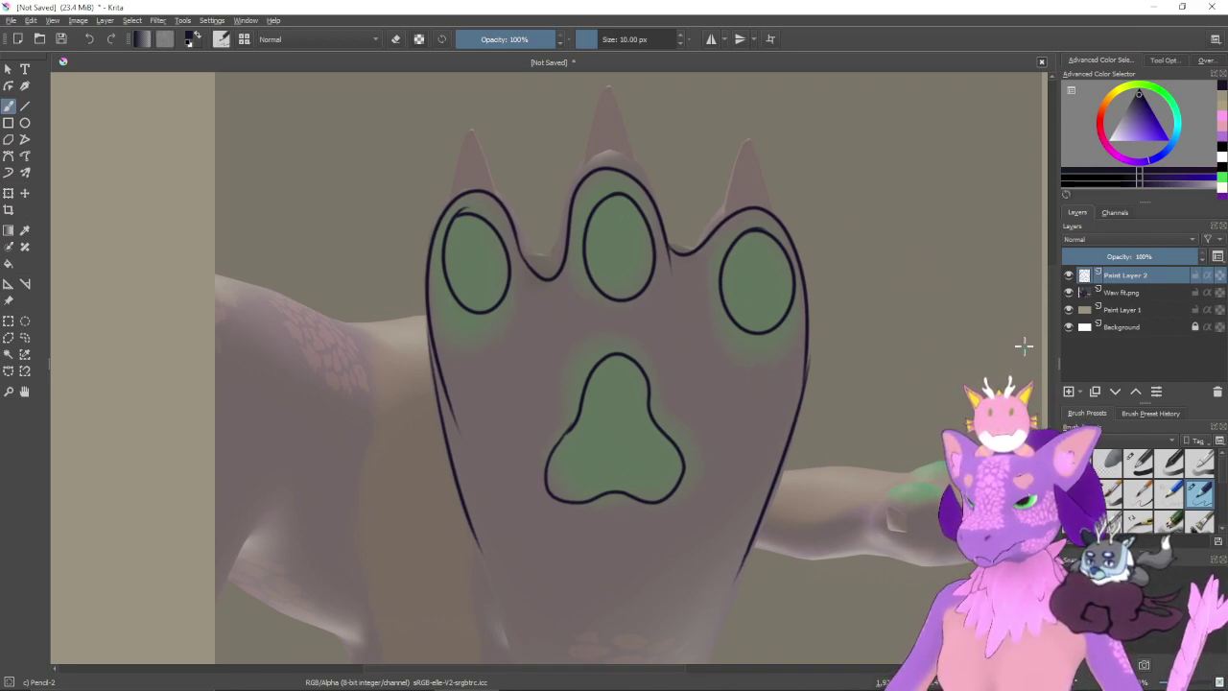
- Add a paint layer above the paw sketch, lower the sketch layer's opacity to 31%, and make the new layer active
left_click(1067, 392)
left_click(1124, 291)
left_click(1104, 256)
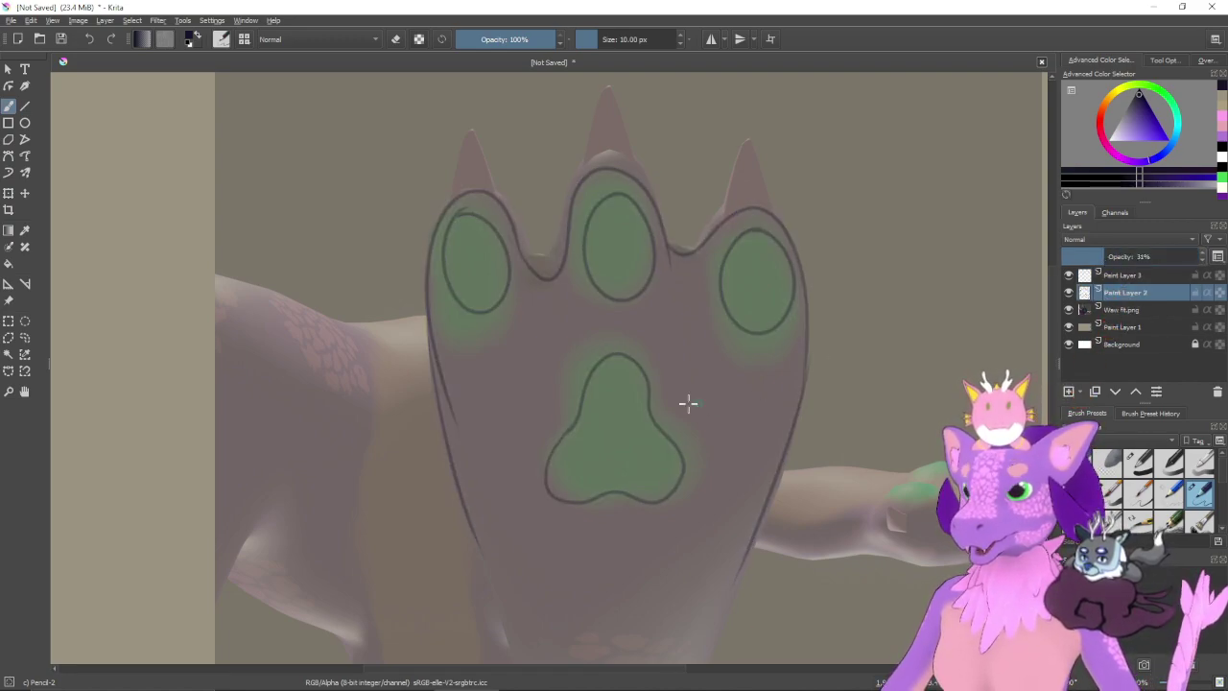
left_click_drag(694, 403, 773, 364)
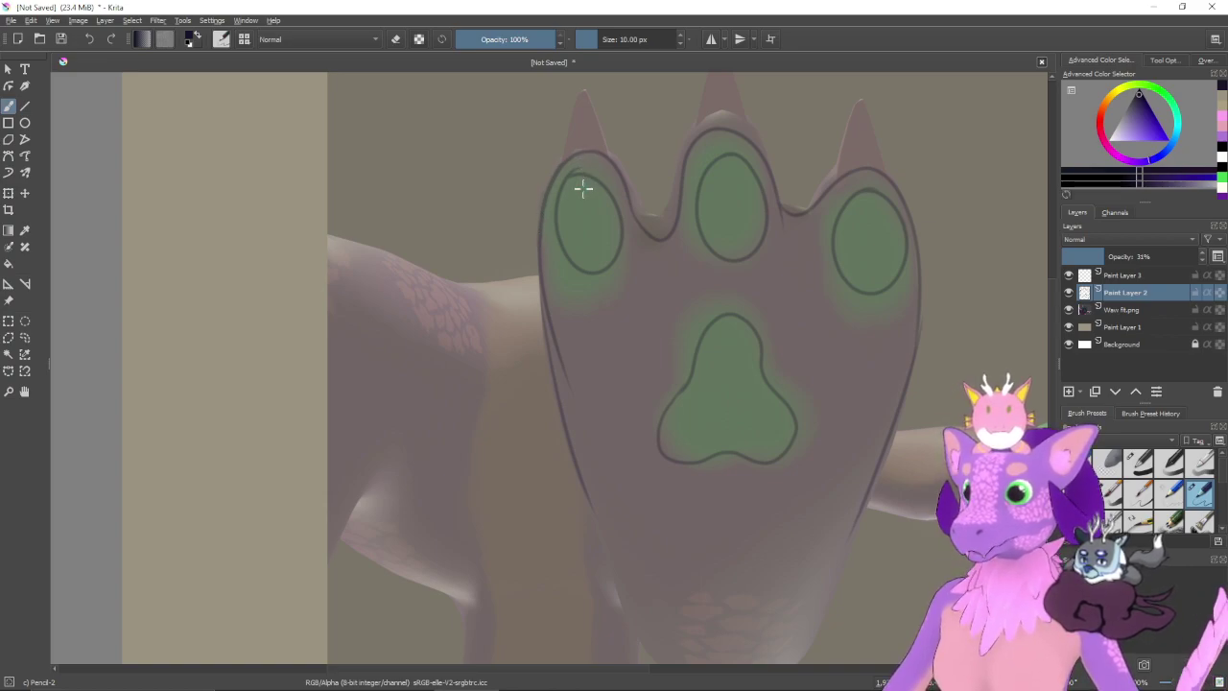
left_click(1120, 275)
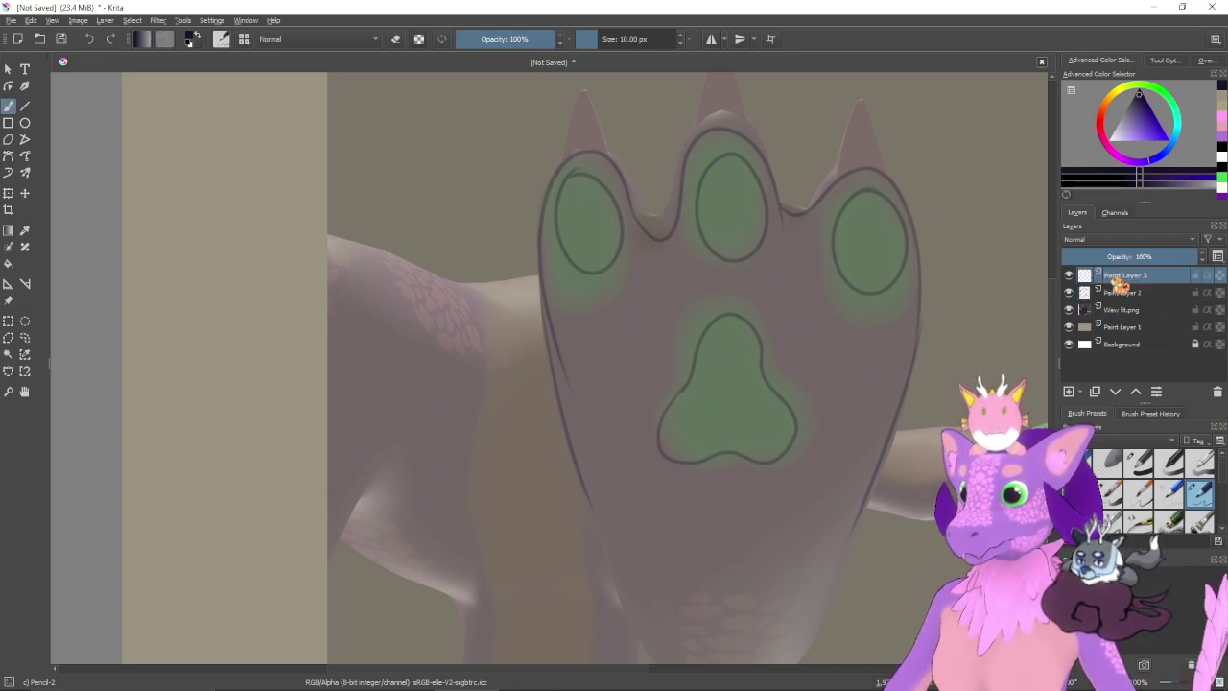
mouse_move(573, 153)
left_mouse_down()
mouse_move(539, 212)
mouse_move(535, 302)
mouse_move(587, 491)
left_mouse_up()
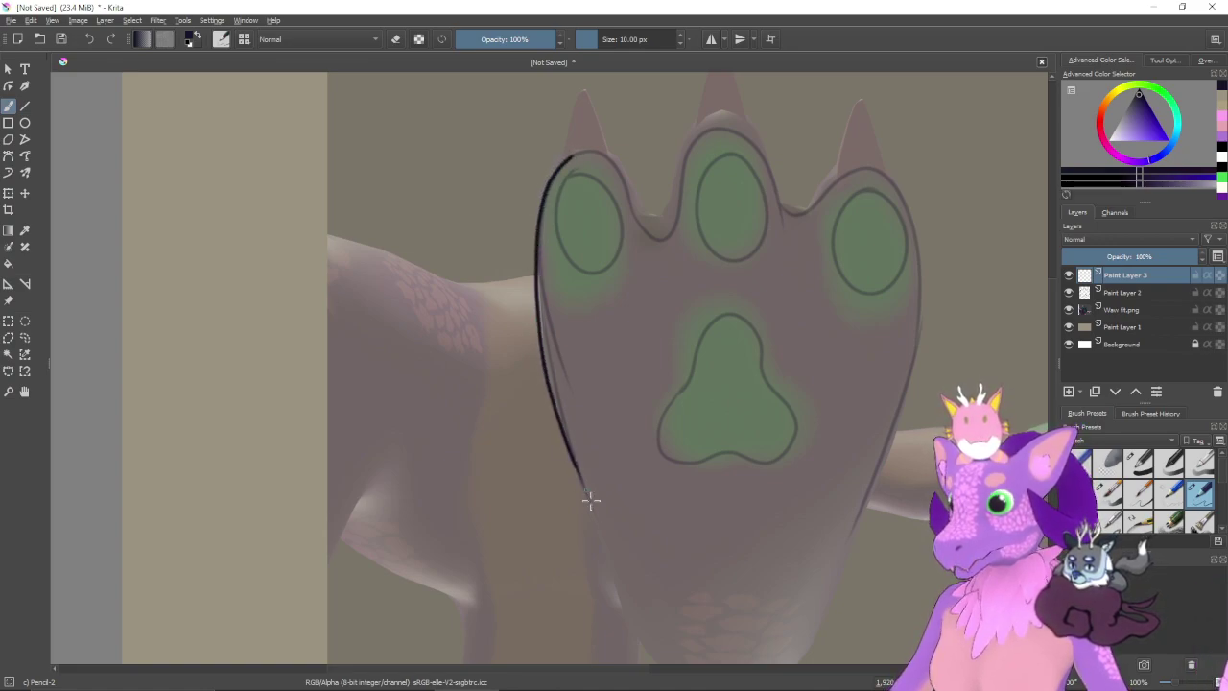
key("ctrl+z")
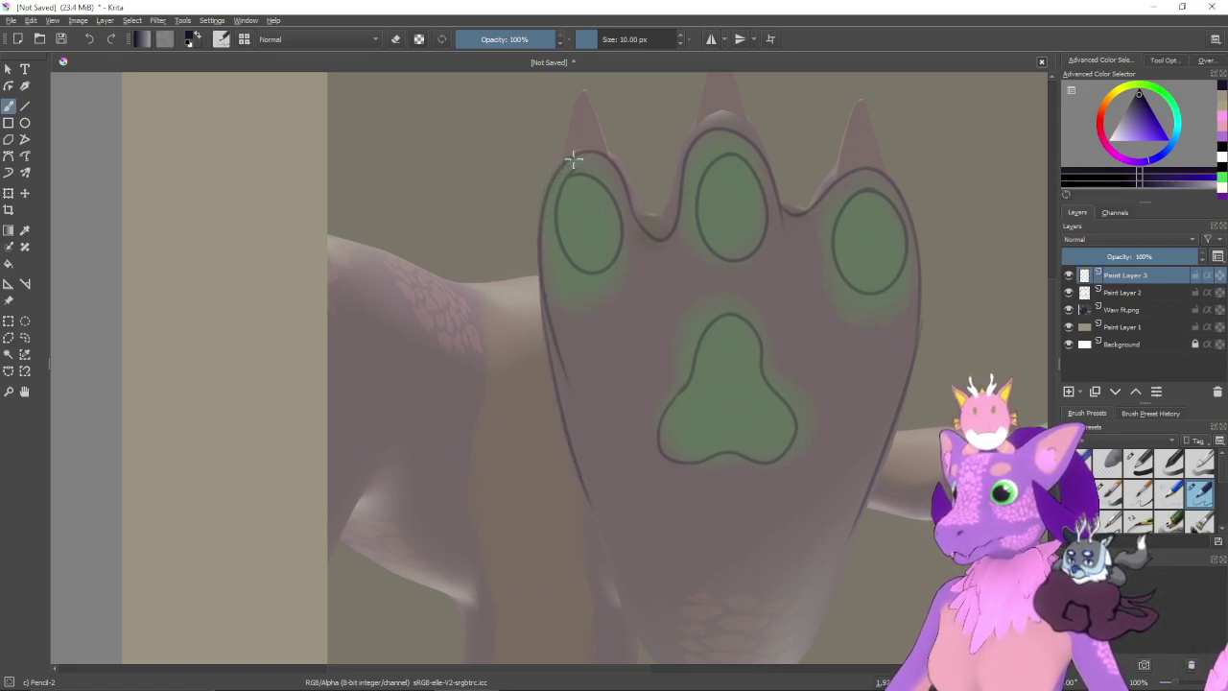
mouse_move(582, 150)
left_mouse_down()
mouse_move(549, 193)
mouse_move(539, 264)
mouse_move(549, 358)
mouse_move(585, 474)
left_mouse_up()
key("ctrl+z")
mouse_move(567, 165)
left_mouse_down()
mouse_move(546, 197)
mouse_move(562, 455)
mouse_move(581, 504)
left_mouse_up()
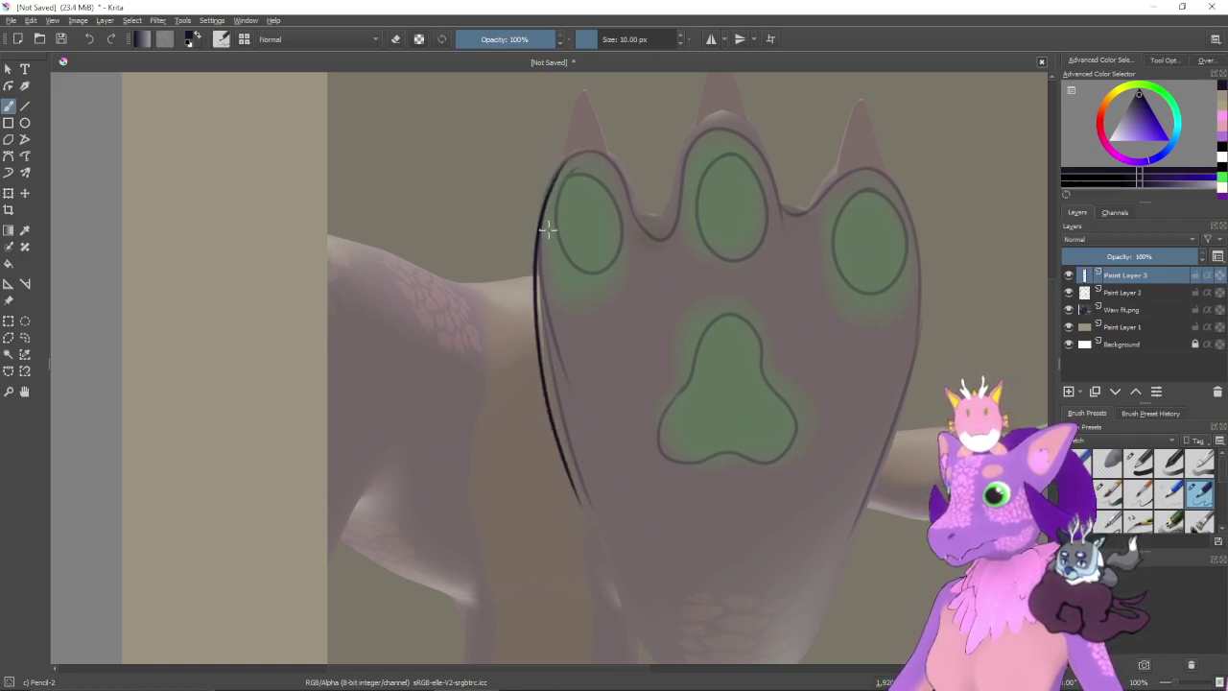
key("ctrl+z")
mouse_move(573, 161)
left_mouse_down()
mouse_move(547, 256)
mouse_move(547, 384)
left_mouse_up()
key("ctrl+z")
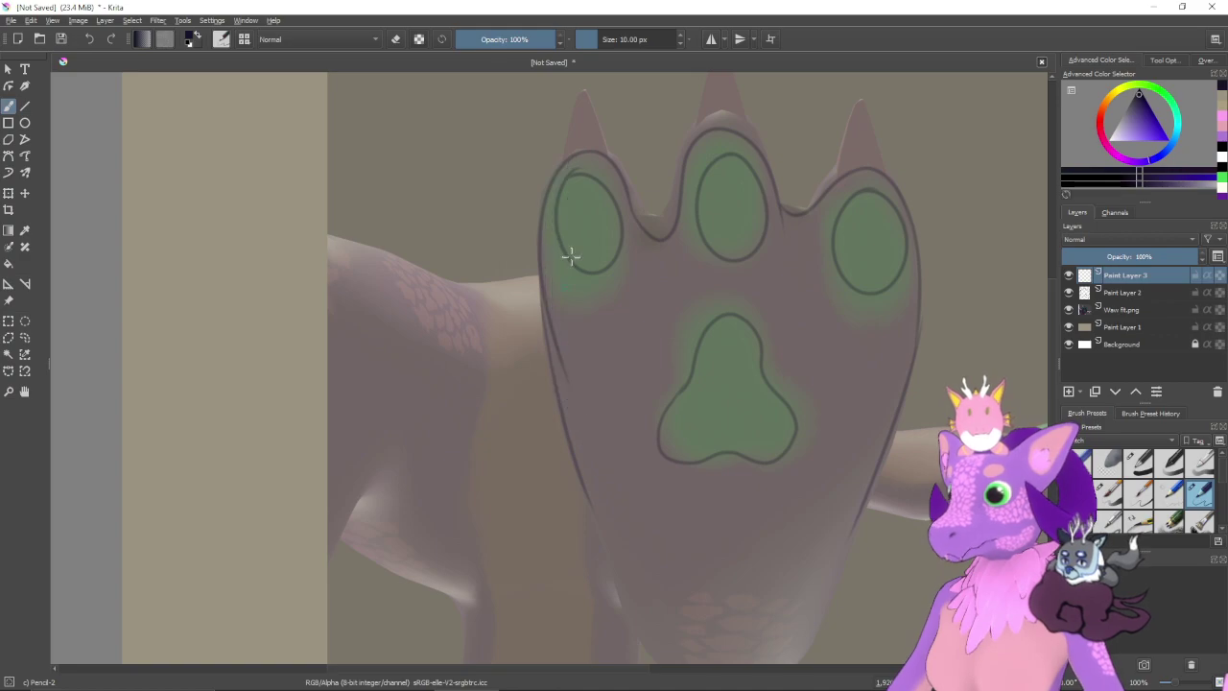
mouse_move(568, 163)
left_mouse_down()
mouse_move(539, 230)
mouse_move(540, 352)
mouse_move(587, 500)
left_mouse_up()
key("ctrl+z")
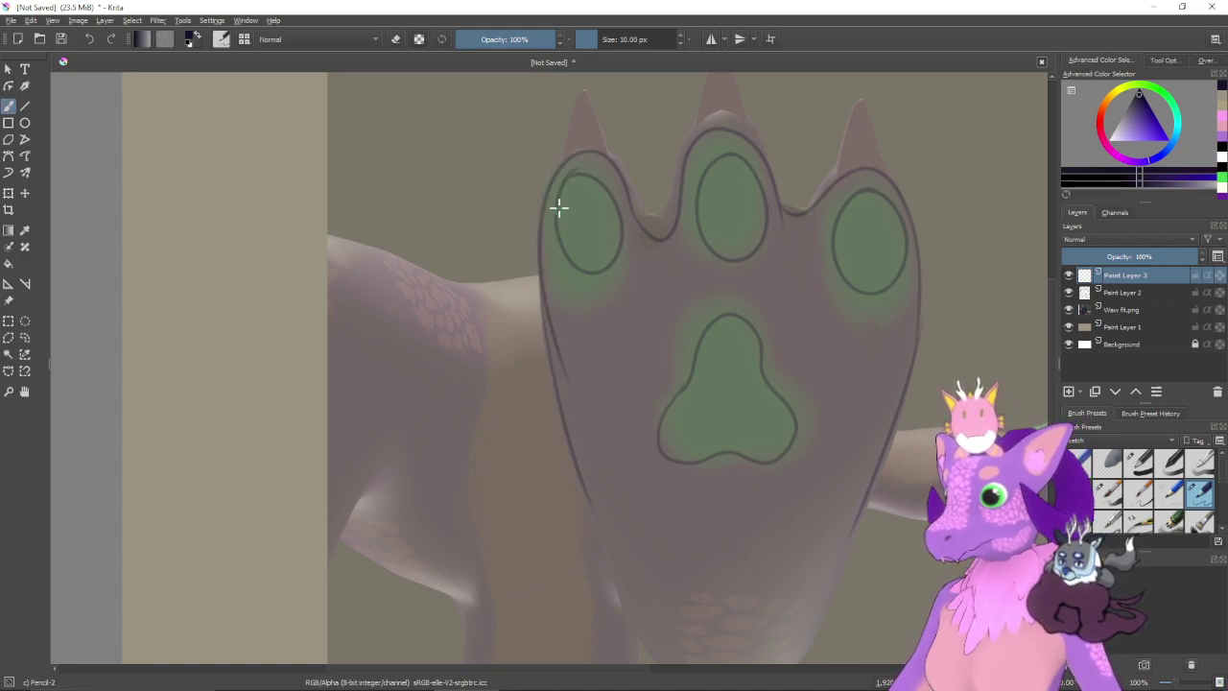
mouse_move(570, 156)
left_mouse_down()
mouse_move(549, 198)
mouse_move(539, 291)
mouse_move(580, 504)
left_mouse_up()
key("ctrl+z")
- Ink the paw's outer edge from the leftmost toe down past the level of the central pad in one long curve
key("ctrl+minus")
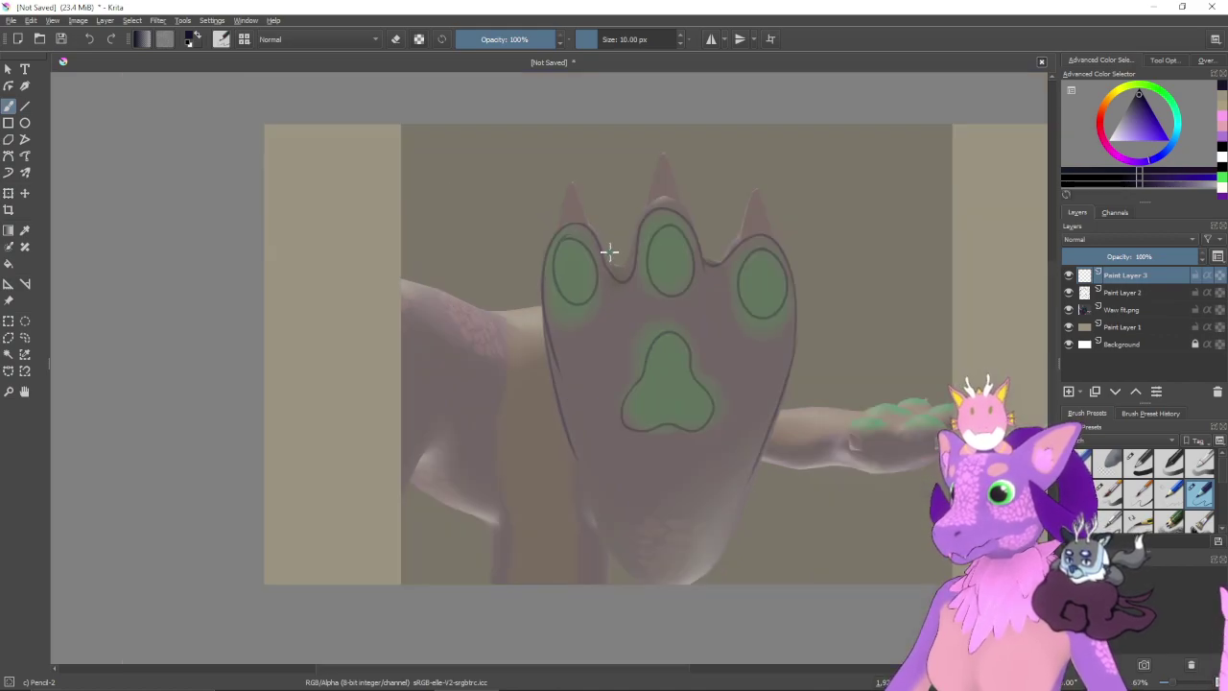
left_click_drag(627, 310, 607, 321)
mouse_move(535, 242)
left_mouse_down()
mouse_move(517, 334)
mouse_move(551, 498)
left_mouse_up()
key("ctrl+z")
mouse_move(544, 242)
left_mouse_down()
mouse_move(521, 338)
mouse_move(551, 465)
left_mouse_up()
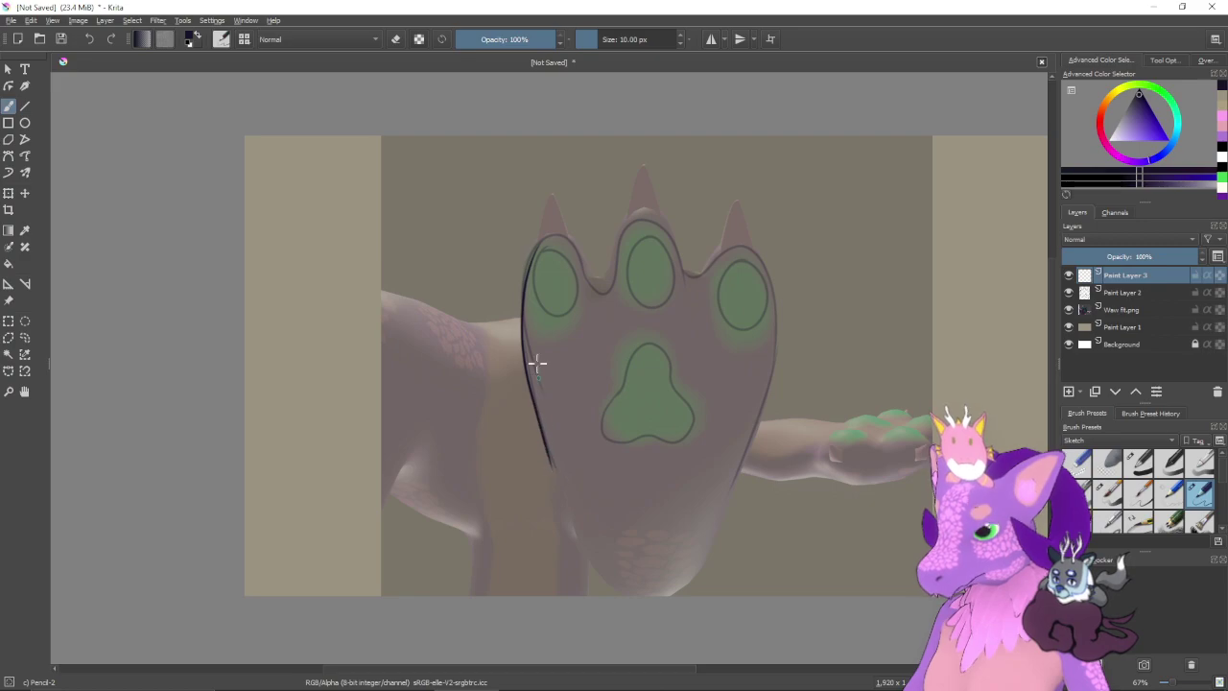
key("ctrl+z")
mouse_move(542, 241)
left_mouse_down()
mouse_move(520, 282)
mouse_move(520, 340)
mouse_move(552, 466)
left_mouse_up()
key("ctrl+z")
mouse_move(541, 239)
left_mouse_down()
mouse_move(526, 267)
mouse_move(521, 340)
mouse_move(544, 433)
left_mouse_up()
key("ctrl+z")
mouse_move(537, 241)
left_mouse_down()
mouse_move(520, 330)
mouse_move(540, 418)
left_mouse_up()
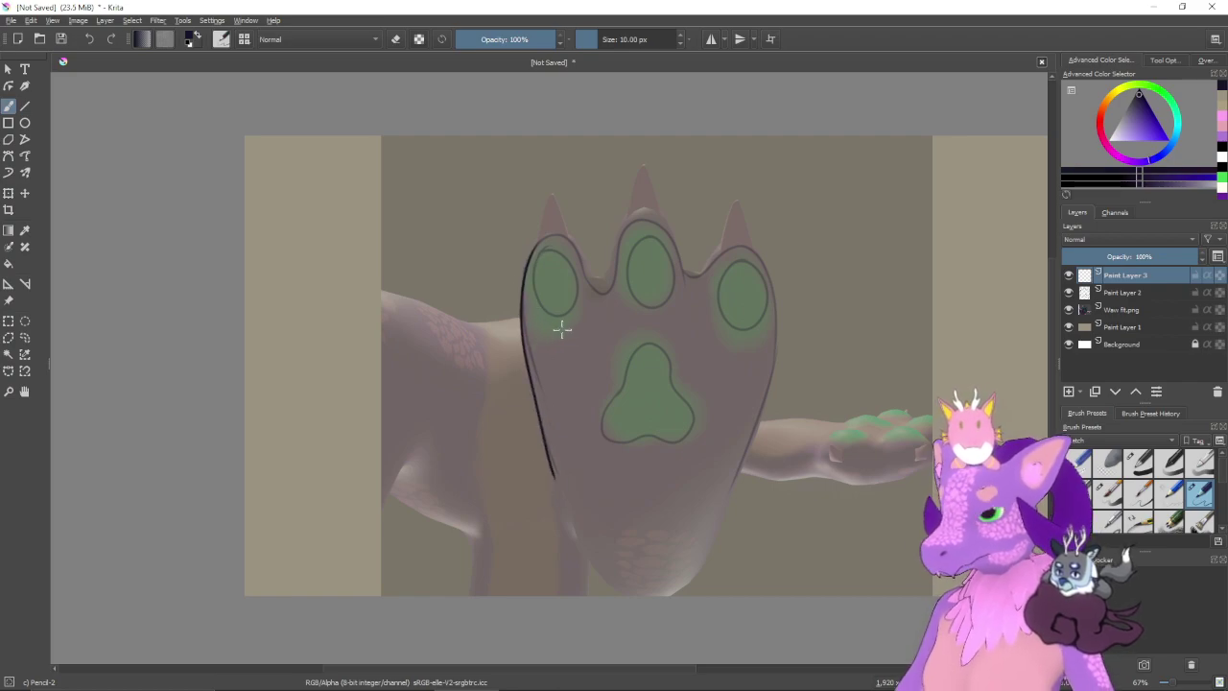
key("ctrl+z")
mouse_move(539, 236)
left_mouse_down()
mouse_move(526, 307)
mouse_move(533, 384)
left_mouse_up()
key("ctrl+z")
mouse_move(533, 248)
left_mouse_down()
mouse_move(519, 311)
mouse_move(547, 470)
left_mouse_up()
key("ctrl+z")
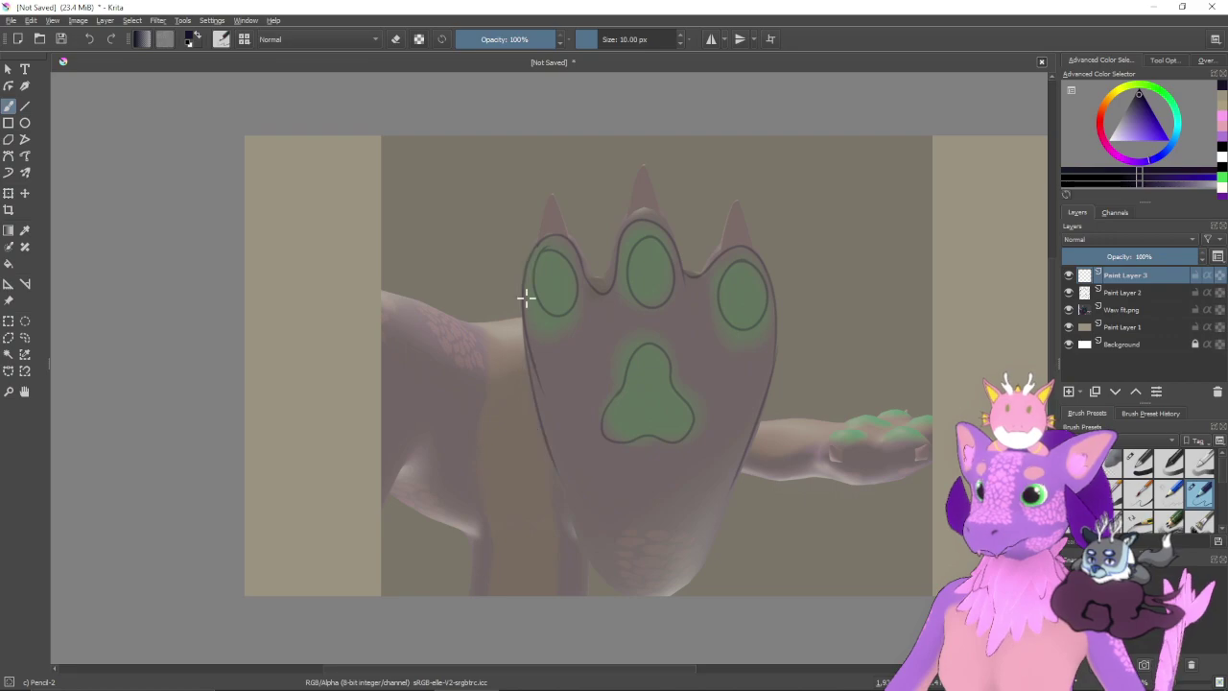
mouse_move(535, 245)
left_mouse_down()
mouse_move(527, 374)
mouse_move(552, 479)
left_mouse_up()
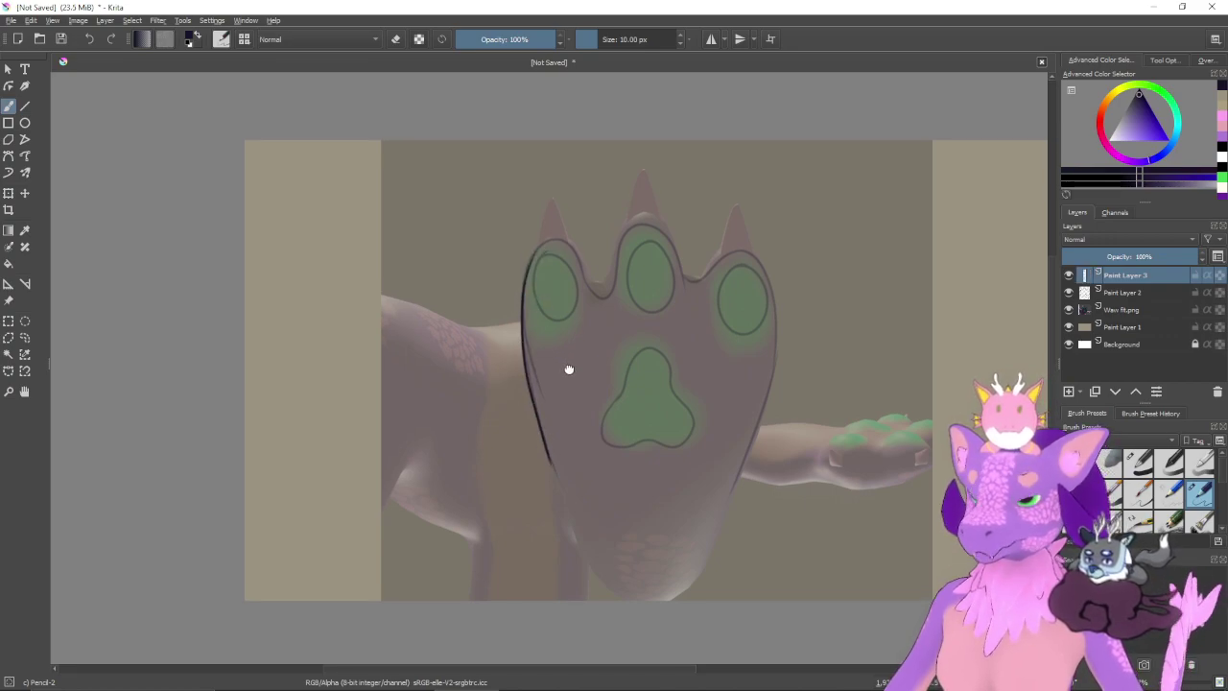
- Ink the rounded top of the leftmost toe and continue the line down into the gap beside the middle toe
scroll(569, 359, "up", 2)
scroll(570, 366, "up", 4)
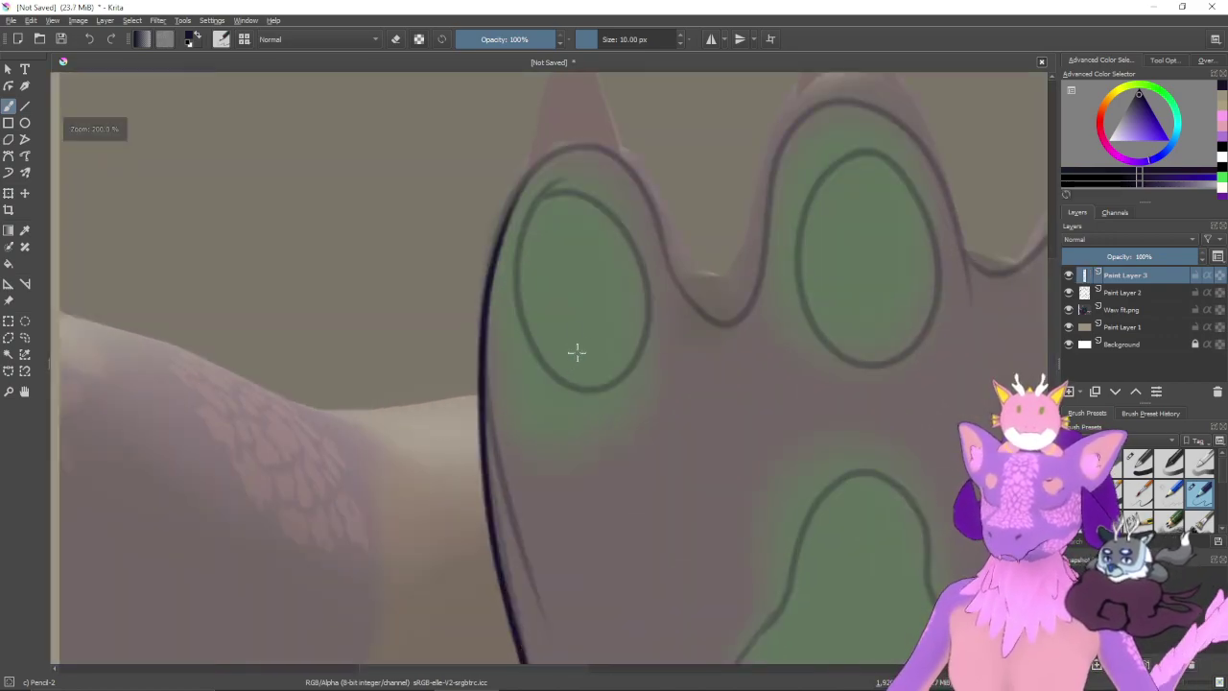
scroll(575, 384, "up", 3)
left_click_drag(521, 369, 561, 295)
key("ctrl+z")
mouse_move(520, 365)
left_mouse_down()
mouse_move(553, 301)
mouse_move(608, 277)
mouse_move(677, 351)
left_mouse_up()
key("ctrl+z")
mouse_move(520, 367)
left_mouse_down()
mouse_move(553, 306)
mouse_move(612, 281)
mouse_move(648, 301)
mouse_move(708, 438)
mouse_move(734, 462)
mouse_move(762, 443)
mouse_move(777, 396)
mouse_move(800, 244)
mouse_move(860, 227)
left_mouse_up()
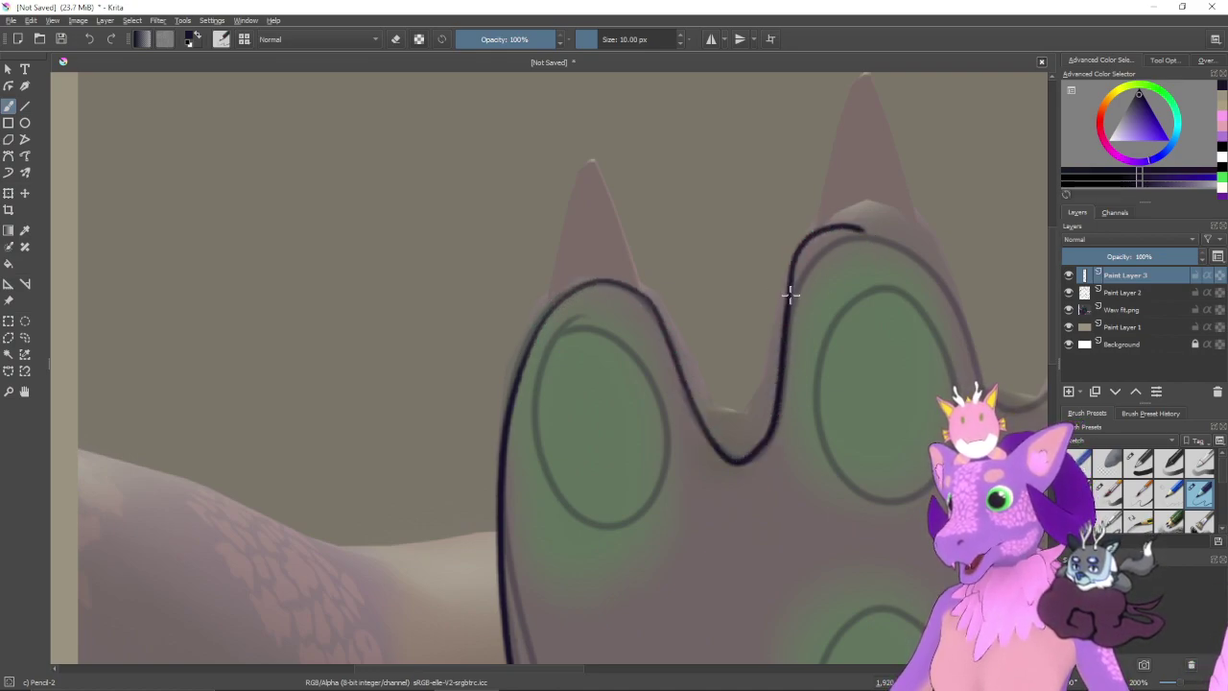
key("ctrl+z")
mouse_move(536, 332)
left_mouse_down()
mouse_move(559, 298)
mouse_move(599, 282)
mouse_move(639, 301)
mouse_move(719, 457)
mouse_move(754, 451)
left_mouse_up()
- Ink the middle toe's near side from its upper curve down to the bottom of the gap with the leftmost toe
left_click_drag(762, 406, 665, 412)
mouse_move(743, 250)
left_mouse_down()
mouse_move(700, 301)
mouse_move(693, 356)
left_mouse_up()
key("ctrl+z")
mouse_move(743, 250)
left_mouse_down()
mouse_move(716, 270)
mouse_move(668, 451)
mouse_move(638, 477)
left_mouse_up()
key("ctrl+z")
mouse_move(735, 257)
left_mouse_down()
mouse_move(694, 288)
mouse_move(686, 407)
mouse_move(638, 475)
left_mouse_up()
key("ctrl+z")
mouse_move(738, 250)
left_mouse_down()
mouse_move(703, 292)
mouse_move(687, 409)
mouse_move(635, 470)
left_mouse_up()
key("ctrl+z")
left_click_drag(743, 252, 635, 472)
- Ink the rounded top of the middle toe and its far side down to the gap before the rightmost toe
left_click_drag(702, 375, 548, 397)
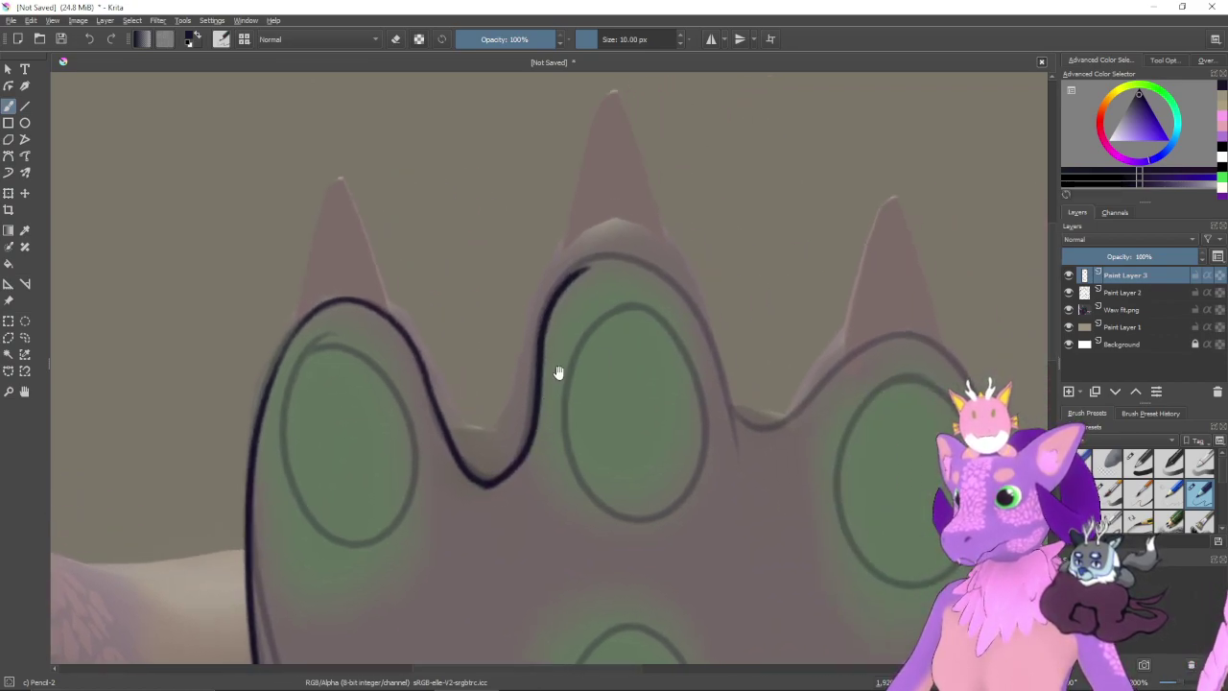
left_click_drag(570, 274, 658, 295)
key("ctrl+z")
mouse_move(567, 274)
left_mouse_down()
mouse_move(608, 260)
mouse_move(718, 356)
mouse_move(739, 431)
mouse_move(835, 372)
left_mouse_up()
key("ctrl+z")
left_click_drag(833, 421, 643, 453)
key("ctrl+z")
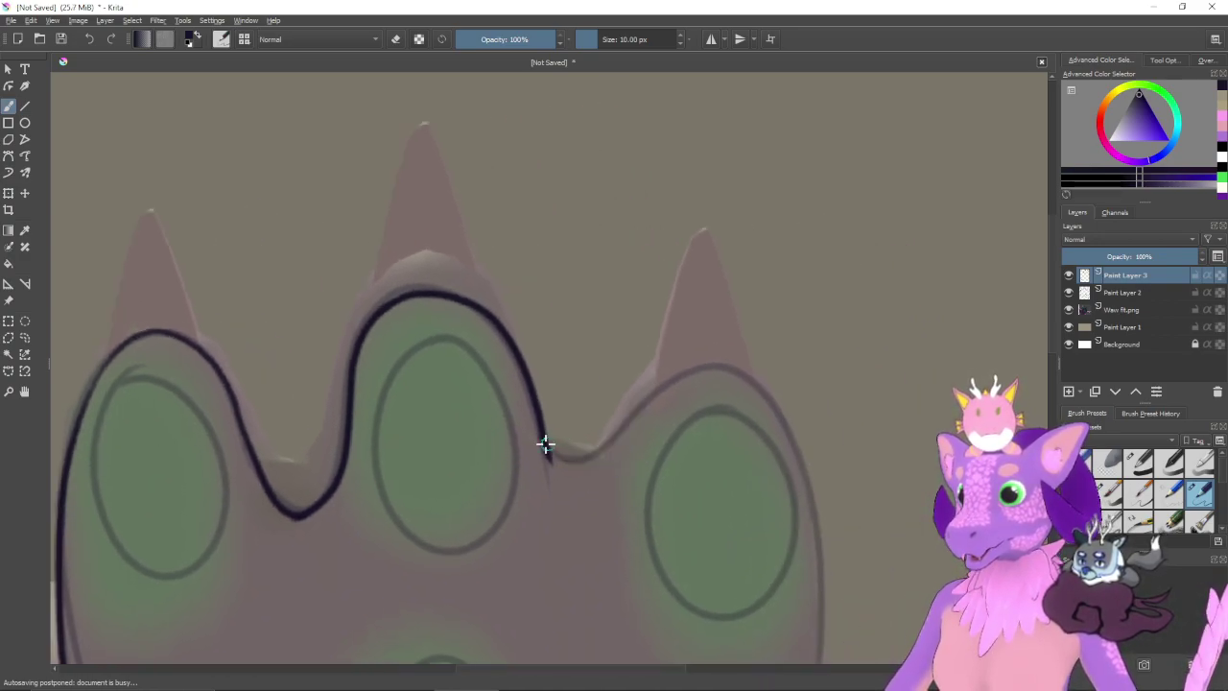
- Ink the gap between the middle and rightmost toes and carry the contour over the rightmost toe's top
left_click_drag(543, 442, 603, 454)
left_click_drag(677, 384, 688, 375)
mouse_move(712, 415)
left_mouse_down()
mouse_move(701, 356)
mouse_move(729, 285)
left_mouse_up()
key("ctrl+z")
mouse_move(565, 313)
left_mouse_down()
mouse_move(591, 331)
mouse_move(726, 240)
mouse_move(790, 329)
left_mouse_up()
key("ctrl+z")
mouse_move(564, 319)
left_mouse_down()
mouse_move(590, 333)
mouse_move(619, 328)
mouse_move(706, 249)
mouse_move(754, 239)
mouse_move(799, 291)
mouse_move(808, 323)
left_mouse_up()
left_click_drag(832, 390, 685, 333)
left_click_drag(651, 230, 696, 345)
key("ctrl+z")
mouse_move(643, 211)
left_mouse_down()
mouse_move(677, 348)
mouse_move(675, 295)
left_mouse_up()
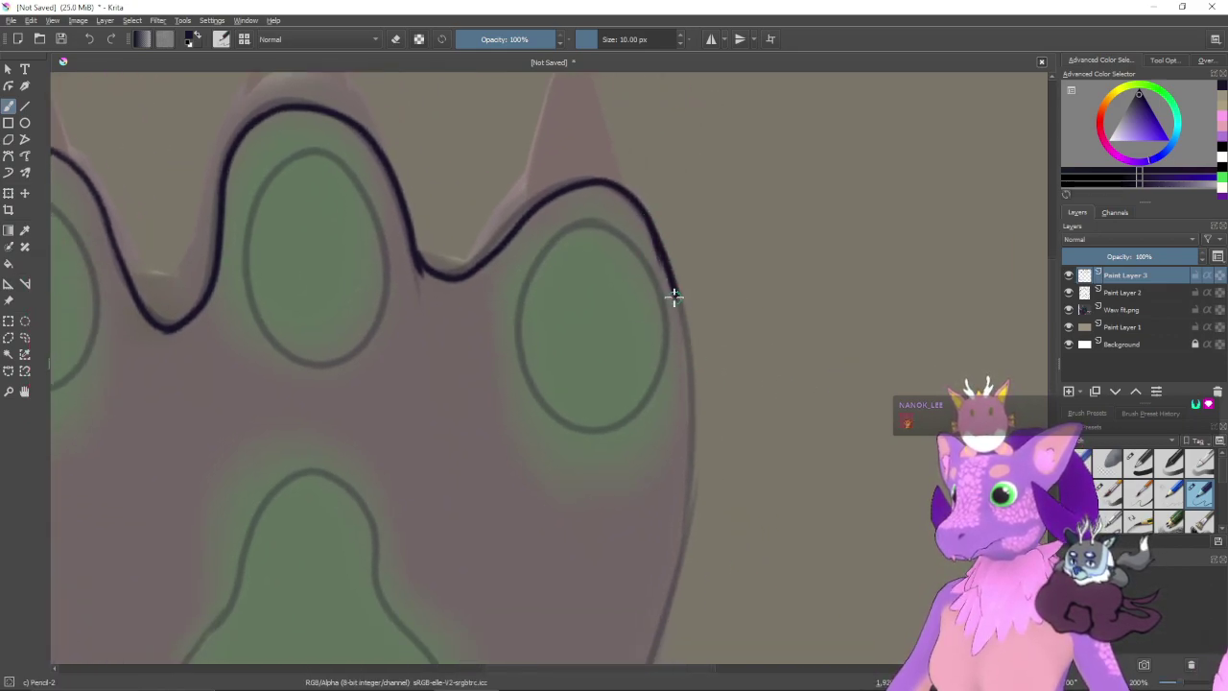
mouse_move(653, 234)
left_mouse_down()
mouse_move(697, 413)
mouse_move(712, 263)
left_mouse_up()
key("ctrl+z")
key("ctrl+z")
left_click_drag(694, 207, 686, 224)
key("ctrl+minus")
key("ctrl+minus")
left_click_drag(665, 327, 675, 291)
mouse_move(601, 195)
left_mouse_down()
mouse_move(620, 236)
mouse_move(634, 333)
mouse_move(617, 360)
left_mouse_up()
key("ctrl+z")
mouse_move(599, 192)
left_mouse_down()
mouse_move(620, 356)
mouse_move(572, 549)
left_mouse_up()
key("ctrl+z")
mouse_move(602, 196)
left_mouse_down()
mouse_move(625, 284)
mouse_move(575, 515)
left_mouse_up()
key("ctrl+z")
mouse_move(603, 198)
left_mouse_down()
mouse_move(618, 273)
mouse_move(612, 360)
mouse_move(568, 484)
left_mouse_up()
key("ctrl+z")
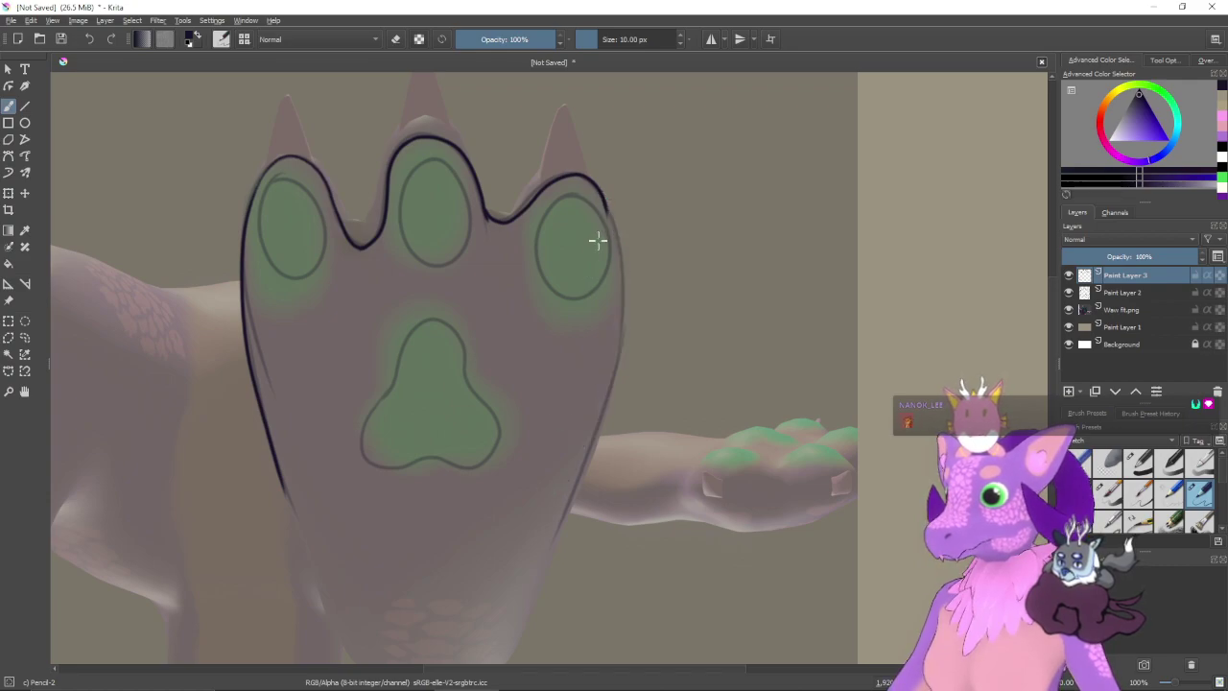
mouse_move(603, 202)
left_mouse_down()
mouse_move(617, 278)
mouse_move(562, 516)
left_mouse_up()
key("ctrl+z")
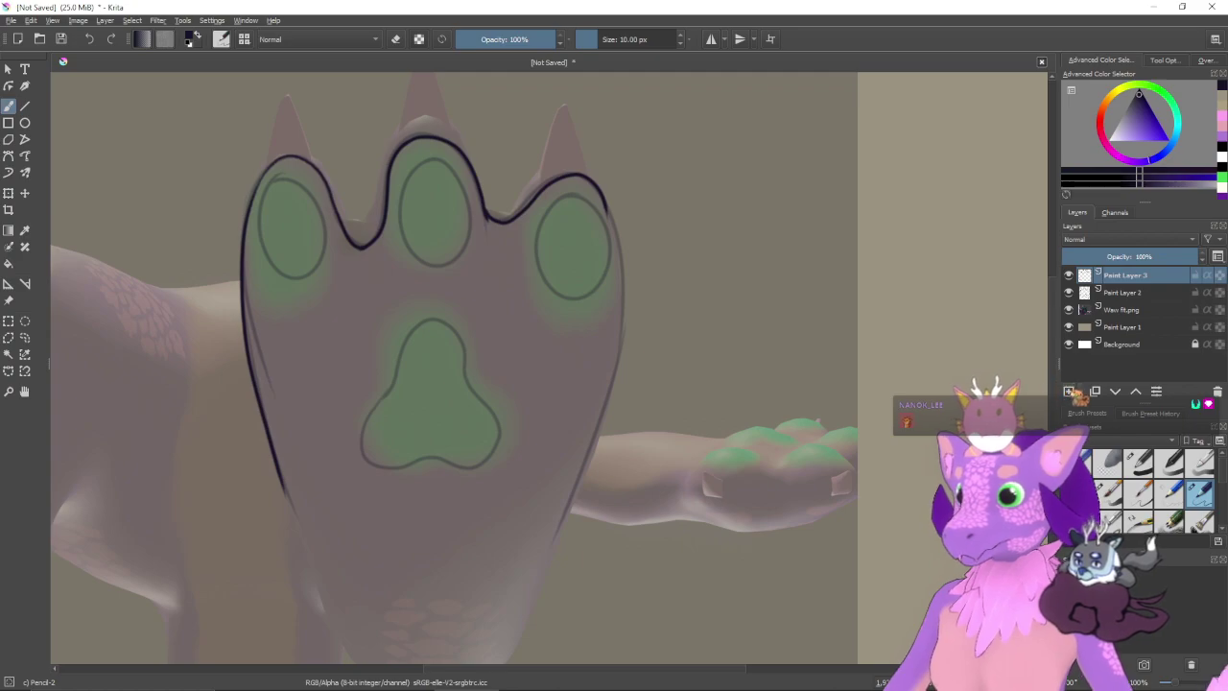
- Add a paint layer with a straight horizontal guide line across the paw just below the central pad, and reactivate Paint Layer 3
left_click(1070, 391)
left_click(25, 105)
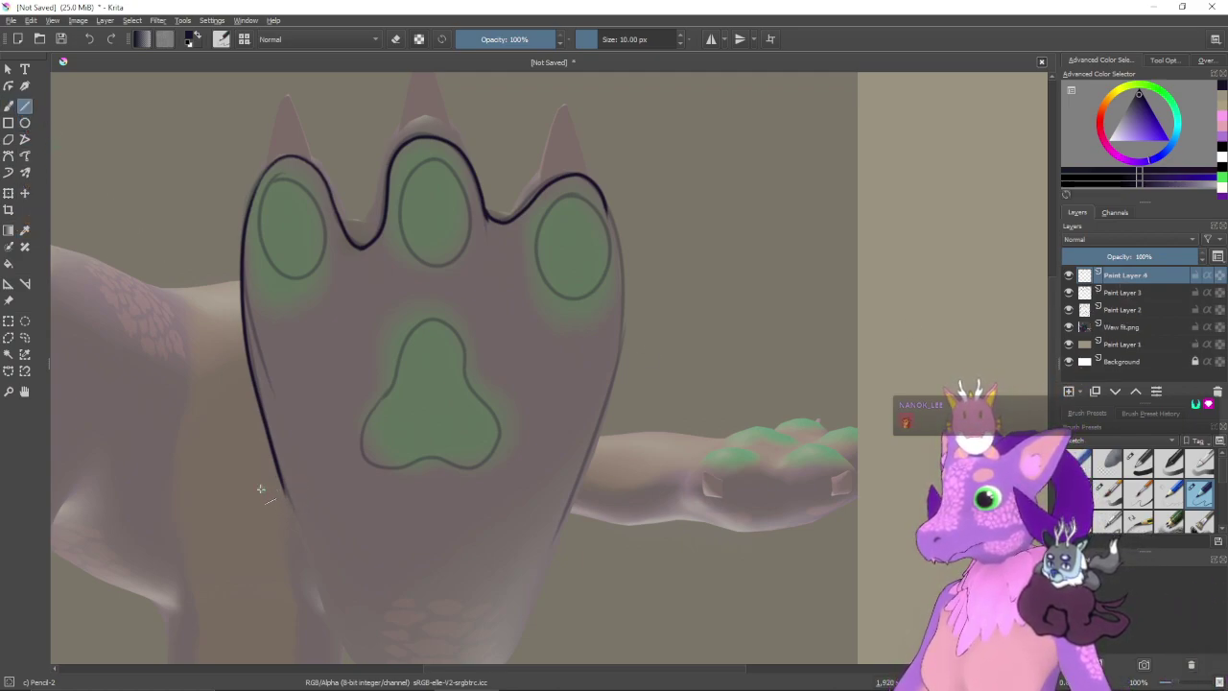
left_click_drag(666, 483, 667, 485)
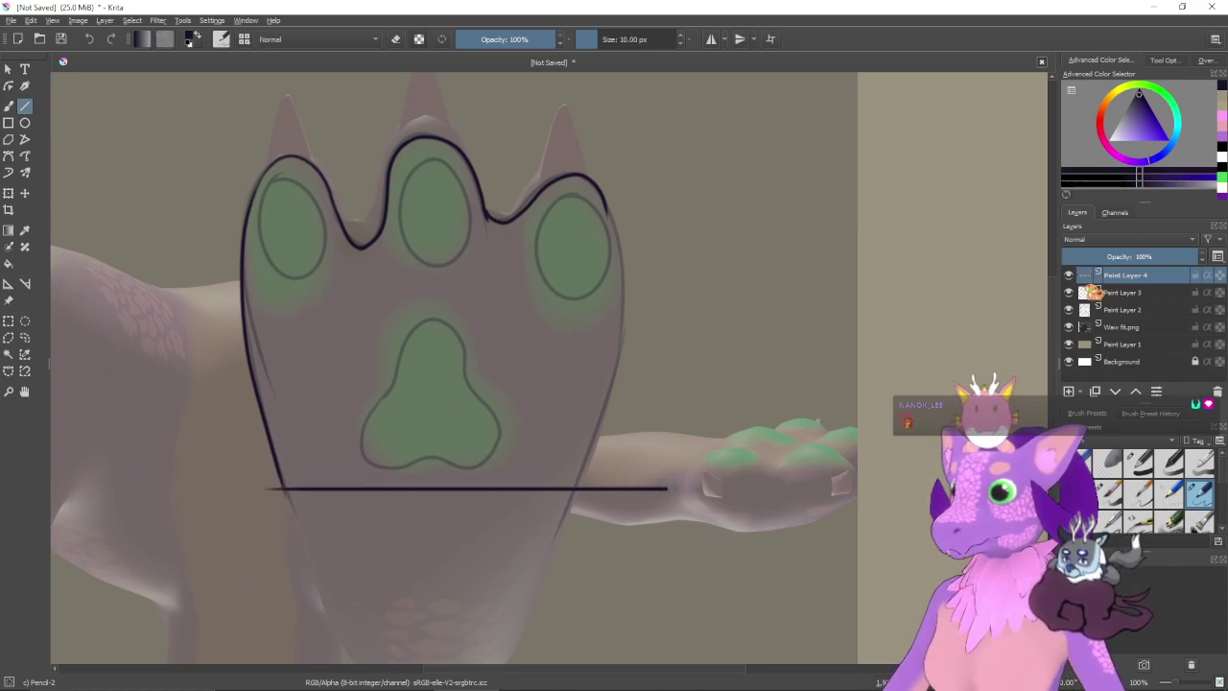
key("Page_Down")
key("b")
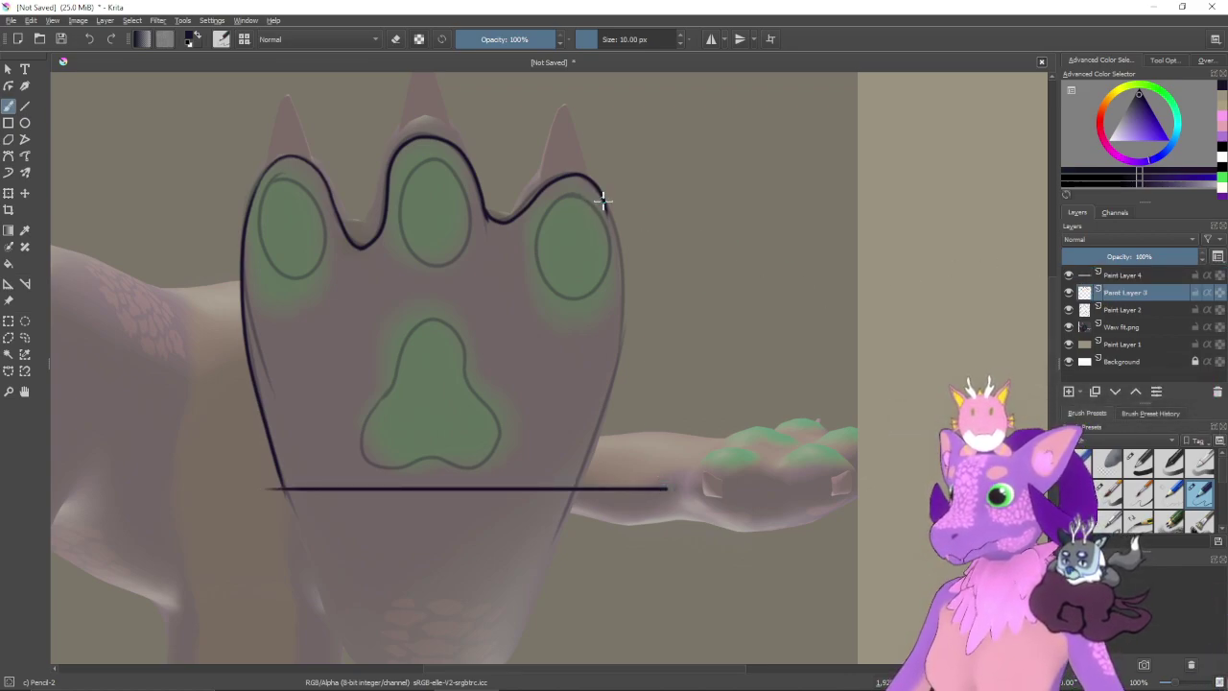
- Ink the paw's remaining outer edge from the rightmost toe down to the horizontal guide line in one smooth curve
left_click_drag(607, 207, 604, 415)
key("ctrl+z")
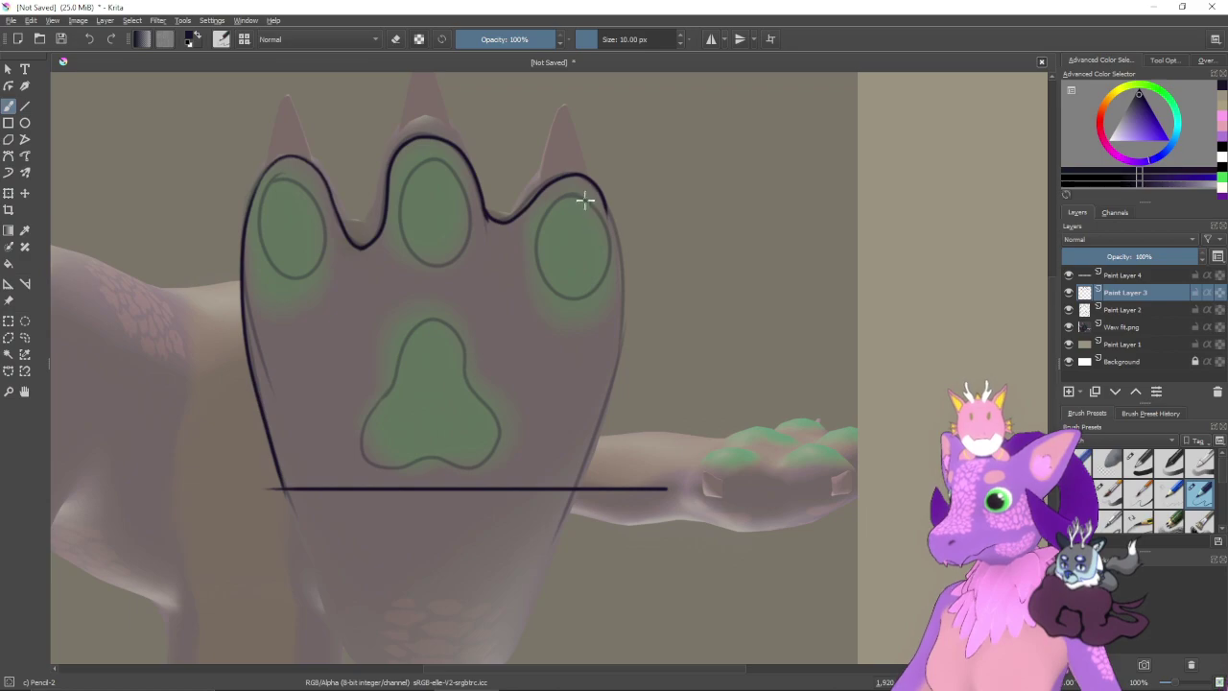
mouse_move(601, 198)
left_mouse_down()
mouse_move(622, 294)
mouse_move(583, 484)
left_mouse_up()
key("ctrl+z")
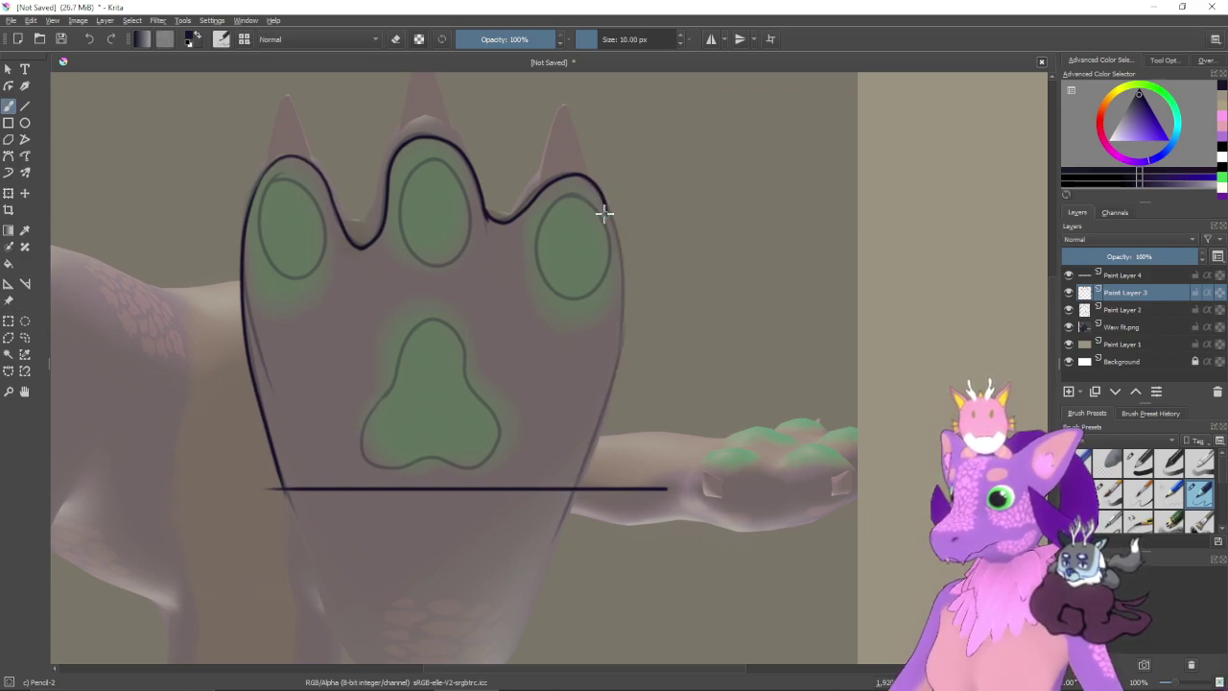
mouse_move(606, 208)
left_mouse_down()
mouse_move(623, 324)
mouse_move(575, 479)
left_mouse_up()
key("ctrl+z")
mouse_move(604, 200)
left_mouse_down()
mouse_move(614, 233)
mouse_move(576, 486)
left_mouse_up()
key("ctrl+z")
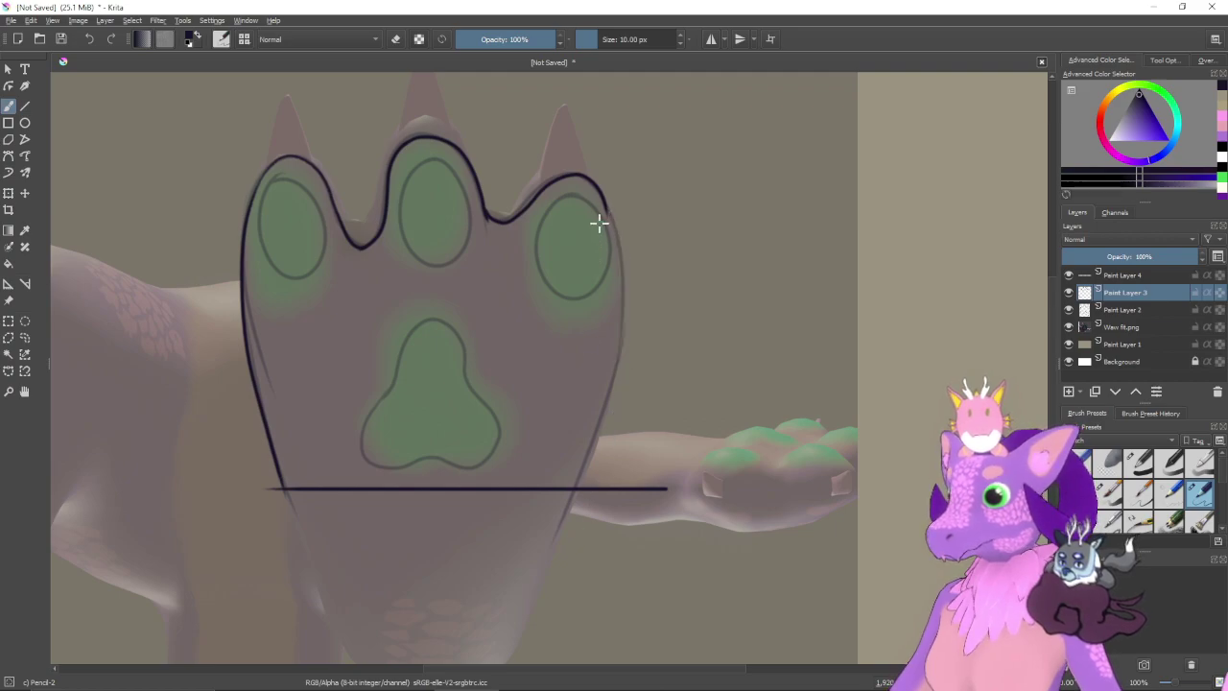
mouse_move(599, 190)
left_mouse_down()
mouse_move(613, 271)
mouse_move(599, 394)
mouse_move(566, 487)
left_mouse_up()
key("ctrl+z")
mouse_move(601, 194)
left_mouse_down()
mouse_move(616, 285)
mouse_move(593, 417)
mouse_move(548, 496)
left_mouse_up()
- Hide and show the guide line's layer to compare the lower ends of the paw's two side lines
mouse_move(677, 278)
left_mouse_down()
mouse_move(705, 353)
mouse_move(713, 301)
mouse_move(704, 316)
mouse_move(659, 257)
left_mouse_up()
key("ctrl+plus")
left_click_drag(638, 380, 715, 239)
left_click(1068, 275)
left_click(1069, 275)
key("e")
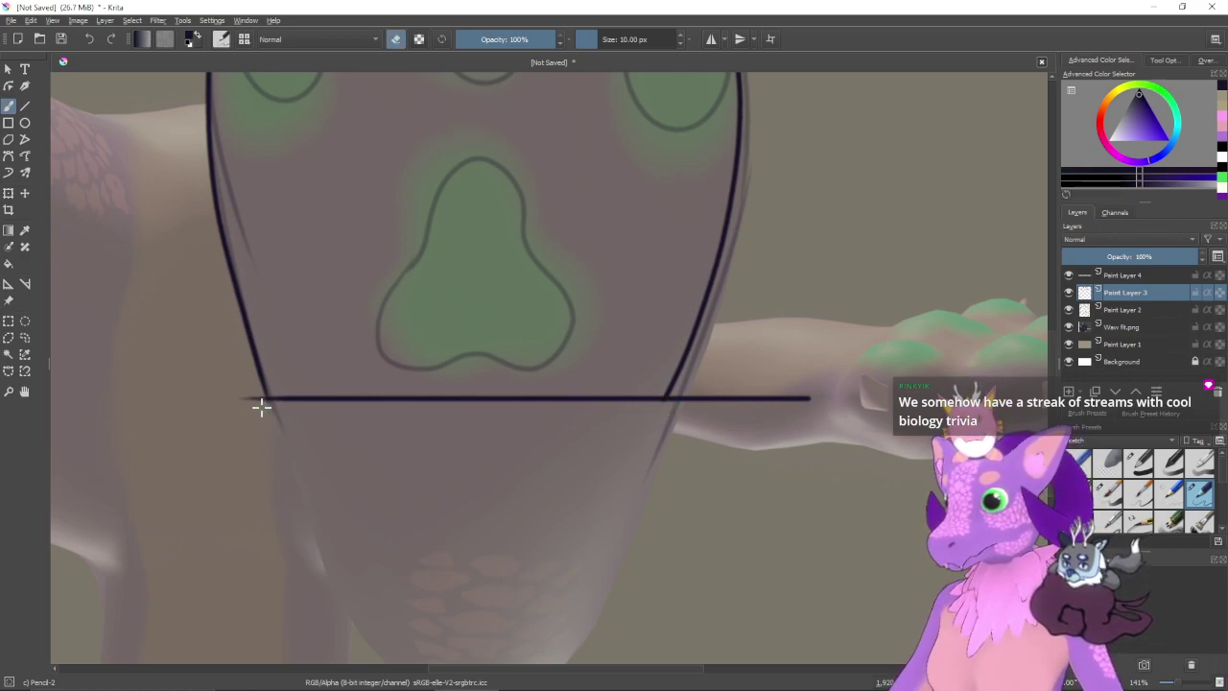
scroll(529, 428, "up", 10)
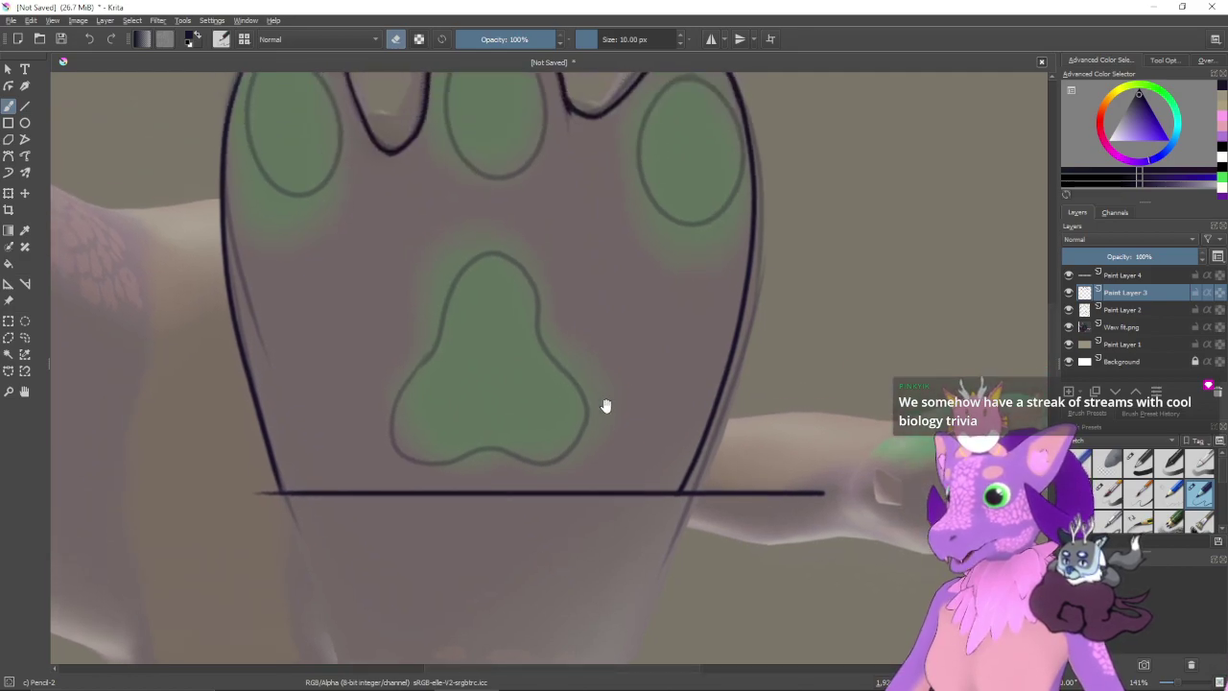
left_click_drag(699, 452, 737, 380)
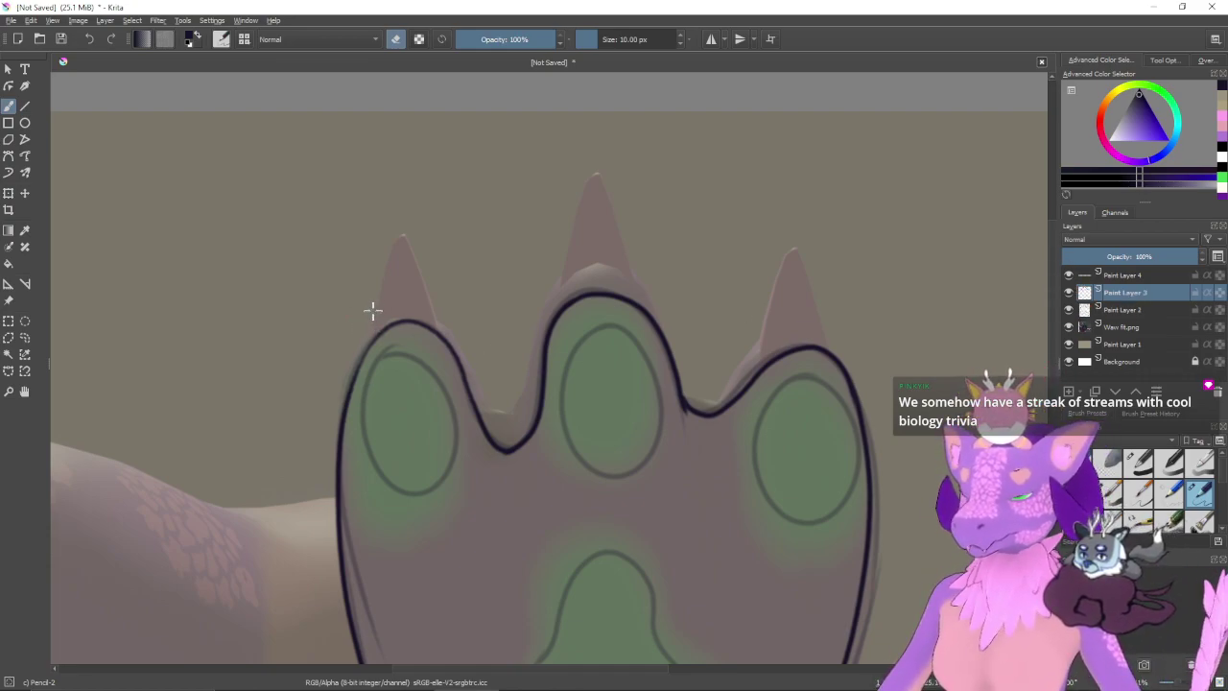
- Ink the leftmost toe's claw as a pointed triangle rising from the toe contour
key("e")
mouse_move(370, 338)
left_mouse_down()
mouse_move(401, 238)
mouse_move(437, 327)
mouse_move(376, 311)
mouse_move(408, 217)
mouse_move(433, 349)
mouse_move(370, 312)
mouse_move(399, 232)
mouse_move(415, 265)
mouse_move(396, 256)
mouse_move(400, 229)
mouse_move(439, 329)
mouse_move(423, 298)
mouse_move(393, 306)
mouse_move(367, 336)
mouse_move(402, 236)
mouse_move(438, 330)
left_mouse_up()
key("ctrl+z")
key("ctrl+z")
key("ctrl+z")
key("ctrl+z")
key("ctrl+z")
key("ctrl+z")
key("ctrl+z")
key("ctrl+z")
left_click_drag(365, 340, 392, 248)
key("ctrl+z")
mouse_move(368, 340)
left_mouse_down()
mouse_move(396, 250)
mouse_move(436, 343)
left_mouse_up()
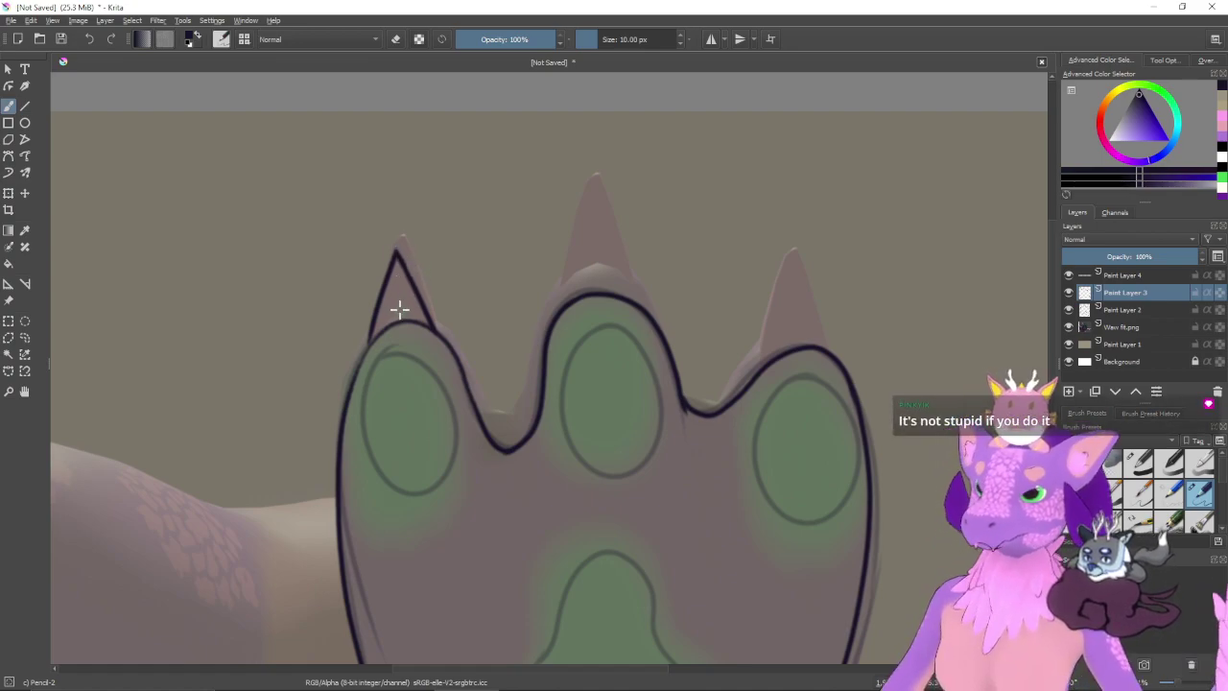
- Ink the middle toe's claw as a narrow pointed triangle, shorter than the claw in the reference
left_click_drag(467, 332, 380, 404)
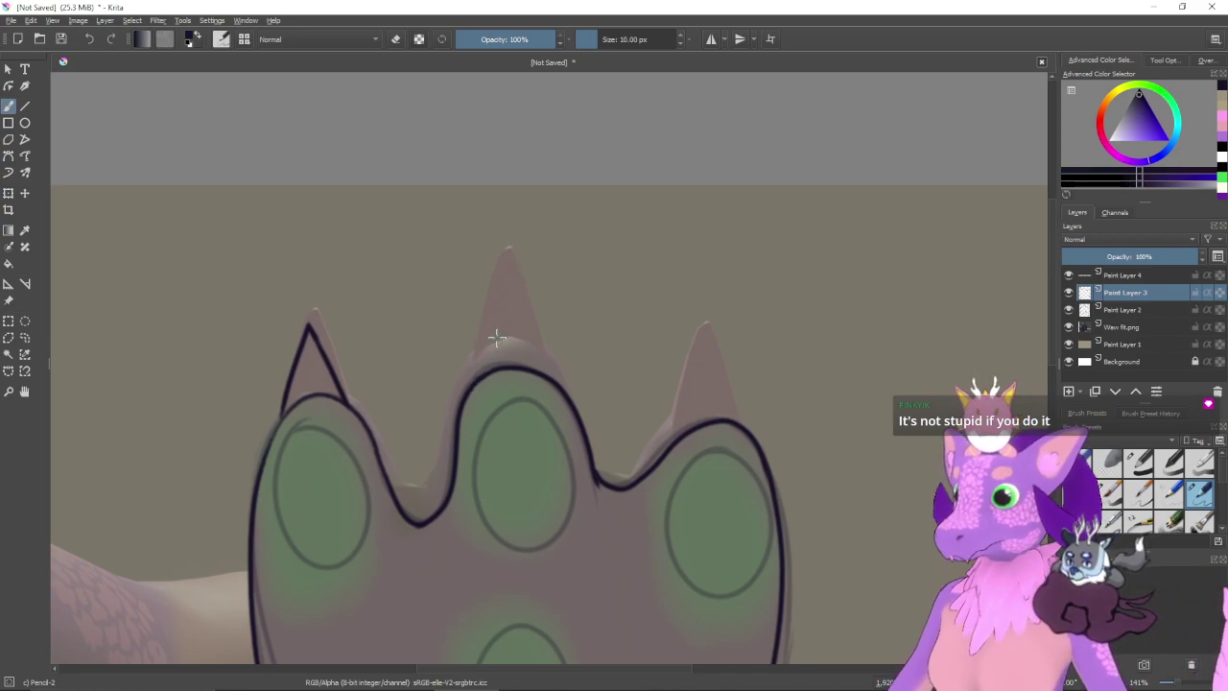
mouse_move(507, 293)
left_mouse_down()
mouse_move(480, 388)
mouse_move(535, 355)
mouse_move(530, 341)
mouse_move(543, 384)
left_mouse_up()
key("ctrl+z")
key("ctrl+z")
left_click_drag(509, 292, 545, 384)
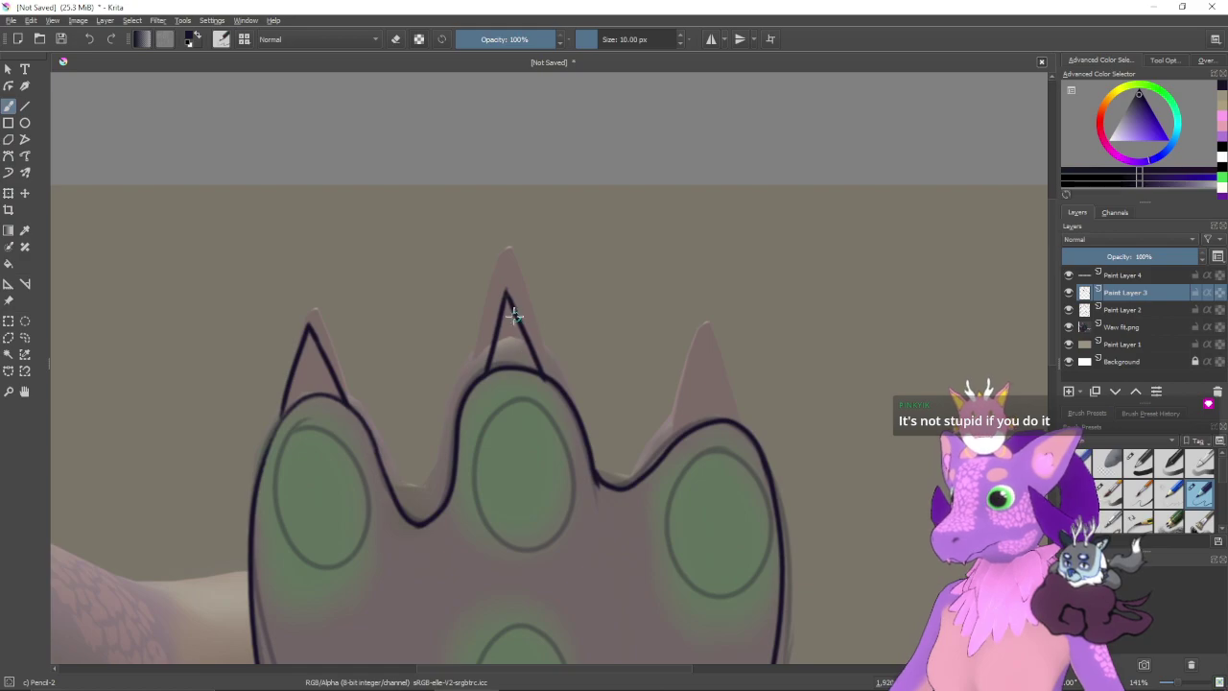
key("e")
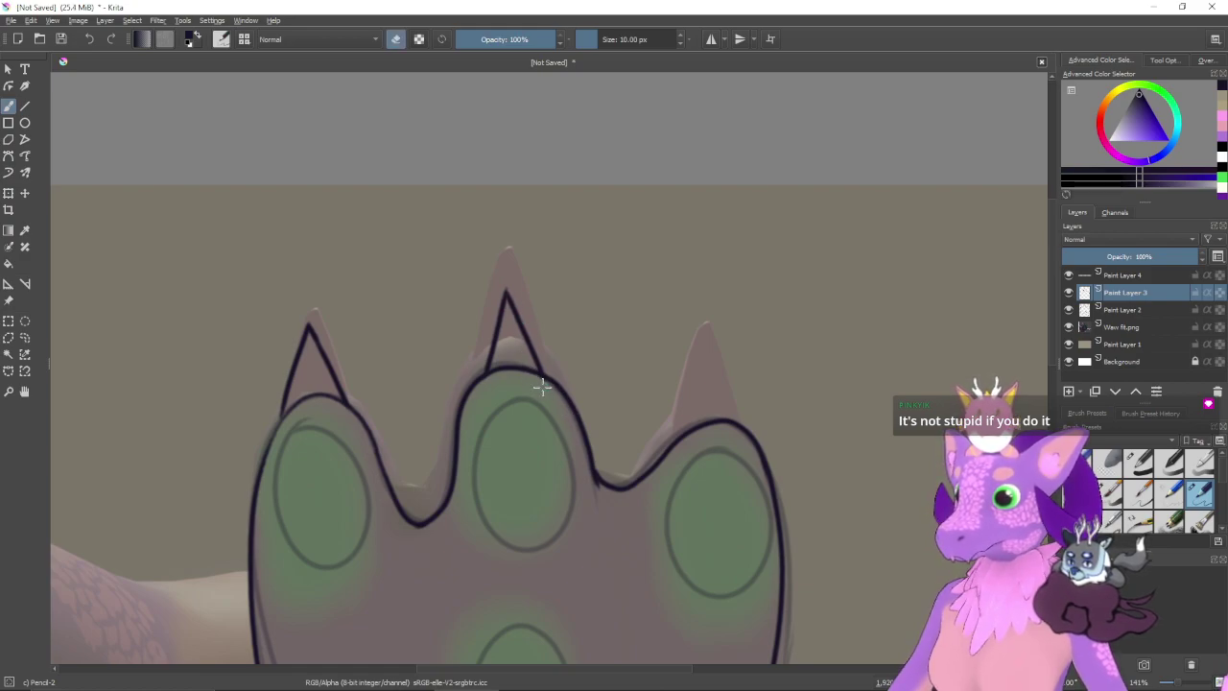
left_click_drag(601, 445, 536, 352)
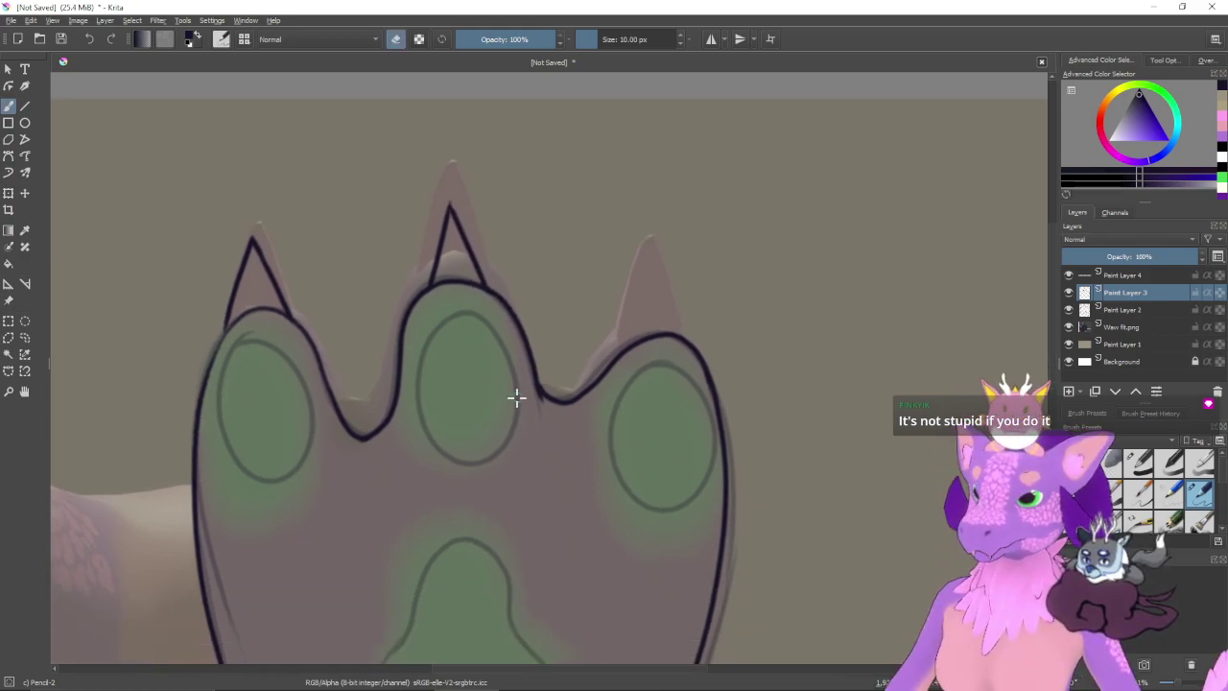
- Ink the rightmost toe's claw as a pointed triangle and join its outer side to the toe contour
key("e")
left_click_drag(567, 425, 503, 463)
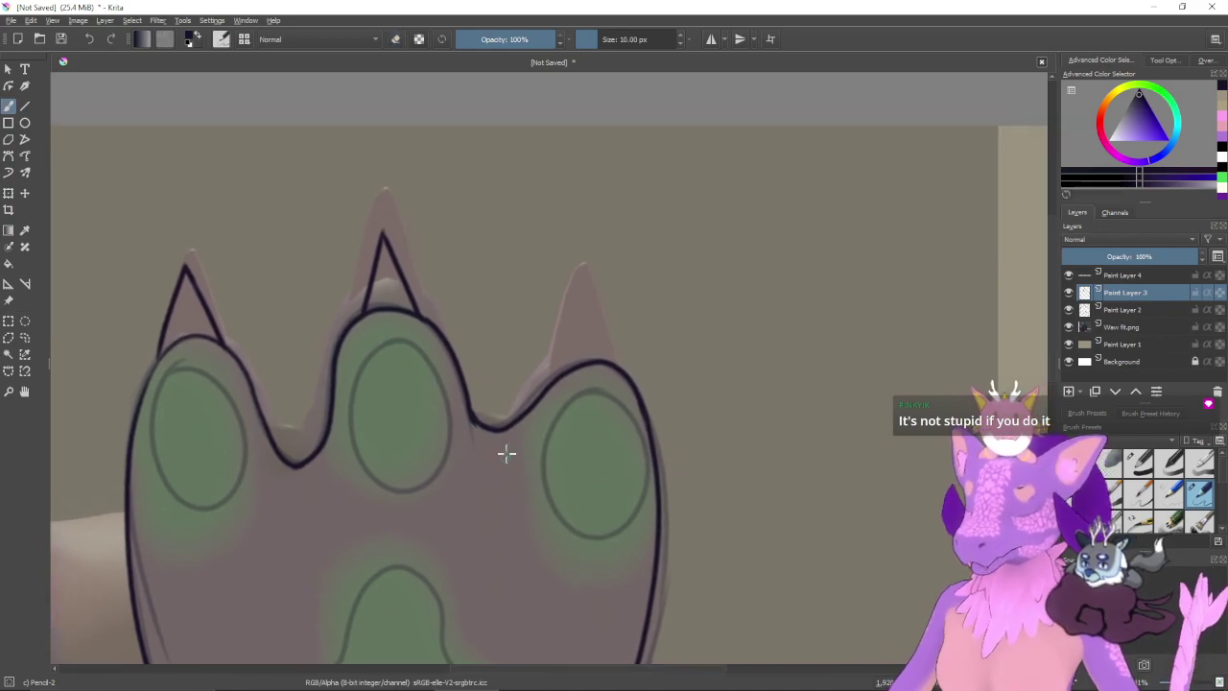
mouse_move(595, 355)
left_mouse_down()
mouse_move(580, 389)
mouse_move(559, 373)
mouse_move(581, 323)
left_mouse_up()
key("ctrl+z")
mouse_move(556, 405)
left_mouse_down()
mouse_move(590, 327)
mouse_move(617, 418)
mouse_move(587, 320)
mouse_move(616, 420)
mouse_move(566, 392)
mouse_move(583, 322)
mouse_move(610, 417)
mouse_move(591, 438)
mouse_move(615, 346)
left_mouse_up()
key("ctrl+z")
key("ctrl+z")
key("ctrl+z")
key("ctrl+z")
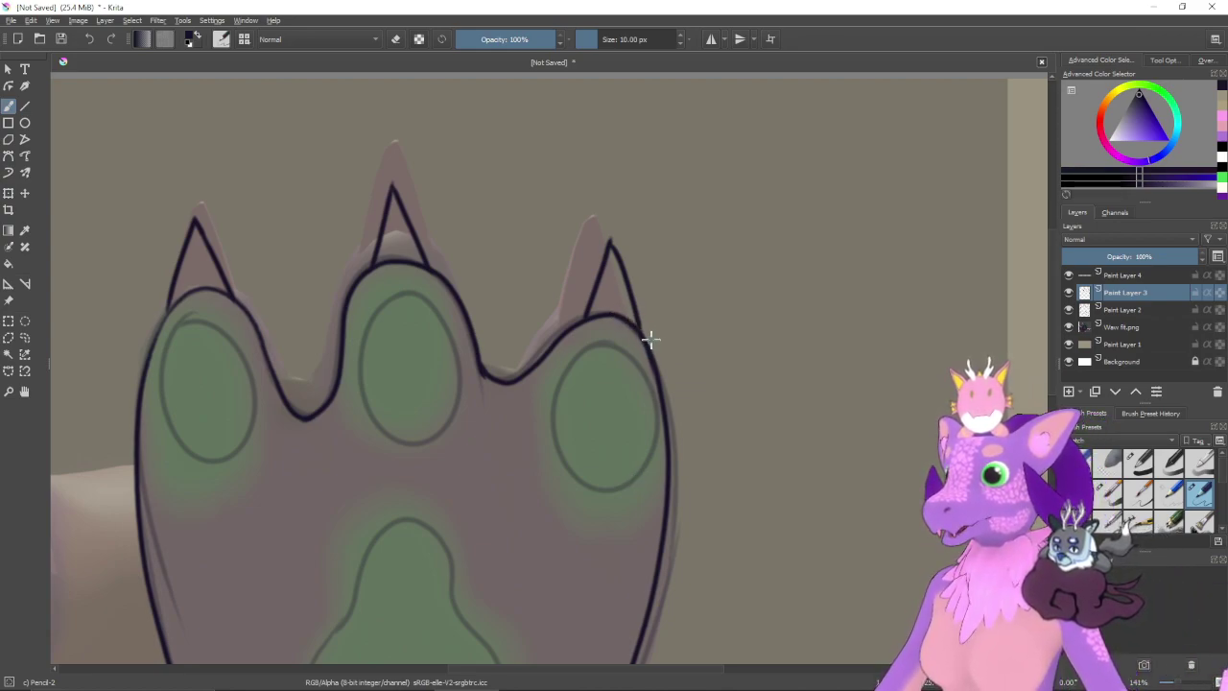
left_click_drag(638, 317, 650, 332)
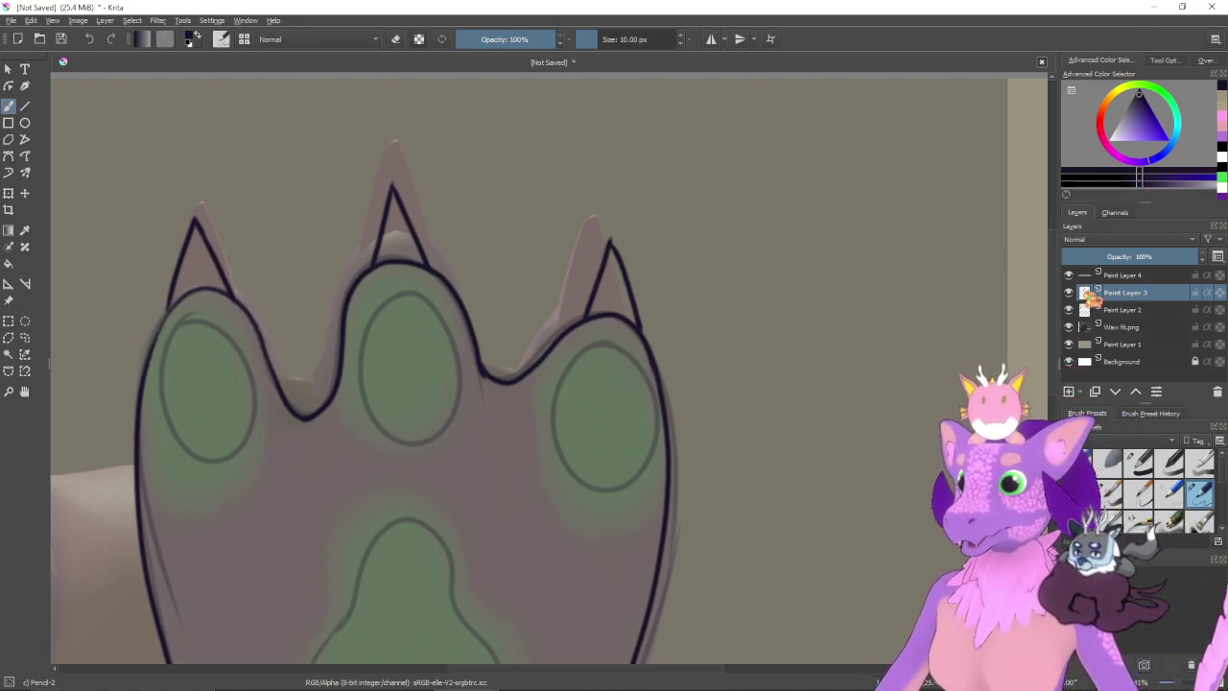
- Delete the guide line's layer and hide the sketch on Paint Layer 2, comparing the line art with the reference
left_click(1130, 278)
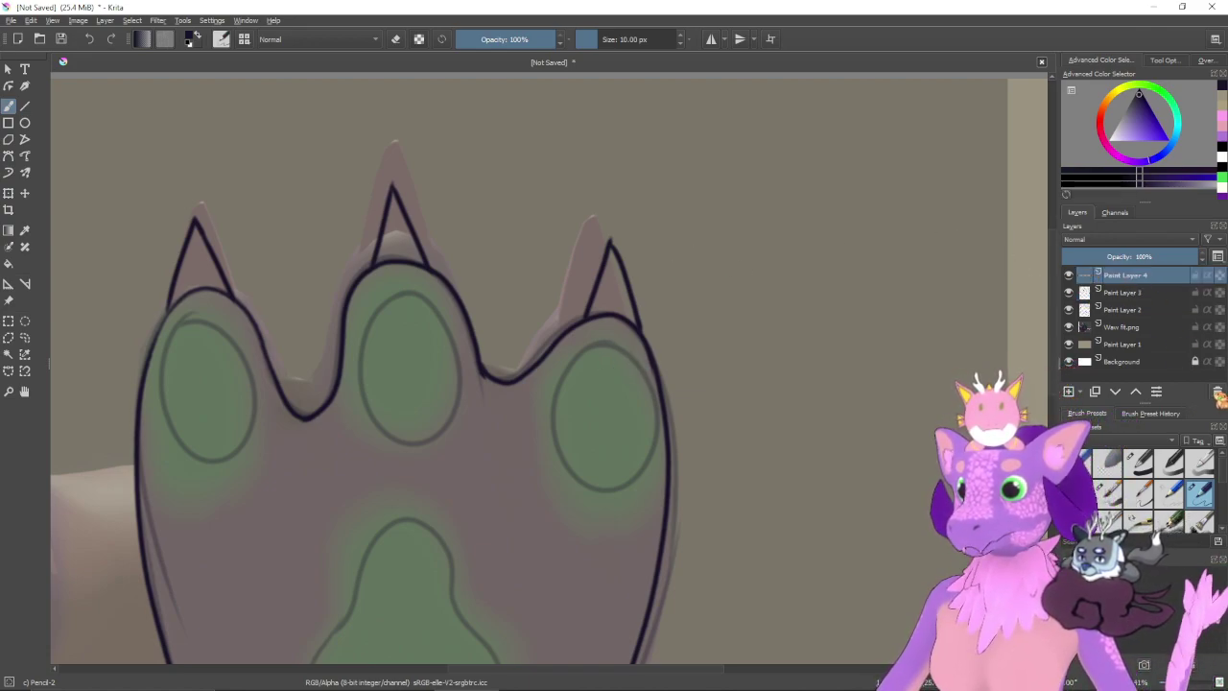
left_click(1216, 391)
left_click(1068, 292)
left_click(1068, 291)
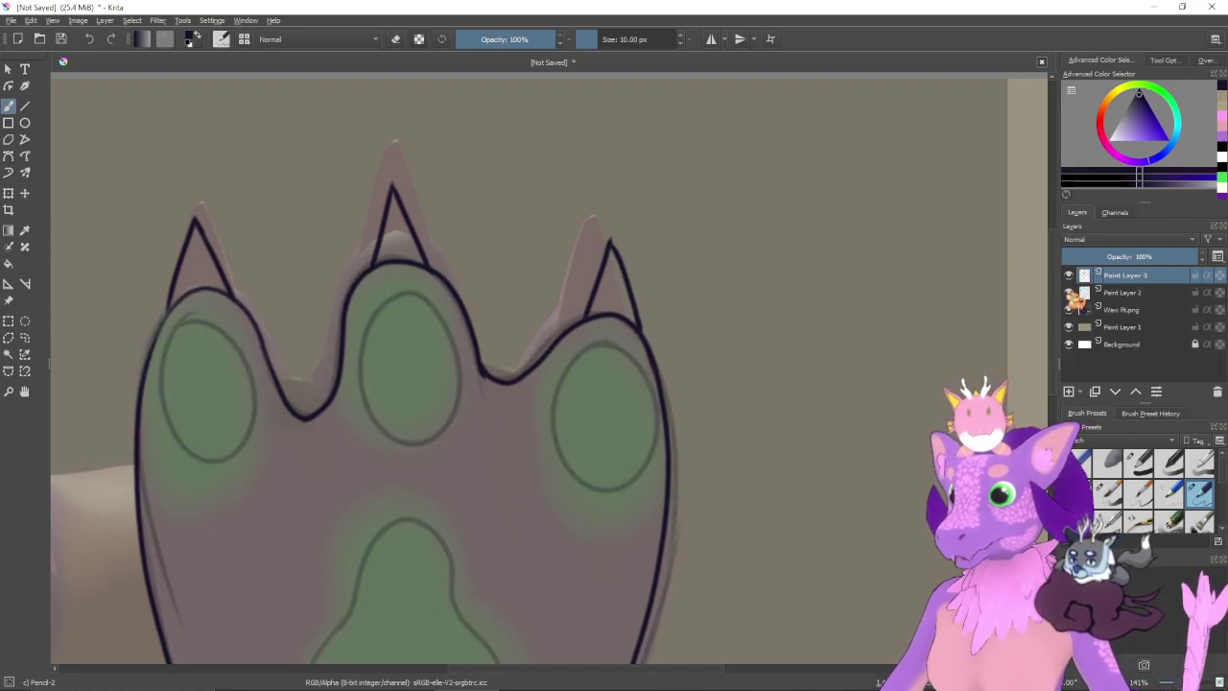
left_click(1069, 275)
left_click(1068, 276)
left_click(1069, 292)
left_click_drag(757, 461, 838, 314)
key("minus")
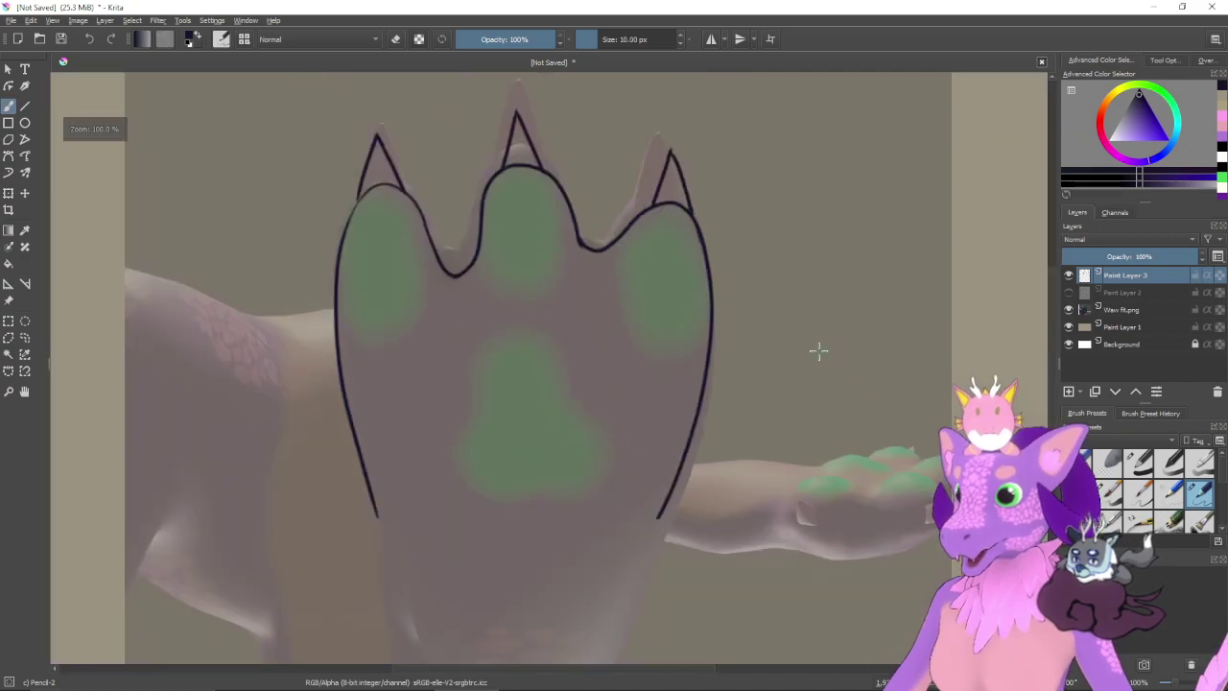
key("plus")
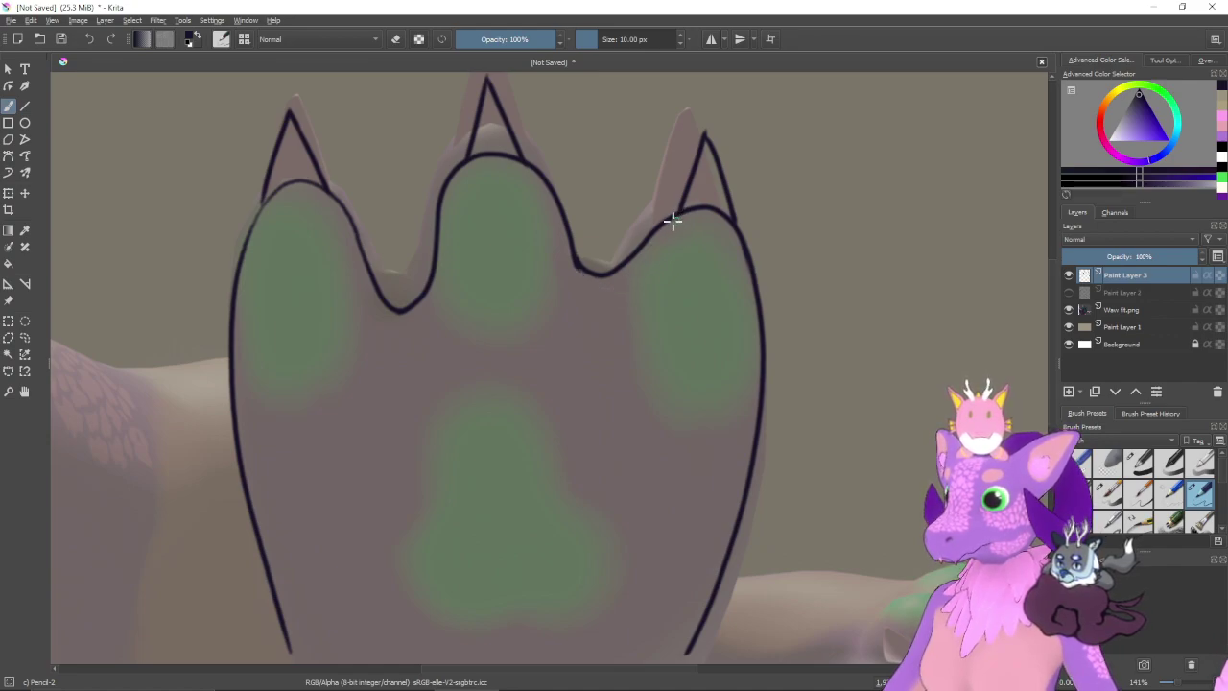
- Redraw the gap between the middle and rightmost toes as a deeper curve, clean off the old line, and compare with the sketch
mouse_move(625, 267)
left_mouse_down()
mouse_move(614, 295)
mouse_move(594, 298)
mouse_move(574, 261)
left_mouse_up()
key("ctrl+z")
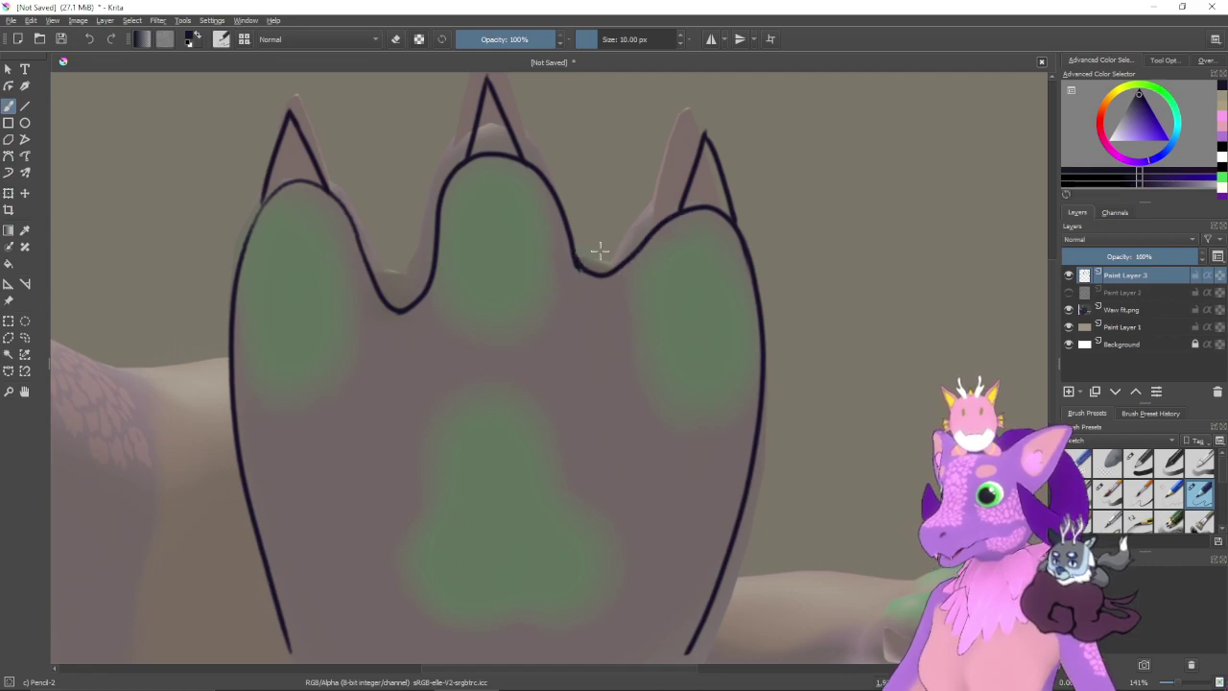
left_click_drag(606, 292, 576, 267)
key("e")
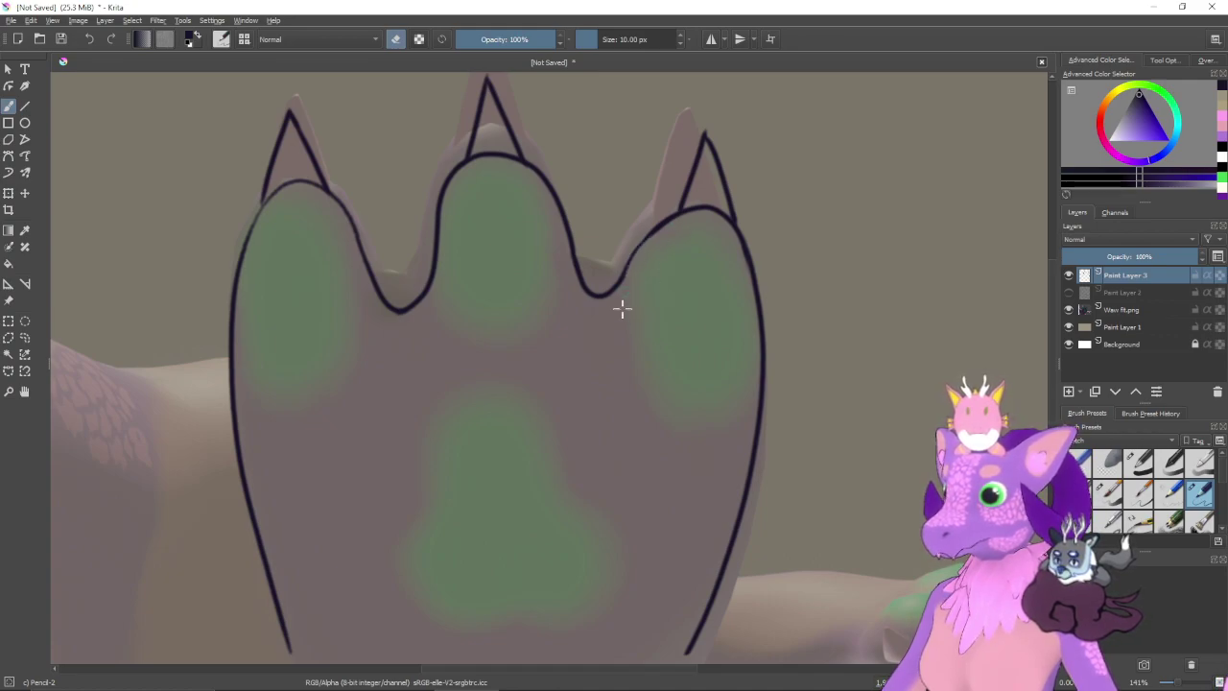
key("ctrl+z")
left_click_drag(664, 229, 626, 274)
key("ctrl+z")
mouse_move(661, 230)
left_mouse_down()
mouse_move(625, 272)
mouse_move(677, 229)
left_mouse_up()
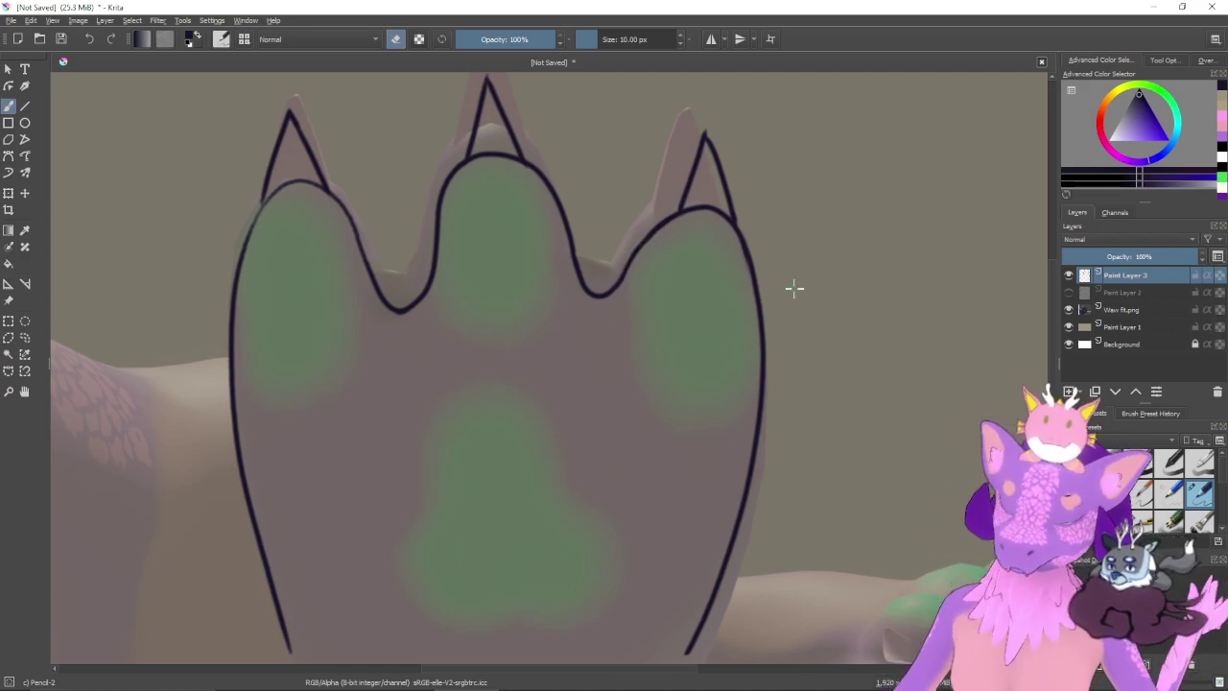
left_click(1069, 292)
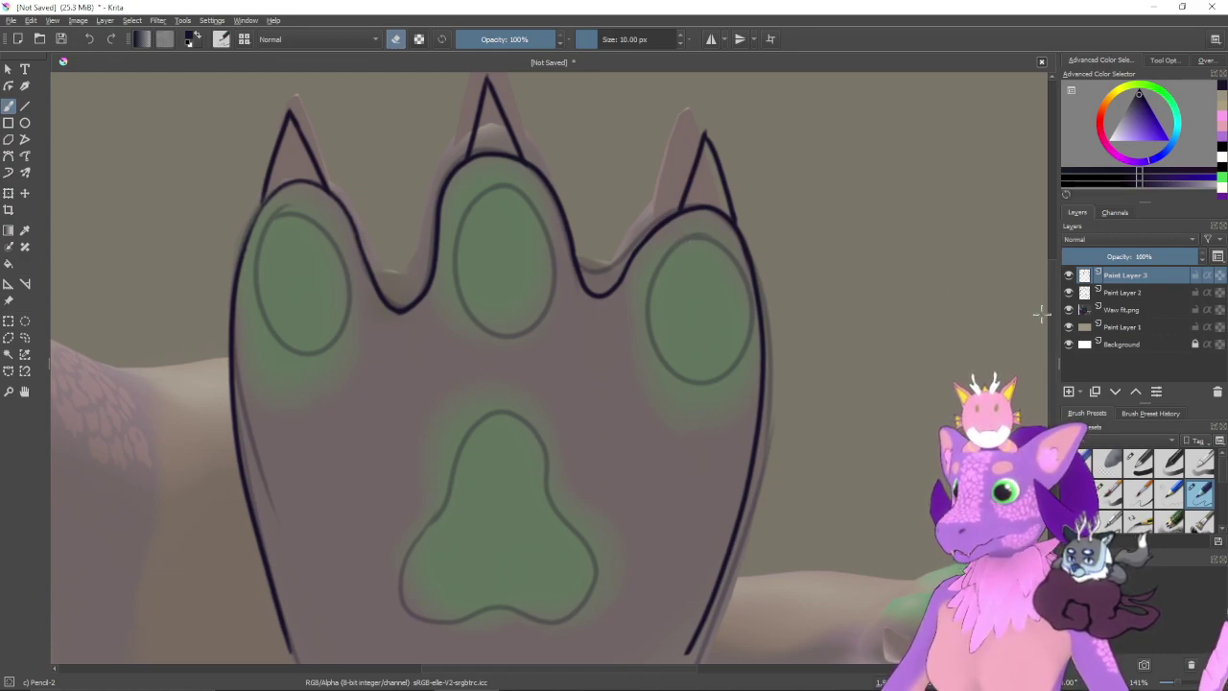
left_click(1068, 293)
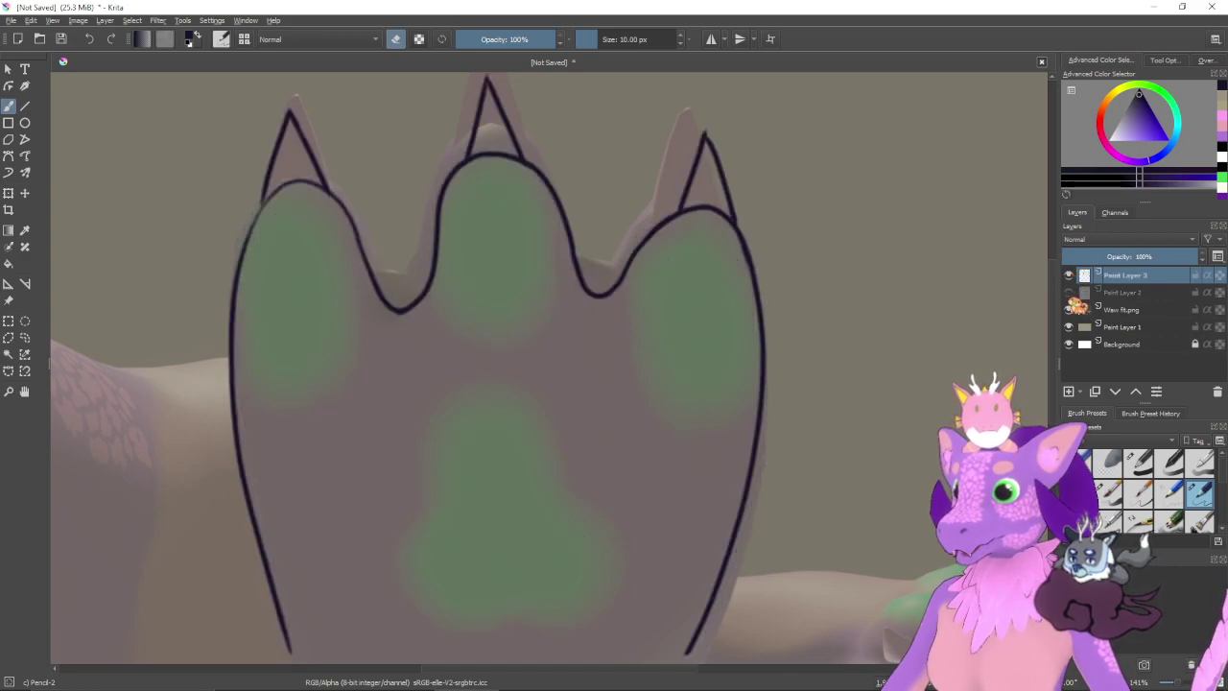
- Erase the rightmost toe's claw and upper contour using a 68 px brush size
key("e")
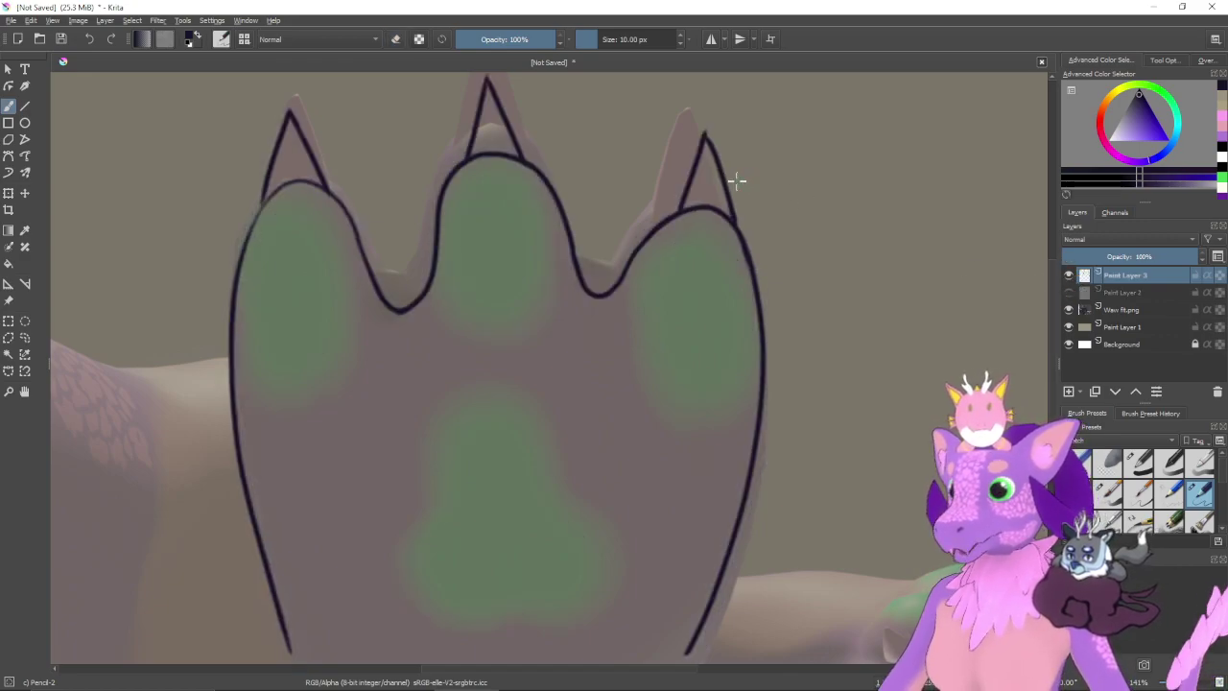
left_click_drag(669, 179, 710, 173, "shift")
mouse_move(699, 206)
left_mouse_down()
mouse_move(718, 172)
mouse_move(704, 192)
mouse_move(711, 149)
left_mouse_up()
mouse_move(713, 175)
left_mouse_down()
mouse_move(726, 178)
mouse_move(726, 225)
mouse_move(687, 239)
mouse_move(641, 291)
left_mouse_up()
mouse_move(718, 257)
left_mouse_down()
mouse_move(754, 246)
mouse_move(752, 287)
left_mouse_up()
key("e")
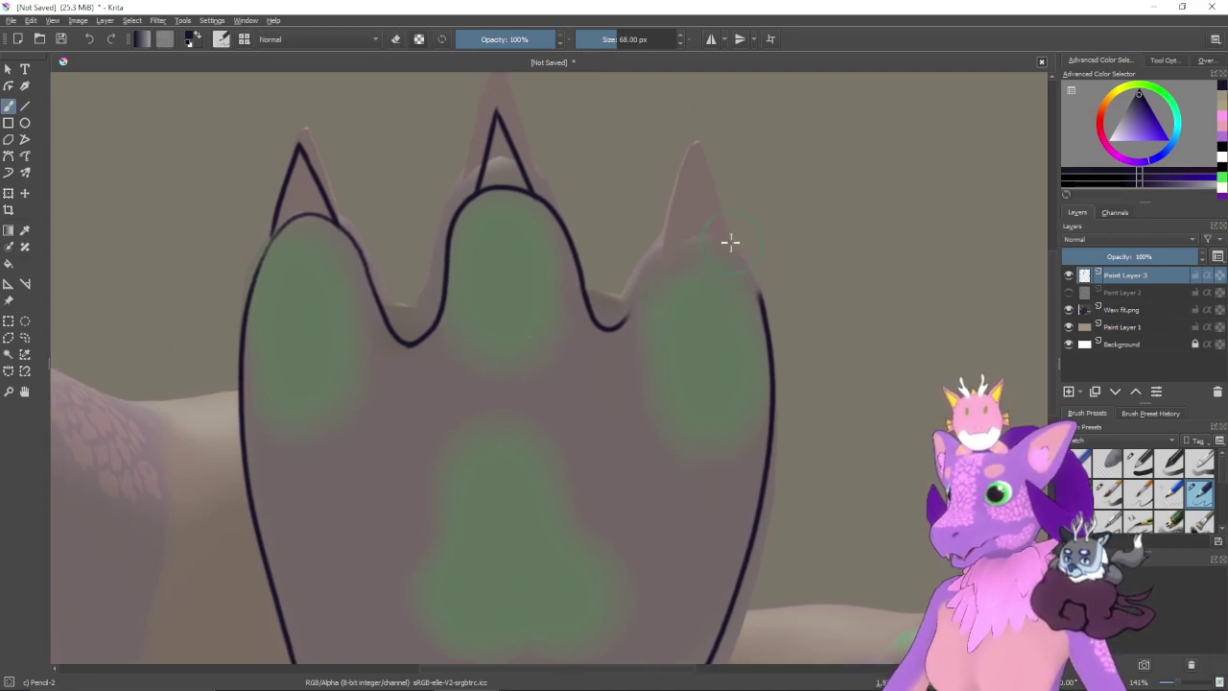
- Add a new layer with a 10 px horizontal guide line from the leftmost toe's top across the paw, and reselect Paint Layer 3
key("Insert")
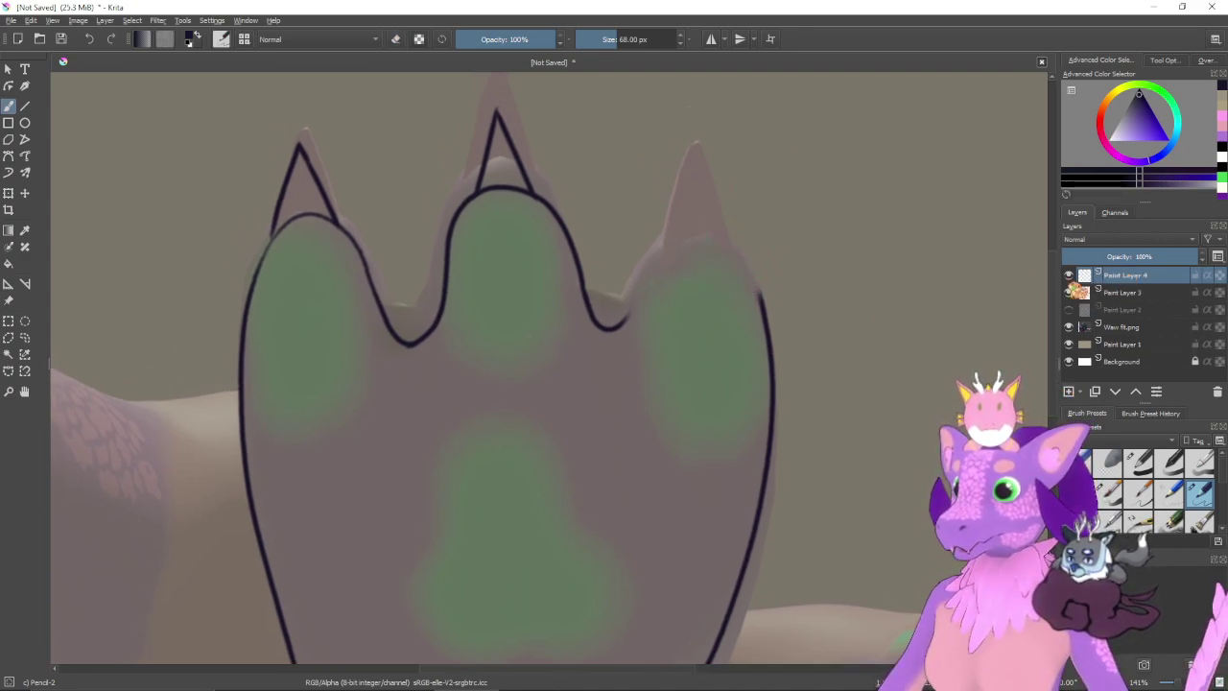
left_click(25, 106)
left_click(589, 39)
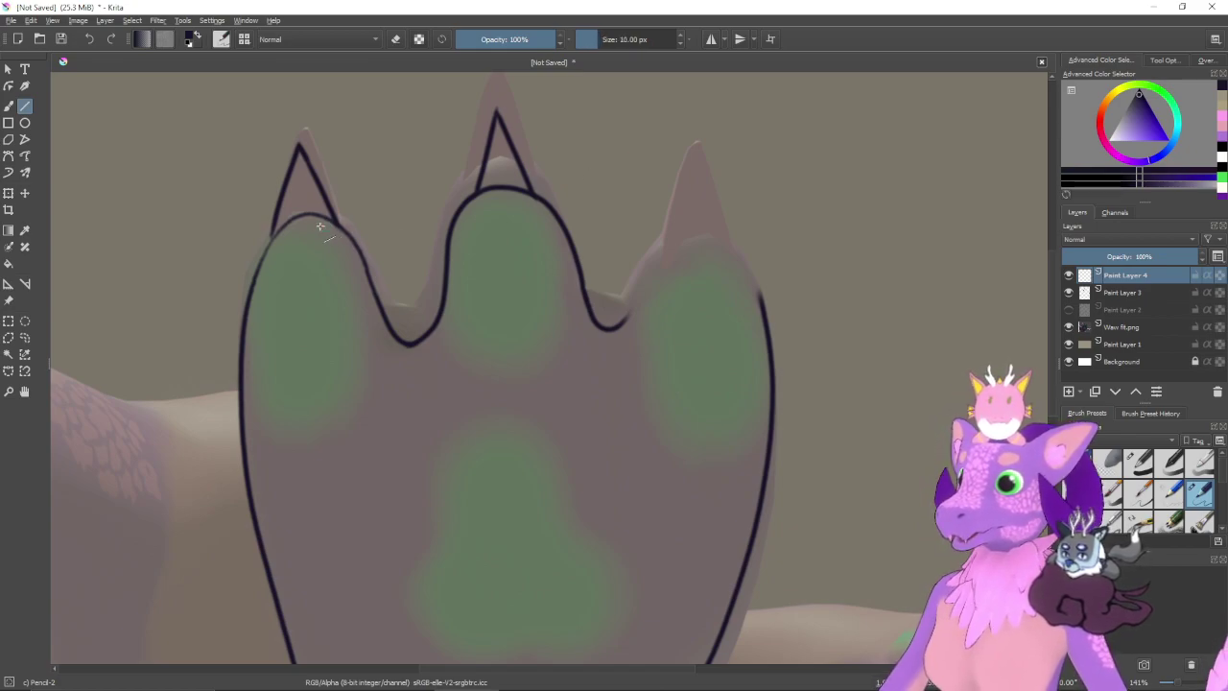
left_click_drag(829, 224, 904, 217)
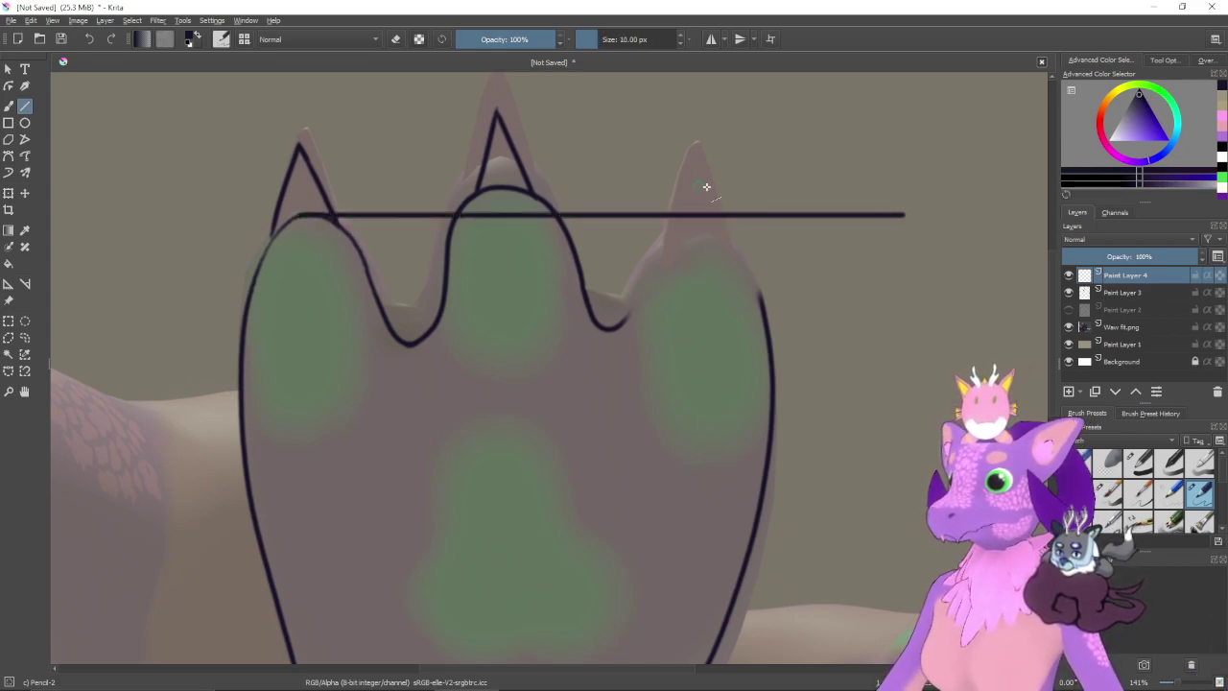
left_click(1120, 291)
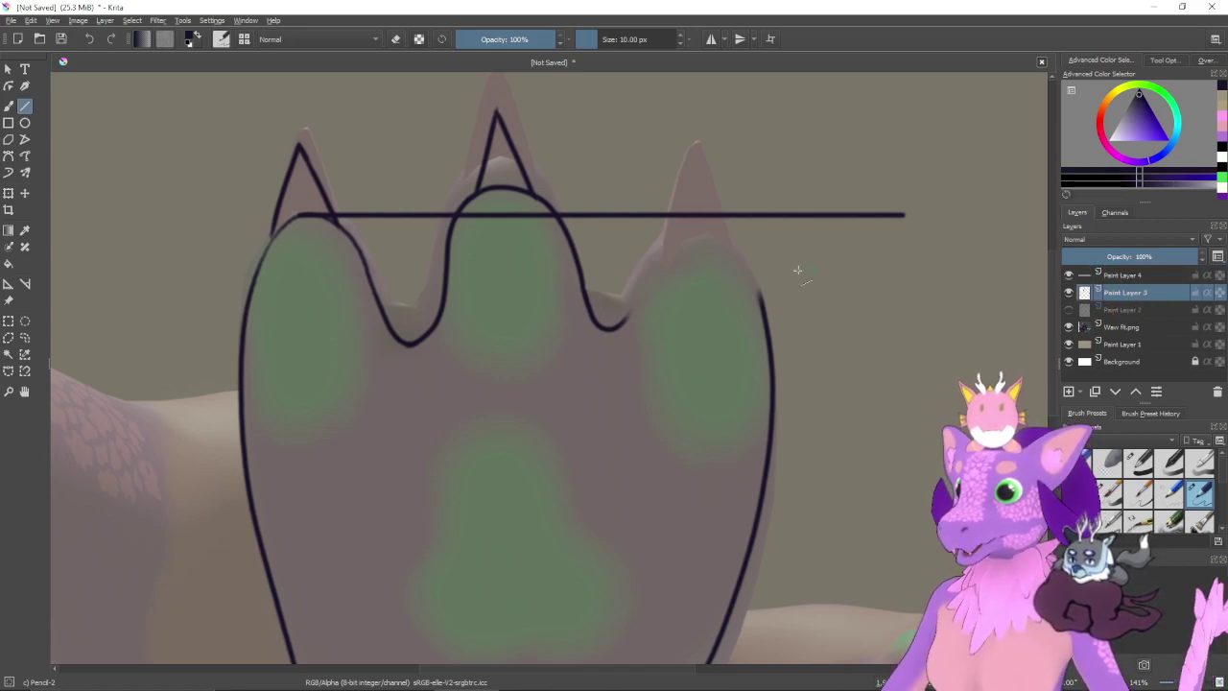
- Ink the inner side of the rightmost toe from the gap up to the guide line
key("b")
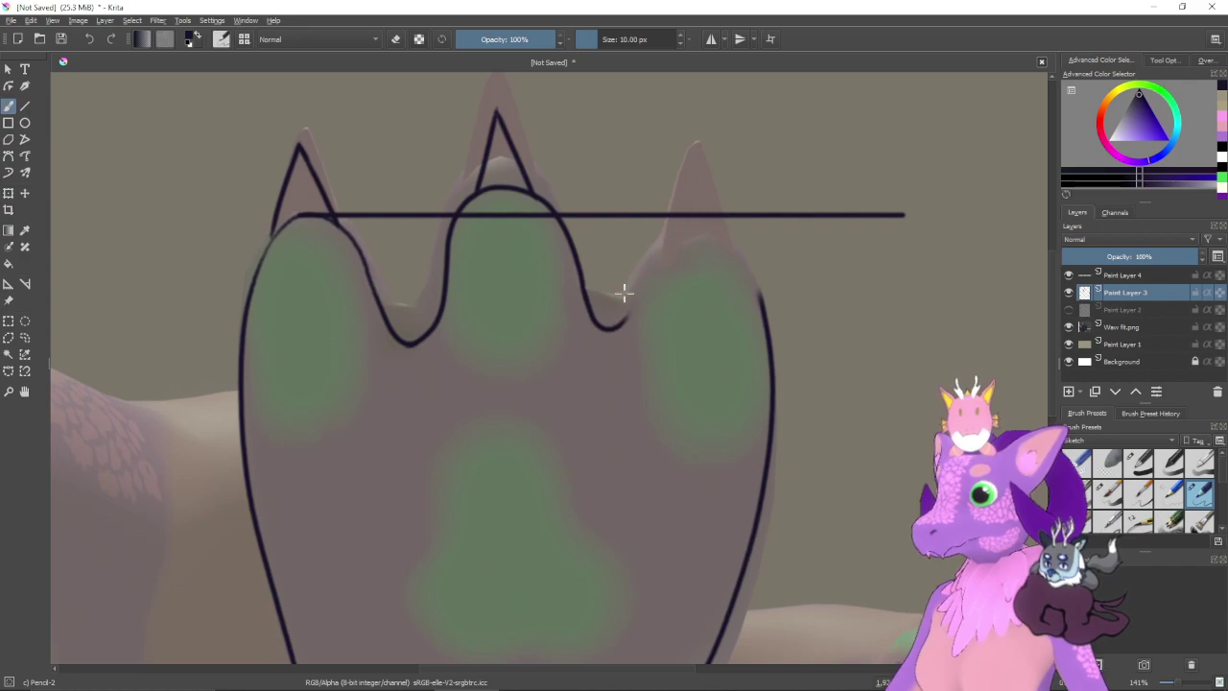
left_click_drag(623, 312, 630, 306)
mouse_move(680, 214)
left_mouse_down()
mouse_move(639, 257)
mouse_move(628, 308)
left_mouse_up()
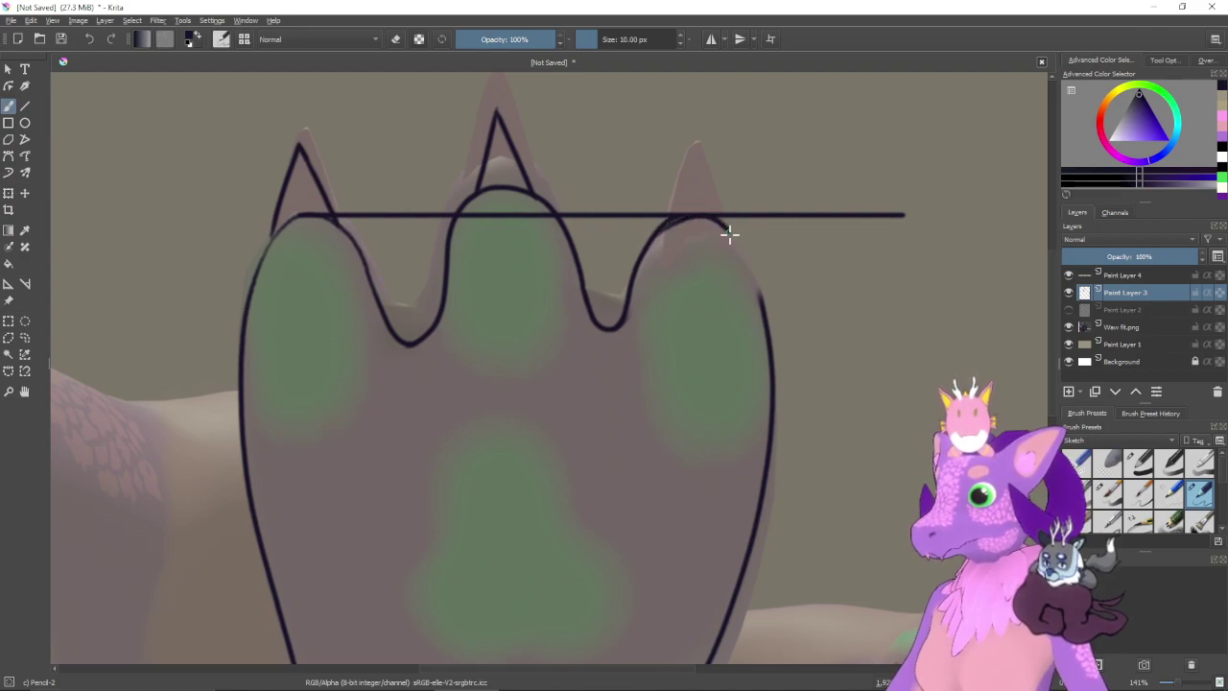
- Try several curves for the rightmost toe's rounded tip, checking its height with the guide line shown and hidden
mouse_move(682, 217)
left_mouse_down()
mouse_move(739, 245)
mouse_move(773, 345)
left_mouse_up()
key("ctrl+z")
mouse_move(689, 214)
left_mouse_down()
mouse_move(735, 228)
mouse_move(761, 298)
left_mouse_up()
key("ctrl+z")
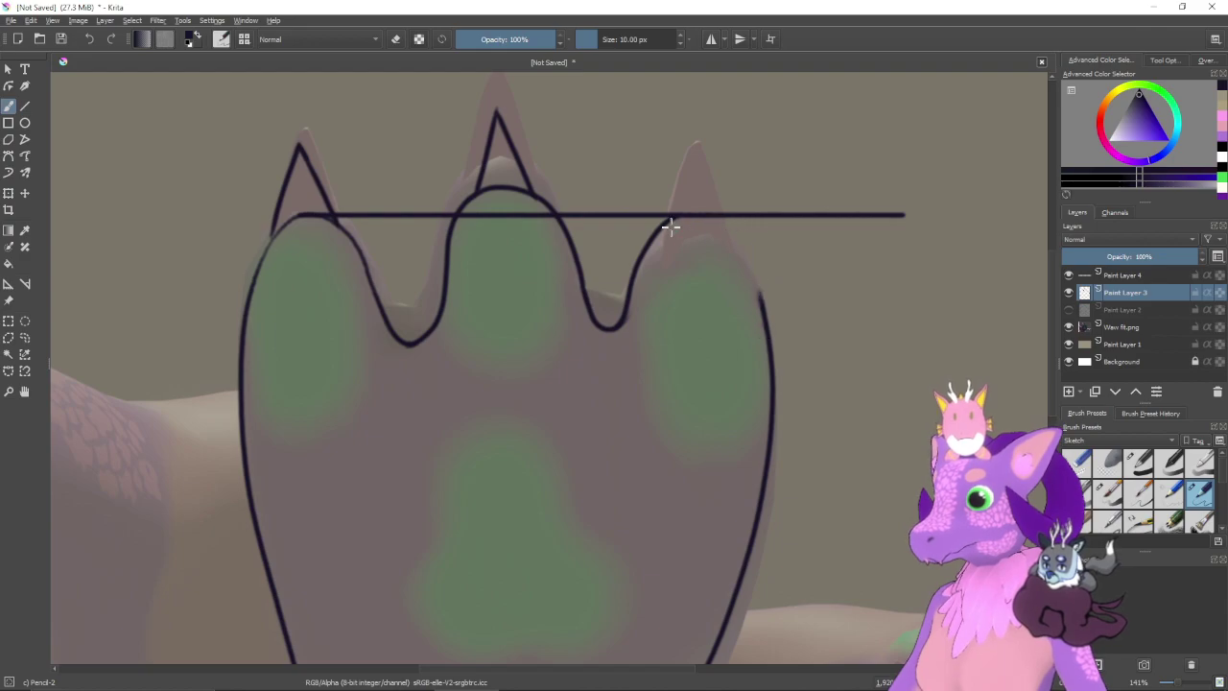
mouse_move(674, 217)
left_mouse_down()
mouse_move(749, 253)
mouse_move(764, 309)
left_mouse_up()
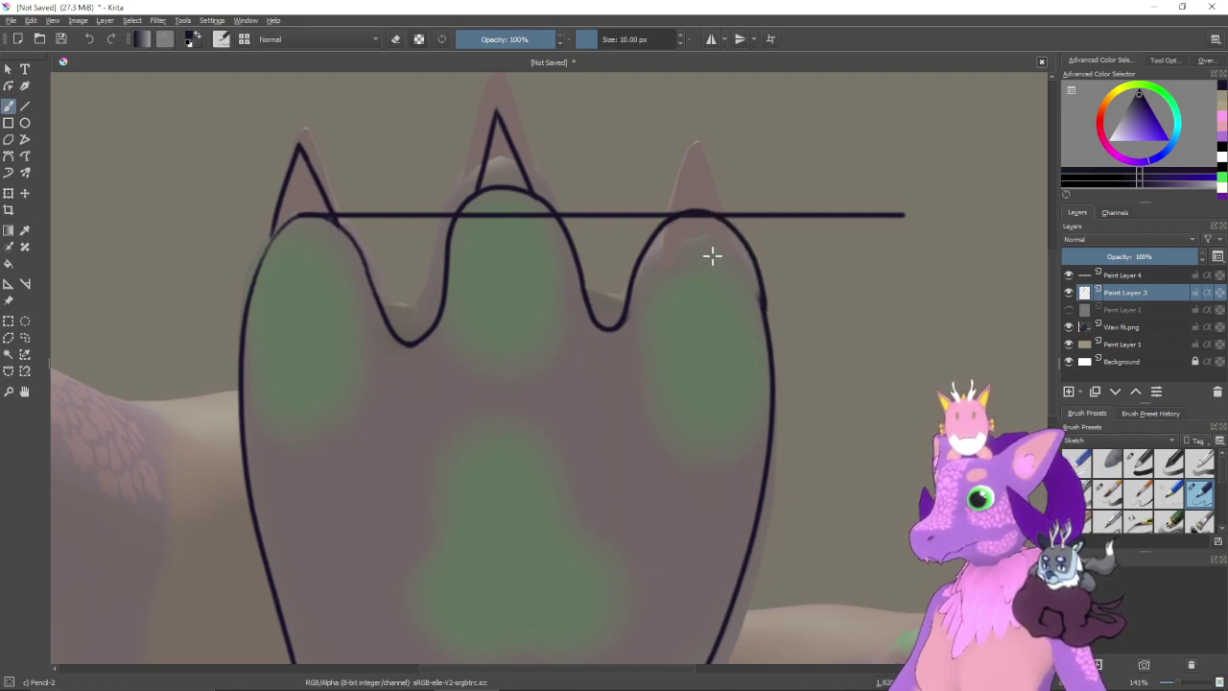
key("ctrl+z")
mouse_move(704, 214)
left_mouse_down()
mouse_move(743, 246)
mouse_move(762, 304)
left_mouse_up()
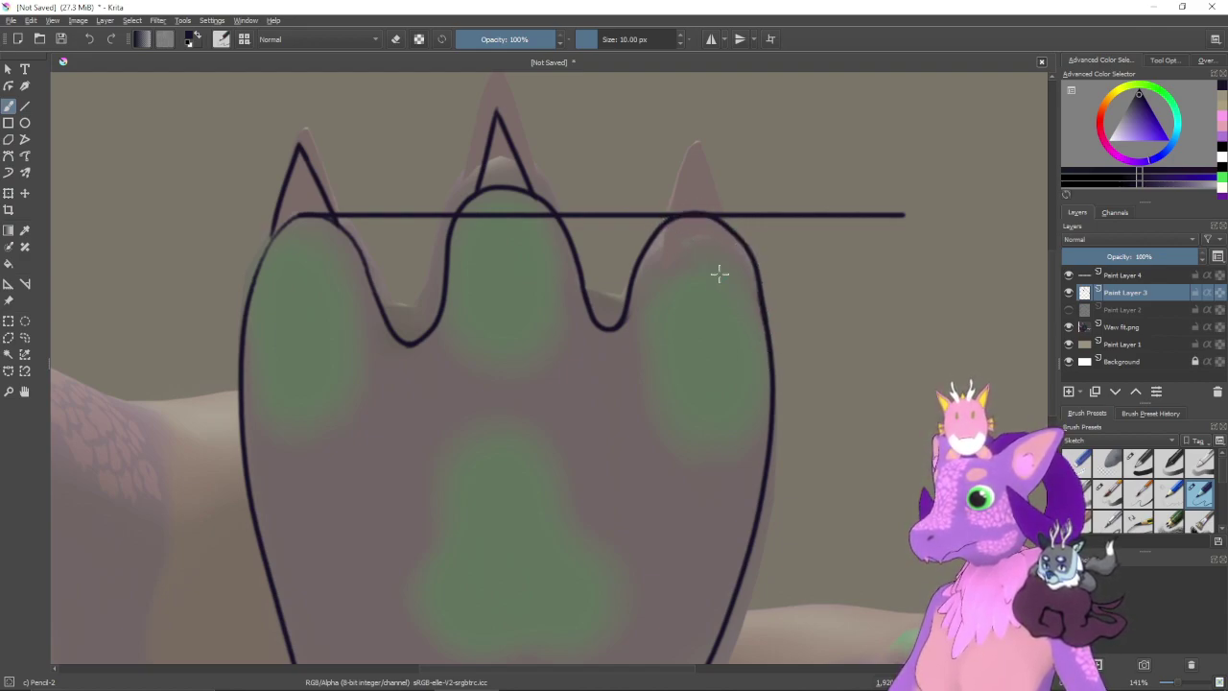
left_click(1069, 275)
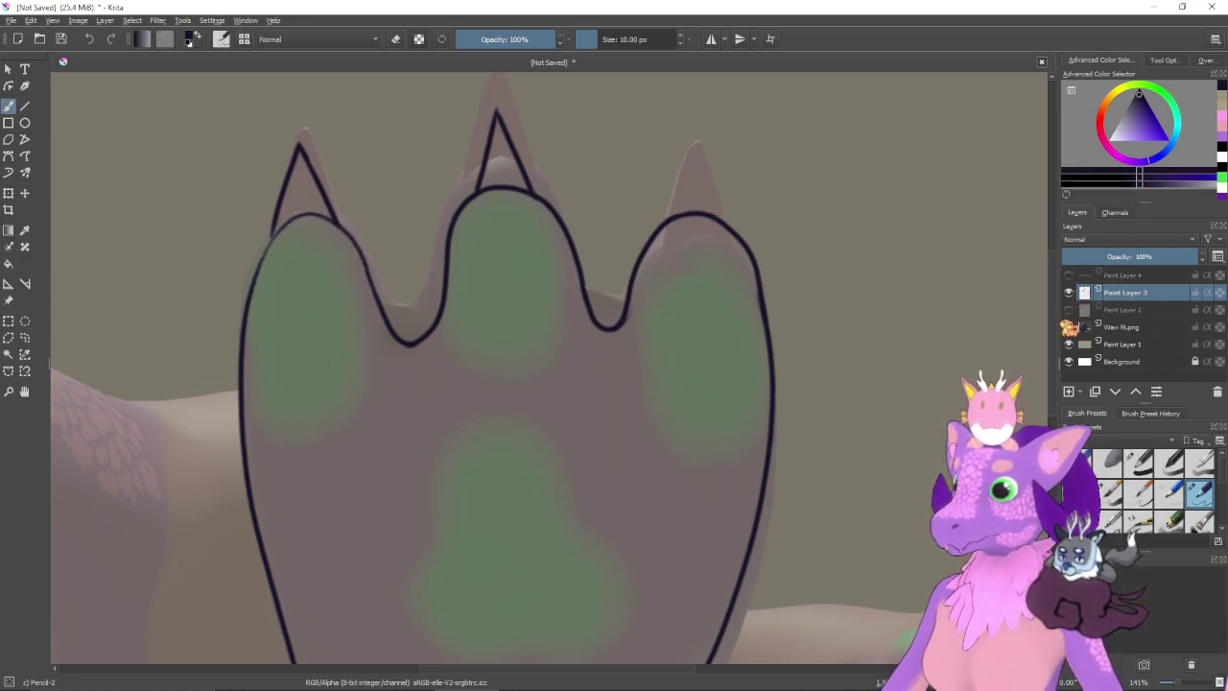
left_click(1069, 275)
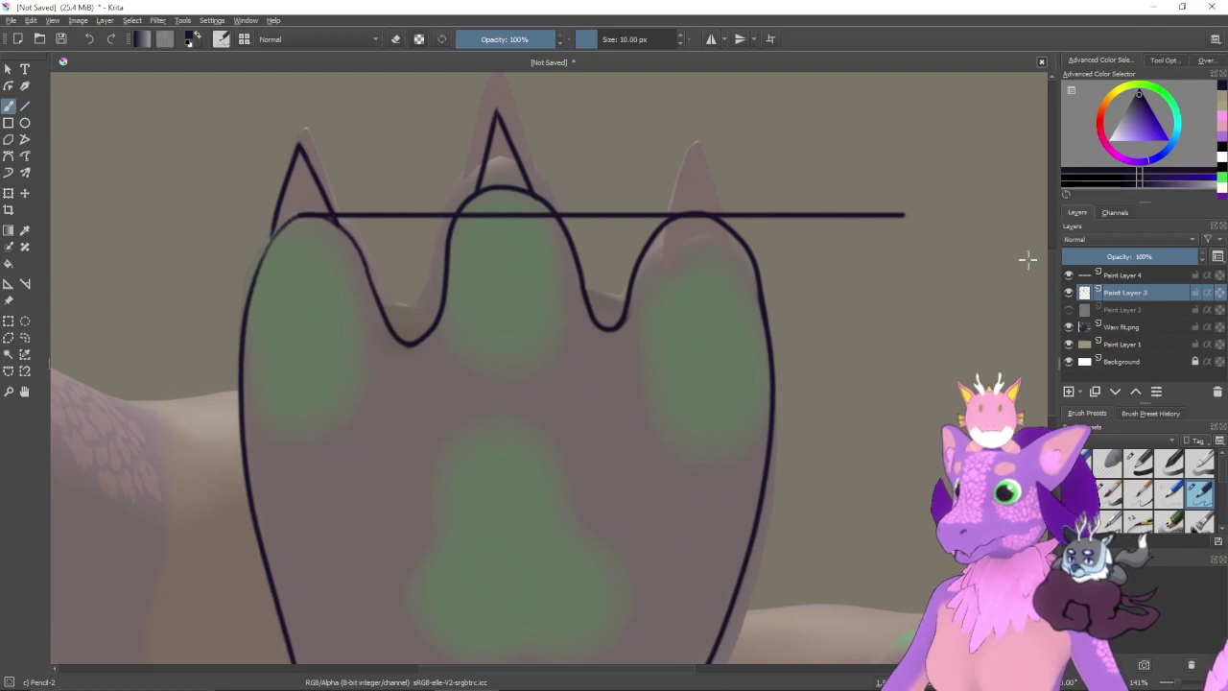
key("ctrl+z")
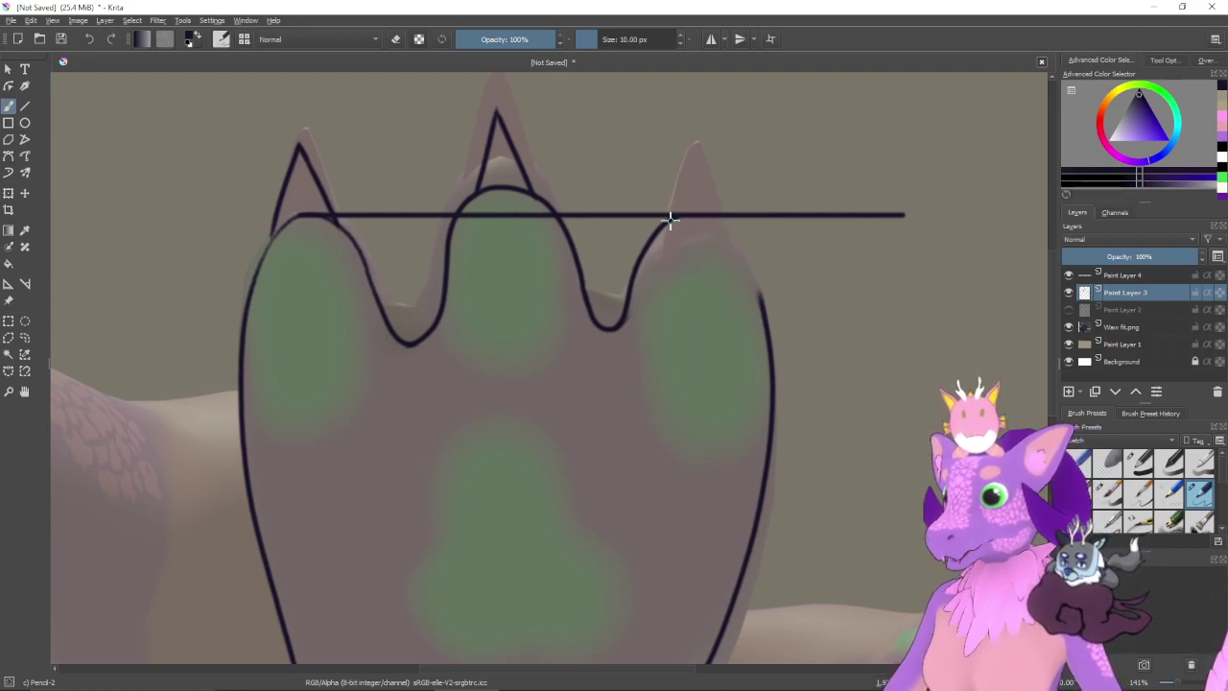
- Ink the rightmost toe's rounded tip level with the guide line, join it to the outer side line, and hide the guide layer
key("ctrl+z")
mouse_move(717, 220)
left_mouse_down()
mouse_move(746, 257)
mouse_move(756, 338)
left_mouse_up()
key("ctrl+z")
mouse_move(691, 213)
left_mouse_down()
mouse_move(746, 257)
mouse_move(764, 311)
left_mouse_up()
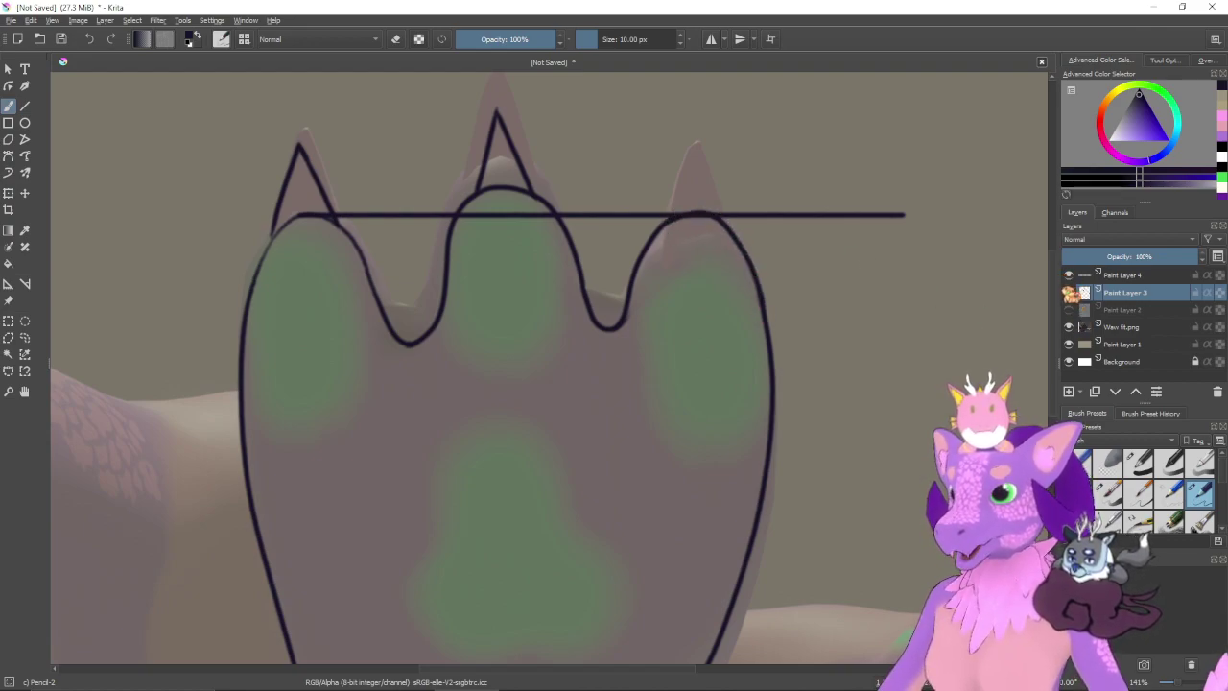
left_click(1068, 275)
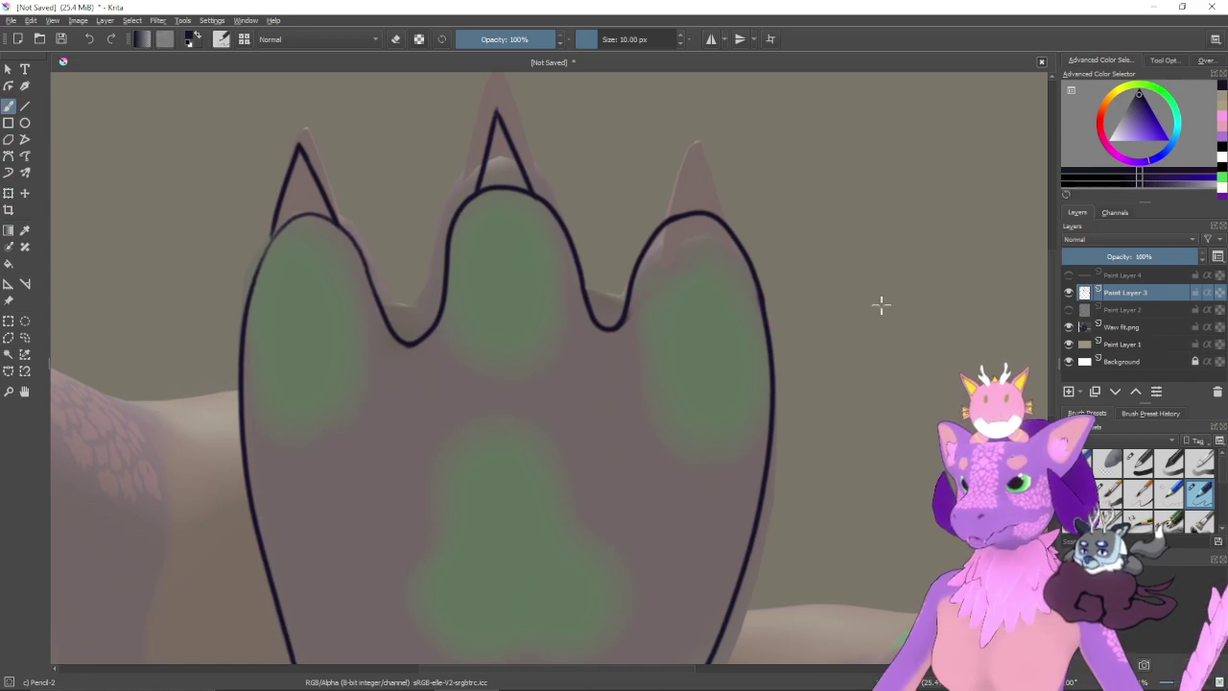
- Re-ink the leftmost toe's outer contour more evenly and extend its claw's outer side down to meet it
left_click_drag(334, 281, 428, 318)
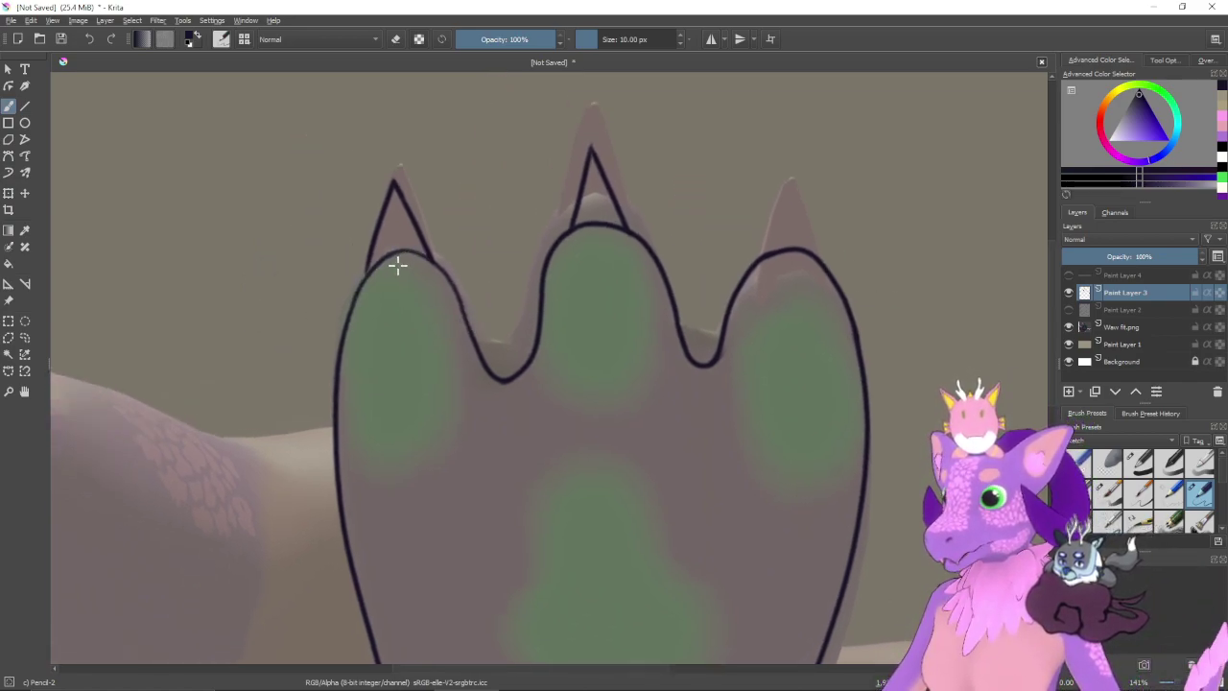
key("ctrl+z")
left_click_drag(399, 251, 340, 328)
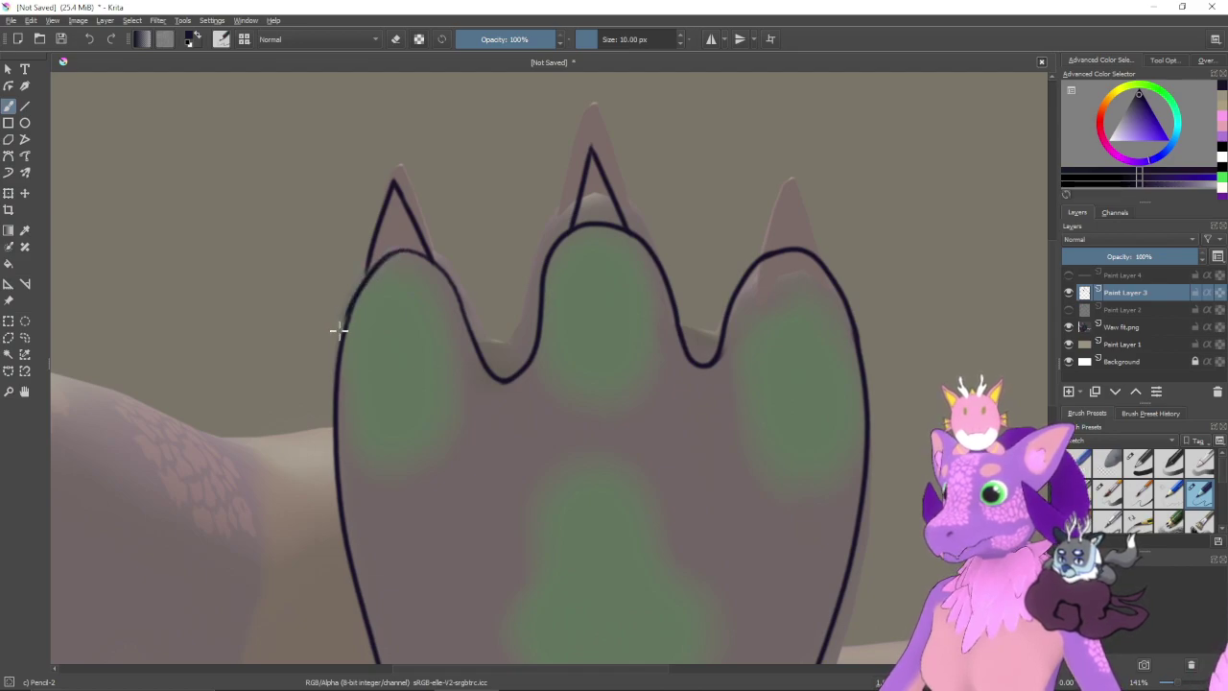
key("ctrl+z")
mouse_move(382, 263)
left_mouse_down()
mouse_move(357, 294)
mouse_move(342, 328)
left_mouse_up()
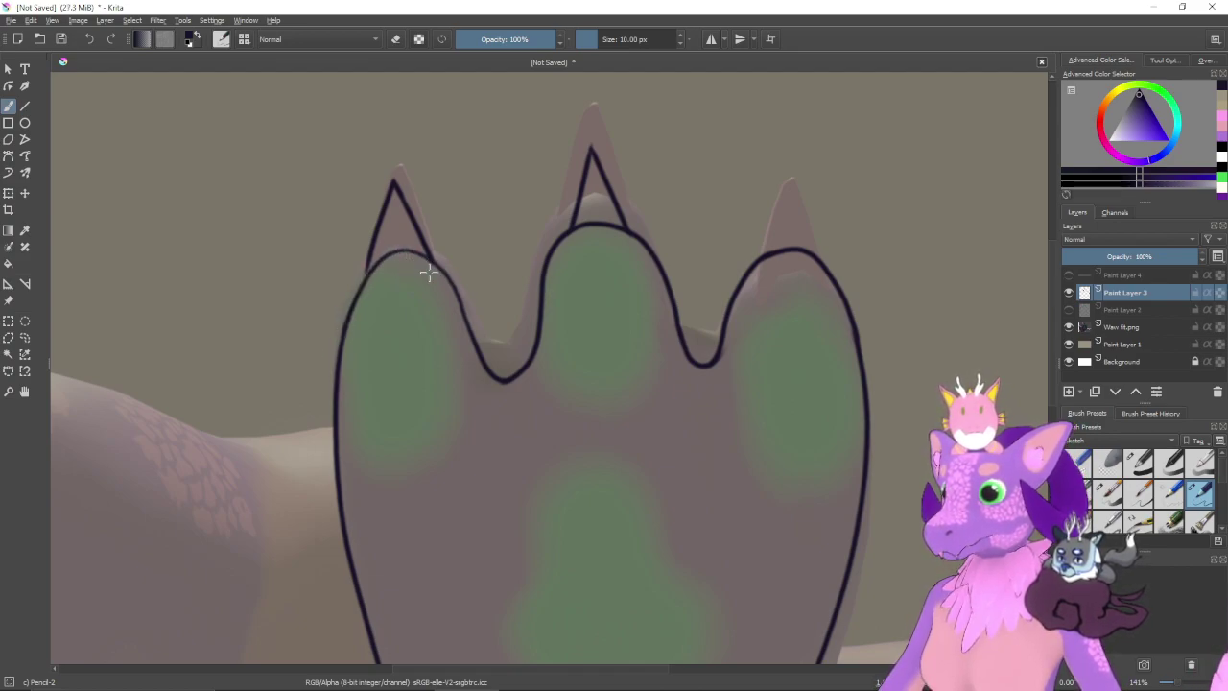
left_click_drag(368, 266, 352, 311)
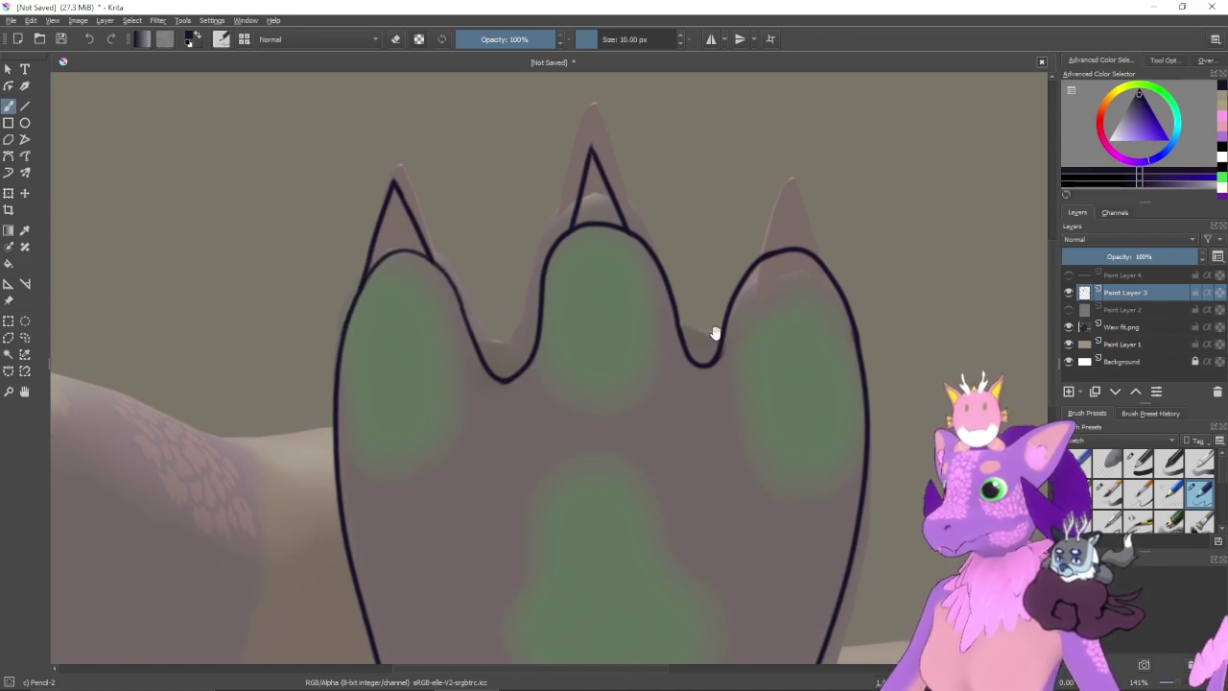
- Ink a new claw on the rightmost toe as a pointed triangle following the reference, and tidy its base
left_click_drag(713, 335, 640, 418)
mouse_move(692, 328)
left_mouse_down()
mouse_move(720, 261)
mouse_move(731, 320)
mouse_move(706, 302)
mouse_move(714, 281)
mouse_move(735, 338)
mouse_move(714, 266)
mouse_move(733, 332)
left_mouse_up()
key("ctrl+z")
key("ctrl+z")
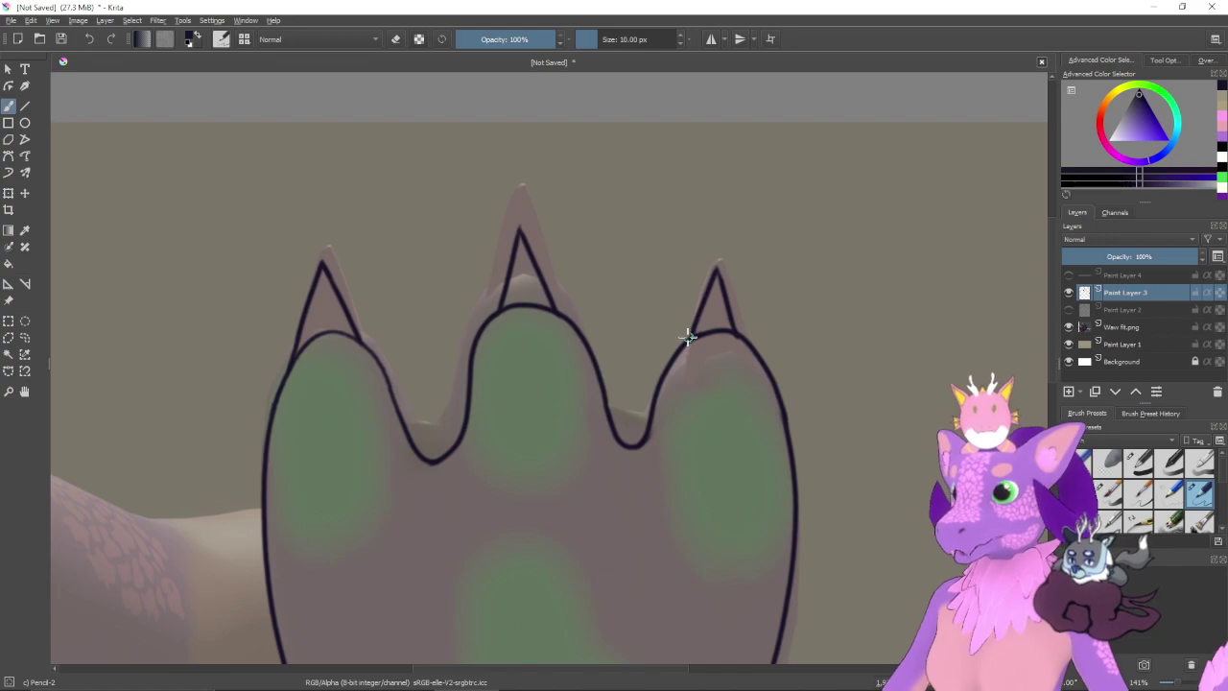
key("e")
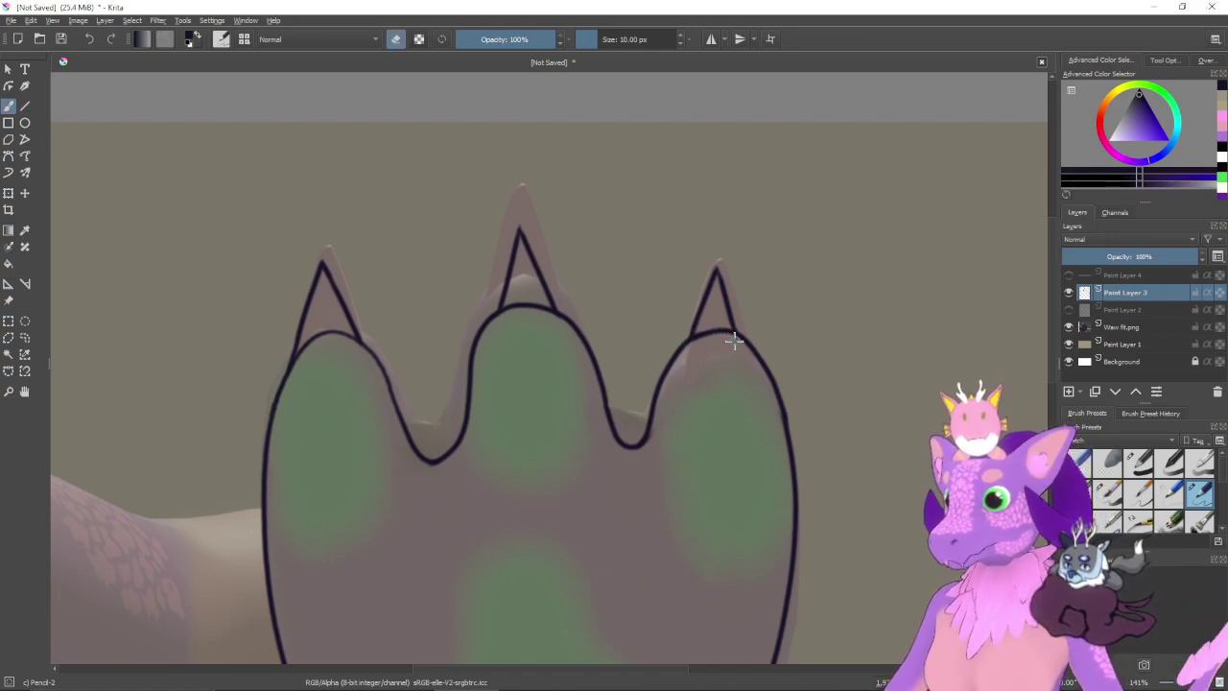
key("e")
- Erase the middle toe's claw and rounded upper contour with an enlarged eraser, and restore the brush for inking
left_click_drag(711, 412, 777, 381)
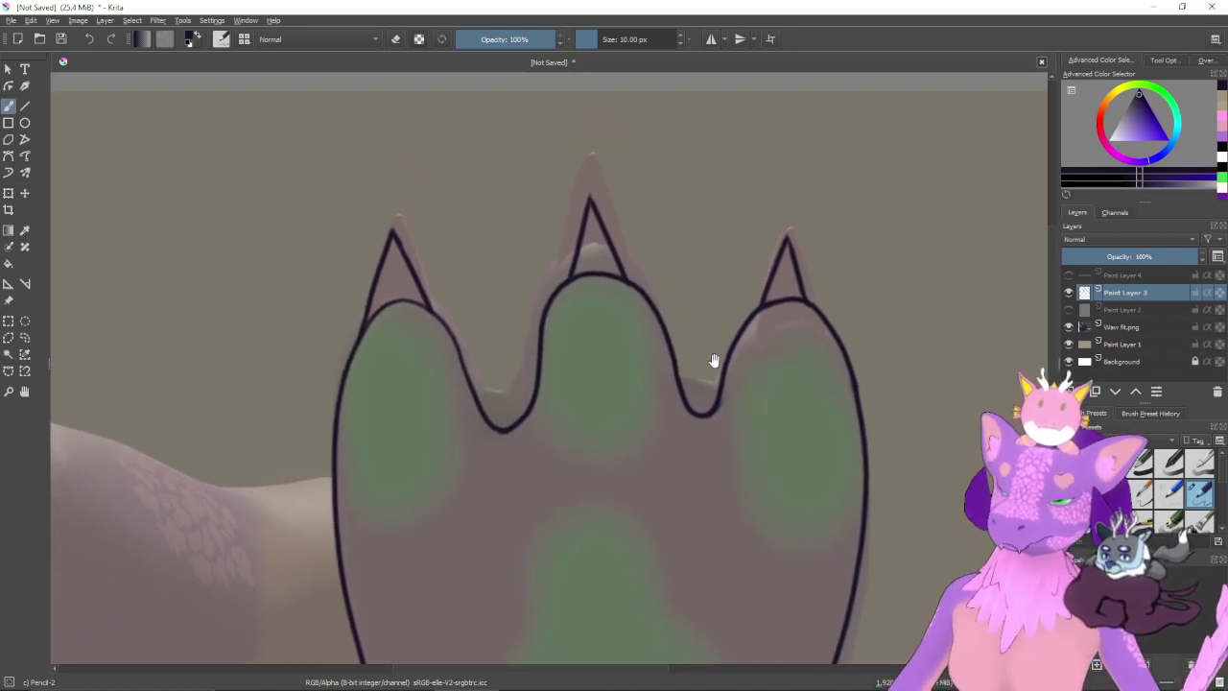
key("e")
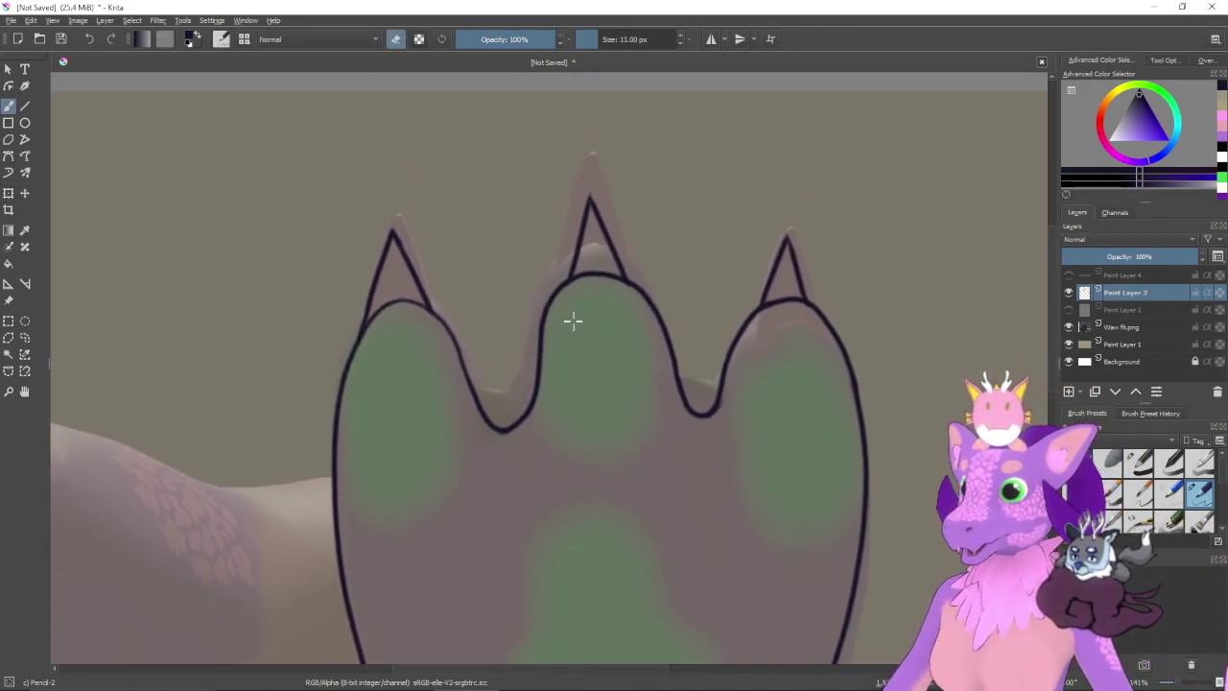
key("bracketright")
key("bracketright")
key("bracketright")
key("bracketright")
key("bracketright")
key("bracketright")
key("bracketright")
key("bracketright")
key("bracketright")
key("bracketright")
key("bracketright")
key("bracketright")
key("bracketright")
key("bracketright")
key("bracketright")
key("bracketright")
key("bracketright")
key("bracketright")
key("bracketright")
key("bracketright")
mouse_move(589, 274)
left_mouse_down()
mouse_move(583, 293)
mouse_move(609, 203)
left_mouse_up()
mouse_move(609, 294)
left_mouse_down()
mouse_move(591, 327)
mouse_move(568, 323)
mouse_move(557, 289)
mouse_move(630, 259)
left_mouse_up()
key("bracketleft")
key("bracketleft")
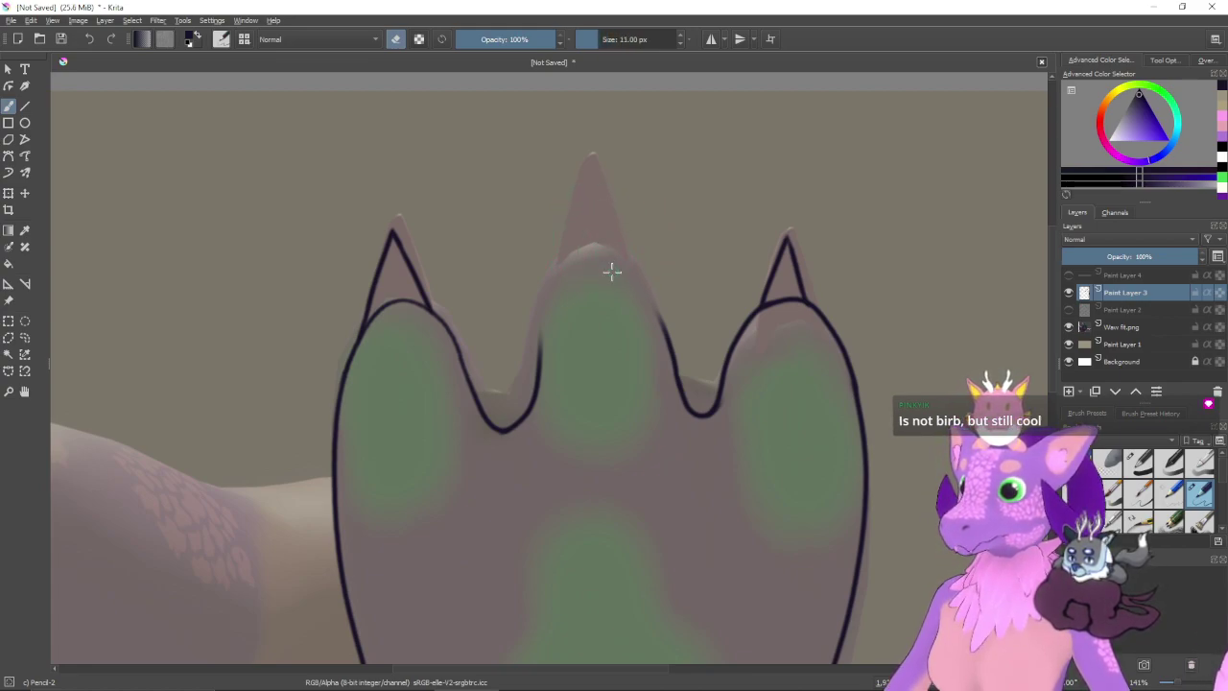
key("e")
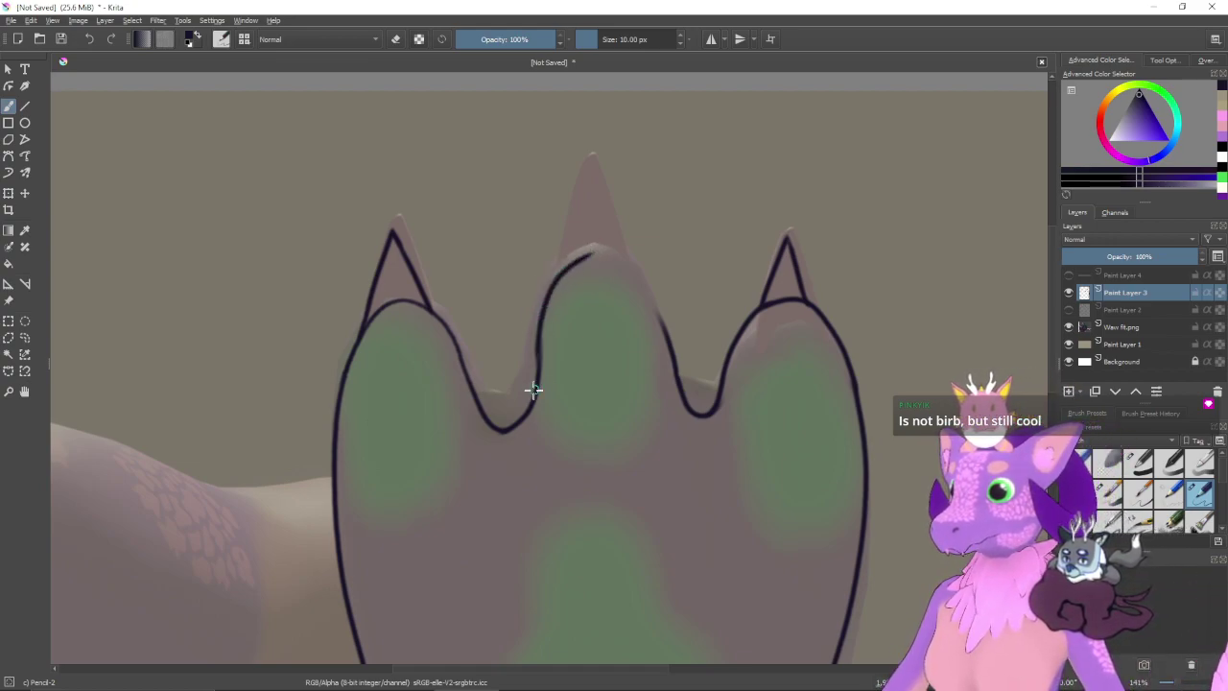
left_click_drag(557, 278, 526, 407)
key("ctrl+z")
mouse_move(600, 244)
left_mouse_down()
mouse_move(541, 312)
mouse_move(531, 377)
mouse_move(523, 408)
left_mouse_up()
key("ctrl+z")
mouse_move(598, 251)
left_mouse_down()
mouse_move(546, 280)
mouse_move(505, 431)
left_mouse_up()
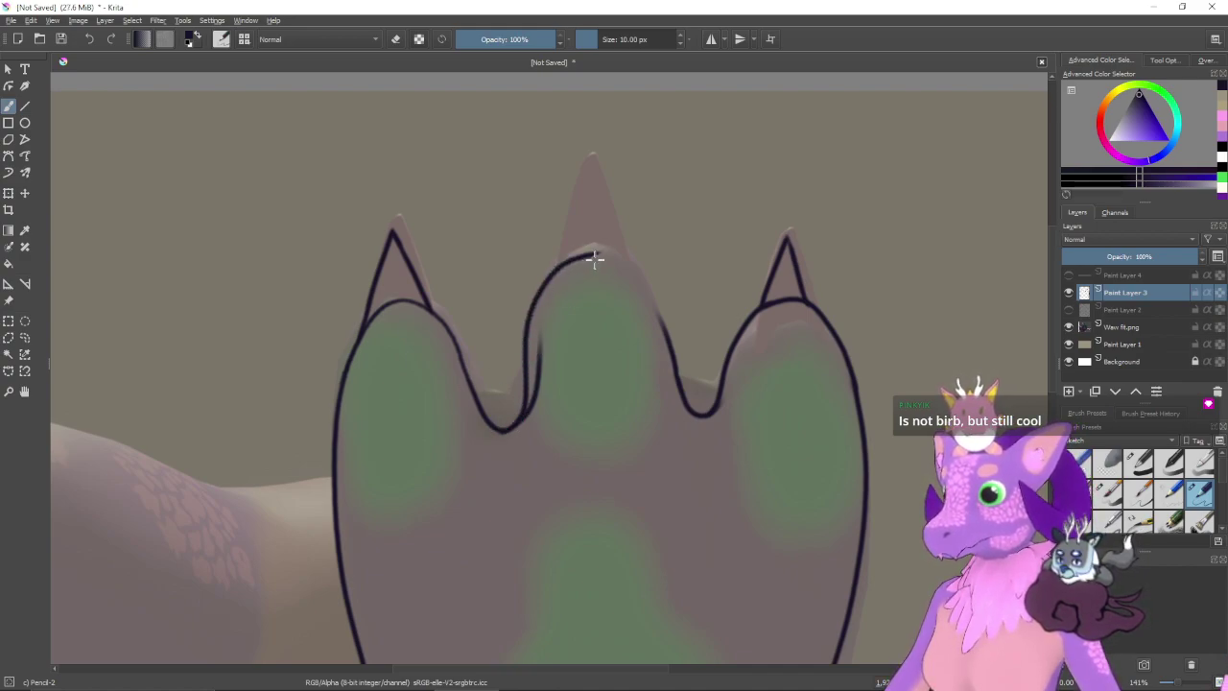
key("ctrl+z")
- Ink the middle toe's rounded contour from the valley beside the leftmost toe over the tip, and erase the leftover inner line
mouse_move(593, 247)
left_mouse_down()
mouse_move(564, 257)
mouse_move(540, 289)
mouse_move(508, 402)
left_mouse_up()
mouse_move(589, 248)
left_mouse_down()
mouse_move(638, 285)
mouse_move(655, 335)
left_mouse_up()
key("ctrl+z")
mouse_move(584, 247)
left_mouse_down()
mouse_move(627, 259)
mouse_move(658, 352)
left_mouse_up()
key("e")
mouse_move(551, 320)
left_mouse_down()
mouse_move(537, 392)
mouse_move(539, 331)
left_mouse_up()
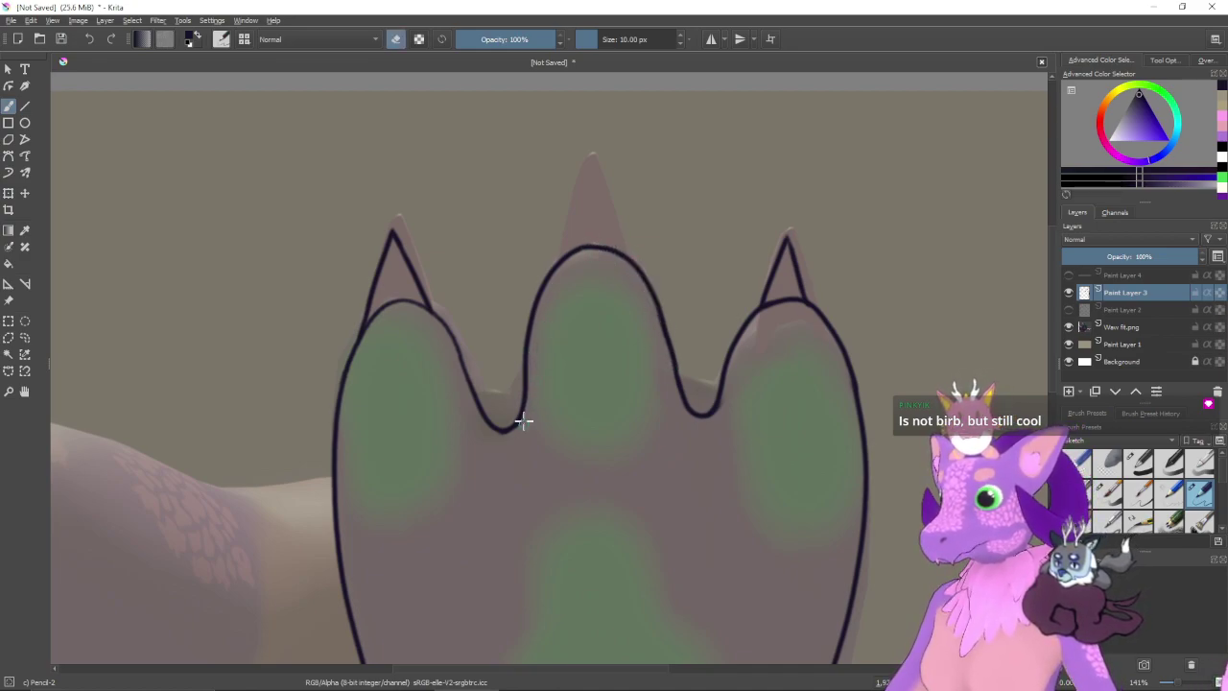
key("e")
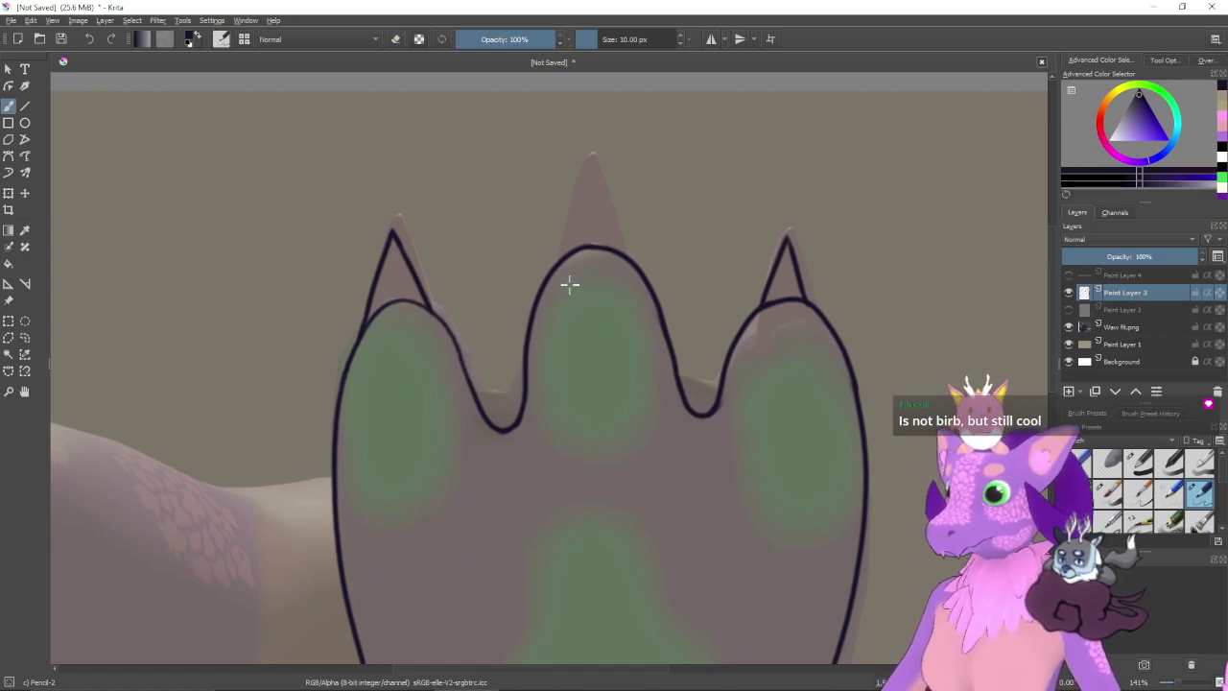
mouse_move(560, 257)
left_mouse_down()
mouse_move(592, 165)
mouse_move(625, 260)
left_mouse_up()
key("ctrl+z")
key("ctrl+z")
left_click_drag(592, 159, 563, 259)
left_click_drag(589, 173, 620, 266)
key("ctrl+z")
key("ctrl+z")
- Ink a pointed triangular claw on the middle toe, slightly shorter than the reference claw, with both sides ending on the toe's contour
left_click_drag(589, 175, 557, 264)
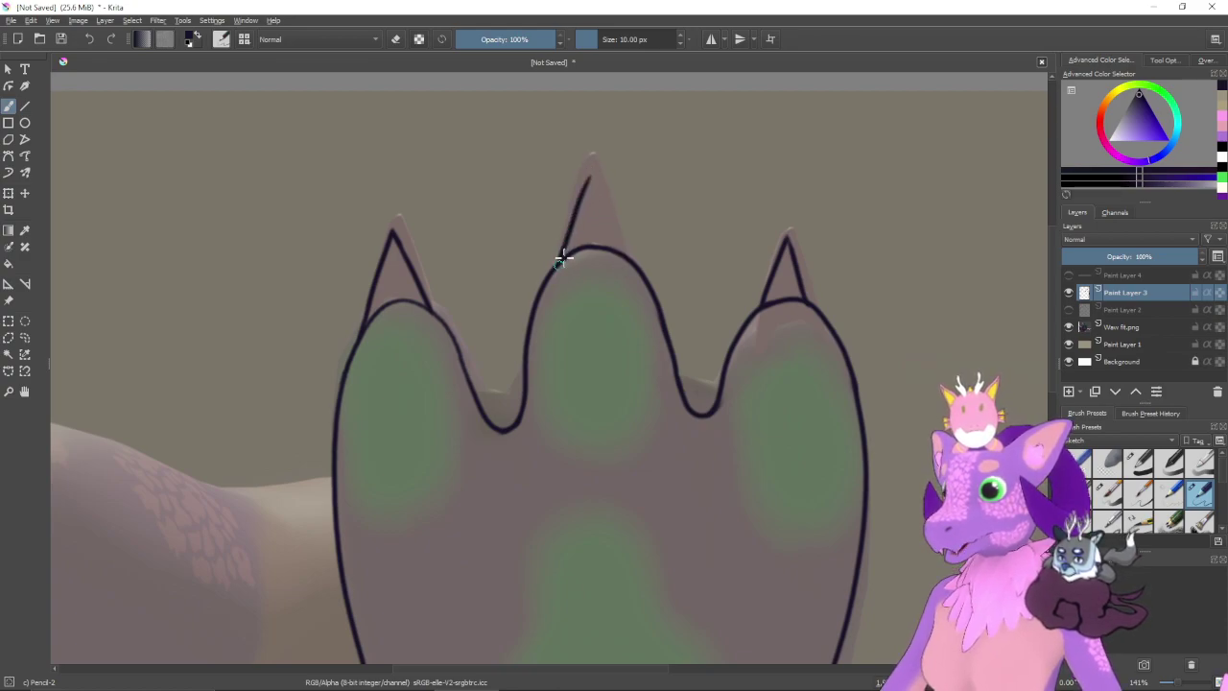
left_click_drag(587, 185, 635, 255)
key("ctrl+z")
left_click_drag(584, 182, 631, 249)
key("ctrl+z")
left_click_drag(585, 186, 619, 254)
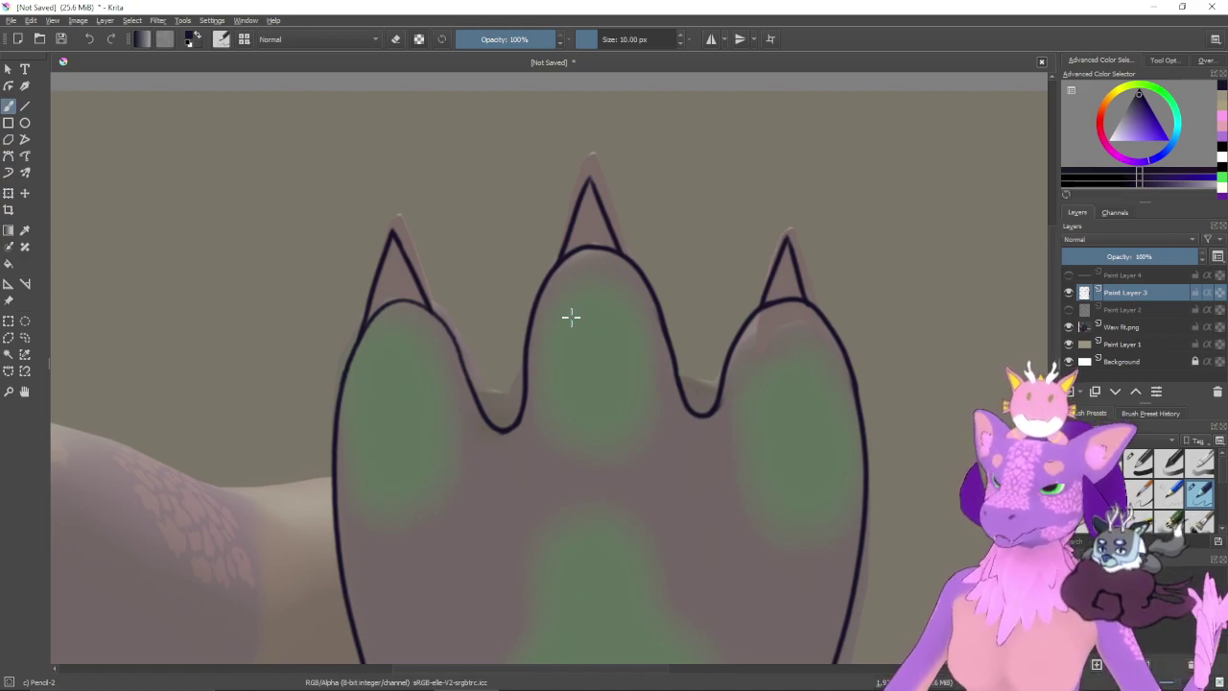
- Check the outer toe tips against the guide line, delete its layer Paint Layer 4, and compare the inking with the rough sketch
key("ctrl+minus")
left_click_drag(687, 487, 713, 360)
left_click(1069, 275)
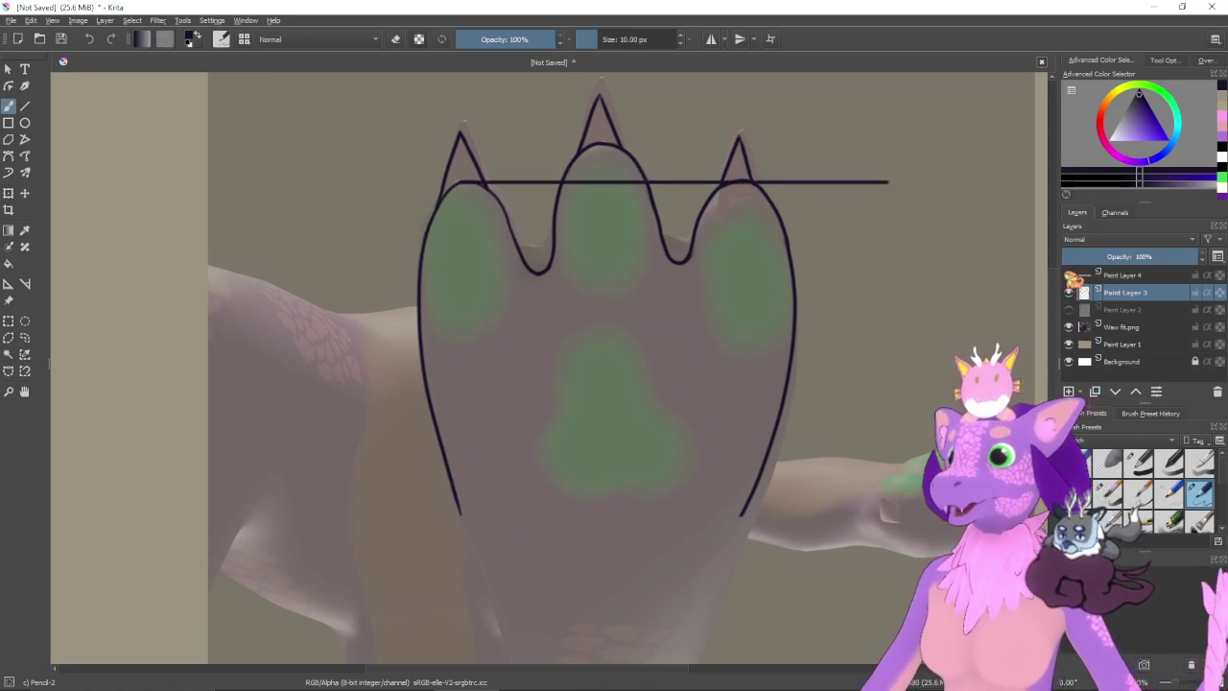
left_click(1068, 275)
left_click(1128, 277)
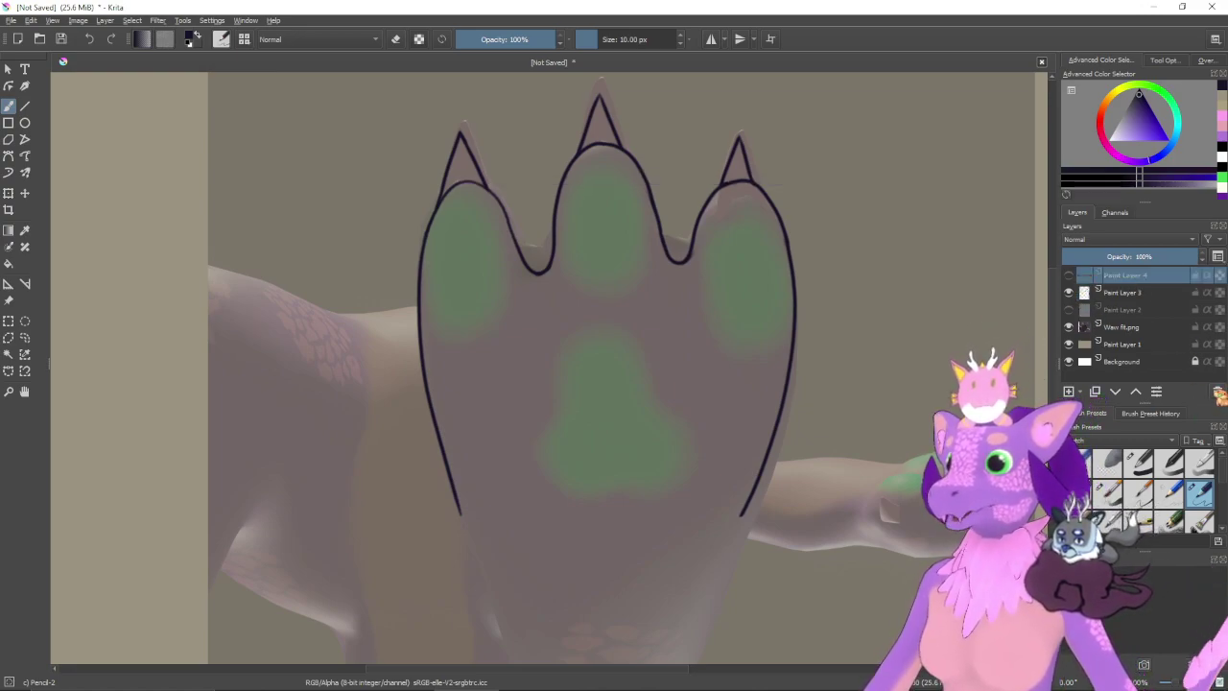
left_click(1217, 392)
left_click(1069, 293)
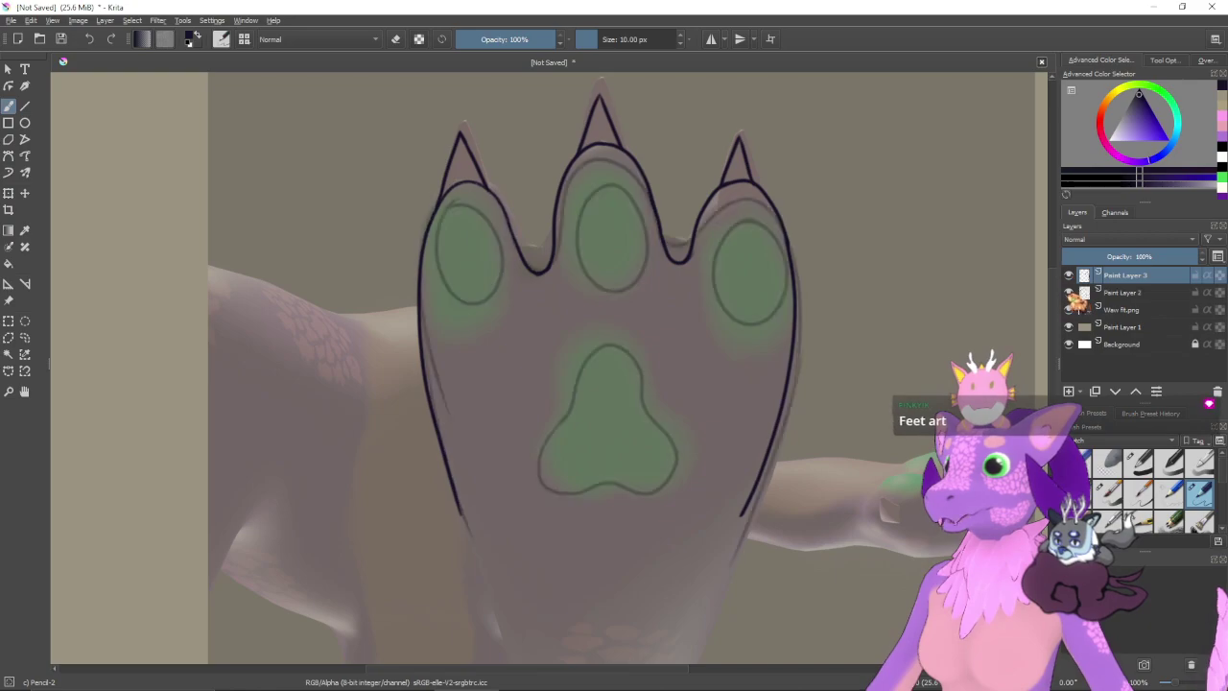
left_click(1068, 293)
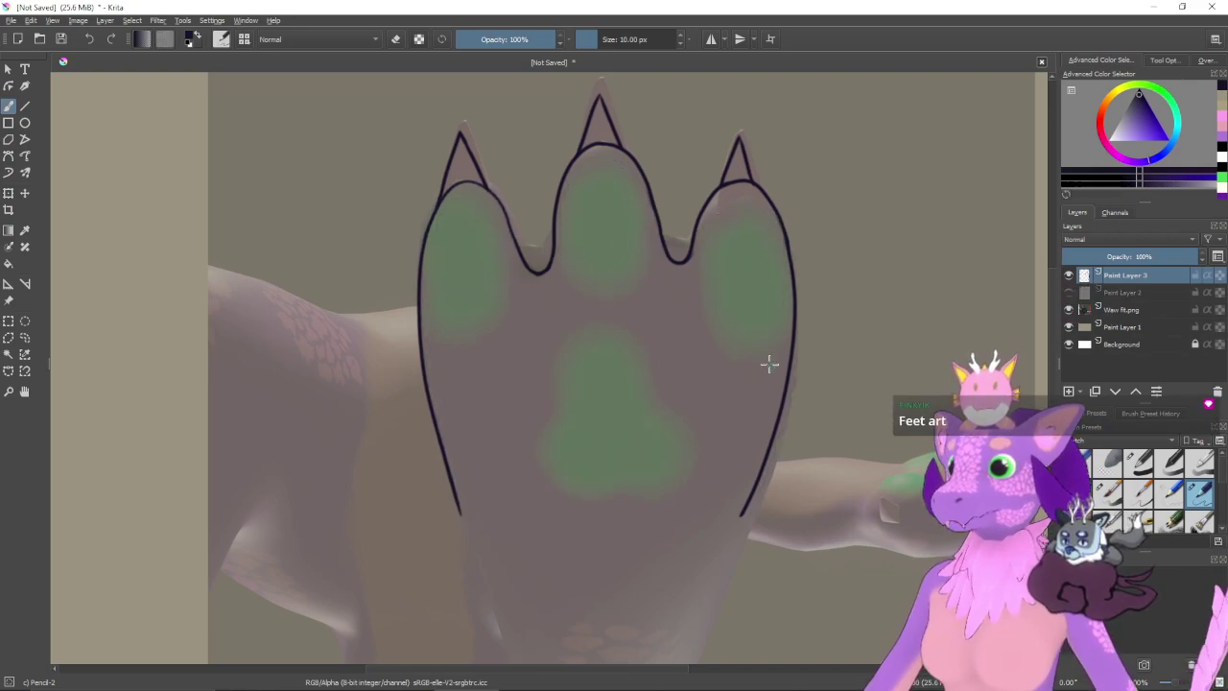
left_click_drag(760, 370, 777, 413)
key("ctrl+plus")
left_click_drag(715, 330, 780, 418)
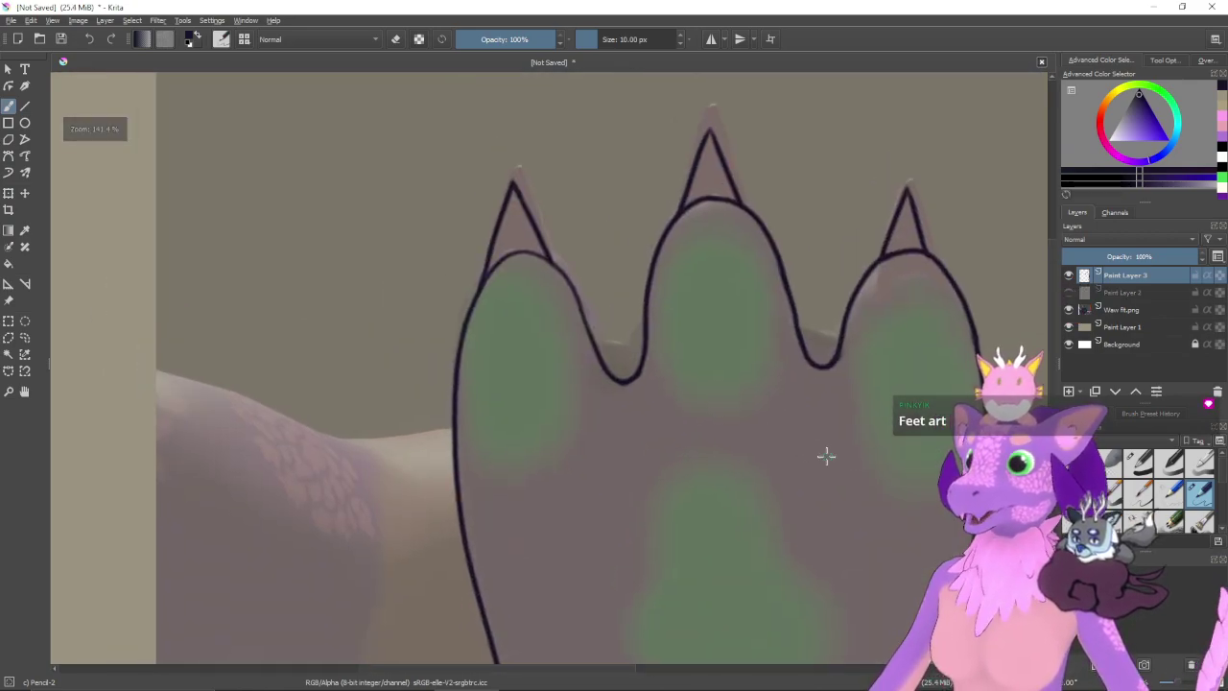
mouse_move(518, 294)
left_mouse_down()
mouse_move(544, 413)
mouse_move(502, 294)
left_mouse_up()
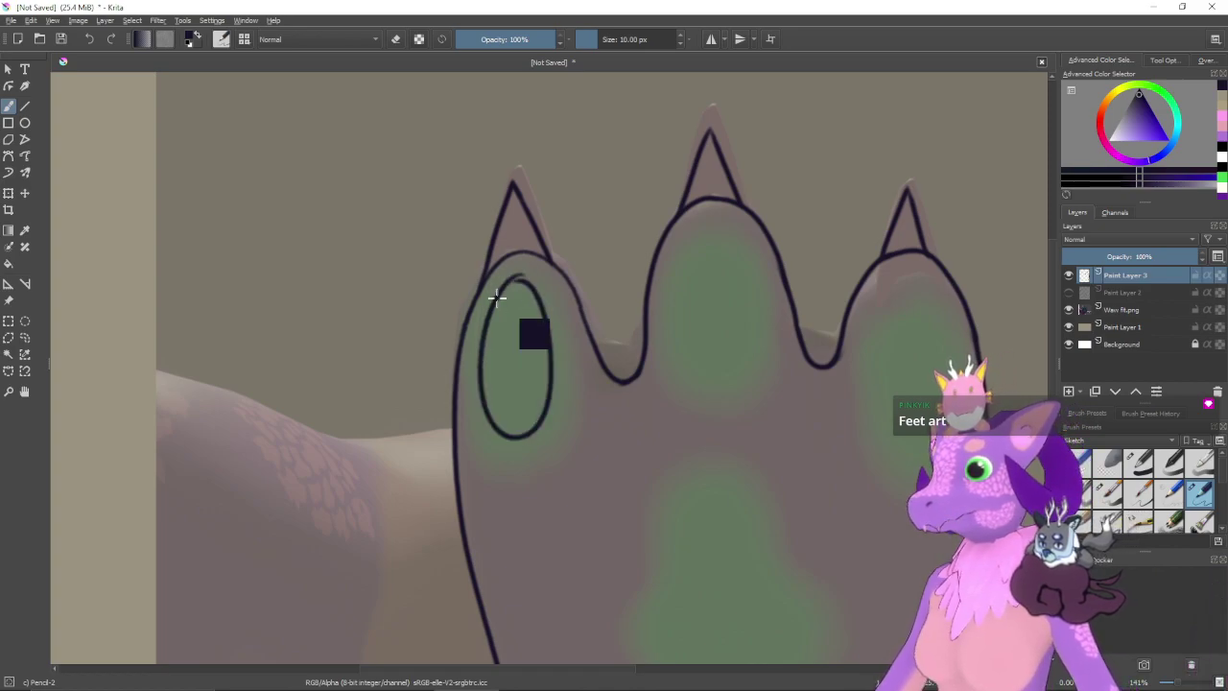
key("ctrl+z")
left_click(25, 122)
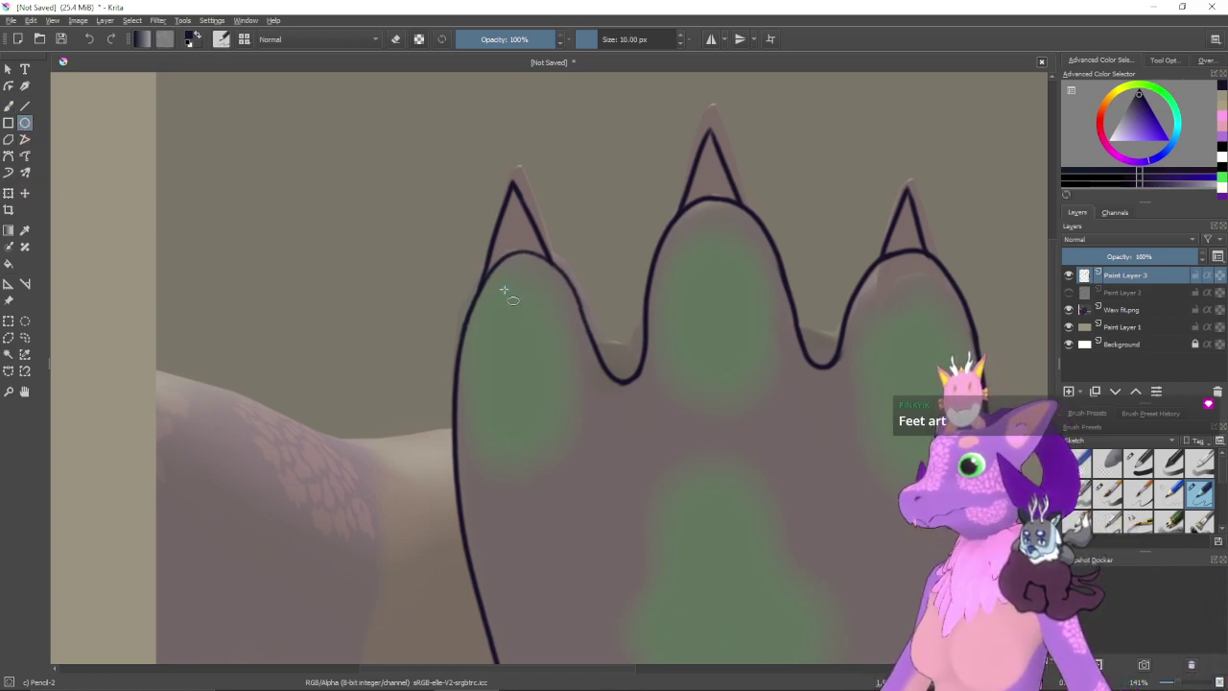
left_click_drag(572, 424, 494, 281)
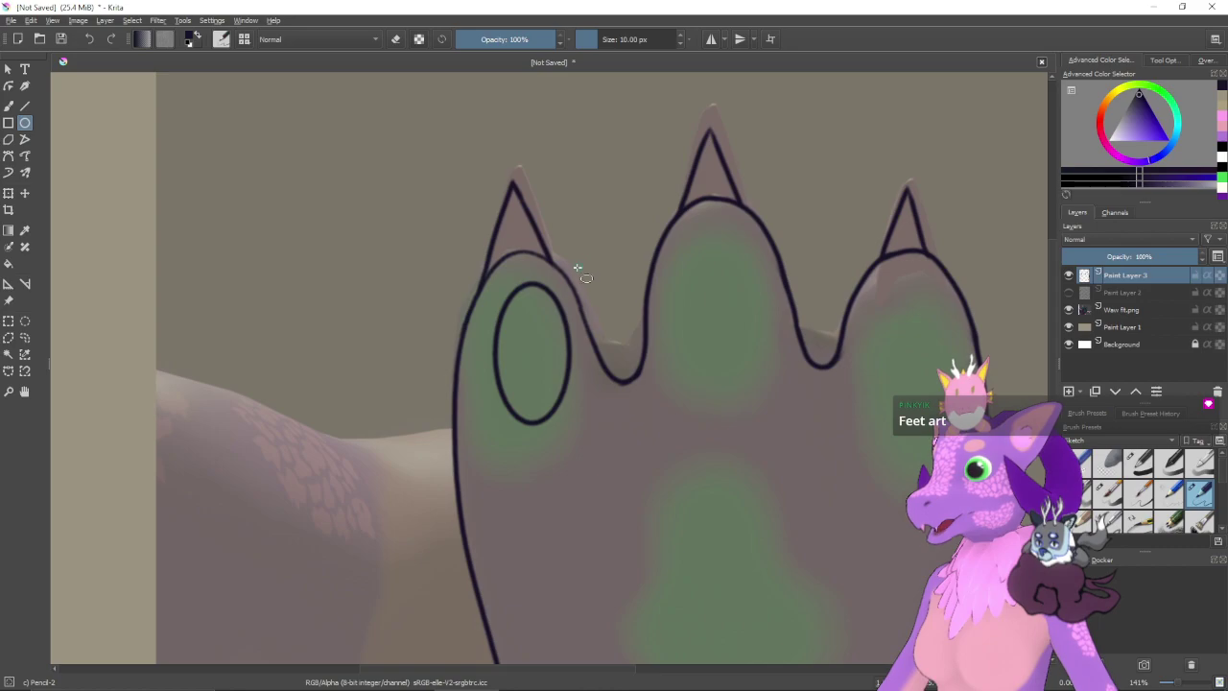
key("b")
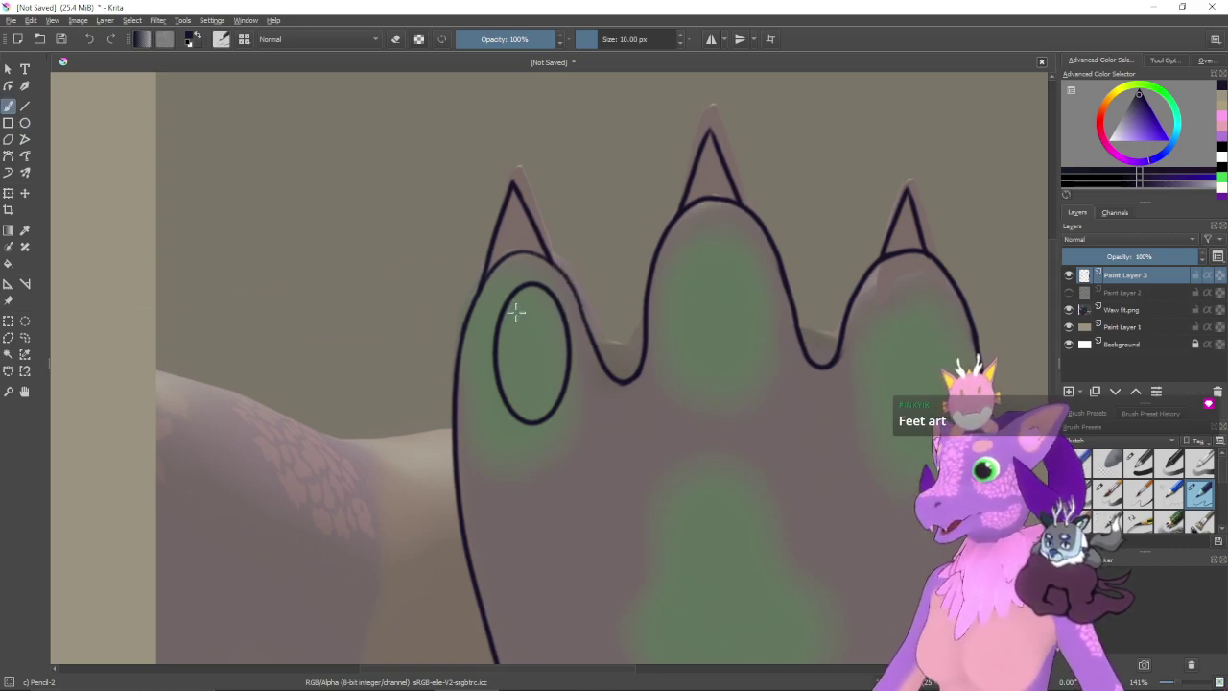
key("ctrl+z")
- Ink freehand oval pad outlines inside the leftmost and middle toes, following the reference's green pads
mouse_move(518, 278)
left_mouse_down()
mouse_move(502, 274)
mouse_move(557, 297)
mouse_move(529, 273)
mouse_move(520, 437)
mouse_move(540, 324)
mouse_move(496, 307)
left_mouse_up()
key("ctrl+z")
key("ctrl+z")
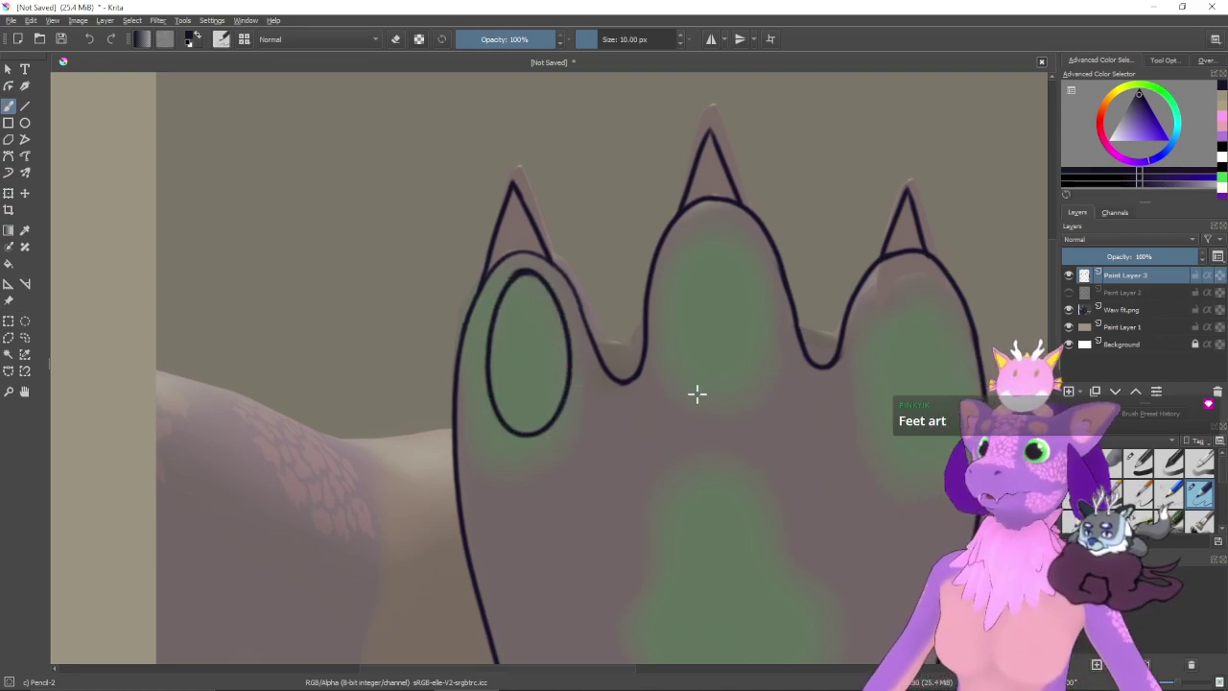
left_click_drag(736, 392, 669, 447)
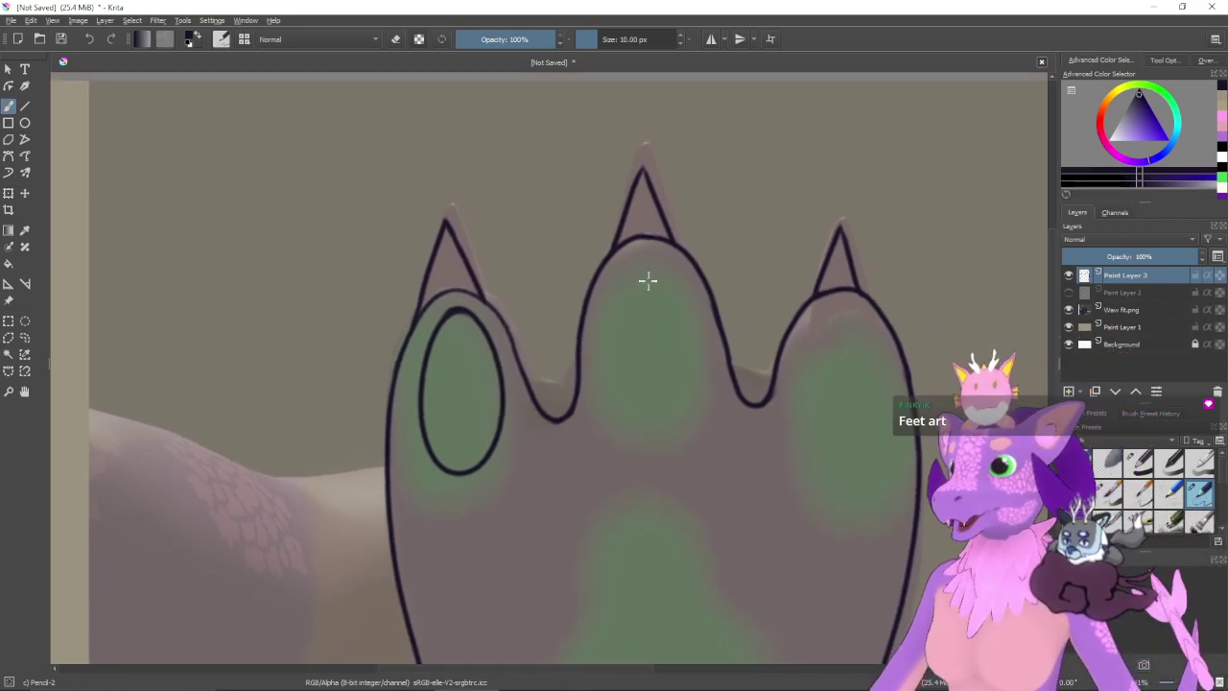
mouse_move(649, 266)
left_mouse_down()
mouse_move(657, 425)
mouse_move(645, 267)
left_mouse_up()
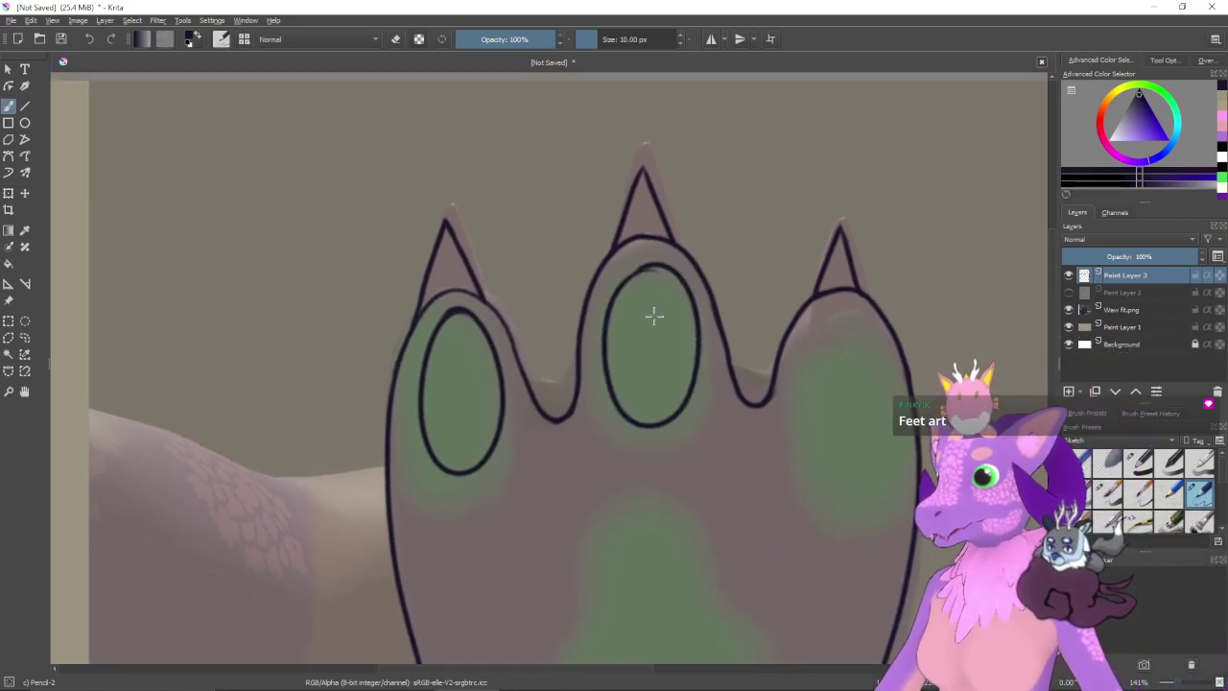
key("e")
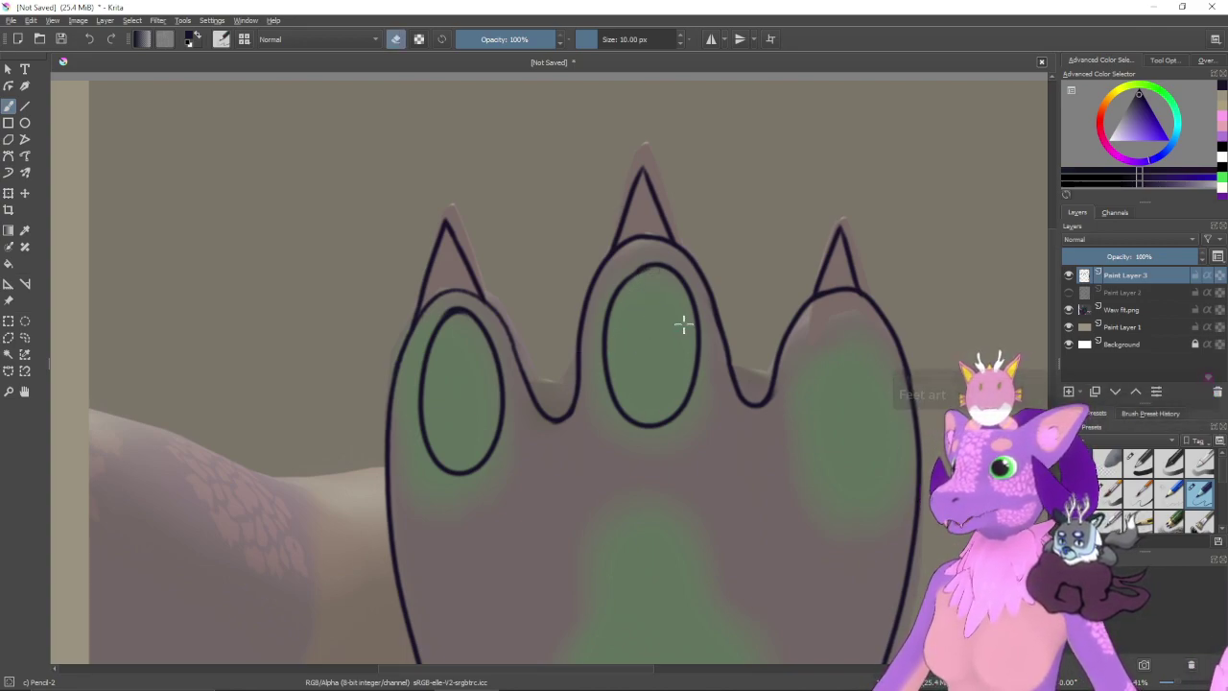
key("e")
- Ink a matching oval pad outline inside the rightmost toe over the green reference pad
left_click_drag(787, 381, 556, 352)
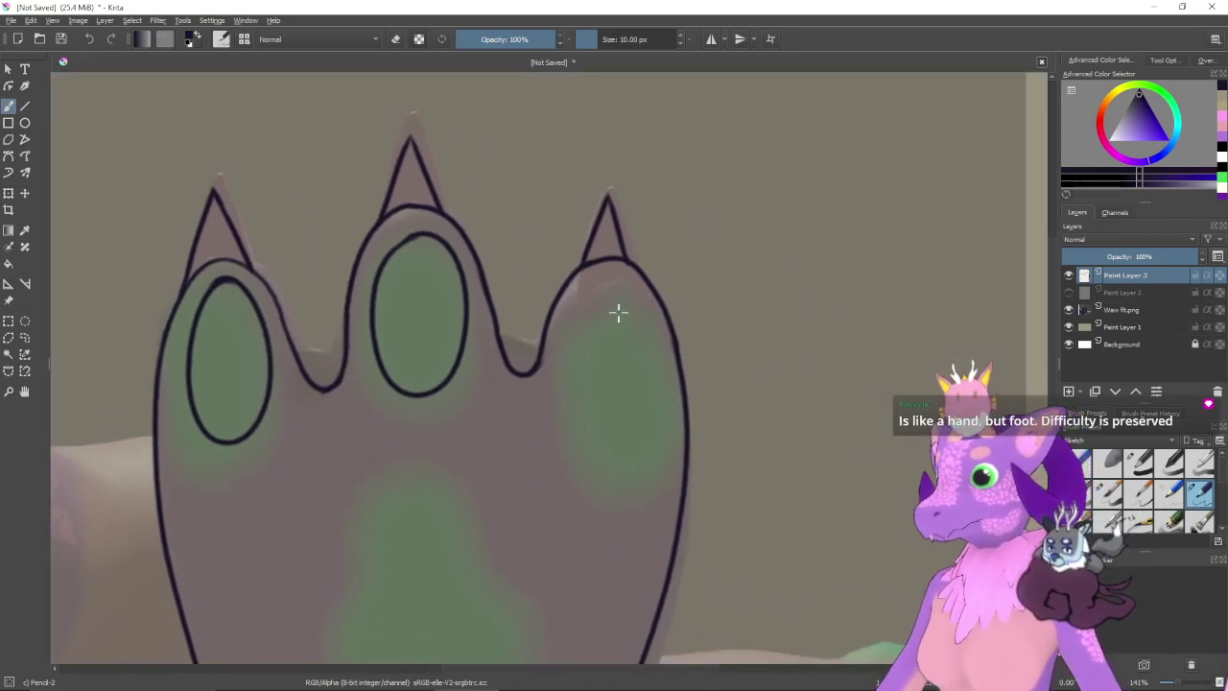
mouse_move(623, 307)
left_mouse_down()
mouse_move(575, 318)
mouse_move(642, 401)
mouse_move(574, 390)
mouse_move(619, 286)
left_mouse_up()
key("ctrl+z")
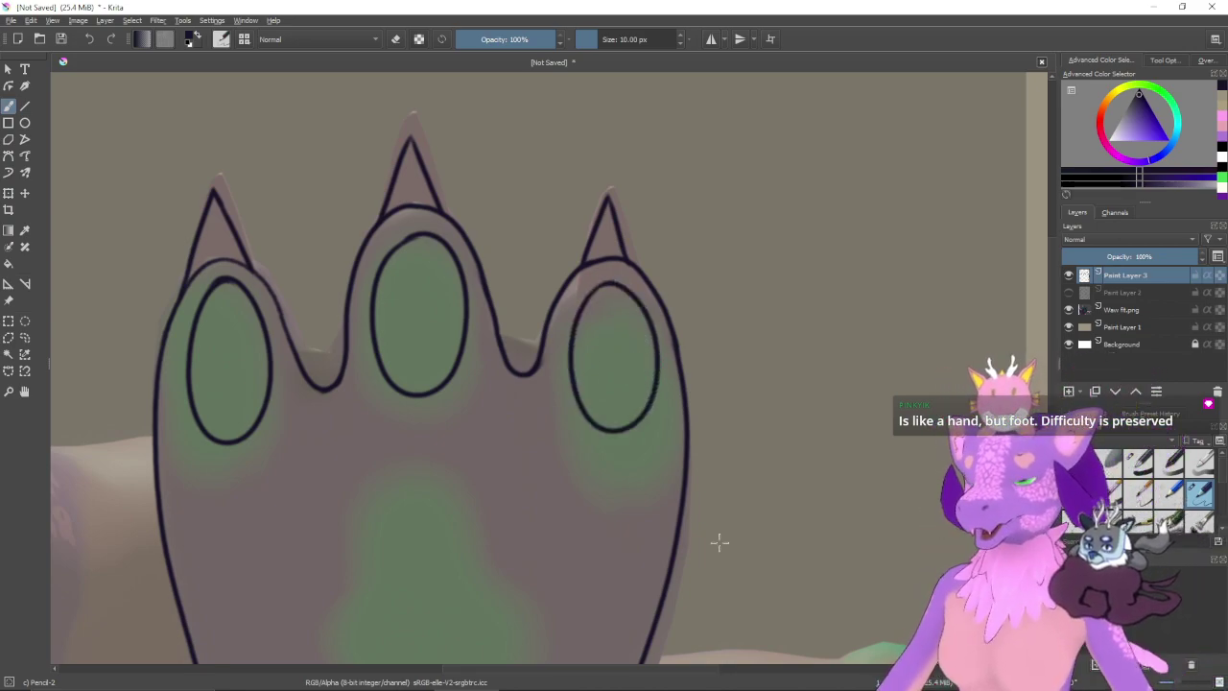
left_click_drag(624, 457, 779, 232)
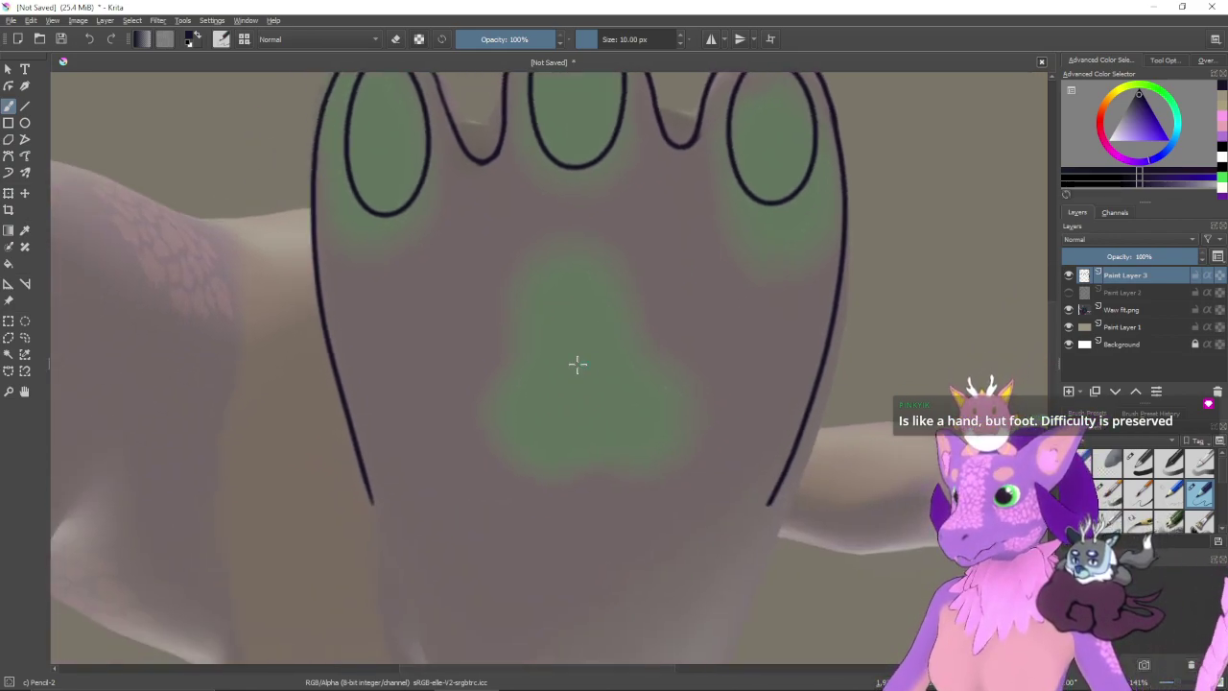
mouse_move(682, 267)
left_mouse_down()
mouse_move(654, 395)
mouse_move(587, 470)
mouse_move(632, 343)
mouse_move(592, 343)
mouse_move(685, 417)
mouse_move(587, 379)
left_mouse_up()
key("ctrl+z")
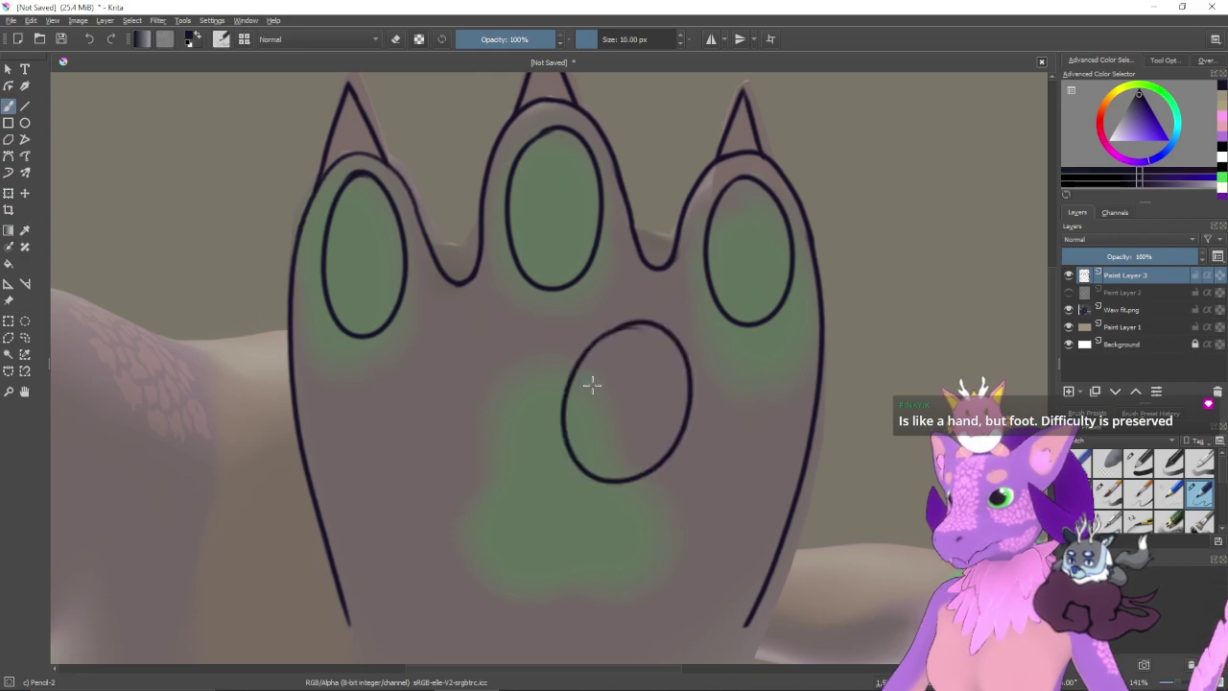
key("ctrl+z")
mouse_move(602, 424)
left_mouse_down()
mouse_move(662, 322)
mouse_move(616, 397)
left_mouse_up()
left_click_drag(611, 305, 594, 350)
mouse_move(650, 314)
left_mouse_down()
mouse_move(668, 307)
mouse_move(658, 342)
mouse_move(633, 312)
mouse_move(584, 312)
mouse_move(589, 325)
mouse_move(600, 309)
mouse_move(669, 317)
mouse_move(604, 296)
left_mouse_up()
key("ctrl+z")
key("ctrl+z")
key("ctrl+z")
key("e")
key("e")
key("ctrl+z")
key("ctrl+z")
key("ctrl+z")
mouse_move(708, 363)
left_mouse_down()
mouse_move(645, 294)
mouse_move(701, 393)
mouse_move(645, 289)
mouse_move(581, 429)
mouse_move(581, 303)
mouse_move(528, 356)
mouse_move(594, 465)
left_mouse_up()
key("ctrl+z")
key("ctrl+z")
key("ctrl+z")
key("ctrl+z")
mouse_move(616, 289)
left_mouse_down()
mouse_move(600, 438)
mouse_move(575, 303)
mouse_move(581, 425)
mouse_move(585, 322)
left_mouse_up()
key("ctrl+z")
key("ctrl+z")
mouse_move(633, 279)
left_mouse_down()
mouse_move(692, 405)
mouse_move(556, 348)
left_mouse_up()
key("ctrl+z")
mouse_move(653, 295)
left_mouse_down()
mouse_move(685, 423)
mouse_move(619, 290)
mouse_move(688, 348)
mouse_move(602, 292)
mouse_move(576, 419)
mouse_move(595, 291)
mouse_move(642, 444)
mouse_move(579, 307)
mouse_move(622, 286)
mouse_move(557, 329)
left_mouse_up()
key("ctrl+z")
key("ctrl+z")
key("ctrl+z")
key("ctrl+z")
key("ctrl+z")
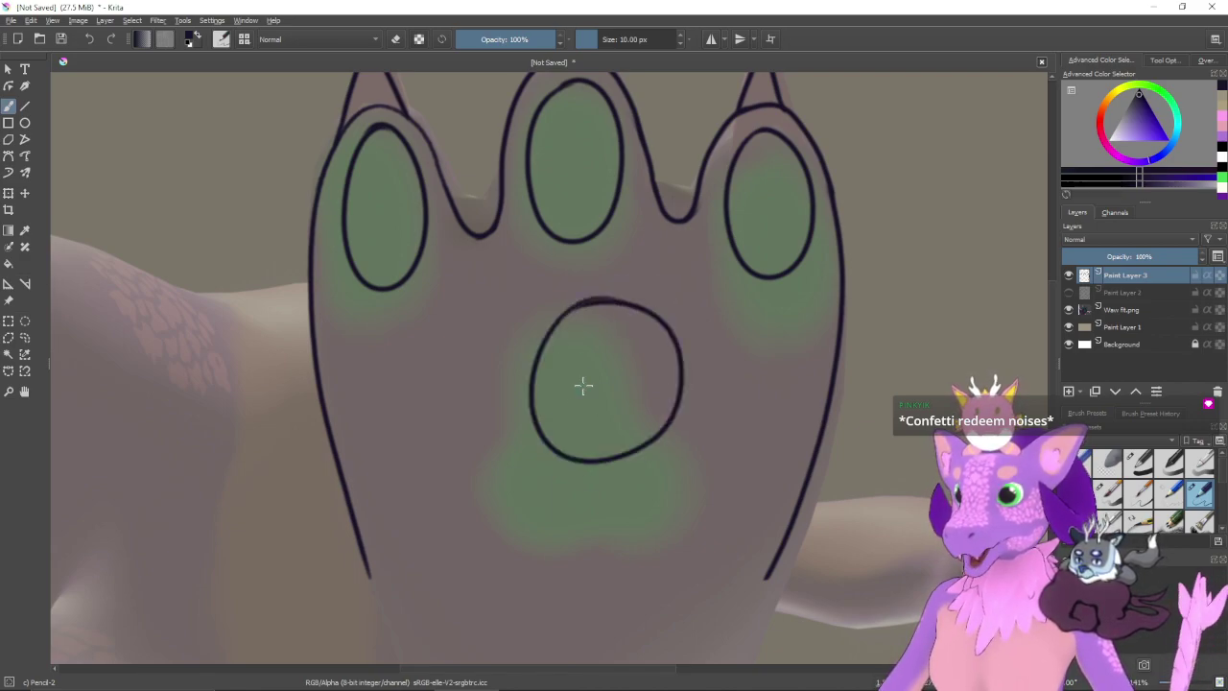
key("ctrl+z")
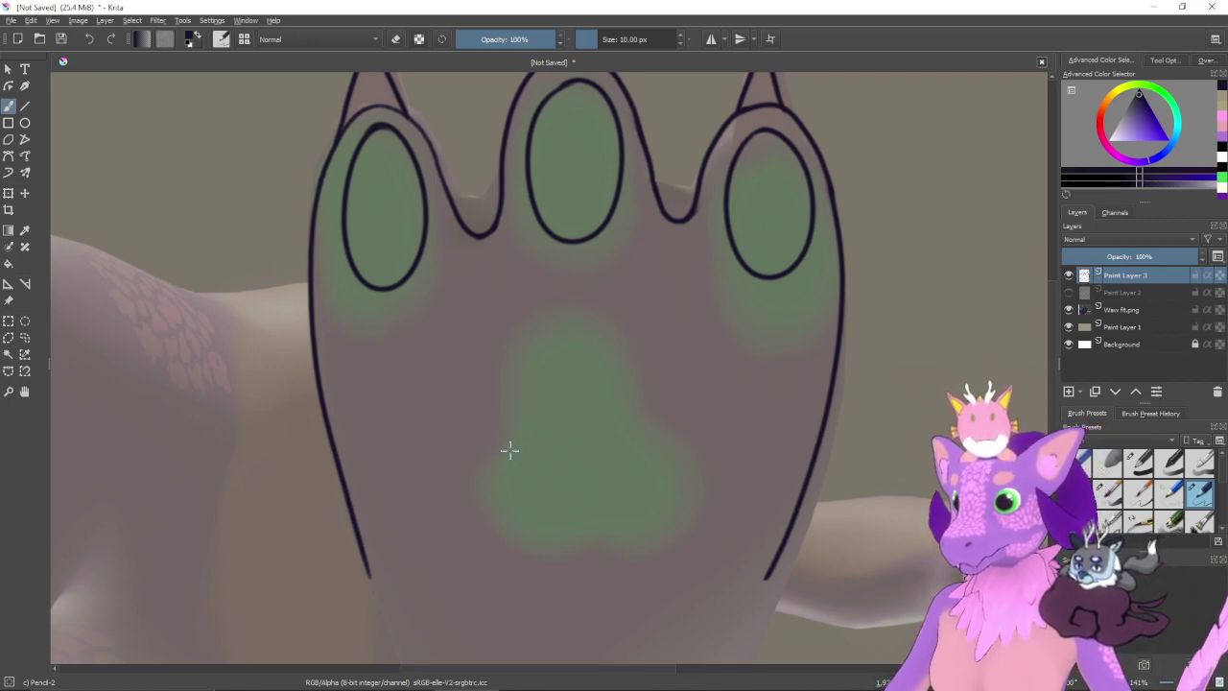
- Ink the central pad's outline as a three-lobed shape with a rounded top and a small notch in its base
mouse_move(518, 439)
left_mouse_down()
mouse_move(478, 479)
mouse_move(495, 537)
mouse_move(609, 530)
mouse_move(665, 456)
left_mouse_up()
key("ctrl+z")
mouse_move(518, 432)
left_mouse_down()
mouse_move(492, 457)
mouse_move(485, 518)
mouse_move(543, 547)
mouse_move(670, 527)
mouse_move(692, 465)
mouse_move(601, 387)
mouse_move(572, 341)
mouse_move(520, 368)
mouse_move(513, 418)
mouse_move(547, 343)
mouse_move(606, 340)
mouse_move(641, 439)
left_mouse_up()
key("ctrl+z")
mouse_move(512, 430)
left_mouse_down()
mouse_move(496, 447)
mouse_move(513, 556)
mouse_move(614, 532)
left_mouse_up()
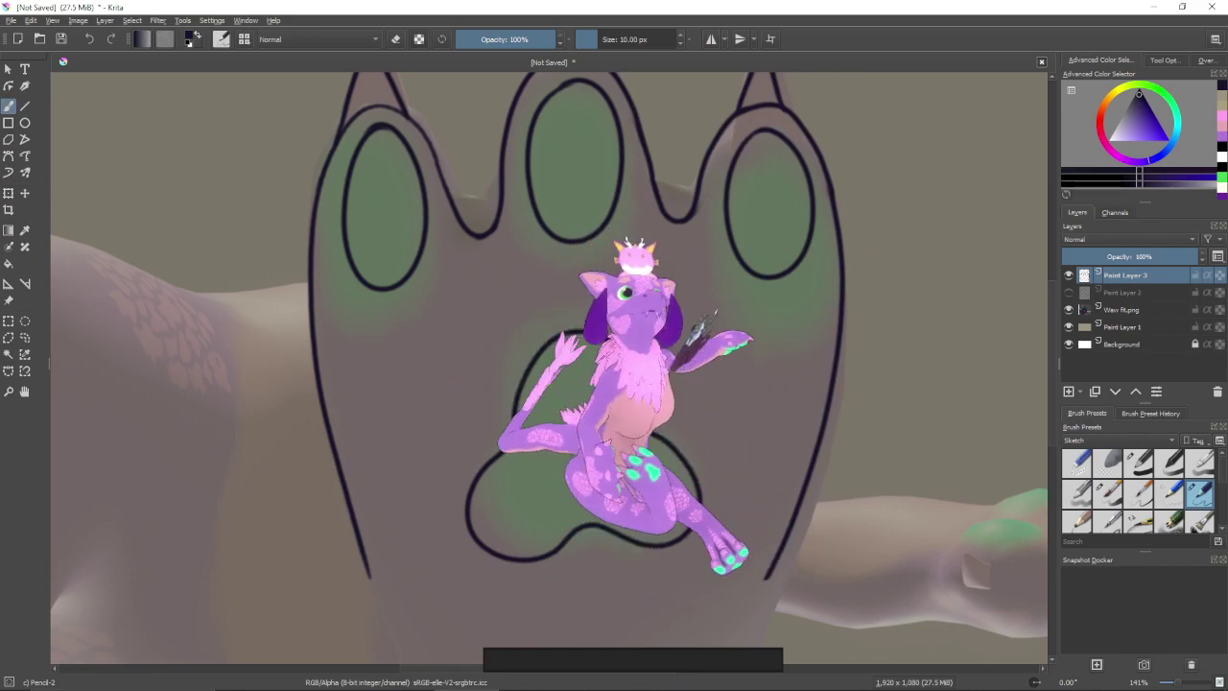
key("ctrl+z")
mouse_move(513, 431)
left_mouse_down()
mouse_move(487, 507)
mouse_move(545, 543)
mouse_move(596, 526)
mouse_move(655, 538)
left_mouse_up()
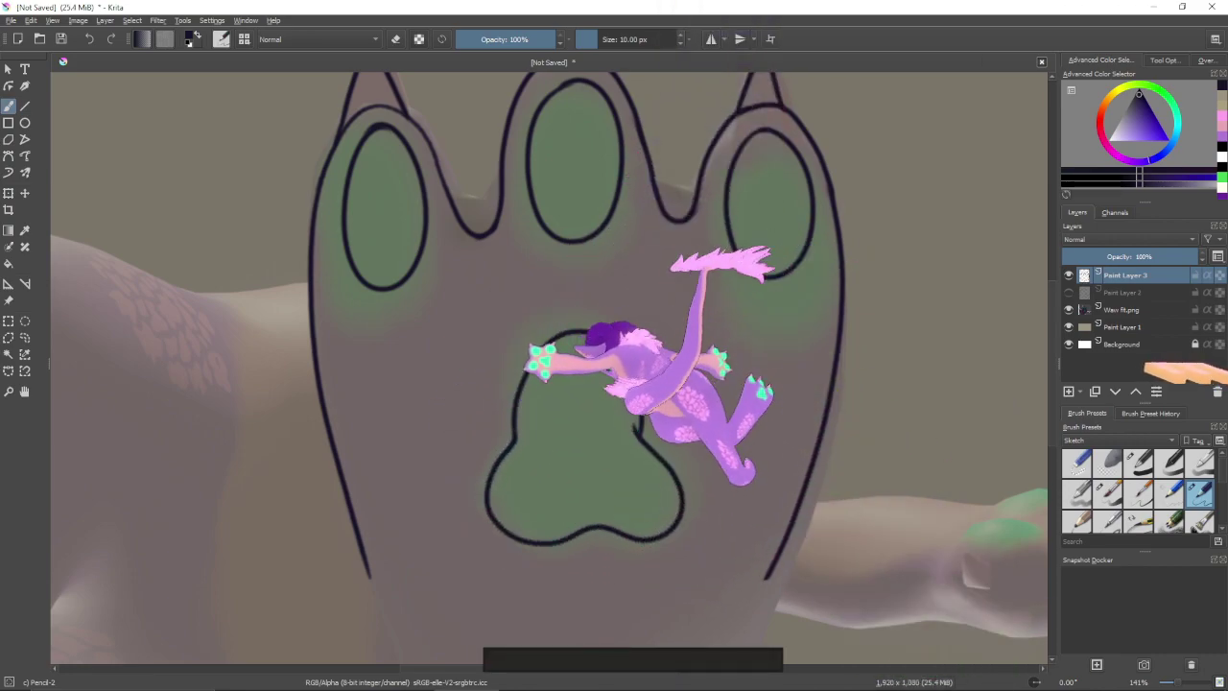
key("ctrl+z")
mouse_move(512, 430)
left_mouse_down()
mouse_move(482, 480)
mouse_move(576, 521)
mouse_move(664, 513)
mouse_move(672, 455)
left_mouse_up()
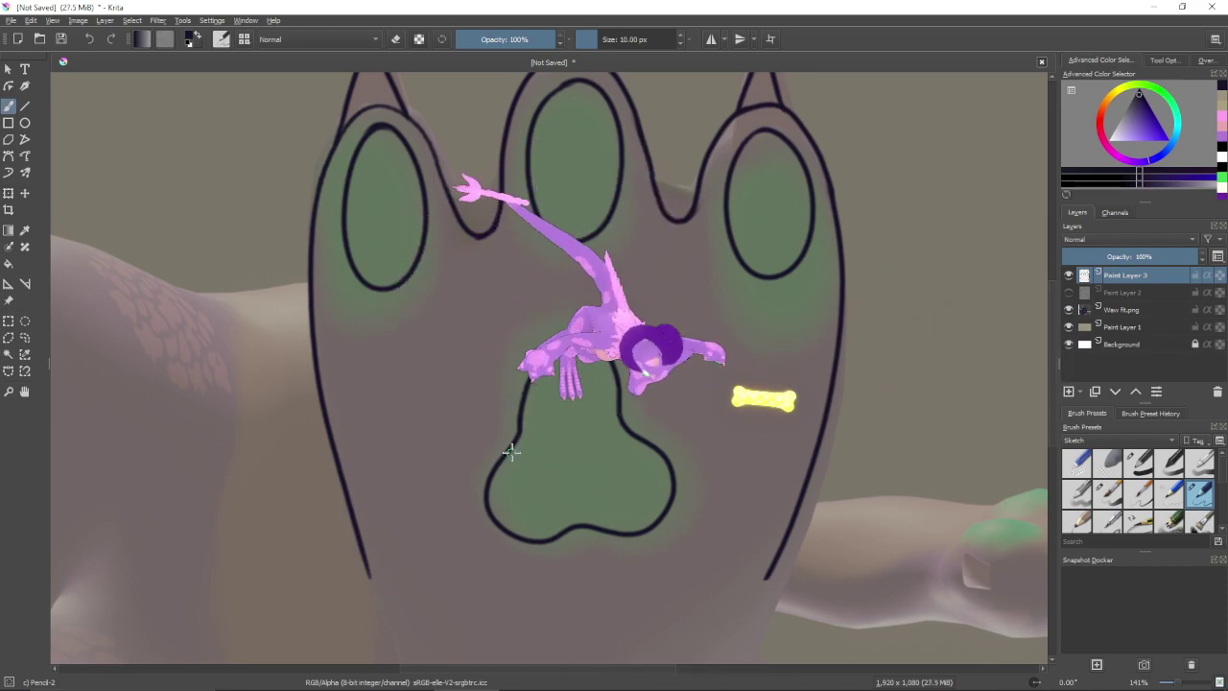
- Re-ink the left edge of the central pad's top lobe with a fuller curve that runs into the rounded top
mouse_move(577, 425)
left_mouse_down()
mouse_move(515, 420)
mouse_move(512, 455)
mouse_move(513, 407)
mouse_move(533, 366)
mouse_move(563, 349)
mouse_move(606, 387)
left_mouse_up()
key("ctrl+z")
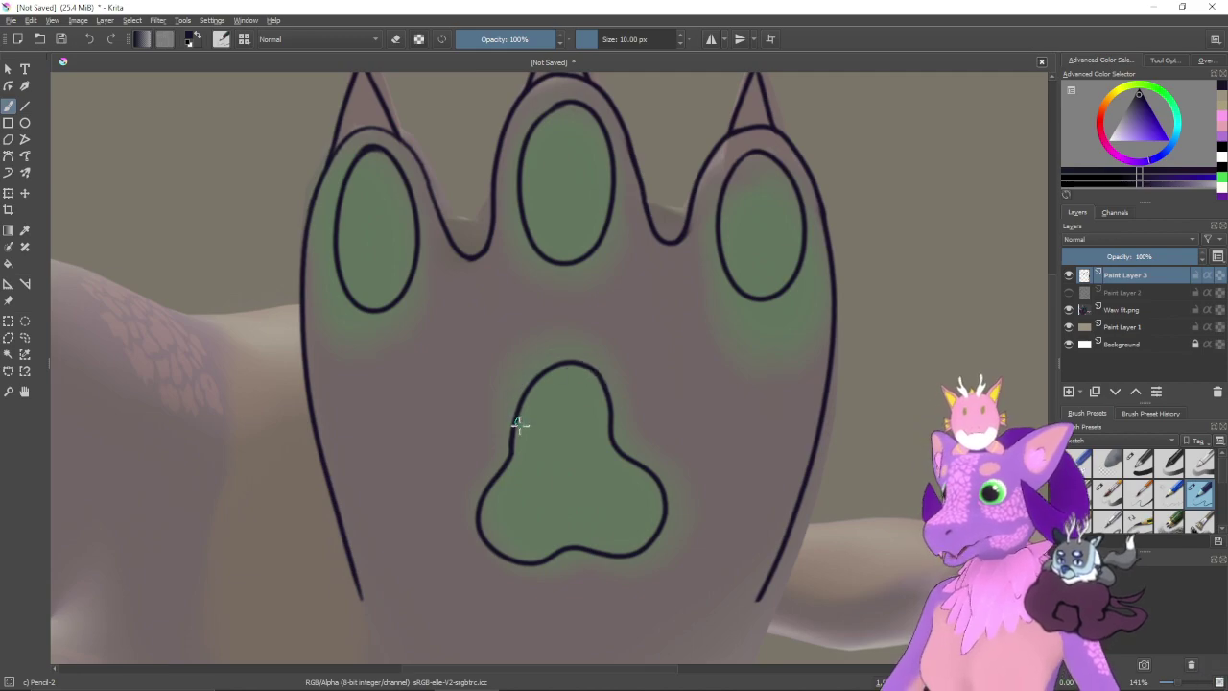
mouse_move(510, 440)
left_mouse_down()
mouse_move(521, 386)
mouse_move(560, 352)
left_mouse_up()
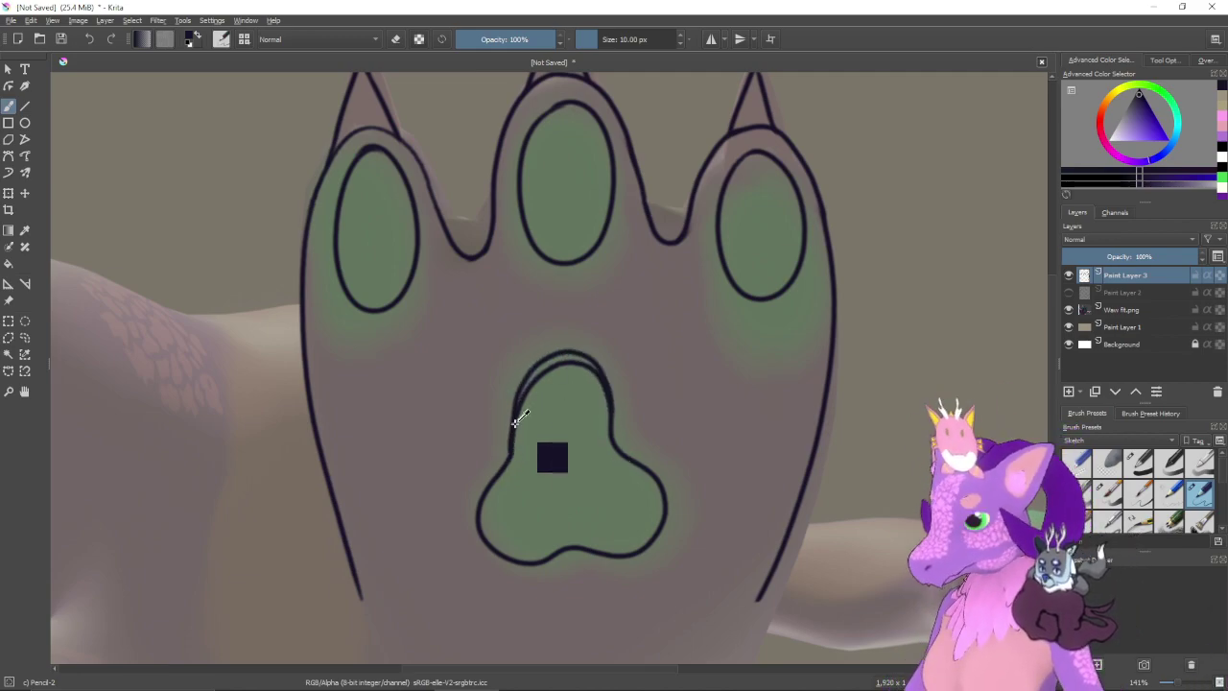
key("ctrl+z")
mouse_move(510, 454)
left_mouse_down()
mouse_move(515, 403)
mouse_move(540, 358)
mouse_move(593, 364)
left_mouse_up()
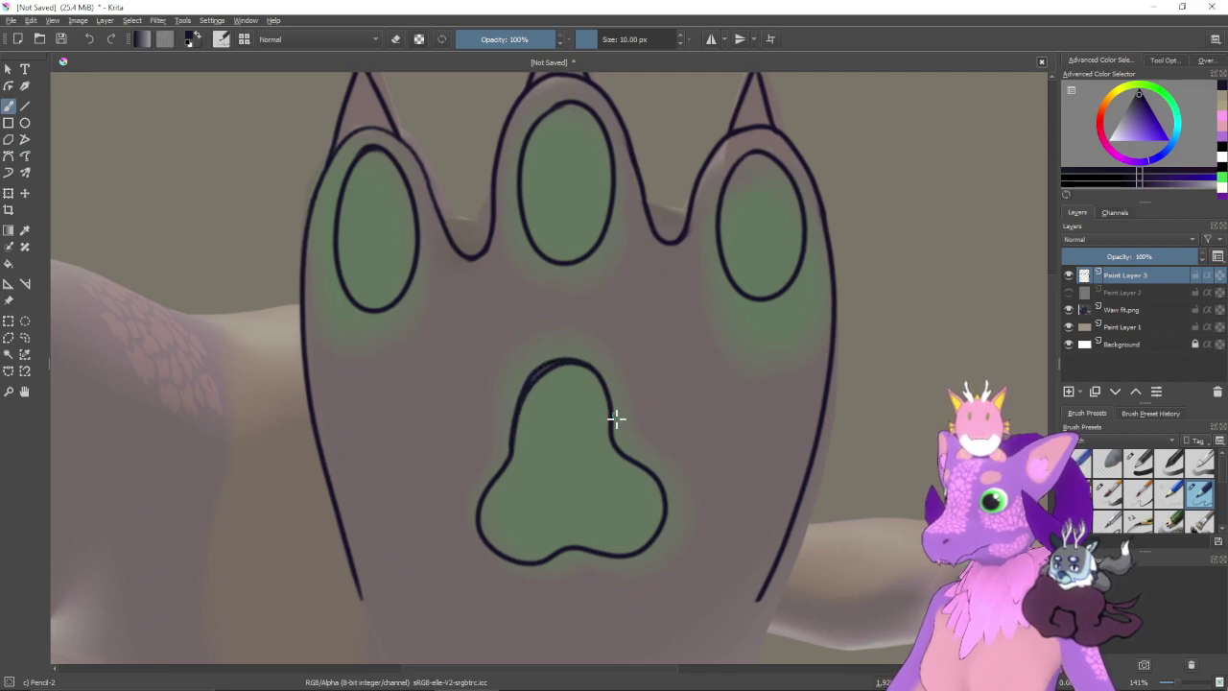
- Erase the doubled line along the left side of the central pad's top lobe, and even out the contour's thickness
scroll(580, 391, "up", 1)
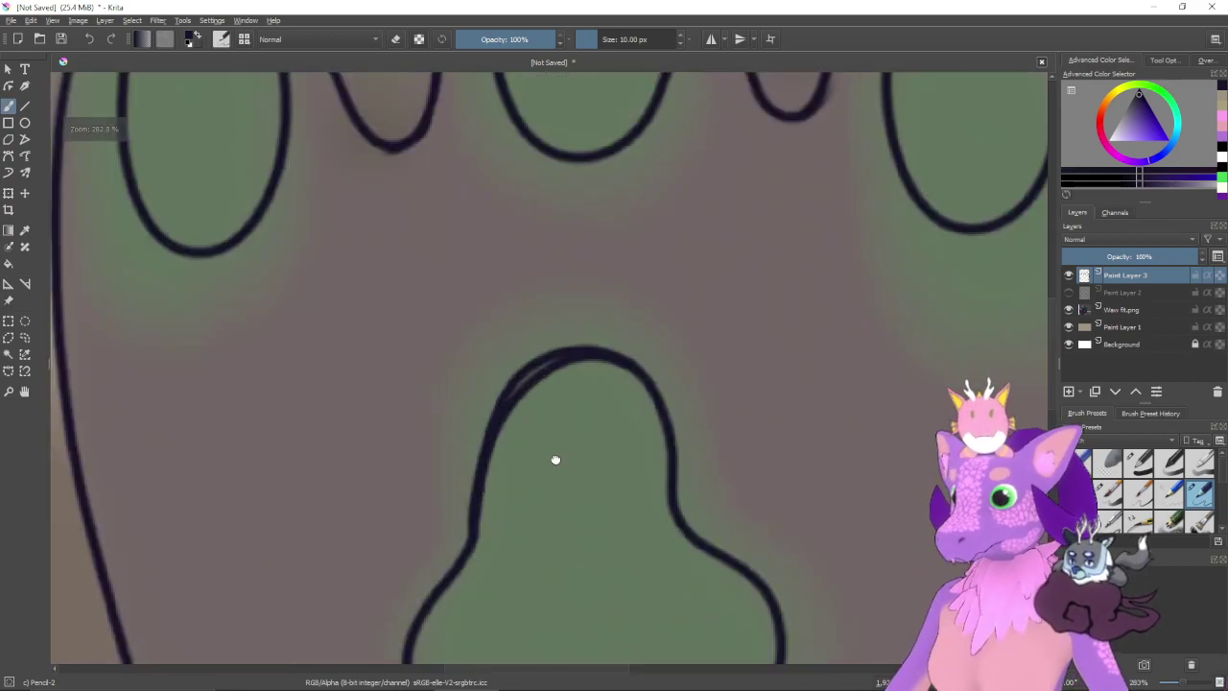
left_click_drag(553, 463, 562, 393)
key("e")
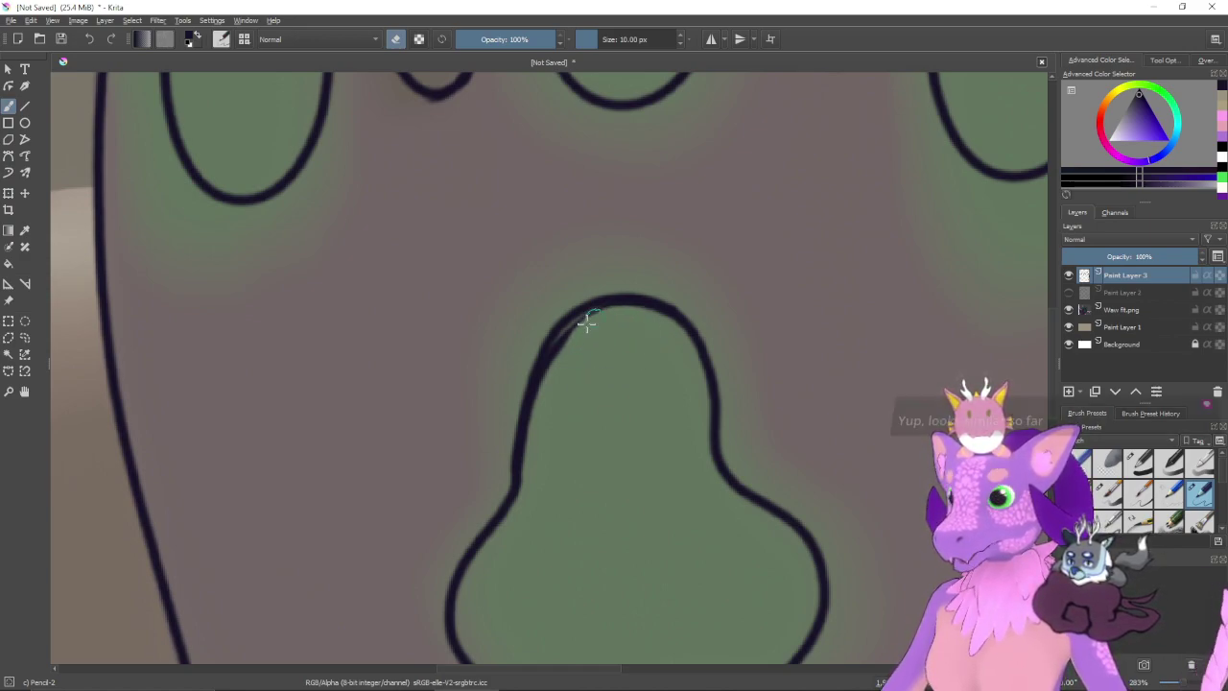
mouse_move(595, 315)
left_mouse_down()
mouse_move(566, 365)
mouse_move(555, 359)
left_mouse_up()
mouse_move(597, 315)
left_mouse_down()
mouse_move(559, 338)
mouse_move(546, 468)
left_mouse_up()
left_click_drag(562, 342, 532, 409)
mouse_move(622, 359)
left_mouse_down()
mouse_move(595, 430)
mouse_move(593, 373)
left_mouse_up()
left_click_drag(540, 271, 530, 333)
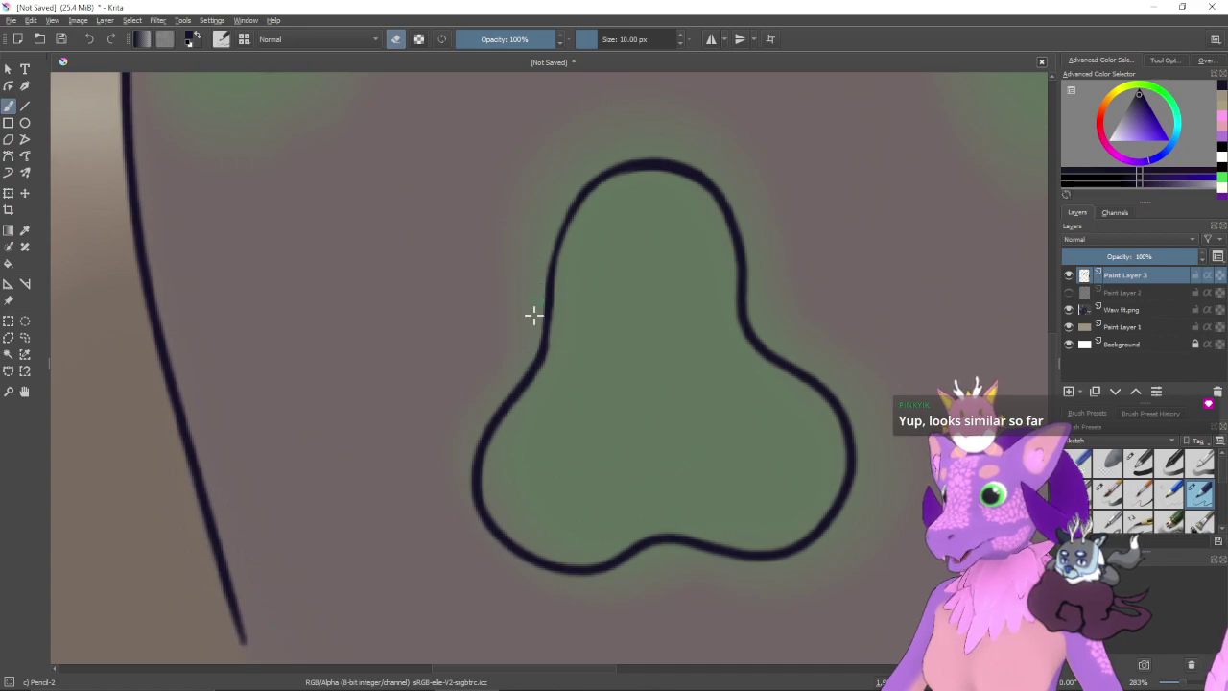
left_click_drag(634, 198, 610, 278)
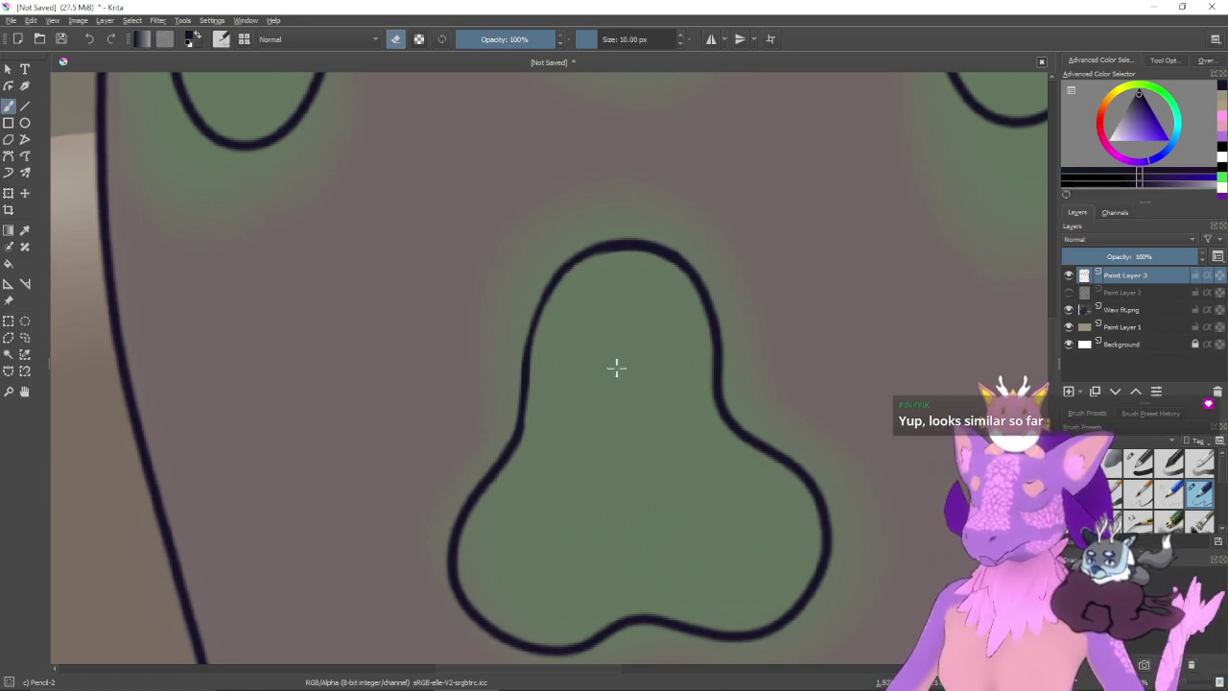
scroll(614, 367, "down", 10)
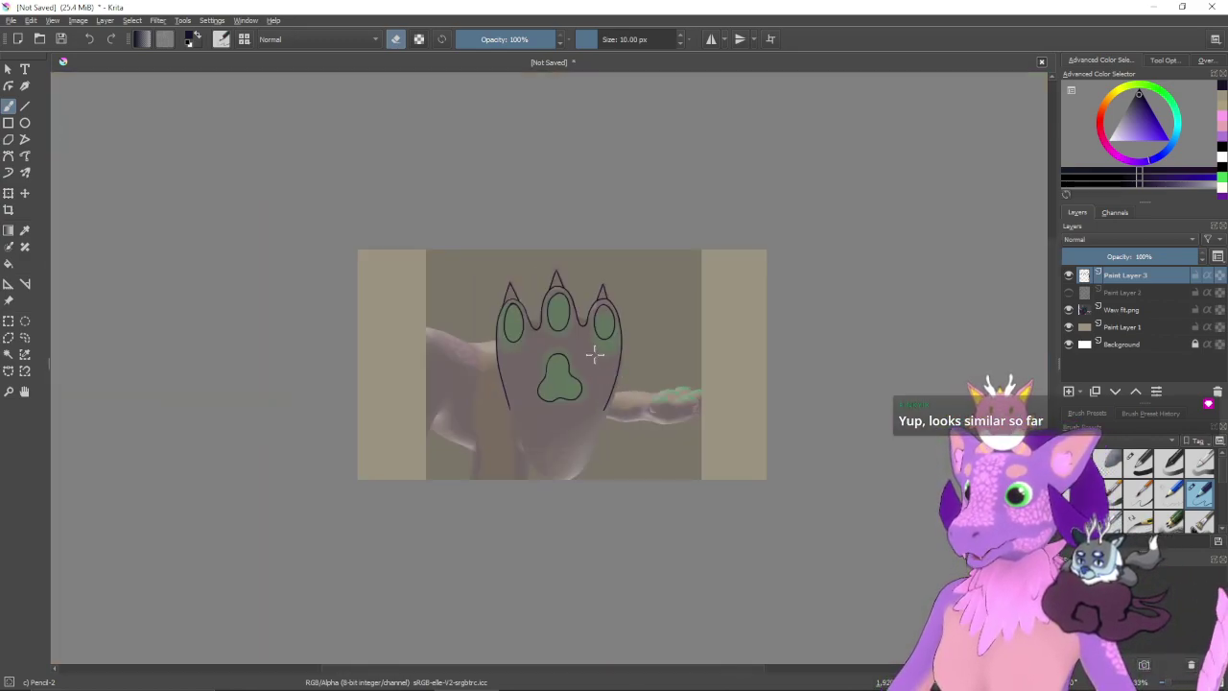
- On a new layer, draw a straight horizontal line closing the paw's open base, extending slightly past both side outlines
scroll(597, 357, "up", 8)
mouse_move(599, 384)
left_mouse_down()
mouse_move(592, 433)
mouse_move(559, 255)
left_mouse_up()
left_click_drag(579, 358, 580, 296)
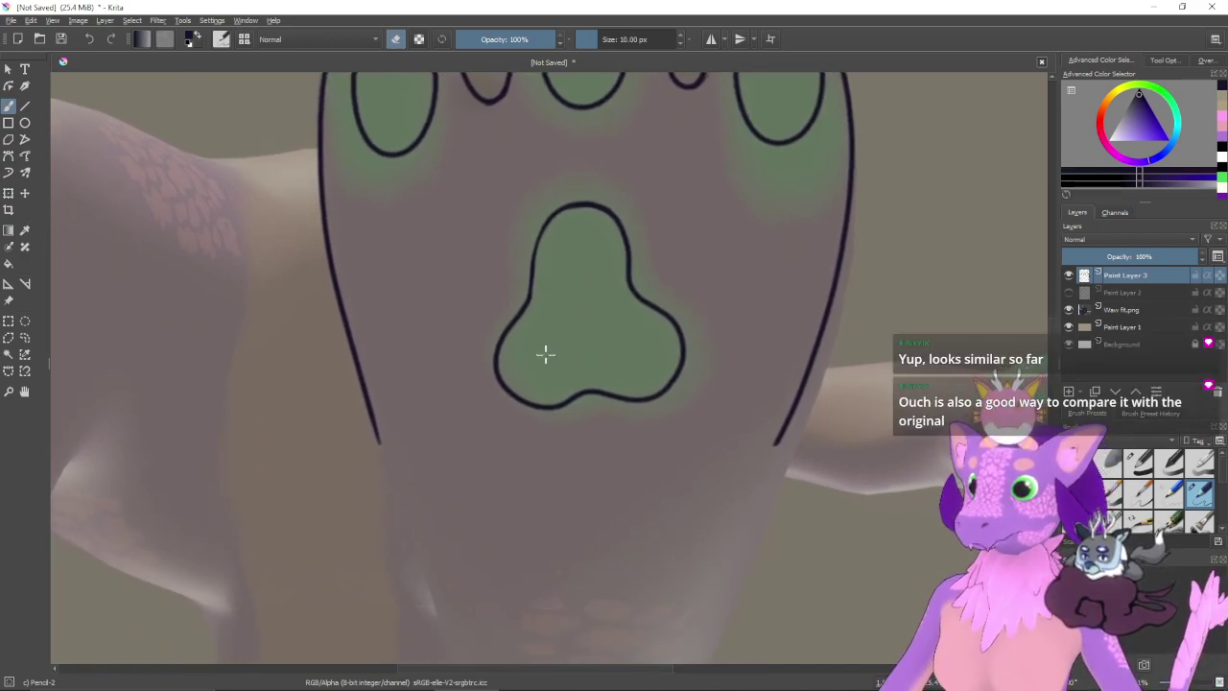
left_click_drag(605, 422, 508, 440)
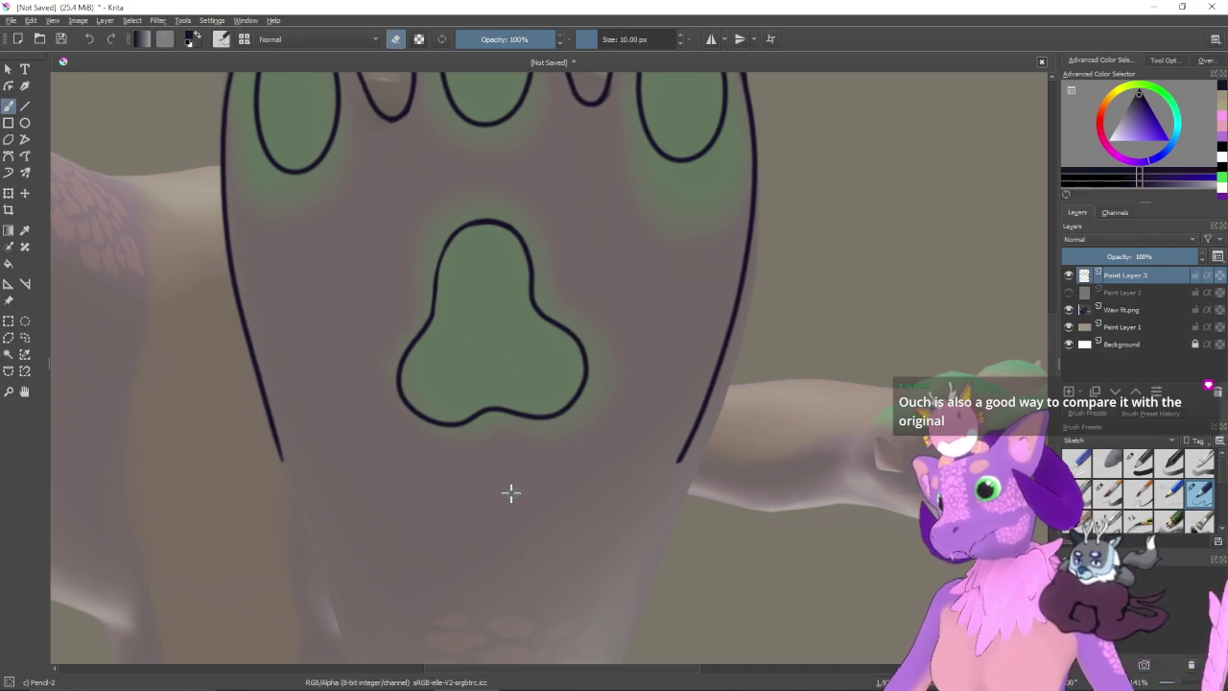
scroll(675, 488, "up", 3)
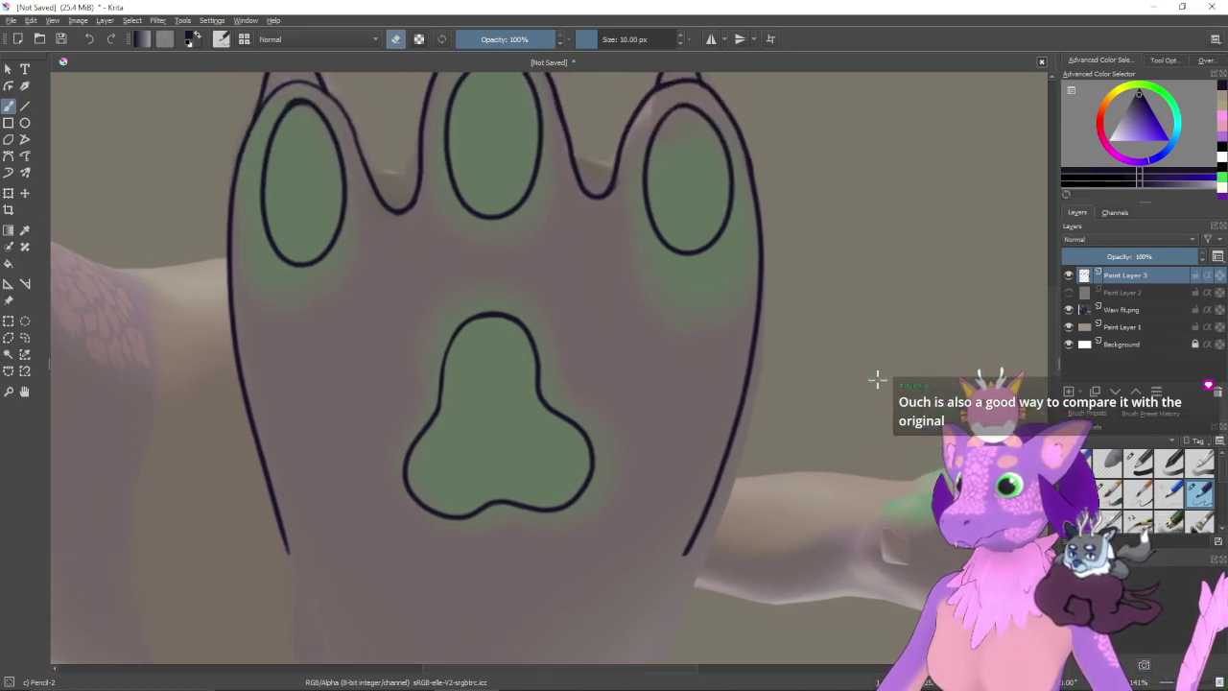
key("Insert")
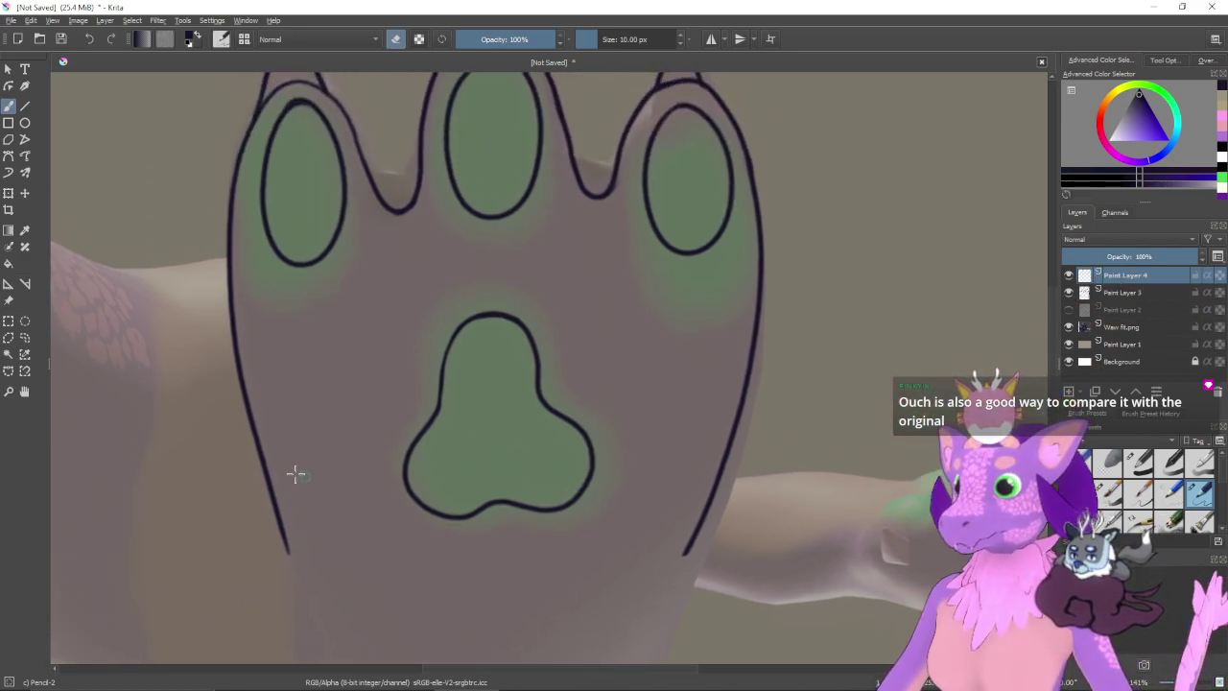
left_click(25, 105)
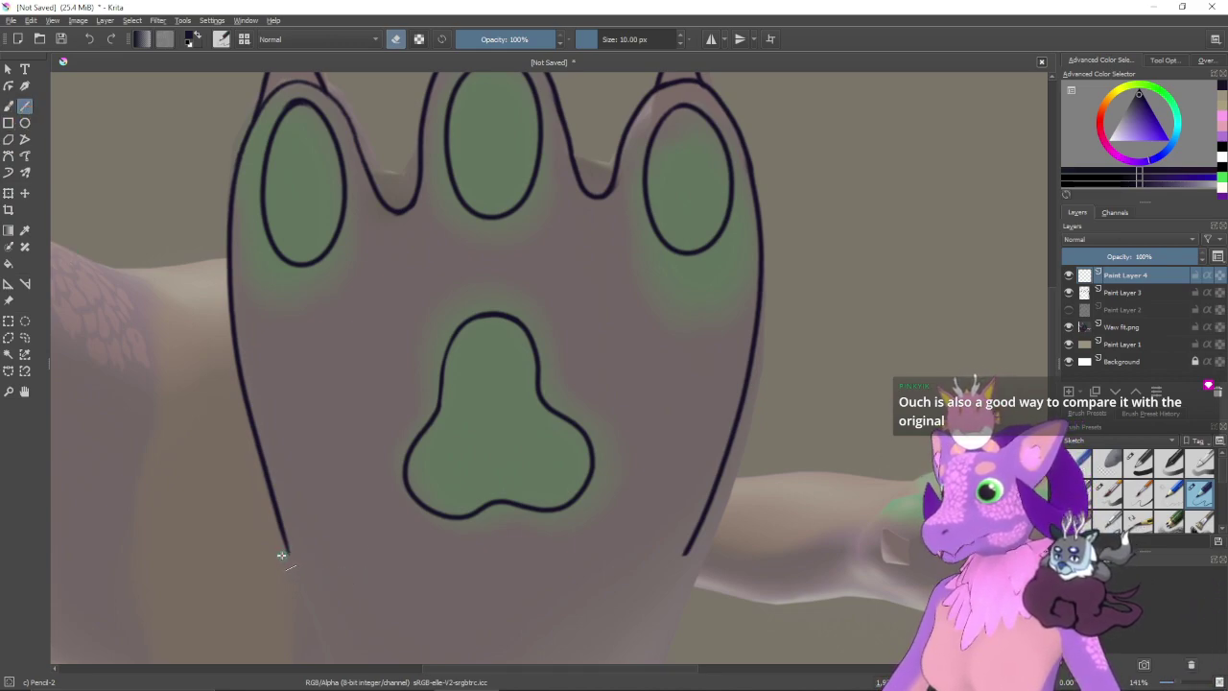
key("e")
left_click_drag(294, 550, 721, 555)
- Insert the full-body purple character picture as a reference image and place it beside the canvas
left_click_drag(771, 404, 787, 484)
left_click_drag(802, 415, 822, 428)
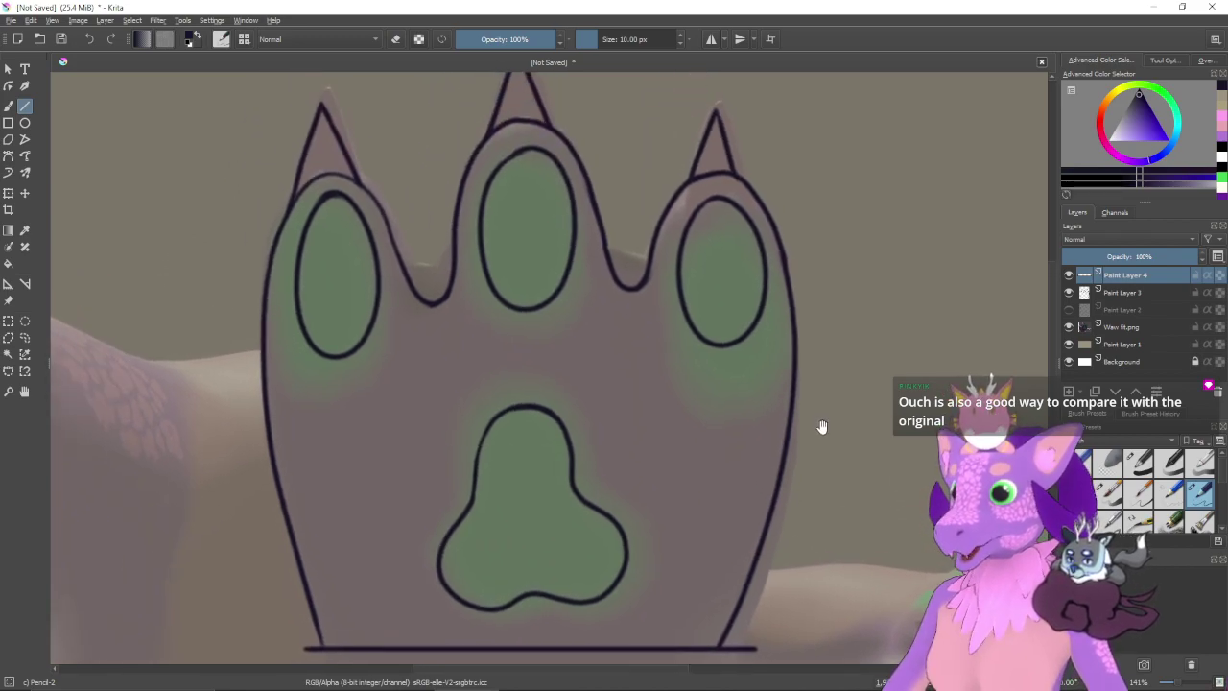
left_click_drag(732, 384, 802, 401)
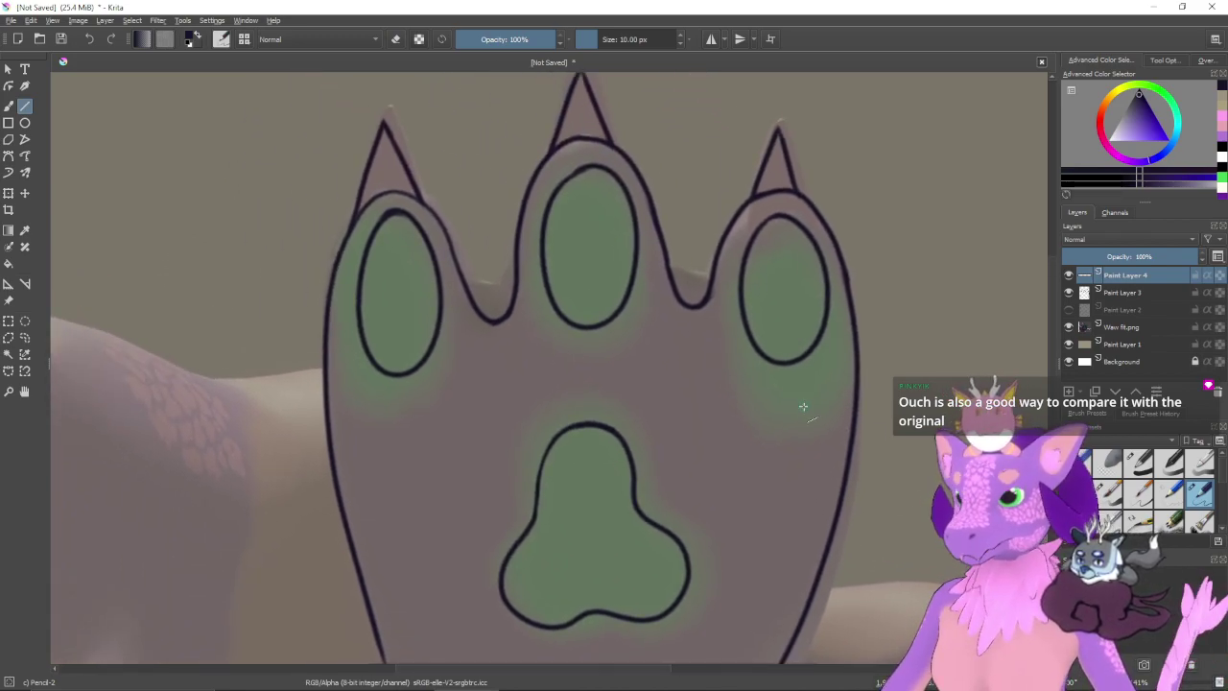
key("ctrl+minus")
key("ctrl+minus")
left_click_drag(735, 423, 806, 332)
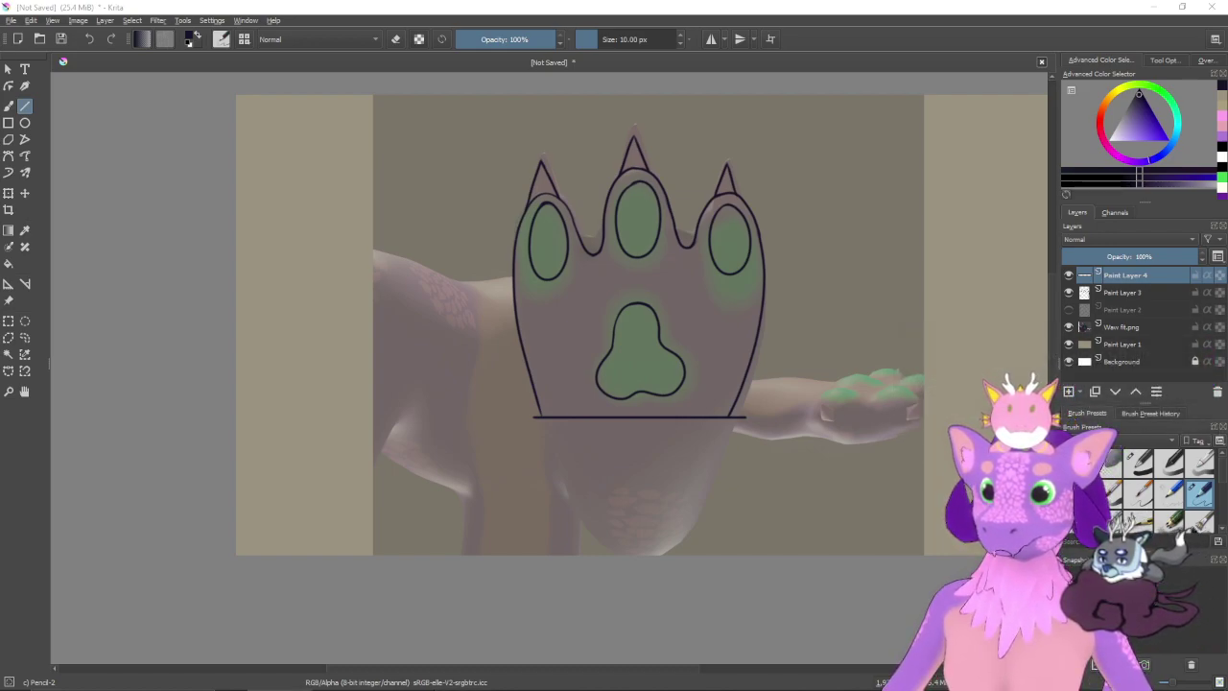
left_click_drag(1151, 201, 199, 294)
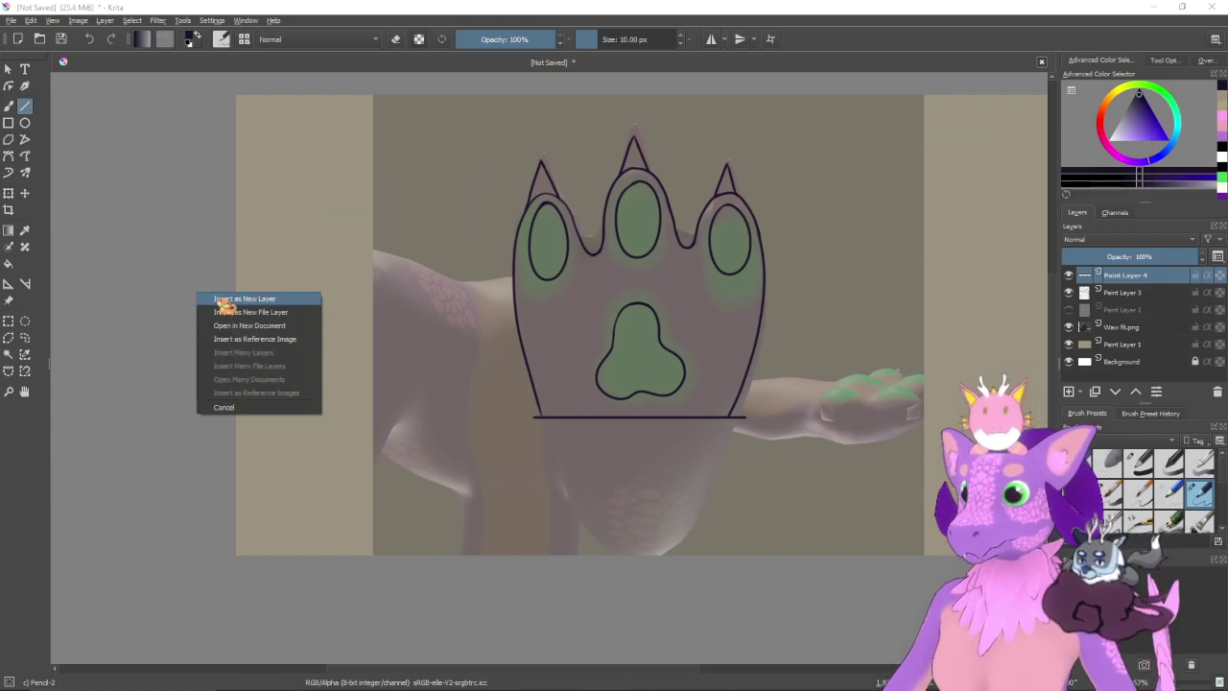
left_click(247, 339)
left_click_drag(300, 357, 132, 167)
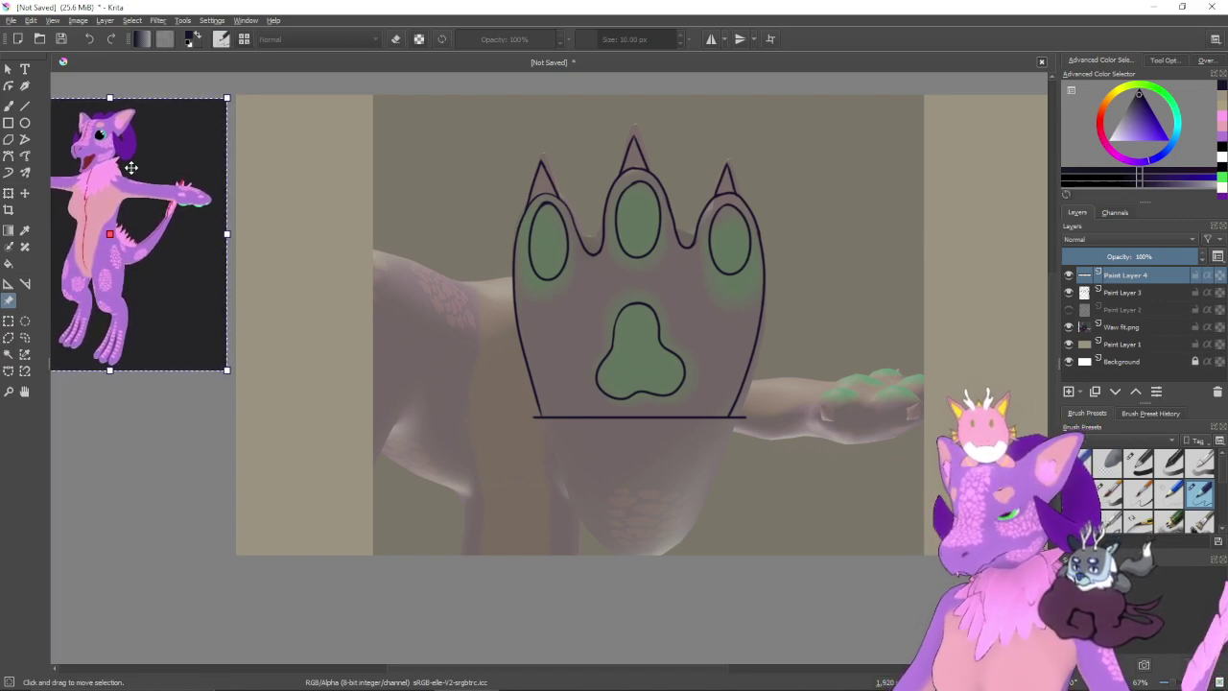
- Sample the body purple from the character reference and add a new paint layer beneath the paw line art
key("b")
left_click_drag(246, 269, 433, 313)
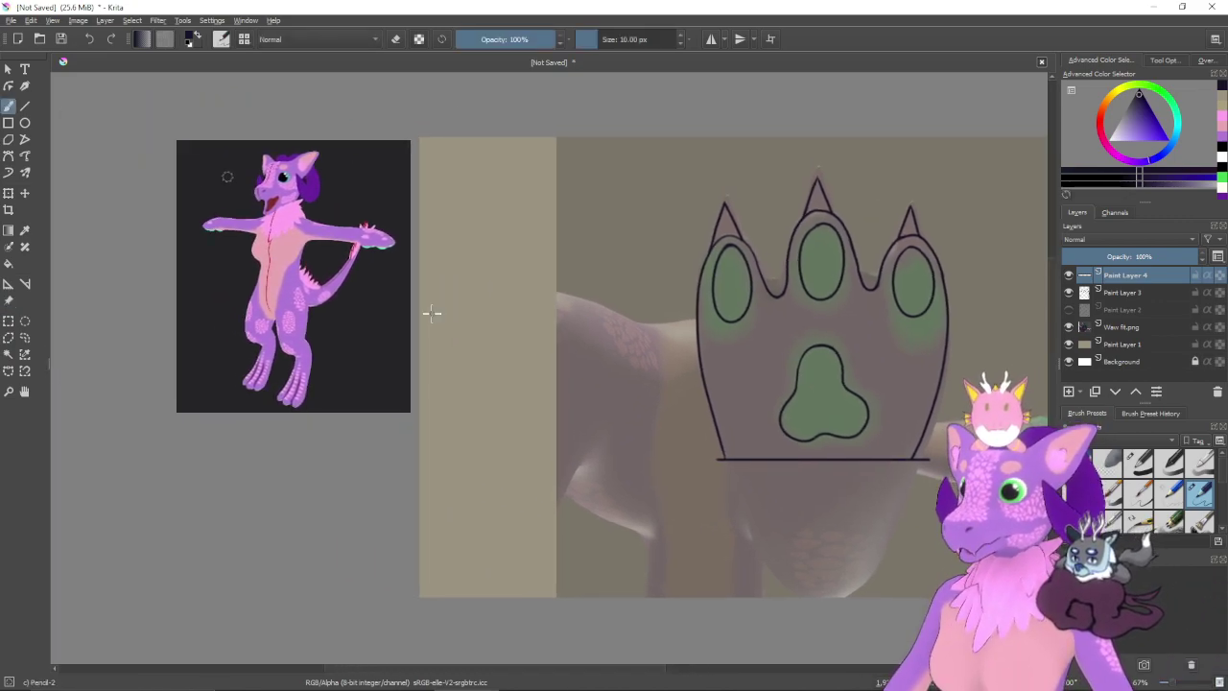
left_click(302, 343, "ctrl")
left_click_drag(548, 356, 401, 379)
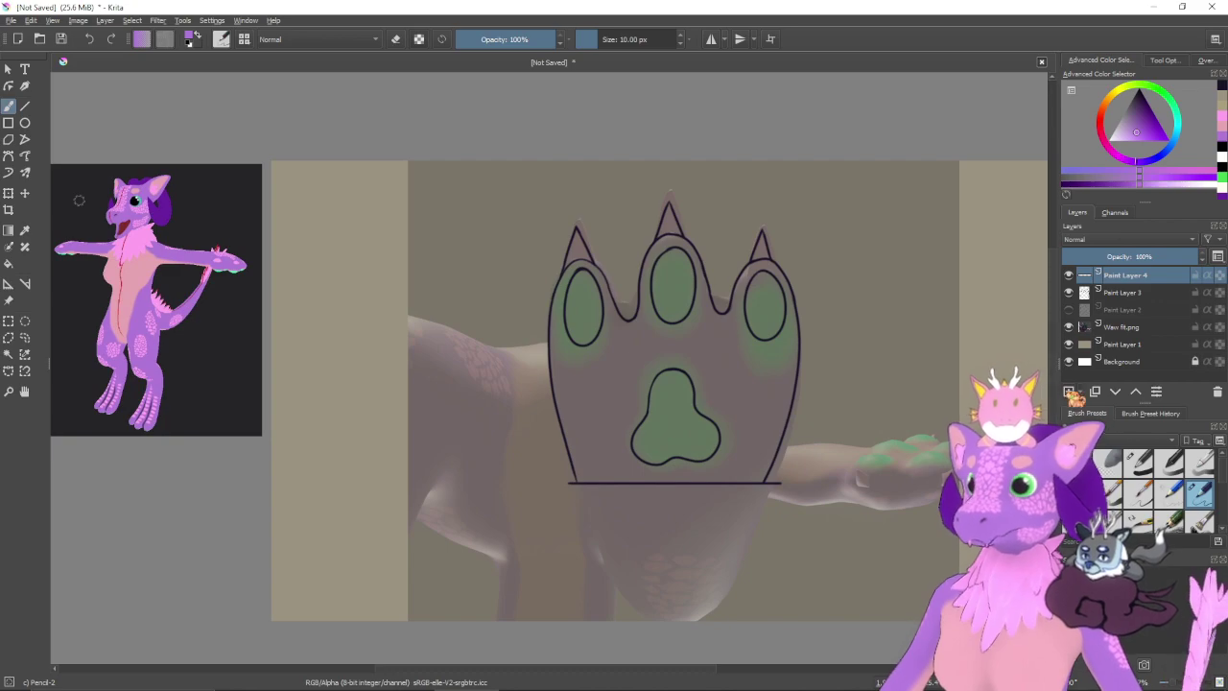
left_click(1070, 392)
left_click_drag(1153, 279, 1148, 318)
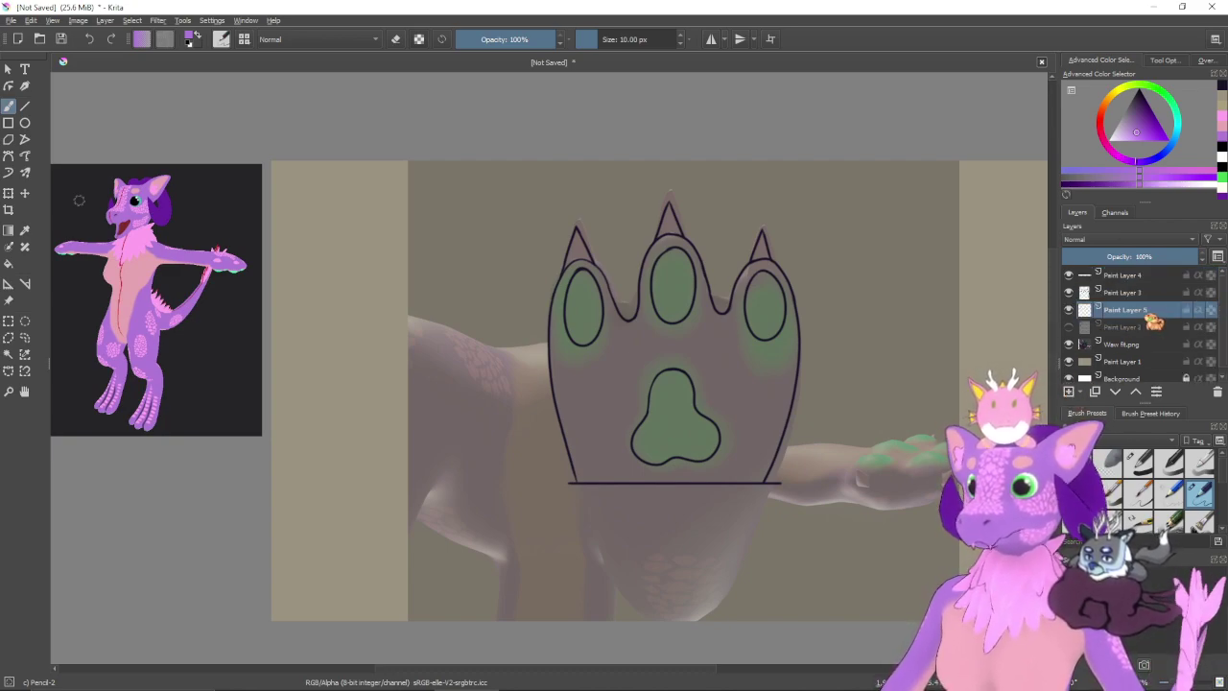
- Show the hidden sketch layer and rename it Sketch
left_click(1068, 327)
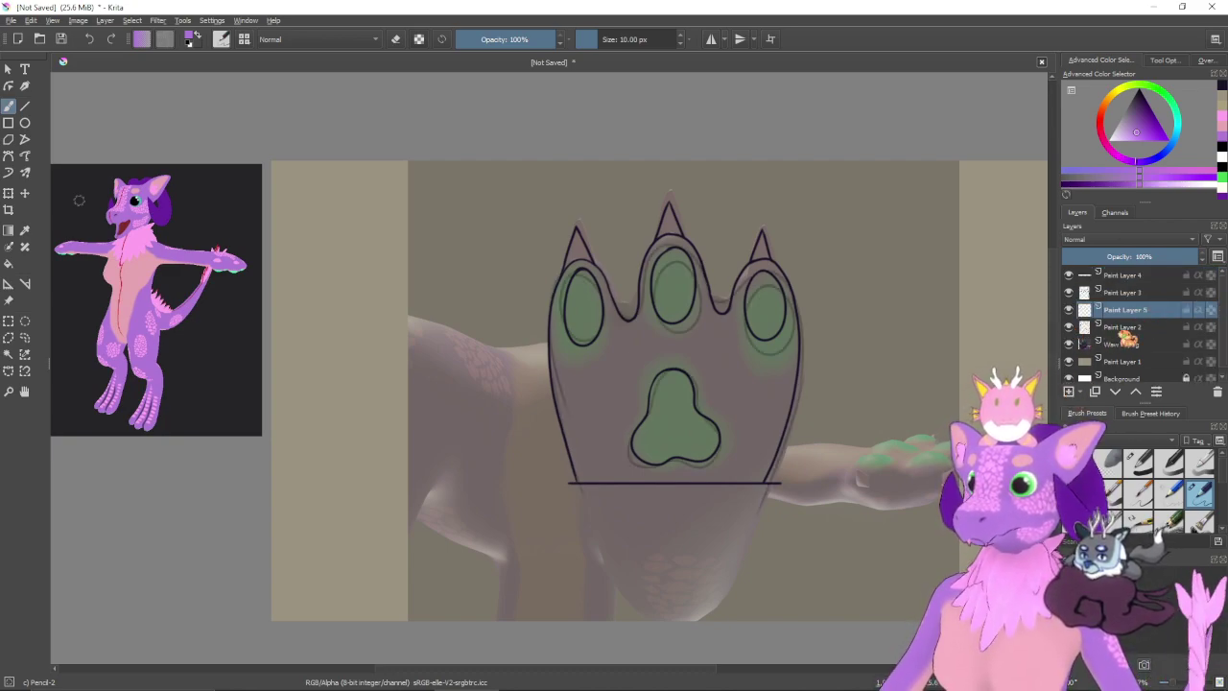
double_click(1117, 327)
type("Ske")
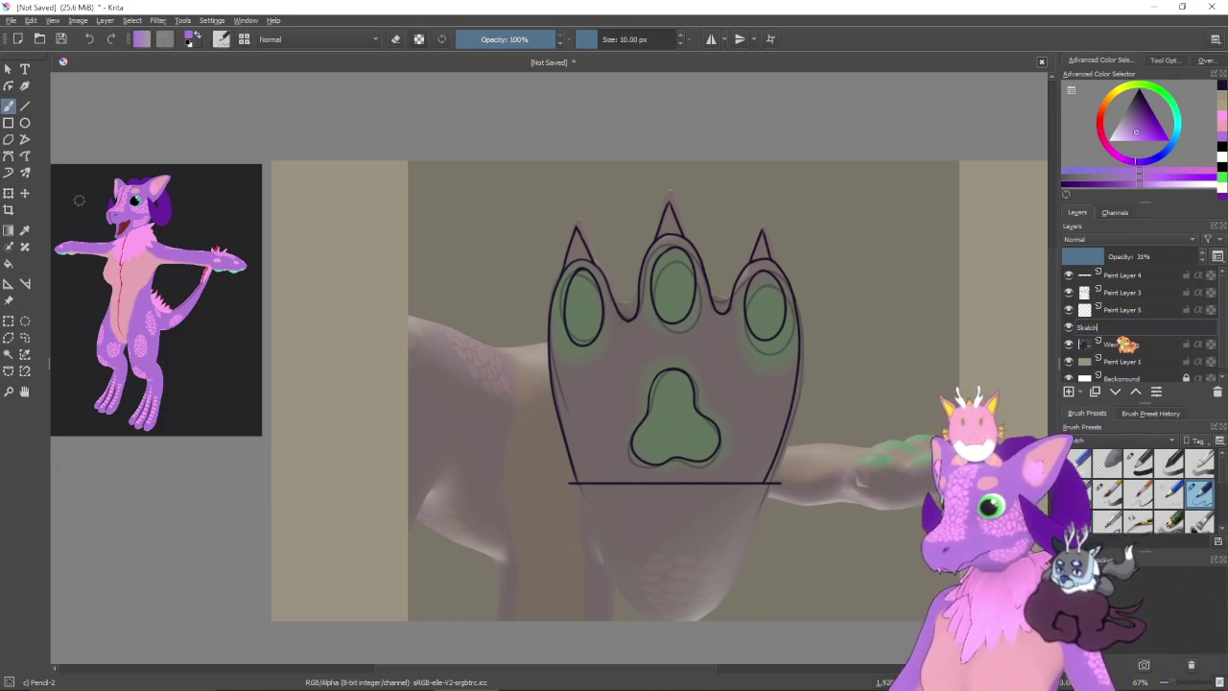
type("tch")
key("Return")
- Rename the new empty layer as Line and toggle Paint Layer 3's visibility to check its contents
double_click(1128, 311)
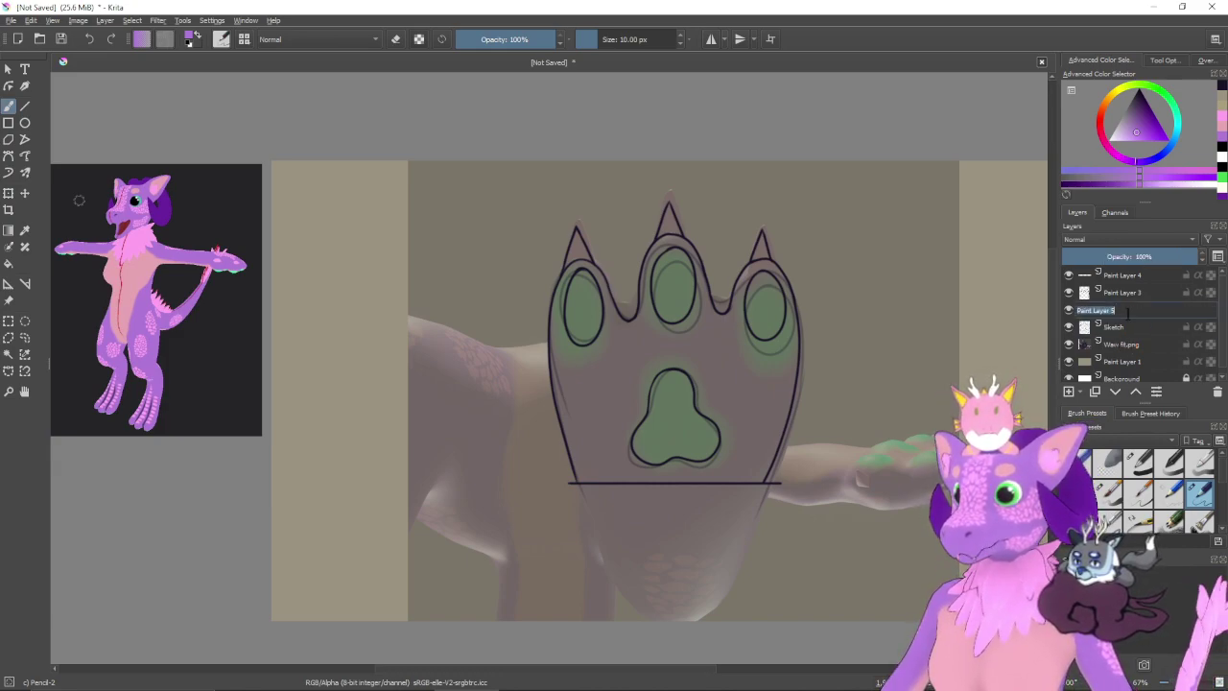
type("Line")
key("Return")
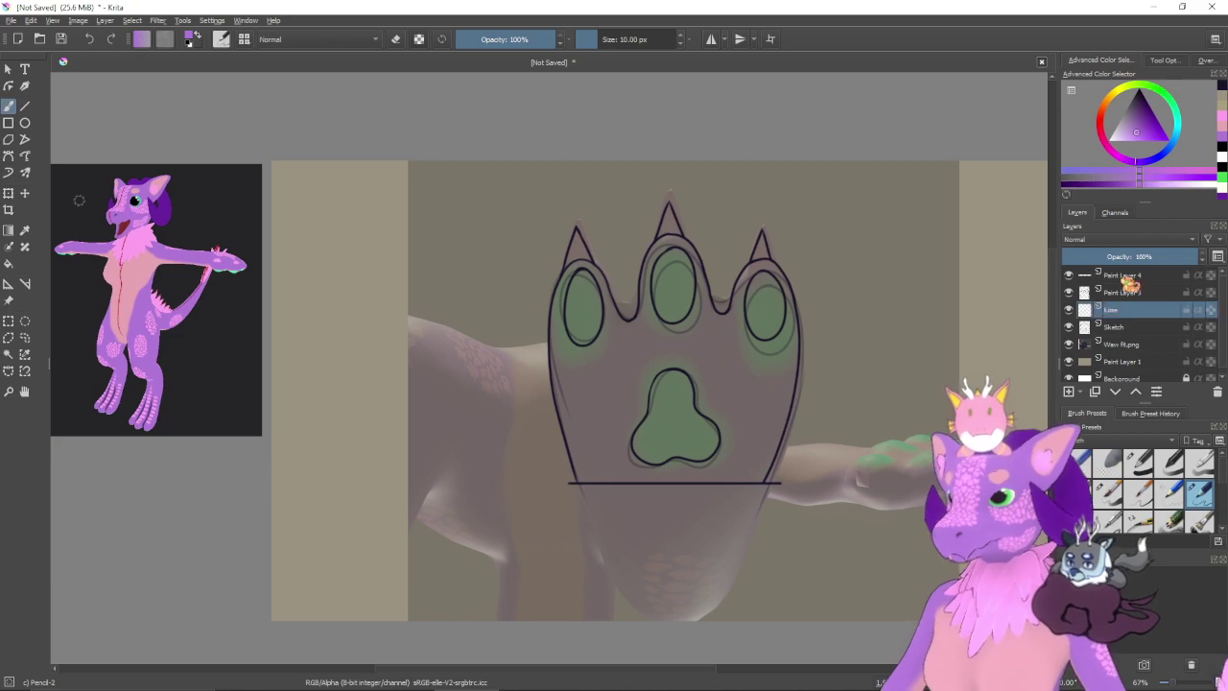
left_click(1132, 292)
left_click(1070, 293)
left_click(1070, 293)
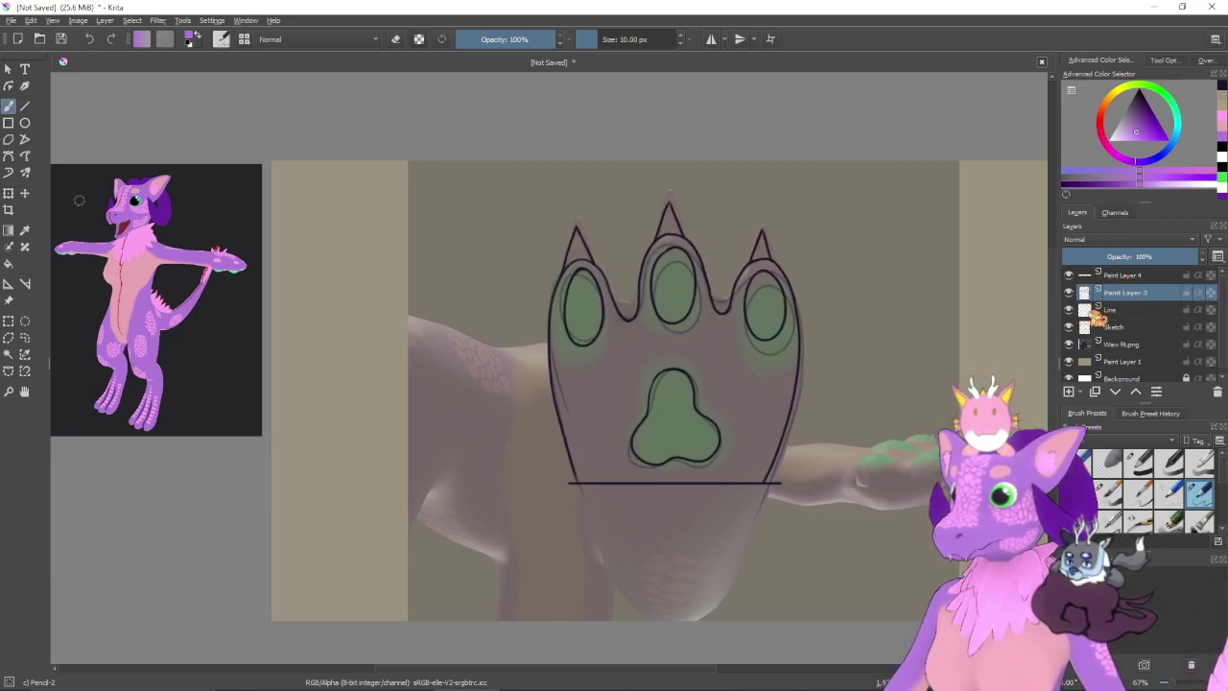
- Rename the empty layer beneath the line art as Color and the paw line art layer as Line
double_click(1108, 309)
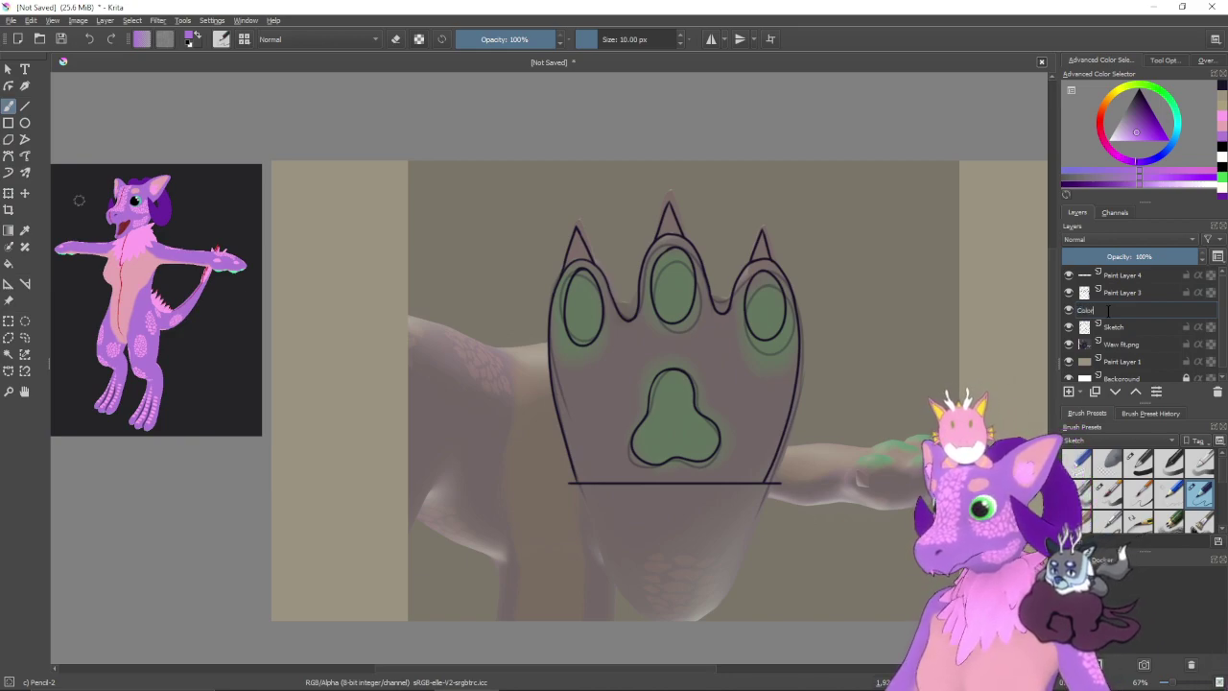
type("Color")
key("Return")
double_click(1137, 292)
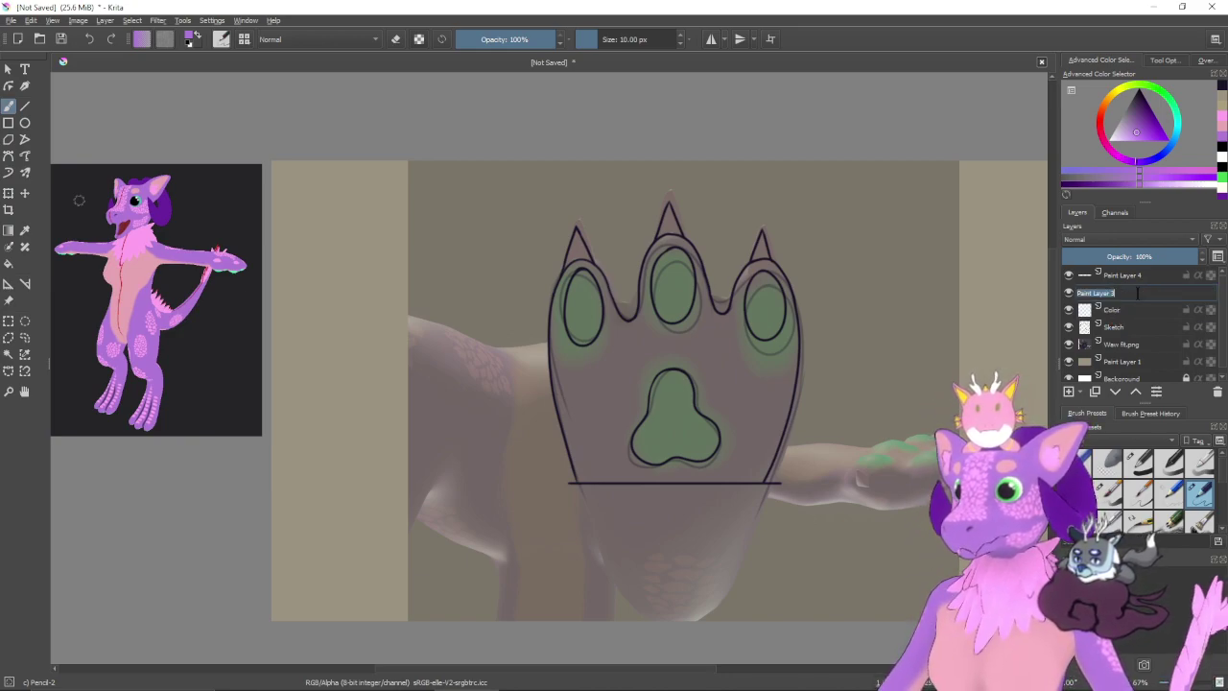
type("Line")
key("Return")
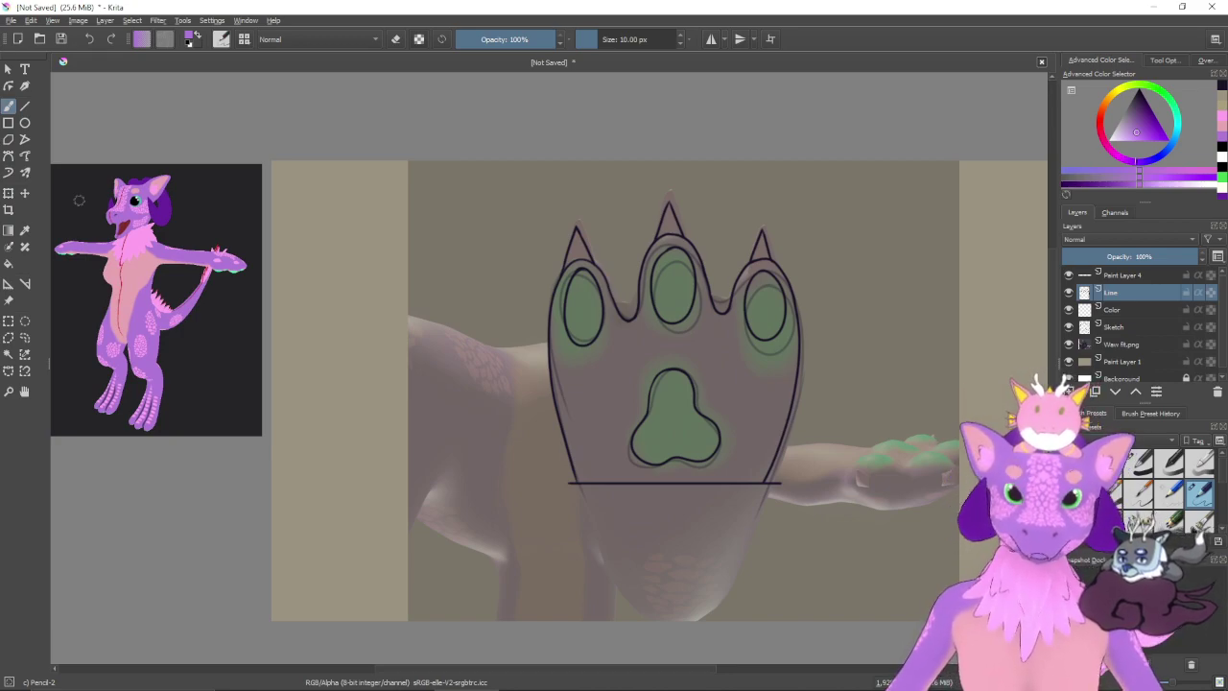
- Hide the Sketch and reference picture layers, and fill the paw's body with the sampled purple on the Color layer
scroll(788, 427, "up", 2)
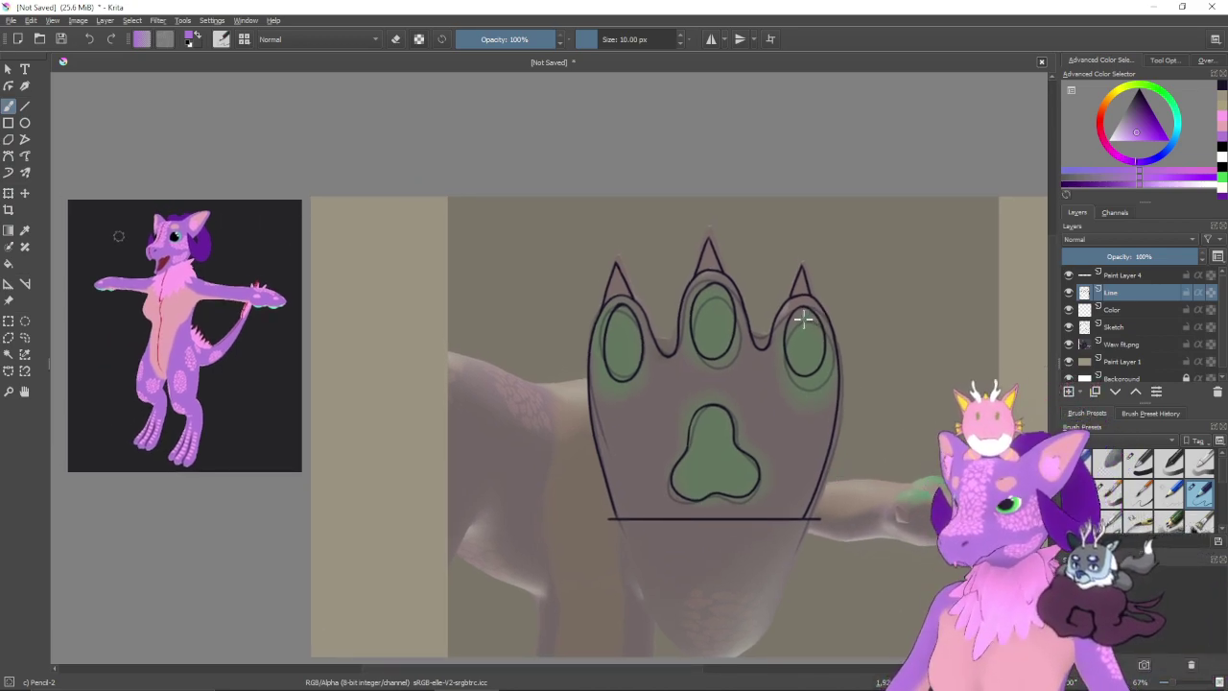
left_click(1116, 310)
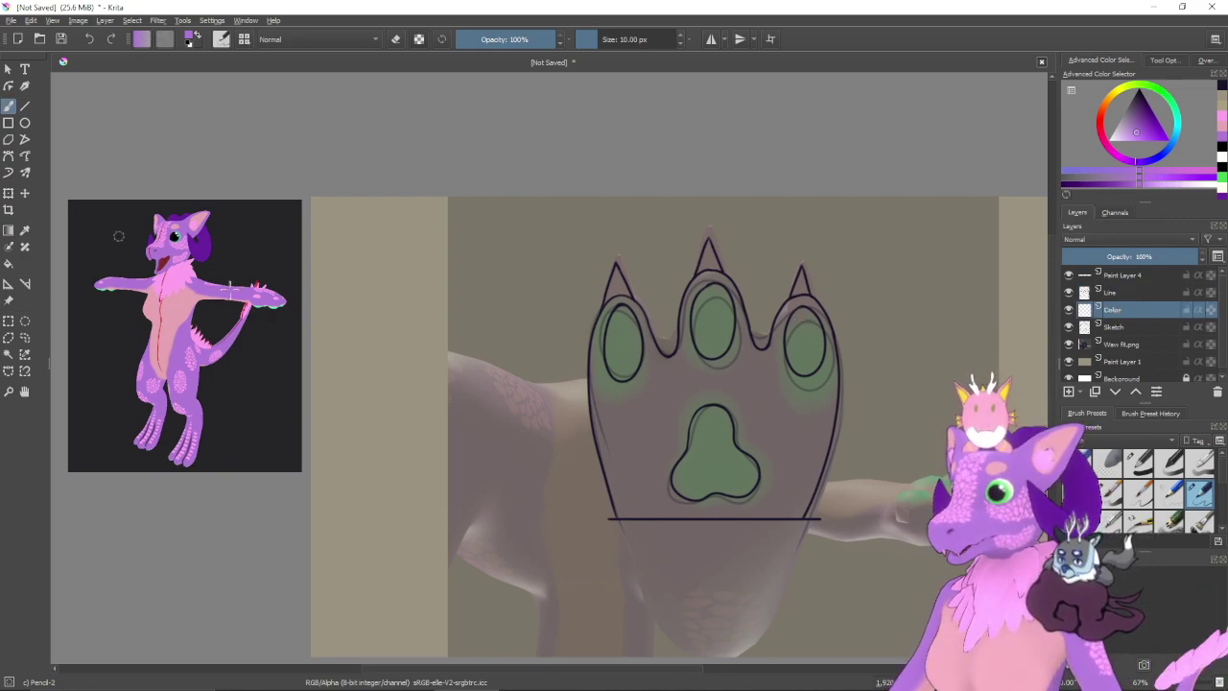
left_click(8, 262)
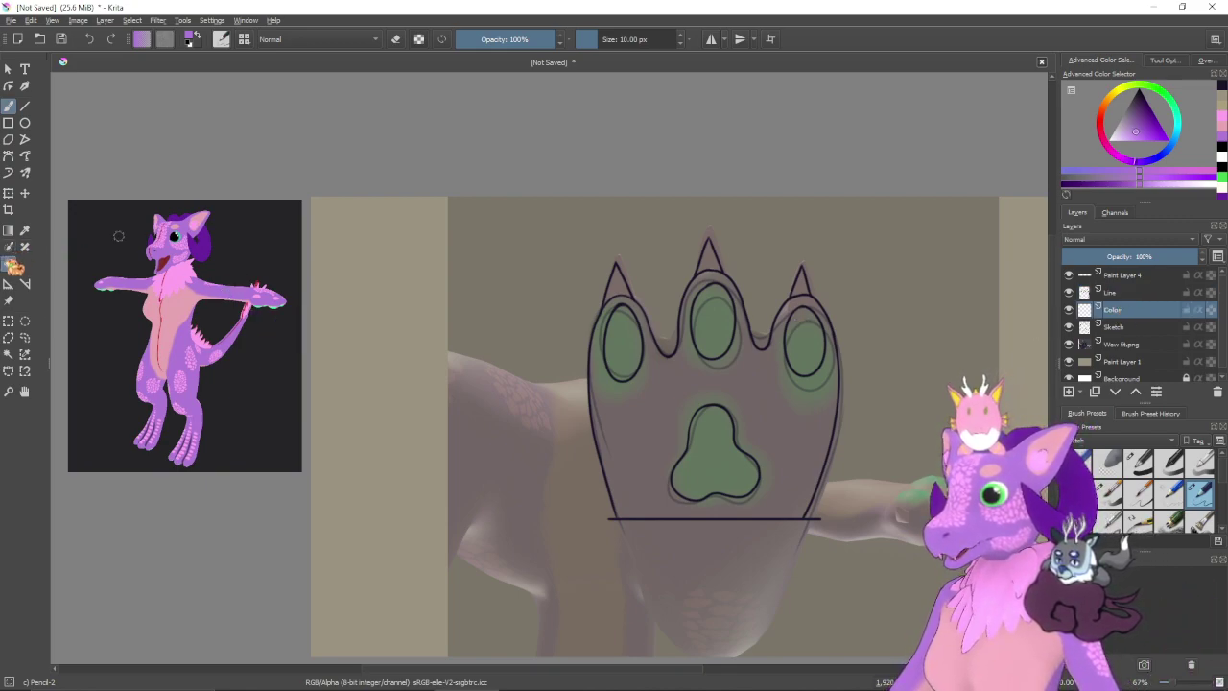
left_click(792, 409)
key("ctrl+z")
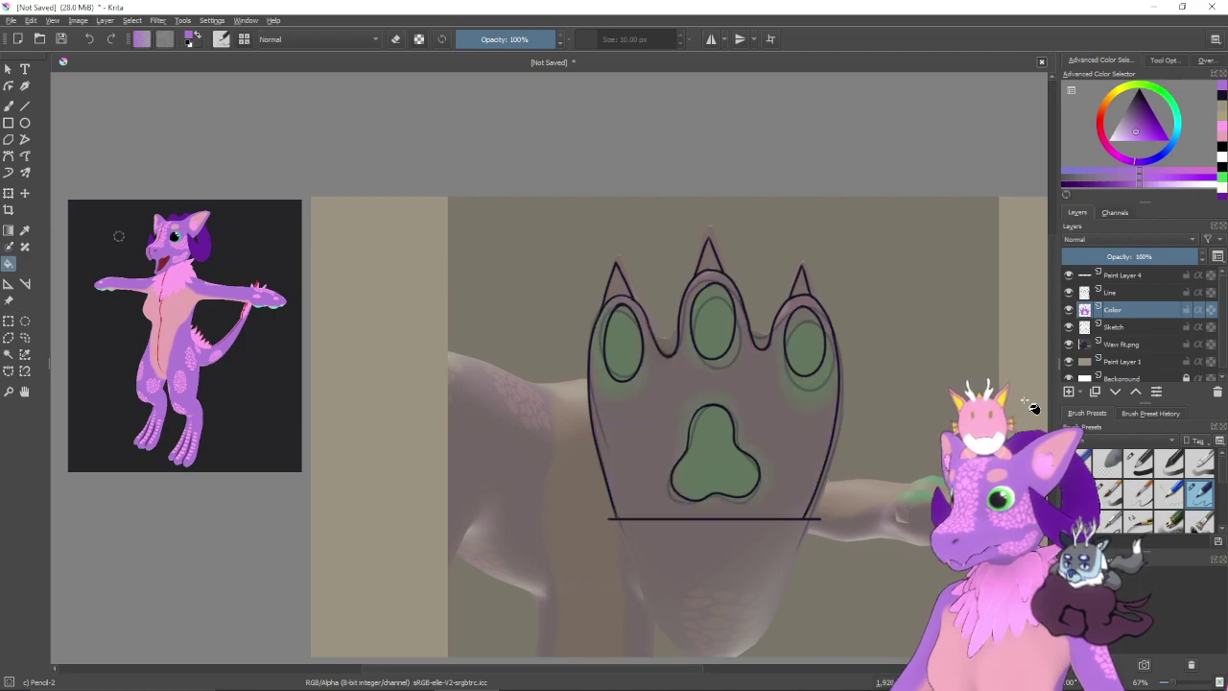
left_click(1069, 345)
left_click(816, 418)
key("ctrl+z")
left_click(1068, 326)
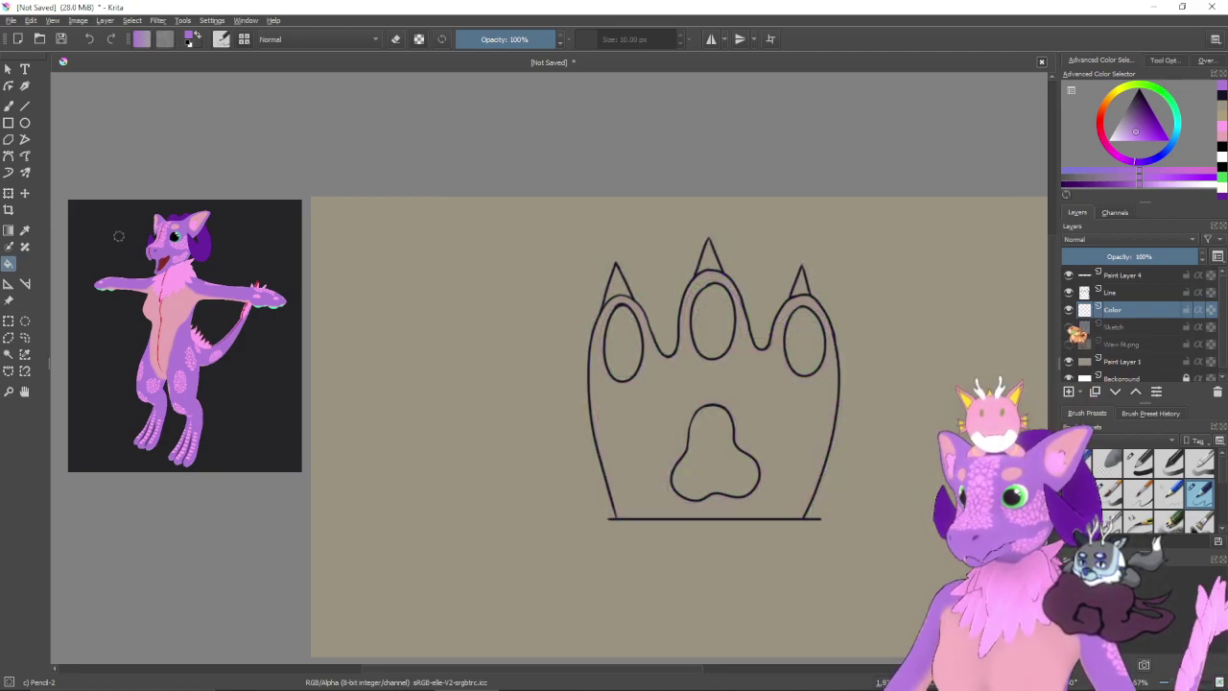
left_click(813, 419)
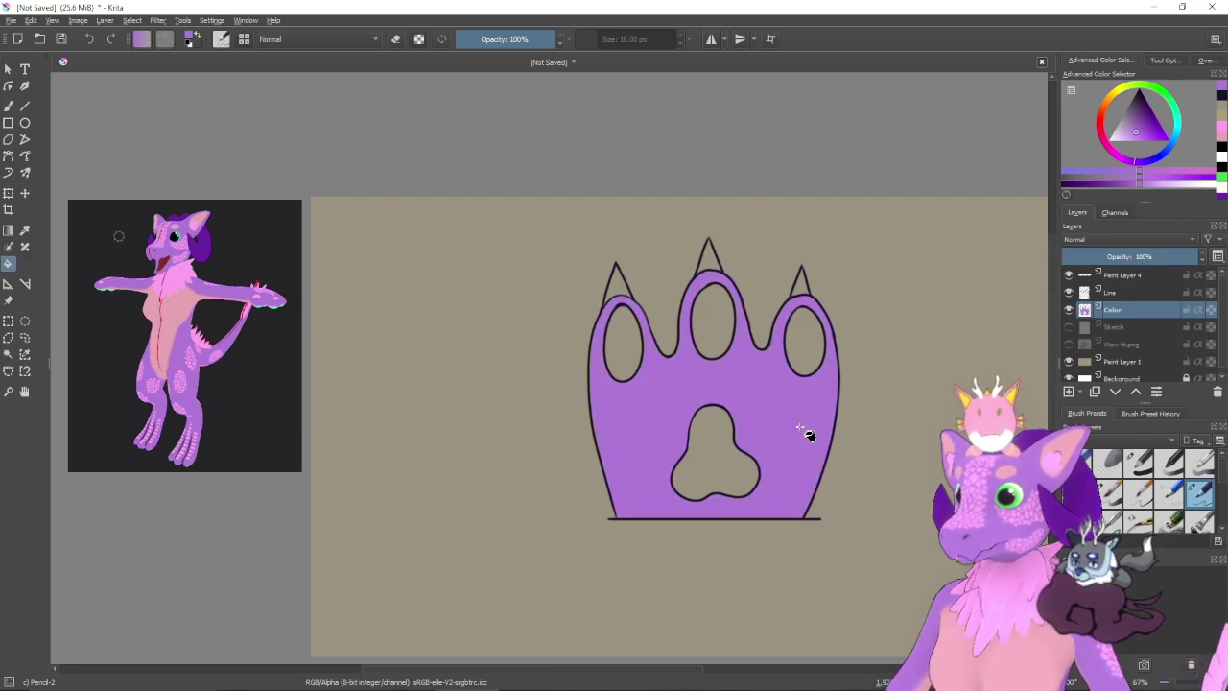
- Fill the three claws with the light pink sampled from the reference character's chest fluff
left_click(181, 273, "ctrl")
left_click(711, 260)
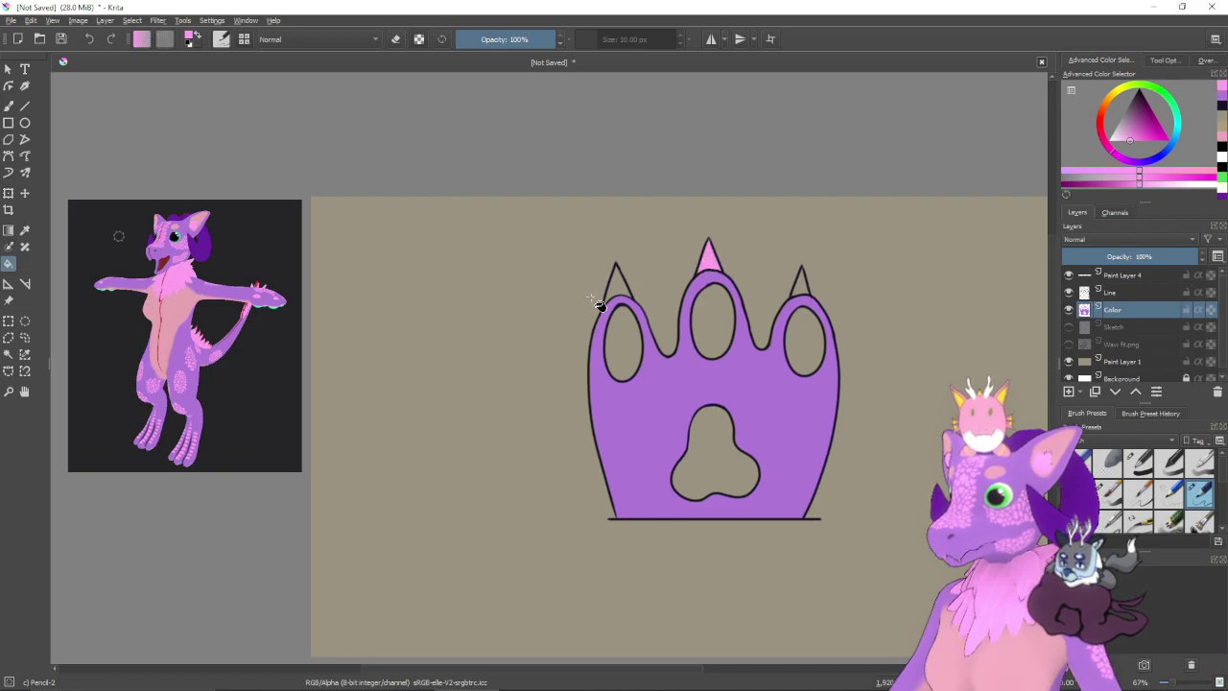
left_click(614, 285)
left_click(804, 285)
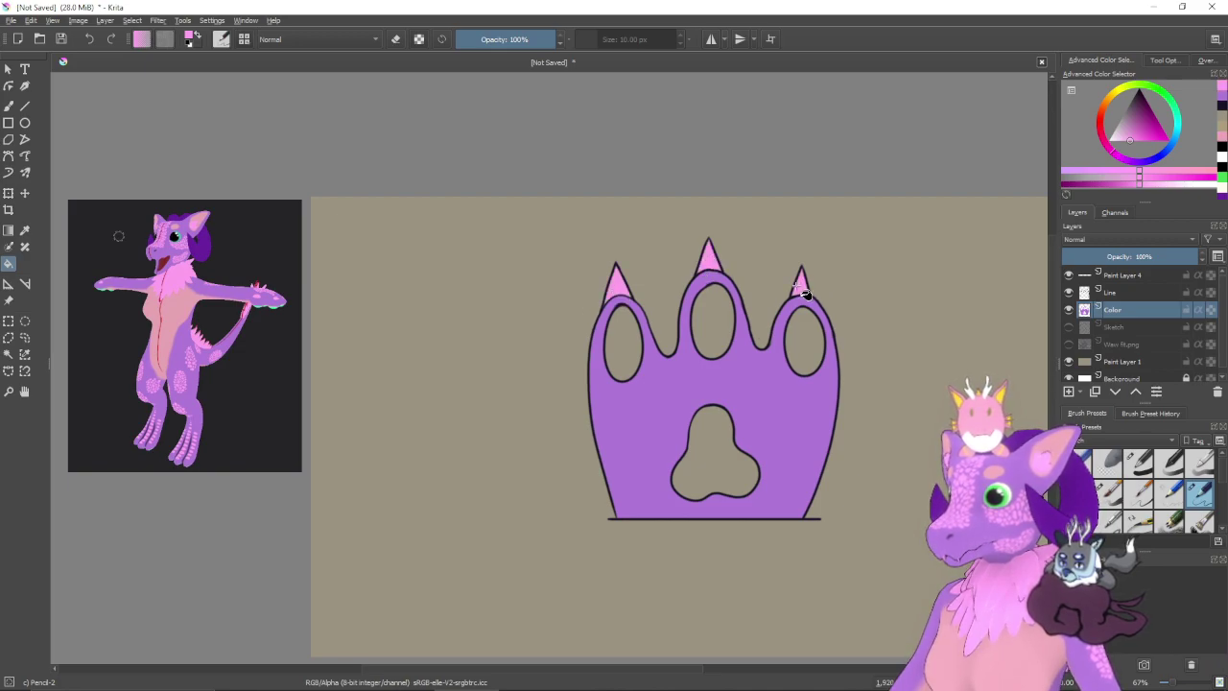
- Fill the three toe pads and the central pad with the mint green sampled from the reference character's hand
scroll(240, 322, "up", 10)
left_click_drag(278, 309, 451, 446)
left_click(580, 283, "ctrl")
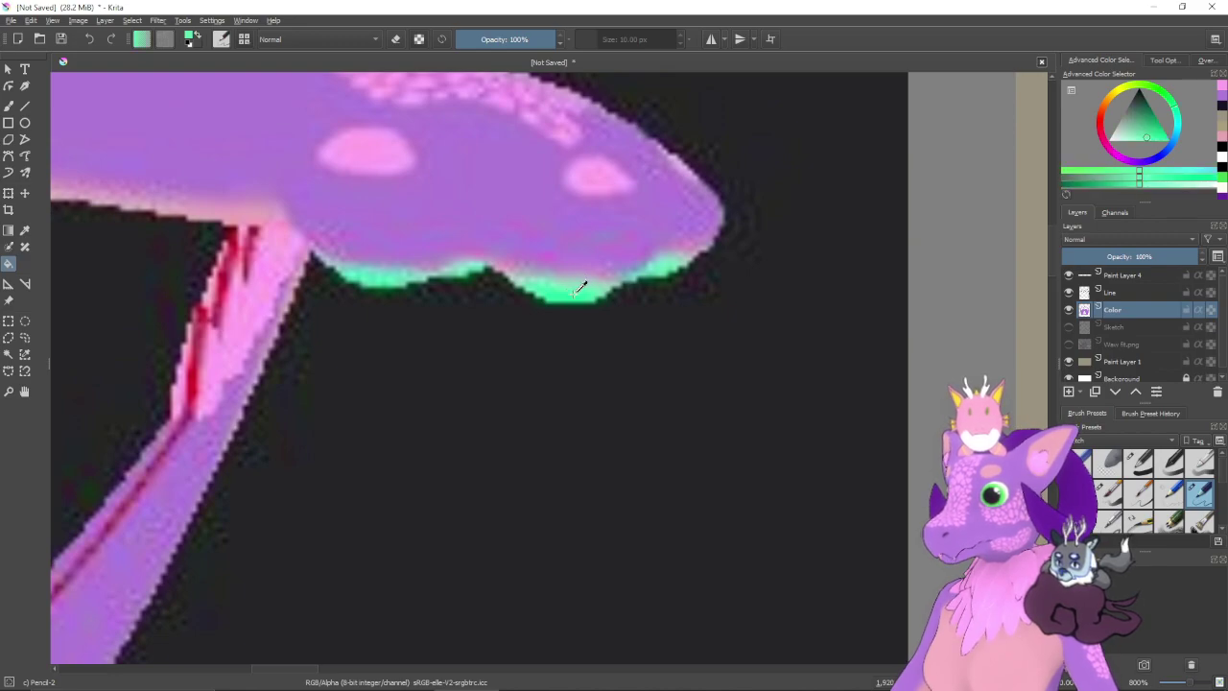
scroll(653, 401, "down", 4)
left_click_drag(737, 389, 322, 383)
scroll(604, 369, "down", 3)
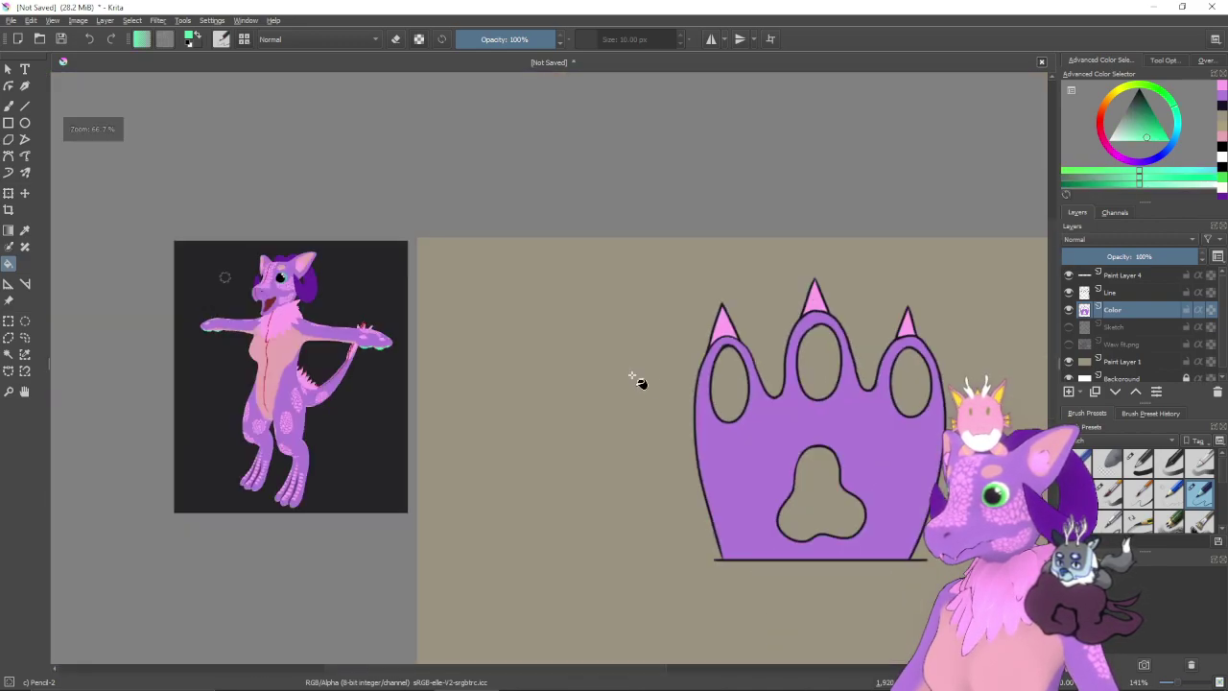
scroll(639, 382, "down", 4)
left_click(453, 360)
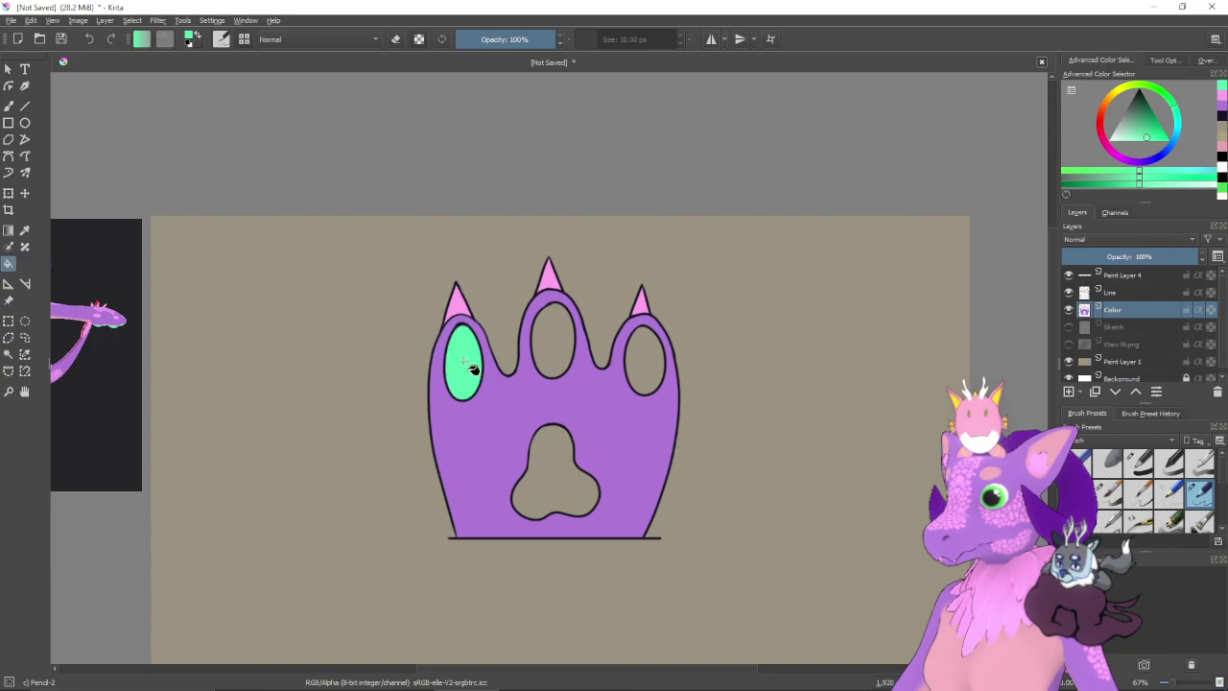
left_click(555, 354)
left_click(650, 364)
left_click(563, 458)
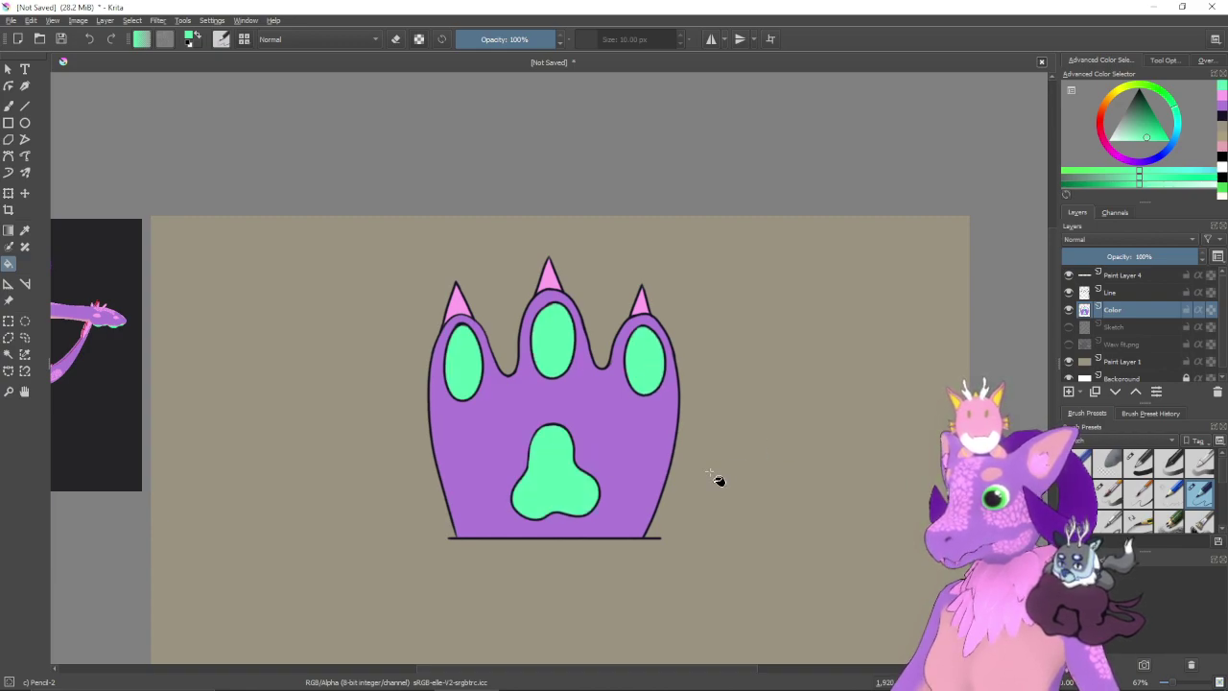
- Hide the layer holding the straight line across the paw's base
scroll(717, 480, "down", 3)
left_click(1068, 275)
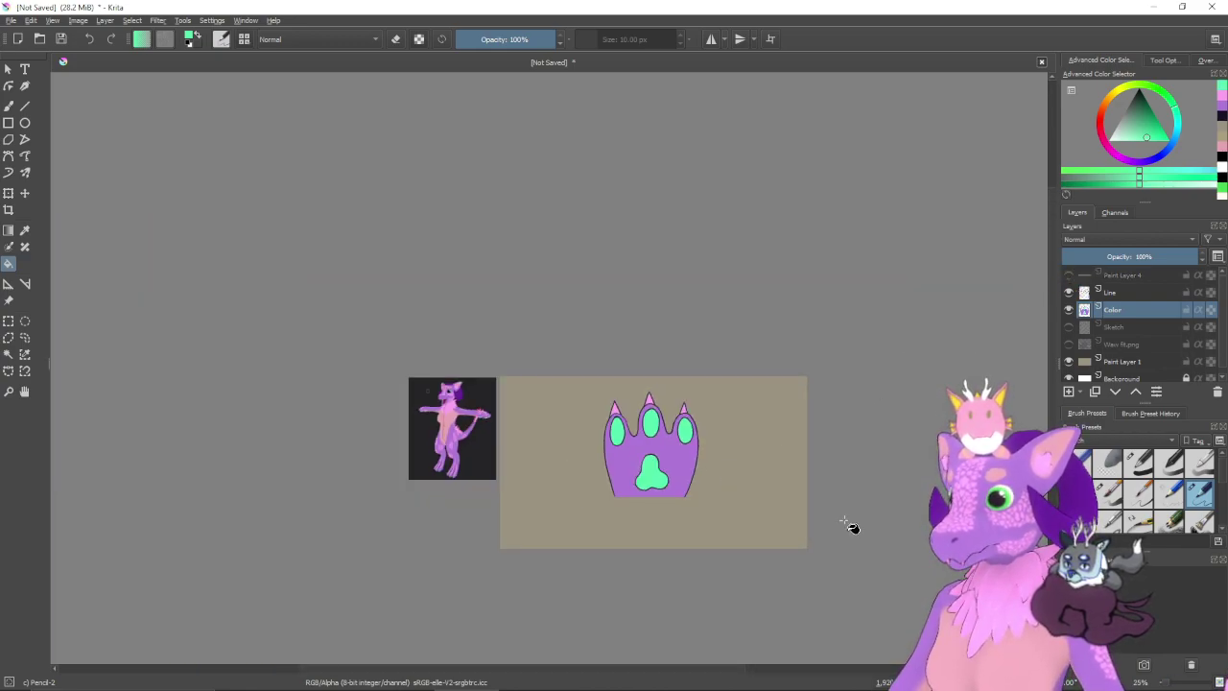
scroll(844, 520, "up", 2)
left_click_drag(558, 350, 739, 349)
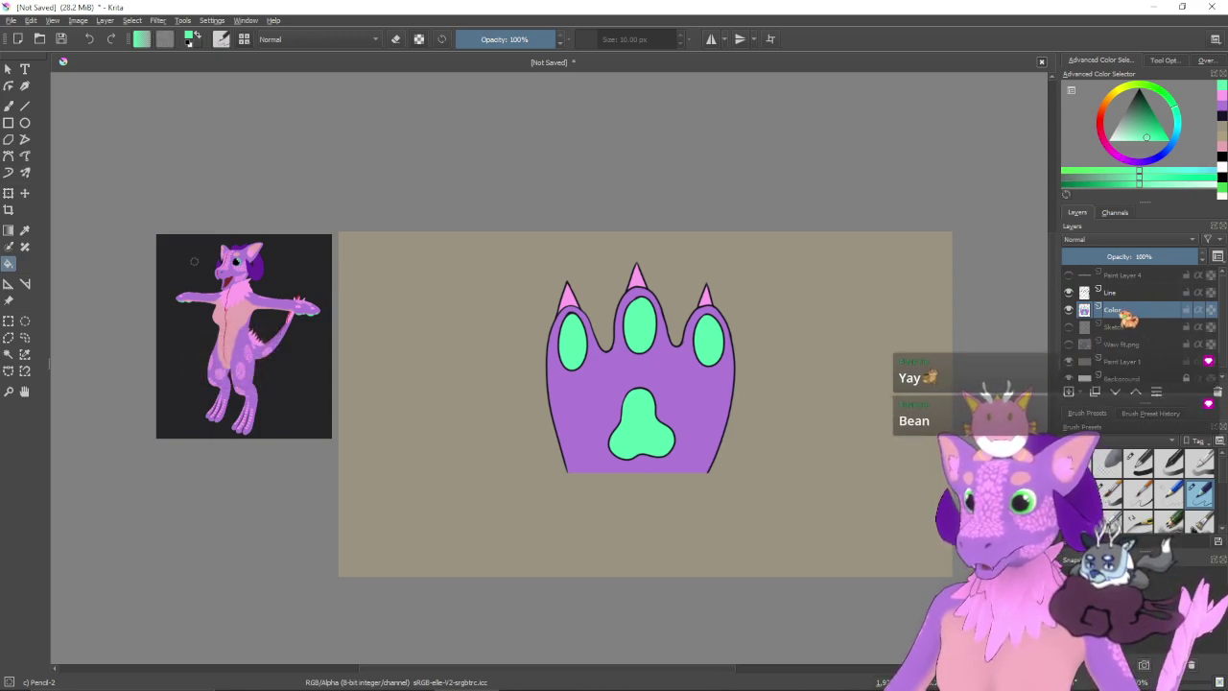
- Select the central pad's outline on the Line layer and enlarge it in width and height with the Transform tool
key("Page_Up")
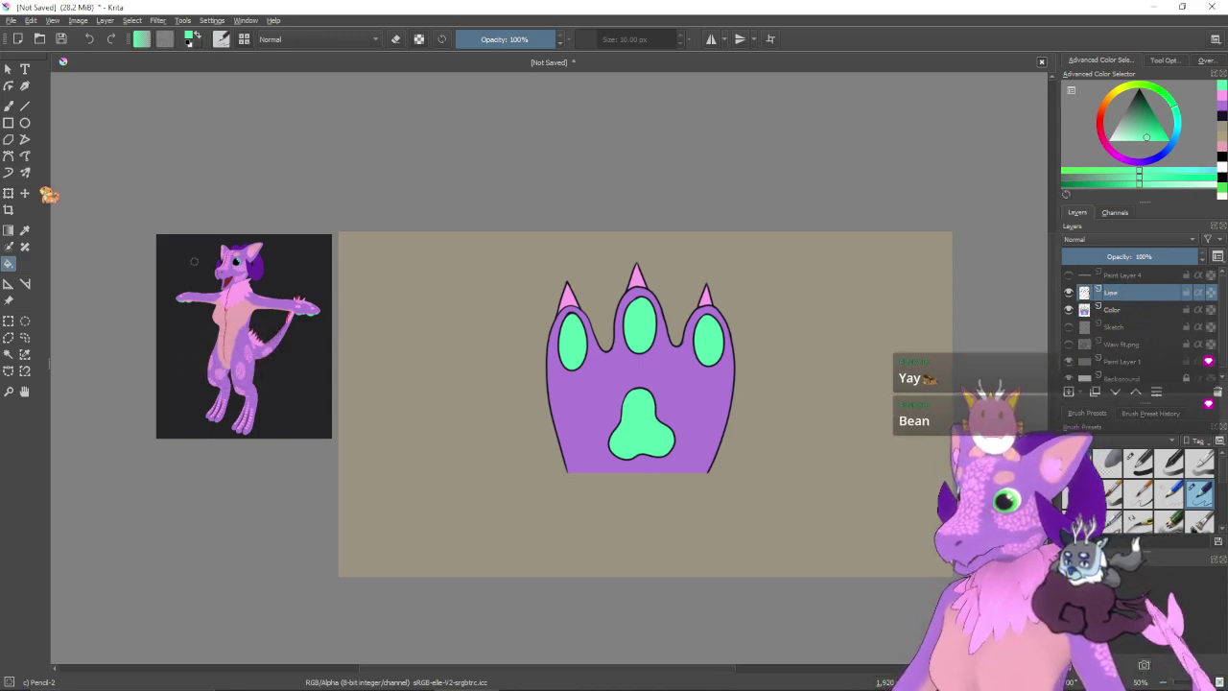
key("ctrl+r")
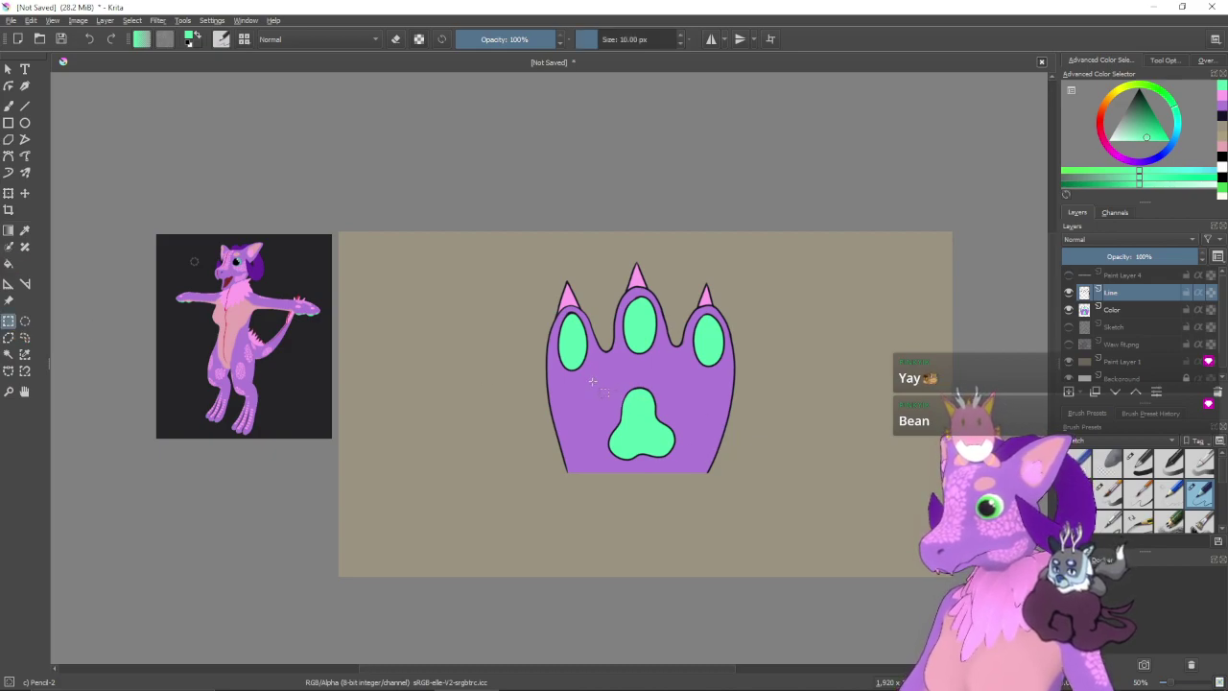
left_click_drag(684, 468, 684, 468)
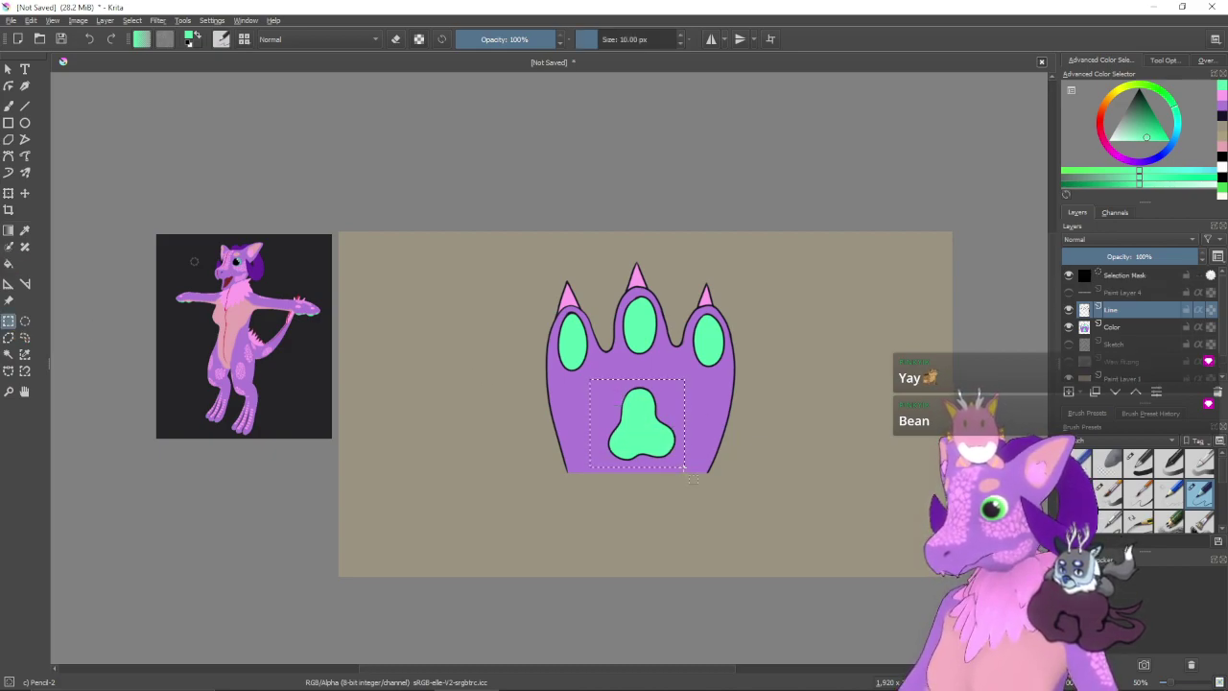
key("ctrl+t")
left_click_drag(684, 379, 707, 358)
left_click_drag(691, 407, 709, 411)
left_click_drag(696, 412, 691, 413)
left_click_drag(703, 358, 703, 418)
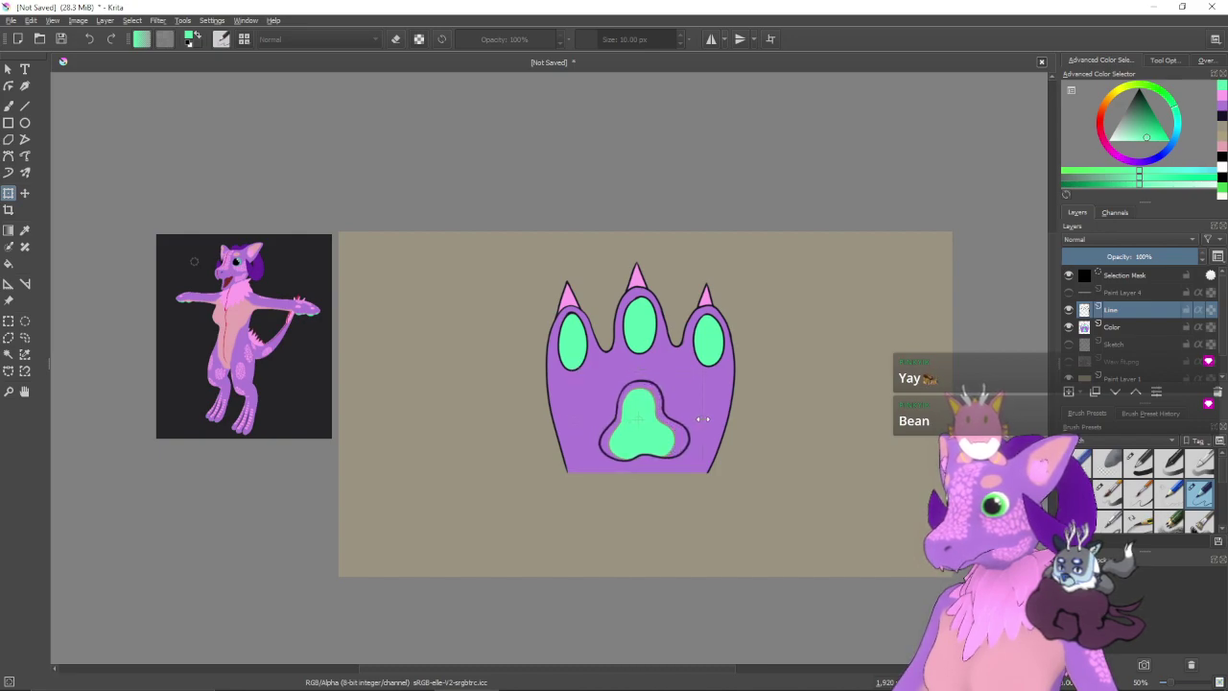
left_click_drag(639, 371, 639, 367)
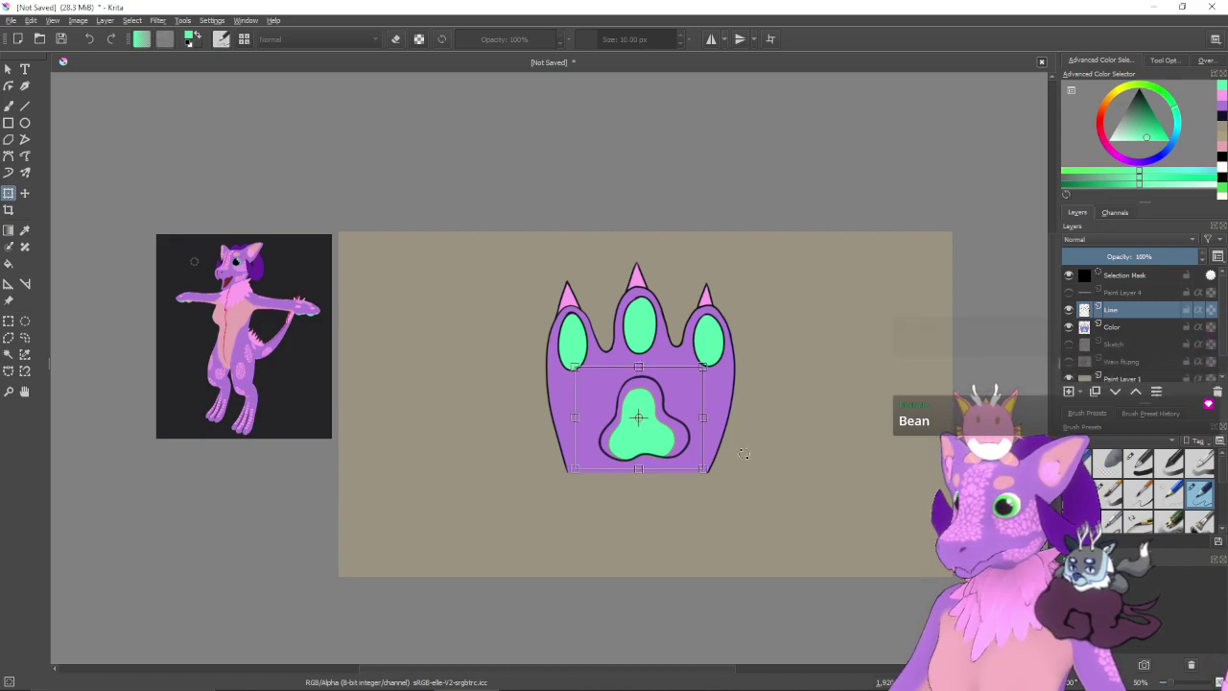
key("Return")
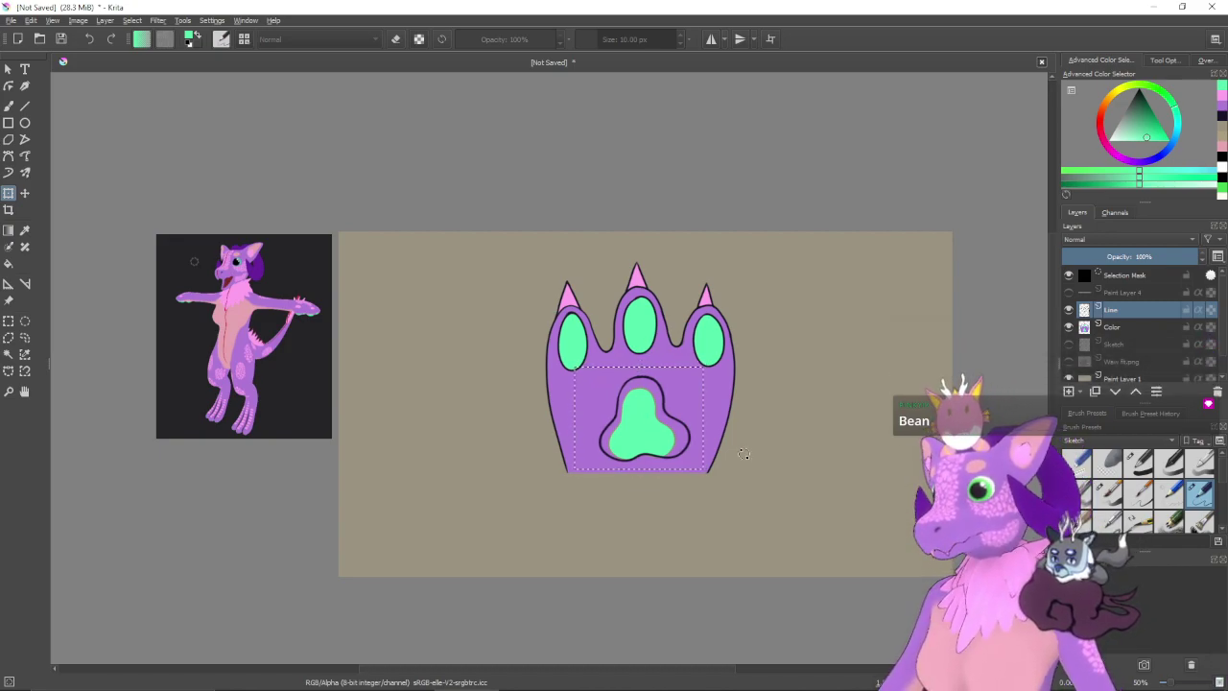
key("ctrl+shift+a")
- Fill the enlarged central pad with mint green up to its new outline on the Color layer, covering the old edge
key("Page_Down")
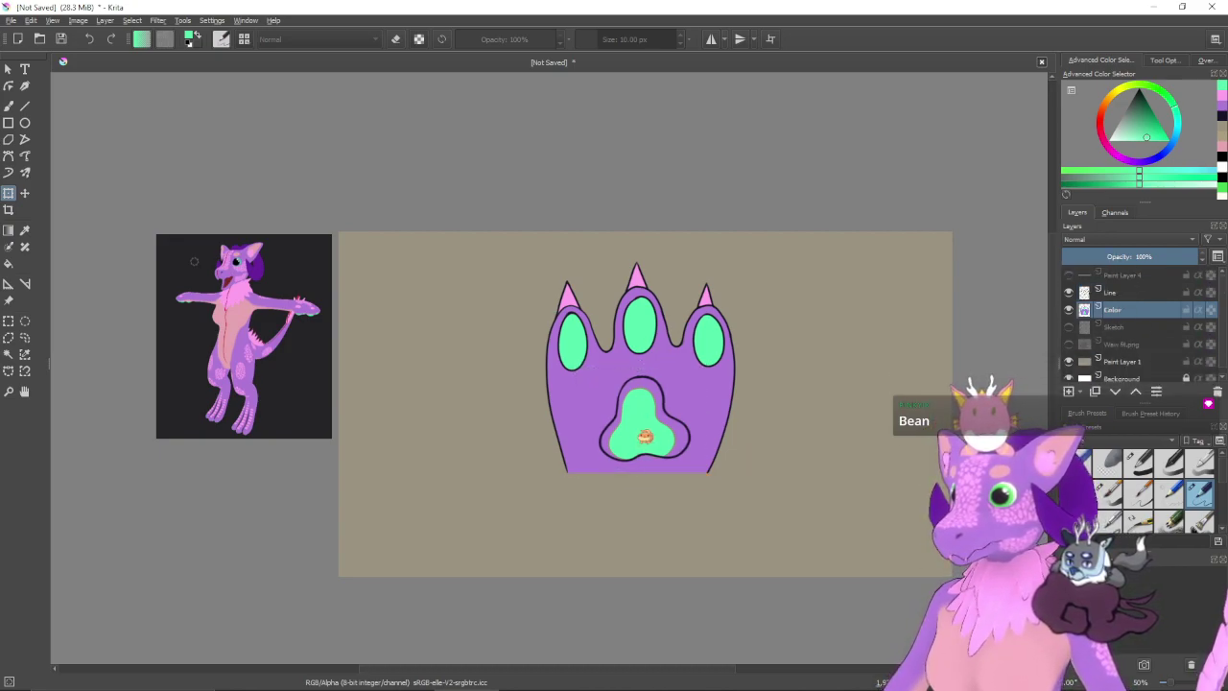
left_click(10, 263)
left_click(653, 388)
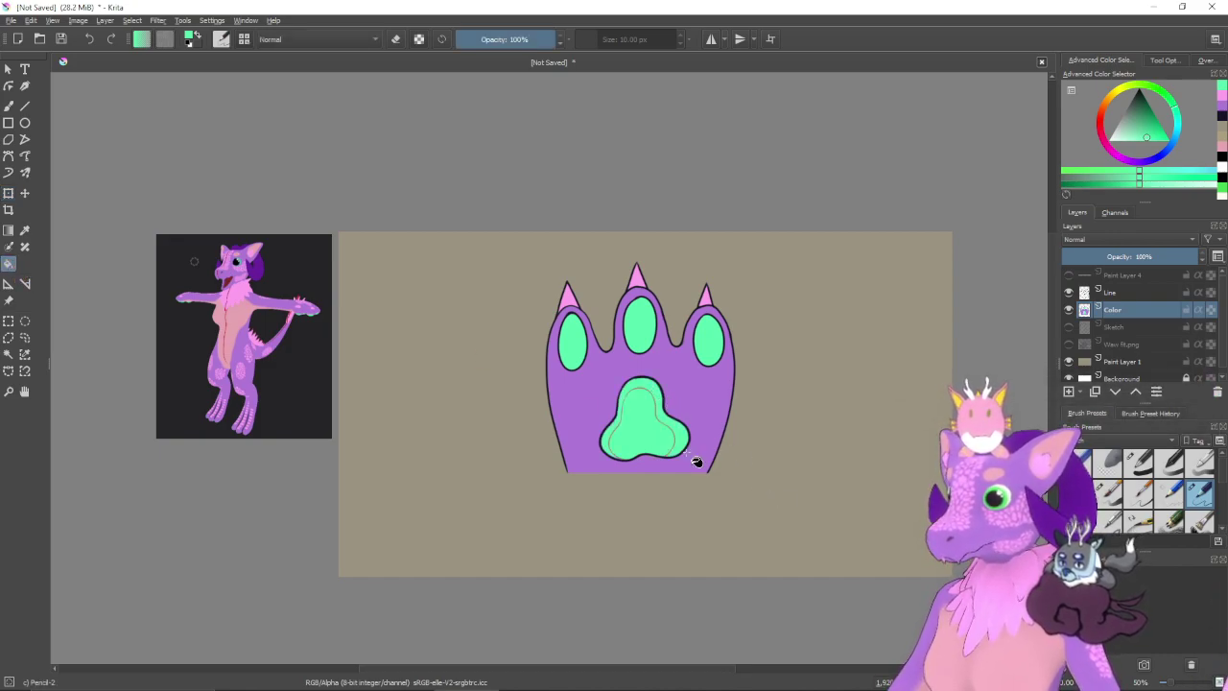
scroll(699, 453, "up", 4)
left_click_drag(593, 400, 670, 406)
key("ctrl+z")
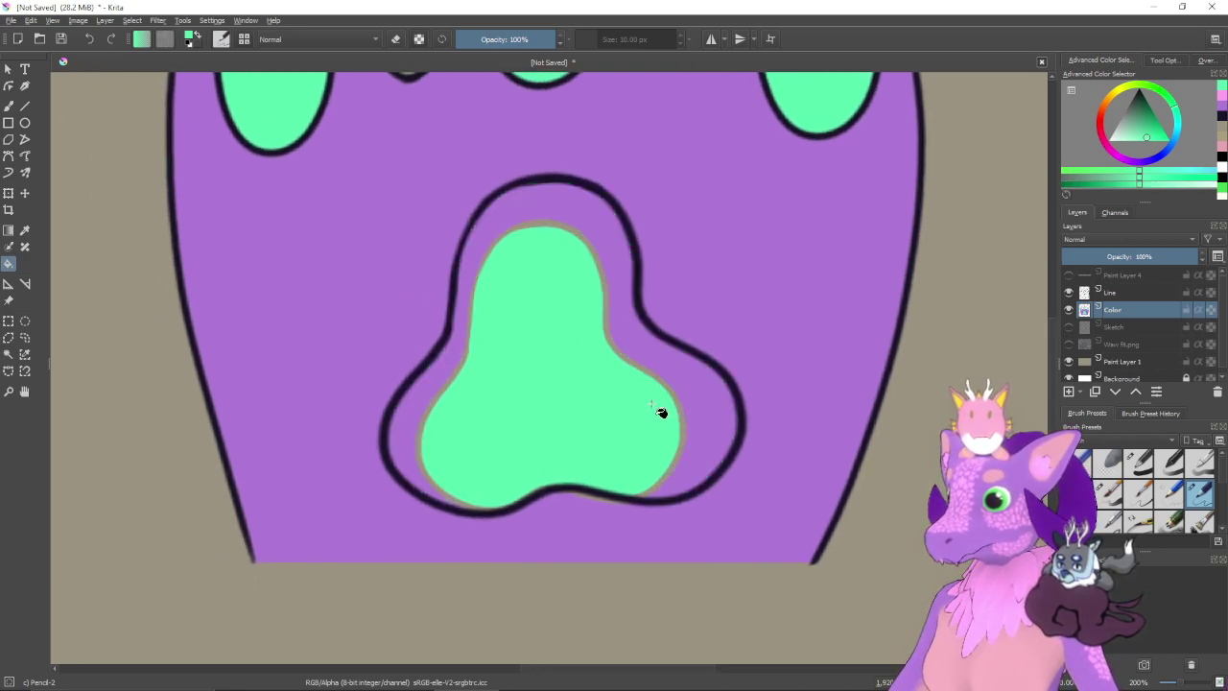
left_click(589, 249)
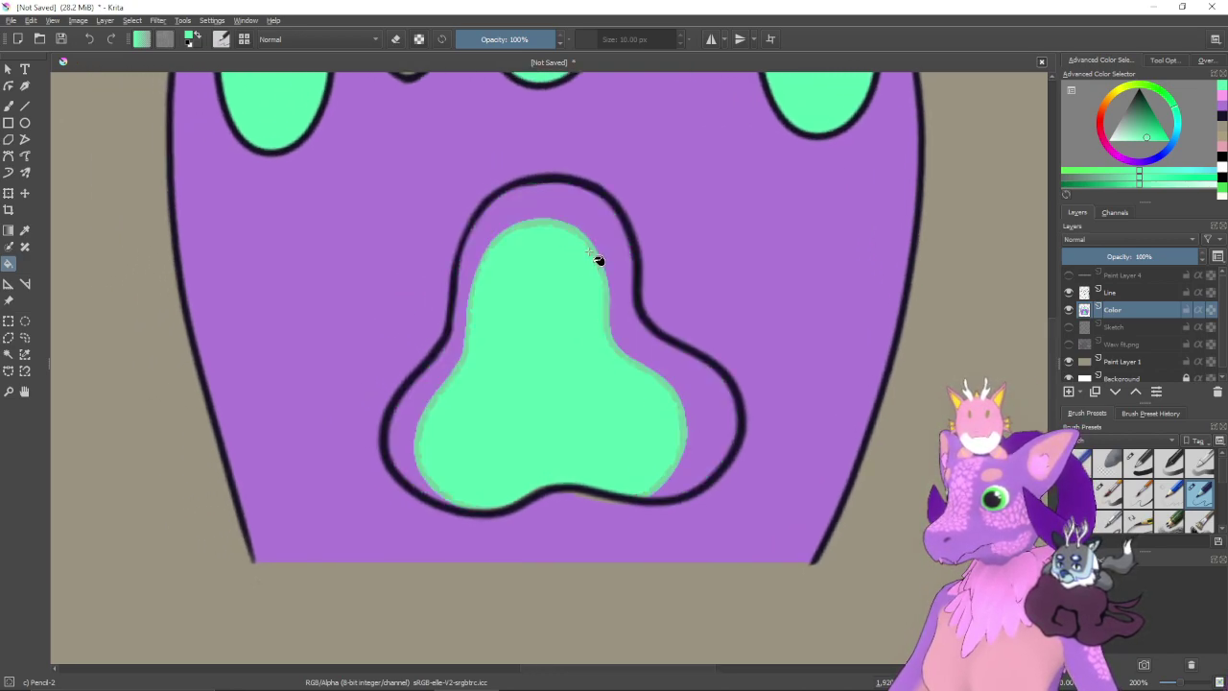
left_click(590, 251)
left_click(605, 223)
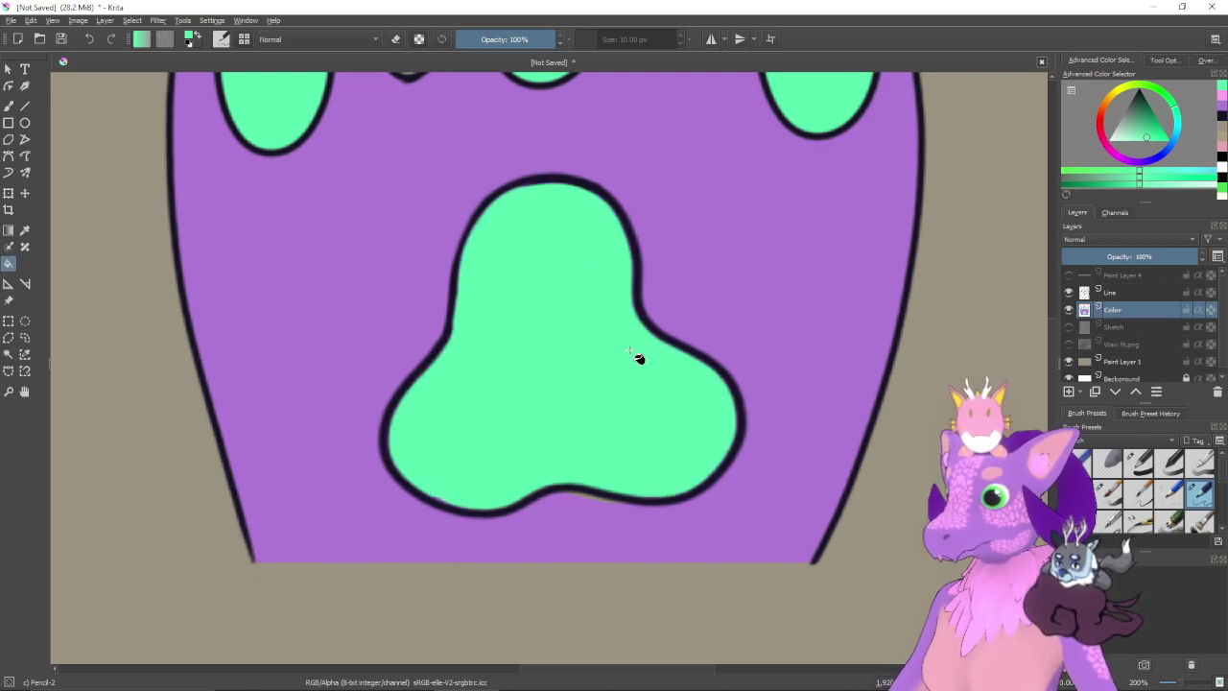
- Hide Paint Layer 1 and the Background layer so the paw stands on a transparent canvas
scroll(629, 371, "down", 1)
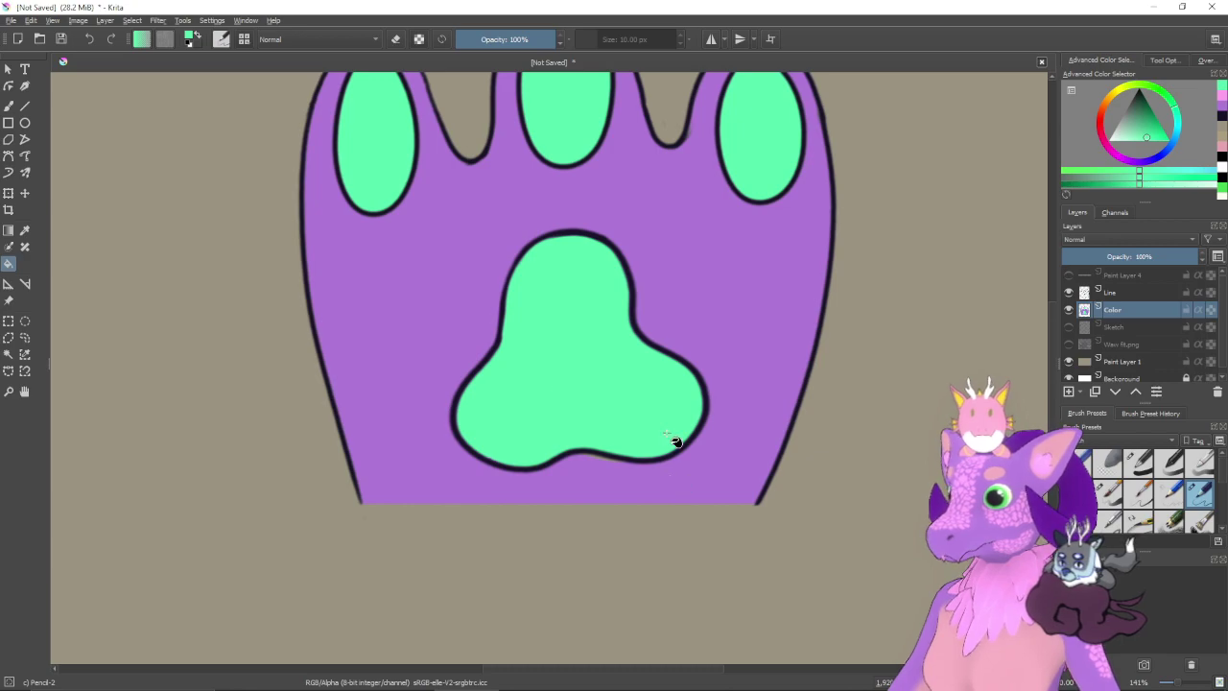
scroll(633, 391, "down", 3)
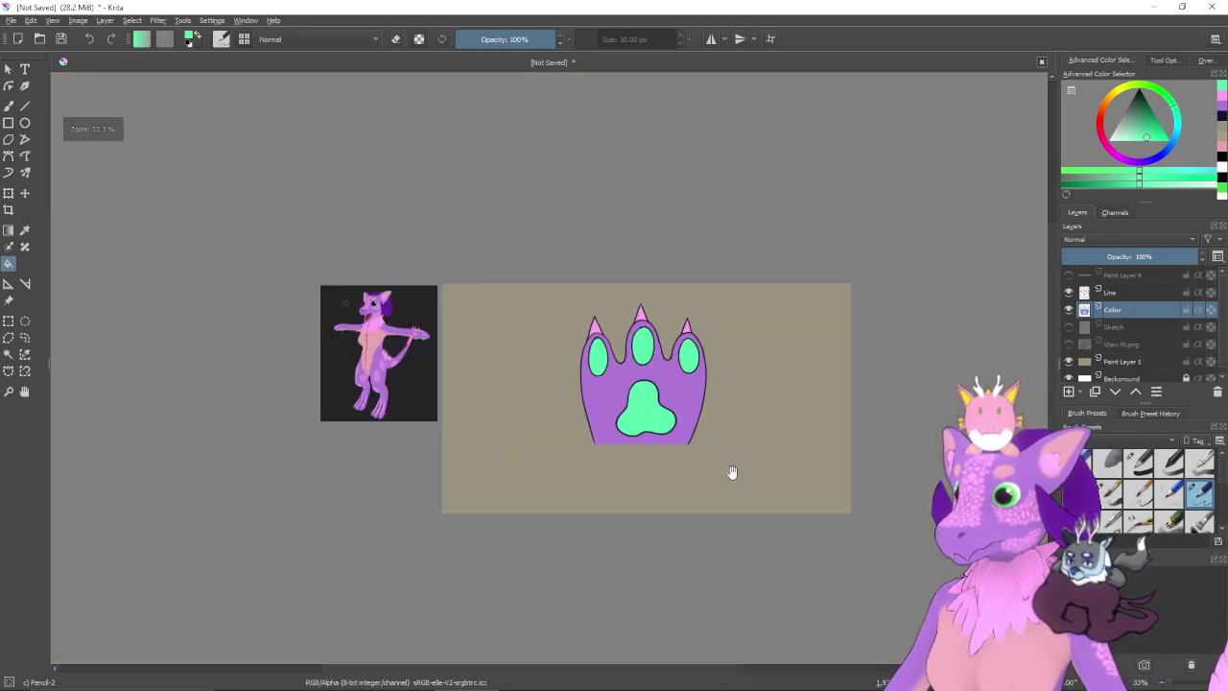
left_click_drag(732, 472, 615, 467)
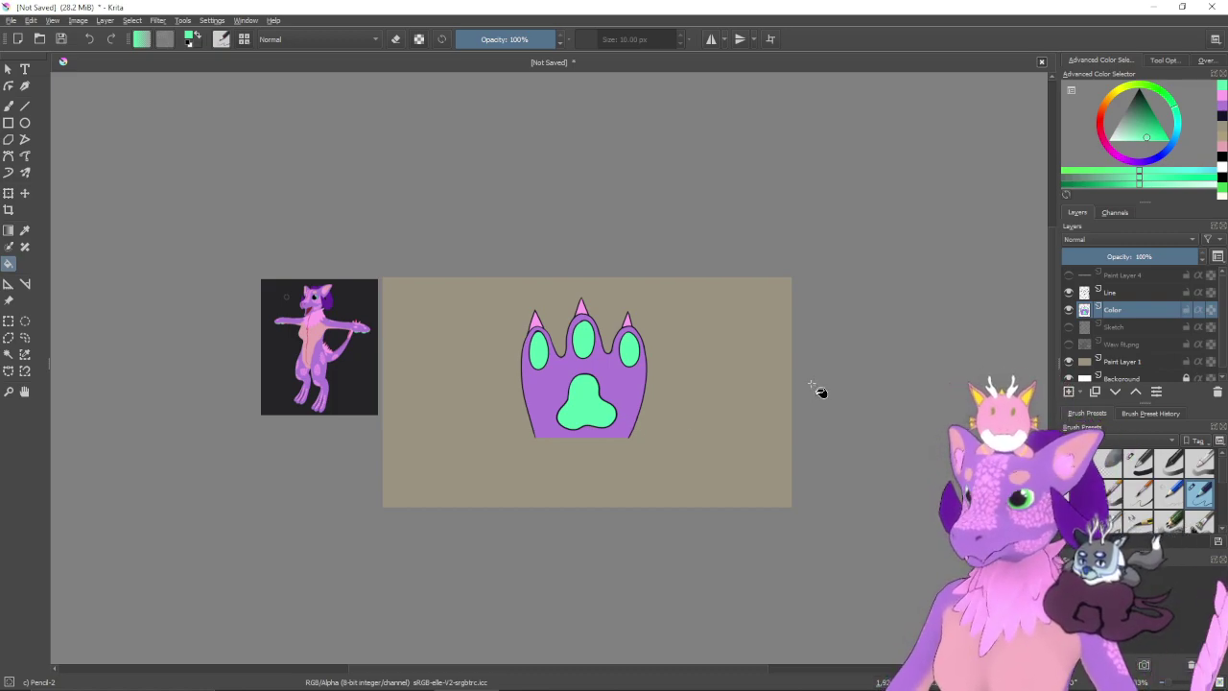
left_click(1070, 360)
left_click(1070, 377)
- Save the drawing as a Krita document named "fit been" in the Tylra ref folder
left_click(10, 20)
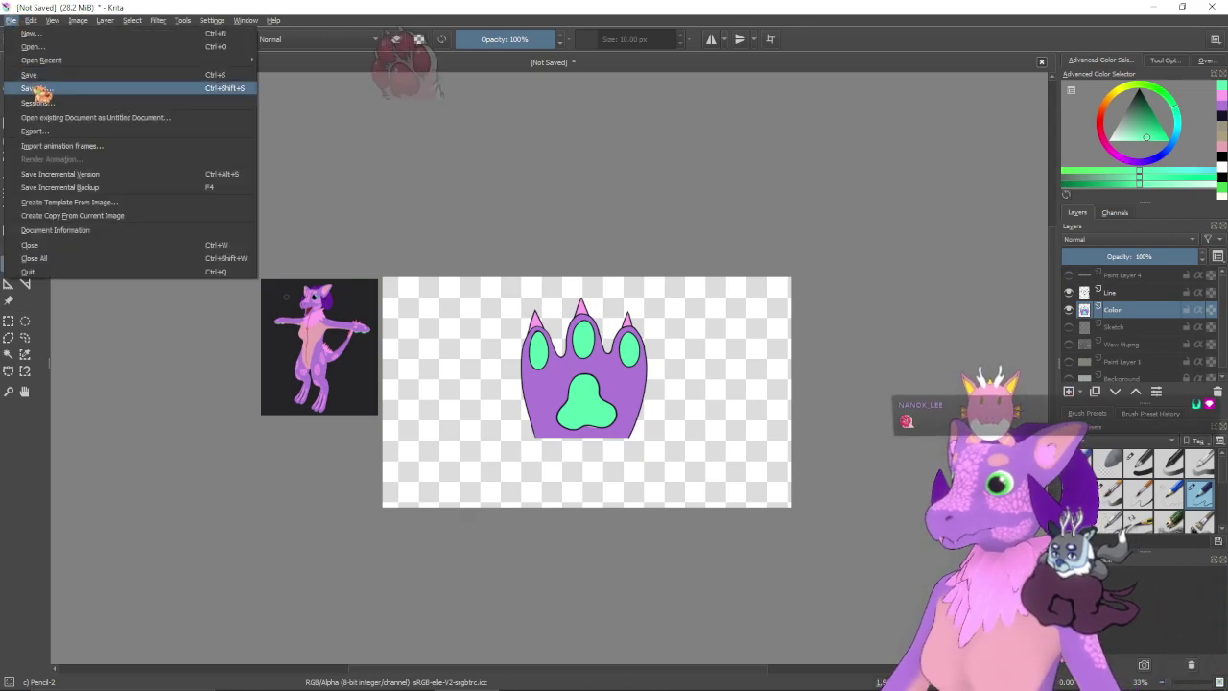
left_click(37, 88)
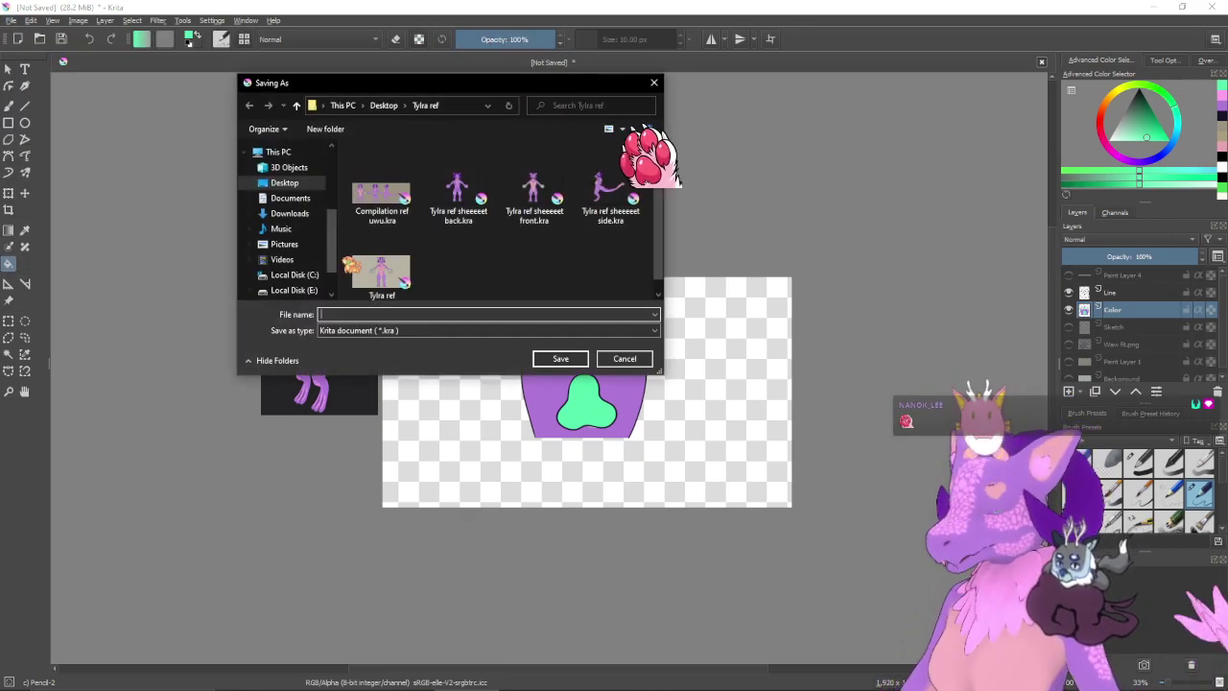
type("fit been")
key("Return")
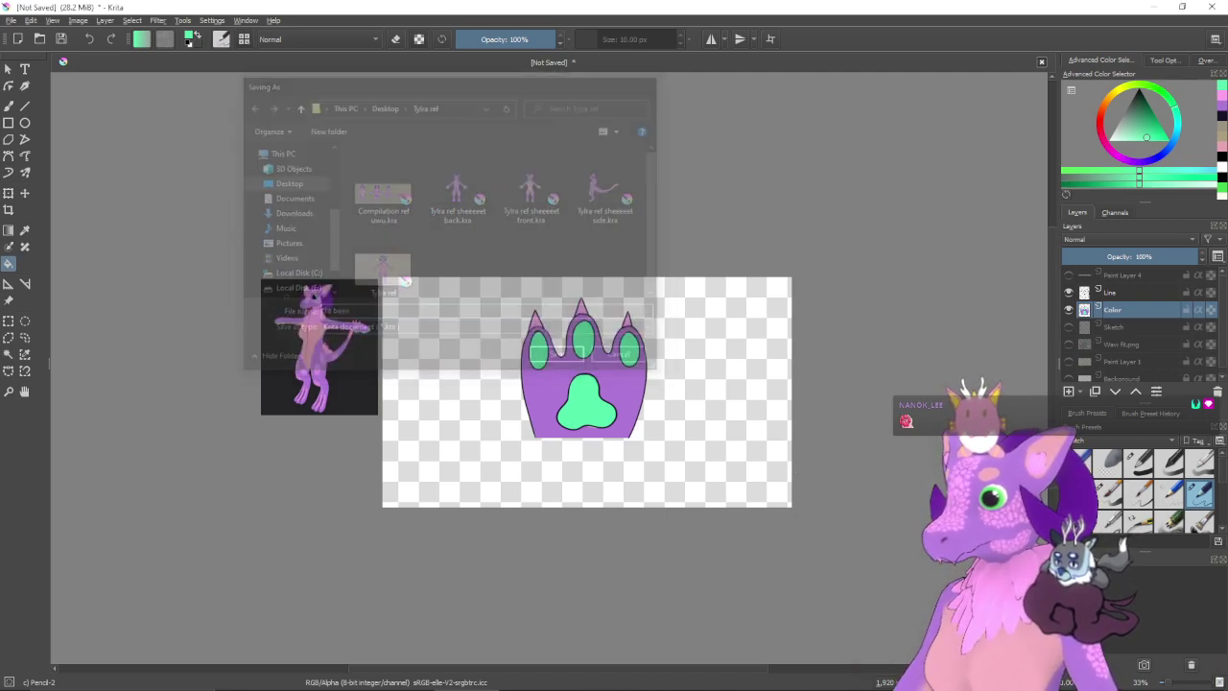
- Save a copy of the paw as the PNG image "fit been.png" with the alpha channel stored
left_click(17, 21)
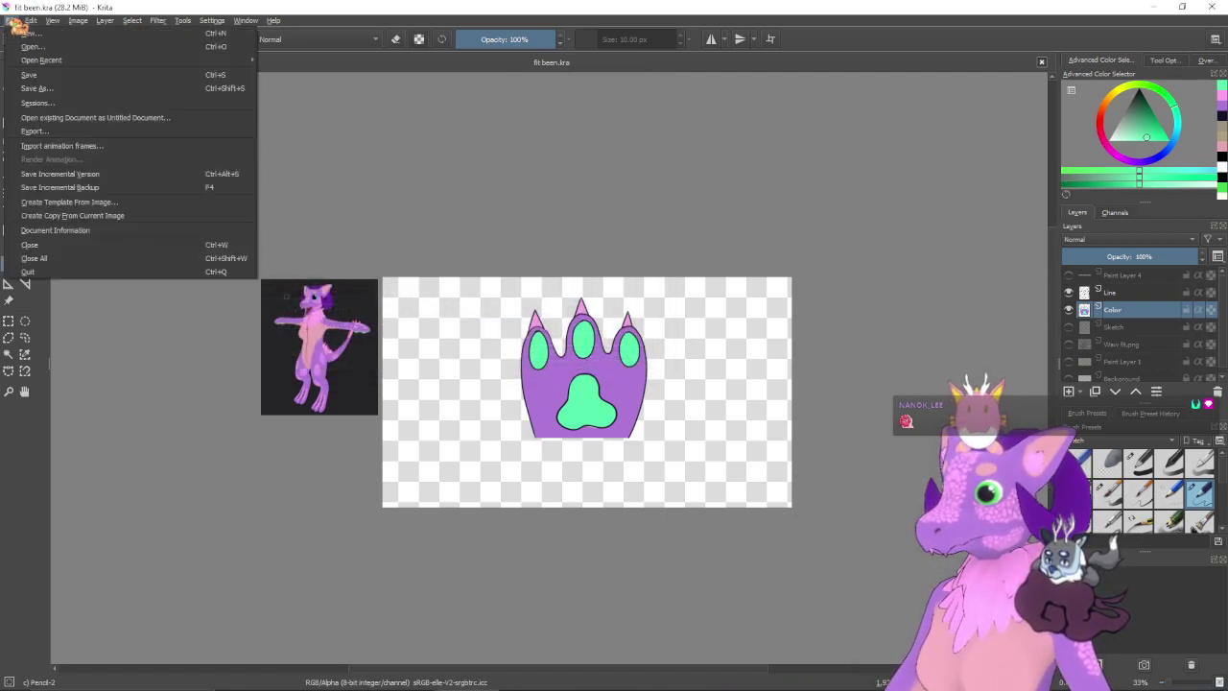
left_click(43, 89)
left_click(527, 332)
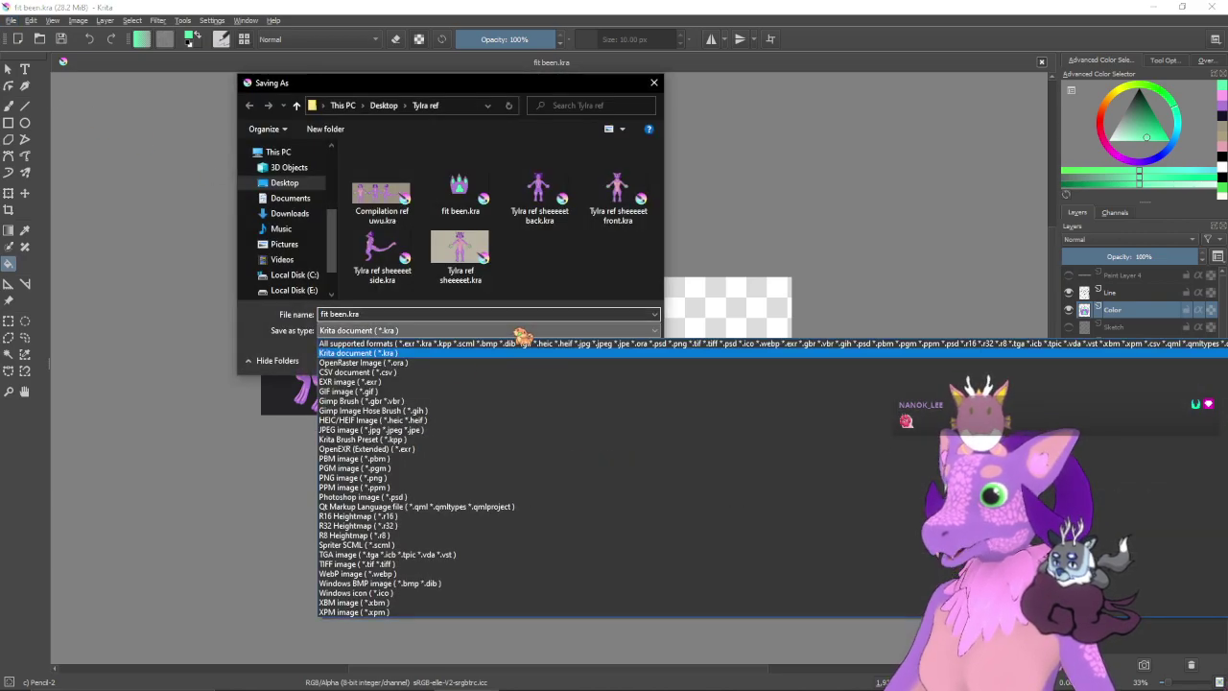
left_click(418, 488)
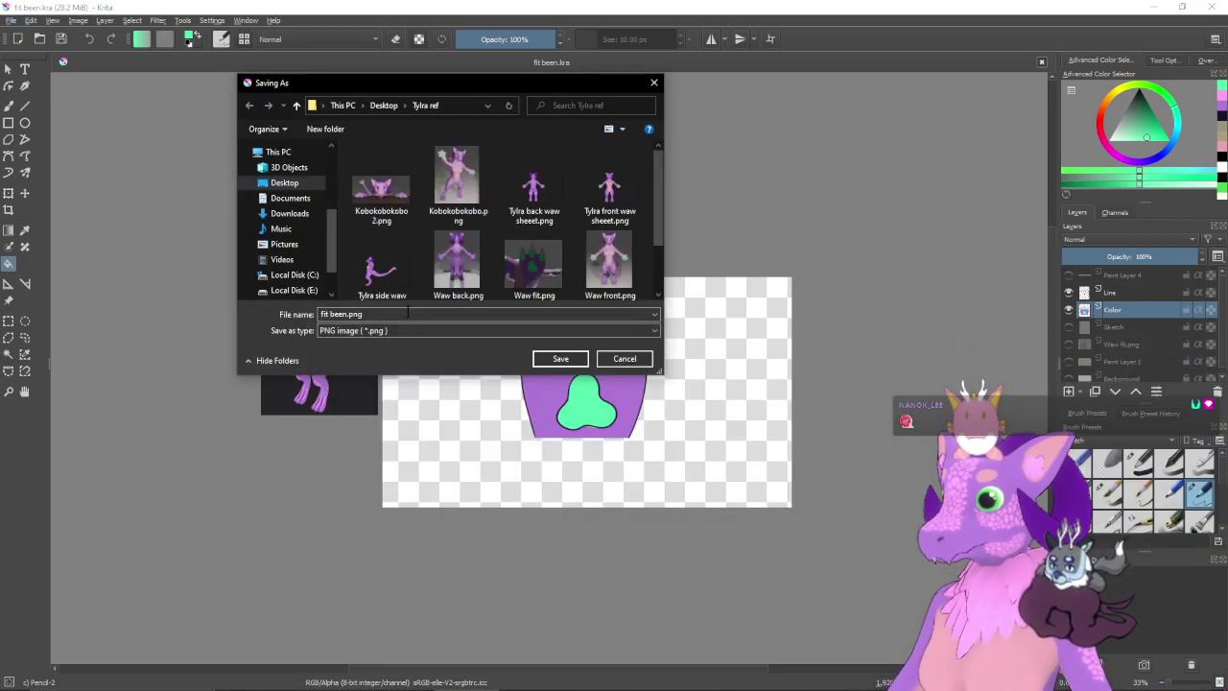
left_click(560, 361)
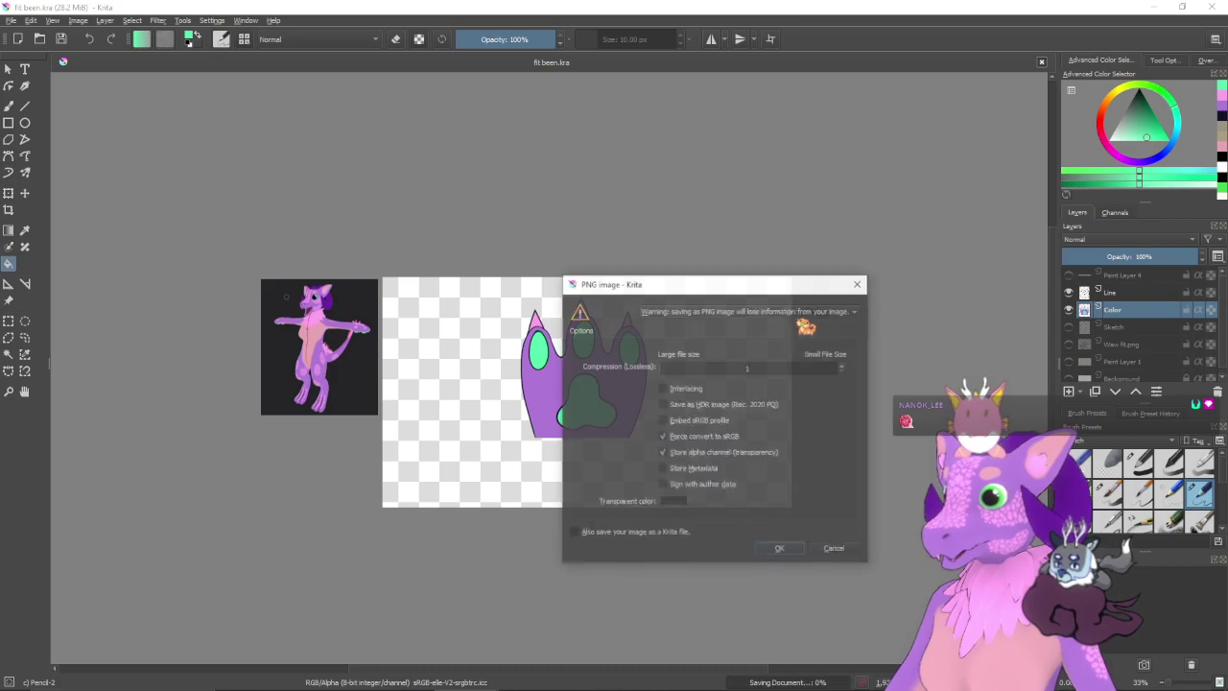
left_click(792, 549)
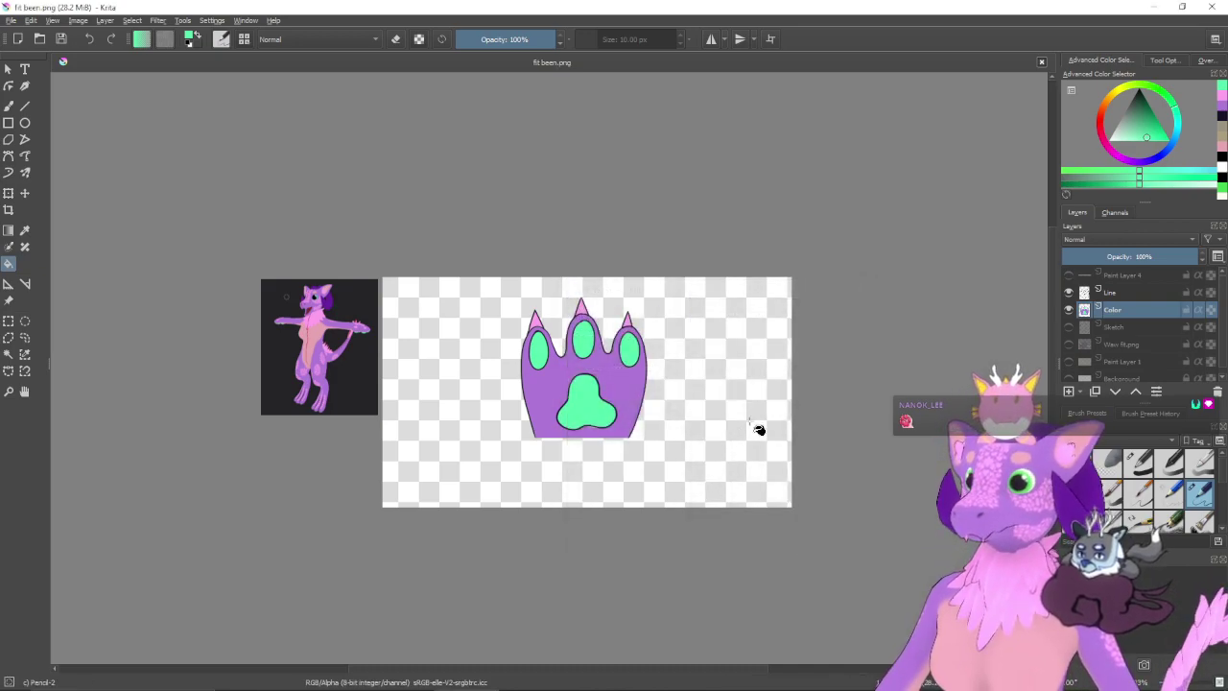
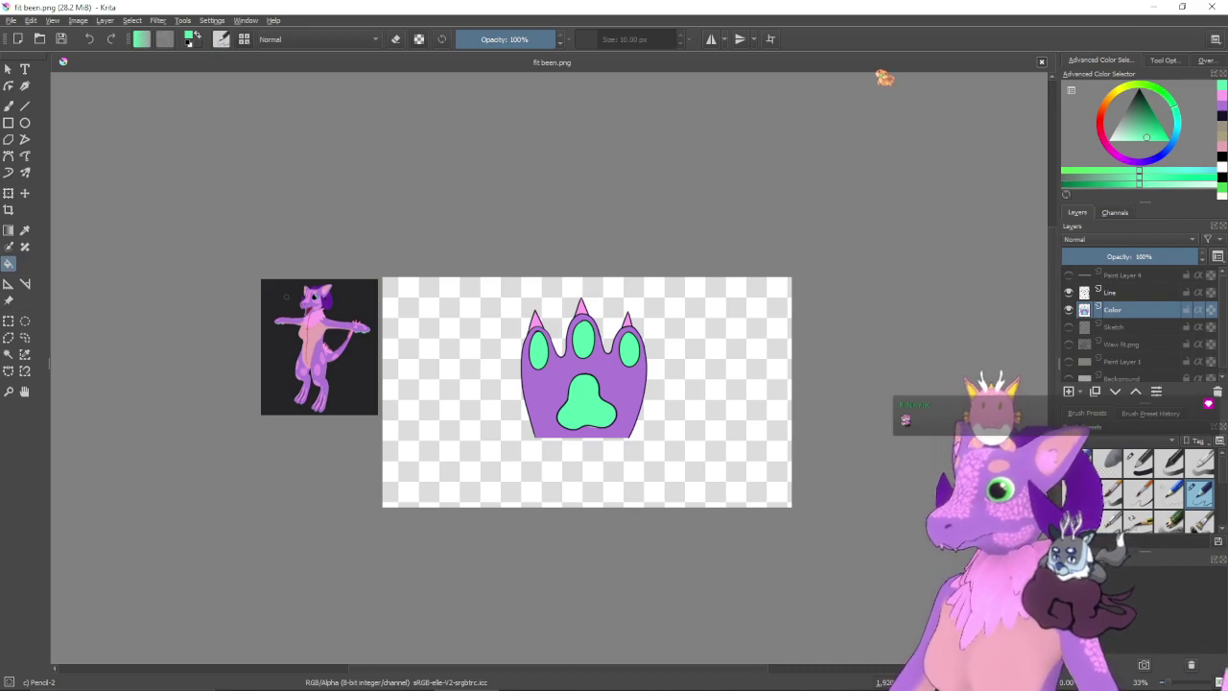
- Close the paw drawing, open Compilation ref uwu.kra and insert fit been.png into it as a new layer
left_click(1042, 63)
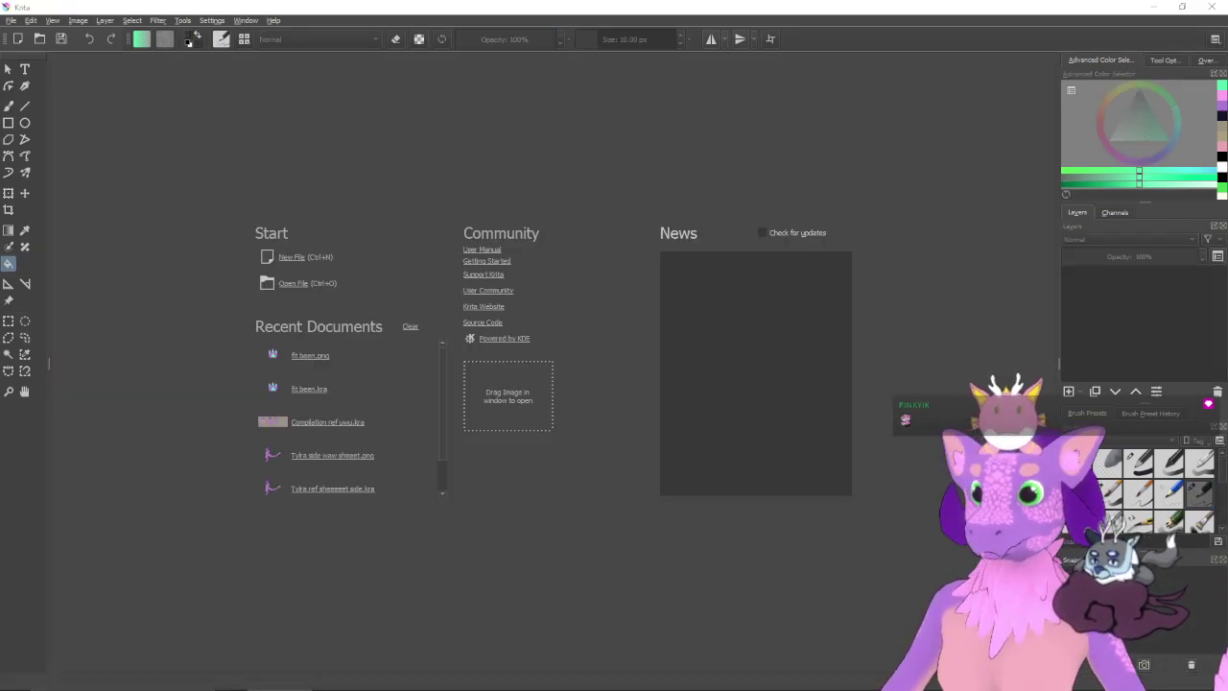
left_click_drag(476, 293, 478, 286)
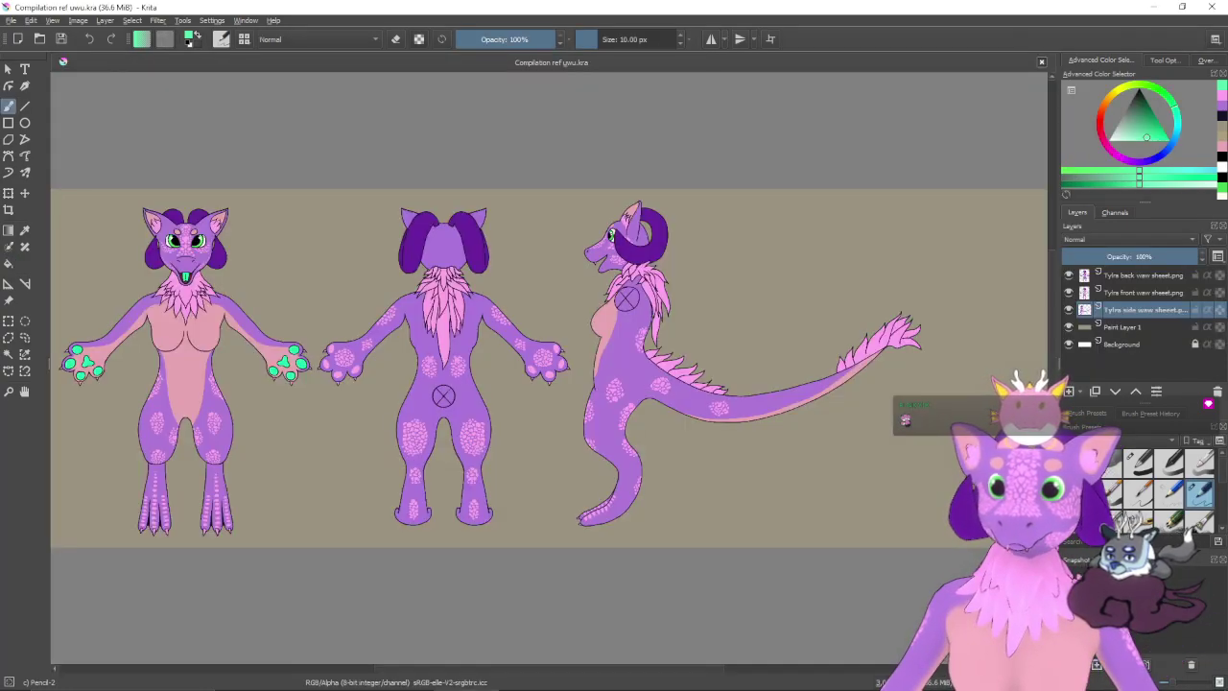
left_click_drag(902, 414, 880, 288)
left_click(884, 291)
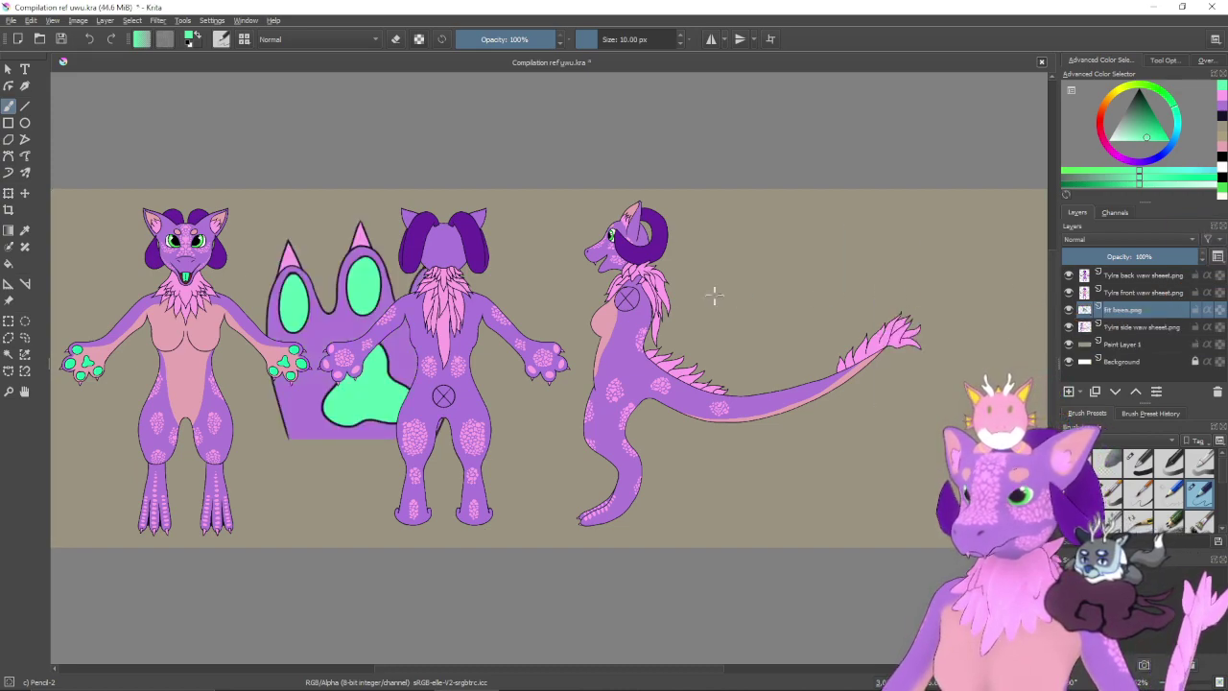
- Scale the inserted paw down and place it between the legs of the front and back view figures
key("ctrl+t")
left_click_drag(400, 285, 825, 254)
left_click_drag(892, 185, 732, 464)
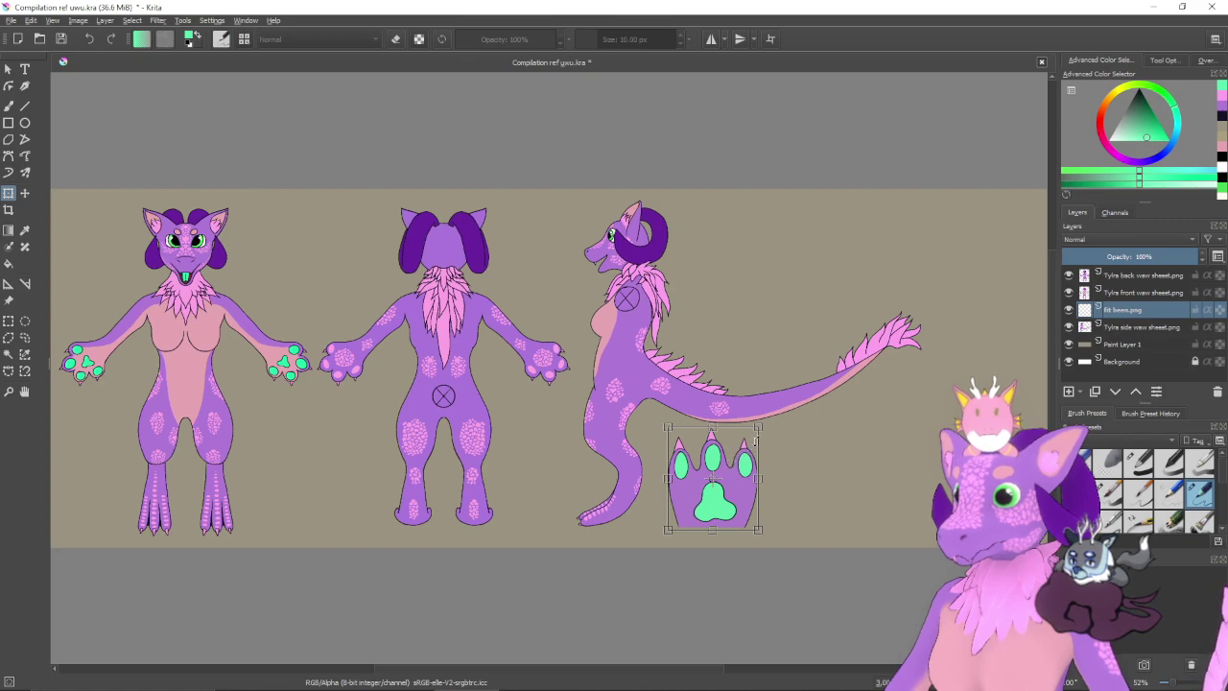
left_click_drag(759, 423, 328, 478)
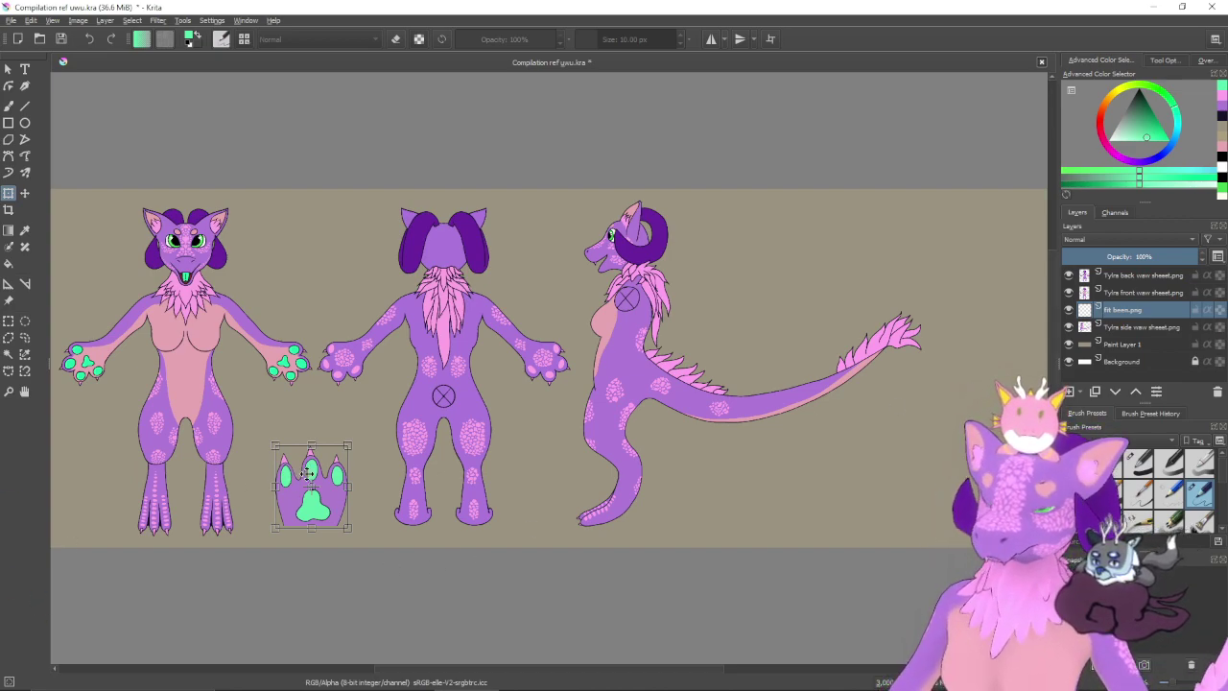
key("Return")
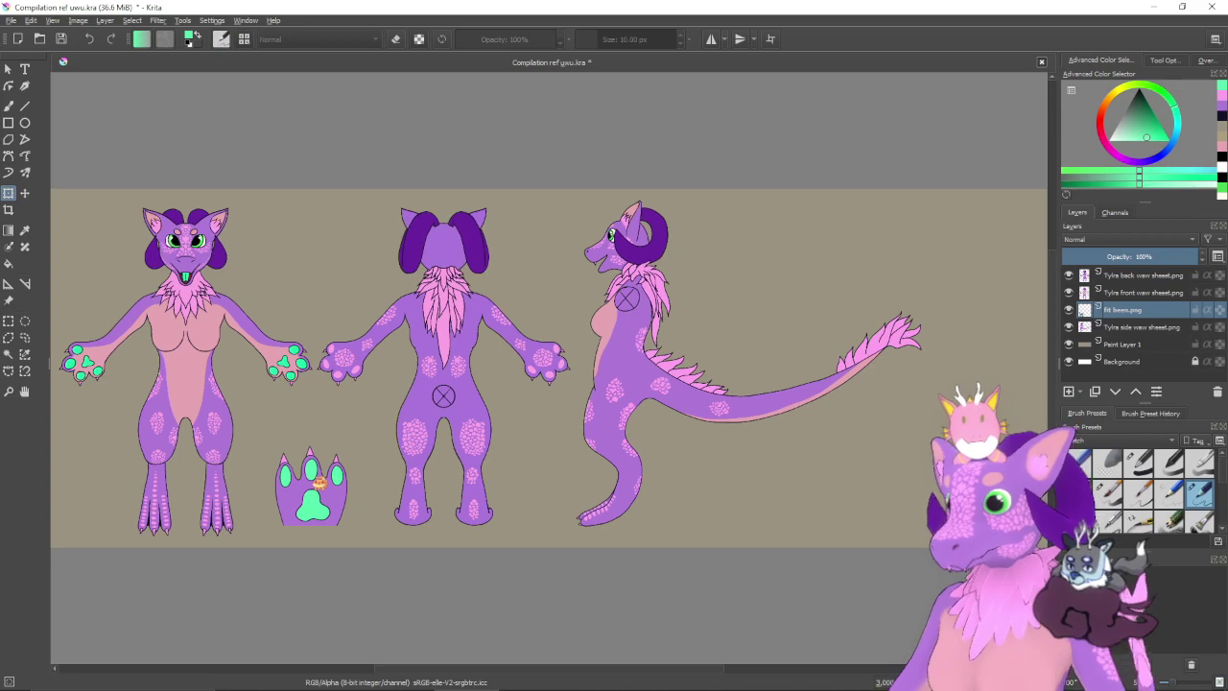
- Examine the reference sheet's front, back and side views together with the placed paw
left_click_drag(870, 402, 752, 402)
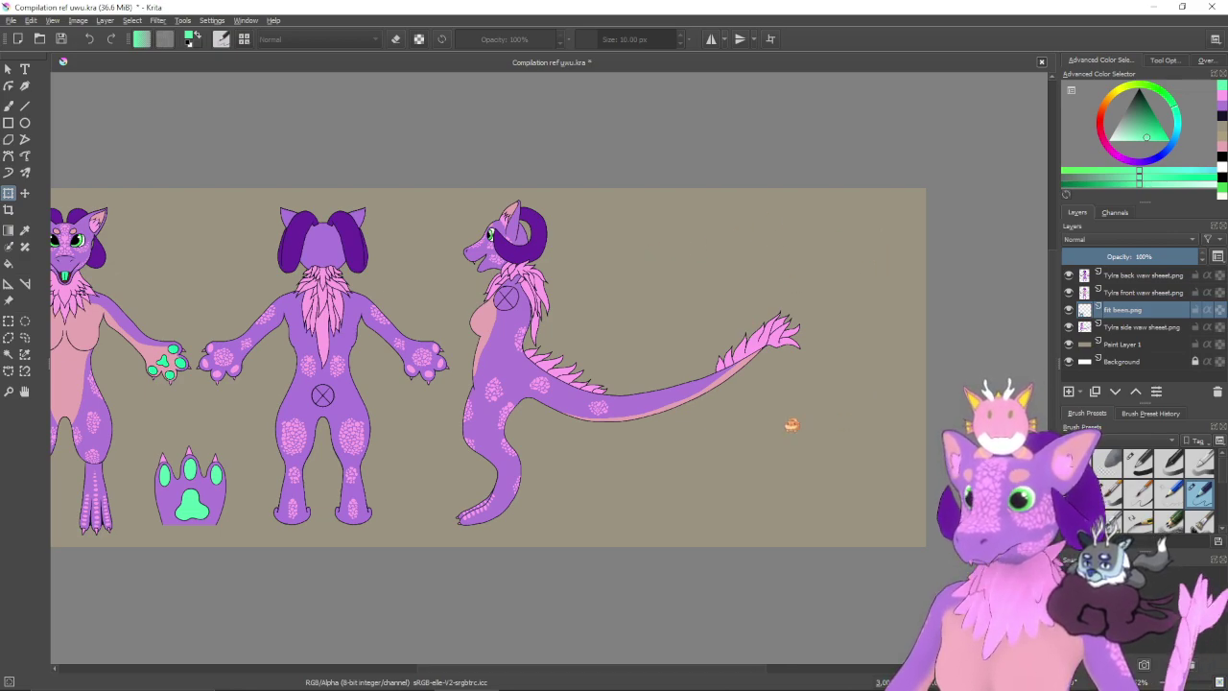
left_click_drag(505, 437, 743, 441)
scroll(697, 458, "up", 1)
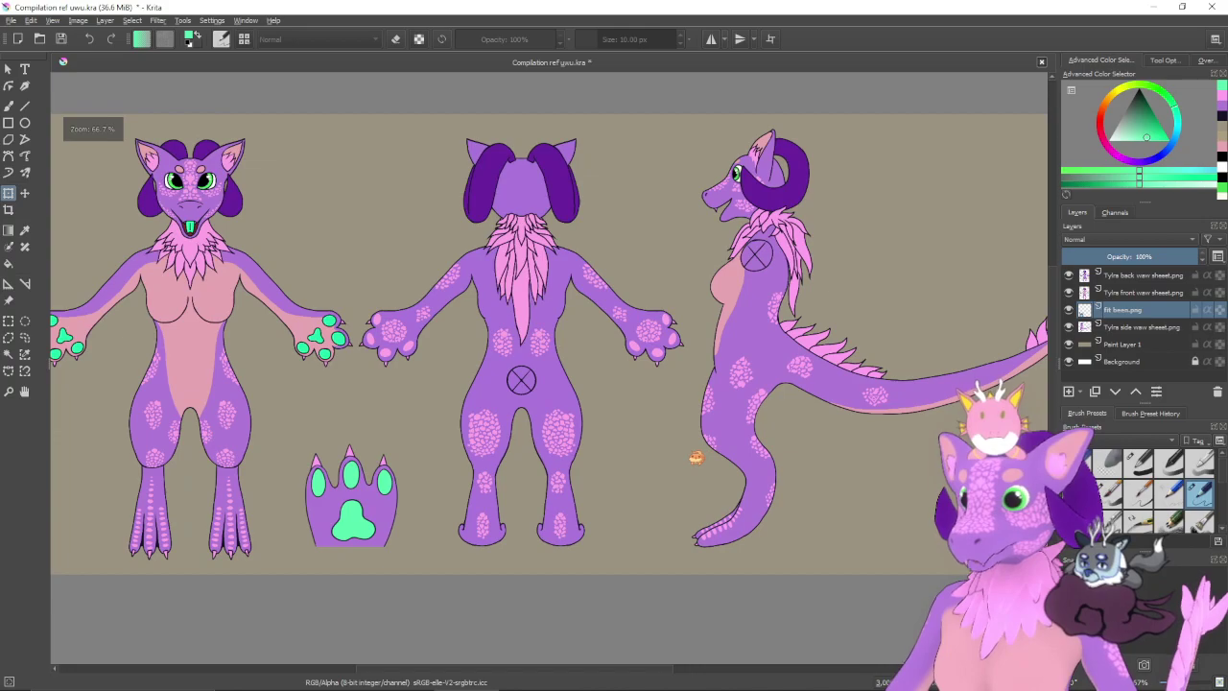
left_click_drag(562, 453, 743, 534)
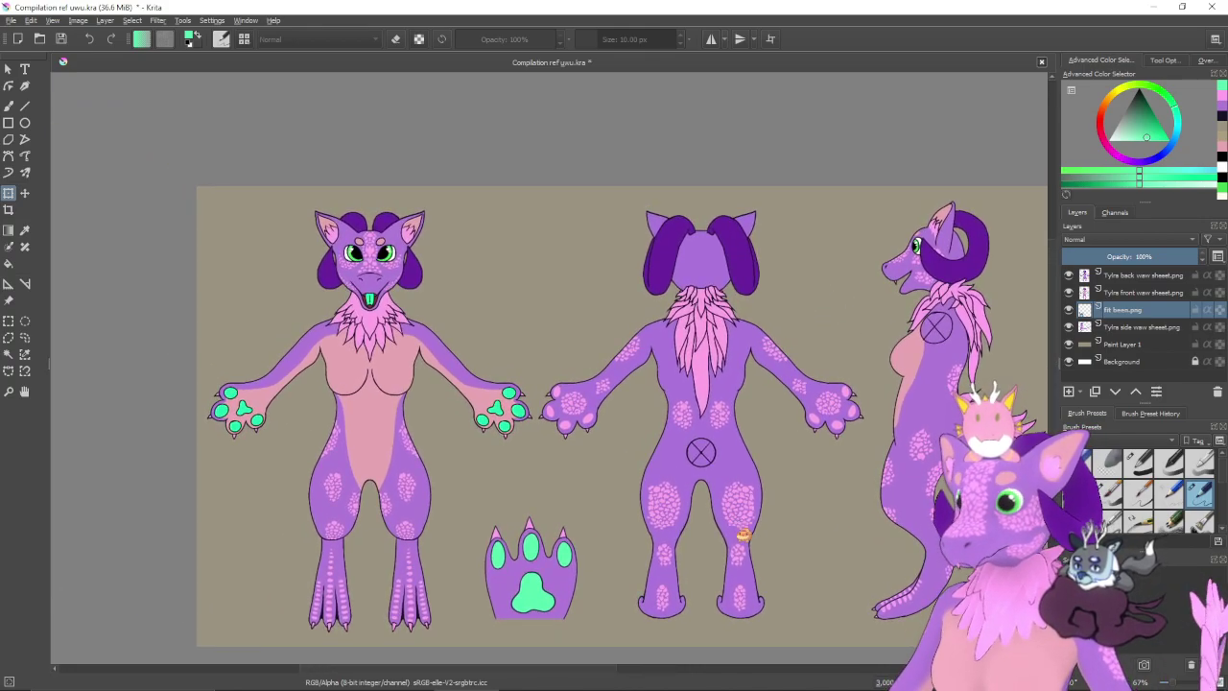
left_click_drag(697, 523, 736, 581)
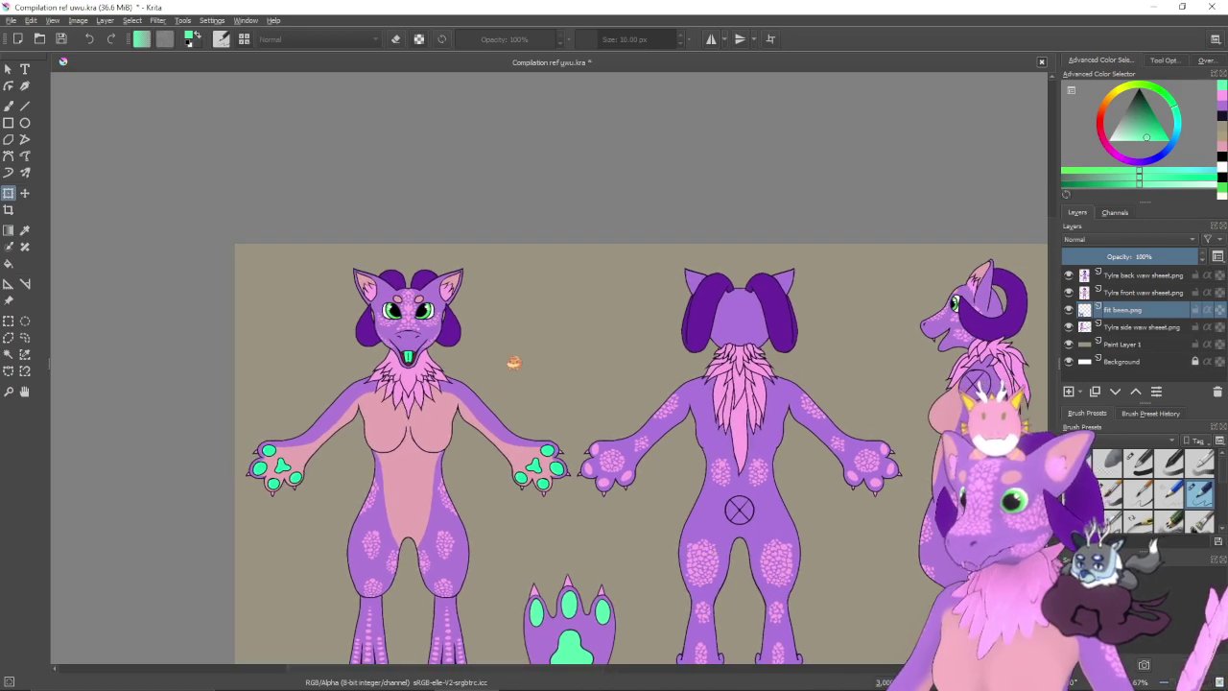
mouse_move(736, 492)
left_mouse_down()
mouse_move(708, 481)
mouse_move(722, 479)
left_mouse_up()
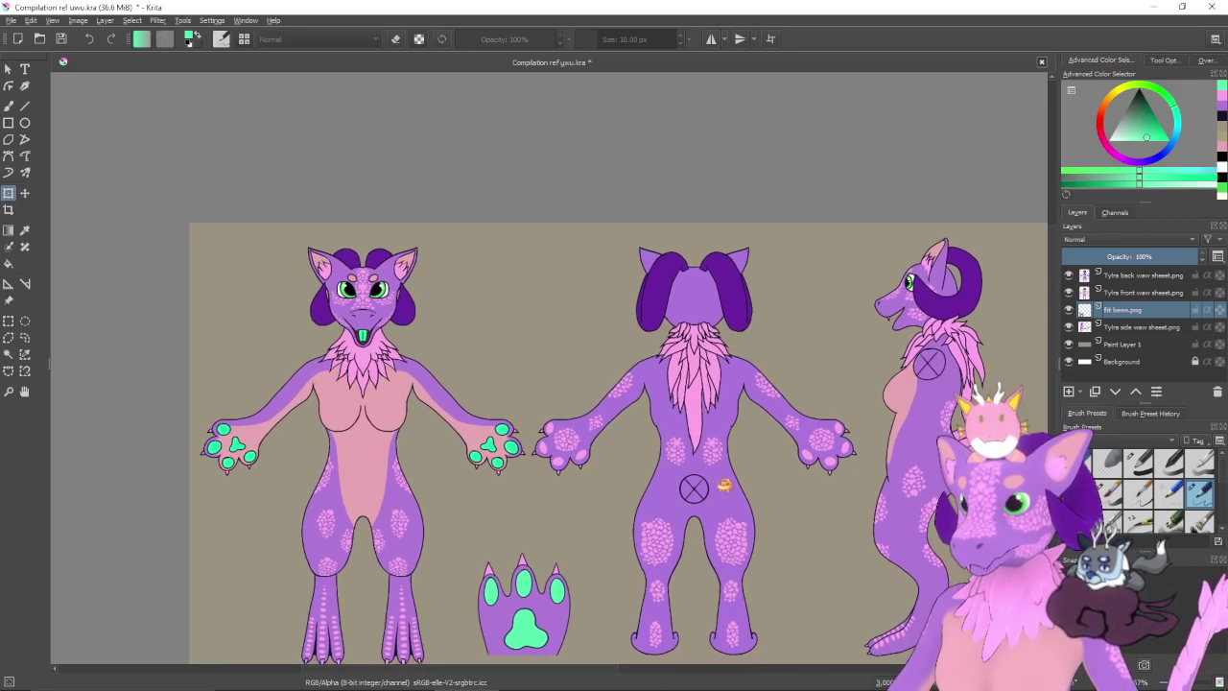
scroll(724, 484, "up", 1)
left_click_drag(645, 384, 682, 451)
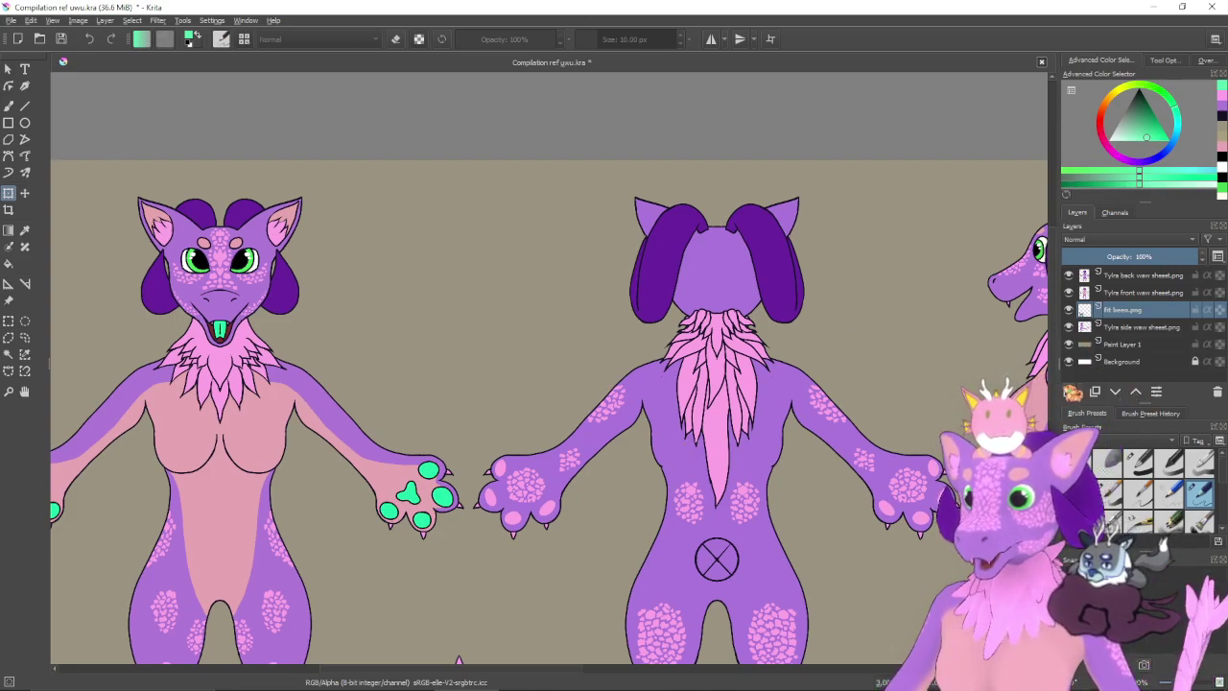
- Add a new paint layer at the top of the layer stack and name it "Color palette"
left_click(1073, 392)
left_click_drag(1124, 314, 1130, 280)
double_click(1130, 280)
type("Color pal")
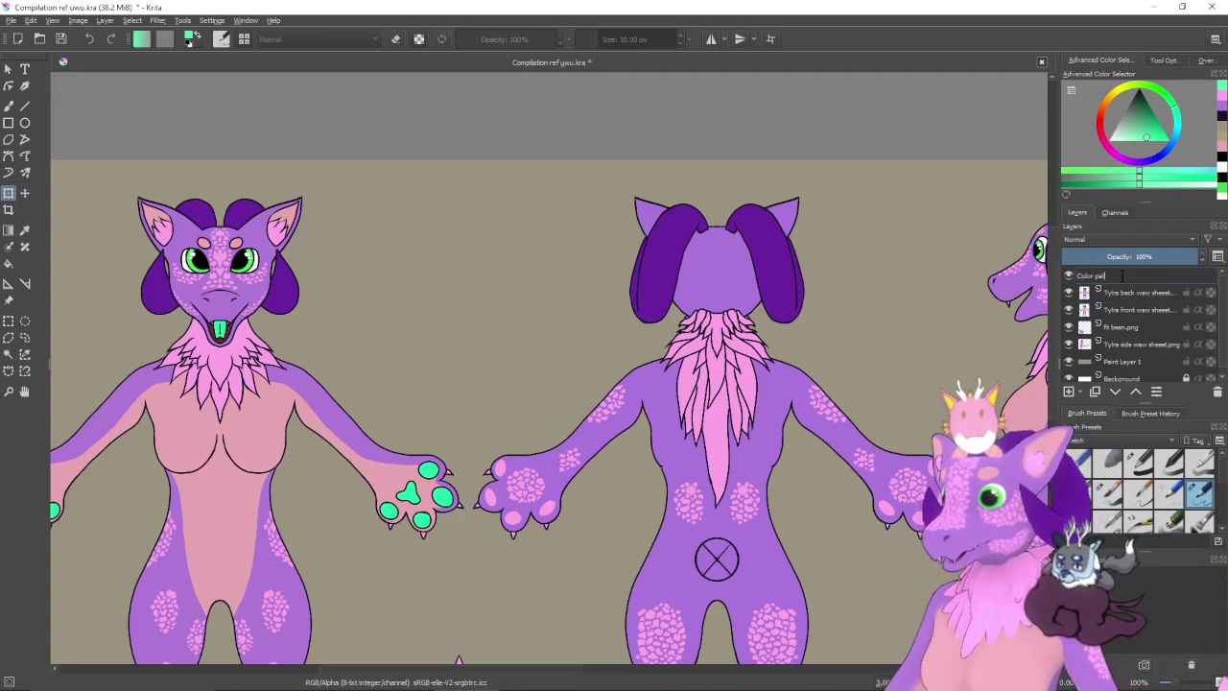
type("ette")
key("Return")
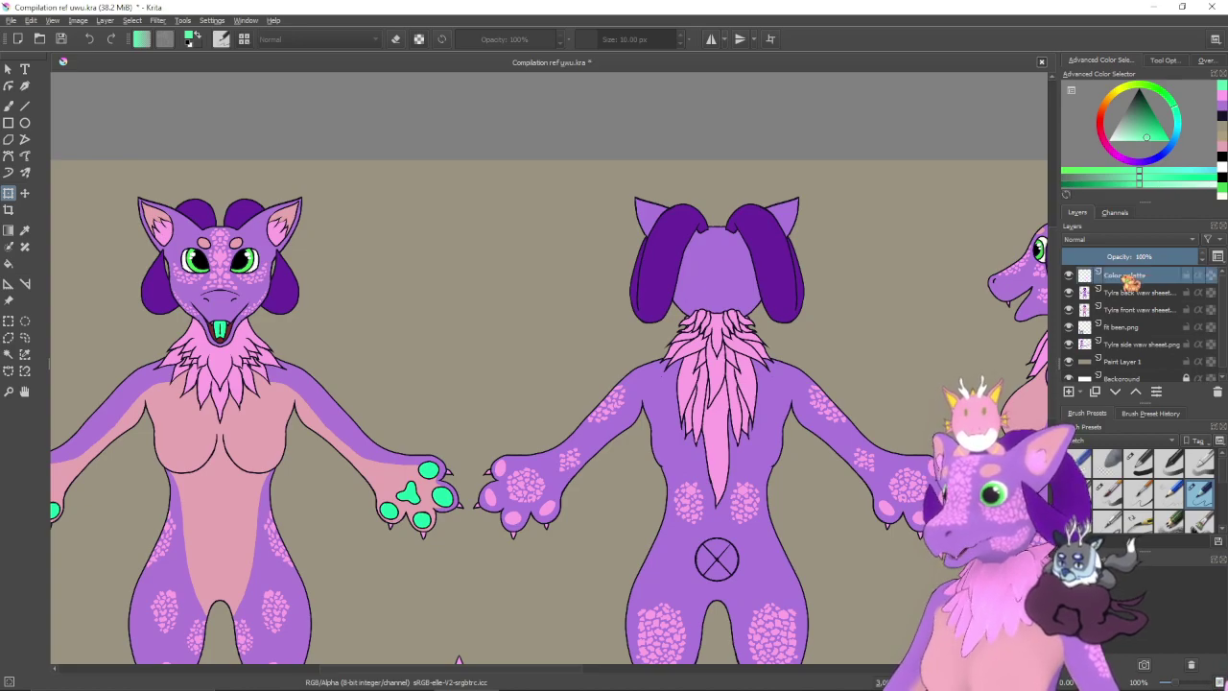
- Try green test strokes with the 10 px pencil brush on the front view figure, undoing each one
left_click(9, 107)
left_click_drag(629, 370, 836, 227)
mouse_move(706, 271)
left_mouse_down()
mouse_move(709, 302)
mouse_move(694, 323)
left_mouse_up()
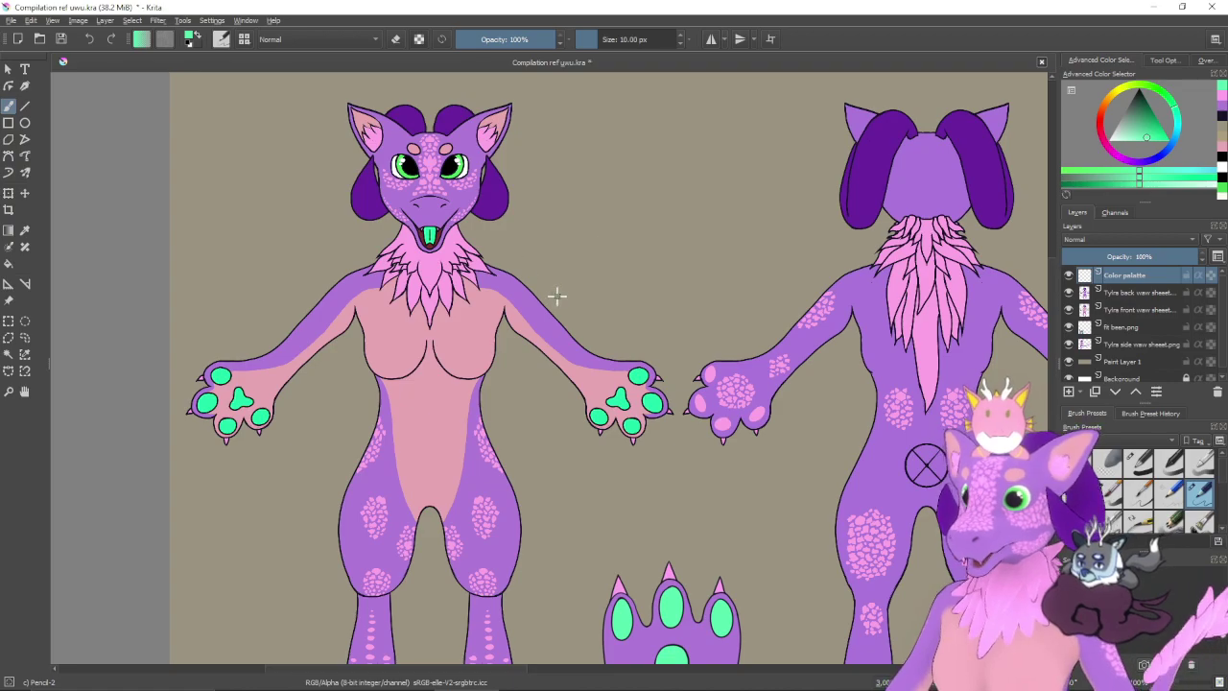
mouse_move(503, 240)
left_mouse_down()
mouse_move(471, 233)
mouse_move(448, 263)
left_mouse_up()
key("ctrl+z")
left_click_drag(455, 328, 429, 353)
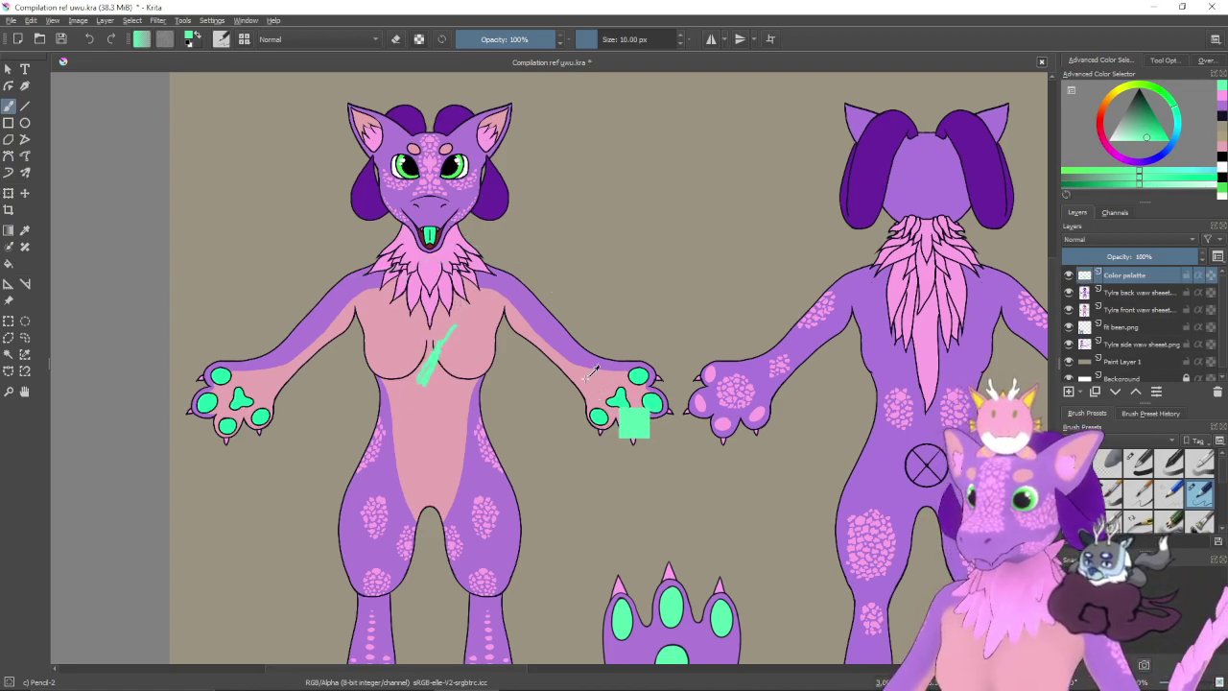
key("ctrl+z")
mouse_move(427, 278)
left_mouse_down()
mouse_move(447, 293)
mouse_move(427, 272)
mouse_move(438, 271)
left_mouse_up()
key("ctrl+z")
key("ctrl+z")
left_click_drag(451, 364, 442, 342)
key("ctrl+z")
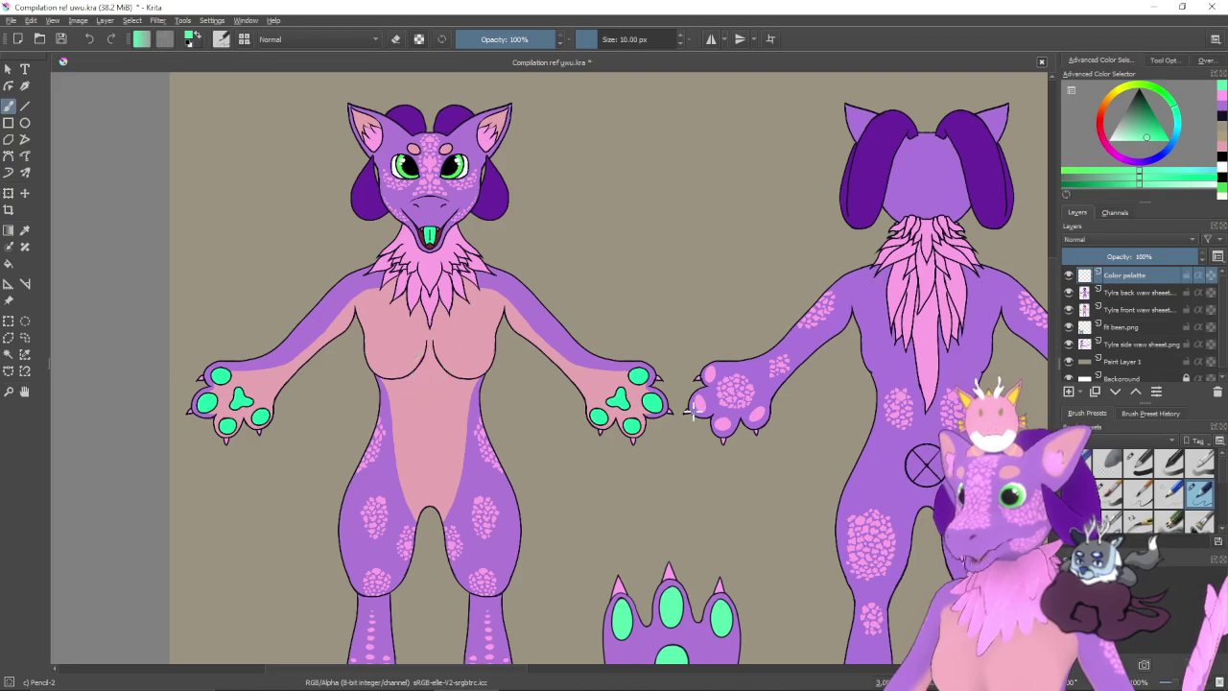
- Choose the Basic-5 Size Opacity brush from the Digital presets and enlarge it to 24 px
left_click_drag(559, 180, 562, 260)
left_click_drag(629, 368, 592, 373)
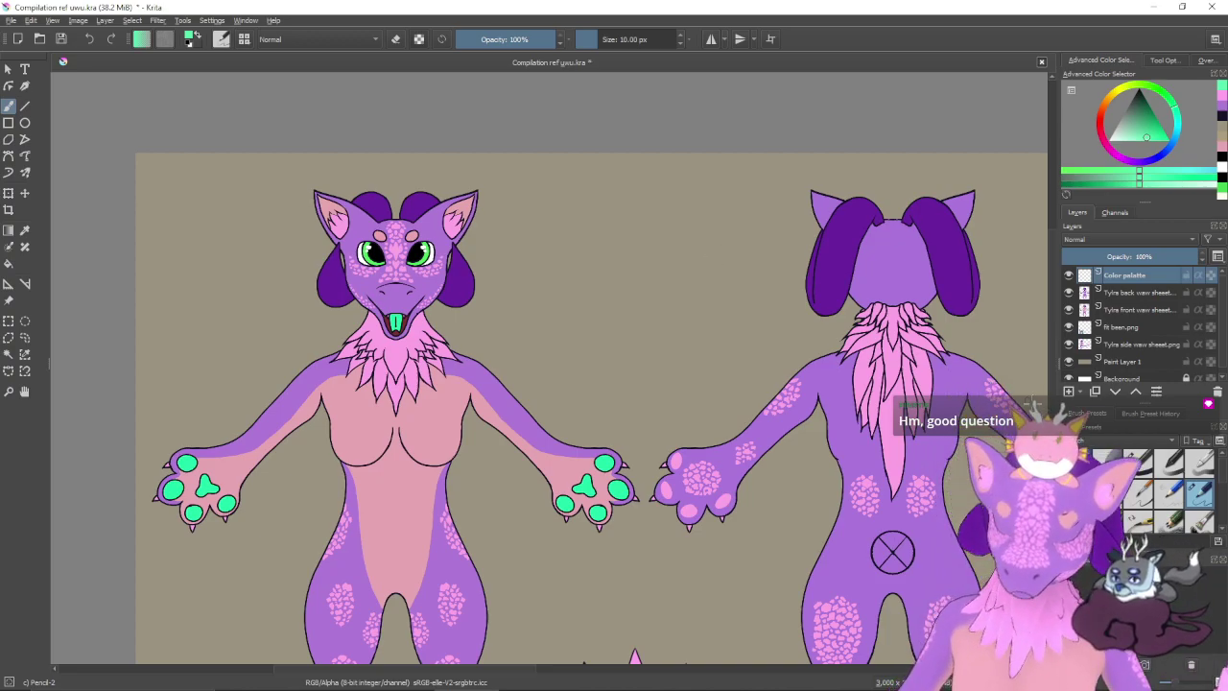
left_click(1113, 440)
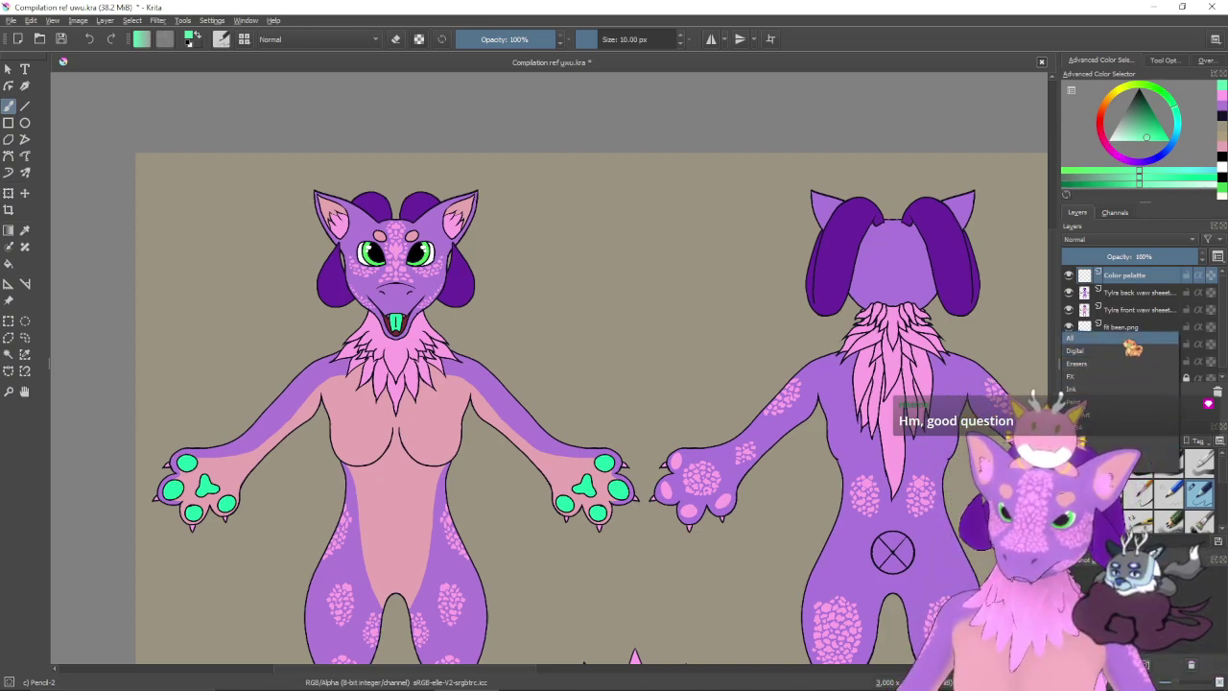
left_click(1138, 353)
left_click(1141, 495)
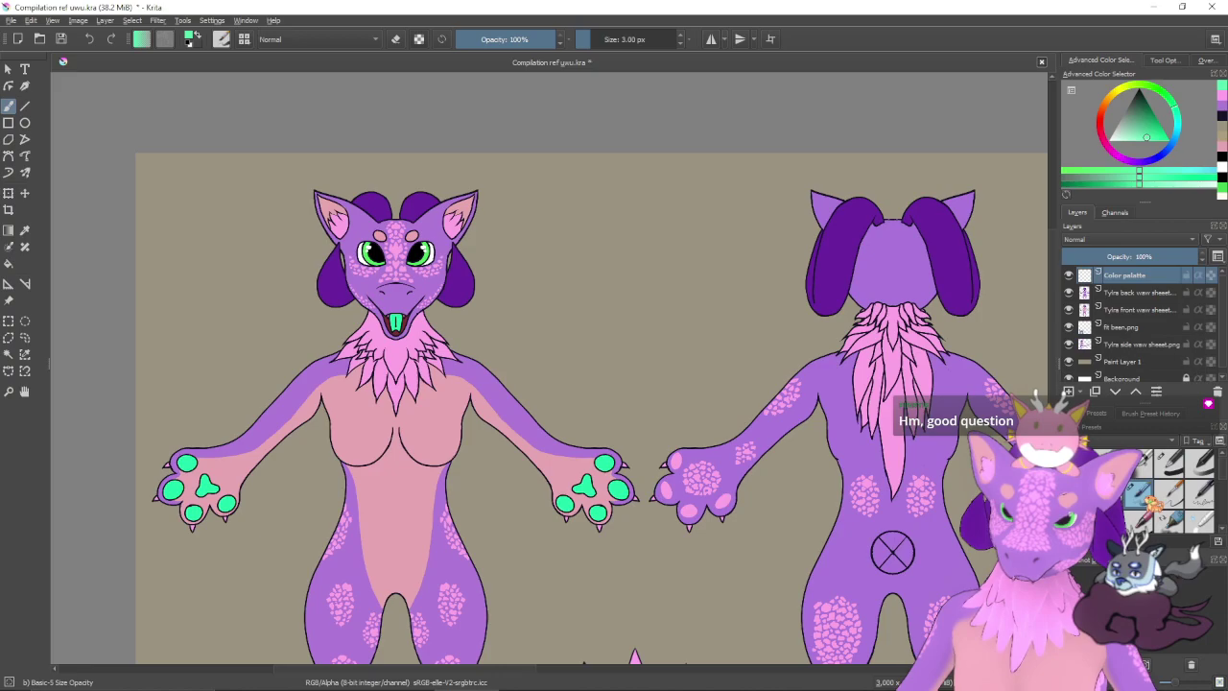
key("bracketright")
key("bracketright")
key("bracketright")
key("bracketright")
key("bracketright")
key("bracketright")
key("bracketright")
key("bracketright")
key("bracketright")
key("bracketright")
key("bracketright")
key("bracketright")
key("bracketright")
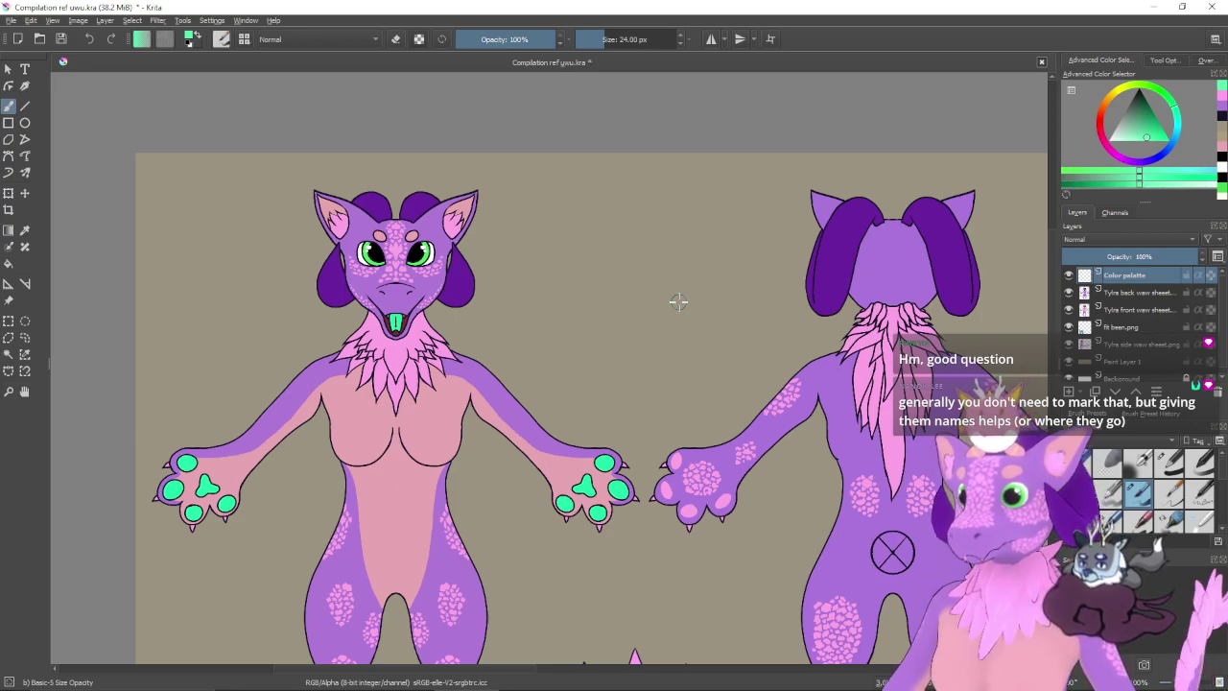
left_click(678, 301)
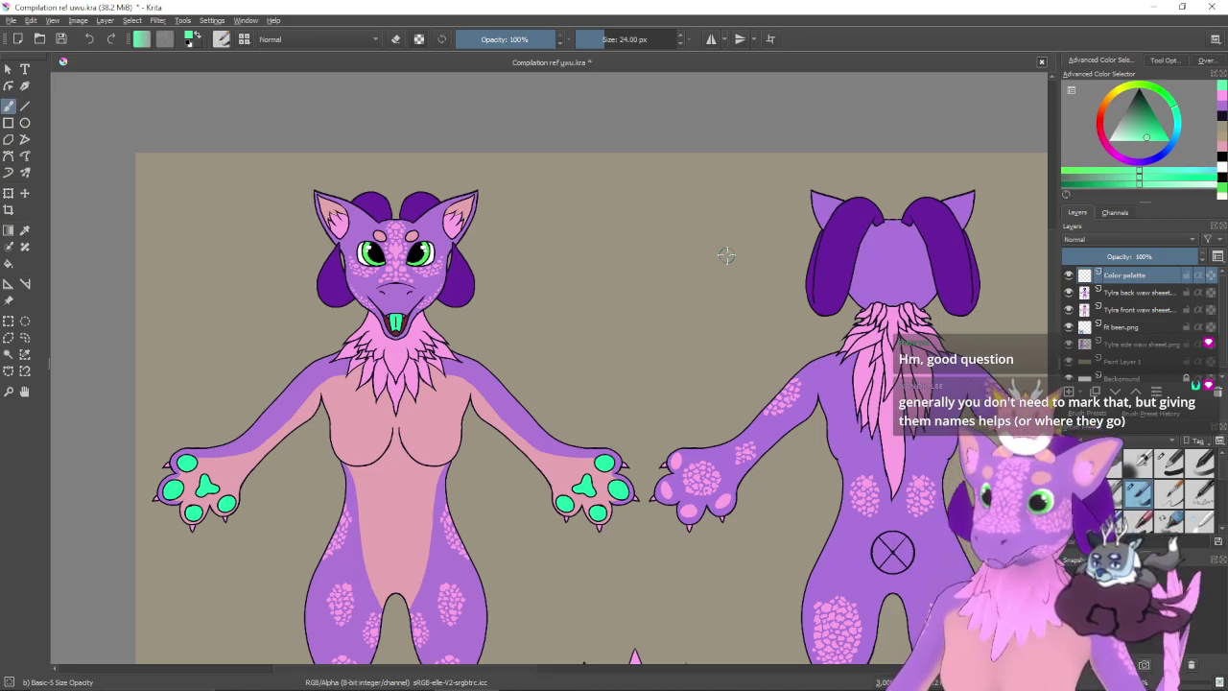
- Paint a column of teal, ear-tuft pink and eye-green swatch dots beside the front view head, sampling the pink and green from the figure
scroll(606, 297, "up", 1)
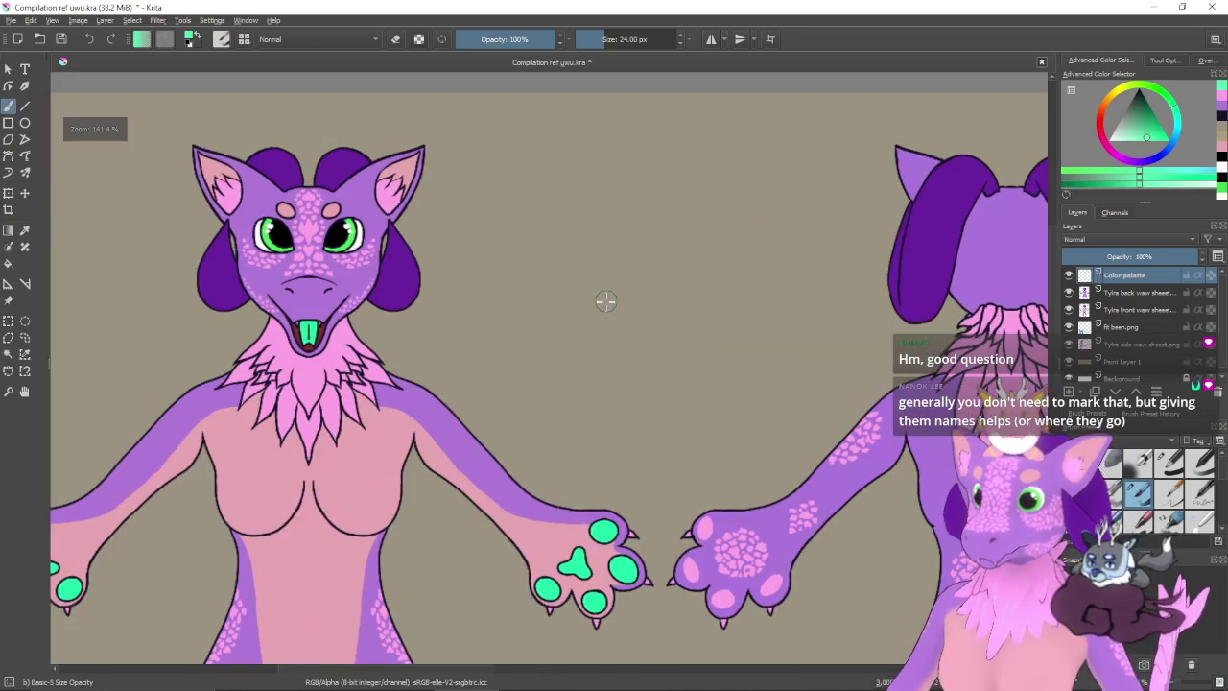
scroll(606, 318, "down", 1)
scroll(614, 327, "up", 3)
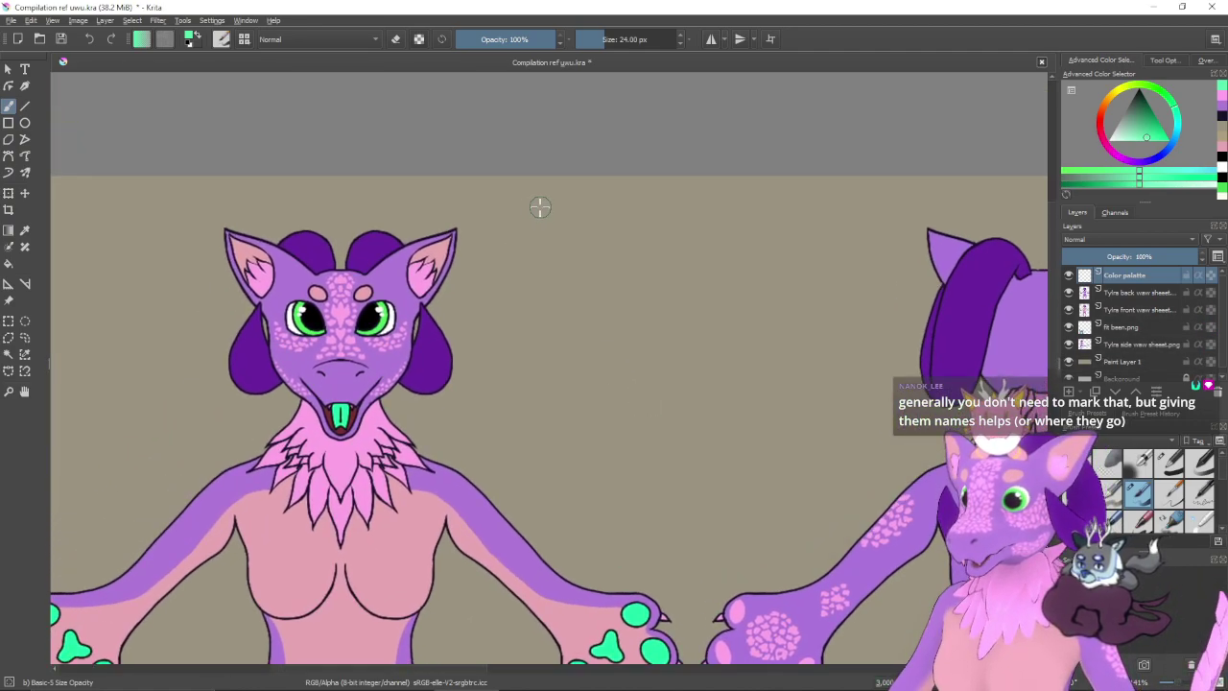
left_click(528, 207)
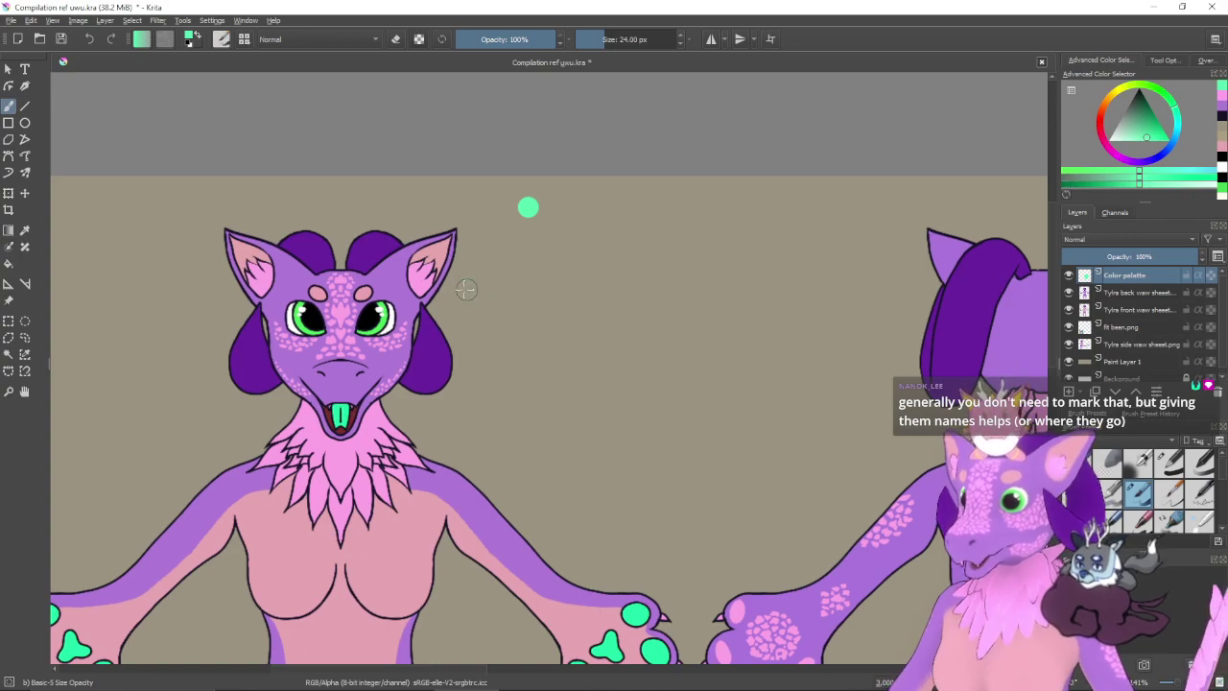
left_click(424, 280, "ctrl")
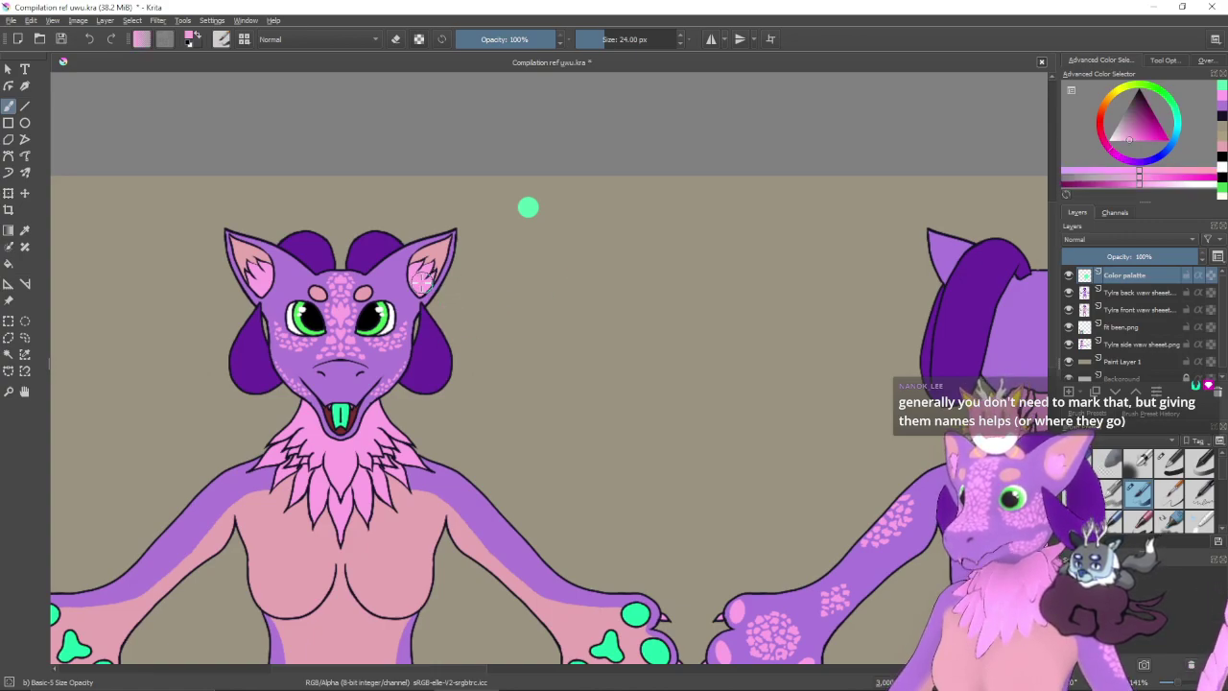
left_click(527, 236)
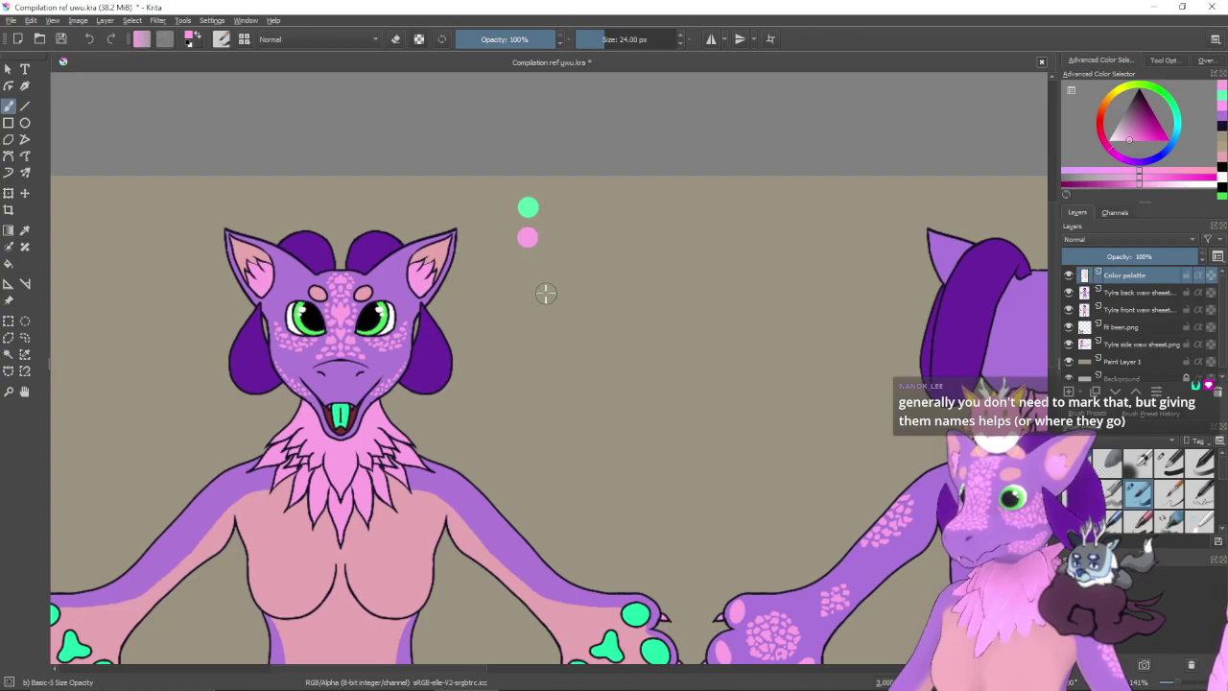
left_click(389, 313, "ctrl")
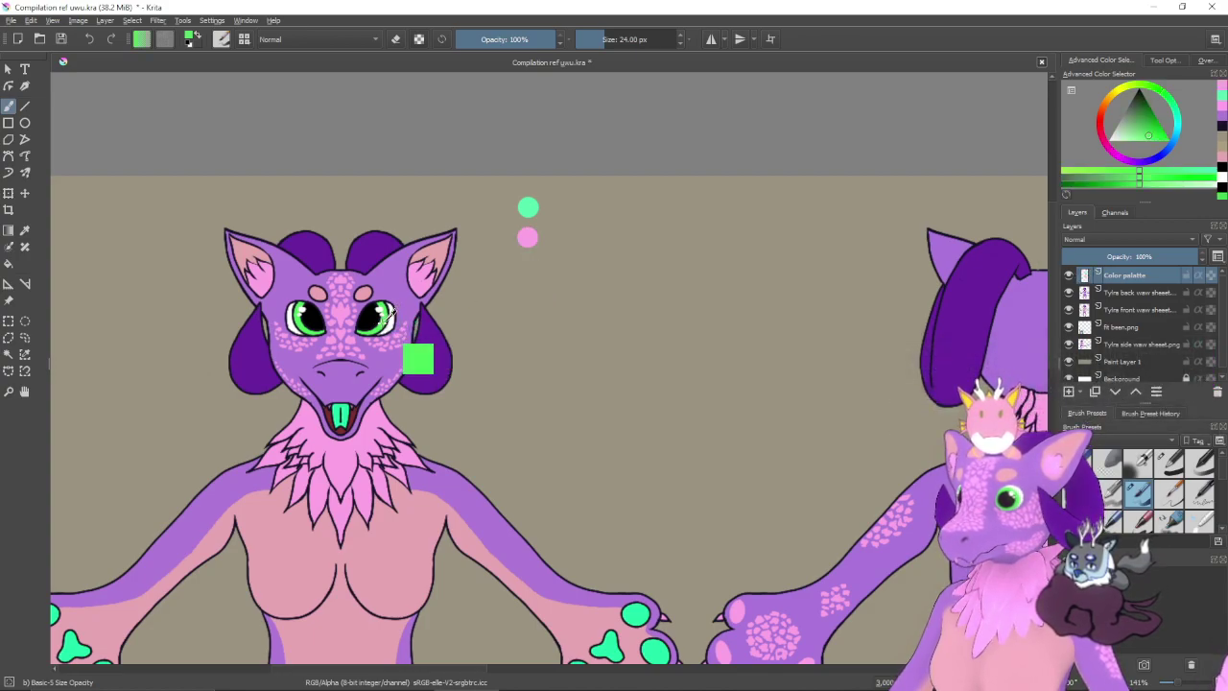
left_click(526, 264)
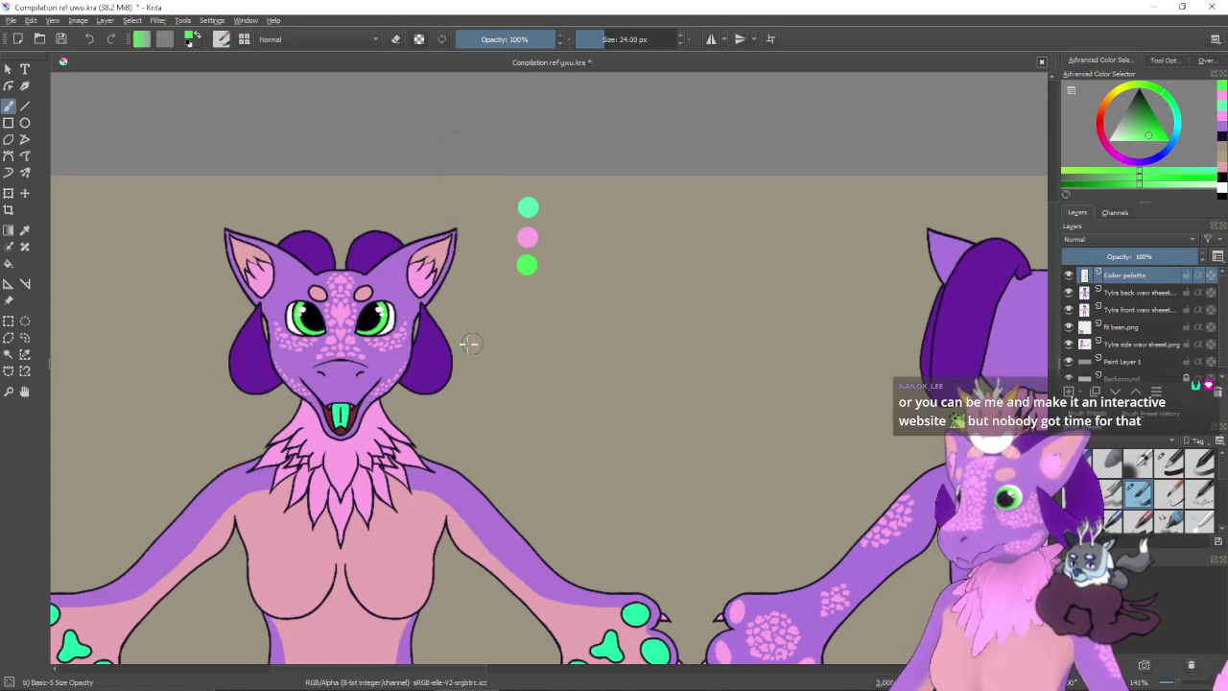
- Extend the swatch column with the head's dark purple, the arm's light purple and the mouth's dark red, each sampled from the front figure
key("ctrl")
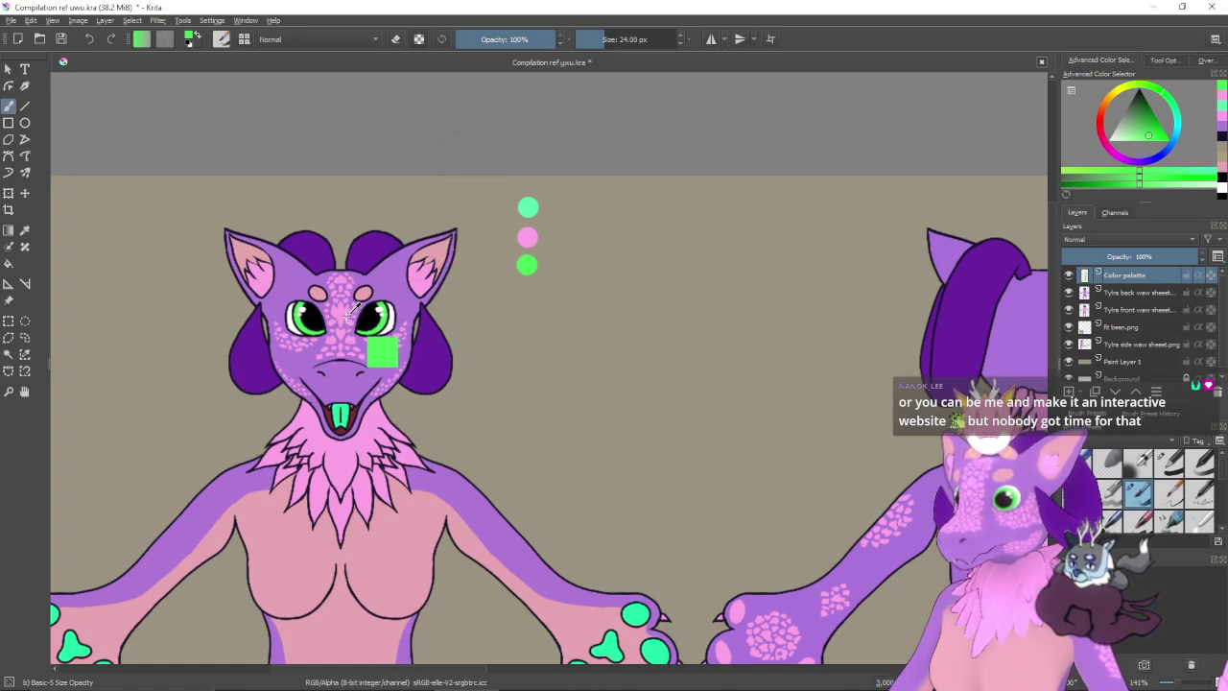
left_click(372, 252, "ctrl")
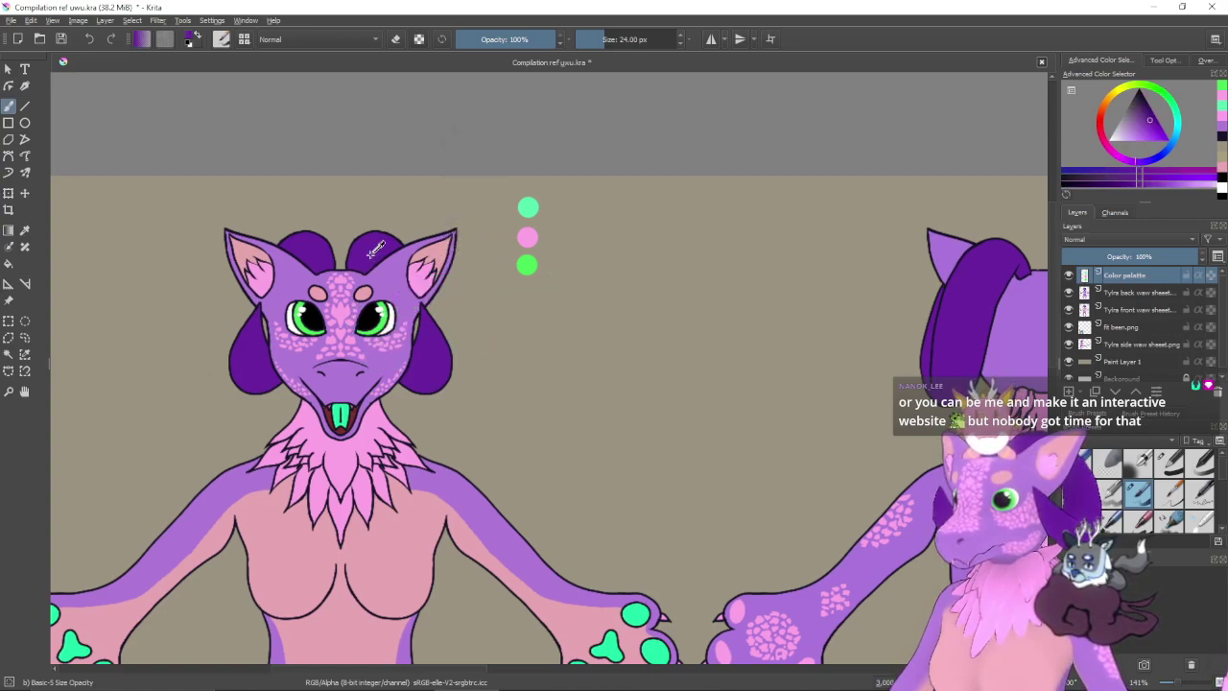
left_click(526, 293)
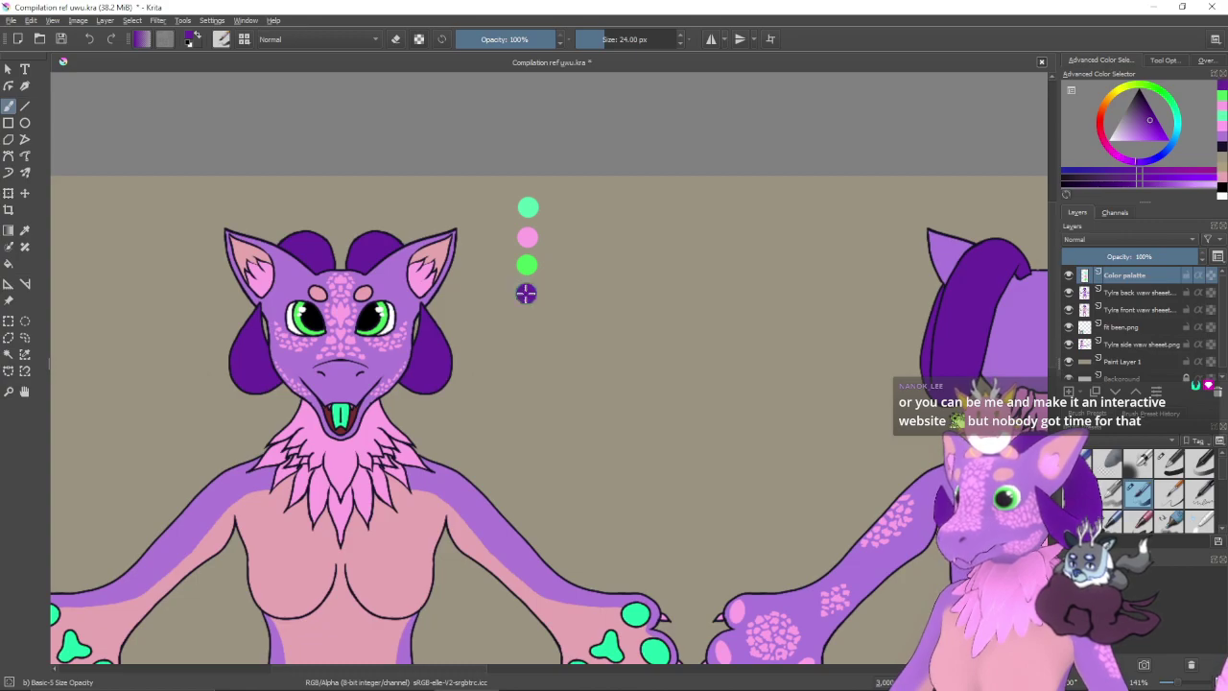
left_click(490, 504, "ctrl")
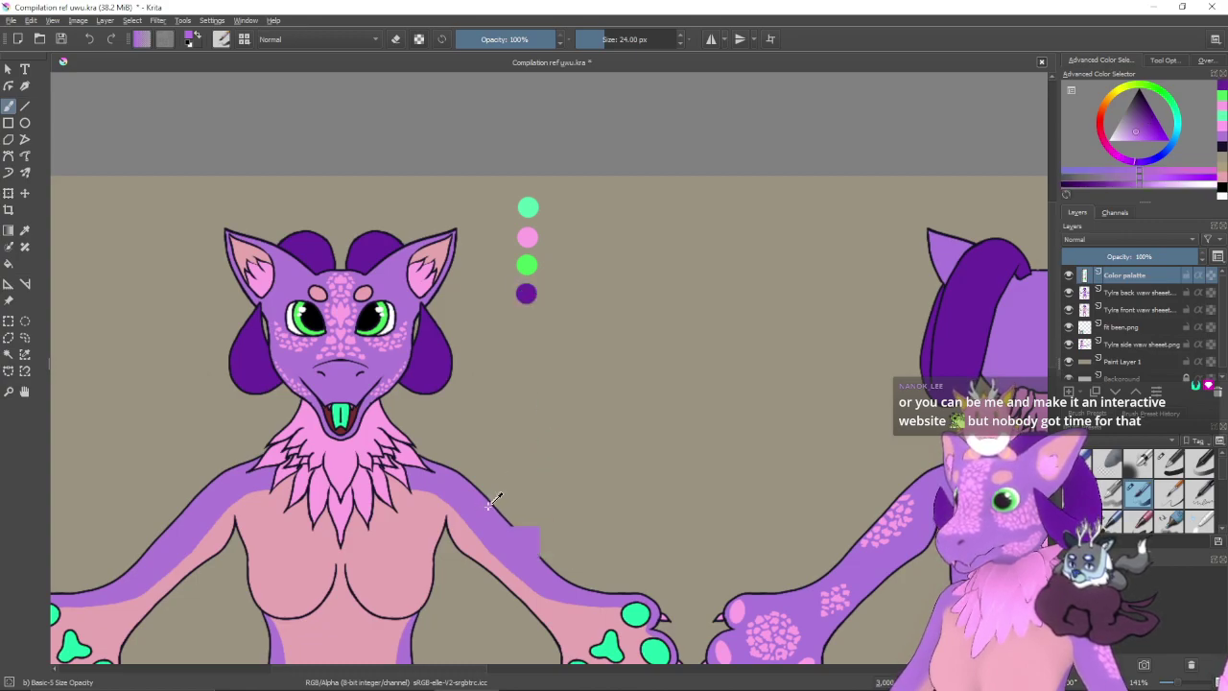
left_click(526, 320)
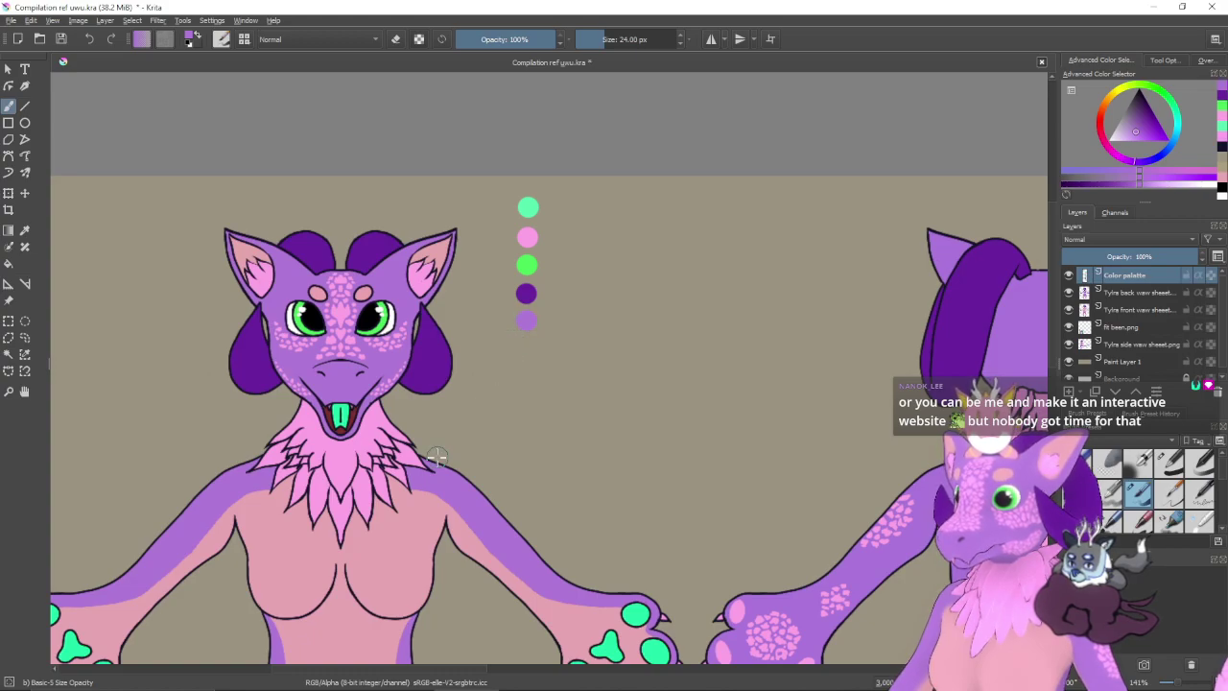
left_click(363, 407, "ctrl")
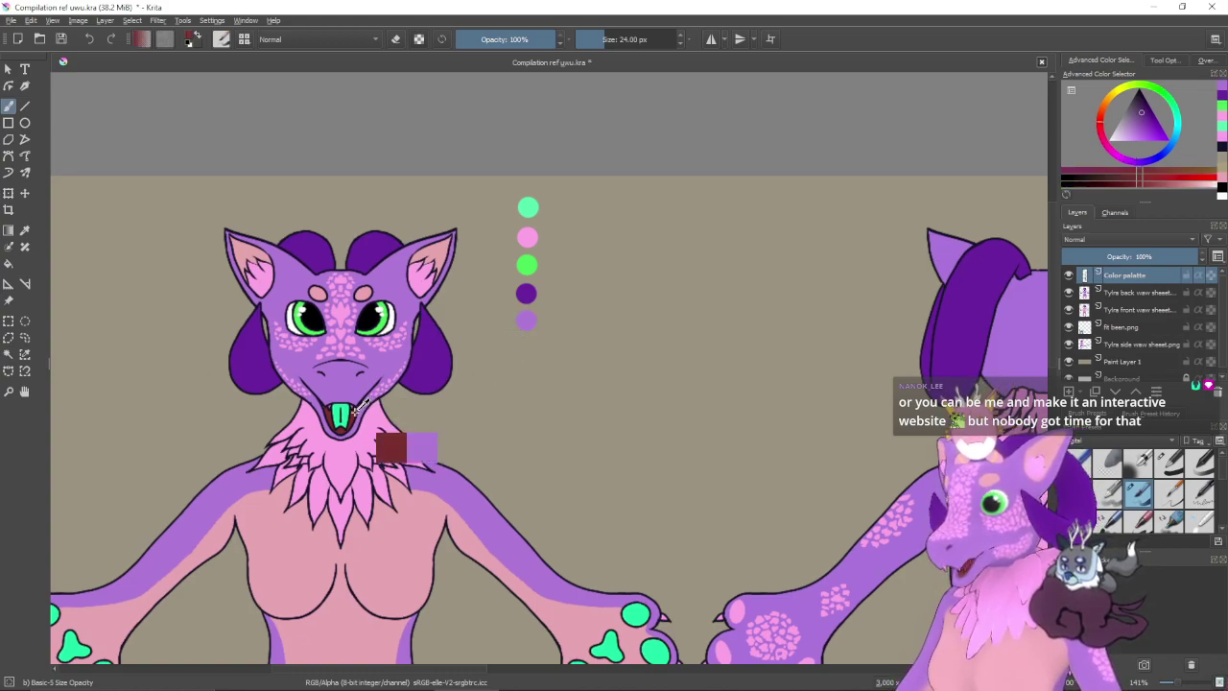
left_click(526, 347)
mouse_move(672, 516)
left_mouse_down()
mouse_move(685, 458)
mouse_move(828, 221)
mouse_move(842, 169)
mouse_move(551, 144)
mouse_move(521, 301)
mouse_move(580, 448)
mouse_move(639, 425)
left_mouse_up()
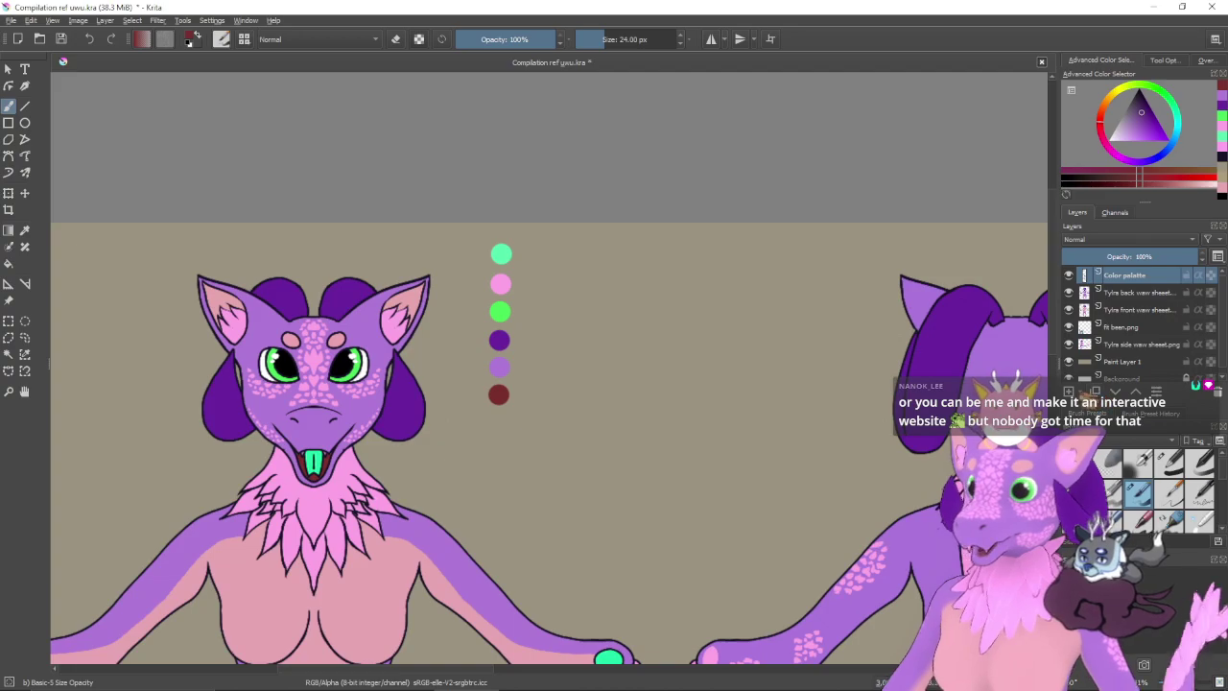
- Try to add a black text label beside the colour swatches, discarding the edit and deleting its vector layer
left_click(25, 69)
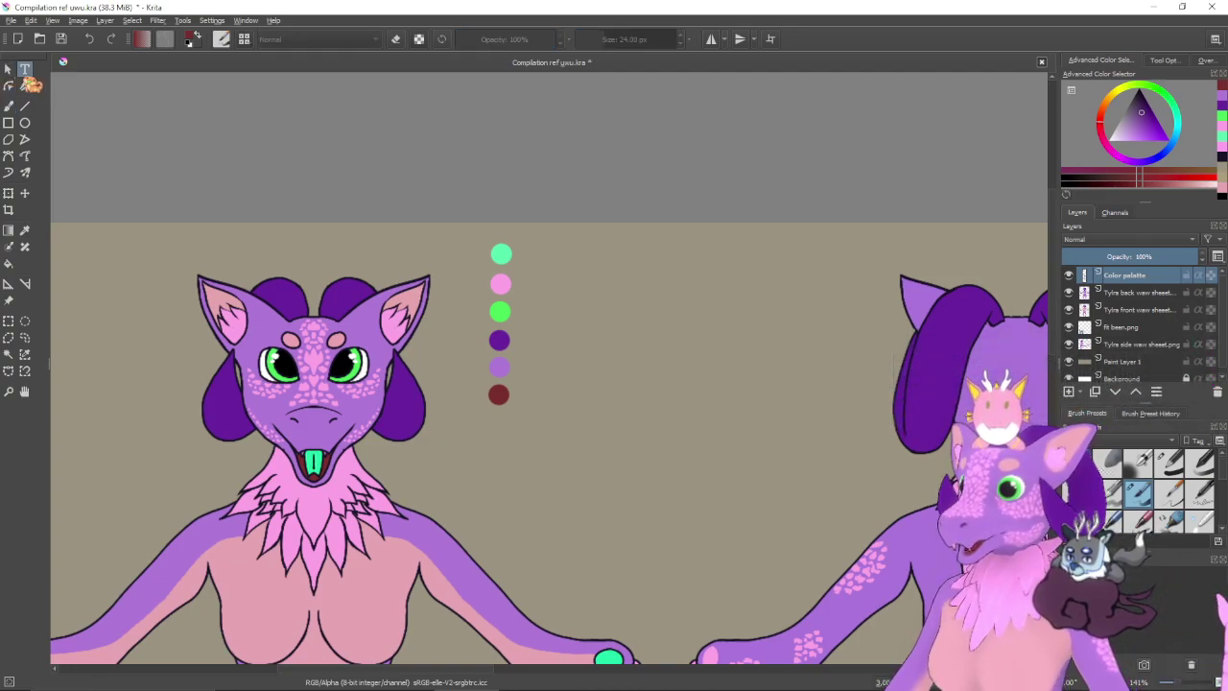
left_click_drag(525, 248, 707, 276)
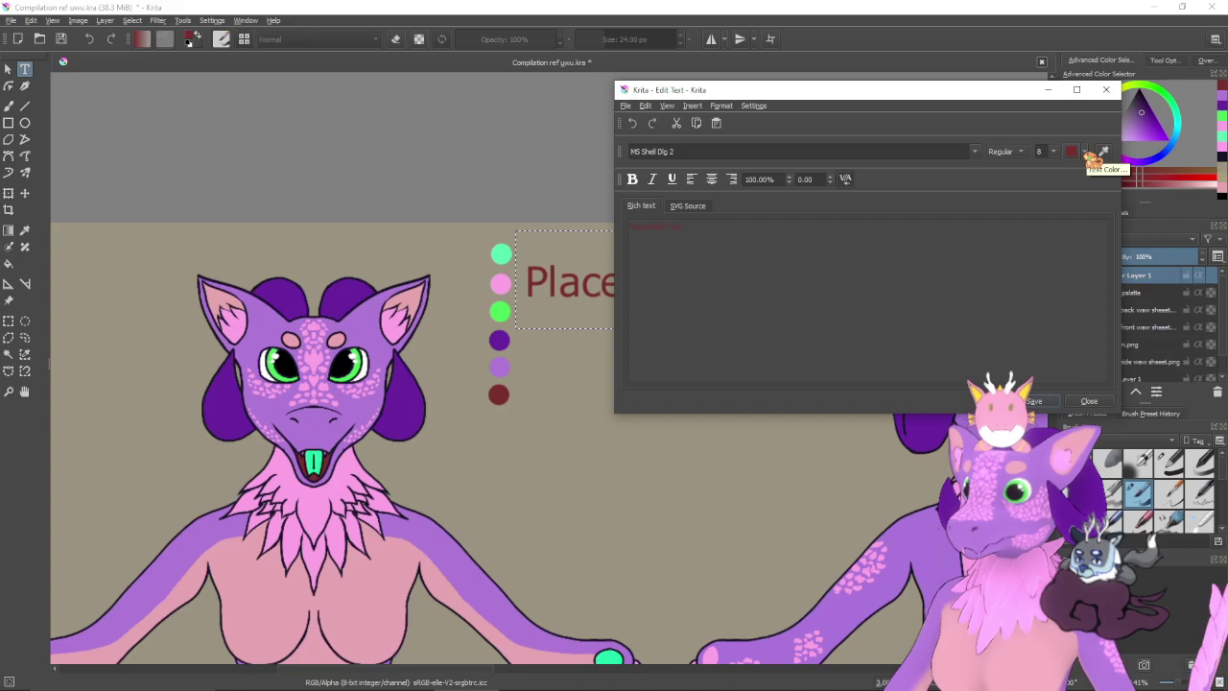
triple_click(767, 230)
left_click(1084, 151)
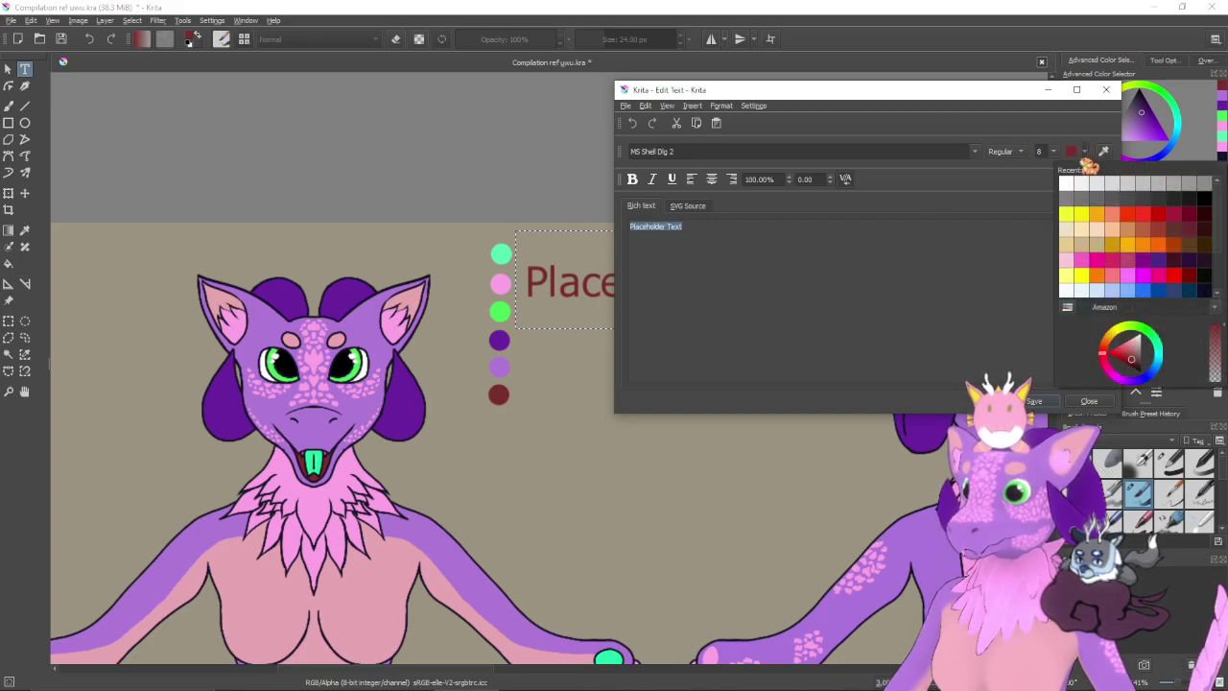
left_click(1210, 204)
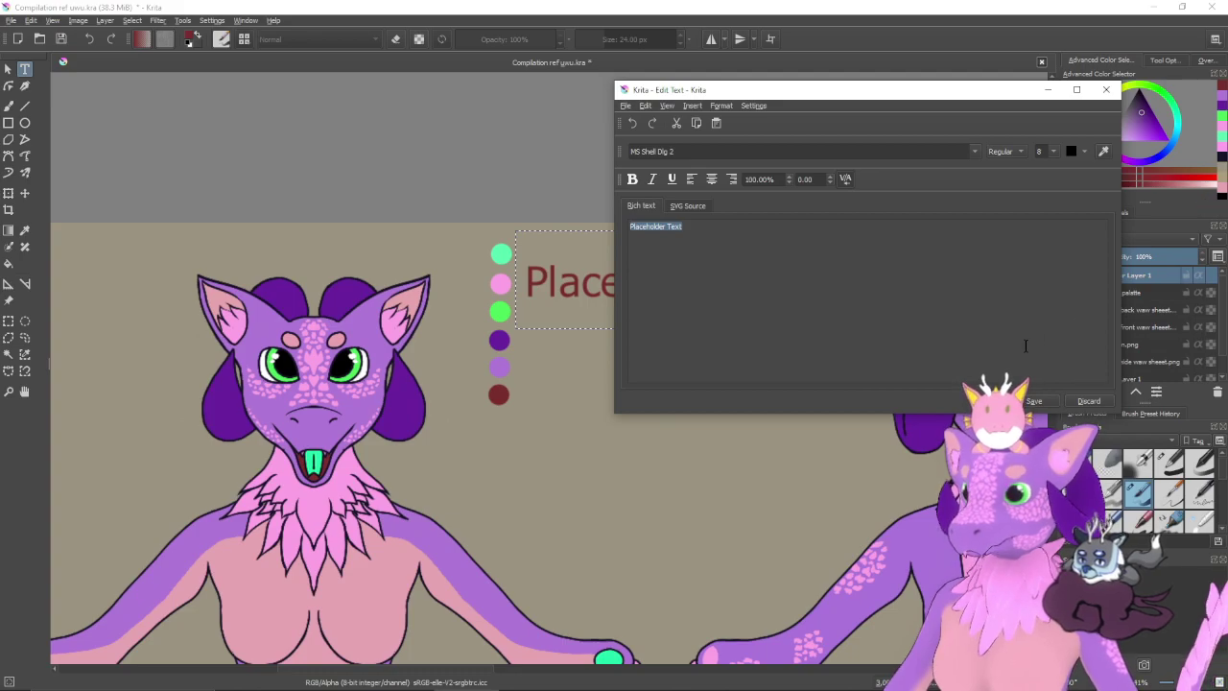
left_click(1088, 401)
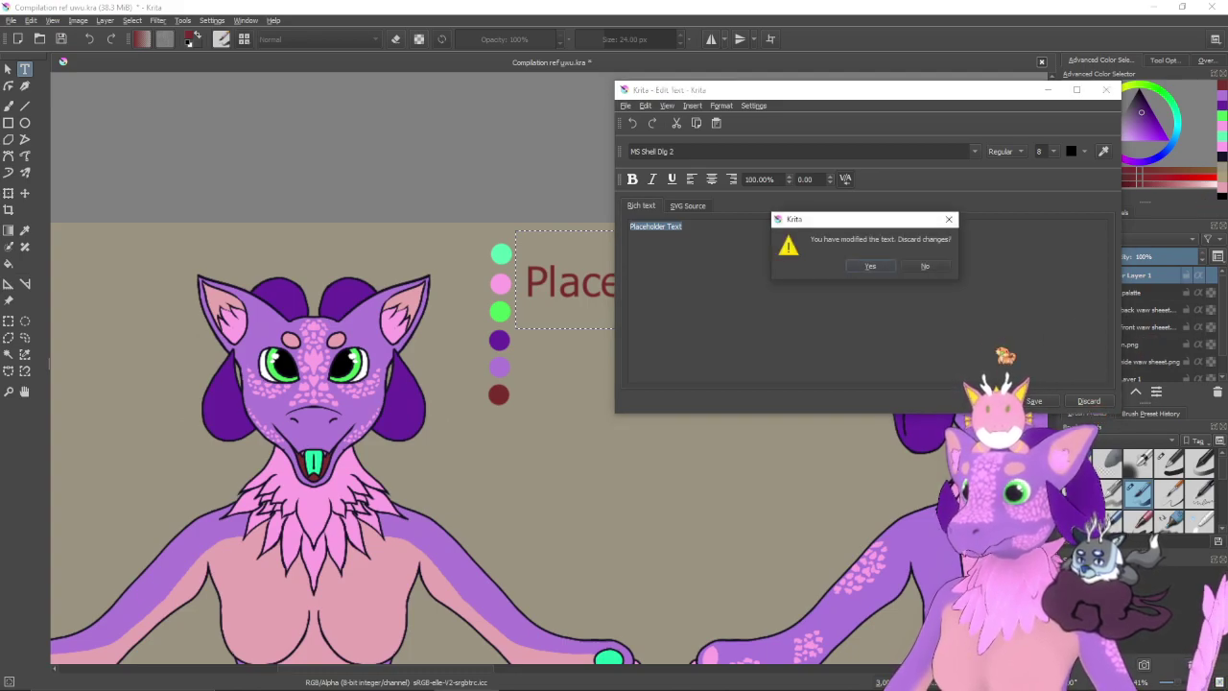
left_click(874, 272)
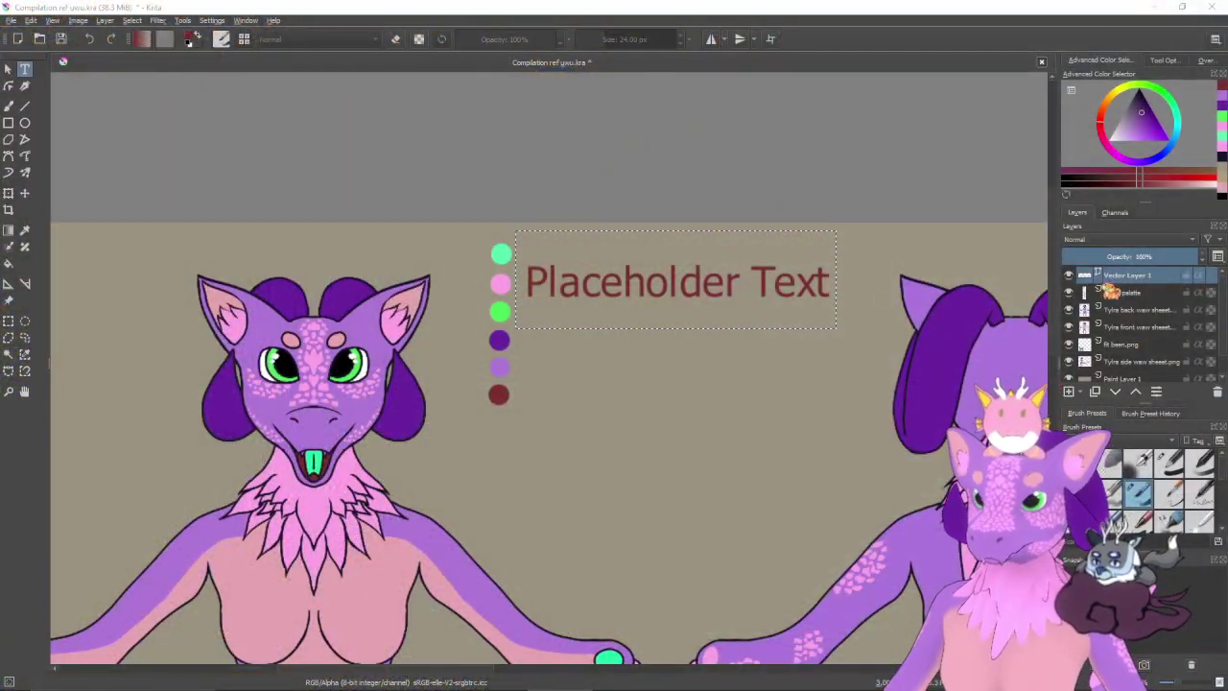
left_click(1217, 391)
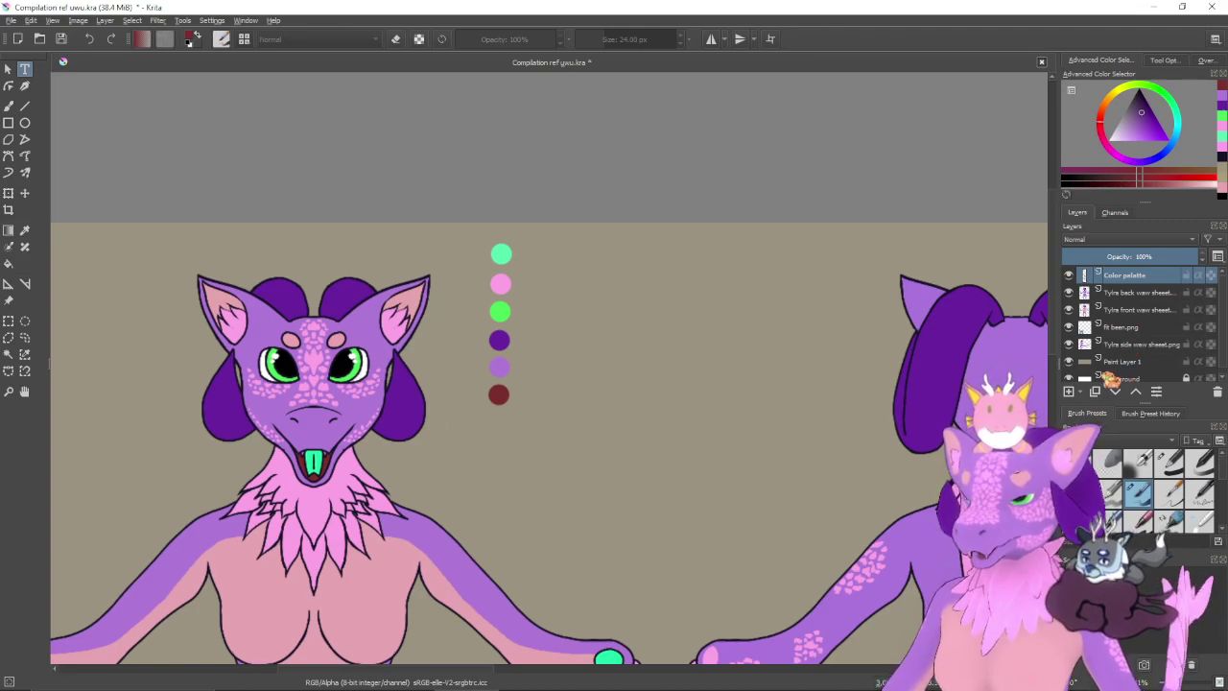
- Add a new paint layer above Color palette and name it "Words"
key("Insert")
double_click(1132, 276)
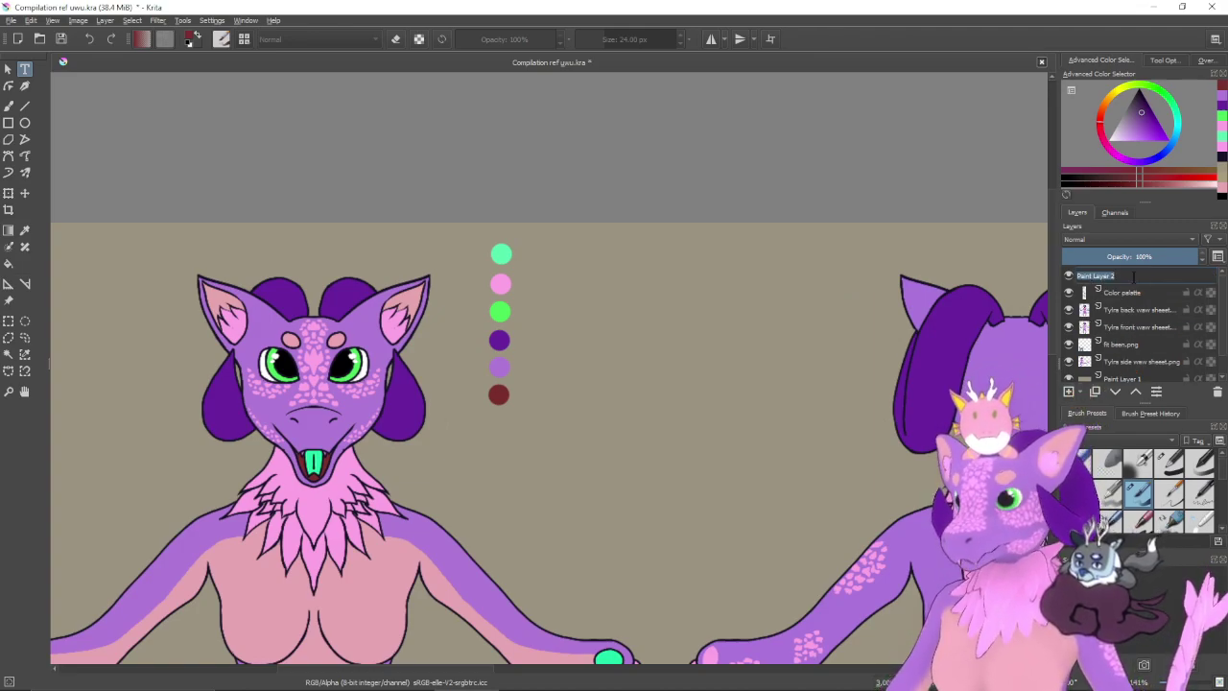
type("Words")
key("Return")
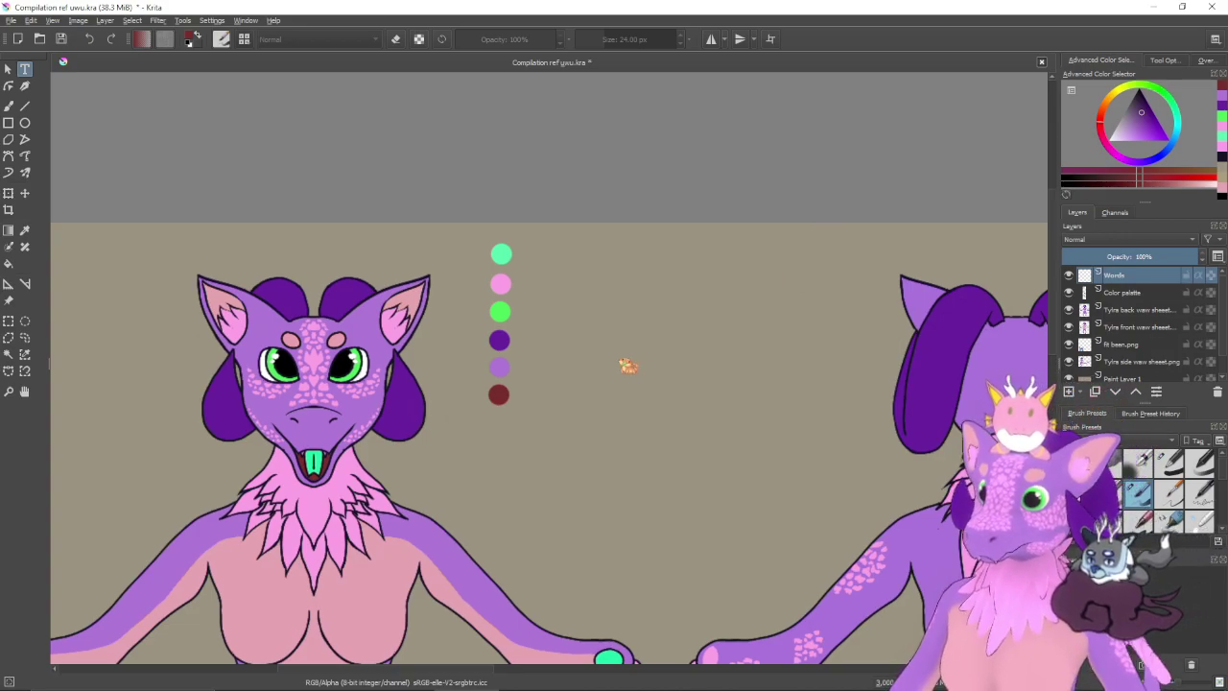
- Set up a 3 px black brush for lettering beside the colour swatches, undoing the test strokes
scroll(605, 392, "up", 3)
left_click_drag(500, 207, 666, 397)
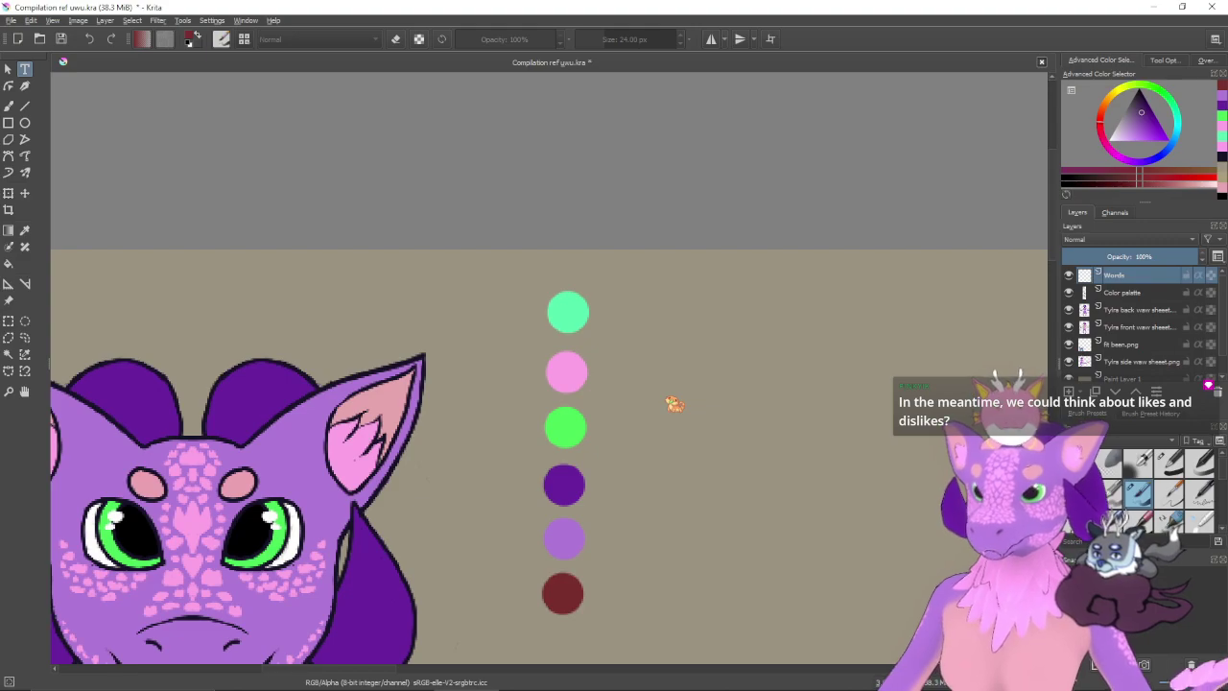
key("b")
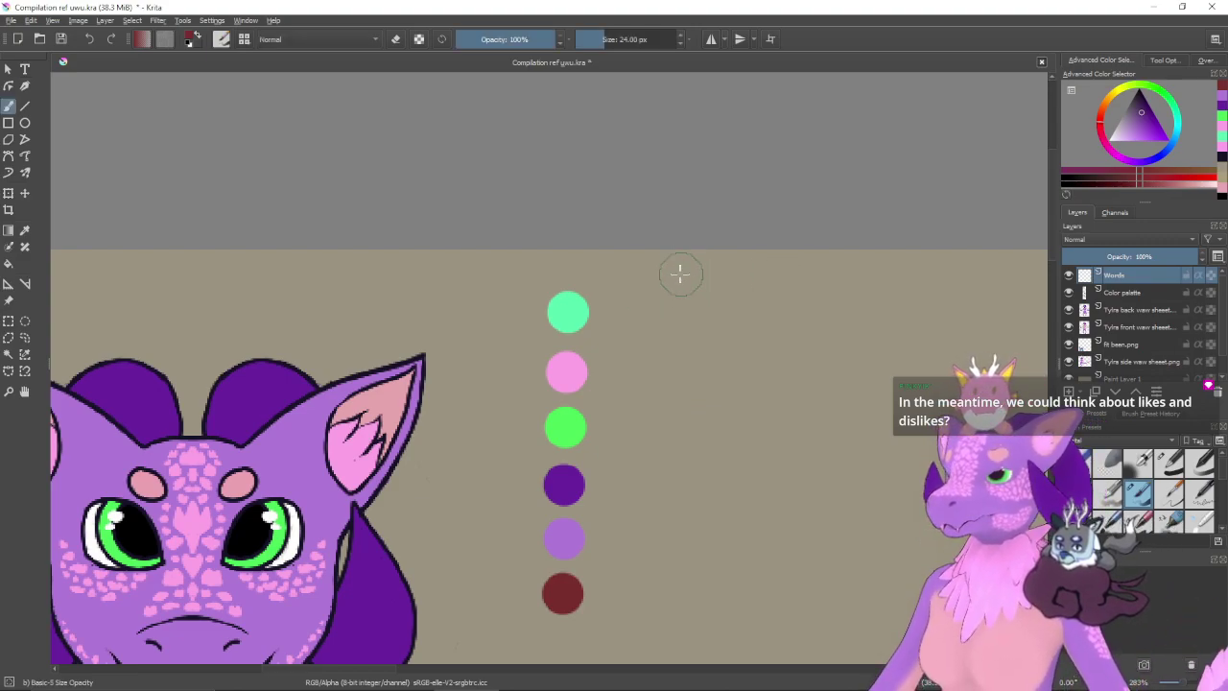
key("bracketleft")
key("bracketleft")
key("bracketleft")
key("bracketleft")
key("bracketleft")
key("bracketleft")
key("bracketleft")
key("bracketleft")
key("bracketleft")
mouse_move(721, 301)
left_mouse_down()
mouse_move(687, 356)
mouse_move(714, 336)
left_mouse_up()
key("ctrl+z")
left_click_drag(1159, 123, 1155, 79)
mouse_move(662, 274)
left_mouse_down()
mouse_move(662, 298)
mouse_move(787, 336)
left_mouse_up()
key("ctrl+z")
key("bracketleft")
key("bracketleft")
key("bracketleft")
key("bracketleft")
key("bracketleft")
key("bracketleft")
key("bracketleft")
key("bracketleft")
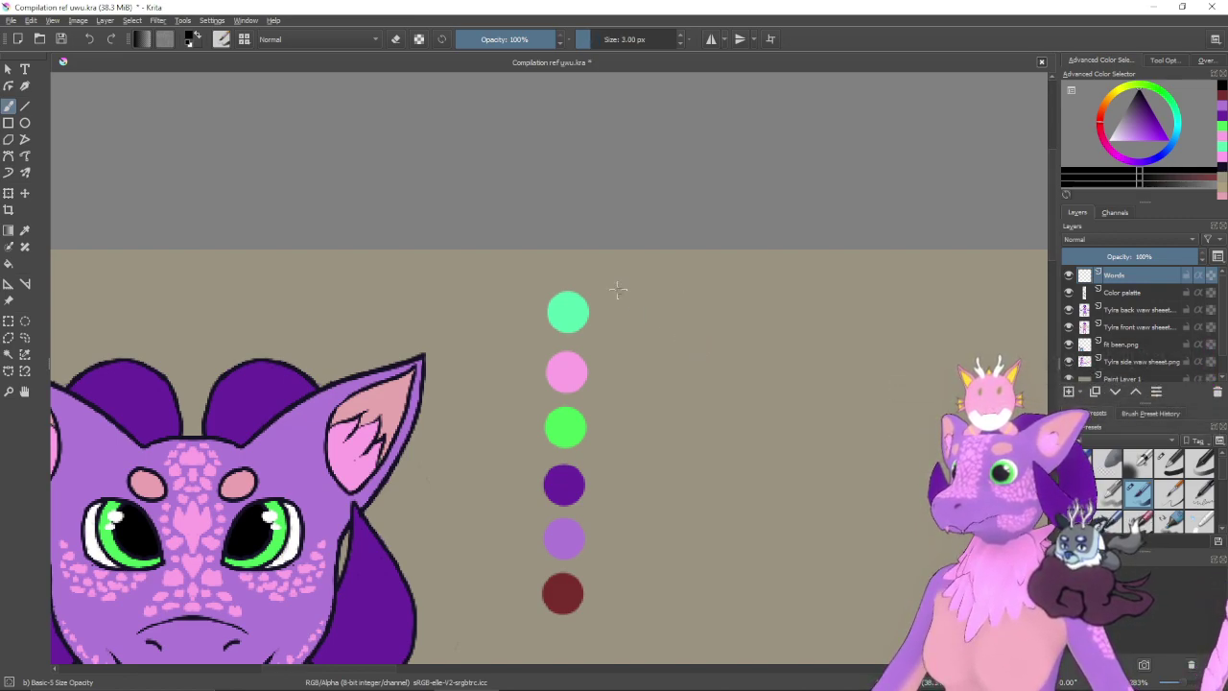
- Try to handwrite a capital B beside the teal swatch, undoing the strokes
mouse_move(620, 291)
left_mouse_down()
mouse_move(620, 325)
mouse_move(621, 291)
mouse_move(637, 309)
mouse_move(621, 310)
mouse_move(662, 323)
left_mouse_up()
key("ctrl+z")
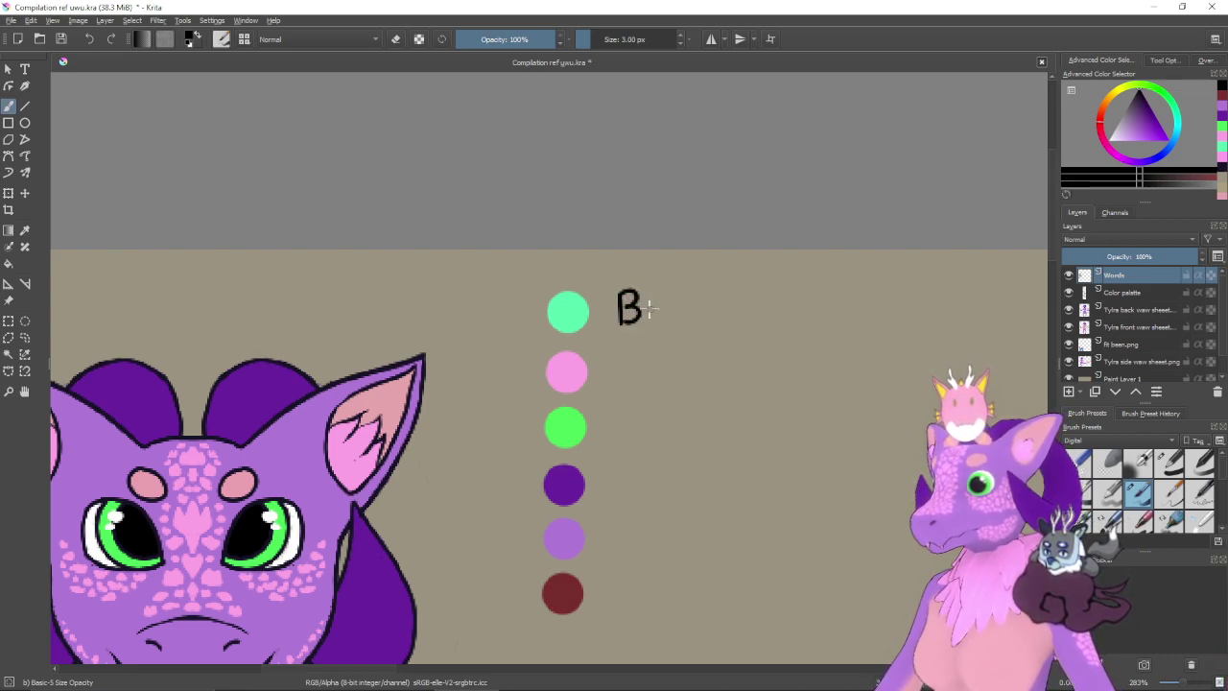
key("ctrl+z")
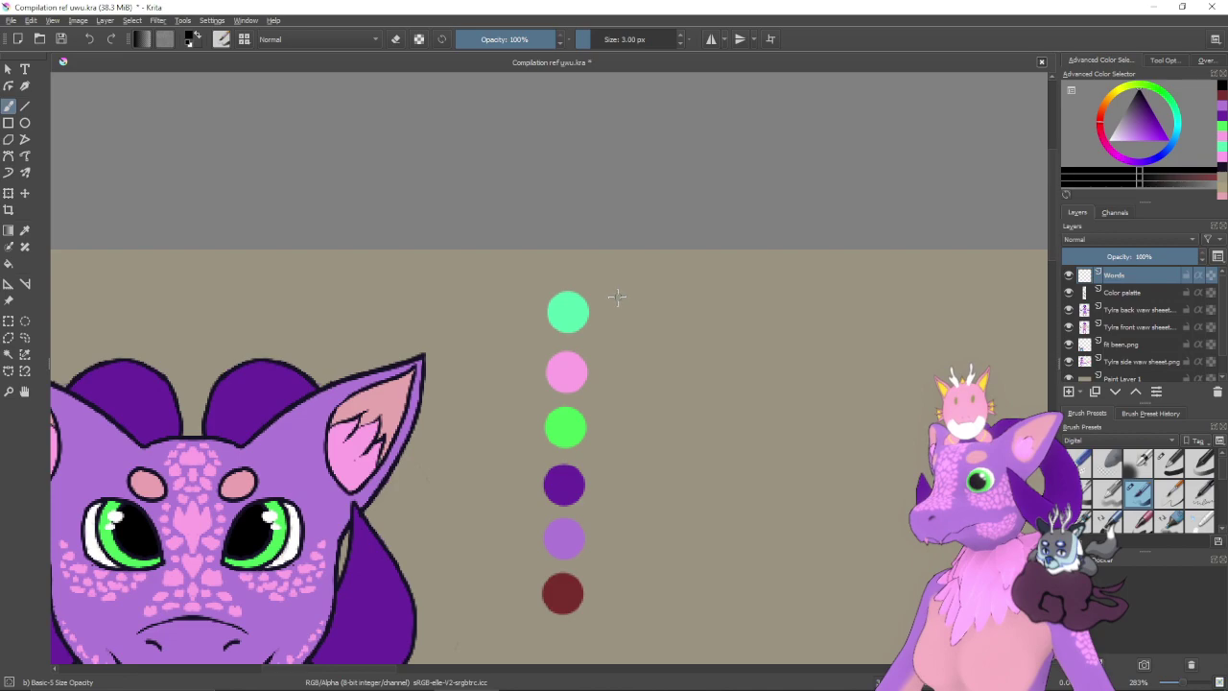
- Add a paint layer above Words and draw six straight horizontal black guide lines, one extending from beneath each swatch
key("Insert")
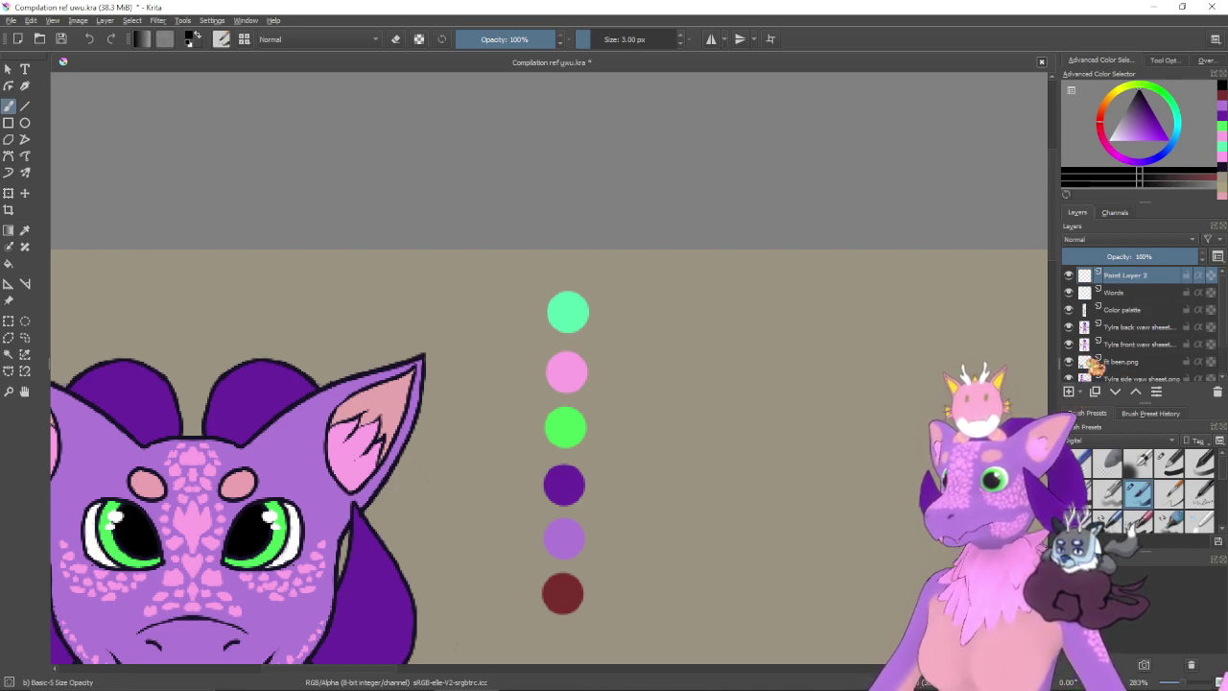
left_click(25, 106)
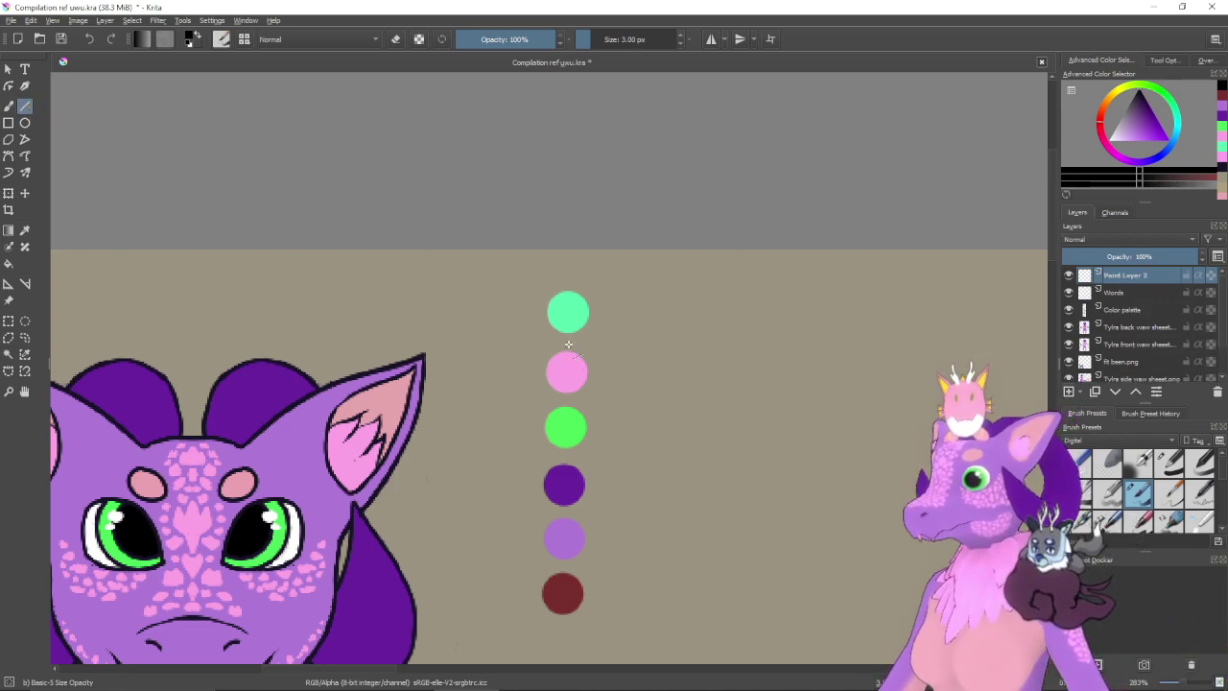
left_click_drag(562, 337, 894, 337)
left_click_drag(569, 399, 891, 399)
left_click_drag(564, 454, 915, 454)
left_click_drag(556, 511, 916, 510)
left_click_drag(563, 561, 921, 564)
left_click_drag(611, 628, 915, 627)
left_click_drag(904, 376, 879, 342)
- Handwrite "Beans" in black on the Words layer, on the line beside the teal swatch
left_click(1112, 291)
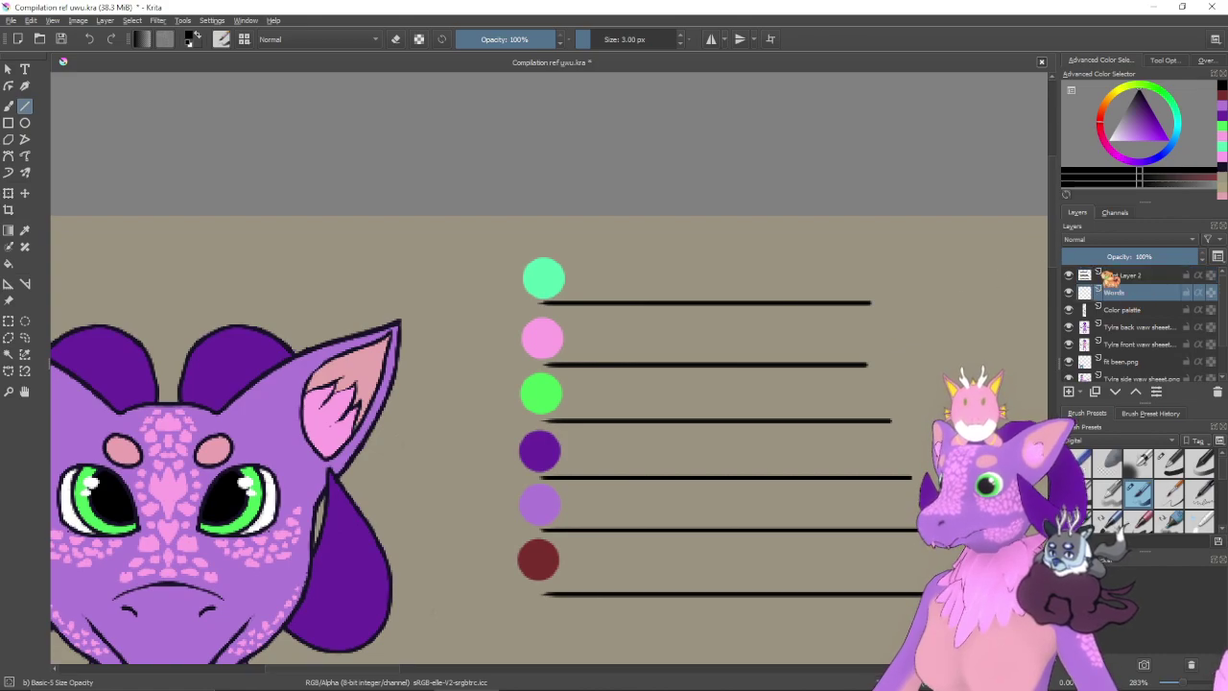
key("b")
left_click_drag(777, 319, 779, 339)
key("ctrl+plus")
left_click_drag(644, 274, 585, 317)
key("ctrl+z")
left_click_drag(576, 268, 579, 321)
key("ctrl+z")
mouse_move(577, 271)
left_mouse_down()
mouse_move(577, 313)
mouse_move(578, 277)
mouse_move(597, 271)
mouse_move(579, 324)
left_mouse_up()
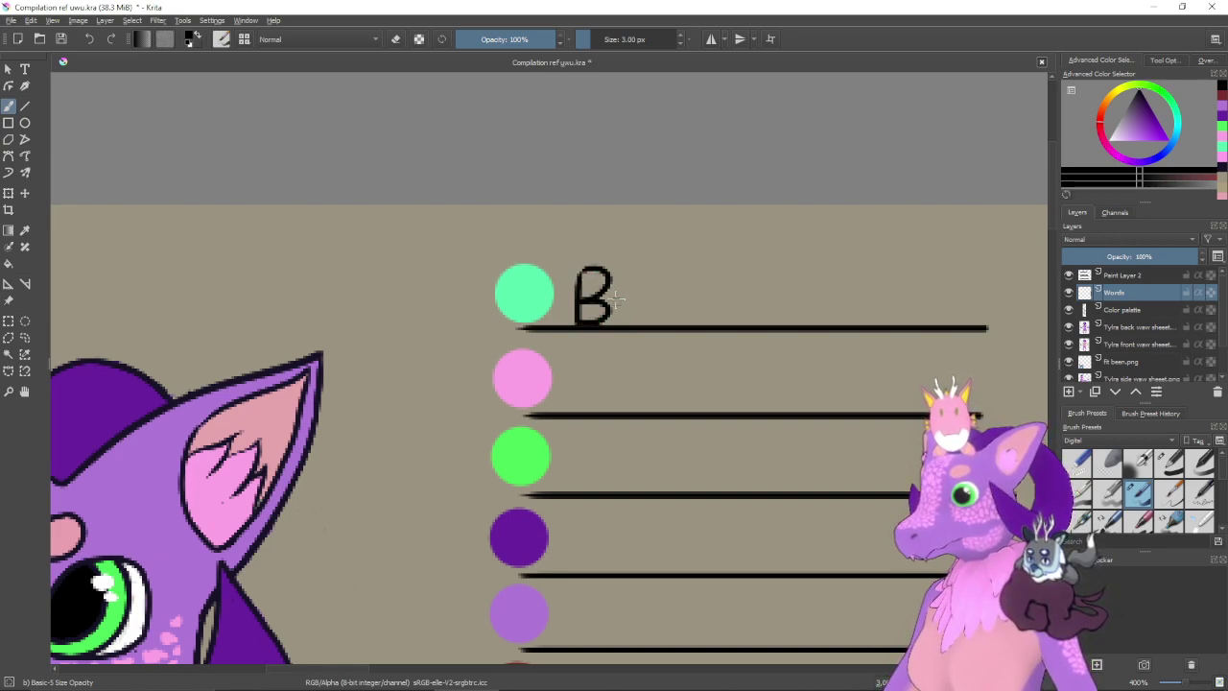
key("ctrl+z")
mouse_move(578, 273)
left_mouse_down()
mouse_move(607, 316)
mouse_move(578, 299)
mouse_move(638, 296)
mouse_move(626, 317)
mouse_move(651, 304)
mouse_move(628, 306)
mouse_move(687, 298)
mouse_move(693, 318)
mouse_move(671, 295)
mouse_move(679, 314)
mouse_move(724, 328)
mouse_move(739, 298)
mouse_move(764, 339)
left_mouse_up()
key("ctrl+z")
key("ctrl+z")
key("ctrl+z")
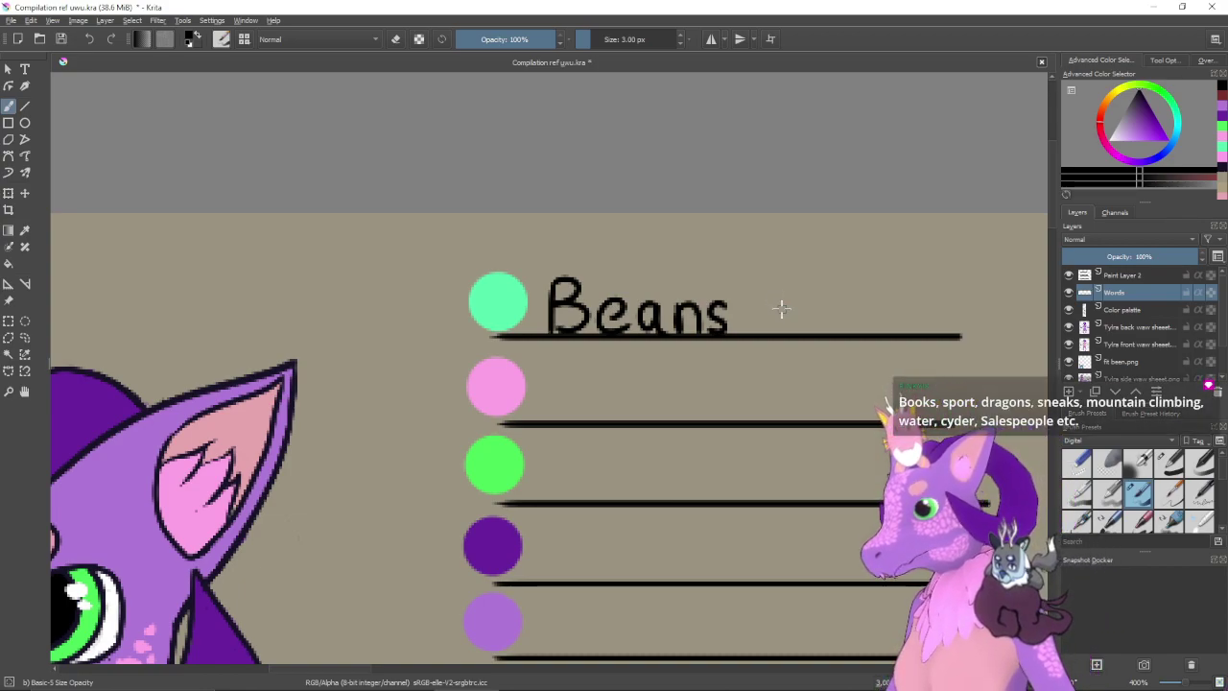
- Add a handwritten ampersand after "Beans", redrawing it until the shape fits
mouse_move(791, 310)
left_mouse_down()
mouse_move(762, 312)
mouse_move(785, 287)
mouse_move(784, 267)
mouse_move(763, 278)
mouse_move(778, 307)
mouse_move(816, 331)
mouse_move(761, 327)
mouse_move(769, 280)
mouse_move(755, 279)
mouse_move(779, 327)
left_mouse_up()
key("ctrl+z")
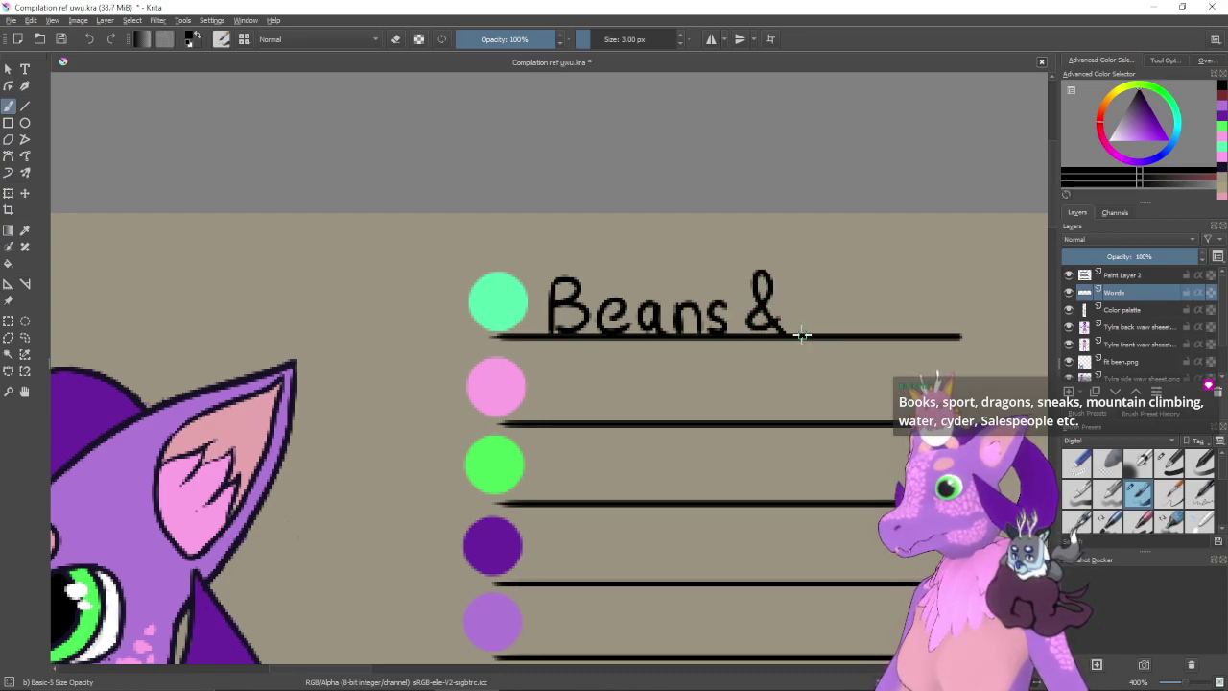
left_click_drag(790, 367, 764, 379)
key("ctrl+z")
mouse_move(747, 326)
left_mouse_down()
mouse_move(729, 335)
mouse_move(731, 296)
mouse_move(764, 326)
mouse_move(731, 288)
mouse_move(764, 347)
mouse_move(751, 315)
mouse_move(754, 297)
mouse_move(768, 299)
mouse_move(750, 342)
mouse_move(789, 321)
mouse_move(811, 326)
mouse_move(814, 345)
mouse_move(831, 337)
mouse_move(817, 357)
left_mouse_up()
key("ctrl+z")
key("ctrl+z")
key("ctrl+z")
- Complete the teal swatch's label by handwriting "Tongue" after the ampersand
mouse_move(836, 313)
left_mouse_down()
mouse_move(861, 346)
mouse_move(890, 340)
left_mouse_up()
key("minus")
key("minus")
key("minus")
key("minus")
key("minus")
key("minus")
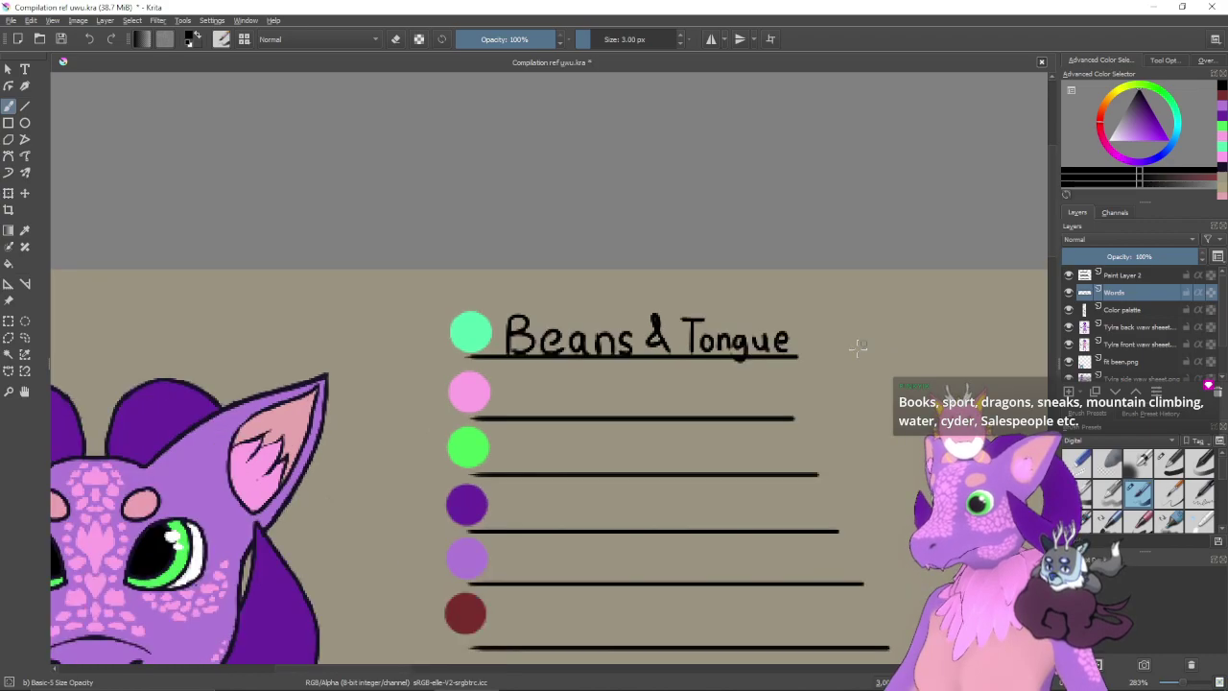
- Examine how the teal swatch's label reads on the whole reference sheet and close up
key("minus")
key("minus")
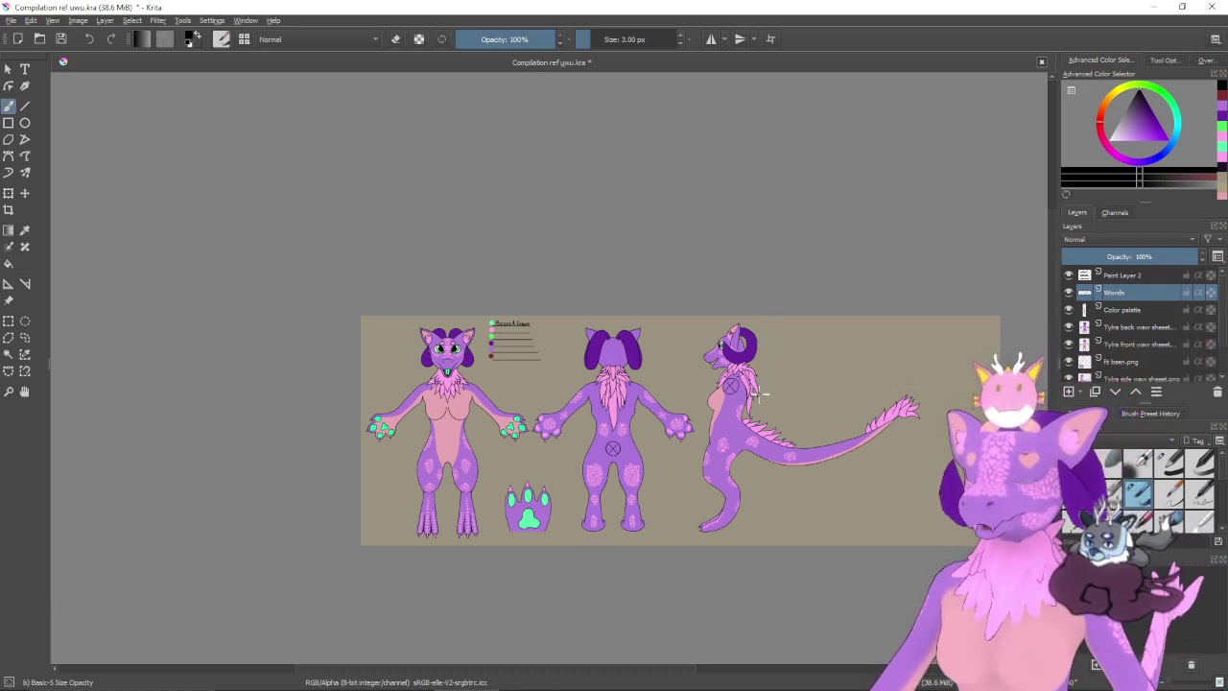
key("plus")
left_click_drag(699, 383, 743, 376)
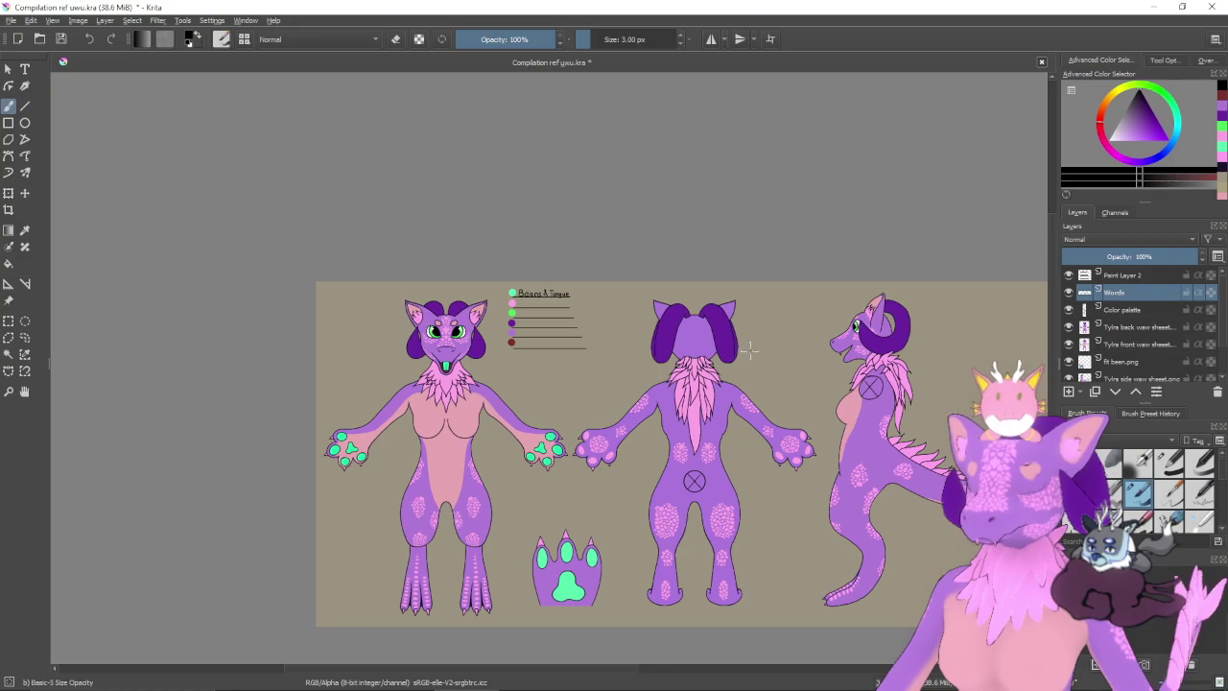
key("plus")
key("plus")
key("plus")
key("plus")
key("plus")
left_click_drag(715, 306, 769, 427)
left_click_drag(725, 238, 775, 483)
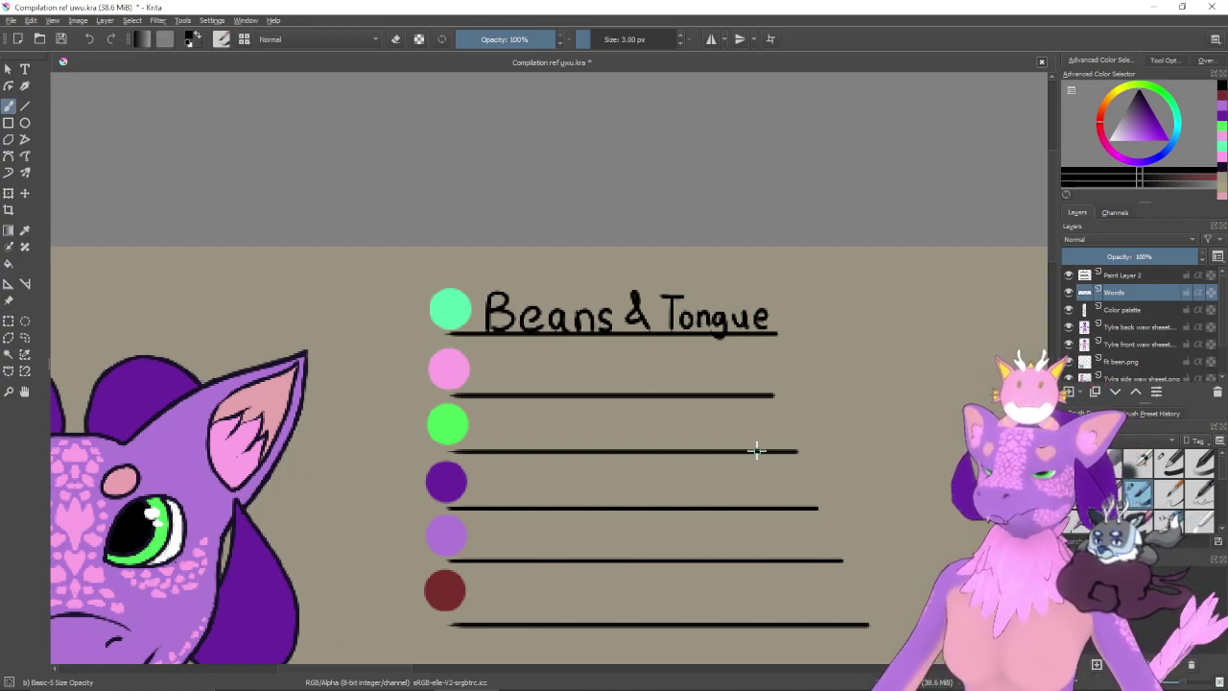
left_click_drag(669, 384, 633, 406)
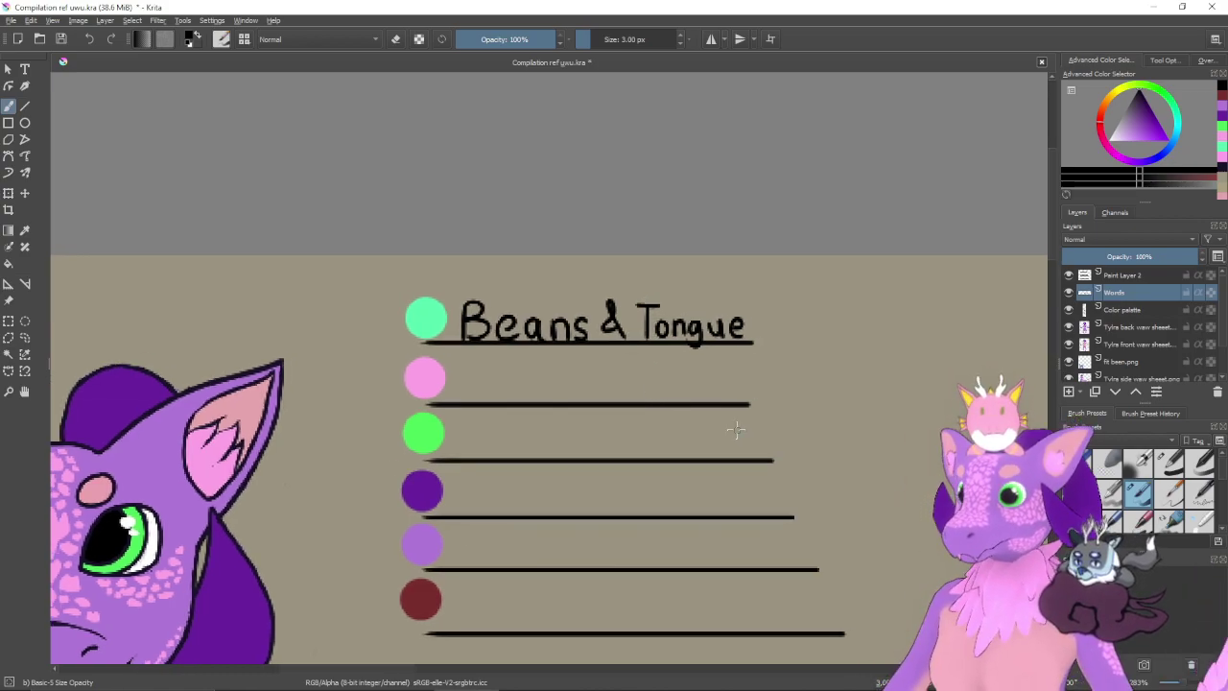
left_click_drag(694, 440, 733, 398)
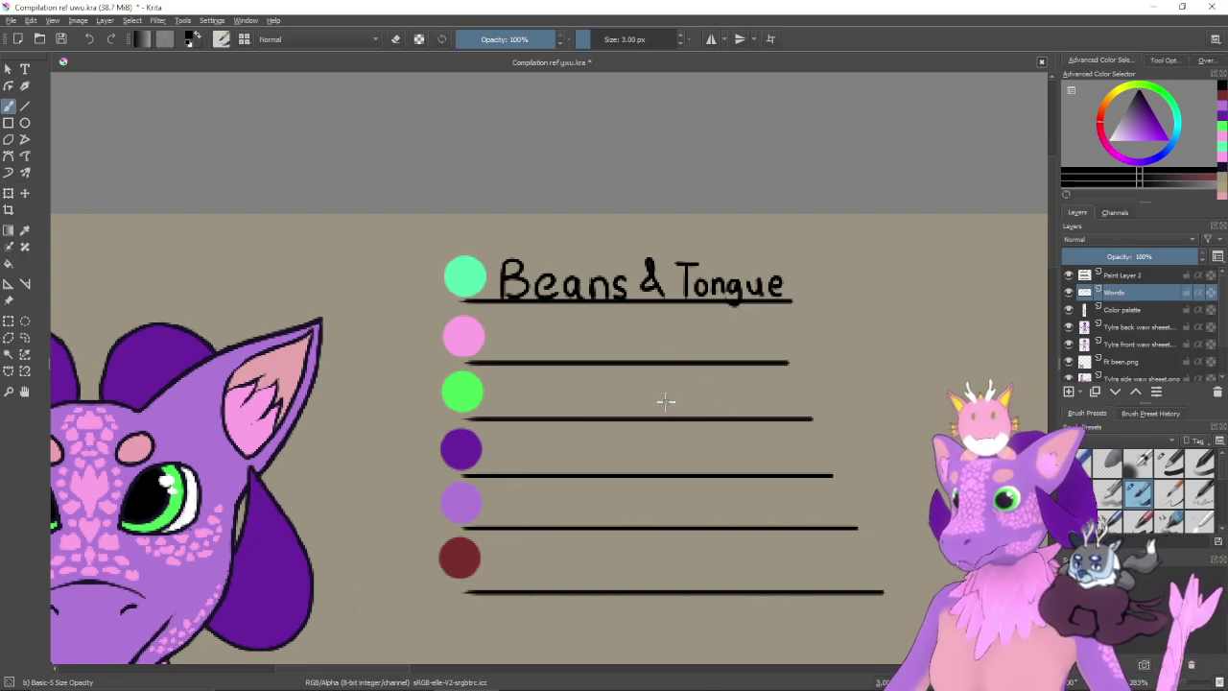
- Undo the handwritten "Tongue" back to the strokes following the ampersand
left_click_drag(635, 419, 752, 328)
left_click_drag(731, 356, 653, 474)
left_click_drag(712, 249, 666, 465)
left_click_drag(683, 338, 677, 362)
left_click_drag(726, 331, 600, 342)
key("ctrl+z")
key("ctrl+z")
key("ctrl+z")
key("ctrl+z")
key("ctrl+z")
key("ctrl+z")
key("ctrl+z")
key("ctrl+z")
key("ctrl+z")
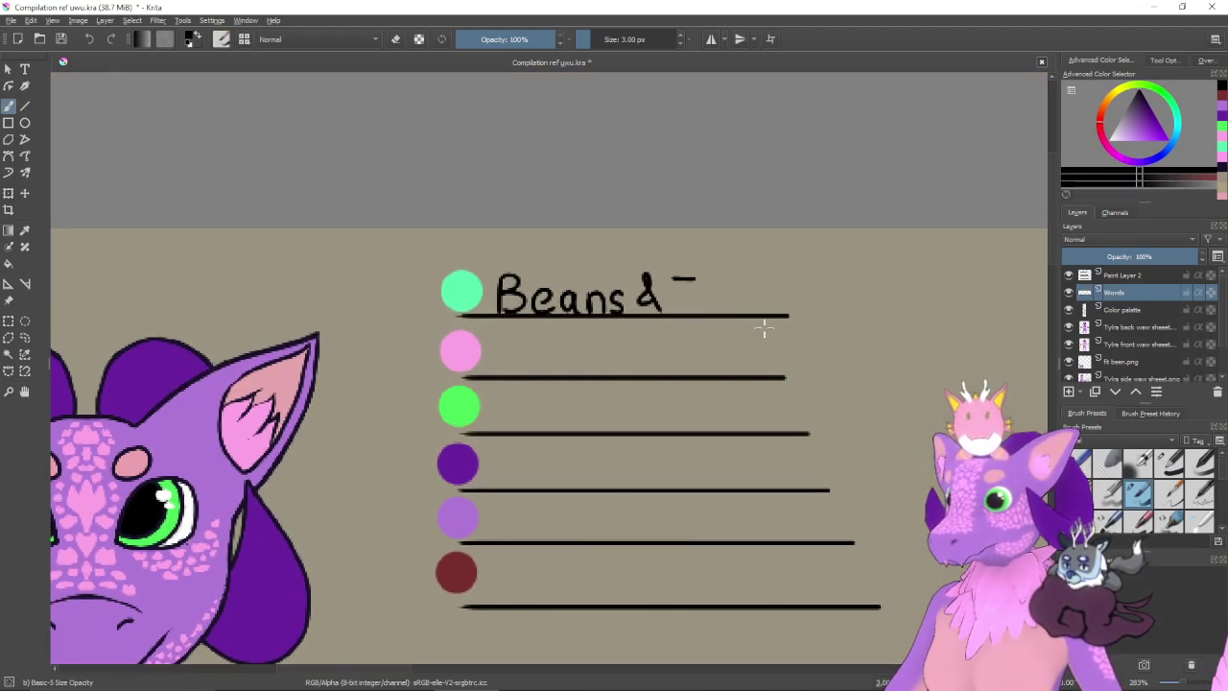
- Rewrite "Tongue" after the ampersand so the teal swatch's label reads "Beans & Tongue"
key("plus")
key("plus")
mouse_move(759, 328)
left_mouse_down()
mouse_move(688, 387)
mouse_move(631, 410)
left_mouse_up()
mouse_move(668, 262)
left_mouse_down()
mouse_move(736, 266)
mouse_move(716, 263)
mouse_move(698, 345)
left_mouse_up()
key("ctrl+z")
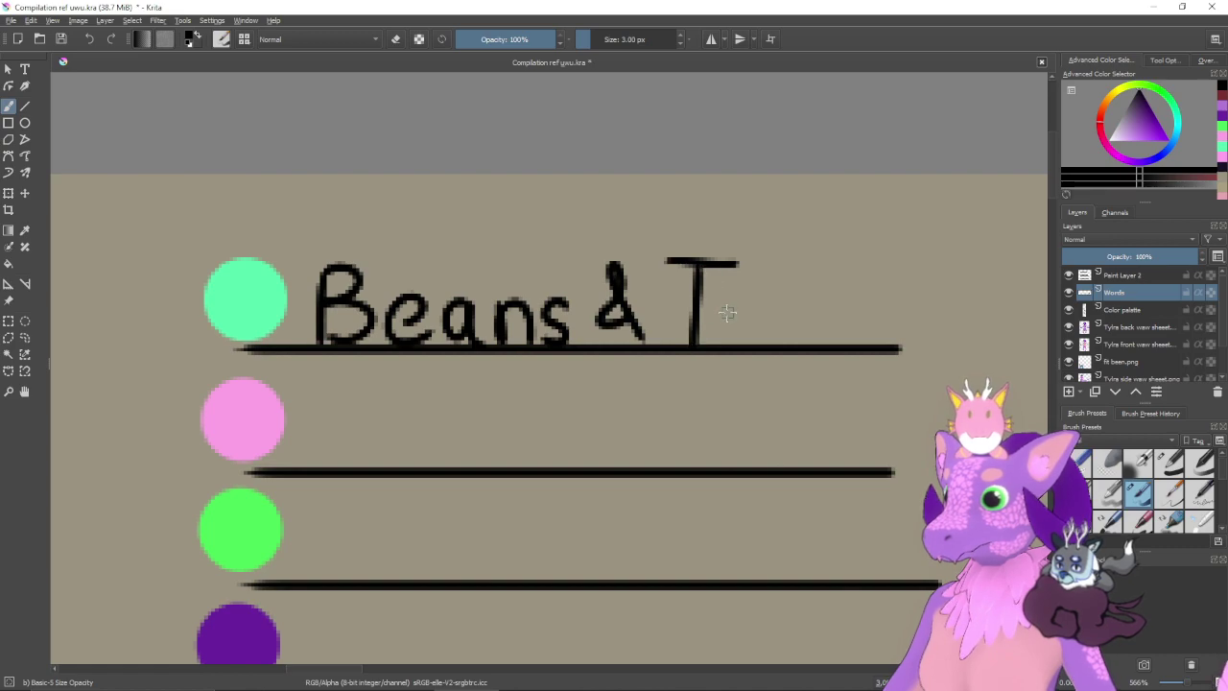
key("ctrl+z")
key("ctrl+z")
mouse_move(672, 261)
left_mouse_down()
mouse_move(737, 262)
mouse_move(716, 260)
mouse_move(726, 262)
mouse_move(696, 345)
left_mouse_up()
key("ctrl+z")
mouse_move(739, 305)
left_mouse_down()
mouse_move(732, 335)
mouse_move(740, 306)
mouse_move(759, 334)
mouse_move(789, 345)
mouse_move(822, 315)
mouse_move(800, 363)
left_mouse_up()
mouse_move(837, 309)
left_mouse_down()
mouse_move(869, 342)
mouse_move(906, 318)
mouse_move(897, 347)
mouse_move(913, 341)
left_mouse_up()
scroll(863, 322, "down", 1)
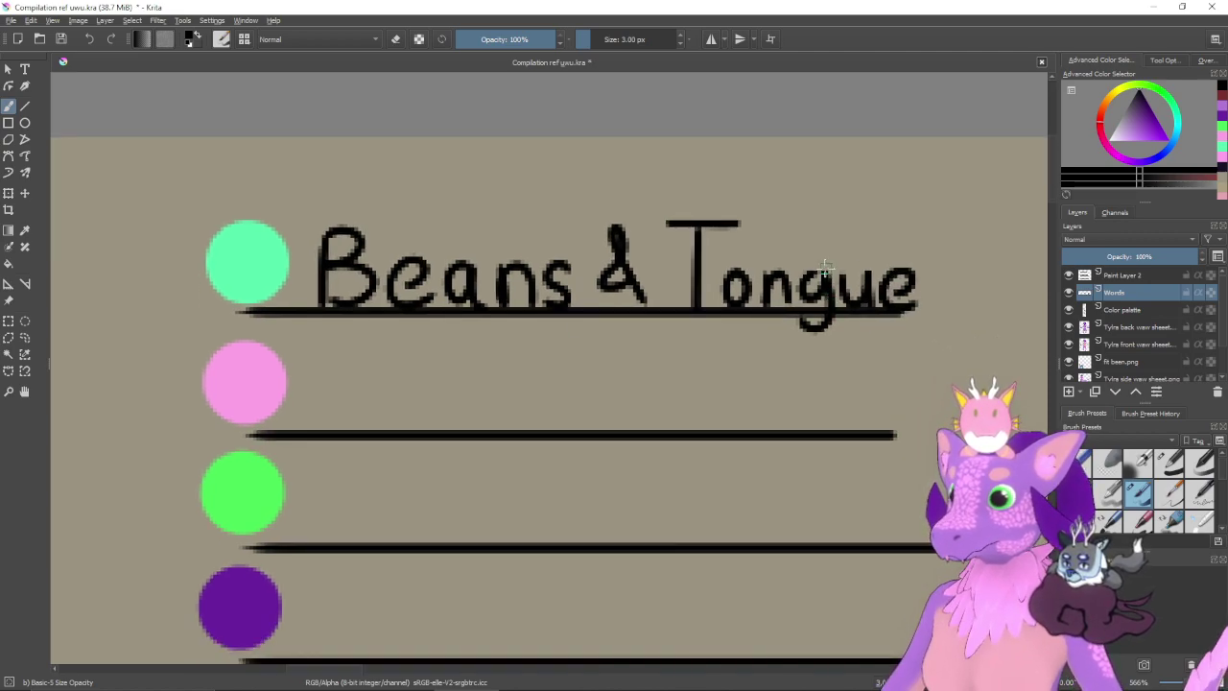
- Handwrite "Floof &" on the line beside the pink swatch
mouse_move(715, 422)
left_mouse_down()
mouse_move(777, 375)
mouse_move(805, 418)
left_mouse_up()
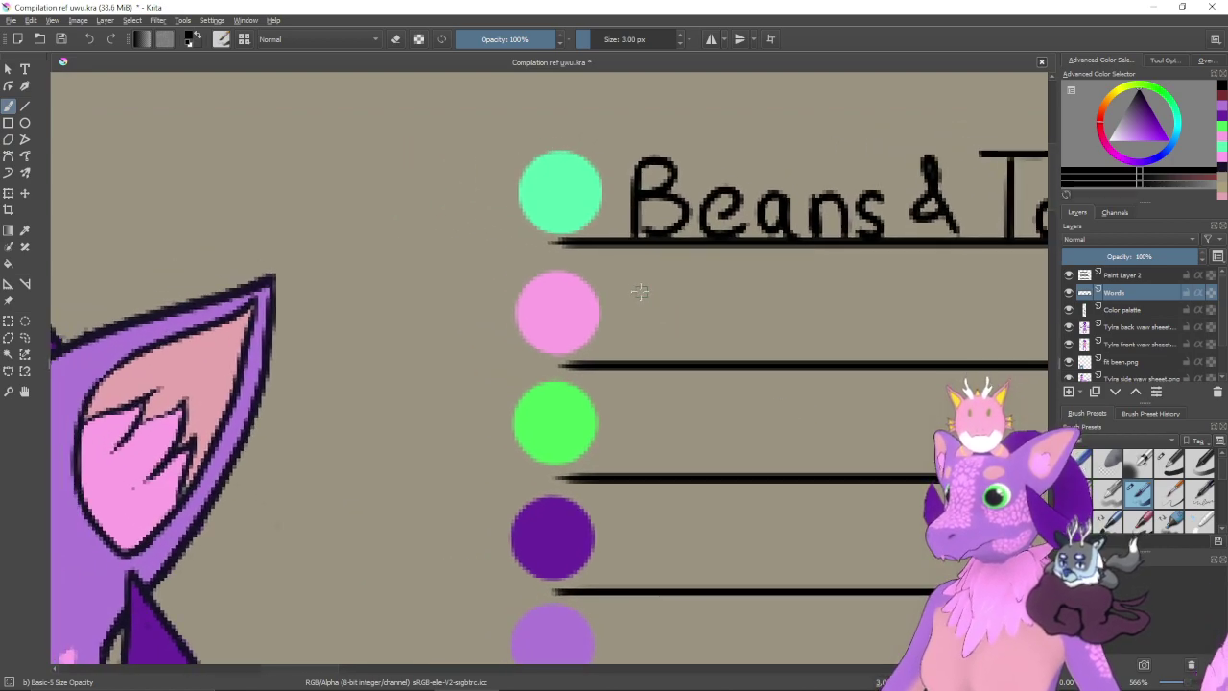
scroll(614, 312, "right", 1)
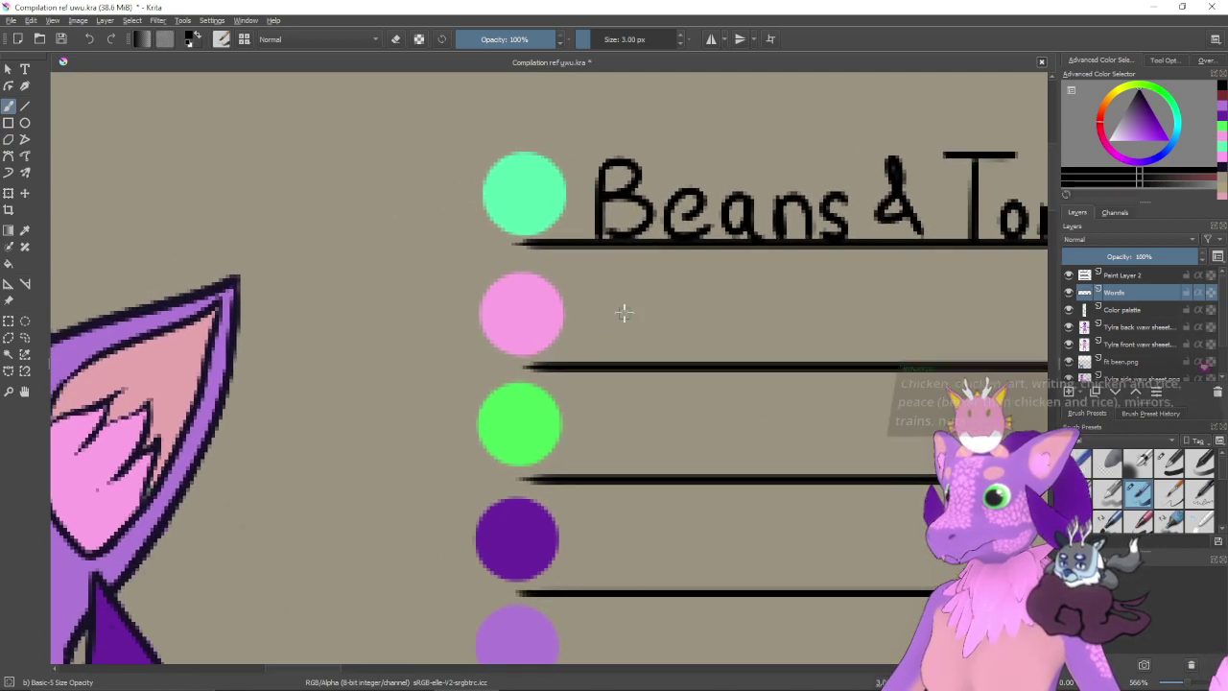
left_click_drag(610, 288, 610, 359)
mouse_move(608, 288)
left_mouse_down()
mouse_move(642, 289)
mouse_move(635, 321)
left_mouse_up()
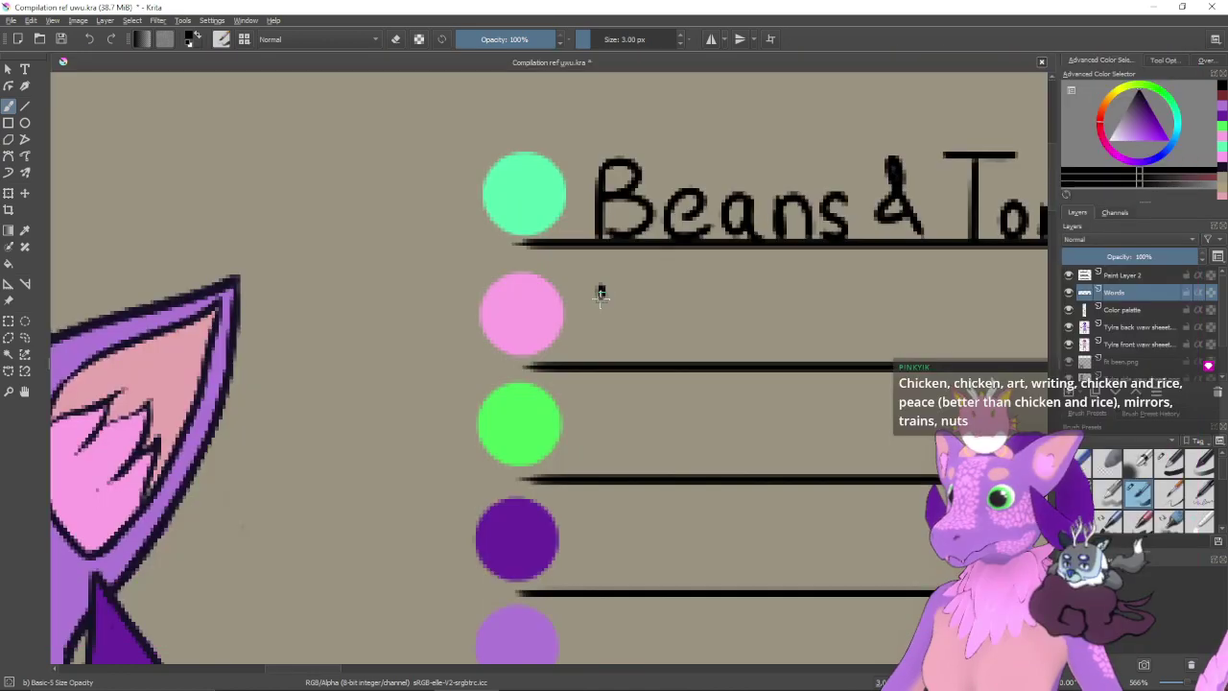
left_click_drag(601, 288, 604, 359)
key("ctrl+z")
left_click_drag(605, 288, 604, 365)
left_click_drag(607, 281, 660, 283)
left_click_drag(606, 322, 645, 322)
left_click_drag(669, 282, 671, 364)
left_click_drag(708, 320, 746, 326)
mouse_move(816, 294)
left_mouse_down()
mouse_move(776, 345)
mouse_move(798, 333)
mouse_move(848, 349)
mouse_move(669, 321)
mouse_move(676, 338)
mouse_move(715, 287)
mouse_move(688, 330)
left_mouse_up()
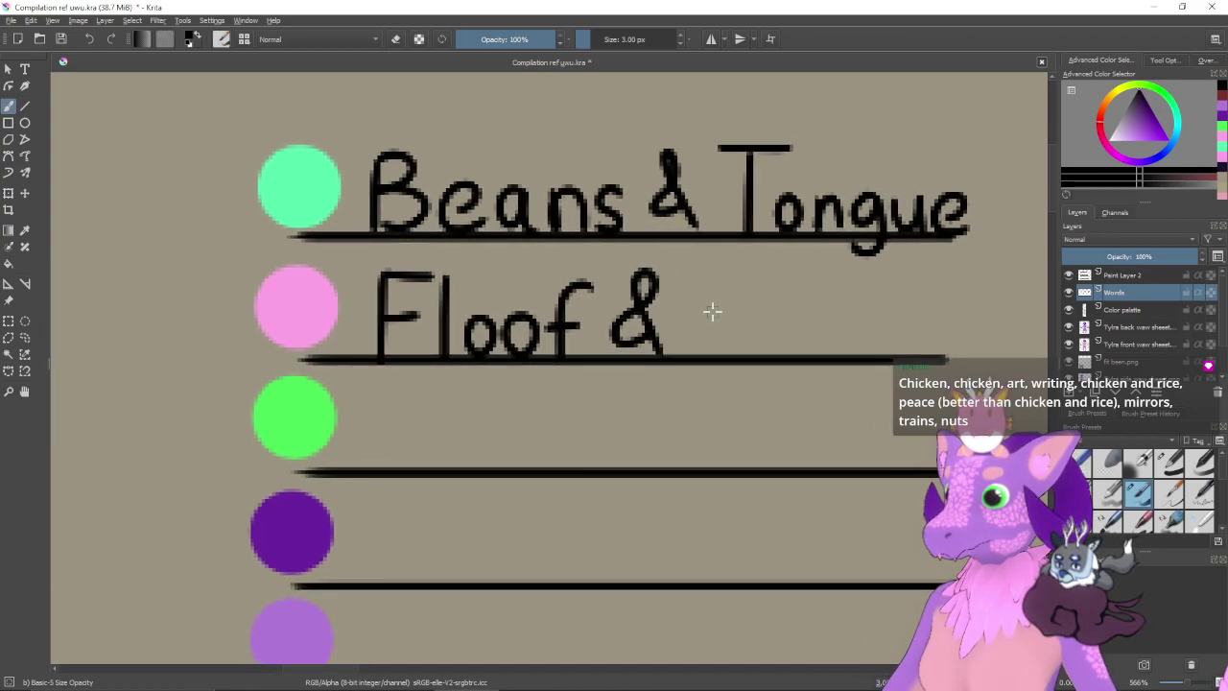
- Finish the pink swatch's label by handwriting "Scales" after the ampersand
left_click_drag(731, 282, 703, 347)
key("ctrl+z")
mouse_move(737, 289)
left_mouse_down()
mouse_move(697, 294)
mouse_move(734, 327)
mouse_move(700, 343)
left_mouse_up()
key("ctrl+z")
left_click_drag(734, 287, 702, 347)
mouse_move(770, 313)
left_mouse_down()
mouse_move(746, 350)
mouse_move(778, 335)
mouse_move(748, 335)
mouse_move(779, 352)
left_mouse_up()
key("ctrl+z")
mouse_move(817, 307)
left_mouse_down()
mouse_move(812, 351)
mouse_move(823, 357)
left_mouse_up()
mouse_move(842, 272)
left_mouse_down()
mouse_move(843, 357)
mouse_move(869, 342)
mouse_move(900, 353)
left_mouse_up()
left_click_drag(942, 311, 920, 347)
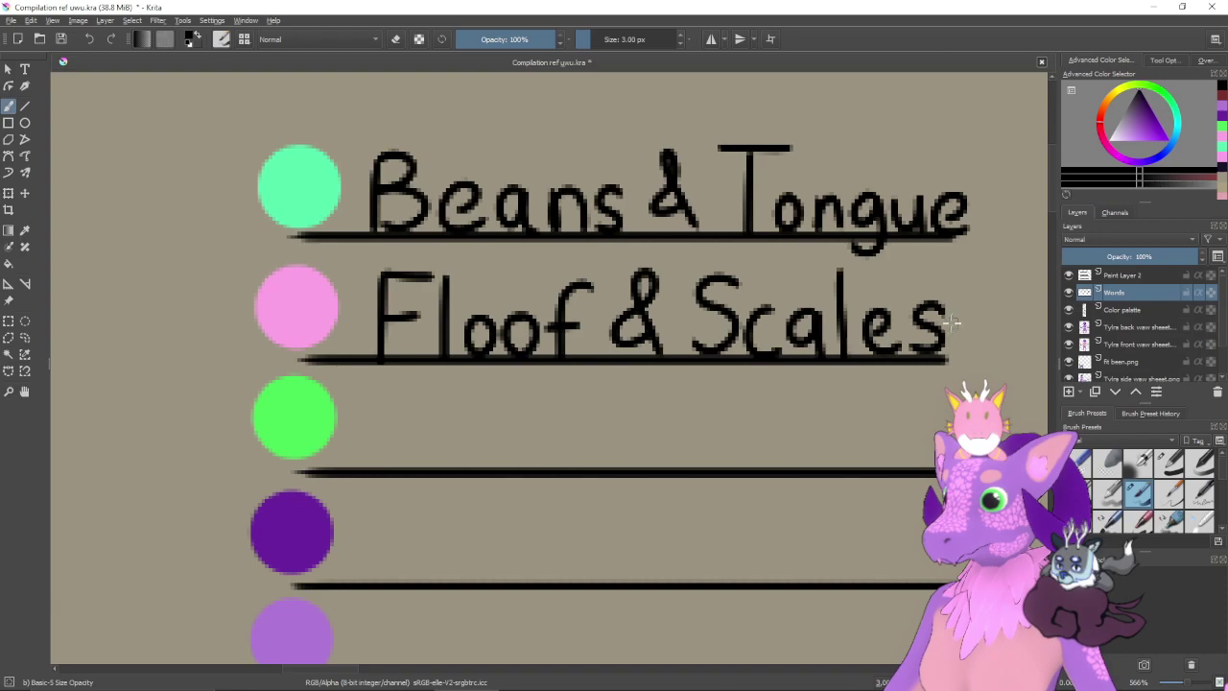
- Handwrite "Eye" on the line beside the green swatch, redrawing the letters until they look right
left_click_drag(932, 391, 872, 374)
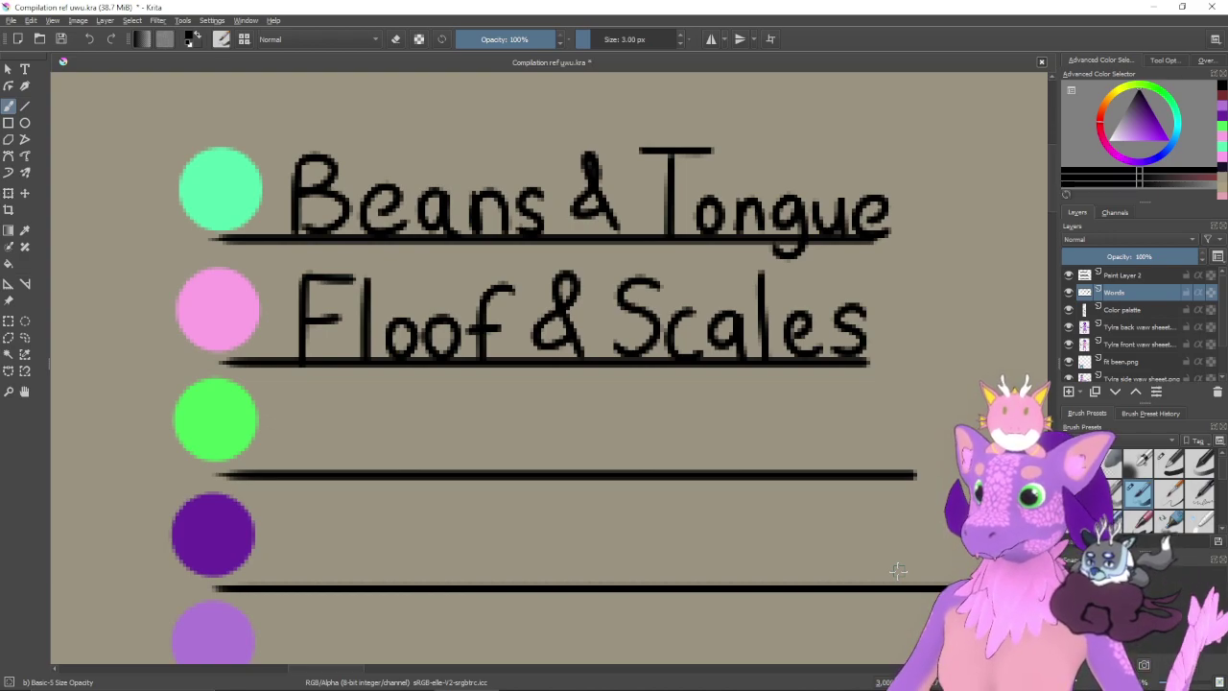
left_click_drag(504, 403, 847, 304)
left_click_drag(672, 360, 788, 312)
left_click_drag(764, 353, 689, 372)
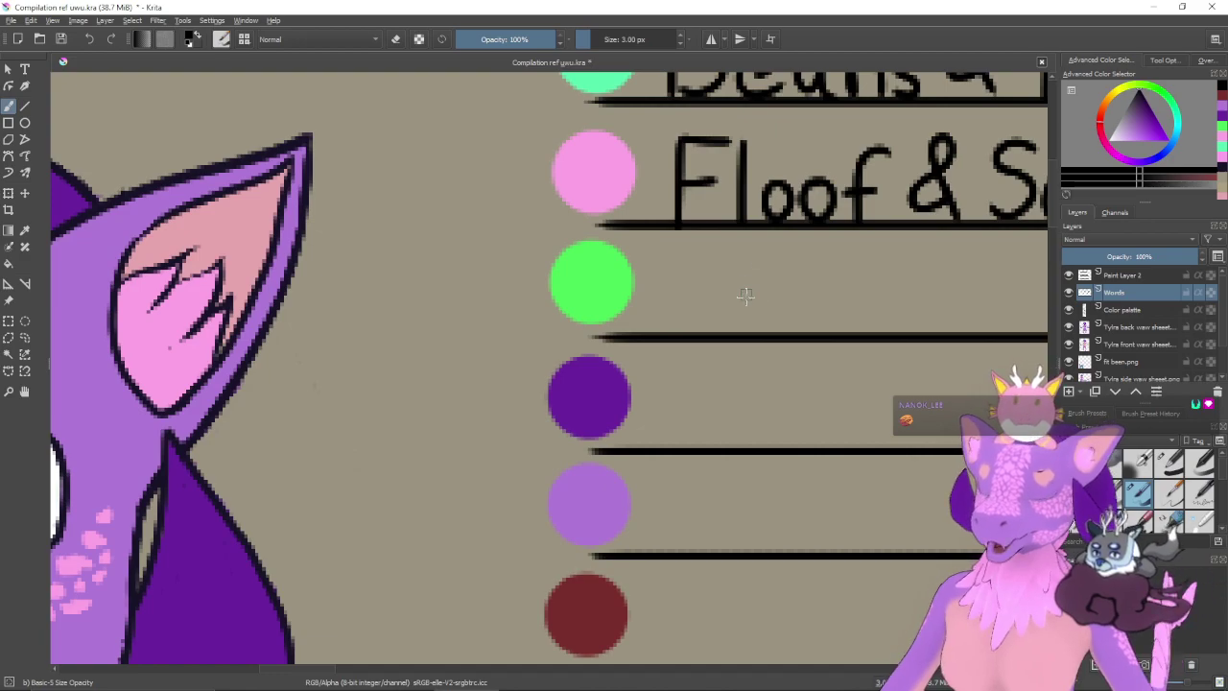
left_click_drag(703, 336, 628, 437)
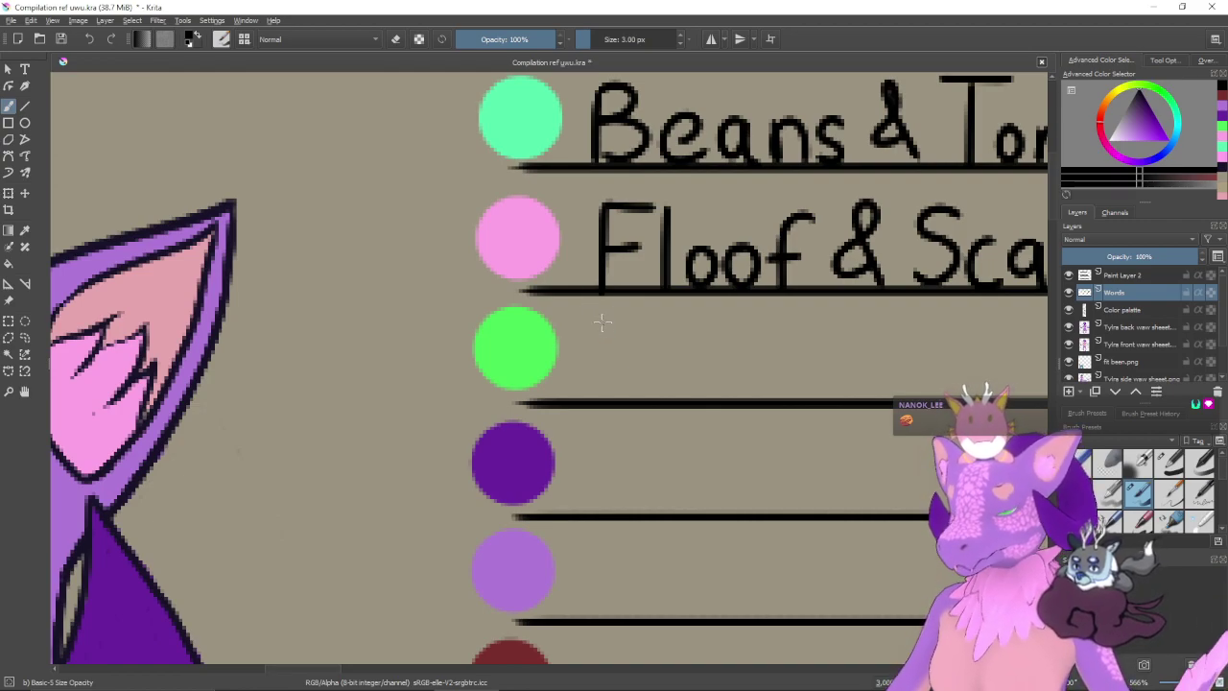
left_click_drag(602, 324, 602, 393)
key("ctrl+z")
mouse_move(600, 323)
left_mouse_down()
mouse_move(601, 380)
mouse_move(603, 328)
mouse_move(645, 323)
left_mouse_up()
mouse_move(600, 362)
left_mouse_down()
mouse_move(637, 363)
mouse_move(651, 392)
mouse_move(674, 386)
mouse_move(690, 417)
mouse_move(666, 419)
left_mouse_up()
key("ctrl+z")
key("ctrl+z")
mouse_move(668, 363)
left_mouse_down()
mouse_move(698, 363)
mouse_move(685, 395)
left_mouse_up()
mouse_move(710, 353)
left_mouse_down()
mouse_move(706, 397)
mouse_move(664, 433)
left_mouse_up()
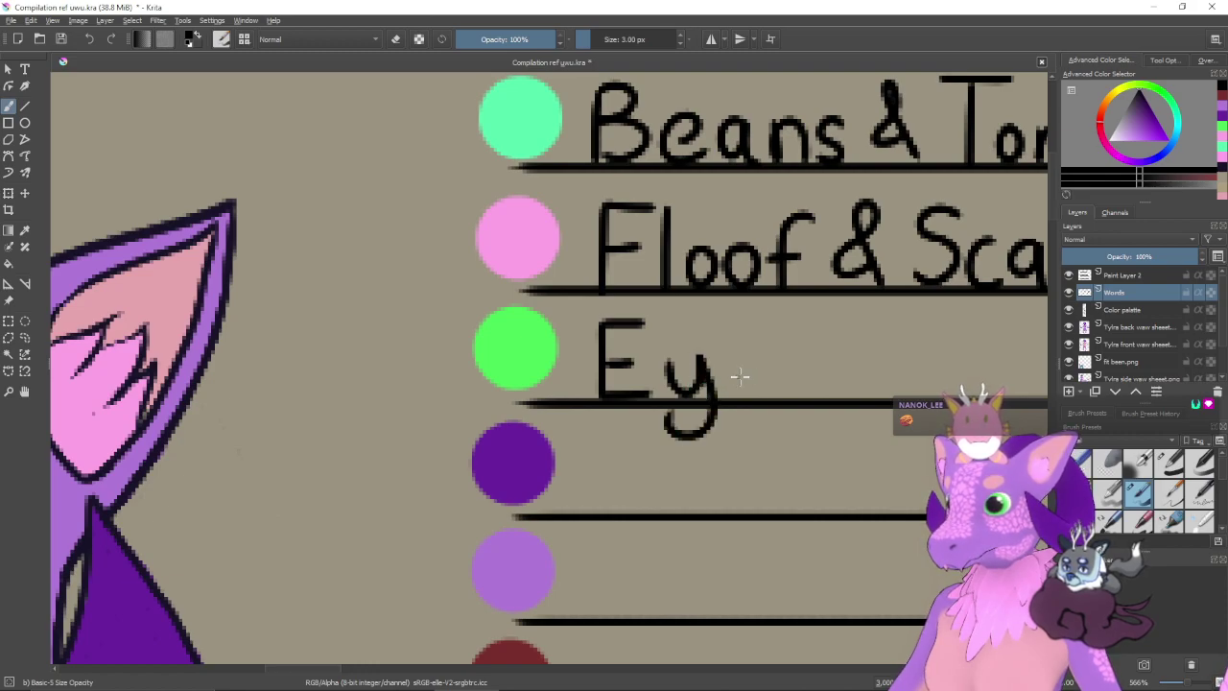
left_click_drag(730, 374, 765, 388)
key("ctrl+z")
key("ctrl+z")
left_click_drag(666, 355, 687, 393)
left_click_drag(712, 349, 663, 432)
key("ctrl+z")
key("ctrl+z")
mouse_move(666, 355)
left_mouse_down()
mouse_move(704, 364)
mouse_move(687, 393)
left_mouse_up()
mouse_move(712, 349)
left_mouse_down()
mouse_move(713, 391)
mouse_move(664, 432)
left_mouse_up()
mouse_move(741, 377)
left_mouse_down()
mouse_move(754, 353)
mouse_move(767, 393)
mouse_move(770, 355)
mouse_move(778, 392)
mouse_move(718, 416)
mouse_move(720, 401)
mouse_move(794, 386)
left_mouse_up()
key("ctrl+z")
- Check the three written labels against the whole reference sheet and inspect the empty line beside the dark purple swatch
mouse_move(652, 451)
left_mouse_down()
mouse_move(850, 411)
mouse_move(781, 414)
left_mouse_up()
scroll(779, 390, "down", 10)
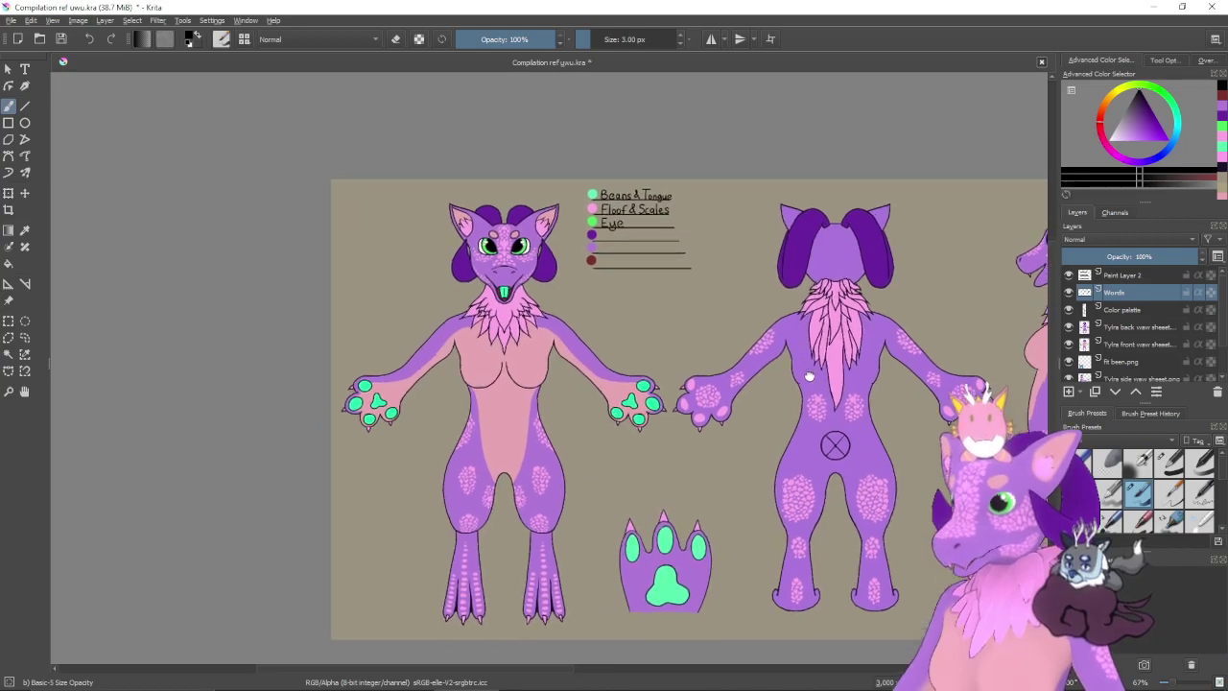
left_click_drag(804, 359, 768, 412)
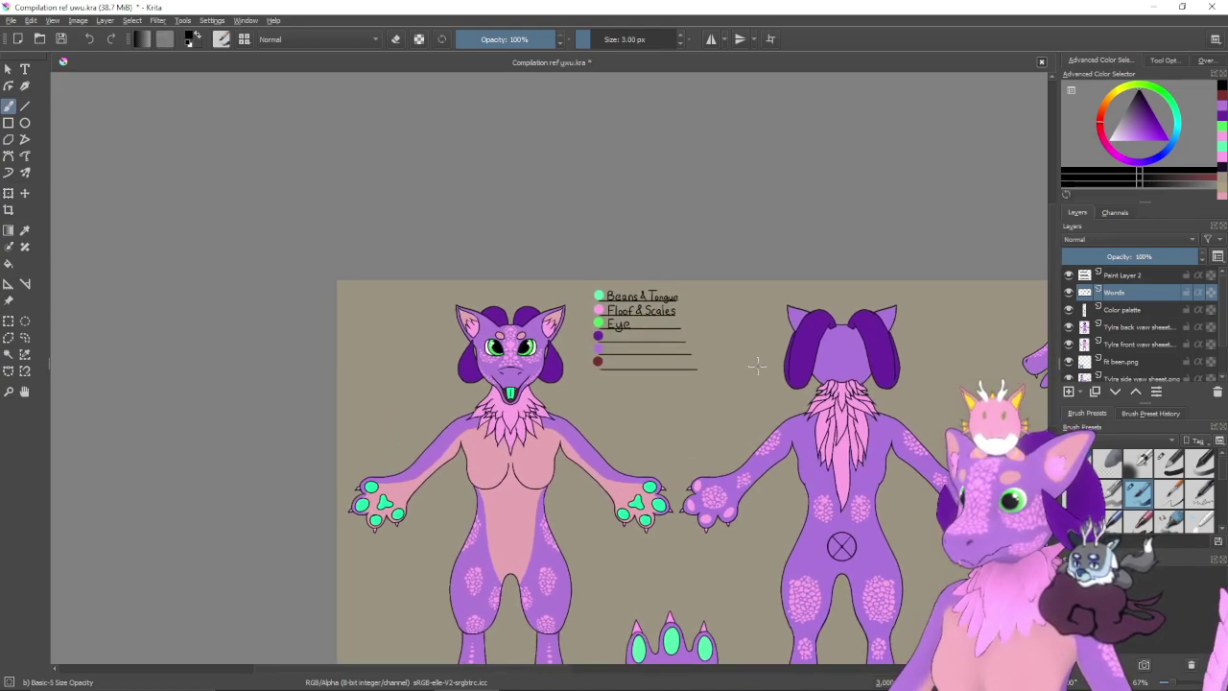
scroll(754, 358, "up", 6)
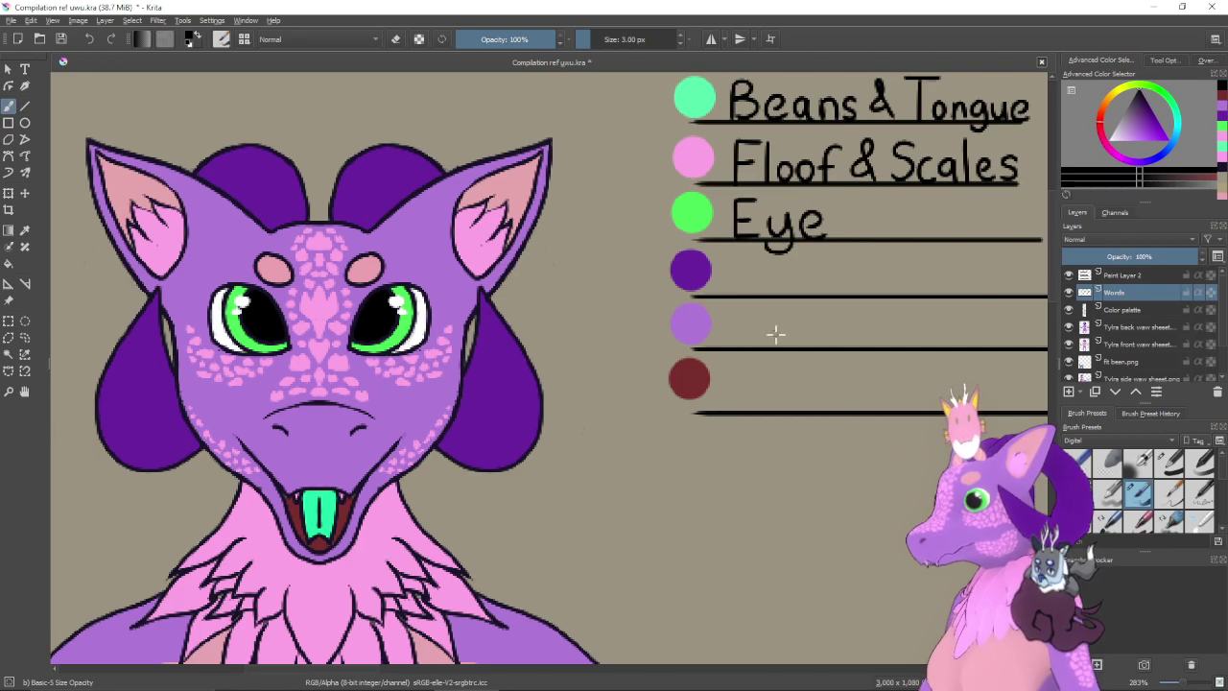
left_click_drag(740, 278, 510, 444)
key("plus")
key("plus")
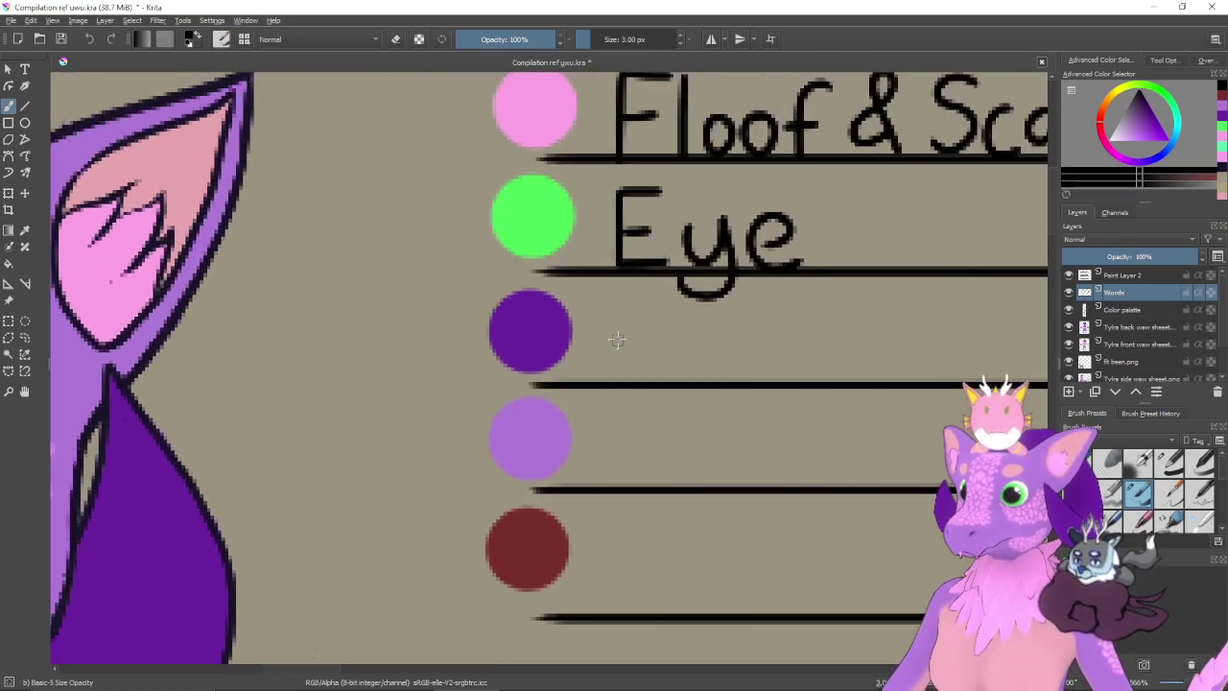
- Handwrite a capital "H" on the line beside the dark purple swatch, redrawing it until it looks right
left_click_drag(616, 299, 617, 389)
mouse_move(614, 332)
left_mouse_down()
mouse_move(671, 330)
mouse_move(664, 386)
left_mouse_up()
key("ctrl+z")
key("ctrl+z")
key("ctrl+z")
key("ctrl+z")
left_click_drag(616, 301, 616, 384)
mouse_move(614, 338)
left_mouse_down()
mouse_move(656, 336)
mouse_move(660, 305)
mouse_move(663, 386)
left_mouse_up()
- Complete the dark purple swatch's label as "Horns" by handwriting "orns" after the capital letter
mouse_move(699, 341)
left_mouse_down()
mouse_move(684, 377)
mouse_move(697, 335)
mouse_move(740, 351)
mouse_move(769, 330)
mouse_move(775, 345)
mouse_move(808, 328)
mouse_move(827, 378)
mouse_move(801, 405)
left_mouse_up()
key("ctrl+z")
key("ctrl+z")
mouse_move(806, 342)
left_mouse_down()
mouse_move(816, 366)
mouse_move(781, 378)
mouse_move(784, 347)
mouse_move(776, 375)
left_mouse_up()
key("ctrl+z")
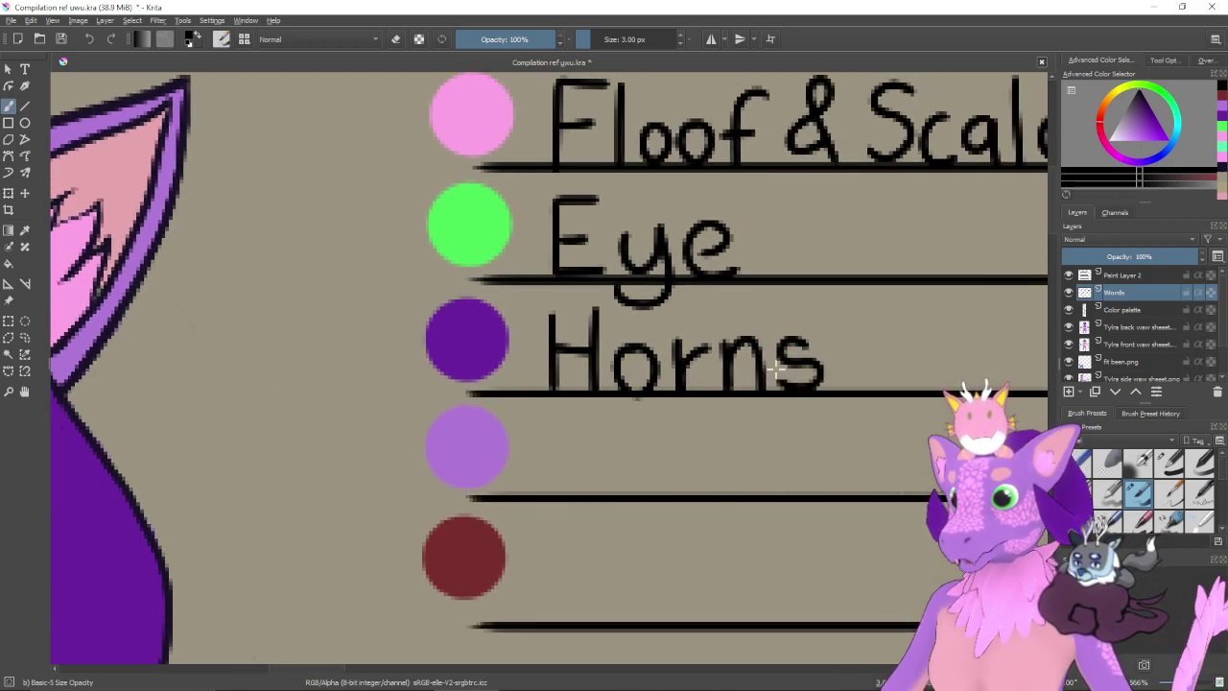
- Handwrite "Ski" on the line beside the light purple swatch, redoing strokes that look off
left_click_drag(646, 451, 701, 343)
mouse_move(727, 397)
left_mouse_down()
mouse_move(718, 403)
mouse_move(800, 351)
mouse_move(729, 410)
left_mouse_up()
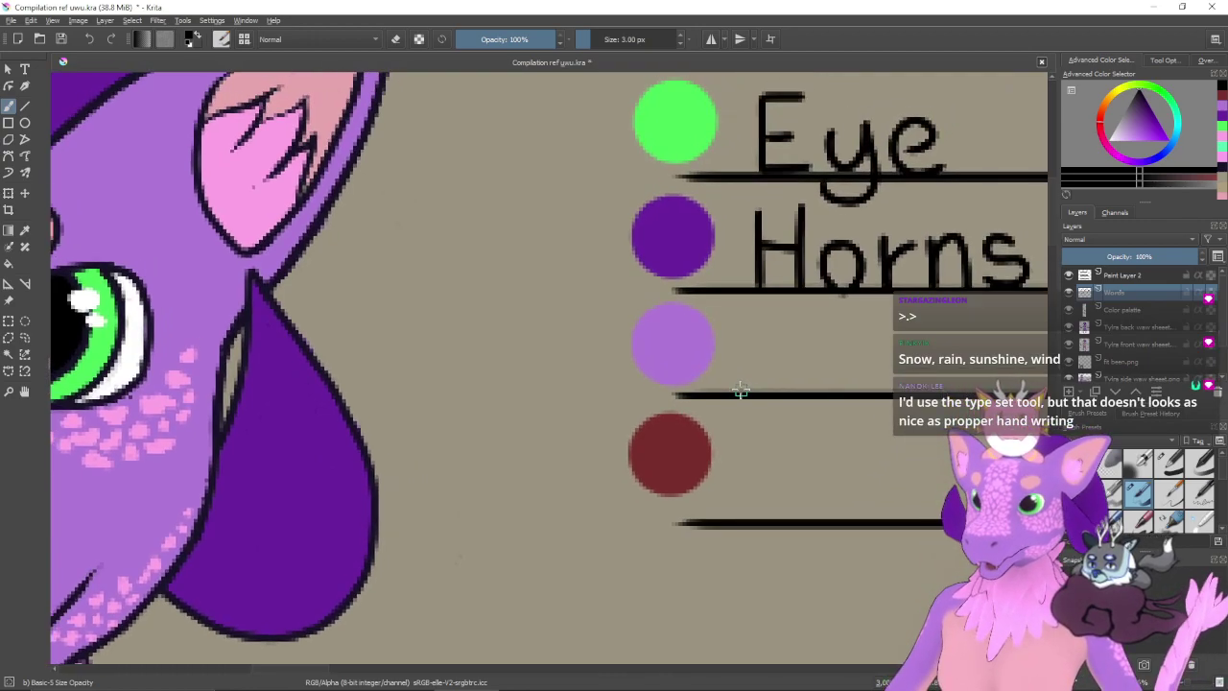
mouse_move(783, 321)
left_mouse_down()
mouse_move(767, 376)
mouse_move(739, 386)
left_mouse_up()
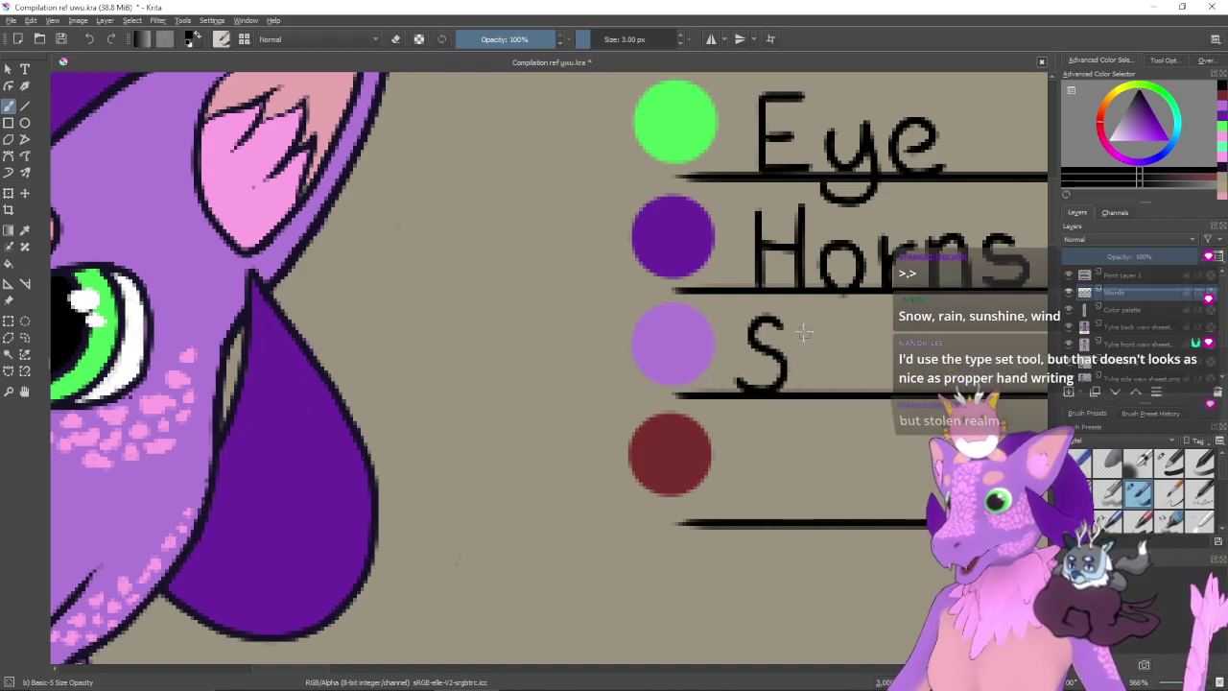
left_click_drag(805, 319, 813, 388)
key("ctrl+z")
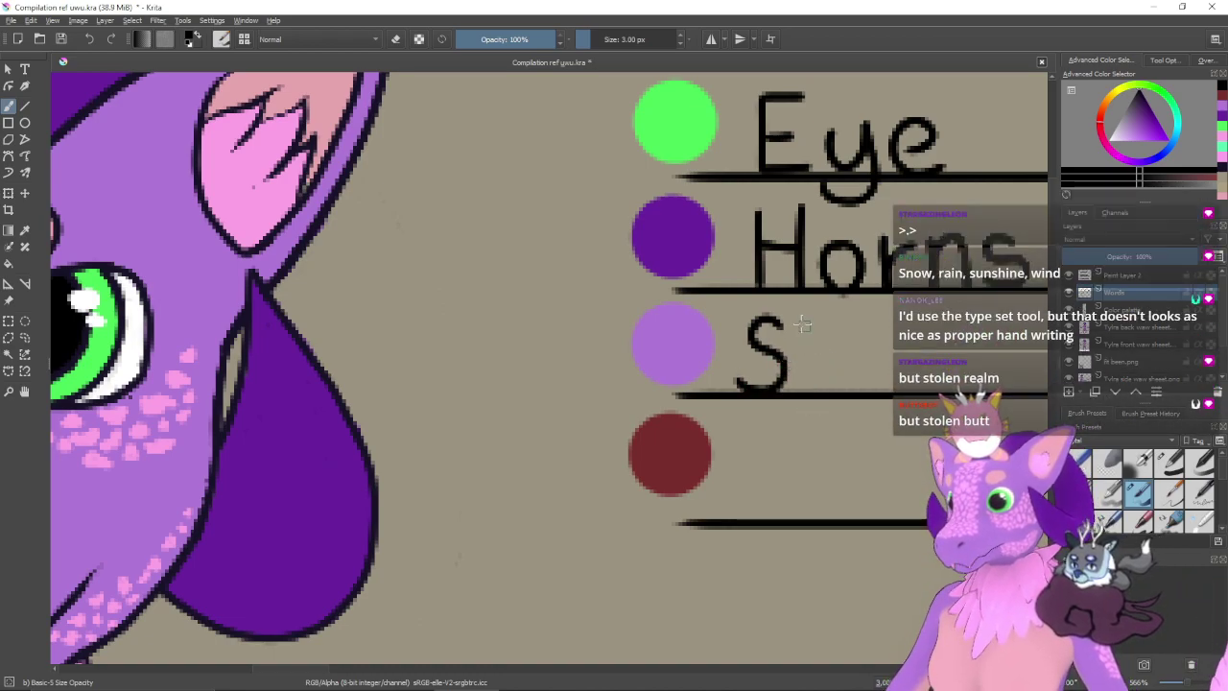
left_click_drag(803, 320, 811, 388)
mouse_move(827, 344)
left_mouse_down()
mouse_move(818, 358)
mouse_move(831, 389)
mouse_move(848, 389)
left_mouse_up()
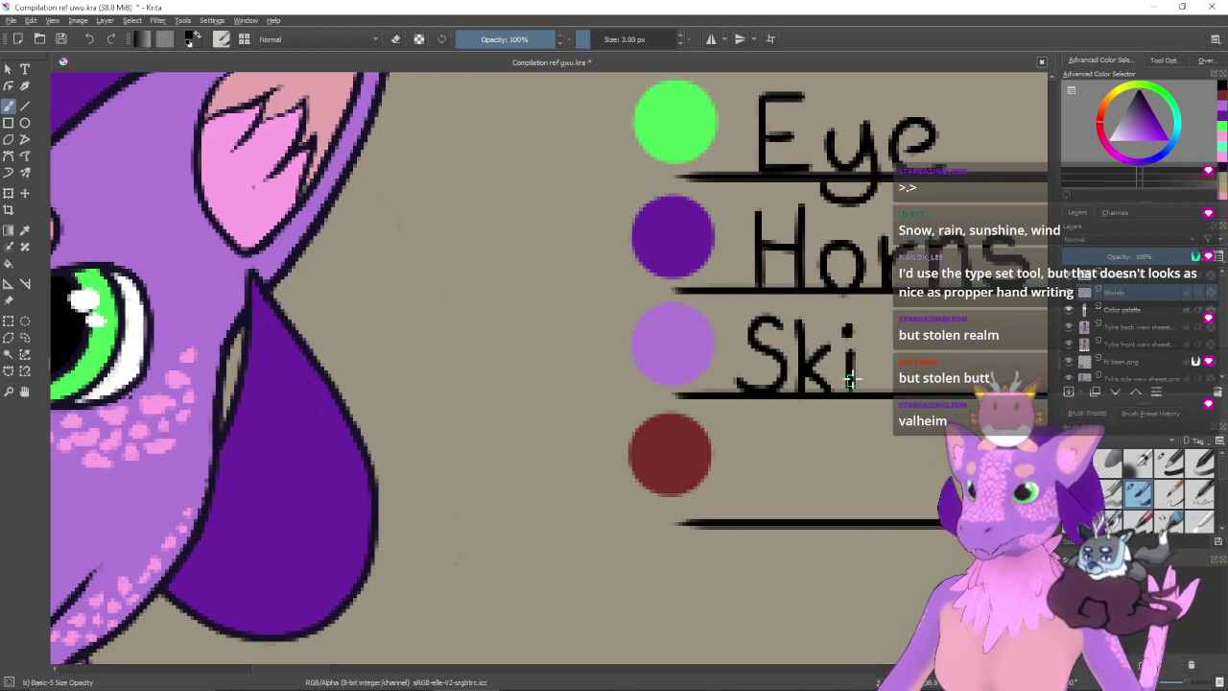
key("ctrl+z")
mouse_move(852, 342)
left_mouse_down()
mouse_move(852, 386)
mouse_move(883, 372)
mouse_move(912, 382)
mouse_move(760, 422)
left_mouse_up()
key("ctrl+z")
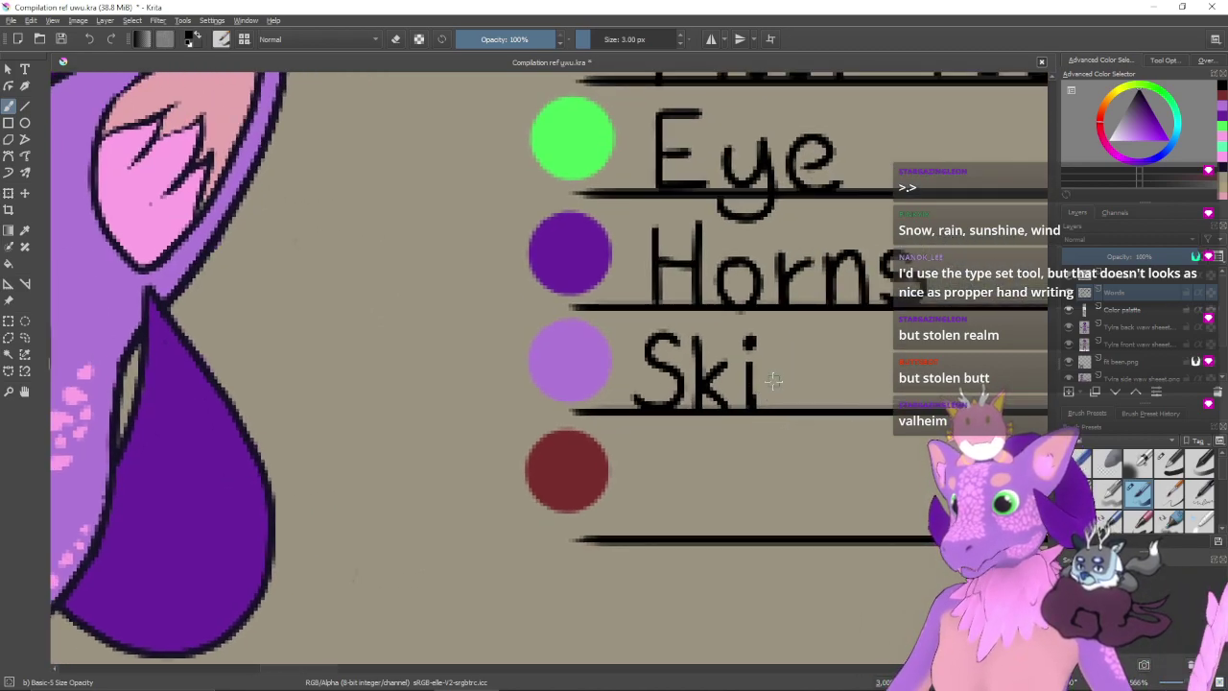
- Finish the light purple swatch's label as "Skin" by handwriting the "n", redrawing it until it fits
mouse_move(767, 364)
left_mouse_down()
mouse_move(769, 403)
mouse_move(813, 406)
left_mouse_up()
key("ctrl+z")
mouse_move(767, 374)
left_mouse_down()
mouse_move(772, 403)
mouse_move(814, 407)
left_mouse_up()
key("ctrl+z")
left_click_drag(767, 362, 815, 409)
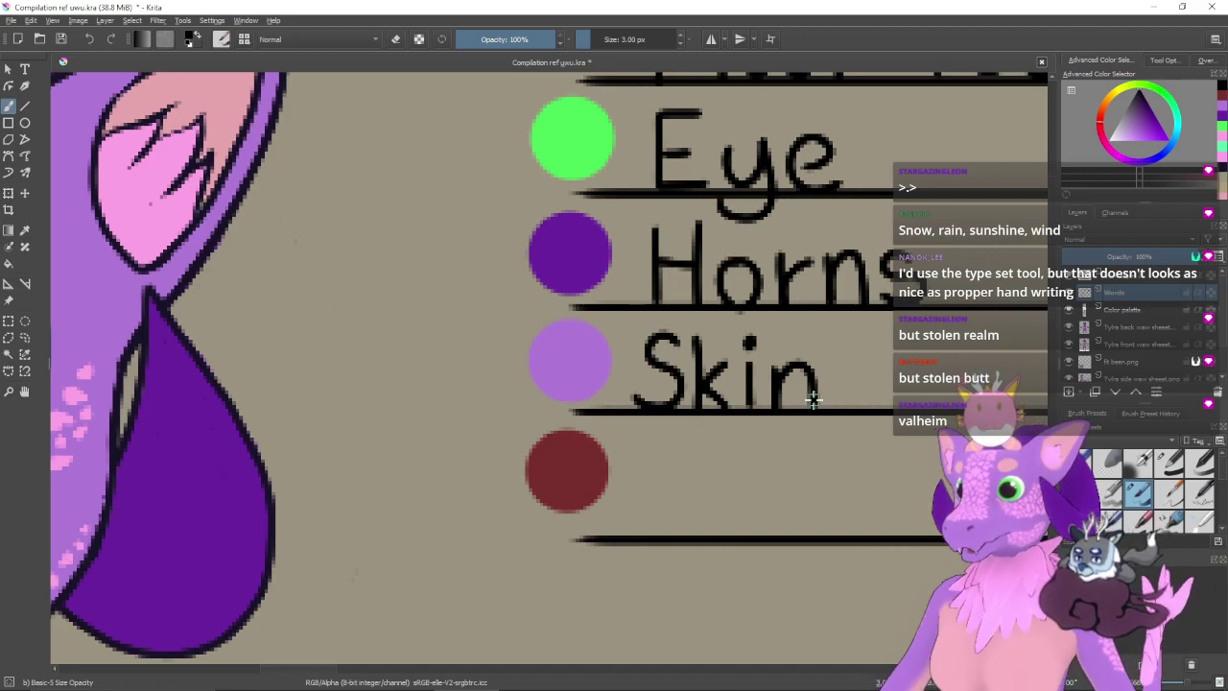
left_click_drag(781, 321, 811, 321)
- Sample the chest's salmon pink and stamp it as a new swatch below the dark red one on the Color palette layer, brush size 22 px
key("ctrl+minus")
key("ctrl+minus")
key("ctrl+minus")
left_click_drag(687, 454, 836, 345)
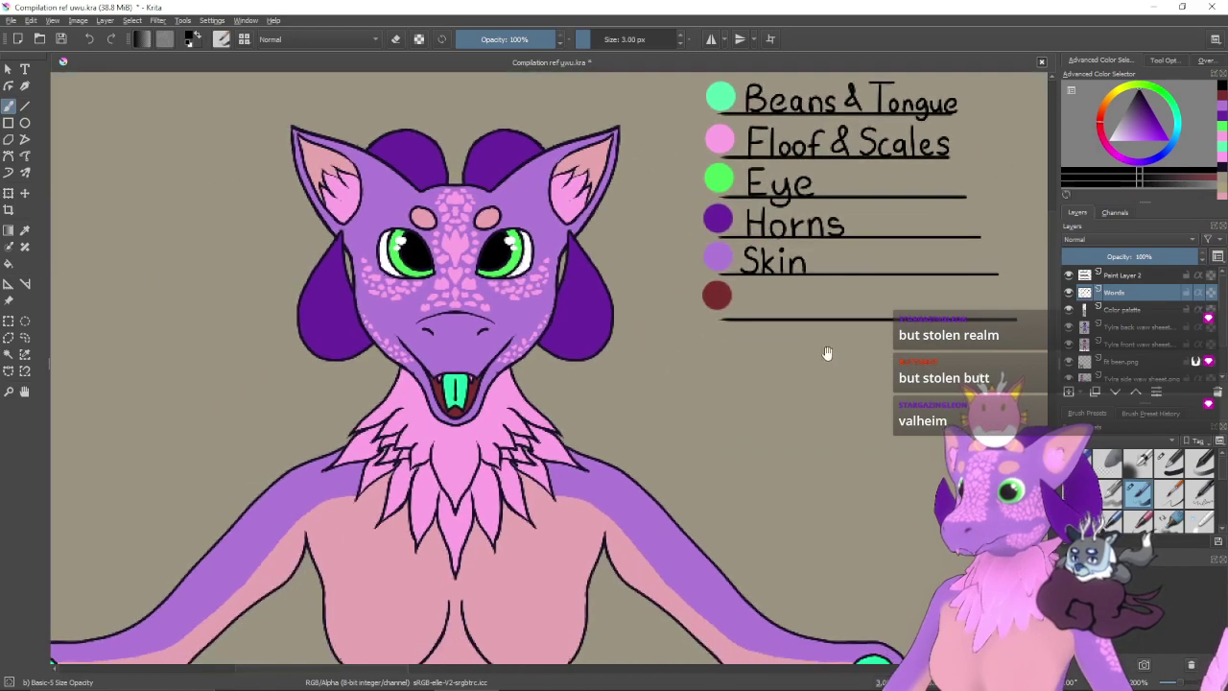
left_click(594, 584, "ctrl")
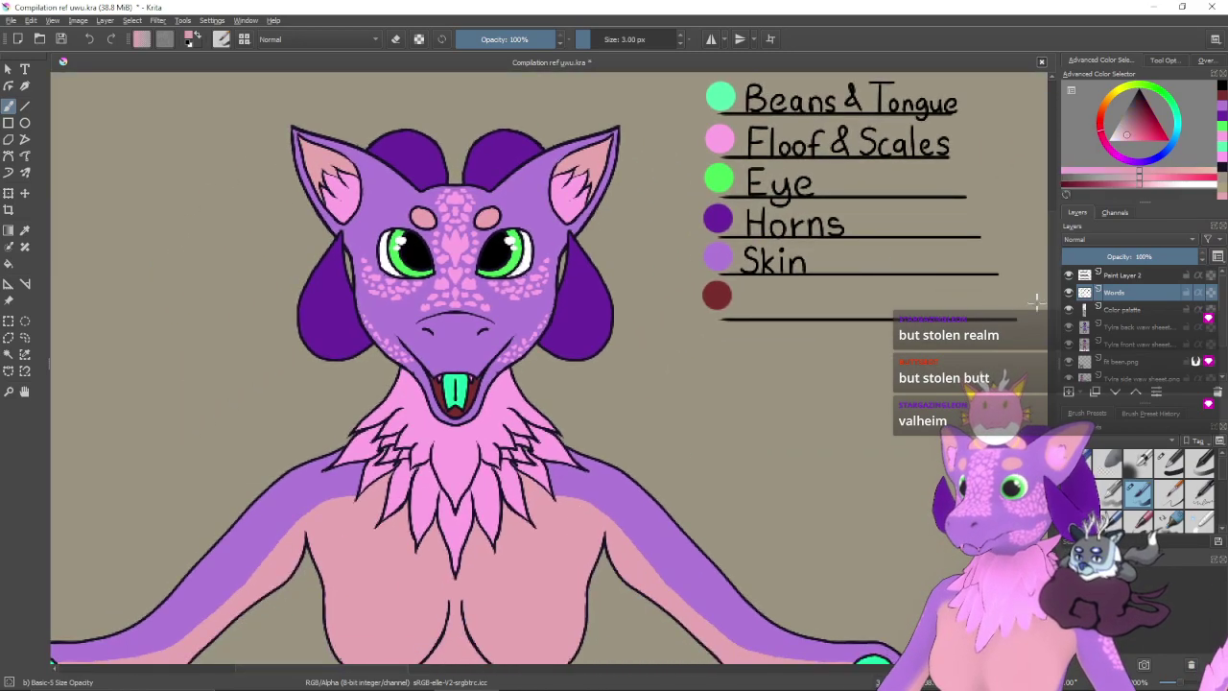
left_click(1129, 311)
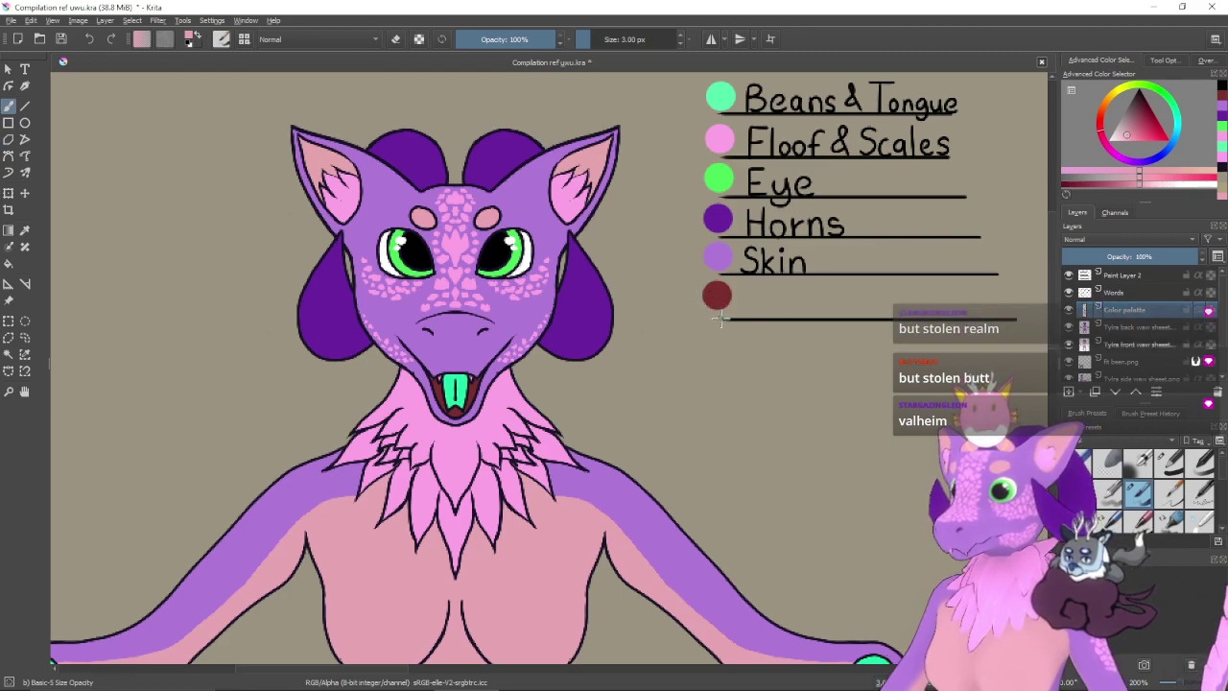
key("bracketright")
key("bracketright")
key("bracketright")
key("bracketright")
key("bracketright")
key("bracketright")
key("bracketright")
key("bracketright")
key("bracketright")
key("bracketright")
key("bracketright")
key("bracketright")
key("bracketright")
key("bracketright")
key("bracketright")
key("bracketright")
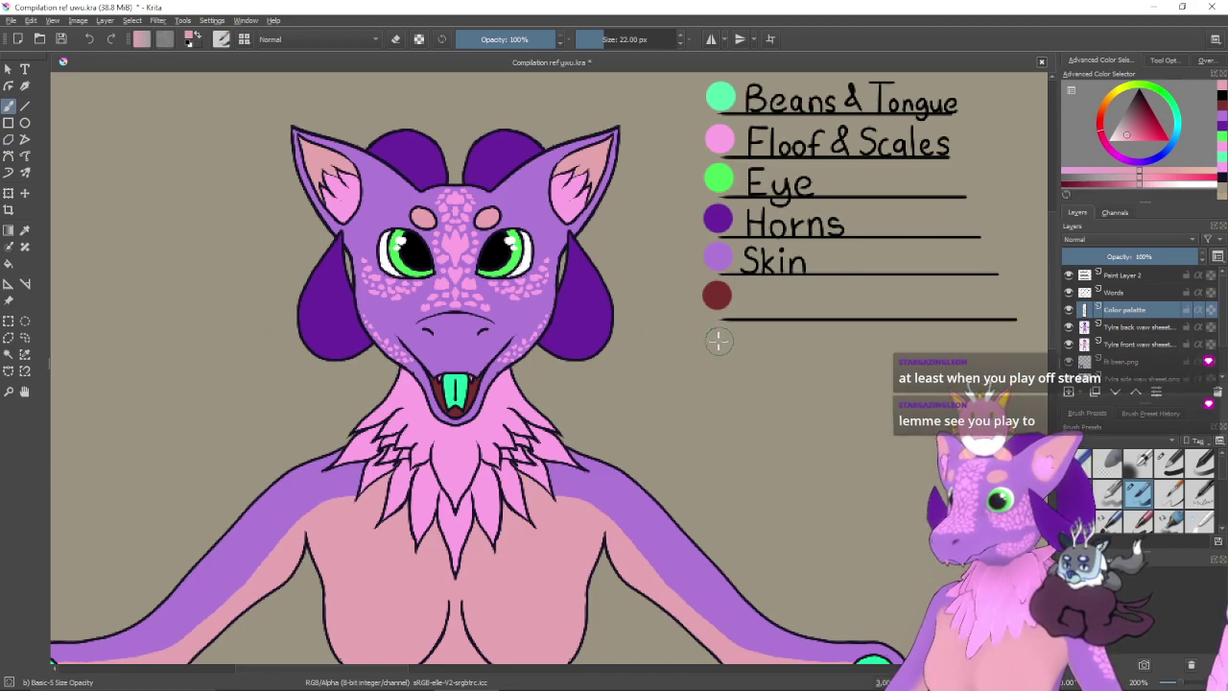
left_click(715, 341)
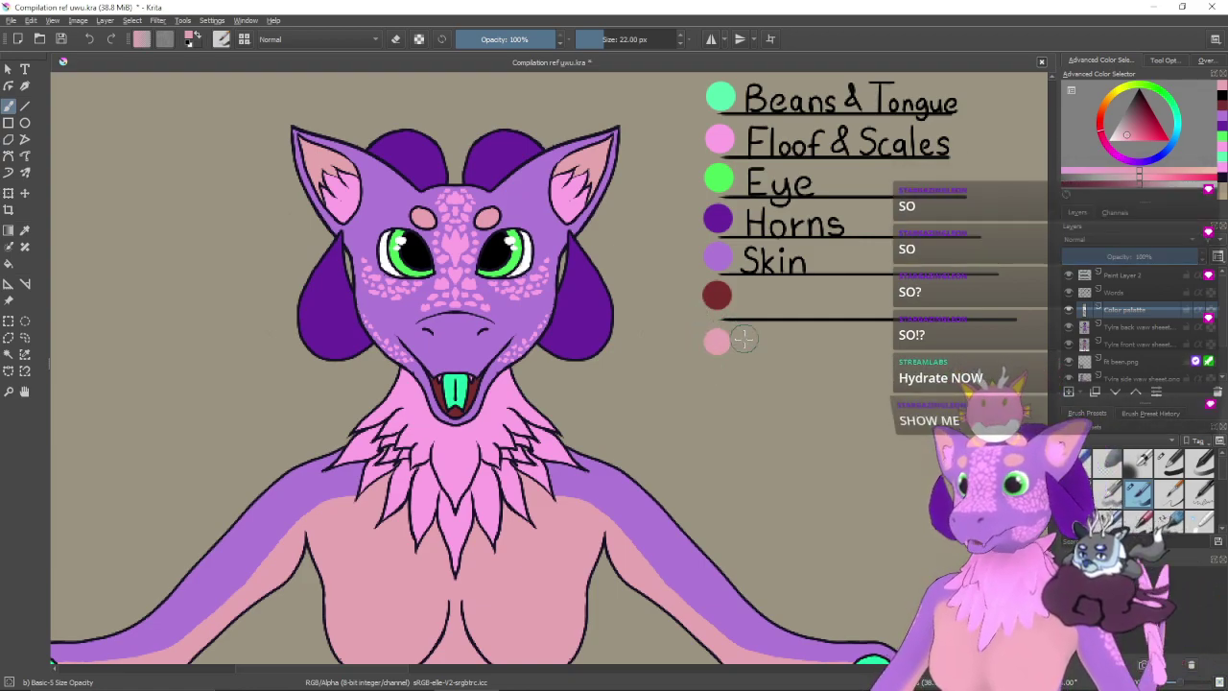
- Set up lettering on the Words layer with black as the brush colour and a 3 px brush size
left_click(1128, 293)
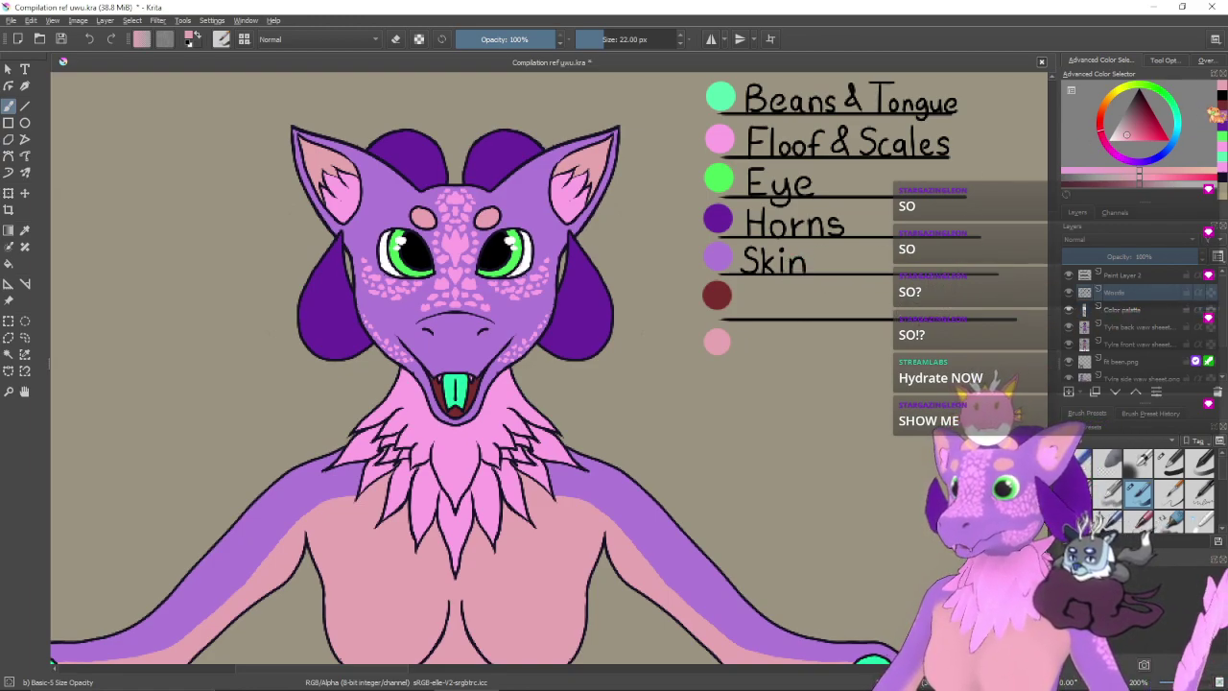
left_click(1220, 96)
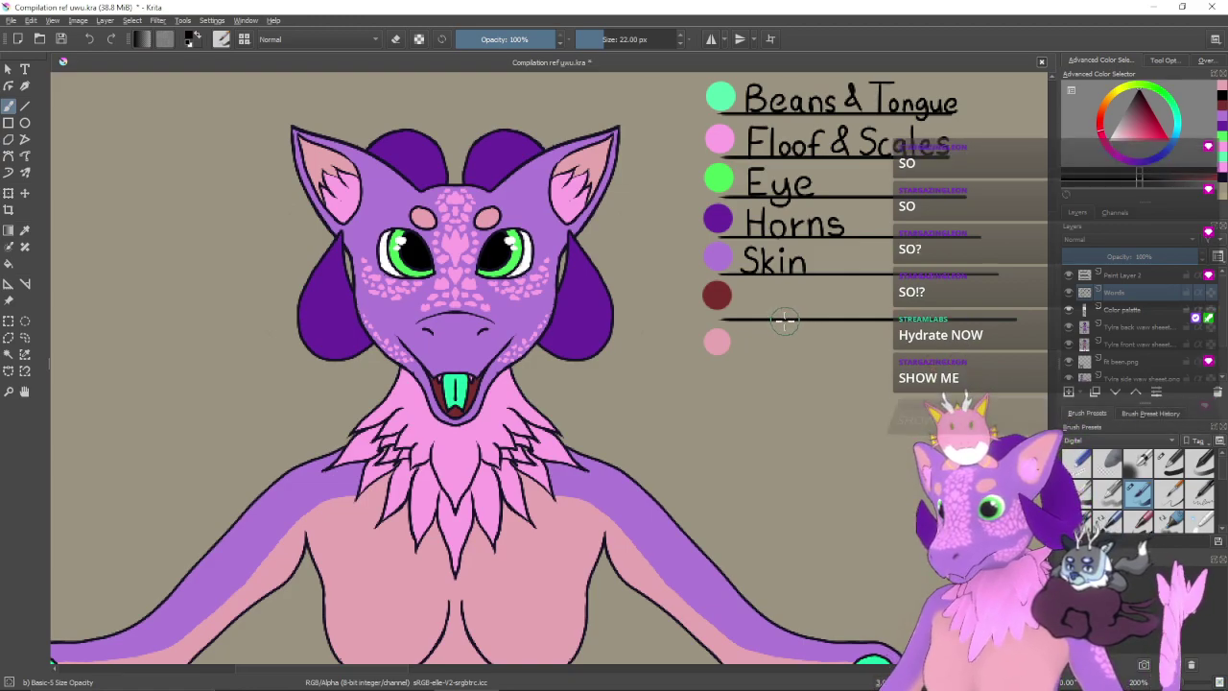
scroll(787, 321, "up", 3)
left_click_drag(841, 280, 778, 337)
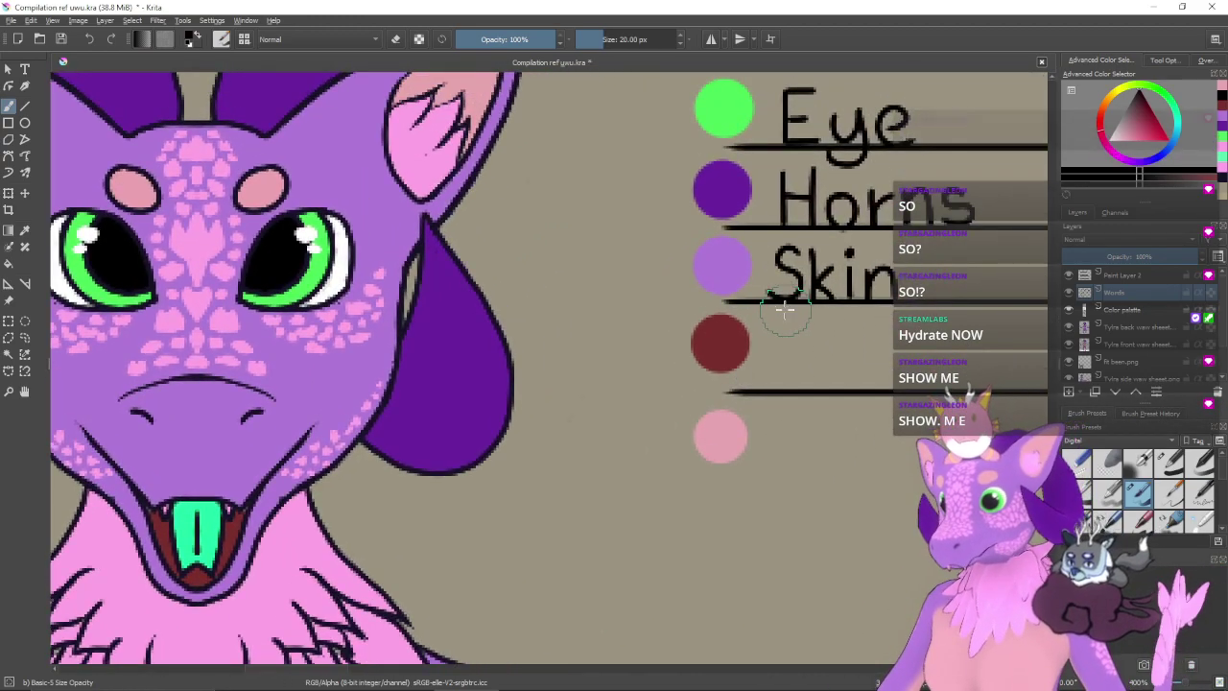
key("[")
key("[")
key("[")
key("[")
key("[")
key("[")
key("[")
key("[")
key("[")
key("[")
key("[")
key("bracketleft")
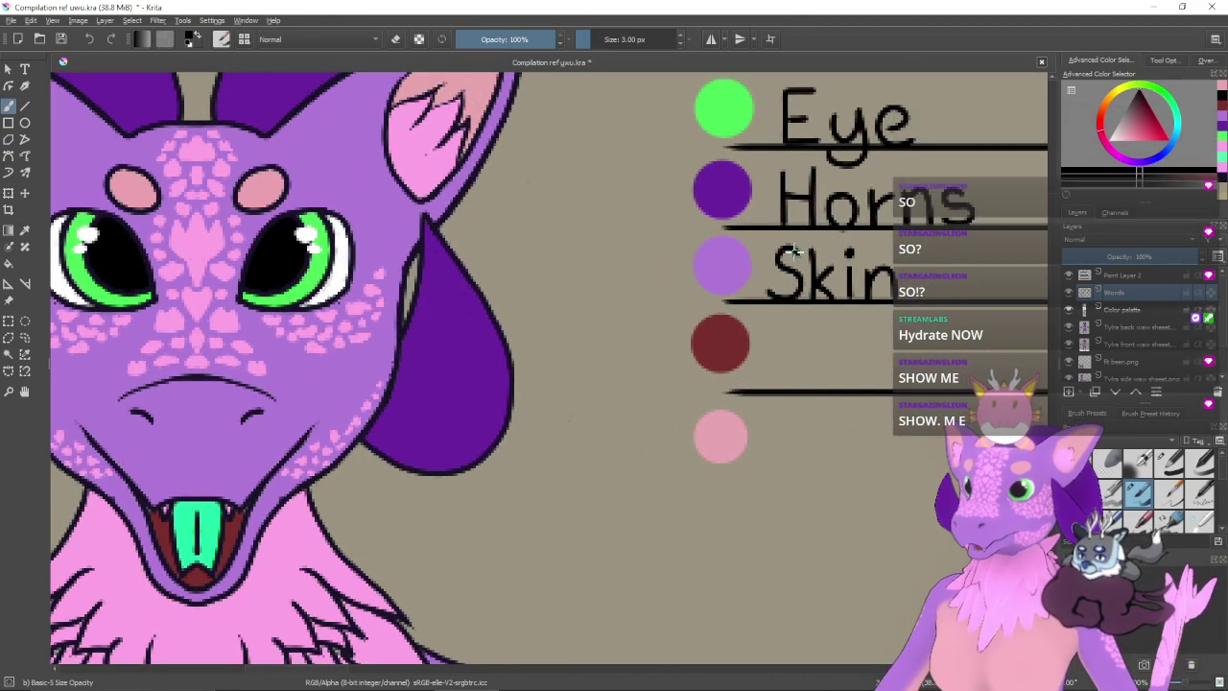
- Handwrite a capital "M" on the line beside the dark red swatch, redrawing its strokes until they look right
mouse_move(808, 342)
left_mouse_down()
mouse_move(769, 387)
mouse_move(792, 381)
mouse_move(795, 422)
mouse_move(807, 408)
mouse_move(755, 405)
left_mouse_up()
key("ctrl+z")
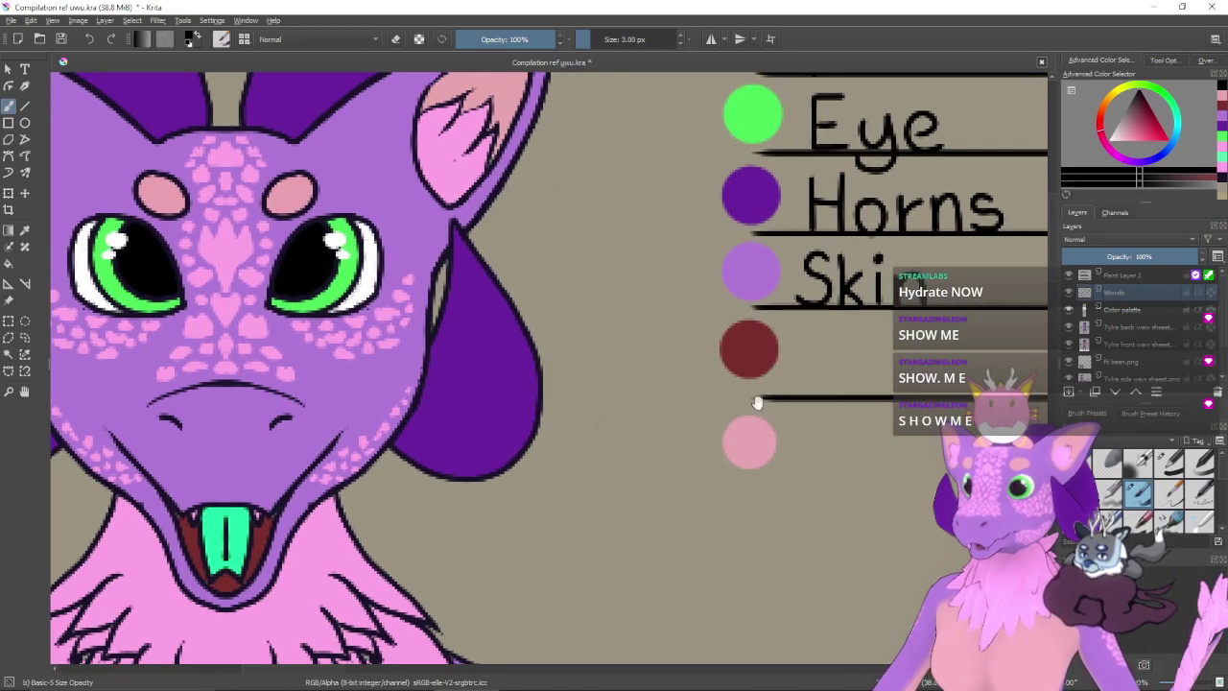
left_click_drag(831, 410, 691, 427)
key("ctrl+plus")
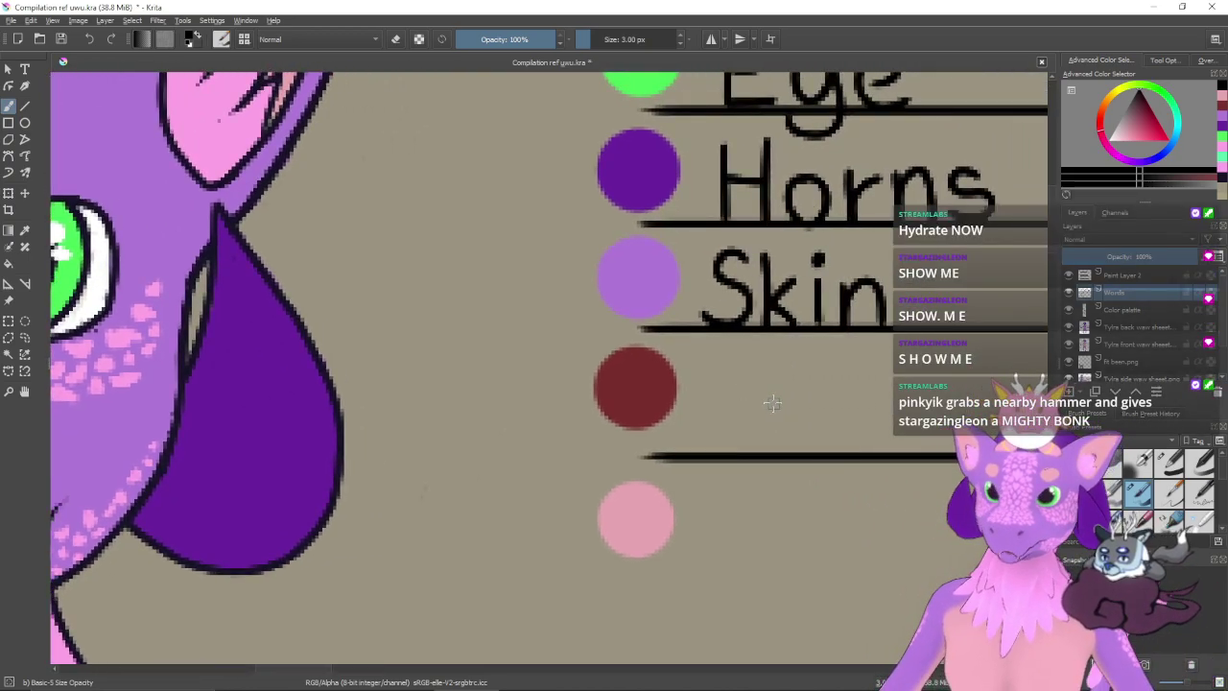
mouse_move(746, 379)
left_mouse_down()
mouse_move(778, 359)
mouse_move(736, 436)
left_mouse_up()
key("ctrl+z")
left_click_drag(740, 347, 736, 439)
key("ctrl+z")
left_click_drag(740, 353, 734, 446)
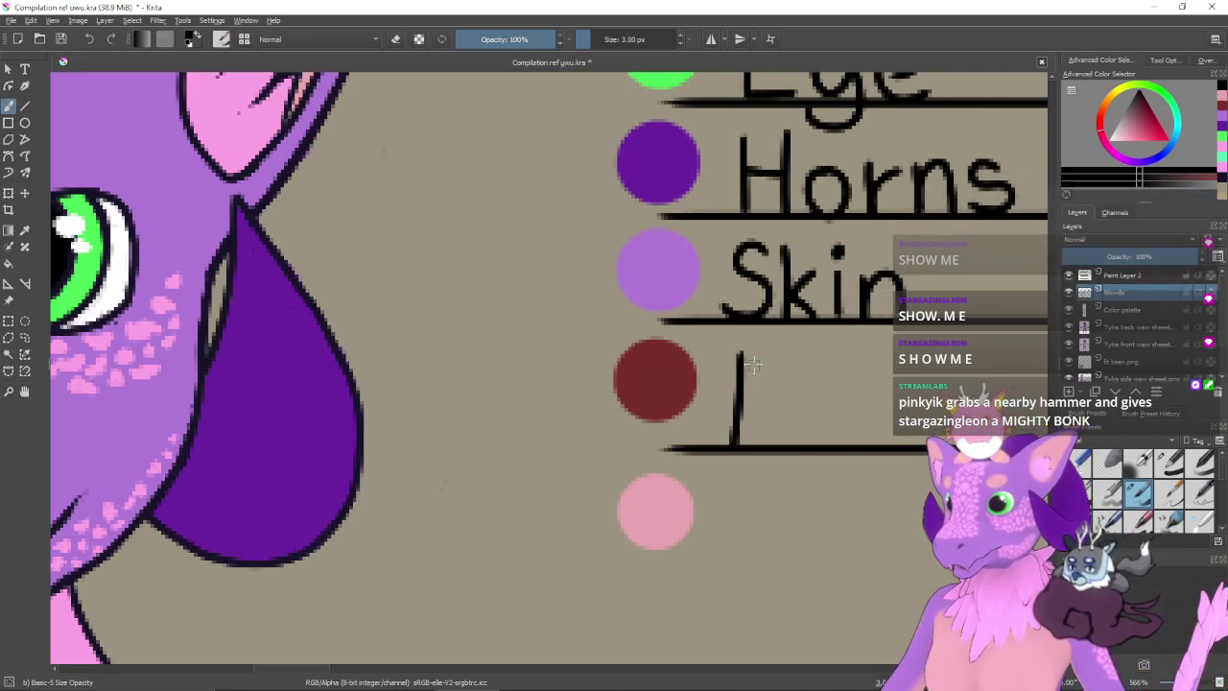
left_click_drag(736, 355, 769, 422)
left_click_drag(802, 358, 770, 422)
left_click_drag(804, 359, 802, 439)
left_click_drag(839, 401, 753, 386)
key("ctrl+z")
left_click_drag(722, 340, 724, 412)
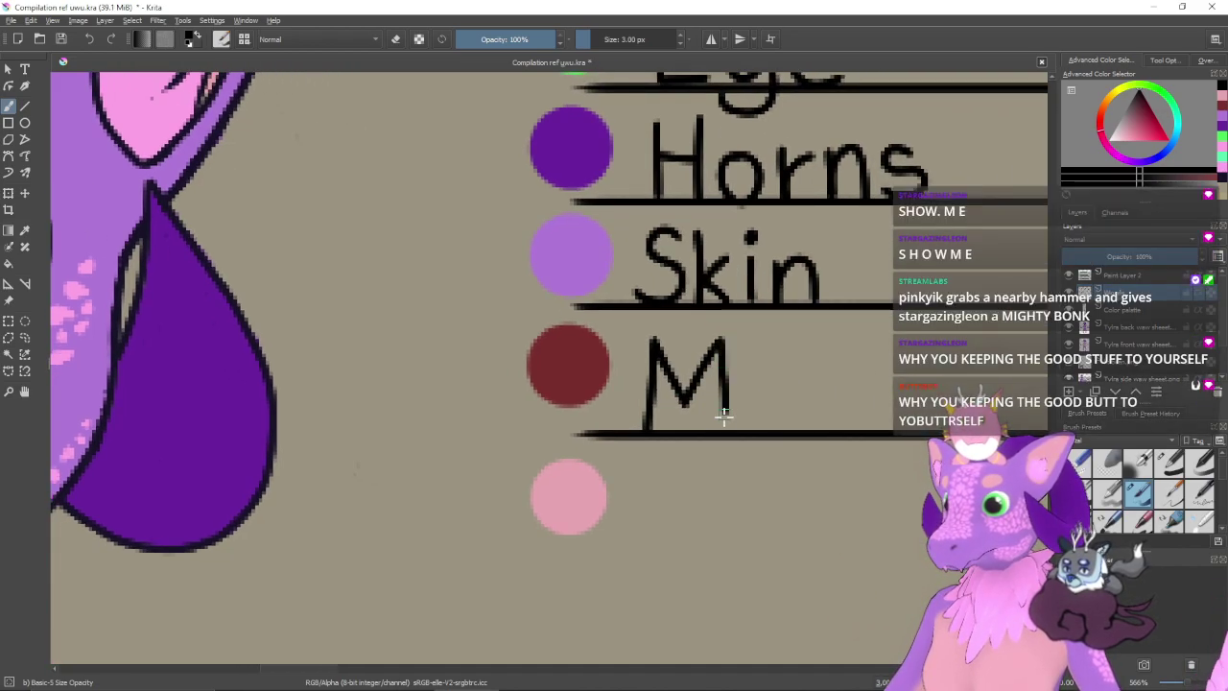
key("ctrl+z")
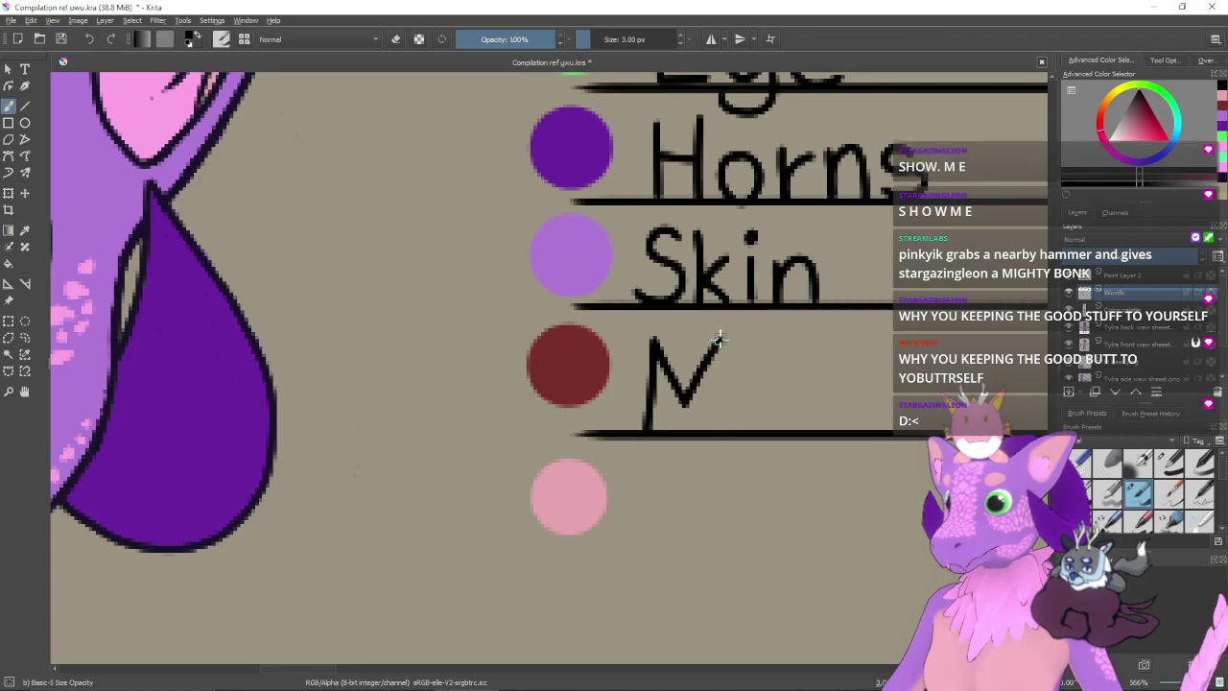
left_click_drag(719, 344, 723, 428)
key("ctrl+z")
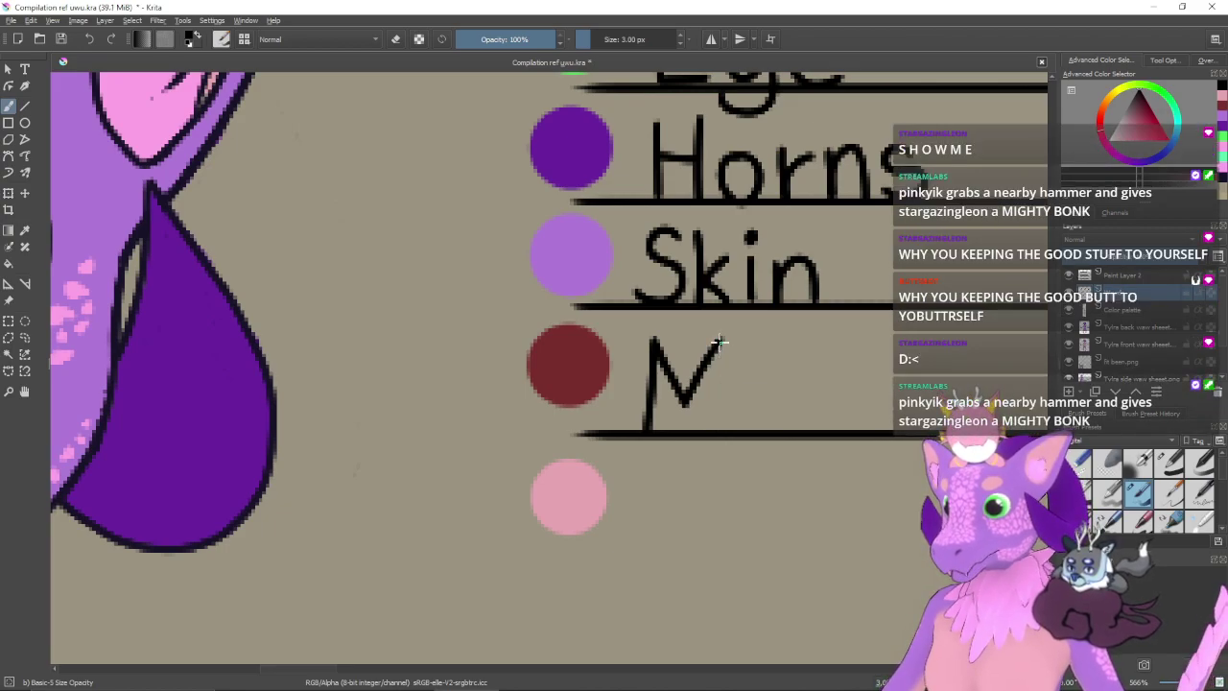
left_click_drag(719, 343, 722, 431)
- Add "out" after the capital "M" beside the dark red swatch, redrawing the stem of the "t"
mouse_move(757, 389)
left_mouse_down()
mouse_move(740, 398)
mouse_move(767, 389)
mouse_move(805, 428)
mouse_move(831, 431)
left_mouse_up()
key("ctrl+z")
mouse_move(790, 382)
left_mouse_down()
mouse_move(814, 421)
mouse_move(826, 375)
mouse_move(836, 425)
mouse_move(799, 404)
mouse_move(789, 370)
mouse_move(775, 428)
left_mouse_up()
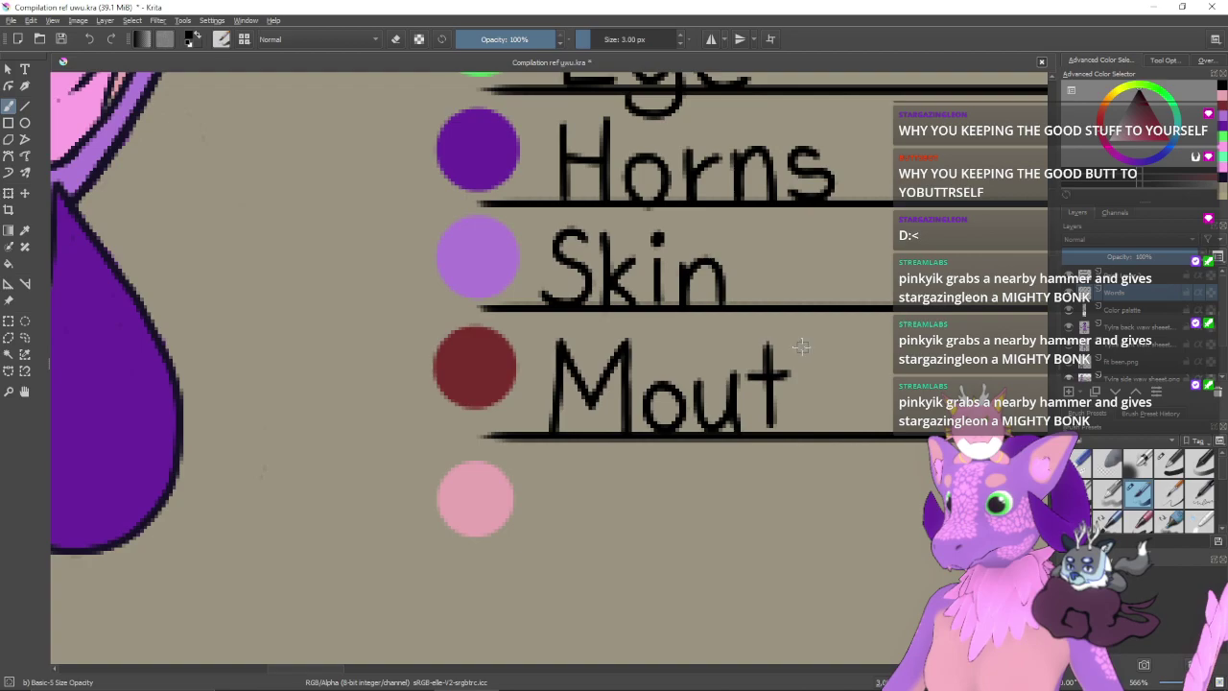
key("ctrl+z")
left_click_drag(774, 343, 767, 427)
key("ctrl+z")
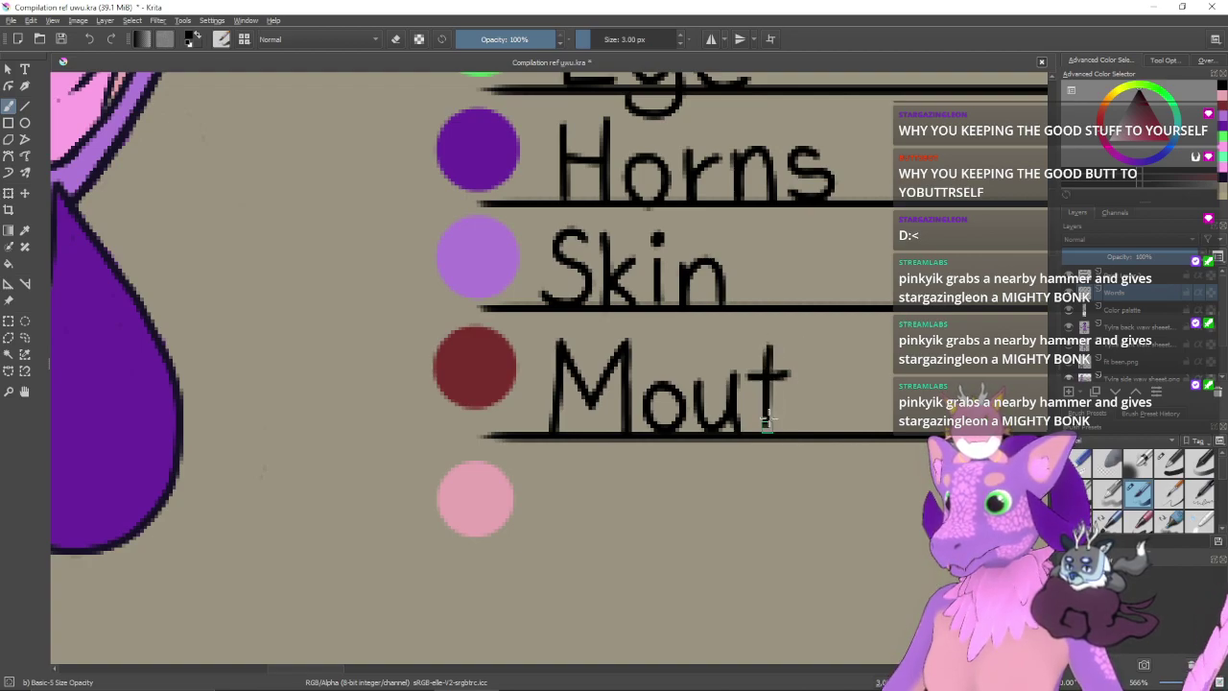
key("ctrl+z")
left_click_drag(767, 344, 764, 441)
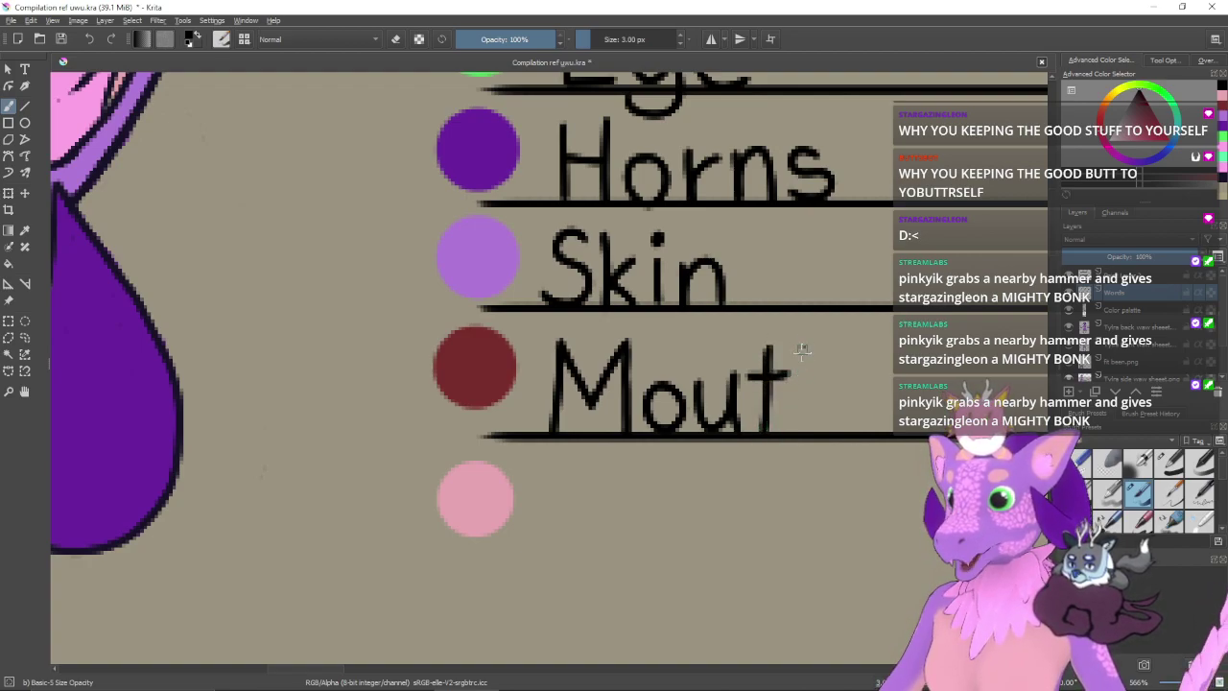
- Finish the dark red swatch's label as "Mouth" by handwriting the "h", redrawing it until it looks right
left_click_drag(801, 339, 802, 439)
left_click_drag(813, 396, 838, 434)
key("ctrl+z")
key("ctrl+z")
left_click_drag(806, 345, 808, 434)
mouse_move(810, 414)
left_mouse_down()
mouse_move(825, 396)
mouse_move(840, 433)
left_mouse_up()
key("ctrl+z")
key("ctrl+z")
left_click_drag(801, 341, 802, 441)
mouse_move(808, 394)
left_mouse_down()
mouse_move(840, 440)
mouse_move(804, 431)
left_mouse_up()
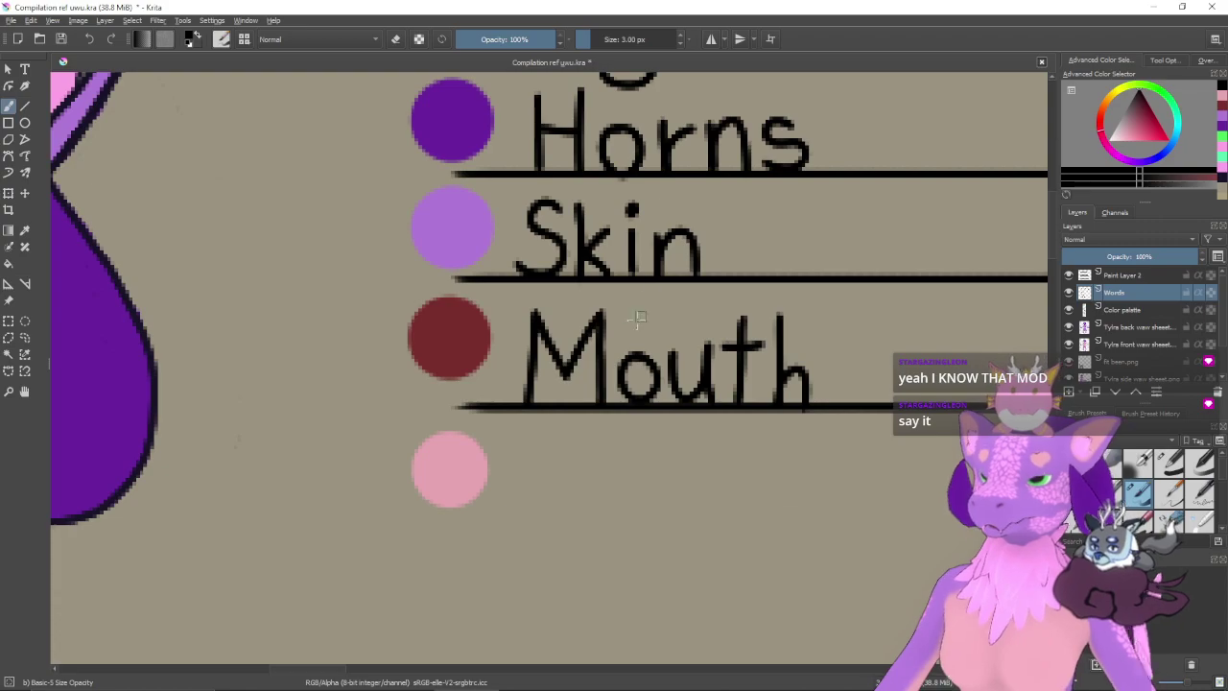
- Draw a straight horizontal guide line beneath the salmon pink swatch on Paint Layer 2 with the Line tool
key("ctrl+minus")
left_click_drag(592, 504, 626, 443)
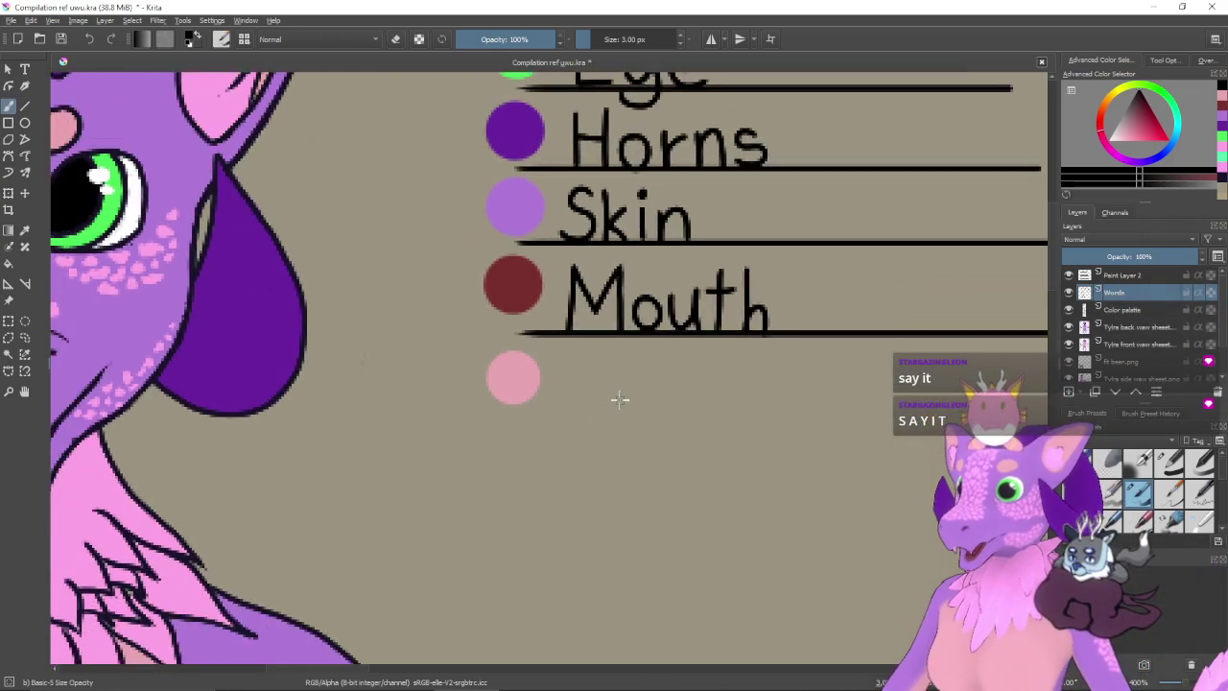
left_click(1122, 275)
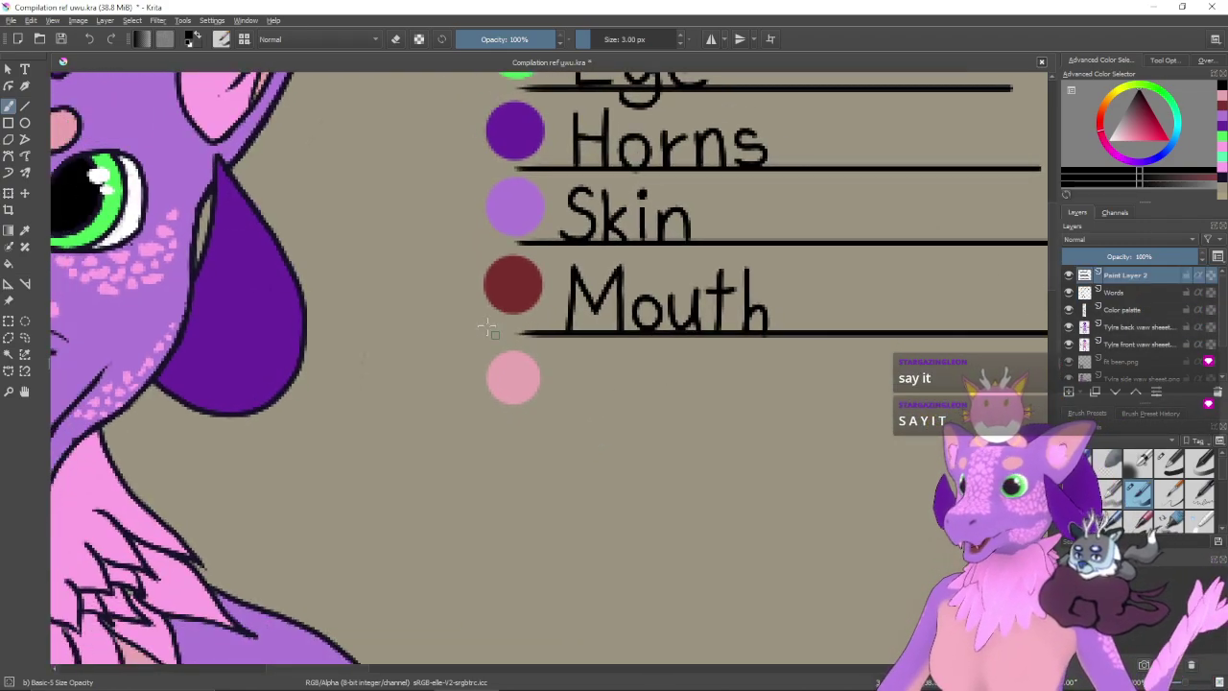
left_click(25, 105)
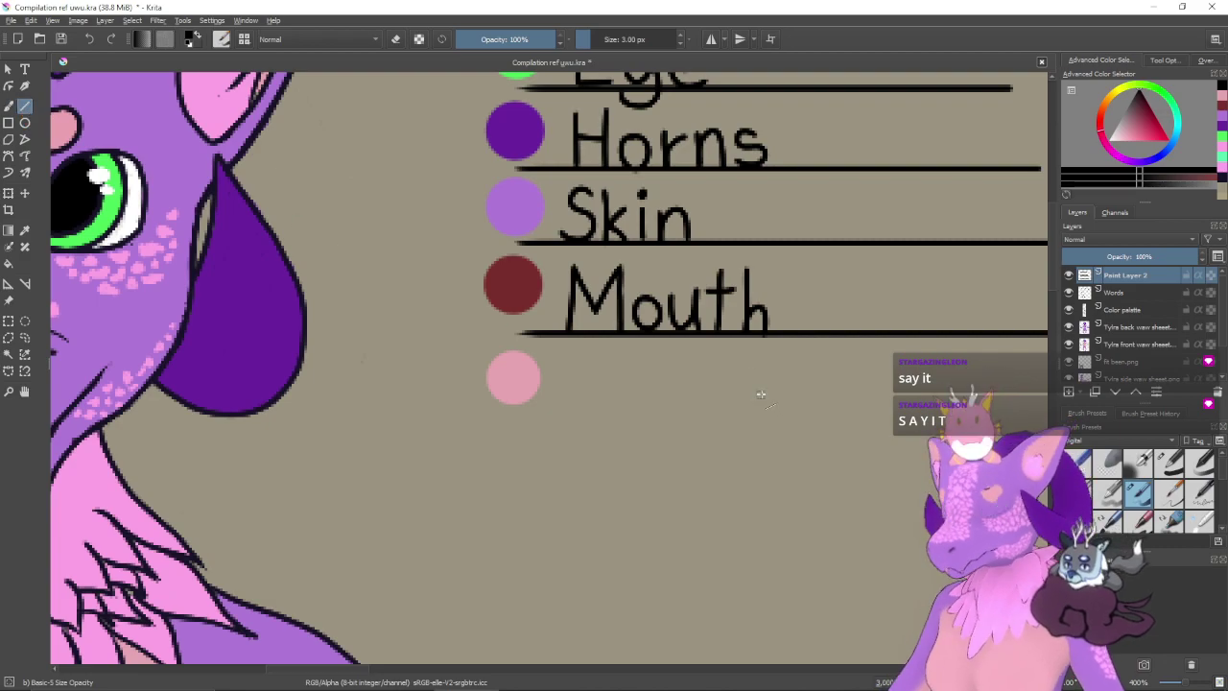
scroll(760, 393, "down", 2)
scroll(762, 438, "down", 1)
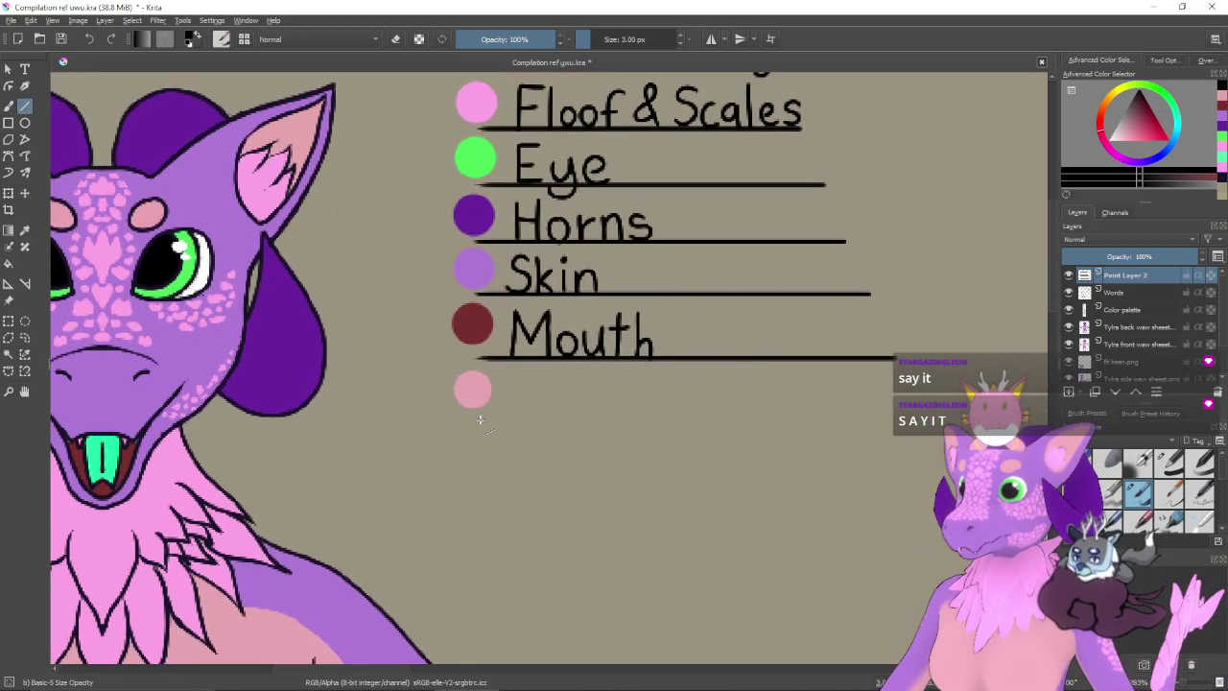
left_click_drag(473, 418, 892, 418)
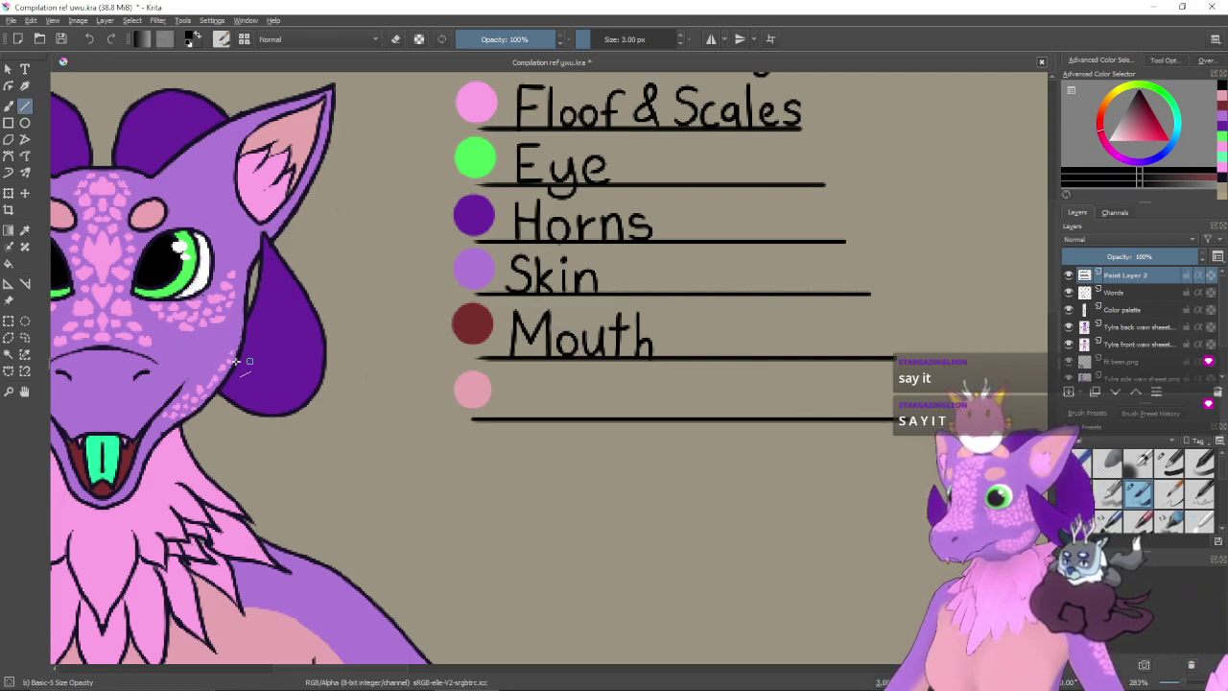
- Select the word "Mouth" on the Words layer, nudge it slightly up off its guide line, and clear the selection
left_click(8, 322)
left_click_drag(504, 305, 667, 360)
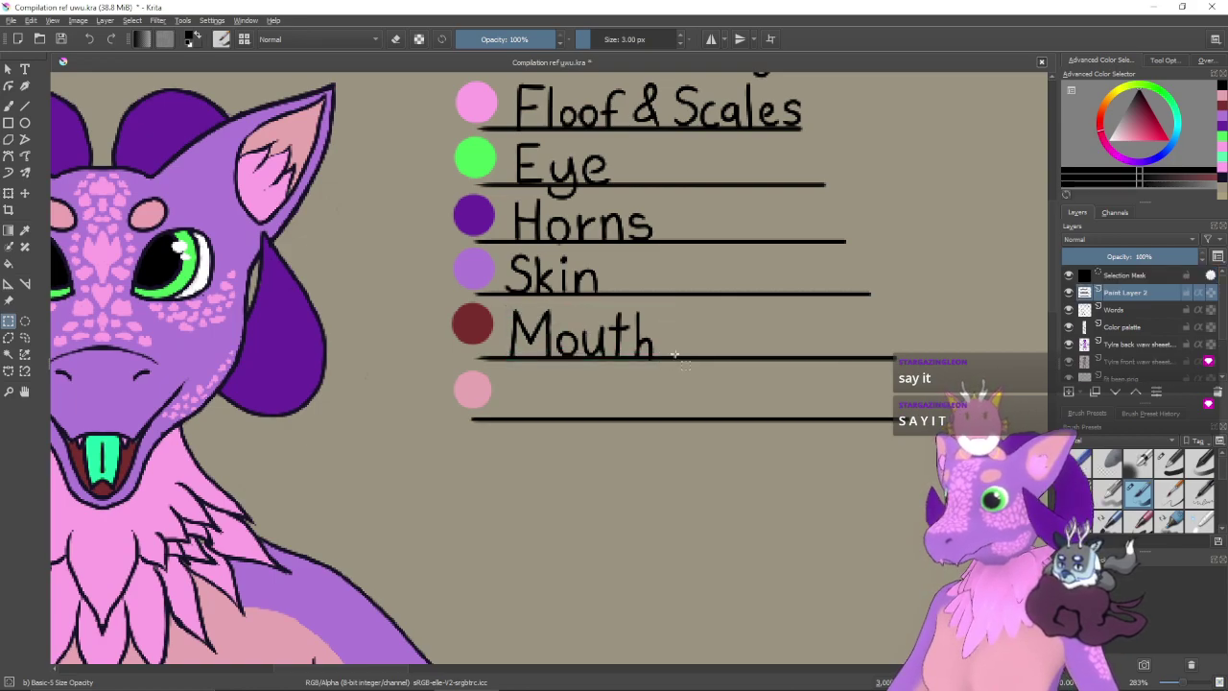
left_click(1127, 309)
key("ctrl+t")
left_click_drag(638, 330, 635, 328)
key("Return")
key("Return")
key("ctrl+shift+a")
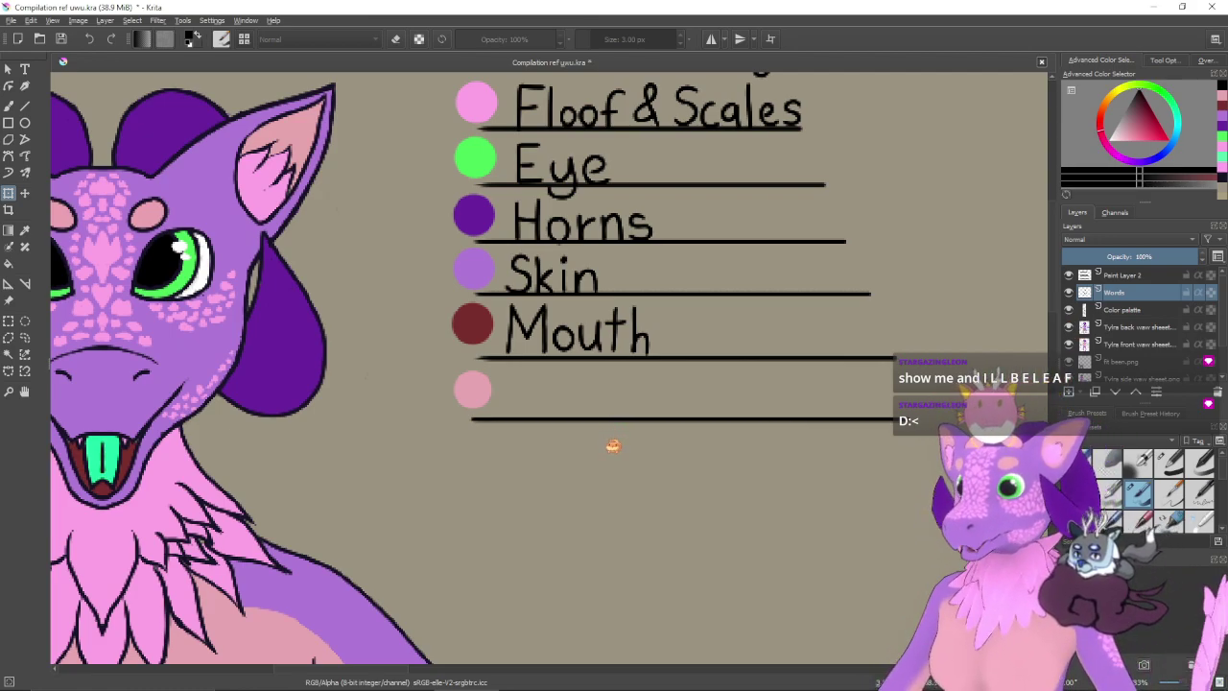
- Make the Words layer active and switch to the Freehand Brush for lettering beside the salmon pink swatch
scroll(612, 444, "up", 1)
scroll(600, 438, "left", 2)
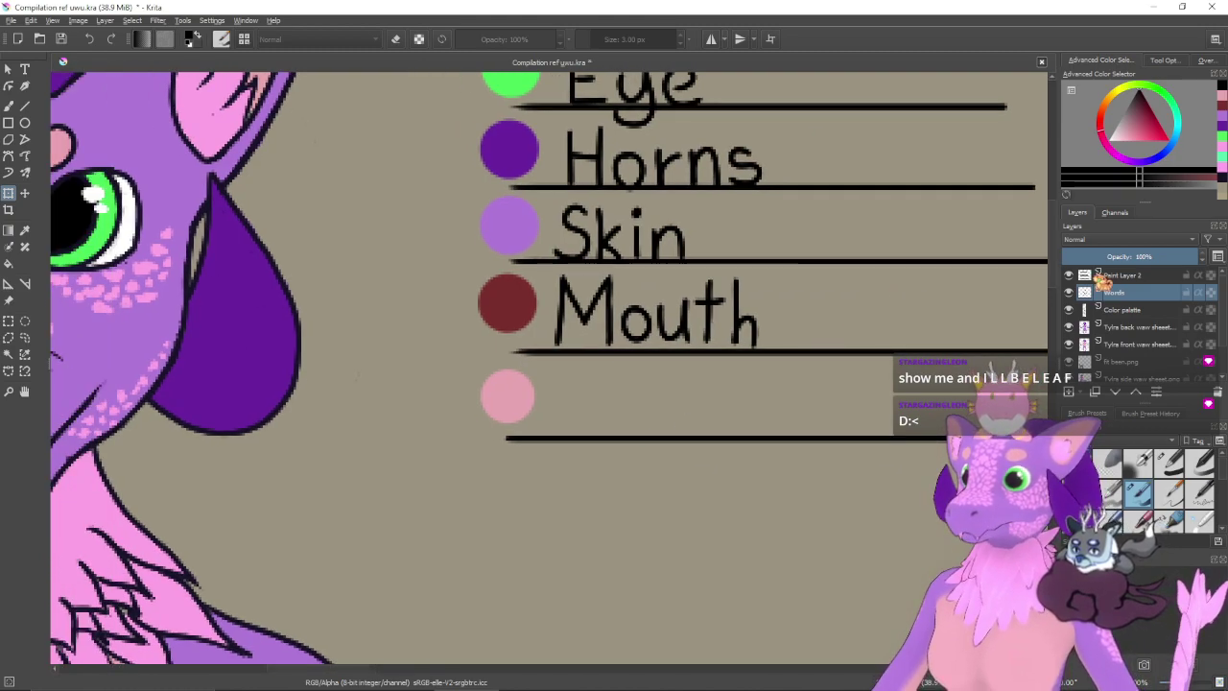
left_click(1122, 278)
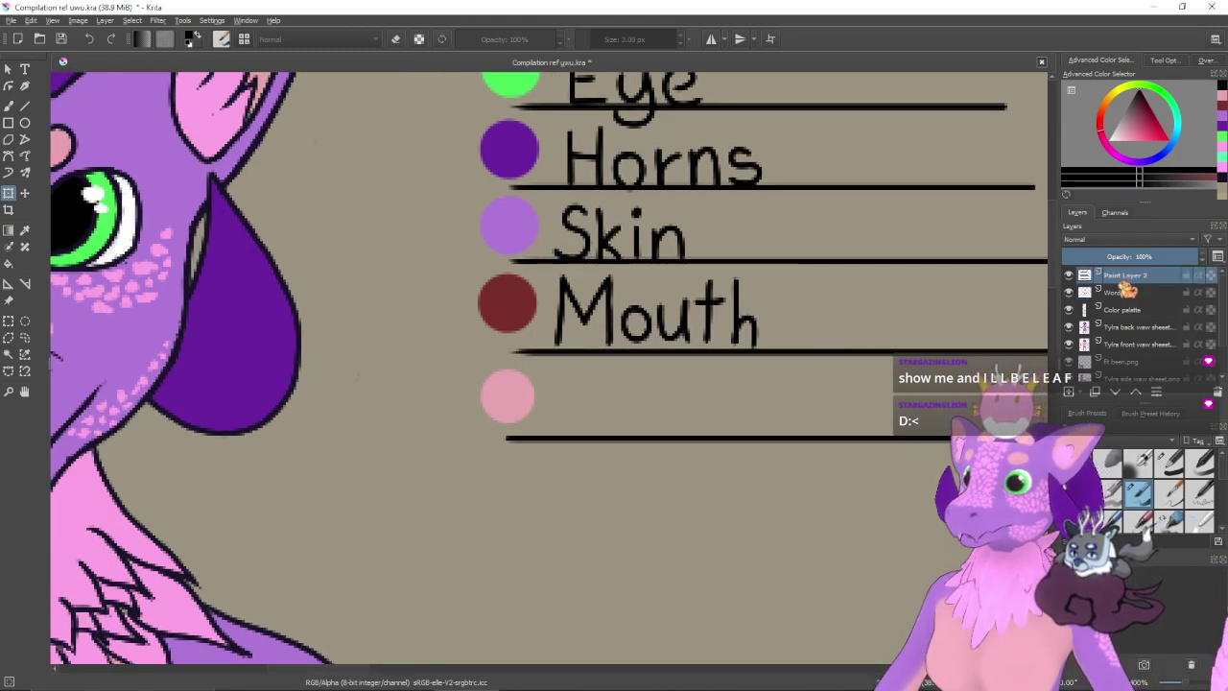
left_click(1123, 292)
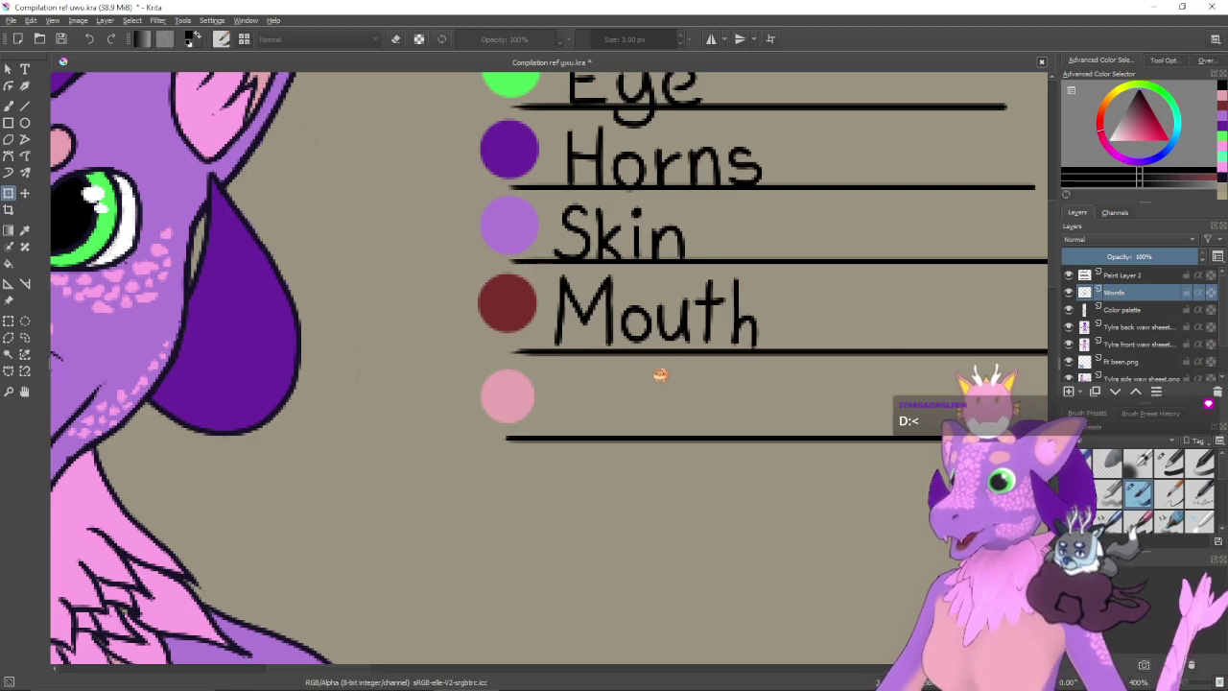
key("b")
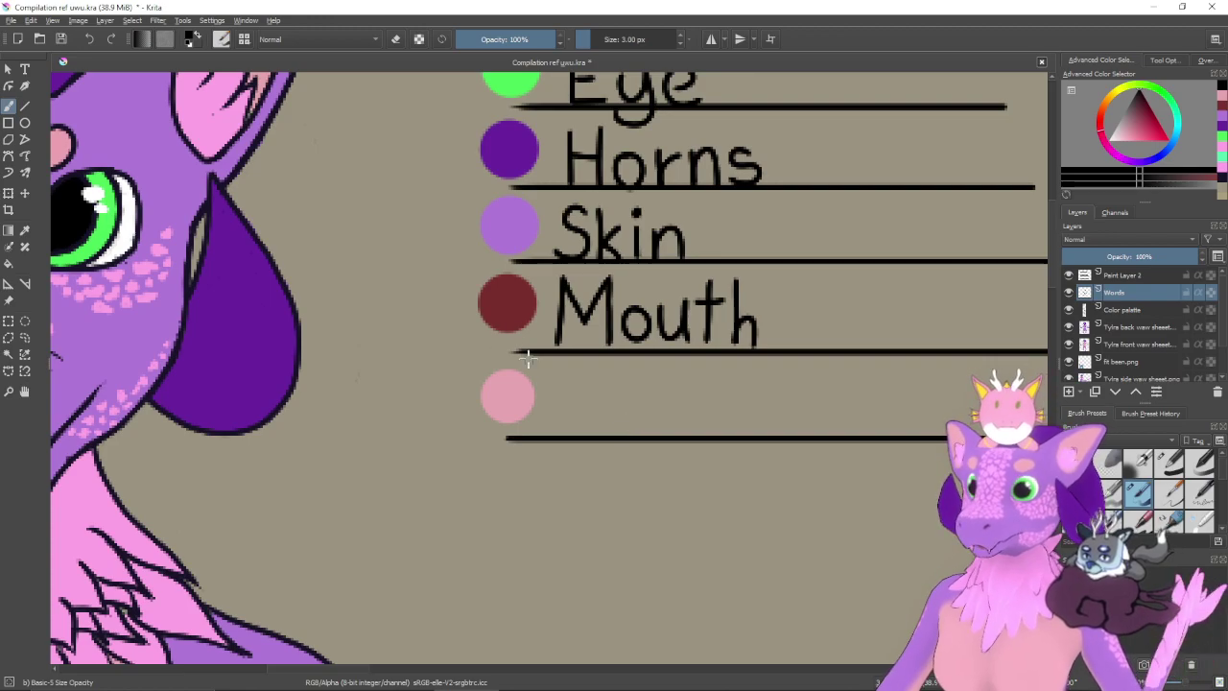
- Examine the front view's head and body to see which parts use the salmon pink
mouse_move(644, 396)
left_mouse_down()
mouse_move(728, 377)
mouse_move(713, 416)
mouse_move(700, 412)
mouse_move(732, 438)
left_mouse_up()
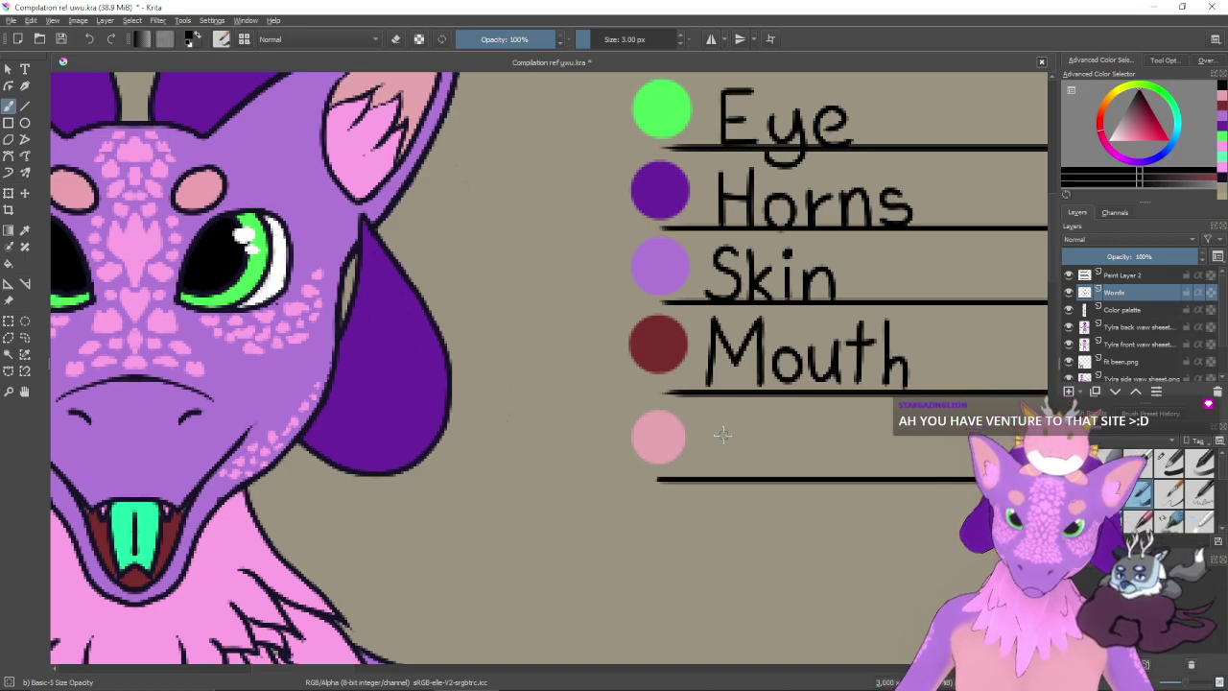
left_click_drag(724, 452, 724, 533)
mouse_move(771, 426)
left_mouse_down()
mouse_move(672, 548)
mouse_move(703, 411)
mouse_move(745, 315)
left_mouse_up()
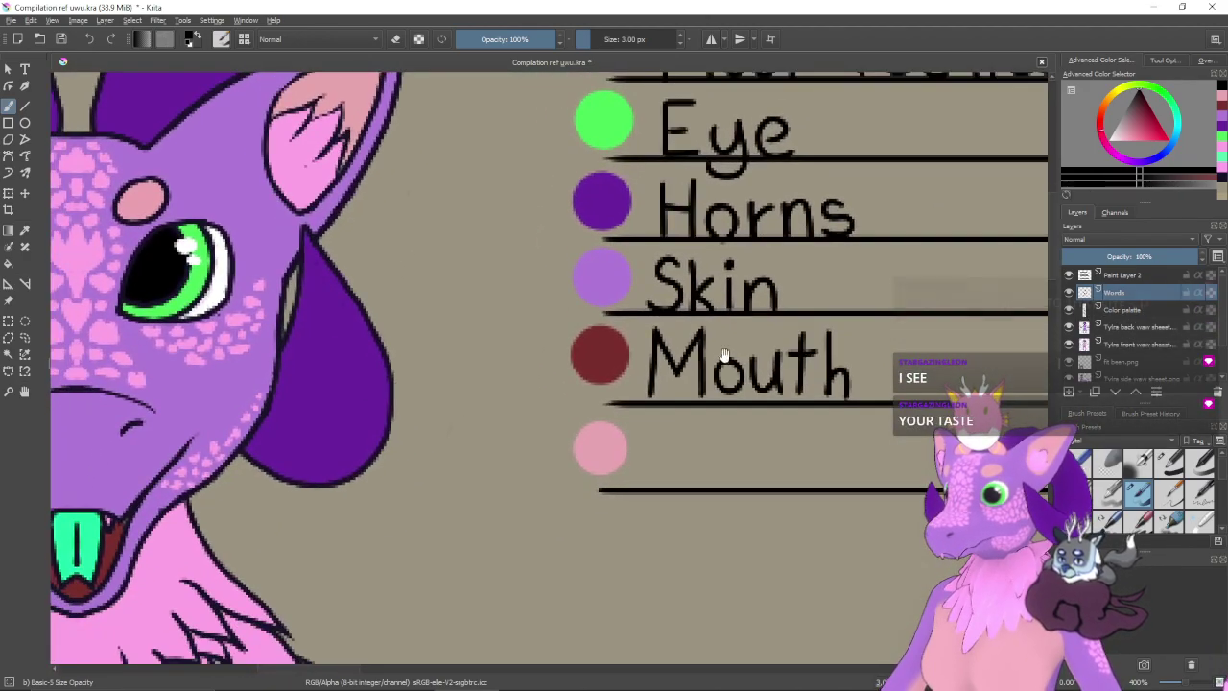
left_click_drag(656, 486, 762, 312)
mouse_move(662, 454)
left_mouse_down()
mouse_move(766, 305)
mouse_move(662, 441)
left_mouse_up()
left_click_drag(726, 373, 716, 423)
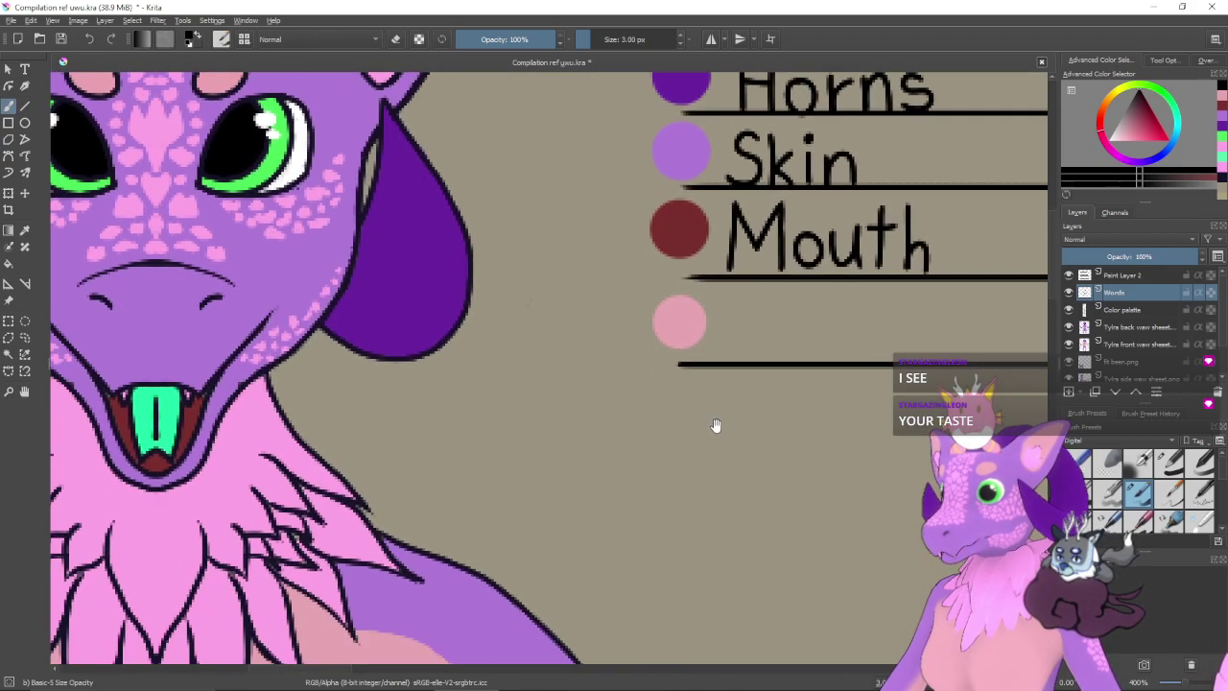
scroll(722, 356, "down", 3)
scroll(720, 370, "up", 1)
scroll(734, 219, "down", 6)
scroll(743, 248, "up", 3)
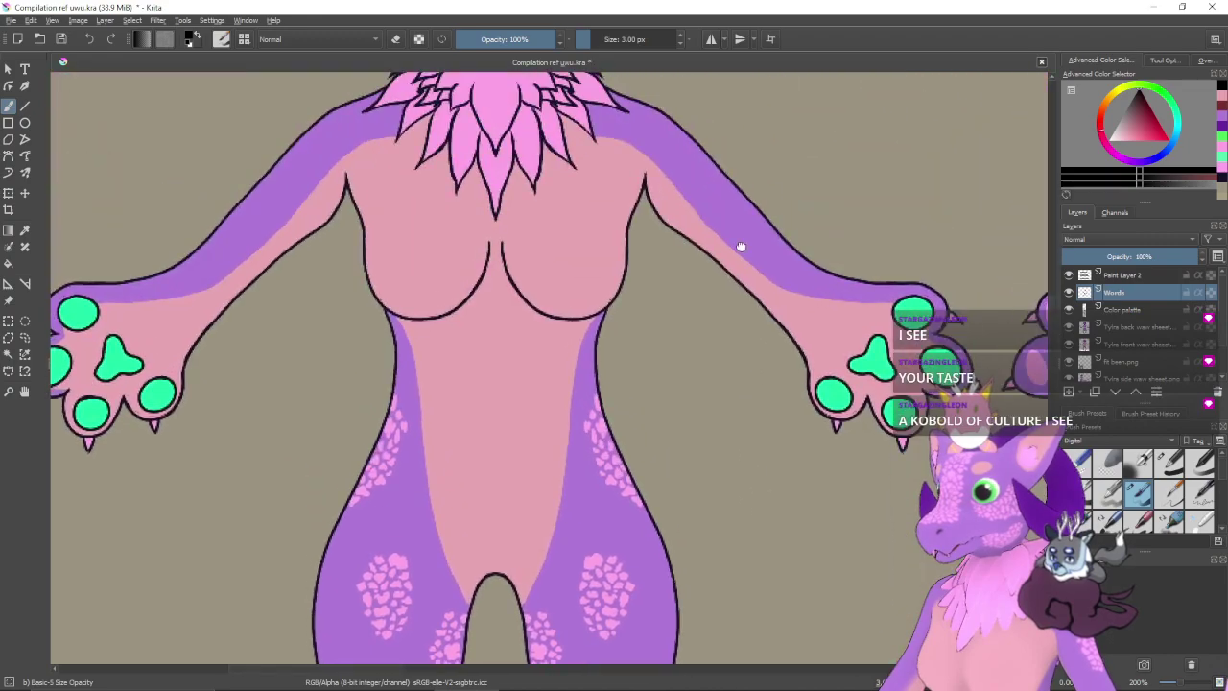
scroll(742, 247, "up", 4)
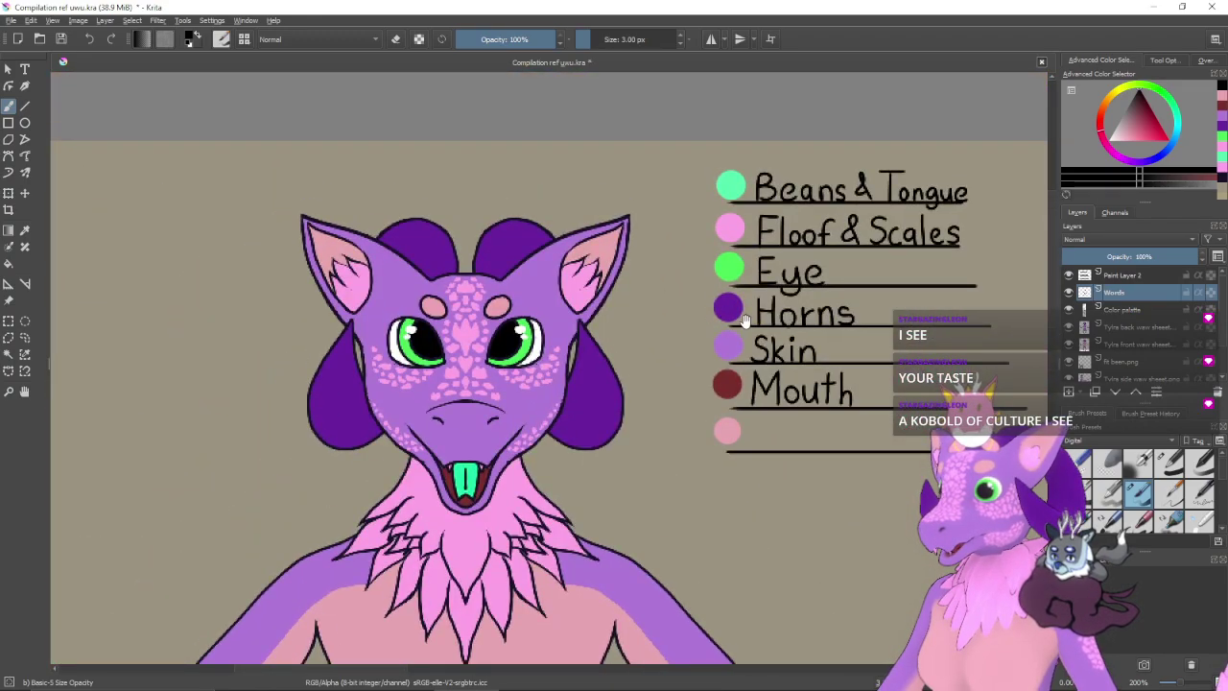
left_click_drag(788, 358, 759, 347)
key("ctrl+plus")
key("ctrl+plus")
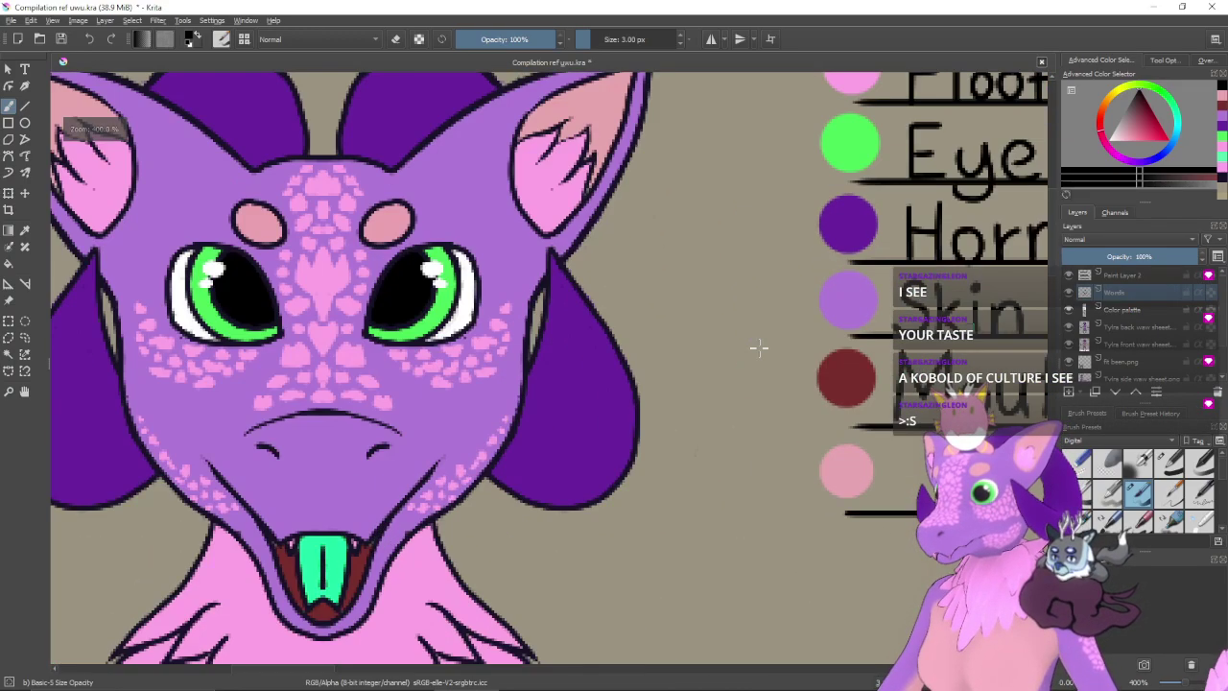
left_click_drag(945, 398, 628, 396)
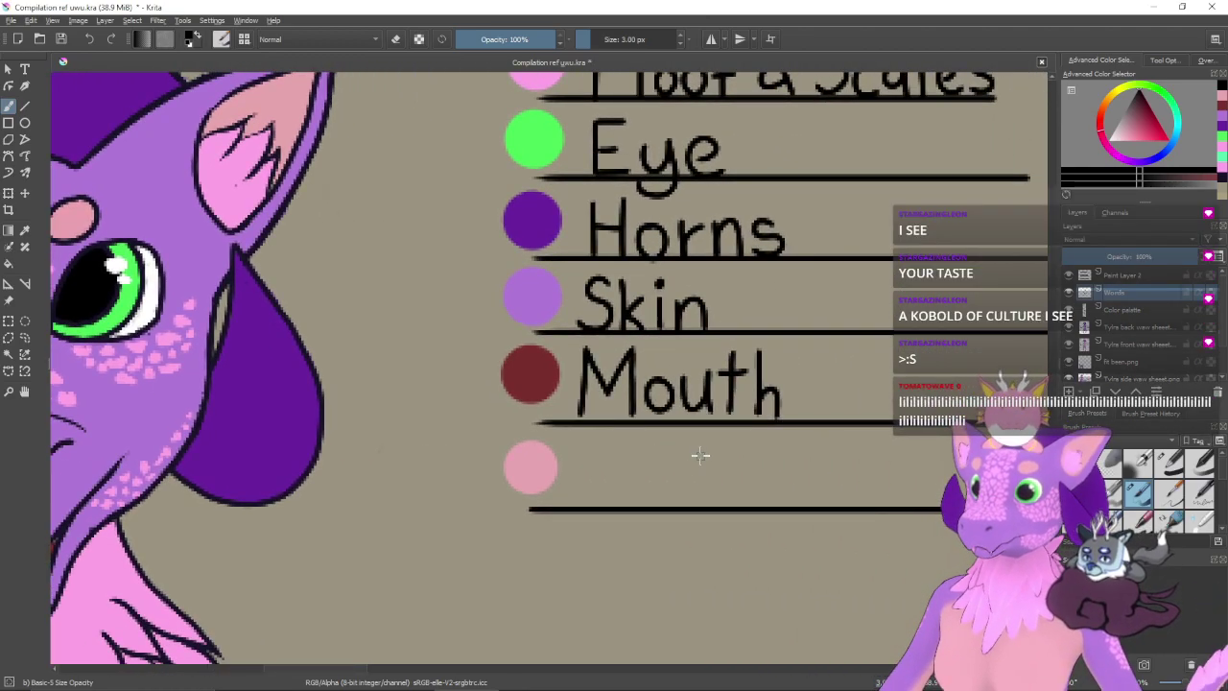
scroll(694, 447, "up", 1)
left_click_drag(701, 504, 701, 487)
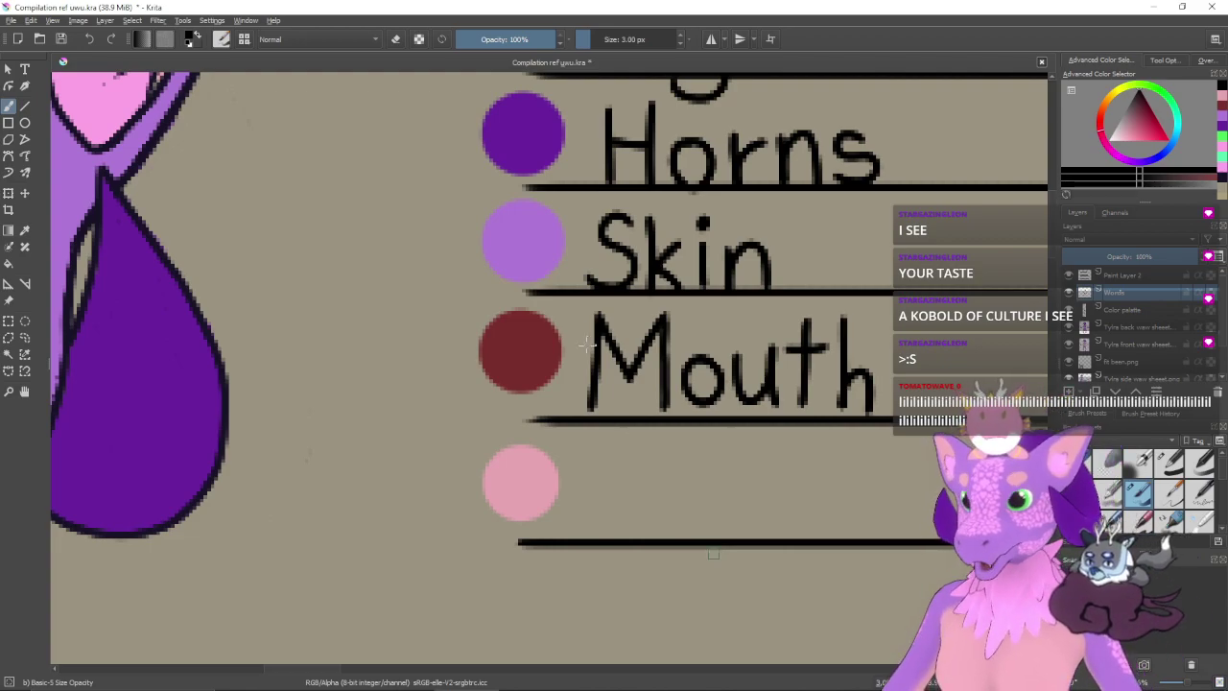
- Handwrite "Body &" in black on the guide line beside the salmon pink swatch
mouse_move(610, 482)
left_mouse_down()
mouse_move(660, 463)
mouse_move(683, 431)
mouse_move(779, 502)
mouse_move(665, 393)
mouse_move(644, 414)
mouse_move(649, 475)
left_mouse_up()
key("ctrl+z")
left_click_drag(643, 389, 640, 472)
mouse_move(641, 389)
left_mouse_down()
mouse_move(682, 425)
mouse_move(647, 435)
mouse_move(700, 450)
mouse_move(644, 478)
left_mouse_up()
mouse_move(733, 432)
left_mouse_down()
mouse_move(755, 453)
mouse_move(735, 429)
left_mouse_up()
mouse_move(776, 453)
left_mouse_down()
mouse_move(721, 450)
mouse_move(711, 425)
mouse_move(688, 449)
left_mouse_up()
left_click_drag(714, 384, 714, 470)
left_click_drag(714, 424, 716, 468)
left_click_drag(733, 426, 767, 472)
mouse_move(773, 424)
left_mouse_down()
mouse_move(754, 512)
mouse_move(722, 522)
left_mouse_up()
mouse_move(811, 457)
left_mouse_down()
mouse_move(720, 414)
mouse_move(746, 427)
mouse_move(717, 368)
mouse_move(764, 453)
mouse_move(710, 407)
mouse_move(651, 413)
left_mouse_up()
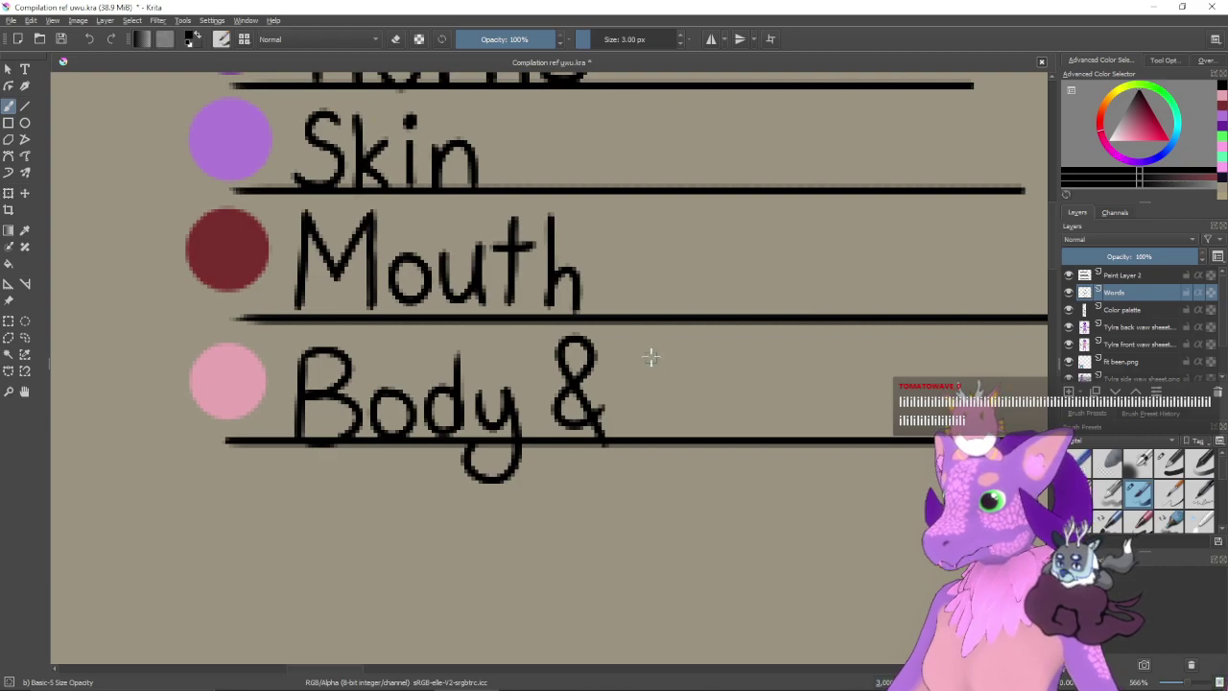
- Handwrite a capital "I" with serifs after "Body &", redrawing it until it sits on the guide line
mouse_move(643, 351)
left_mouse_down()
mouse_move(683, 349)
mouse_move(662, 432)
mouse_move(687, 429)
left_mouse_up()
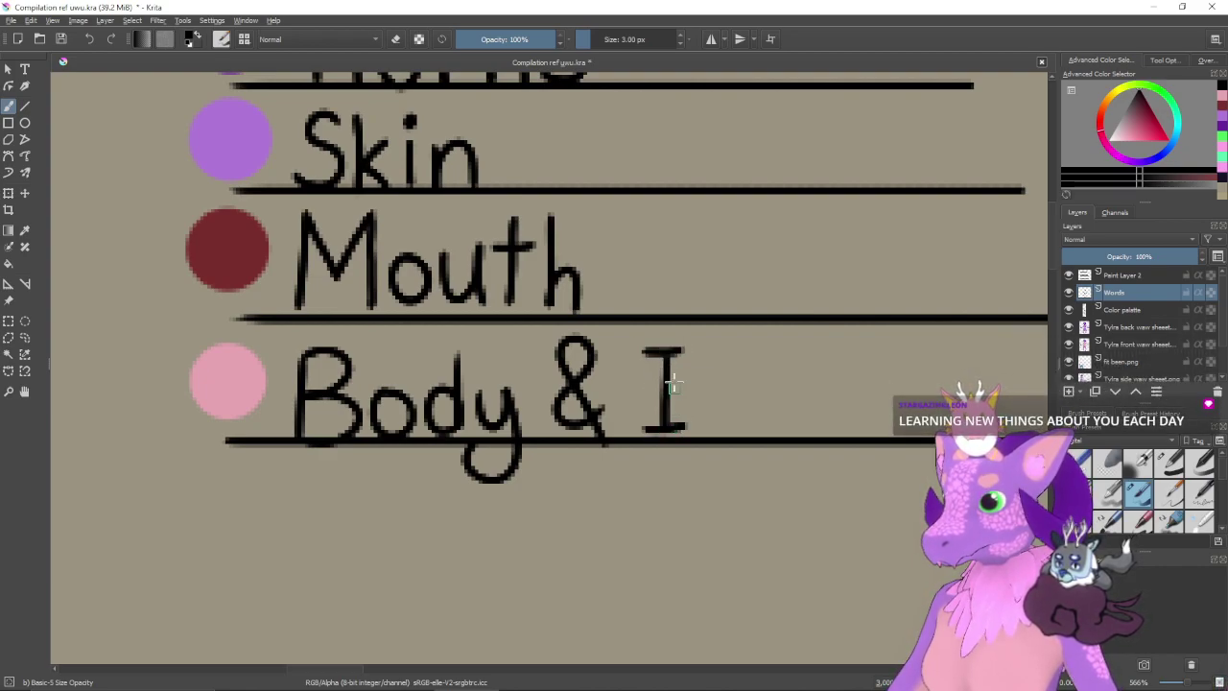
key("ctrl+z")
key("ctrl+z")
key("ctrl+z")
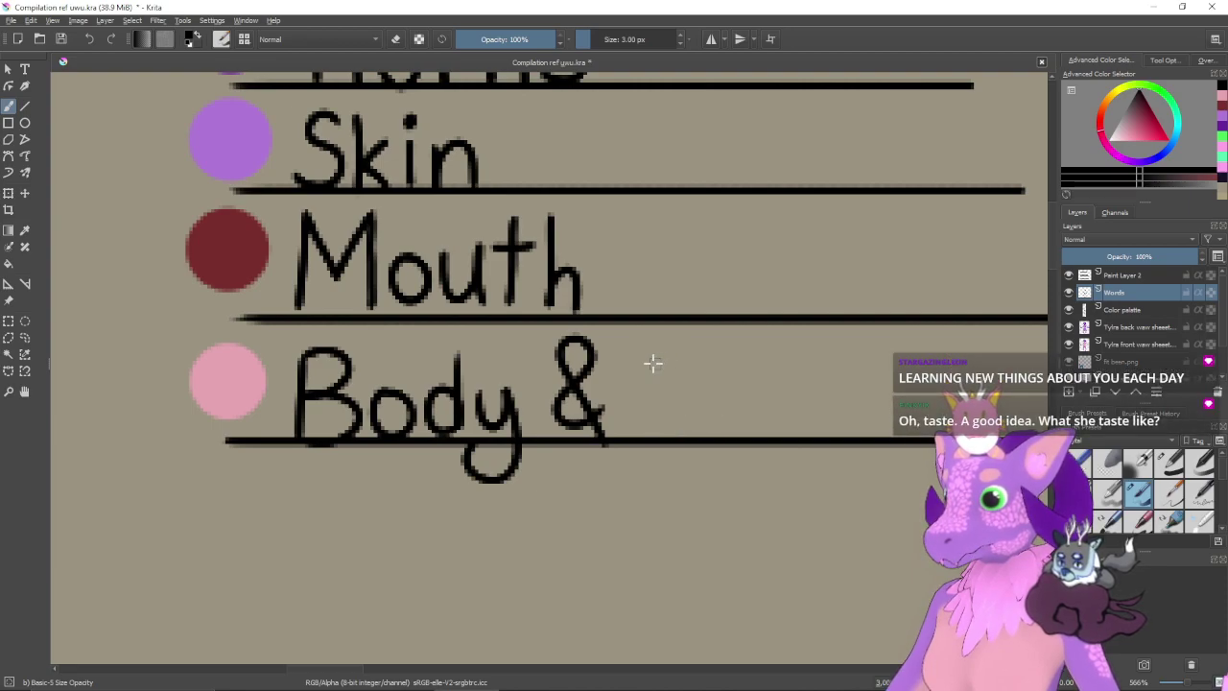
mouse_move(639, 351)
left_mouse_down()
mouse_move(687, 352)
mouse_move(659, 441)
mouse_move(702, 434)
left_mouse_up()
key("ctrl+z")
key("ctrl+z")
key("ctrl+z")
key("ctrl+z")
left_click_drag(626, 439, 707, 432)
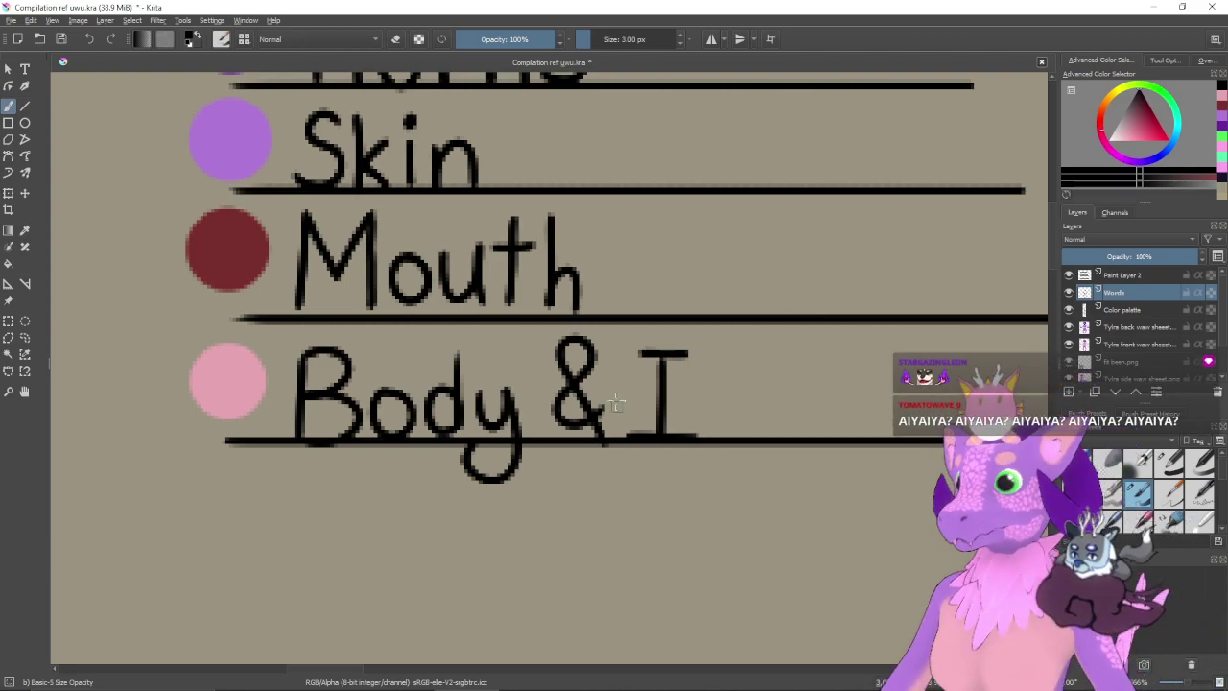
left_click_drag(721, 394, 699, 381)
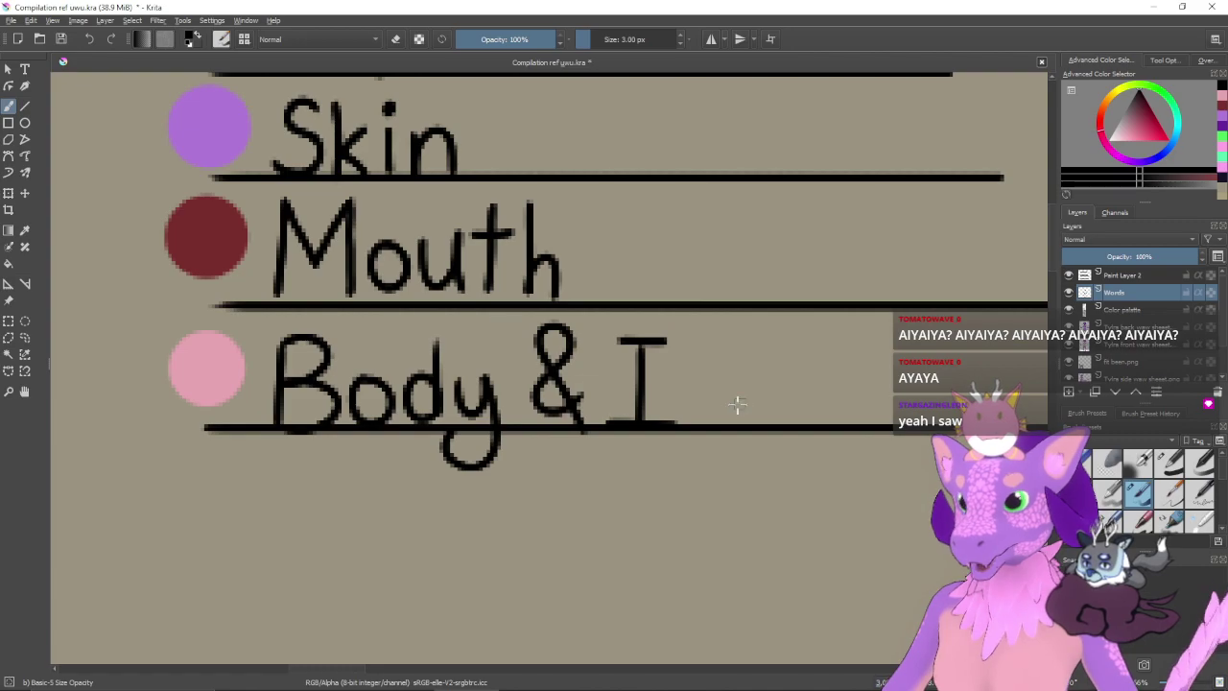
- Add the first "n" after the capital "I" in the salmon pink label, redrawing it until it looks right
mouse_move(686, 369)
left_mouse_down()
mouse_move(690, 412)
mouse_move(714, 431)
left_mouse_up()
key("ctrl+z")
mouse_move(690, 375)
left_mouse_down()
mouse_move(696, 418)
mouse_move(709, 373)
mouse_move(727, 428)
mouse_move(695, 420)
mouse_move(710, 375)
mouse_move(731, 426)
left_mouse_up()
key("ctrl+z")
key("ctrl+z")
mouse_move(695, 376)
left_mouse_down()
mouse_move(696, 417)
mouse_move(713, 372)
mouse_move(730, 426)
mouse_move(764, 401)
mouse_move(722, 389)
left_mouse_up()
key("ctrl+z")
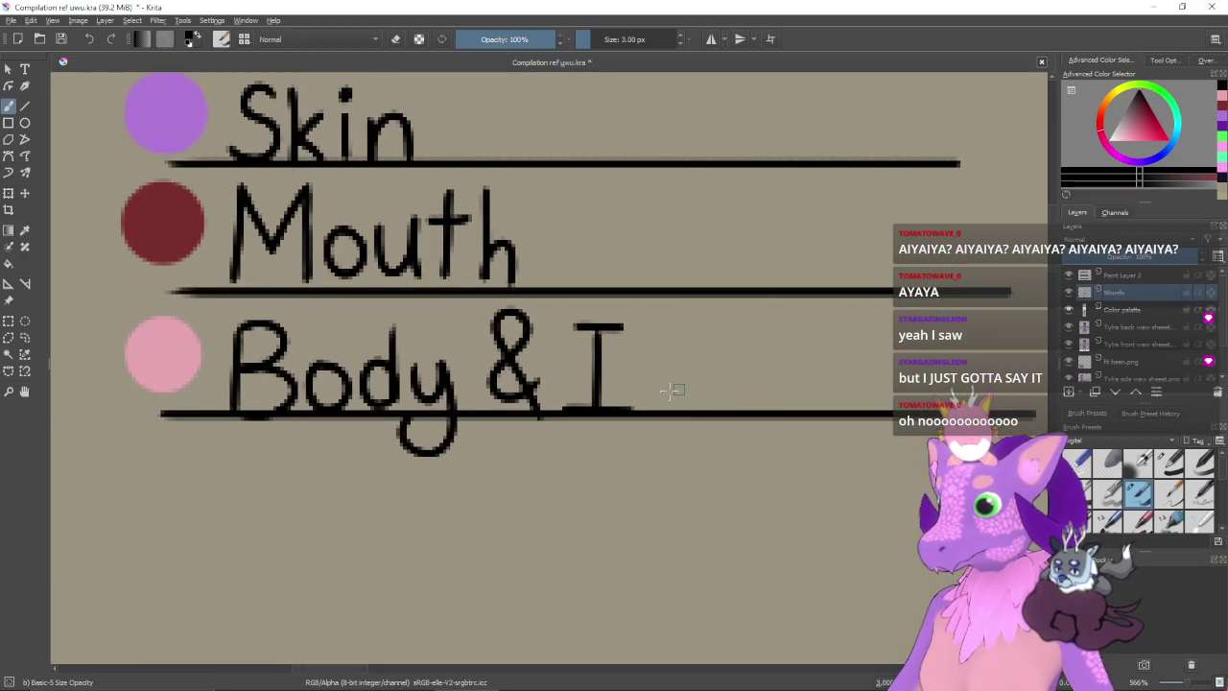
mouse_move(648, 361)
left_mouse_down()
mouse_move(648, 399)
mouse_move(650, 378)
mouse_move(679, 368)
mouse_move(690, 405)
left_mouse_up()
mouse_move(704, 362)
left_mouse_down()
mouse_move(709, 402)
mouse_move(714, 361)
mouse_move(733, 422)
left_mouse_up()
key("ctrl+z")
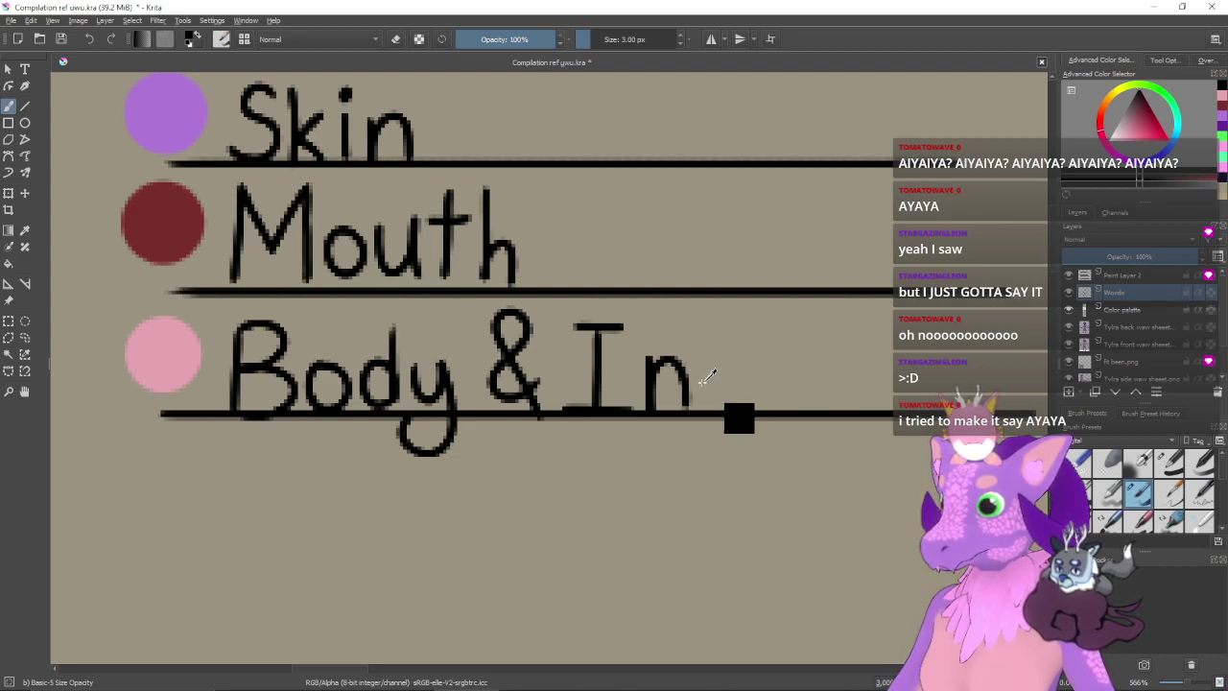
key("ctrl+z")
mouse_move(652, 358)
left_mouse_down()
mouse_move(654, 408)
mouse_move(700, 409)
left_mouse_up()
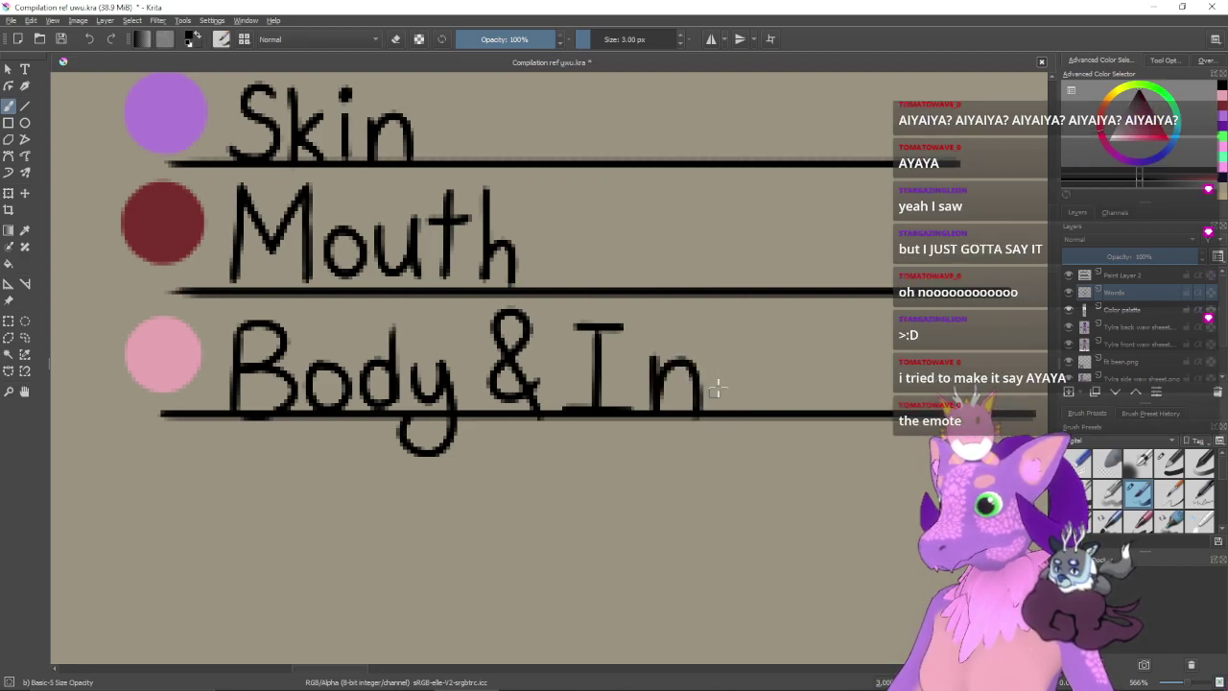
key("ctrl+z")
mouse_move(652, 363)
left_mouse_down()
mouse_move(659, 403)
mouse_move(681, 363)
mouse_move(698, 412)
left_mouse_up()
key("ctrl+z")
mouse_move(655, 361)
left_mouse_down()
mouse_move(655, 403)
mouse_move(683, 378)
mouse_move(697, 409)
left_mouse_up()
- Complete the word "Inner" by handwriting "ner", undoing and redrawing the strokes that look wrong
mouse_move(708, 364)
left_mouse_down()
mouse_move(733, 416)
mouse_move(768, 367)
mouse_move(748, 396)
mouse_move(779, 405)
left_mouse_up()
mouse_move(785, 355)
left_mouse_down()
mouse_move(789, 393)
mouse_move(817, 364)
mouse_move(658, 356)
mouse_move(726, 375)
left_mouse_up()
key("ctrl+z")
key("ctrl+z")
key("ctrl+z")
key("ctrl+shift+z")
mouse_move(691, 362)
left_mouse_down()
mouse_move(714, 338)
mouse_move(729, 384)
mouse_move(746, 369)
mouse_move(780, 389)
left_mouse_up()
left_click_drag(784, 337, 831, 356)
key("ctrl+z")
key("ctrl+z")
key("ctrl+z")
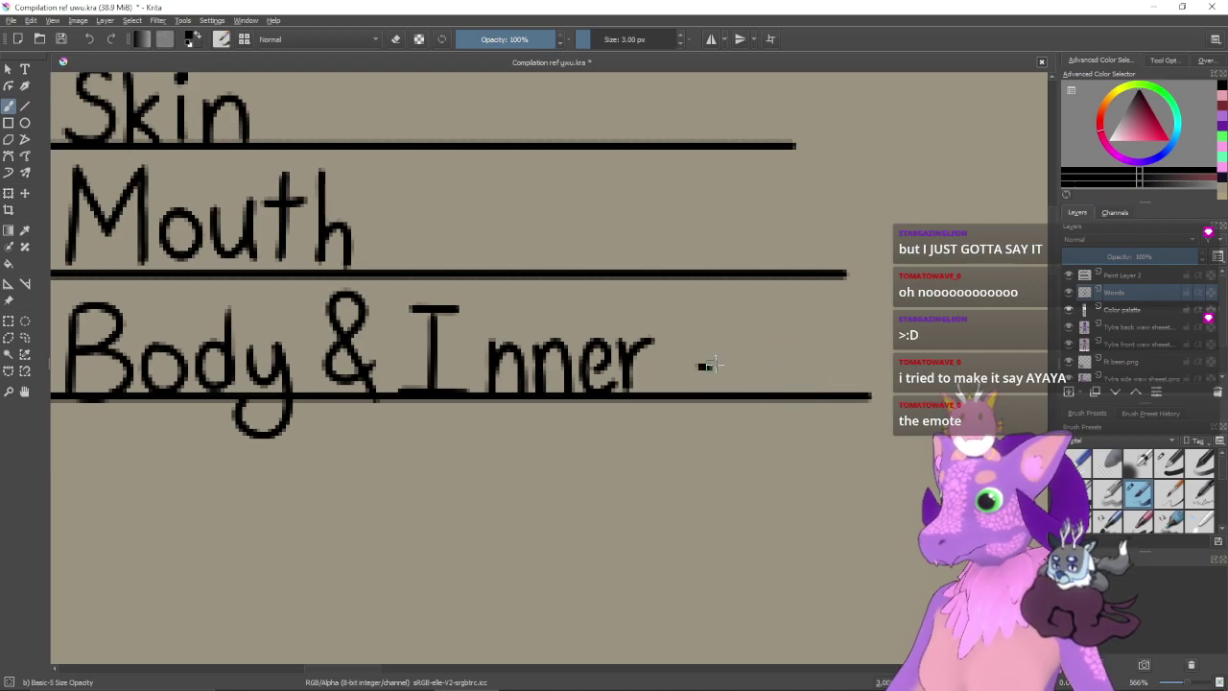
- Finish the salmon pink swatch's label as "Body & Inner ear" by handwriting "ear"
left_click_drag(690, 363, 727, 386)
mouse_move(773, 343)
left_mouse_down()
mouse_move(742, 369)
mouse_move(777, 340)
mouse_move(784, 388)
left_mouse_up()
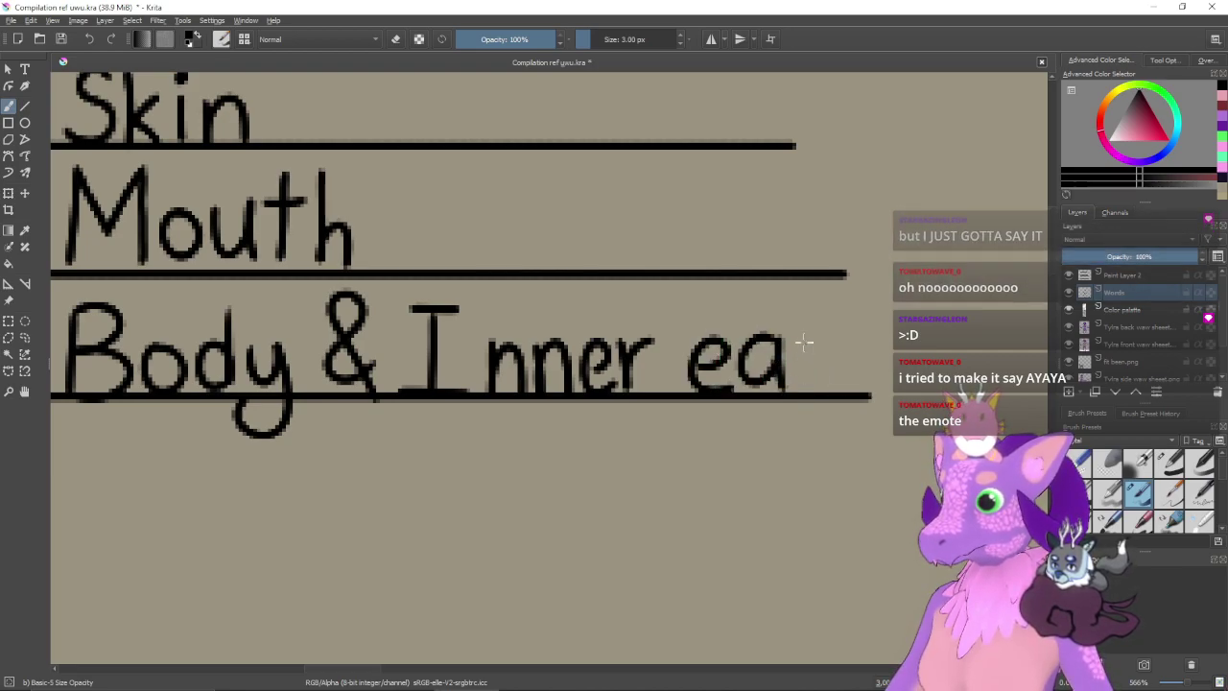
left_click_drag(803, 331, 804, 388)
left_click_drag(805, 359, 840, 331)
- Review the labelled palette against the whole reference sheet
key("ctrl+minus")
key("ctrl+minus")
key("ctrl+minus")
key("ctrl+minus")
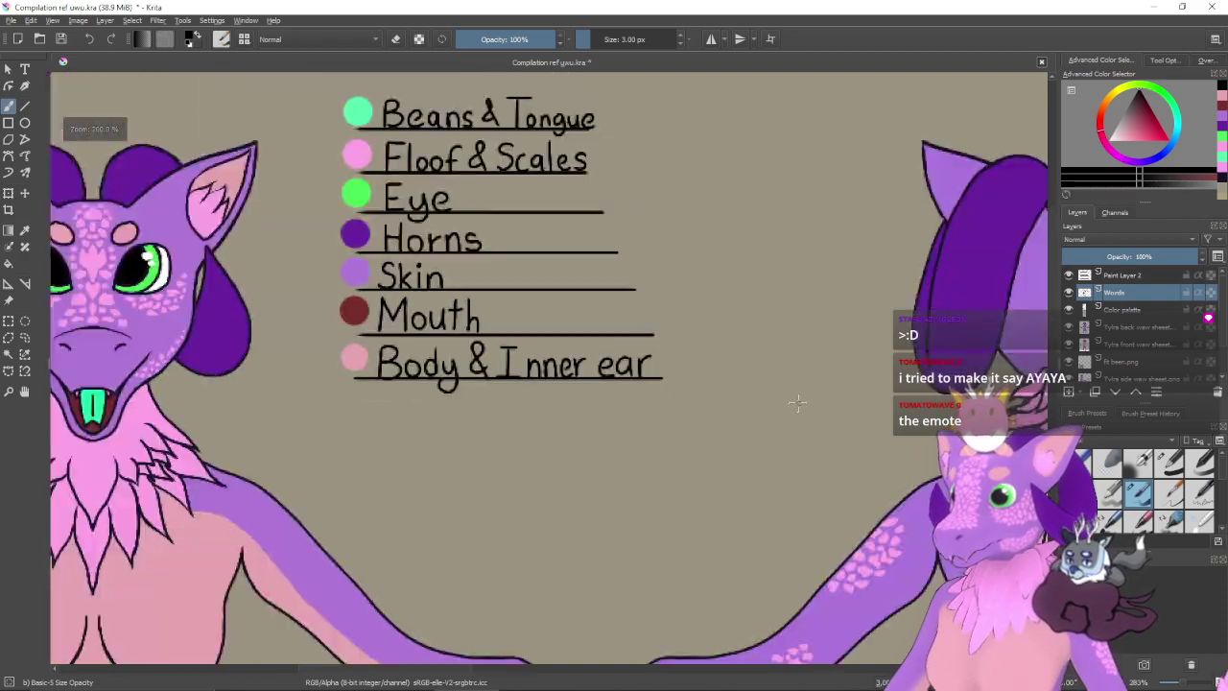
left_click_drag(741, 365, 776, 395)
key("ctrl+minus")
key("ctrl+minus")
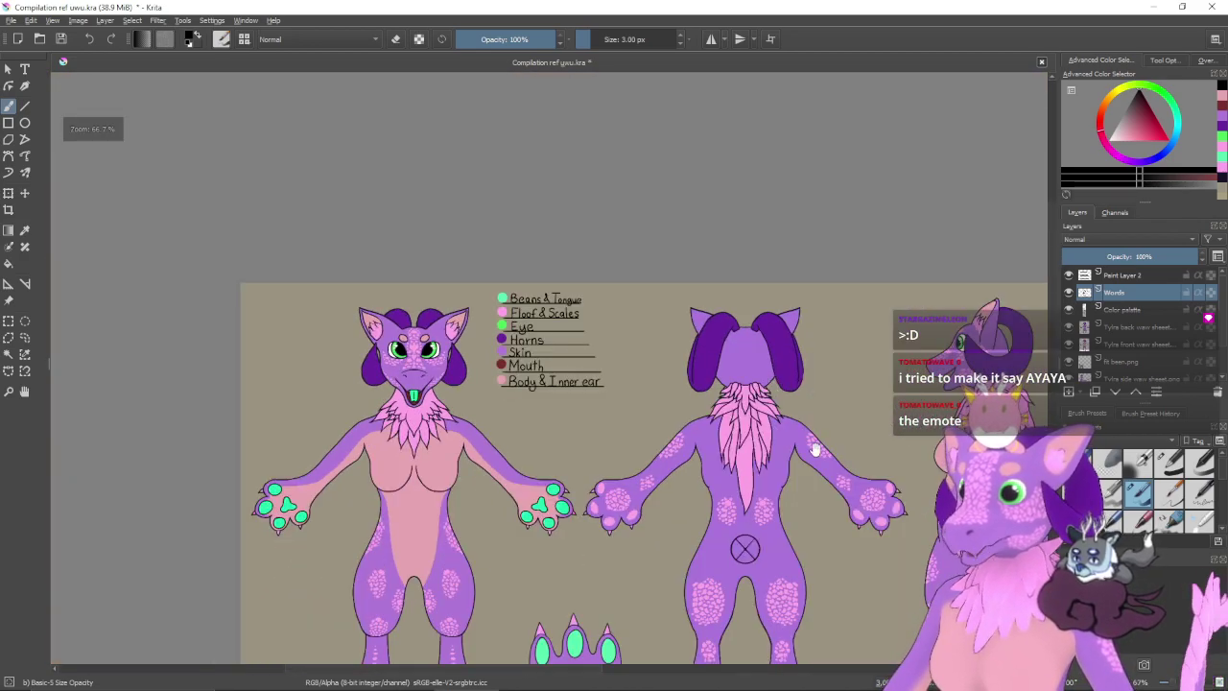
left_click_drag(809, 445, 750, 364)
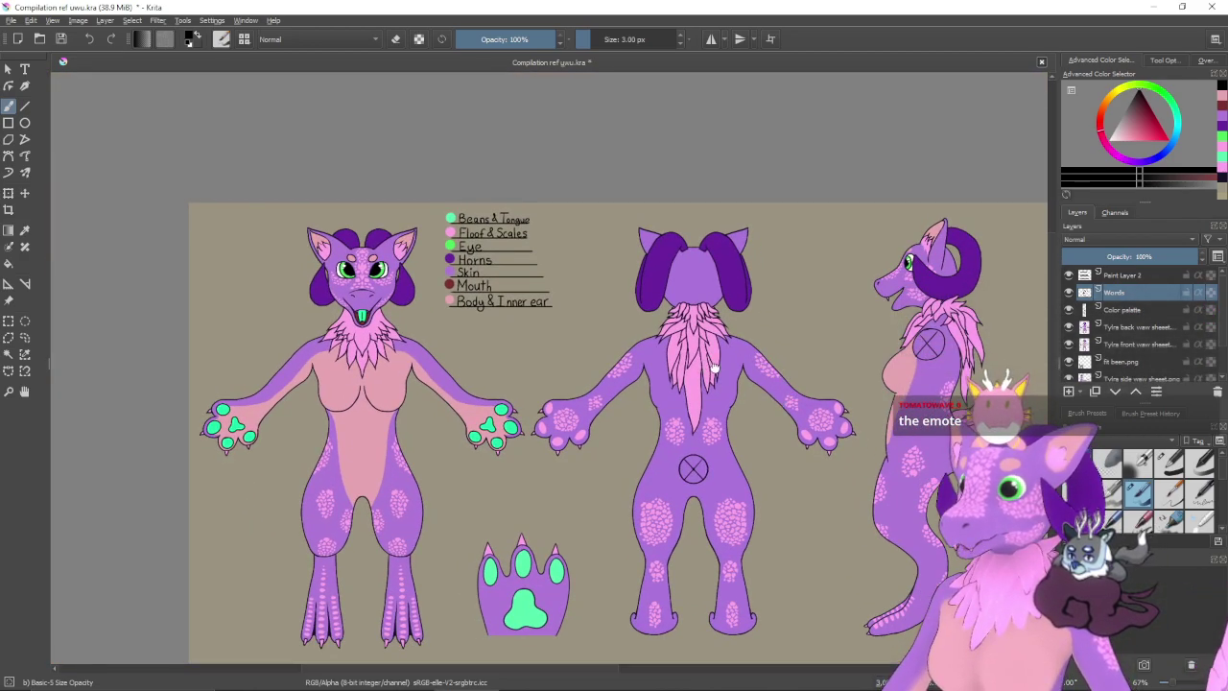
left_click_drag(526, 255, 594, 286)
left_click_drag(698, 390, 698, 447)
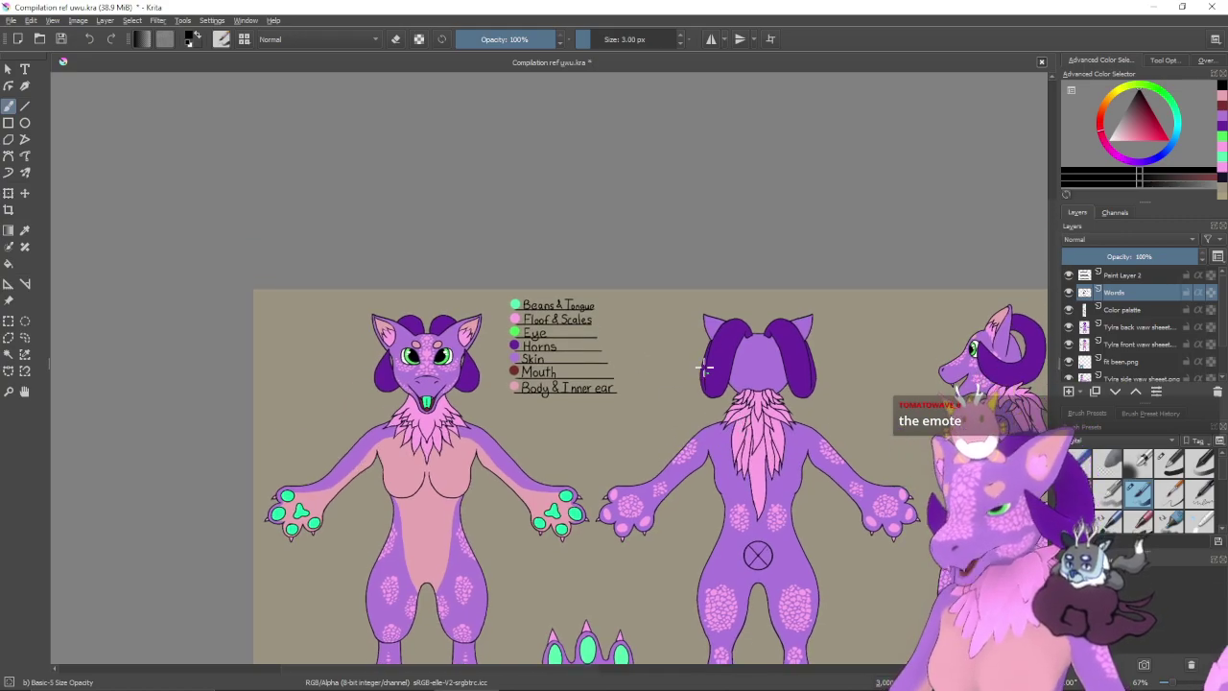
- Erase the "Beans & Tongue" label beside the mint green swatch with a 32 px eraser, keeping its guide line
key("plus")
key("plus")
key("plus")
key("plus")
key("plus")
scroll(737, 360, "up", 2)
scroll(739, 385, "up", 3)
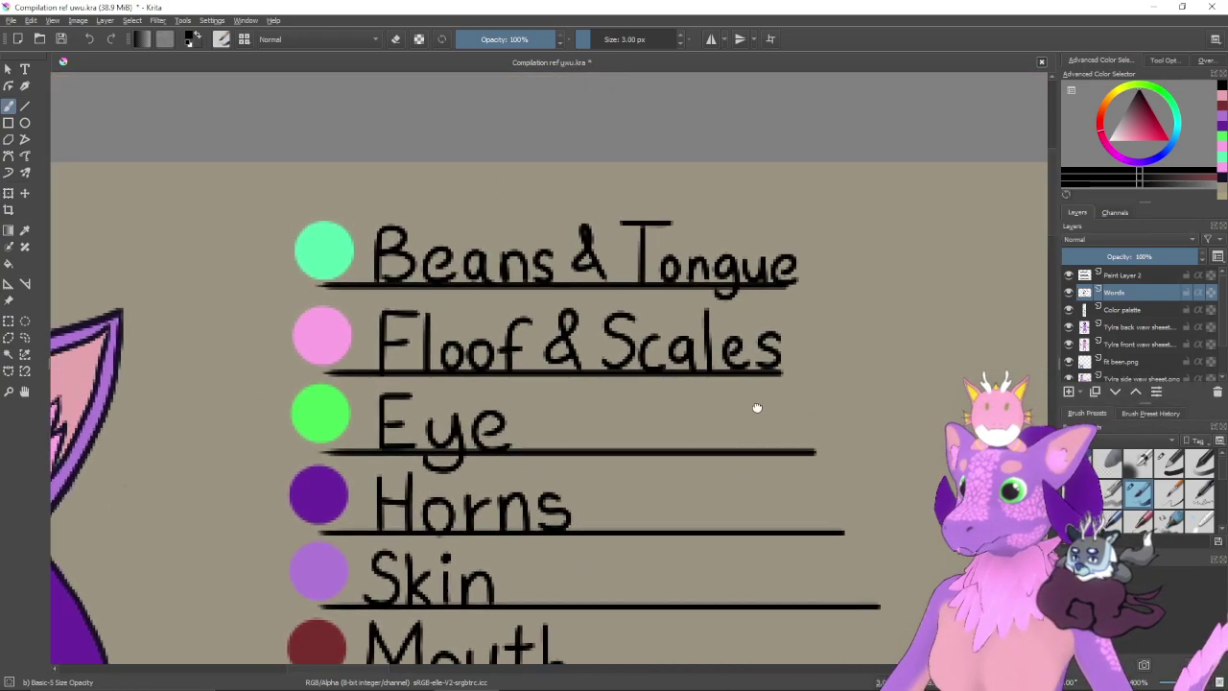
key("e")
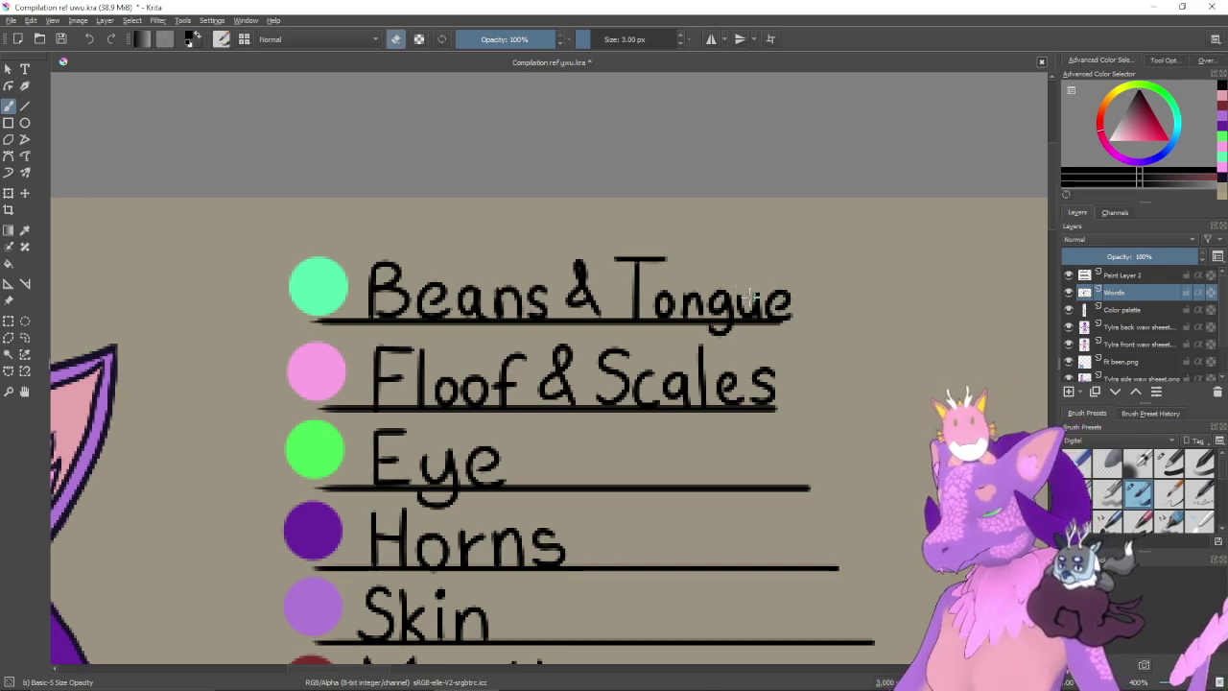
mouse_move(751, 285)
left_mouse_down("shift")
mouse_move(788, 290)
mouse_move(590, 277)
mouse_move(668, 297)
mouse_move(738, 299)
mouse_move(590, 271)
mouse_move(369, 287)
mouse_move(529, 284)
left_mouse_up("shift")
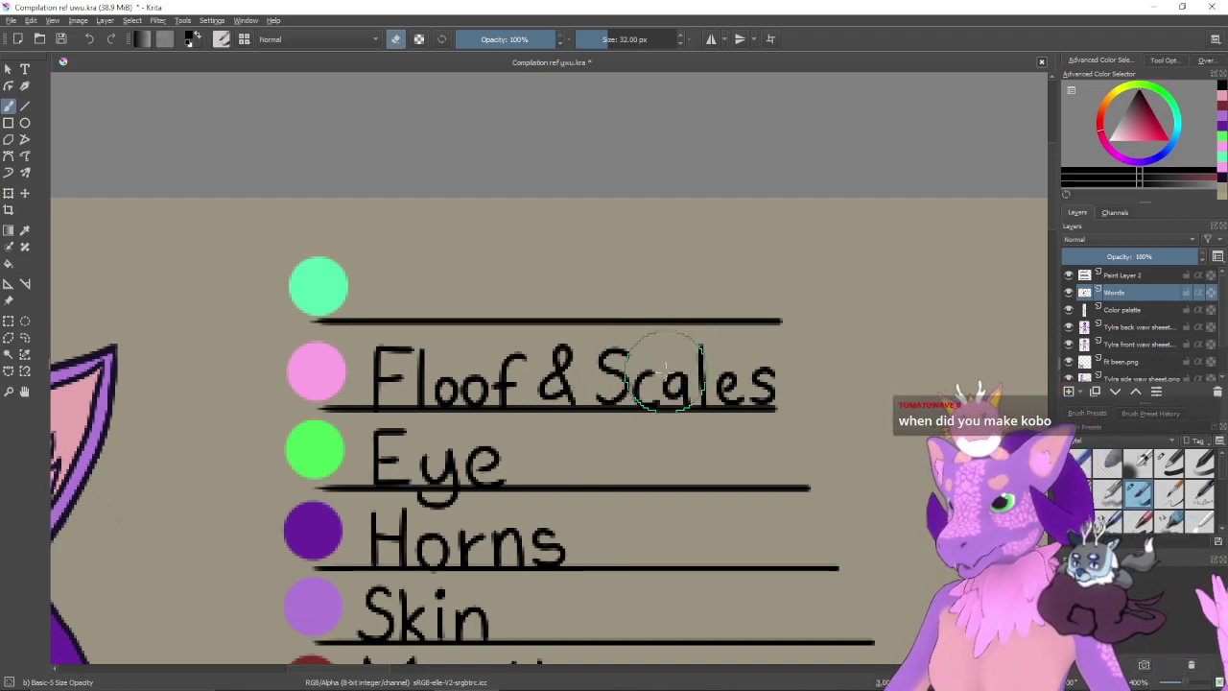
- Reduce the brush size to 3 px and turn off eraser mode for relettering the mint green swatch
key("bracketleft")
key("bracketleft")
key("bracketleft")
key("bracketleft")
key("bracketleft")
key("bracketleft")
key("bracketleft")
key("bracketleft")
key("bracketleft")
key("bracketleft")
key("bracketleft")
key("bracketleft")
key("bracketleft")
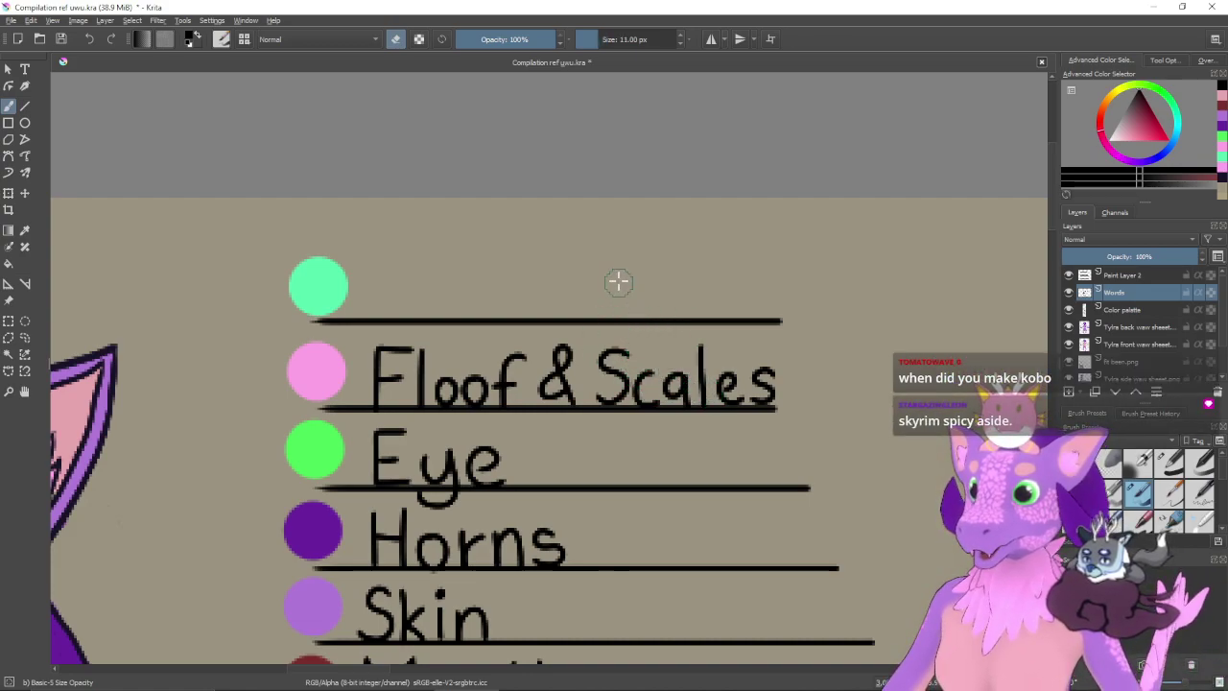
key("bracketleft")
key("bracketleft")
key("bracketleft")
key("bracketleft")
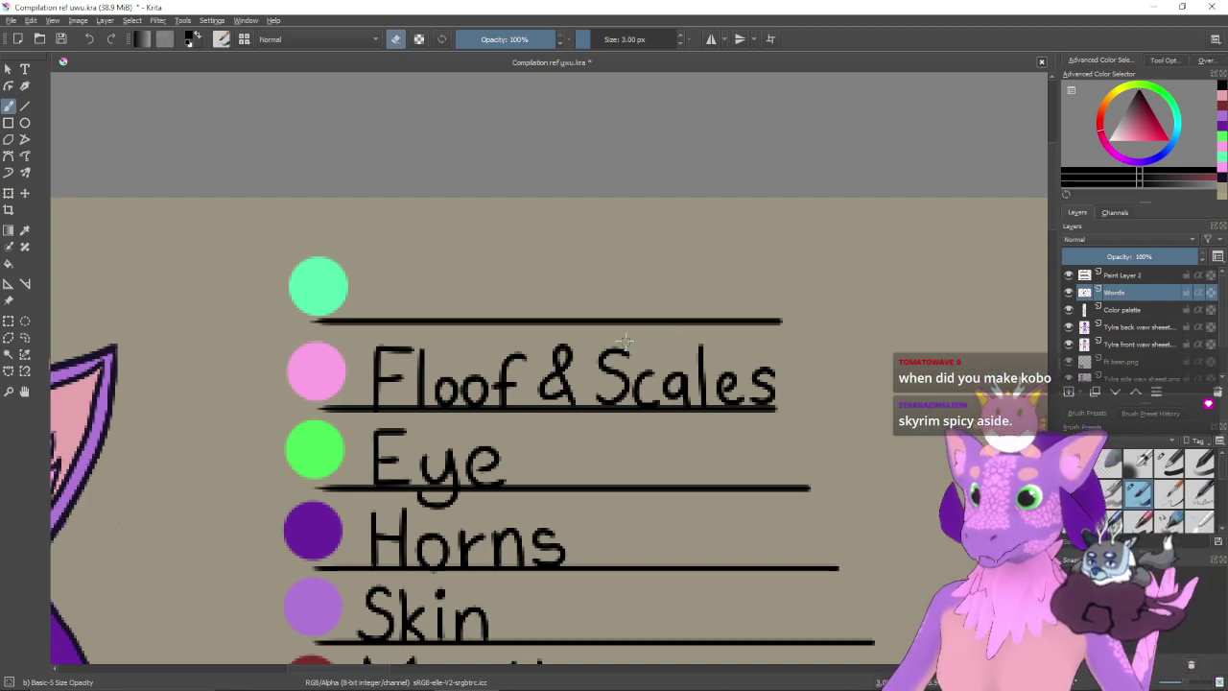
left_click_drag(557, 272, 631, 282)
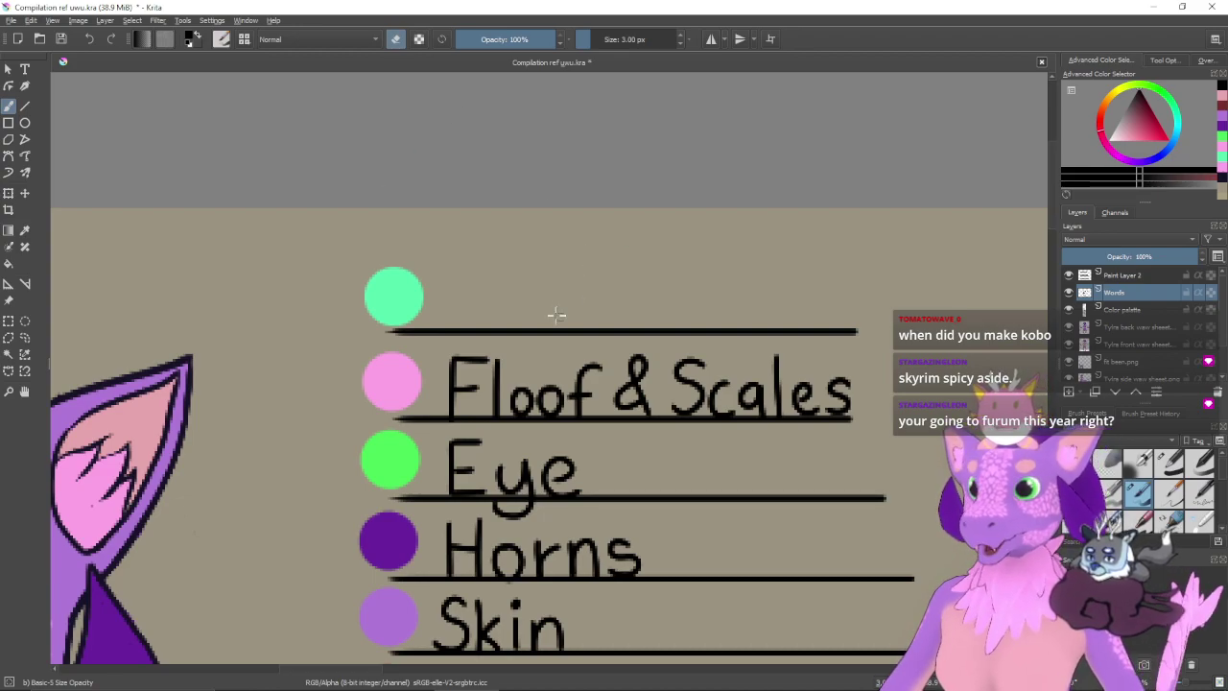
left_click_drag(565, 288, 583, 301)
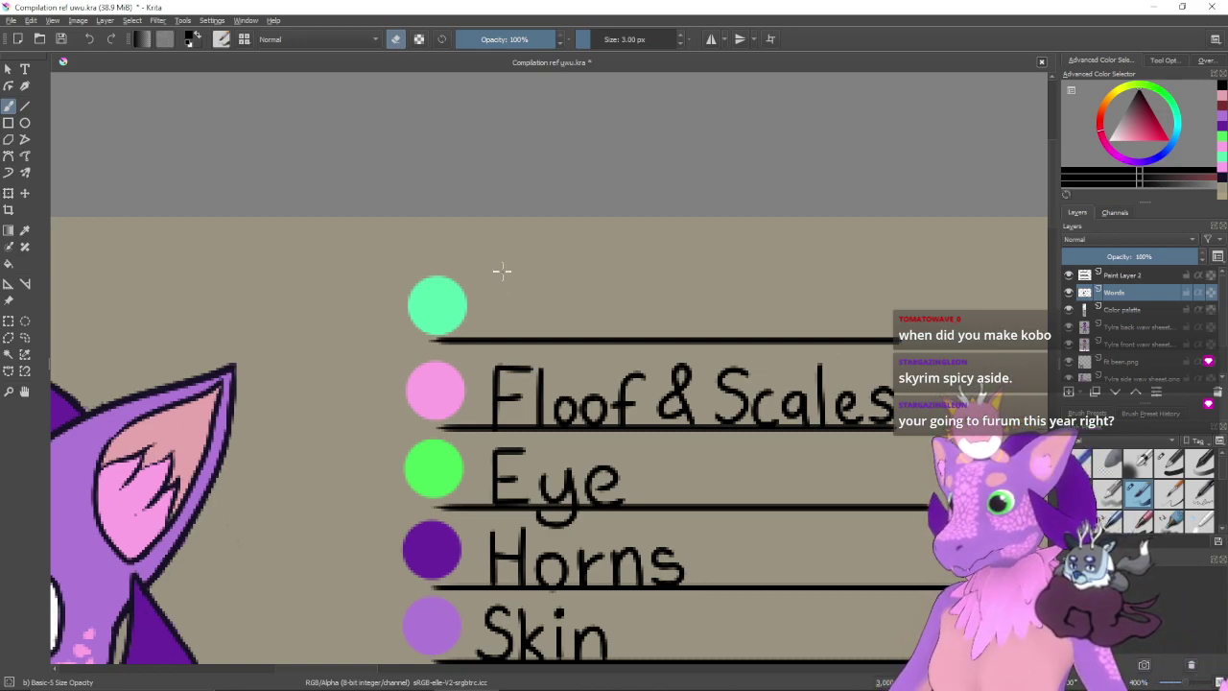
key("e")
- Handwrite a new capital "B" beside the mint green swatch, redrawing its stem until it looks right
left_click_drag(499, 277, 497, 323)
key("ctrl+z")
left_click_drag(498, 274, 497, 336)
mouse_move(499, 278)
left_mouse_down()
mouse_move(528, 277)
mouse_move(532, 321)
mouse_move(498, 336)
left_mouse_up()
key("ctrl+z")
key("ctrl+z")
mouse_move(498, 282)
left_mouse_down()
mouse_move(497, 323)
mouse_move(503, 272)
mouse_move(526, 286)
mouse_move(503, 301)
mouse_move(541, 310)
mouse_move(499, 336)
left_mouse_up()
key("ctrl+z")
key("ctrl+z")
mouse_move(499, 278)
left_mouse_down()
mouse_move(528, 278)
mouse_move(499, 305)
mouse_move(495, 335)
left_mouse_up()
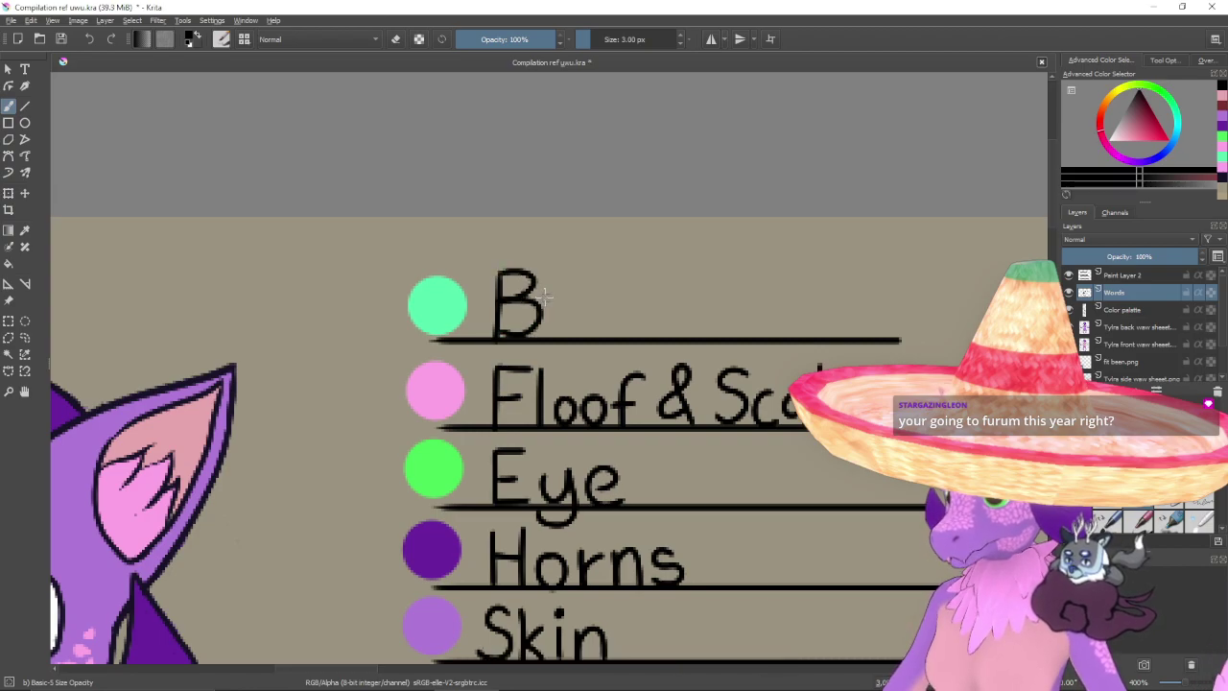
left_click_drag(584, 311, 564, 321)
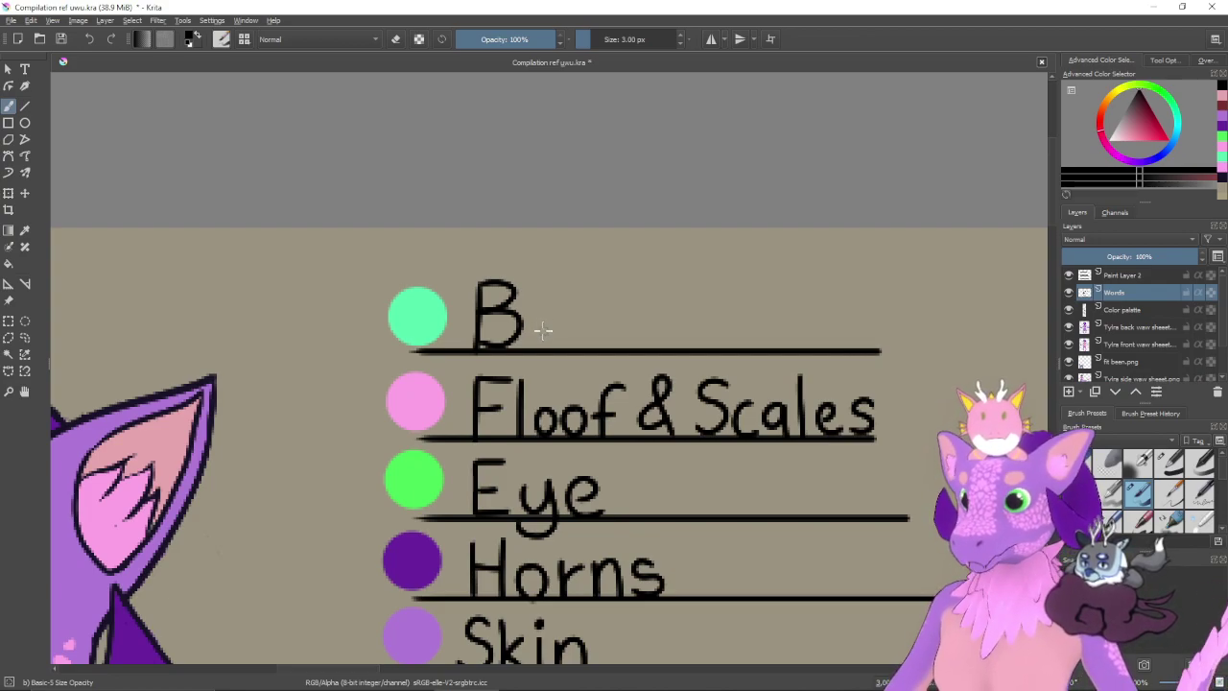
- Handwrite the letters "eans" after the capital "B" beside the mint green swatch, redoing strokes until they look neat
mouse_move(537, 332)
left_mouse_down()
mouse_move(560, 328)
mouse_move(543, 347)
mouse_move(566, 347)
mouse_move(535, 324)
mouse_move(571, 345)
left_mouse_up()
key("ctrl+z")
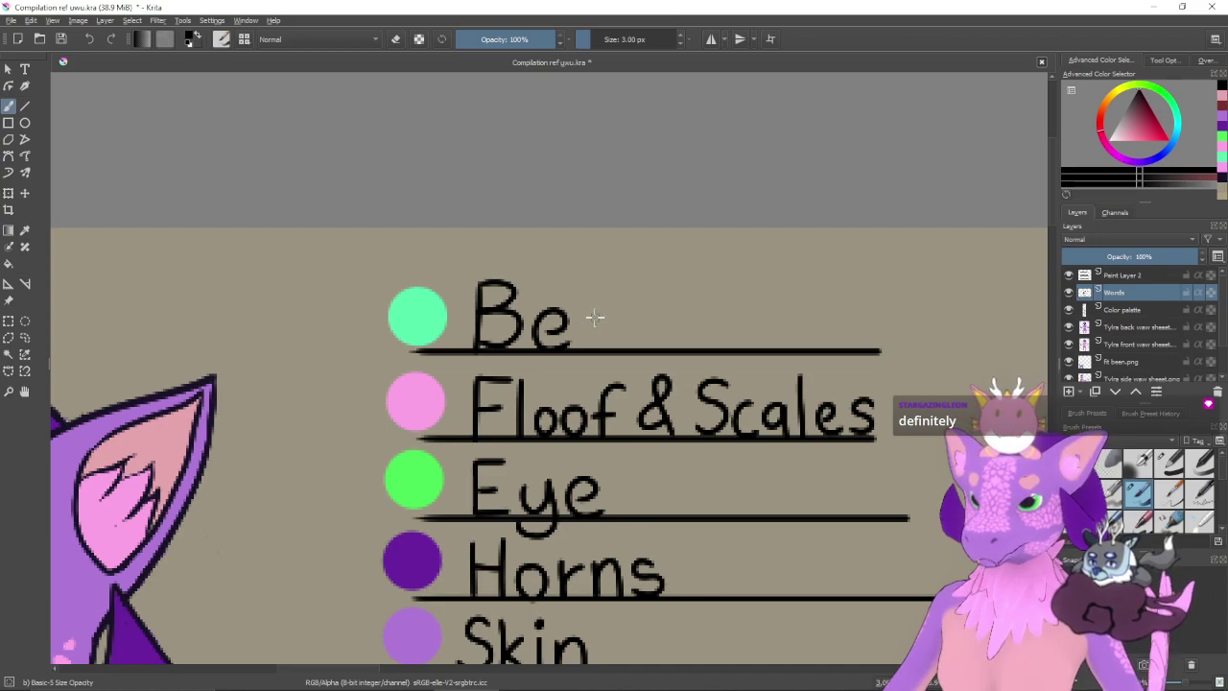
mouse_move(604, 309)
left_mouse_down()
mouse_move(581, 332)
mouse_move(605, 324)
mouse_move(605, 342)
mouse_move(633, 348)
mouse_move(618, 316)
mouse_move(633, 347)
mouse_move(606, 342)
mouse_move(630, 335)
mouse_move(667, 351)
mouse_move(553, 322)
left_mouse_up()
key("ctrl+z")
key("ctrl+z")
key("ctrl+z")
key("ctrl+z")
key("ctrl+z")
key("ctrl+z")
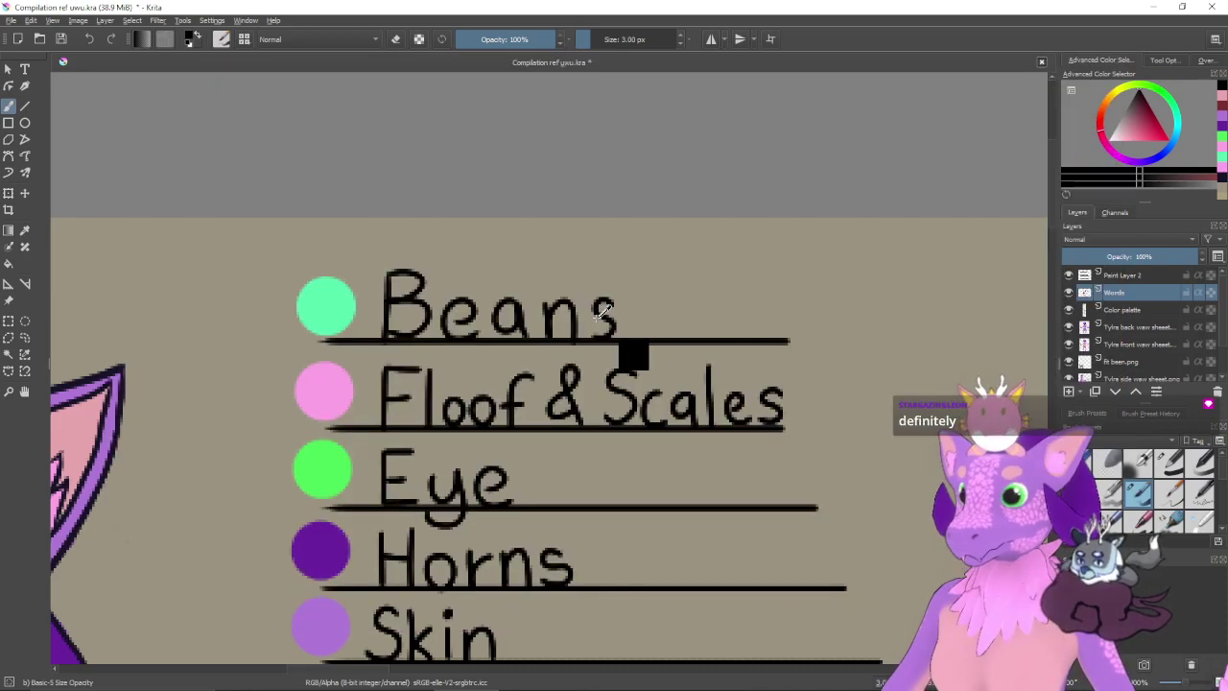
- Redraw the final "s" of "Beans" until its shape matches the other letters
key("ctrl+z")
mouse_move(613, 298)
left_mouse_down()
mouse_move(604, 336)
mouse_move(604, 299)
mouse_move(602, 335)
mouse_move(602, 302)
mouse_move(591, 336)
mouse_move(647, 318)
mouse_move(582, 313)
mouse_move(510, 286)
mouse_move(518, 314)
mouse_move(522, 286)
mouse_move(523, 317)
mouse_move(542, 330)
mouse_move(475, 331)
left_mouse_up()
key("ctrl+z")
key("ctrl+z")
key("ctrl+z")
key("ctrl+z")
key("ctrl+z")
key("ctrl+z")
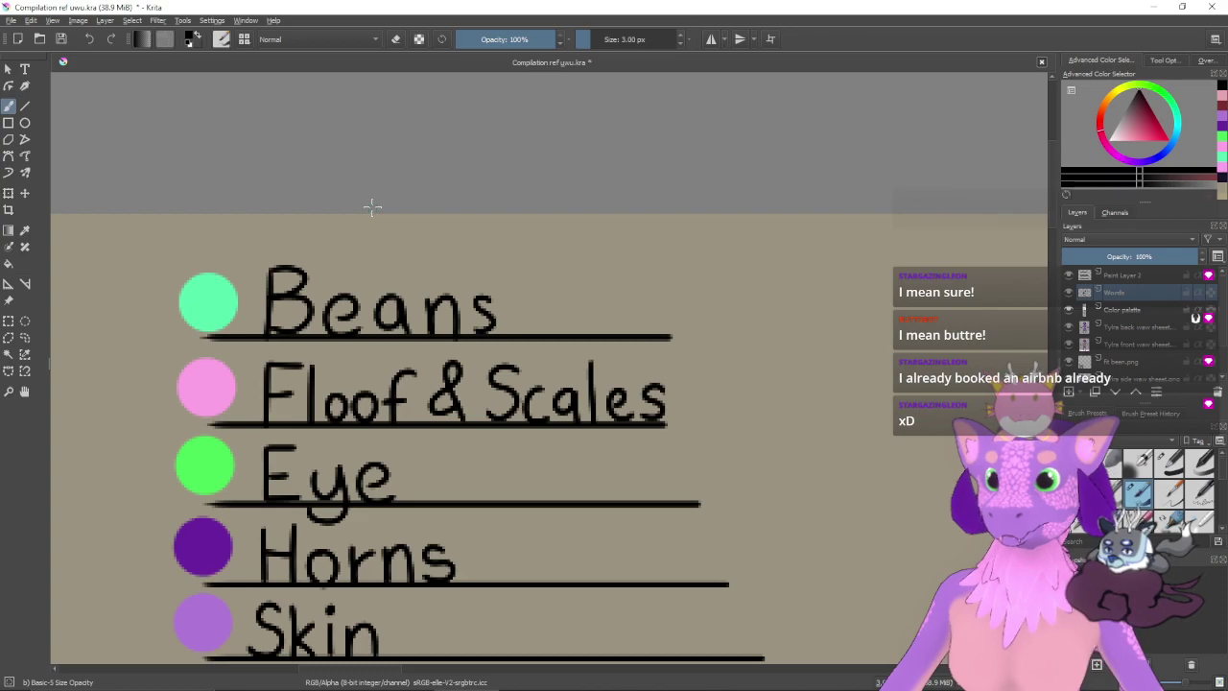
- Handwrite an ampersand after "Beans" above the mint green swatch's guide line
mouse_move(612, 326)
left_mouse_down()
mouse_move(598, 294)
mouse_move(584, 281)
mouse_move(613, 356)
mouse_move(570, 334)
mouse_move(581, 294)
mouse_move(598, 355)
mouse_move(581, 285)
mouse_move(583, 347)
left_mouse_up()
key("ctrl+z")
key("ctrl+z")
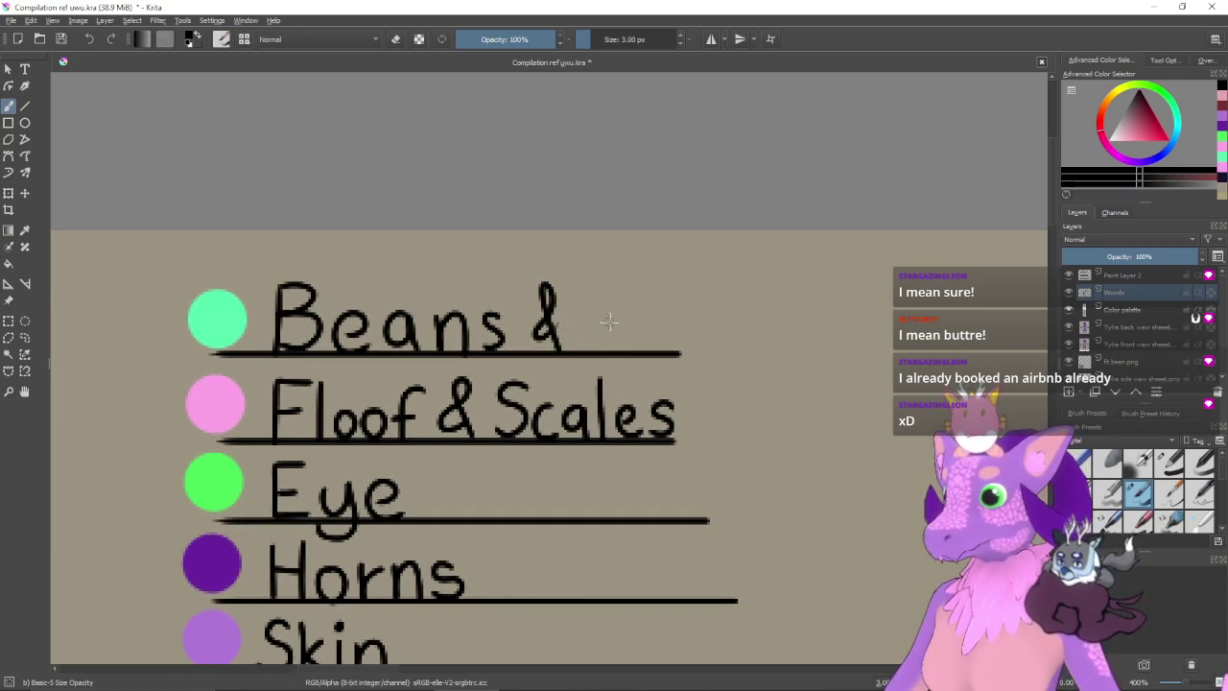
mouse_move(599, 286)
left_mouse_down()
mouse_move(645, 288)
mouse_move(619, 359)
left_mouse_up()
key("ctrl+z")
key("ctrl+z")
key("ctrl+z")
key("ctrl+z")
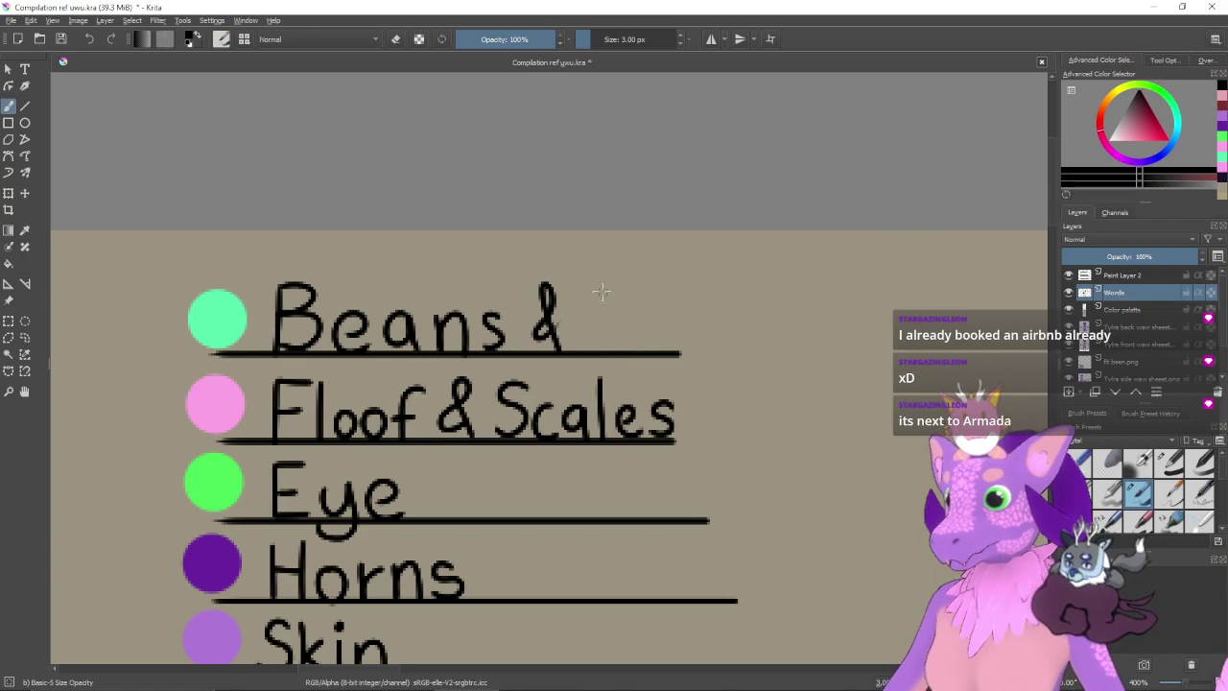
mouse_move(597, 284)
left_mouse_down()
mouse_move(643, 286)
mouse_move(629, 287)
mouse_move(614, 351)
left_mouse_up()
key("ctrl+z")
key("ctrl+z")
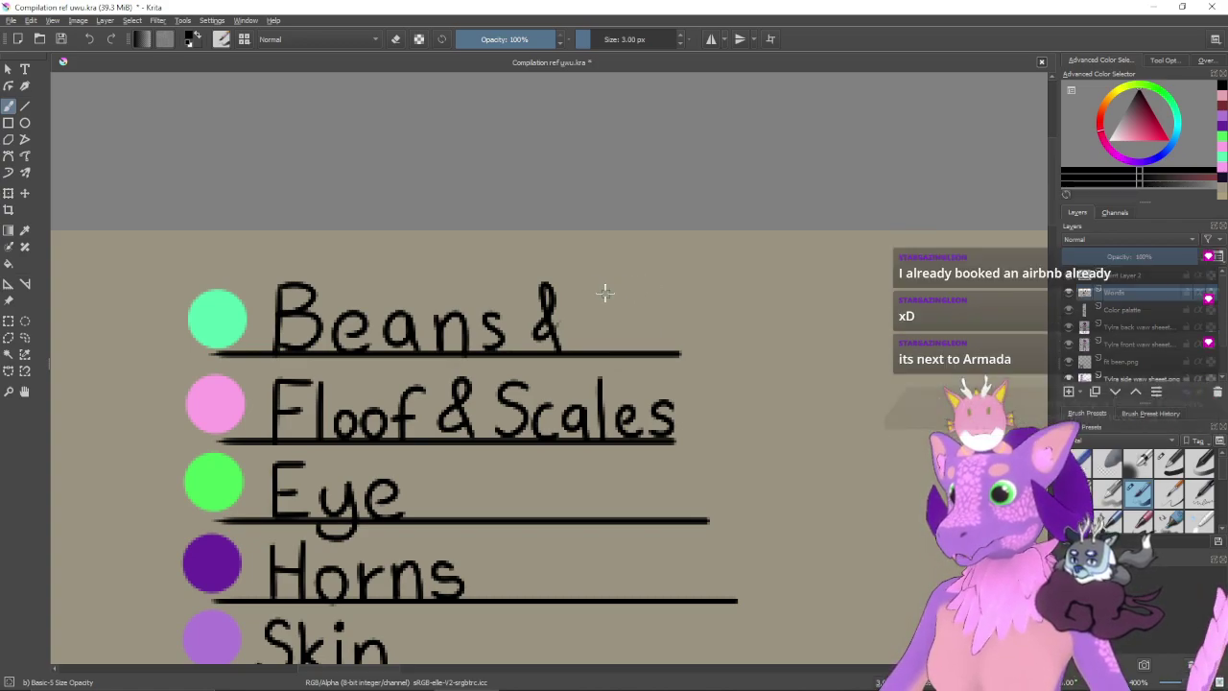
key("ctrl+z")
- Handwrite "Ton" after the ampersand in the mint green swatch's label, redrawing strokes until they look right
mouse_move(596, 284)
left_mouse_down()
mouse_move(647, 283)
mouse_move(613, 308)
mouse_move(615, 348)
left_mouse_up()
key("ctrl+z")
key("ctrl+z")
key("ctrl+z")
key("ctrl+z")
left_click_drag(616, 284, 616, 347)
key("ctrl+z")
mouse_move(616, 284)
left_mouse_down()
mouse_move(621, 350)
mouse_move(647, 323)
mouse_move(697, 322)
mouse_move(702, 351)
mouse_move(699, 326)
mouse_move(705, 351)
mouse_move(698, 328)
mouse_move(706, 351)
mouse_move(729, 353)
mouse_move(714, 364)
left_mouse_up()
key("ctrl+z")
key("ctrl+z")
key("ctrl+z")
key("ctrl+z")
key("ctrl+z")
- Add the letter "g" after "Ton", redrawing its bowl and tail until it looks neat
left_click_drag(729, 316, 696, 386)
key("ctrl+z")
left_click_drag(731, 317, 702, 372)
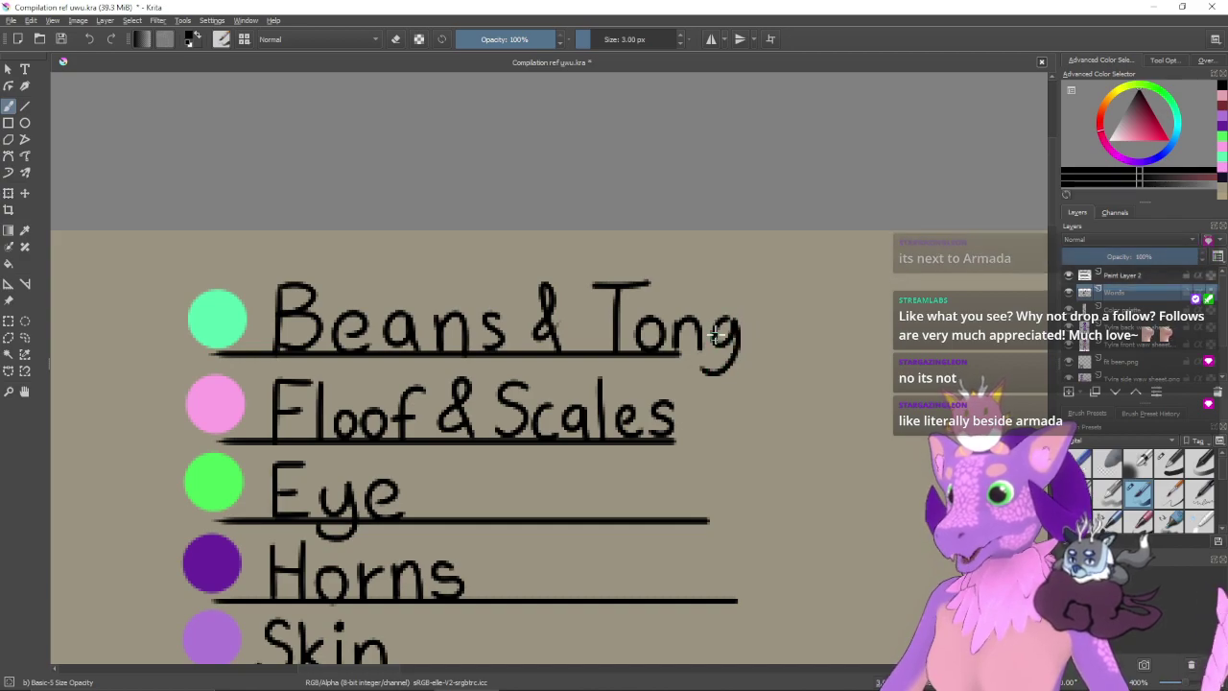
key("ctrl+z")
left_click_drag(731, 316, 712, 379)
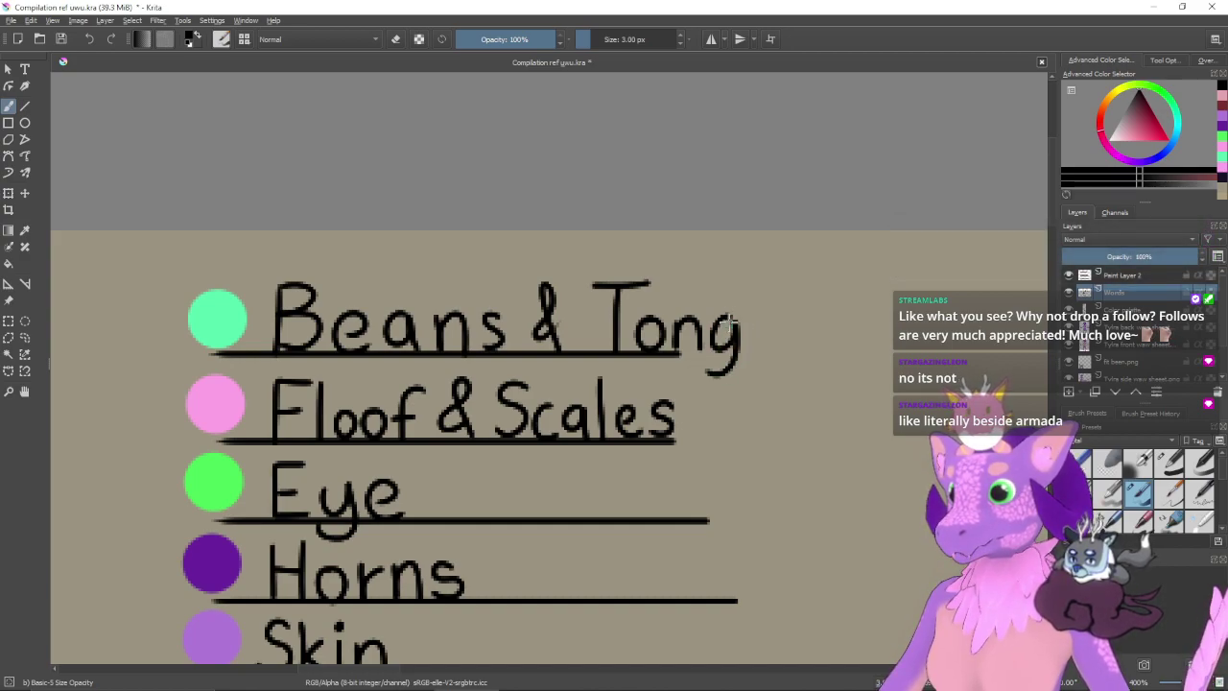
key("ctrl+z")
key("ctrl+z")
key("ctrl+z")
mouse_move(731, 317)
left_mouse_down()
mouse_move(699, 355)
mouse_move(646, 295)
mouse_move(635, 316)
mouse_move(656, 311)
mouse_move(622, 357)
left_mouse_up()
key("ctrl+z")
key("ctrl+z")
key("ctrl+z")
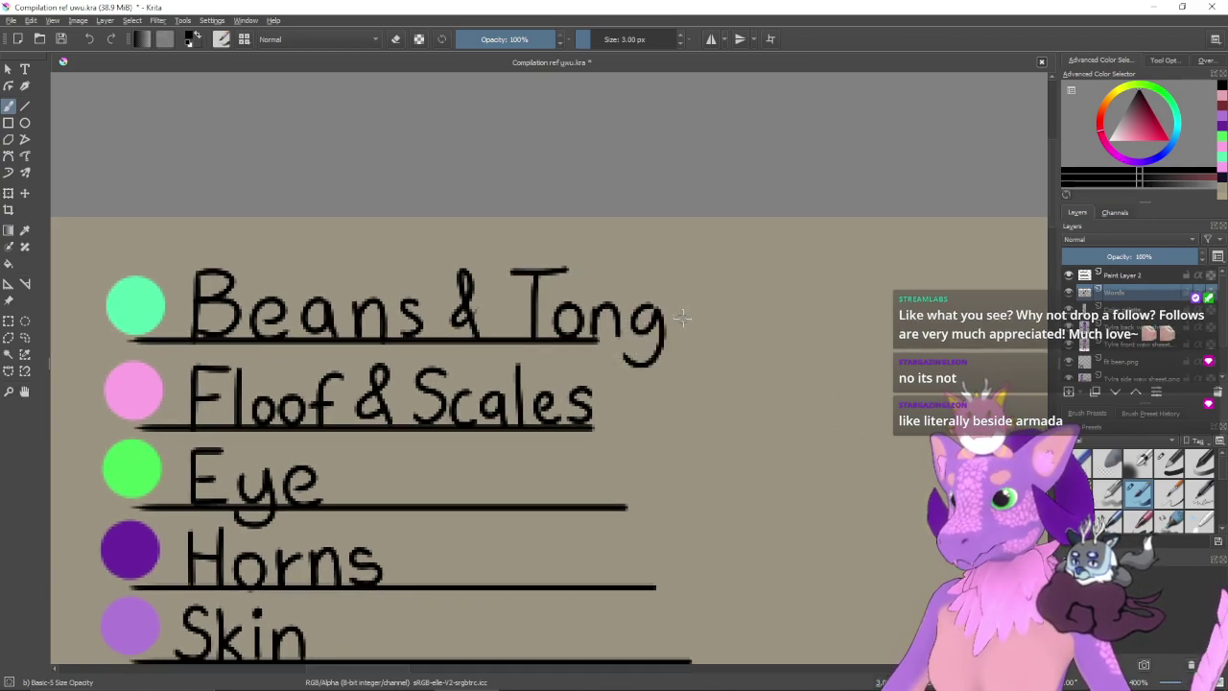
- Finish the mint green swatch's label by handwriting "ue" to complete "Beans & Tongue"
mouse_move(671, 307)
left_mouse_down()
mouse_move(708, 329)
mouse_move(704, 316)
mouse_move(714, 320)
mouse_move(680, 326)
mouse_move(726, 300)
mouse_move(747, 308)
mouse_move(726, 329)
left_mouse_up()
key("ctrl+z")
key("ctrl+z")
key("ctrl+z")
key("ctrl+z")
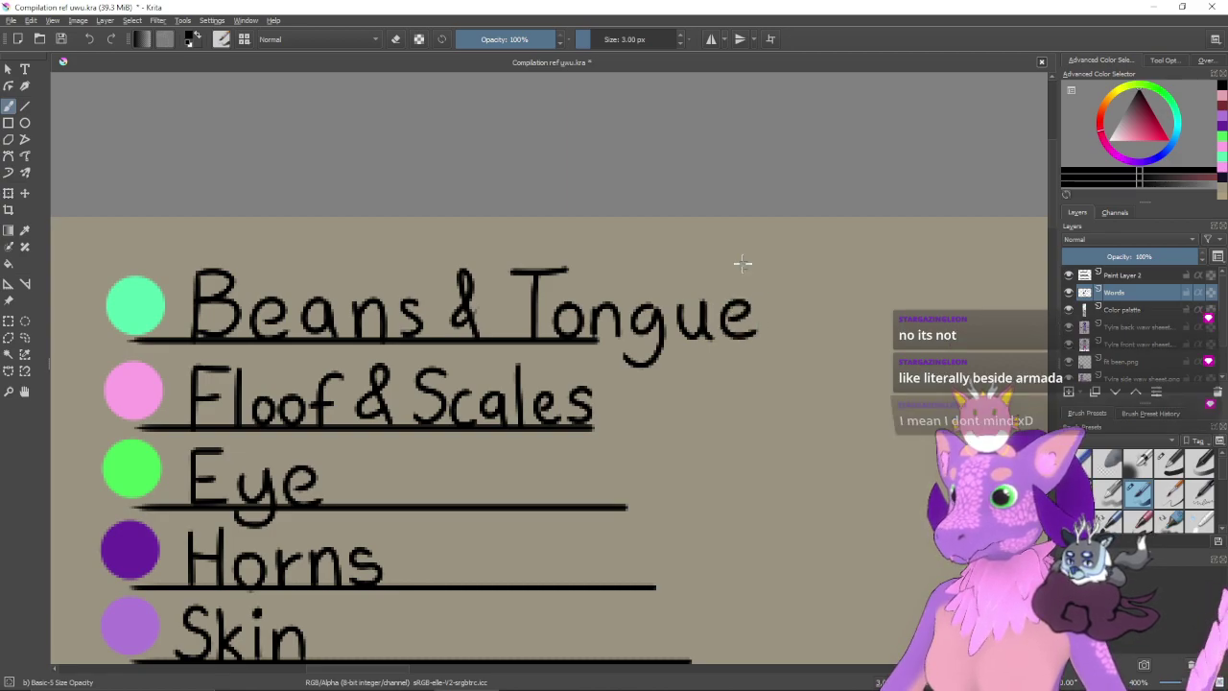
- Review the relettered palette against the whole reference sheet
key("minus")
key("minus")
key("minus")
mouse_move(830, 449)
left_mouse_down()
mouse_move(756, 334)
mouse_move(748, 379)
left_mouse_up()
key("minus")
key("minus")
scroll(748, 379, "down", 1)
scroll(748, 379, "right", 1)
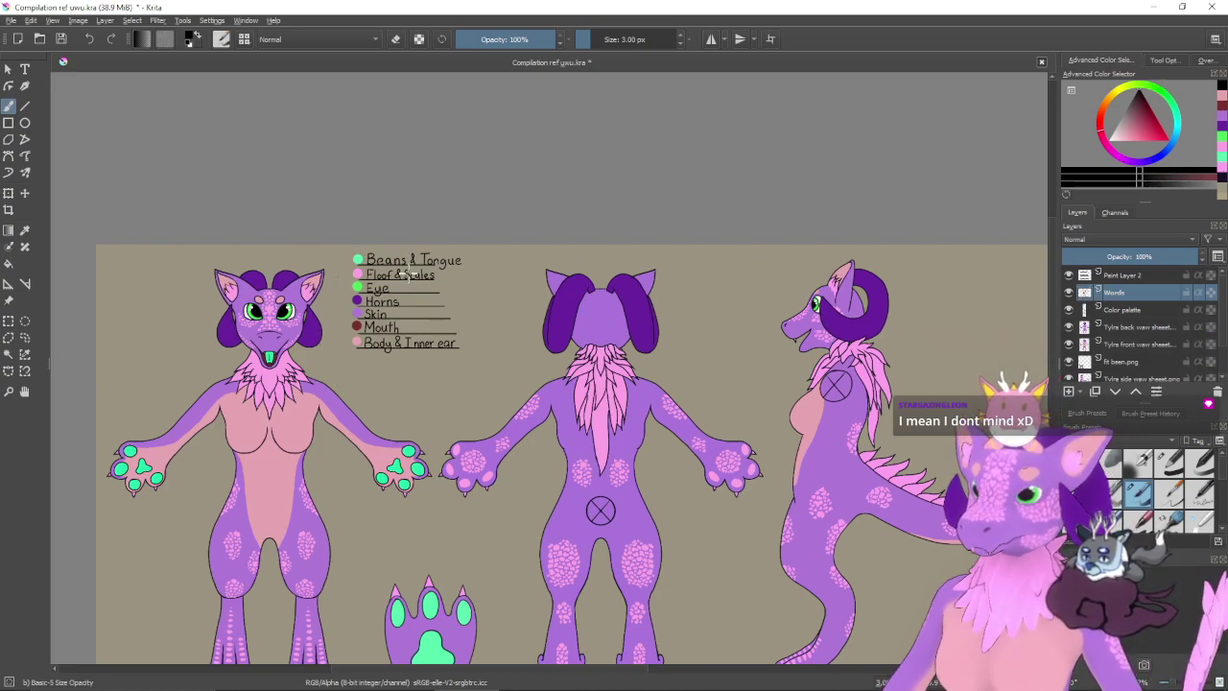
key("minus")
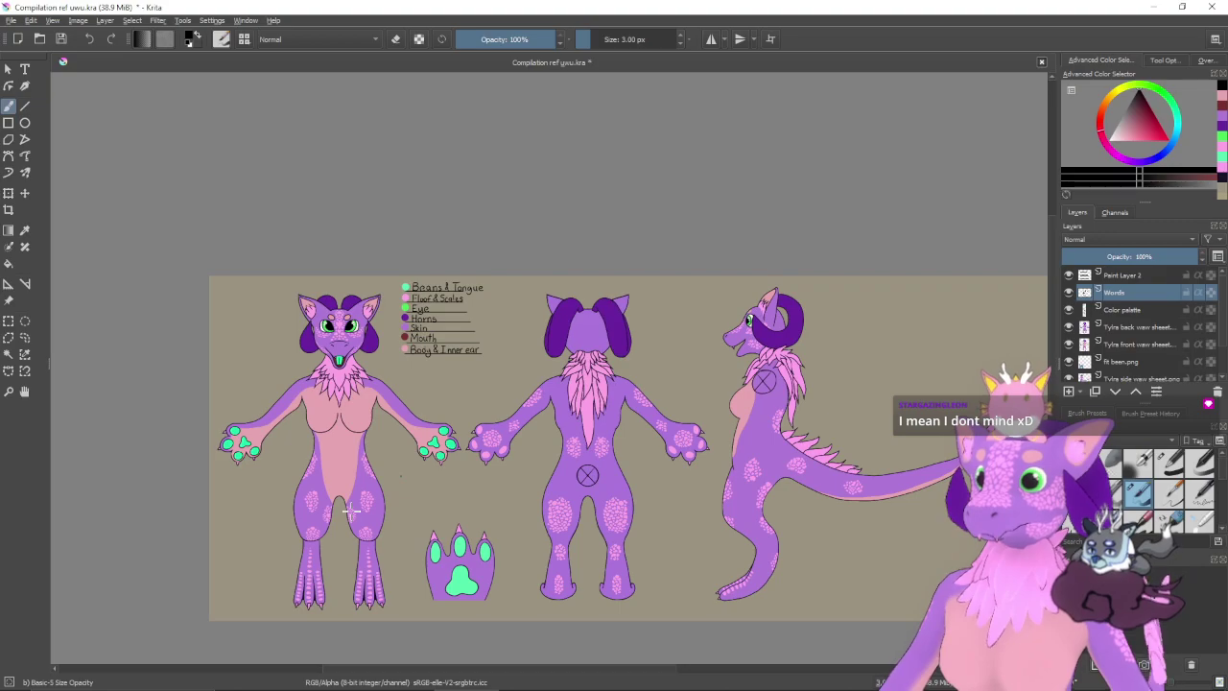
mouse_move(706, 373)
left_mouse_down()
mouse_move(625, 338)
mouse_move(564, 289)
left_mouse_up()
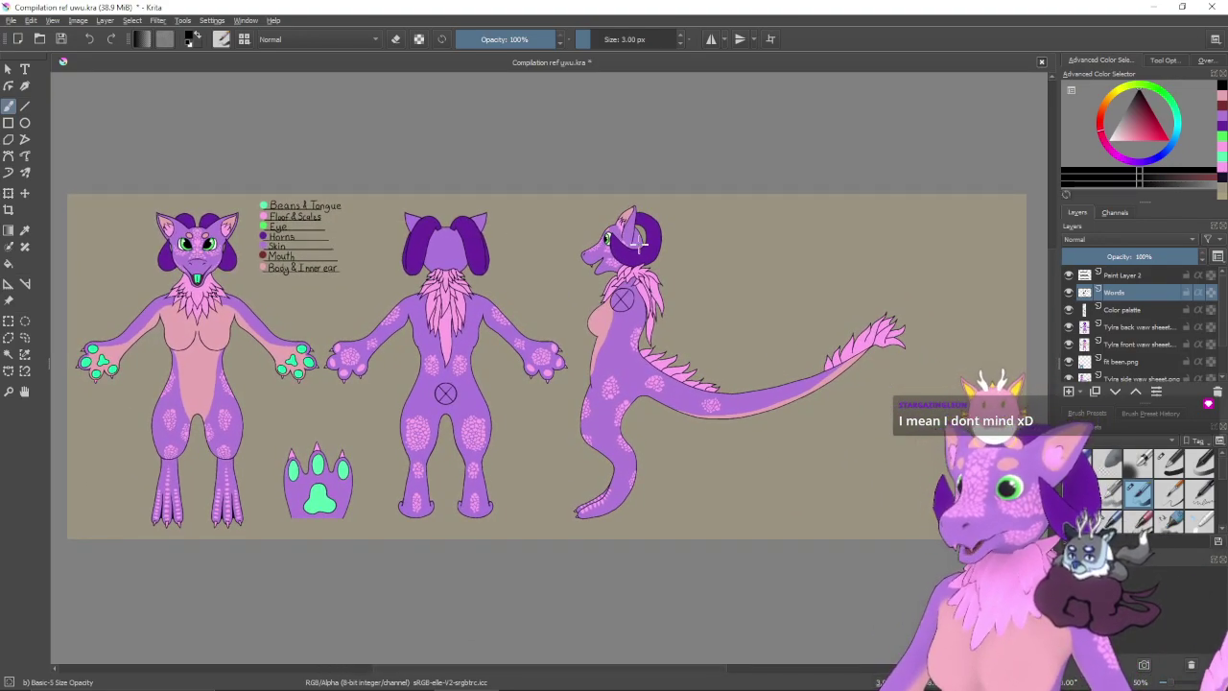
- Hide Paint Layer 2 so the palette labels stand without guide lines, and check the sheet
left_click(1069, 274)
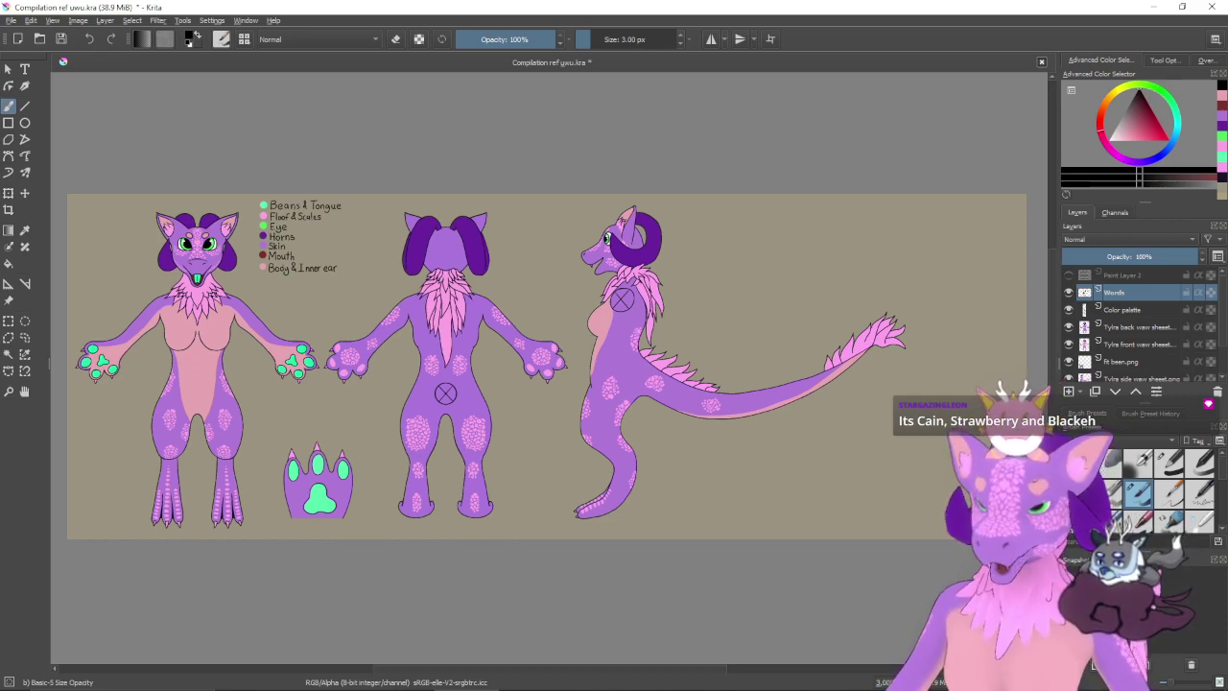
mouse_move(492, 328)
left_mouse_down()
mouse_move(611, 310)
mouse_move(595, 357)
mouse_move(602, 382)
left_mouse_up()
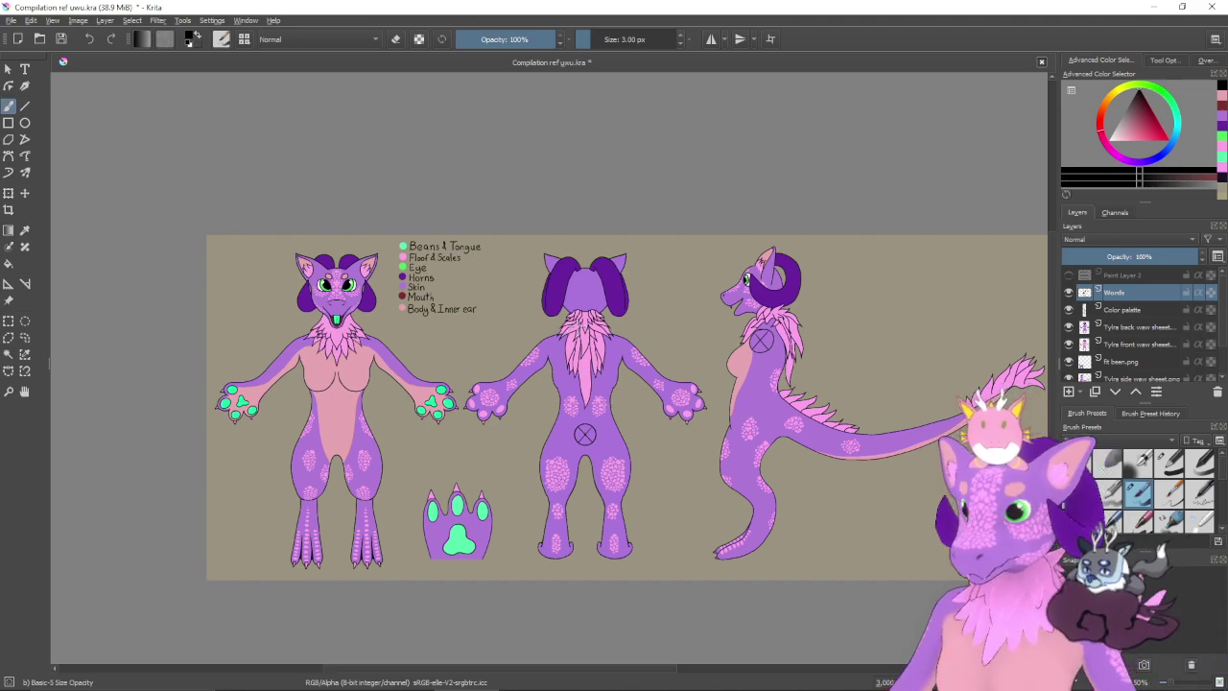
left_click_drag(621, 375, 518, 362)
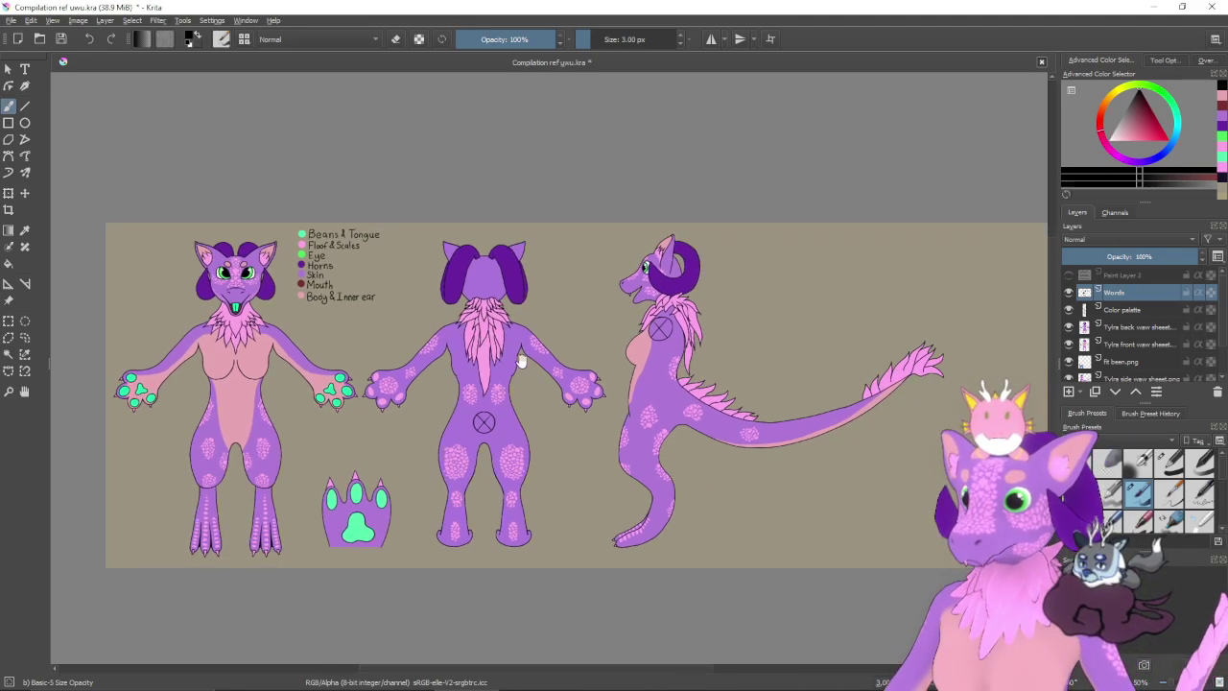
mouse_move(679, 386)
left_mouse_down()
mouse_move(544, 379)
mouse_move(569, 407)
mouse_move(536, 408)
left_mouse_up()
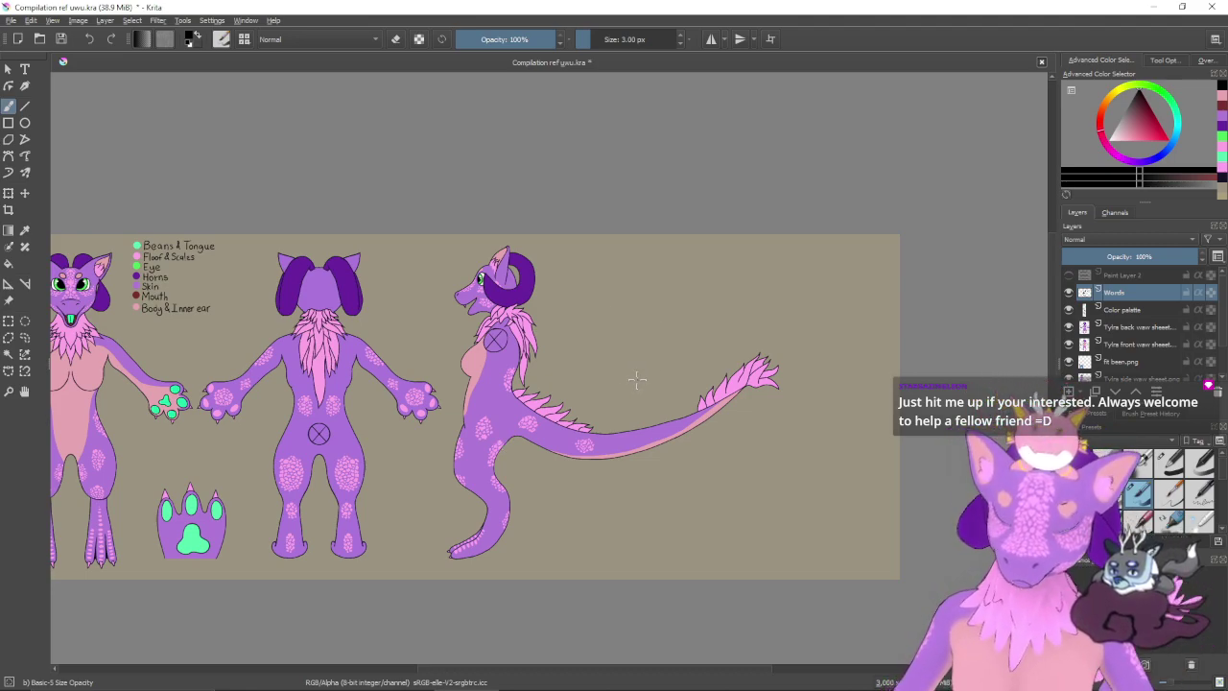
left_click_drag(625, 356, 704, 352)
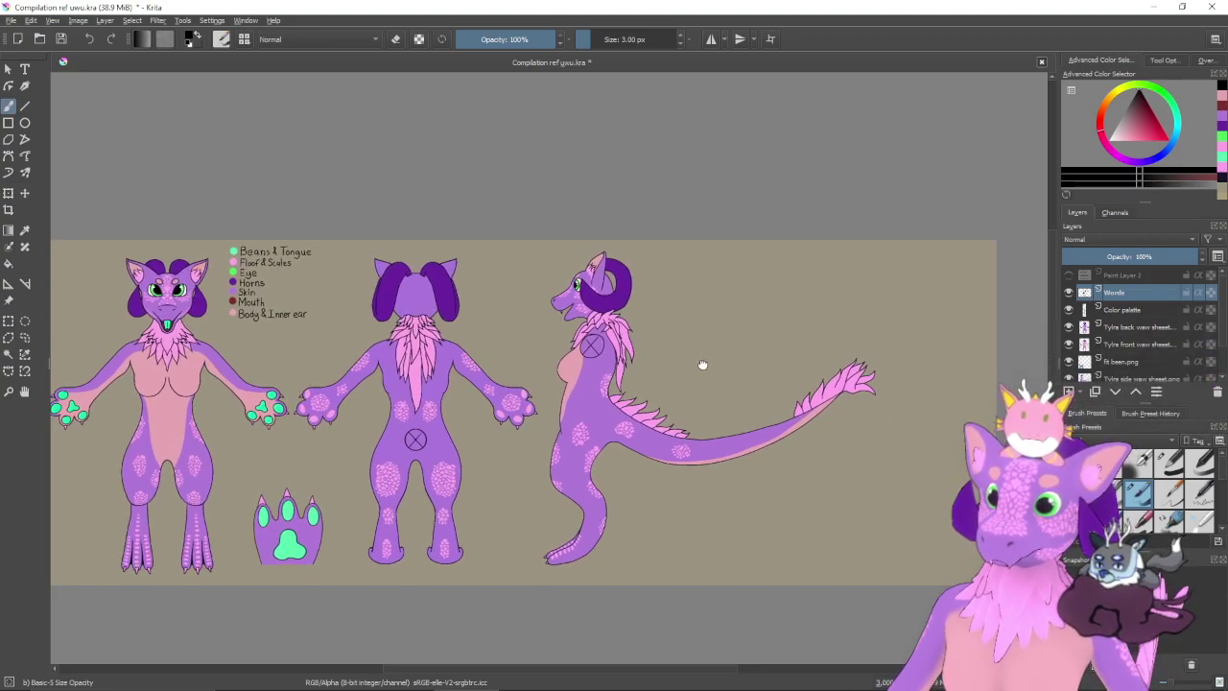
left_click_drag(702, 362, 685, 383)
- Sample the skin purple from the side-view character and set the brush size to 11 px
key("ctrl+plus")
key("ctrl+plus")
left_click_drag(780, 366, 623, 443)
left_click(451, 472, "ctrl")
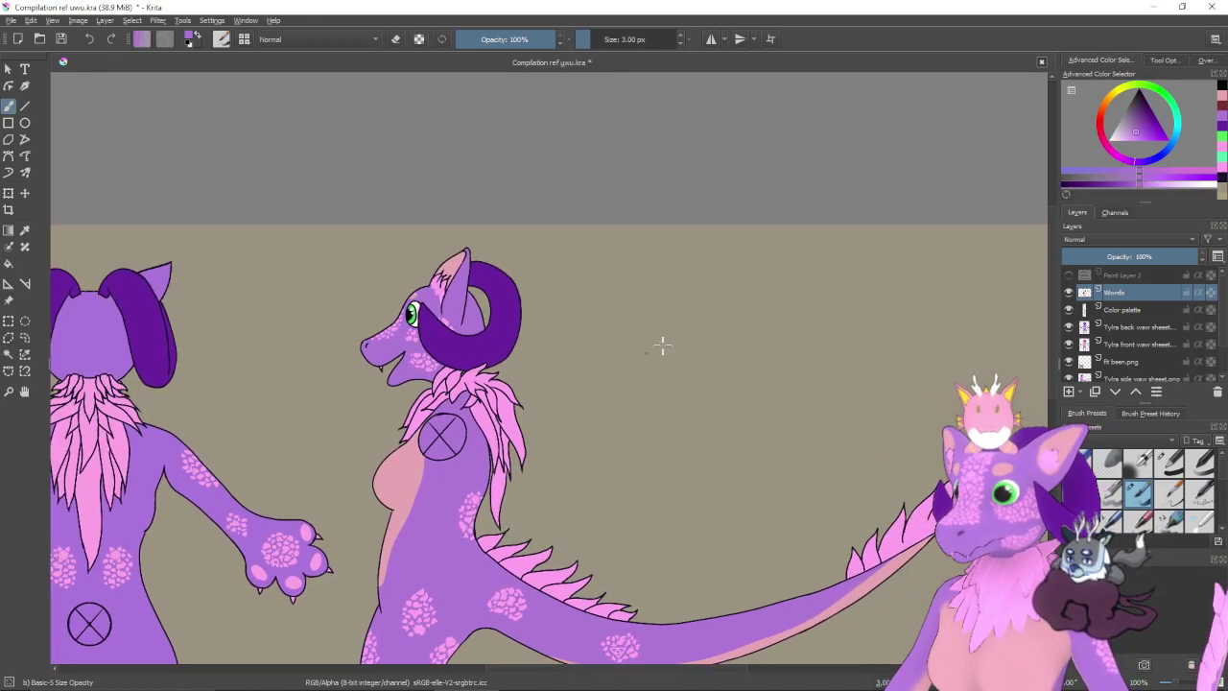
left_click_drag(690, 288, 630, 335)
key("bracketright")
key("bracketright")
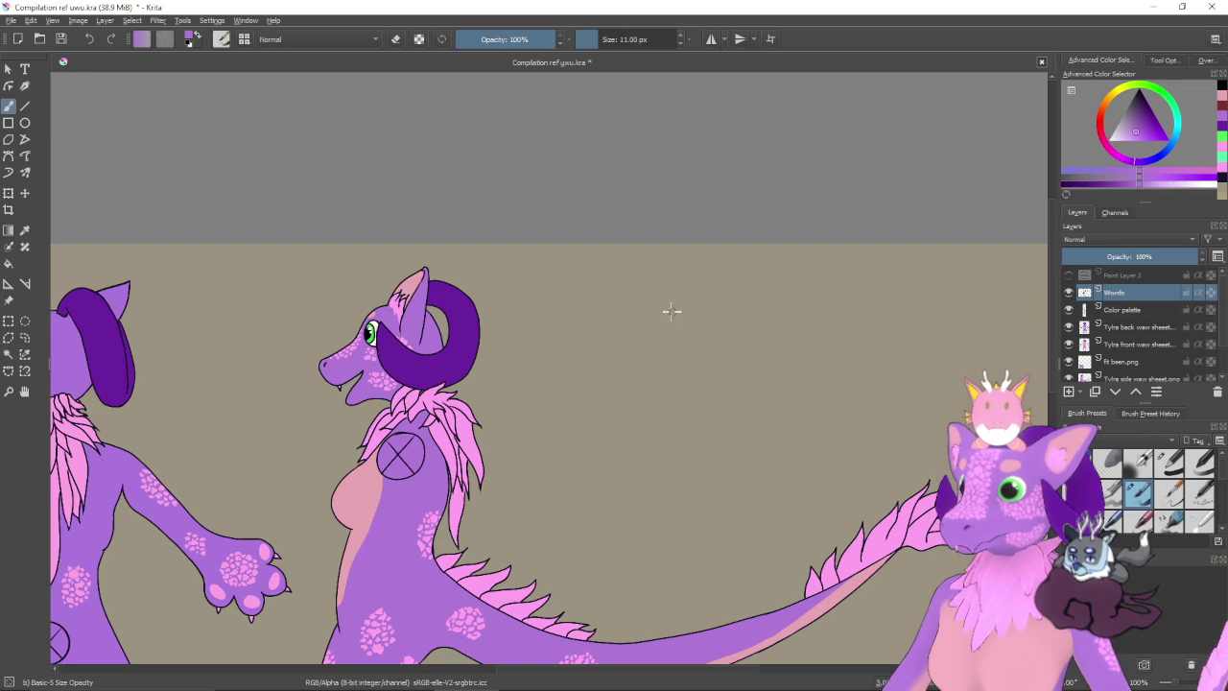
left_click_drag(585, 276, 681, 267)
key("ctrl+z")
mouse_move(600, 270)
left_mouse_down()
mouse_move(697, 264)
mouse_move(637, 364)
left_mouse_up()
key("ctrl+z")
key("ctrl+z")
- Set the brush size to 12 px and sample the tail floof's pink for lettering a title
key("bracketright")
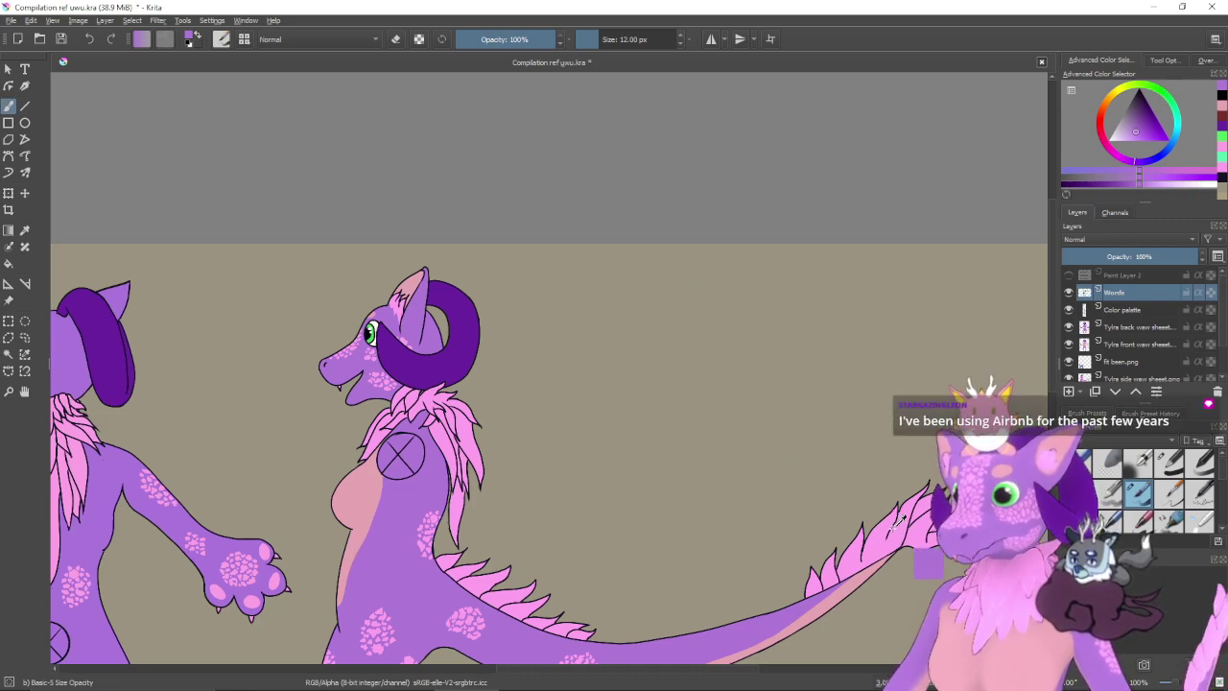
left_click(868, 526, "ctrl")
mouse_move(583, 276)
left_mouse_down()
mouse_move(646, 273)
mouse_move(614, 365)
left_mouse_up()
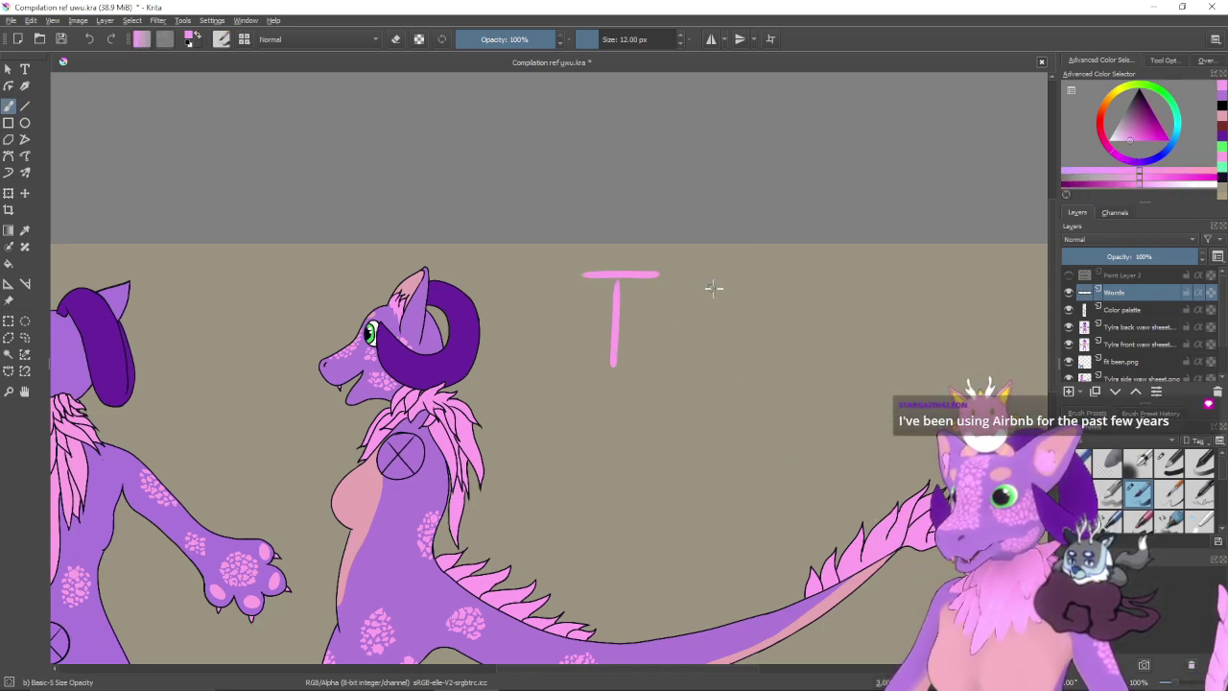
key("ctrl+z")
key("ctrl+z")
left_click_drag(648, 306, 572, 326)
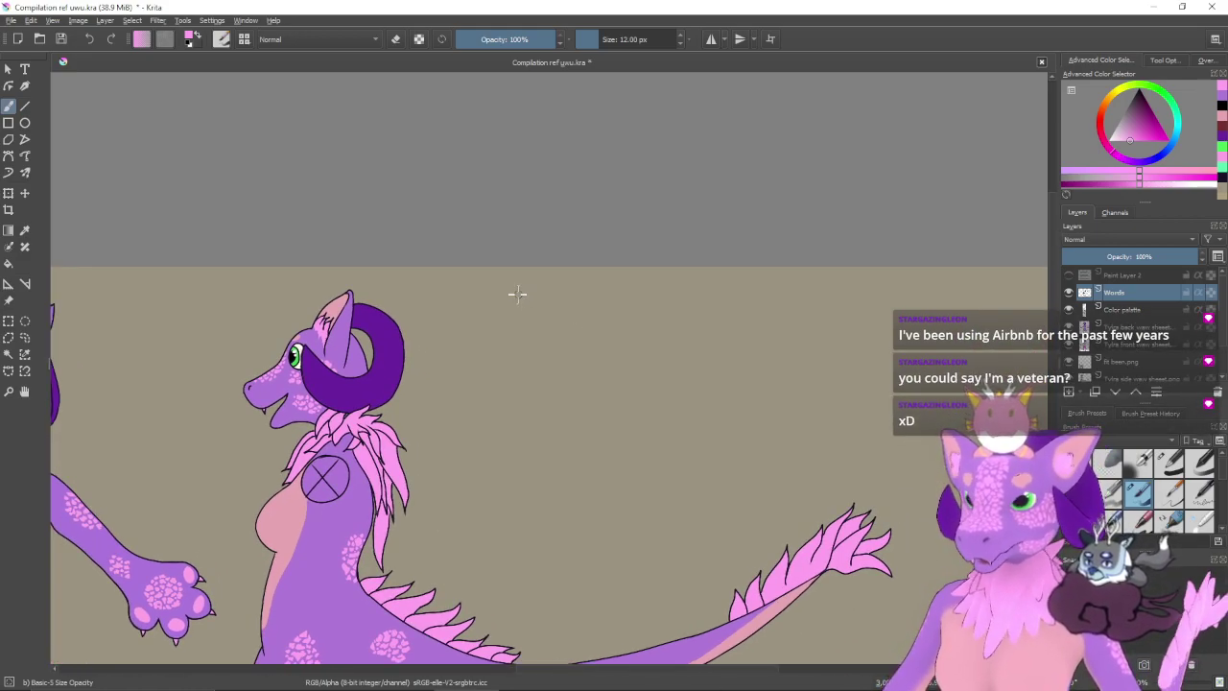
left_click_drag(509, 280, 589, 275)
key("ctrl+z")
mouse_move(507, 282)
left_mouse_down()
mouse_move(590, 287)
mouse_move(543, 371)
left_mouse_up()
key("ctrl+z")
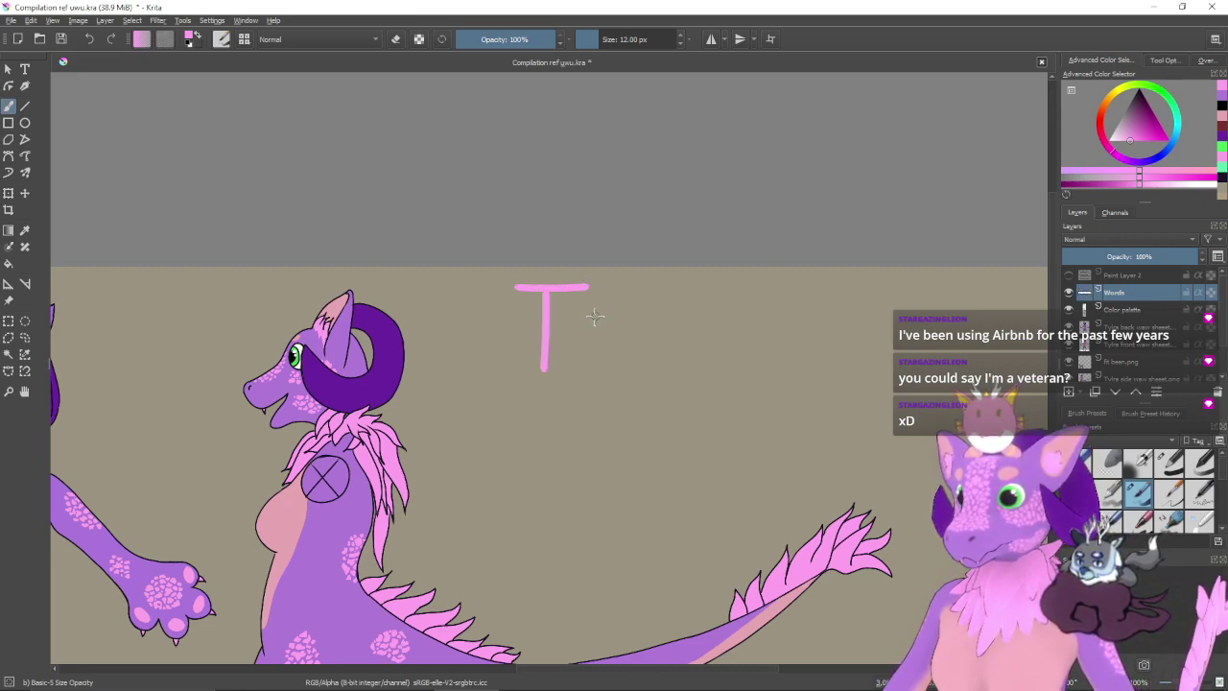
mouse_move(579, 331)
left_mouse_down()
mouse_move(619, 328)
mouse_move(587, 401)
left_mouse_up()
key("ctrl+z")
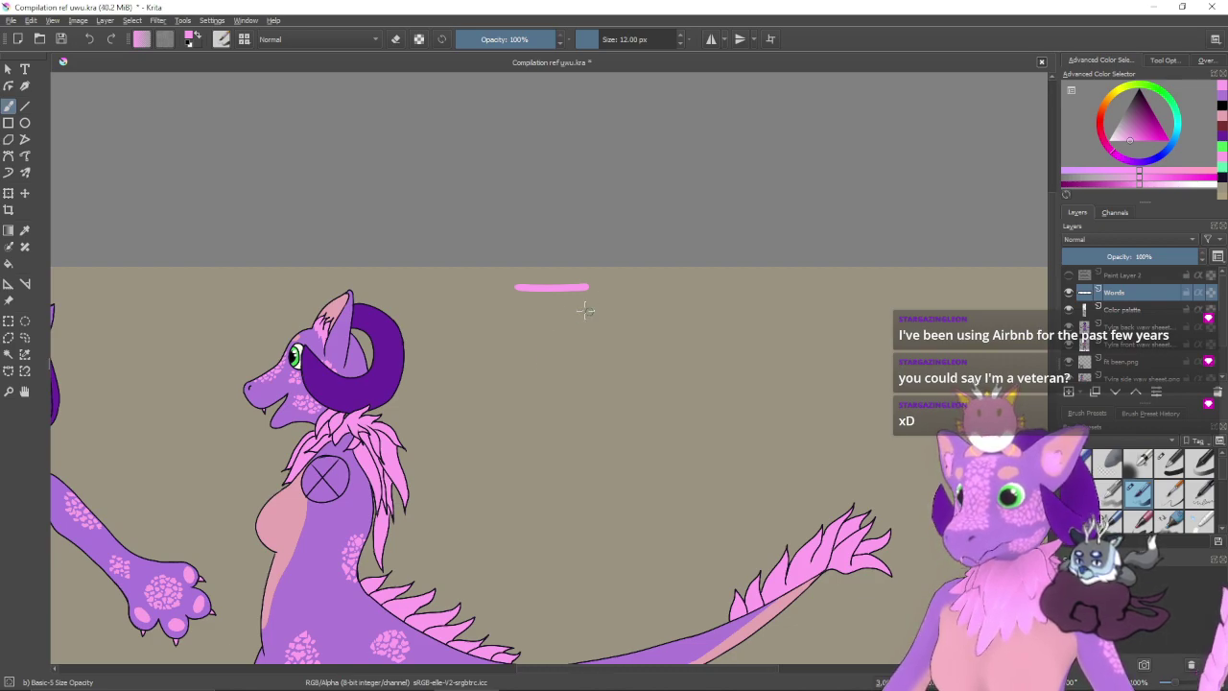
key("ctrl+z")
key("ctrl+z")
- Handwrite the pink capitals "TY" in the empty area above the side-view character's tail
mouse_move(480, 292)
left_mouse_down()
mouse_move(527, 290)
mouse_move(499, 316)
mouse_move(498, 364)
left_mouse_up()
key("ctrl+z")
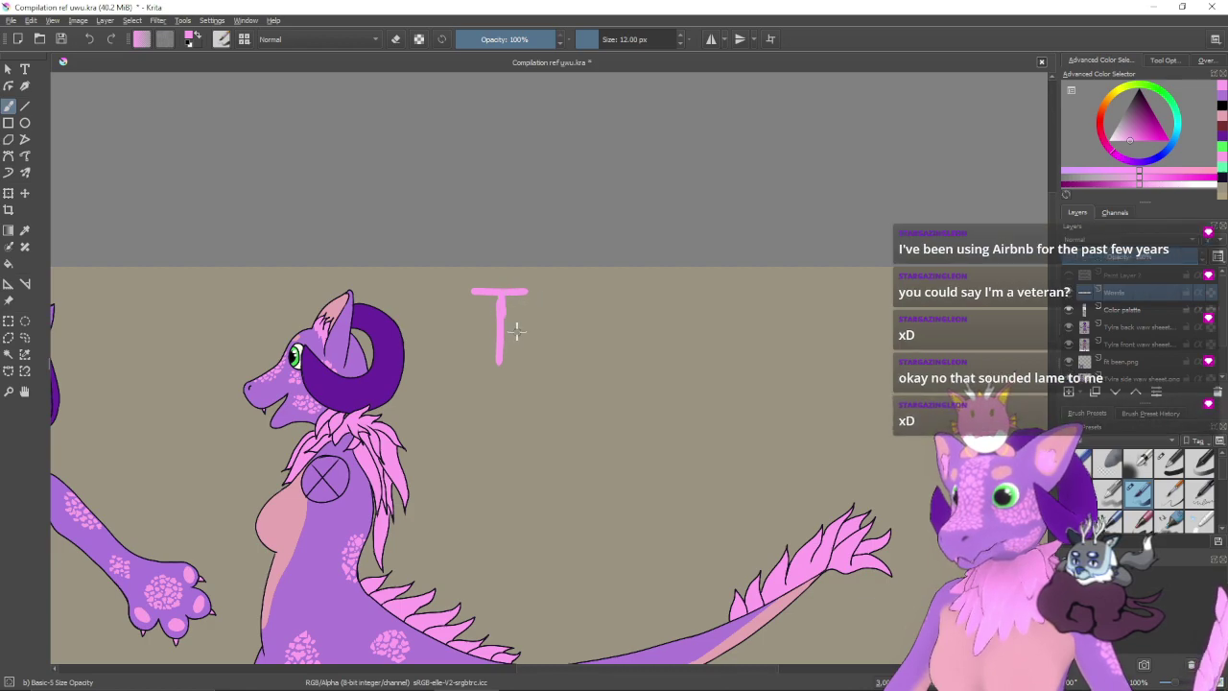
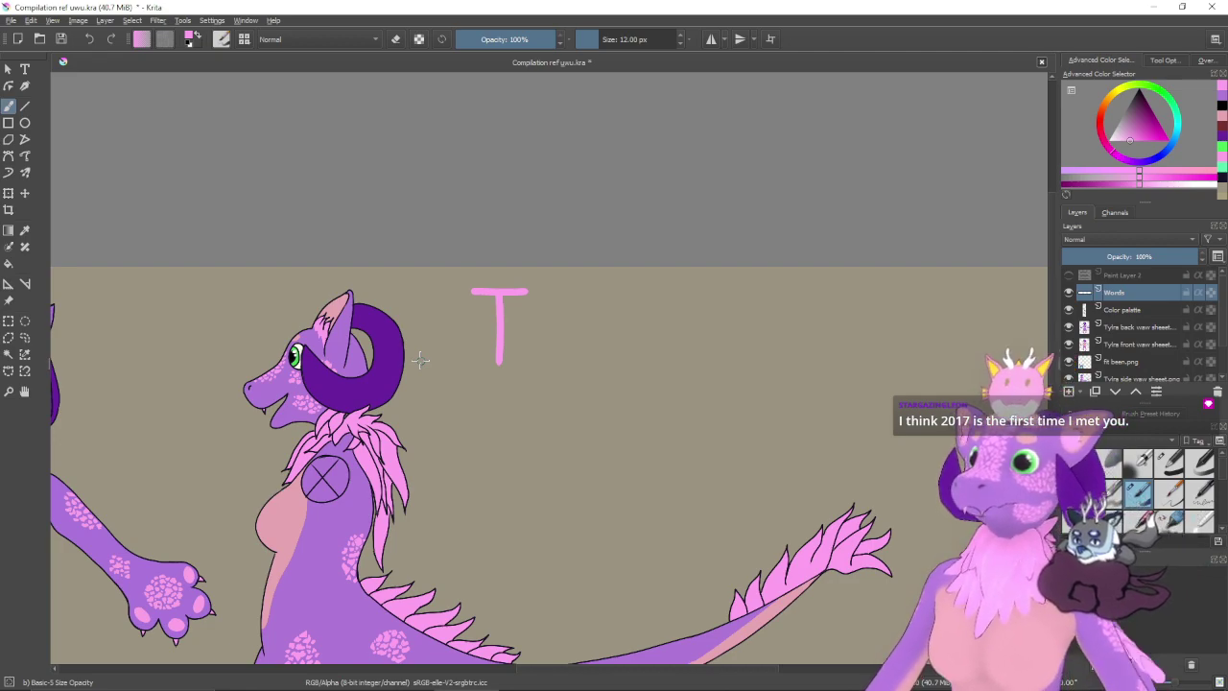
mouse_move(541, 293)
left_mouse_down()
mouse_move(554, 320)
mouse_move(580, 314)
mouse_move(559, 327)
mouse_move(585, 290)
left_mouse_up()
key("ctrl+z")
left_click_drag(556, 334, 556, 362)
key("ctrl+z")
- Add a pink capital "L" after "TY", redrawing it until it looks right
mouse_move(597, 288)
left_mouse_down()
mouse_move(598, 359)
mouse_move(635, 365)
left_mouse_up()
key("ctrl+z")
mouse_move(596, 289)
left_mouse_down()
mouse_move(599, 365)
mouse_move(634, 370)
left_mouse_up()
key("ctrl+z")
mouse_move(605, 290)
left_mouse_down()
mouse_move(604, 363)
mouse_move(631, 365)
left_mouse_up()
key("ctrl+z")
mouse_move(594, 290)
left_mouse_down()
mouse_move(597, 359)
mouse_move(633, 364)
left_mouse_up()
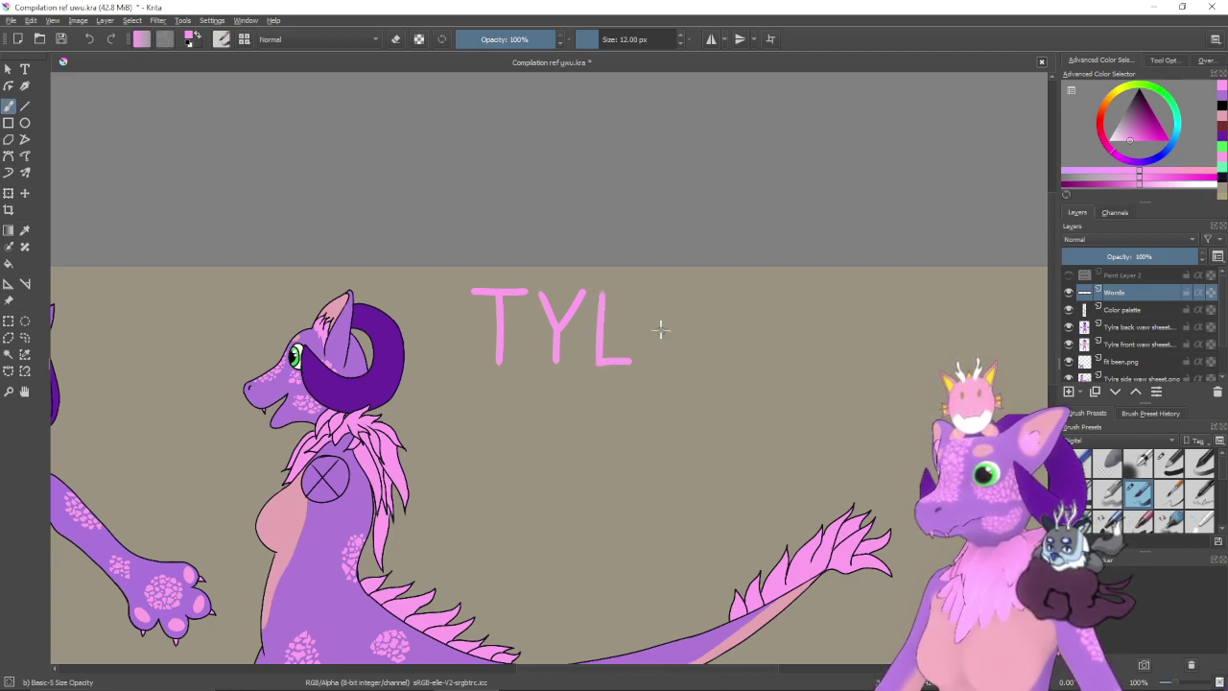
- Complete the pink title "TYLRA" by handwriting the capitals "RA"
left_click_drag(656, 292, 656, 368)
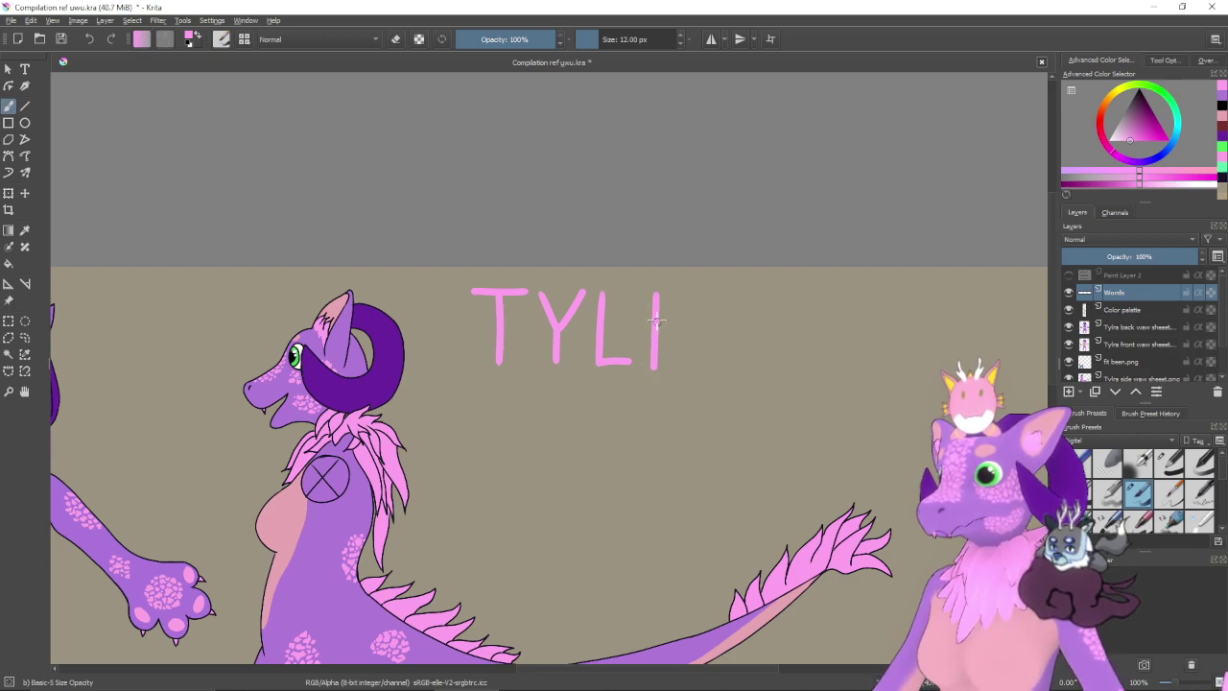
mouse_move(657, 292)
left_mouse_down()
mouse_move(656, 330)
mouse_move(689, 368)
left_mouse_up()
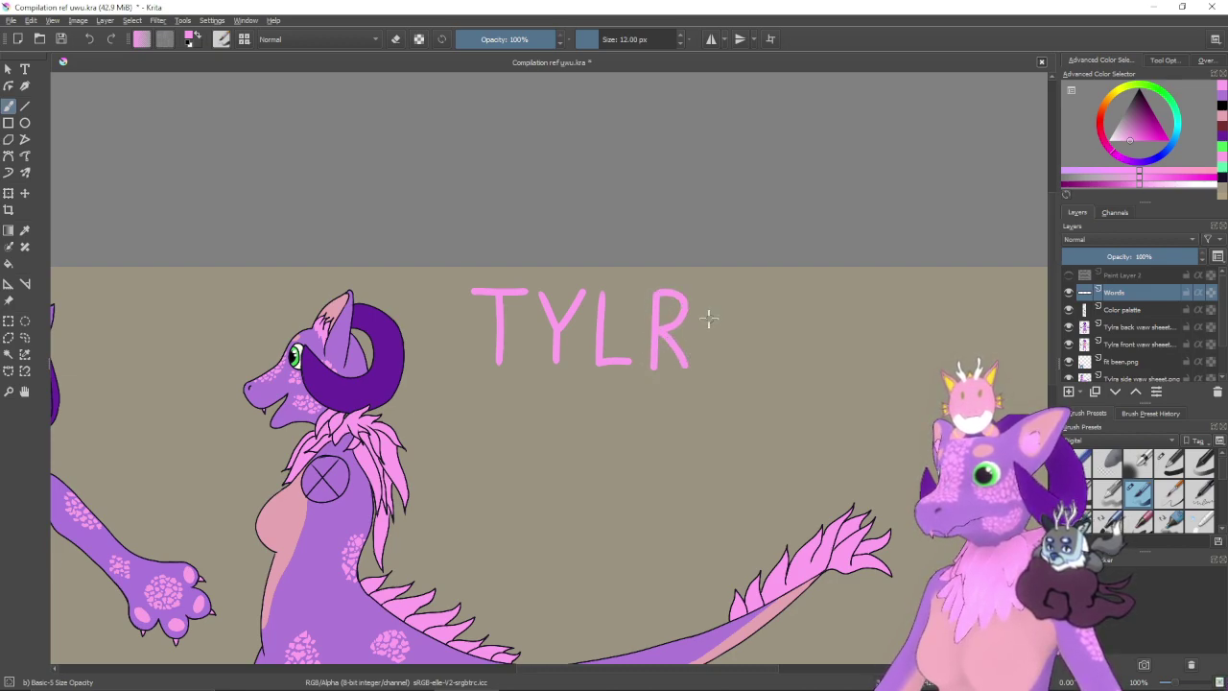
left_click_drag(734, 286, 703, 361)
key("ctrl+z")
left_click(724, 301)
left_click_drag(729, 300, 702, 364)
key("ctrl+z")
left_click_drag(733, 286, 701, 366)
mouse_move(729, 291)
left_mouse_down()
mouse_move(744, 369)
mouse_move(740, 334)
left_mouse_up()
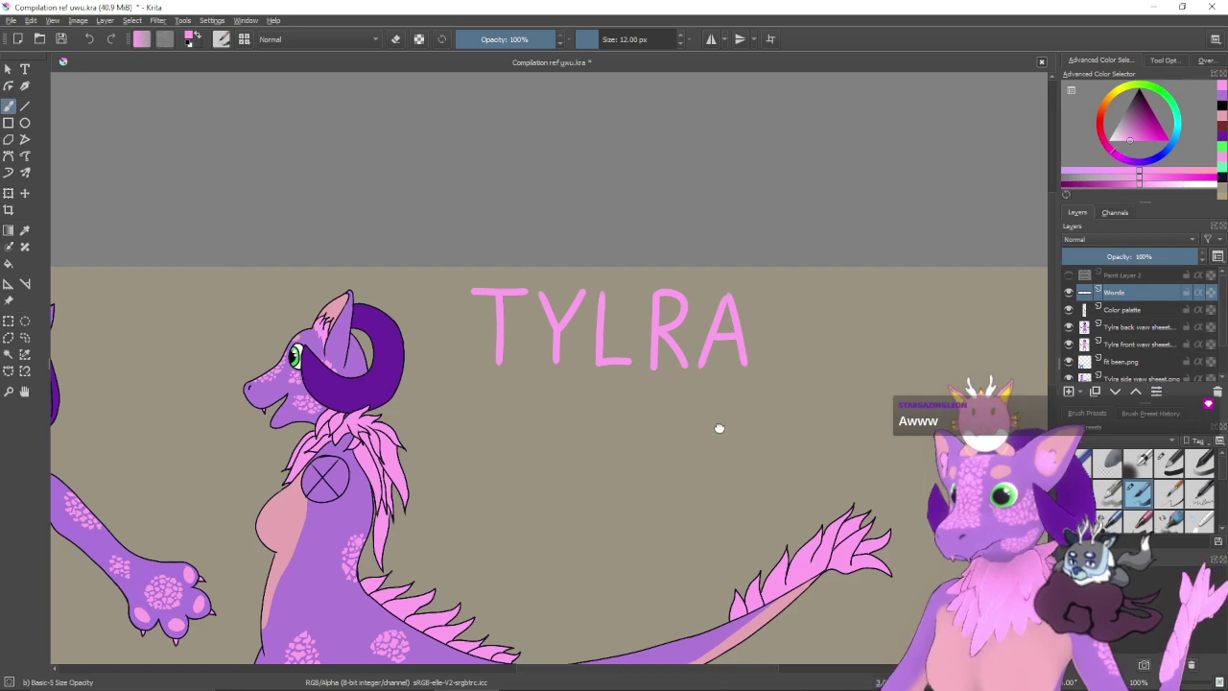
- Switch the brush colour to the recently used black after checking the title's placement
left_click_drag(725, 419, 570, 364)
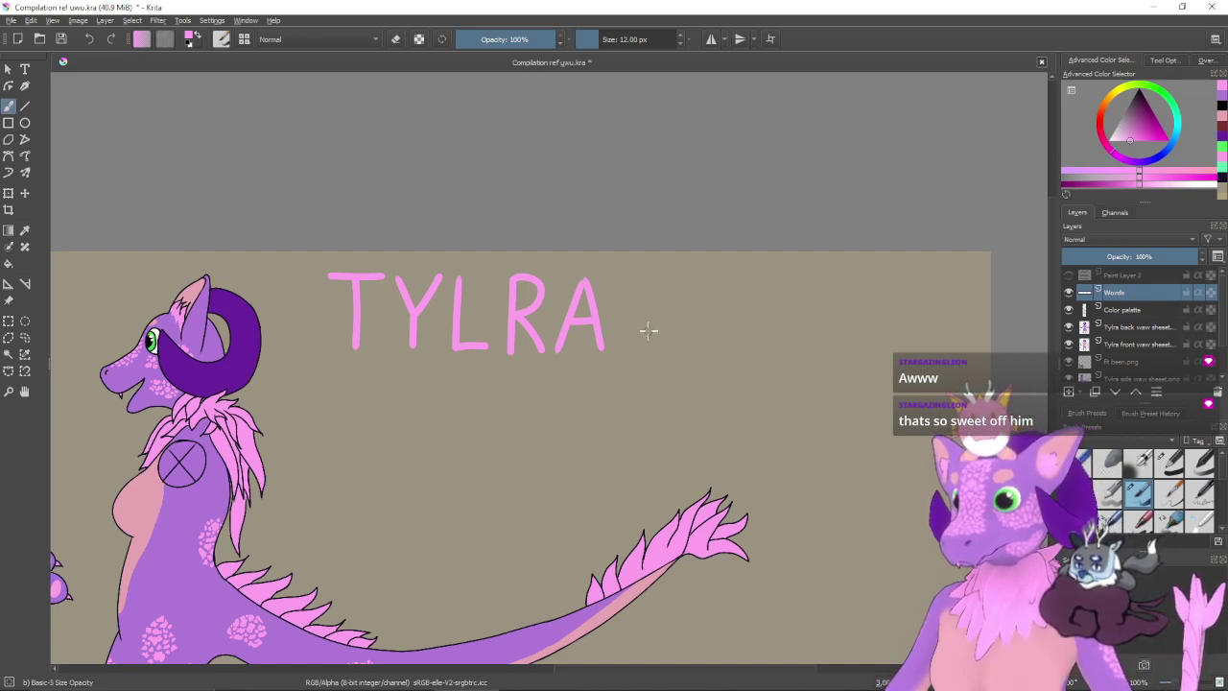
left_click_drag(655, 339, 681, 298)
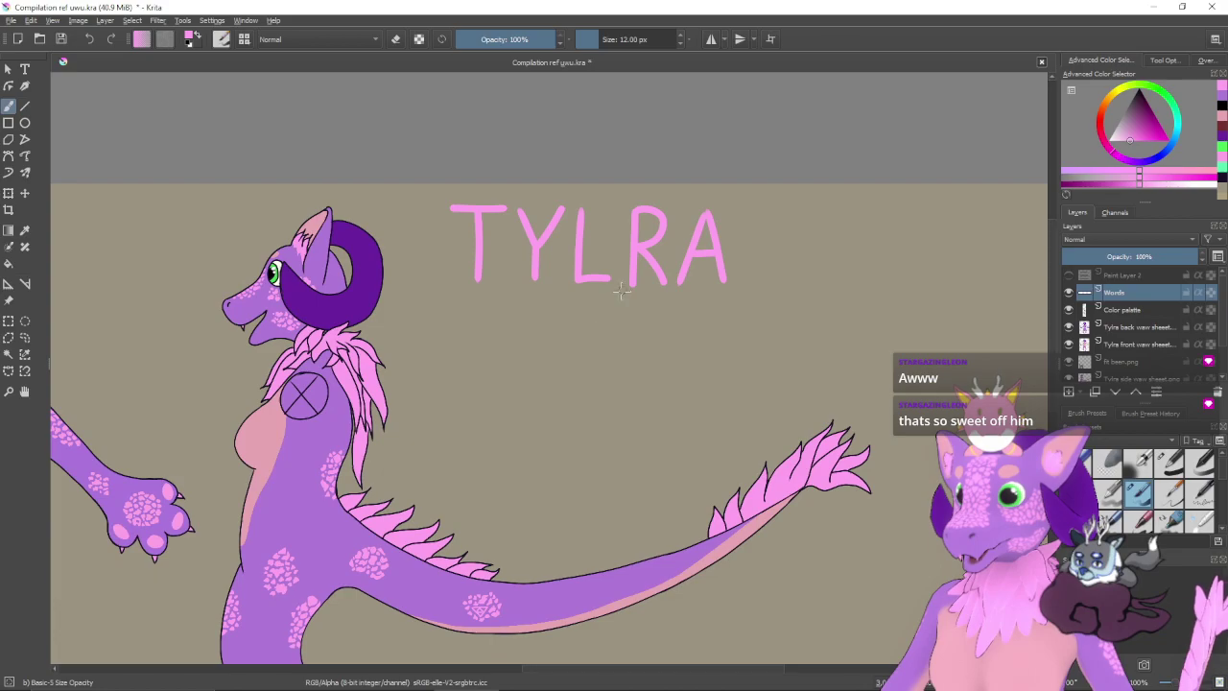
left_click_drag(567, 356, 382, 377)
left_click_drag(503, 365, 580, 349)
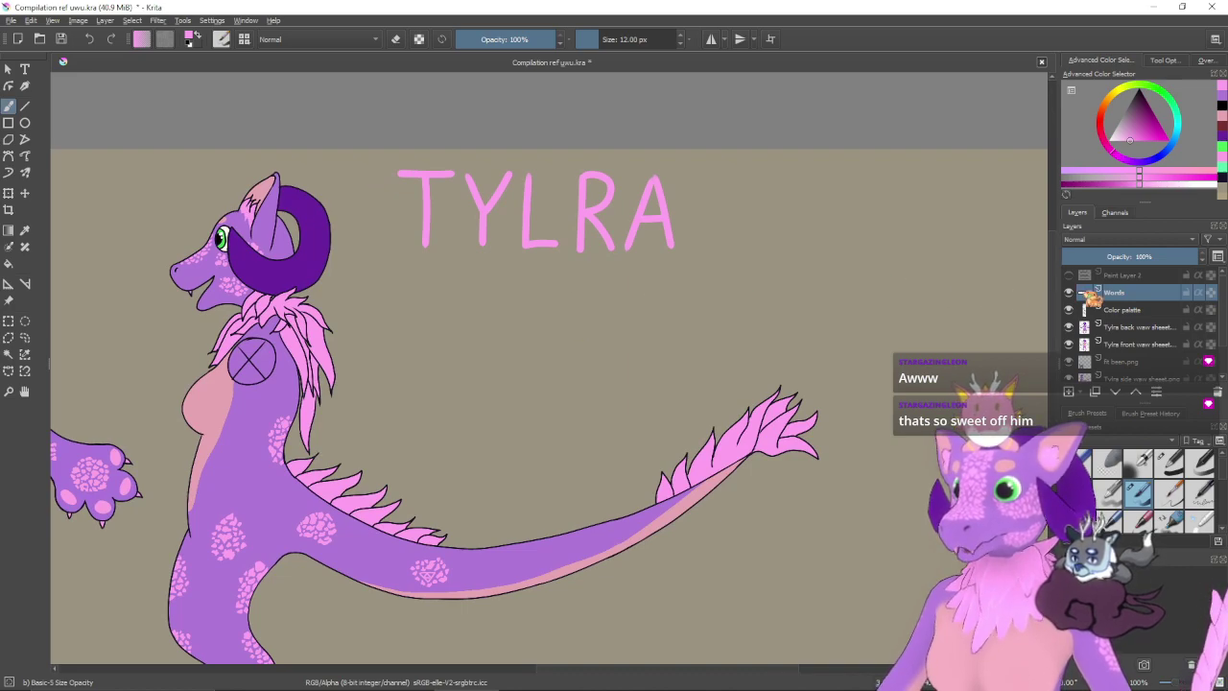
left_click(1221, 104)
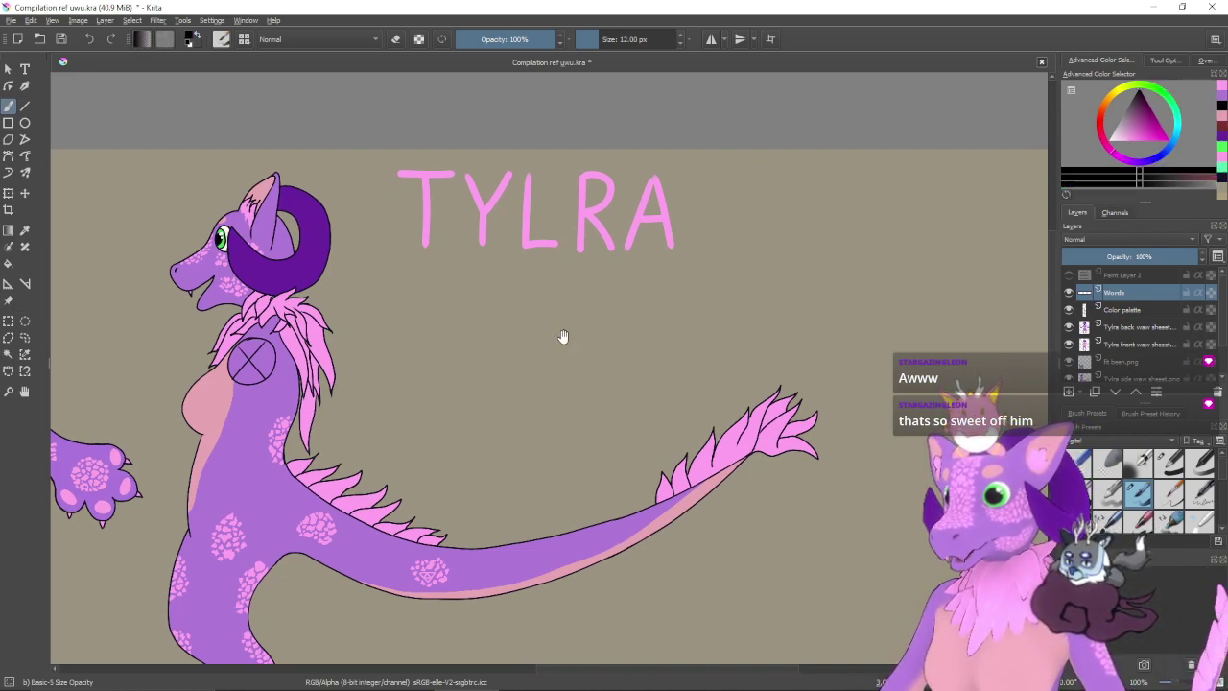
- Try handwriting "Kobold" in small black letters below the pink title, and undo its strokes
left_click_drag(565, 334, 421, 350)
mouse_move(329, 294)
left_mouse_down()
mouse_move(329, 340)
mouse_move(334, 326)
left_mouse_up()
mouse_move(336, 331)
left_mouse_down()
mouse_move(383, 307)
mouse_move(412, 323)
mouse_move(431, 310)
mouse_move(456, 342)
left_mouse_up()
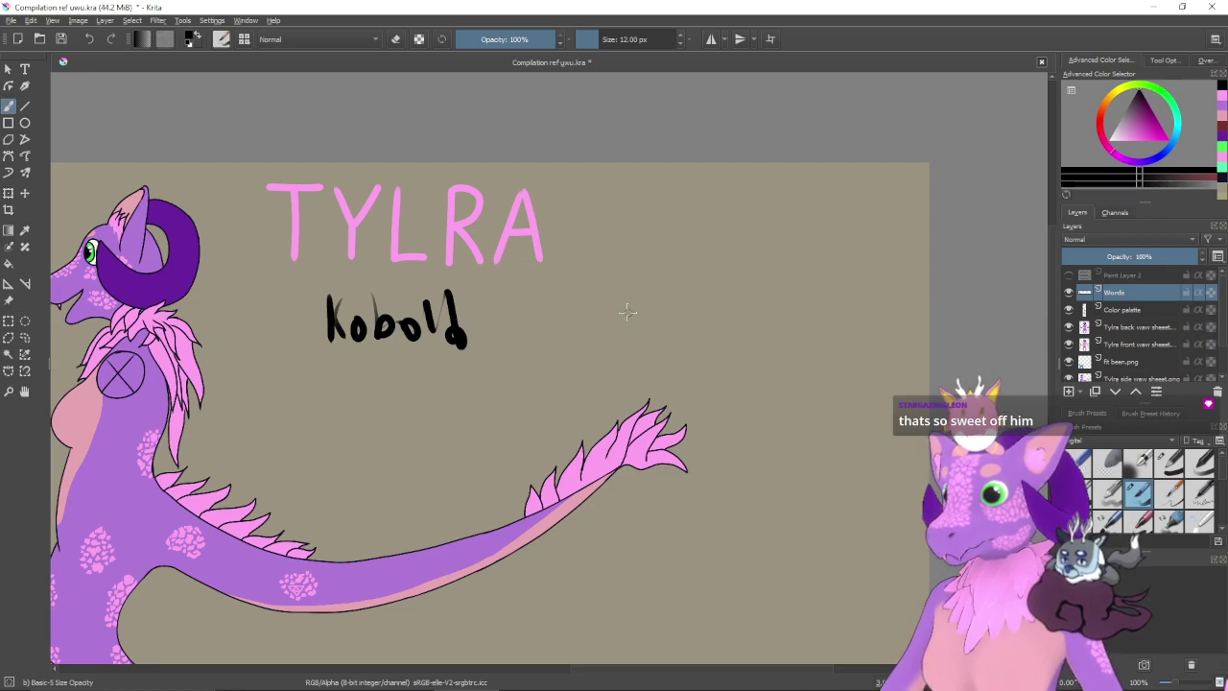
key("ctrl+z")
key("ctrl+z")
key("ctrl+z")
key("ctrl+z")
key("ctrl+z")
key("ctrl+z")
key("ctrl+z")
key("ctrl+z")
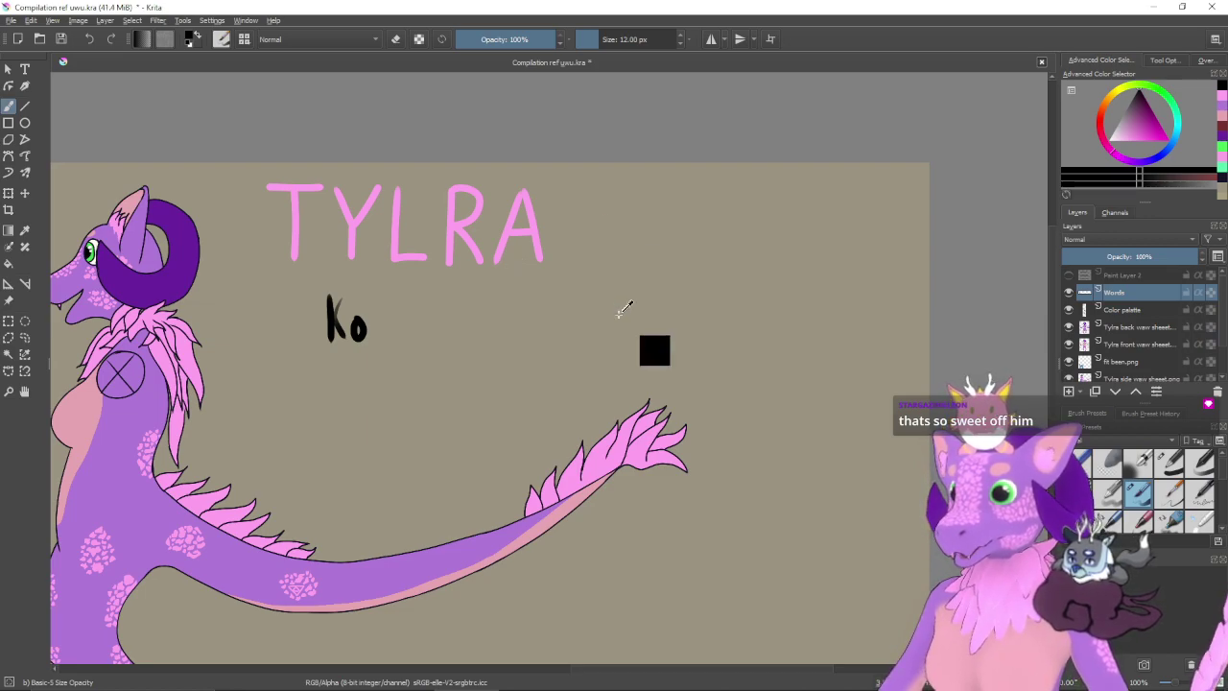
left_click_drag(530, 345, 706, 333)
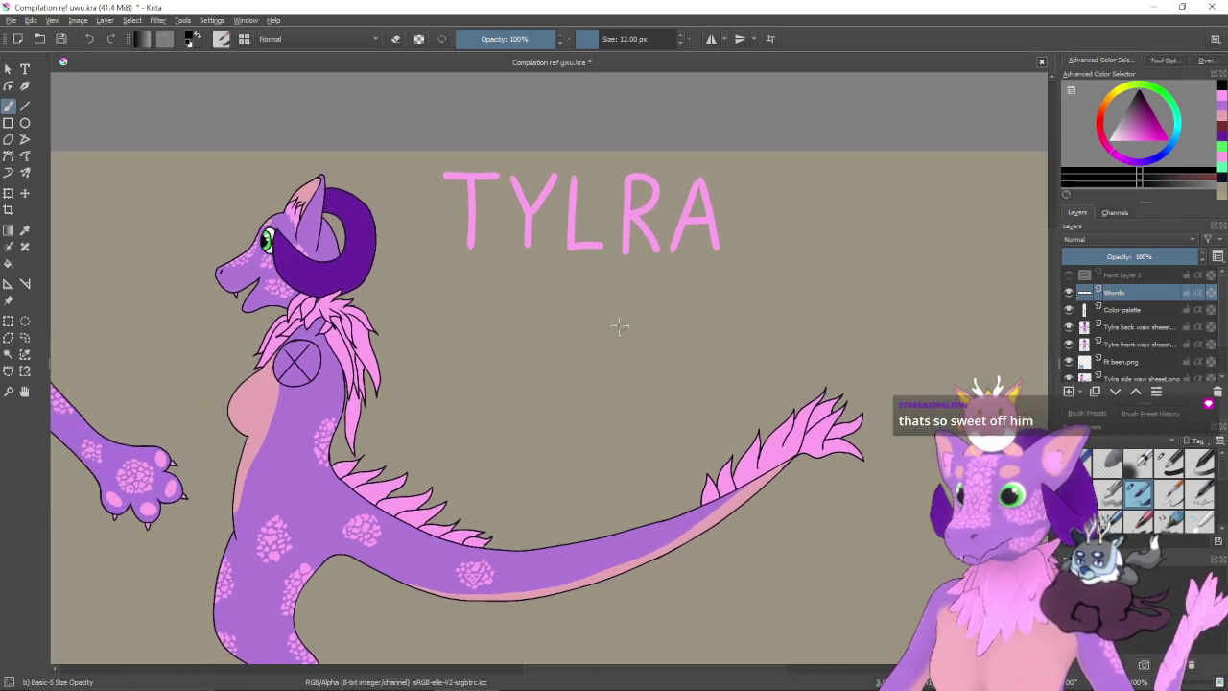
- Try a larger black handwritten "Kobold" centred closely beneath the title, and undo the whole word
left_click_drag(599, 352, 593, 377)
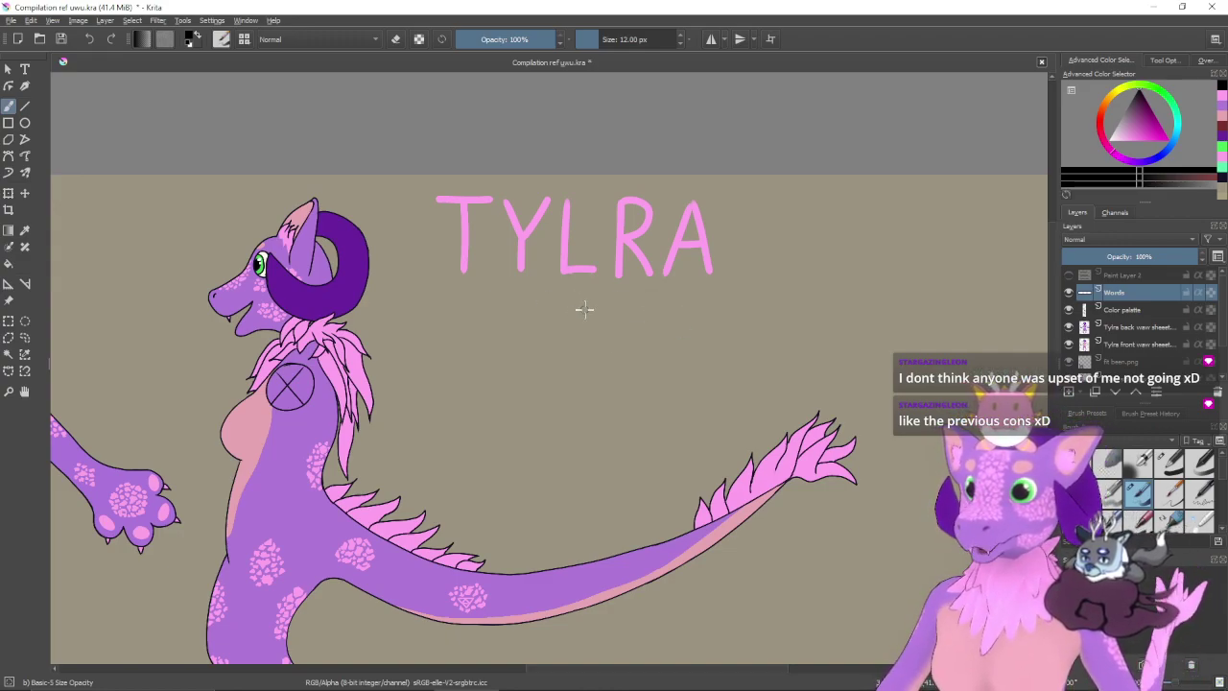
mouse_move(547, 301)
left_mouse_down()
mouse_move(546, 369)
mouse_move(550, 336)
left_mouse_up()
mouse_move(552, 334)
left_mouse_down()
mouse_move(576, 371)
mouse_move(583, 336)
mouse_move(599, 359)
mouse_move(658, 366)
left_mouse_up()
mouse_move(669, 311)
left_mouse_down()
mouse_move(669, 377)
mouse_move(700, 366)
left_mouse_up()
left_click_drag(698, 342, 683, 362)
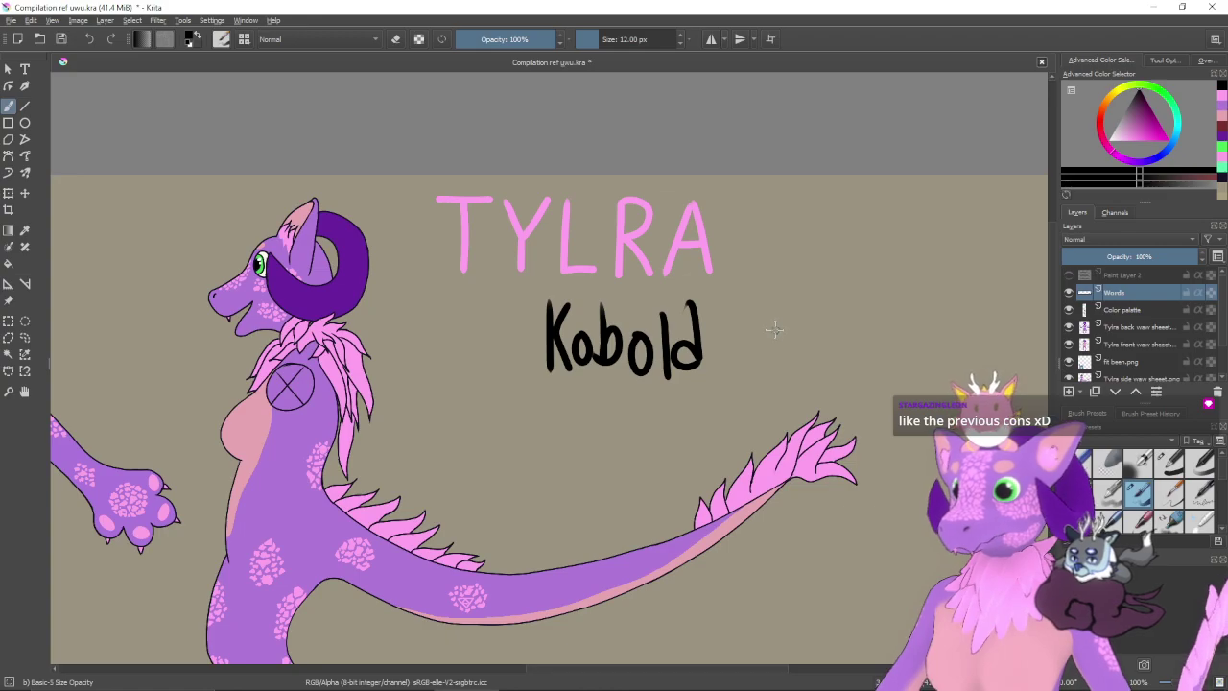
key("ctrl+z")
key("ctrl+z")
key("ctrl+z")
key("ctrl+z")
key("ctrl+z")
key("ctrl+z")
key("ctrl+z")
key("ctrl+z")
key("ctrl+z")
key("ctrl+z")
key("ctrl+z")
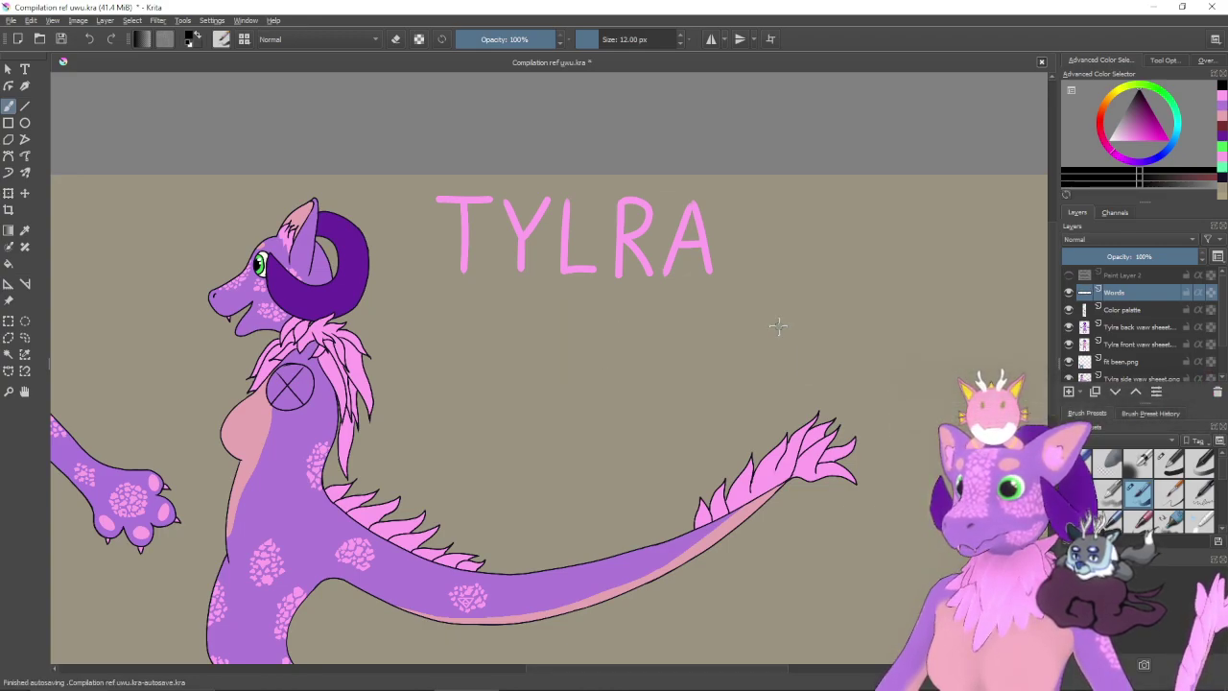
- Handwrite the black headings "species", "likes" and "dislikes" in a column in the empty area beside the title
left_click_drag(783, 348, 575, 341)
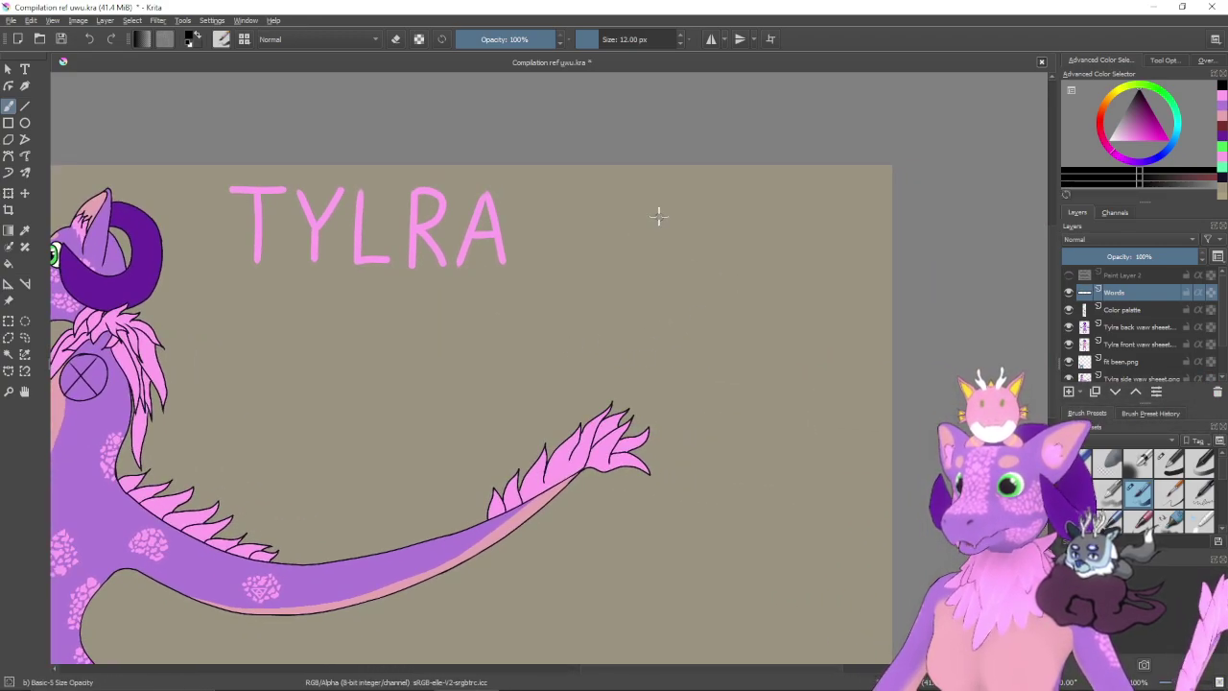
mouse_move(645, 219)
left_mouse_down()
mouse_move(639, 235)
mouse_move(658, 251)
mouse_move(690, 226)
mouse_move(729, 225)
mouse_move(740, 242)
left_mouse_up()
mouse_move(655, 269)
left_mouse_down()
mouse_move(653, 312)
mouse_move(708, 292)
mouse_move(727, 317)
left_mouse_up()
mouse_move(656, 343)
left_mouse_down()
mouse_move(641, 376)
mouse_move(683, 360)
mouse_move(714, 388)
left_mouse_up()
mouse_move(723, 335)
left_mouse_down()
mouse_move(749, 381)
mouse_move(776, 401)
left_mouse_up()
left_click_drag(764, 443, 823, 280)
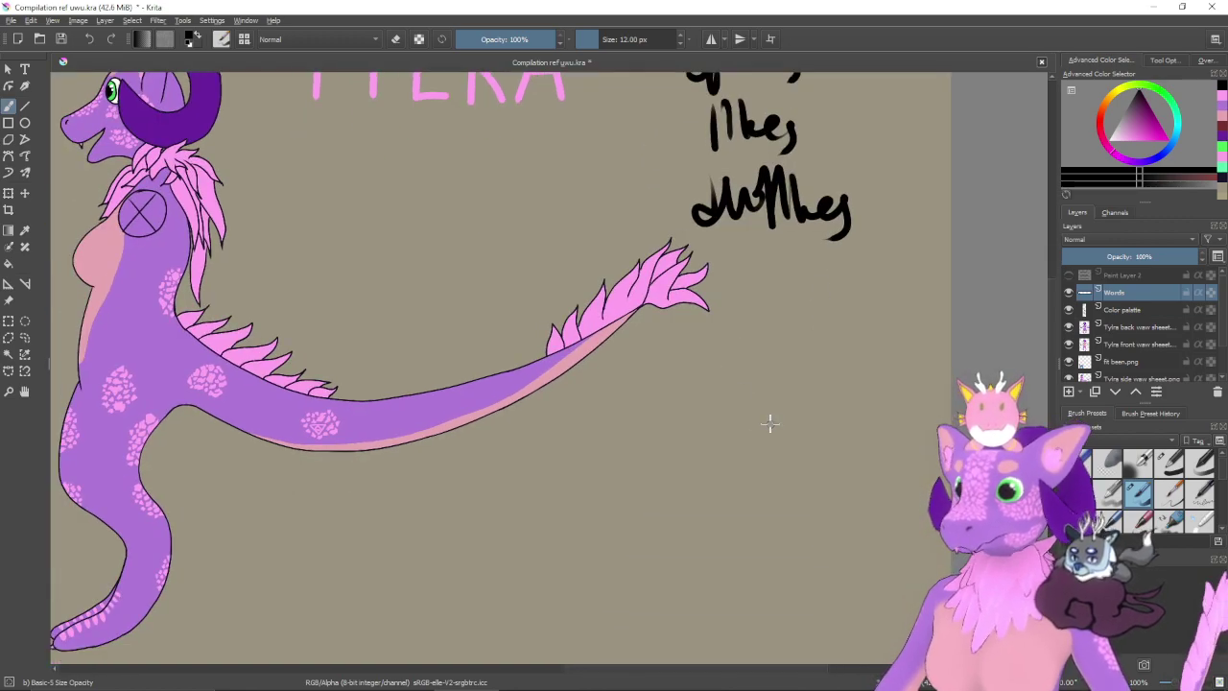
- Undo the handwritten "dislikes" and "likes" headings above the tail tip
mouse_move(724, 449)
left_mouse_down()
mouse_move(762, 356)
mouse_move(742, 381)
mouse_move(750, 395)
left_mouse_up()
mouse_move(764, 342)
left_mouse_down()
mouse_move(713, 447)
mouse_move(770, 355)
mouse_move(739, 447)
left_mouse_up()
key("ctrl+z")
key("ctrl+z")
key("ctrl+z")
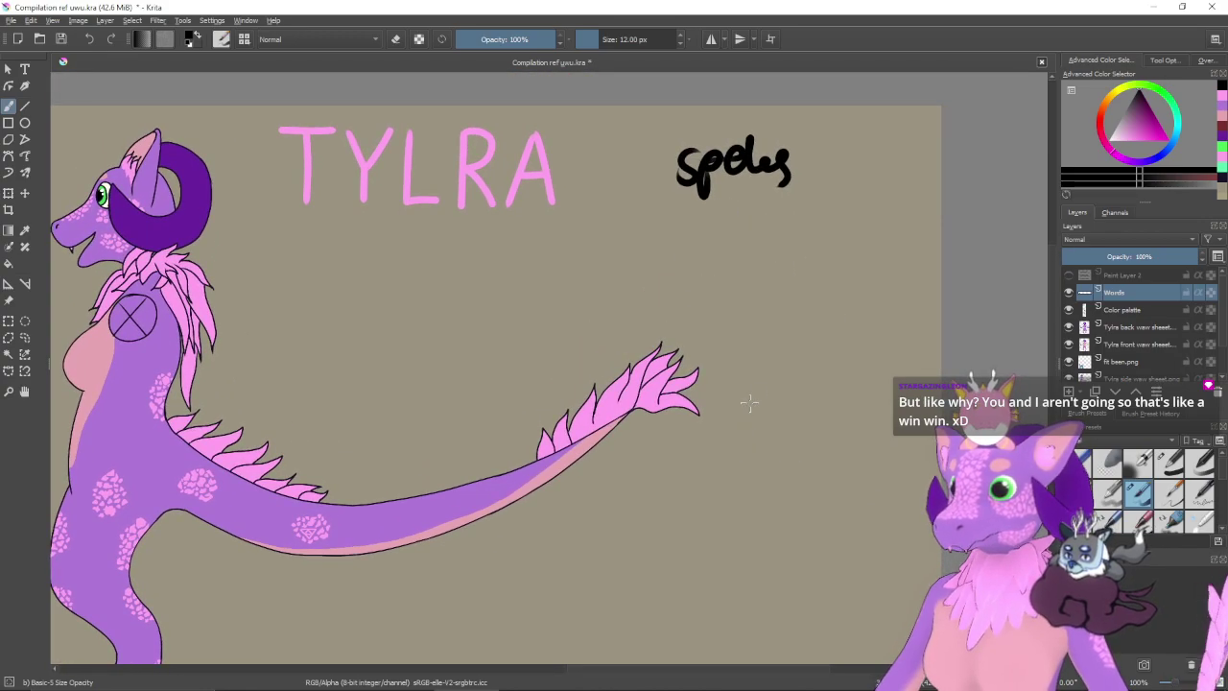
left_click_drag(697, 516, 757, 320)
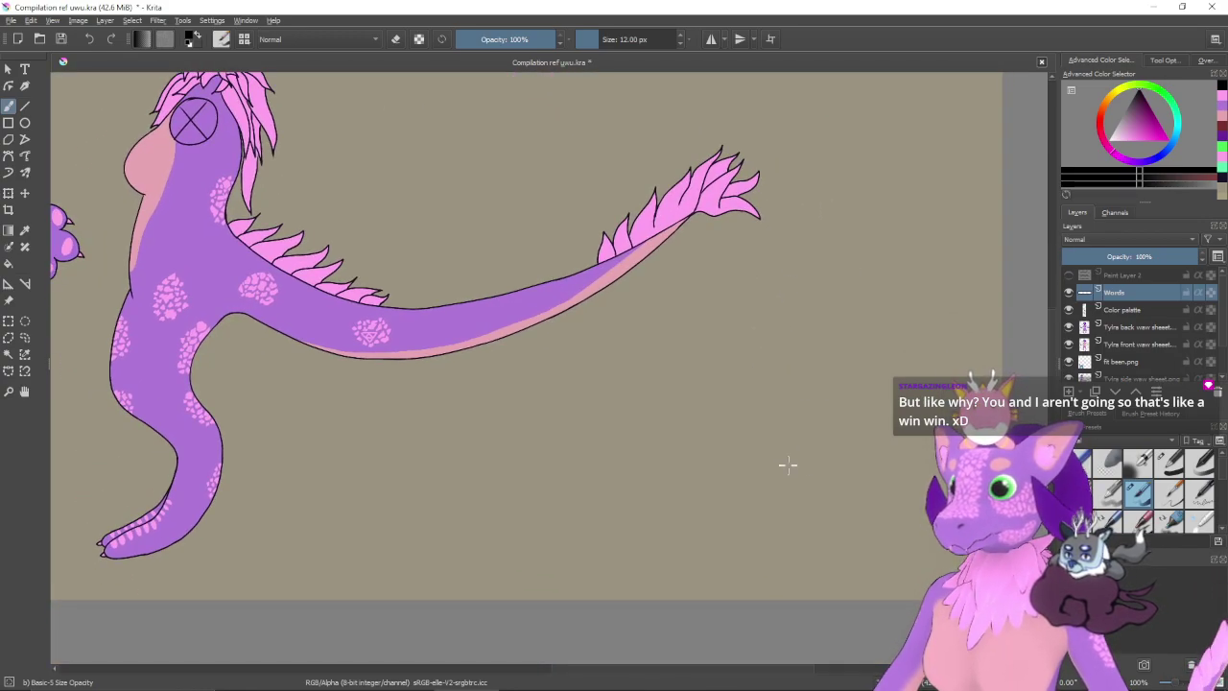
left_click_drag(678, 412, 884, 392)
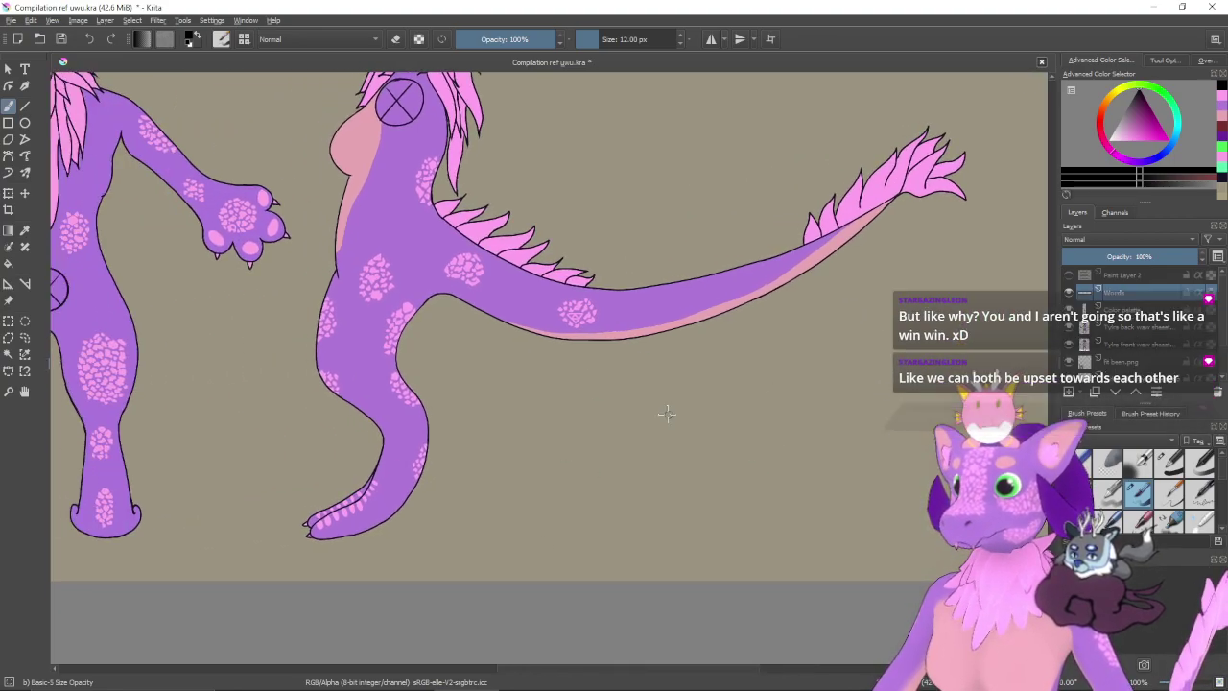
- Select the TYLRA lettering with a rectangular selection and move it below the side-view character's tail
mouse_move(686, 423)
left_mouse_down()
mouse_move(658, 469)
mouse_move(670, 466)
left_mouse_up()
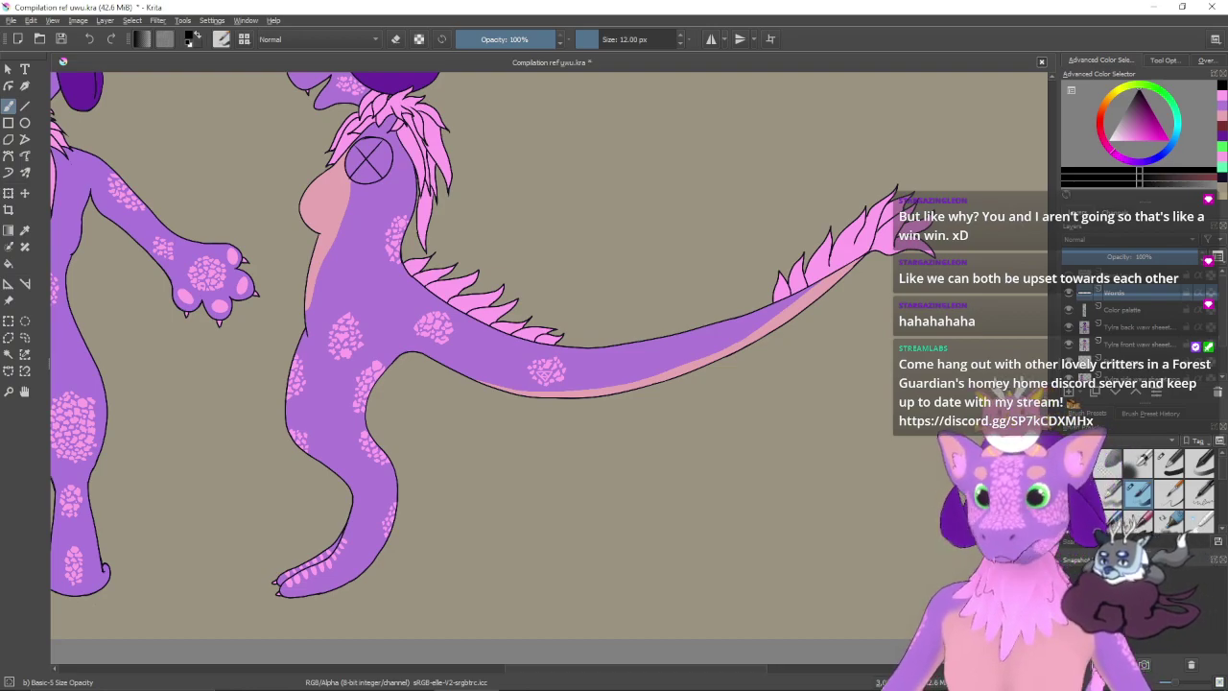
left_click_drag(682, 383, 673, 481)
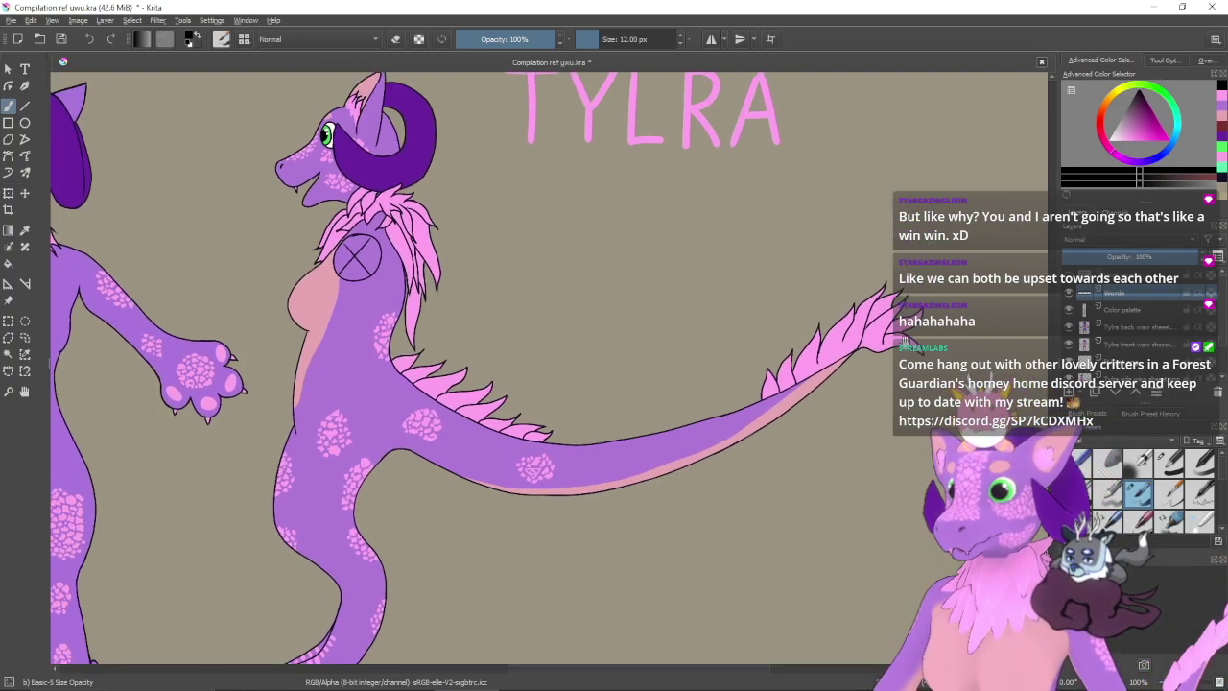
left_click_drag(765, 267, 763, 423)
left_click(9, 321)
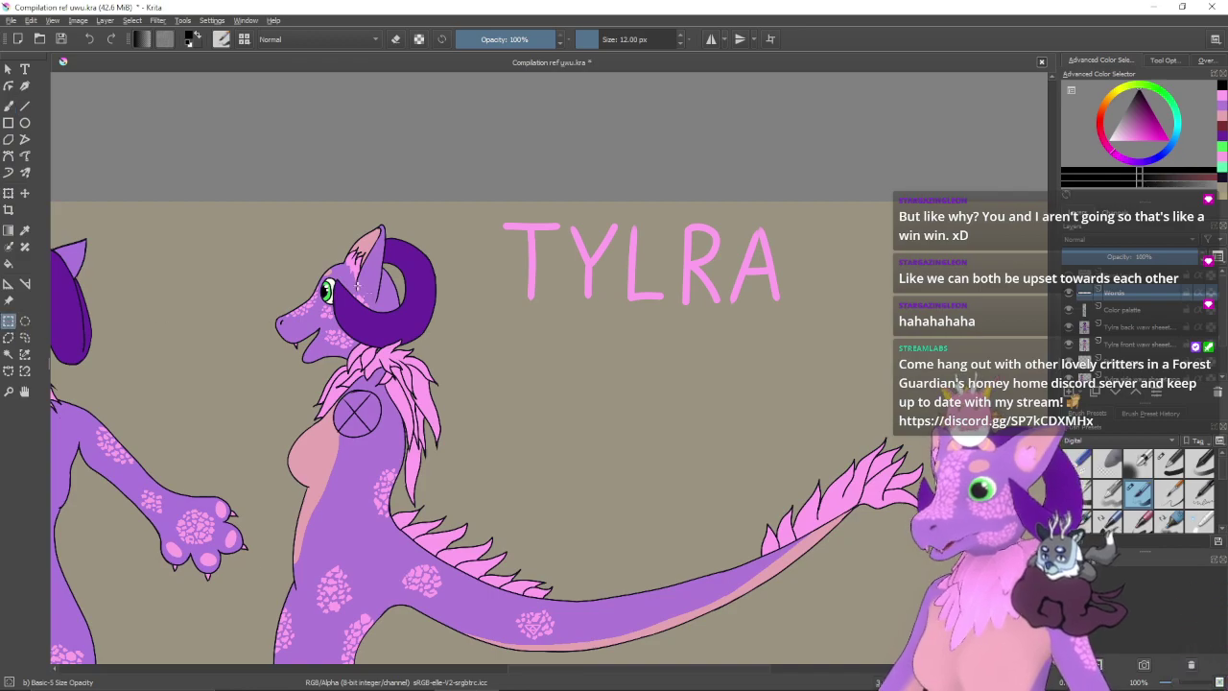
left_click_drag(475, 215, 795, 322)
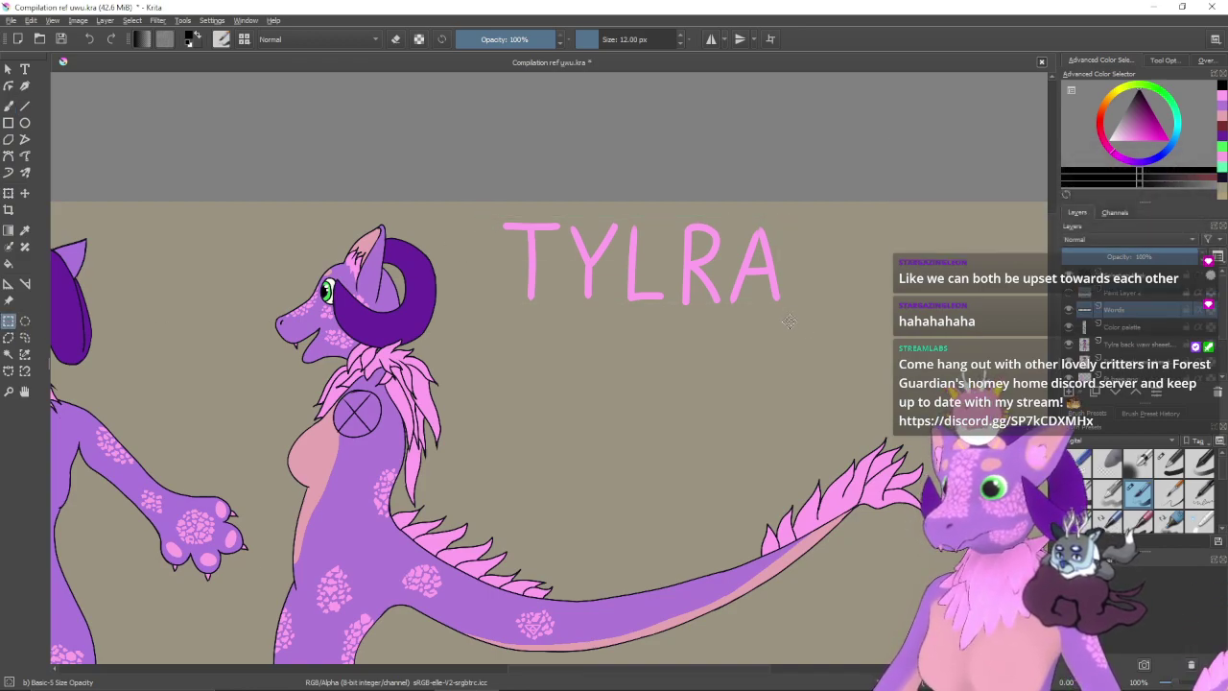
key("ctrl+t")
left_click_drag(726, 409, 775, 276)
left_click_drag(747, 180, 740, 538)
left_click_drag(797, 323, 814, 126)
left_click_drag(731, 300, 706, 384)
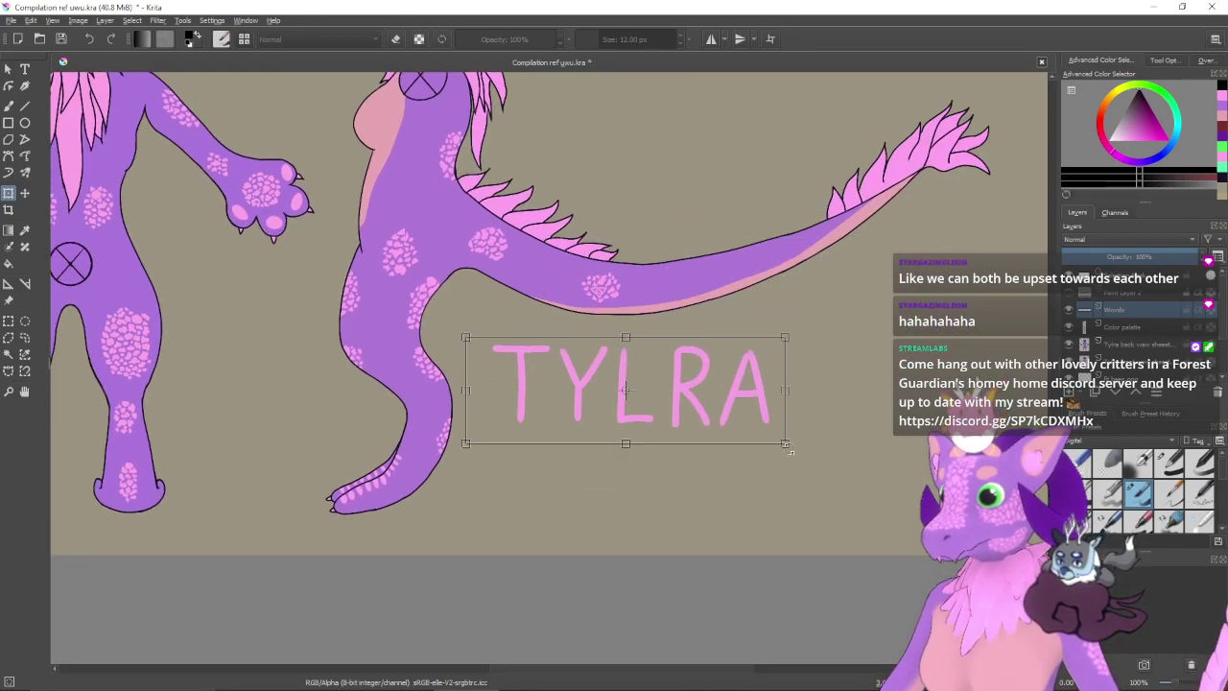
- Enlarge the TYLRA lettering, position it beside the side-view character's foot, apply the transform and clear the selection
left_click_drag(784, 443, 888, 478)
left_click_drag(833, 441, 809, 458)
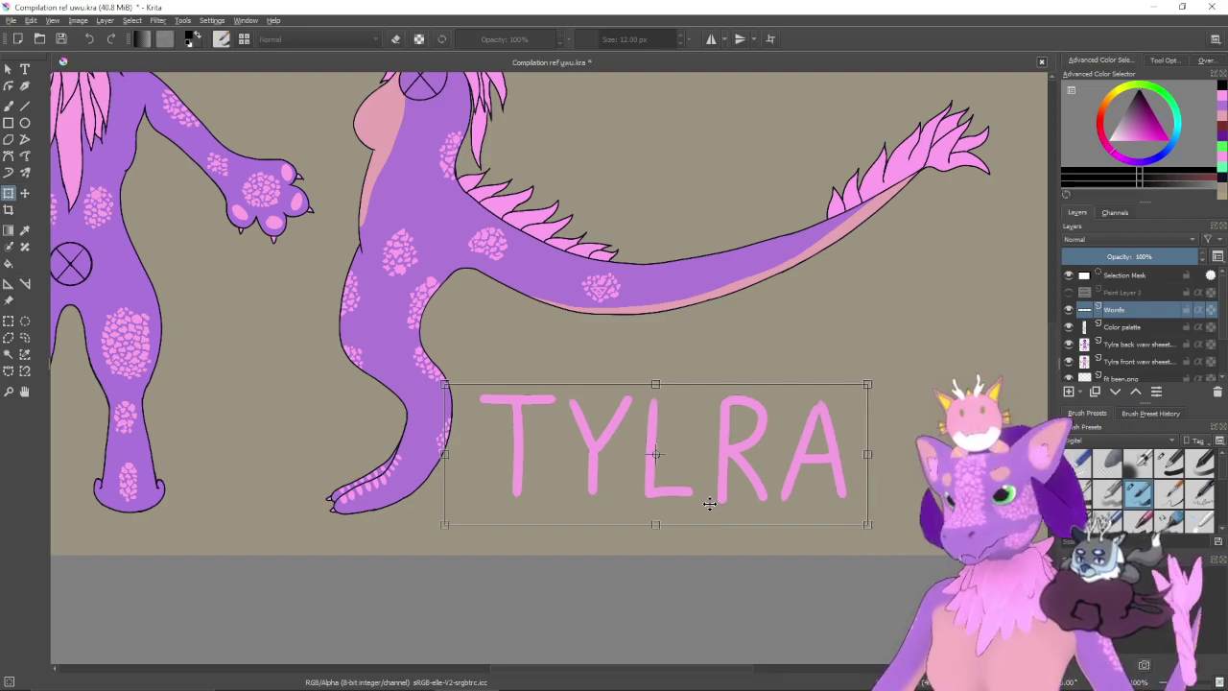
key("ctrl+minus")
key("ctrl+minus")
key("ctrl+minus")
left_click_drag(683, 398, 751, 444)
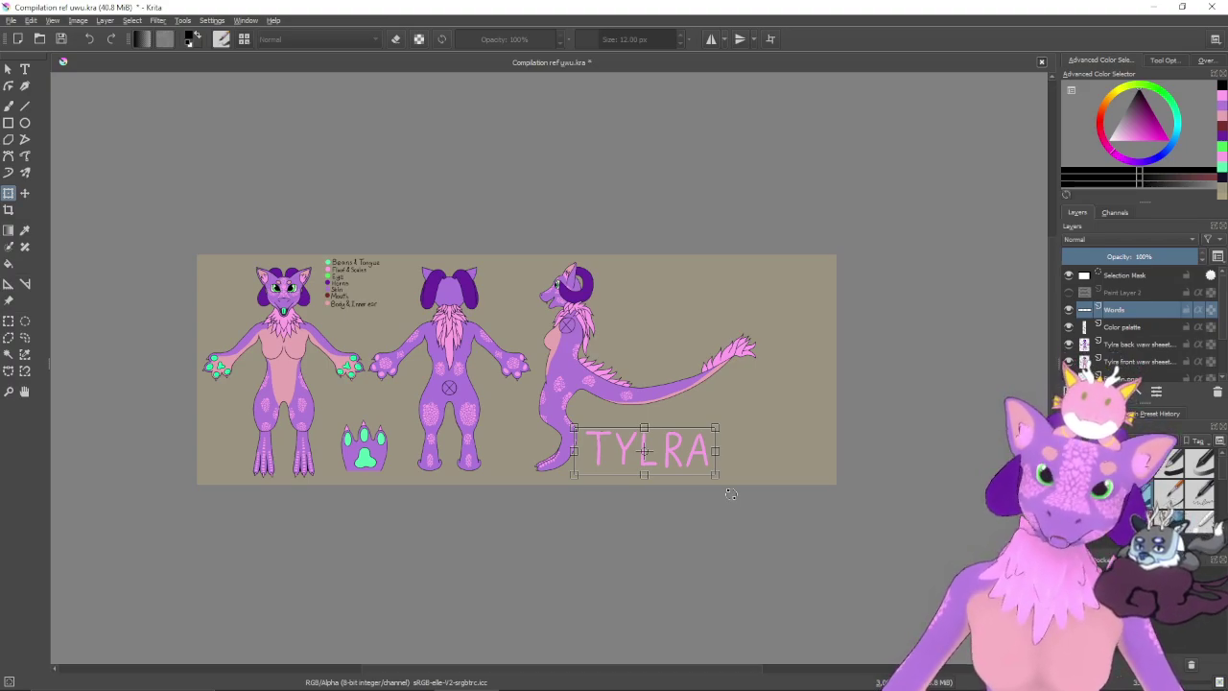
scroll(731, 383, "up", 5)
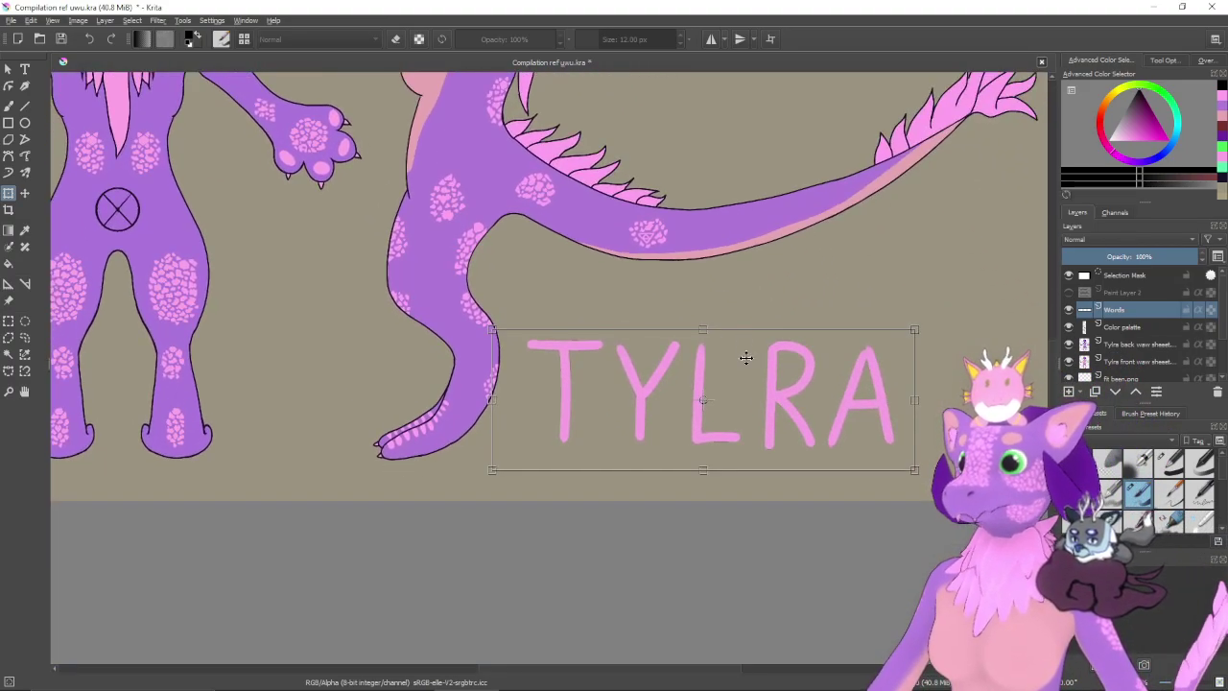
mouse_move(776, 385)
left_mouse_down()
mouse_move(720, 361)
mouse_move(762, 401)
left_mouse_up()
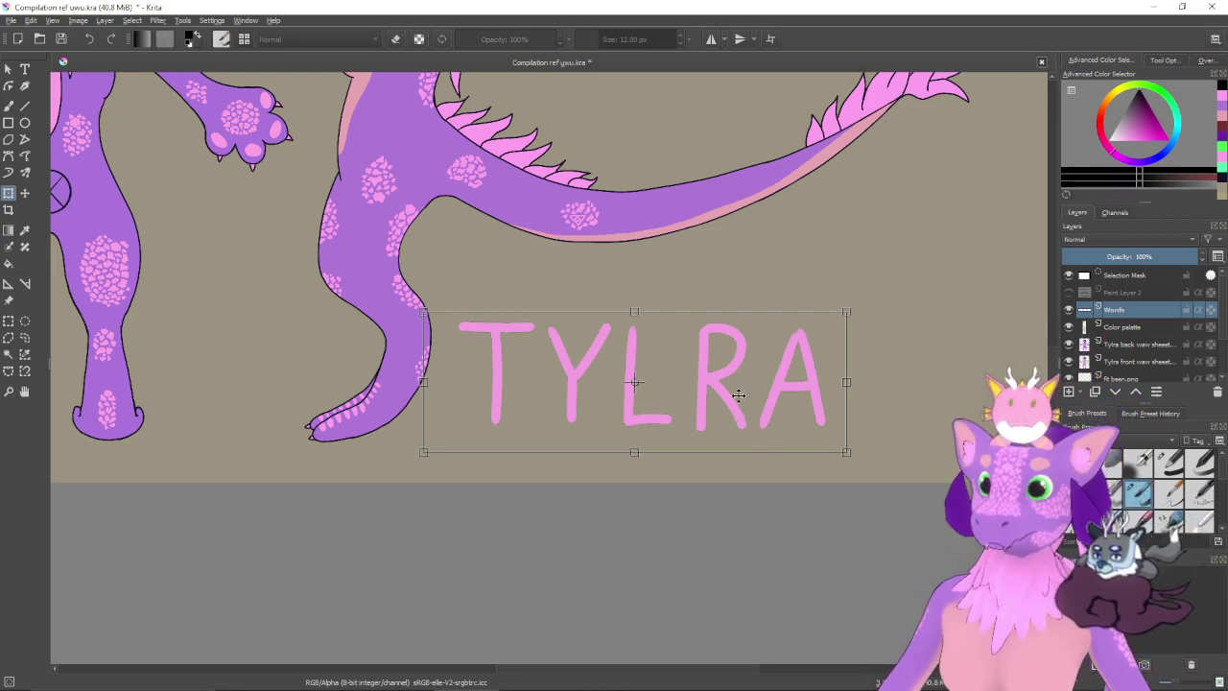
key("Return")
key("ctrl+shift+a")
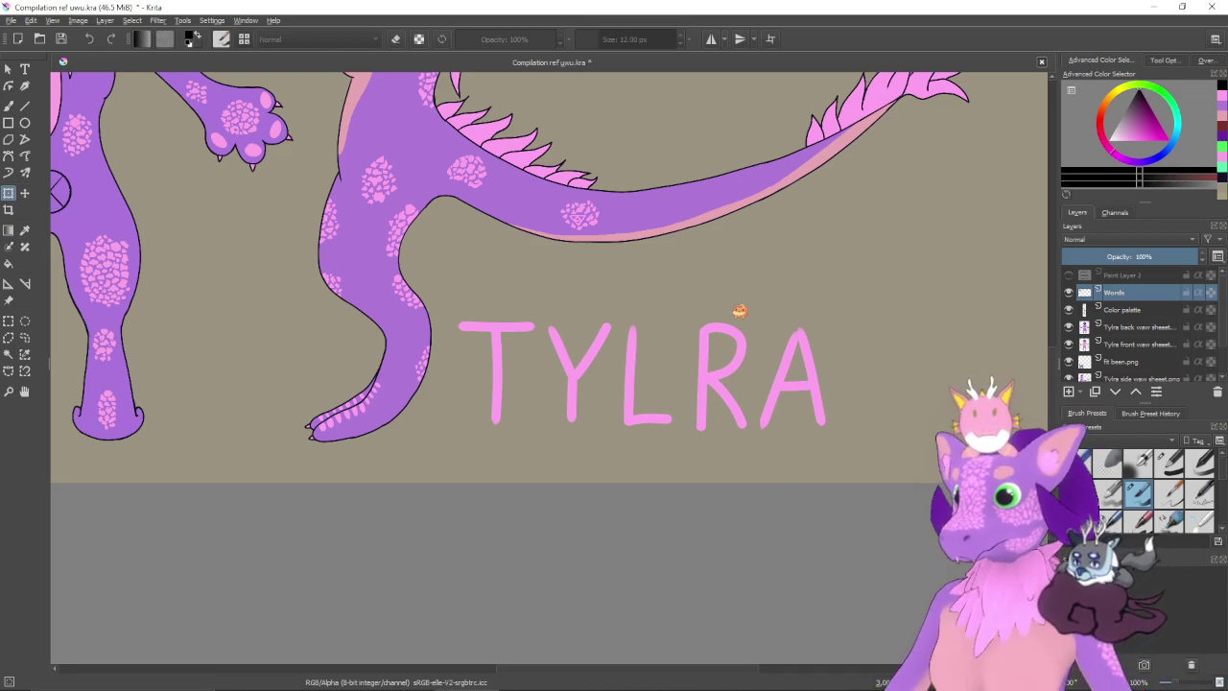
- Outline the letter Y of TYLRA with a freehand selection
left_click_drag(647, 408, 672, 426)
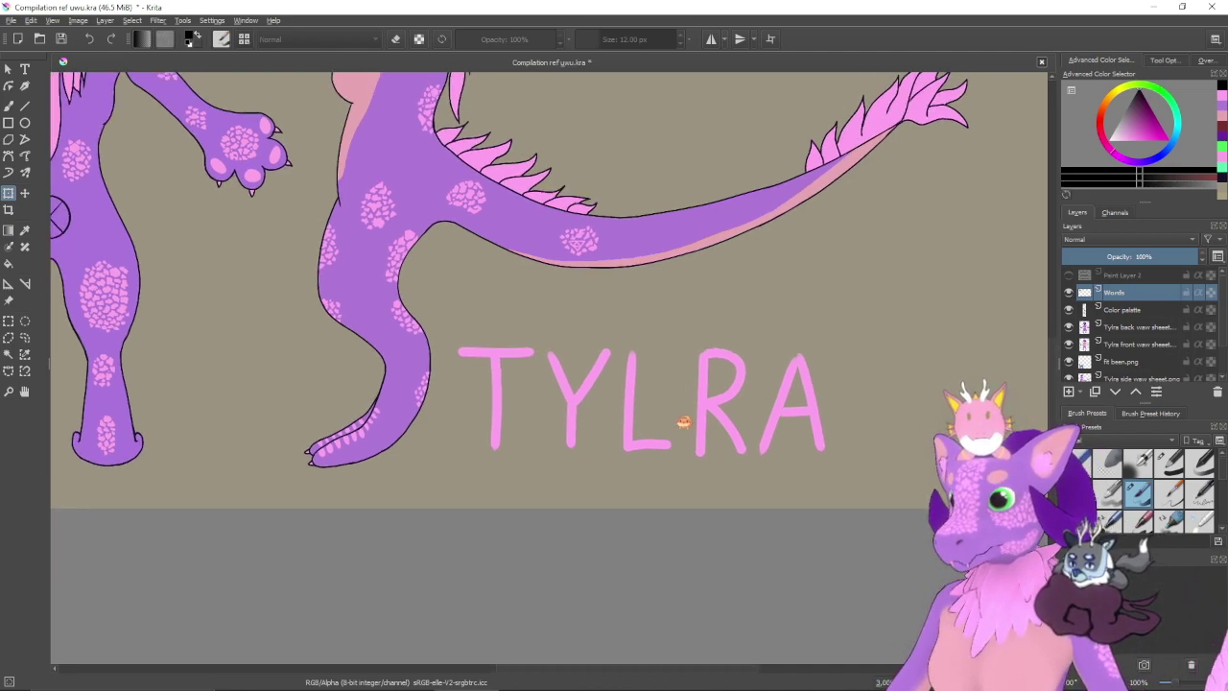
key("b")
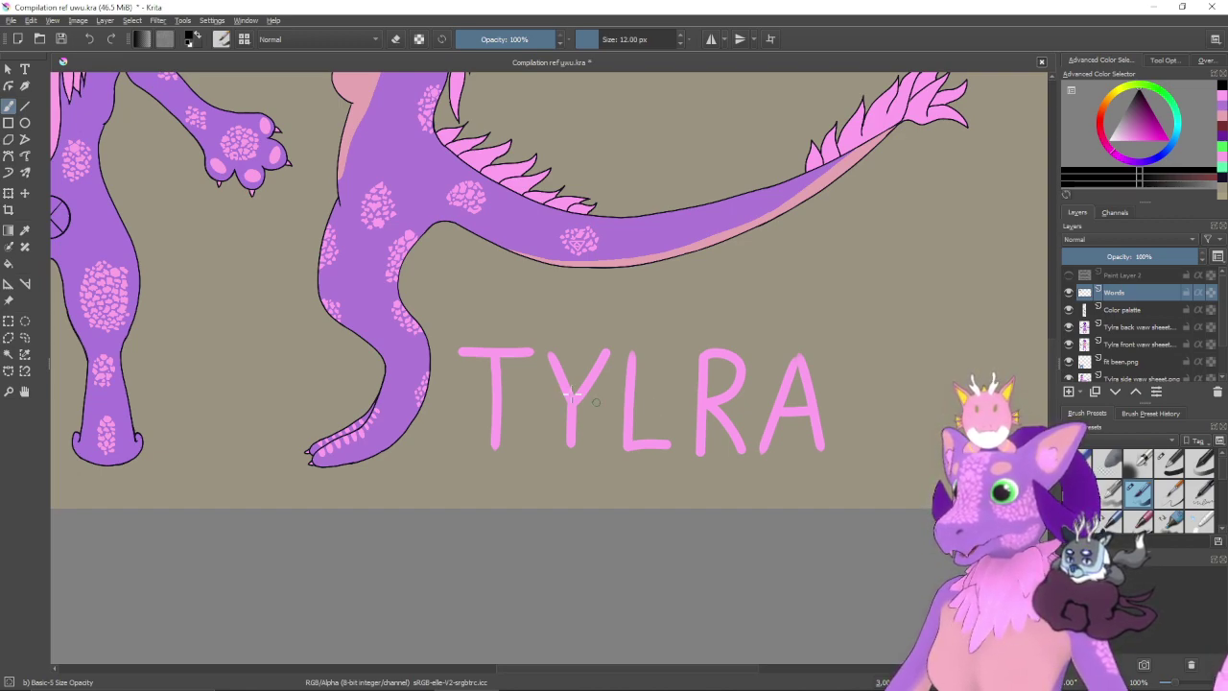
left_click(8, 320)
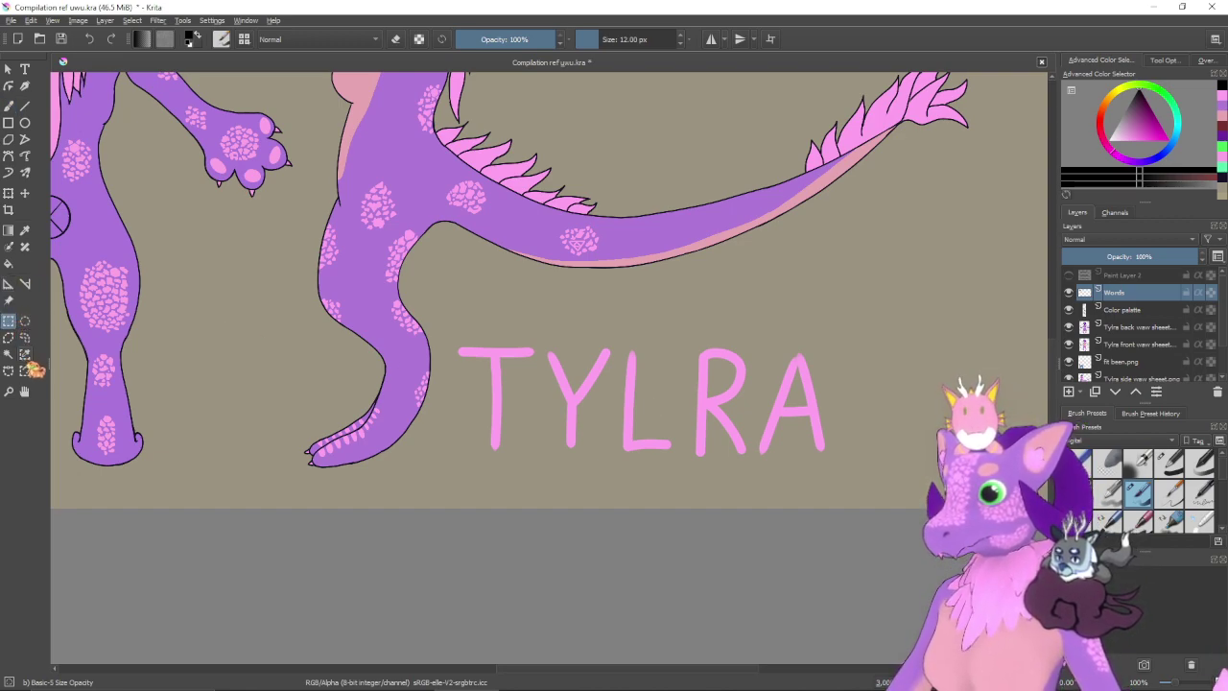
left_click(24, 337)
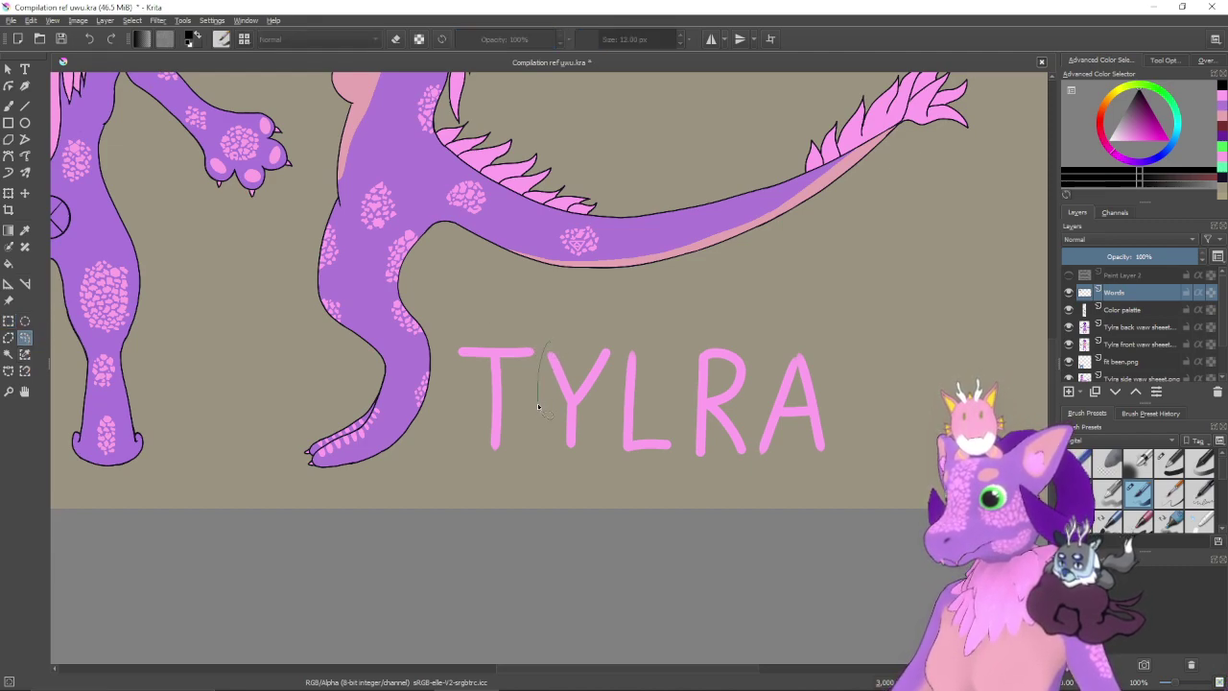
mouse_move(581, 330)
left_mouse_down()
mouse_move(550, 354)
mouse_move(584, 360)
left_mouse_up()
- Try moving the letter Y left until it meets the T's crossbar
key("ctrl+t")
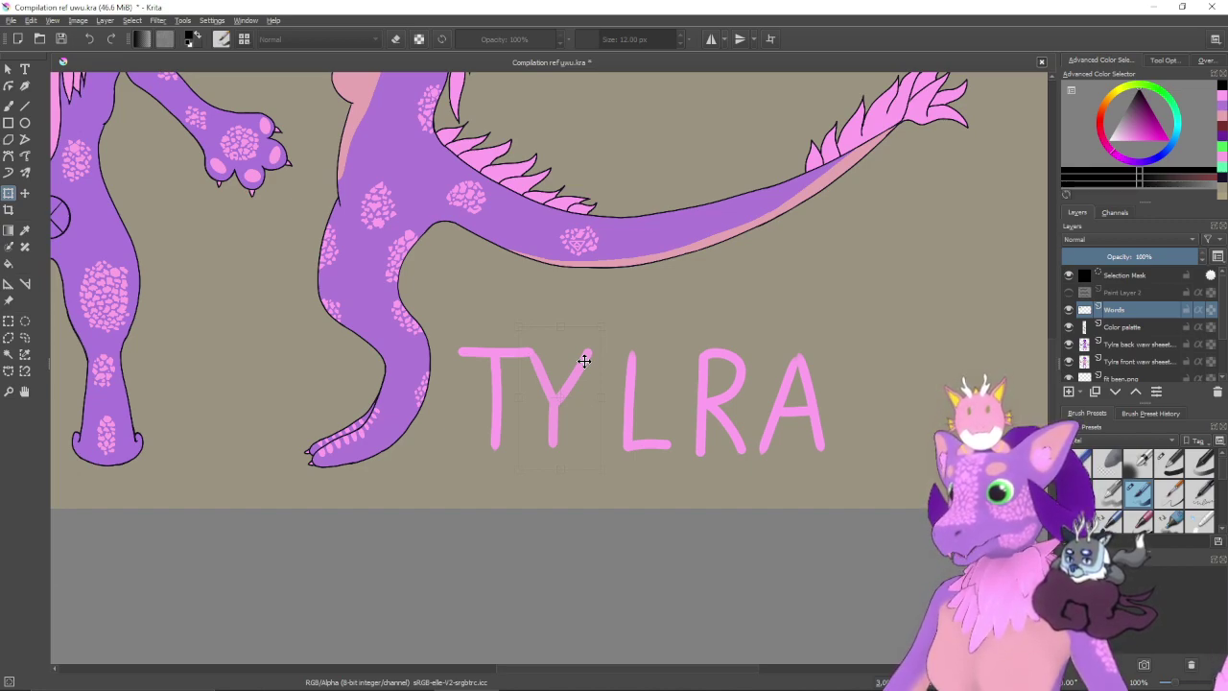
left_click_drag(583, 361, 586, 363)
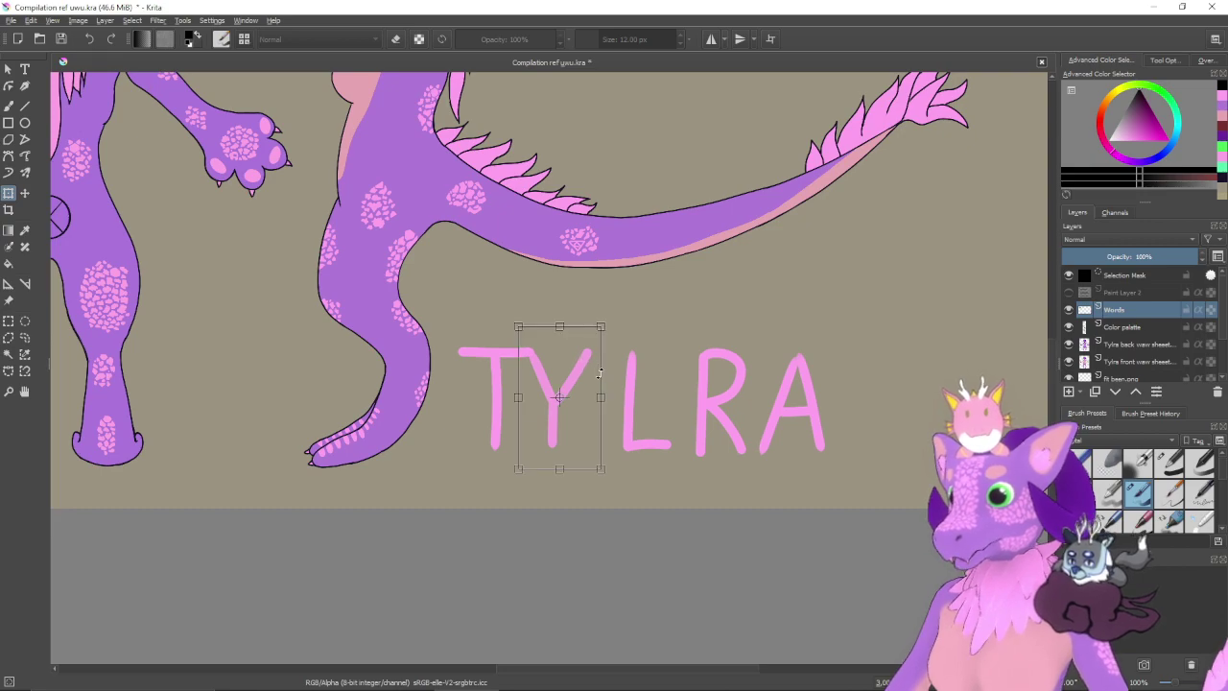
key("Return")
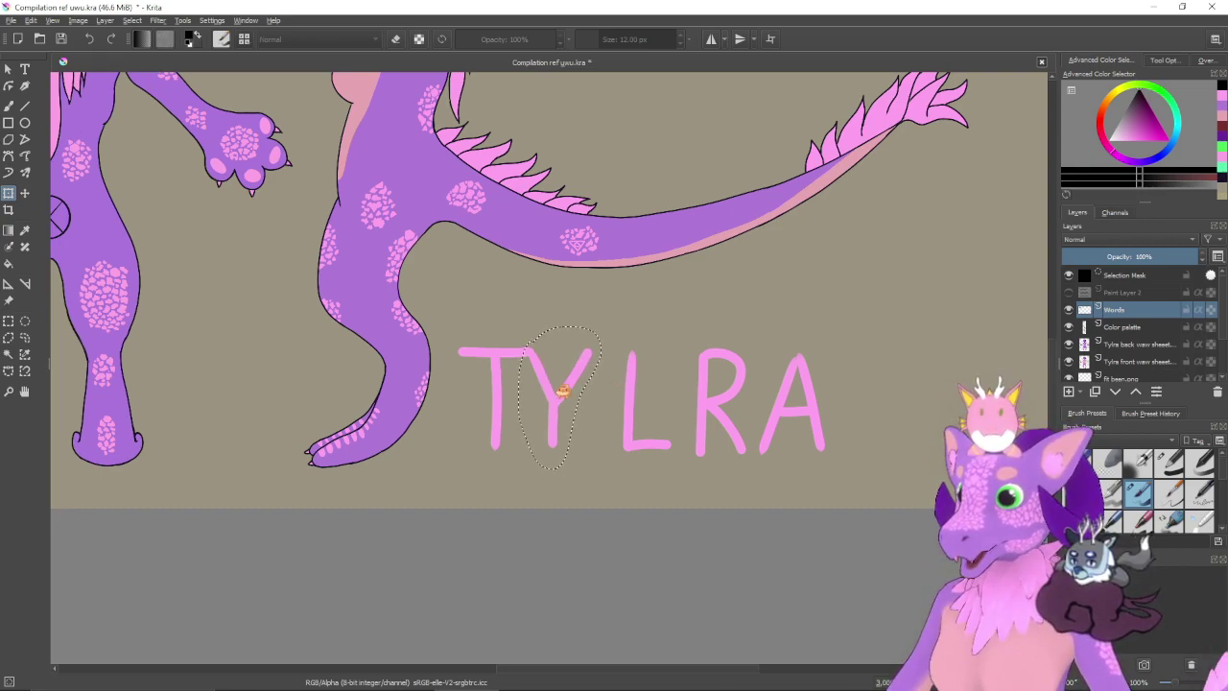
- Try moving the letter L up against the Y, and undo both letter moves
left_click(24, 337)
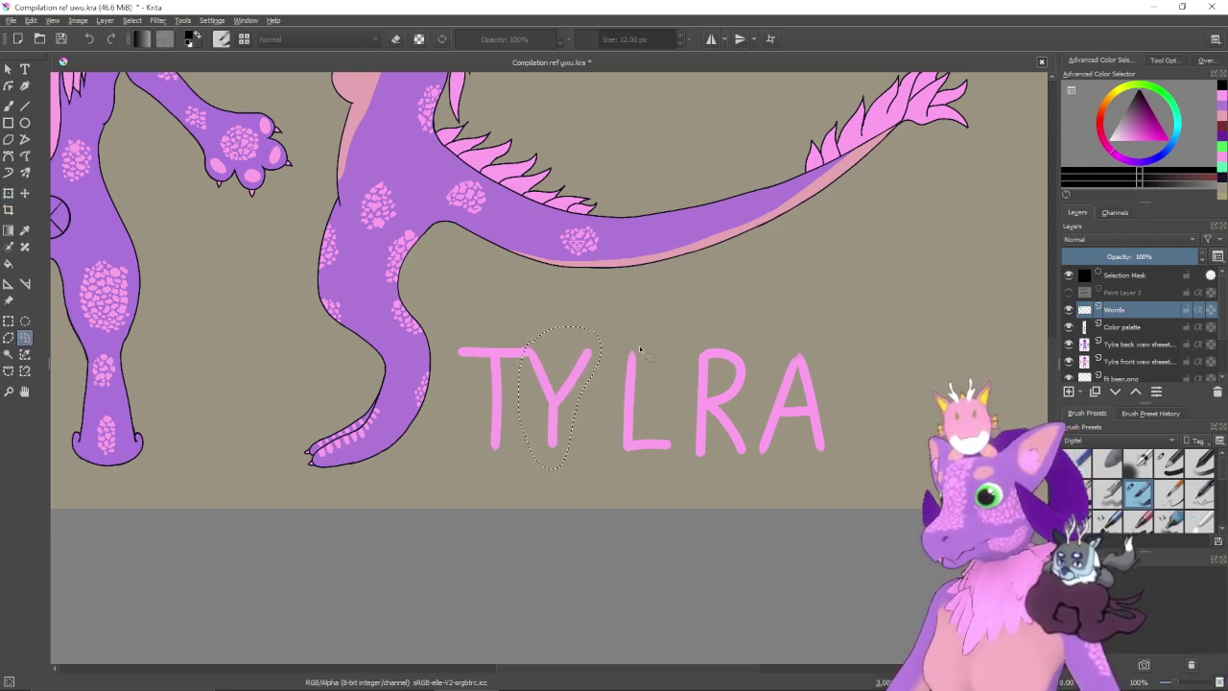
mouse_move(637, 341)
left_mouse_down()
mouse_move(608, 377)
mouse_move(605, 433)
left_mouse_up()
mouse_move(673, 477)
left_mouse_down()
mouse_move(677, 395)
mouse_move(643, 336)
mouse_move(650, 365)
mouse_move(628, 362)
left_mouse_up()
key("ctrl+t")
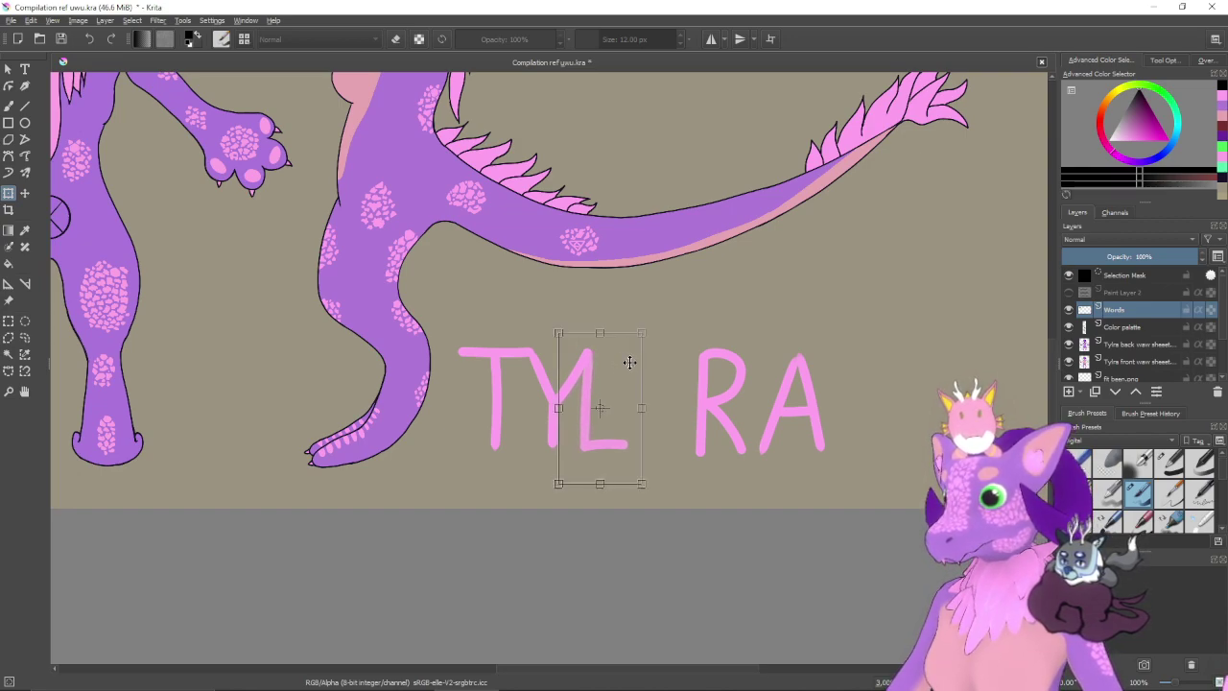
key("Return")
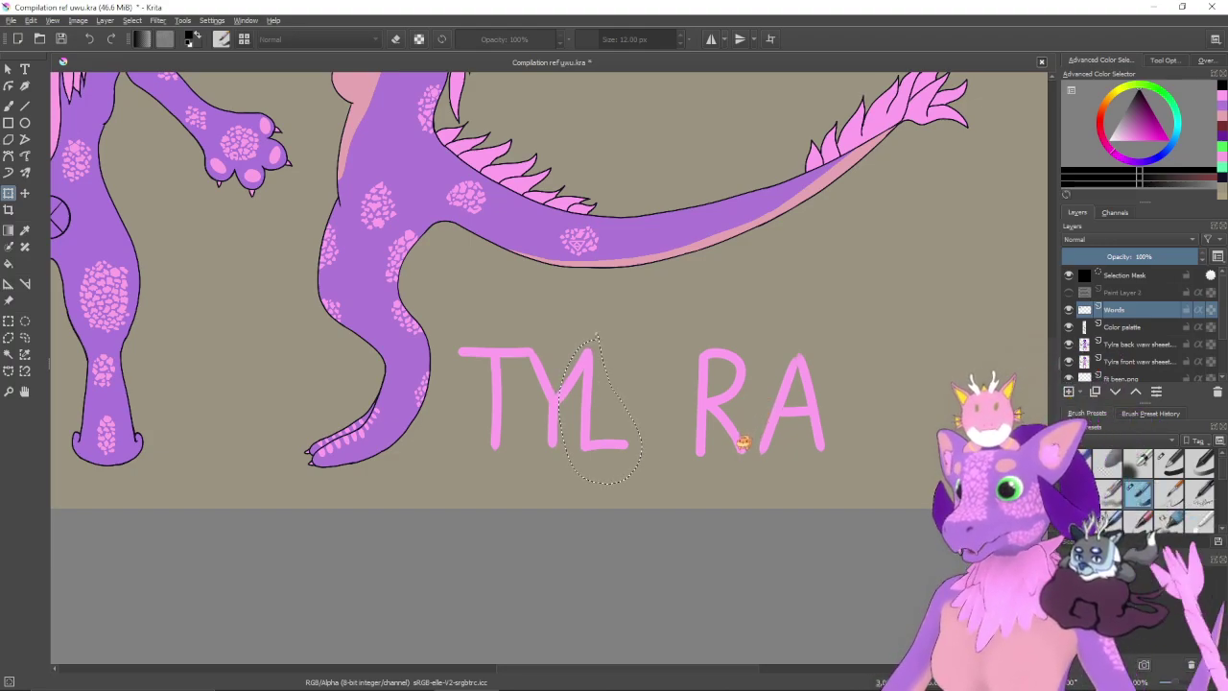
key("ctrl+z")
key("ctrl+z")
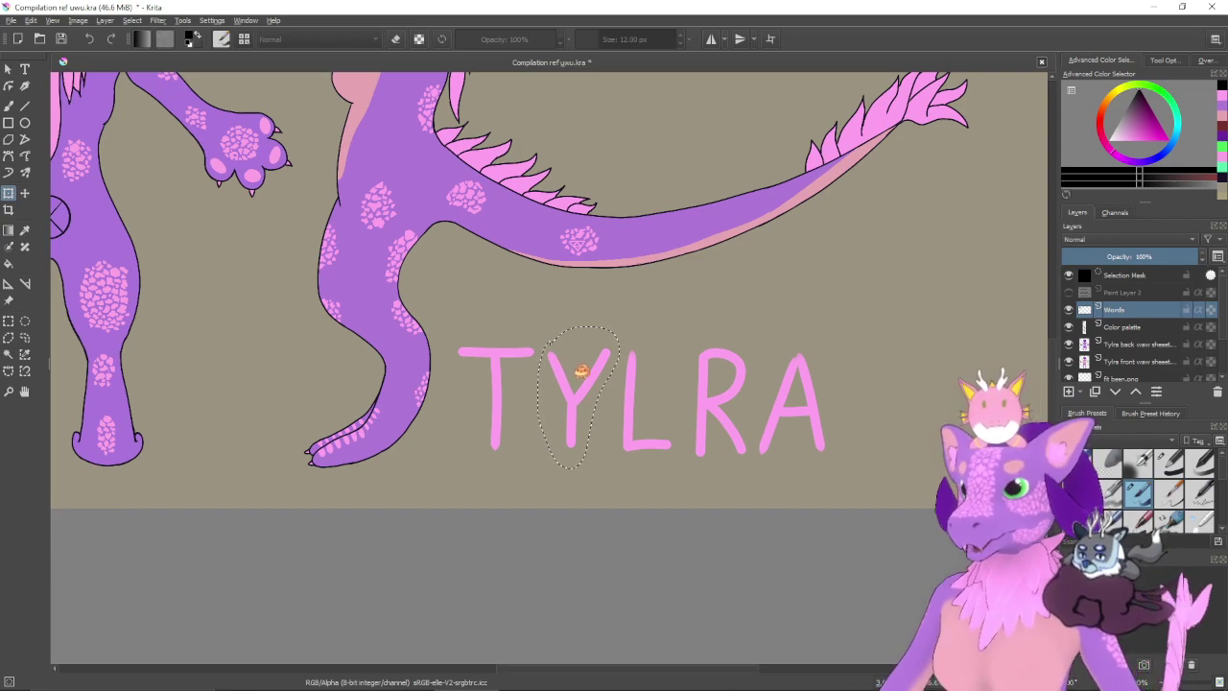
- Move the selected Y slightly closer to the T, and the freehand-selected L closer to the Y
key("ctrl+t")
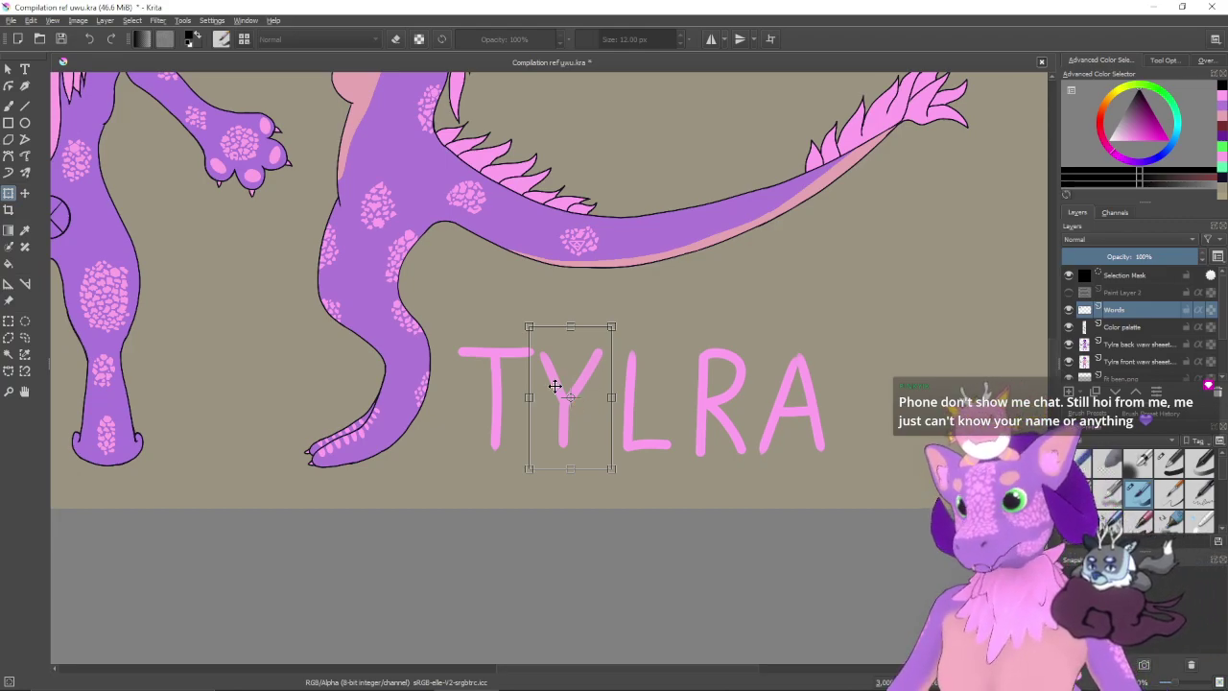
key("Return")
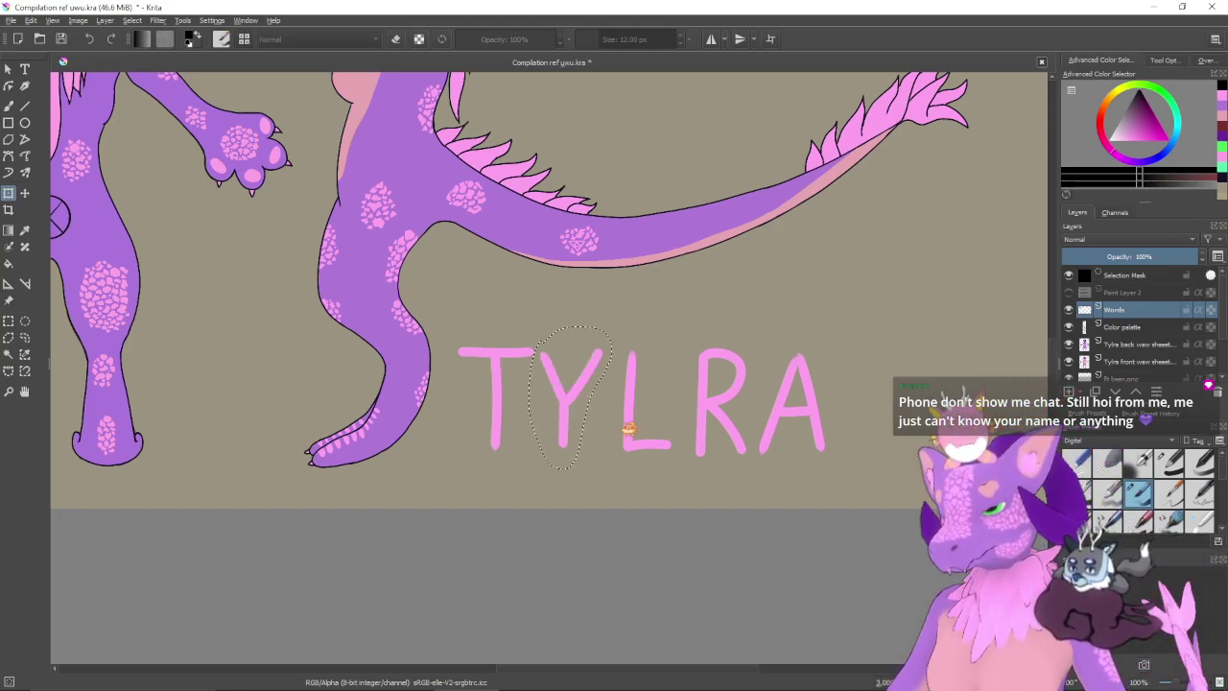
left_click(25, 339)
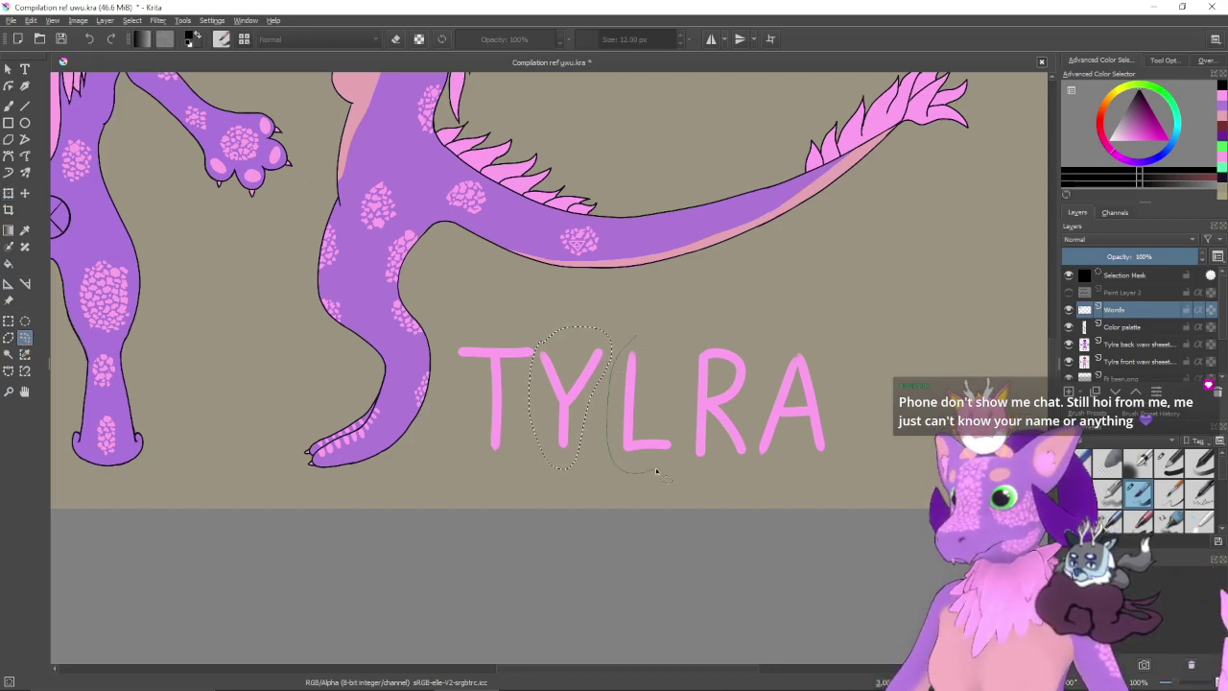
mouse_move(635, 328)
left_mouse_down()
mouse_move(676, 408)
mouse_move(641, 322)
mouse_move(648, 354)
left_mouse_up()
key("ctrl+t")
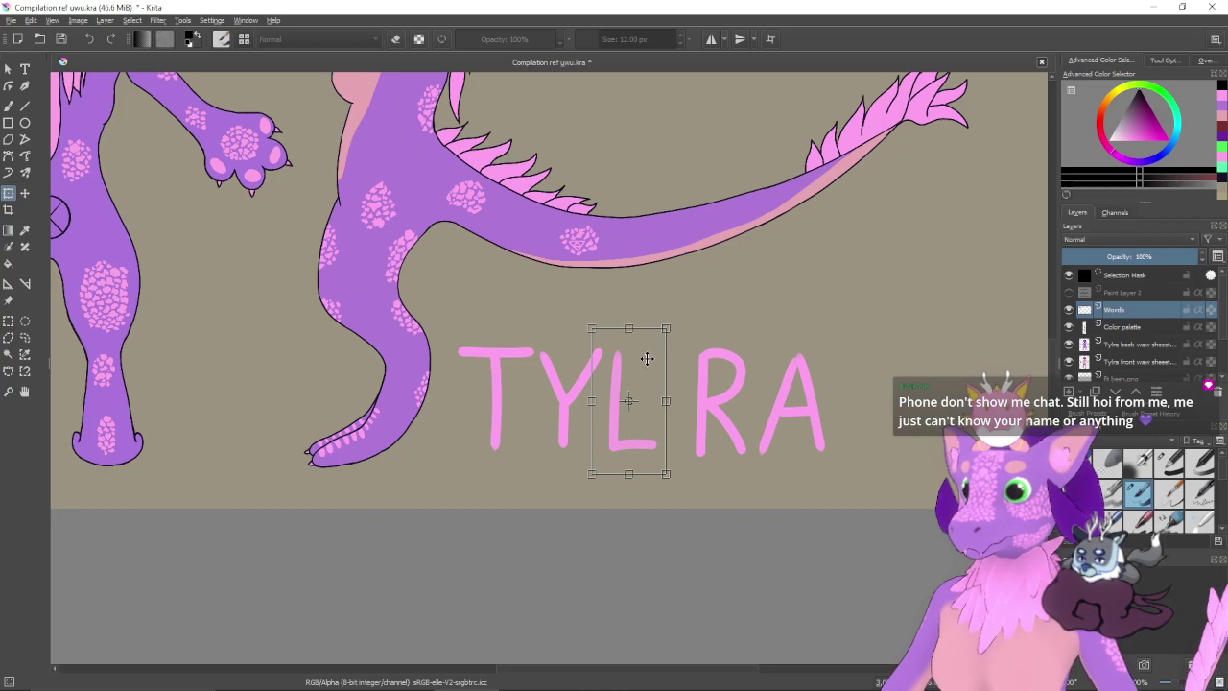
key("Return")
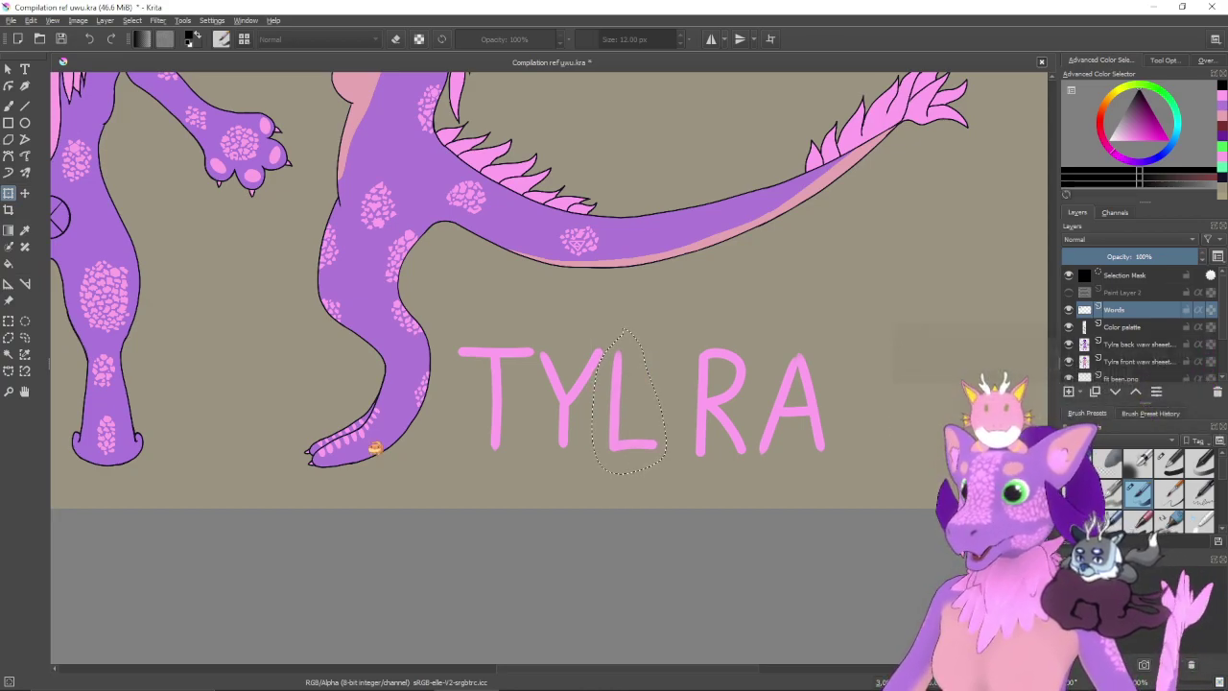
- Select the letter R with a freehand outline and move it close to the L, level with the other letters
left_click(25, 336)
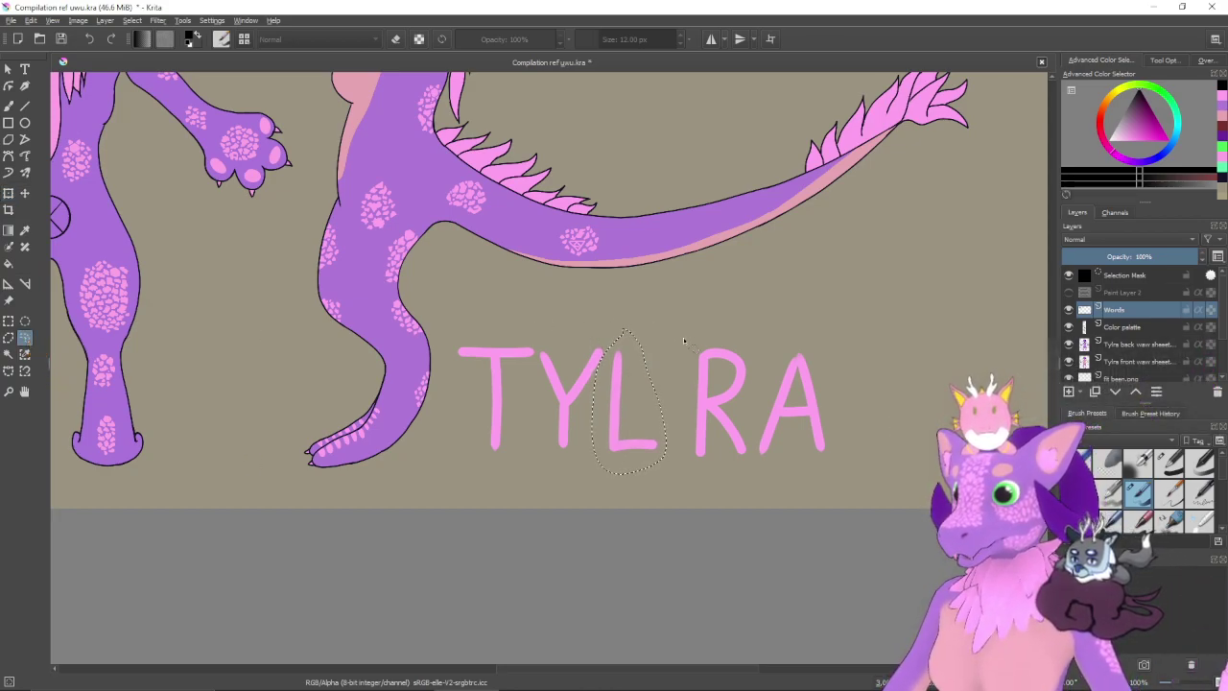
mouse_move(702, 334)
left_mouse_down()
mouse_move(681, 432)
mouse_move(696, 478)
mouse_move(732, 481)
mouse_move(754, 449)
mouse_move(749, 378)
mouse_move(733, 340)
mouse_move(709, 324)
mouse_move(680, 364)
mouse_move(709, 322)
left_mouse_up()
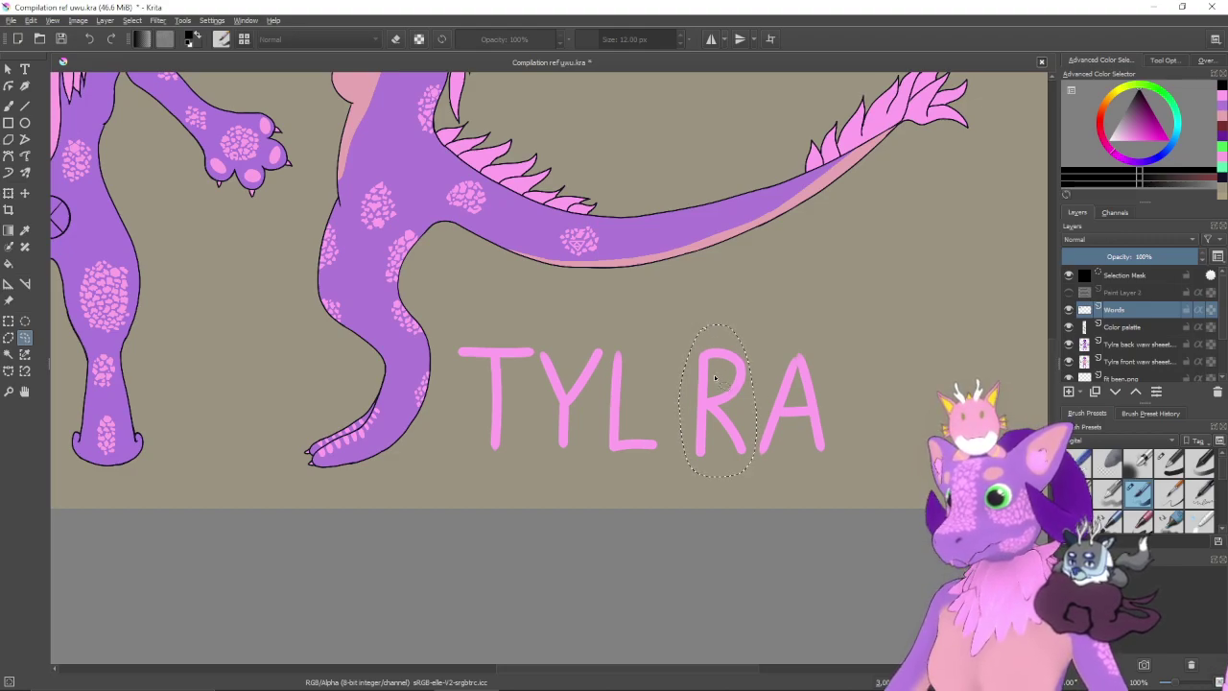
key("ctrl+t")
left_click_drag(728, 364, 711, 354)
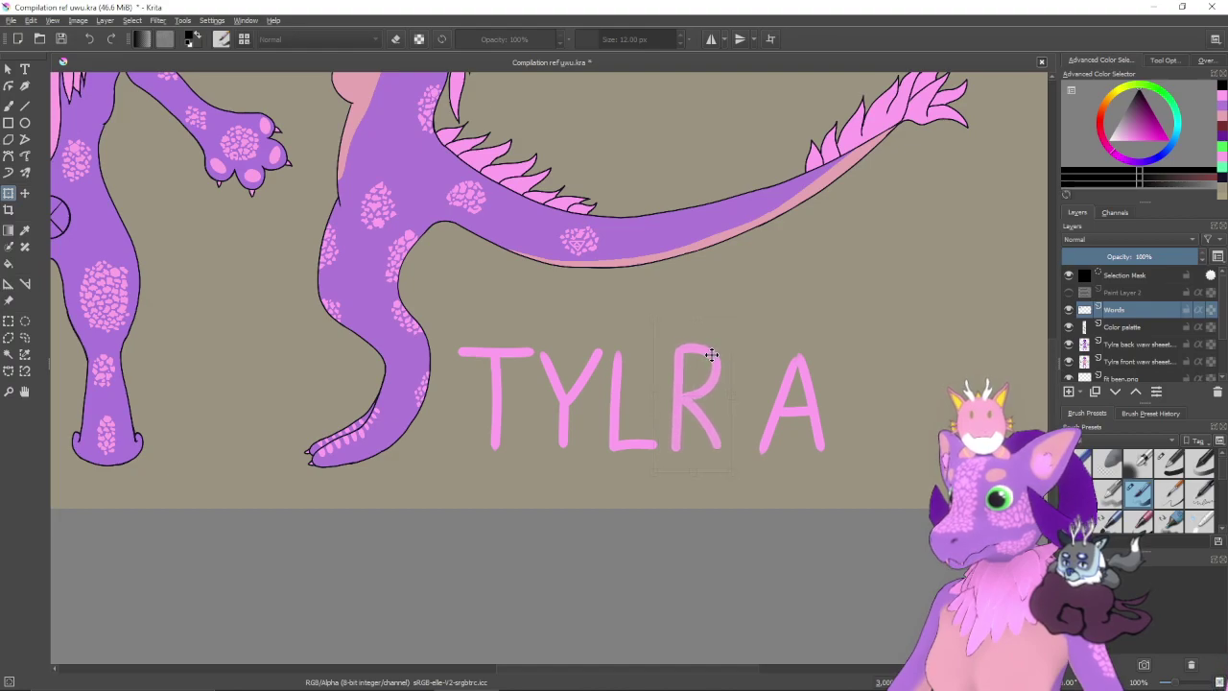
key("Return")
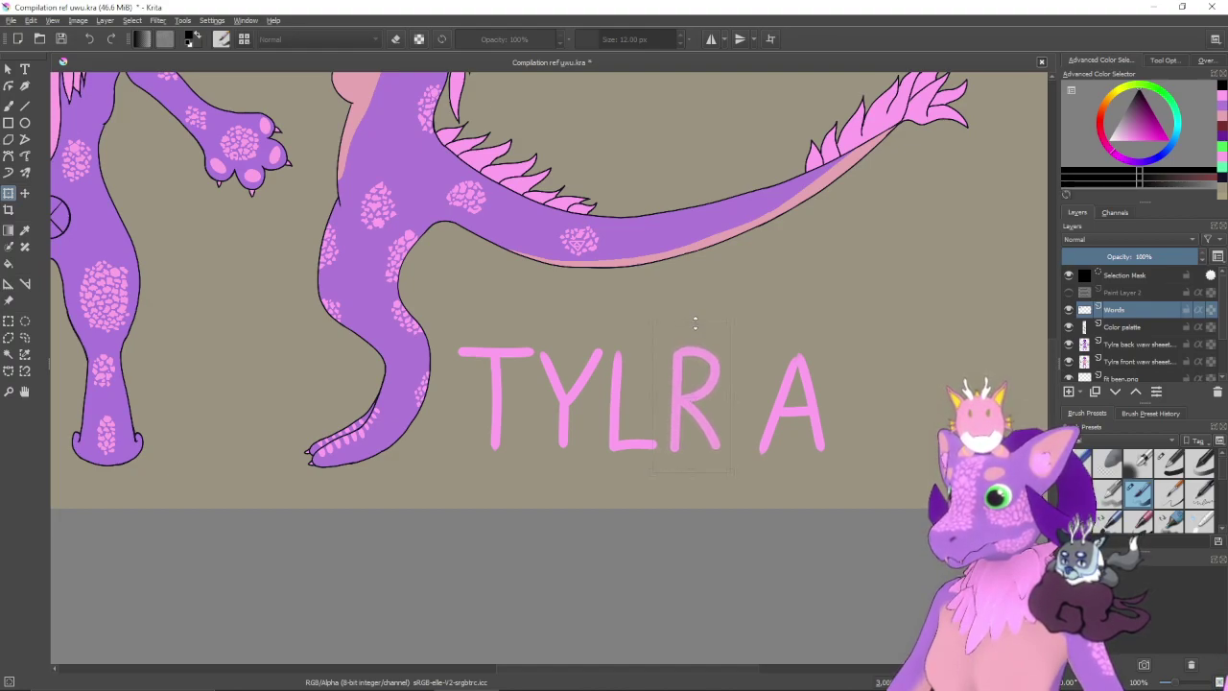
left_click(694, 362)
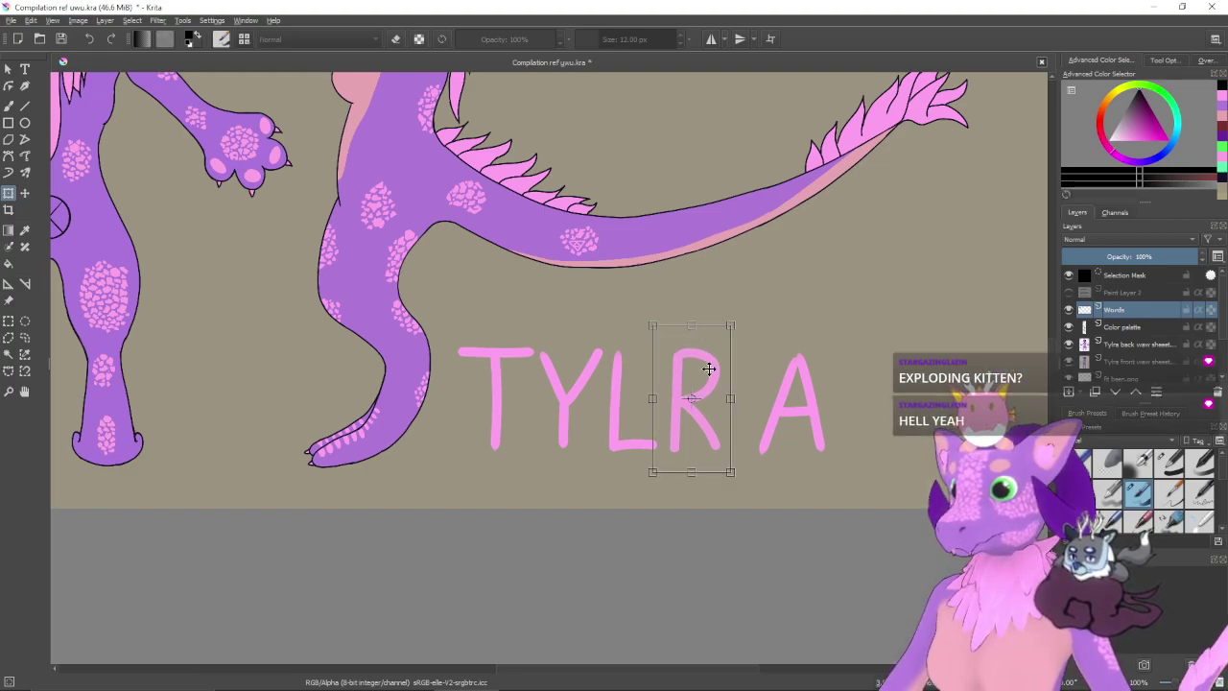
key("Return")
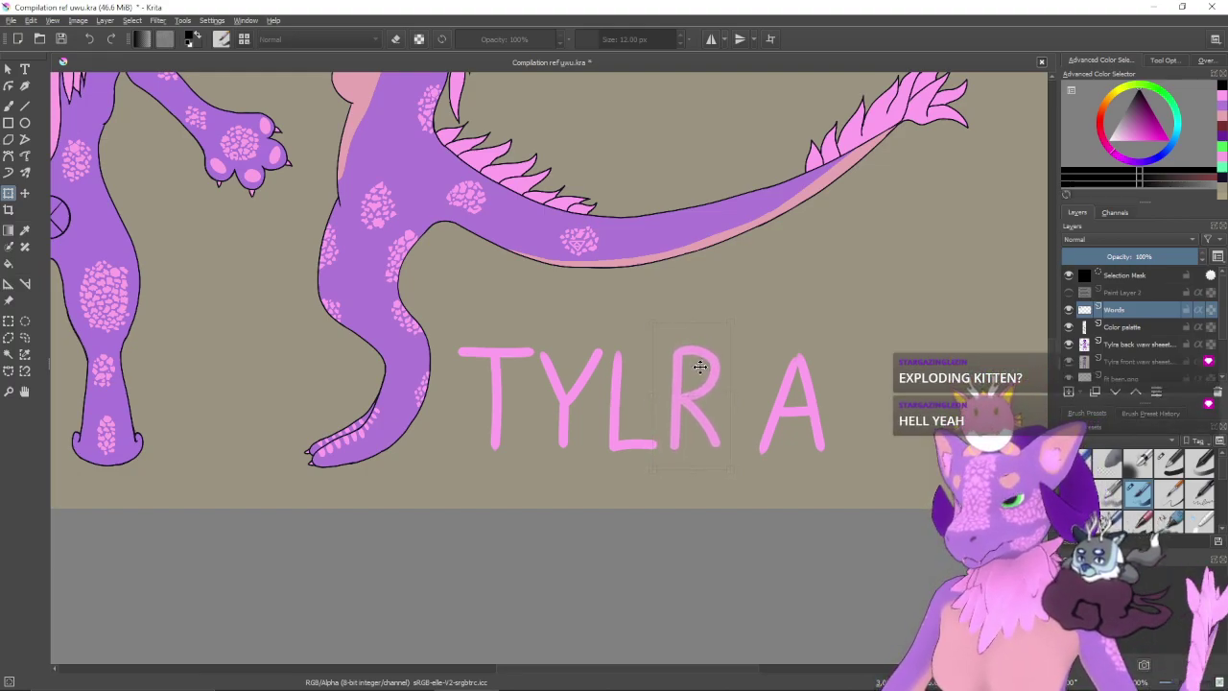
left_click_drag(697, 356, 699, 357)
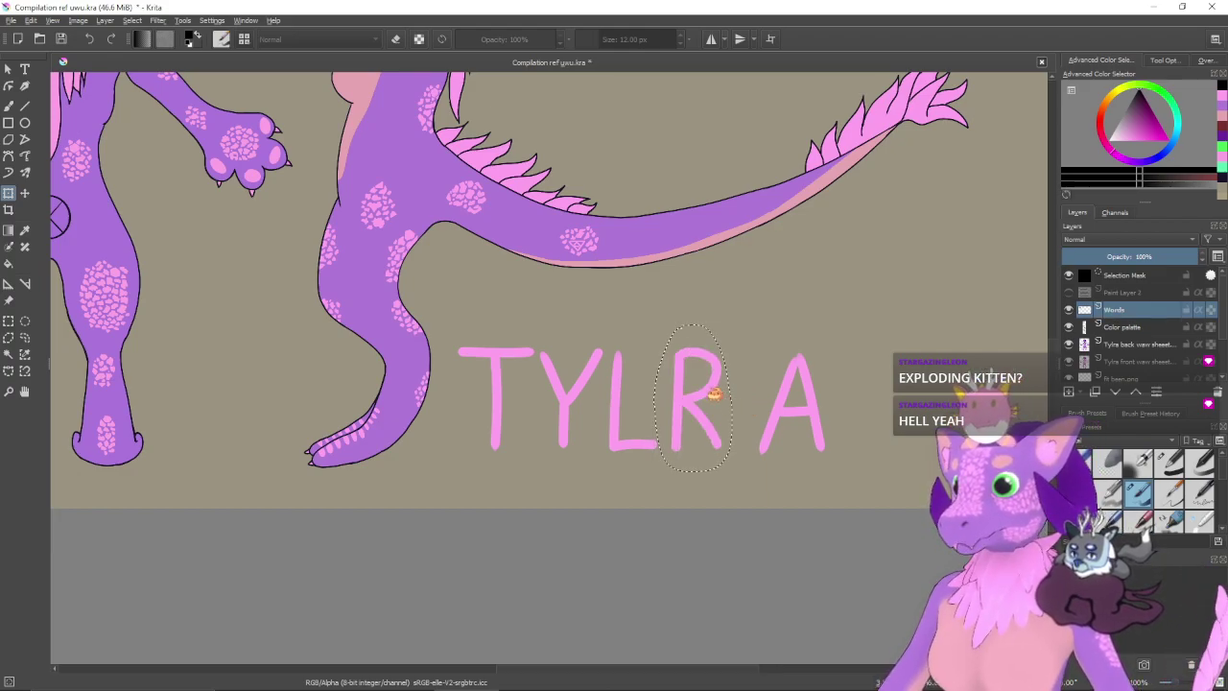
- Select the letter A with a freehand outline, move it close to the R, and clear the selection
left_click(25, 337)
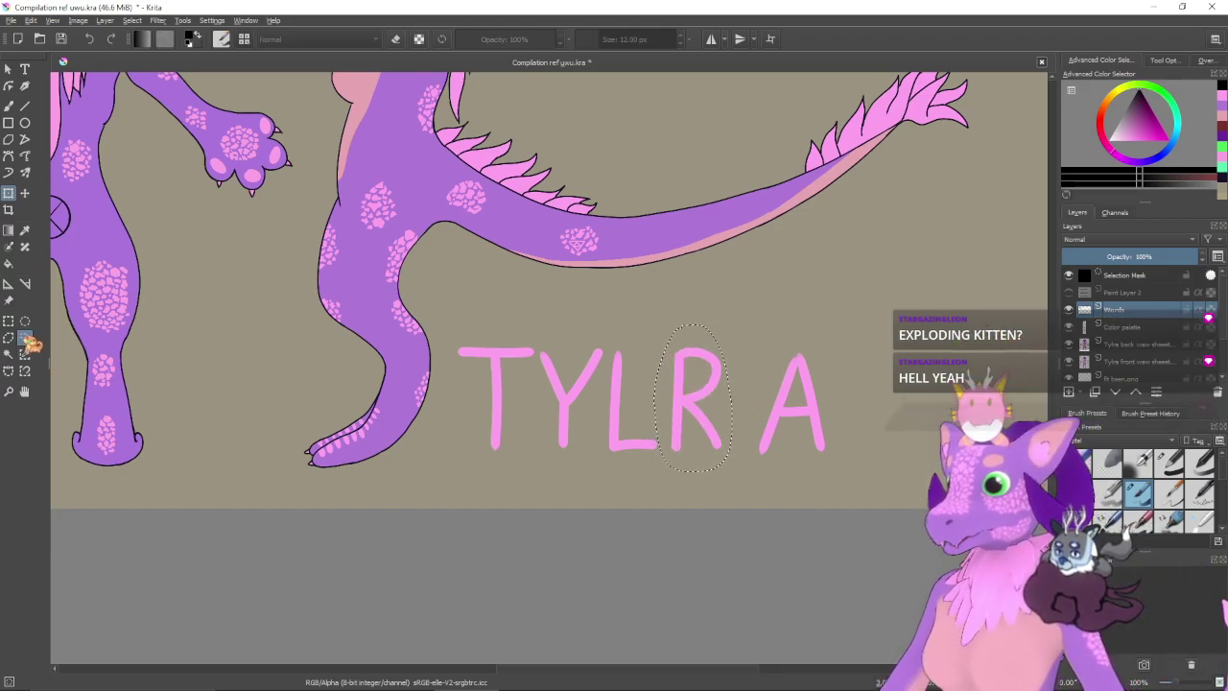
mouse_move(779, 339)
left_mouse_down()
mouse_move(743, 443)
mouse_move(770, 475)
mouse_move(819, 474)
mouse_move(852, 429)
mouse_move(825, 376)
mouse_move(784, 342)
mouse_move(786, 377)
left_mouse_up()
key("ctrl+t")
key("Return")
left_click(788, 368)
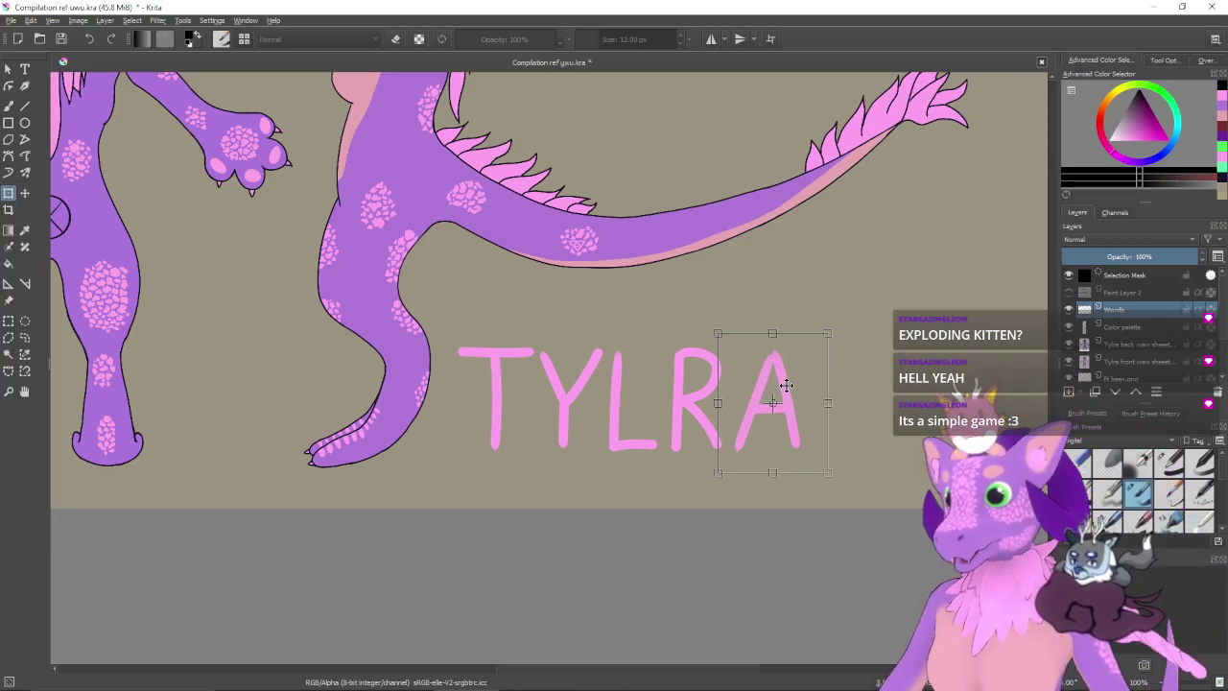
key("Return")
key("ctrl+t")
left_click_drag(824, 403, 800, 386)
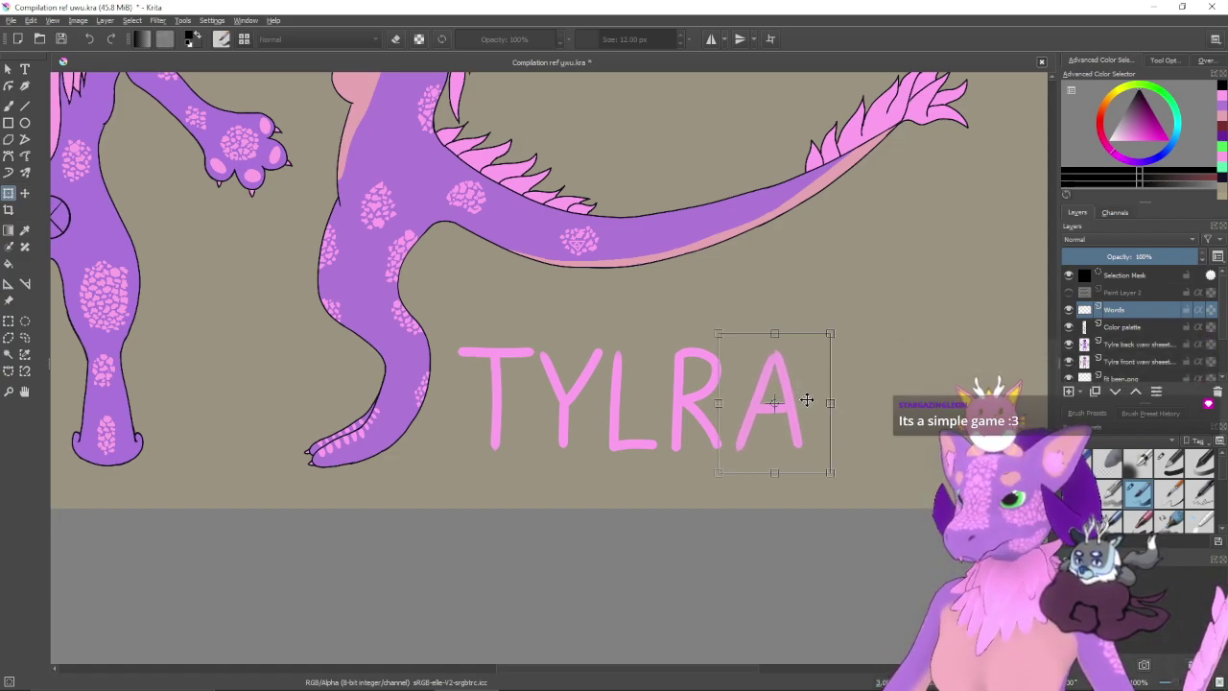
key("Return")
key("ctrl+shift+a")
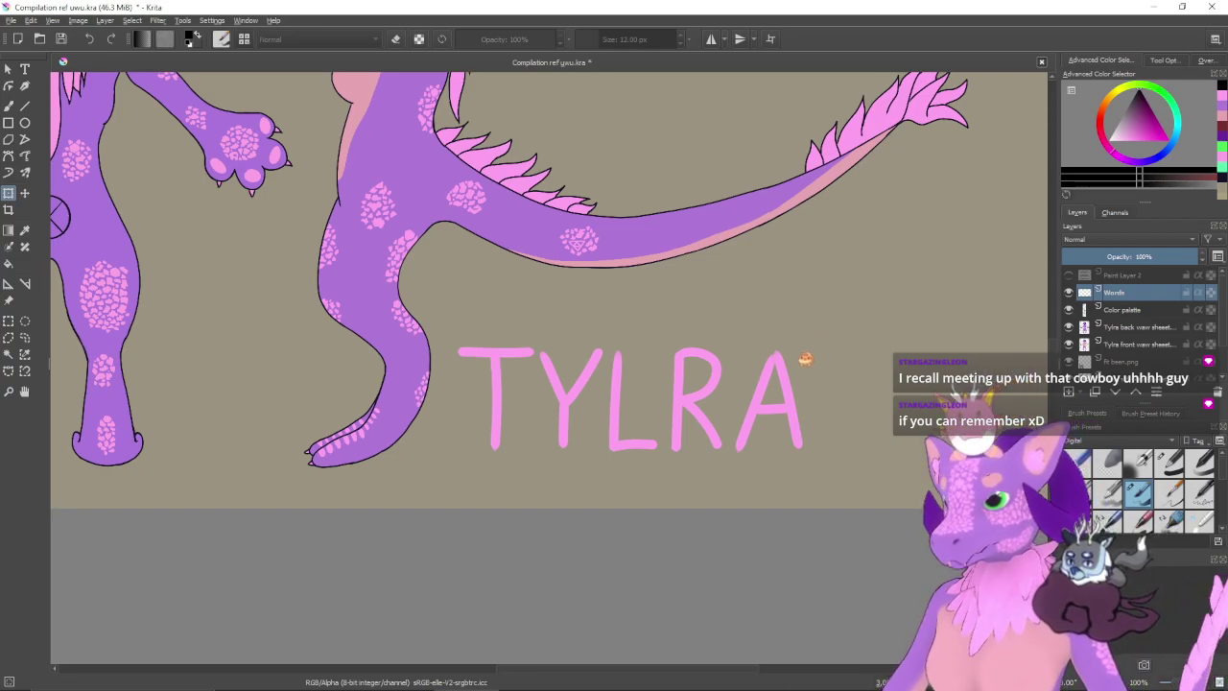
- Switch to the freehand brush and choose the name's light pink as the painting colour
key("b")
left_click_drag(830, 374, 769, 383)
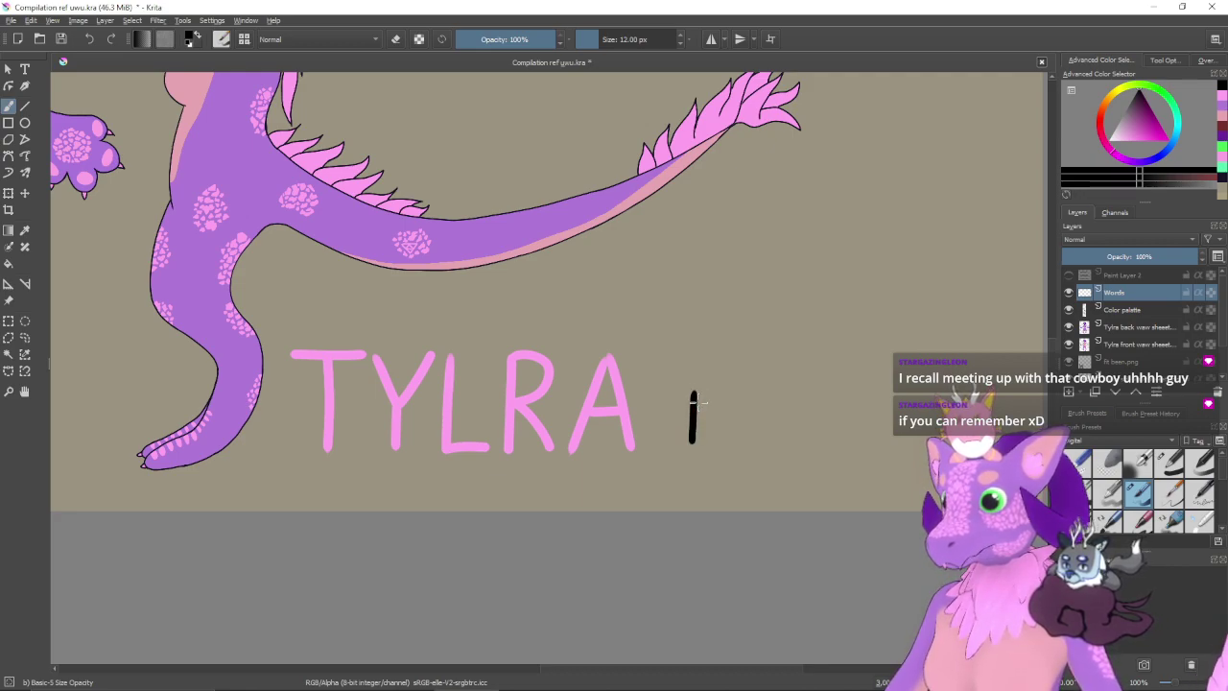
left_click(1222, 98)
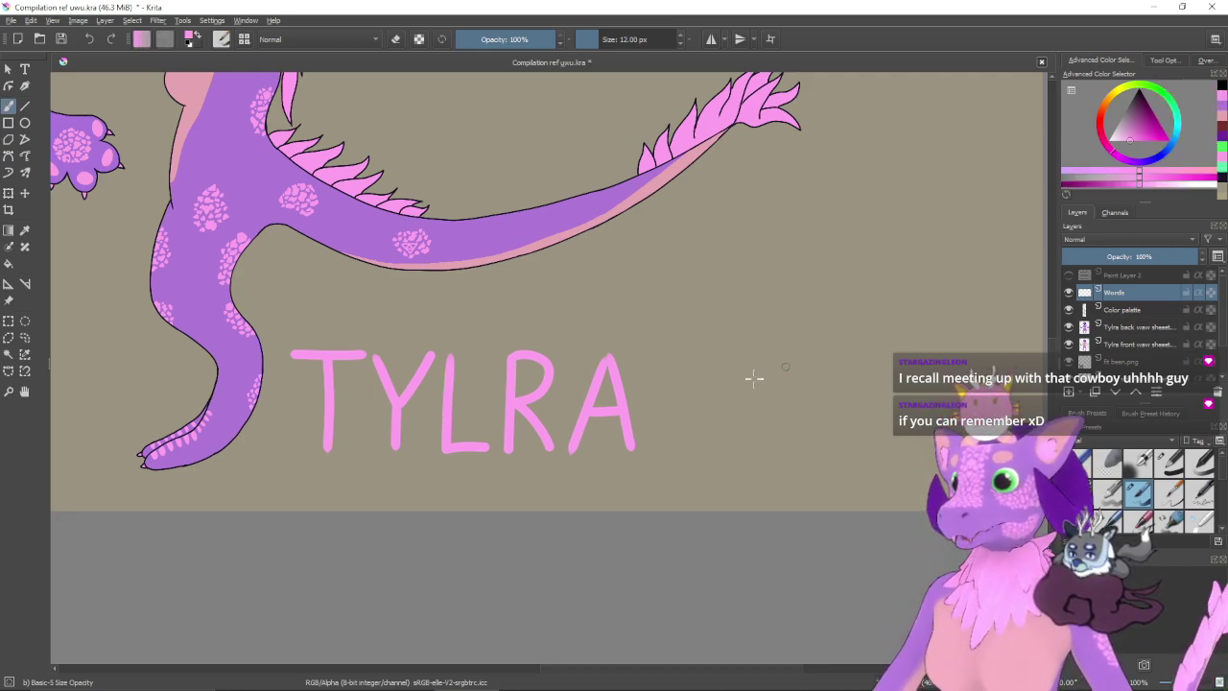
- Try hand-lettering "Kobo" in smaller pink letters to the right of TYLRA, redrawing strokes as needed
left_click_drag(685, 381, 685, 447)
key("ctrl+z")
mouse_move(688, 384)
left_mouse_down()
mouse_move(685, 434)
mouse_move(693, 404)
mouse_move(715, 441)
left_mouse_up()
key("ctrl+z")
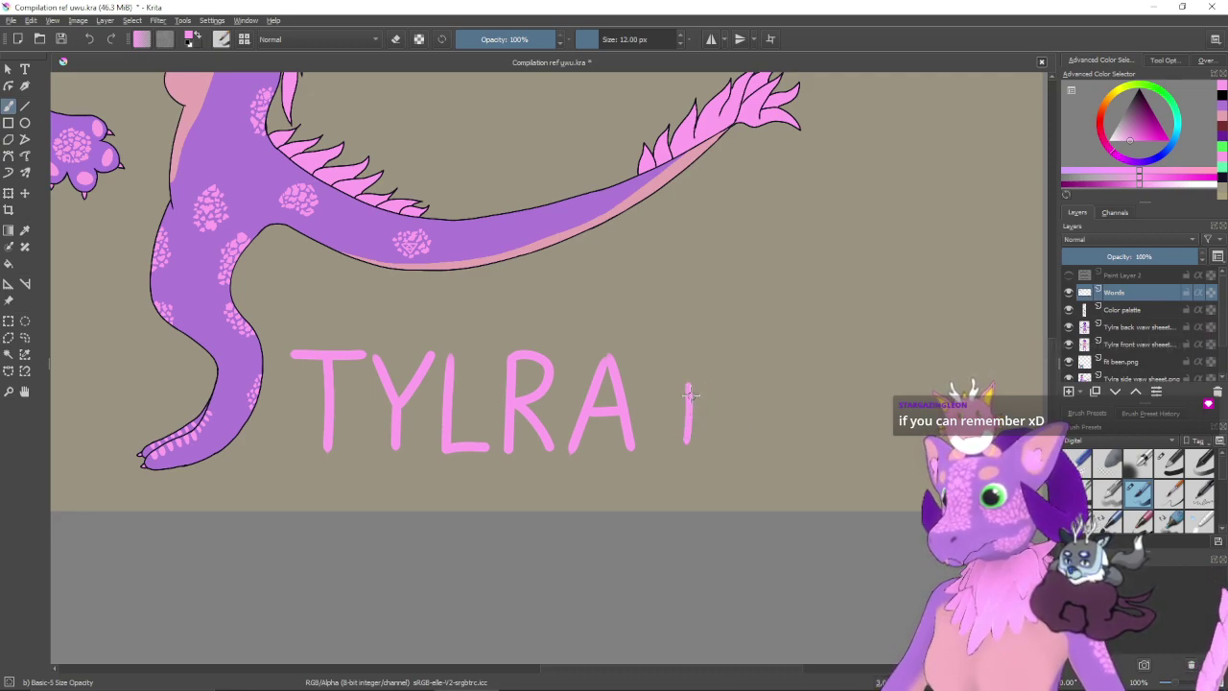
mouse_move(704, 385)
left_mouse_down()
mouse_move(686, 416)
mouse_move(709, 440)
mouse_move(726, 412)
left_mouse_up()
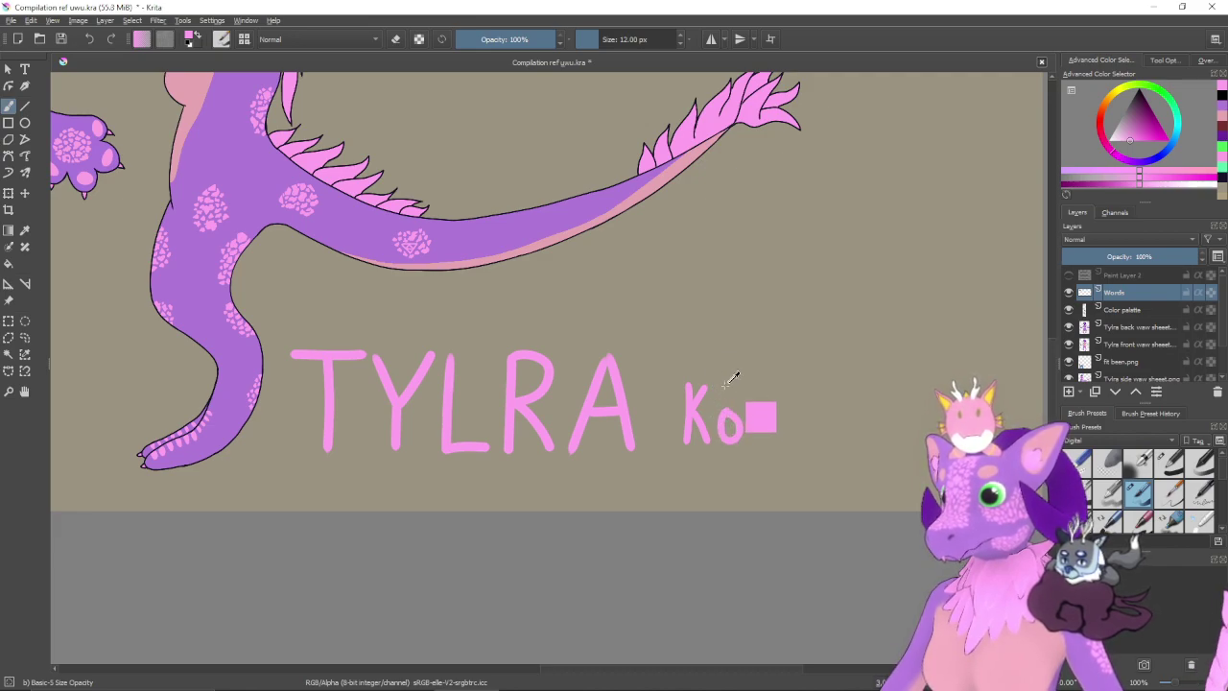
key("ctrl+z")
left_click_drag(729, 410, 722, 429)
key("ctrl+z")
key("ctrl+z")
key("ctrl+z")
key("ctrl+z")
key("ctrl+z")
left_click_drag(744, 382, 748, 438)
key("ctrl+z")
mouse_move(754, 384)
left_mouse_down()
mouse_move(755, 433)
mouse_move(790, 421)
left_mouse_up()
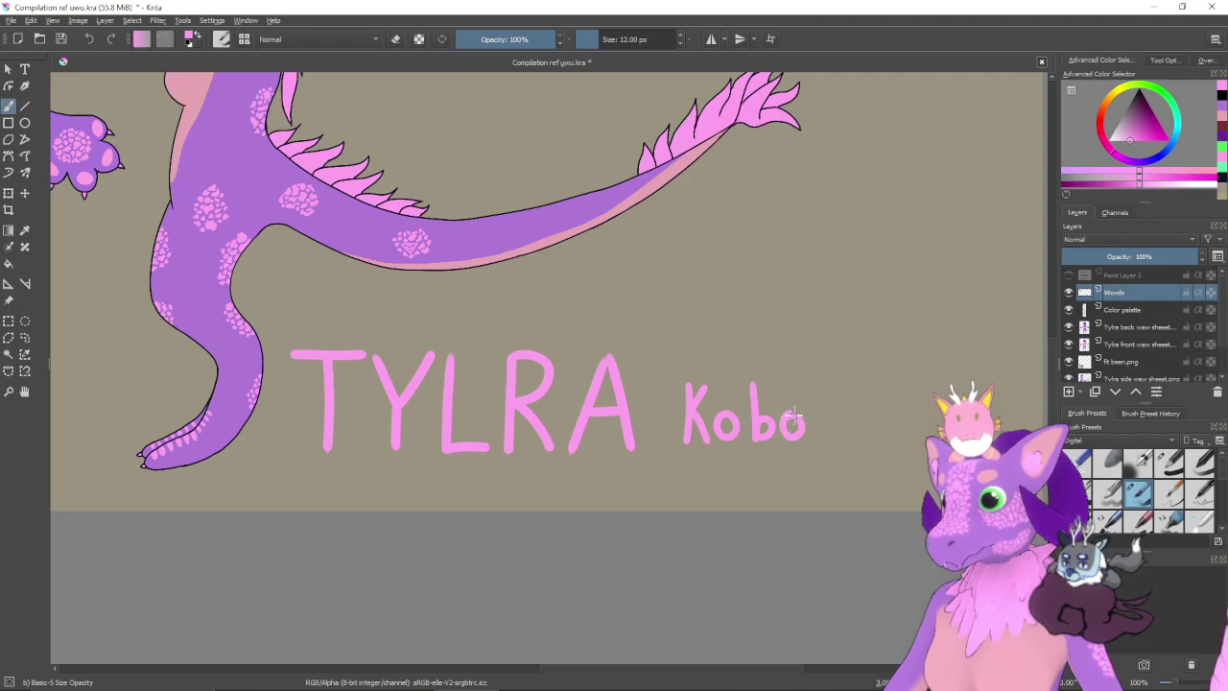
- Try redrawing the b, completing the word "Kobold" and adding a freehand underline beneath it
key("ctrl+z")
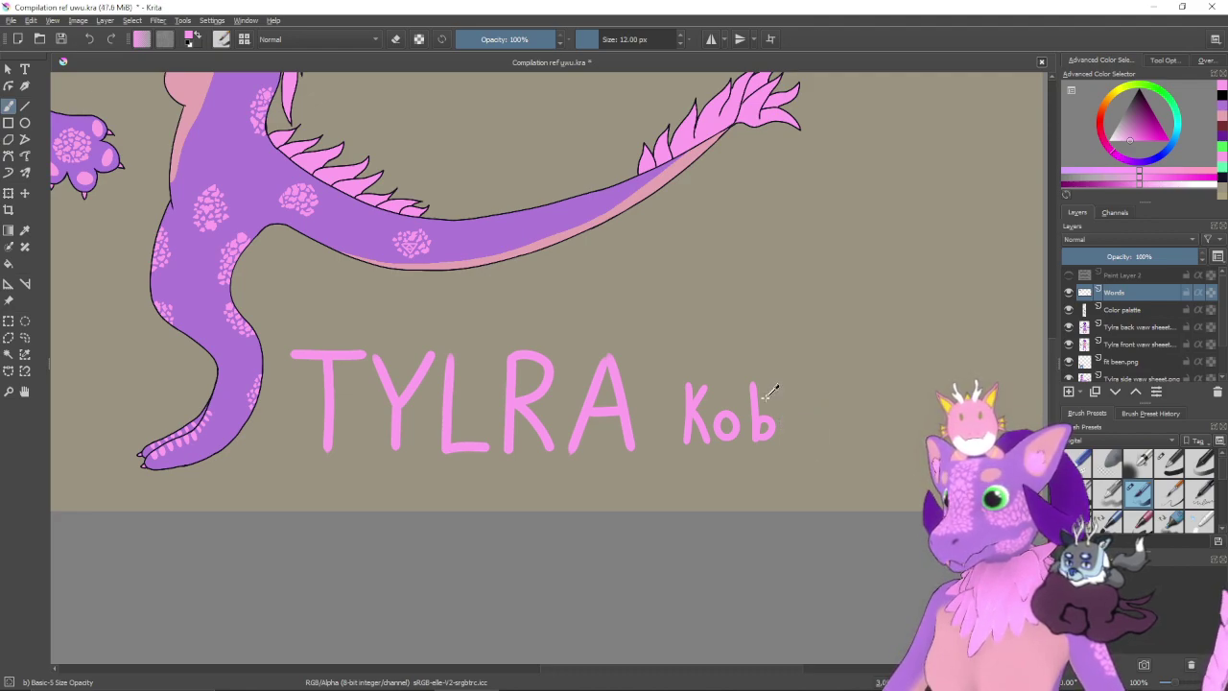
key("ctrl+z")
left_click_drag(751, 384, 758, 443)
key("ctrl+z")
mouse_move(754, 384)
left_mouse_down()
mouse_move(754, 437)
mouse_move(767, 412)
mouse_move(753, 438)
mouse_move(805, 431)
mouse_move(796, 429)
mouse_move(822, 400)
mouse_move(823, 443)
left_mouse_up()
mouse_move(855, 395)
left_mouse_down()
mouse_move(854, 436)
mouse_move(837, 436)
mouse_move(863, 413)
mouse_move(768, 472)
mouse_move(782, 465)
mouse_move(732, 479)
left_mouse_up()
left_click_drag(624, 469, 797, 466)
mouse_move(561, 677)
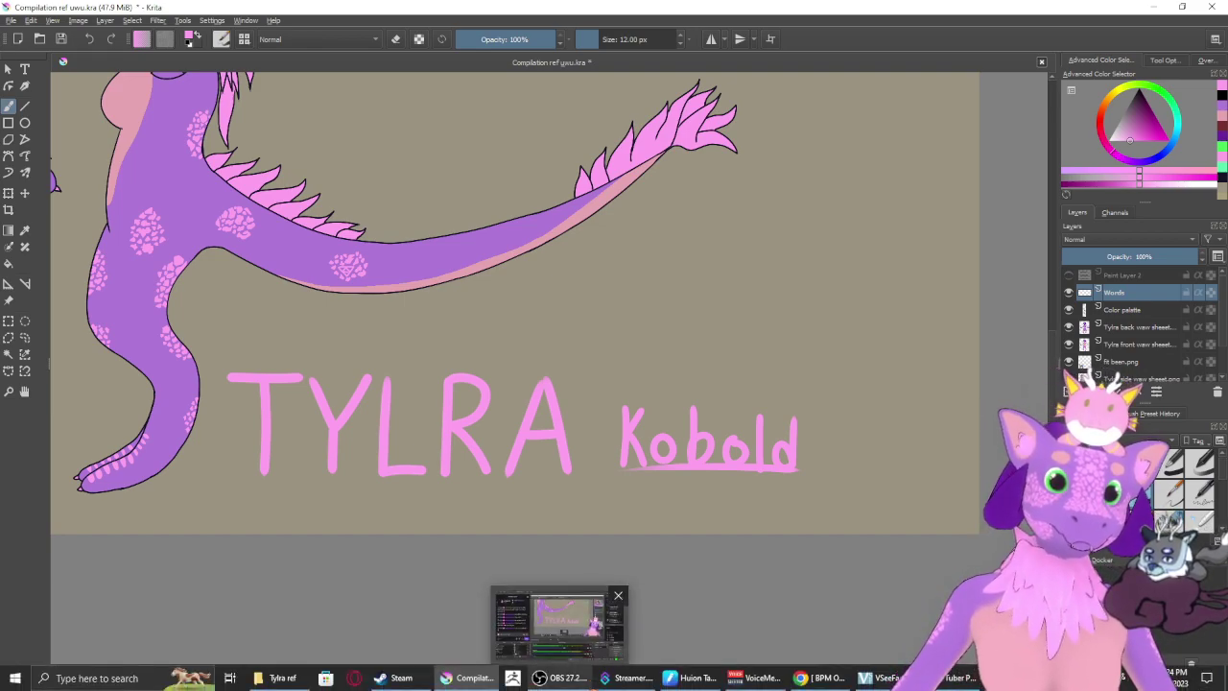
- Undo the underline and the Kobold letters back to the first strokes of the K
key("ctrl+z")
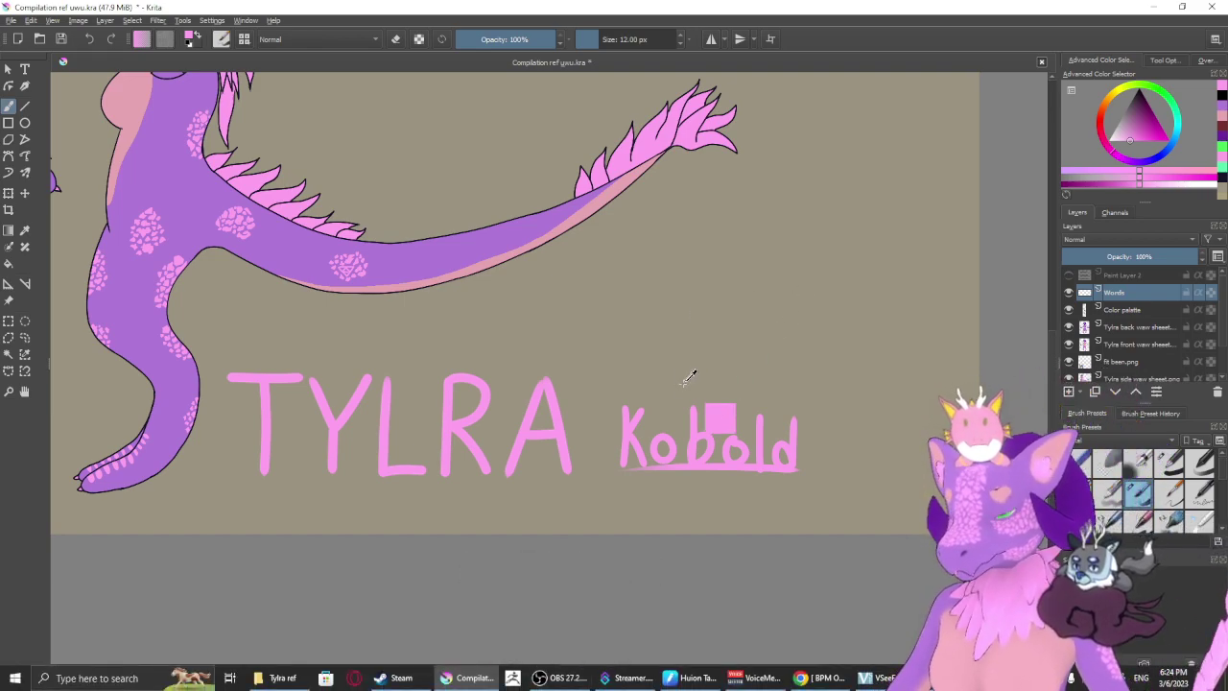
key("ctrl+z")
key("ctrl+z")
key("ctrl+z")
key("ctrl+z")
key("ctrl+z")
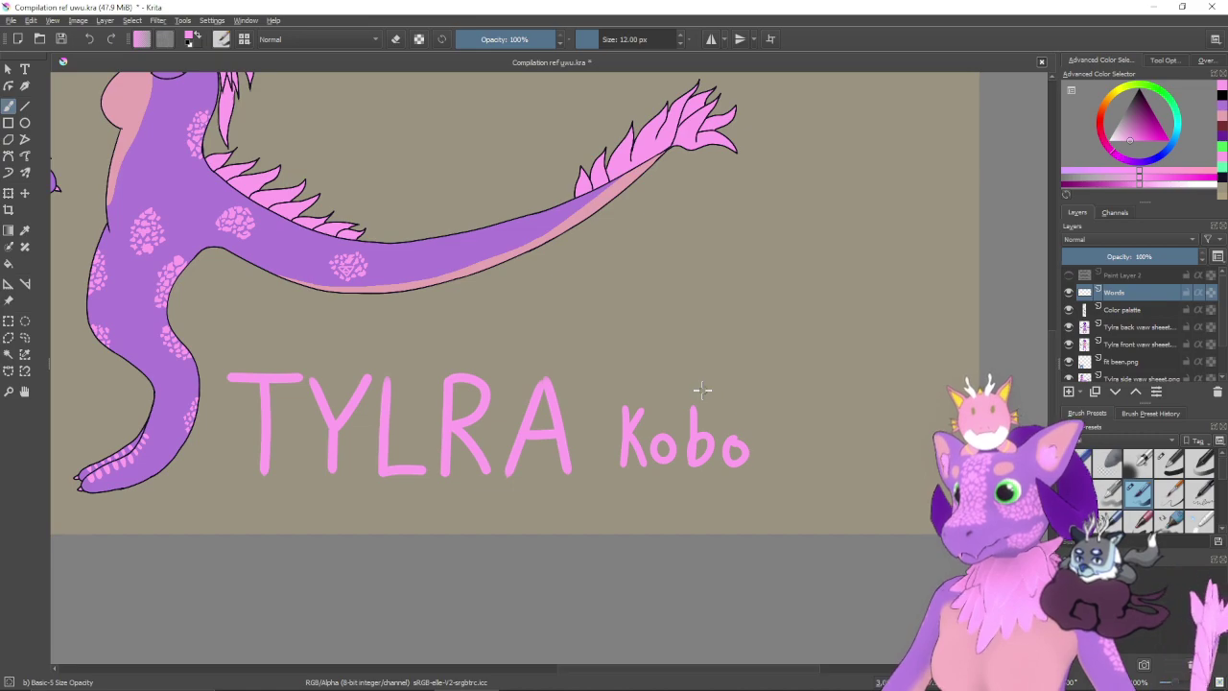
key("ctrl+z")
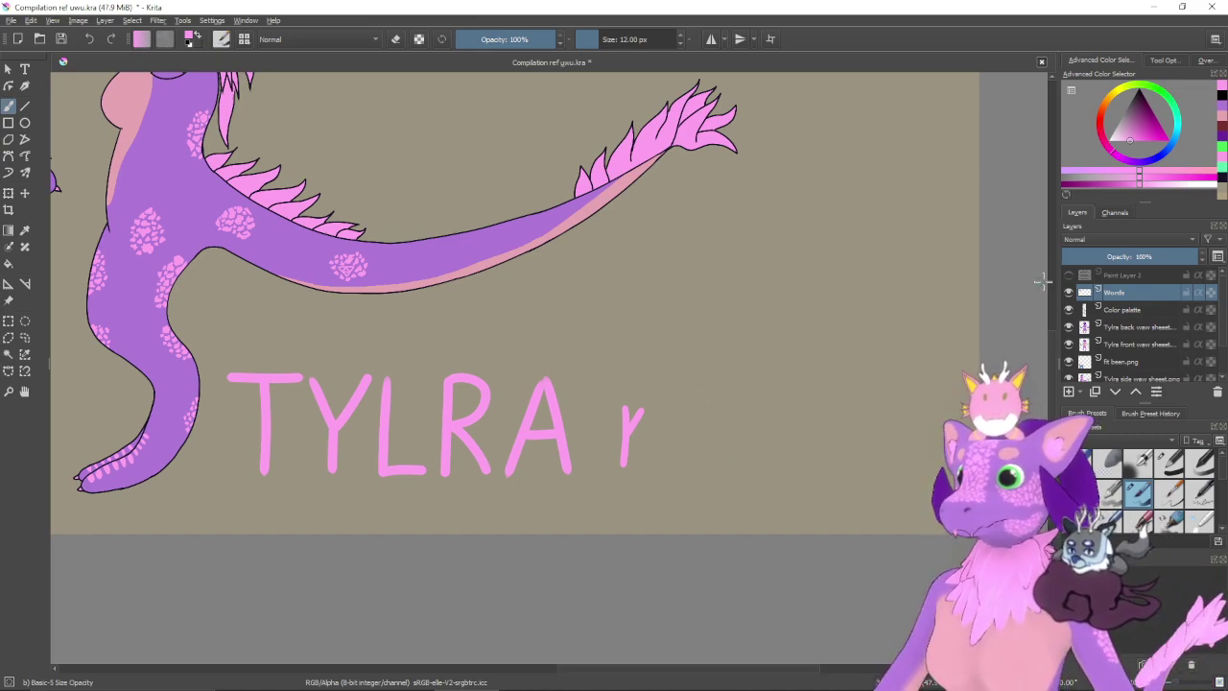
- Show and activate Paint Layer 2, undo the leftover K strokes, and draw a straight horizontal guide line along TYLRA's baseline
left_click(1147, 281)
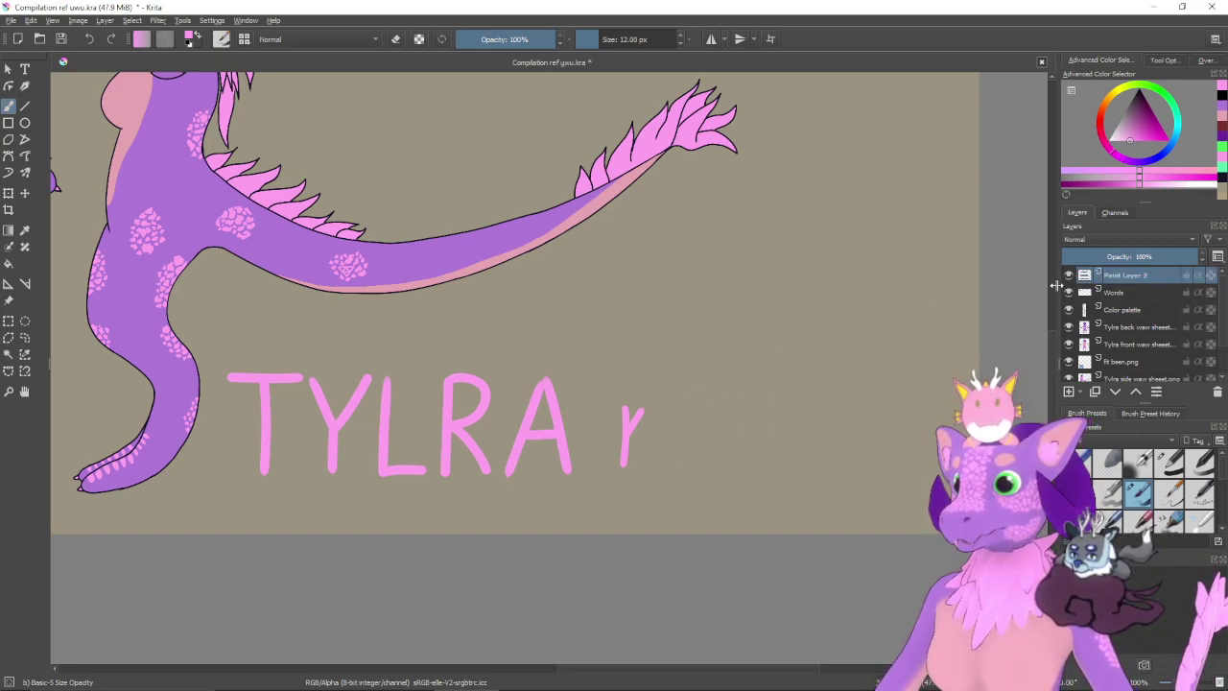
key("ctrl+z")
key("ctrl+z")
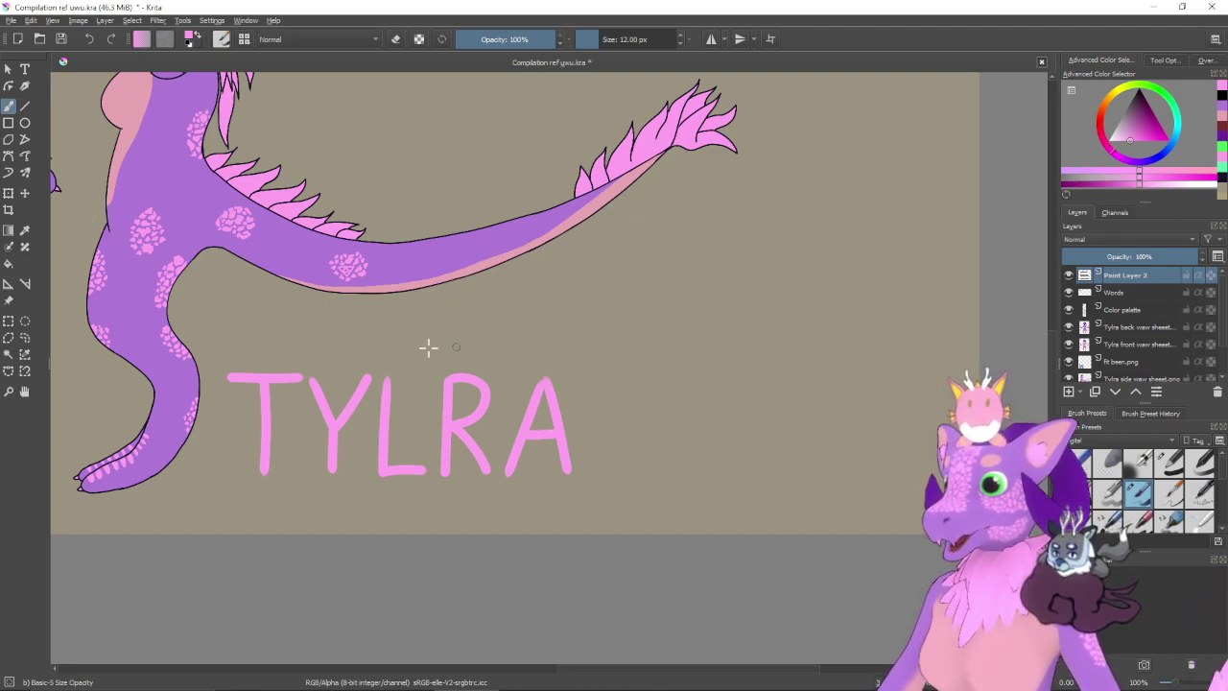
left_click(25, 105)
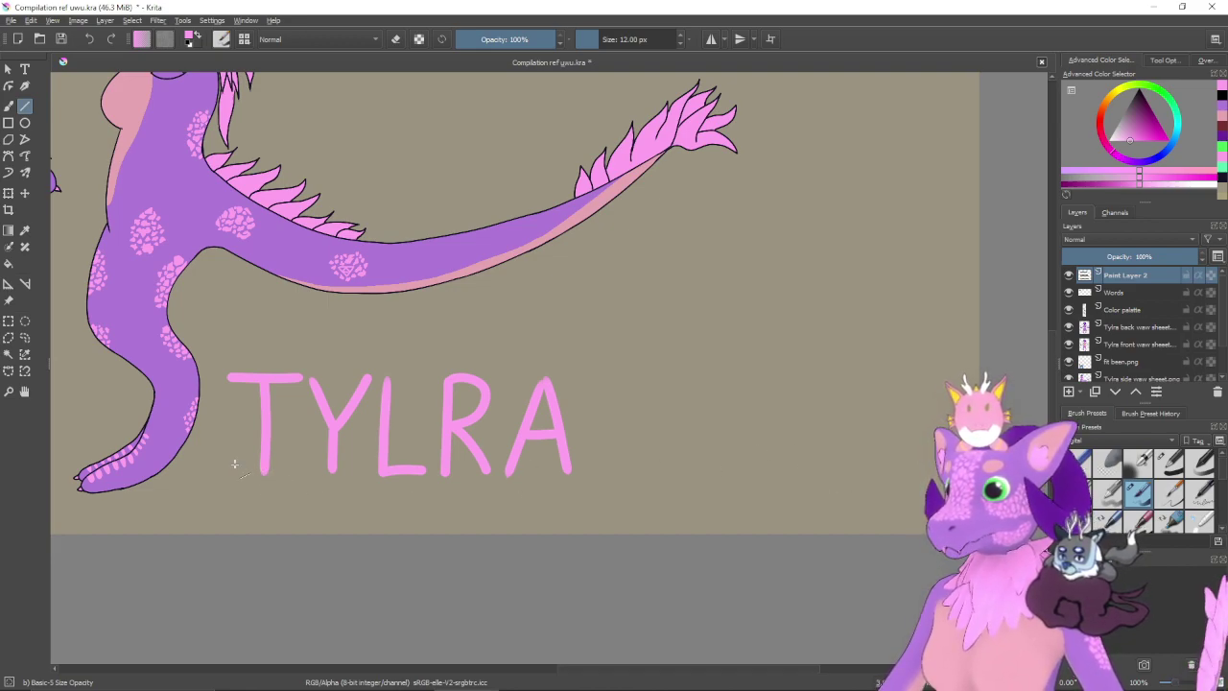
left_click_drag(731, 483, 931, 476)
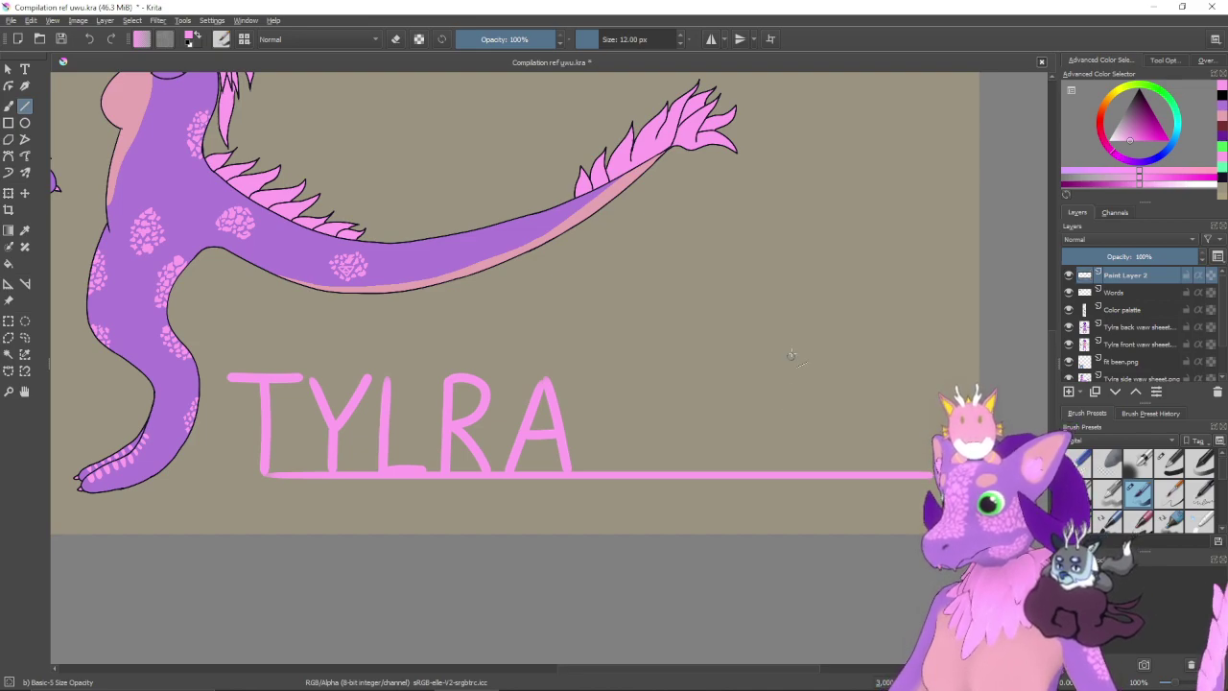
- On the Words layer, brush the letters "Ko" on the guide line to the right of TYLRA, smaller than the name
left_click(1143, 293)
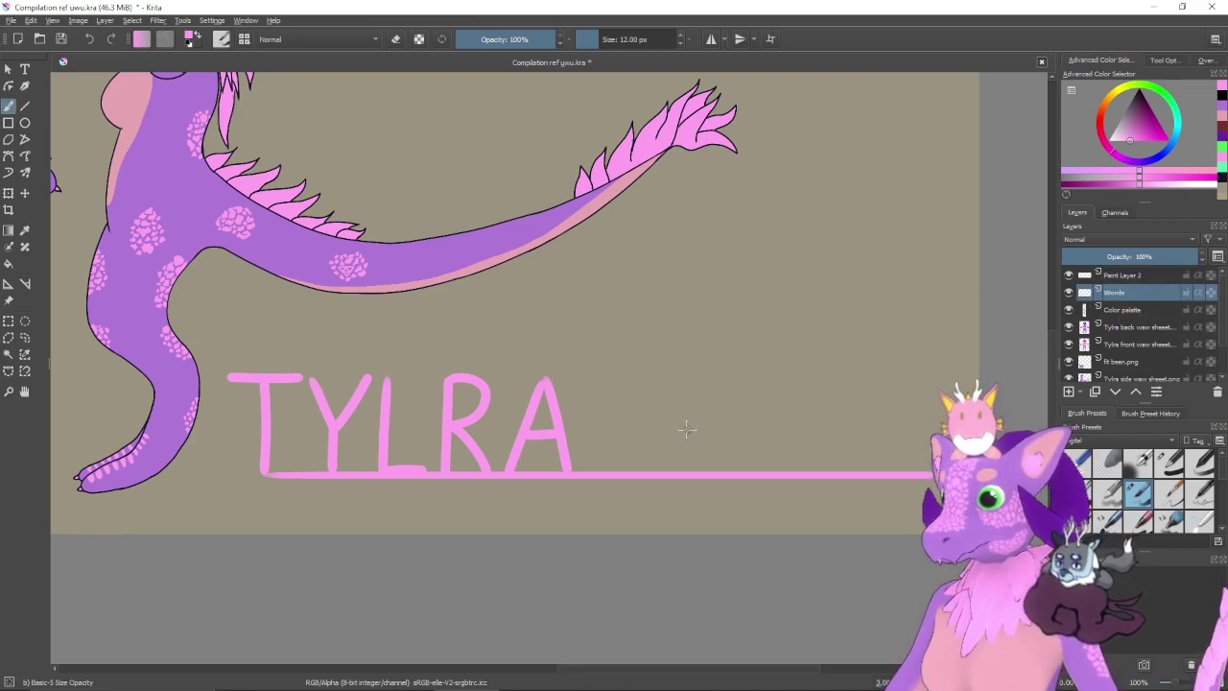
key("b")
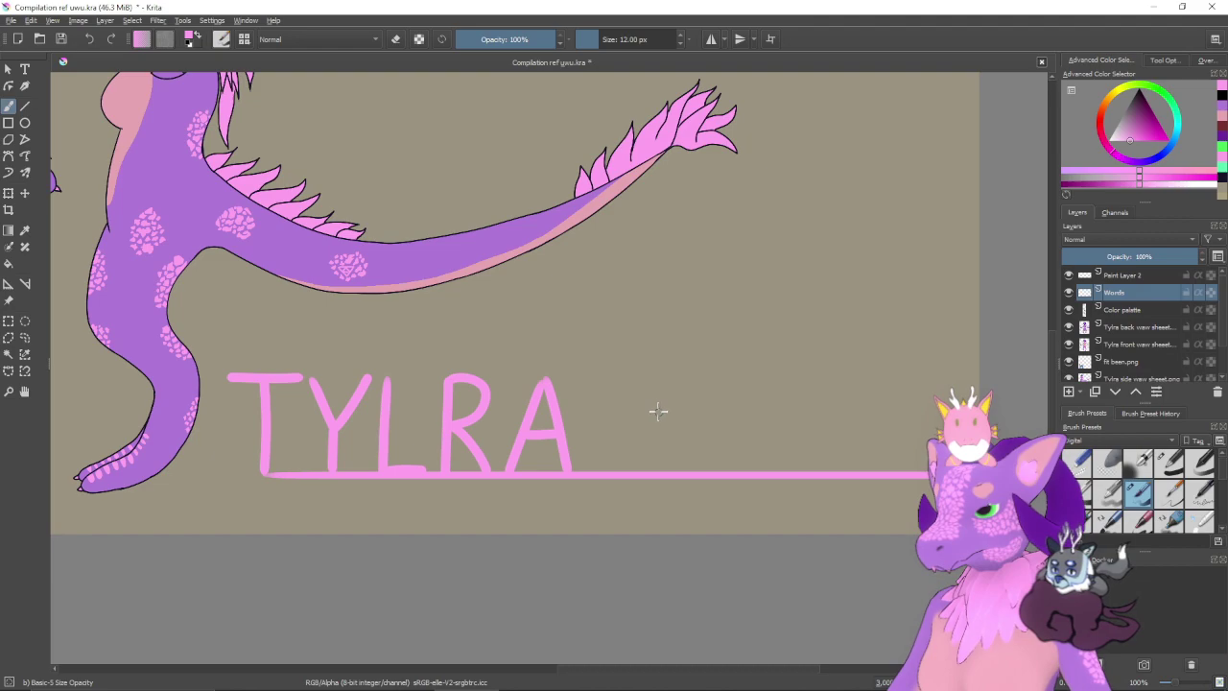
left_click_drag(652, 412, 651, 470)
key("ctrl+z")
left_click_drag(649, 410, 647, 472)
mouse_move(669, 416)
left_mouse_down()
mouse_move(652, 442)
mouse_move(671, 470)
mouse_move(690, 444)
mouse_move(716, 472)
left_mouse_up()
key("ctrl+z")
key("ctrl+z")
key("ctrl+z")
key("ctrl+z")
key("ctrl+z")
- Brush the letters "bol" after "Ko" on the guide line, undoing and redrawing uneven strokes
mouse_move(717, 411)
left_mouse_down()
mouse_move(719, 478)
mouse_move(728, 444)
mouse_move(718, 472)
left_mouse_up()
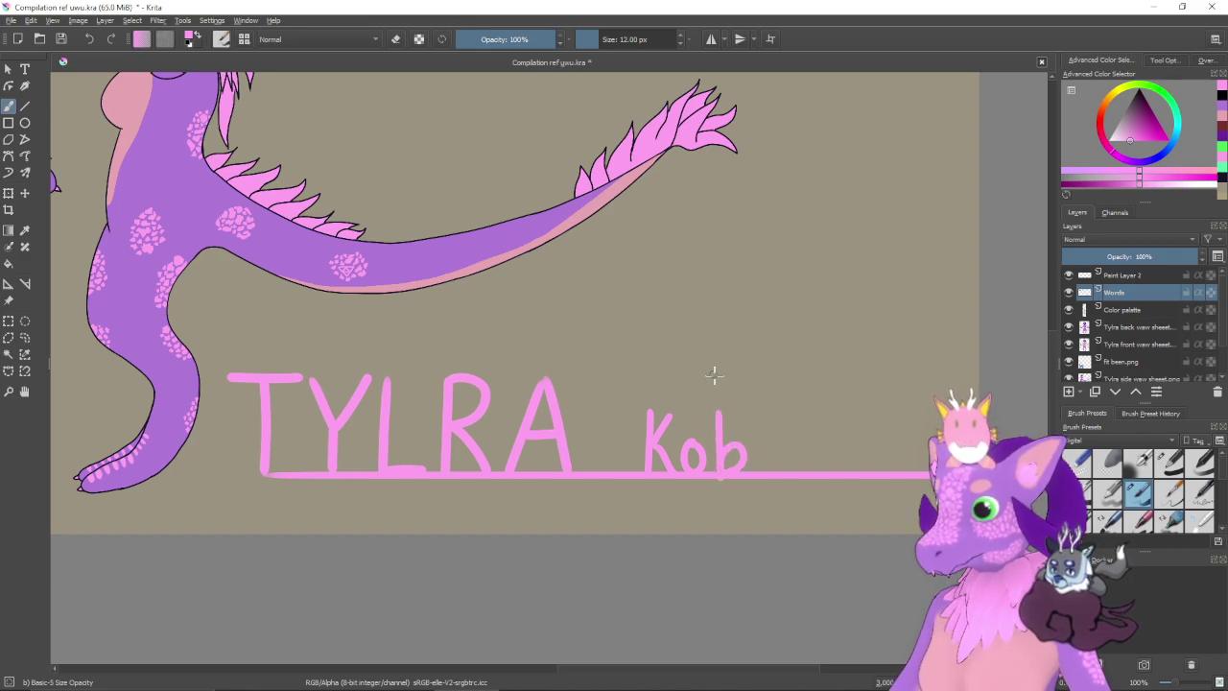
key("ctrl+z")
key("ctrl+z")
left_click_drag(716, 411, 720, 472)
key("ctrl+z")
key("ctrl+z")
mouse_move(717, 413)
left_mouse_down()
mouse_move(719, 469)
mouse_move(734, 443)
mouse_move(720, 466)
mouse_move(759, 470)
mouse_move(763, 448)
mouse_move(755, 468)
mouse_move(776, 448)
mouse_move(753, 460)
mouse_move(796, 456)
left_mouse_up()
key("ctrl+z")
key("ctrl+z")
key("ctrl+z")
- Finish the word "Kobold" with the d, redrawing its stem down to the guide line, and hide Paint Layer 2
left_click_drag(831, 412, 827, 468)
key("ctrl+z")
left_click_drag(830, 414, 827, 470)
key("ctrl+z")
key("ctrl+z")
left_click_drag(831, 416, 830, 469)
mouse_move(829, 450)
left_mouse_down()
mouse_move(816, 468)
mouse_move(827, 470)
left_mouse_up()
key("ctrl+z")
key("ctrl+z")
left_click_drag(832, 416, 830, 458)
left_click_drag(828, 447, 827, 470)
key("ctrl+z")
left_click_drag(831, 414, 827, 470)
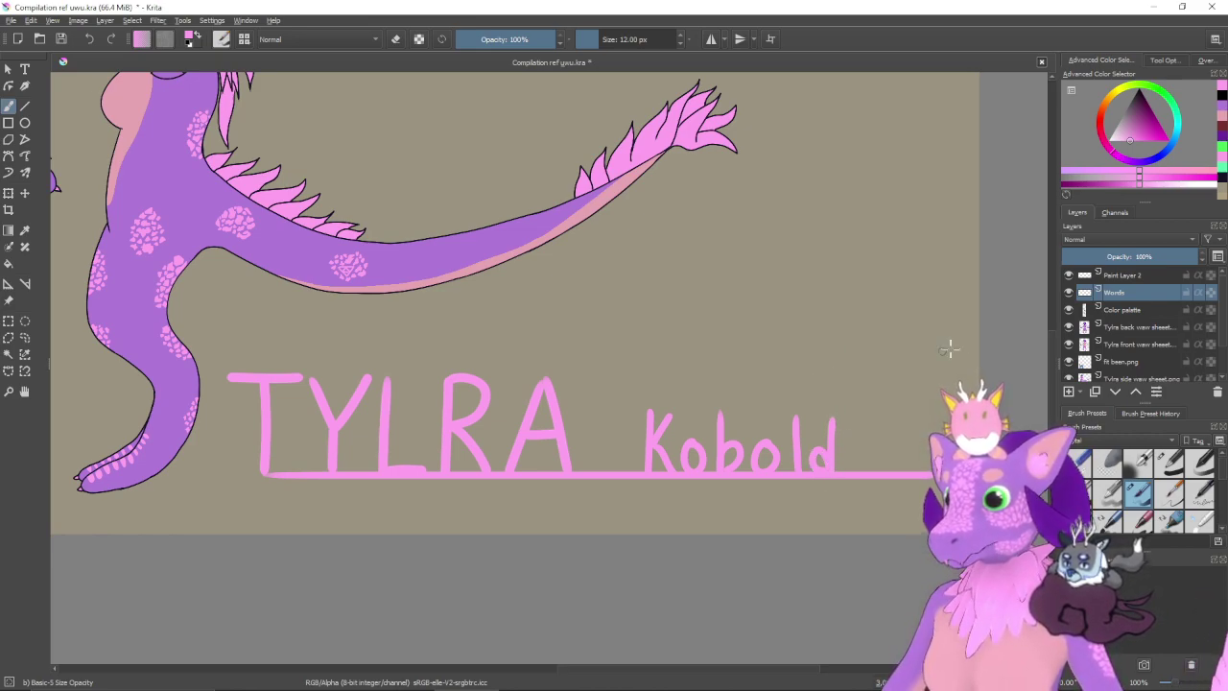
left_click(1068, 276)
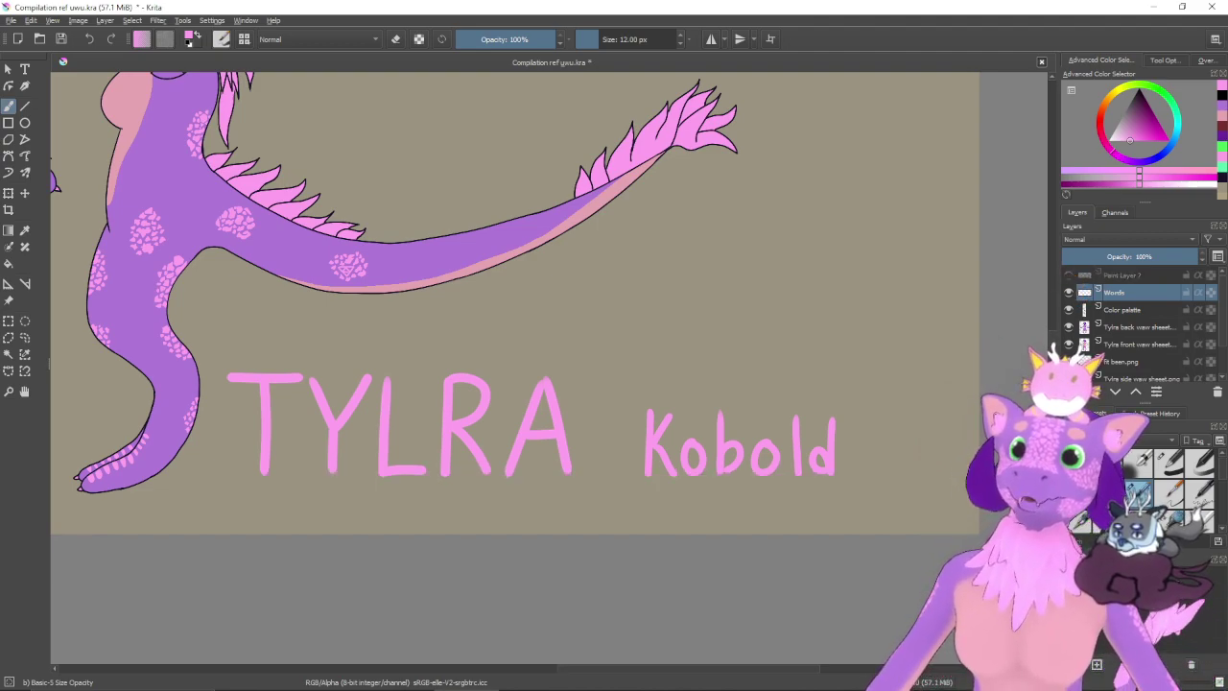
- Select "TYLRA Kobold" with a rectangle, move it to the sheet's upper right area above the tail, and deselect
scroll(617, 356, "down", 4)
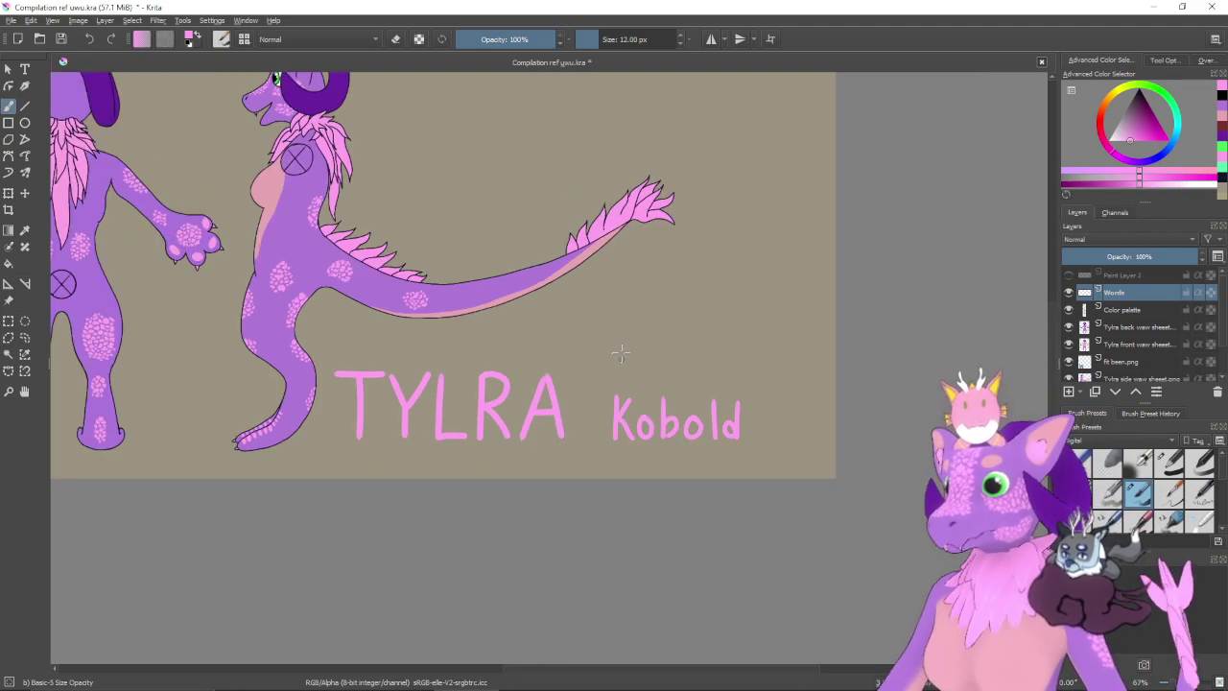
left_click_drag(667, 385, 743, 387)
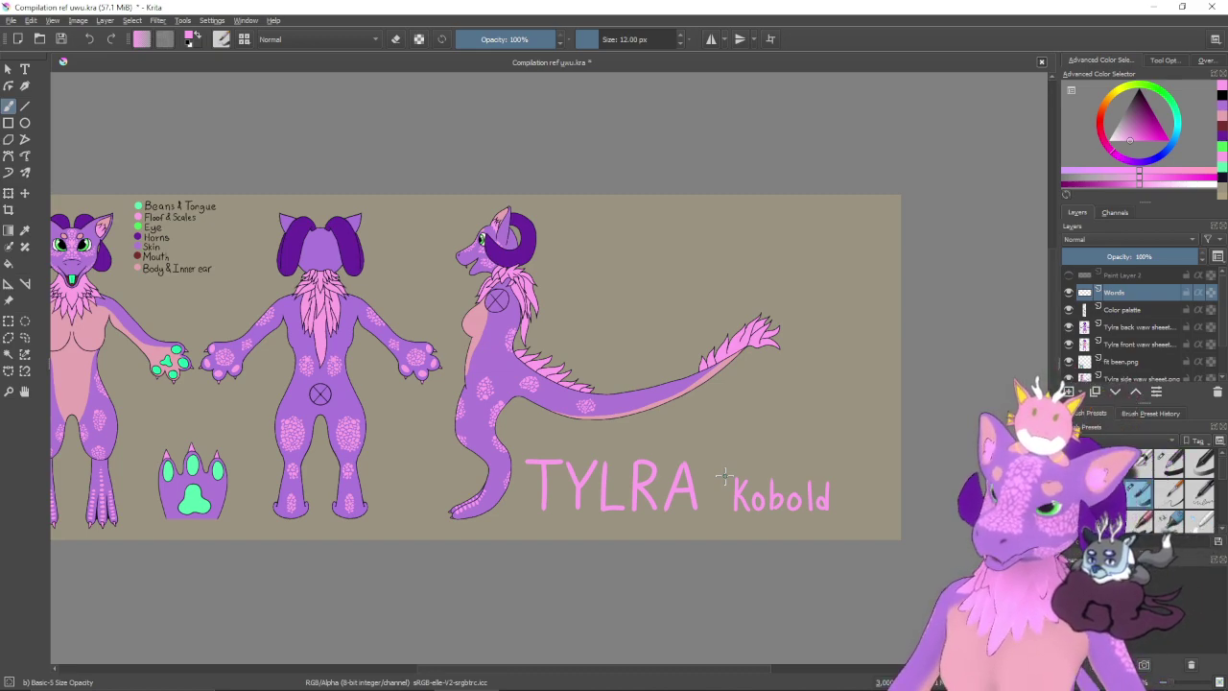
left_click(8, 320)
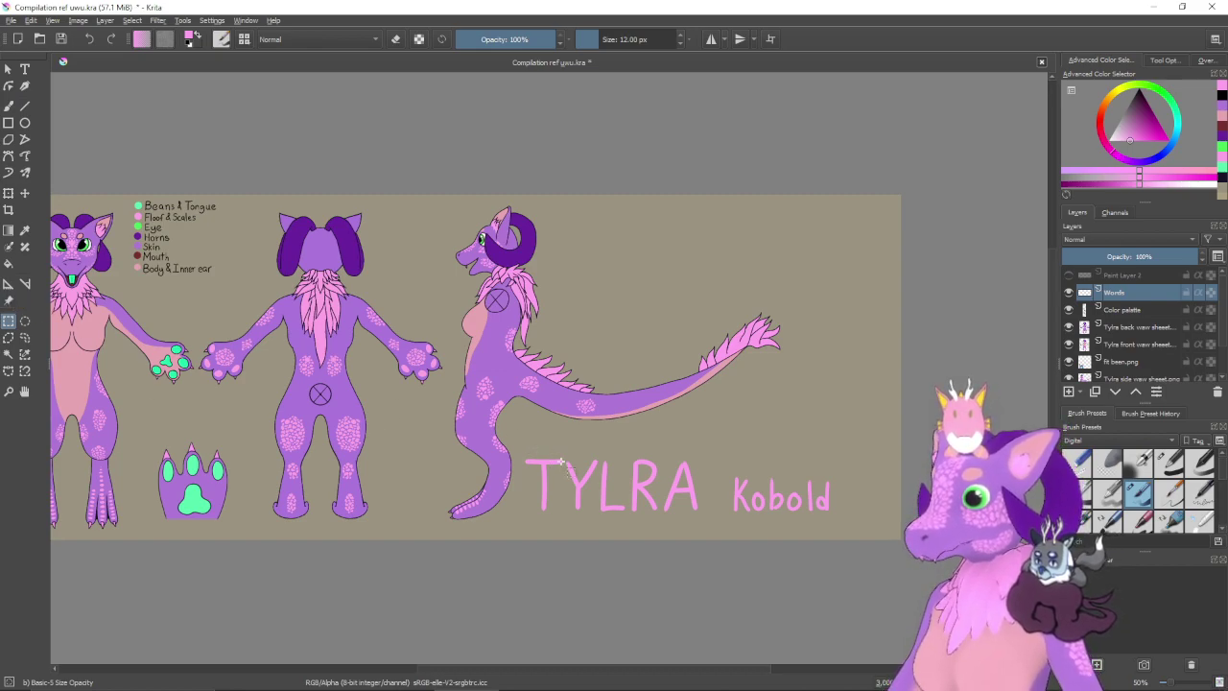
left_click_drag(524, 458, 850, 522)
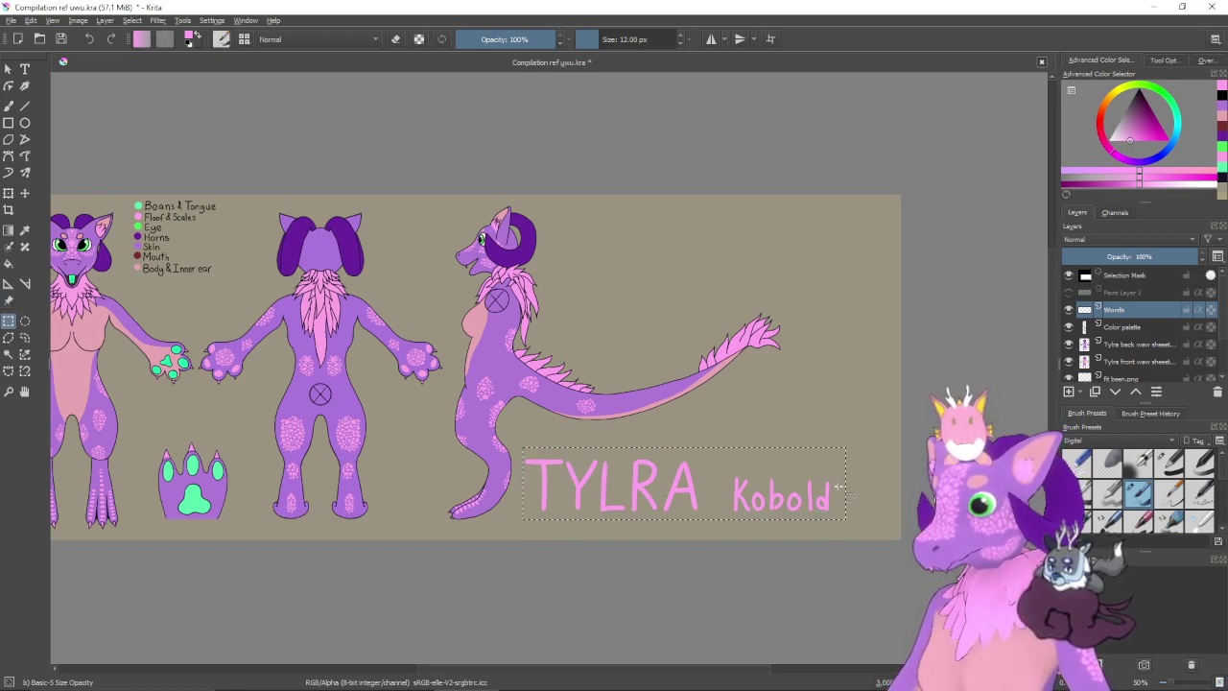
key("ctrl+t")
left_click_drag(751, 470, 775, 244)
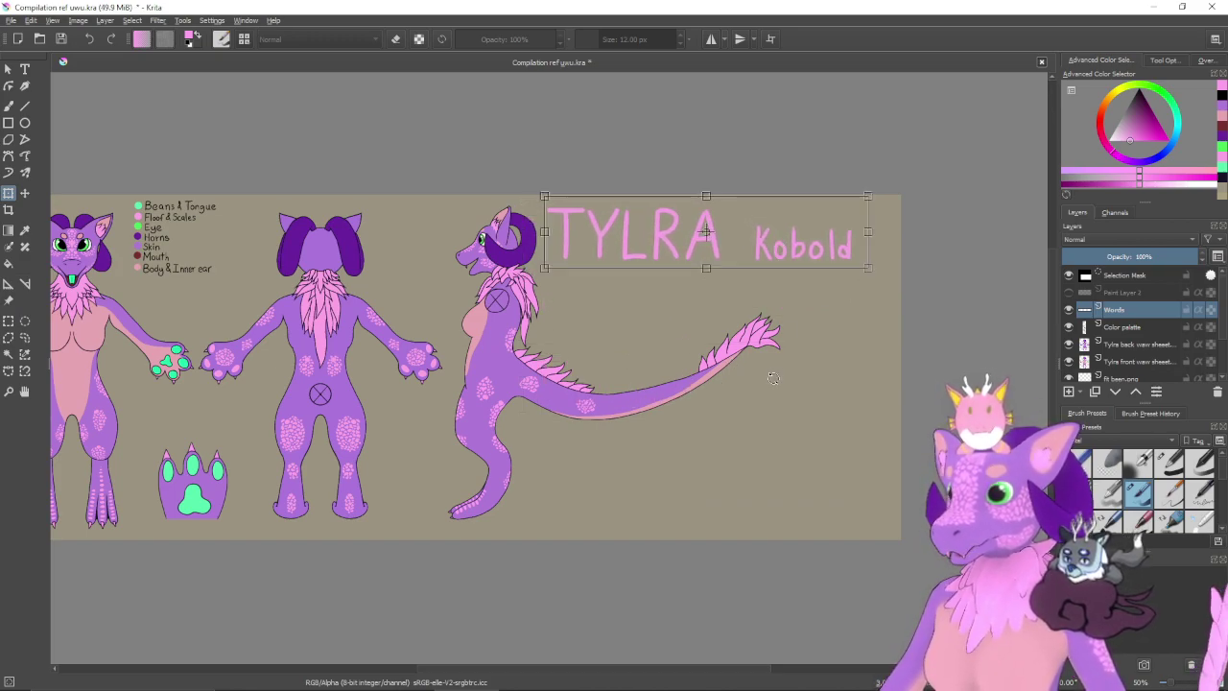
key("Return")
key("ctrl+shift+a")
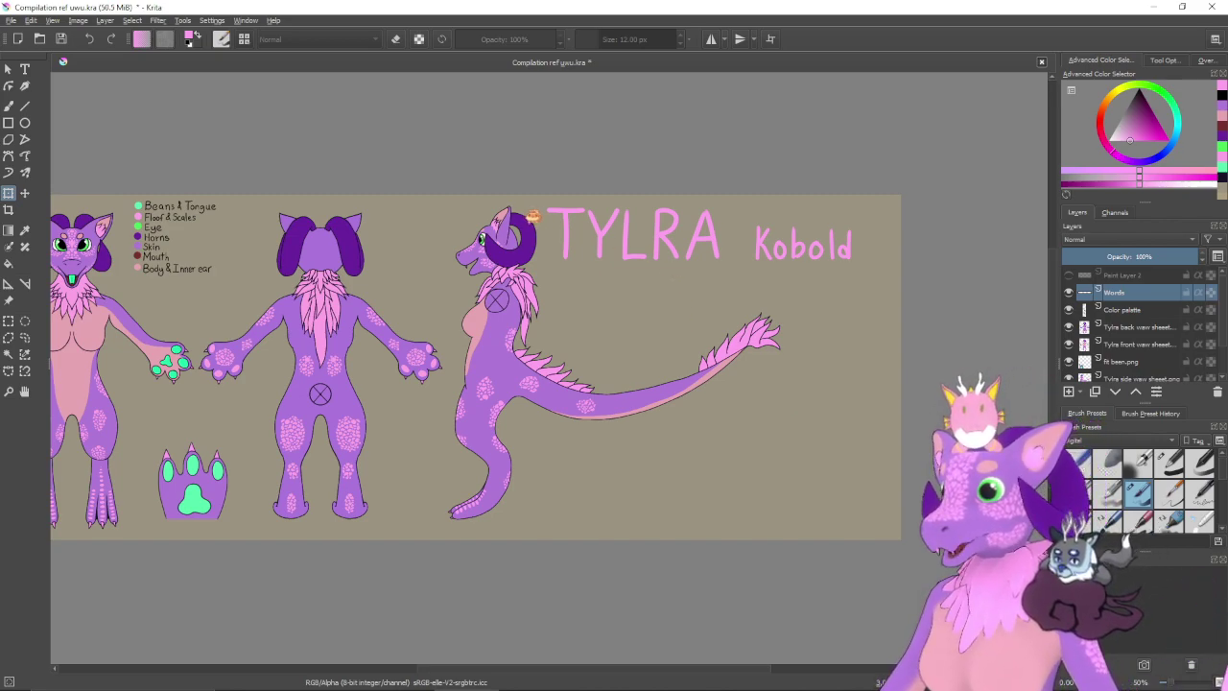
- Reselect "TYLRA Kobold" with a rectangle, shift it slightly right away from the horns, deselect, and return to the brush
left_click(8, 320)
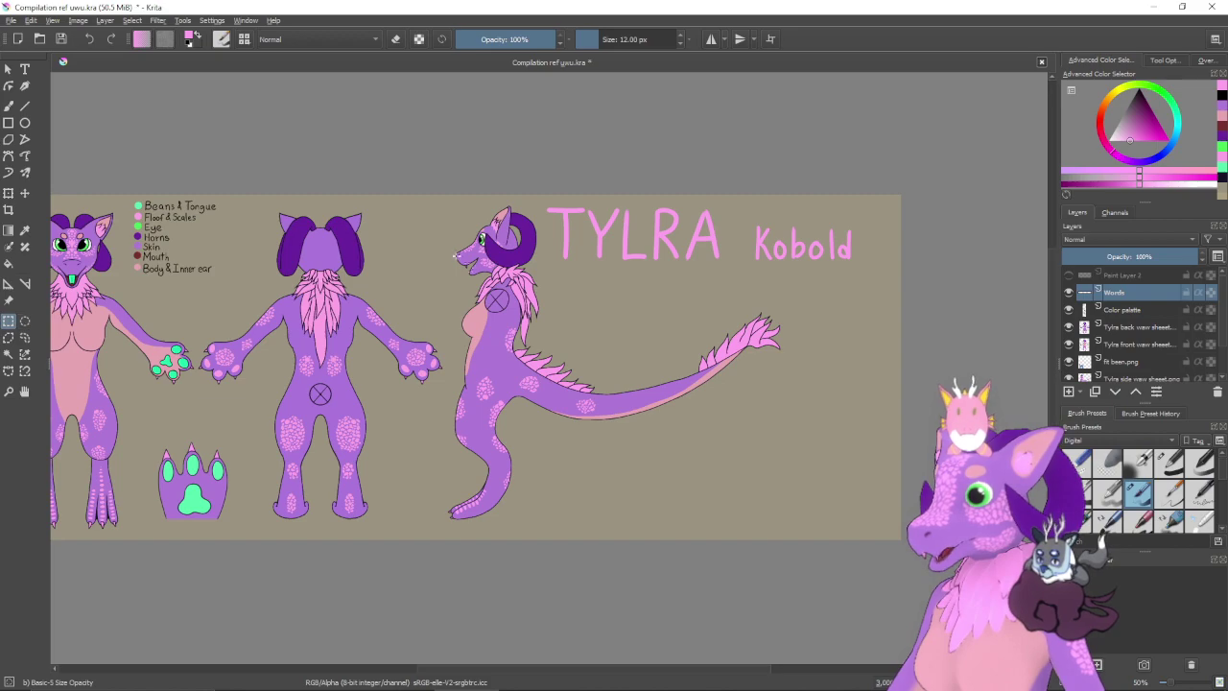
left_click_drag(540, 203, 859, 269)
left_click(771, 232)
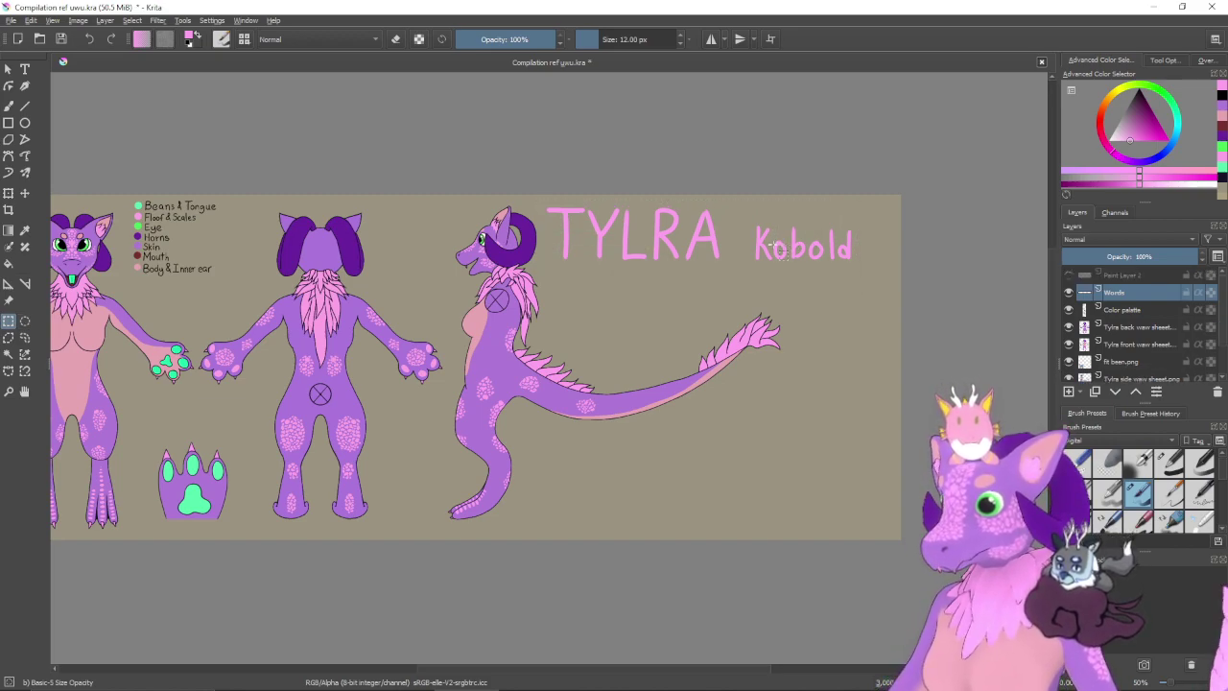
key("ctrl+z")
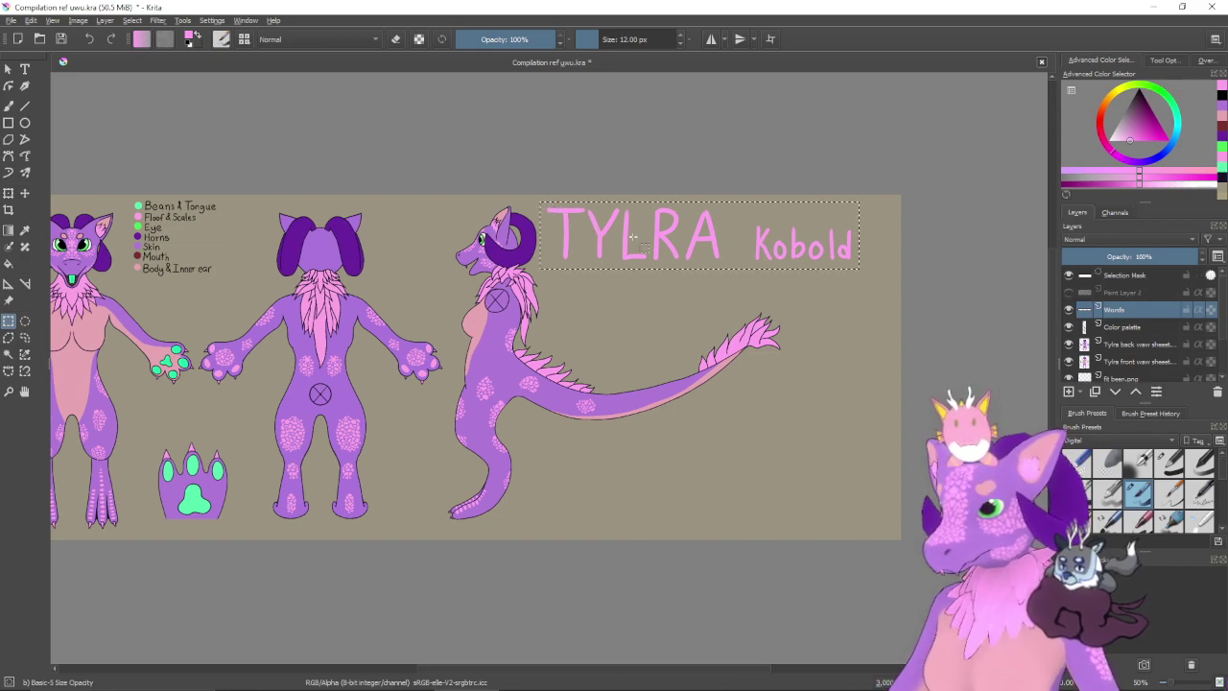
key("t")
left_click_drag(683, 240, 717, 240)
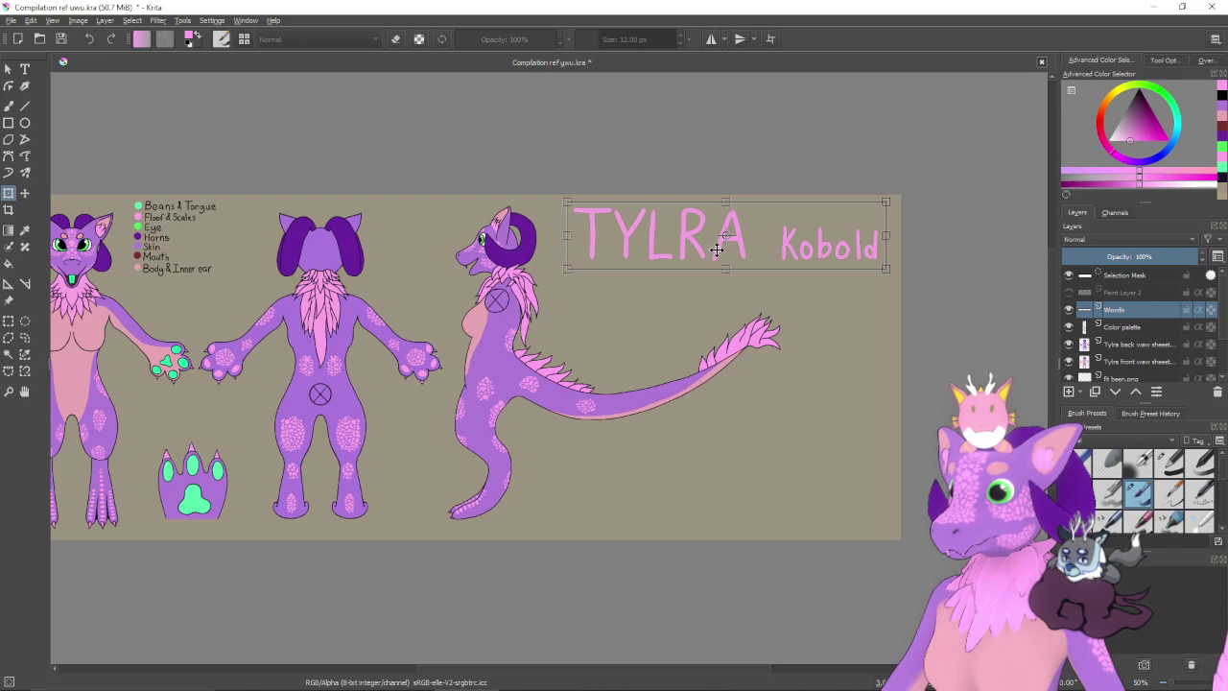
key("Return")
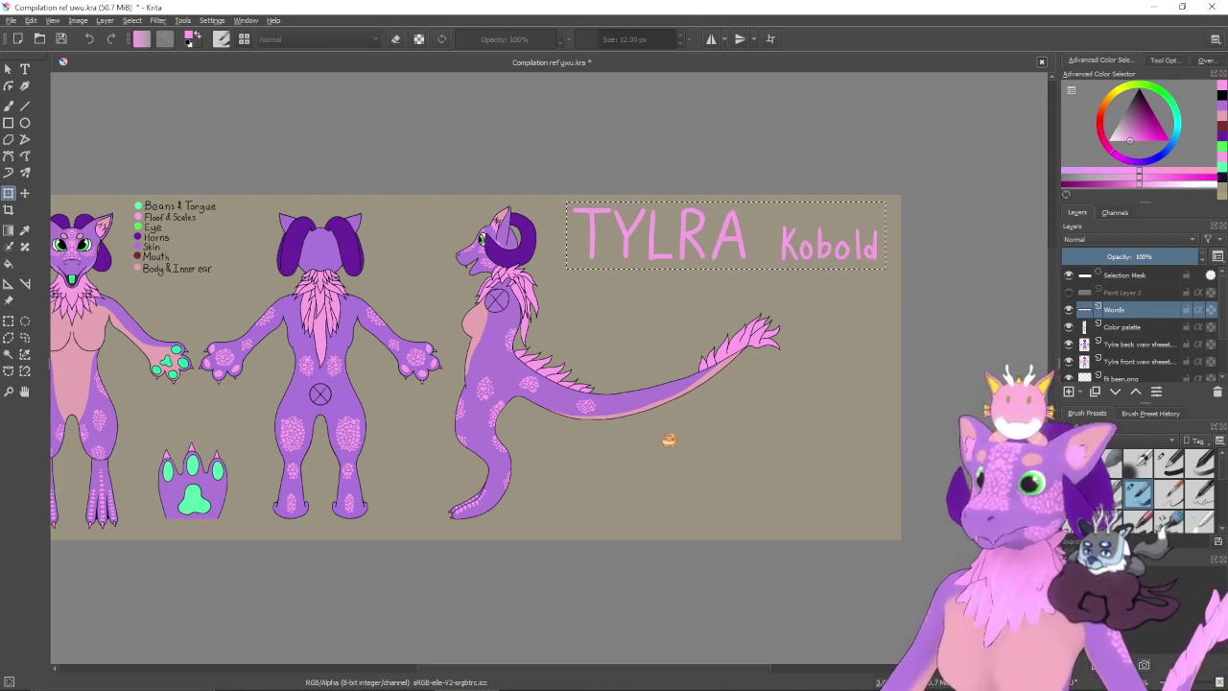
key("ctrl+shift+a")
key("b")
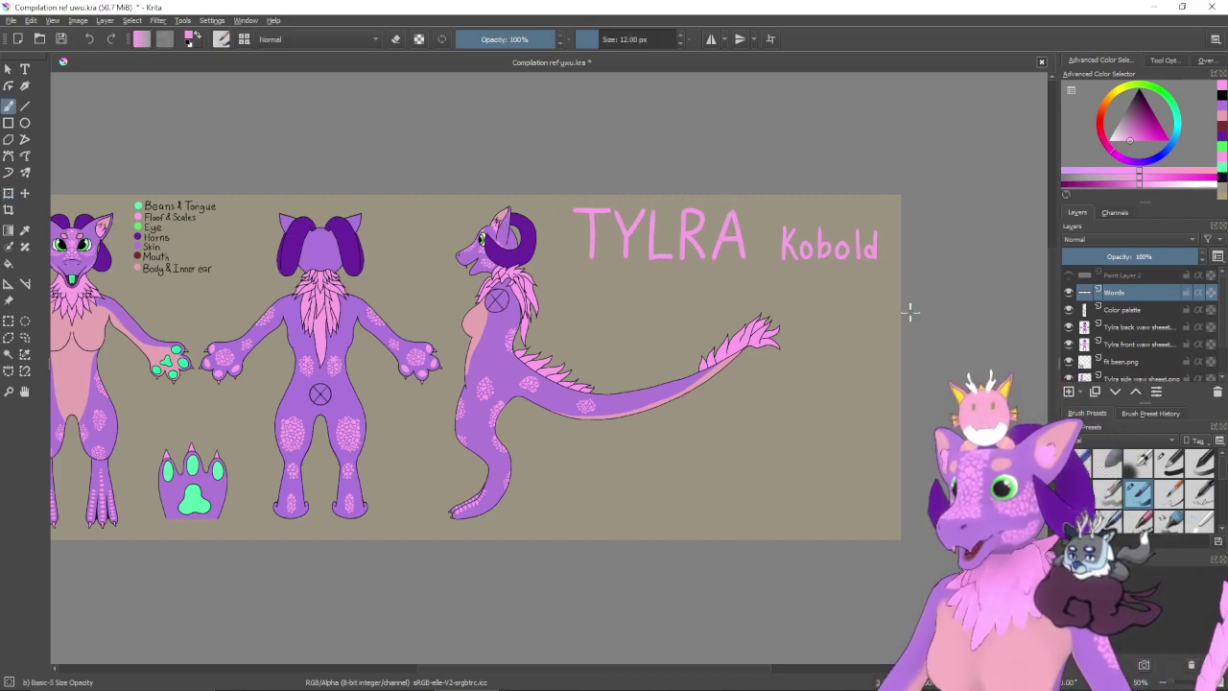
- Reset the brush colour to black and try circling the empty area under the title and the tail tip, undoing both circles
key("d")
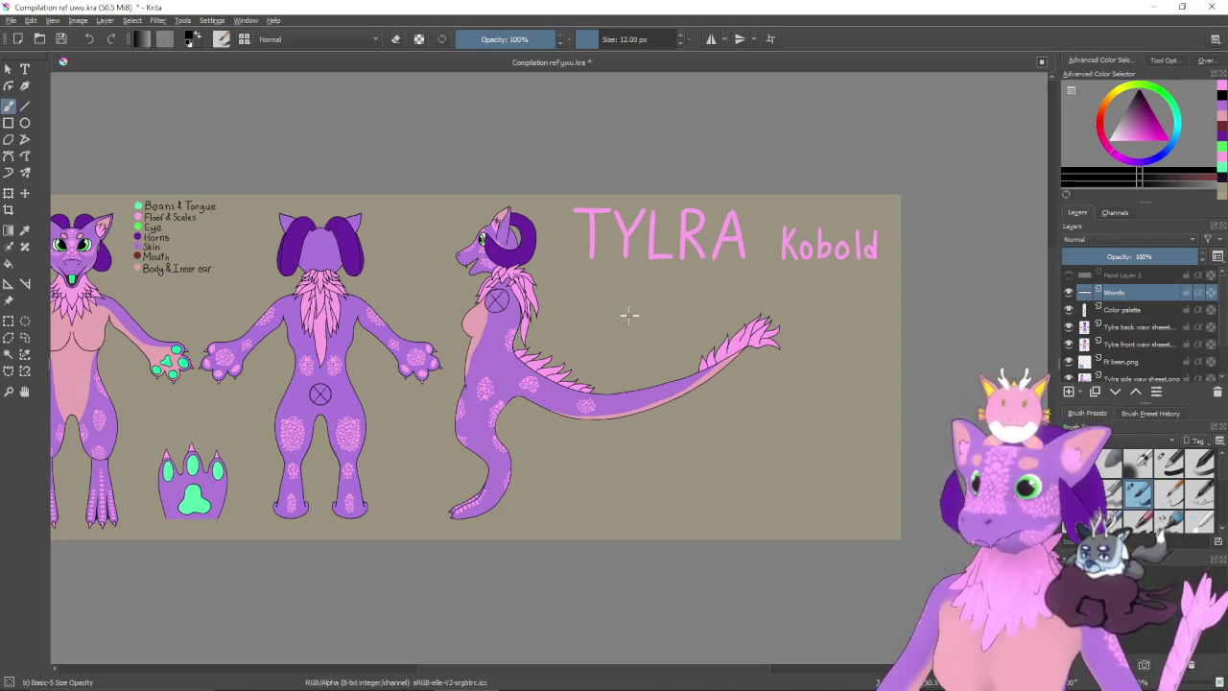
mouse_move(639, 301)
left_mouse_down()
mouse_move(617, 364)
mouse_move(628, 382)
left_mouse_up()
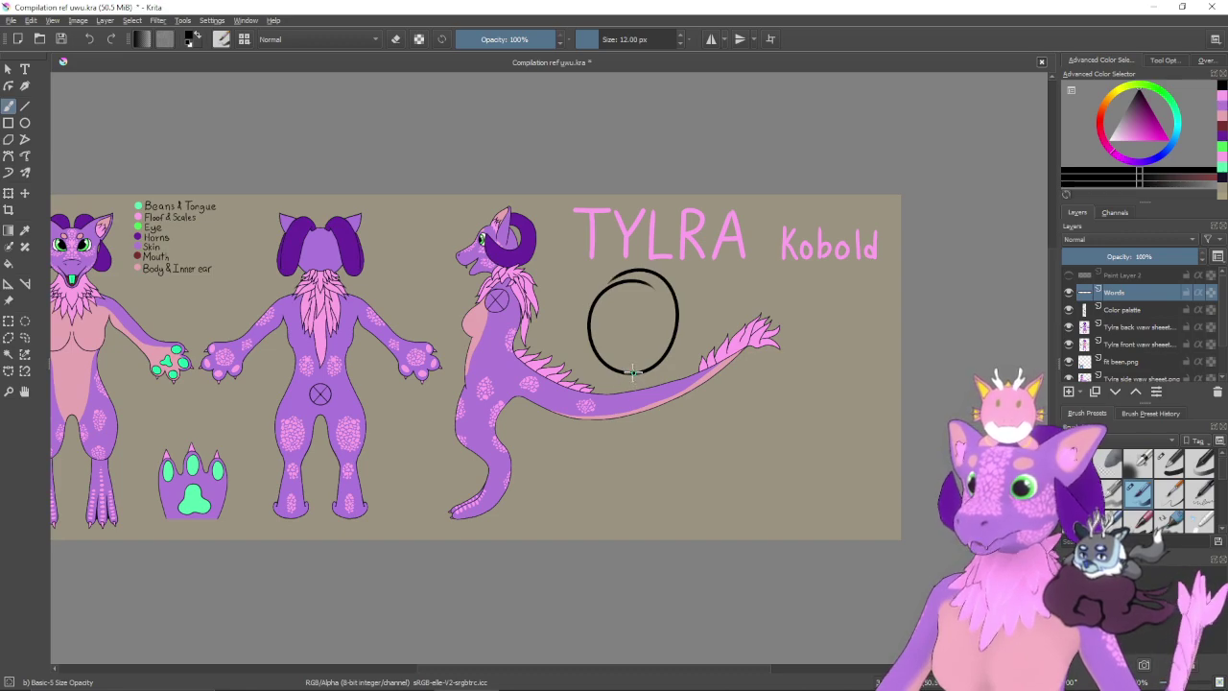
key("ctrl+z")
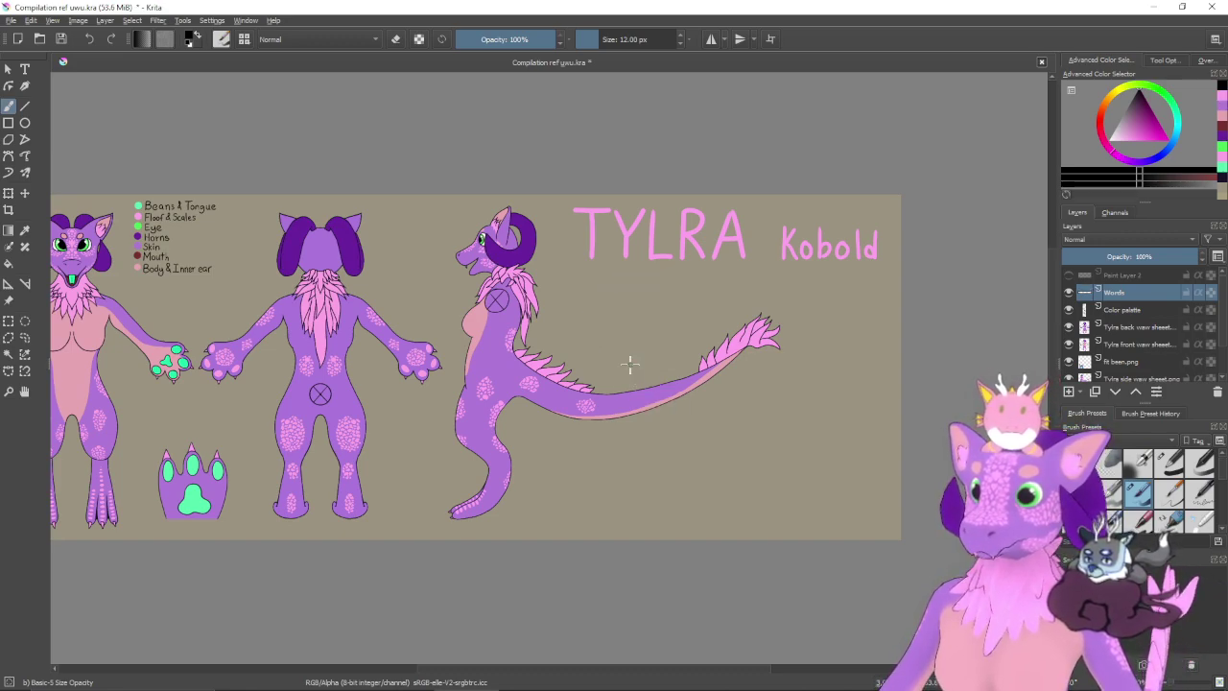
mouse_move(763, 282)
left_mouse_down()
mouse_move(710, 280)
mouse_move(690, 309)
left_mouse_up()
key("ctrl+z")
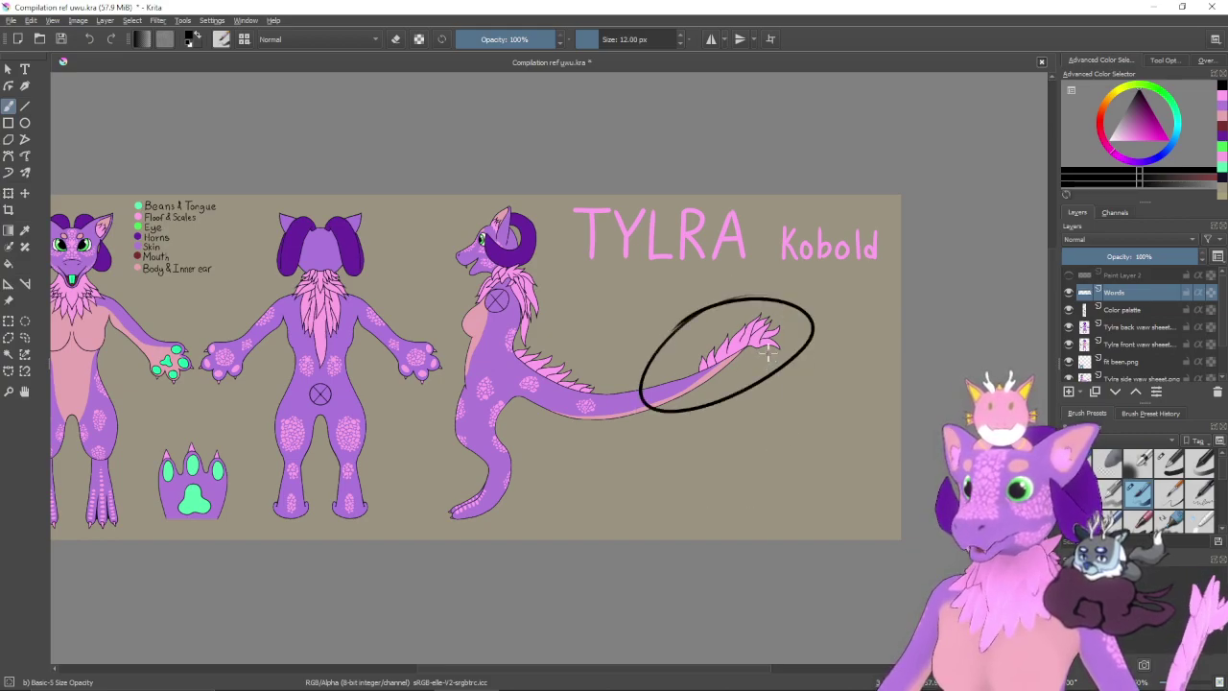
key("ctrl+z")
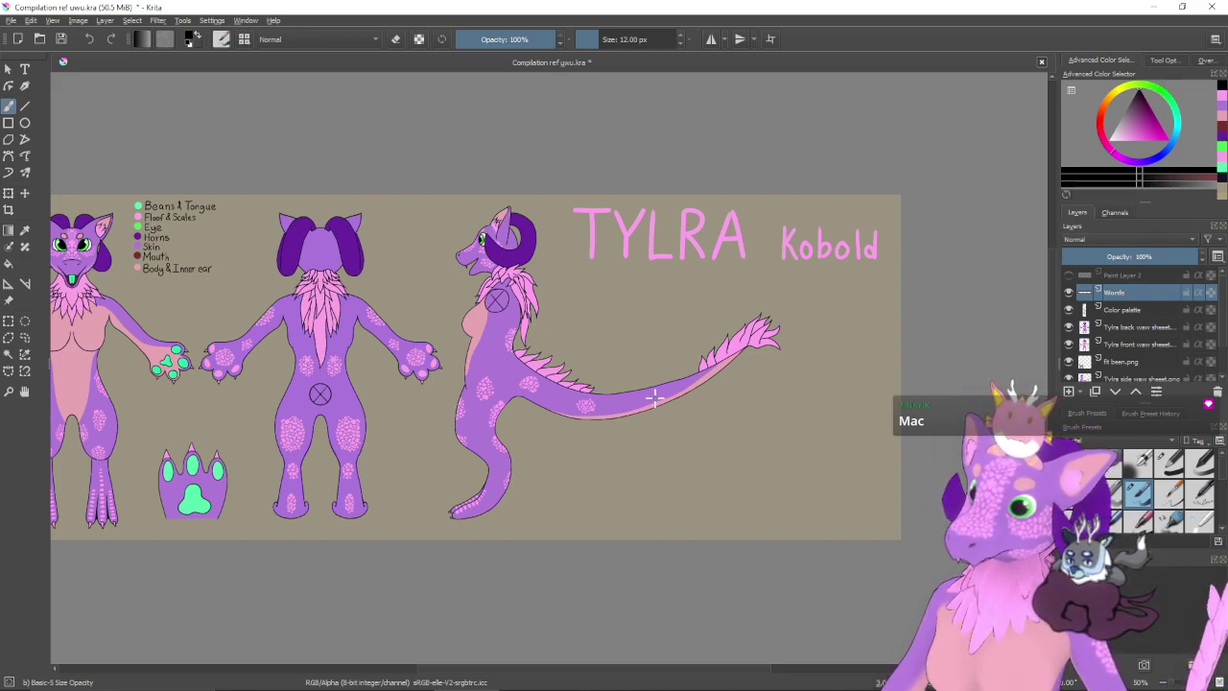
- Try trial marks around the word "Kobold" and the empty area beneath "TYLRA", undoing each
left_click_drag(796, 265, 889, 270)
key("ctrl+z")
mouse_move(658, 301)
left_mouse_down()
mouse_move(671, 288)
mouse_move(576, 326)
left_mouse_up()
key("ctrl+z")
key("ctrl+z")
- Try a freehand vertical divider between "TYLRA" and "Kobold" with a wavy line beside it, and undo the marks
left_click_drag(785, 219, 747, 537)
key("ctrl+z")
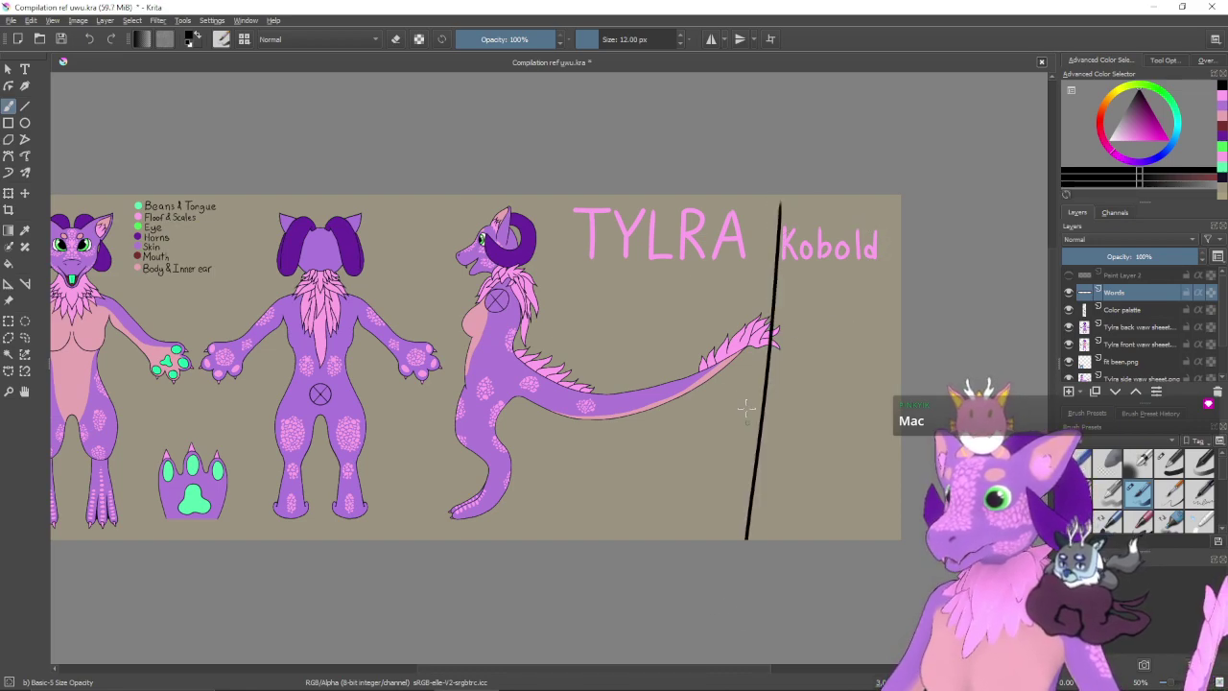
key("ctrl+z")
left_click_drag(774, 197, 752, 539)
mouse_move(815, 211)
left_mouse_down()
mouse_move(820, 318)
mouse_move(864, 451)
mouse_move(857, 512)
left_mouse_up()
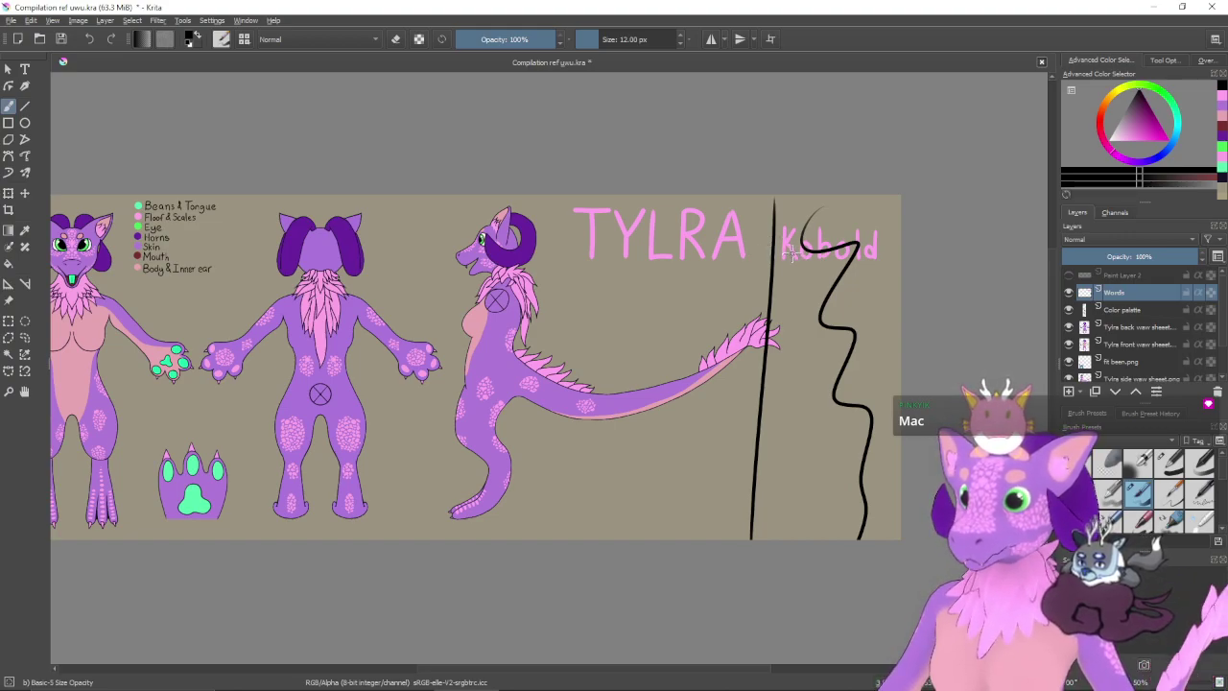
key("ctrl+z")
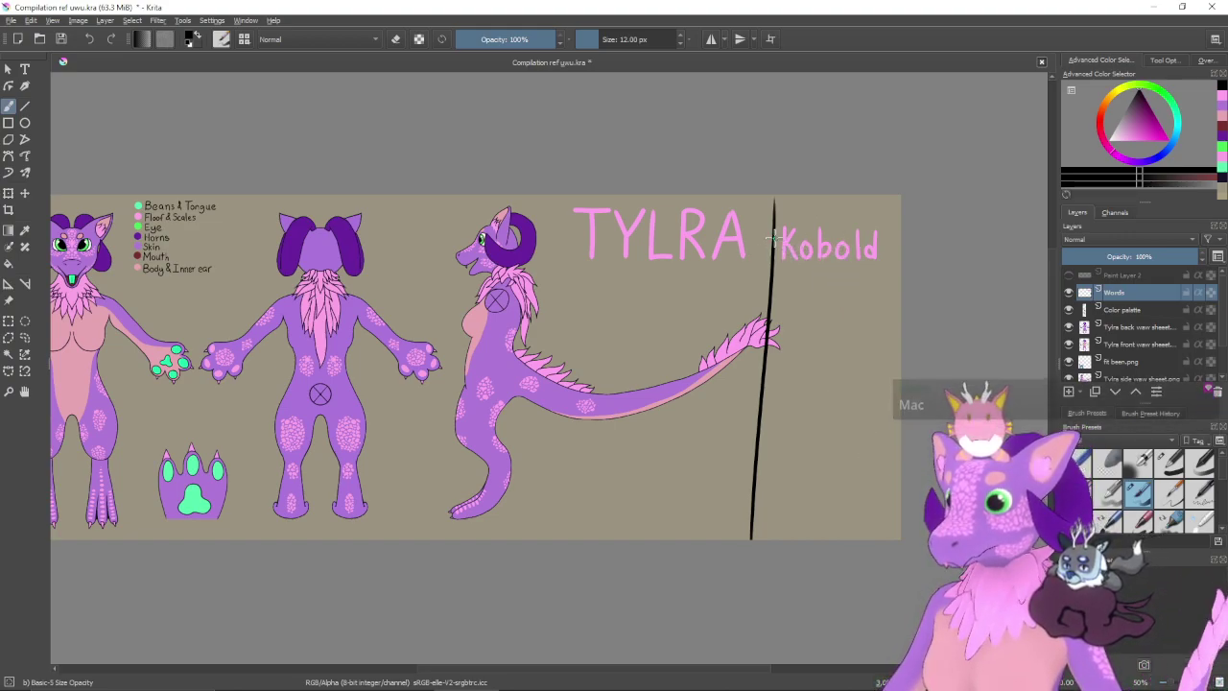
key("ctrl+z")
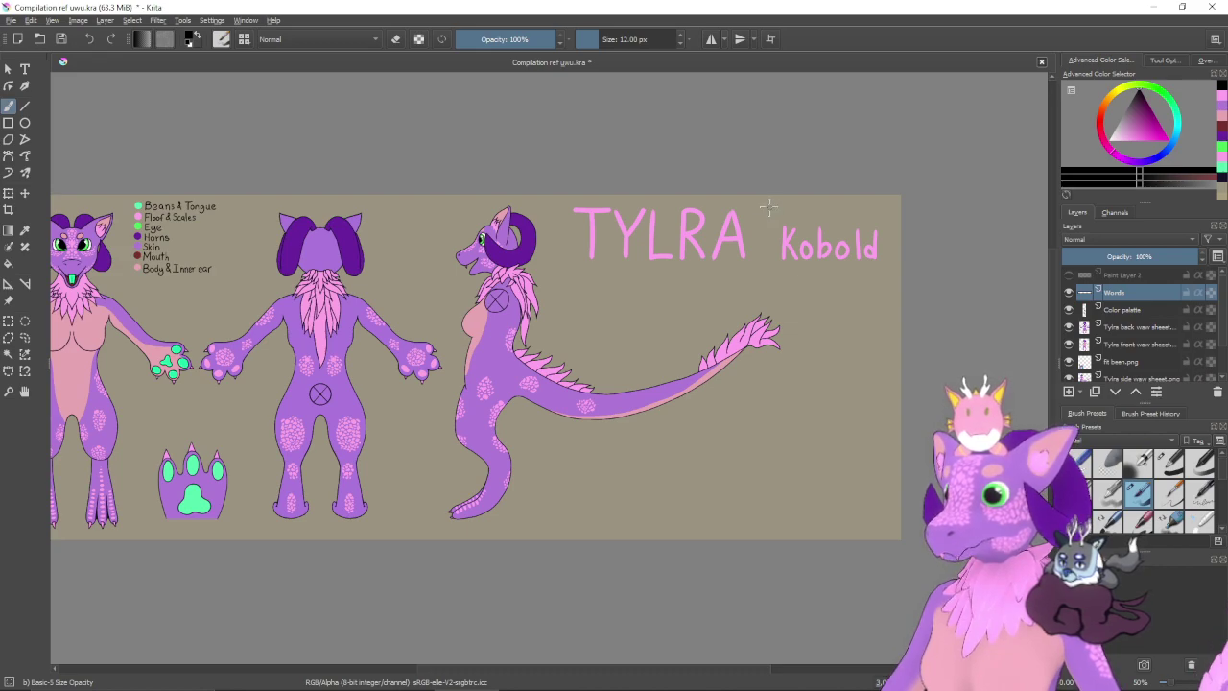
- Rough out layout sections with freehand vertical and horizontal dividers, circles in the free areas, and an arrow from "Kobold" to beneath "TYLRA"
left_click_drag(771, 200, 767, 495)
key("ctrl+z")
mouse_move(770, 198)
left_mouse_down()
mouse_move(755, 474)
mouse_move(754, 539)
left_mouse_up()
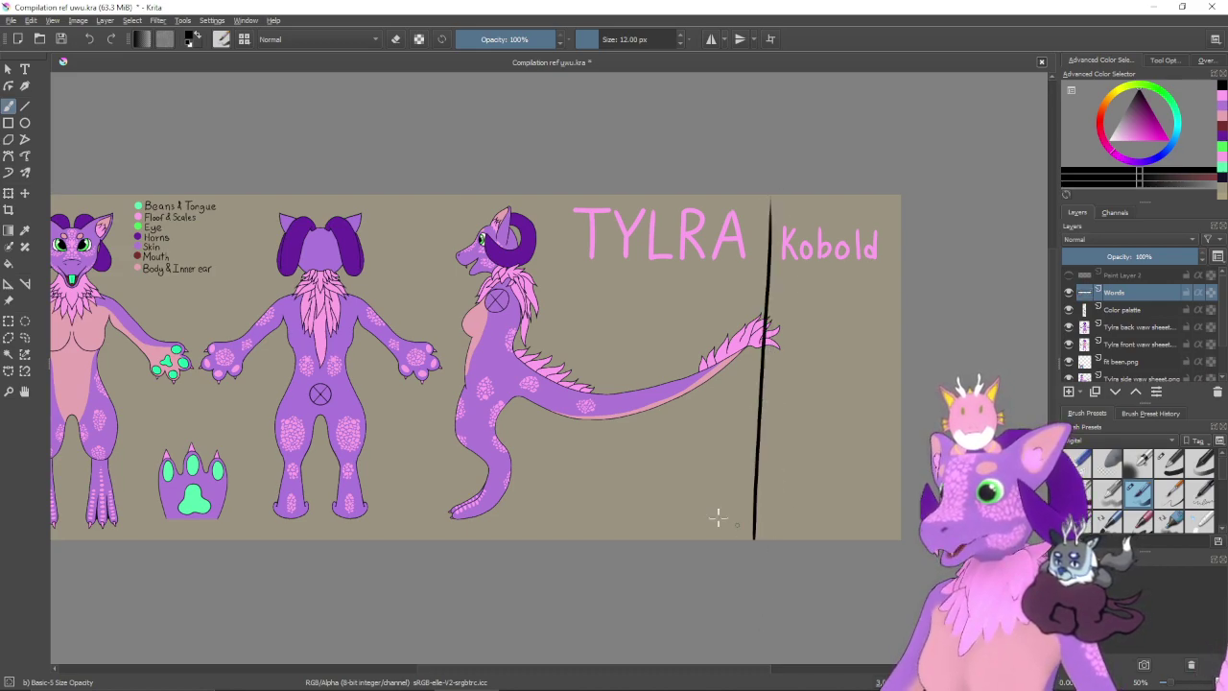
left_click_drag(559, 429, 888, 397)
key("ctrl+z")
left_click_drag(554, 417, 897, 423)
mouse_move(832, 208)
left_mouse_down()
mouse_move(864, 253)
mouse_move(719, 292)
mouse_move(798, 259)
mouse_move(708, 276)
mouse_move(739, 296)
left_mouse_up()
mouse_move(851, 233)
left_mouse_down()
mouse_move(789, 255)
mouse_move(828, 216)
left_mouse_up()
mouse_move(672, 437)
left_mouse_down()
mouse_move(576, 526)
mouse_move(580, 476)
left_mouse_up()
mouse_move(827, 425)
left_mouse_down()
mouse_move(768, 480)
mouse_move(816, 431)
left_mouse_up()
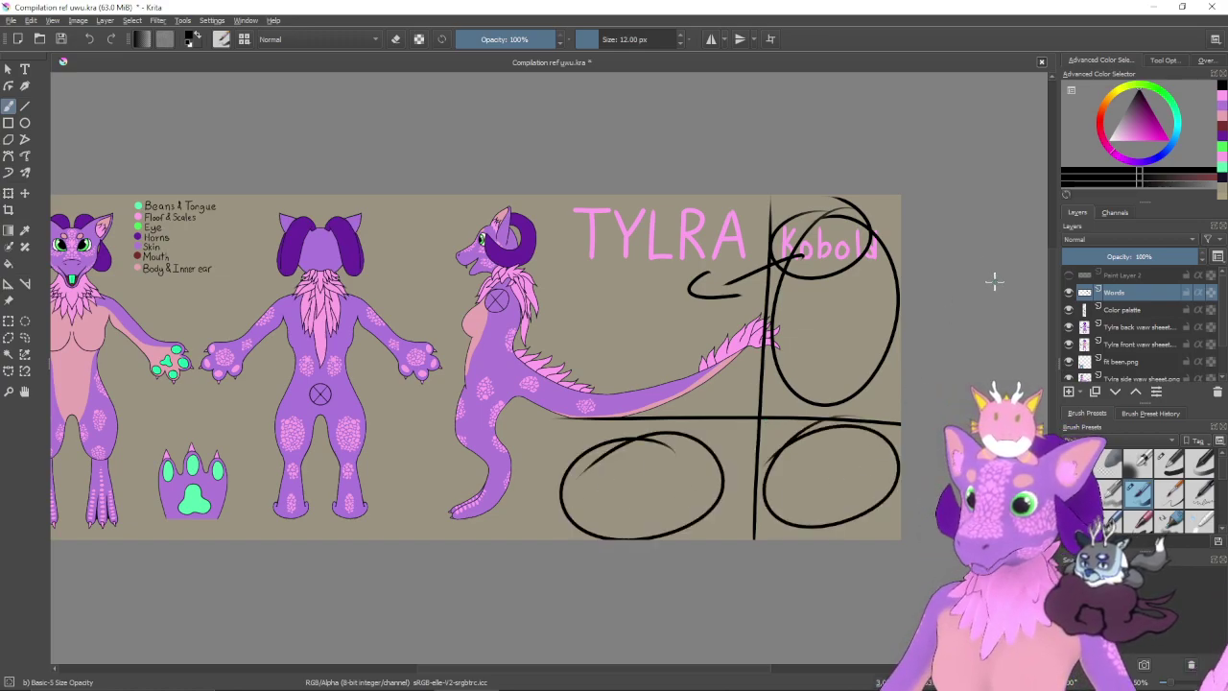
- Undo all the rough layout dividers, circles and the arrow
key("ctrl")
key("ctrl+z")
key("ctrl+z")
key("ctrl+z")
key("ctrl+z")
key("ctrl+z")
key("ctrl+z")
key("ctrl+z")
key("ctrl+z")
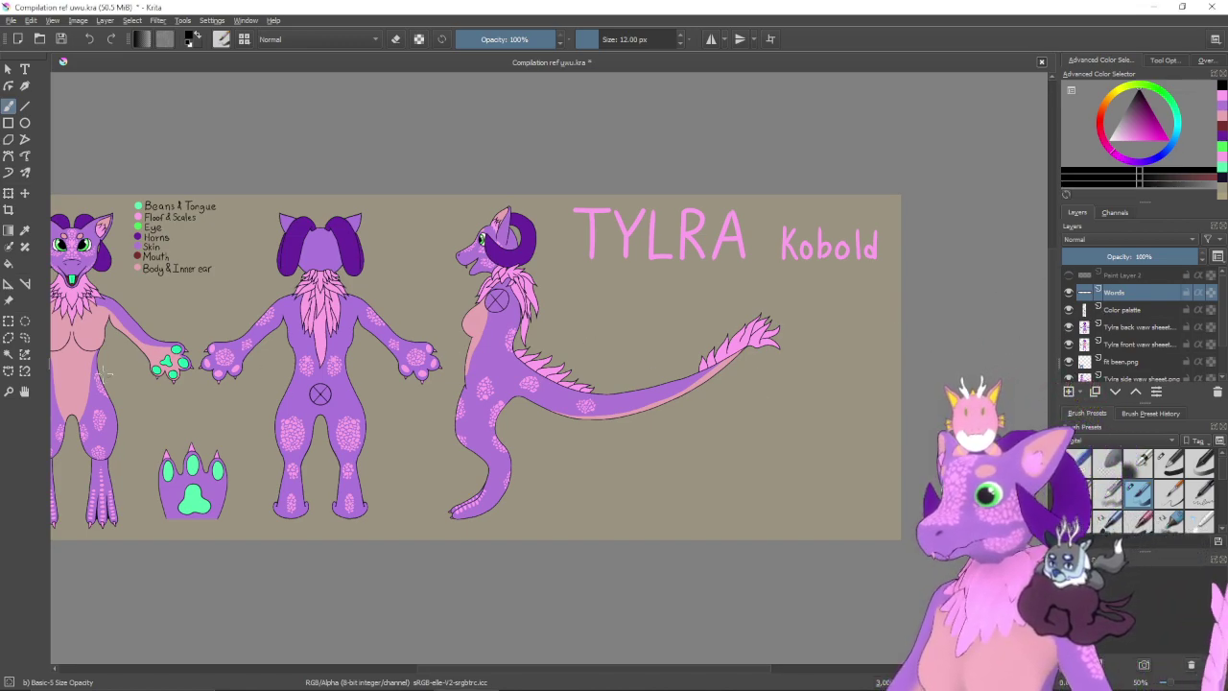
- Select the word "Kobold" with a rectangle, move it directly beneath "TYLRA", apply the transform and deselect
left_click(9, 320)
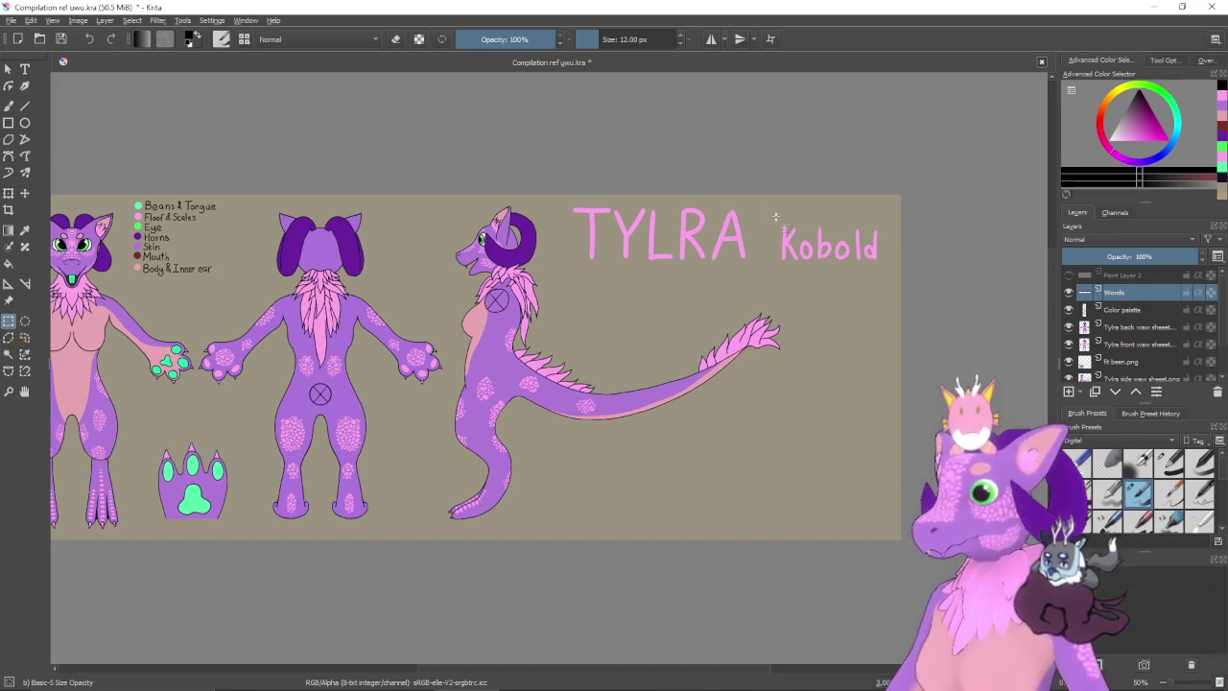
left_click_drag(775, 217, 660, 288)
key("t")
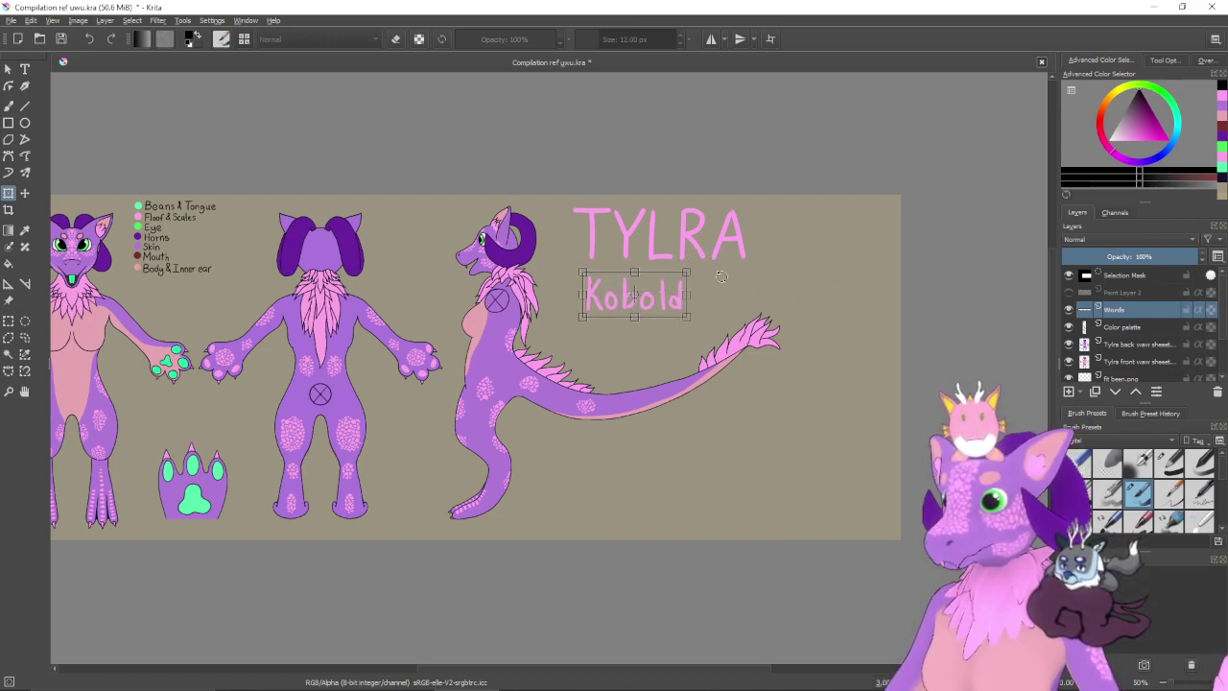
key("ctrl+plus")
key("ctrl+plus")
left_click_drag(709, 370, 720, 435)
key("Return")
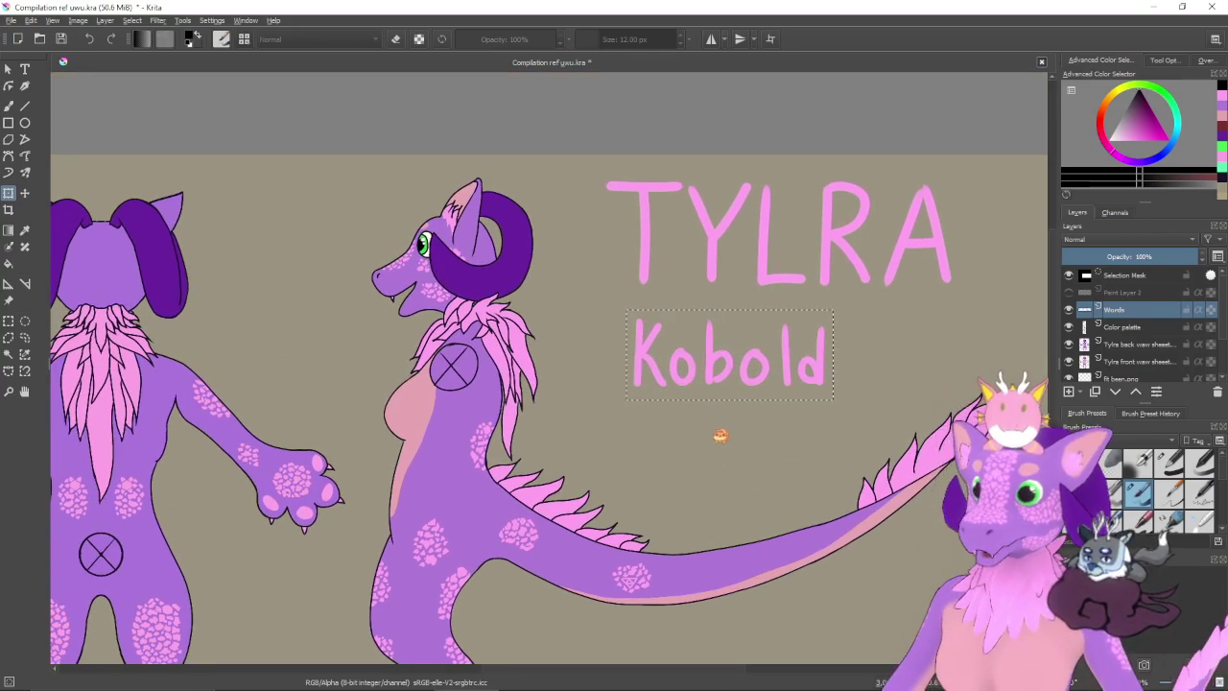
key("ctrl+shift+a")
- Make Paint Layer 2 with the guide line visible again
left_click_drag(950, 480, 565, 397)
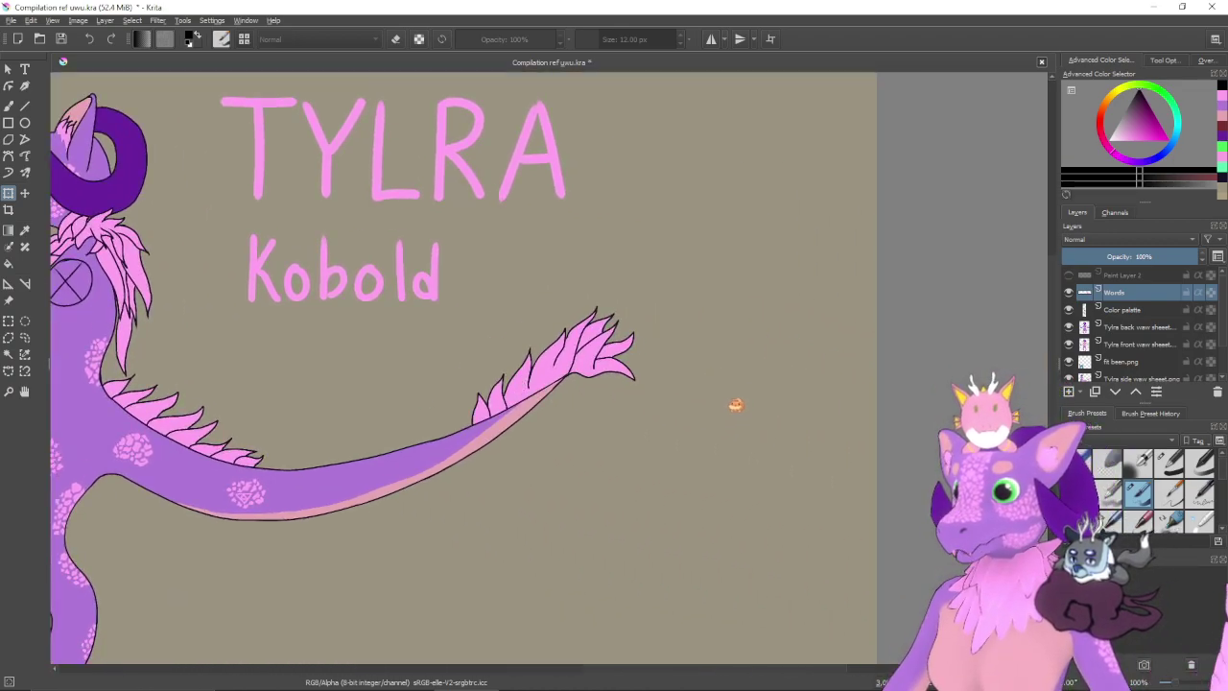
scroll(736, 404, "down", 3)
left_click(1068, 275)
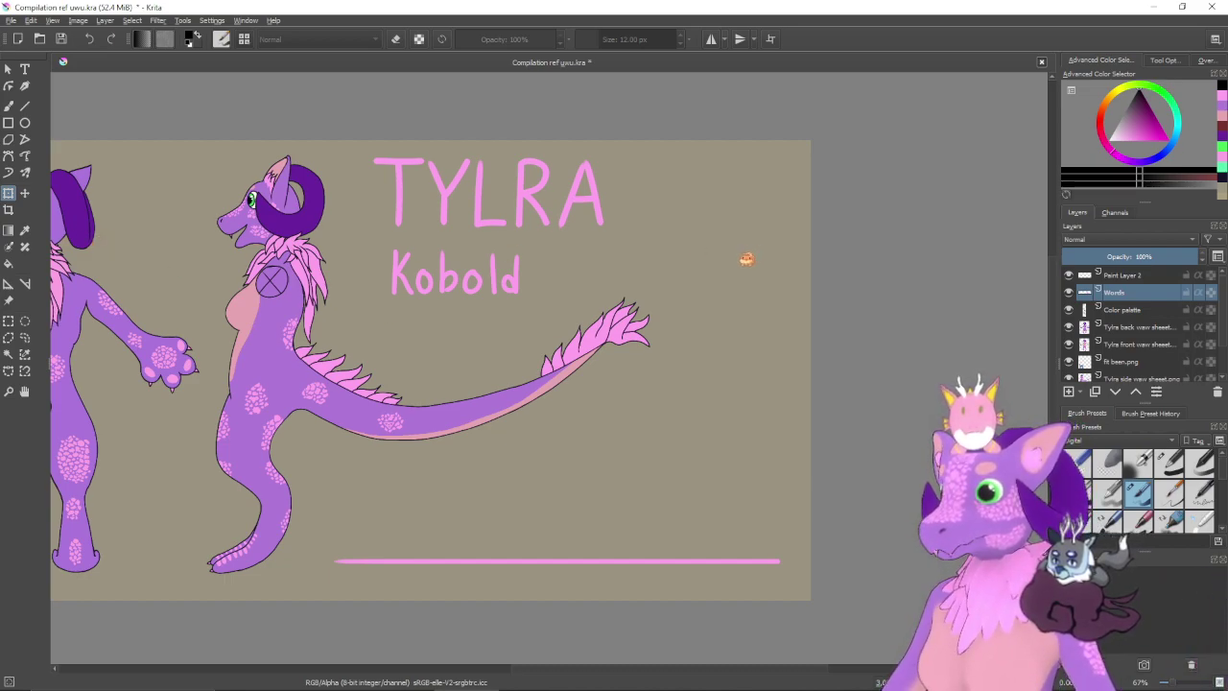
- Try straight black dividers on the Words layer, one vertical past the tail tip and one horizontal below the tail, and undo them
left_click(24, 106)
left_click_drag(658, 161, 658, 600)
left_click_drag(355, 471, 814, 469)
left_click_drag(771, 275, 773, 261)
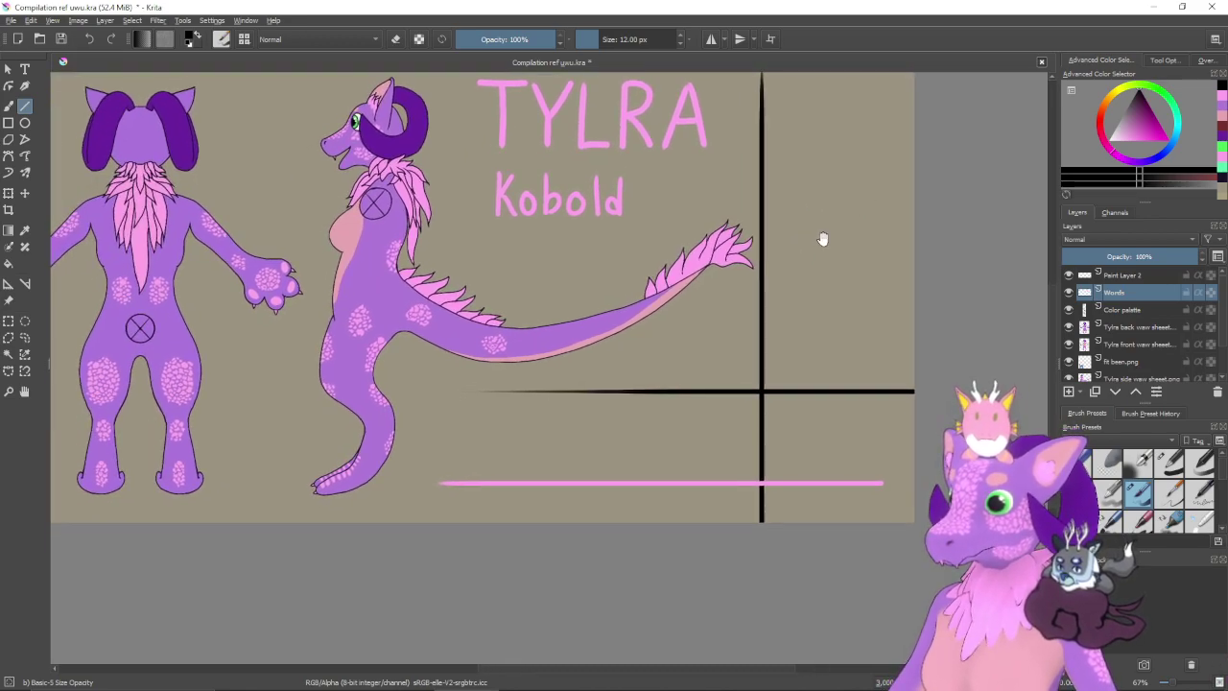
left_click_drag(686, 270, 680, 320)
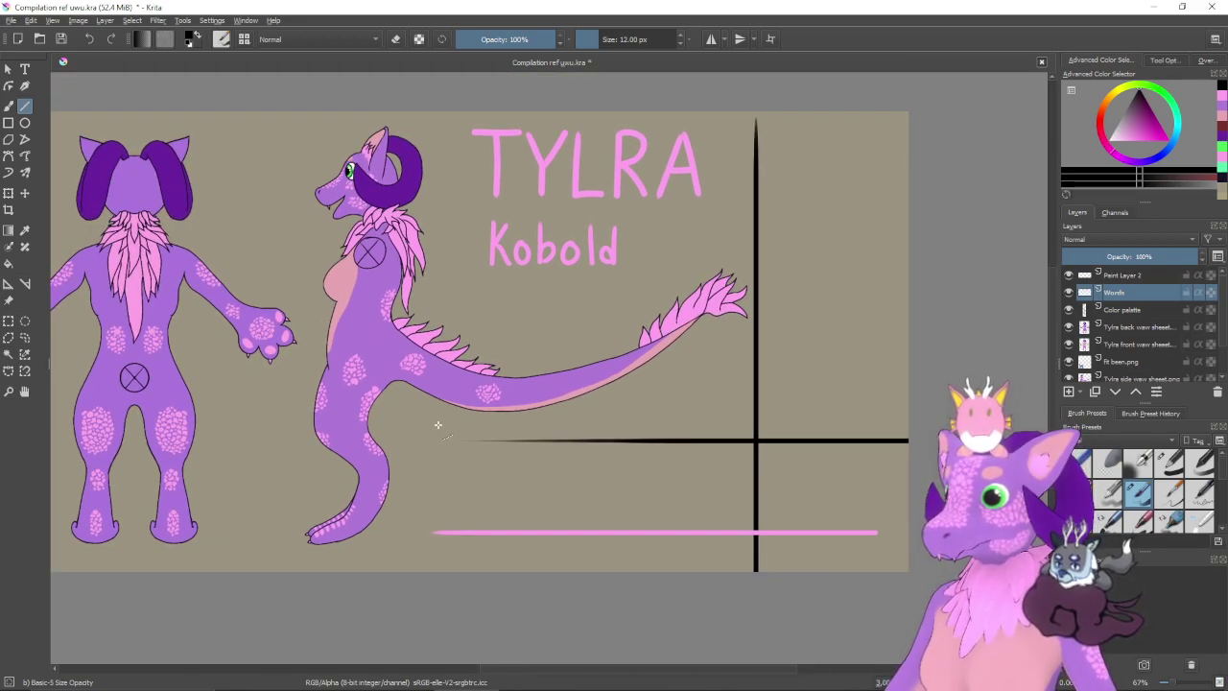
left_click_drag(408, 440, 890, 441)
left_click_drag(792, 377, 753, 416)
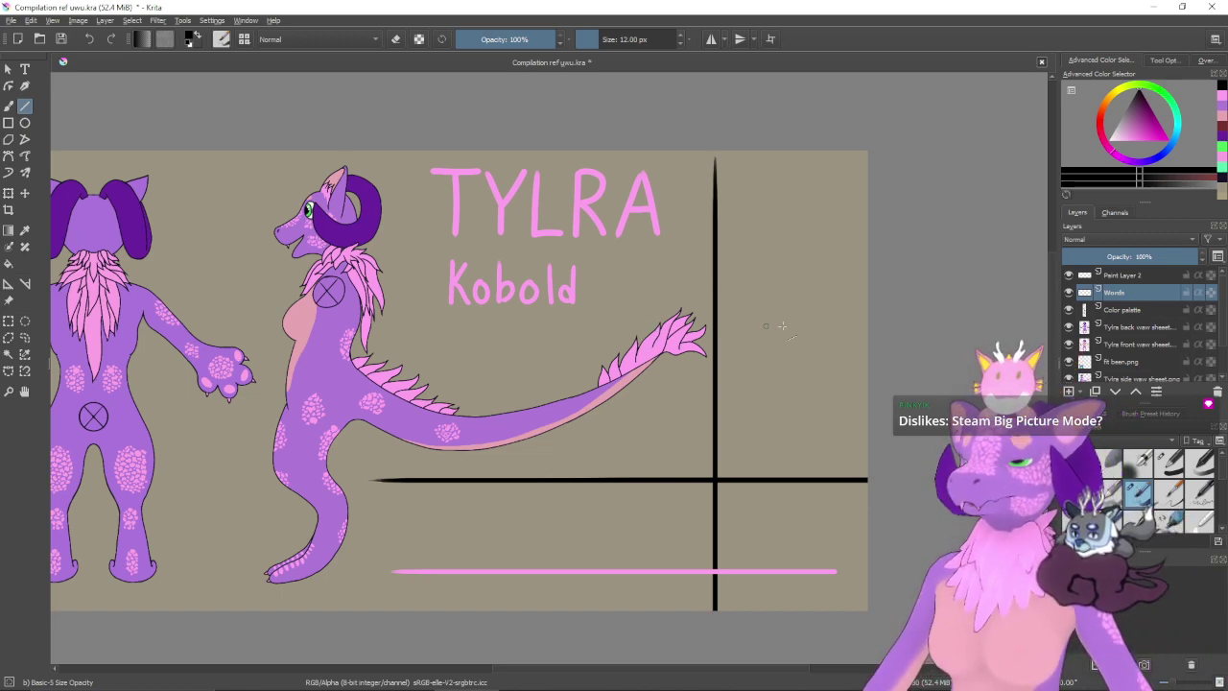
key("ctrl+z")
key("ctrl+z")
key("ctrl+z")
- On Paint Layer 2, draw a straight vertical divider past the tail tip and a horizontal one just below the tail
left_click(1120, 277)
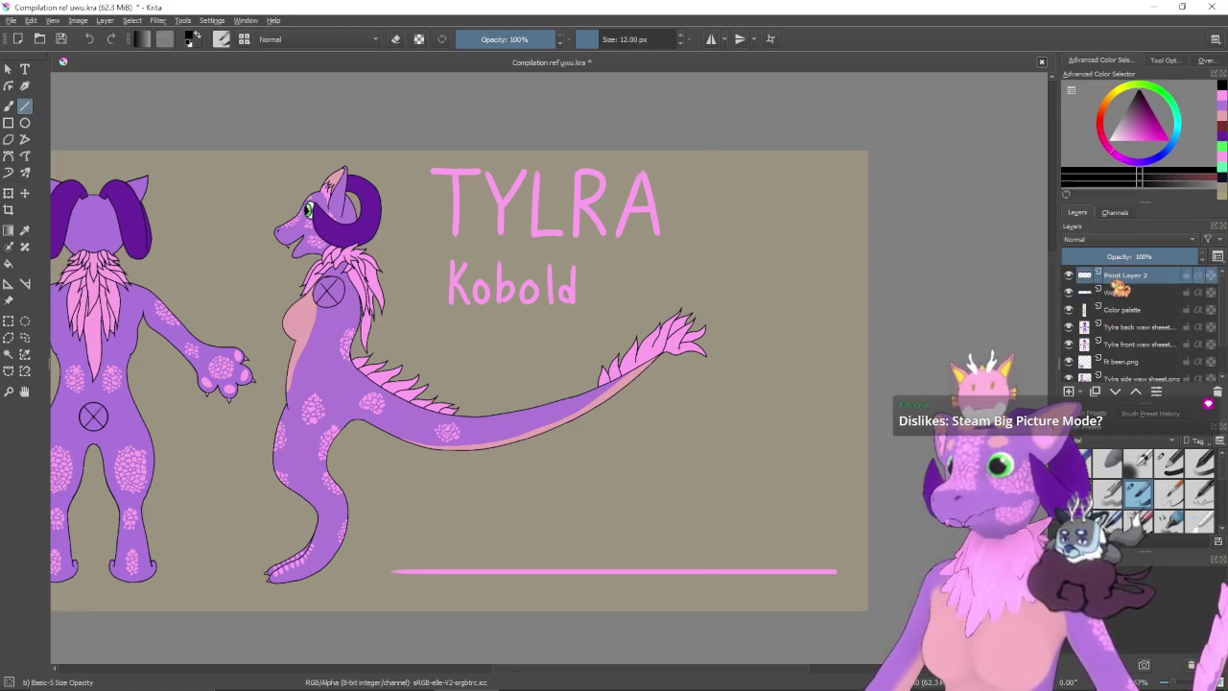
left_click_drag(698, 420, 684, 485)
left_click_drag(775, 468, 761, 435)
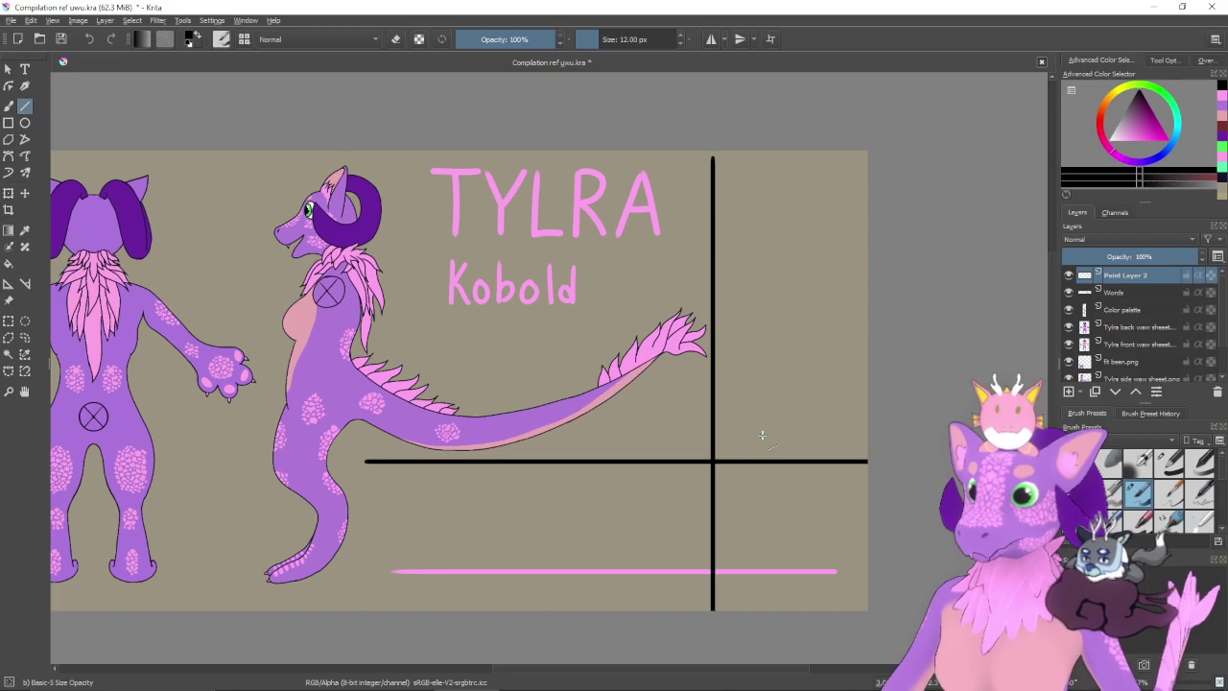
- Try freehand brush circles in the sections beside and below the tail, undoing each one
key("b")
mouse_move(796, 172)
left_mouse_down()
mouse_move(719, 297)
mouse_move(734, 192)
left_mouse_up()
key("ctrl+z")
mouse_move(811, 493)
left_mouse_down()
mouse_move(768, 491)
mouse_move(729, 559)
mouse_move(767, 477)
left_mouse_up()
key("ctrl+z")
key("ctrl+z")
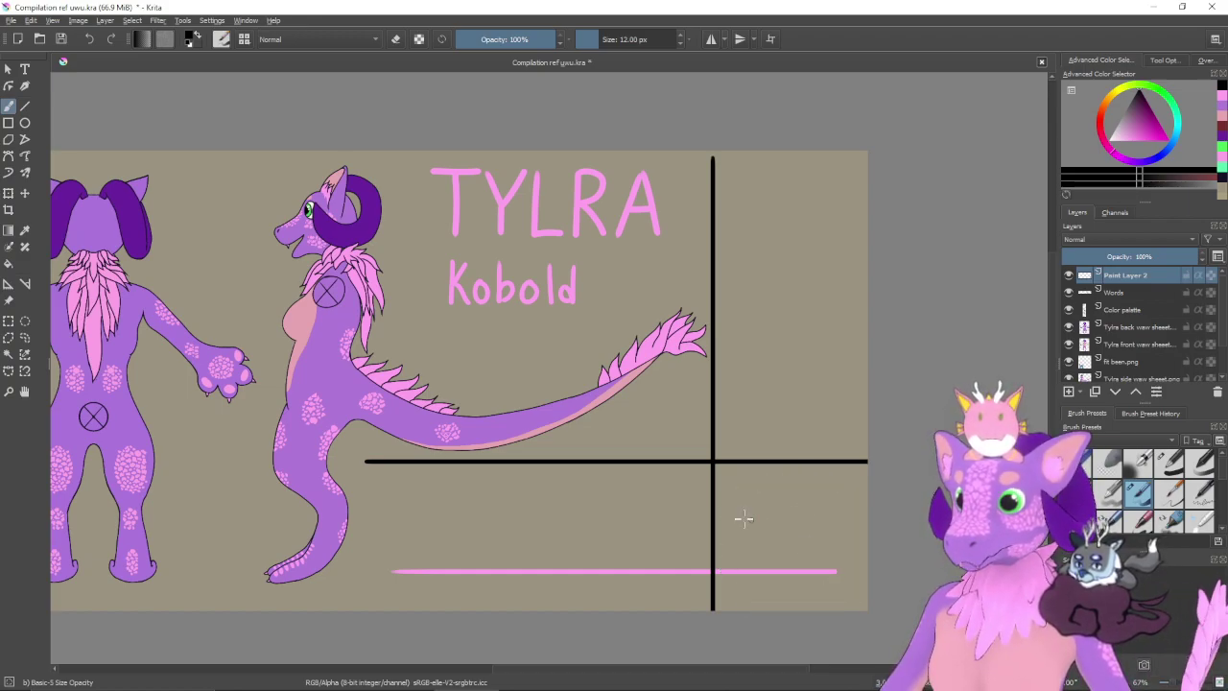
mouse_move(635, 484)
left_mouse_down()
mouse_move(649, 562)
mouse_move(528, 493)
left_mouse_up()
key("ctrl+z")
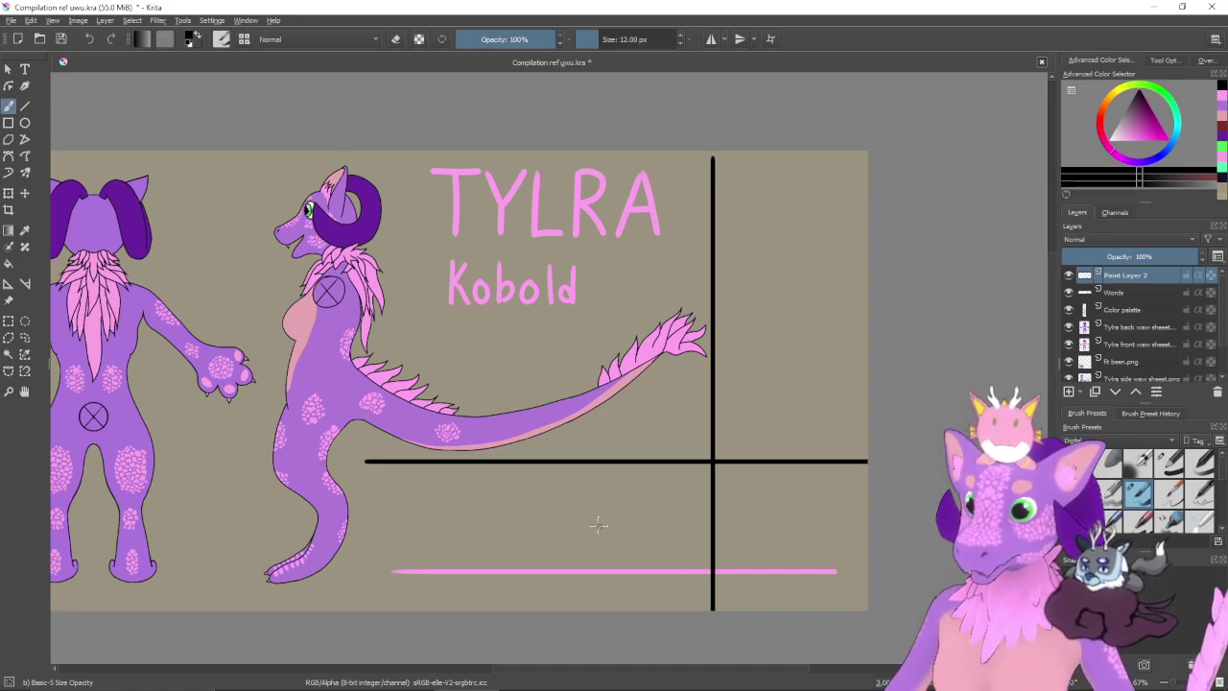
left_click_drag(630, 503, 528, 515)
key("ctrl+z")
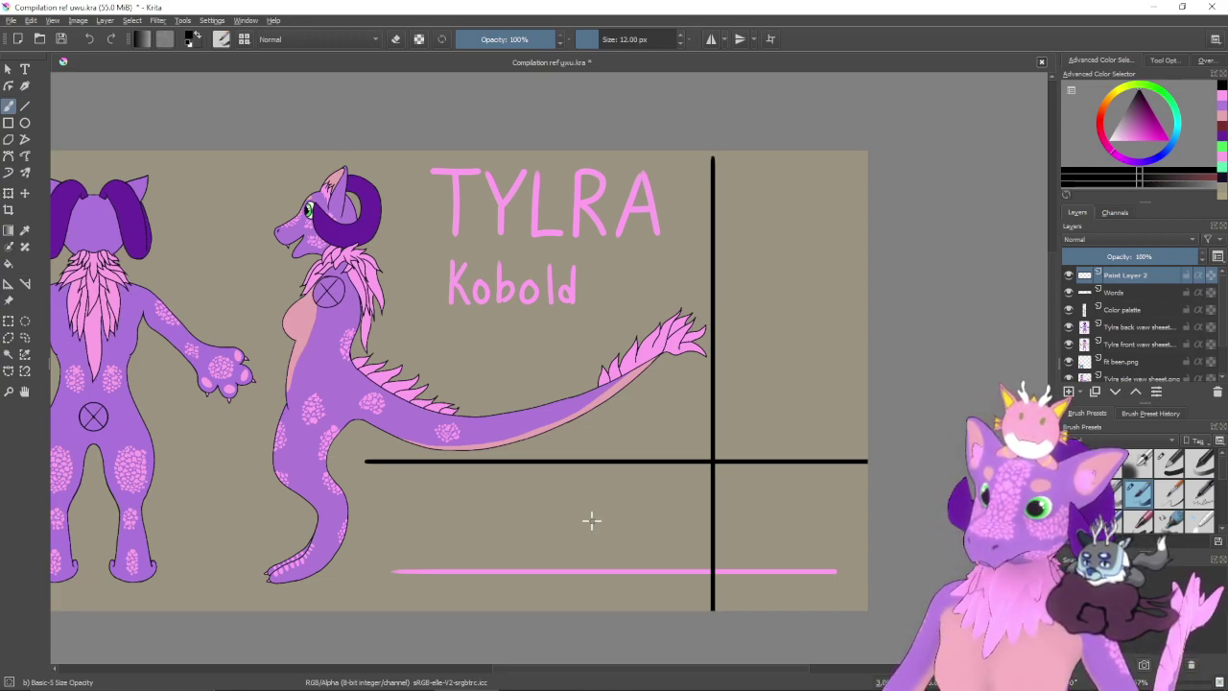
- Select the Words layer, lock its alpha, sample the horn's dark purple, and enlarge the brush to 154 px
left_click_drag(719, 327, 704, 370)
left_click_drag(740, 316, 743, 382)
key("ctrl+plus")
key("ctrl+plus")
left_click(1119, 292)
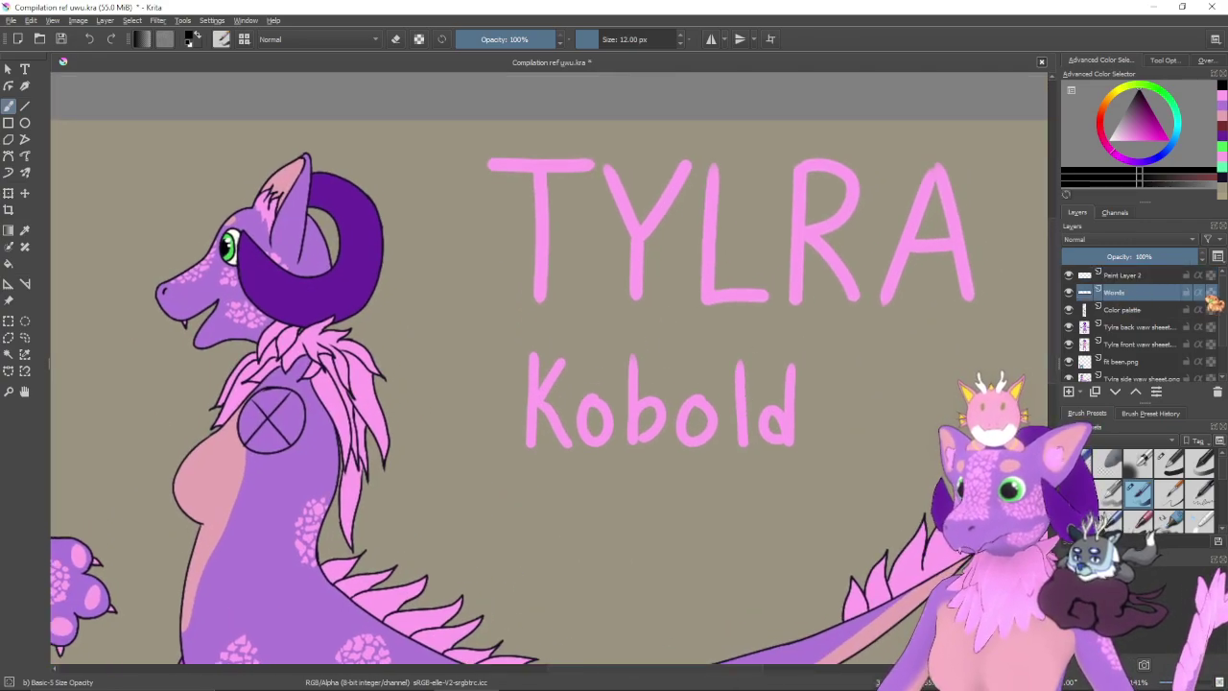
left_click(343, 284, "ctrl")
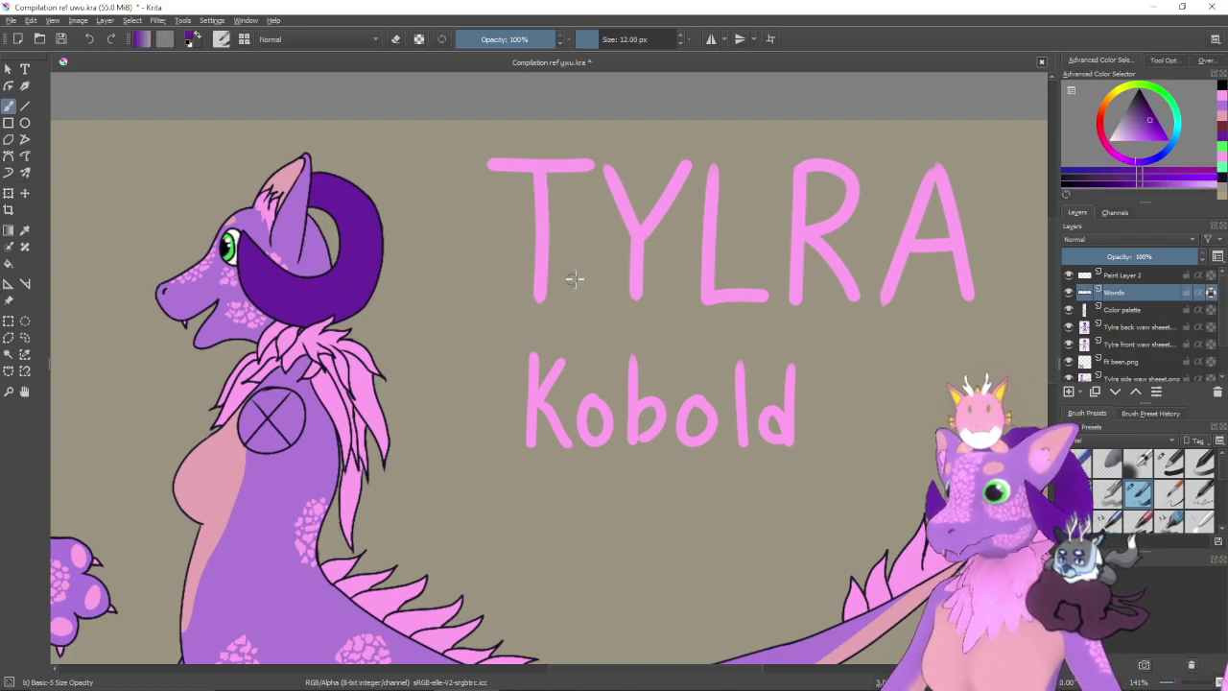
key("bracketright")
key("bracketright")
key("bracketright")
key("bracketright")
key("bracketright")
key("bracketright")
key("bracketright")
key("bracketright")
key("bracketright")
key("bracketright")
key("bracketright")
key("bracketright")
key("bracketright")
key("bracketright")
key("bracketright")
key("bracketright")
key("bracketright")
key("bracketright")
key("bracketright")
key("bracketright")
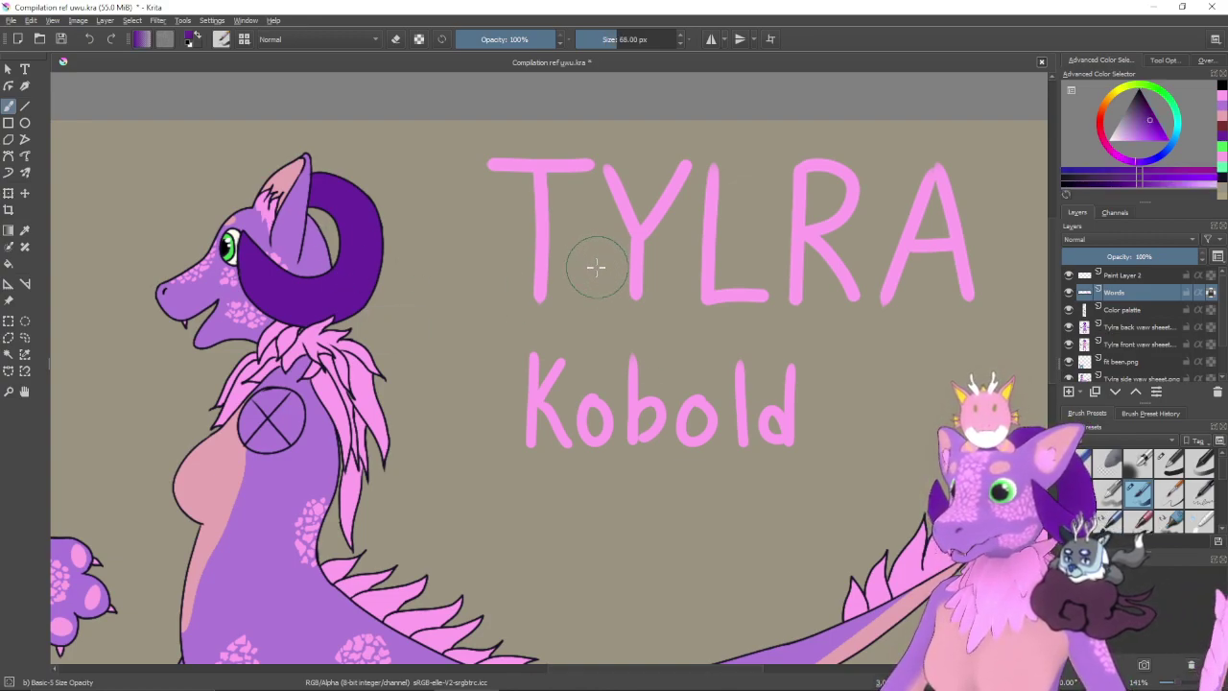
- Try recolouring "TYLRA Kobold" in the dark purple of the horns
mouse_move(582, 214)
left_mouse_down()
mouse_move(556, 200)
mouse_move(609, 252)
mouse_move(729, 269)
mouse_move(836, 219)
mouse_move(877, 233)
left_mouse_up()
mouse_move(777, 393)
left_mouse_down()
mouse_move(562, 384)
mouse_move(795, 397)
mouse_move(848, 362)
left_mouse_up()
key("minus")
key("minus")
key("minus")
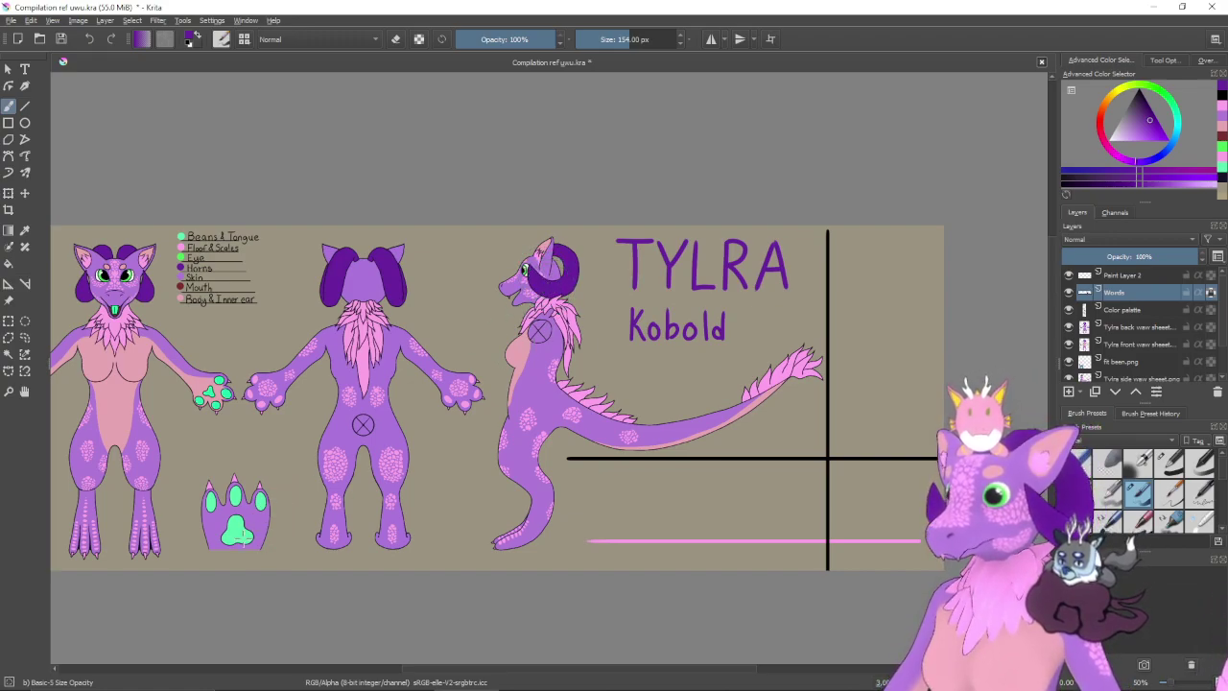
- Sample the green of the paw pads and try it on "TYLRA Kobold"
left_click(243, 533, "ctrl")
mouse_move(767, 252)
left_mouse_down()
mouse_move(784, 293)
mouse_move(716, 272)
mouse_move(701, 244)
mouse_move(660, 270)
mouse_move(646, 257)
mouse_move(654, 342)
mouse_move(713, 319)
left_mouse_up()
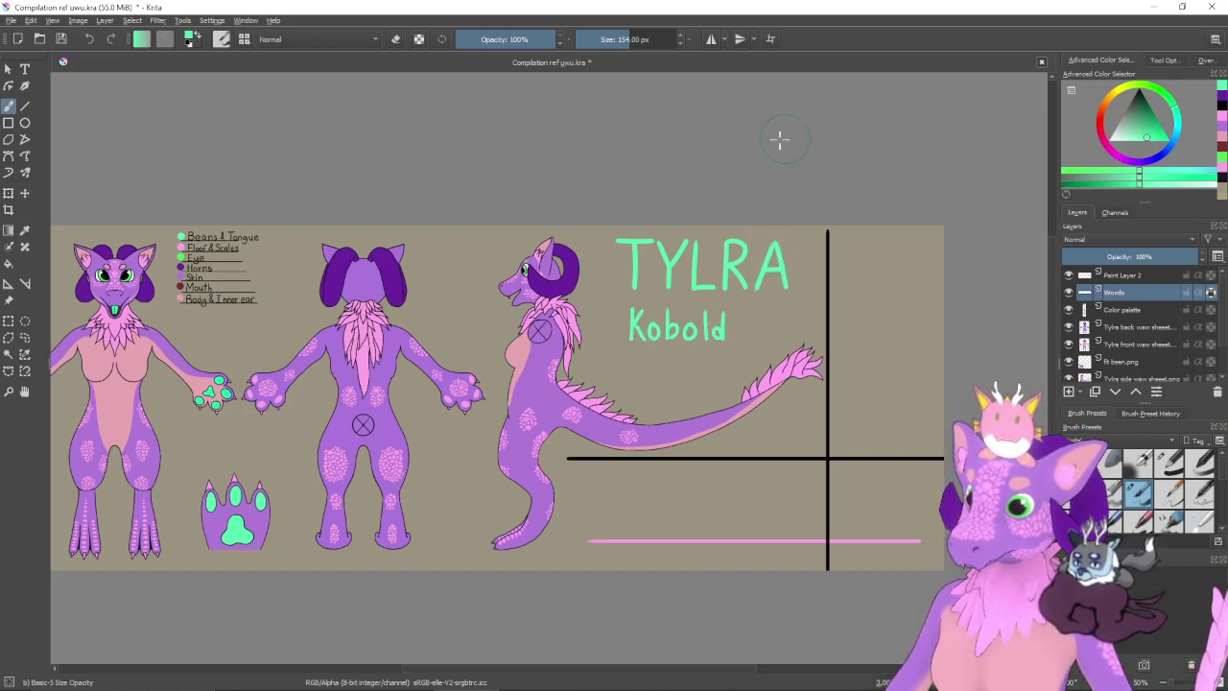
left_click_drag(672, 266, 765, 268)
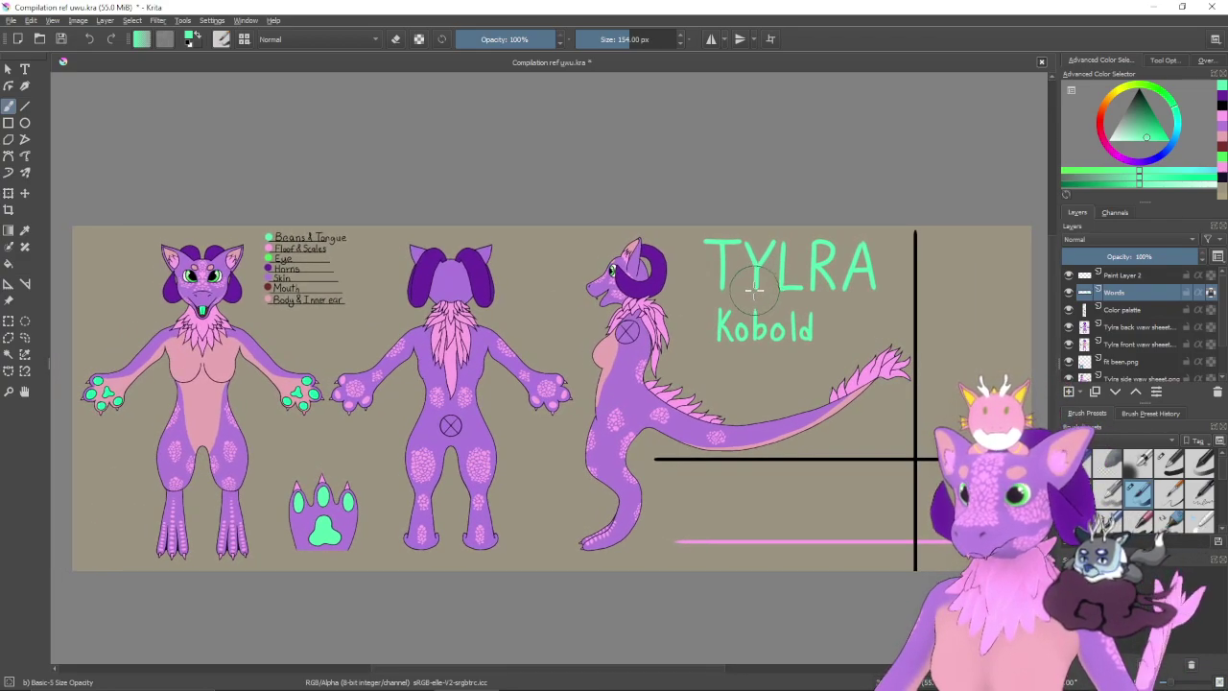
- Try "TYLRA Kobold" in the salmon pink of the belly and in the purple of the skin, sampling each from the side view
left_click(610, 350, "ctrl")
mouse_move(735, 278)
left_mouse_down()
mouse_move(719, 251)
mouse_move(782, 317)
mouse_move(823, 269)
mouse_move(864, 263)
mouse_move(809, 315)
left_mouse_up()
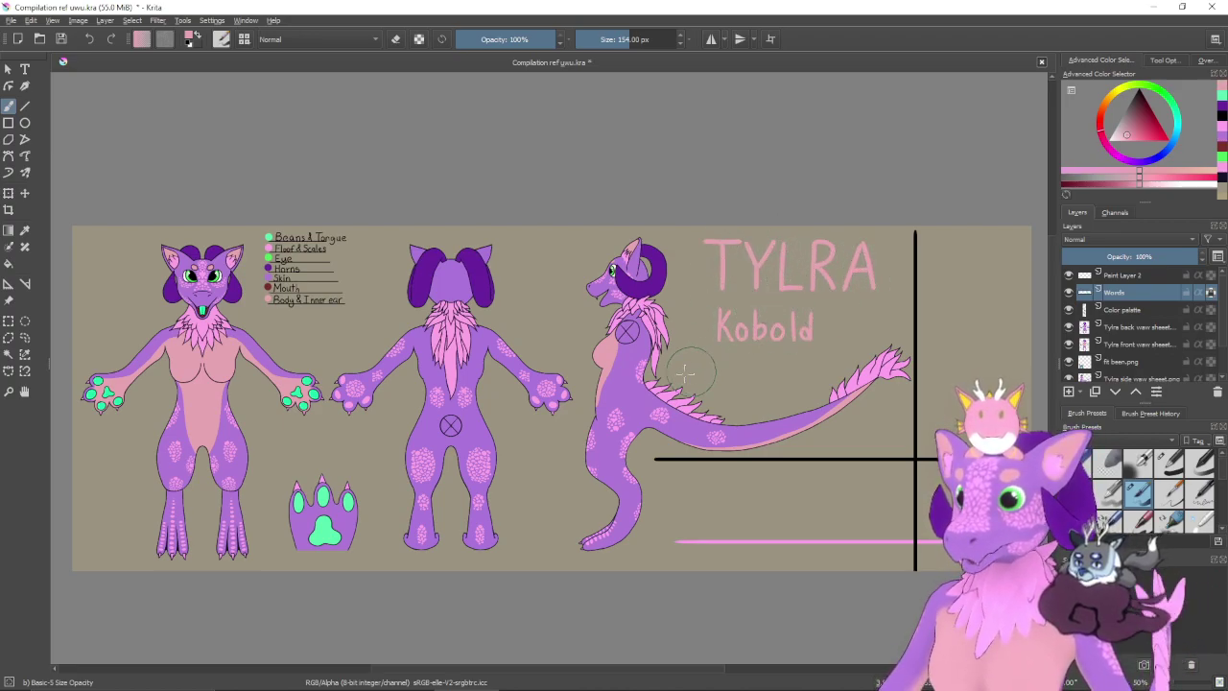
left_click(624, 359, "ctrl")
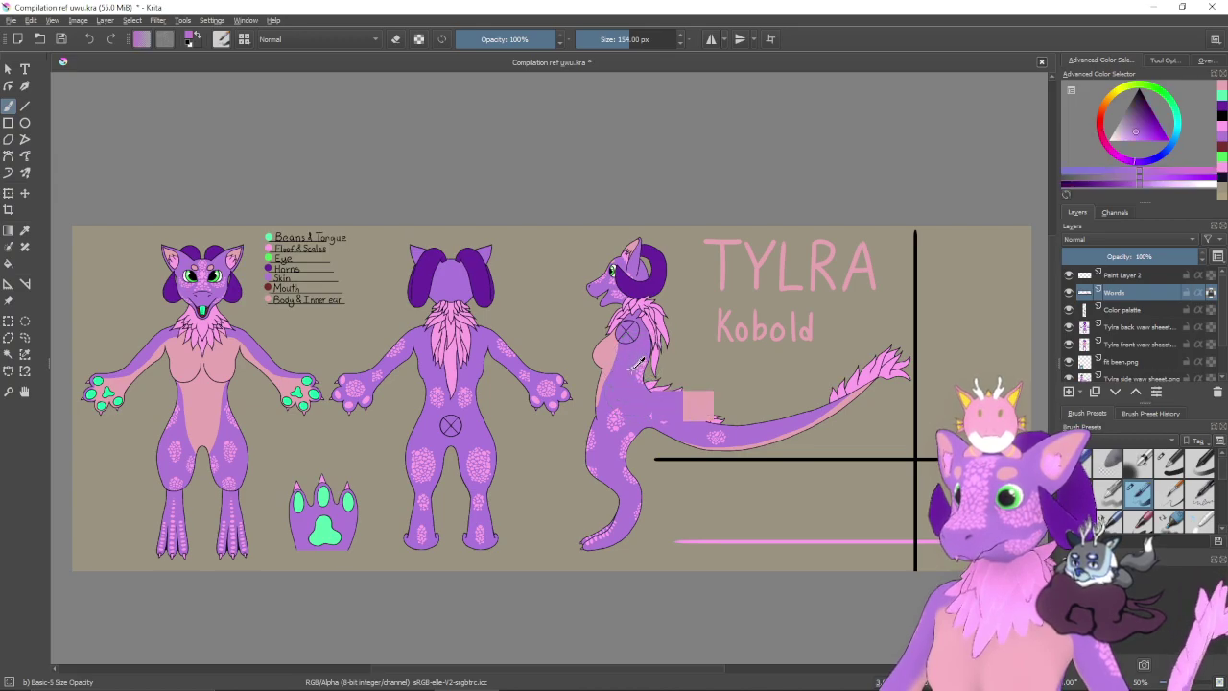
mouse_move(718, 269)
left_mouse_down()
mouse_move(749, 249)
mouse_move(797, 288)
mouse_move(850, 261)
mouse_move(838, 299)
mouse_move(729, 323)
mouse_move(801, 333)
mouse_move(789, 270)
left_mouse_up()
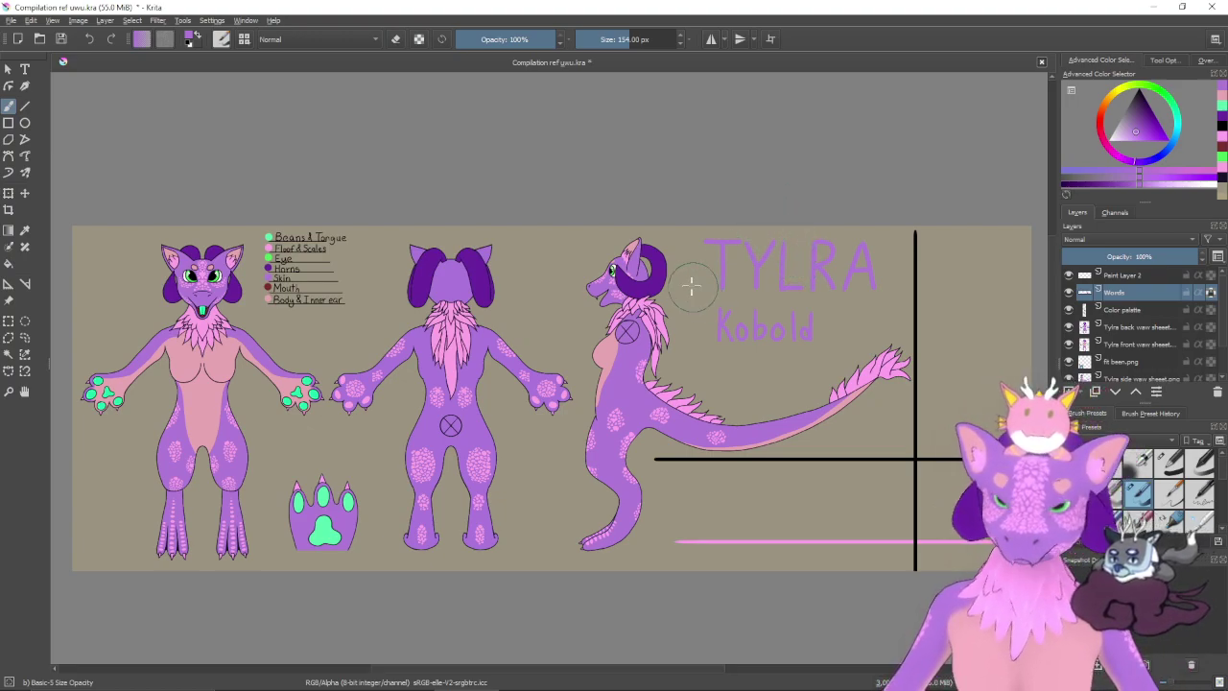
- Sample the light pink of the neck floof and repaint "TYLRA Kobold" with it
left_click(658, 322, "ctrl")
mouse_move(710, 285)
left_mouse_down()
mouse_move(757, 257)
mouse_move(722, 307)
mouse_move(738, 251)
mouse_move(795, 261)
mouse_move(849, 285)
mouse_move(856, 317)
mouse_move(840, 323)
mouse_move(784, 270)
mouse_move(797, 236)
mouse_move(744, 298)
left_mouse_up()
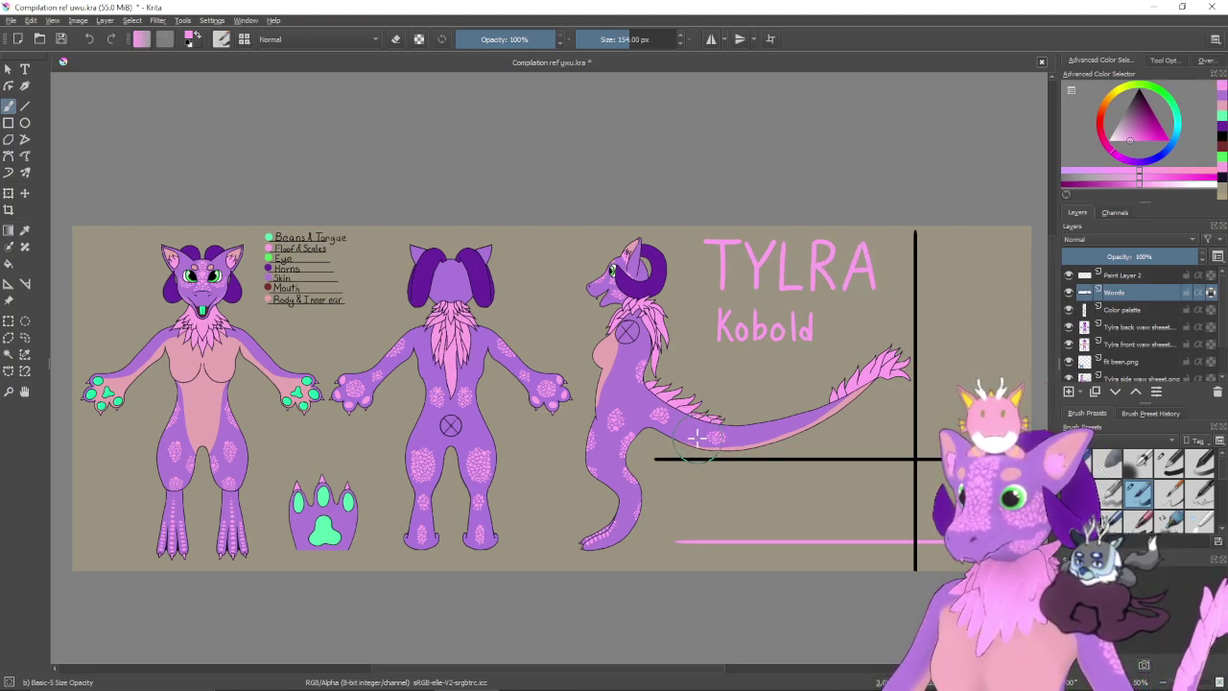
- Try "TYLRA Kobold" in the palette's bright eye green and mint, then "Kobold" in the horns' dark purple
left_click(271, 257, "ctrl")
mouse_move(734, 295)
left_mouse_down()
mouse_move(727, 240)
mouse_move(787, 254)
mouse_move(827, 307)
mouse_move(818, 319)
mouse_move(799, 286)
mouse_move(848, 317)
left_mouse_up()
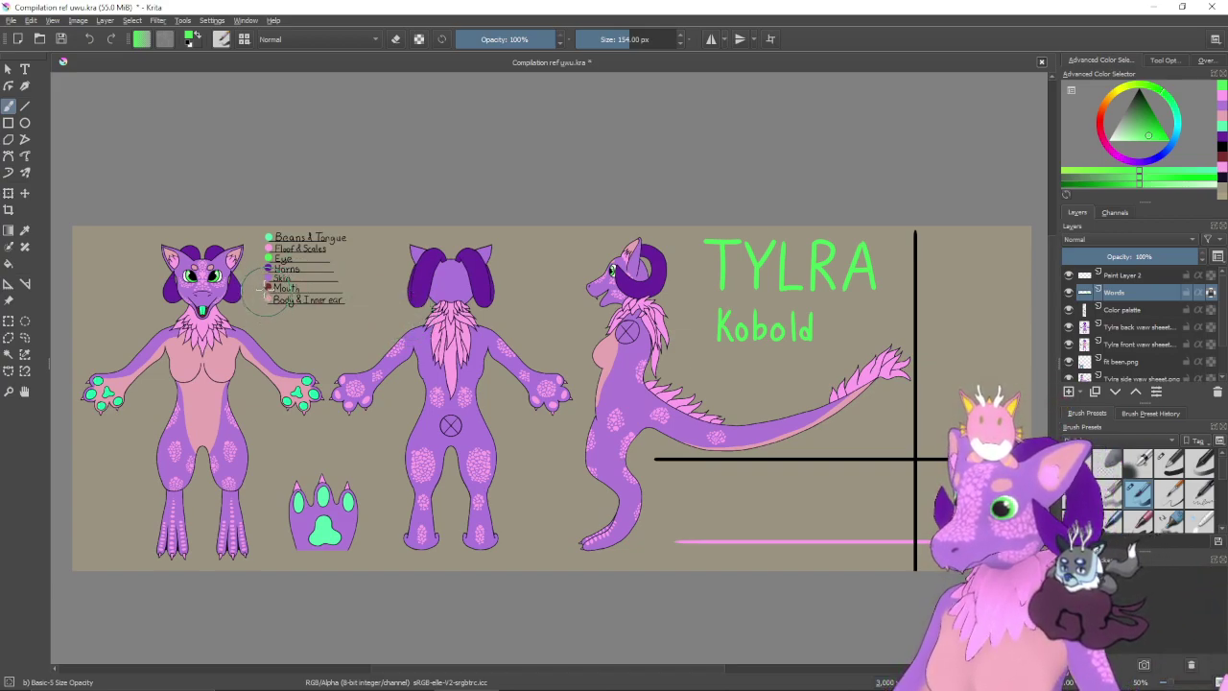
left_click(269, 237, "ctrl")
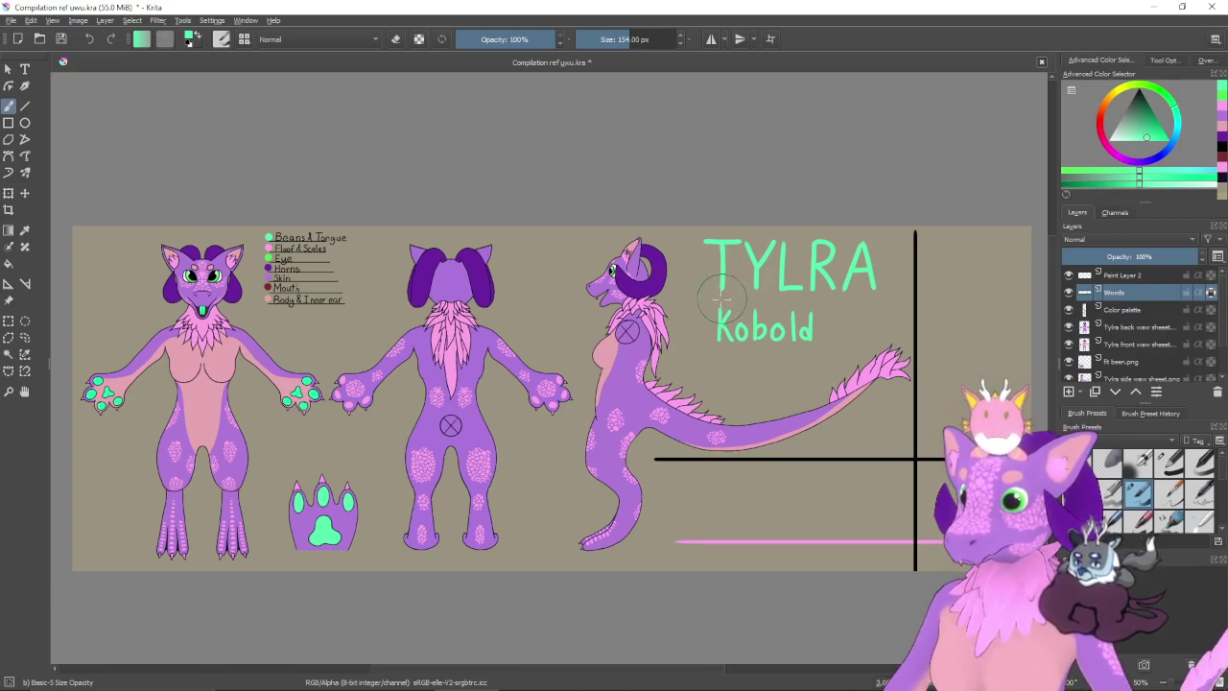
left_click(660, 267, "ctrl")
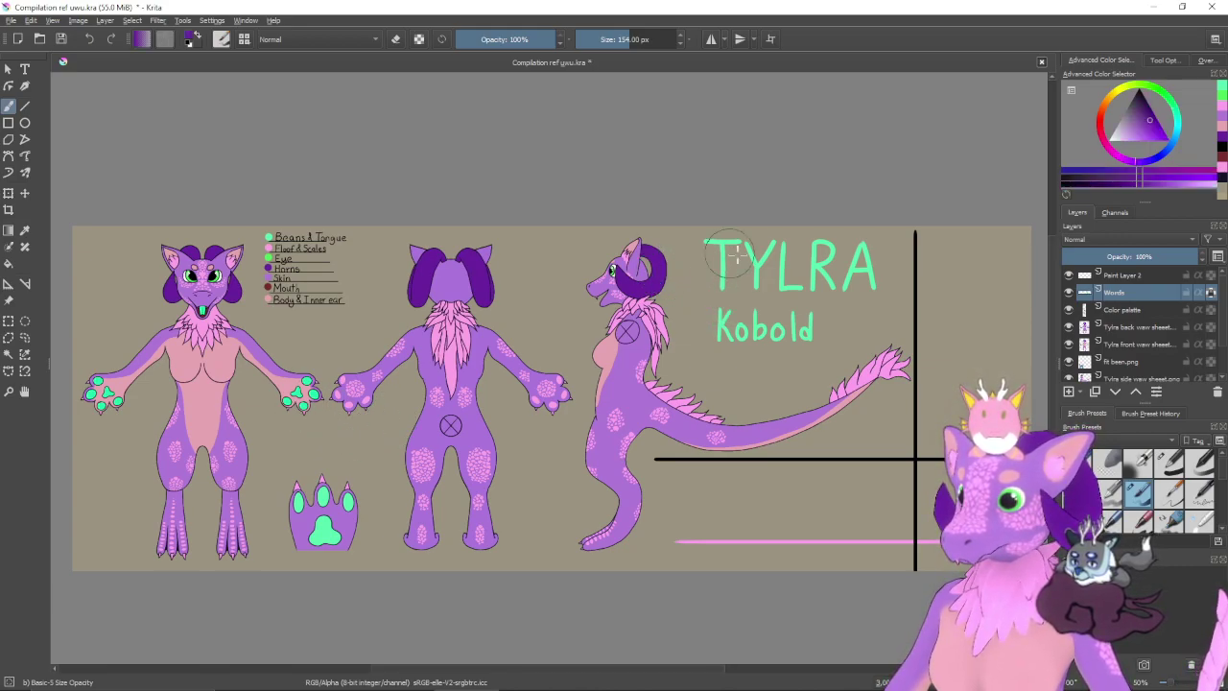
mouse_move(717, 312)
left_mouse_down()
mouse_move(739, 331)
mouse_move(781, 331)
mouse_move(731, 331)
left_mouse_up()
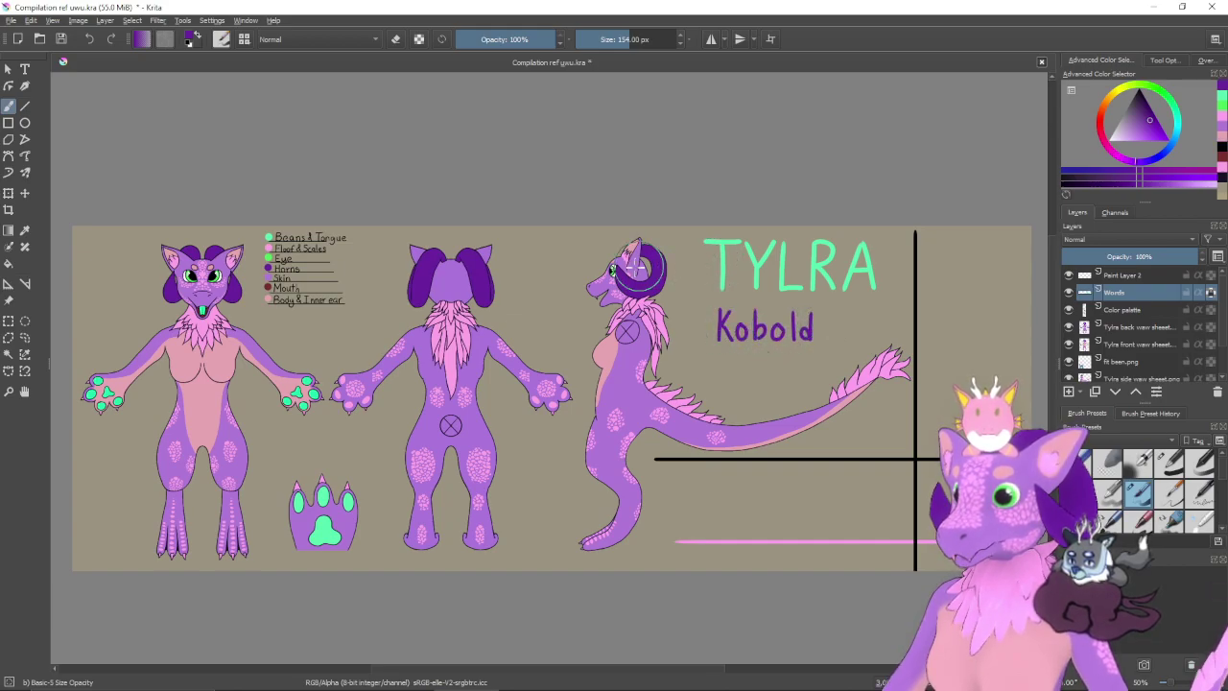
- Sample the light pink of the side view's neck floof and repaint both "TYLRA" and "Kobold" with it
left_click(672, 305, "ctrl")
left_click(664, 309, "ctrl")
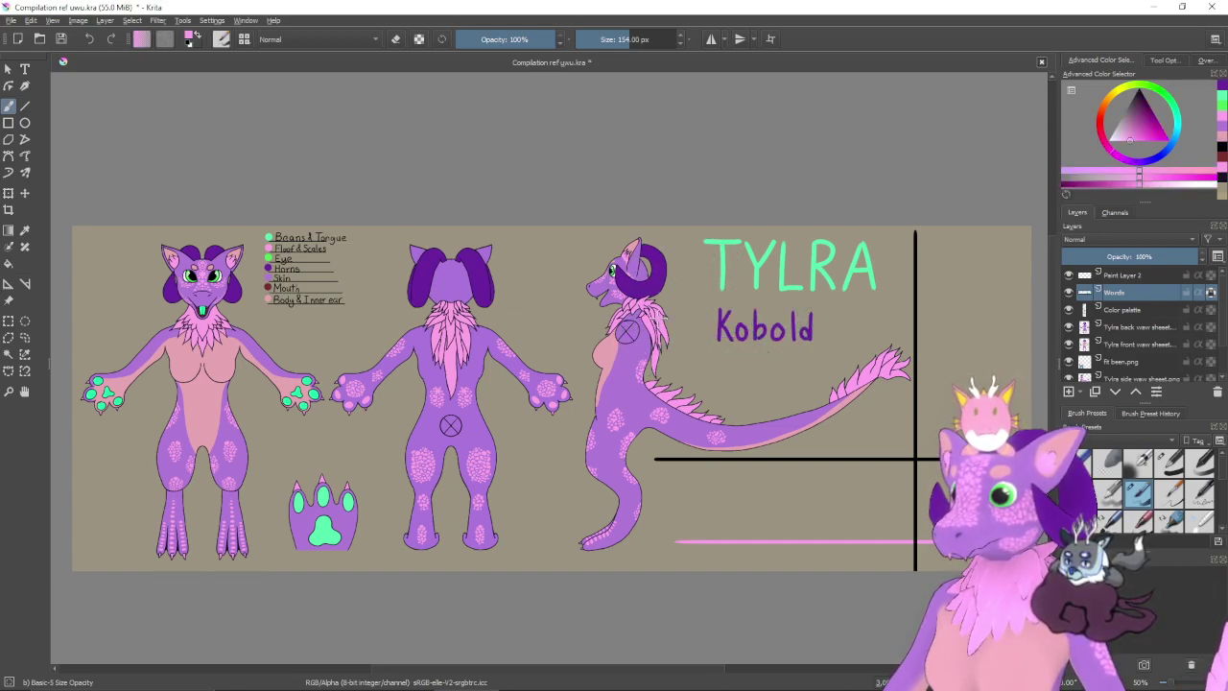
mouse_move(710, 248)
left_mouse_down()
mouse_move(873, 276)
mouse_move(719, 284)
left_mouse_up()
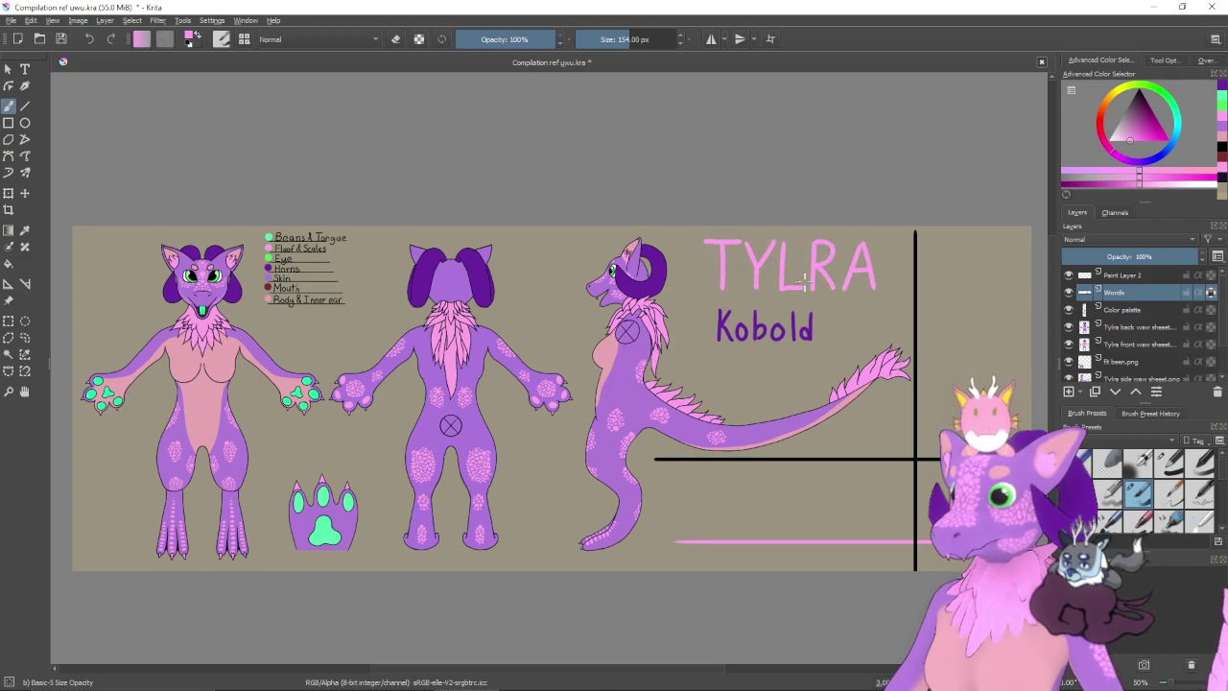
left_click_drag(780, 327, 844, 328)
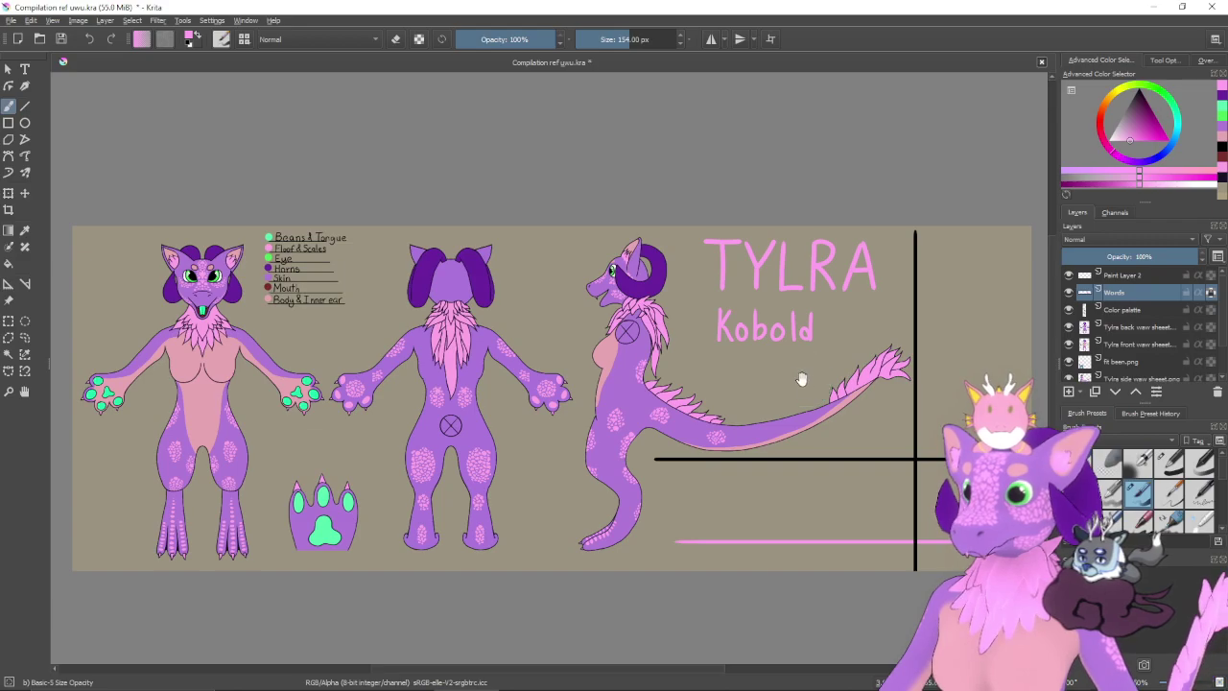
- Turn off the alpha lock of the Words layer and keep that layer active
left_click_drag(805, 379, 713, 358)
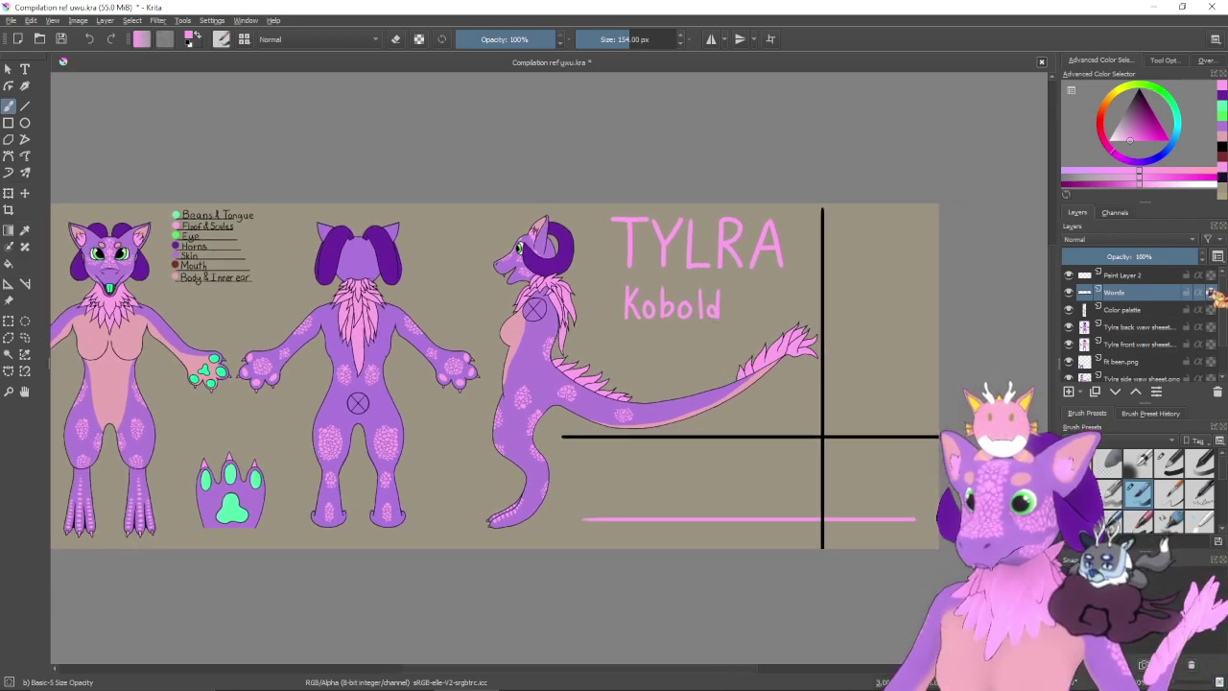
left_click(1150, 276)
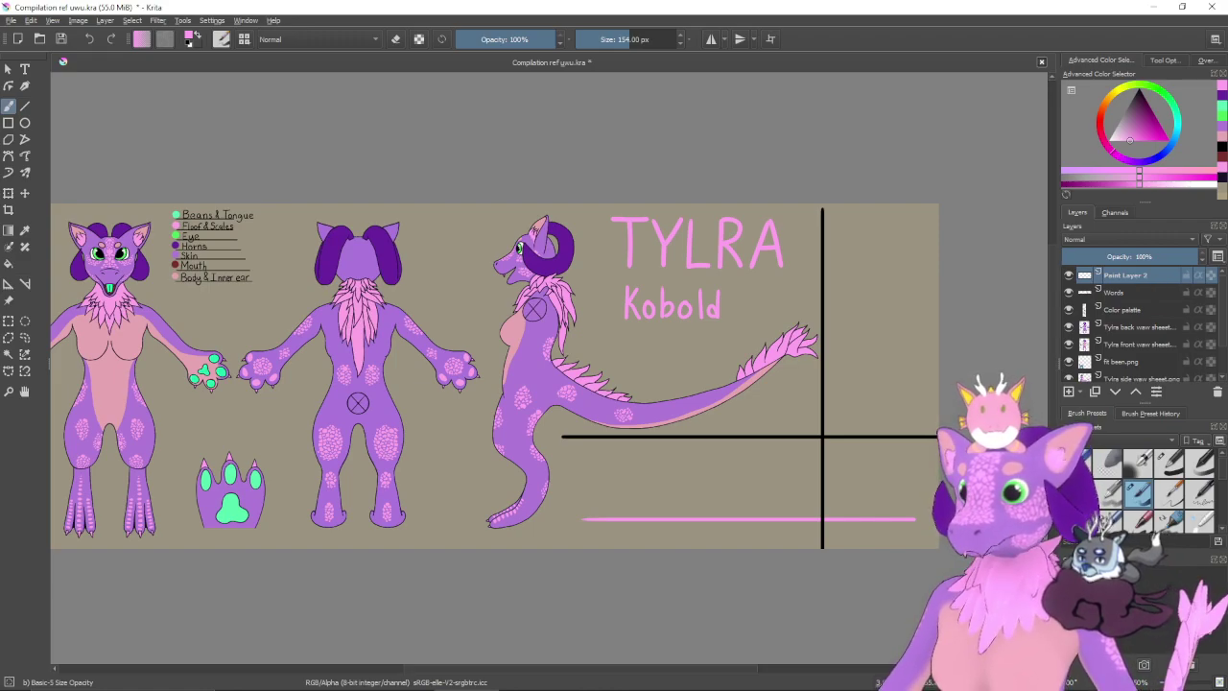
left_click(1113, 292)
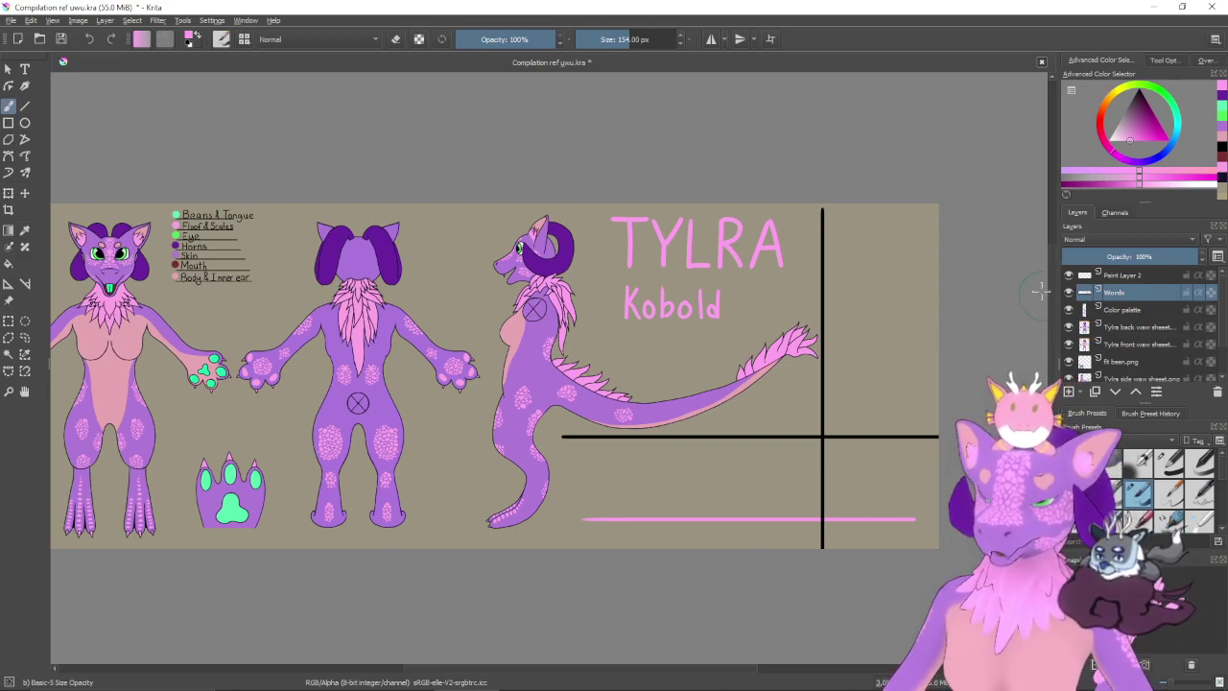
- Reduce the brush size to 18 px and save the file
key("bracketleft")
key("bracketleft")
key("bracketleft")
key("bracketleft")
key("bracketleft")
key("bracketleft")
key("bracketleft")
key("bracketleft")
key("bracketleft")
key("bracketleft")
key("bracketleft")
key("bracketleft")
key("bracketleft")
key("bracketleft")
key("bracketleft")
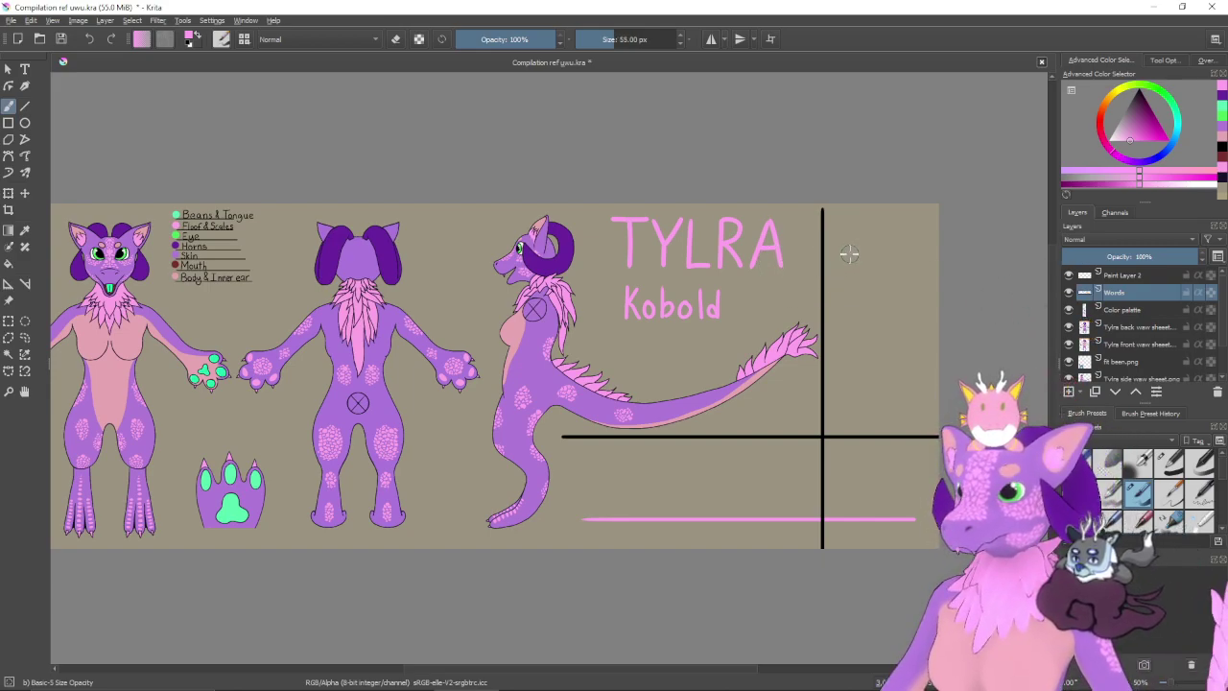
key("bracketleft")
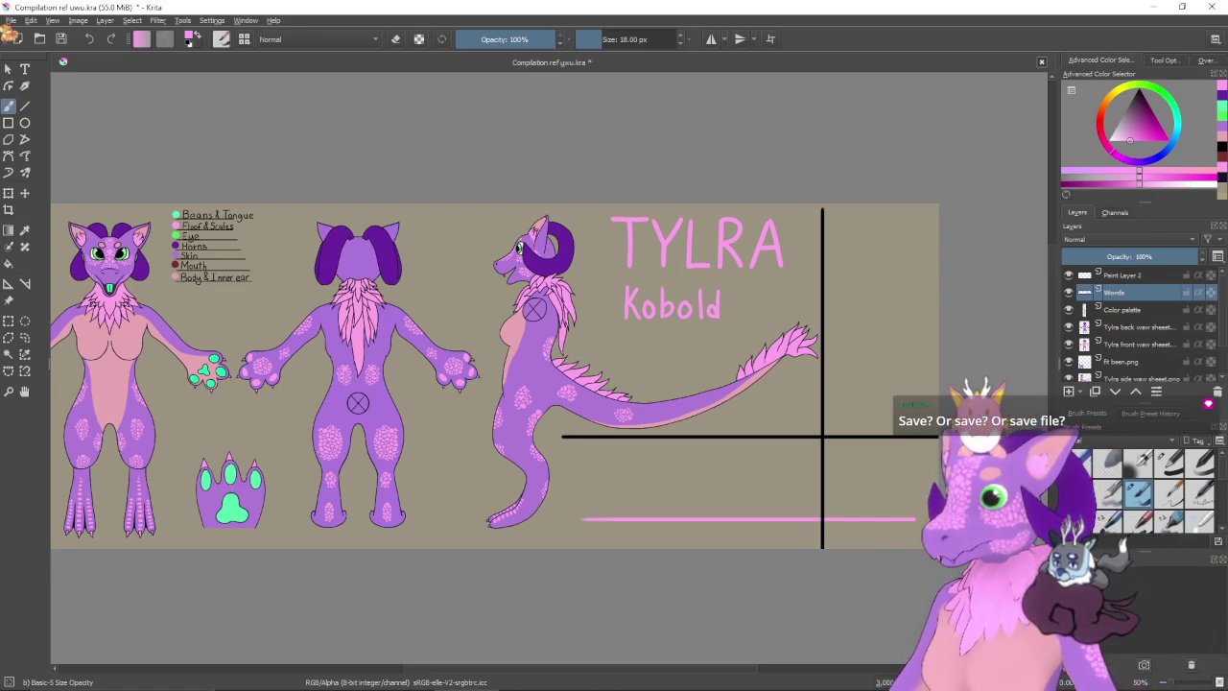
left_click(12, 20)
left_click(69, 77)
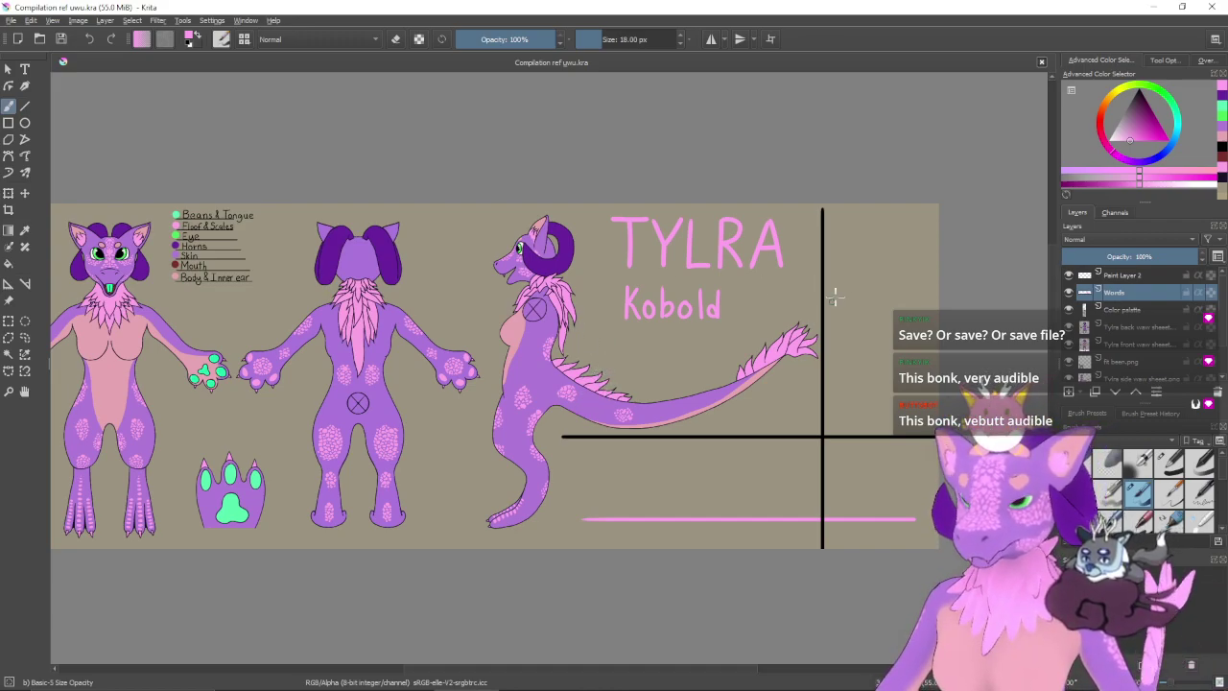
- Sample the dark purple of the side view's horn as the lettering colour
left_click_drag(879, 284, 842, 304)
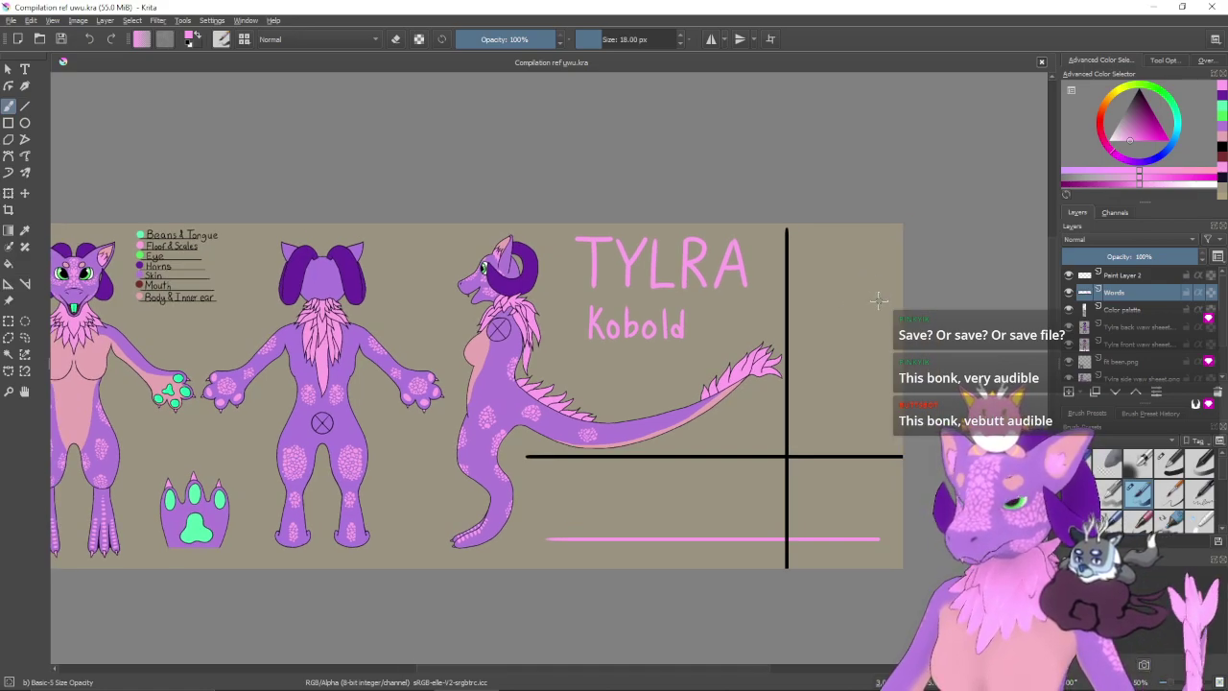
key("ctrl+plus")
mouse_move(789, 297)
left_mouse_down()
mouse_move(824, 350)
mouse_move(518, 351)
left_mouse_up()
left_click(532, 304, "ctrl")
left_click_drag(655, 252, 684, 289)
key("ctrl+z")
mouse_move(653, 247)
left_mouse_down()
mouse_move(652, 279)
mouse_move(674, 285)
left_mouse_up()
key("ctrl+z")
key("ctrl+z")
key("ctrl+z")
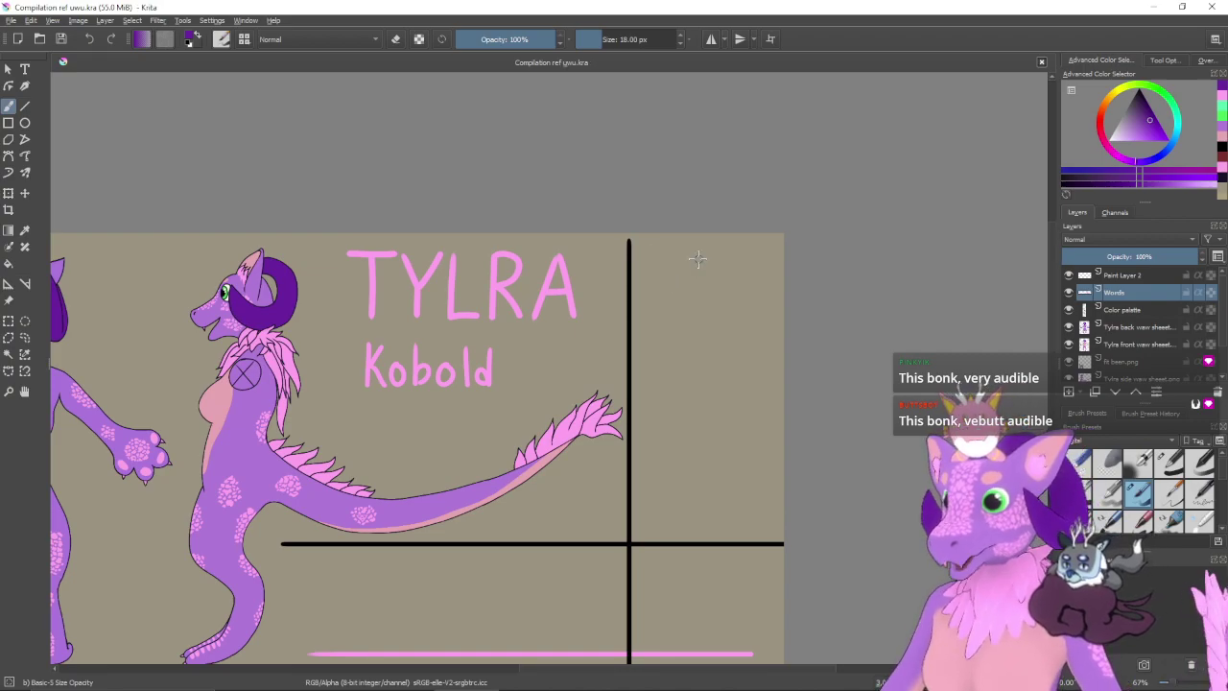
key("ctrl+z")
- Letter the heading "Likes:" in dark purple with a 10 px brush, at the top of the section right of the vertical divider
key("ctrl+plus")
key("ctrl+plus")
left_click_drag(714, 298, 617, 385)
left_click_drag(659, 197, 687, 251)
key("ctrl+z")
mouse_move(658, 188)
left_mouse_down()
mouse_move(658, 248)
mouse_move(696, 246)
left_mouse_up()
left_click(699, 197)
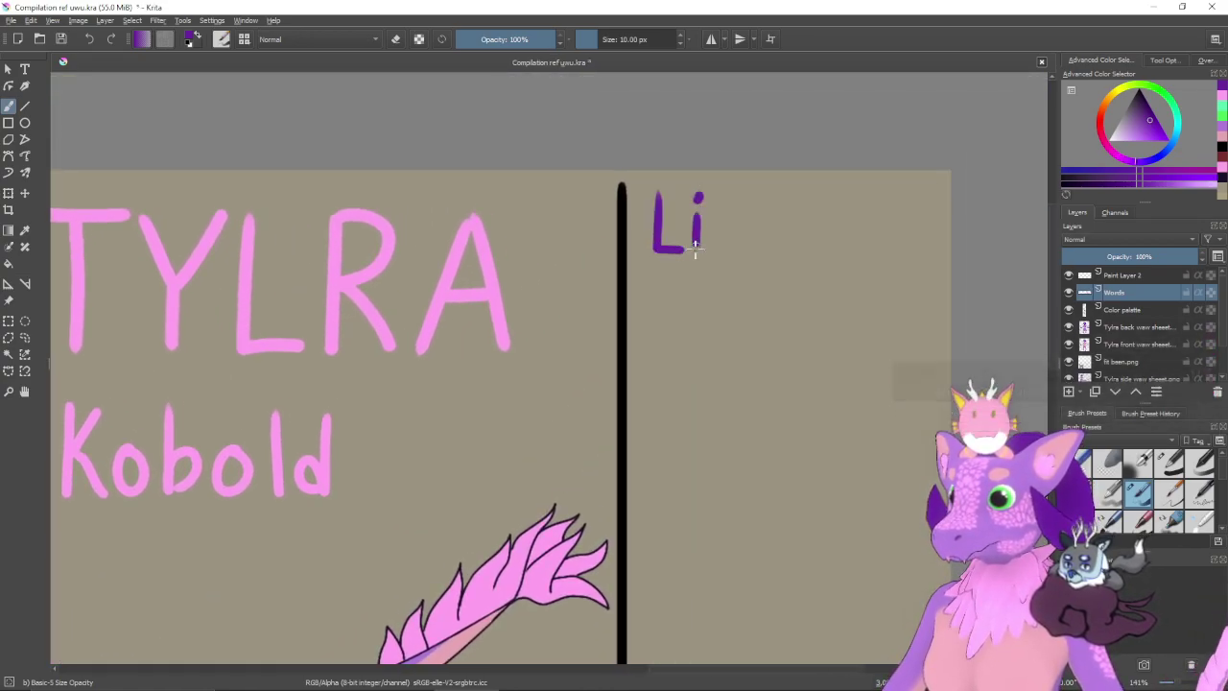
mouse_move(713, 195)
left_mouse_down()
mouse_move(714, 252)
mouse_move(723, 230)
mouse_move(735, 250)
mouse_move(754, 234)
mouse_move(743, 231)
mouse_move(775, 252)
left_mouse_up()
key("ctrl+z")
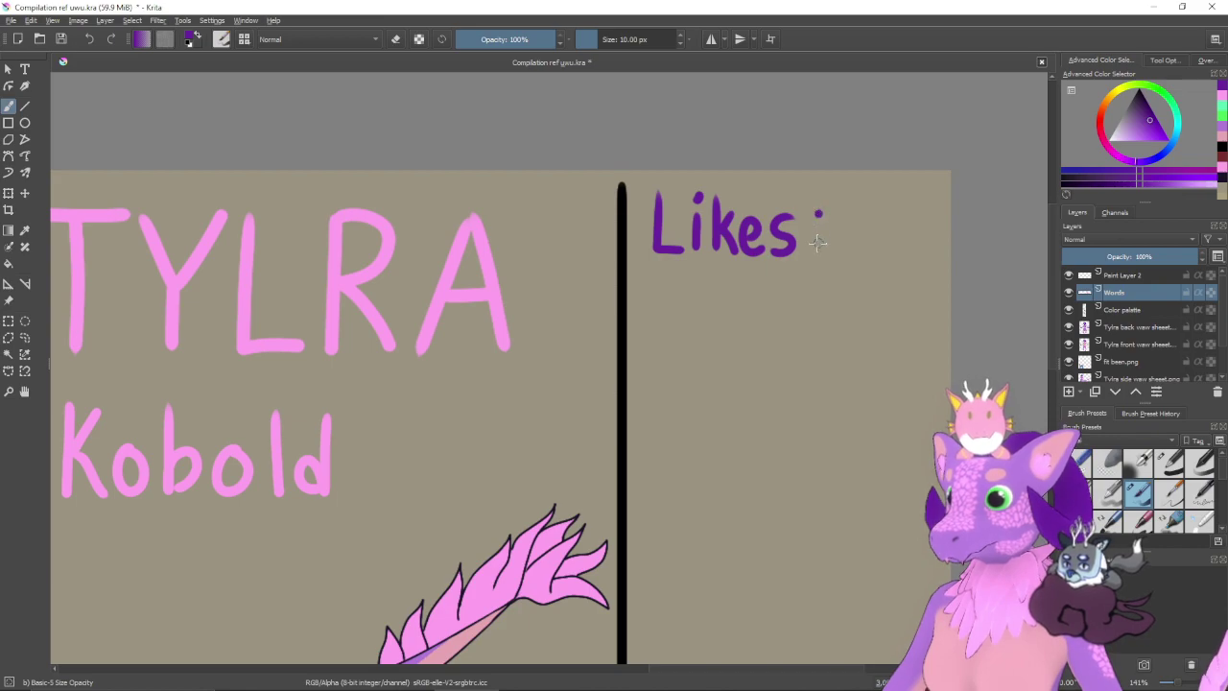
- Try underlining the "Likes:" heading with a freehand stroke
scroll(844, 249, "down", 1)
left_click_drag(624, 209, 950, 210)
key("ctrl+z")
left_click_drag(645, 201, 877, 201)
key("ctrl+z")
left_click_drag(644, 211, 945, 211)
key("ctrl+z")
left_click_drag(633, 211, 842, 213)
left_click_drag(702, 332, 620, 290)
key("ctrl+z")
left_click_drag(698, 261, 696, 333)
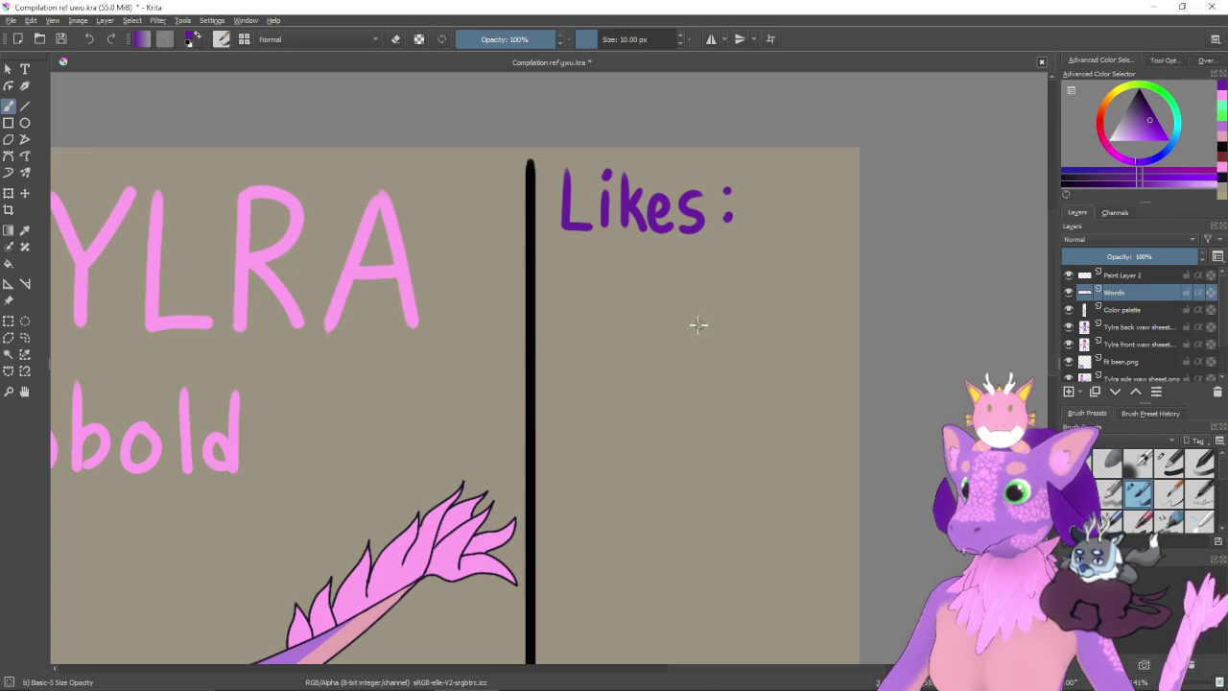
- Try a long freehand underline below "Likes:" with a column of five bullet dashes beneath it
left_click_drag(559, 245, 789, 245)
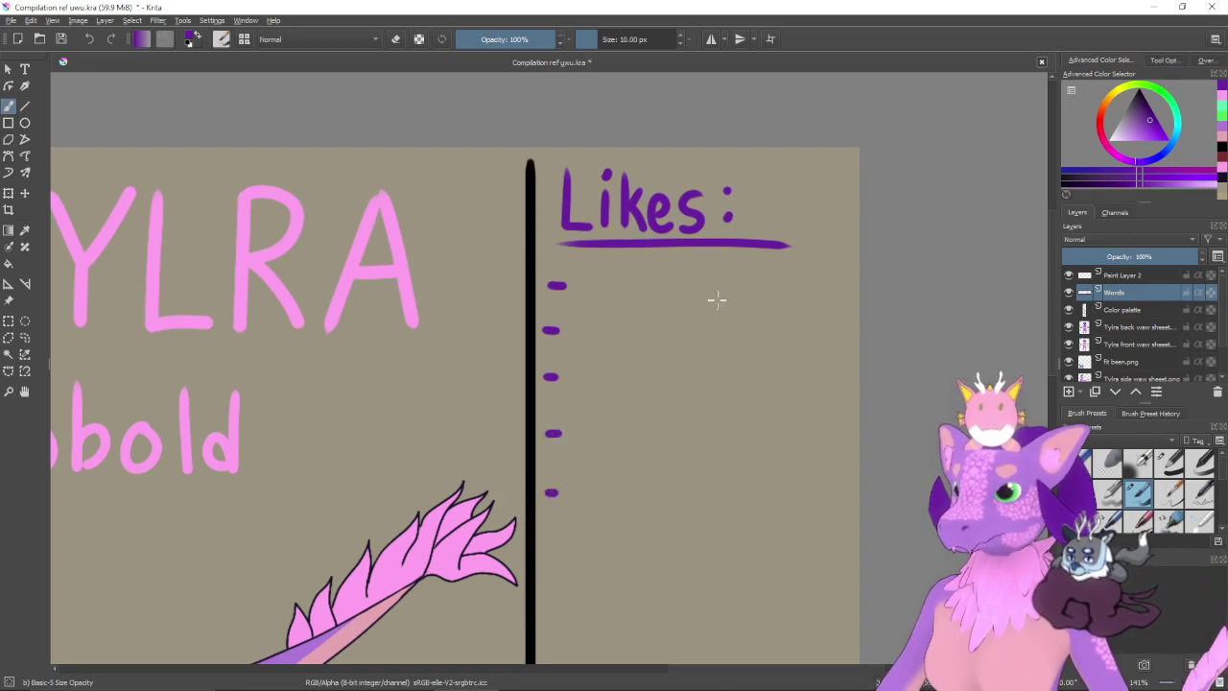
key("ctrl+z")
key("ctrl+z")
key("ctrl+z")
key("ctrl+z")
key("ctrl+z")
key("ctrl+z")
left_click_drag(545, 277, 565, 281)
key("ctrl+z")
key("ctrl+z")
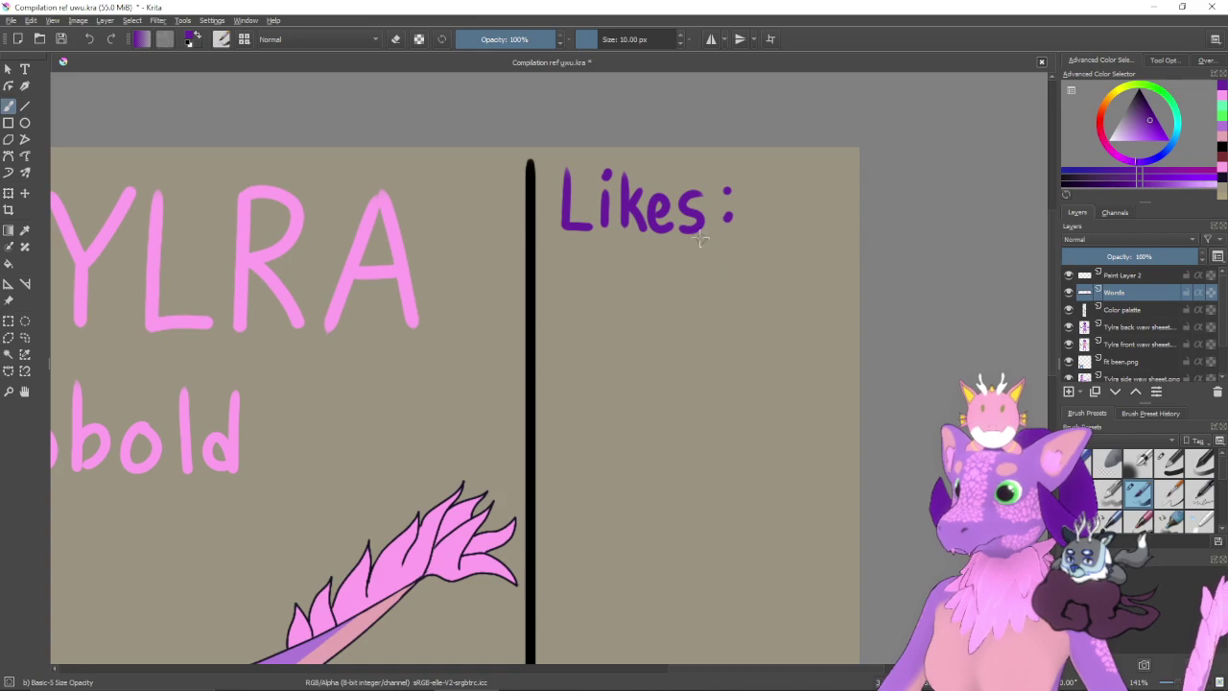
- Remove the colon after "Likes" and underline the heading using the Line tool
left_click_drag(553, 244, 729, 247)
key("ctrl+z")
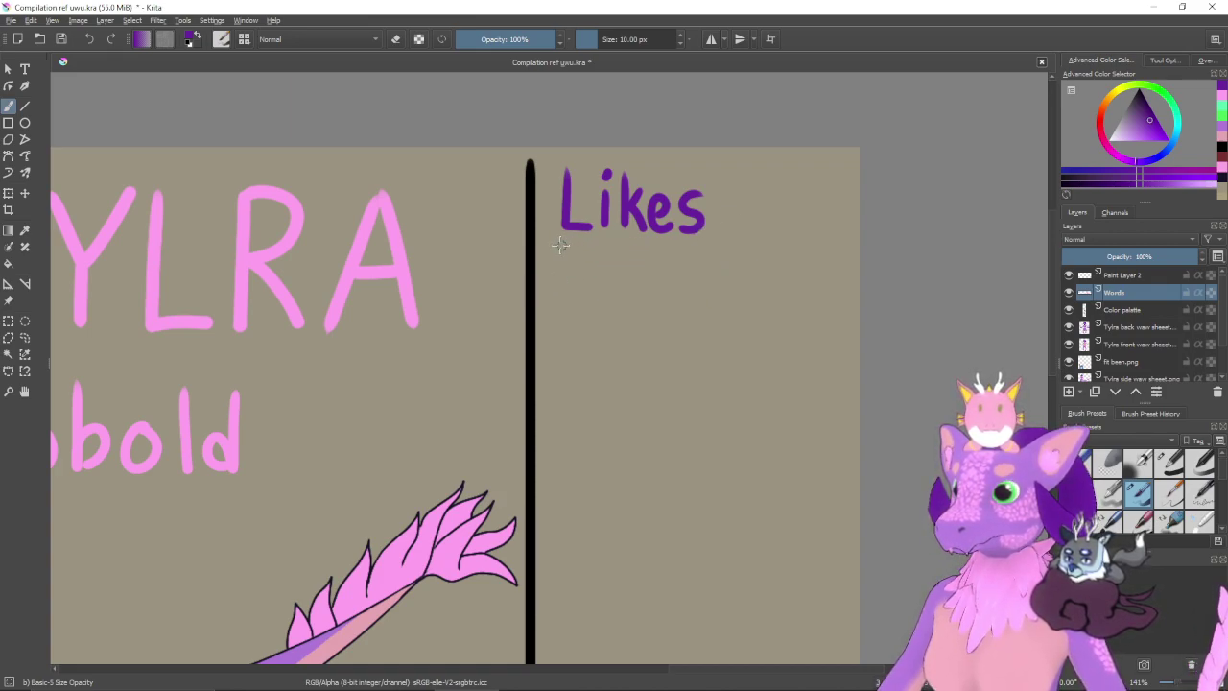
key("v")
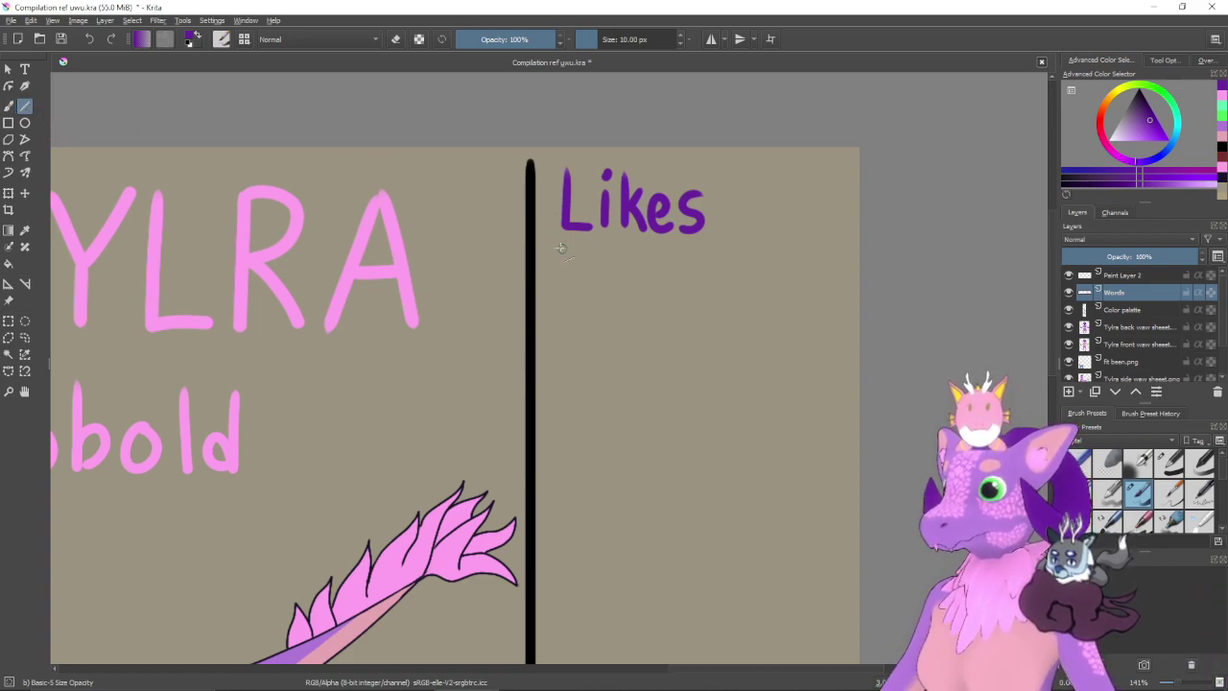
left_click_drag(566, 246, 724, 246)
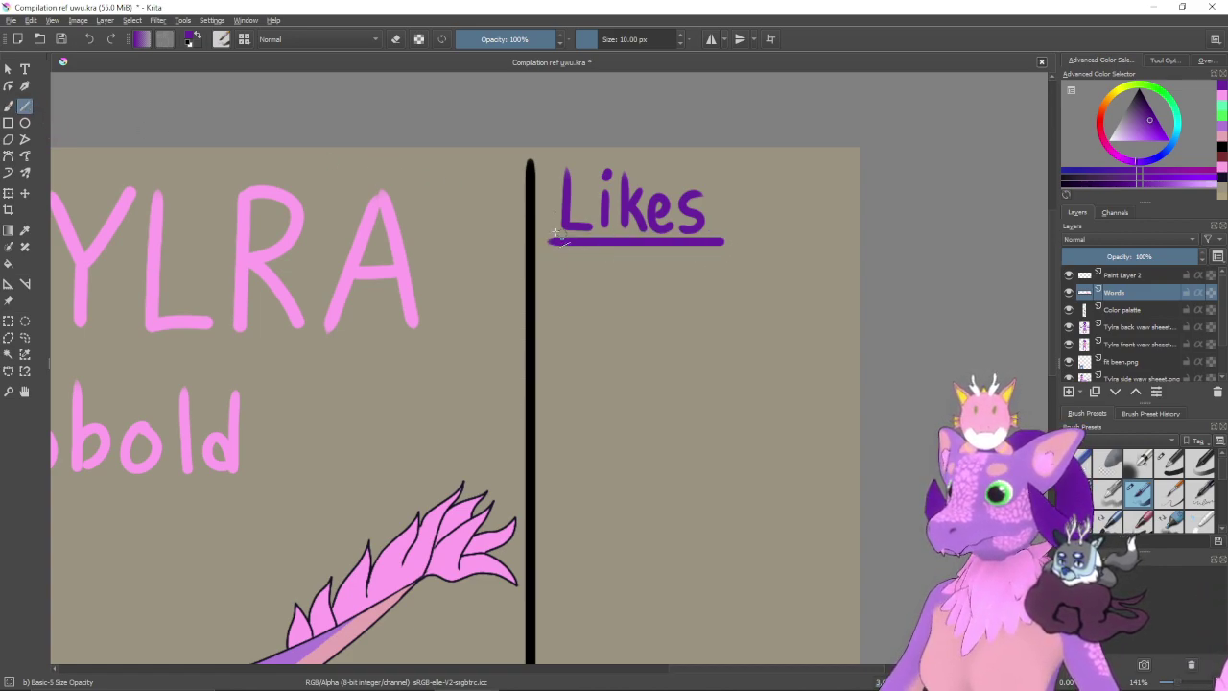
left_click(9, 106)
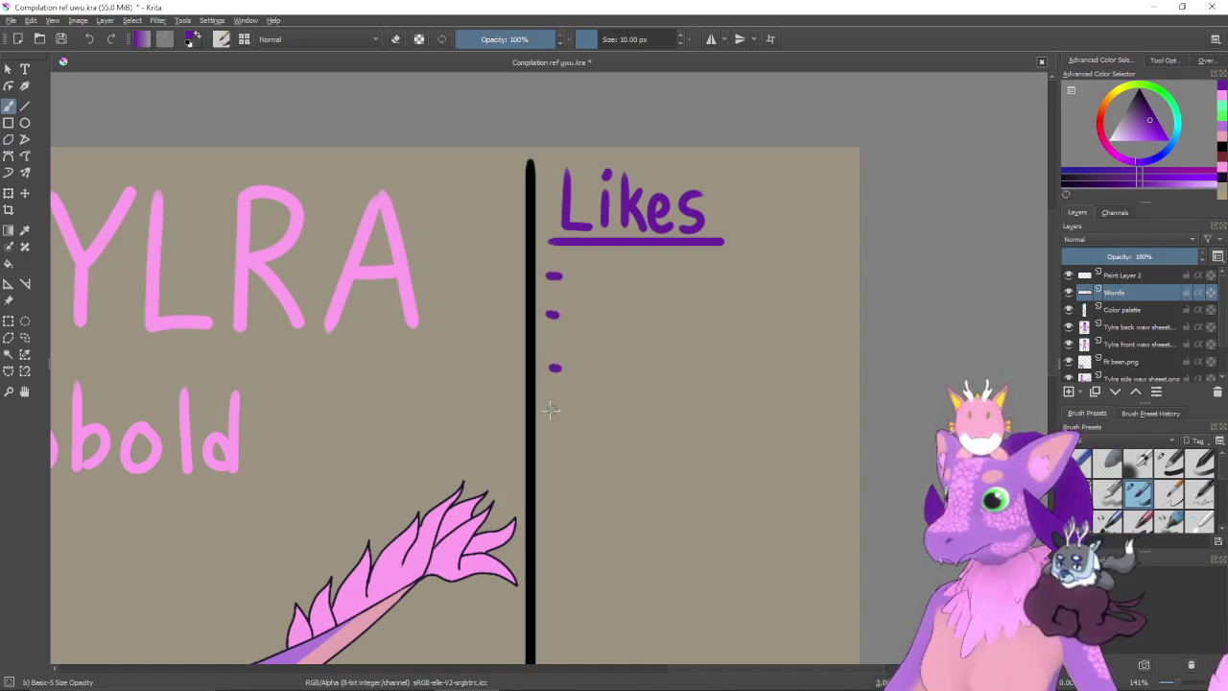
- Try placing bullet dashes beneath the straight underline of "Likes"
key("ctrl+z")
key("ctrl+z")
key("ctrl+z")
key("ctrl+z")
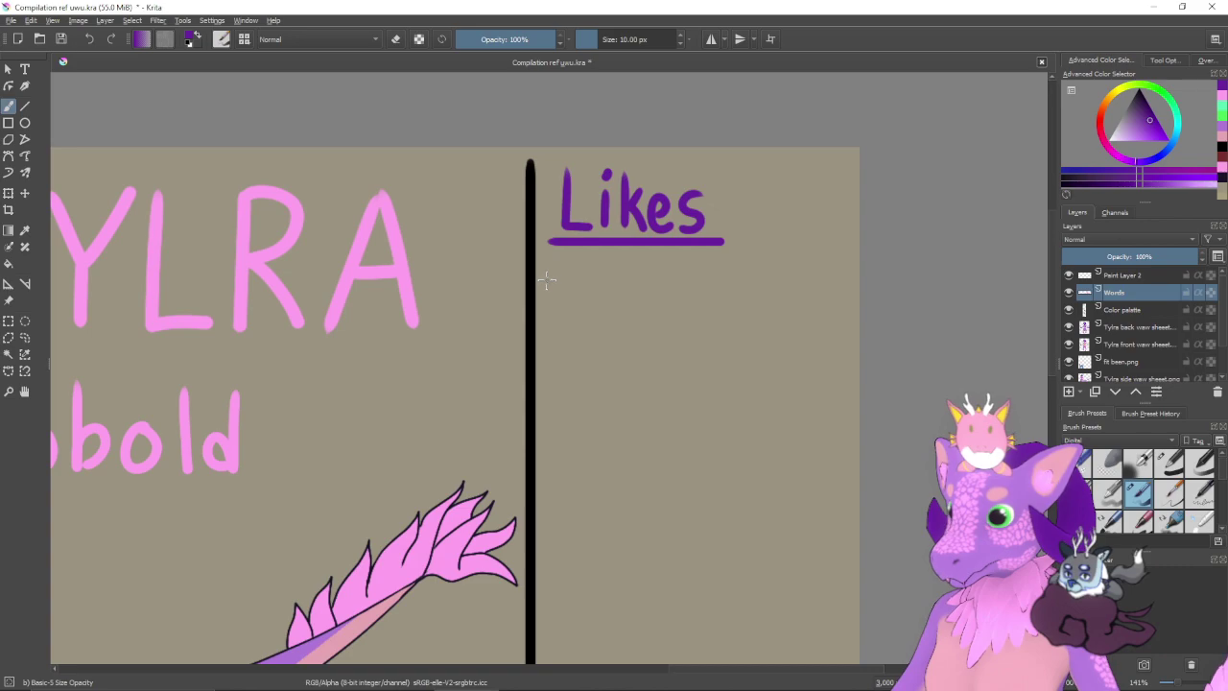
- Letter "- Shinies" in dark purple as the first entry under the "Likes" heading
left_click_drag(602, 263, 580, 303)
key("ctrl+z")
mouse_move(618, 261)
left_mouse_down()
mouse_move(627, 308)
mouse_move(633, 289)
mouse_move(641, 313)
mouse_move(627, 309)
mouse_move(638, 288)
mouse_move(645, 299)
mouse_move(626, 306)
mouse_move(707, 311)
left_mouse_up()
key("ctrl+z")
key("ctrl+z")
key("ctrl+z")
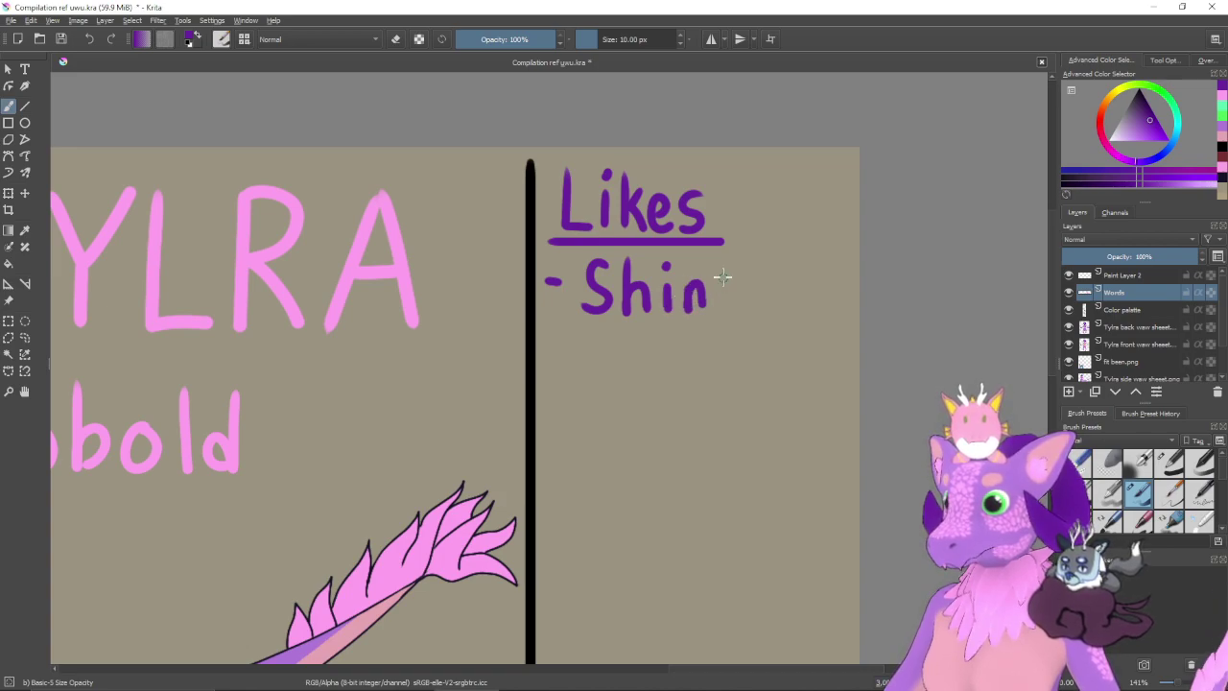
key("ctrl+z")
key("ctrl+z")
mouse_move(685, 288)
left_mouse_down()
mouse_move(721, 271)
mouse_move(723, 309)
mouse_move(771, 309)
left_mouse_up()
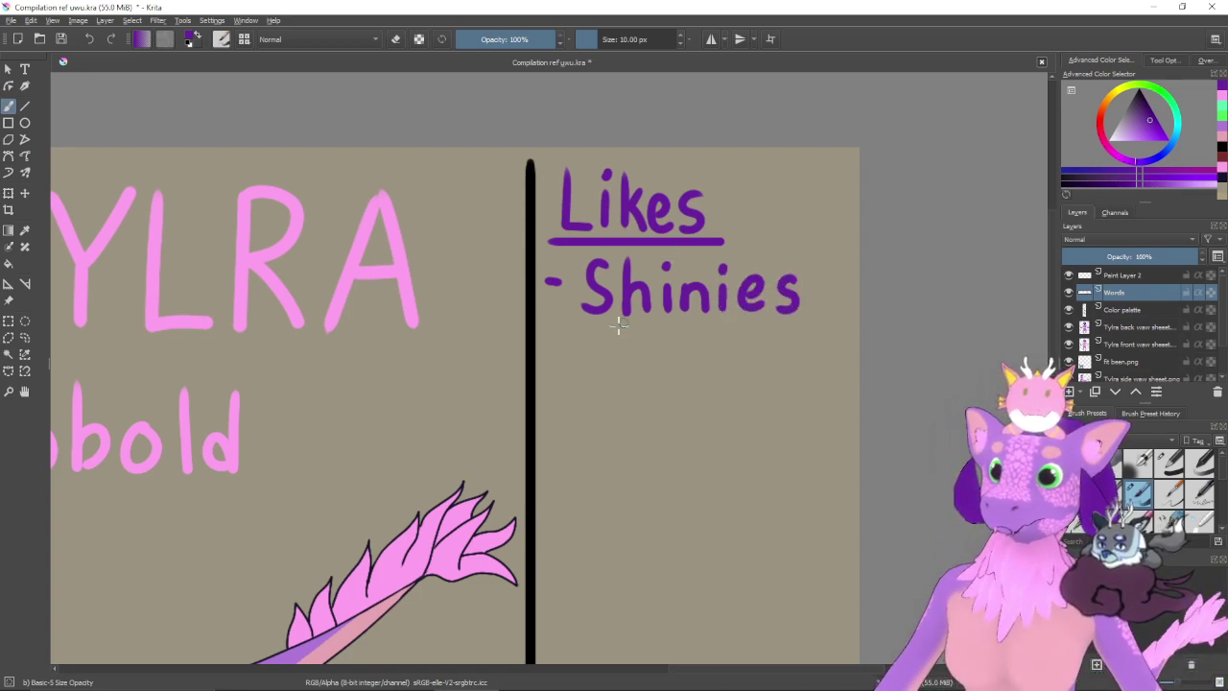
- Letter "- Glem" as the second entry below "Shinies"
mouse_move(544, 365)
left_mouse_down()
mouse_move(601, 342)
mouse_move(596, 377)
mouse_move(616, 359)
mouse_move(637, 364)
mouse_move(632, 388)
mouse_move(693, 384)
left_mouse_up()
key("ctrl+z")
key("ctrl+z")
mouse_move(625, 343)
left_mouse_down()
mouse_move(627, 385)
mouse_move(662, 384)
left_mouse_up()
key("ctrl+z")
key("ctrl+z")
mouse_move(631, 340)
left_mouse_down()
mouse_move(636, 381)
mouse_move(660, 353)
mouse_move(675, 385)
mouse_move(699, 361)
mouse_move(721, 388)
left_mouse_up()
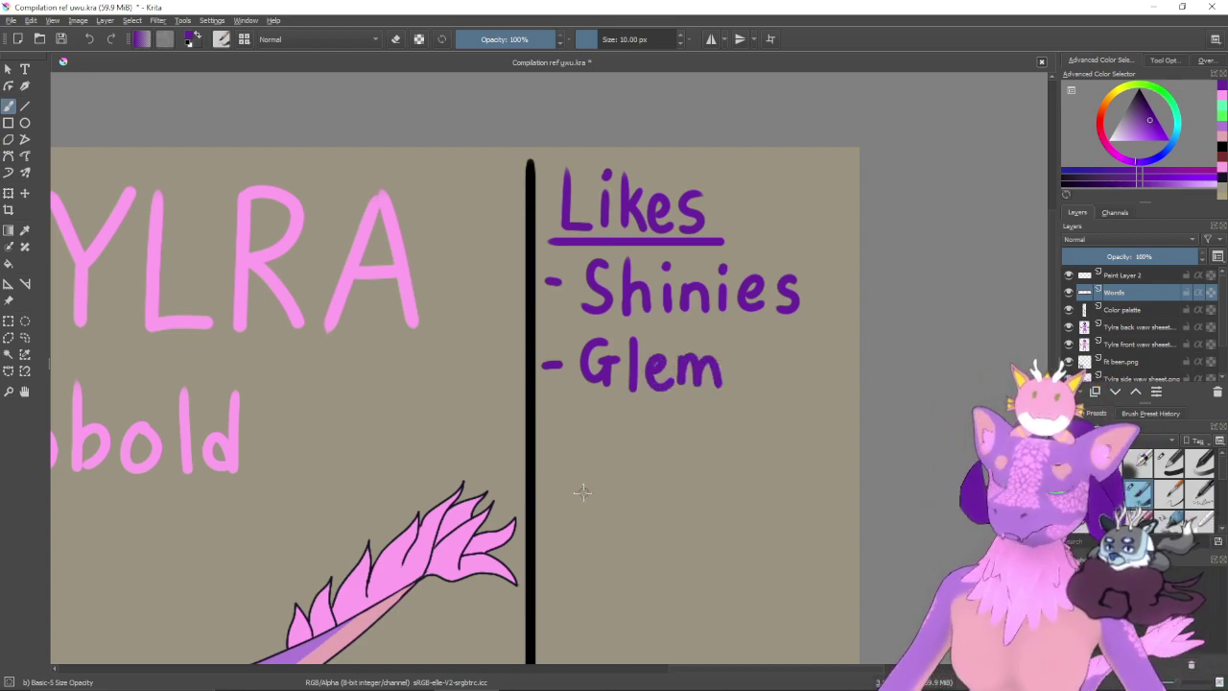
- Remove the letters after the "G" in the second entry and reletter it as "Gems"
key("ctrl")
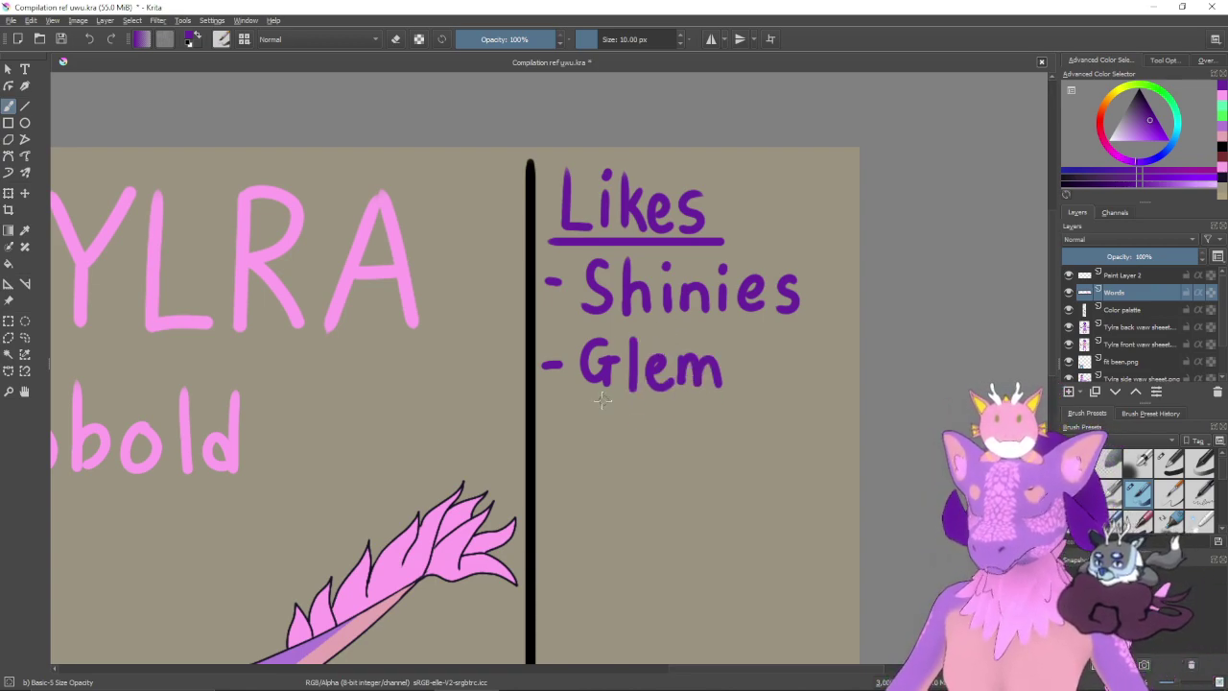
key("ctrl+z")
key("ctrl+z")
key("ctrl+z")
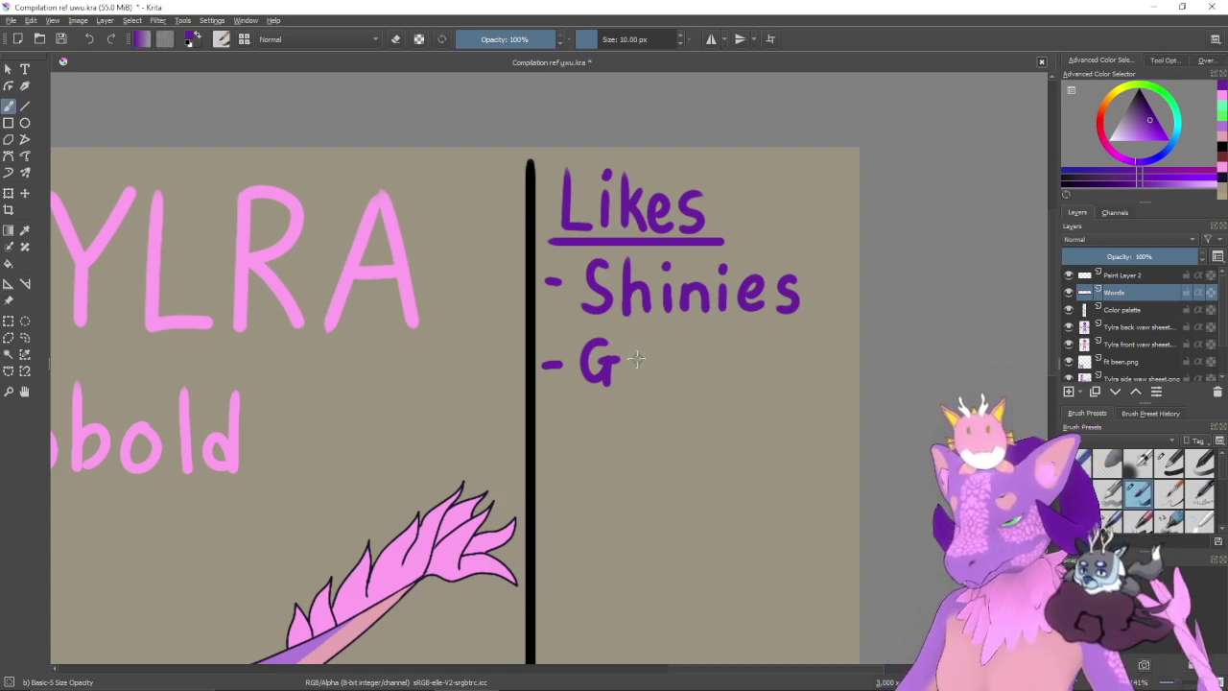
mouse_move(637, 366)
left_mouse_down()
mouse_move(654, 380)
mouse_move(646, 356)
mouse_move(652, 385)
mouse_move(630, 371)
mouse_move(660, 389)
mouse_move(663, 361)
mouse_move(700, 357)
mouse_move(715, 363)
mouse_move(708, 381)
left_mouse_up()
key("ctrl+z")
key("ctrl+z")
key("ctrl+z")
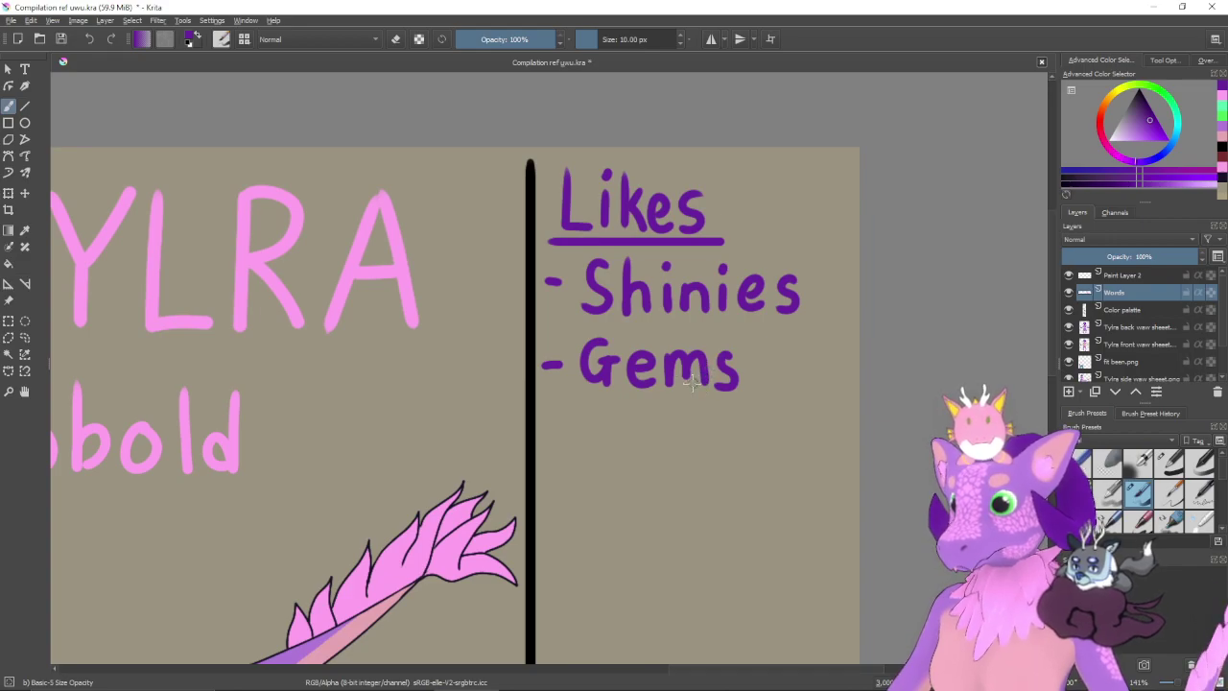
- Undo the "Gems" and "Shinies" lettering back to the single bullet dash under the "Likes" heading
scroll(764, 392, "down", 6)
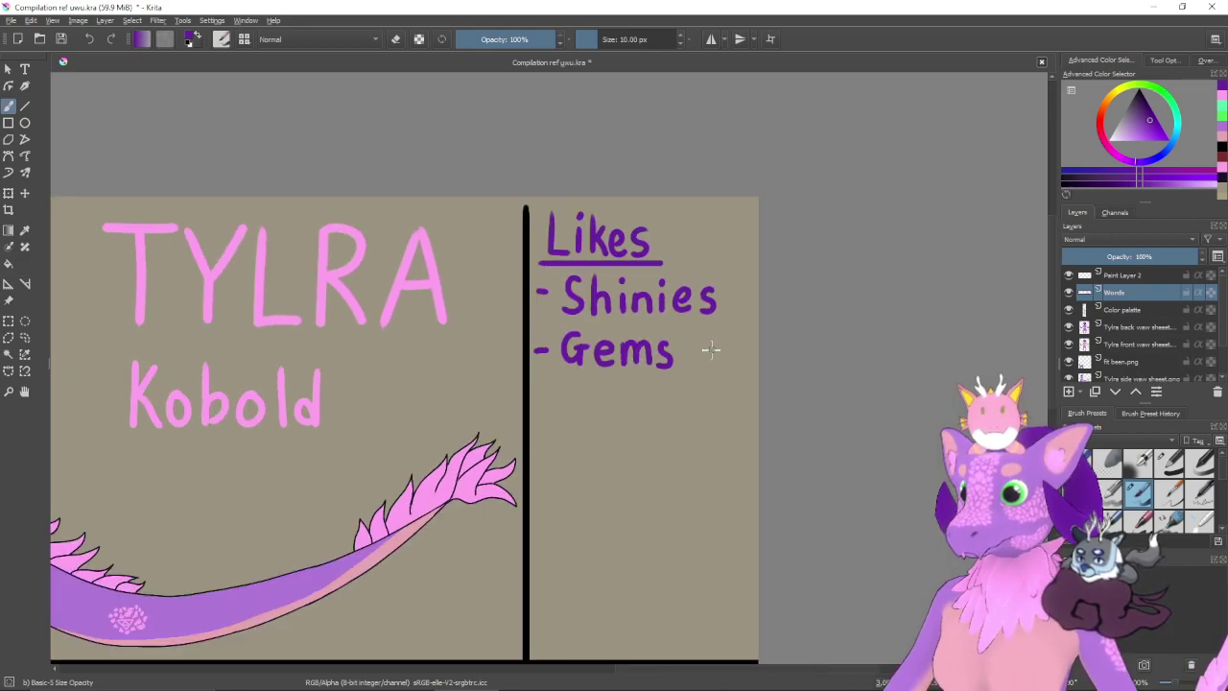
scroll(715, 359, "up", 6)
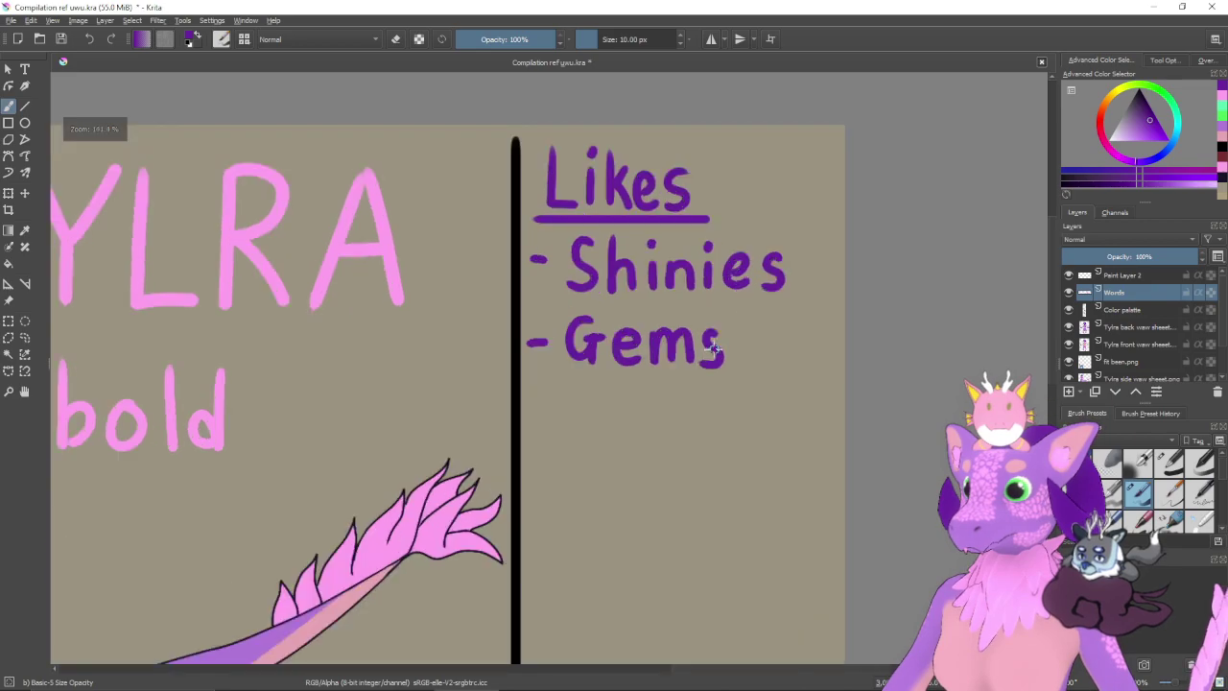
key("ctrl+z")
key("ctrl+z")
key("ctrl+z")
key("ctrl+z")
key("ctrl+z")
key("ctrl+z")
key("ctrl+z")
key("ctrl+z")
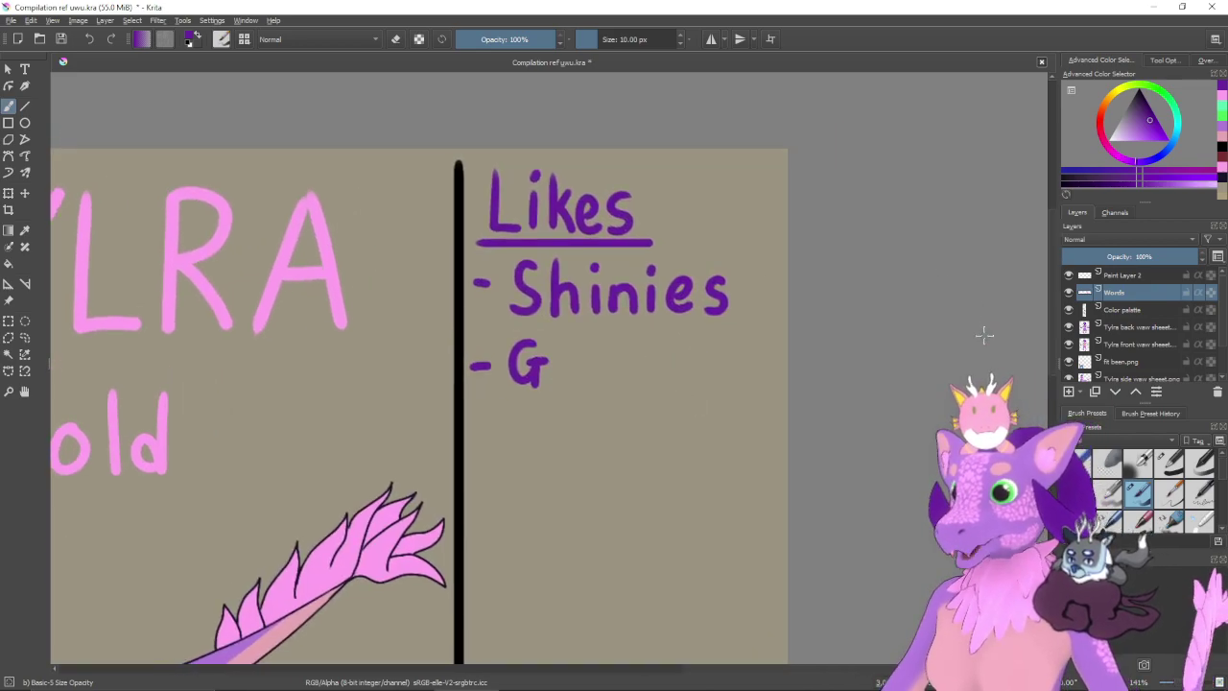
key("ctrl+z")
key("ctrl+z")
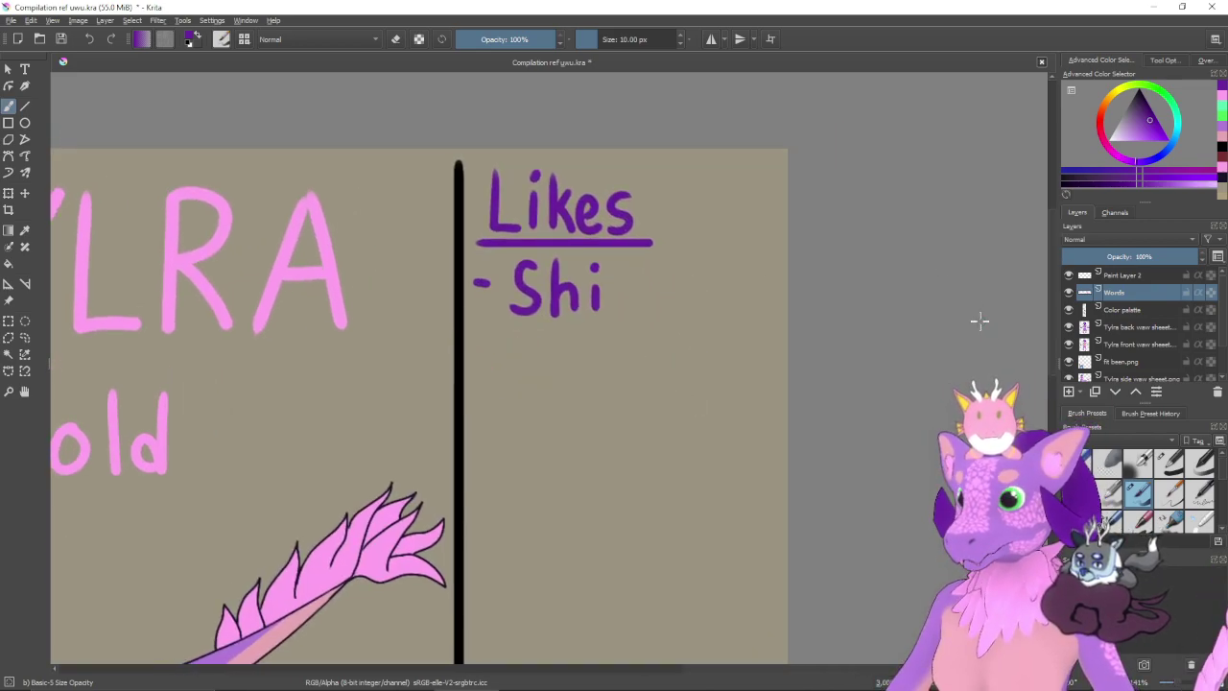
key("ctrl+z")
key("ctrl+z")
- On Paint Layer 2, draw a straight horizontal purple guide line below the first bullet, reaching the canvas edge
left_click(1121, 277)
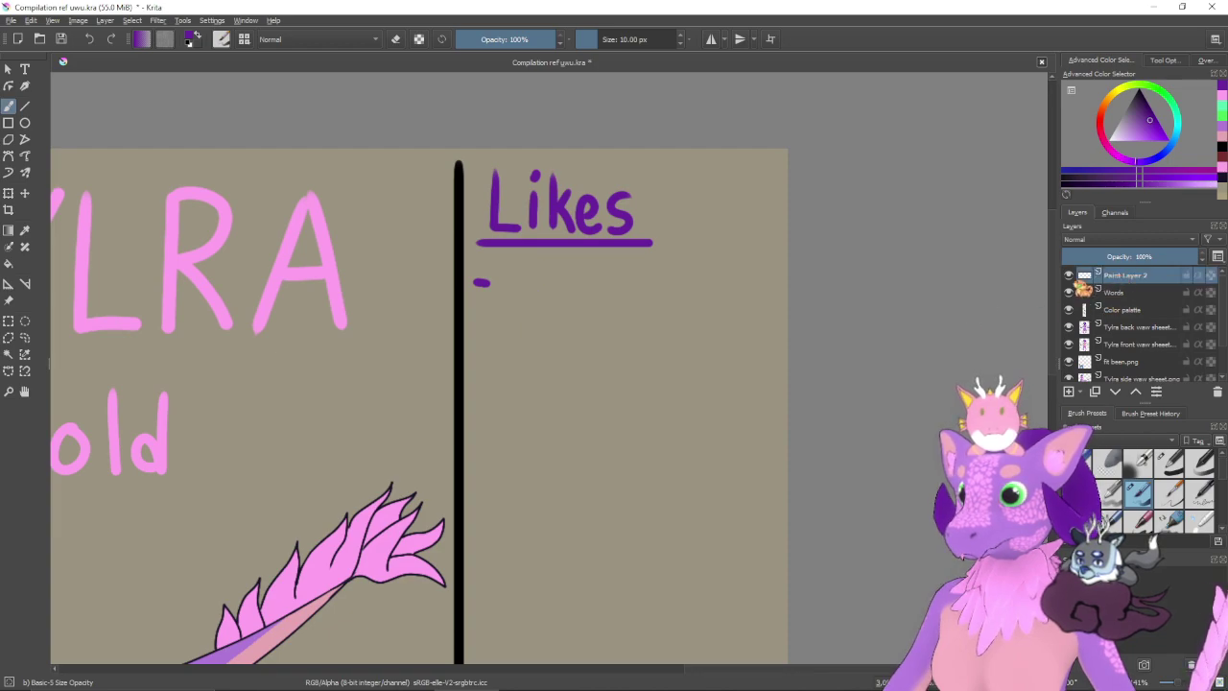
left_click(25, 106)
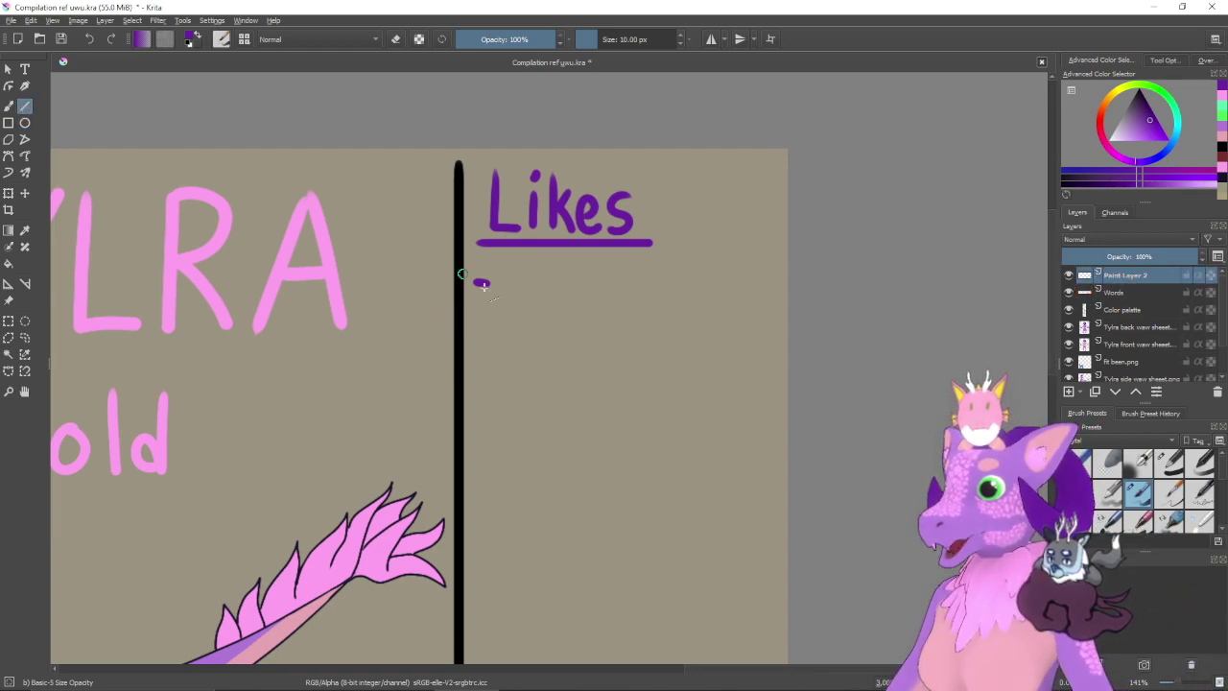
left_click_drag(507, 331, 850, 329)
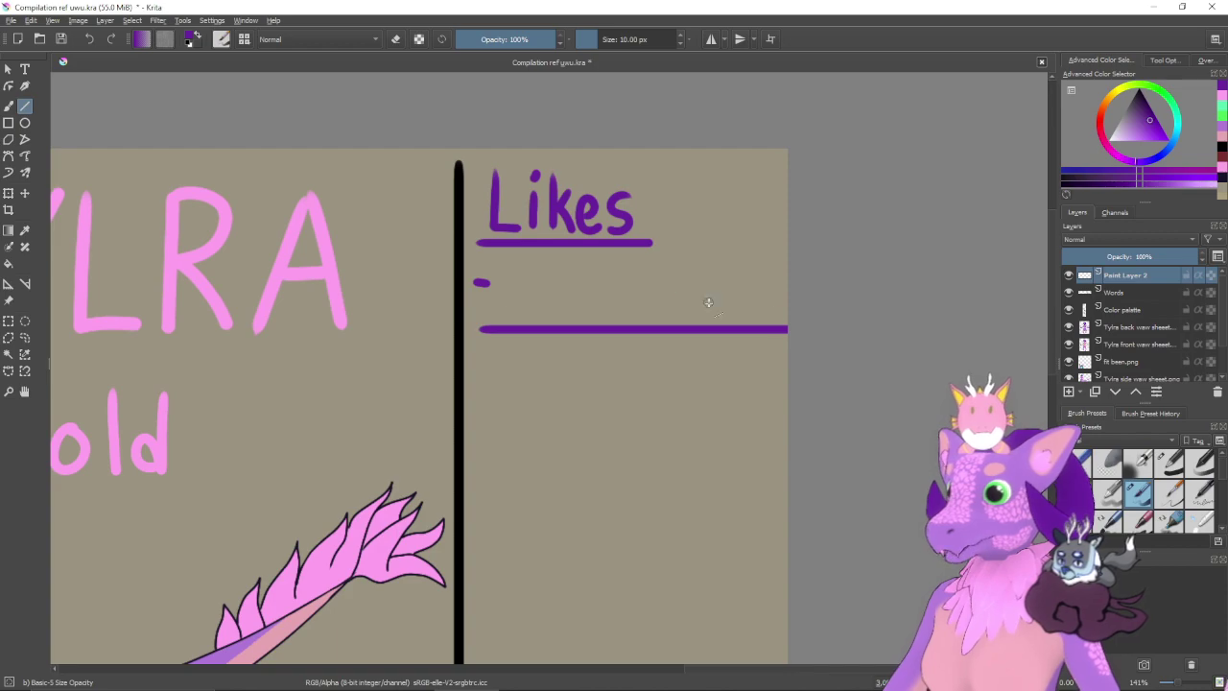
- On the Words layer, letter a large dark purple "S" after the bullet dash, resting on the guide line
left_click(1120, 293)
key("b")
mouse_move(542, 261)
left_mouse_down()
mouse_move(535, 295)
mouse_move(505, 309)
left_mouse_up()
key("ctrl+z")
mouse_move(542, 260)
left_mouse_down()
mouse_move(533, 301)
mouse_move(513, 269)
mouse_move(542, 297)
mouse_move(498, 310)
left_mouse_up()
key("ctrl+z")
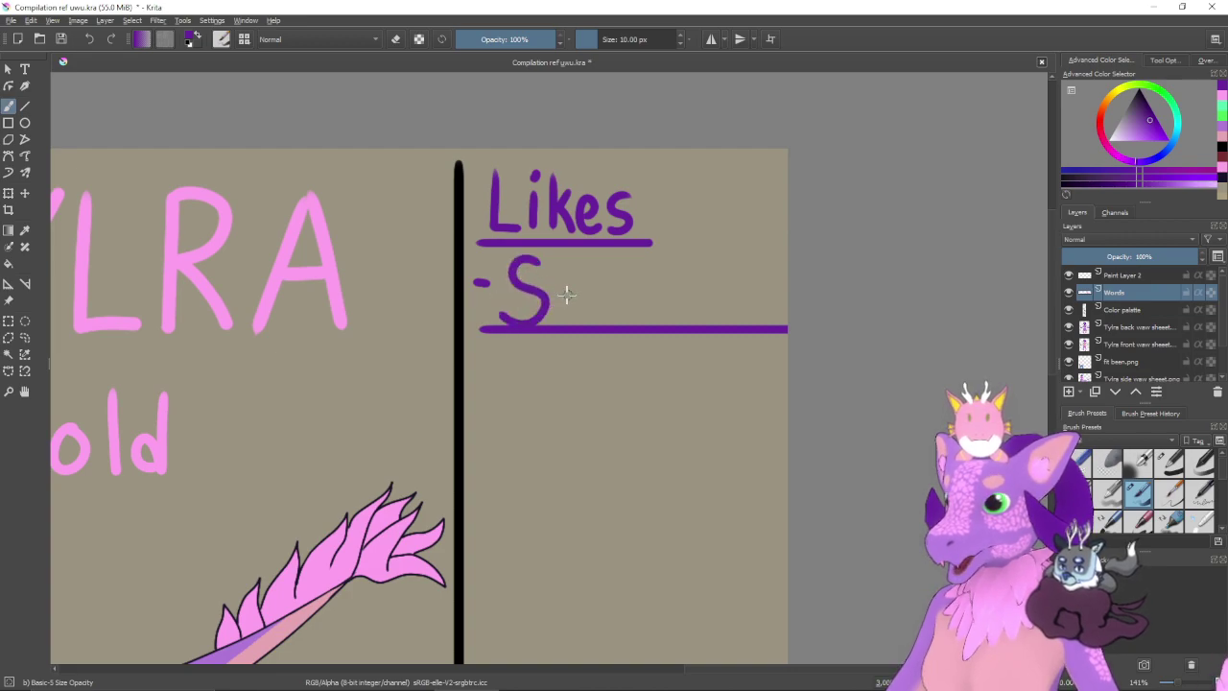
key("ctrl+z")
mouse_move(542, 260)
left_mouse_down()
mouse_move(540, 298)
mouse_move(505, 318)
left_mouse_up()
key("ctrl+z")
mouse_move(543, 260)
left_mouse_down()
mouse_move(515, 274)
mouse_move(508, 323)
left_mouse_up()
key("ctrl+z")
mouse_move(549, 262)
left_mouse_down()
mouse_move(548, 298)
mouse_move(515, 323)
left_mouse_up()
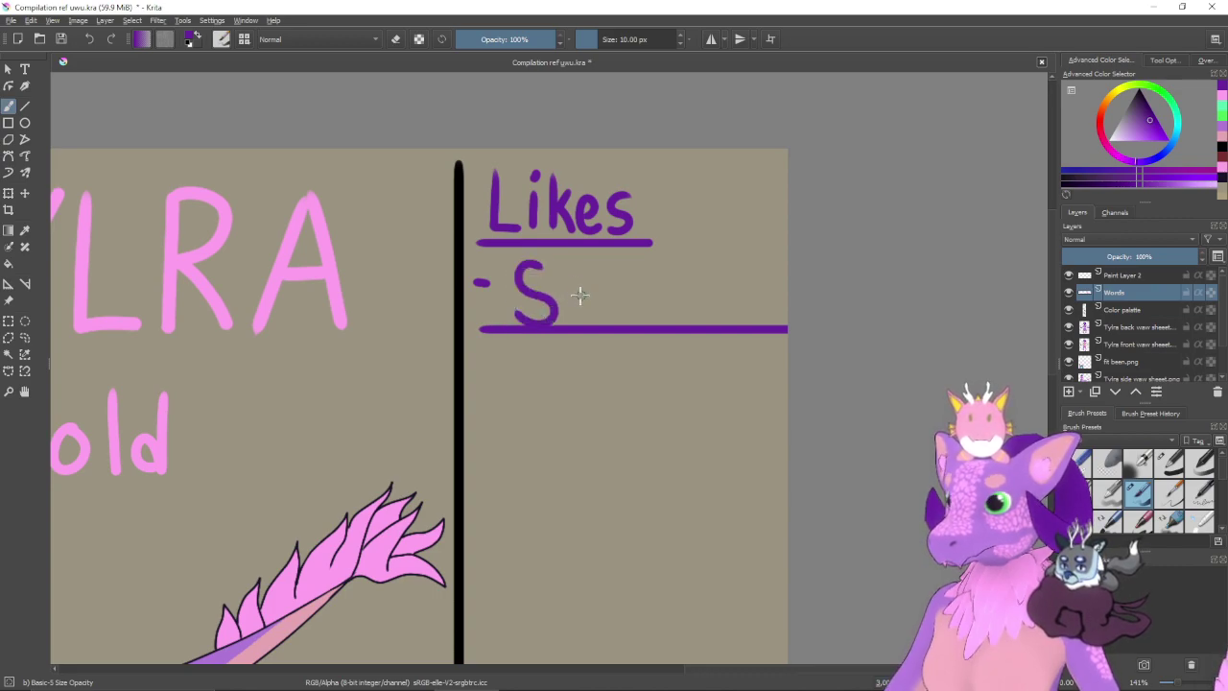
- Letter "hinies" after the "S" along the guide line to complete the entry "Shinies"
mouse_move(571, 267)
left_mouse_down()
mouse_move(569, 311)
mouse_move(595, 331)
mouse_move(573, 326)
mouse_move(596, 328)
mouse_move(568, 284)
mouse_move(589, 329)
left_mouse_up()
key("ctrl+z")
key("ctrl+z")
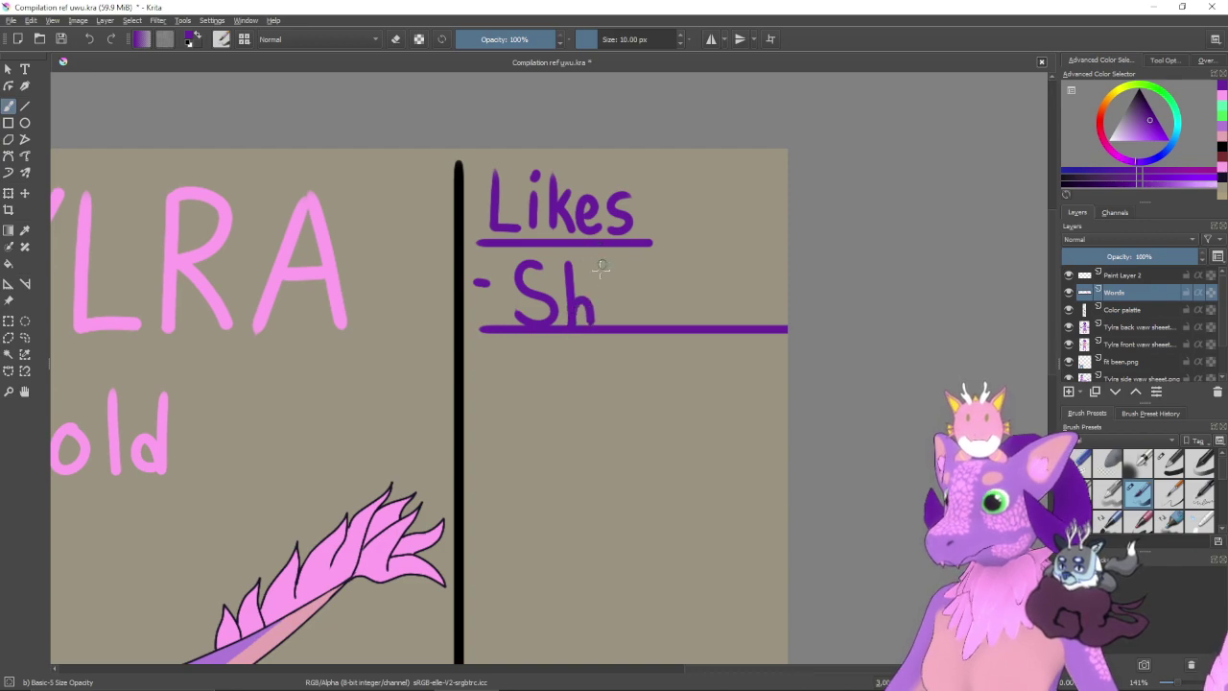
key("ctrl+z")
mouse_move(567, 261)
left_mouse_down()
mouse_move(568, 323)
mouse_move(577, 297)
mouse_move(594, 326)
left_mouse_up()
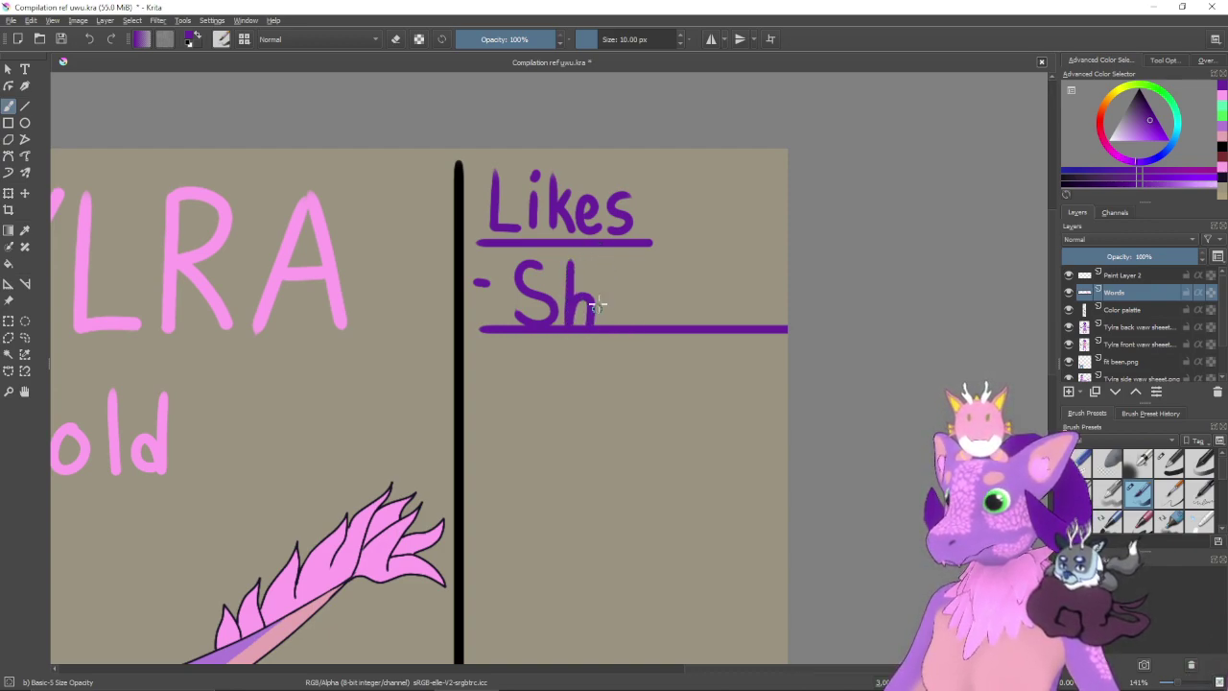
mouse_move(602, 269)
left_mouse_down()
mouse_move(624, 317)
mouse_move(637, 293)
mouse_move(625, 320)
left_mouse_up()
key("ctrl+z")
key("ctrl+z")
mouse_move(628, 297)
left_mouse_down()
mouse_move(639, 294)
mouse_move(650, 322)
mouse_move(706, 326)
mouse_move(683, 318)
mouse_move(707, 318)
mouse_move(723, 290)
mouse_move(721, 324)
left_mouse_up()
key("ctrl+z")
key("ctrl+z")
key("ctrl+z")
key("ctrl+z")
key("ctrl+z")
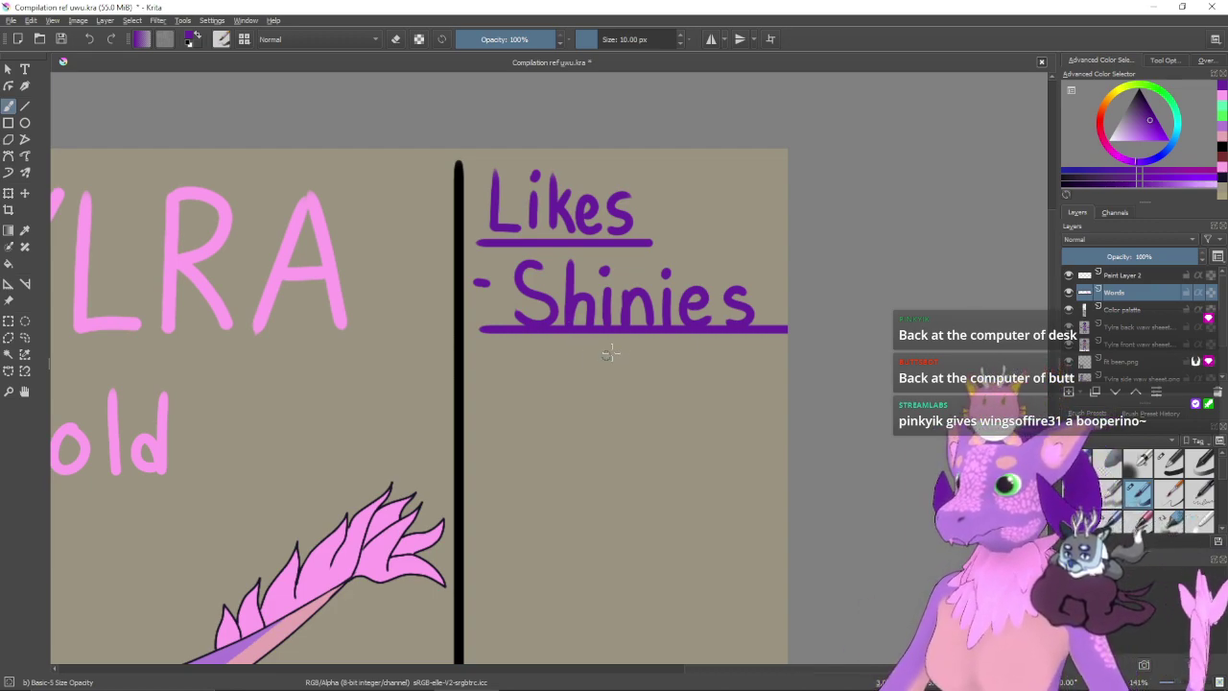
key("Insert")
key("v")
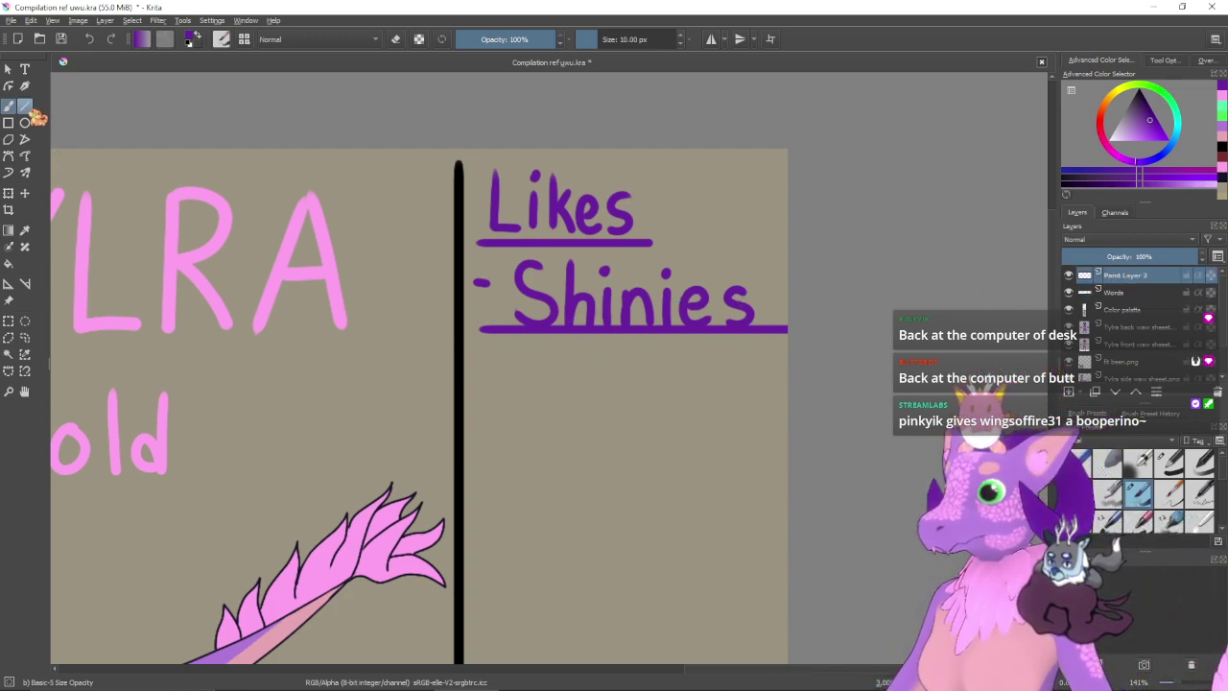
key("Page_Down")
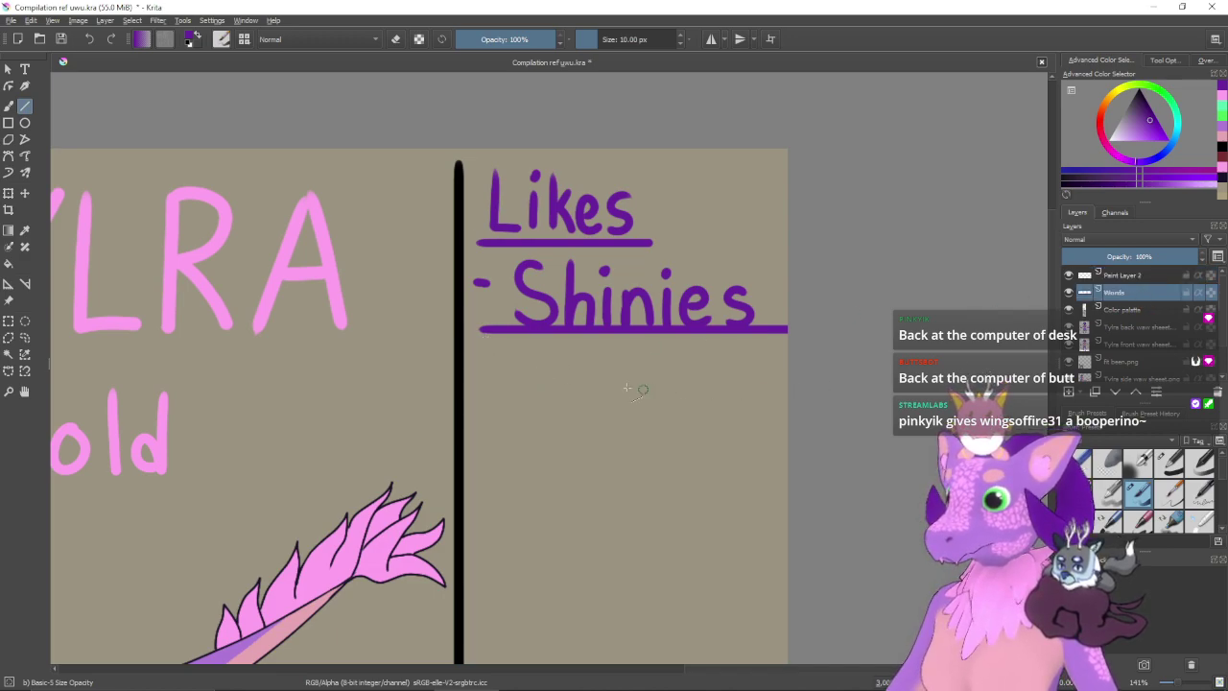
key("b")
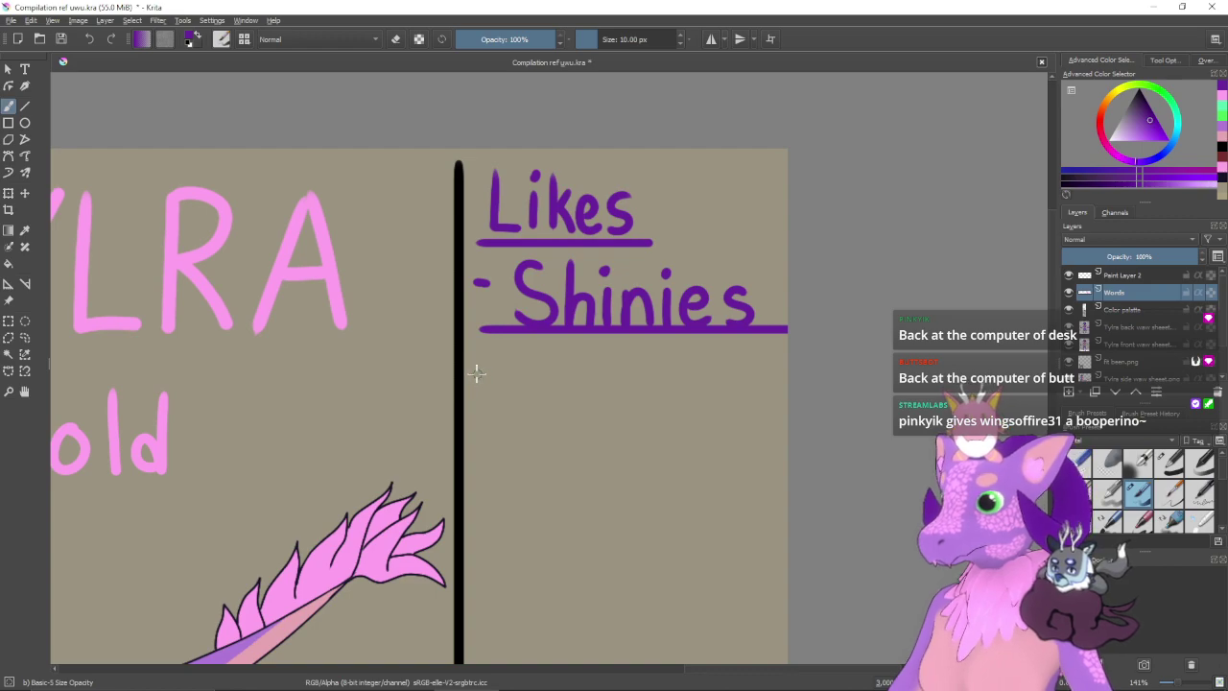
- Replace the dash before "Shinies" with a round bullet dot and add a second dot below the guide line
key("ctrl+z")
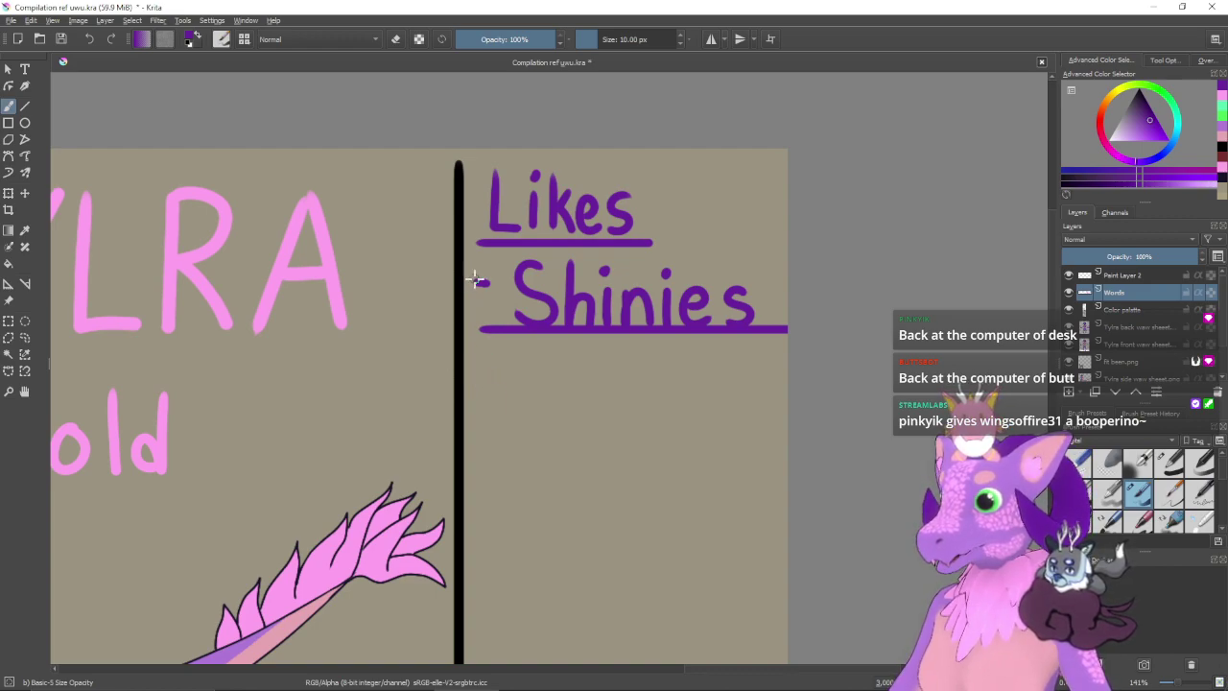
key("e")
key("e")
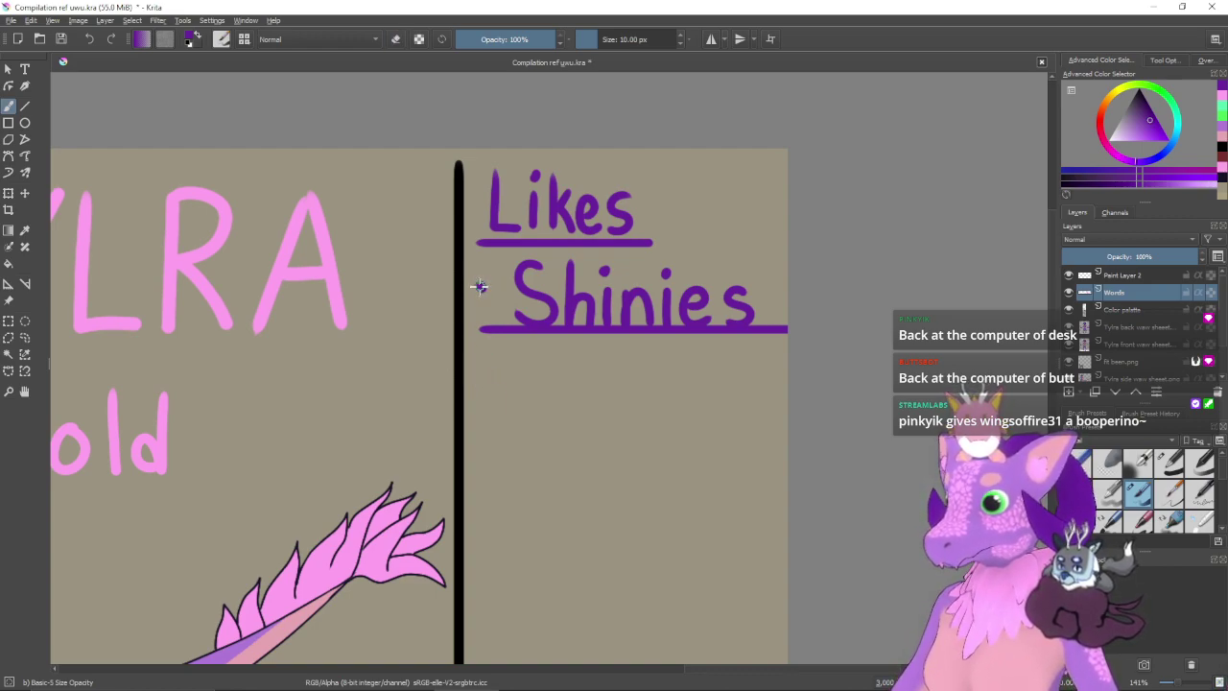
left_click(478, 366)
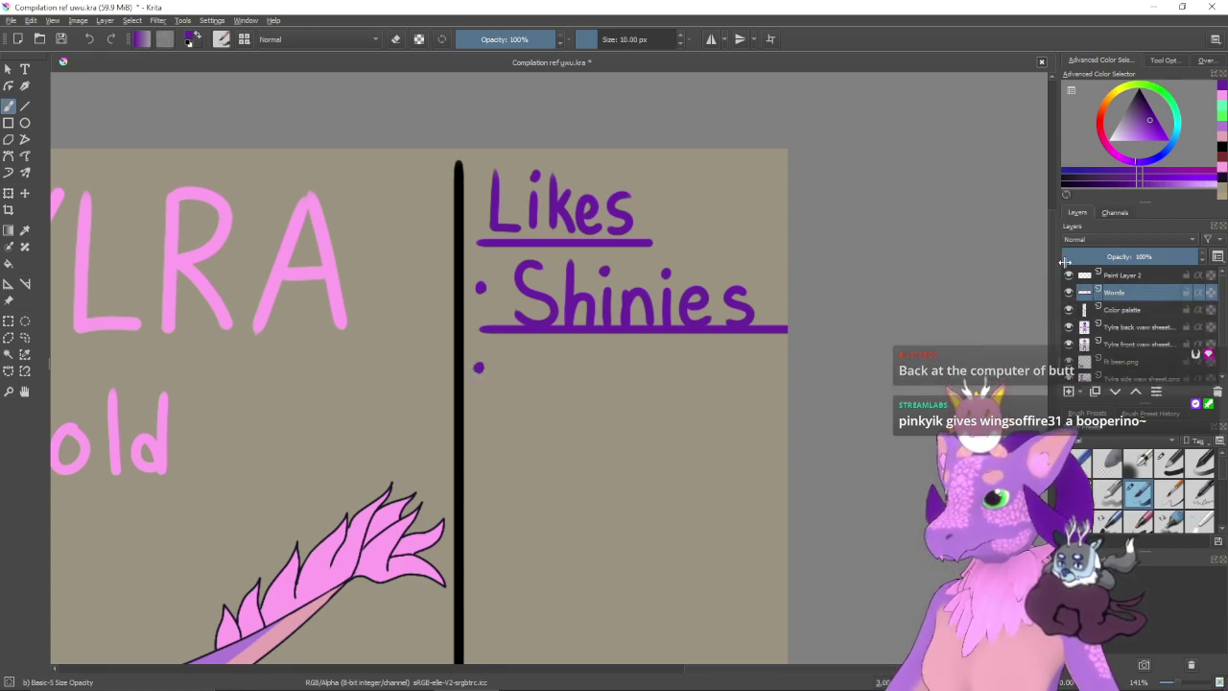
- On Paint Layer 2, draw a second straight purple guide line beneath the second bullet dot
left_click(1125, 274)
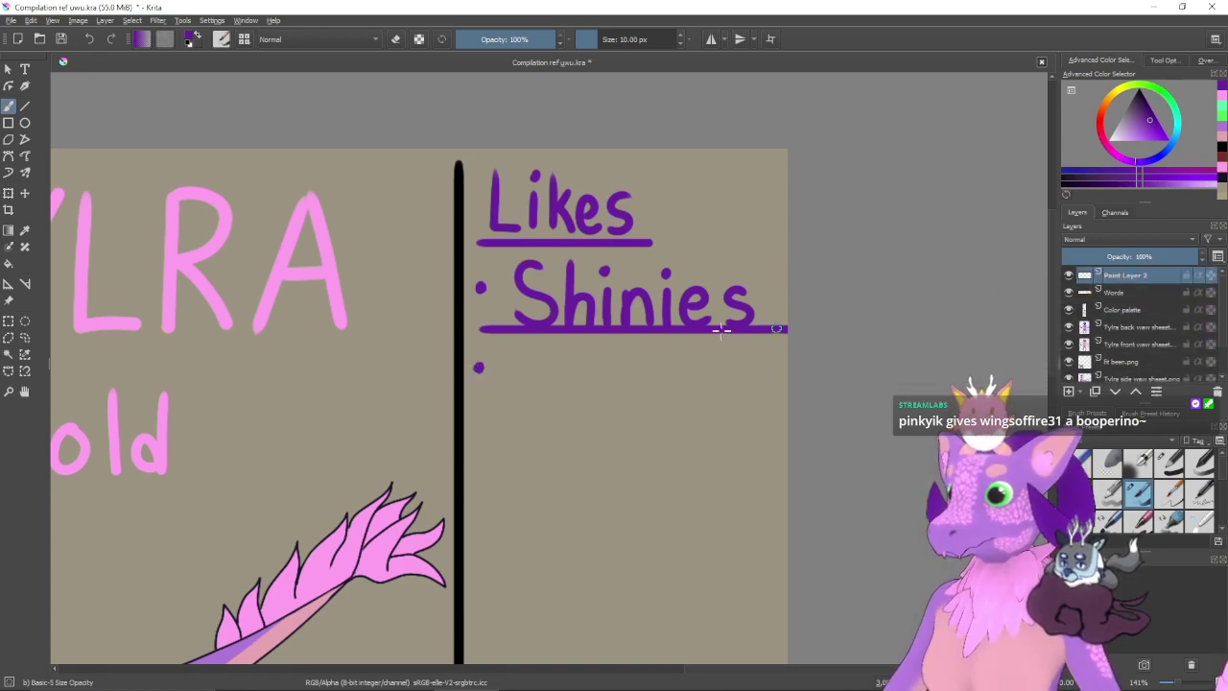
left_click(26, 106)
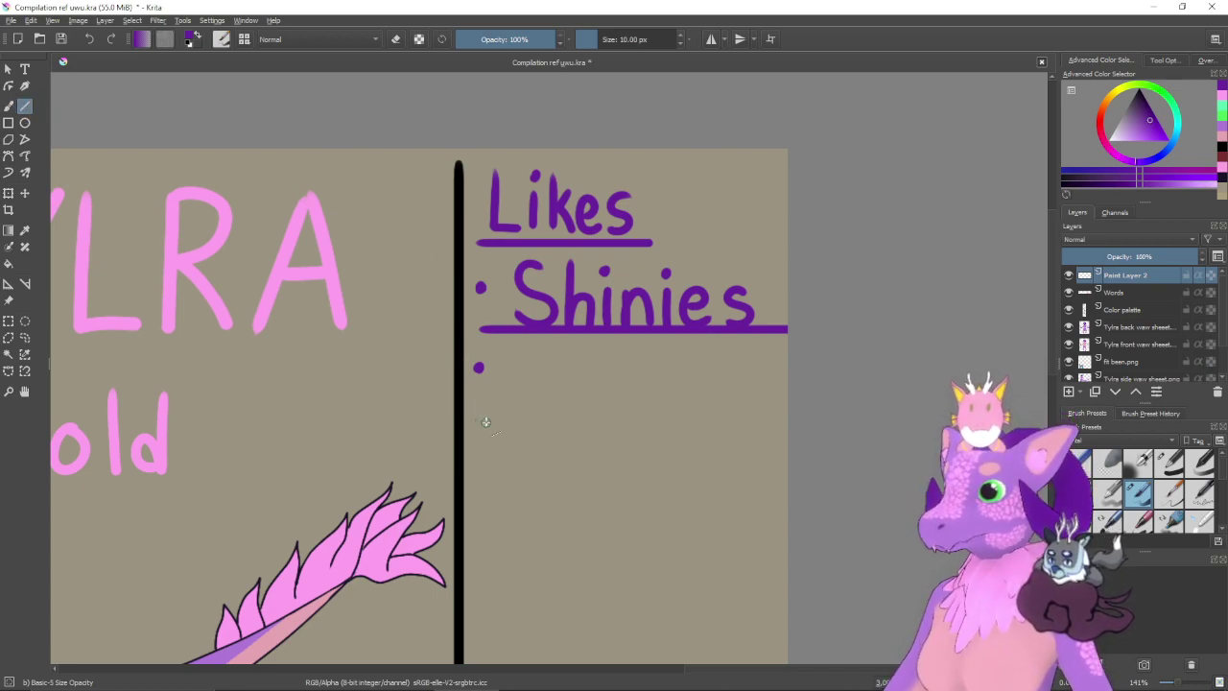
left_click_drag(801, 407, 478, 410)
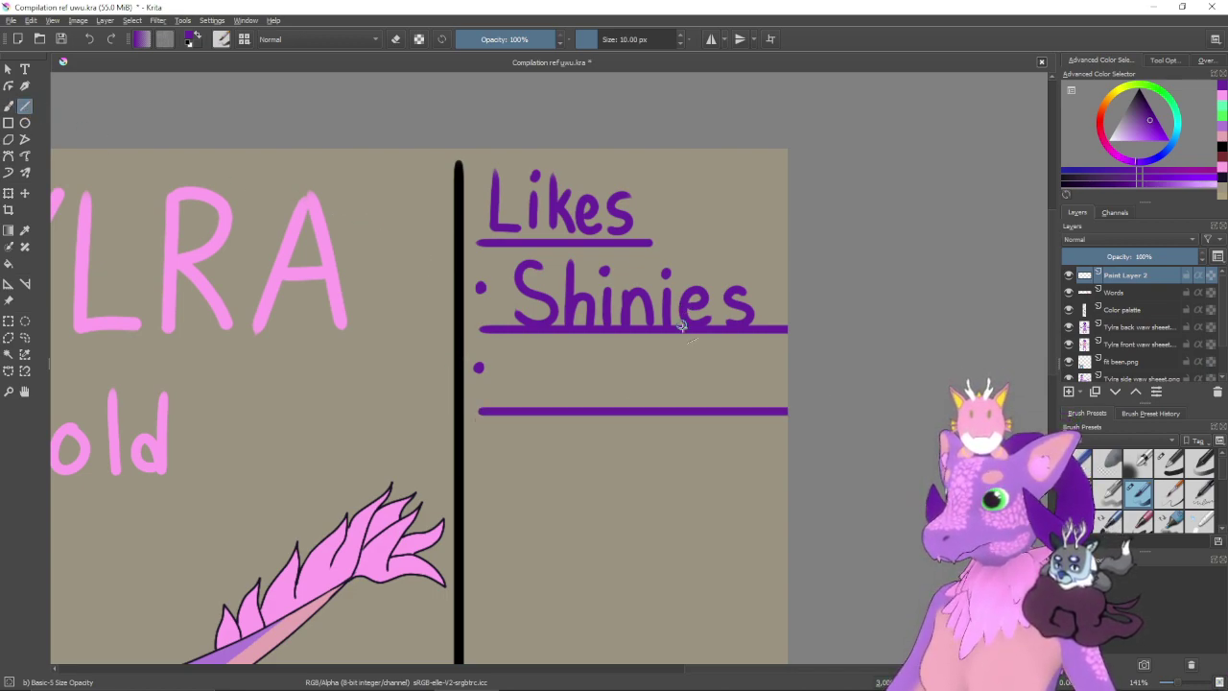
- On the Words layer, letter "Ge" in dark purple after the second bullet, resting on its guide line
key("b")
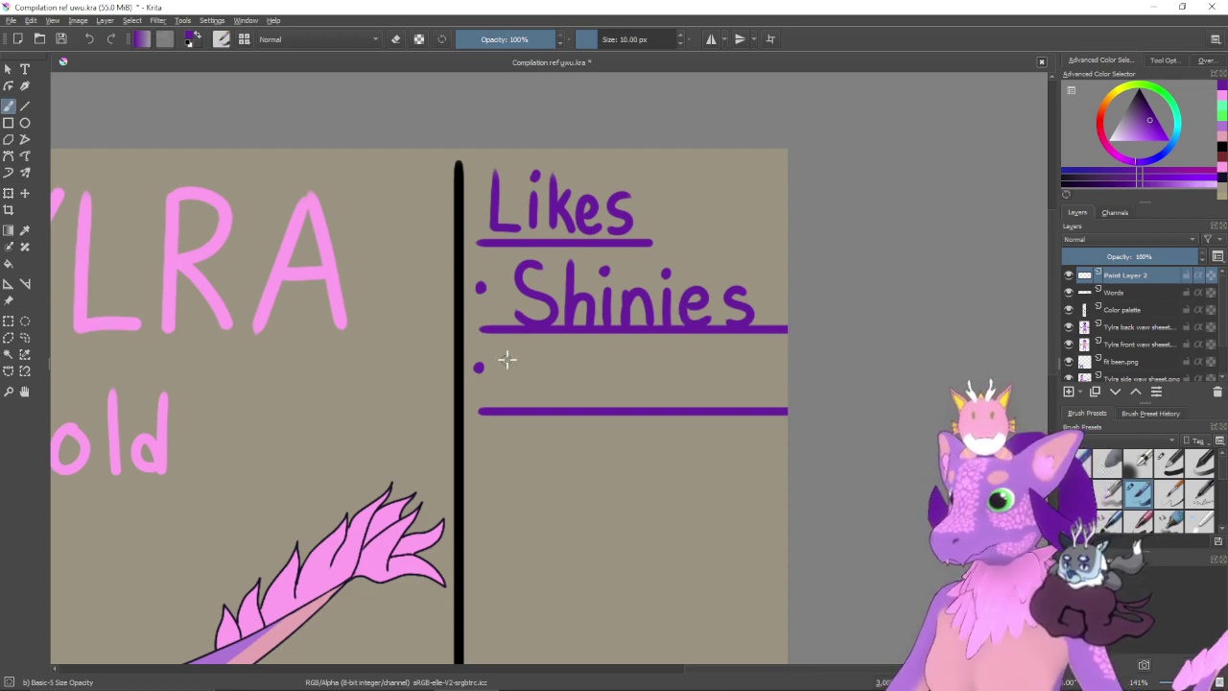
left_click(1130, 294)
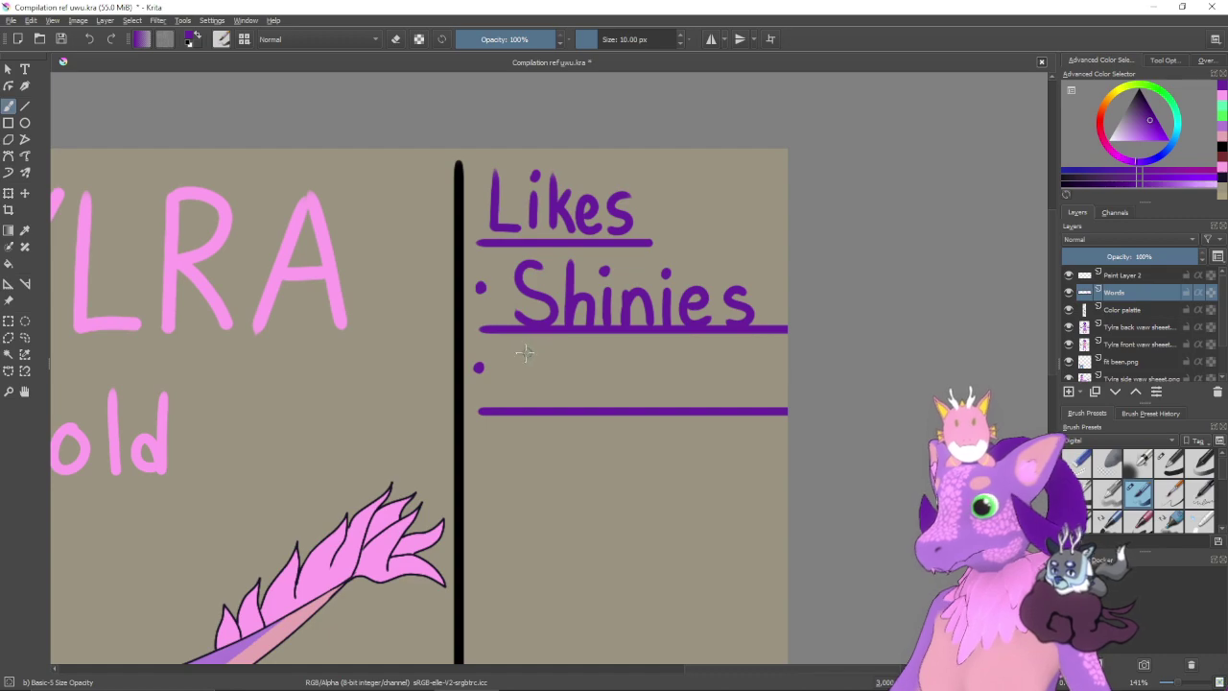
left_click_drag(541, 351, 525, 391)
key("ctrl+z")
mouse_move(543, 347)
left_mouse_down()
mouse_move(530, 405)
mouse_move(545, 396)
mouse_move(533, 375)
mouse_move(572, 387)
mouse_move(510, 375)
mouse_move(542, 399)
mouse_move(572, 393)
left_mouse_up()
key("ctrl+z")
key("ctrl+z")
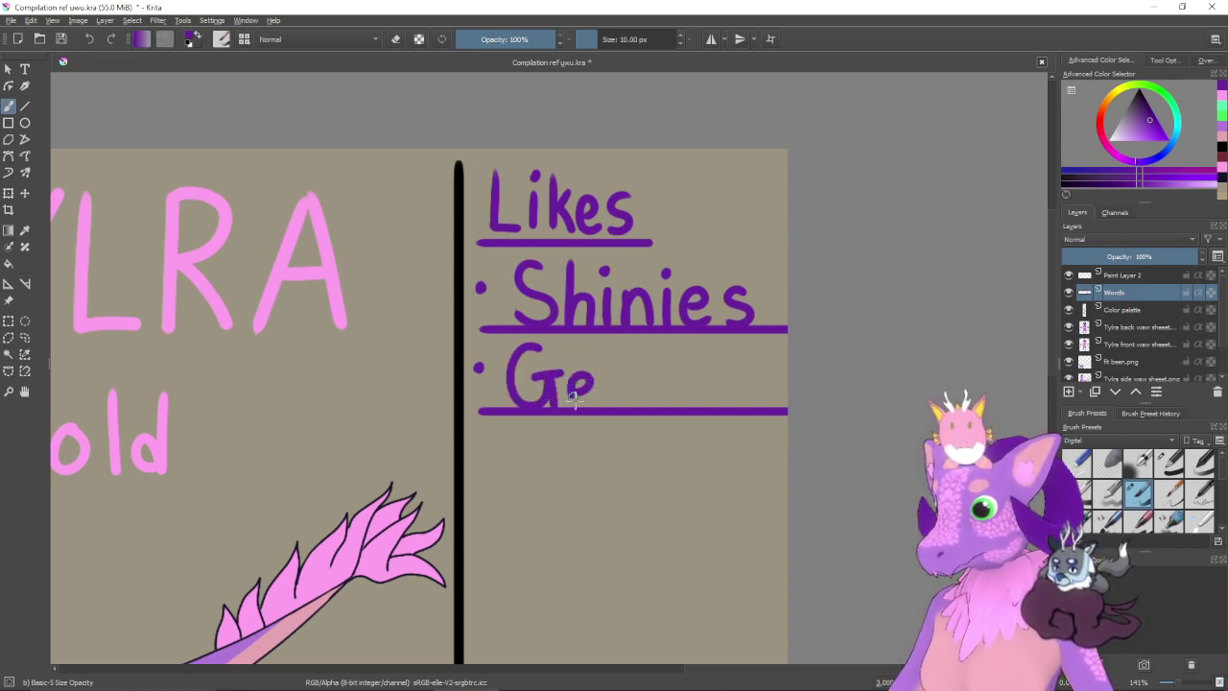
key("ctrl+z")
mouse_move(537, 347)
left_mouse_down()
mouse_move(559, 370)
mouse_move(601, 376)
mouse_move(595, 407)
mouse_move(573, 395)
mouse_move(597, 408)
left_mouse_up()
key("ctrl+z")
key("ctrl+z")
key("ctrl+z")
key("ctrl+z")
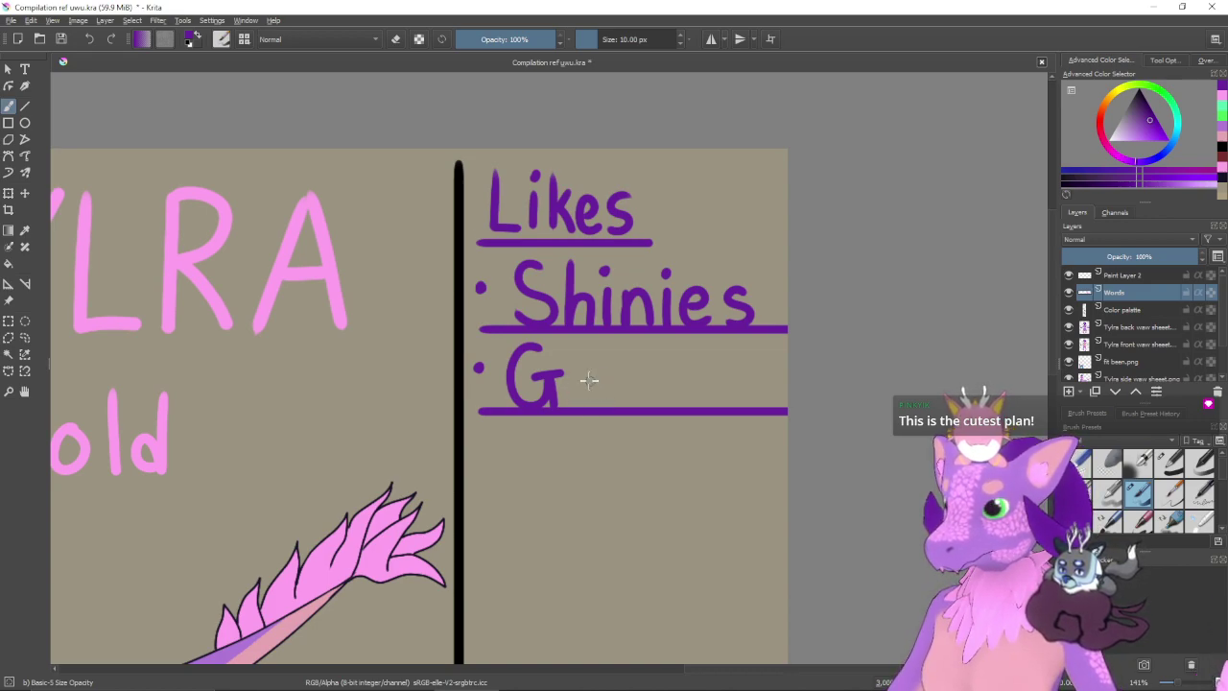
key("ctrl+z")
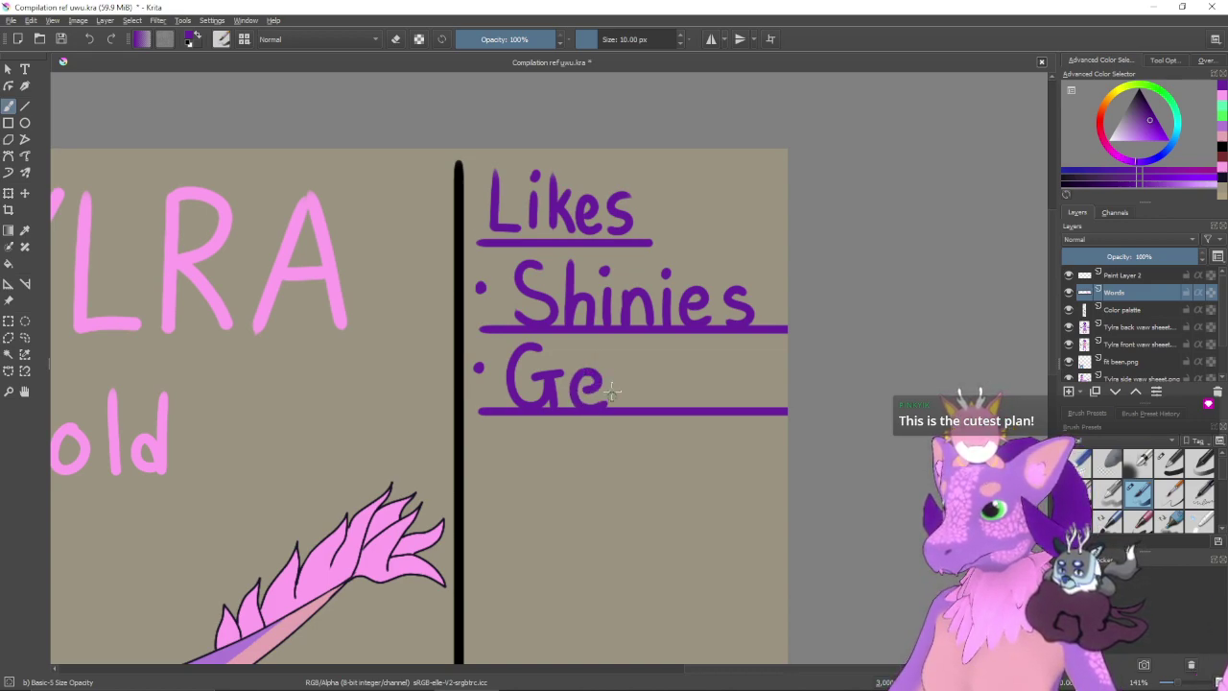
- Letter "ms" to complete "Gems" and place a third bullet dot beneath the second guide line
left_click_drag(643, 398, 671, 407)
key("ctrl+z")
mouse_move(617, 370)
left_mouse_down()
mouse_move(621, 407)
mouse_move(635, 370)
mouse_move(645, 398)
mouse_move(684, 403)
left_mouse_up()
key("ctrl+z")
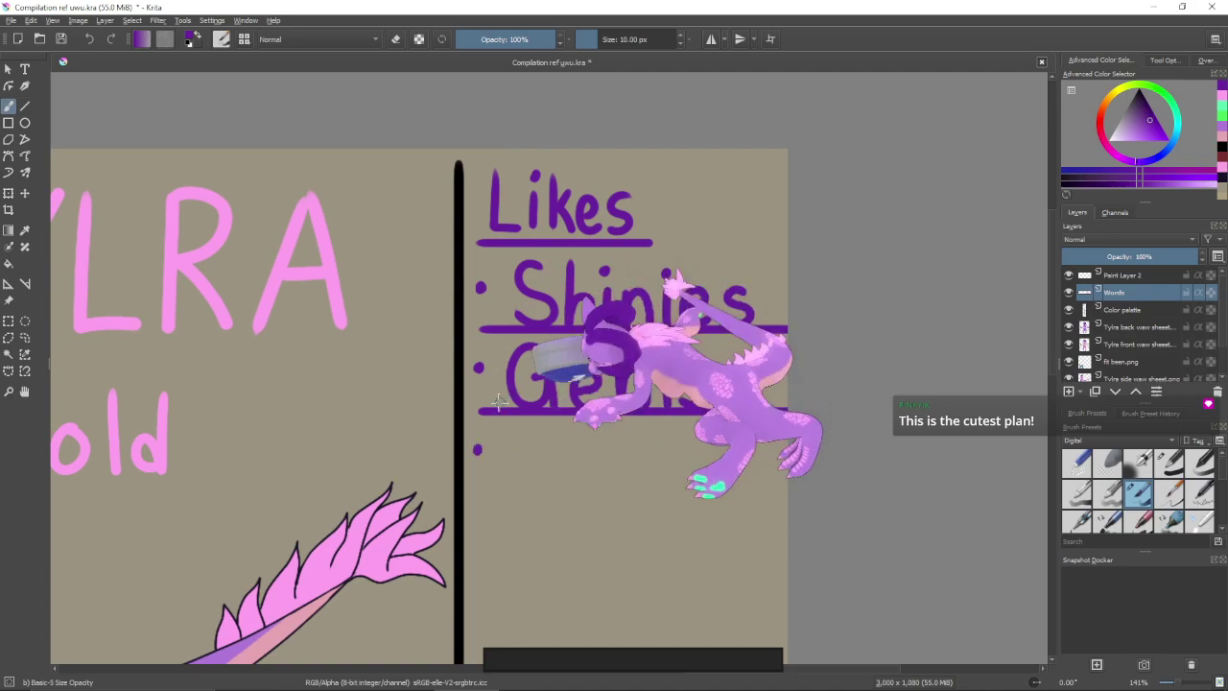
- On Paint Layer 2, draw a third straight purple guide line beneath the third bullet dot
left_click_drag(601, 461, 565, 373)
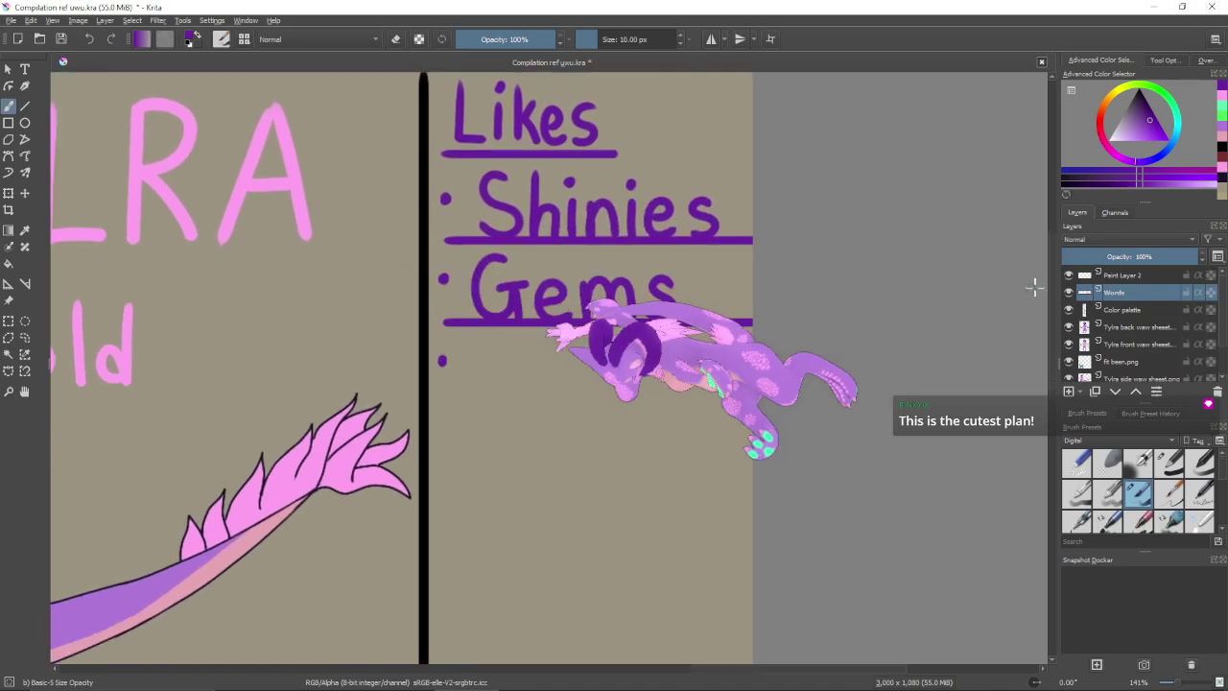
left_click(1138, 277)
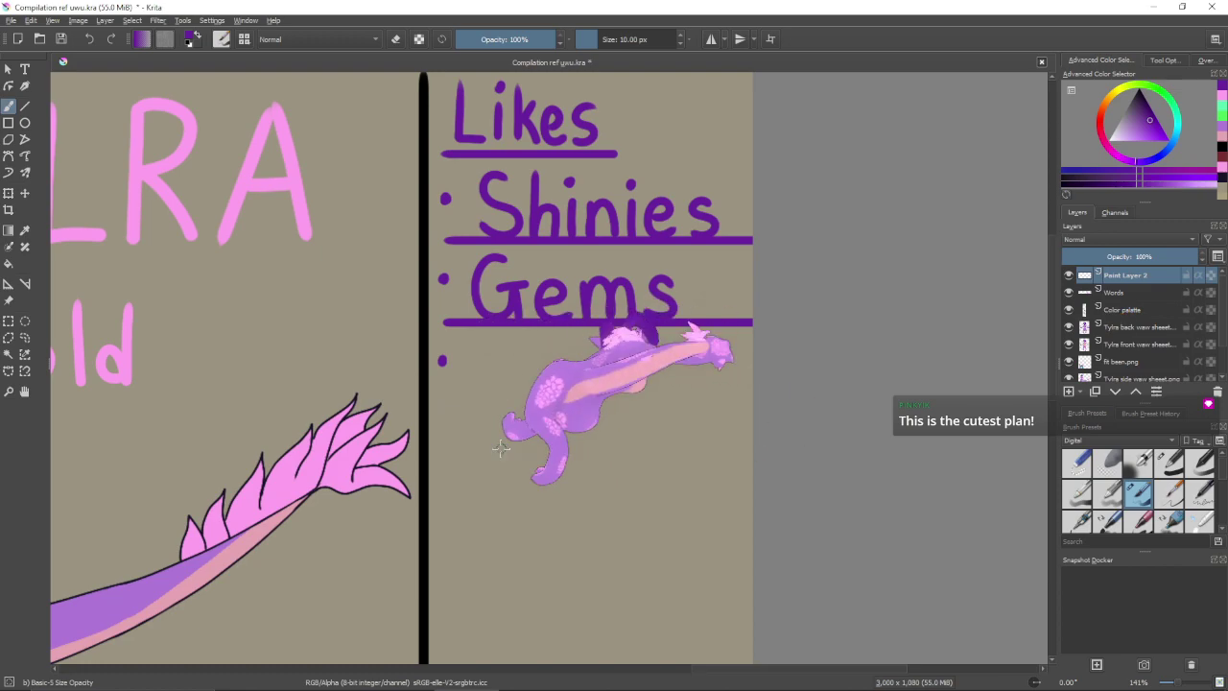
left_click(25, 106)
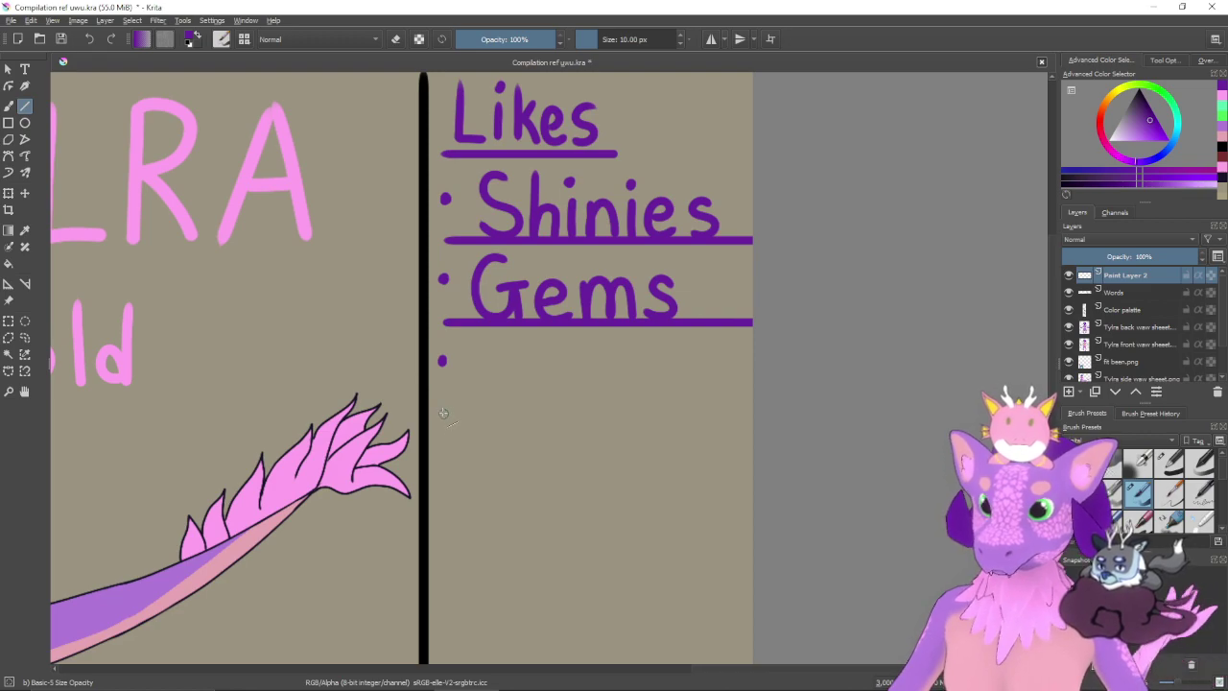
left_click_drag(444, 401, 763, 401)
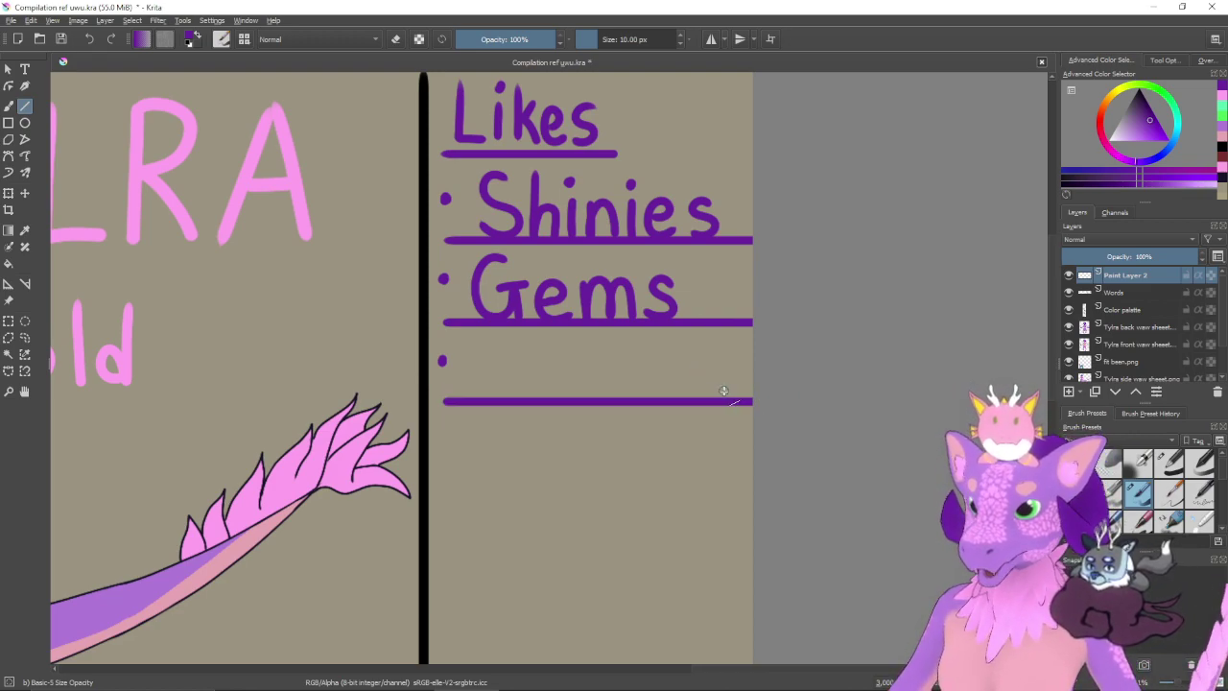
- Letter "Headpats" in dark purple after the third bullet, resting on its guide line
key("b")
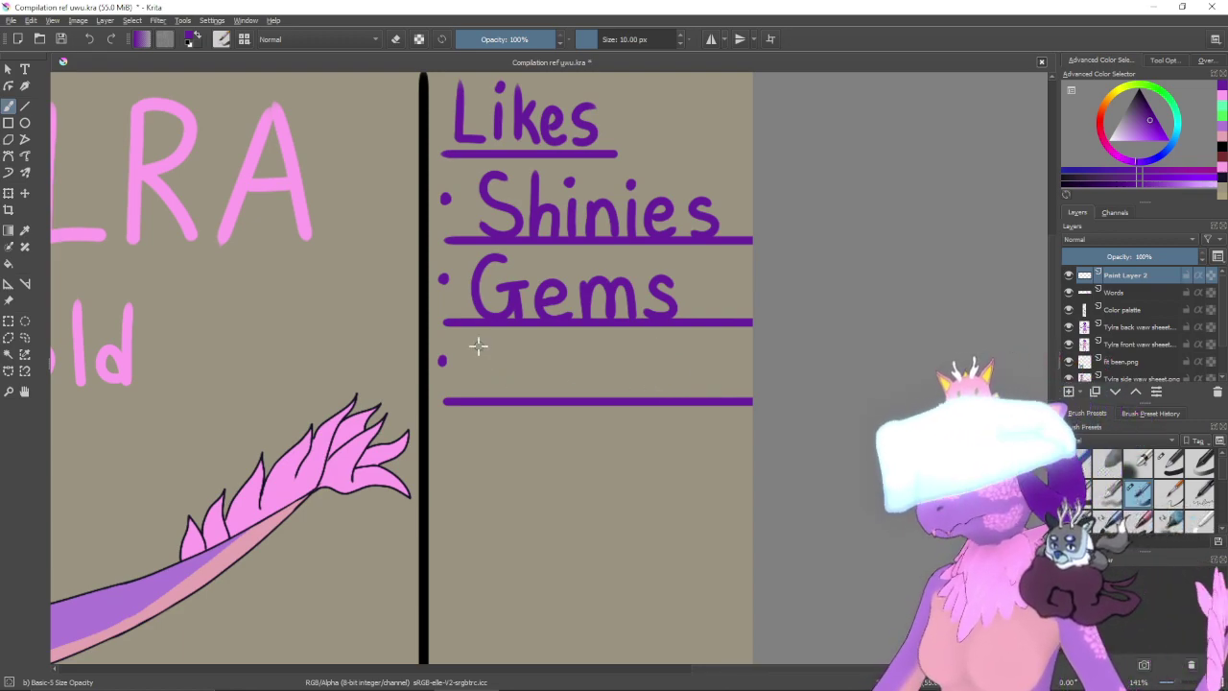
left_click_drag(482, 348, 477, 398)
key("ctrl+z")
key("ctrl+z")
mouse_move(500, 346)
left_mouse_down()
mouse_move(501, 401)
mouse_move(559, 372)
mouse_move(604, 422)
left_mouse_up()
key("ctrl+z")
key("ctrl+z")
key("ctrl+z")
key("ctrl+z")
key("ctrl+z")
mouse_move(605, 370)
left_mouse_down()
mouse_move(606, 394)
mouse_move(645, 374)
mouse_move(699, 396)
left_mouse_up()
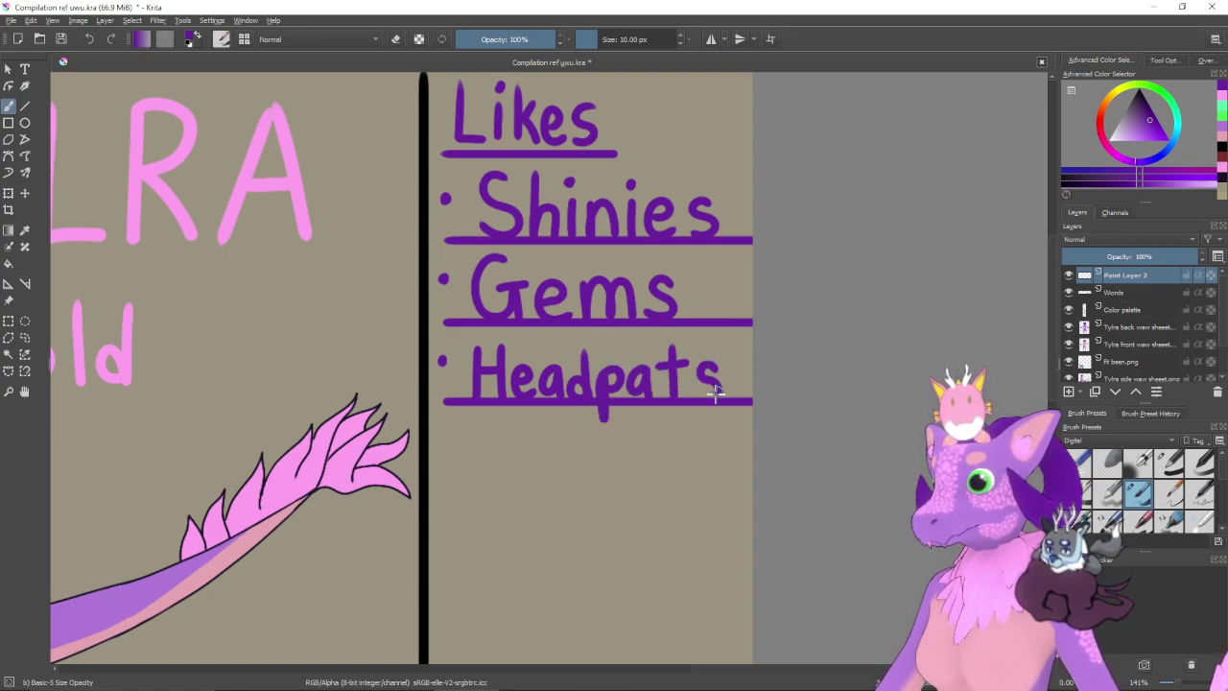
scroll(749, 406, "down", 5)
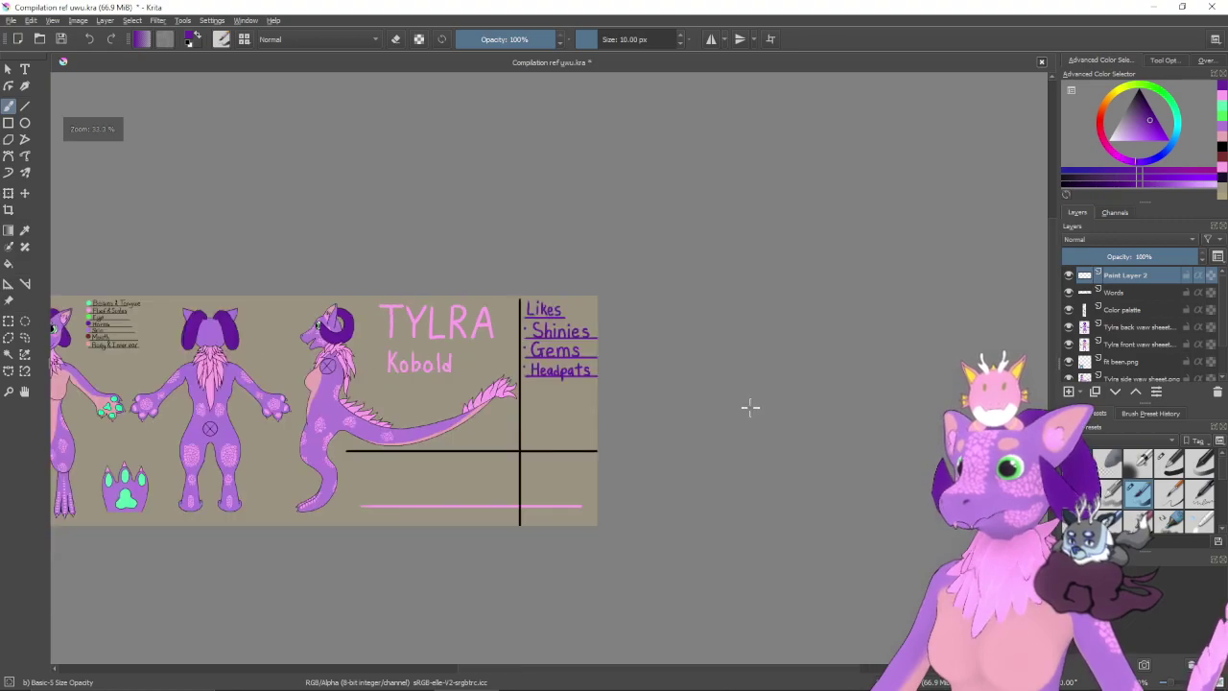
scroll(738, 431, "up", 3)
left_click_drag(562, 428, 806, 417)
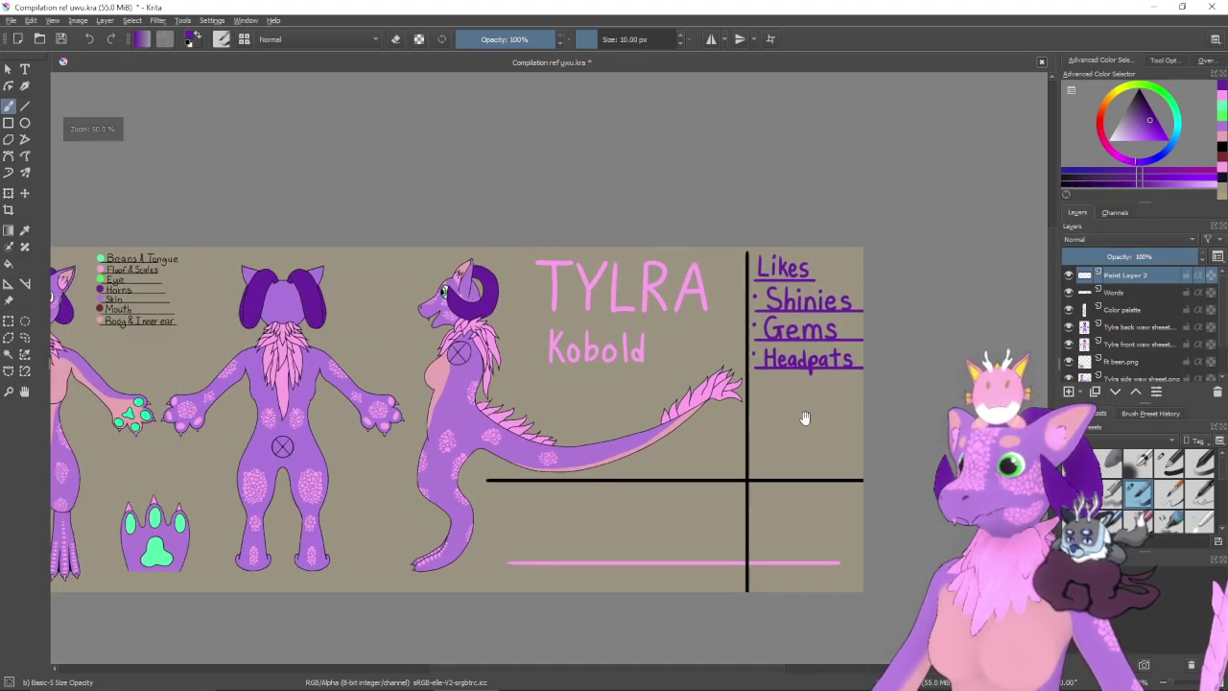
- Hide and reshow Paint Layer 2 to check which layer holds the "Headpats" lettering
left_click_drag(675, 428, 764, 414)
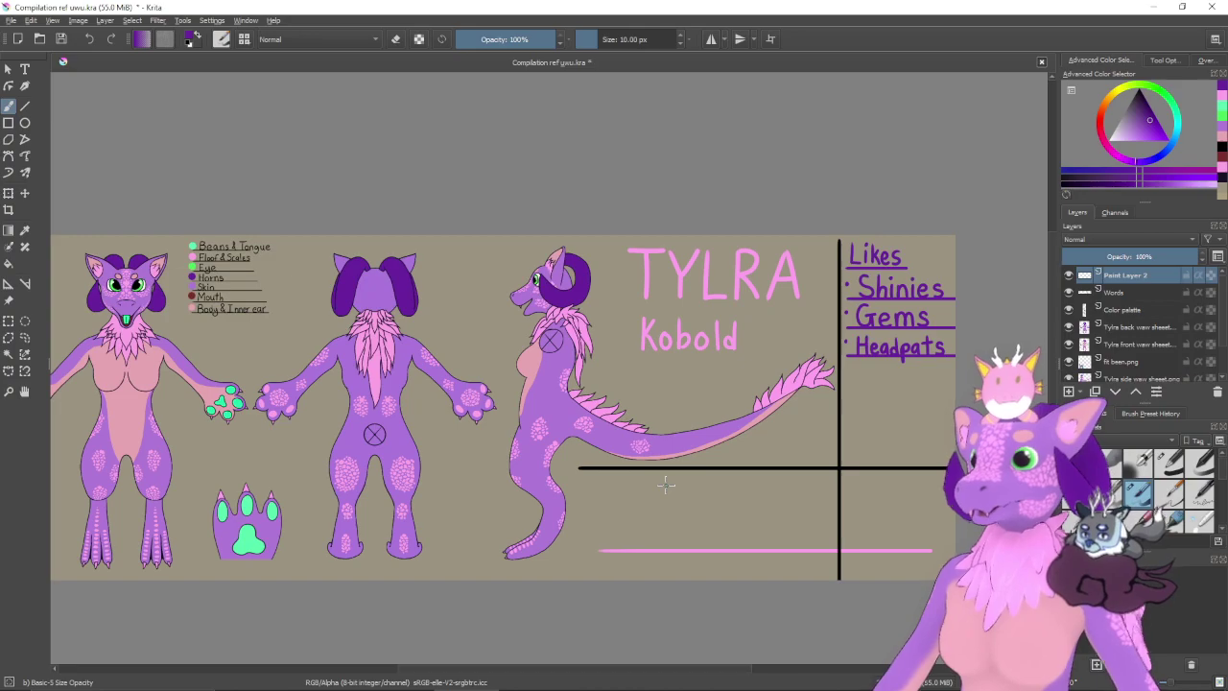
key("ctrl+plus")
key("ctrl+plus")
mouse_move(521, 178)
left_mouse_down()
mouse_move(581, 525)
mouse_move(468, 487)
left_mouse_up()
key("ctrl+z")
mouse_move(834, 411)
left_mouse_down()
mouse_move(342, 386)
mouse_move(315, 400)
left_mouse_up()
mouse_move(774, 390)
left_mouse_down()
mouse_move(723, 419)
mouse_move(727, 400)
left_mouse_up()
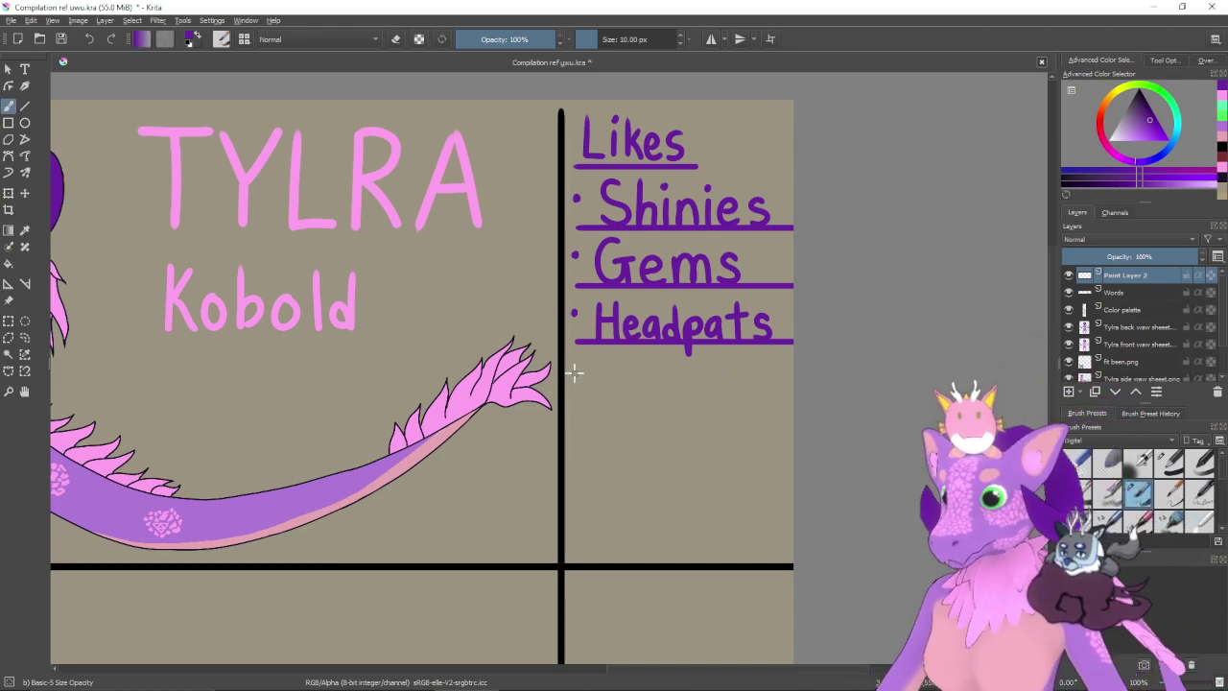
scroll(577, 386, "up", 1)
left_click_drag(660, 426, 615, 427)
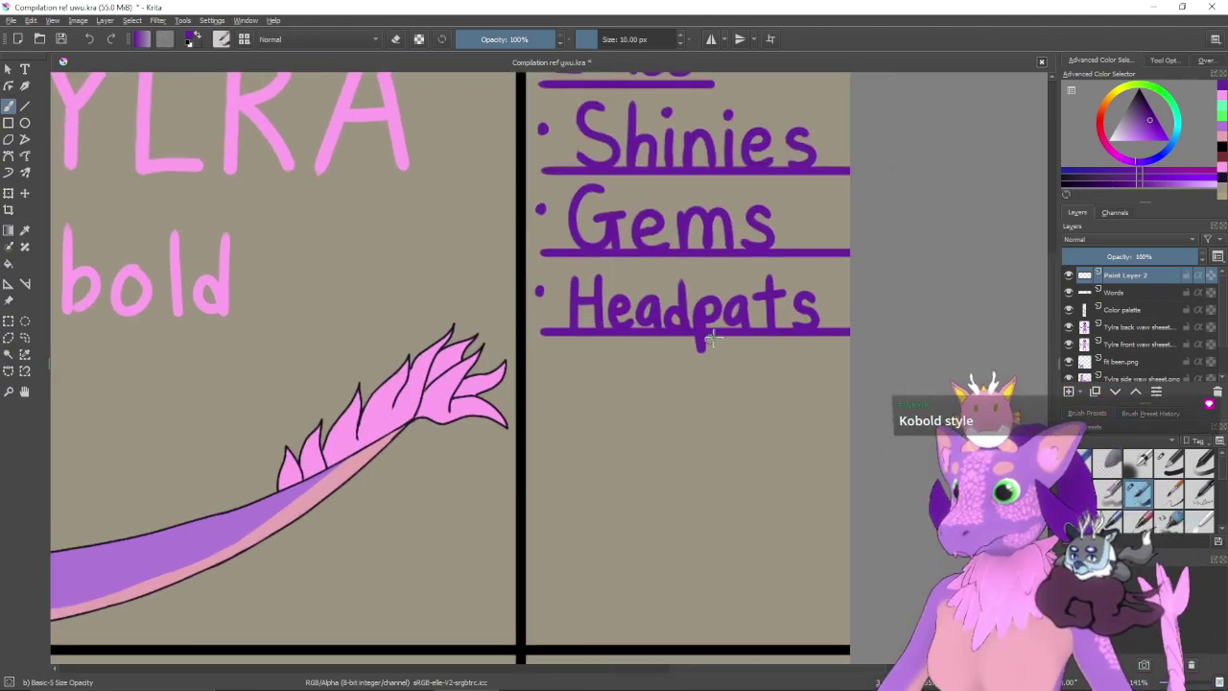
left_click(1068, 276)
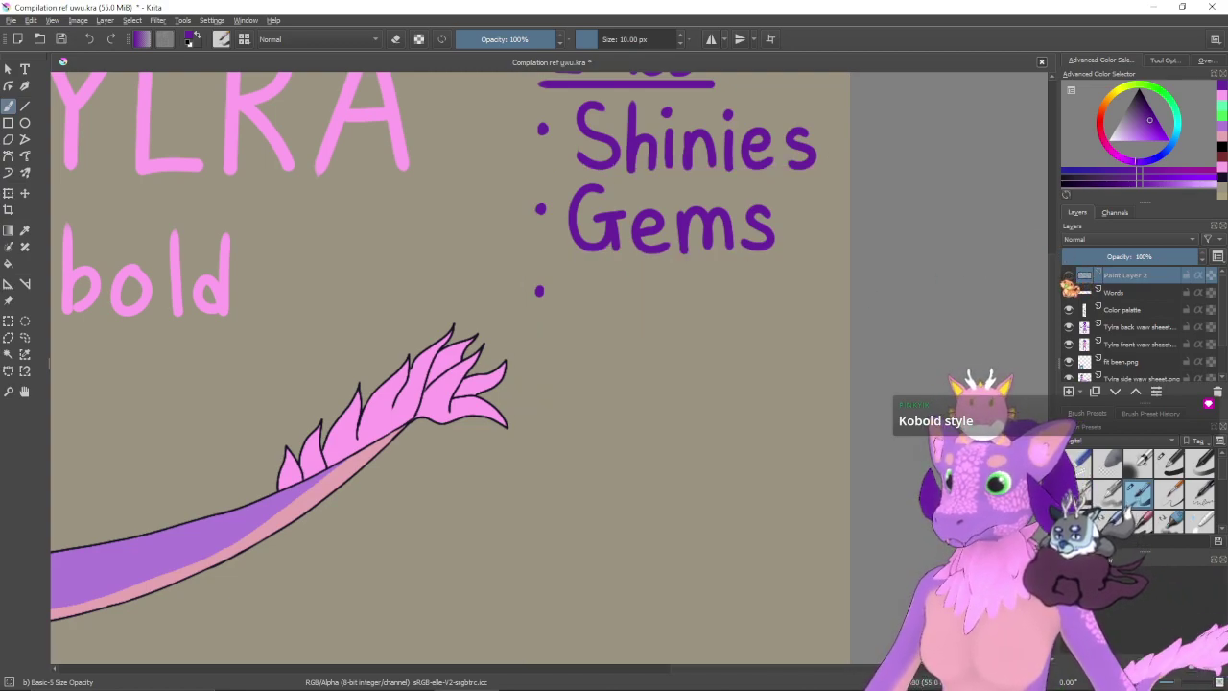
left_click(1069, 275)
left_click_drag(1145, 295, 1146, 294)
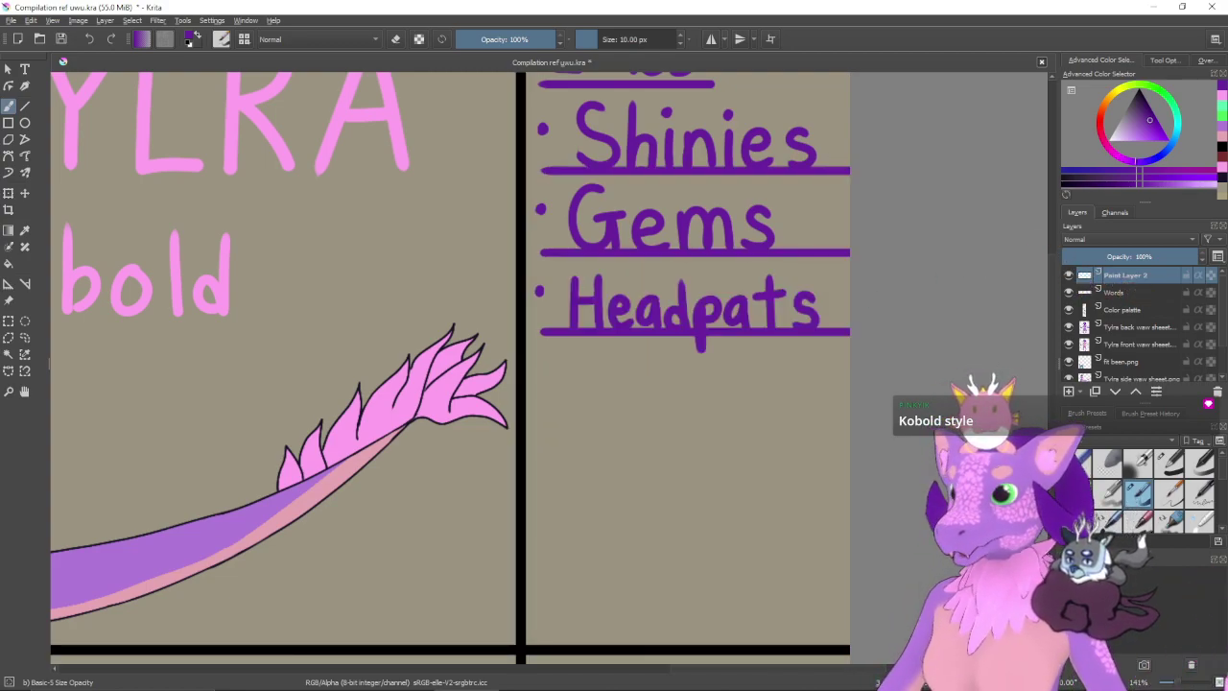
- Undo the whole "Headpats" lettering on Paint Layer 2, back to the bare bullet dot and guide line
key("ctrl")
key("ctrl+z")
key("ctrl+z")
key("ctrl+z")
key("ctrl+z")
key("ctrl+z")
key("ctrl+z")
key("ctrl+z")
key("ctrl+z")
key("ctrl+z")
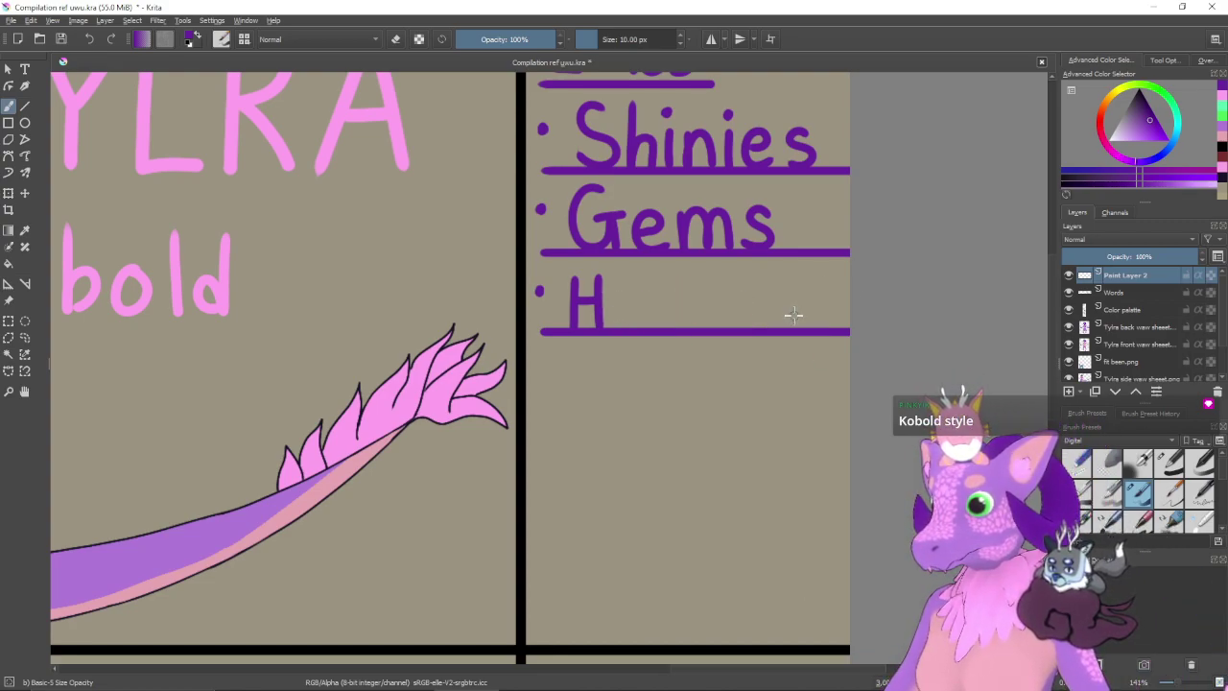
key("ctrl+z")
key("ctrl+z")
key("ctrl+z")
- On the Words layer, letter "Hea" in dark purple after the third bullet, resting on its guide line
left_click(1117, 293)
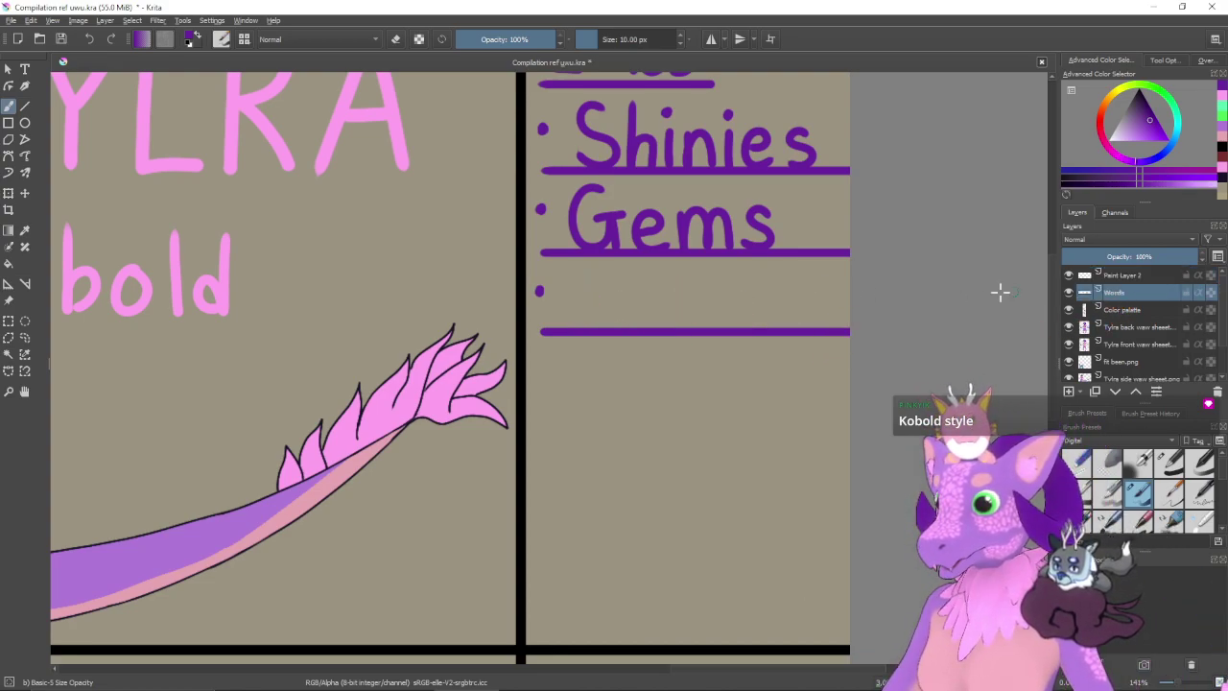
mouse_move(570, 274)
left_mouse_down()
mouse_move(568, 303)
mouse_move(604, 331)
mouse_move(635, 334)
mouse_move(641, 303)
mouse_move(672, 326)
mouse_move(643, 320)
mouse_move(633, 303)
mouse_move(665, 323)
mouse_move(622, 307)
mouse_move(674, 327)
mouse_move(643, 319)
mouse_move(653, 307)
mouse_move(673, 326)
left_mouse_up()
key("ctrl+z")
key("ctrl+z")
key("ctrl+z")
key("ctrl+z")
key("ctrl+z")
key("ctrl+z")
key("ctrl+z")
key("ctrl+z")
key("ctrl+z")
key("ctrl+z")
key("ctrl+z")
key("ctrl+z")
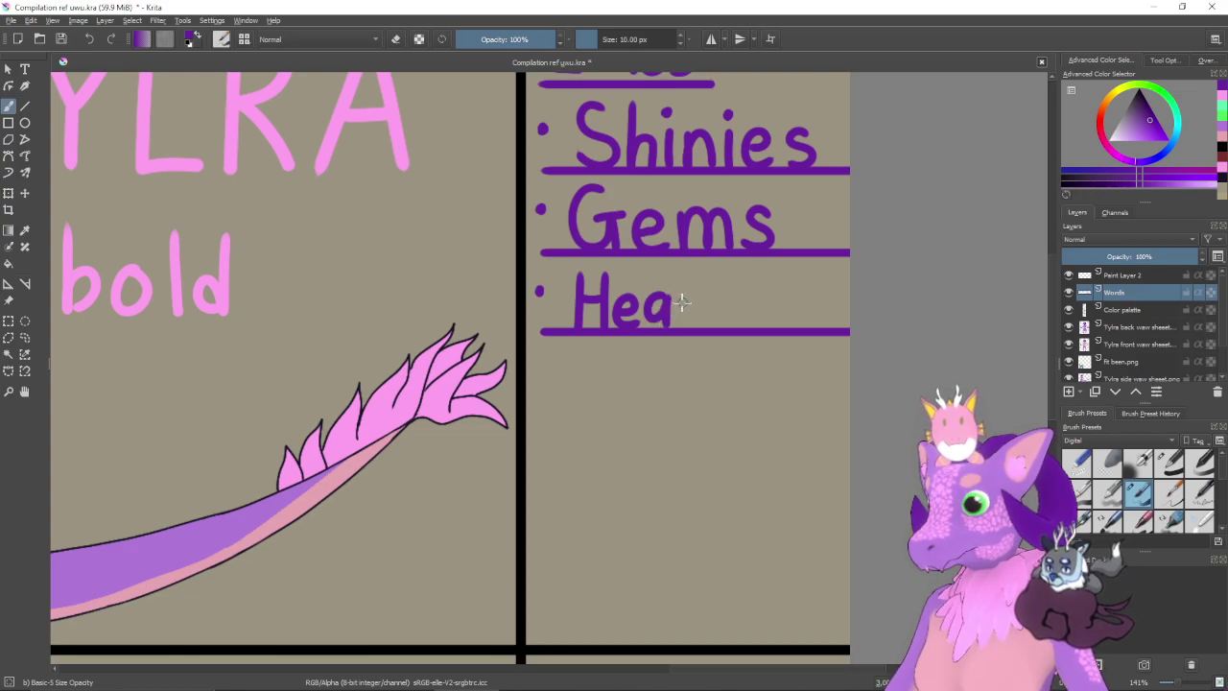
- Letter "dpats" to complete "Headpats" and place a fourth bullet dot beneath the third guide line
left_click_drag(690, 277, 690, 324)
mouse_move(690, 305)
left_mouse_down()
mouse_move(680, 313)
mouse_move(691, 324)
left_mouse_up()
key("ctrl+z")
key("ctrl+z")
left_click_drag(703, 281, 702, 325)
left_click_drag(699, 307, 702, 324)
key("ctrl+z")
key("ctrl+z")
mouse_move(695, 278)
left_mouse_down()
mouse_move(693, 318)
mouse_move(681, 309)
mouse_move(697, 306)
mouse_move(695, 283)
mouse_move(709, 331)
mouse_move(711, 301)
mouse_move(710, 318)
mouse_move(734, 319)
mouse_move(758, 295)
mouse_move(806, 287)
mouse_move(792, 338)
left_mouse_up()
key("ctrl+z")
key("ctrl+z")
left_click_drag(791, 274, 793, 332)
key("ctrl+z")
left_click_drag(825, 293, 811, 328)
key("ctrl+z")
key("ctrl+z")
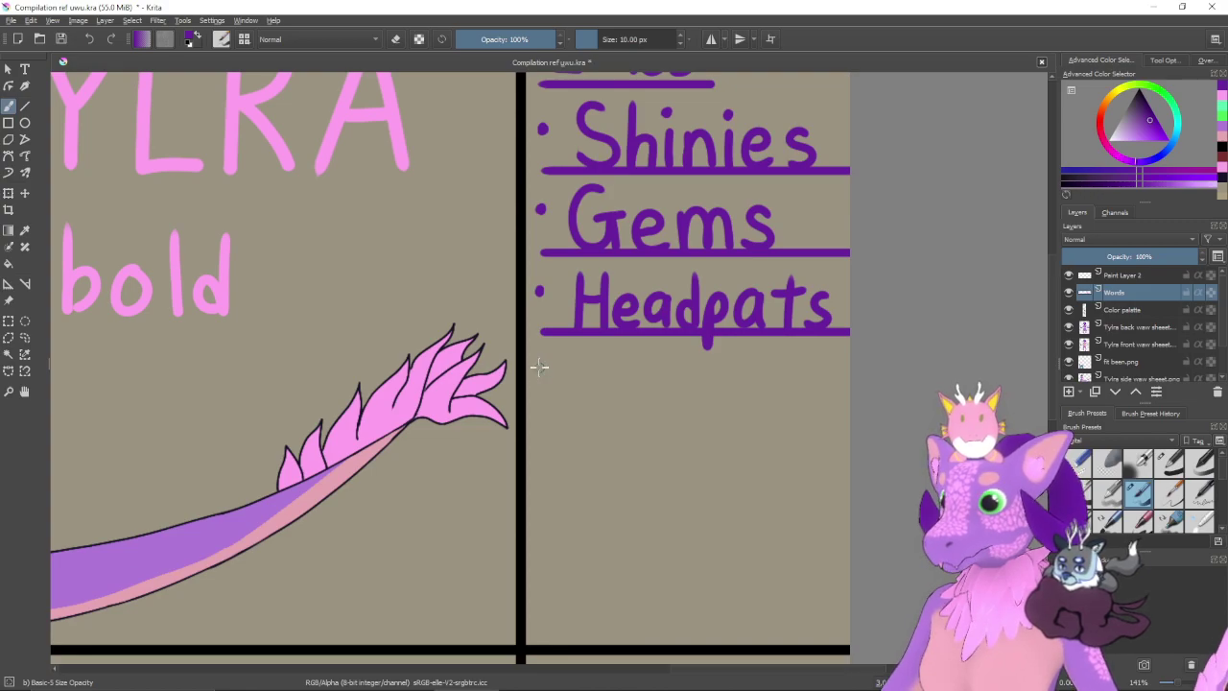
- On Paint Layer 2, draw a fourth straight purple guide line beneath the fourth bullet dot
left_click(1123, 275)
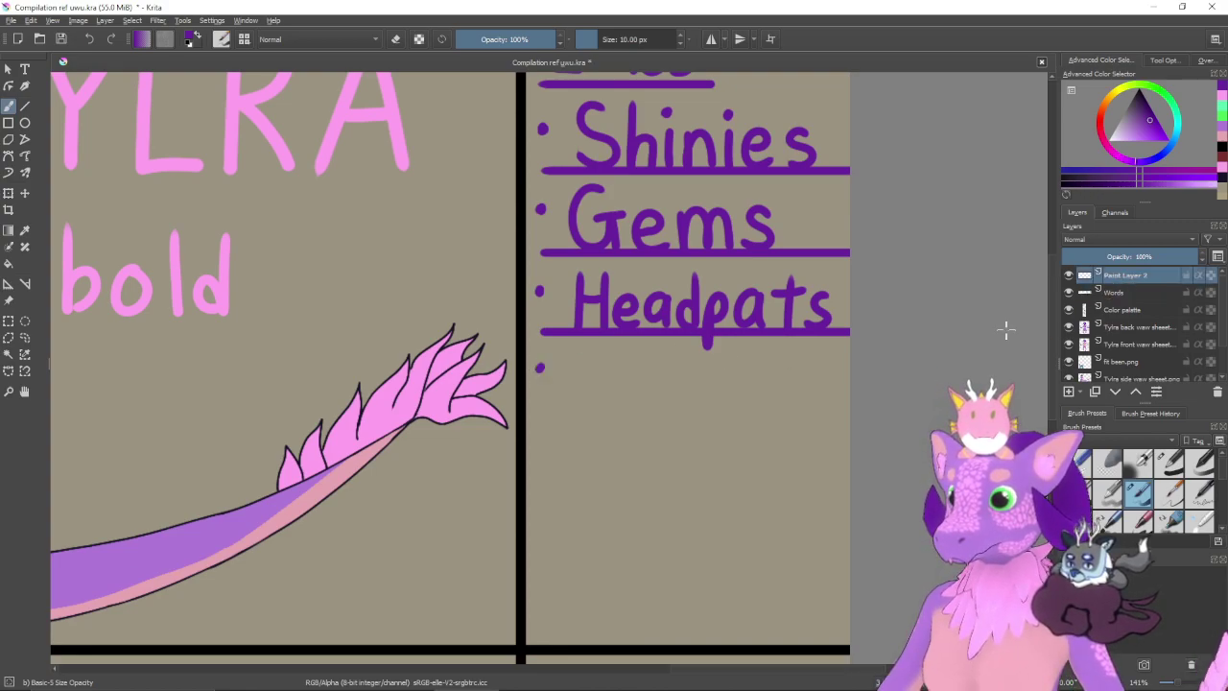
key("v")
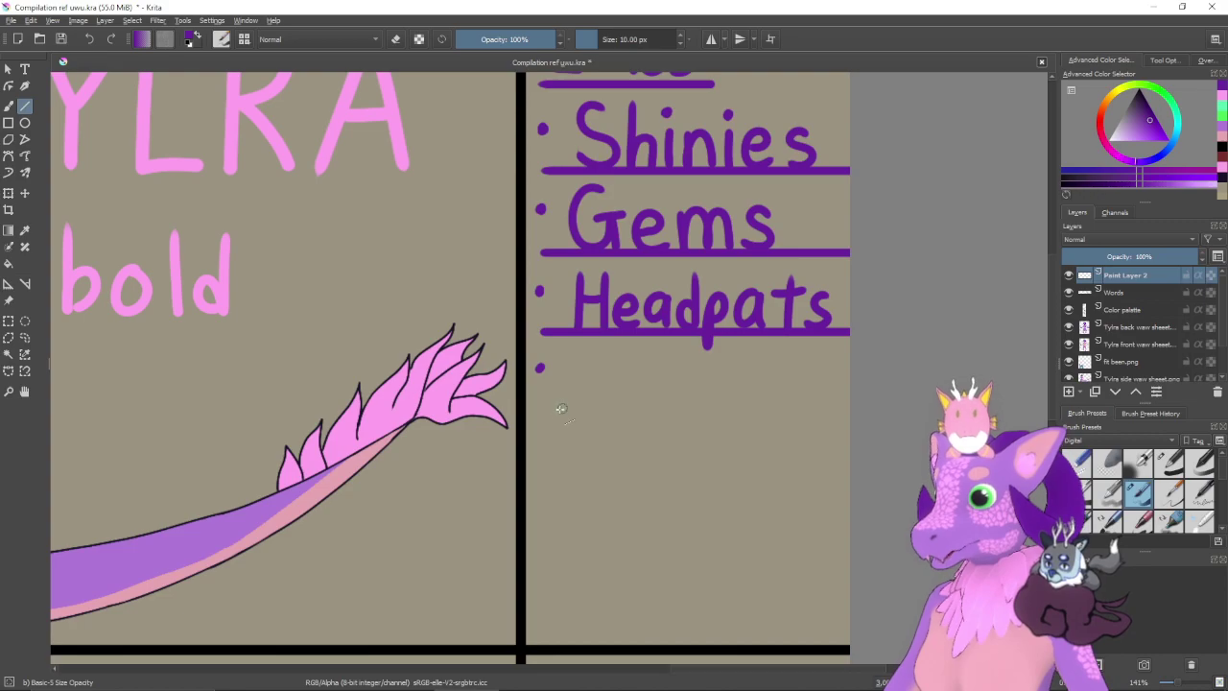
left_click_drag(795, 412, 844, 405)
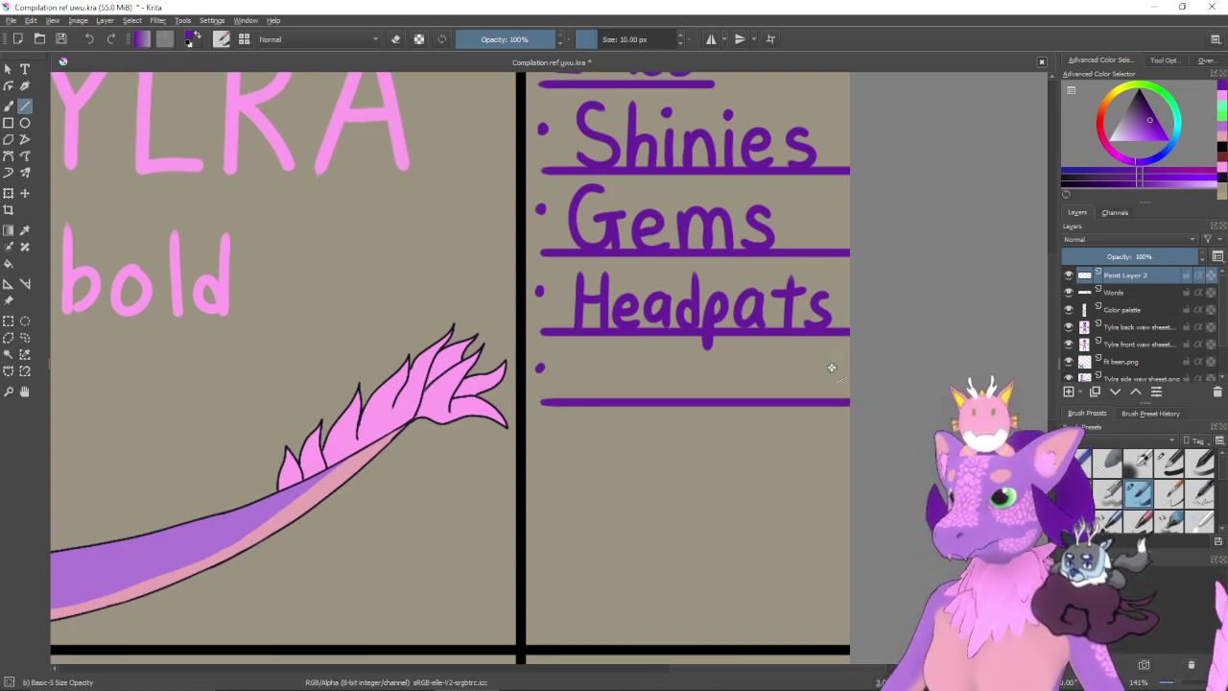
key("b")
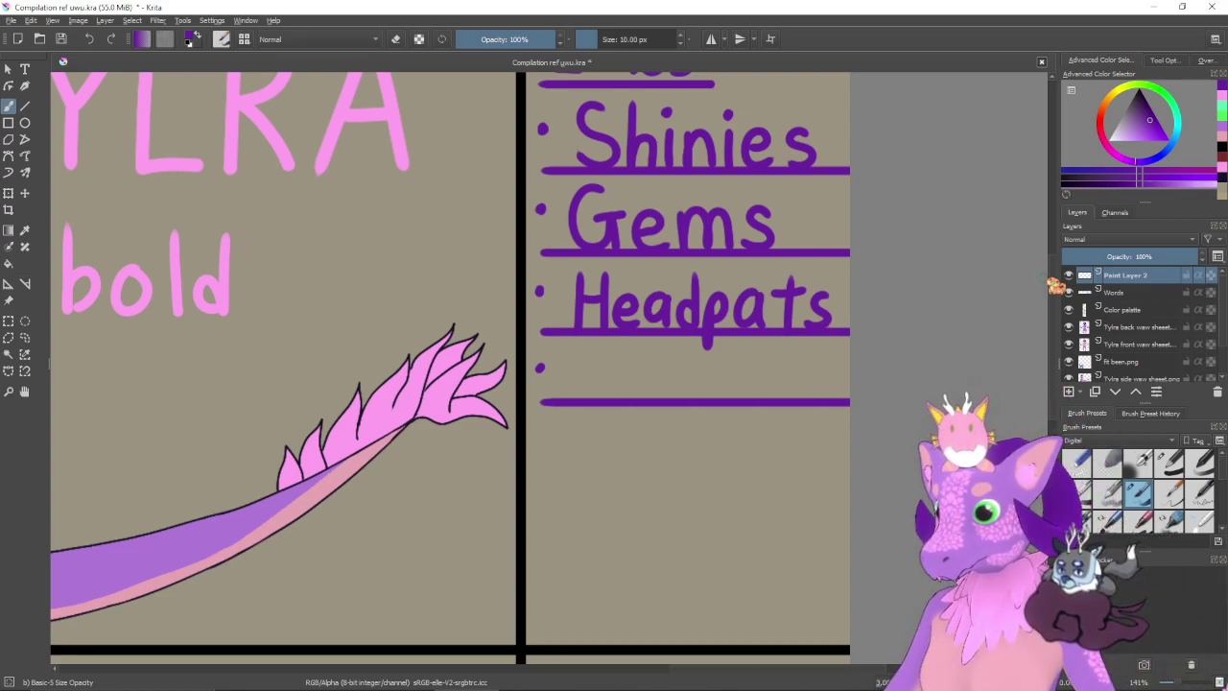
- On the Words layer, letter "Nut" in dark purple after the fourth bullet, just above its guide line
left_click(1114, 292)
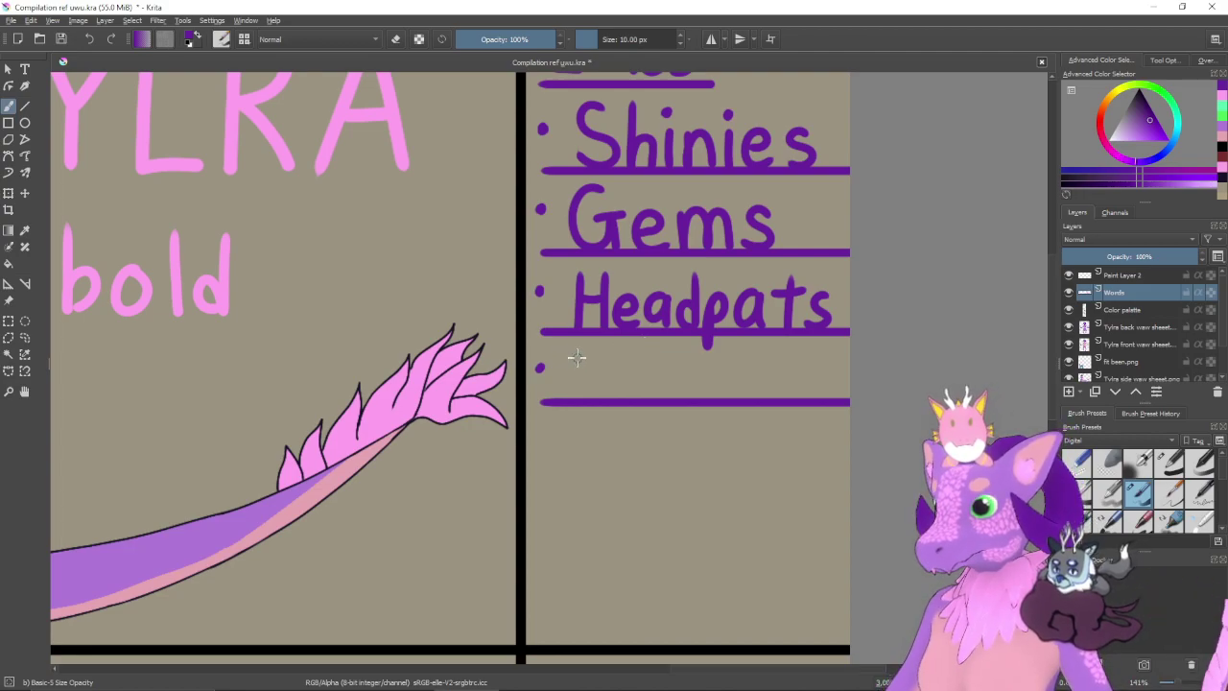
left_click_drag(580, 352, 578, 397)
key("ctrl+z")
key("ctrl+z")
left_click_drag(579, 354, 575, 404)
mouse_move(579, 361)
left_mouse_down()
mouse_move(605, 403)
mouse_move(602, 357)
mouse_move(602, 400)
left_mouse_up()
key("ctrl+z")
key("ctrl+z")
mouse_move(602, 355)
left_mouse_down()
mouse_move(604, 401)
mouse_move(635, 376)
mouse_move(649, 396)
mouse_move(648, 372)
mouse_move(620, 391)
mouse_move(648, 395)
left_mouse_up()
key("ctrl+z")
key("ctrl+z")
mouse_move(653, 368)
left_mouse_down()
mouse_move(680, 368)
mouse_move(679, 397)
left_mouse_up()
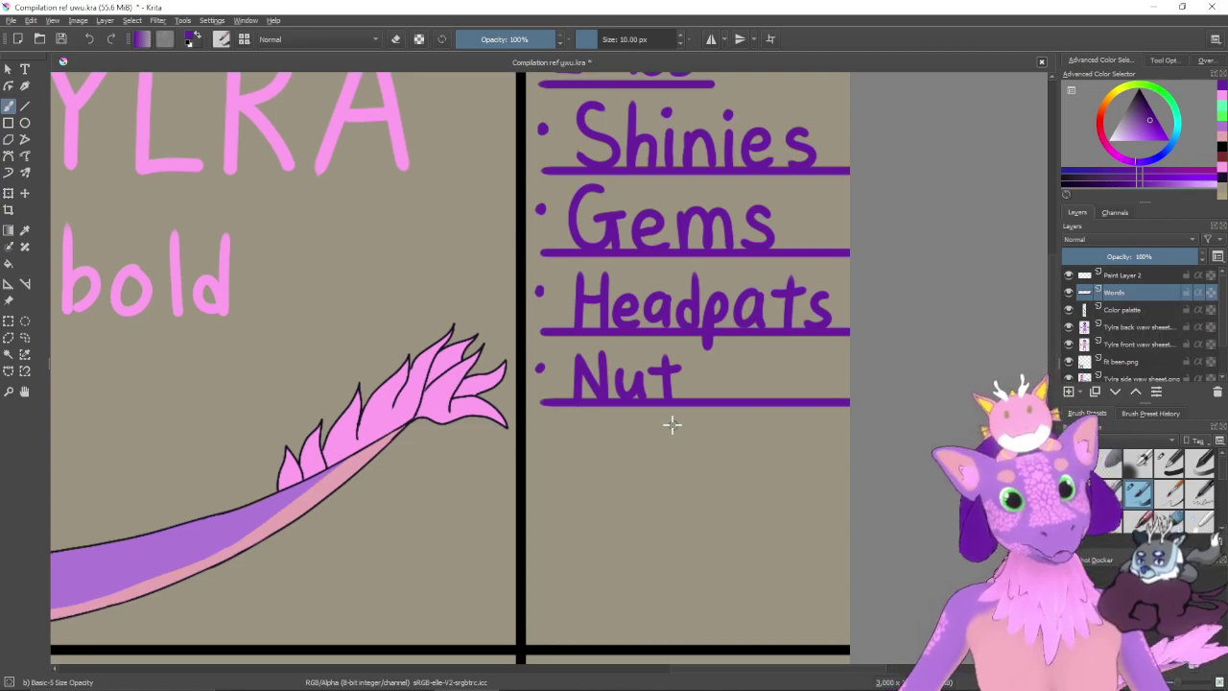
- Place a fifth bullet dot under the fourth guide line and draw a straight purple guide line beneath it on Paint Layer 2
left_click(538, 435)
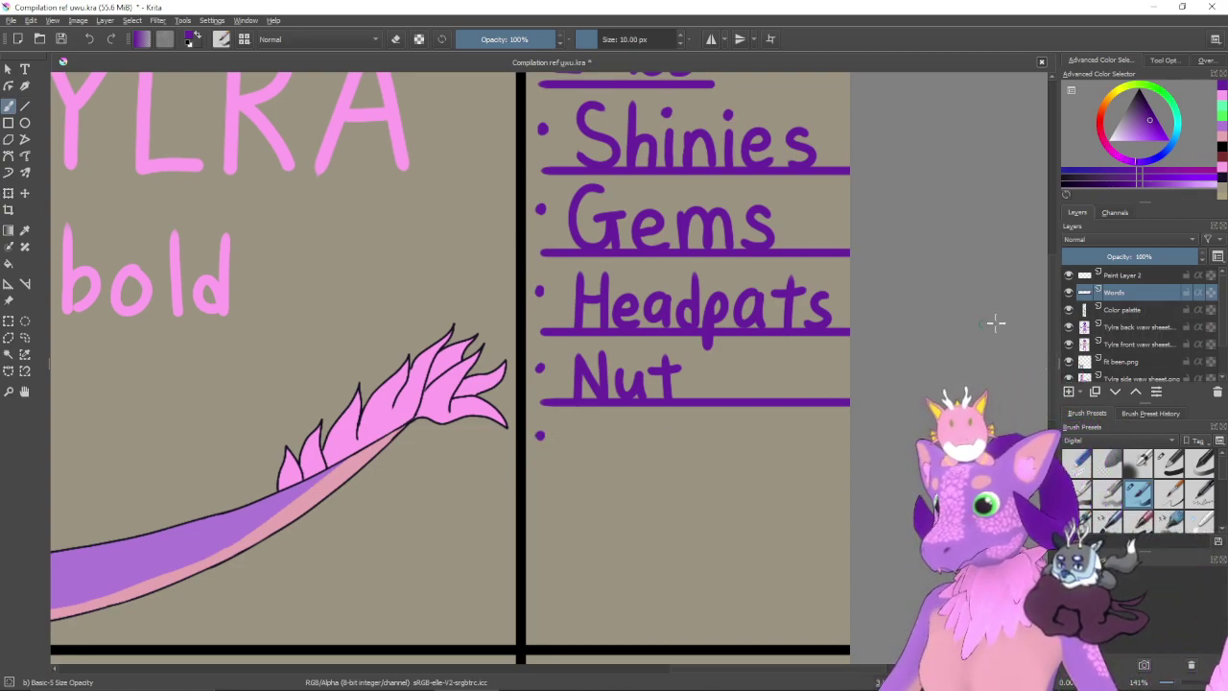
left_click(1132, 278)
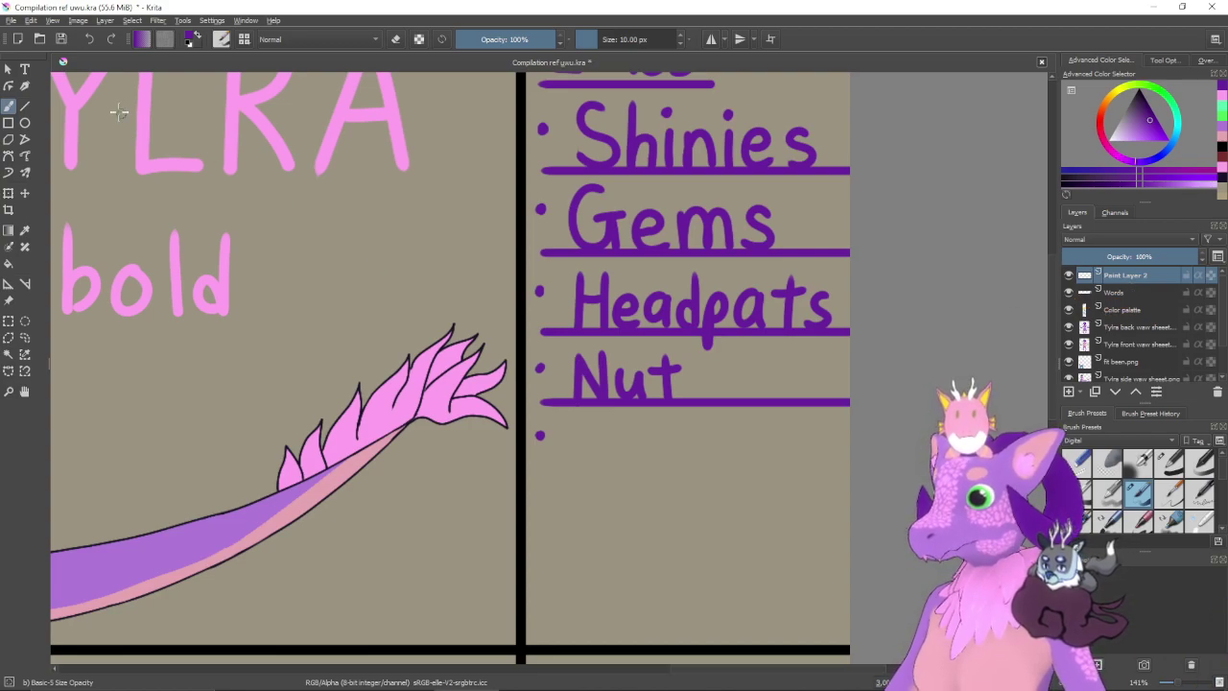
left_click(25, 106)
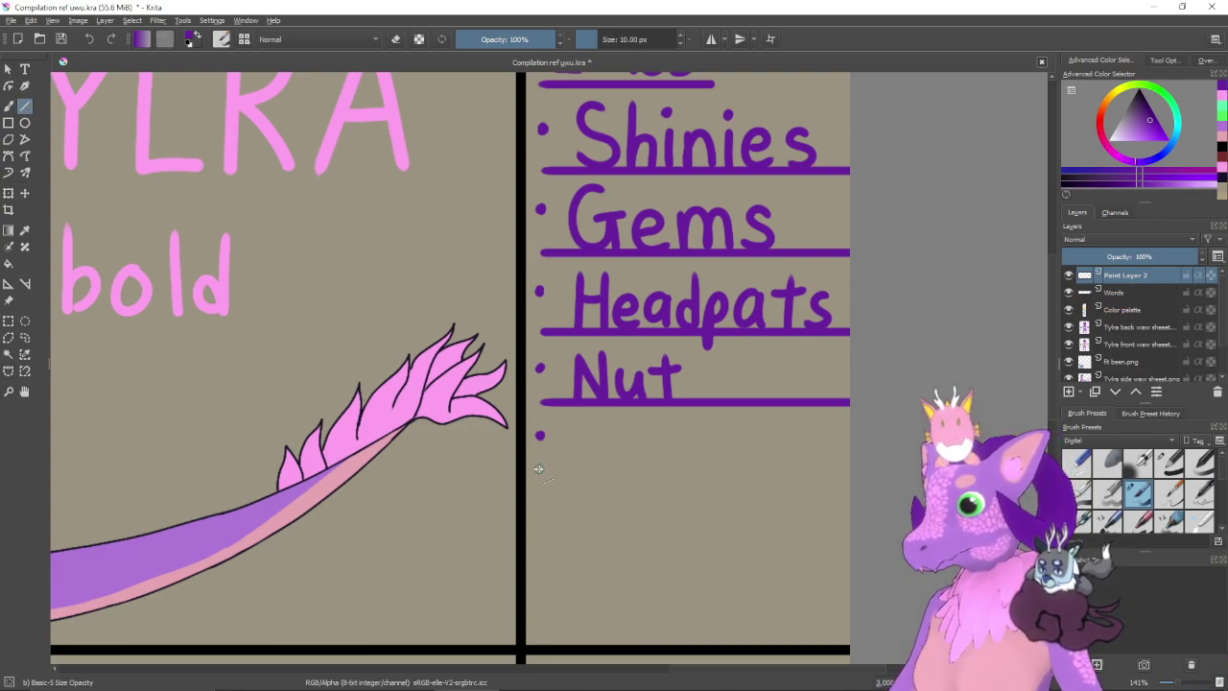
left_click_drag(538, 476, 850, 476)
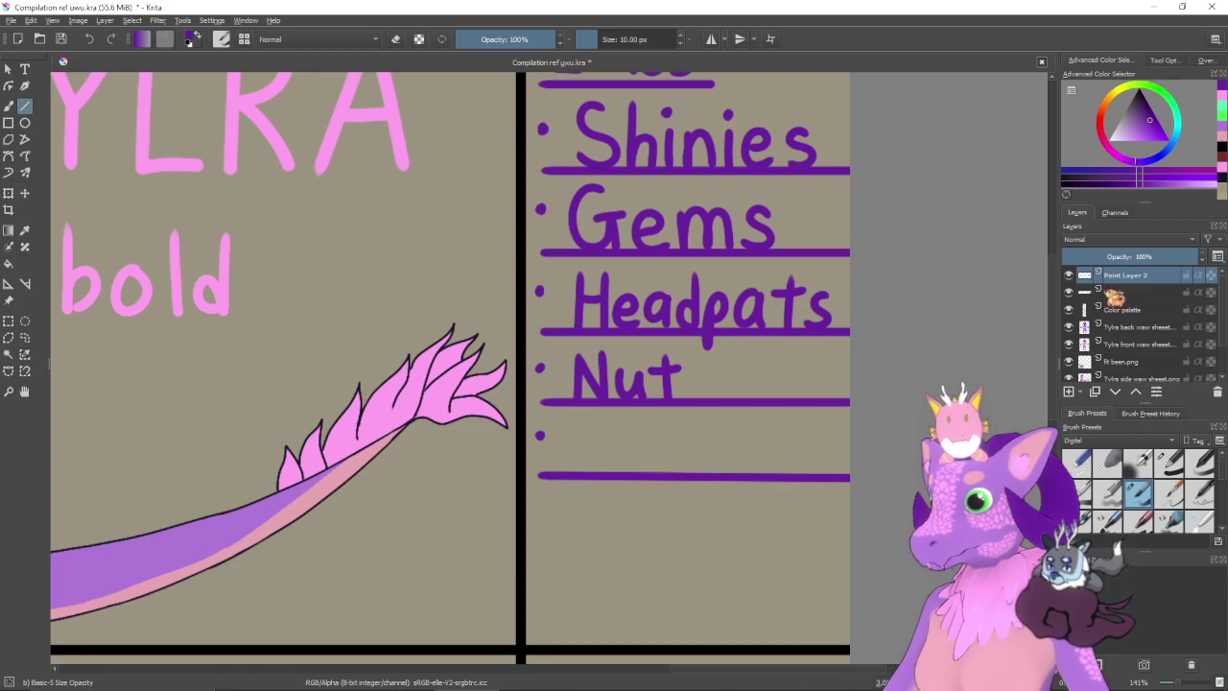
- On the Words layer, letter "DRAG" in dark purple capitals after the fifth bullet, resting on its guide line
left_click(1113, 292)
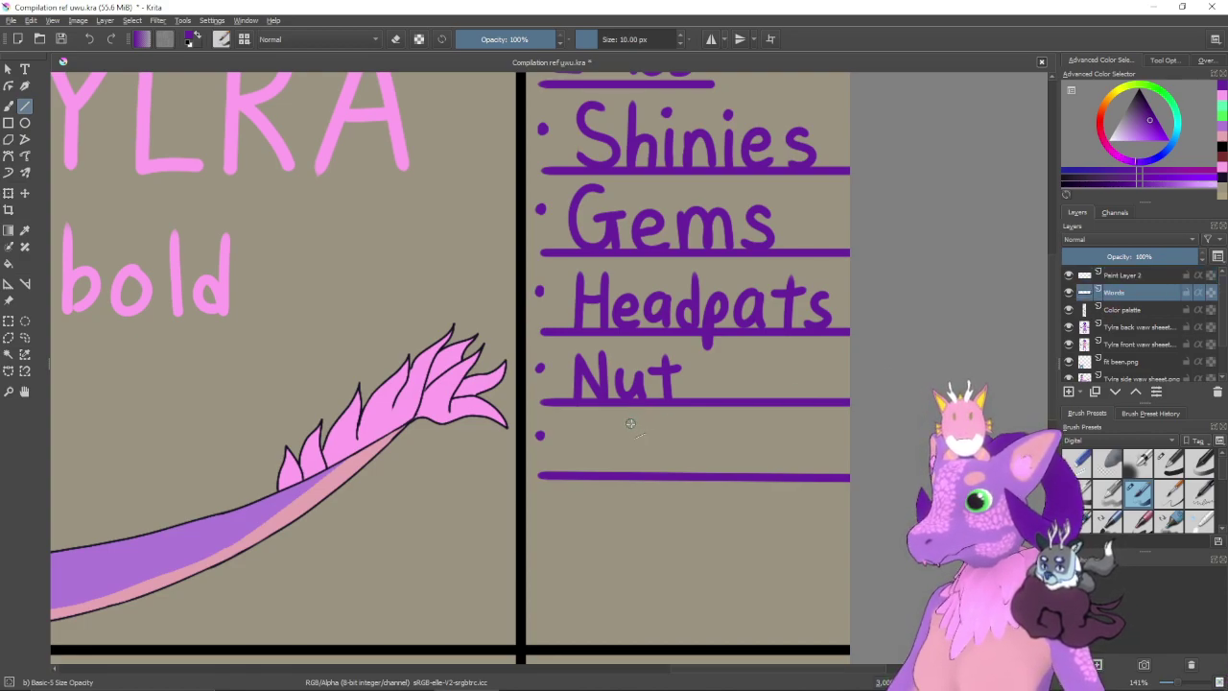
key("b")
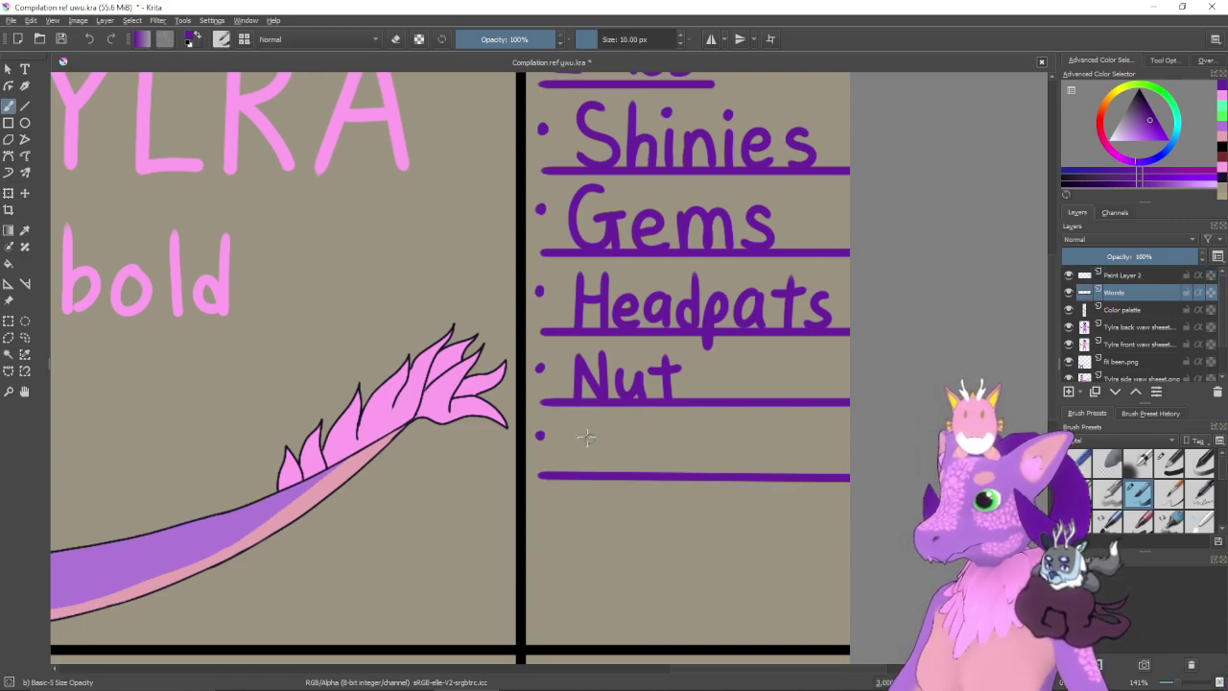
left_click_drag(576, 412, 573, 470)
key("ctrl+z")
mouse_move(578, 415)
left_mouse_down()
mouse_move(575, 470)
mouse_move(597, 418)
mouse_move(577, 470)
left_mouse_up()
mouse_move(622, 414)
left_mouse_down()
mouse_move(618, 459)
mouse_move(617, 425)
mouse_move(639, 422)
mouse_move(648, 472)
left_mouse_up()
mouse_move(674, 416)
left_mouse_down()
mouse_move(658, 467)
mouse_move(685, 466)
mouse_move(666, 453)
mouse_move(712, 421)
mouse_move(735, 480)
left_mouse_up()
key("ctrl+z")
key("ctrl+z")
left_click_drag(729, 422, 735, 476)
- Letter "ON" to complete "DRAGON" on the fifth guide line
mouse_move(760, 415)
left_mouse_down()
mouse_move(746, 430)
mouse_move(748, 418)
mouse_move(793, 468)
left_mouse_up()
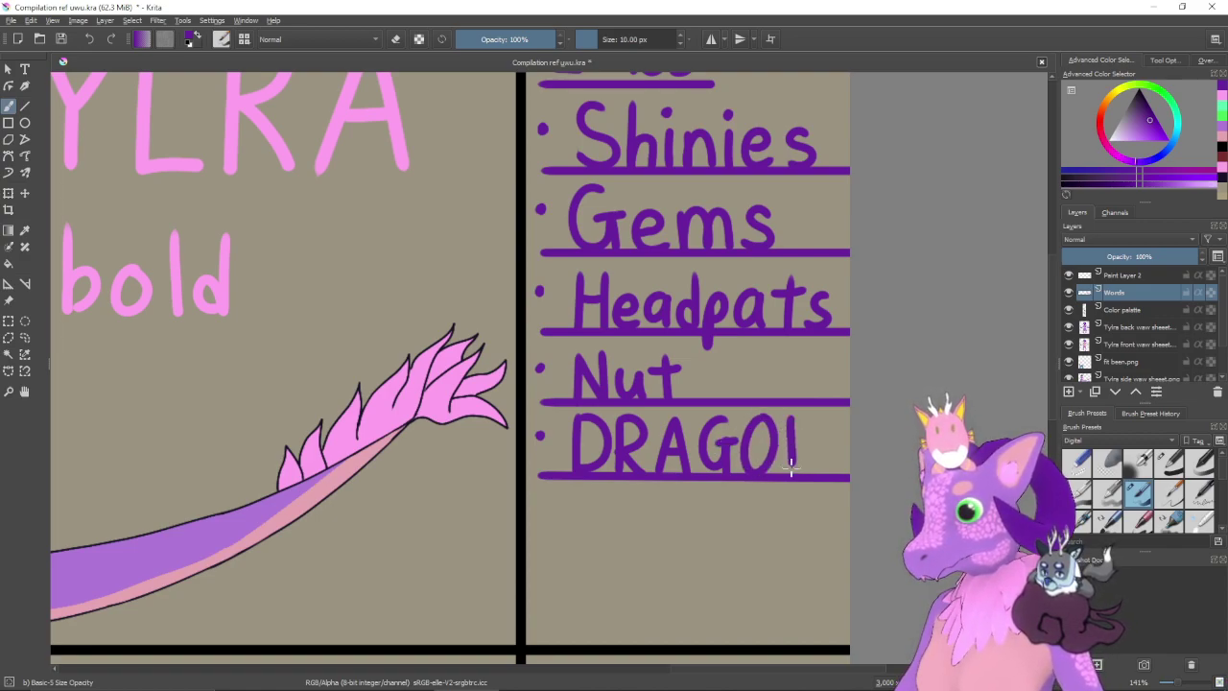
key("ctrl+z")
key("ctrl+z")
mouse_move(769, 418)
left_mouse_down()
mouse_move(754, 471)
mouse_move(784, 443)
mouse_move(754, 432)
mouse_move(768, 426)
mouse_move(794, 470)
mouse_move(817, 465)
left_mouse_up()
key("ctrl+z")
key("ctrl+z")
left_click_drag(822, 420, 823, 468)
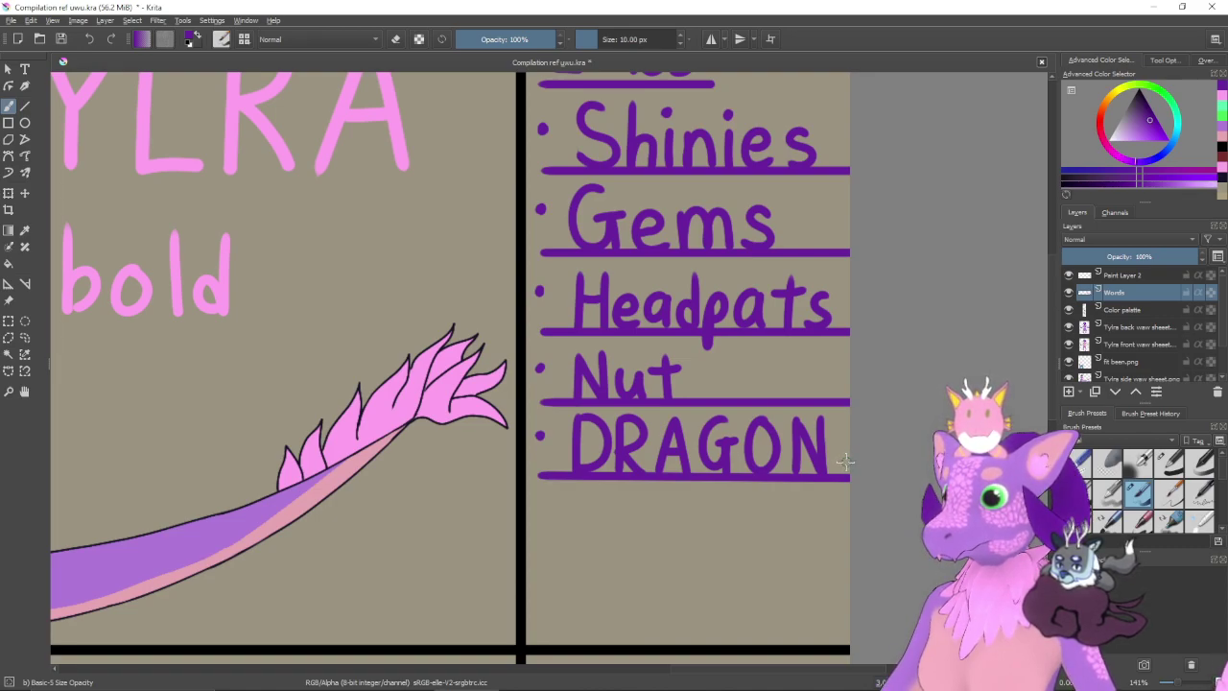
- With Paint Layer 2 temporarily hidden, select the word "Nut" on the Words layer, move it up slightly, deselect it and show the guides again
left_click(1069, 275)
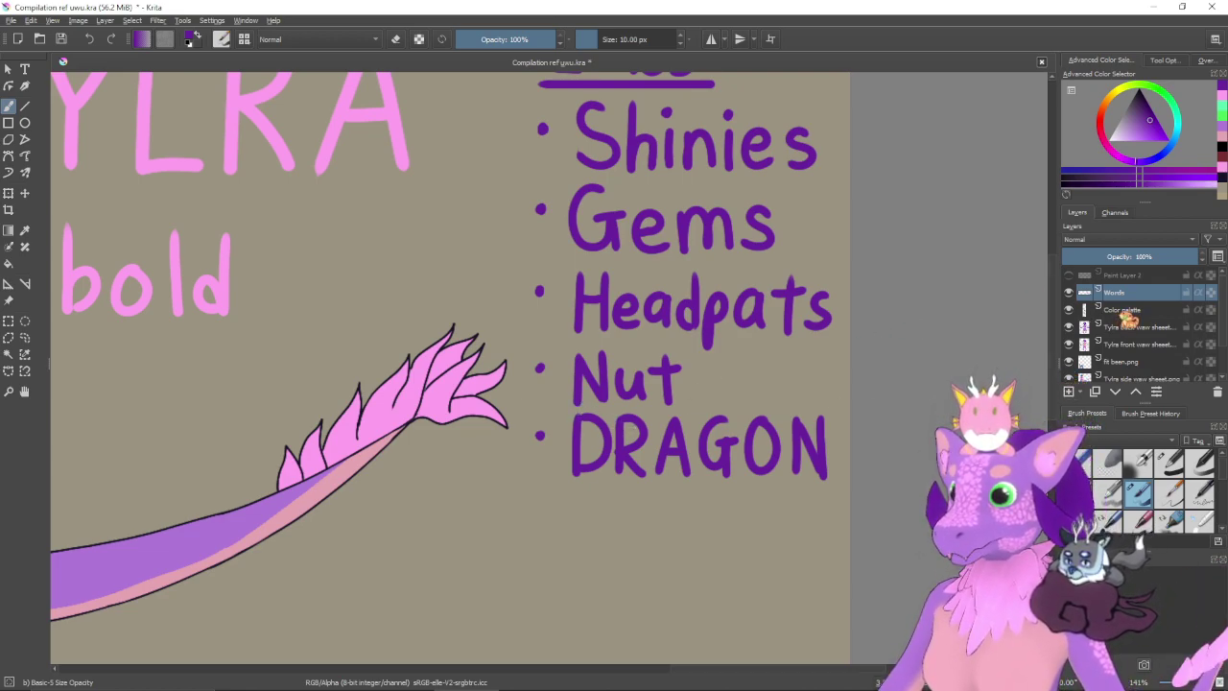
left_click(1125, 310)
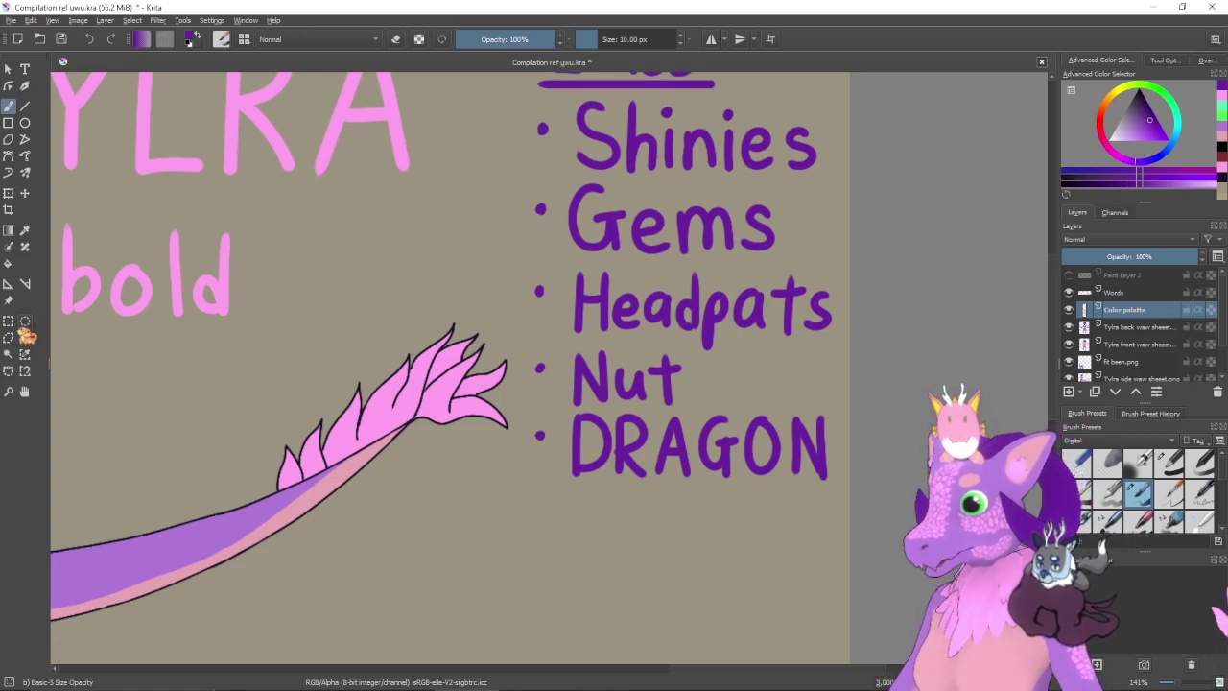
left_click(1115, 293)
left_click(9, 322)
left_click_drag(625, 357, 689, 402)
key("ctrl+t")
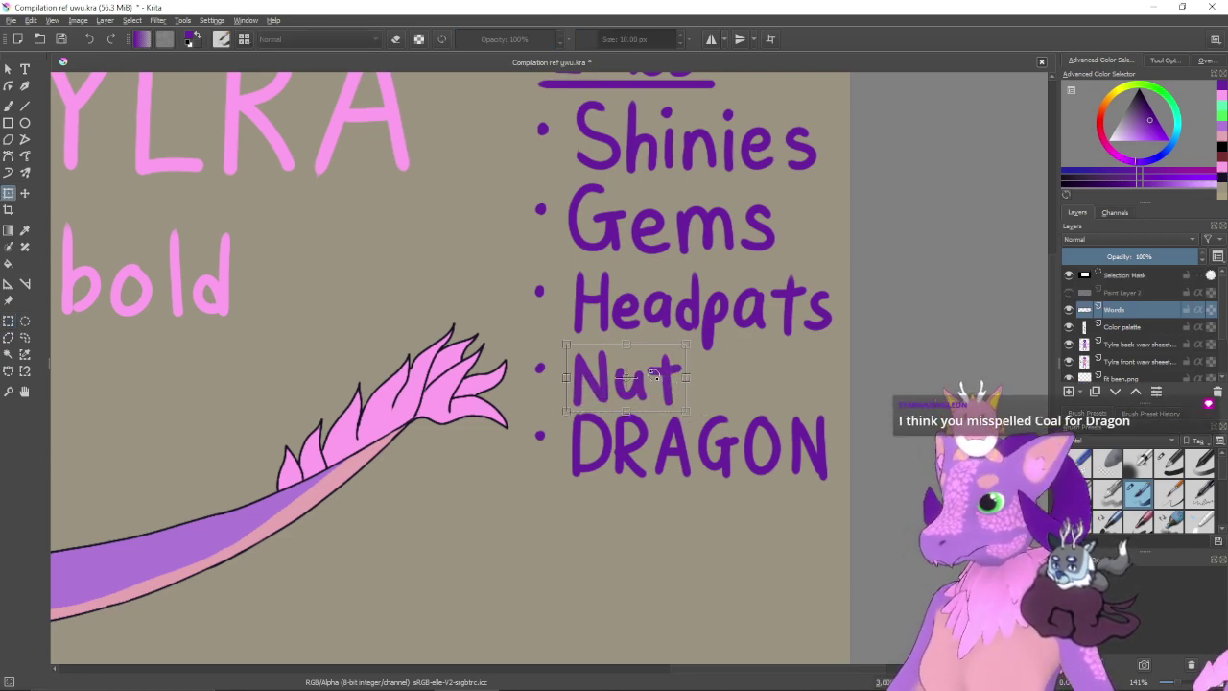
left_click_drag(641, 366, 645, 362)
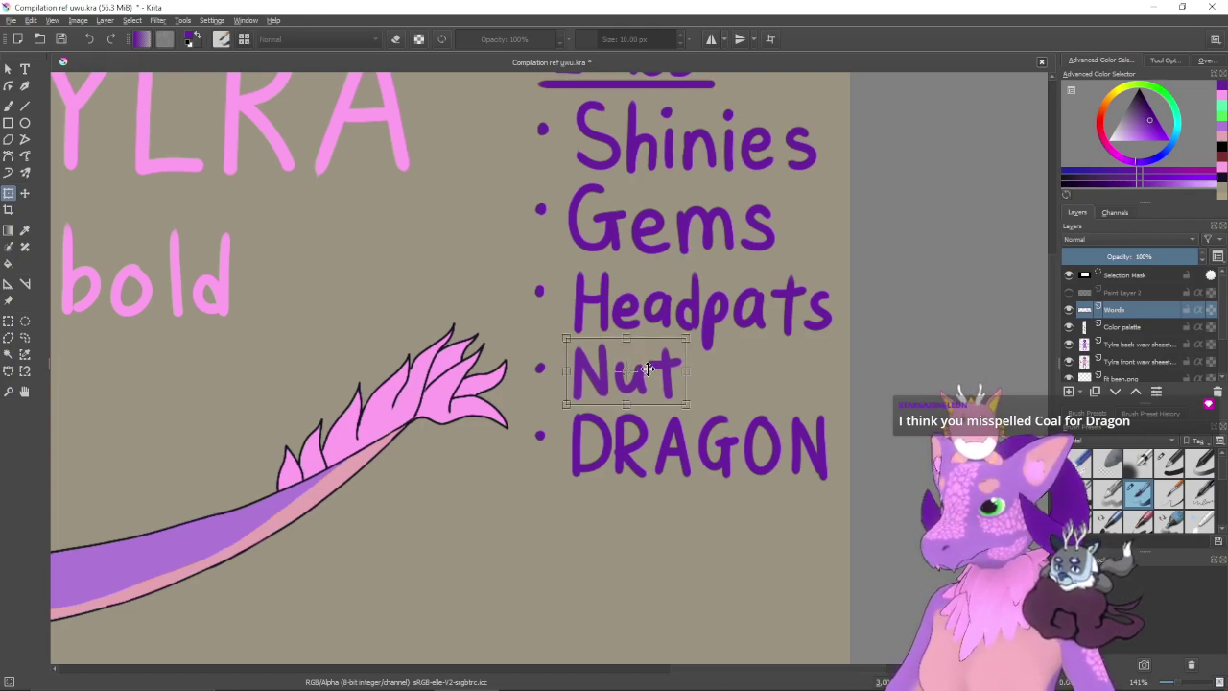
left_click_drag(646, 367, 647, 366)
key("Return")
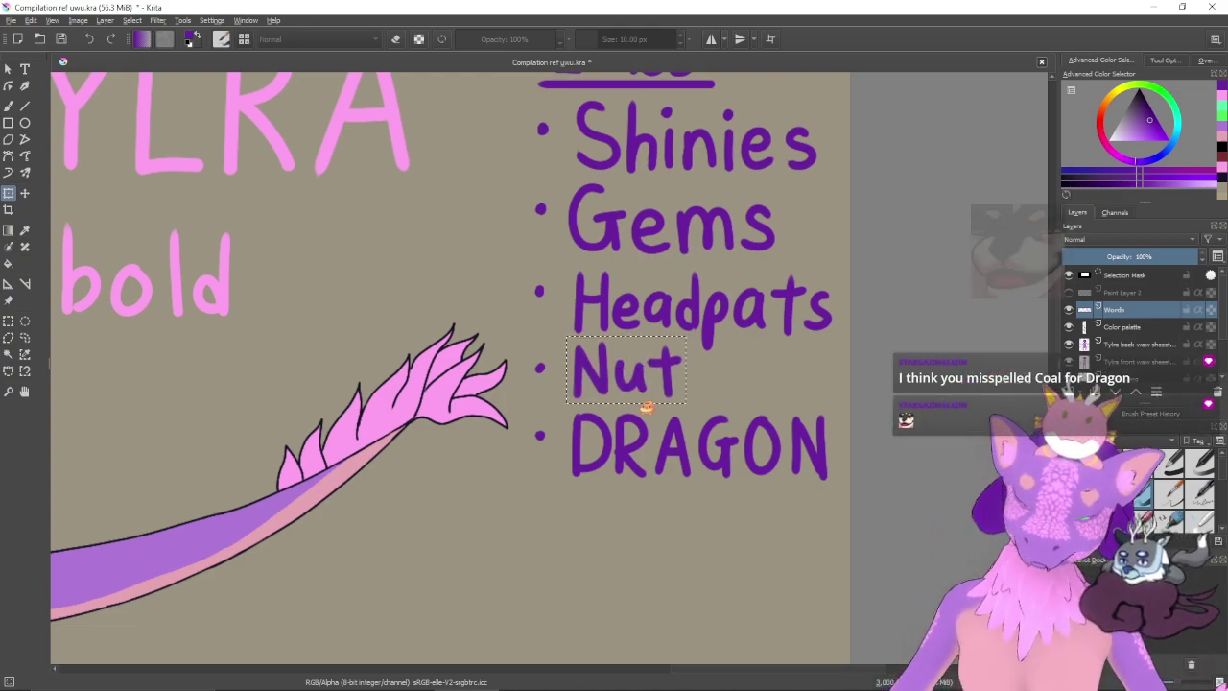
key("ctrl+shift+a")
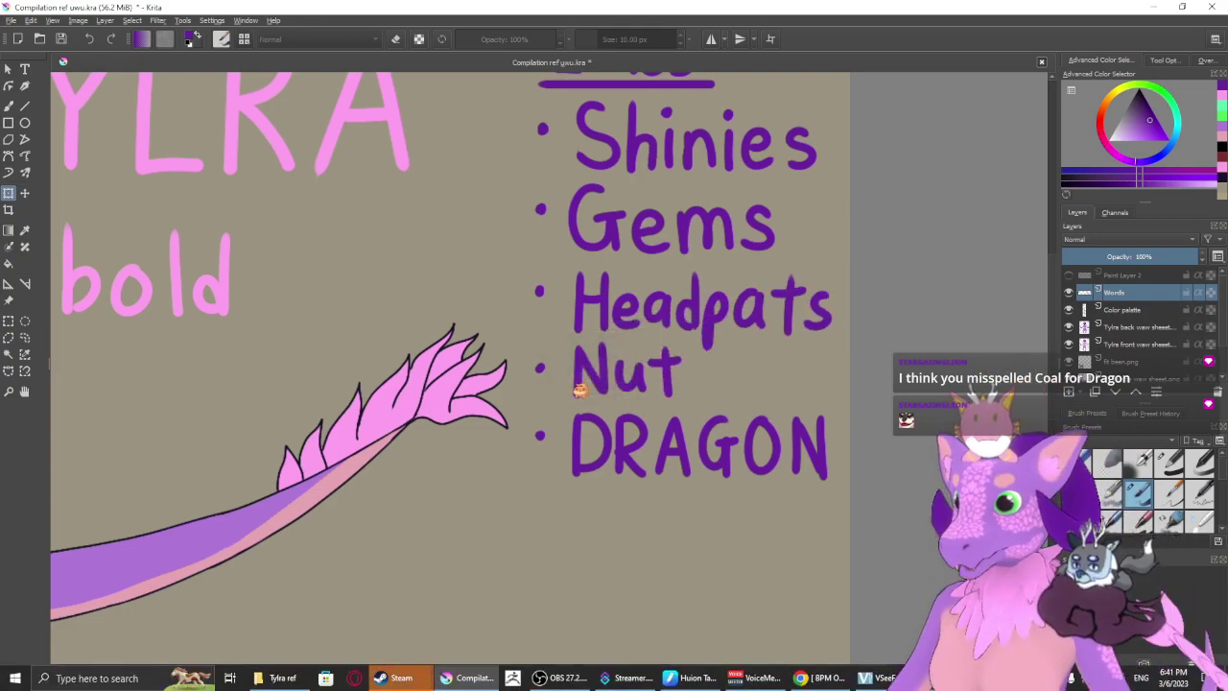
left_click(1069, 274)
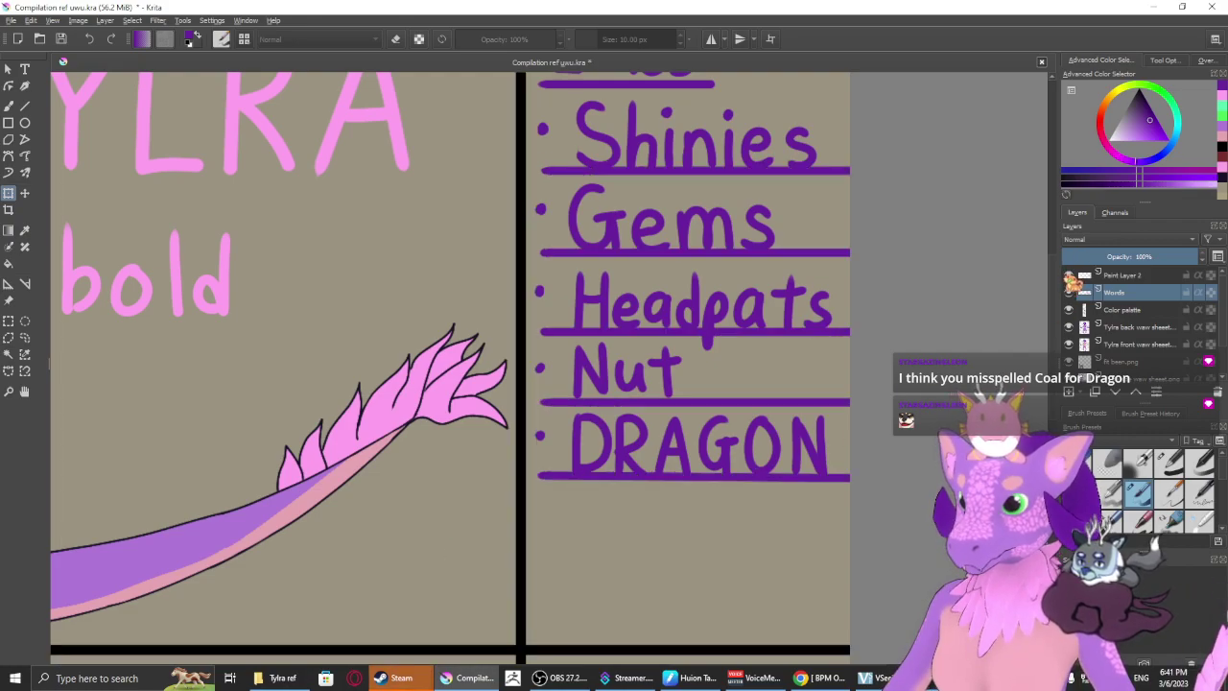
- Switch to the Steam chat to look at the handwritten sample letter "e", and return to Krita
mouse_move(418, 678)
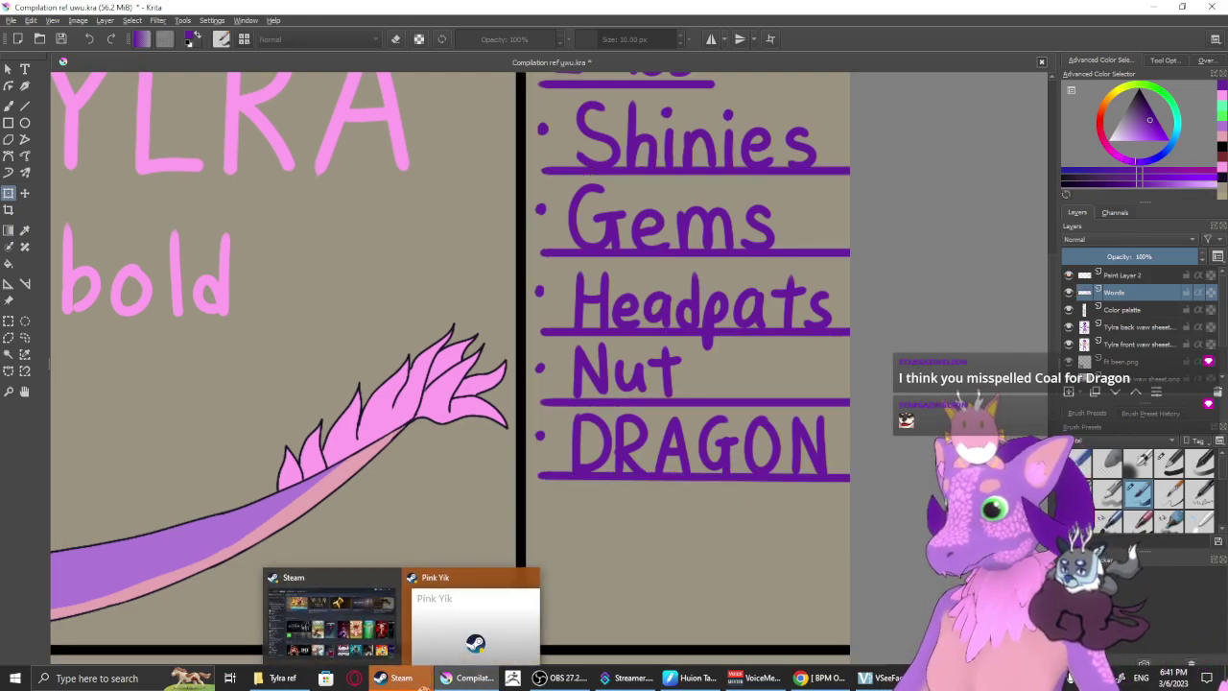
left_click(473, 650)
left_click(489, 577)
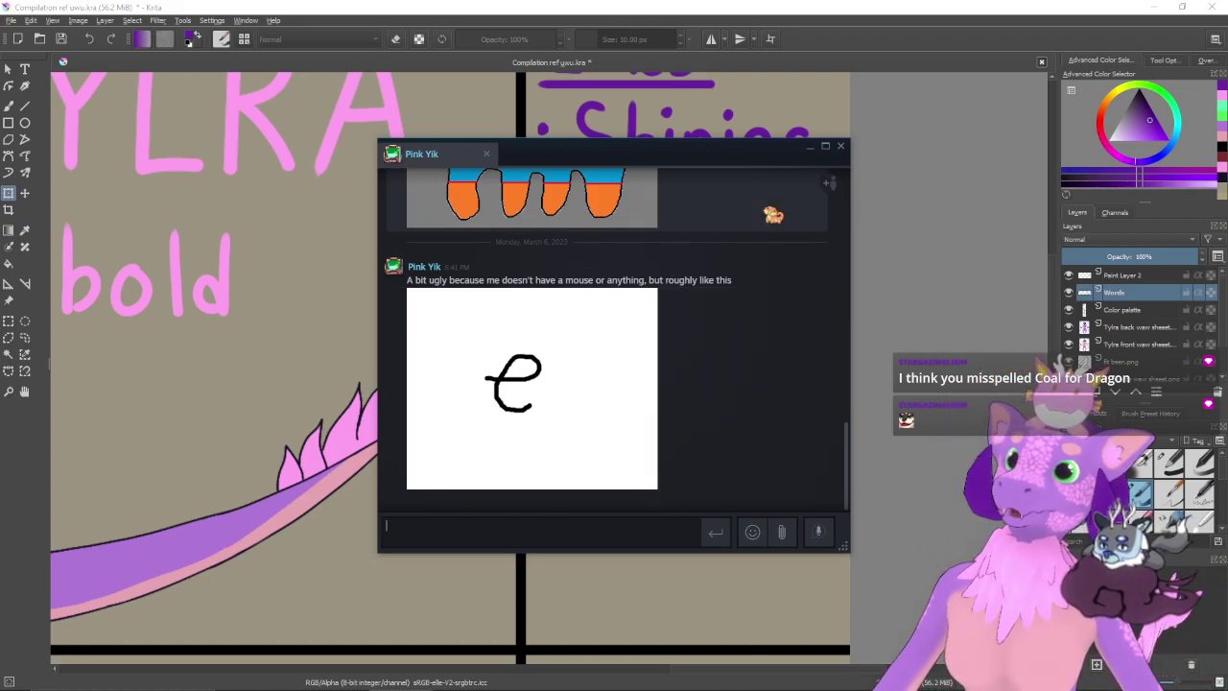
left_click(825, 146)
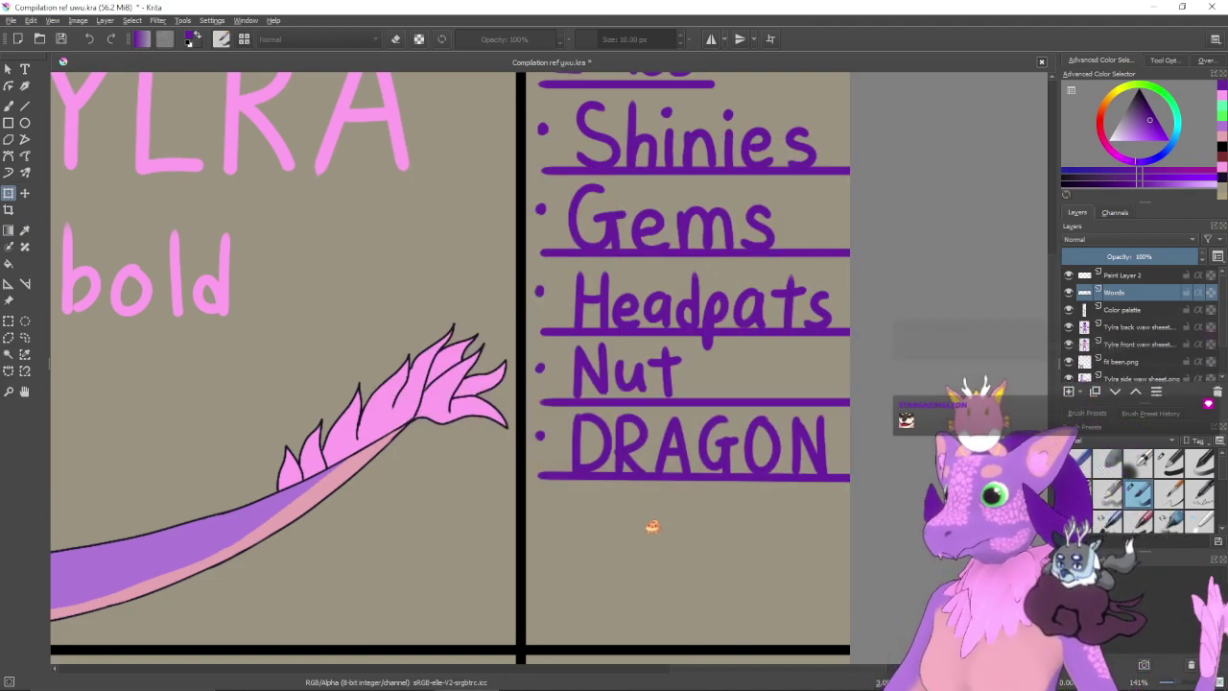
- Sketch trial handwritten "e" letters in the empty space below "DRAGON" and undo them
key("b")
mouse_move(625, 531)
left_mouse_down()
mouse_move(667, 522)
mouse_move(675, 563)
left_mouse_up()
key("ctrl+z")
mouse_move(629, 526)
left_mouse_down()
mouse_move(652, 505)
mouse_move(651, 550)
mouse_move(628, 528)
mouse_move(640, 499)
mouse_move(622, 537)
mouse_move(657, 534)
mouse_move(625, 518)
mouse_move(661, 535)
mouse_move(634, 508)
mouse_move(625, 534)
mouse_move(657, 512)
mouse_move(626, 504)
mouse_move(632, 542)
left_mouse_up()
key("ctrl+z")
key("ctrl+z")
key("ctrl+z")
key("ctrl+z")
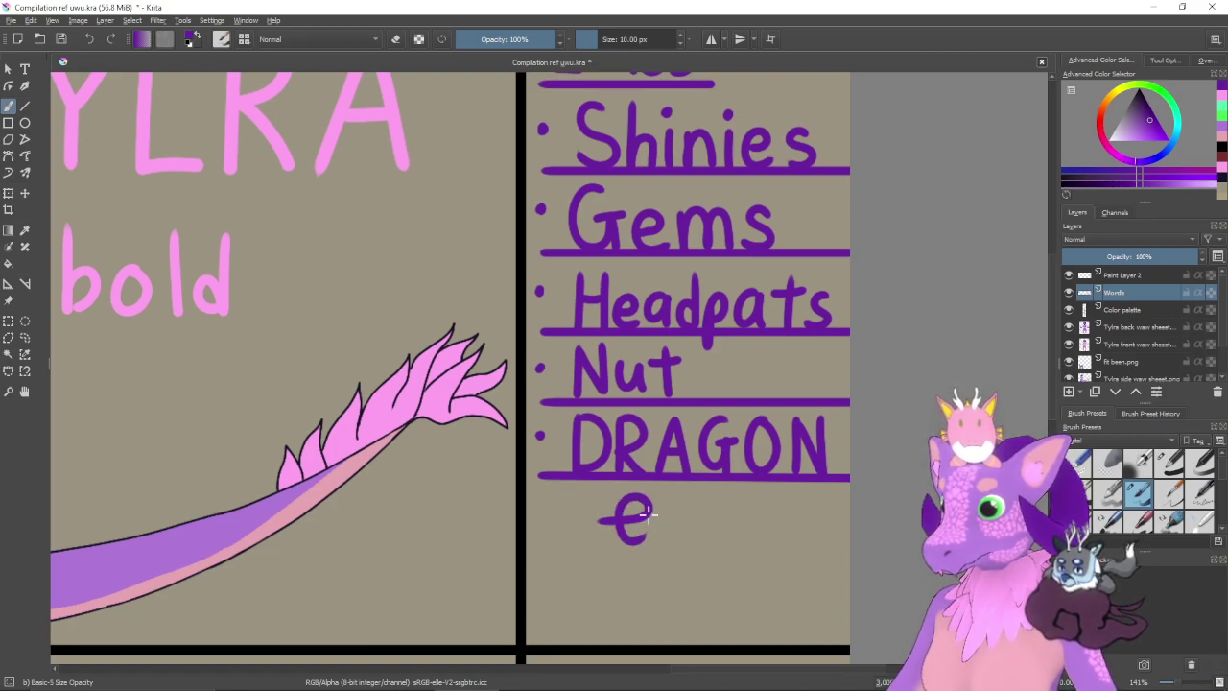
mouse_move(610, 516)
left_mouse_down()
mouse_move(647, 497)
mouse_move(633, 535)
left_mouse_up()
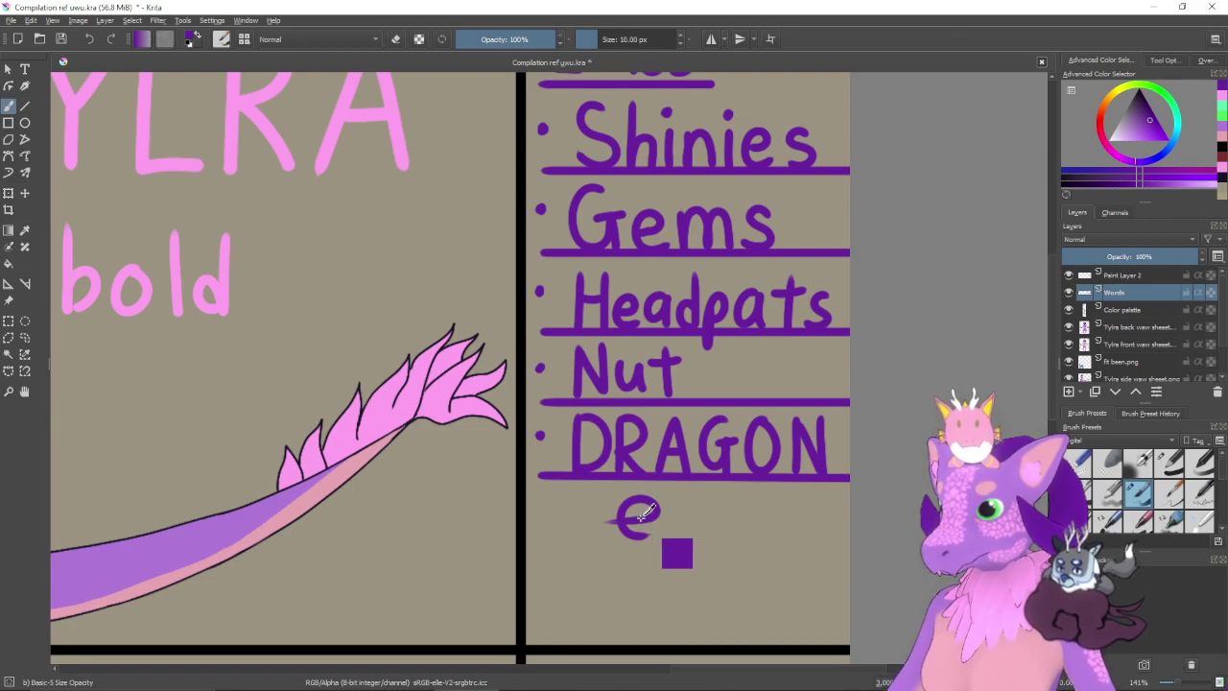
mouse_move(655, 528)
left_mouse_down()
mouse_move(622, 549)
mouse_move(608, 524)
mouse_move(662, 505)
mouse_move(645, 533)
mouse_move(626, 531)
mouse_move(660, 545)
left_mouse_up()
key("ctrl+z")
key("ctrl+z")
key("ctrl+z")
key("ctrl+z")
key("ctrl+z")
mouse_move(594, 520)
left_mouse_down()
mouse_move(655, 540)
mouse_move(629, 559)
mouse_move(595, 530)
mouse_move(660, 529)
left_mouse_up()
key("ctrl+z")
key("ctrl+z")
key("ctrl+z")
key("ctrl+z")
key("ctrl+z")
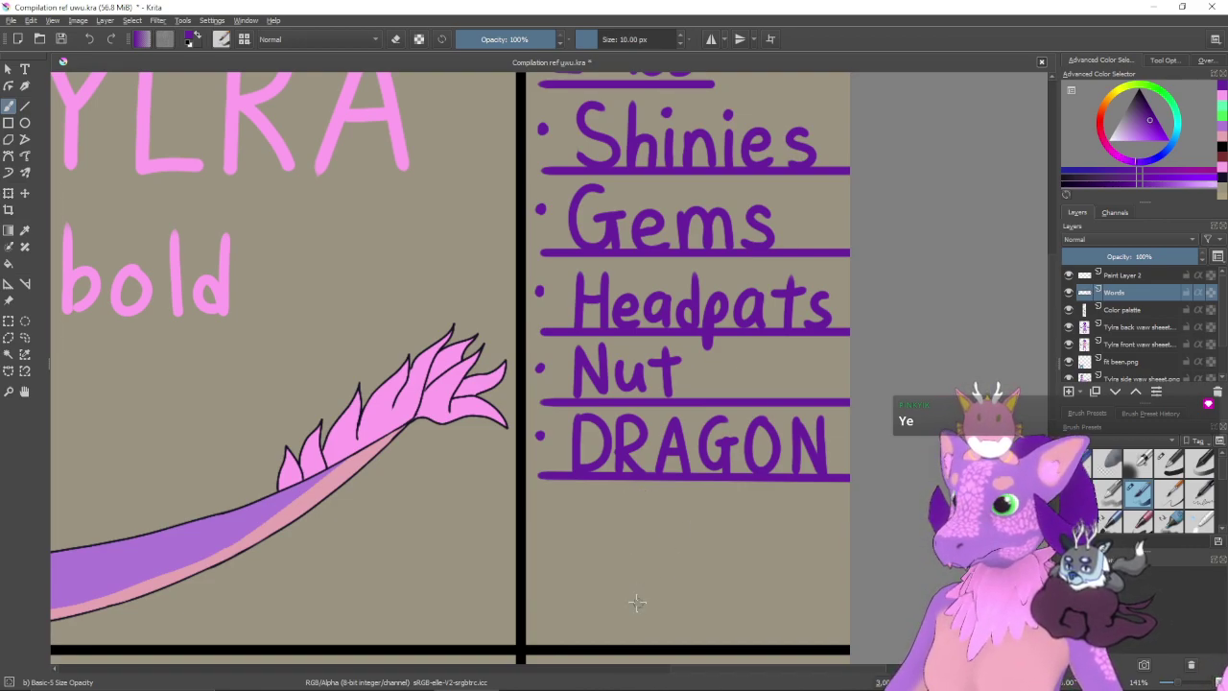
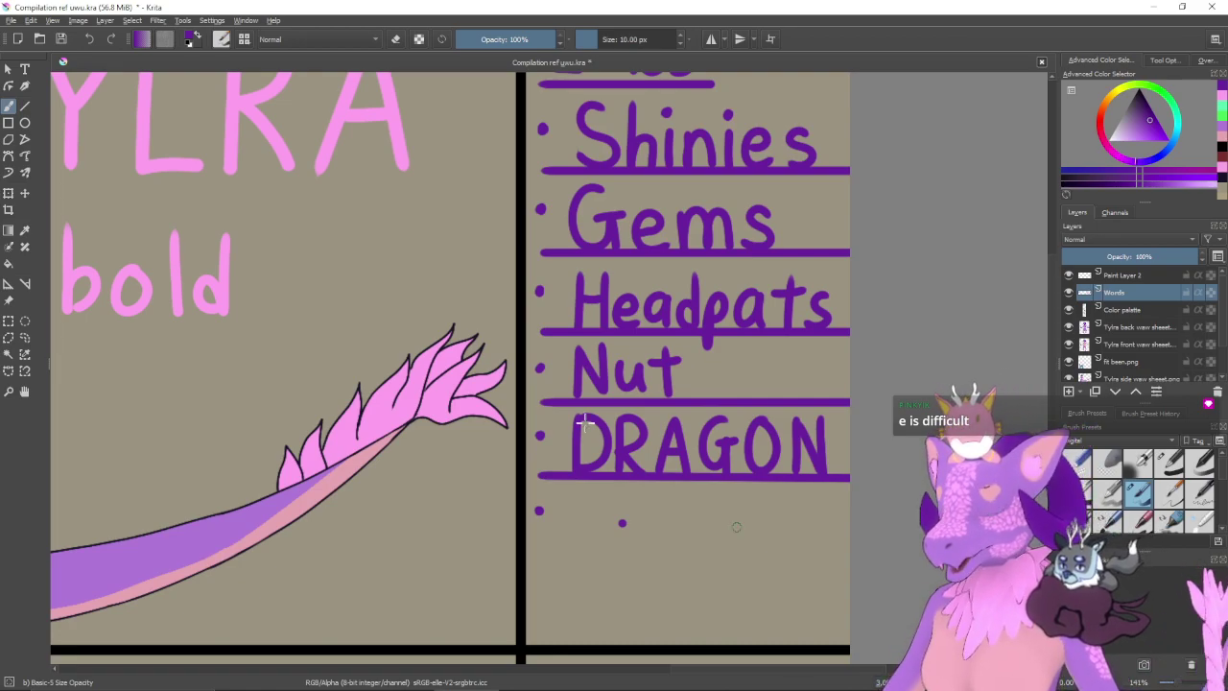
- On Paint Layer 2, draw a straight dark purple guide line under the sixth bullet
left_click(1124, 276)
left_click(25, 106)
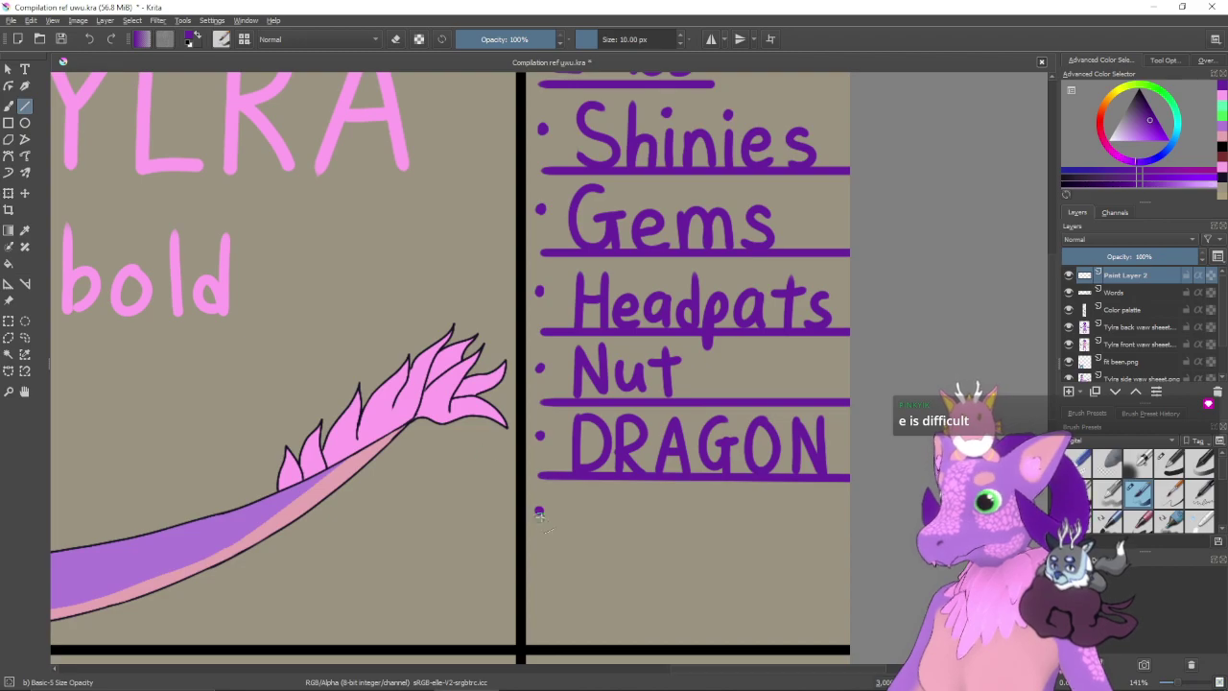
left_click_drag(840, 546, 846, 544)
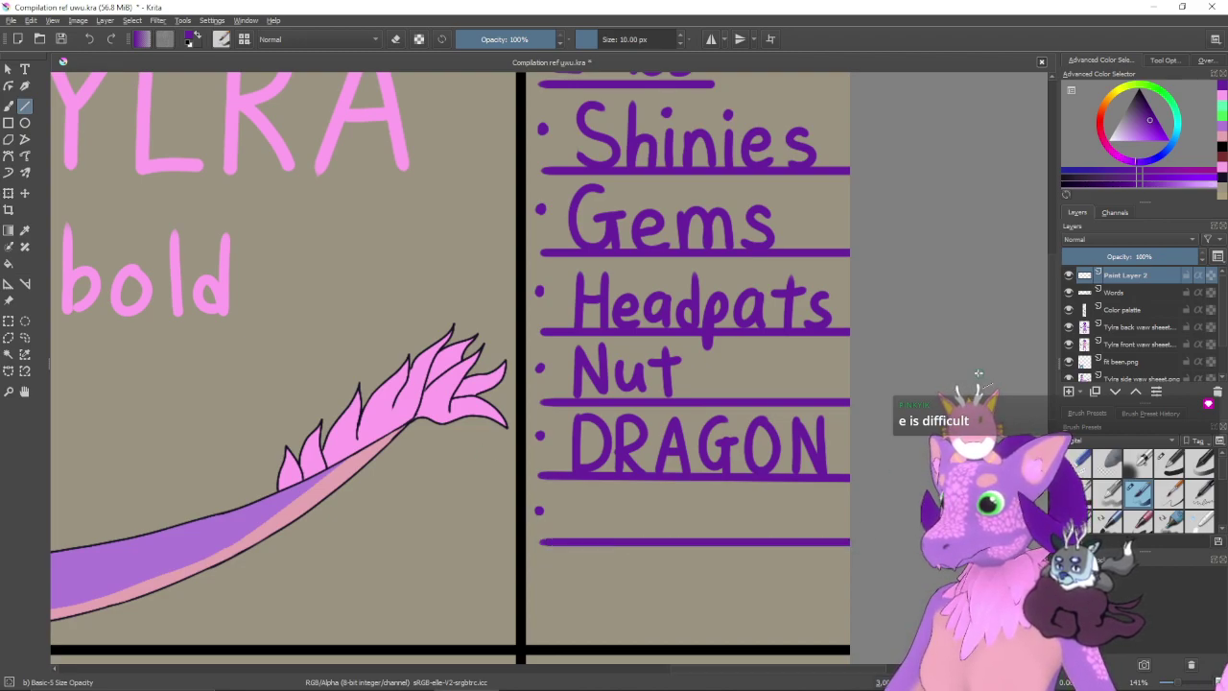
- On the Words layer, letter "Coa" in dark purple after the sixth bullet, resting on its guide line
left_click(1117, 293)
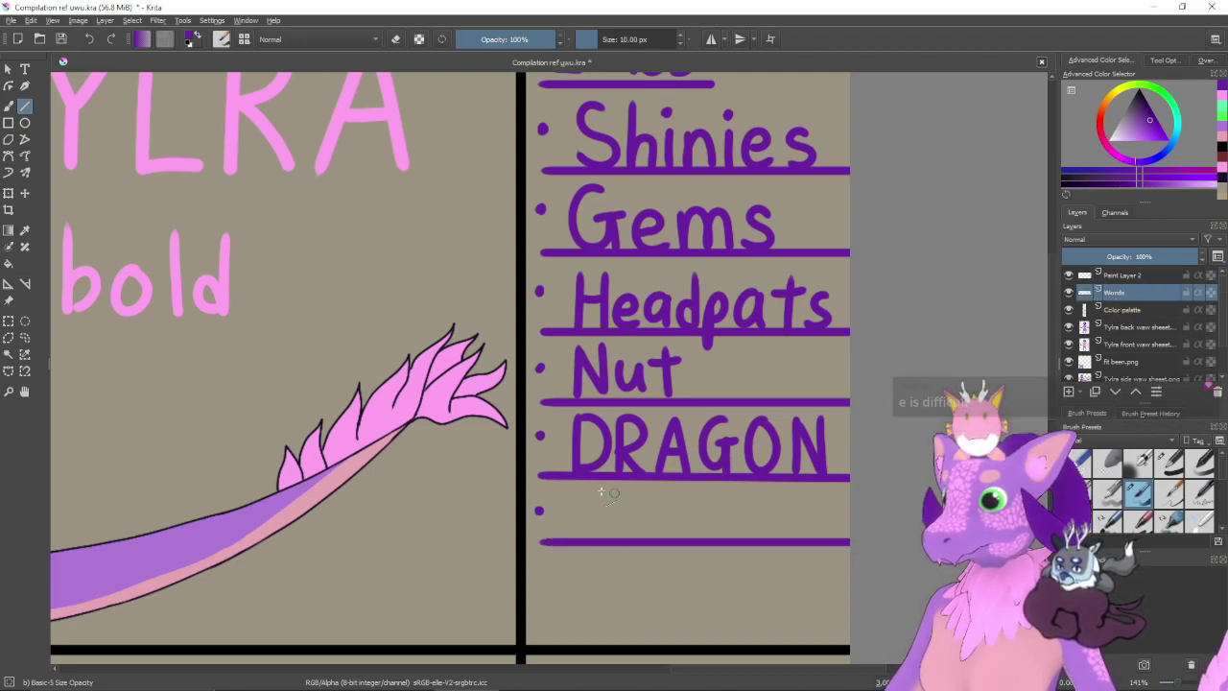
scroll(581, 494, "up", 2)
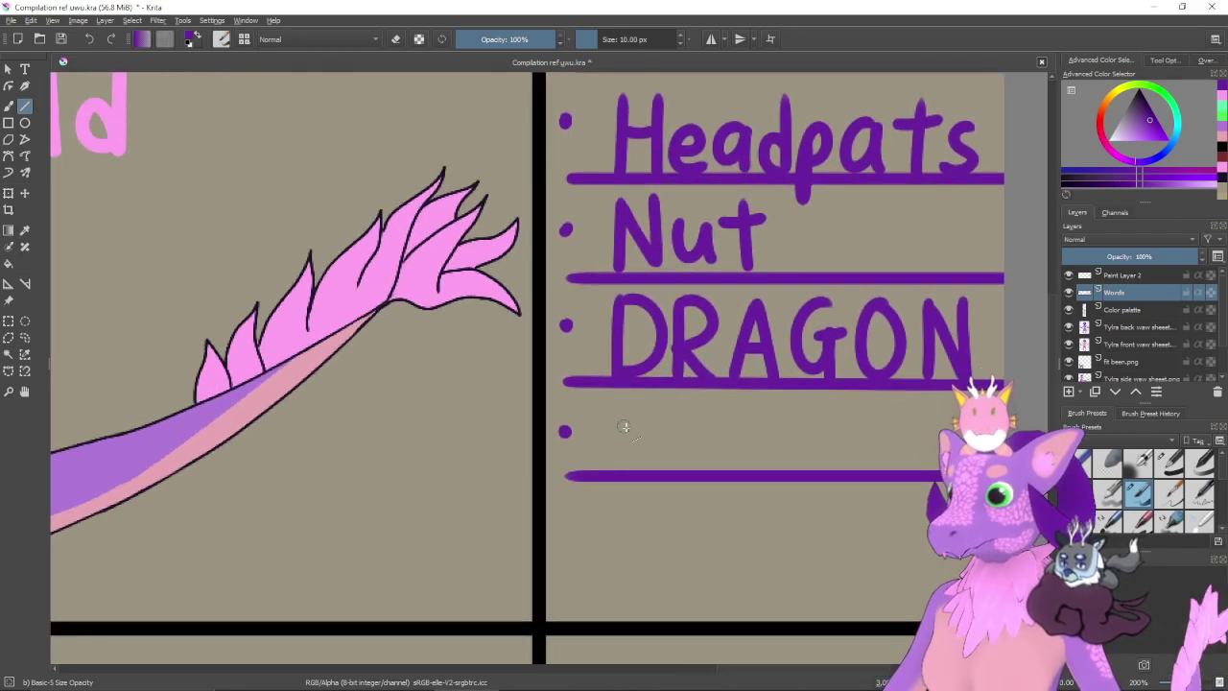
key("b")
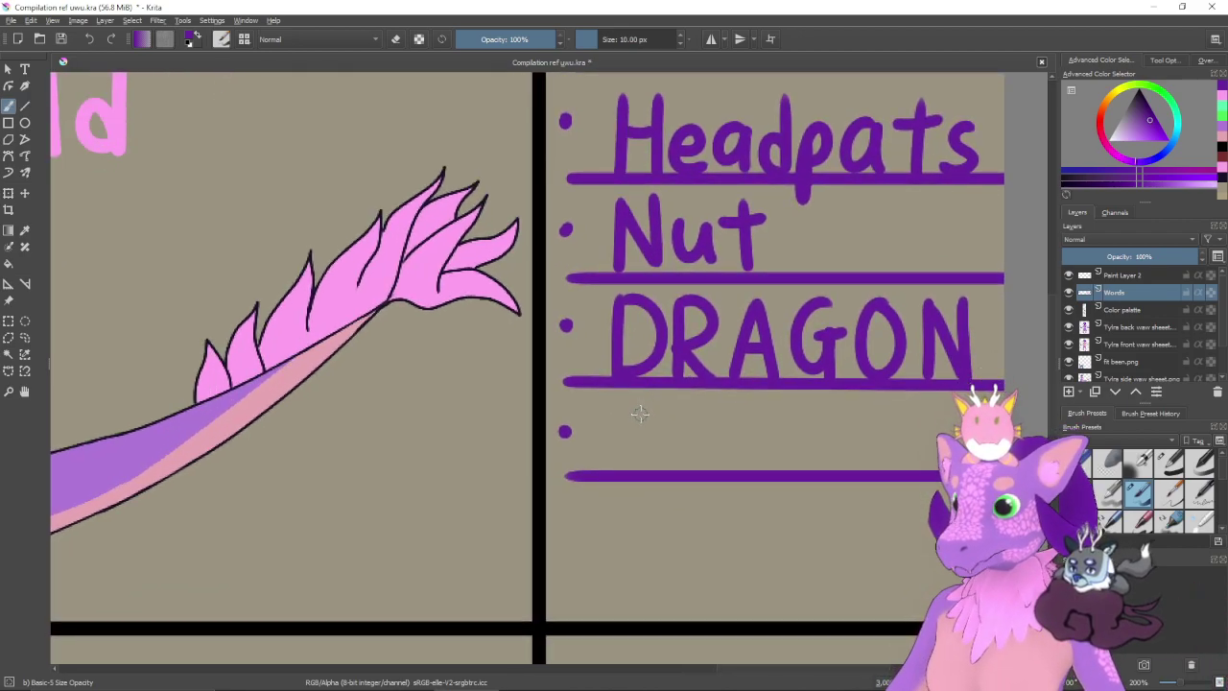
mouse_move(635, 406)
left_mouse_down()
mouse_move(619, 406)
mouse_move(635, 456)
mouse_move(597, 438)
mouse_move(647, 466)
mouse_move(679, 441)
mouse_move(743, 447)
mouse_move(754, 468)
left_mouse_up()
key("ctrl+z")
key("ctrl+z")
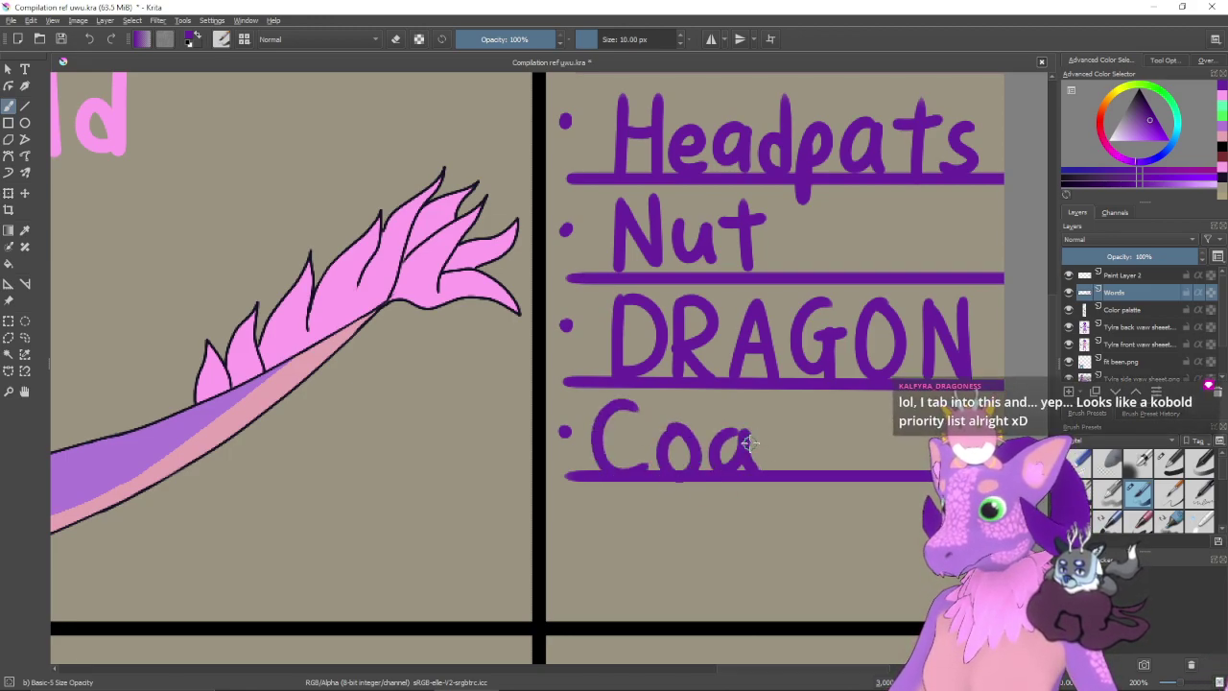
- Letter the final "l" to complete "Coal" on the sixth guide line, redoing the stroke until it is straight
left_click_drag(776, 412, 778, 469)
key("ctrl+z")
left_click_drag(781, 411, 777, 471)
key("ctrl+z")
key("ctrl+z")
key("ctrl+z")
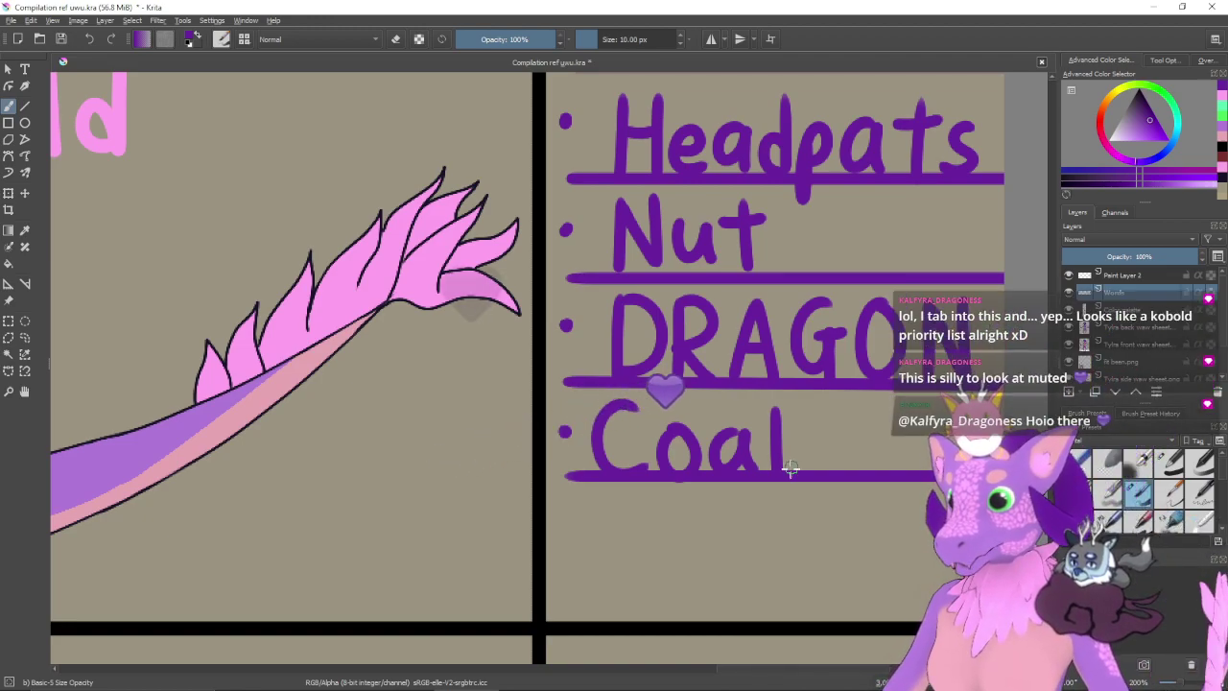
- Check the list against the whole reference sheet, temporarily hiding the guides on Paint Layer 2
key("minus")
key("minus")
key("minus")
scroll(757, 442, "down", 3)
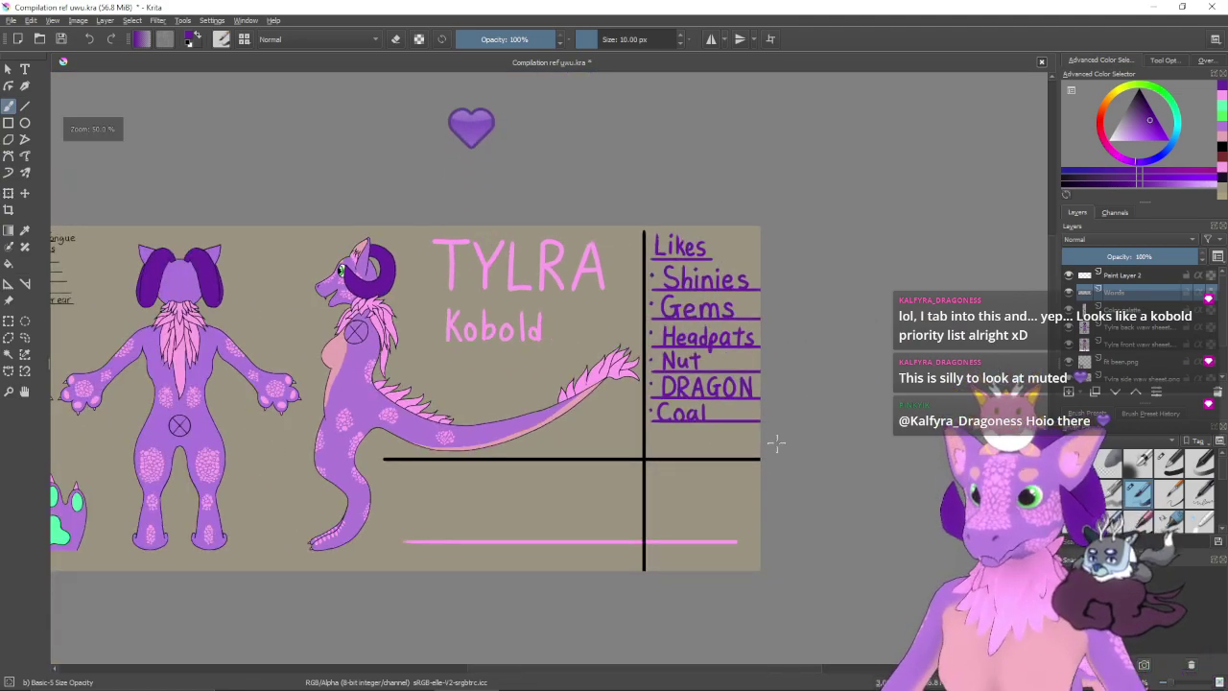
left_click_drag(773, 463, 836, 491)
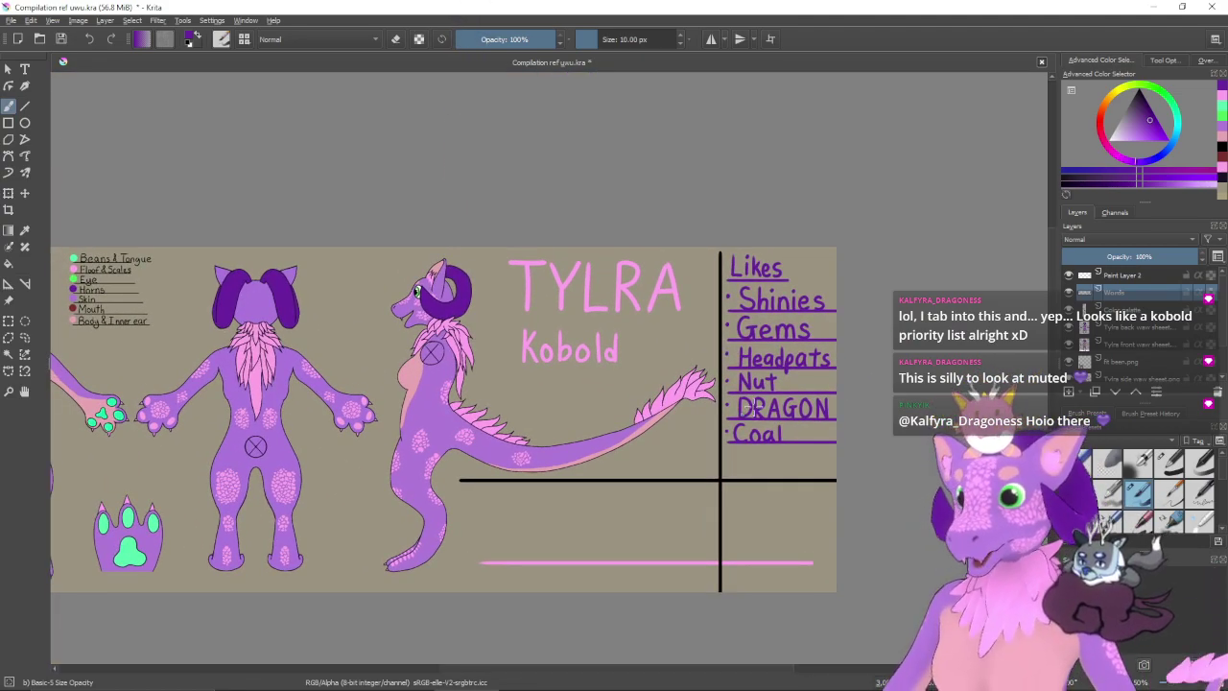
scroll(822, 447, "down", 1)
scroll(797, 471, "left", 3)
scroll(814, 479, "left", 1)
scroll(838, 490, "up", 1)
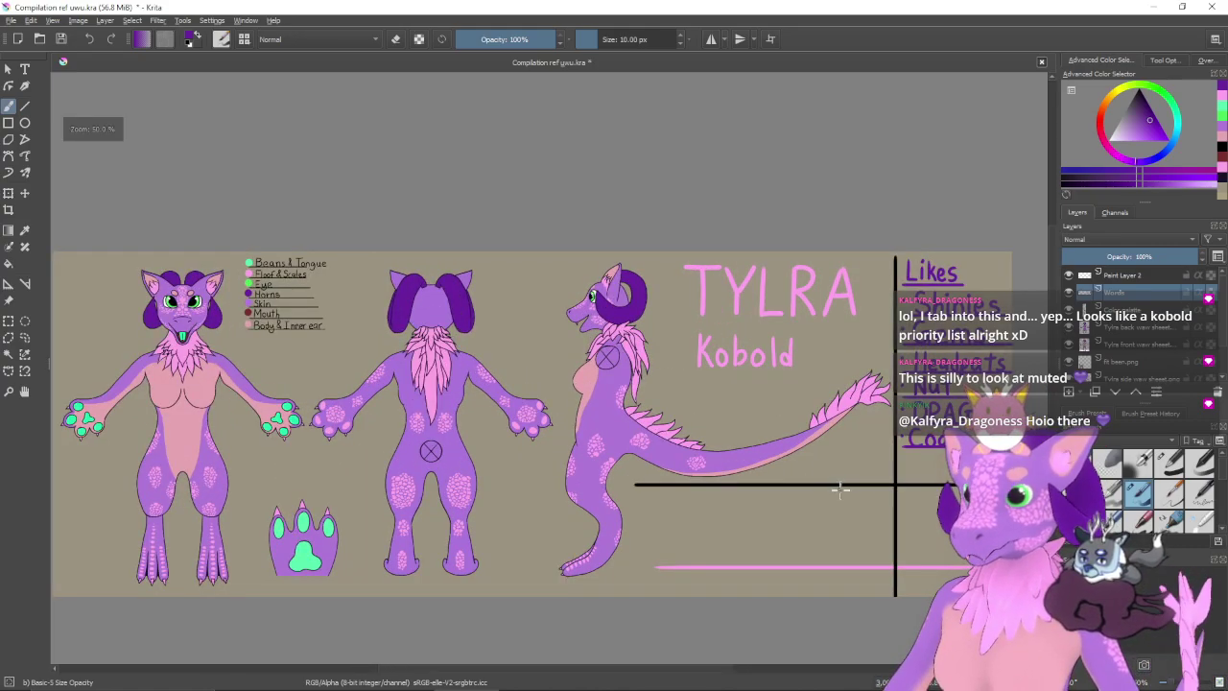
scroll(825, 477, "right", 1)
scroll(882, 458, "left", 1)
scroll(907, 461, "right", 1)
left_click(1069, 275)
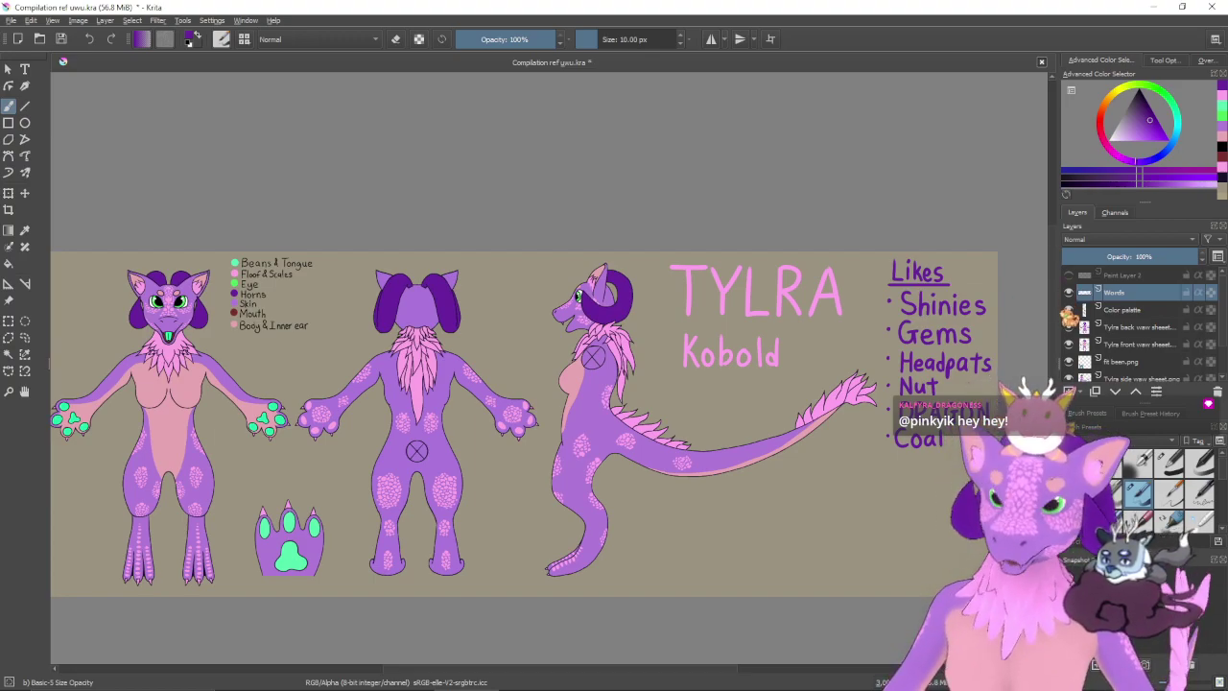
left_click(1069, 275)
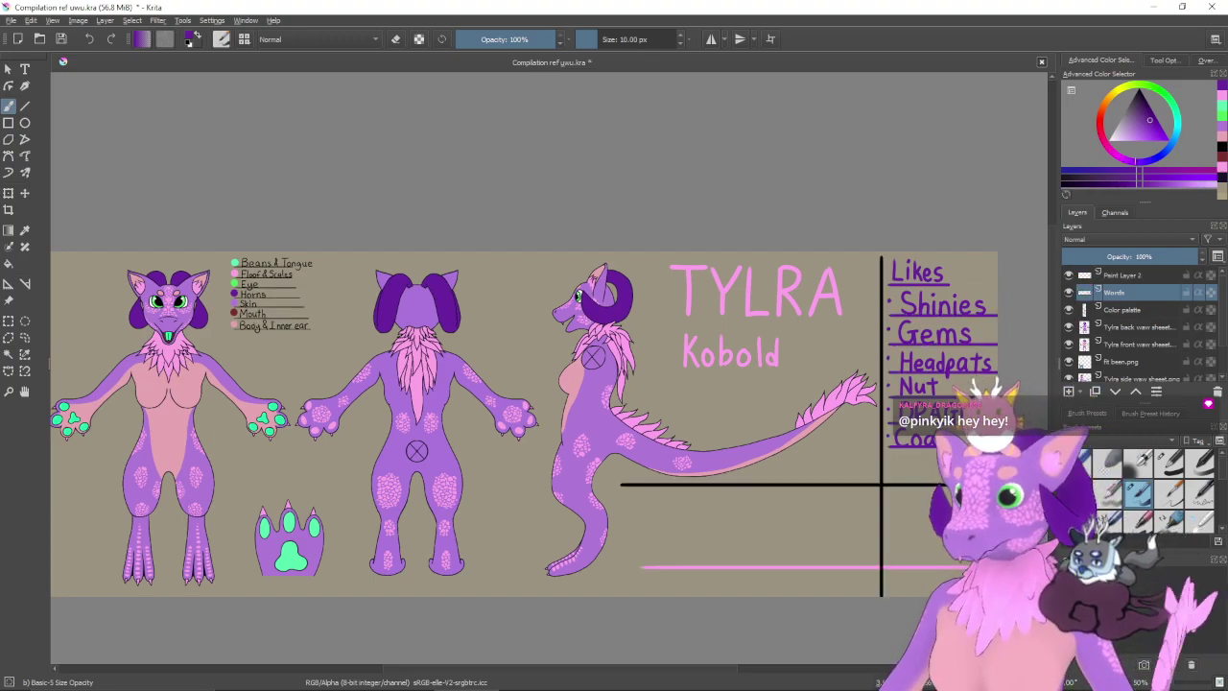
- Try hand lettering "She/her" with an underline in dark purple below "Kobold"
left_click_drag(922, 459, 855, 425)
scroll(553, 372, "up", 5)
left_click_drag(953, 419, 712, 354)
left_click_drag(797, 337, 927, 478)
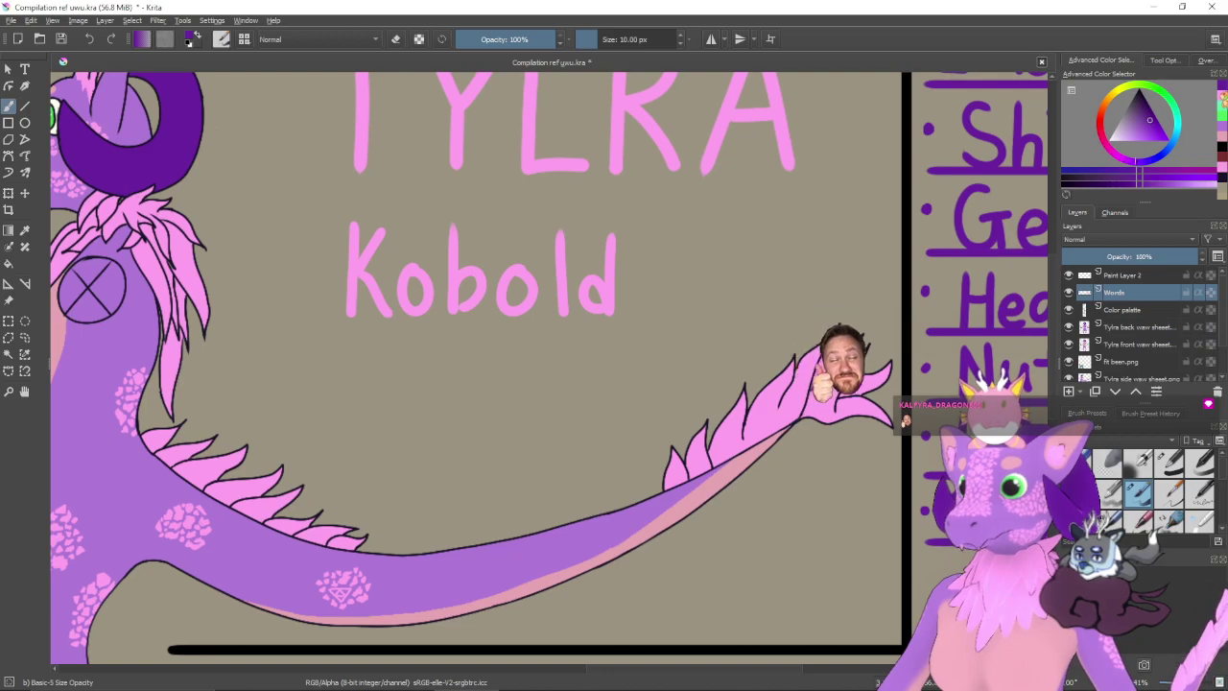
mouse_move(437, 363)
left_mouse_down()
mouse_move(427, 422)
mouse_move(381, 443)
left_mouse_up()
mouse_move(461, 359)
left_mouse_down()
mouse_move(462, 409)
mouse_move(482, 449)
left_mouse_up()
mouse_move(508, 408)
left_mouse_down()
mouse_move(507, 432)
mouse_move(551, 356)
left_mouse_up()
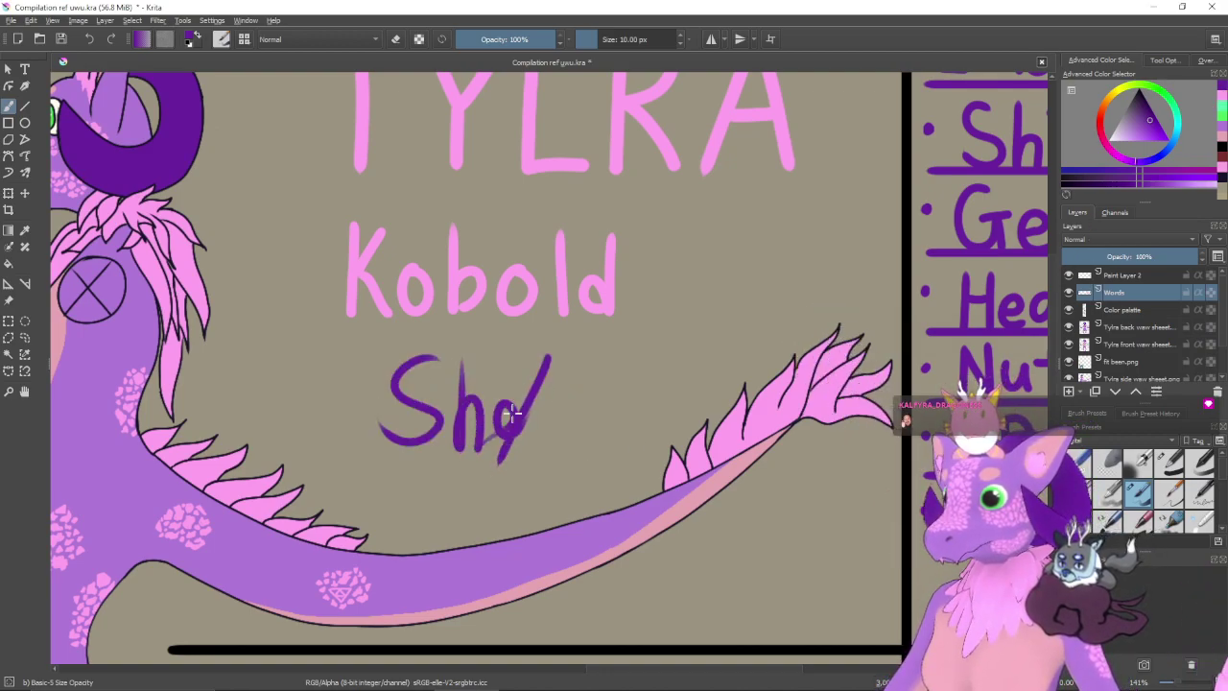
key("ctrl+z")
key("ctrl+z")
key("ctrl+z")
left_click_drag(468, 357, 464, 443)
mouse_move(466, 415)
left_mouse_down()
mouse_move(480, 443)
mouse_move(507, 433)
mouse_move(571, 351)
mouse_move(562, 434)
left_mouse_up()
left_click_drag(564, 403, 632, 430)
left_click_drag(640, 393, 662, 386)
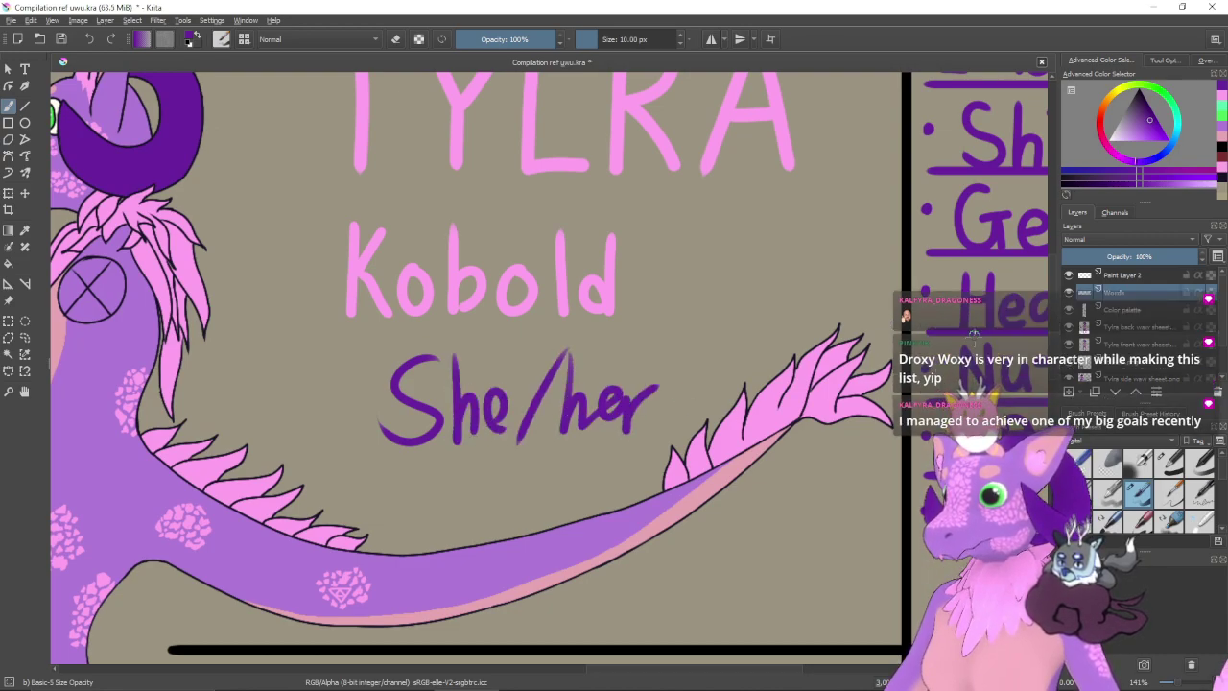
left_click_drag(389, 454, 577, 446)
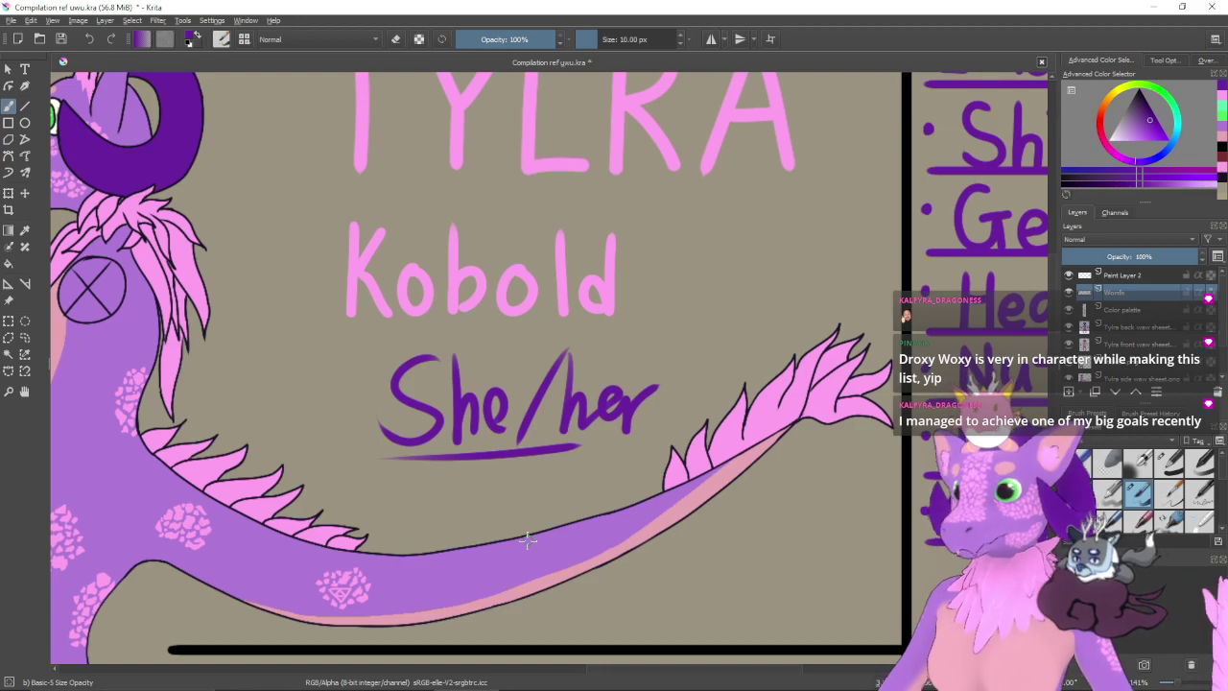
- Undo the "She/her" lettering and its underline below "Kobold"
key("ctrl+z")
key("ctrl+z")
key("ctrl+z")
key("ctrl+z")
key("ctrl+z")
key("ctrl+z")
key("ctrl+z")
key("ctrl+z")
key("ctrl+z")
key("ctrl+z")
- Try lettering a large, looping "She/her" in the empty area below the tail, and undo it
scroll(735, 186, "down", 5)
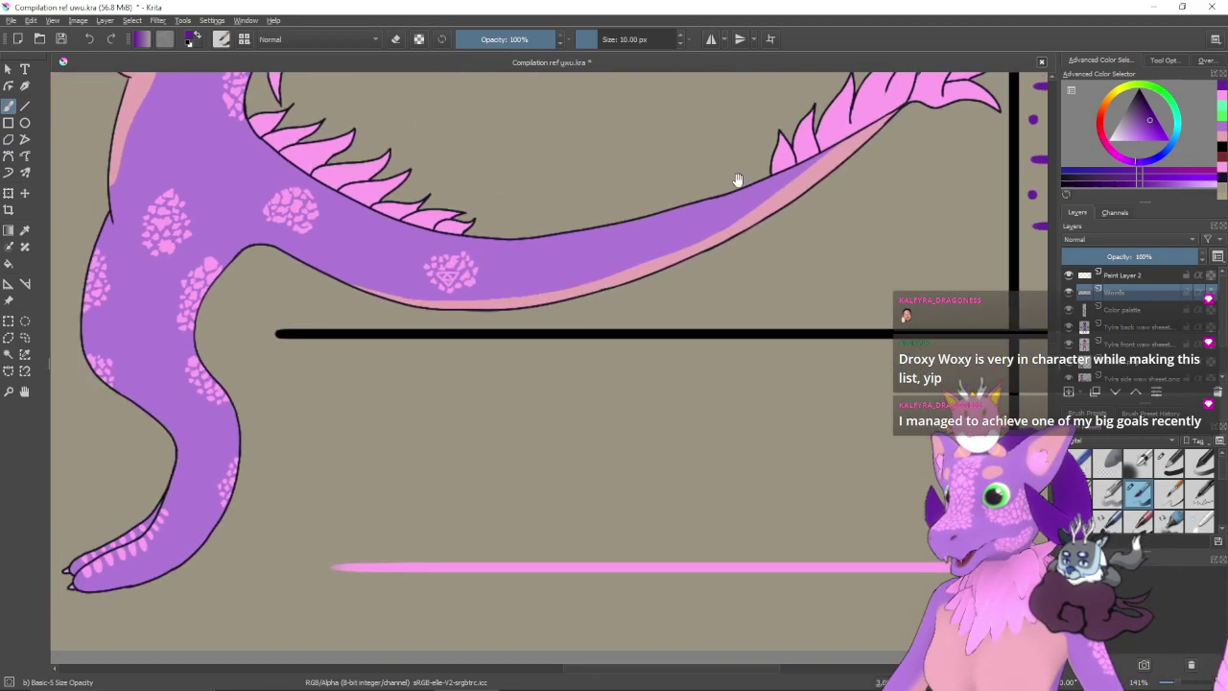
mouse_move(574, 164)
left_mouse_down()
mouse_move(558, 305)
mouse_move(609, 241)
mouse_move(623, 302)
mouse_move(673, 244)
mouse_move(712, 257)
left_mouse_up()
mouse_move(750, 204)
left_mouse_down()
mouse_move(811, 275)
mouse_move(876, 264)
left_mouse_up()
left_click_drag(872, 397, 701, 376)
left_click_drag(593, 137, 478, 322)
key("ctrl")
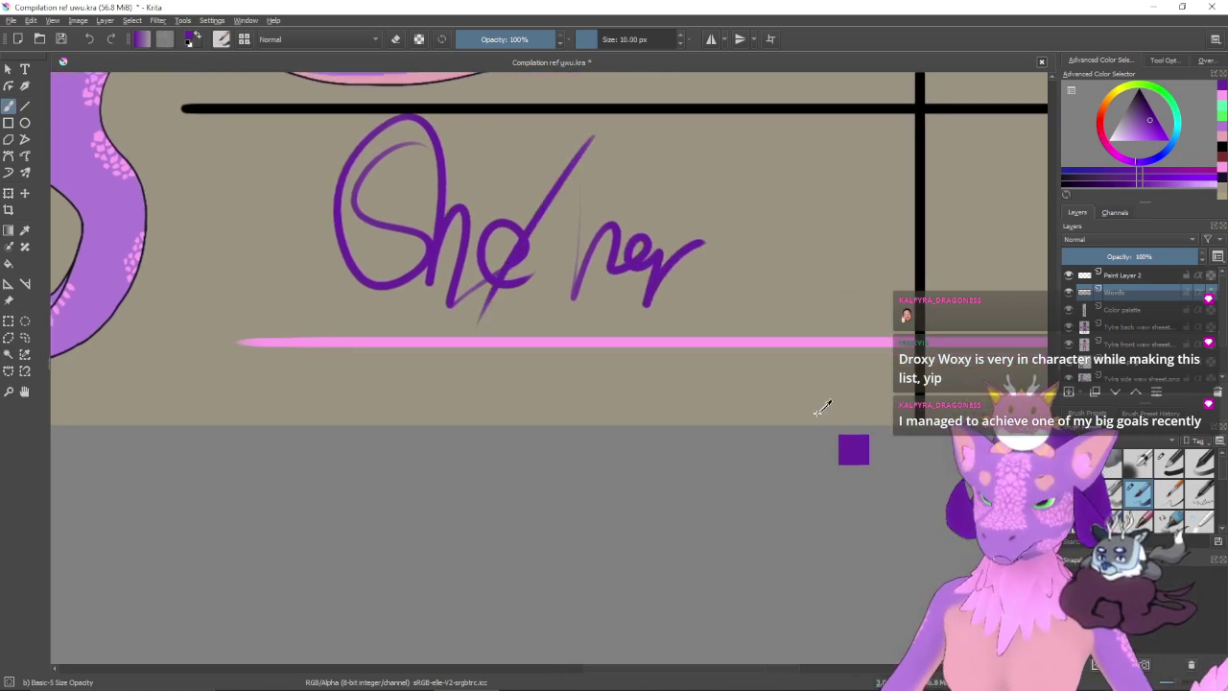
key("ctrl+z")
key("ctrl+z")
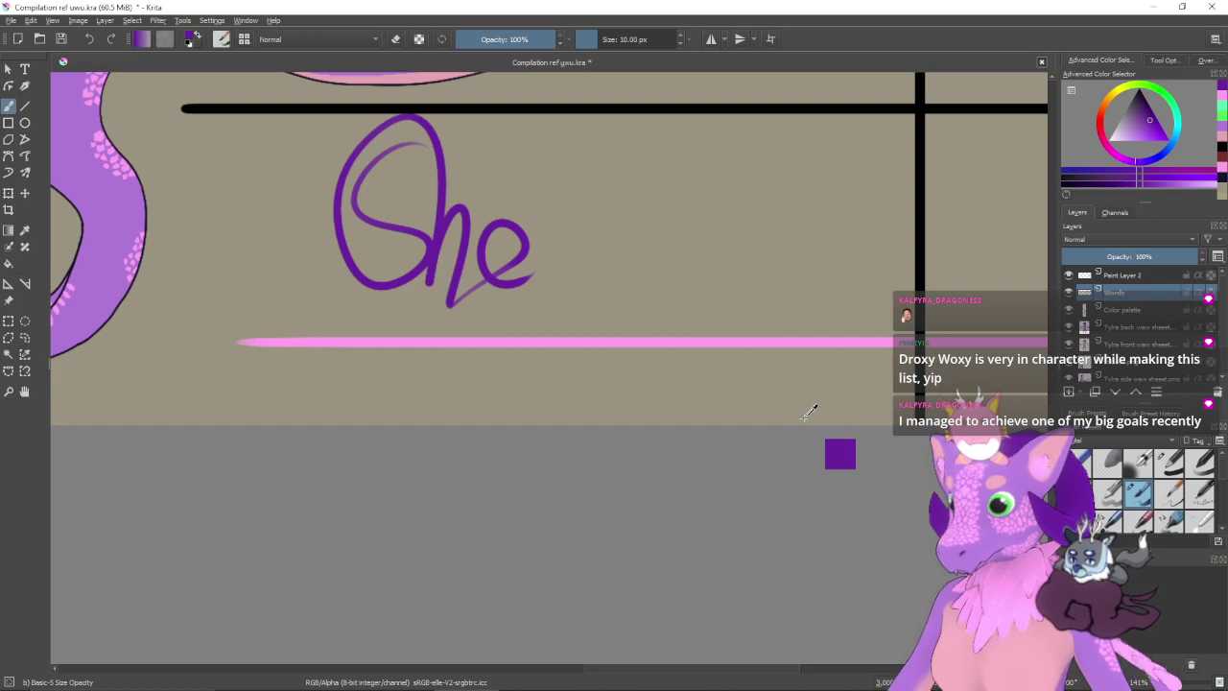
key("ctrl+z")
mouse_move(441, 174)
left_mouse_down()
mouse_move(406, 285)
mouse_move(349, 290)
mouse_move(496, 282)
mouse_move(524, 303)
left_mouse_up()
mouse_move(591, 200)
left_mouse_down()
mouse_move(615, 252)
mouse_move(642, 254)
mouse_move(660, 288)
mouse_move(691, 252)
left_mouse_up()
left_click_drag(614, 171, 548, 336)
key("ctrl+z")
key("ctrl+z")
key("ctrl+z")
key("ctrl+z")
- Add a seventh dark purple bullet to the Likes list, below "Coal"
left_click_drag(828, 269, 562, 456)
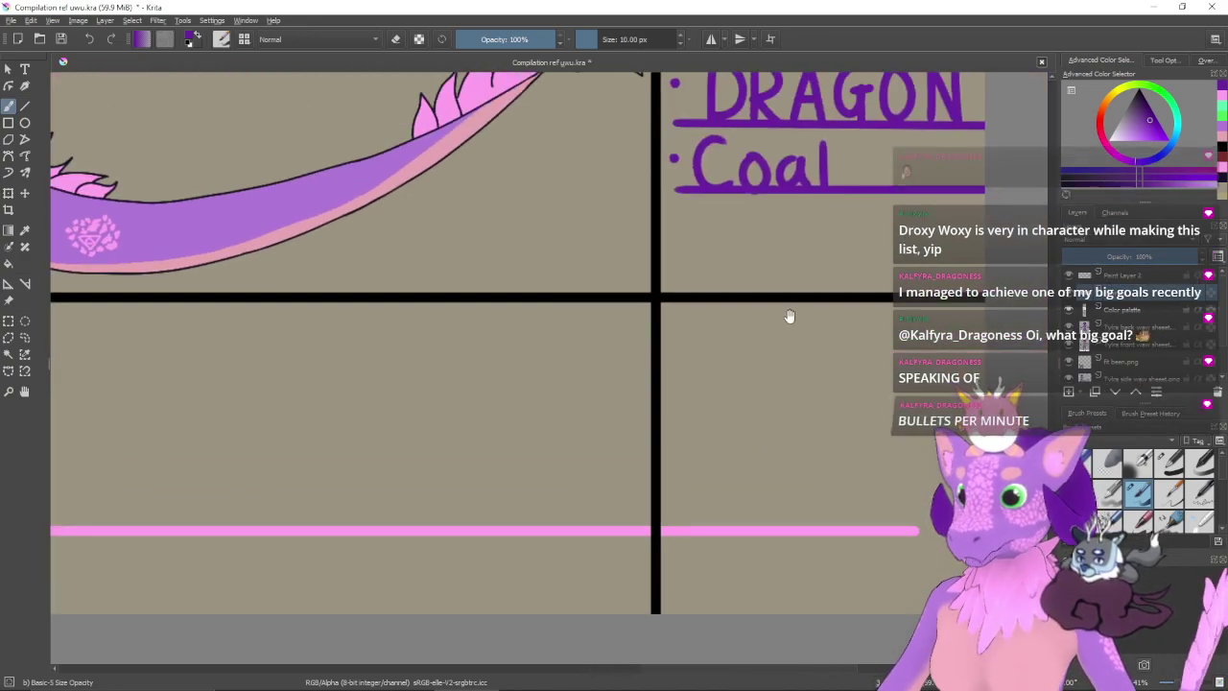
left_click_drag(784, 317, 647, 418)
left_click_drag(759, 340, 713, 410)
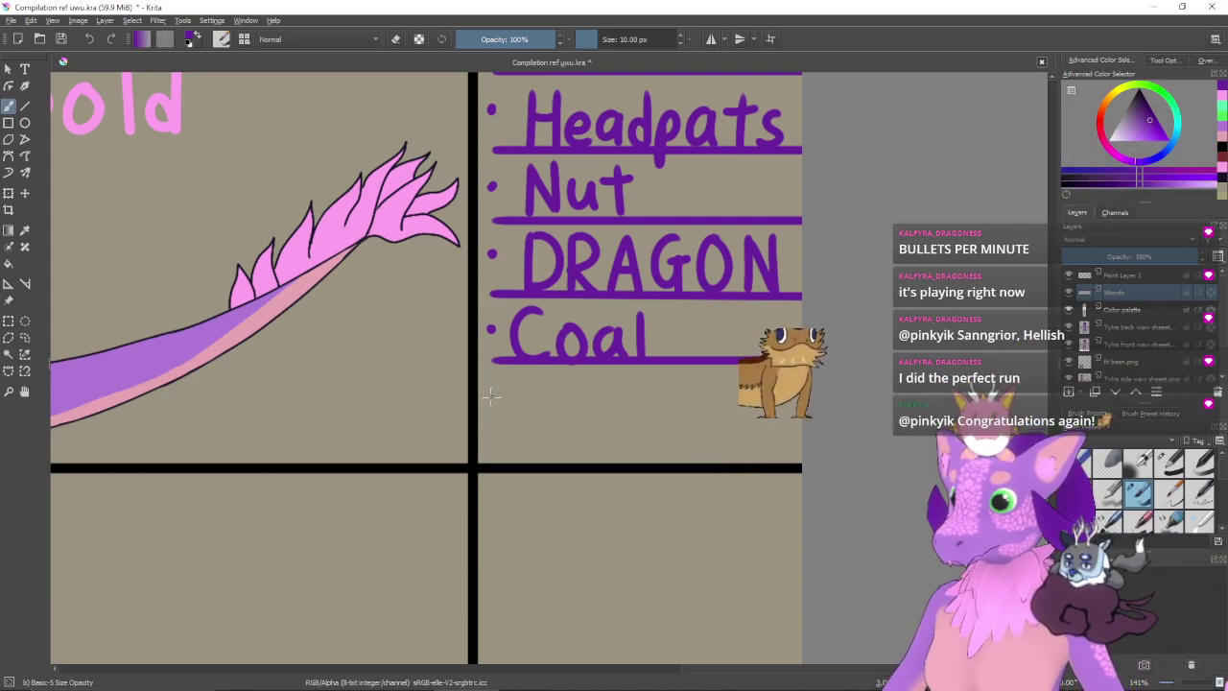
left_click(491, 401)
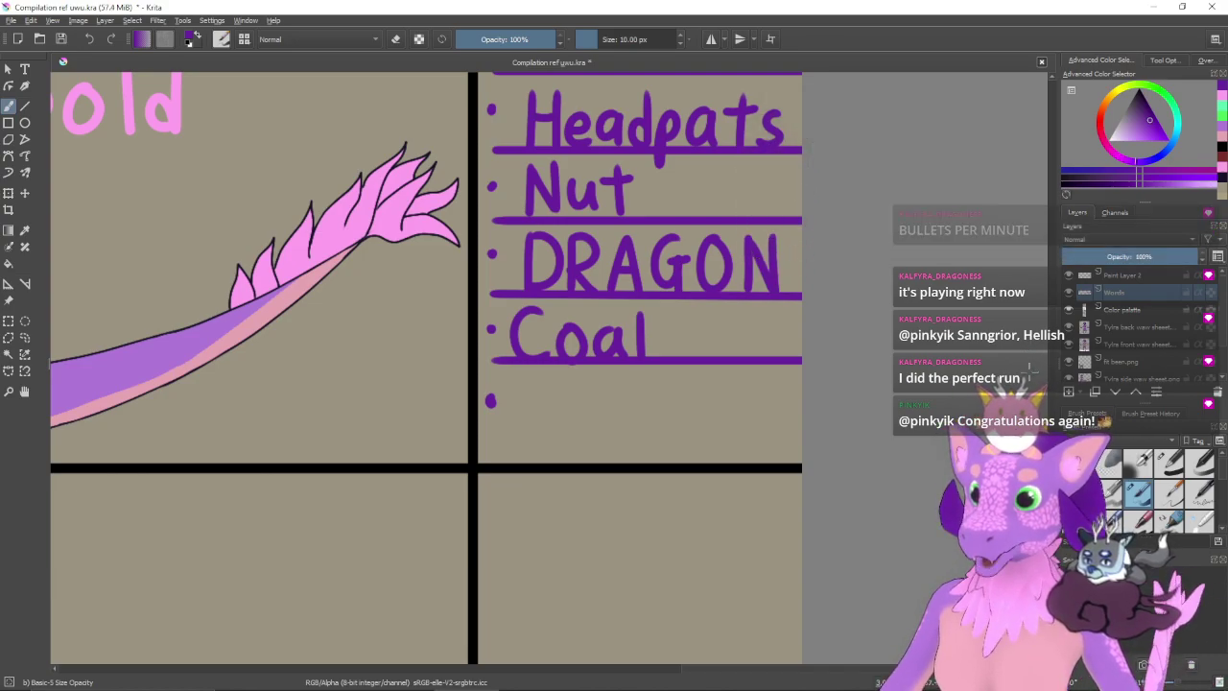
left_click_drag(904, 343, 955, 436)
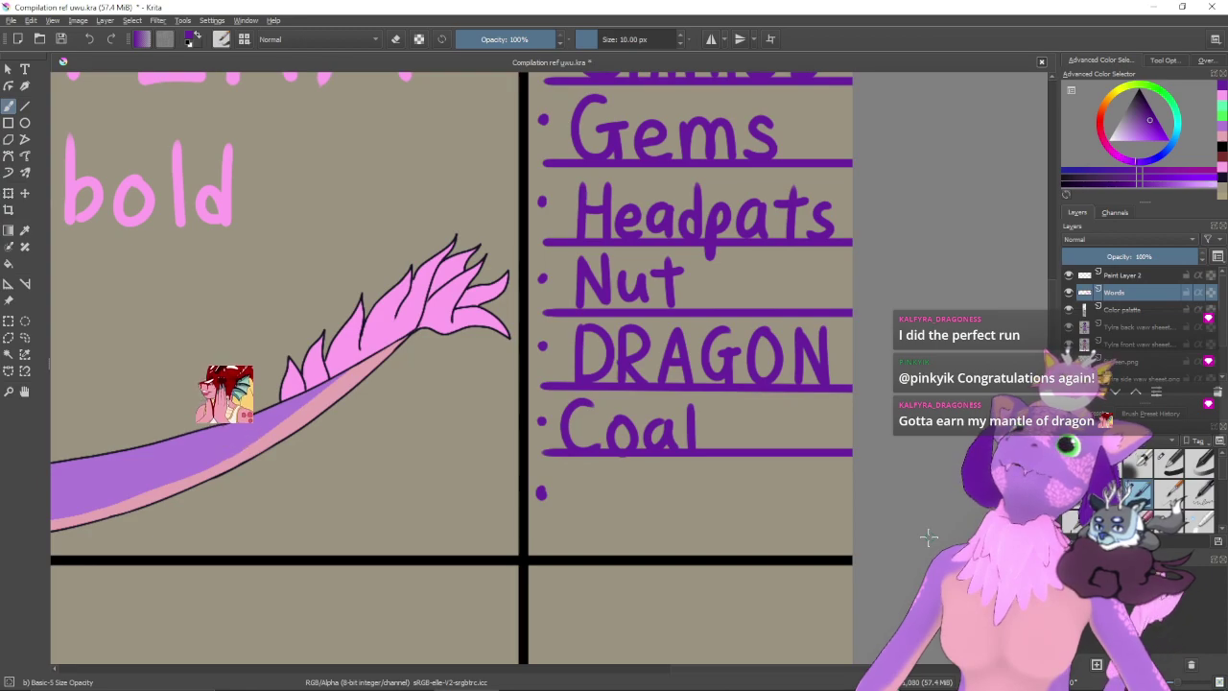
key("minus")
key("minus")
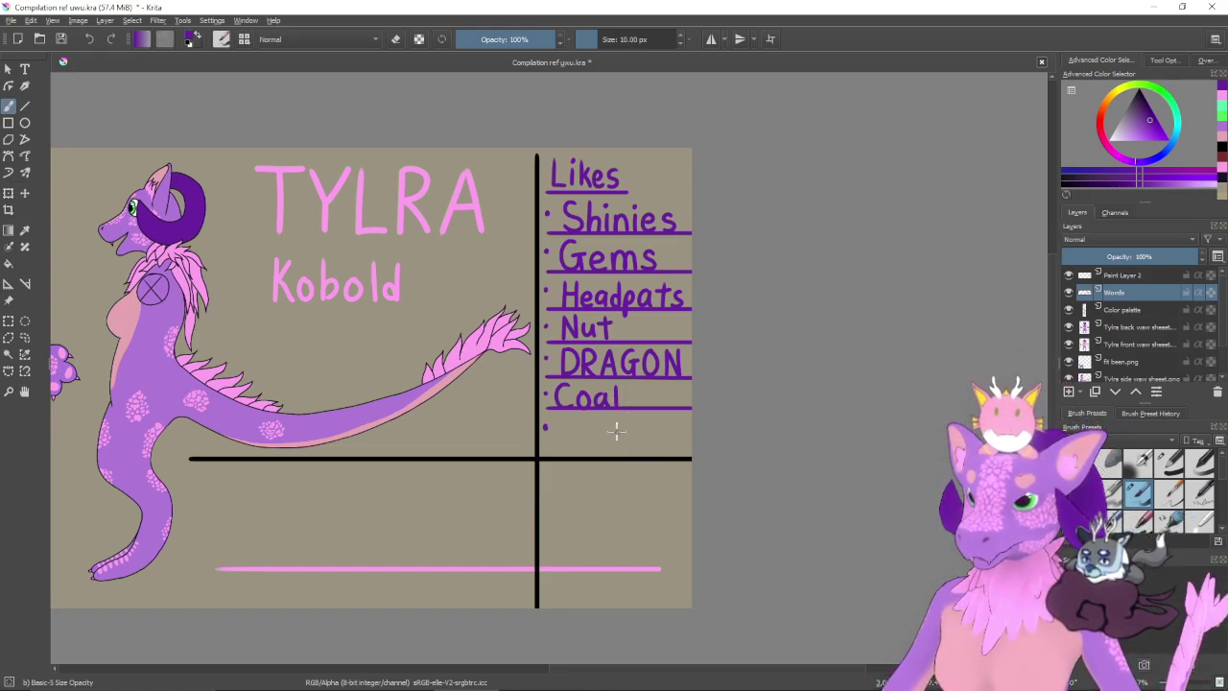
left_click_drag(556, 427, 689, 444)
key("ctrl+z")
left_click_drag(611, 482, 754, 382)
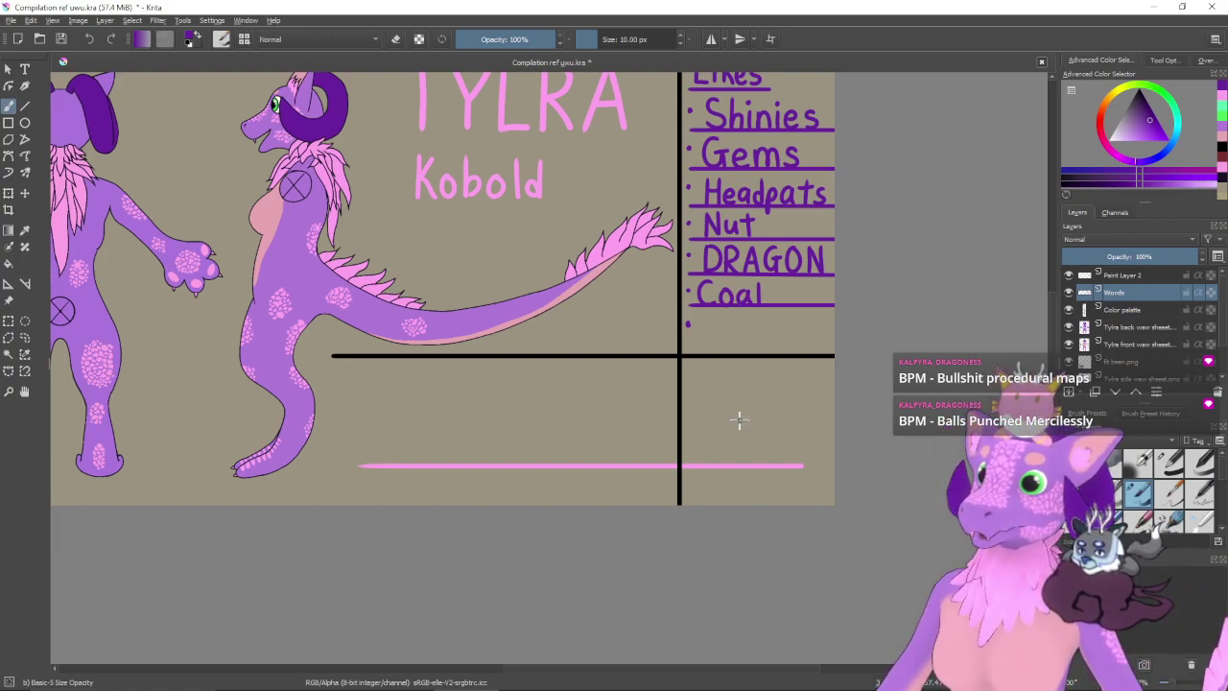
mouse_move(735, 407)
left_mouse_down()
mouse_move(700, 436)
mouse_move(704, 413)
left_mouse_up()
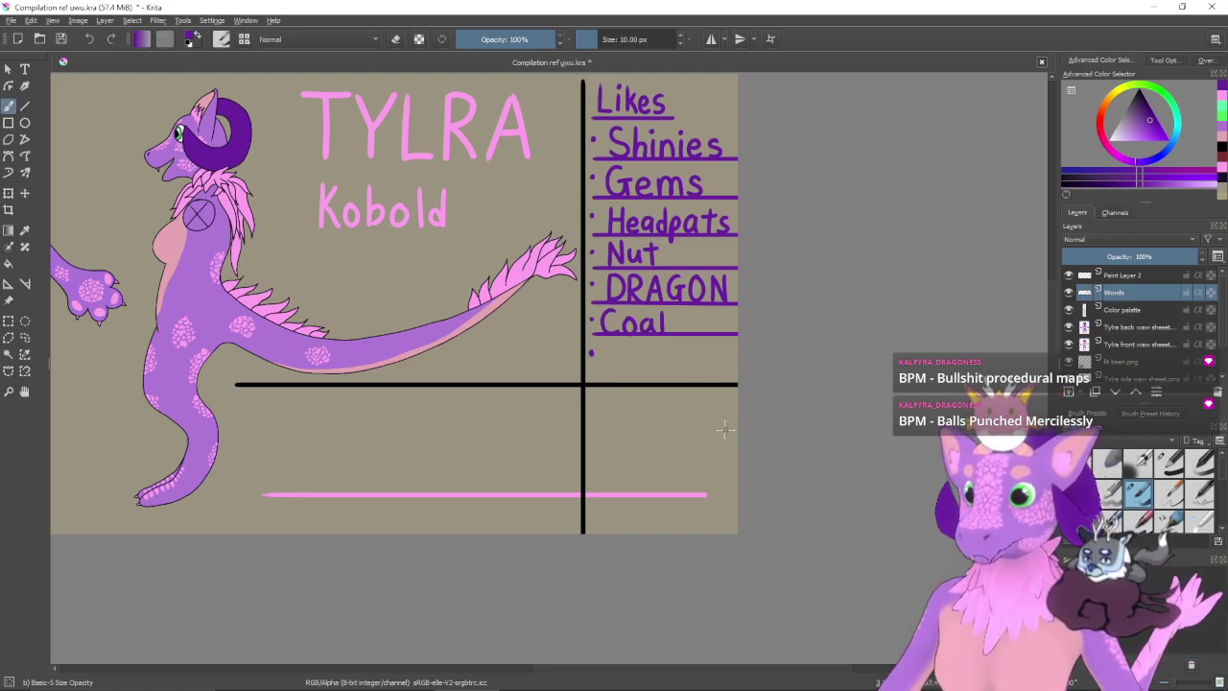
mouse_move(701, 452)
left_mouse_down()
mouse_move(745, 430)
mouse_move(759, 447)
left_mouse_up()
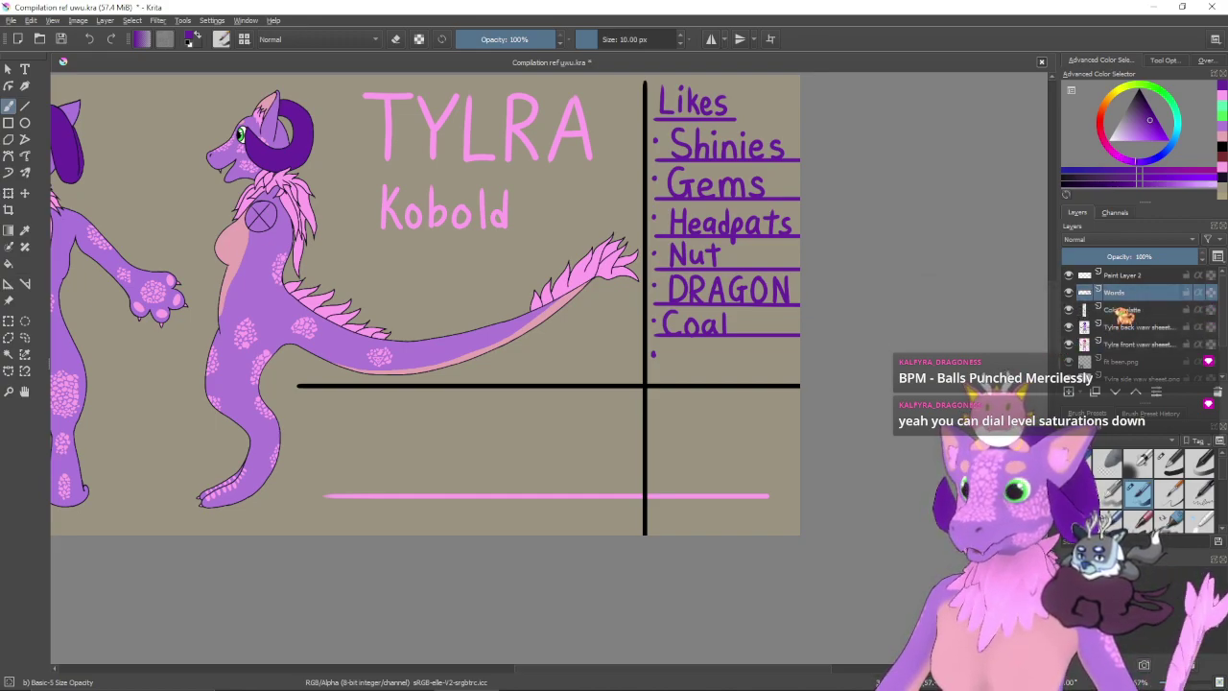
- Letter a dark purple "Dislike" heading just below the horizontal black line, in the cell under the Likes list
left_click_drag(543, 382, 729, 369)
left_click_drag(595, 376, 668, 423)
left_click_drag(749, 434, 543, 375)
left_click_drag(730, 427, 535, 390)
key("ctrl+plus")
key("ctrl+plus")
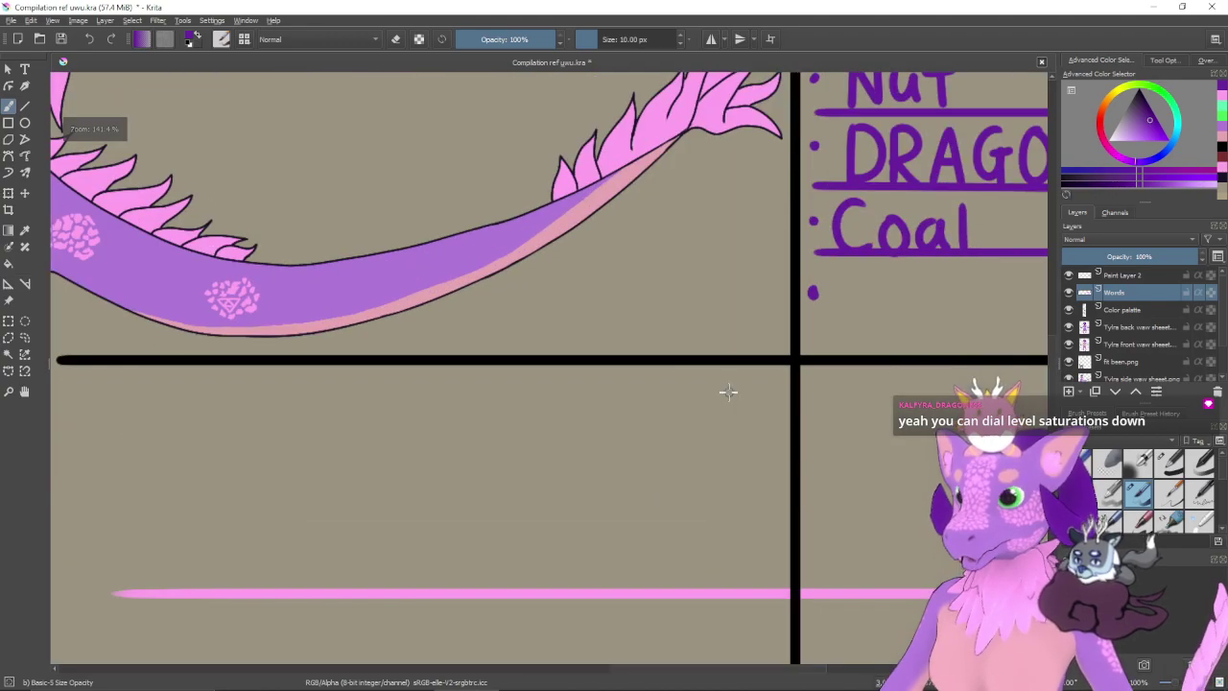
left_click_drag(773, 417, 548, 335)
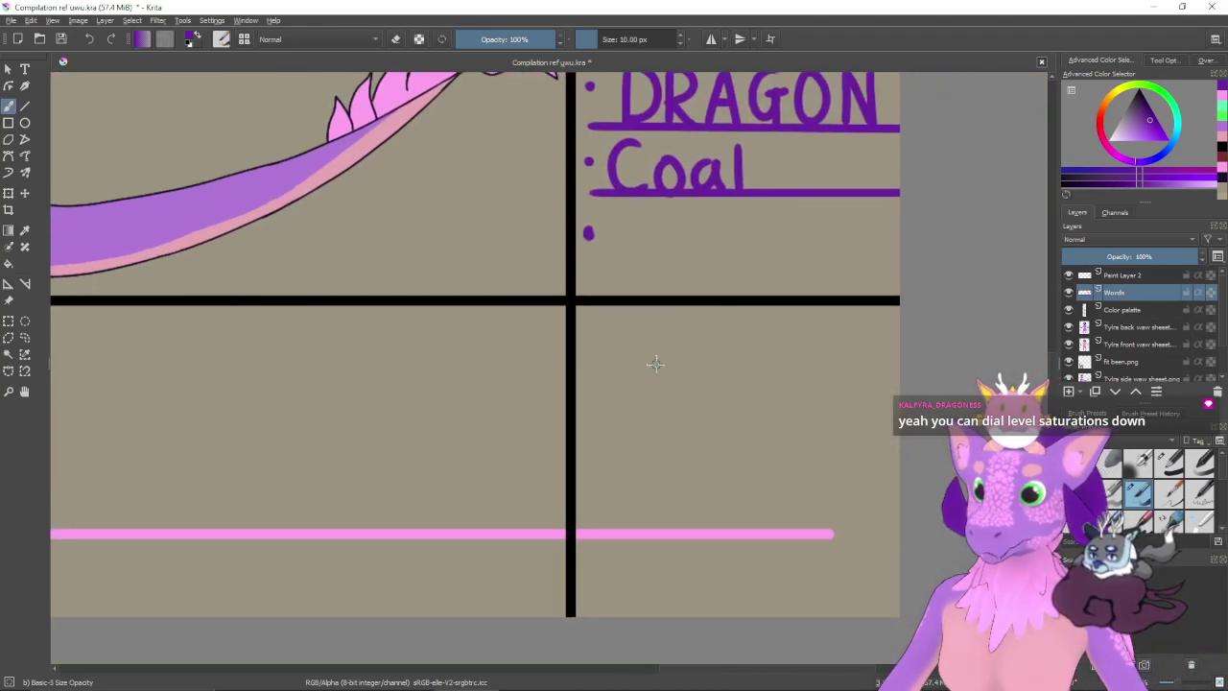
left_click_drag(602, 323, 603, 383)
left_click_drag(606, 319, 608, 383)
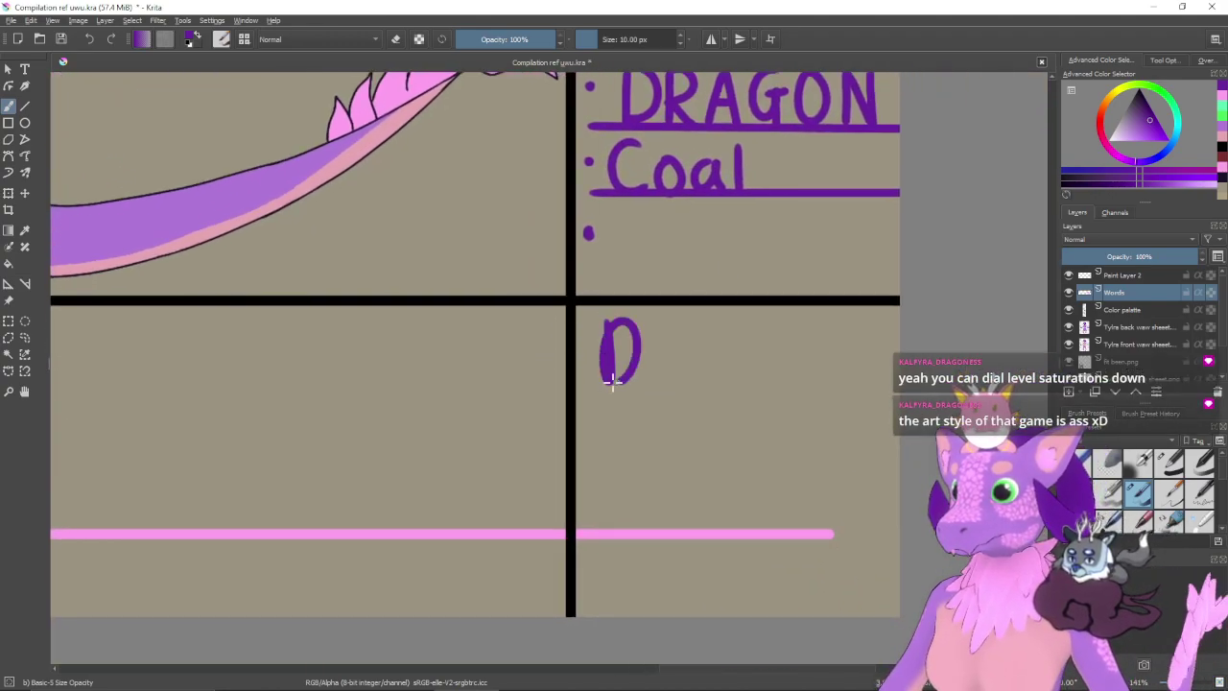
mouse_move(658, 347)
left_mouse_down()
mouse_move(658, 382)
mouse_move(675, 381)
left_mouse_up()
mouse_move(709, 328)
left_mouse_down()
mouse_move(710, 386)
mouse_move(722, 382)
left_mouse_up()
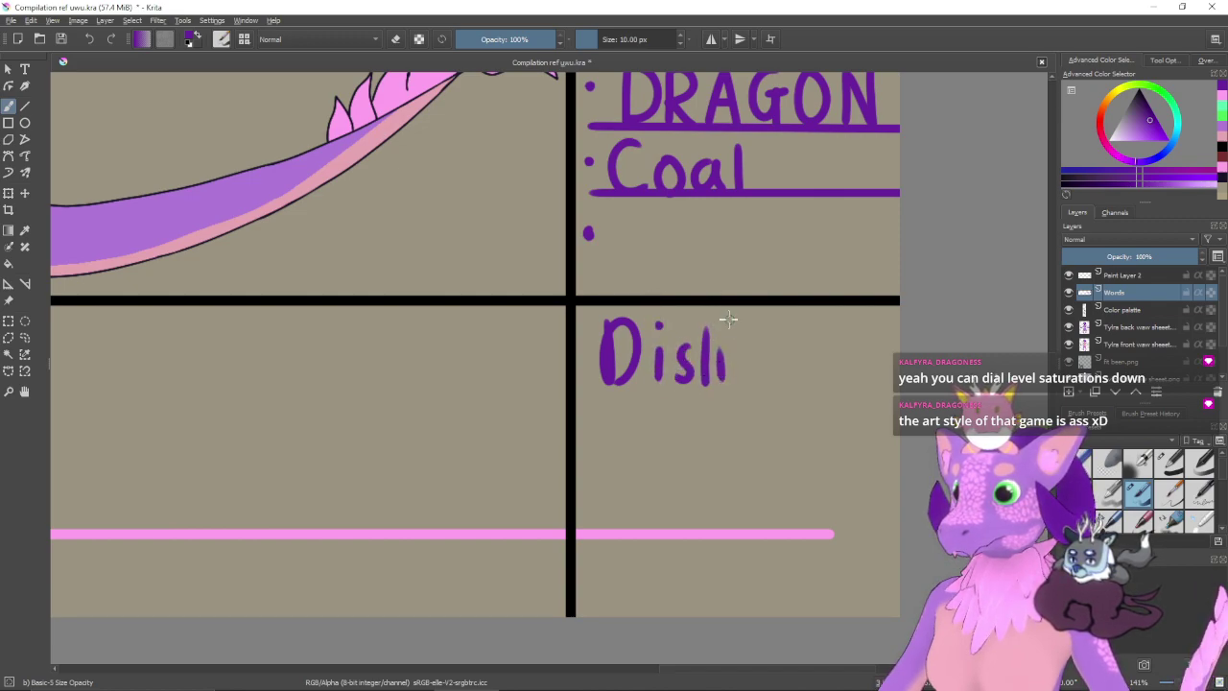
left_click(720, 329)
mouse_move(736, 319)
left_mouse_down()
mouse_move(739, 385)
mouse_move(748, 361)
mouse_move(787, 382)
left_mouse_up()
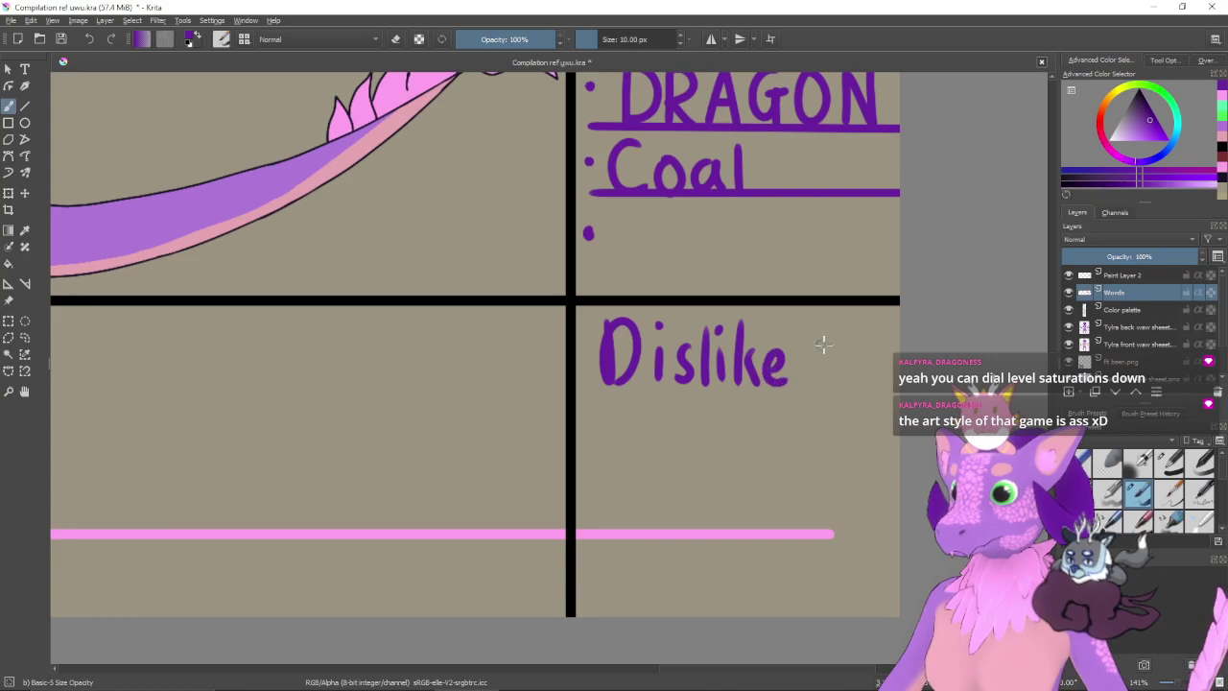
- Underline the "Dislike" heading in dark purple, redoing the stroke until it fits
left_click_drag(596, 399, 796, 401)
key("ctrl+z")
mouse_move(589, 401)
left_mouse_down()
mouse_move(825, 401)
mouse_move(685, 403)
mouse_move(806, 401)
left_mouse_up()
key("ctrl+z")
key("ctrl+z")
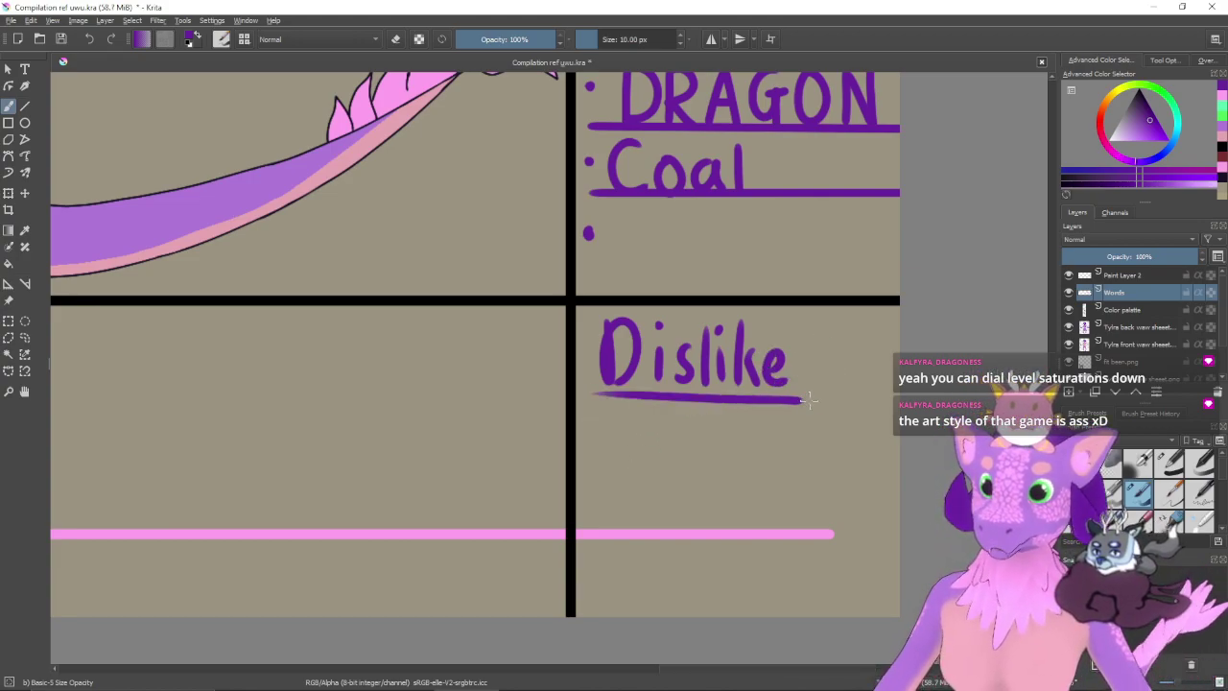
- Add a bullet below the "Dislike" heading and letter "NOT HAVING" beside it in capitals
left_click(589, 451)
mouse_move(620, 415)
left_mouse_down()
mouse_move(620, 470)
mouse_move(645, 470)
left_mouse_up()
left_click_drag(671, 422, 712, 420)
left_click_drag(694, 422, 694, 470)
mouse_move(739, 422)
left_mouse_down()
mouse_move(738, 451)
mouse_move(763, 441)
mouse_move(762, 470)
left_mouse_up()
left_click_drag(782, 425, 770, 472)
left_click_drag(783, 427, 790, 470)
mouse_move(772, 457)
left_mouse_down()
mouse_move(823, 425)
mouse_move(830, 472)
left_mouse_up()
mouse_move(846, 422)
left_mouse_down()
mouse_move(846, 474)
mouse_move(862, 472)
left_mouse_up()
mouse_move(889, 428)
left_mouse_down()
mouse_move(873, 456)
mouse_move(890, 464)
left_mouse_up()
left_click_drag(879, 447, 888, 443)
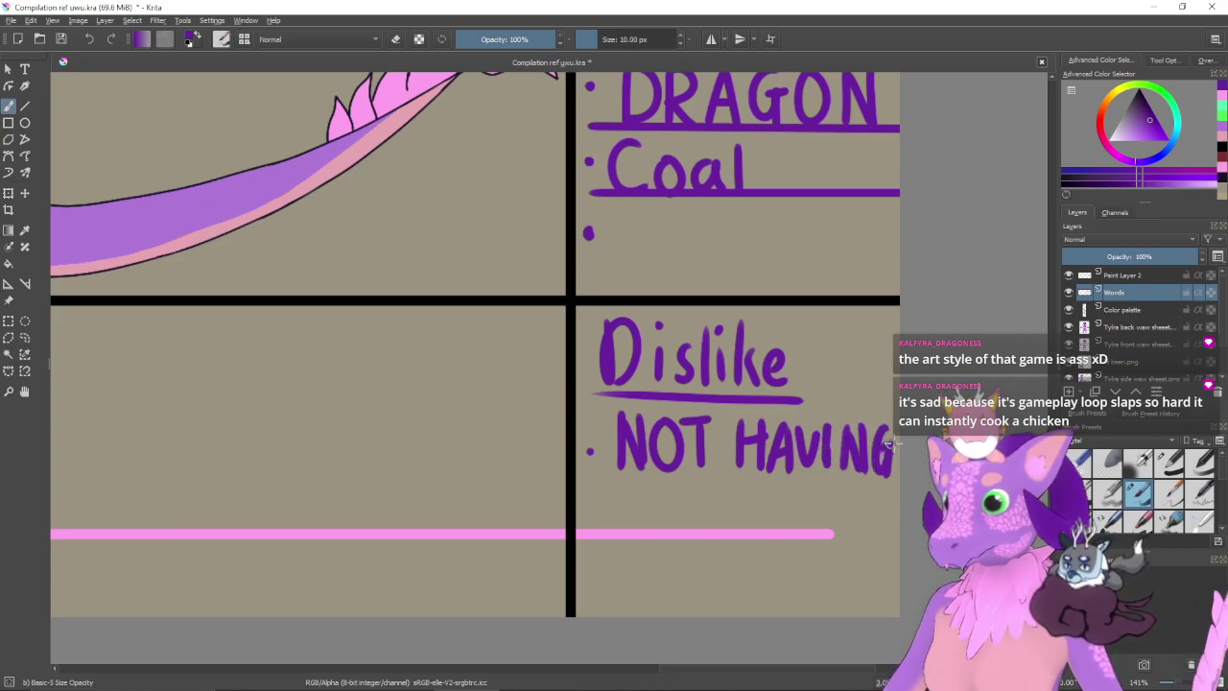
- Letter "DRAGON" in dark purple capitals below "NOT HAVING", redoing the final "N"
mouse_move(656, 491)
left_mouse_down()
mouse_move(657, 566)
mouse_move(687, 570)
left_mouse_up()
mouse_move(687, 495)
left_mouse_down()
mouse_move(691, 526)
mouse_move(722, 553)
left_mouse_up()
mouse_move(739, 497)
left_mouse_down()
mouse_move(725, 554)
mouse_move(759, 566)
left_mouse_up()
left_click_drag(733, 545, 750, 543)
mouse_move(785, 498)
left_mouse_down()
mouse_move(773, 554)
mouse_move(800, 526)
left_mouse_up()
mouse_move(817, 508)
left_mouse_down()
mouse_move(796, 564)
mouse_move(821, 501)
mouse_move(846, 553)
left_mouse_up()
left_click_drag(851, 497, 850, 550)
key("ctrl+z")
key("ctrl+z")
key("ctrl+z")
left_click_drag(825, 501, 827, 554)
left_click_drag(827, 504, 856, 560)
left_click_drag(855, 560, 860, 493)
- Hide Paint Layer 2, try an underline beneath the "DRAGON" entry under "Dislike", and undo it
left_click(1069, 274)
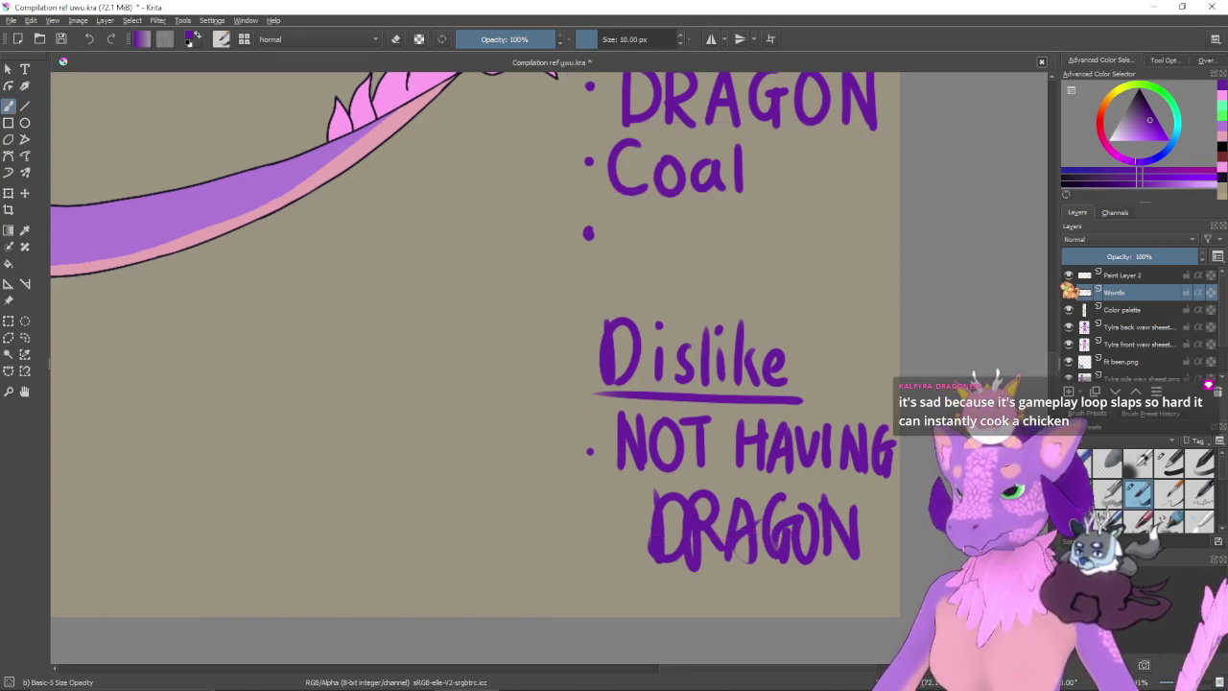
mouse_move(623, 677)
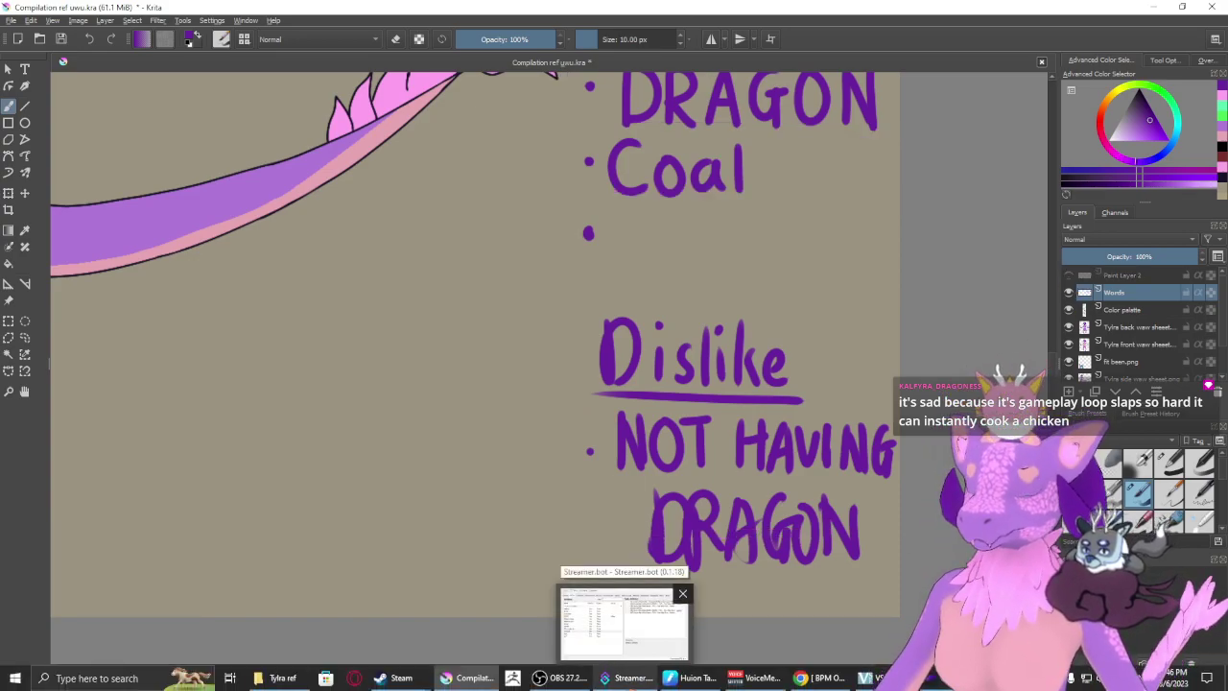
left_click_drag(613, 565, 859, 552)
key("ctrl+z")
left_click_drag(639, 573, 844, 561)
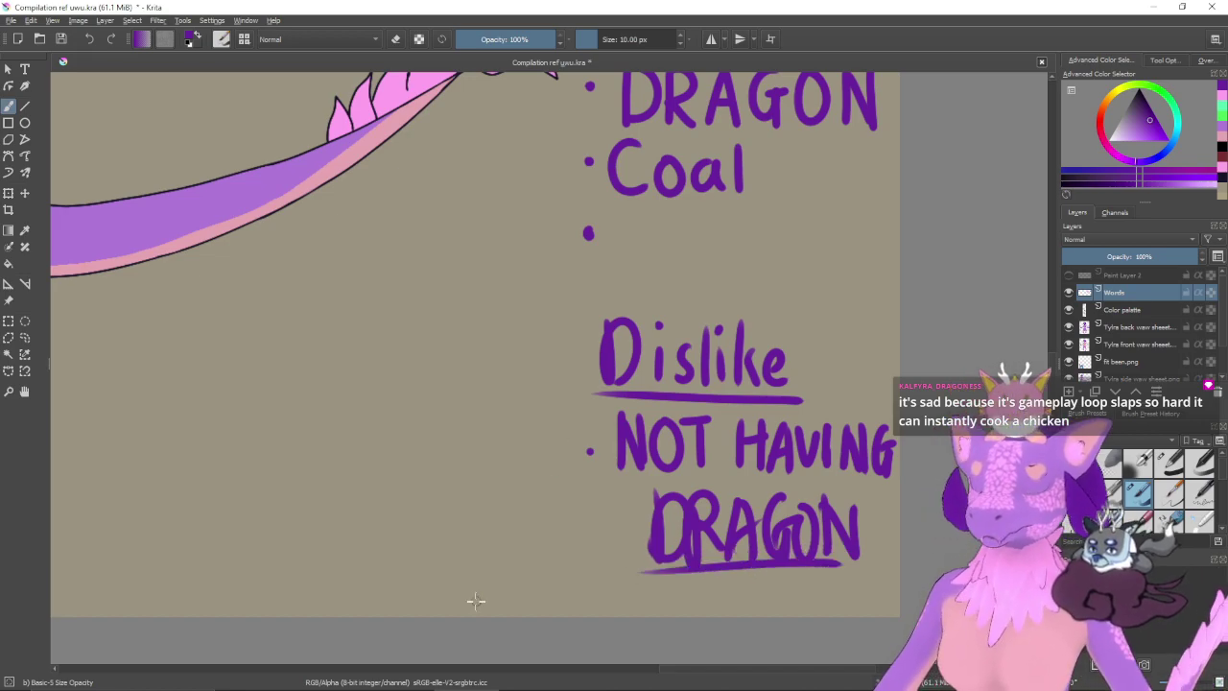
key("ctrl+z")
left_click_drag(755, 294, 777, 403)
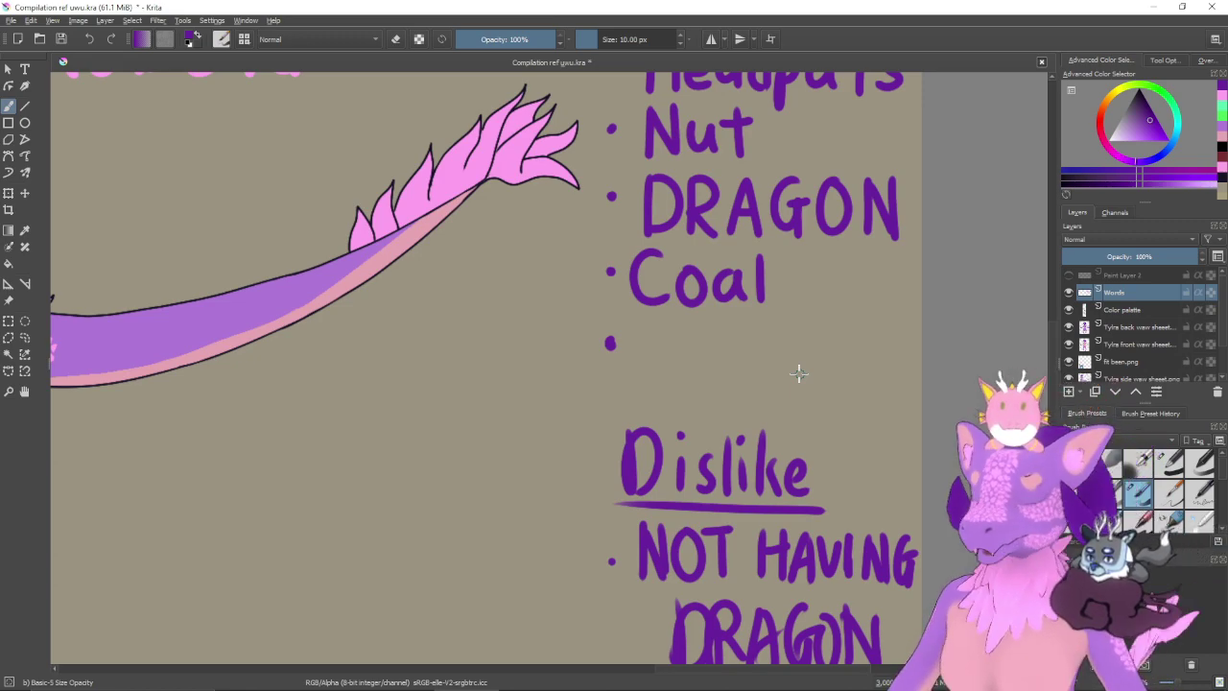
scroll(575, 431, "down", 3)
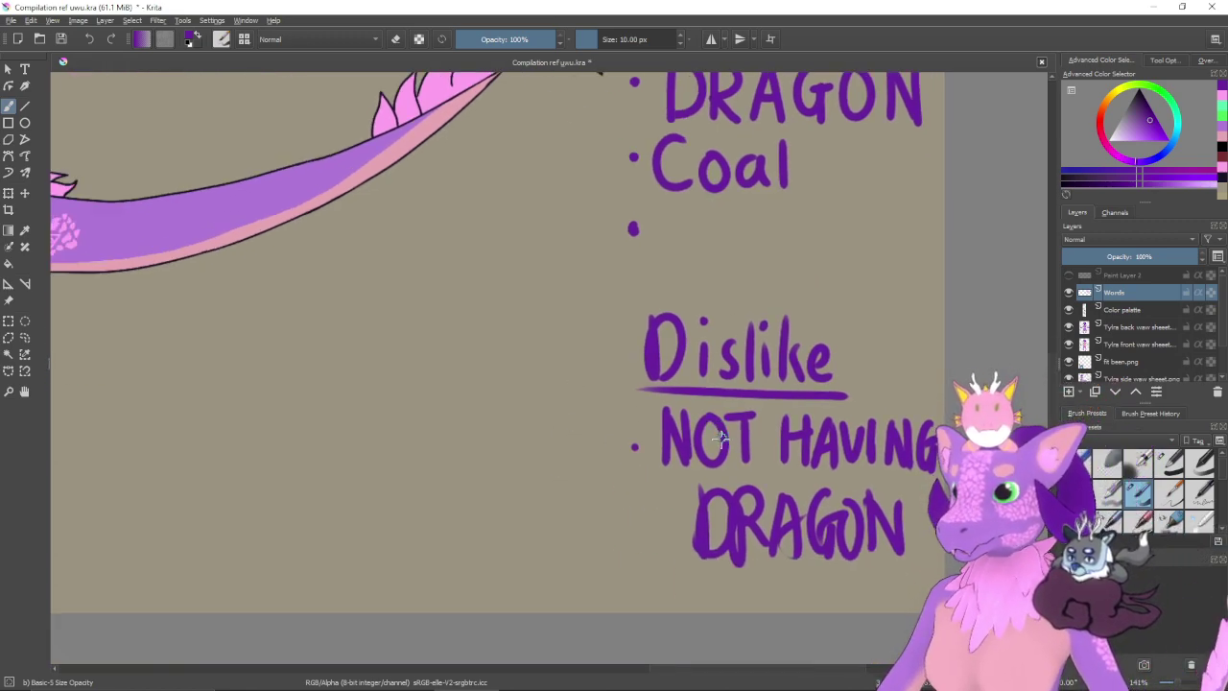
left_click_drag(717, 453, 760, 446)
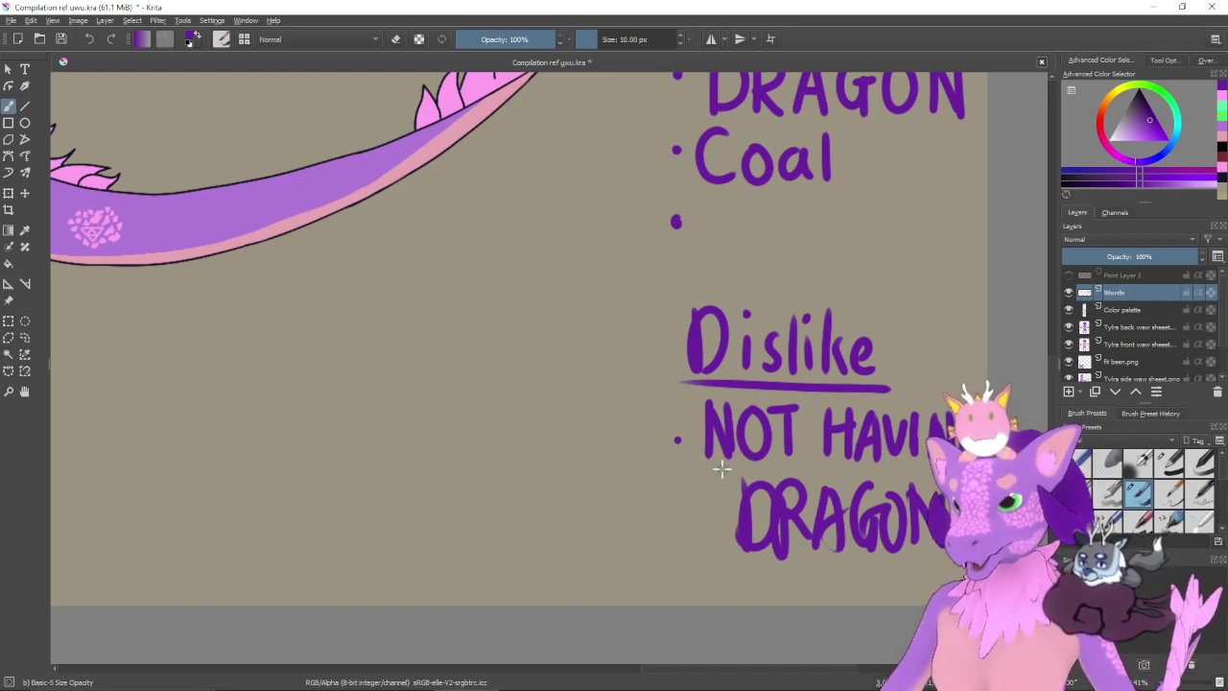
scroll(777, 228, "up", 2)
scroll(778, 288, "down", 1)
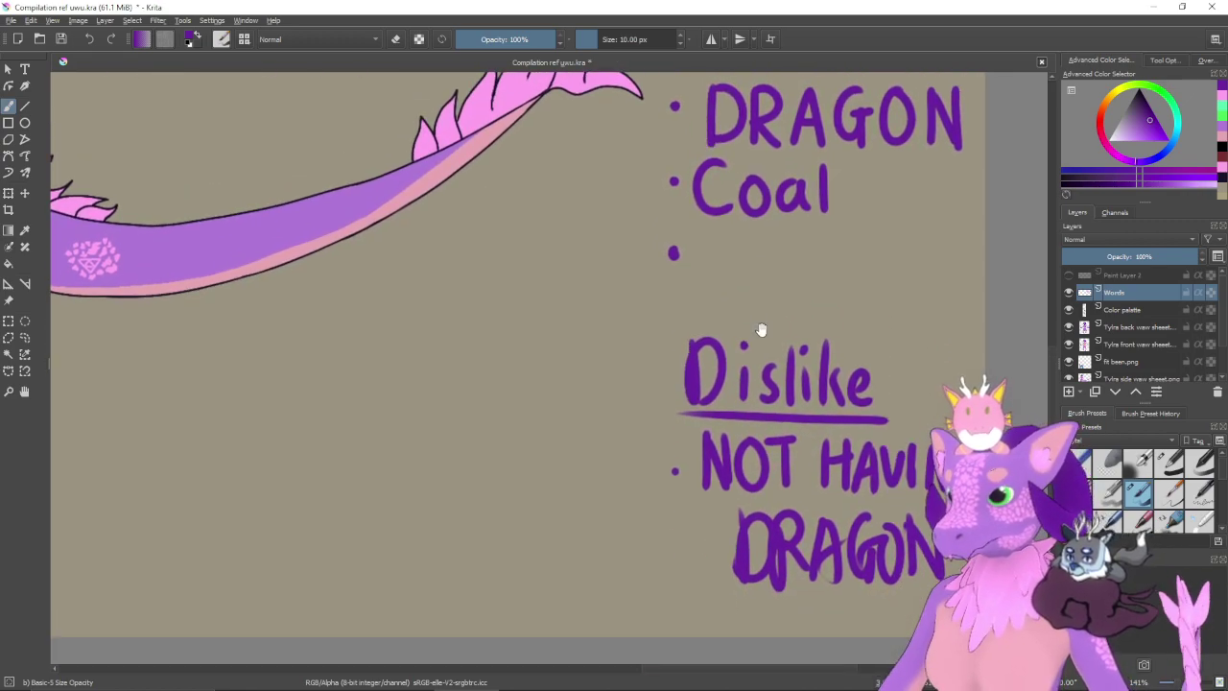
left_click_drag(817, 342, 777, 302)
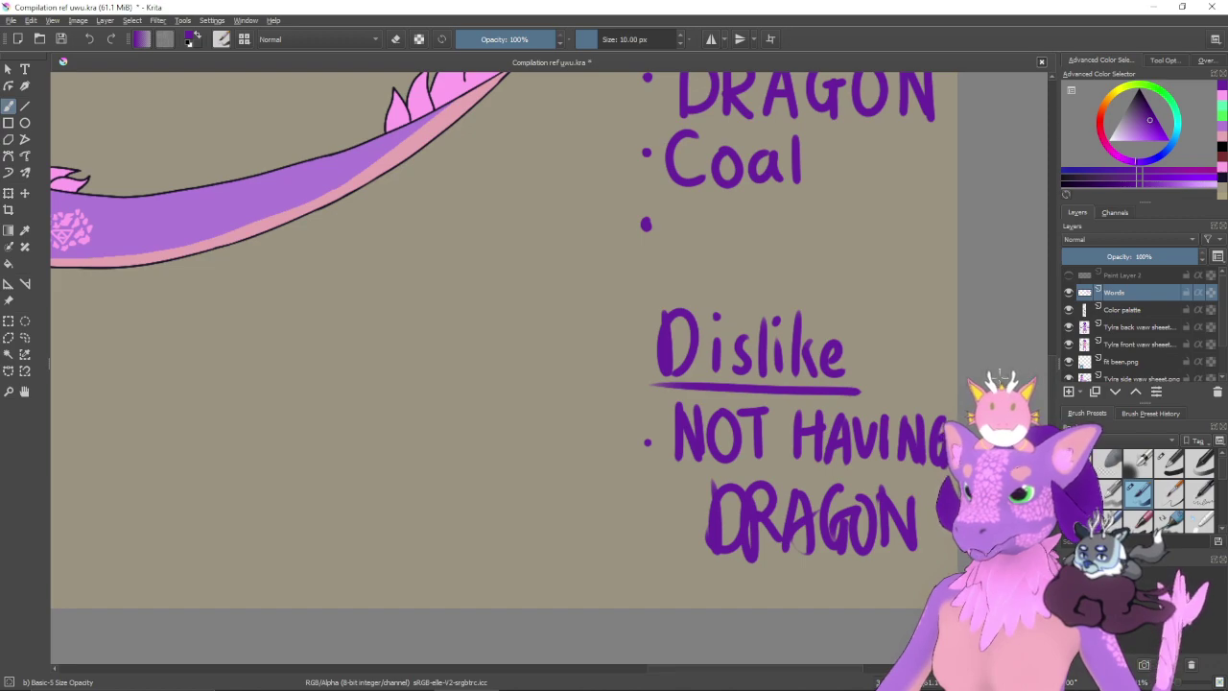
- Scribble over the "Dislike" heading and its entry, and undo the scribbles together with the final "N" of "DRAGON"
left_click_drag(858, 309, 888, 376)
key("ctrl+z")
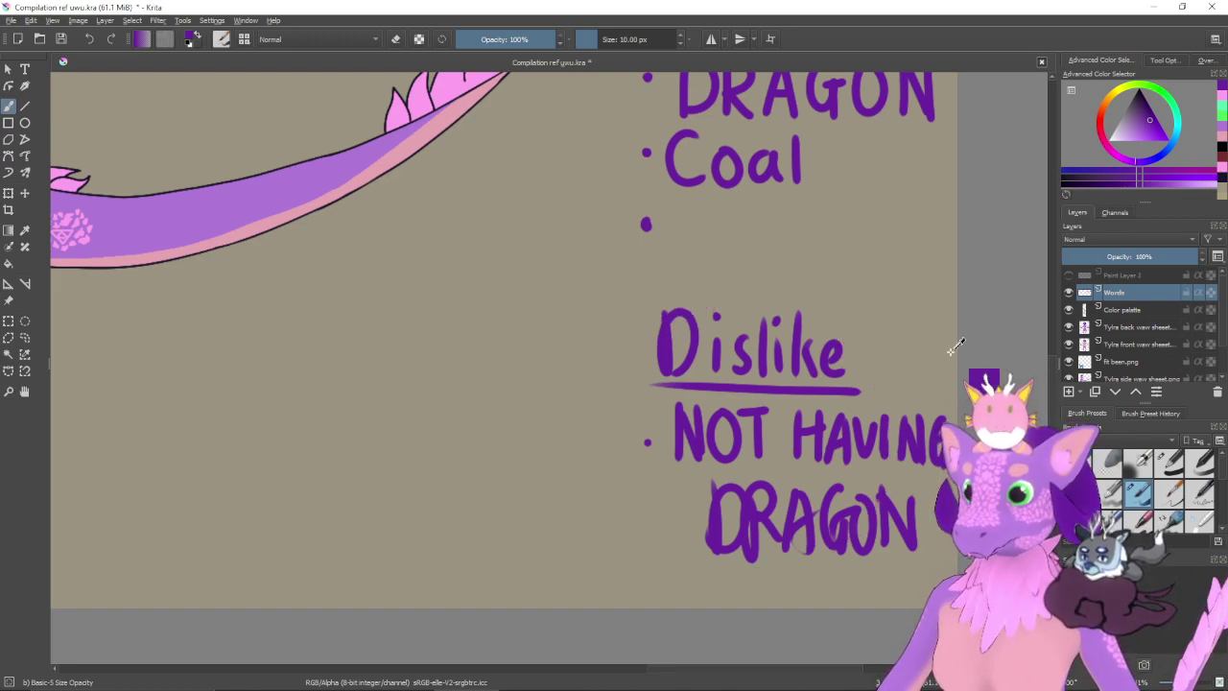
key("ctrl+z")
mouse_move(726, 334)
left_mouse_down()
mouse_move(684, 403)
mouse_move(684, 341)
mouse_move(801, 349)
mouse_move(808, 406)
left_mouse_up()
mouse_move(677, 510)
left_mouse_down()
mouse_move(742, 549)
mouse_move(935, 556)
left_mouse_up()
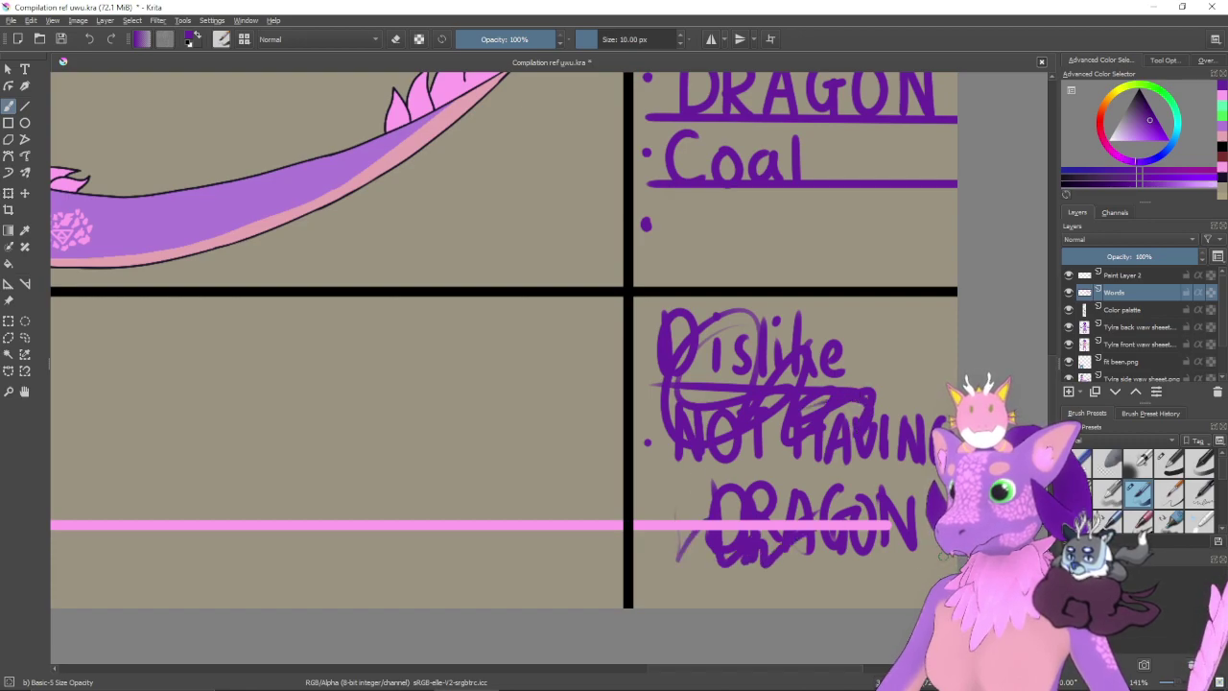
key("ctrl+z")
key("ctrl+z")
key("ctrl+z")
key("ctrl+z")
key("ctrl+z")
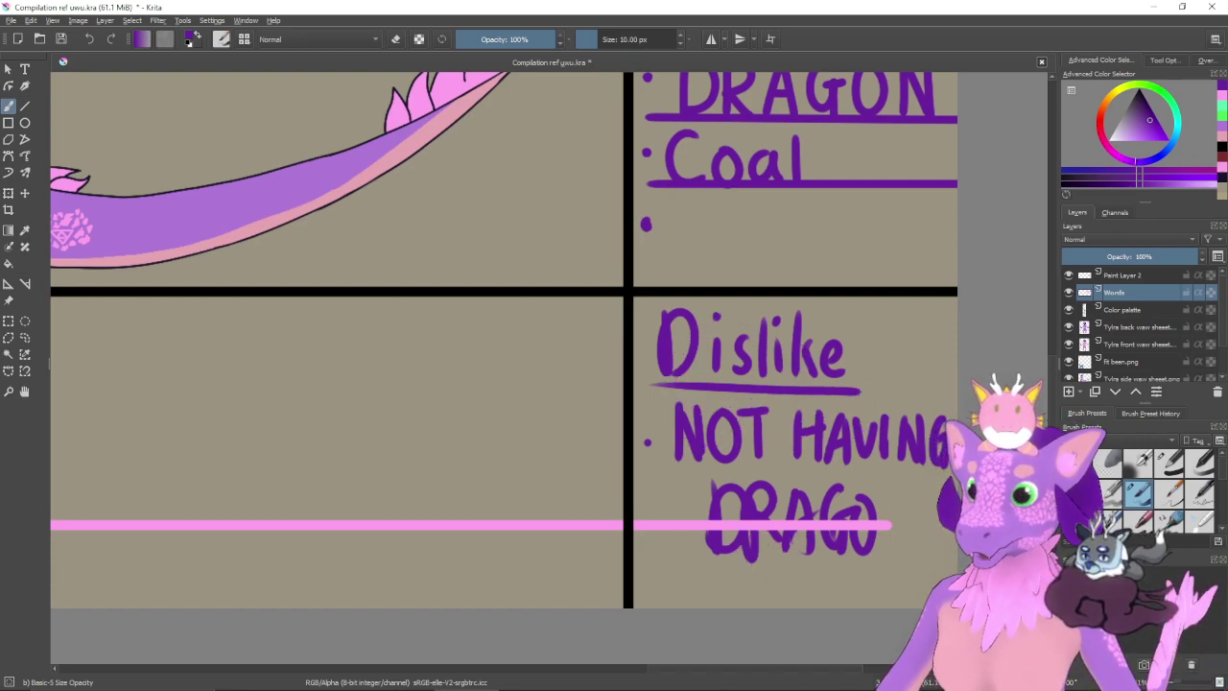
- Erase the "Dislike" heading and its "NOT HAVING DRAGO" entry with a much larger eraser
key("e")
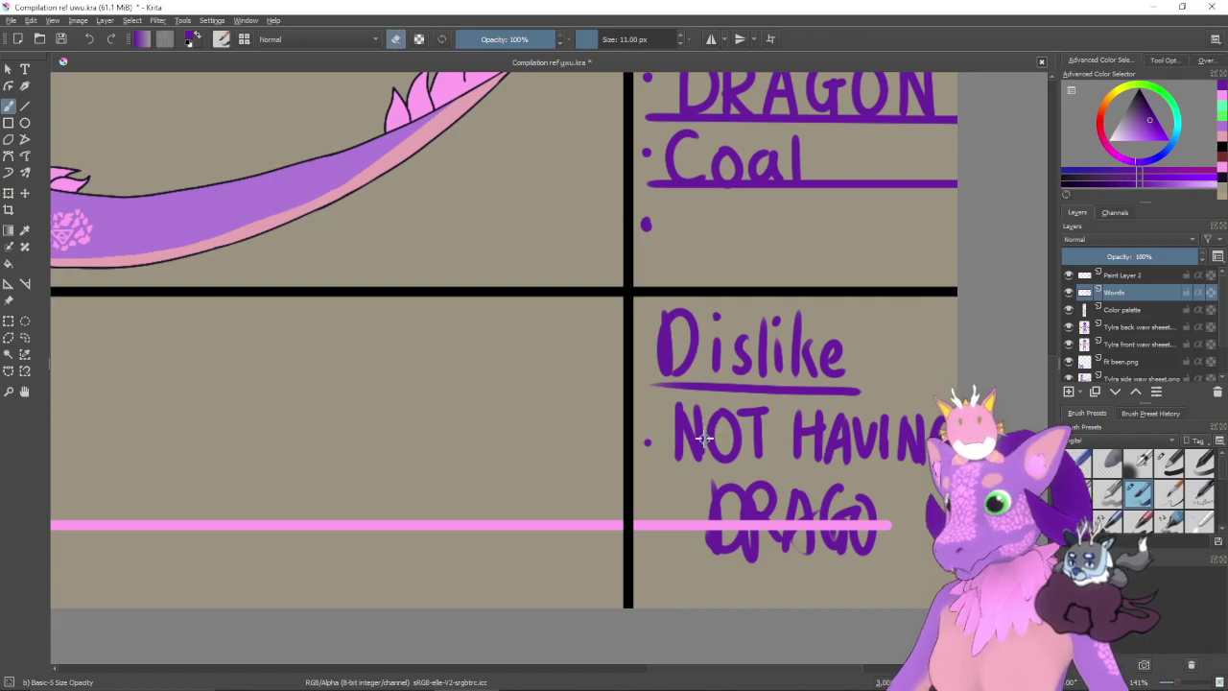
key("bracketright")
key("bracketright")
key("bracketright")
key("bracketright")
key("bracketright")
key("bracketright")
key("bracketright")
key("bracketright")
key("bracketright")
key("bracketright")
key("bracketright")
key("bracketright")
key("bracketright")
key("bracketright")
key("bracketright")
key("bracketright")
key("bracketright")
key("bracketright")
key("bracketright")
key("bracketright")
mouse_move(684, 356)
left_mouse_down()
mouse_move(668, 386)
mouse_move(771, 370)
mouse_move(874, 428)
left_mouse_up()
- Try dark purple freehand lettering with a 10 px brush under the horizontal black line below the tail, and undo it
mouse_move(165, 506)
left_mouse_down()
mouse_move(578, 445)
mouse_move(680, 483)
mouse_move(653, 510)
left_mouse_up()
key("bracketleft")
left_click_drag(657, 412, 634, 385)
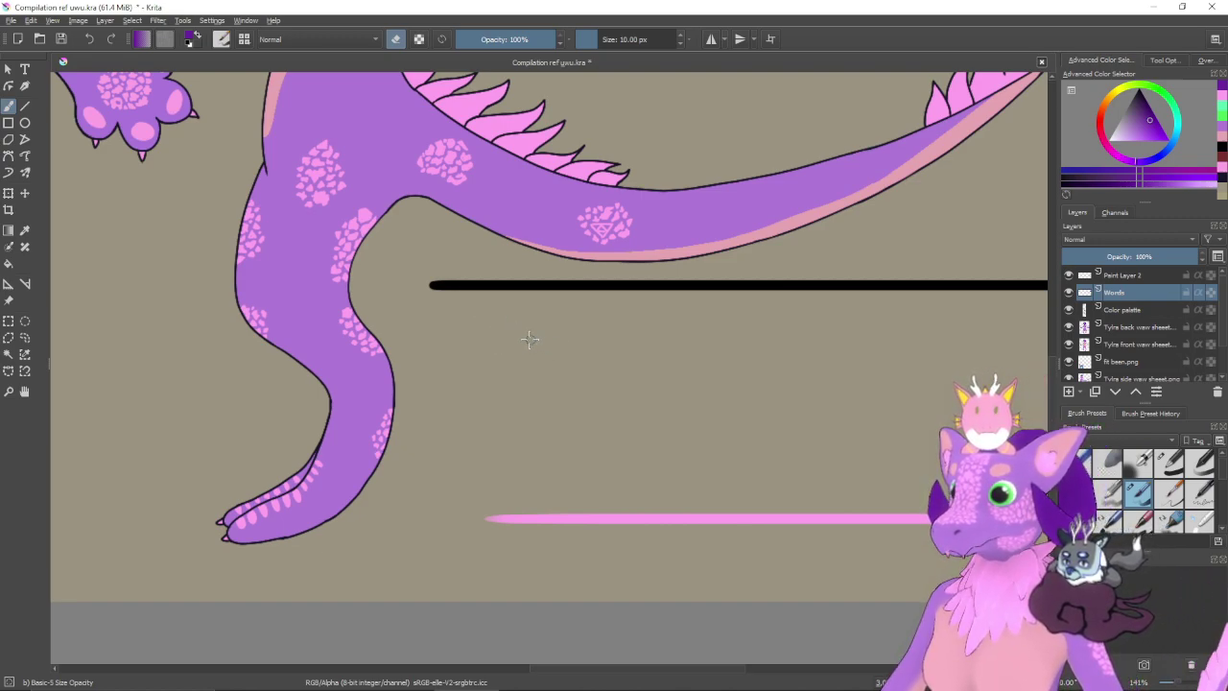
key("e")
left_click_drag(506, 311, 509, 370)
mouse_move(507, 312)
left_mouse_down()
mouse_move(527, 321)
mouse_move(511, 370)
left_mouse_up()
key("ctrl+z")
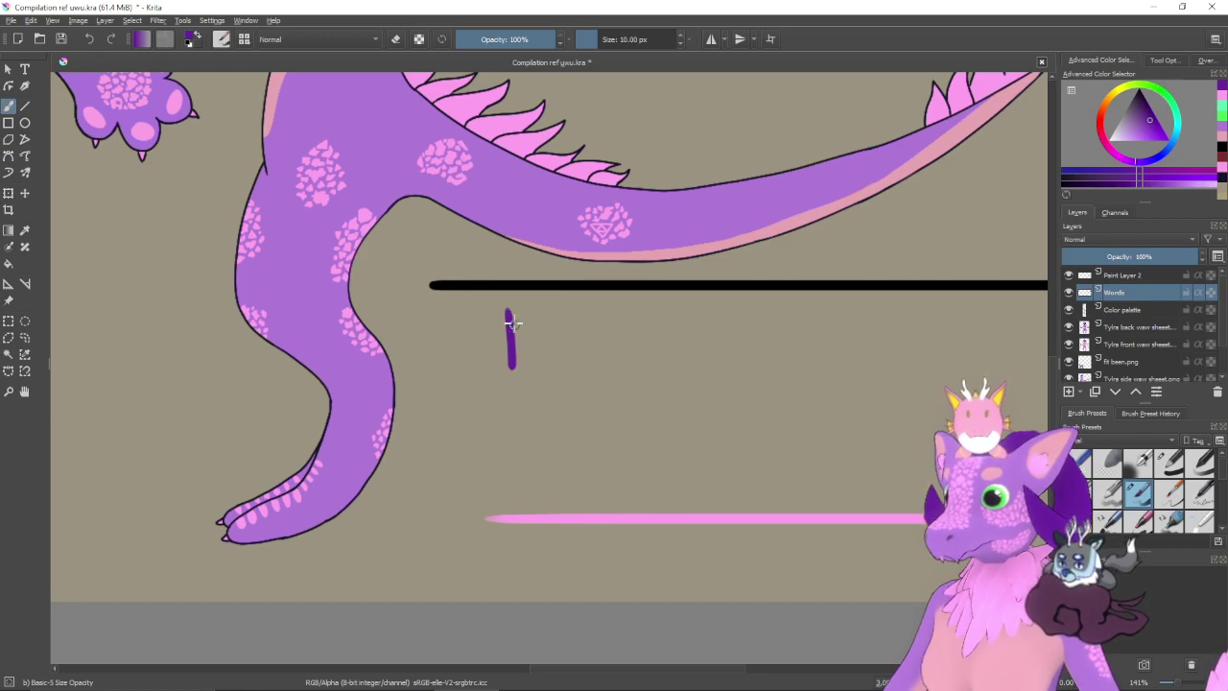
mouse_move(506, 307)
left_mouse_down()
mouse_move(505, 356)
mouse_move(557, 365)
left_mouse_up()
left_click_drag(591, 328, 577, 362)
key("ctrl+z")
key("ctrl+z")
key("ctrl+z")
key("ctrl+z")
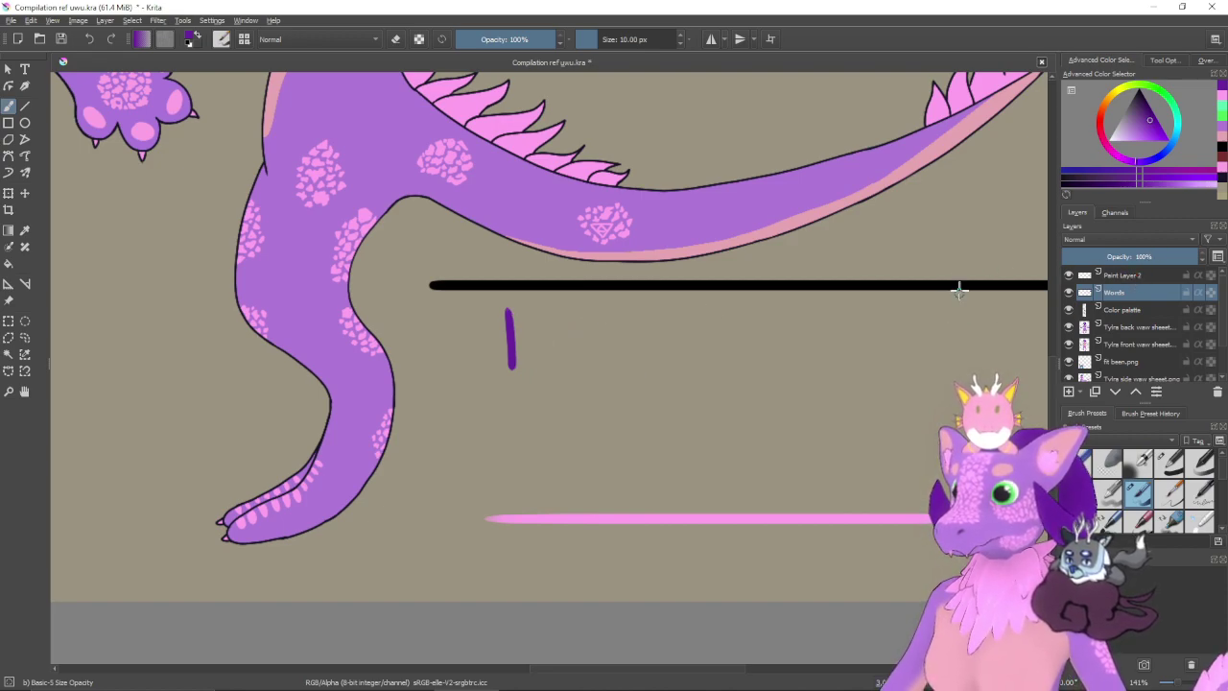
key("ctrl+z")
- Draw a straight horizontal dark purple line between the black divider and the pink line below the tail
left_click(25, 106)
scroll(525, 429, "down", 3)
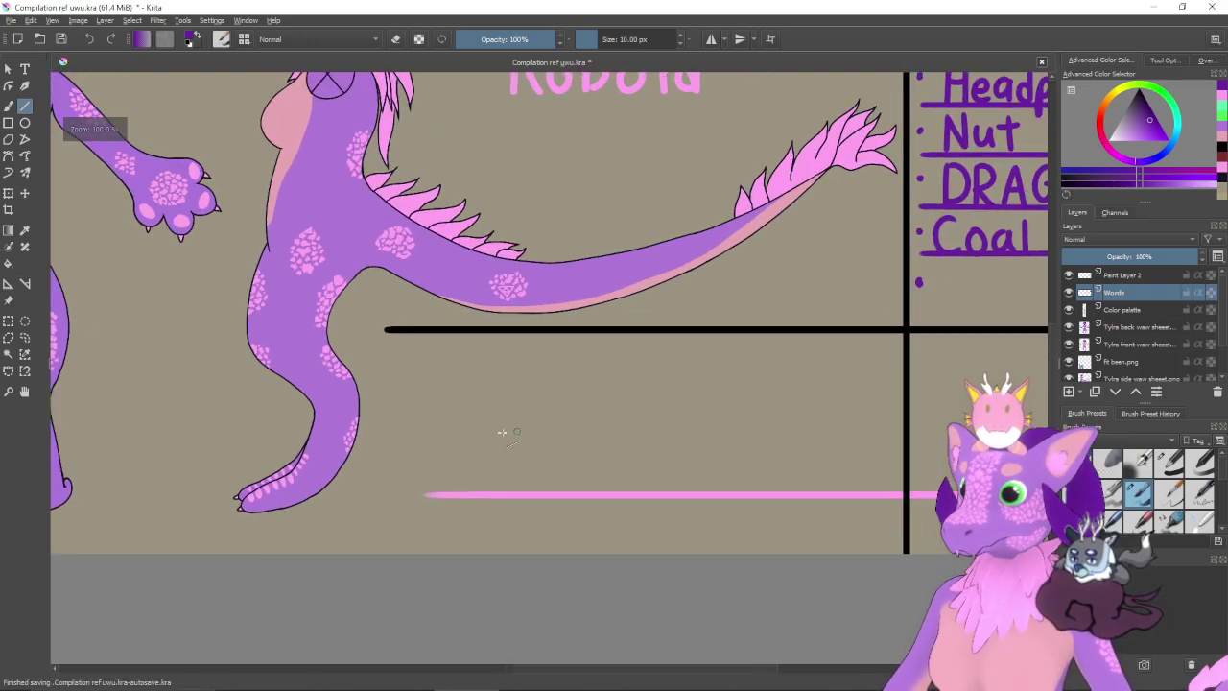
left_click_drag(434, 380, 879, 380)
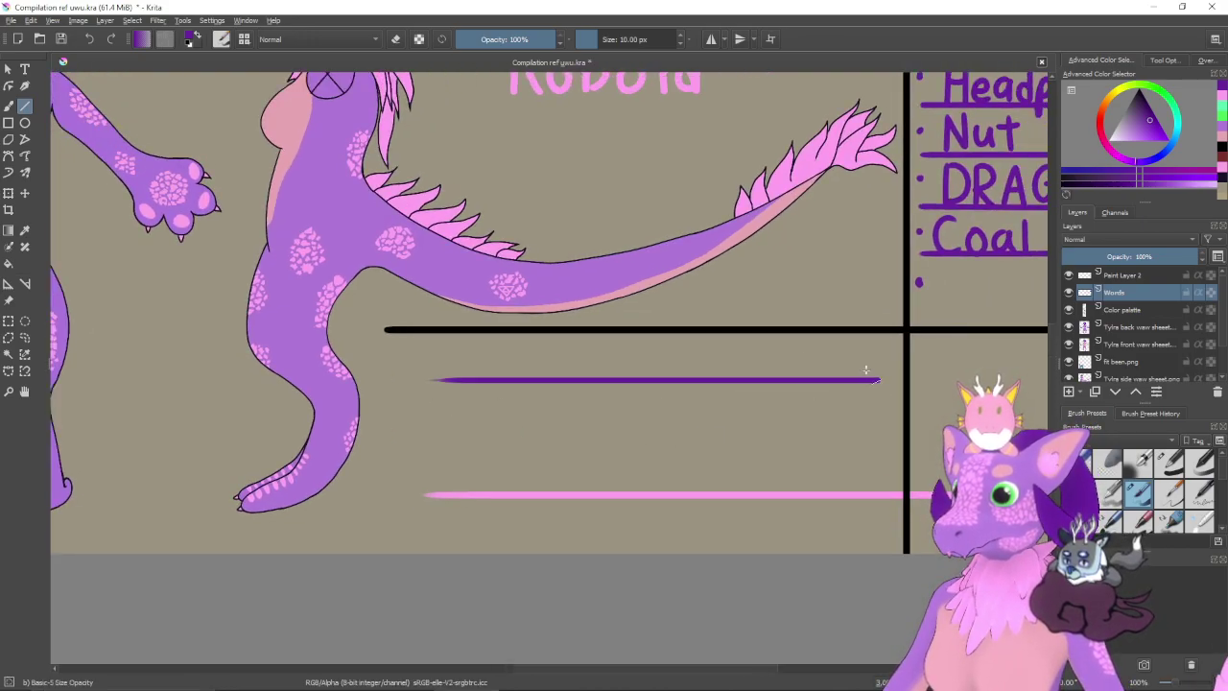
- Letter "Dis" in dark purple on the new purple line below the tail, redoing the "s"
scroll(697, 357, "up", 4)
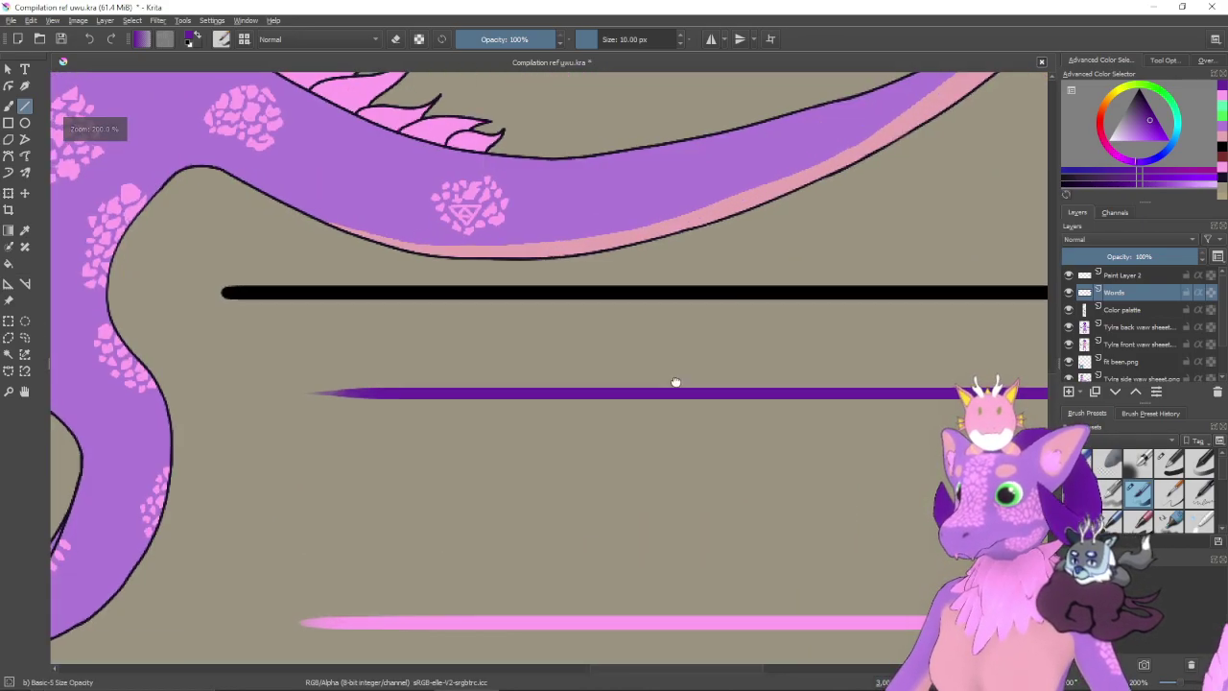
mouse_move(524, 345)
left_mouse_down()
mouse_move(562, 380)
mouse_move(537, 419)
left_mouse_up()
left_click_drag(590, 354, 588, 419)
left_click_drag(653, 382, 616, 417)
key("ctrl+z")
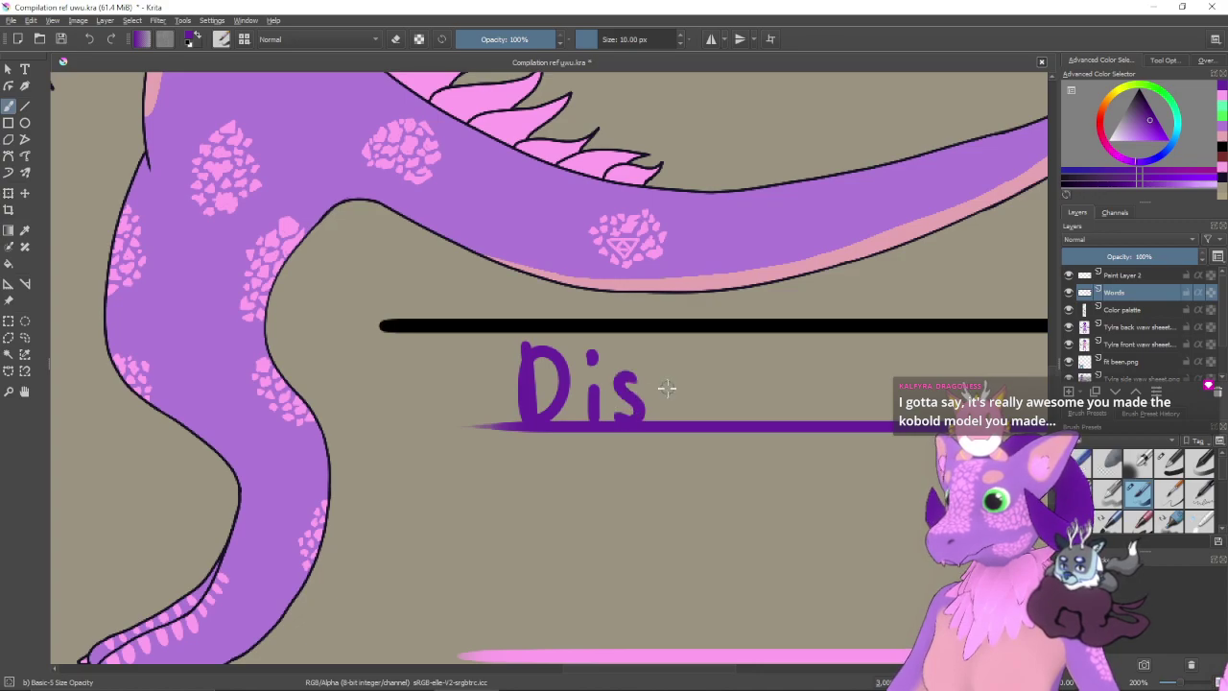
key("ctrl+z")
left_click_drag(645, 376, 618, 418)
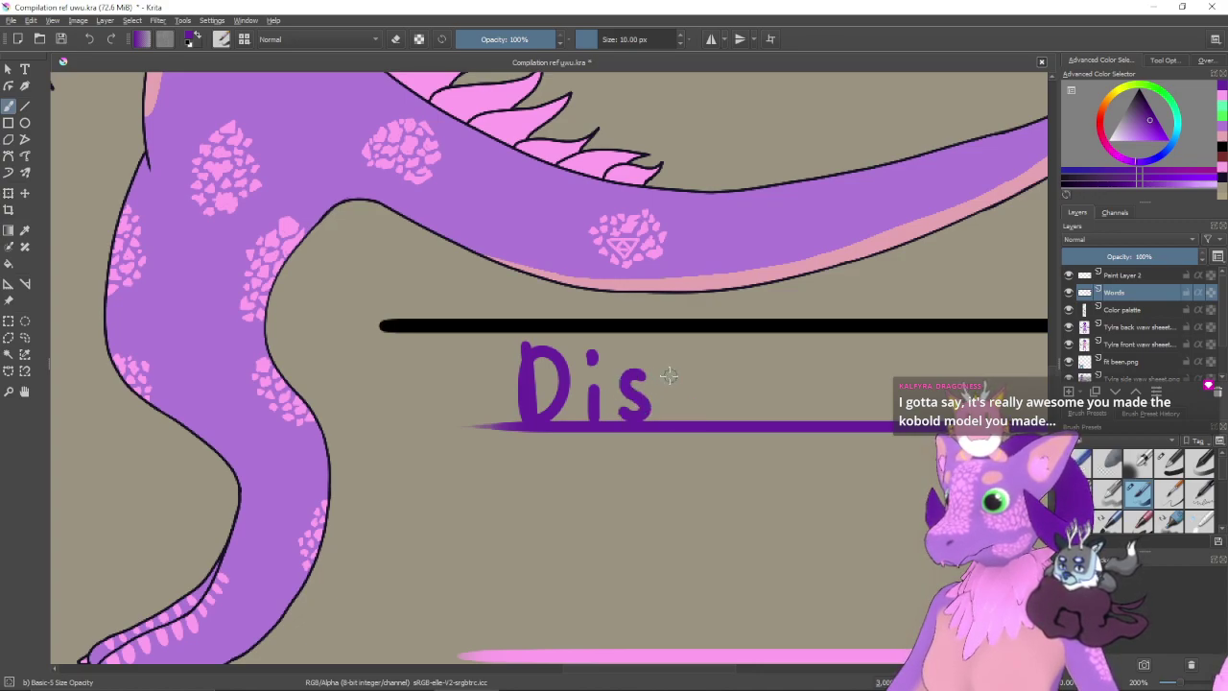
key("ctrl+z")
left_click_drag(647, 374, 618, 418)
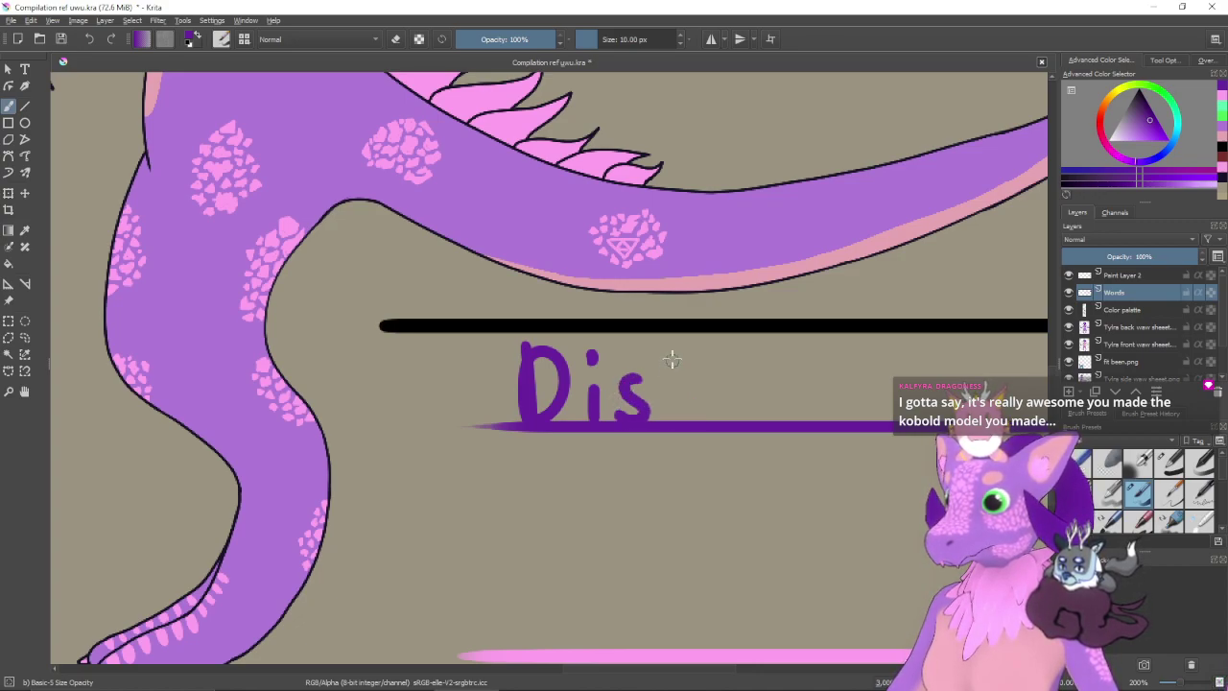
- Finish the heading as "Dislikes" on the purple line, redoing uneven letters and undoing the stray dot after it
left_click_drag(677, 347, 677, 420)
left_click_drag(700, 354, 707, 419)
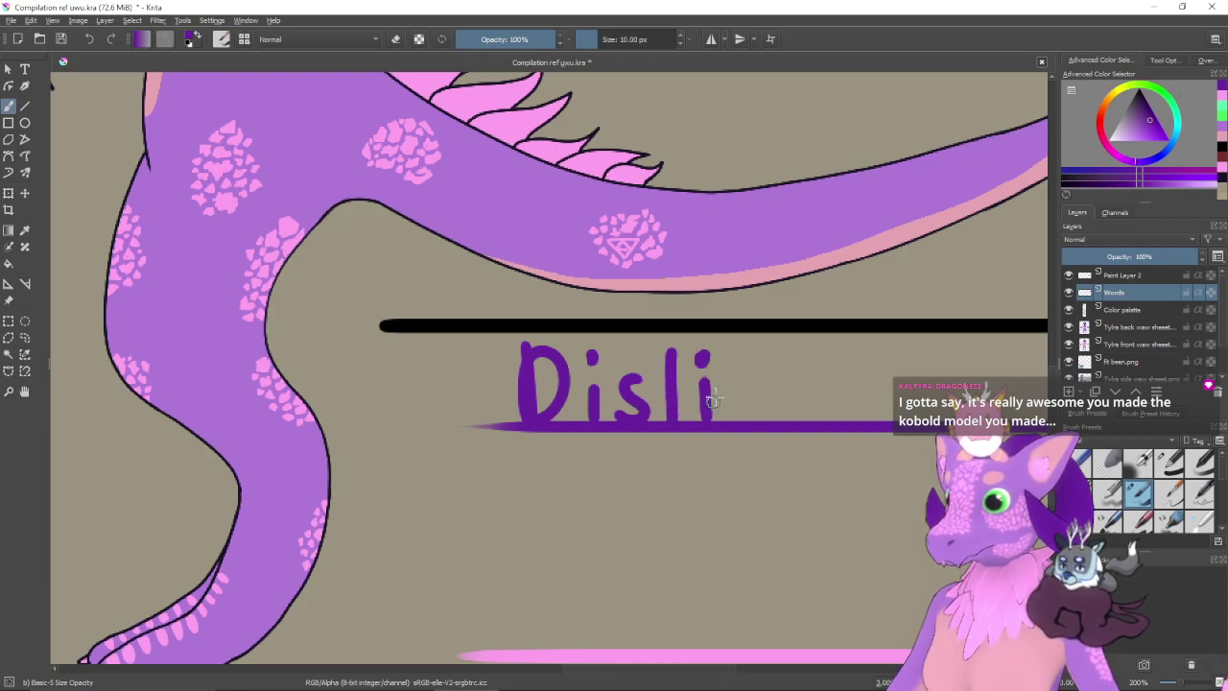
left_click_drag(738, 353, 738, 420)
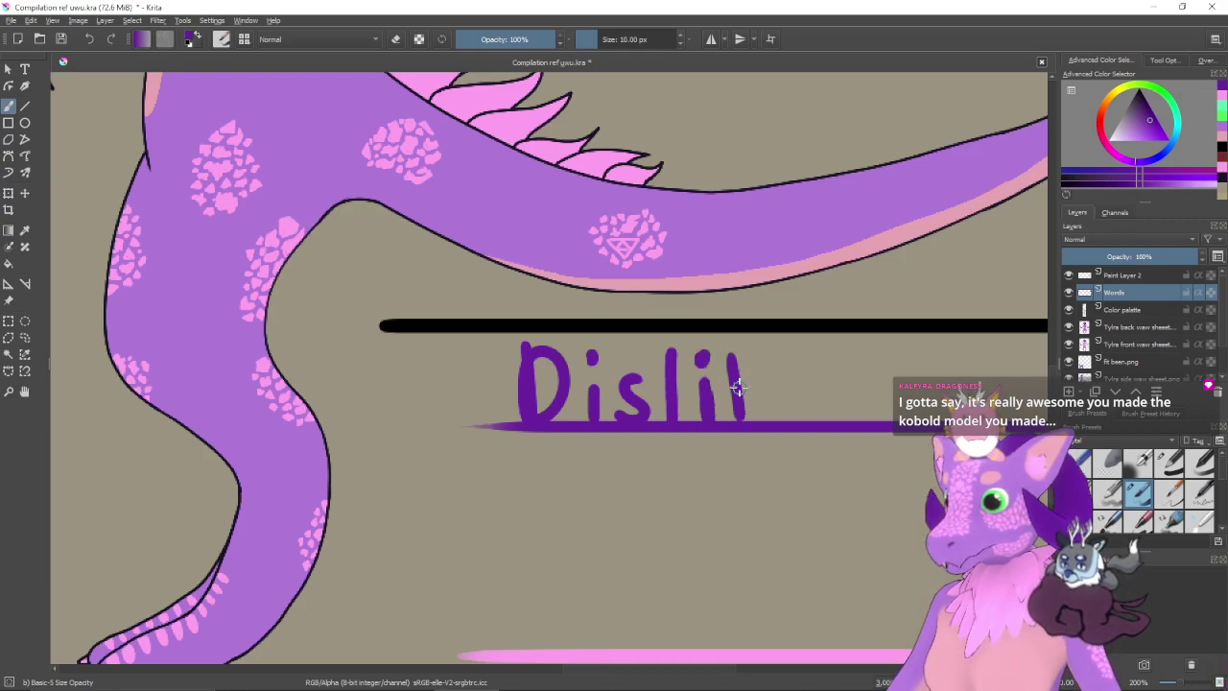
key("ctrl+z")
key("ctrl+z")
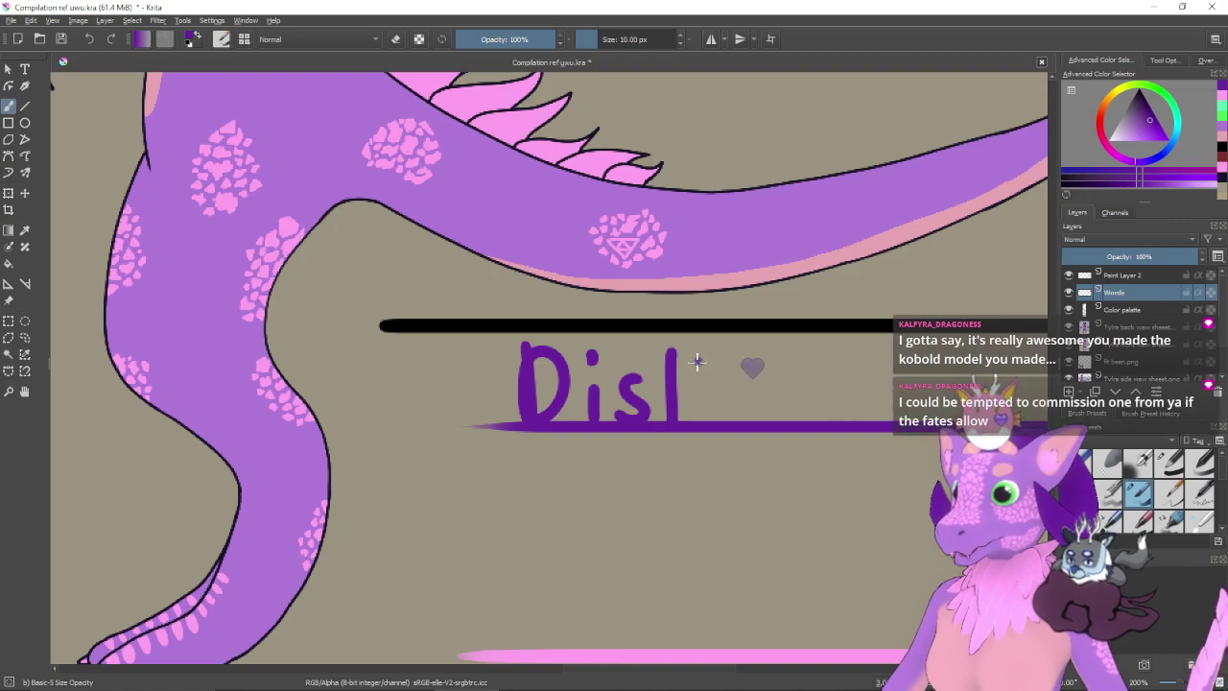
left_click_drag(707, 374, 707, 419)
mouse_move(730, 353)
left_mouse_down()
mouse_move(729, 420)
mouse_move(810, 414)
left_mouse_up()
key("ctrl+z")
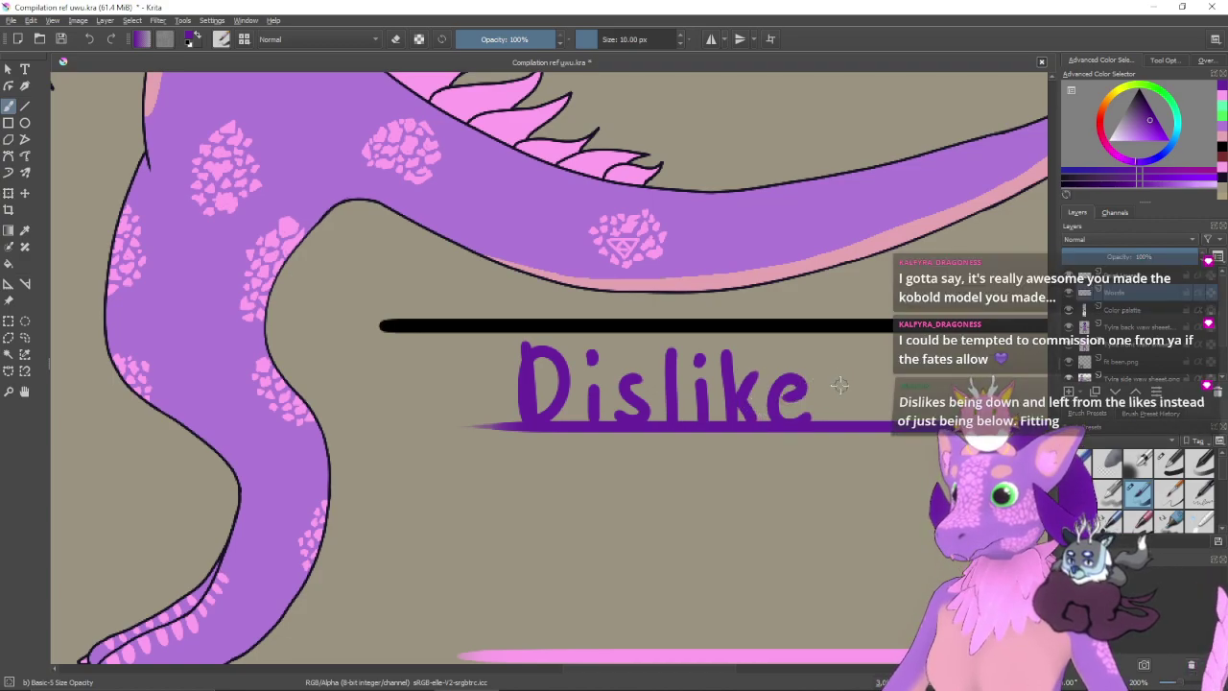
left_click_drag(854, 377, 825, 414)
left_click(880, 378)
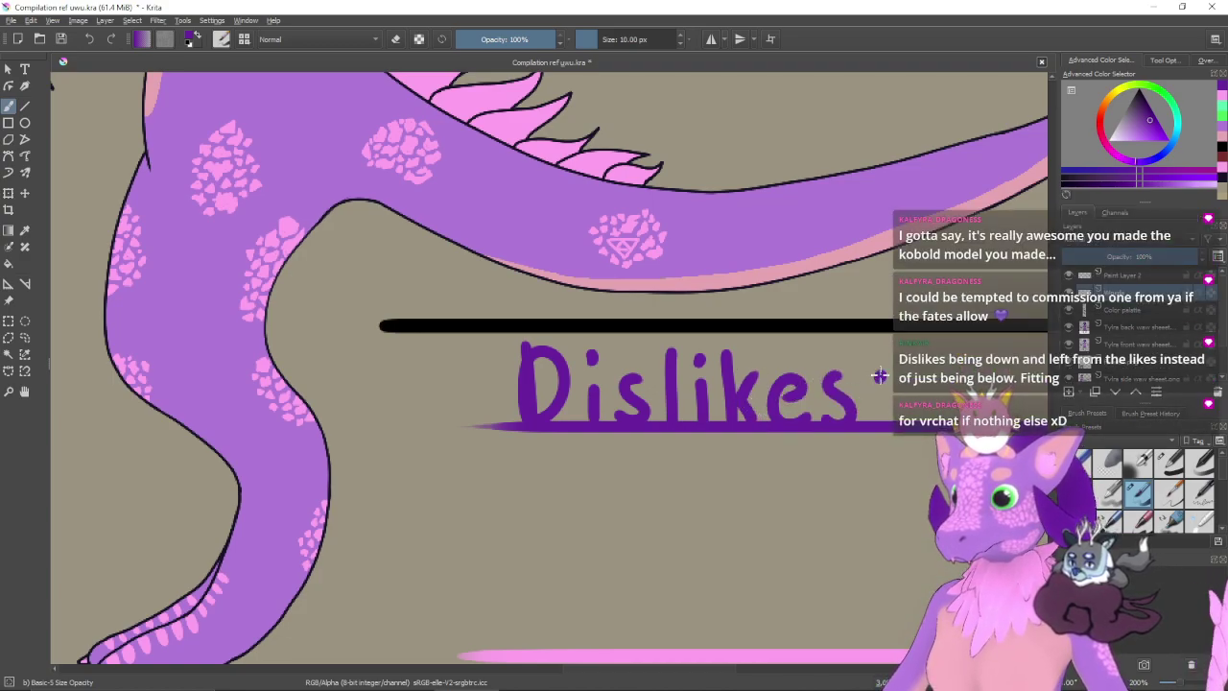
key("ctrl+z")
left_click_drag(932, 443, 745, 400)
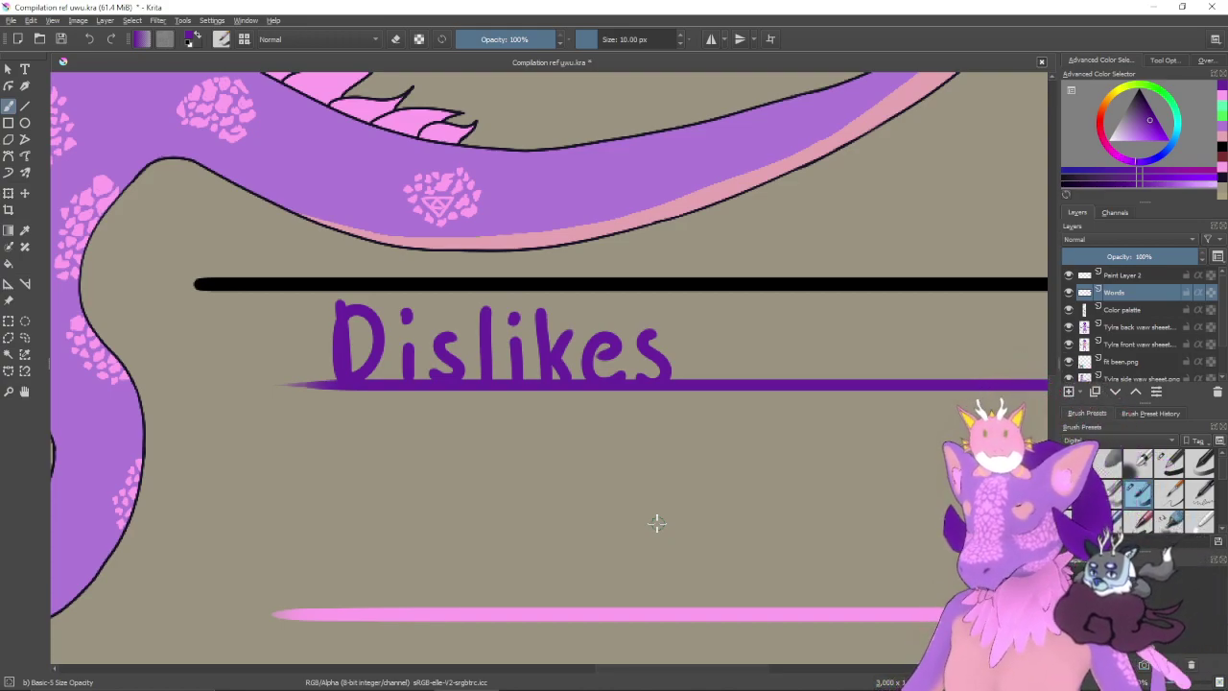
left_click_drag(672, 488, 604, 489)
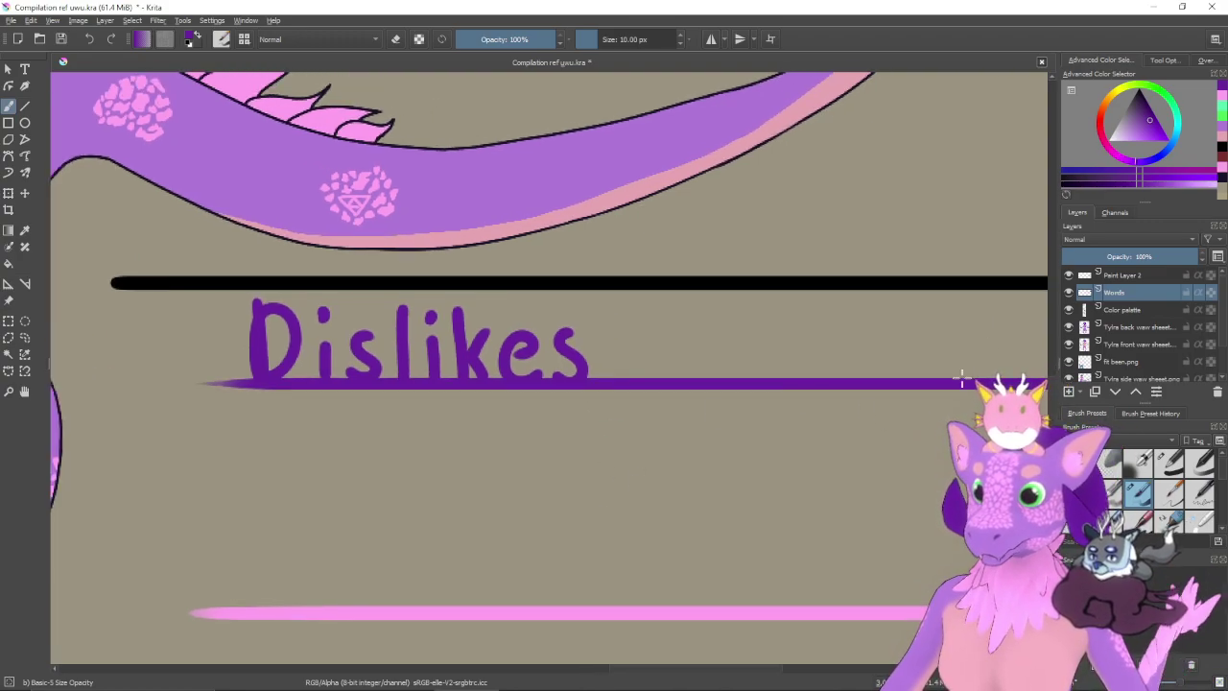
- Hide Paint Layer 2 and undo the "Dislikes" lettering and its dark purple line below the tail
left_click(1069, 276)
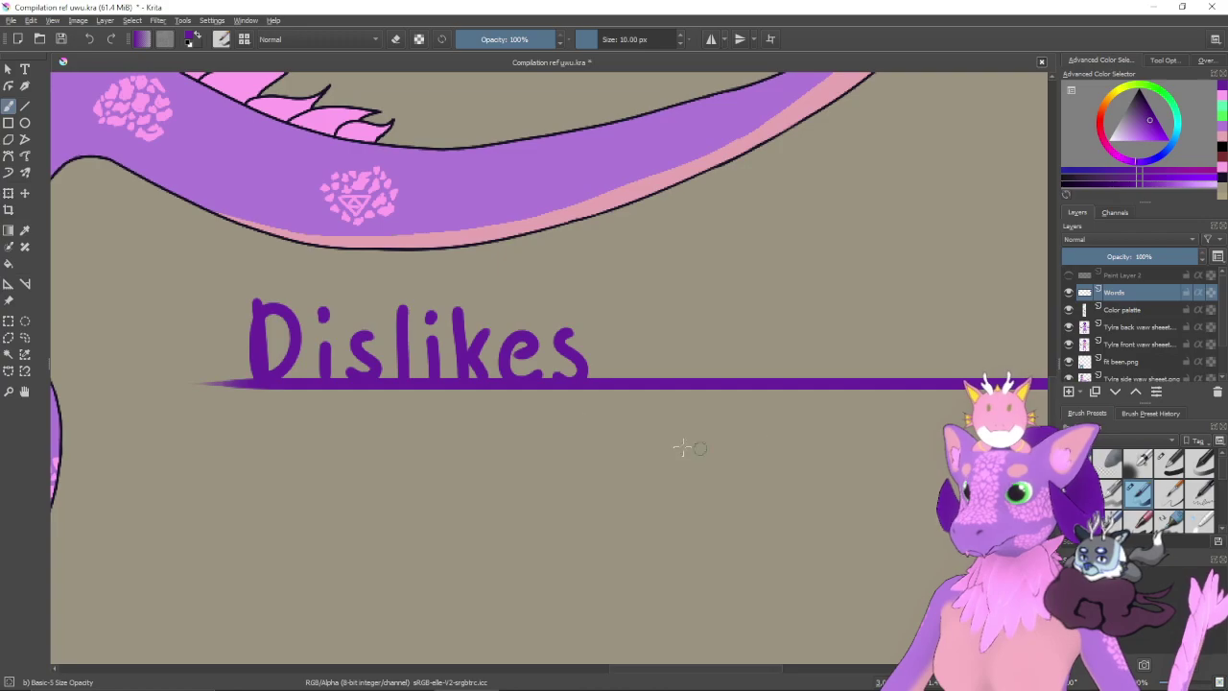
key("minus")
key("minus")
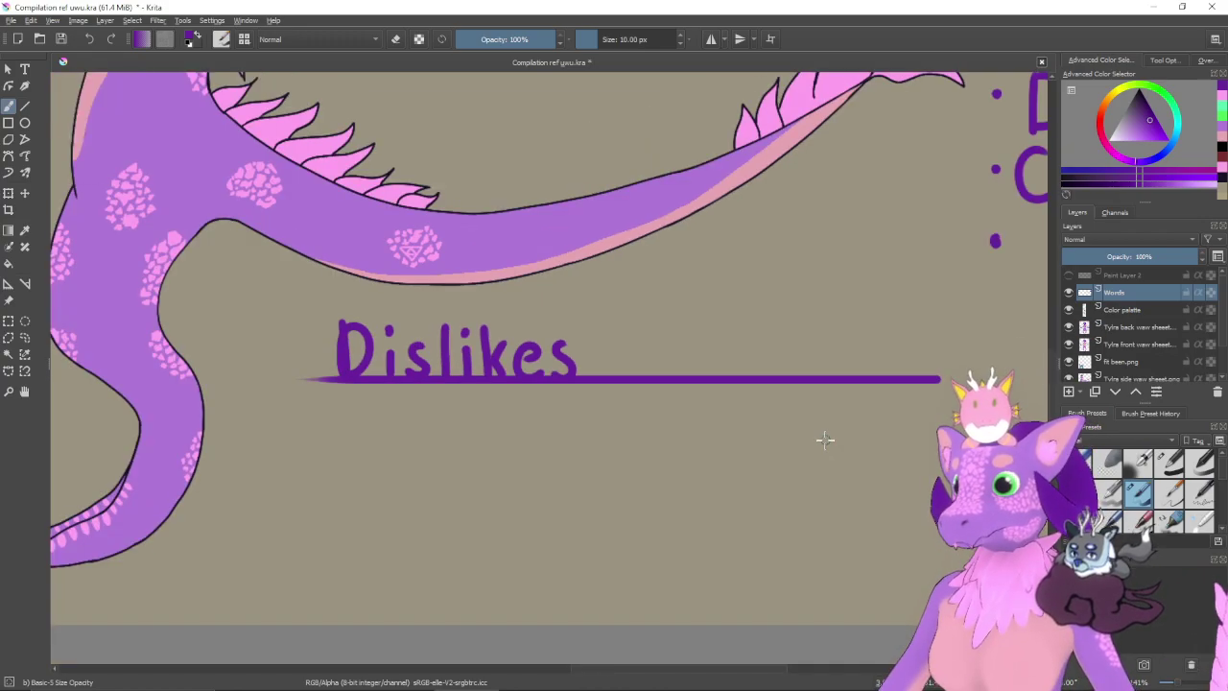
left_click_drag(859, 463, 841, 488)
key("ctrl+z")
key("ctrl+z")
key("ctrl+z")
key("ctrl+z")
key("ctrl+z")
key("ctrl+z")
key("ctrl+z")
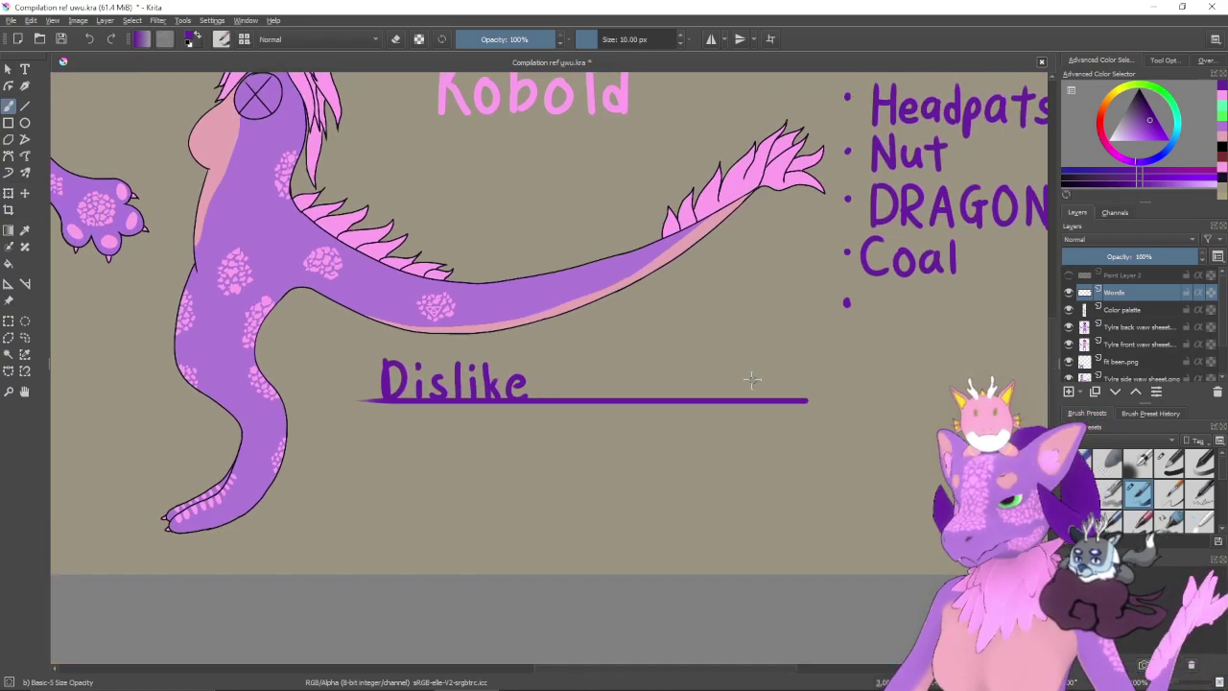
key("ctrl+z")
key("ctrl+z")
key("ctrl+z")
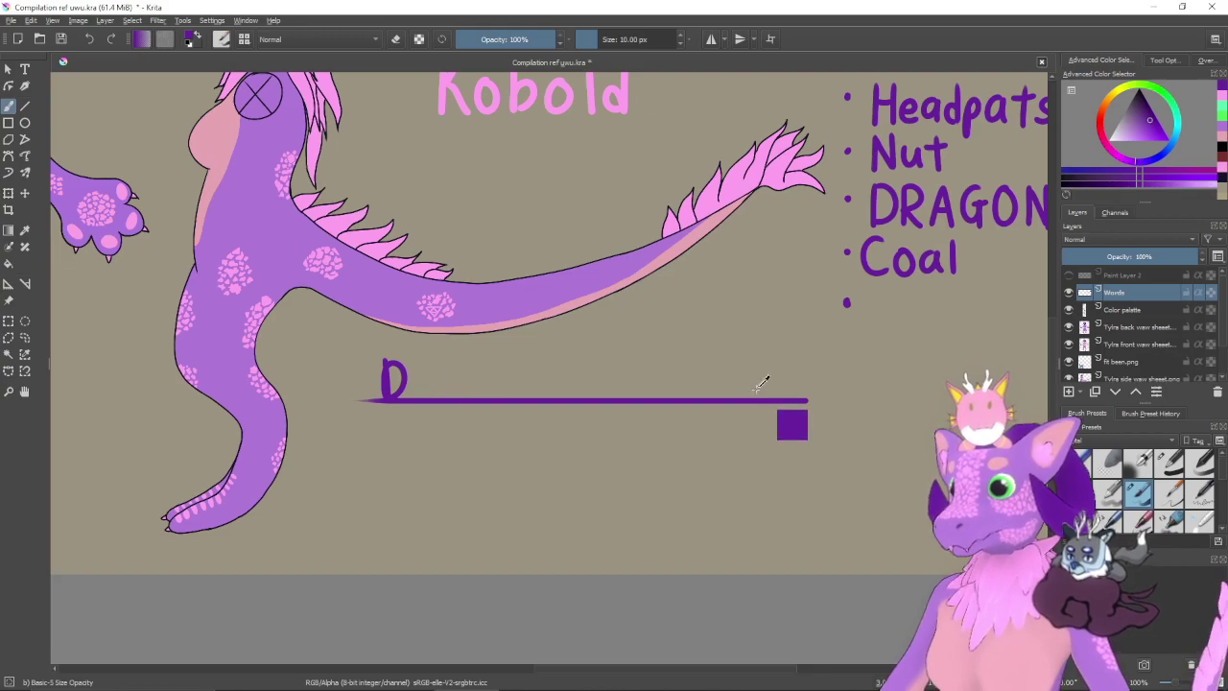
- Show Paint Layer 2, draw a shorter straight dark purple line on it below the black divider, and reselect the Words layer
left_click(1068, 275)
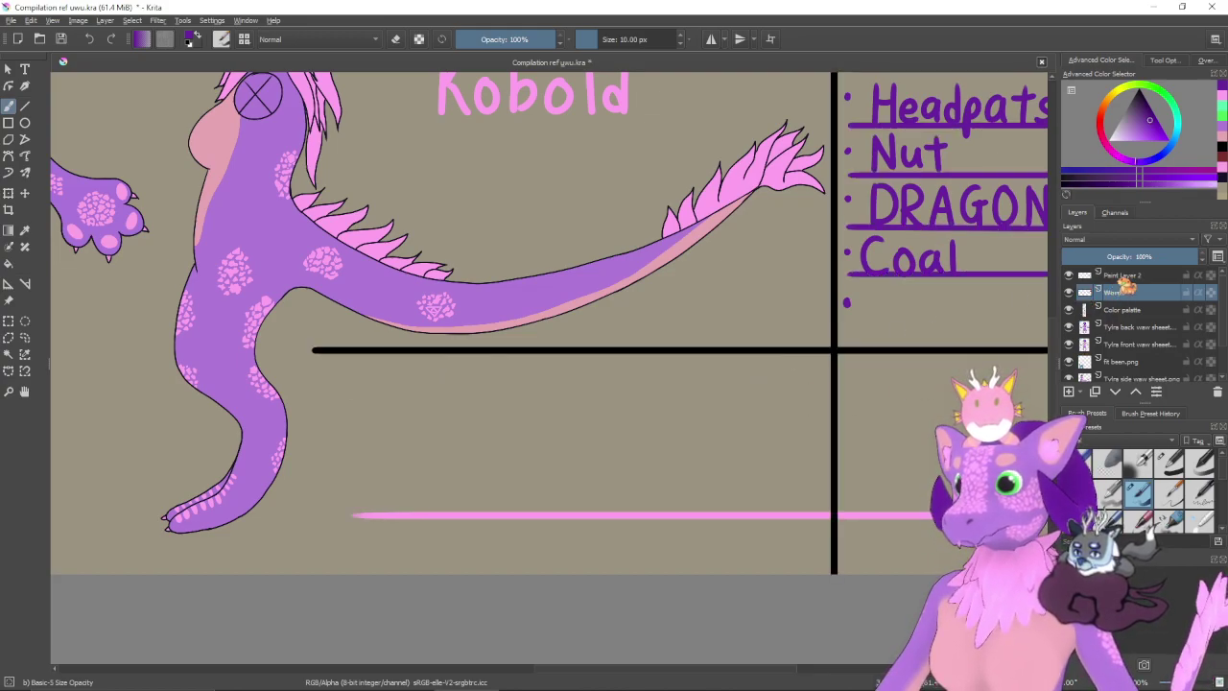
left_click(1124, 277)
left_click(25, 106)
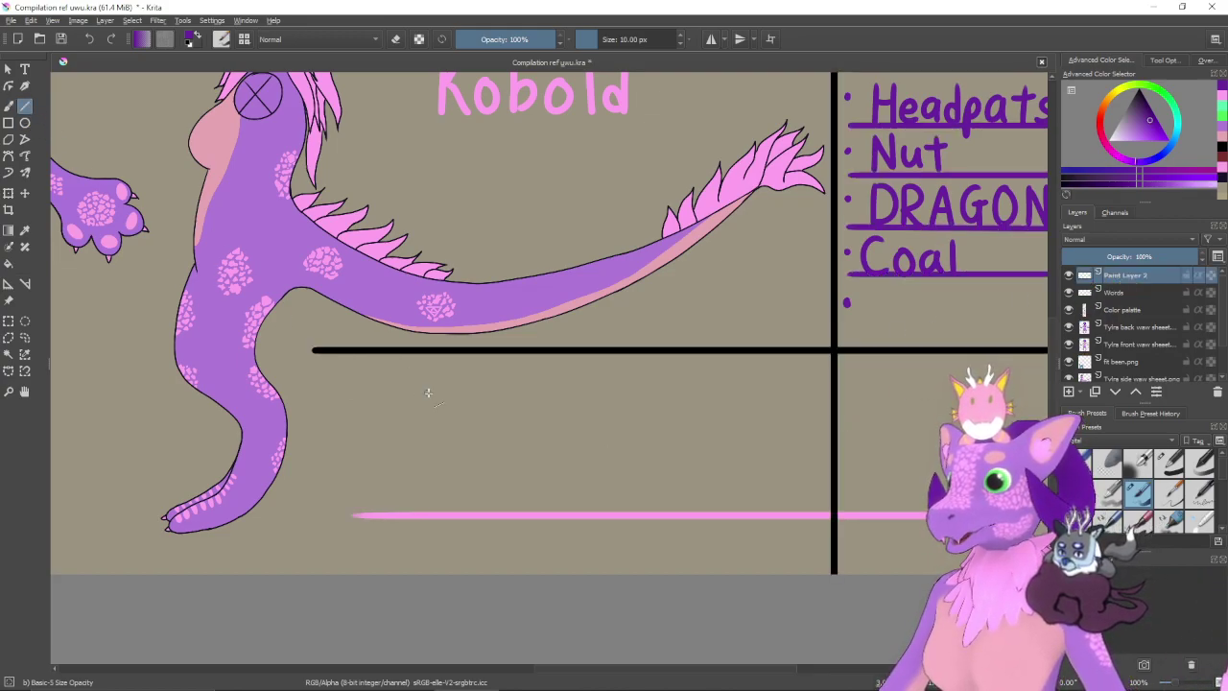
left_click_drag(385, 397, 711, 409)
key("Page_Down")
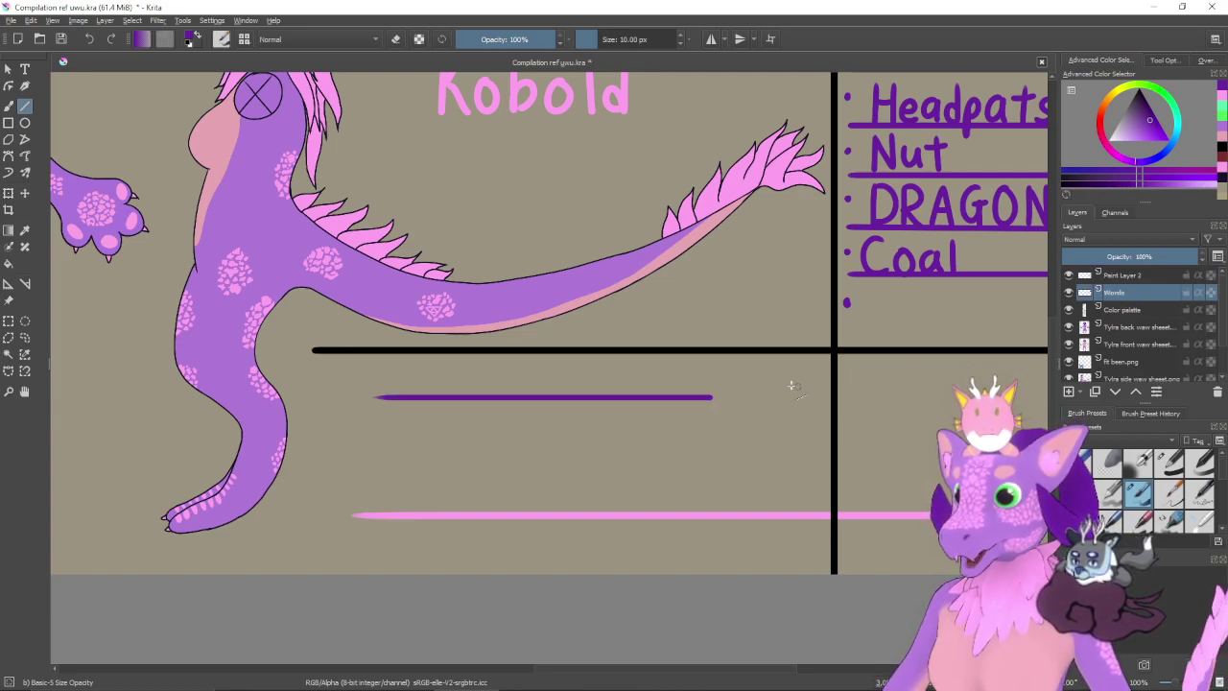
- Letter "Disli" freehand in dark purple on the Words layer above the new purple line, redoing the first stem
scroll(679, 391, "up", 5)
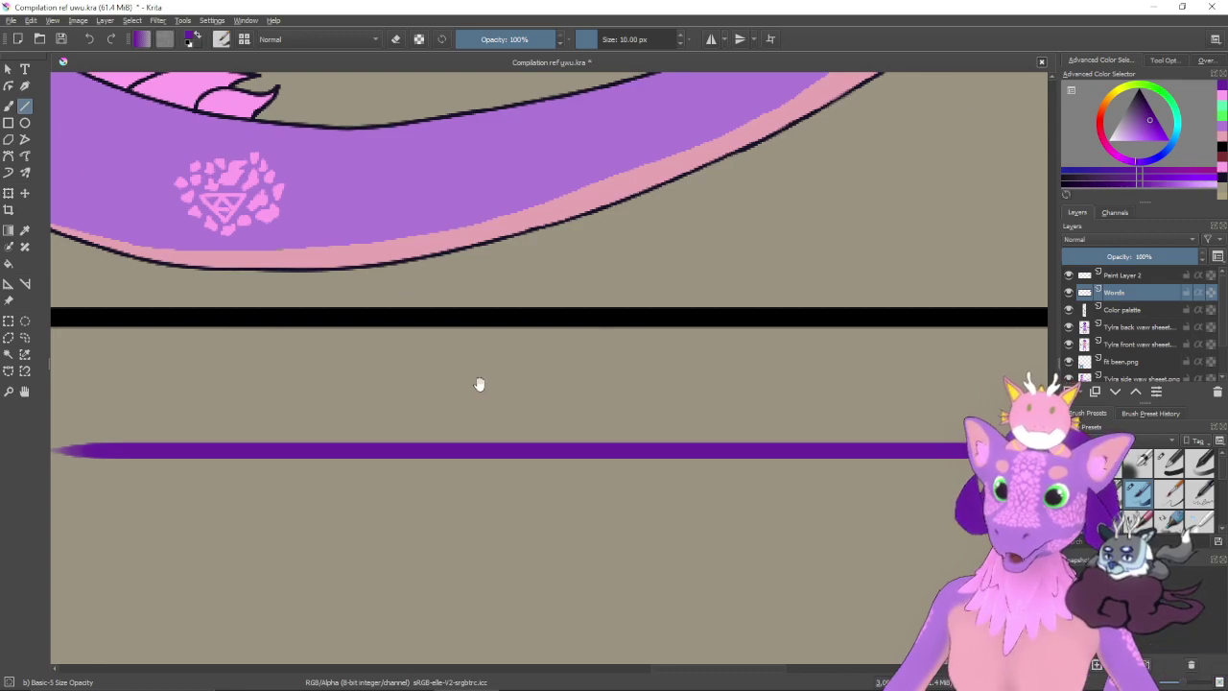
left_click_drag(483, 384, 608, 395)
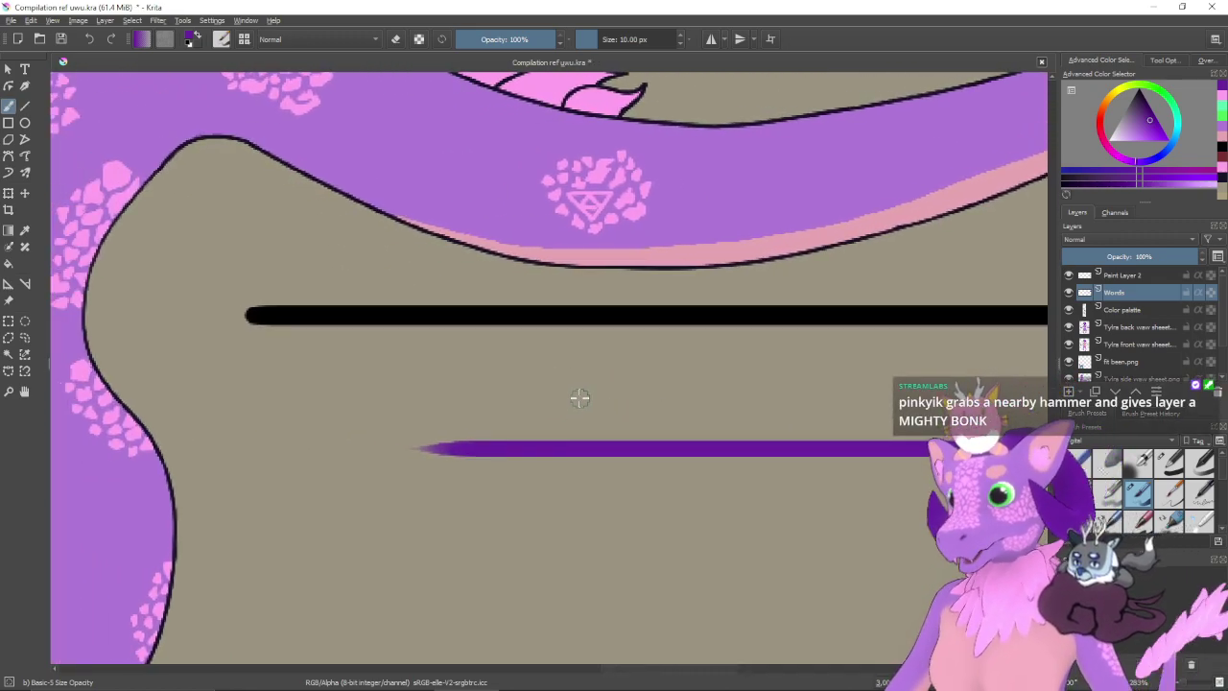
left_click_drag(579, 397, 570, 401)
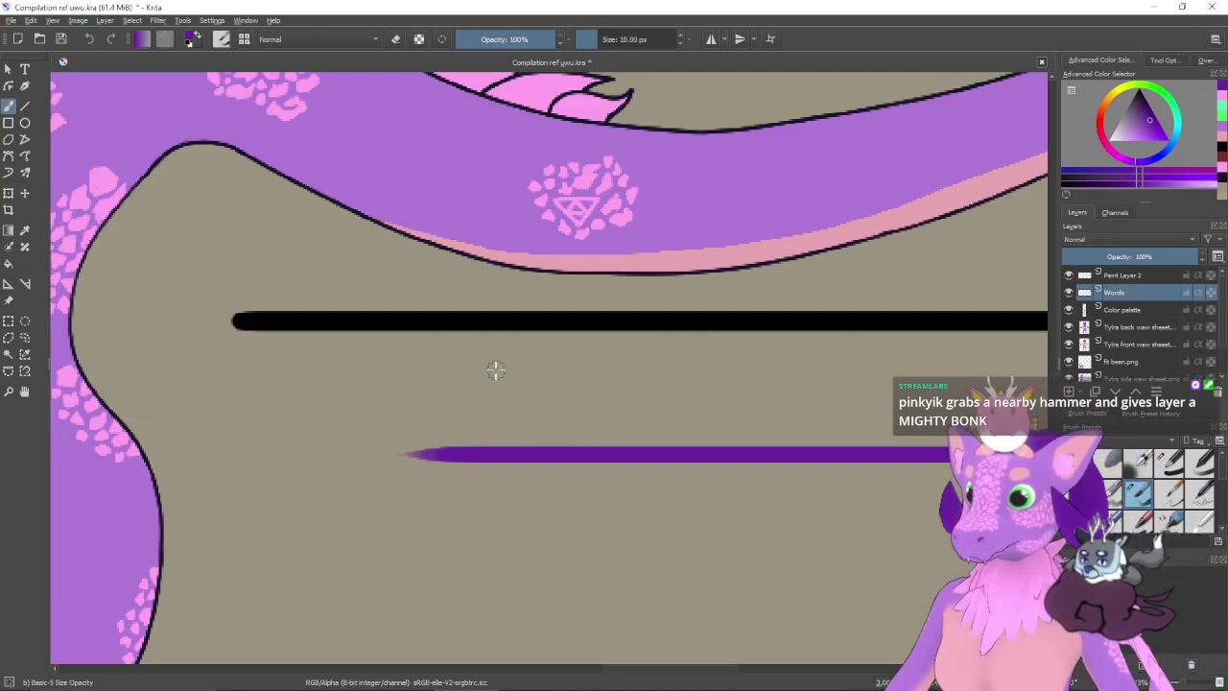
left_click_drag(511, 353, 509, 449)
key("ctrl+z")
left_click_drag(513, 351, 508, 456)
left_click_drag(509, 353, 514, 444)
mouse_move(595, 393)
left_mouse_down()
mouse_move(563, 382)
mouse_move(579, 351)
left_mouse_up()
left_click_drag(579, 374, 578, 442)
mouse_move(629, 369)
left_mouse_down()
mouse_move(645, 421)
mouse_move(610, 427)
left_mouse_up()
left_click_drag(677, 344, 681, 439)
left_click_drag(706, 403, 633, 388)
left_click_drag(645, 336, 649, 428)
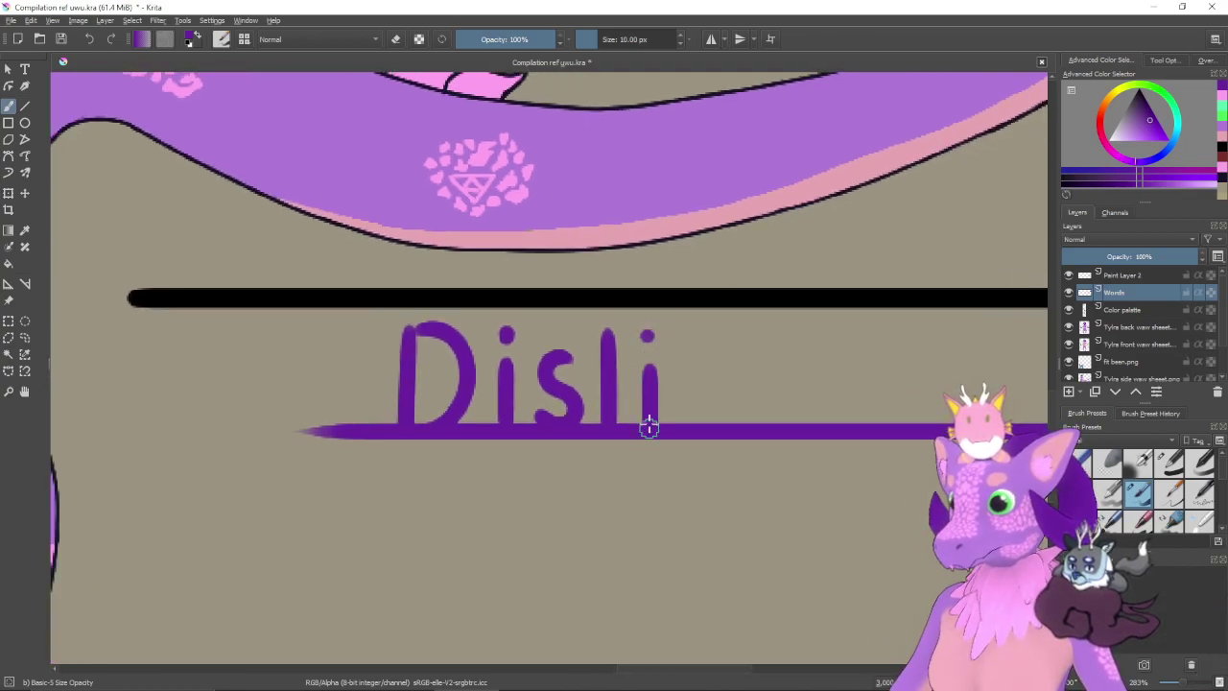
- Add "k" and "e" to finish the heading as "Dislike", redoing the uneven strokes
left_click_drag(685, 337, 689, 418)
mouse_move(711, 366)
left_mouse_down()
mouse_move(719, 421)
mouse_move(692, 388)
mouse_move(725, 430)
mouse_move(701, 404)
mouse_move(647, 407)
mouse_move(675, 436)
left_mouse_up()
key("ctrl+z")
key("ctrl+z")
mouse_move(695, 395)
left_mouse_down()
mouse_move(735, 416)
mouse_move(726, 387)
mouse_move(738, 436)
left_mouse_up()
key("ctrl+z")
key("ctrl+z")
mouse_move(699, 396)
left_mouse_down()
mouse_move(748, 392)
mouse_move(753, 434)
left_mouse_up()
key("ctrl+z")
left_click_drag(696, 397, 758, 433)
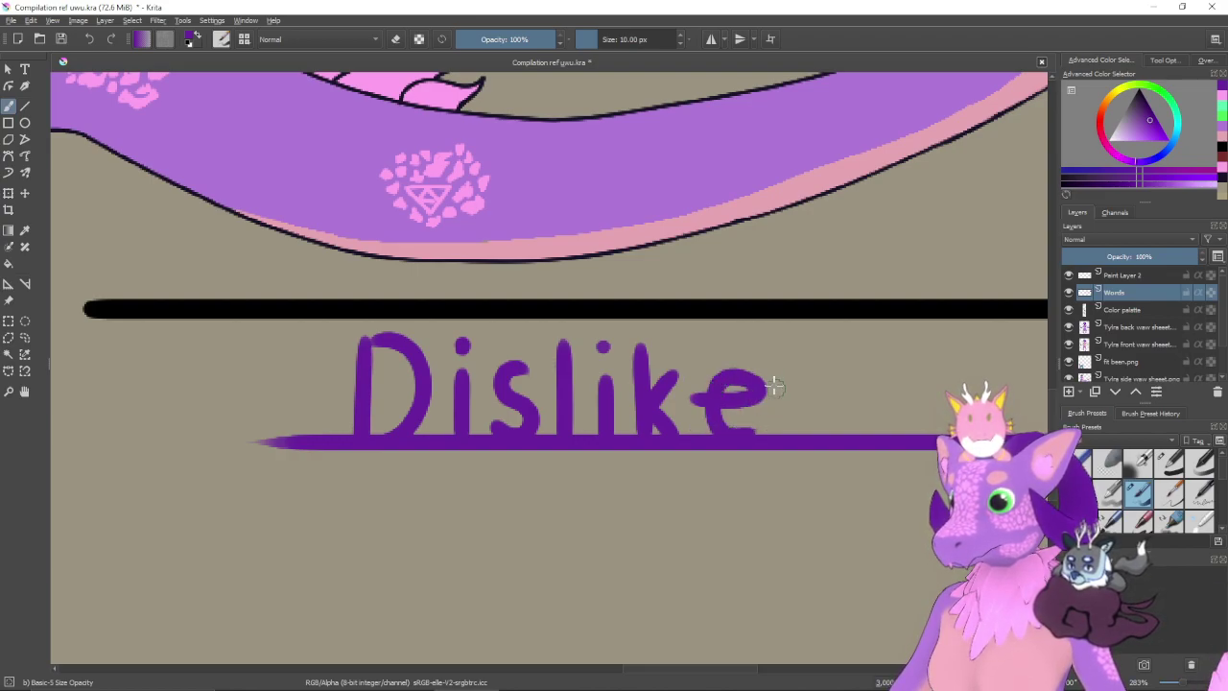
left_click_drag(775, 389, 666, 366)
key("ctrl+z")
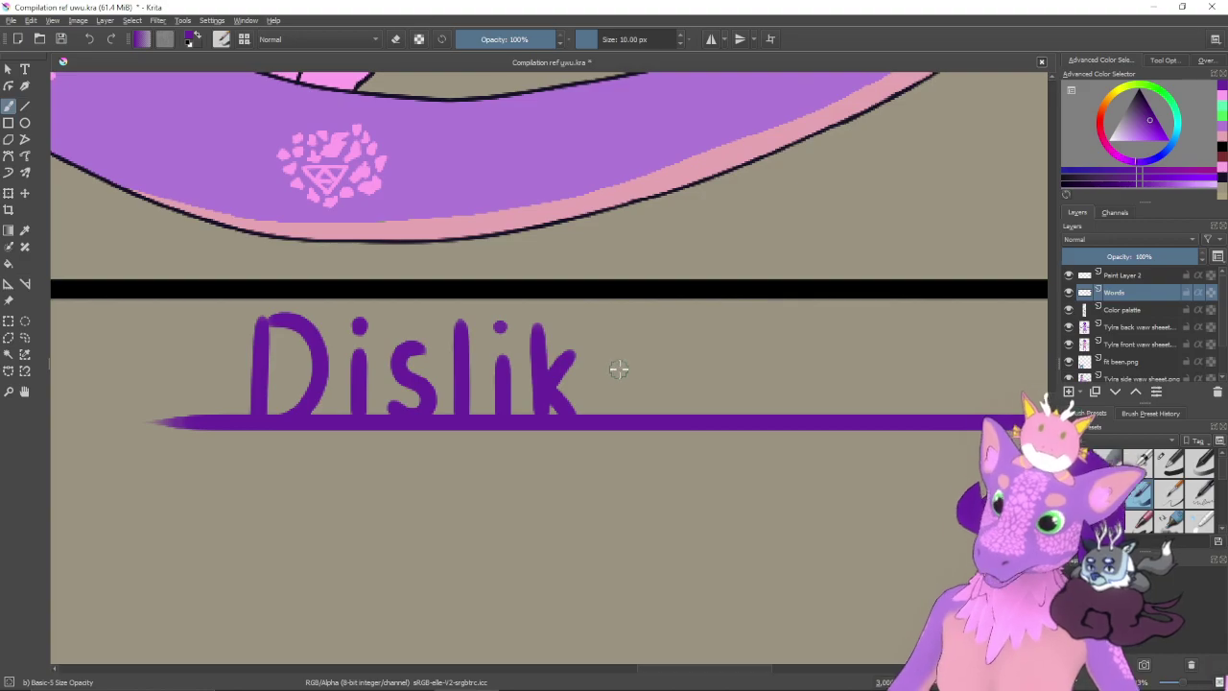
mouse_move(598, 380)
left_mouse_down()
mouse_move(622, 361)
mouse_move(630, 401)
left_mouse_up()
key("ctrl+z")
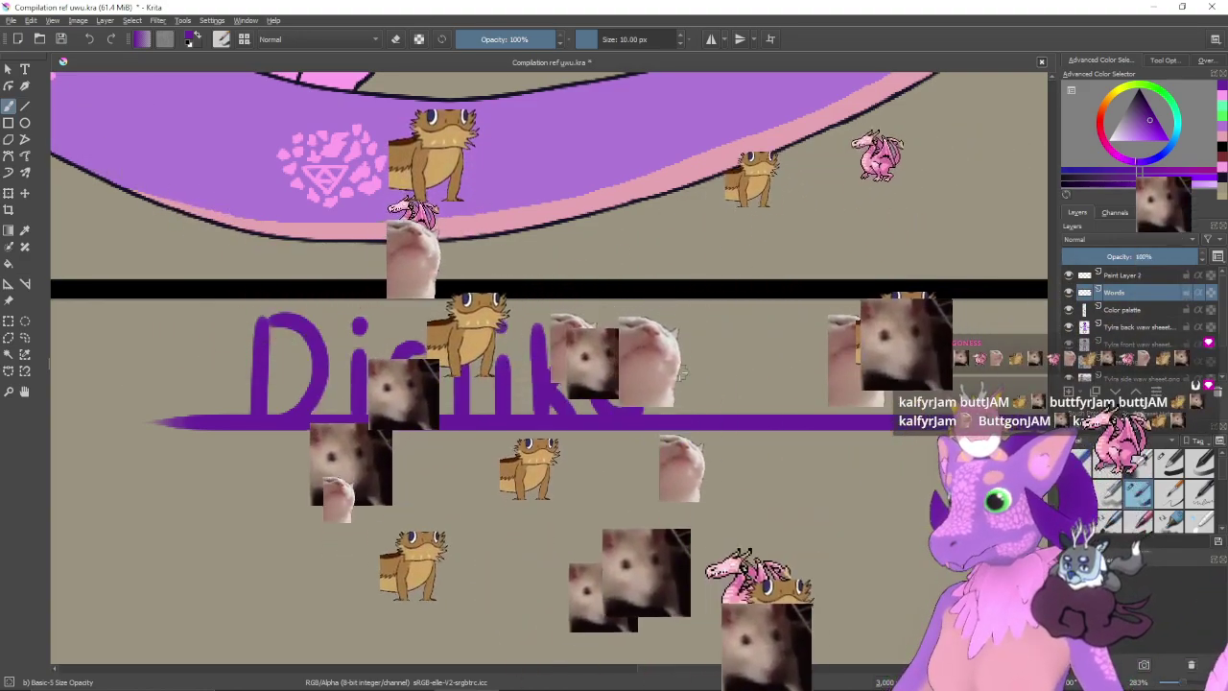
left_click_drag(737, 392, 743, 328)
- Hide Paint Layer 2 and underline "Dislike" with a straight dark purple line, redrawing it so it starts slightly before the "D"
left_click(1068, 275)
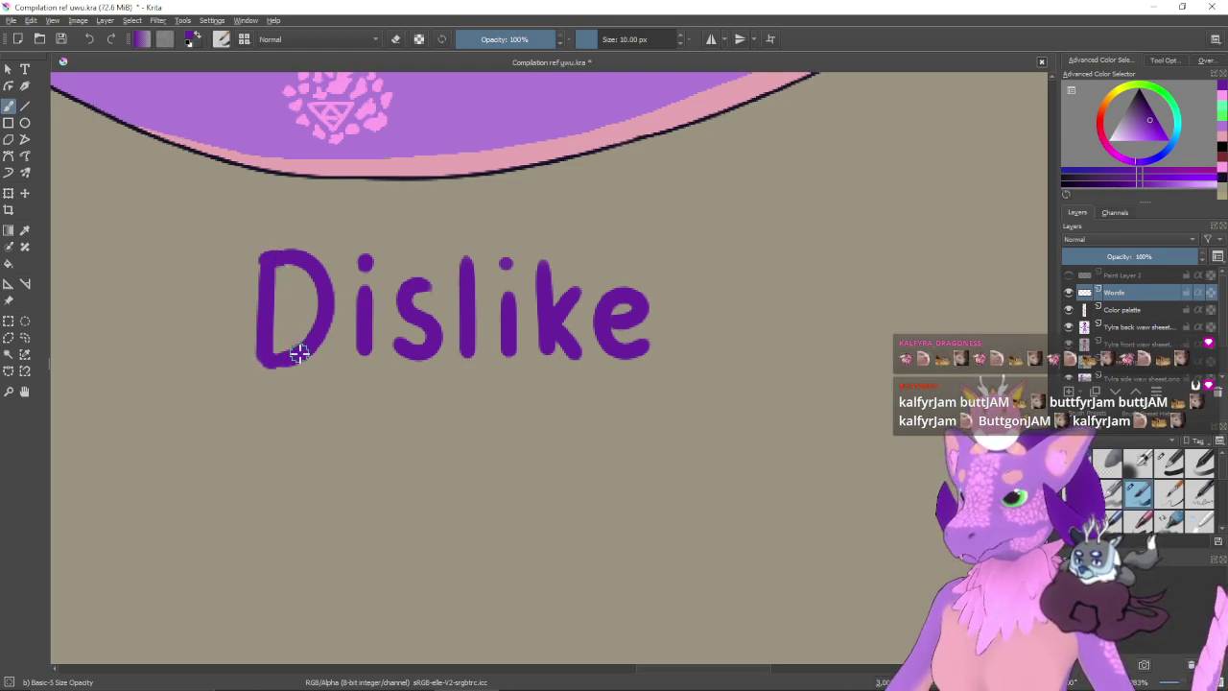
left_click(24, 106)
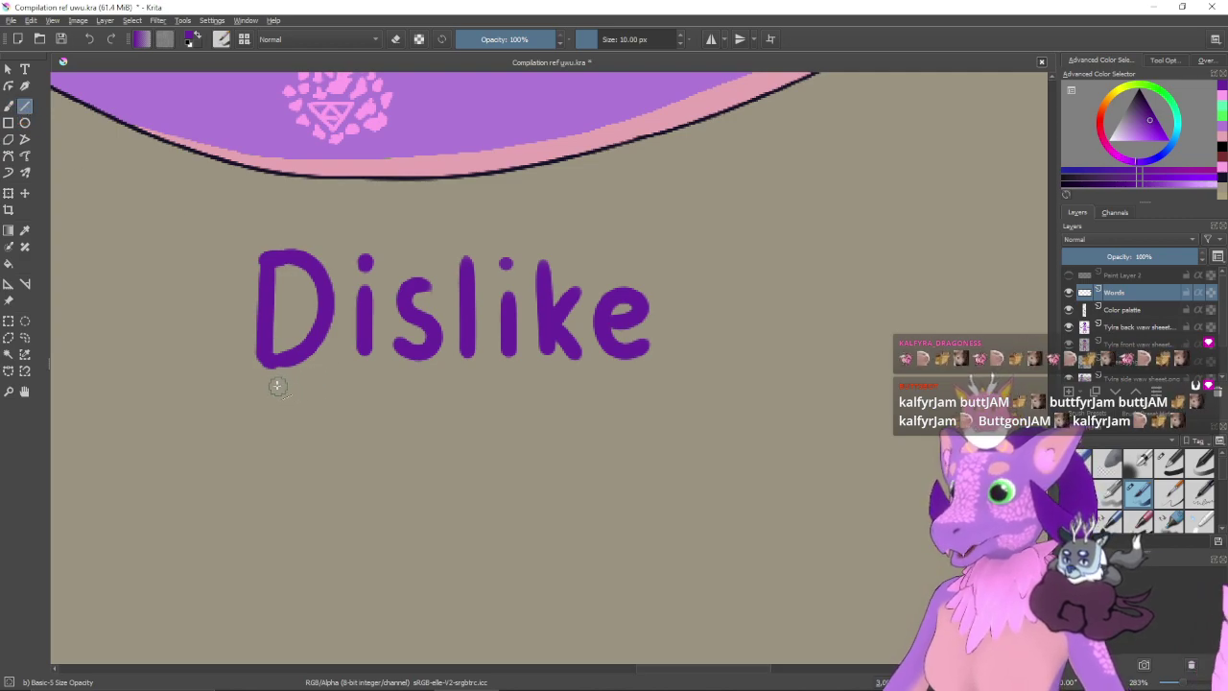
left_click_drag(264, 378, 705, 378)
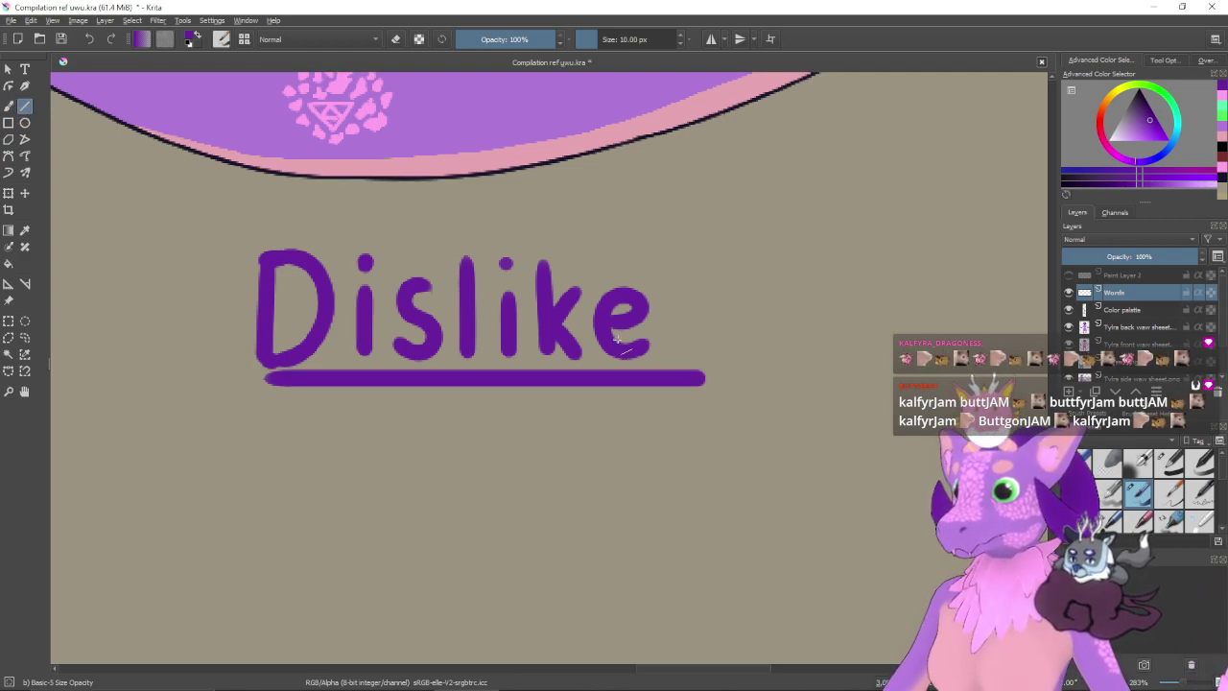
key("ctrl+z")
left_click_drag(233, 375, 652, 378)
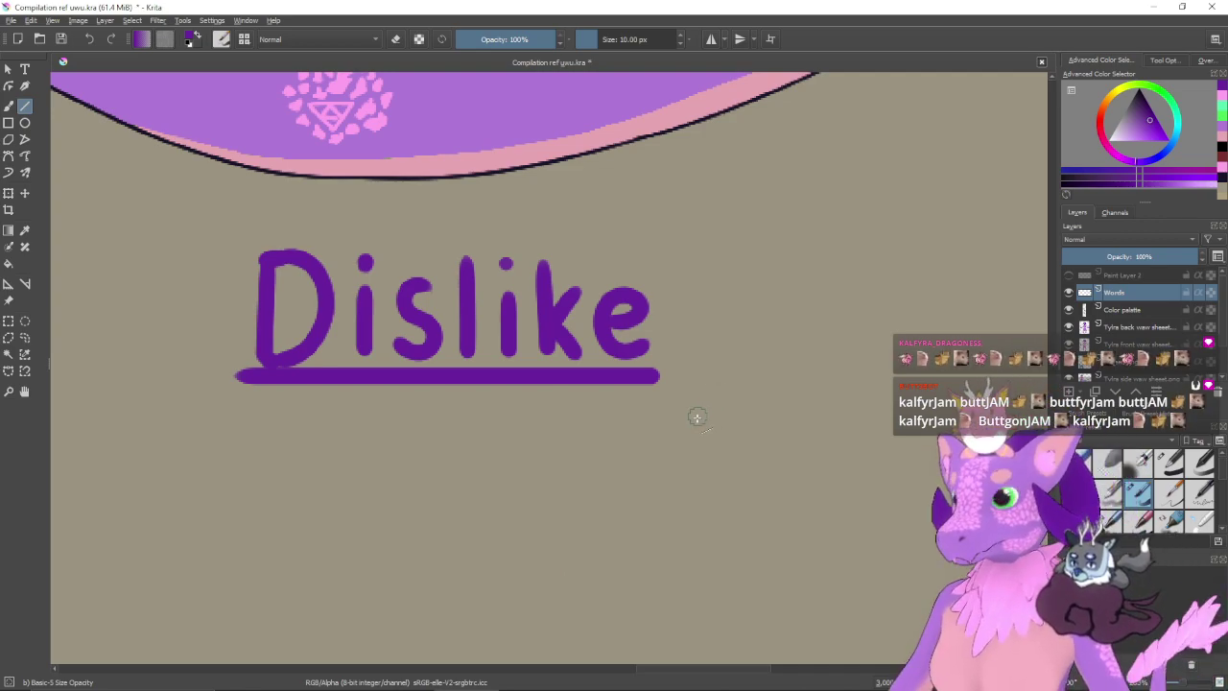
- Try starting a bulleted entry below the "Dislike" heading with the Line tool, and undo it
key("ctrl+minus")
key("ctrl+minus")
left_click_drag(650, 494, 686, 480)
scroll(702, 496, "up", 2)
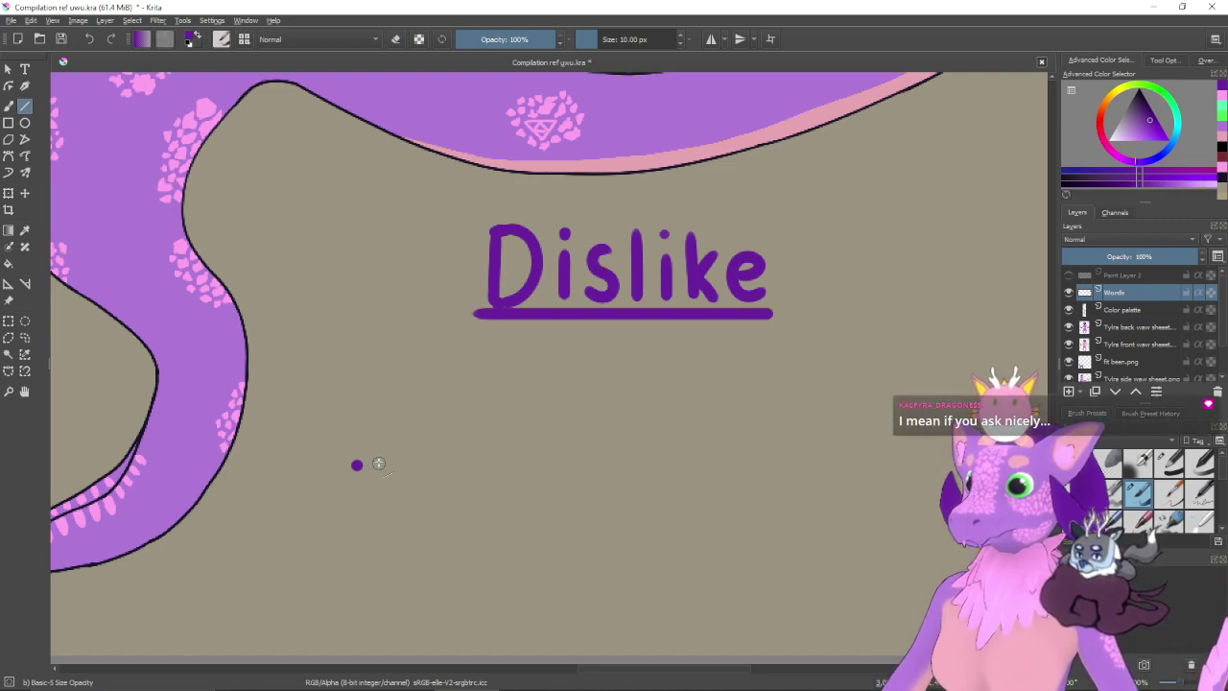
left_click(392, 459)
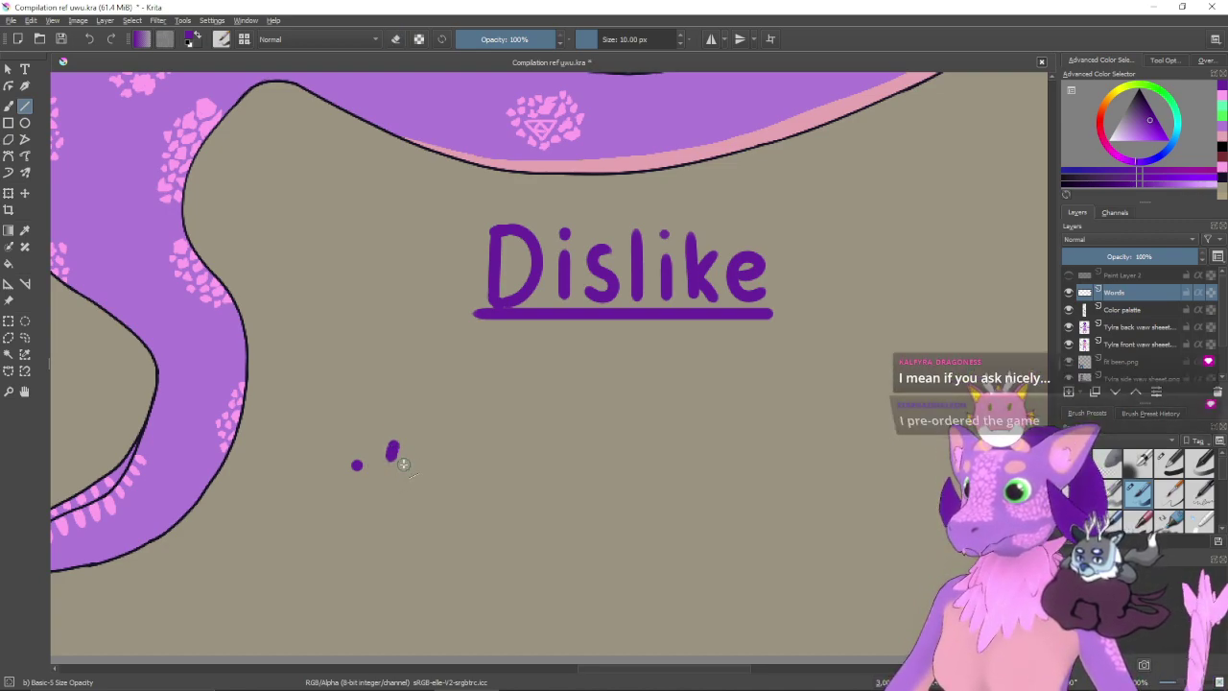
key("ctrl+z")
key("ctrl+z")
- Paint a round dark purple bullet below the "Dislike" heading with the freehand brush, redoing the first attempt
key("b")
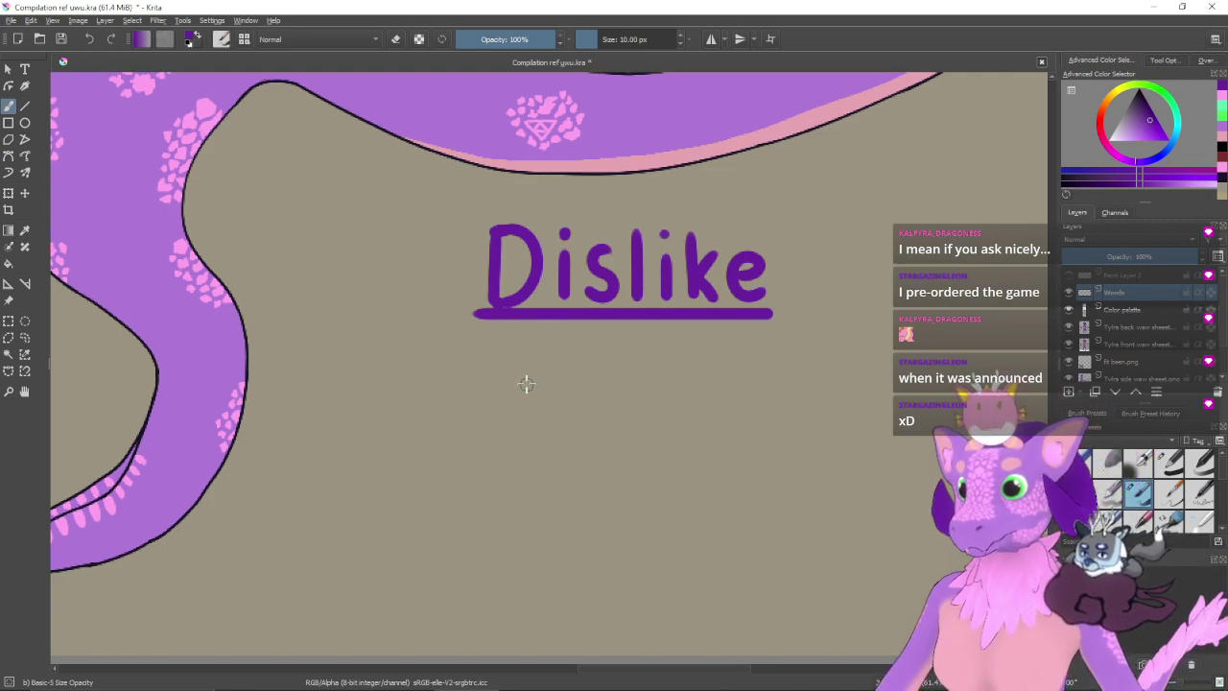
left_click_drag(334, 466, 336, 475)
key("ctrl+z")
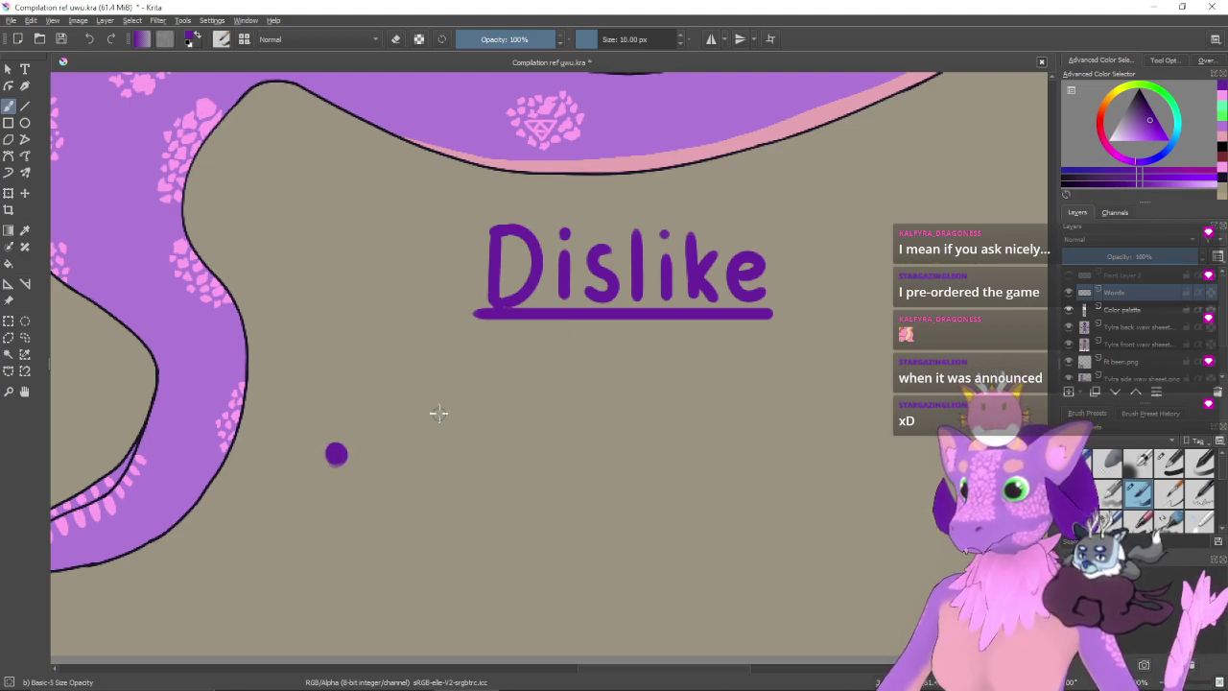
- Try lettering a tall "NOT" in dark purple beside the bullet, redoing uneven strokes
scroll(437, 454, "down", 5)
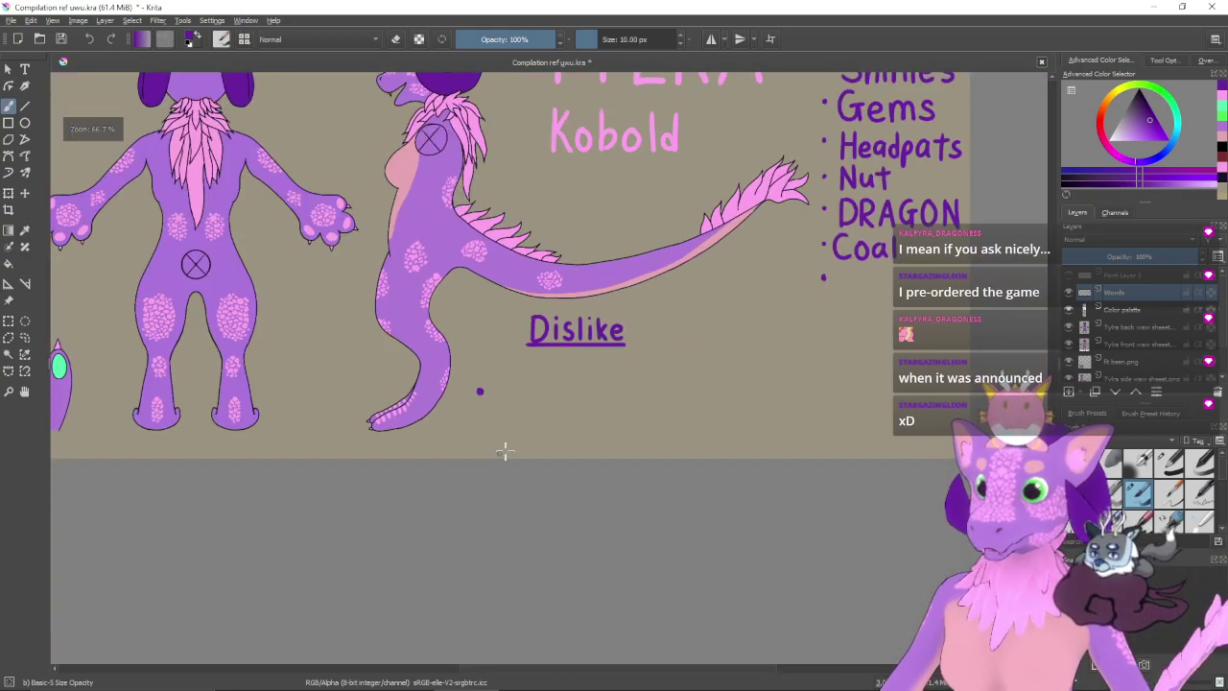
scroll(509, 449, "up", 3)
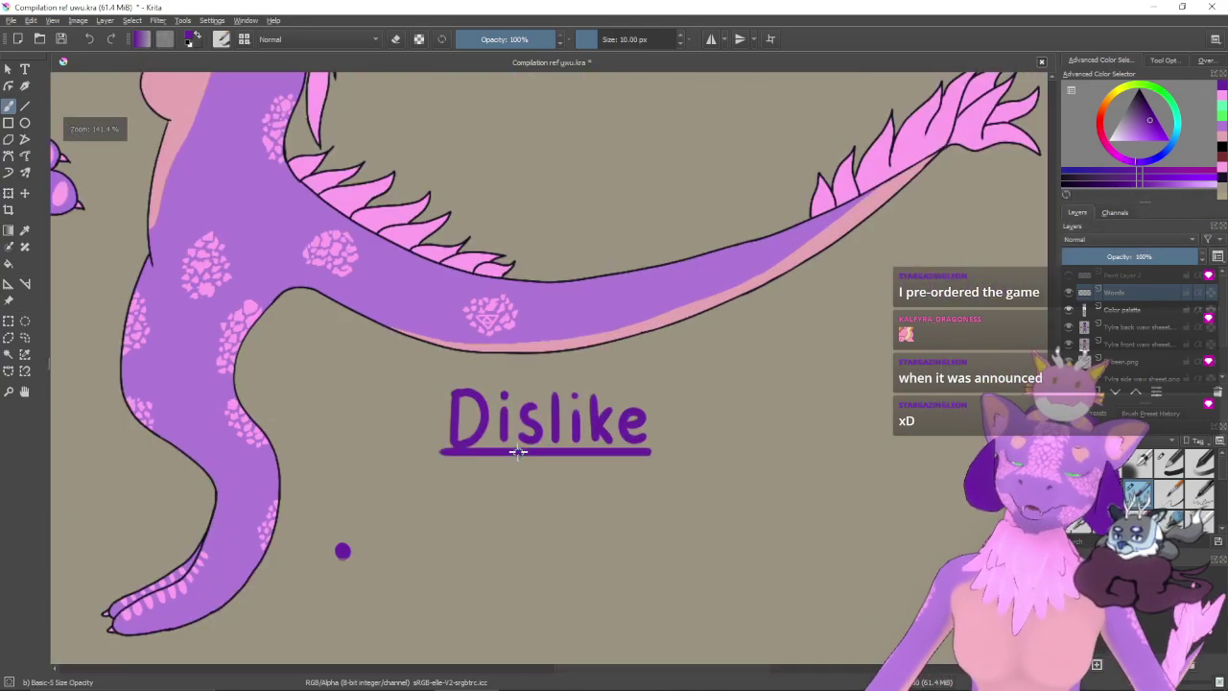
left_click_drag(526, 511, 565, 376)
key("ctrl+plus")
left_click_drag(515, 485, 540, 420)
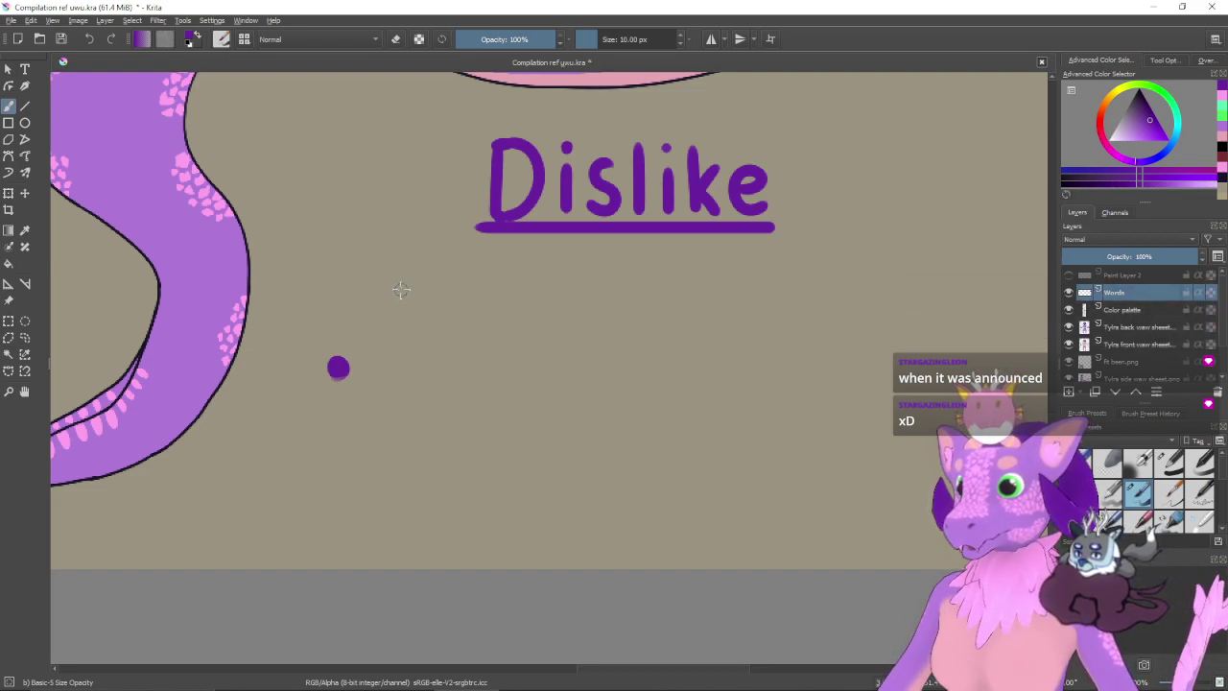
left_click_drag(406, 281, 396, 528)
left_click_drag(407, 282, 497, 513)
key("ctrl+z")
left_click_drag(408, 281, 513, 526)
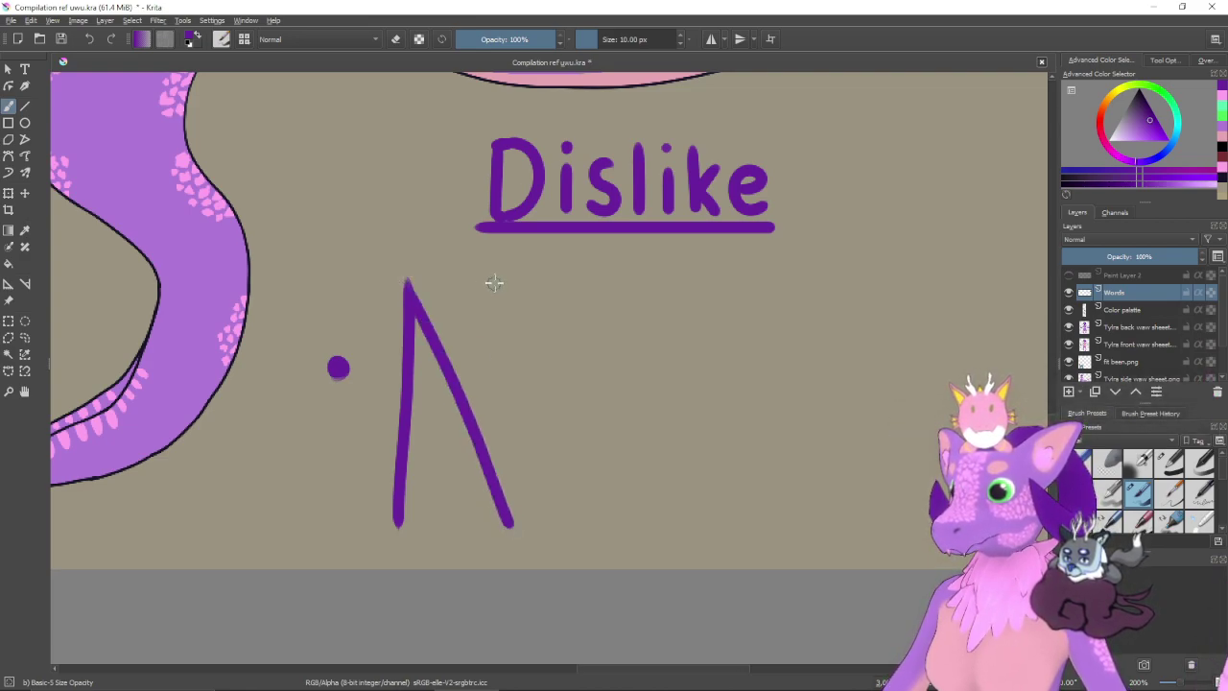
left_click_drag(507, 282, 506, 521)
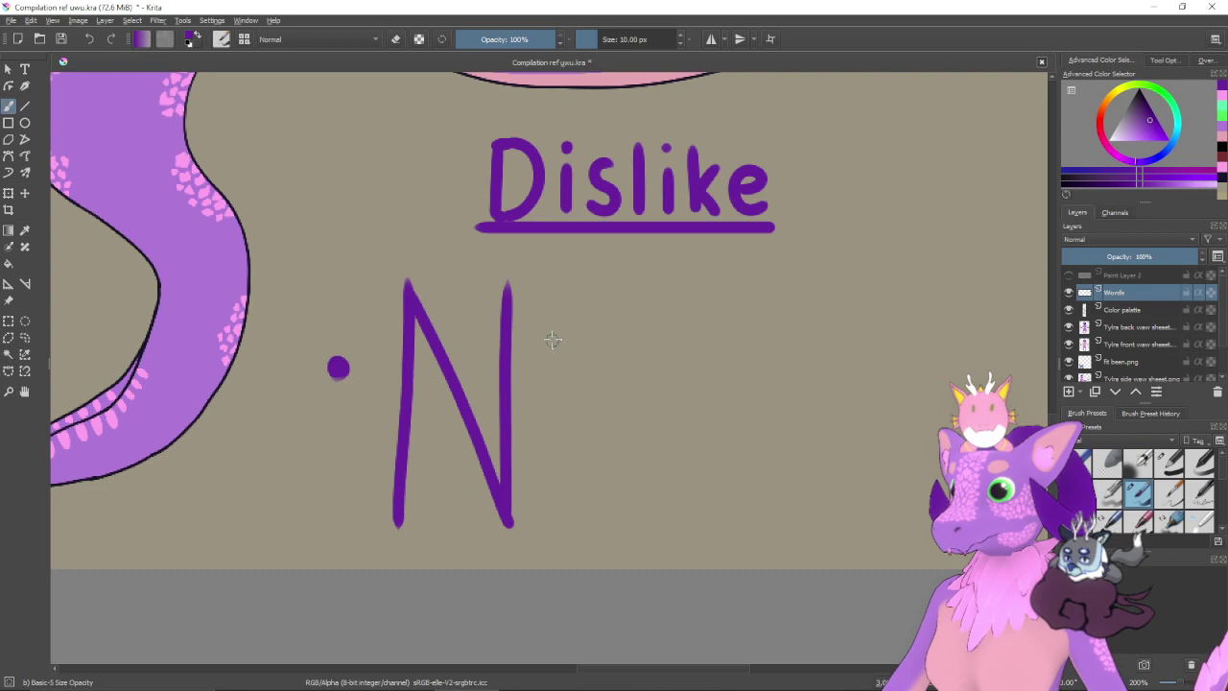
mouse_move(619, 294)
left_mouse_down()
mouse_move(563, 332)
mouse_move(609, 527)
mouse_move(664, 332)
mouse_move(581, 516)
mouse_move(622, 284)
mouse_move(763, 374)
mouse_move(592, 343)
left_mouse_up()
key("ctrl+z")
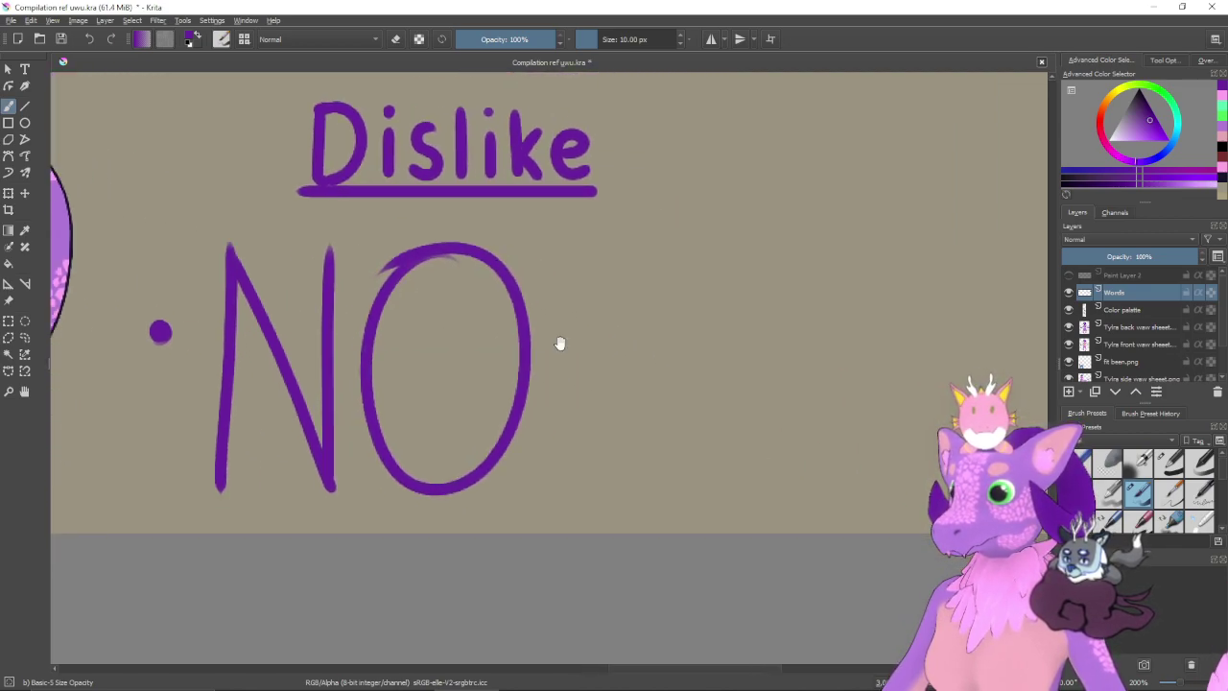
left_click_drag(532, 252, 671, 248)
left_click_drag(592, 254, 585, 499)
mouse_move(806, 326)
left_mouse_down()
mouse_move(472, 312)
mouse_move(249, 370)
mouse_move(633, 316)
mouse_move(661, 401)
mouse_move(630, 405)
left_mouse_up()
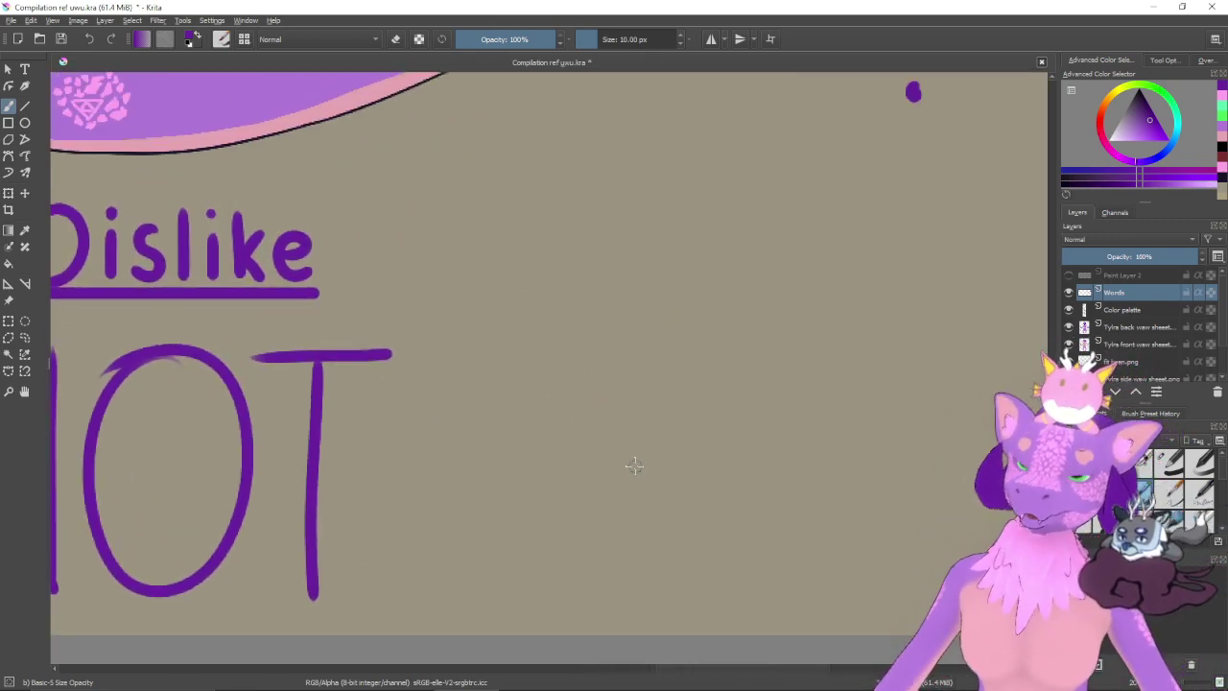
left_click_drag(511, 388, 627, 323)
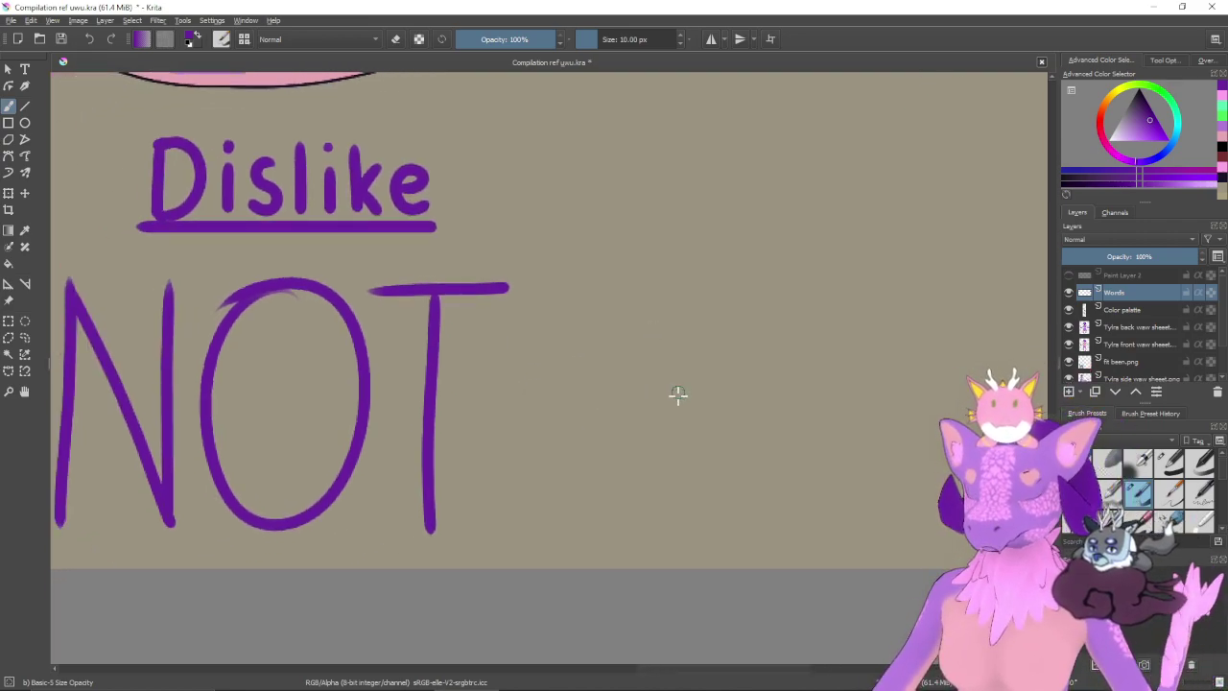
- Undo the tall "NOT" lettering beside the bullet
left_click_drag(601, 411, 680, 381)
key("ctrl+z")
key("ctrl+z")
key("ctrl+z")
key("ctrl+z")
key("ctrl+z")
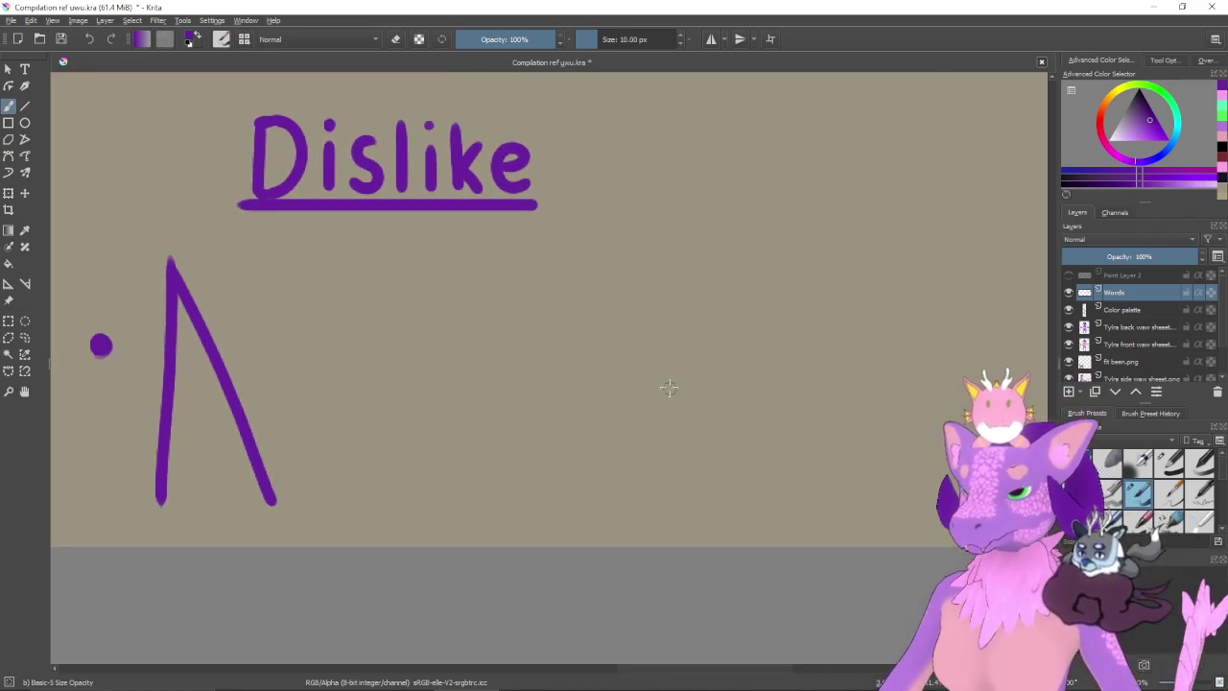
key("ctrl+z")
- Letter a smaller "Not" in dark purple under the "Dislike" underline, above and beside the bullet
left_click_drag(324, 395, 509, 373)
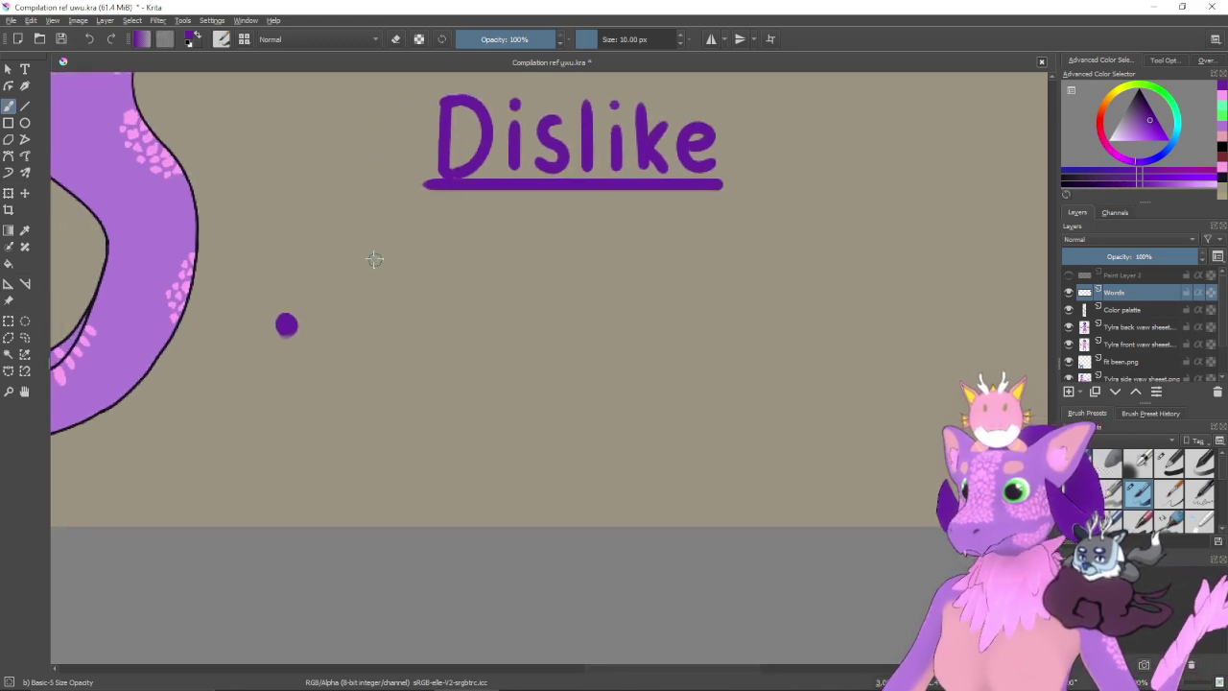
left_click_drag(355, 231, 349, 284)
left_click_drag(356, 233, 386, 288)
mouse_move(426, 252)
left_mouse_down()
mouse_move(403, 293)
mouse_move(428, 253)
mouse_move(472, 244)
mouse_move(457, 293)
left_mouse_up()
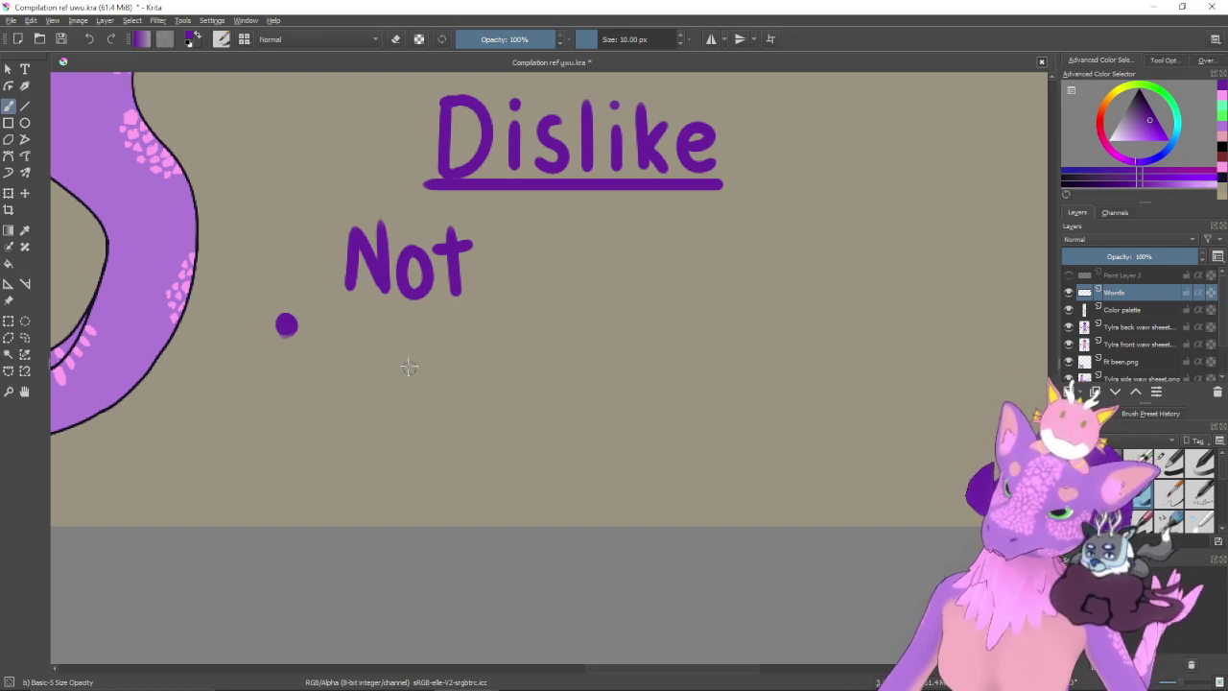
- Letter "having" in dark purple on a second row beneath "Not", redoing the first letters
mouse_move(396, 330)
left_mouse_down()
mouse_move(402, 396)
mouse_move(409, 370)
mouse_move(430, 410)
left_mouse_up()
mouse_move(453, 364)
left_mouse_down()
mouse_move(439, 401)
mouse_move(474, 412)
left_mouse_up()
key("ctrl+z")
key("ctrl+z")
key("ctrl+z")
key("ctrl+z")
mouse_move(407, 328)
left_mouse_down()
mouse_move(412, 410)
mouse_move(427, 367)
mouse_move(442, 400)
mouse_move(465, 397)
mouse_move(466, 366)
mouse_move(481, 370)
mouse_move(484, 407)
left_mouse_up()
key("ctrl+z")
mouse_move(496, 378)
left_mouse_down()
mouse_move(504, 407)
mouse_move(528, 368)
mouse_move(539, 411)
mouse_move(579, 410)
mouse_move(615, 391)
mouse_move(551, 447)
left_mouse_up()
left_click(538, 342)
- Letter a large dark purple "D" beside "Not having", spanning both rows and redoing its stem
mouse_move(720, 384)
left_mouse_down()
mouse_move(606, 339)
mouse_move(551, 375)
left_mouse_up()
scroll(579, 348, "down", 1)
left_click_drag(500, 287, 506, 414)
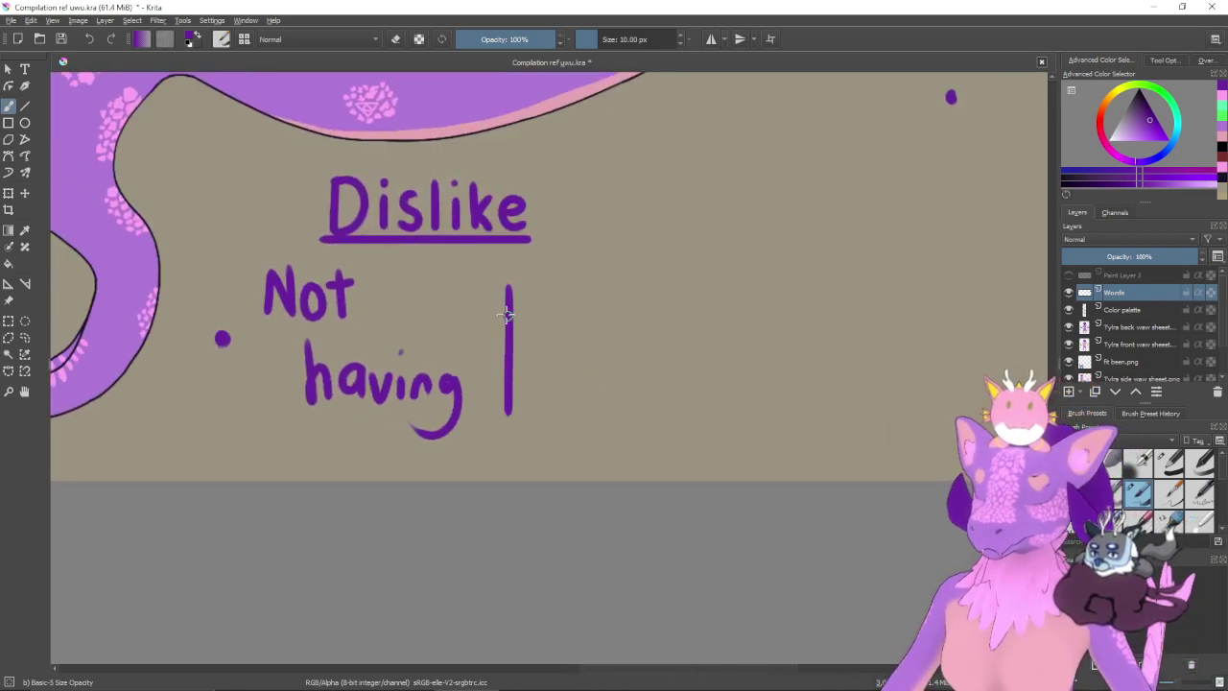
key("ctrl+z")
mouse_move(493, 290)
left_mouse_down()
mouse_move(498, 422)
mouse_move(547, 378)
mouse_move(499, 417)
left_mouse_up()
key("ctrl+z")
mouse_move(496, 286)
left_mouse_down()
mouse_move(563, 343)
mouse_move(497, 417)
left_mouse_up()
left_click_drag(586, 368, 547, 367)
key("ctrl+z")
mouse_move(455, 288)
left_mouse_down()
mouse_move(515, 383)
mouse_move(456, 422)
left_mouse_up()
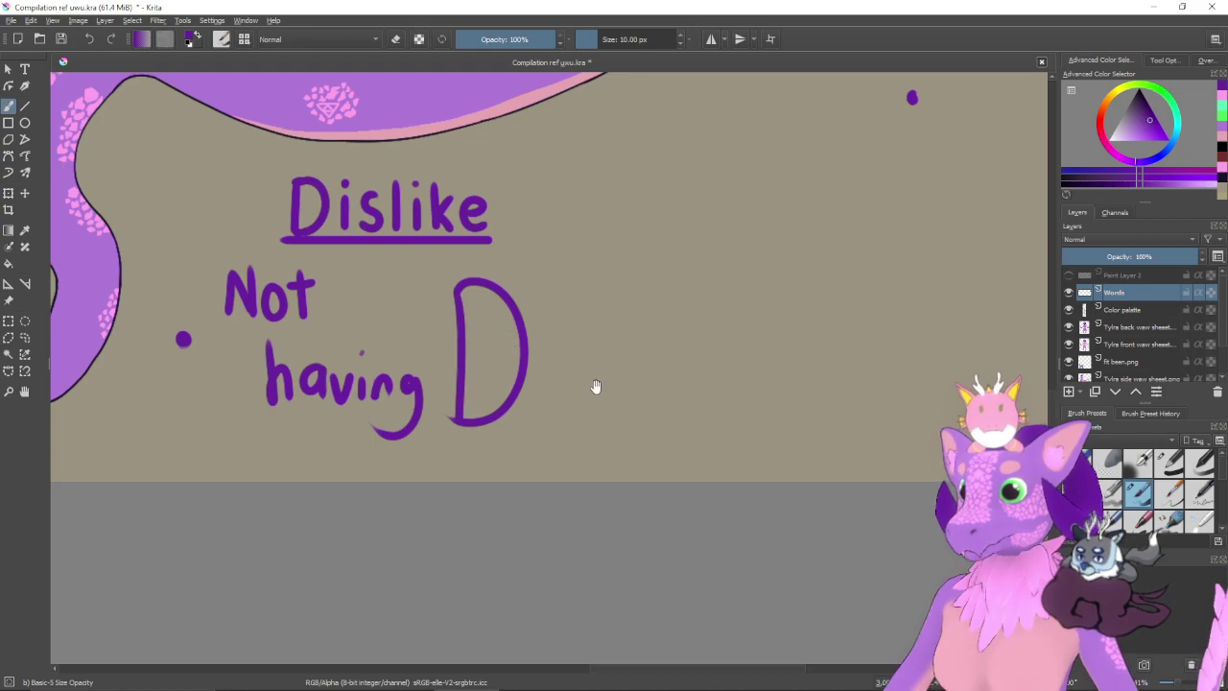
- Letter a large dark purple "R" beside the "D" in the "Not having" entry, redoing its strokes
left_click_drag(597, 385, 539, 384)
left_click_drag(487, 280, 487, 426)
mouse_move(488, 315)
left_mouse_down()
mouse_move(538, 305)
mouse_move(493, 365)
mouse_move(533, 430)
left_mouse_up()
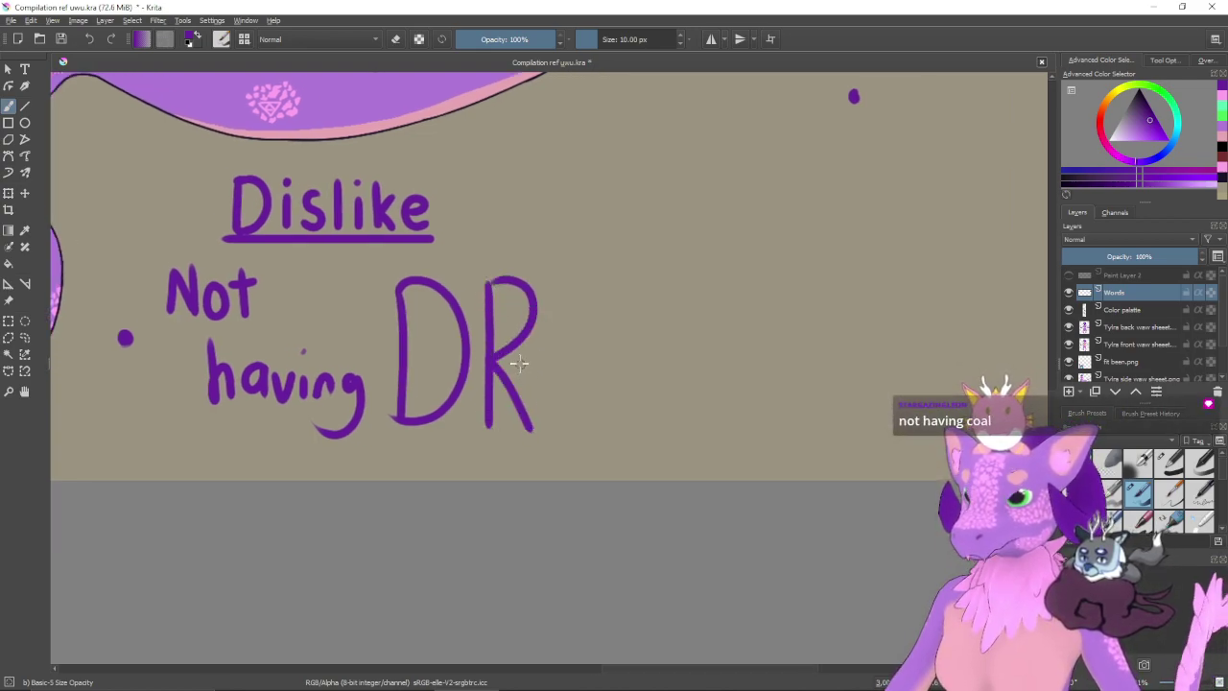
key("ctrl+z")
mouse_move(489, 281)
left_mouse_down()
mouse_move(524, 306)
mouse_move(496, 358)
mouse_move(528, 422)
mouse_move(509, 276)
mouse_move(492, 370)
mouse_move(527, 424)
left_mouse_up()
key("ctrl+z")
- Continue the large dark purple word with "A", "G" and "O" after the "DR", redoing uneven strokes
mouse_move(579, 281)
left_mouse_down()
mouse_move(545, 415)
mouse_move(603, 420)
left_mouse_up()
mouse_move(556, 361)
left_mouse_down()
mouse_move(608, 360)
mouse_move(560, 336)
left_mouse_up()
mouse_move(568, 283)
left_mouse_down()
mouse_move(535, 288)
mouse_move(577, 397)
mouse_move(584, 326)
mouse_move(636, 279)
mouse_move(661, 358)
mouse_move(645, 272)
left_mouse_up()
key("ctrl+z")
key("ctrl+z")
mouse_move(703, 321)
left_mouse_down()
mouse_move(561, 321)
mouse_move(554, 407)
left_mouse_up()
key("ctrl+z")
- Complete the large word "DRAGONS" with "N" and "S", redoing the last stem of the "N"
mouse_move(556, 280)
left_mouse_down()
mouse_move(549, 407)
mouse_move(597, 405)
left_mouse_up()
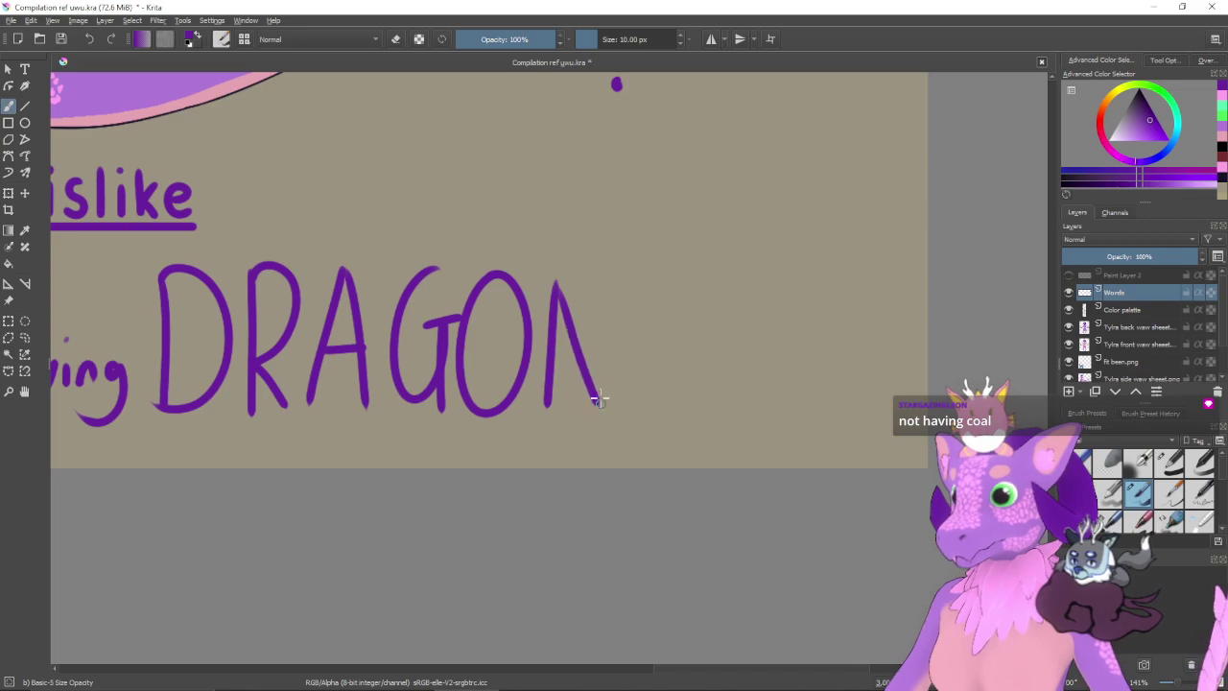
left_click_drag(594, 269, 595, 401)
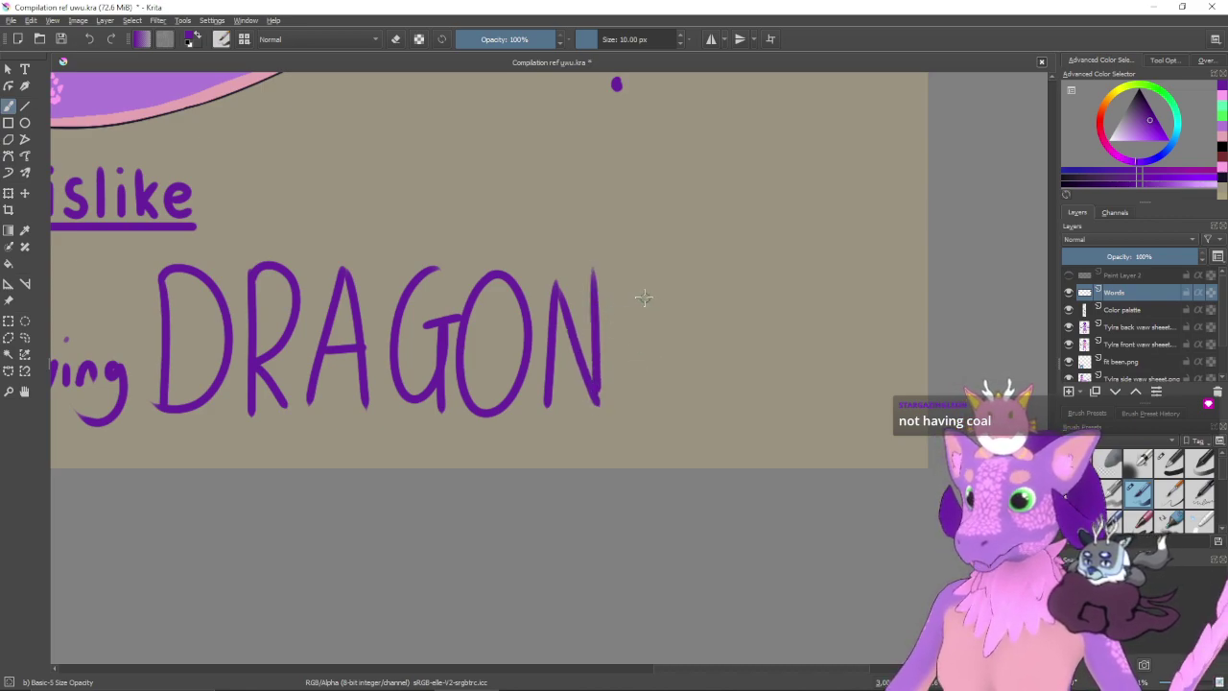
key("ctrl+z")
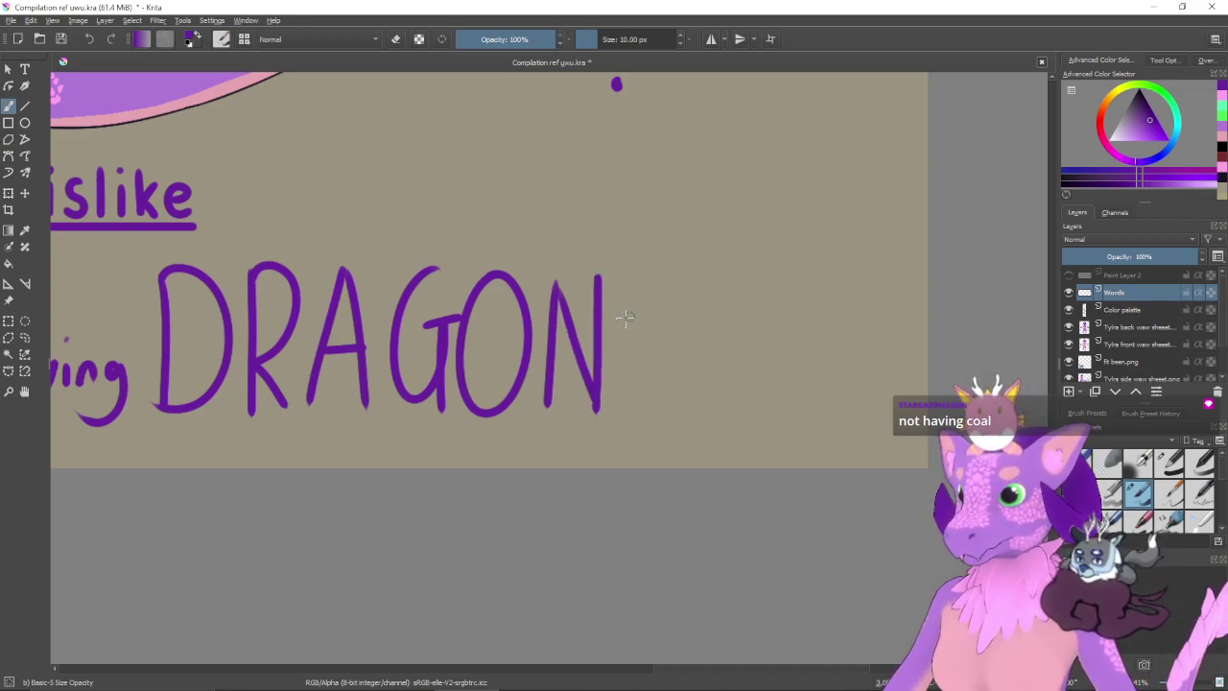
mouse_move(665, 282)
left_mouse_down()
mouse_move(663, 397)
mouse_move(620, 403)
left_mouse_up()
mouse_move(614, 285)
left_mouse_down()
mouse_move(653, 313)
mouse_move(651, 410)
mouse_move(717, 406)
mouse_move(768, 355)
left_mouse_up()
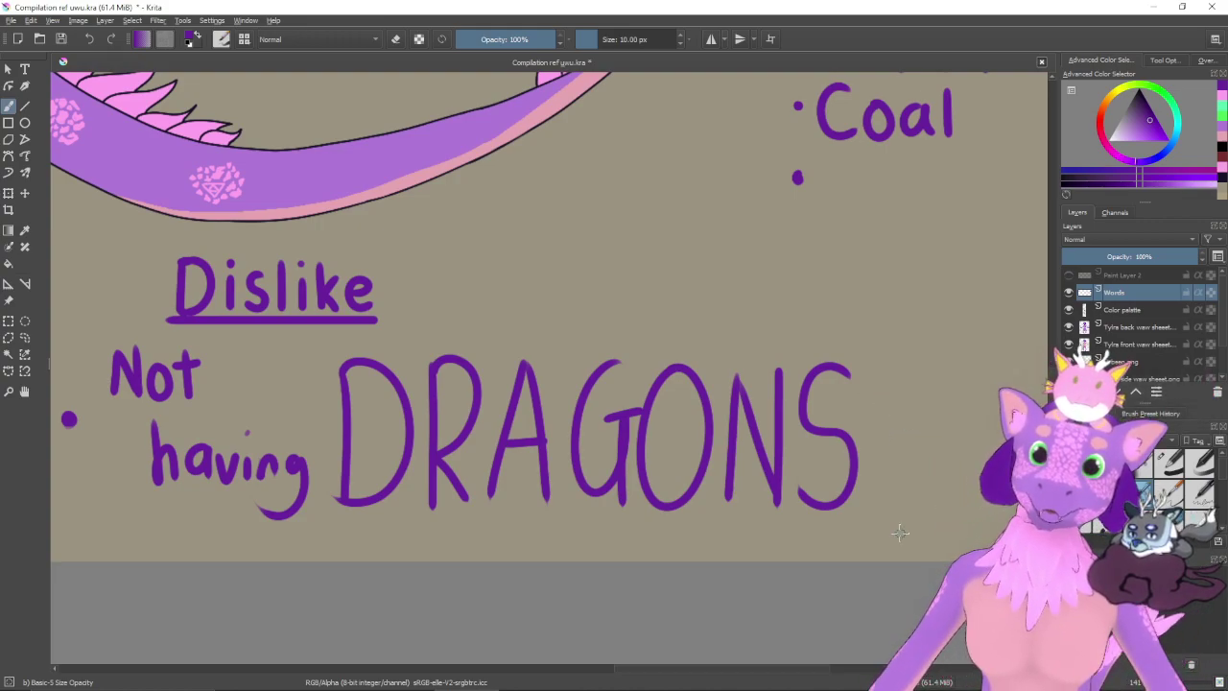
- Undo all of the large hand-drawn "DRAGONS" lettering beside "Not having"
key("ctrl+z")
key("ctrl+z")
key("ctrl+z")
key("ctrl+z")
key("ctrl+z")
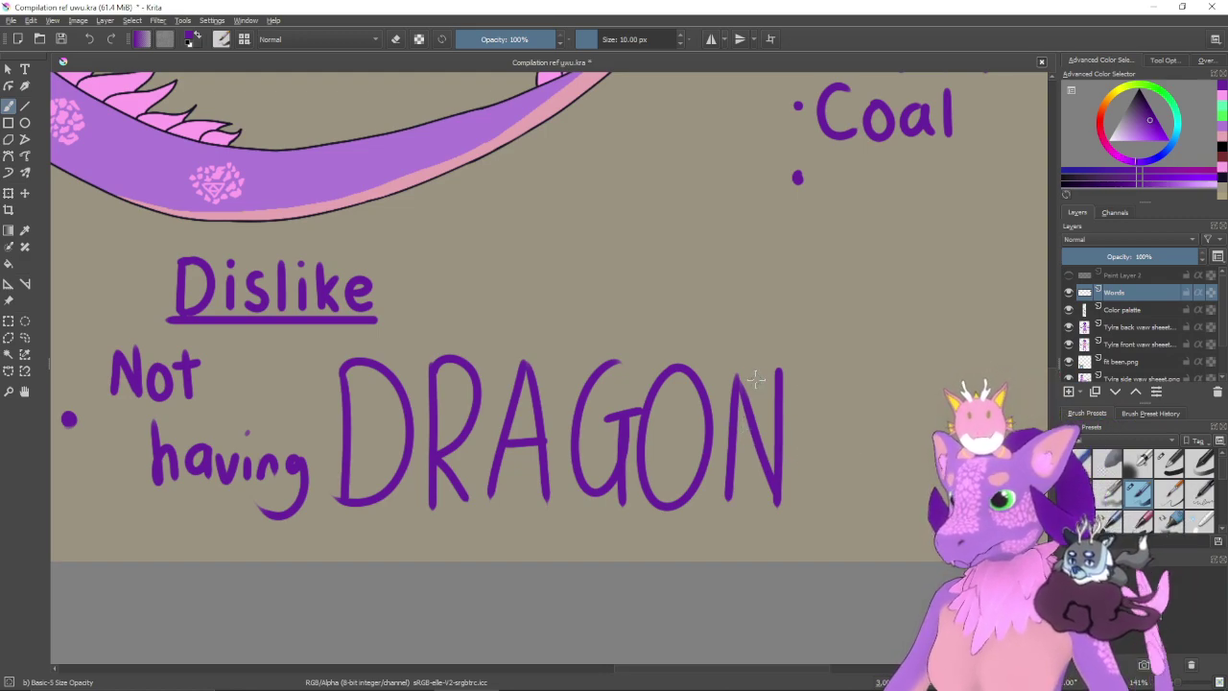
key("ctrl+z")
key("ctrl+z")
key("ctrl+z")
key("ctrl+z")
key("ctrl+z")
key("ctrl+z")
key("ctrl+z")
key("ctrl+z")
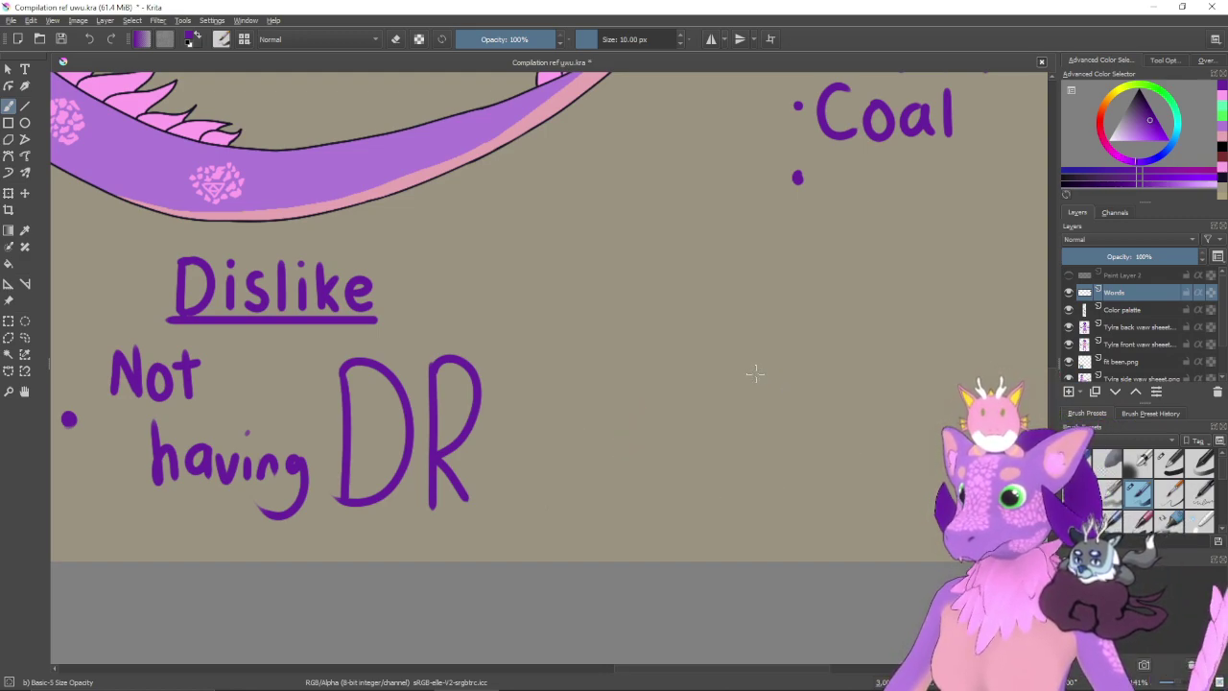
key("ctrl+z")
- Add a text object beside "Not having" reading "DRAGONS" in the Karmatic Arcade font
left_click(25, 69)
left_click_drag(346, 354, 842, 501)
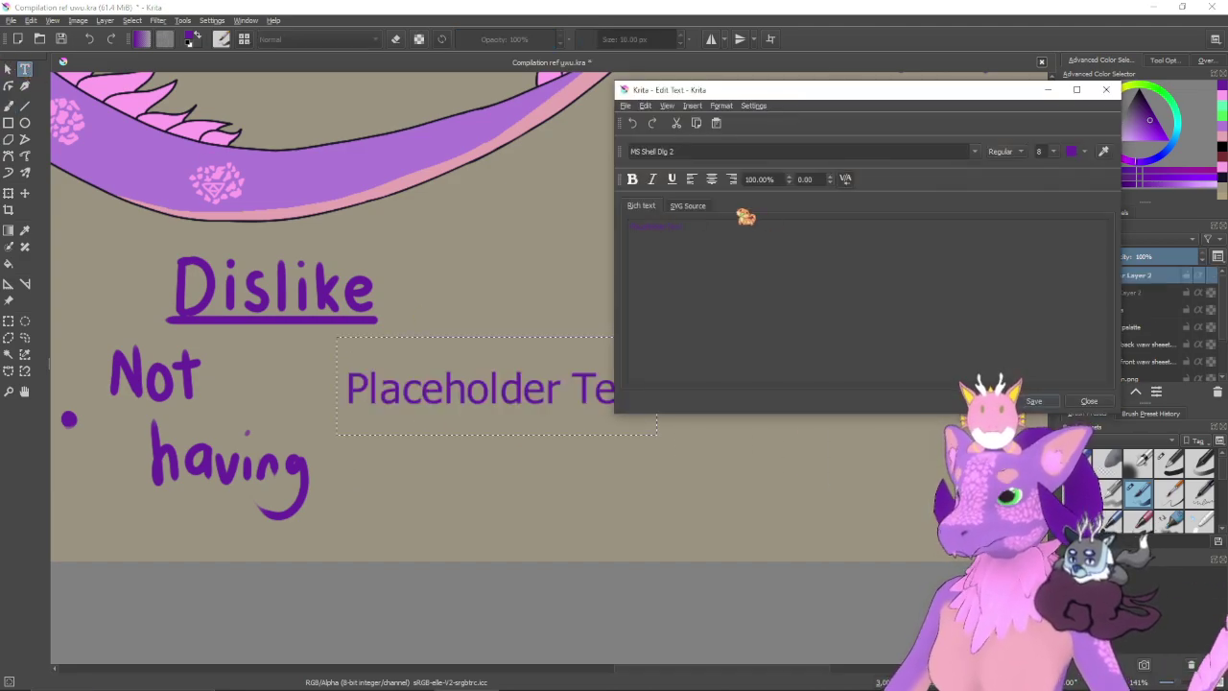
left_click_drag(690, 226, 603, 228)
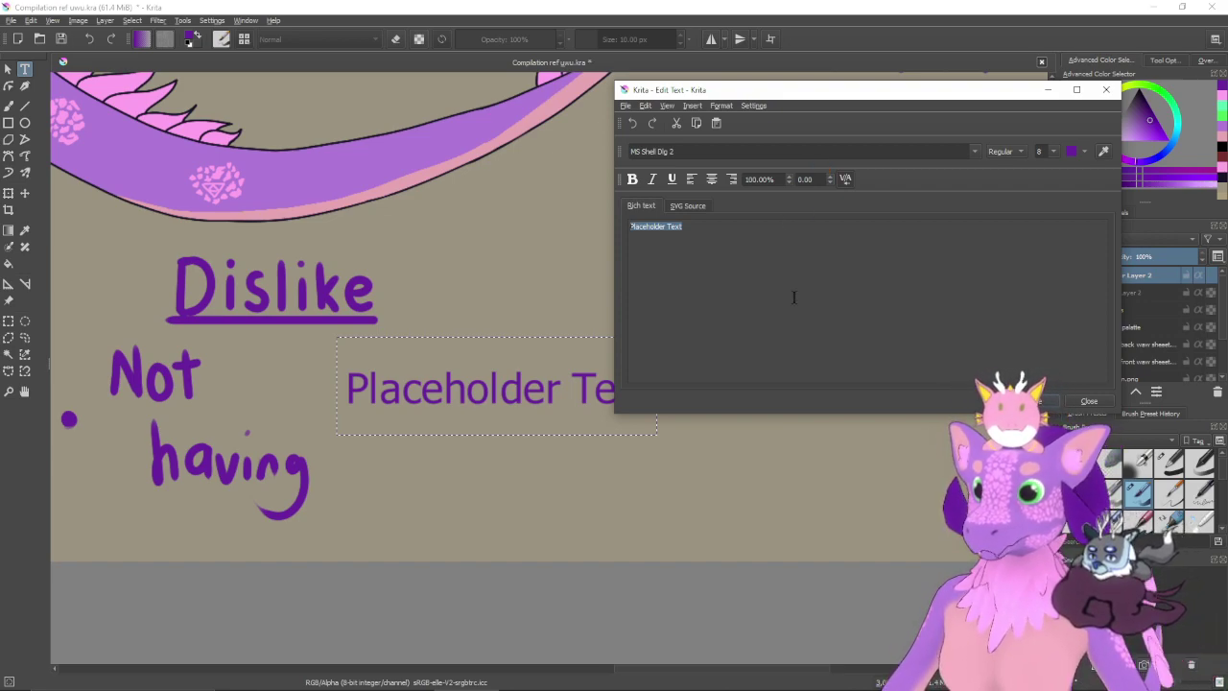
left_click(976, 152)
left_click(802, 201)
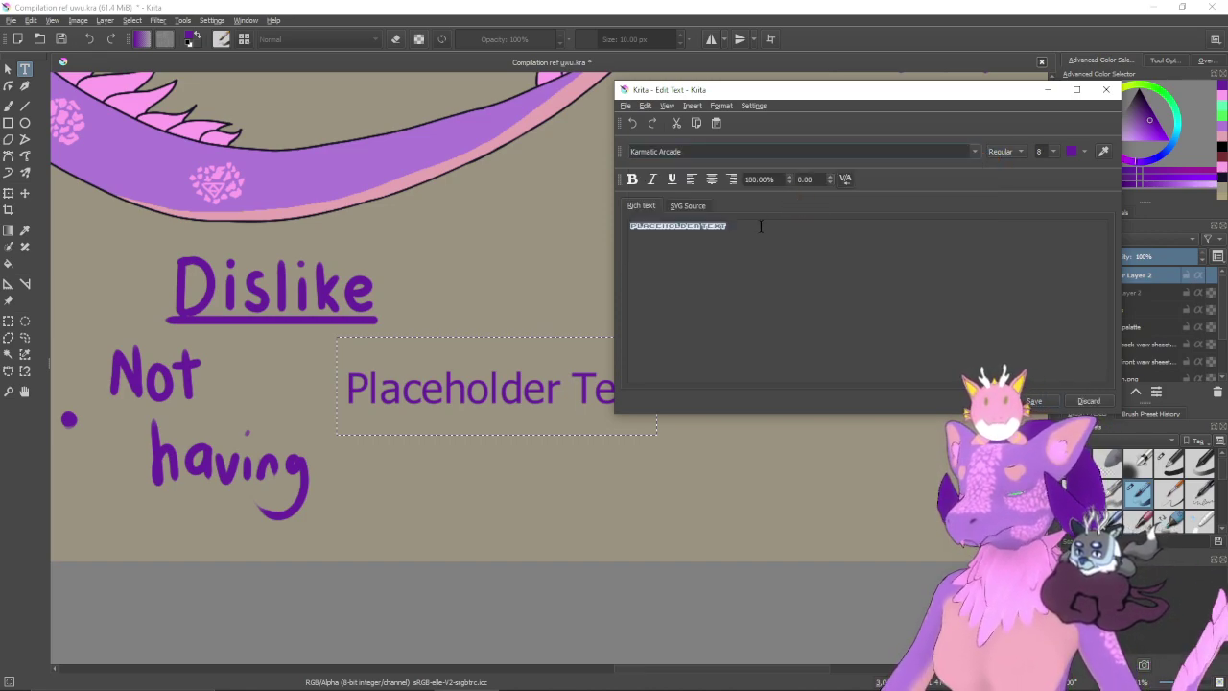
left_click(745, 229)
key("ctrl+a")
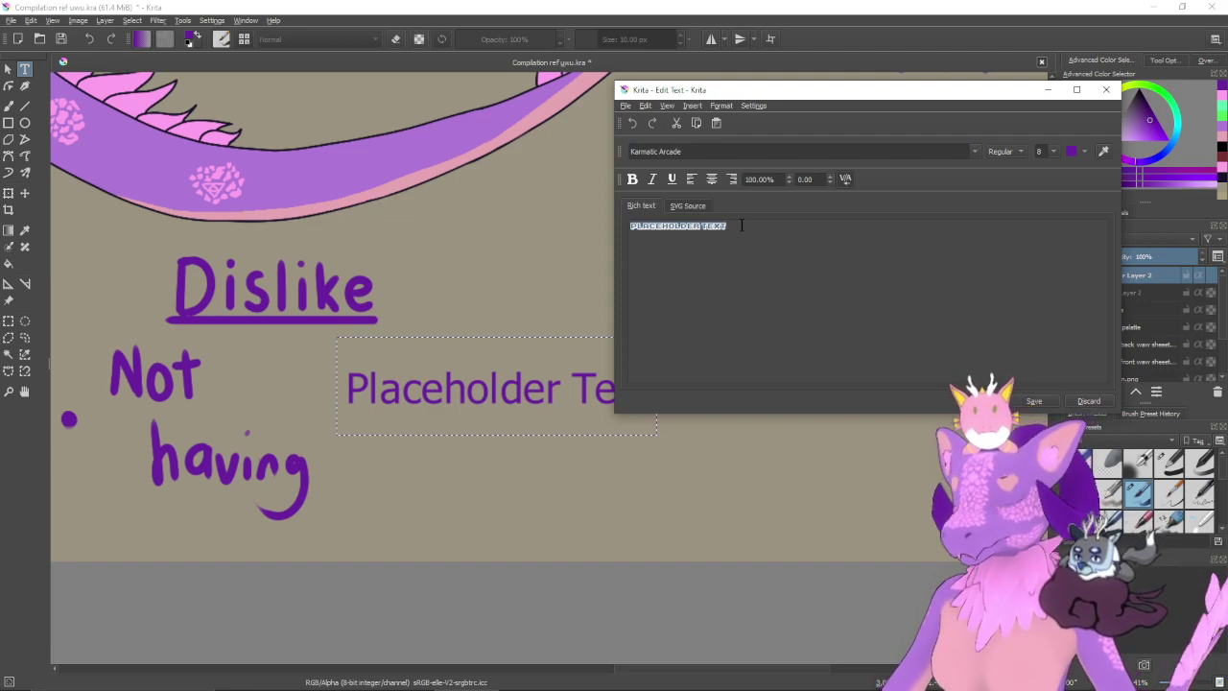
type("ga")
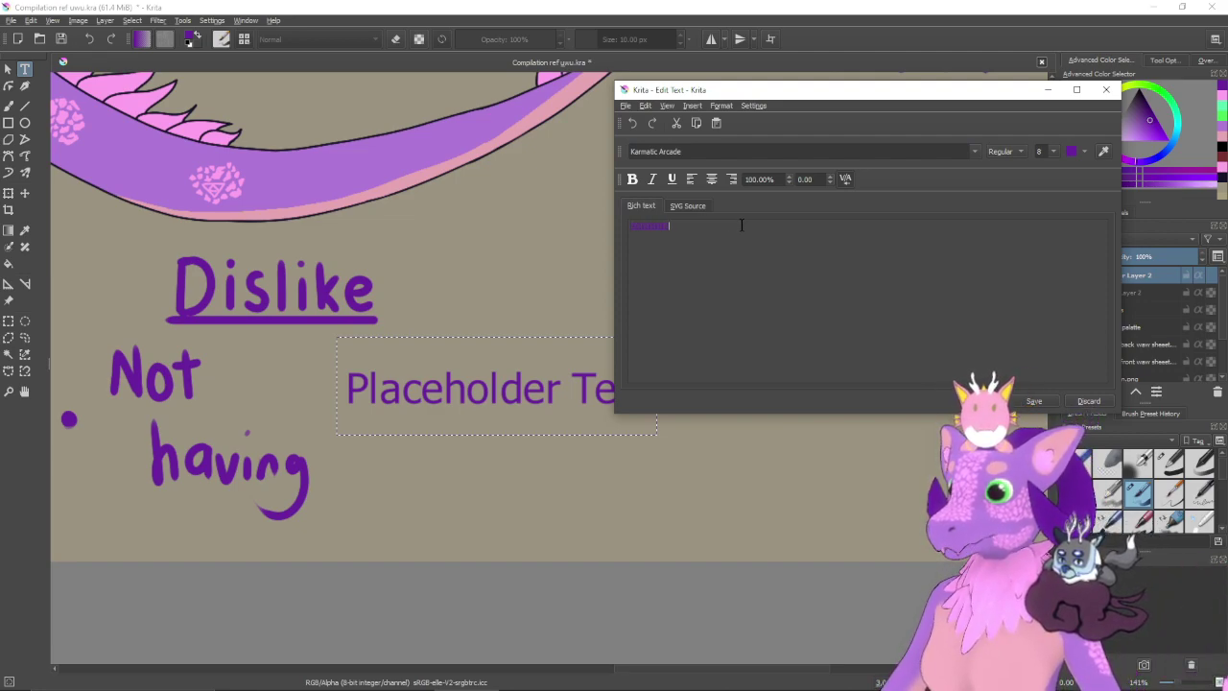
type("RAGONS")
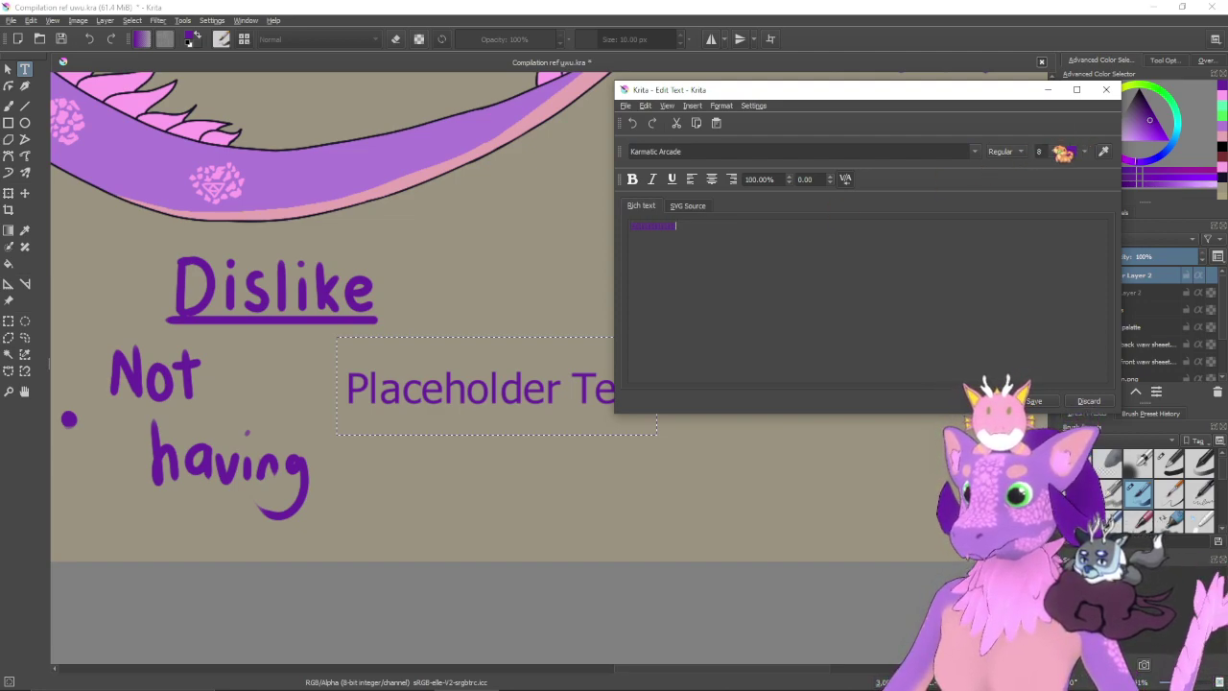
- Set the "DRAGONS" text to size 72 and move the text editor away from the lettering
key("ctrl+a")
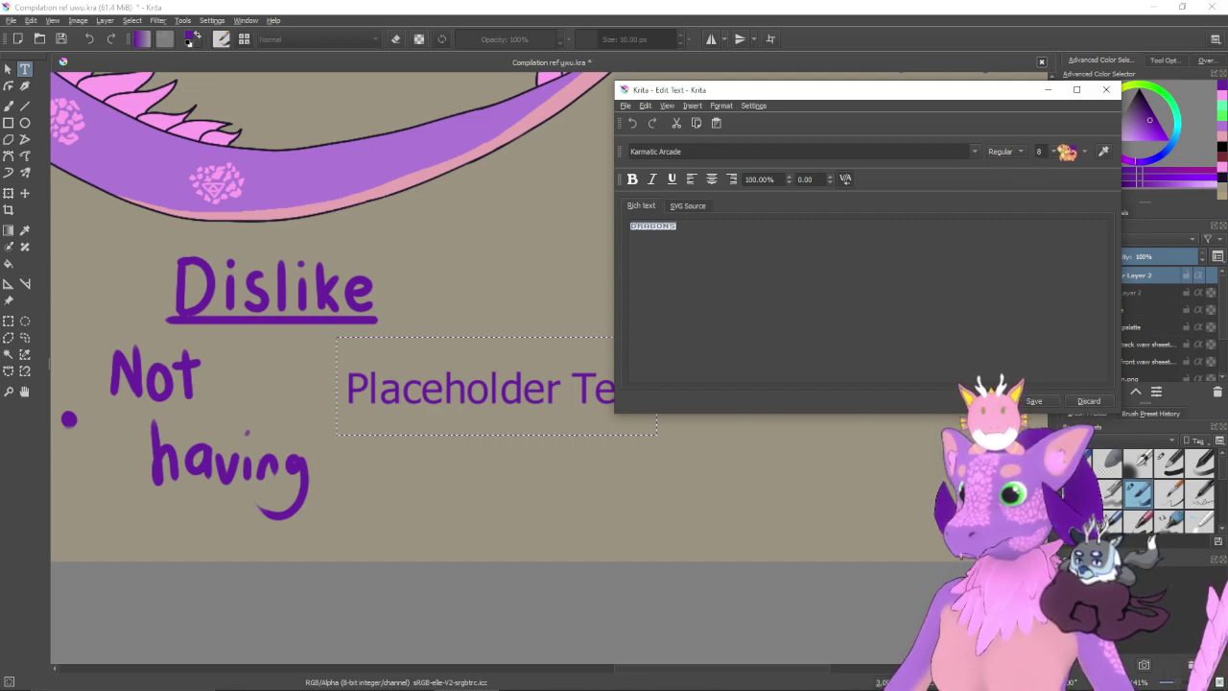
left_click(1053, 150)
scroll(1055, 182, "down", 3)
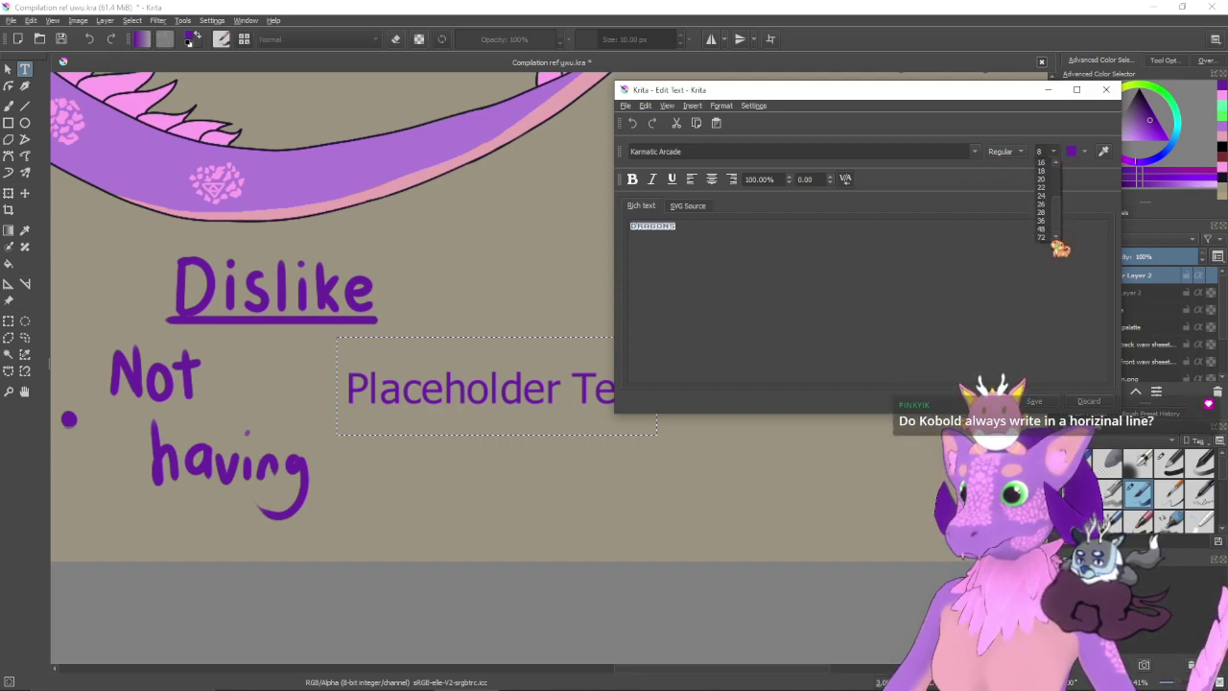
left_click(1045, 236)
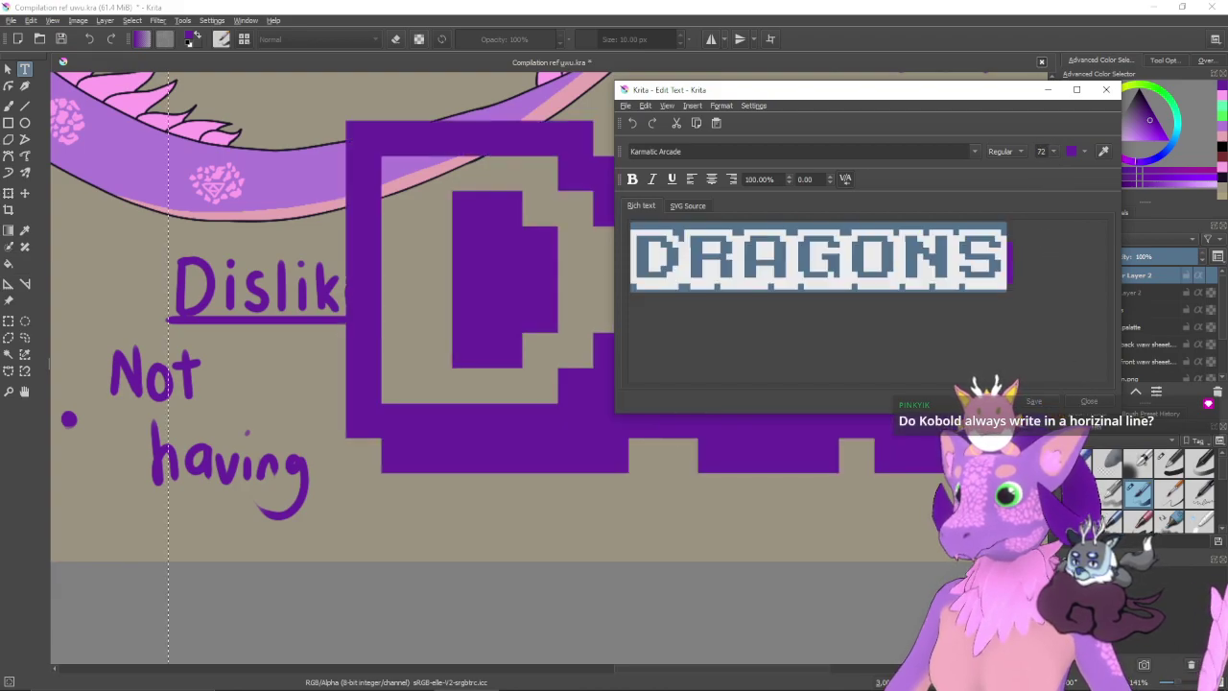
left_click_drag(910, 102, 910, 175)
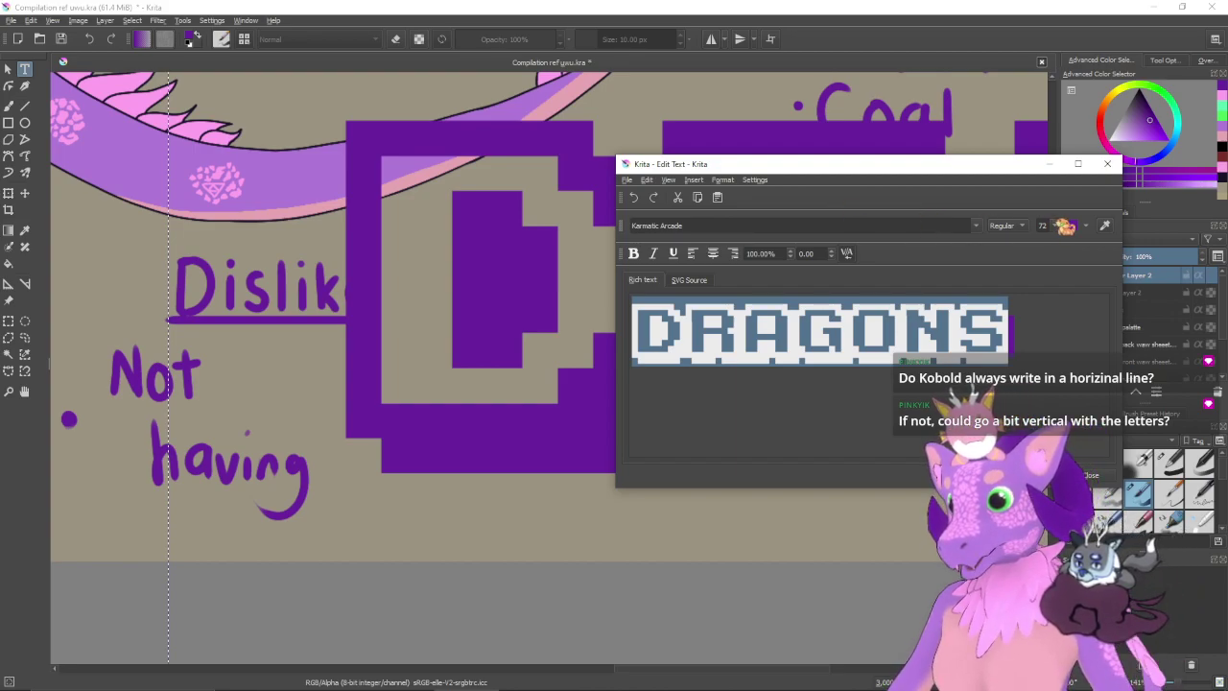
- Set the "DRAGONS" text to size 20 and close the text editor
left_click(1055, 226)
left_click(1046, 252)
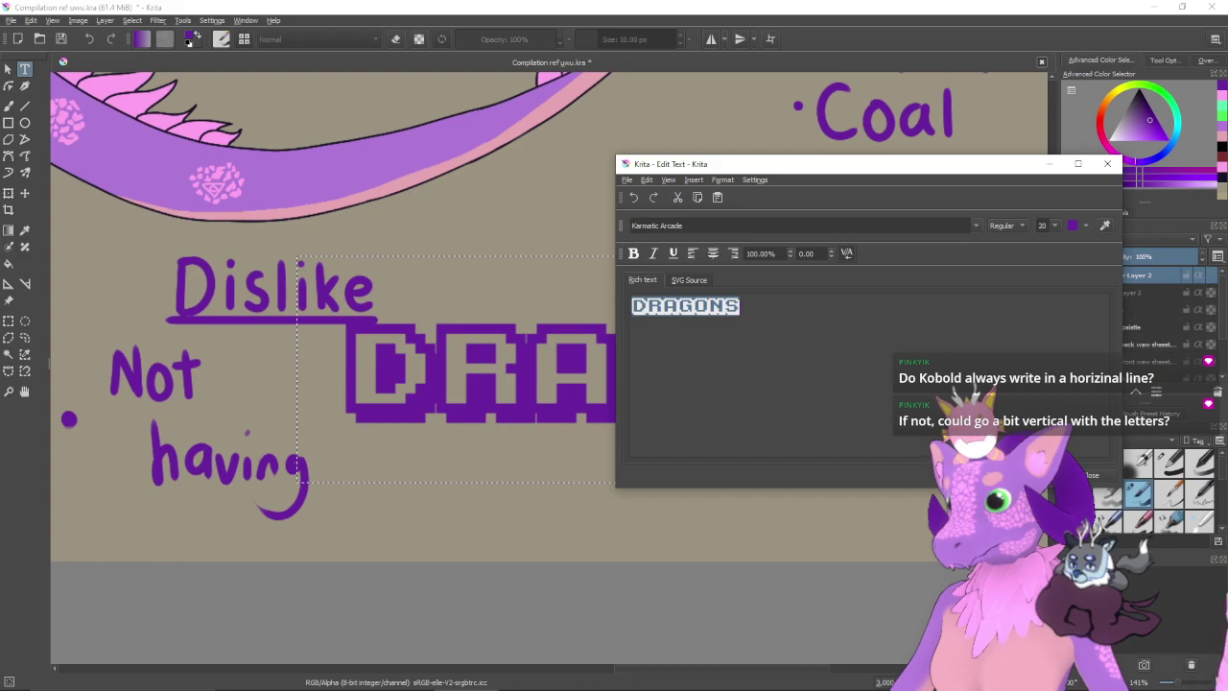
left_click(1093, 474)
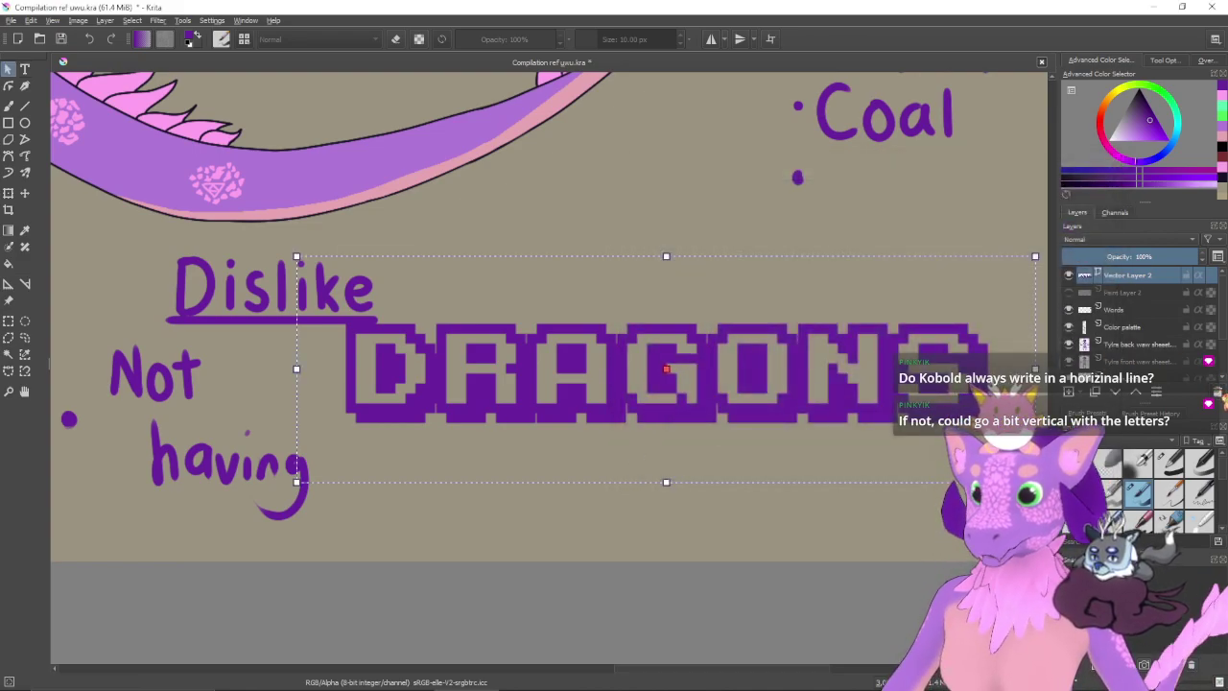
- Delete the vector layer holding the "DRAGONS" text and make the "Words" layer active
left_click(1217, 392)
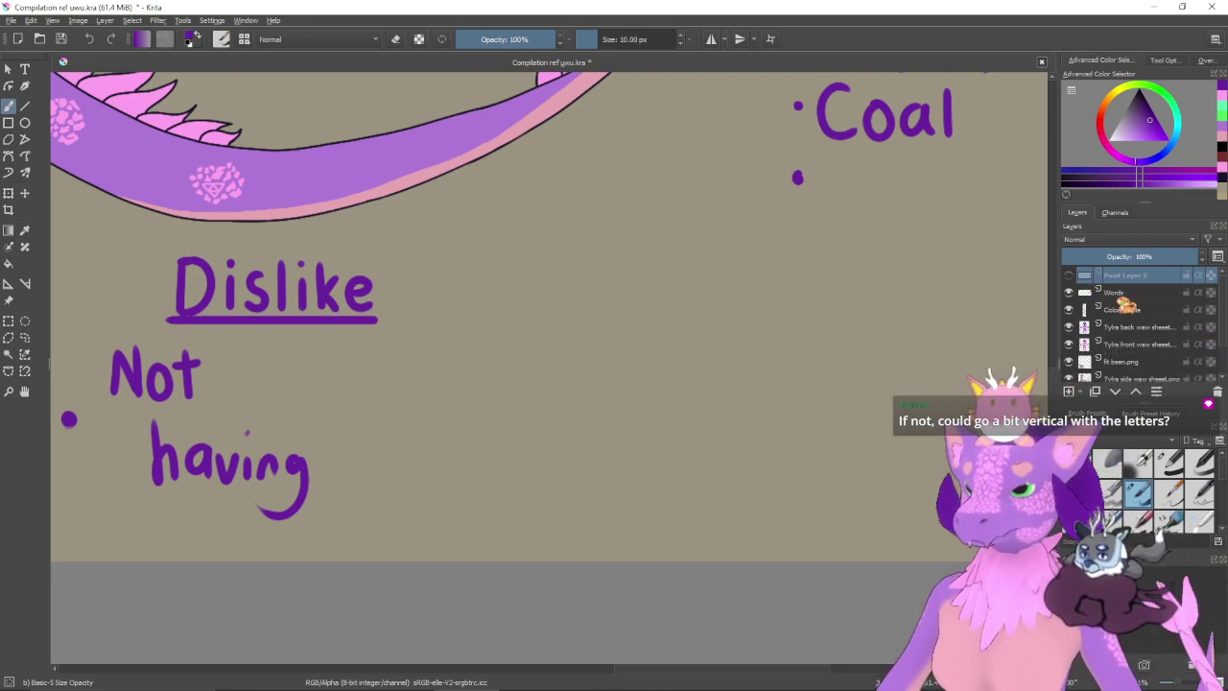
left_click(1117, 293)
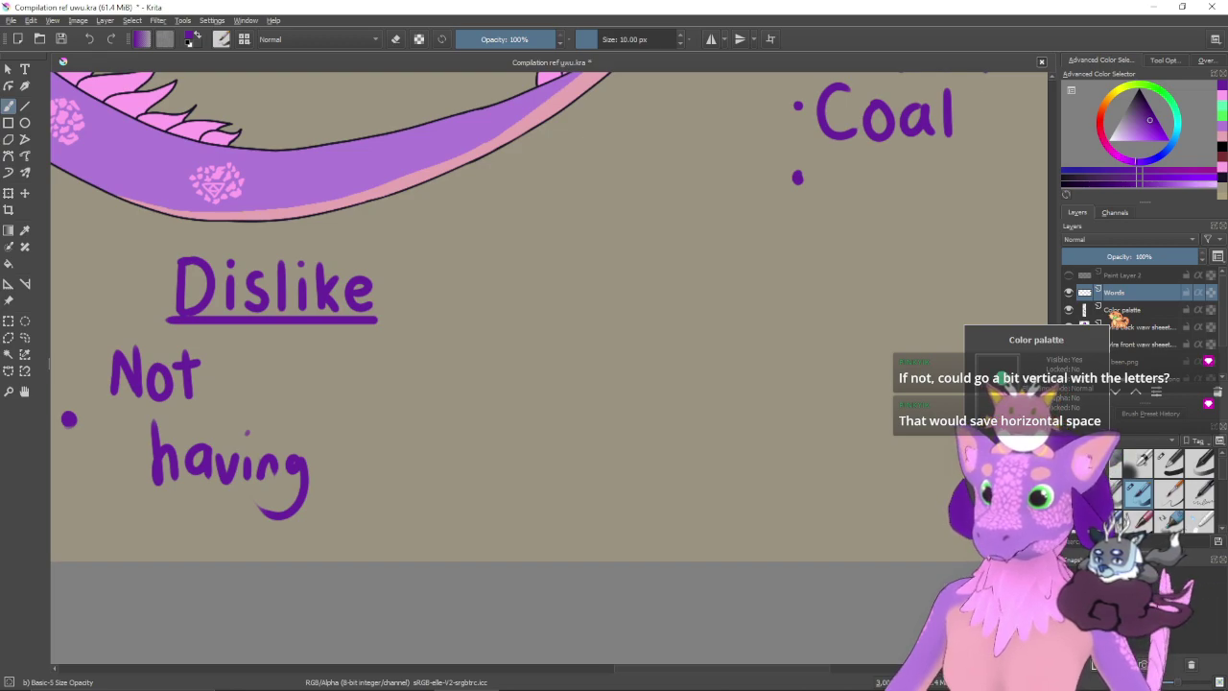
- Add a new text object beside "Not having" and replace its placeholder text with "DRAGONS"
mouse_move(374, 433)
left_mouse_down()
mouse_move(614, 433)
mouse_move(571, 466)
left_mouse_up()
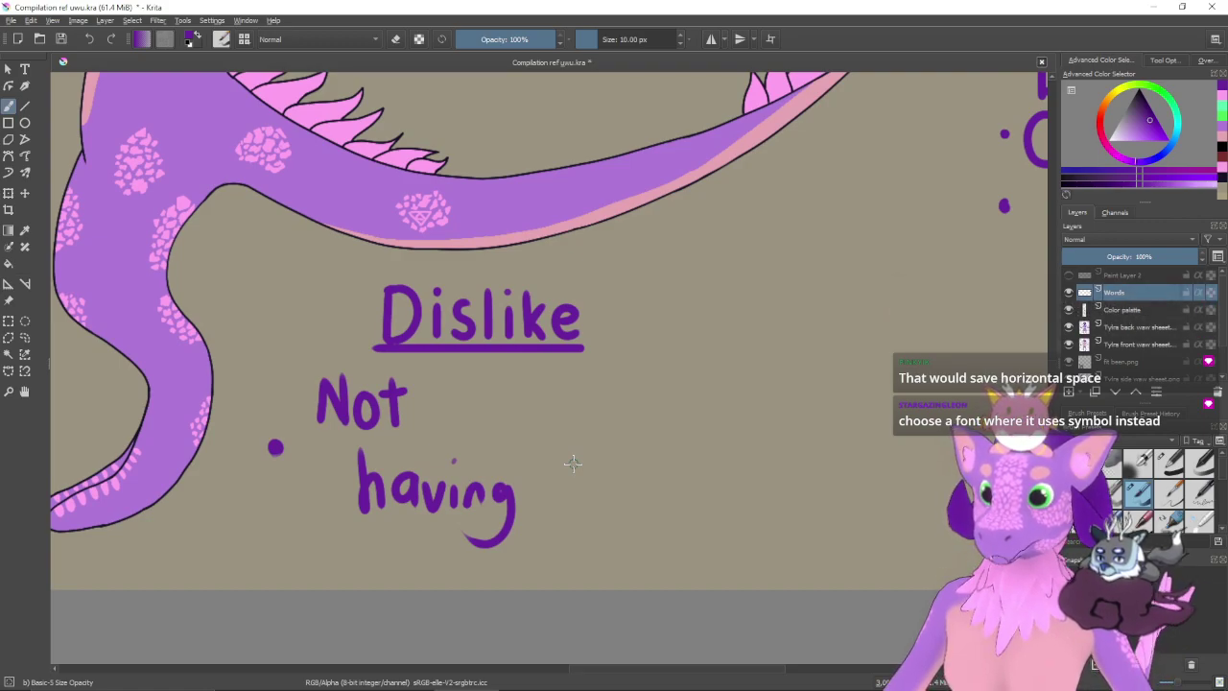
left_click_drag(716, 445, 436, 414)
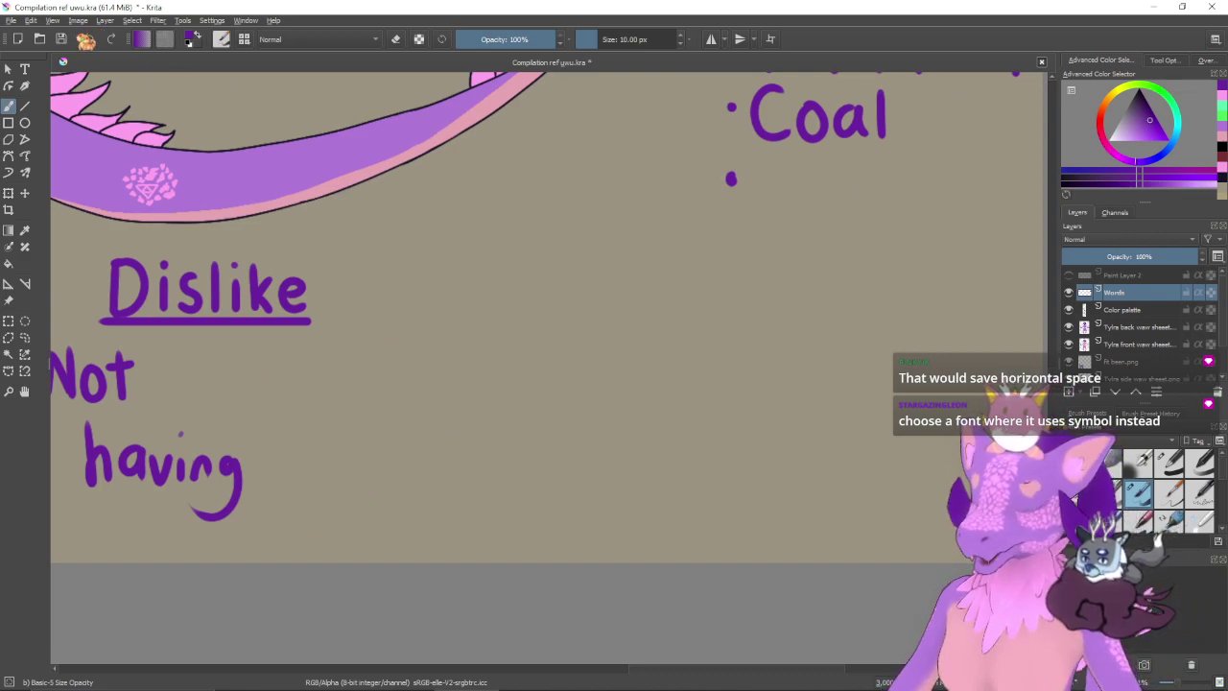
left_click(25, 69)
left_click_drag(270, 353, 808, 508)
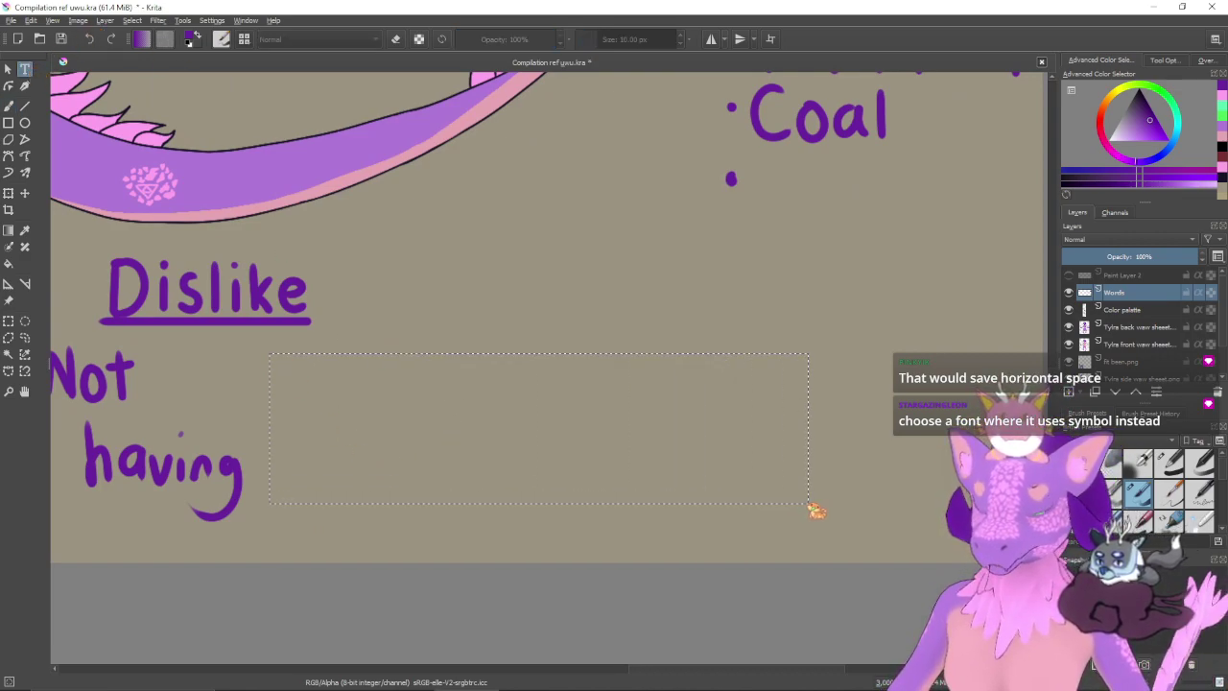
left_click_drag(729, 297, 630, 301)
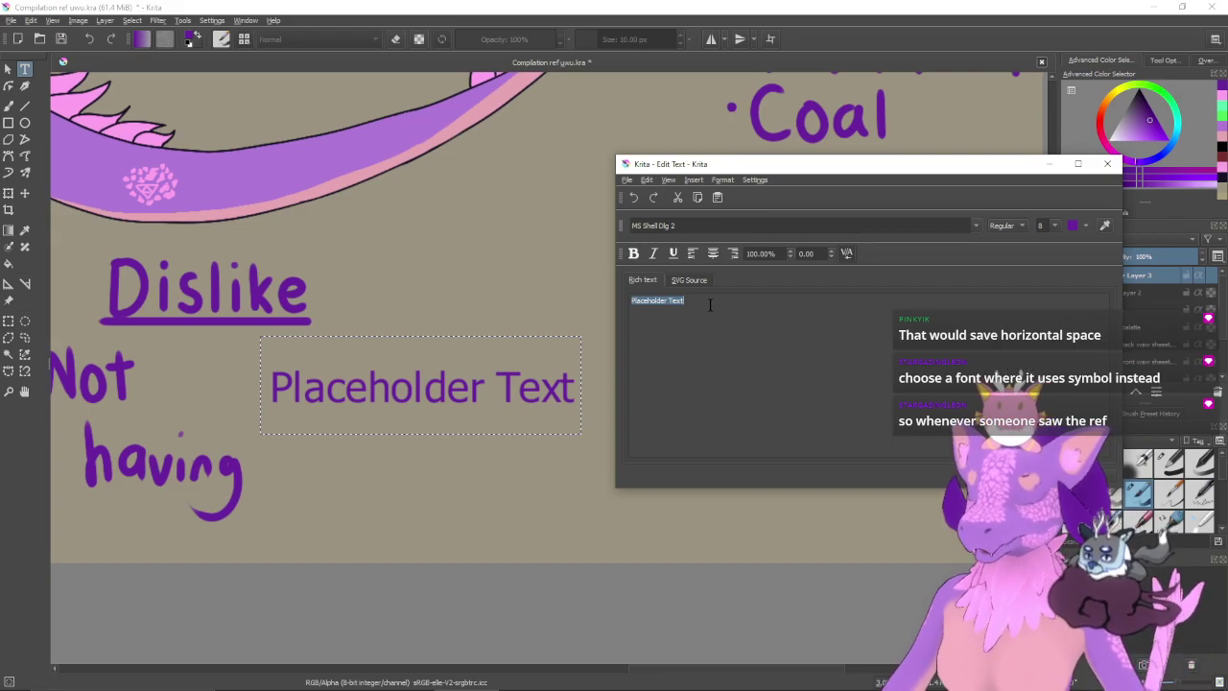
key("BackSpace")
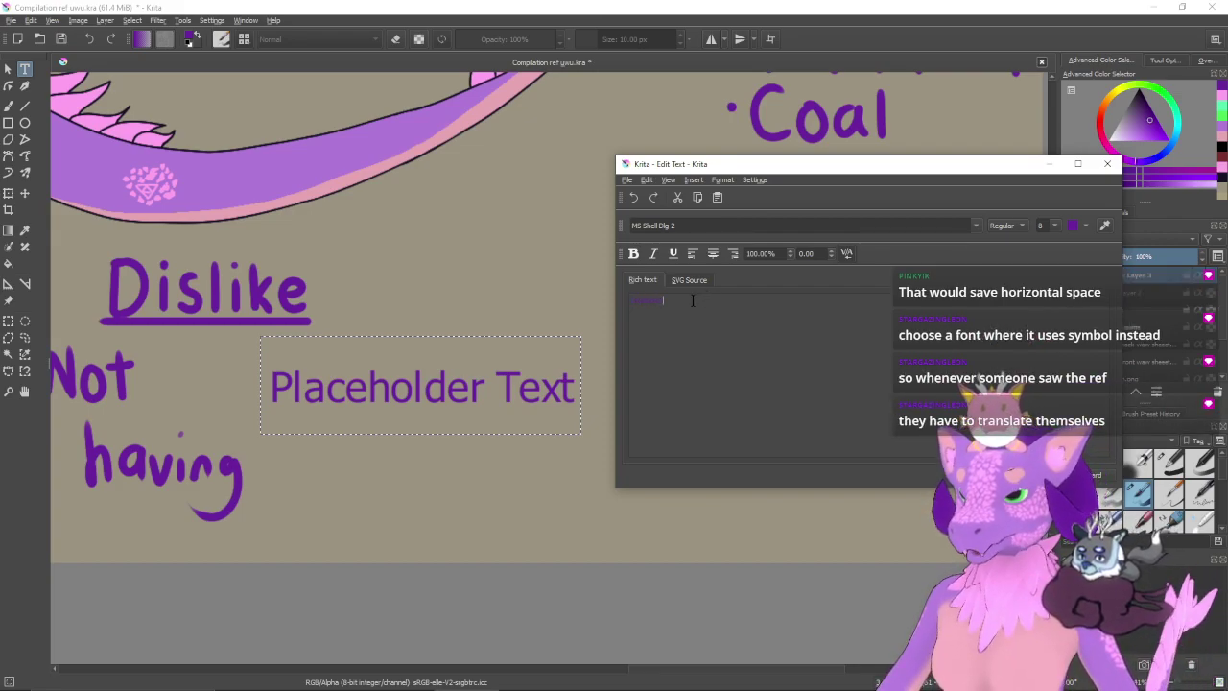
left_click_drag(692, 299, 630, 300)
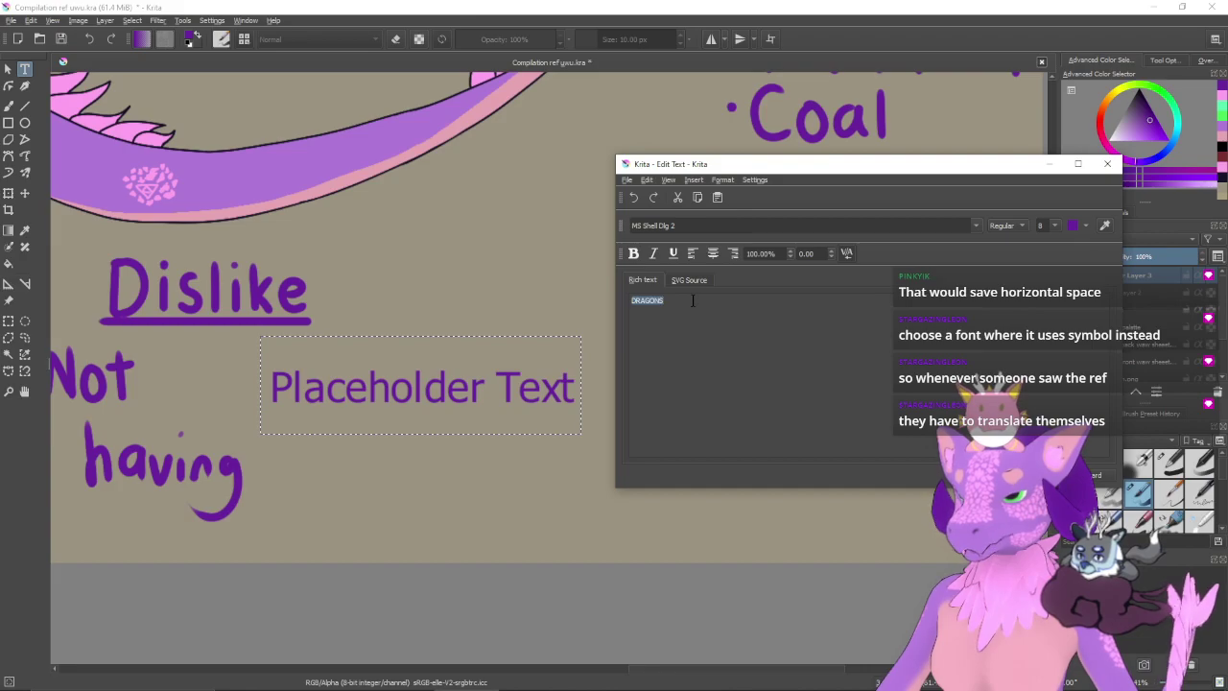
- Set the new "DRAGONS" text in the Webdings font and save it to the canvas
left_click(979, 232)
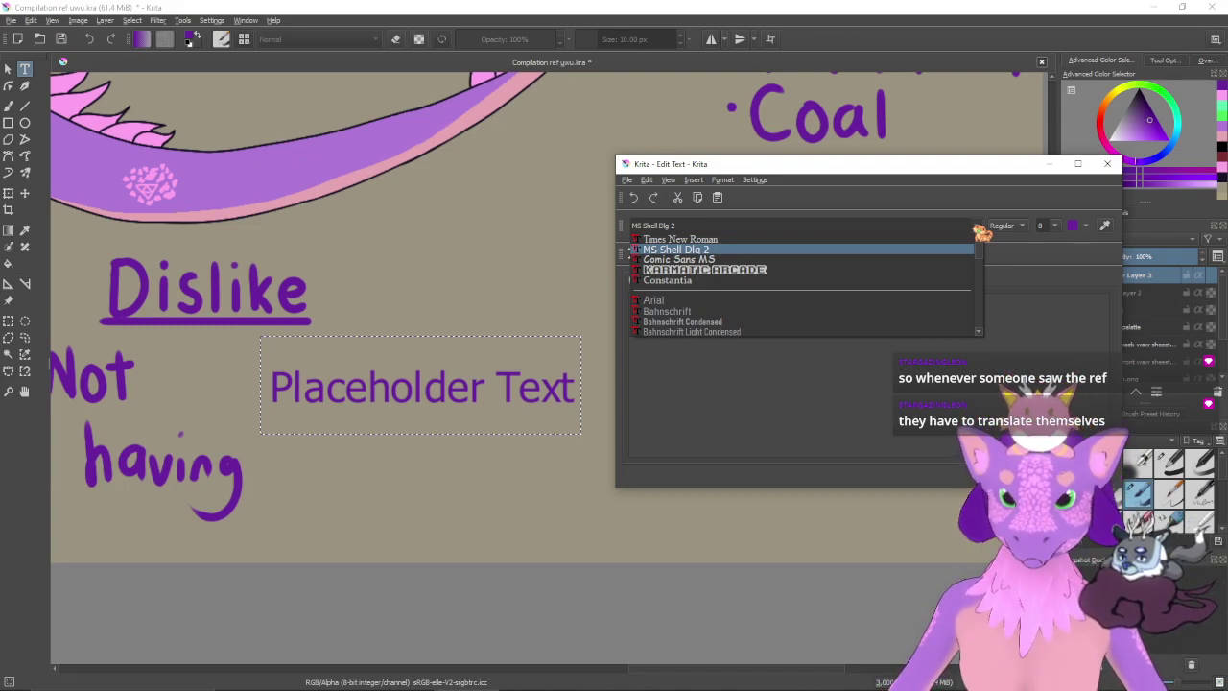
left_click(979, 232)
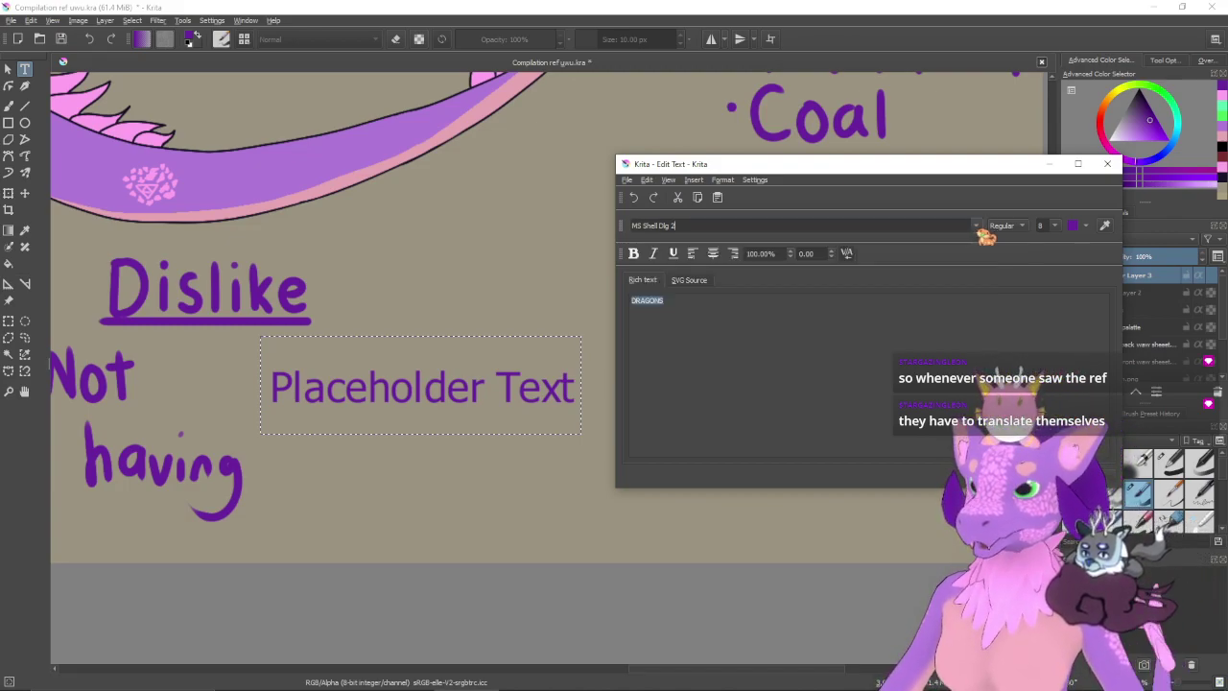
left_click(980, 234)
scroll(988, 255, "down", 10)
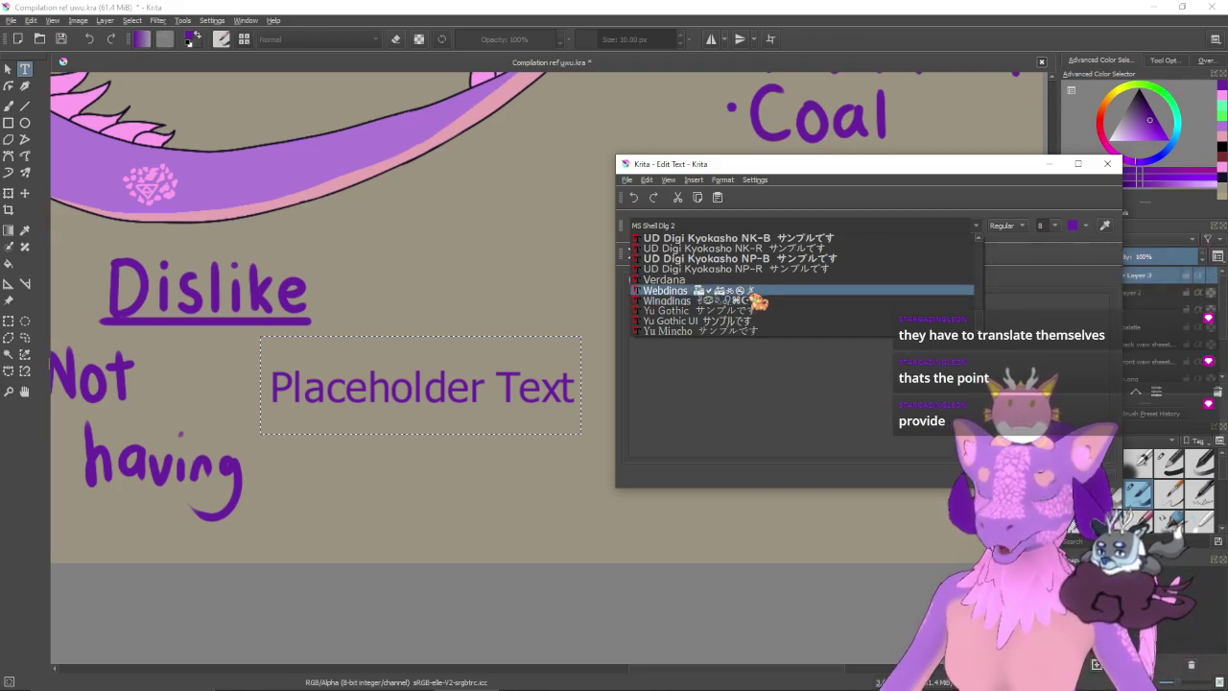
left_click(749, 291)
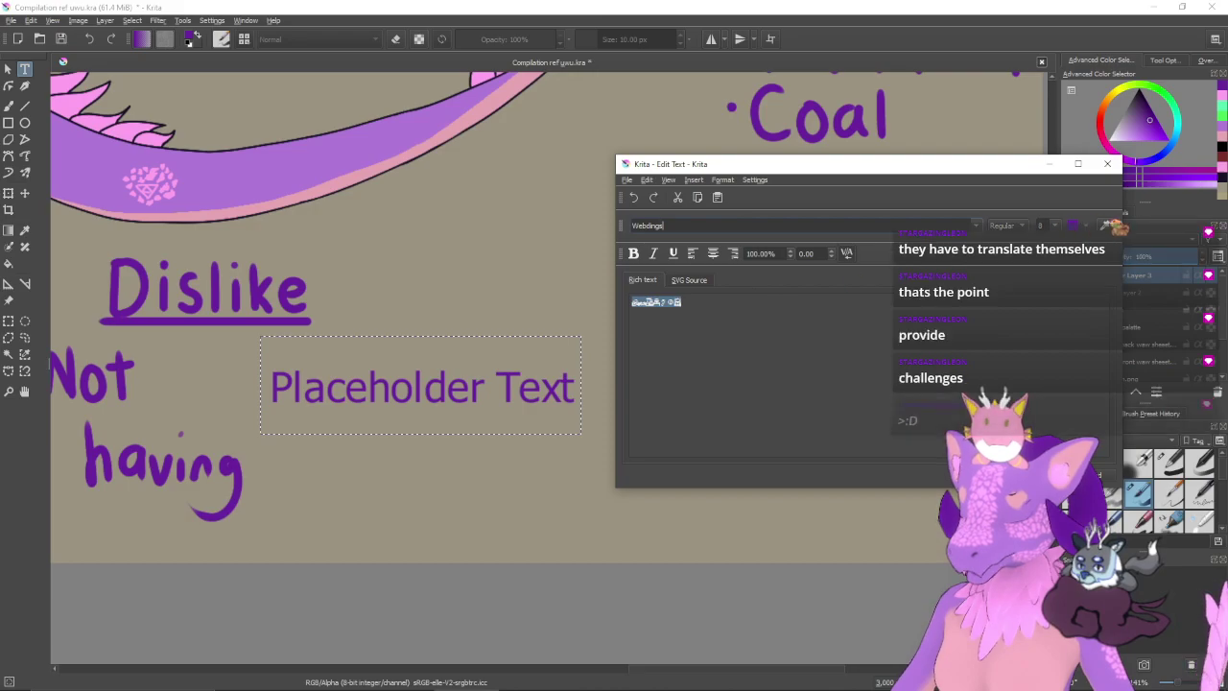
key("ctrl+s")
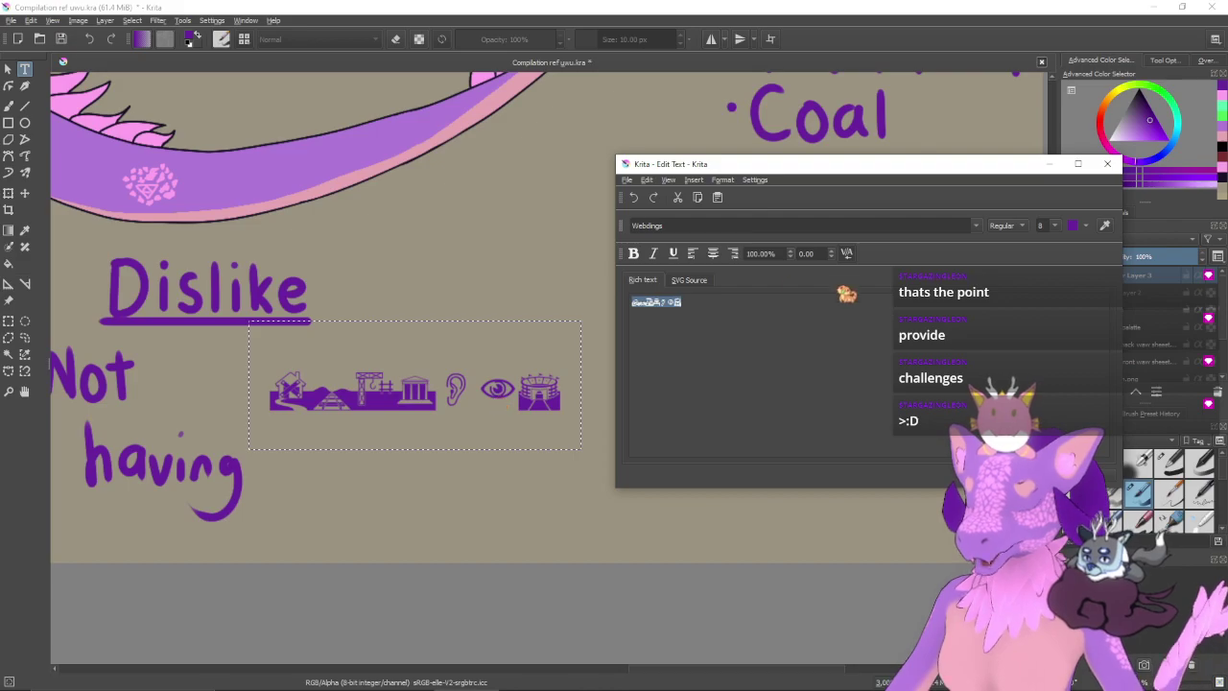
- Replace the Webdings text with "DRAGON", entering one letter at a time and saving each symbol to the canvas
left_click_drag(696, 305, 615, 307)
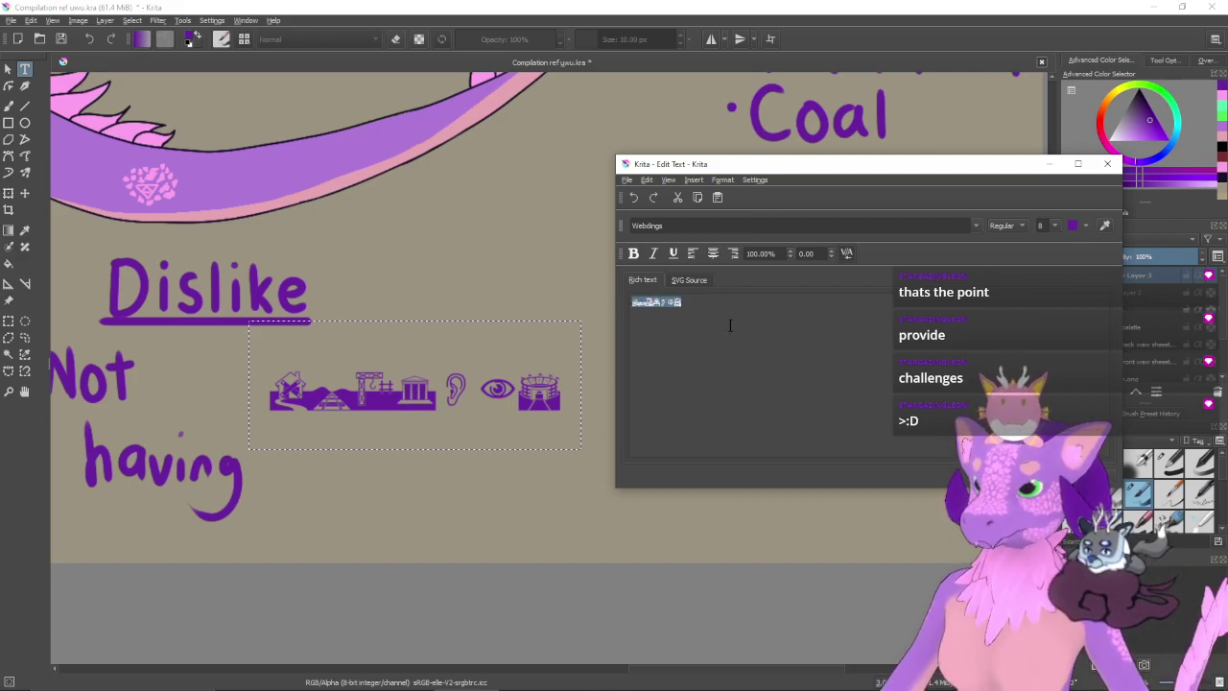
key("Delete")
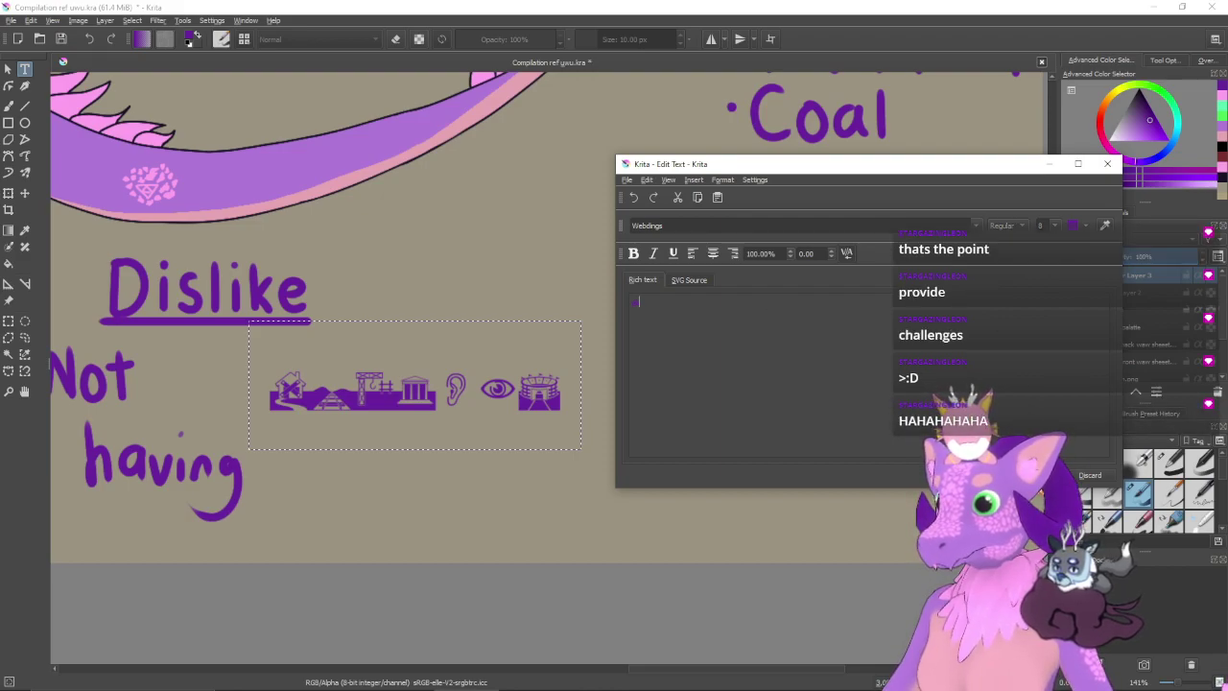
key("ctrl+s")
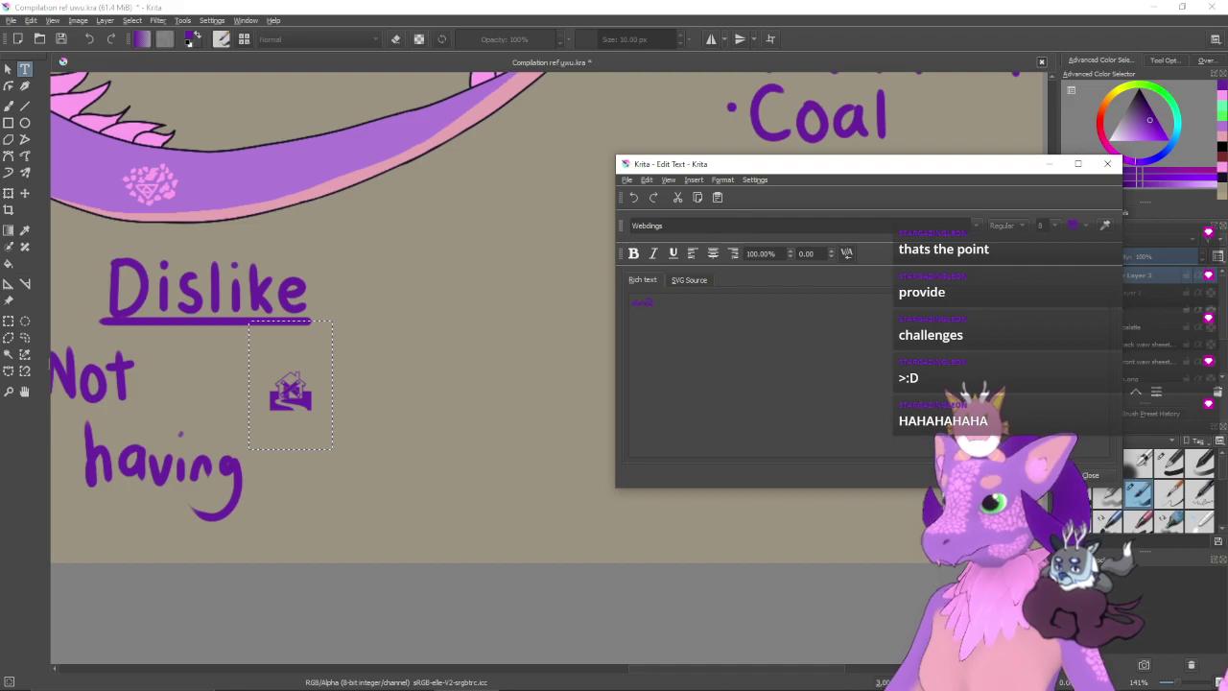
key("ctrl+s")
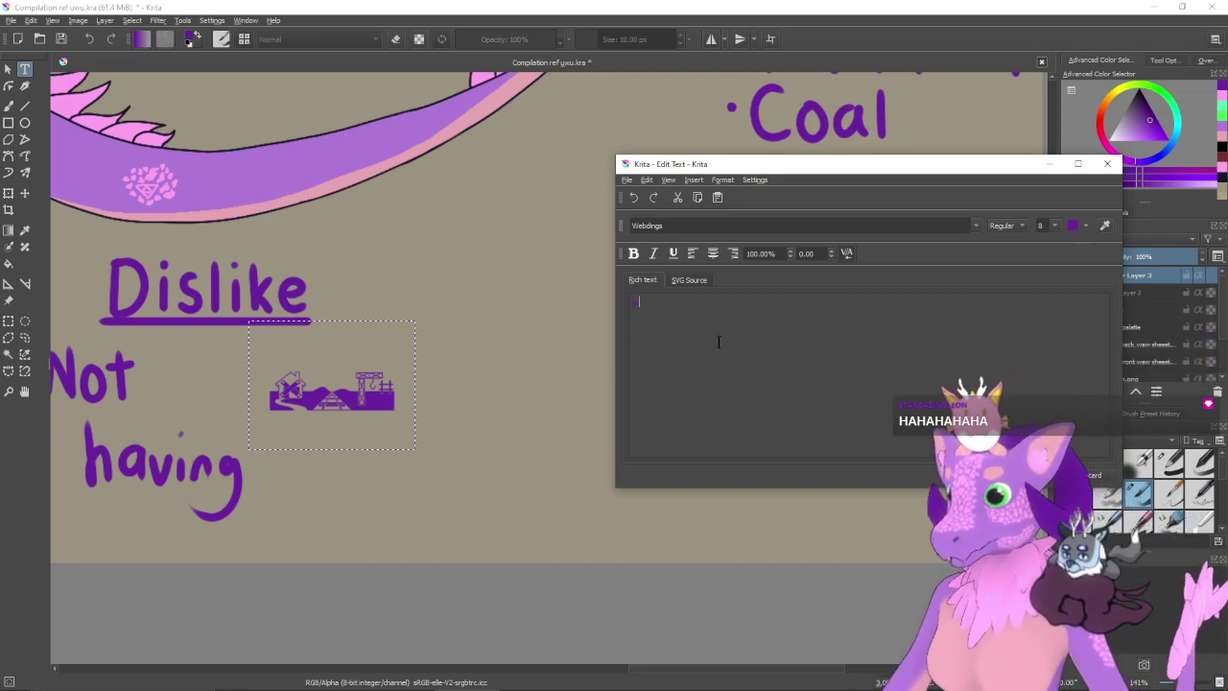
key("ctrl+s")
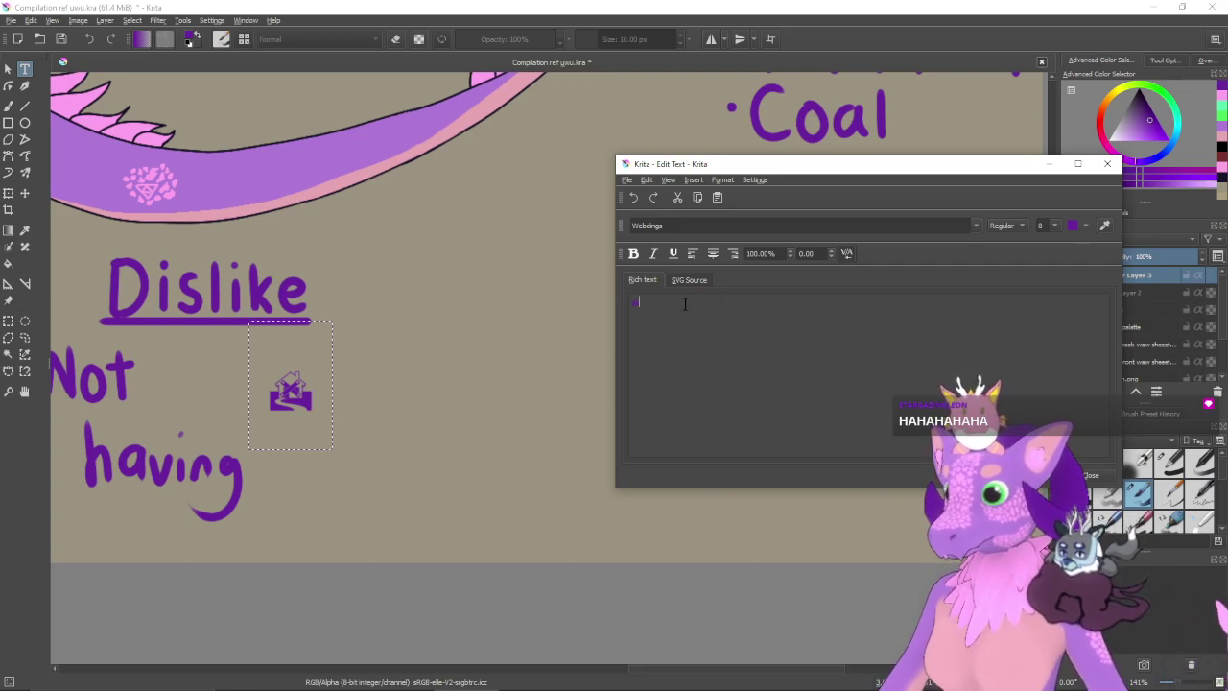
type("a")
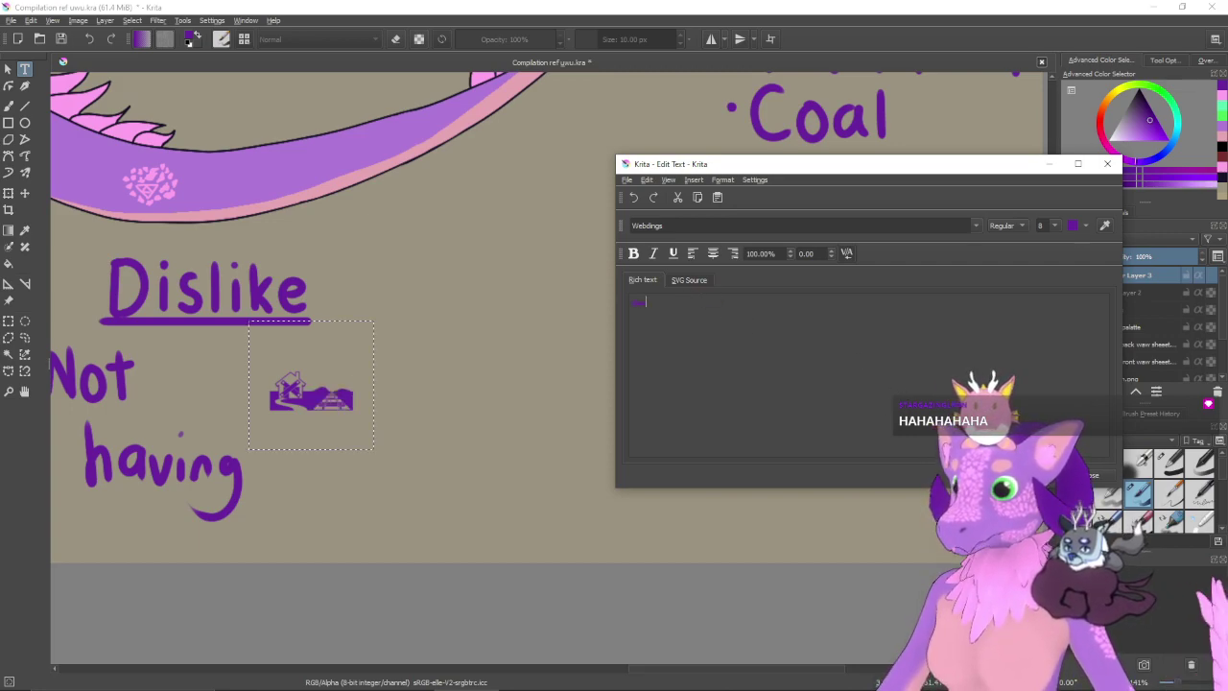
key("ctrl+s")
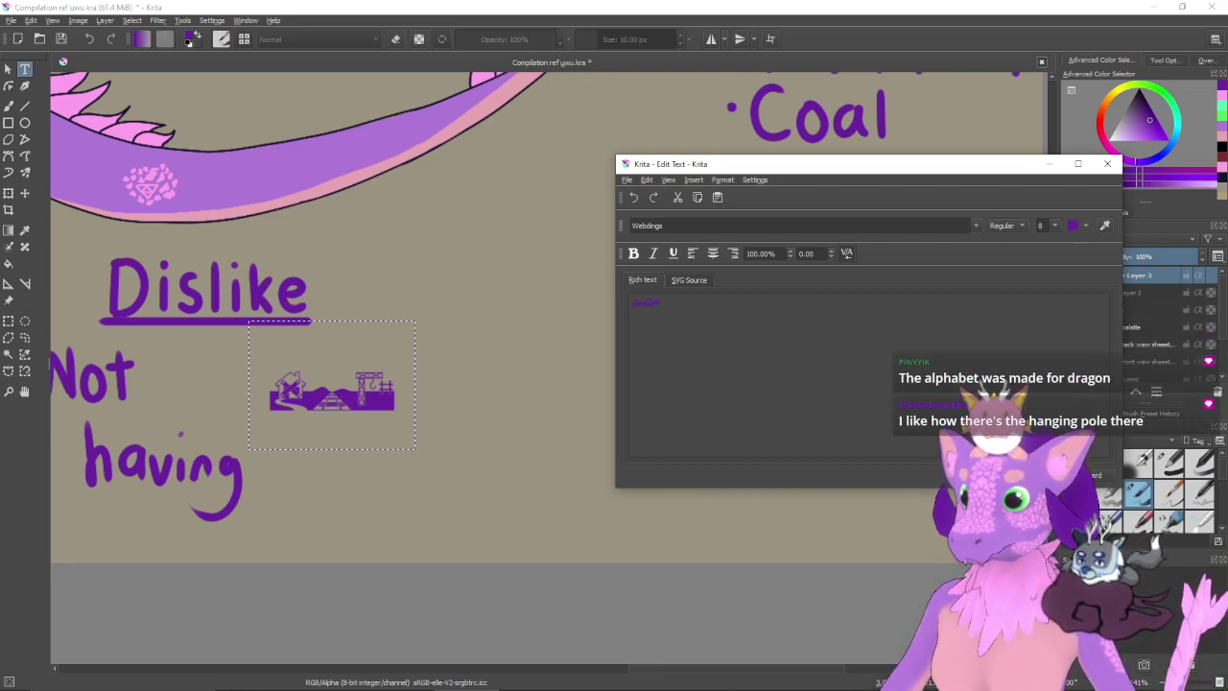
key("ctrl+s")
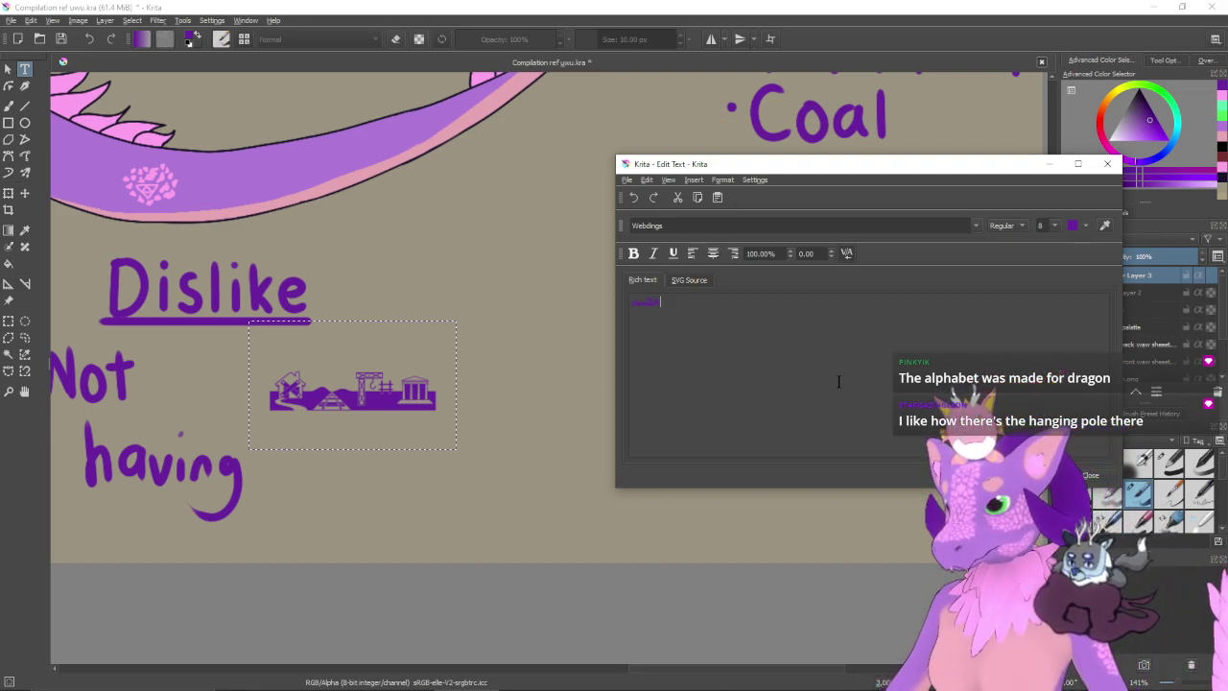
key("ctrl+s")
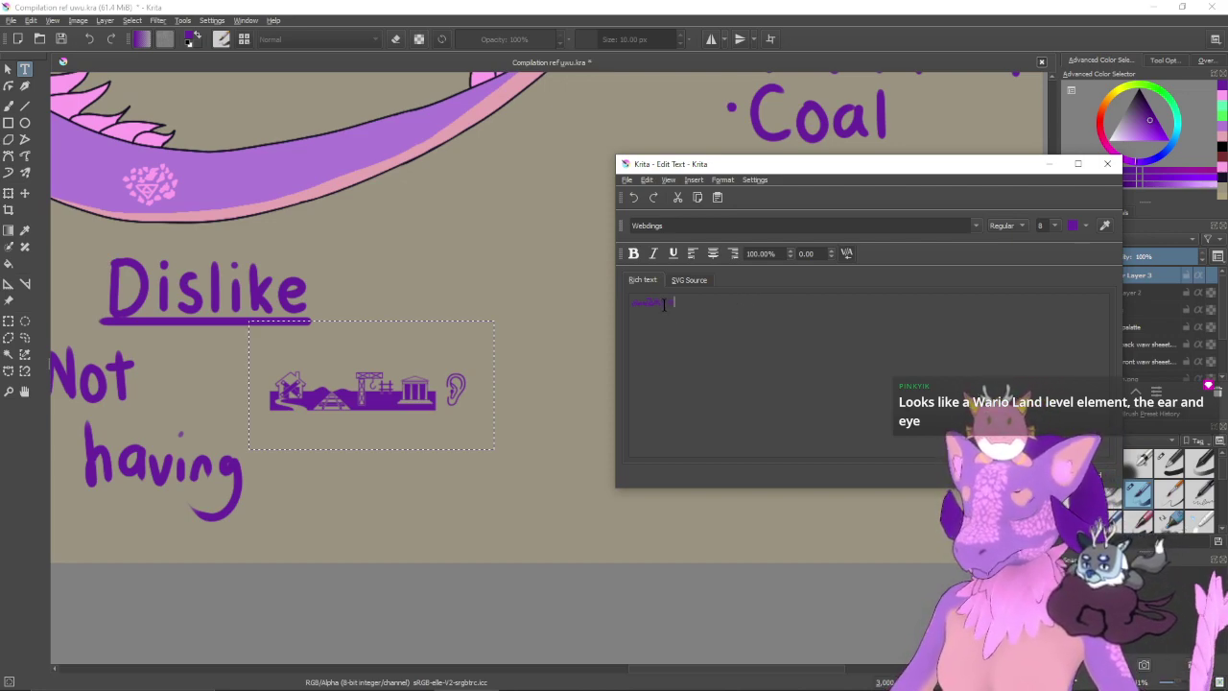
type("N")
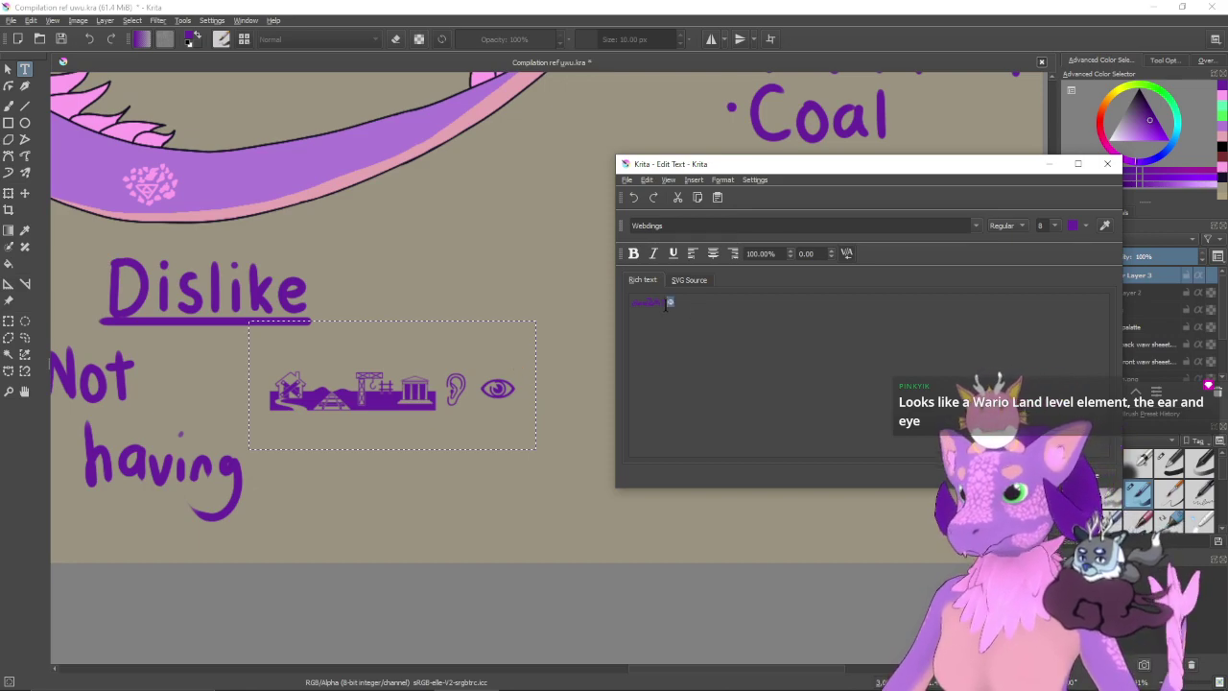
- Try the whole "DRAGON" text in the Wingdings font and in the SimHei font
left_click_drag(670, 303, 633, 305)
left_click(976, 225)
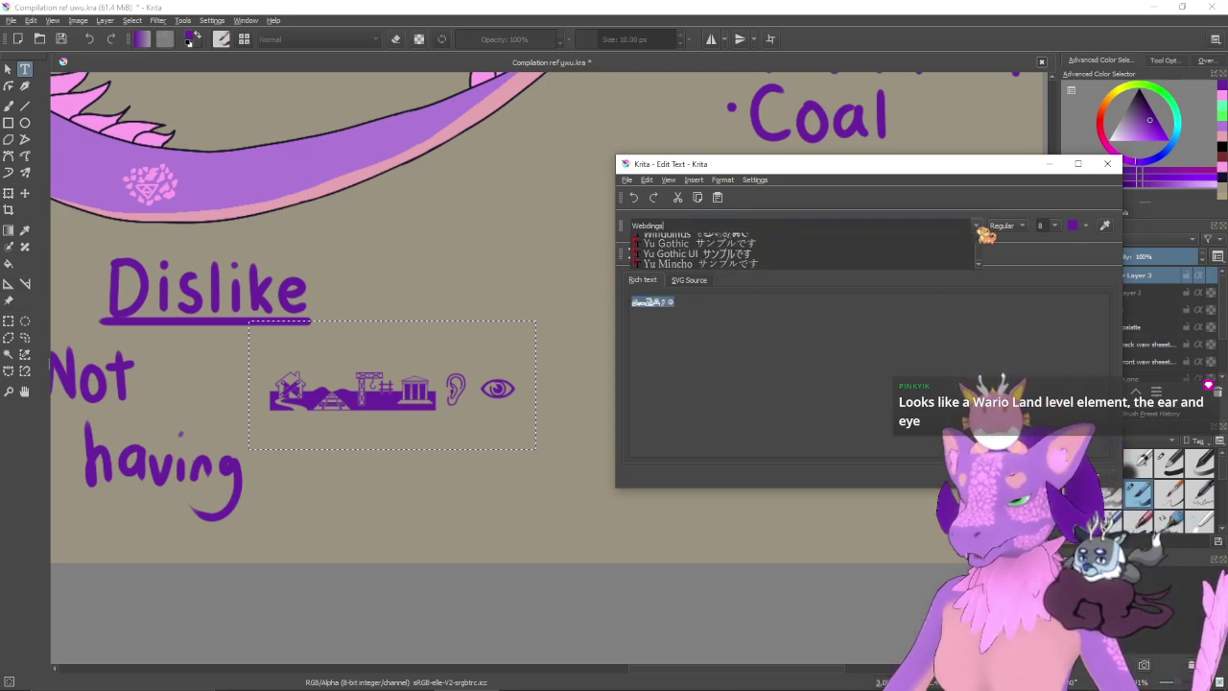
left_click(816, 302)
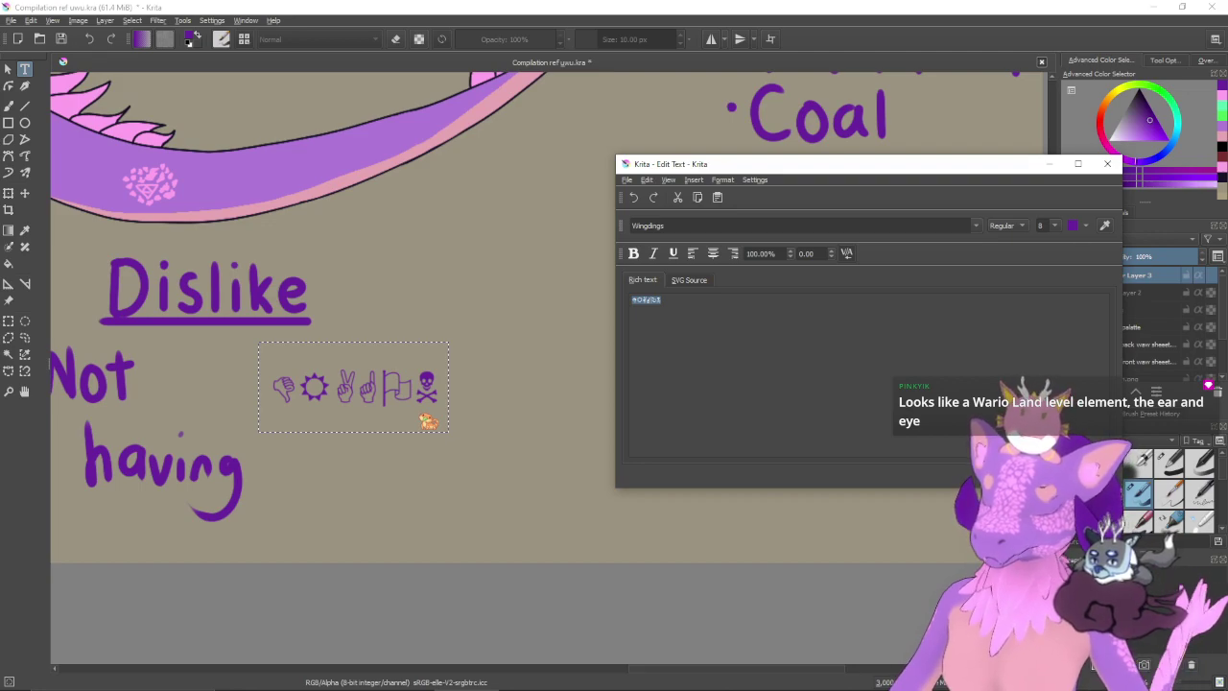
left_click(978, 226)
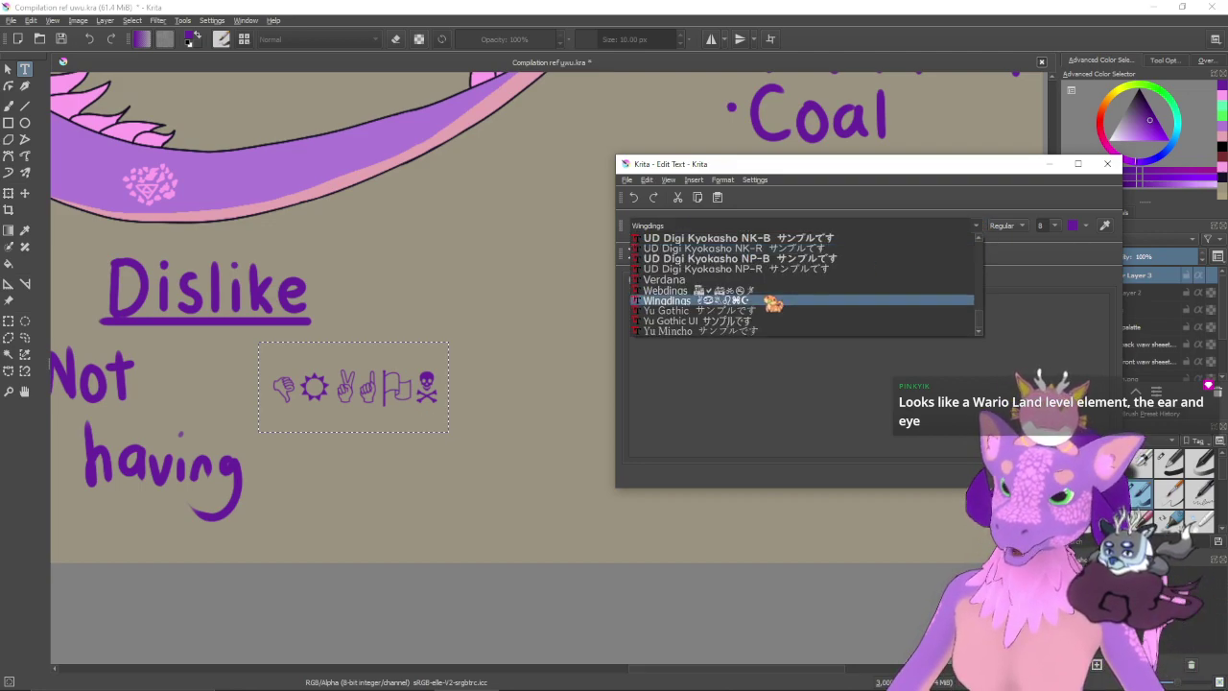
scroll(861, 297, "up", 1)
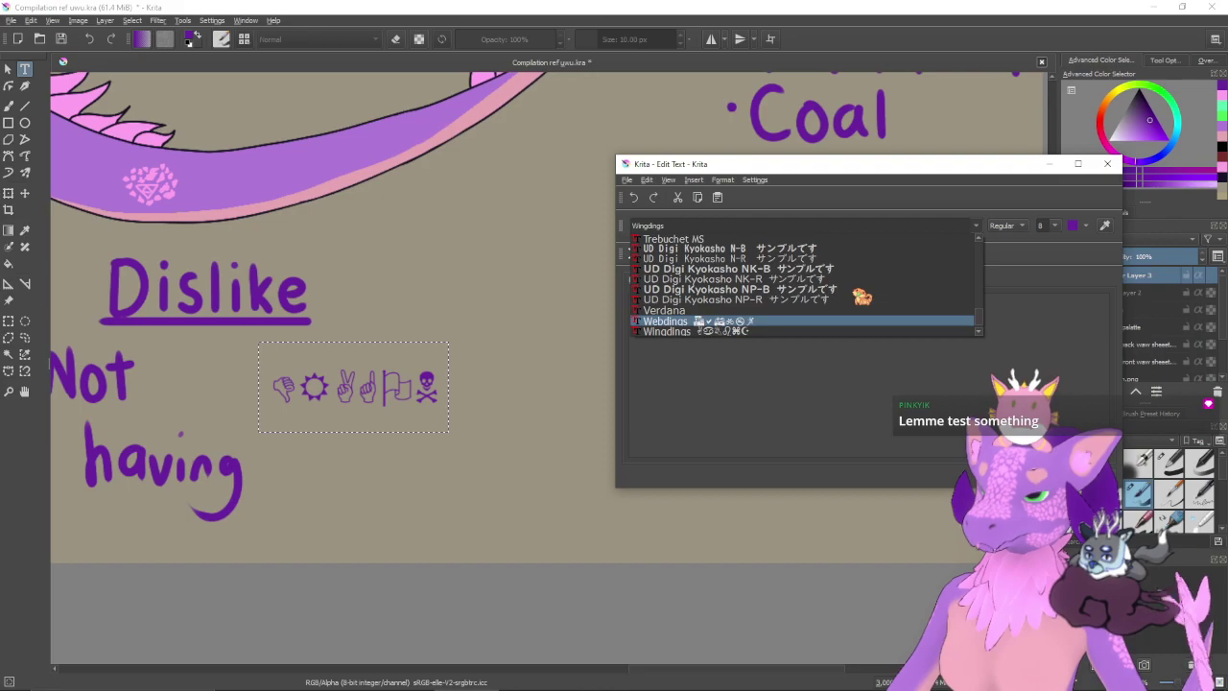
scroll(861, 297, "up", 5)
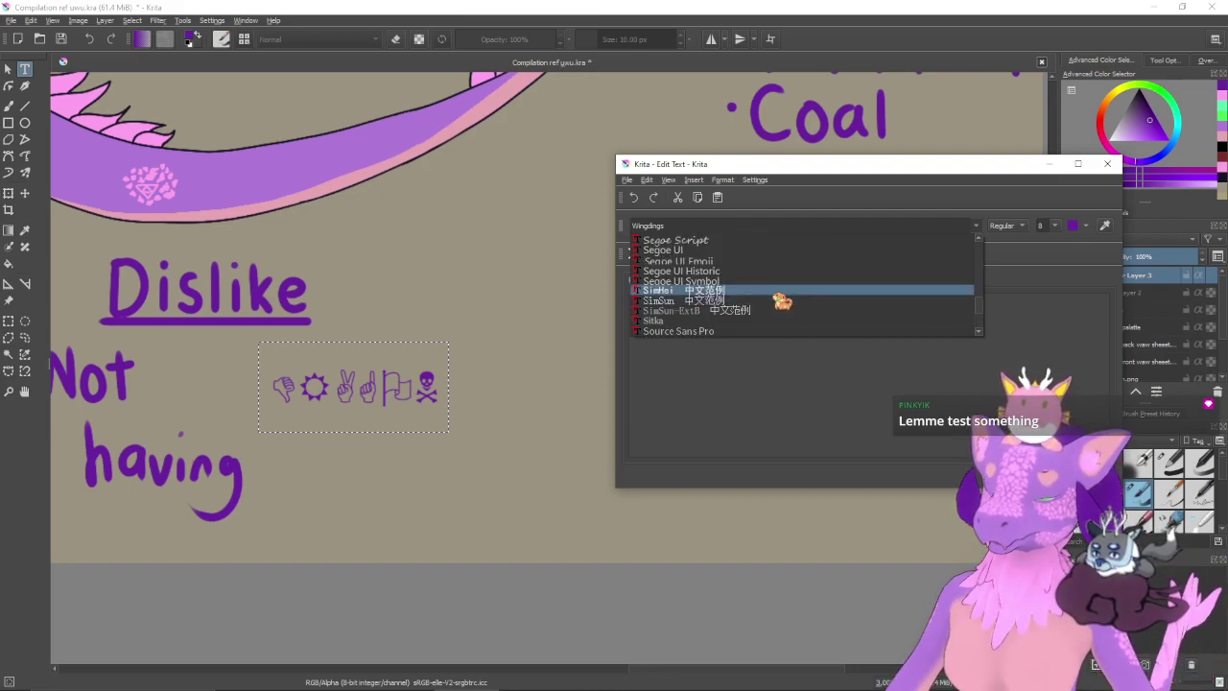
left_click(775, 291)
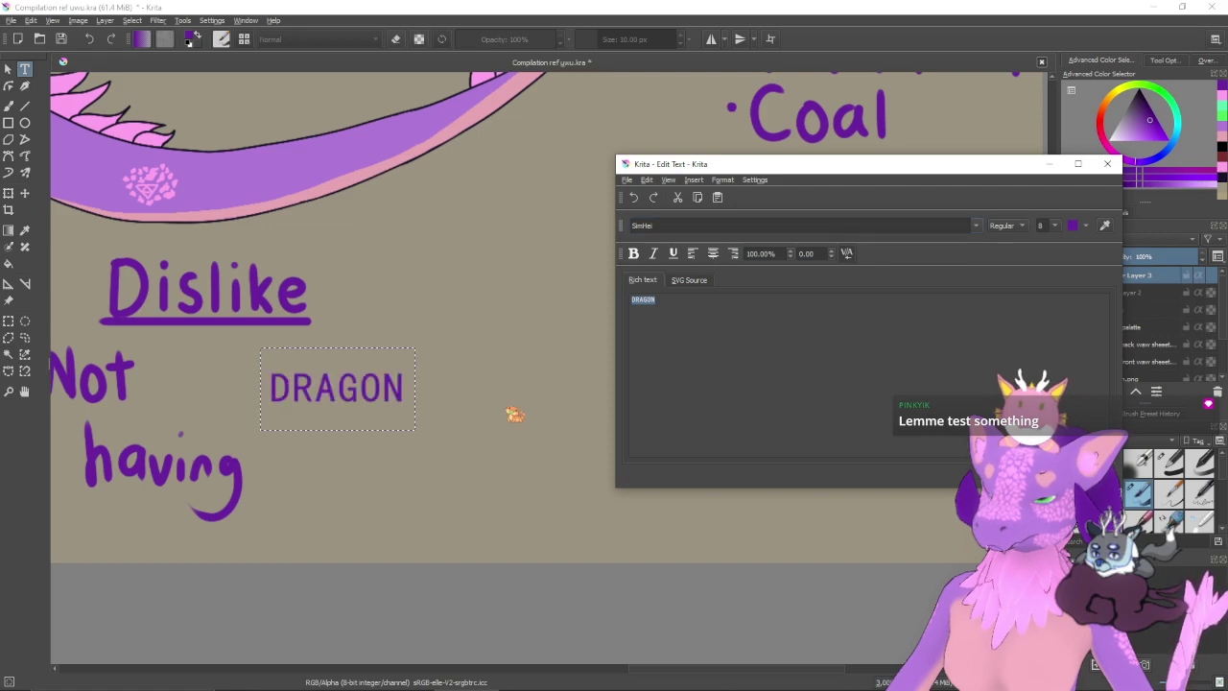
- Try the "DRAGON" text in the Yu Gothic font and once more in Wingdings
left_click(978, 227)
scroll(845, 279, "down", 10)
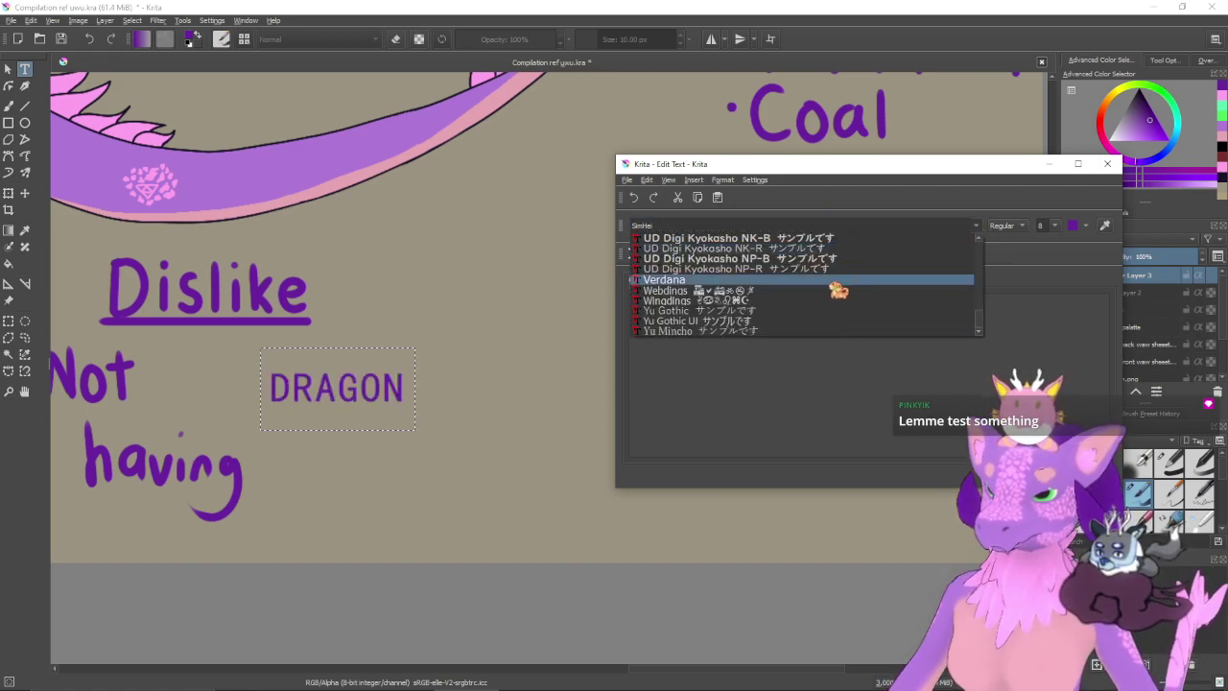
left_click(784, 311)
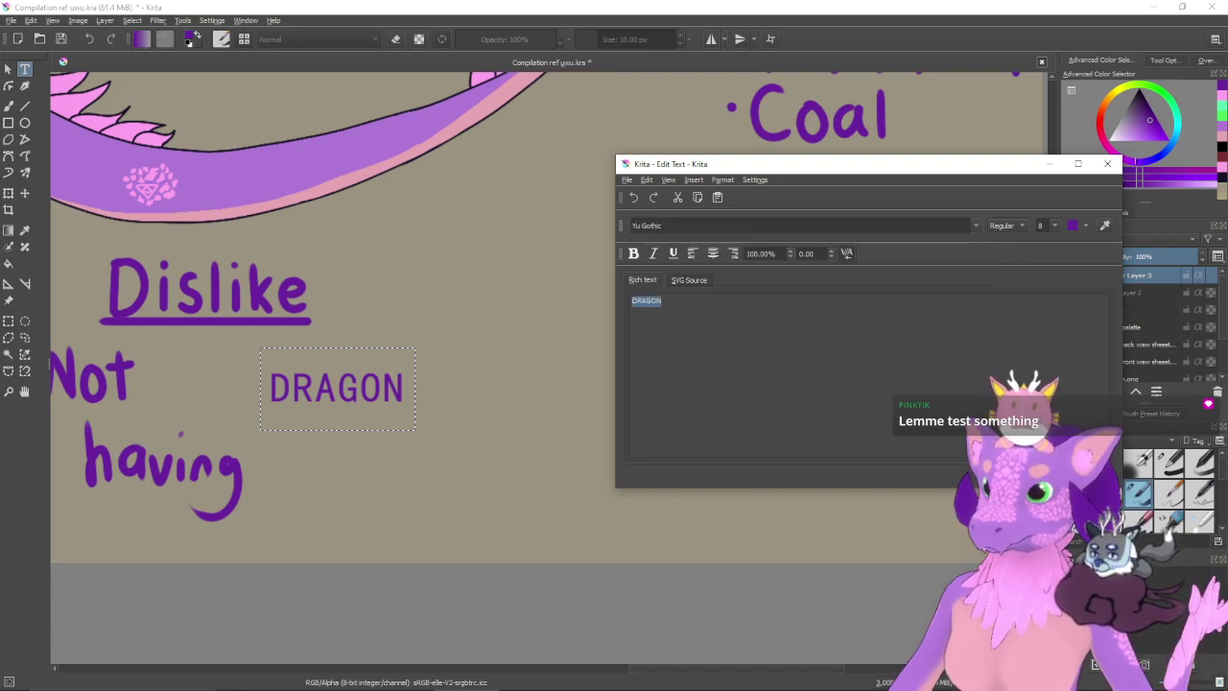
left_click(976, 226)
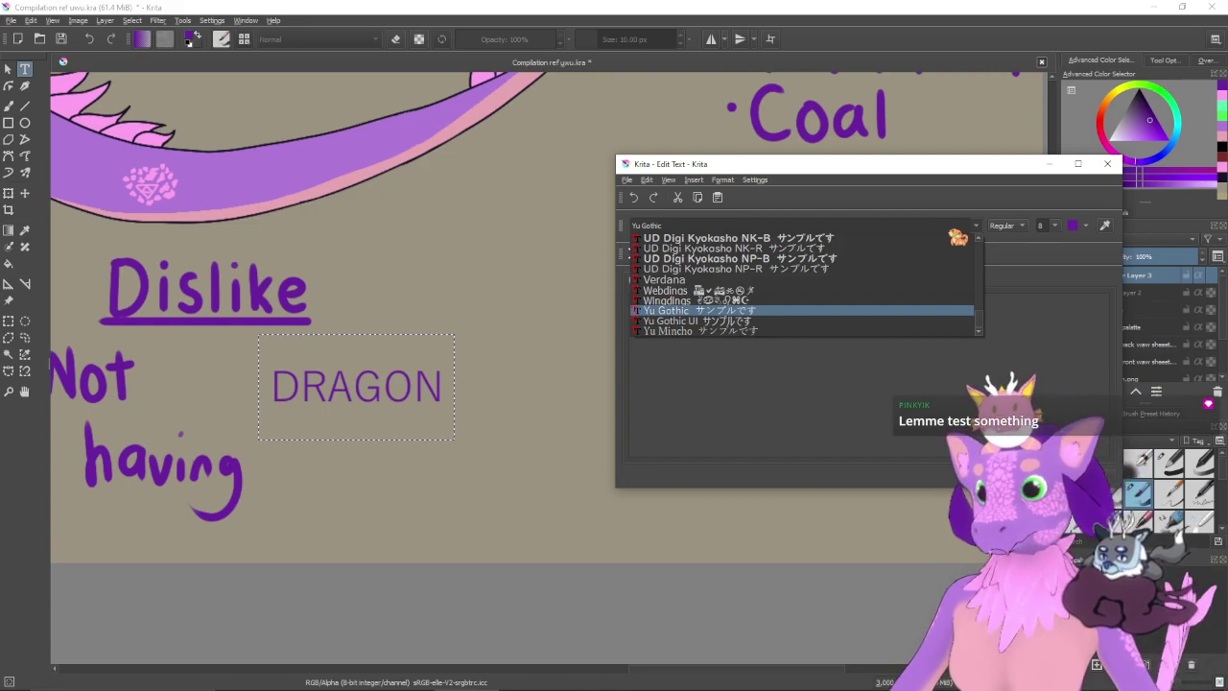
left_click(779, 300)
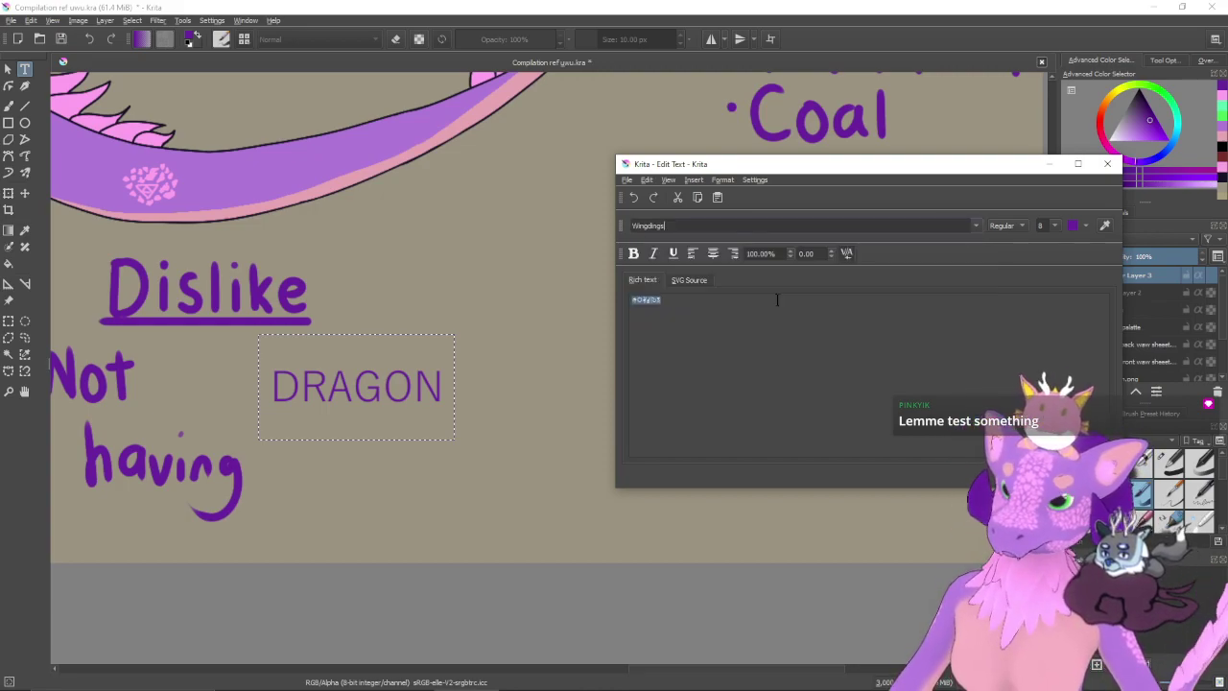
- Set the "DRAGON" text back to the Webdings font and close the text editor
left_click(977, 226)
left_click(770, 293)
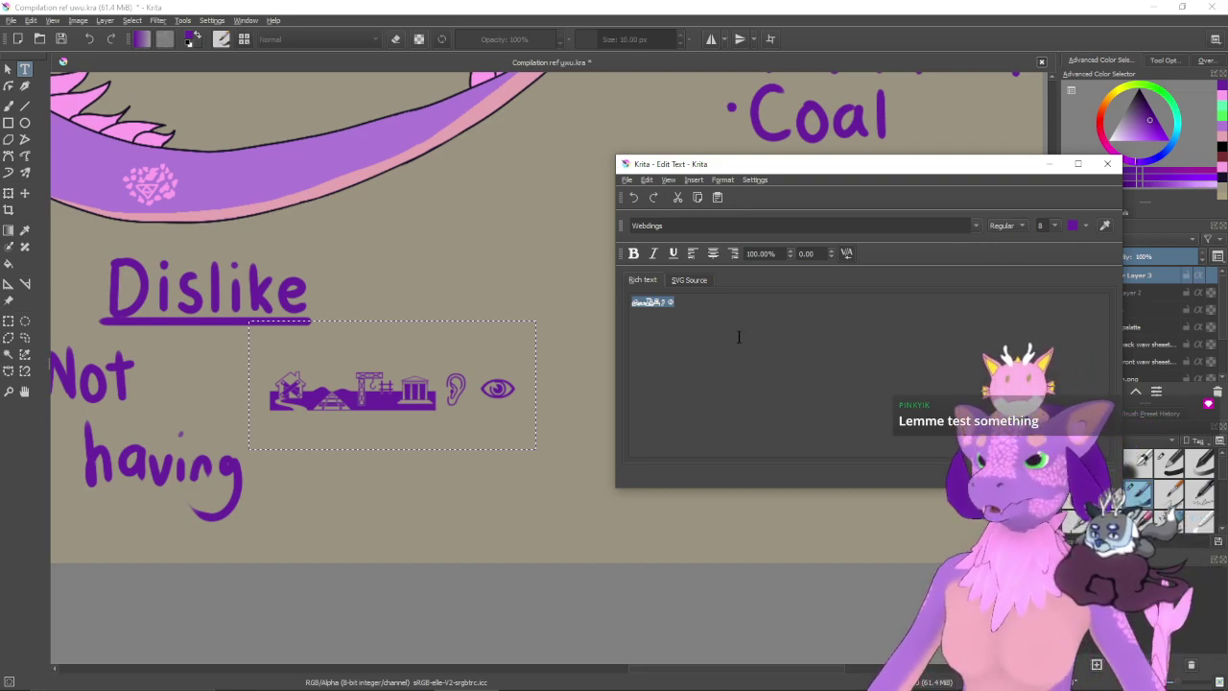
left_click(1082, 474)
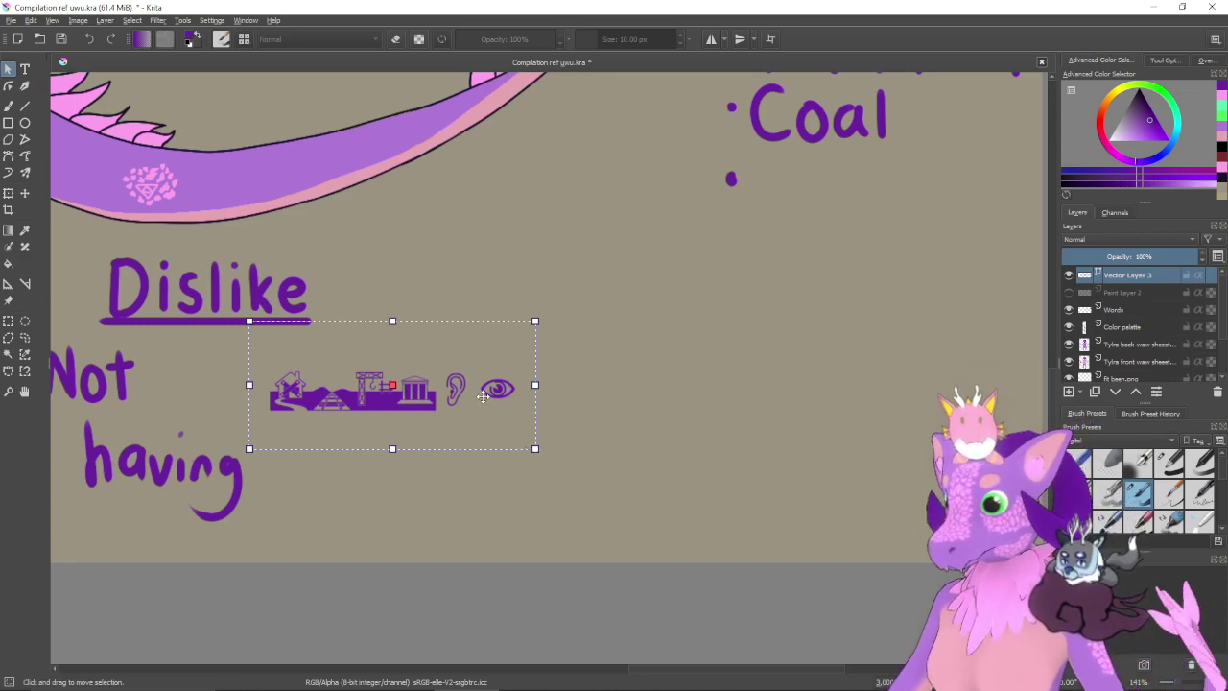
- Transform the symbol text into a larger, vertically stretched block fitted beside "Not having" and apply the transformation
key("ctrl+t")
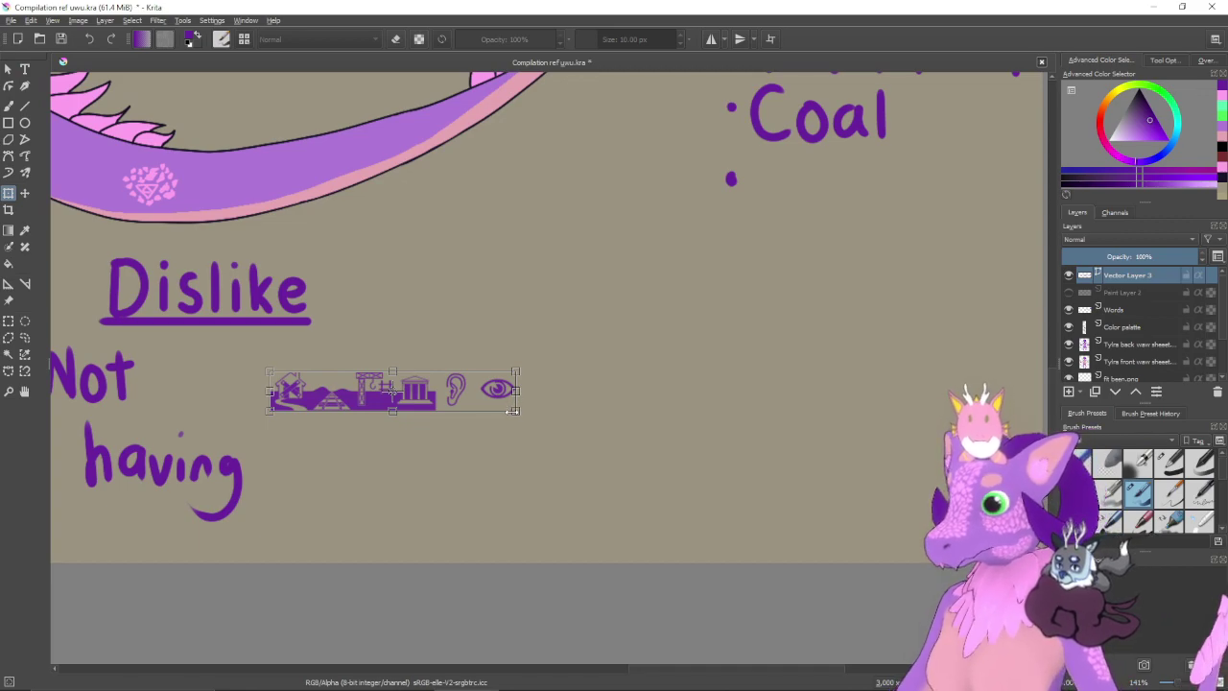
left_click_drag(516, 410, 1086, 502)
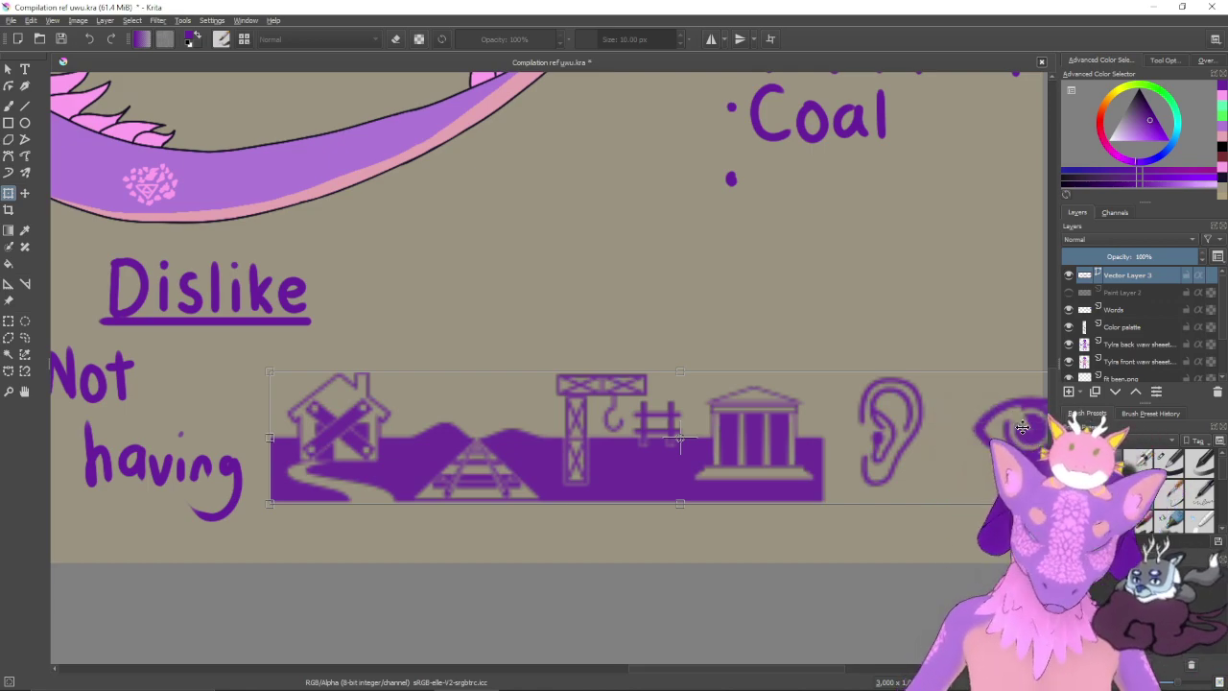
left_click_drag(760, 430, 711, 426)
scroll(751, 409, "down", 1)
left_click_drag(943, 427, 709, 430)
key("ctrl+z")
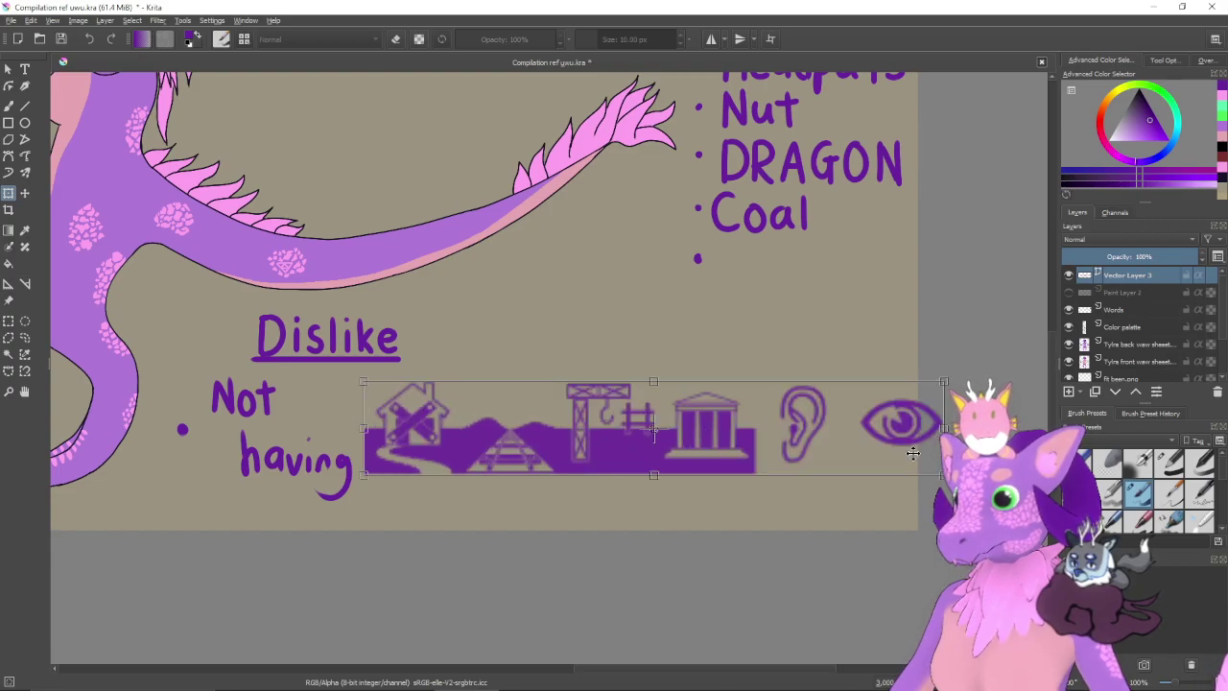
left_click_drag(943, 475, 745, 443)
left_click_drag(610, 409, 611, 437)
left_click_drag(744, 471, 619, 409)
left_click_drag(521, 428, 521, 484)
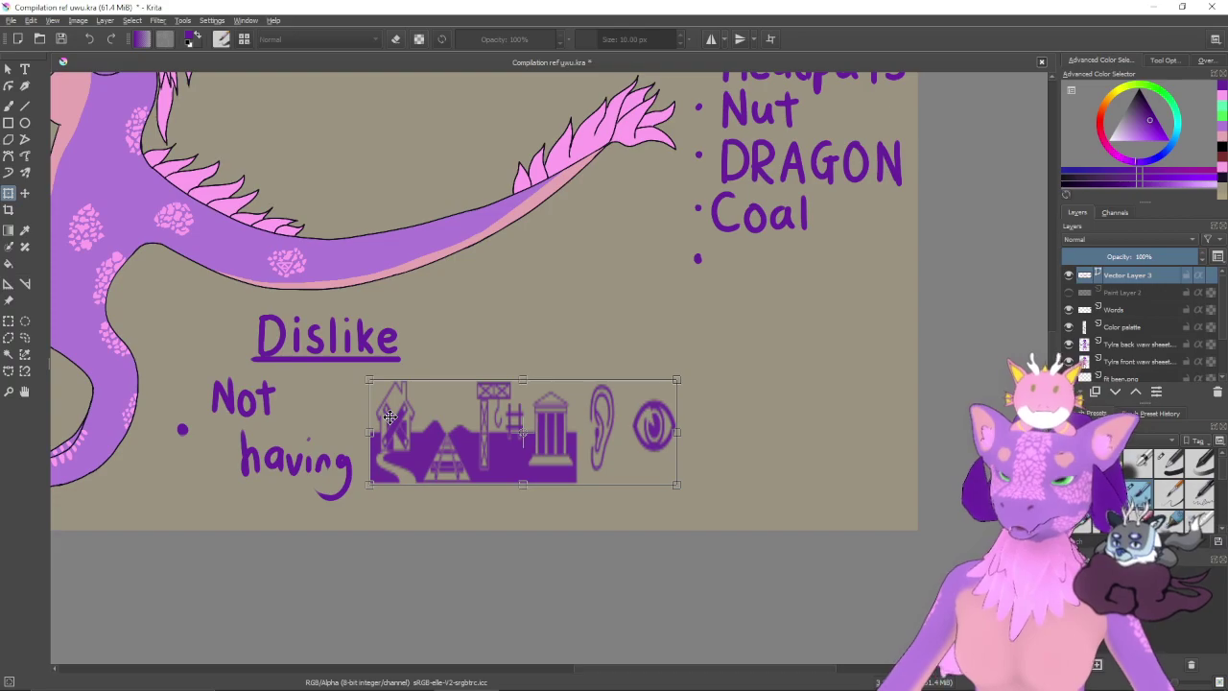
key("Return")
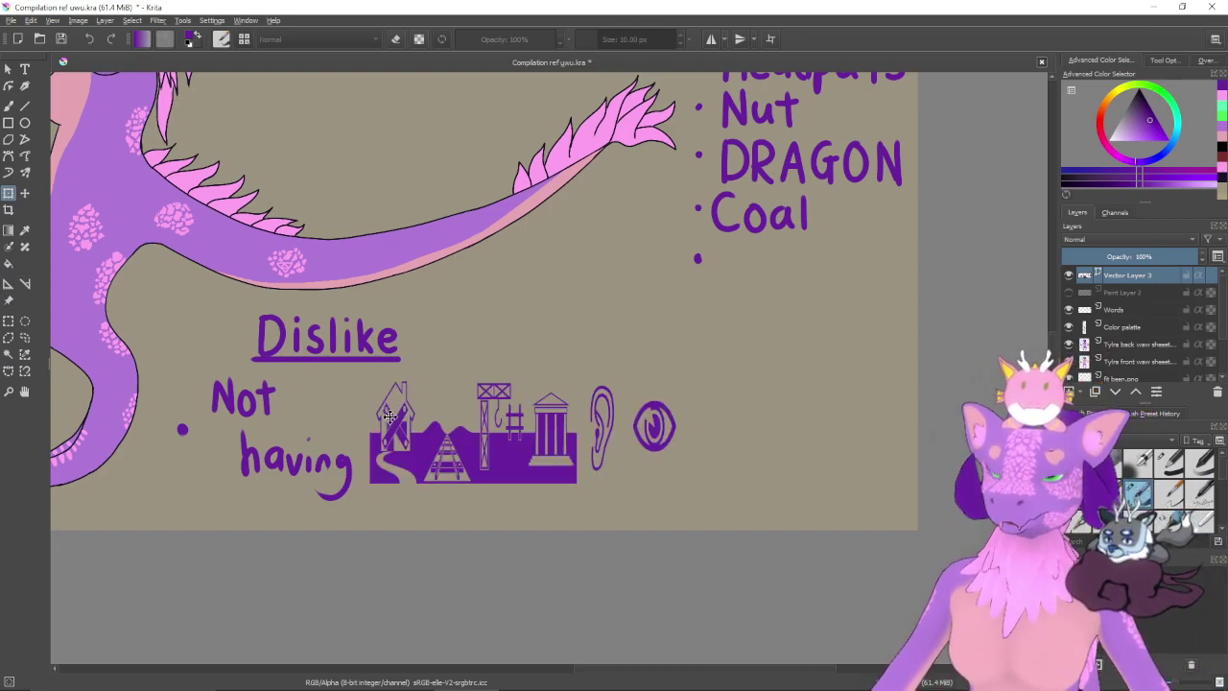
- Stretch the symbol text horizontally until it nearly reaches the sheet's right edge and apply the transformation
left_click_drag(768, 338, 869, 500)
left_click_drag(724, 409, 658, 375)
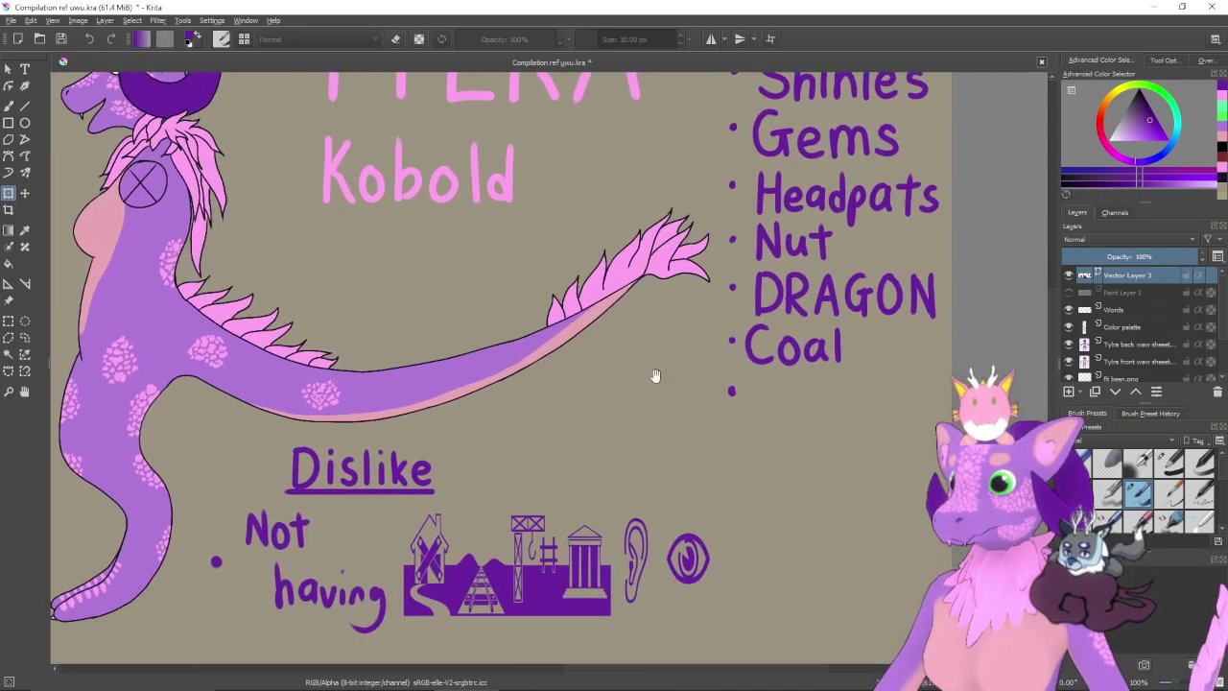
left_click(616, 559)
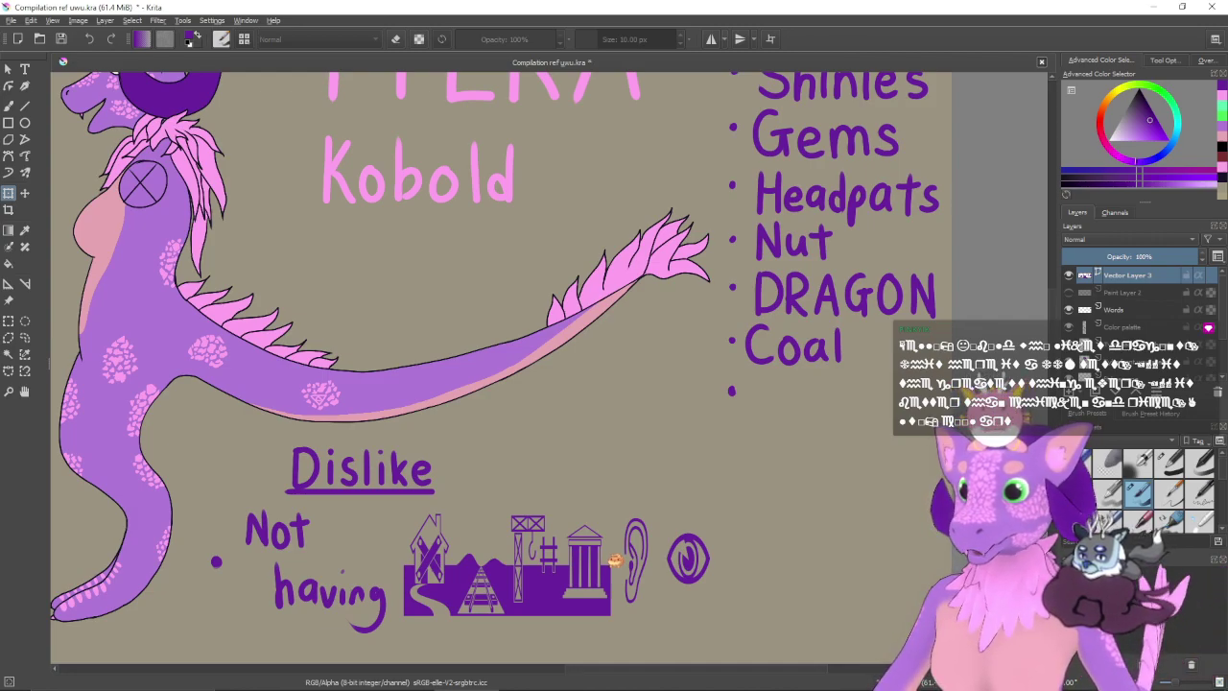
left_click_drag(712, 565, 911, 561)
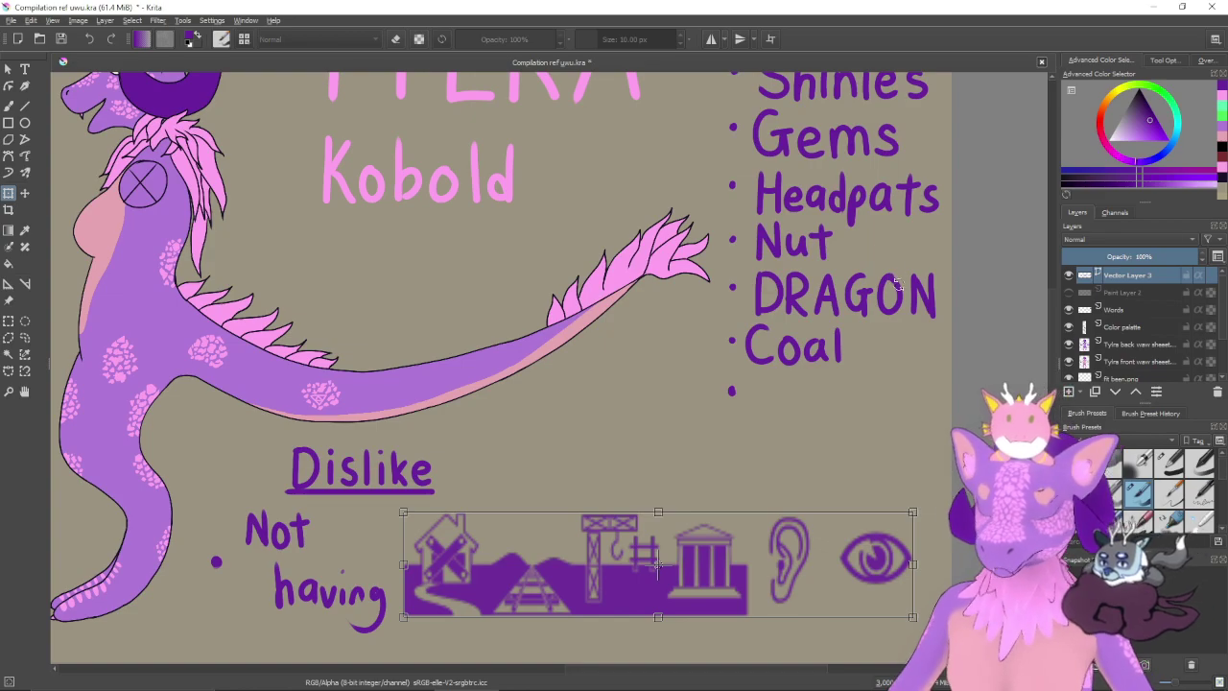
key("Return")
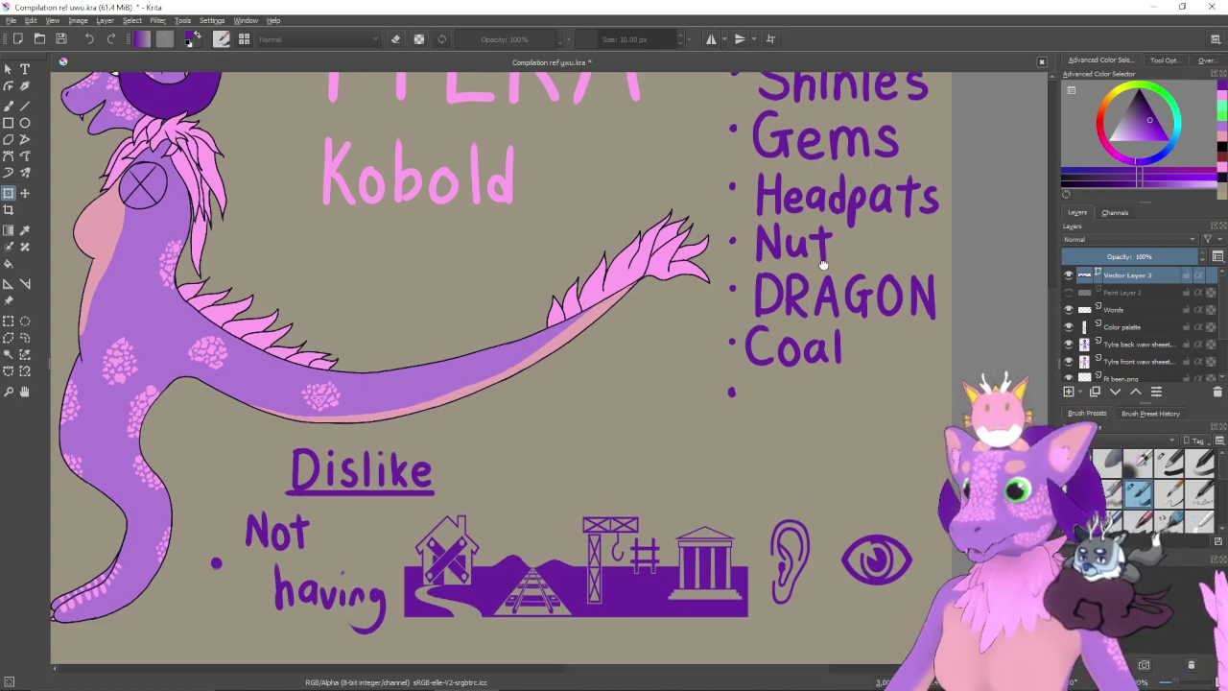
- Make the "Words" layer active and toggle its visibility off and on to check which lettering it holds
left_click_drag(822, 252, 788, 347)
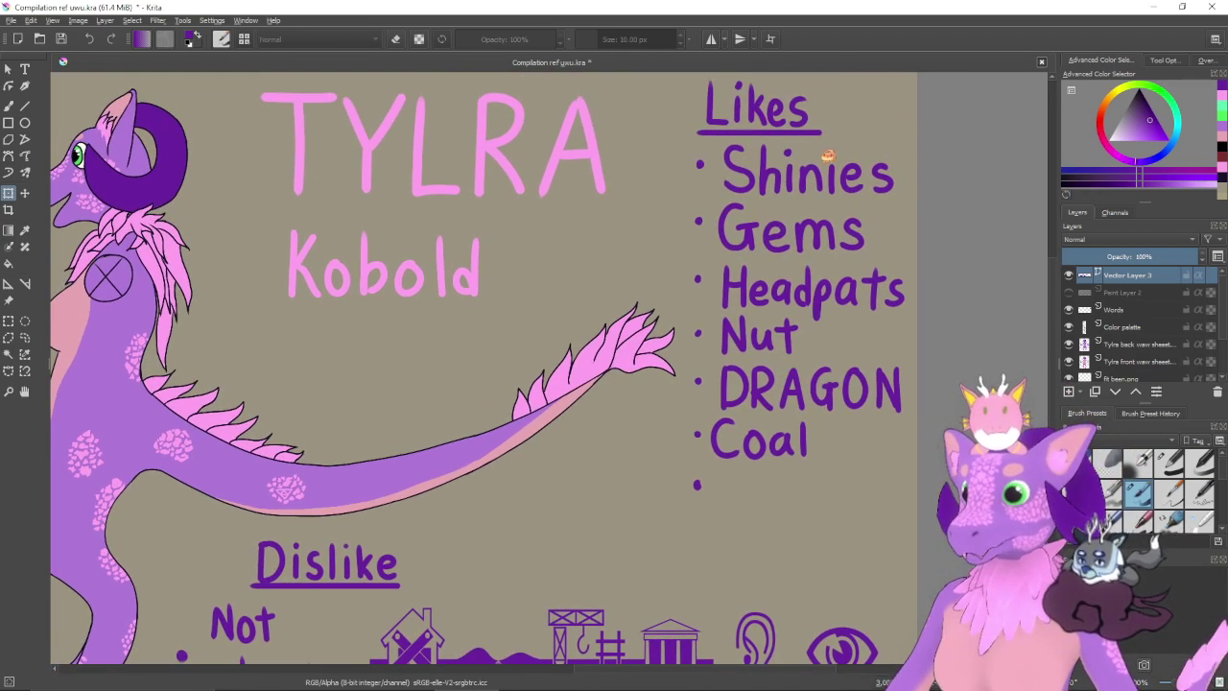
left_click(1114, 309)
left_click(1068, 309)
left_click(1069, 309)
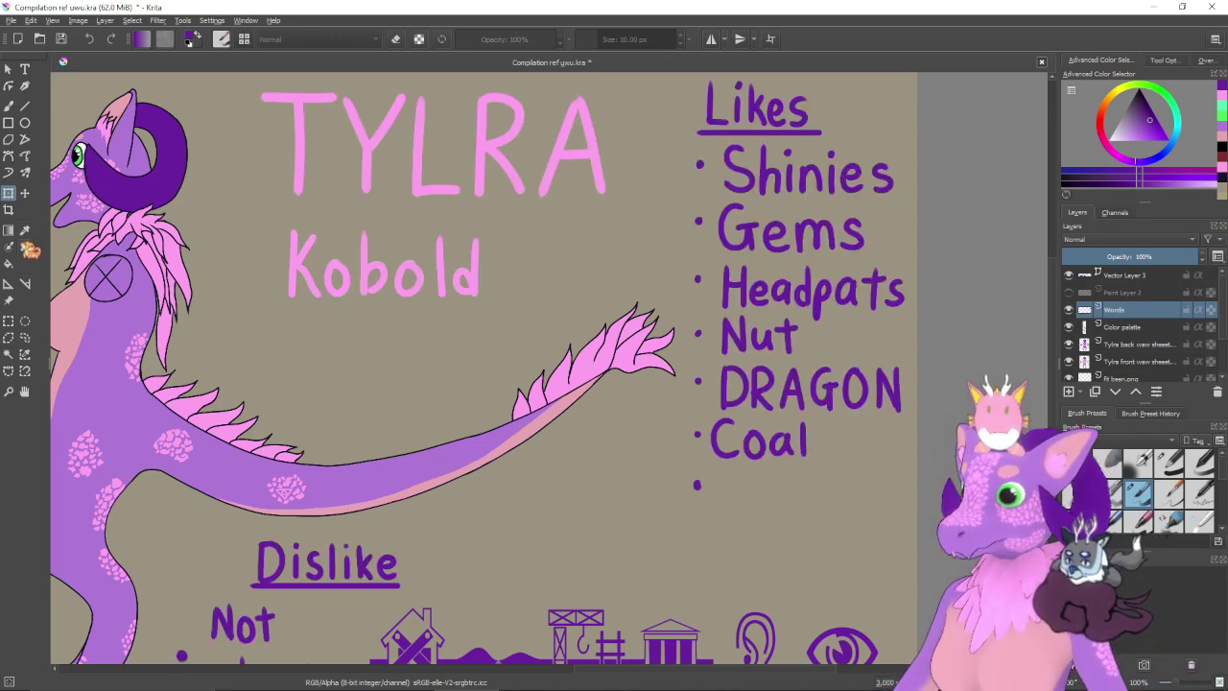
- Erase the empty bullet point beneath "Coal" in the "Likes" list on the "Words" layer
left_click(9, 321)
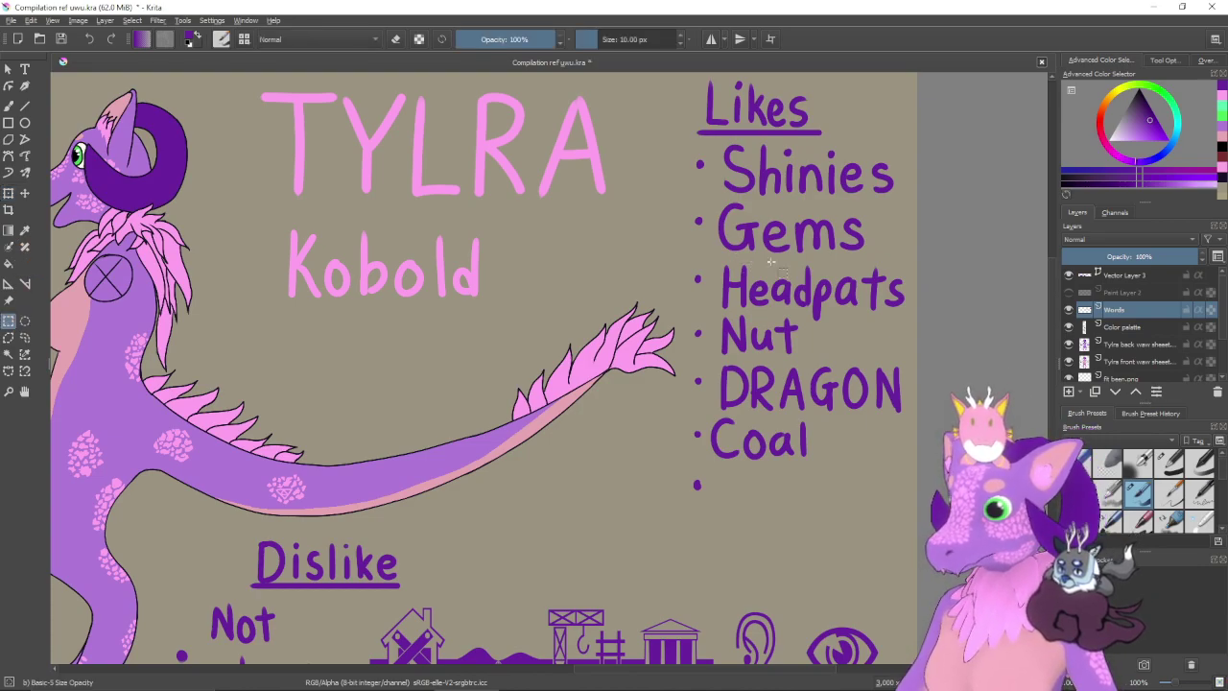
left_click_drag(889, 252, 571, 282)
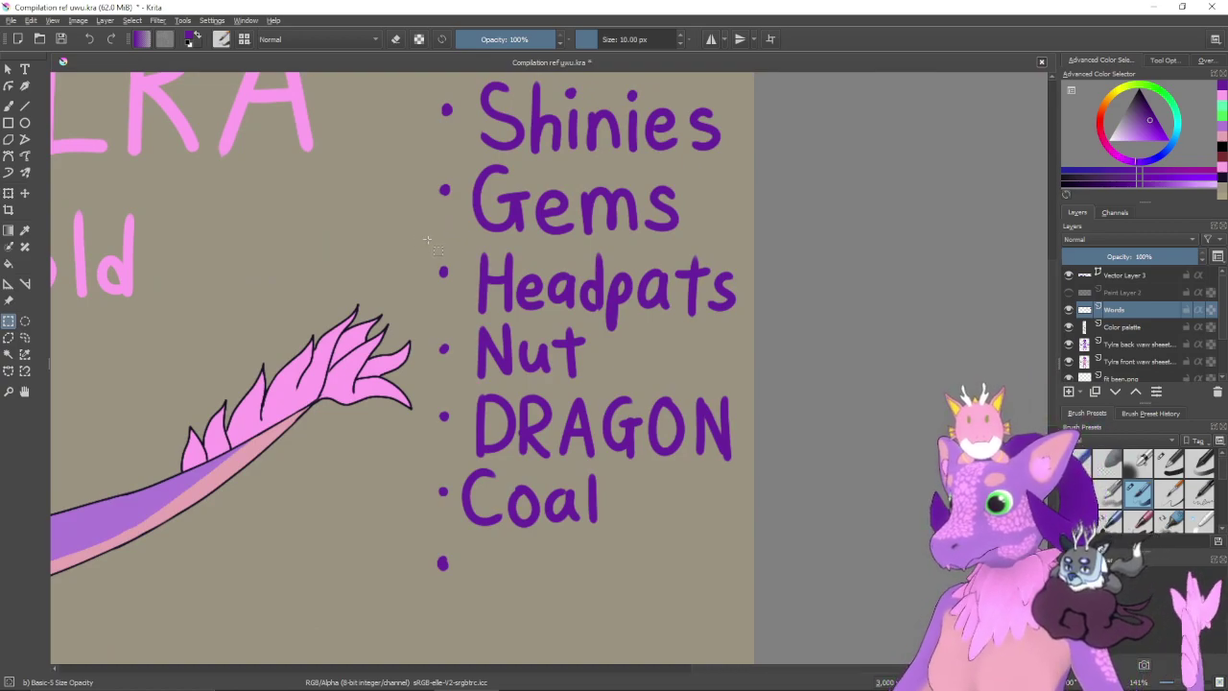
left_click_drag(618, 431, 657, 302)
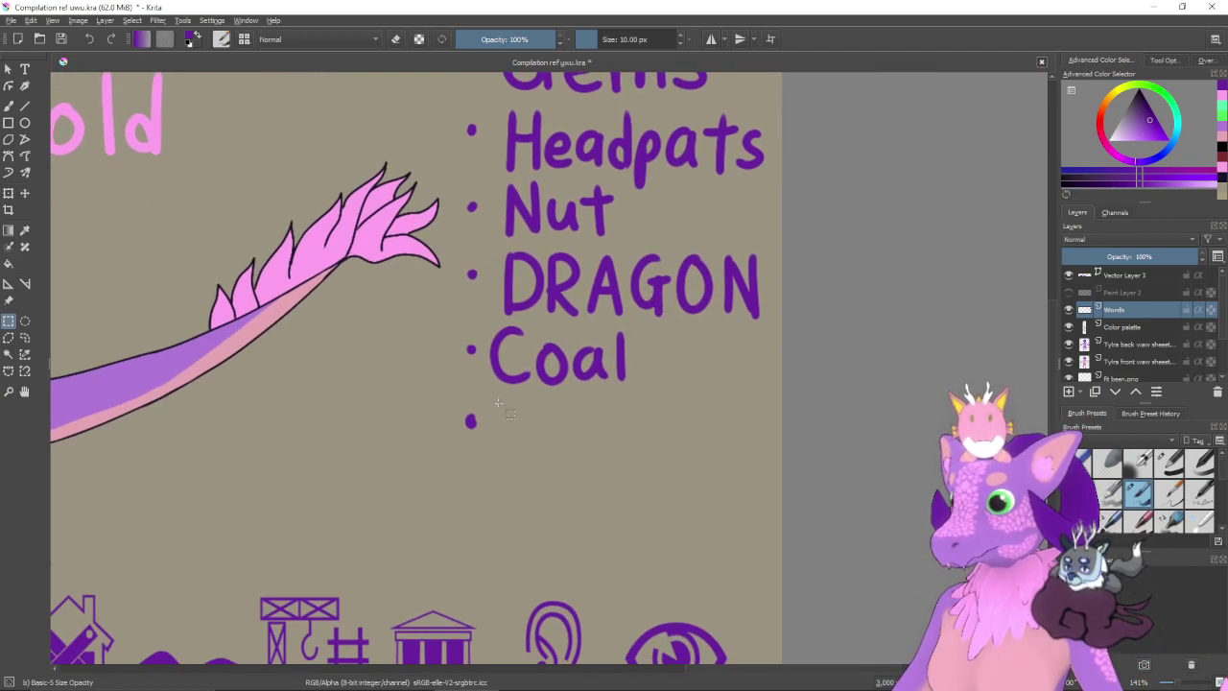
key("b")
key("e")
left_click_drag(472, 416, 469, 420)
key("e")
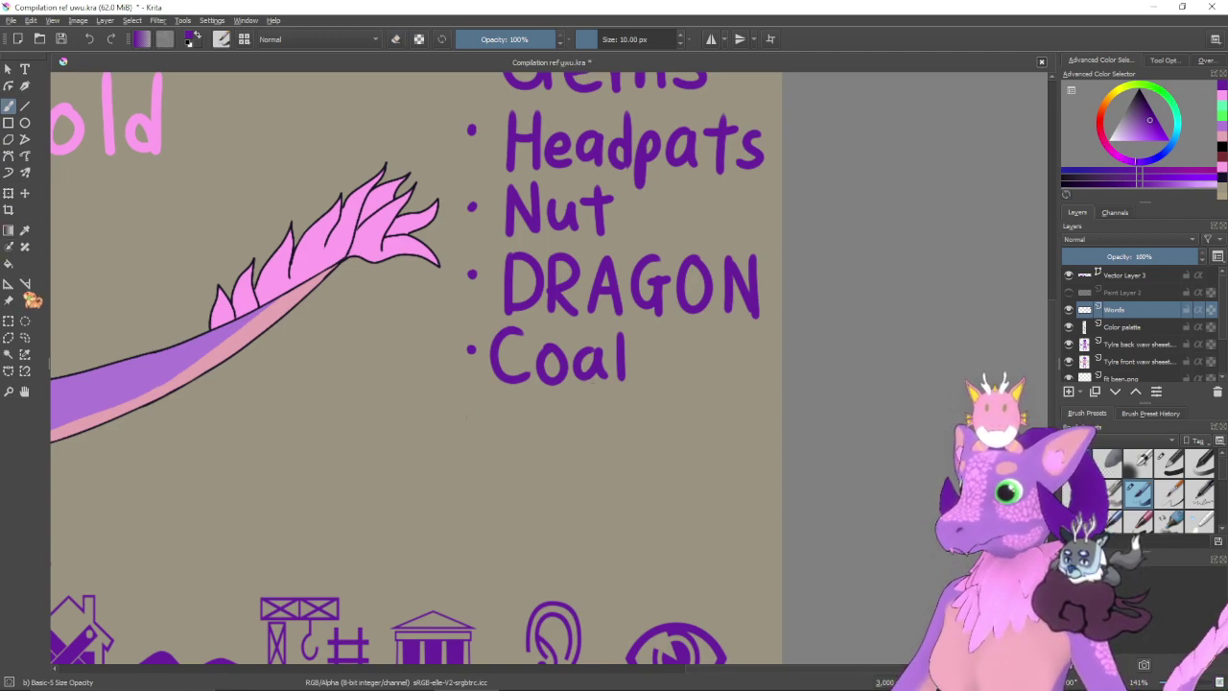
- Select the "Coal" entry with its bullet, move it down slightly to leave more space below "DRAGON", and apply the transformation
left_click(9, 321)
left_click_drag(441, 321, 674, 403)
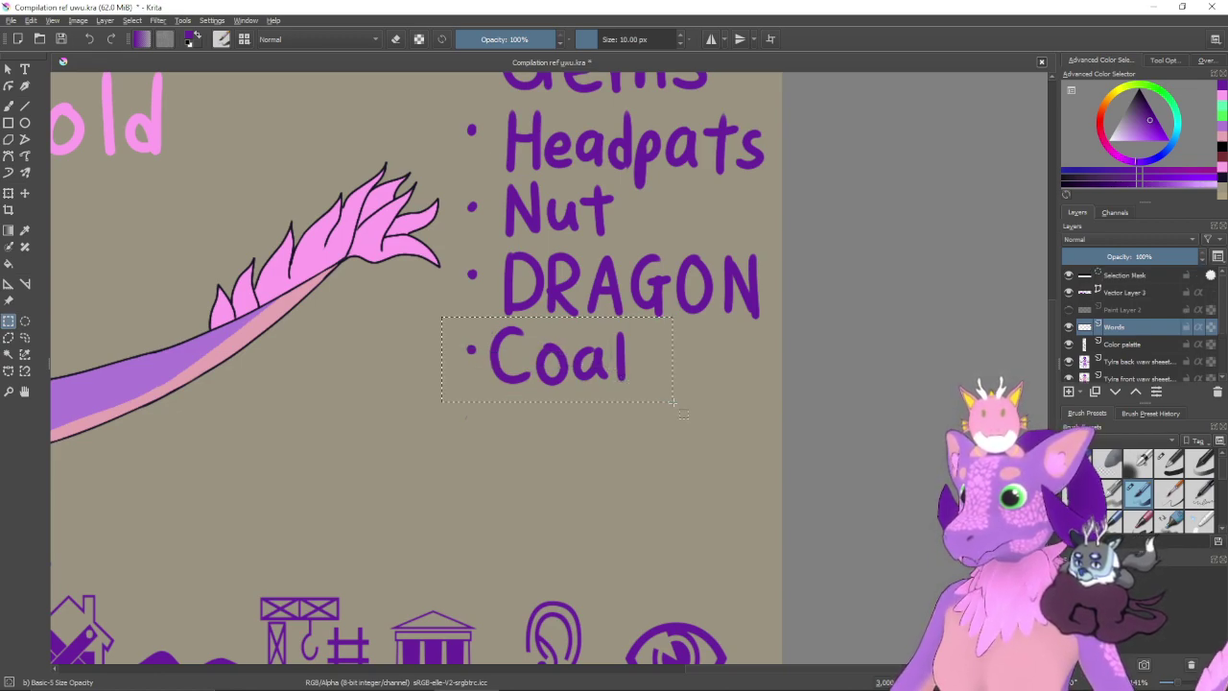
key("ctrl+t")
left_click_drag(619, 362, 620, 377)
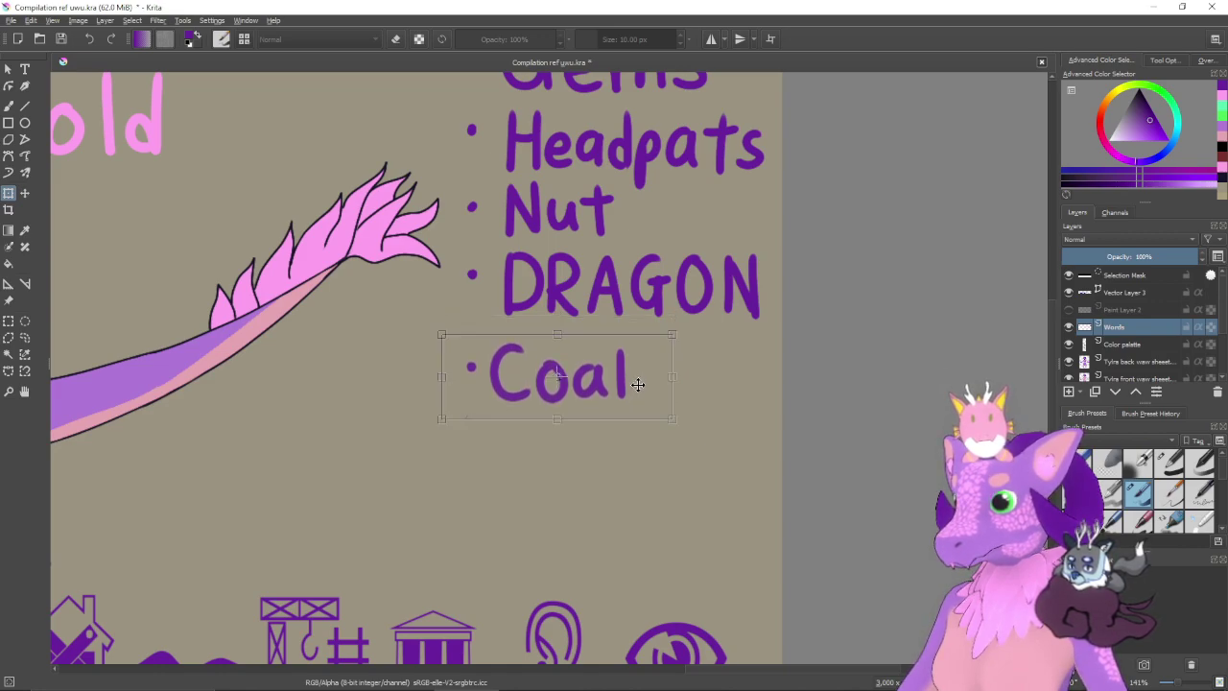
key("Return")
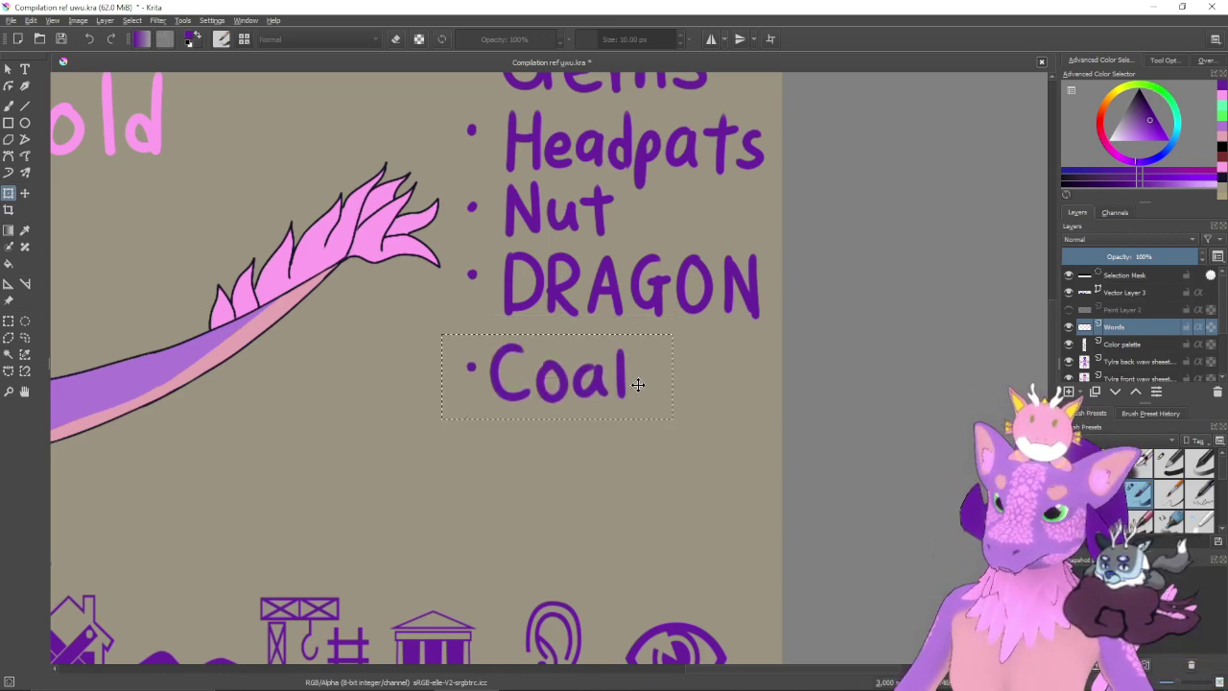
- Select the word "Coal" without its bullet and shift it slightly right to line up with the entries above
key("ctrl+r")
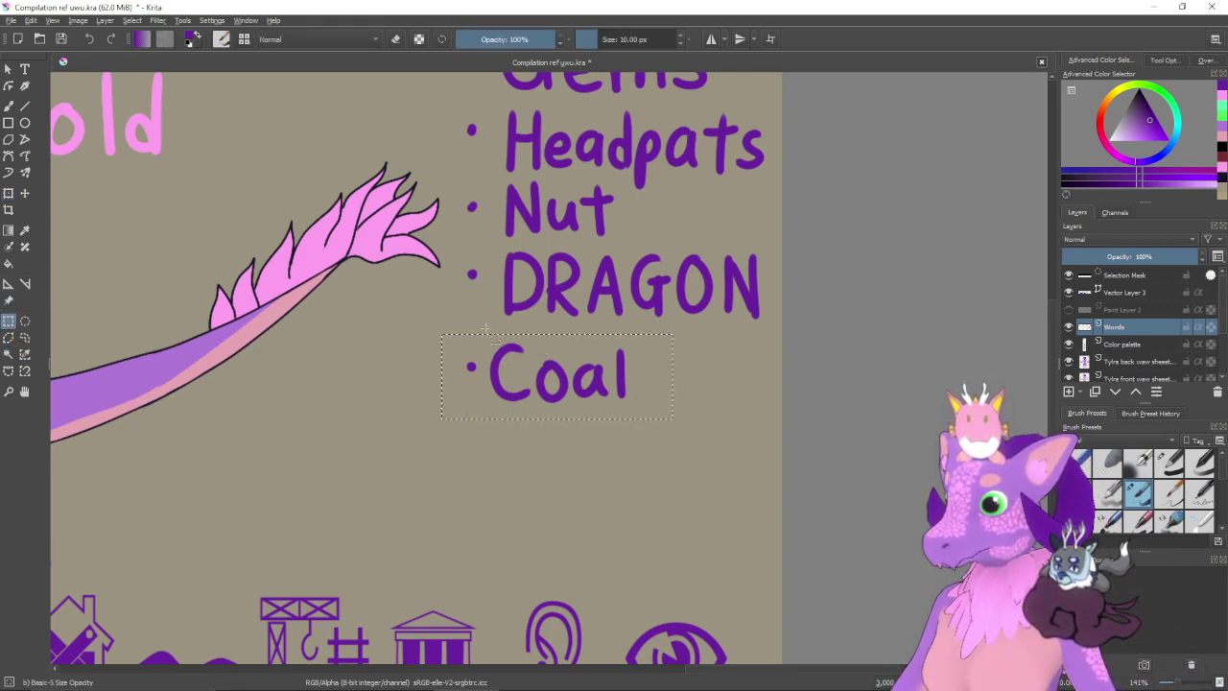
left_click_drag(524, 350, 614, 379)
key("ctrl+t")
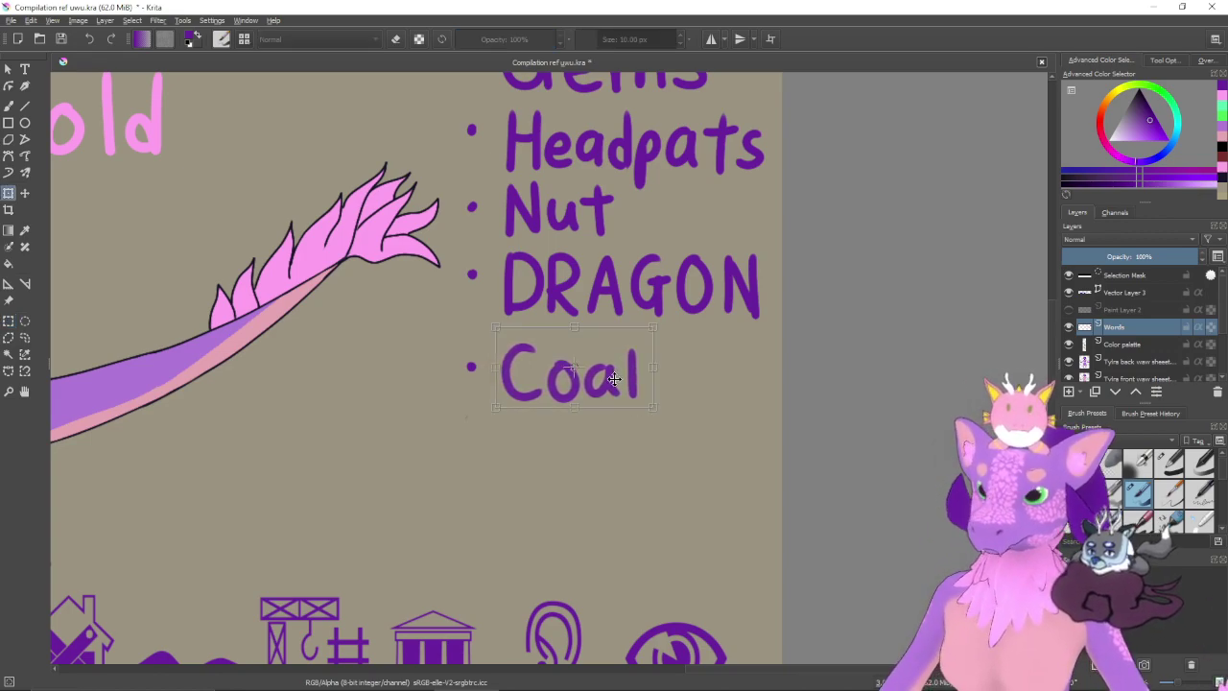
key("Return")
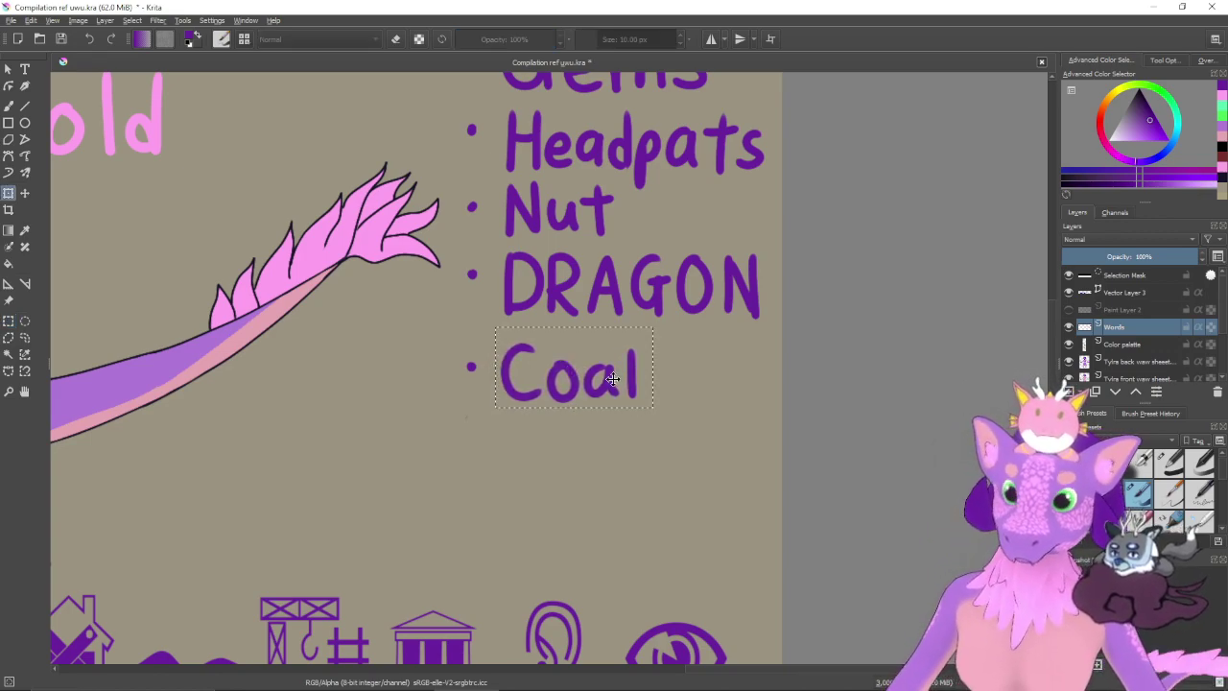
- Select the "DRAGON" entry with its bullet and move it down slightly, between "Nut" and "Coal"
left_click(9, 320)
left_click_drag(458, 250, 766, 327)
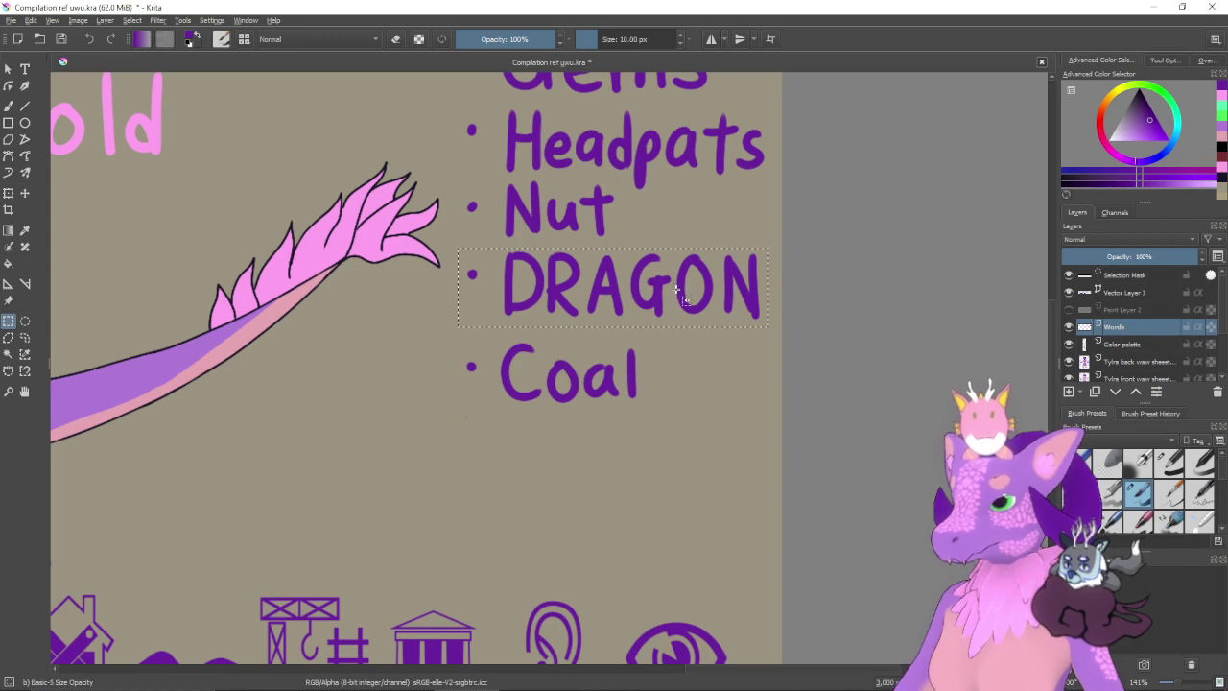
key("ctrl+t")
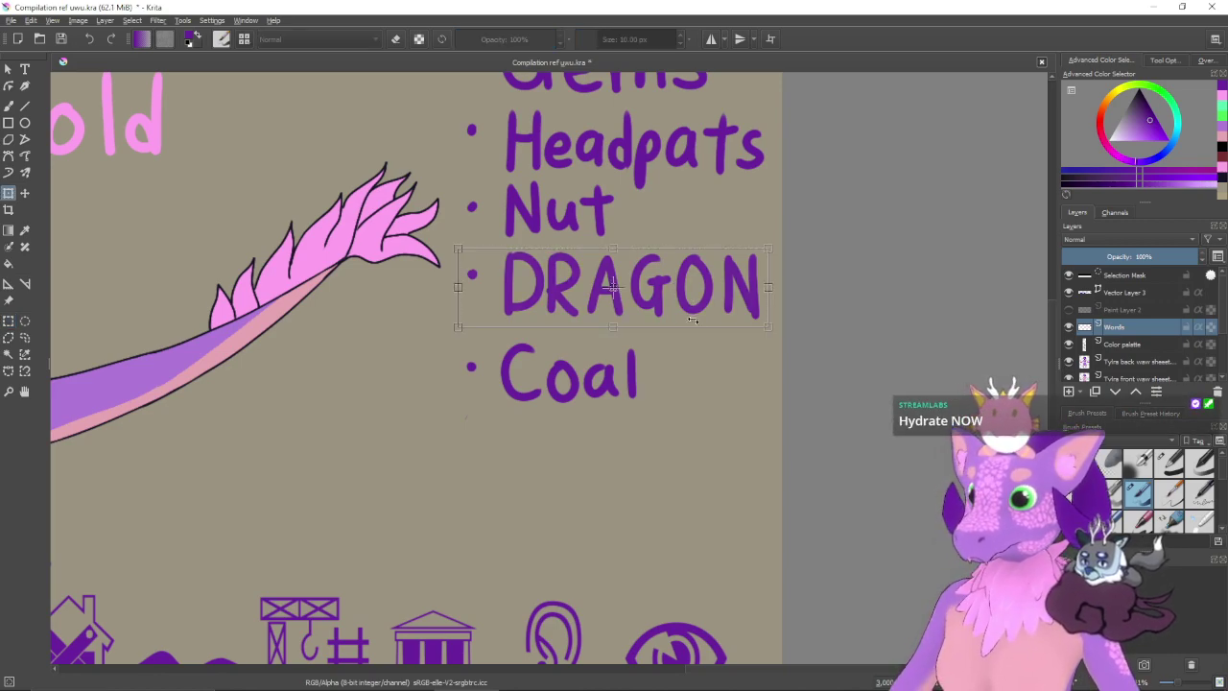
left_click_drag(667, 280, 668, 290)
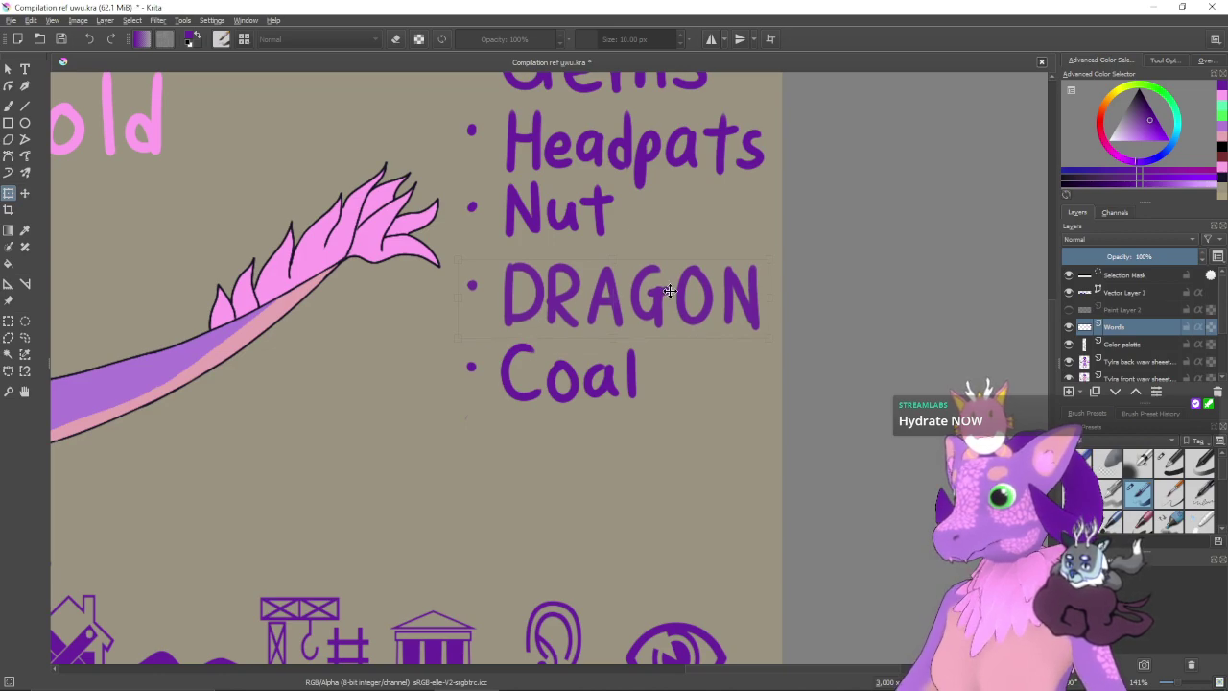
scroll(677, 291, "up", 3)
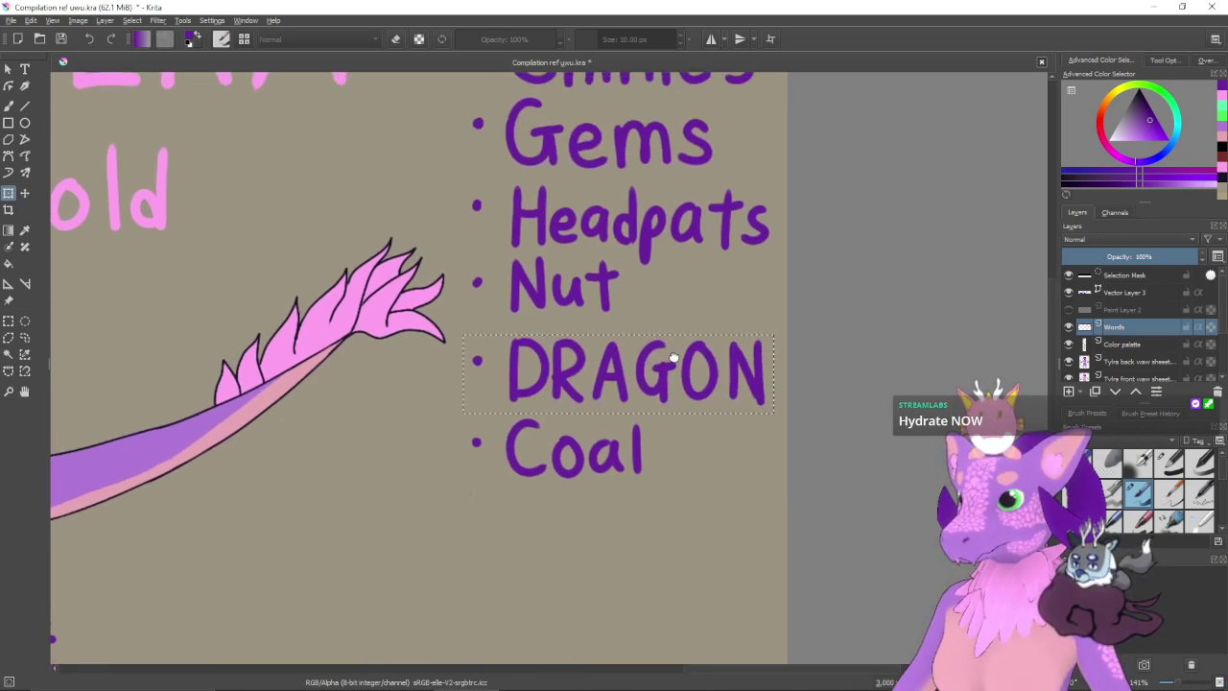
- Select the "Nut" entry with its bullet, move it down slightly away from "Headpats", apply the transformation and clear the selection
left_click(10, 322)
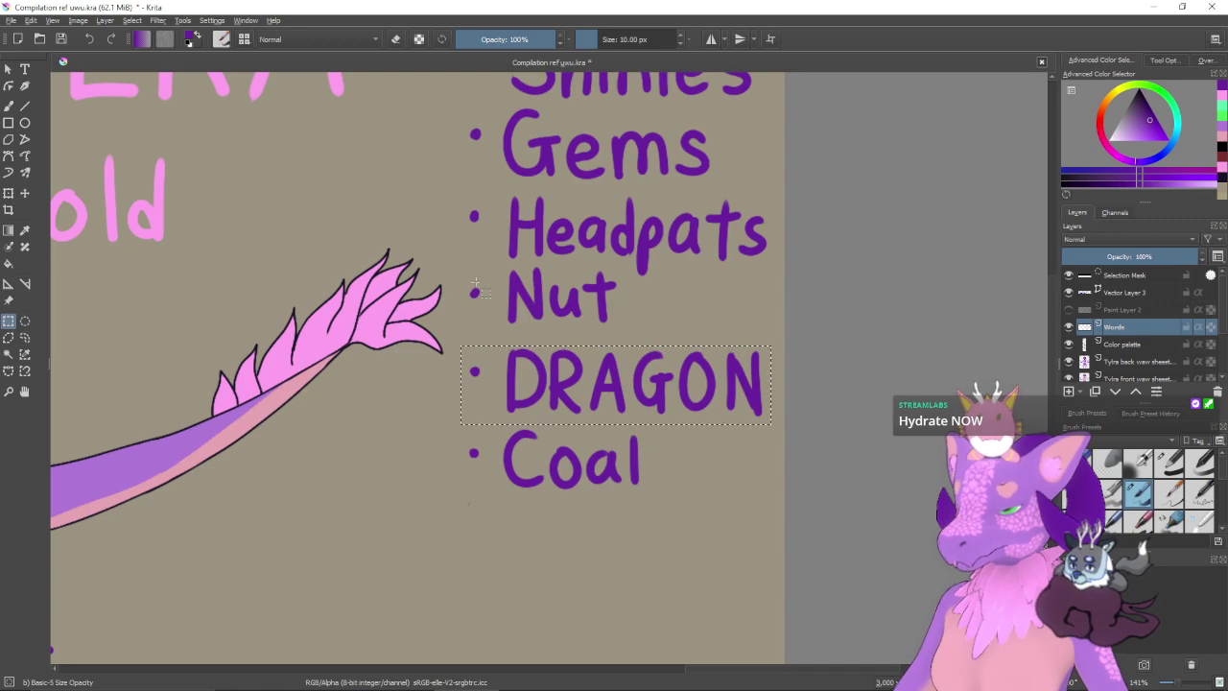
left_click_drag(625, 328, 454, 267)
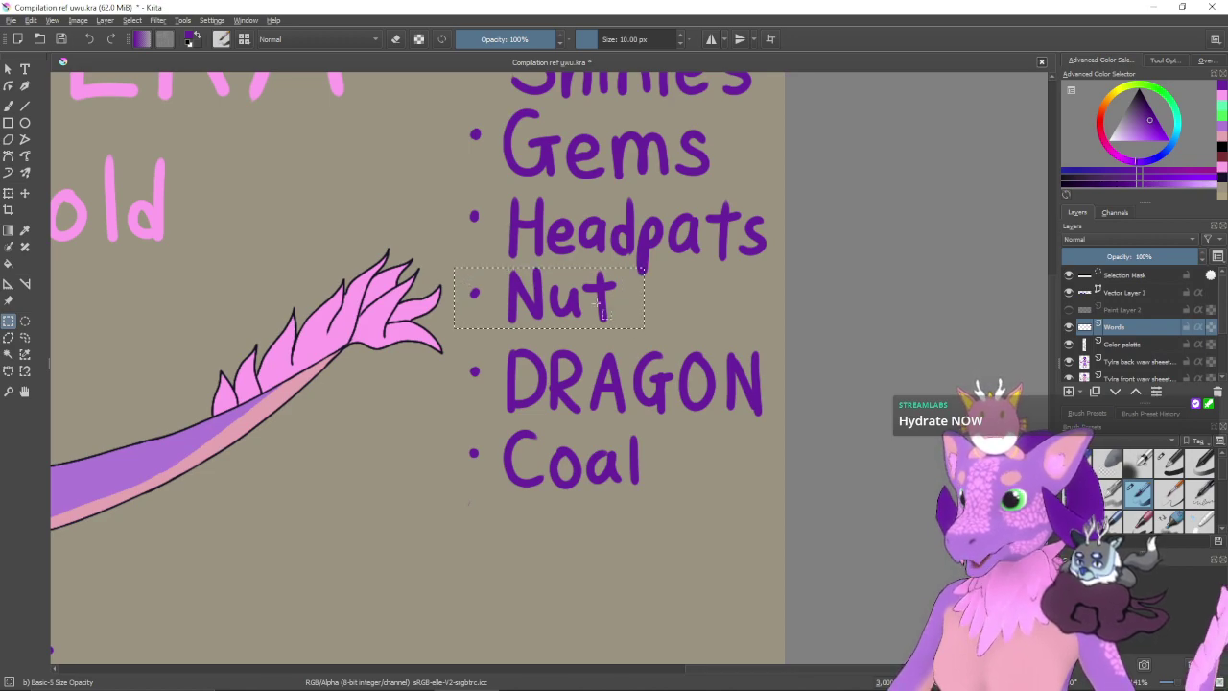
left_click_drag(603, 273, 462, 267)
key("ctrl+t")
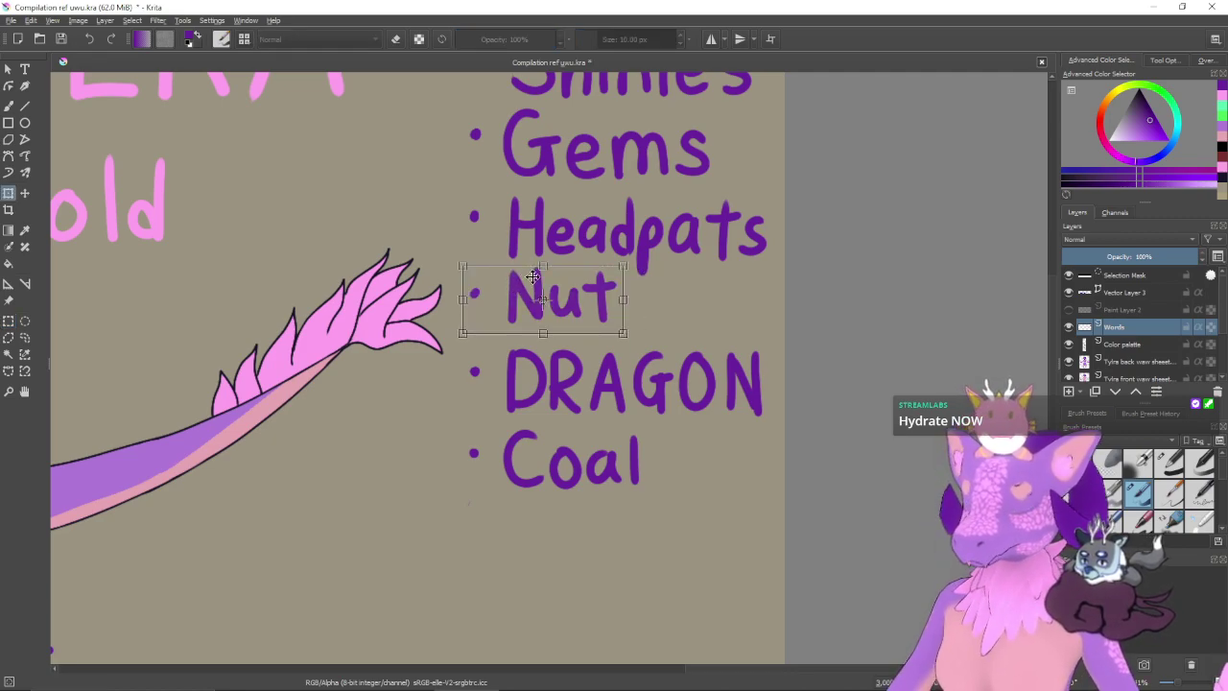
left_click_drag(563, 293, 564, 301)
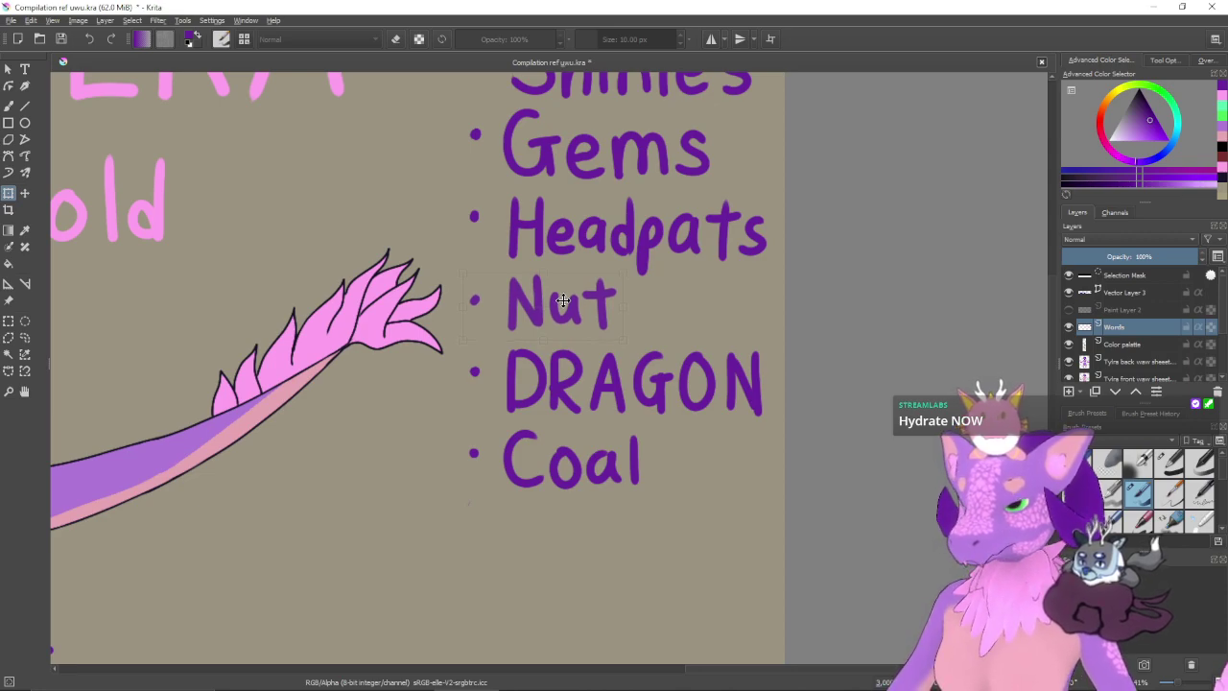
key("Return")
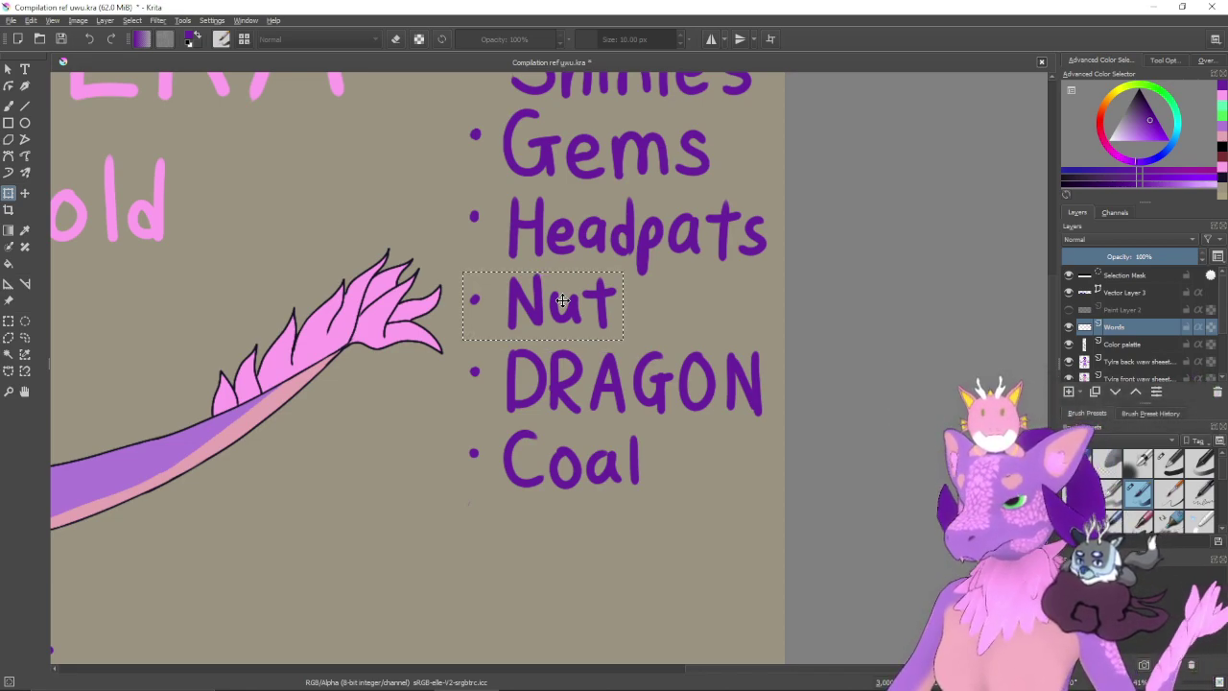
scroll(609, 297, "up", 2)
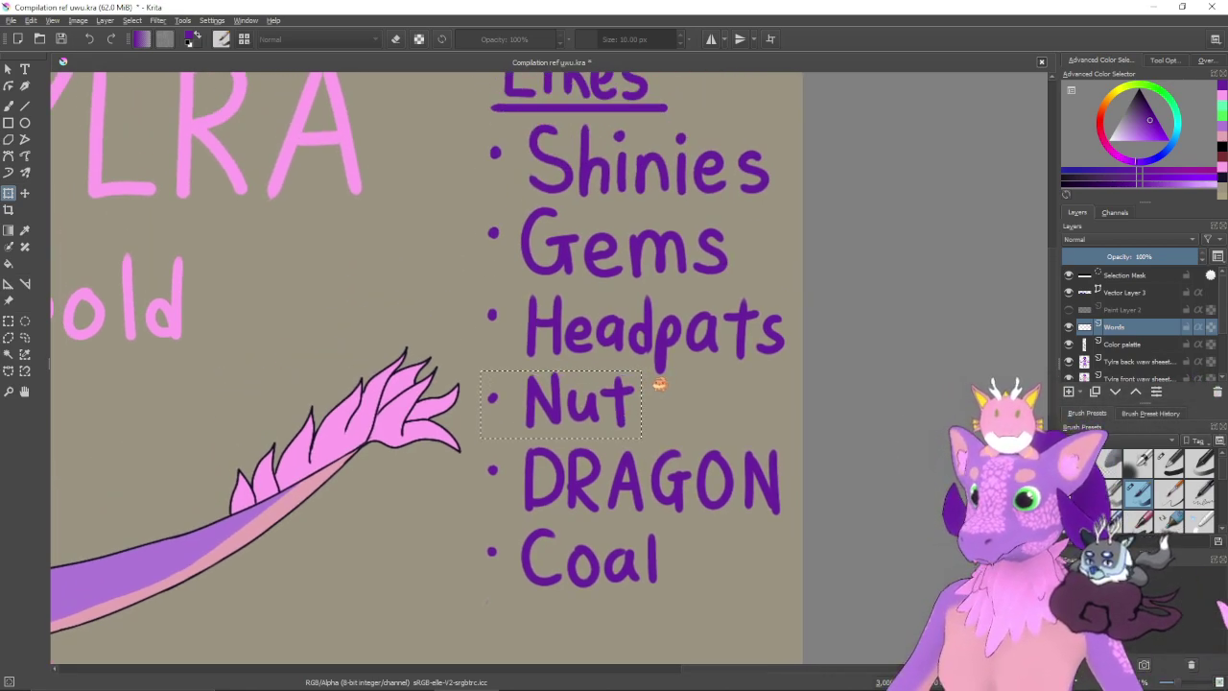
key("ctrl+shift+a")
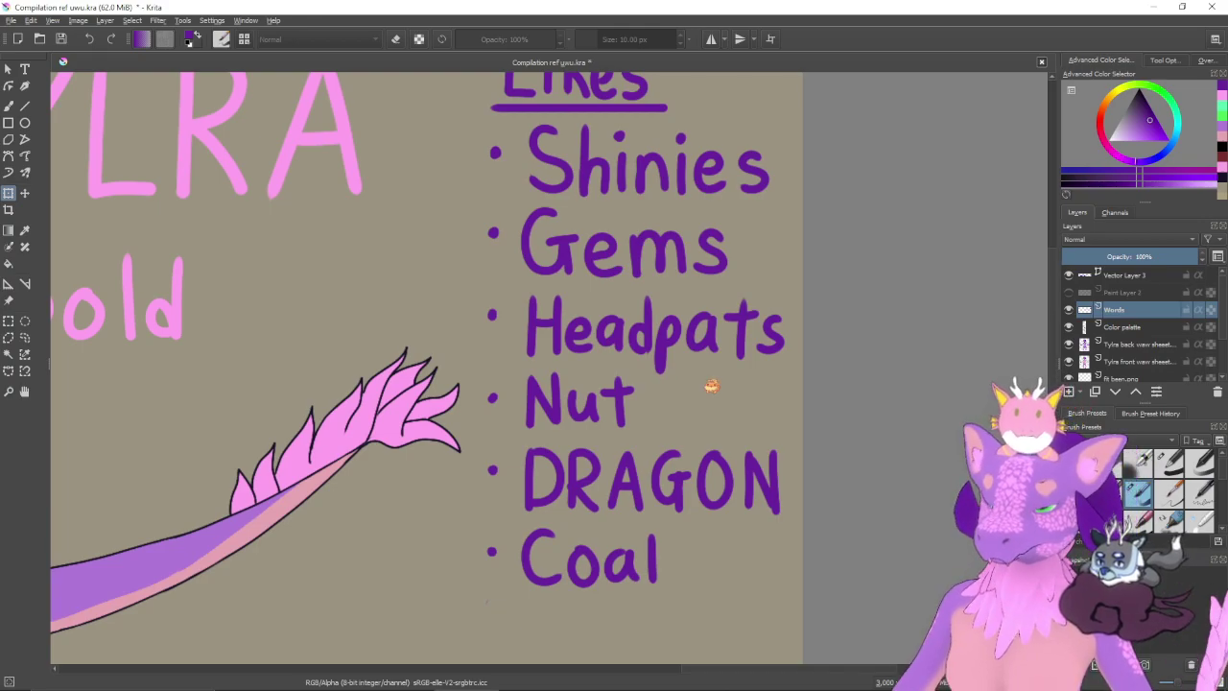
scroll(707, 383, "down", 2)
left_click_drag(608, 445, 637, 451)
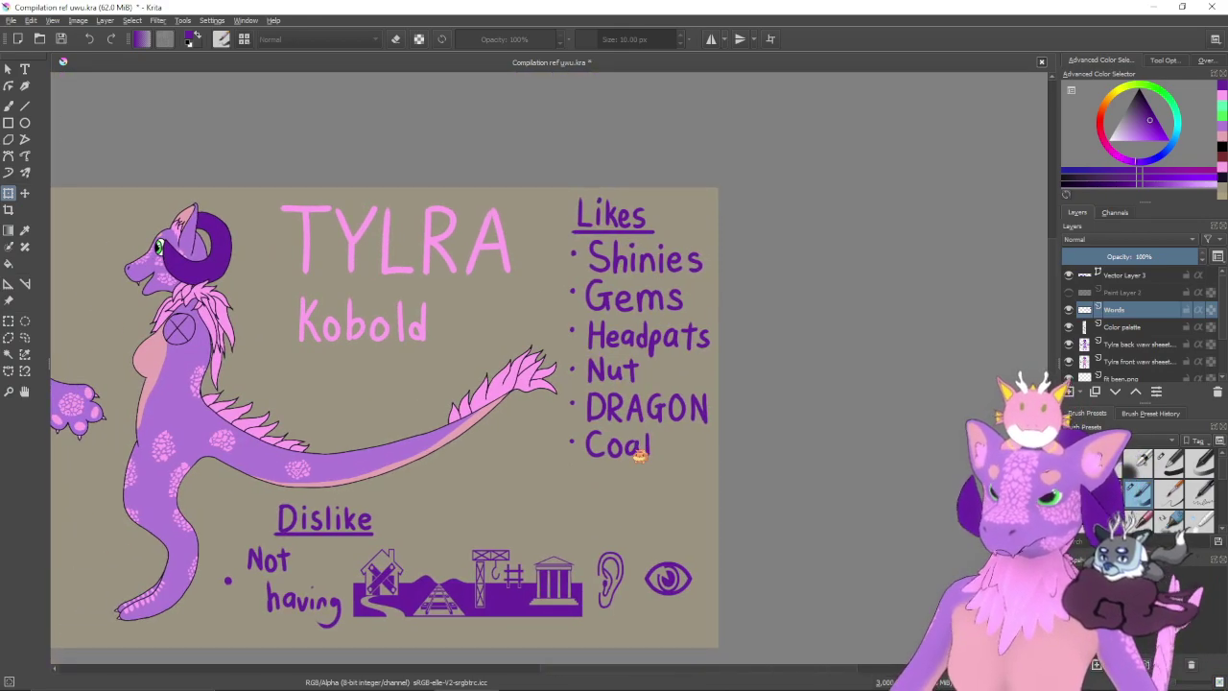
- Activate the Brush tool for adding to the Likes list
scroll(639, 457, "down", 3)
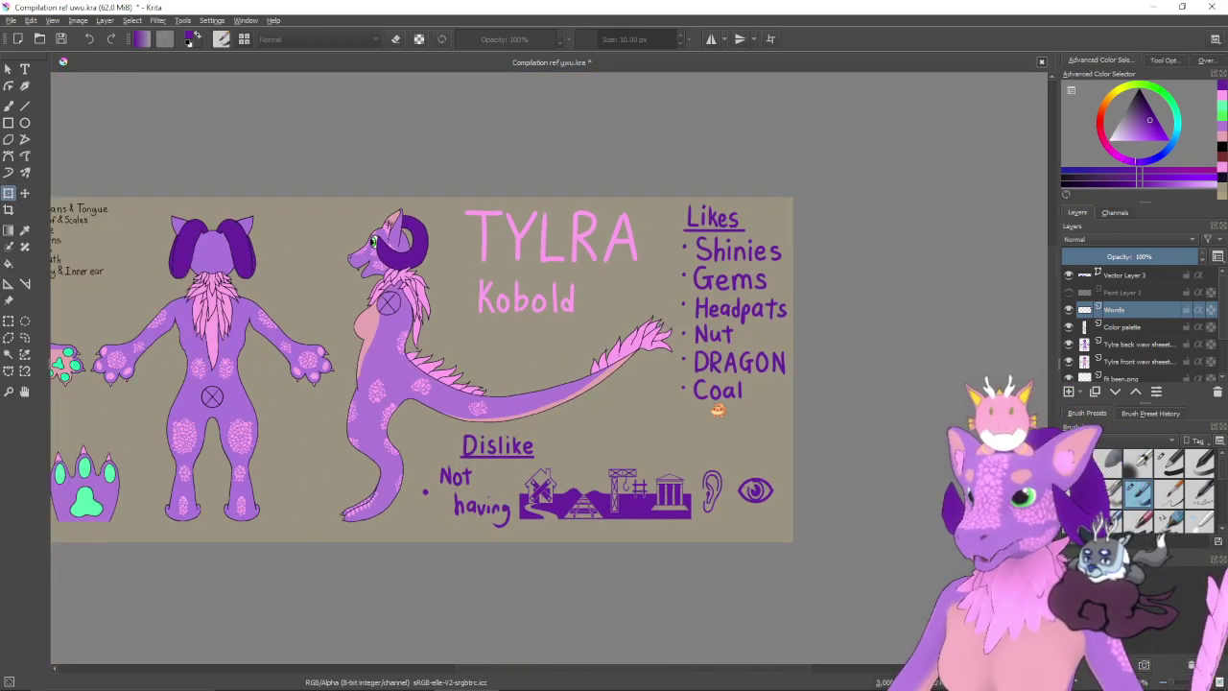
left_click_drag(553, 408, 662, 406)
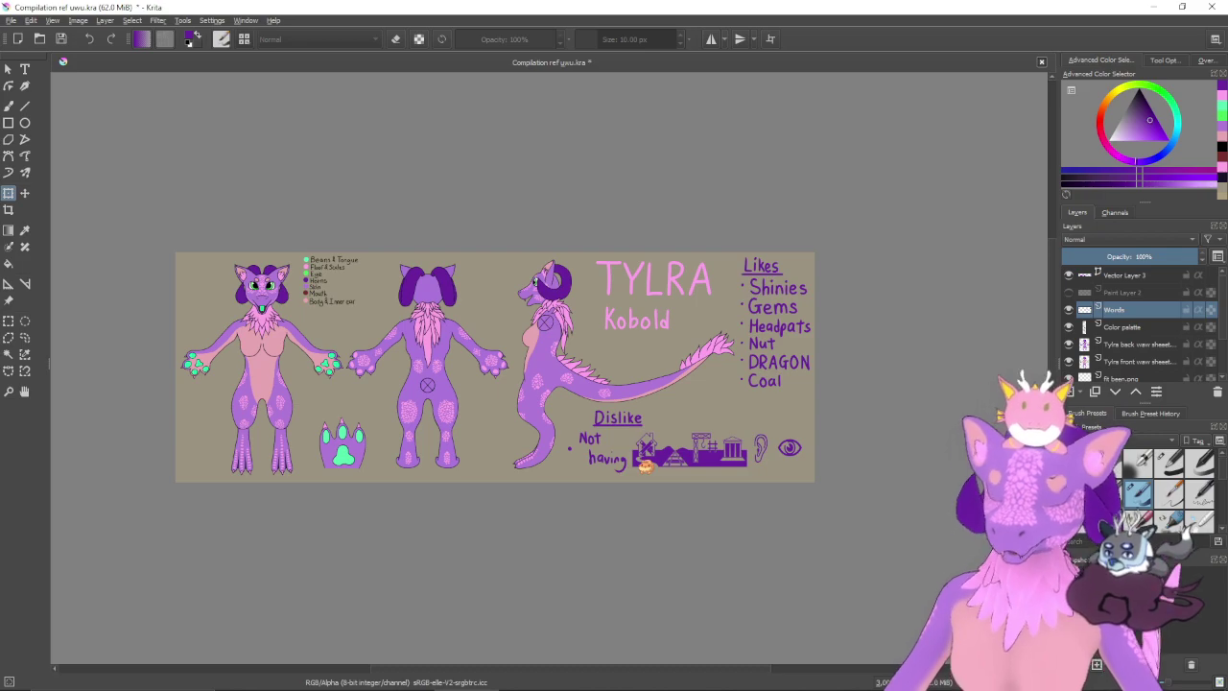
scroll(665, 510, "up", 2)
left_click_drag(650, 426, 621, 478)
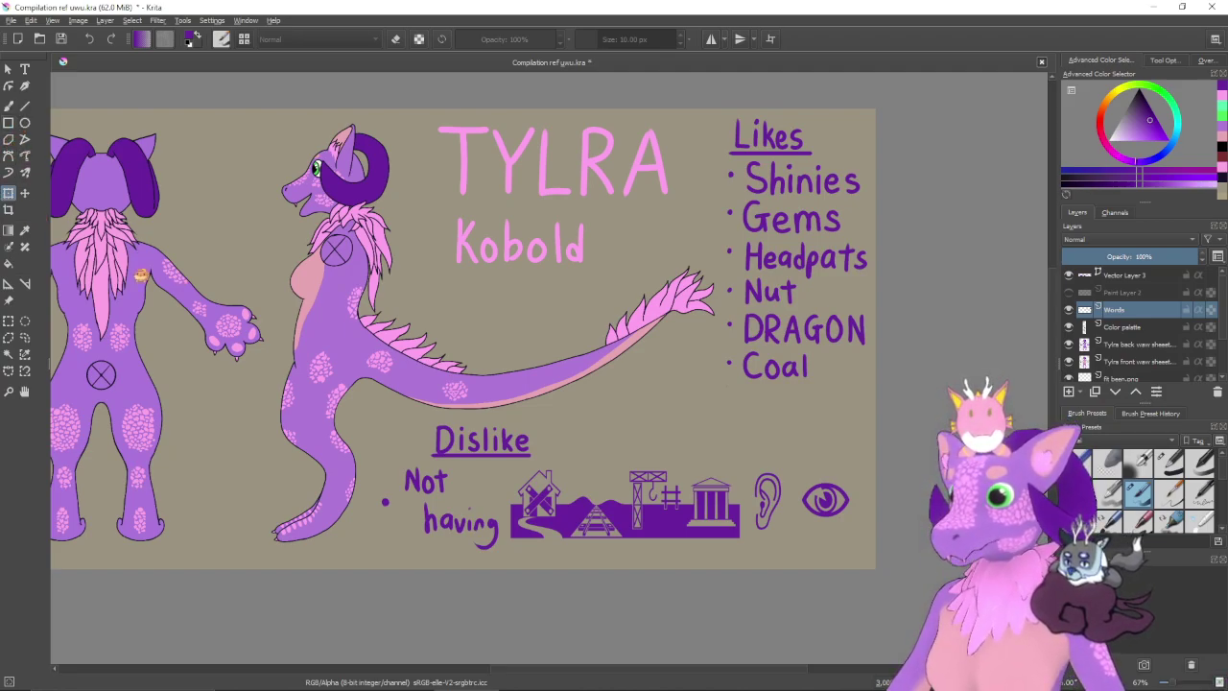
key("b")
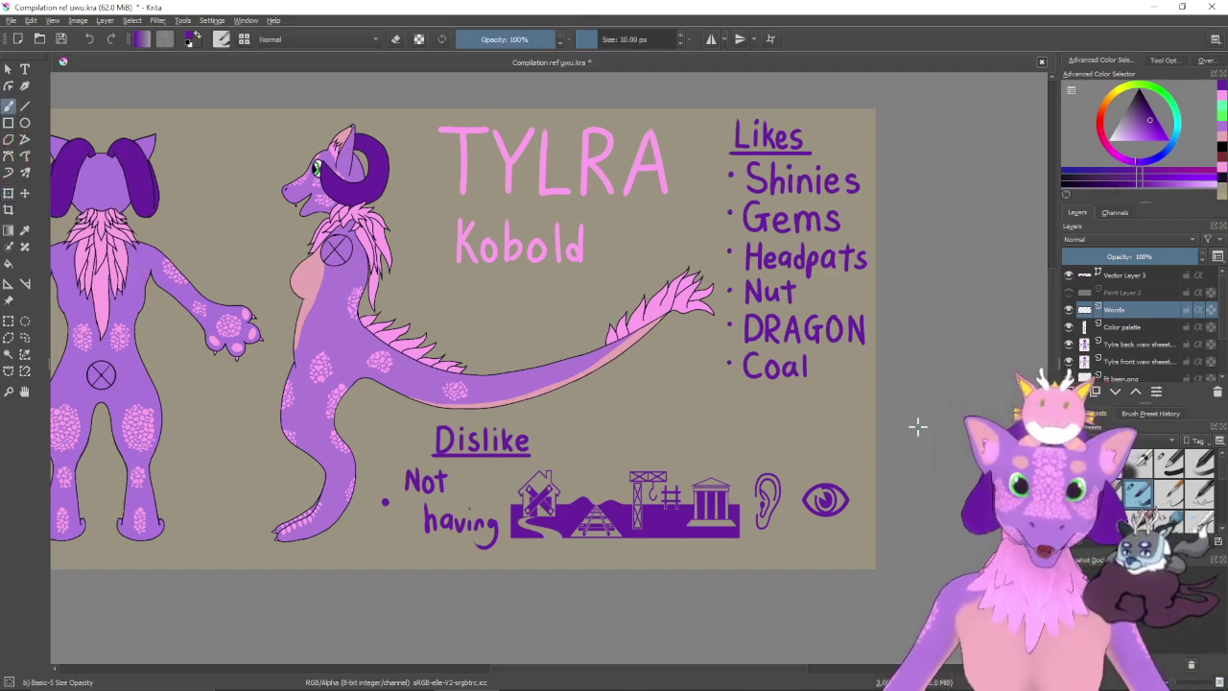
key("plus")
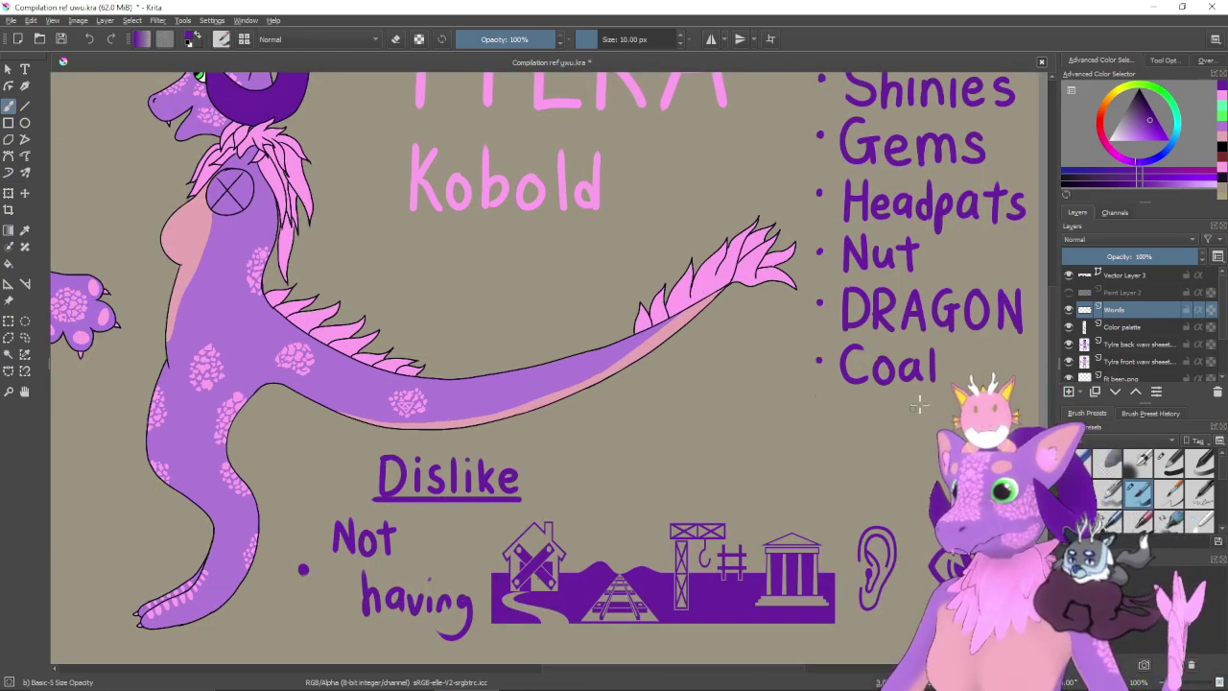
- Show the guide lines on Paint Layer 2 and paint a bullet dot below Coal on the Words layer
left_click(1113, 292)
left_click(1068, 291)
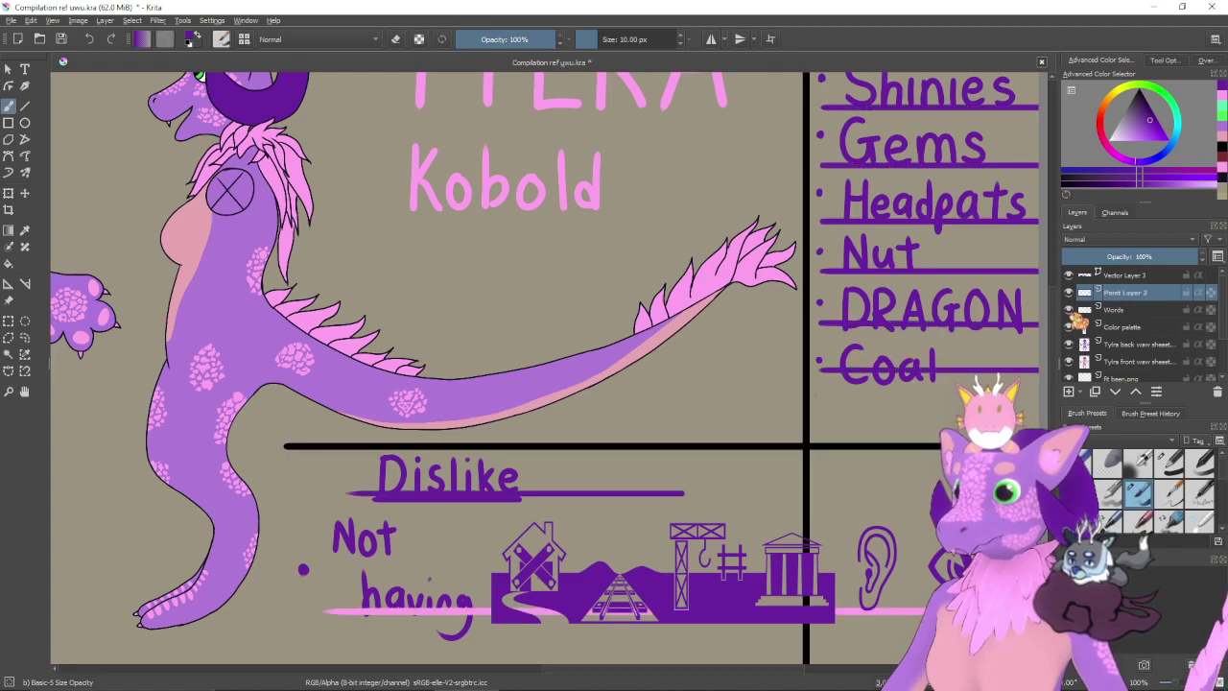
left_click_drag(794, 400, 721, 408)
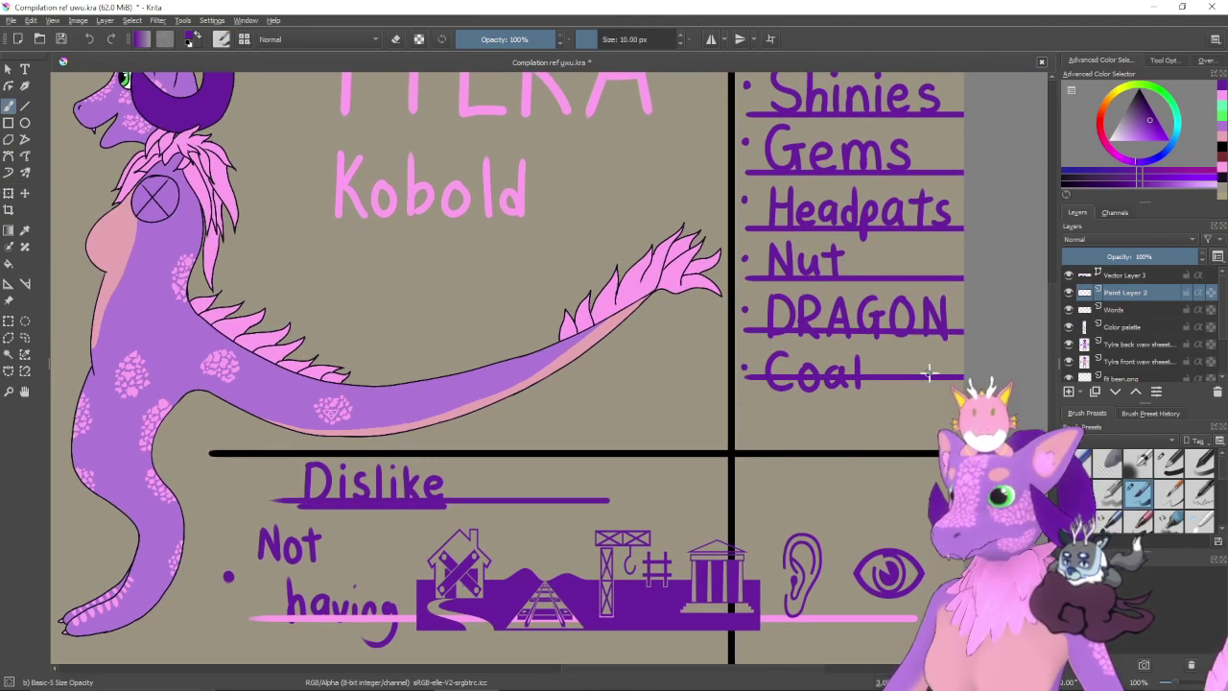
left_click(1112, 309)
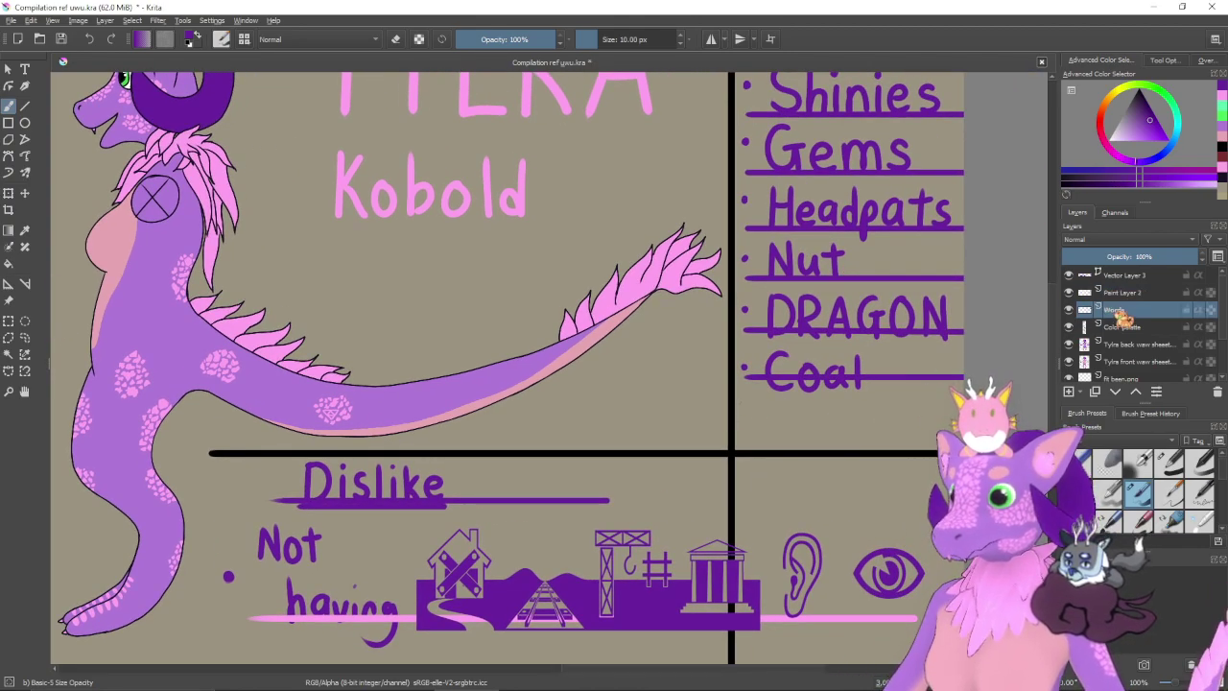
left_click(746, 414)
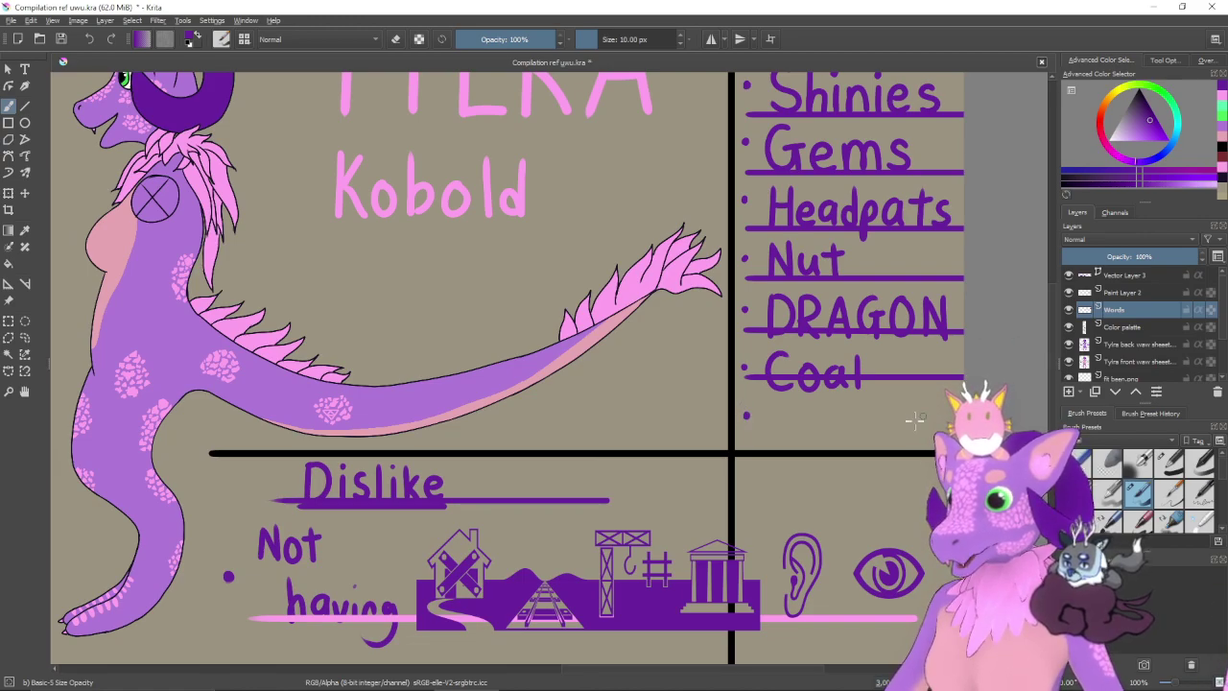
- Hide the Paint Layer 2 guide lines and undo the bullet dot below Coal
scroll(783, 392, "down", 1)
scroll(809, 390, "up", 4)
scroll(652, 365, "down", 4)
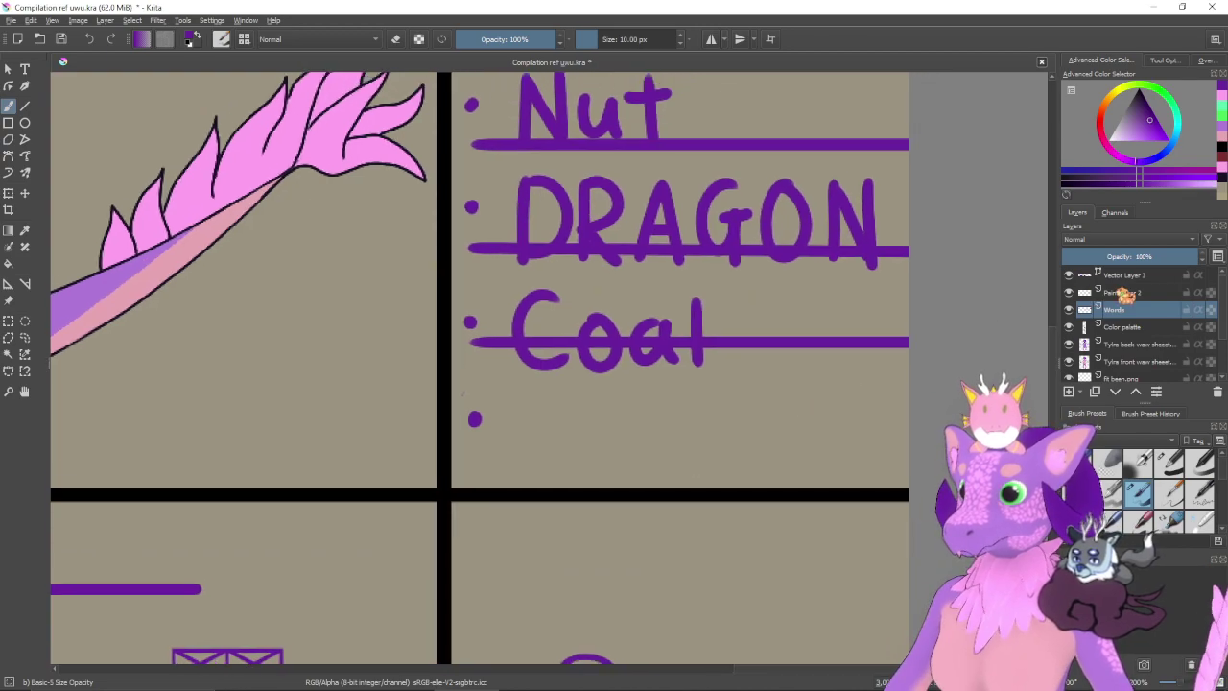
left_click(1068, 292)
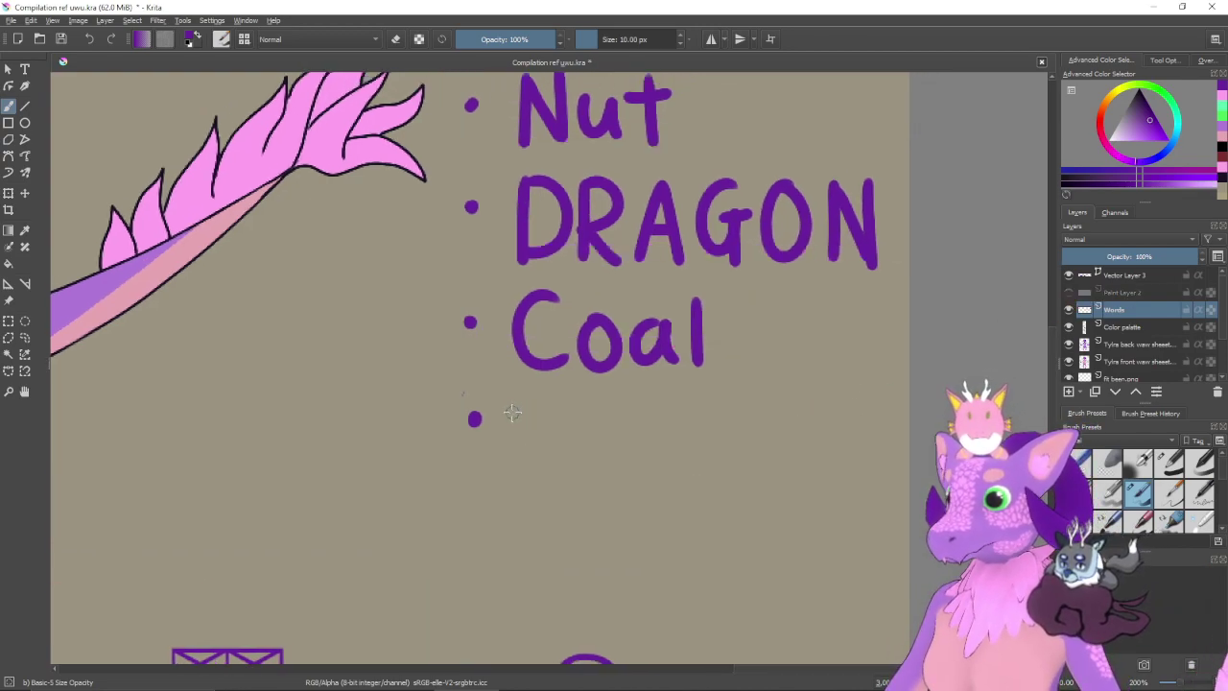
key("ctrl+z")
- Paint a bullet dot below Coal and handwrite "Uppies" beside it in purple on the Words layer
left_click(470, 444)
mouse_move(518, 409)
left_mouse_down()
mouse_move(518, 454)
mouse_move(554, 454)
mouse_move(520, 422)
mouse_move(522, 467)
mouse_move(557, 473)
mouse_move(566, 430)
mouse_move(588, 504)
mouse_move(589, 478)
mouse_move(637, 485)
left_mouse_up()
key("ctrl+z")
key("ctrl+z")
left_click_drag(683, 412, 691, 477)
key("ctrl+z")
key("ctrl+z")
left_click_drag(688, 406, 686, 480)
key("ctrl+z")
mouse_move(685, 428)
left_mouse_down()
mouse_move(684, 477)
mouse_move(733, 447)
mouse_move(712, 446)
mouse_move(736, 464)
mouse_move(728, 433)
mouse_move(746, 470)
left_mouse_up()
key("ctrl+z")
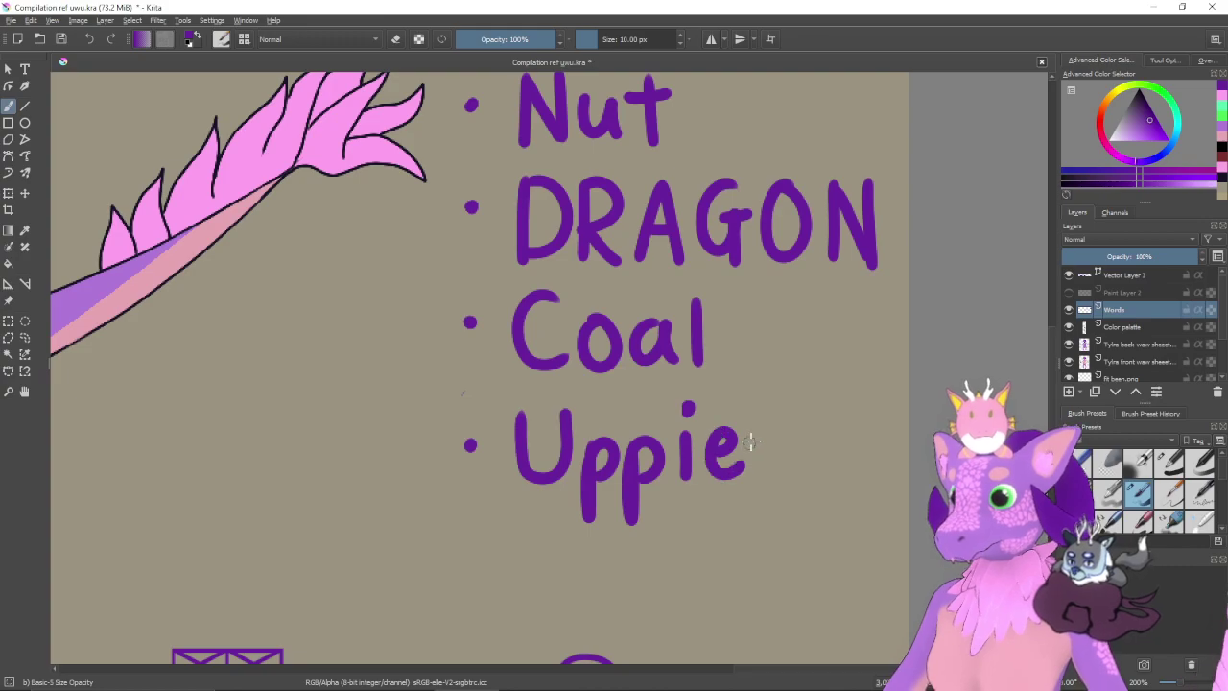
left_click_drag(789, 433, 759, 477)
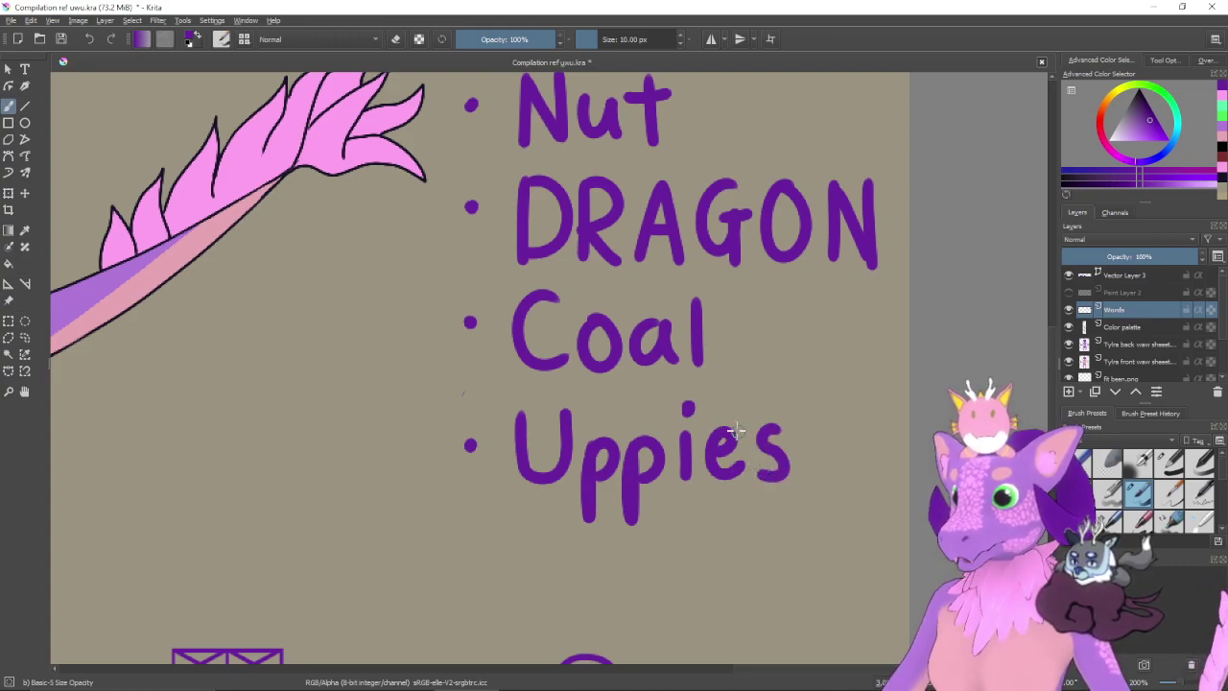
- Select the Uppies entry with its bullet, enlarge it slightly, nudge it up under Coal, and clear the selection
scroll(737, 430, "down", 5)
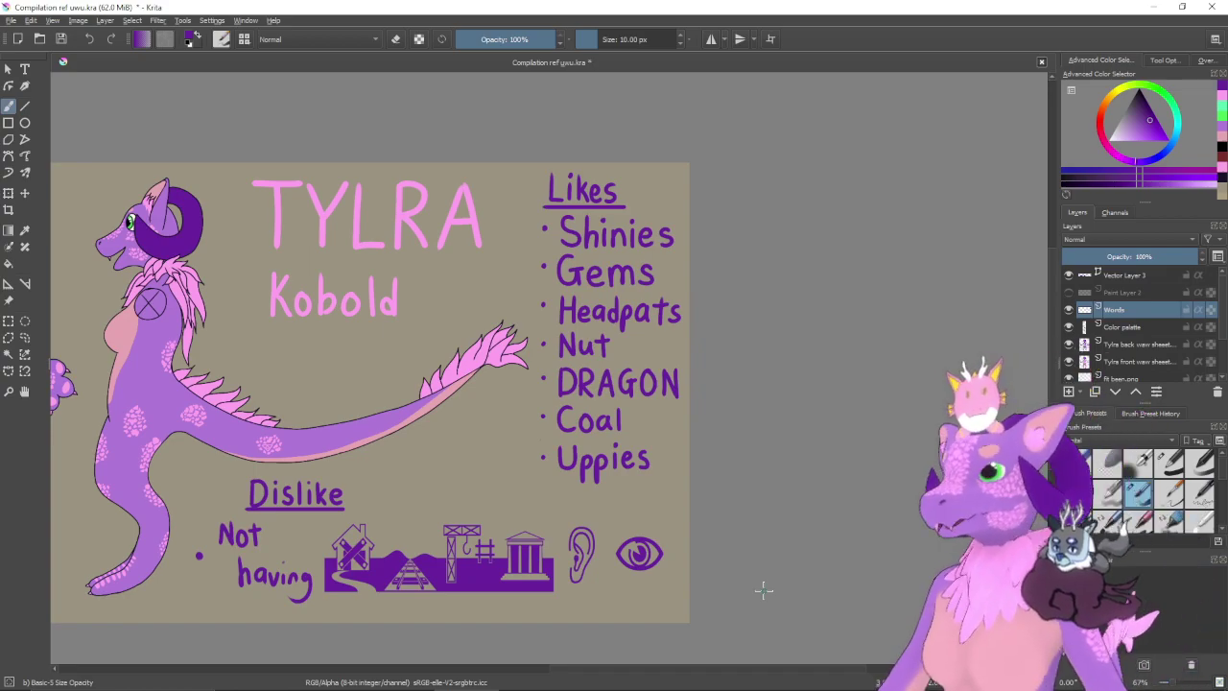
scroll(726, 461, "up", 2)
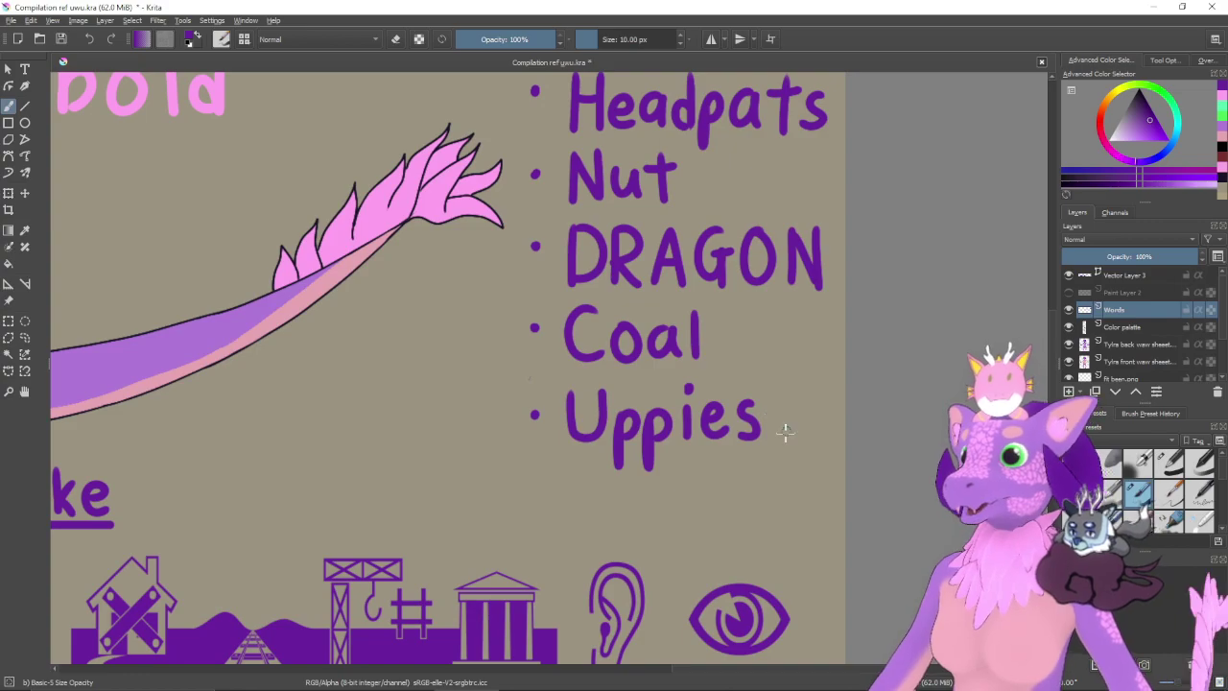
left_click_drag(770, 447, 795, 440)
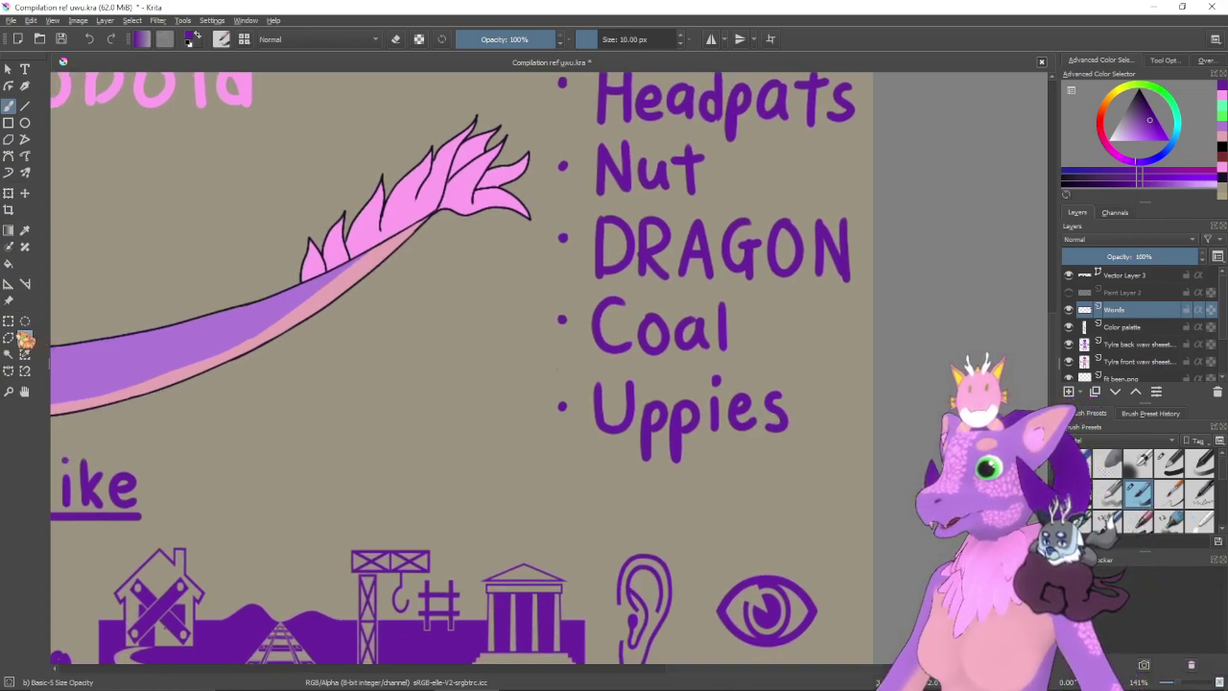
left_click(8, 320)
left_click_drag(547, 370, 807, 444)
left_click_drag(811, 474, 814, 469)
key("ctrl+t")
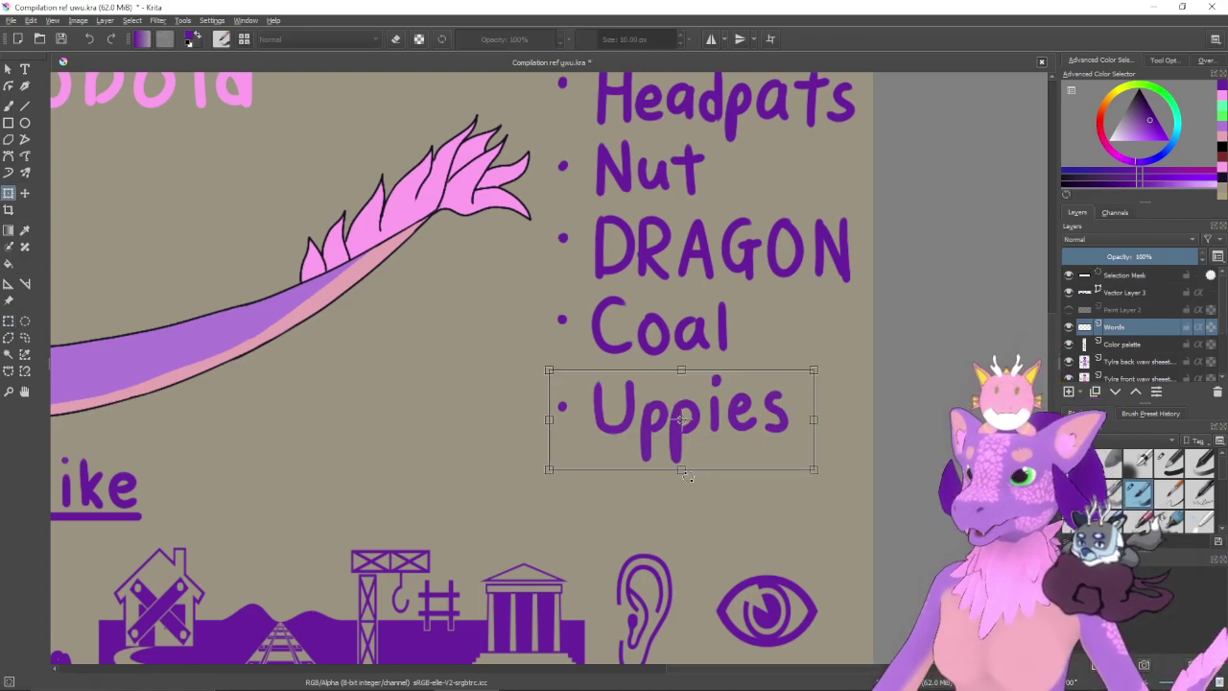
left_click_drag(806, 467, 837, 474)
key("Return")
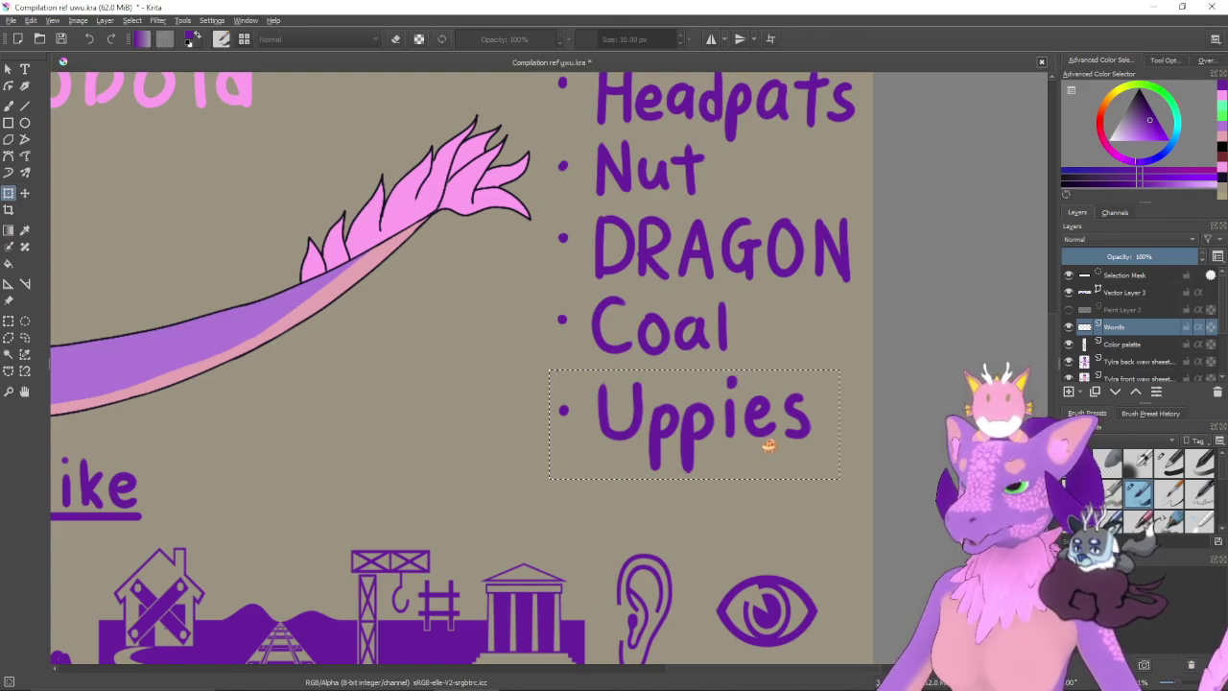
key("Return")
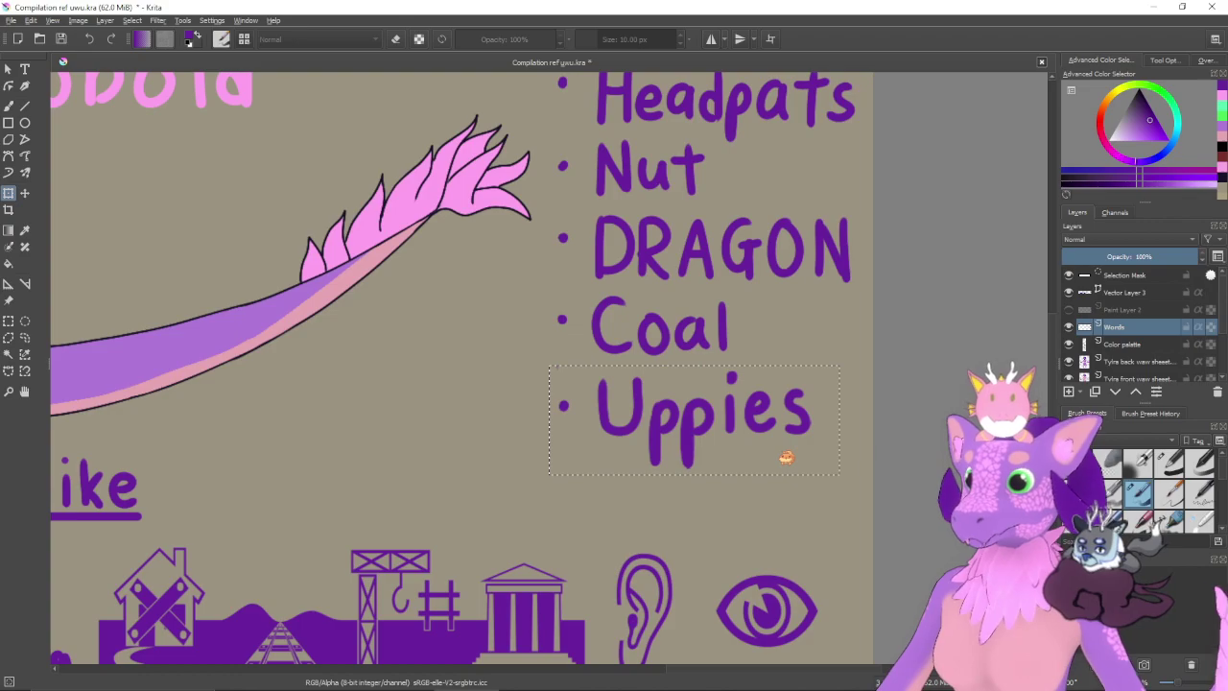
key("ctrl+shift+a")
- Examine the whole reference sheet, including the figures, the Likes and Dislike sections and the colour legend
scroll(783, 452, "down", 3)
left_click_drag(678, 403, 774, 465)
key("ctrl+minus")
left_click_drag(678, 451, 786, 482)
scroll(818, 487, "down", 1)
scroll(802, 488, "up", 1)
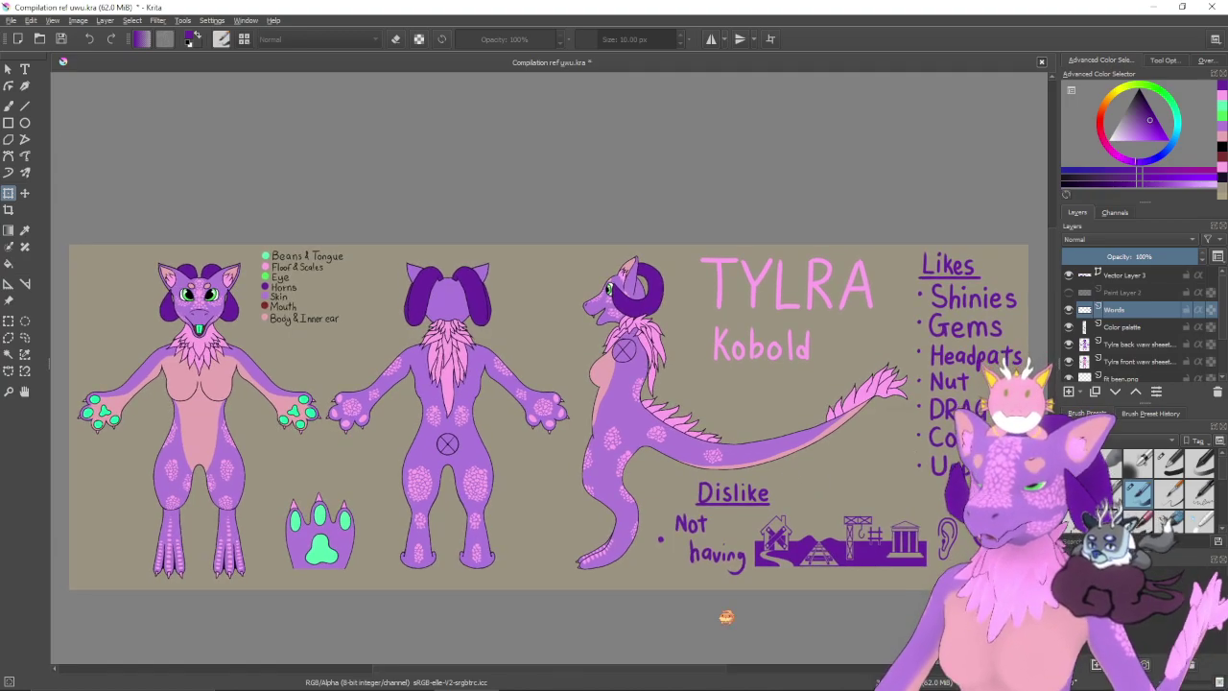
left_click_drag(731, 431, 711, 298)
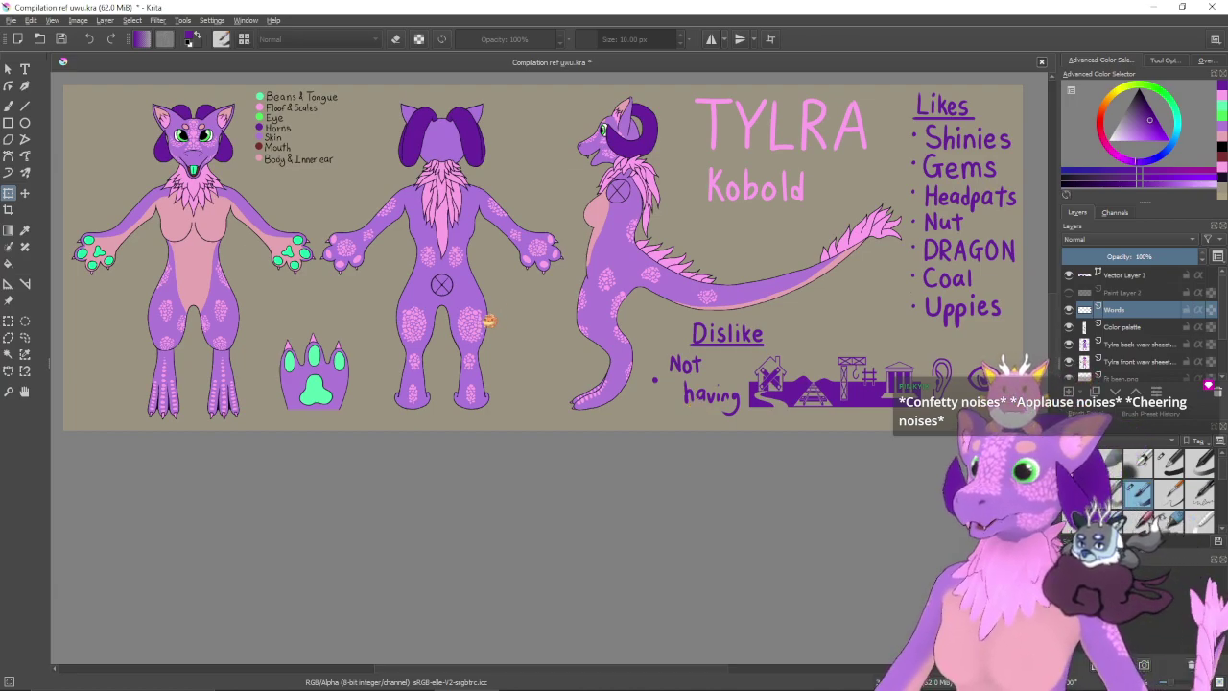
left_click_drag(619, 300, 678, 397)
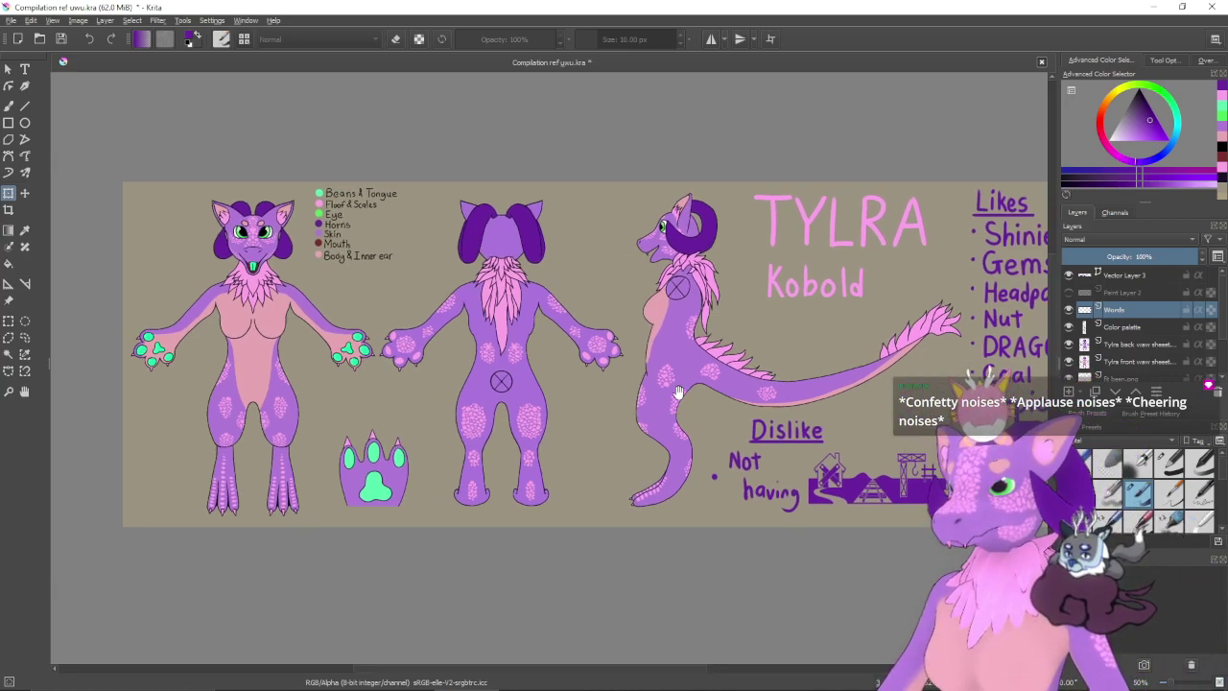
key("ctrl+plus")
key("ctrl+plus")
left_click_drag(521, 320, 724, 416)
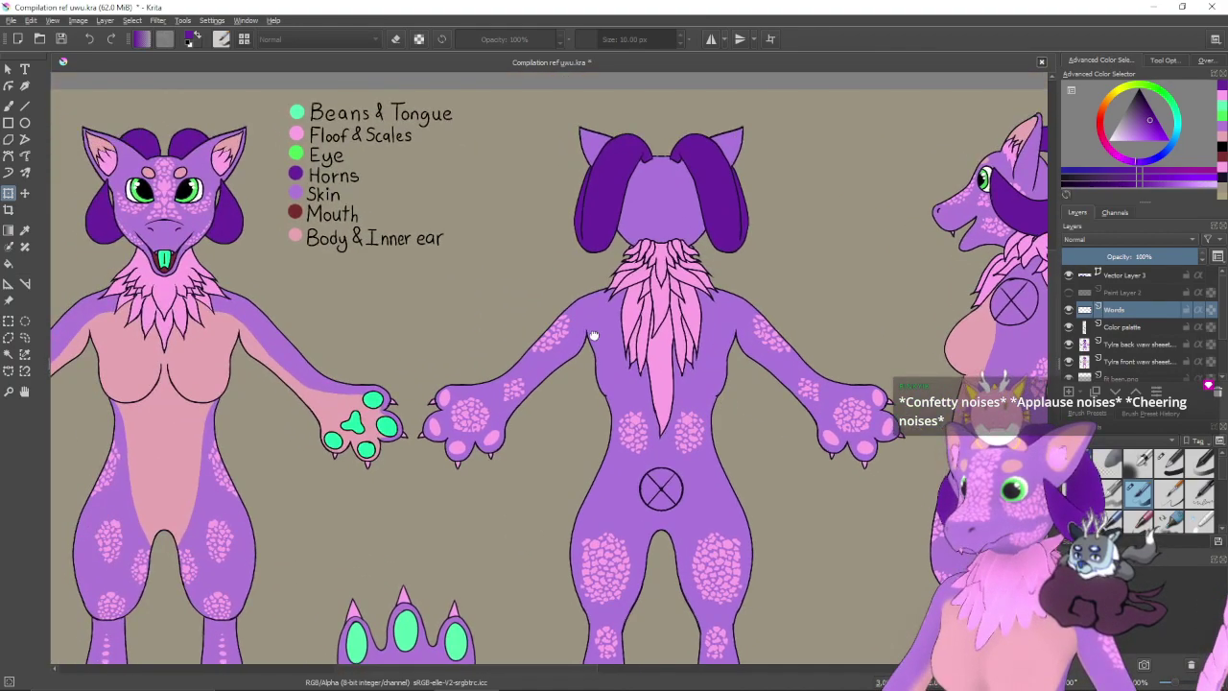
left_click_drag(591, 335, 715, 423)
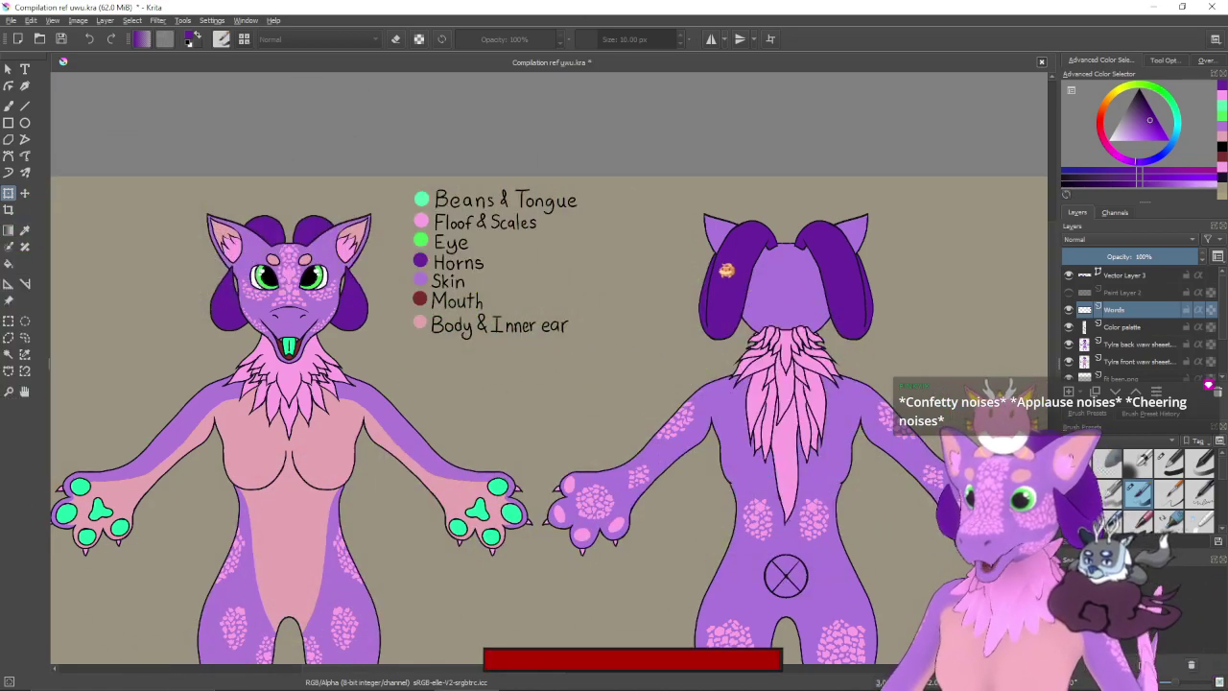
- On the Color palette layer, select the swatches from Floof & Scales to Body & Inner ear and shift them slightly down
left_click(1068, 310)
left_click(1069, 310)
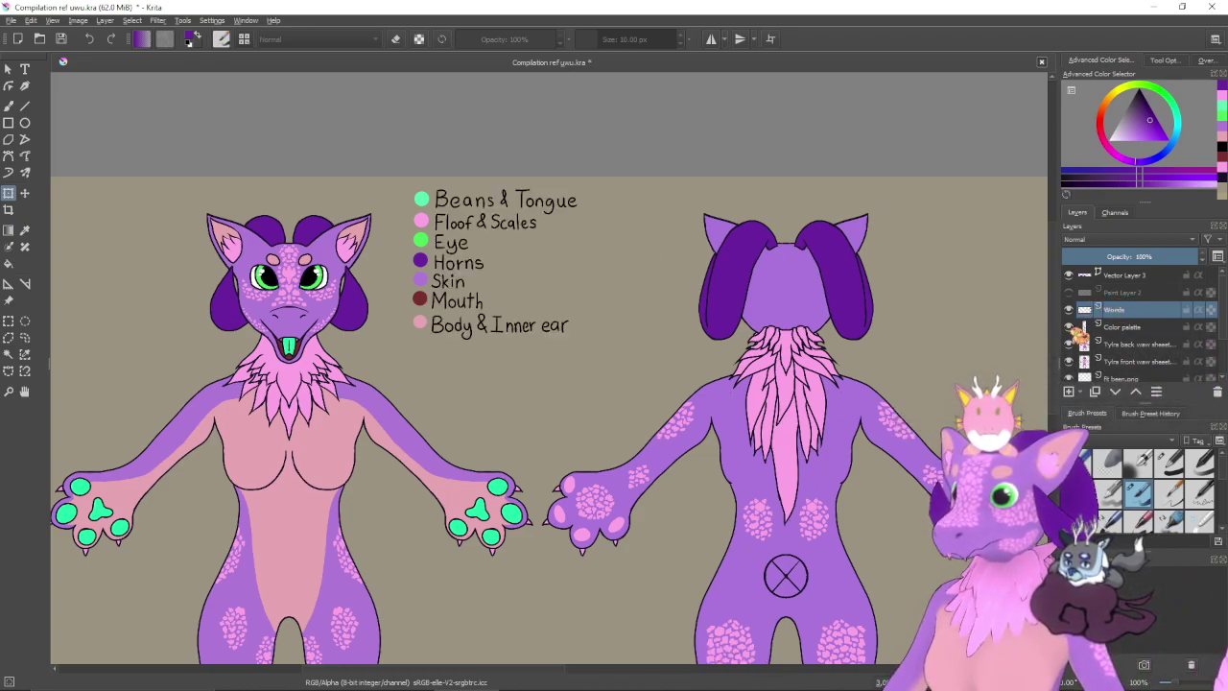
left_click(1118, 327)
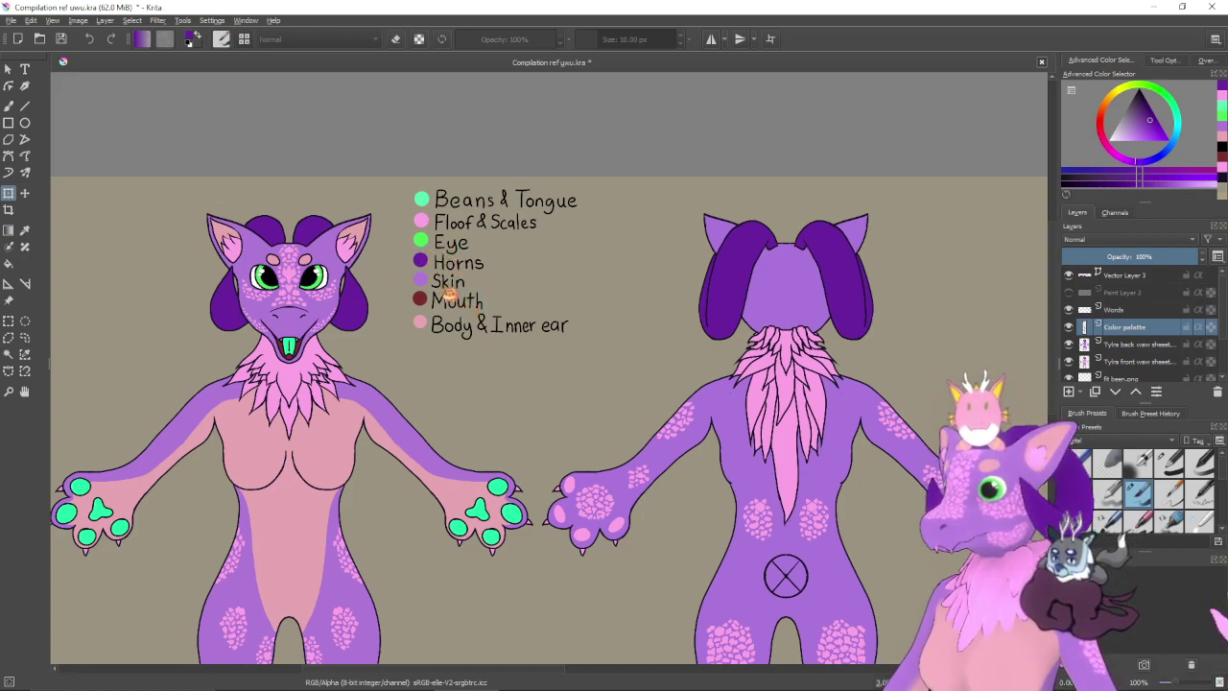
scroll(444, 329, "up", 3)
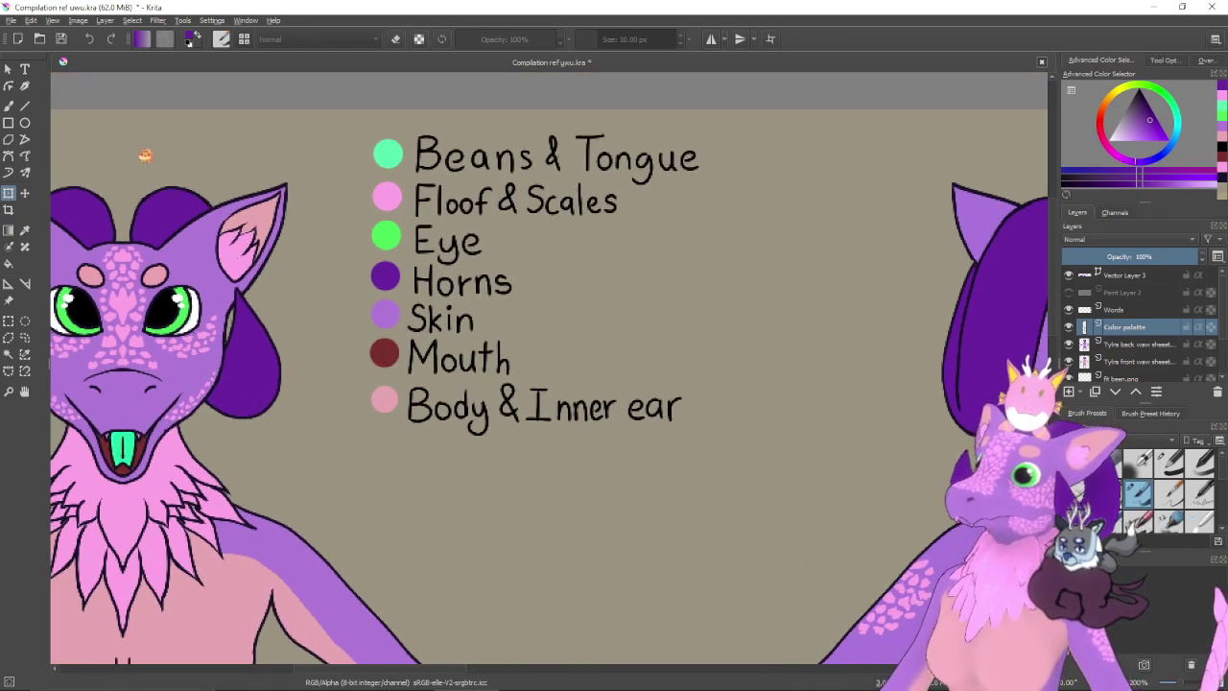
left_click(9, 321)
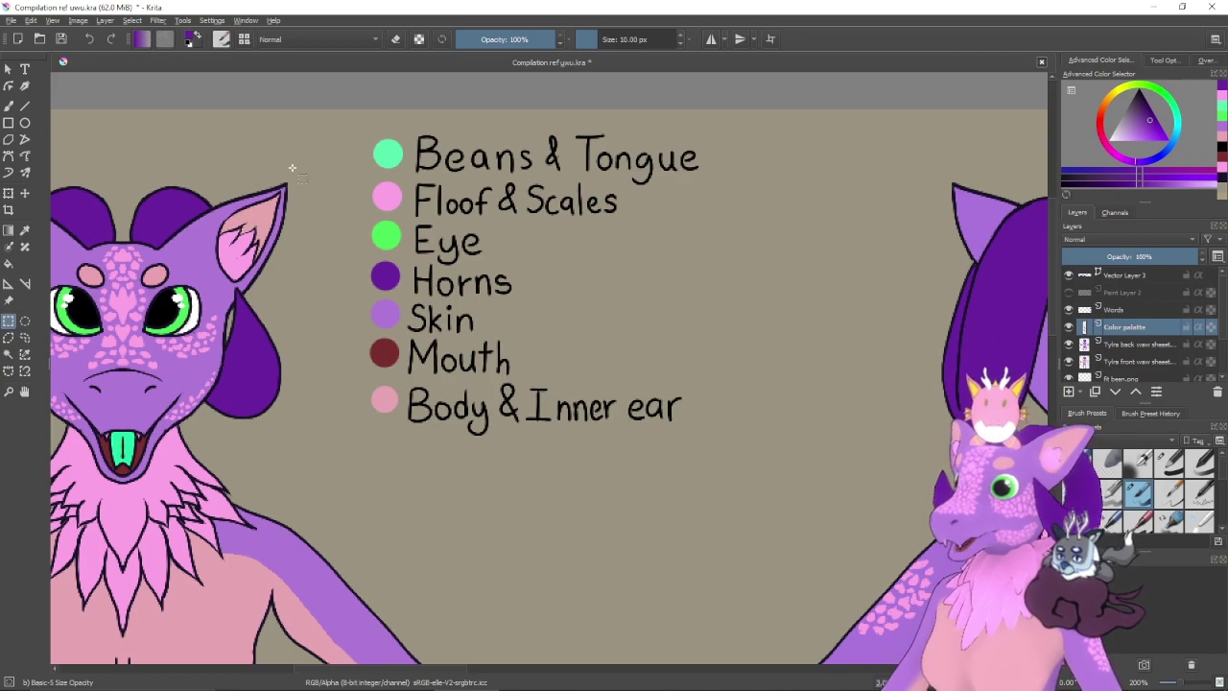
left_click_drag(362, 176, 407, 444)
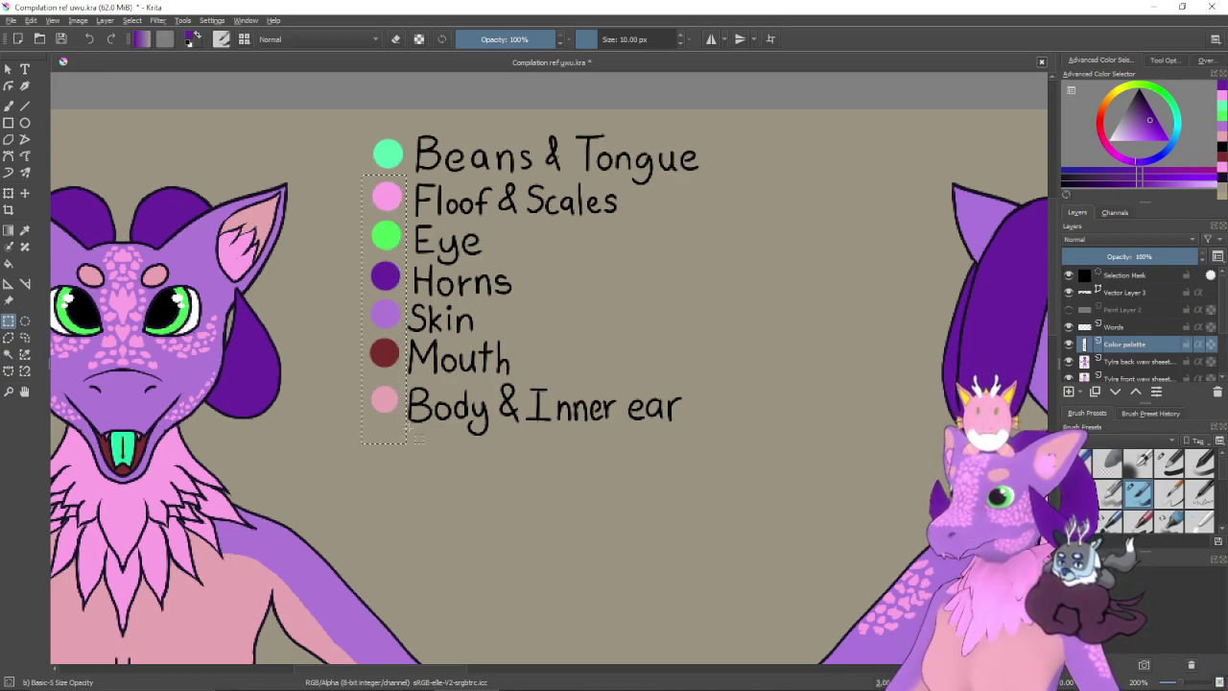
key("ctrl+t")
left_click_drag(387, 245, 388, 252)
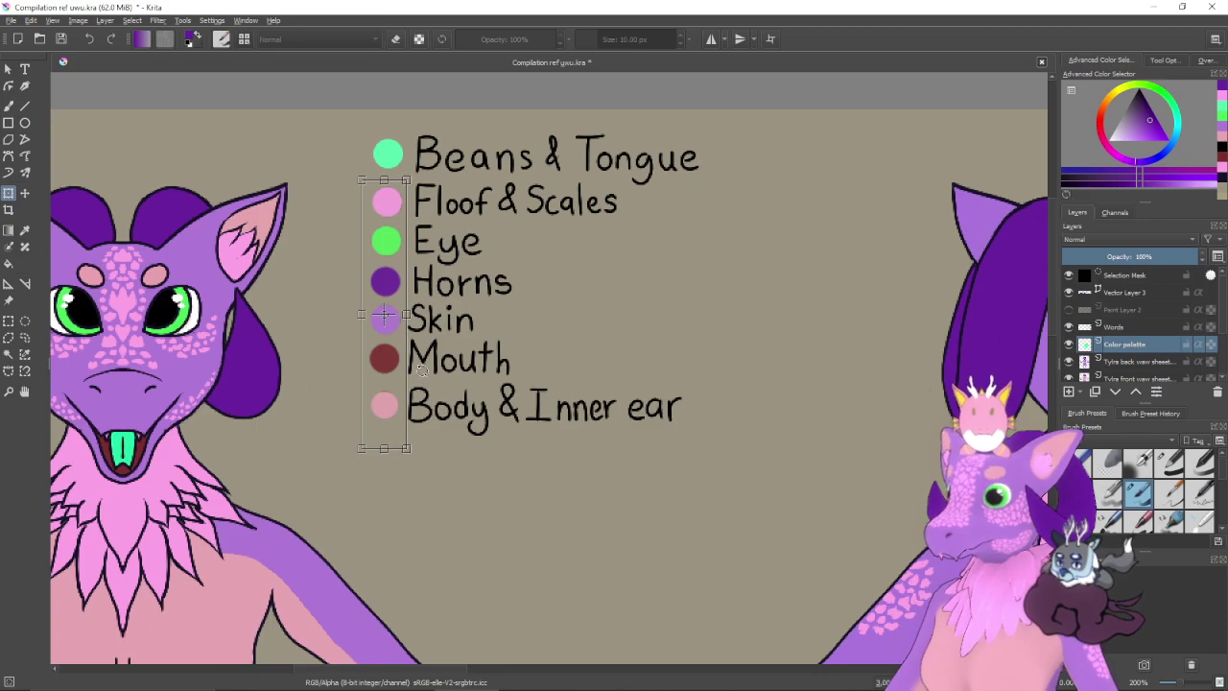
- Shift the swatches from Eye to Body & Inner ear slightly down, and those from Horns onward a little further
left_click(9, 321)
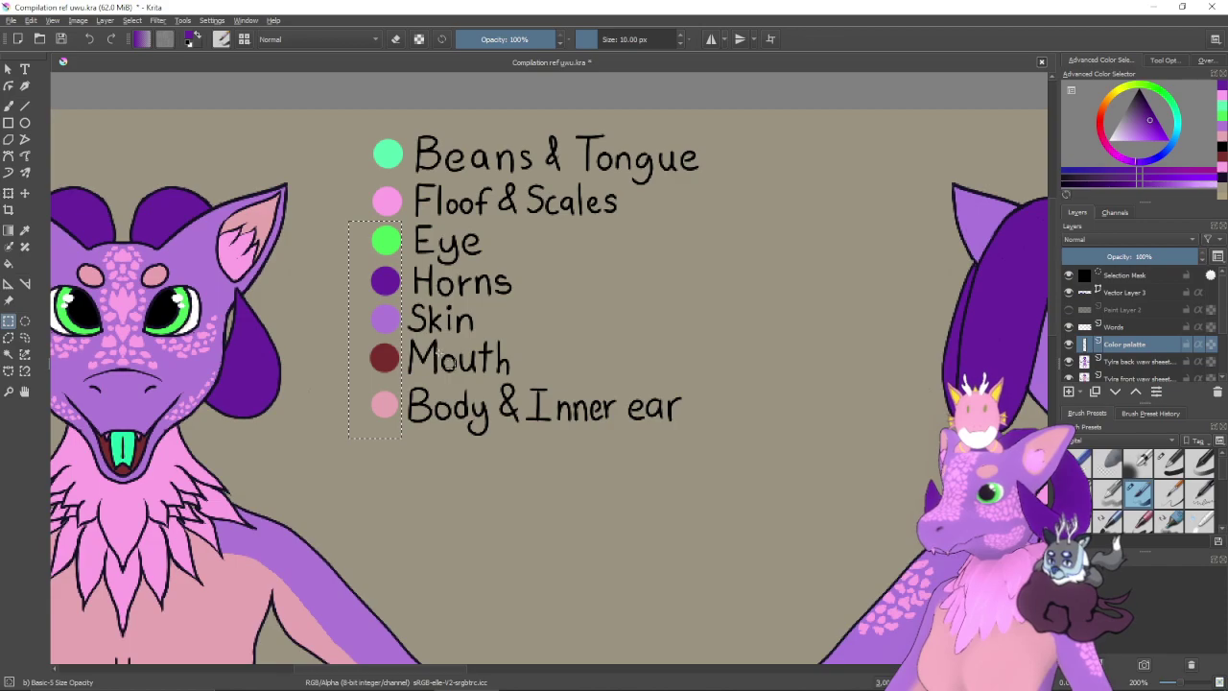
key("ctrl+t")
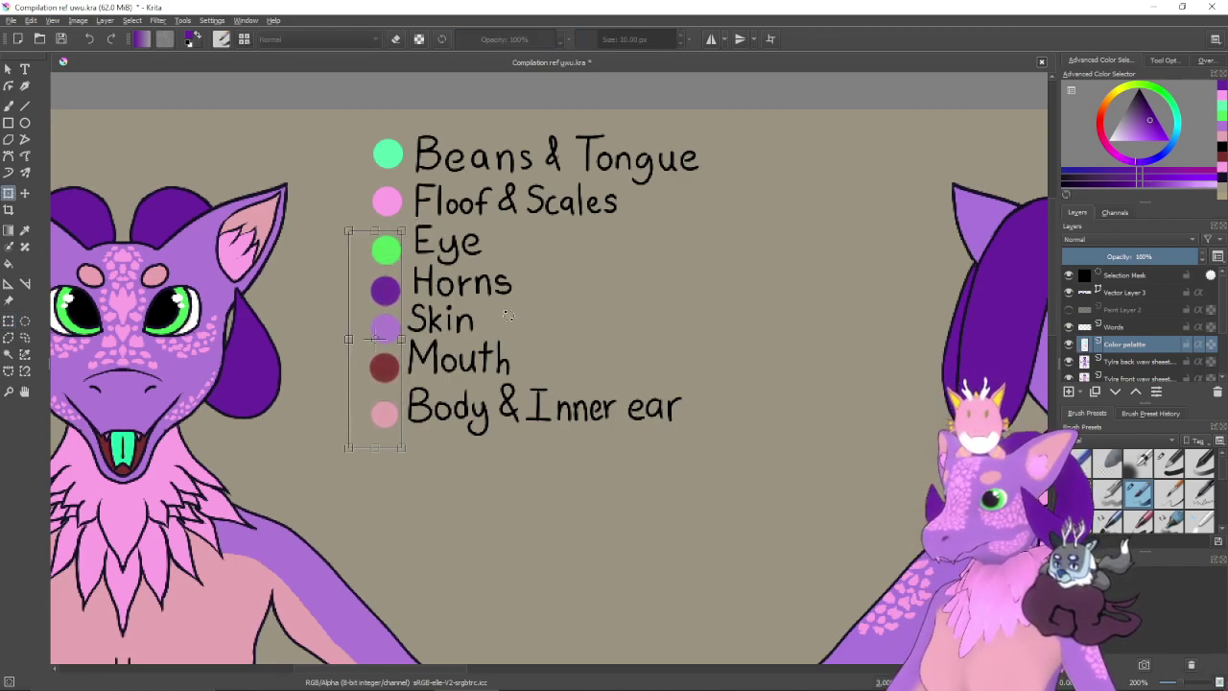
left_click(9, 321)
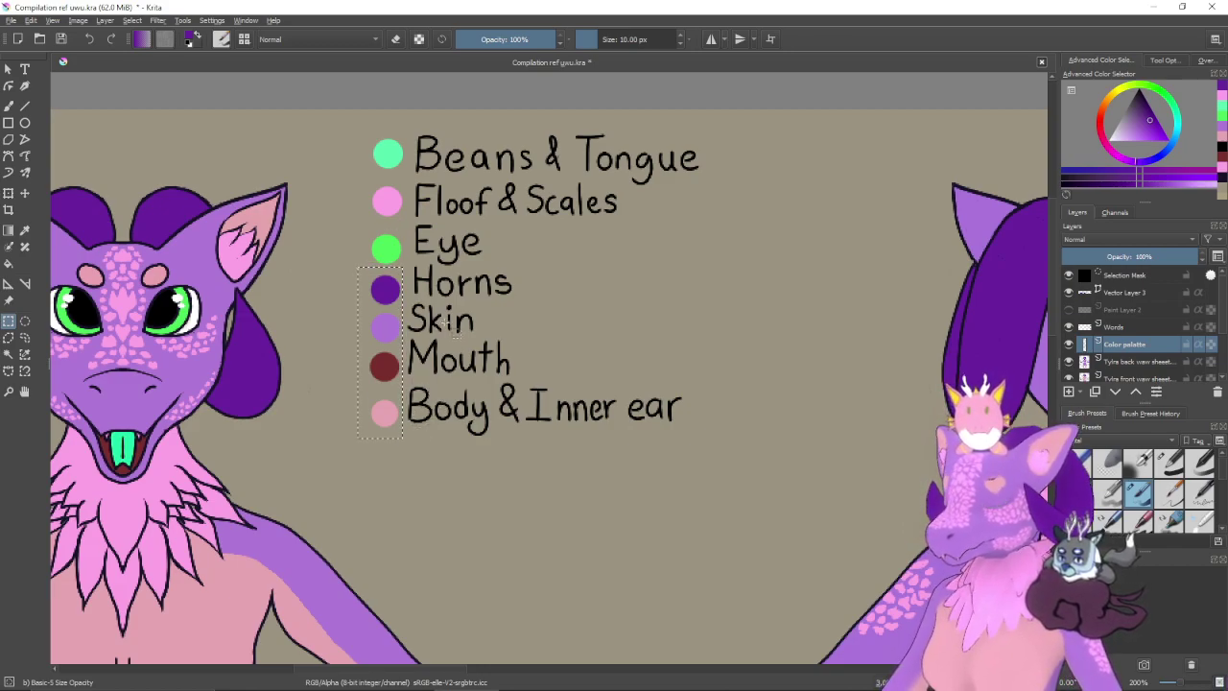
key("t")
left_click_drag(384, 293, 383, 305)
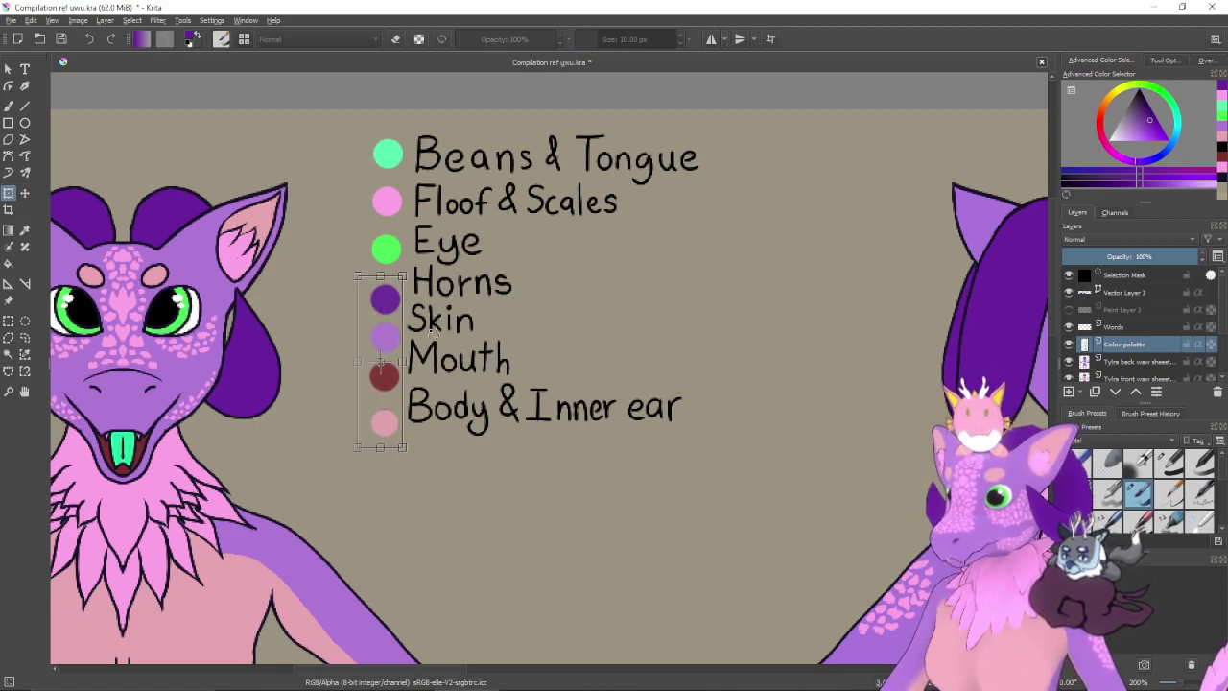
key("Return")
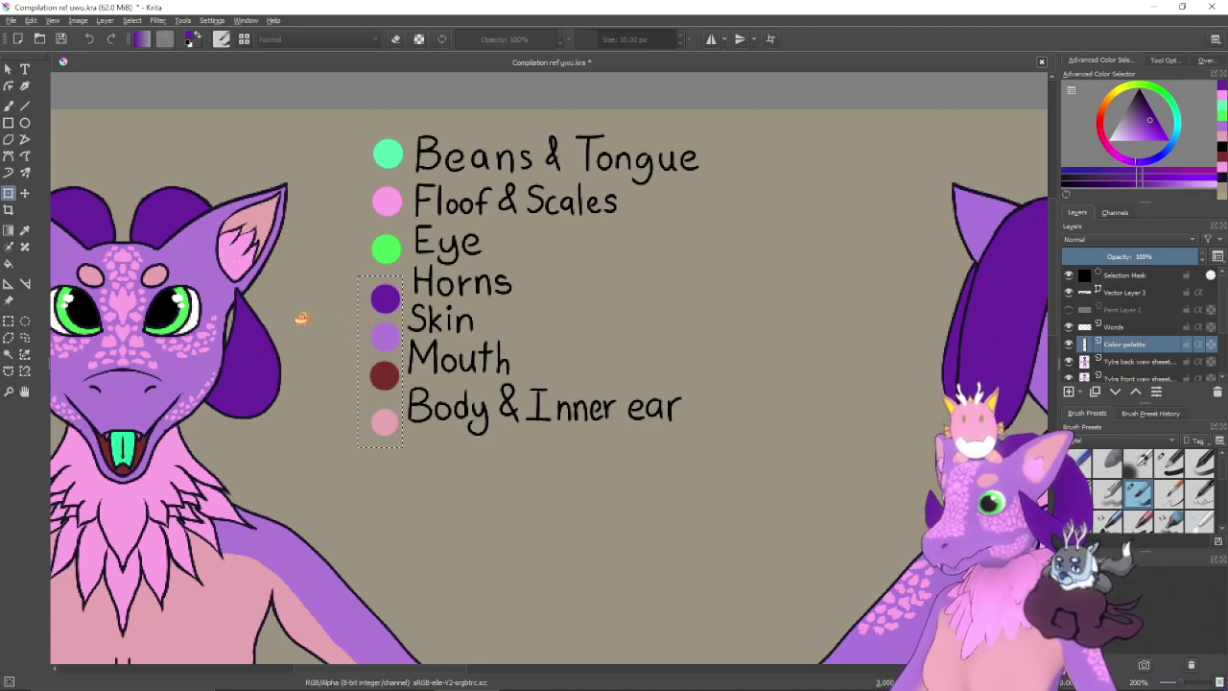
left_click(9, 320)
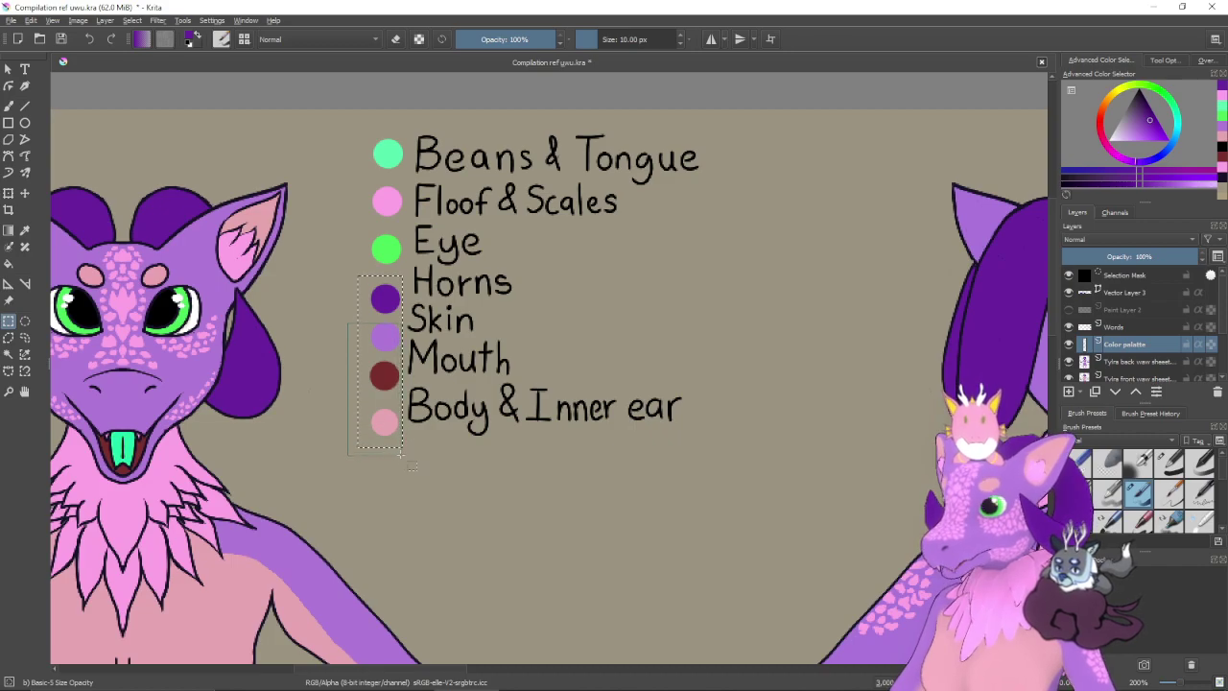
left_click_drag(403, 453, 403, 456)
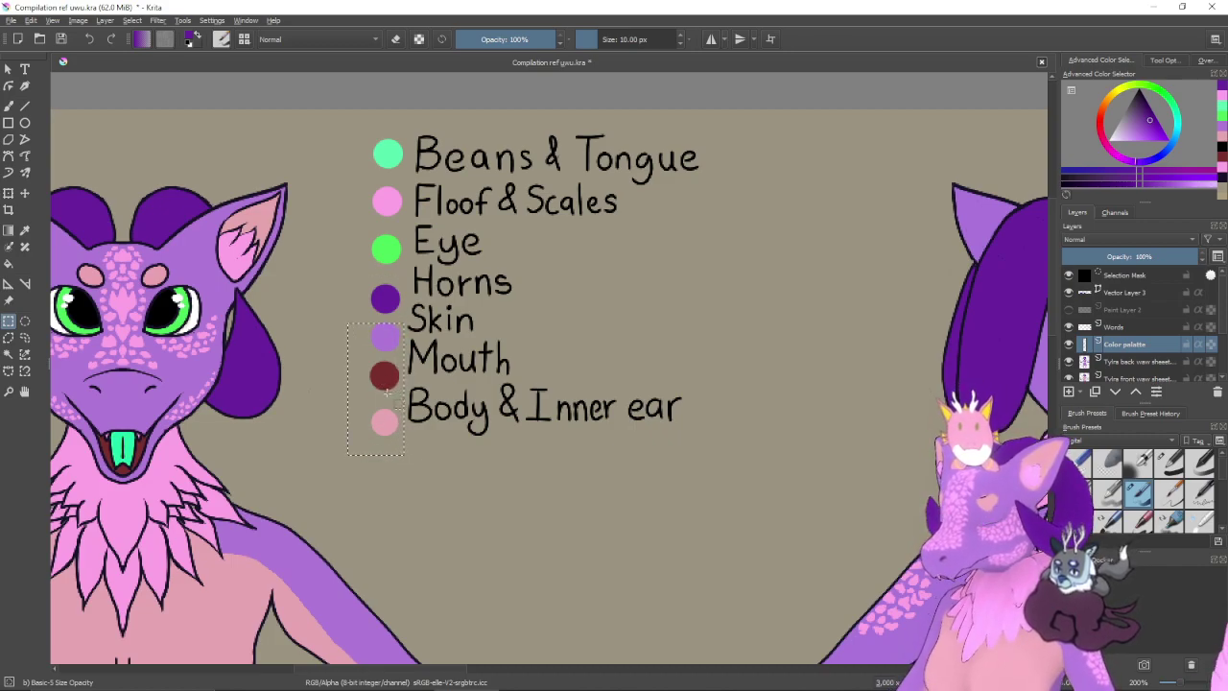
key("ctrl+t")
left_click_drag(390, 353, 390, 375)
key("ctrl+z")
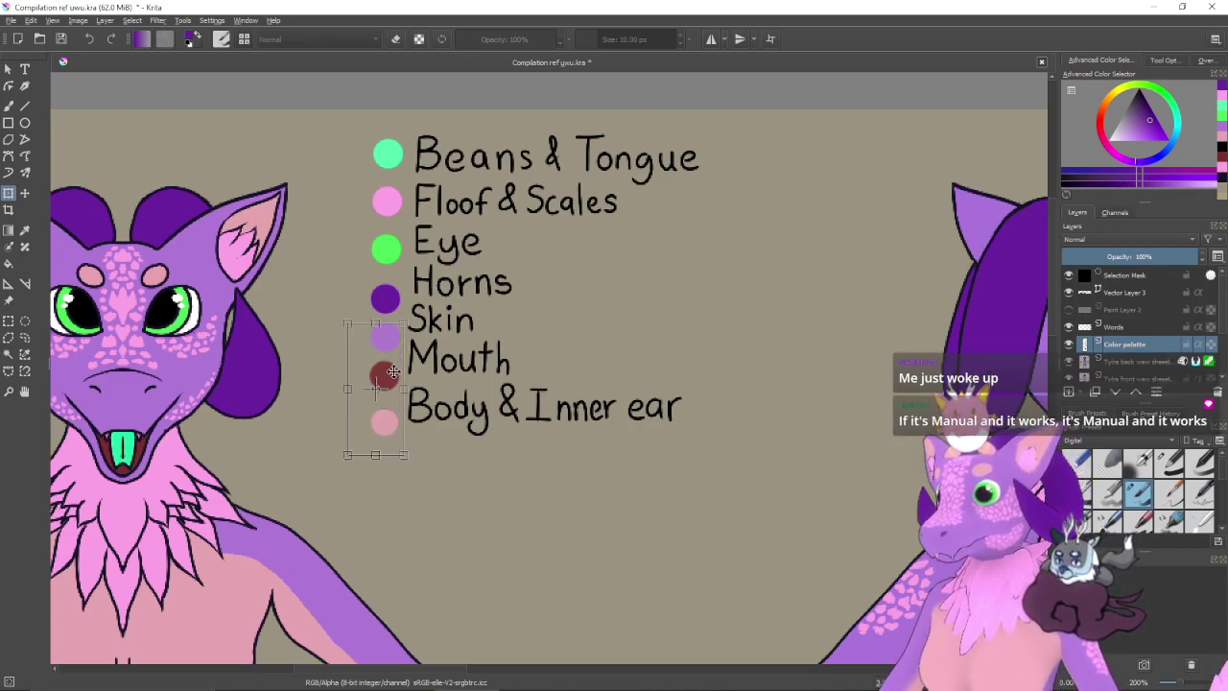
key("Return")
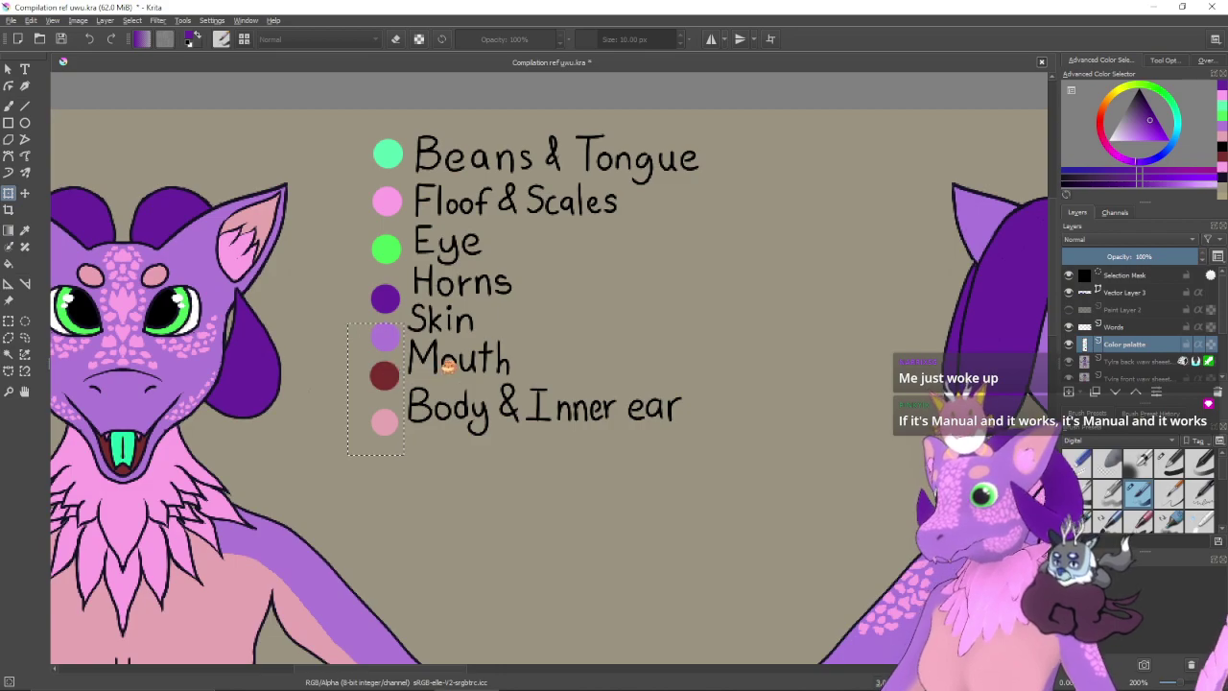
key("ctrl+shift+a")
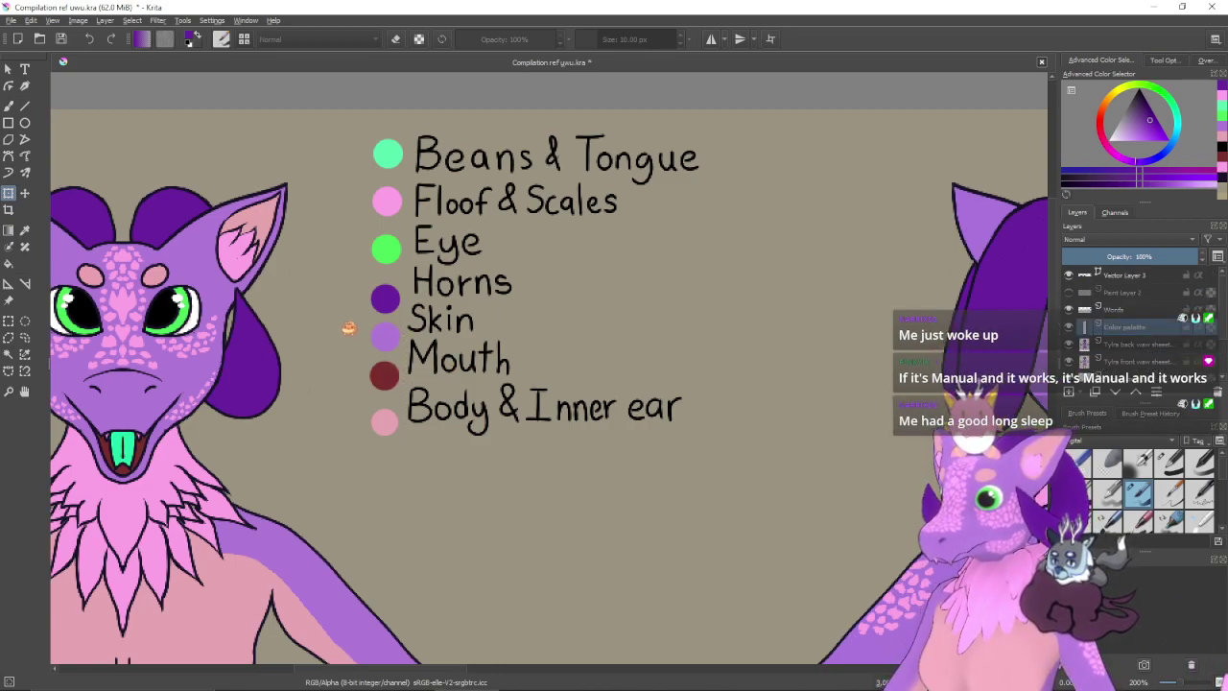
- Select the Skin, Mouth and Body & Inner ear swatches on the Color palette layer and shift them slightly down
left_click(9, 322)
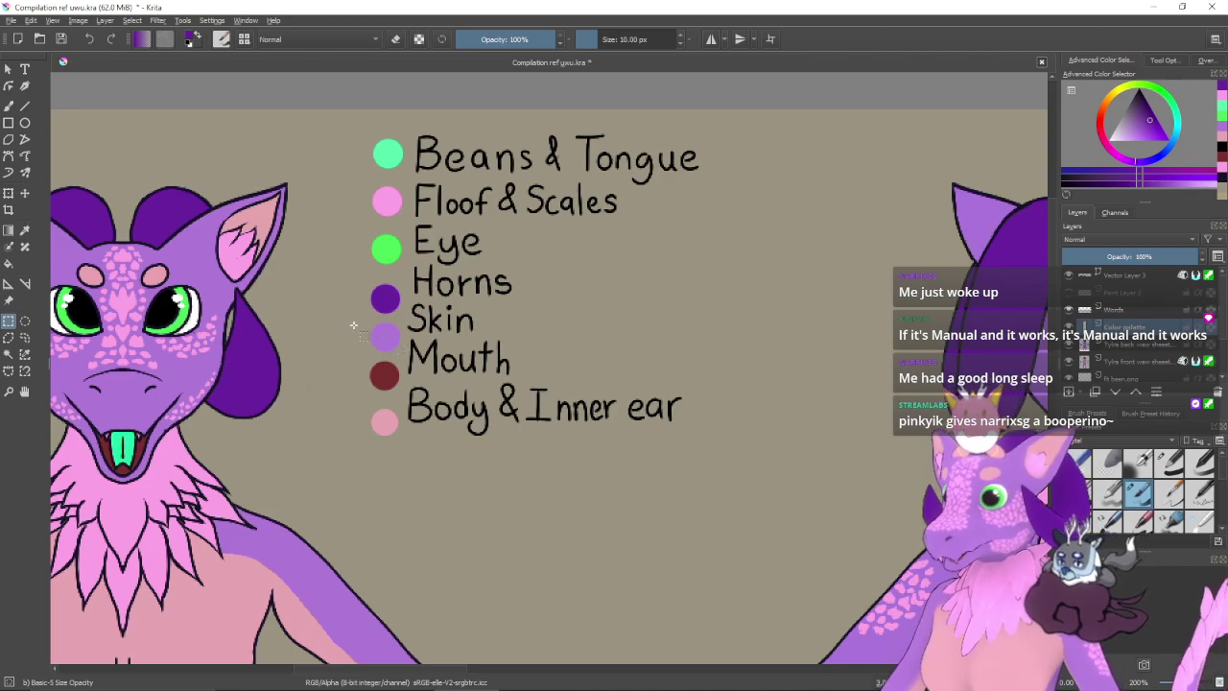
left_click_drag(383, 372, 405, 442)
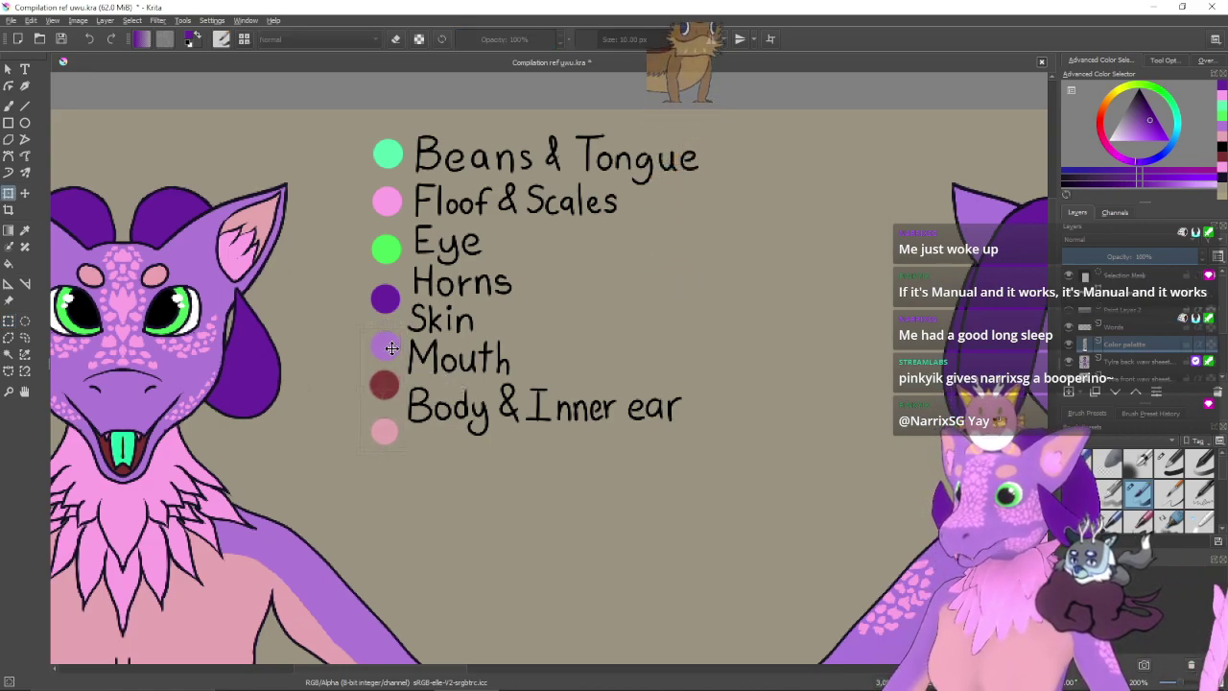
left_click_drag(391, 340, 389, 345)
key("ctrl+t")
key("Return")
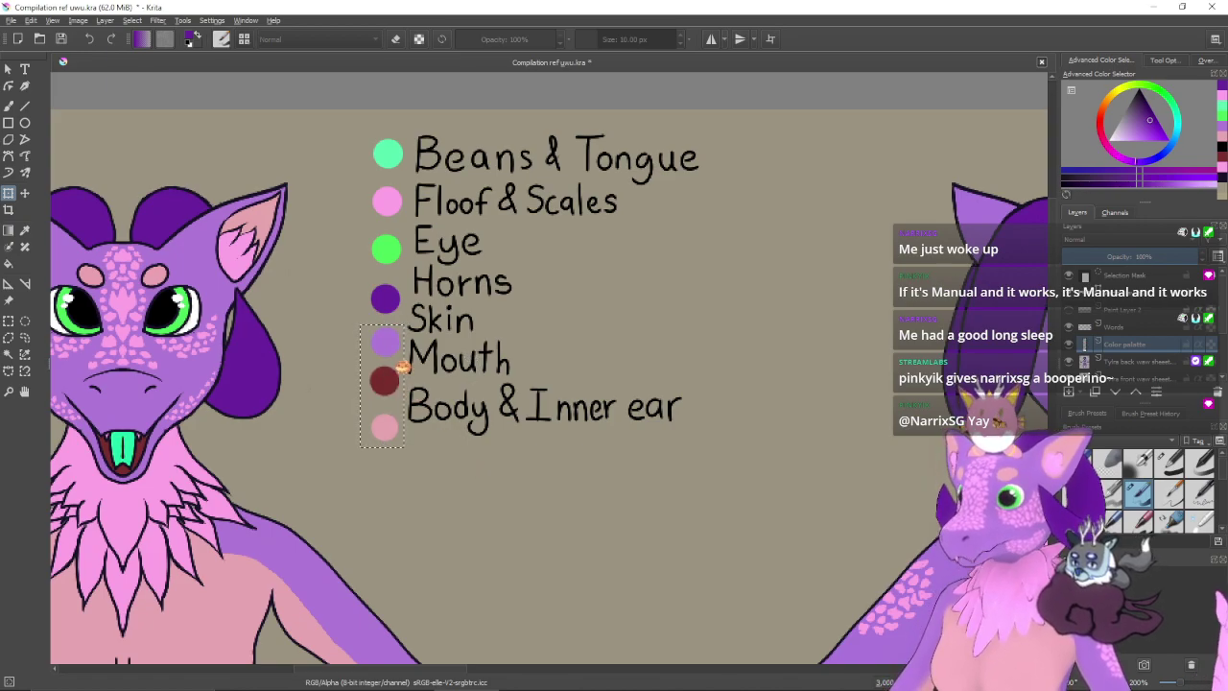
- Reselect only the Mouth and Body & Inner ear swatches, shift them slightly down, and clear the selection
left_click(8, 320)
left_click(380, 372)
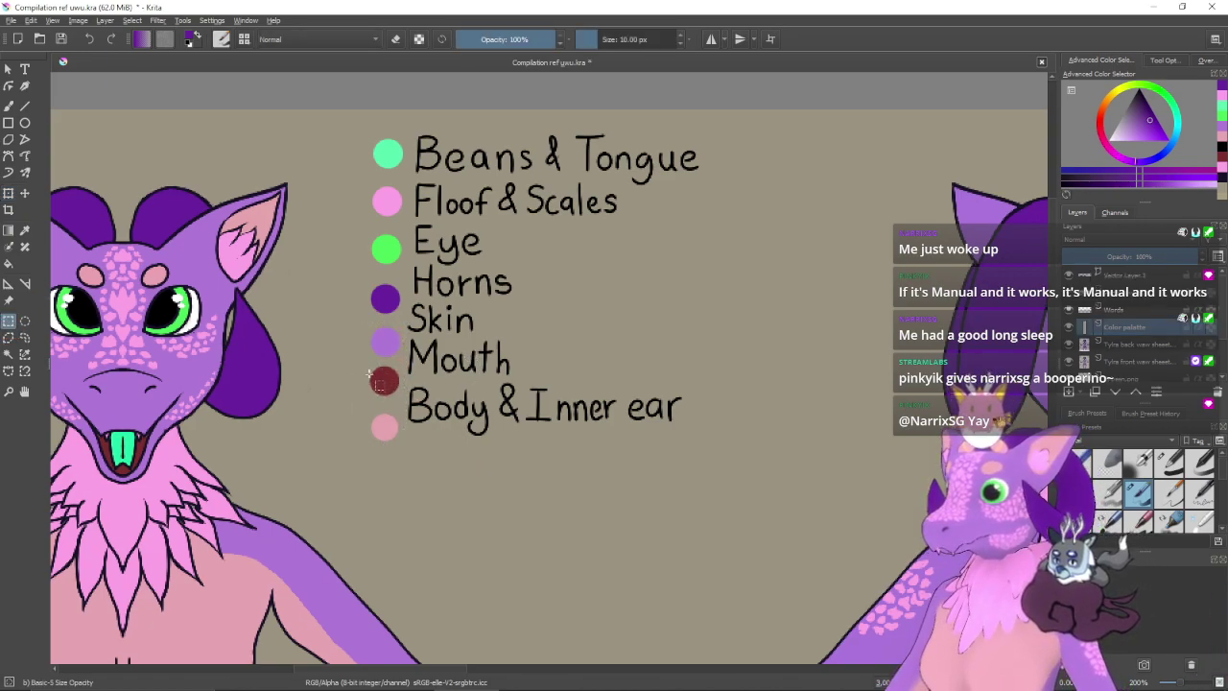
left_click_drag(397, 394, 403, 445)
key("ctrl+t")
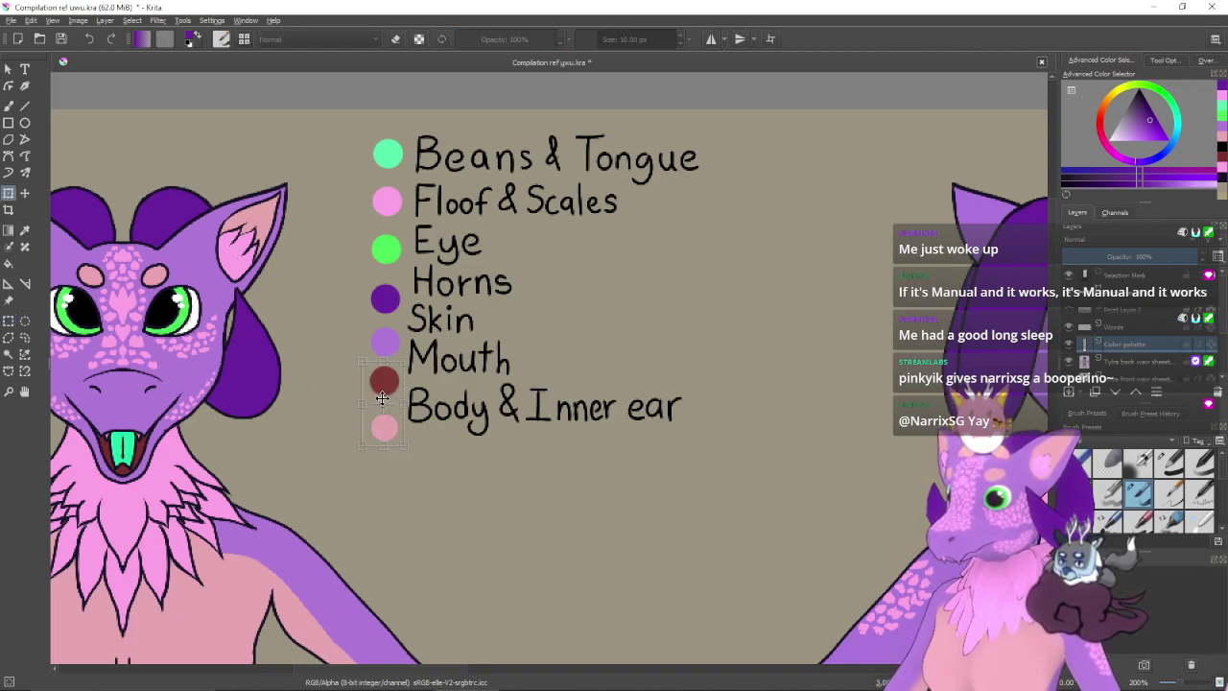
left_click_drag(390, 385, 391, 393)
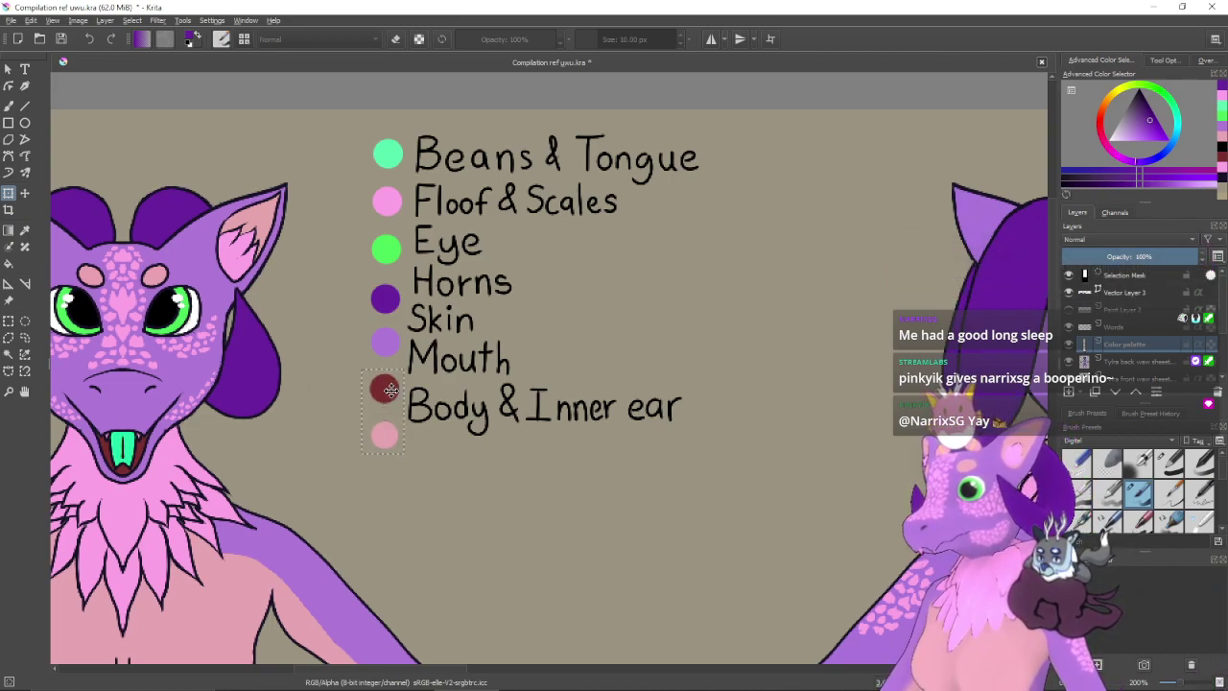
key("ctrl+shift+a")
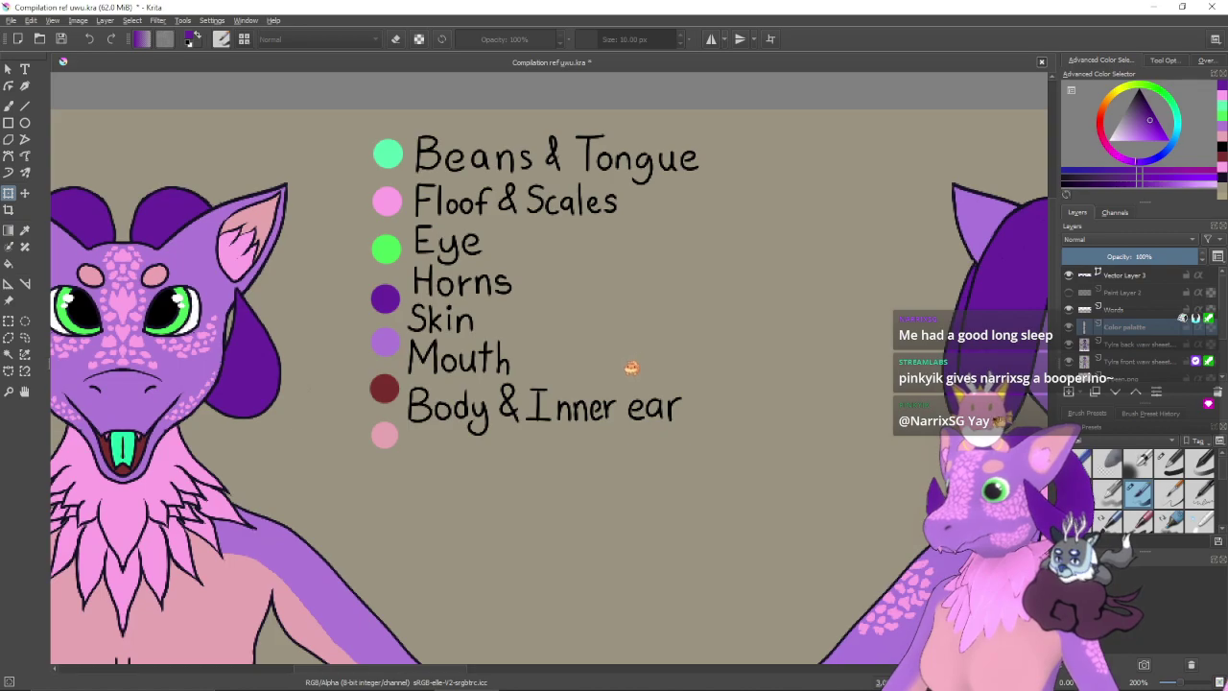
- On the Words layer, select the Body & Inner ear label, move it down beside its pink swatch, and clear the selection
left_click(1118, 311)
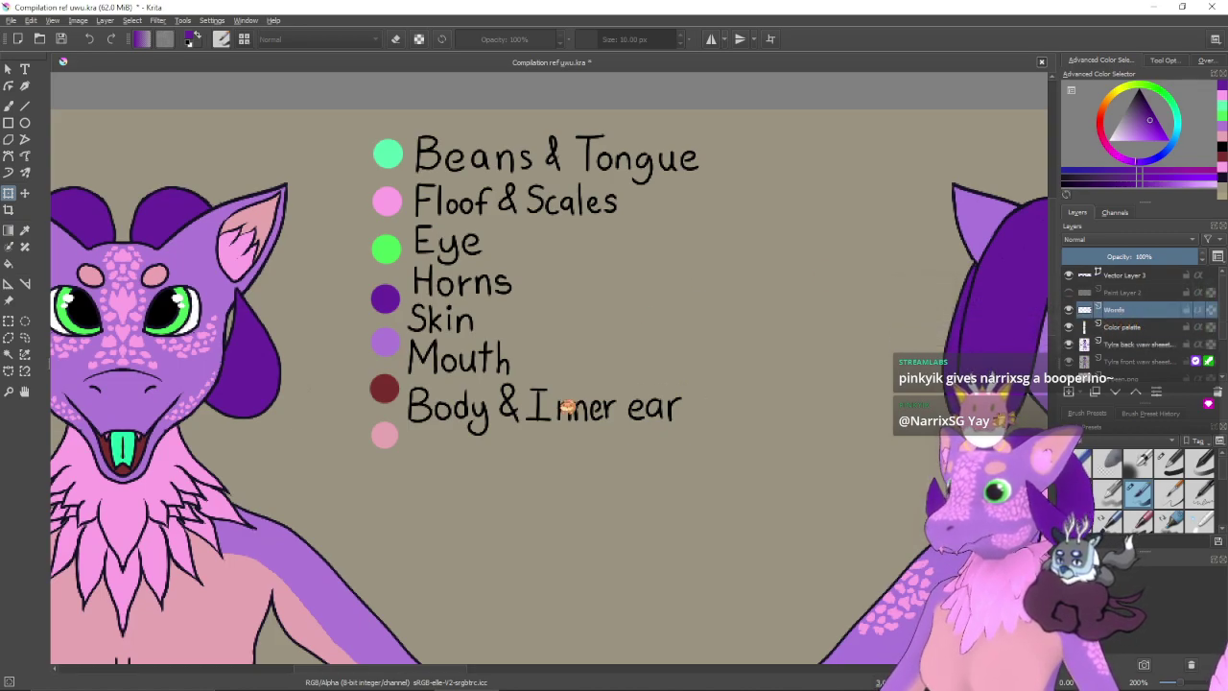
left_click(9, 321)
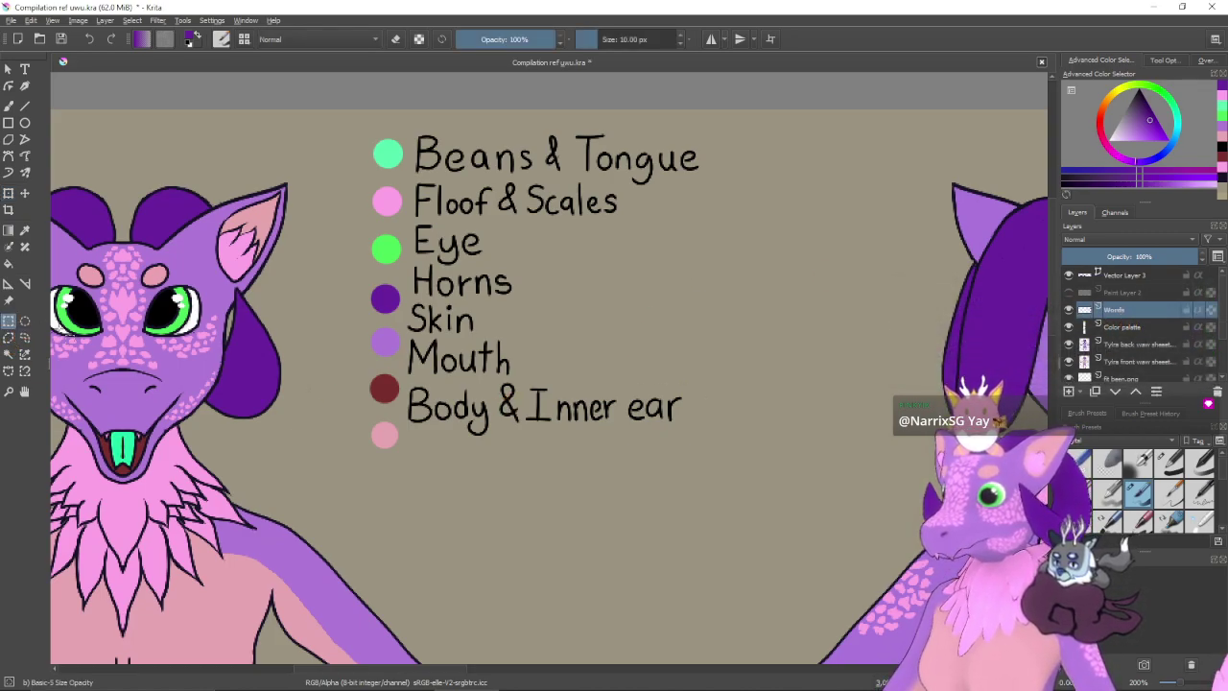
left_click_drag(405, 382, 641, 455)
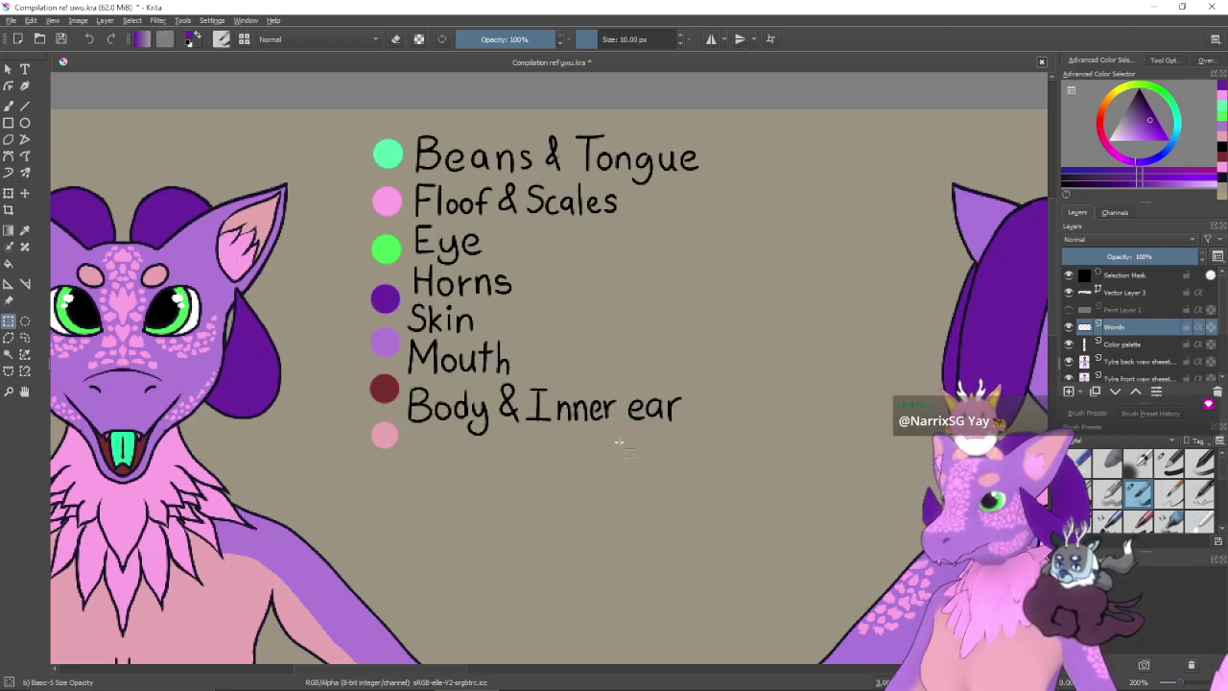
left_click(383, 386)
left_click_drag(435, 386, 683, 434)
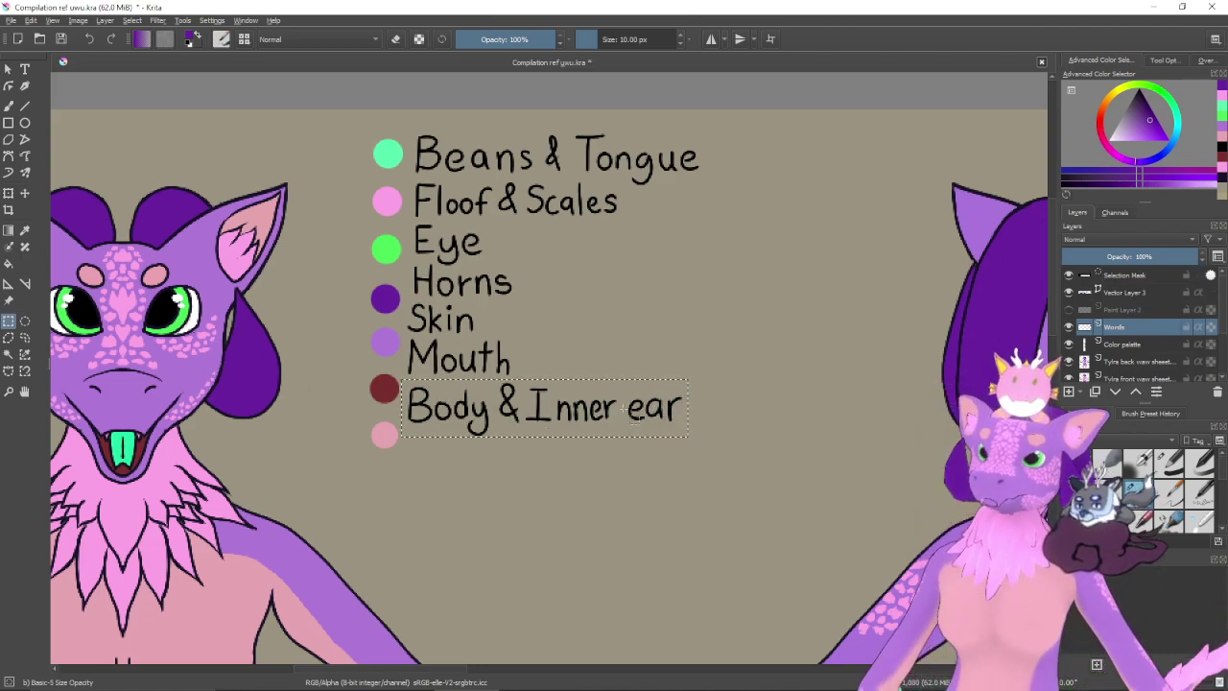
key("ctrl+t")
left_click_drag(600, 410, 599, 437)
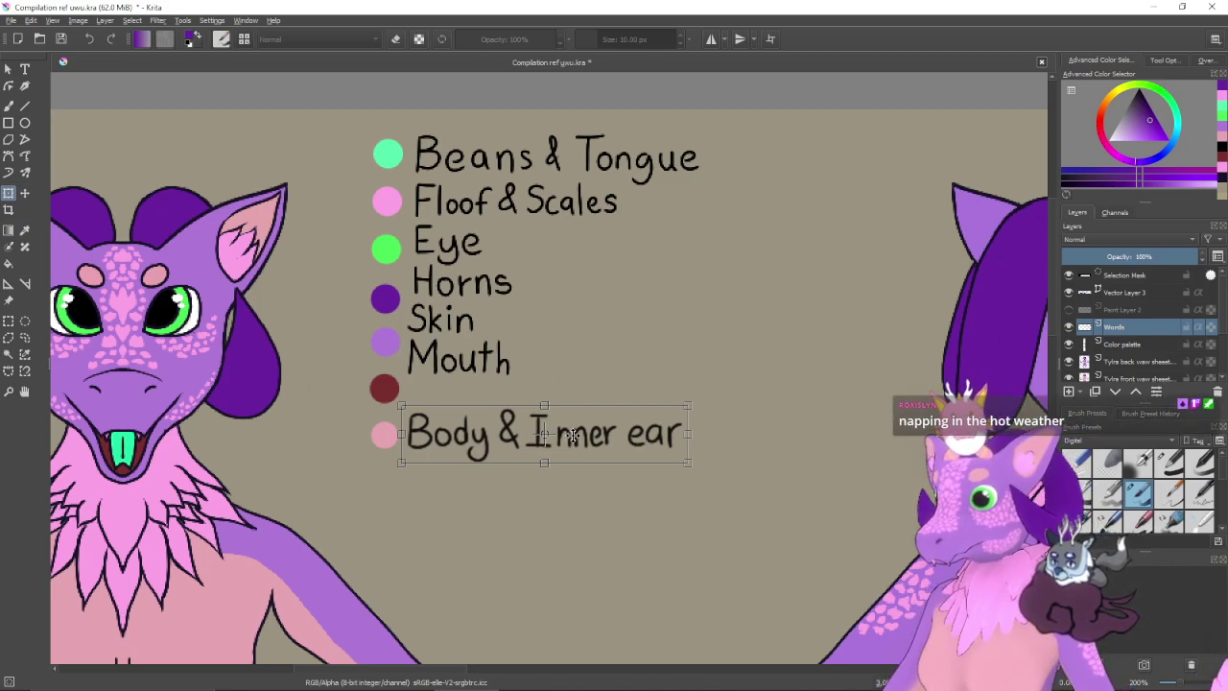
left_click_drag(591, 444, 595, 440)
key("Return")
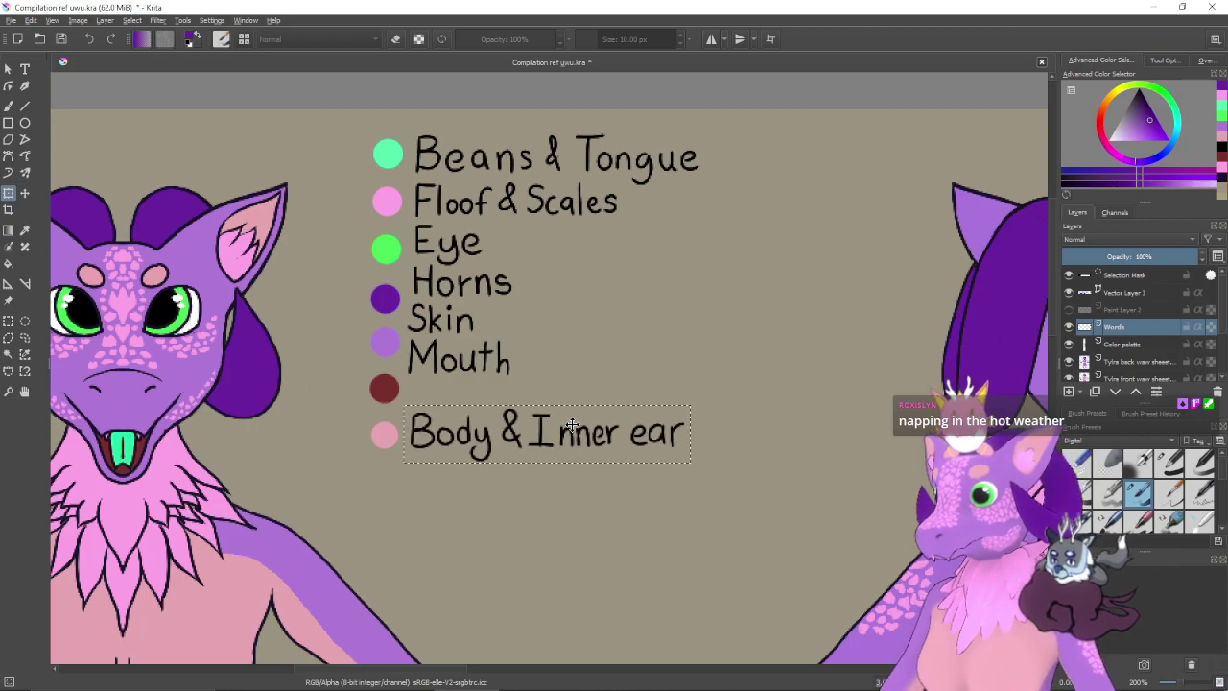
key("ctrl+shift+a")
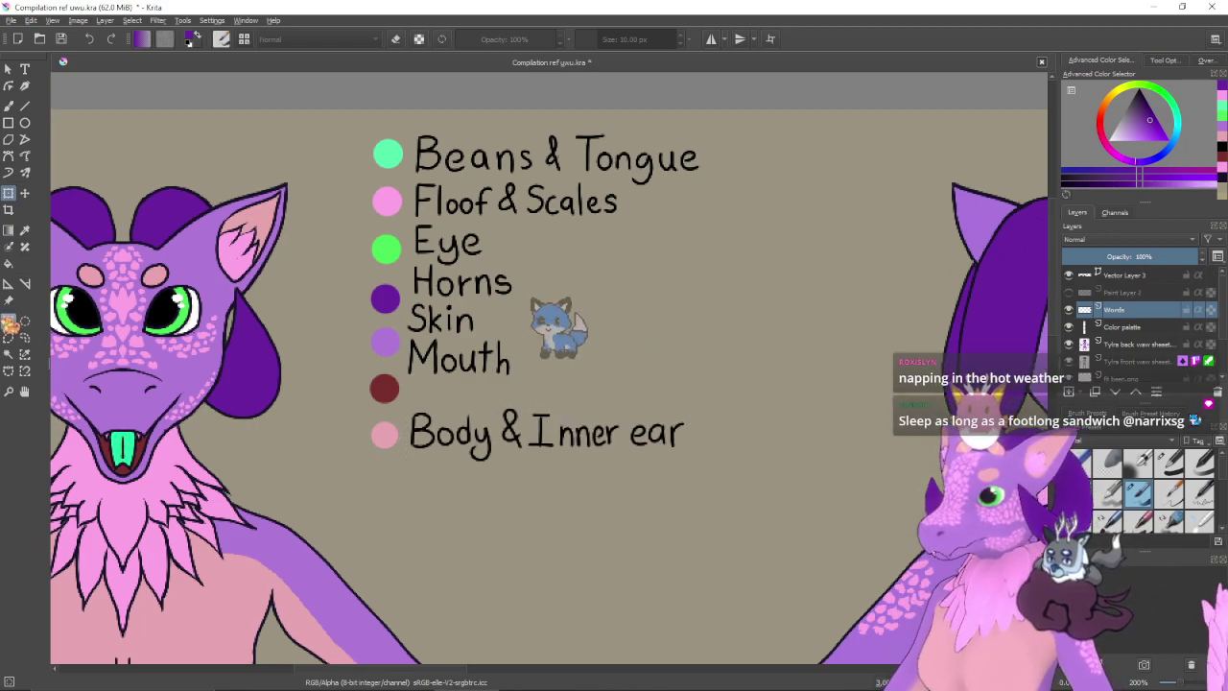
- Select the Mouth label, move it down beside its dark red swatch, and clear the selection
left_click(9, 321)
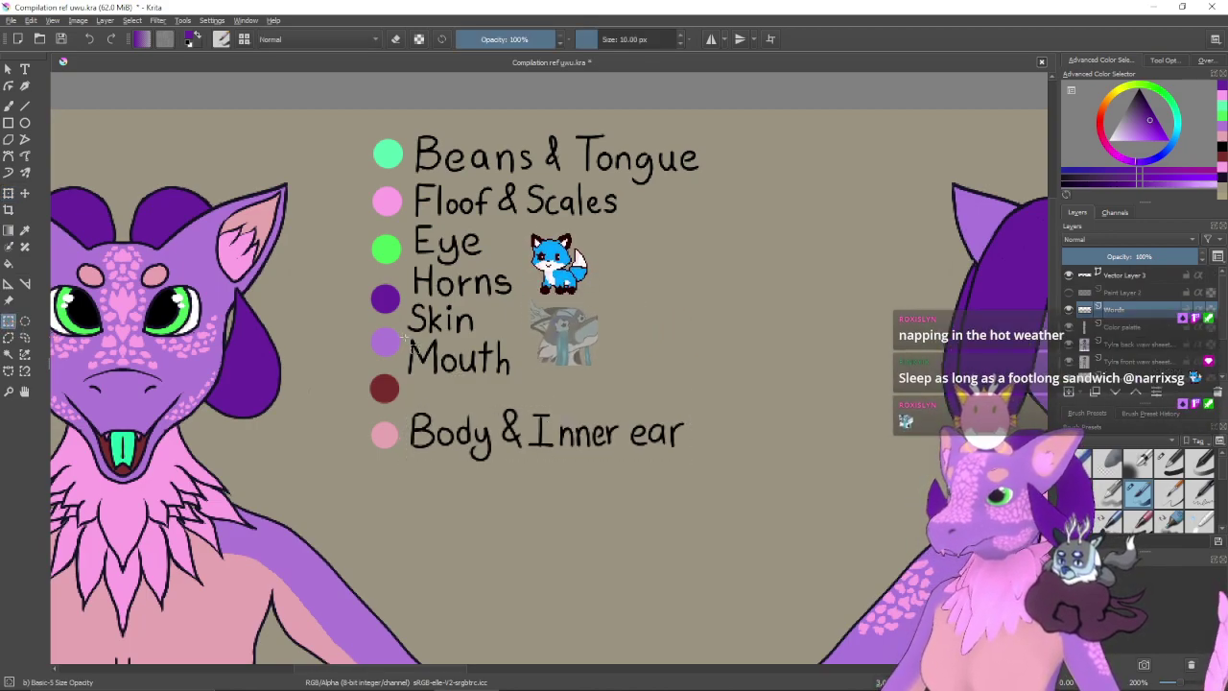
left_click_drag(405, 338, 489, 384)
key("ctrl+t")
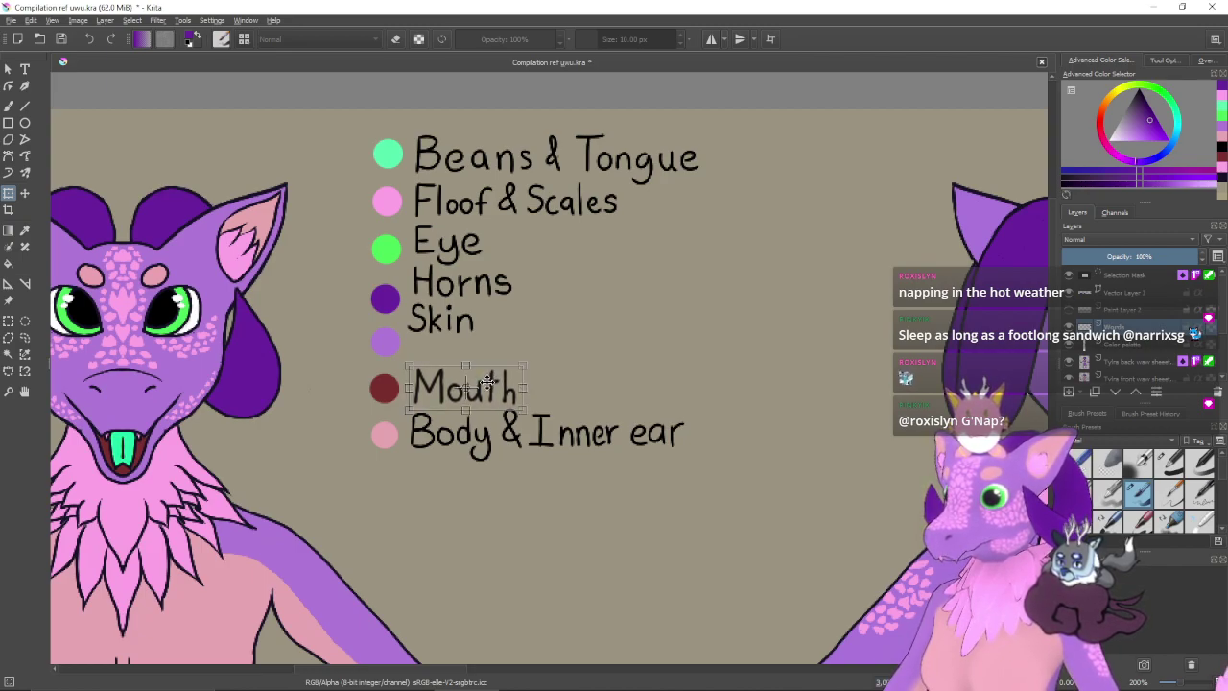
key("Return")
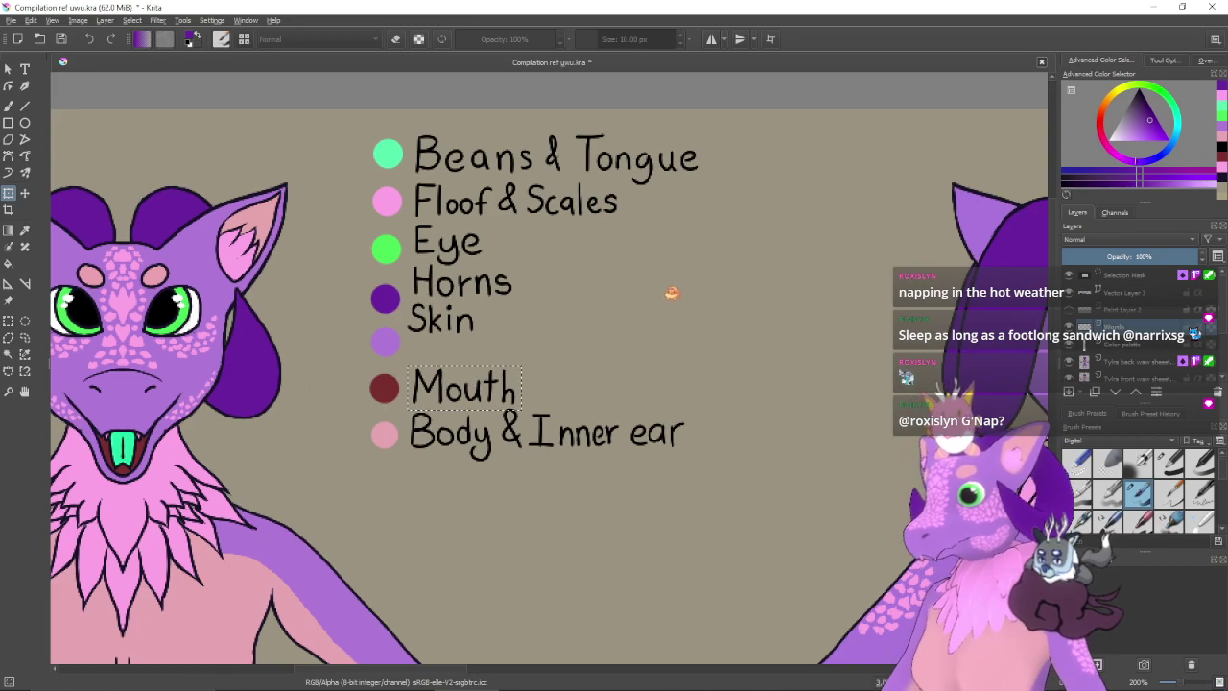
key("ctrl+shift+a")
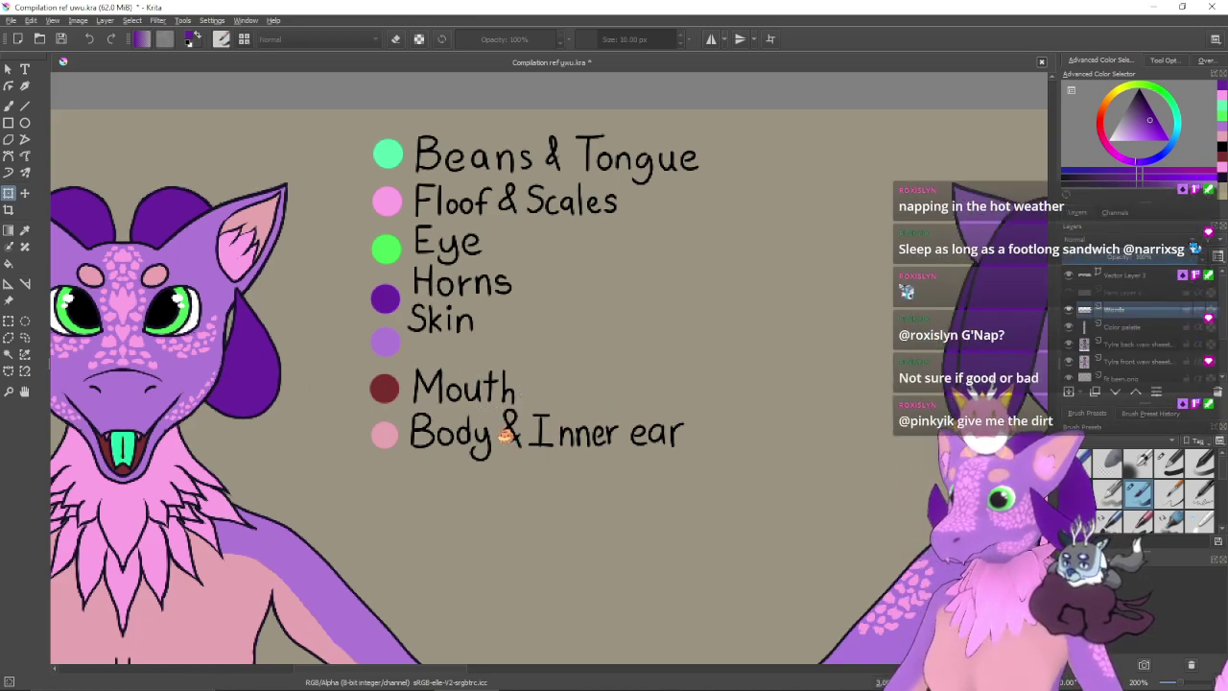
- On the Color palette layer, make a freehand selection around the Body & Inner ear row and shift its pink swatch slightly down
key("ctrl+plus")
key("ctrl+plus")
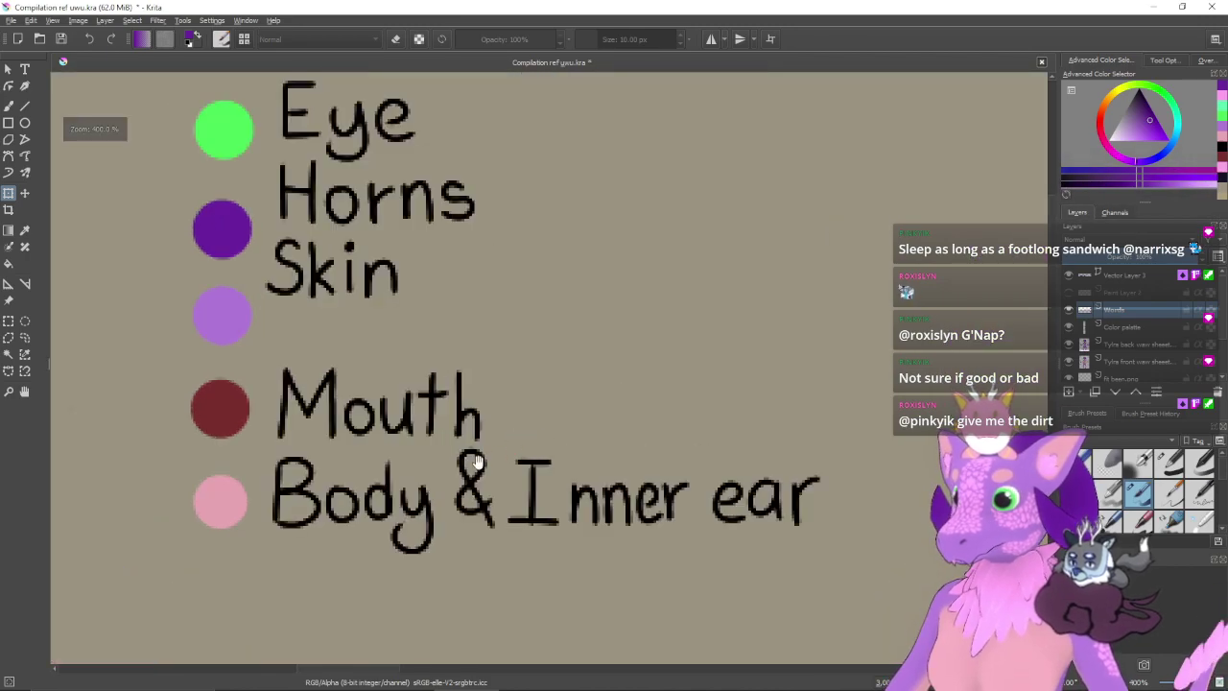
left_click_drag(471, 460, 535, 375)
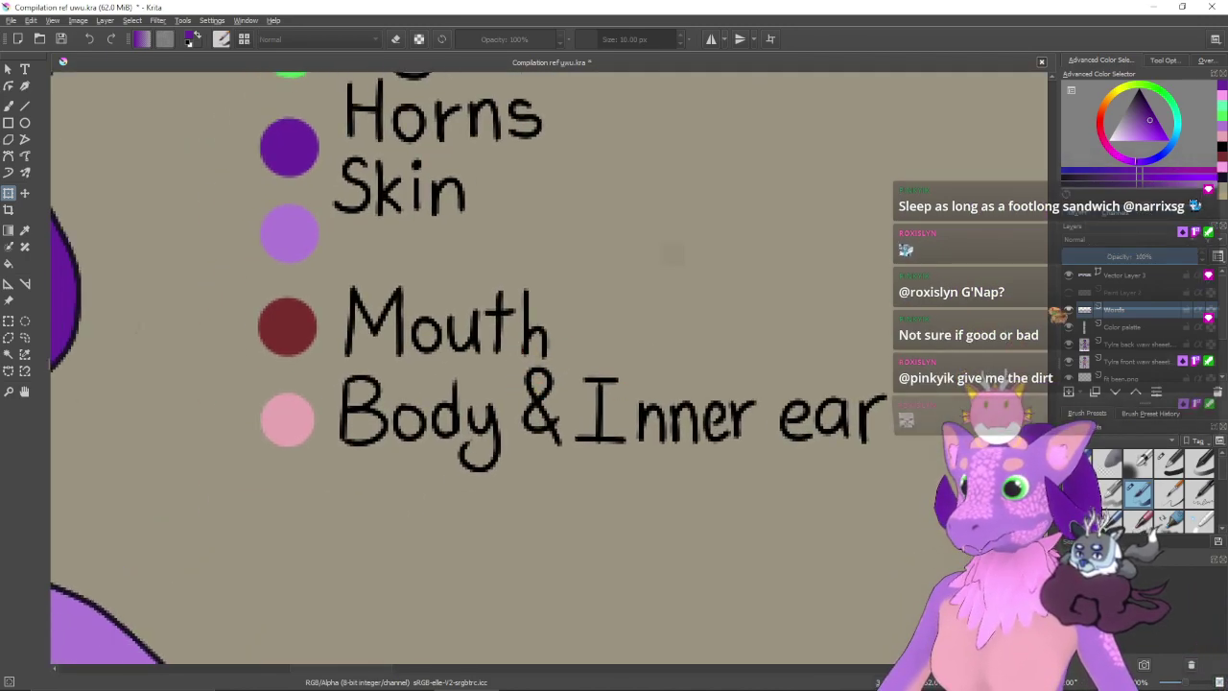
left_click(1113, 327)
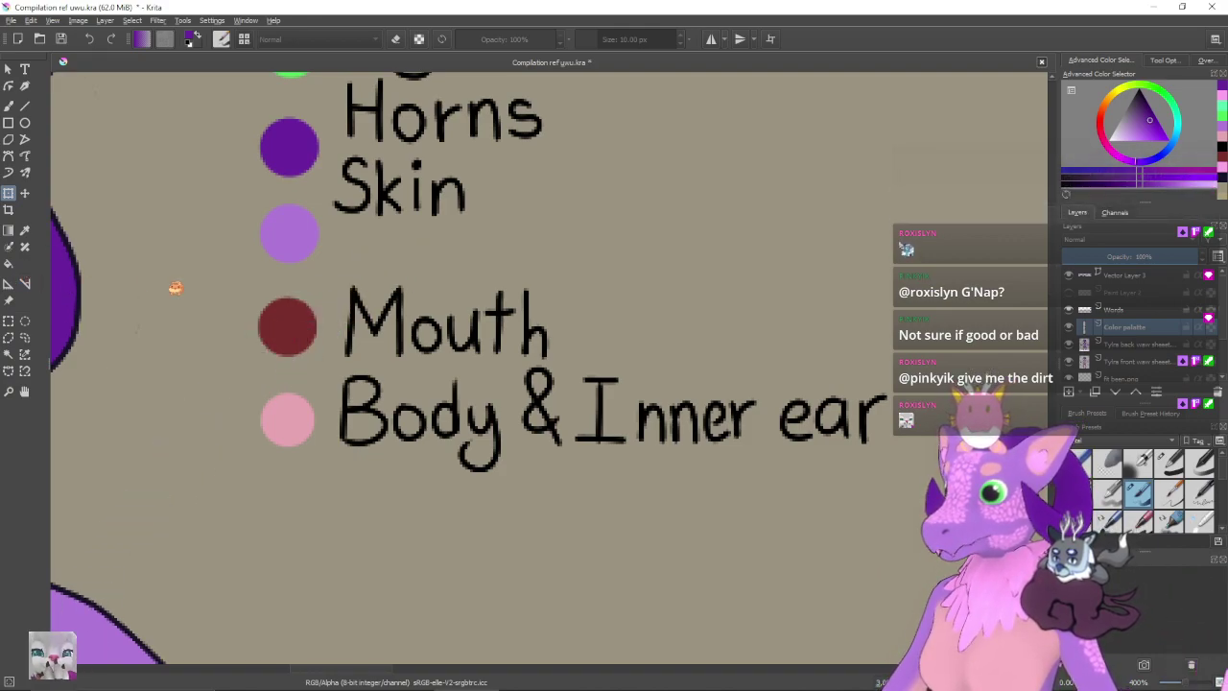
left_click_drag(432, 307, 444, 297)
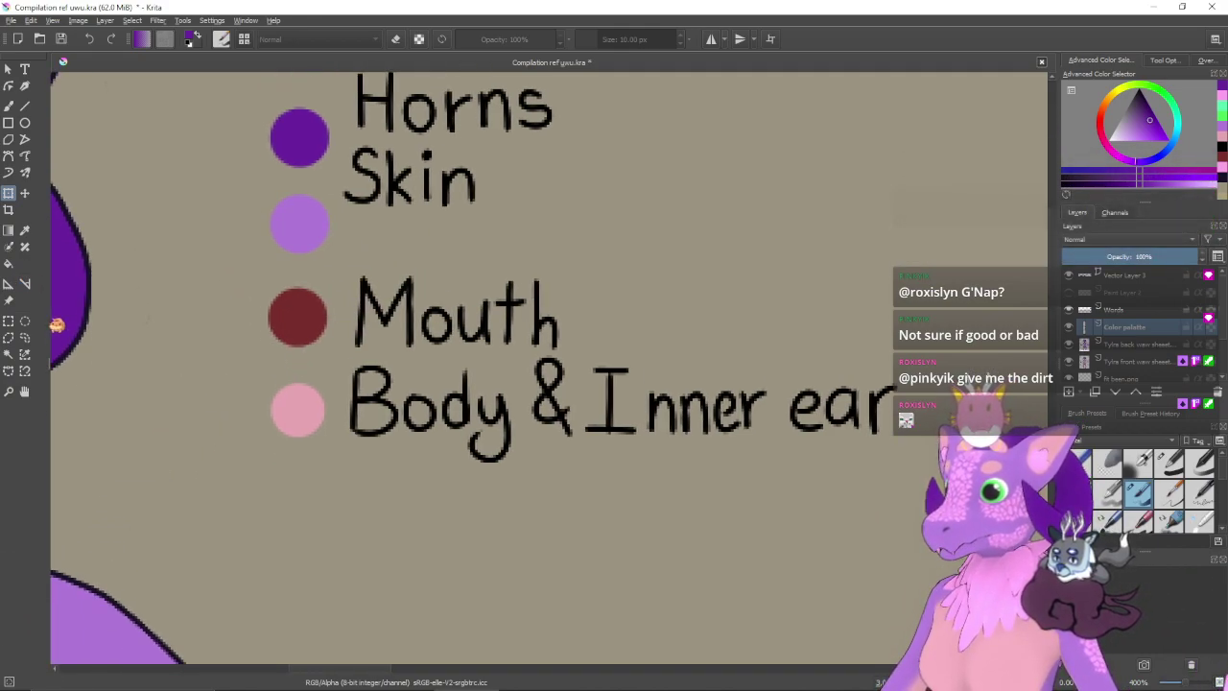
left_click(25, 323)
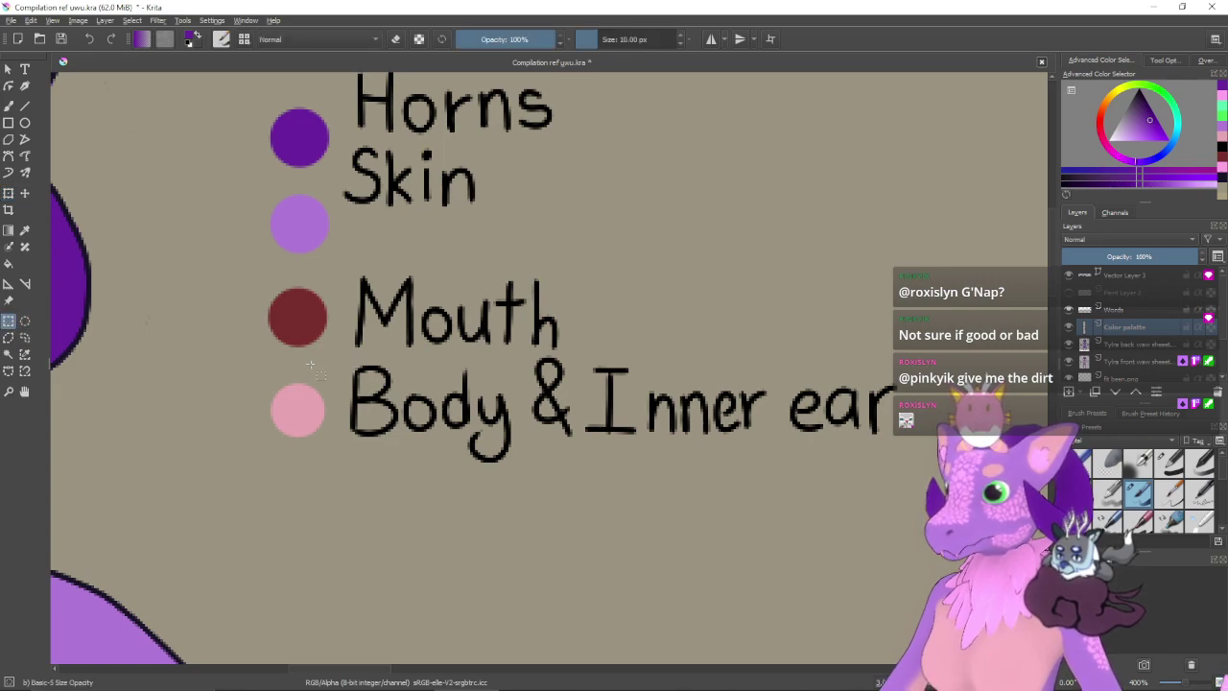
left_click(25, 336)
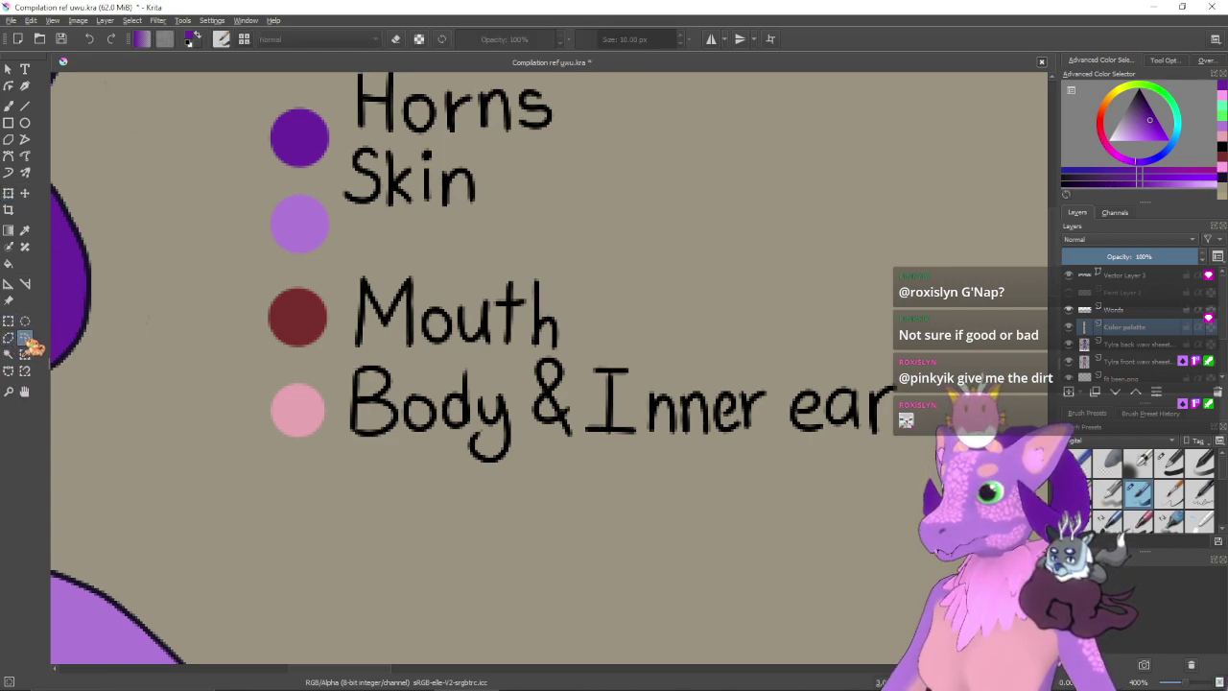
mouse_move(319, 415)
left_mouse_down()
mouse_move(260, 451)
mouse_move(251, 399)
left_mouse_up()
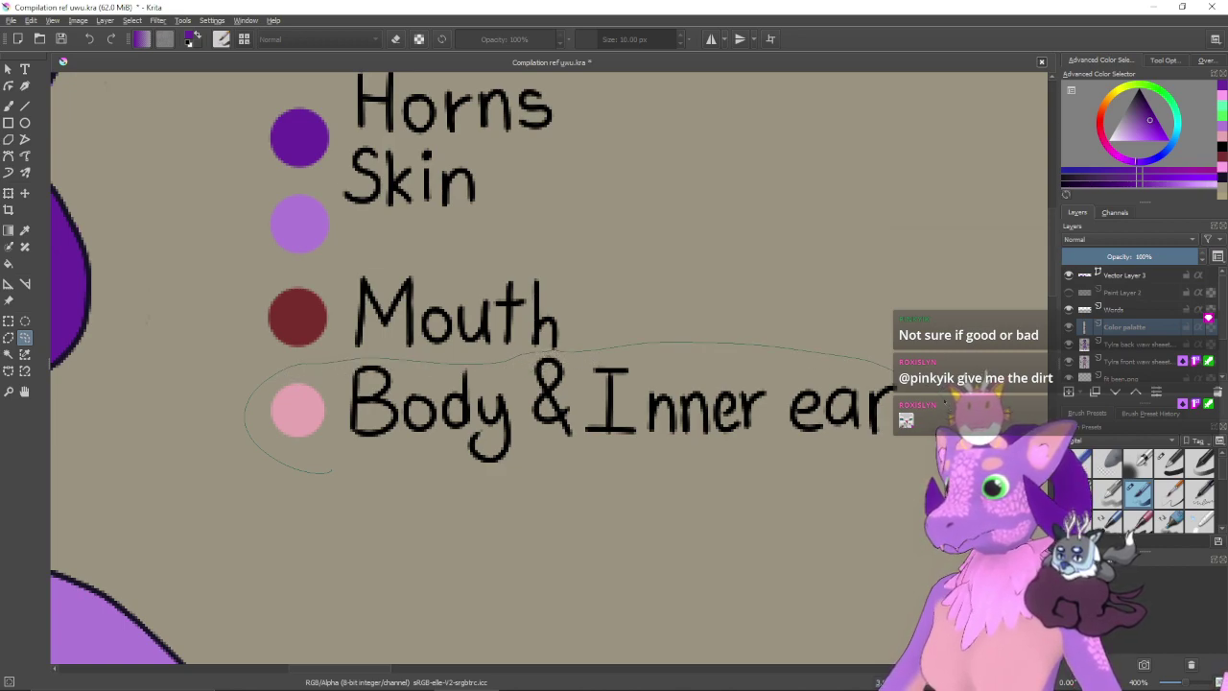
left_click_drag(374, 478, 379, 479)
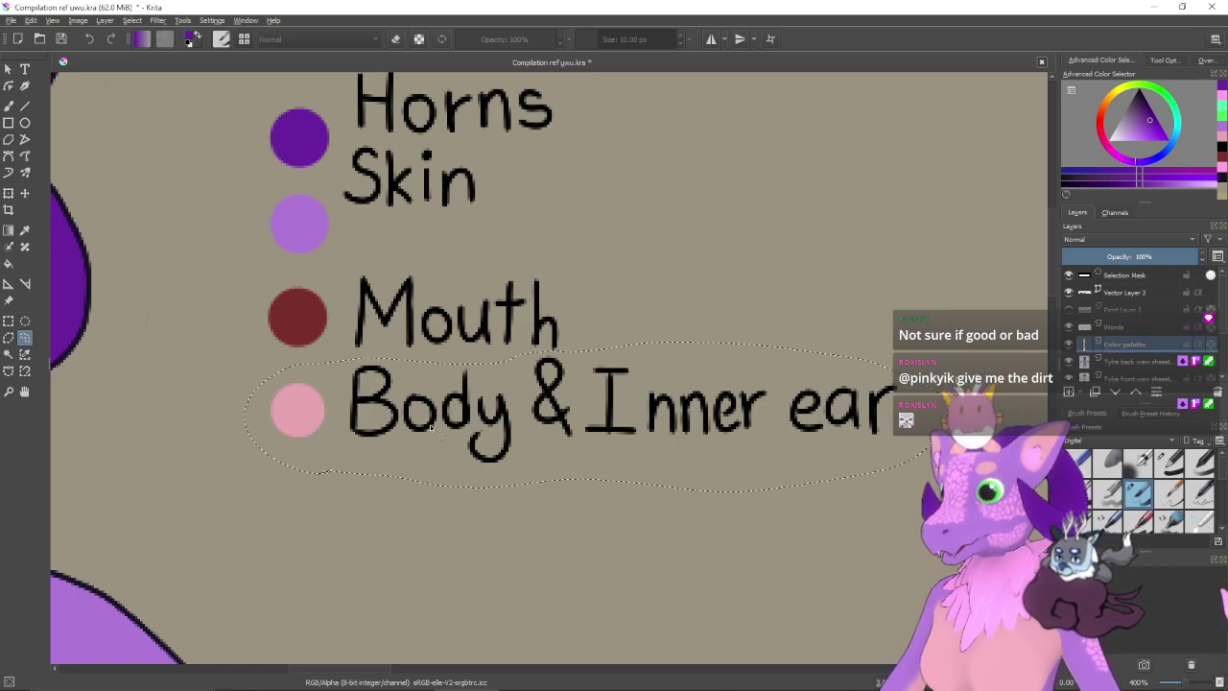
key("ctrl+t")
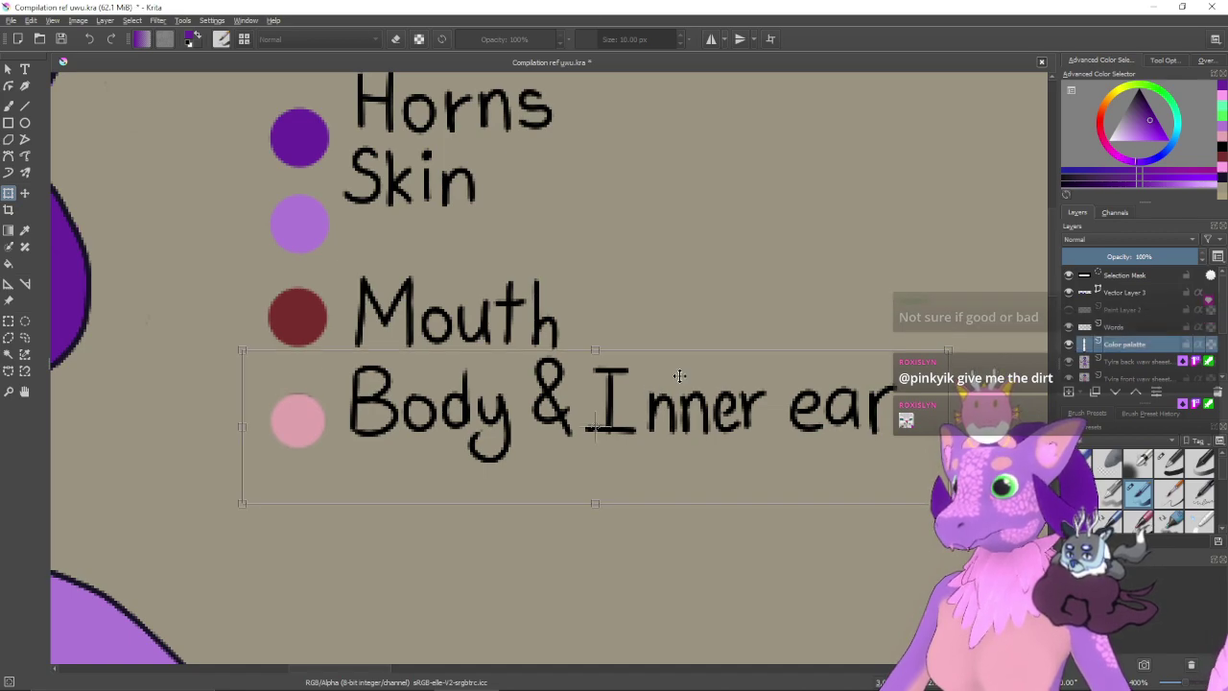
key("Return")
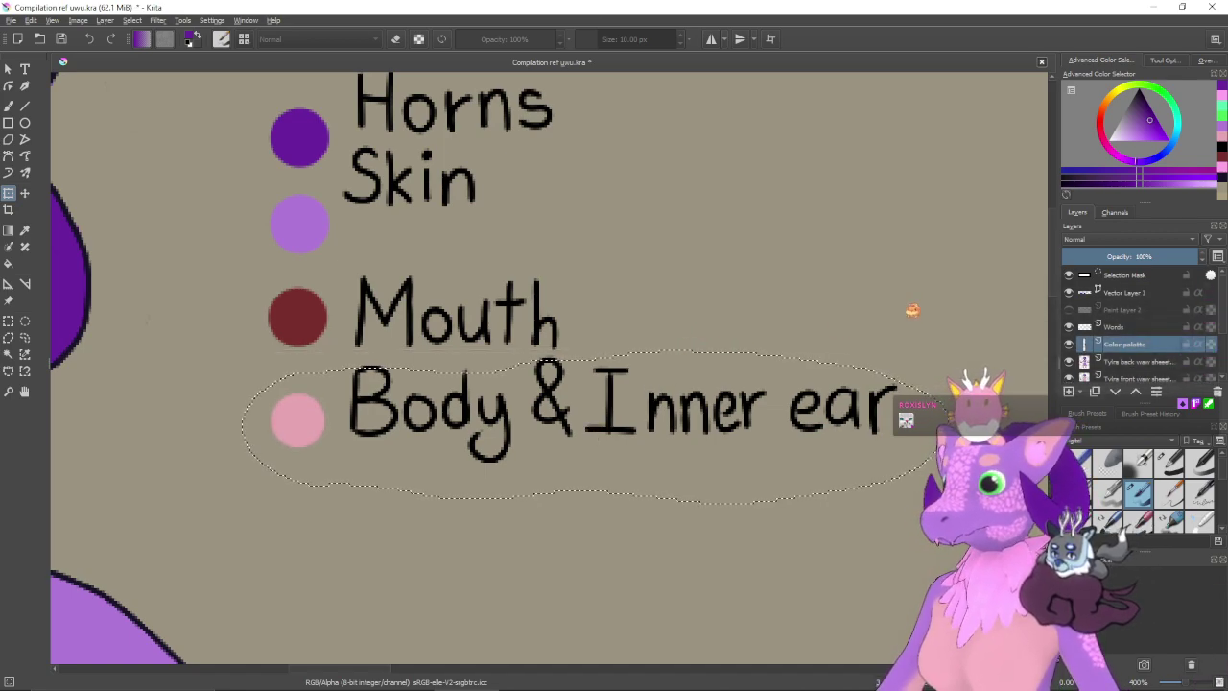
- On the Words layer, move the Body & Inner ear label slightly down to line up with its pink swatch, and clear the selection
left_click(1120, 329)
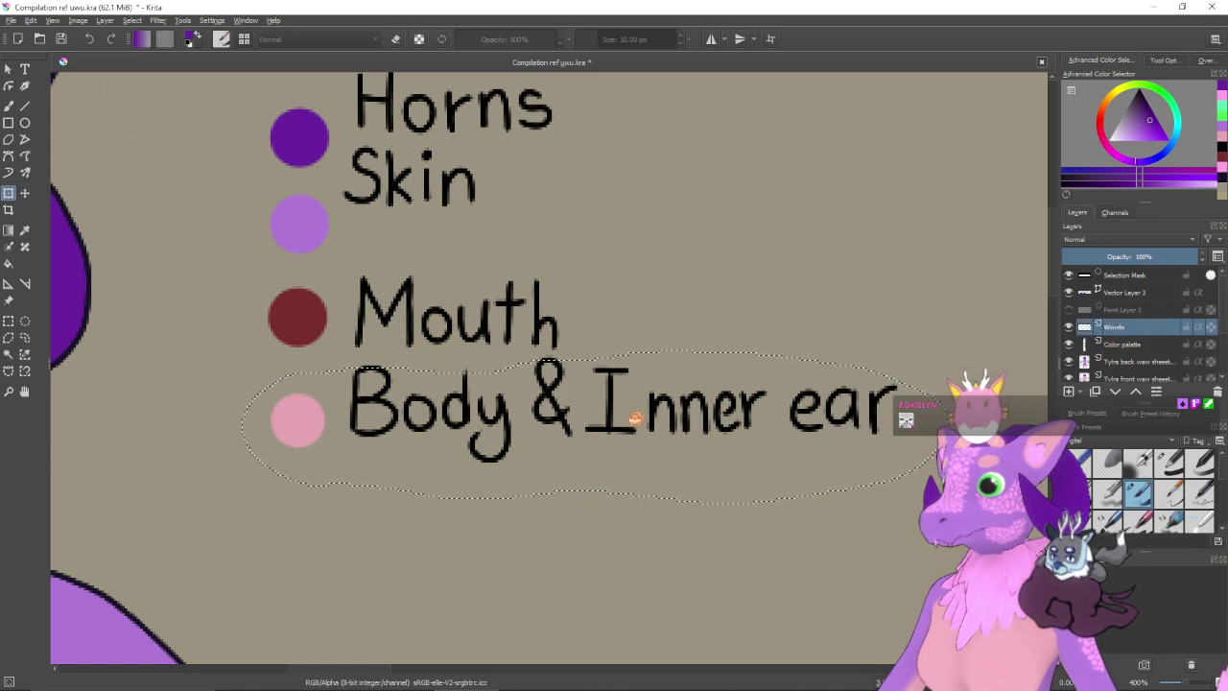
key("ctrl+t")
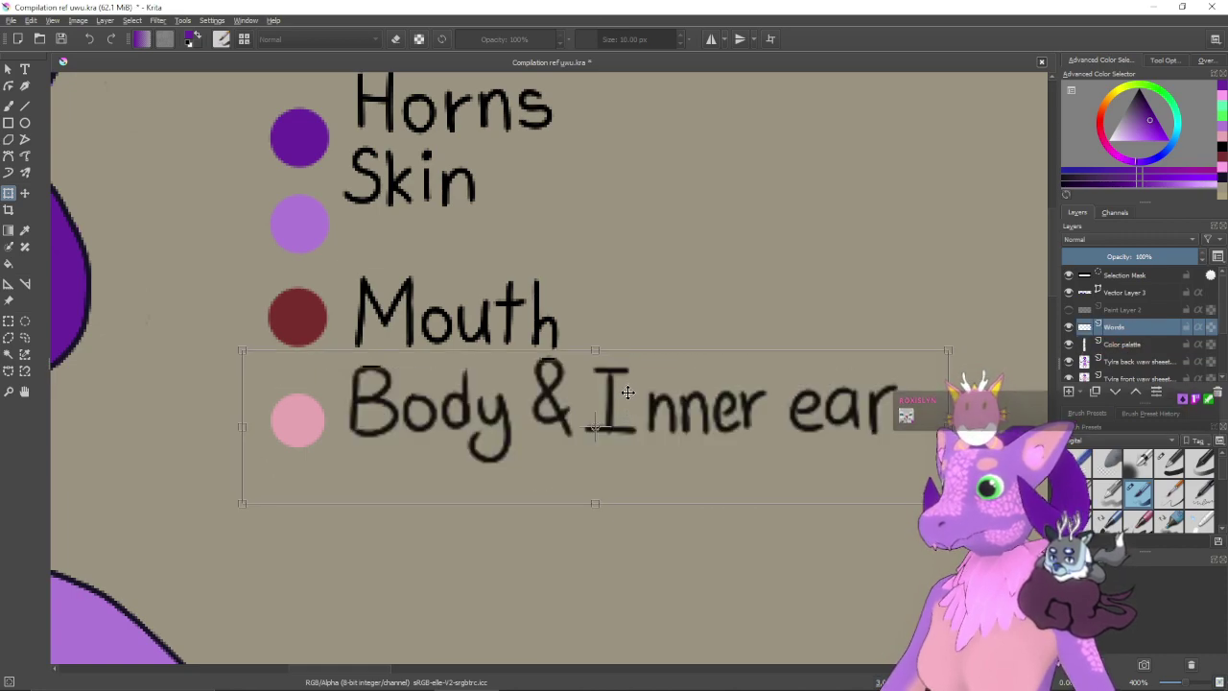
key("Return")
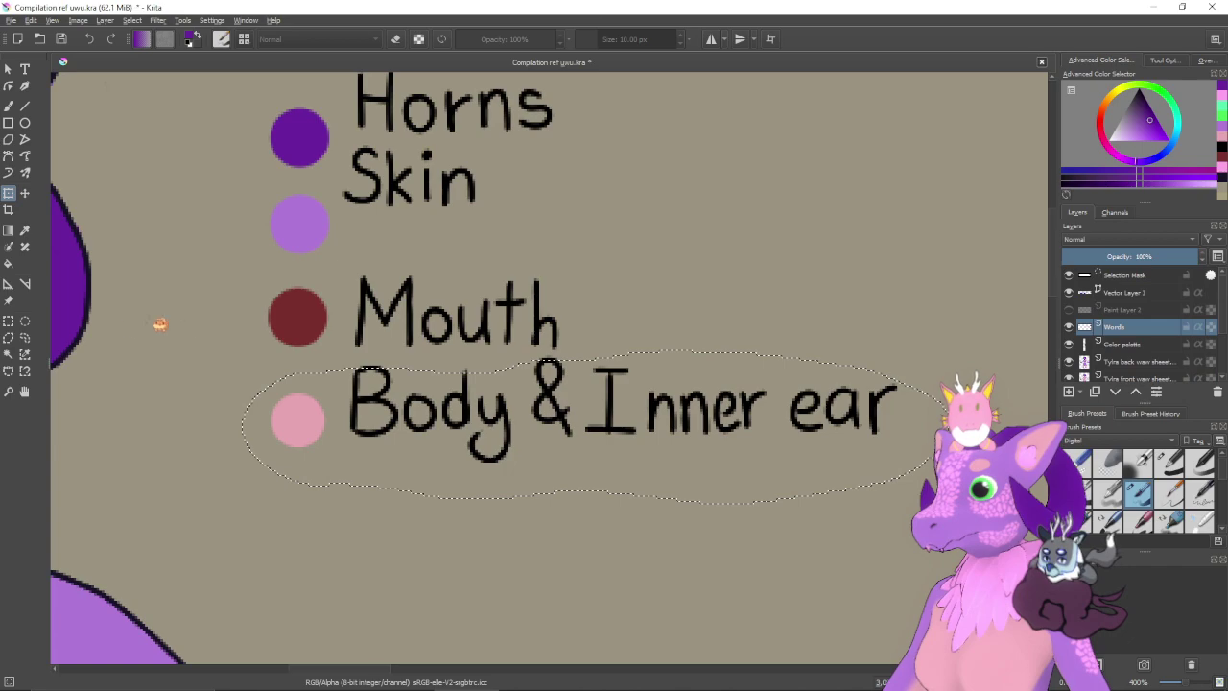
left_click(9, 321)
left_click_drag(554, 360, 554, 350)
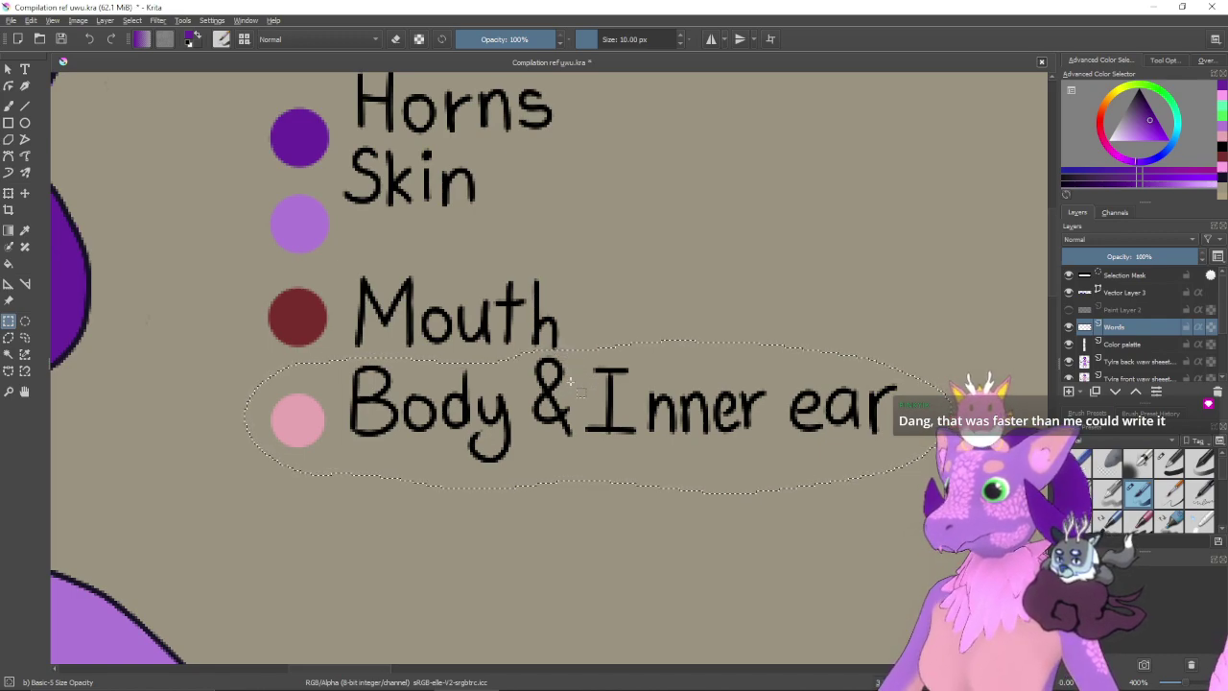
key("ctrl+t")
key("Return")
left_click_drag(567, 385, 566, 392)
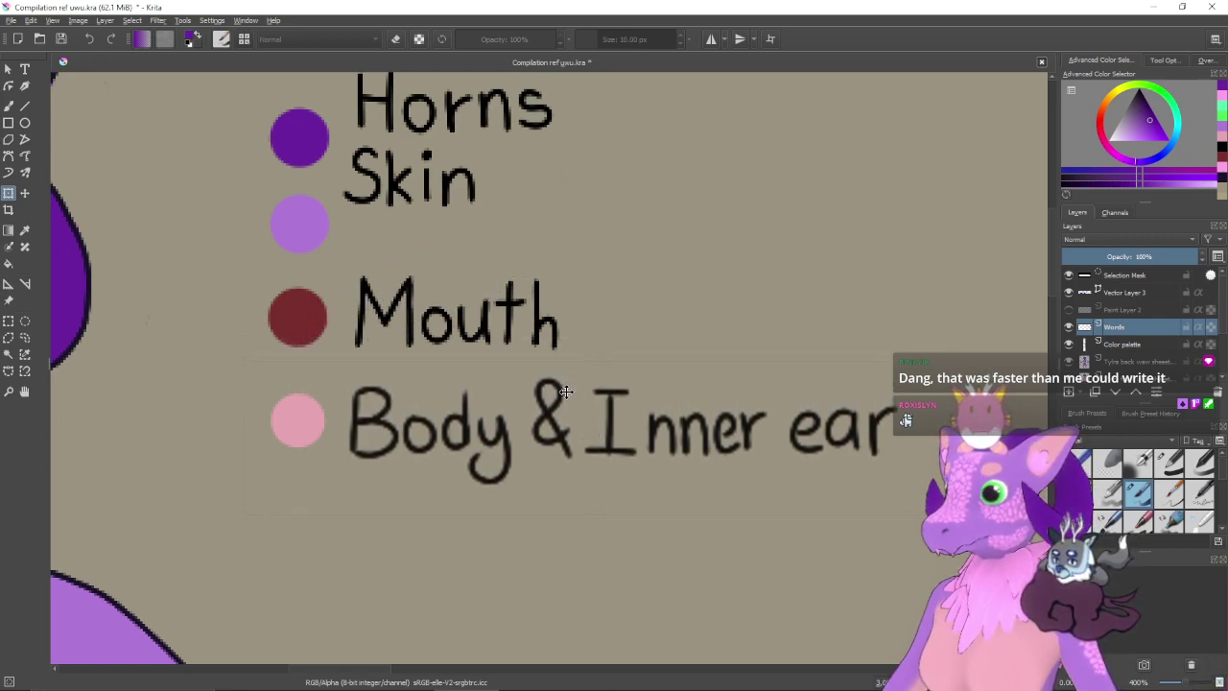
key("Return")
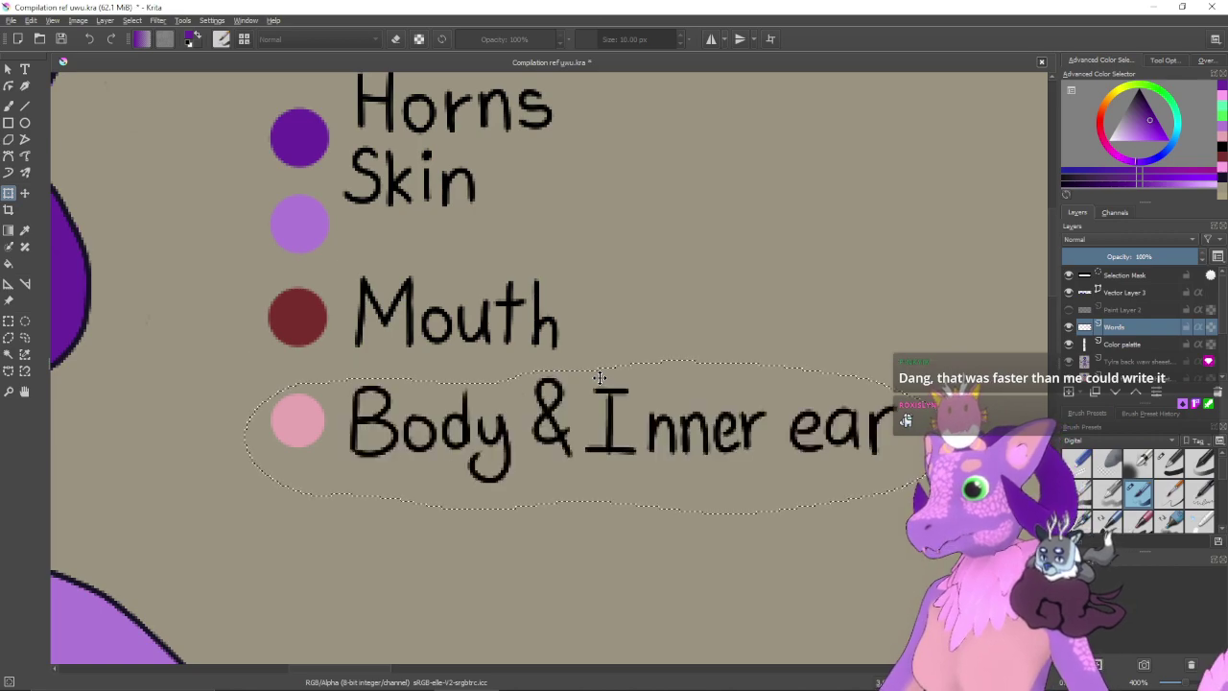
key("ctrl+shift+a")
- Select the Skin label, enlarge it slightly, and move it down beside its light purple swatch
left_click_drag(644, 392, 701, 462)
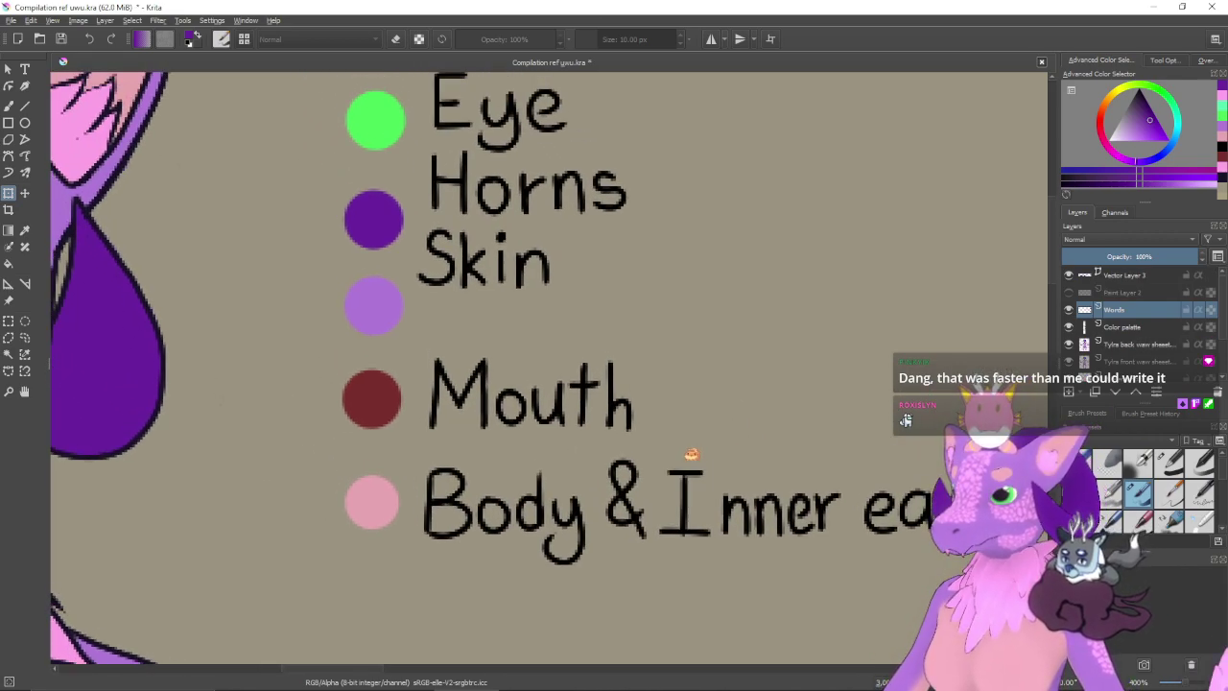
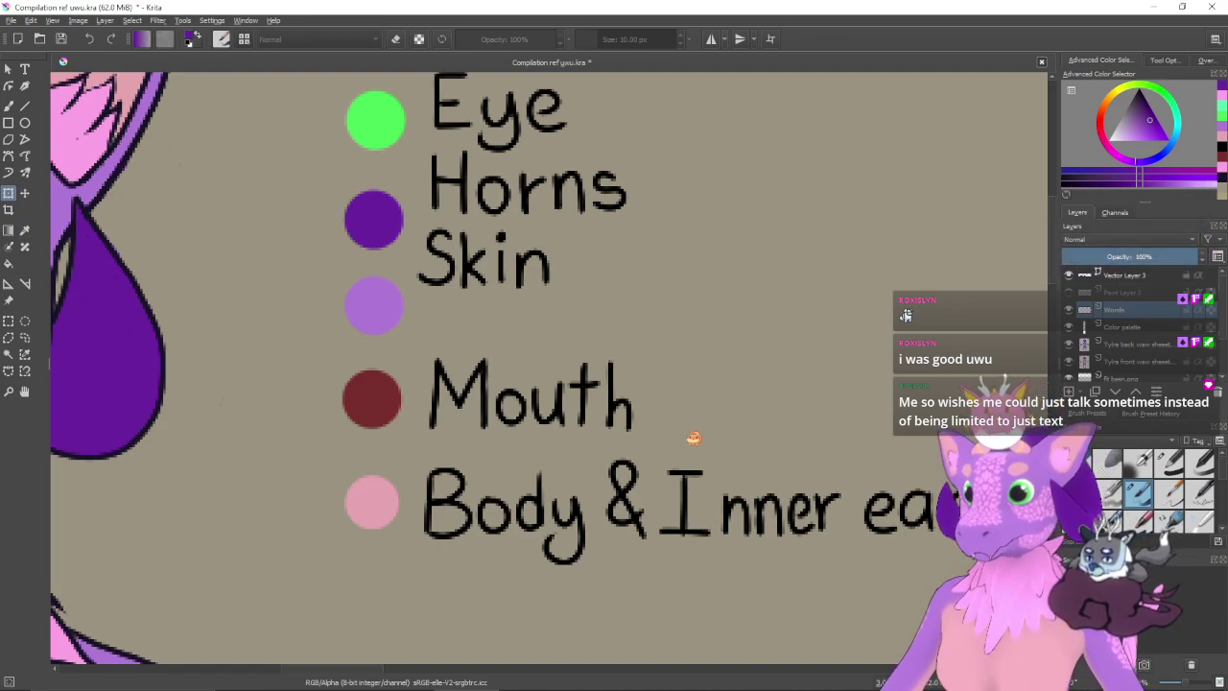
left_click_drag(595, 384, 641, 462)
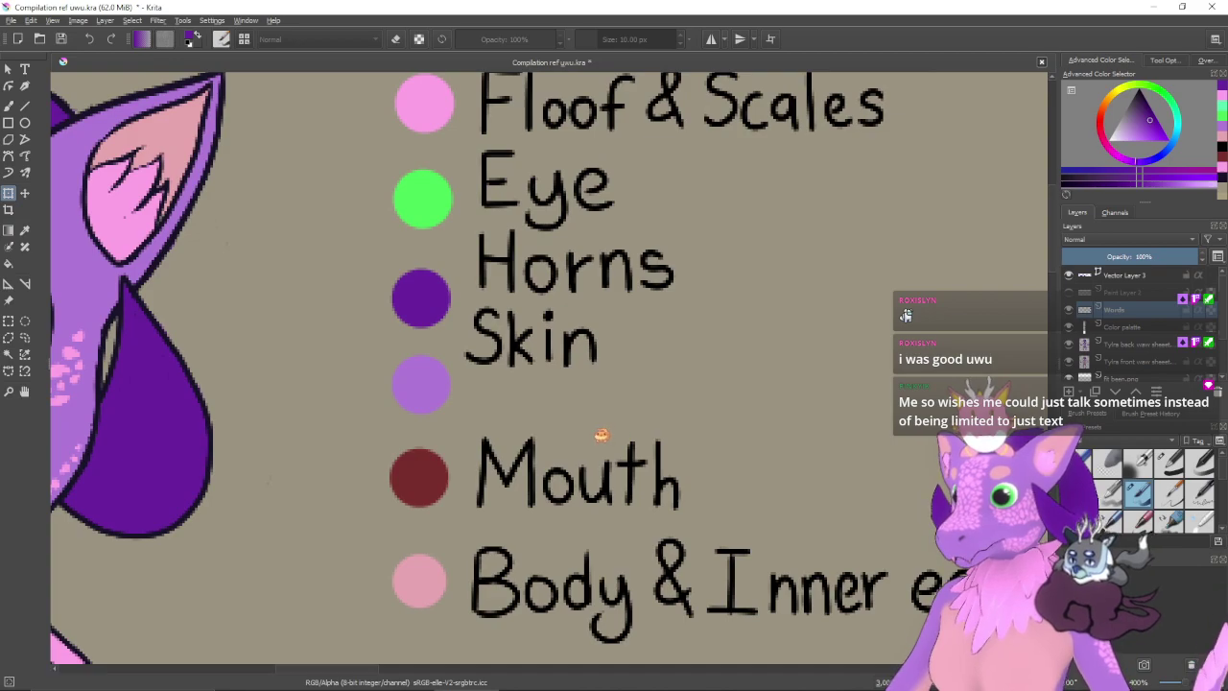
left_click(8, 321)
left_click_drag(497, 366, 611, 301)
key("ctrl+t")
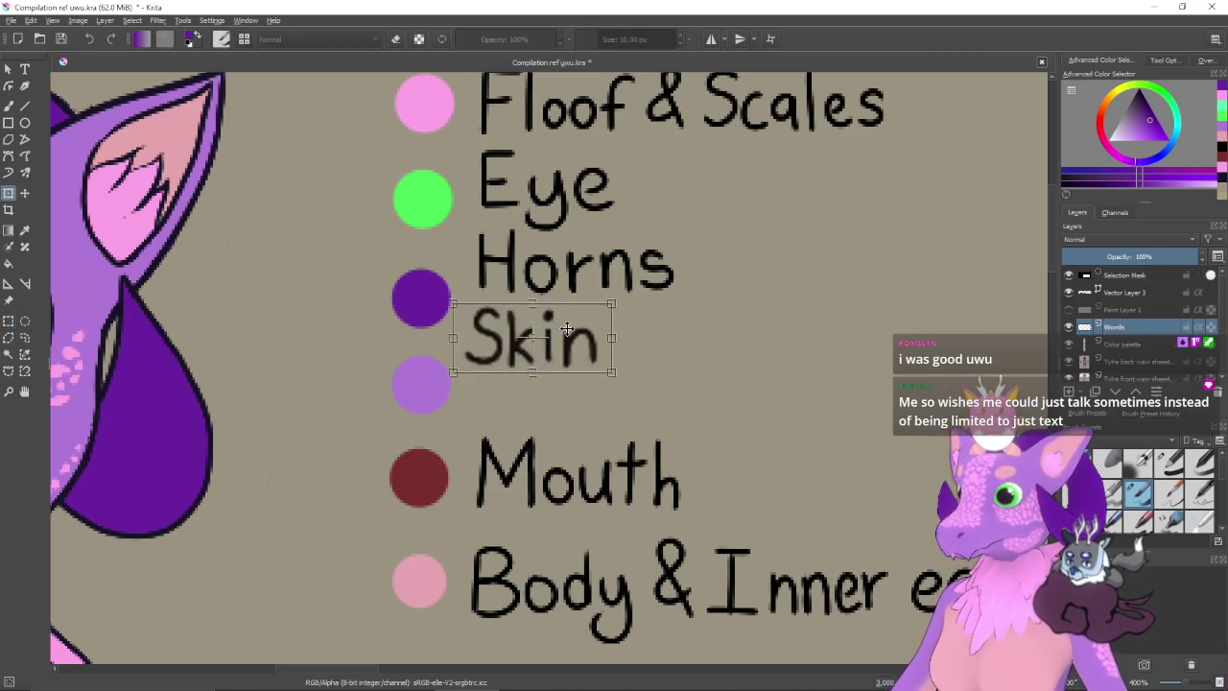
left_click_drag(545, 360, 578, 379)
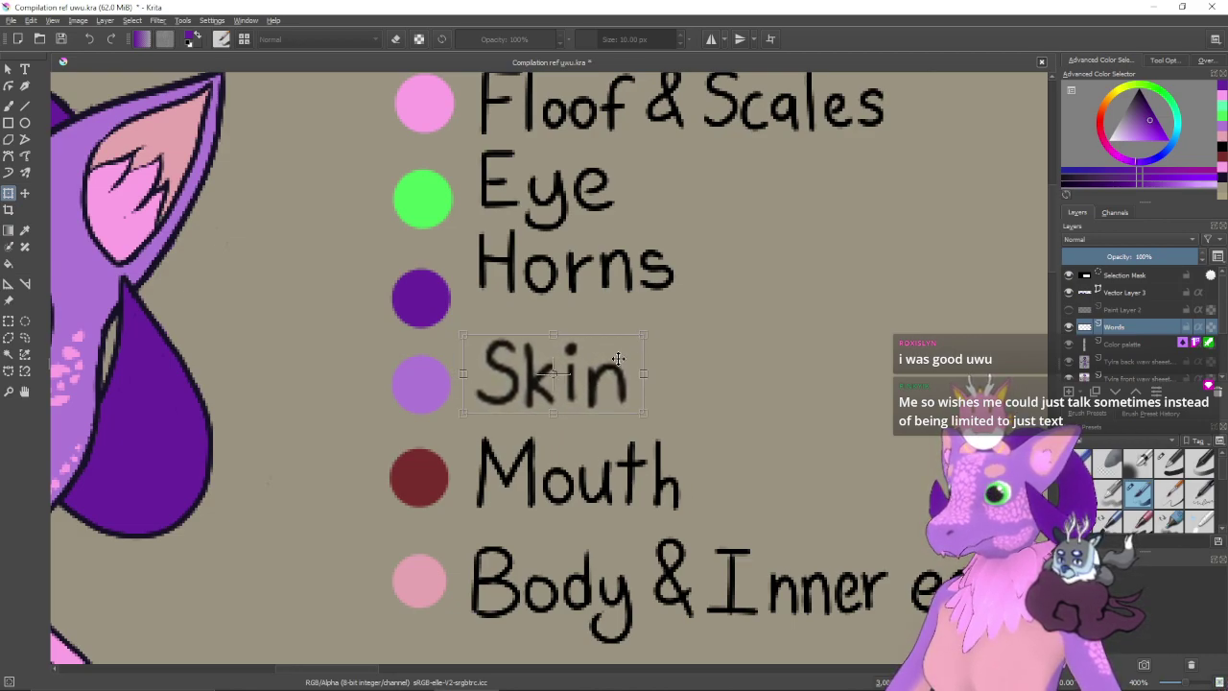
key("Return")
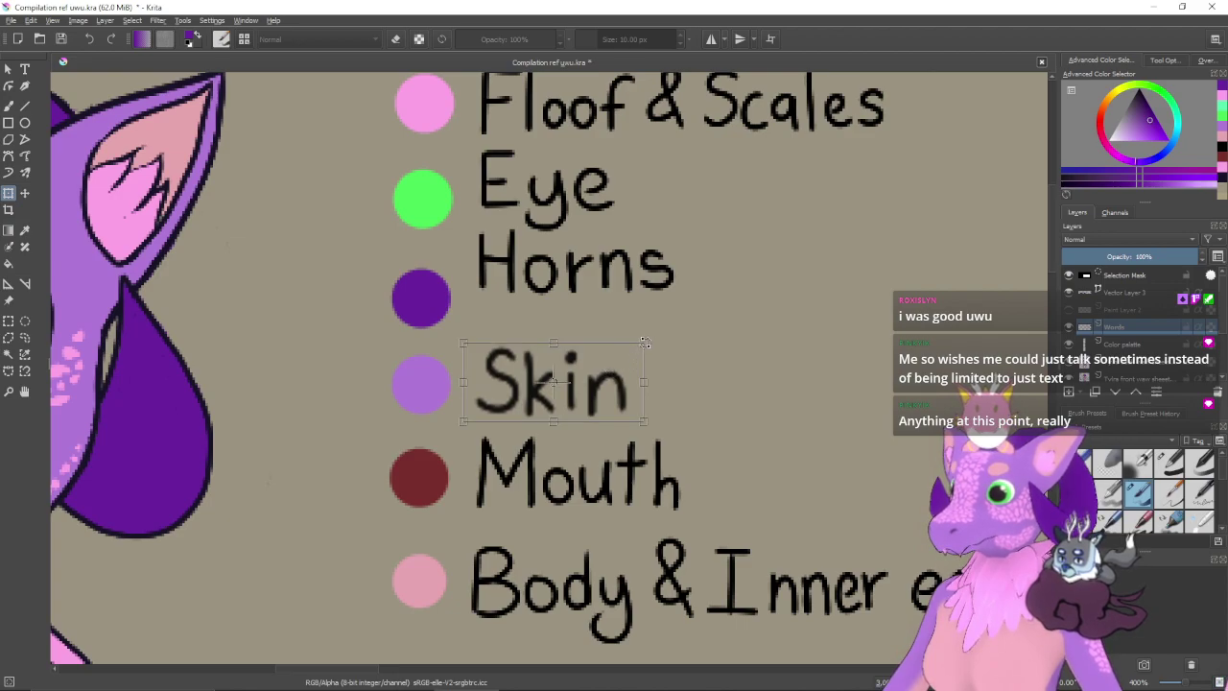
left_click_drag(643, 346, 640, 347)
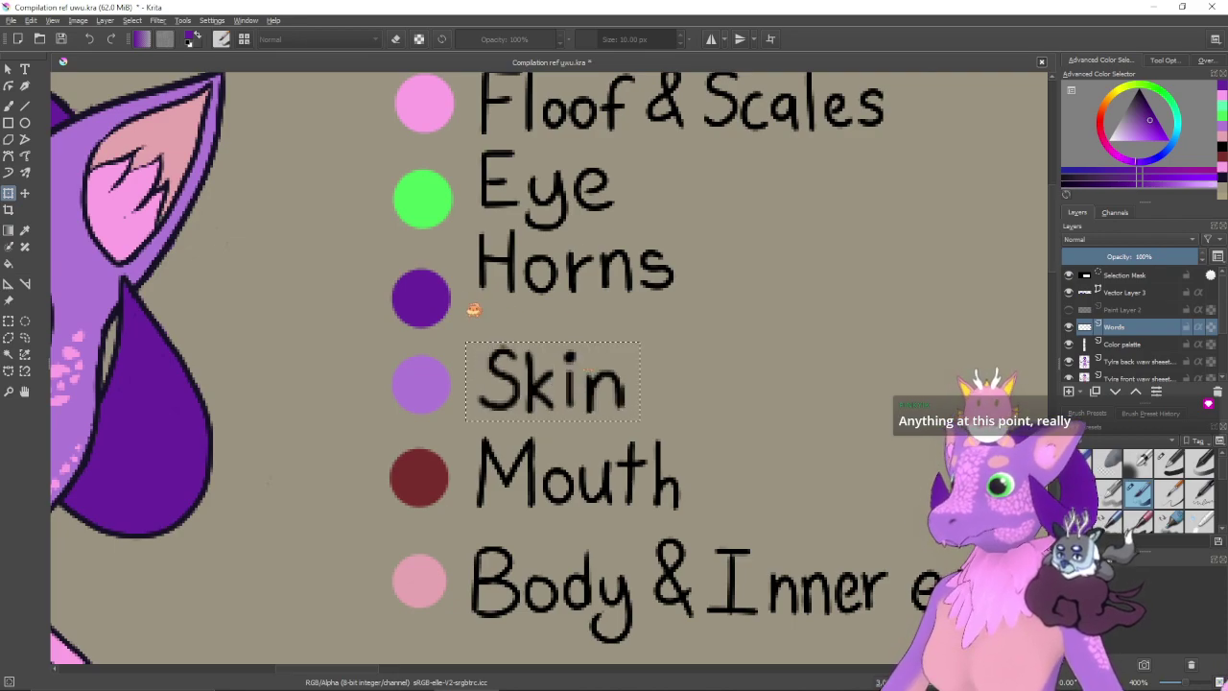
- Make a freehand selection around the Horns label and move it down beside its dark purple swatch
left_click(9, 321)
left_click_drag(564, 357, 572, 406)
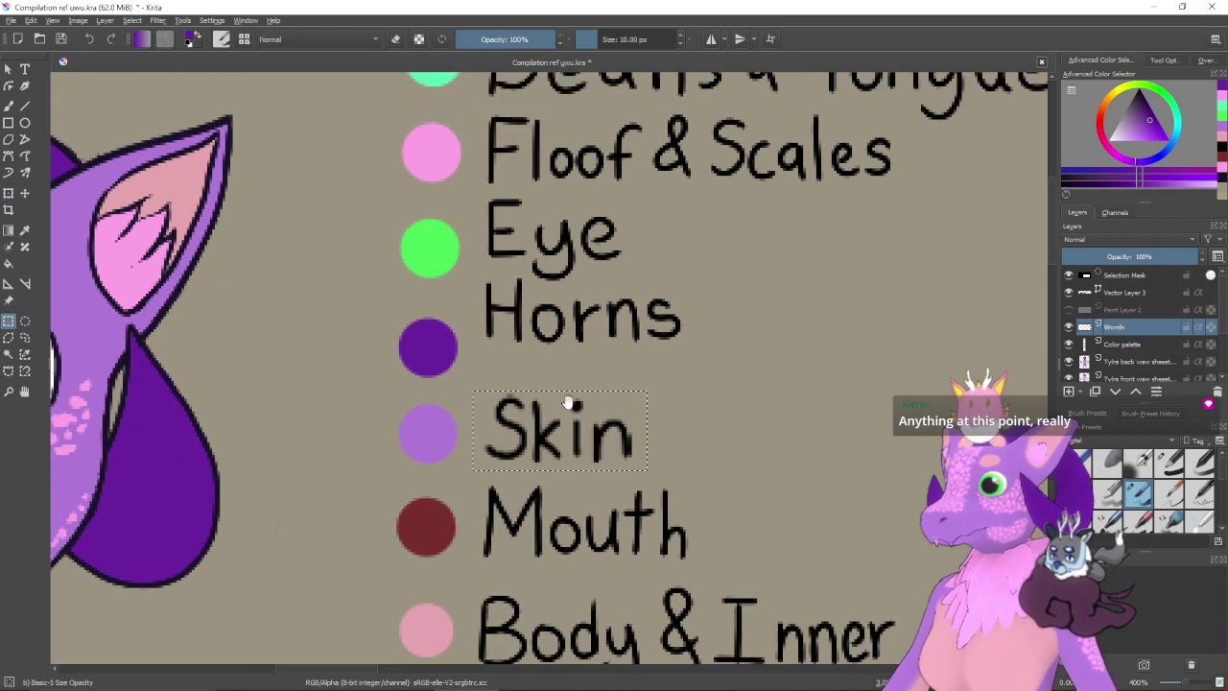
left_click(25, 337)
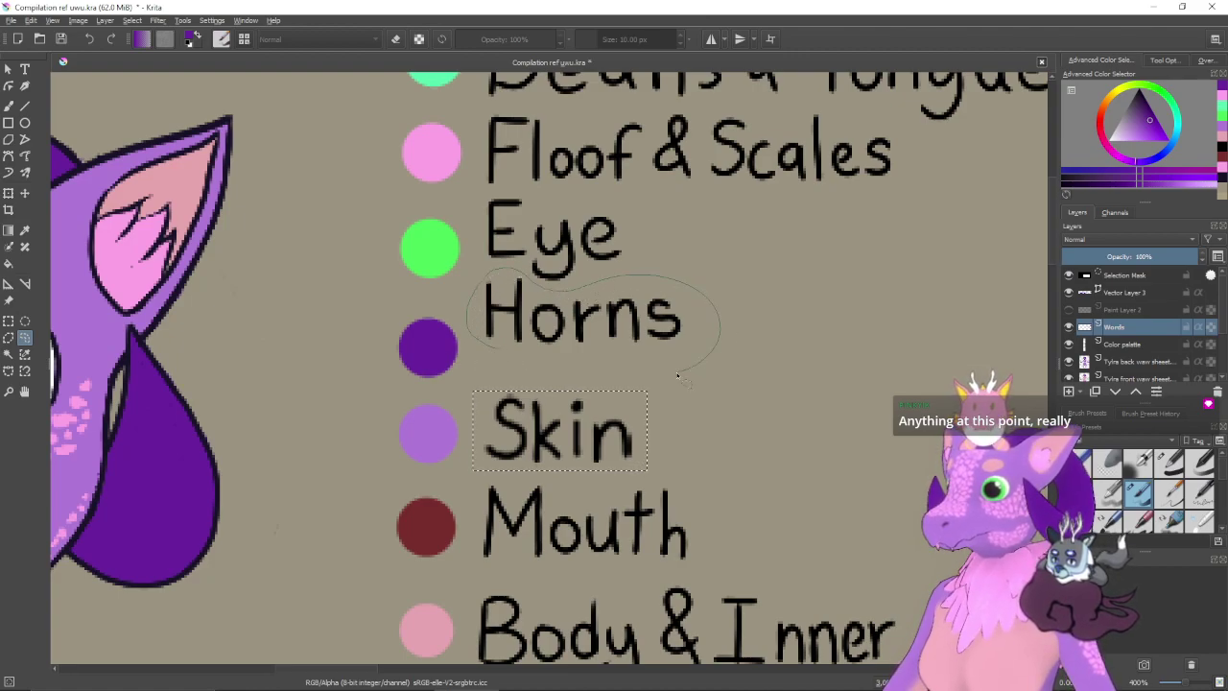
left_click_drag(480, 357, 480, 354)
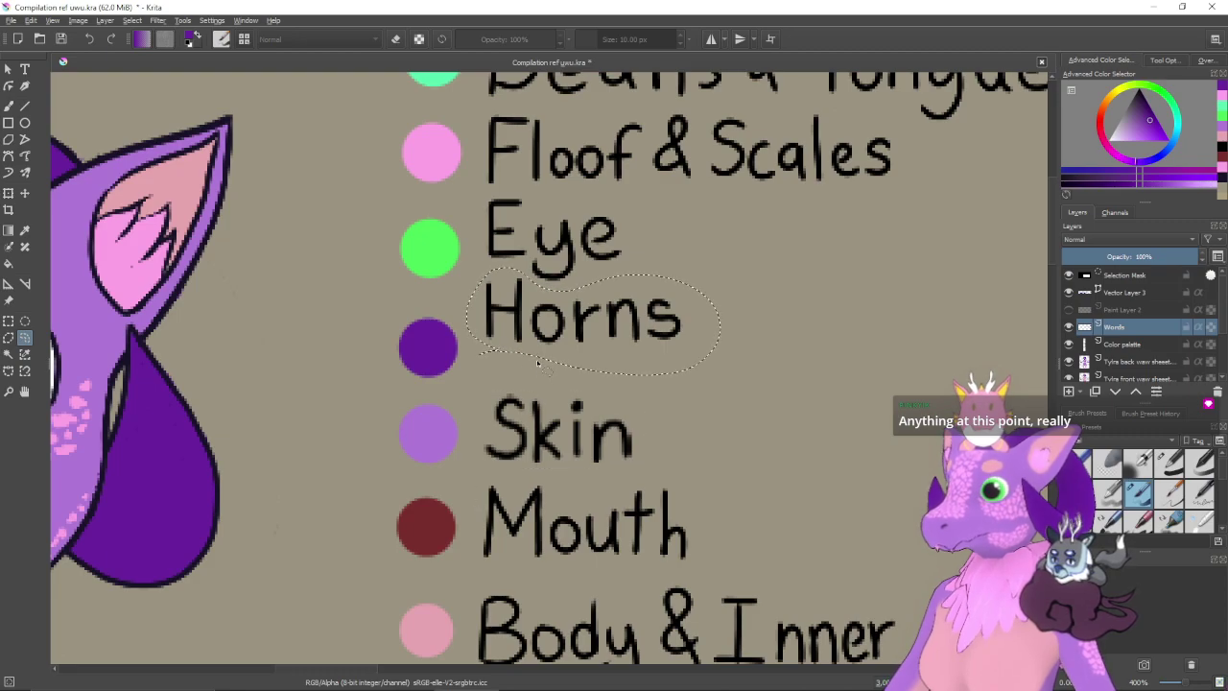
key("ctrl+t")
left_click_drag(631, 305, 632, 329)
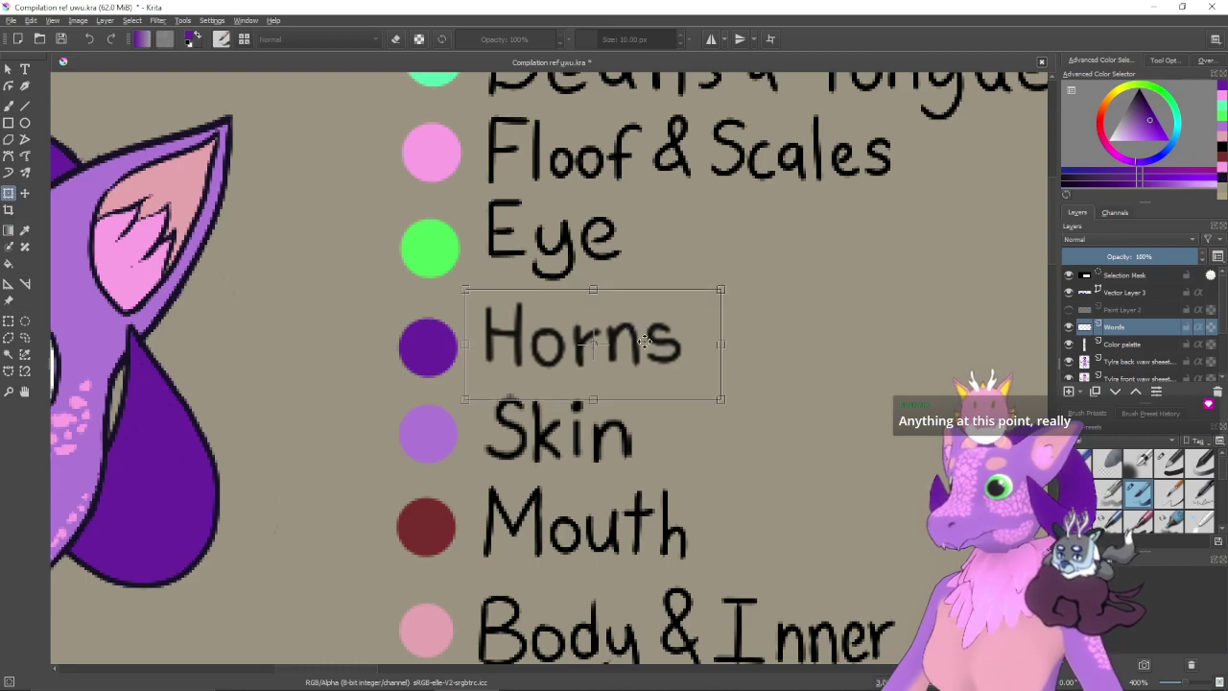
key("Return")
- On the Color palette layer, select the dark purple Horns swatch and shift it slightly up
left_click_drag(618, 443, 660, 320)
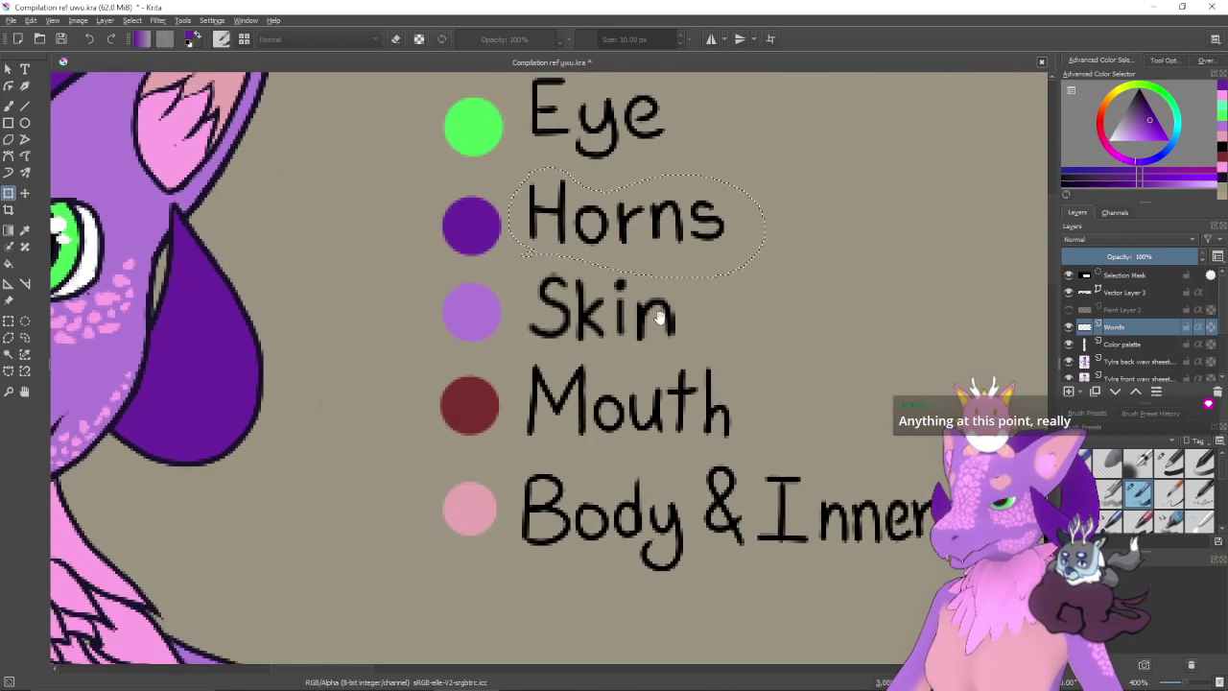
left_click_drag(550, 296, 528, 396)
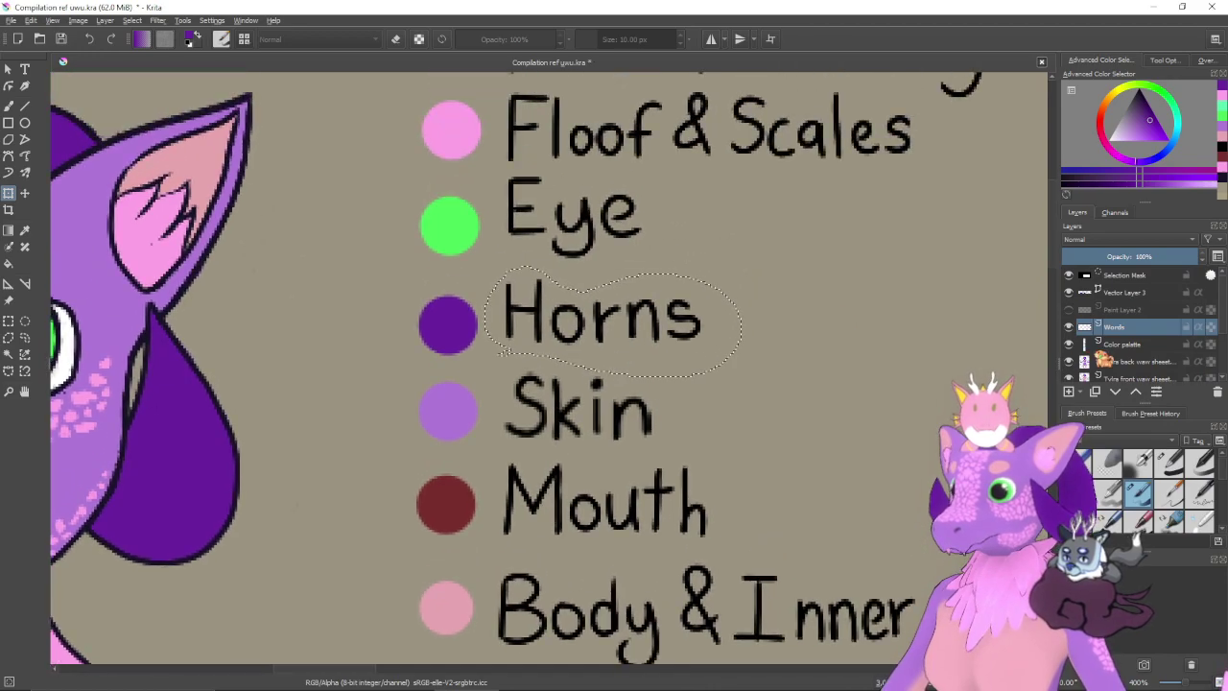
left_click(1103, 345)
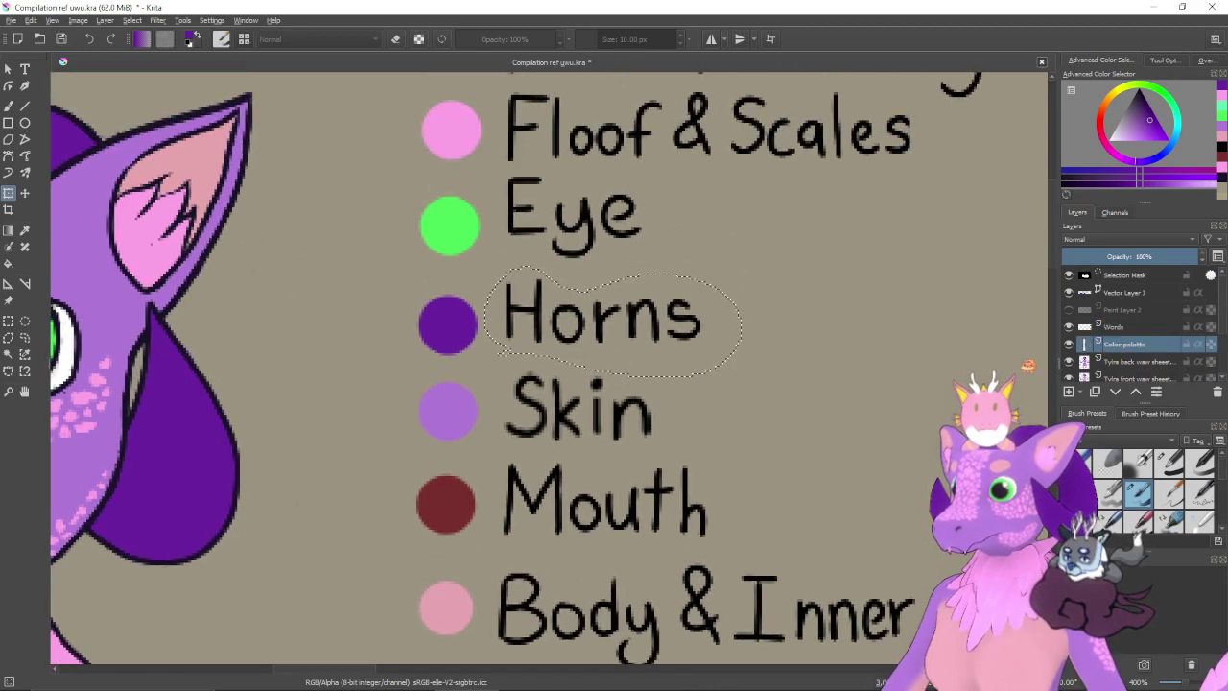
left_click(9, 320)
left_click_drag(401, 287, 484, 356)
key("ctrl+t")
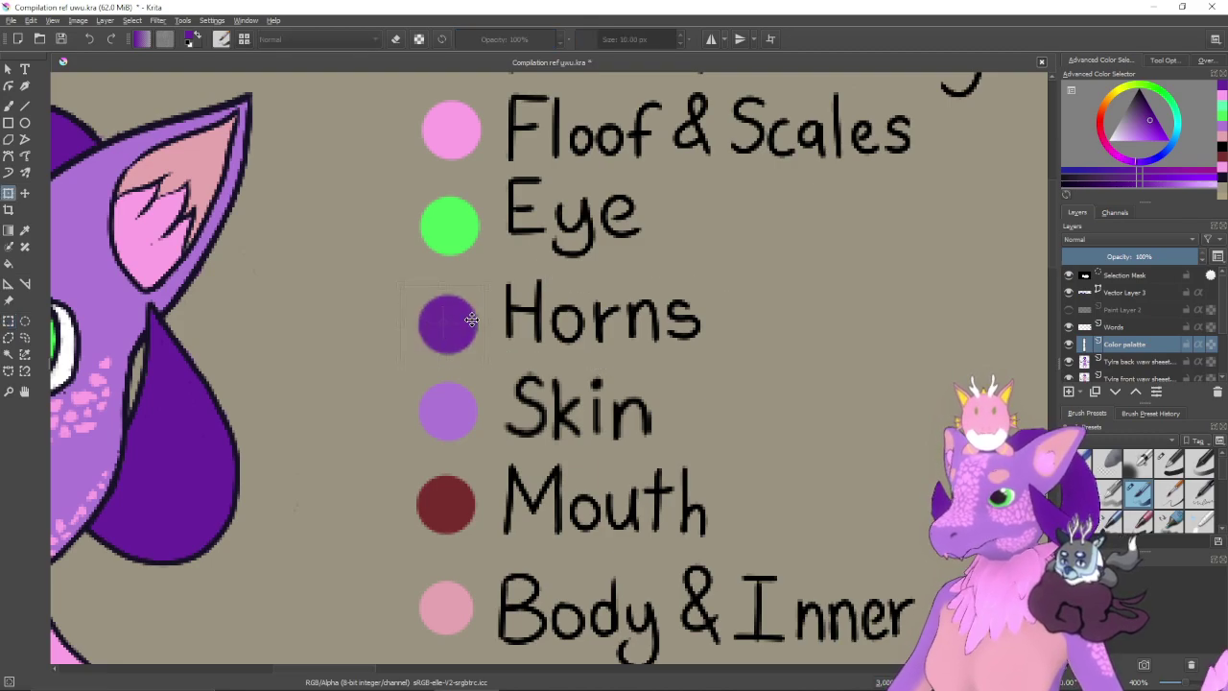
key("Return")
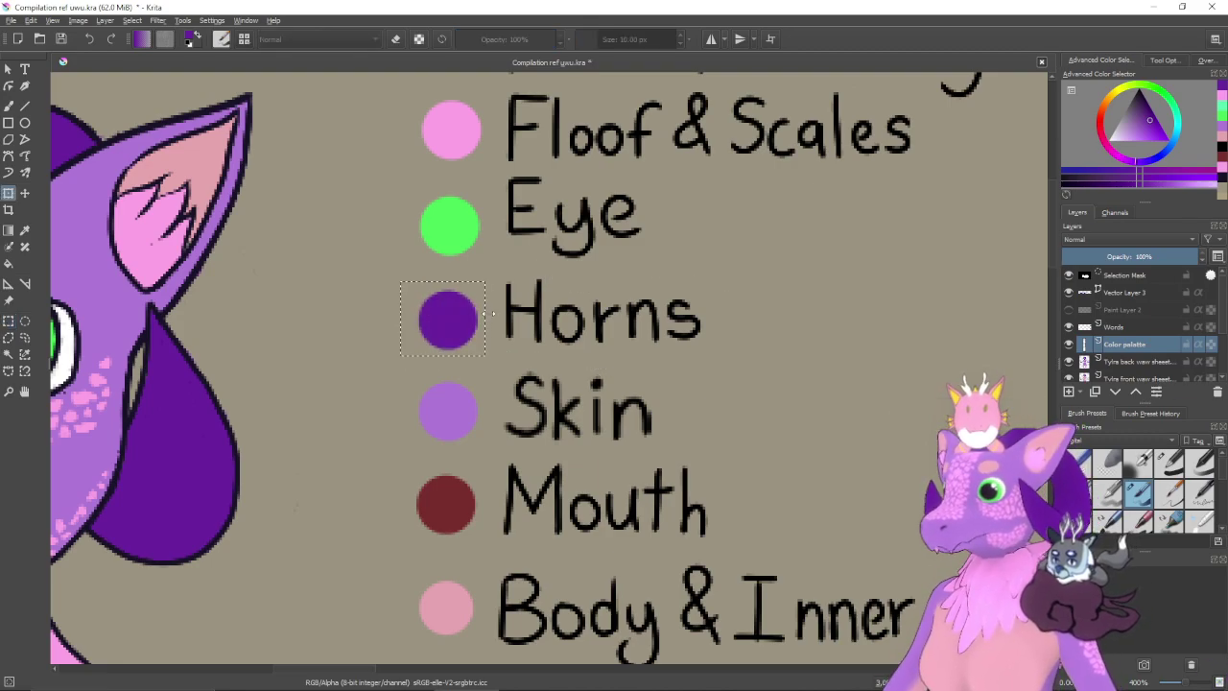
- On the Words layer, select the Eye label, move it down beside its green swatch, and clear the selection
left_click_drag(805, 276, 713, 398)
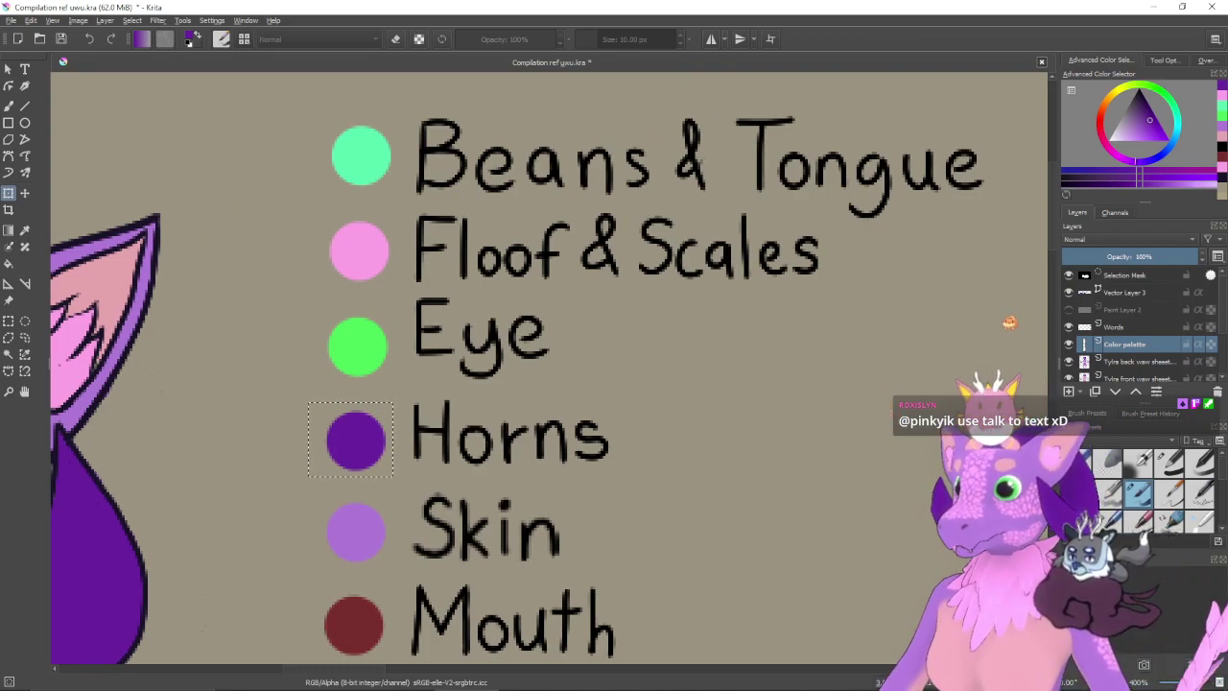
left_click(1122, 327)
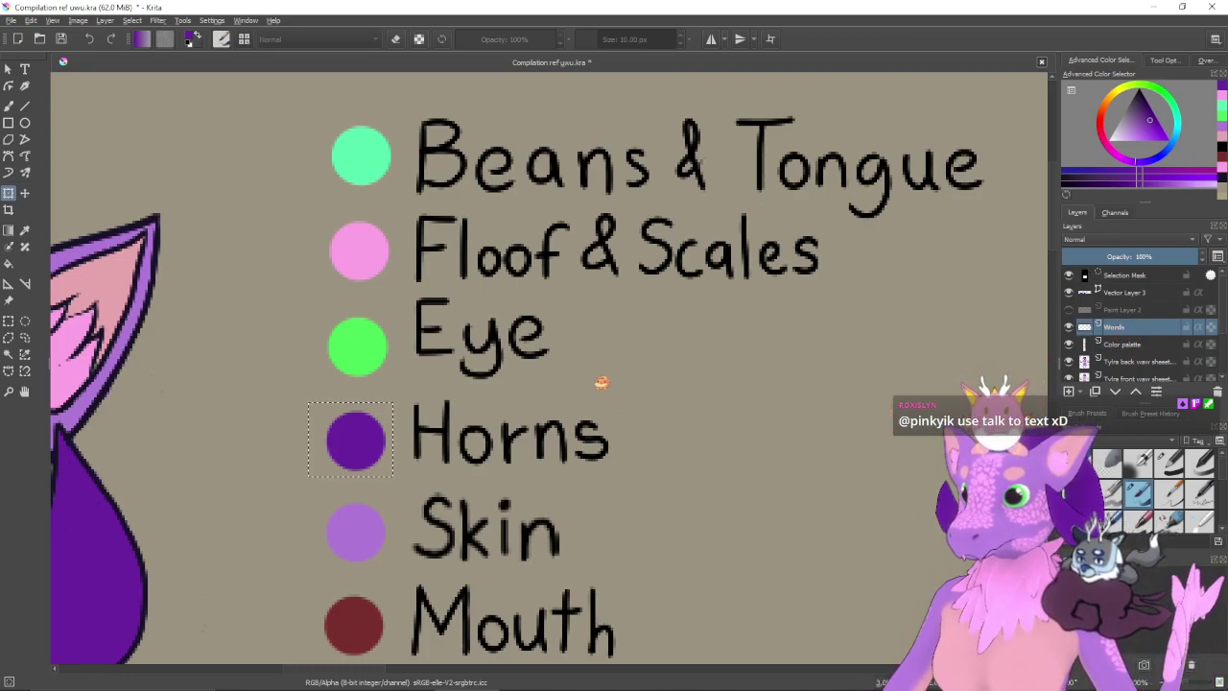
key("ctrl+shift+a")
left_click(9, 321)
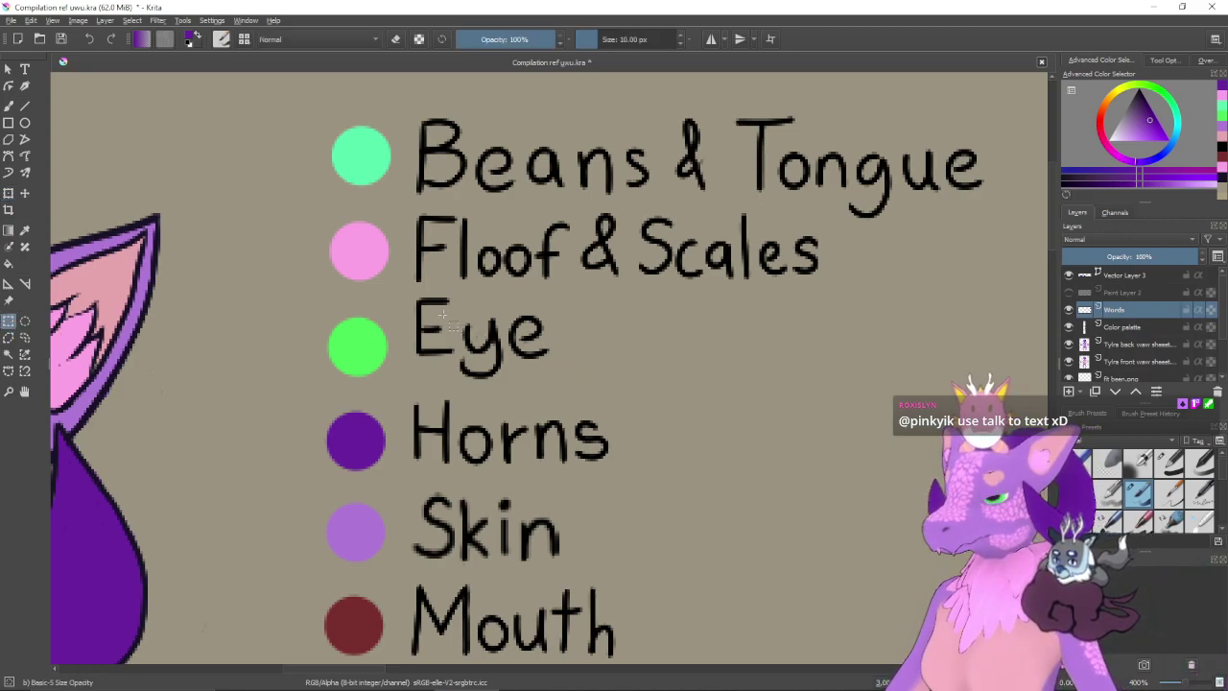
left_click_drag(458, 311, 556, 384)
key("ctrl+t")
left_click_drag(511, 332, 516, 351)
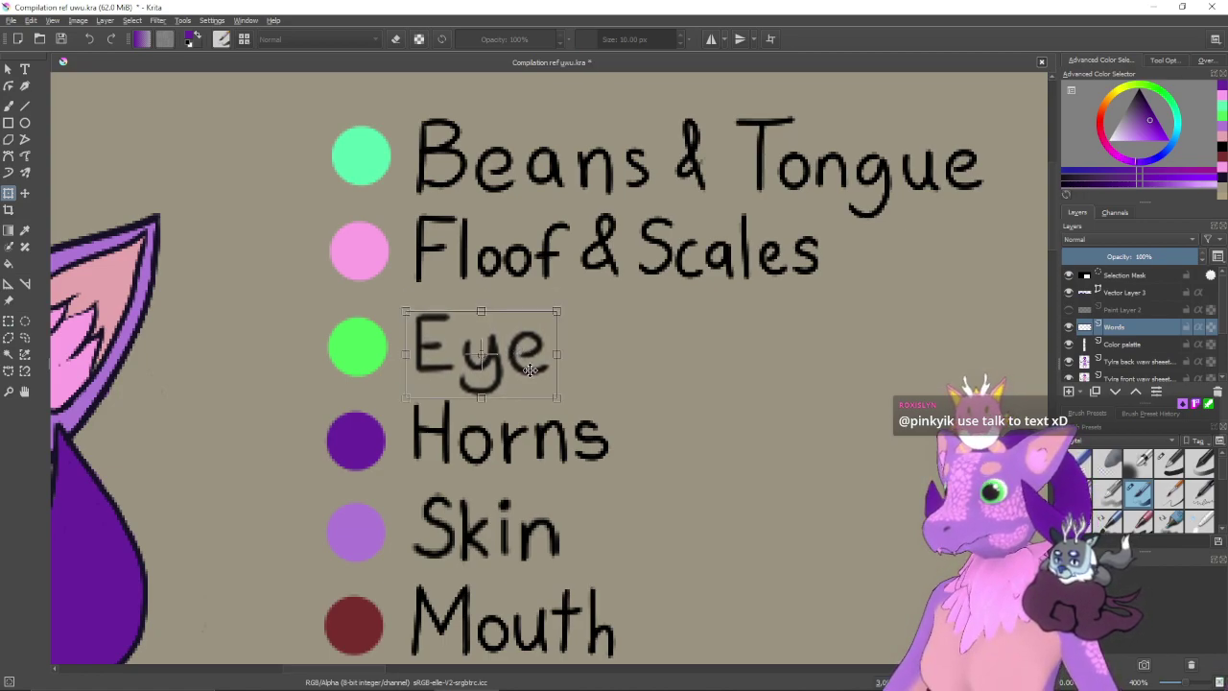
key("Return")
left_click_drag(602, 326, 551, 403)
key("ctrl+shift+a")
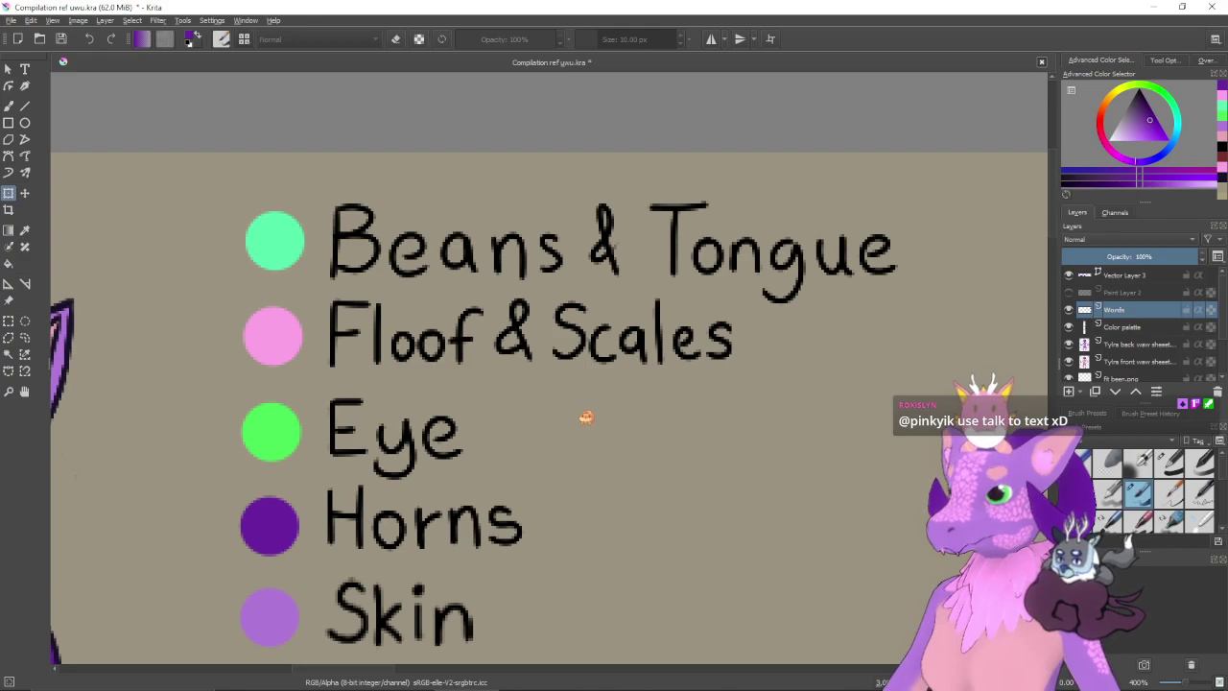
- Select the Floof & Scales label, shift it slightly down beside its pink swatch, and clear the selection
scroll(586, 417, "down", 3)
scroll(608, 433, "down", 1)
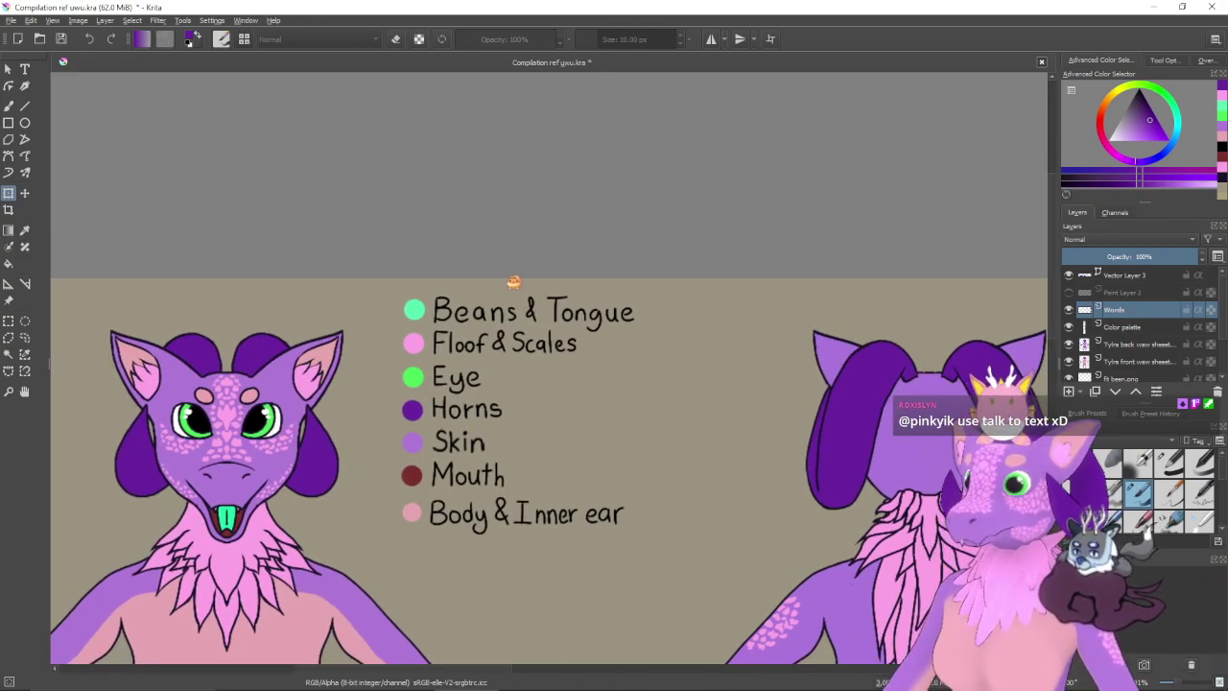
scroll(597, 471, "up", 2)
left_click_drag(524, 452, 553, 458)
scroll(553, 458, "up", 2)
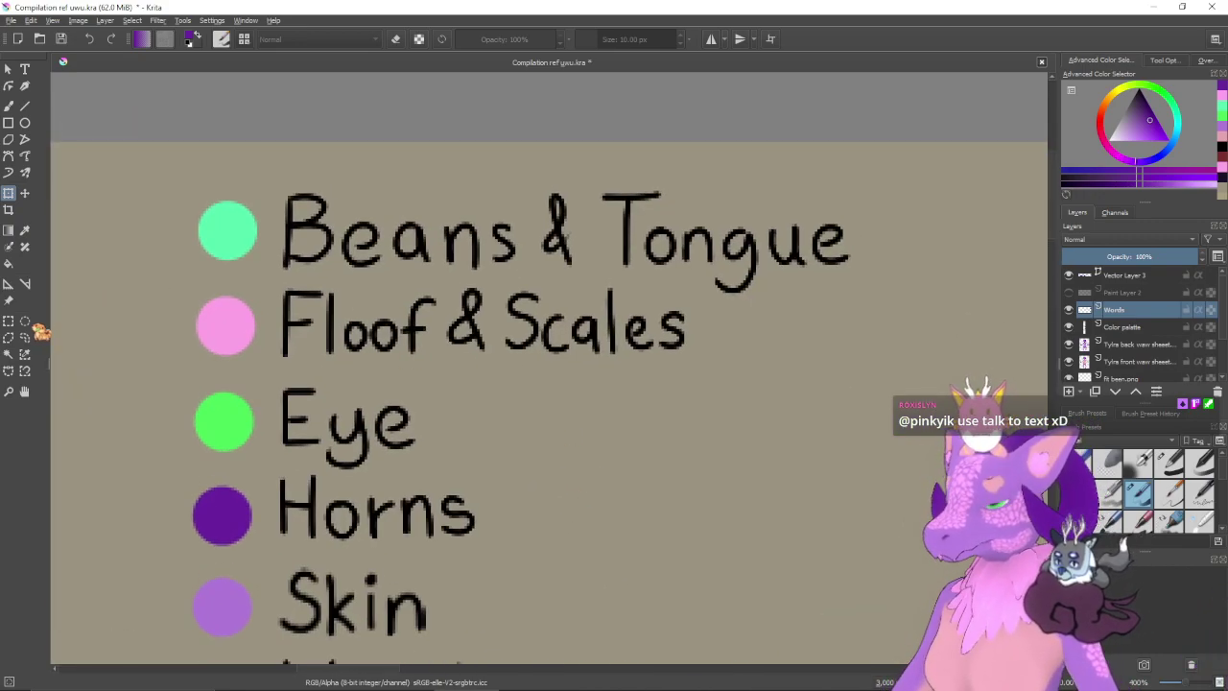
left_click(9, 322)
left_click_drag(284, 303, 708, 367)
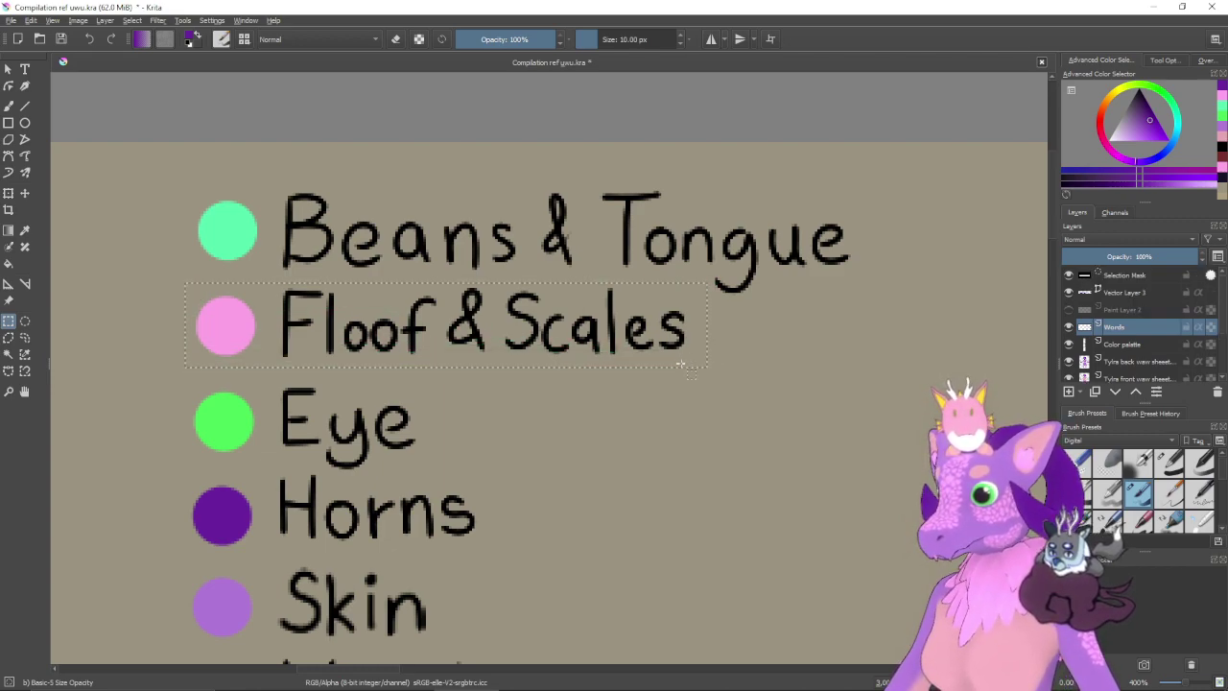
key("ctrl+t")
left_click_drag(561, 323, 561, 329)
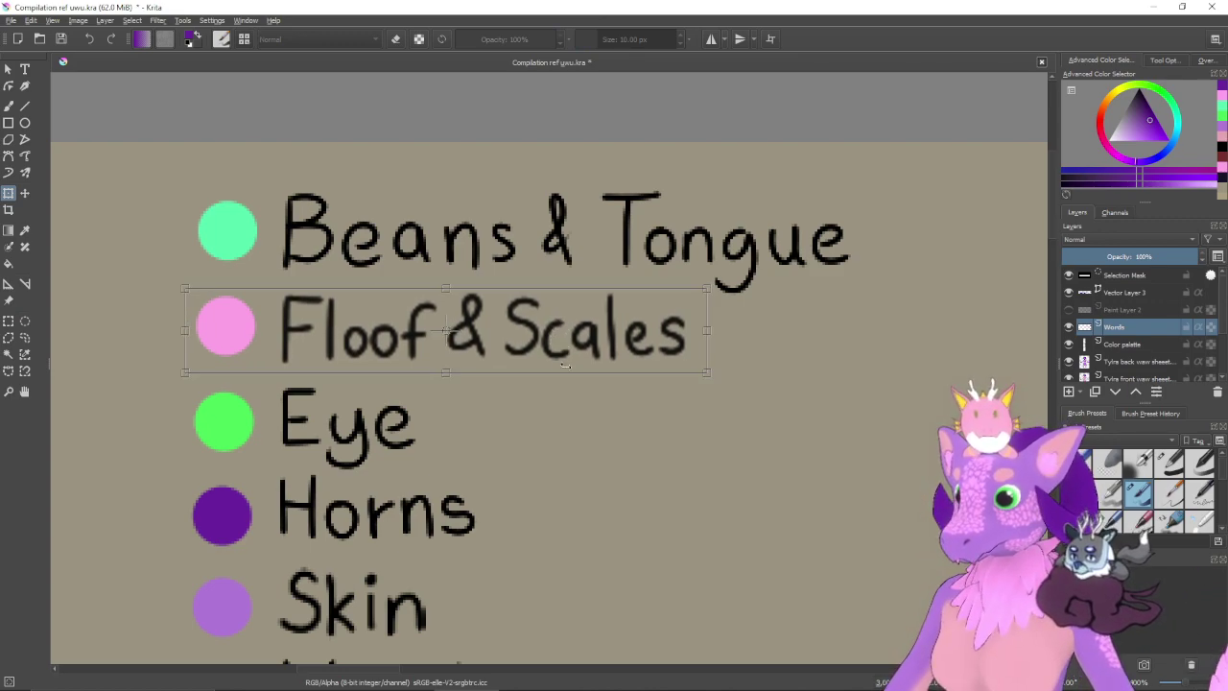
key("Return")
key("ctrl+shift+a")
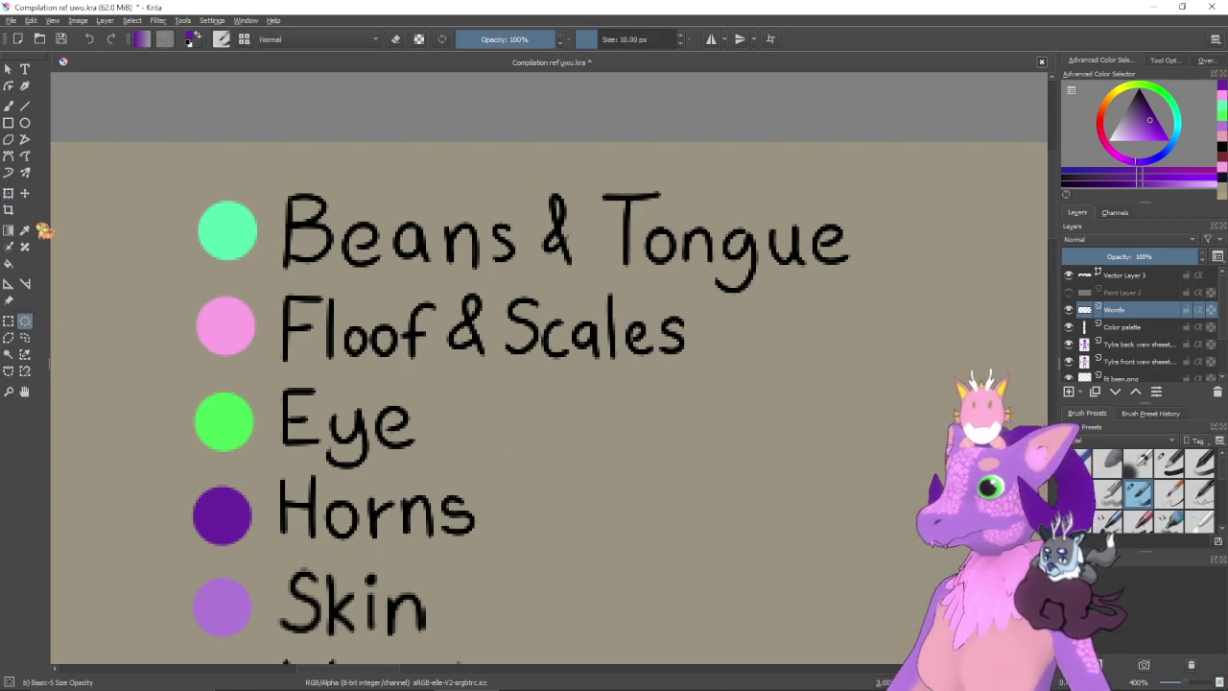
- Save the file and merge the Words layer into the Color palette layer below it
left_click(13, 22)
left_click(29, 74)
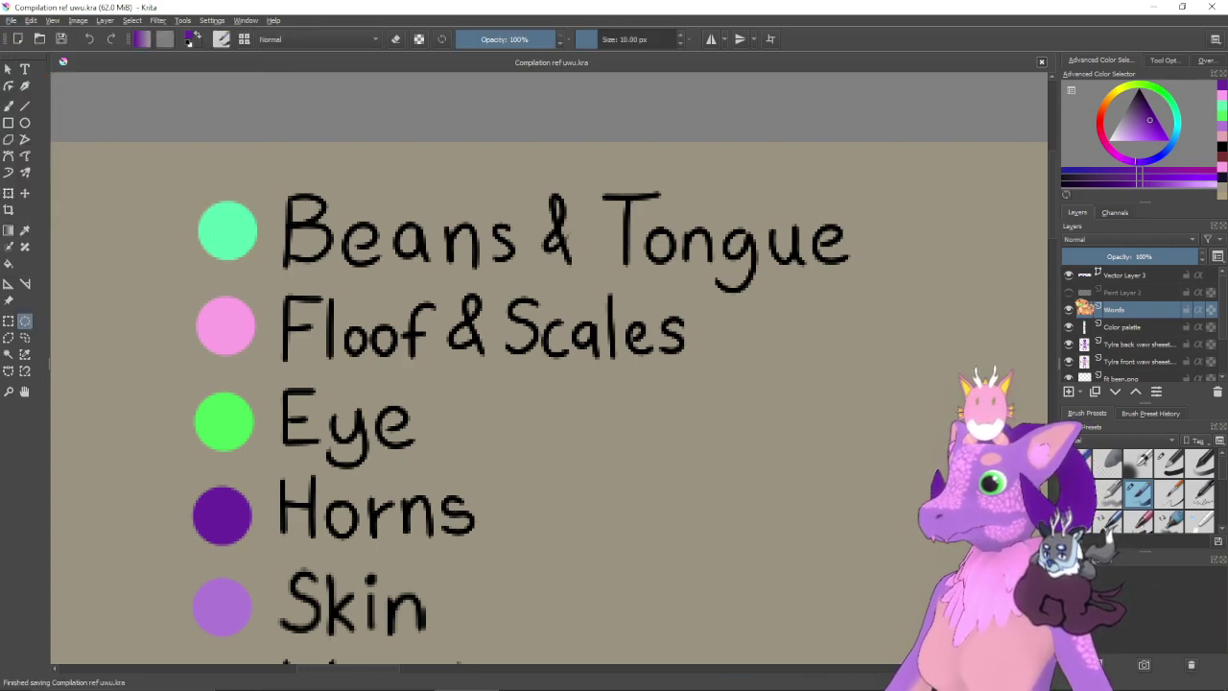
right_click(1128, 315)
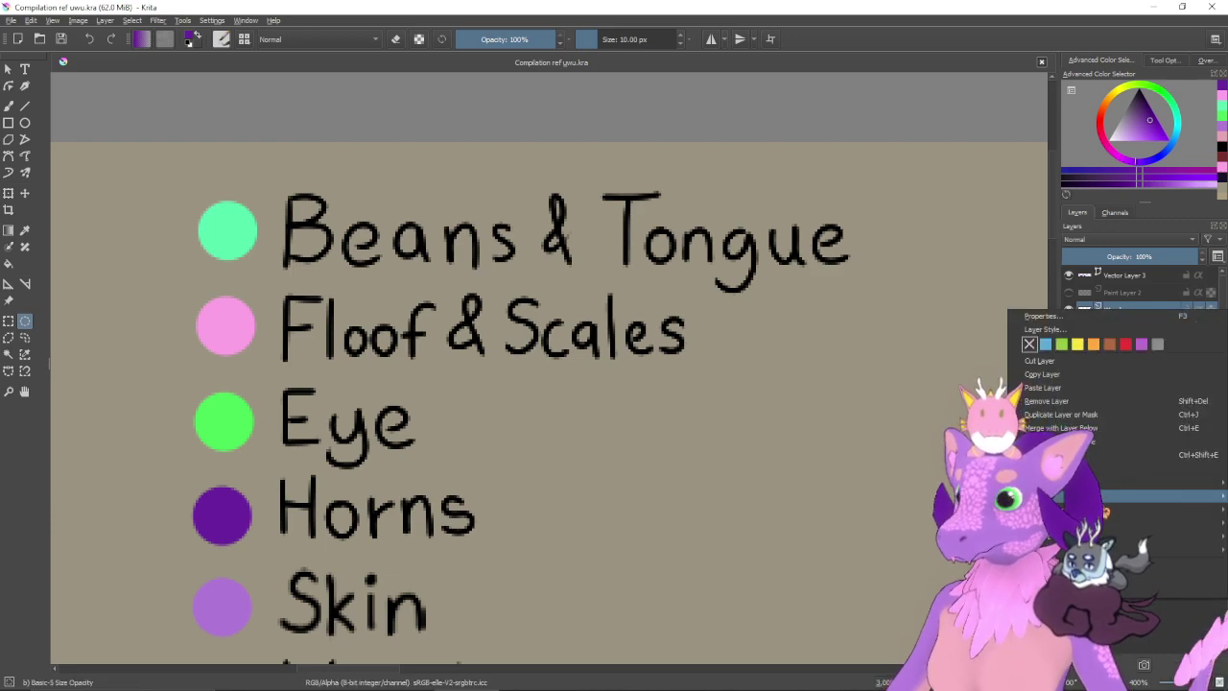
left_click(1094, 441)
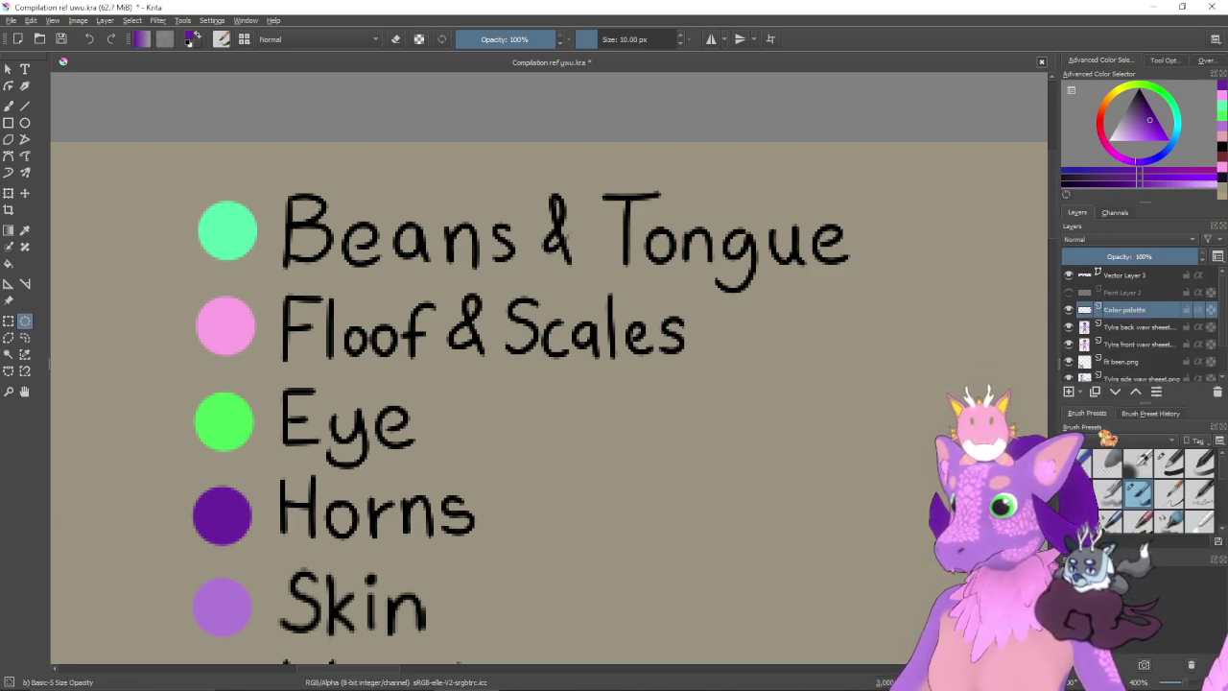
- Select the Body & Inner ear swatch with its label, move the row further down, and enlarge it slightly
scroll(698, 341, "down", 1)
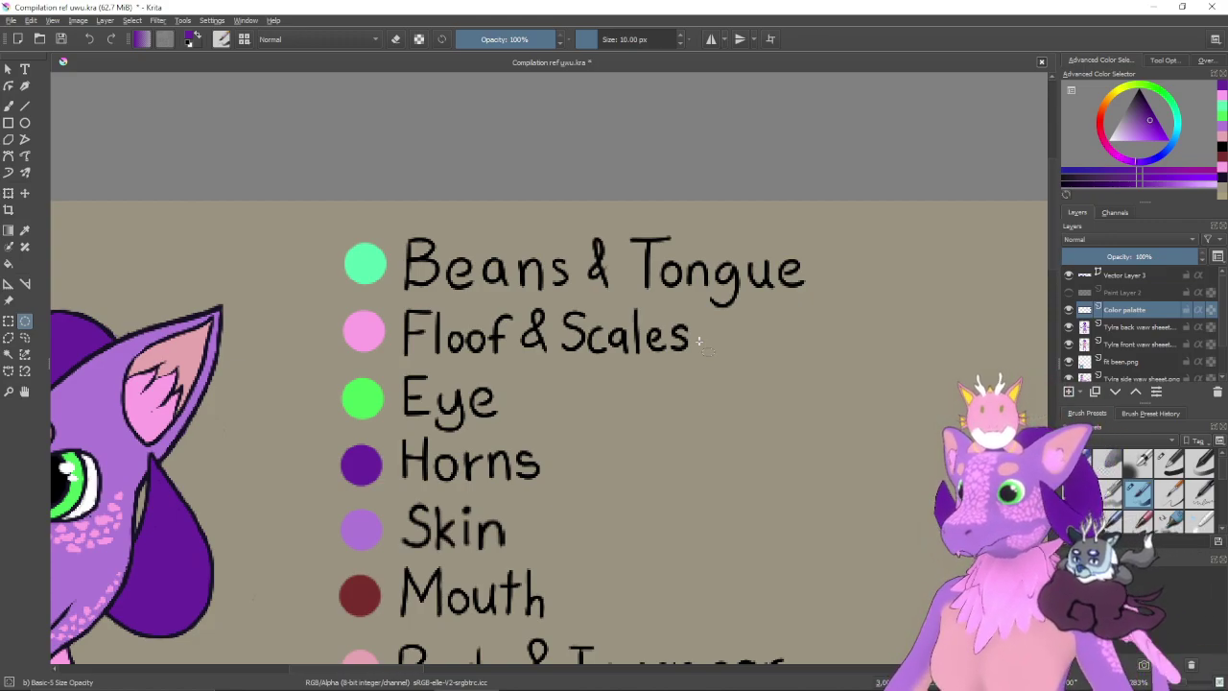
key("ctrl+minus")
left_click_drag(700, 466, 721, 433)
left_click(8, 320)
scroll(636, 368, "down", 3)
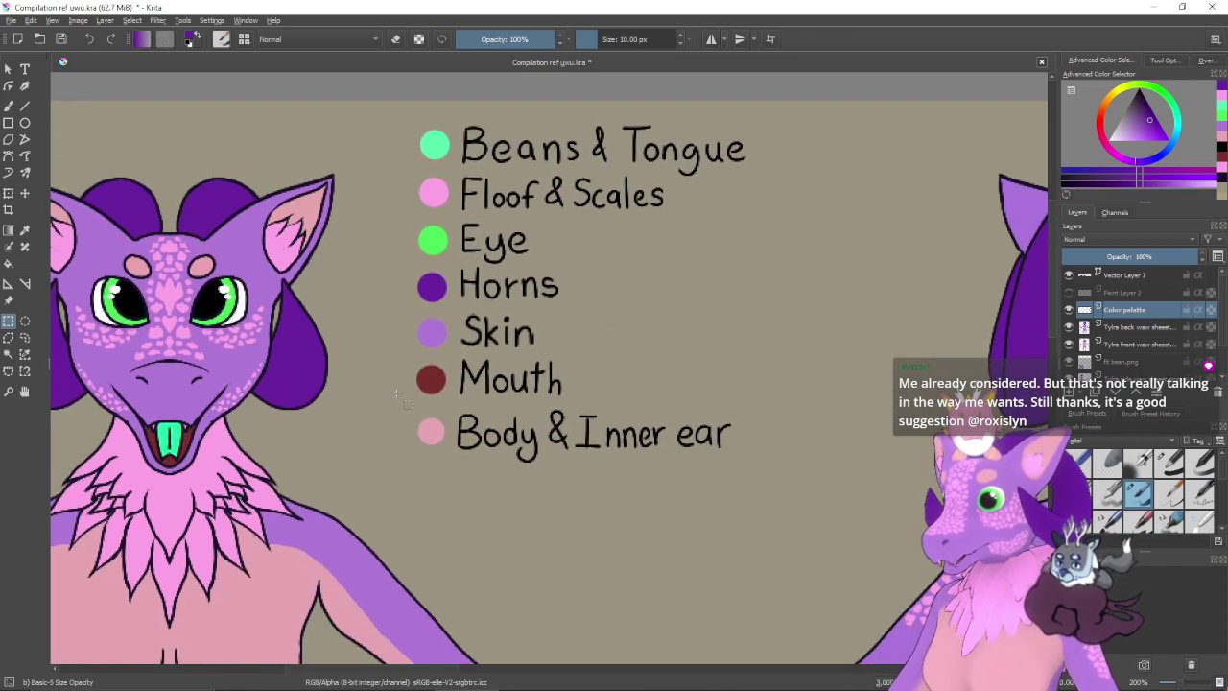
left_click_drag(447, 407, 744, 460)
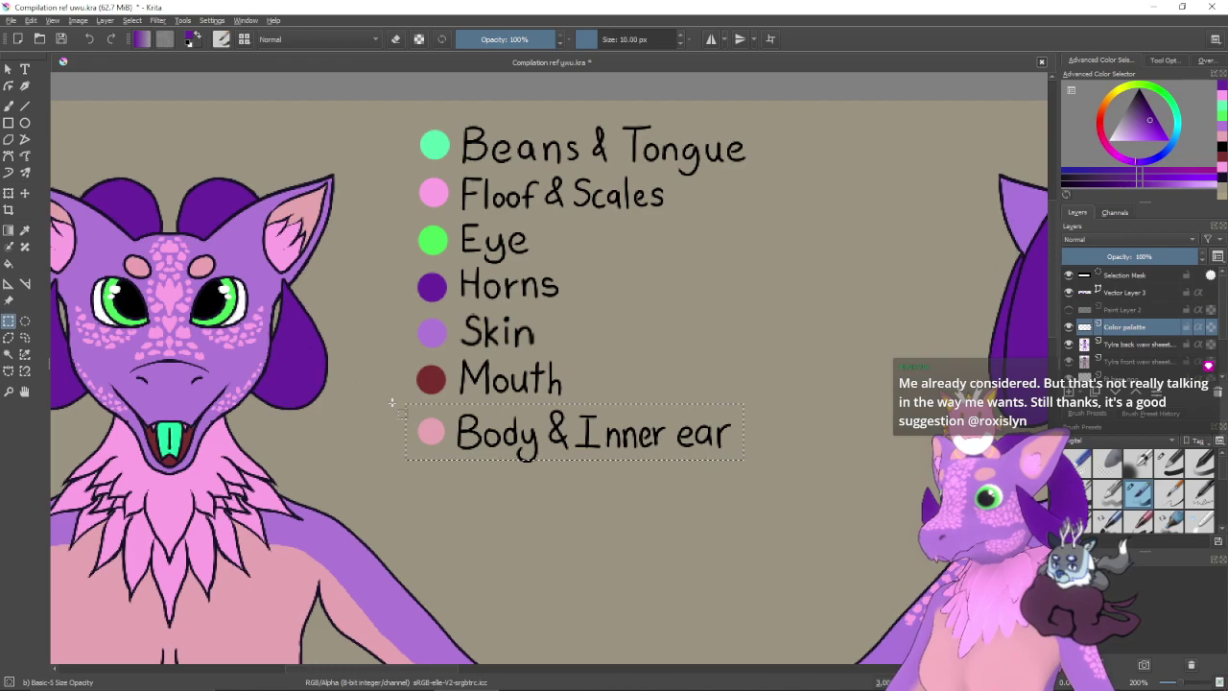
left_click_drag(419, 413, 740, 465)
left_click(741, 465)
key("ctrl+t")
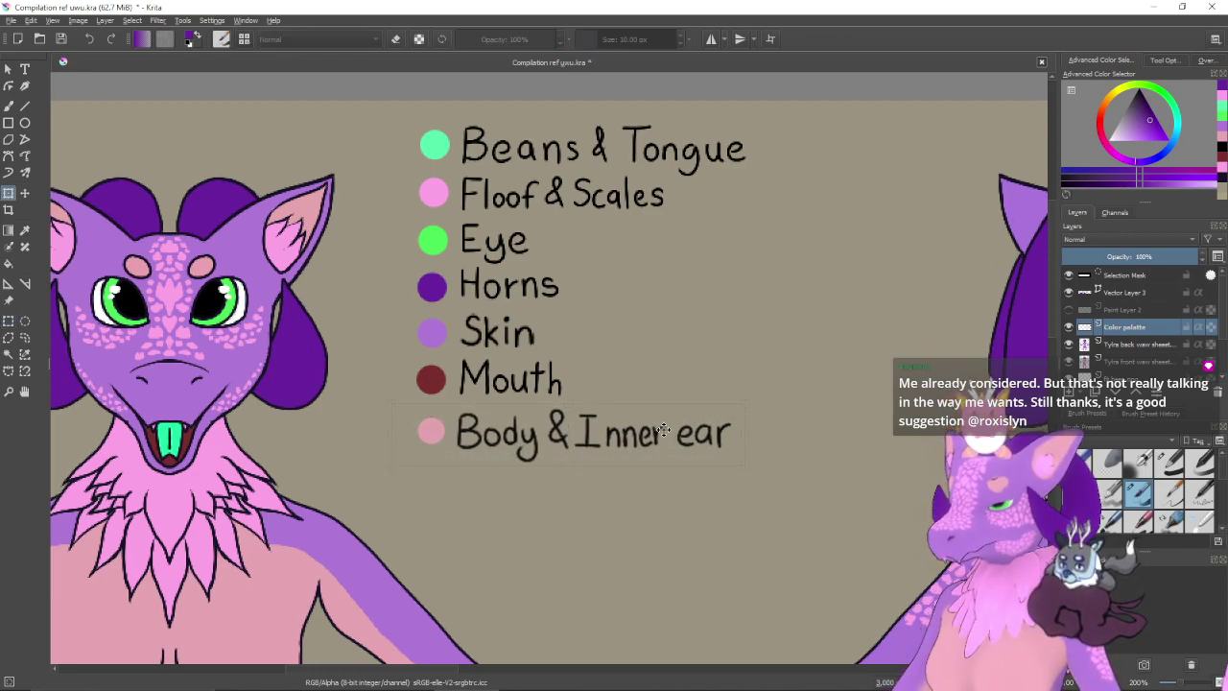
left_click_drag(662, 424, 661, 486)
left_click_drag(748, 465, 789, 458)
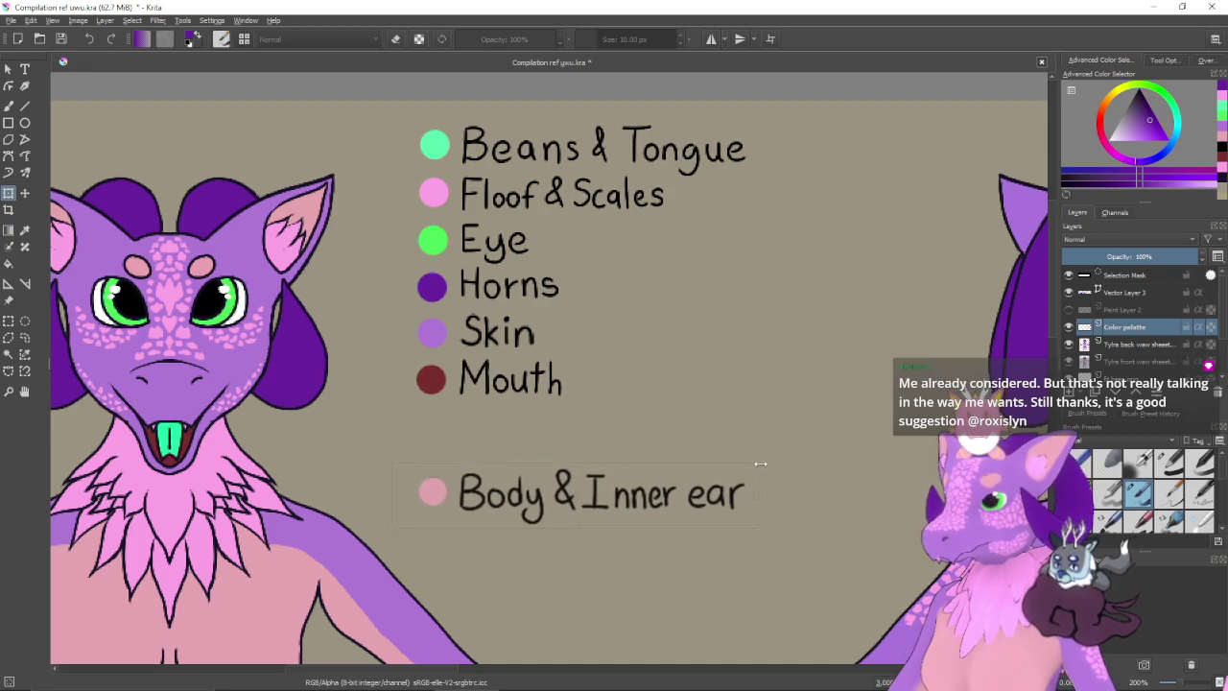
left_click(753, 468)
key("Return")
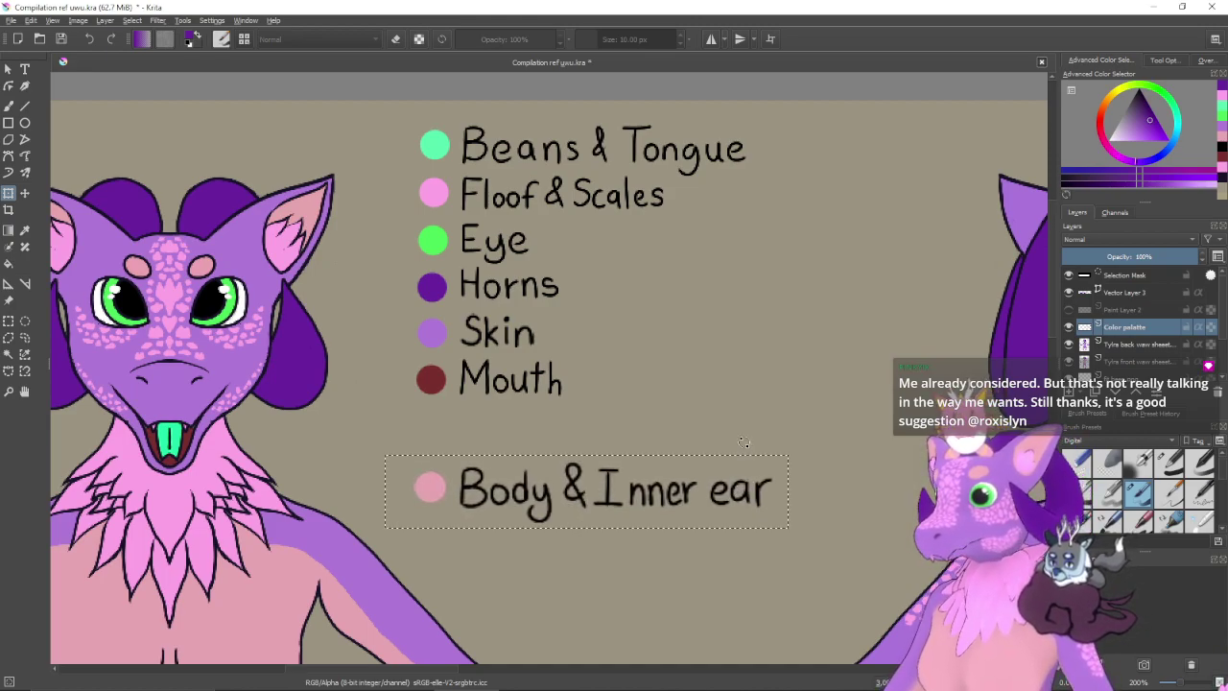
- Select the Mouth swatch and label, enlarge them, and move them down to just above the Body & Inner ear row
left_click(8, 321)
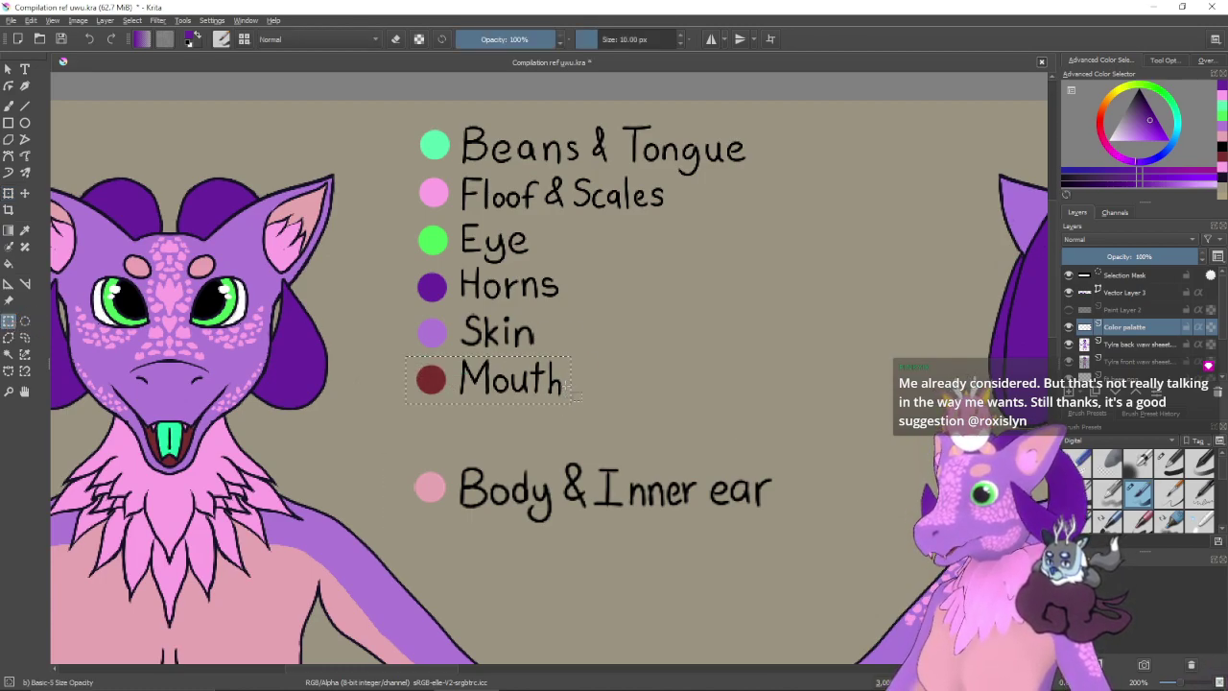
key("ctrl+t")
left_click_drag(573, 382, 568, 419)
key("Return")
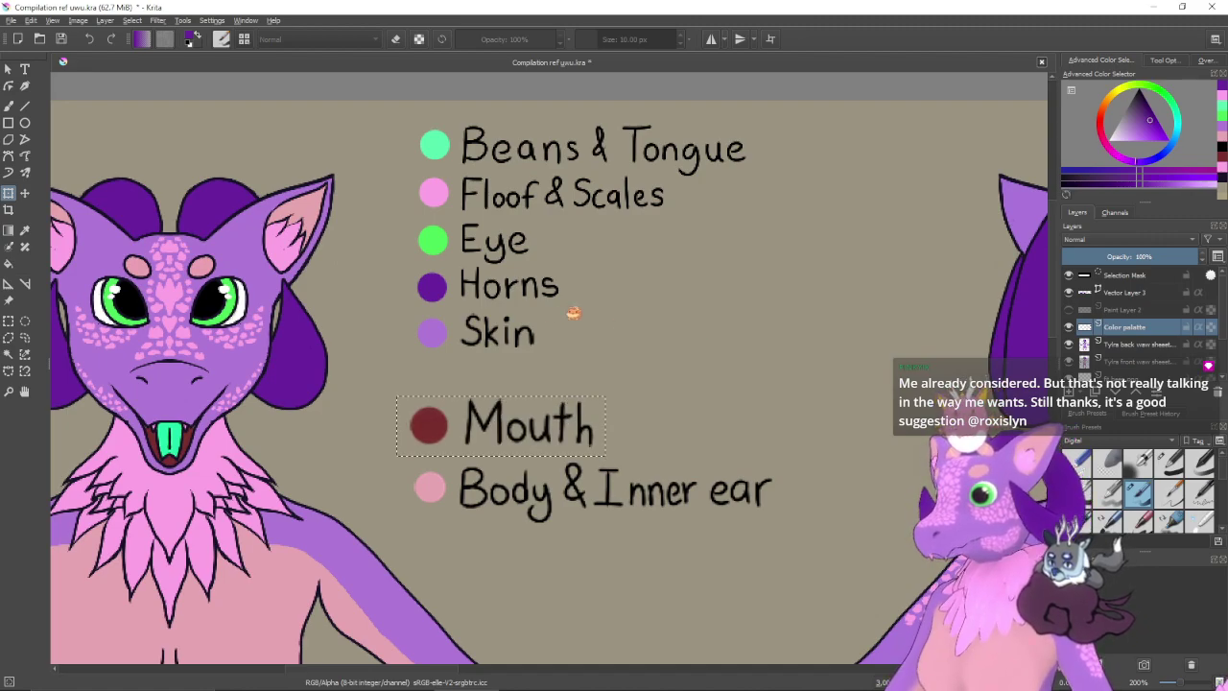
- Select the Skin swatch and label, enlarge them, and move them down to just above the Mouth row
key("b")
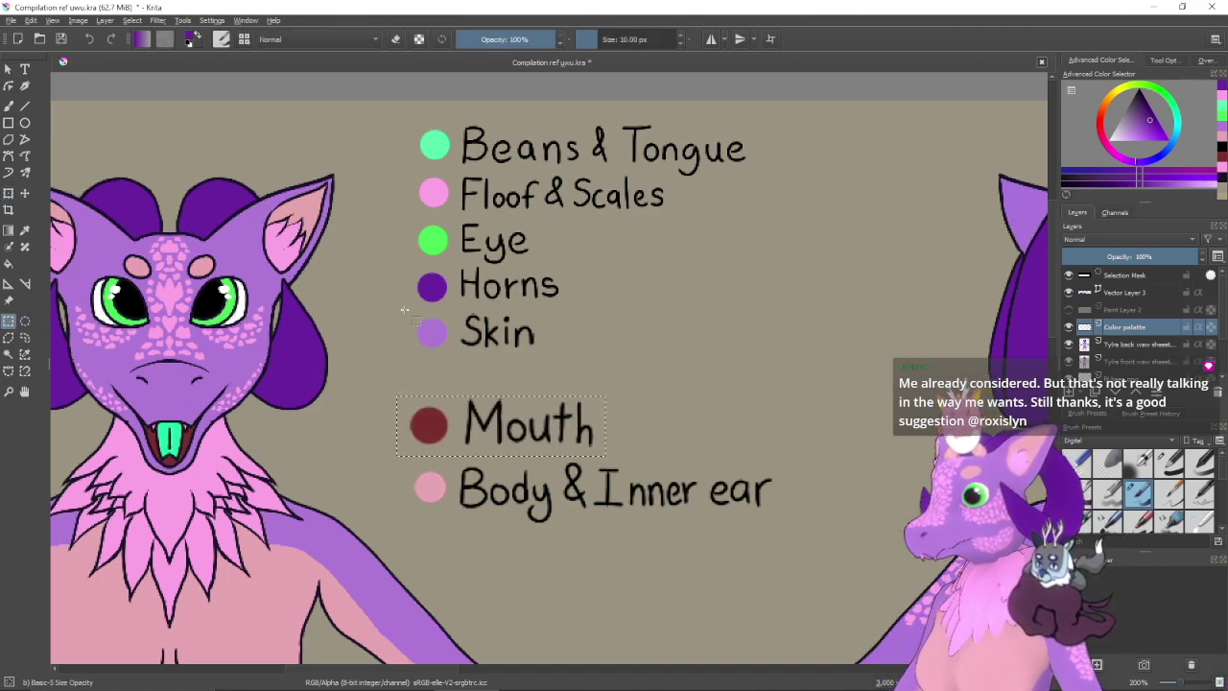
left_click_drag(518, 353, 583, 334)
key("ctrl+t")
left_click_drag(545, 333, 534, 357)
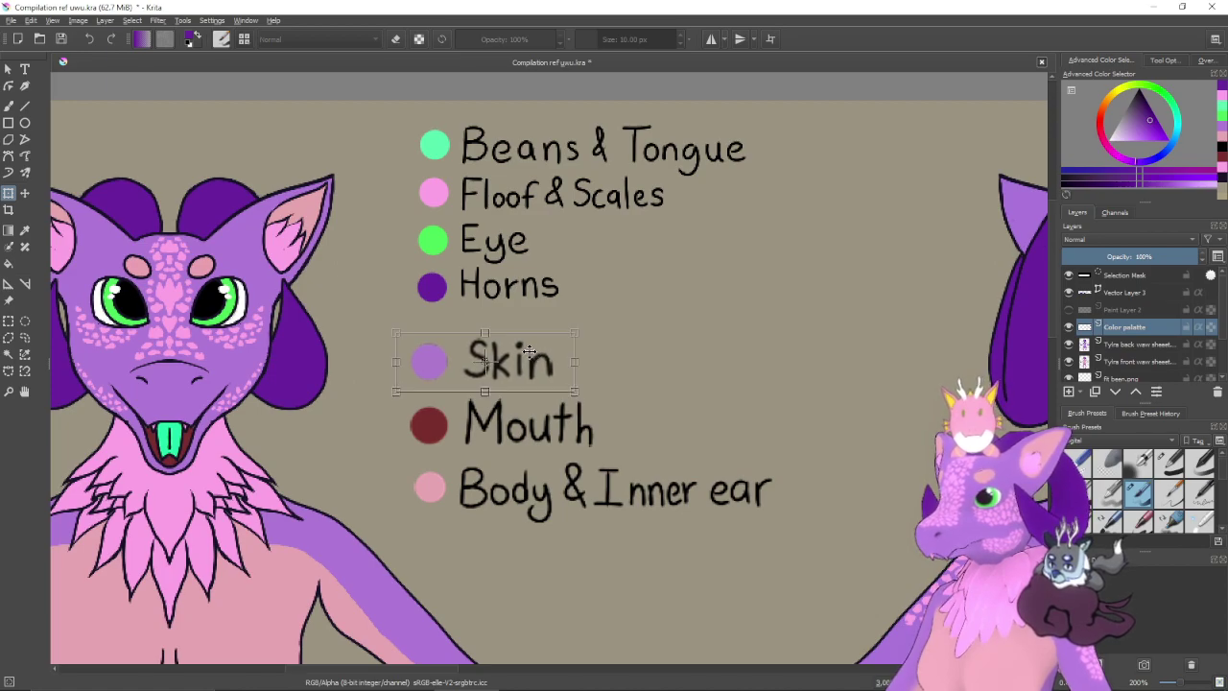
key("Return")
- Outline the Horns swatch and label with a freehand selection, enlarge them, and move them down to just above the Skin row
left_click(8, 320)
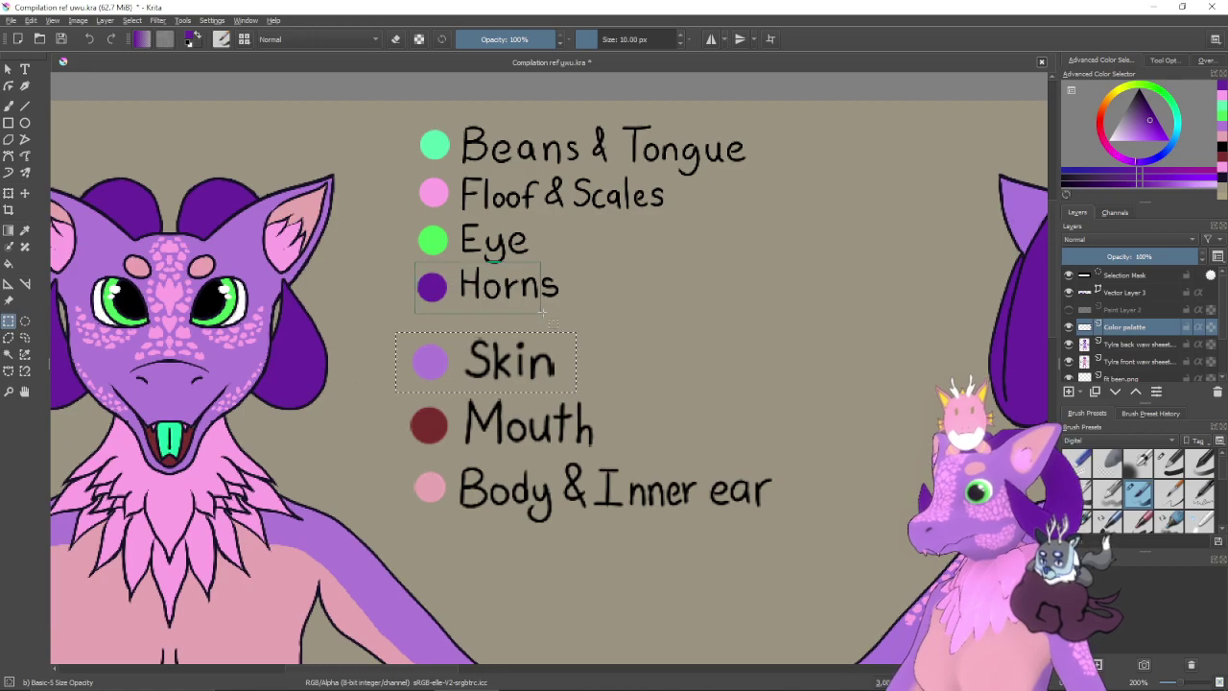
key("plus")
left_click_drag(520, 288, 554, 468)
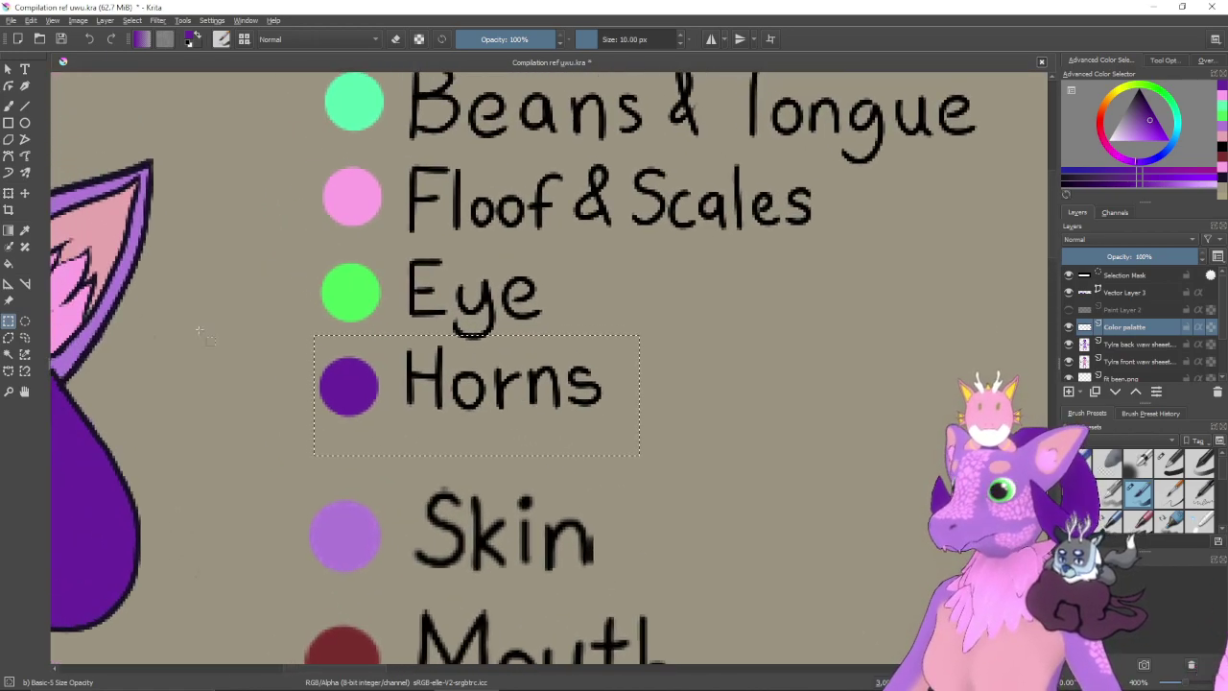
left_click(25, 339)
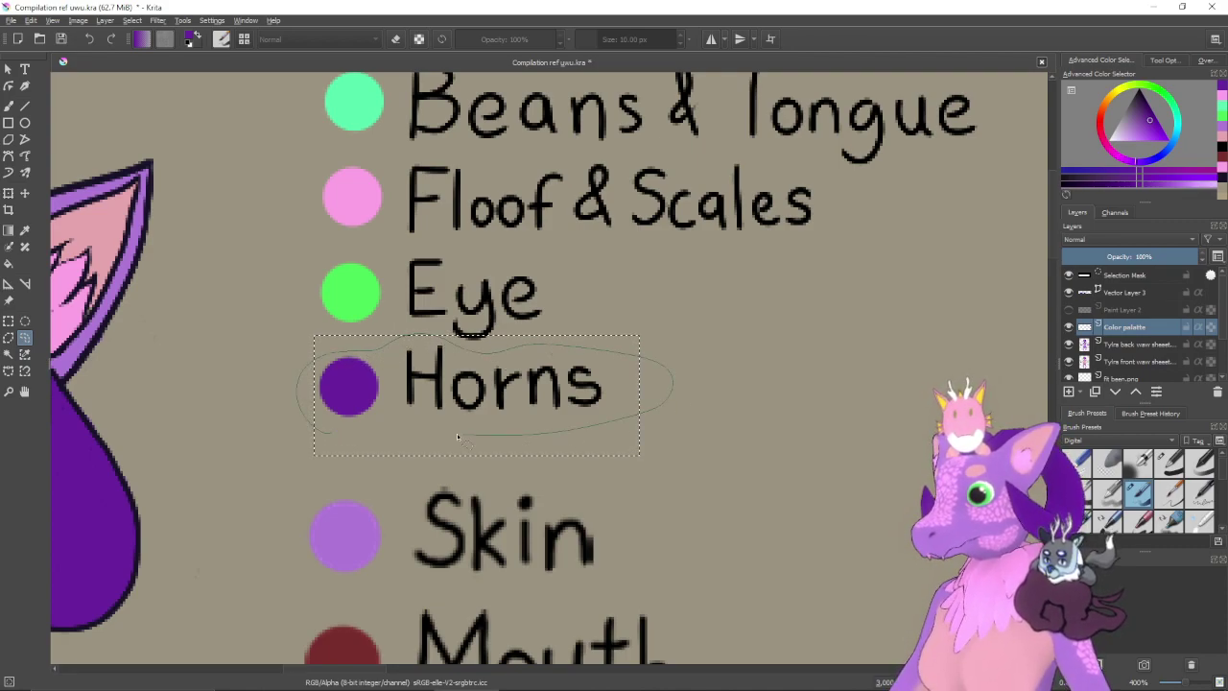
key("ctrl+t")
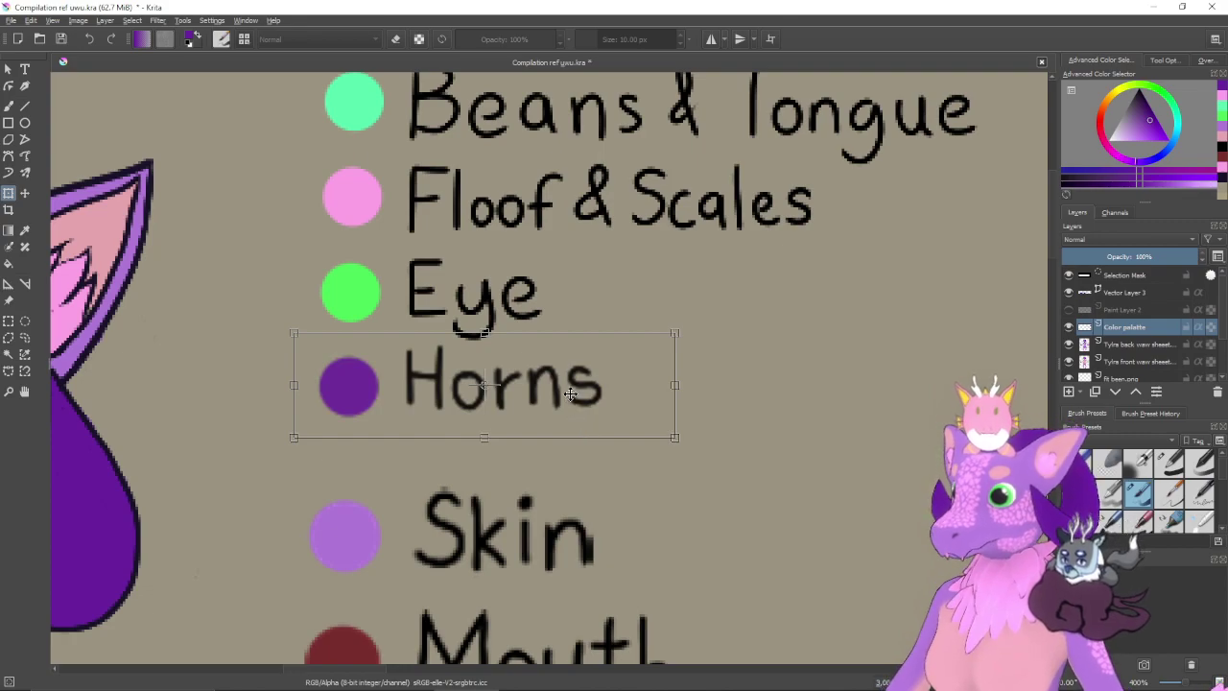
left_click_drag(673, 384, 643, 414)
key("Return")
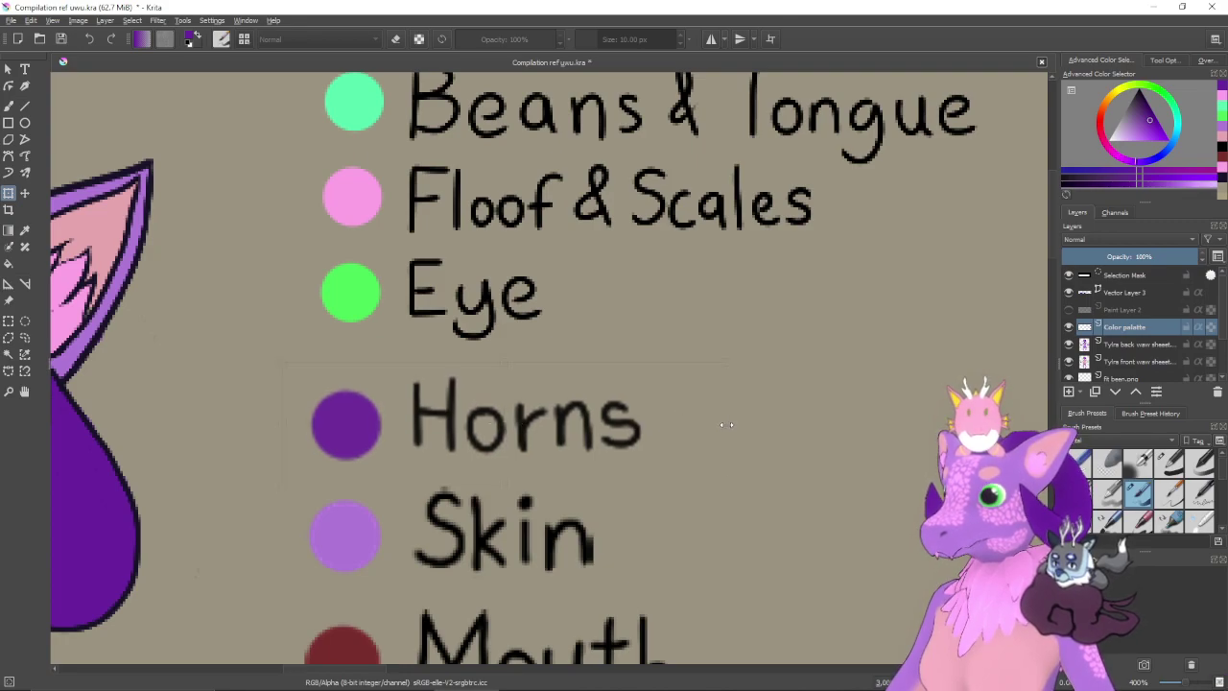
left_click(649, 432)
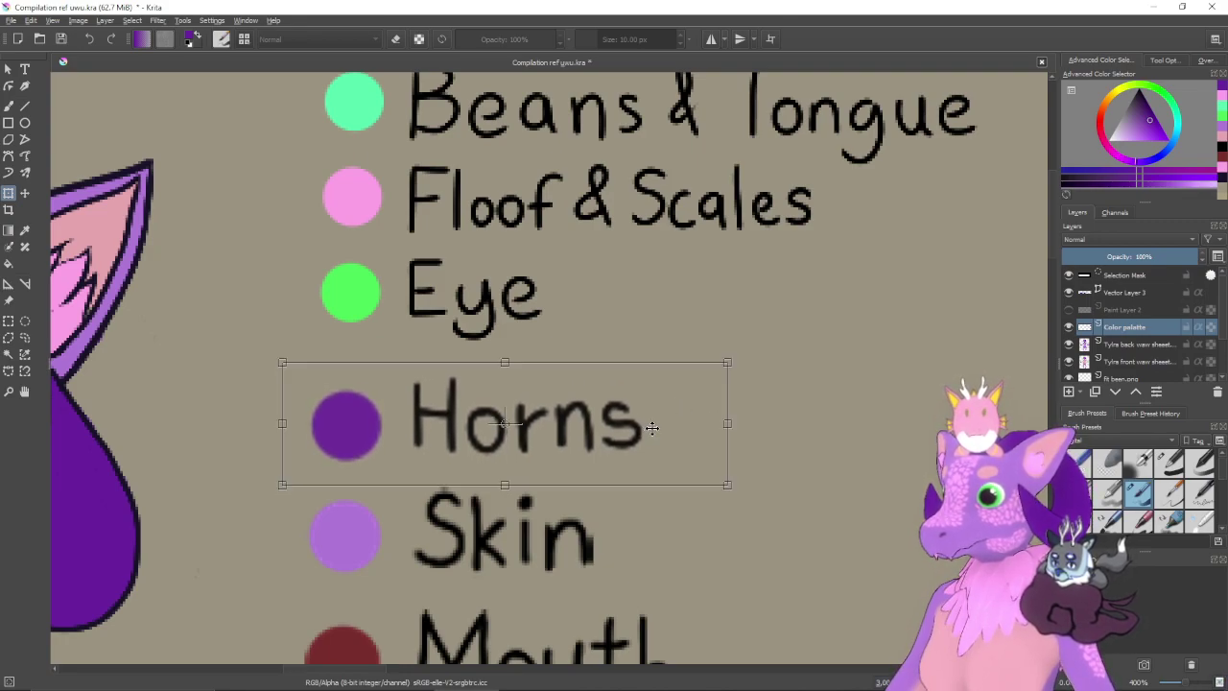
left_click_drag(666, 479, 687, 320)
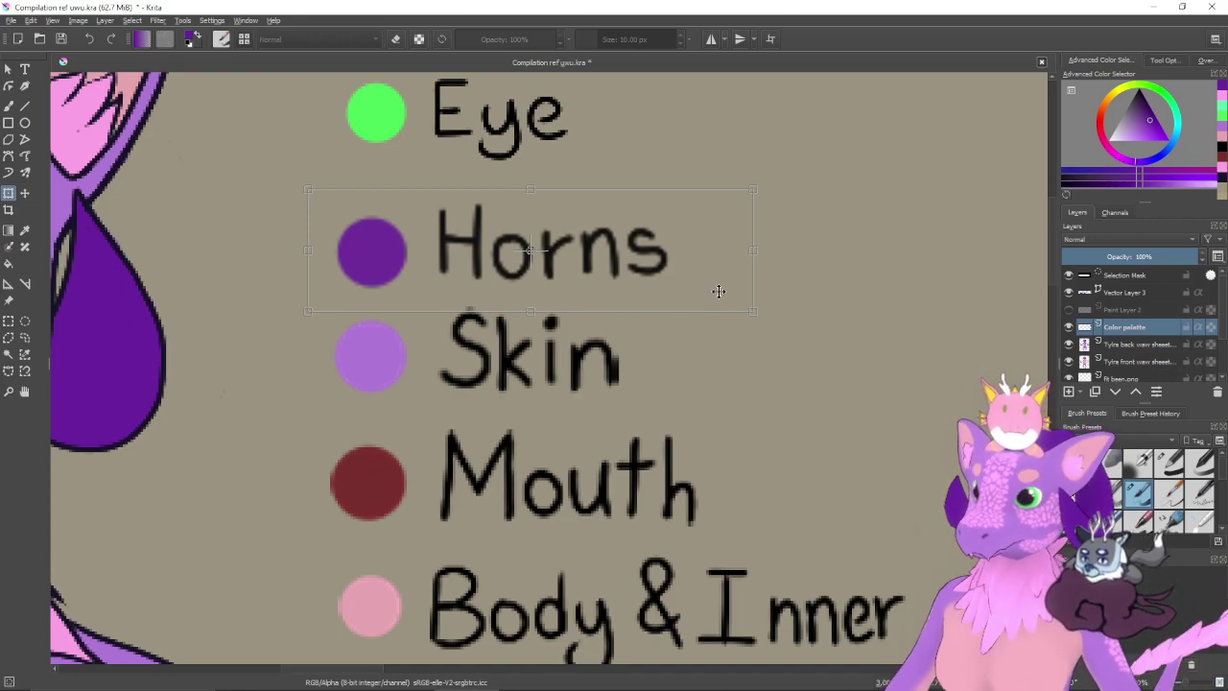
left_click_drag(694, 275, 679, 466)
key("Return")
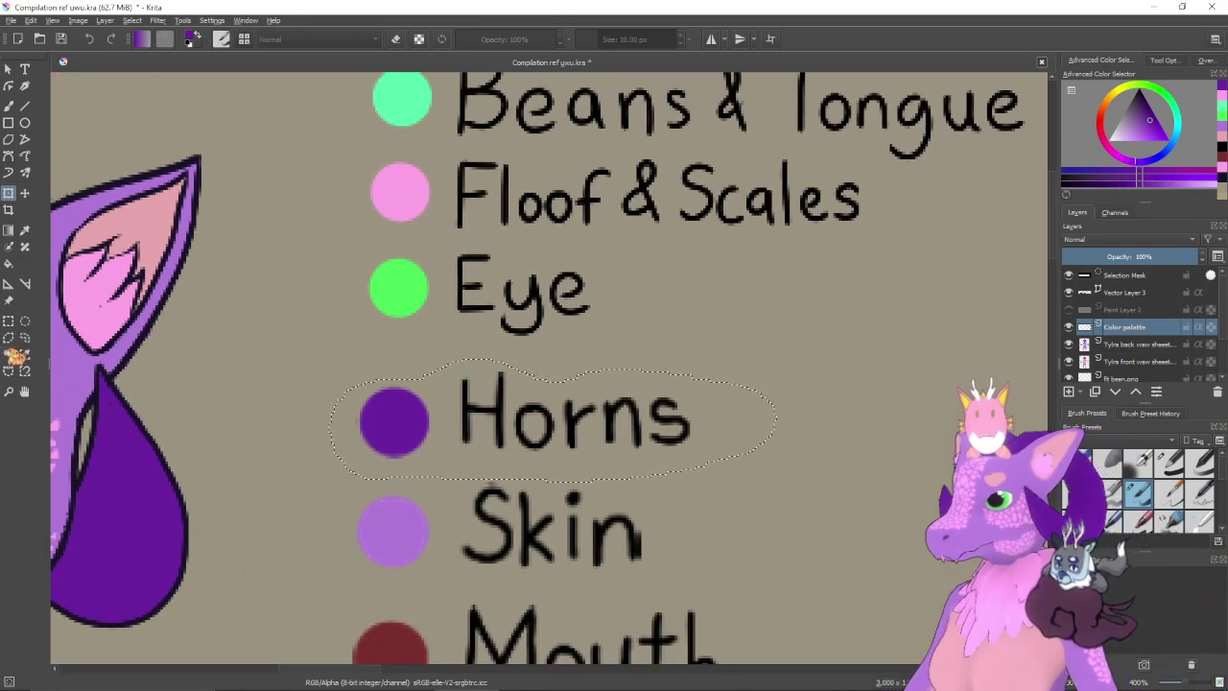
- Select the Eye swatch and label, enlarge them slightly, and shift them down toward the Horns row
left_click(8, 322)
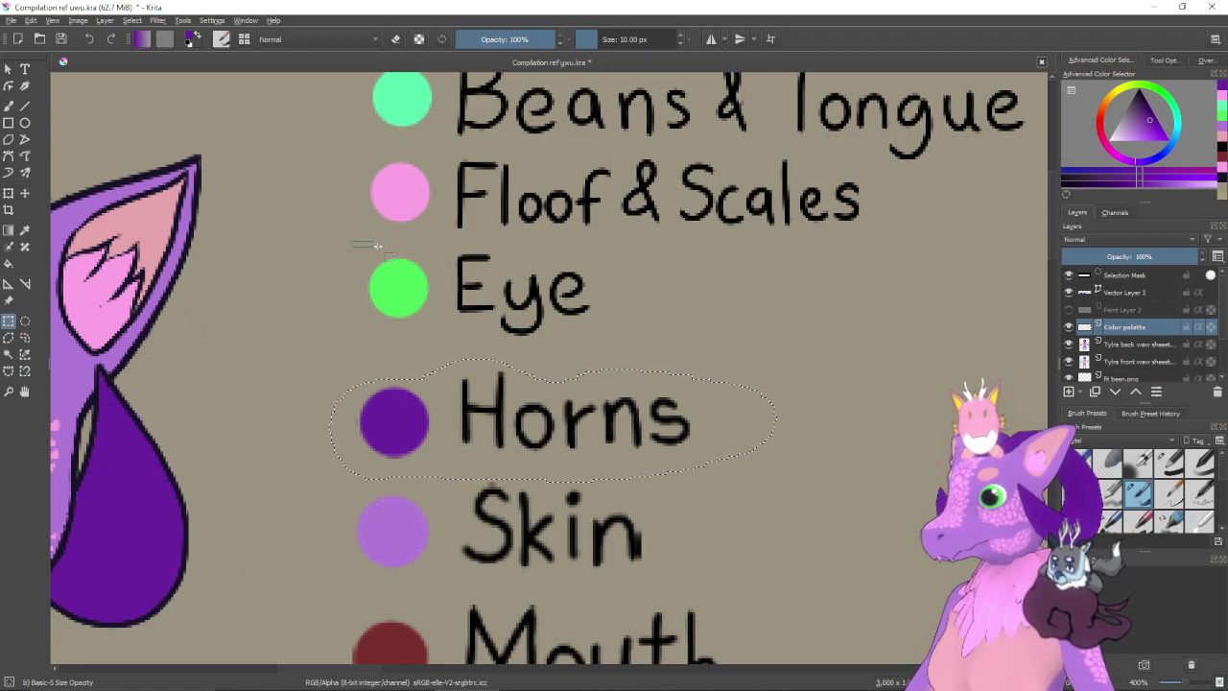
left_click_drag(608, 339, 608, 343)
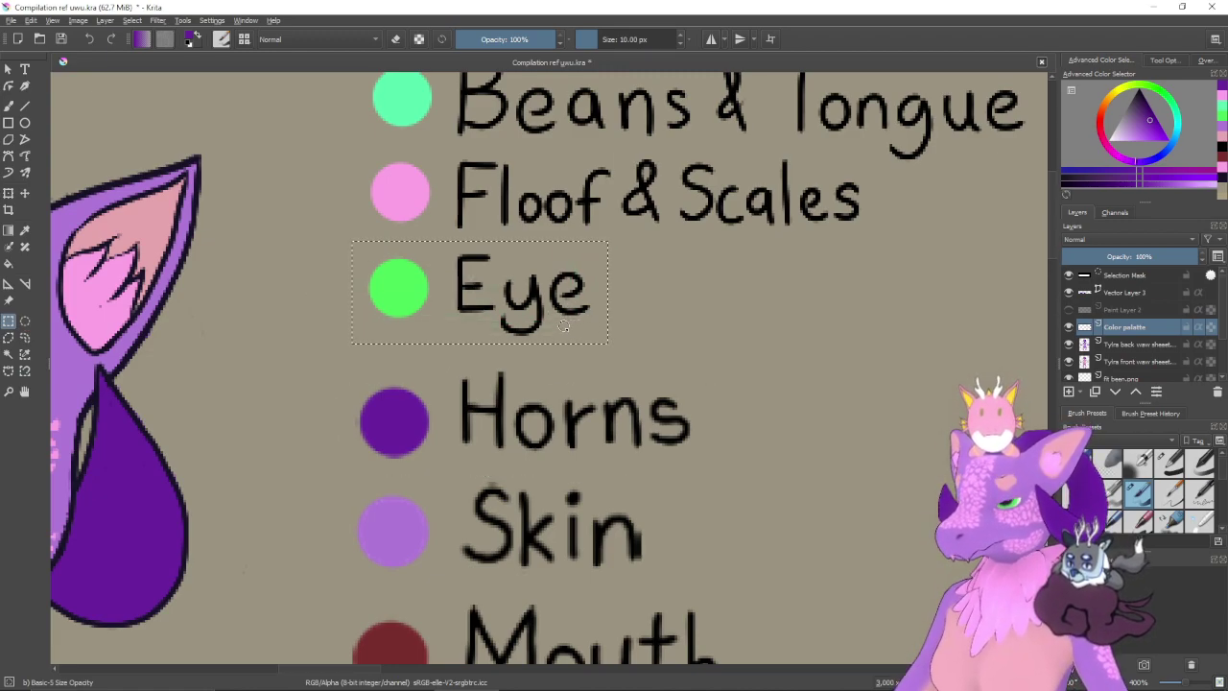
key("ctrl+t")
left_click_drag(610, 292, 579, 316)
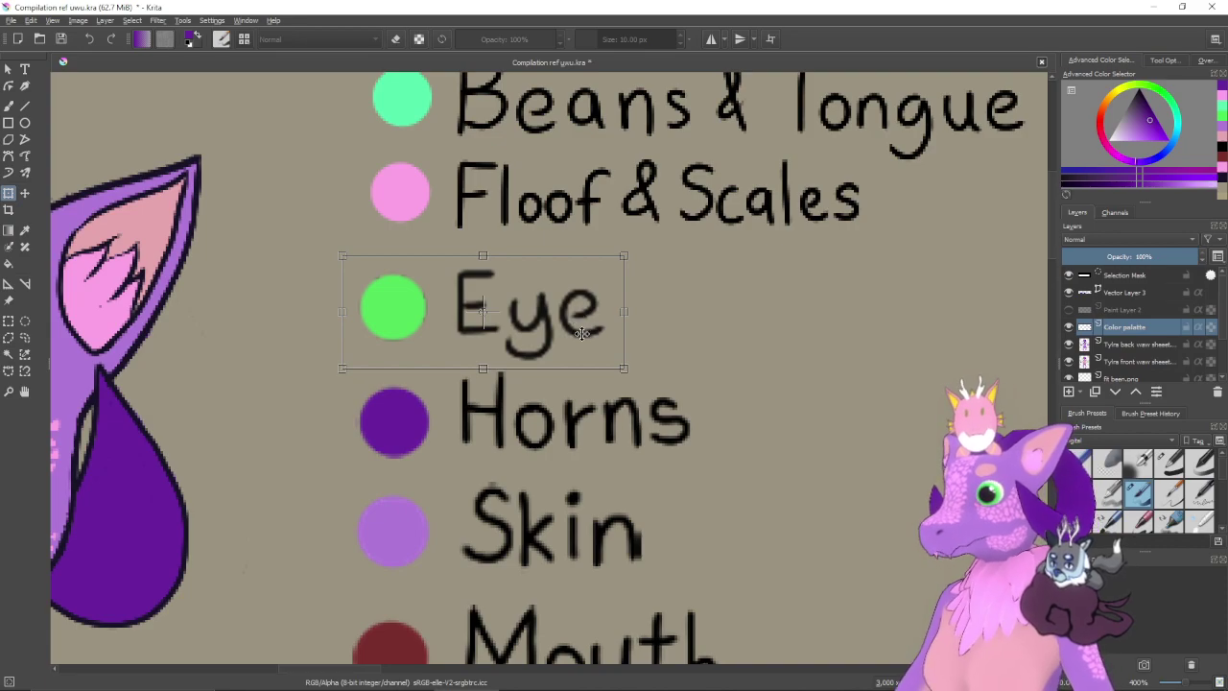
key("Return")
- Select the Floof & Scales swatch and label, enlarge them slightly, and shift them down toward the Eye row
scroll(663, 360, "up", 3)
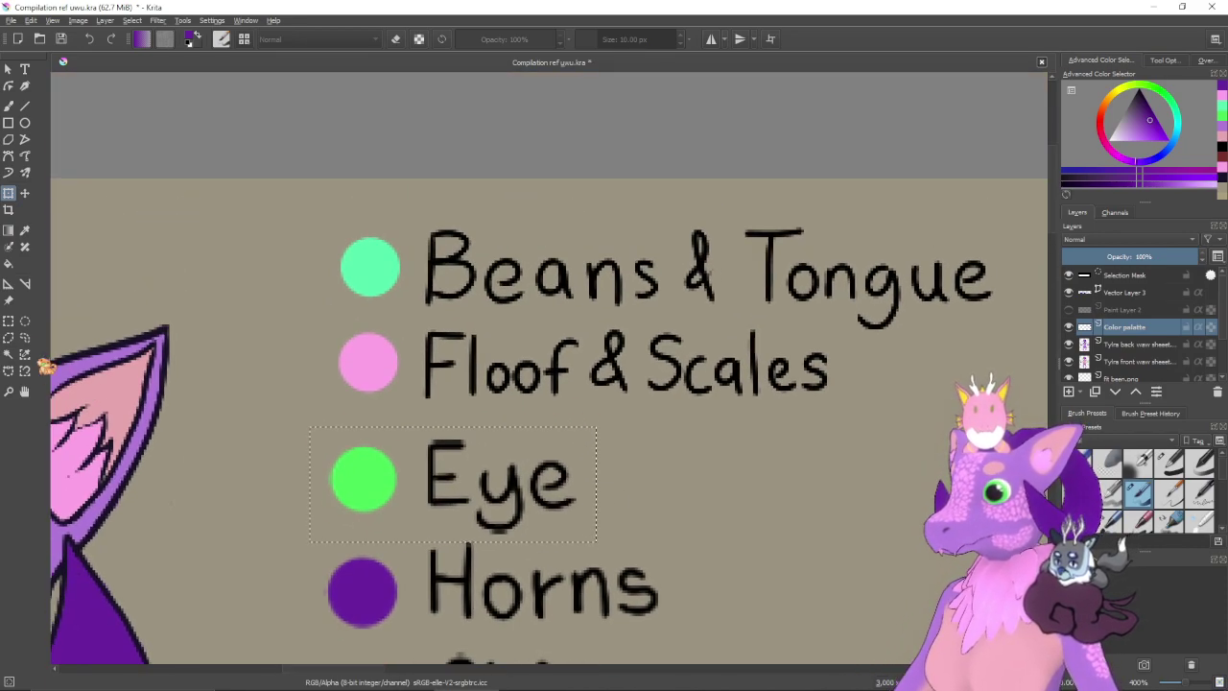
key("b")
left_click_drag(503, 338, 846, 409)
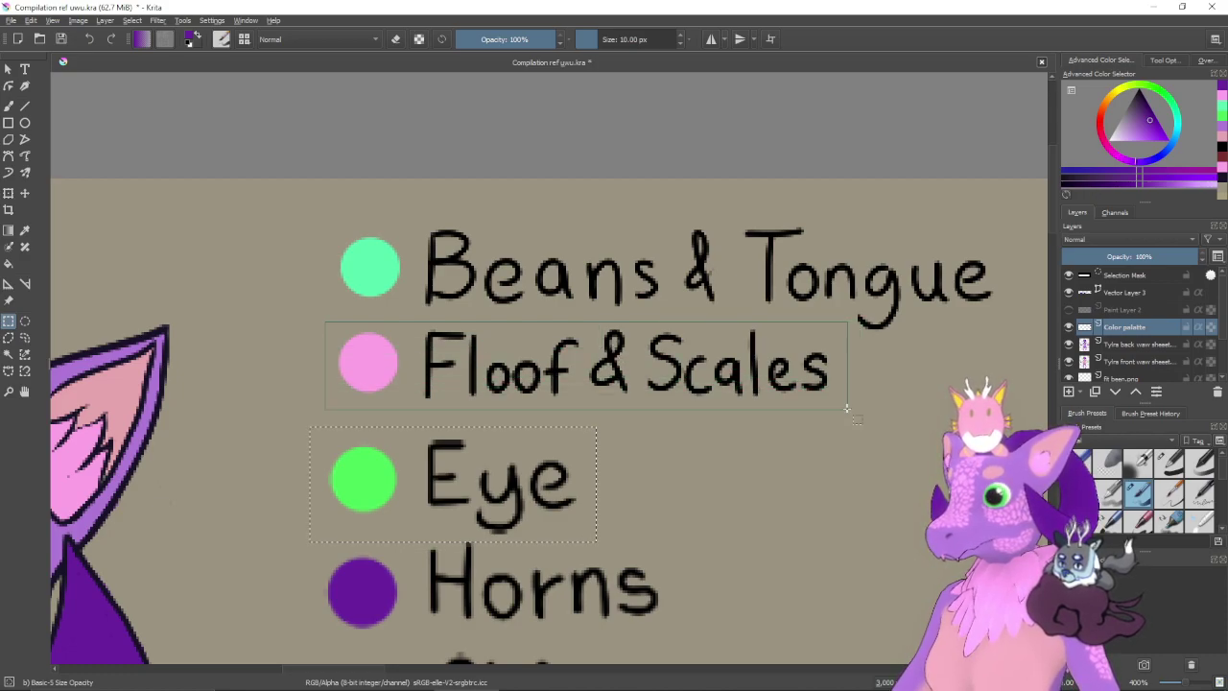
key("ctrl+t")
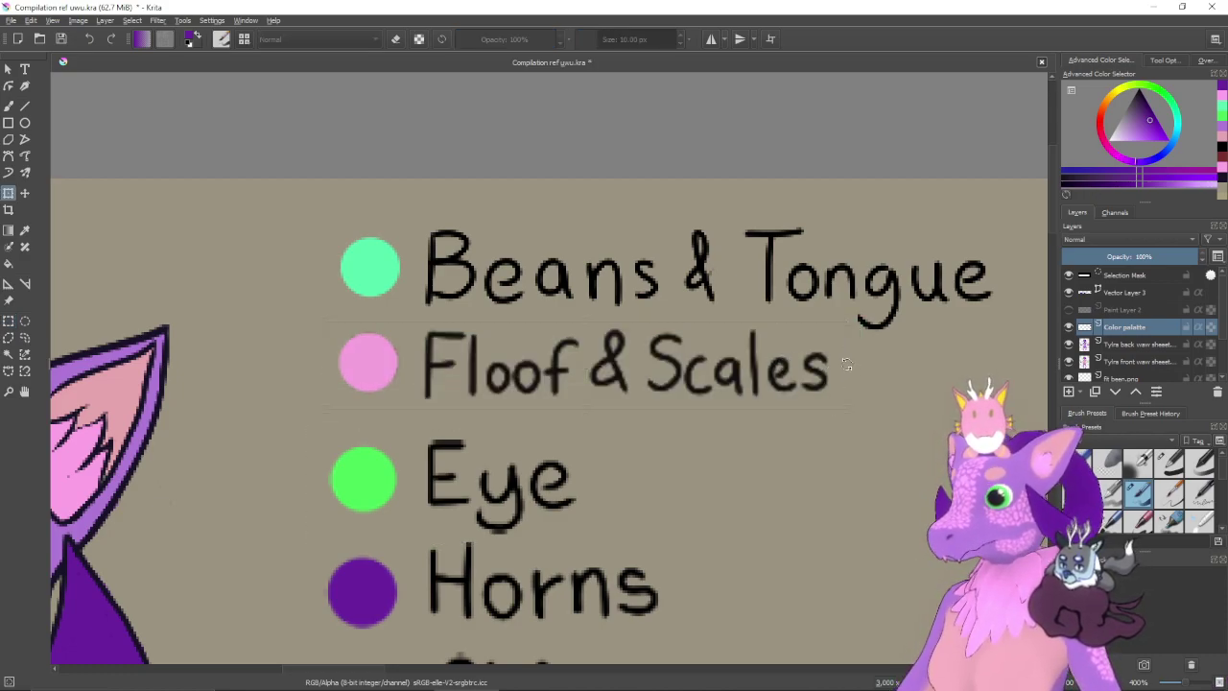
left_click_drag(846, 364, 820, 367)
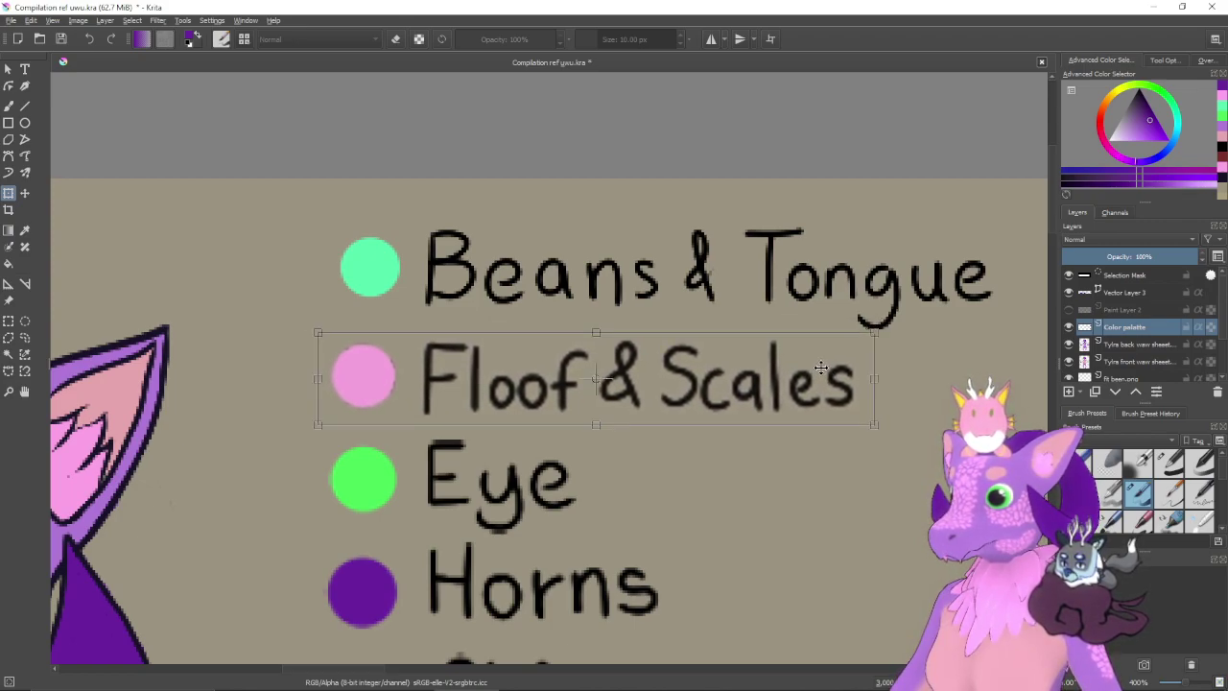
key("Return")
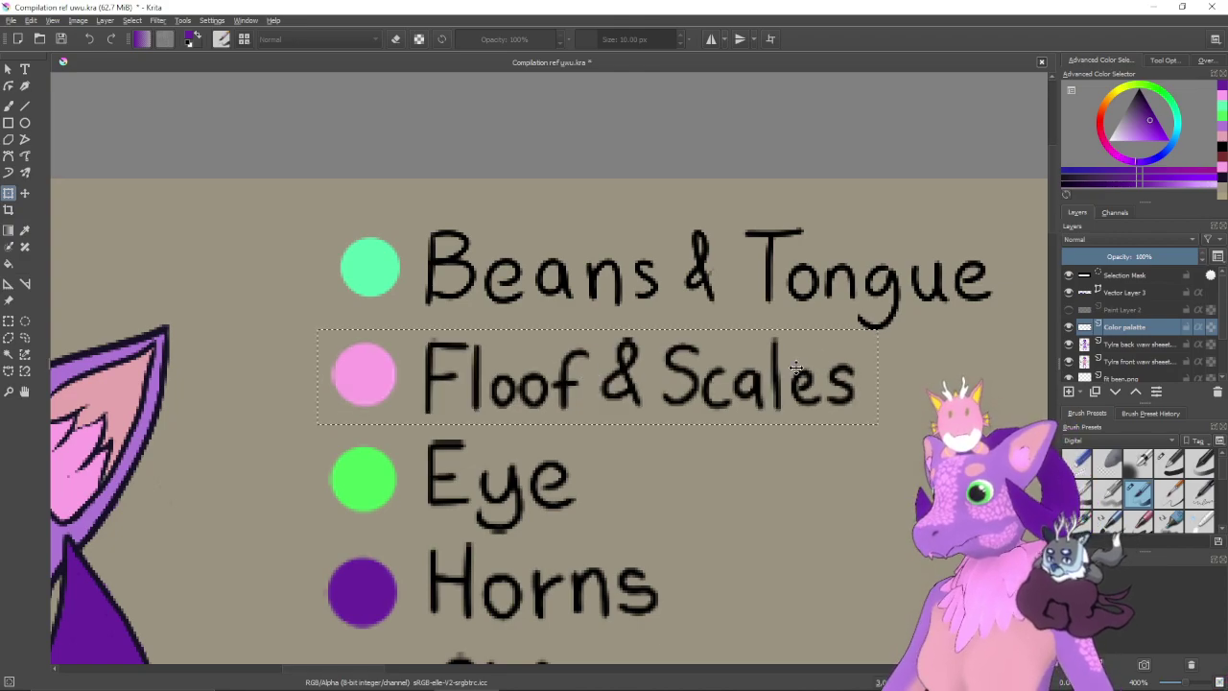
- Select the Beans & Tongue swatch and label, enlarge them marginally, shift them slightly down, and clear the selection
left_click_drag(775, 370, 674, 394)
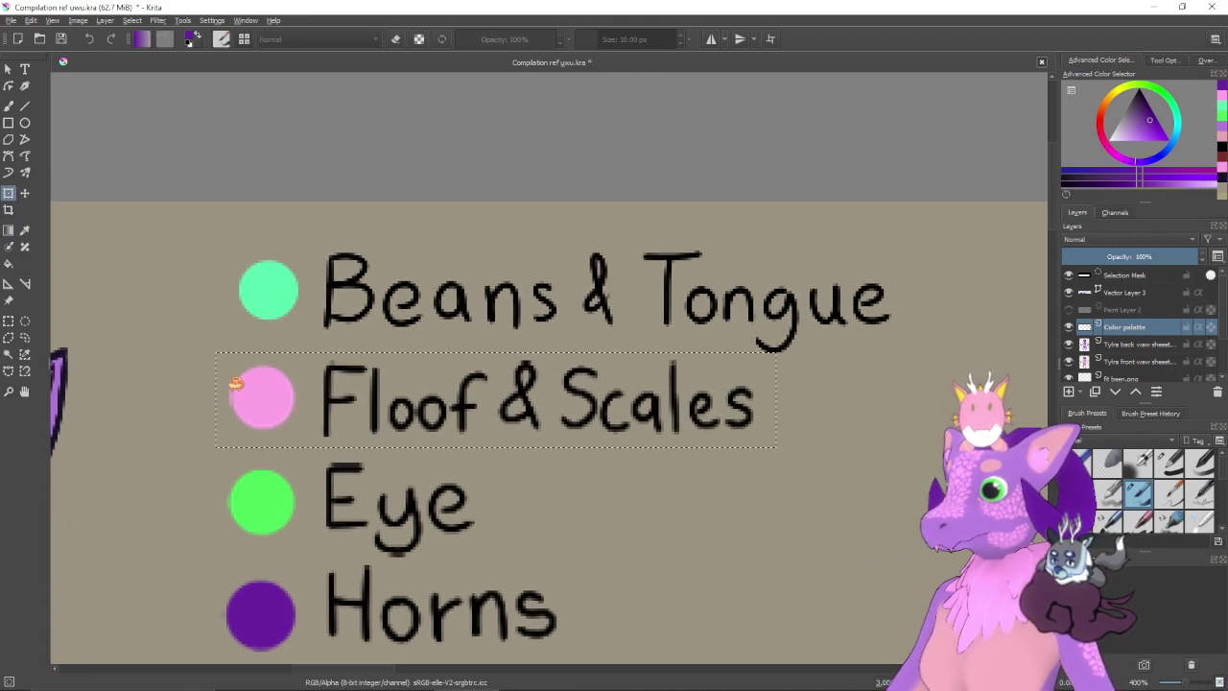
left_click(9, 323)
left_click_drag(365, 271, 916, 356)
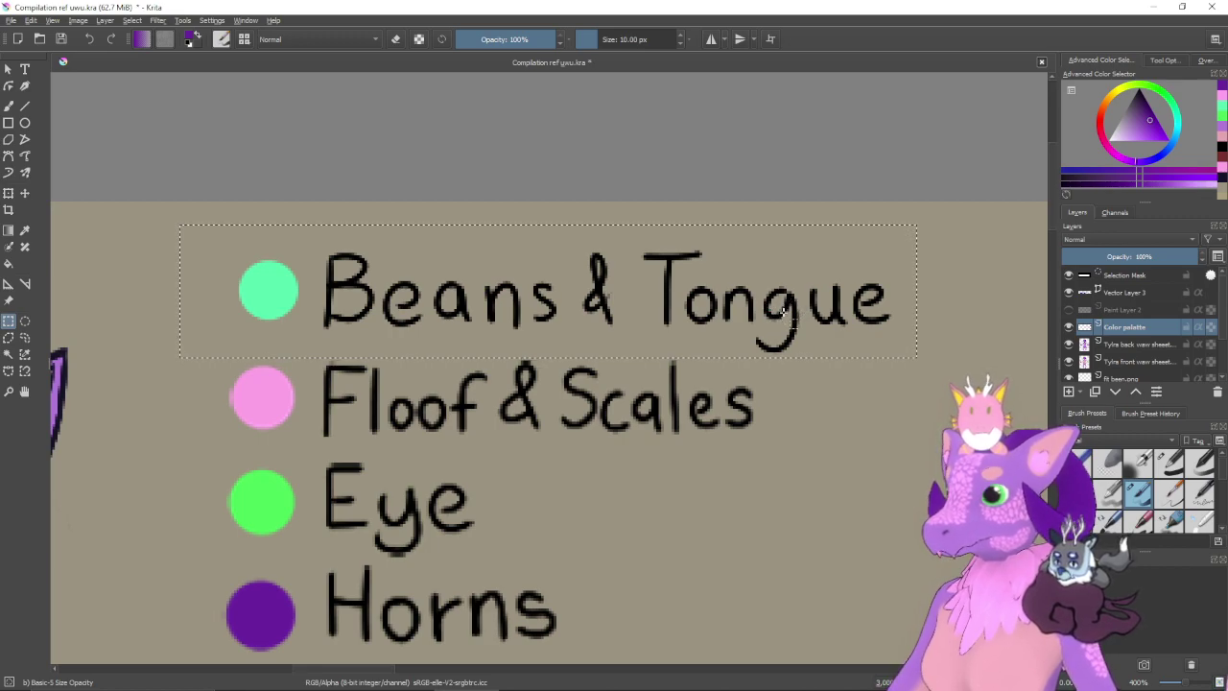
key("ctrl+t")
left_click_drag(781, 316, 774, 317)
mouse_move(904, 293)
left_mouse_down()
mouse_move(913, 287)
mouse_move(899, 291)
left_mouse_up()
key("Return")
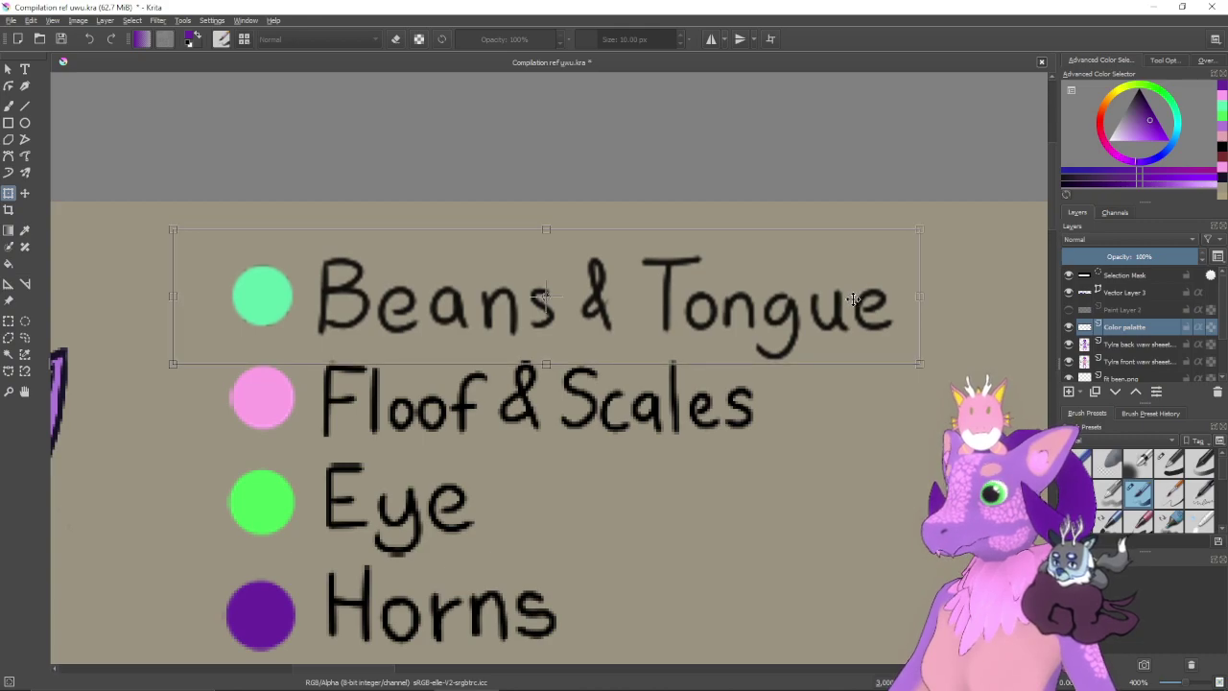
key("Return")
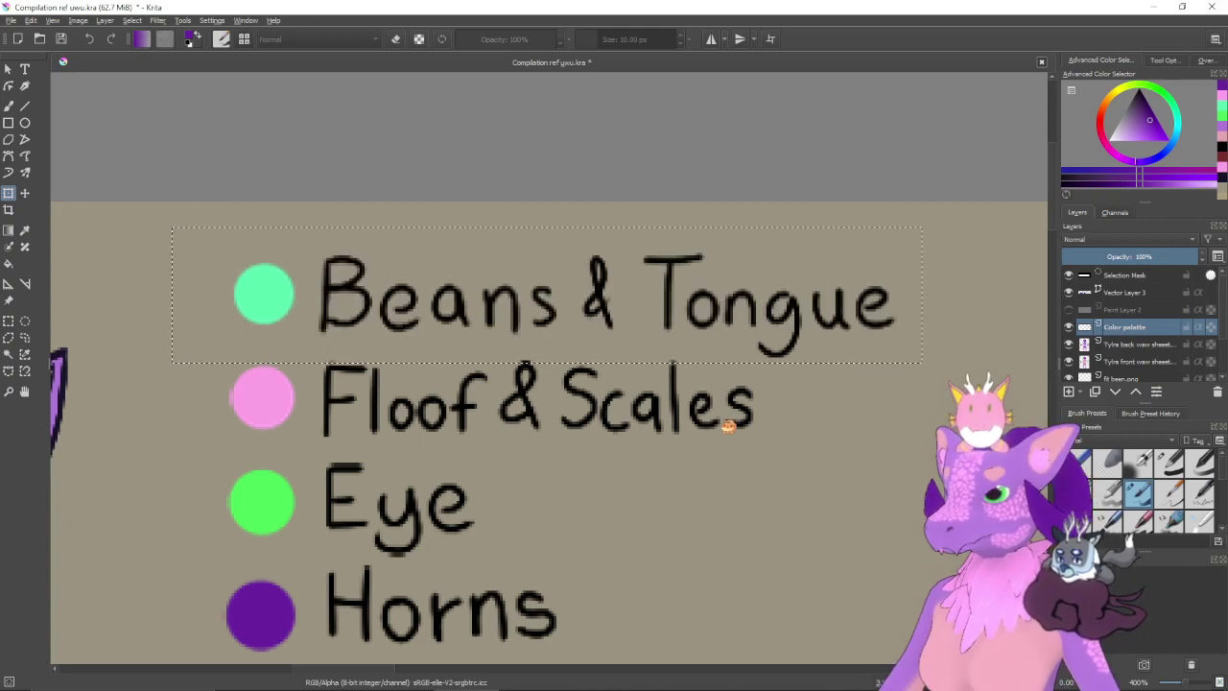
key("ctrl+shift+a")
- Examine the whole reference sheet, including the resized colour palette and the icon row in the Dislike section
scroll(757, 432, "down", 6)
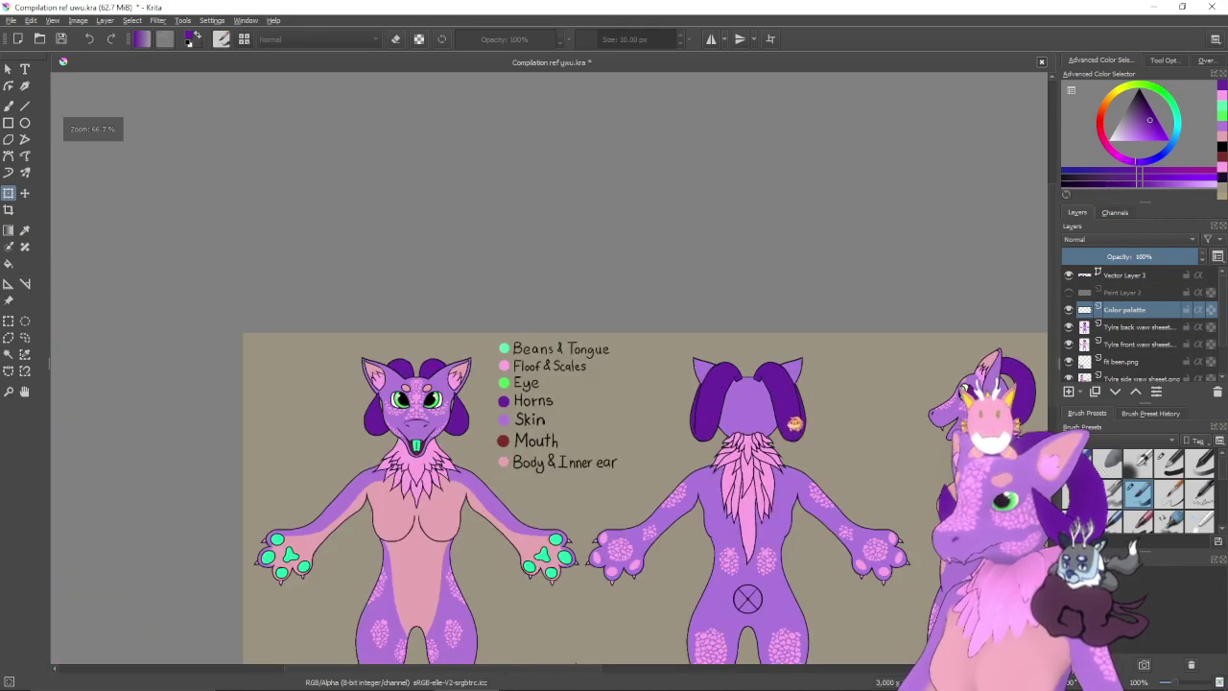
scroll(758, 432, "down", 4)
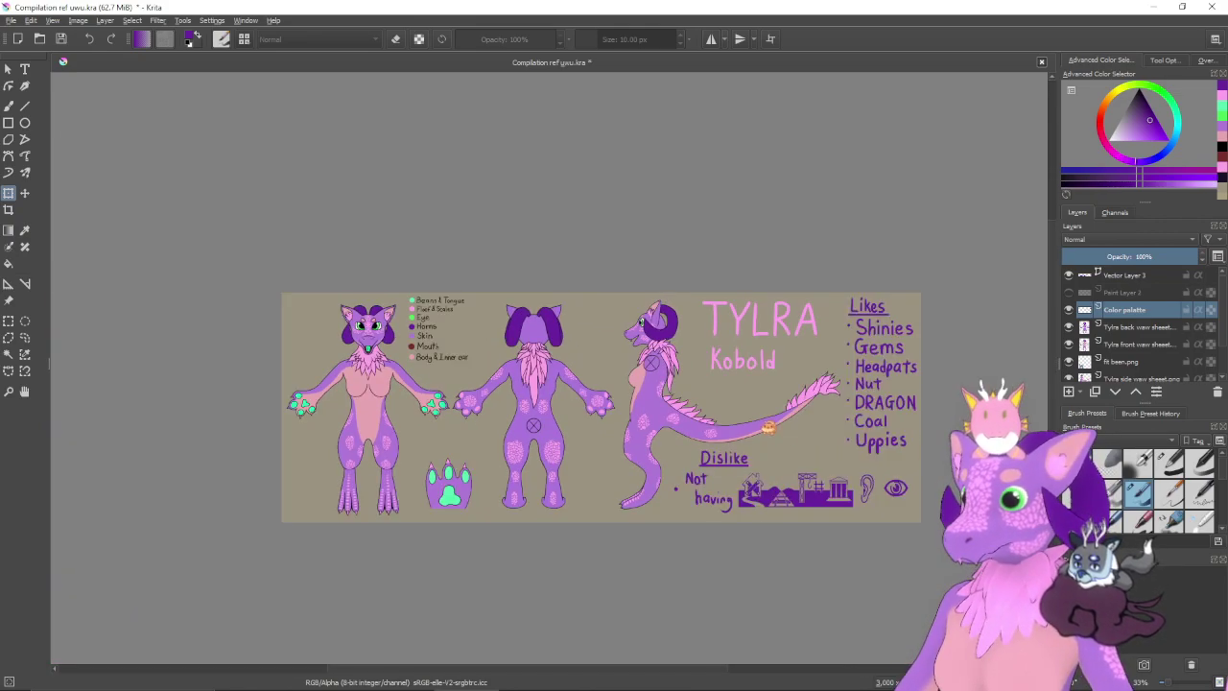
left_click_drag(805, 443, 750, 431)
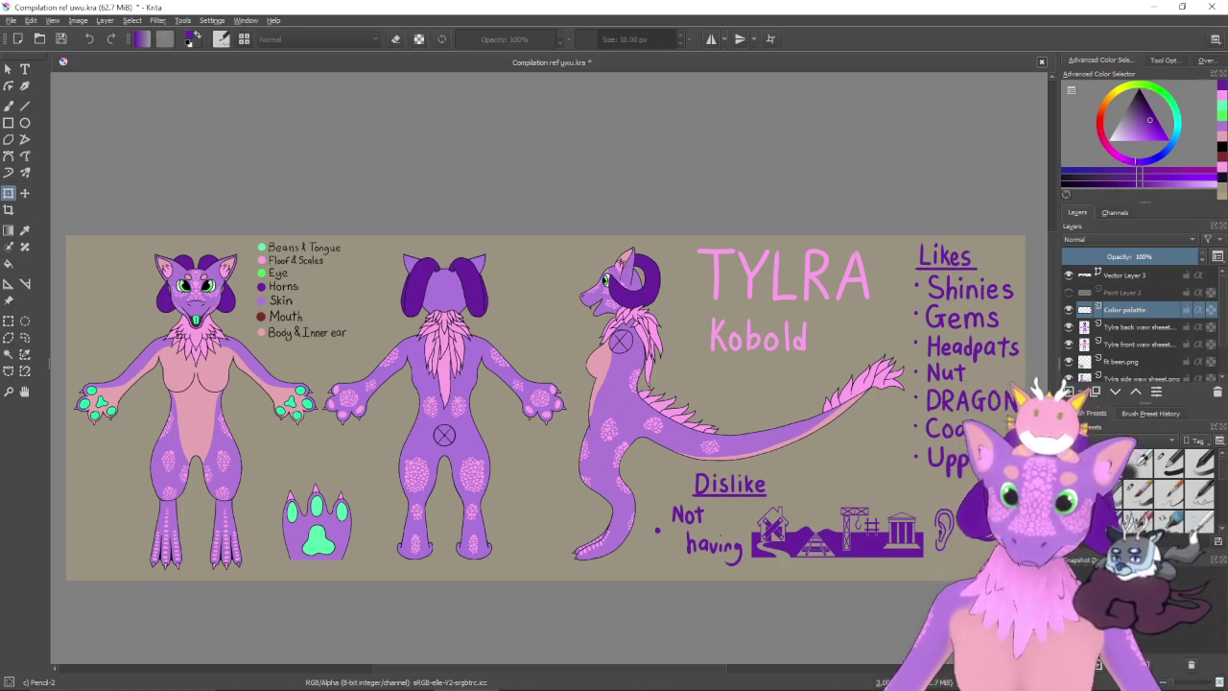
left_click_drag(667, 360, 672, 359)
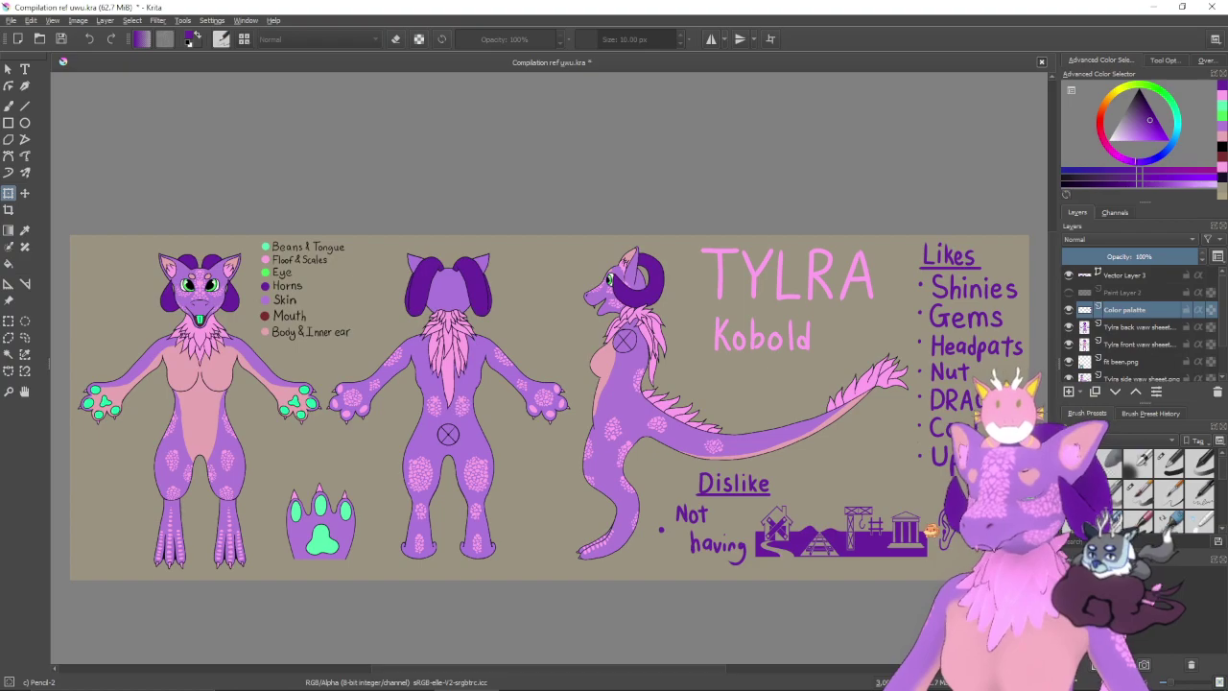
scroll(867, 528, "up", 1)
left_click_drag(859, 517, 725, 490)
scroll(787, 493, "up", 4)
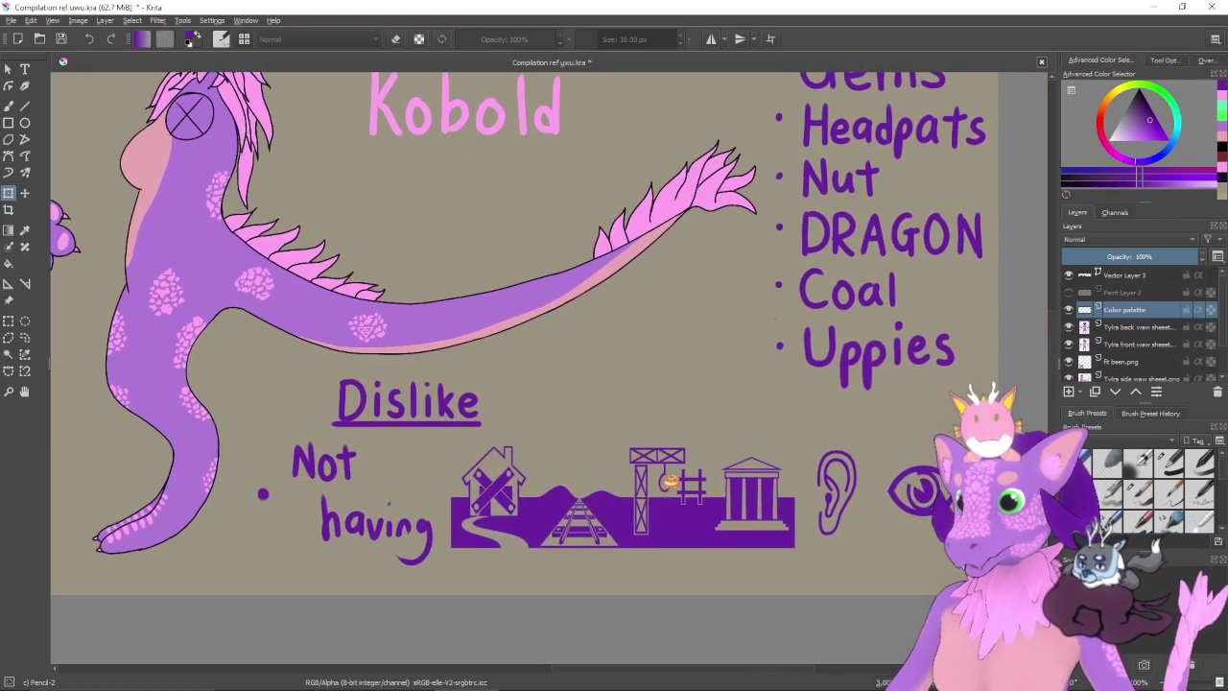
- Delete the vector layer holding the purple icon row beside the "Not having" text
scroll(689, 499, "down", 3)
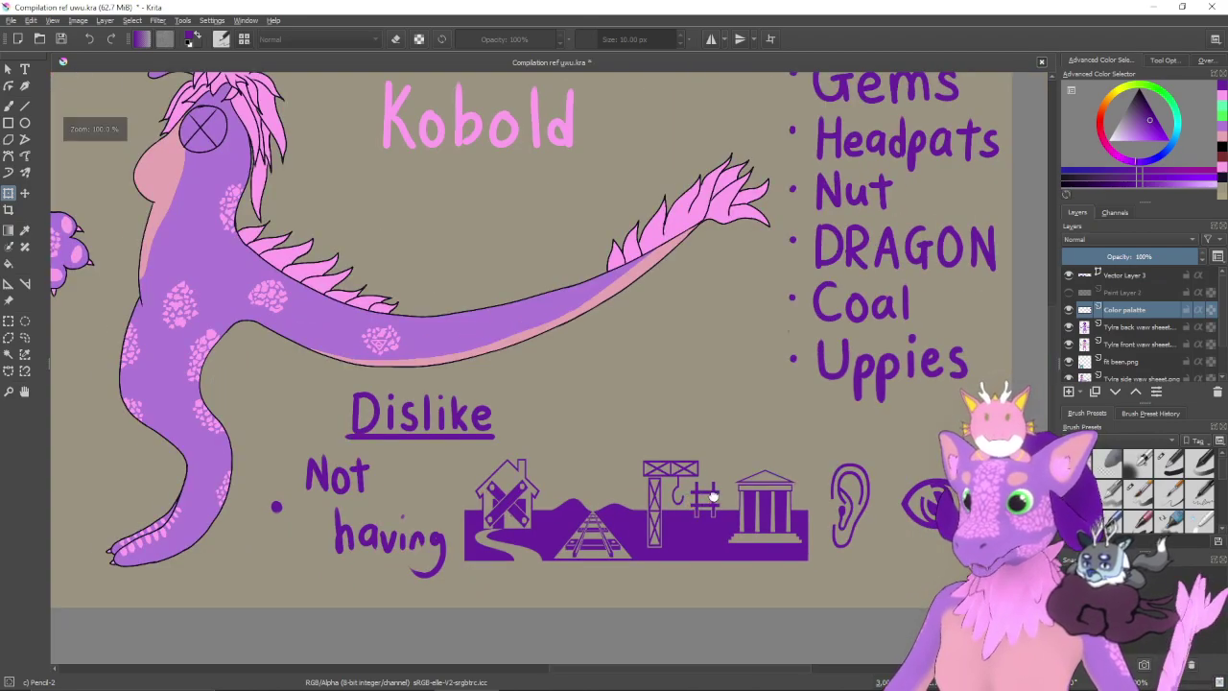
scroll(690, 499, "up", 1)
left_click(1068, 275)
left_click(1069, 275)
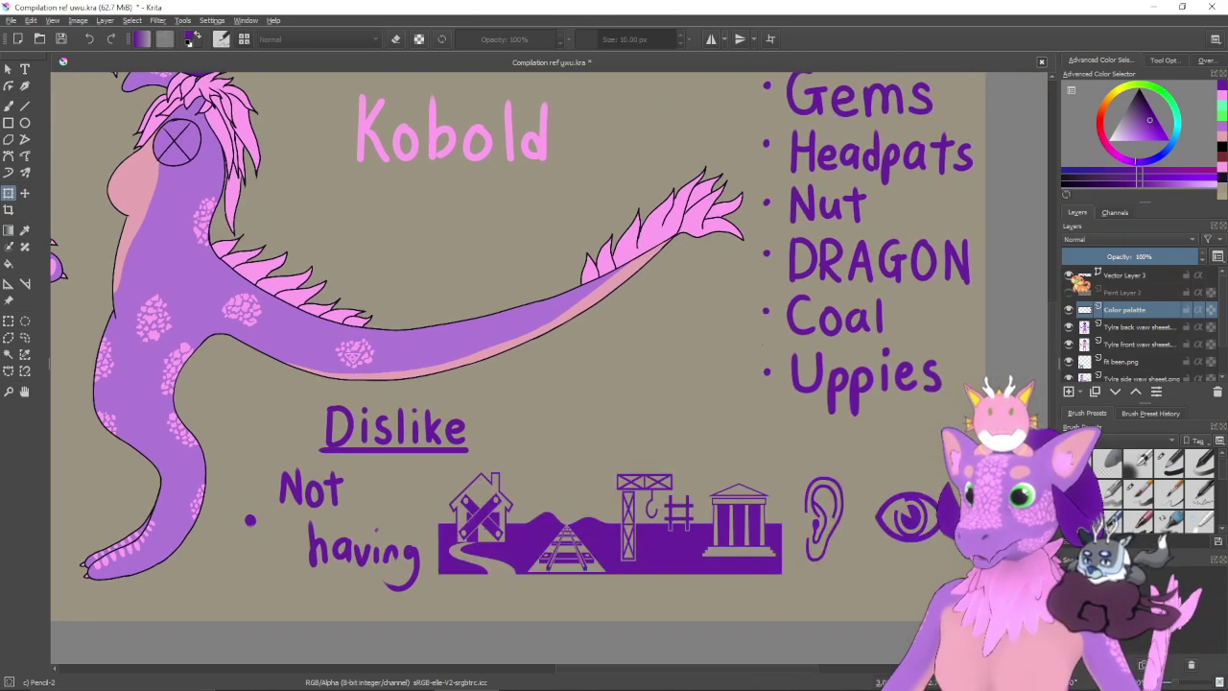
left_click(1138, 276)
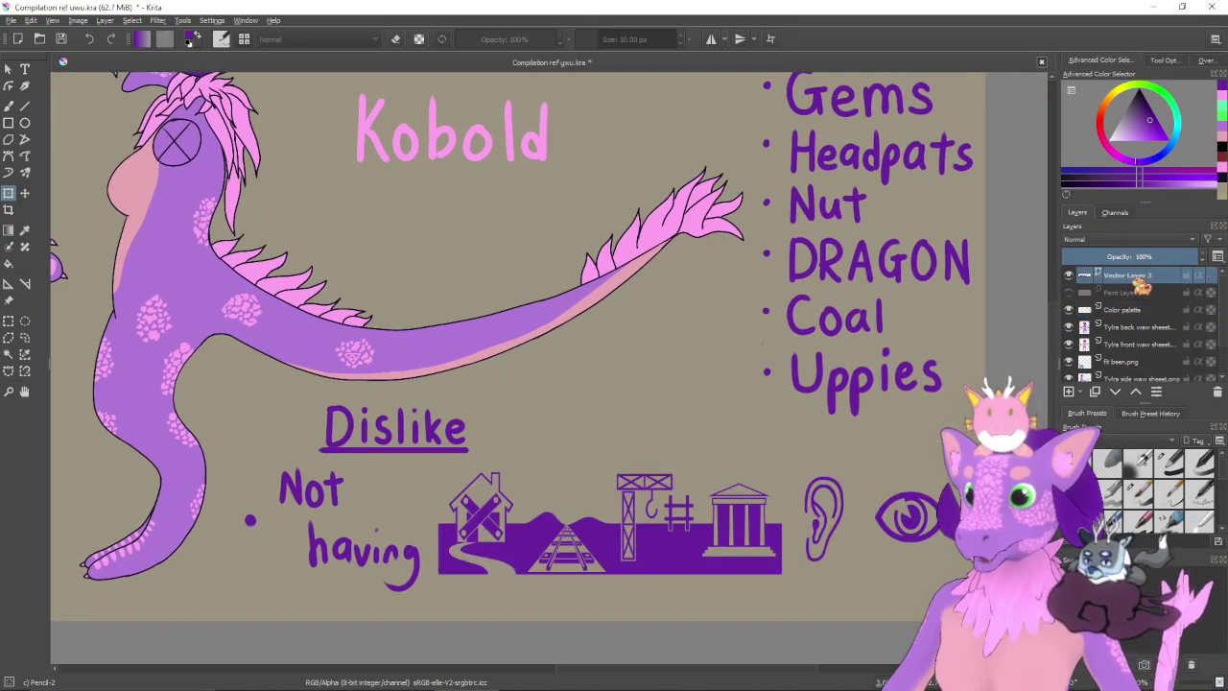
left_click(1218, 393)
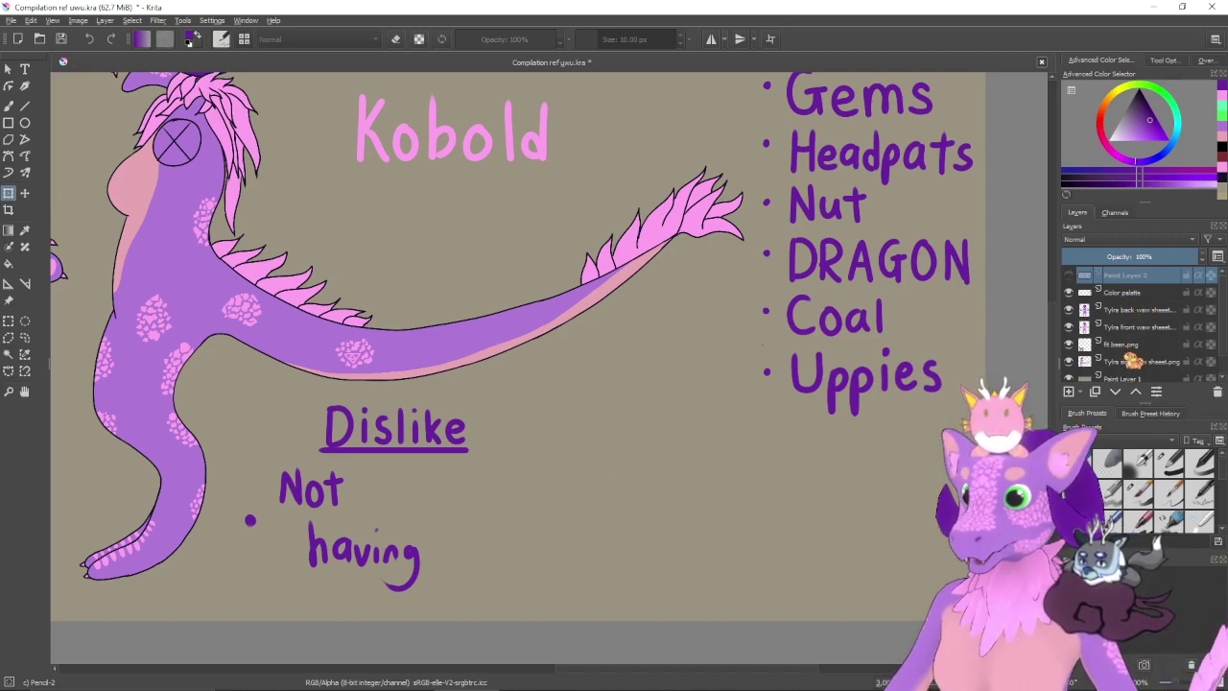
- Try to hand-letter a large purple D beside "having" on the Color palette layer with a 14 px brush
left_click(1146, 292)
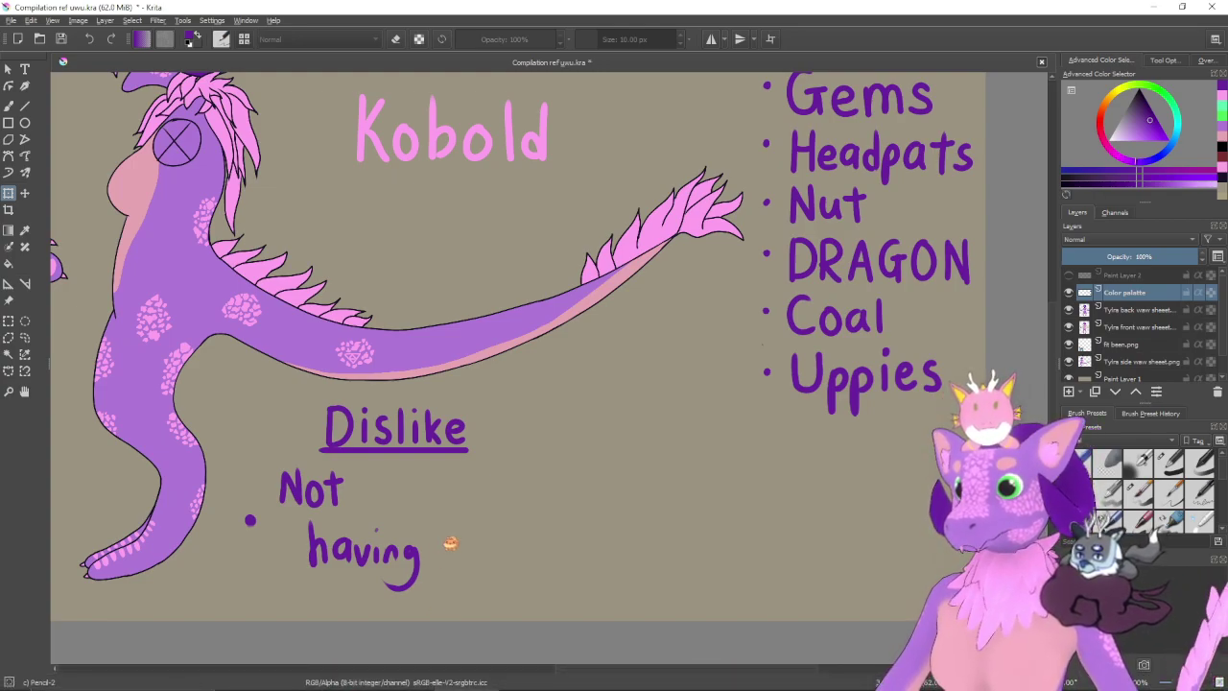
key("b")
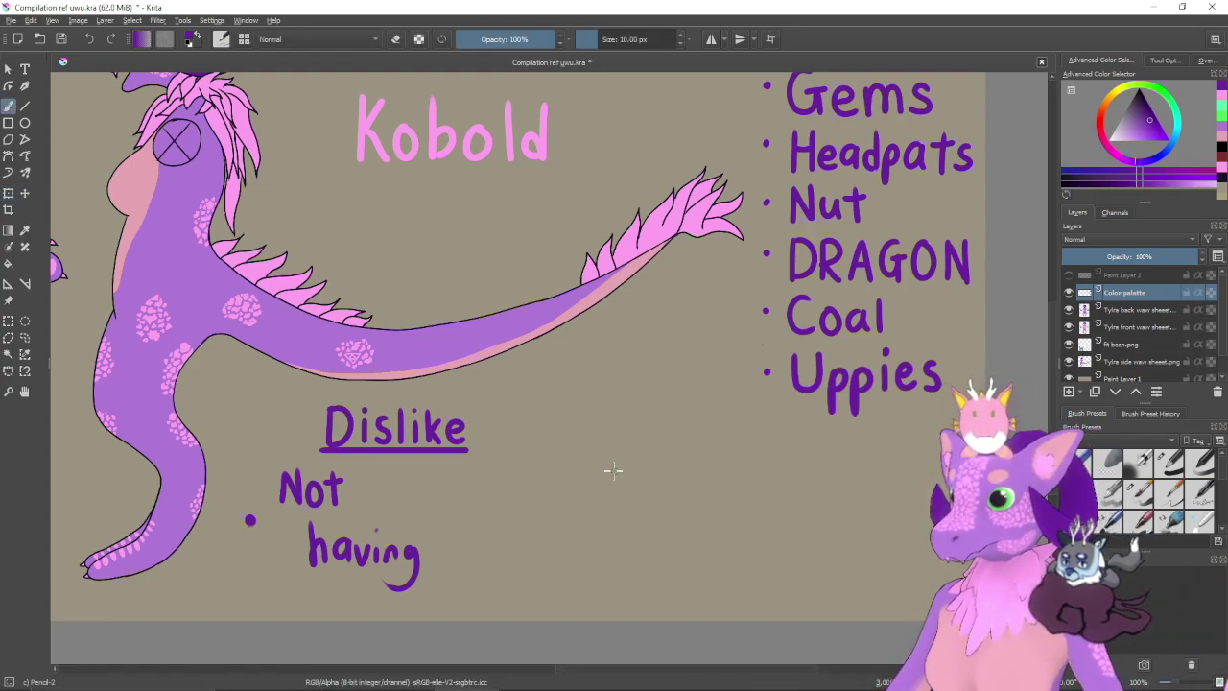
left_click_drag(469, 485, 470, 571)
key("ctrl+z")
key("bracketright")
left_click_drag(467, 479, 468, 575)
key("ctrl+z")
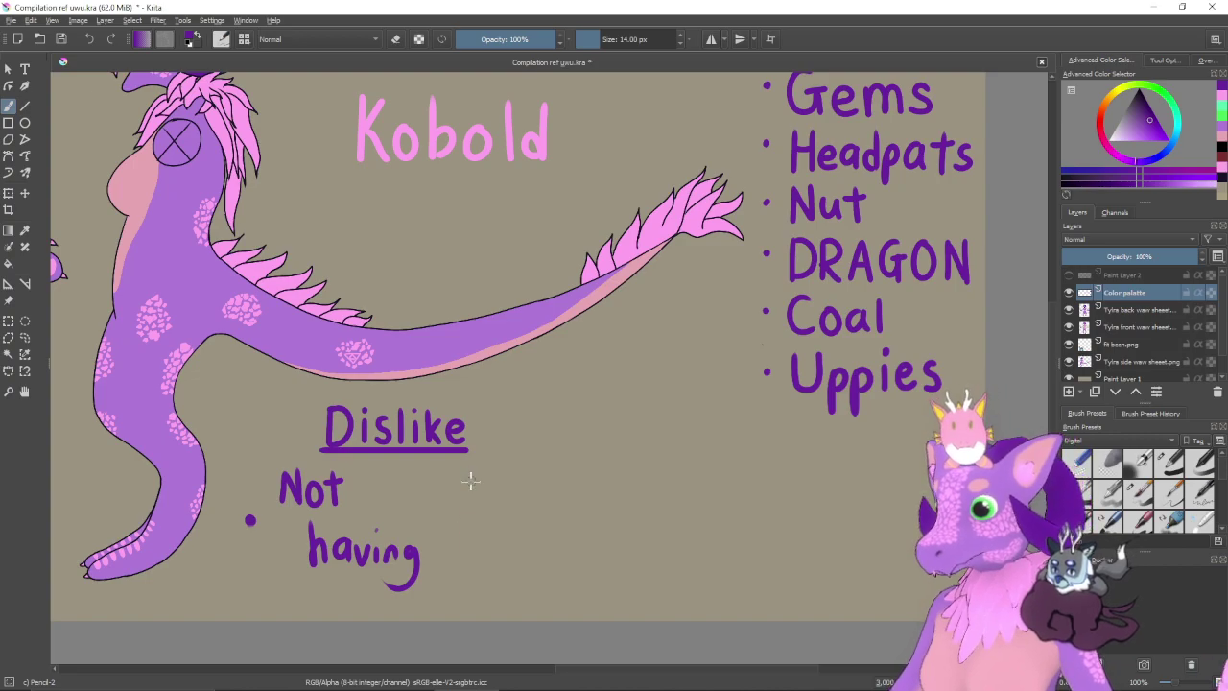
mouse_move(465, 480)
left_mouse_down()
mouse_move(465, 555)
mouse_move(532, 509)
mouse_move(453, 582)
left_mouse_up()
mouse_move(543, 523)
left_mouse_down()
mouse_move(620, 486)
mouse_move(630, 377)
mouse_move(733, 404)
left_mouse_up()
key("ctrl+plus")
key("ctrl+plus")
key("ctrl+plus")
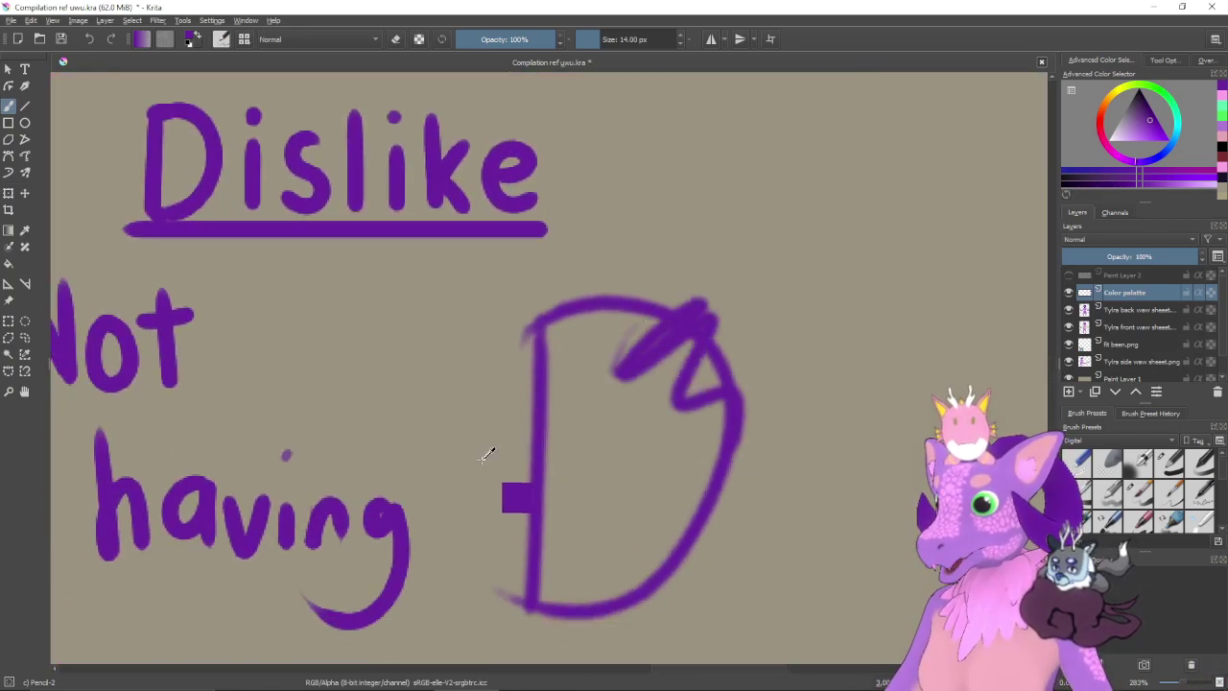
key("ctrl+z")
mouse_move(428, 453)
left_mouse_down()
mouse_move(411, 466)
mouse_move(436, 460)
left_mouse_up()
key("ctrl+z")
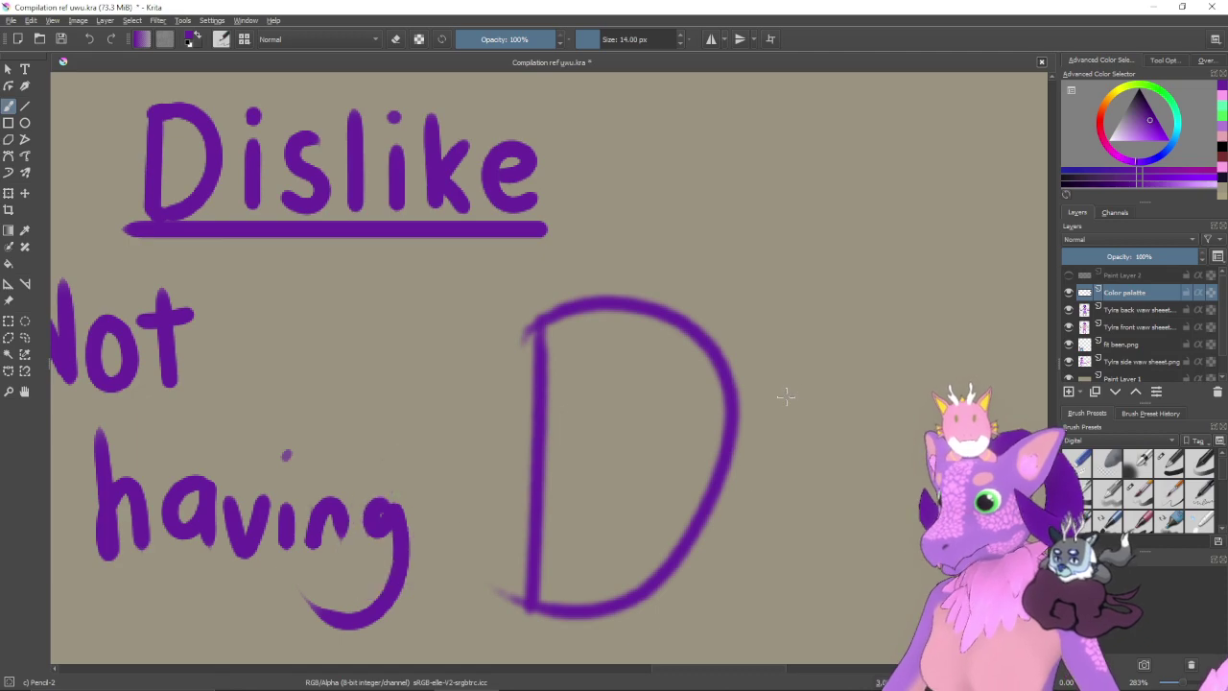
key("ctrl+z")
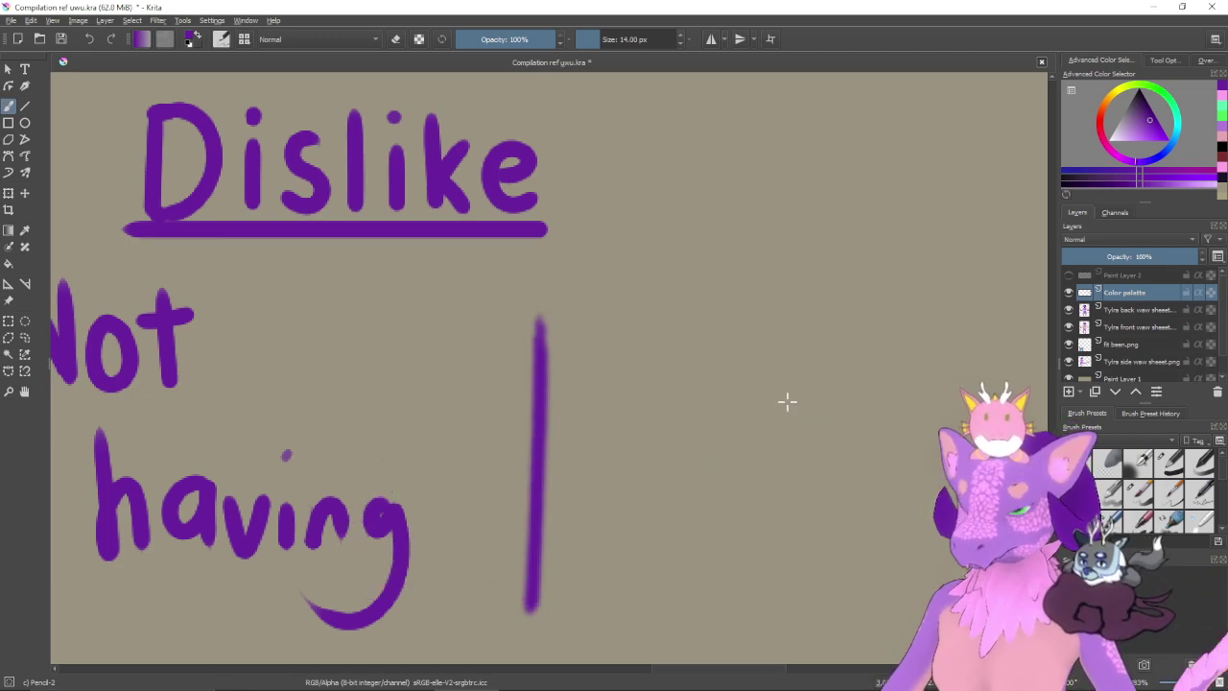
key("ctrl+z")
left_click_drag(795, 430, 722, 427)
key("ctrl+minus")
key("ctrl+minus")
key("ctrl+minus")
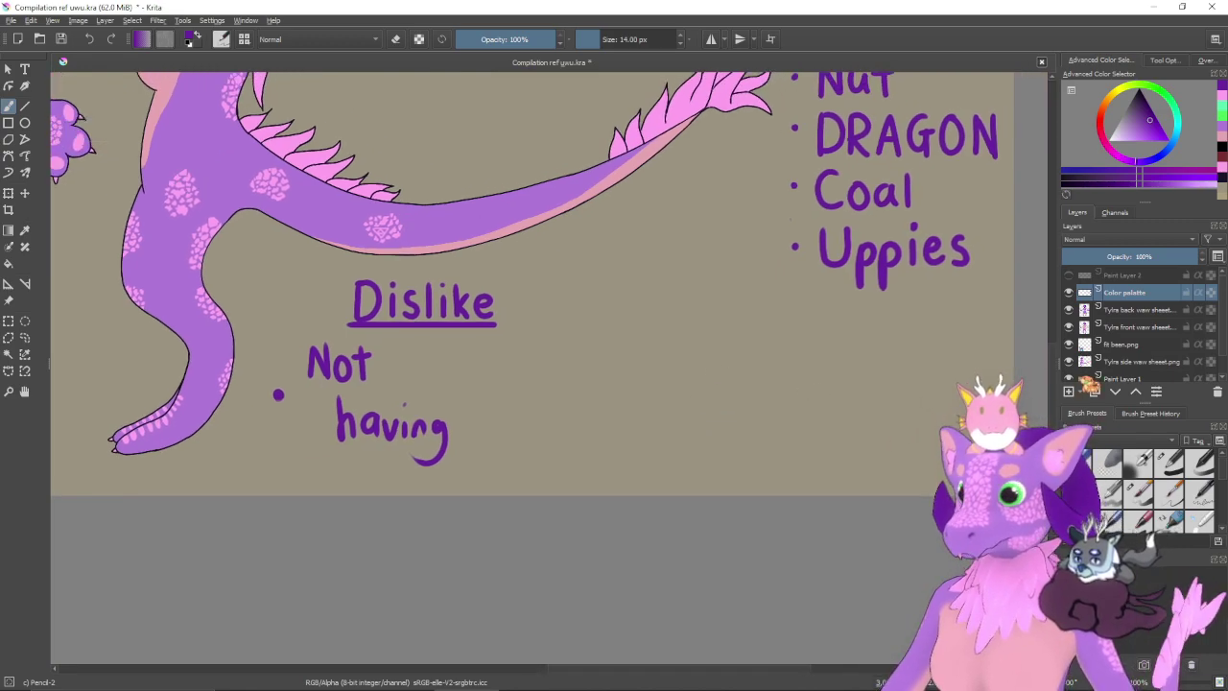
- Add a new paint layer above the Color palette layer and try freehand strokes beside "Not having"
left_click(1070, 392)
left_click_drag(547, 347, 570, 484)
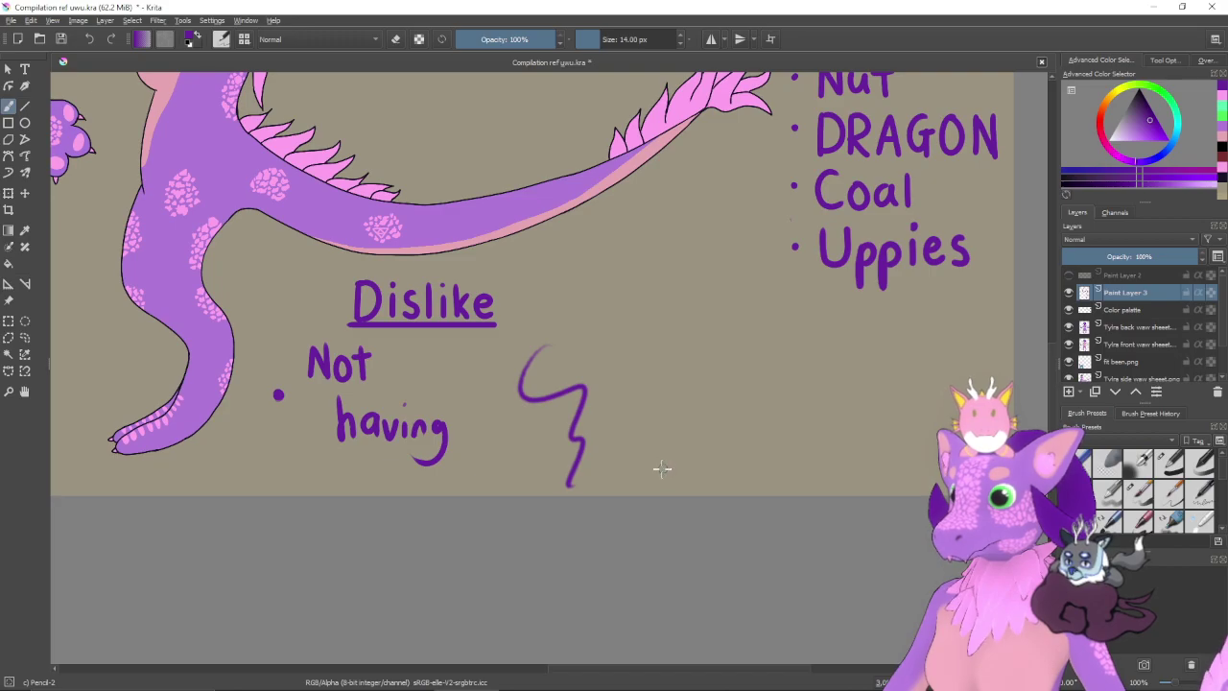
key("ctrl+z")
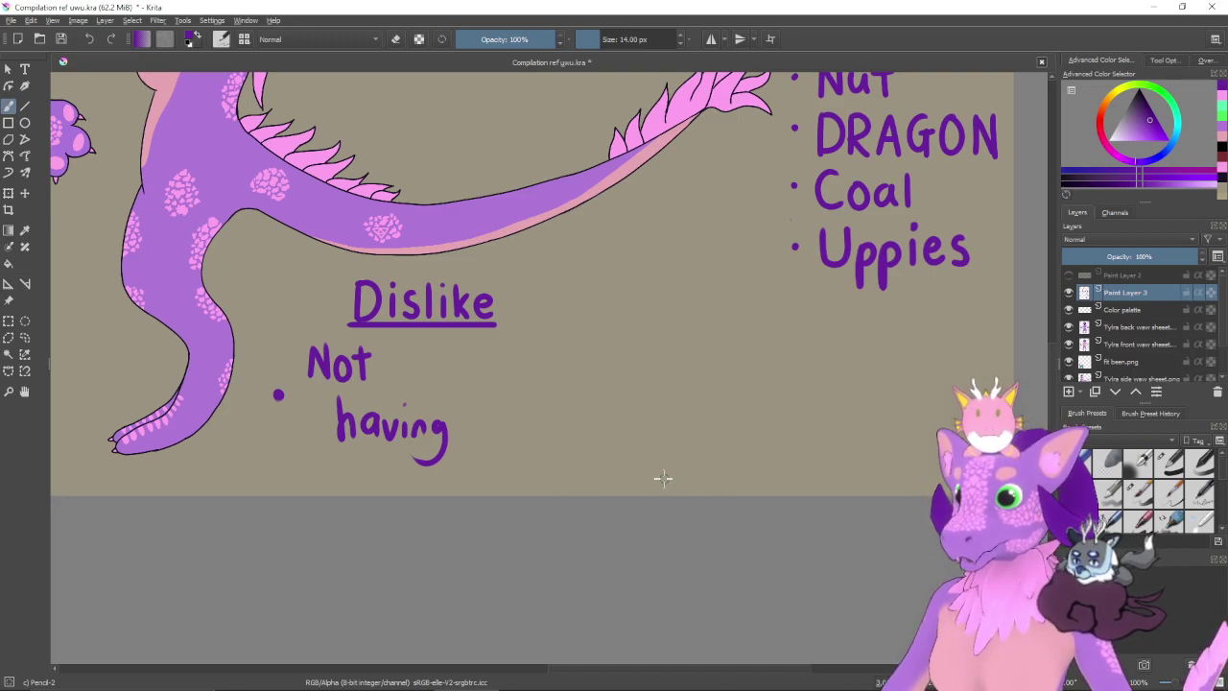
left_click_drag(618, 432, 684, 535)
mouse_move(659, 339)
left_mouse_down()
mouse_move(638, 366)
mouse_move(698, 416)
mouse_move(653, 425)
left_mouse_up()
key("ctrl+z")
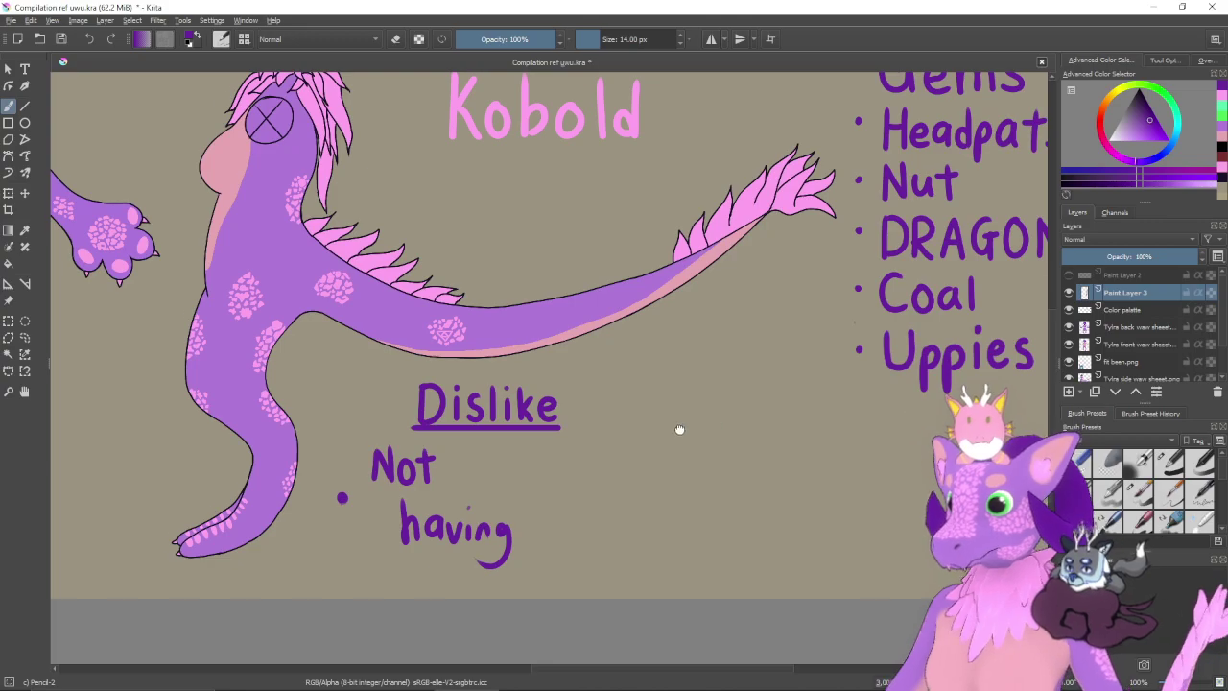
- Compare test strokes of the Pencil-2 brush with the s in the Dislike heading
left_click_drag(668, 419, 754, 377)
key("ctrl+plus")
key("ctrl+plus")
key("ctrl+plus")
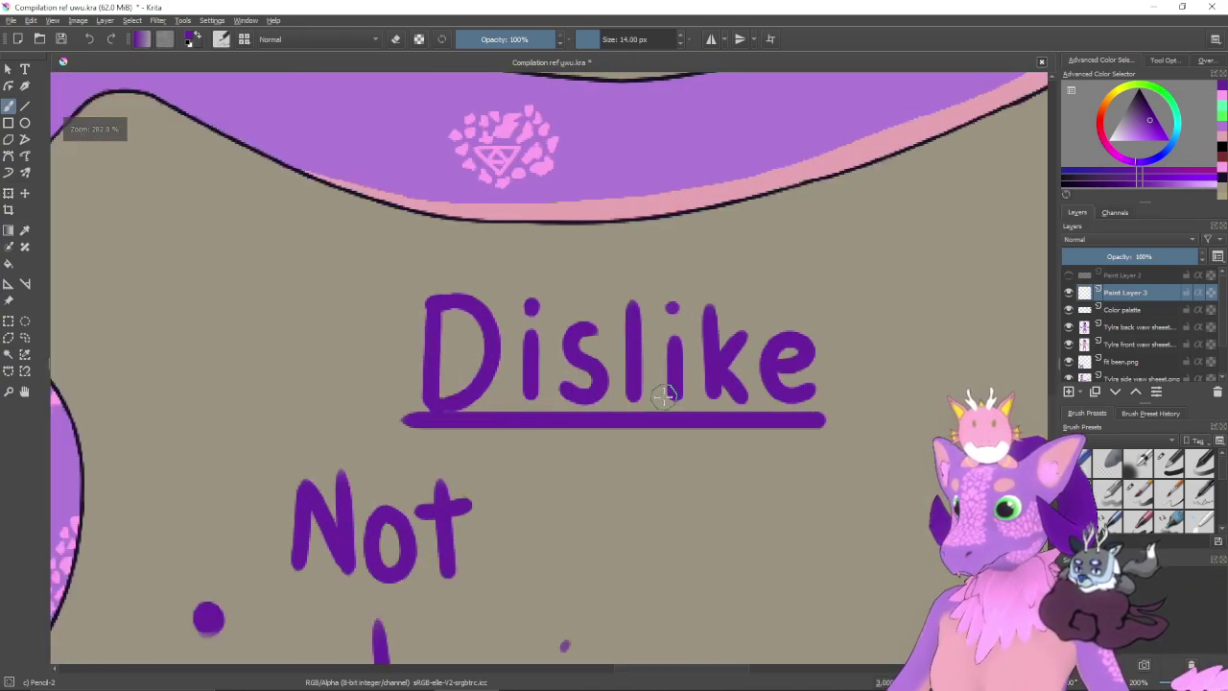
key("ctrl+plus")
key("ctrl+plus")
left_click_drag(610, 327, 576, 387)
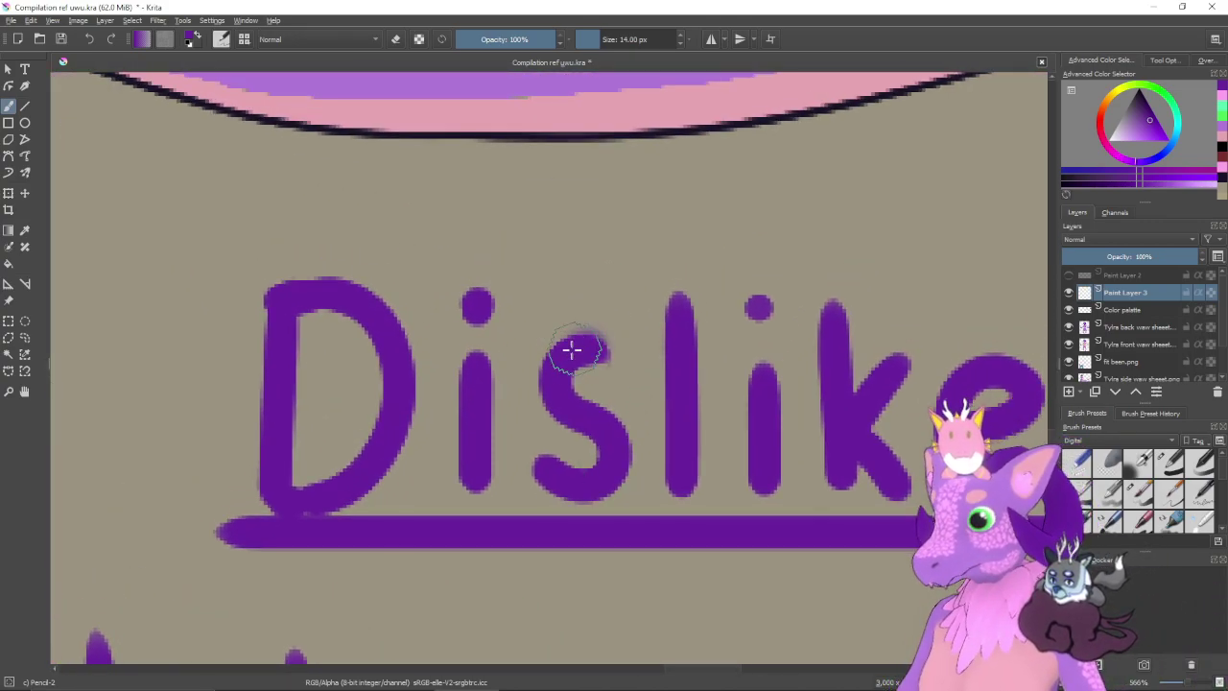
mouse_move(639, 230)
left_mouse_down()
mouse_move(597, 255)
mouse_move(576, 293)
left_mouse_up()
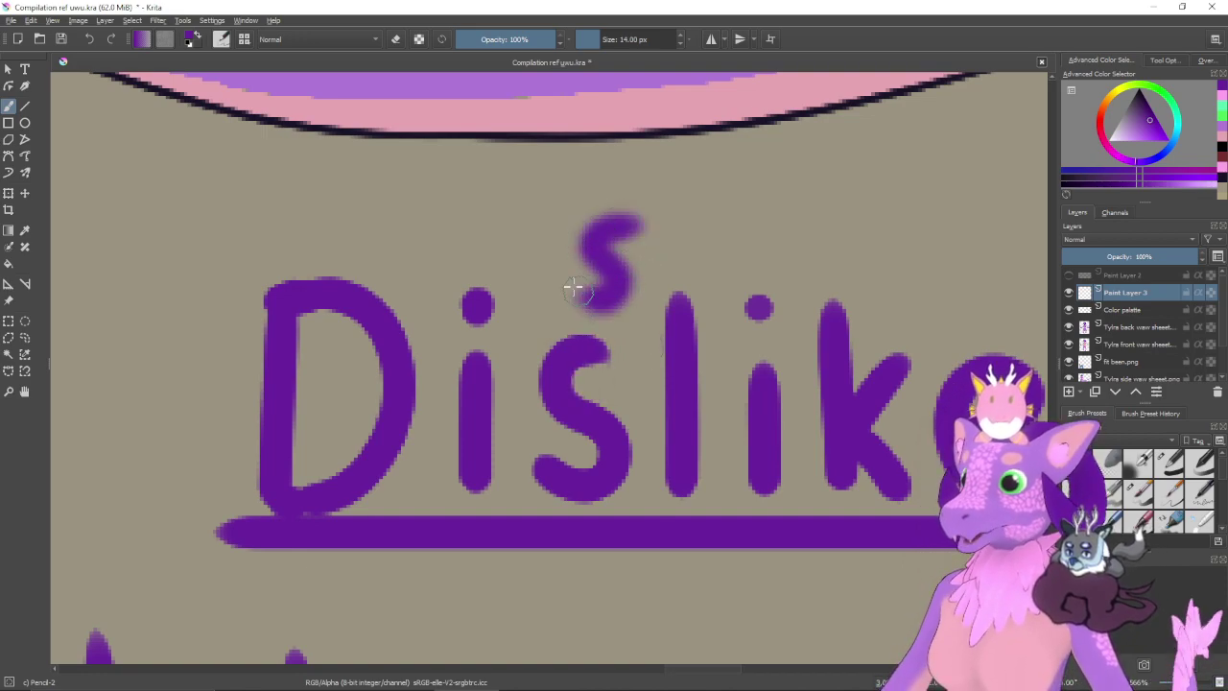
key("ctrl+z")
- Switch to the Basic-5 Size Opacity brush preset at 10 px and test it above the Dislike heading
left_click(1122, 440)
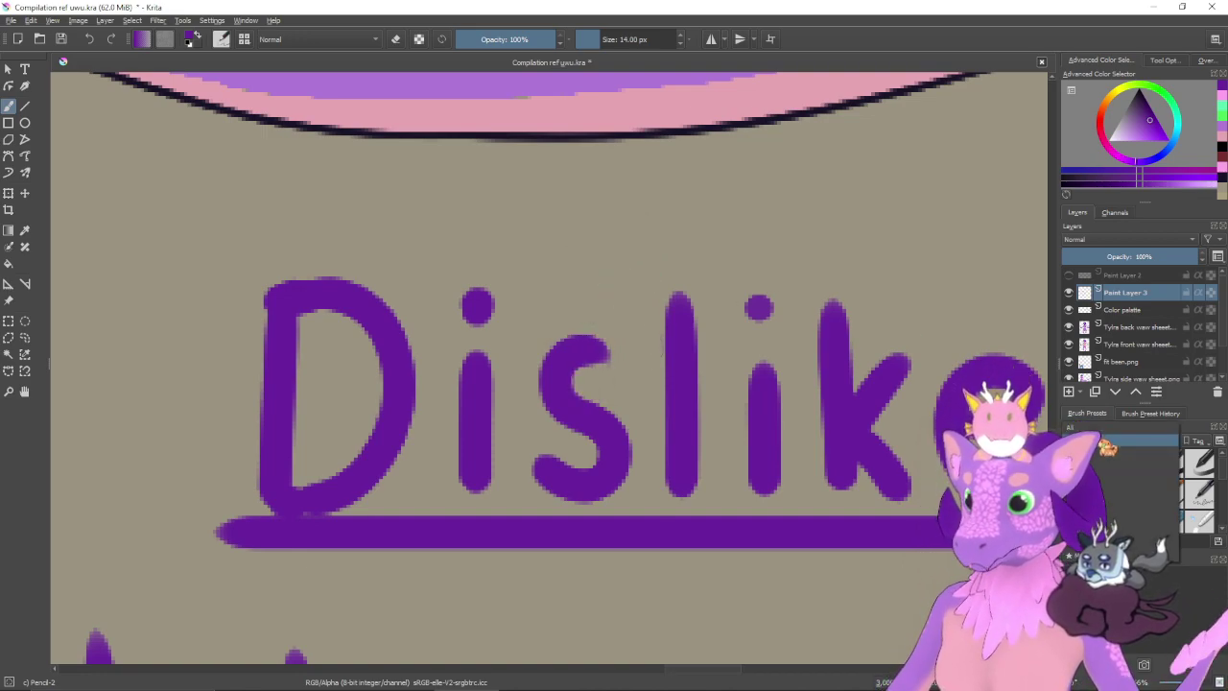
left_click(1122, 440)
left_click(1143, 497)
left_click_drag(693, 232, 662, 274)
key("ctrl+z")
mouse_move(719, 199)
left_mouse_down()
mouse_move(673, 214)
mouse_move(664, 286)
left_mouse_up()
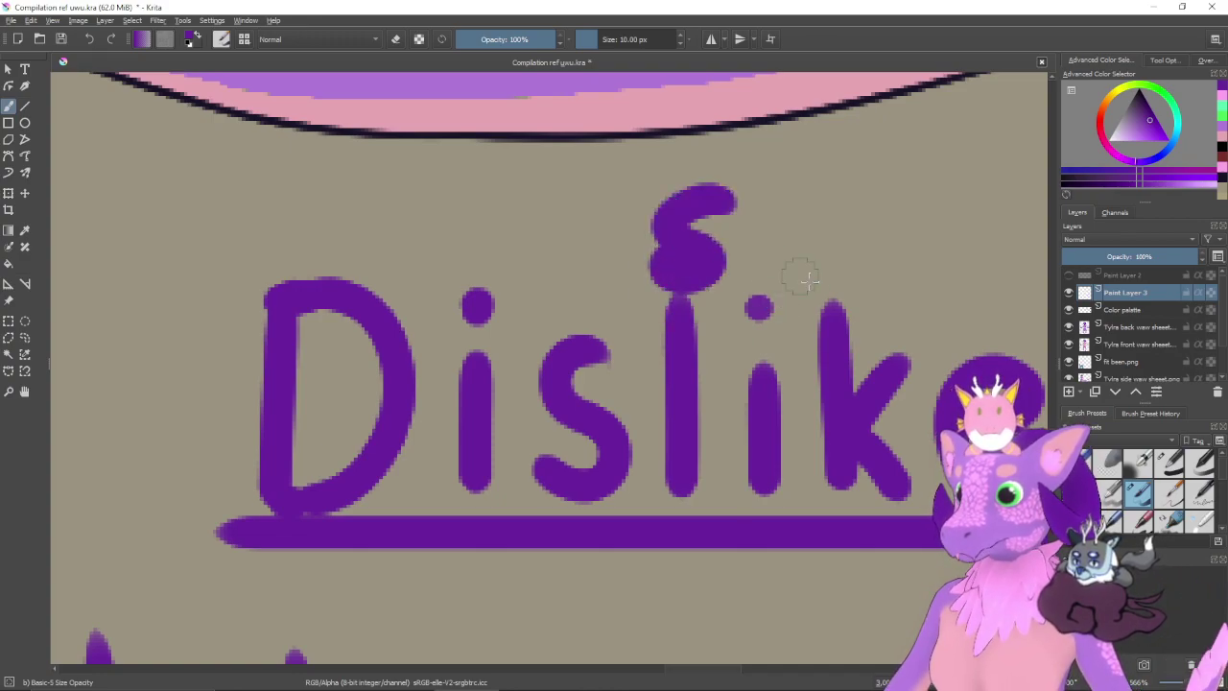
key("ctrl+z")
- Try the upright stroke of a D beside "Not having" with the 10 px brush
scroll(836, 336, "down", 2)
left_click_drag(766, 472, 778, 301)
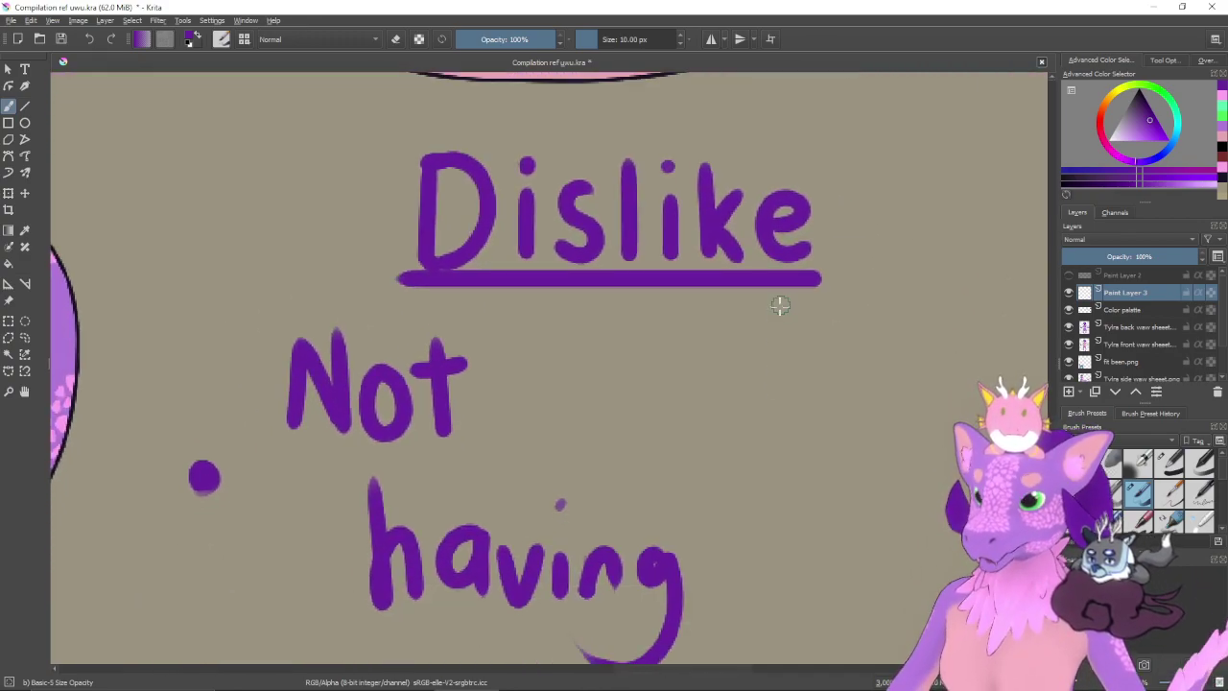
key("ctrl+minus")
key("ctrl+minus")
left_click_drag(771, 425, 711, 424)
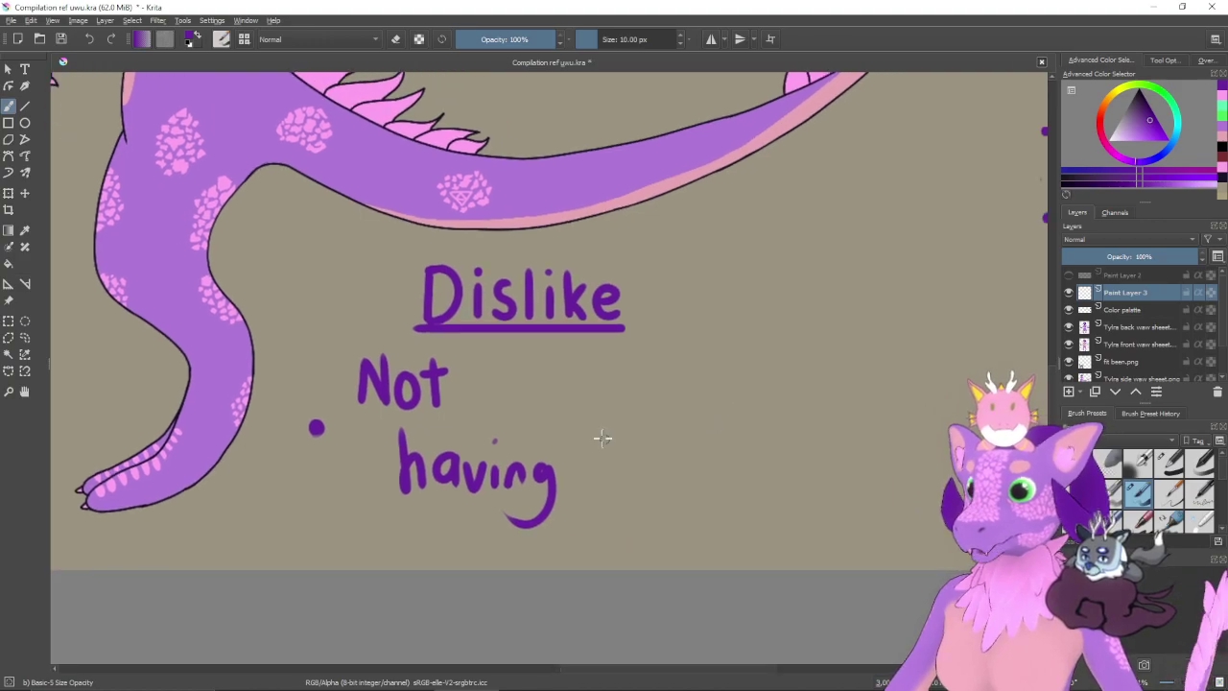
left_click_drag(614, 372, 614, 495)
key("ctrl+z")
key("ctrl+minus")
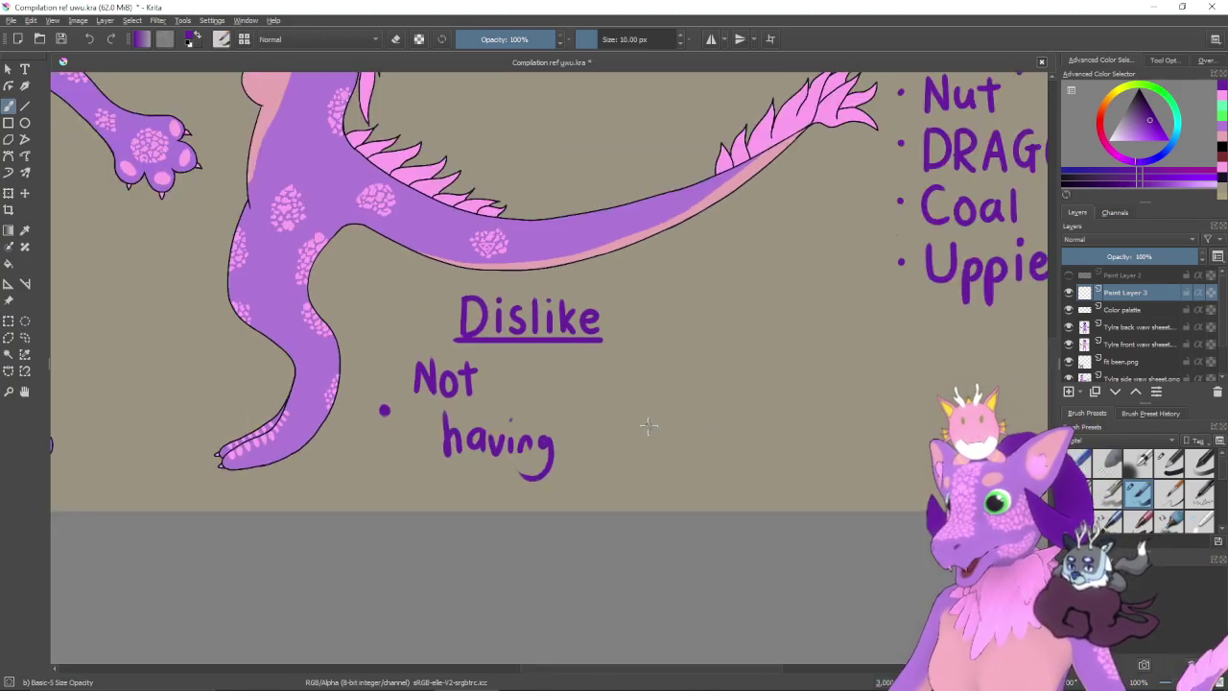
left_click_drag(680, 461, 606, 478)
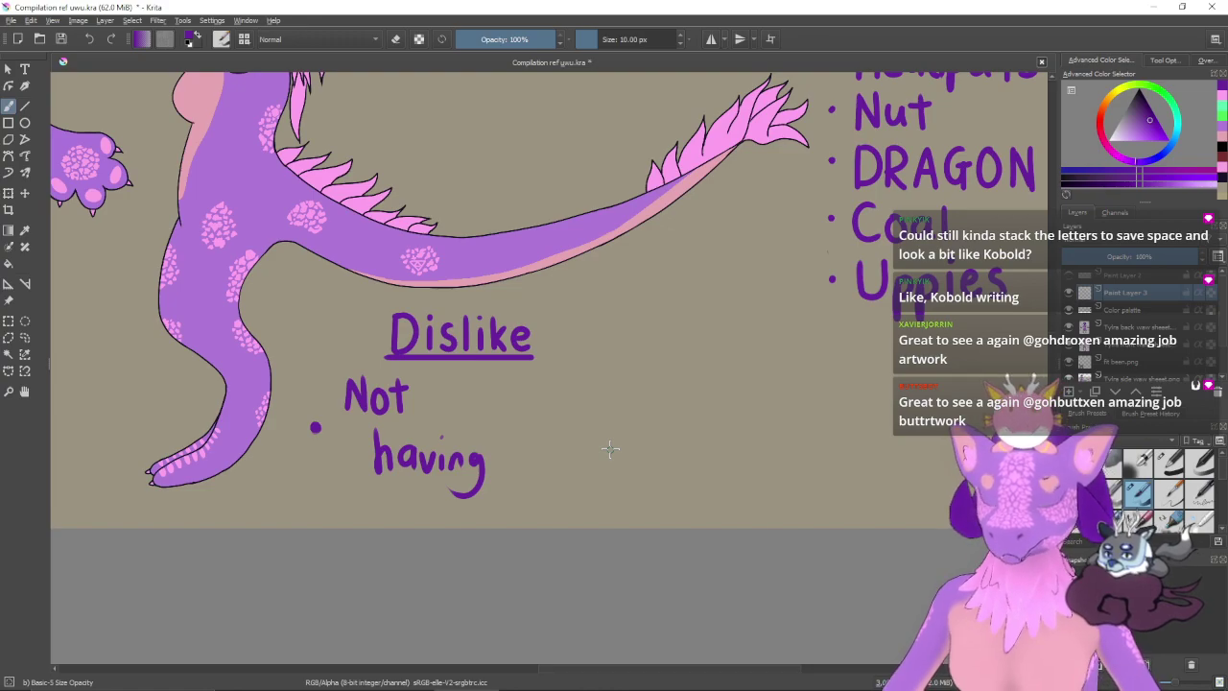
left_click_drag(515, 401, 515, 501)
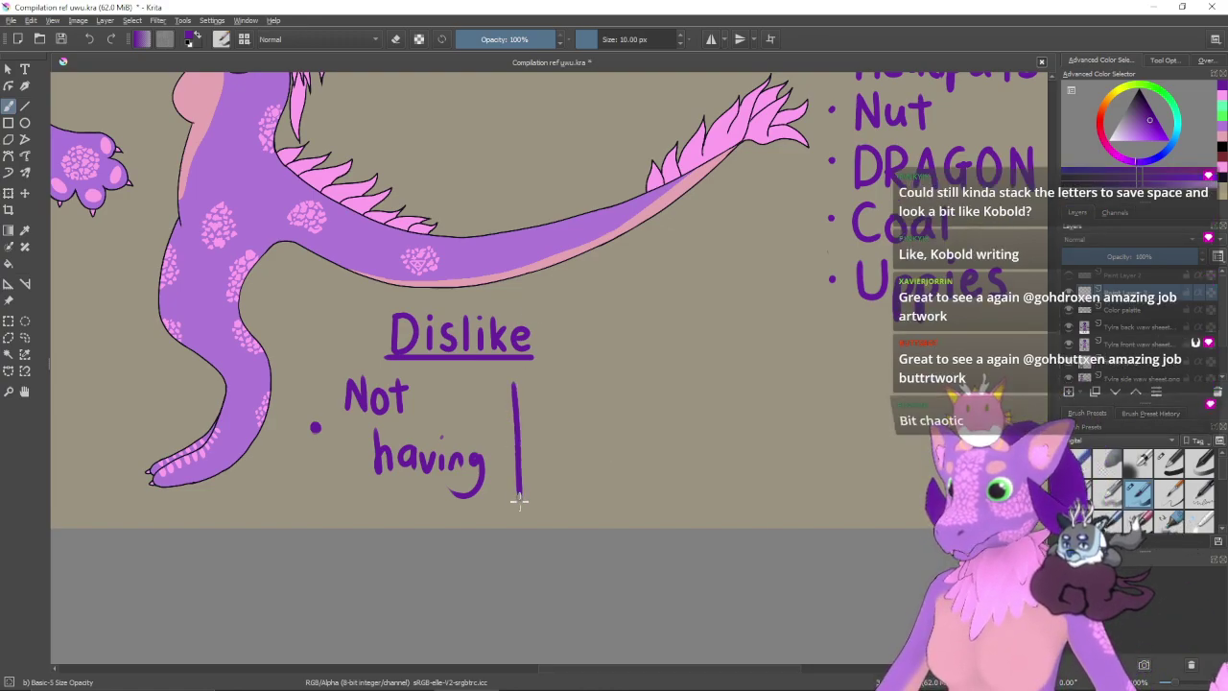
key("ctrl+z")
mouse_move(524, 387)
left_mouse_down()
mouse_move(520, 449)
mouse_move(522, 393)
mouse_move(563, 426)
mouse_move(516, 473)
left_mouse_up()
key("ctrl+z")
mouse_move(522, 385)
left_mouse_down()
mouse_move(541, 384)
mouse_move(511, 472)
left_mouse_up()
key("ctrl+z")
- Hand-letter DRAGON in narrow, overlapping purple capitals beside "having"
mouse_move(524, 385)
left_mouse_down()
mouse_move(562, 406)
mouse_move(512, 473)
left_mouse_up()
mouse_move(550, 388)
left_mouse_down()
mouse_move(544, 470)
mouse_move(551, 437)
mouse_move(574, 463)
mouse_move(606, 470)
left_mouse_up()
mouse_move(637, 397)
left_mouse_down()
mouse_move(619, 471)
mouse_move(649, 427)
left_mouse_up()
mouse_move(668, 397)
left_mouse_down()
mouse_move(660, 422)
mouse_move(677, 405)
mouse_move(683, 476)
left_mouse_up()
mouse_move(679, 387)
left_mouse_down()
mouse_move(710, 434)
mouse_move(714, 476)
left_mouse_up()
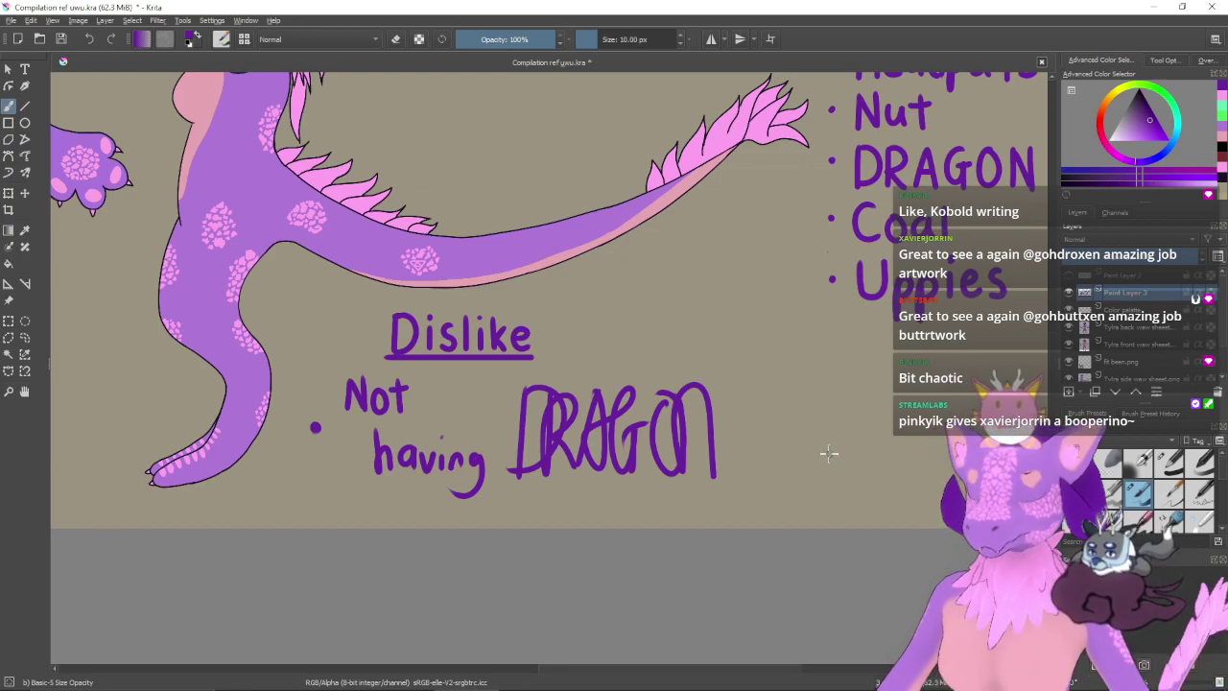
left_click_drag(831, 459, 835, 463)
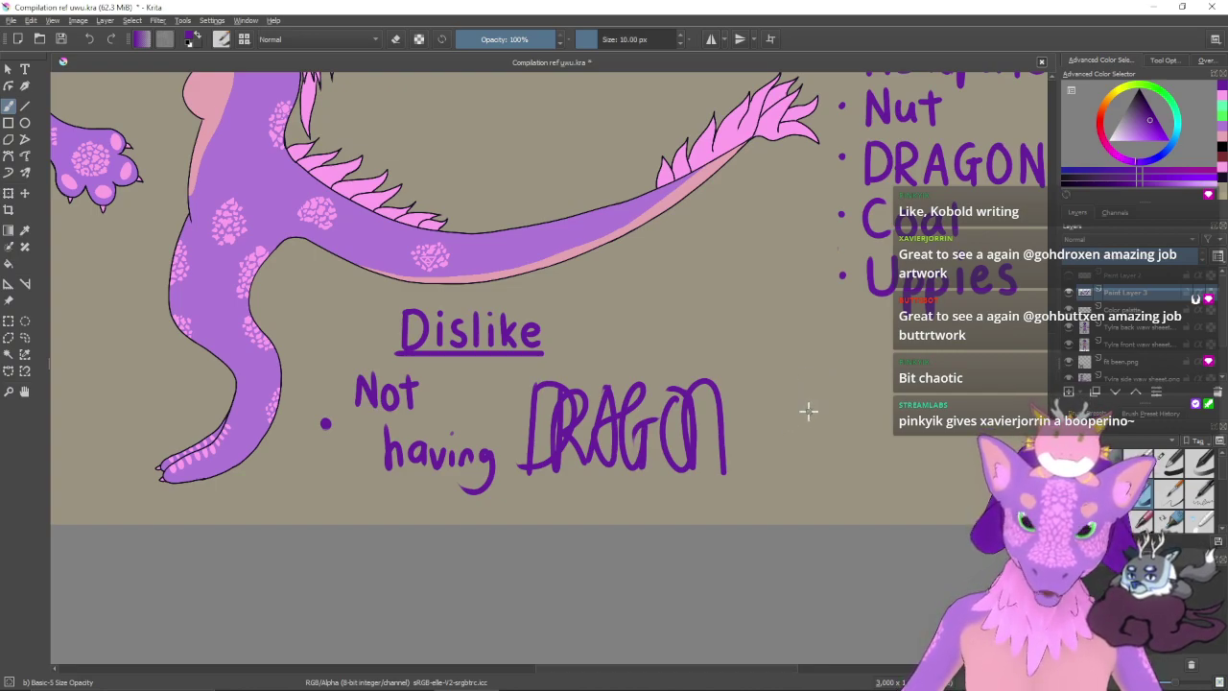
left_click_drag(816, 413, 824, 439)
- Undo all strokes of the overlapping DRAGON lettering
key("ctrl+z")
key("ctrl+z")
key("ctrl+z")
key("ctrl+z")
key("ctrl+z")
key("ctrl+z")
key("ctrl+z")
key("ctrl+z")
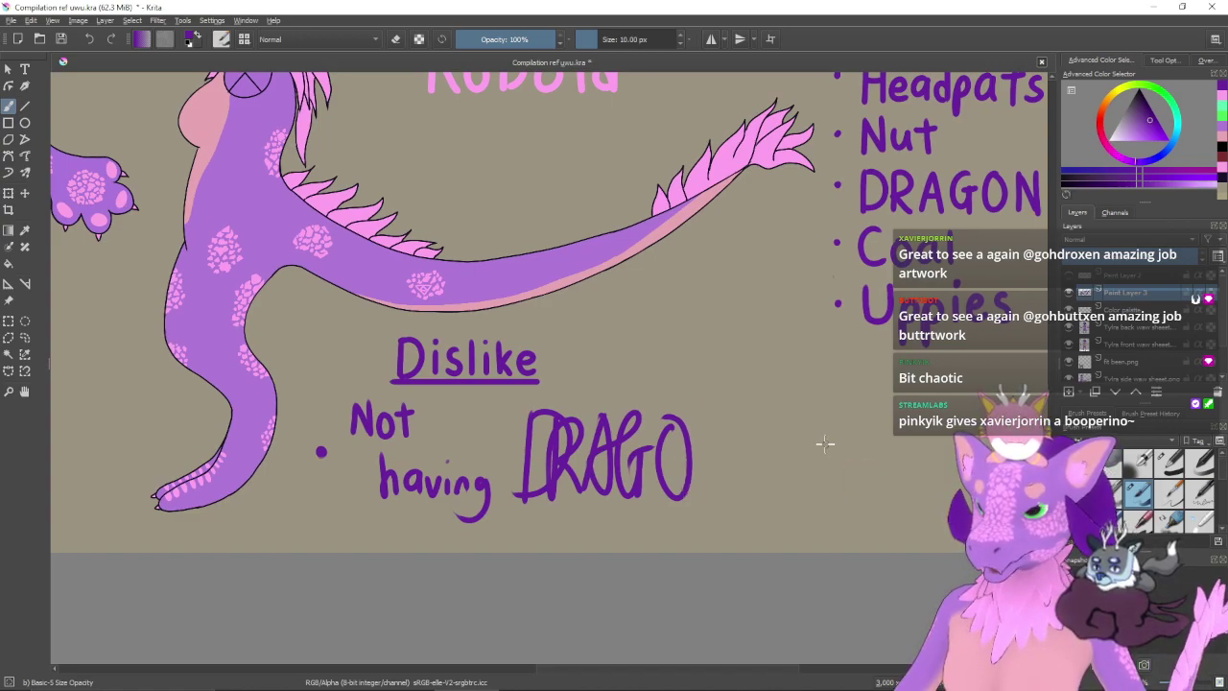
key("ctrl+z")
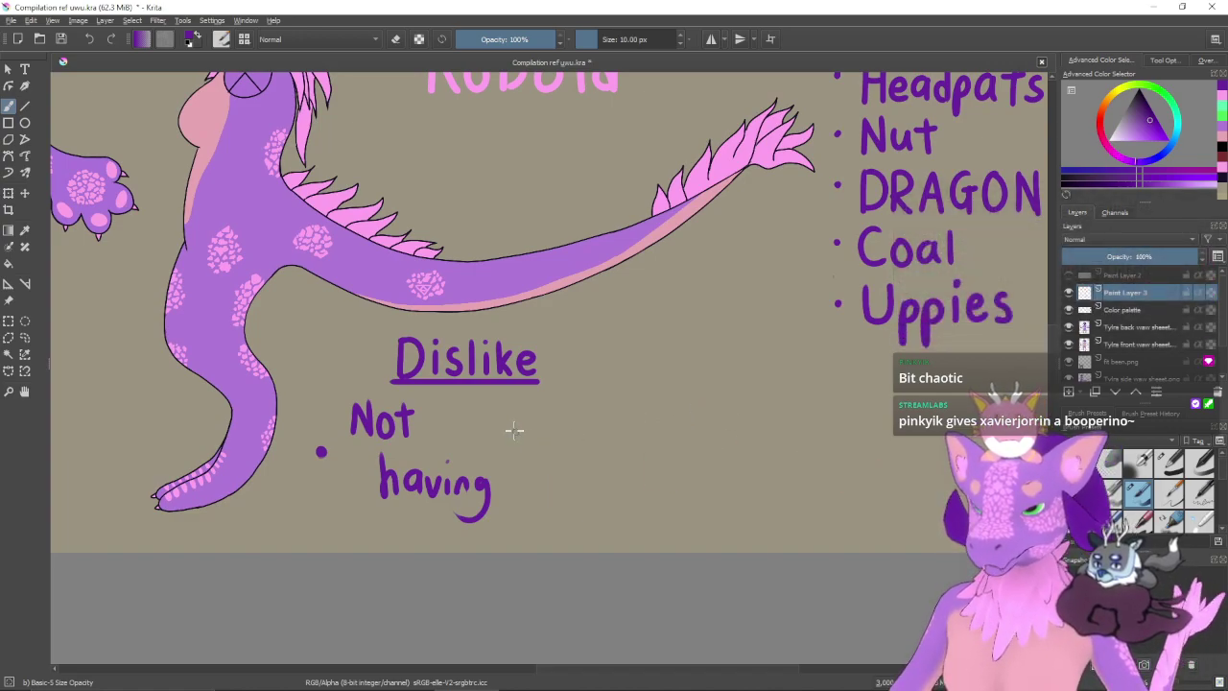
left_click_drag(871, 417, 758, 413)
mouse_move(873, 357)
left_mouse_down()
mouse_move(740, 363)
mouse_move(679, 382)
left_mouse_up()
key("ctrl+z")
mouse_move(471, 291)
left_mouse_down()
mouse_move(651, 444)
mouse_move(669, 507)
left_mouse_up()
left_click_drag(747, 485, 627, 253)
mouse_move(491, 395)
left_mouse_down()
mouse_move(492, 480)
mouse_move(518, 395)
mouse_move(495, 489)
left_mouse_up()
key("ctrl+z")
left_click_drag(555, 389, 554, 488)
key("ctrl+z")
- Hand-letter DRAGONS in large, separately spaced purple capitals after "Not having" in the Dislike section
mouse_move(556, 395)
left_mouse_down()
mouse_move(562, 452)
mouse_move(563, 413)
mouse_move(594, 409)
mouse_move(563, 455)
mouse_move(593, 489)
left_mouse_up()
mouse_move(625, 394)
left_mouse_down()
mouse_move(605, 466)
mouse_move(630, 389)
mouse_move(653, 491)
left_mouse_up()
left_click_drag(606, 449, 643, 445)
mouse_move(702, 395)
left_mouse_down()
mouse_move(685, 483)
mouse_move(706, 459)
left_mouse_up()
left_click_drag(679, 433, 710, 431)
mouse_move(754, 397)
left_mouse_down()
mouse_move(770, 409)
mouse_move(763, 397)
mouse_move(790, 491)
left_mouse_up()
left_click_drag(797, 403, 830, 489)
left_click_drag(831, 391, 830, 493)
left_click_drag(888, 403, 836, 490)
left_click_drag(816, 437, 864, 449)
- Set the brush colour to the title's light pink and make the Color palette layer active
scroll(864, 448, "down", 3)
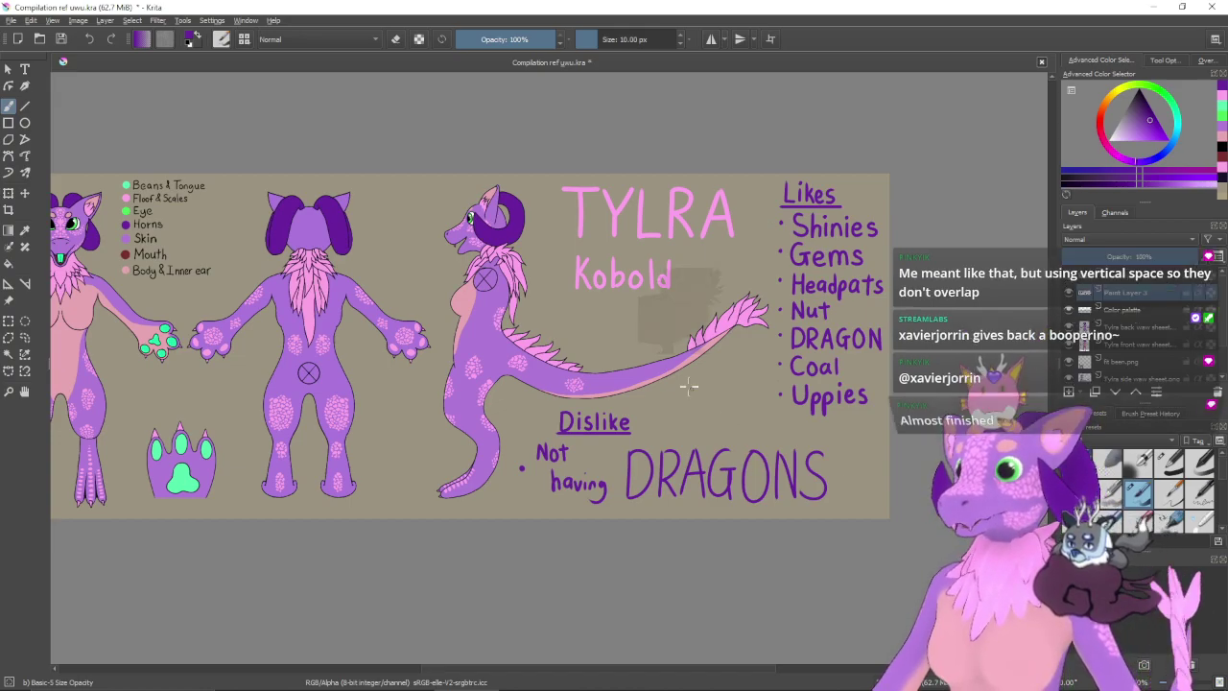
scroll(617, 468, "up", 3)
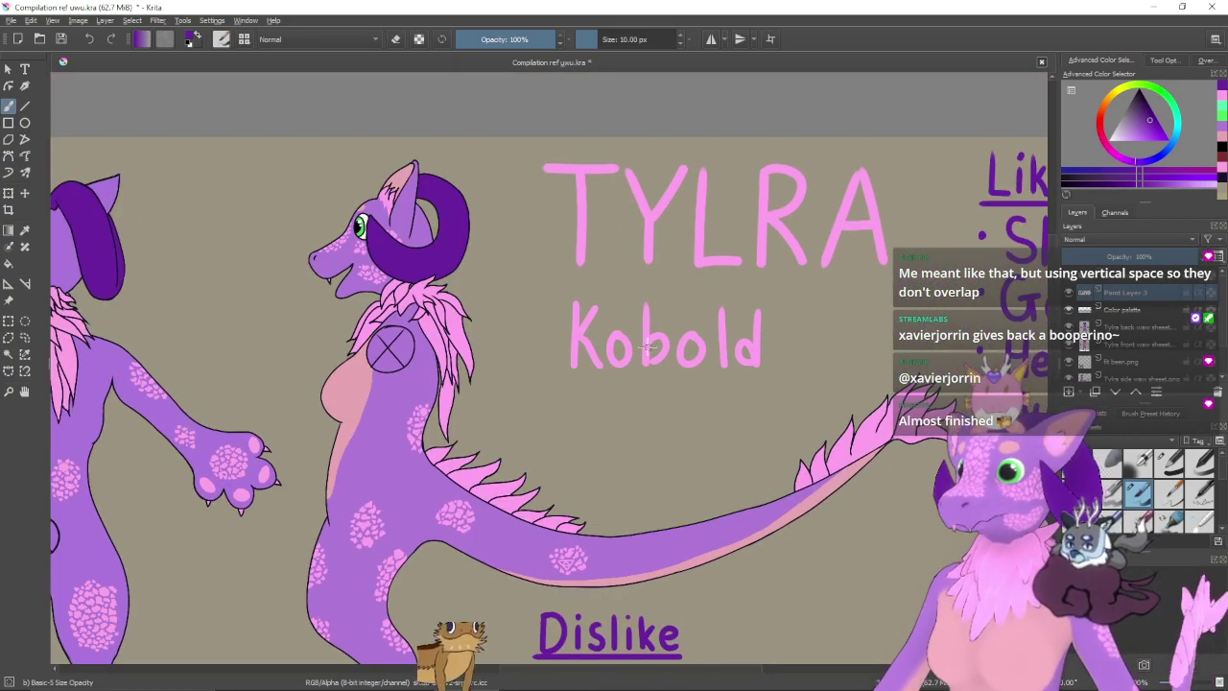
left_click(1220, 95)
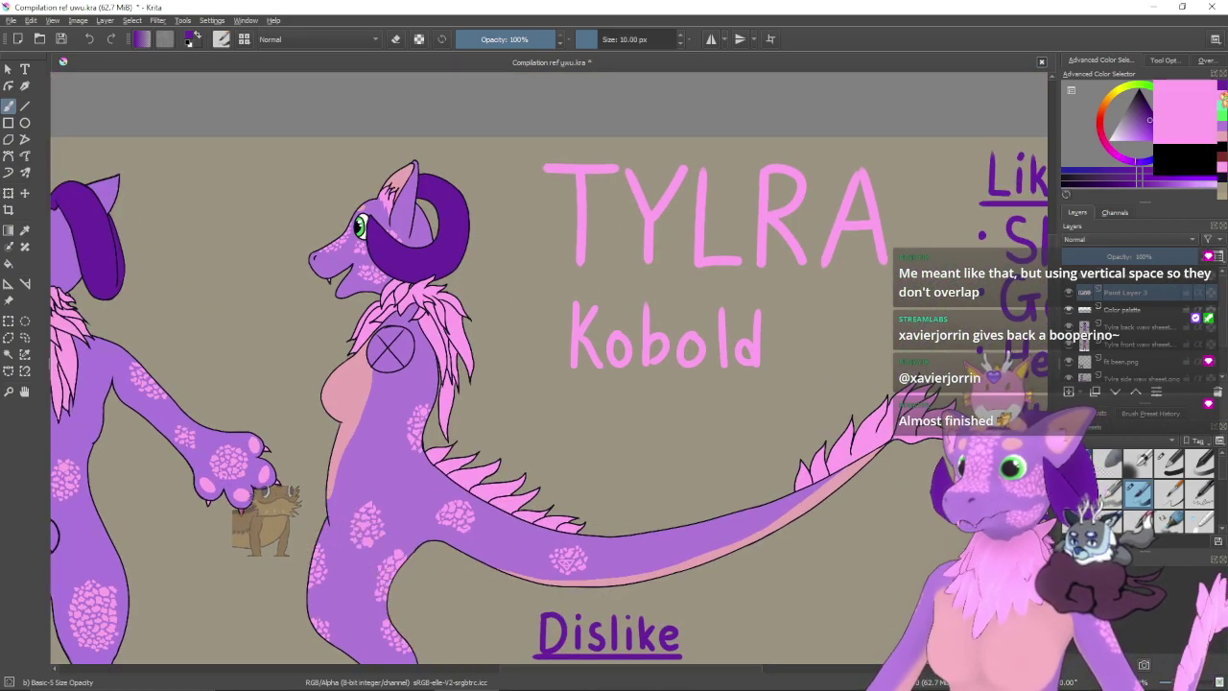
scroll(622, 365, "down", 1)
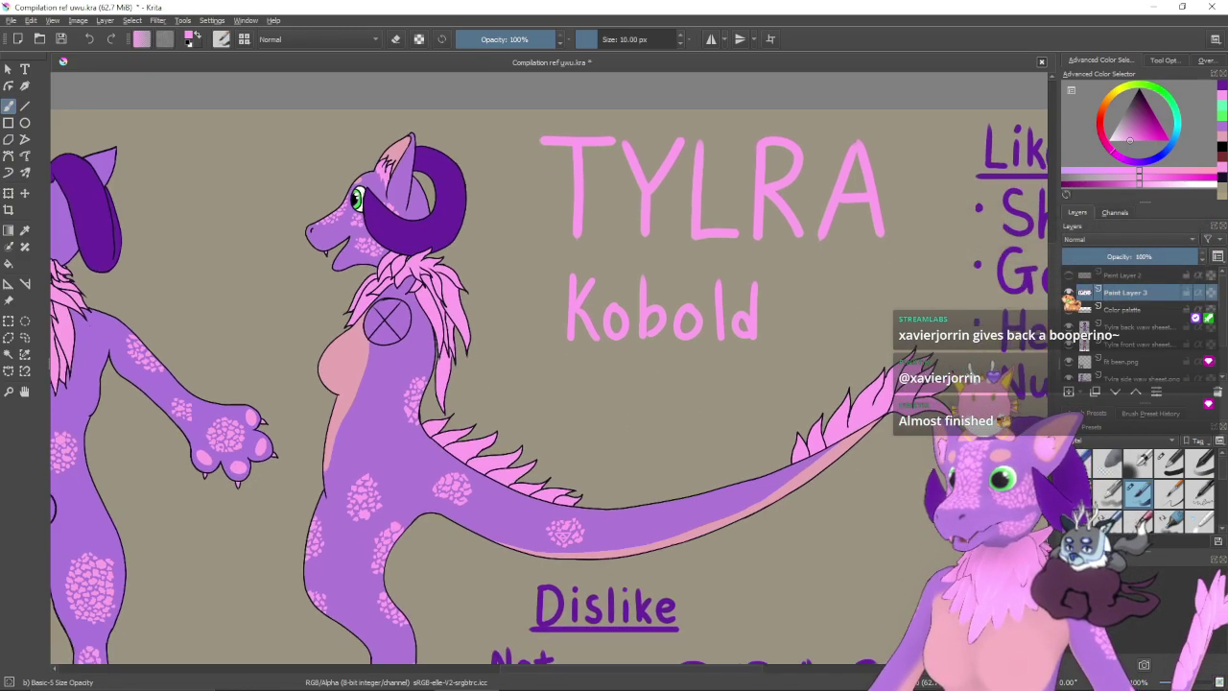
left_click_drag(882, 418, 856, 297)
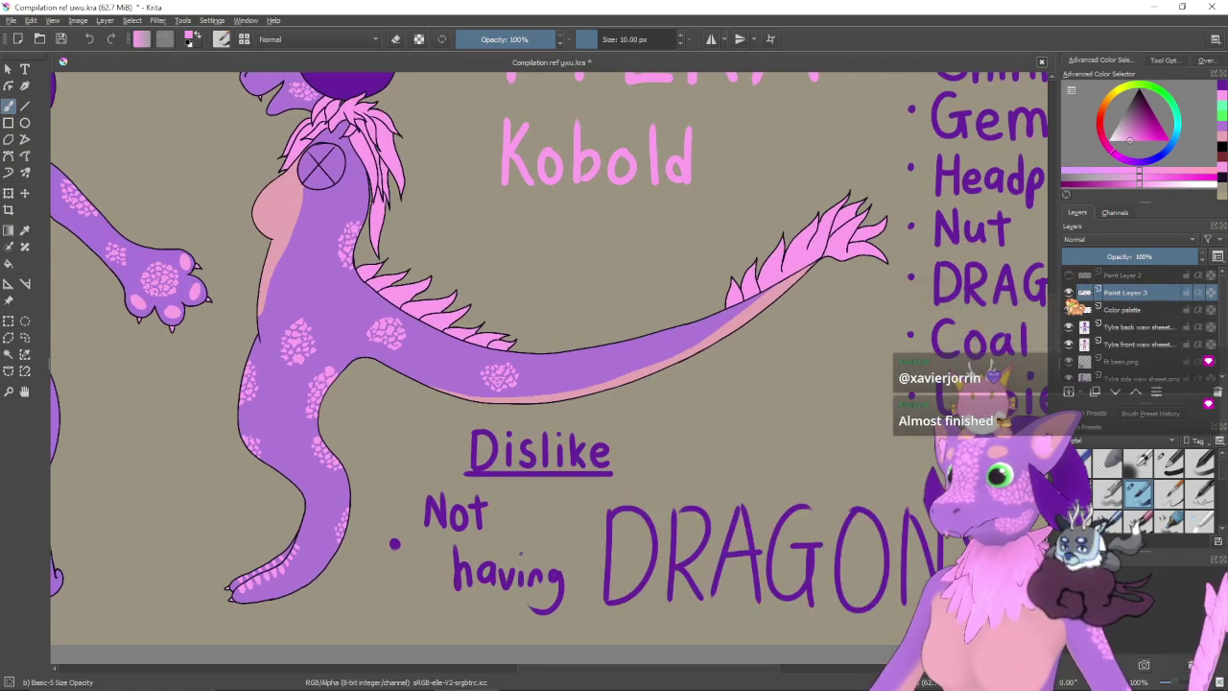
left_click(1128, 312)
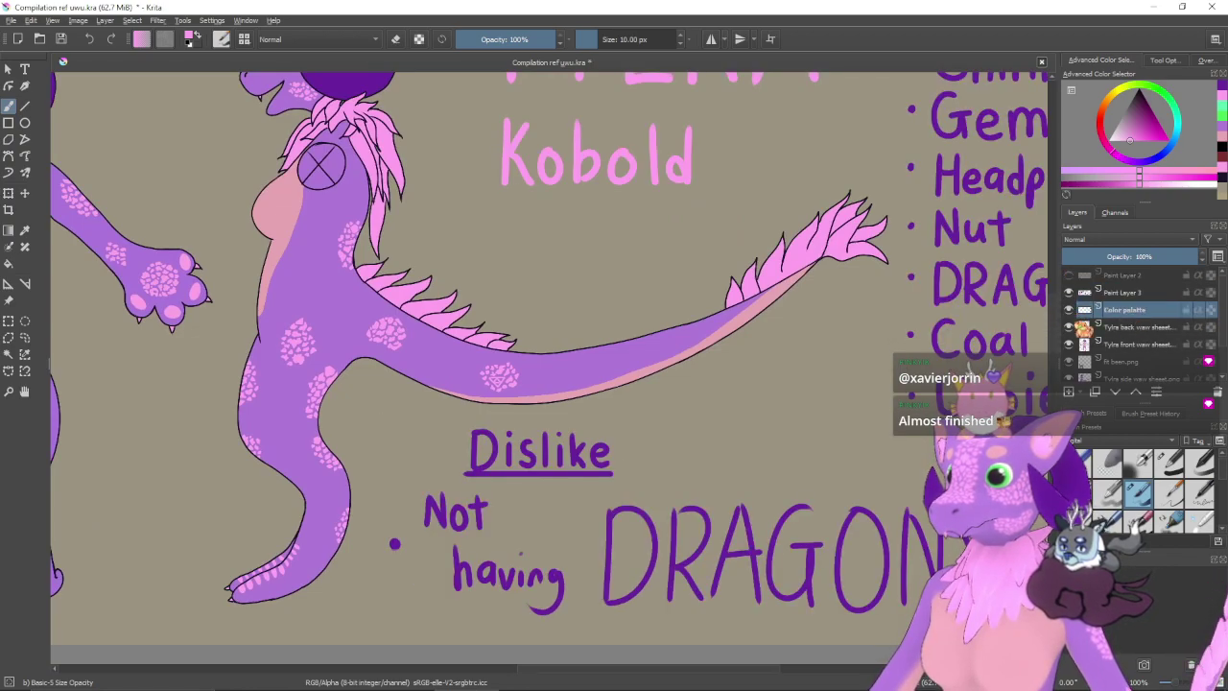
left_click_drag(667, 353, 716, 490)
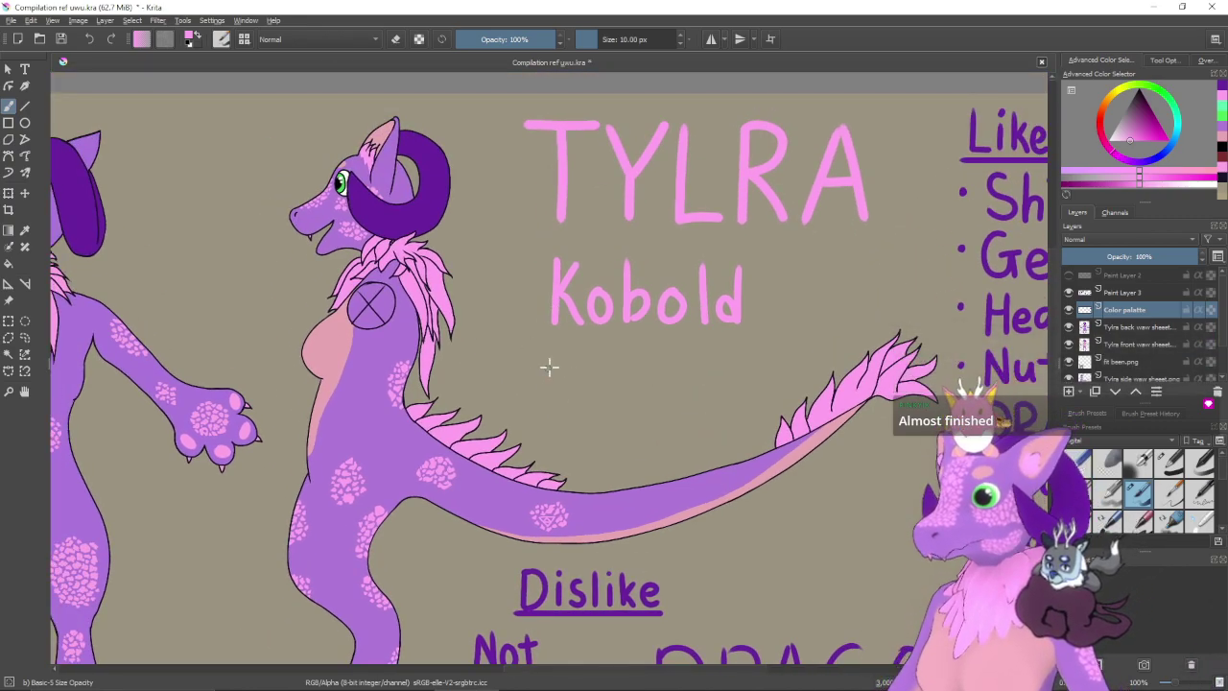
- Hand-letter "She/" in light pink with the 10 px brush beneath Kobold
mouse_move(620, 384)
left_mouse_down()
mouse_move(582, 382)
mouse_move(510, 345)
mouse_move(524, 378)
mouse_move(497, 397)
left_mouse_up()
mouse_move(543, 343)
left_mouse_down()
mouse_move(546, 396)
mouse_move(556, 371)
mouse_move(581, 396)
left_mouse_up()
key("ctrl+z")
key("ctrl+z")
key("ctrl+z")
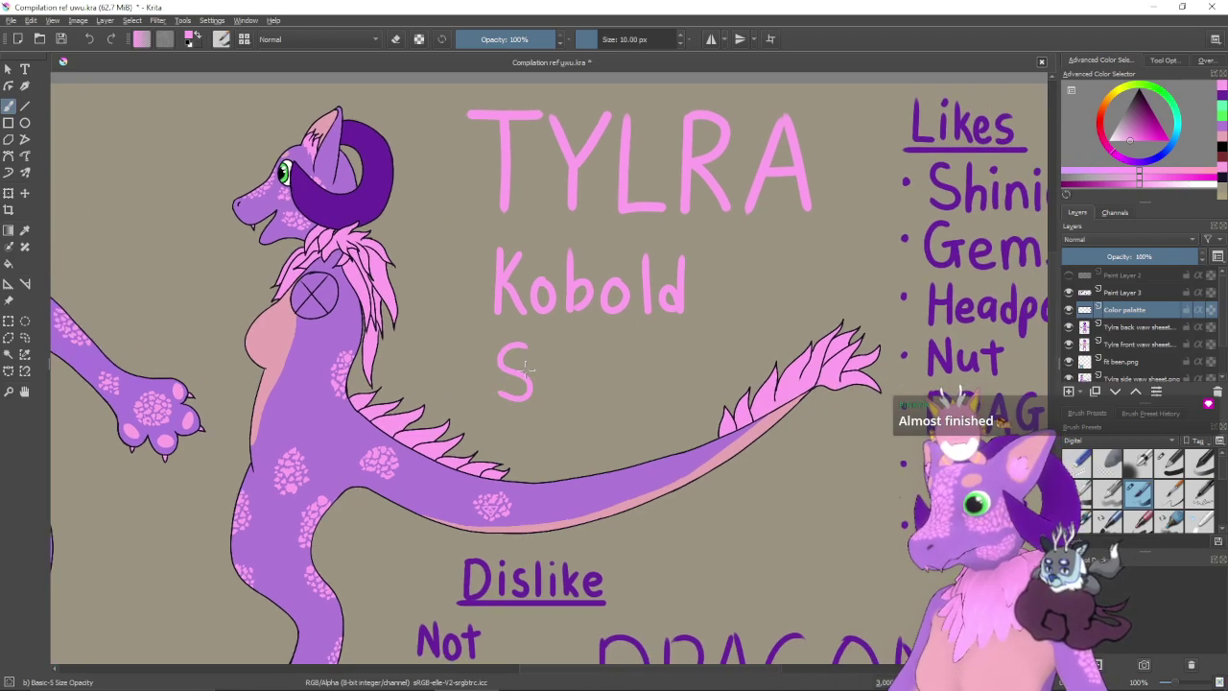
mouse_move(515, 353)
left_mouse_down()
mouse_move(515, 390)
mouse_move(487, 394)
mouse_move(531, 402)
mouse_move(543, 380)
mouse_move(527, 398)
mouse_move(576, 401)
left_mouse_up()
key("ctrl+z")
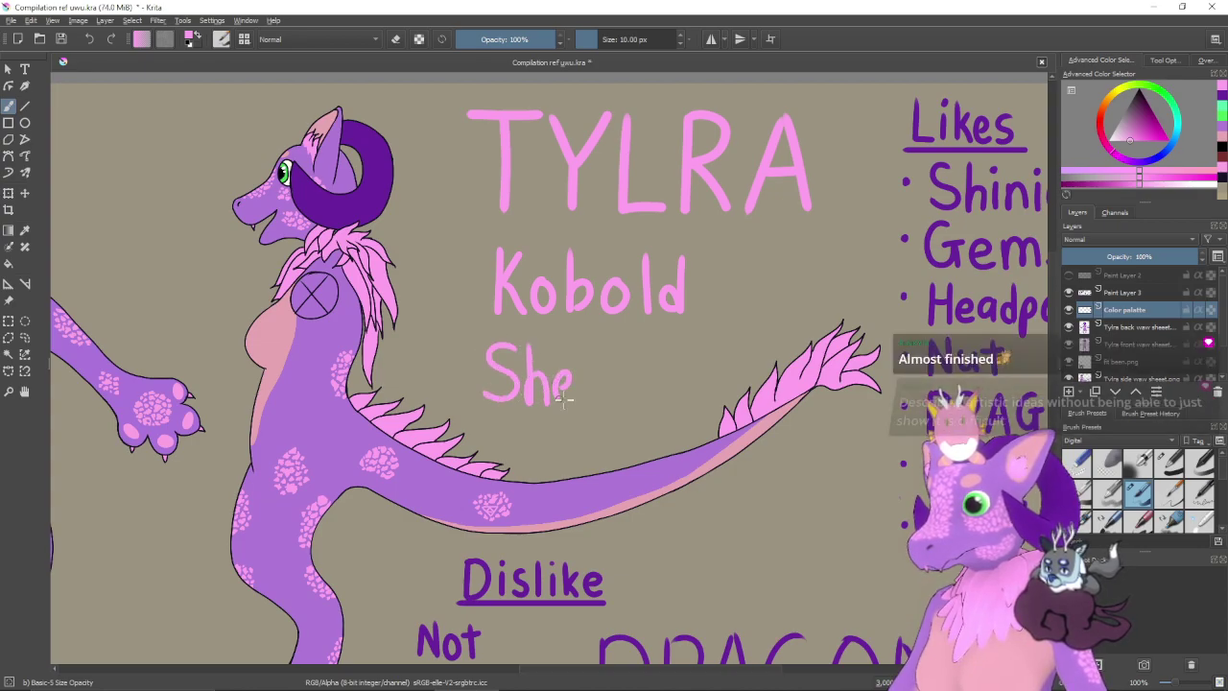
left_click_drag(618, 347, 585, 411)
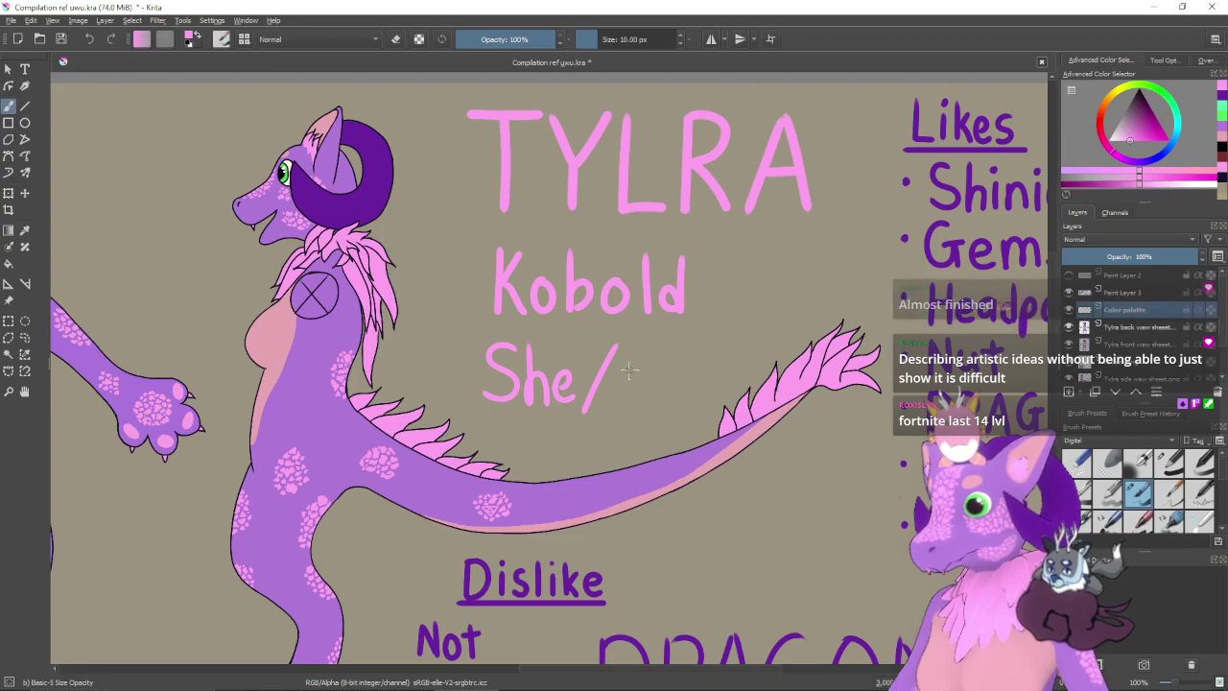
- Try lettering "her" in lowercase after the slash
left_click_drag(628, 347, 625, 403)
key("ctrl+z")
mouse_move(633, 345)
left_mouse_down()
mouse_move(625, 401)
mouse_move(641, 397)
mouse_move(654, 367)
mouse_move(683, 372)
left_mouse_up()
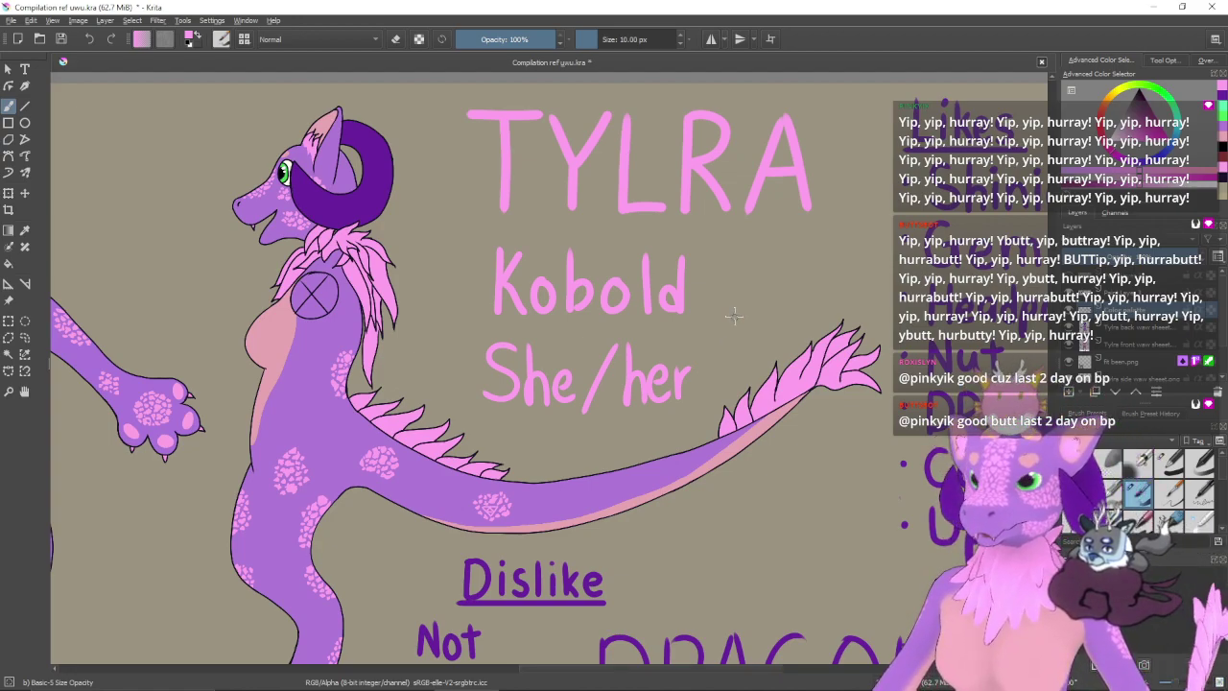
mouse_move(658, 351)
left_mouse_down()
mouse_move(632, 379)
mouse_move(620, 358)
mouse_move(626, 398)
mouse_move(652, 369)
mouse_move(649, 346)
mouse_move(652, 407)
left_mouse_up()
key("ctrl+z")
key("ctrl+z")
key("ctrl+z")
- Hand-letter "Her" with a capital H after the slash to complete the pronoun line
left_click_drag(625, 348, 624, 407)
left_click_drag(623, 377, 652, 376)
mouse_move(651, 347)
left_mouse_down()
mouse_move(645, 411)
mouse_move(707, 375)
left_mouse_up()
key("ctrl+z")
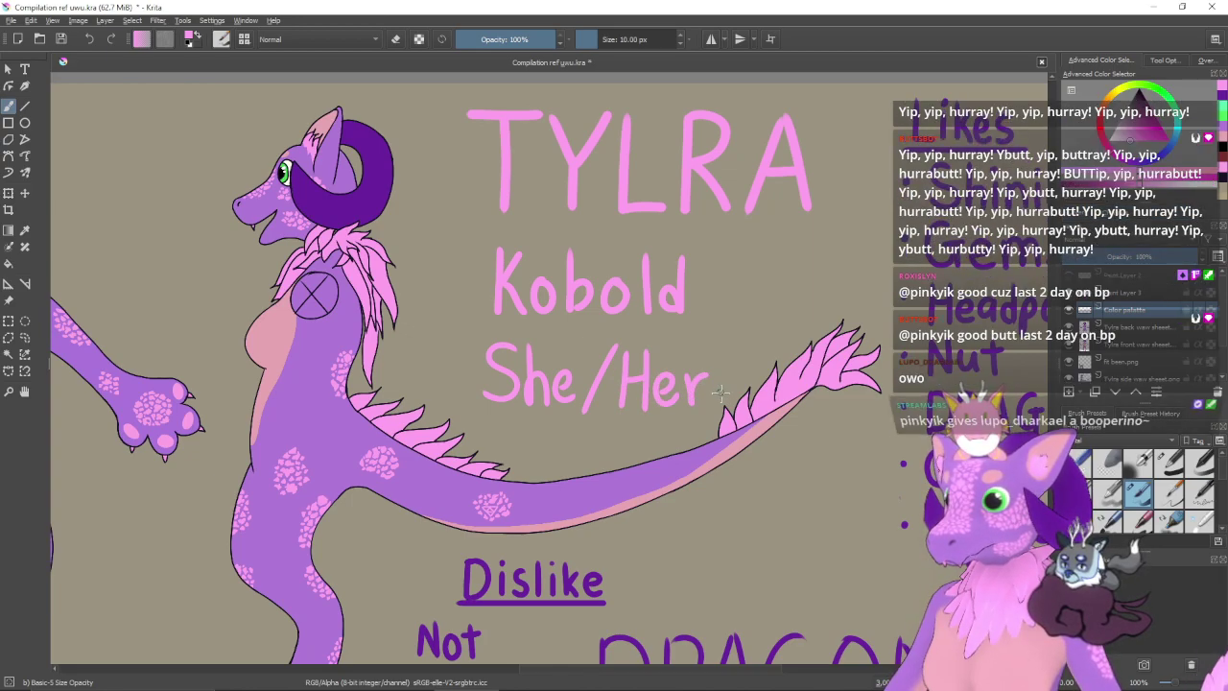
- Try a small pink heart outline between the heads of the back and side views
left_click_drag(733, 317, 689, 364)
left_click_drag(392, 395, 786, 427)
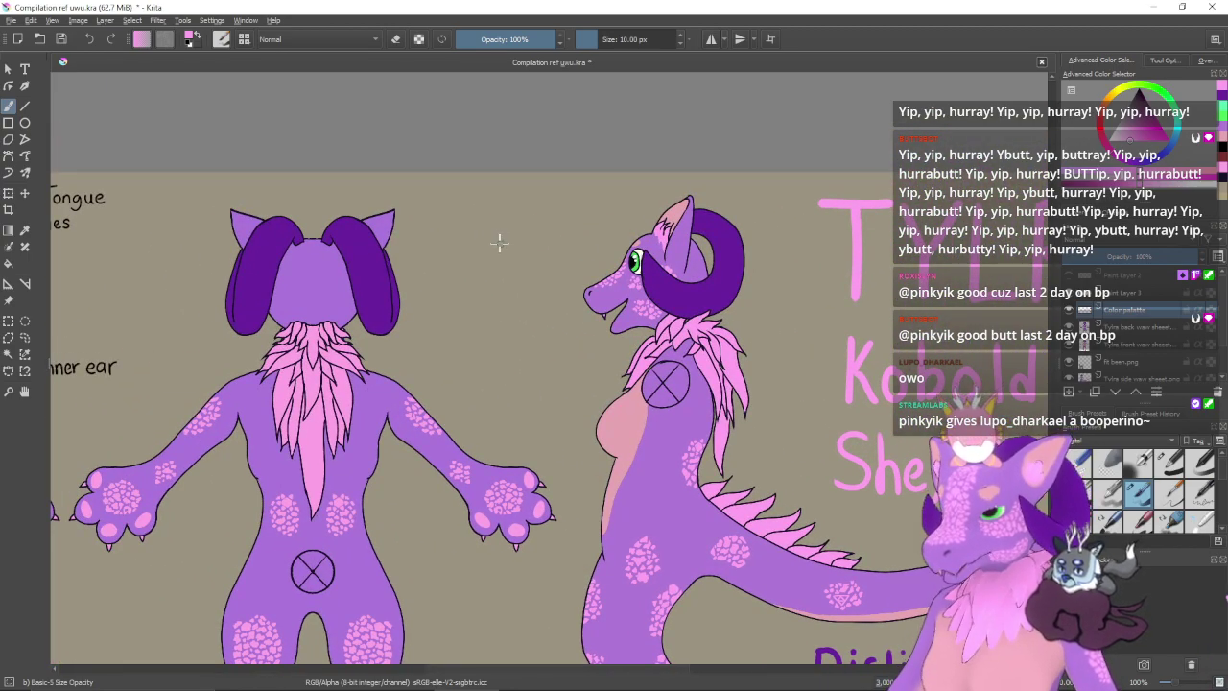
left_click_drag(494, 231, 497, 269)
key("ctrl+z")
key("ctrl+z")
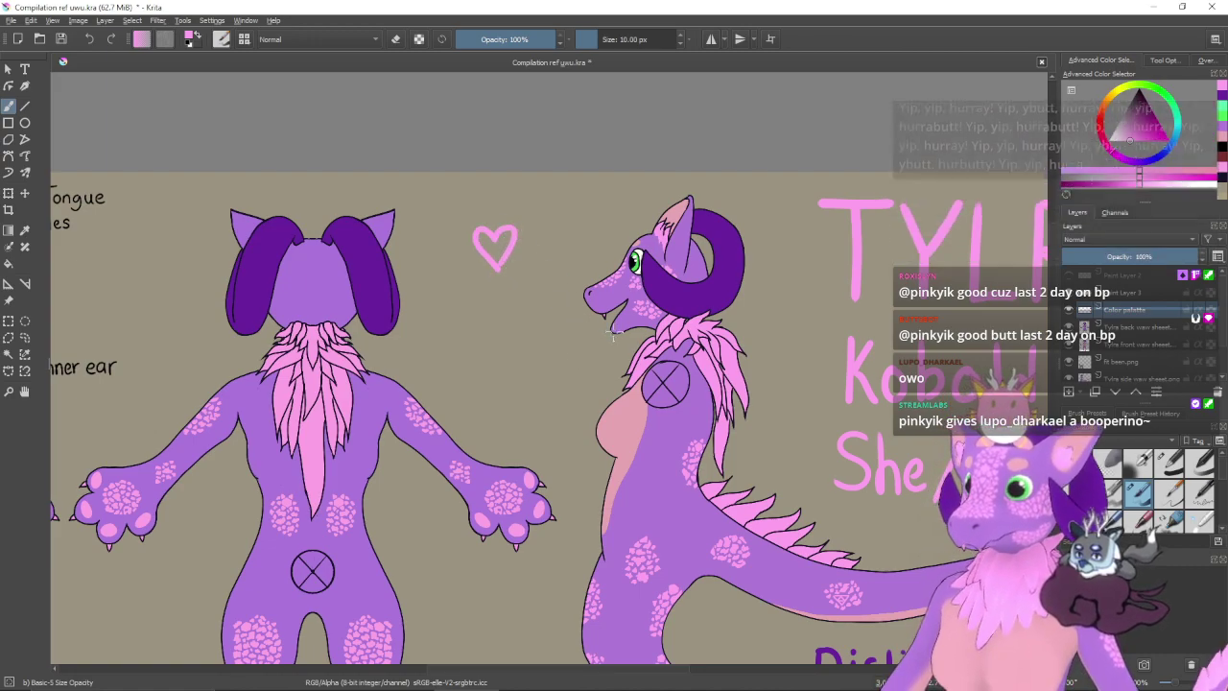
scroll(633, 381, "down", 3)
left_click_drag(633, 381, 658, 355)
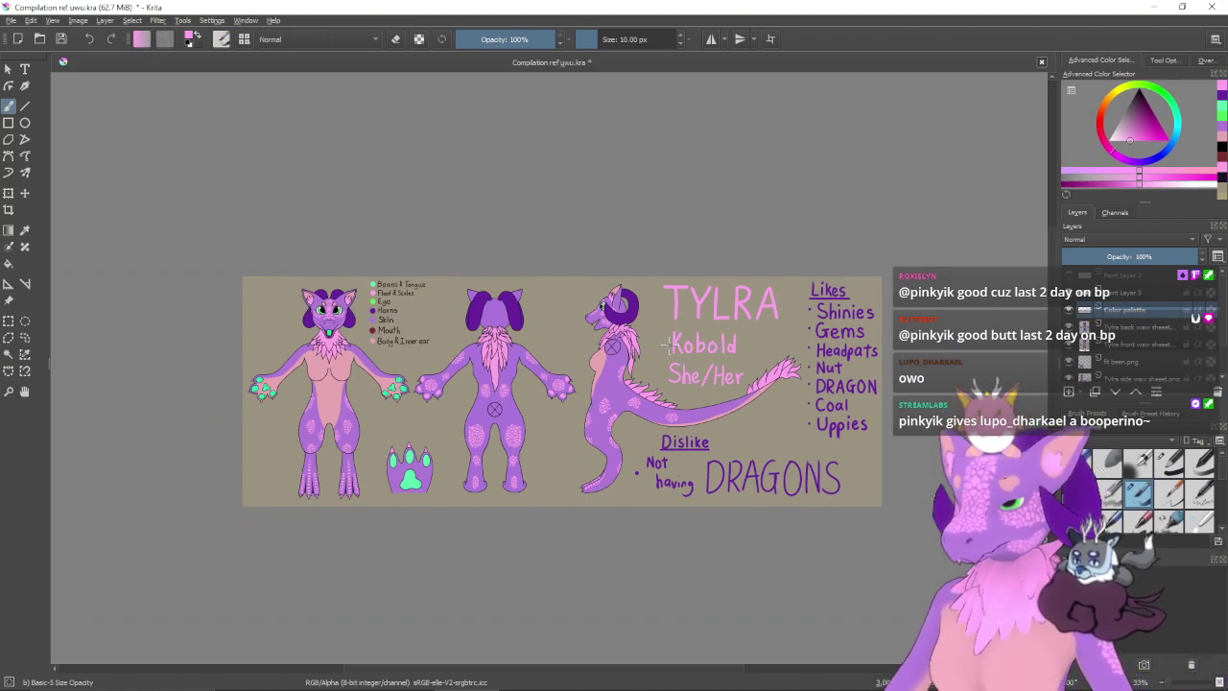
- Draw a small filled pink heart just after the word Kobold
key("ctrl+plus")
key("ctrl+plus")
key("ctrl+plus")
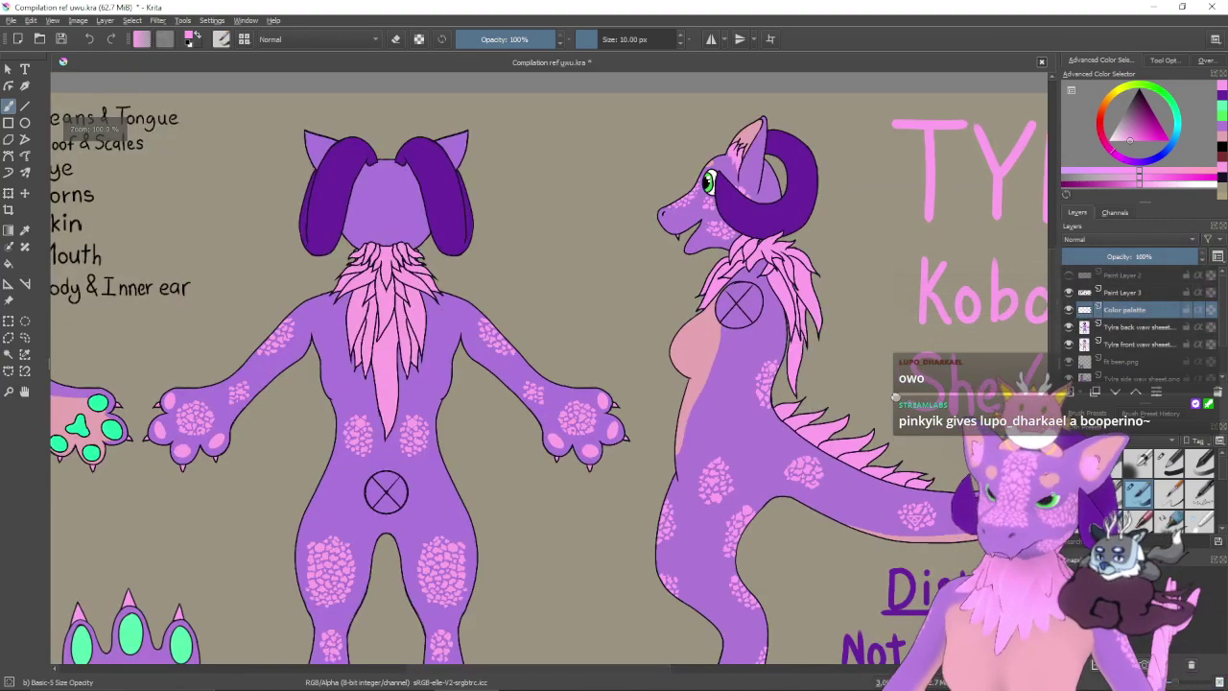
left_click_drag(944, 321, 581, 434)
mouse_move(778, 412)
left_mouse_down()
mouse_move(741, 416)
mouse_move(759, 402)
mouse_move(738, 388)
mouse_move(735, 408)
mouse_move(767, 410)
left_mouse_up()
key("ctrl+z")
key("ctrl+z")
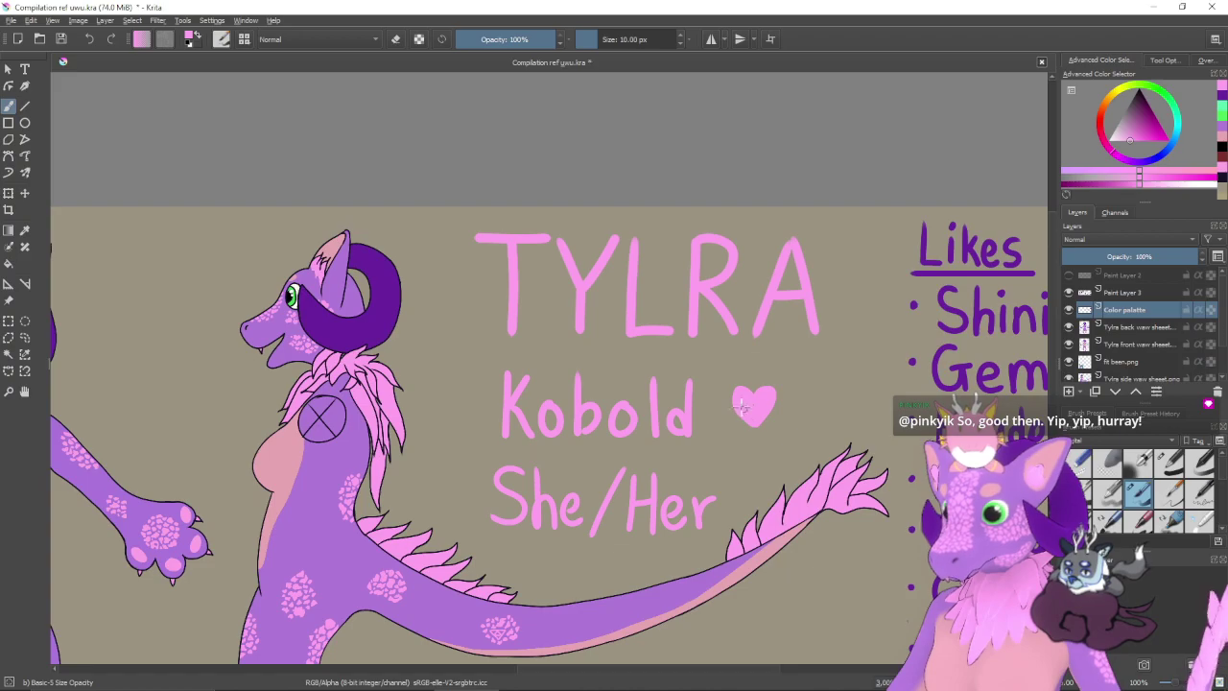
key("minus")
key("minus")
key("minus")
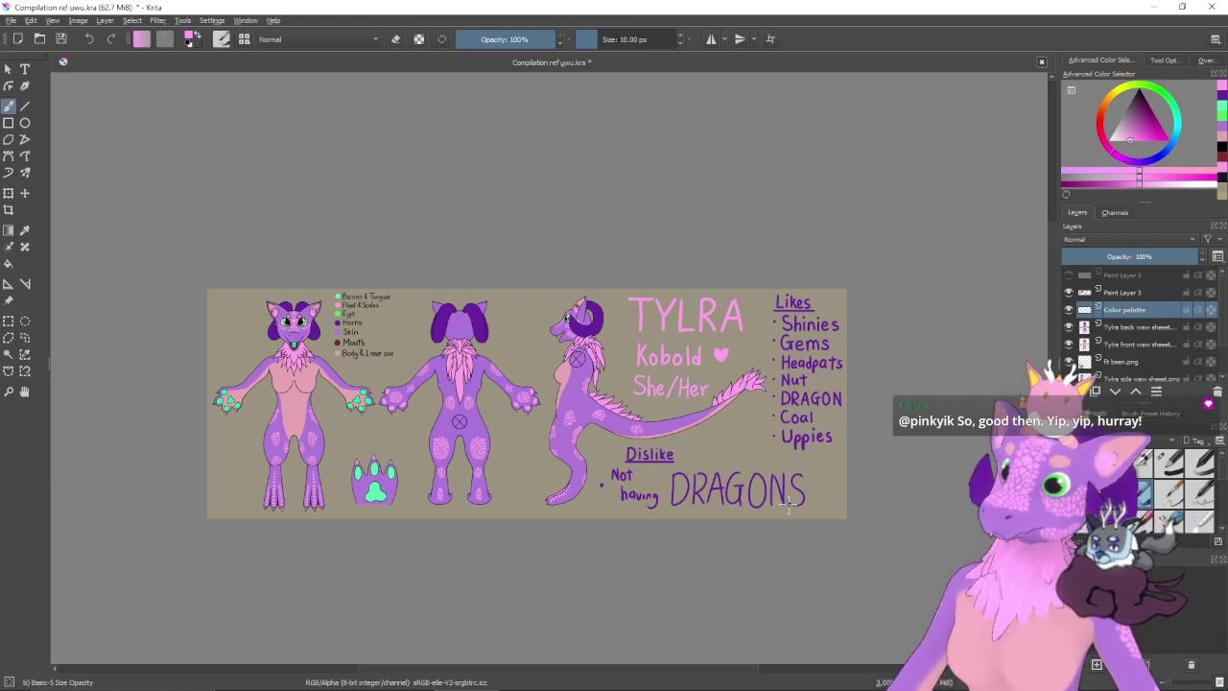
- Erase the pink heart beside Kobold with the brush in eraser mode
key("plus")
key("plus")
key("plus")
key("plus")
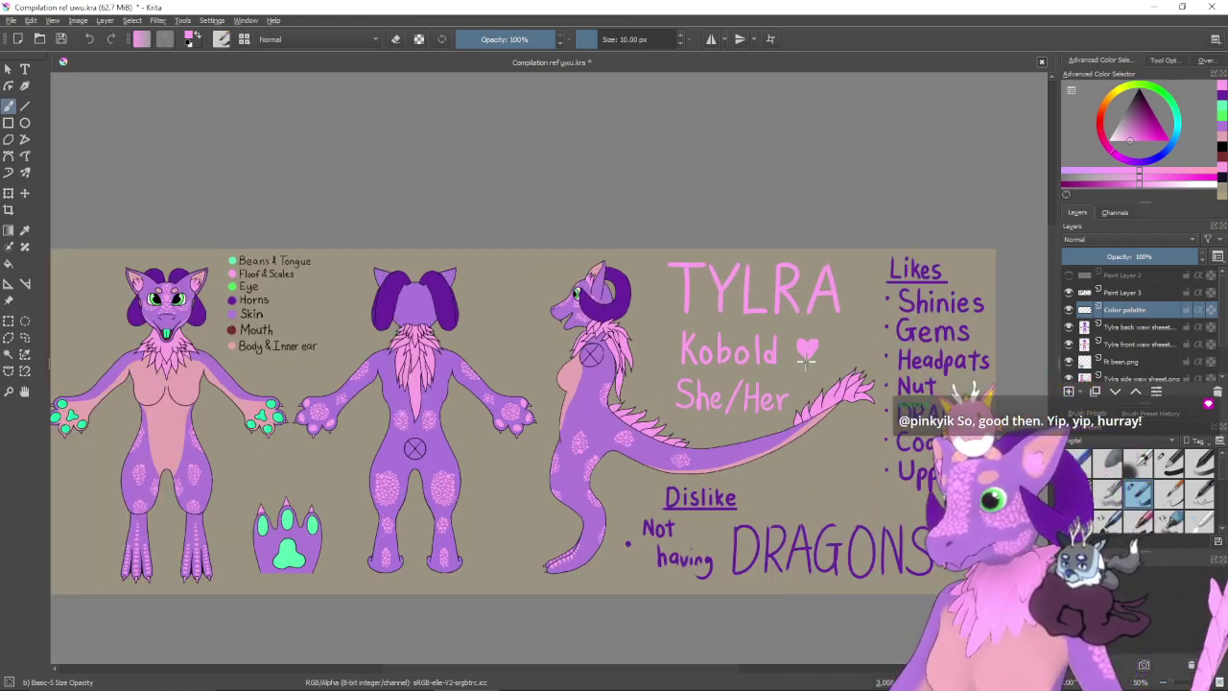
left_click_drag(901, 427, 478, 403)
key("e")
mouse_move(814, 291)
left_mouse_down()
mouse_move(860, 257)
mouse_move(835, 312)
mouse_move(889, 283)
left_mouse_up()
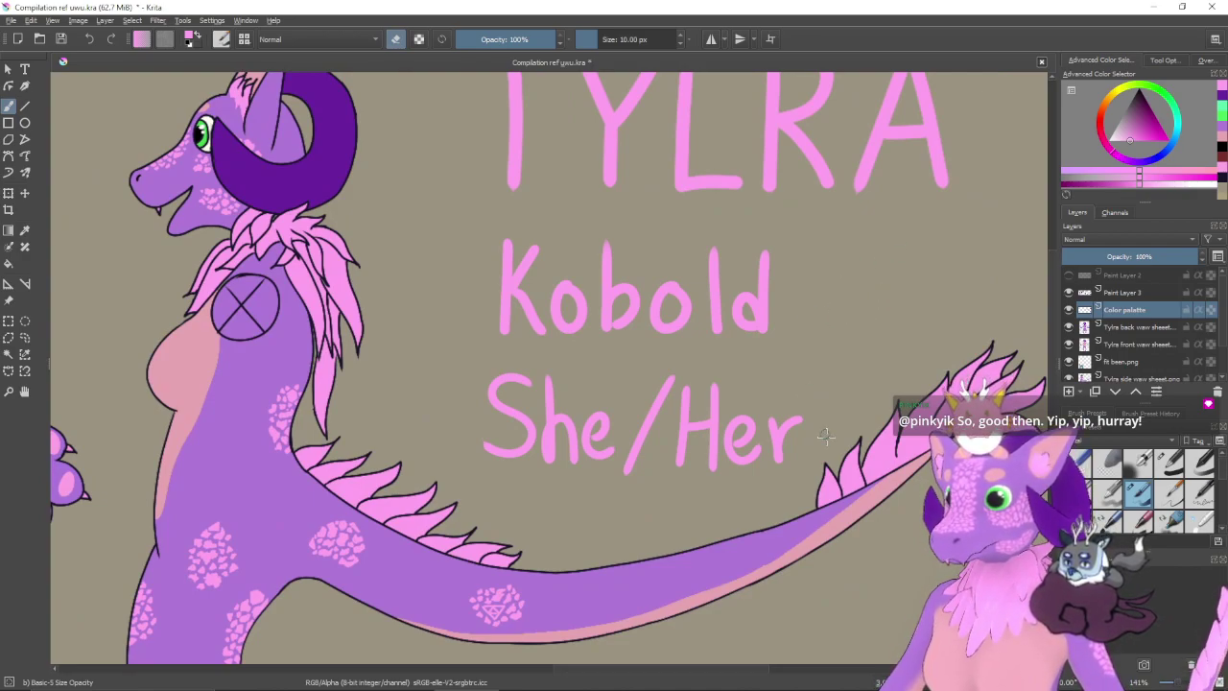
- Save the finished reference sheet to its existing Krita document
key("minus")
key("minus")
key("minus")
key("minus")
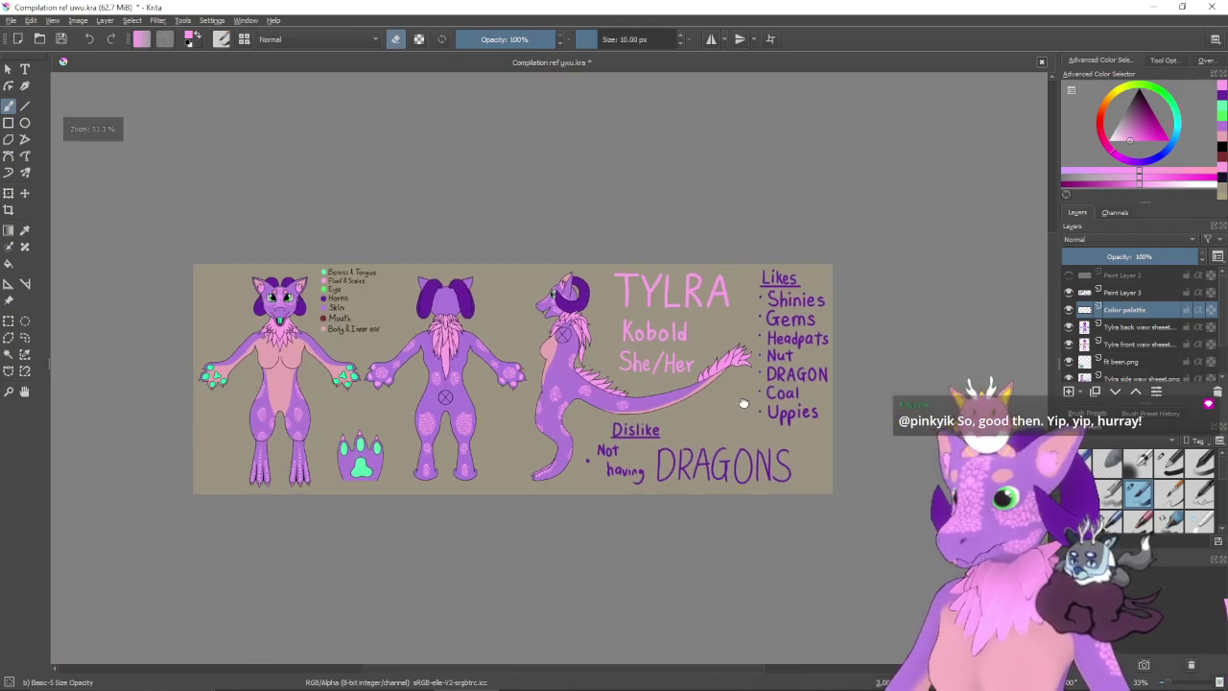
left_click_drag(742, 403, 766, 408)
key("plus")
left_click_drag(785, 471, 801, 338)
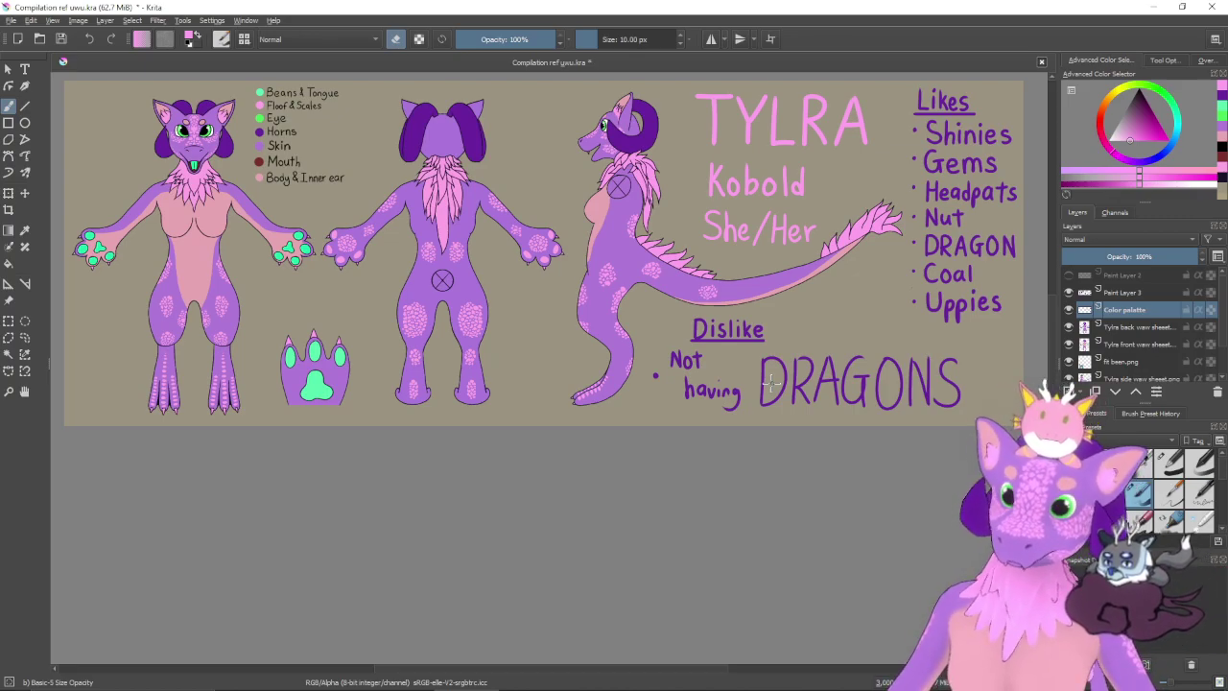
left_click(11, 20)
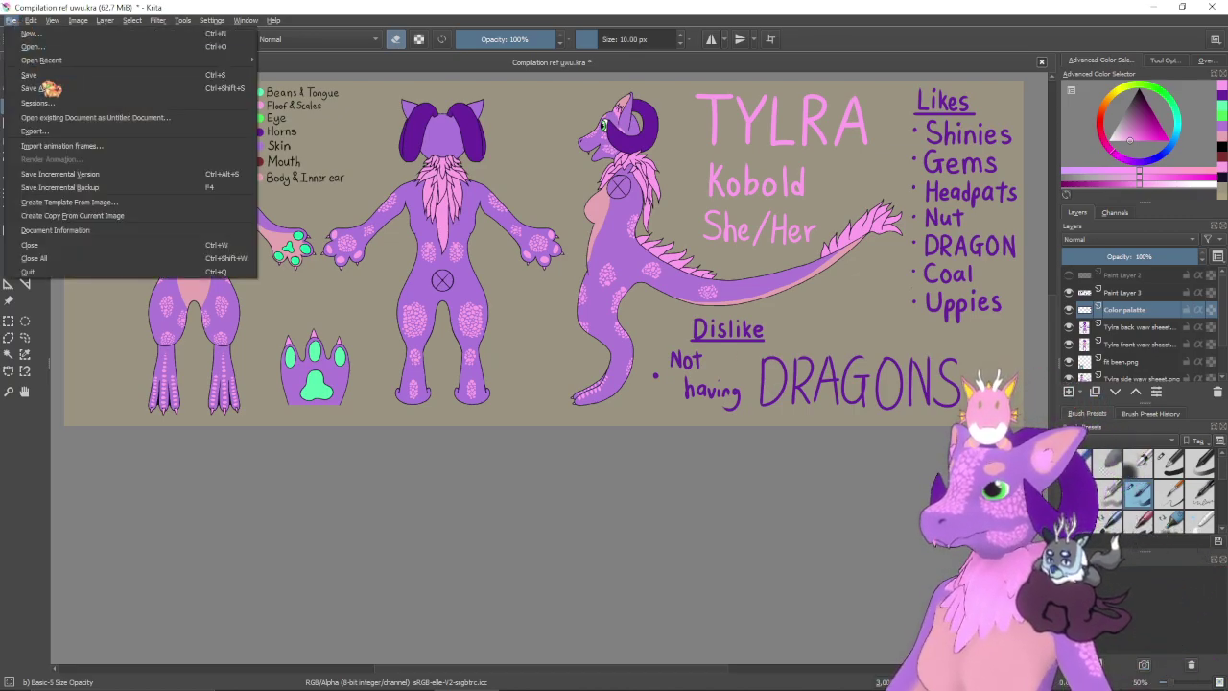
left_click(48, 80)
left_click(11, 20)
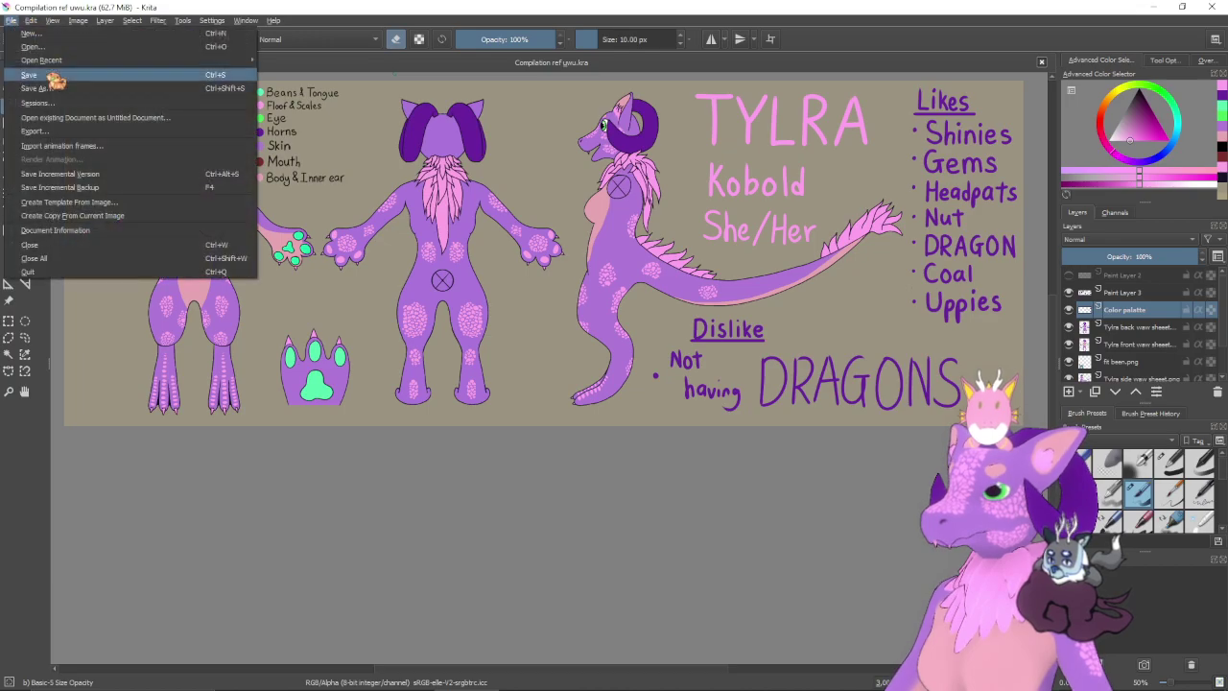
left_click(55, 89)
left_click(523, 330)
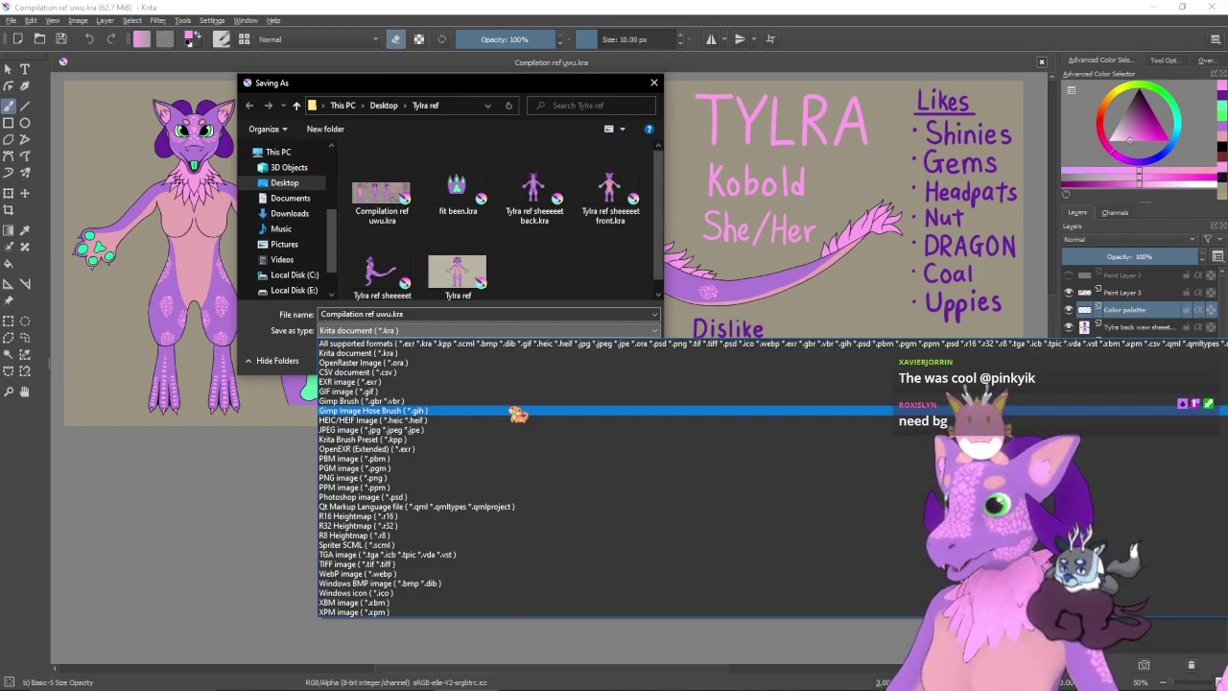
left_click(509, 351)
left_click(622, 357)
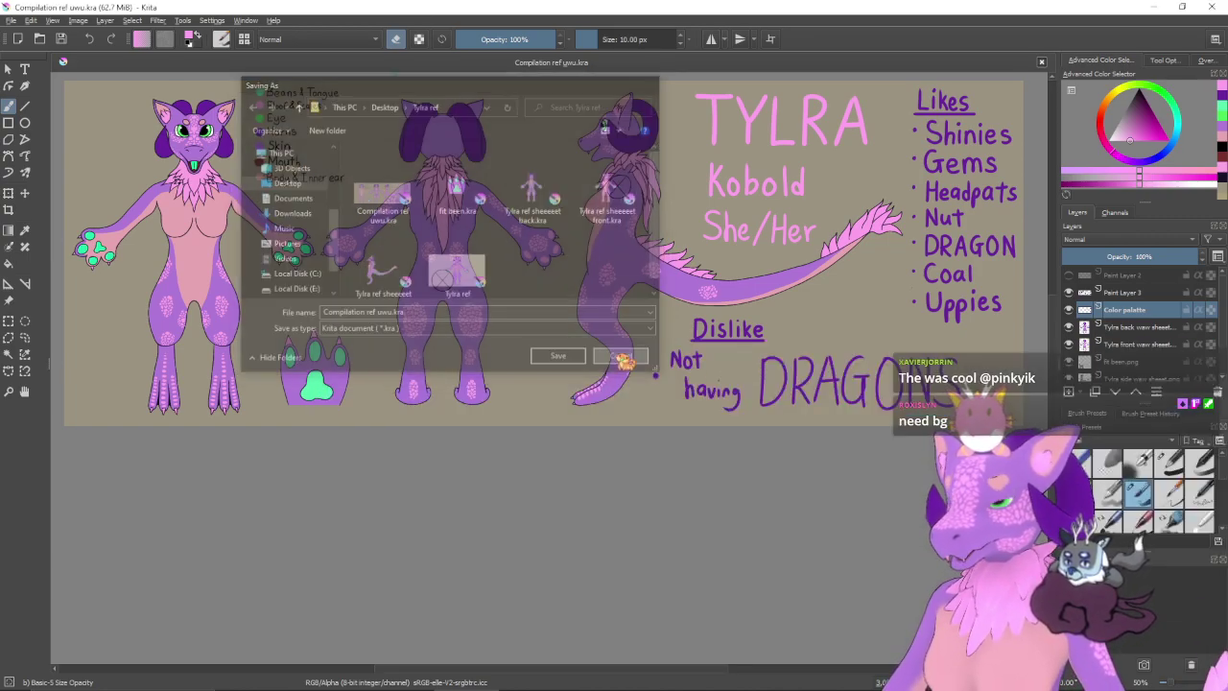
- Bring the pink crystal cluster image file into the reference sheet as a new layer
left_click_drag(621, 357, 617, 431)
mouse_move(603, 689)
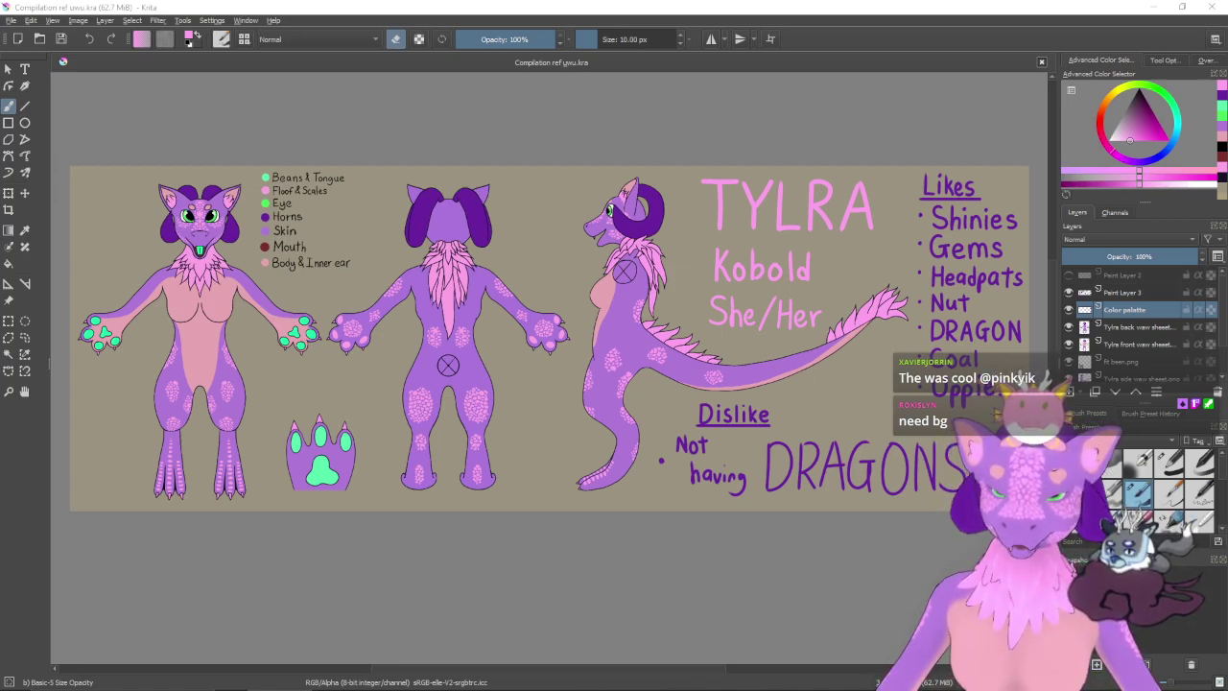
left_click_drag(589, 288, 587, 318)
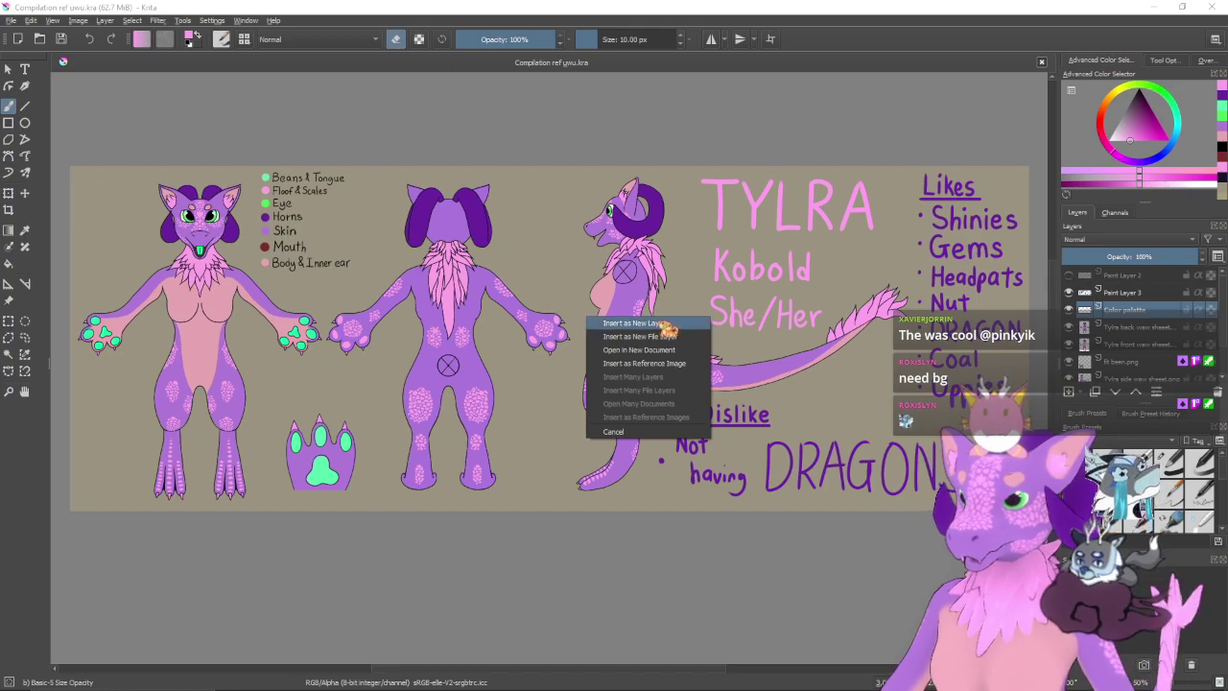
left_click(633, 323)
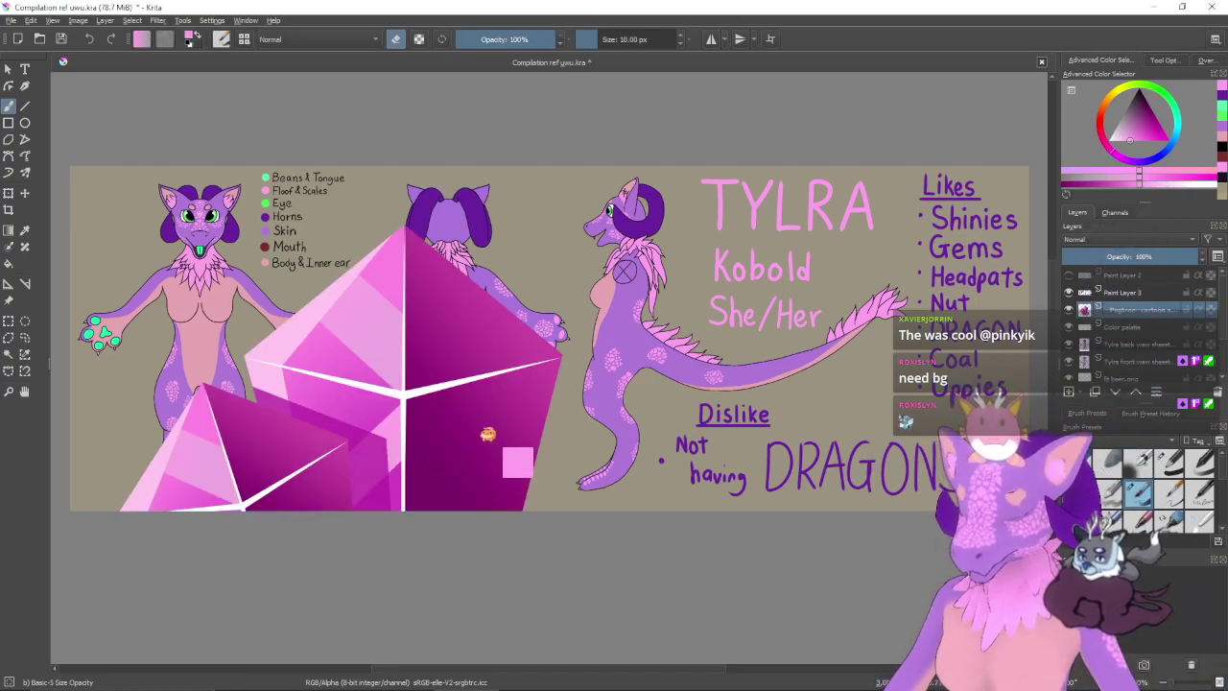
- Scale the crystal cluster down, rotate it to point diagonally into the sheet, and place it in the sheet's upper-left corner
key("ctrl+t")
left_click_drag(629, 222, 309, 536)
left_click_drag(249, 587, 431, 306)
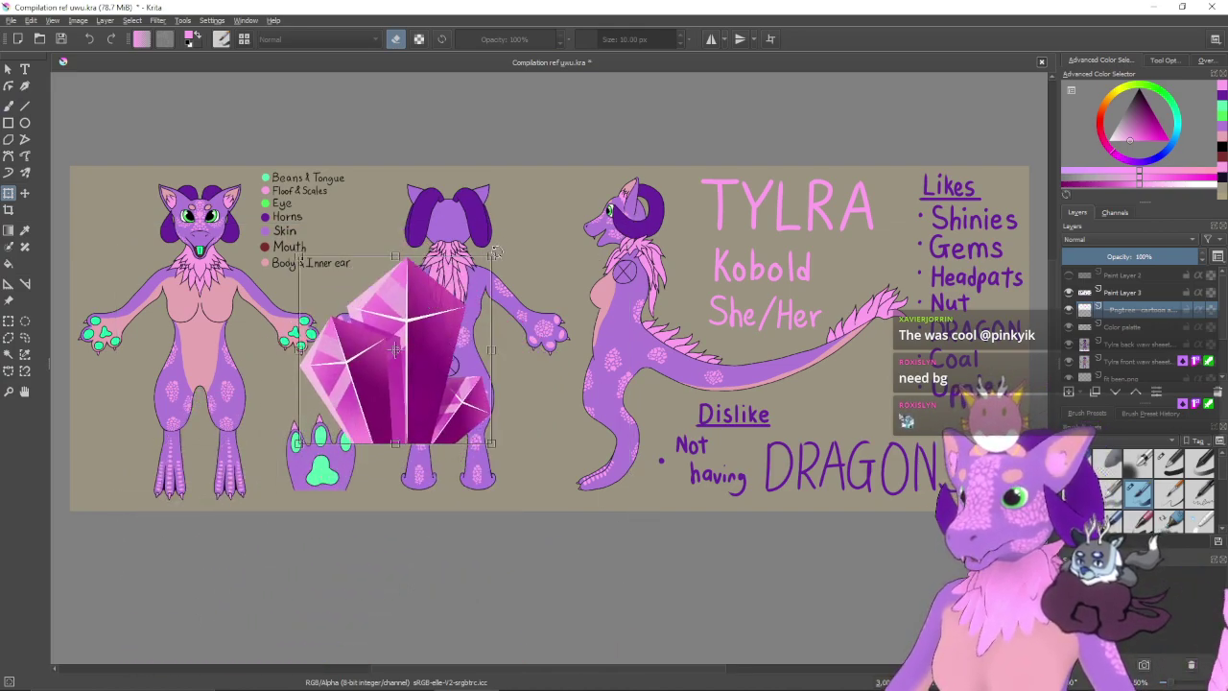
left_click_drag(491, 255, 290, 576)
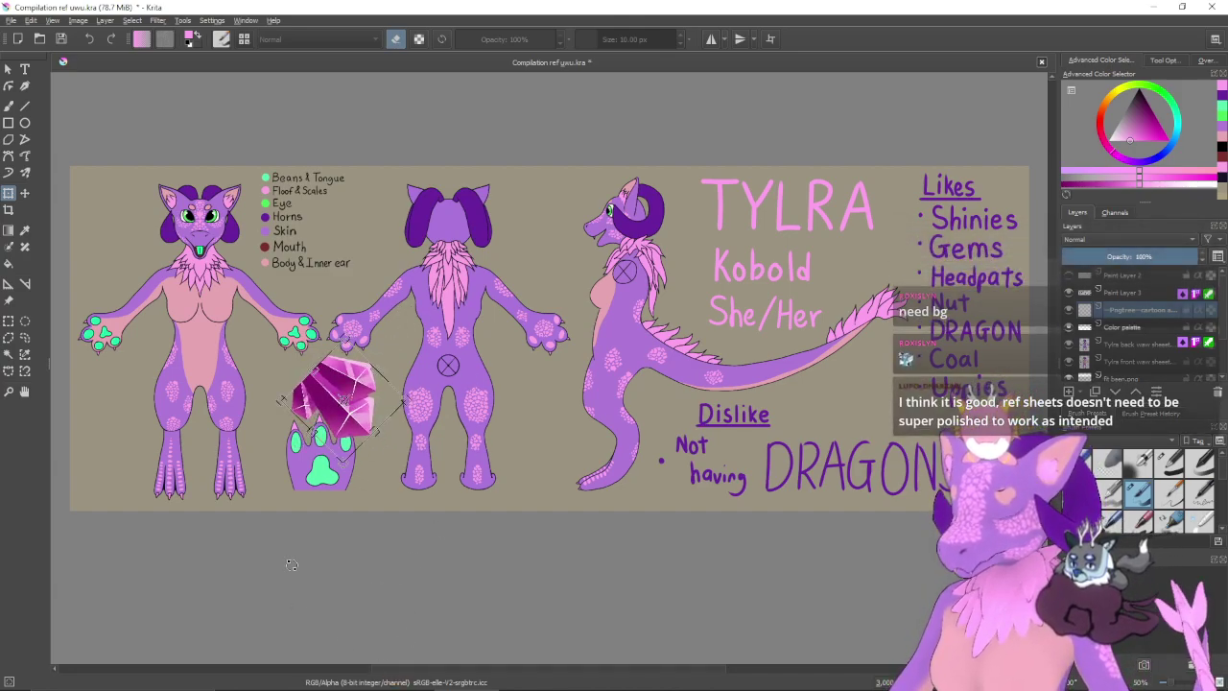
left_click_drag(353, 396, 125, 183)
left_click_drag(196, 356, 327, 395)
key("Return")
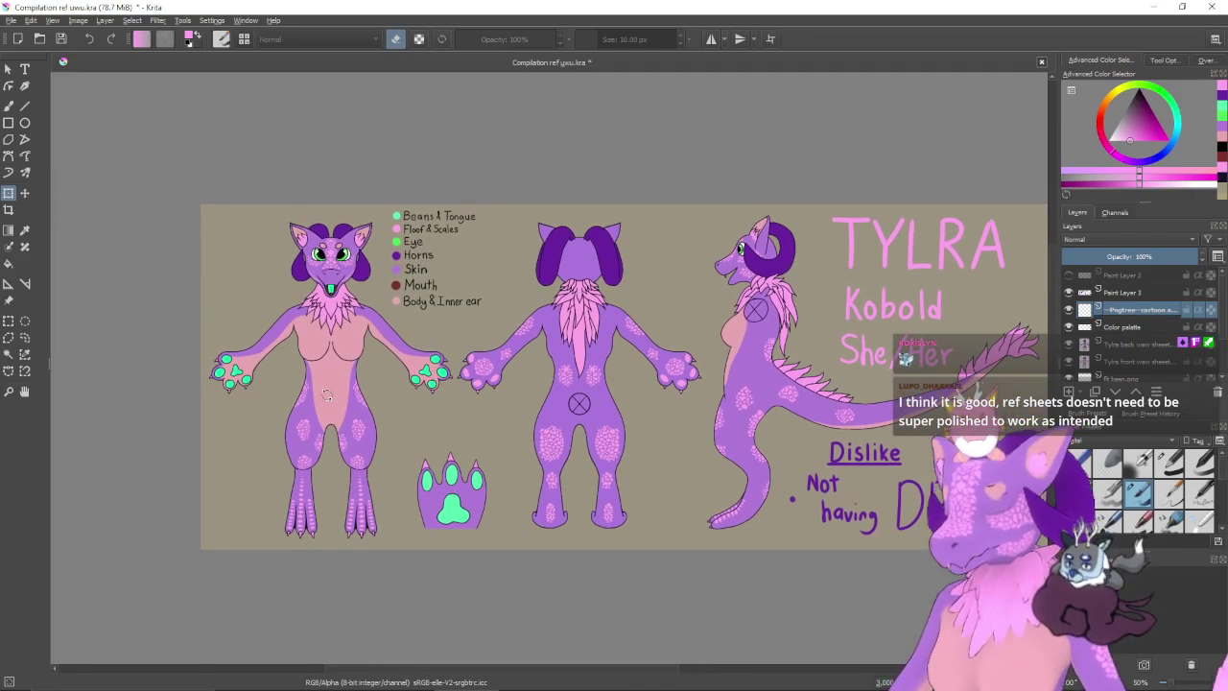
- Nudge the crystal cluster slightly up and to the left in the sheet's upper-left corner
left_click_drag(477, 467, 333, 430)
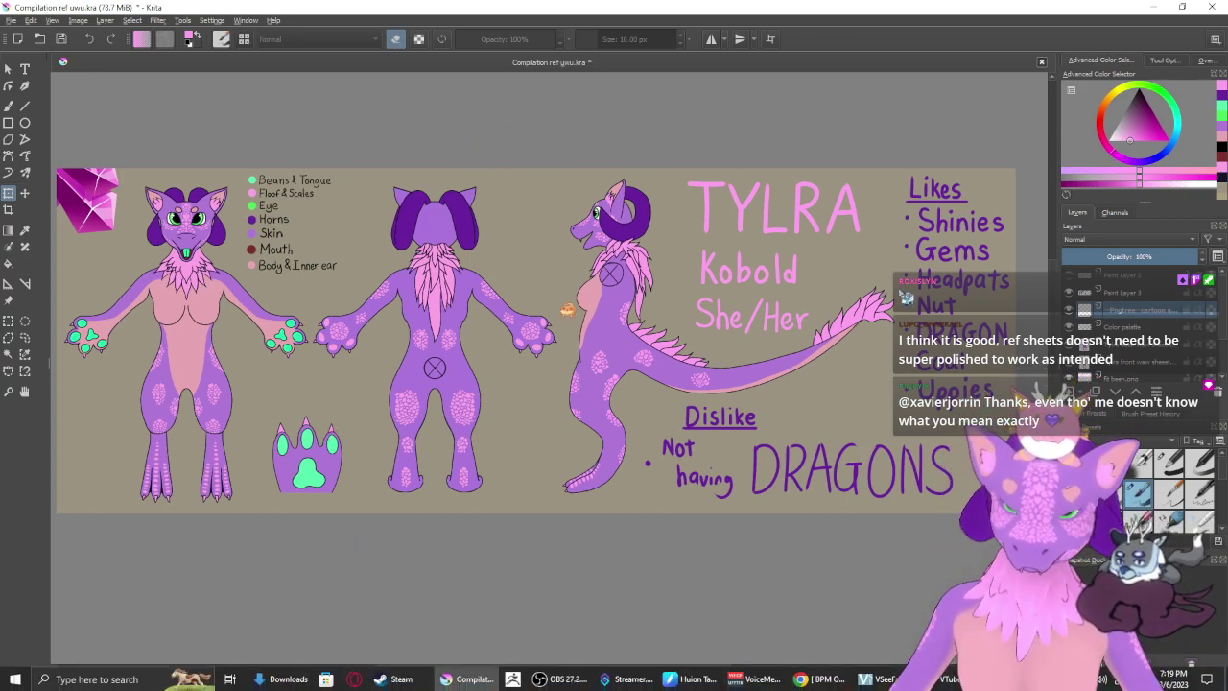
left_click_drag(369, 281, 557, 325)
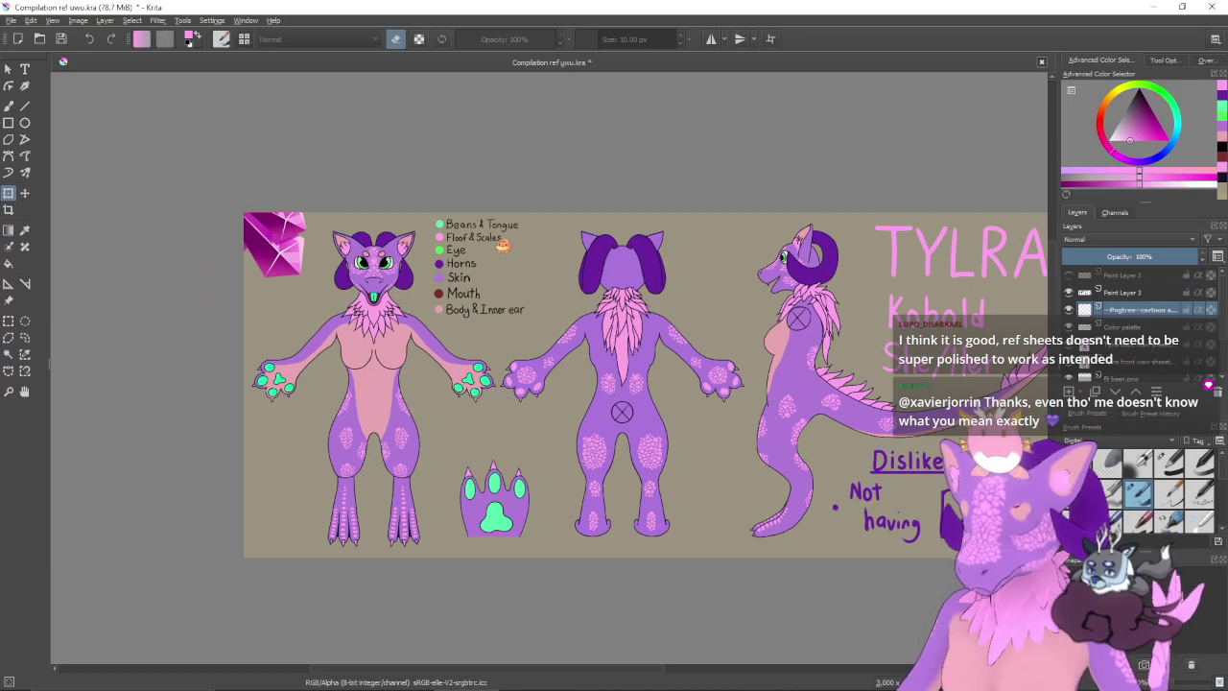
left_click(305, 250)
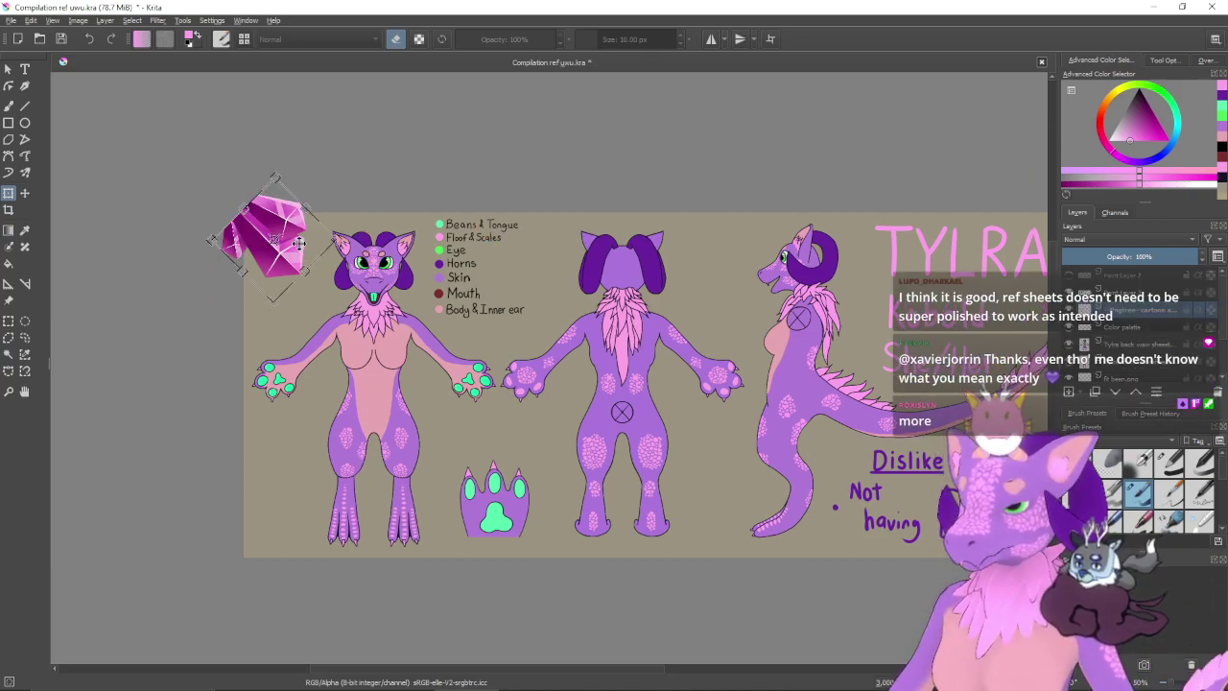
left_click_drag(308, 272, 299, 266)
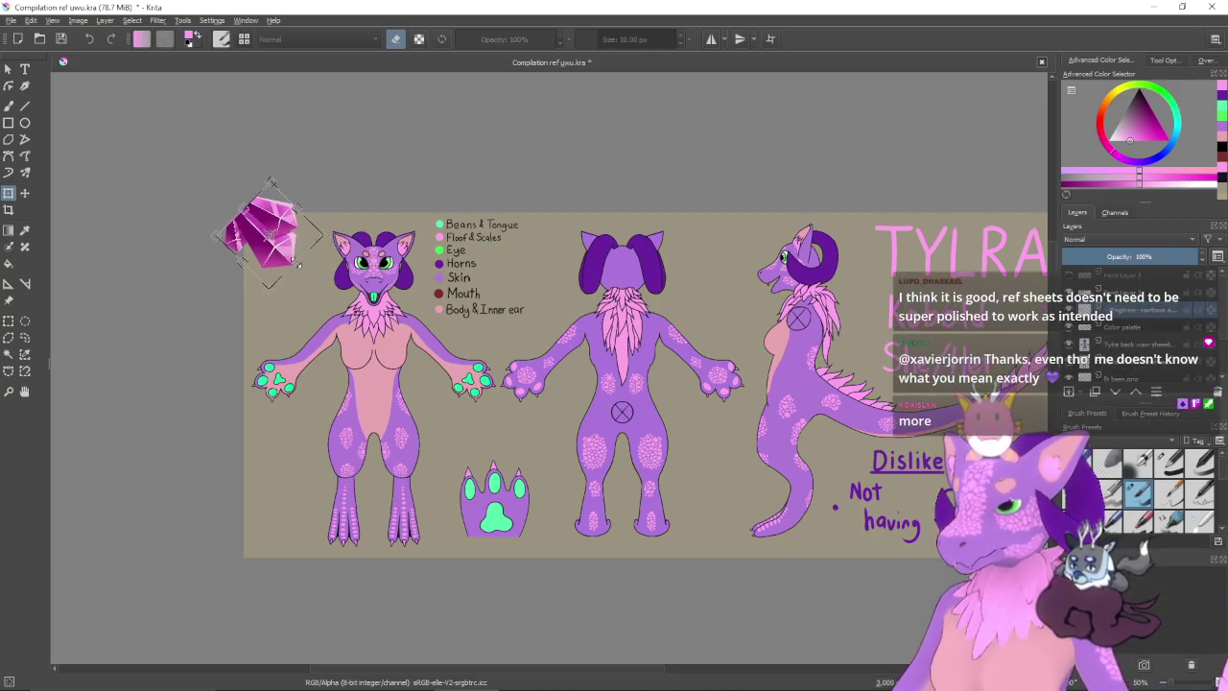
key("Return")
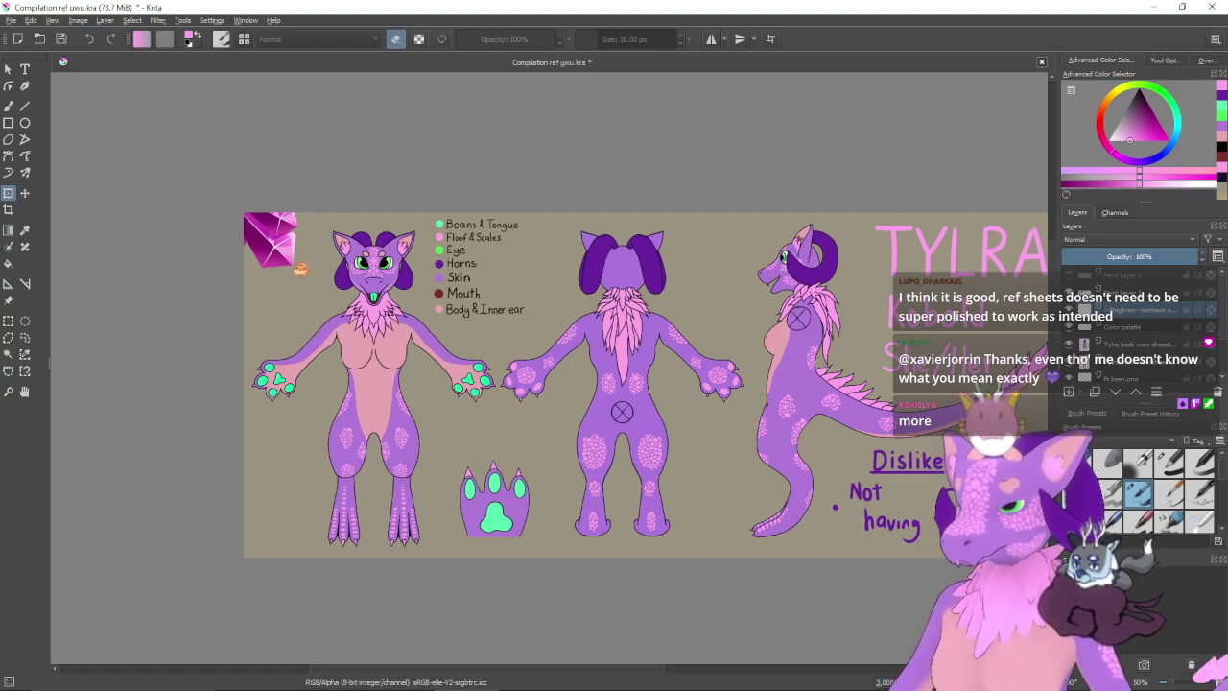
- Duplicate the crystal cluster and place the copy, rotated to point diagonally inward, in the sheet's lower-left corner
key("shift+Delete")
key("ctrl+z")
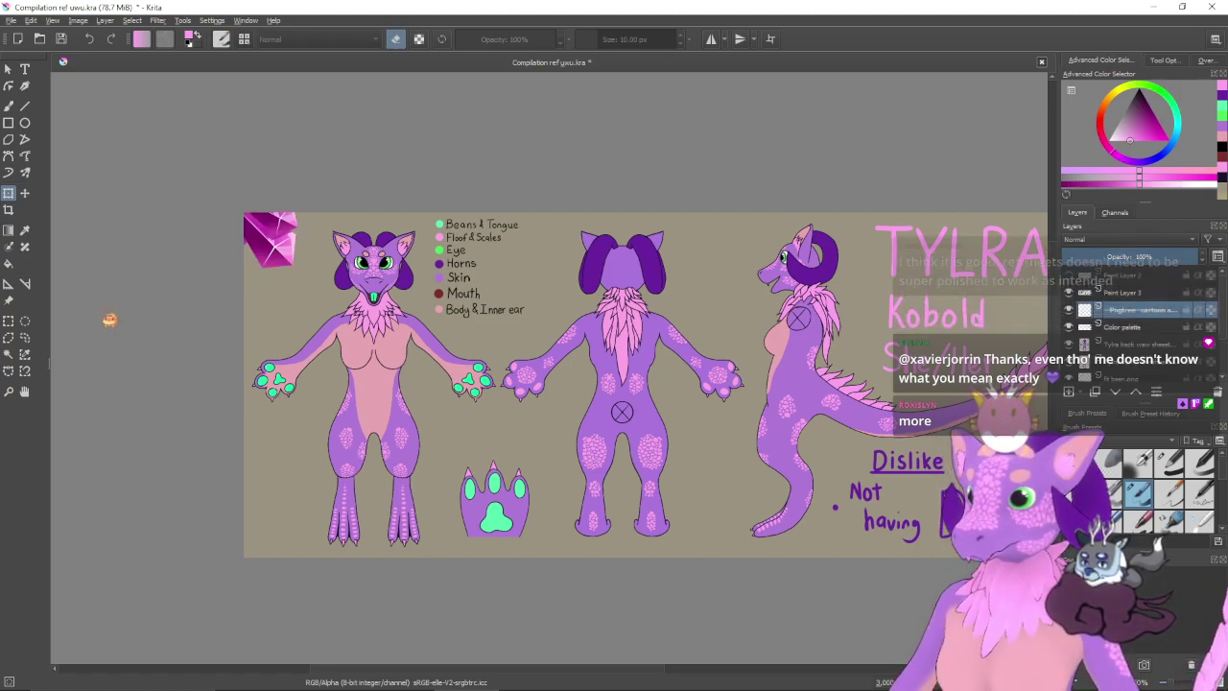
left_click_drag(282, 247, 136, 404)
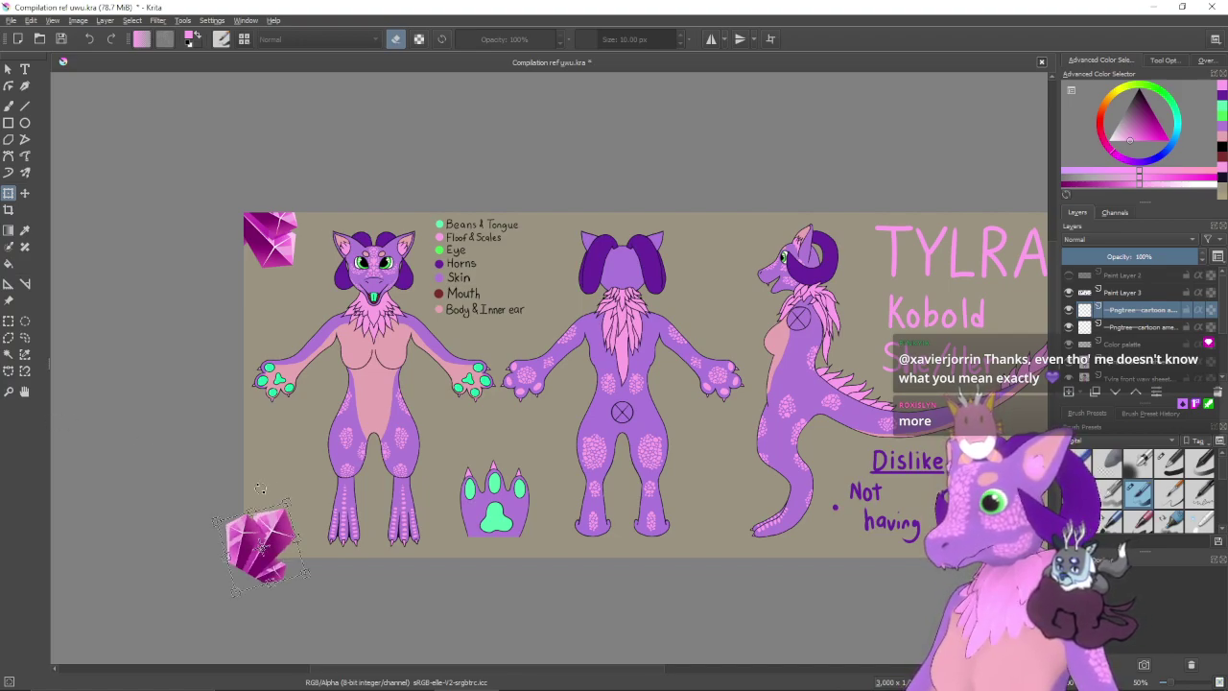
key("Return")
- Merge the two left-hand crystal cluster layers into one layer and check it by toggling its visibility
left_click_drag(693, 526, 570, 504)
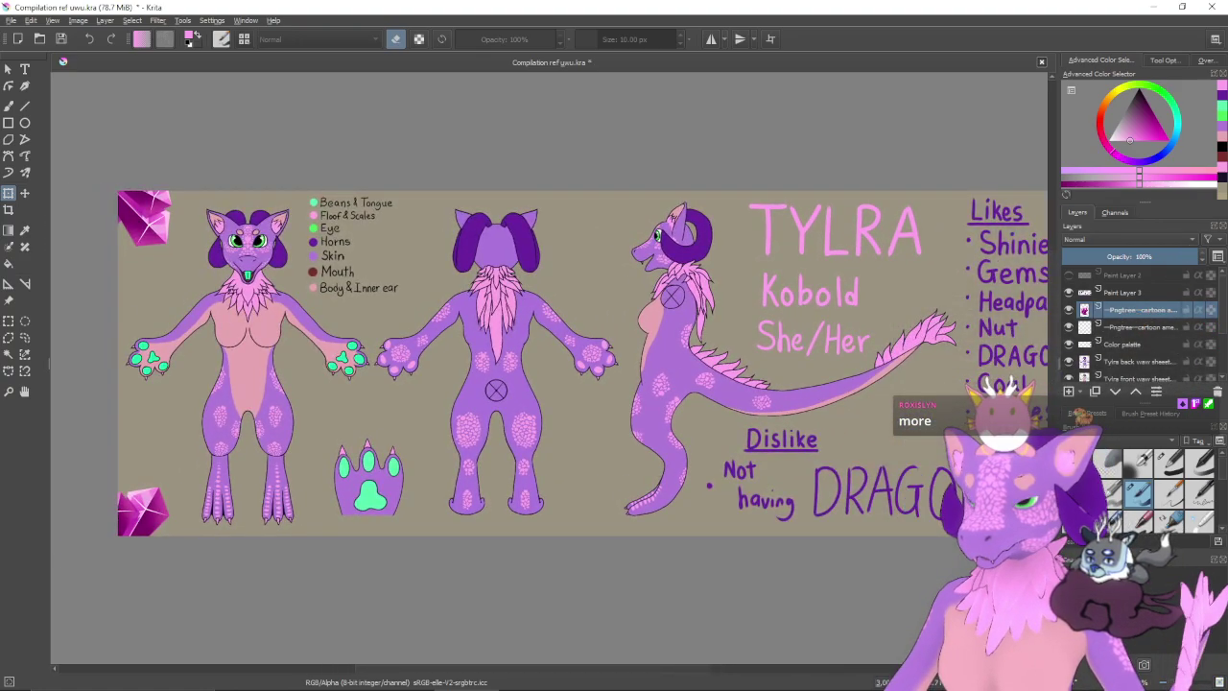
right_click(1115, 311)
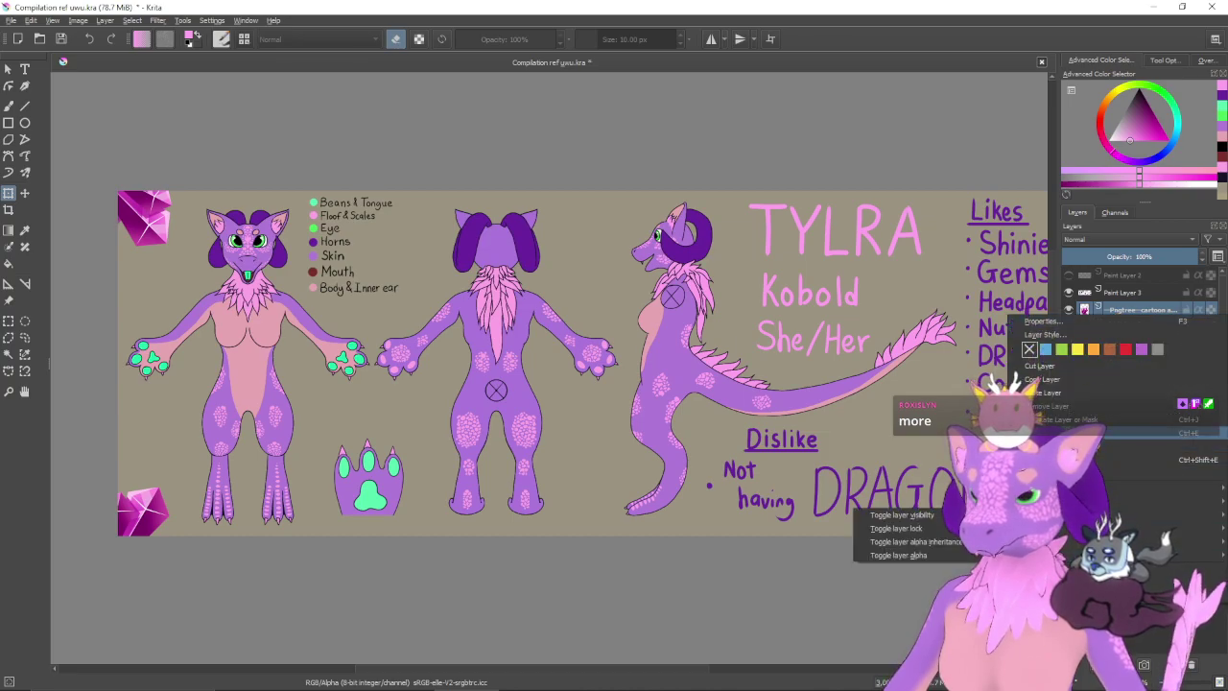
left_click(1116, 433)
left_click(1069, 310)
left_click(1068, 310)
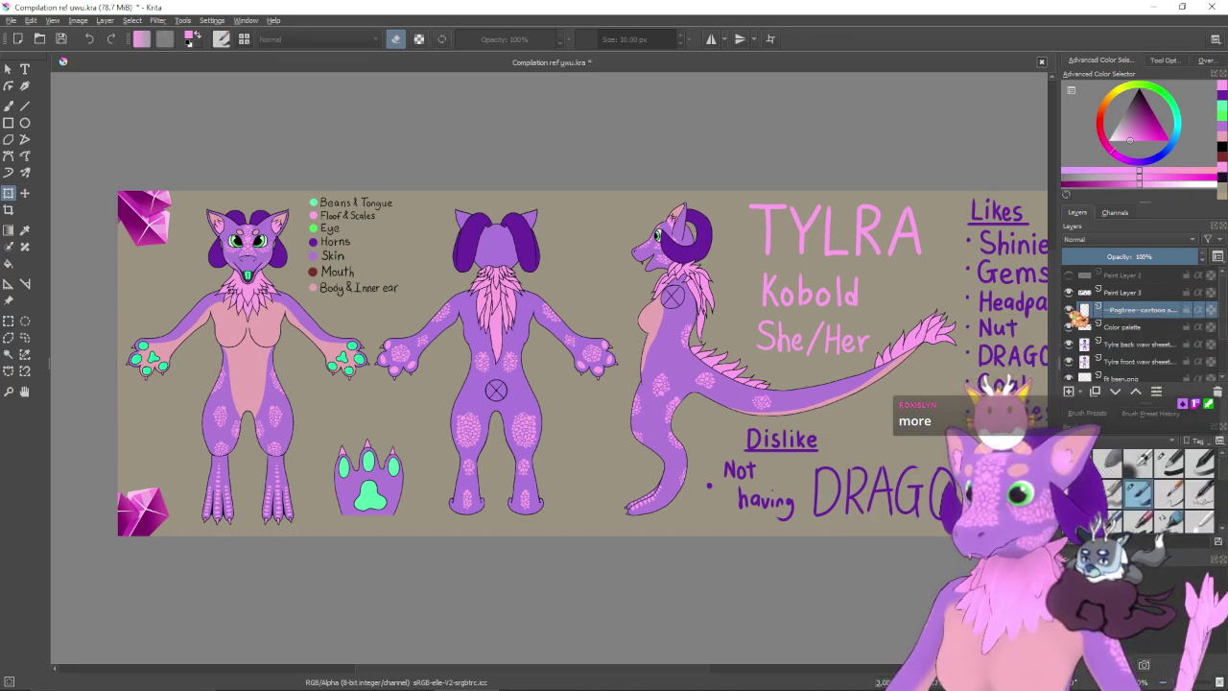
- Duplicate the merged crystal layer and mirror the copy horizontally with a free transform
key("ctrl+j")
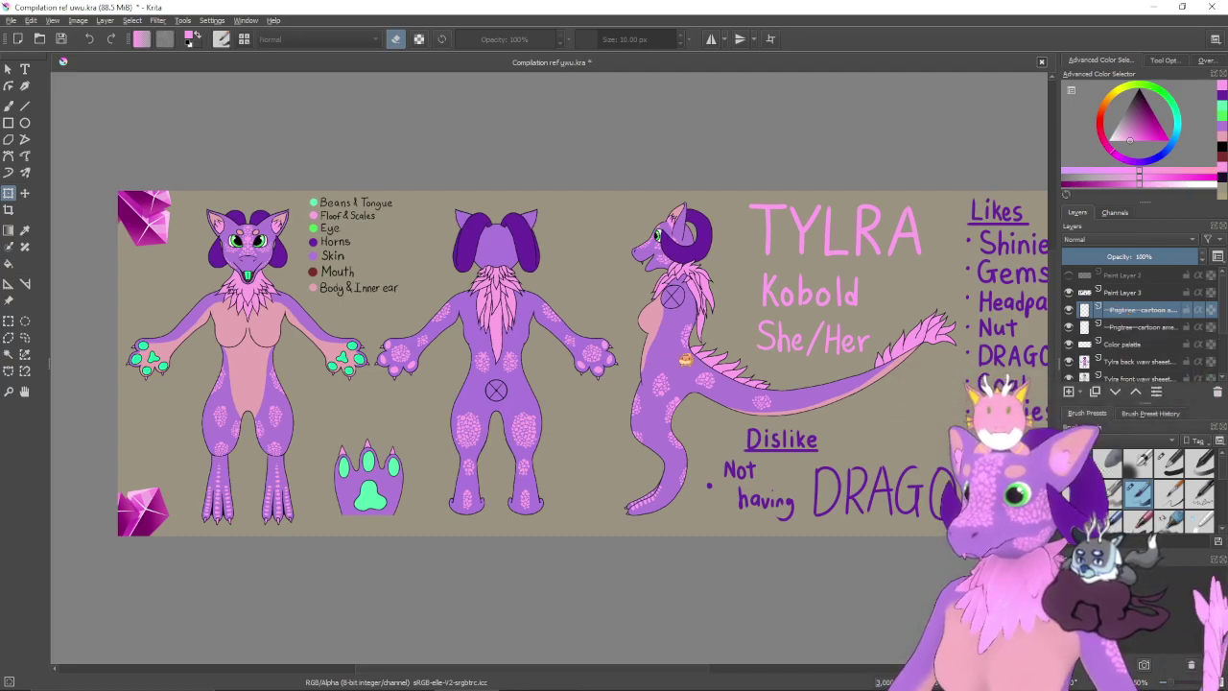
left_click(428, 384)
left_click(1166, 61)
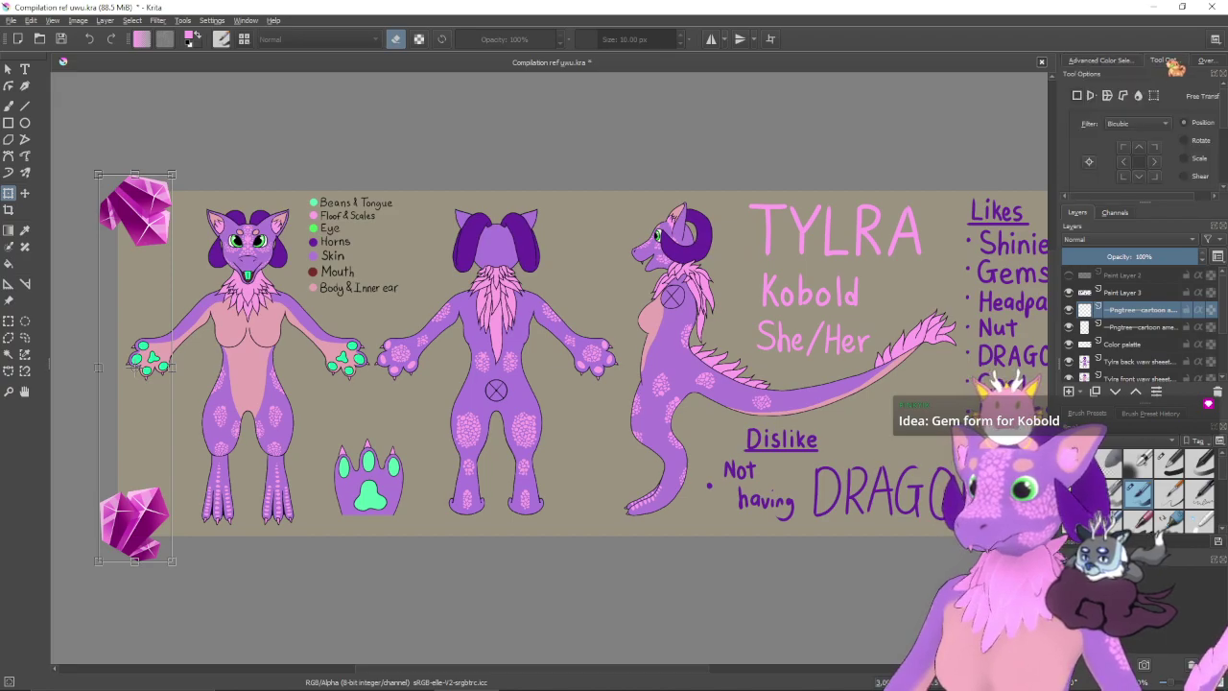
scroll(1158, 164, "down", 1)
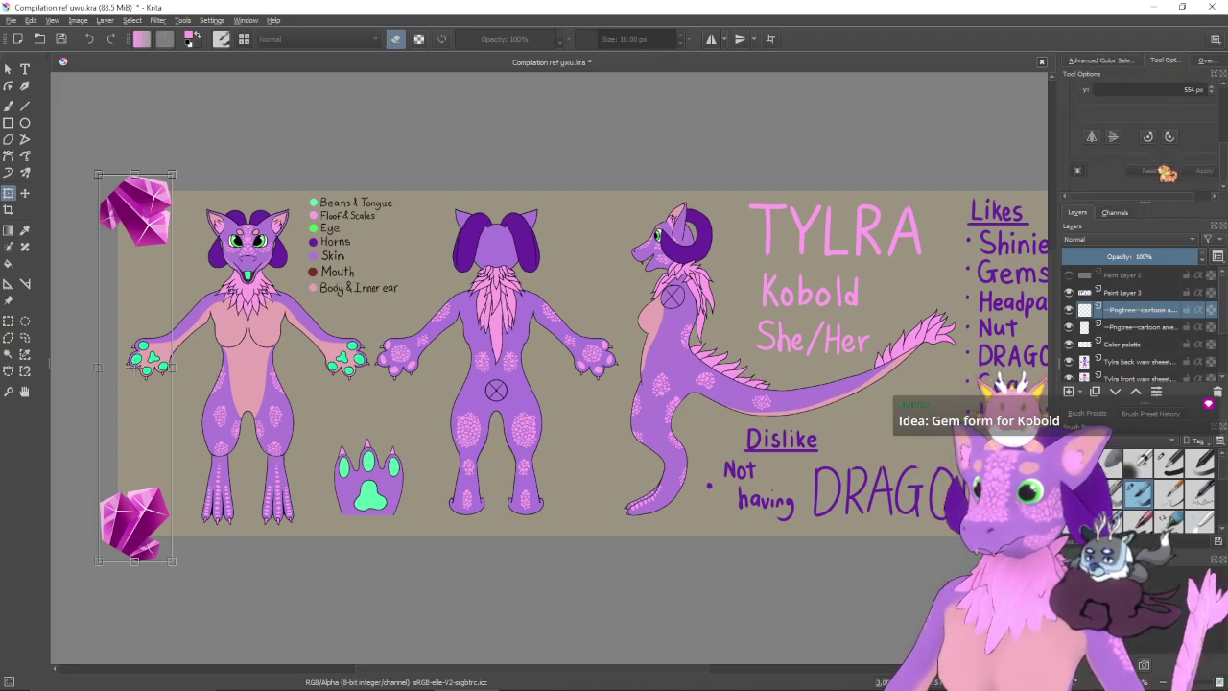
left_click(1094, 137)
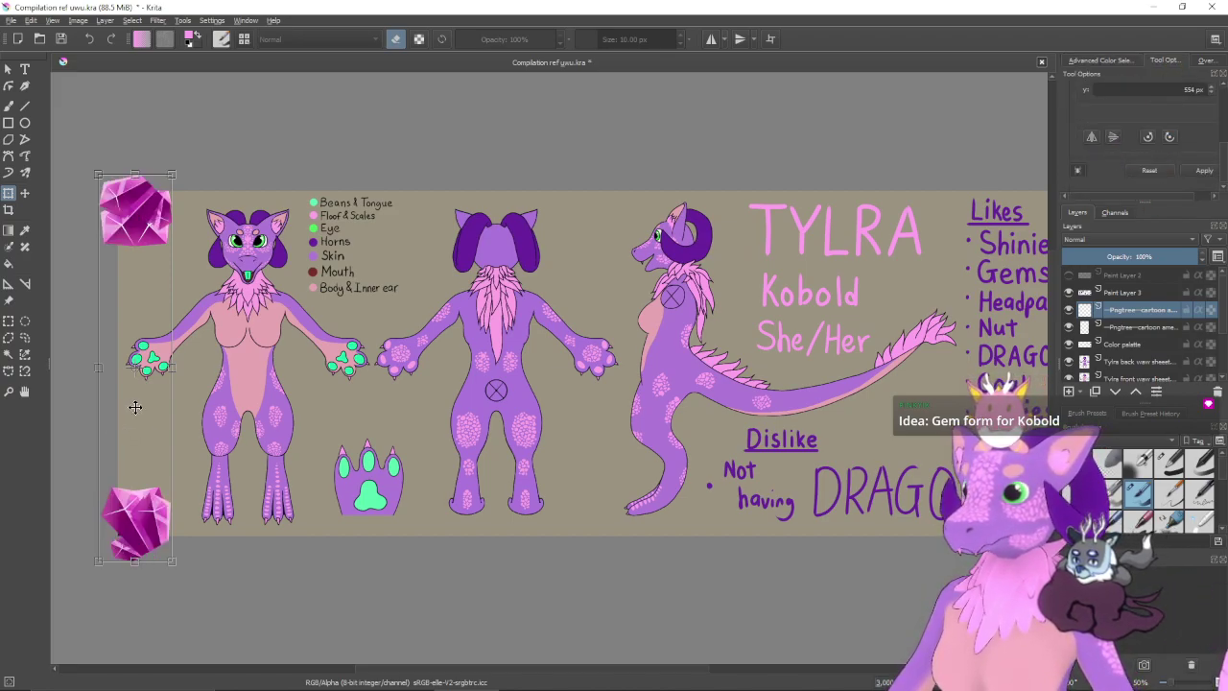
- Move the mirrored crystal pair to the sheet's right edge so the clusters fill the upper-right and lower-right corners
scroll(496, 423, "down", 3)
left_click_drag(475, 408, 344, 416)
left_click_drag(182, 363, 645, 356)
scroll(648, 358, "up", 2)
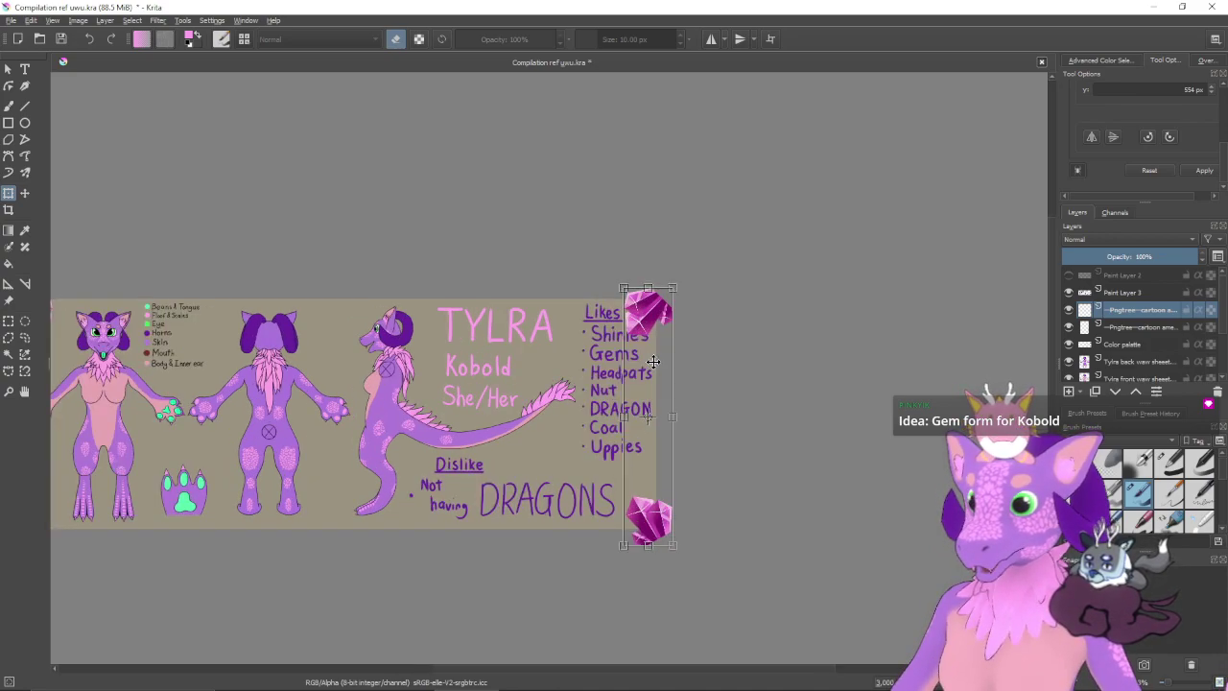
scroll(653, 360, "up", 3)
scroll(630, 357, "down", 3)
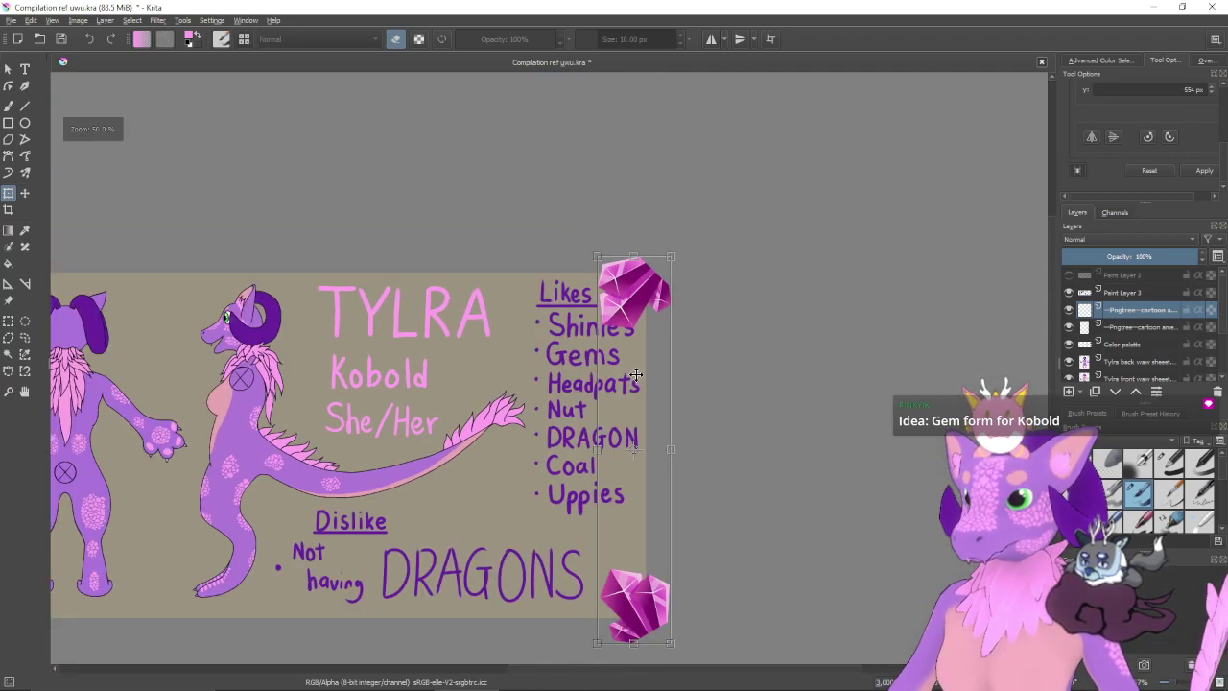
key("Return")
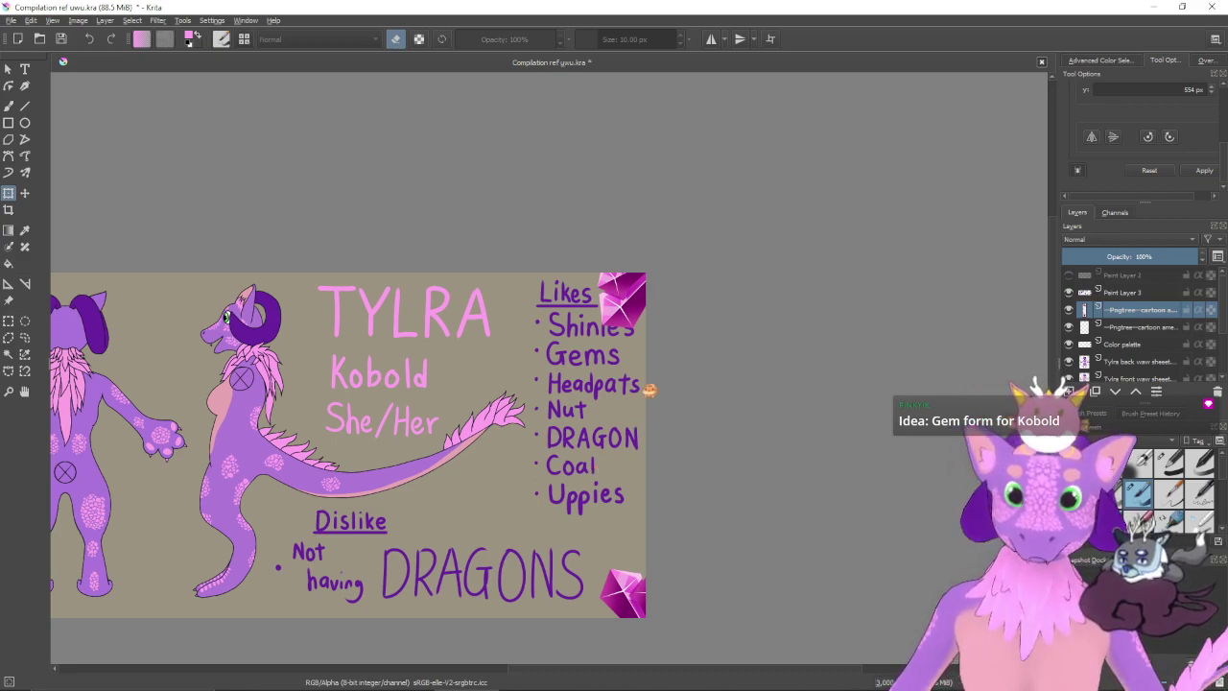
- Delete the crystal cluster covering the Likes list in the upper-right corner with a rectangular selection, leaving nothing selected
left_click(8, 321)
left_click_drag(576, 220, 721, 357)
key("Delete")
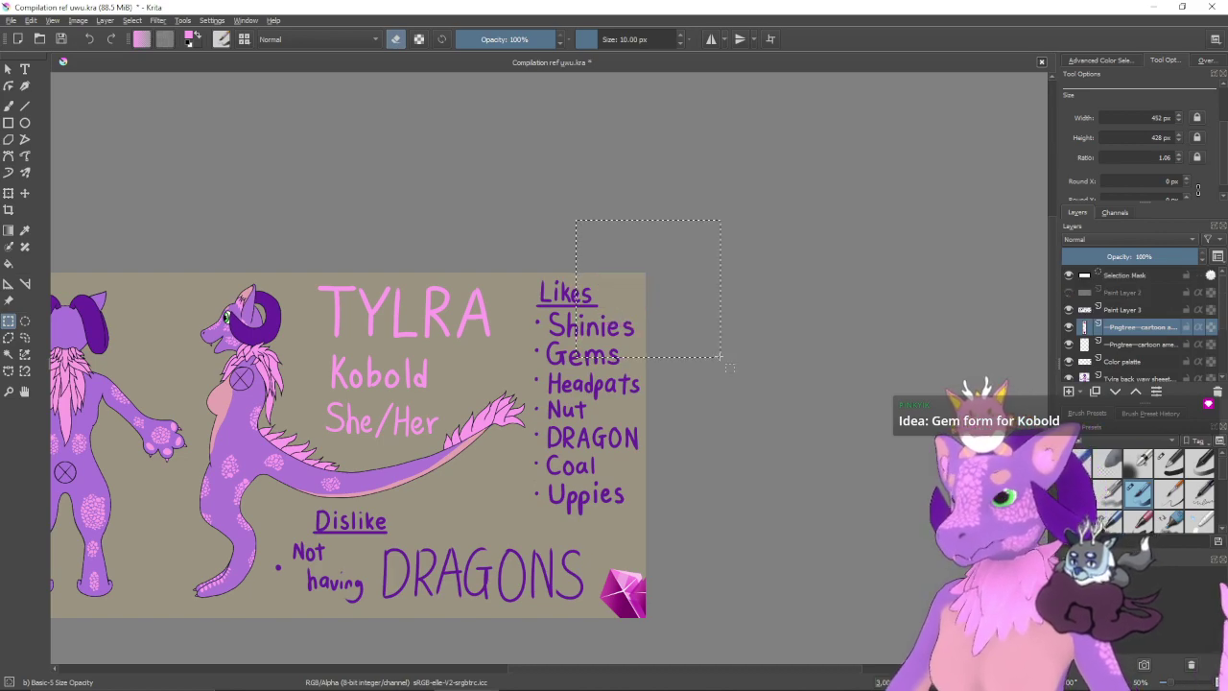
key("ctrl+shift+a")
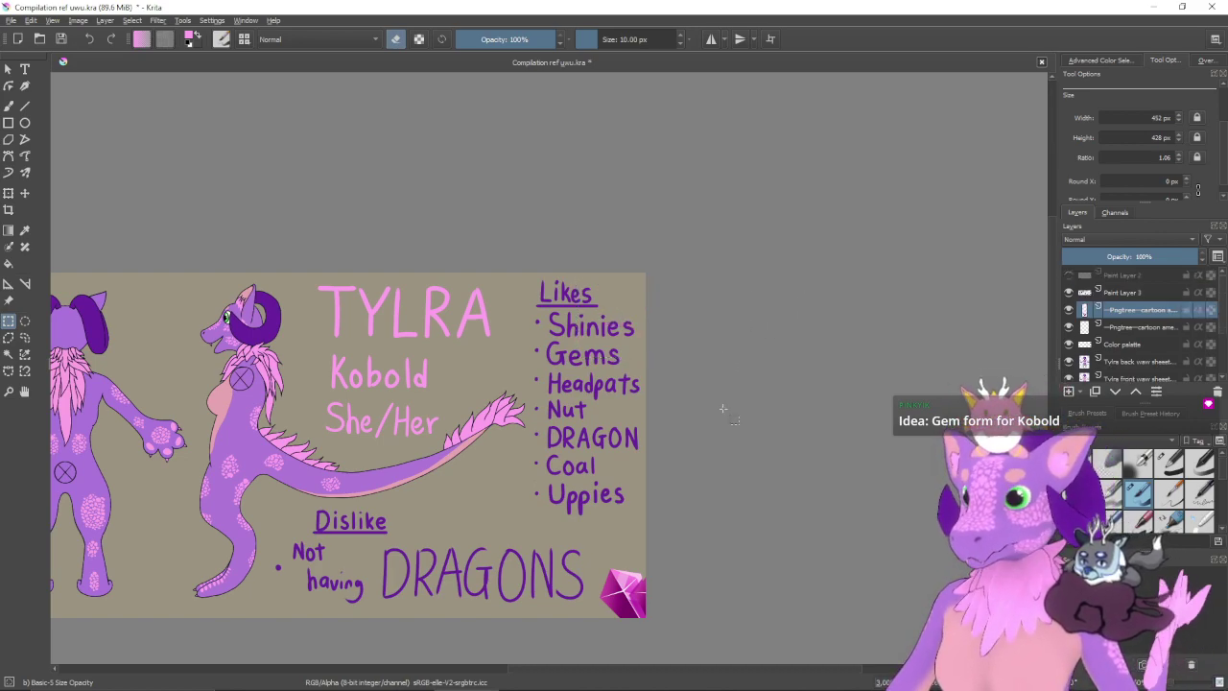
- View the whole sheet and hide both crystal cluster layers
left_click_drag(494, 447, 771, 406)
scroll(900, 368, "down", 1)
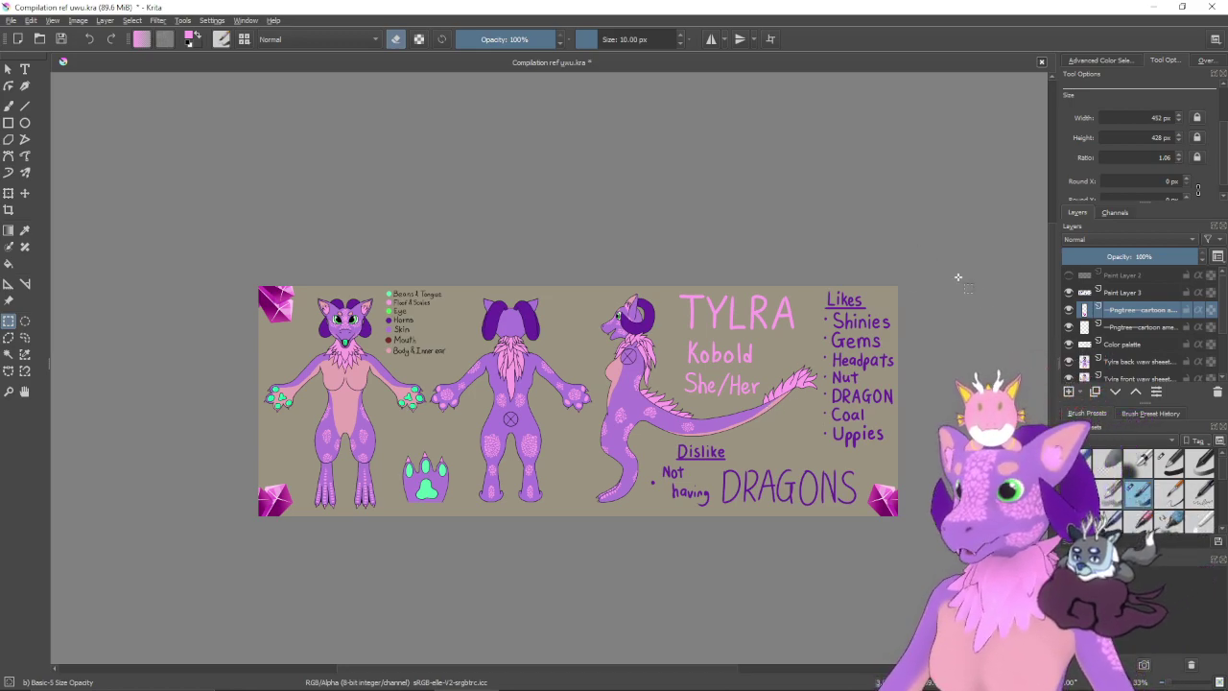
left_click(1069, 310)
left_click(1069, 328)
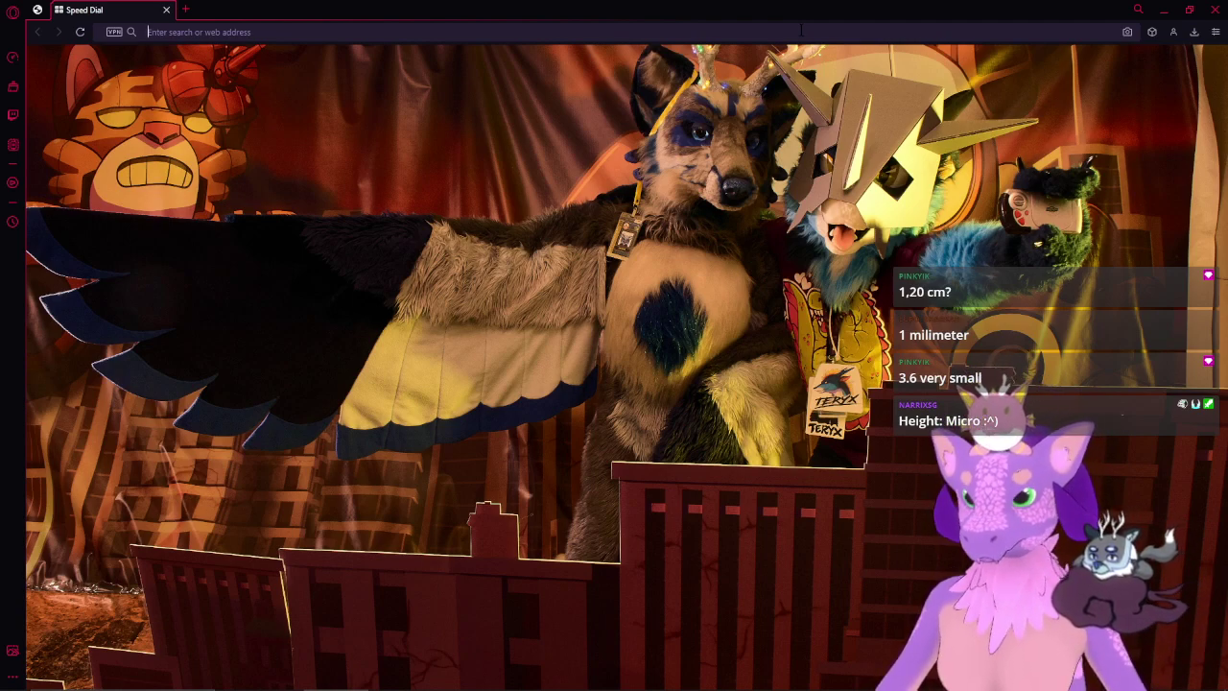
- In the web browser, search Google for the height conversion 3'6 in cm
type("3")
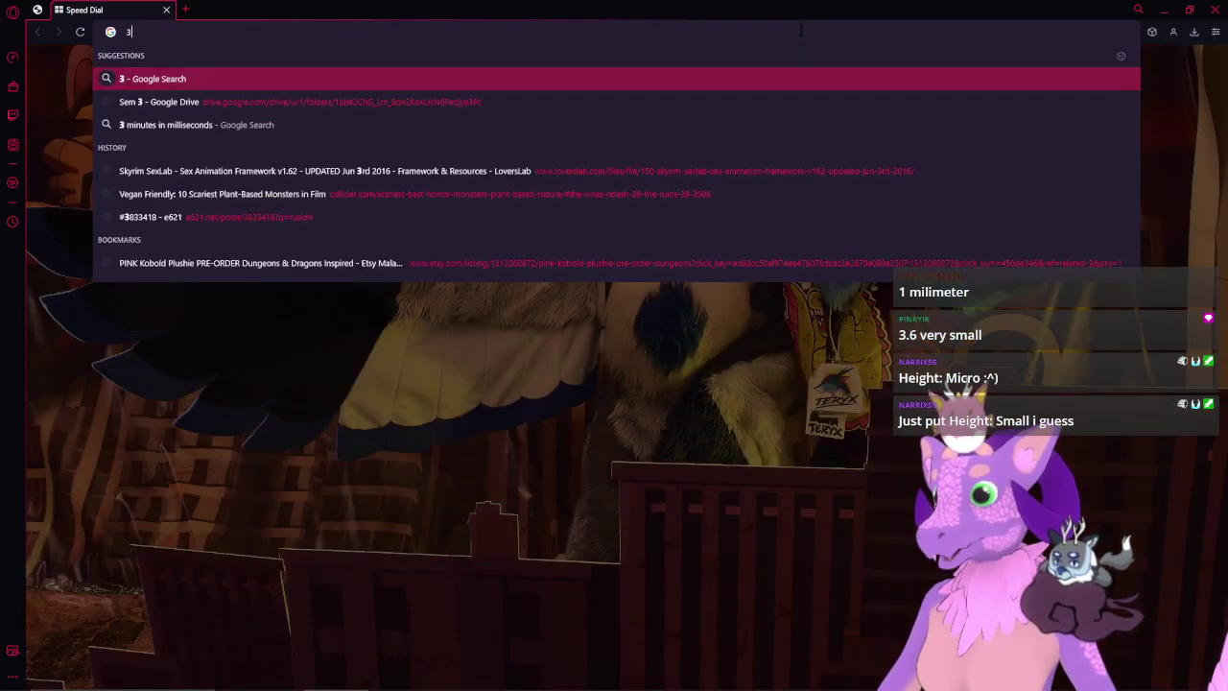
type("\"")
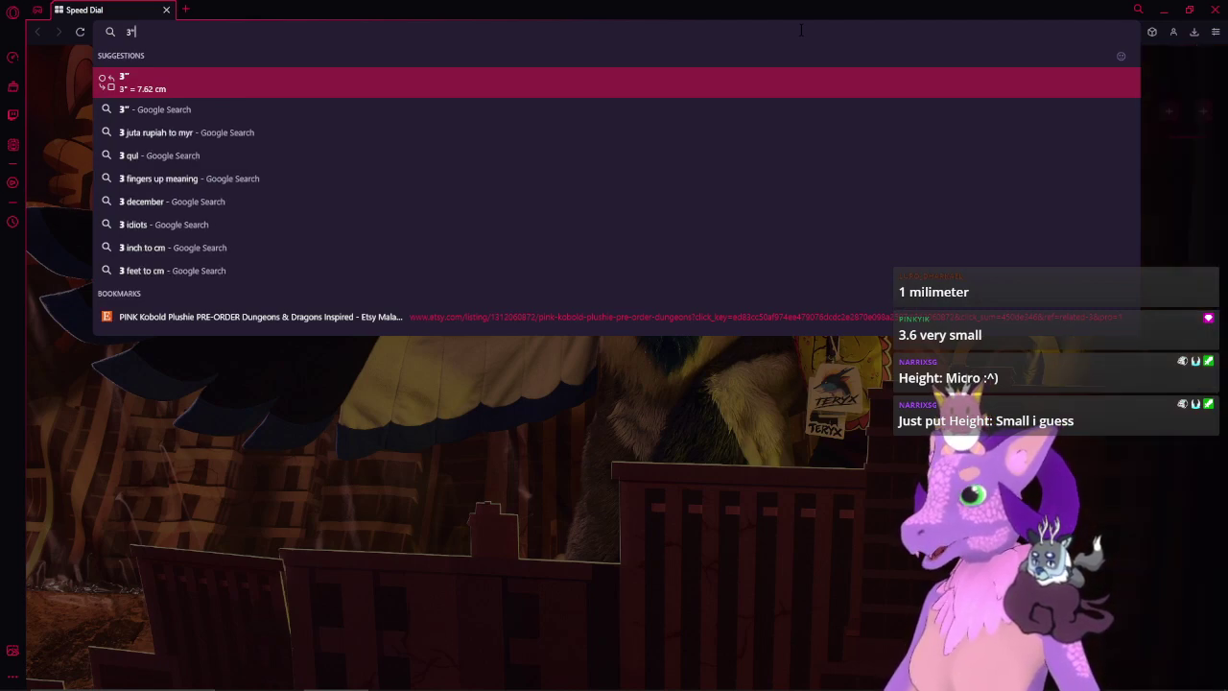
type("6")
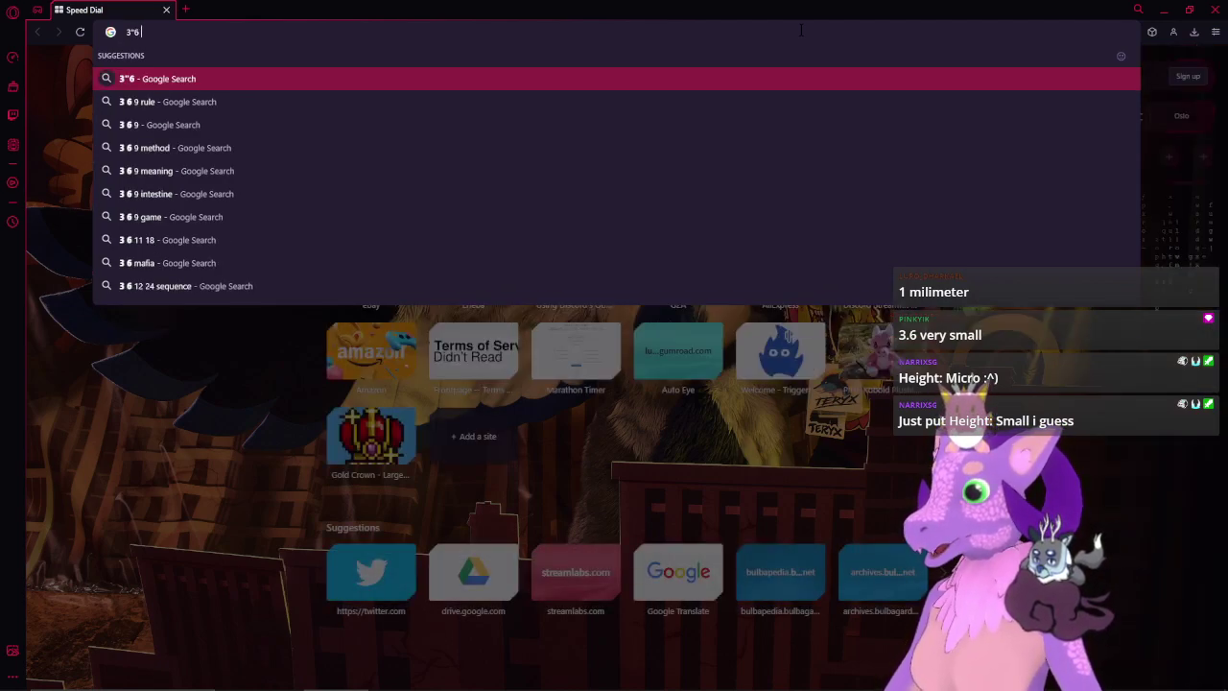
type(" CM")
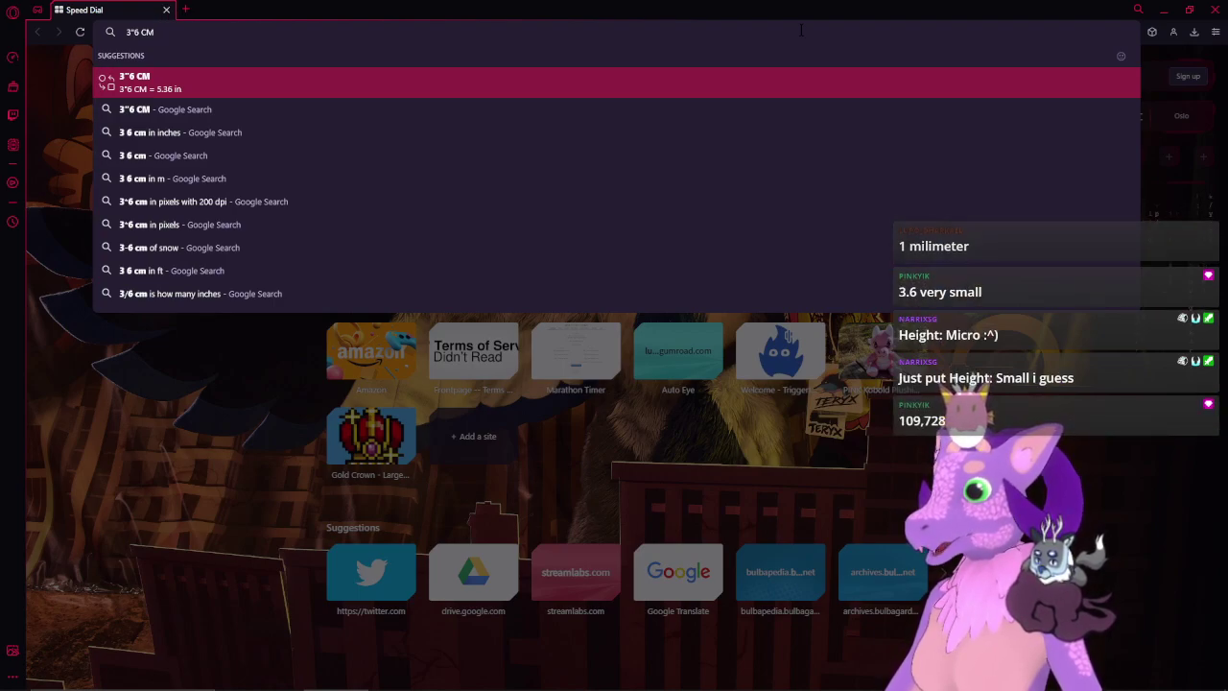
key("BackSpace")
key("BackSpace")
type("in")
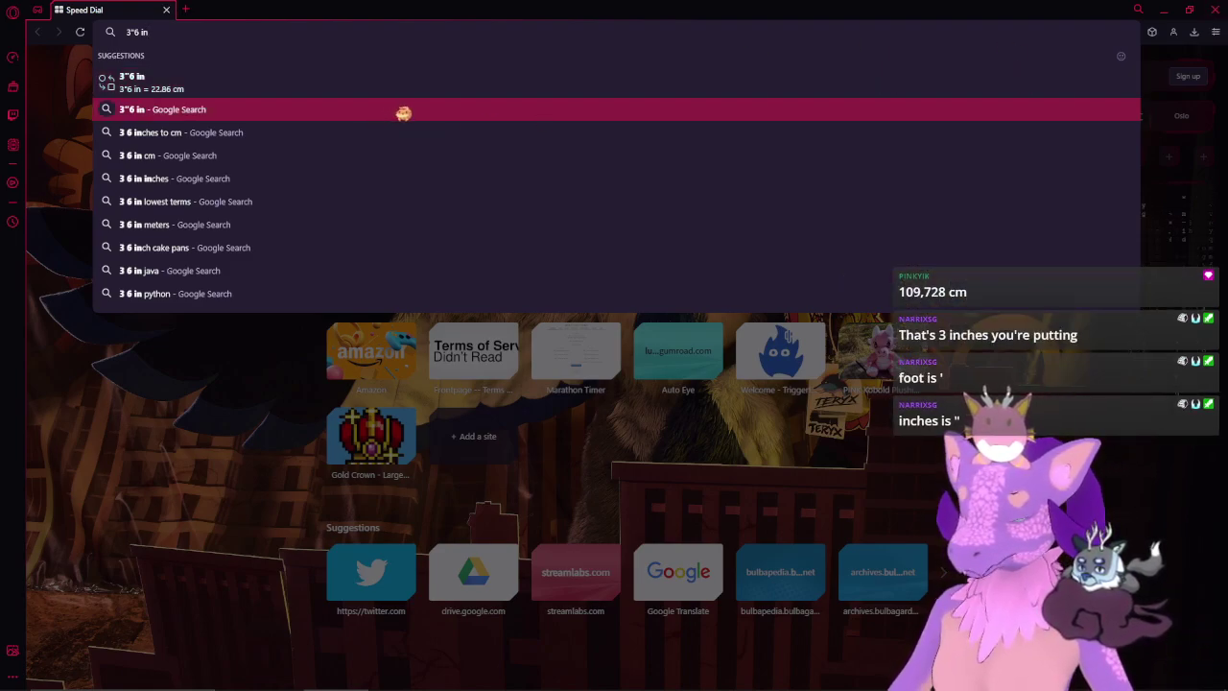
key("Up")
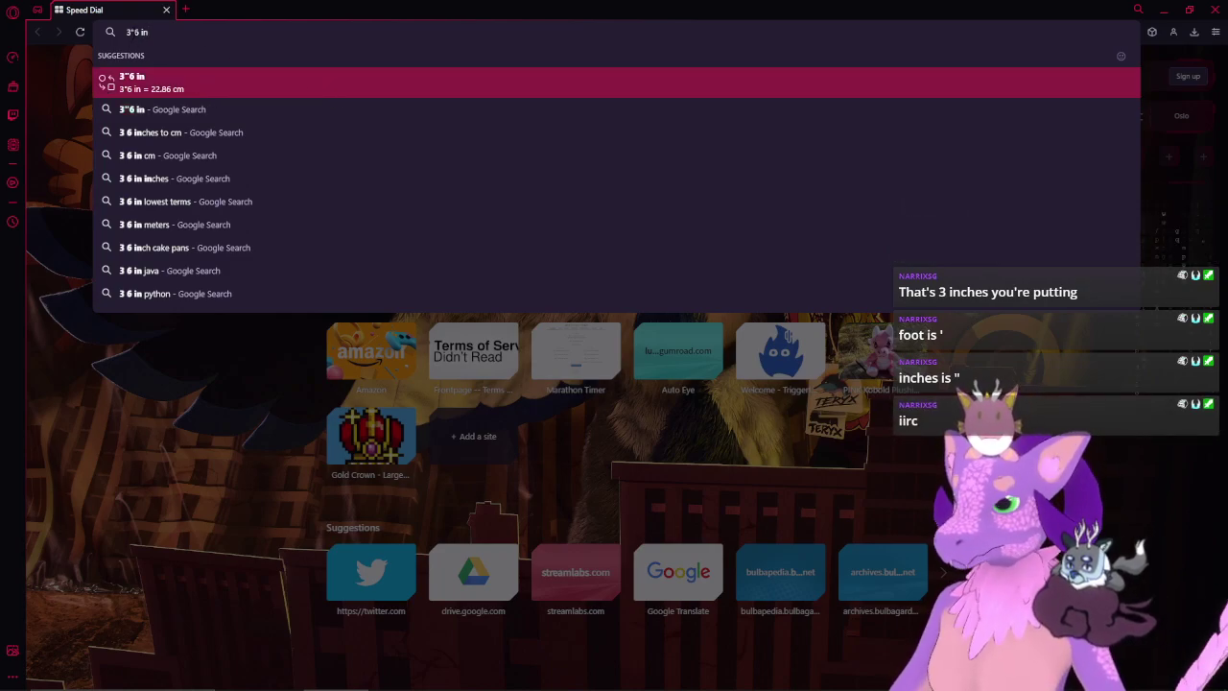
left_click(133, 33)
key("BackSpace")
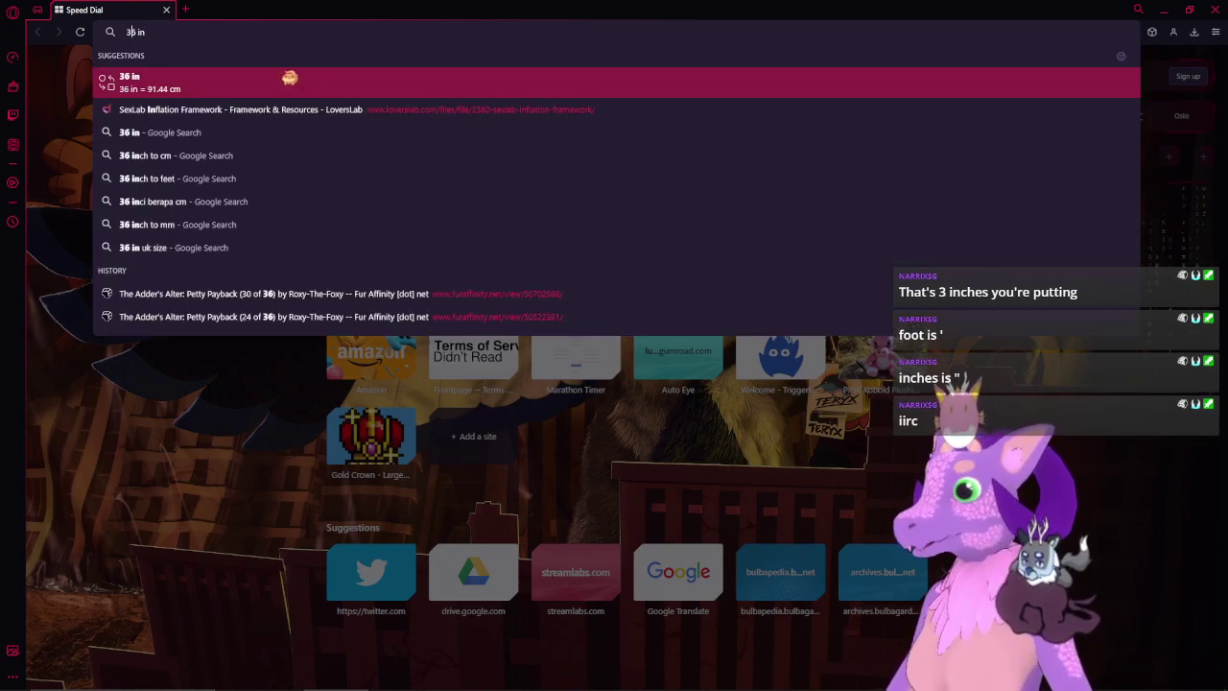
type("'")
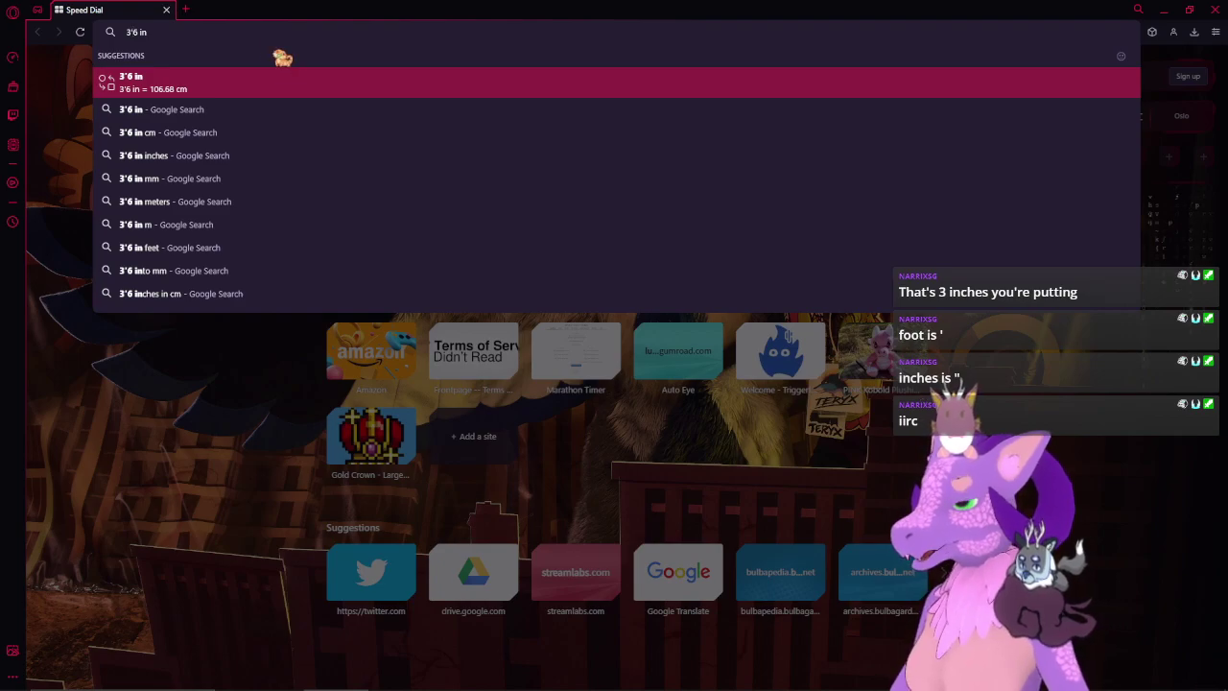
left_click(203, 133)
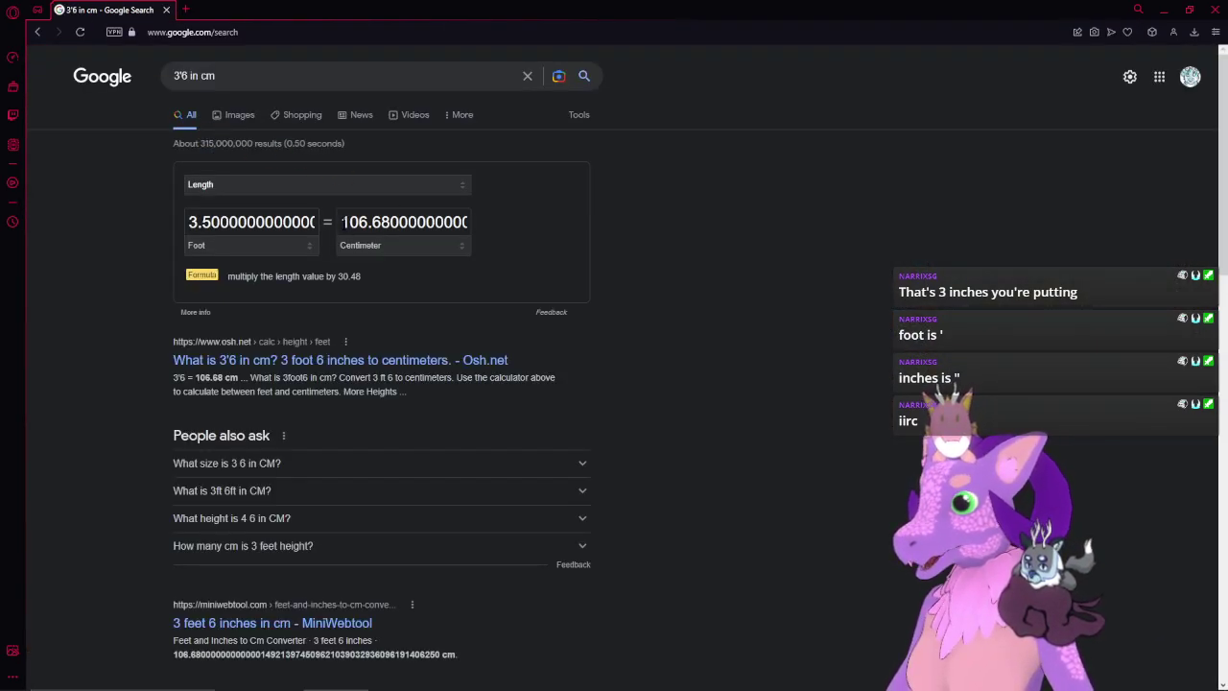
- Check the centimetre value and expanded feet-and-inches conversion chart, close the browser, and return to the reference sheet in Krita
double_click(342, 222)
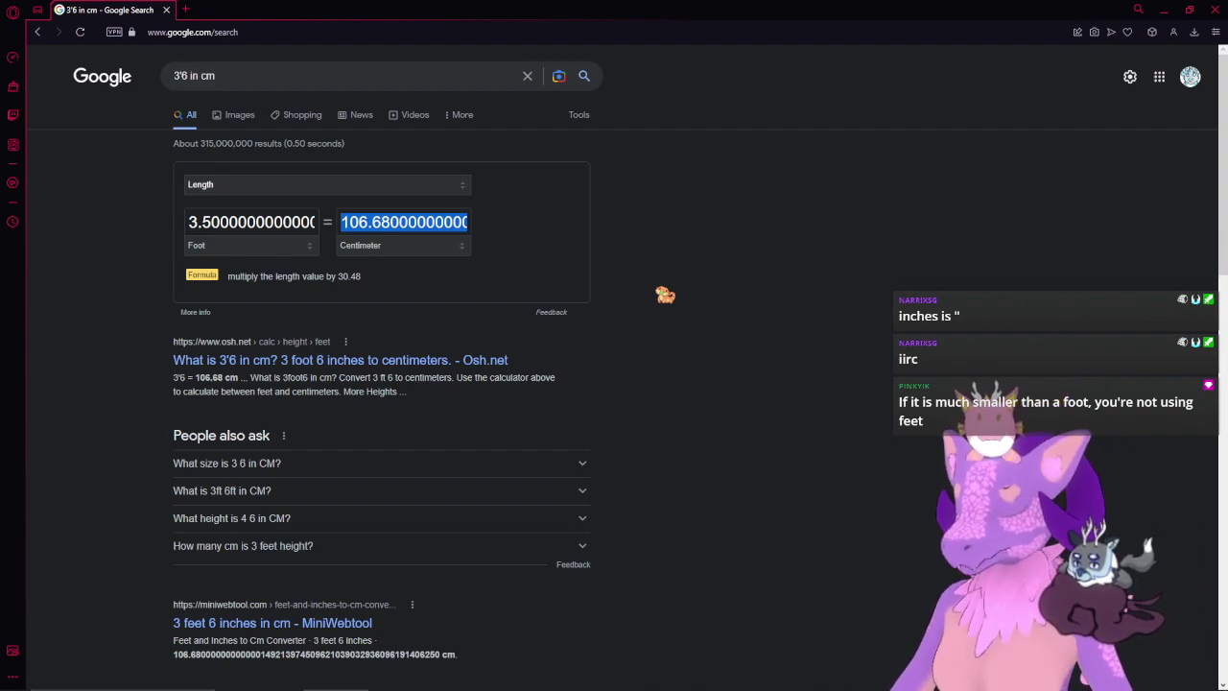
left_click(582, 465)
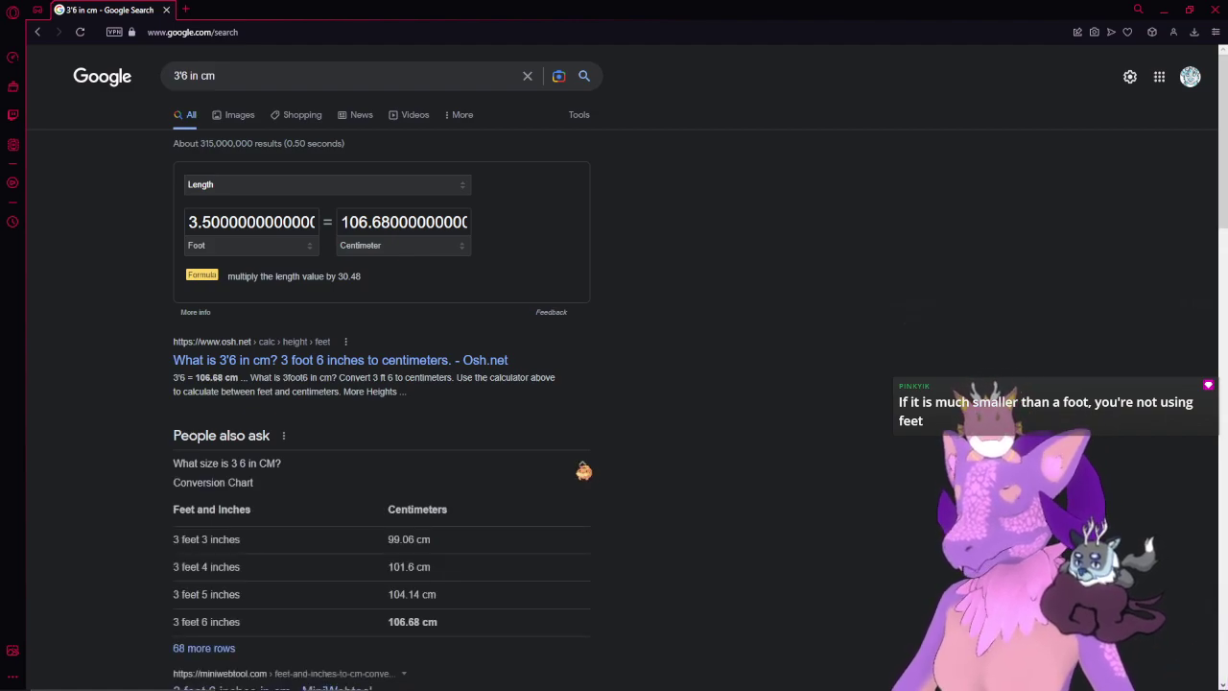
scroll(706, 475, "down", 2)
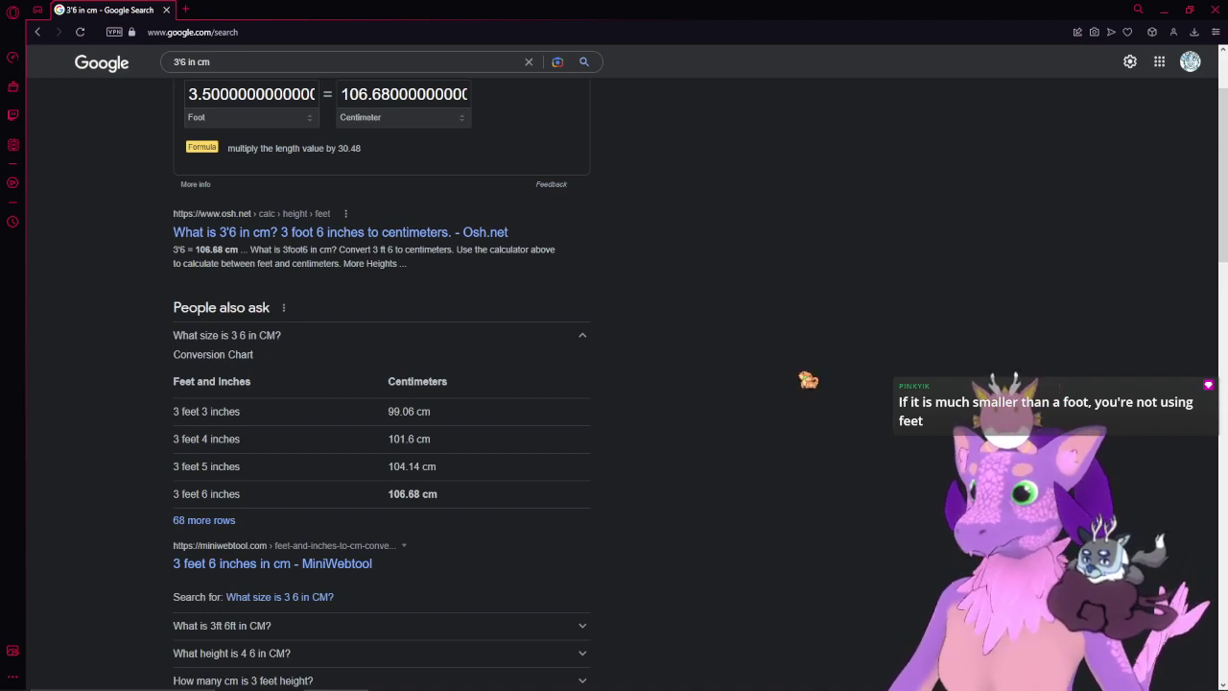
left_click(1211, 9)
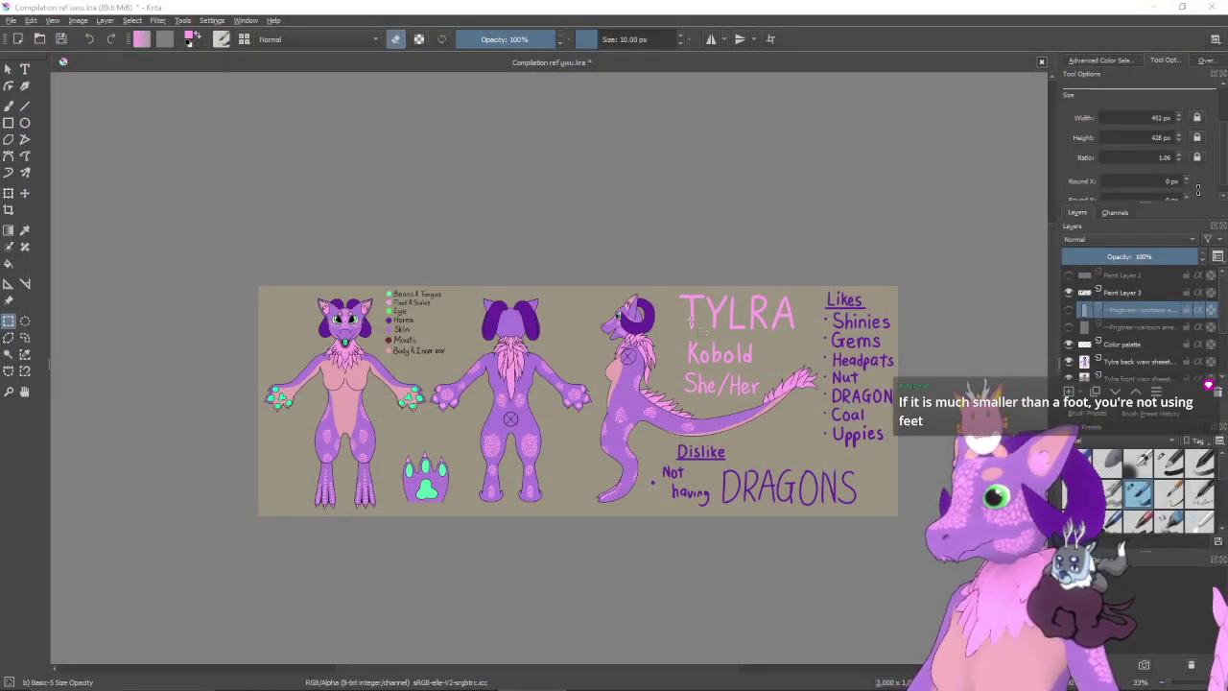
scroll(687, 330, "up", 4)
left_click_drag(557, 370, 735, 322)
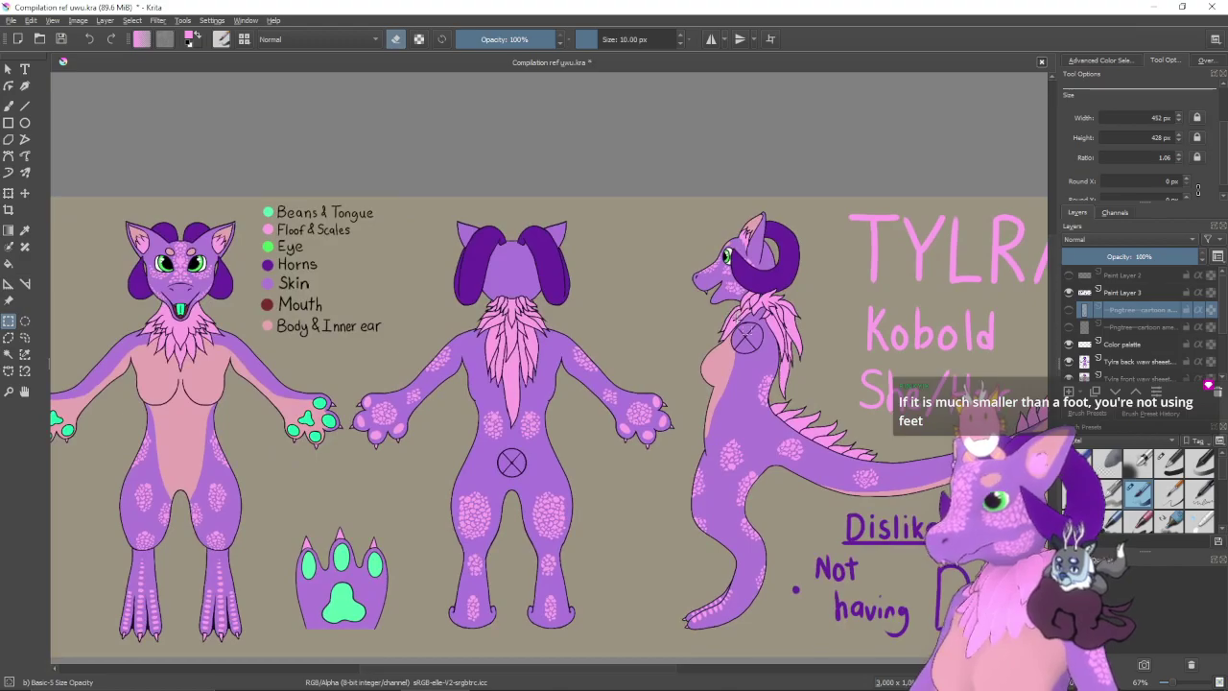
- Open the Advanced Color Selector and make the Color palette layer the active layer
scroll(708, 345, "up", 1)
left_click_drag(626, 327, 328, 240)
left_click_drag(722, 247, 280, 188)
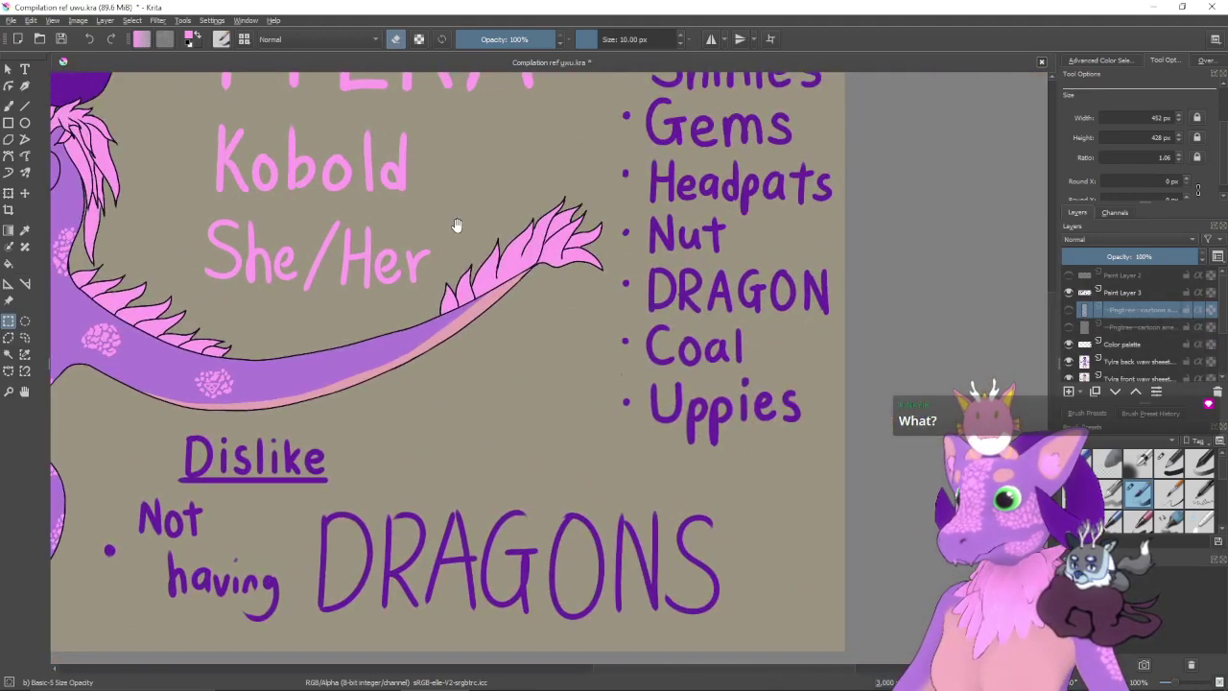
left_click_drag(269, 238, 738, 394)
scroll(710, 407, "down", 1)
left_click_drag(656, 435, 569, 267)
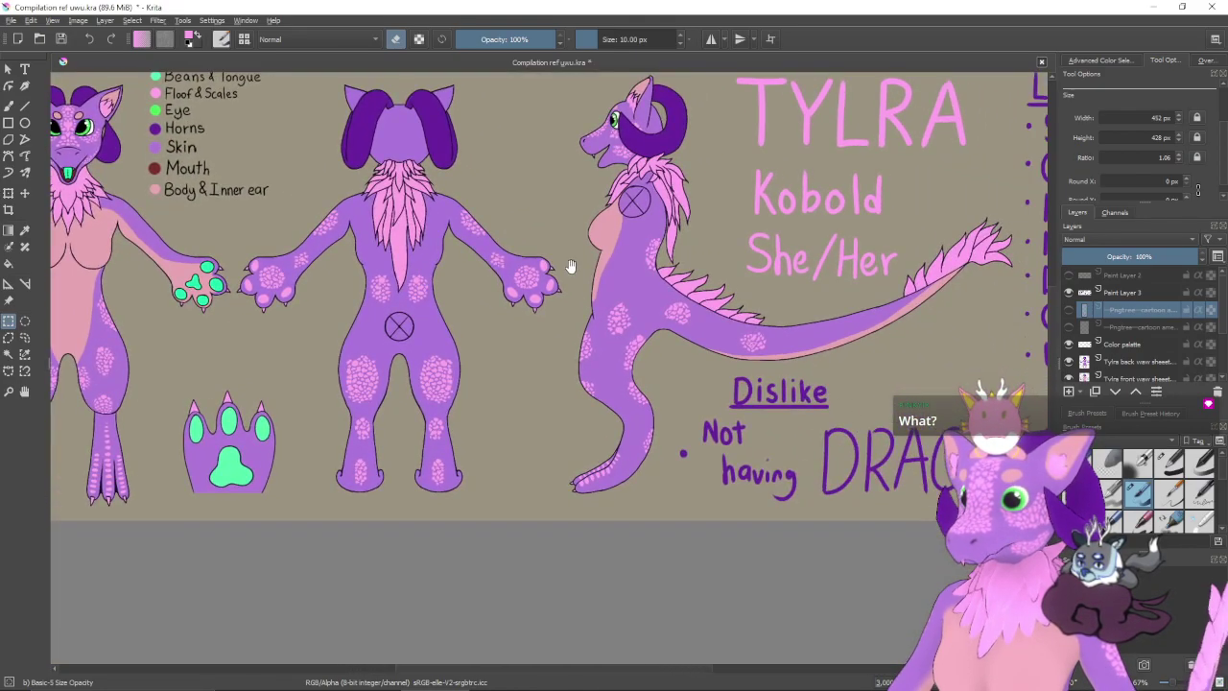
left_click_drag(658, 251, 540, 301)
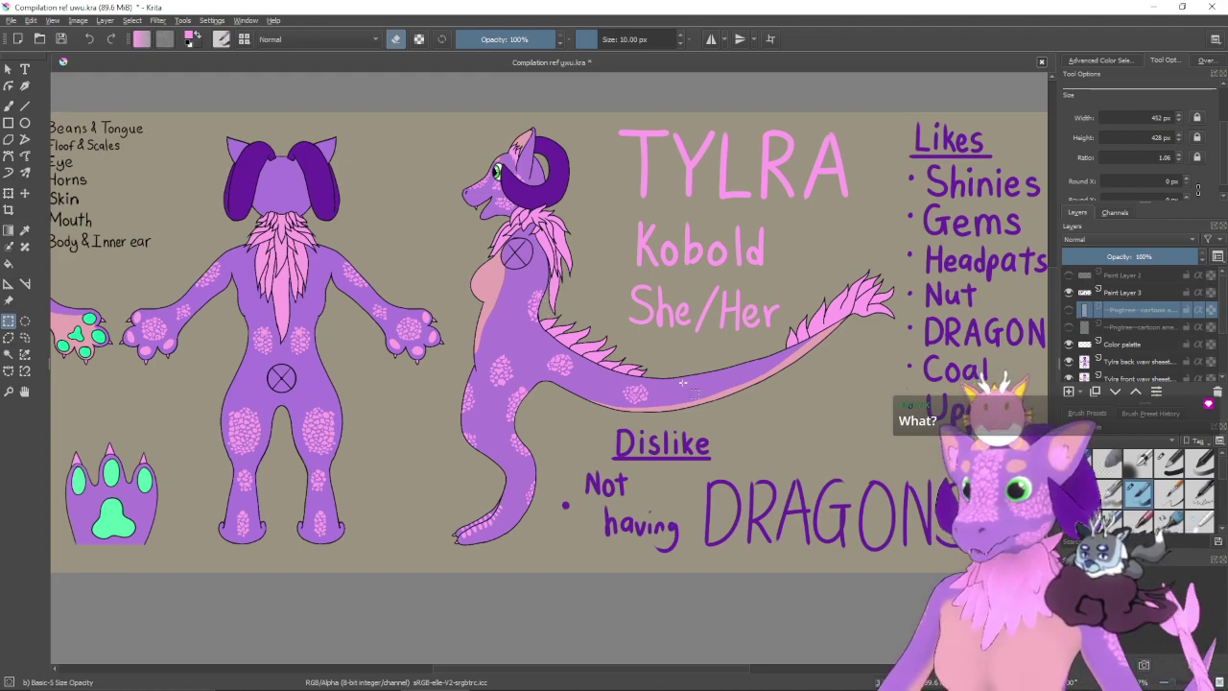
left_click(1125, 293)
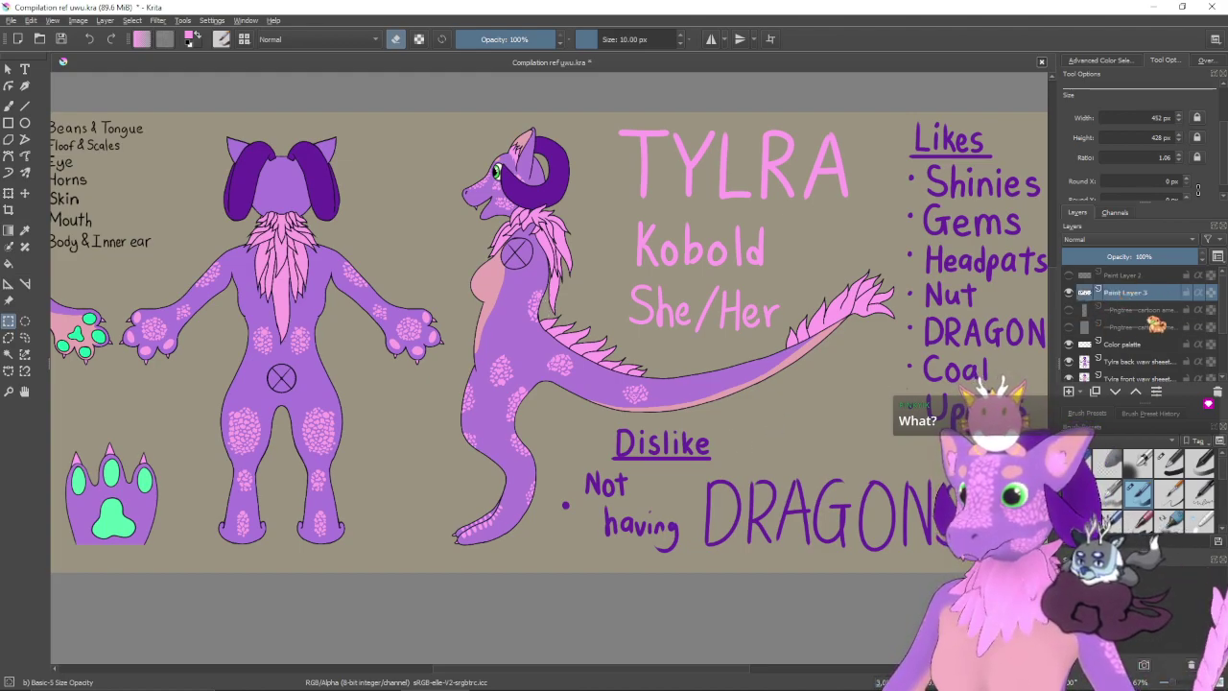
left_click(1100, 60)
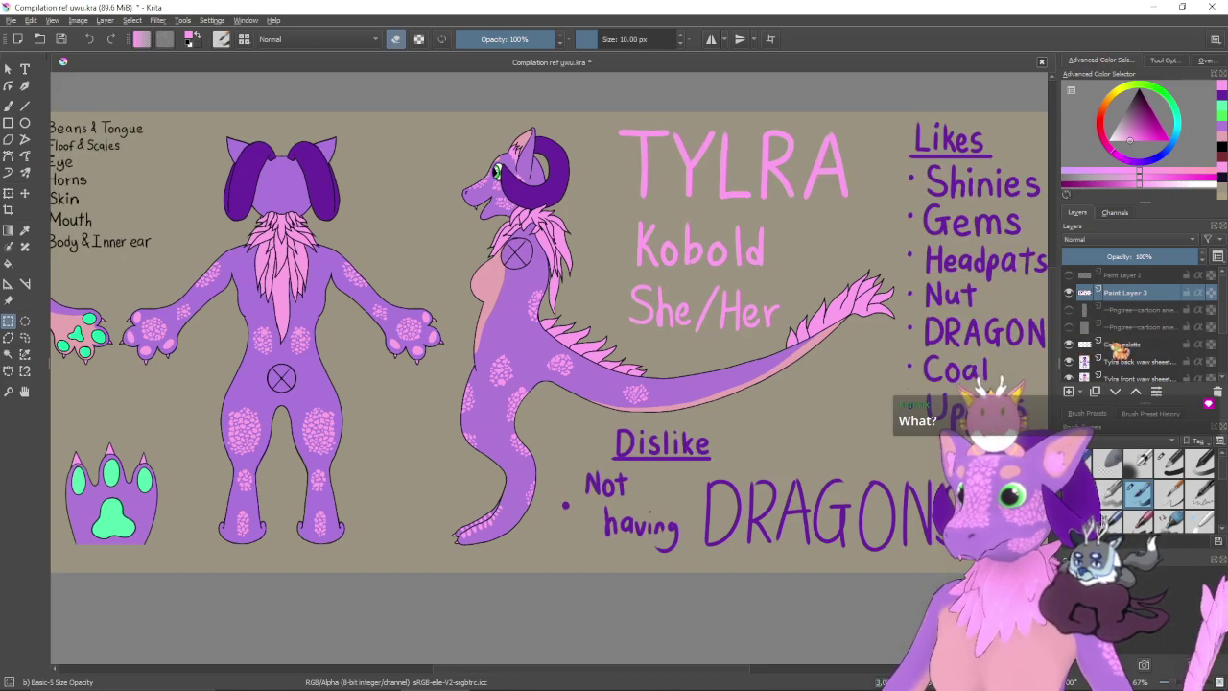
left_click(1086, 346)
- Erase the word Kobold beneath the TYLRA title using the brush in eraser mode at 41 px
scroll(859, 326, "up", 5)
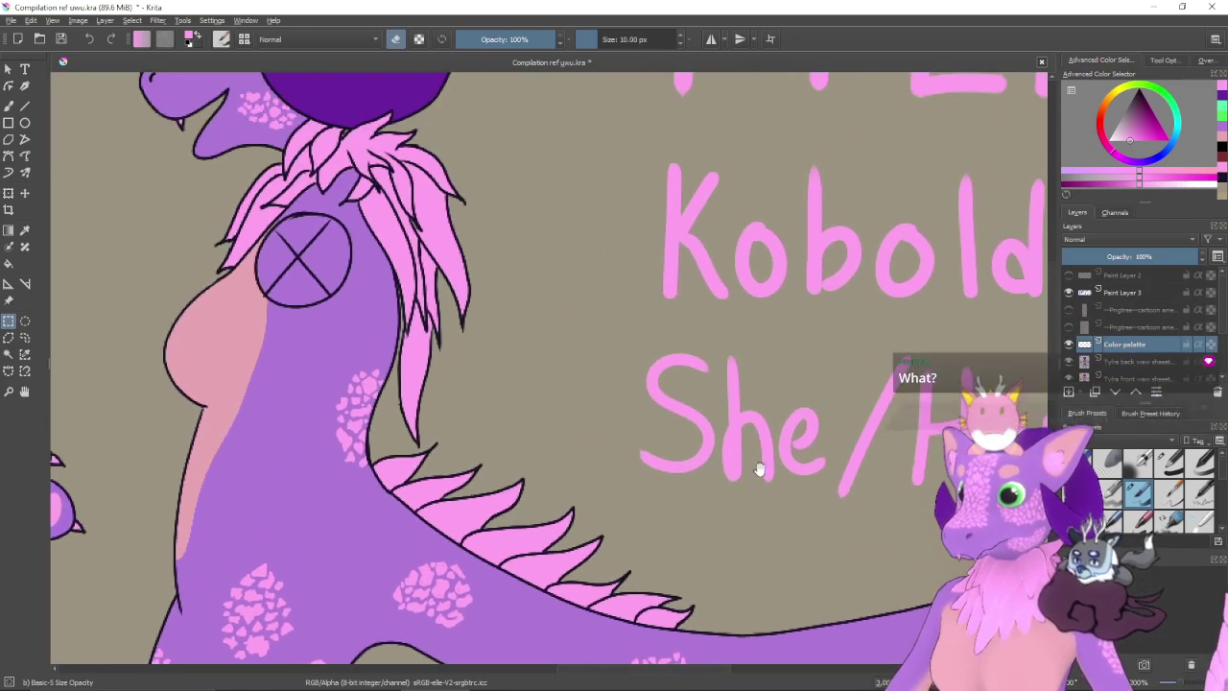
left_click_drag(797, 326, 780, 380)
left_click_drag(898, 392, 683, 381)
key("e")
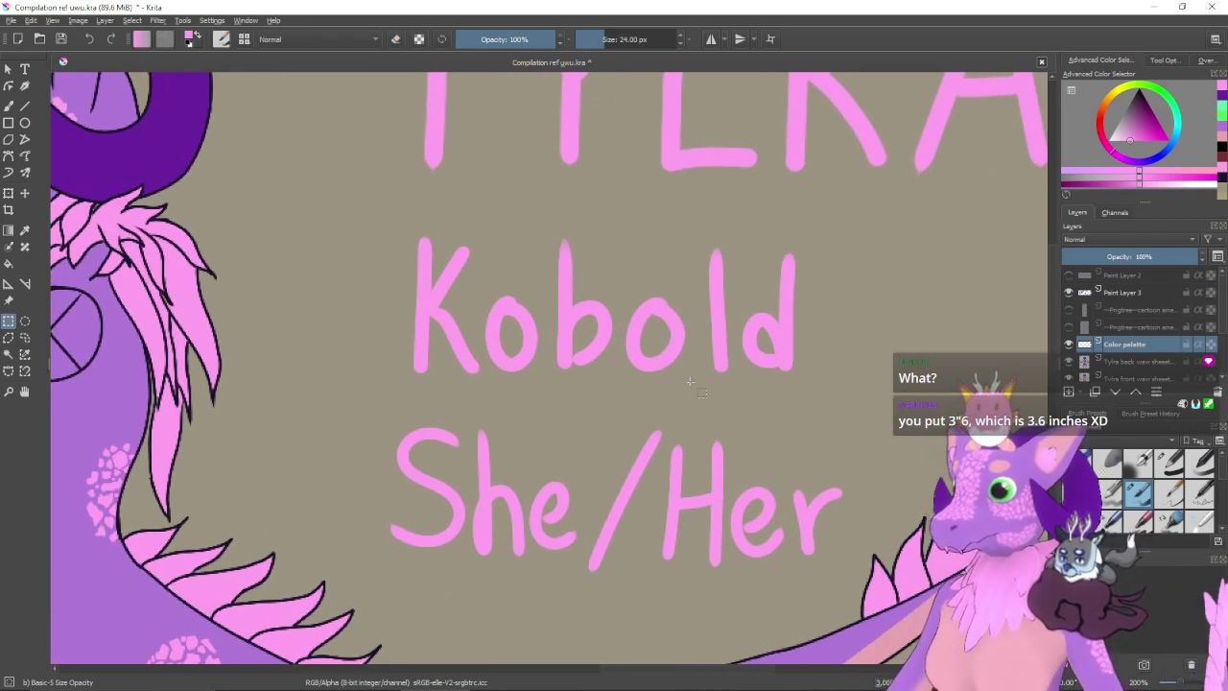
key("b")
key("bracketright")
key("bracketright")
key("bracketright")
key("bracketright")
key("bracketright")
key("bracketright")
key("bracketright")
key("e")
mouse_move(438, 252)
left_mouse_down()
mouse_move(451, 307)
mouse_move(408, 321)
mouse_move(432, 339)
mouse_move(589, 351)
mouse_move(473, 344)
mouse_move(803, 334)
mouse_move(571, 370)
mouse_move(819, 362)
mouse_move(670, 311)
mouse_move(719, 273)
mouse_move(780, 265)
mouse_move(581, 283)
mouse_move(604, 329)
left_mouse_up()
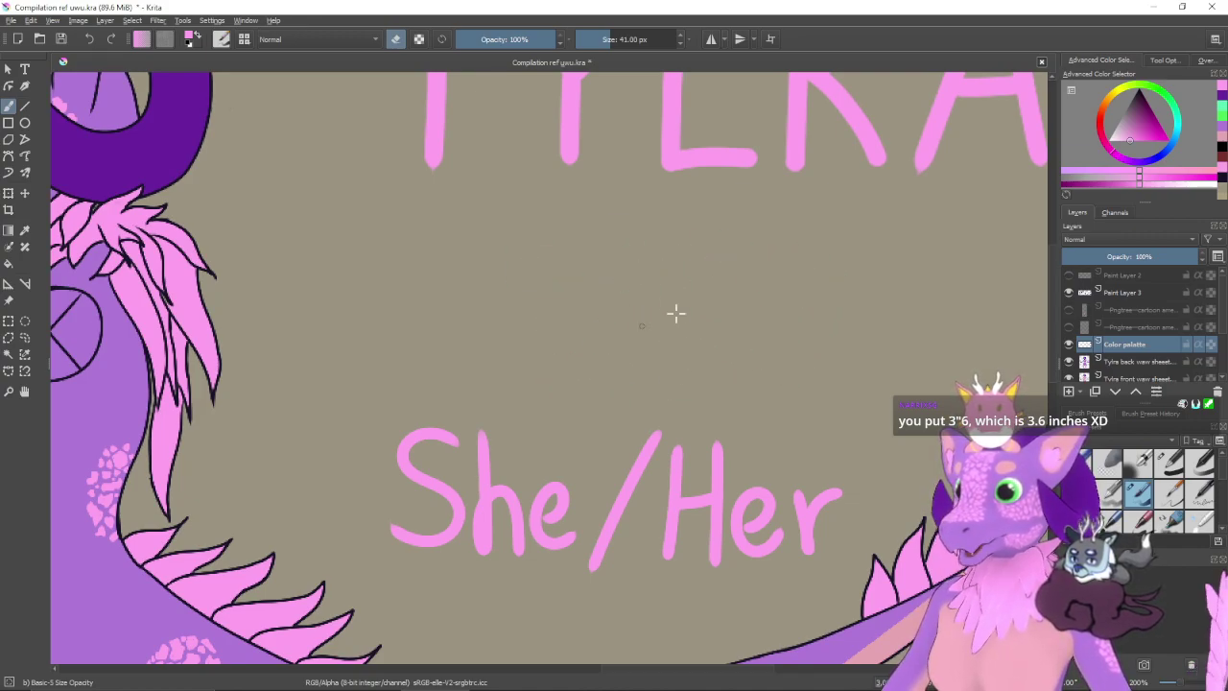
- Hand-letter Smol in pink beneath the TYLRA title with the brush set to 12 px
key("bracketleft")
key("bracketleft")
key("bracketleft")
key("bracketleft")
key("bracketleft")
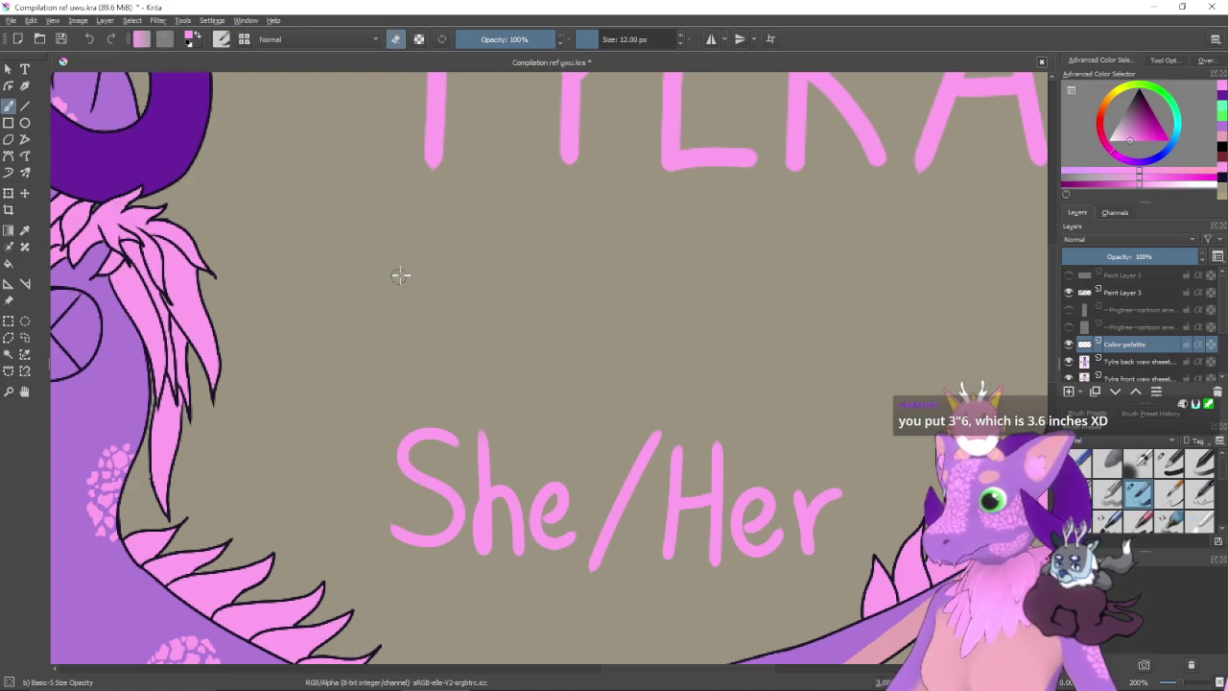
mouse_move(443, 228)
left_mouse_down()
mouse_move(406, 267)
mouse_move(377, 339)
left_mouse_up()
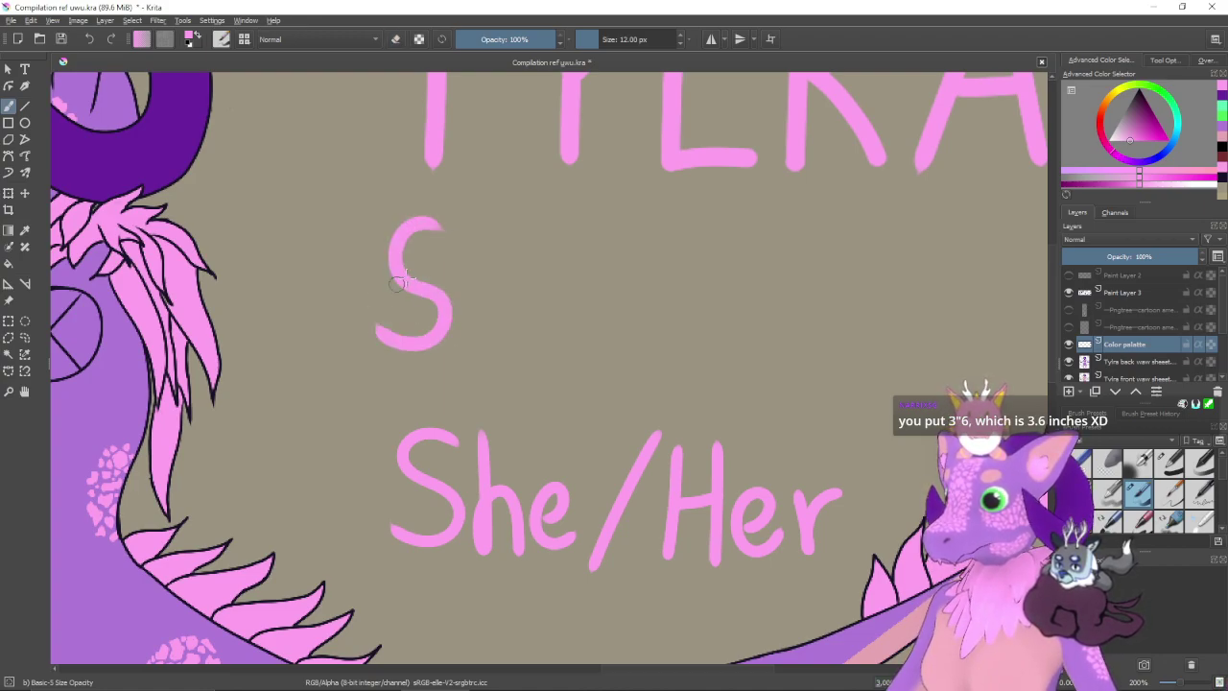
mouse_move(469, 290)
left_mouse_down()
mouse_move(475, 336)
mouse_move(487, 291)
mouse_move(493, 337)
mouse_move(529, 345)
left_mouse_up()
key("ctrl+z")
key("ctrl+z")
mouse_move(466, 290)
left_mouse_down()
mouse_move(470, 316)
mouse_move(506, 349)
mouse_move(529, 351)
left_mouse_up()
mouse_move(561, 305)
left_mouse_down()
mouse_move(548, 316)
mouse_move(565, 305)
left_mouse_up()
left_click_drag(591, 240, 590, 365)
left_click_drag(680, 323, 526, 323)
mouse_move(507, 241)
left_mouse_down()
mouse_move(512, 302)
mouse_move(526, 261)
mouse_move(513, 273)
mouse_move(514, 327)
mouse_move(522, 277)
mouse_move(515, 353)
left_mouse_up()
key("ctrl+z")
key("ctrl+z")
mouse_move(543, 245)
left_mouse_down()
mouse_move(516, 285)
mouse_move(545, 347)
left_mouse_up()
key("ctrl+z")
key("ctrl+z")
key("ctrl+z")
- Hand-letter Kobold in pink after Smol, redoing the strokes of the b and d
left_click_drag(511, 245, 517, 347)
mouse_move(551, 243)
left_mouse_down()
mouse_move(519, 292)
mouse_move(548, 347)
left_mouse_up()
mouse_move(572, 293)
left_mouse_down()
mouse_move(573, 340)
mouse_move(564, 299)
left_mouse_up()
left_click_drag(604, 248, 607, 337)
mouse_move(607, 289)
left_mouse_down()
mouse_move(636, 310)
mouse_move(619, 338)
left_mouse_up()
key("ctrl+z")
key("ctrl+z")
left_click_drag(609, 245, 610, 345)
left_click_drag(610, 295, 621, 345)
mouse_move(687, 295)
left_mouse_down()
mouse_move(667, 348)
mouse_move(693, 300)
left_mouse_up()
left_click_drag(712, 252, 710, 356)
left_click_drag(763, 251, 764, 336)
mouse_move(765, 305)
left_mouse_down()
mouse_move(757, 329)
mouse_move(798, 332)
mouse_move(786, 323)
left_mouse_up()
key("ctrl+z")
key("ctrl+z")
key("ctrl+z")
left_click_drag(769, 255, 769, 350)
left_click_drag(750, 309, 766, 338)
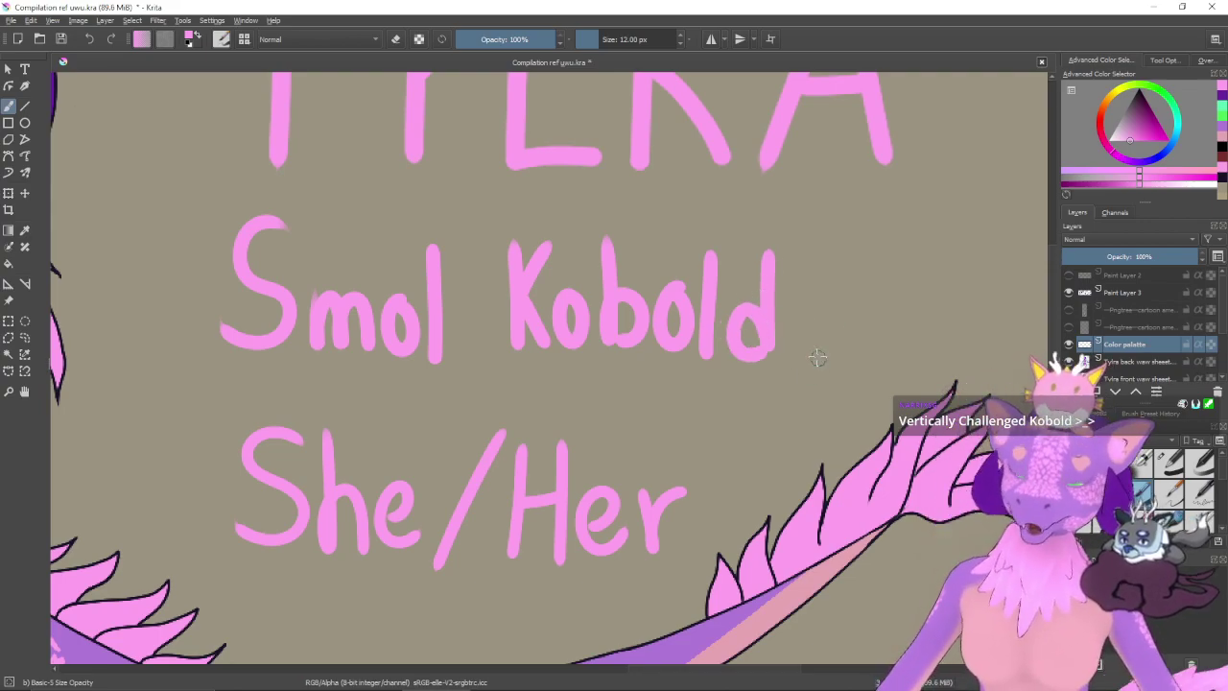
- Try pink underlines beneath the Smol Kobold line and beneath Uppies in the Likes list, undoing each one
key("minus")
key("minus")
key("minus")
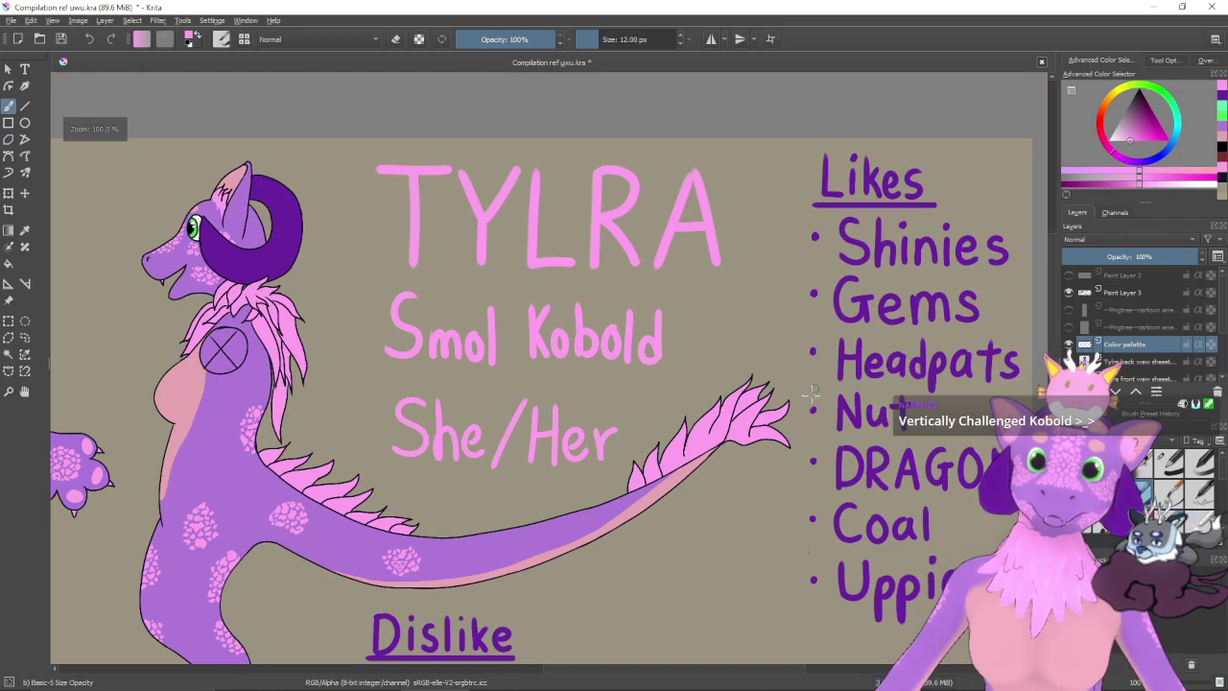
left_click_drag(735, 440, 783, 432)
left_click_drag(750, 483, 759, 461)
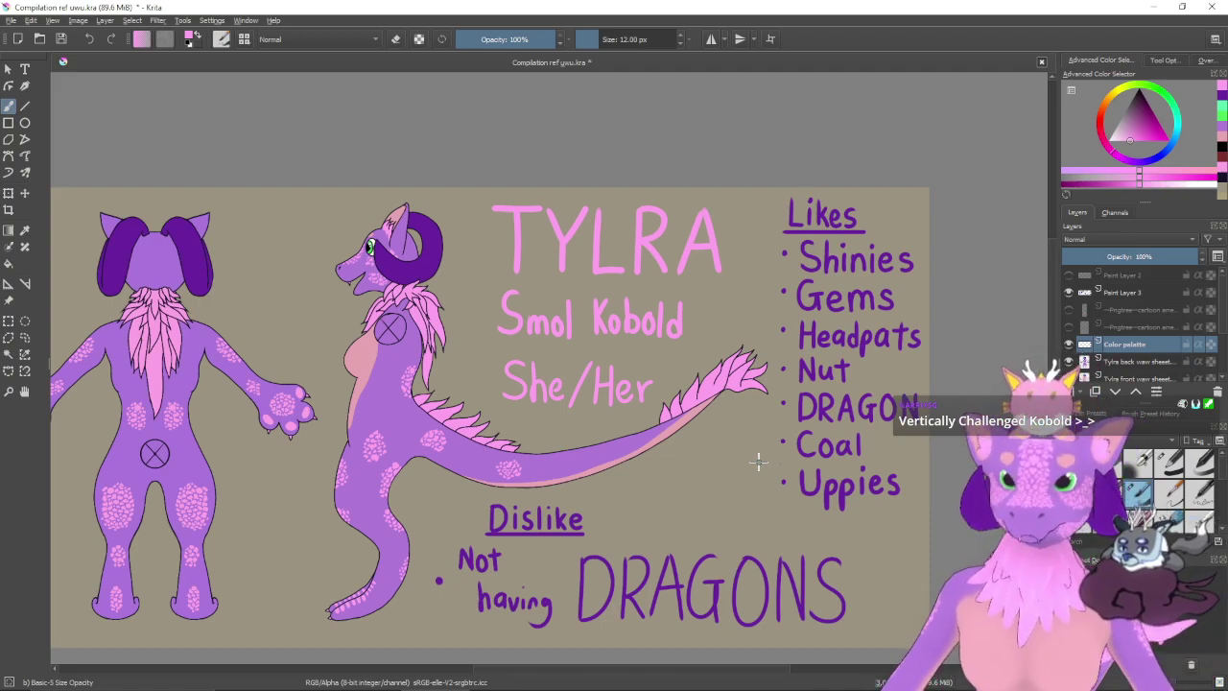
left_click_drag(495, 340, 718, 322)
key("ctrl+z")
left_click_drag(852, 486, 761, 421)
left_click_drag(687, 447, 838, 432)
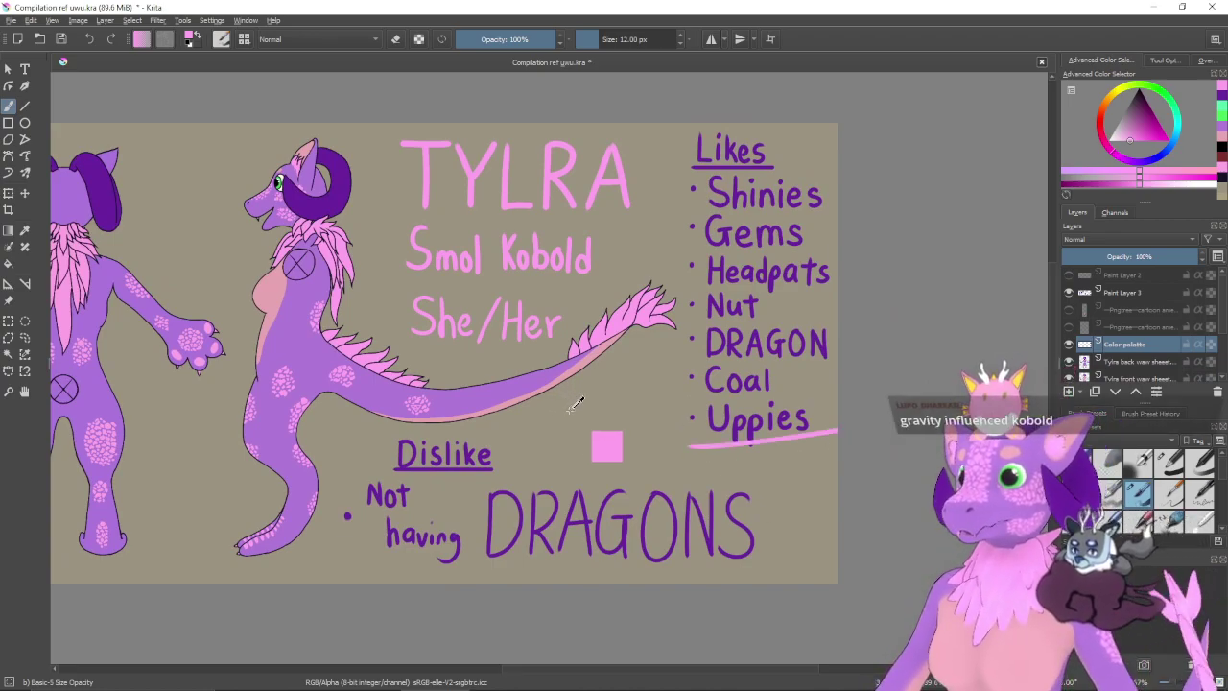
key("ctrl+z")
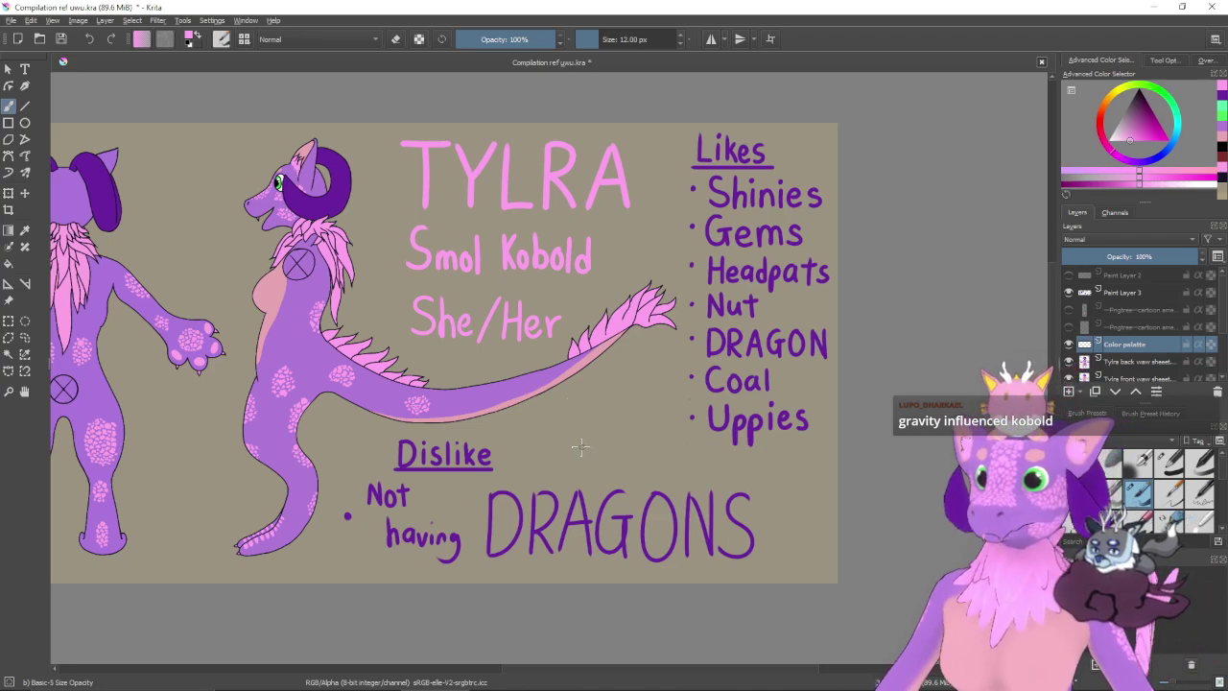
left_click_drag(608, 443, 582, 434)
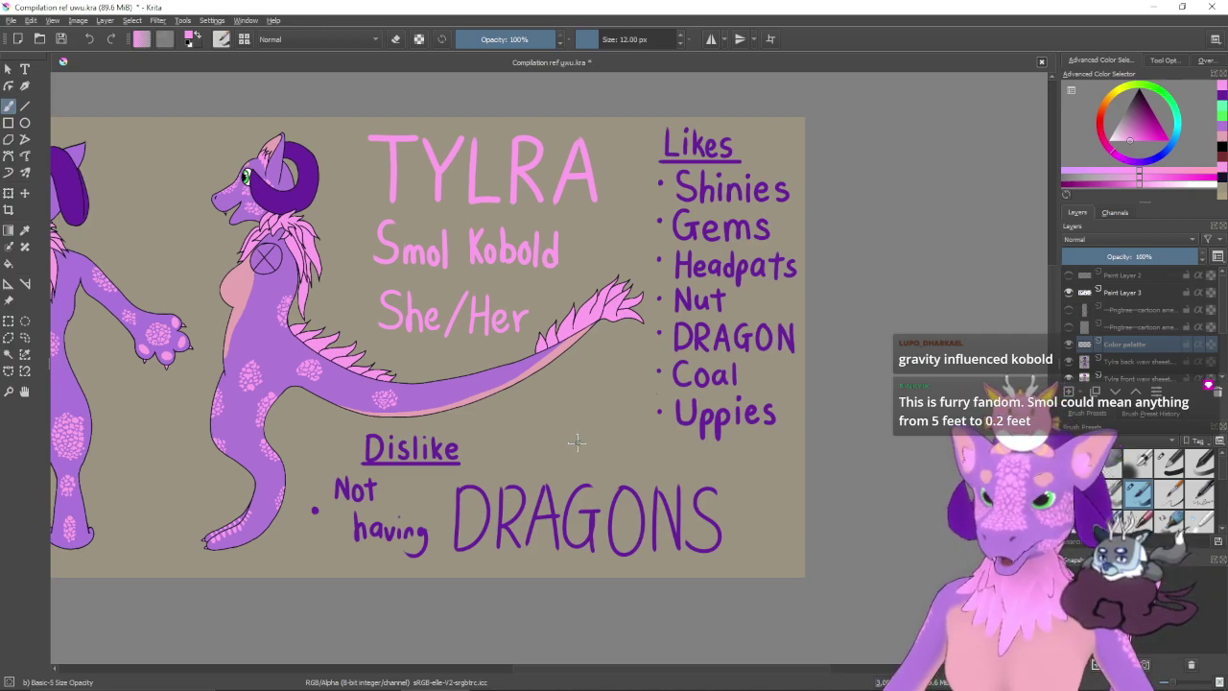
mouse_move(551, 430)
left_mouse_down()
mouse_move(543, 425)
mouse_move(584, 438)
mouse_move(601, 472)
left_mouse_up()
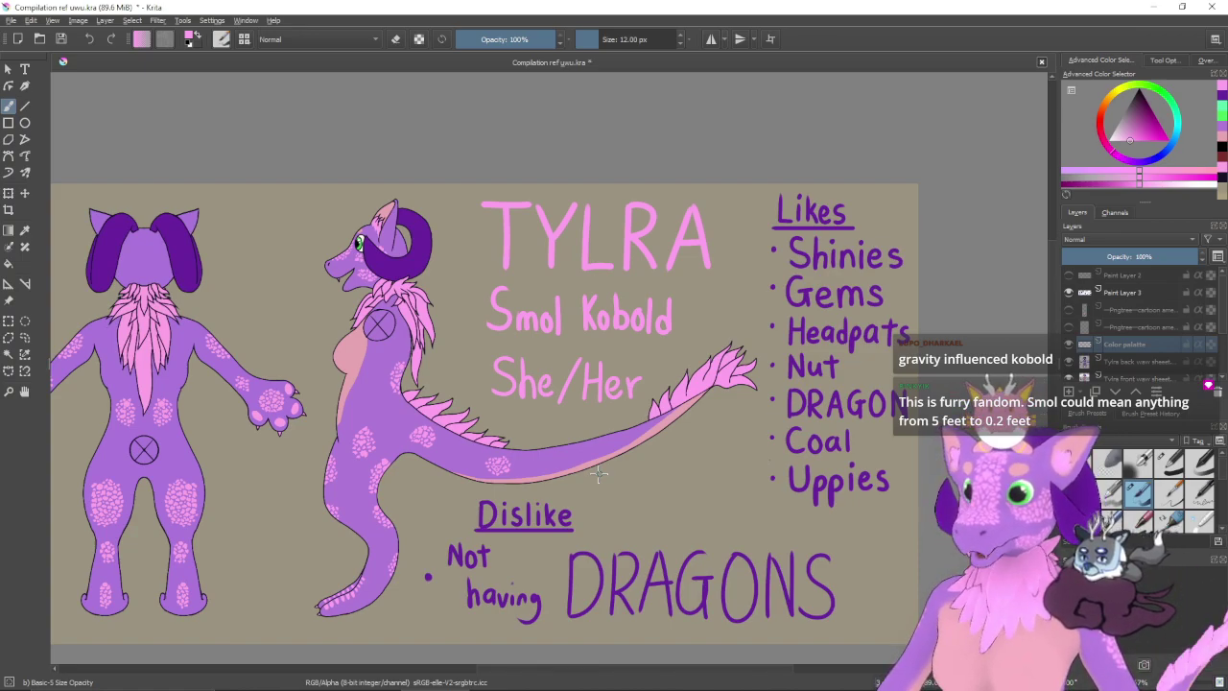
scroll(598, 472, "up", 3)
scroll(598, 472, "down", 1)
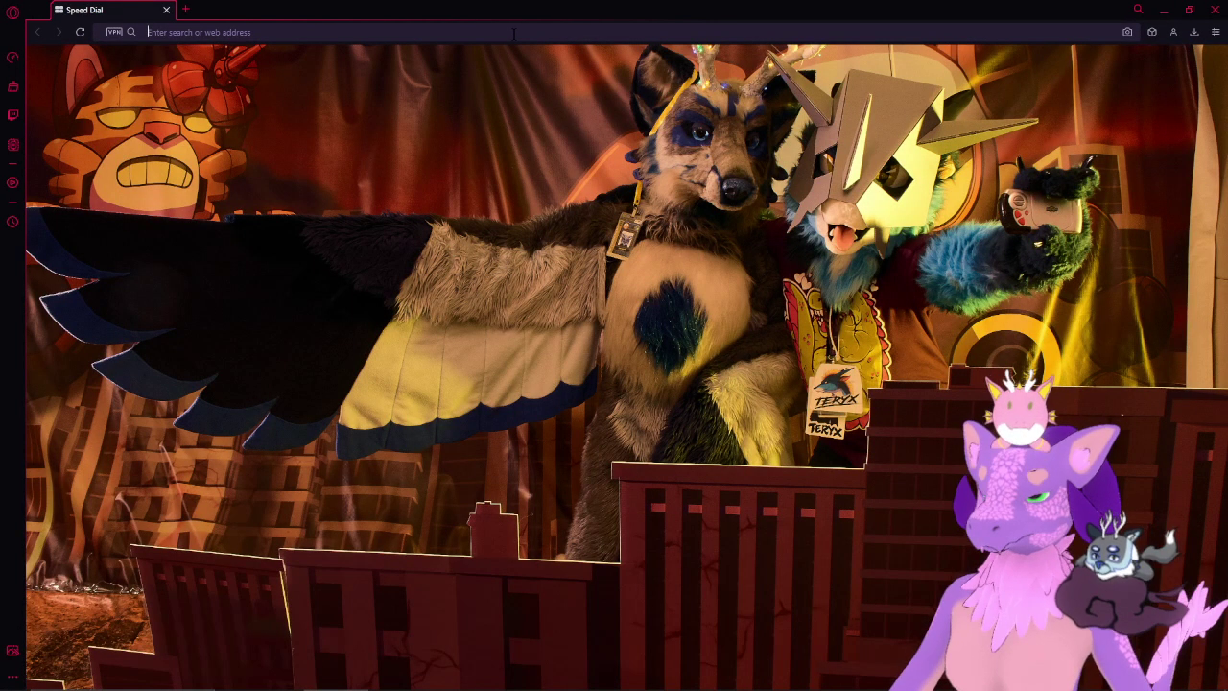
- In the web browser, look up the conversions 4'6 in cm and 4' in cm
type("4")
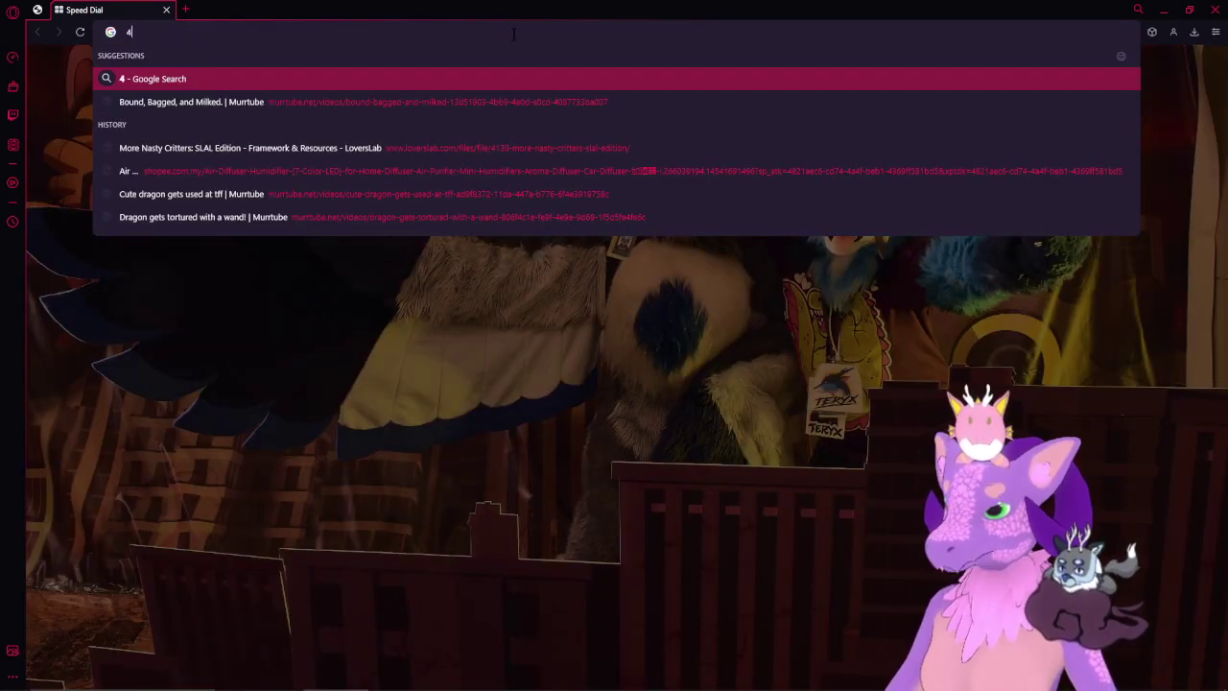
type("'6")
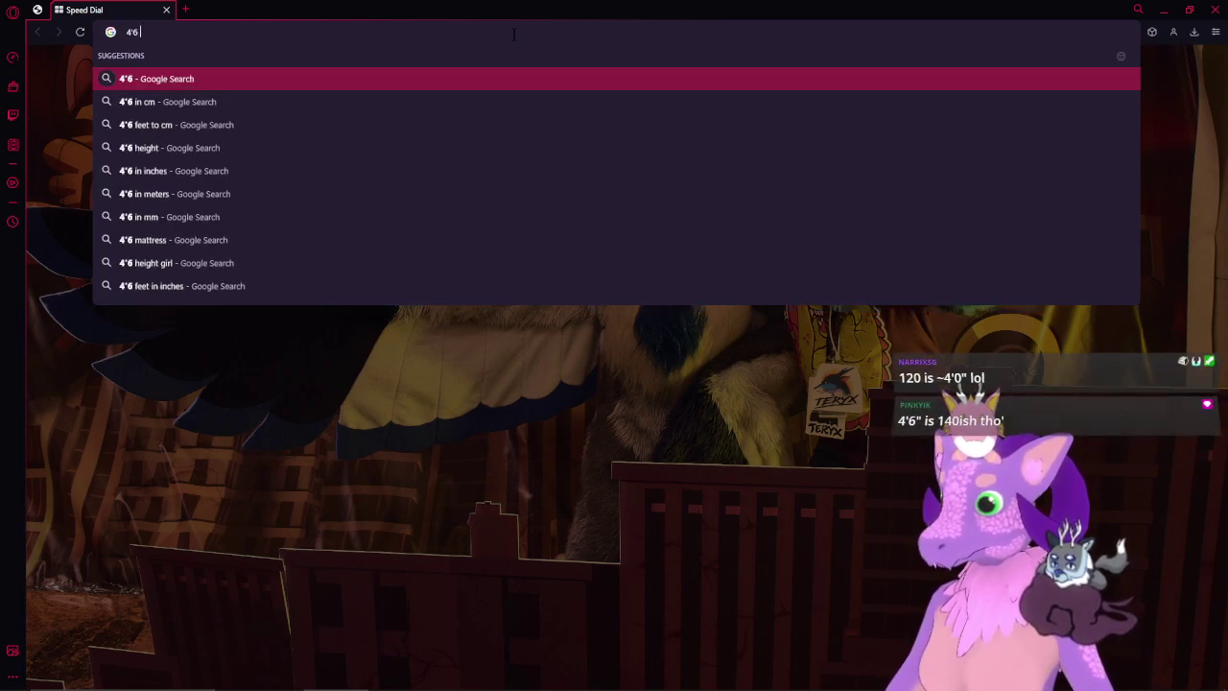
type(" in cm")
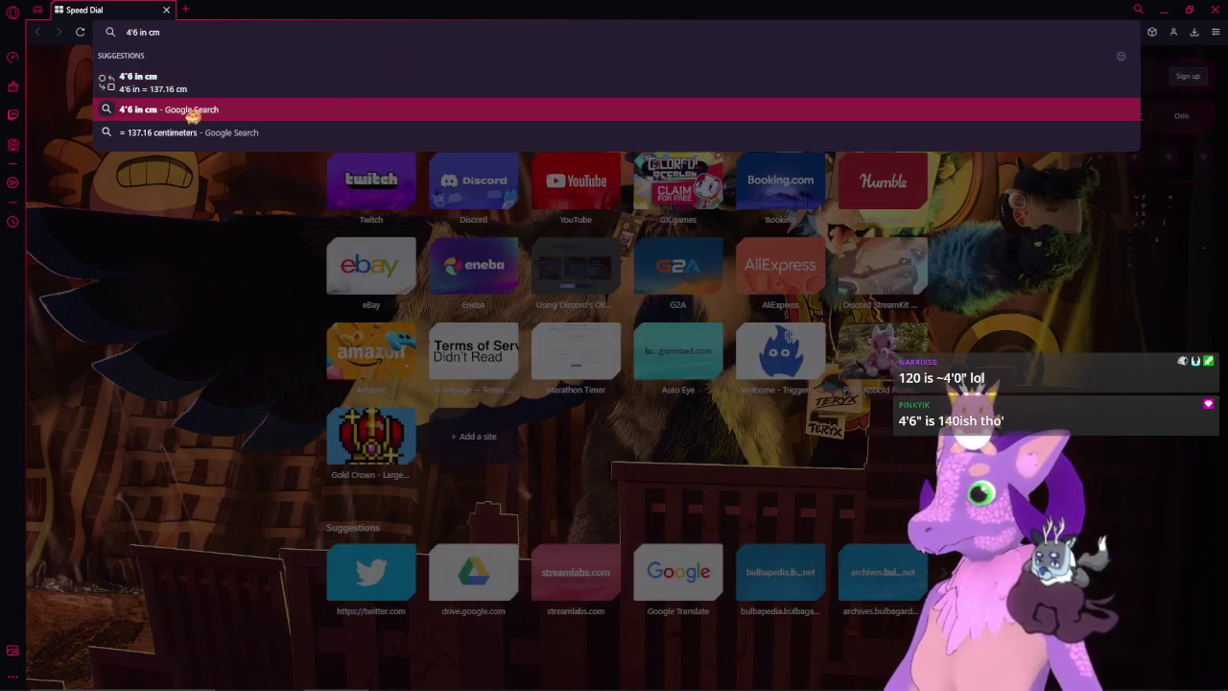
left_click(133, 32)
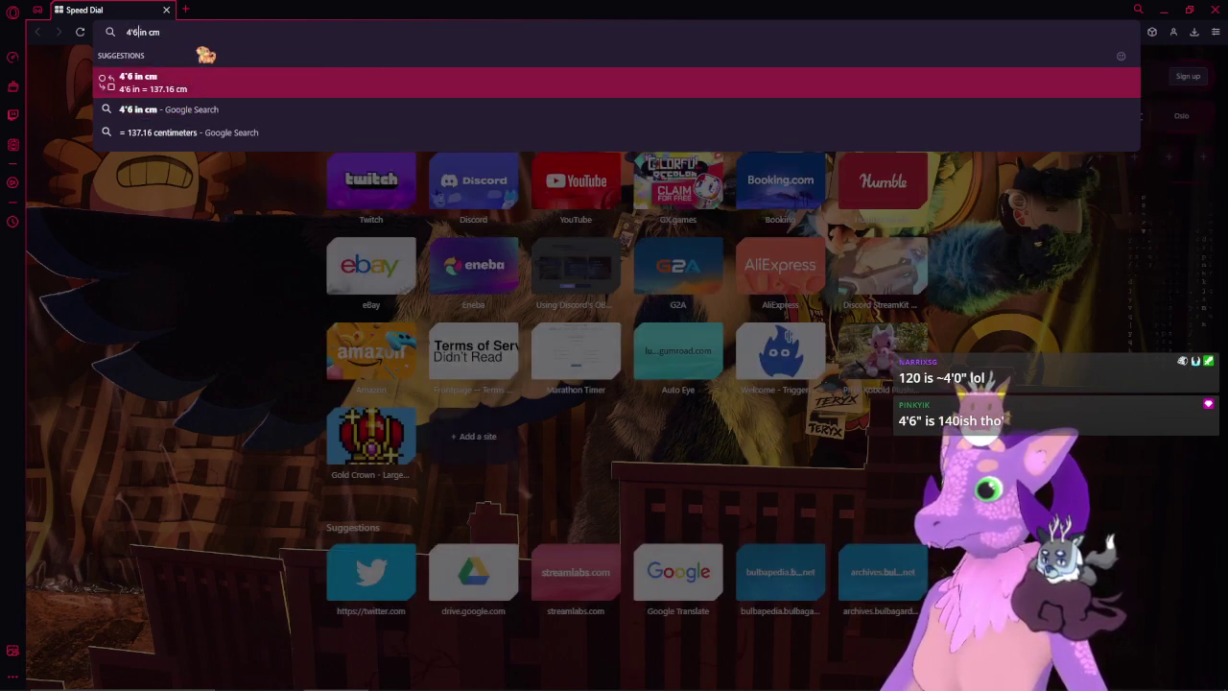
key("BackSpace")
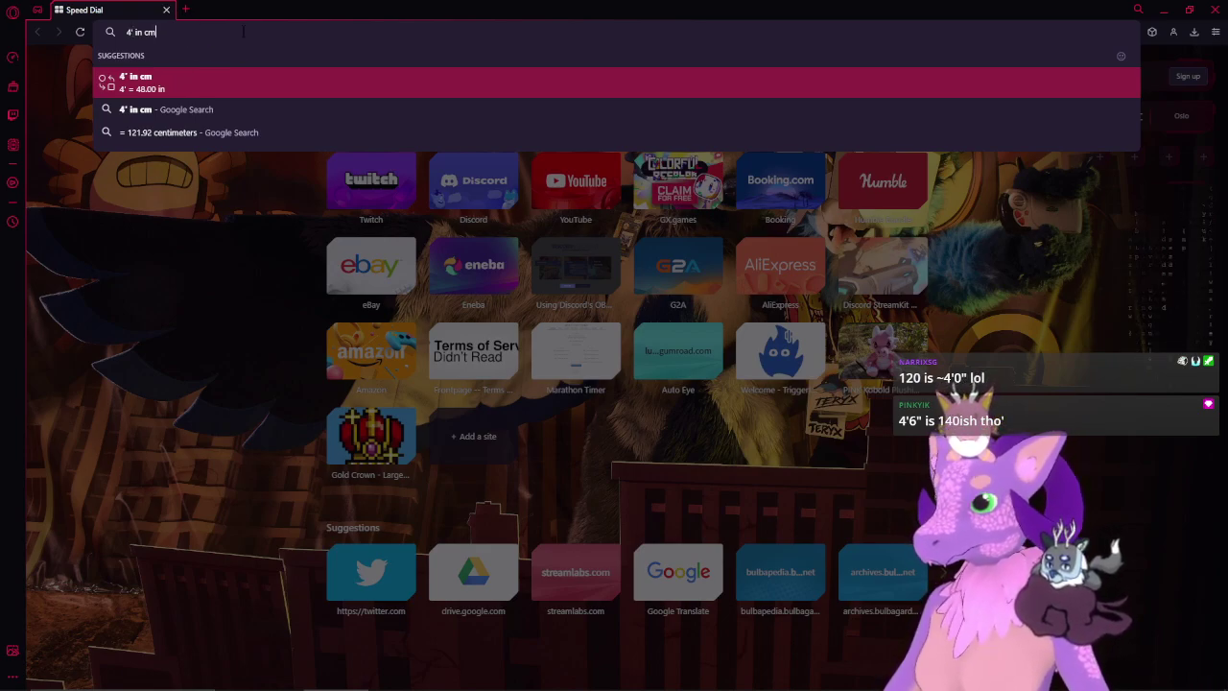
key("Return")
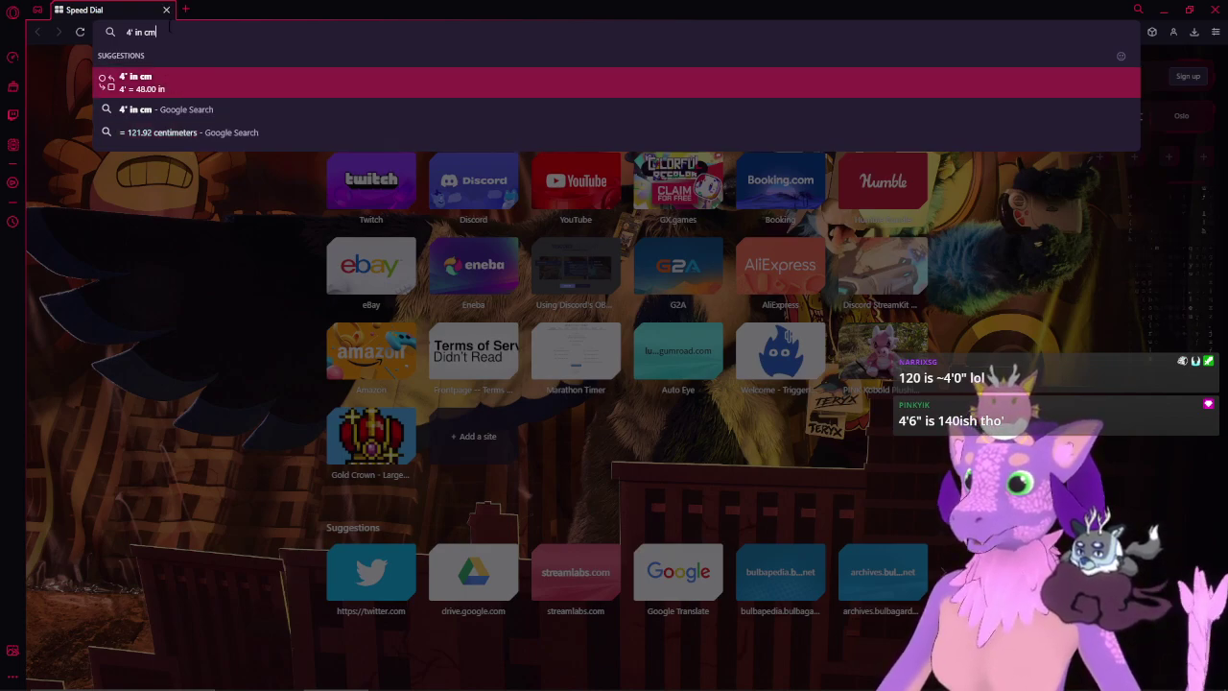
- Search Google for 3'6 in cm, check the converted height, and return to the reference sheet in Krita
key("ctrl+a")
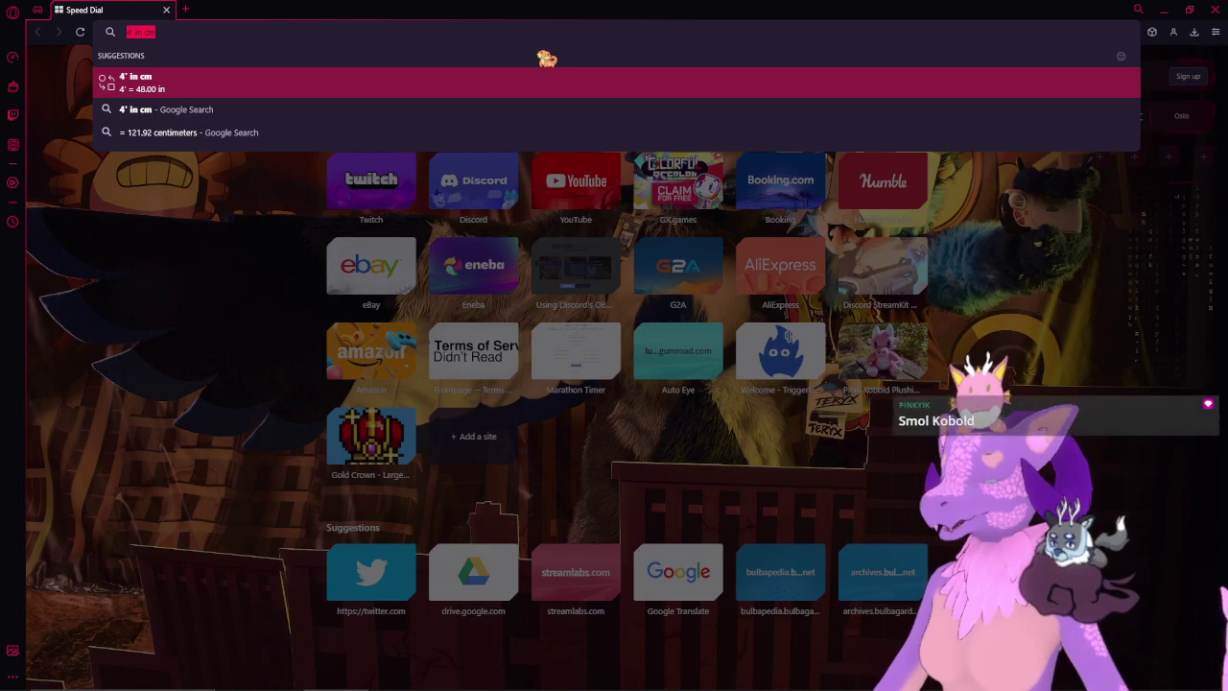
type("3\"")
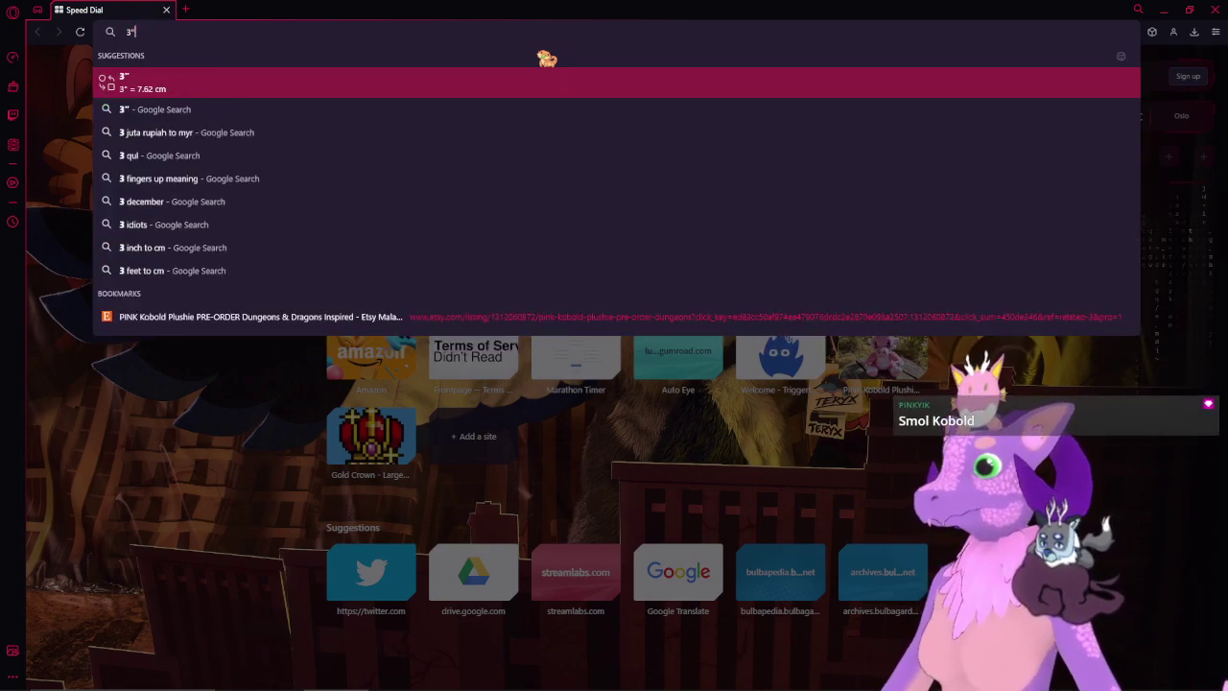
key("BackSpace")
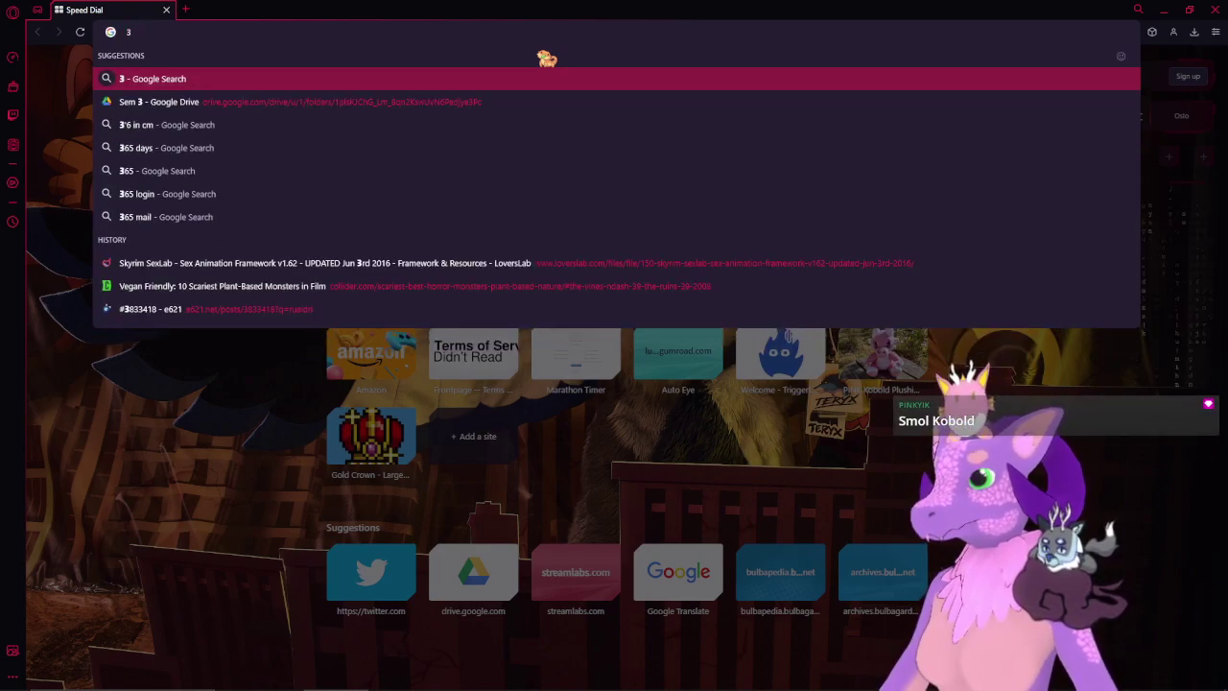
type("'")
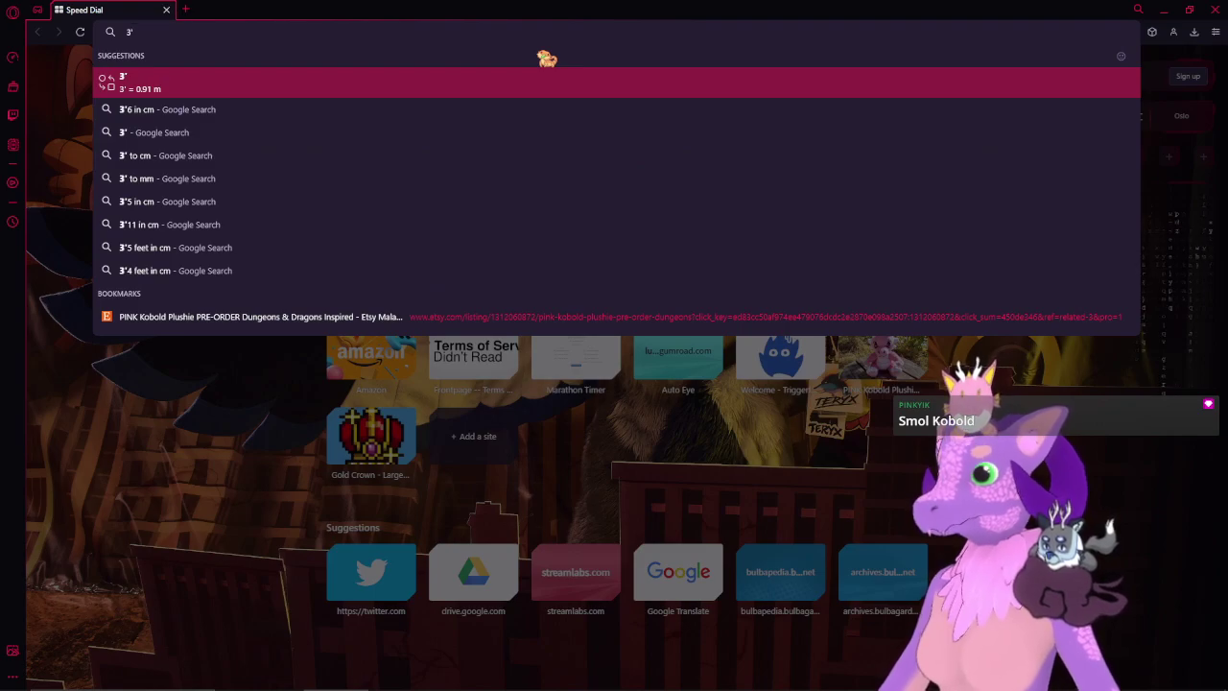
type("6")
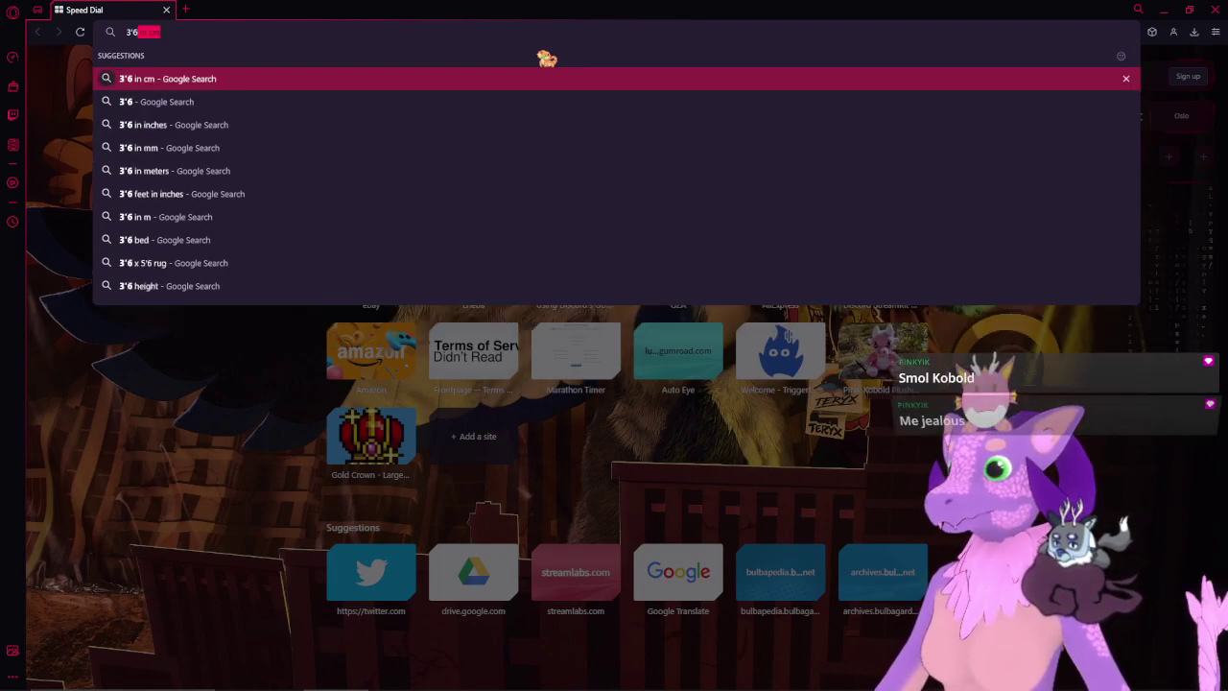
key("Return")
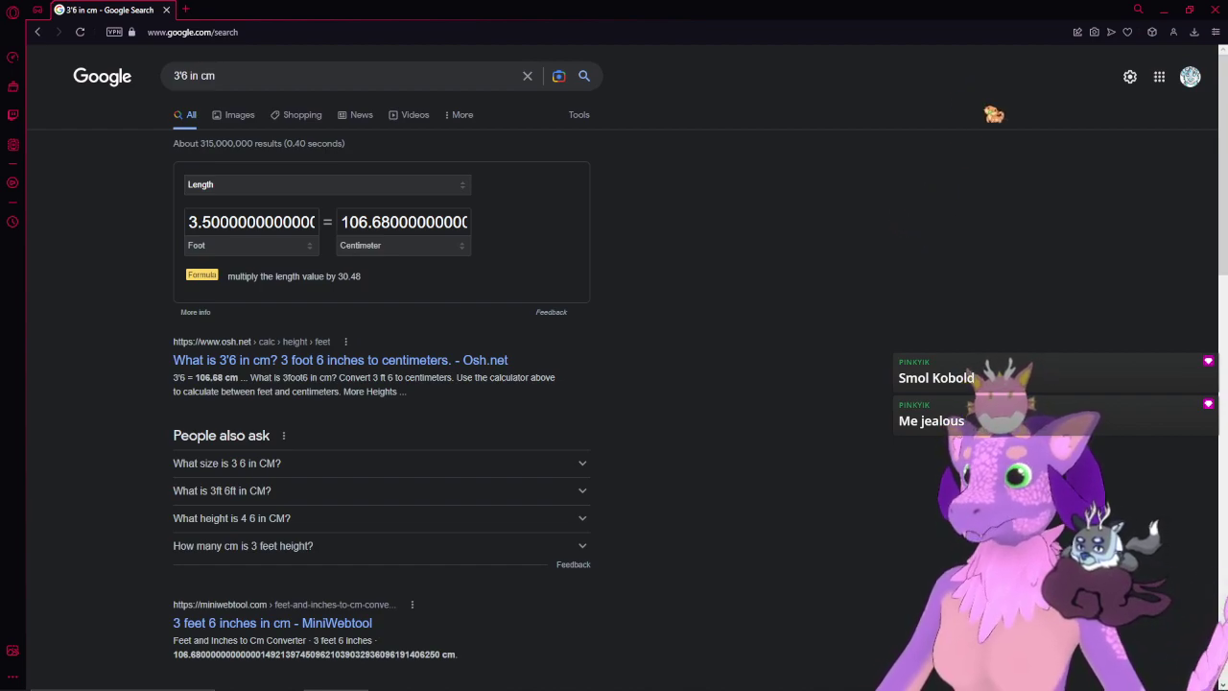
mouse_move(625, 679)
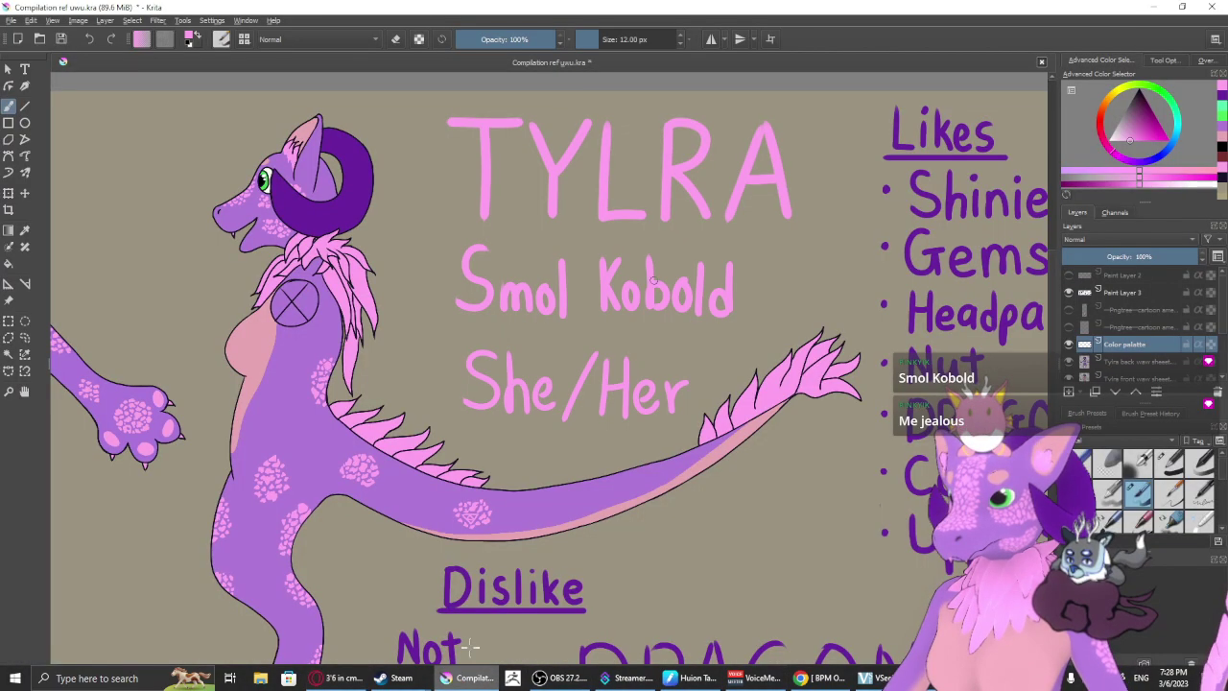
left_click(470, 678)
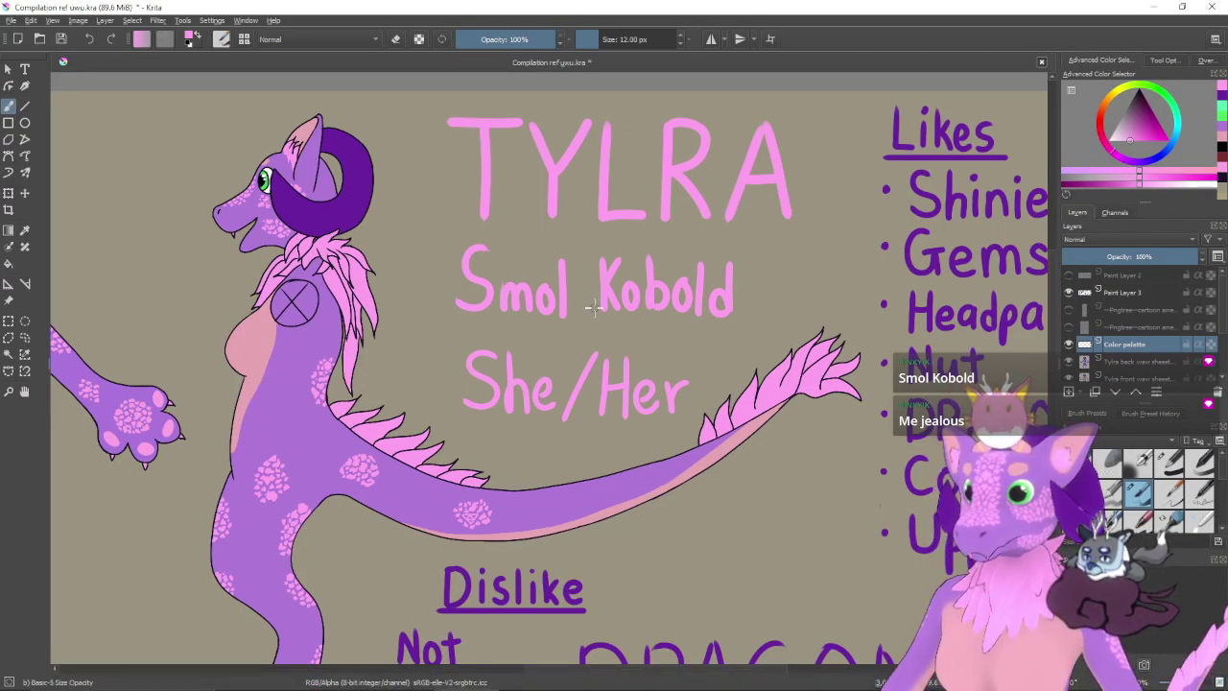
- Erase the word Smol in front of Kobold with the brush in eraser mode
key("ctrl+plus")
left_click_drag(712, 368, 675, 443)
key("e")
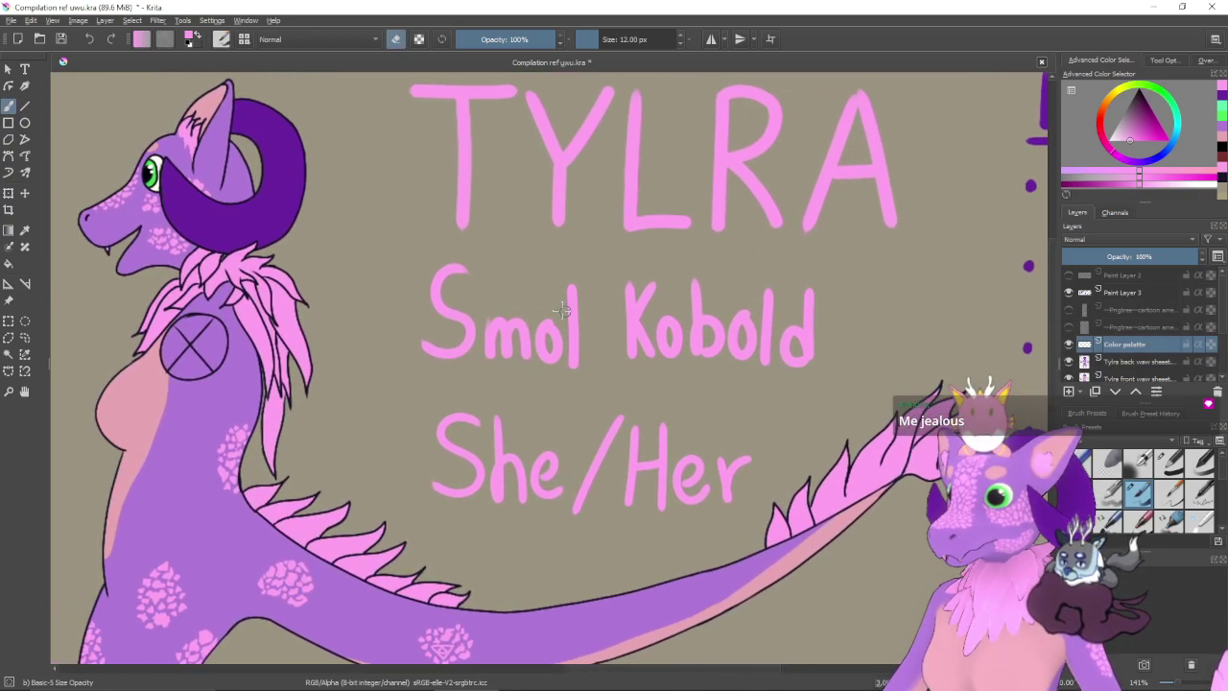
mouse_move(571, 287)
left_mouse_down()
mouse_move(574, 357)
mouse_move(556, 363)
mouse_move(545, 325)
mouse_move(525, 332)
mouse_move(510, 377)
mouse_move(471, 293)
mouse_move(472, 364)
mouse_move(449, 362)
mouse_move(454, 298)
mouse_move(448, 290)
mouse_move(436, 308)
mouse_move(433, 271)
mouse_move(469, 294)
mouse_move(470, 310)
mouse_move(443, 333)
left_mouse_up()
- Hand-letter the height 3'6" in pink in front of Kobold with the 12 px brush
key("e")
key("ctrl+z")
mouse_move(434, 276)
left_mouse_down()
mouse_move(477, 286)
mouse_move(450, 314)
mouse_move(478, 323)
mouse_move(428, 338)
left_mouse_up()
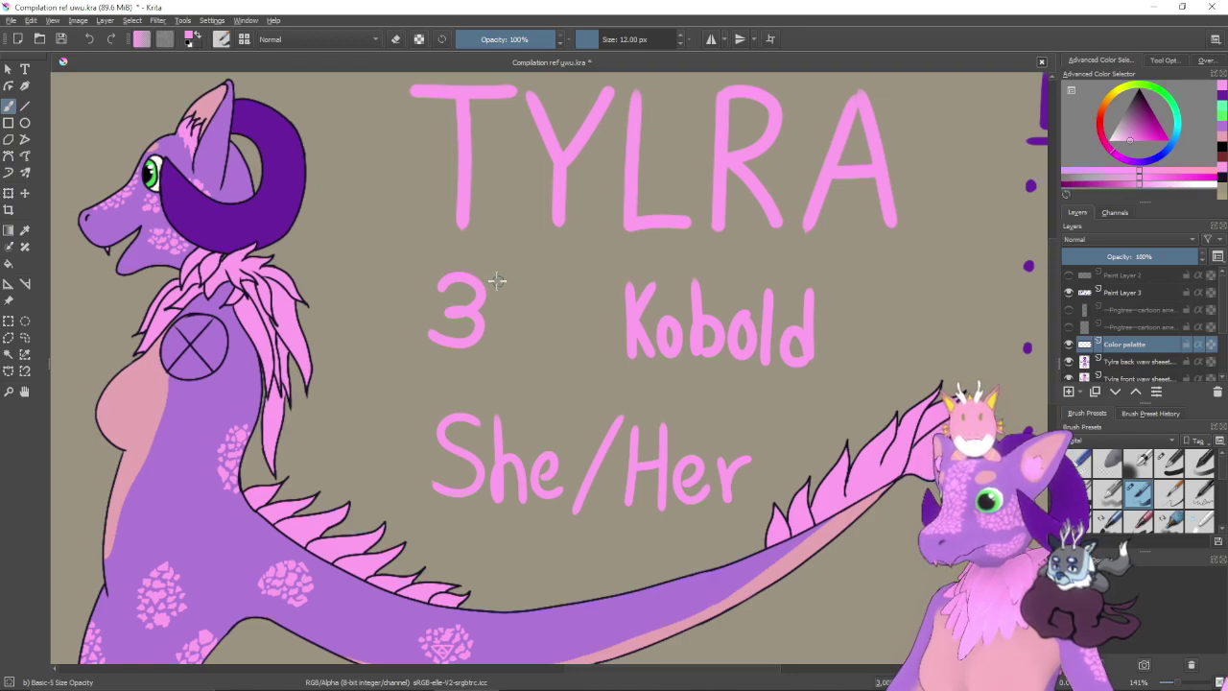
key("ctrl+z")
mouse_move(447, 282)
left_mouse_down()
mouse_move(472, 307)
mouse_move(457, 320)
mouse_move(437, 346)
left_mouse_up()
mouse_move(493, 297)
left_mouse_down()
mouse_move(489, 314)
mouse_move(497, 302)
mouse_move(510, 328)
left_mouse_up()
key("ctrl+z")
mouse_move(545, 281)
left_mouse_down()
mouse_move(543, 299)
mouse_move(556, 299)
left_mouse_up()
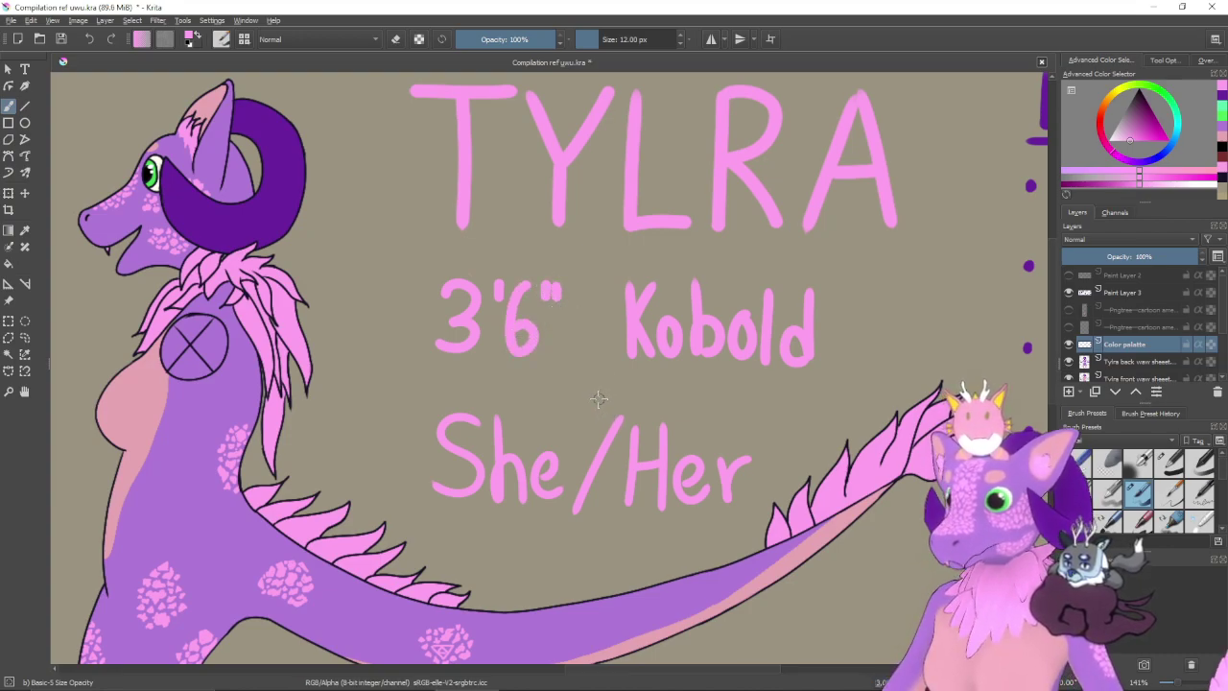
- Try re-lettering the height with swapped marks as 3"6' in pink in front of Kobold
mouse_move(605, 400)
left_mouse_down()
mouse_move(565, 381)
mouse_move(536, 402)
mouse_move(550, 399)
left_mouse_up()
key("ctrl+z")
key("ctrl+z")
key("ctrl+z")
key("ctrl+z")
mouse_move(407, 295)
left_mouse_down()
mouse_move(404, 318)
mouse_move(419, 319)
mouse_move(443, 356)
mouse_move(440, 340)
left_mouse_up()
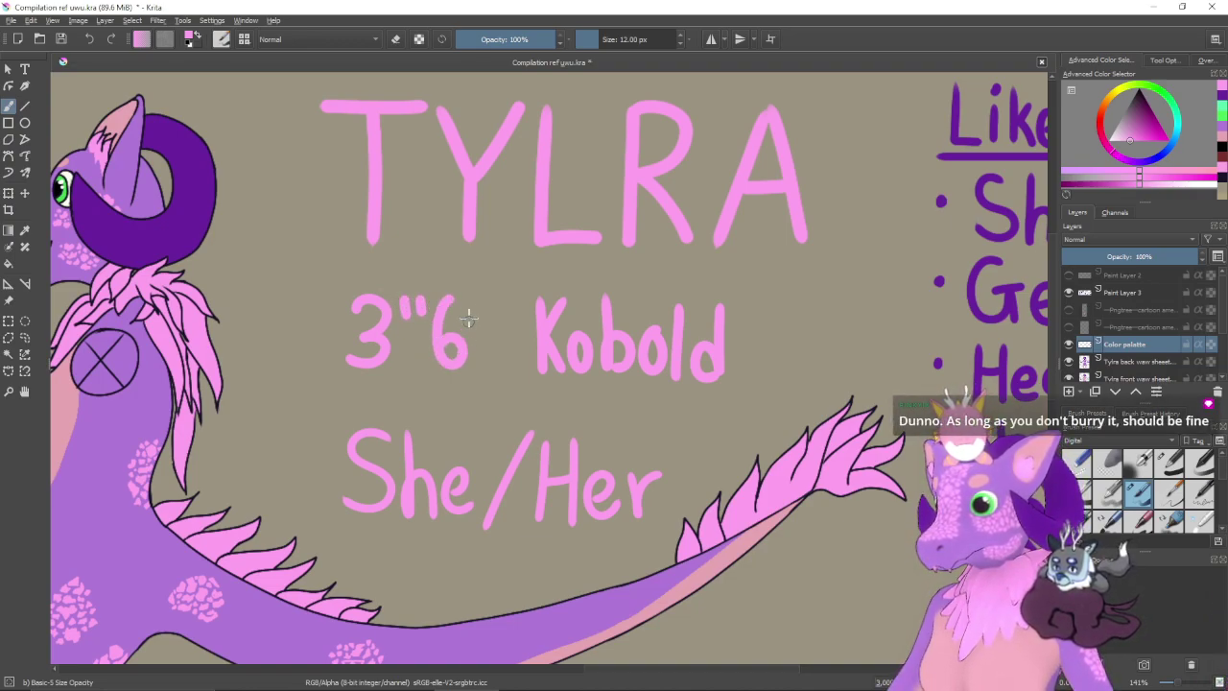
left_click_drag(474, 295, 471, 320)
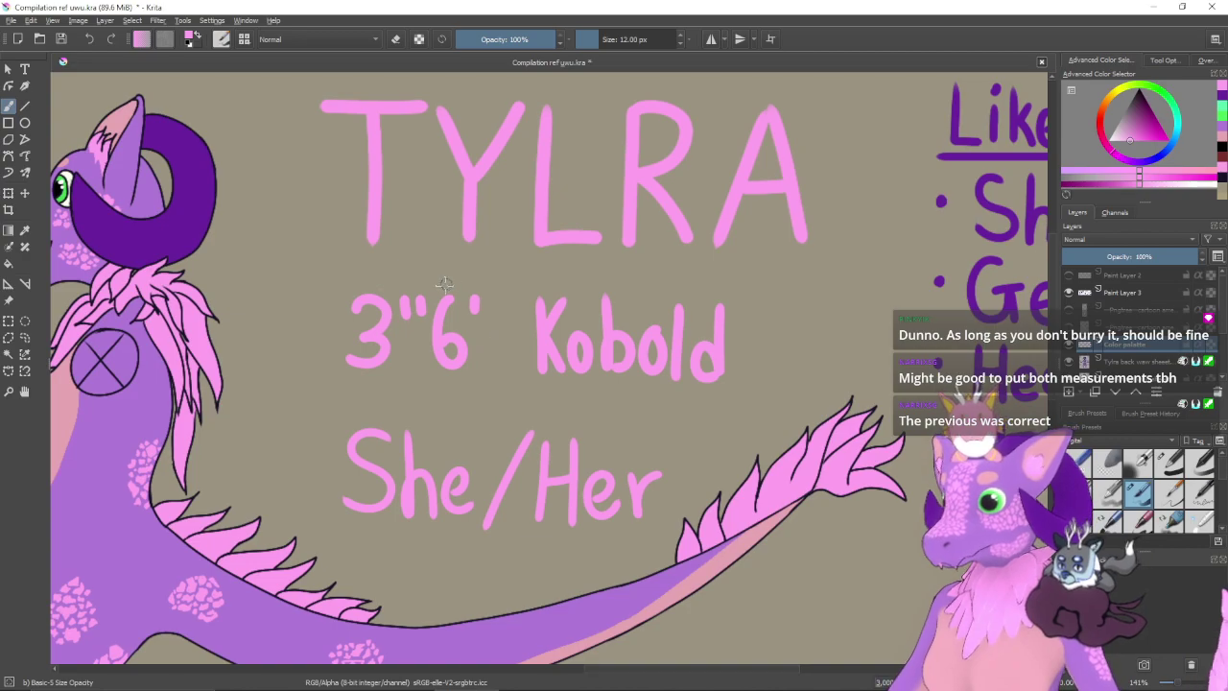
- Undo all of the height lettering in front of Kobold
key("ctrl+z")
key("ctrl+z")
key("ctrl+z")
key("ctrl+z")
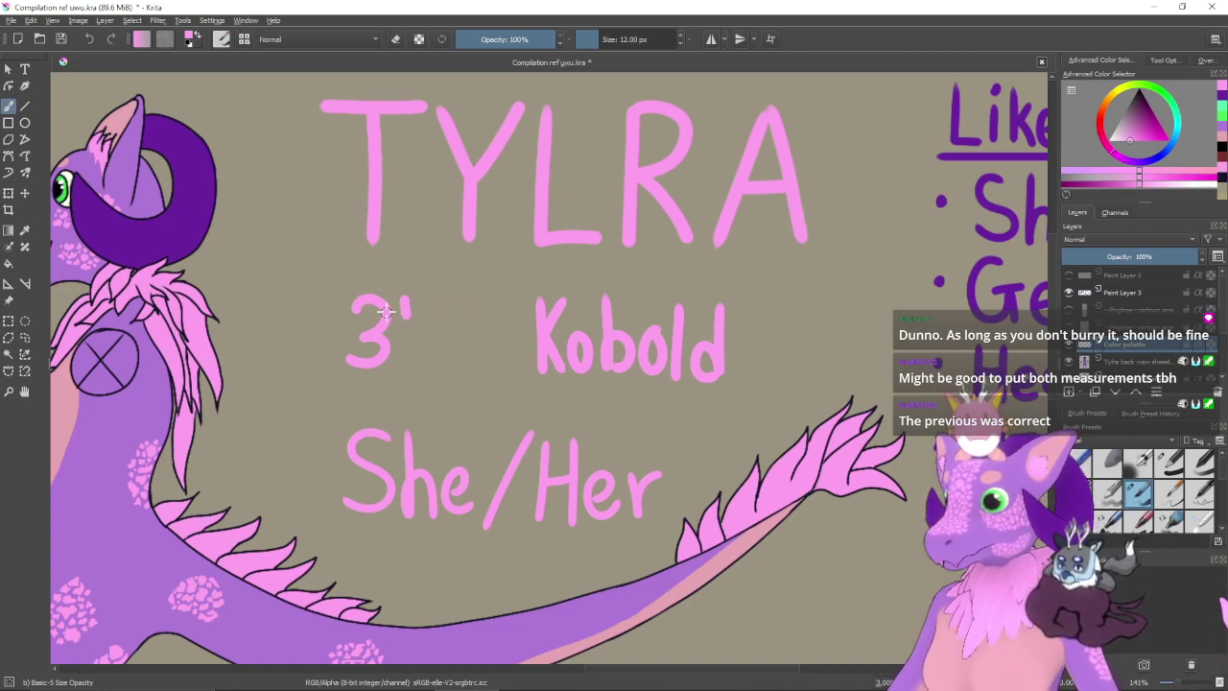
key("ctrl+z")
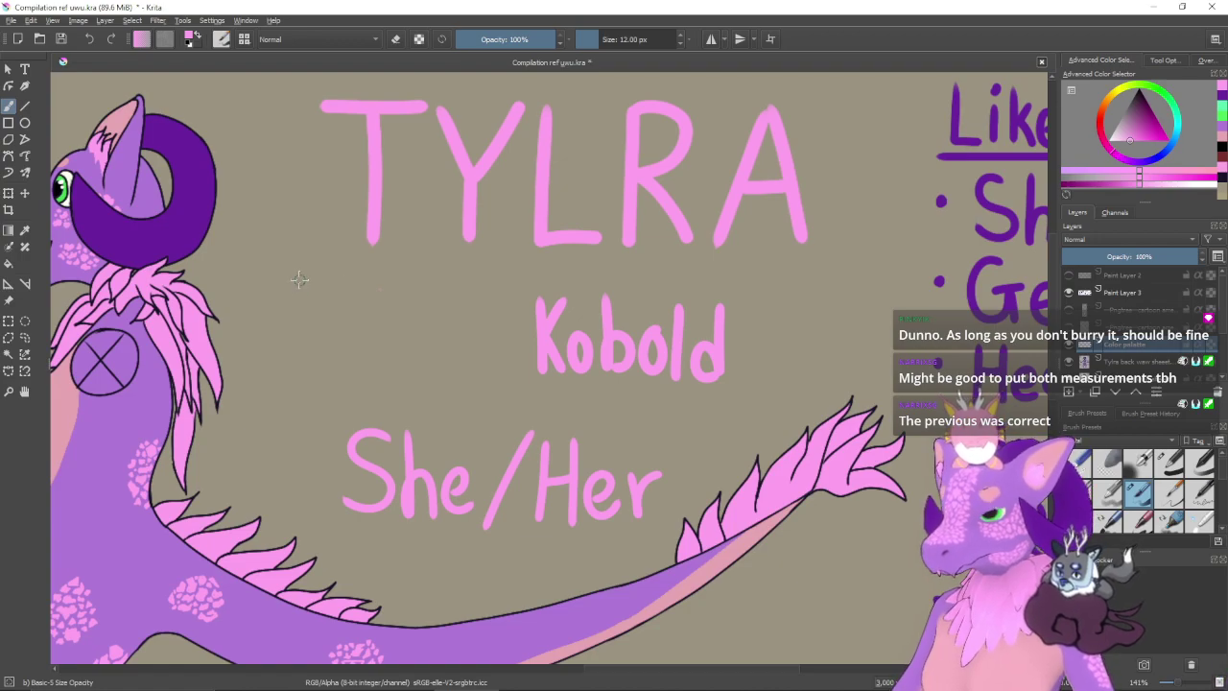
- Try hand-lettering a small raised 3'6", a slash and 106cm in pink in front of Kobold
mouse_move(308, 278)
left_mouse_down()
mouse_move(310, 301)
mouse_move(295, 311)
mouse_move(303, 293)
mouse_move(289, 313)
mouse_move(326, 281)
left_mouse_up()
key("ctrl+z")
mouse_move(349, 277)
left_mouse_down()
mouse_move(353, 313)
mouse_move(341, 299)
mouse_move(366, 282)
left_mouse_up()
left_click_drag(381, 274, 353, 373)
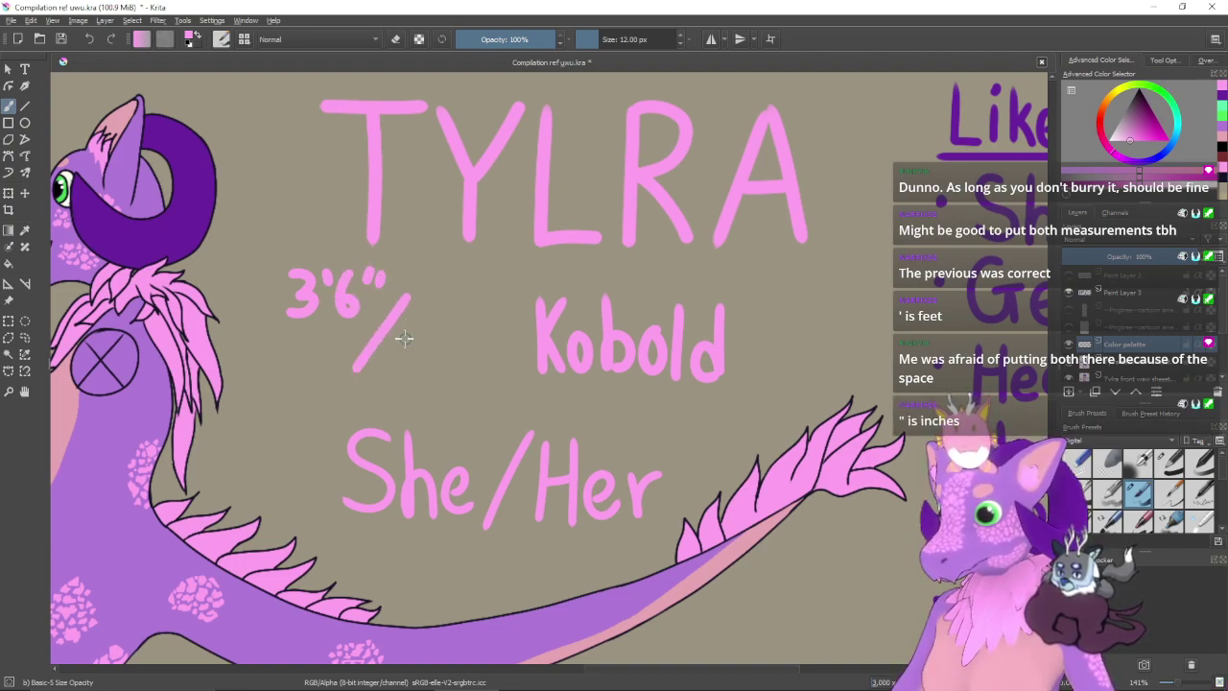
left_click_drag(406, 330, 402, 366)
mouse_move(429, 324)
left_mouse_down()
mouse_move(458, 360)
mouse_move(509, 361)
left_mouse_up()
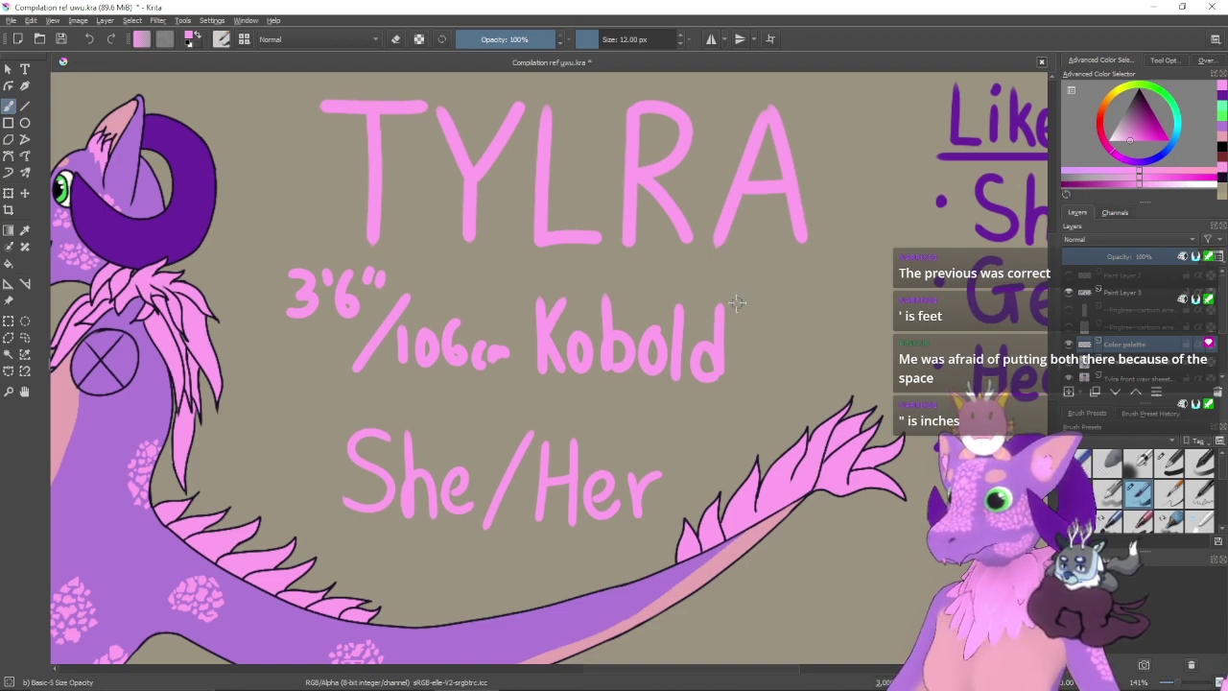
- Undo the small 3'6"/106cm lettering in front of Kobold
key("ctrl+z")
key("ctrl+z")
key("ctrl+z")
key("ctrl+z")
key("ctrl+z")
key("ctrl+z")
key("ctrl+z")
key("ctrl+z")
key("ctrl+z")
key("ctrl+z")
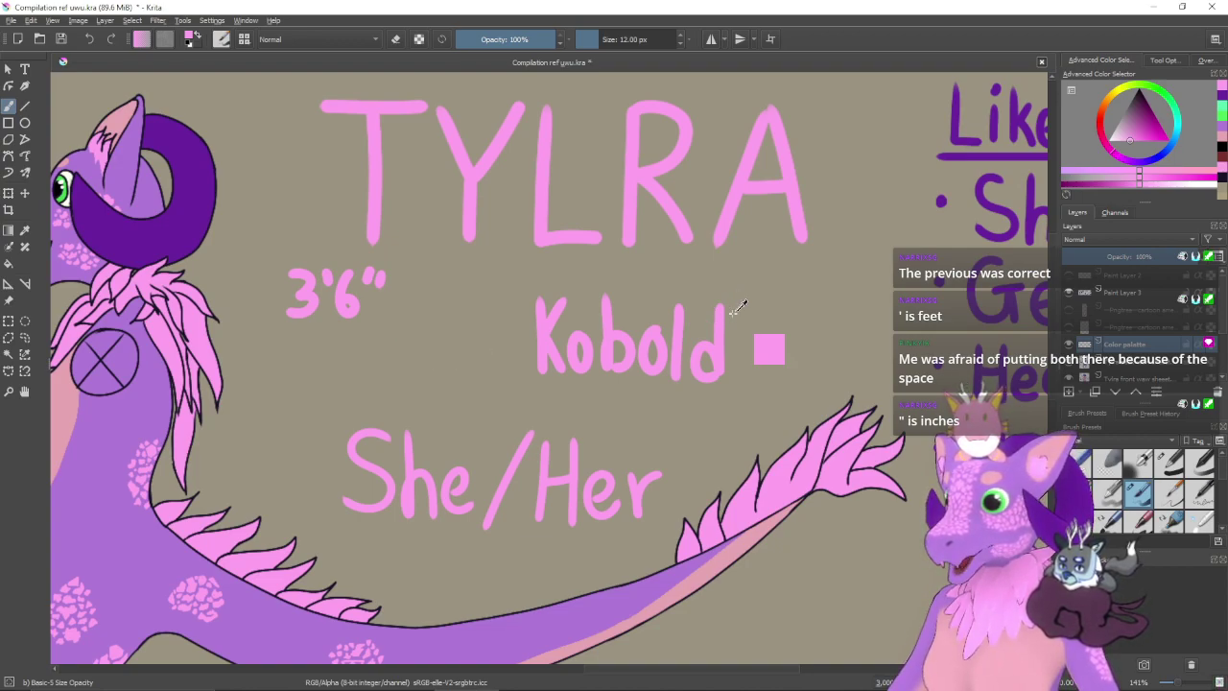
key("ctrl+z")
- Hand-letter 3'6" above 106cm with a slanted dividing line between them in front of Kobold
mouse_move(331, 269)
left_mouse_down()
mouse_move(344, 279)
mouse_move(333, 305)
mouse_move(360, 293)
mouse_move(344, 309)
left_mouse_up()
key("ctrl+z")
mouse_move(384, 270)
left_mouse_down()
mouse_move(392, 298)
mouse_move(417, 282)
left_mouse_up()
key("ctrl+z")
left_click_drag(430, 268, 428, 283)
left_click_drag(328, 332, 443, 312)
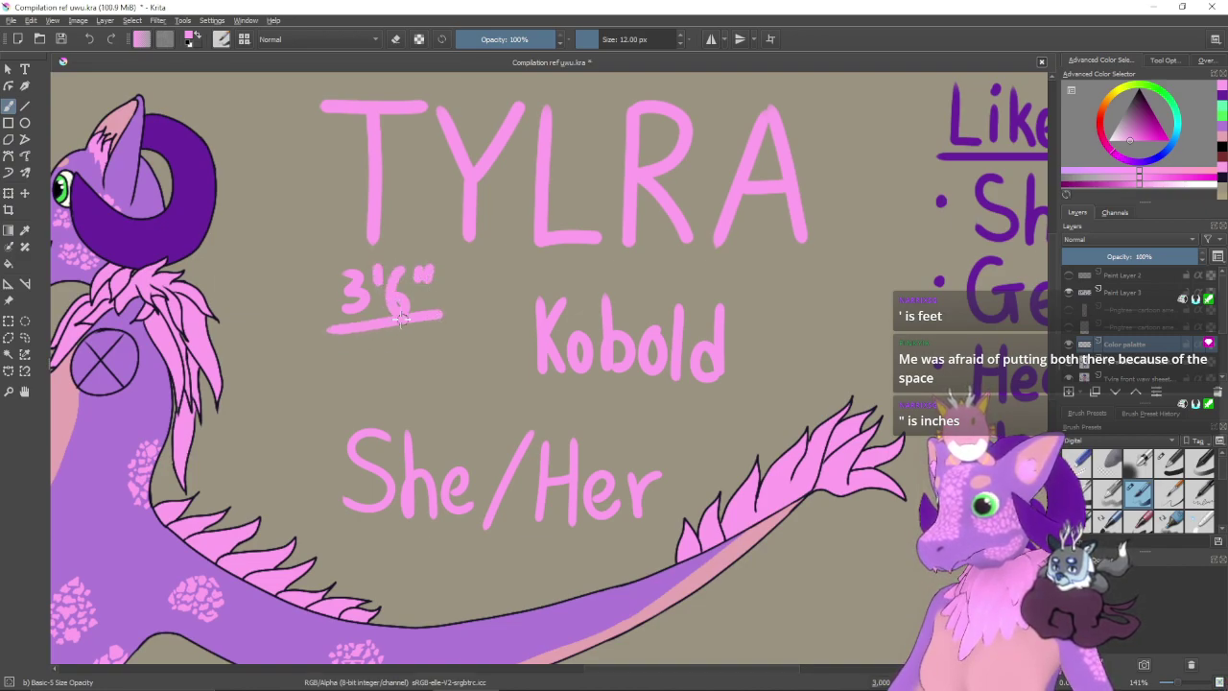
key("ctrl+z")
left_click_drag(291, 357, 438, 299)
key("ctrl+z")
left_click_drag(340, 336, 440, 305)
left_click_drag(339, 338, 451, 305)
mouse_move(357, 343)
left_mouse_down()
mouse_move(372, 374)
mouse_move(389, 376)
mouse_move(394, 341)
mouse_move(459, 372)
mouse_move(479, 353)
mouse_move(493, 369)
left_mouse_up()
key("ctrl+z")
key("ctrl+z")
key("ctrl+z")
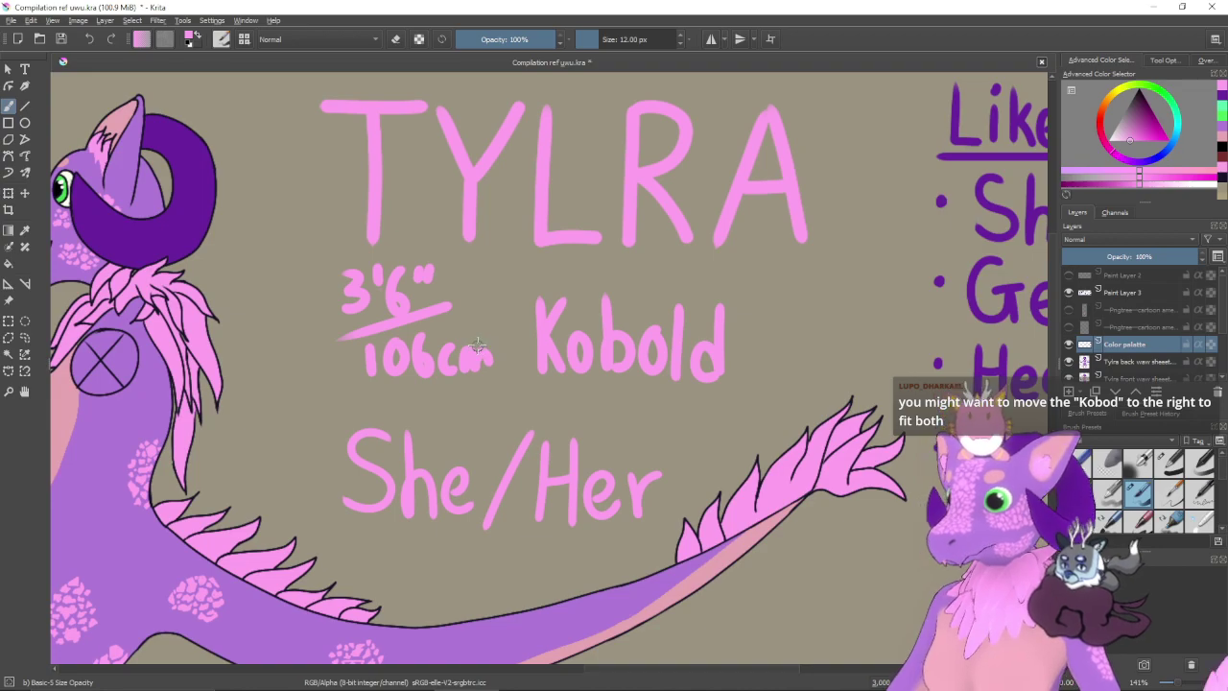
- Select the word Kobold with a rectangle, shift it away from the height lettering, and clear the selection
mouse_move(642, 365)
left_mouse_down()
mouse_move(571, 428)
mouse_move(547, 425)
left_mouse_up()
scroll(608, 365, "down", 5)
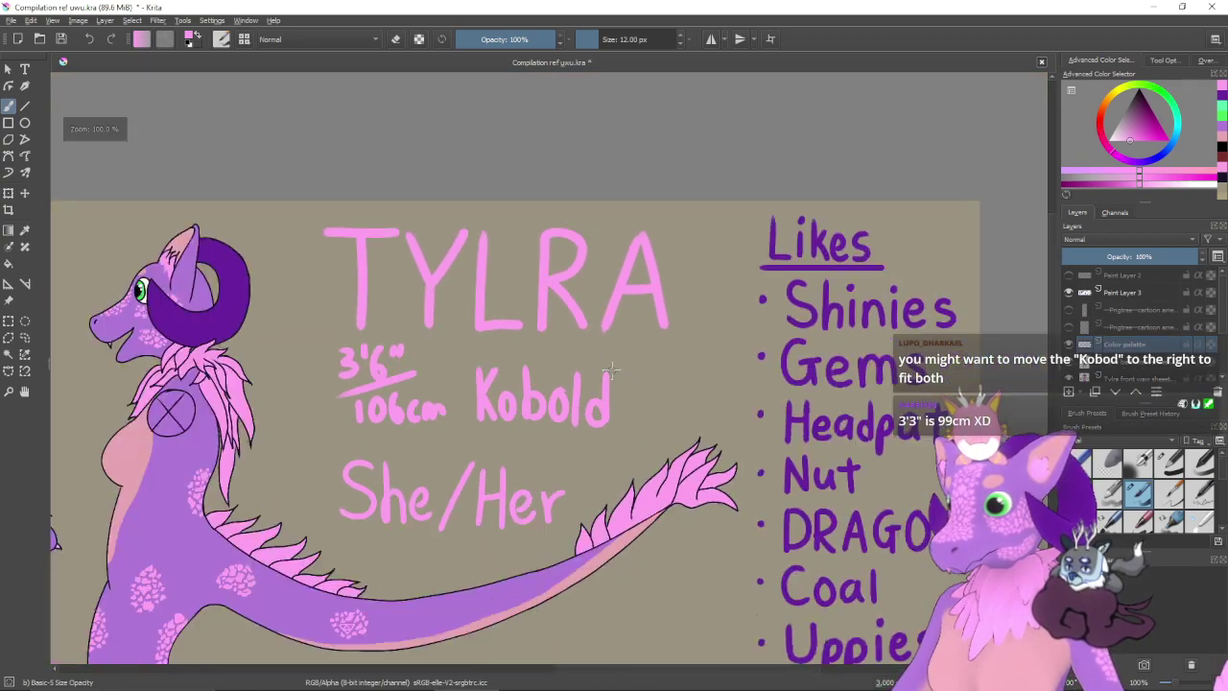
scroll(617, 372, "up", 3)
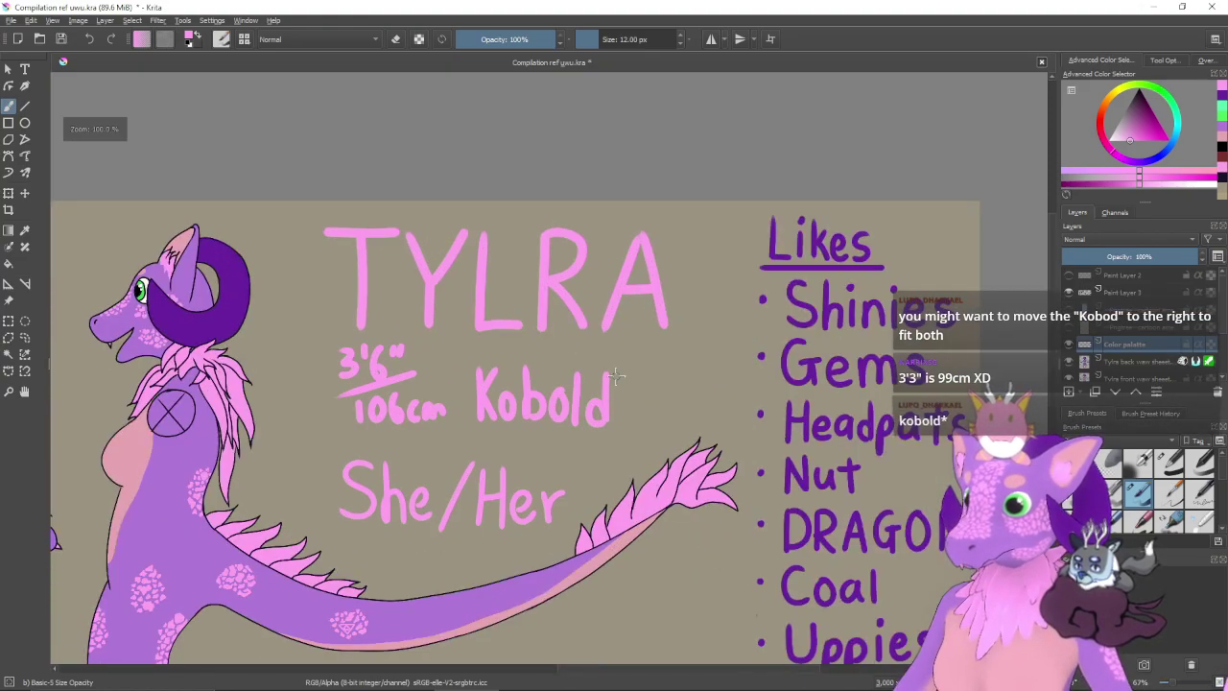
scroll(628, 350, "up", 1)
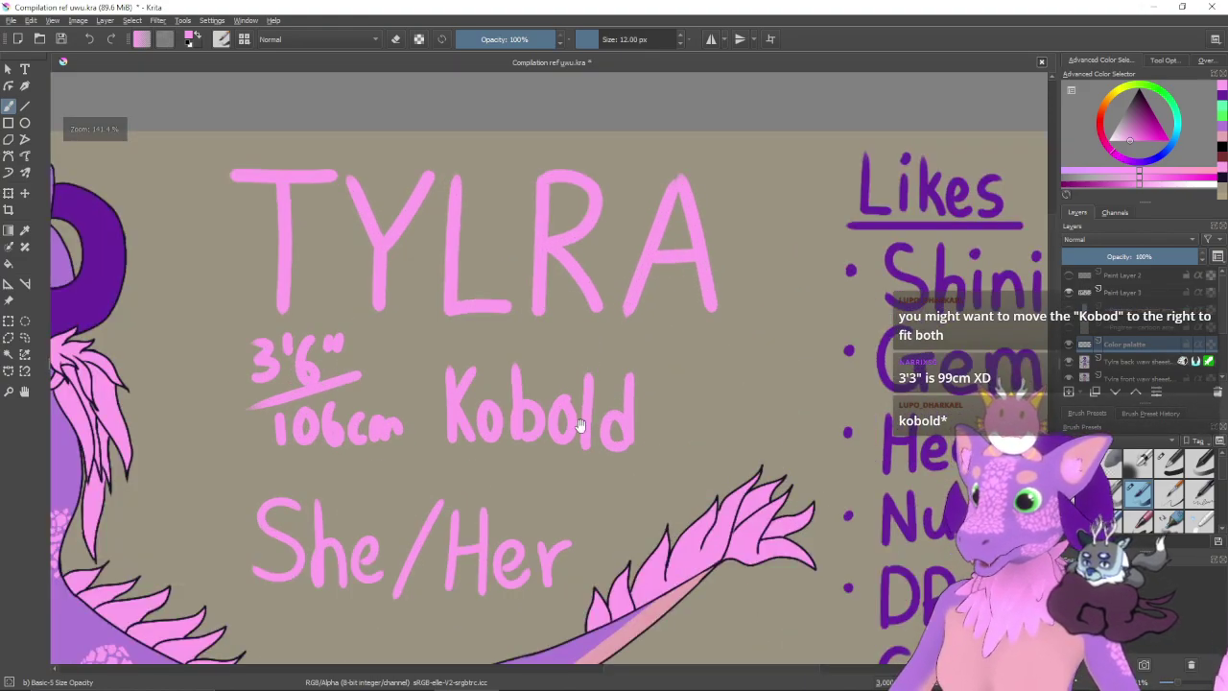
scroll(581, 415, "up", 1)
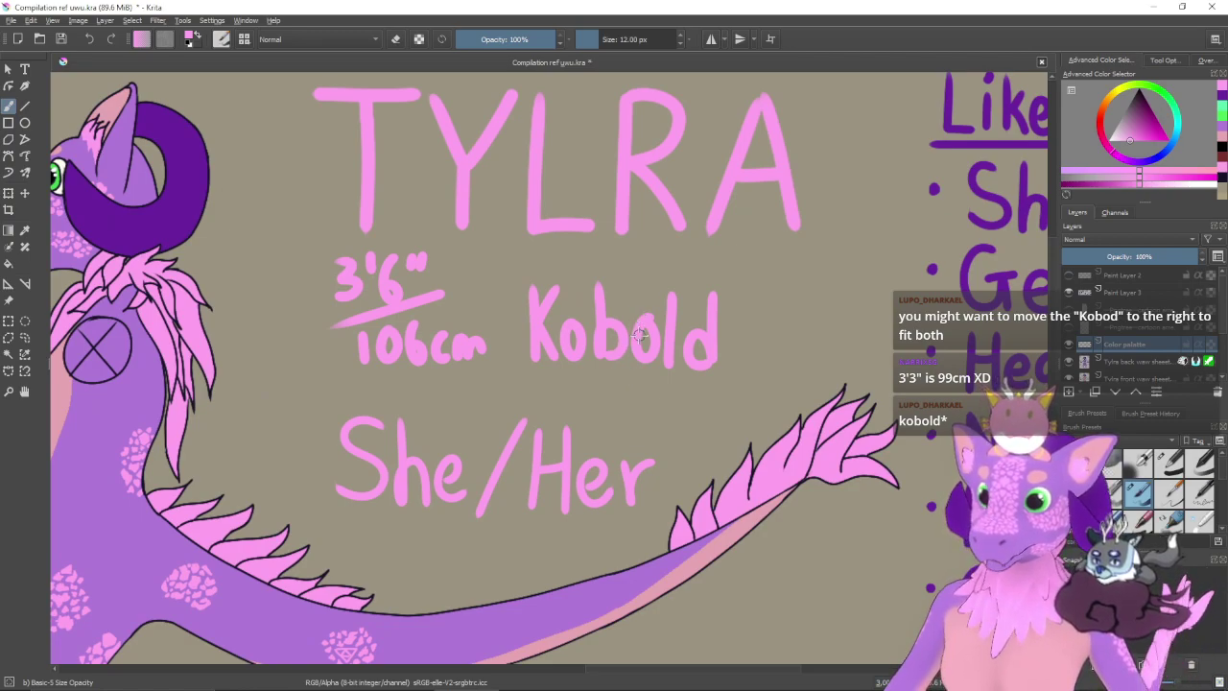
left_click_drag(638, 345, 612, 376)
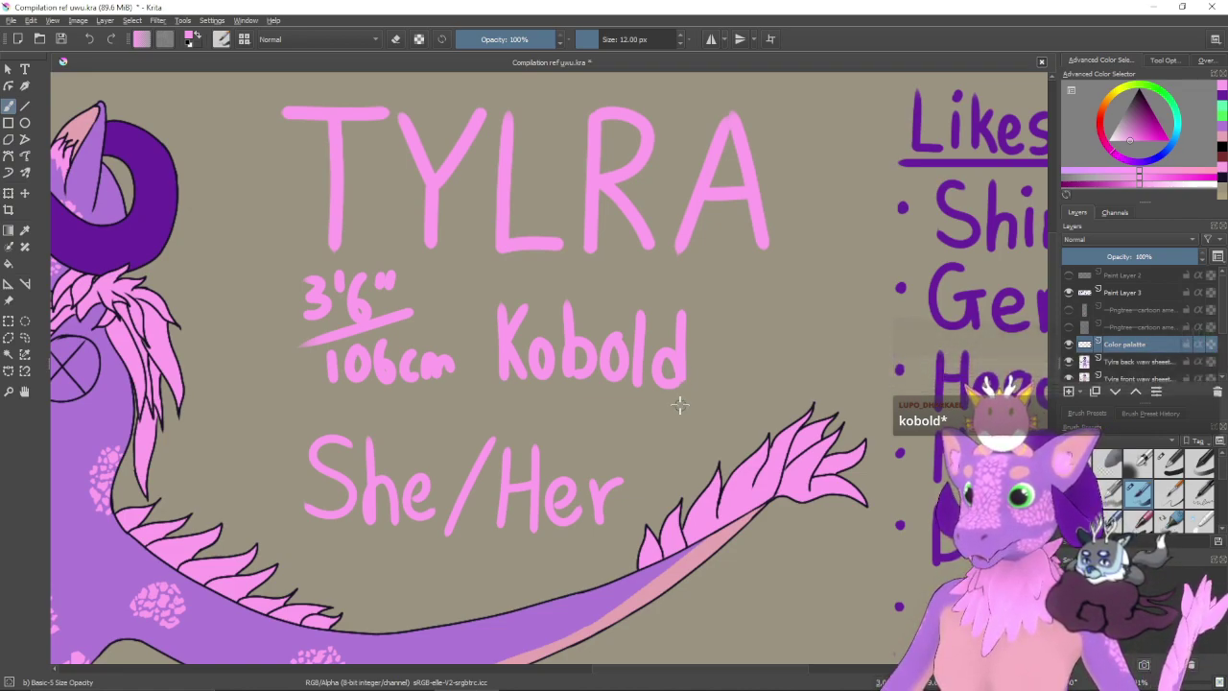
left_click_drag(709, 404, 639, 381)
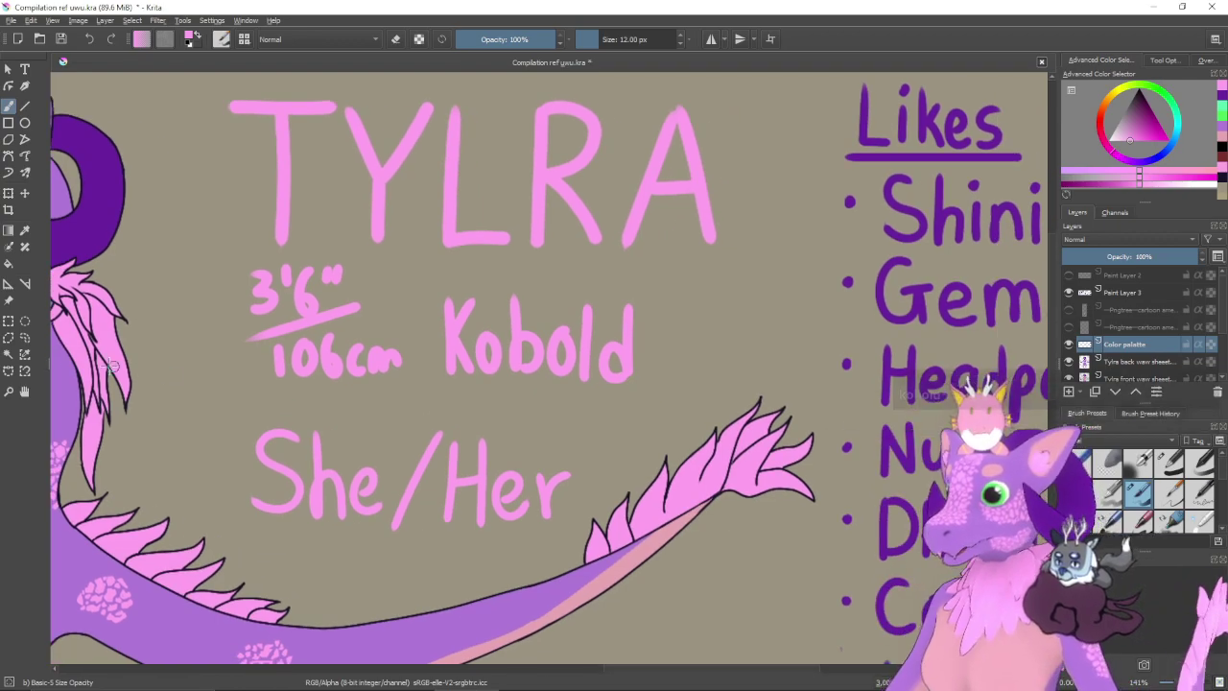
left_click(10, 322)
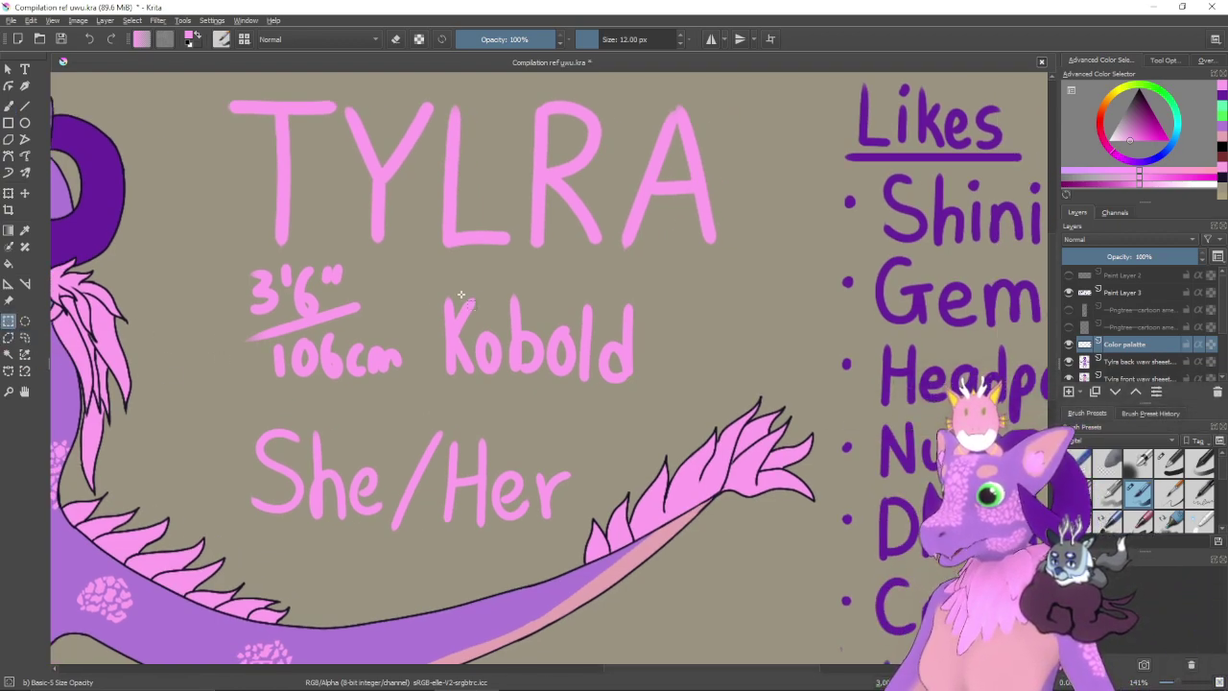
left_click_drag(429, 286, 678, 326)
key("ctrl+t")
key("Return")
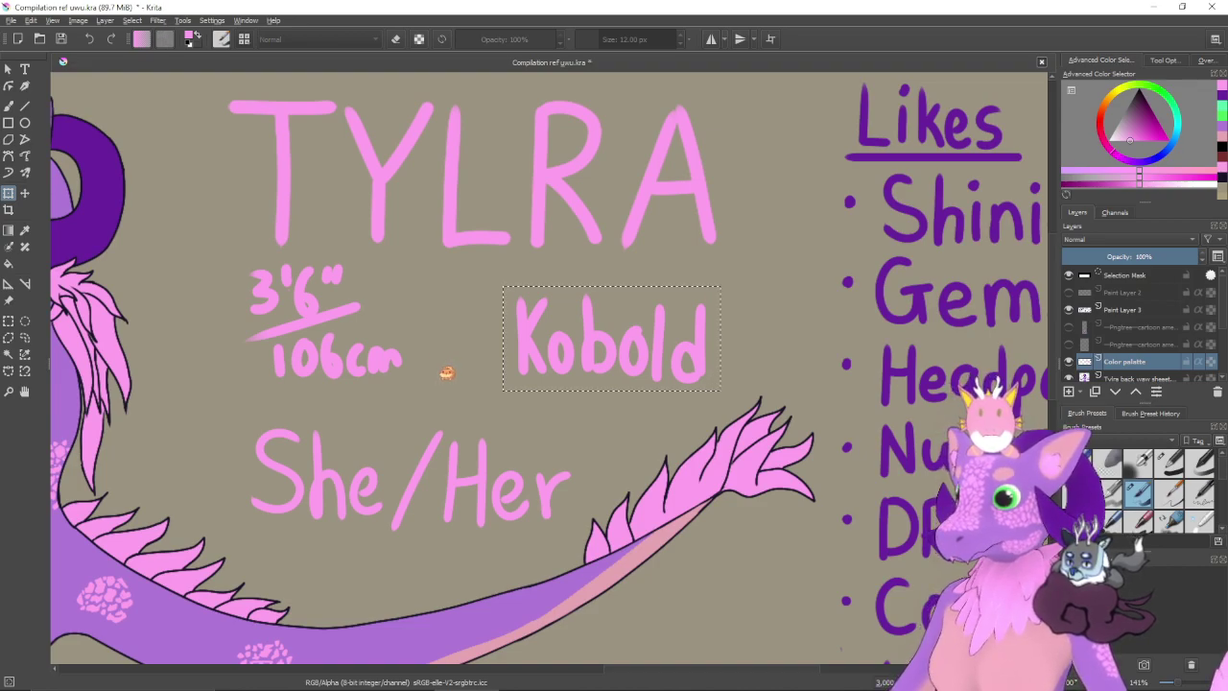
key("ctrl+shift+a")
- Erase the handwritten height in front of Kobold with the brush in eraser mode at 15 px
key("b")
key("e")
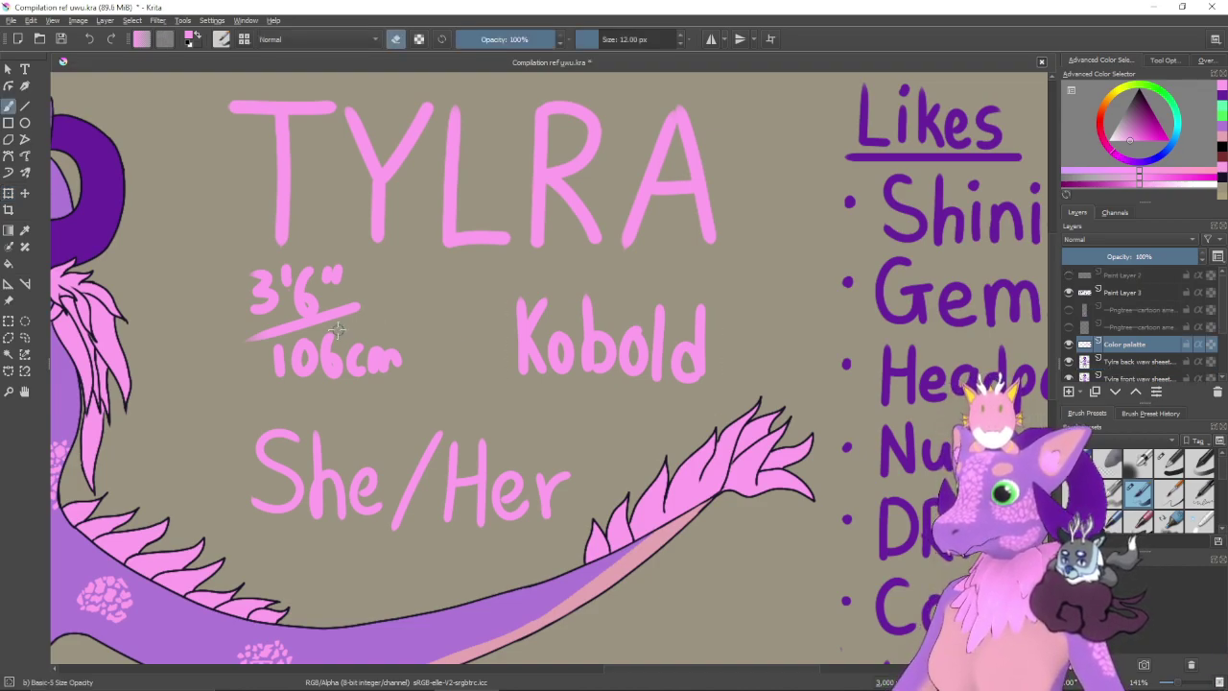
mouse_move(357, 347)
left_mouse_down("shift")
mouse_move(432, 347)
mouse_move(264, 315)
mouse_move(332, 284)
mouse_move(326, 365)
mouse_move(284, 360)
left_mouse_up("shift")
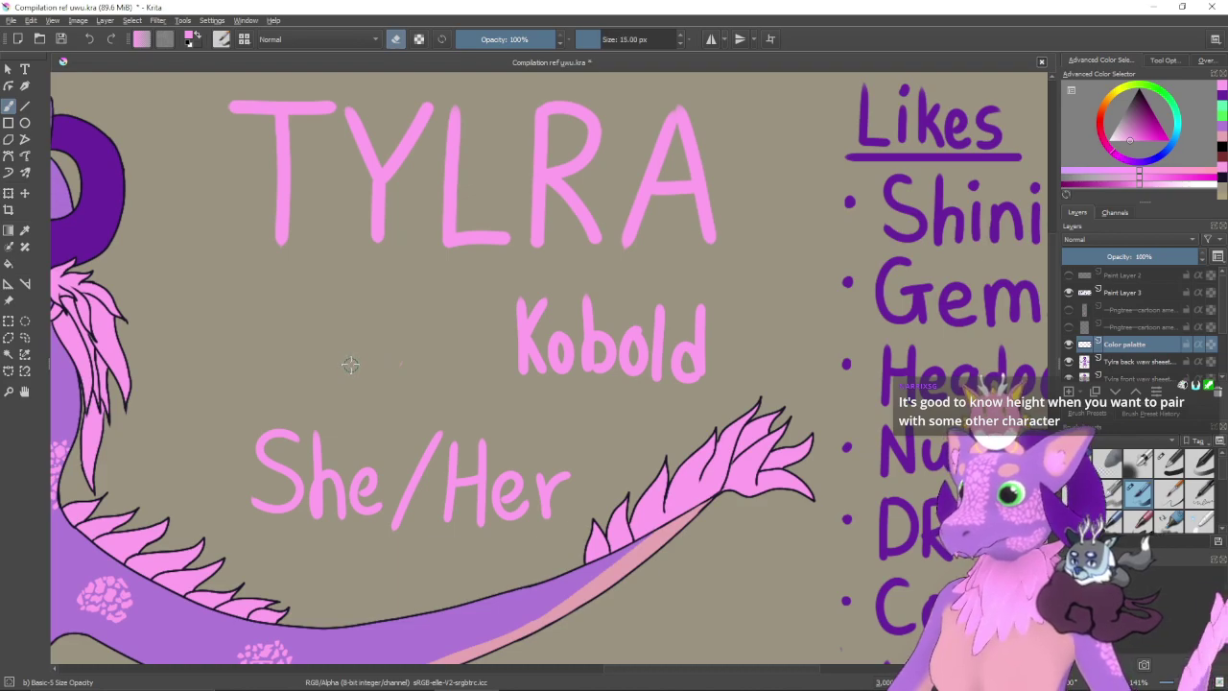
key("e")
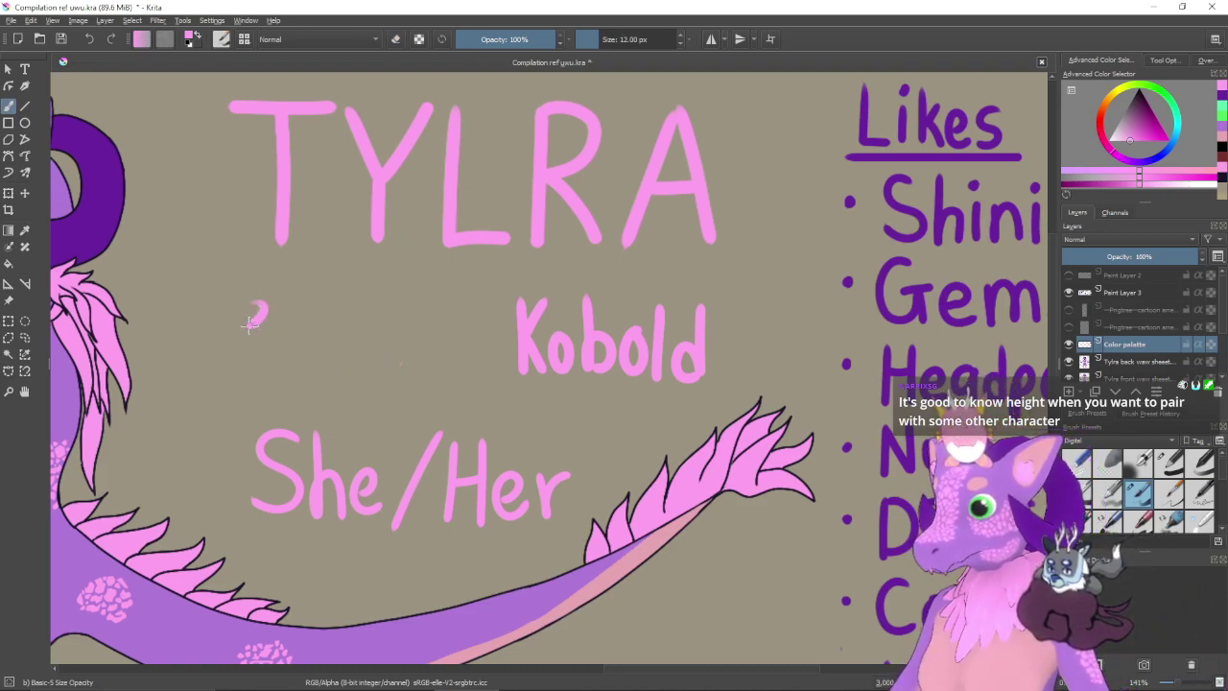
- Try hand-lettering the height as 3'6"/106cm on one straight line in front of Kobold
mouse_move(234, 293)
left_mouse_down()
mouse_move(269, 308)
mouse_move(231, 345)
mouse_move(257, 299)
mouse_move(242, 350)
left_mouse_up()
key("ctrl+z")
key("ctrl+z")
mouse_move(247, 303)
left_mouse_down()
mouse_move(274, 327)
mouse_move(240, 357)
left_mouse_up()
mouse_move(295, 289)
left_mouse_down()
mouse_move(307, 352)
mouse_move(308, 334)
left_mouse_up()
key("ctrl+z")
left_click_drag(338, 297, 329, 377)
mouse_move(388, 309)
left_mouse_down()
mouse_move(383, 357)
mouse_move(412, 310)
mouse_move(434, 365)
mouse_move(434, 342)
left_mouse_up()
- Undo the straight-line height lettering in front of Kobold
key("ctrl+z")
key("ctrl+z")
key("ctrl+z")
key("ctrl+z")
key("ctrl+z")
key("ctrl+z")
key("ctrl+z")
key("ctrl+z")
key("ctrl+z")
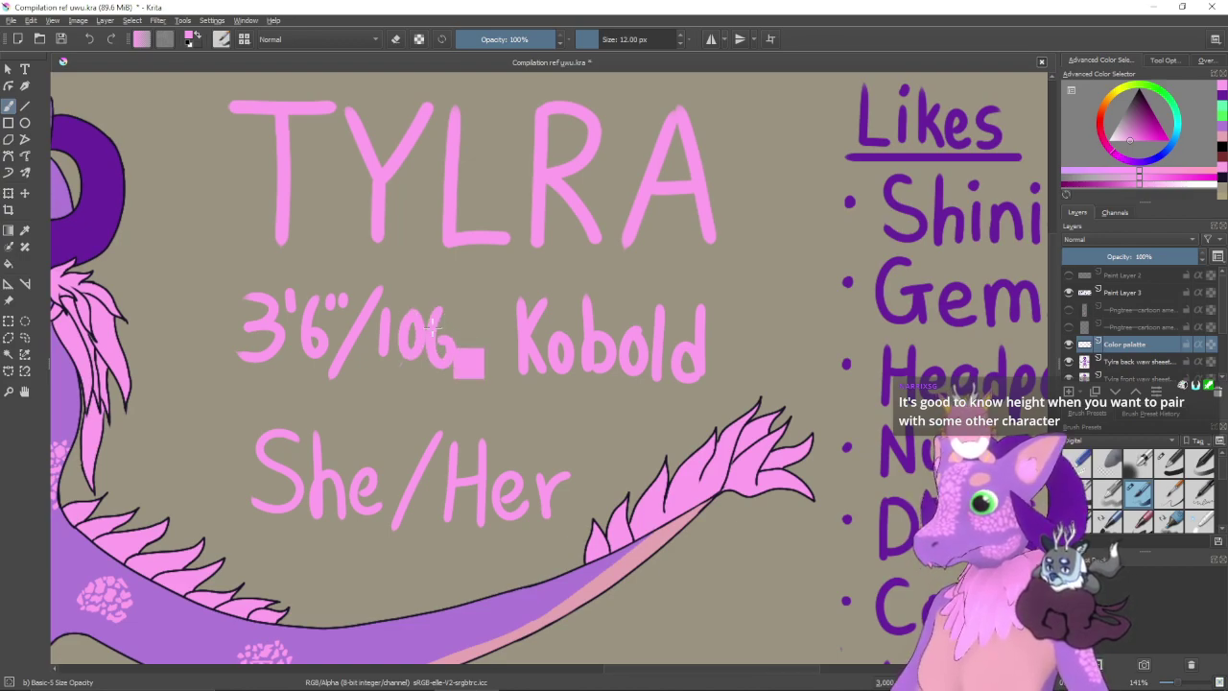
key("ctrl+z")
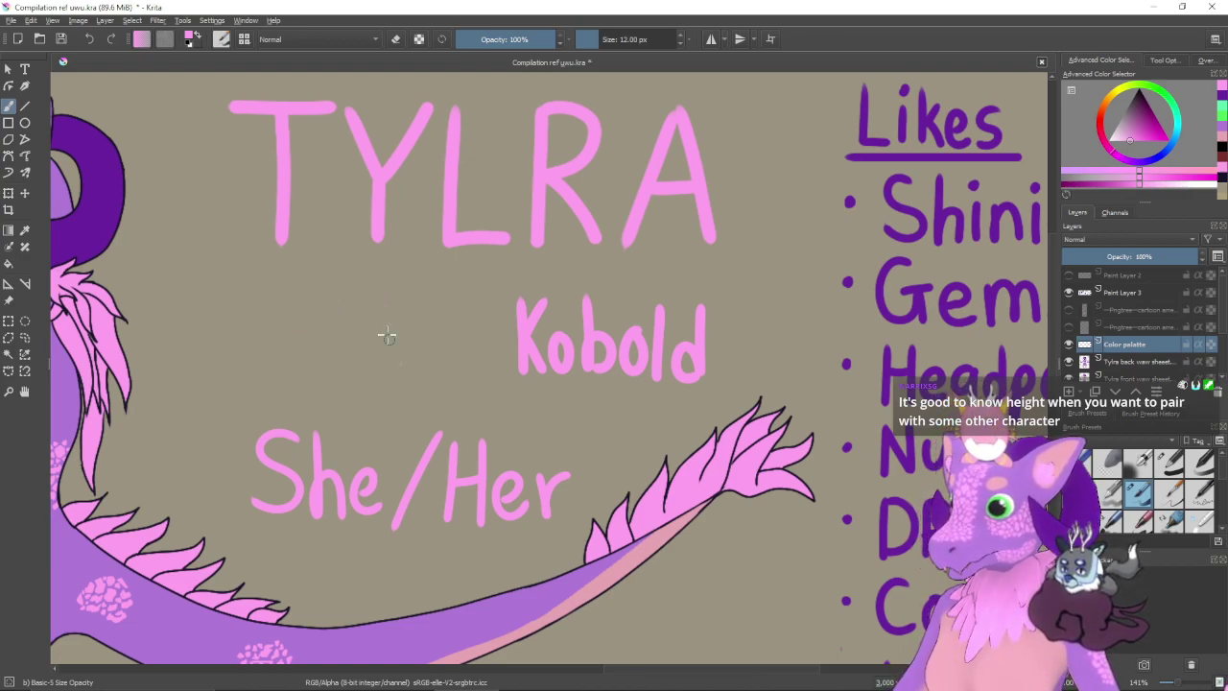
- Hand-letter a raised 3'6", a long slash and a lowered 106cm in pink with the 12 px brush in front of Kobold
mouse_move(232, 281)
left_mouse_down()
mouse_move(245, 300)
mouse_move(228, 317)
mouse_move(242, 290)
mouse_move(220, 324)
mouse_move(255, 295)
mouse_move(280, 316)
left_mouse_up()
key("ctrl+z")
key("ctrl+z")
mouse_move(301, 271)
left_mouse_down()
mouse_move(295, 316)
mouse_move(284, 305)
mouse_move(313, 286)
mouse_move(257, 362)
left_mouse_up()
key("ctrl+z")
key("ctrl+z")
key("ctrl+z")
key("ctrl+z")
left_click_drag(327, 299, 276, 352)
key("ctrl+z")
left_click_drag(328, 297, 277, 353)
key("ctrl+z")
left_click_drag(336, 297, 277, 354)
mouse_move(331, 321)
left_mouse_down()
mouse_move(332, 355)
mouse_move(353, 323)
mouse_move(423, 361)
mouse_move(444, 343)
mouse_move(515, 400)
left_mouse_up()
key("ctrl+z")
key("ctrl+z")
key("ctrl+z")
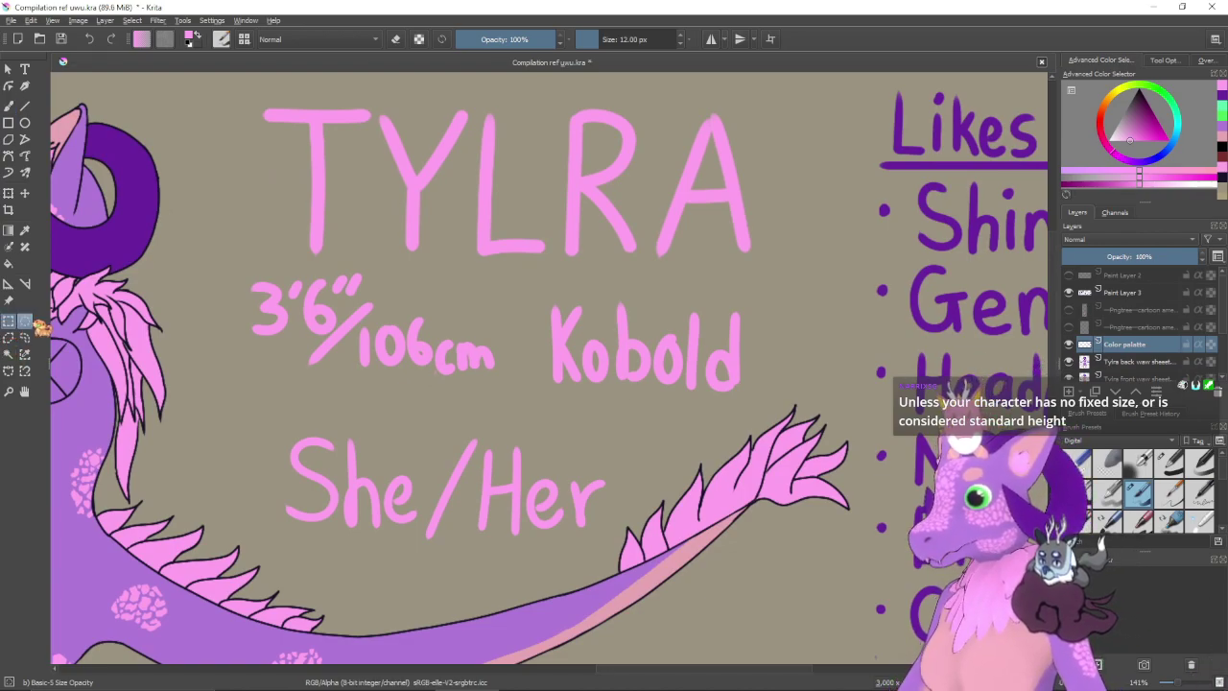
- Select the 3'6"/106cm lettering, shift it slightly down and closer to Kobold, and clear the selection
left_click_drag(240, 271, 504, 382)
key("ctrl+t")
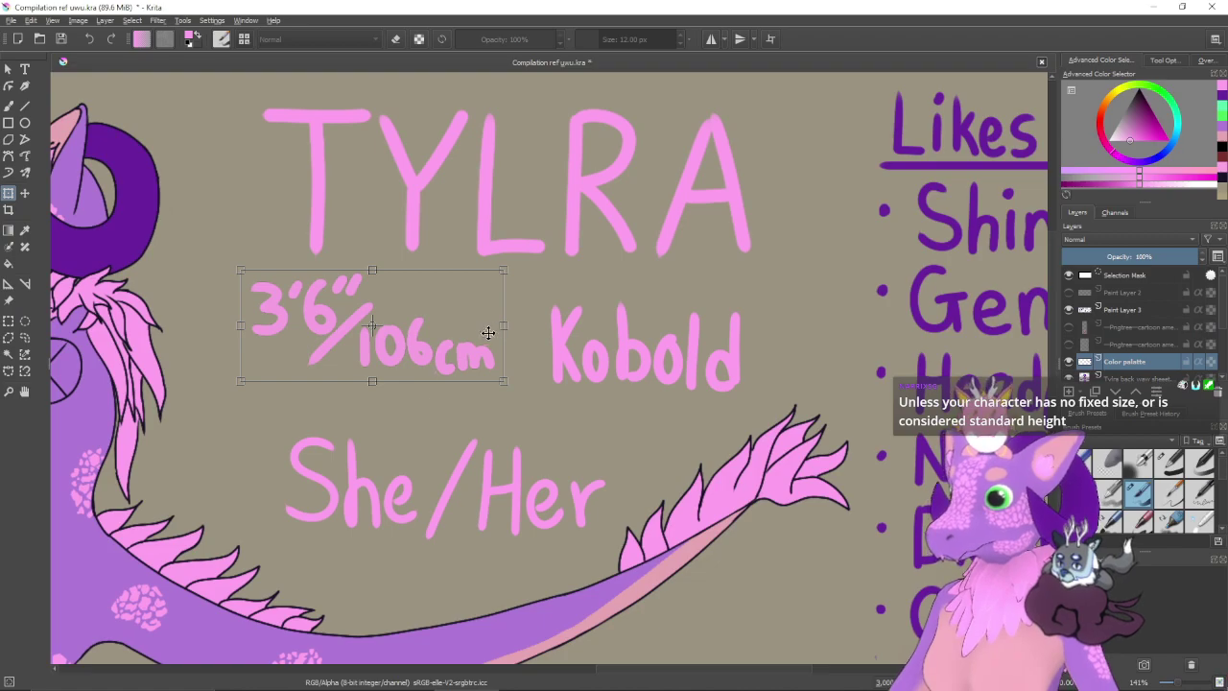
mouse_move(457, 331)
left_mouse_down()
mouse_move(480, 339)
mouse_move(474, 325)
left_mouse_up()
key("Return")
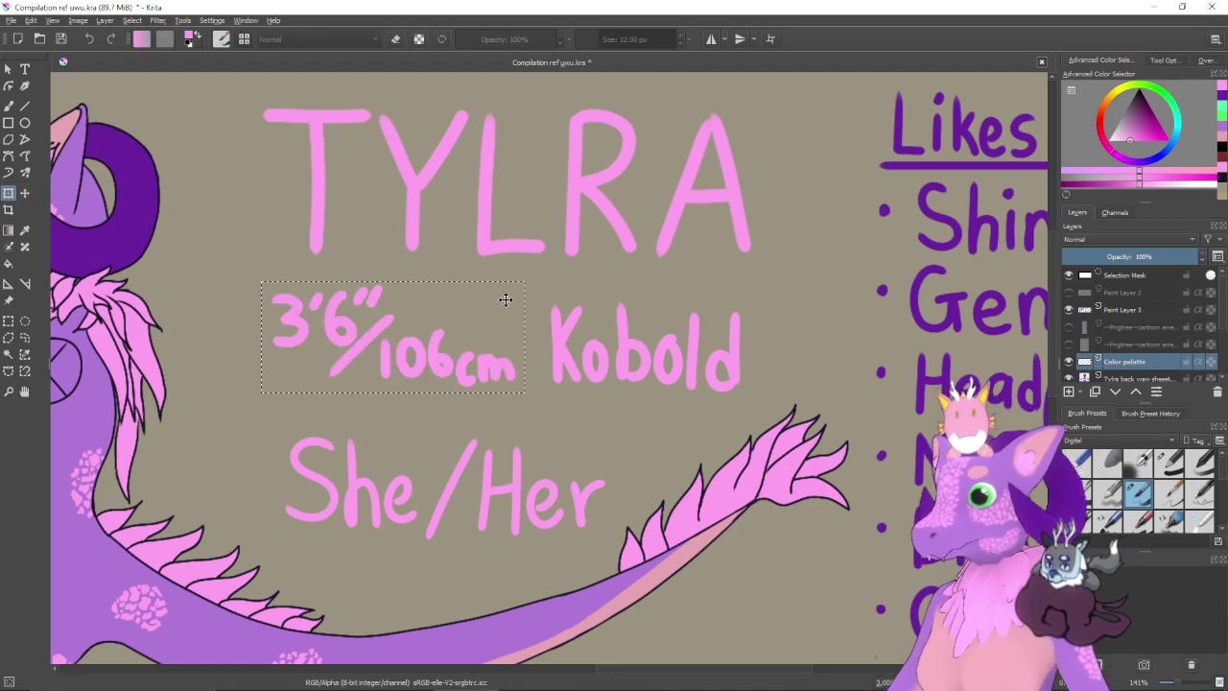
key("ctrl+shift+a")
- Try hand-lettering Generally smol in pink below the tail, above DRAGONS
left_click_drag(708, 408, 692, 412)
scroll(692, 412, "down", 5)
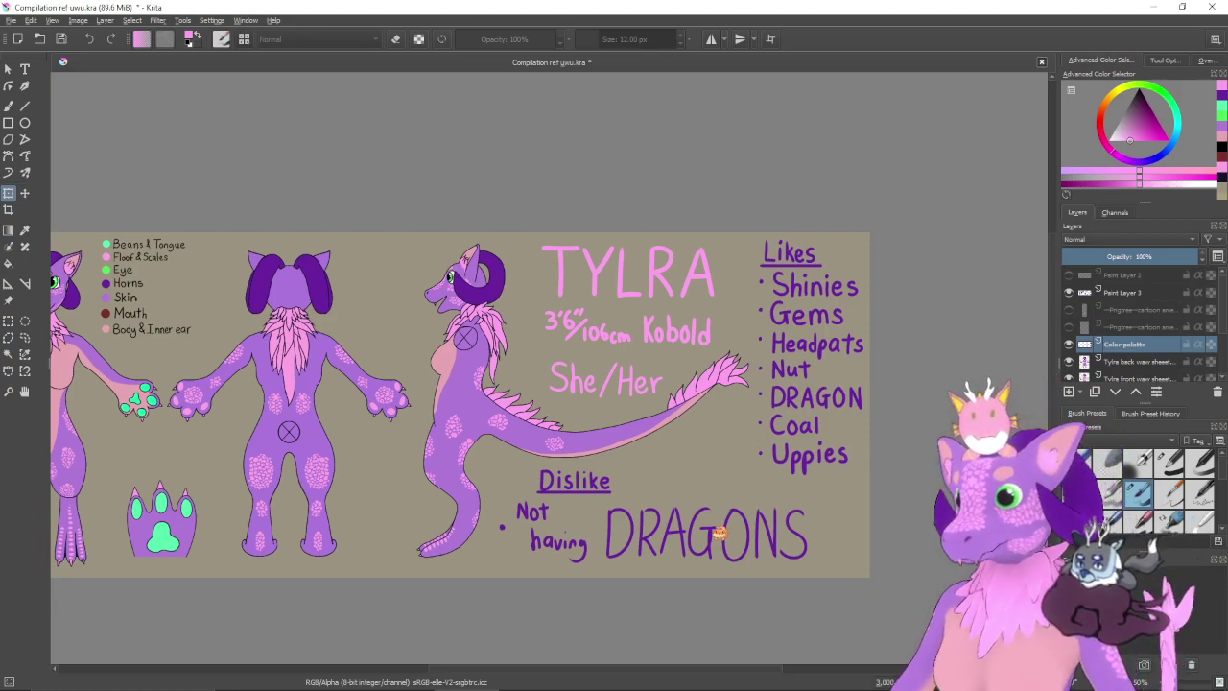
key("1")
left_click_drag(772, 423, 568, 262)
key("b")
mouse_move(584, 372)
left_mouse_down()
mouse_move(647, 401)
mouse_move(673, 374)
mouse_move(734, 408)
left_mouse_up()
mouse_move(618, 429)
left_mouse_down()
mouse_move(624, 453)
mouse_move(696, 447)
mouse_move(708, 458)
left_mouse_up()
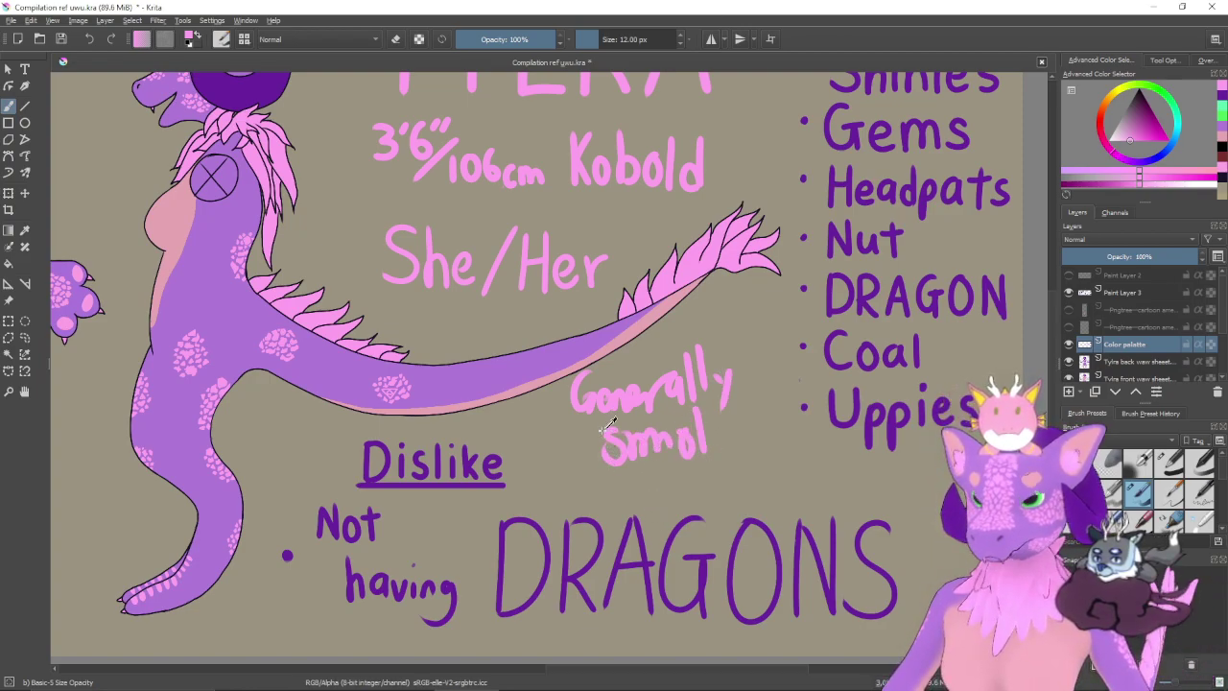
- Undo the Generally smol lettering below the tail
key("ctrl+z")
key("ctrl+z")
key("ctrl+z")
key("ctrl+z")
key("ctrl+z")
key("ctrl+z")
key("ctrl+z")
key("ctrl+z")
key("ctrl+z")
key("ctrl+z")
key("ctrl+z")
key("ctrl+z")
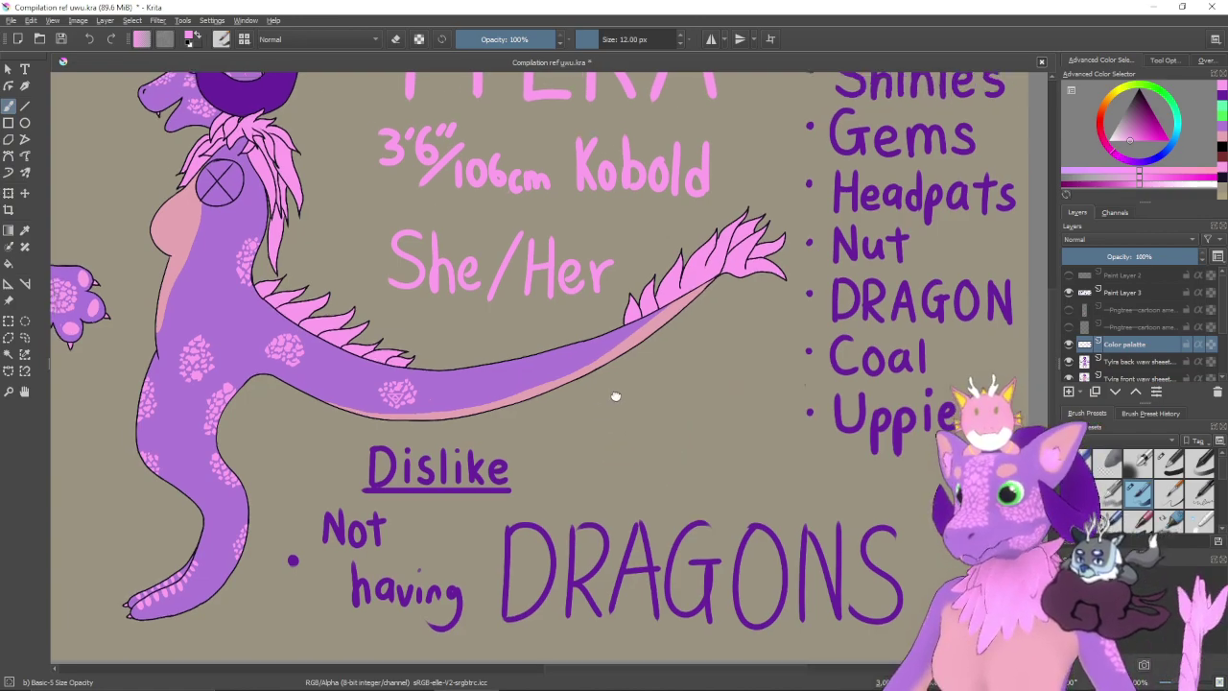
- Try a pink horizontal underline beneath the TYLRA title, then undo it
left_click_drag(613, 389, 628, 474)
mouse_move(591, 392)
left_mouse_down()
mouse_move(685, 445)
mouse_move(646, 499)
left_mouse_up()
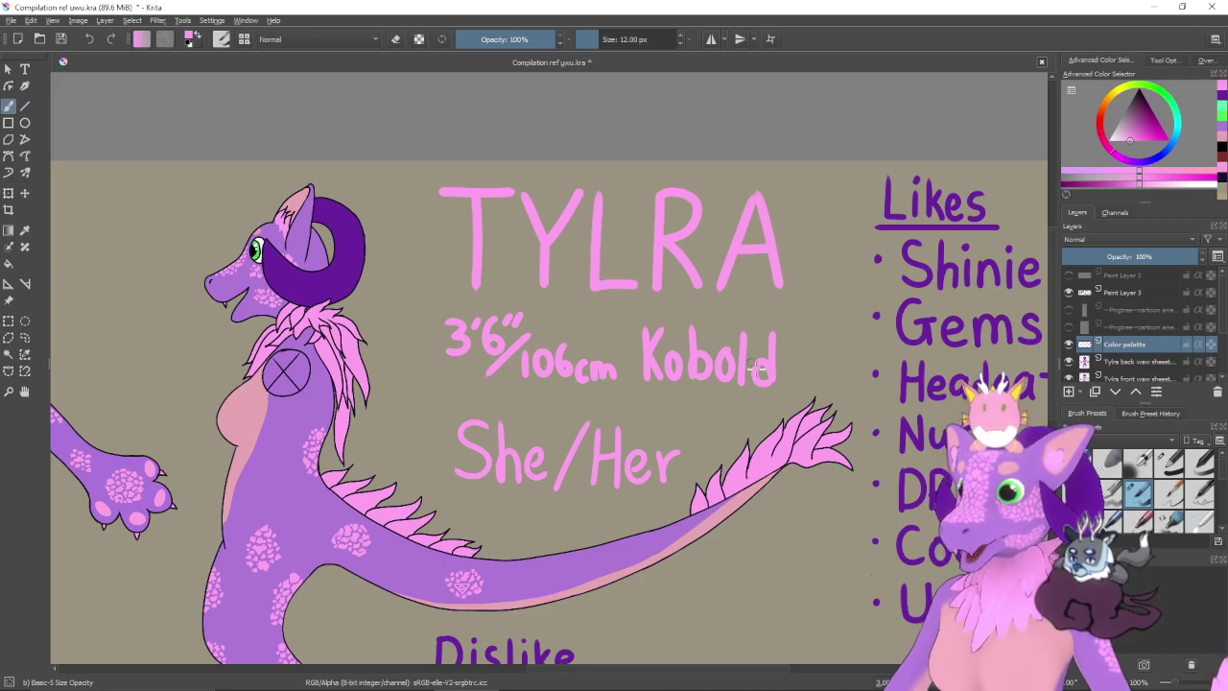
left_click_drag(751, 411, 749, 440)
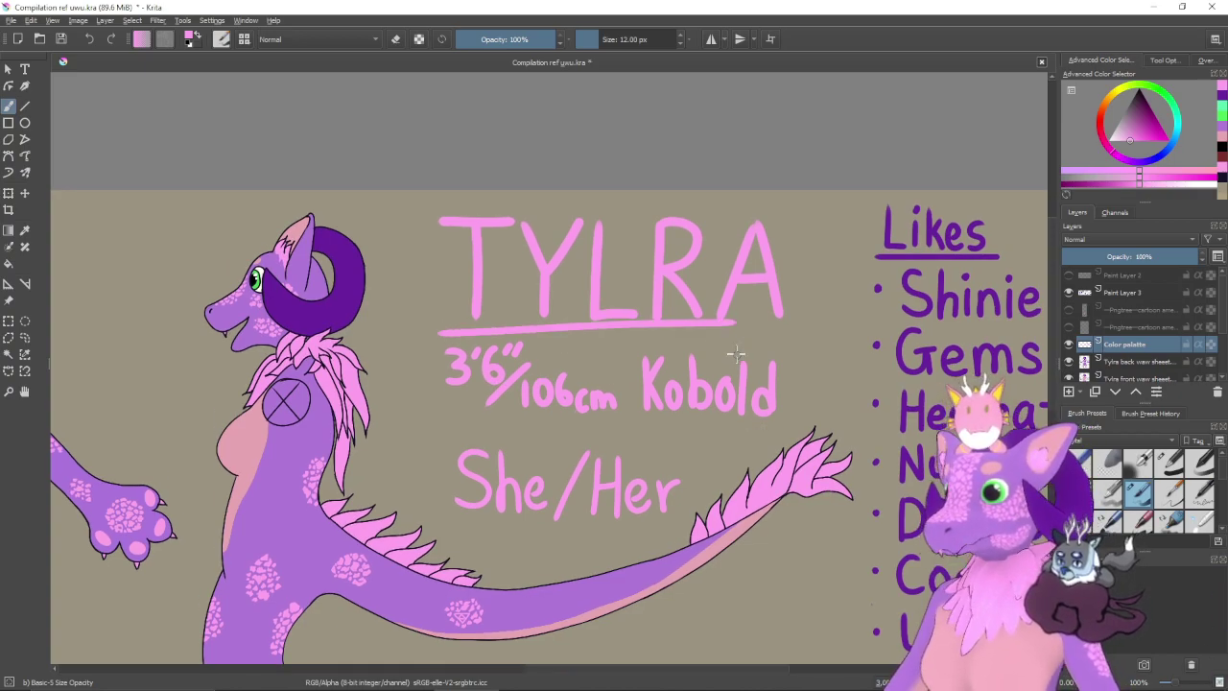
key("ctrl+z")
left_click_drag(438, 332, 787, 332)
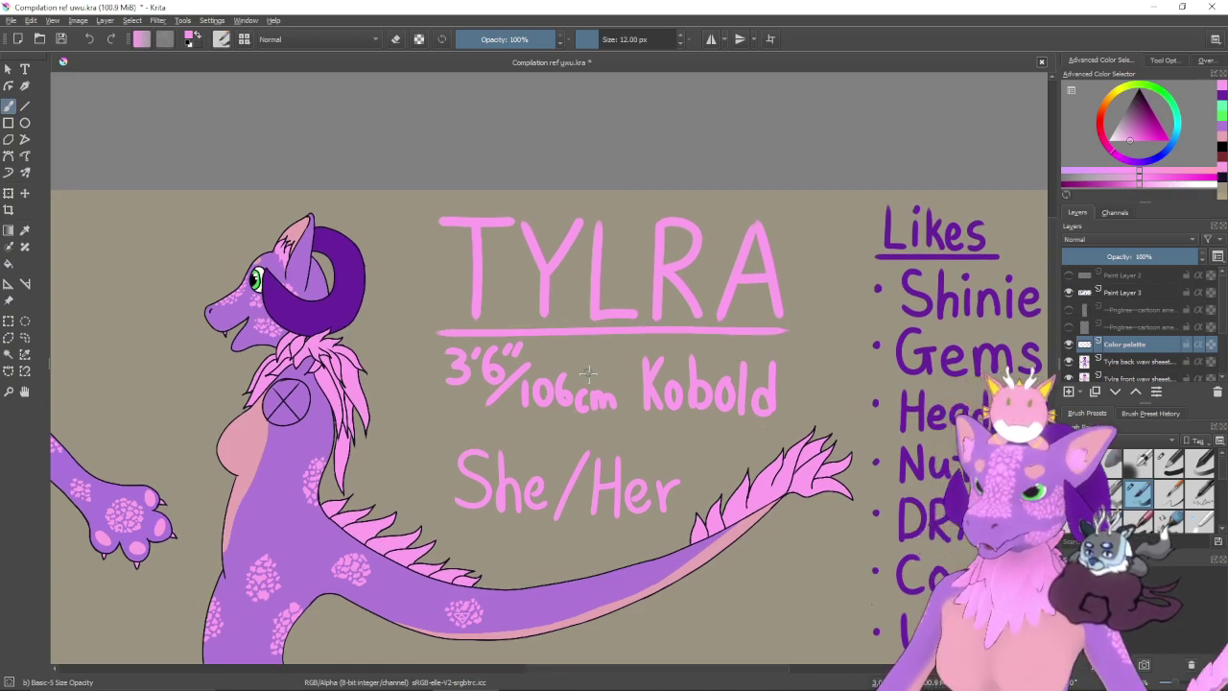
key("ctrl+z")
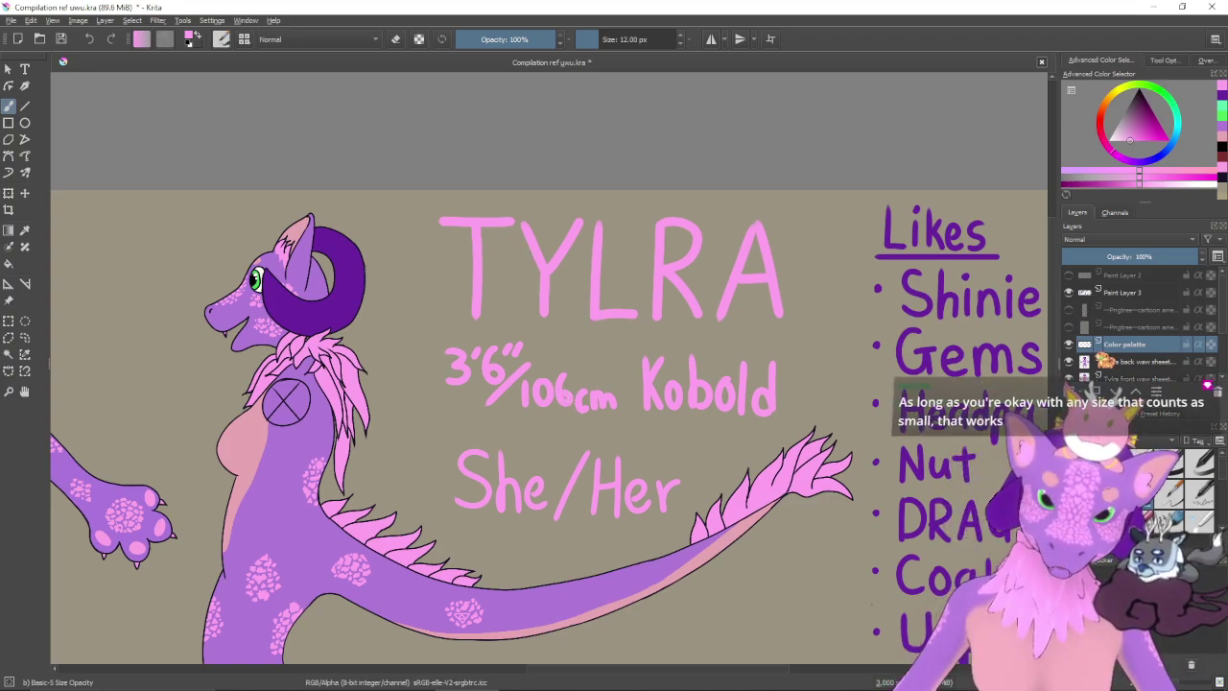
- Sample the dark purple of the side-view horn and recolour the height and Kobold lettering with an enlarged brush
left_click_drag(590, 406, 613, 366)
left_click_drag(688, 445, 548, 436)
left_click_drag(253, 241, 293, 251)
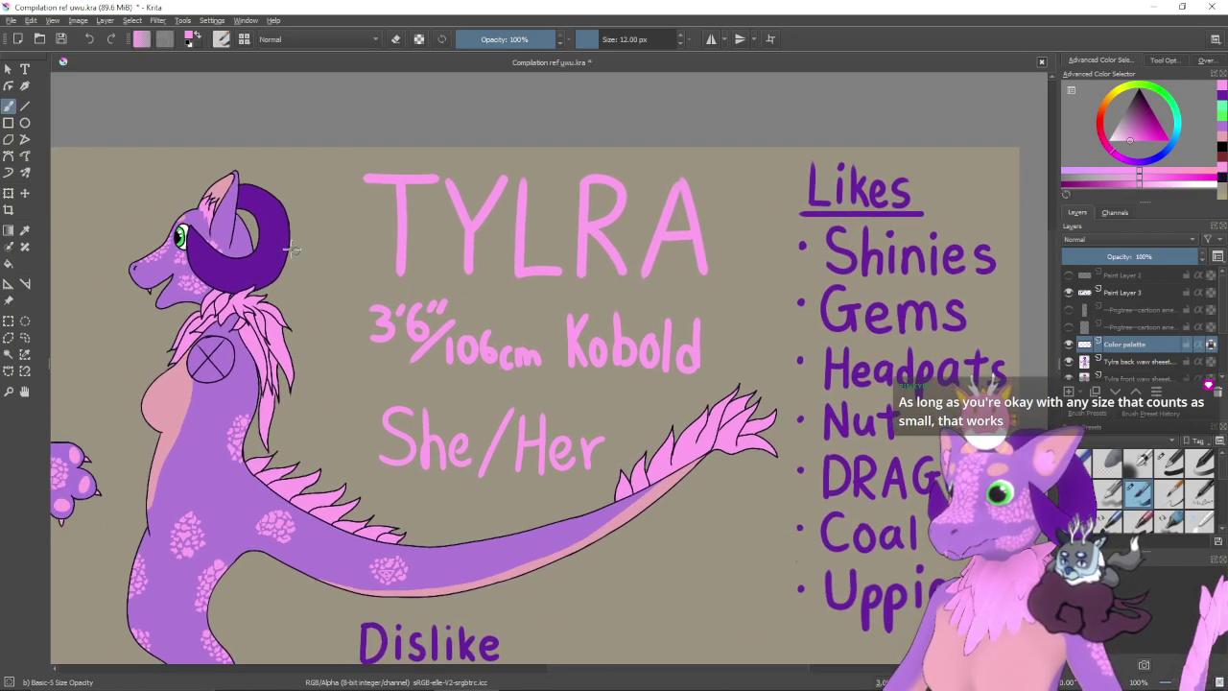
left_click(276, 235, "ctrl")
left_click_drag(550, 391, 578, 394)
key("bracketright")
key("bracketright")
key("bracketright")
key("bracketright")
key("bracketright")
mouse_move(403, 344)
left_mouse_down()
mouse_move(433, 330)
mouse_move(394, 325)
mouse_move(416, 333)
mouse_move(411, 359)
mouse_move(464, 312)
mouse_move(431, 362)
mouse_move(513, 332)
mouse_move(495, 356)
mouse_move(500, 375)
mouse_move(481, 372)
mouse_move(493, 356)
mouse_move(543, 368)
mouse_move(521, 394)
mouse_move(613, 360)
mouse_move(577, 365)
mouse_move(575, 381)
mouse_move(527, 363)
mouse_move(596, 362)
mouse_move(631, 342)
mouse_move(591, 335)
mouse_move(694, 348)
mouse_move(633, 330)
mouse_move(717, 343)
mouse_move(713, 330)
mouse_move(601, 340)
mouse_move(696, 377)
left_mouse_up()
- Recolour the She/Her lettering dark purple with the brush at 63 px and check the whole sheet
key("bracketright")
key("bracketright")
key("bracketright")
key("bracketright")
mouse_move(618, 426)
left_mouse_down()
mouse_move(590, 482)
mouse_move(560, 451)
mouse_move(566, 473)
mouse_move(583, 428)
mouse_move(540, 480)
mouse_move(511, 455)
mouse_move(497, 476)
mouse_move(486, 452)
mouse_move(443, 478)
mouse_move(427, 458)
mouse_move(428, 424)
left_mouse_up()
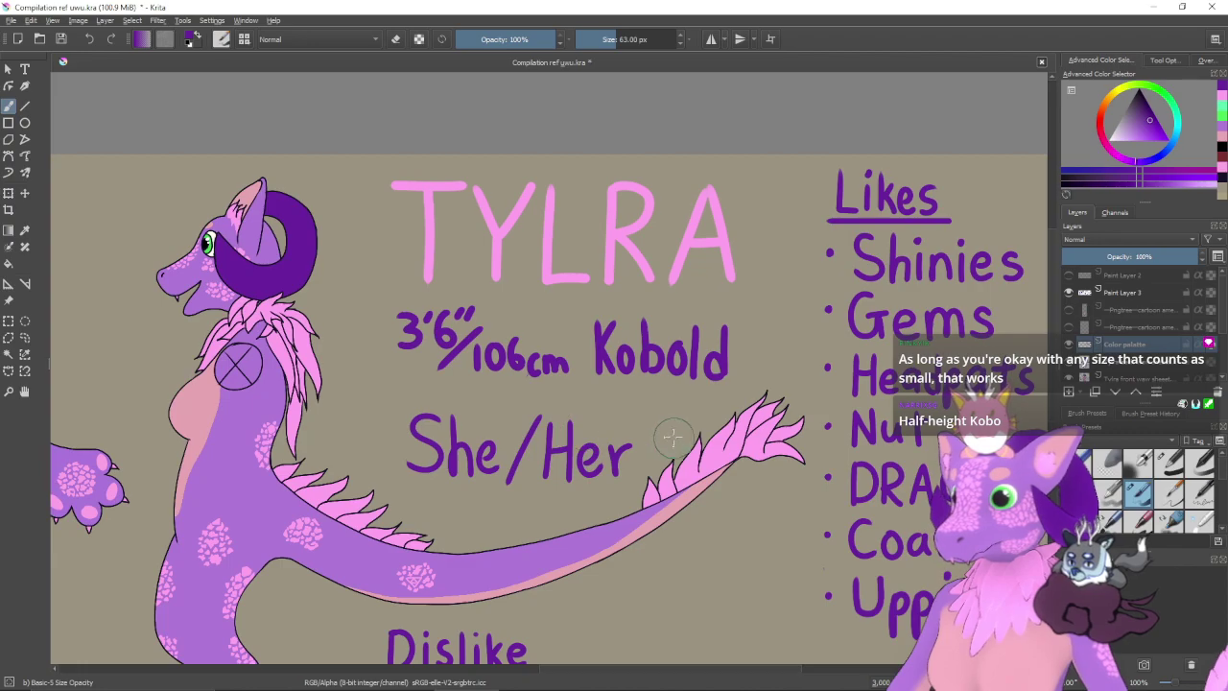
scroll(672, 436, "down", 5)
left_click_drag(621, 466, 724, 437)
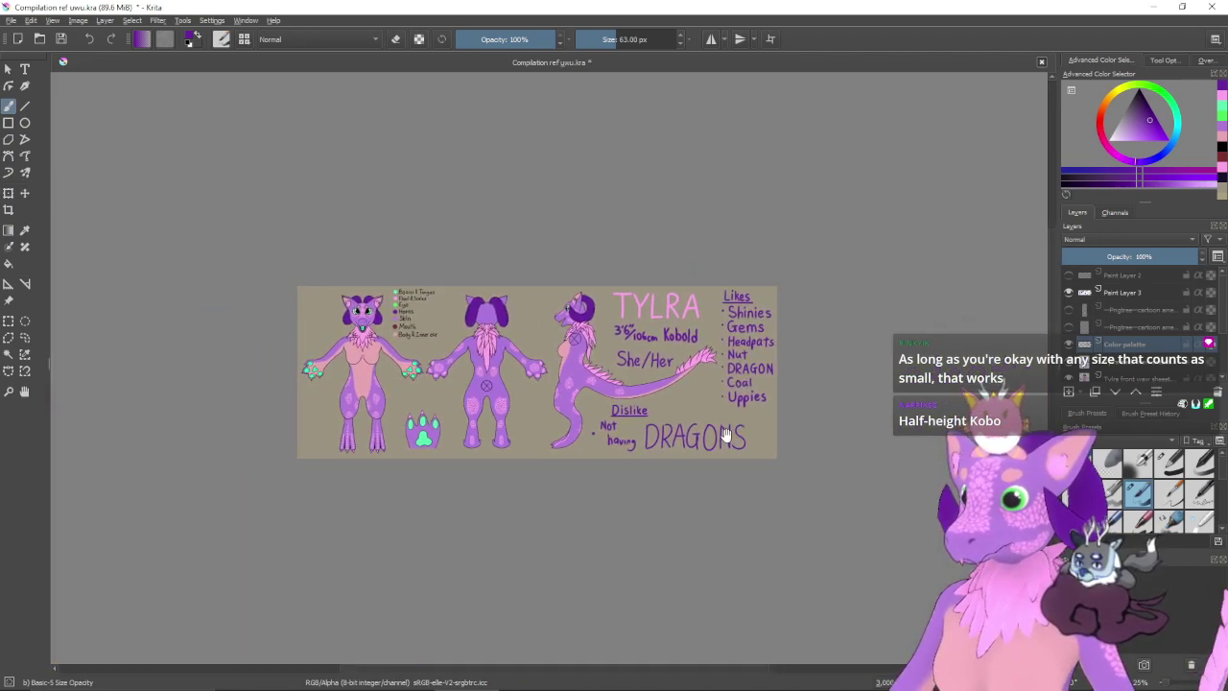
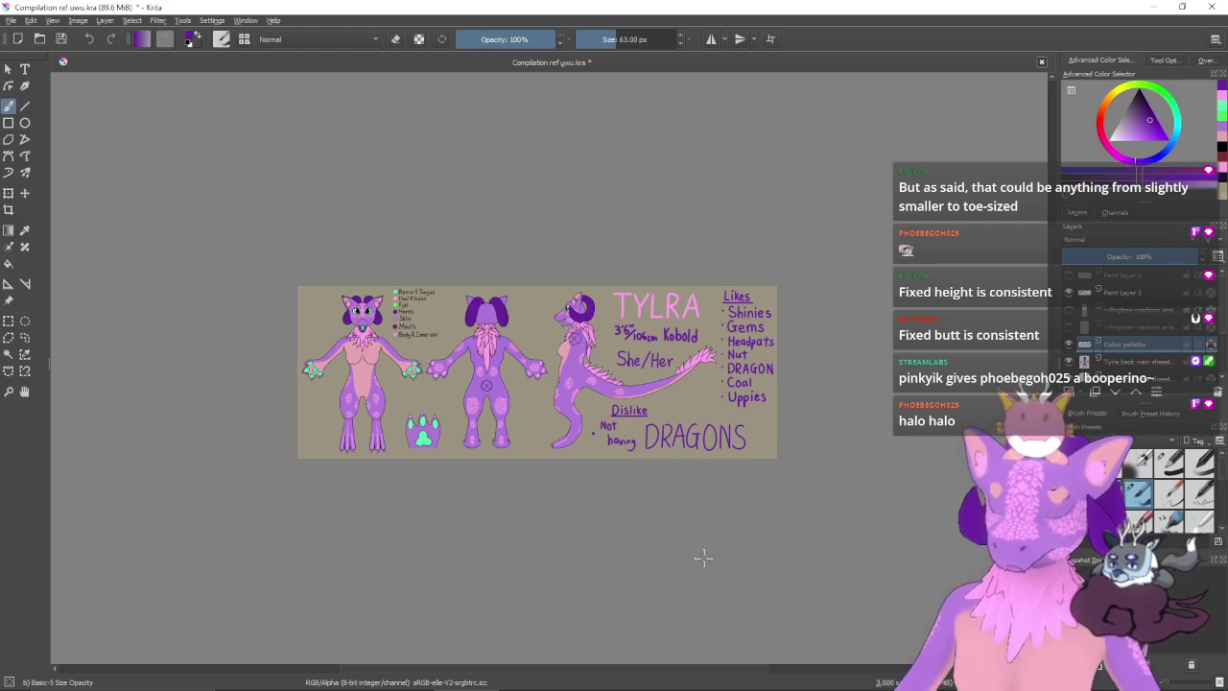
- Undo the dark purple recolouring of the height, Kobold and She/Her lettering and check the whole sheet
key("ctrl+plus")
key("ctrl+plus")
key("ctrl+plus")
key("ctrl+plus")
left_click_drag(786, 419, 461, 524)
key("ctrl+z")
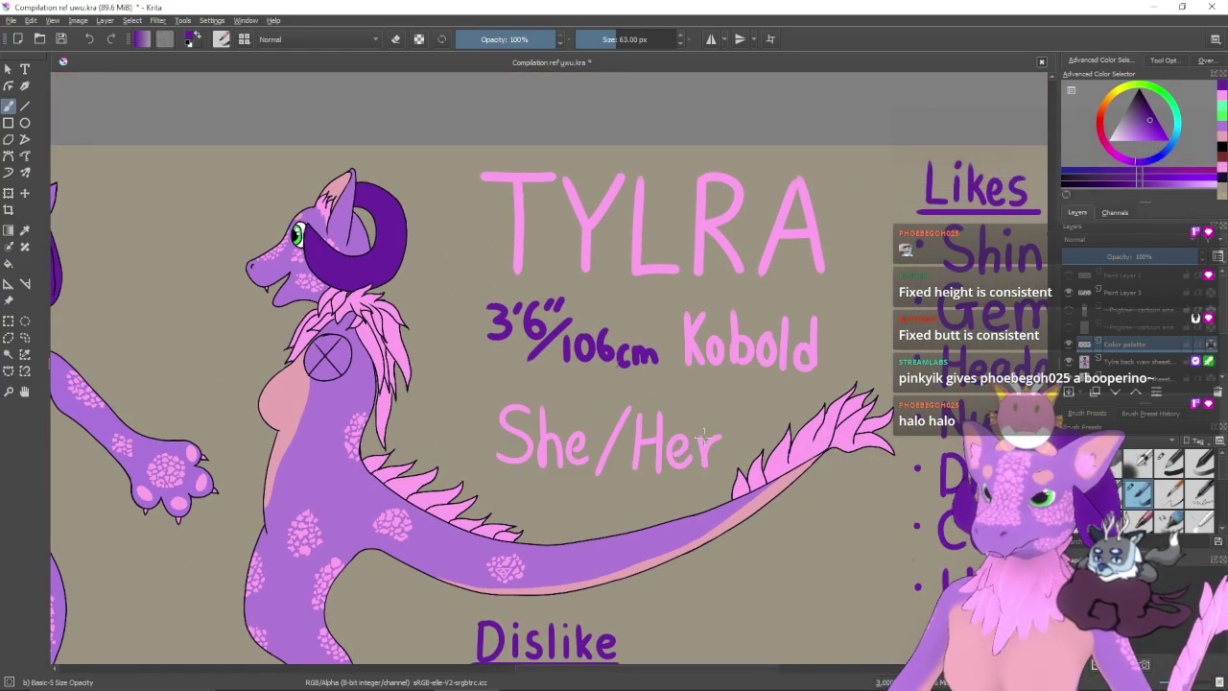
key("ctrl+z")
left_click_drag(699, 490, 687, 468)
key("ctrl+minus")
key("ctrl+minus")
key("ctrl+minus")
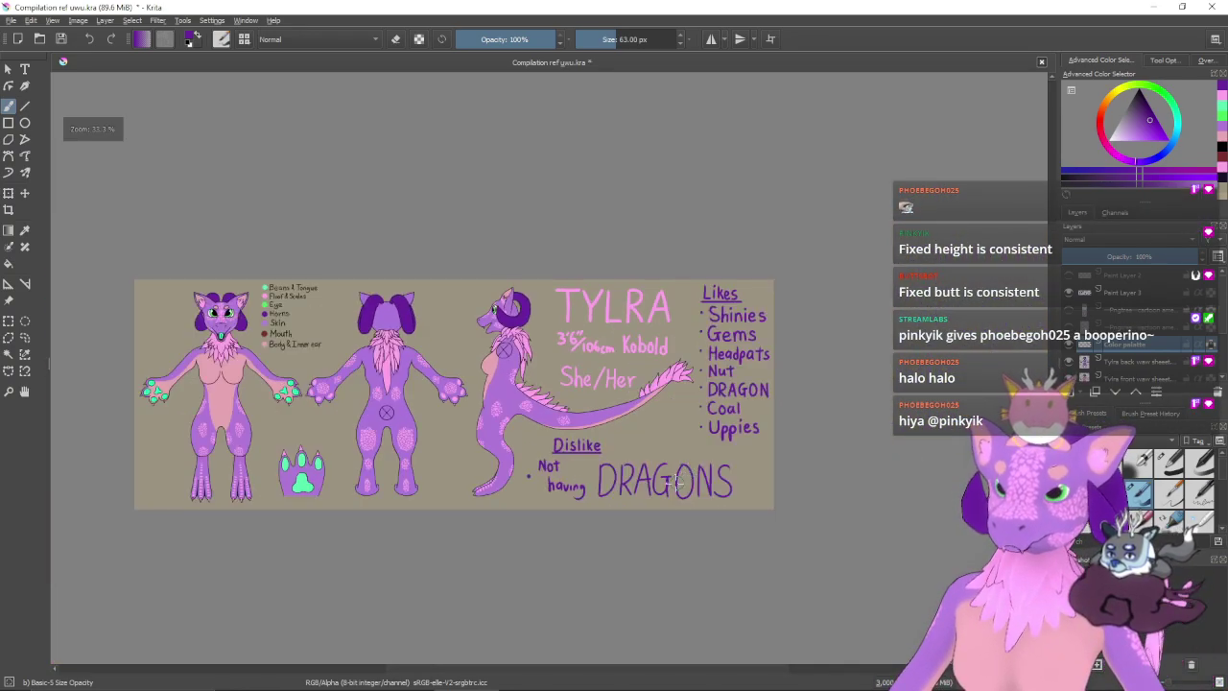
scroll(681, 479, "left", 2)
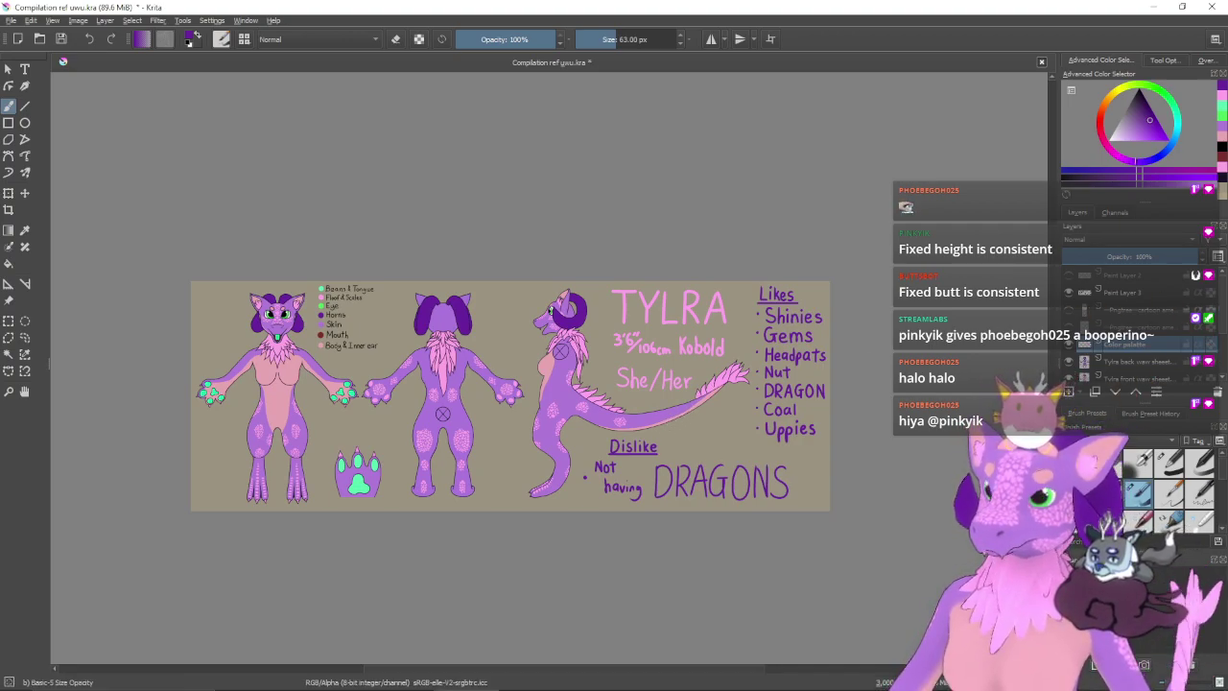
left_click_drag(410, 379, 463, 390)
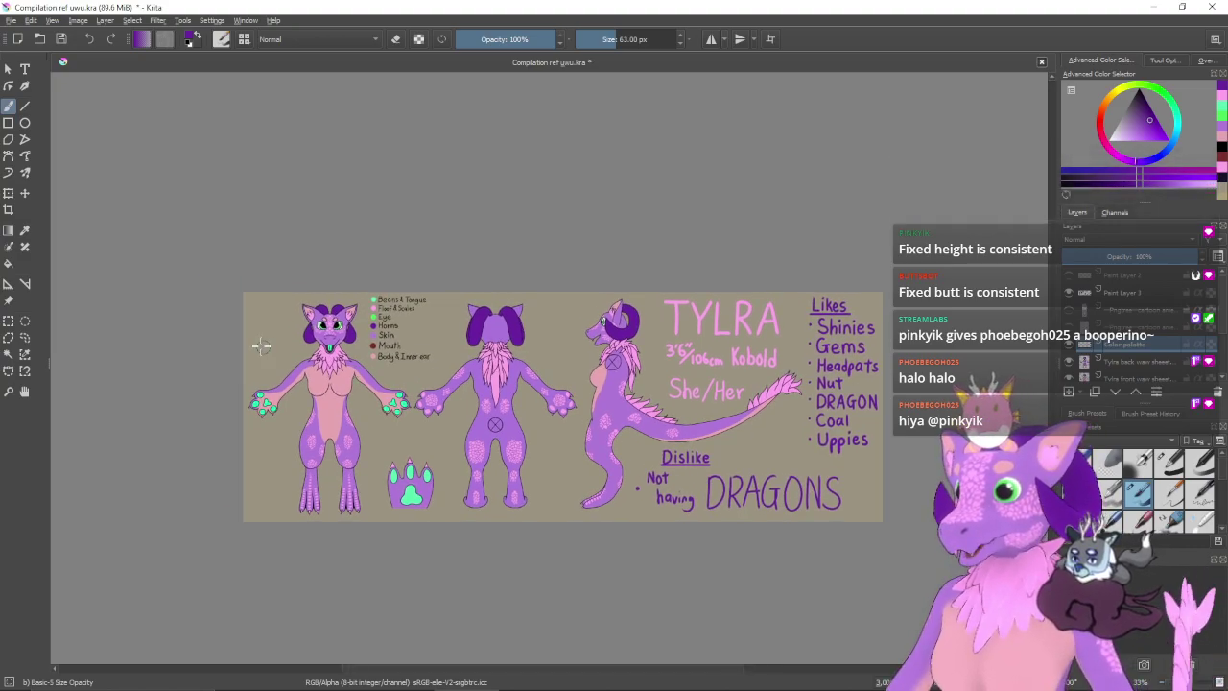
- Try a long dark purple stroke across the three character views towards the species line, then undo it
mouse_move(264, 347)
left_mouse_down()
mouse_move(563, 357)
mouse_move(738, 353)
left_mouse_up()
left_click_drag(641, 314, 694, 391)
key("ctrl+z")
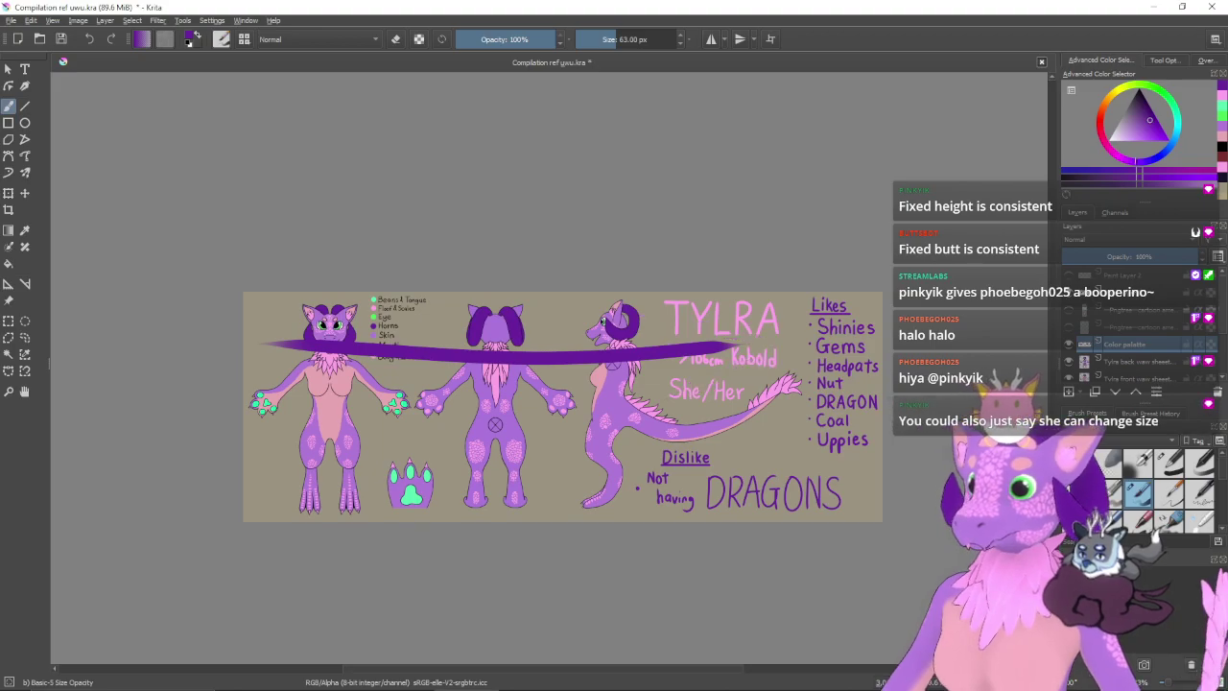
key("ctrl+z")
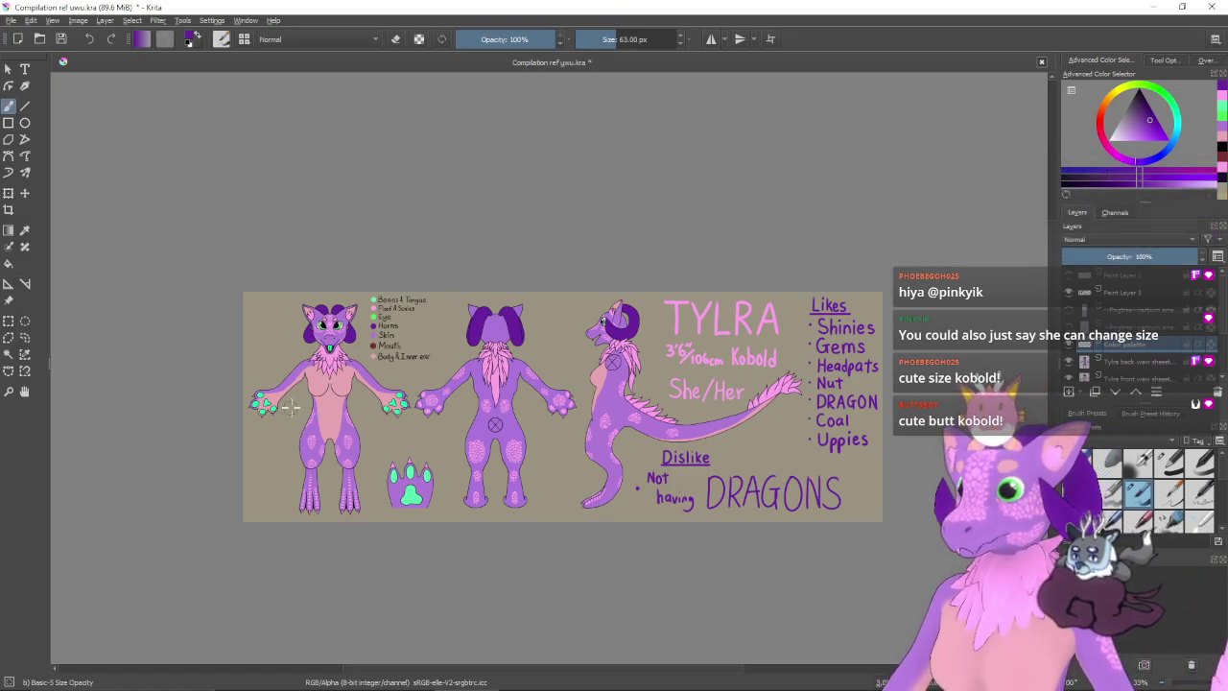
mouse_move(318, 305)
left_mouse_down()
mouse_move(363, 485)
mouse_move(237, 371)
mouse_move(379, 251)
left_mouse_up()
key("ctrl+z")
key("ctrl+z")
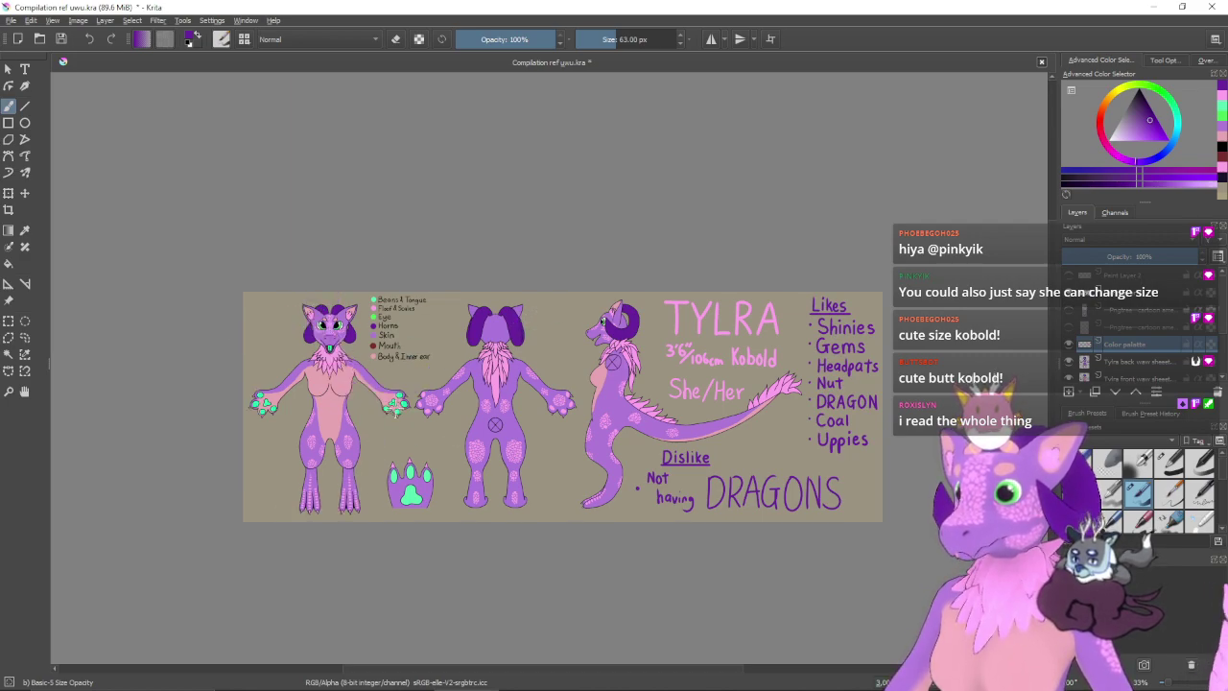
- Mark the colour legend, the character views and the title area with temporary brush strokes, undoing each one
left_click_drag(358, 293, 407, 264)
key("ctrl+z")
mouse_move(322, 309)
left_mouse_down()
mouse_move(340, 479)
mouse_move(312, 351)
left_mouse_up()
key("ctrl+z")
left_click_drag(485, 305, 495, 347)
key("ctrl+z")
left_click_drag(622, 314, 562, 322)
key("ctrl+z")
mouse_move(748, 296)
left_mouse_down()
mouse_move(792, 339)
mouse_move(758, 296)
left_mouse_up()
key("ctrl+z")
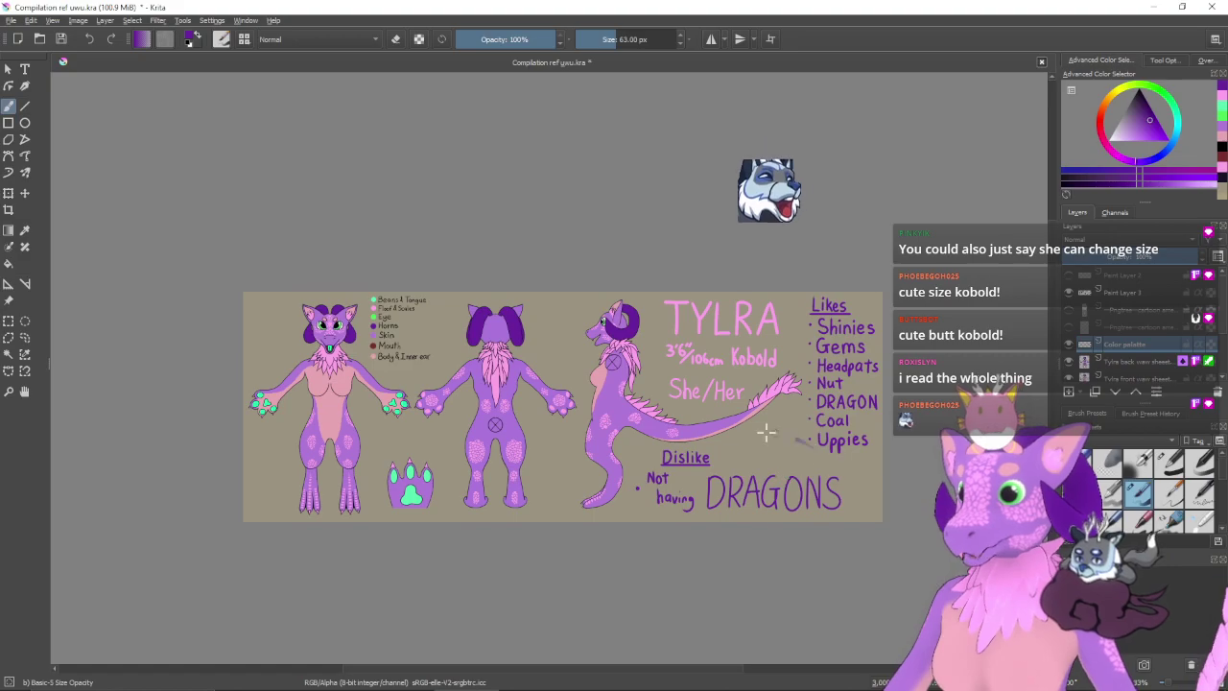
- Circle the DRAGONS lettering, the paw drawing and the colour legend in dark purple, undoing each circle
mouse_move(773, 462)
left_mouse_down()
mouse_move(874, 478)
mouse_move(882, 512)
left_mouse_up()
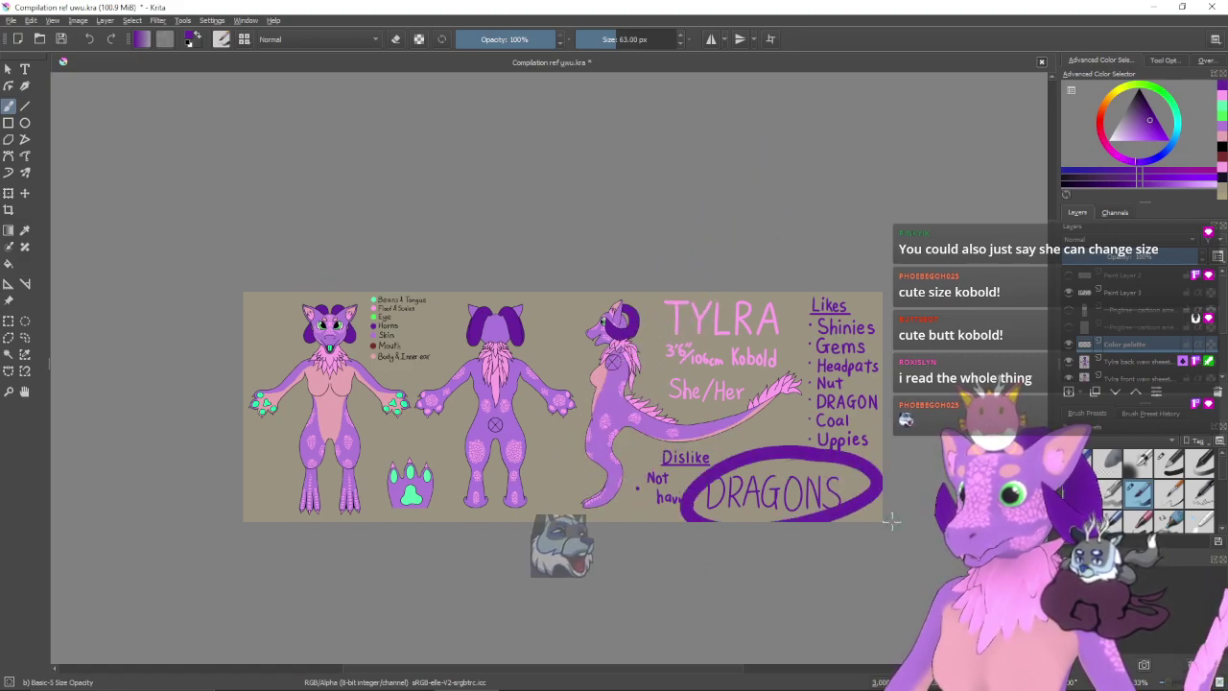
key("ctrl+z")
mouse_move(456, 439)
left_mouse_down()
mouse_move(361, 486)
mouse_move(497, 508)
left_mouse_up()
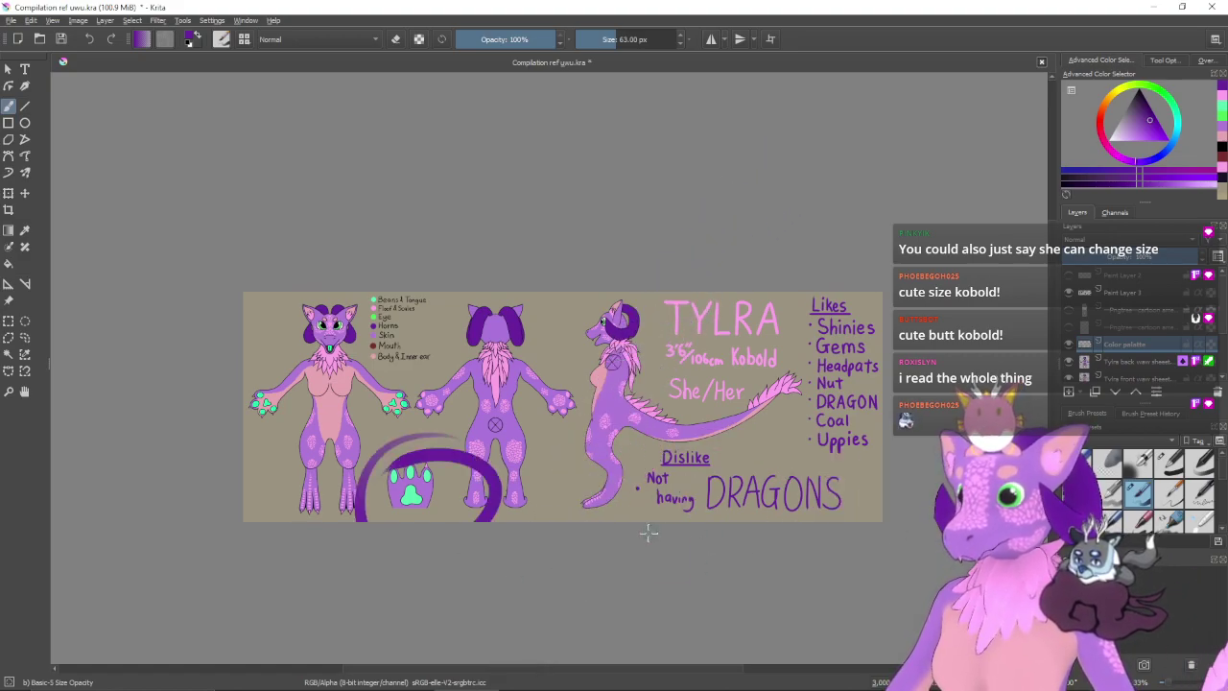
key("ctrl+z")
mouse_move(413, 429)
left_mouse_down()
mouse_move(379, 514)
mouse_move(352, 487)
mouse_move(411, 467)
mouse_move(402, 485)
mouse_move(432, 499)
left_mouse_up()
key("ctrl+z")
key("ctrl+z")
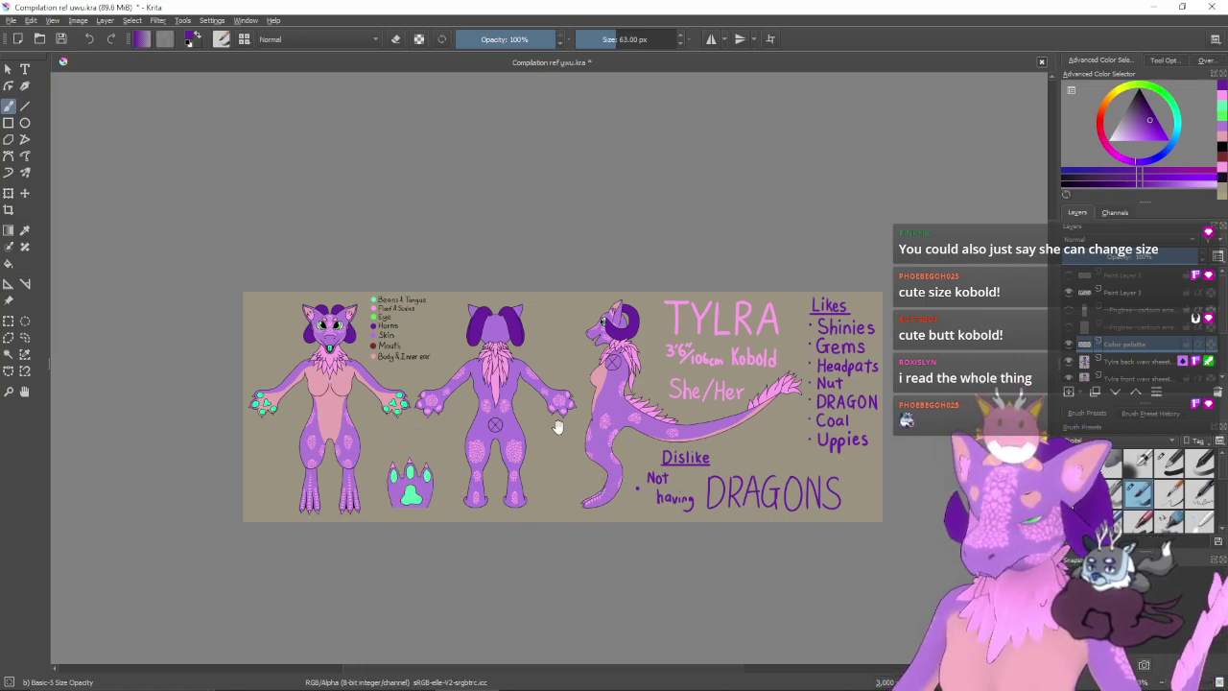
left_click_drag(545, 424, 583, 461)
left_click_drag(408, 337, 368, 358)
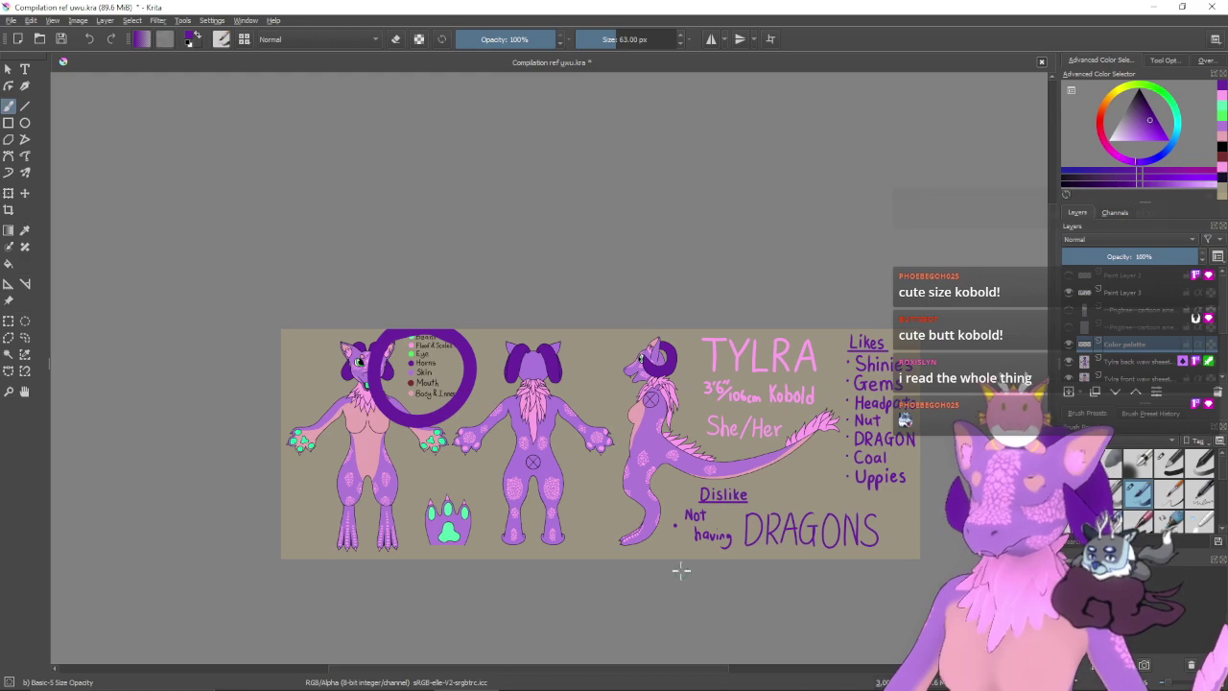
key("ctrl+z")
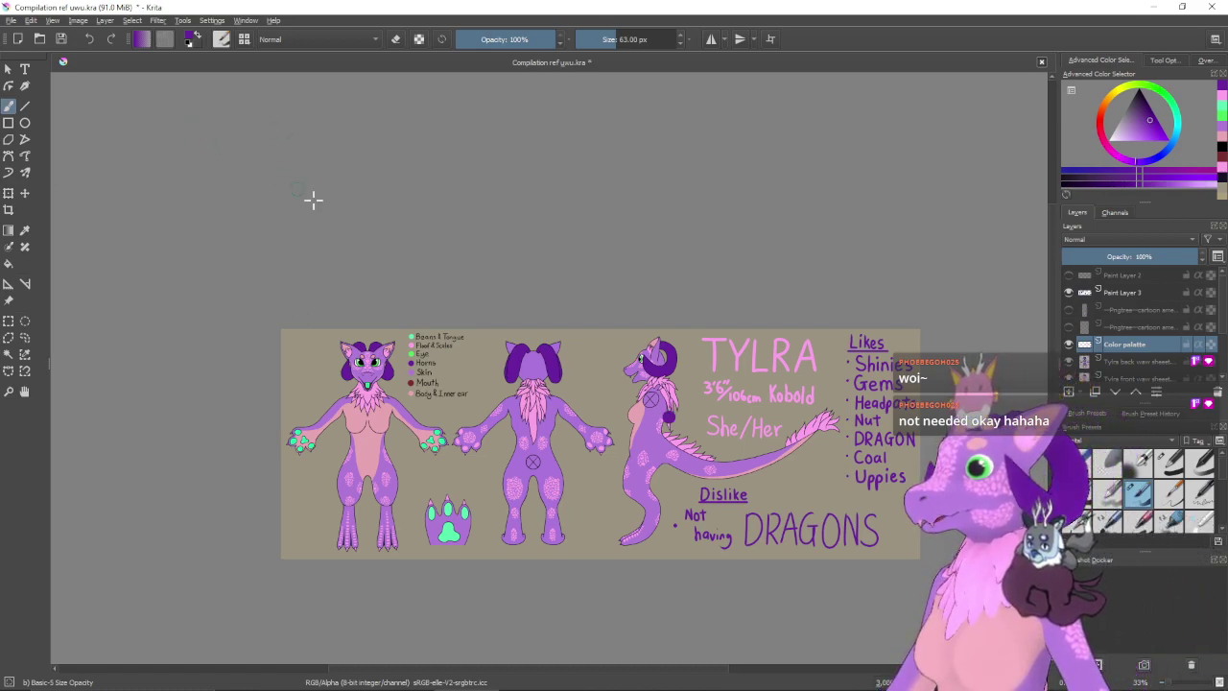
- Save the changes to Compilation ref uwu.kra
left_click(10, 20)
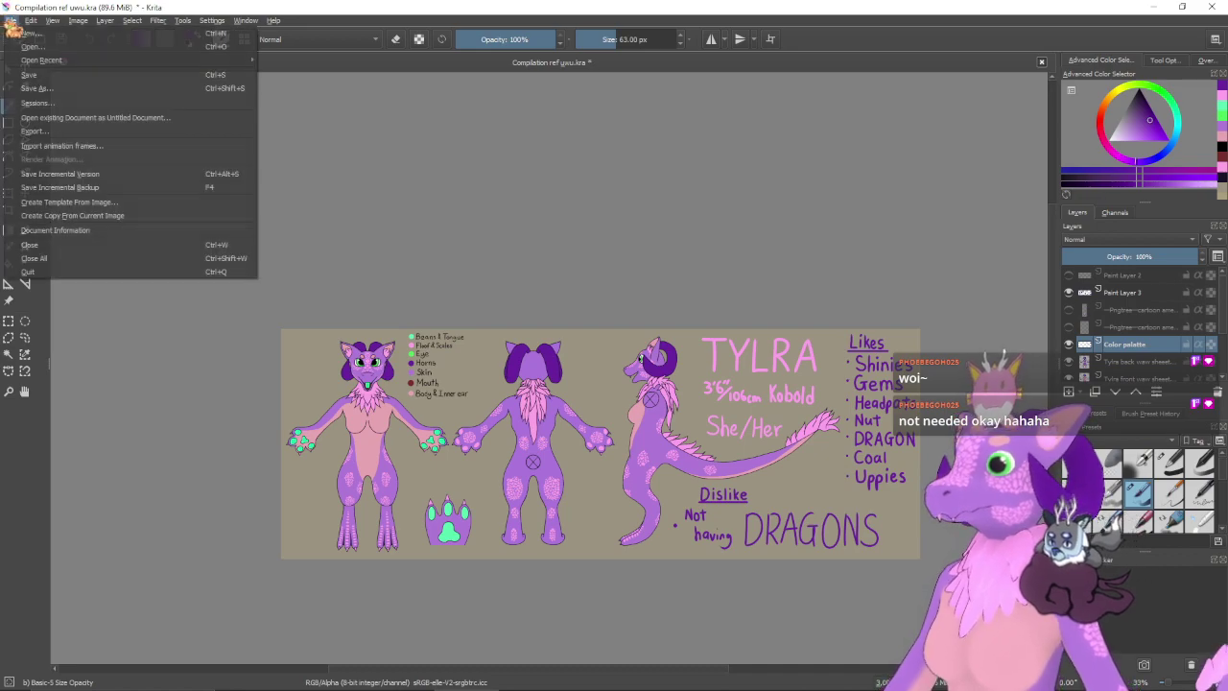
left_click(29, 75)
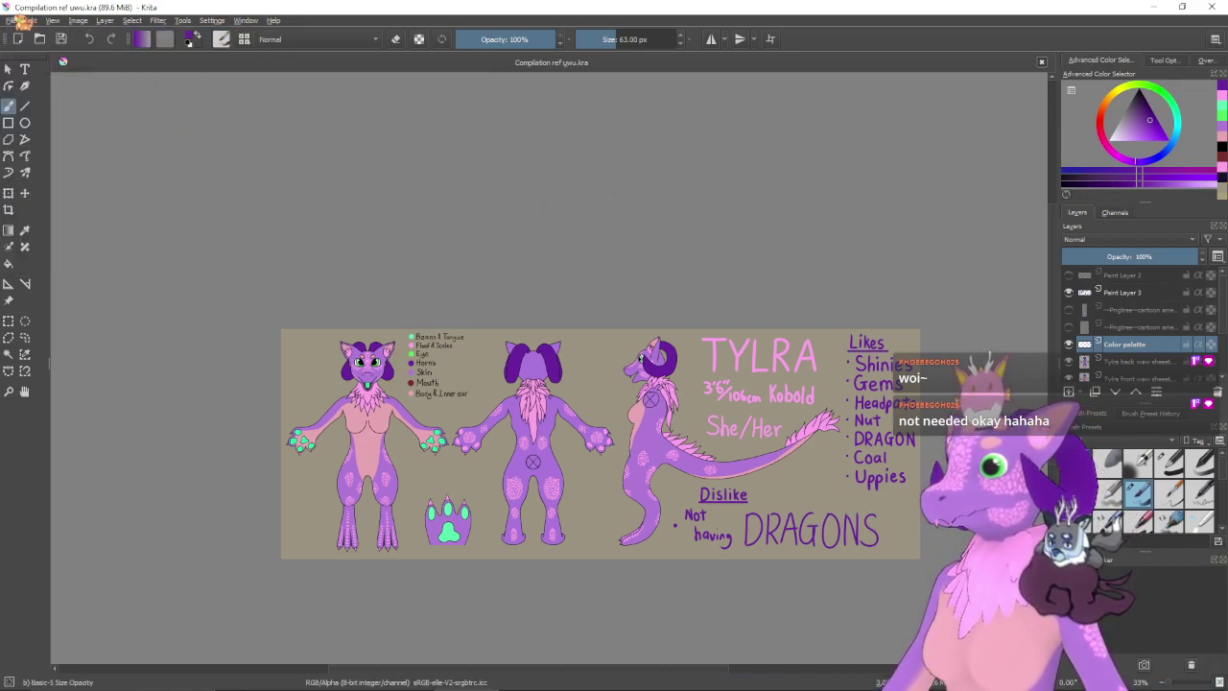
left_click(11, 20)
left_click(49, 79)
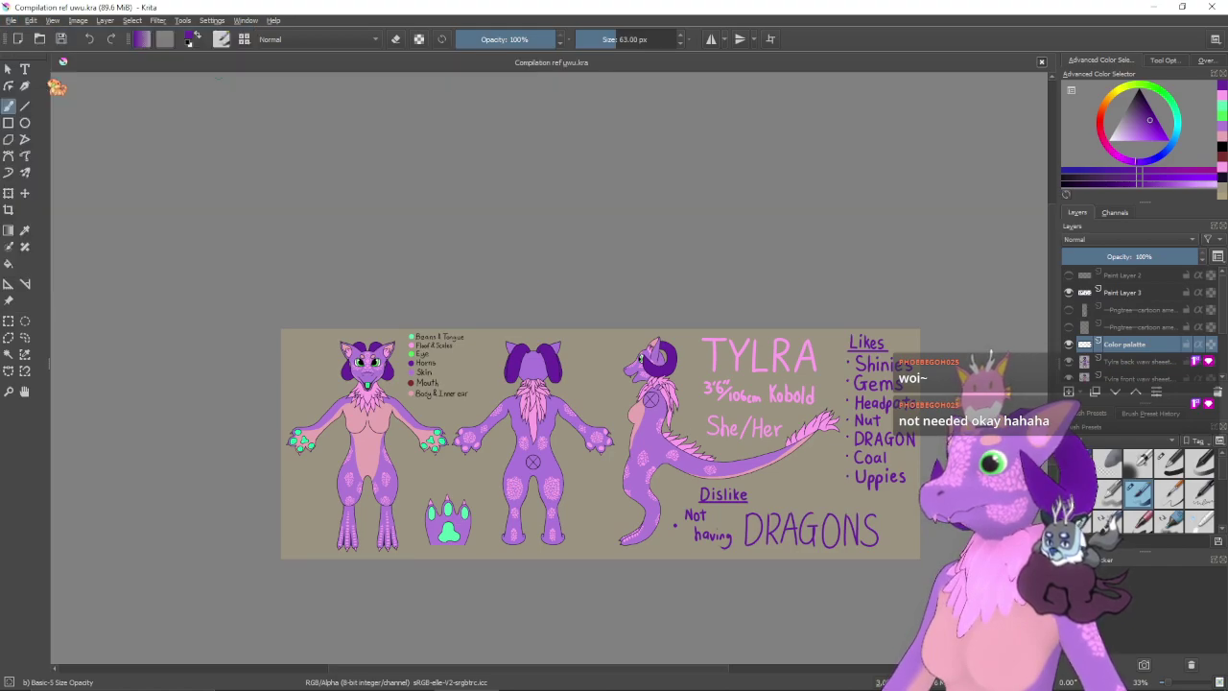
- Save a copy of the sheet as a PNG image named "Tylra kobold ref sheet" in the Tylra ref folder, keeping the offered PNG options
left_click(15, 21)
left_click(54, 88)
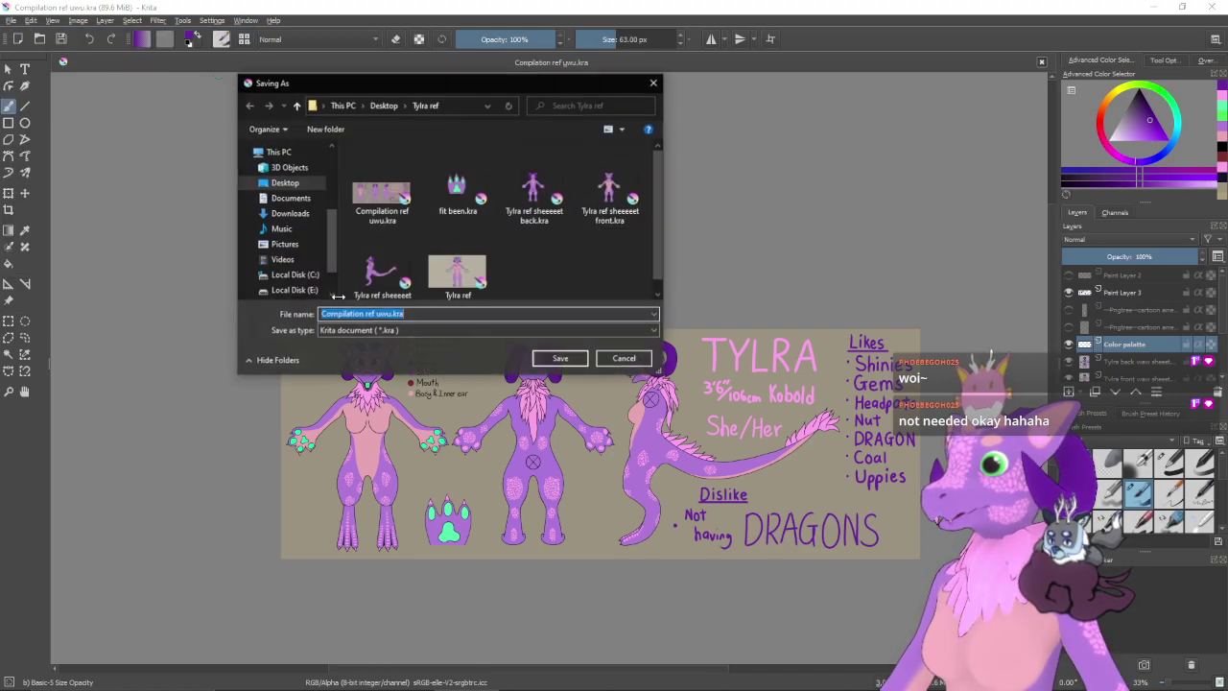
left_click(412, 330)
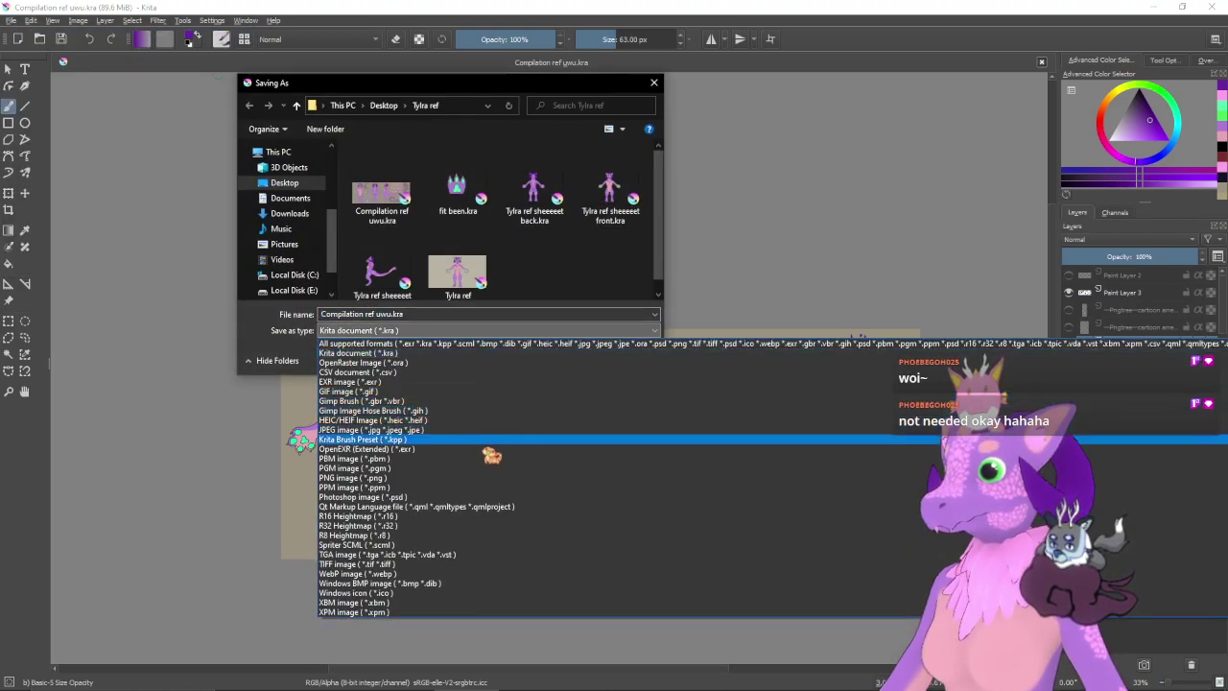
left_click(414, 477)
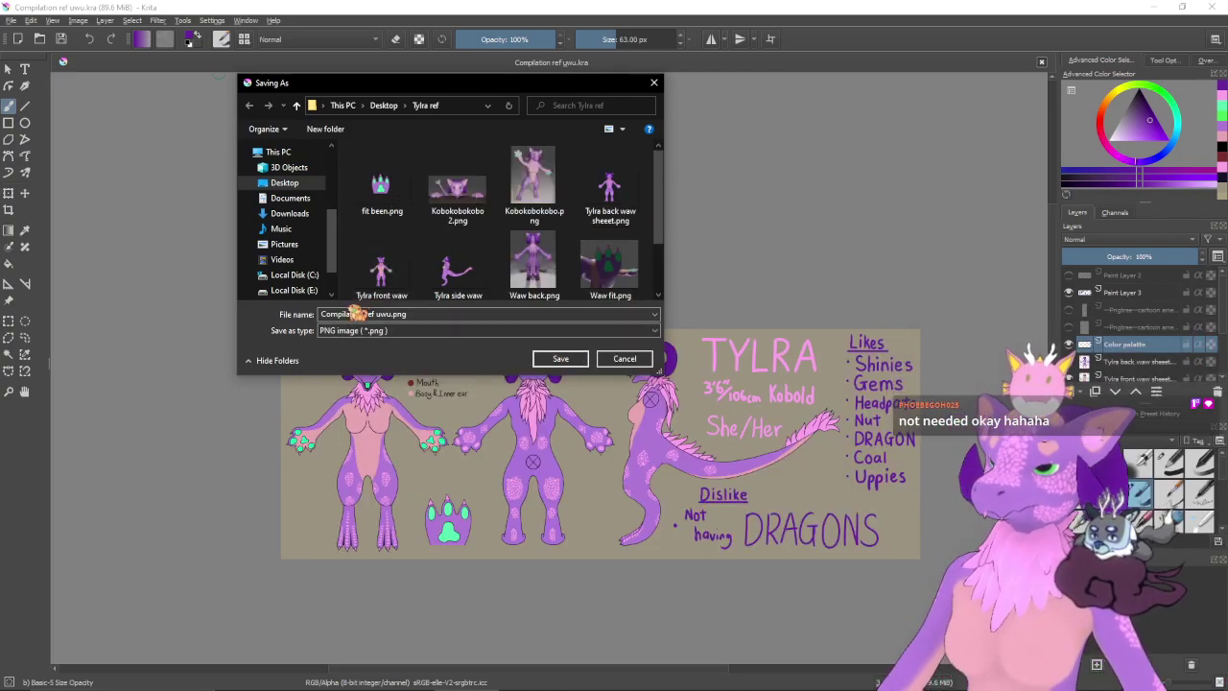
left_click_drag(406, 314, 291, 316)
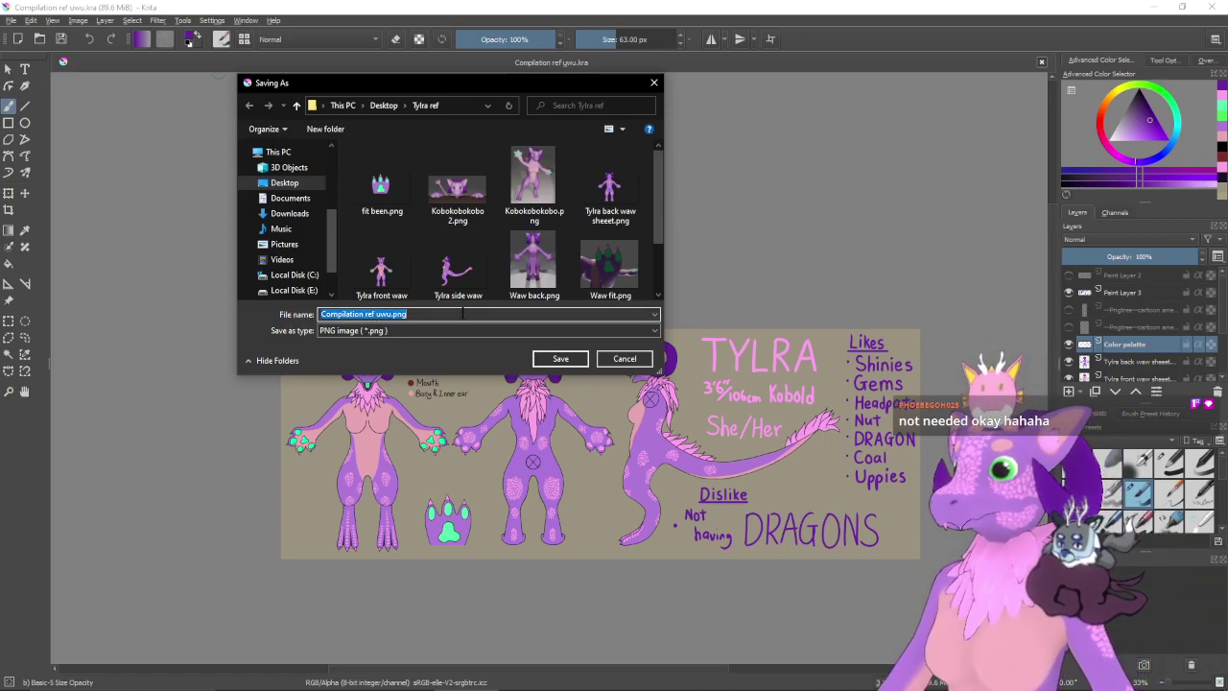
type("Tylra")
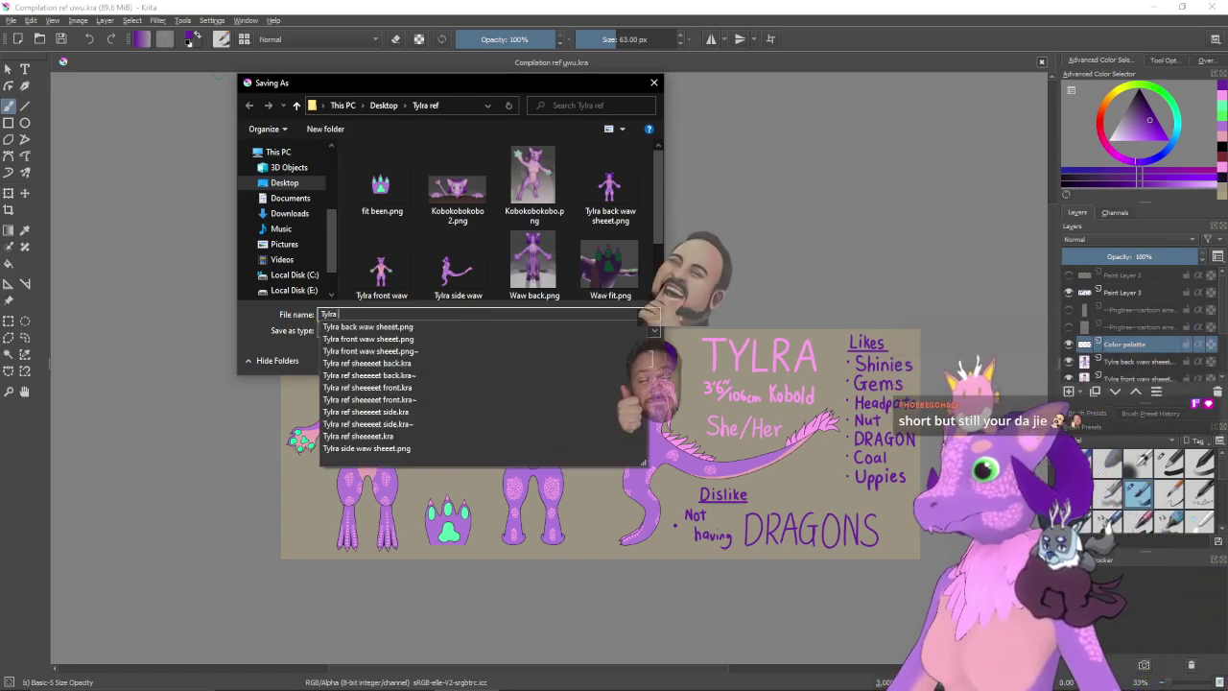
type(" kobold")
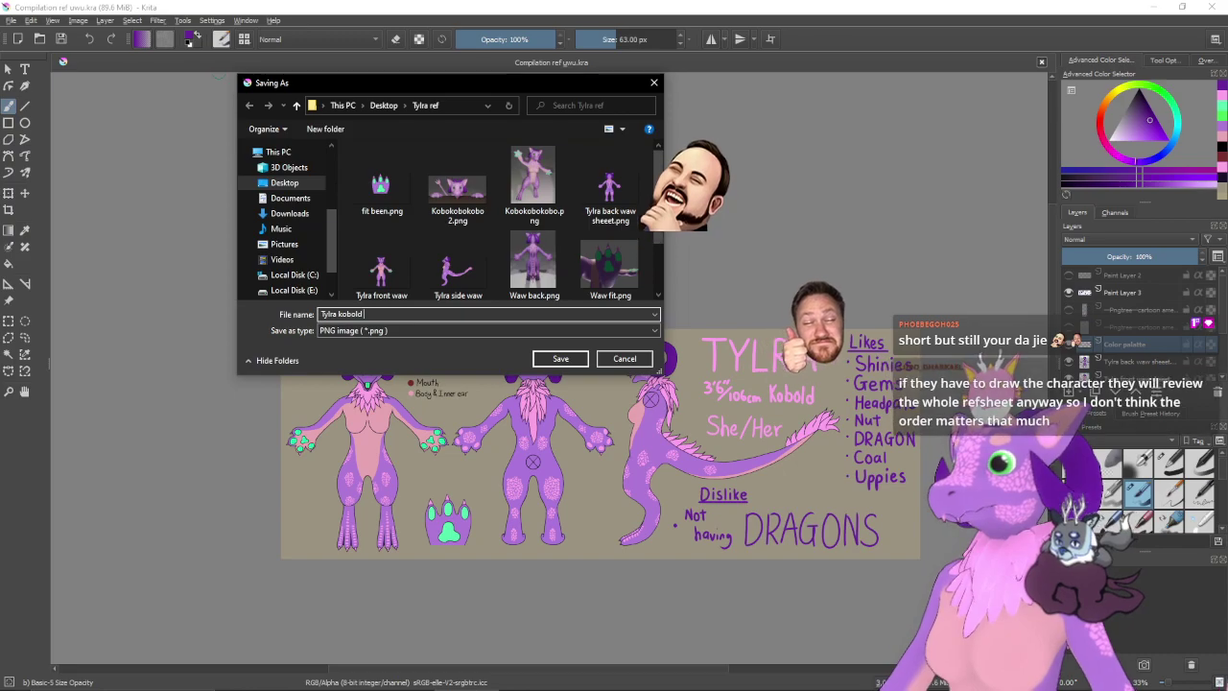
type(" ref shit")
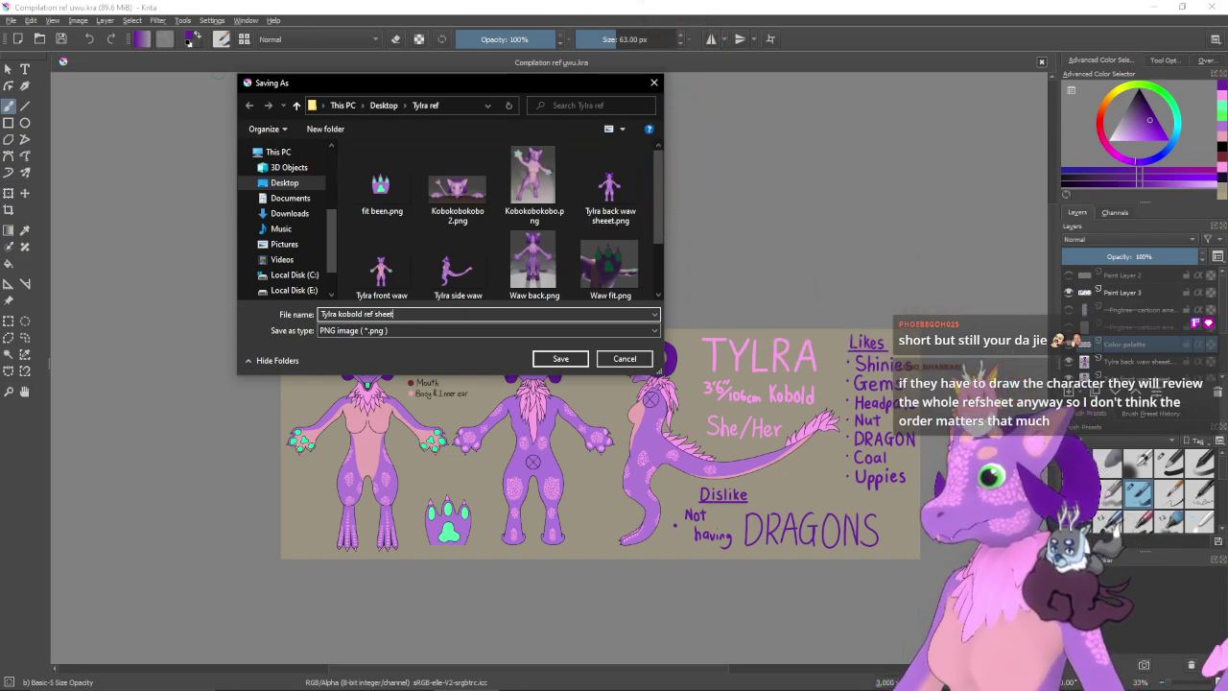
key("Return")
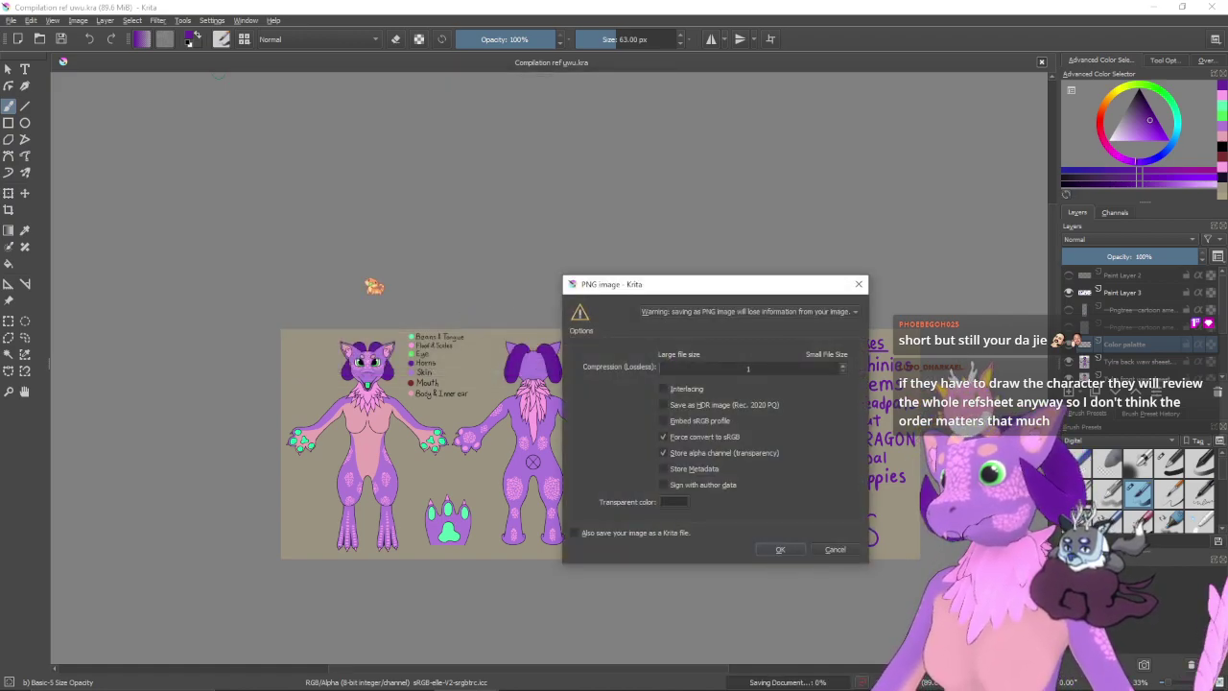
left_click(779, 548)
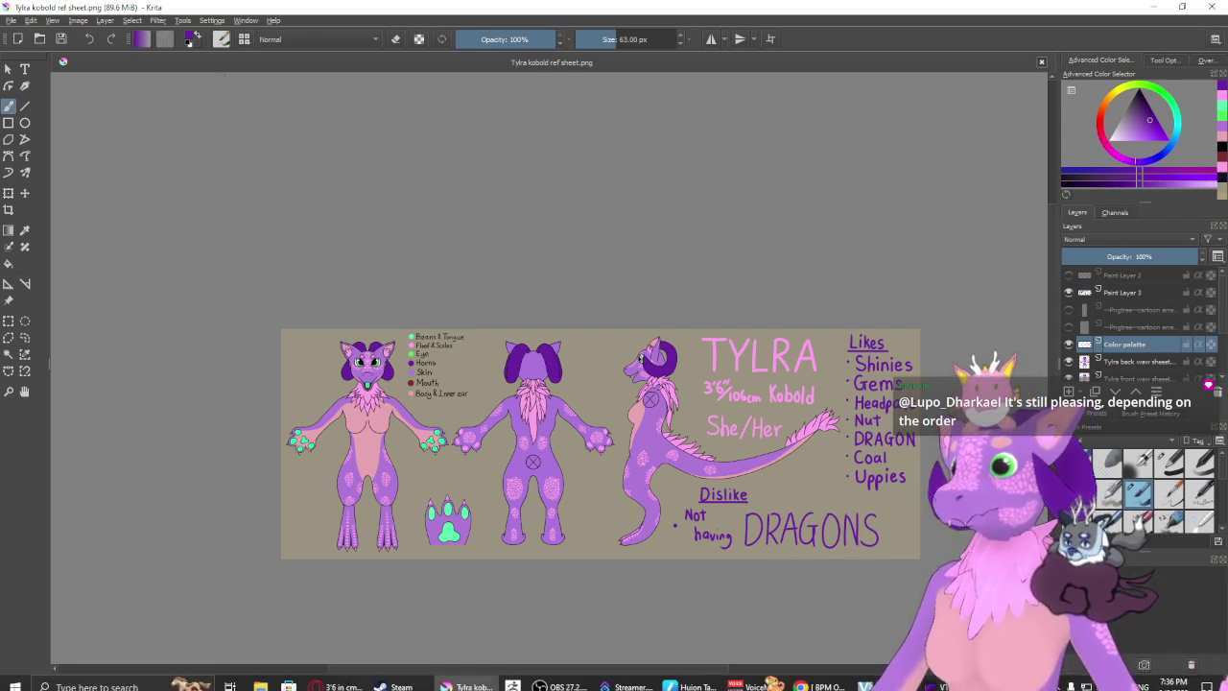
- Switch to the image viewer and look through the separate front, back, side and paw PNG drawings, closing each one
left_click(260, 677)
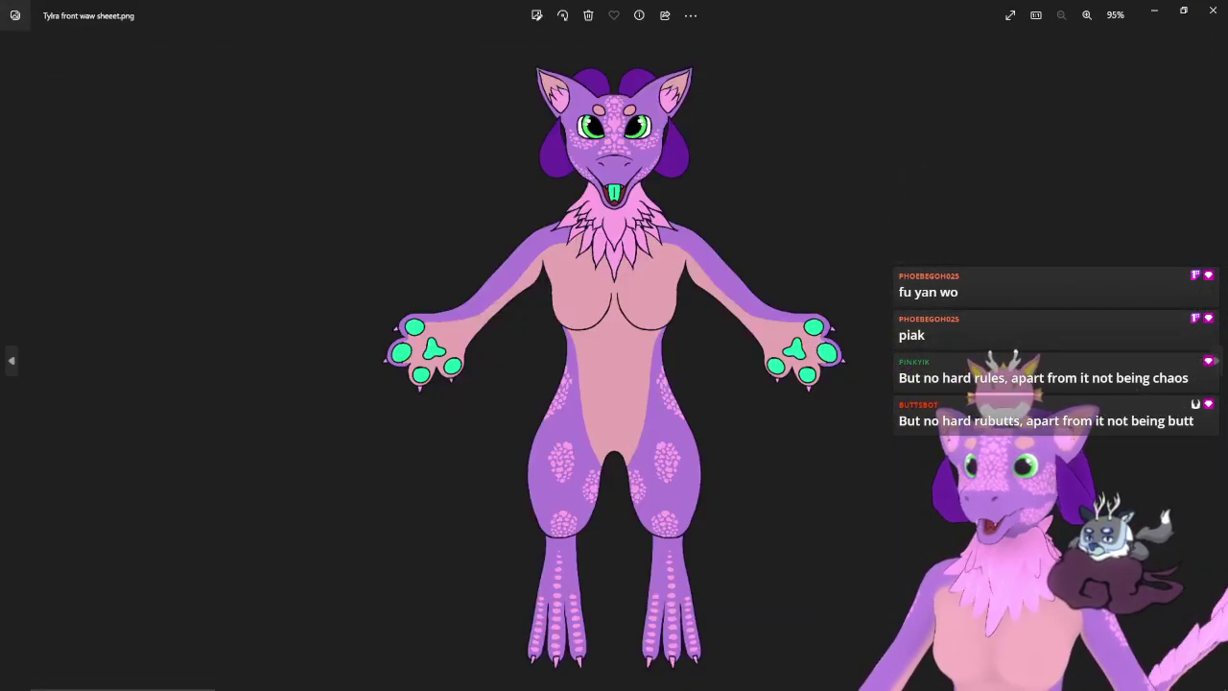
left_click(1212, 10)
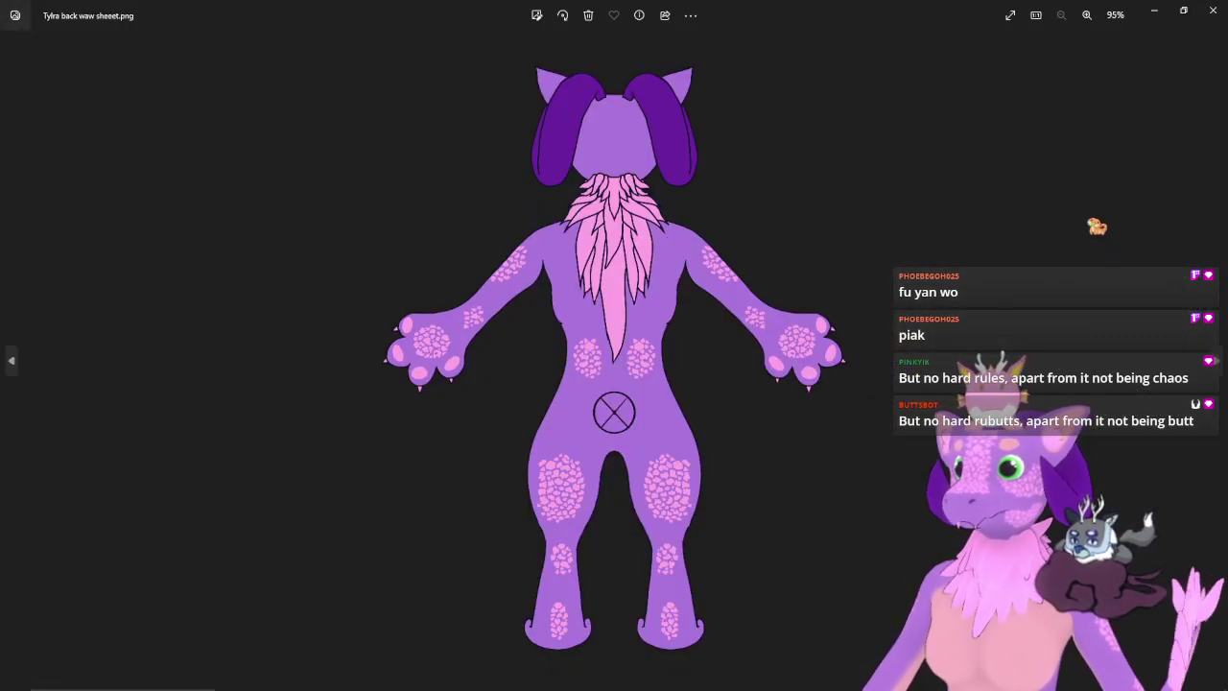
left_click(1212, 10)
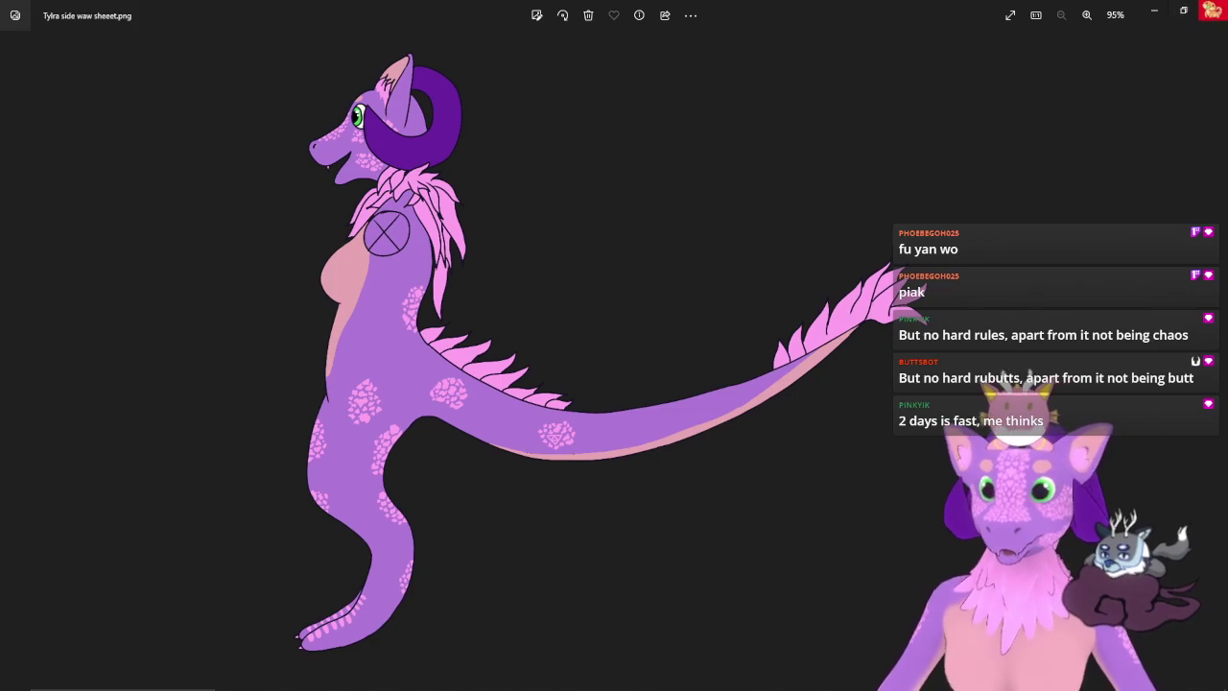
left_click(1212, 10)
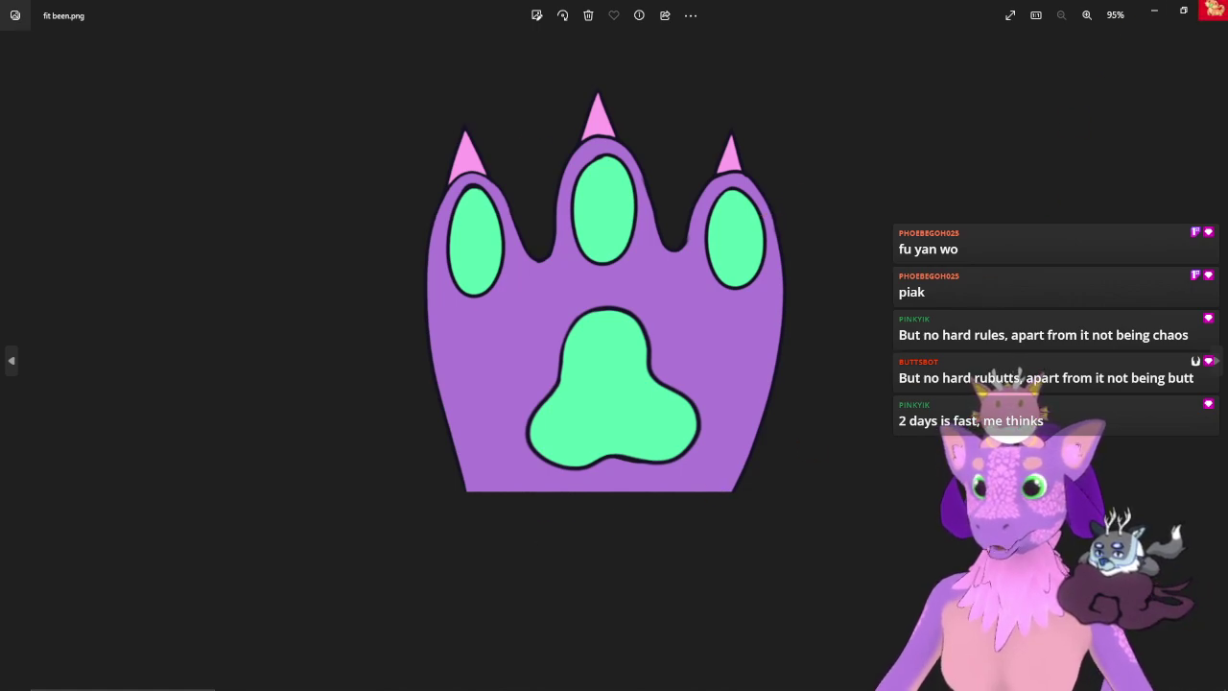
left_click(1215, 9)
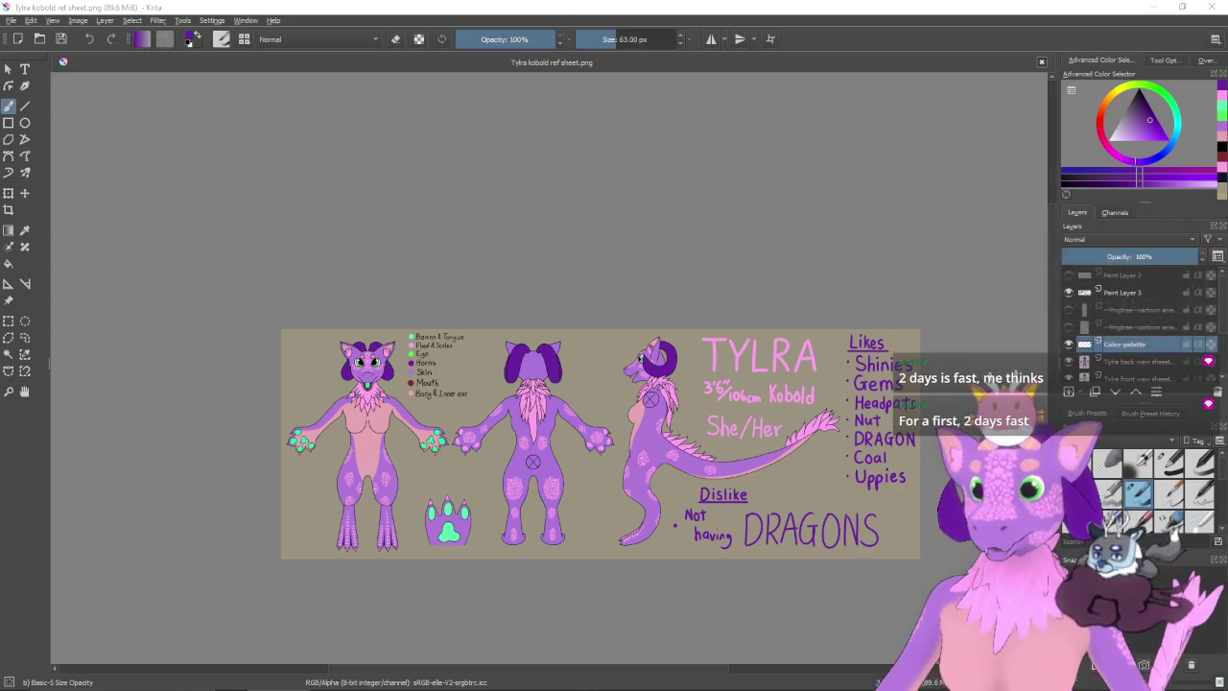
- View the finished Tylra kobold ref sheet.png, then compare it with the renders Waw front.png and Waw back.png
key("alt+Tab")
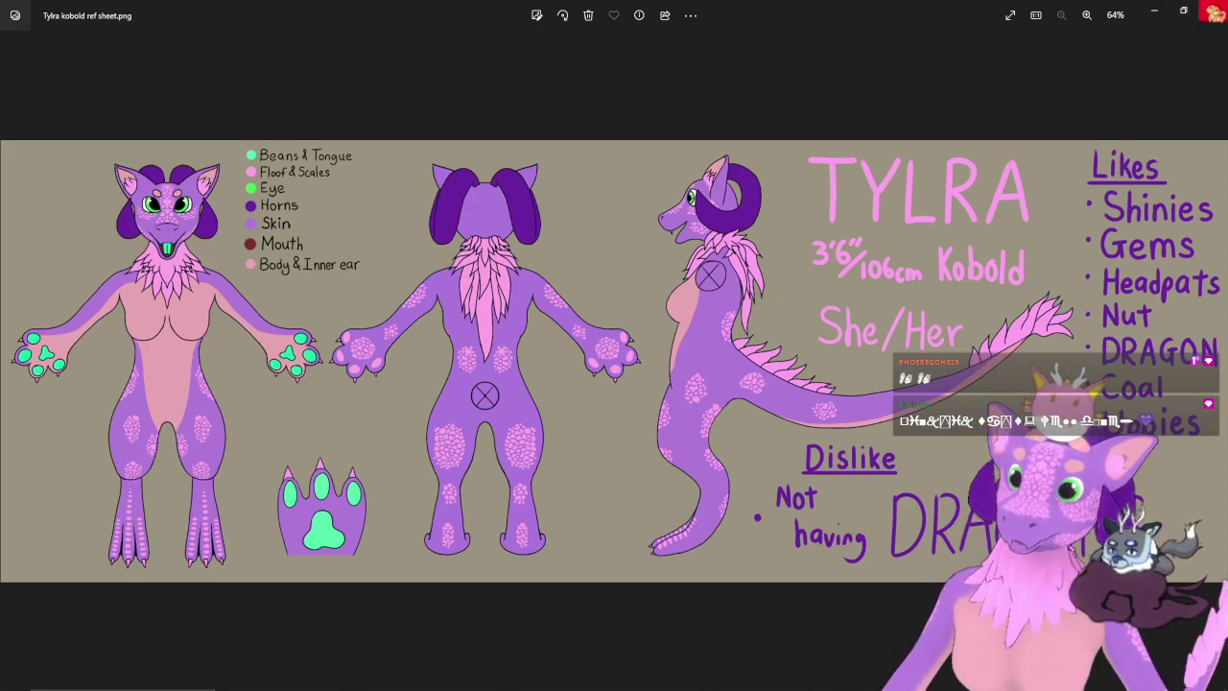
key("alt+Tab")
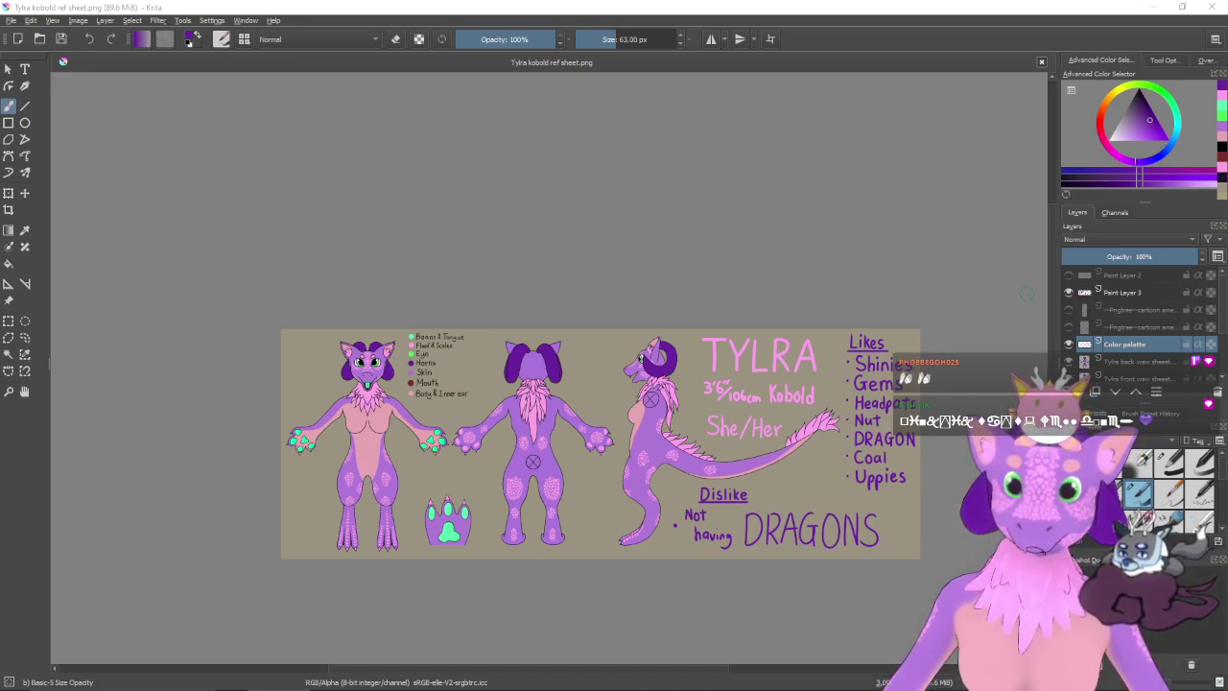
key("alt+Tab")
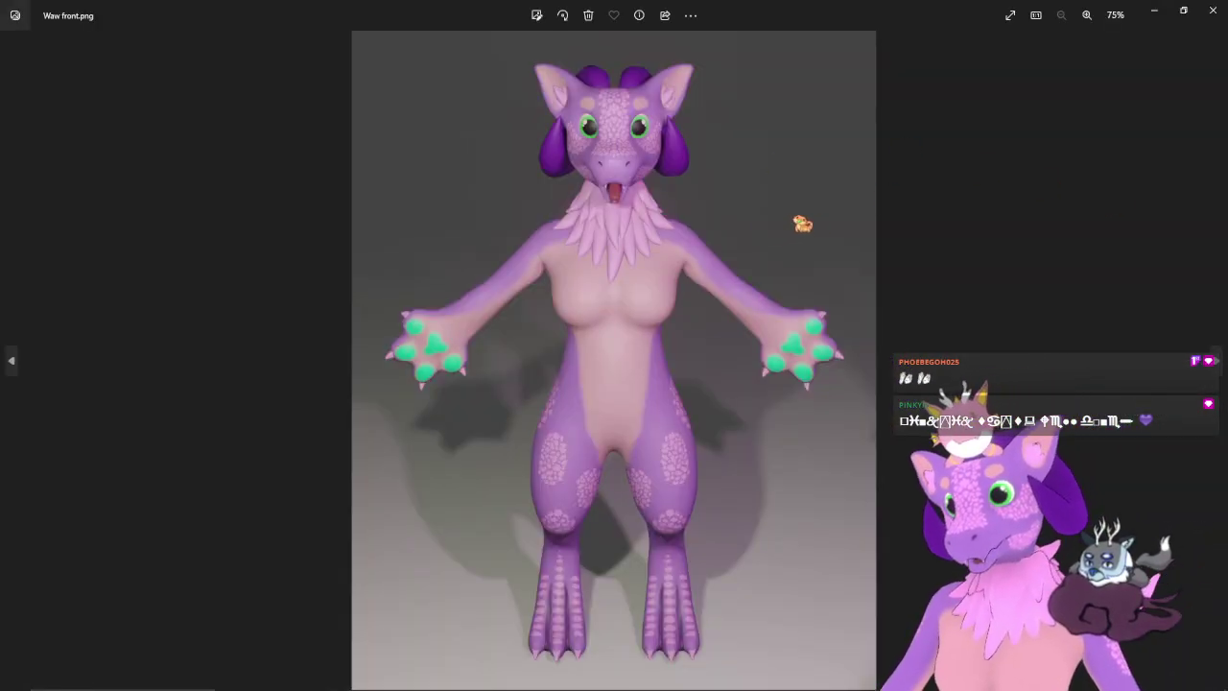
key("Left")
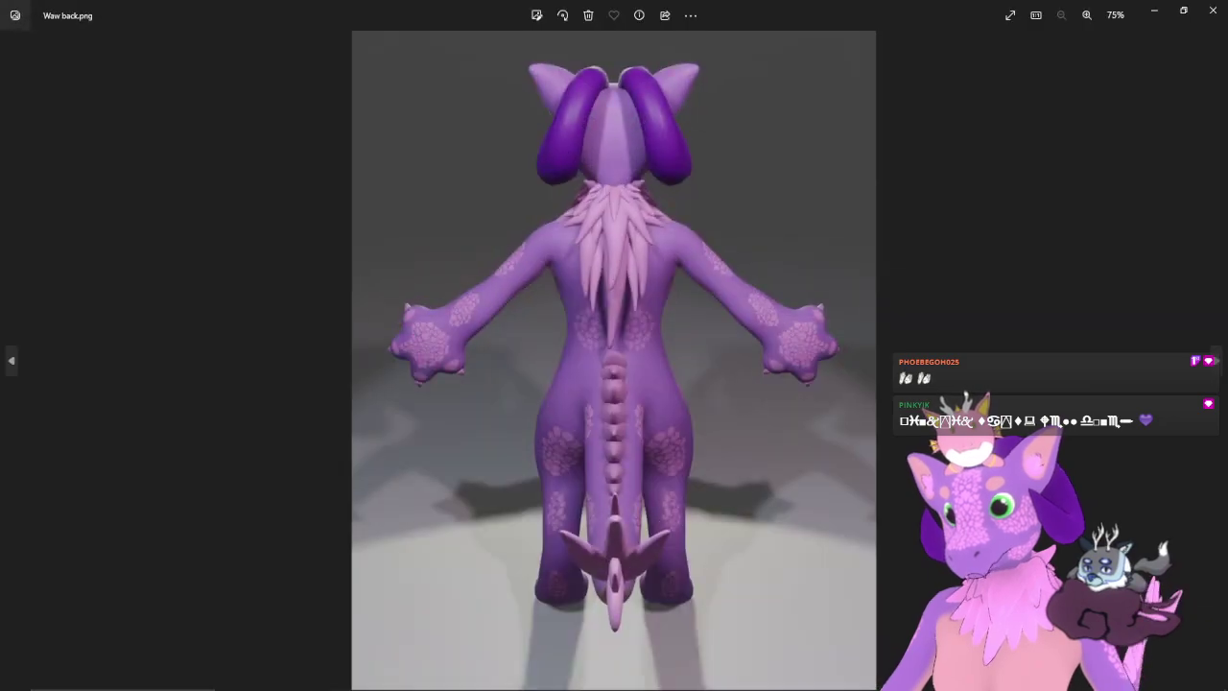
- Look through the renders Waw side.png, Waw fit.png and Waw back.png for comparison, then close the image viewer
key("Left")
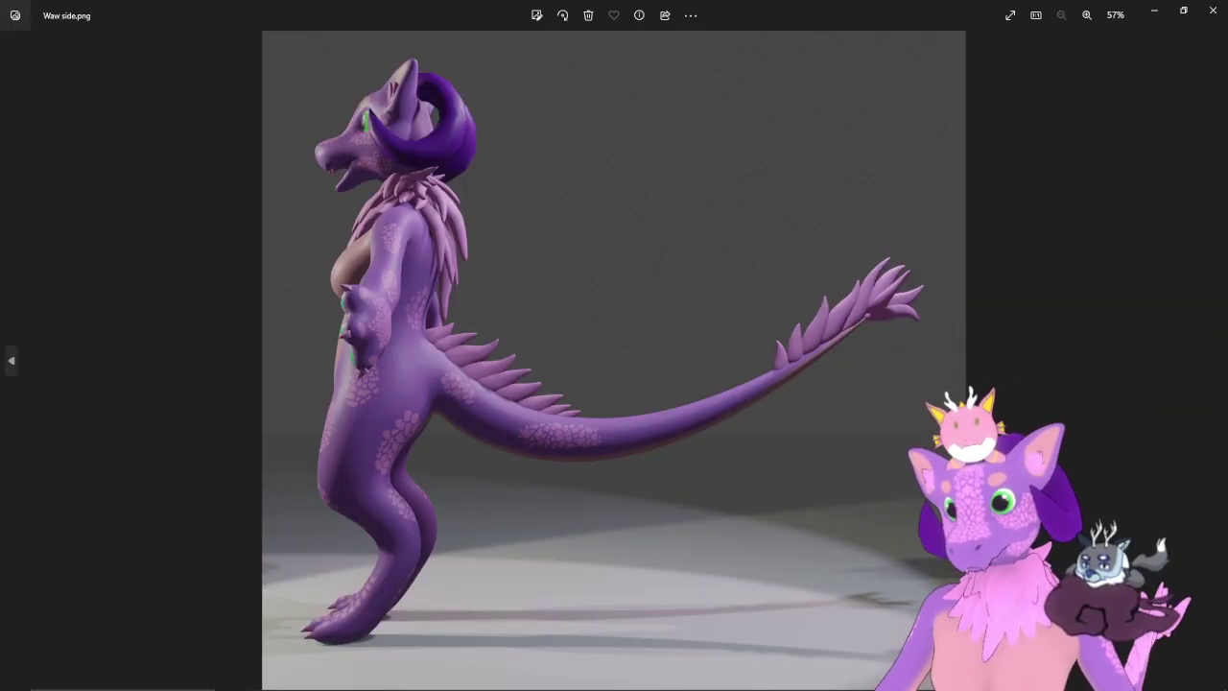
key("Left")
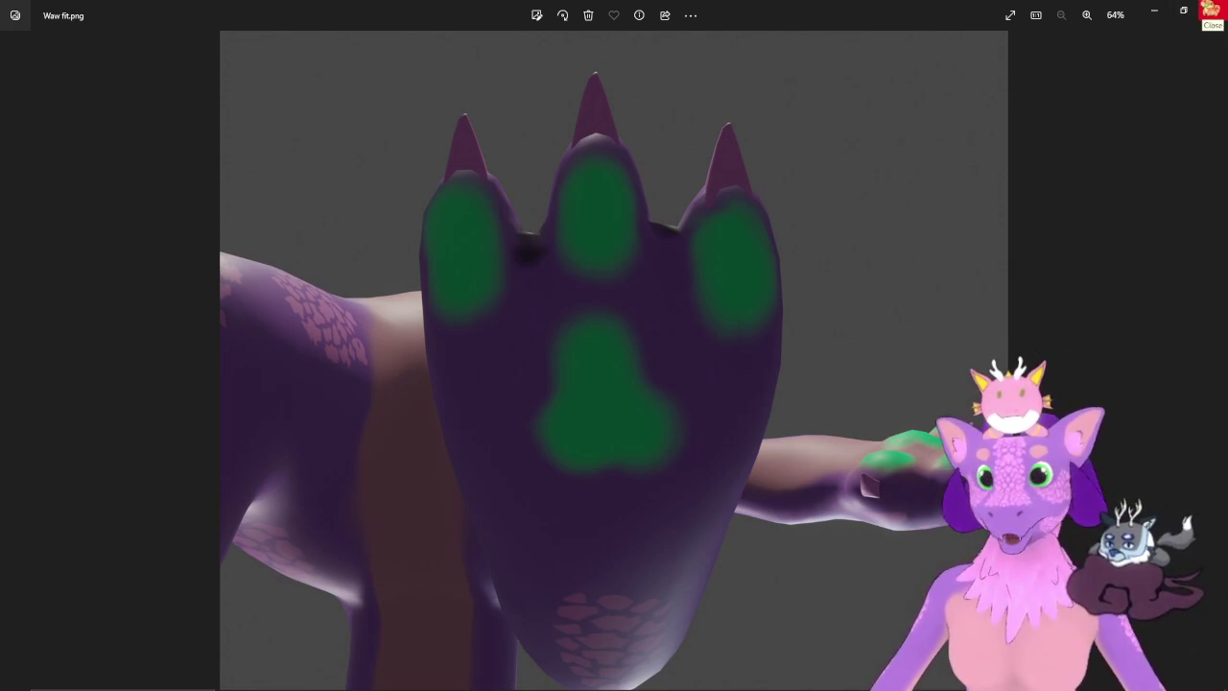
key("Right")
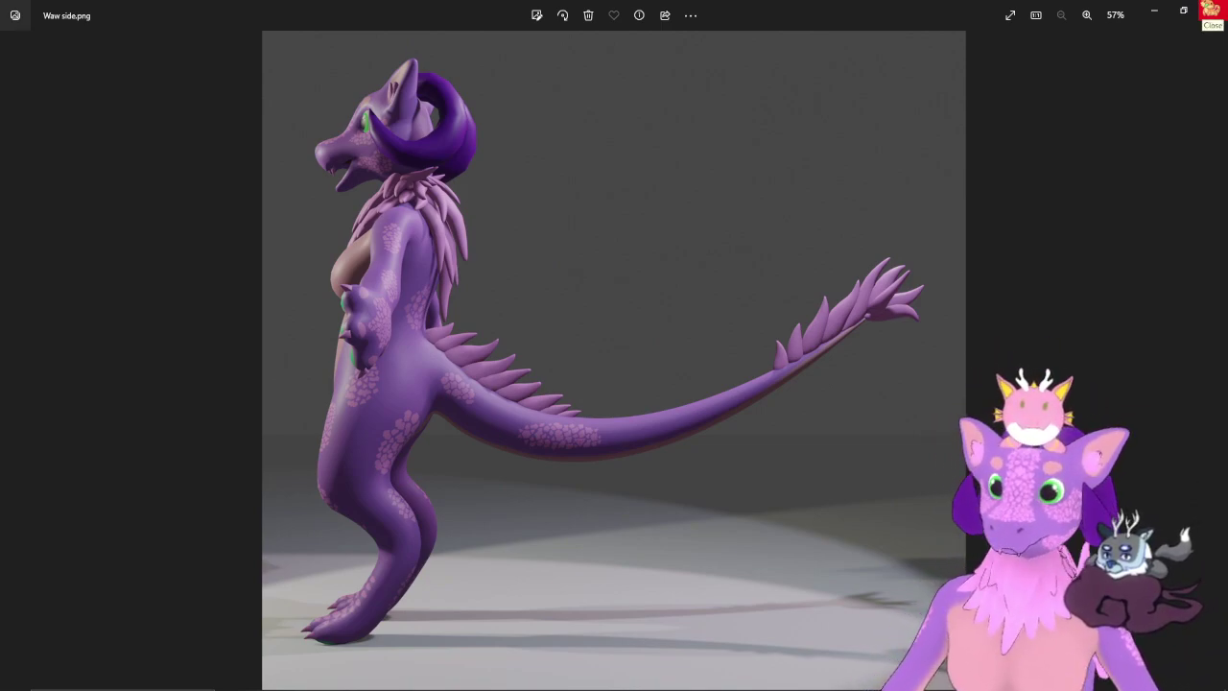
key("Right")
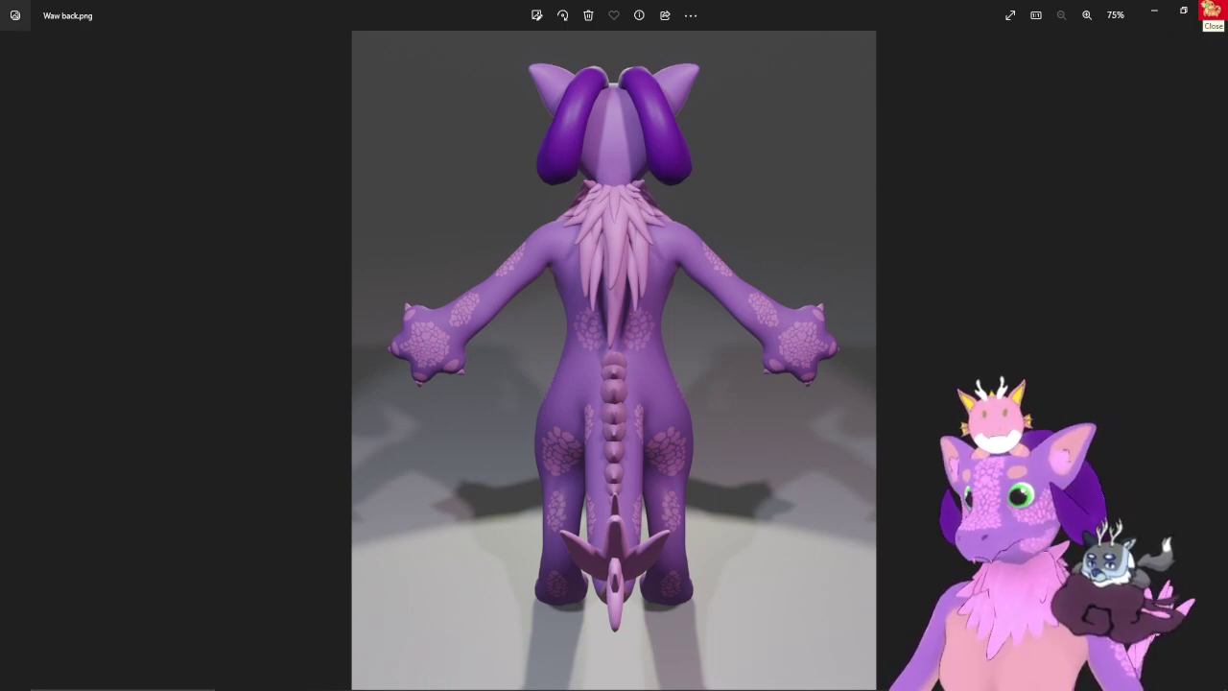
key("Right")
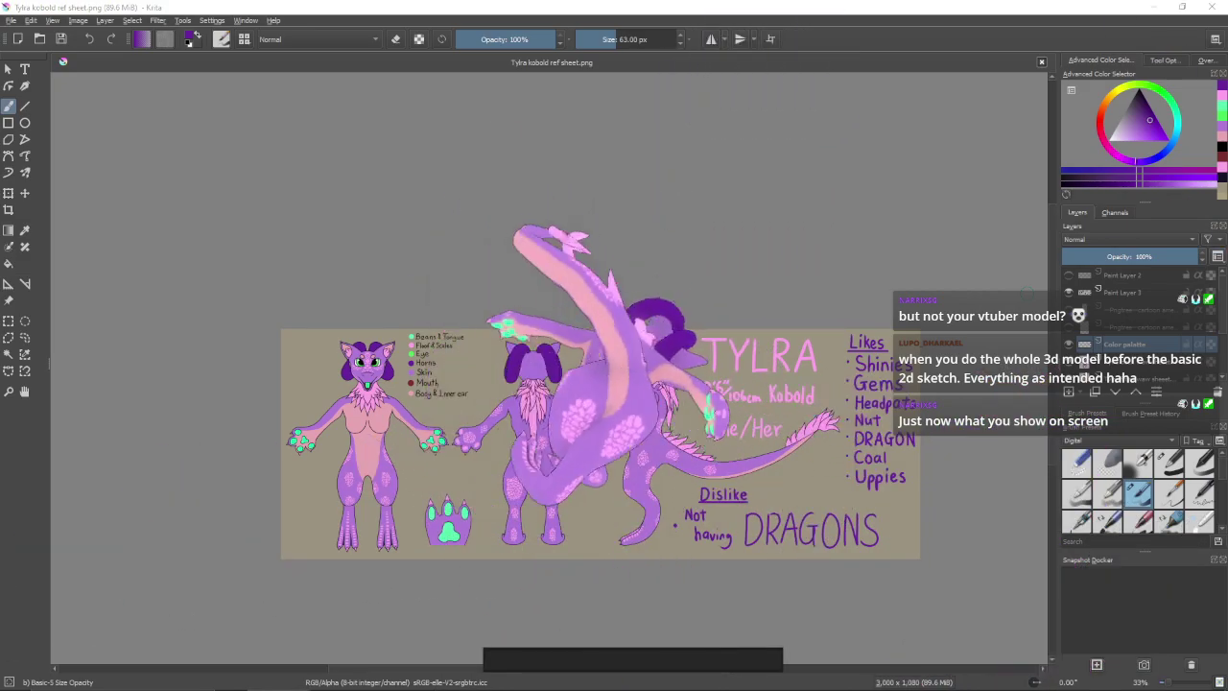
key("alt+Tab")
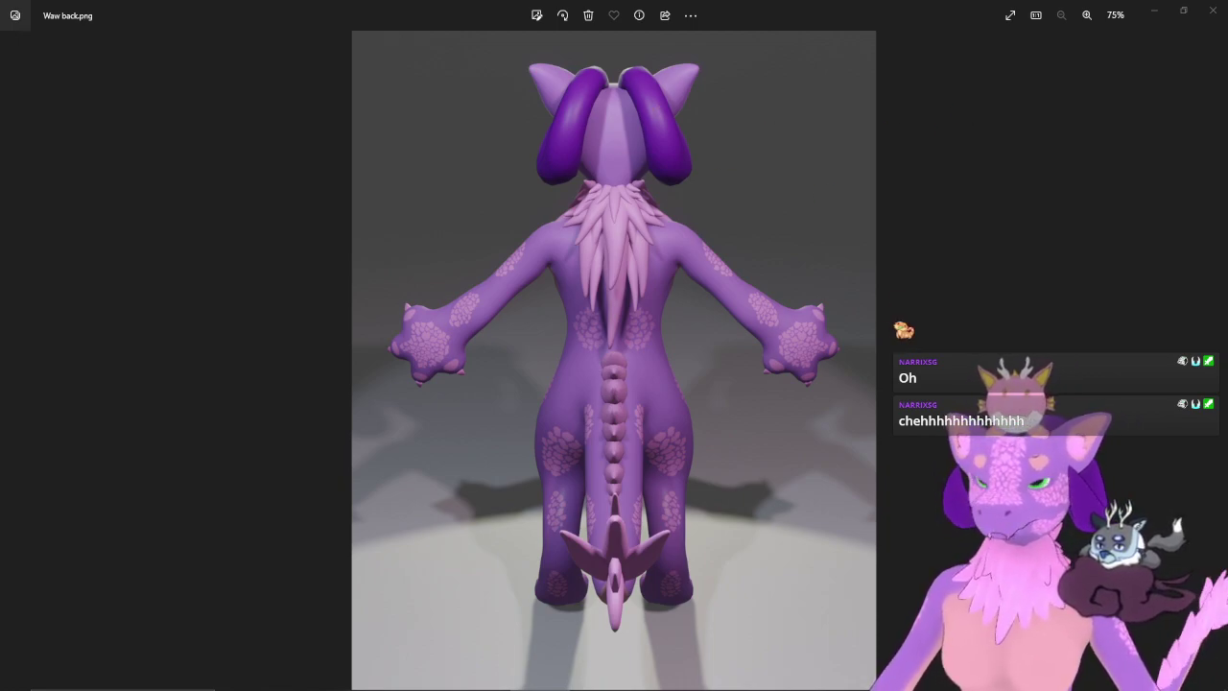
left_click(1213, 9)
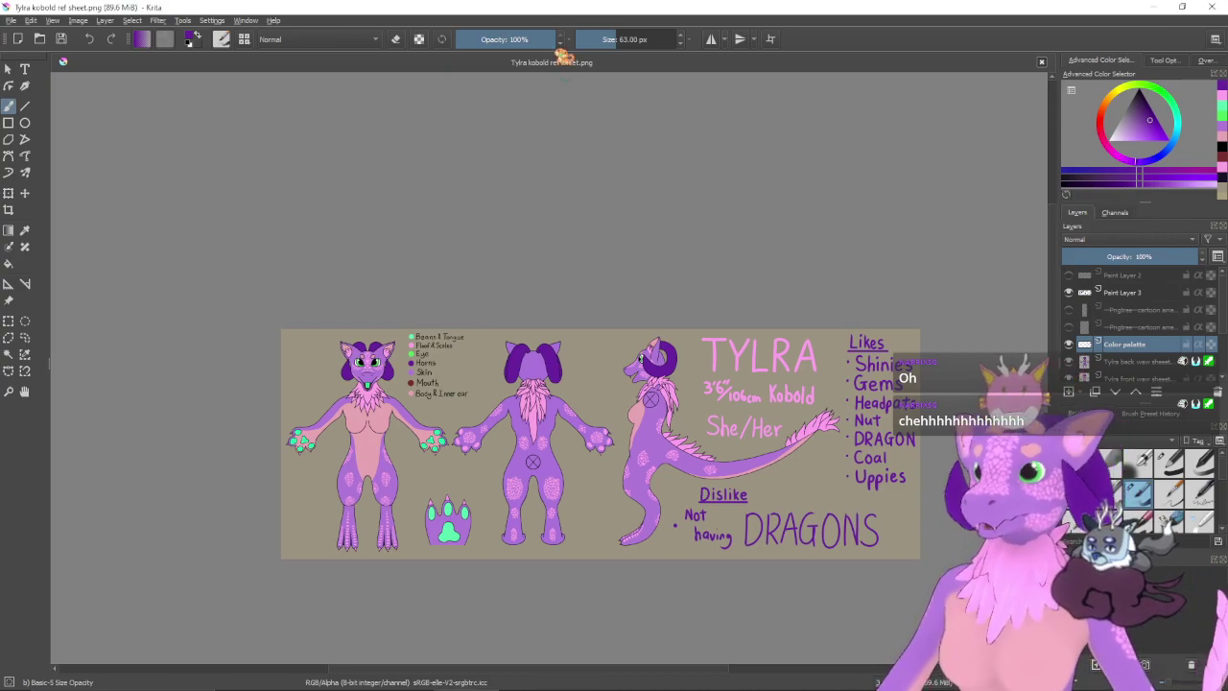
- Examine the front and back figures, paw and colour legend on the finished sheet in Krita, undoing any stray mark
scroll(670, 311, "up", 2)
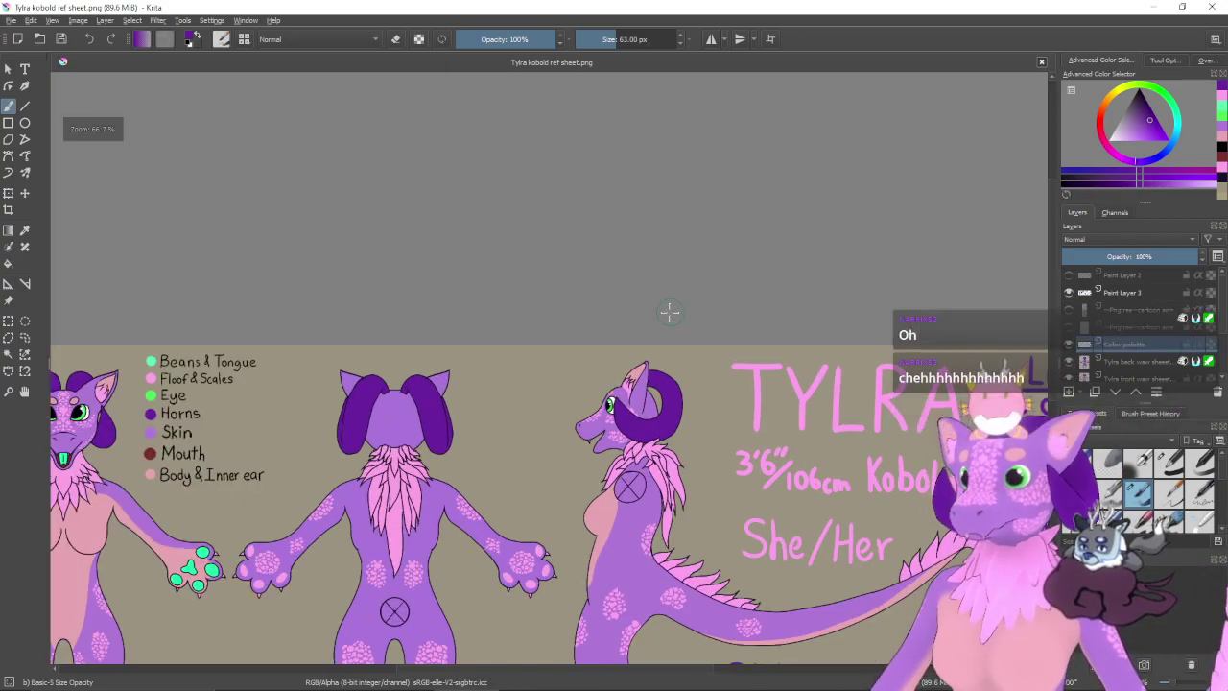
left_click(678, 226)
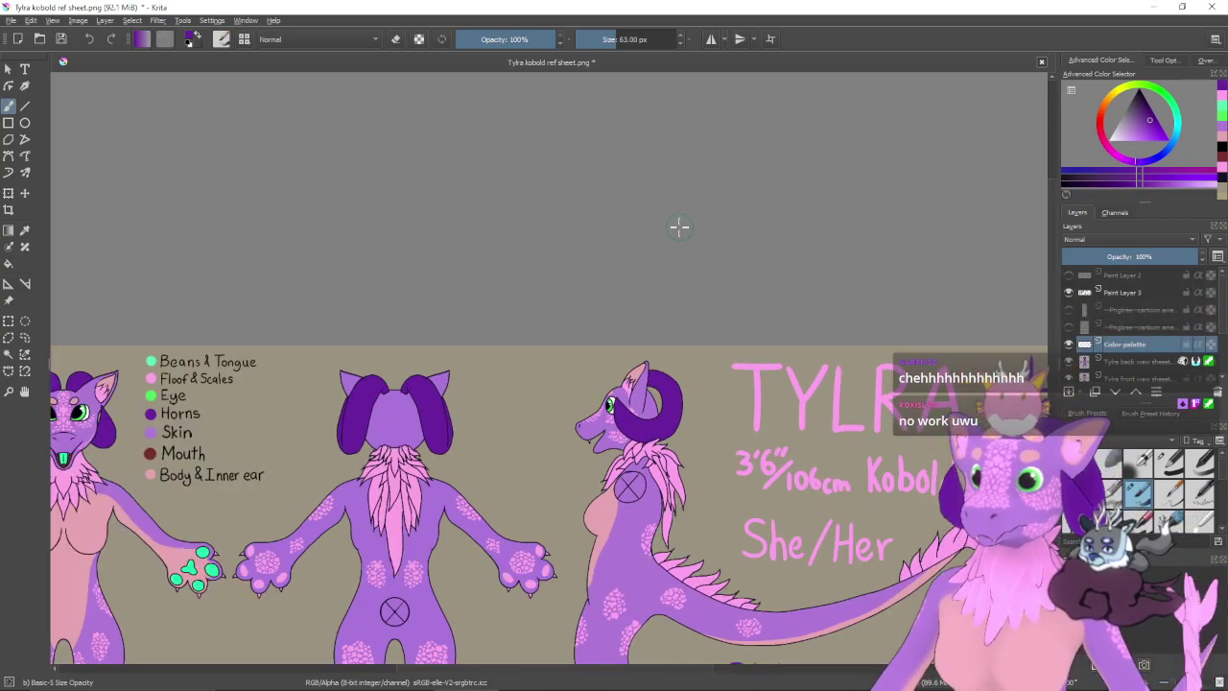
key("ctrl")
key("ctrl+z")
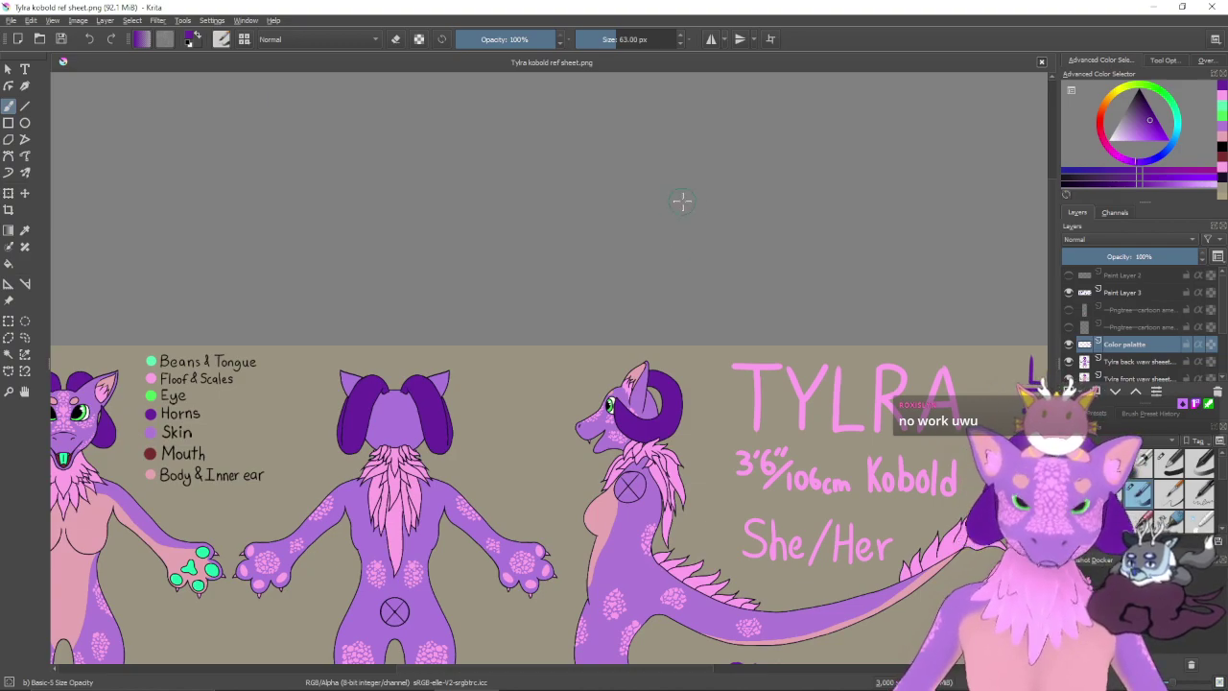
left_click_drag(565, 382, 698, 227)
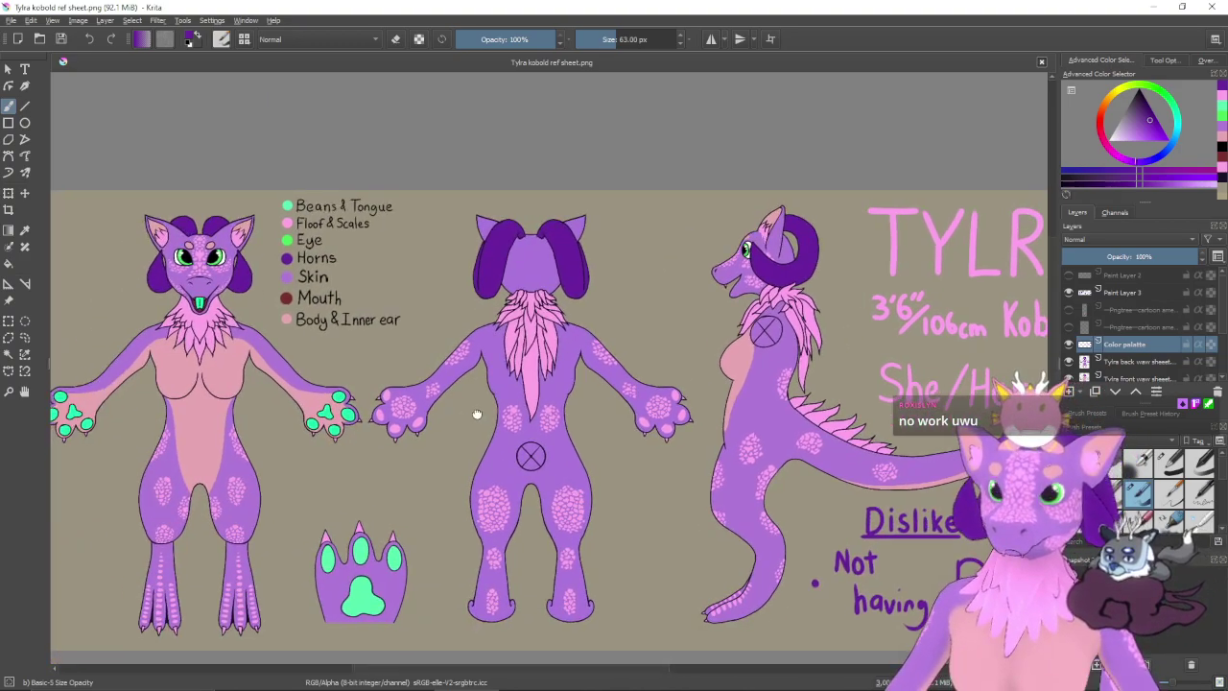
left_click_drag(461, 416, 643, 369)
left_click_drag(551, 384, 472, 375)
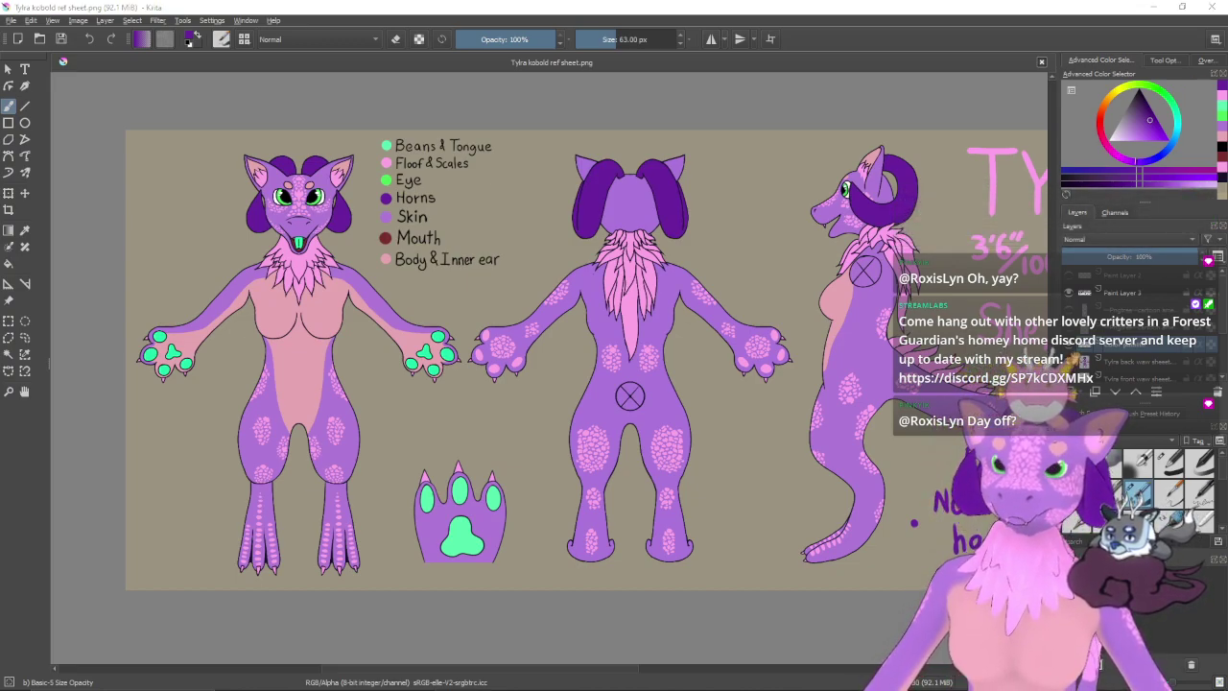
key("shift+Delete")
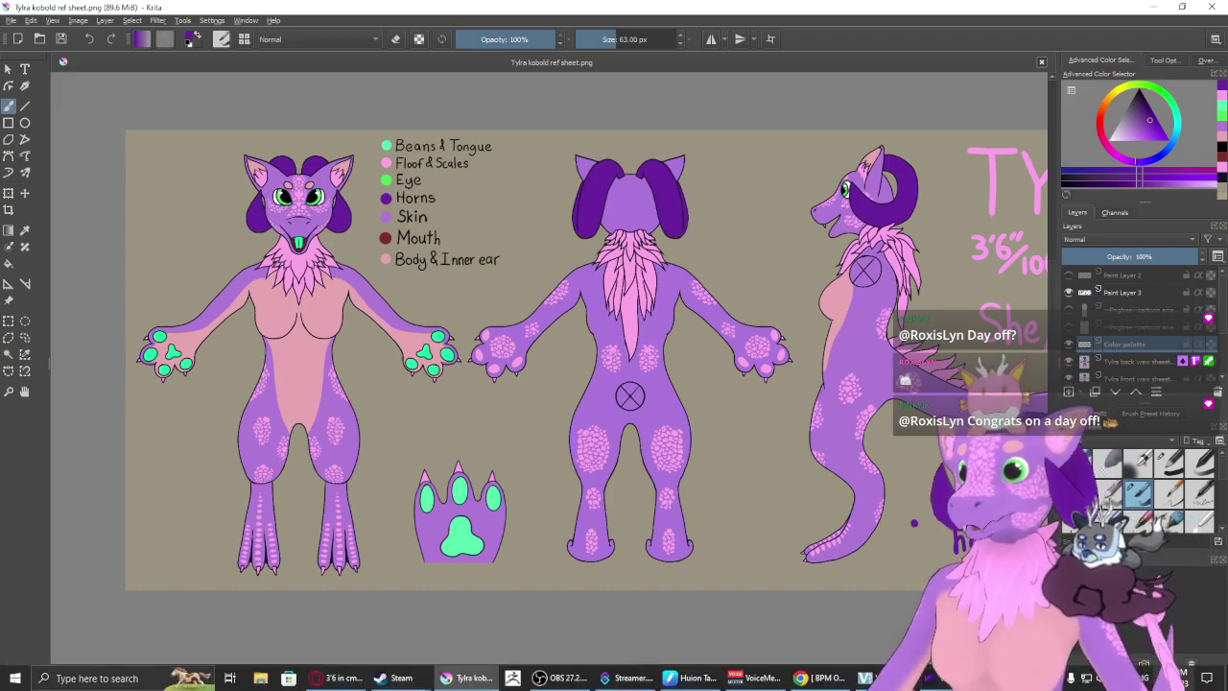
left_click(1175, 678)
left_click(1175, 678)
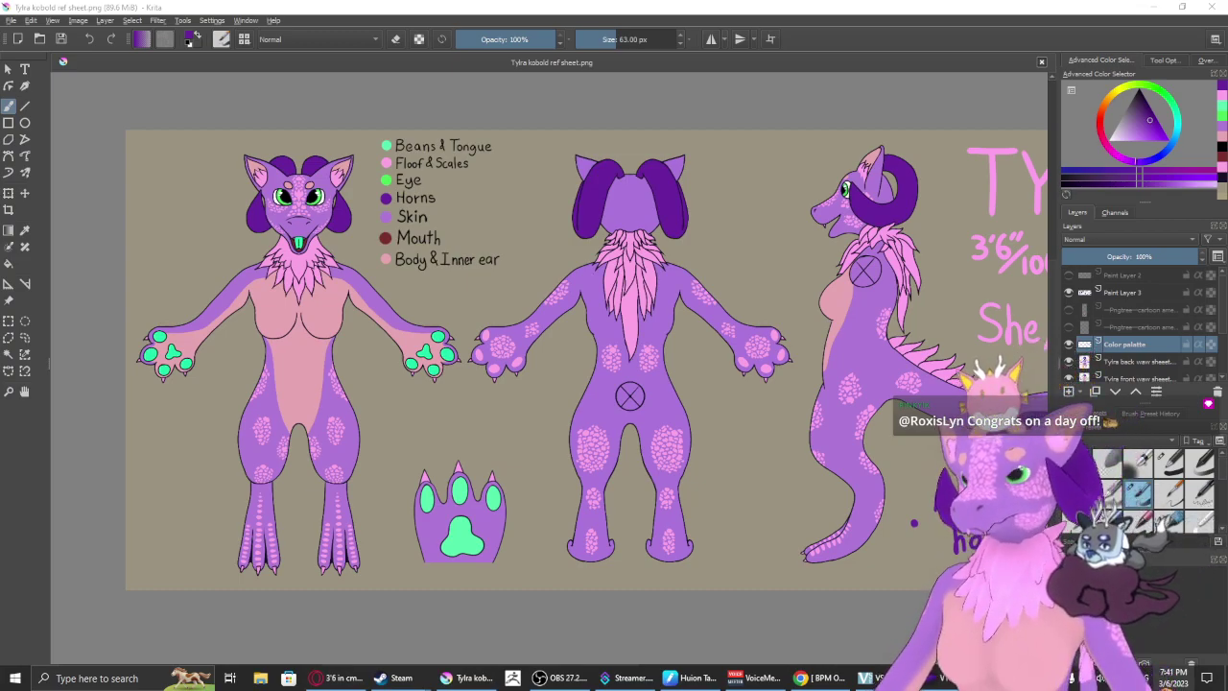
- Examine the side figure, pink lettering and Dislike text on the sheet, undoing any accidental strokes
mouse_move(393, 197)
left_mouse_down()
mouse_move(796, 167)
mouse_move(782, 494)
left_mouse_up()
key("ctrl+z")
mouse_move(671, 226)
left_mouse_down()
mouse_move(863, 345)
mouse_move(844, 570)
left_mouse_up()
key("ctrl+z")
left_click_drag(876, 405, 531, 422)
left_click_drag(598, 400, 585, 422)
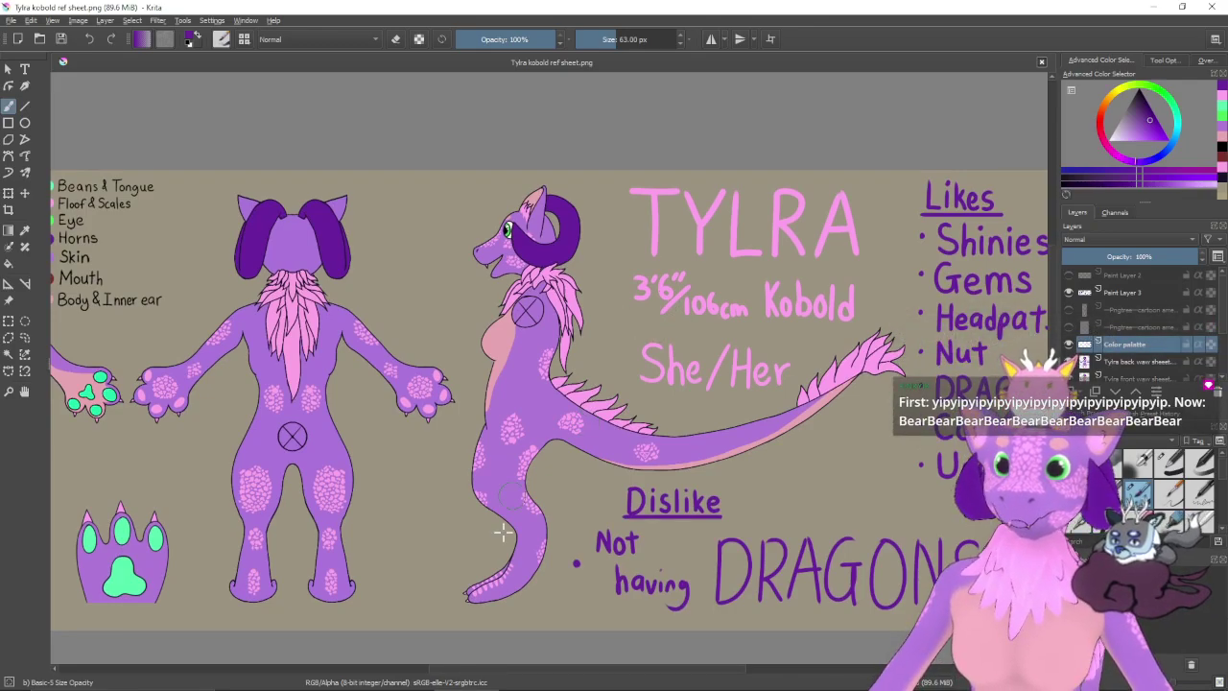
- Switch to the Opera browser, open the Twitter home page and place its smaller window over the Krita drawing
left_click(340, 677)
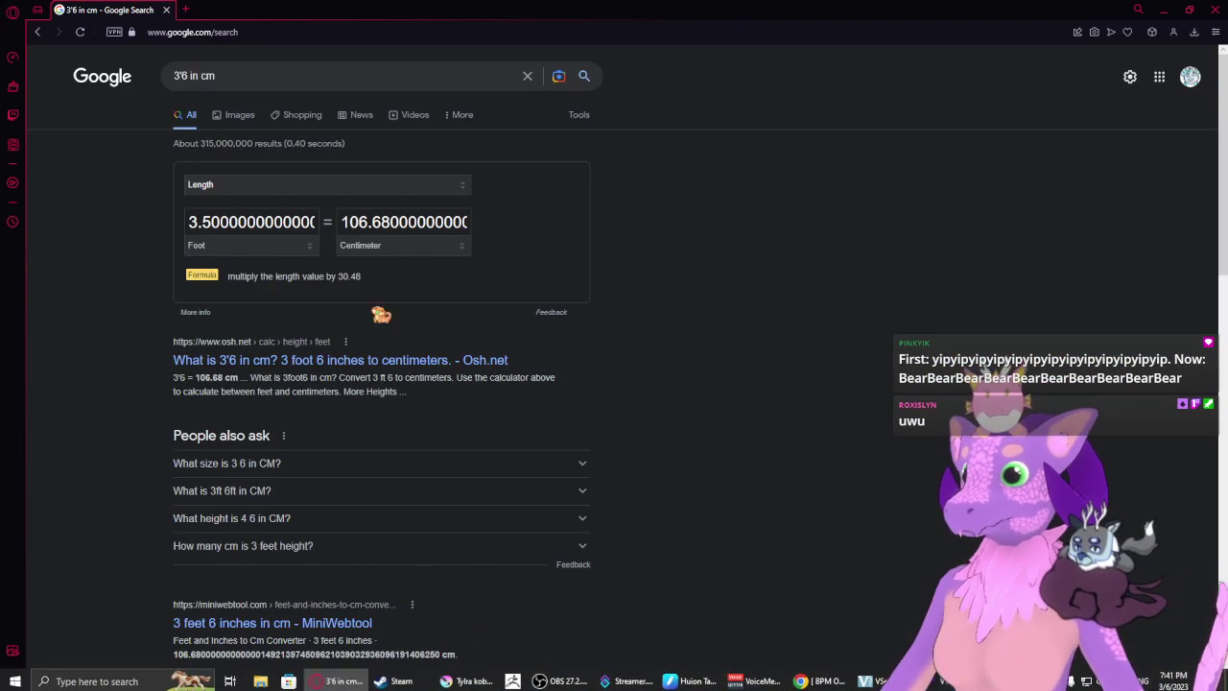
left_click(273, 33)
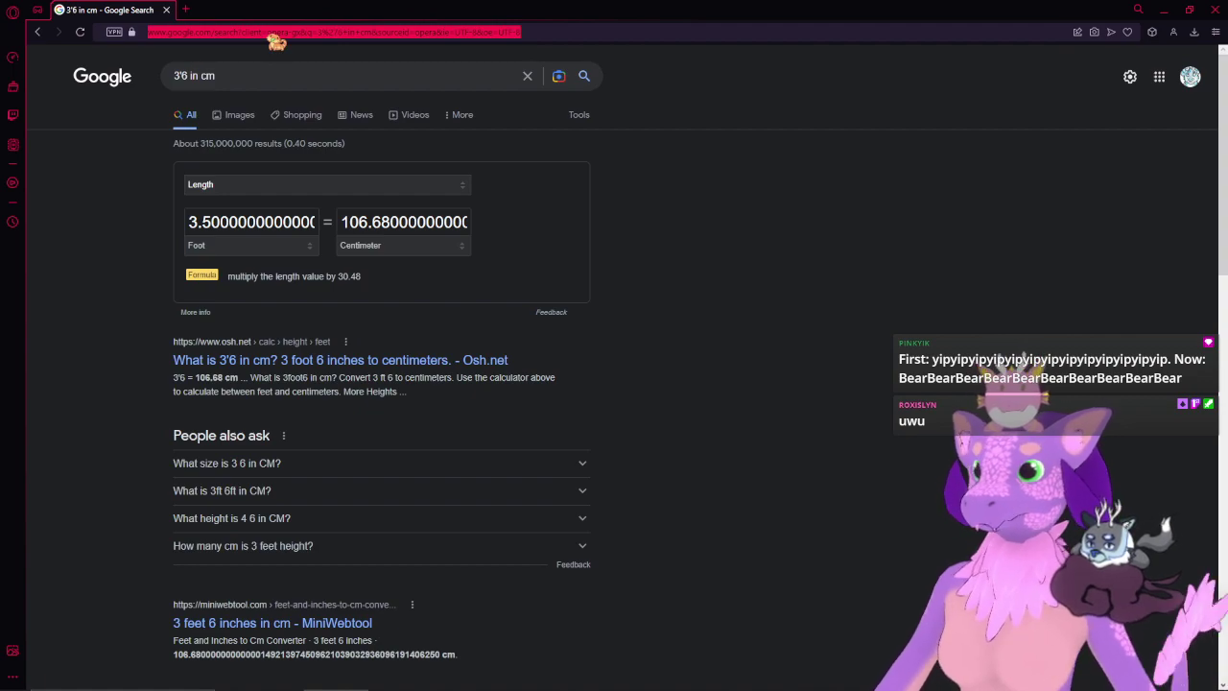
type("twi")
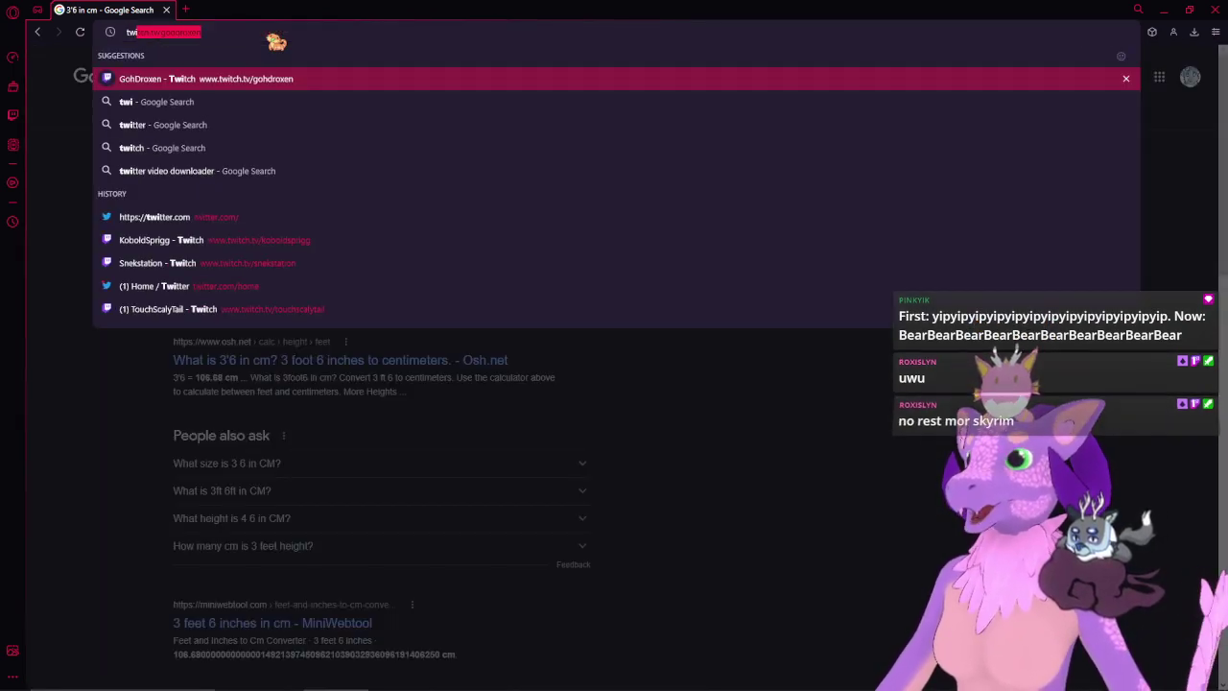
type("tter")
key("Return")
left_click_drag(295, 8, 1227, 39)
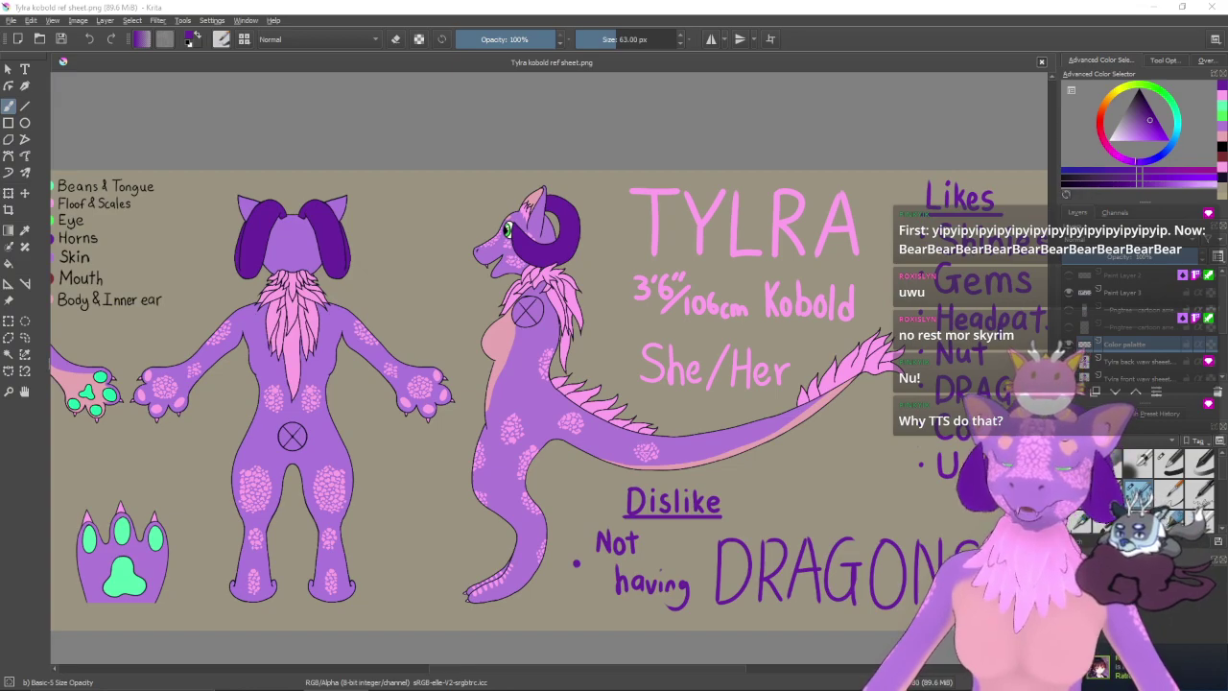
left_click_drag(1227, 96, 804, 163)
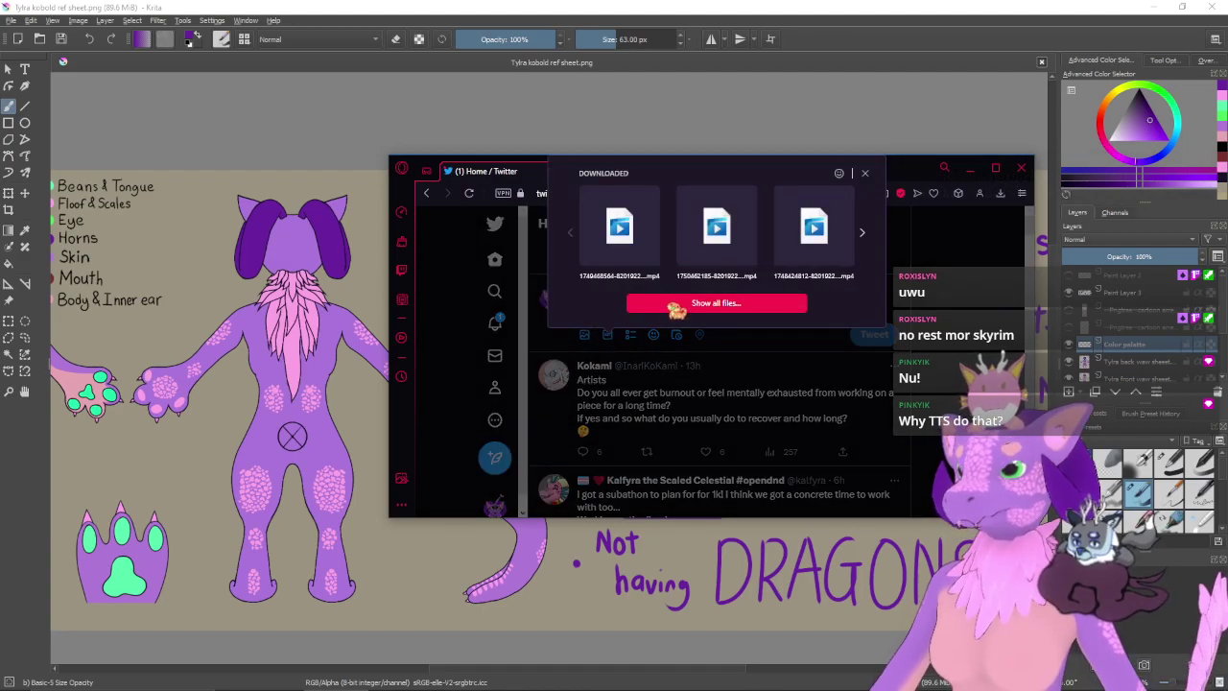
- Attach Tylra kobold ref sheet.png from the Tylra ref folder on the Desktop to a new tweet
left_click(671, 304)
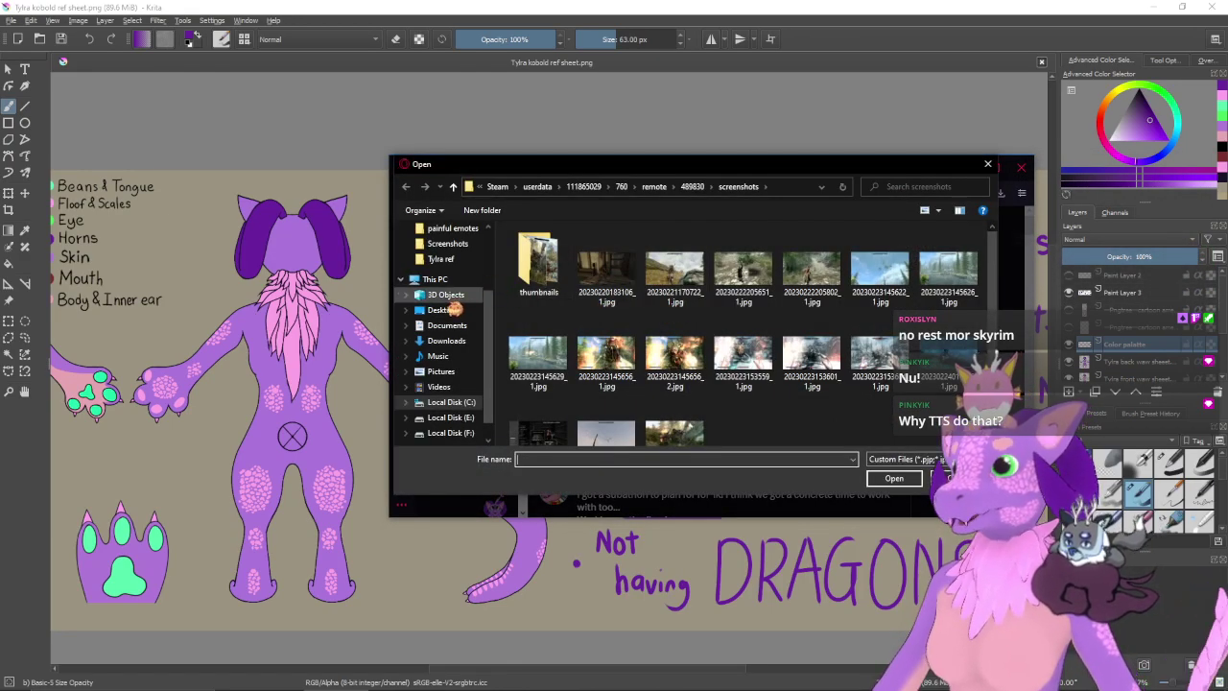
left_click(443, 310)
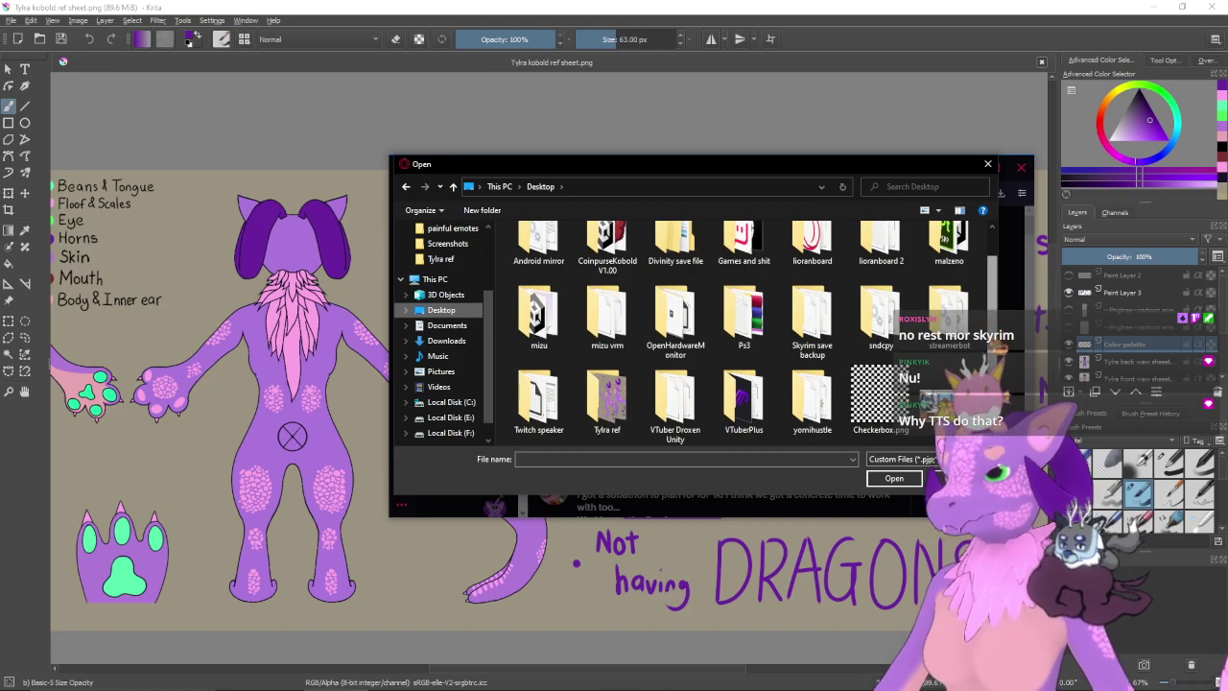
double_click(606, 401)
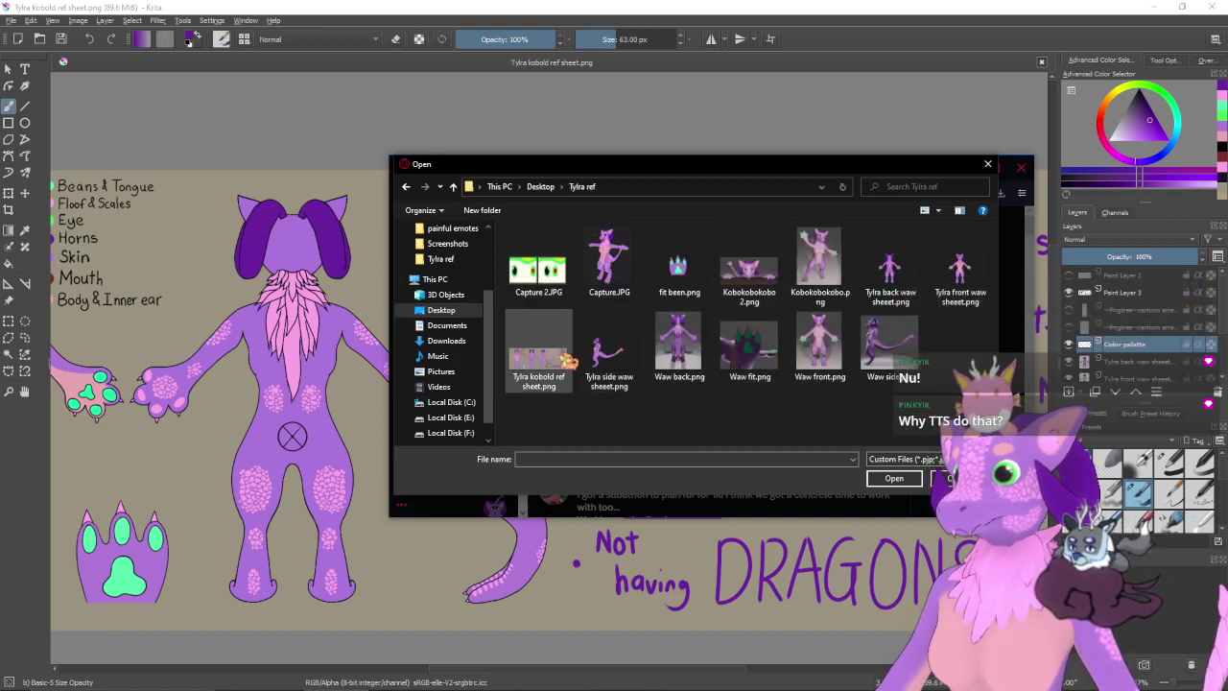
left_click(566, 359)
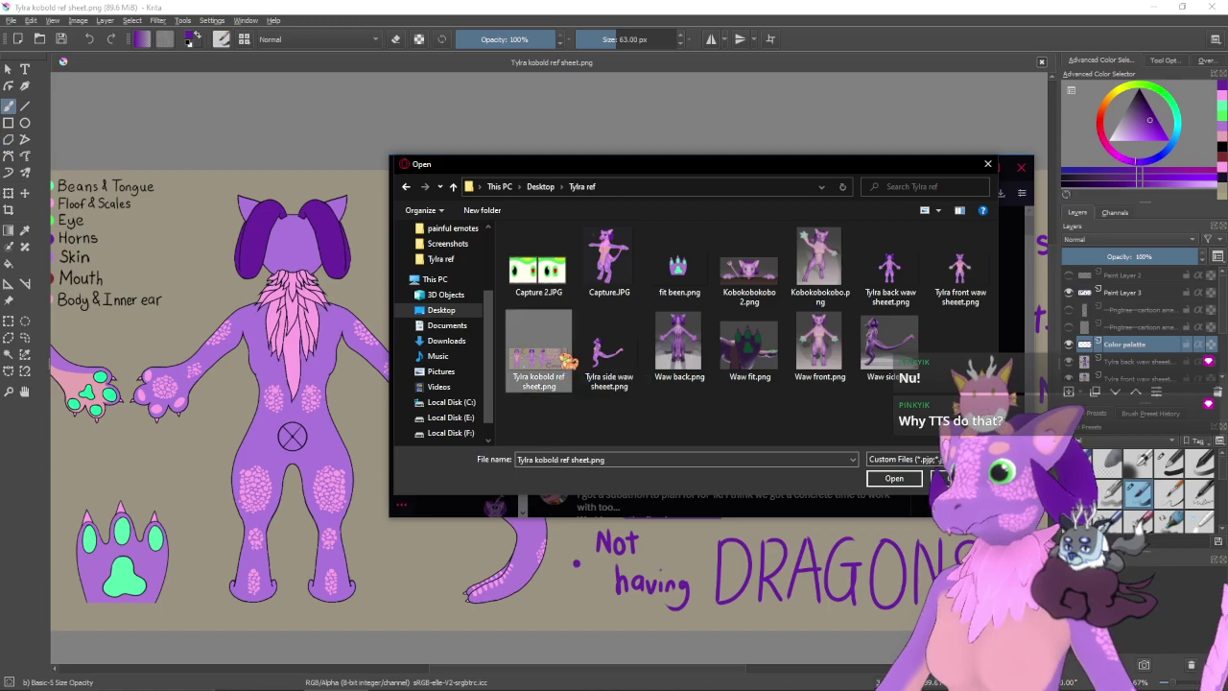
left_click(887, 479)
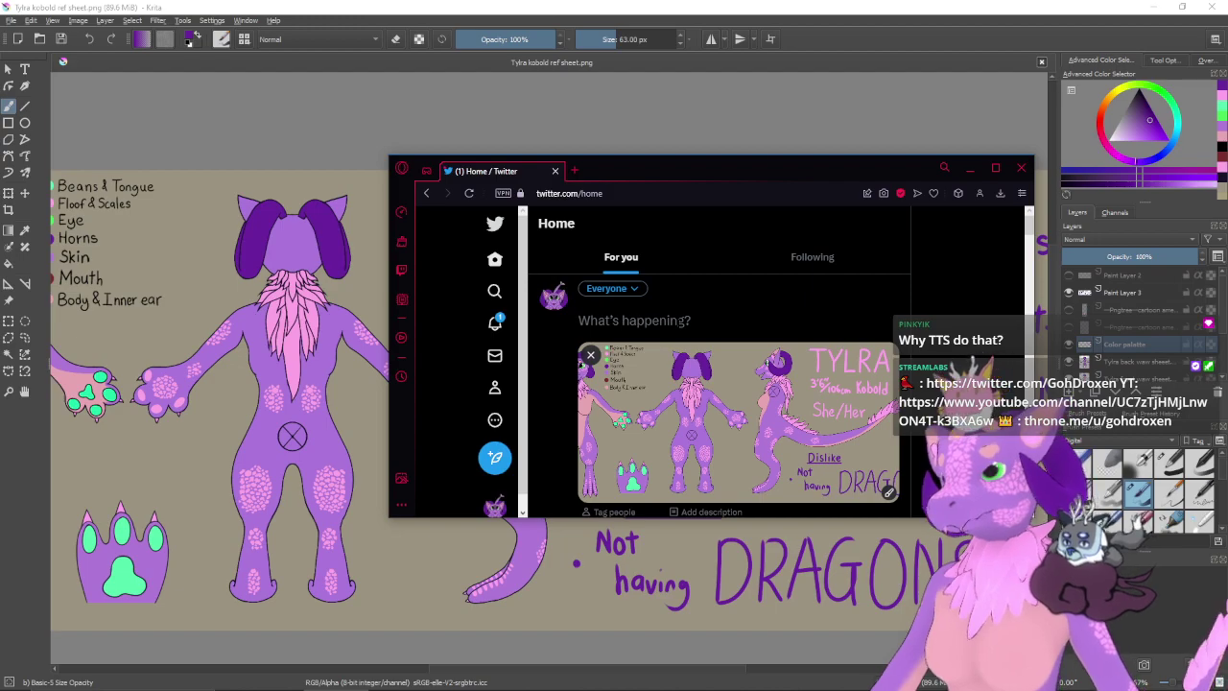
type("I re")
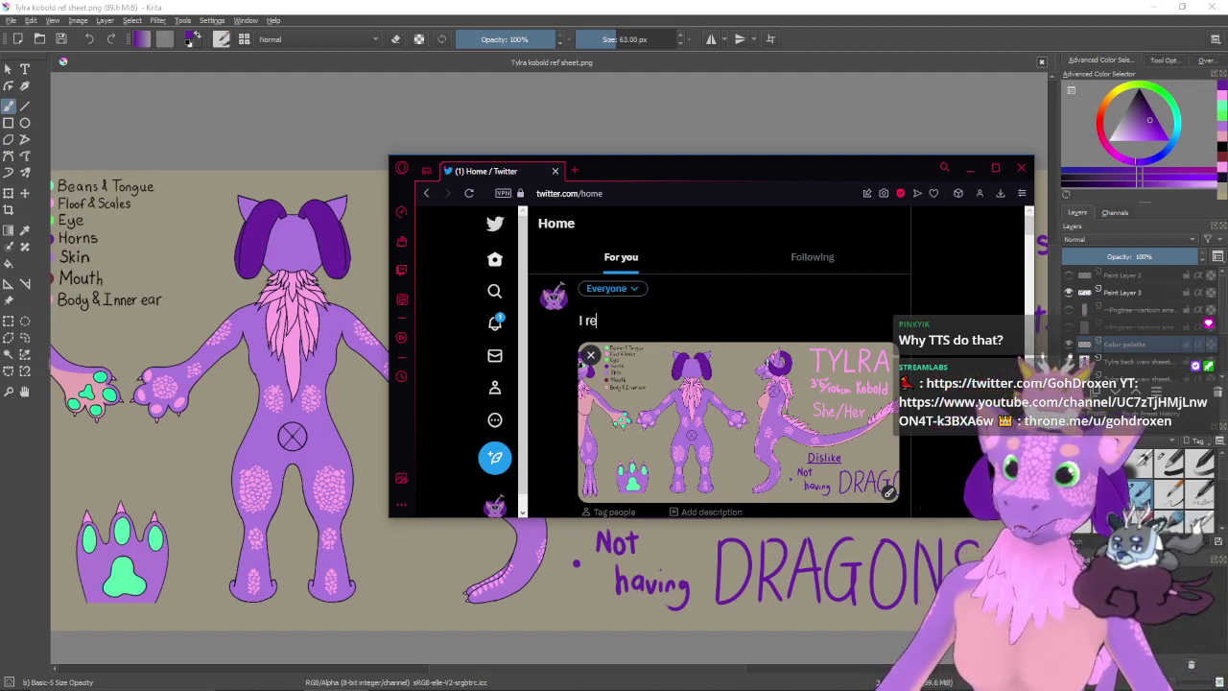
type("f shee")
key("BackSpace")
key("BackSpace")
key("BackSpace")
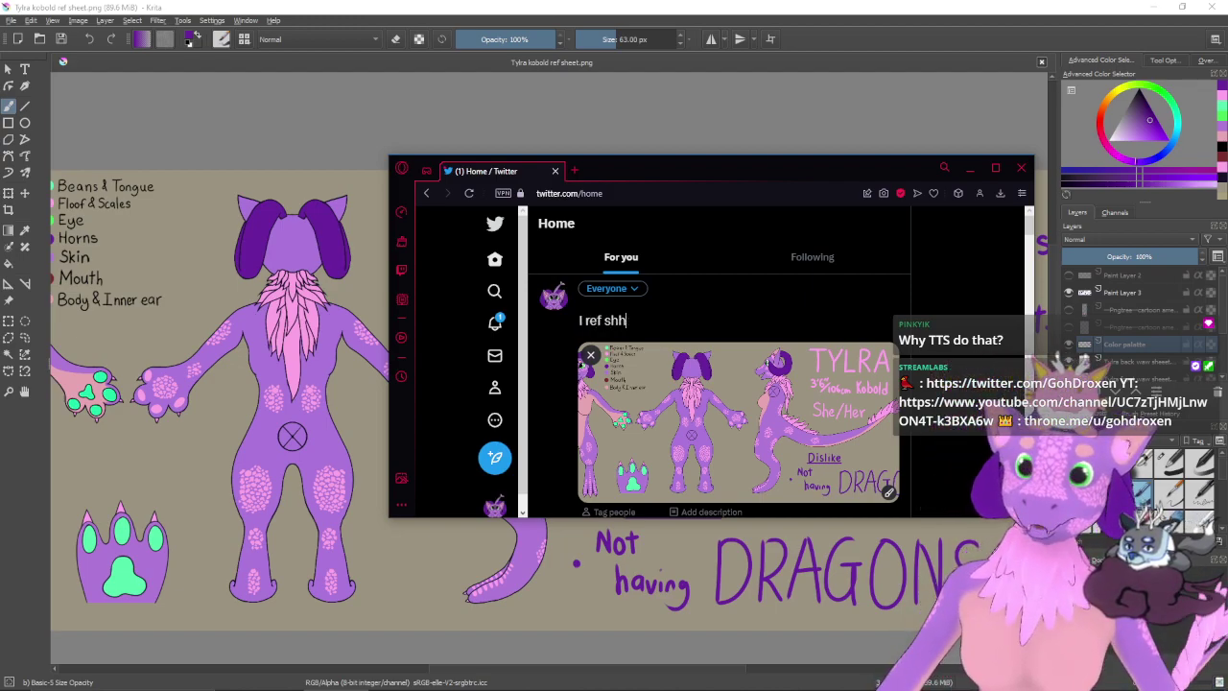
type("het")
key("BackSpace")
key("BackSpace")
type("eet")
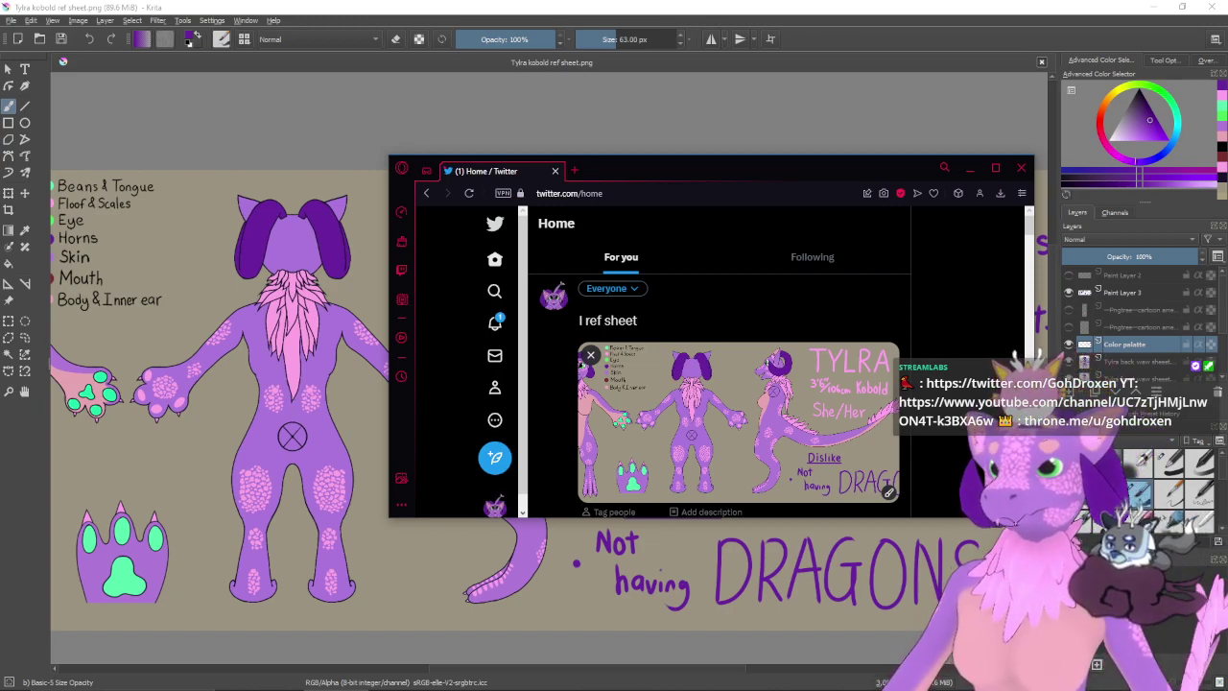
key("BackSpace")
key("BackSpace")
key("BackSpace")
key("BackSpace")
key("BackSpace")
key("BackSpace")
key("BackSpace")
key("BackSpace")
key("BackSpace")
key("BackSpace")
key("BackSpace")
key("BackSpace")
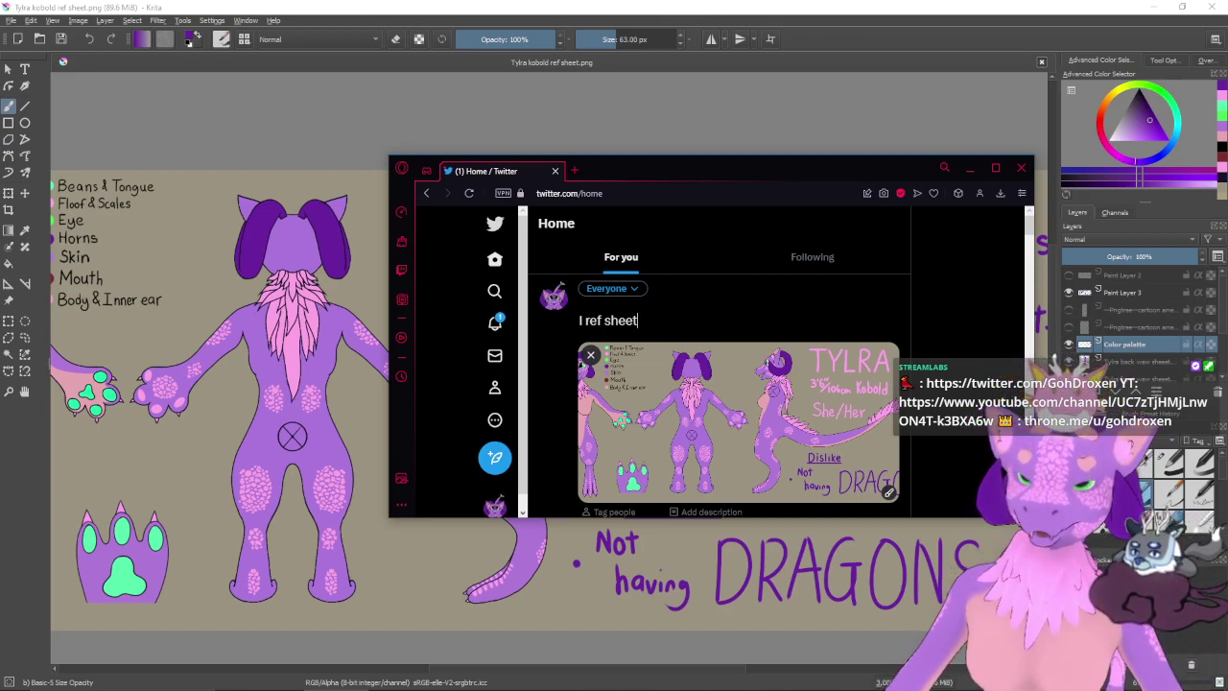
- Write the tweet text "A ref sheet for my kobo Tylra is finally done!" above the attached image
type("A re")
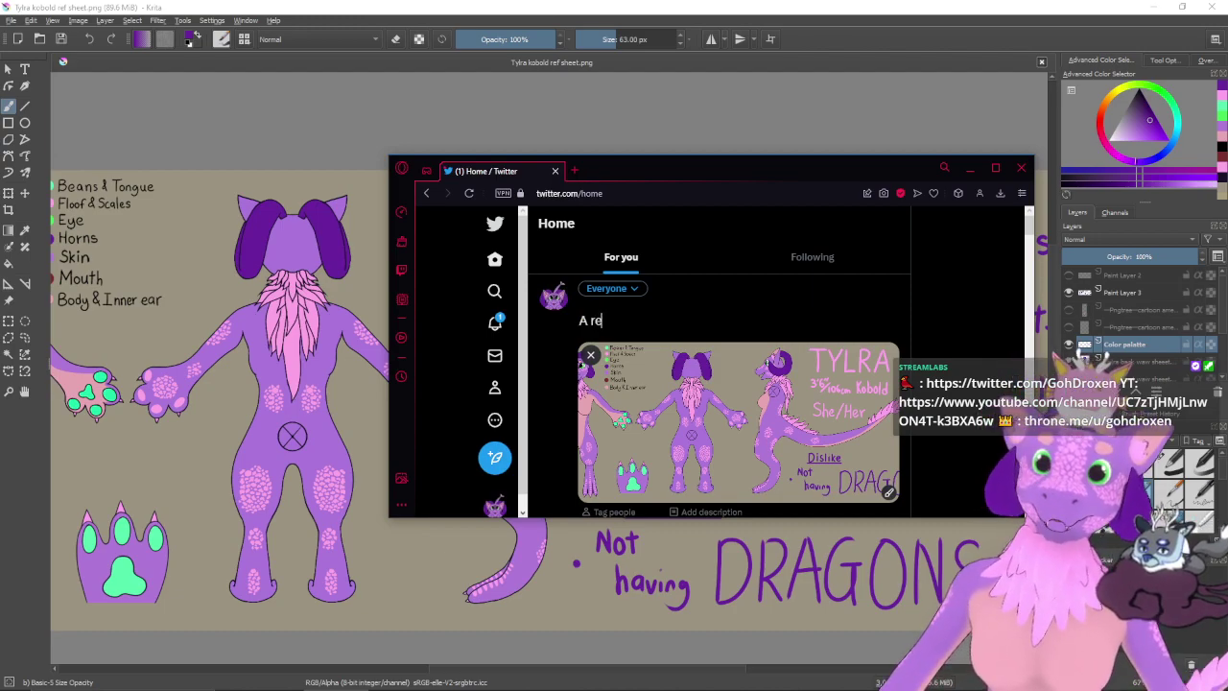
type("f sheet for")
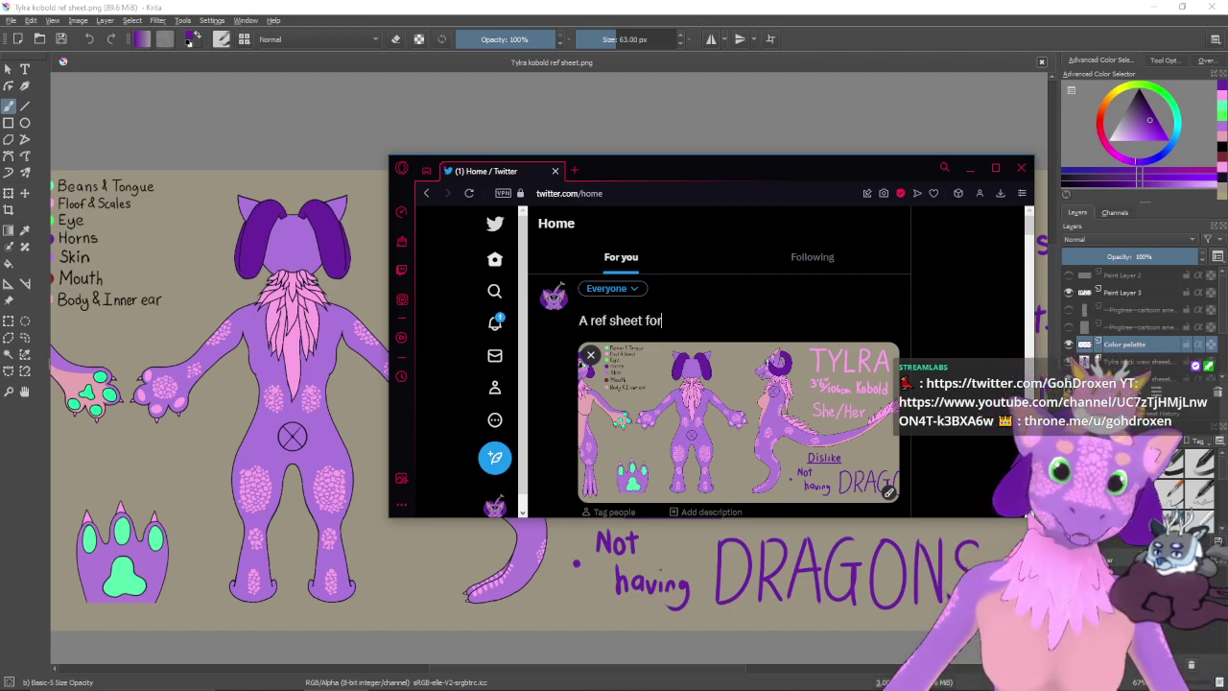
type(" my")
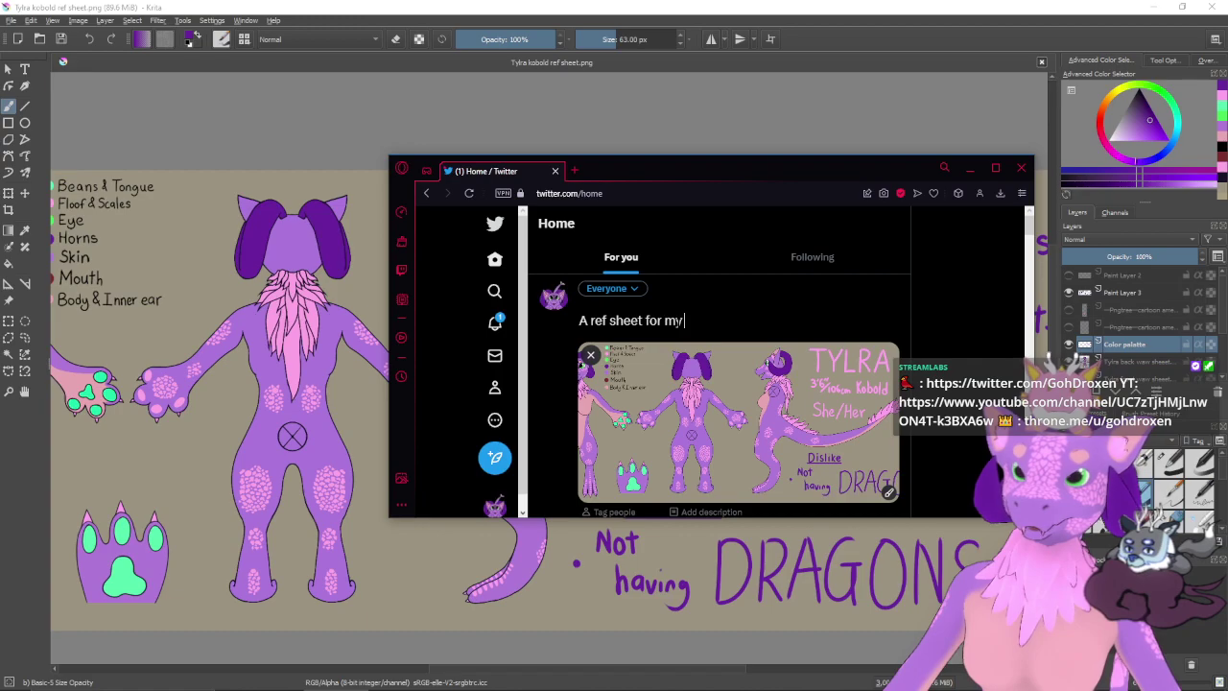
type(" kobo T")
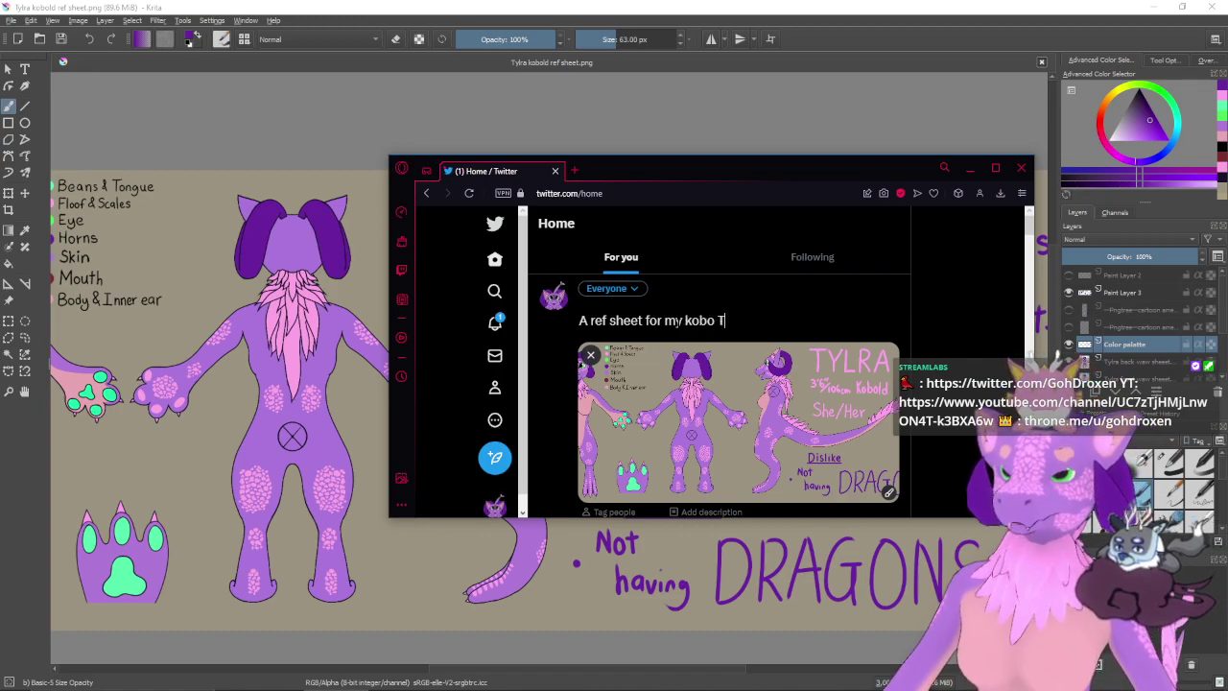
type("ylra is final")
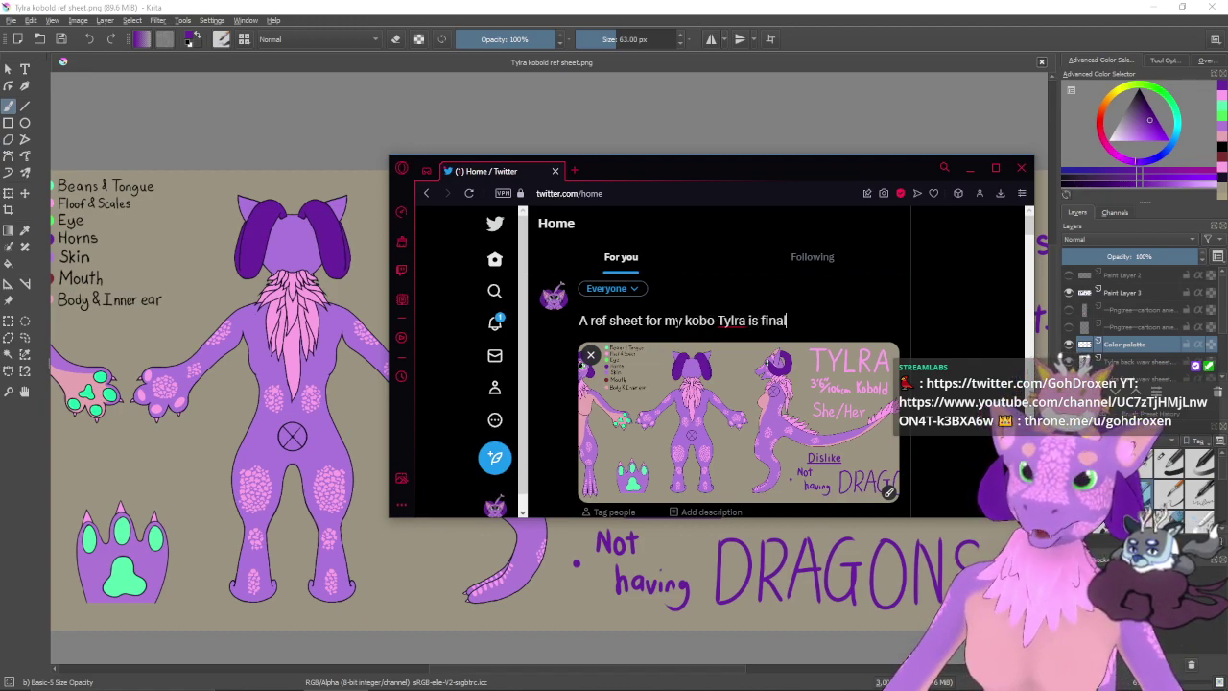
type("ly done!")
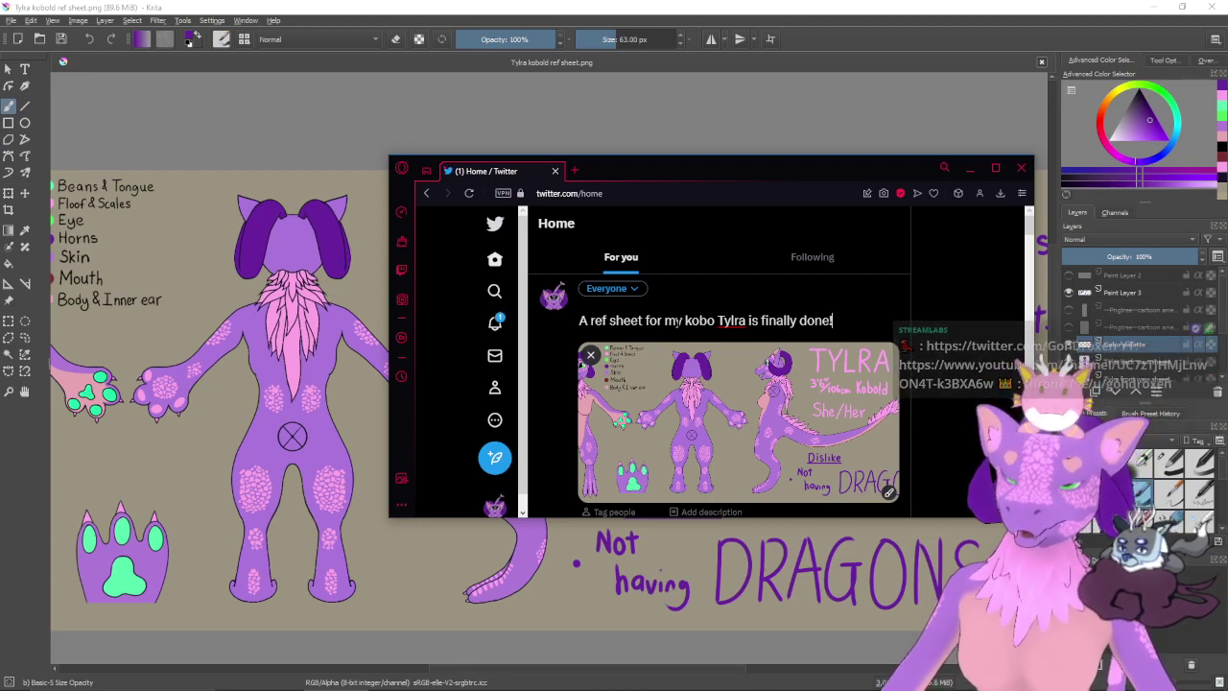
- Add four purple heart emojis to the end of the tweet text
scroll(729, 384, "down", 2)
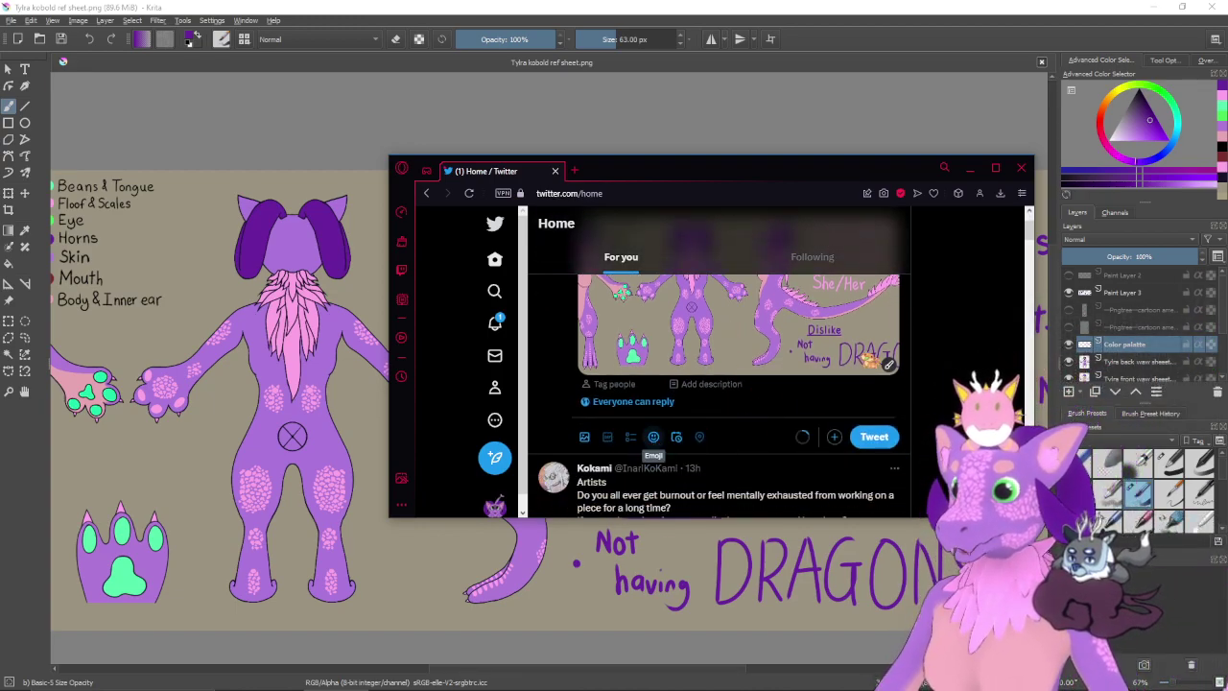
left_click(653, 439)
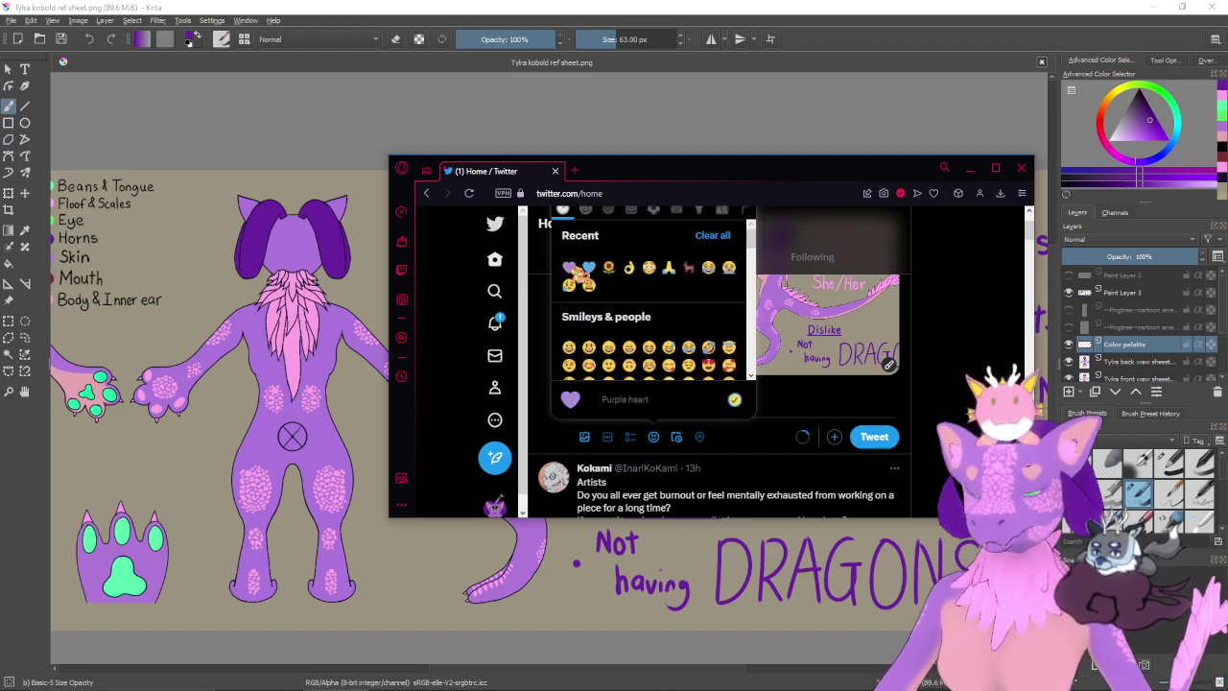
left_click(569, 269)
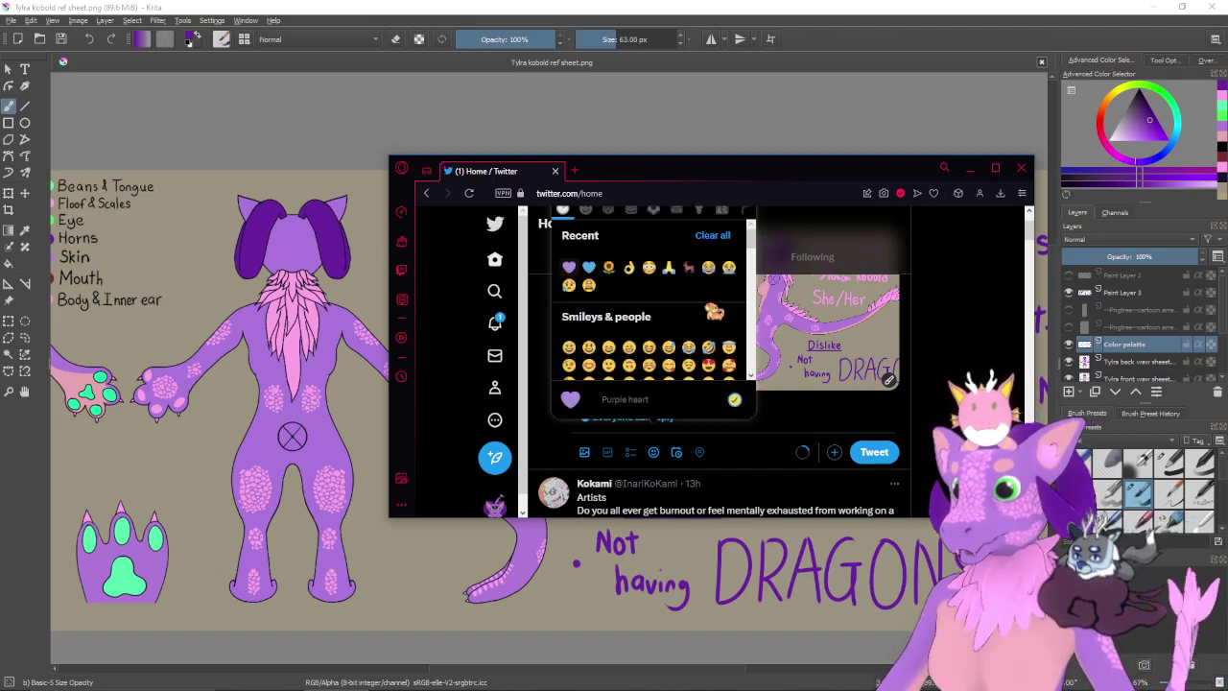
left_click(846, 389)
scroll(852, 394, "up", 2)
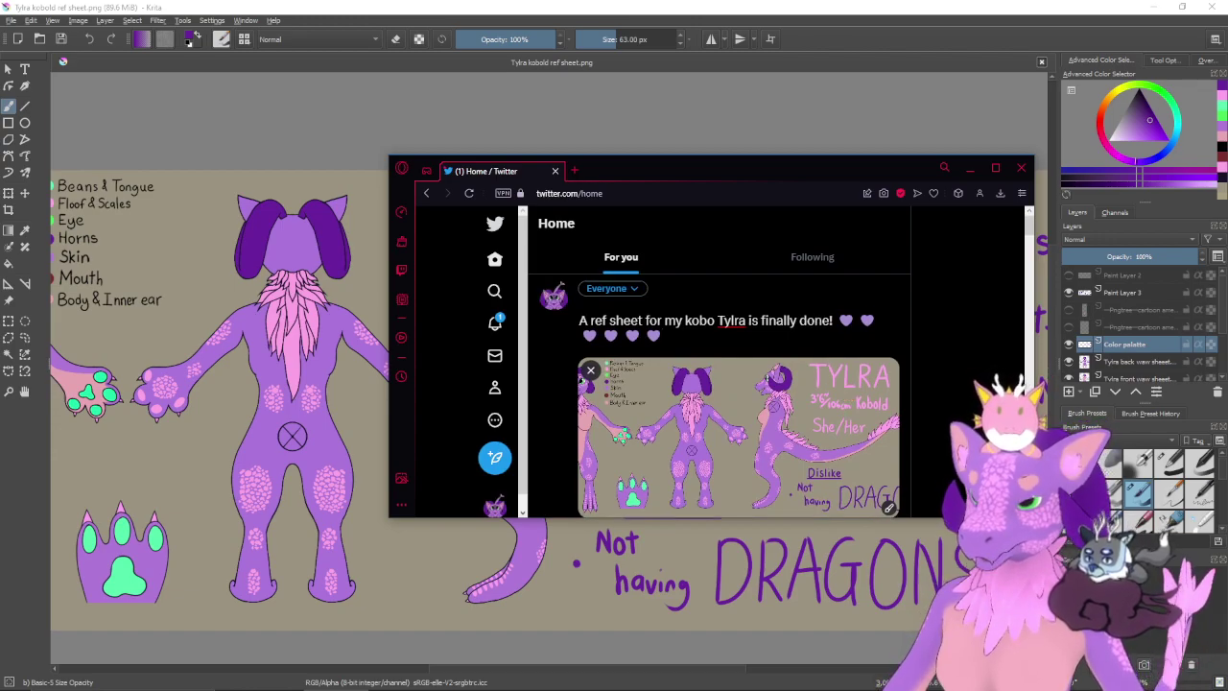
key("BackSpace")
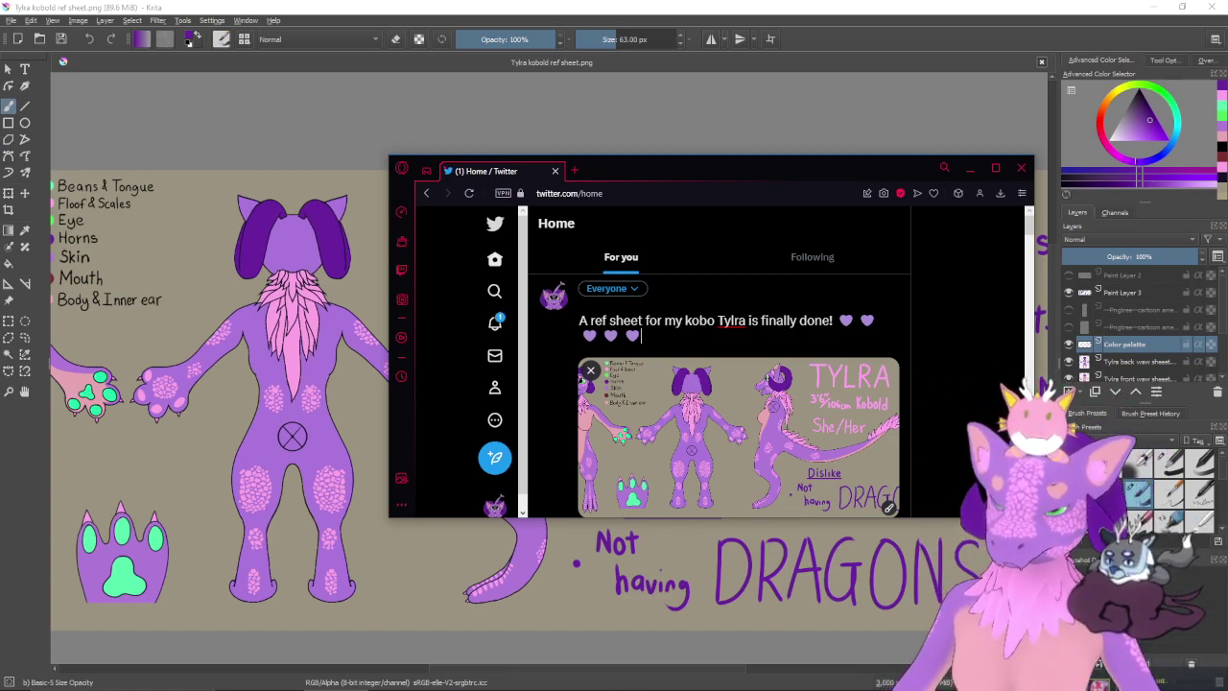
key("BackSpace")
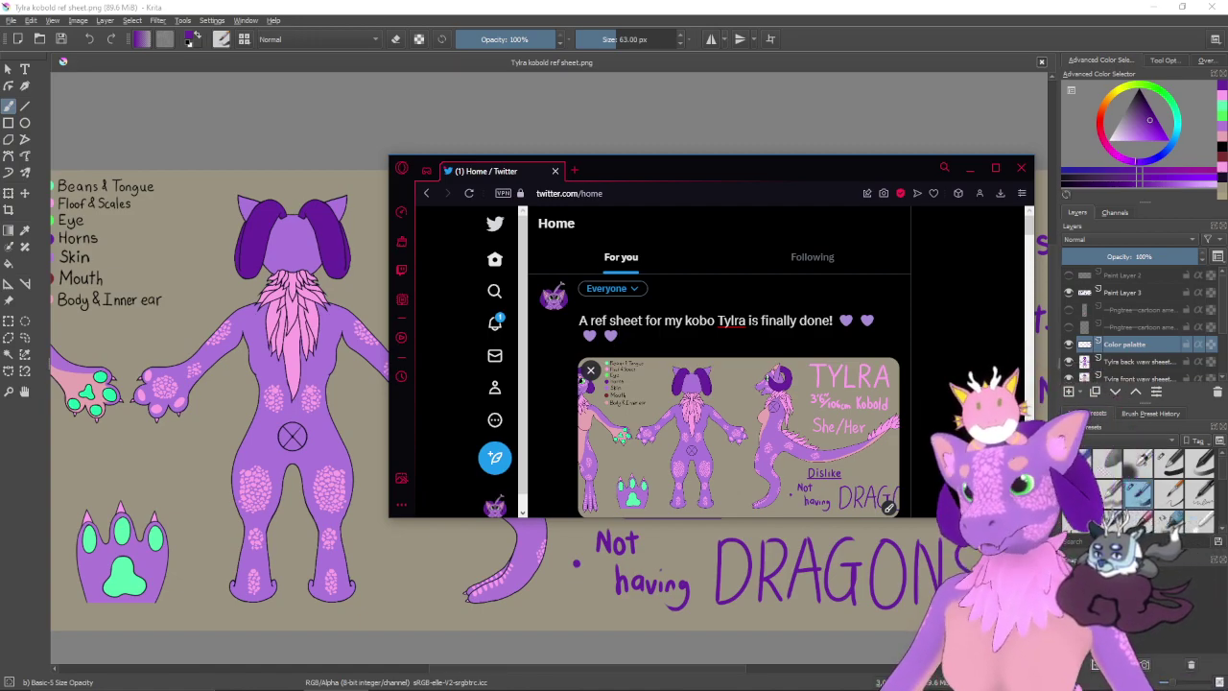
- Post the tweet with the reference sheet and bring the published tweet into view in the home feed
scroll(781, 369, "down", 3)
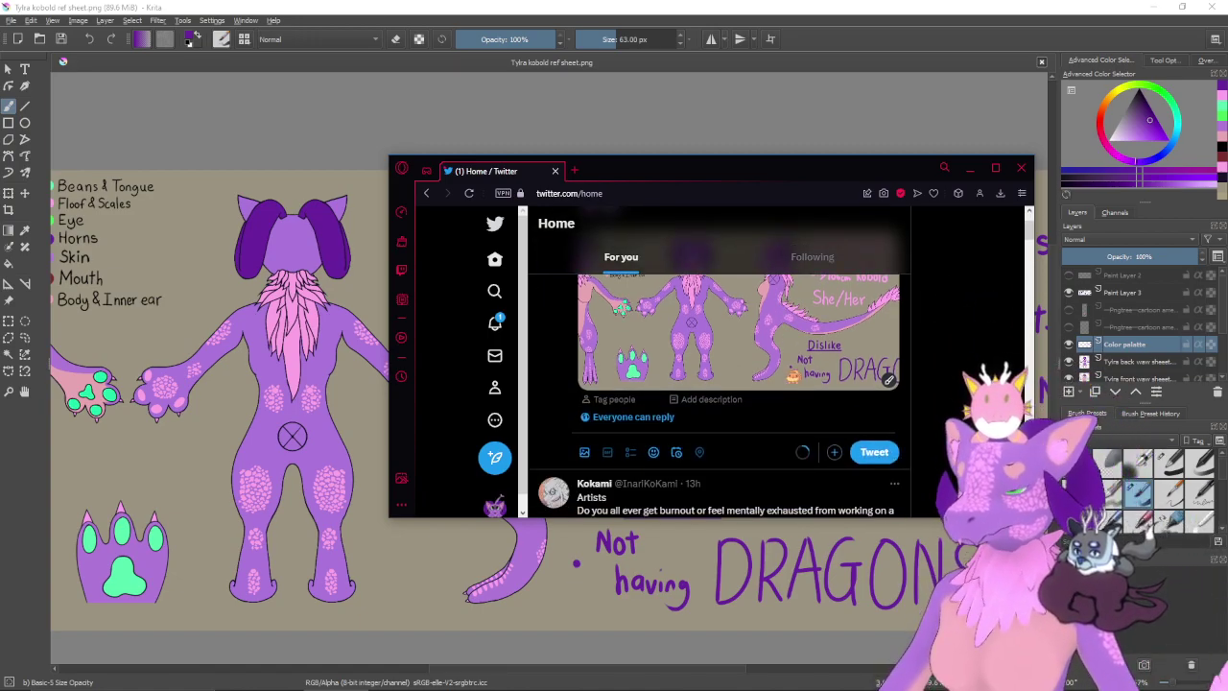
left_click(875, 452)
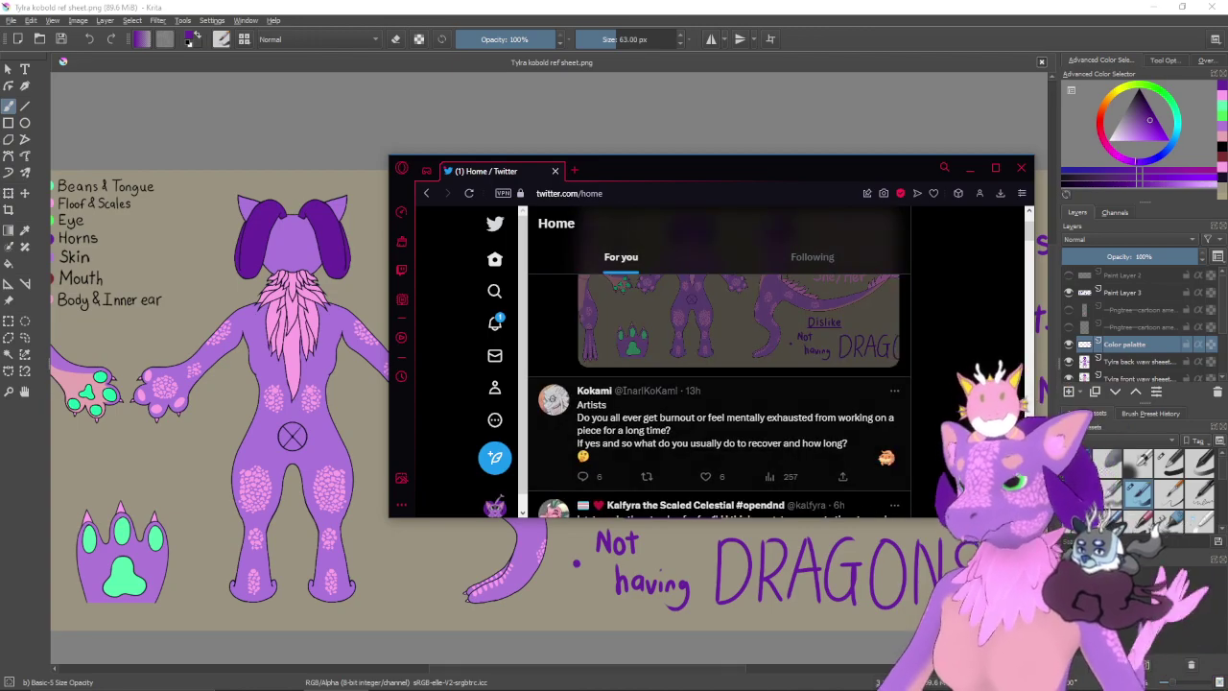
scroll(719, 383, "down", 3)
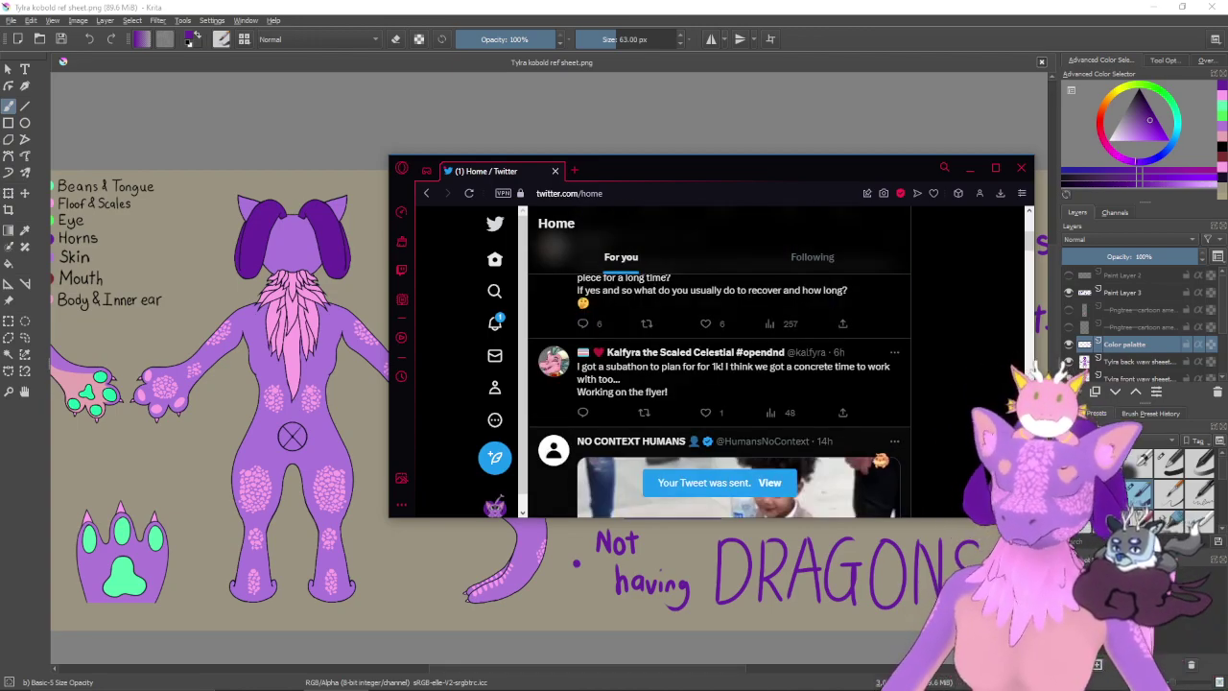
scroll(823, 401, "up", 3)
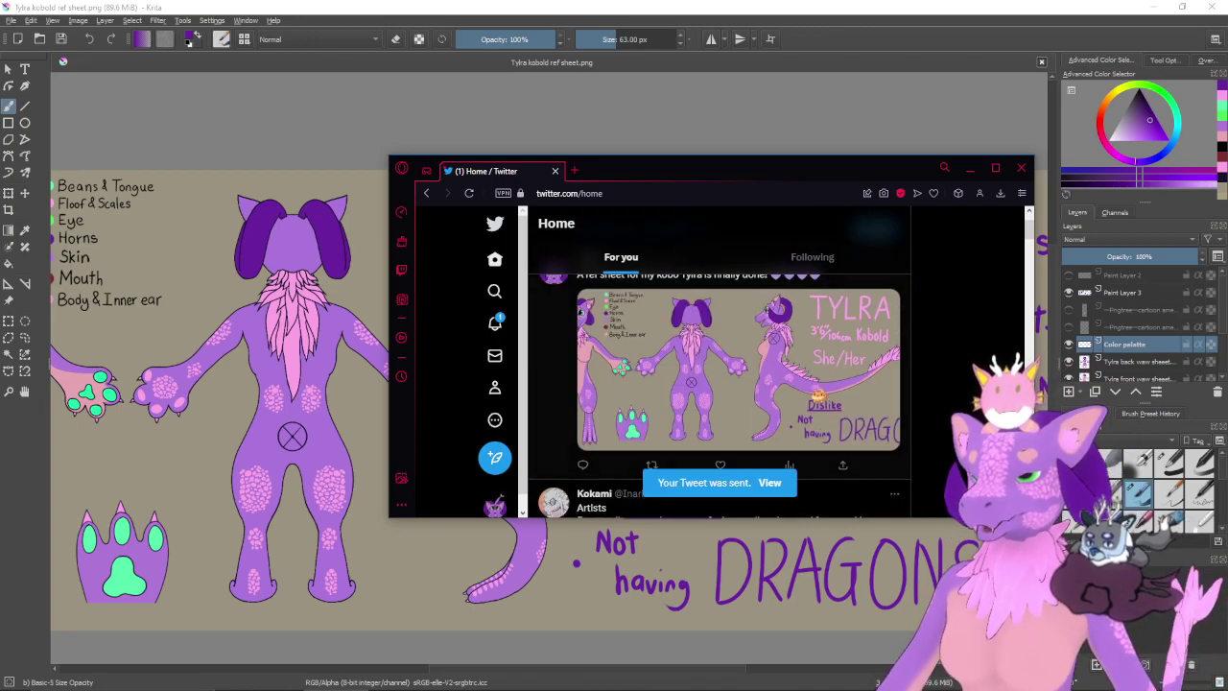
- Open the posted reference sheet image in the full photo view and maximize the browser window
left_click_drag(809, 172, 686, 145)
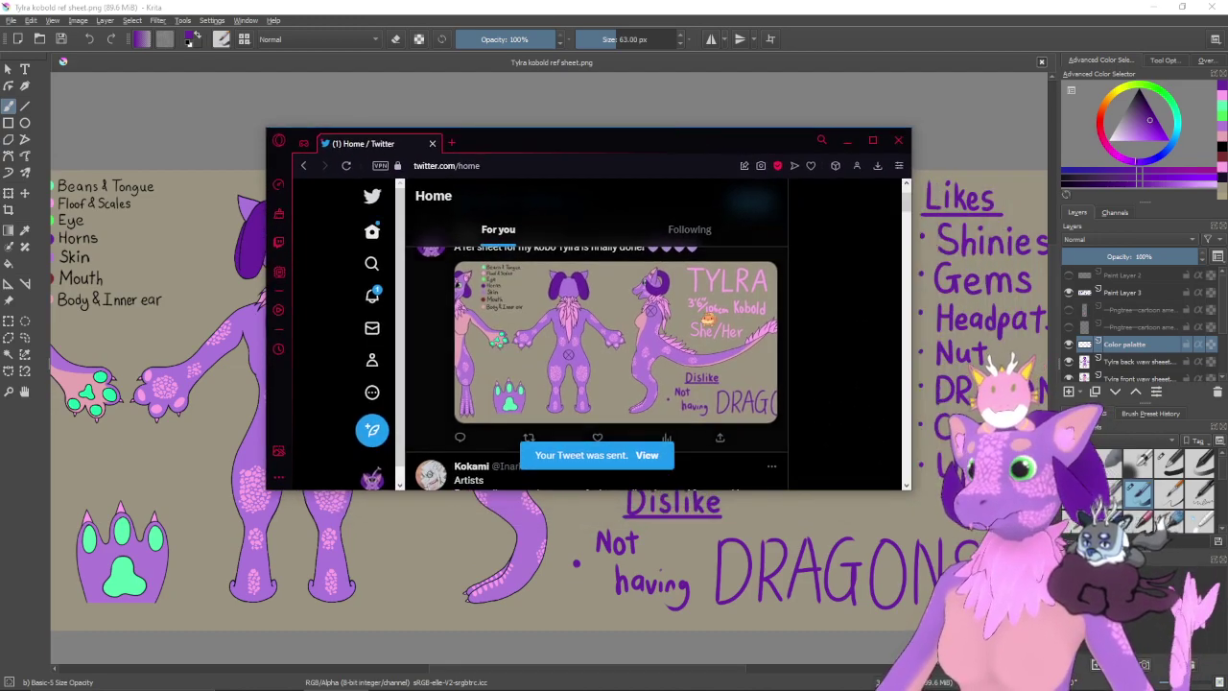
left_click(662, 345)
left_click(872, 140)
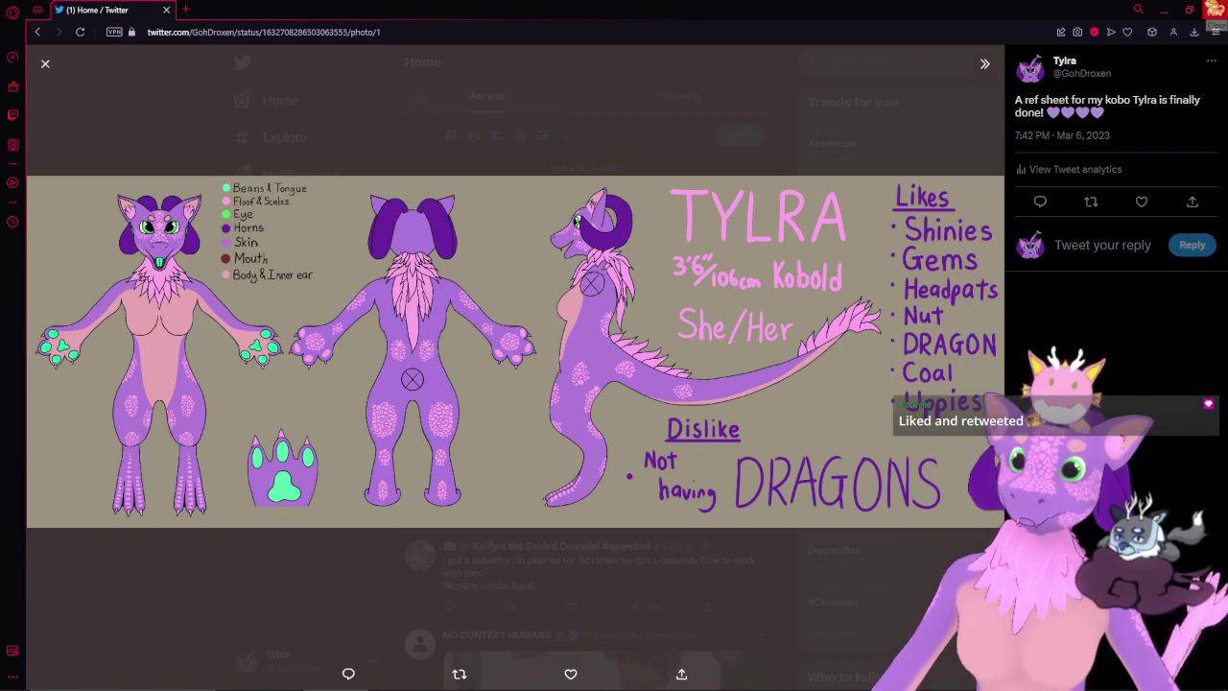
left_click(1102, 279)
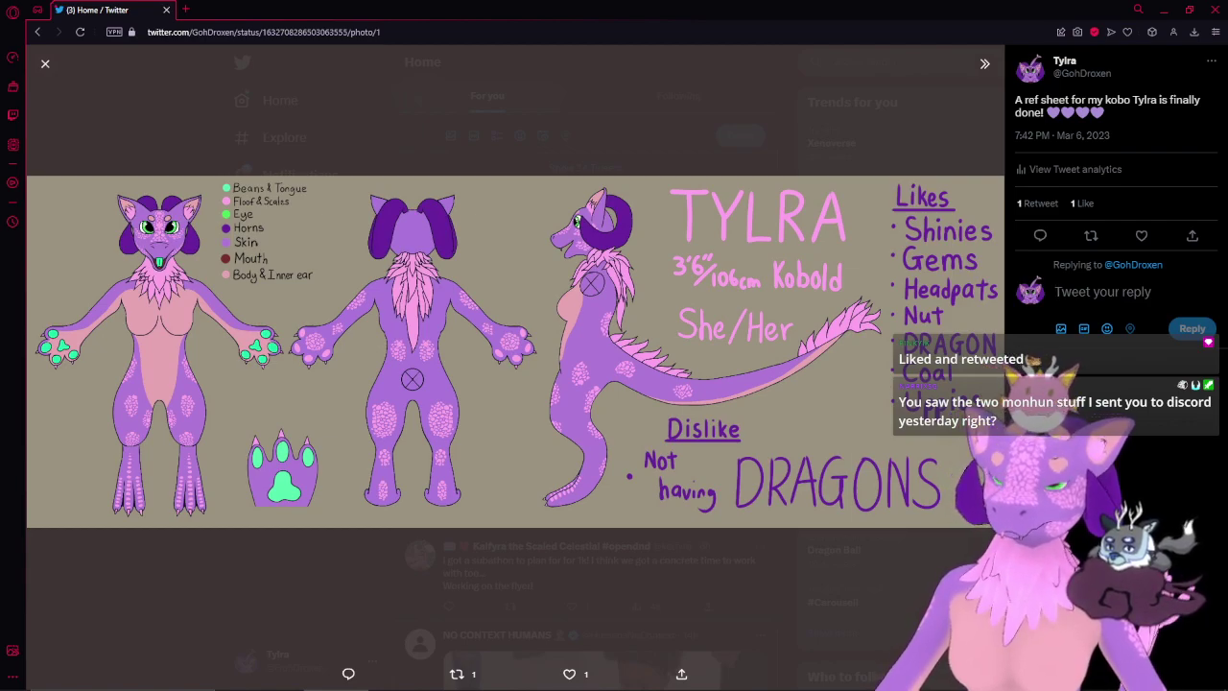
type("Hand")
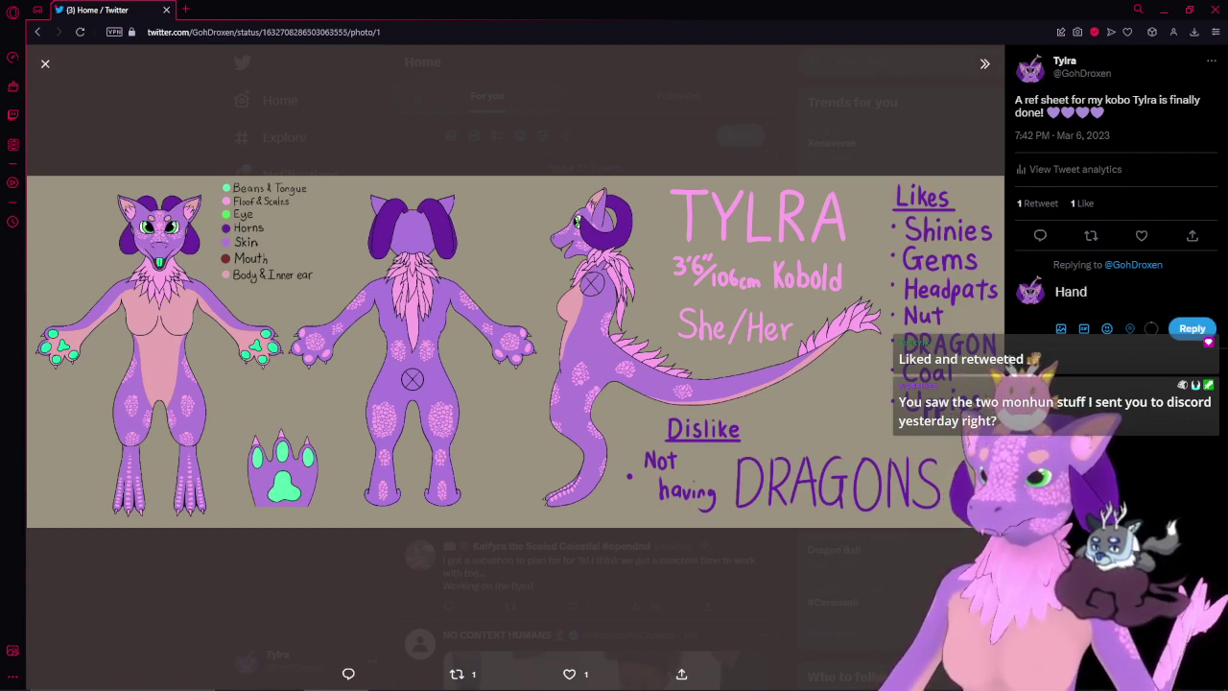
key("BackSpace")
key("BackSpace")
key("BackSpace")
key("BackSpace")
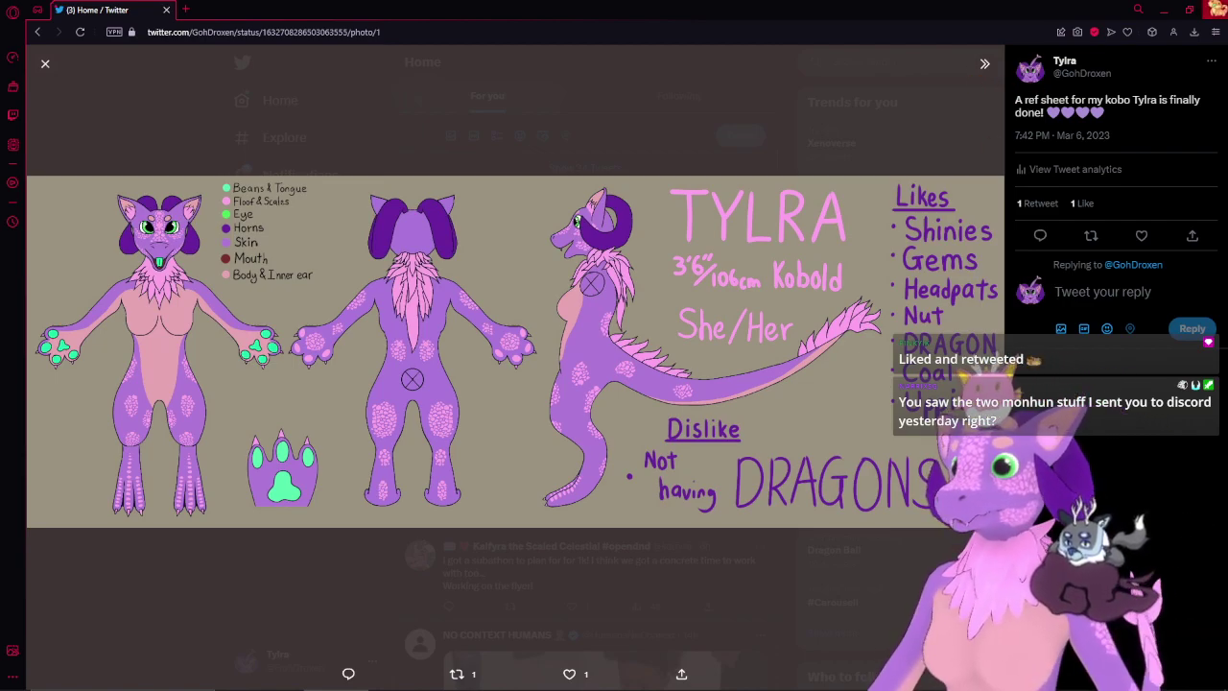
- Close the browser window and return to the reference sheet in Krita
left_click(1214, 9)
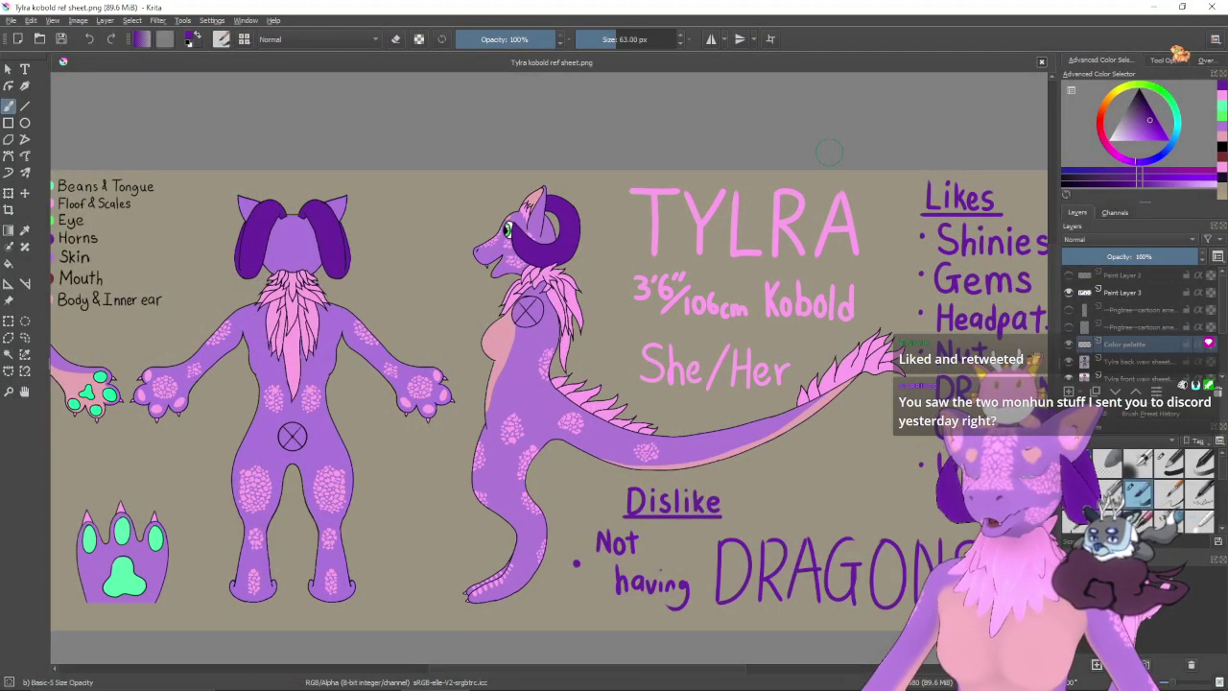